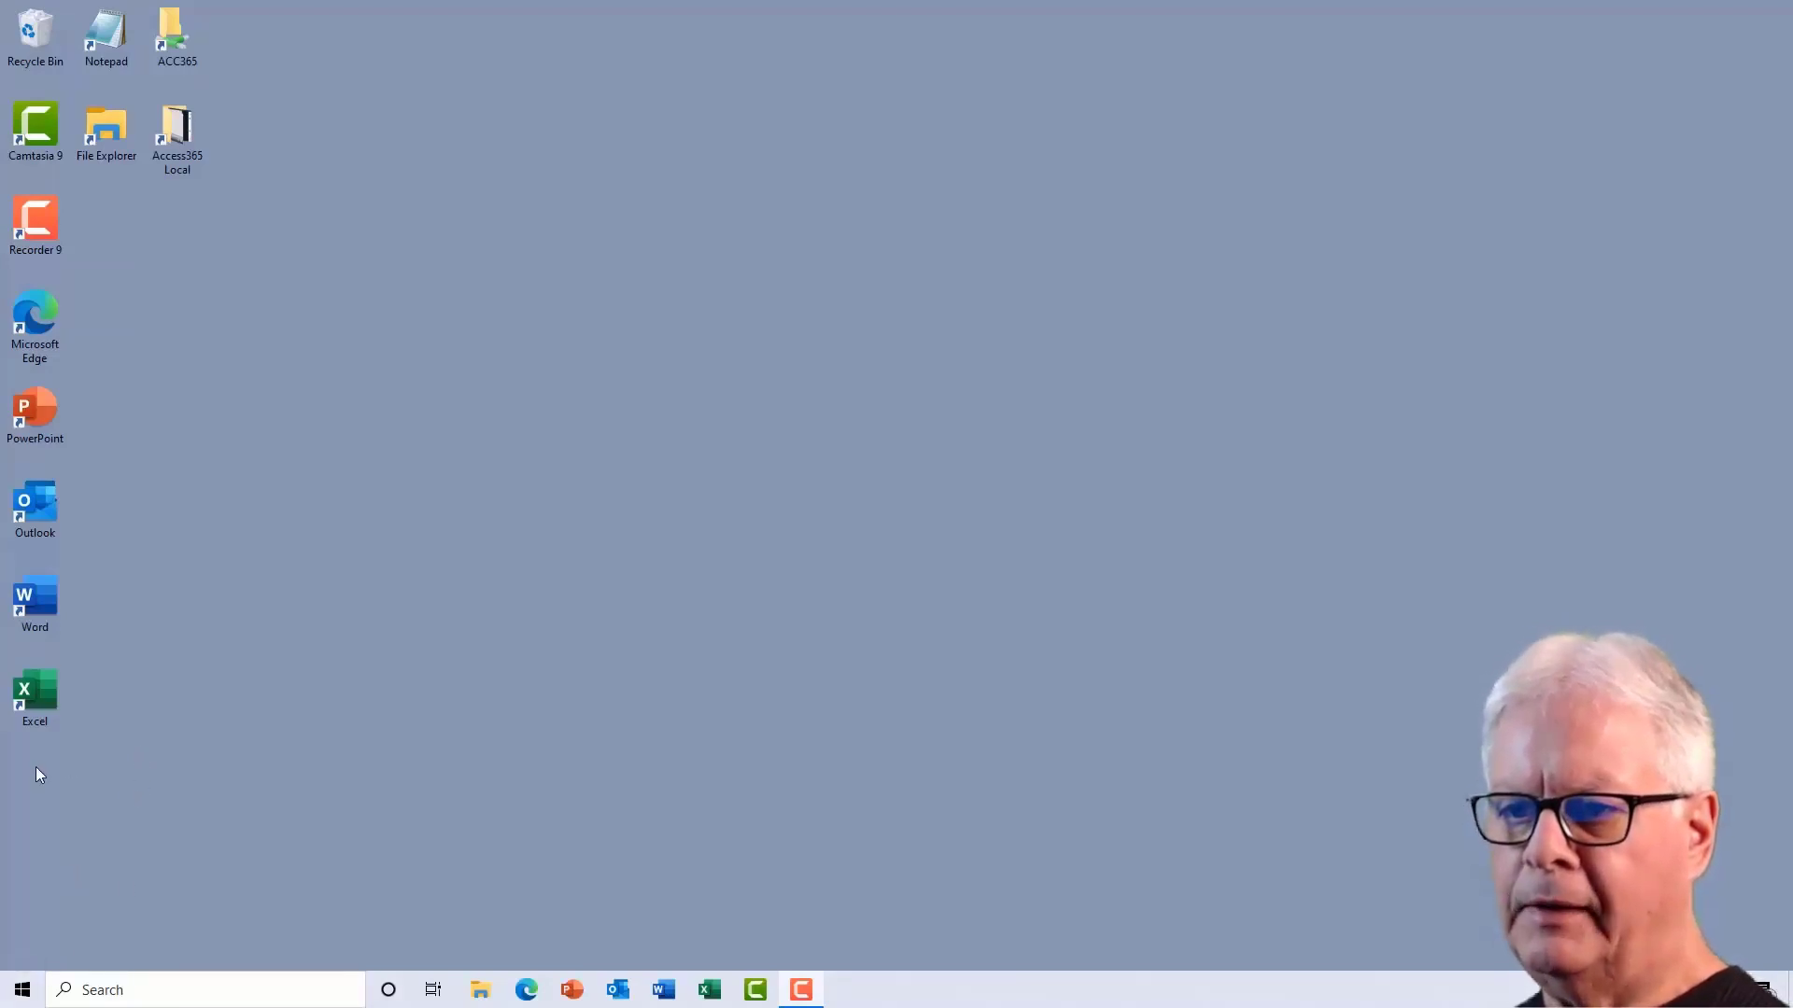
Copy the Access shortcut from its Start Menu Programs folder to the desktop and close the folder window.
{"action": "left_click", "coordinate": [24, 991]}
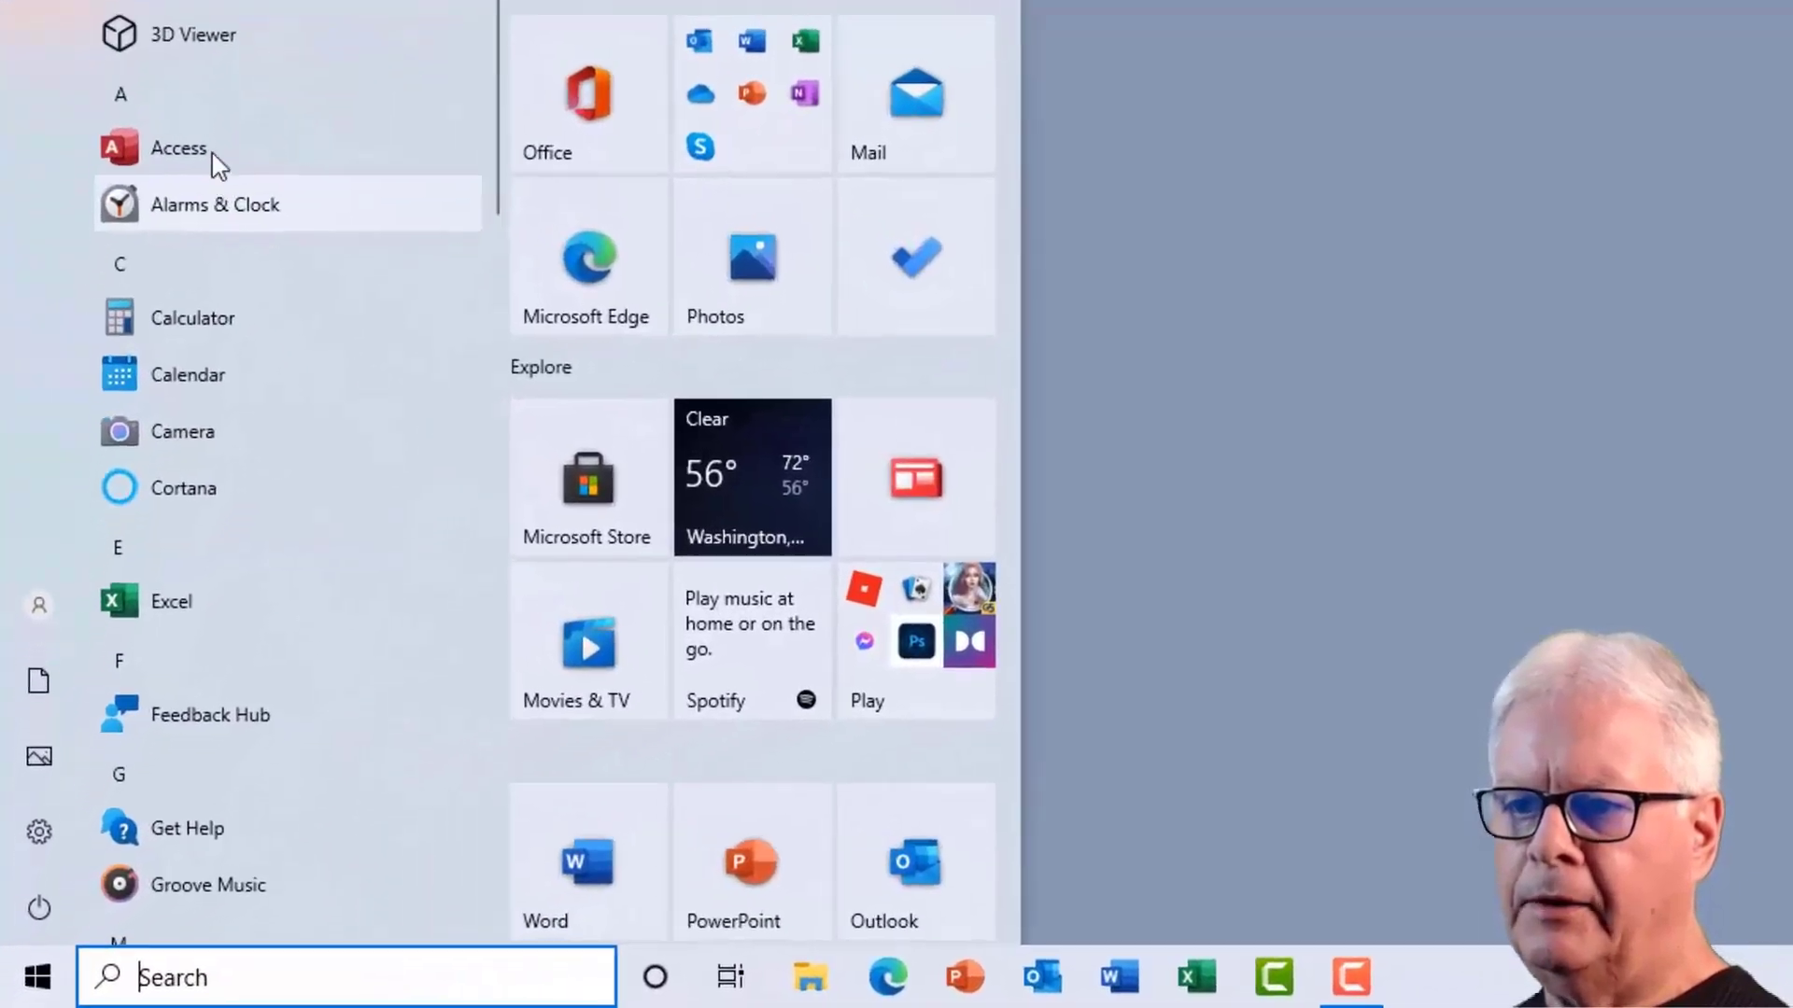
{"action": "right_click", "coordinate": [214, 154]}
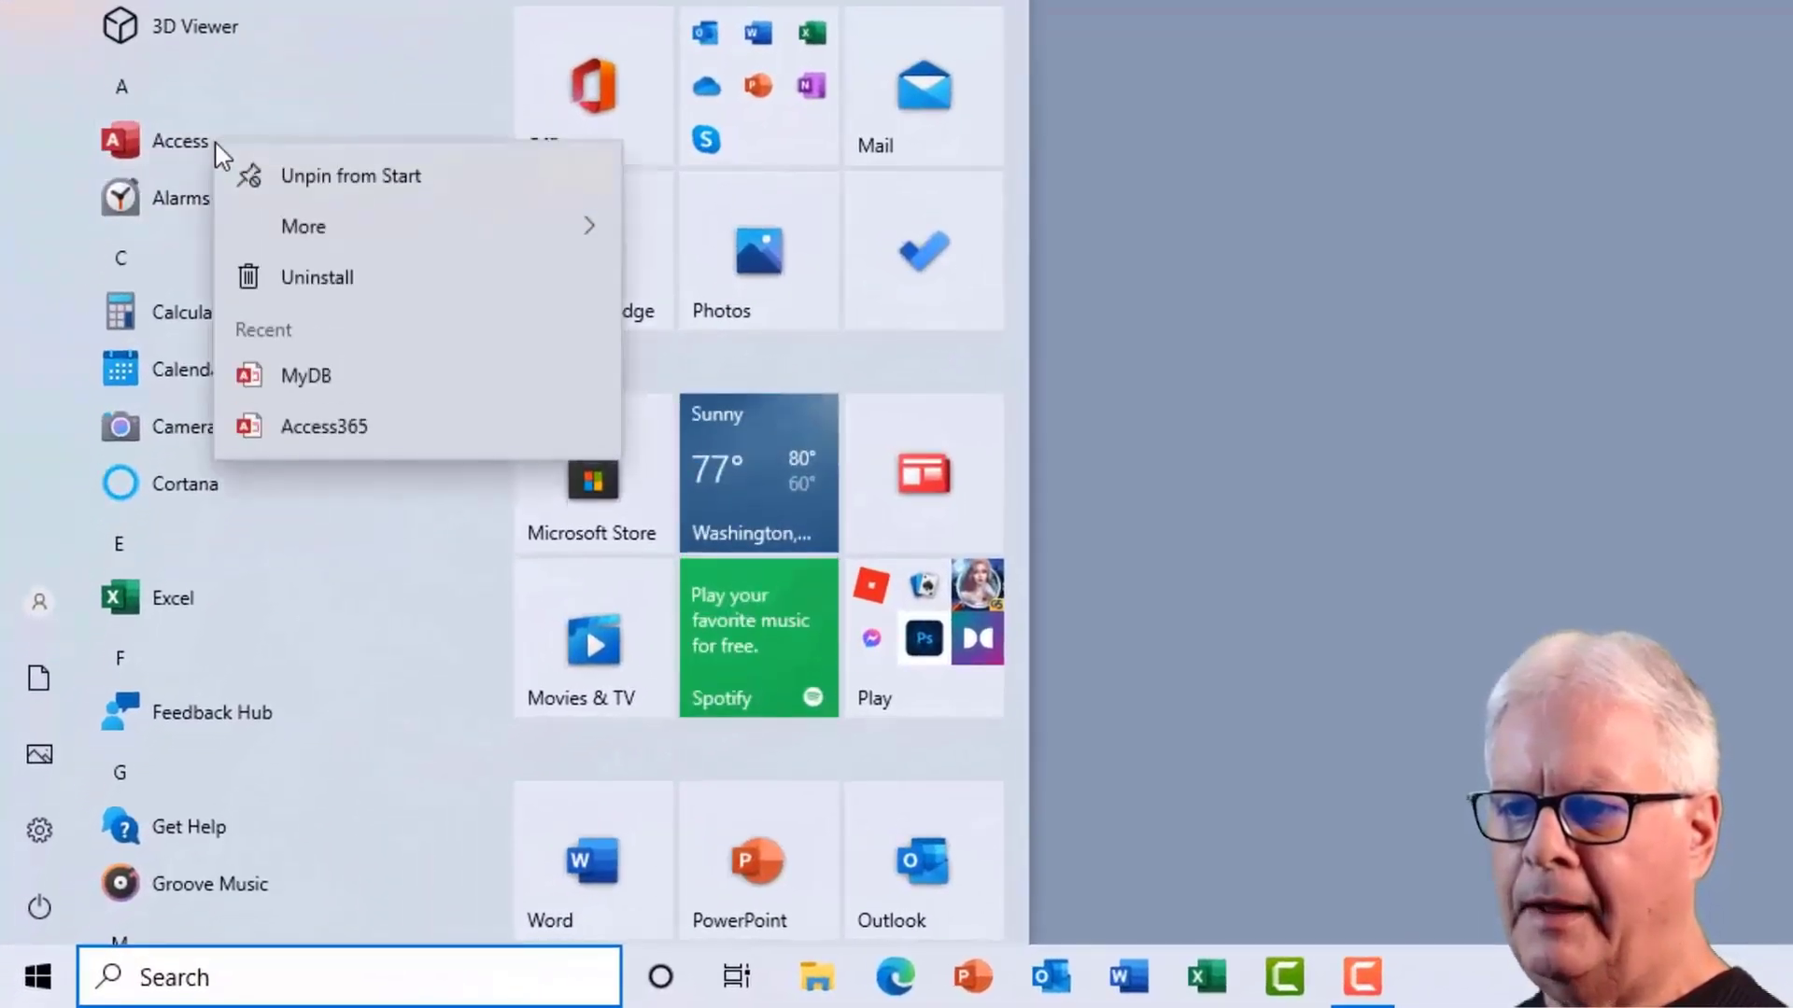
{"action": "mouse_move", "coordinate": [333, 244]}
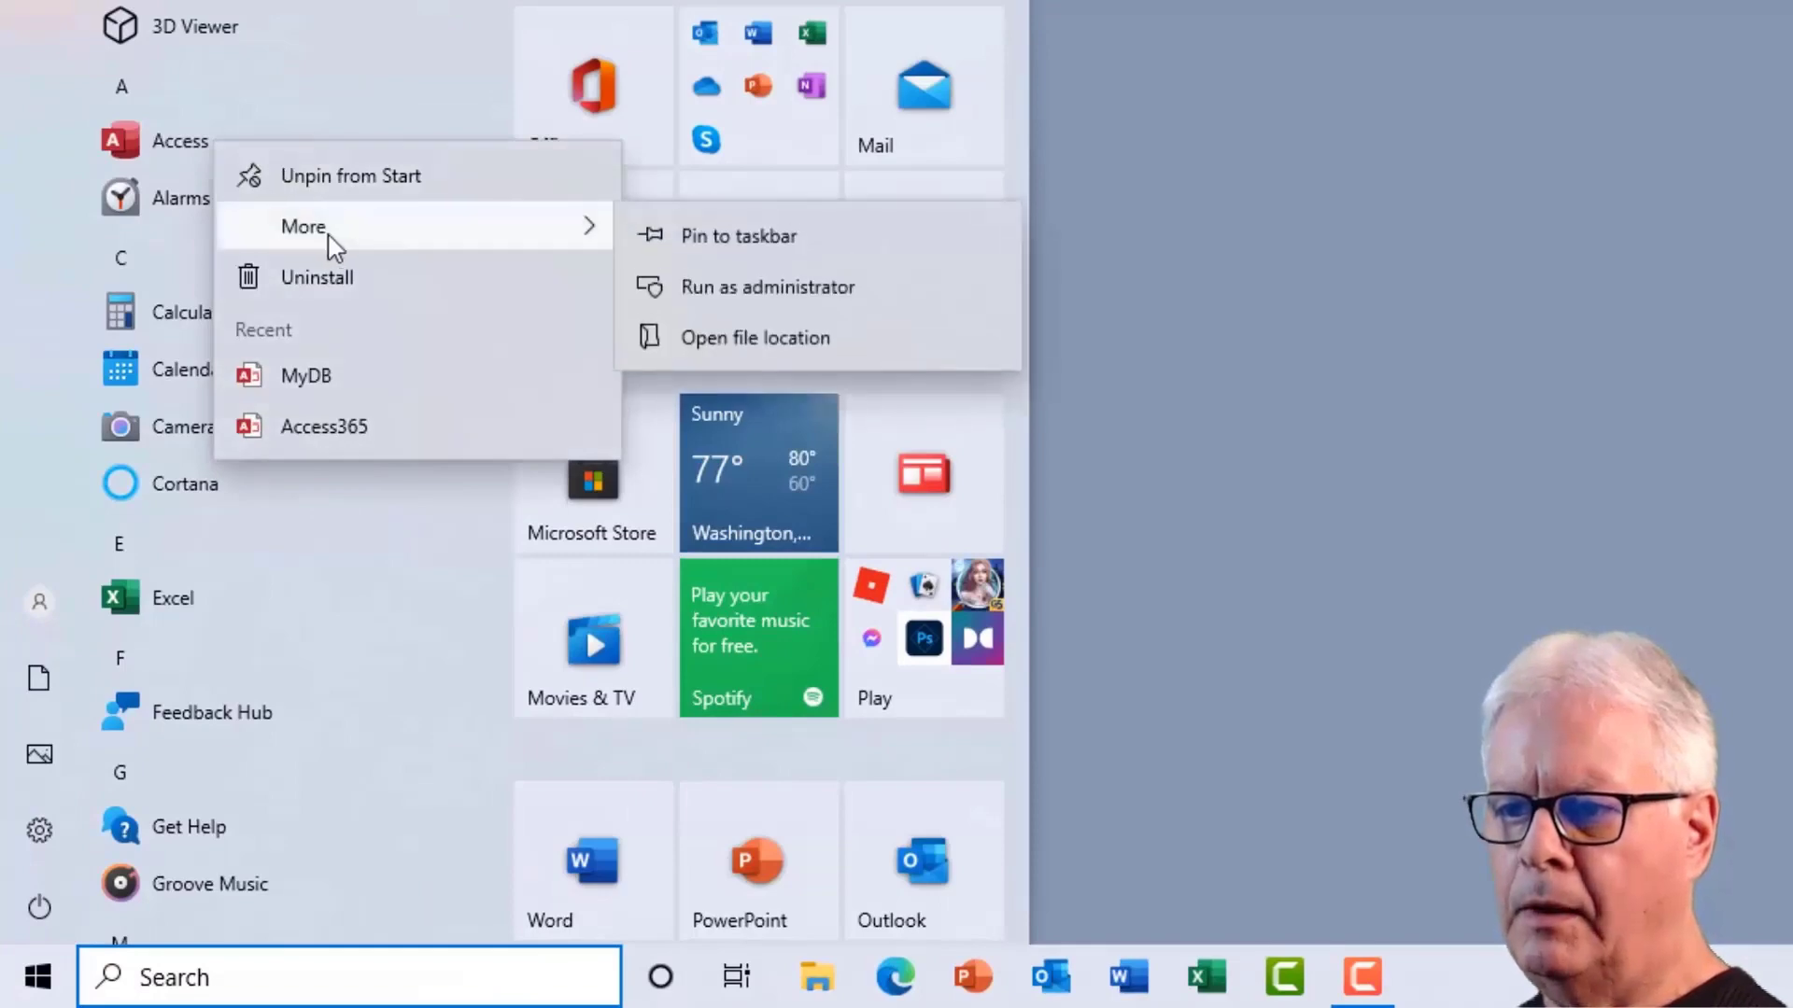
{"action": "left_click", "coordinate": [746, 341]}
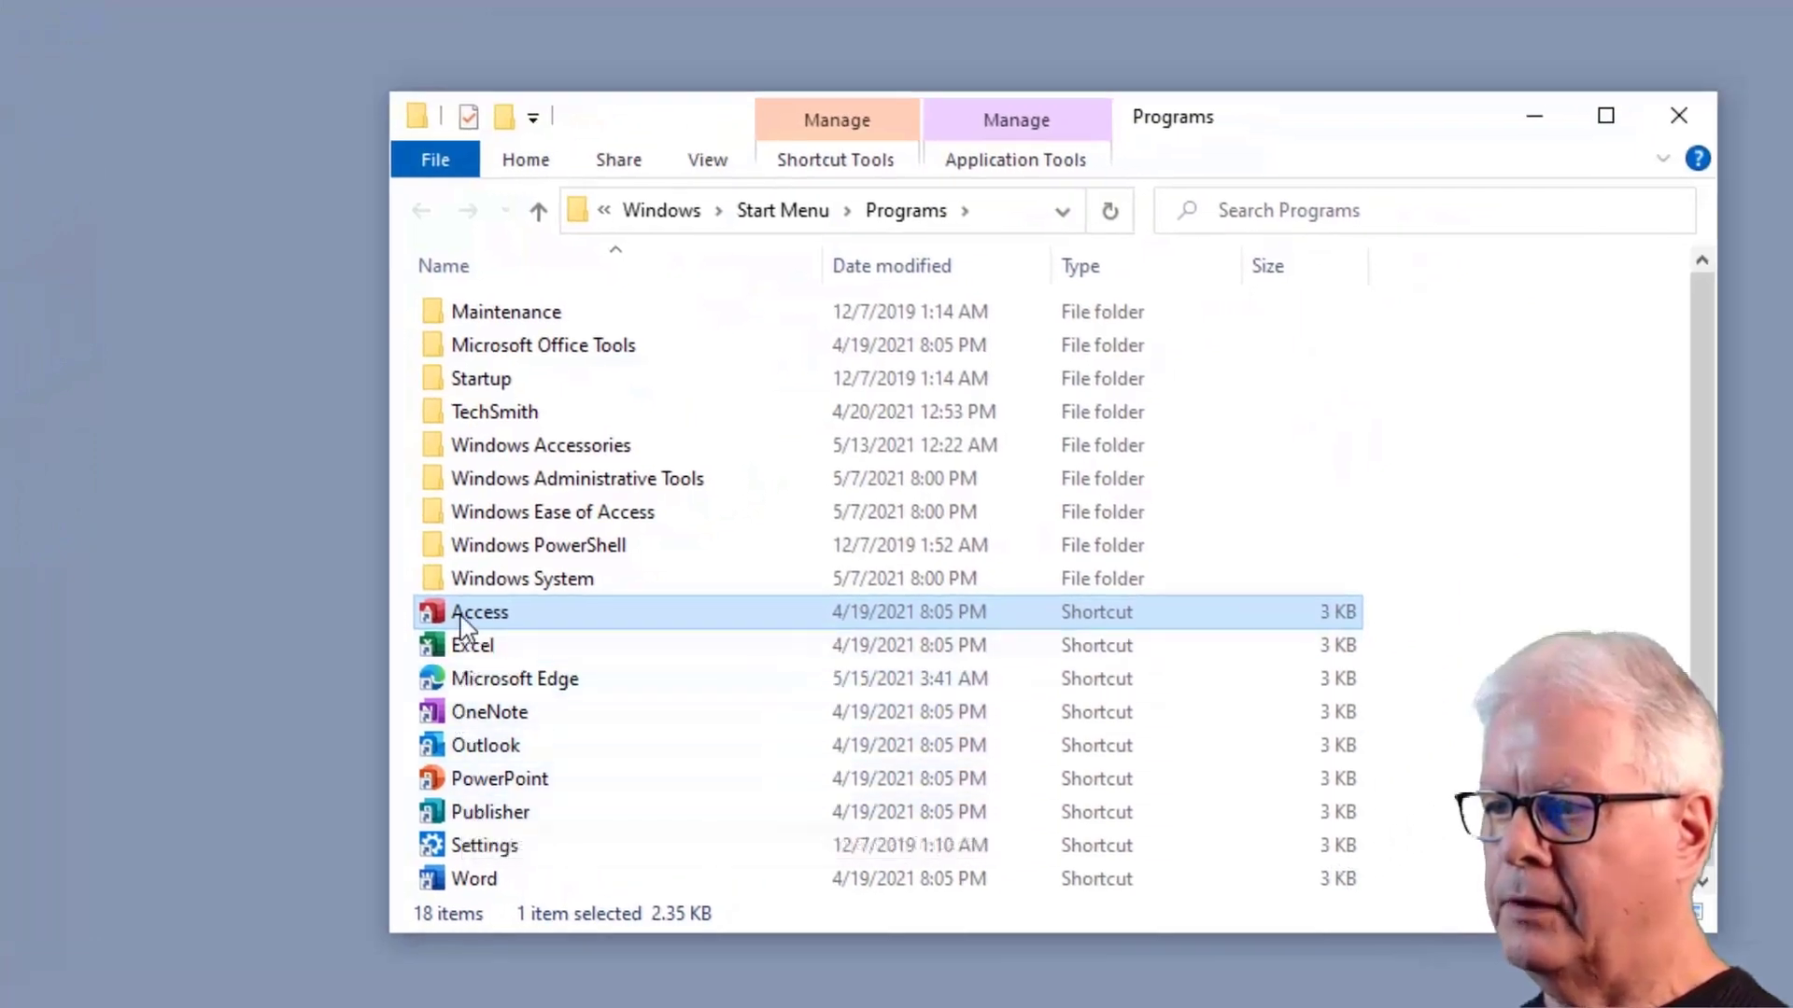
{"action": "left_click_drag", "start_coordinate": [467, 627], "coordinate": [0, 853]}
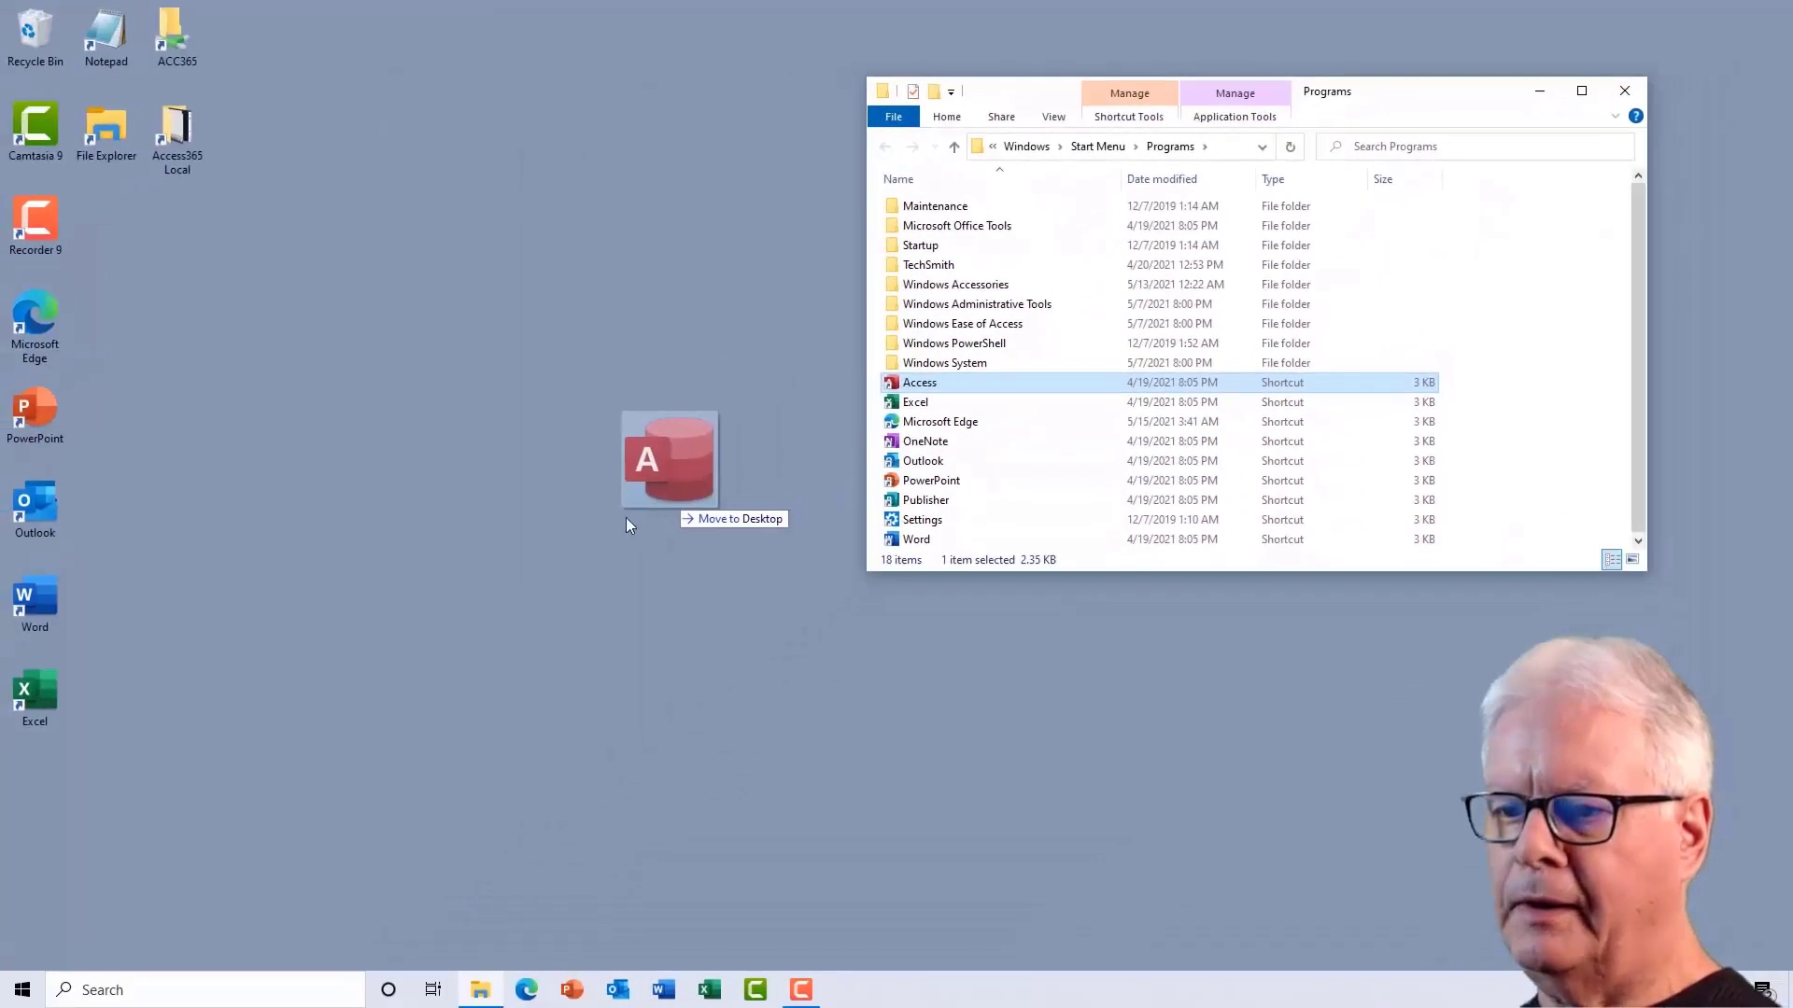
{"action": "left_click_drag", "start_coordinate": [625, 520], "coordinate": [52, 842]}
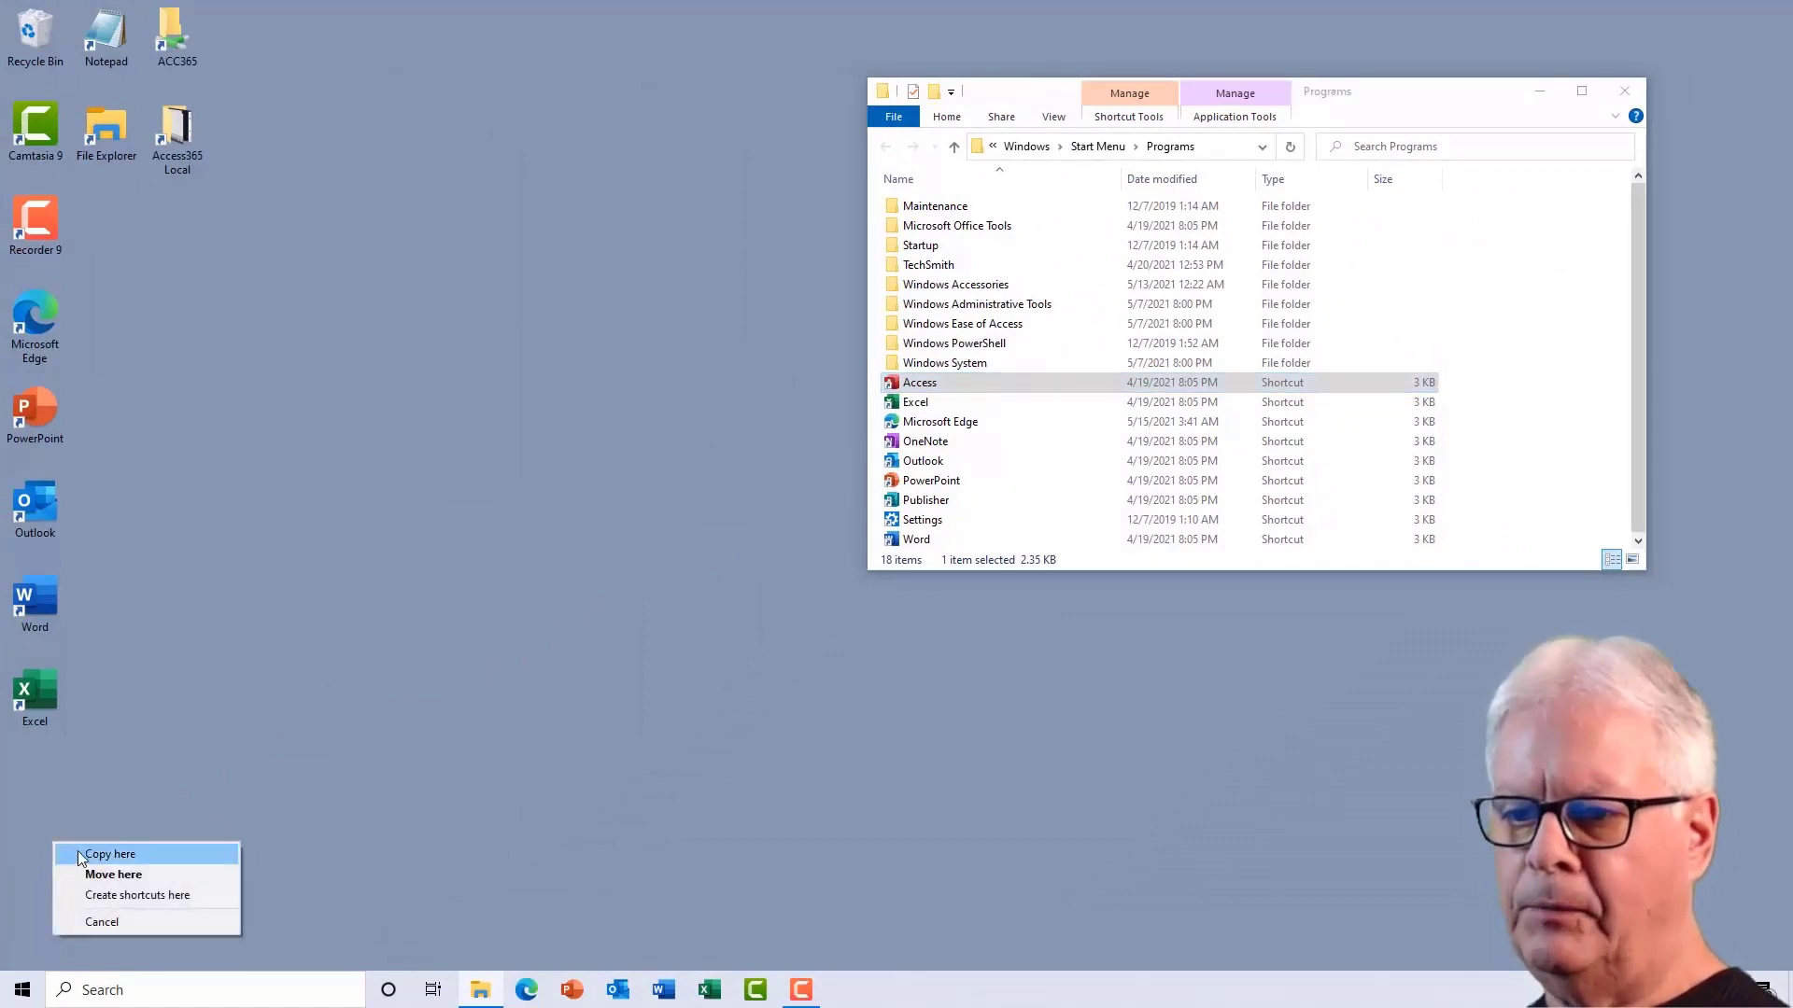
{"action": "left_click", "coordinate": [76, 855]}
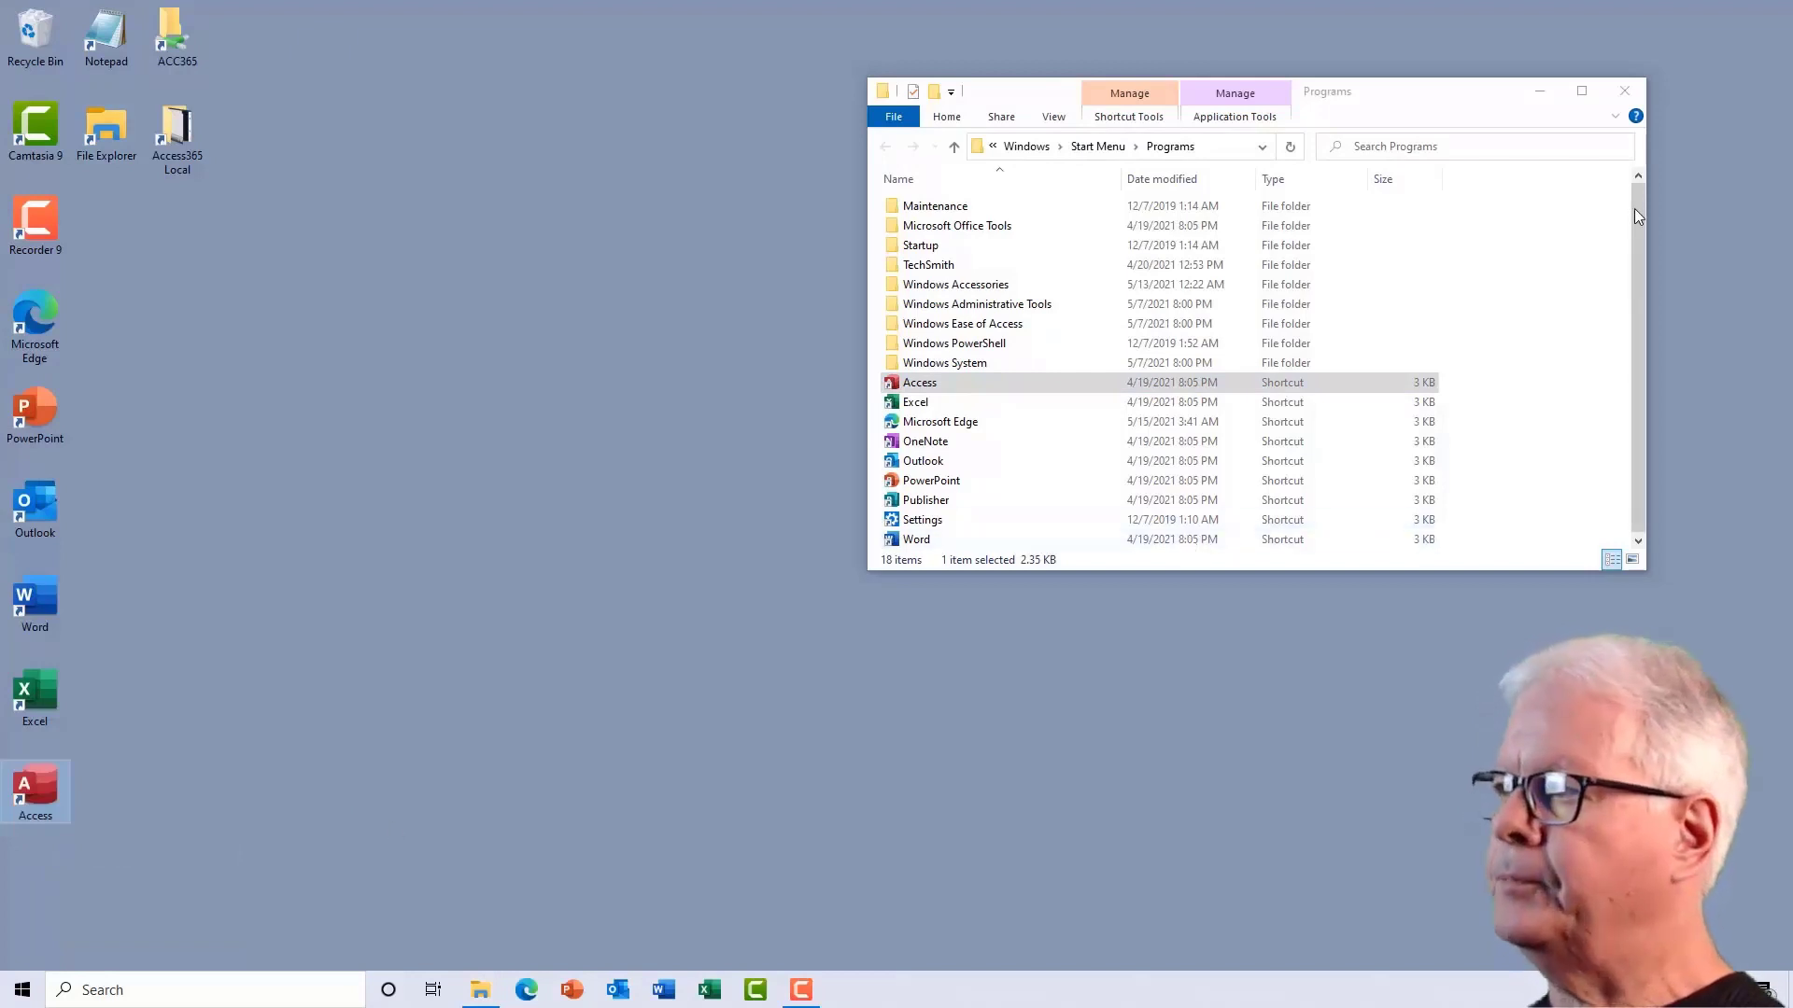
{"action": "left_click", "coordinate": [1623, 91]}
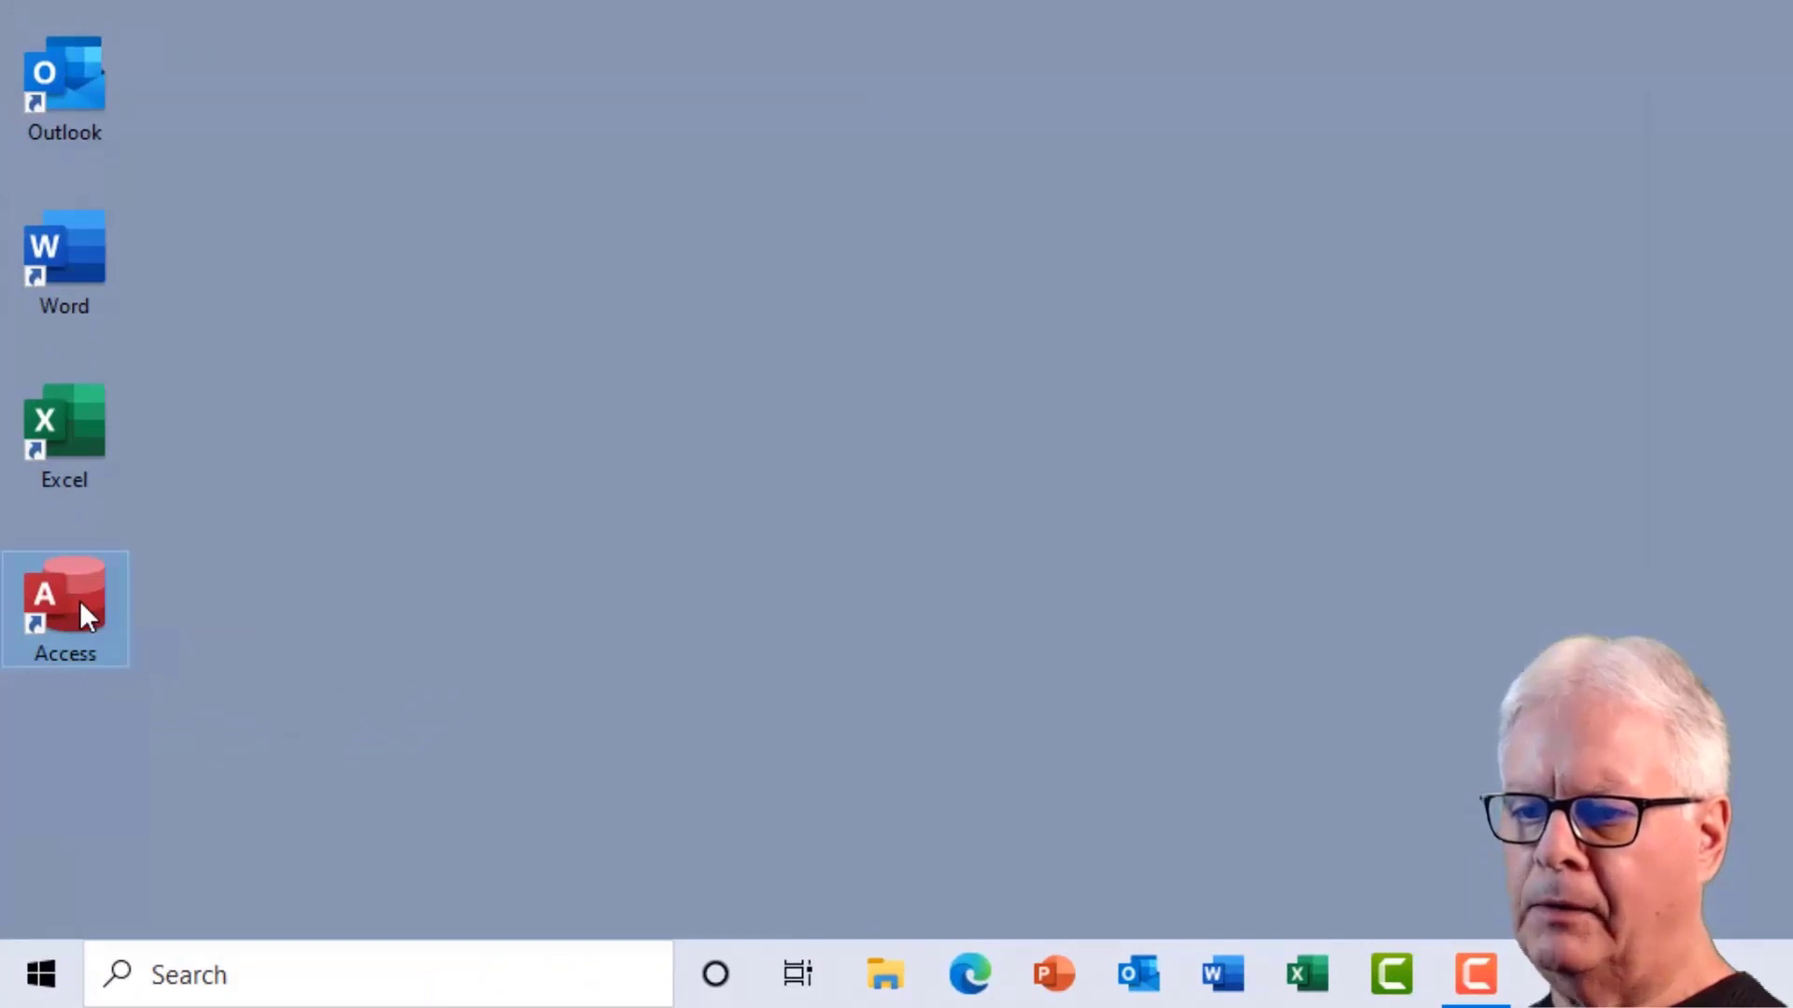
Pin the desktop's Access shortcut to the taskbar and launch Access from there.
{"action": "left_click_drag", "start_coordinate": [81, 601], "coordinate": [1381, 988]}
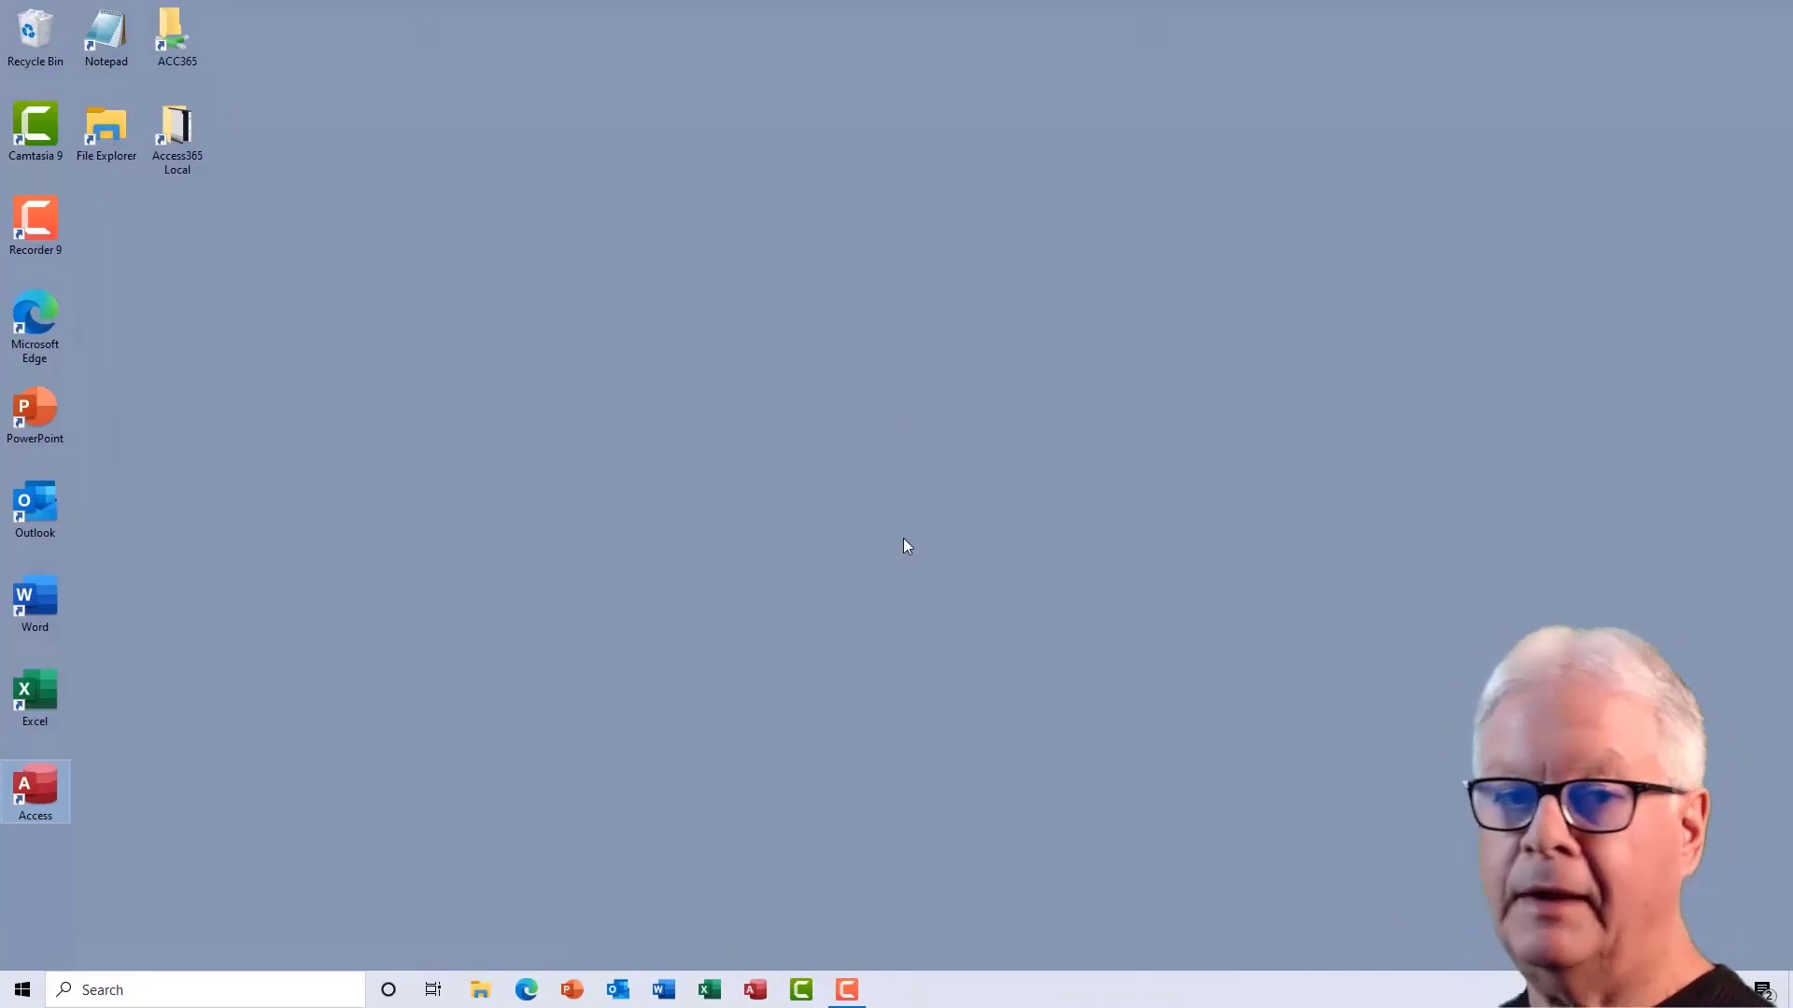
{"action": "left_click", "coordinate": [753, 992]}
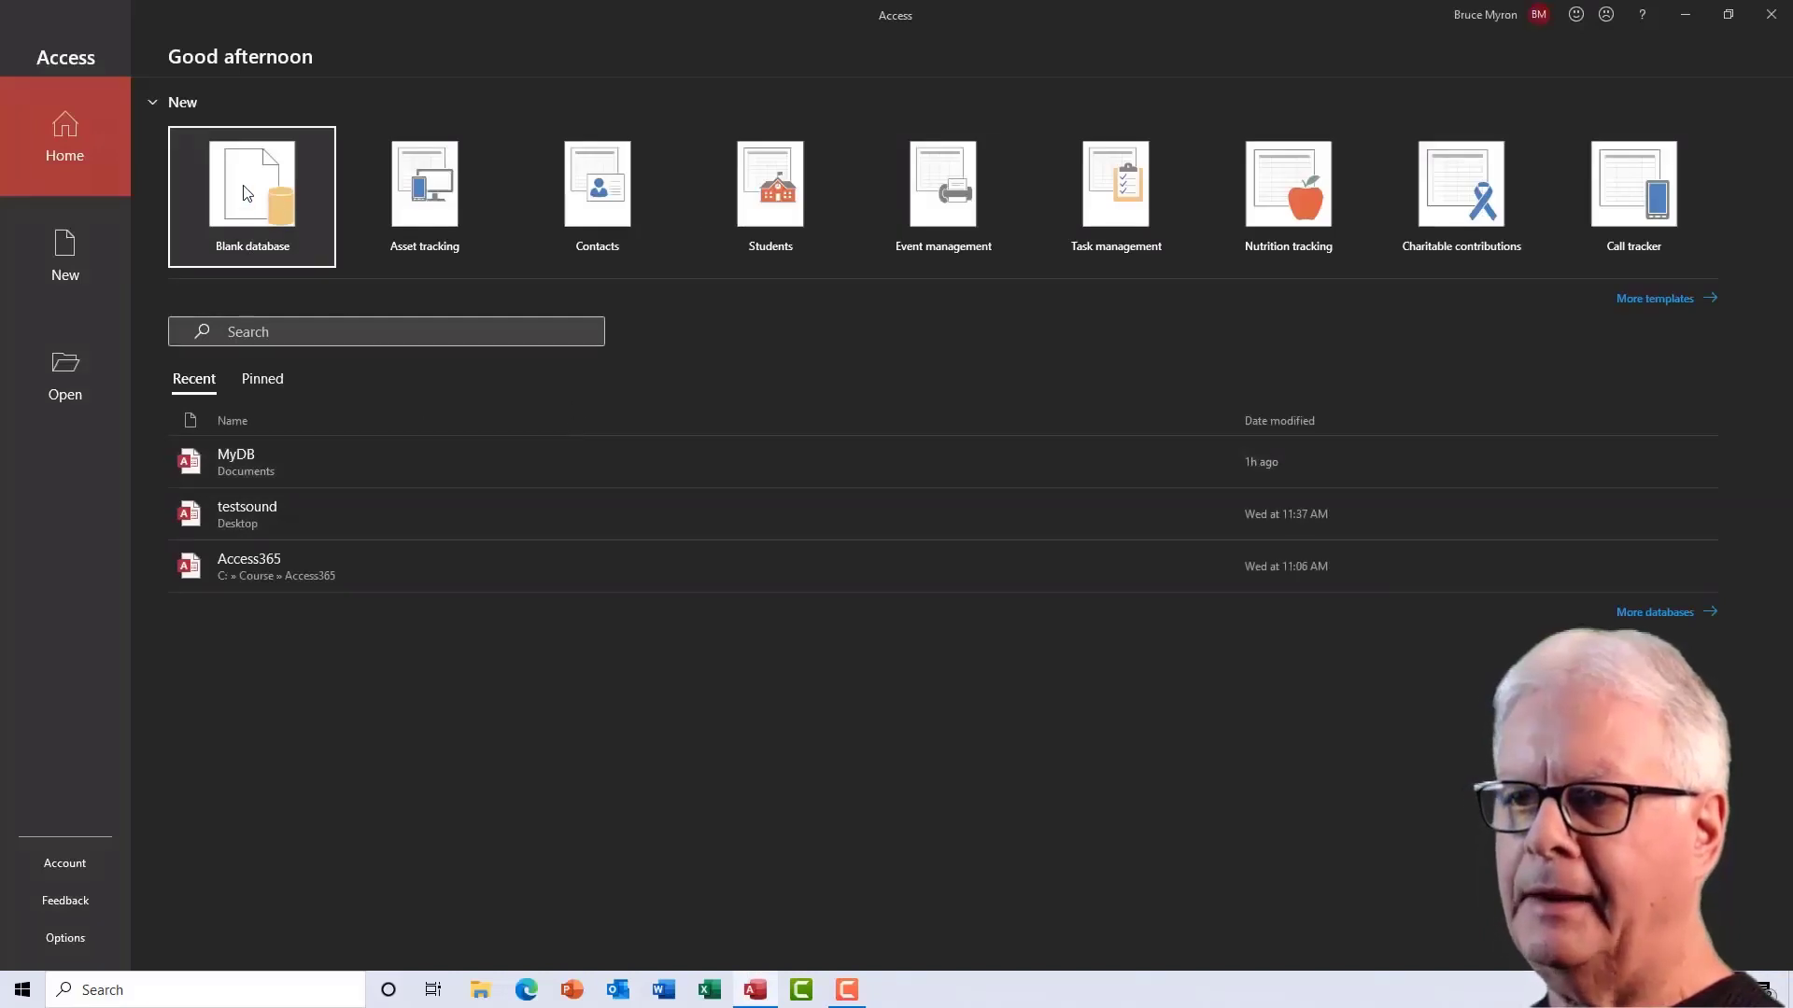
Create a blank database named MyDB in the Documents folder, replacing the existing file, and close its empty Table1.
{"action": "left_click", "coordinate": [250, 181]}
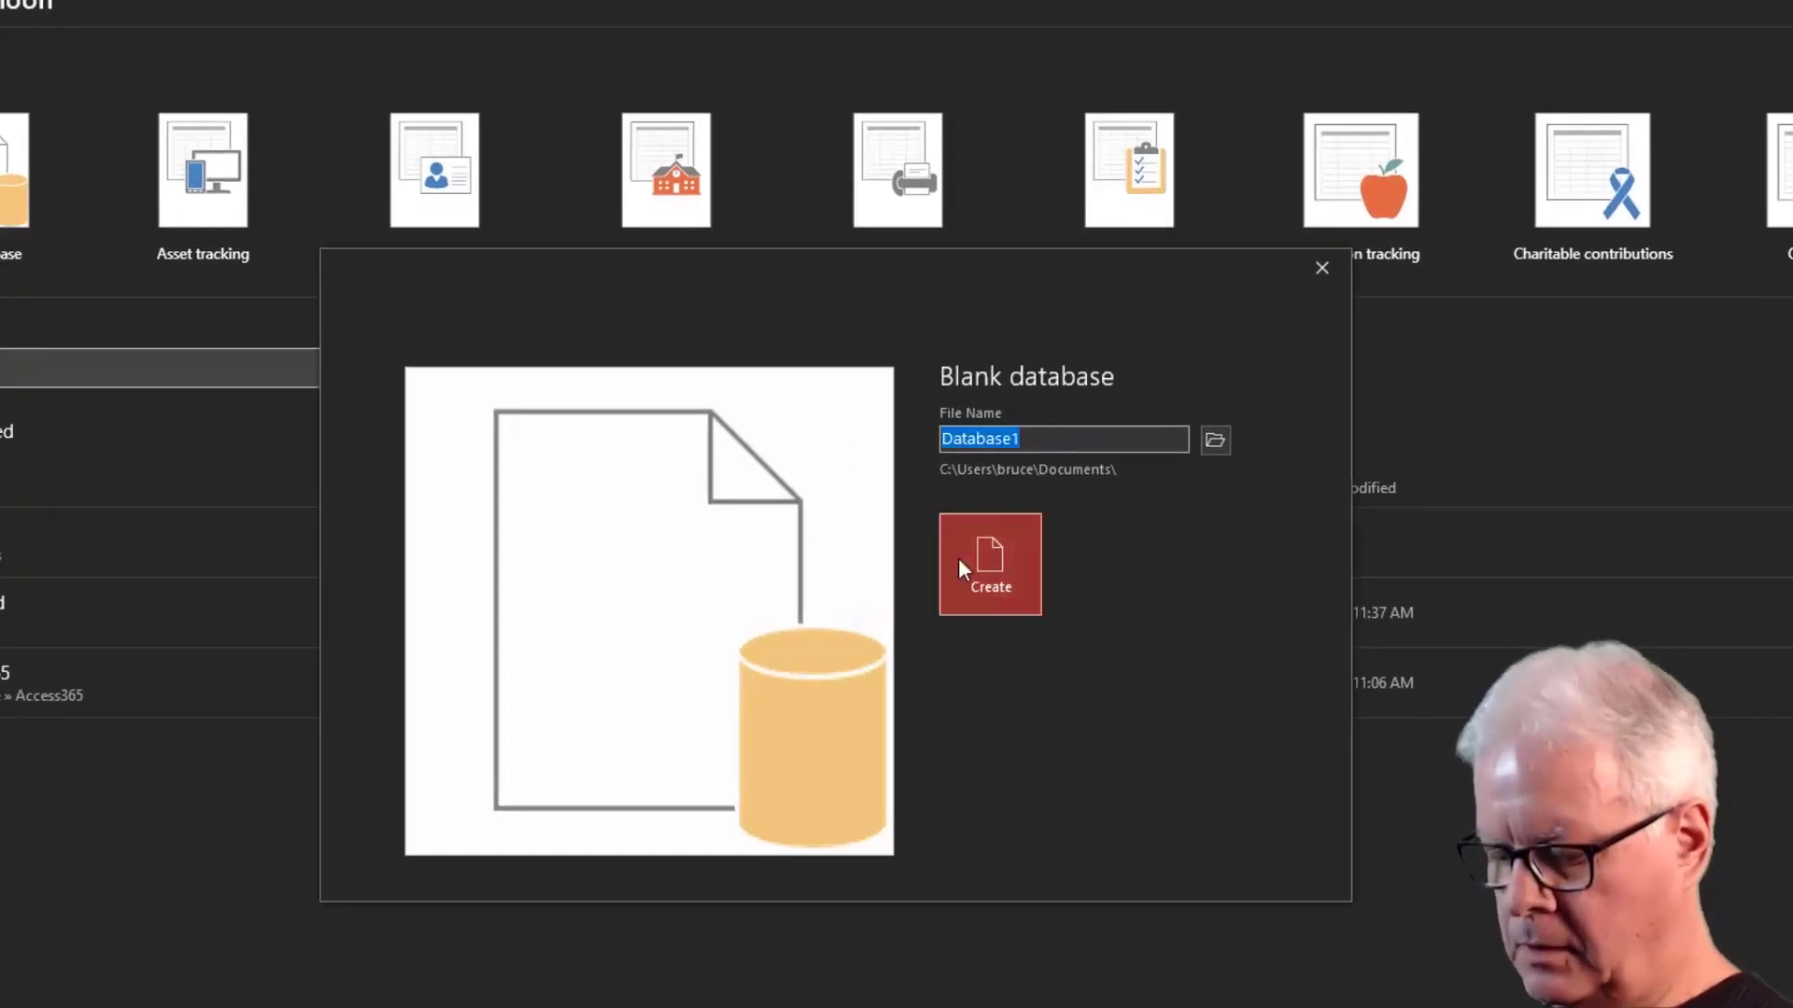
{"action": "type", "text": "MyDB"}
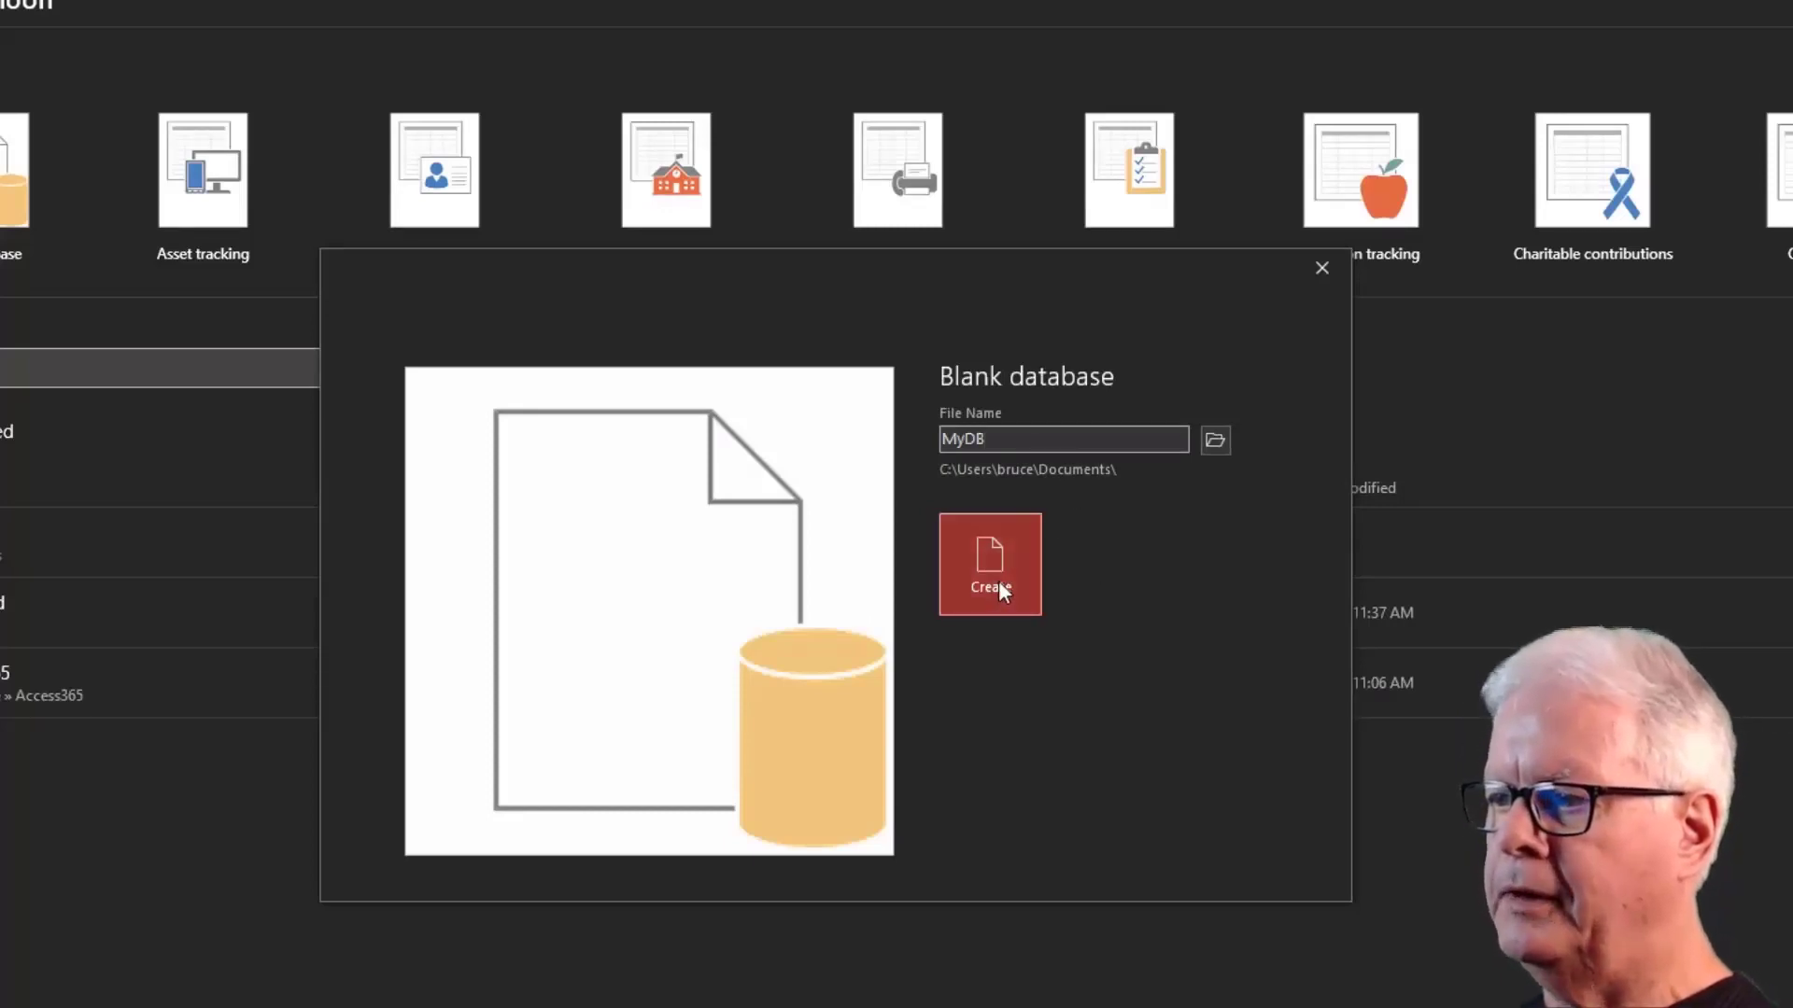
{"action": "left_click", "coordinate": [989, 557]}
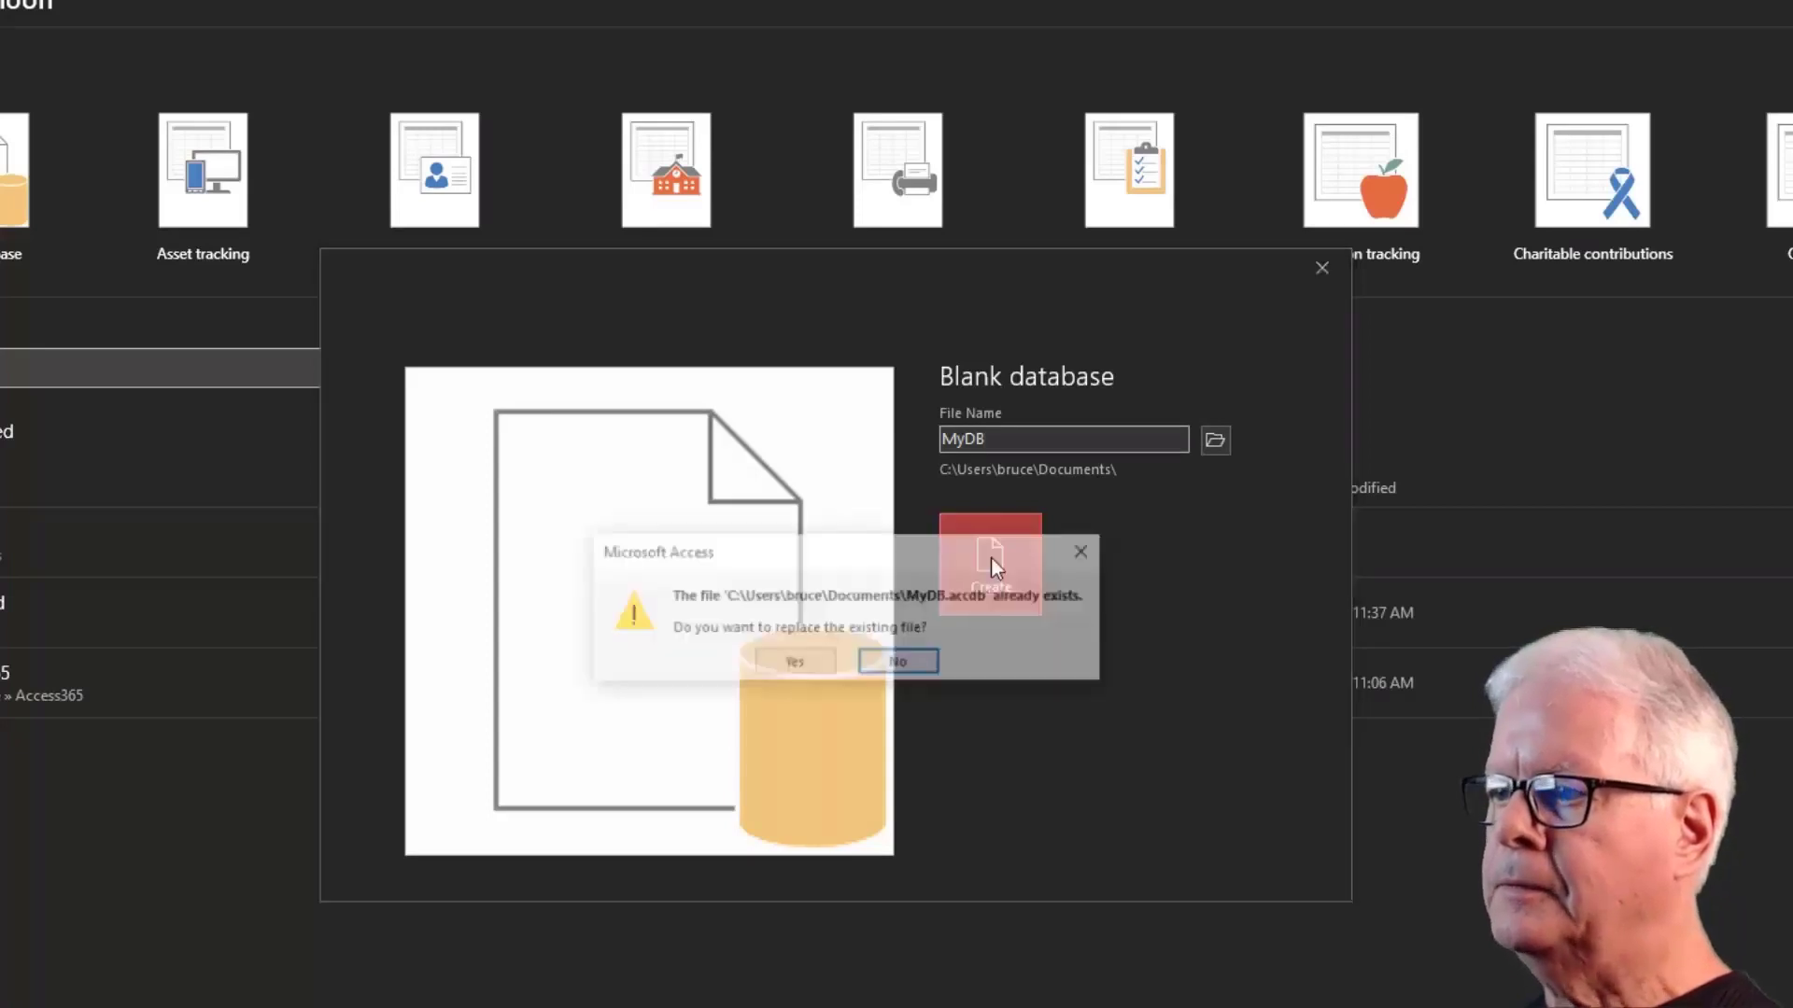
{"action": "left_click", "coordinate": [803, 664]}
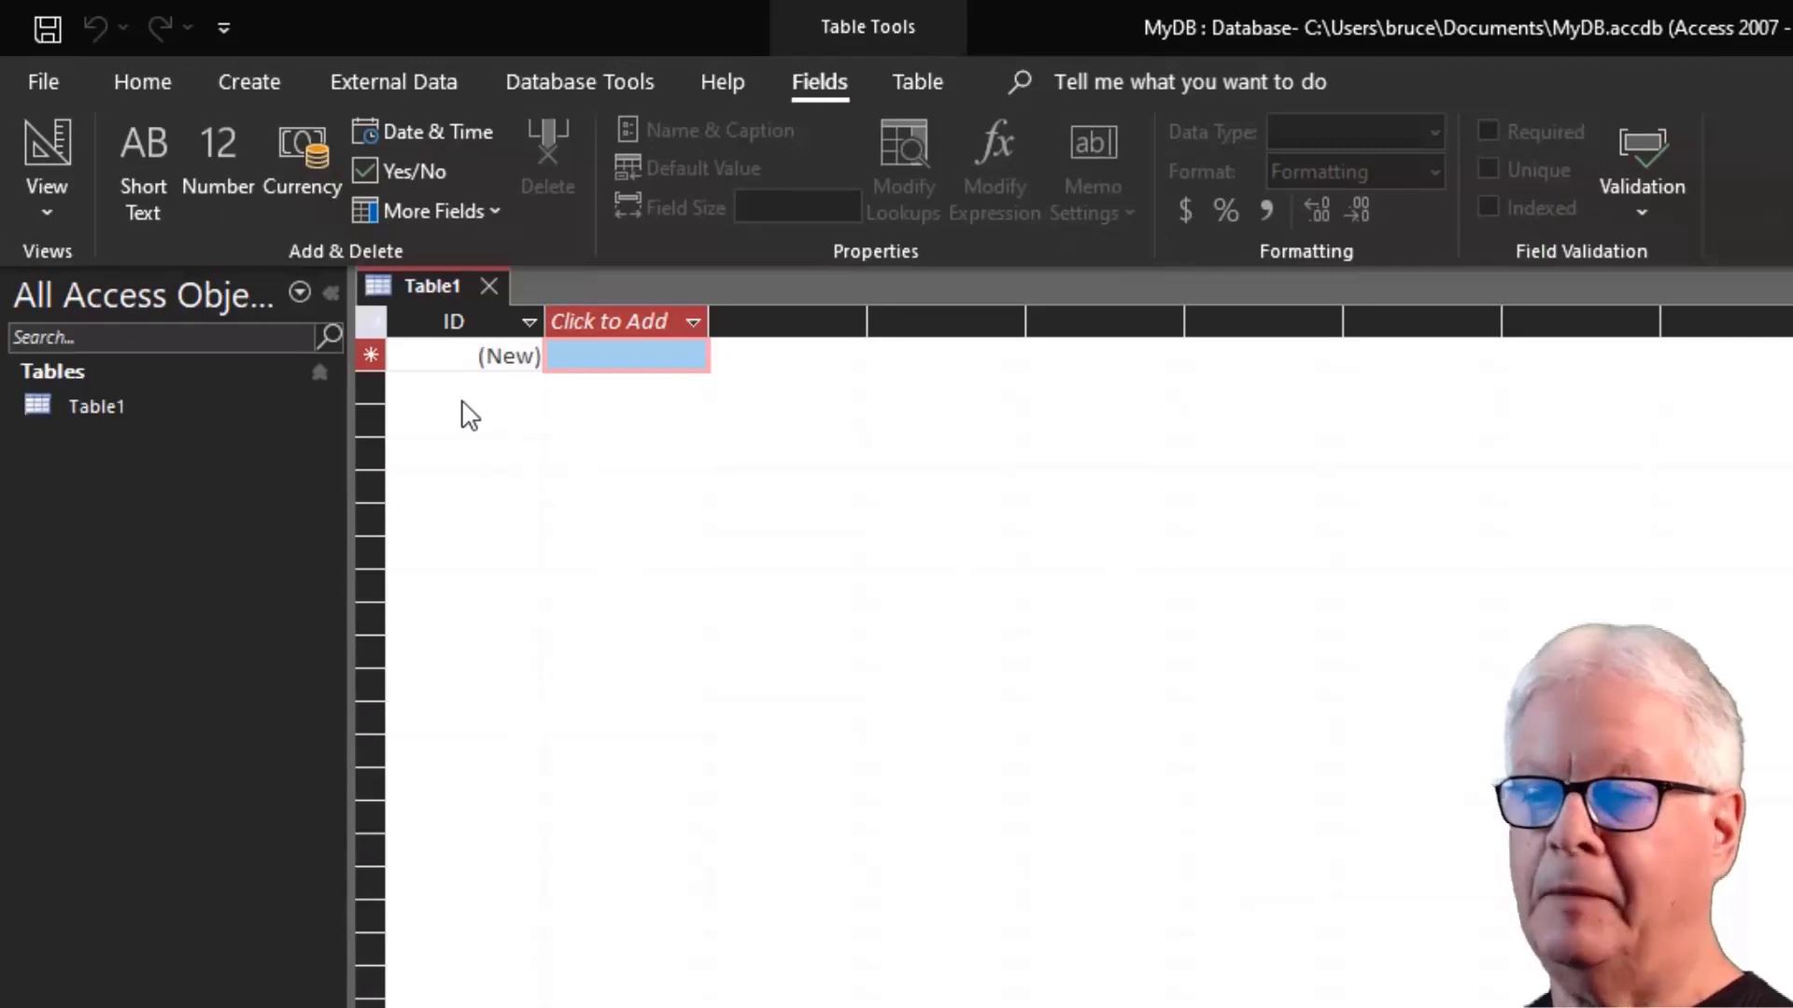
{"action": "left_click", "coordinate": [488, 288]}
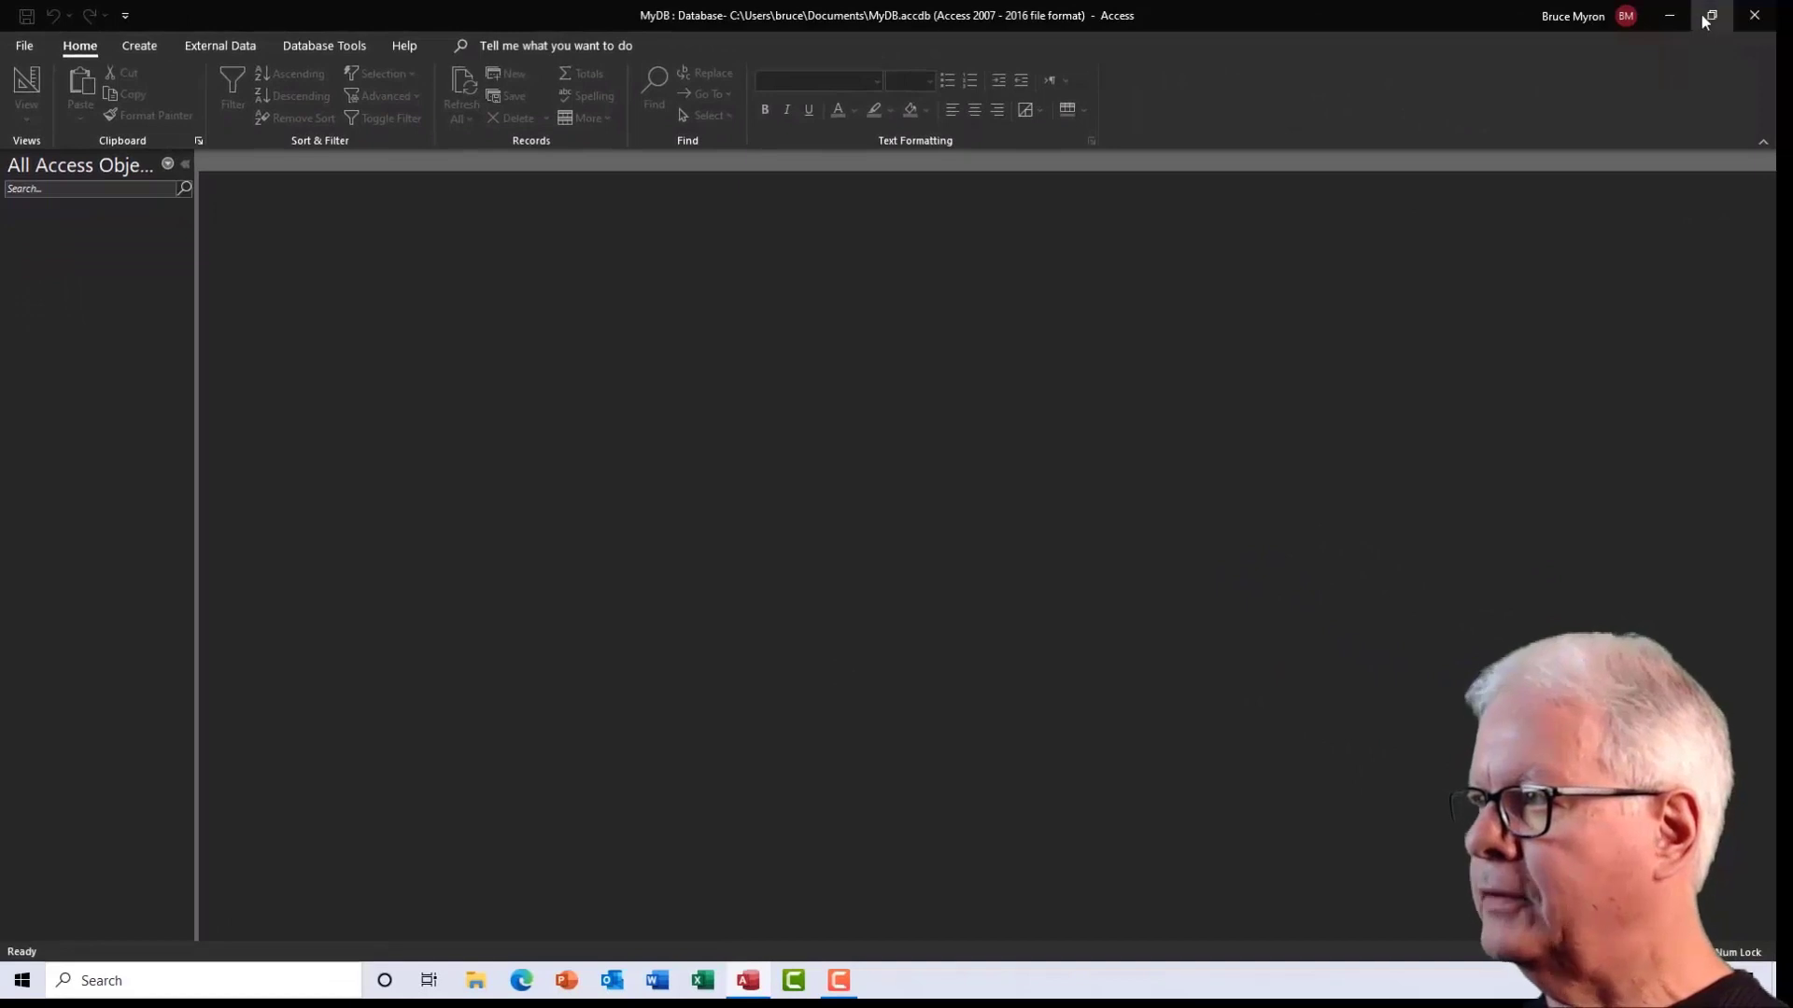
Restore the Access window to a smaller size and open a blank workbook in Excel.
{"action": "left_click", "coordinate": [1709, 18]}
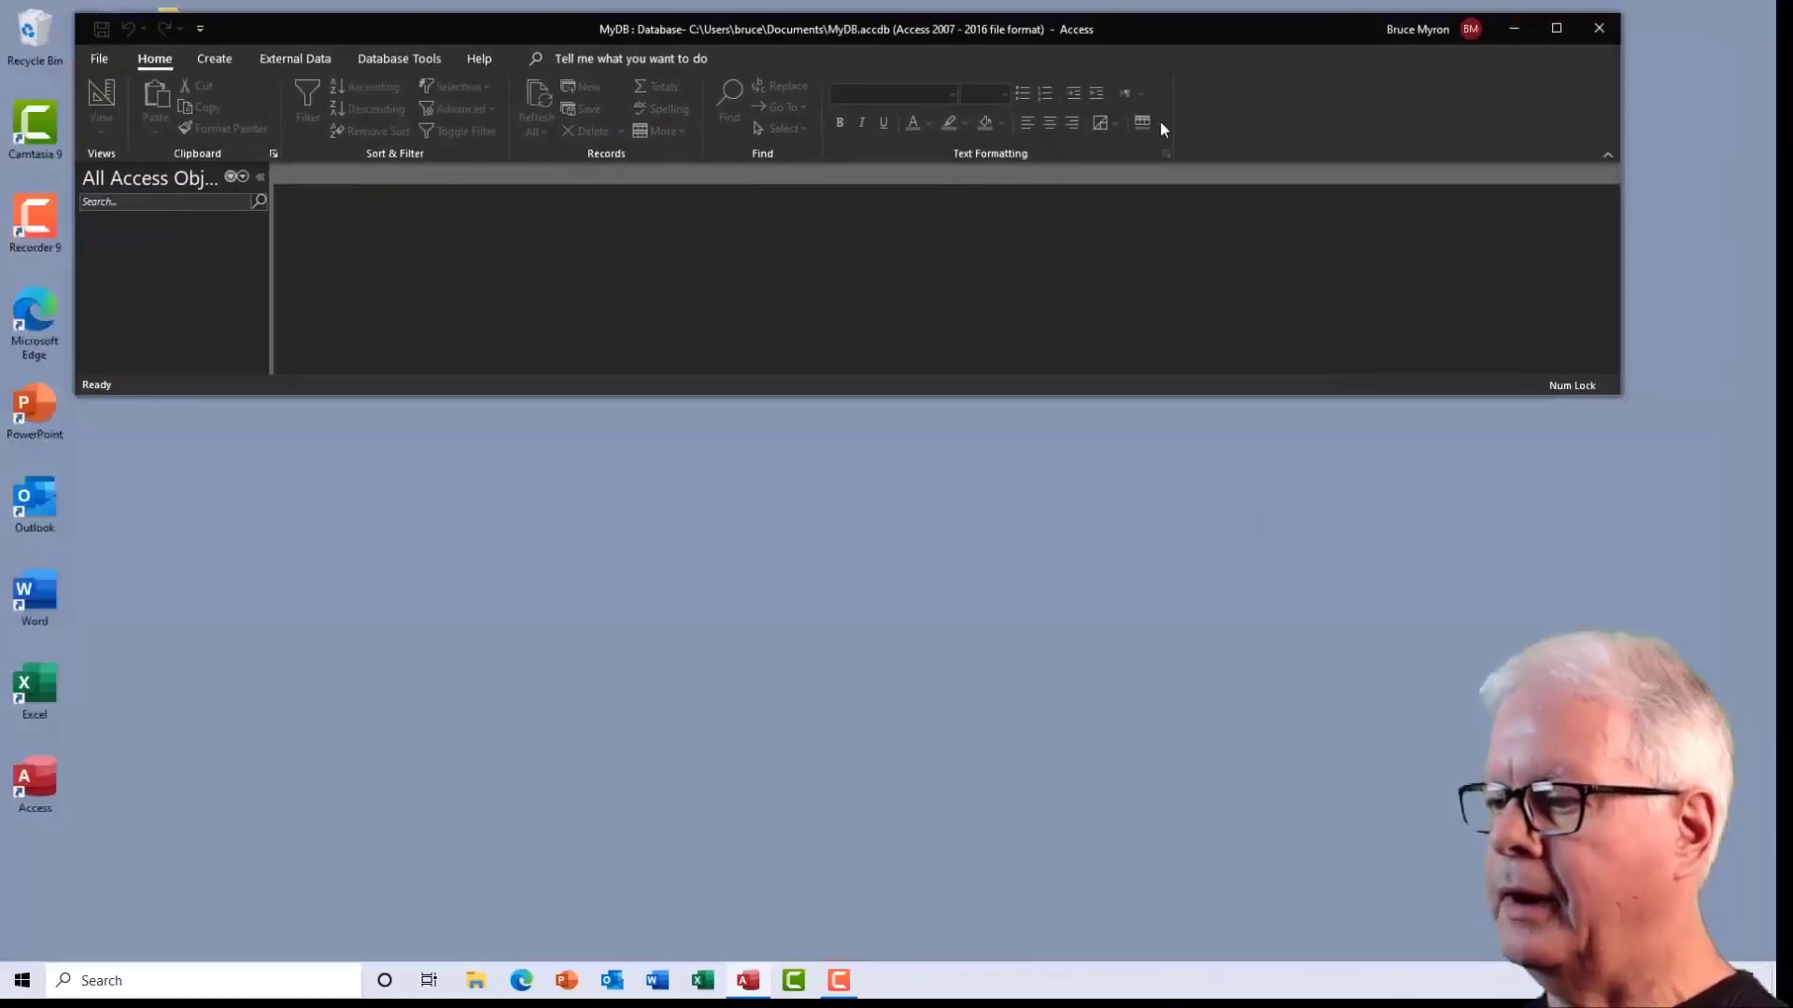
{"action": "left_click", "coordinate": [712, 978]}
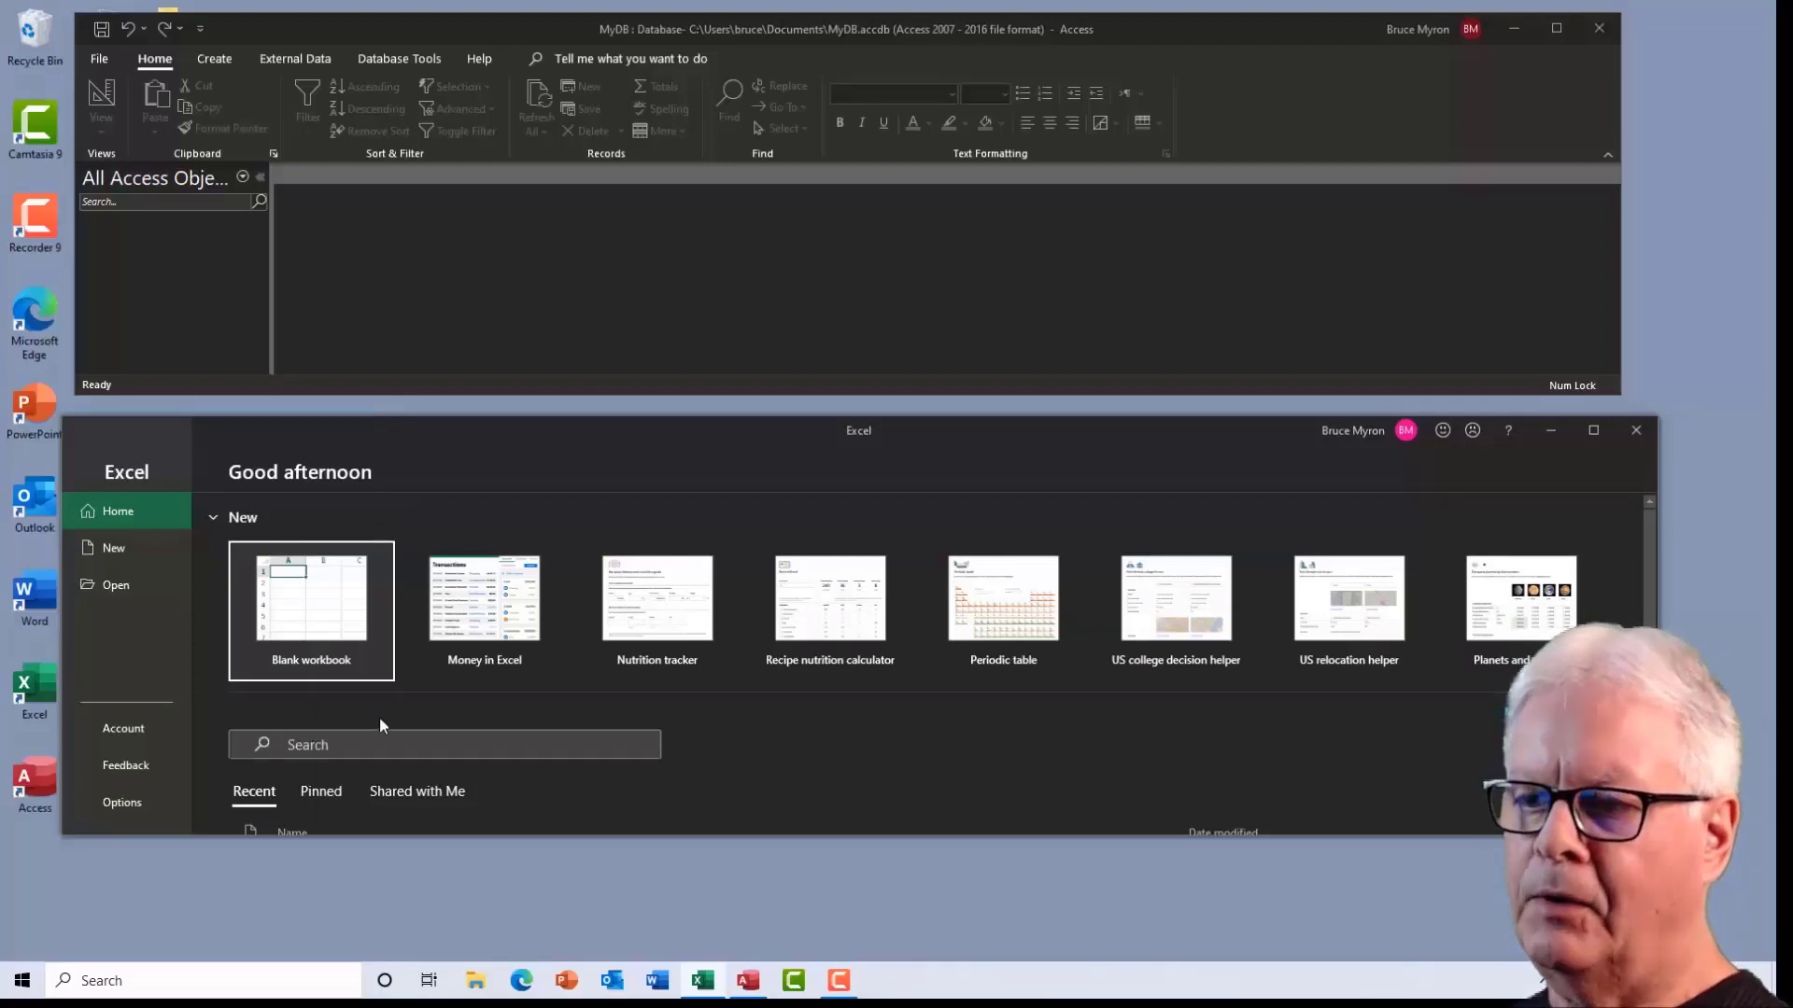
{"action": "left_click", "coordinate": [315, 612]}
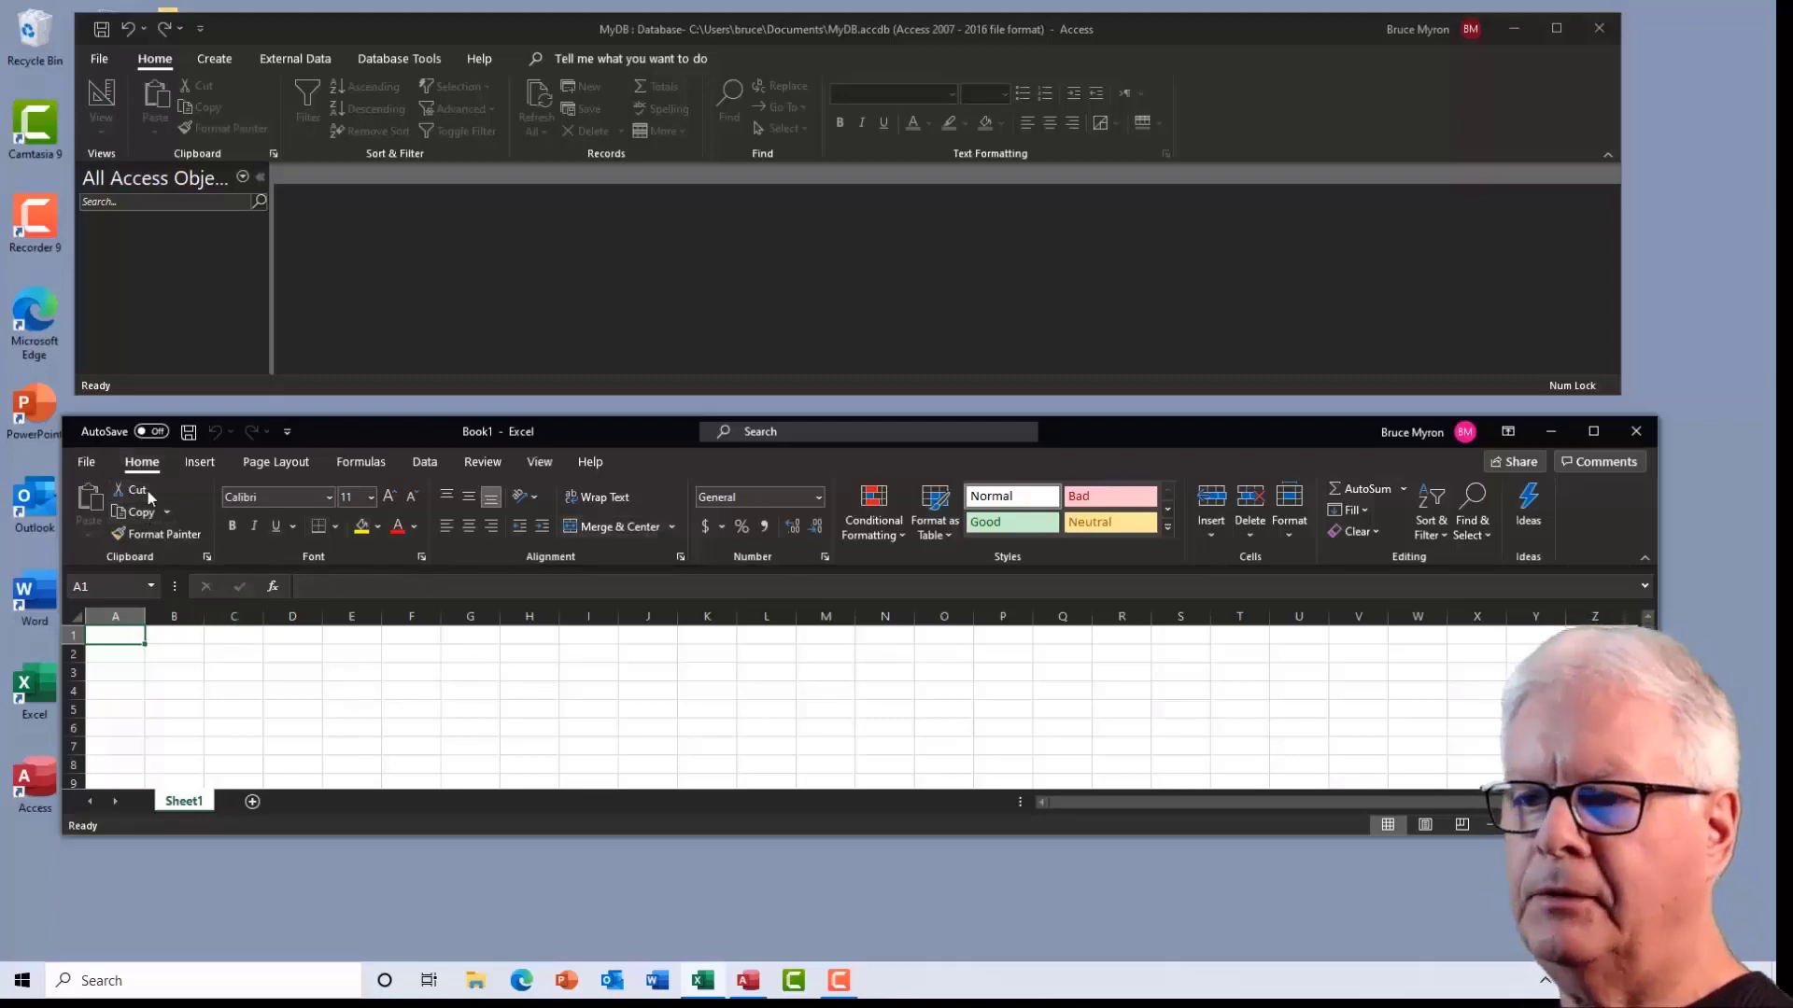
Compare the ribbon command sets of Excel and Access, including Access's Create, External Data and File pages.
{"action": "left_click", "coordinate": [200, 464]}
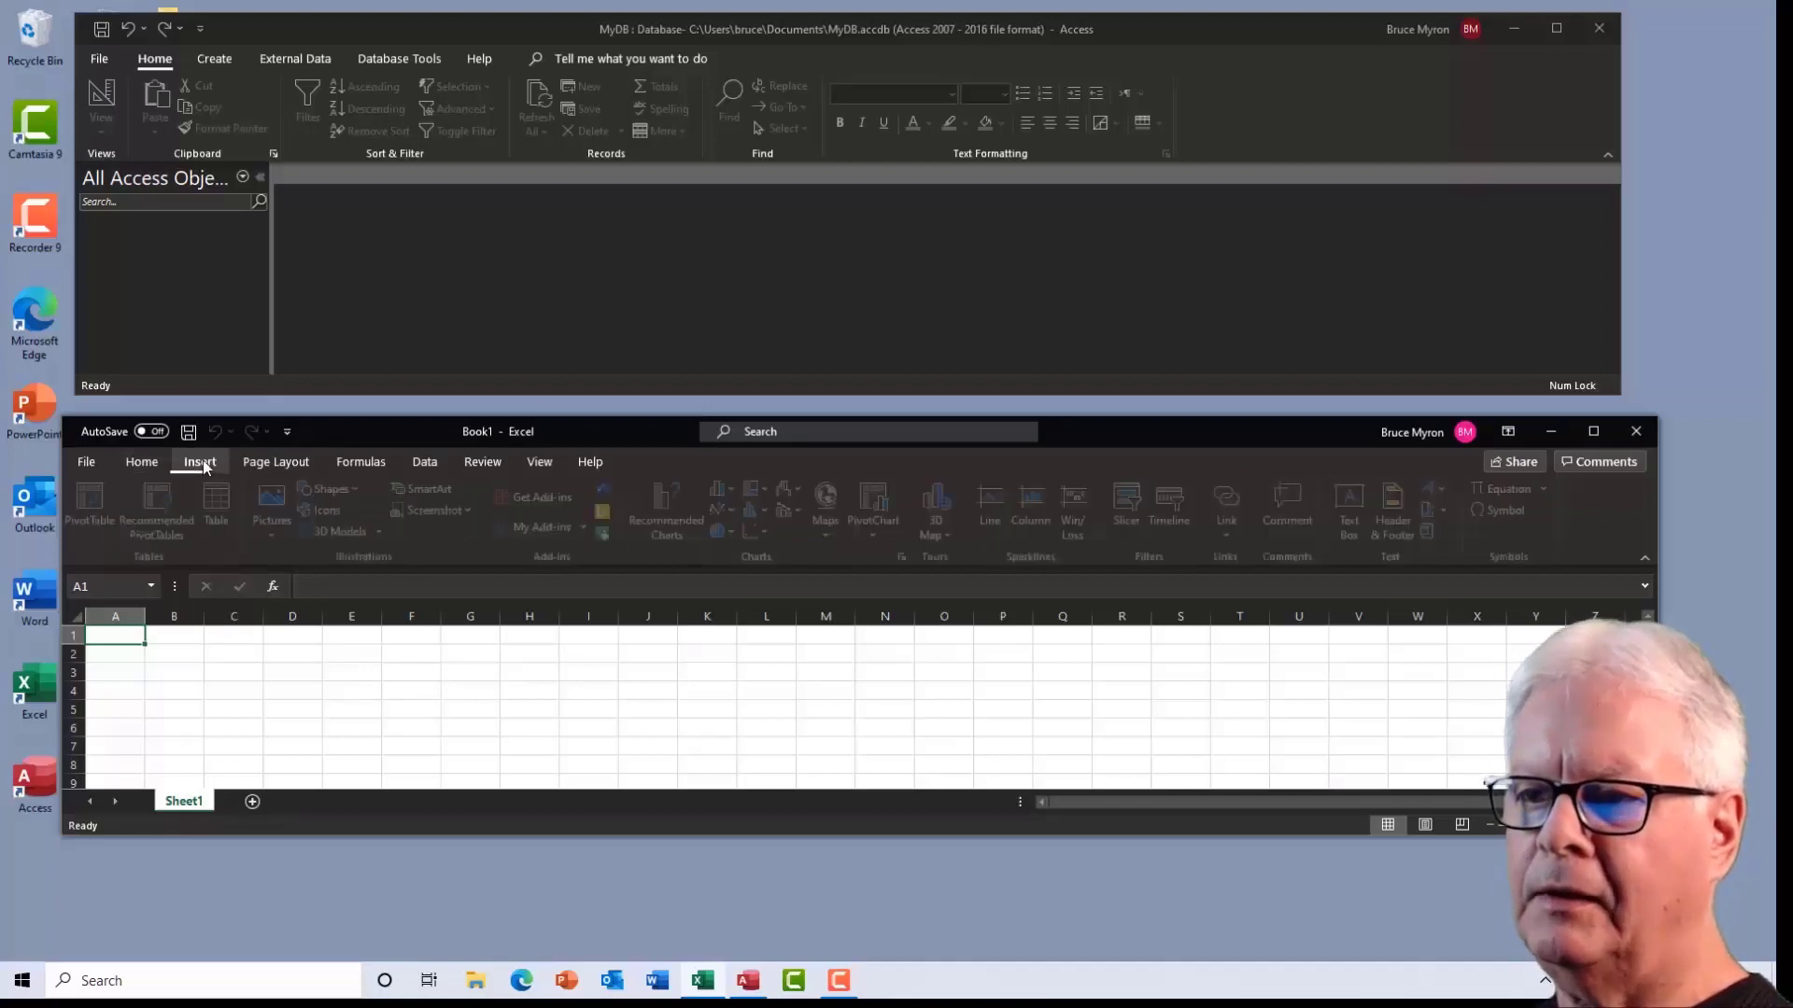
{"action": "left_click", "coordinate": [142, 461]}
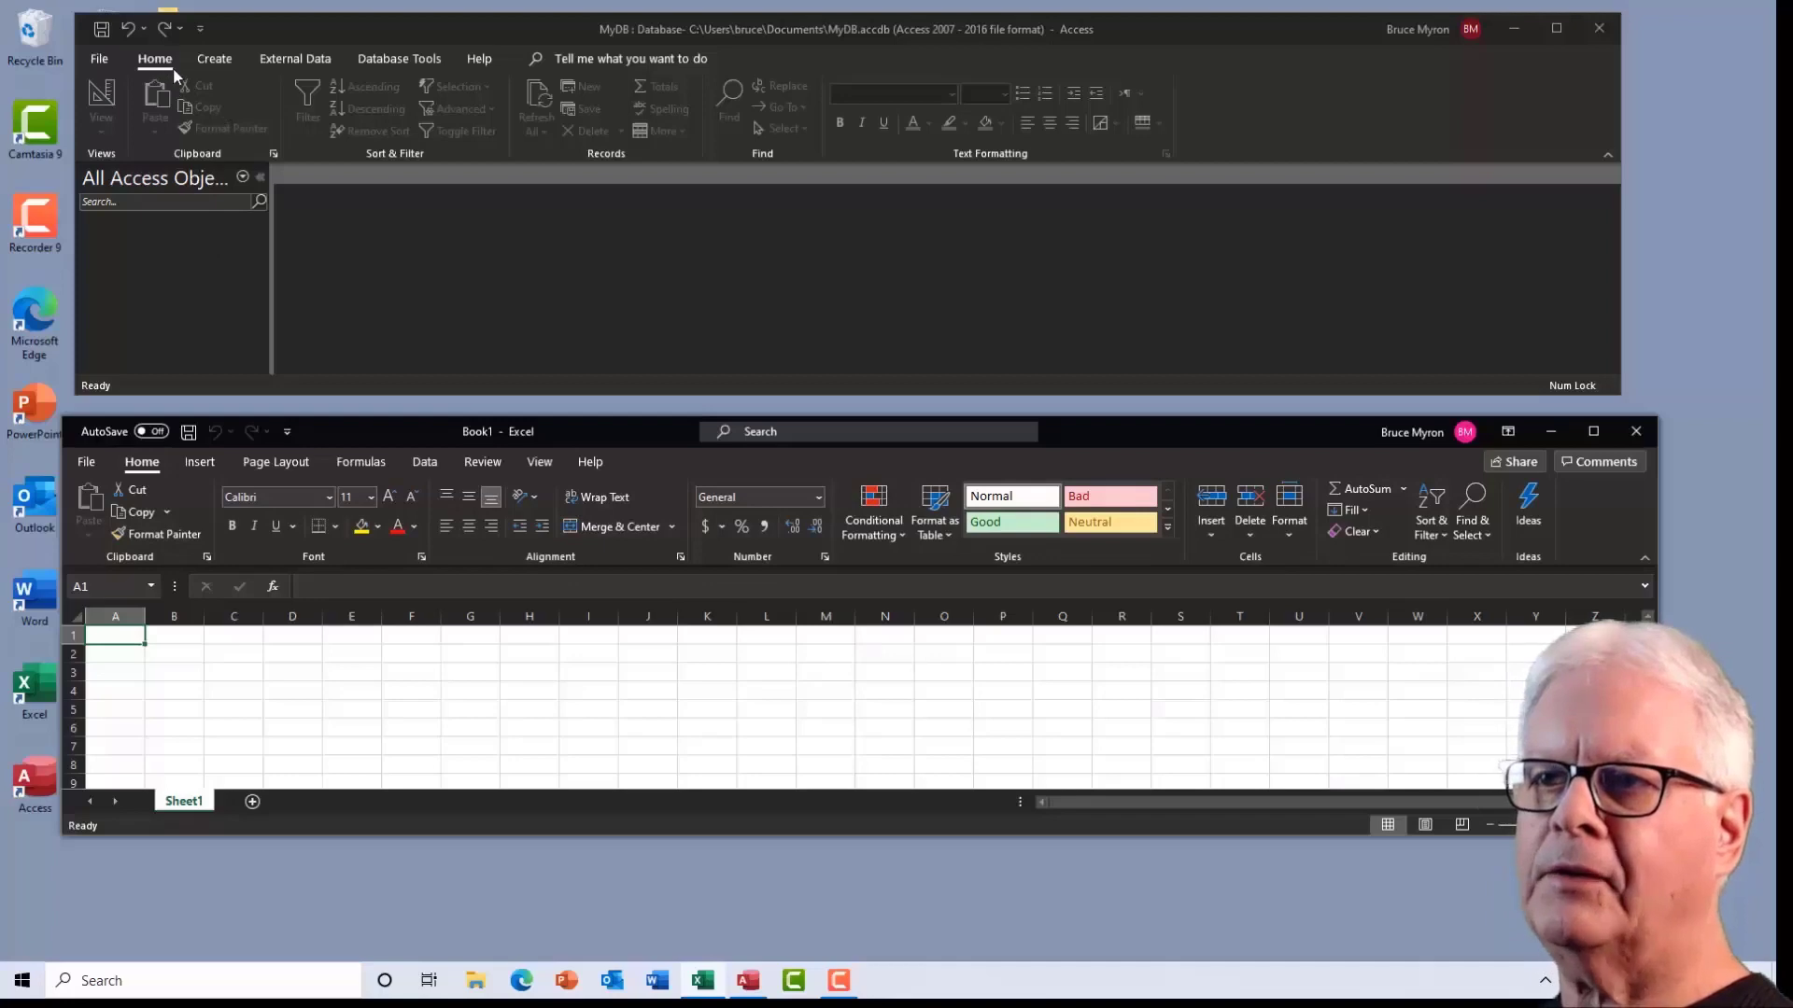
{"action": "left_click", "coordinate": [222, 57]}
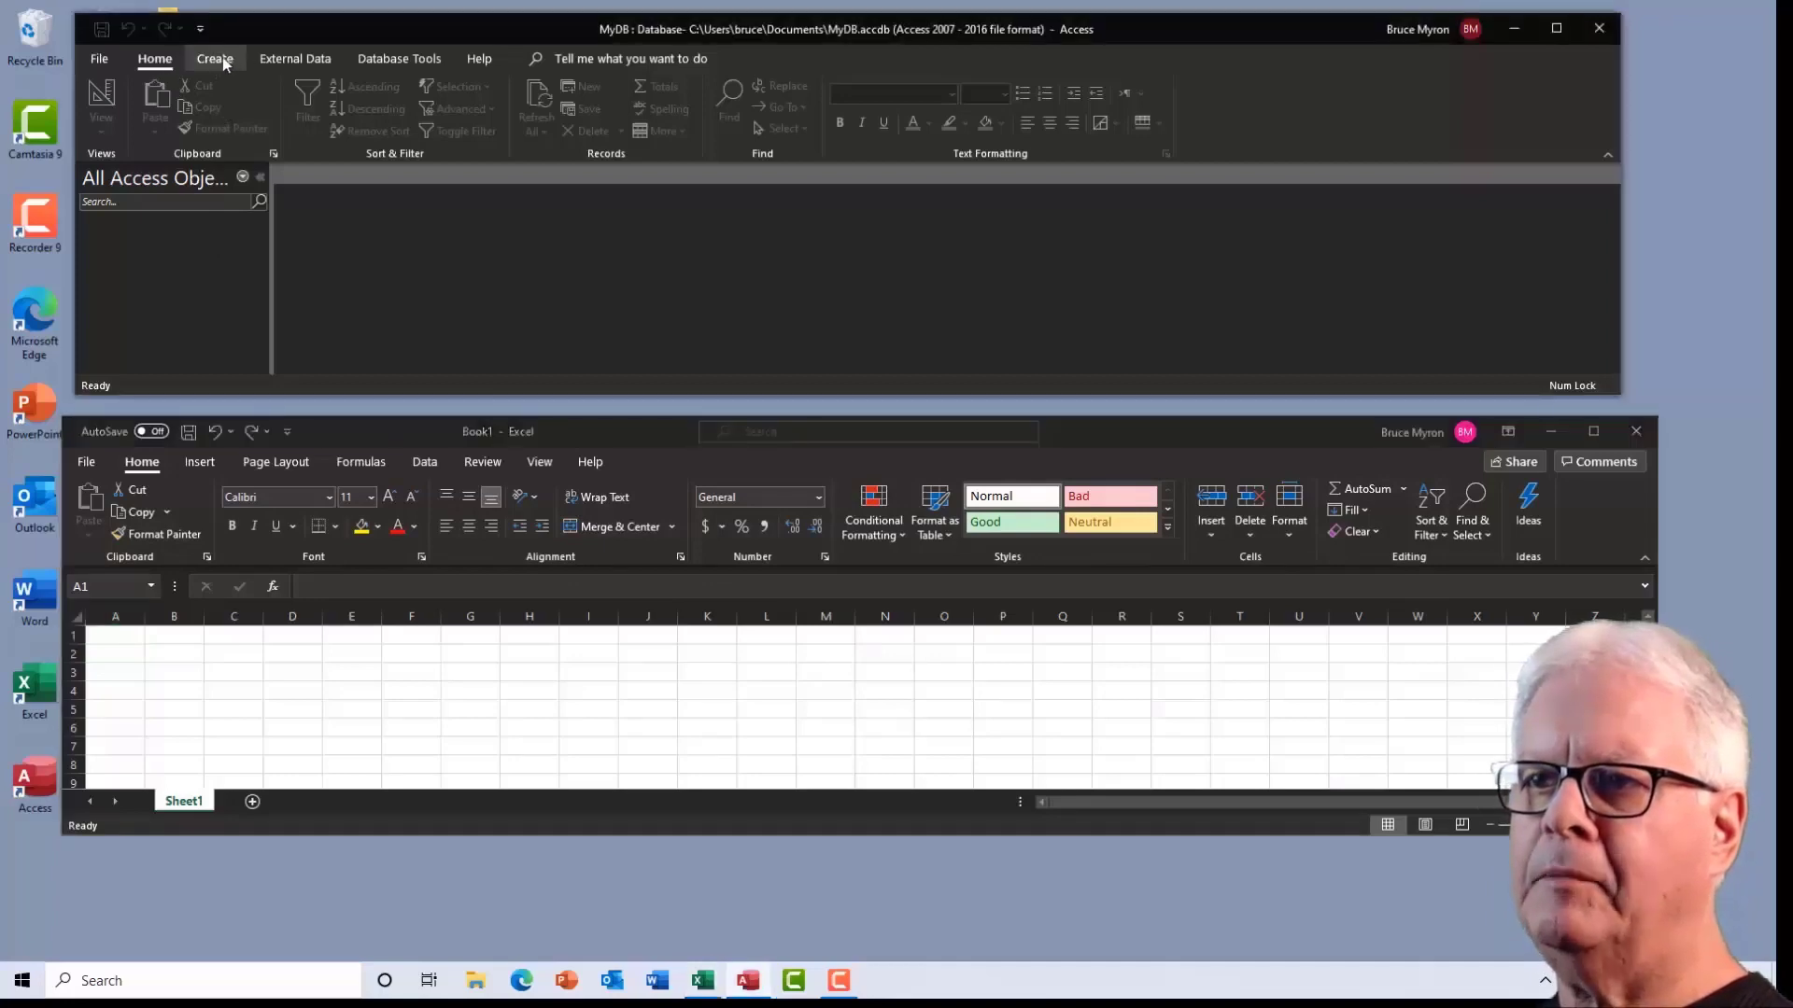
{"action": "left_click", "coordinate": [296, 62]}
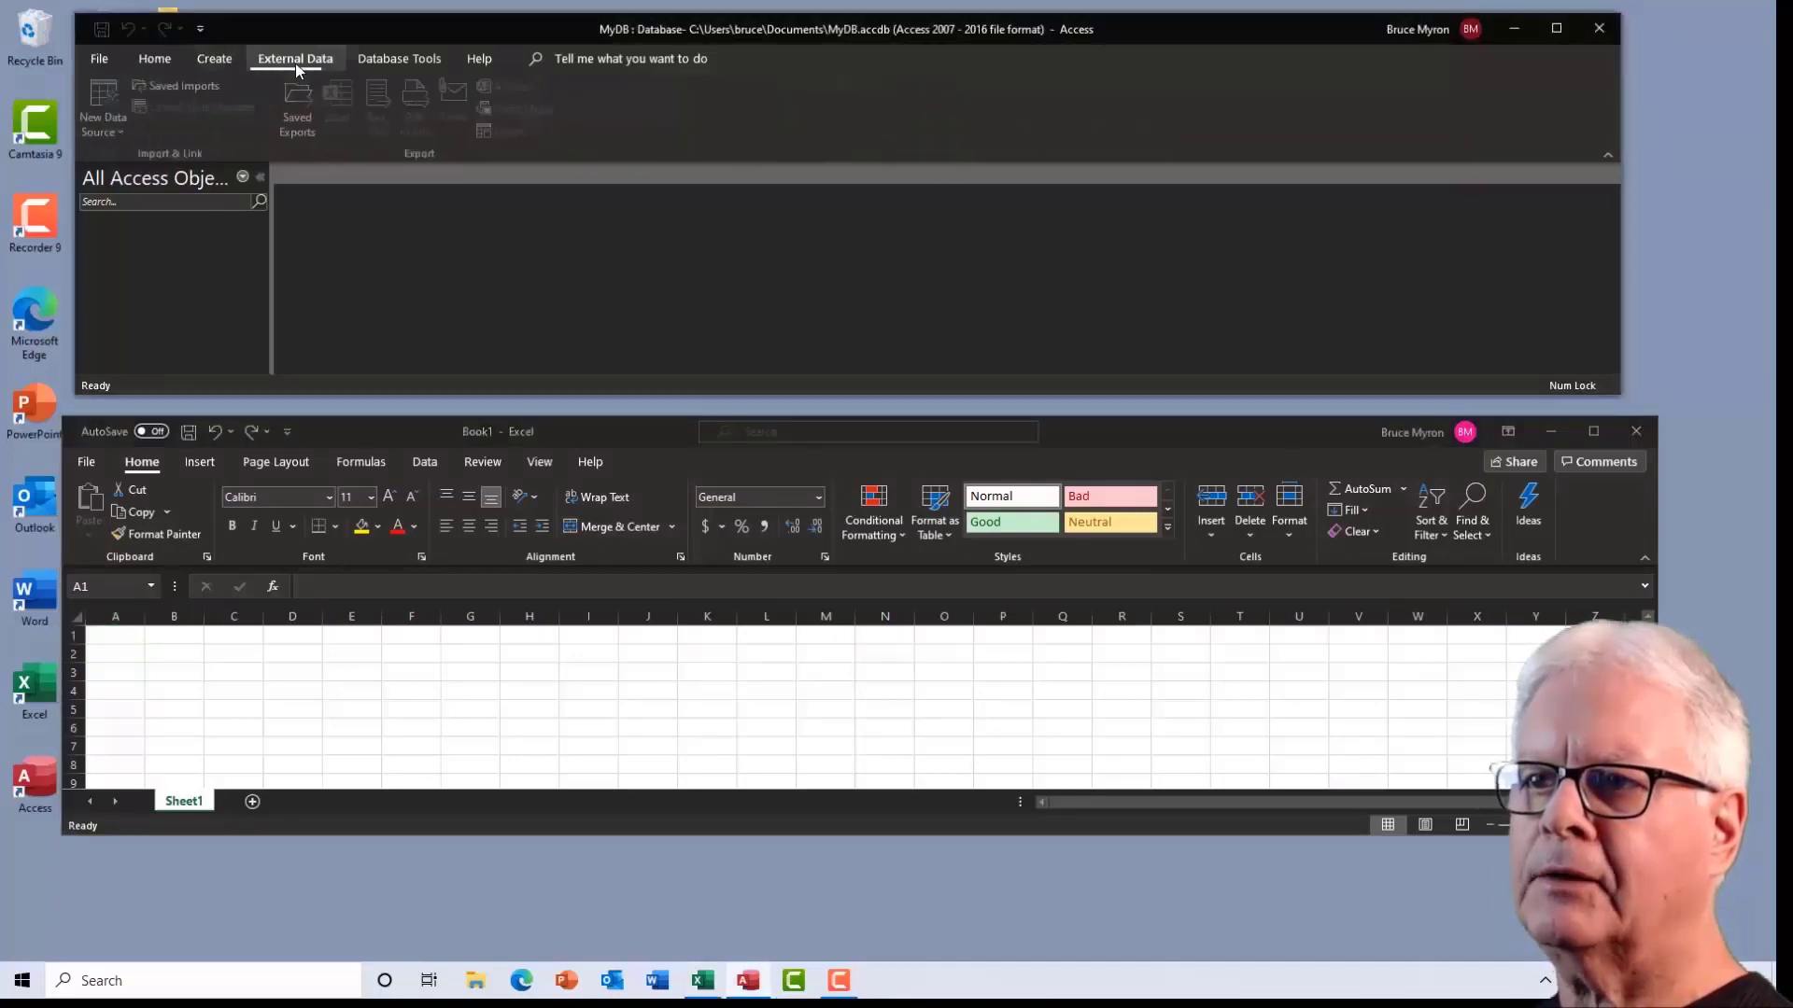
{"action": "left_click", "coordinate": [156, 60]}
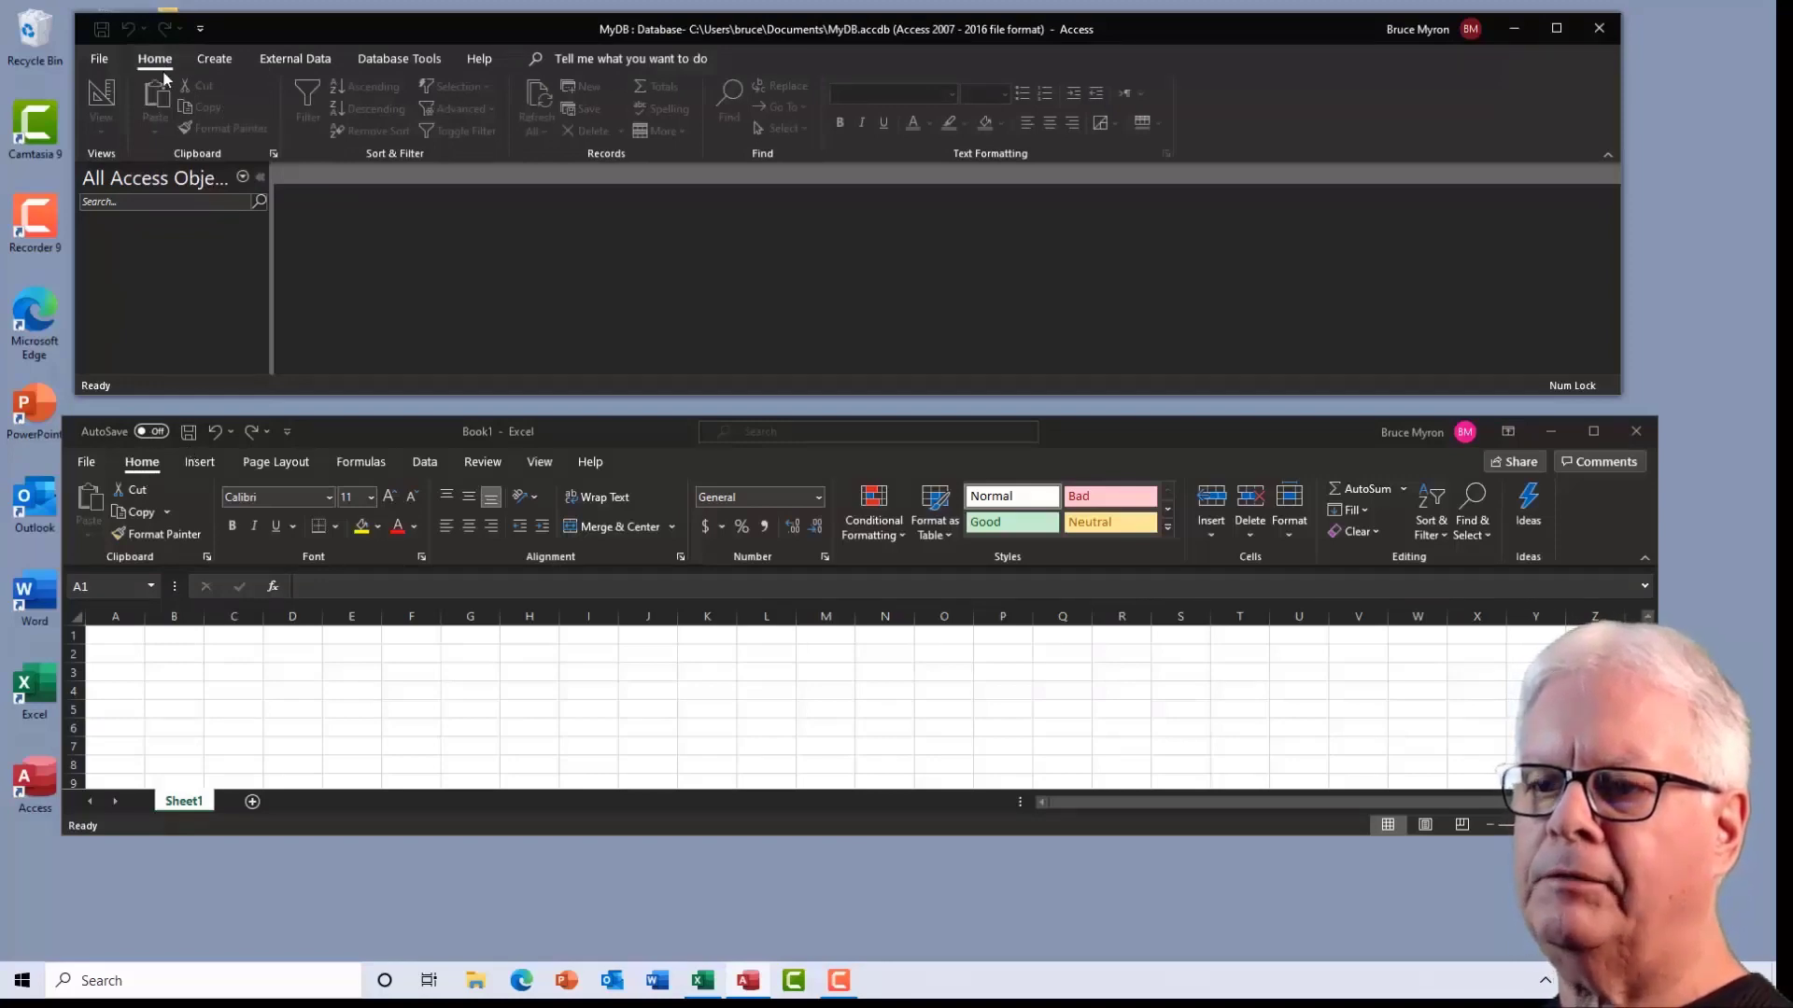
{"action": "left_click", "coordinate": [99, 60]}
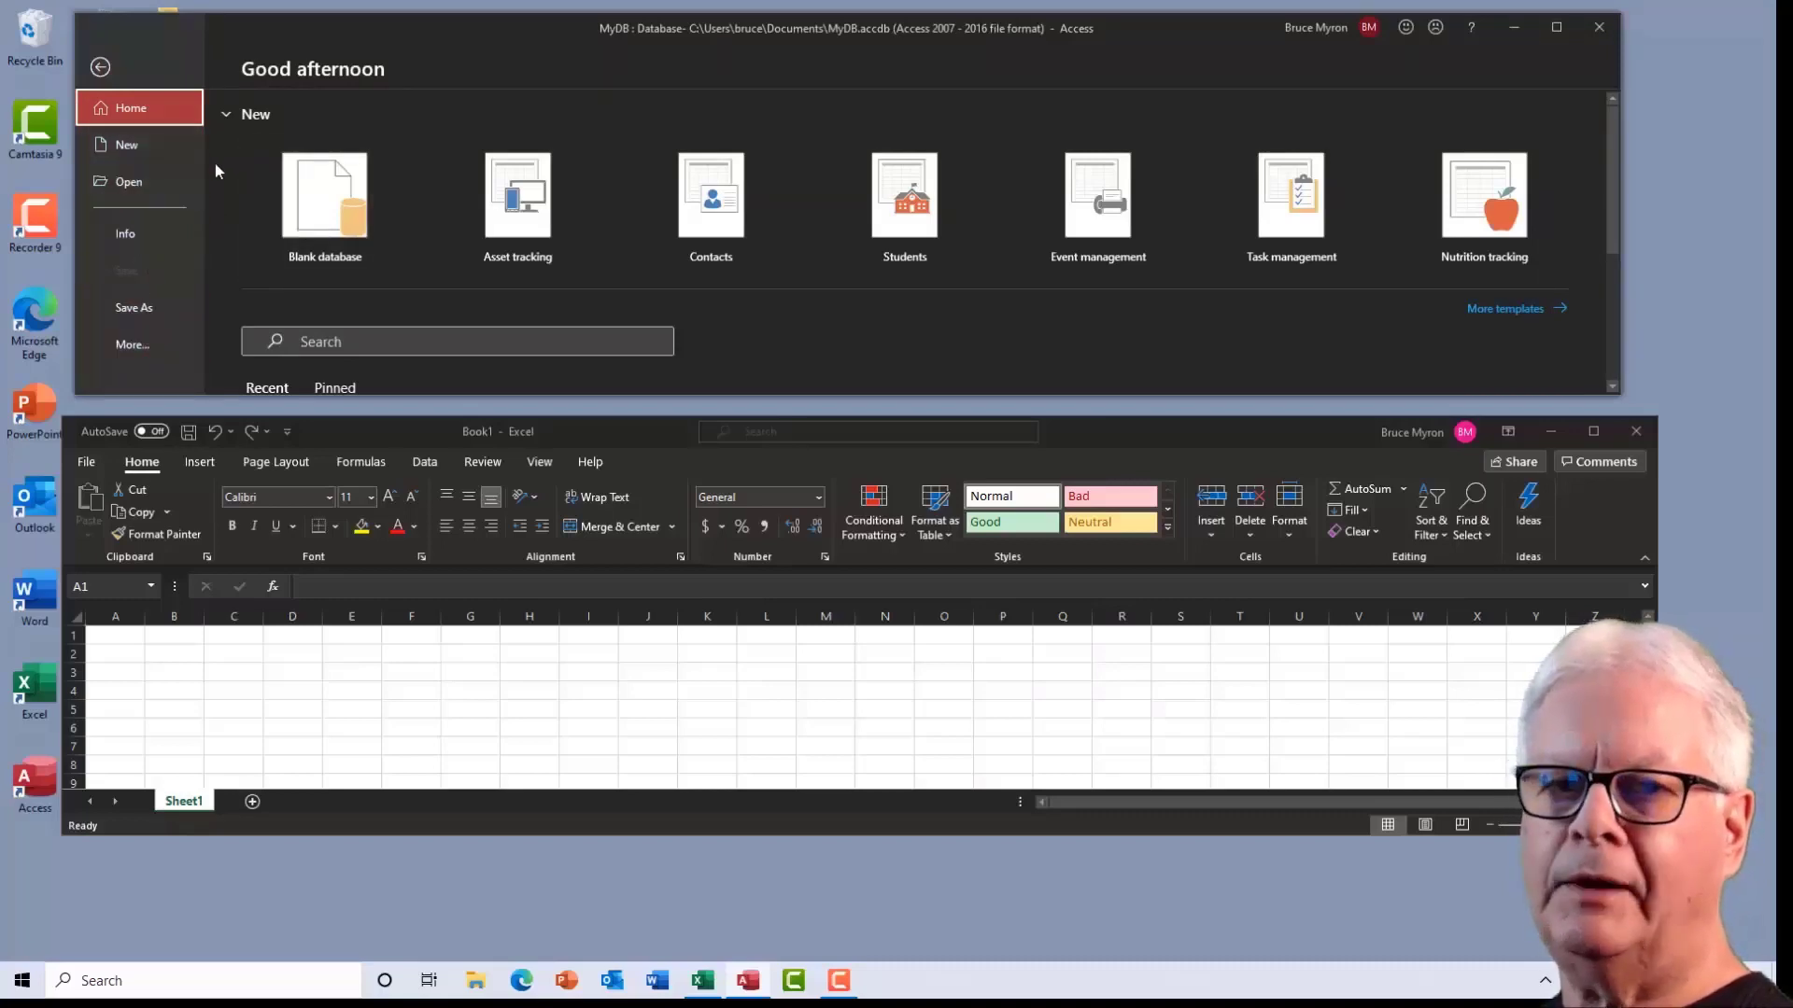
{"action": "left_click", "coordinate": [101, 69]}
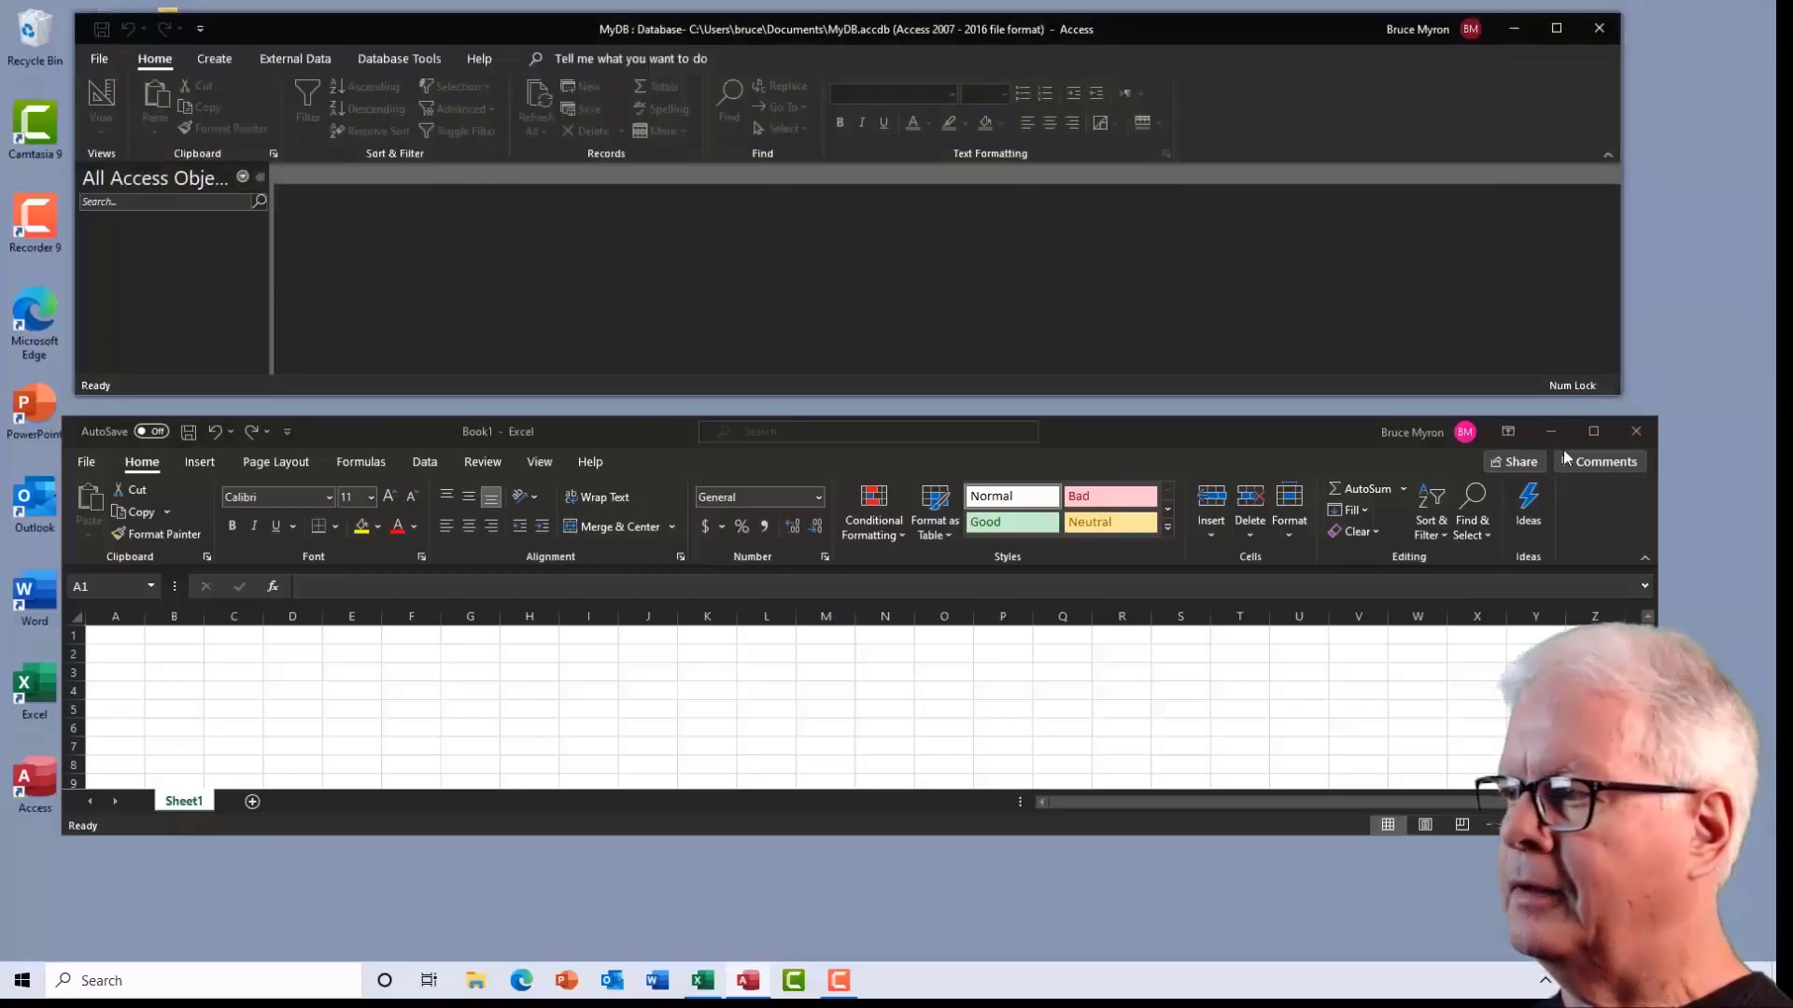
Close the blank Excel workbook and maximize the Access database window.
{"action": "left_click", "coordinate": [1637, 434]}
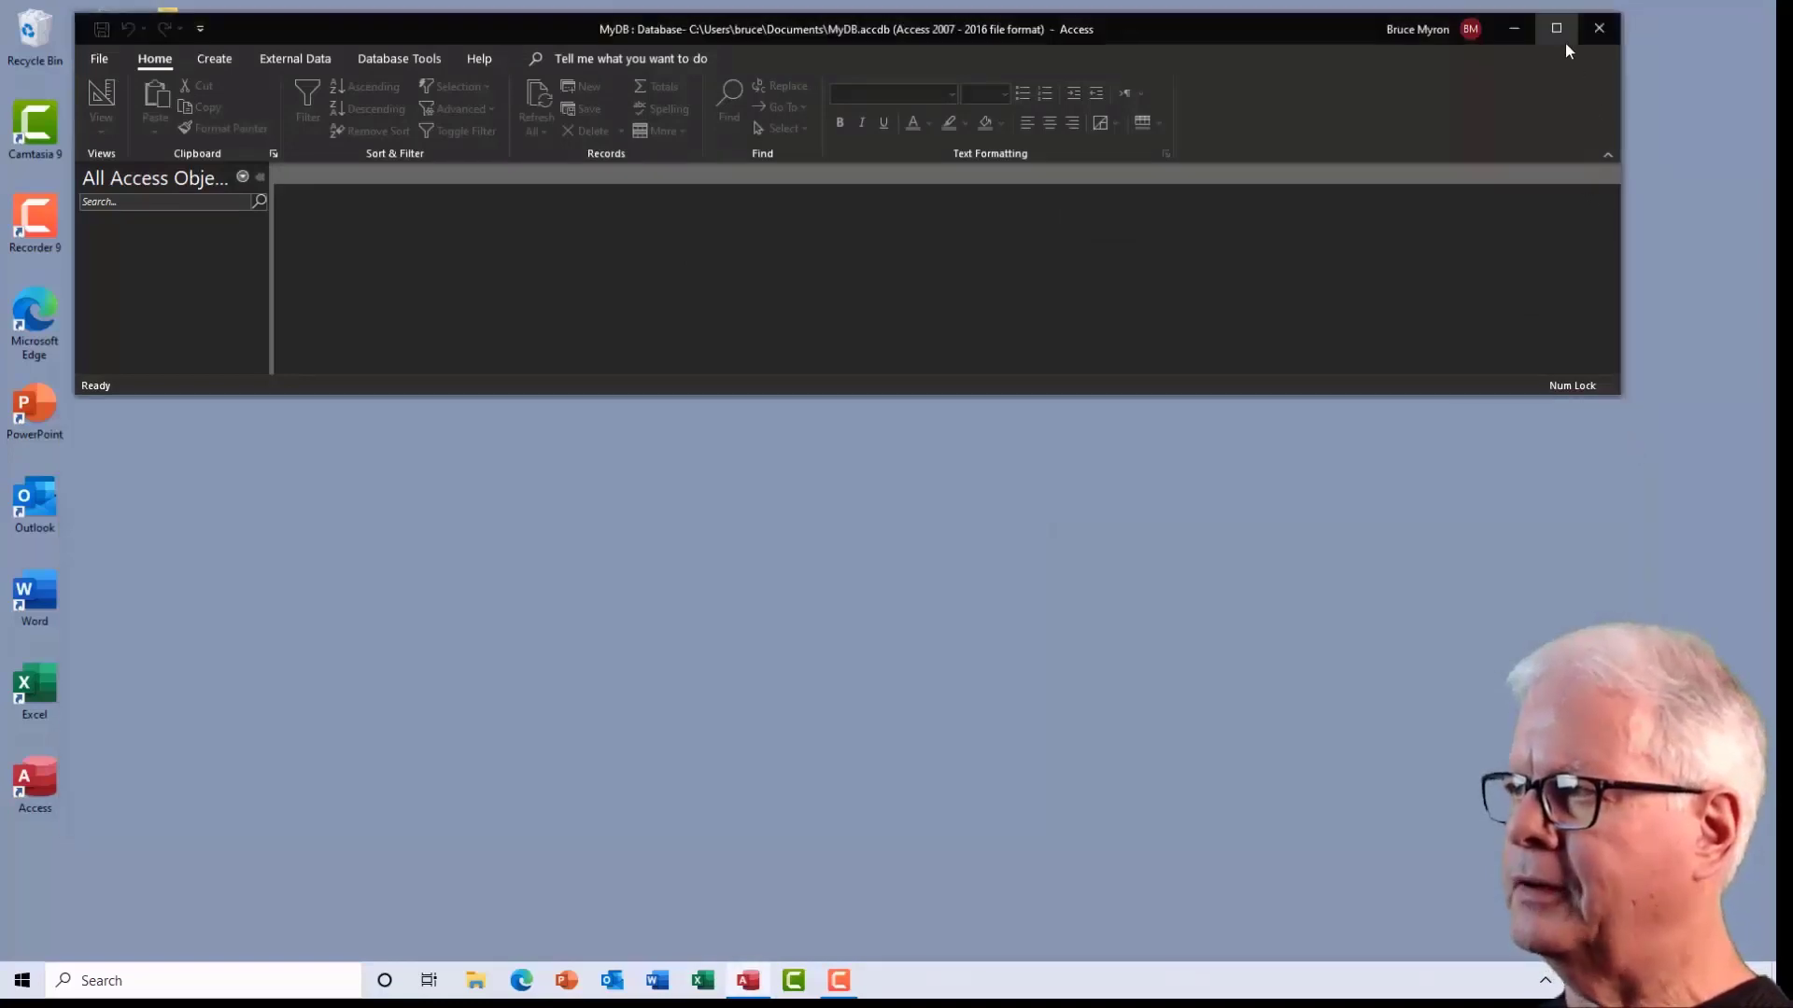
{"action": "left_click", "coordinate": [1559, 33]}
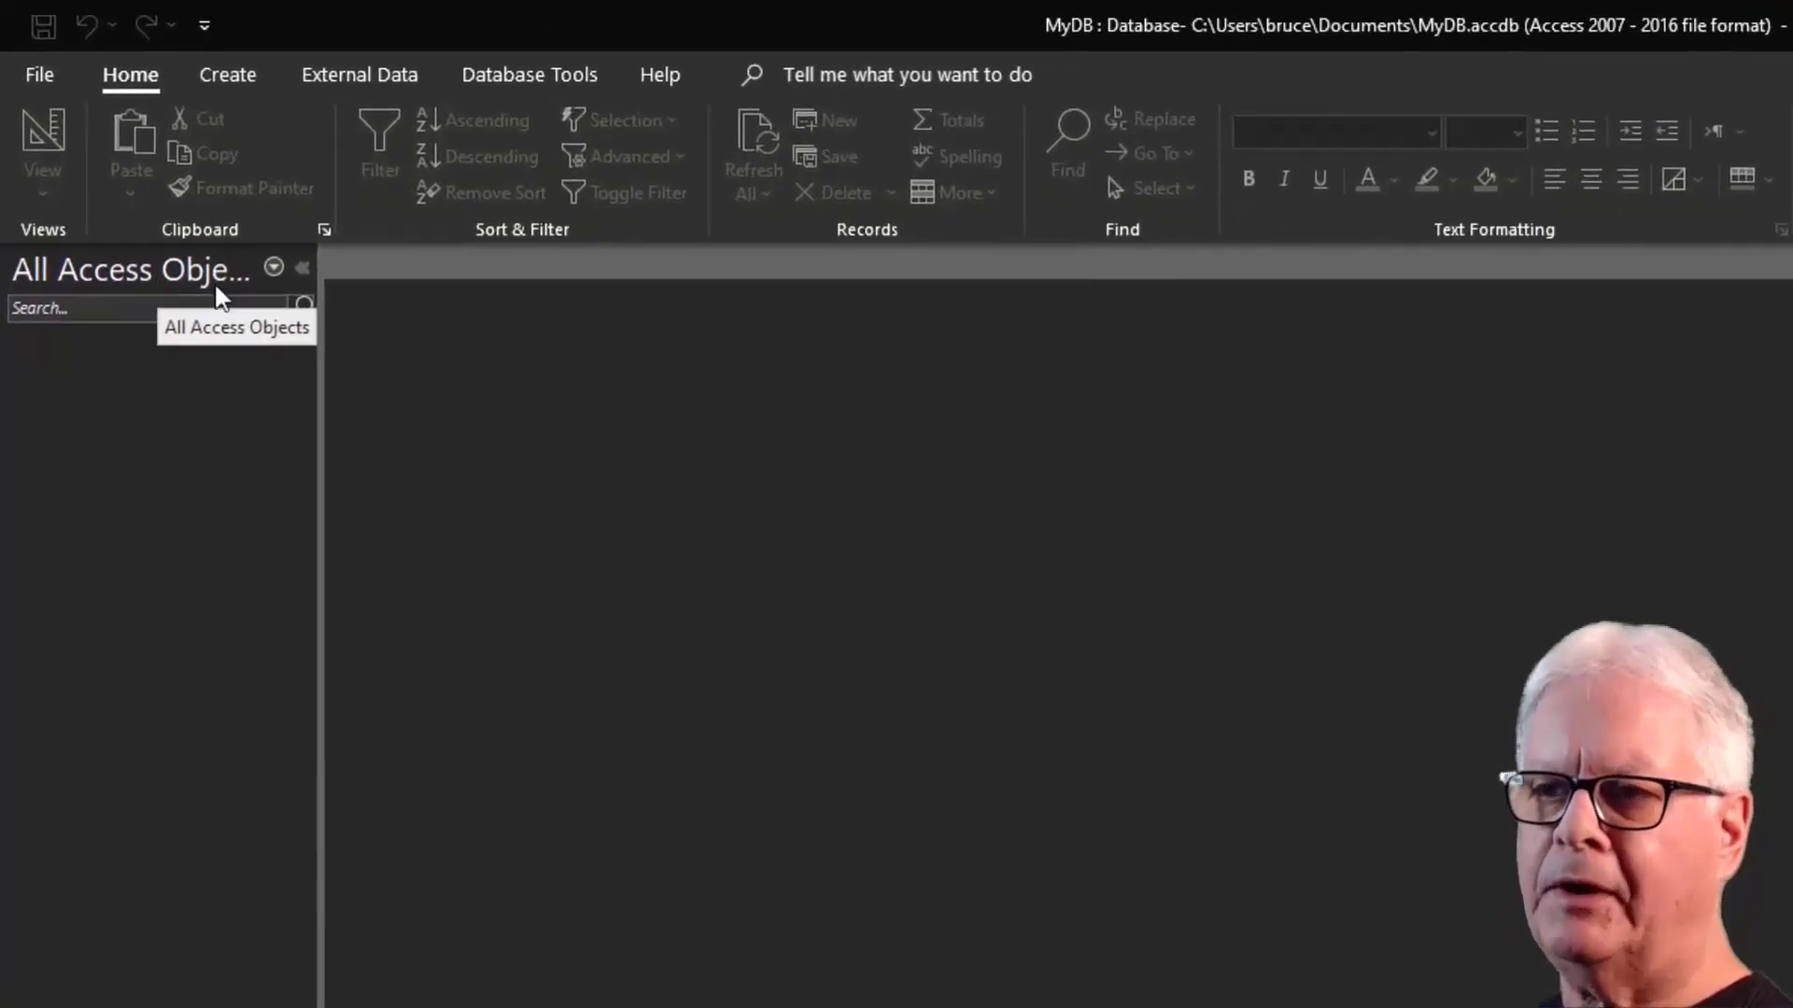
Review the Navigation Pane's category and group filter options, and widen the pane to fit its full title.
{"action": "left_click", "coordinate": [84, 278]}
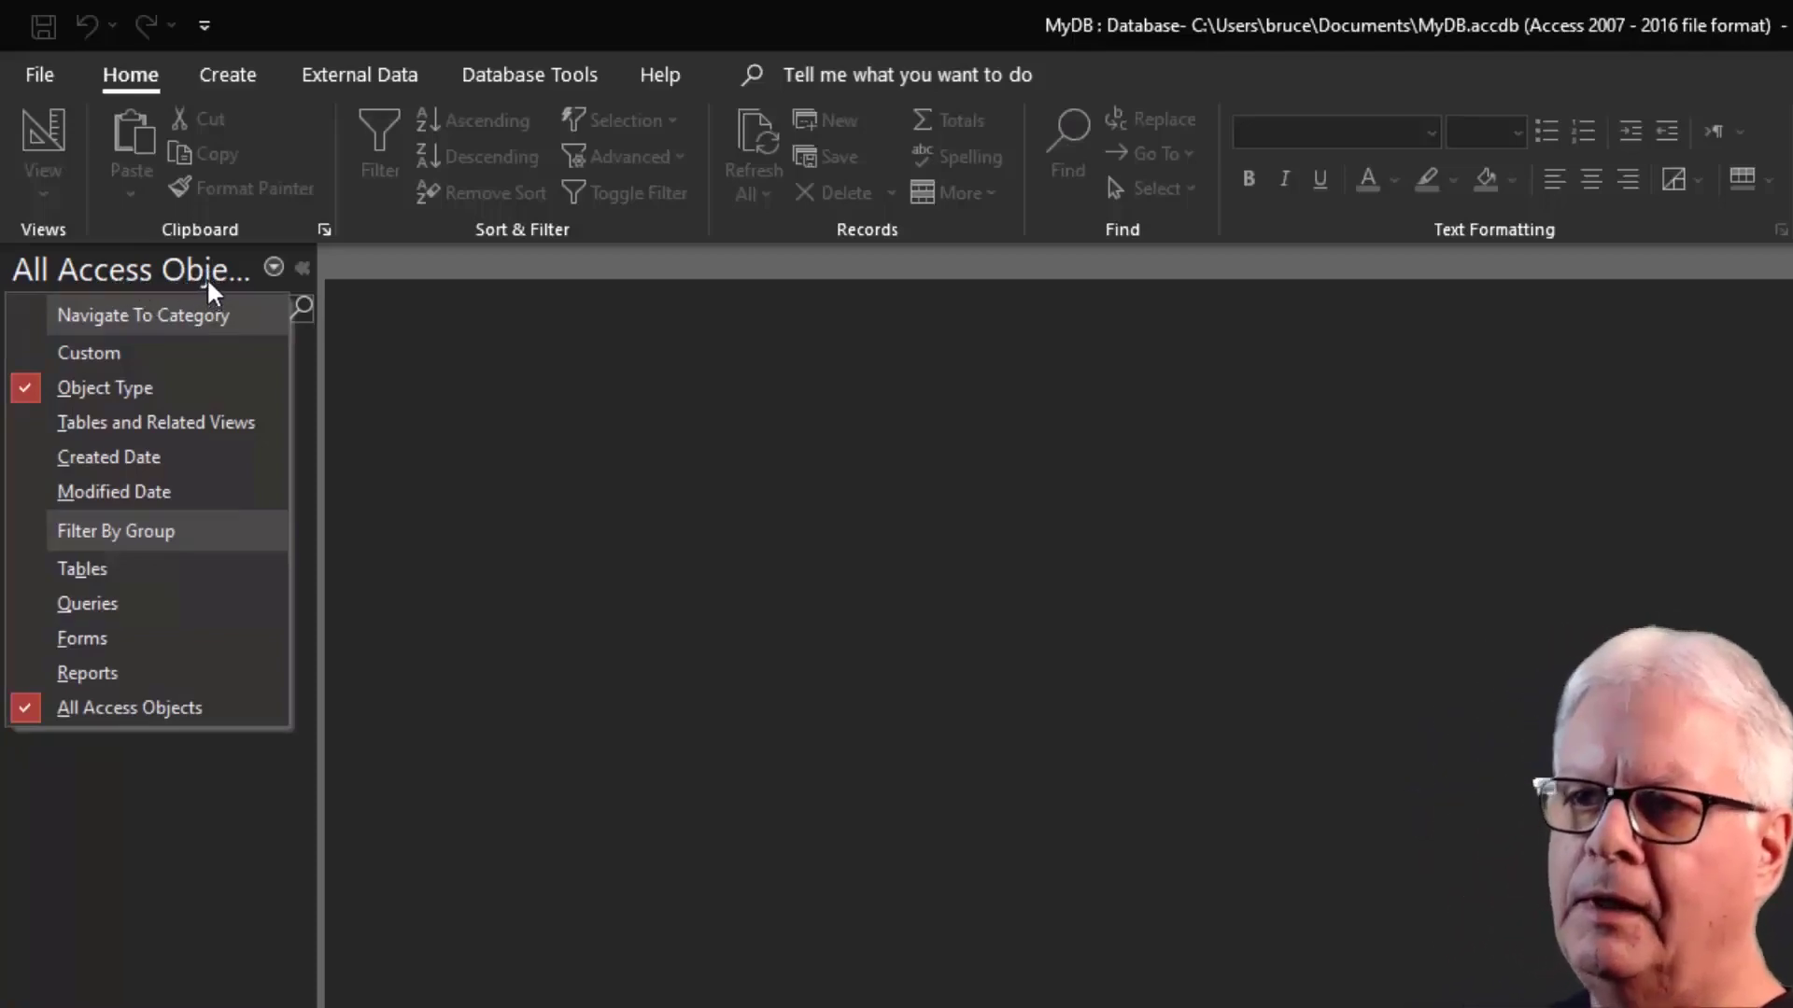
{"action": "left_click", "coordinate": [327, 481]}
{"action": "left_click_drag", "start_coordinate": [326, 481], "coordinate": [397, 483]}
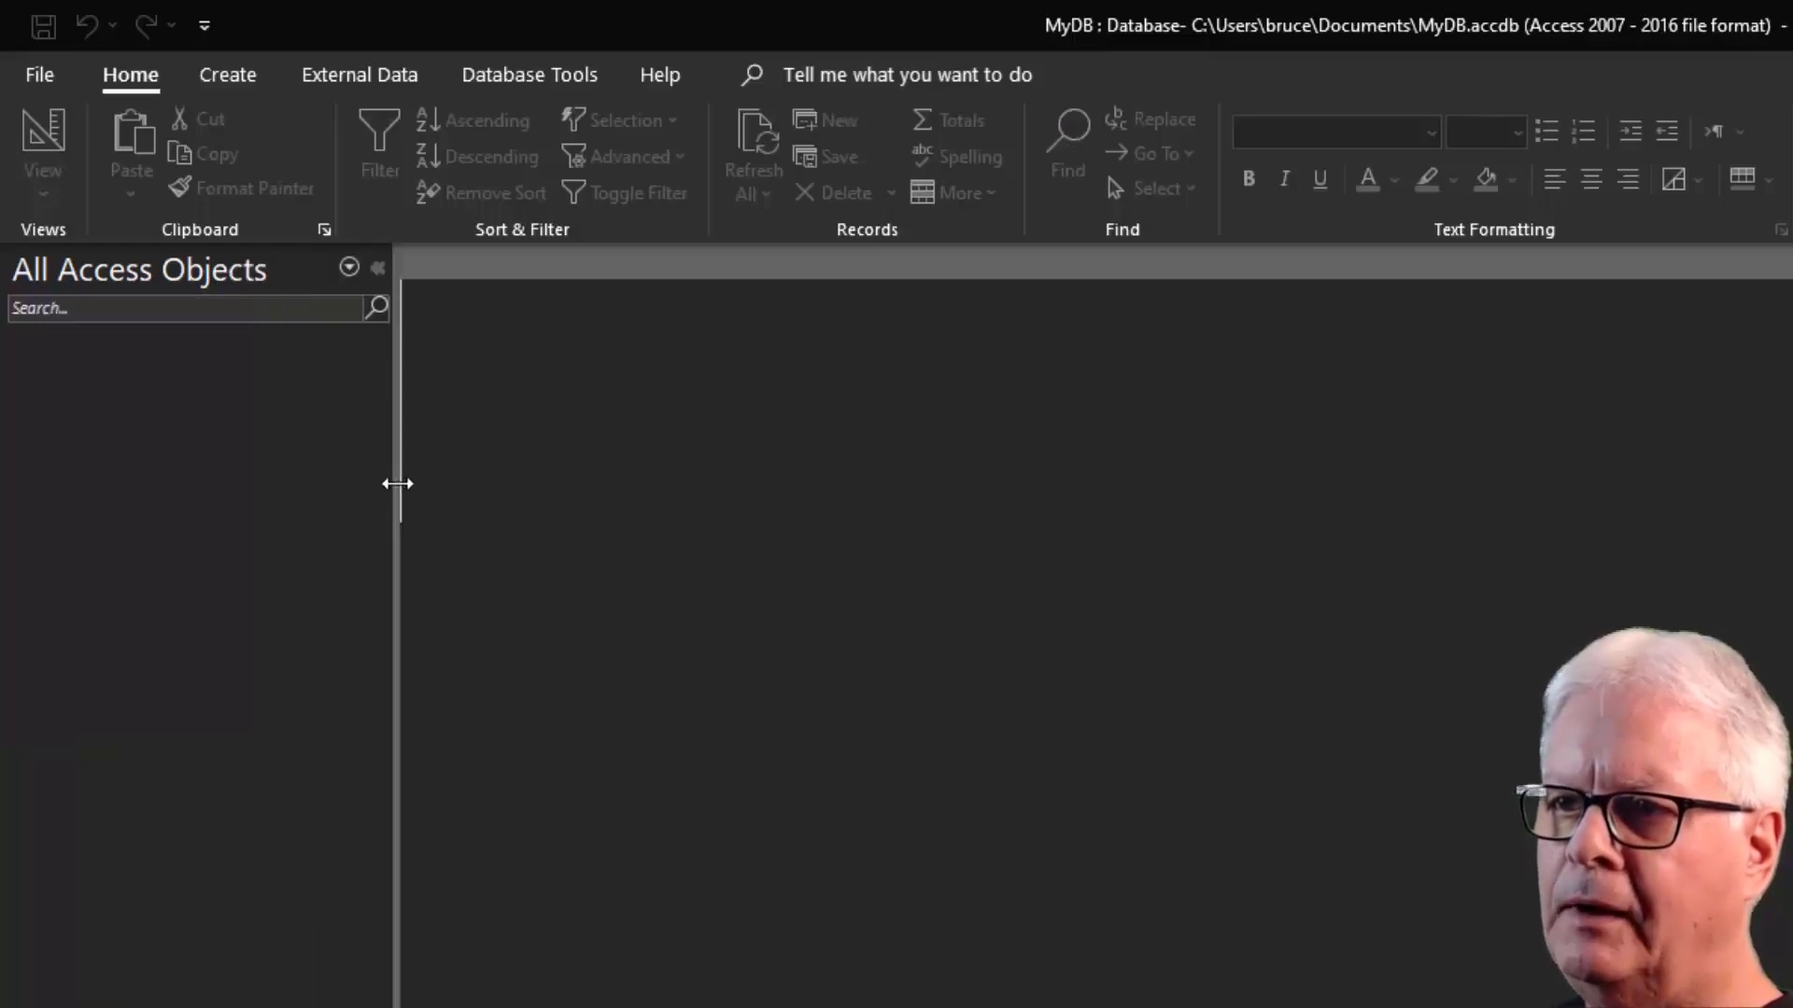
{"action": "left_click", "coordinate": [151, 282]}
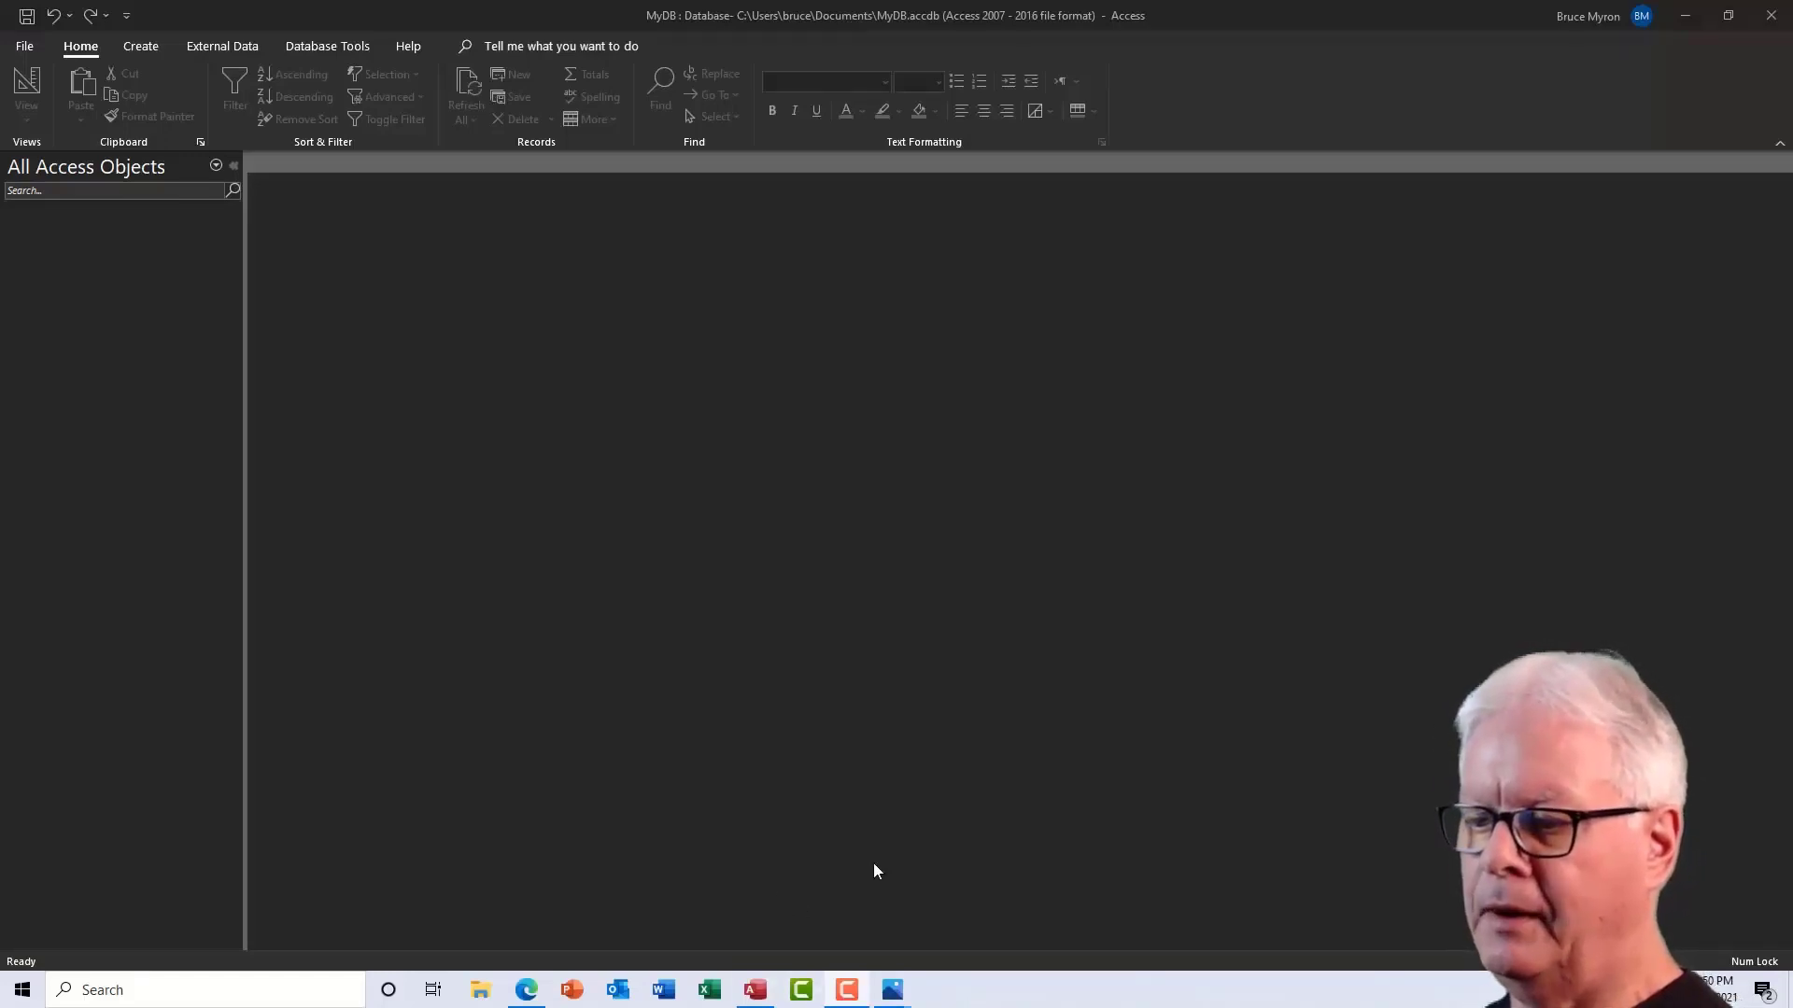
Examine the two reference images open in Photos, the player controls and the course Resources link, and close both.
{"action": "mouse_move", "coordinate": [902, 998]}
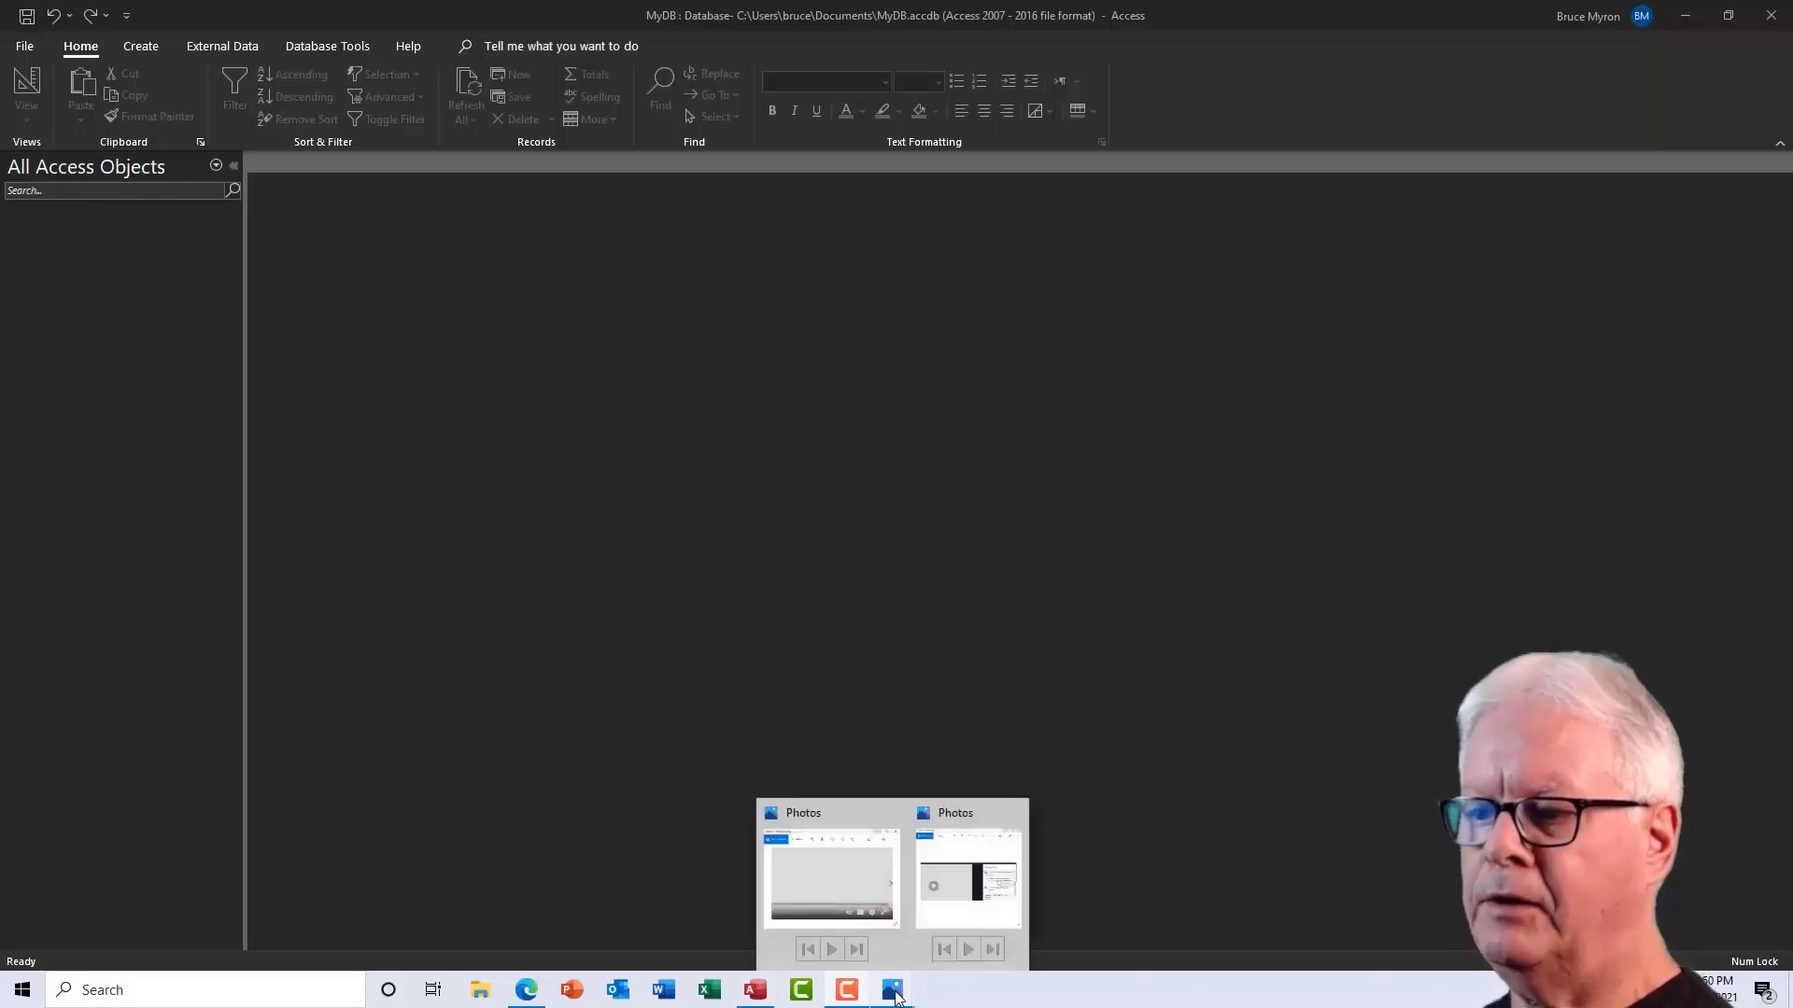
{"action": "left_click", "coordinate": [859, 887]}
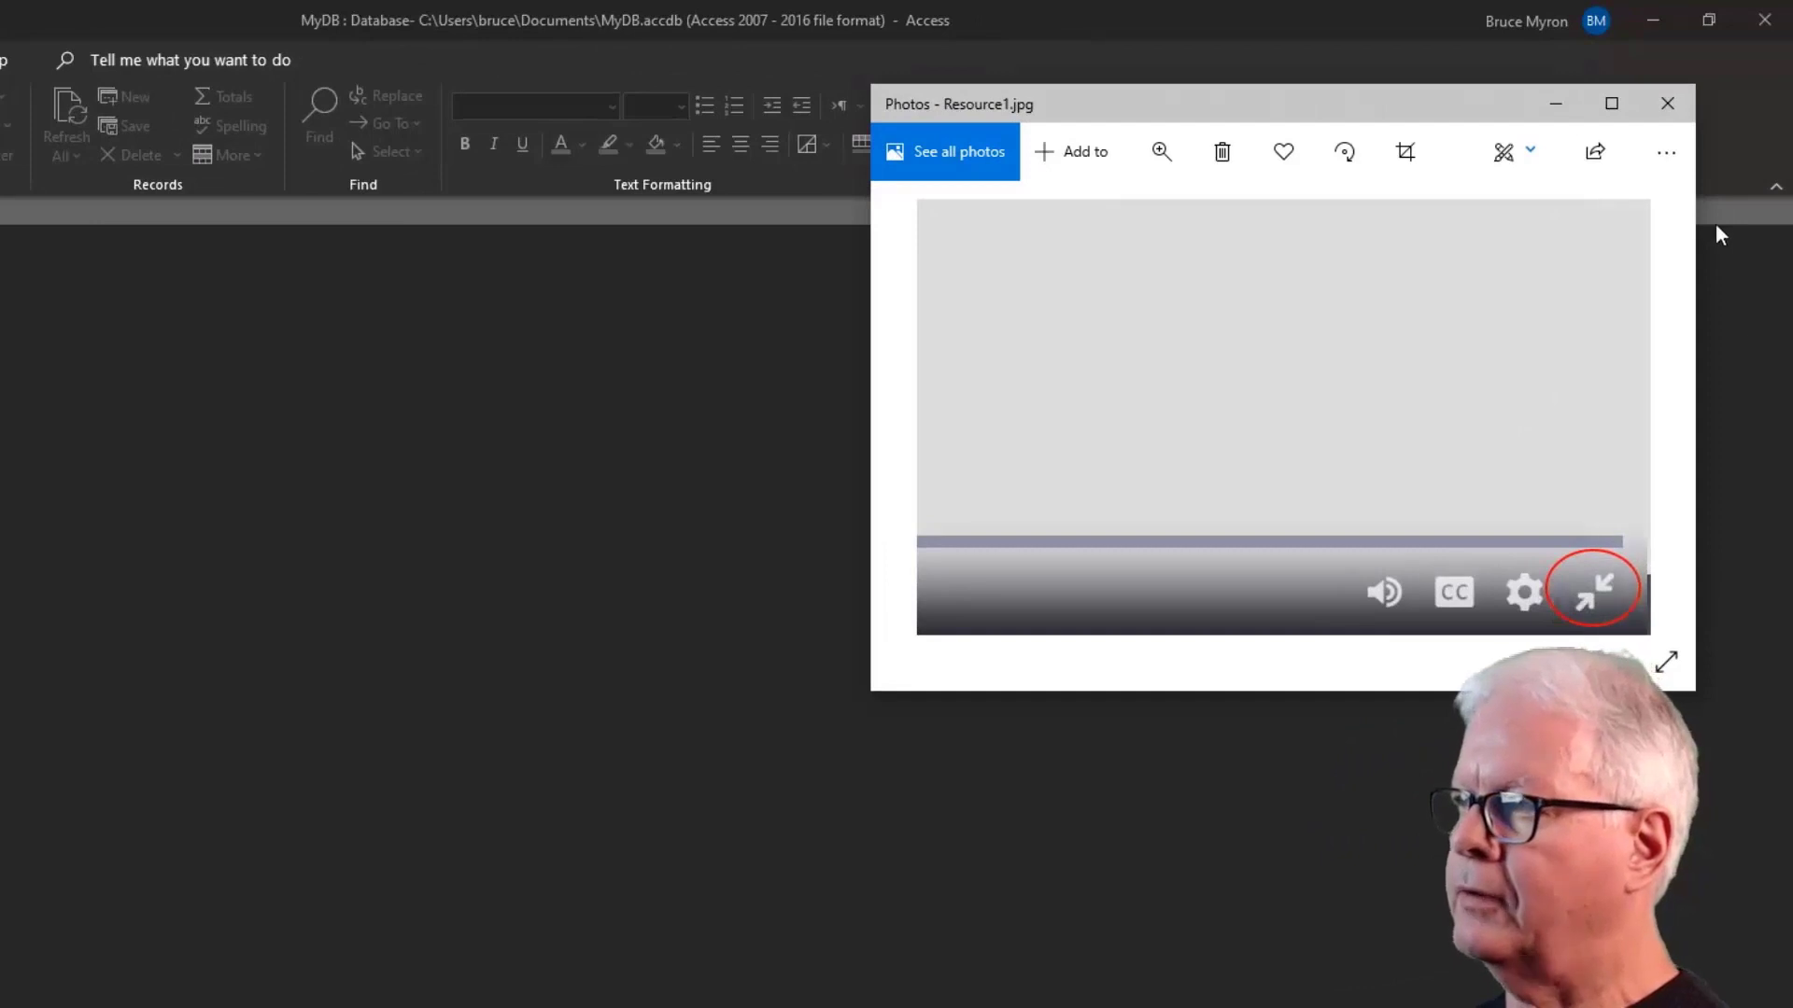
{"action": "left_click", "coordinate": [1666, 104]}
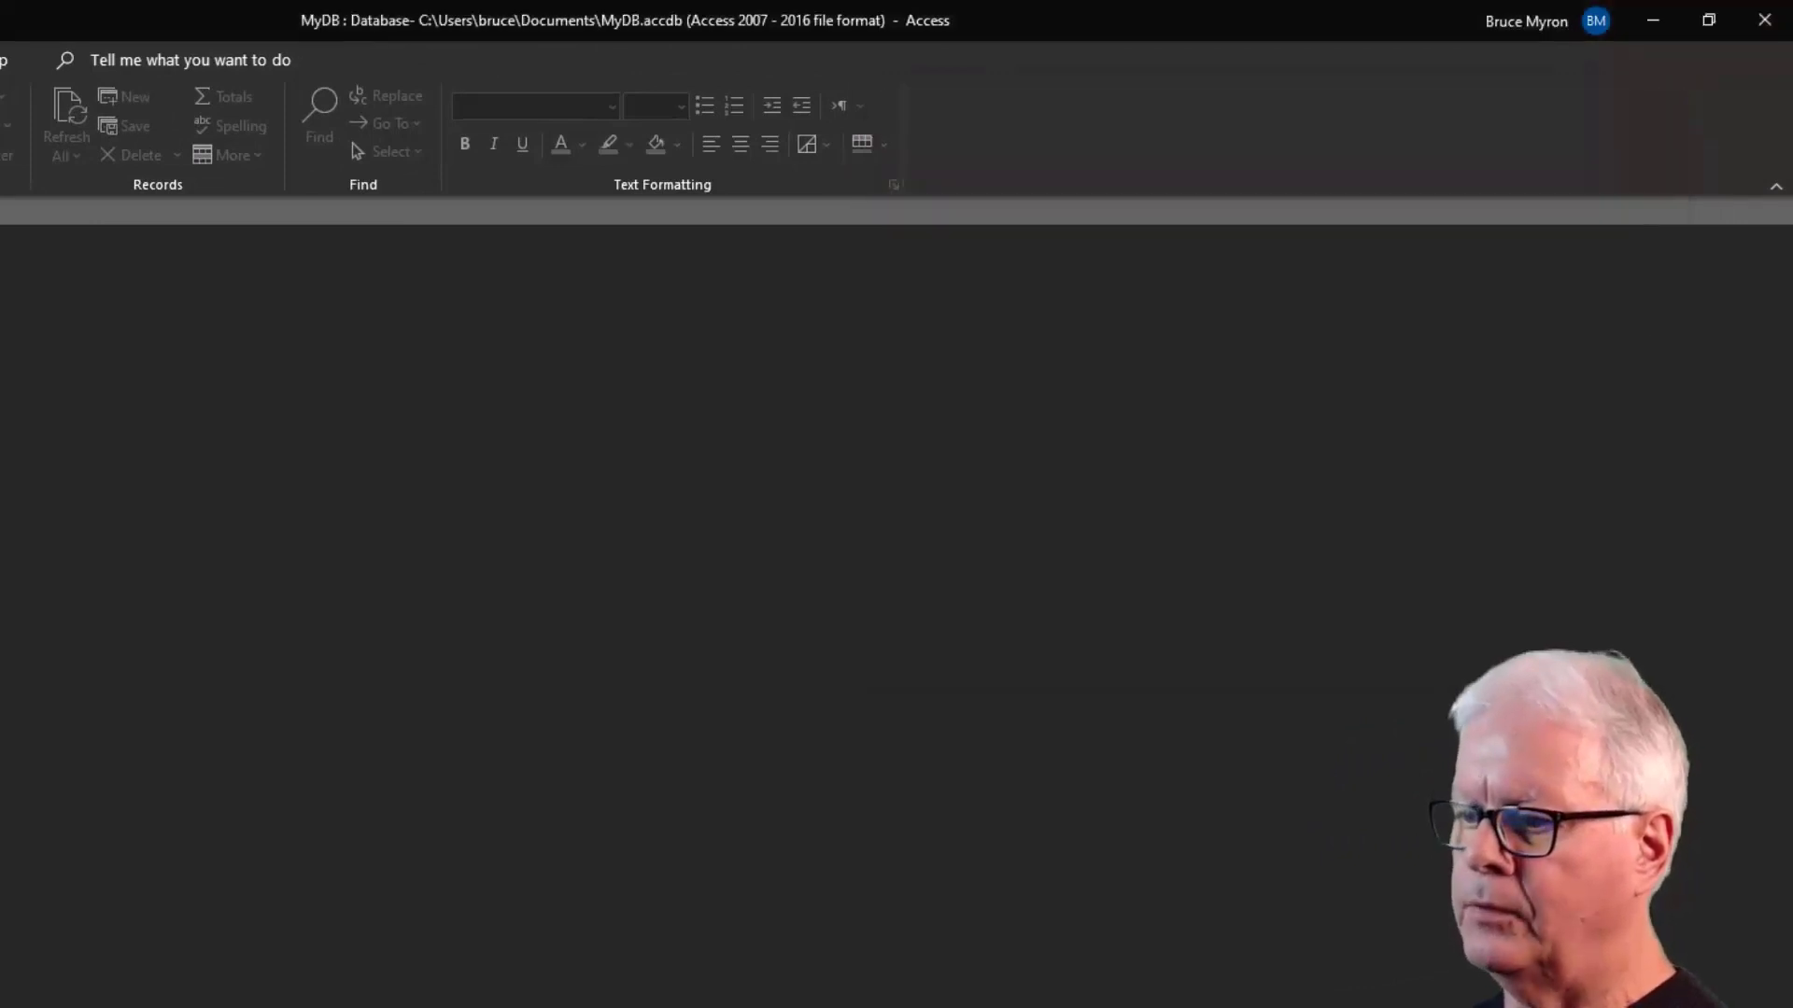
{"action": "key", "text": "alt+Tab"}
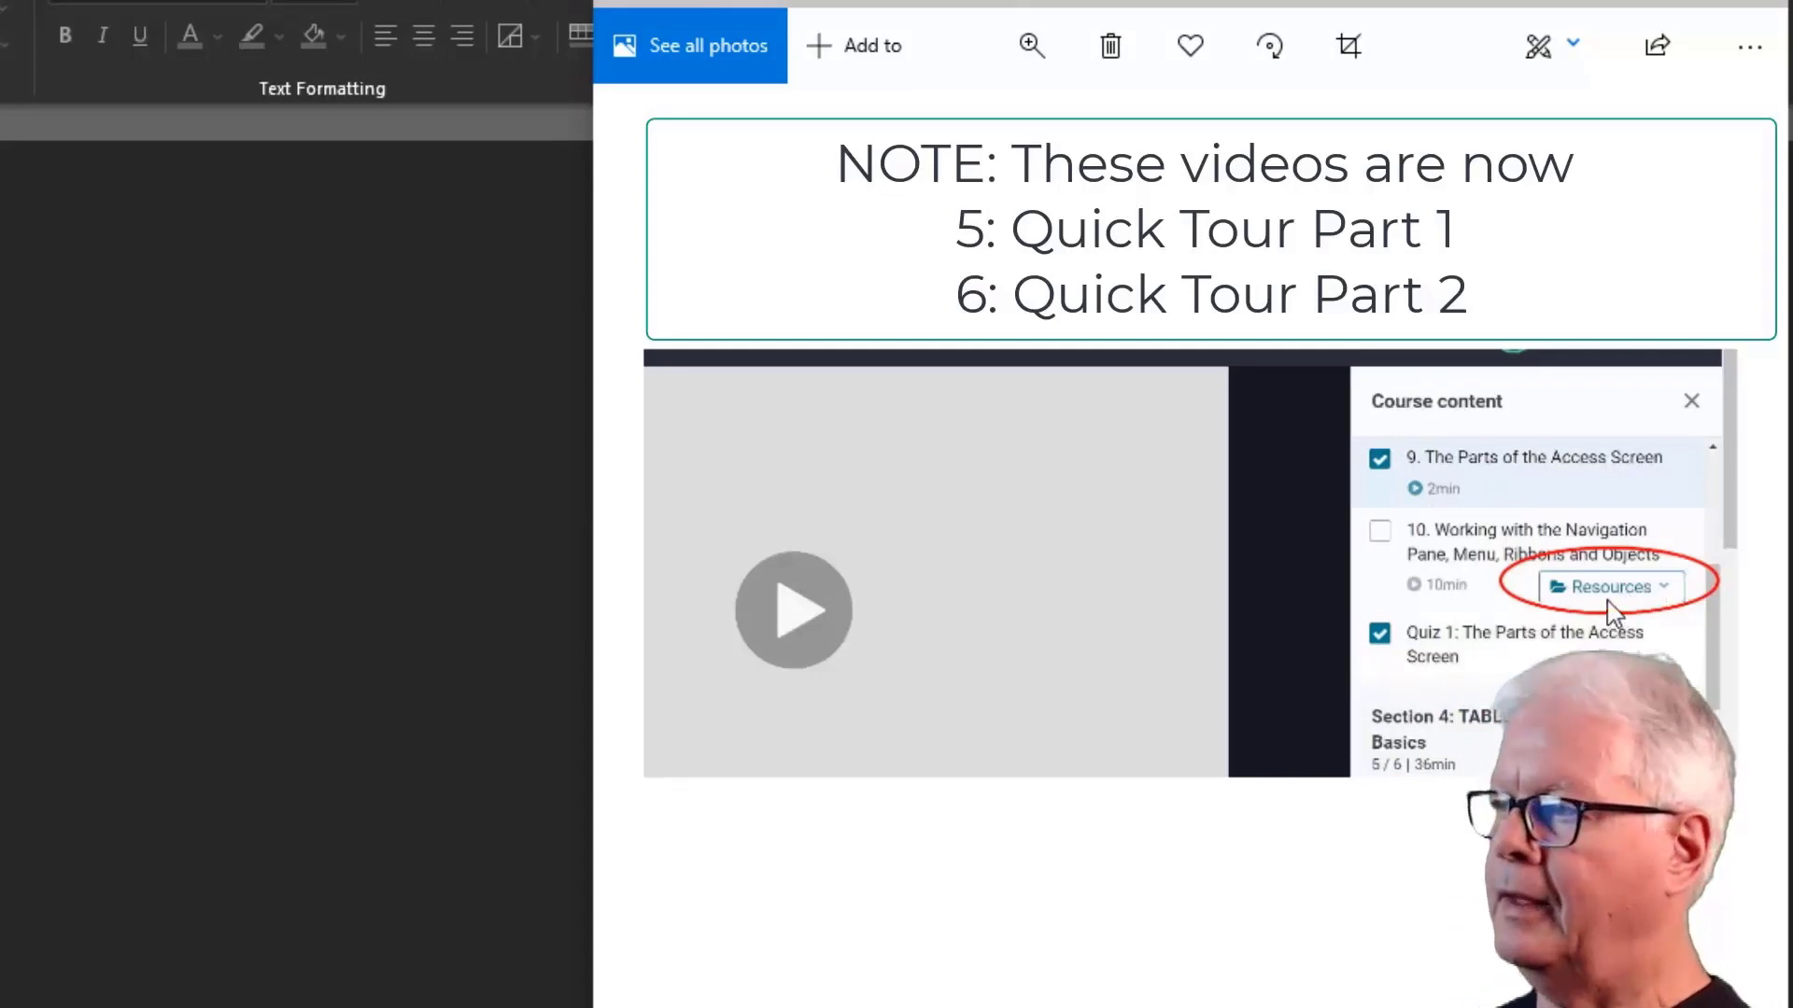
{"action": "left_click", "coordinate": [1770, 9]}
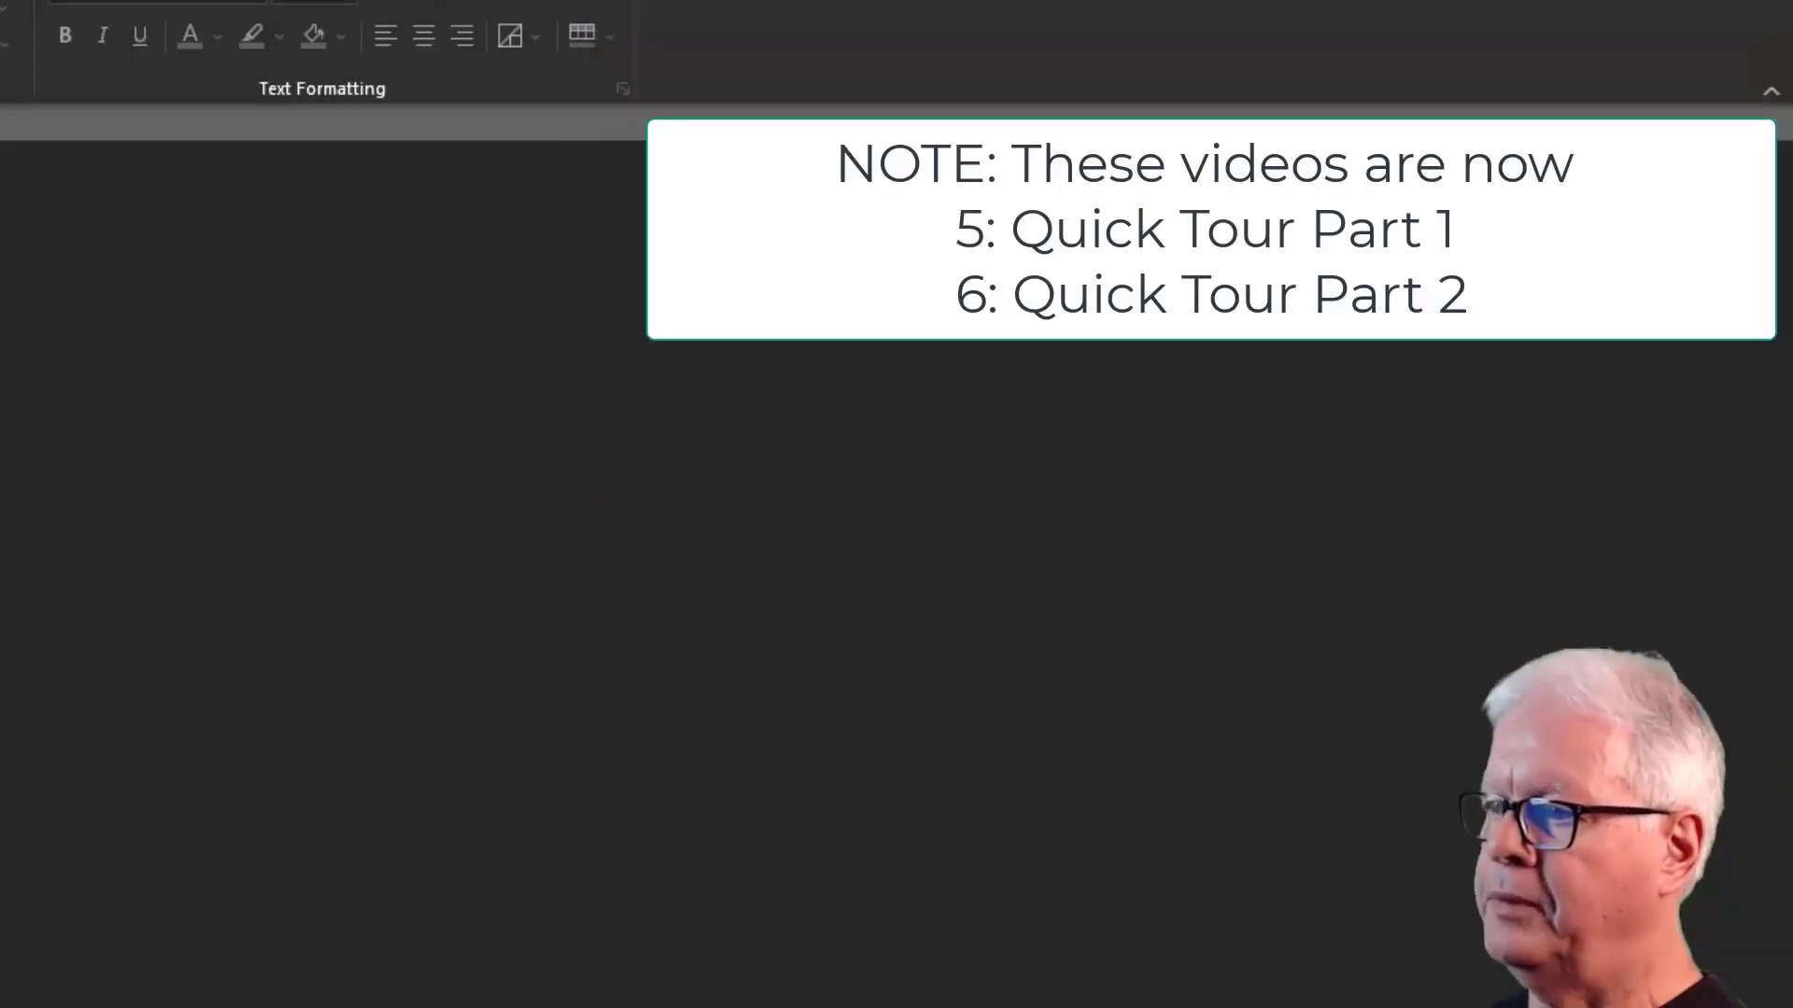
Read the OBJECTS in Access PDF in Edge, close it, and show Access's commands for creating database objects.
{"action": "left_click", "coordinate": [527, 973]}
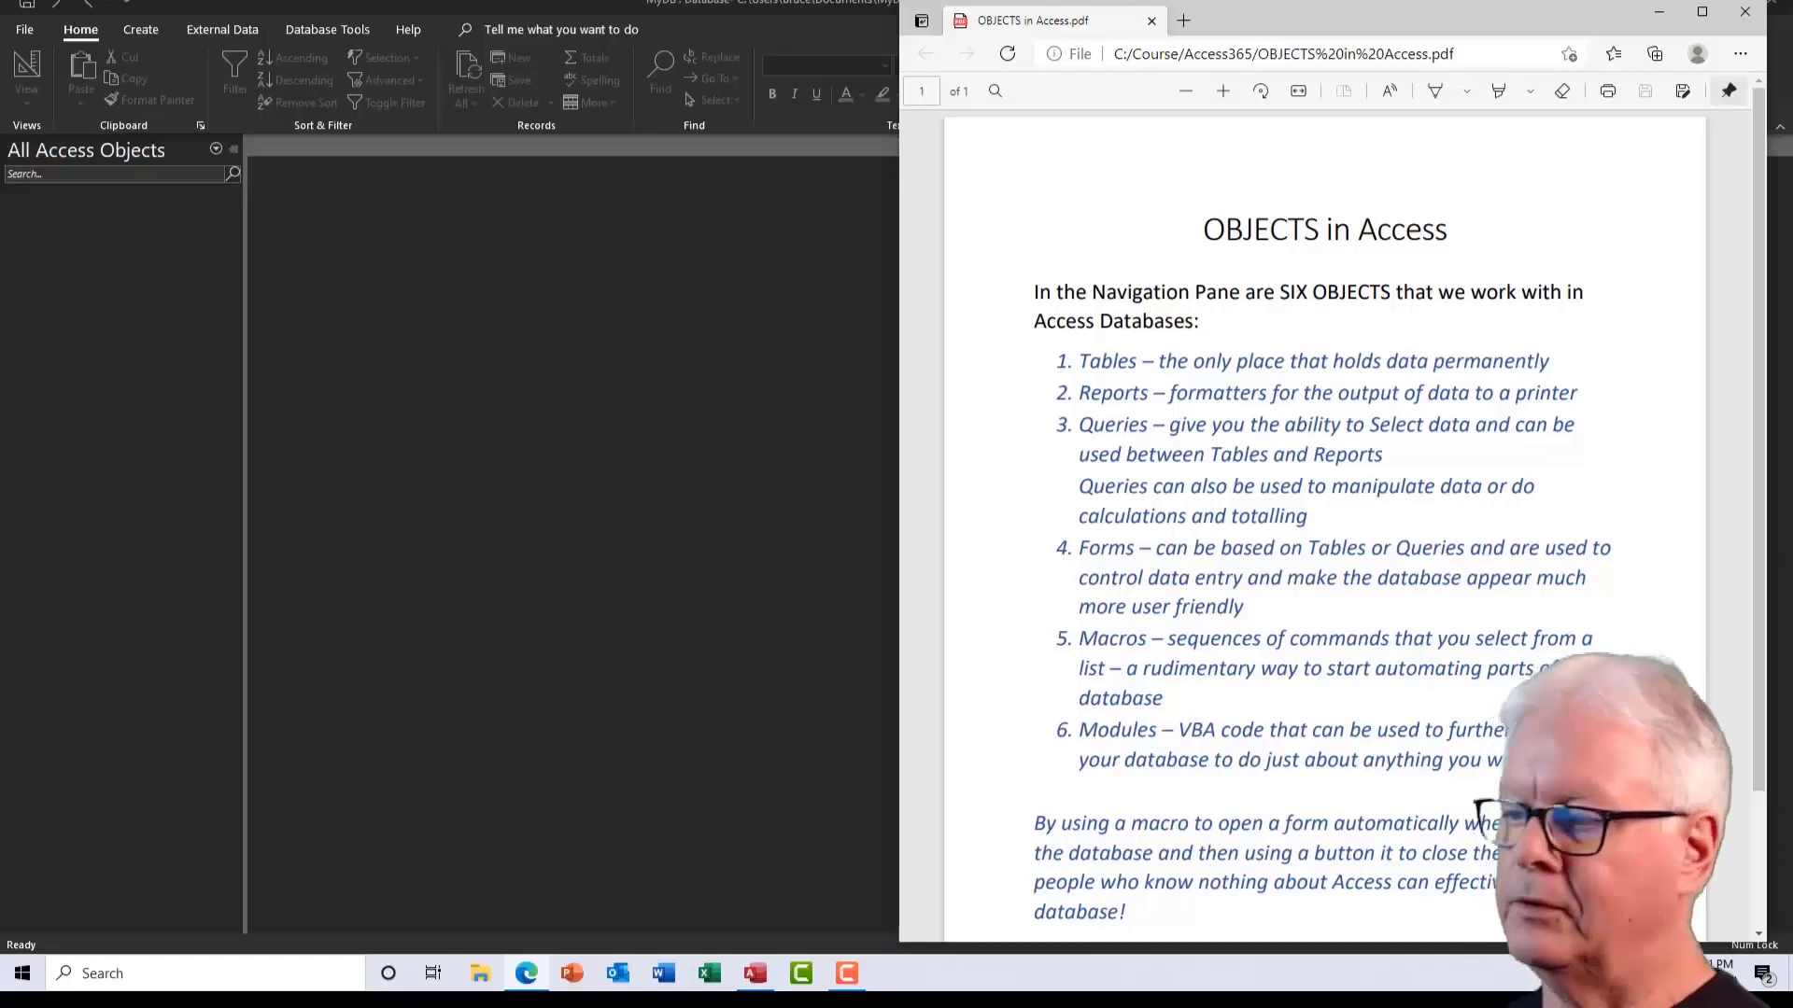
{"action": "left_click", "coordinate": [1744, 12]}
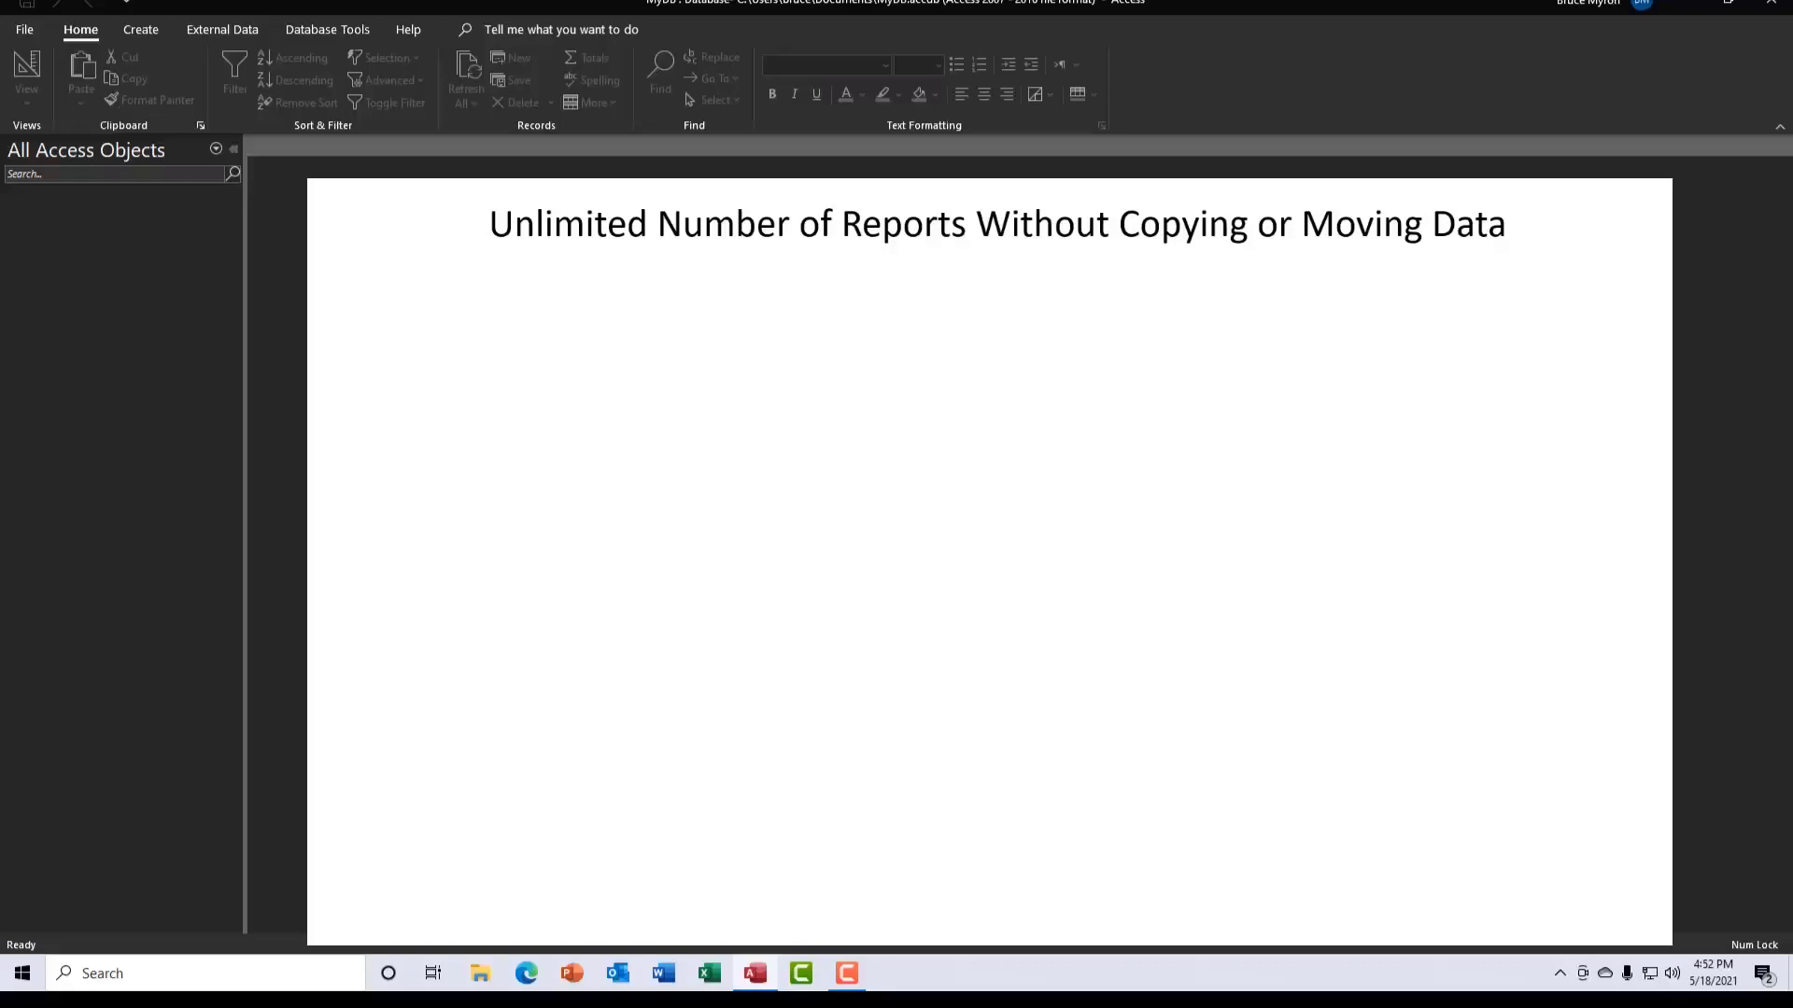
{"action": "key", "text": "Right"}
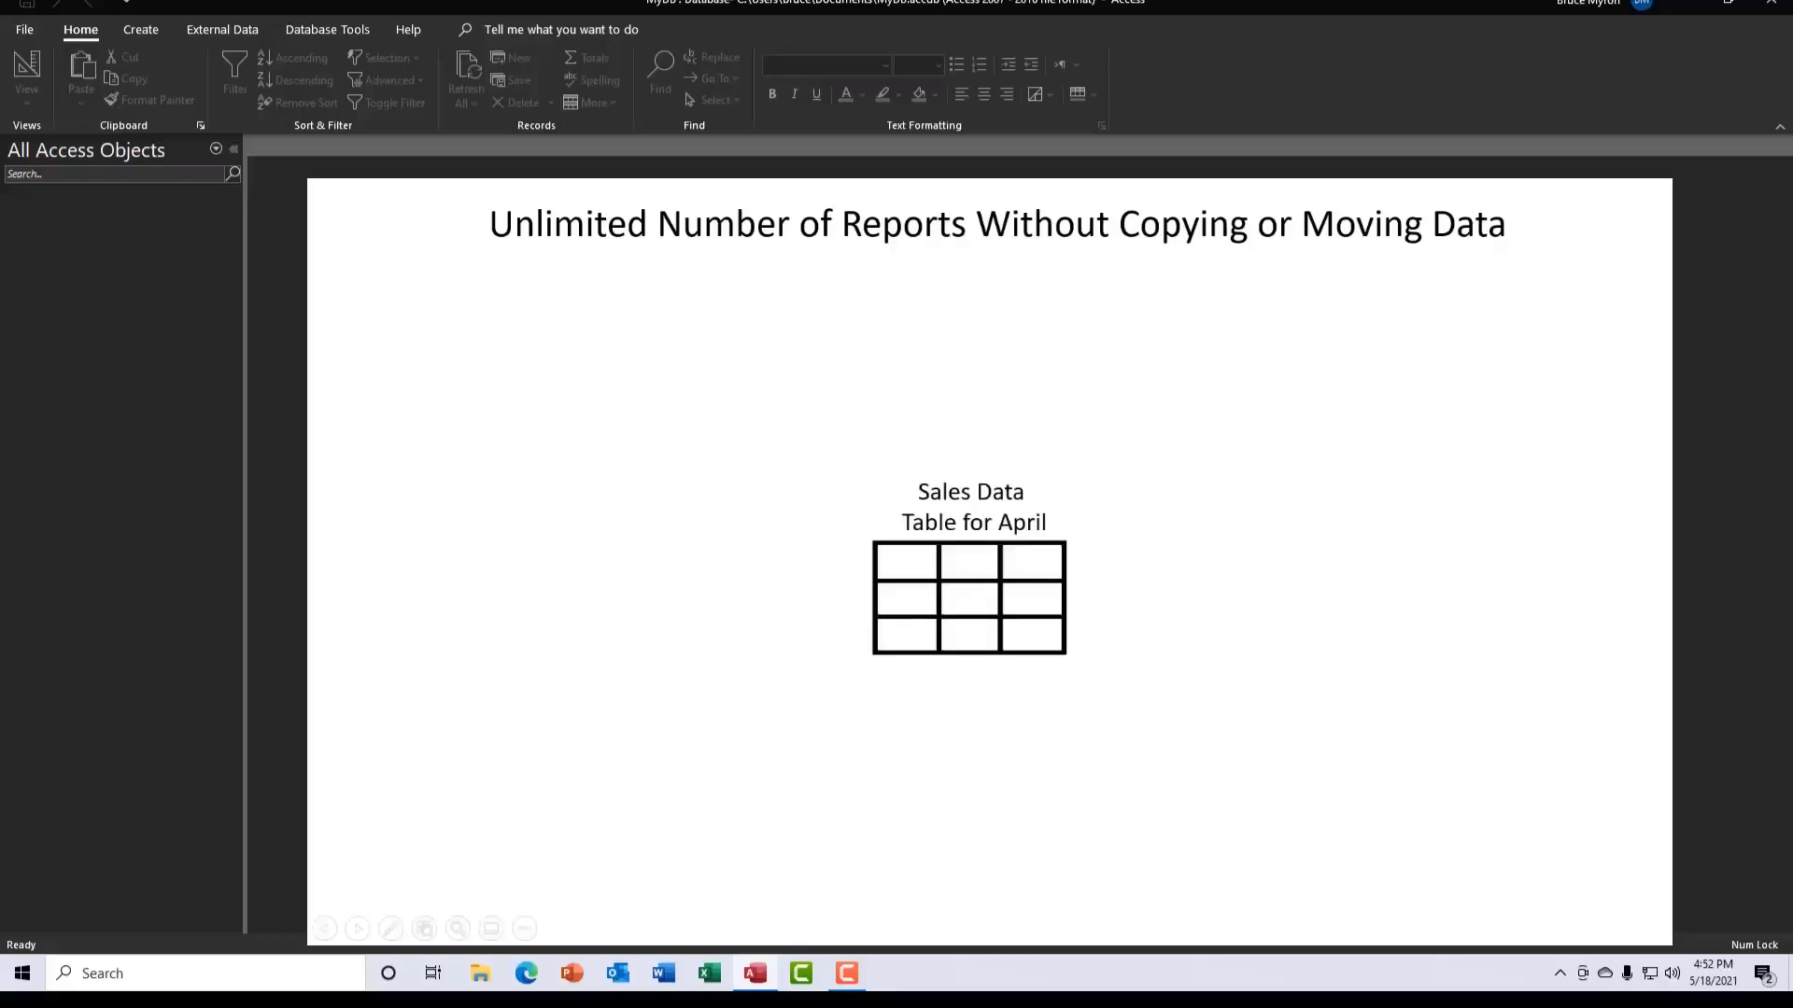
{"action": "left_click", "coordinate": [141, 29]}
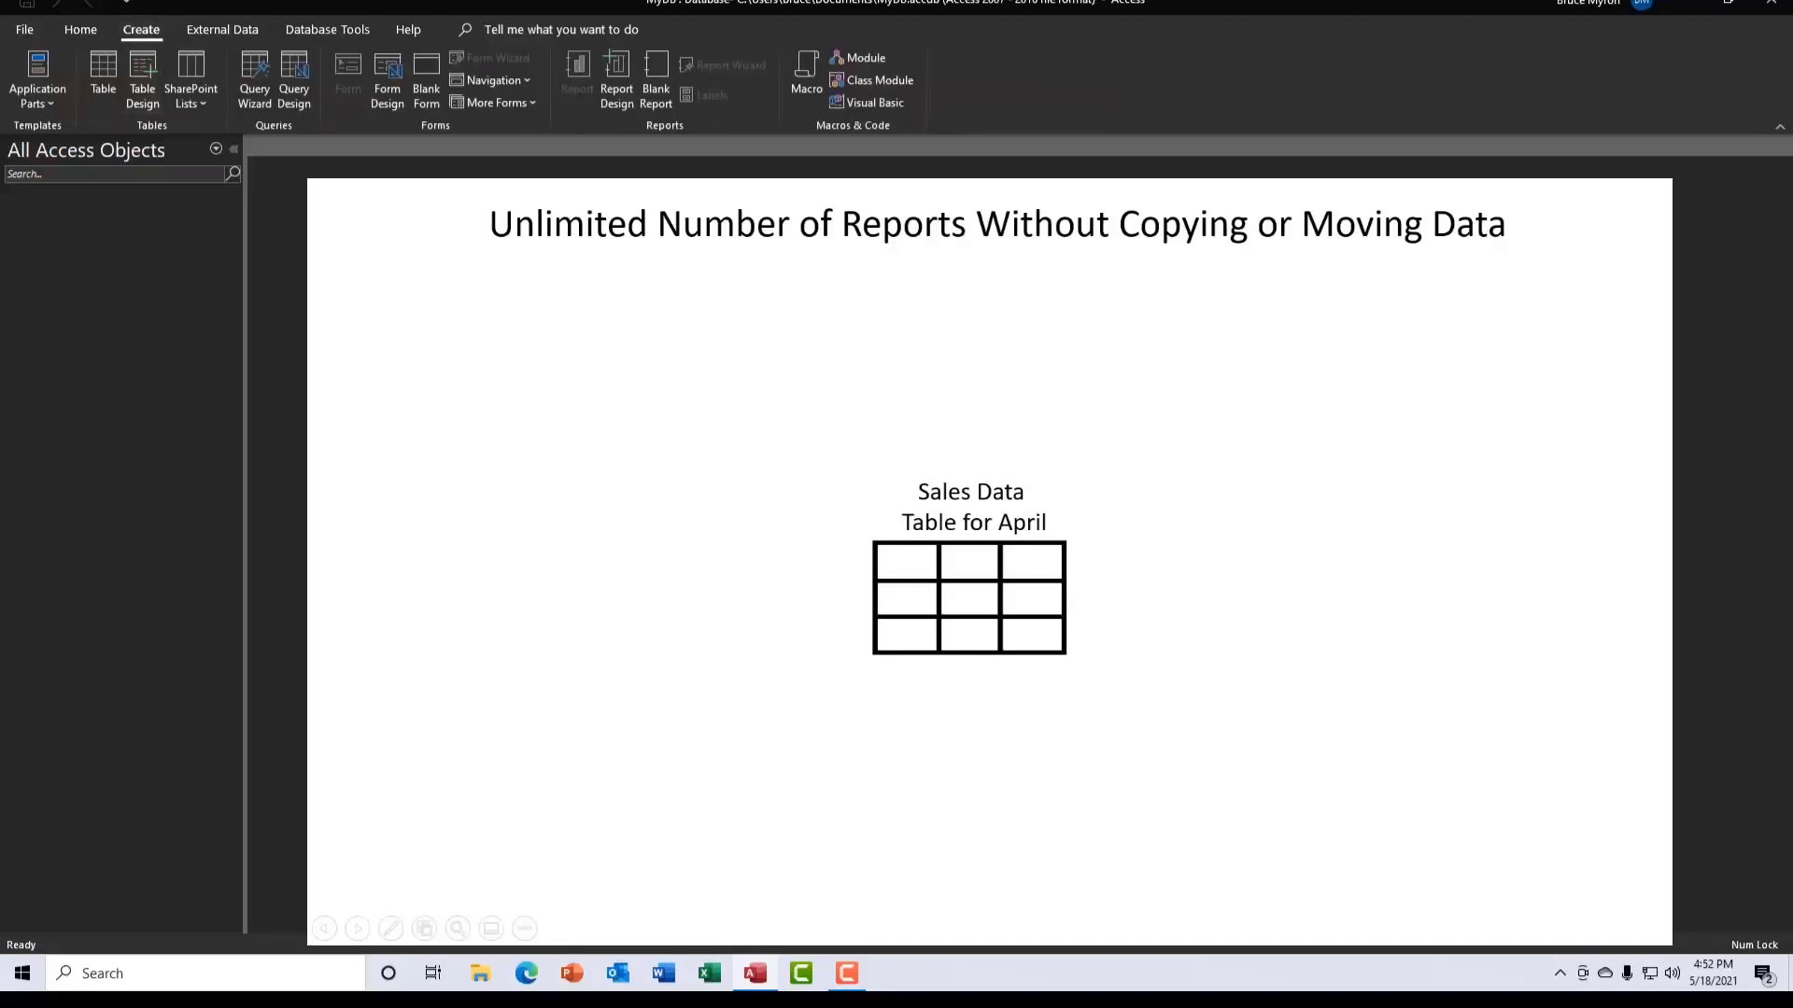
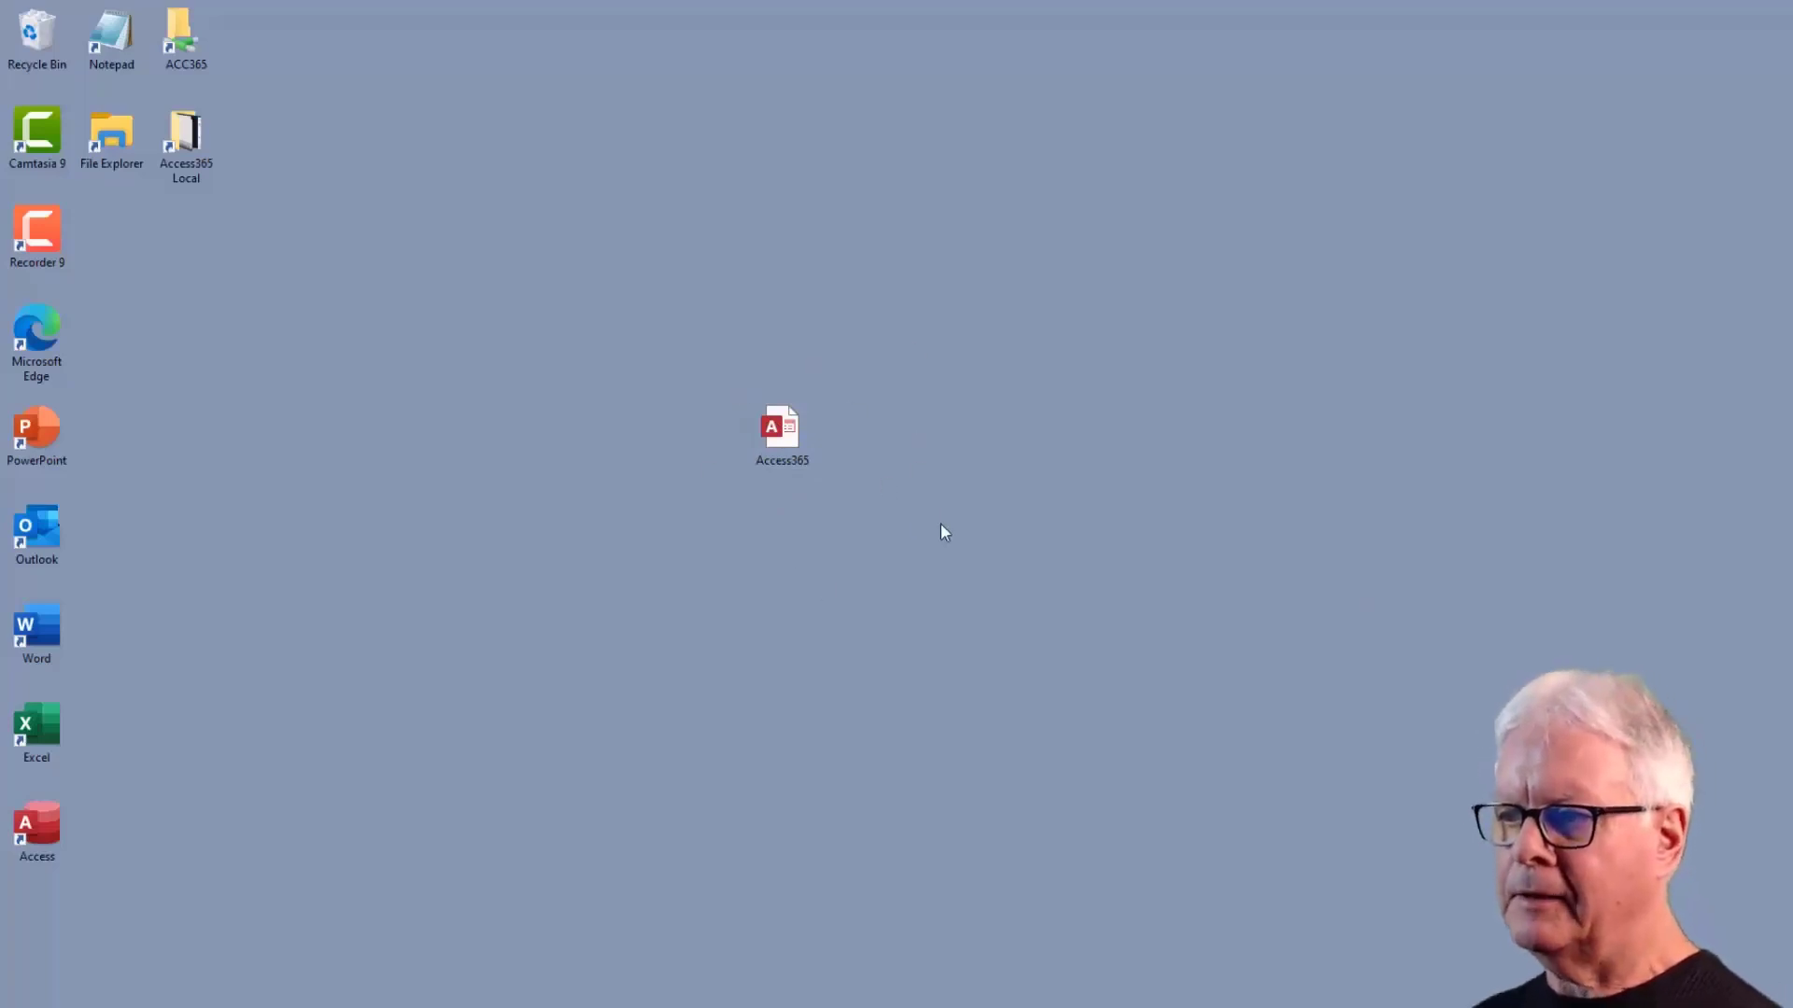
Open the Access365 database and filter the Navigation Pane by Tables, Queries, Forms and Reports in turn, ending with All Access Objects.
{"action": "double_click", "coordinate": [786, 445]}
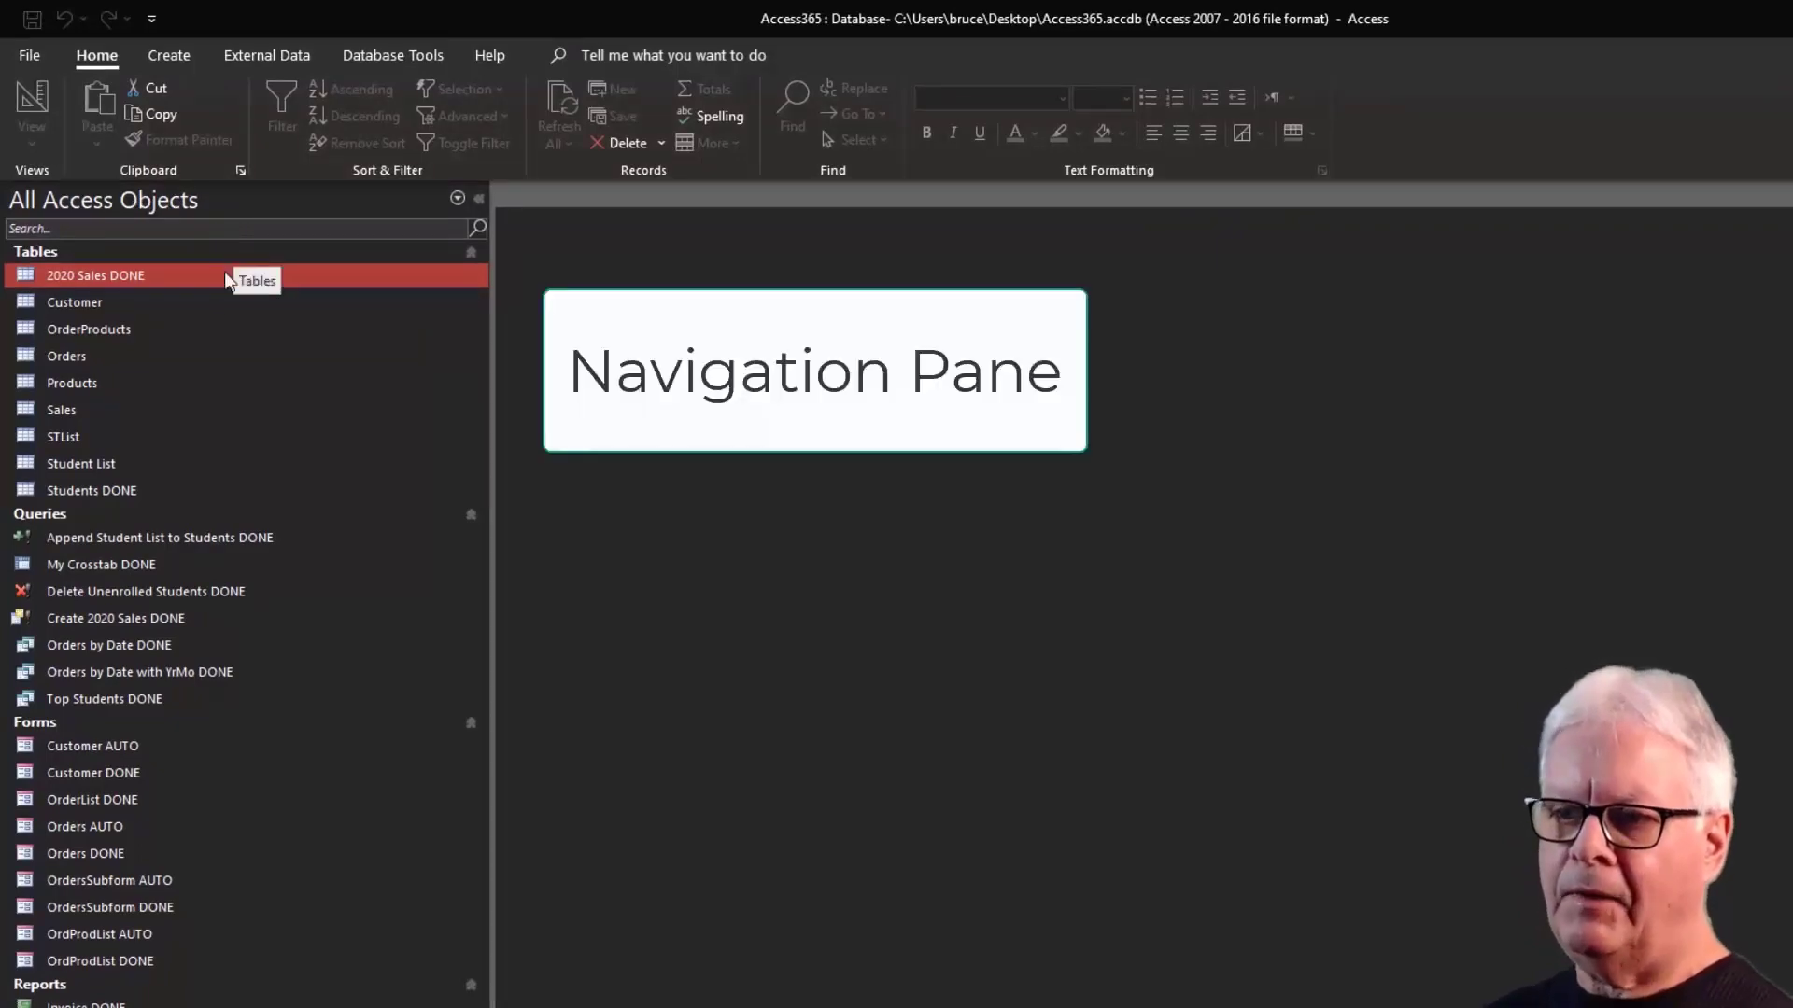
{"action": "left_click", "coordinate": [238, 213]}
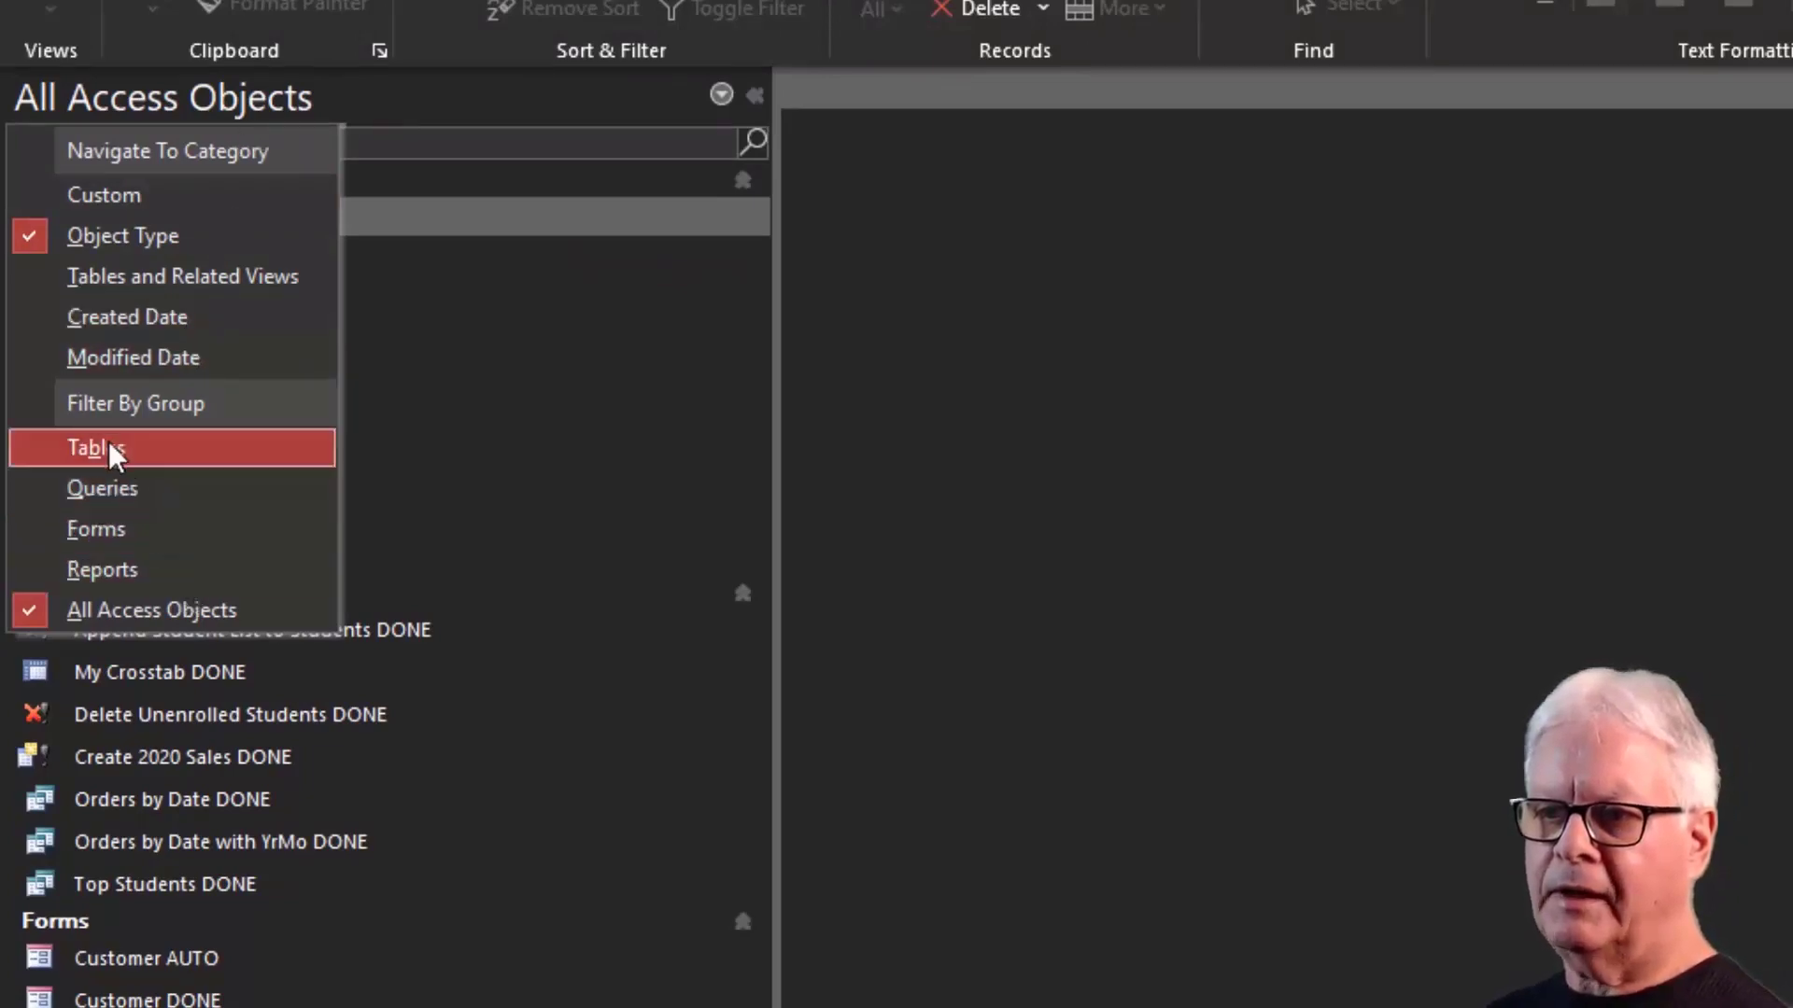
{"action": "left_click", "coordinate": [134, 448]}
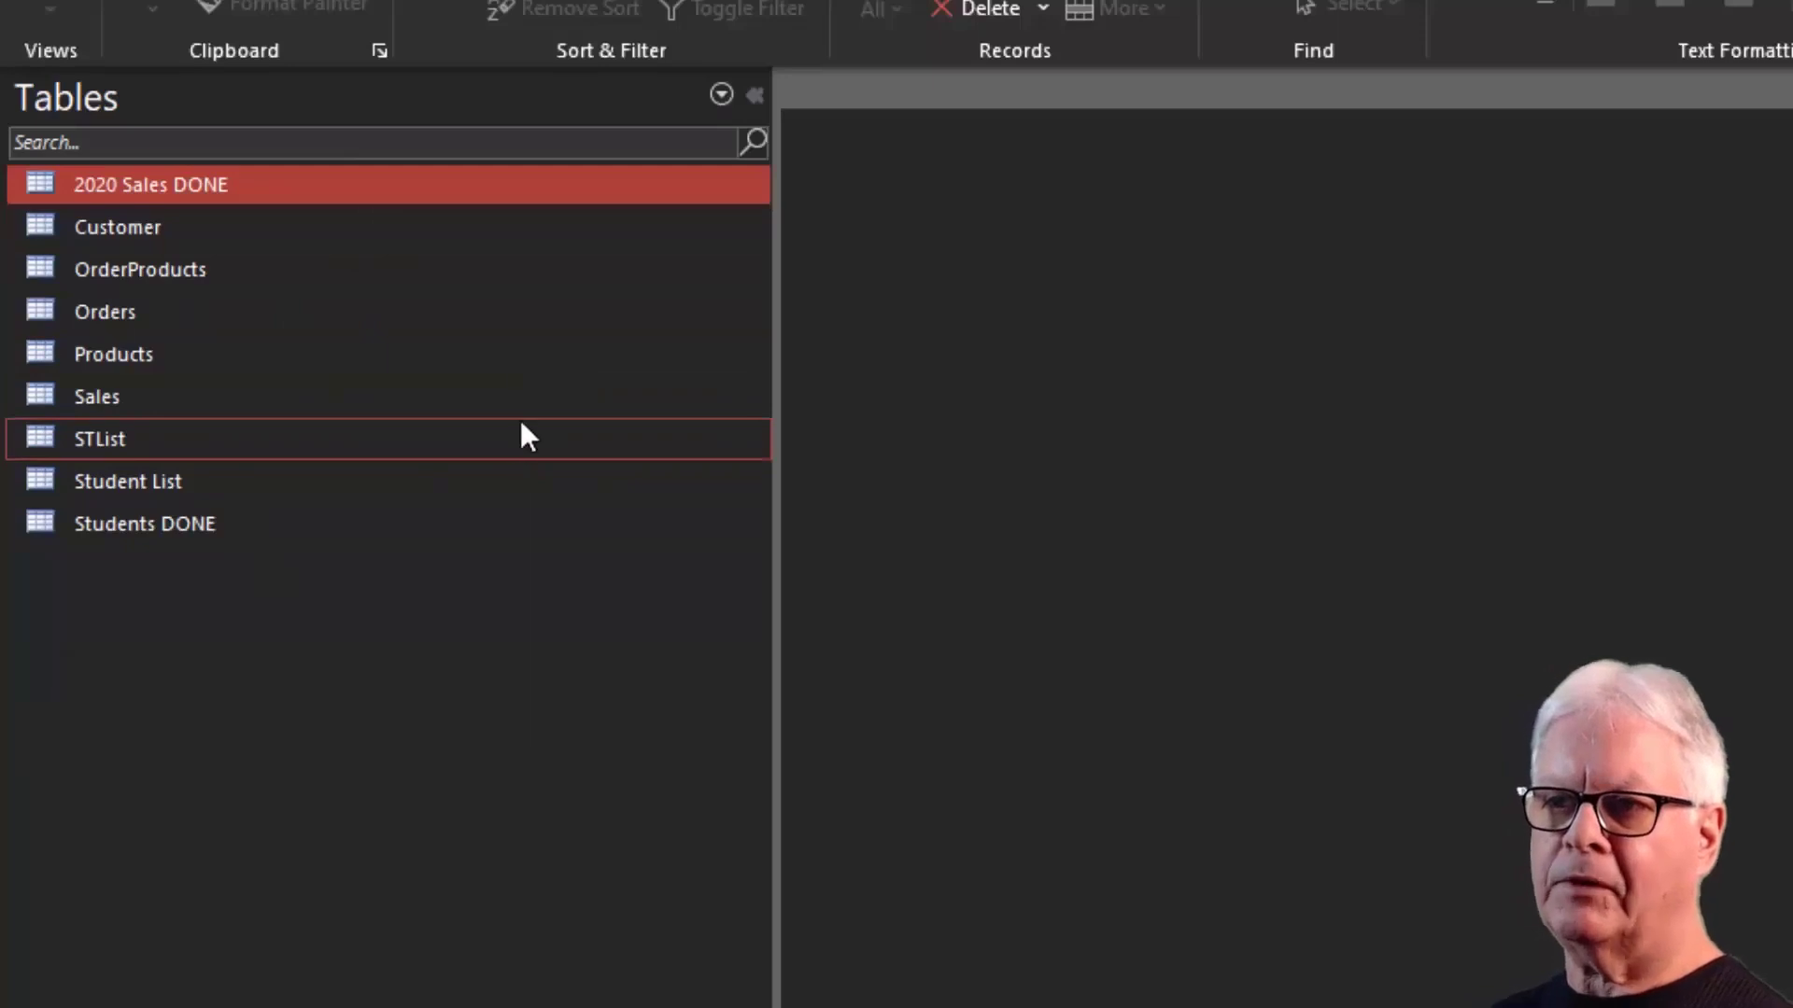
{"action": "left_click", "coordinate": [352, 109]}
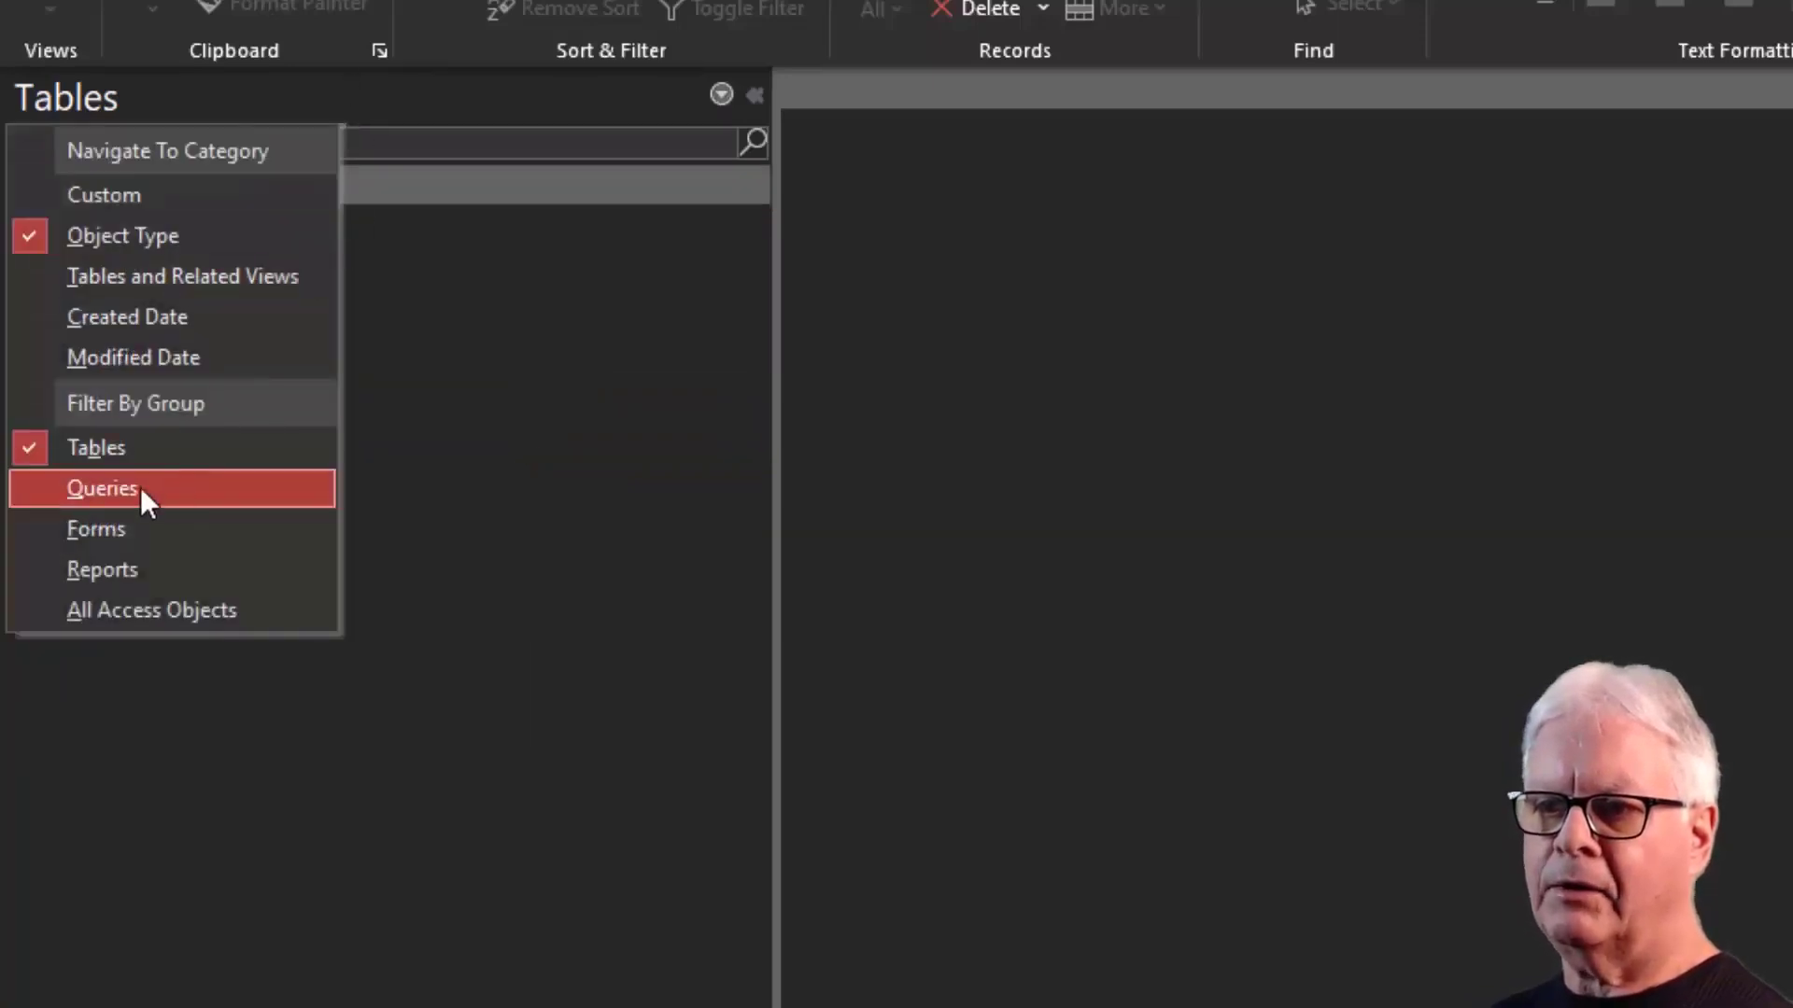
{"action": "left_click", "coordinate": [140, 486]}
{"action": "left_click", "coordinate": [463, 99]}
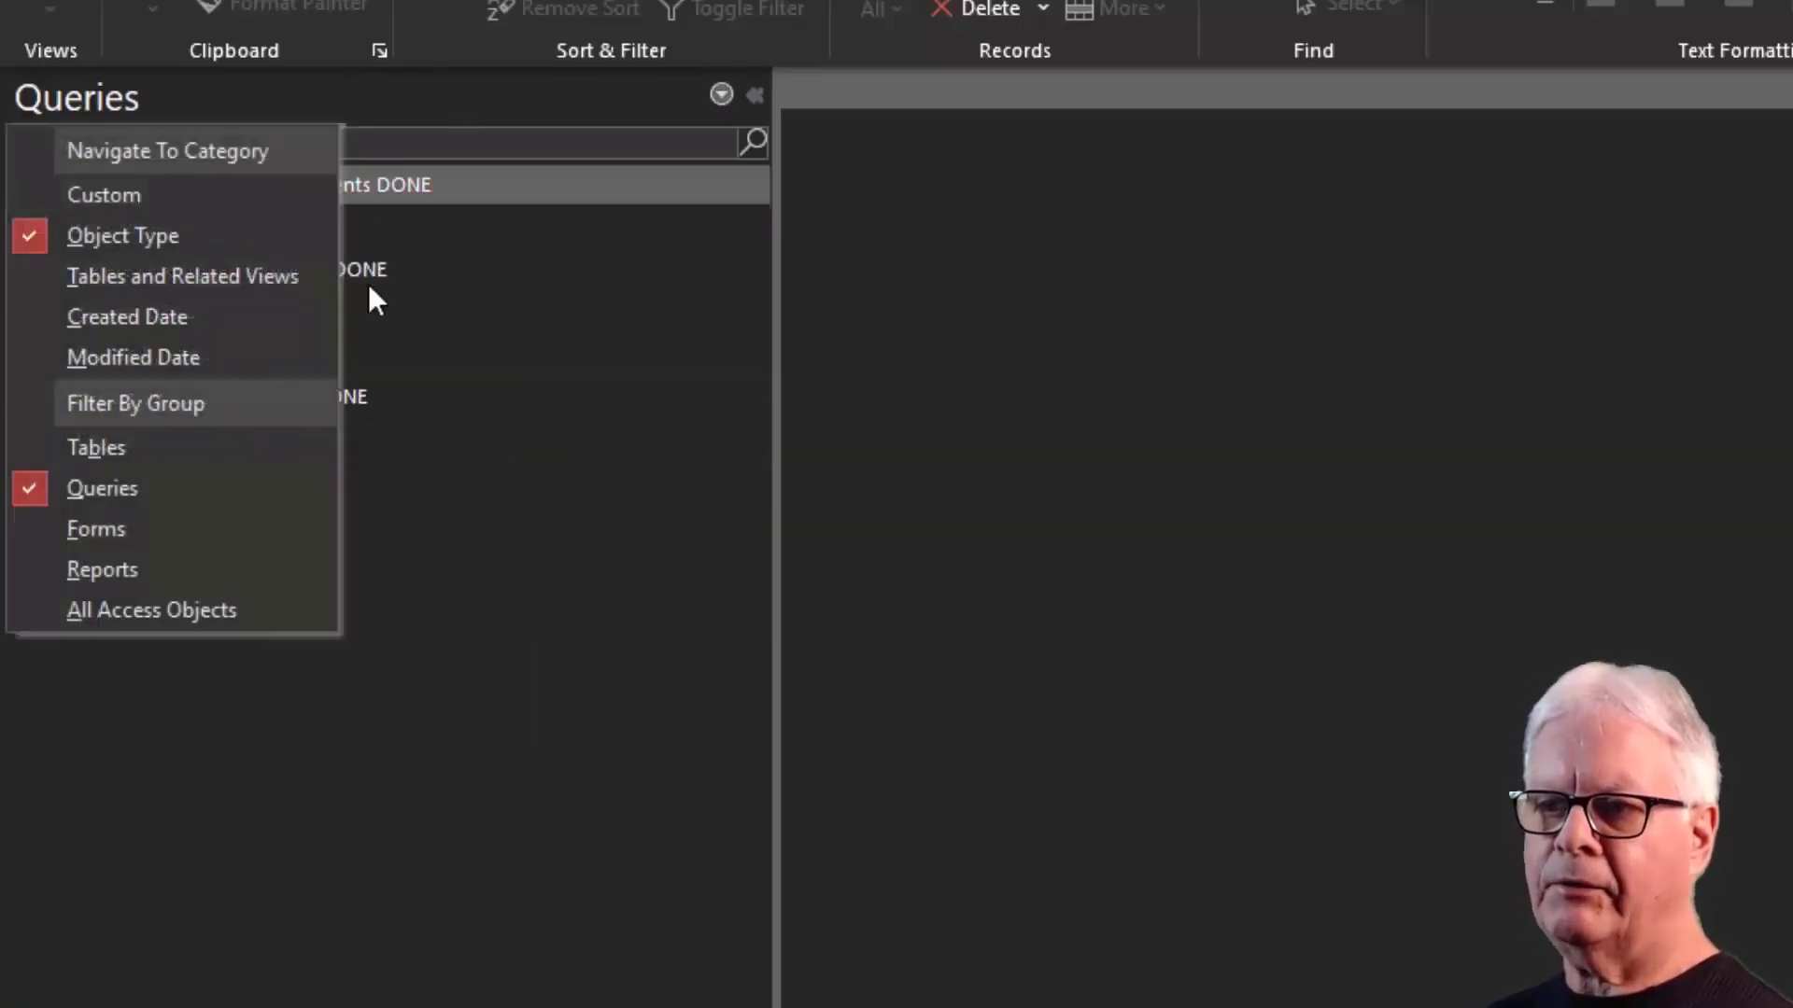
{"action": "left_click", "coordinate": [131, 538]}
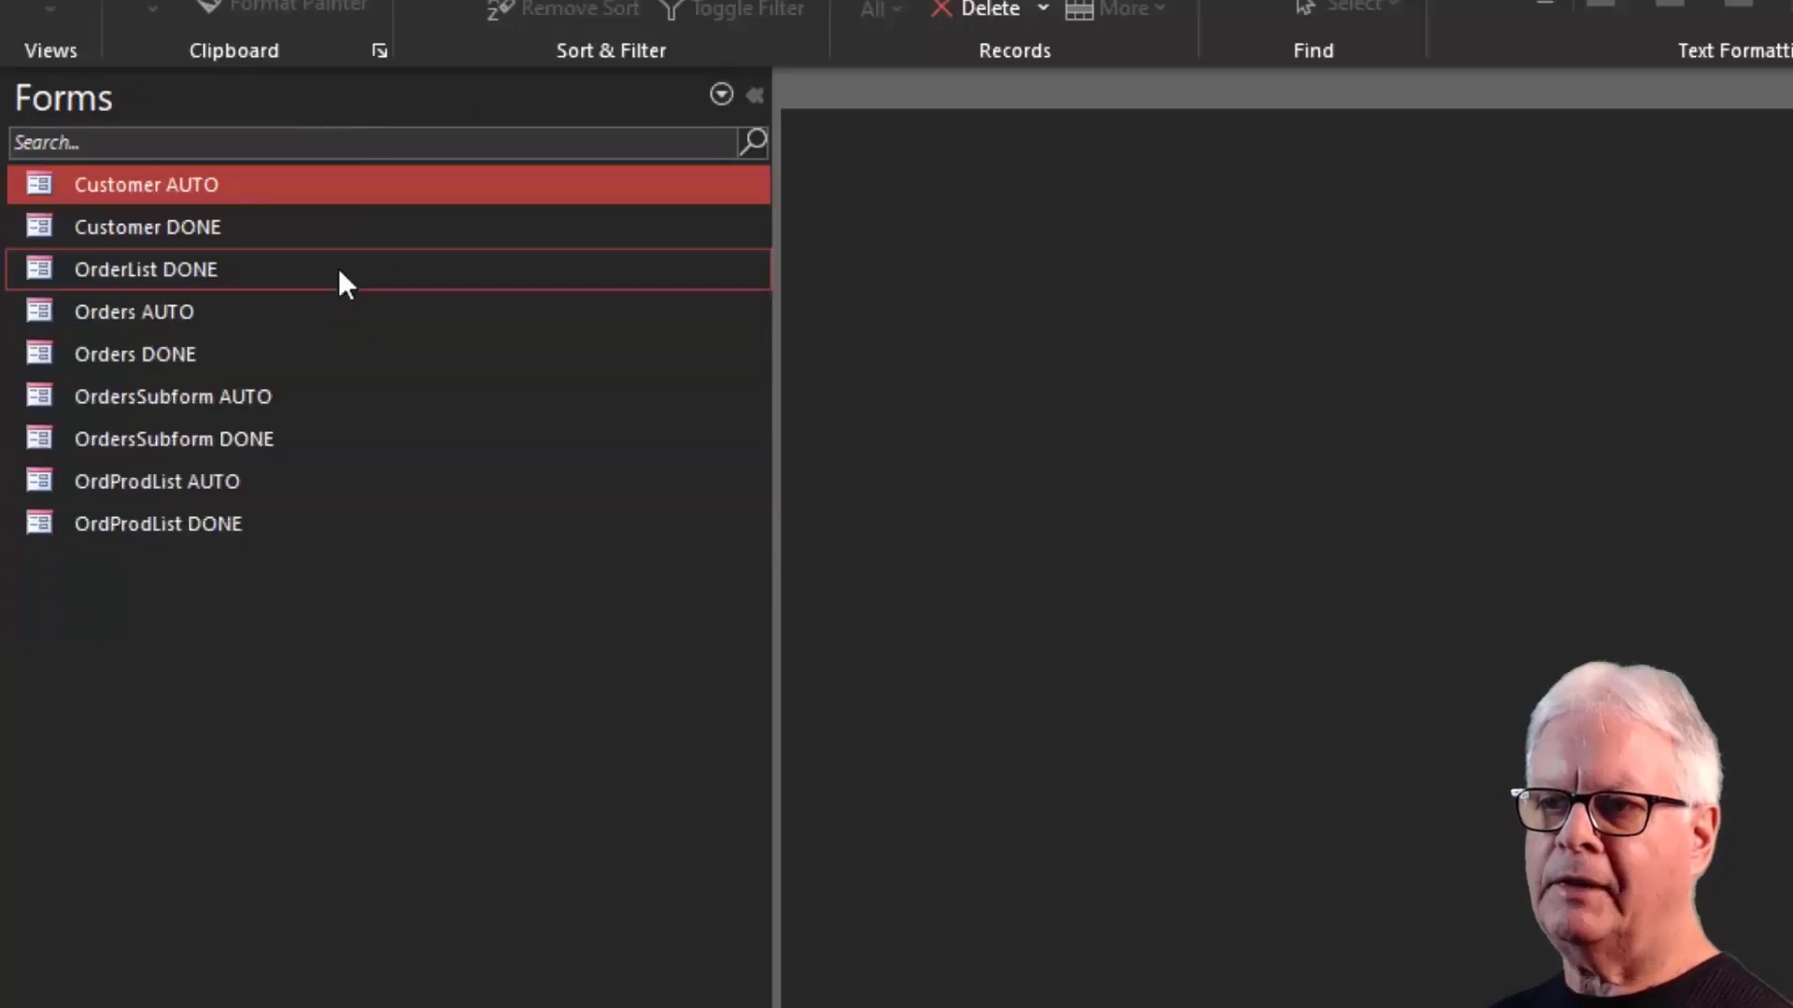
{"action": "left_click", "coordinate": [398, 99]}
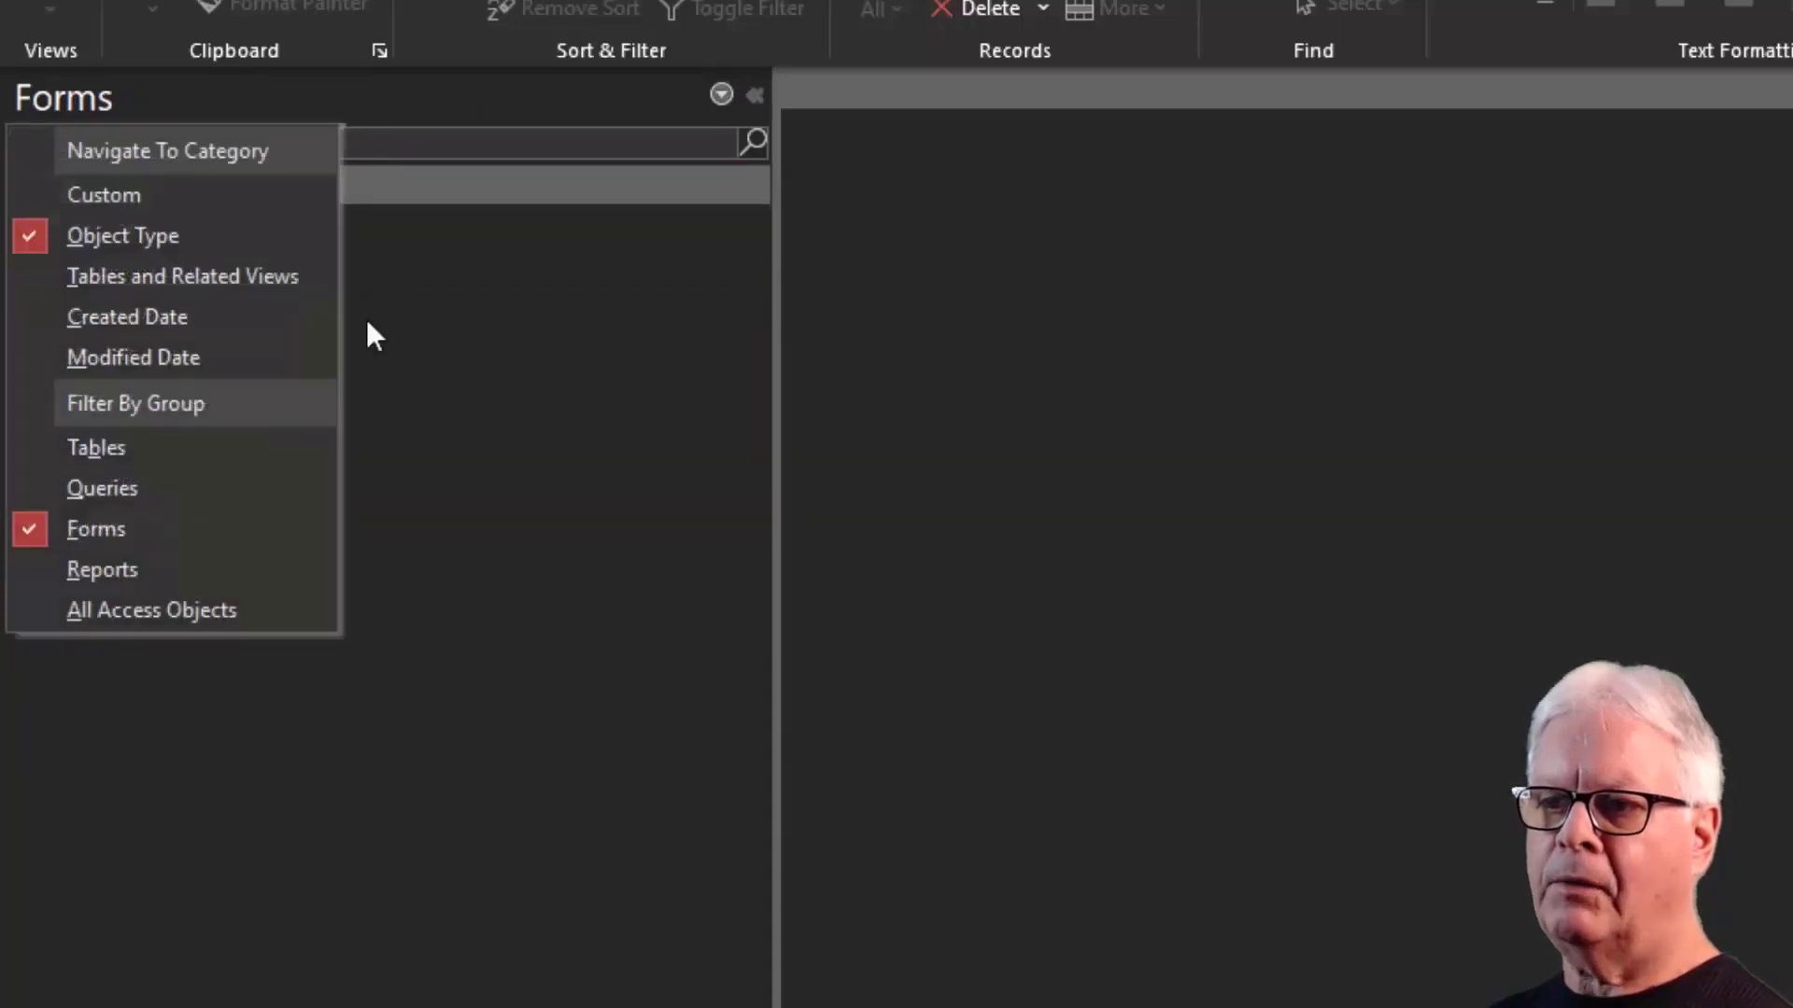
{"action": "left_click", "coordinate": [181, 569]}
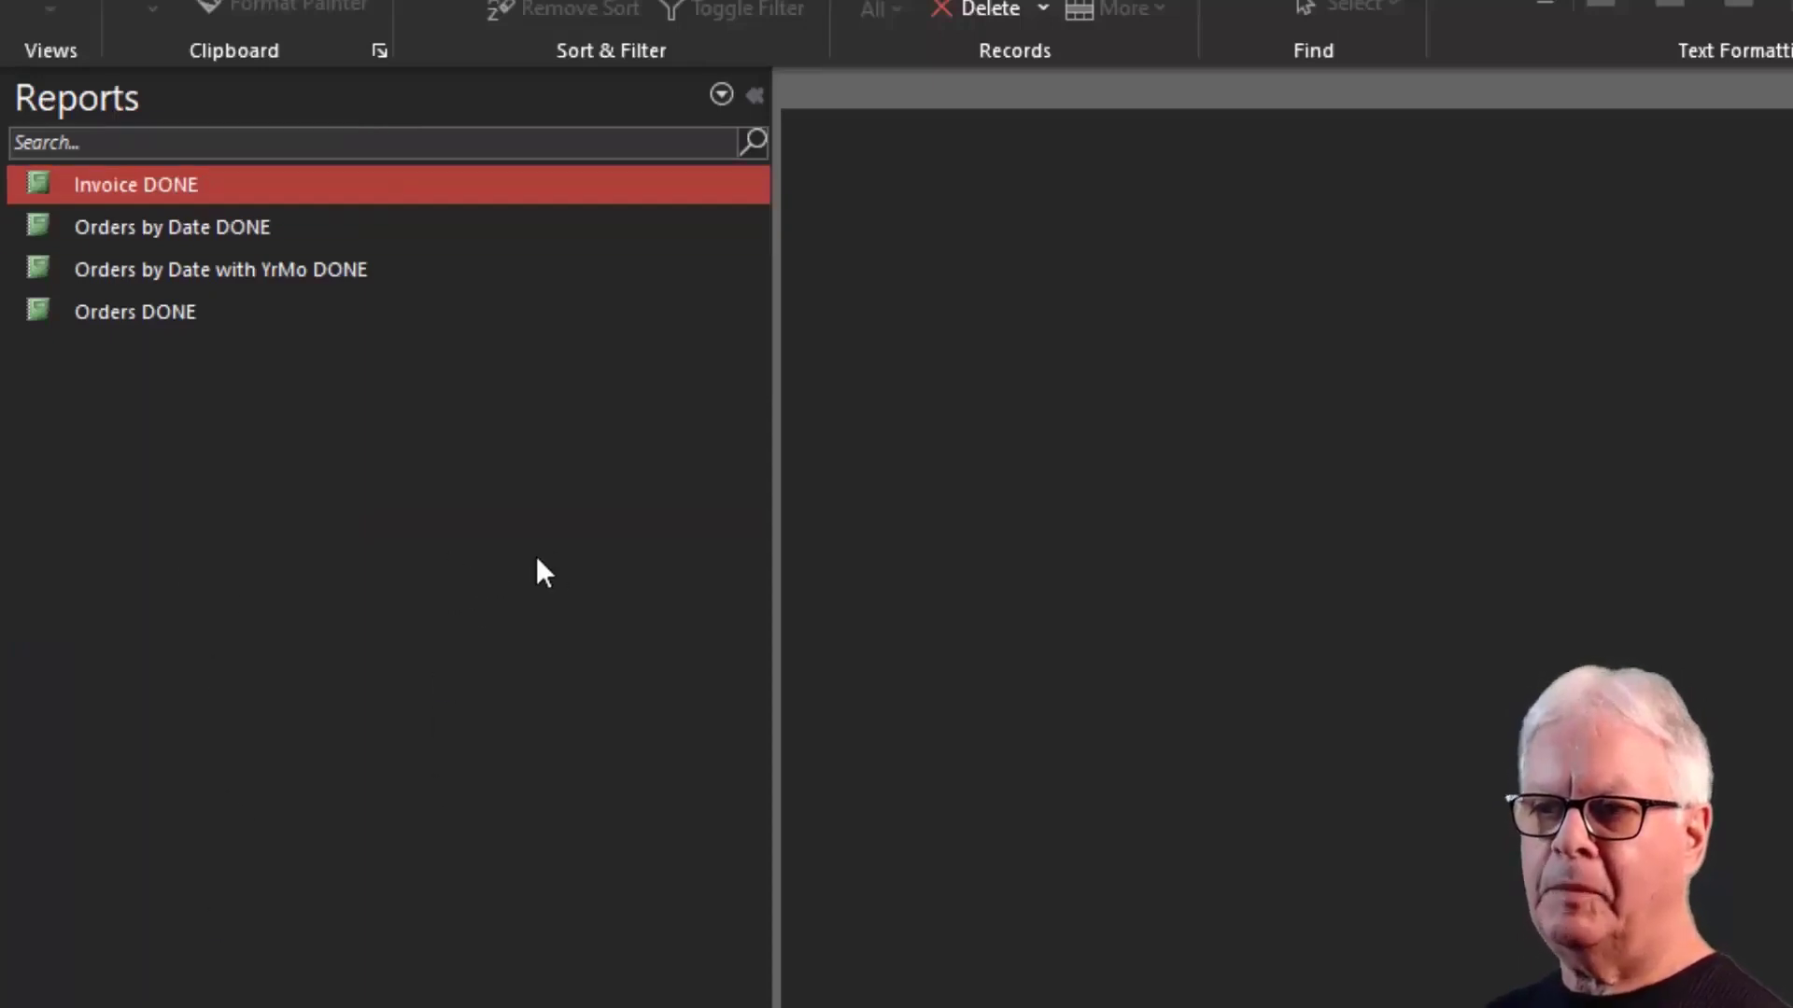
{"action": "left_click", "coordinate": [402, 107]}
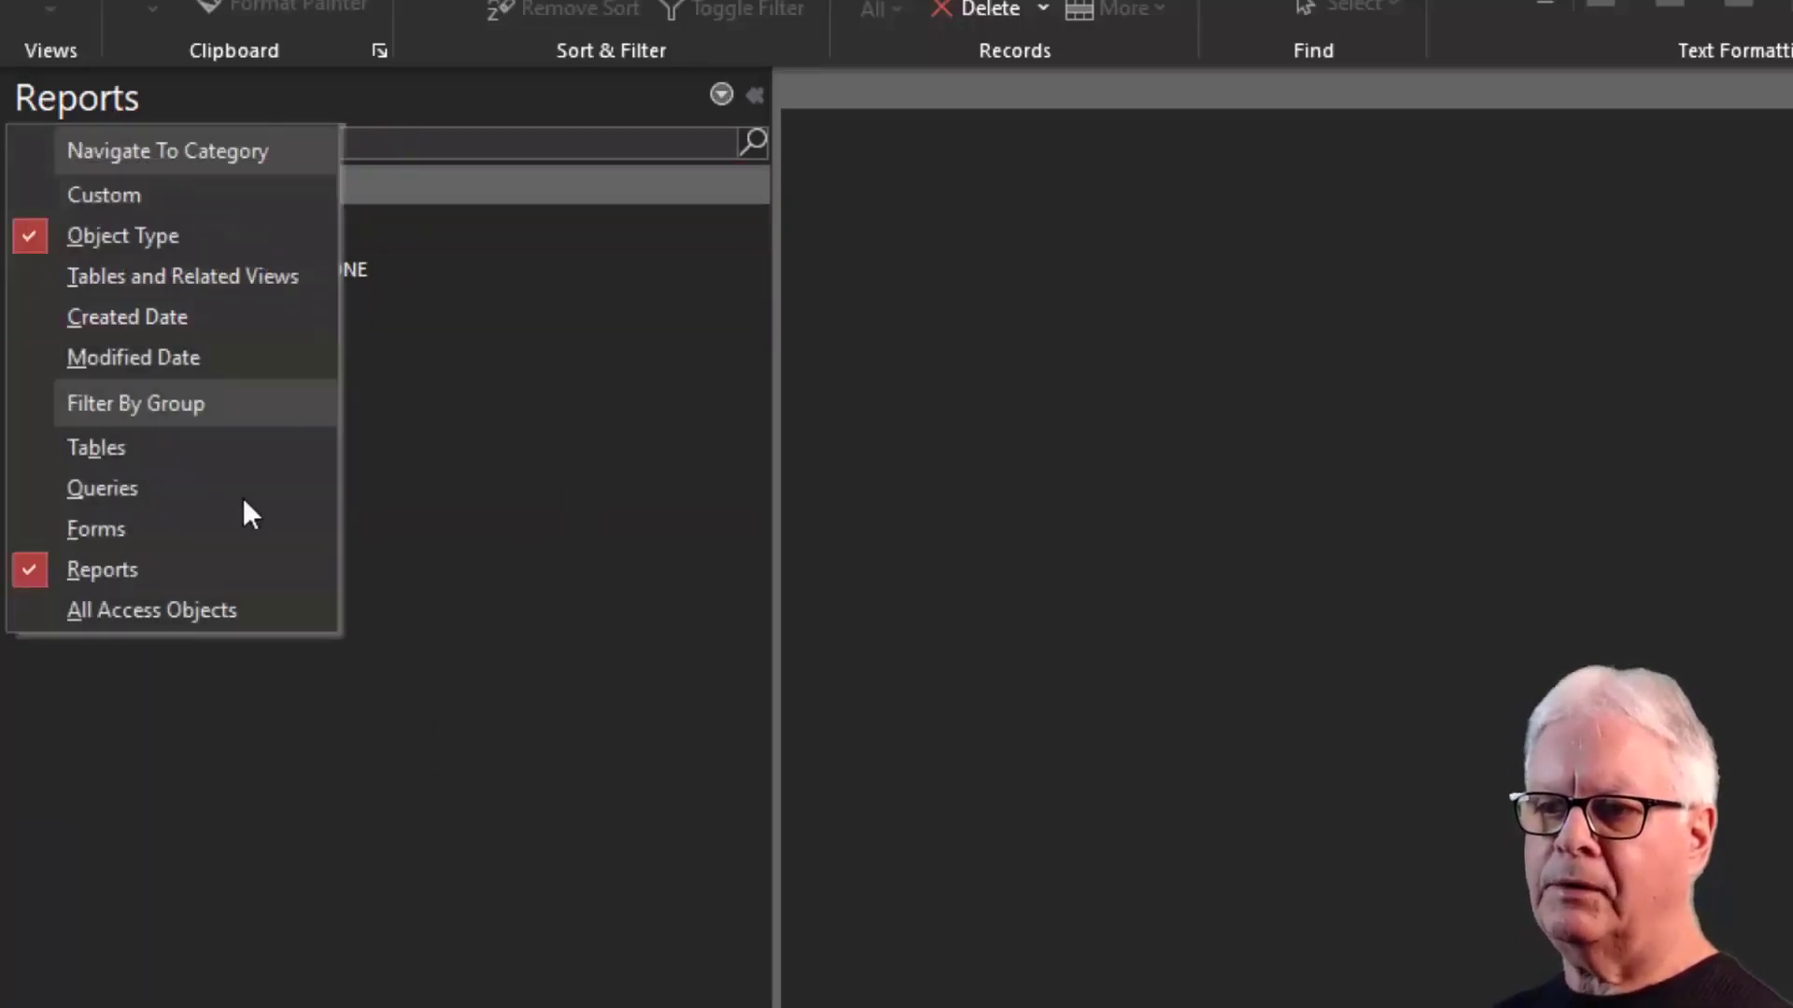
{"action": "left_click", "coordinate": [108, 608]}
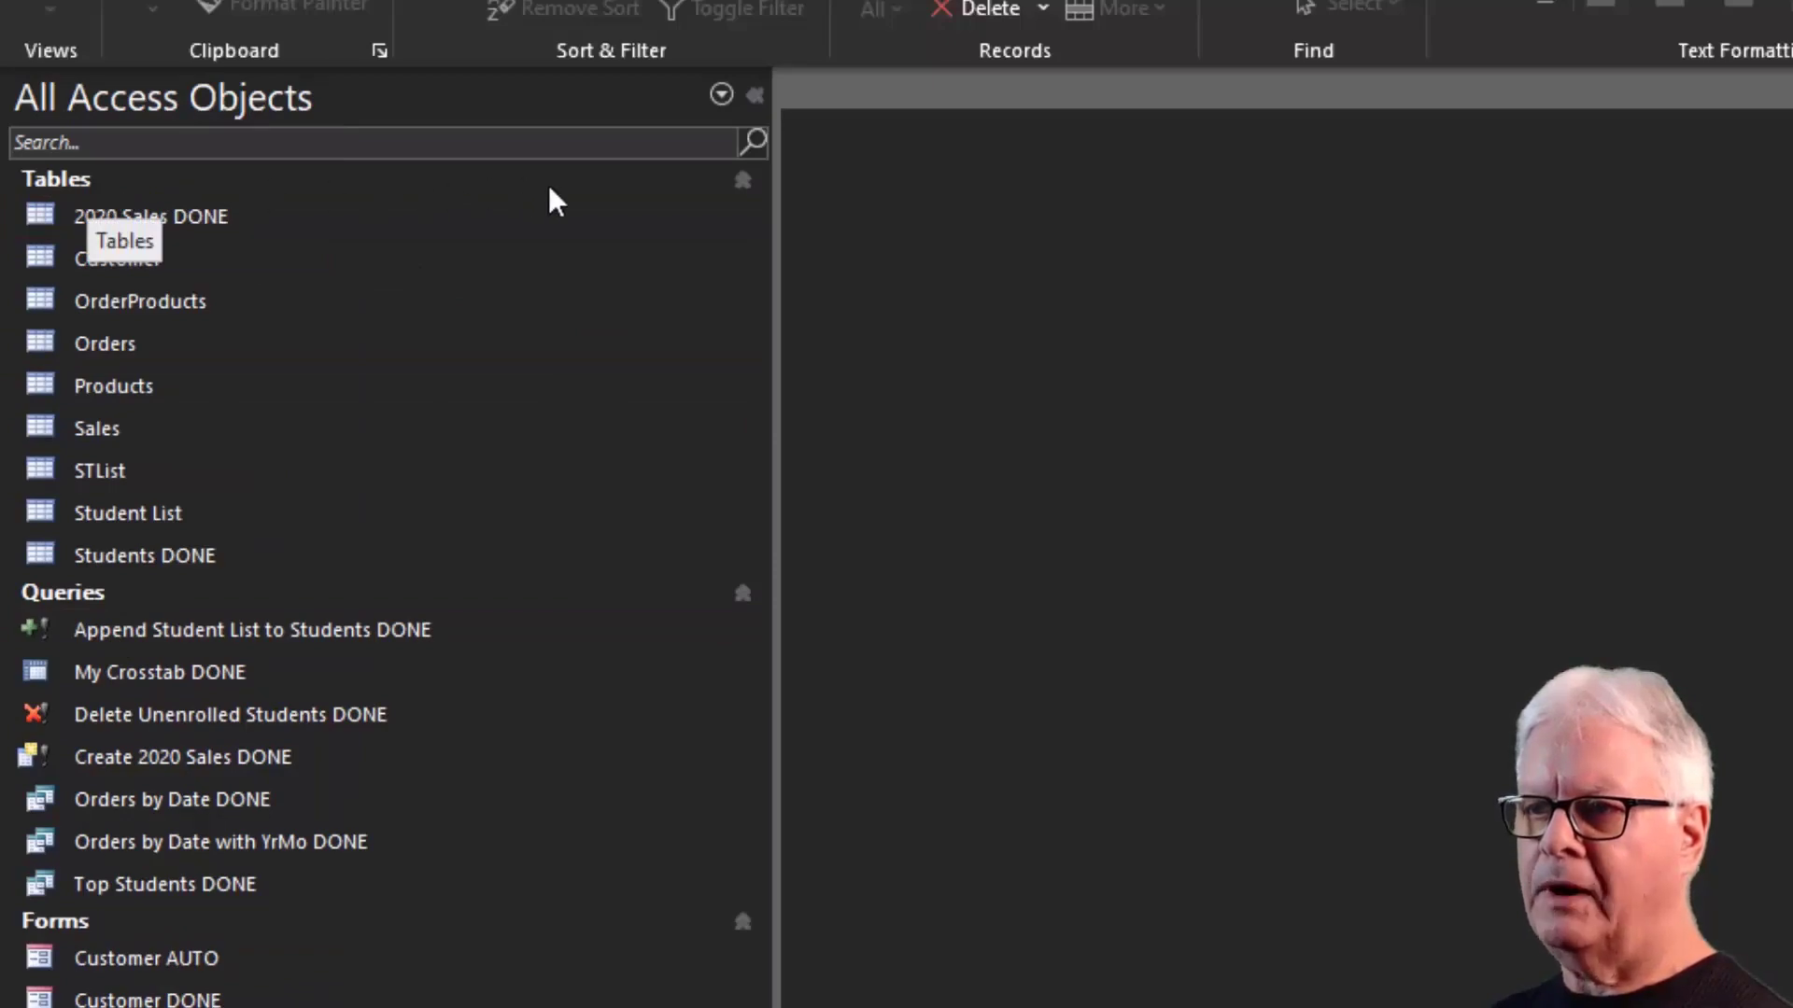
Collapse the Tables and Queries groups in the Navigation Pane and expand both again.
{"action": "left_click", "coordinate": [742, 180]}
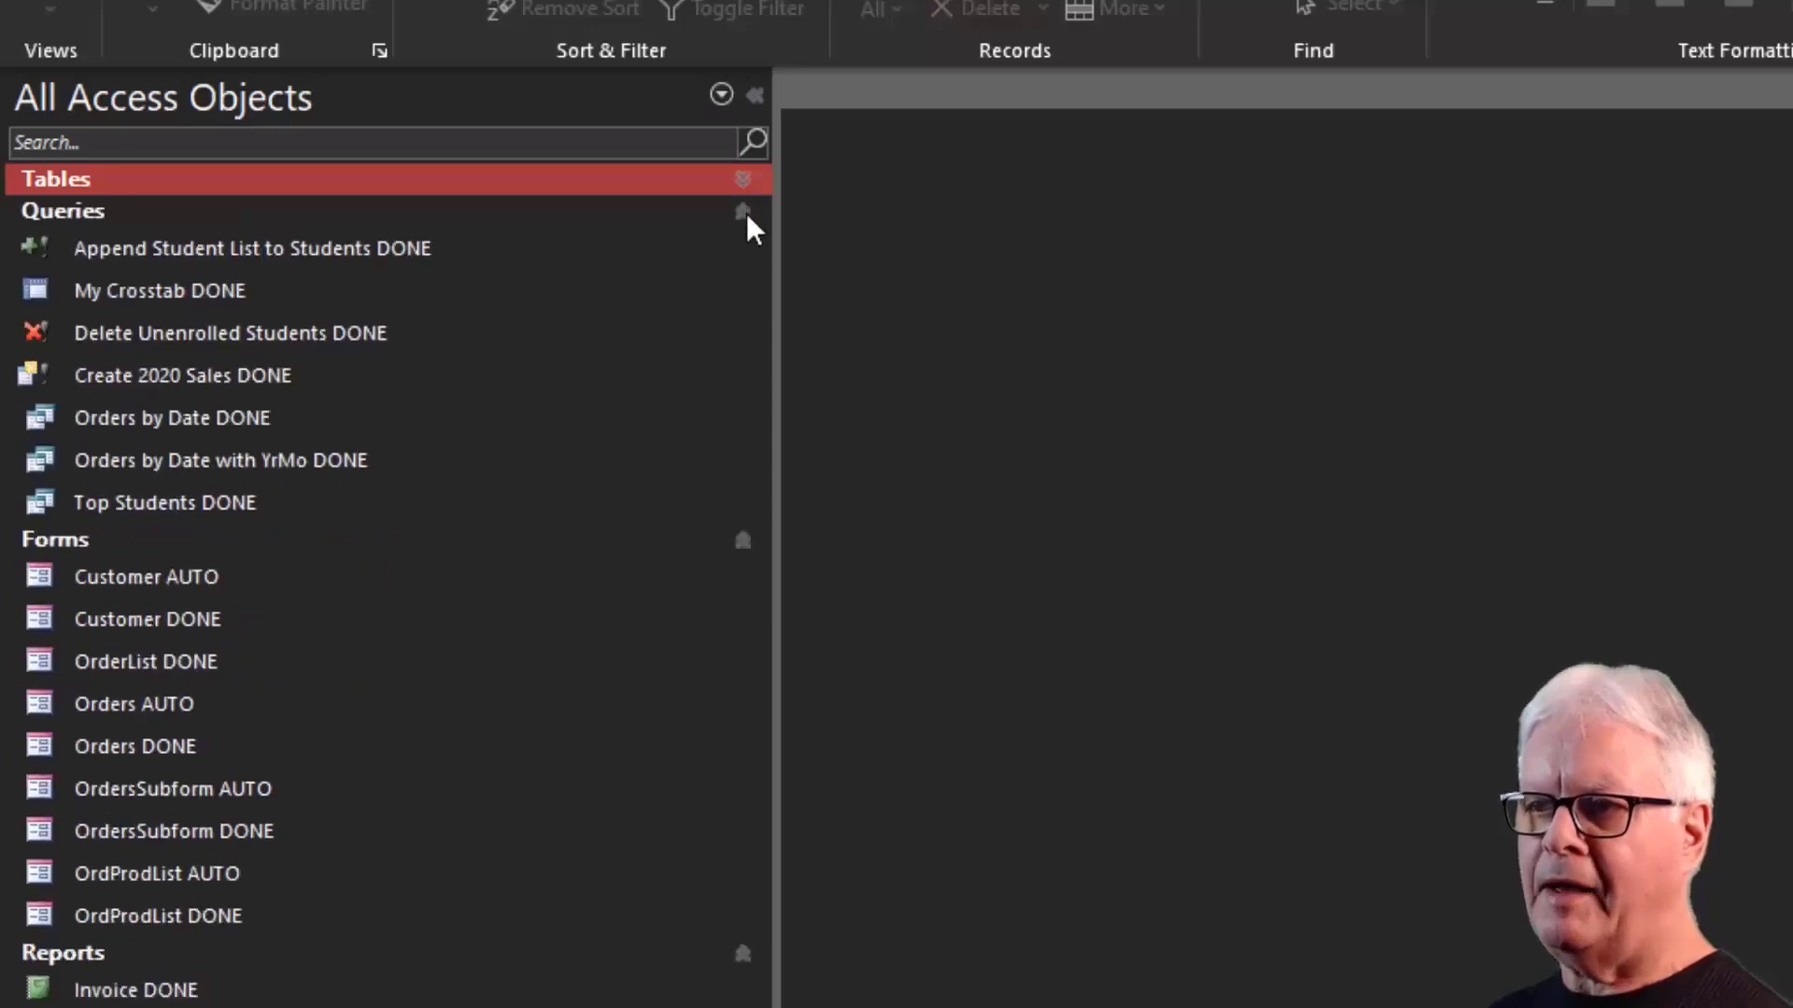
{"action": "left_click", "coordinate": [744, 213]}
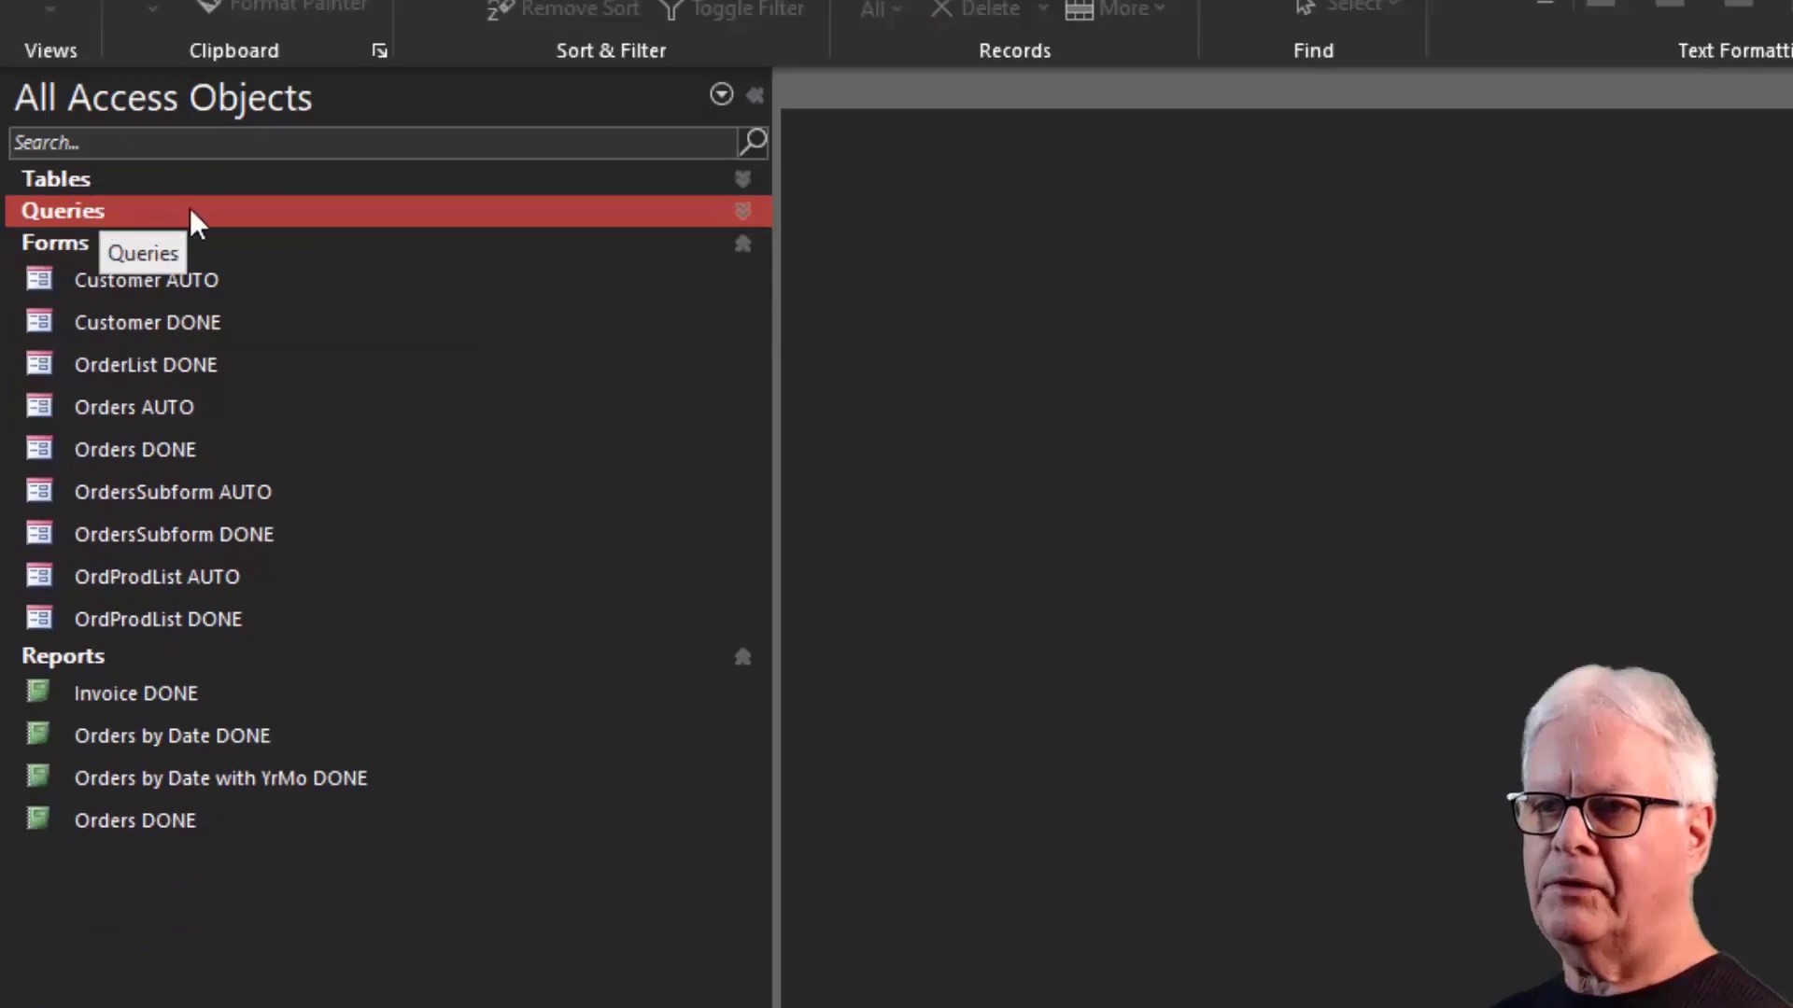
{"action": "left_click", "coordinate": [744, 180]}
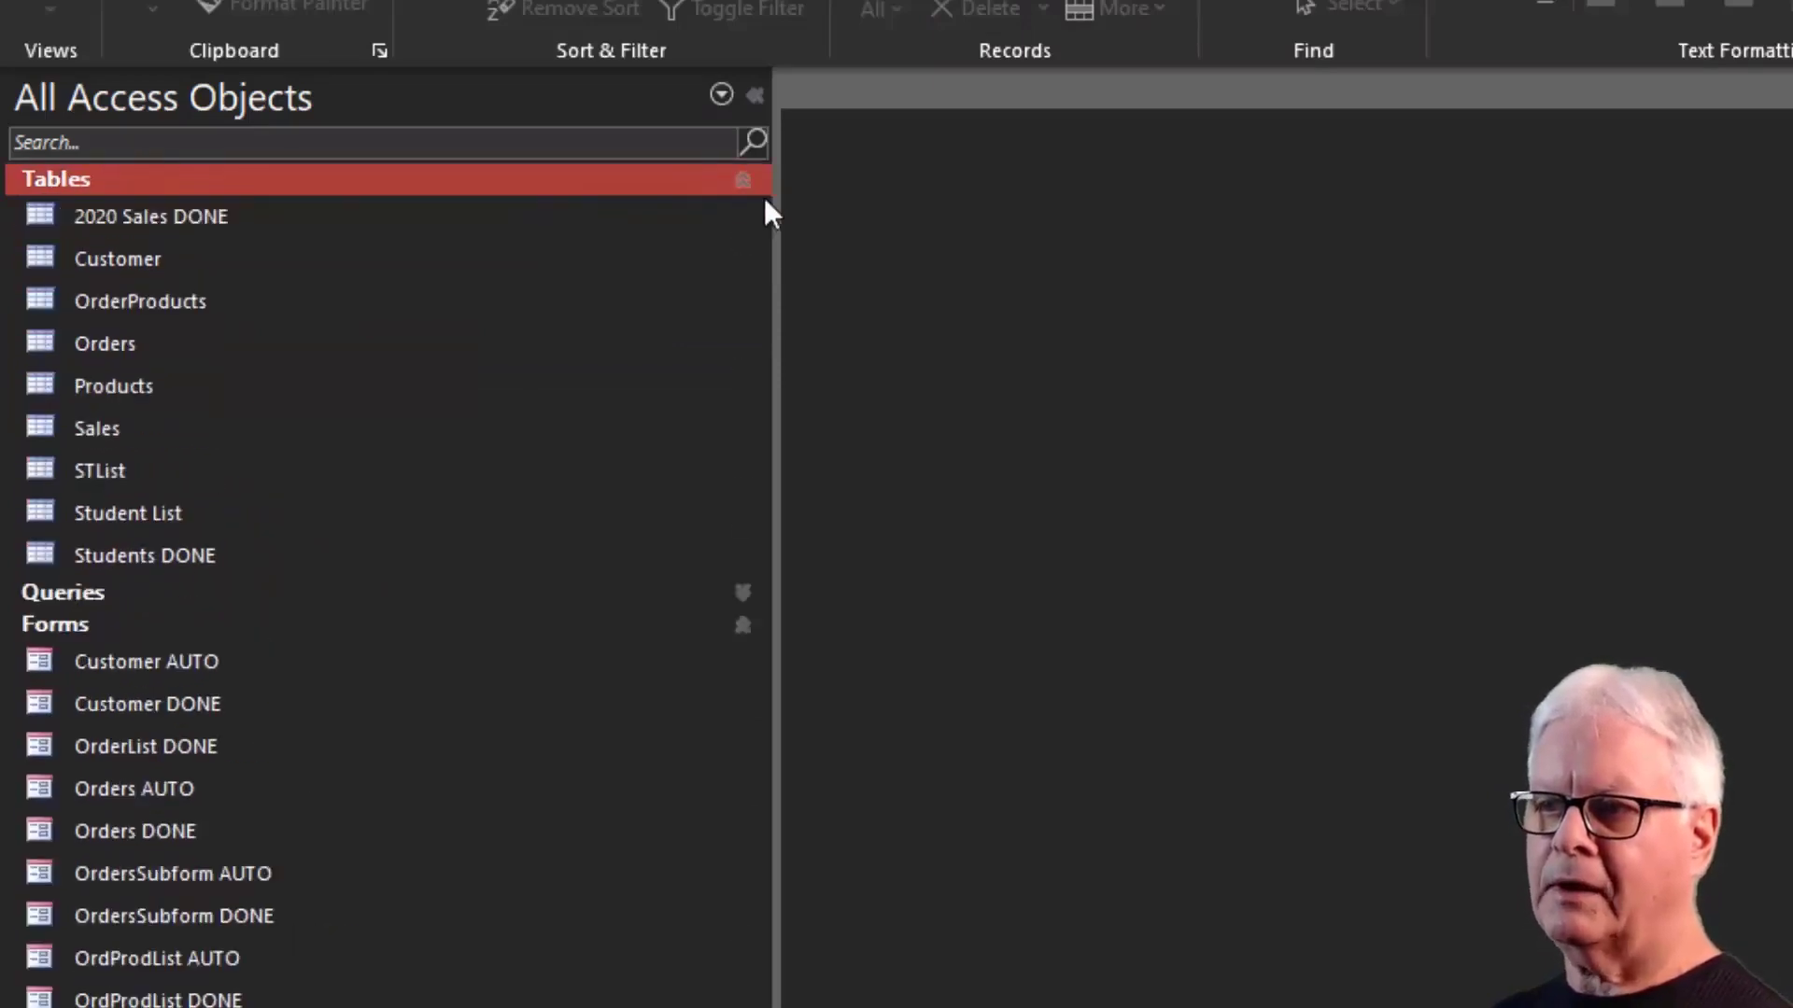
{"action": "left_click", "coordinate": [744, 594]}
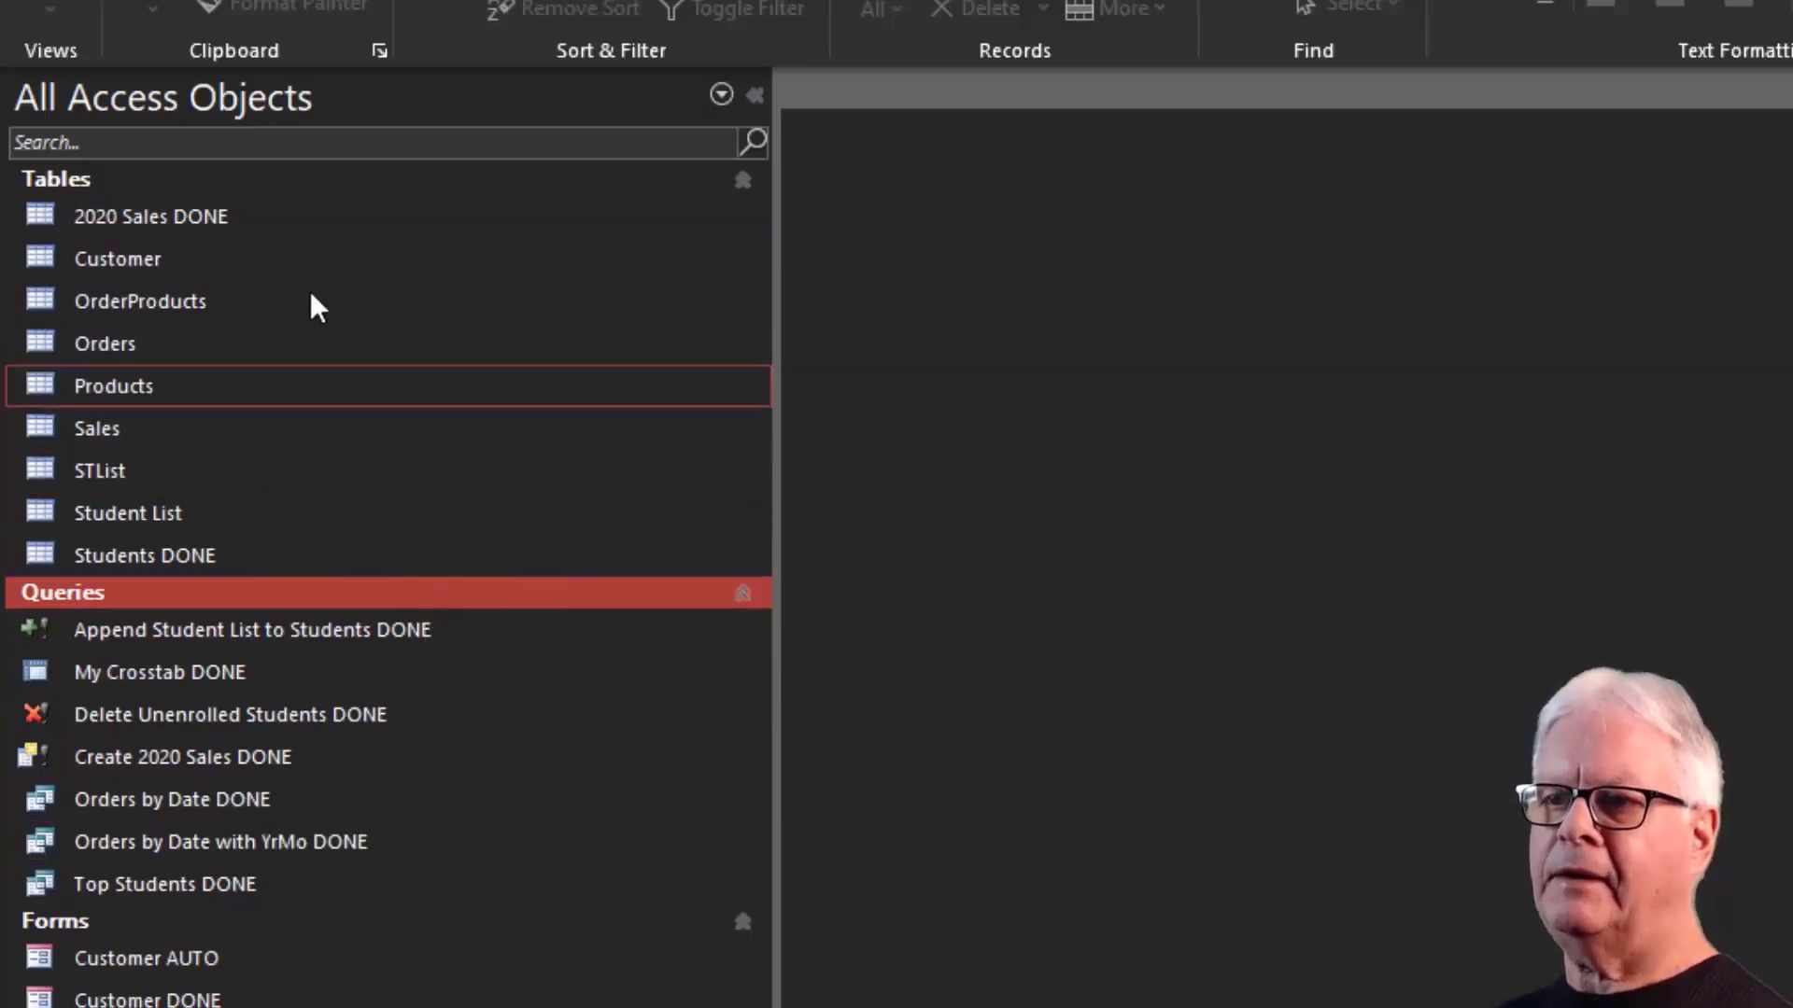
Open the Students DONE table to view its records, close it, and repeat the opening and closing once.
{"action": "left_click", "coordinate": [170, 562]}
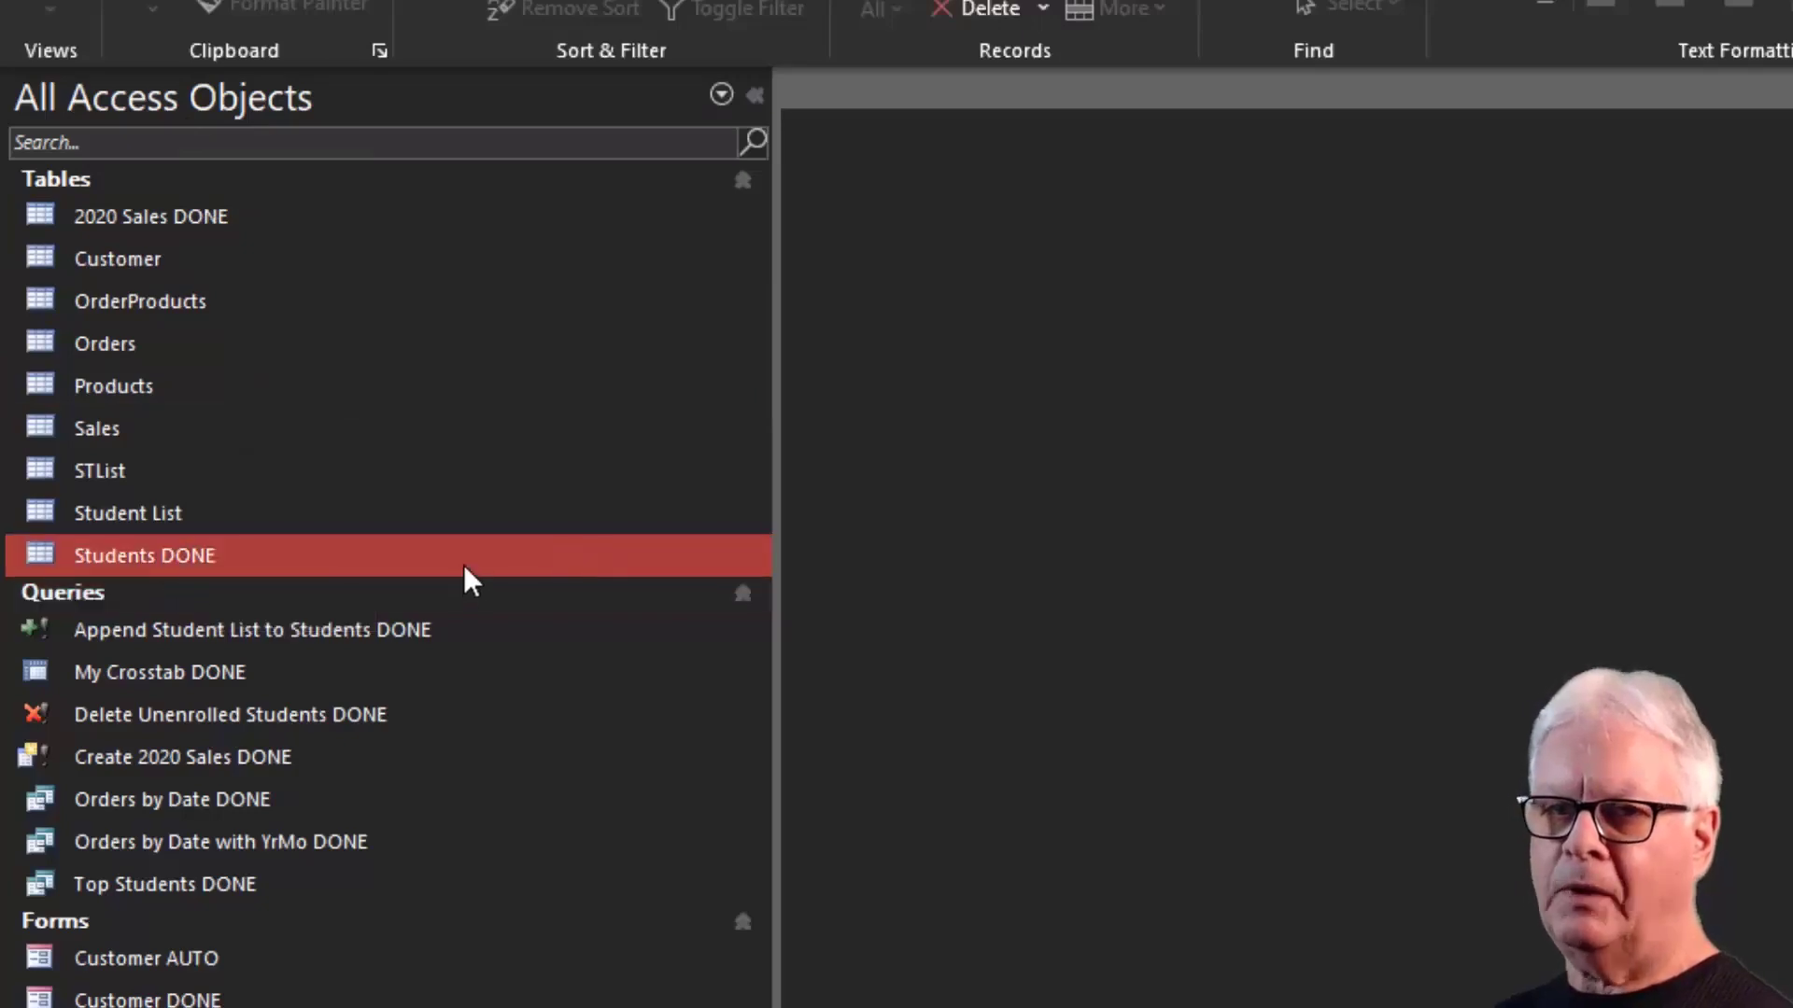
{"action": "double_click", "coordinate": [183, 560]}
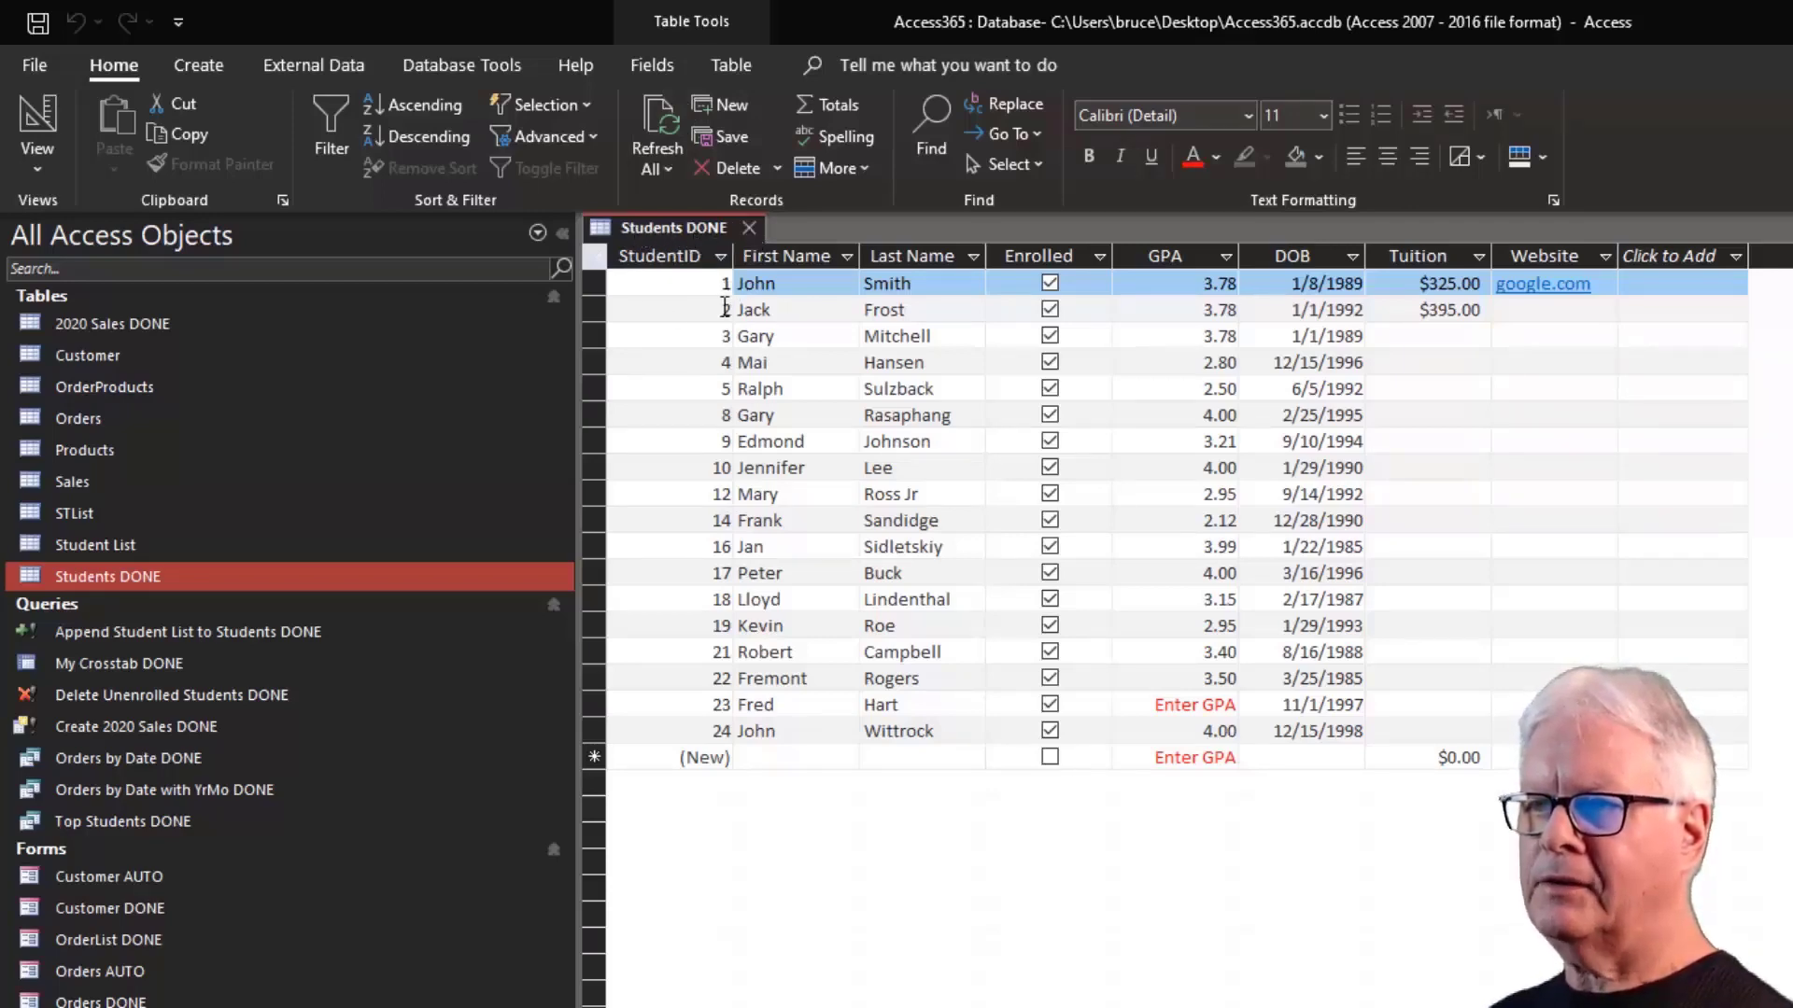
{"action": "left_click", "coordinate": [754, 230]}
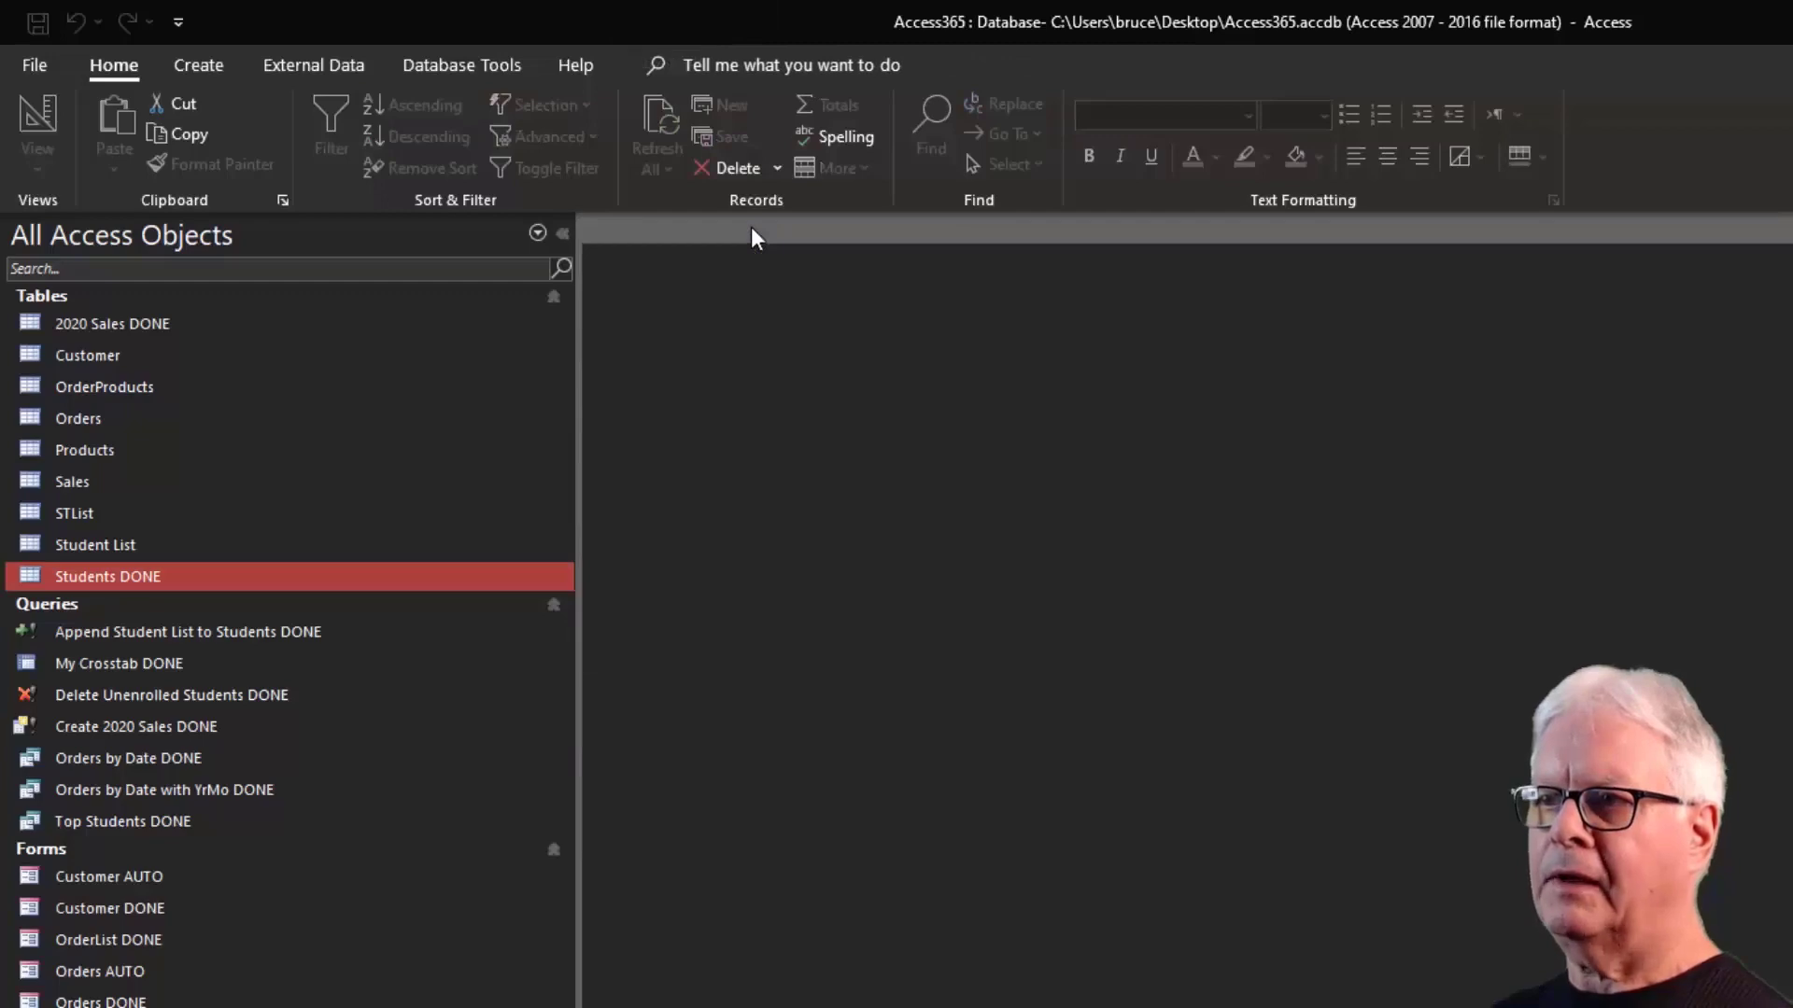
{"action": "double_click", "coordinate": [227, 576]}
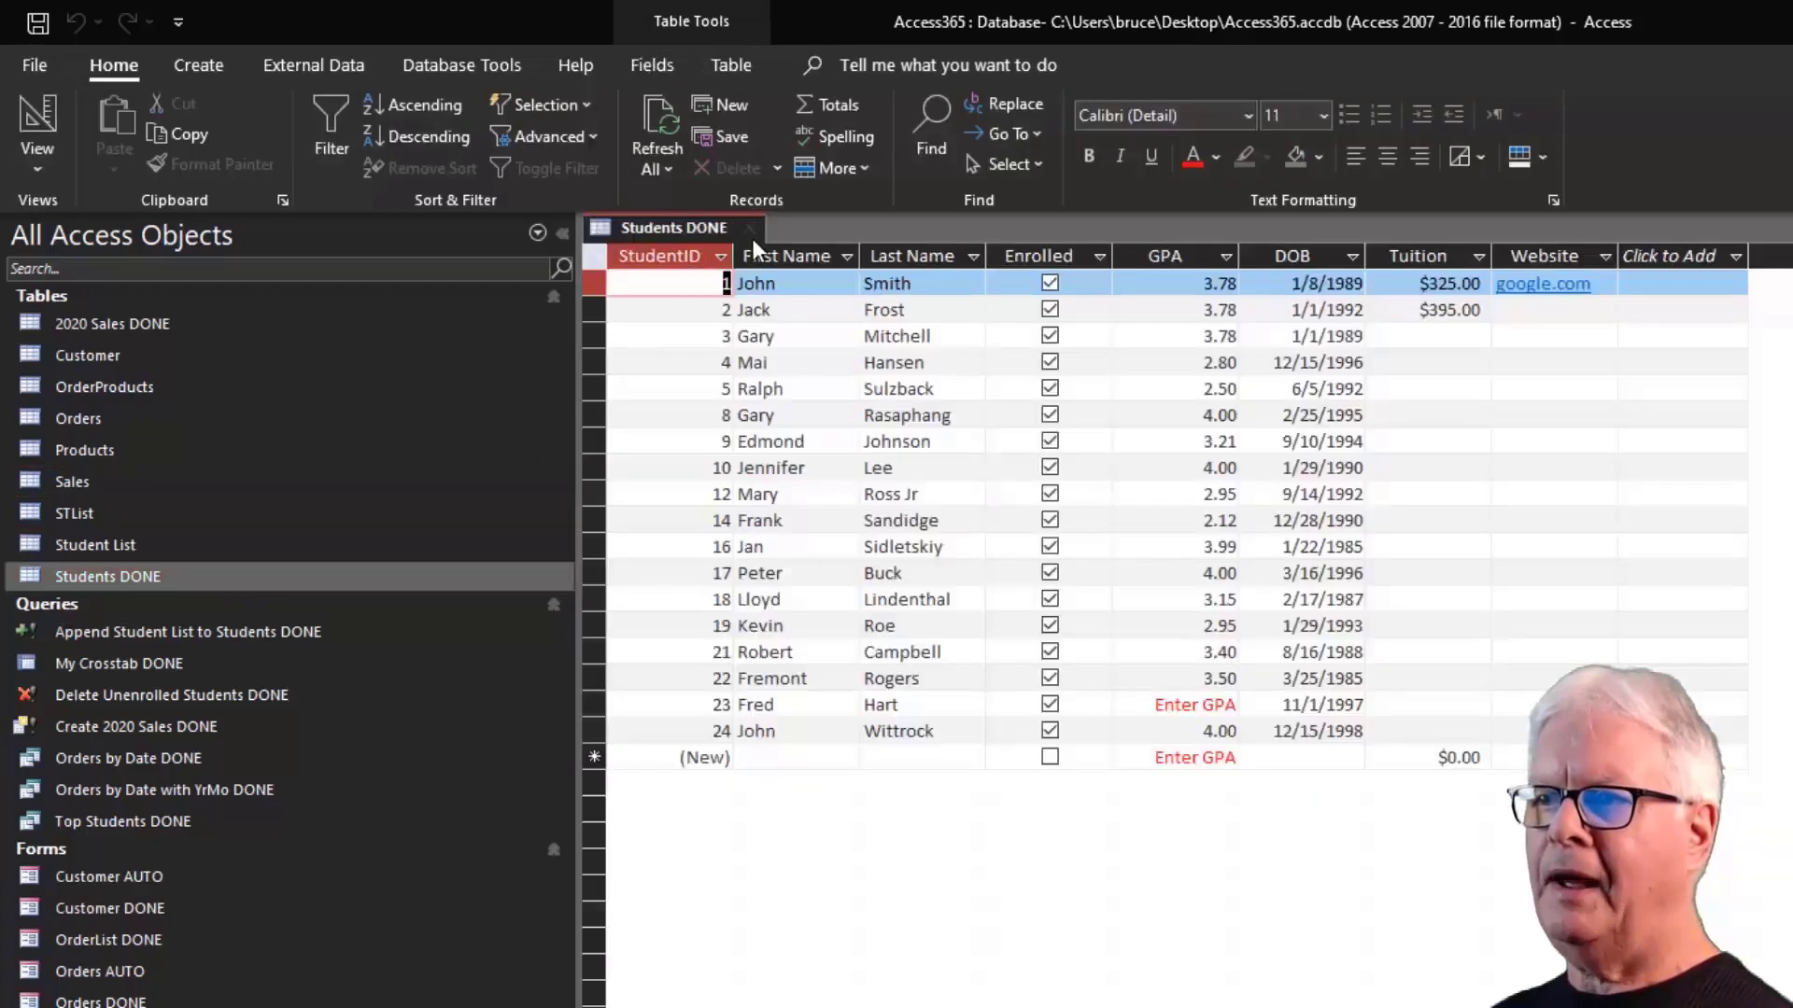
{"action": "left_click", "coordinate": [753, 230]}
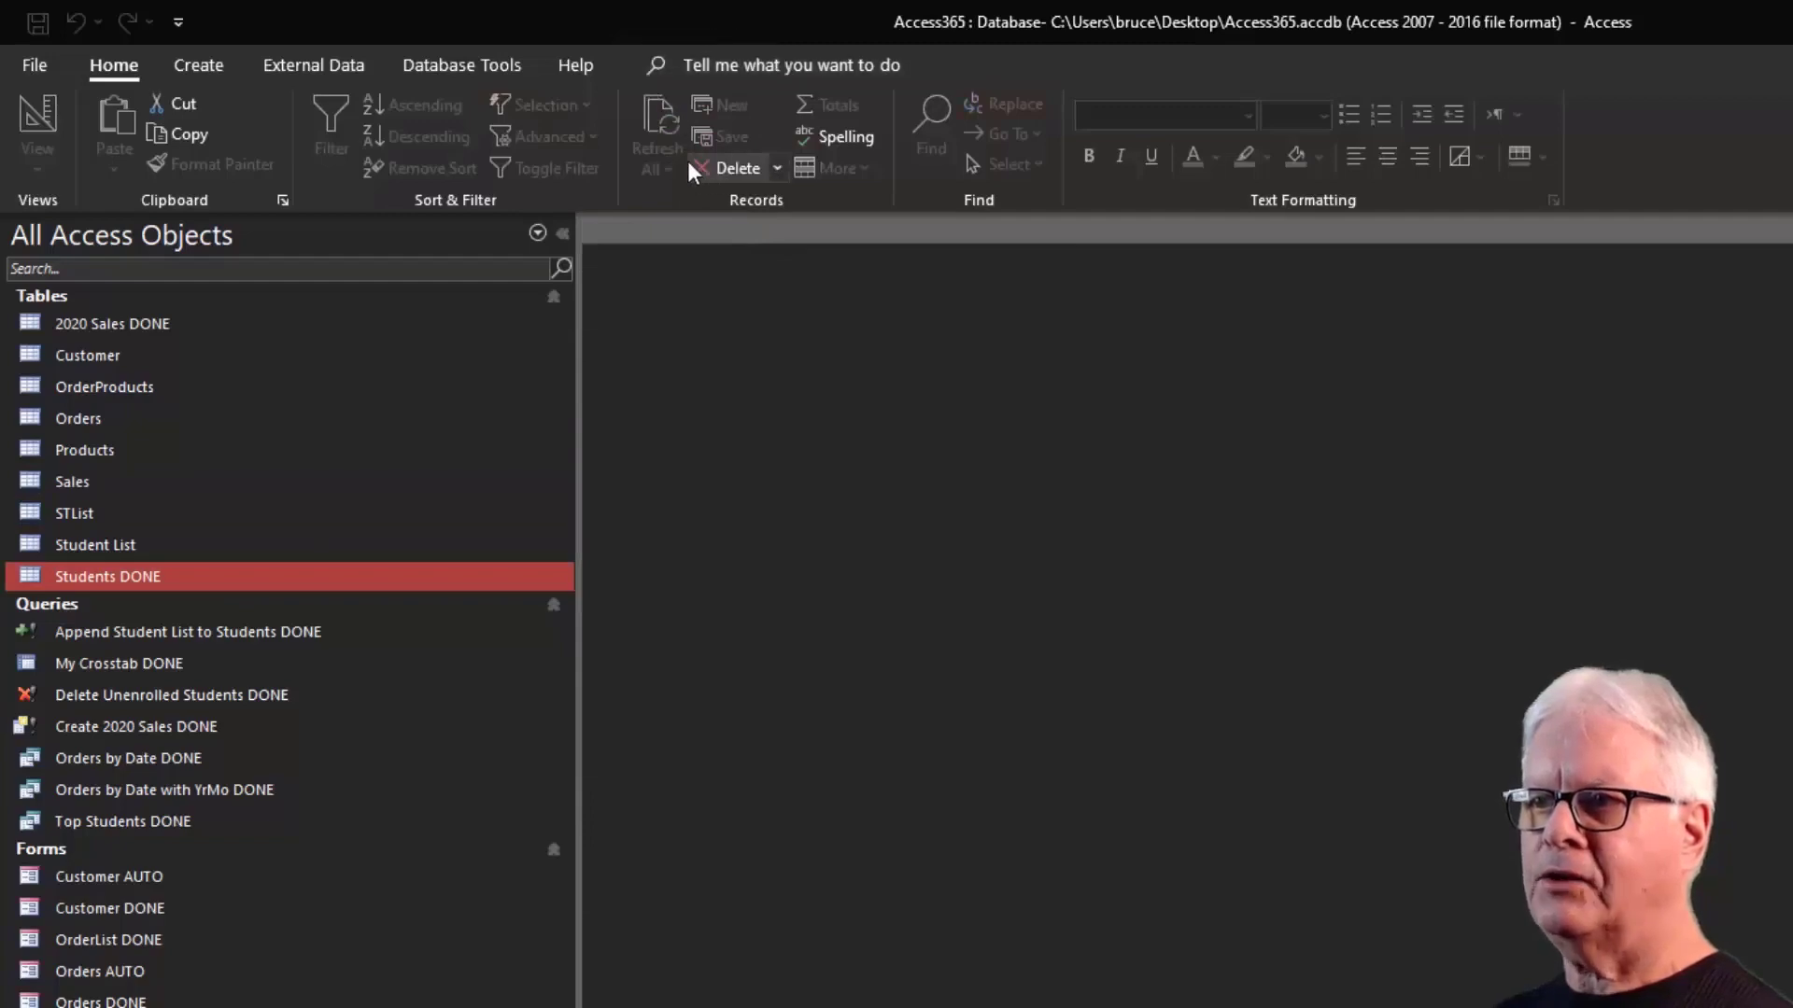
Reopen the Students DONE table, compare its contextual Fields and Table command sets, and close the table.
{"action": "double_click", "coordinate": [344, 579]}
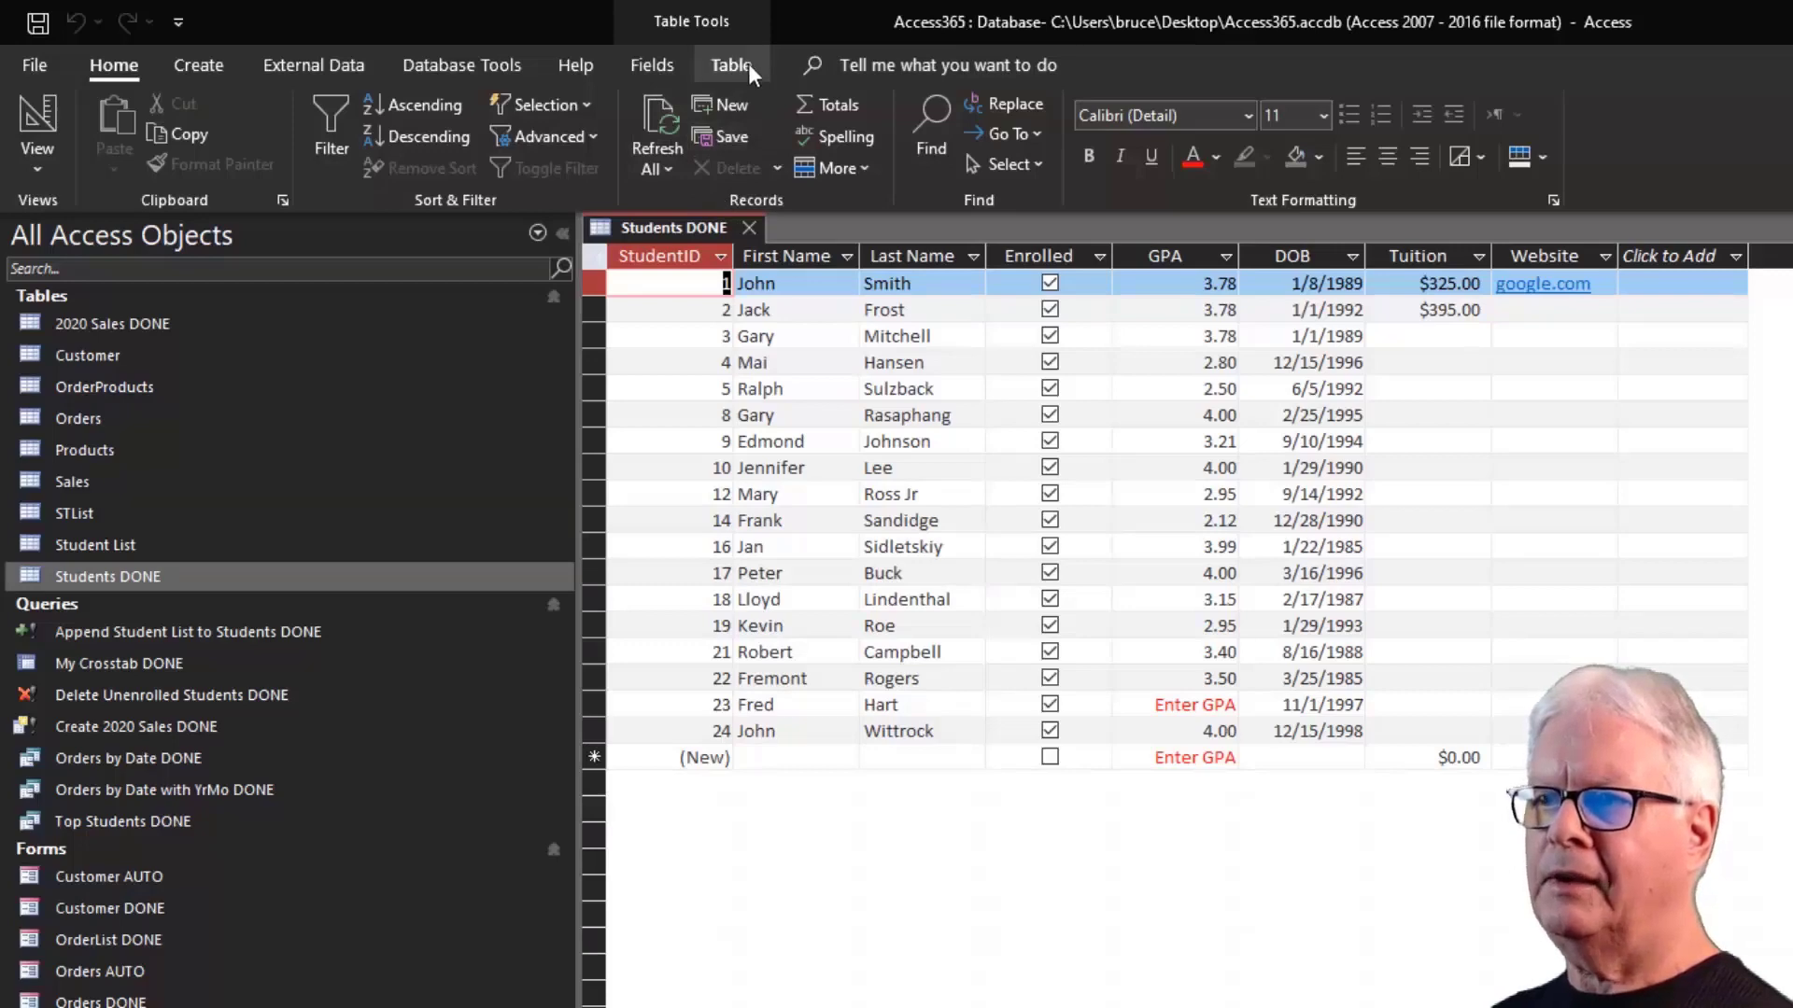
{"action": "left_click", "coordinate": [653, 65]}
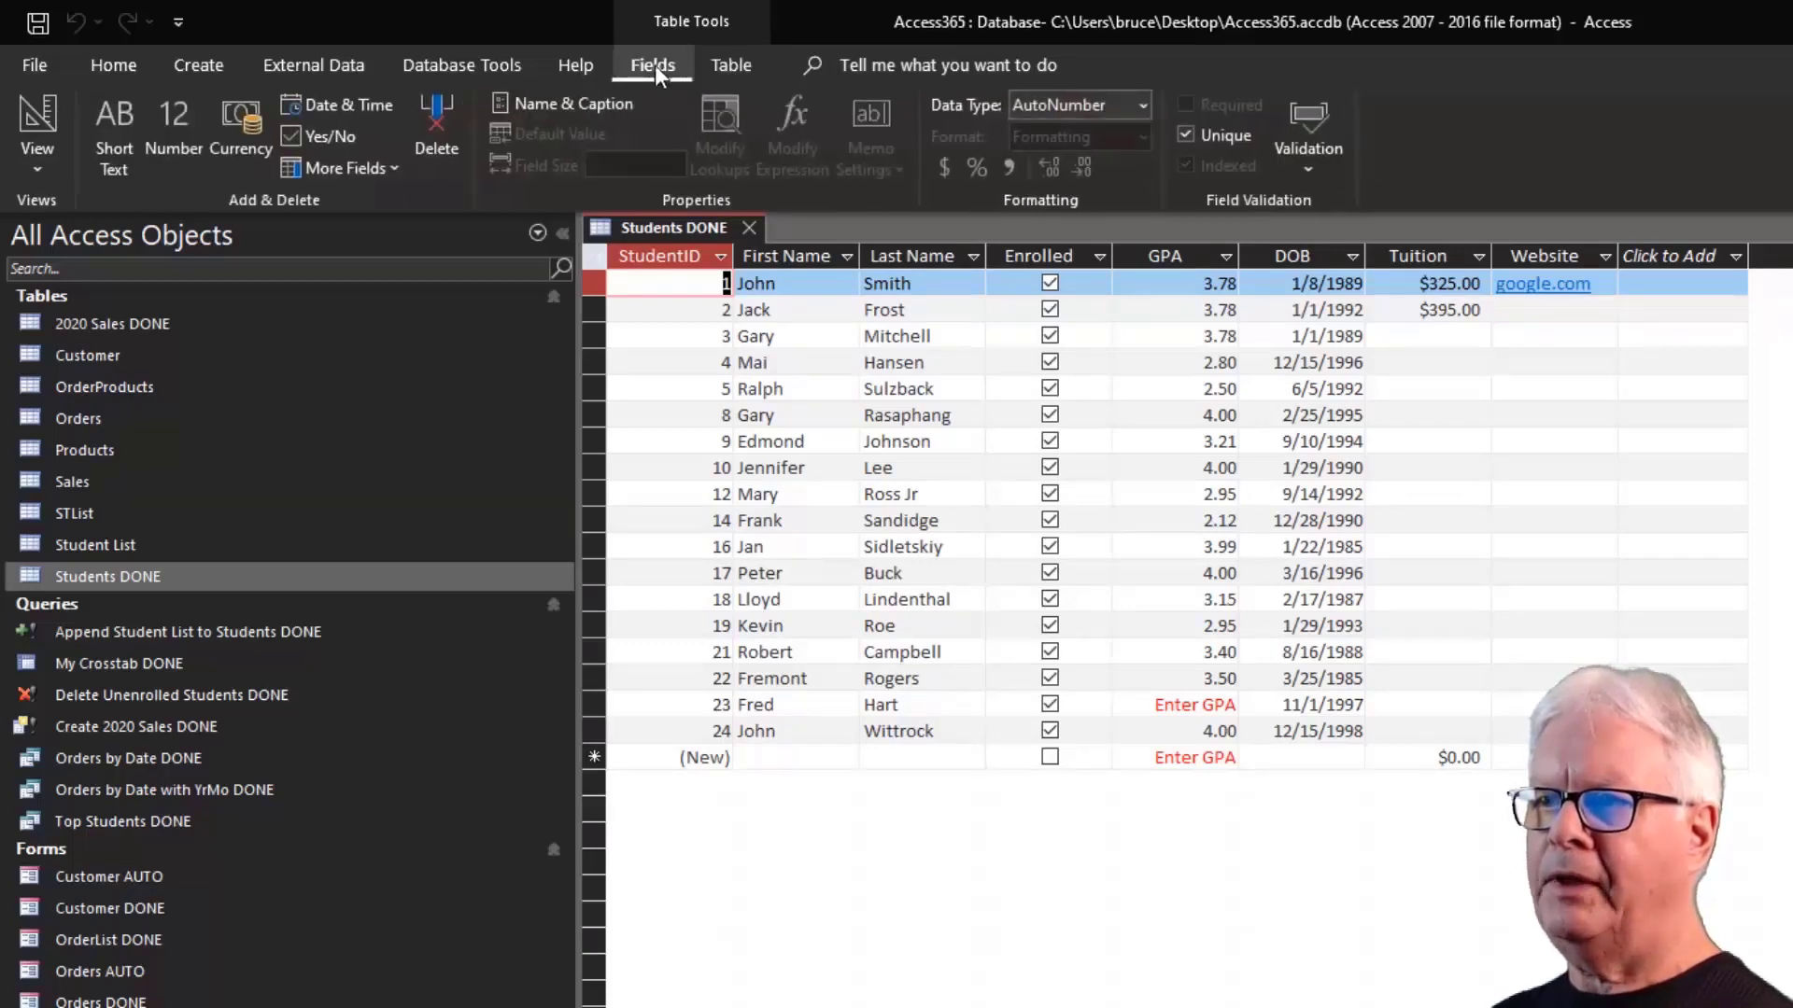
{"action": "left_click", "coordinate": [738, 64]}
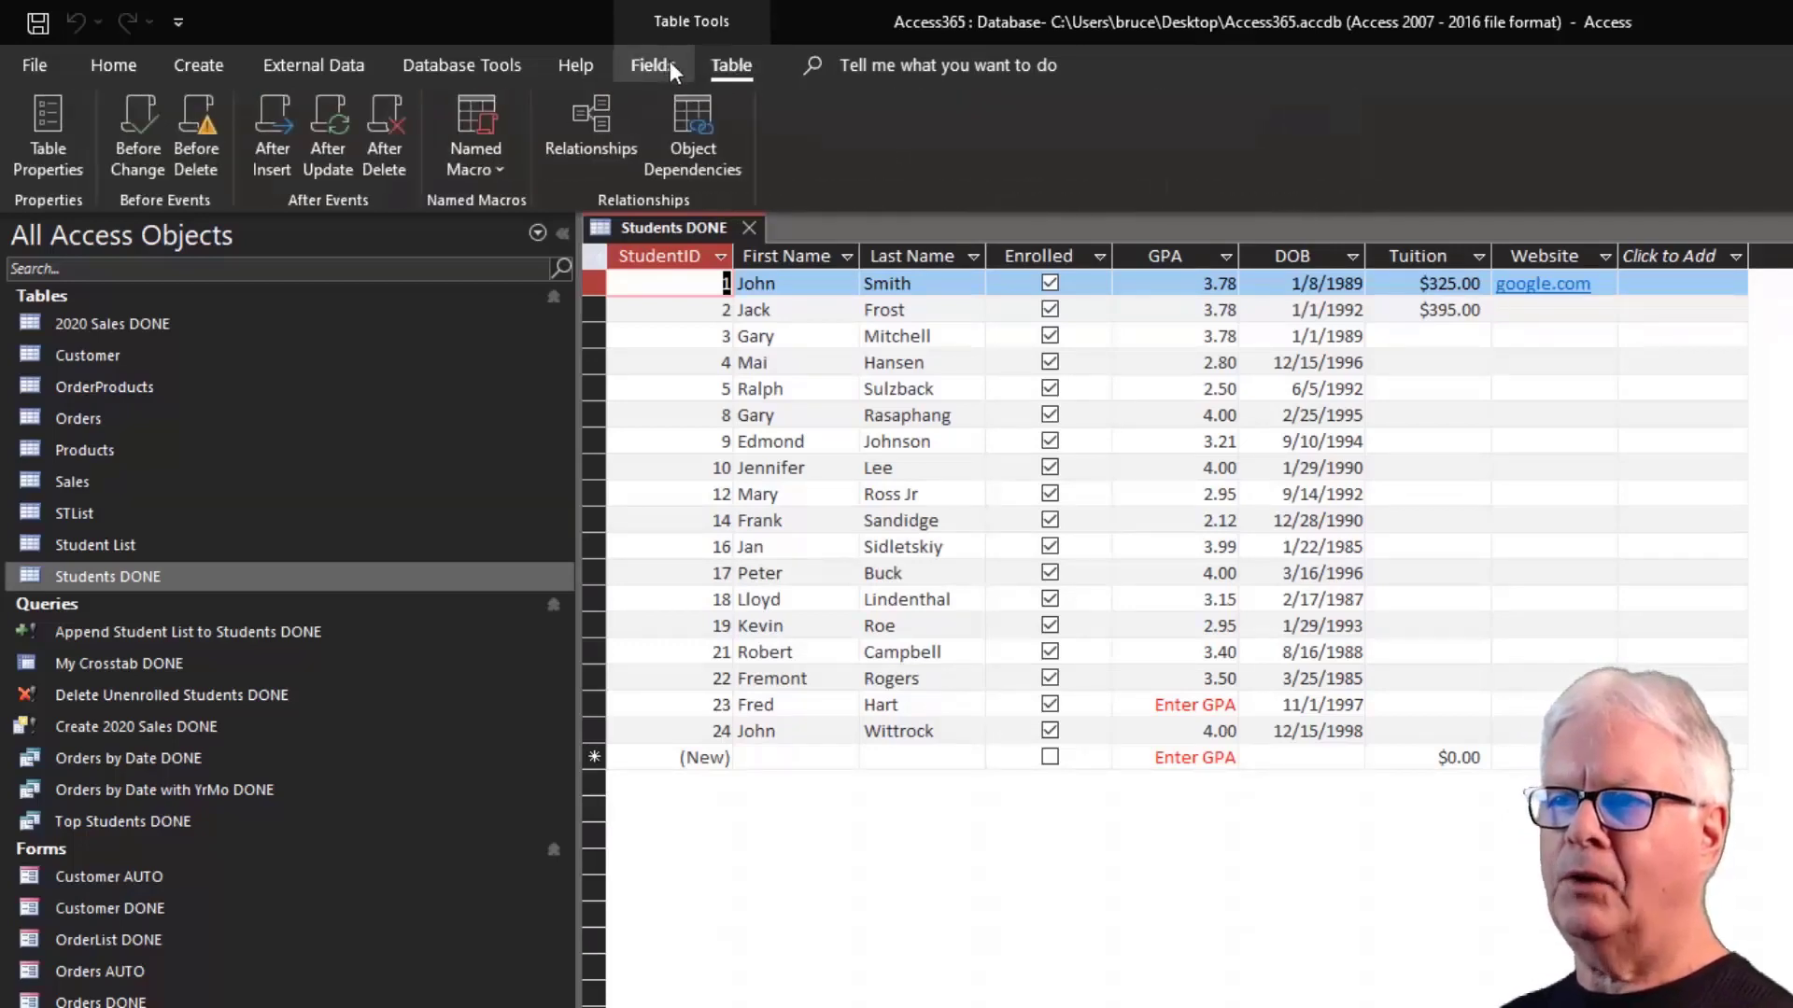
{"action": "left_click", "coordinate": [670, 59]}
{"action": "left_click", "coordinate": [724, 60]}
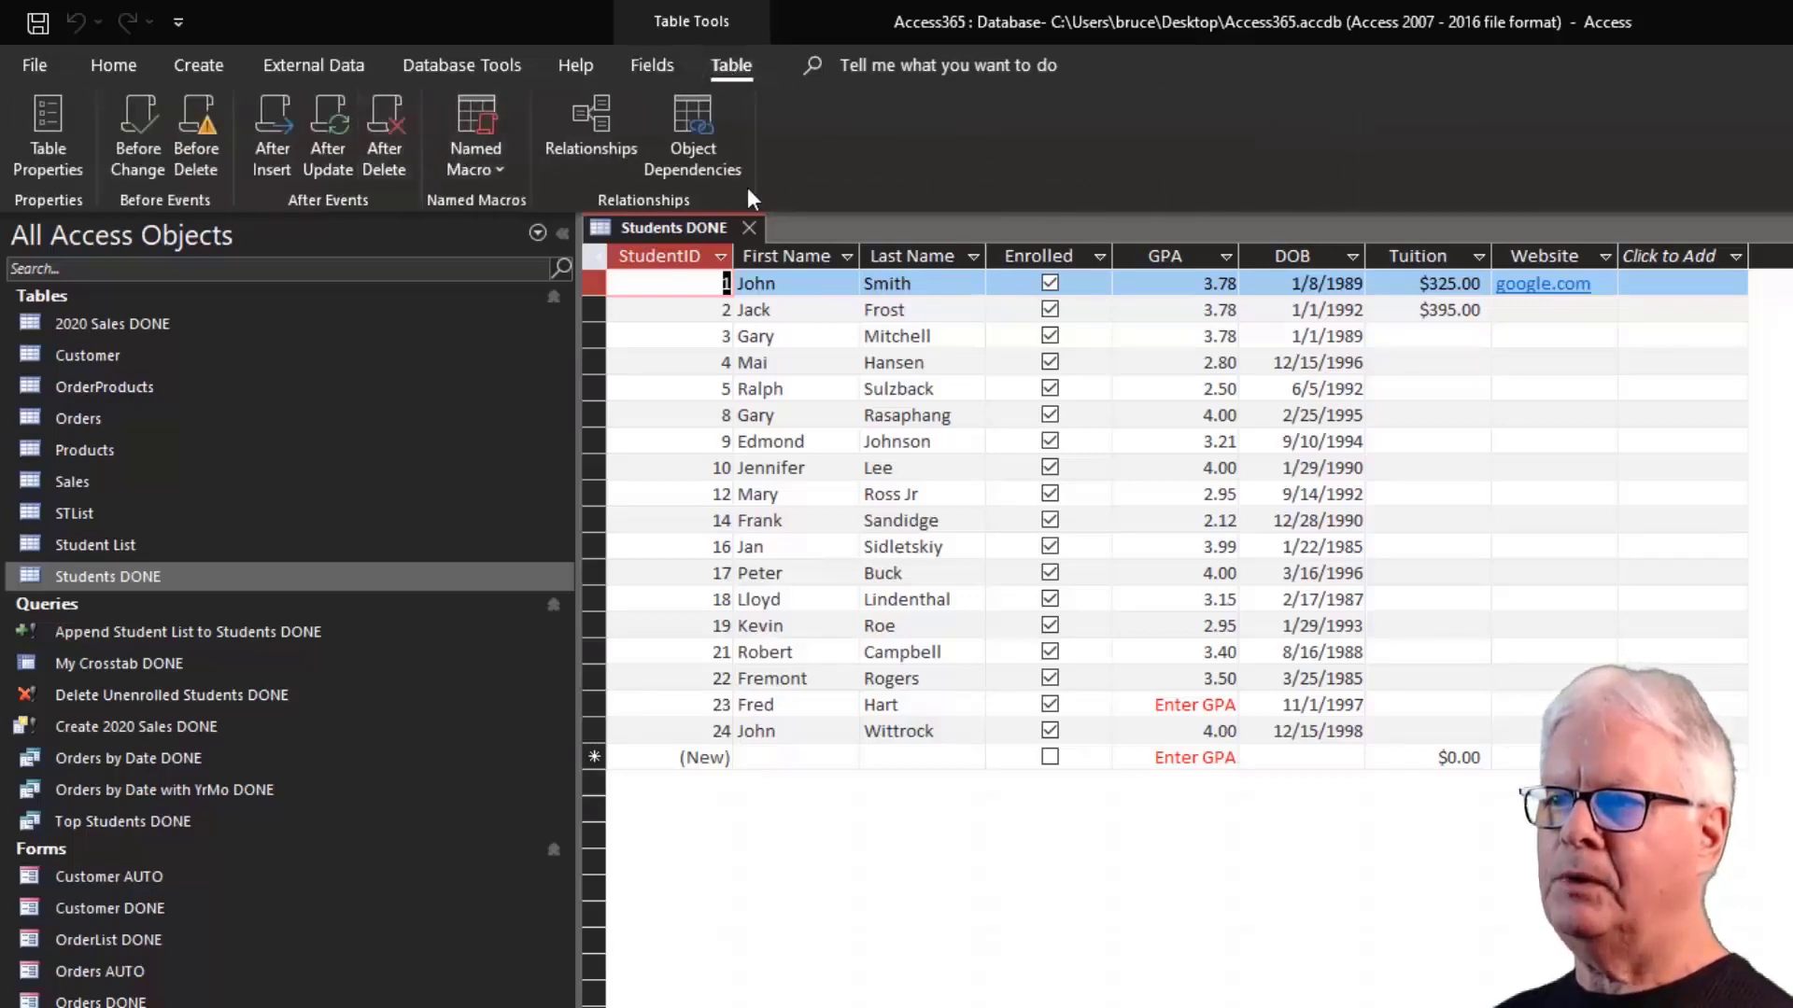
{"action": "left_click", "coordinate": [750, 227]}
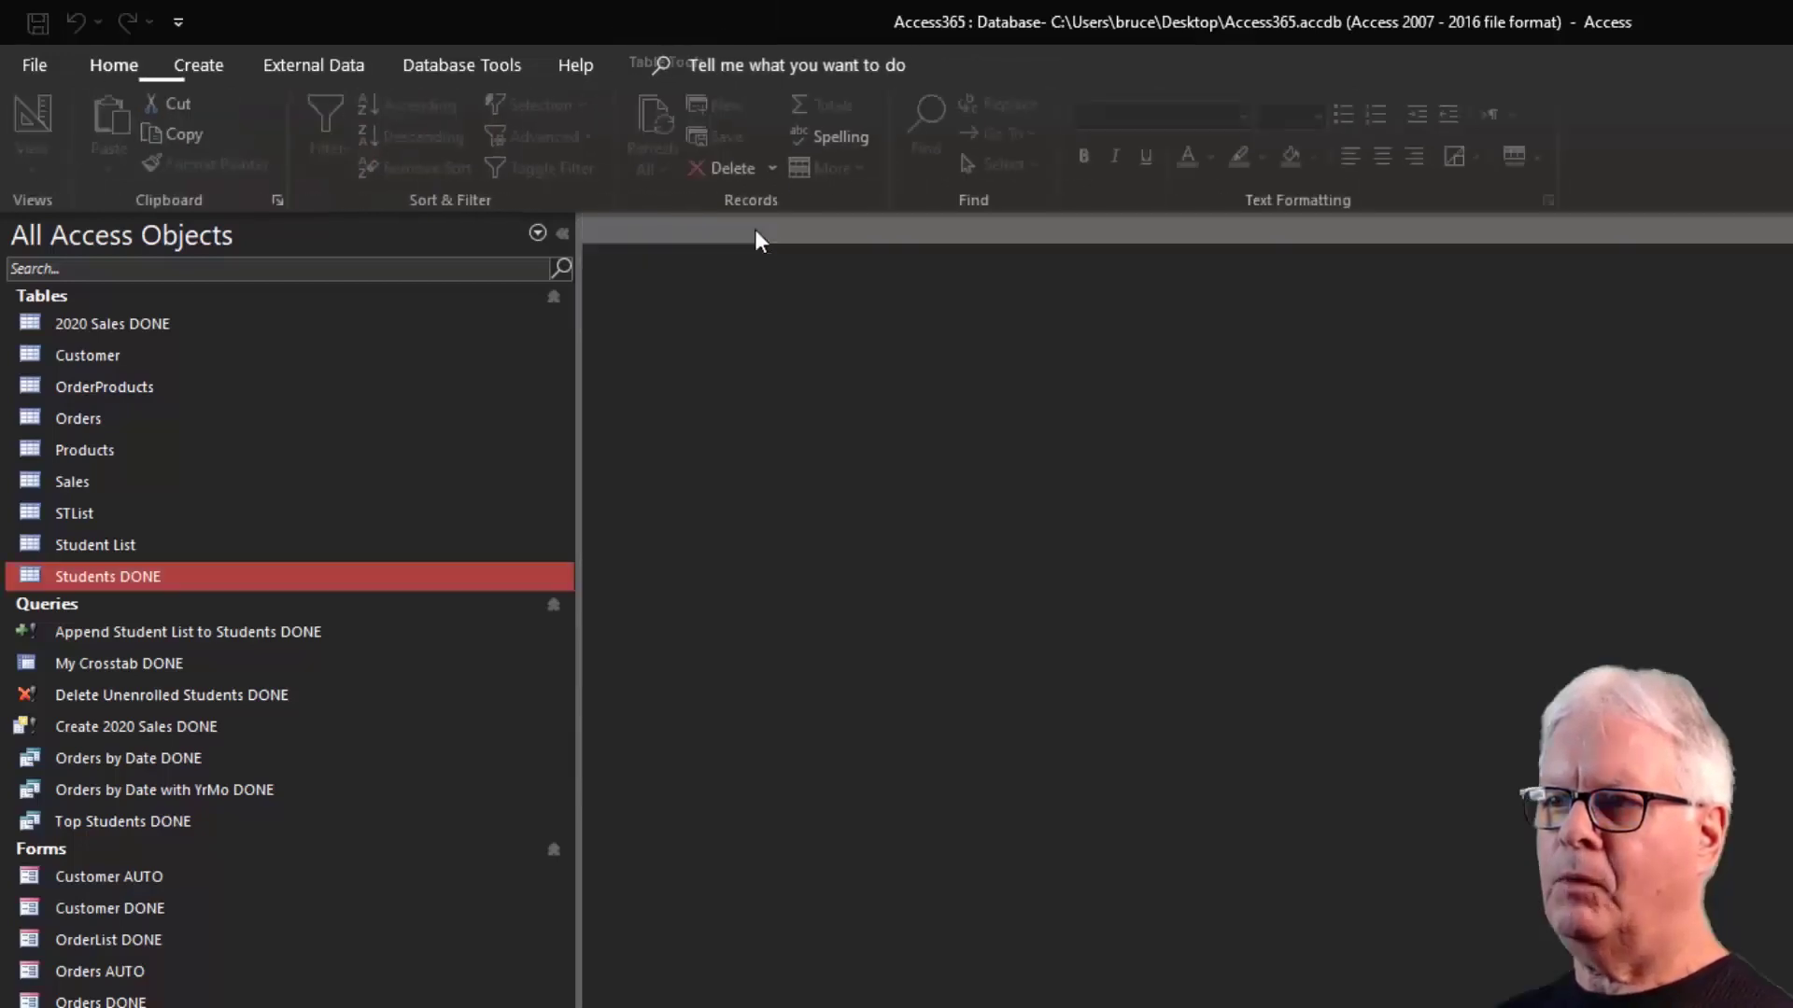
Open the Students DONE table and switch it between Datasheet View and Design View, ending in Design View.
{"action": "double_click", "coordinate": [174, 579]}
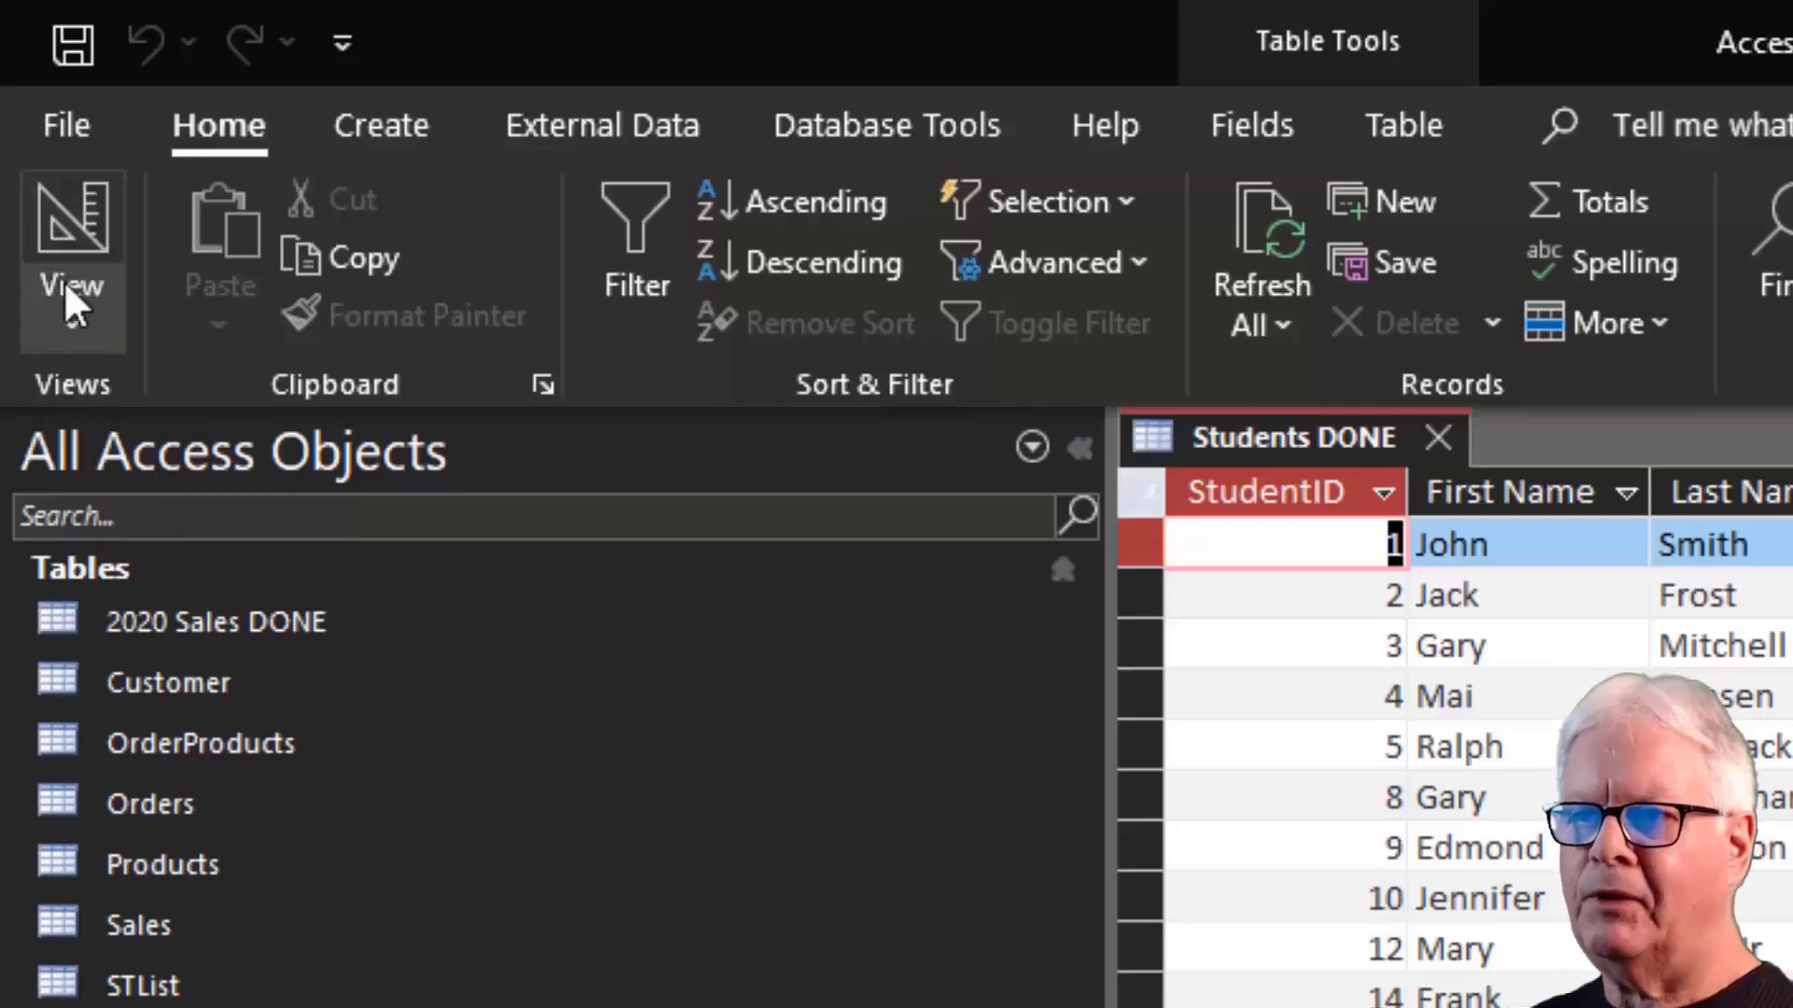
{"action": "left_click", "coordinate": [69, 222]}
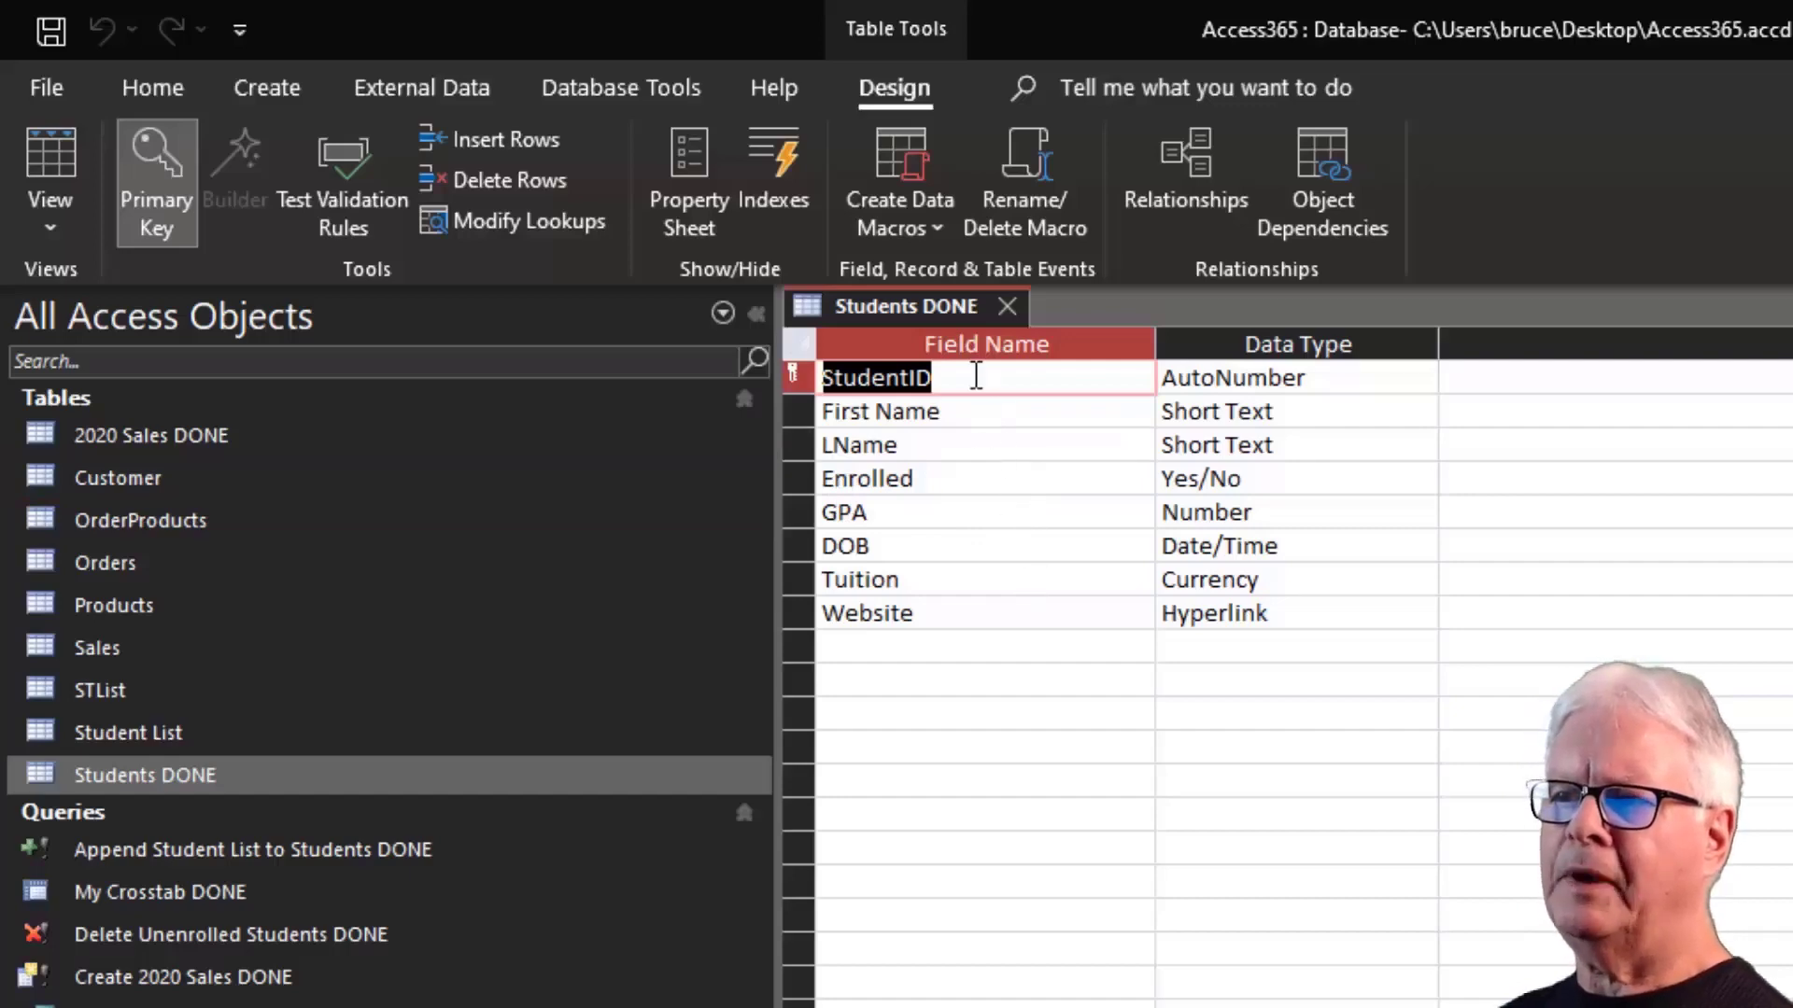
{"action": "left_click", "coordinate": [58, 147]}
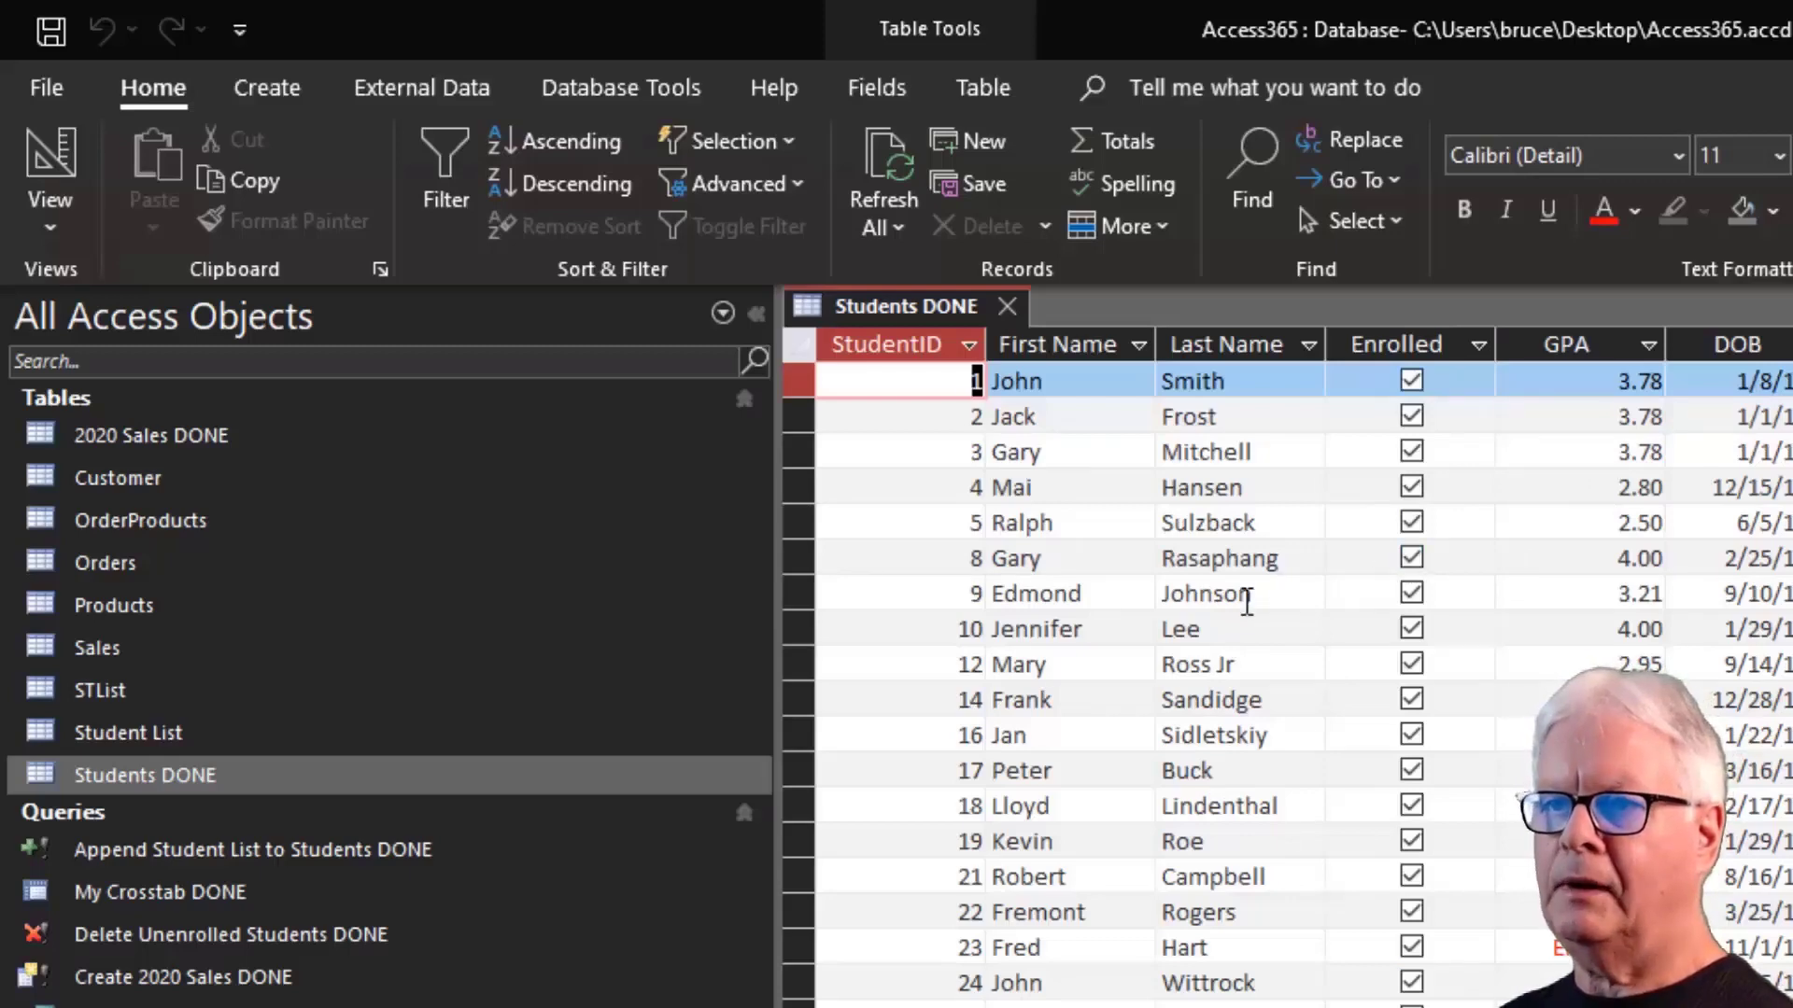
{"action": "left_click", "coordinate": [51, 227]}
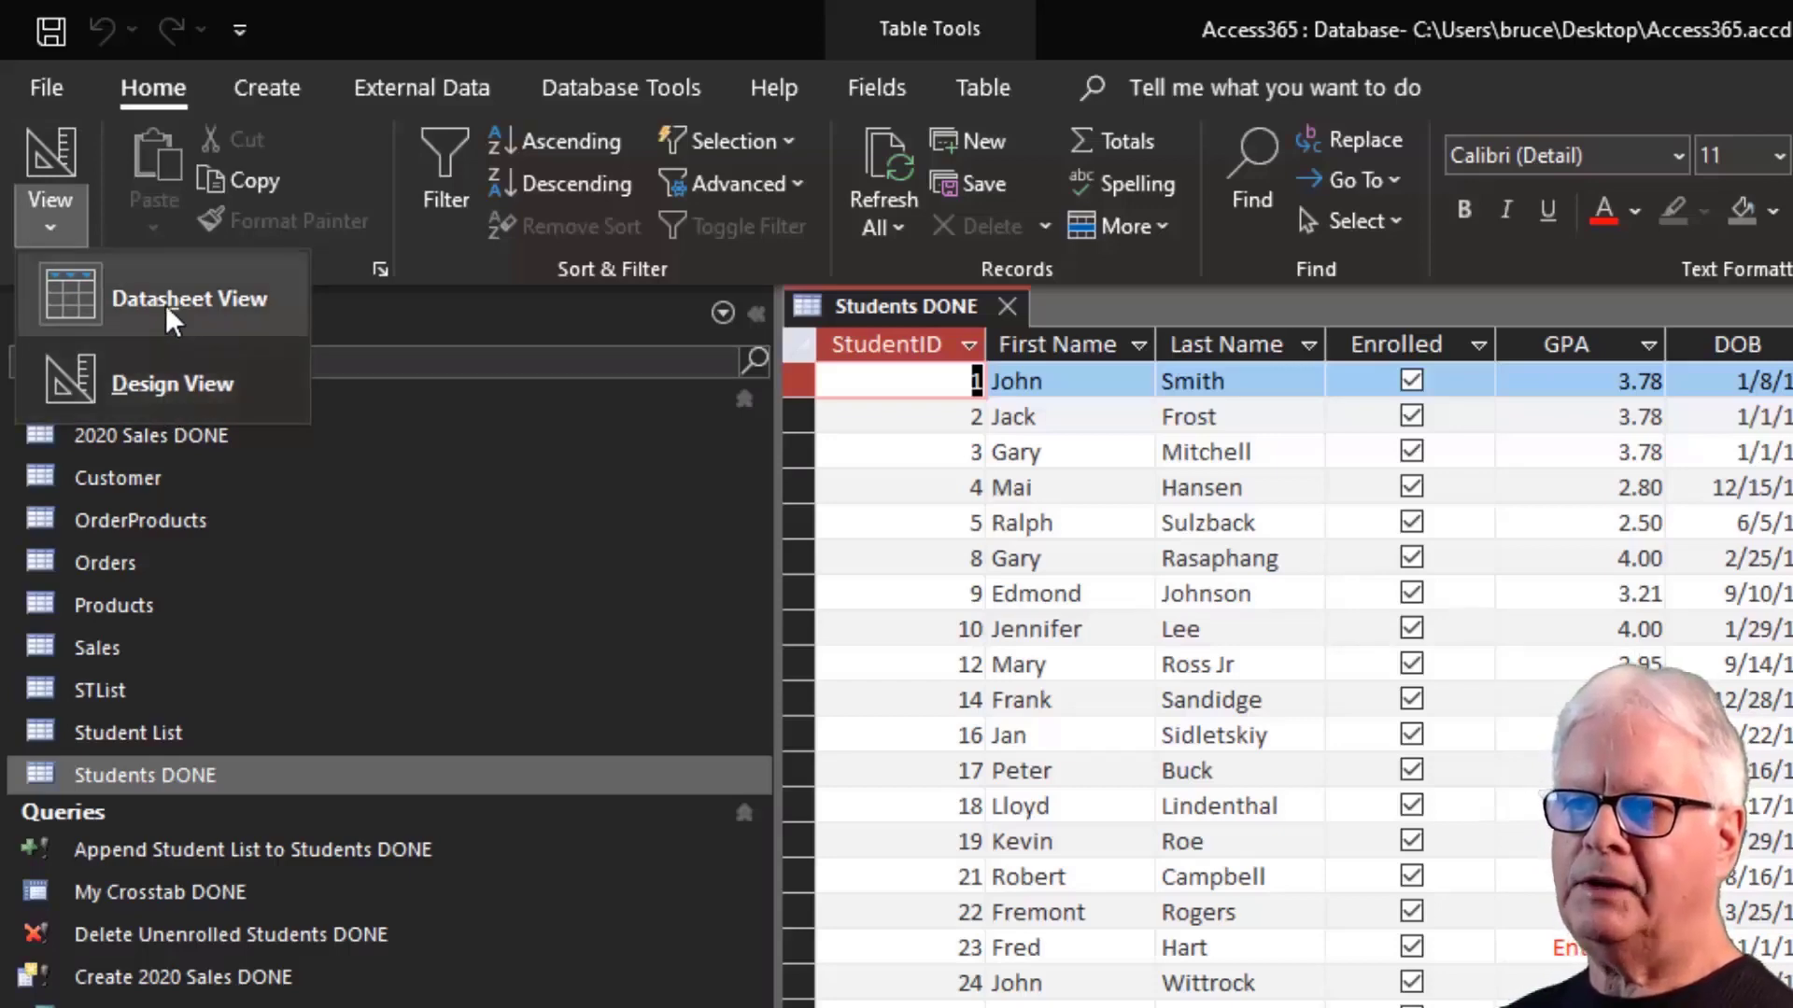
{"action": "left_click", "coordinate": [147, 392]}
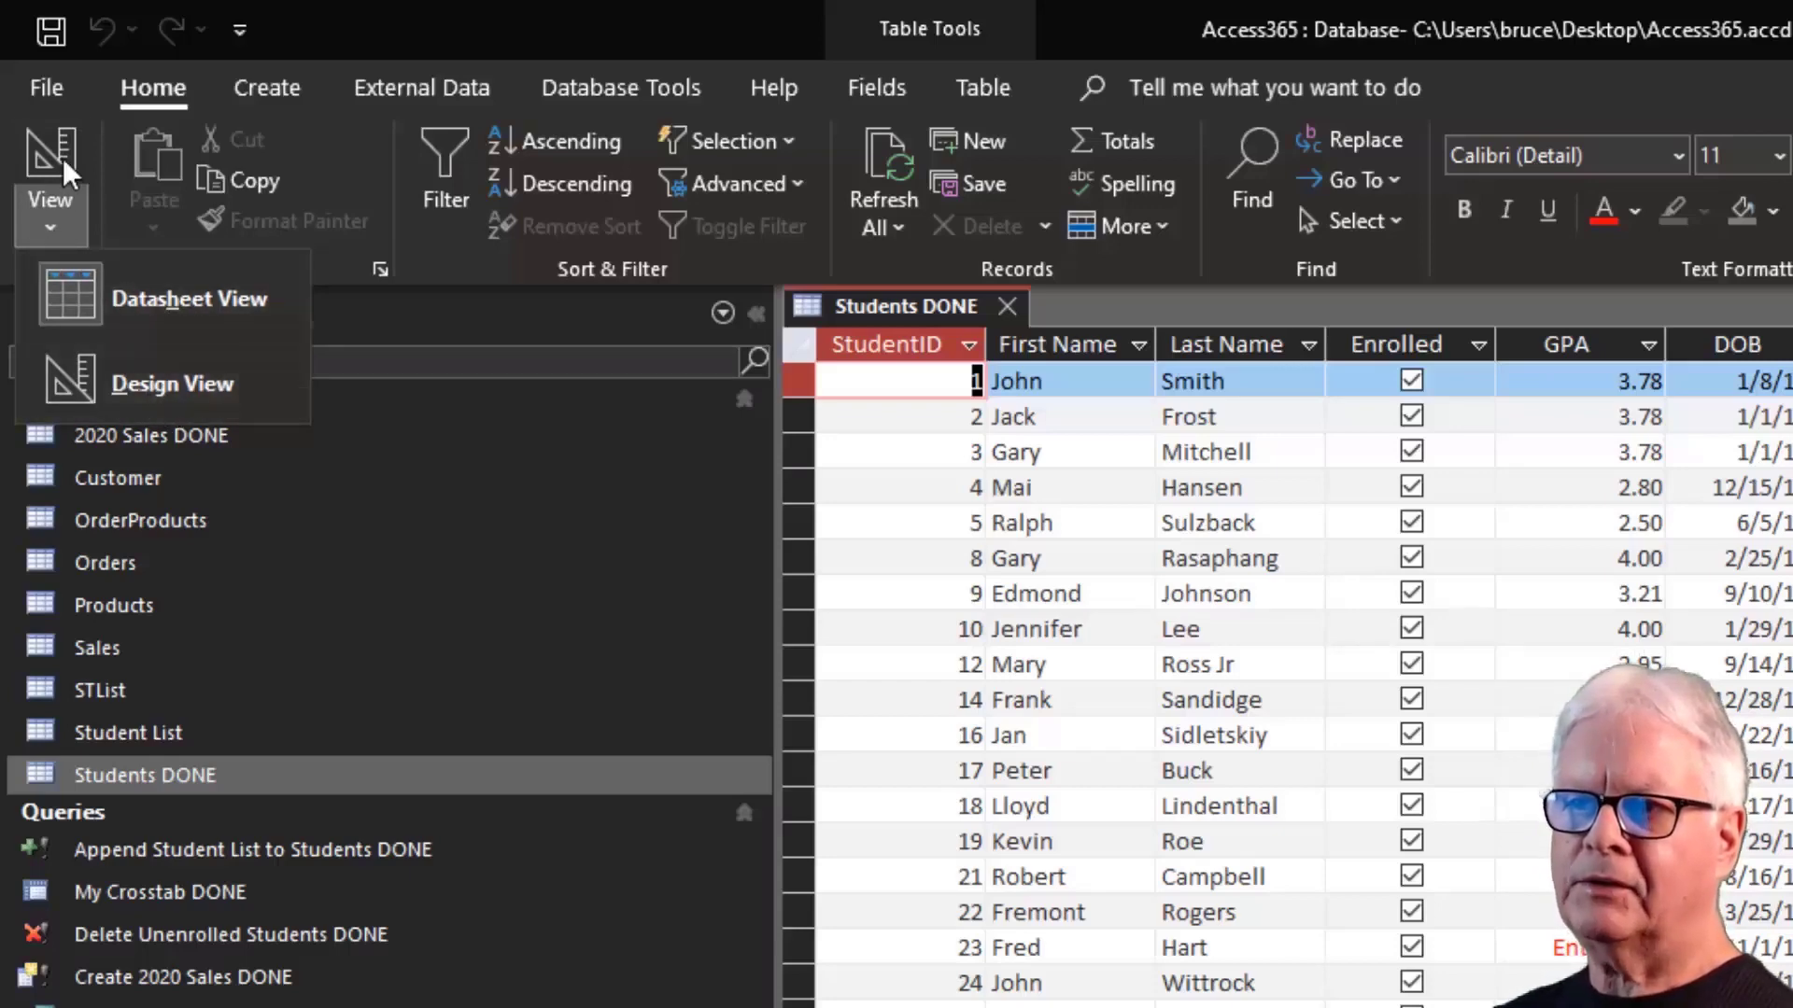
{"action": "left_click", "coordinate": [49, 150]}
{"action": "left_click", "coordinate": [52, 149]}
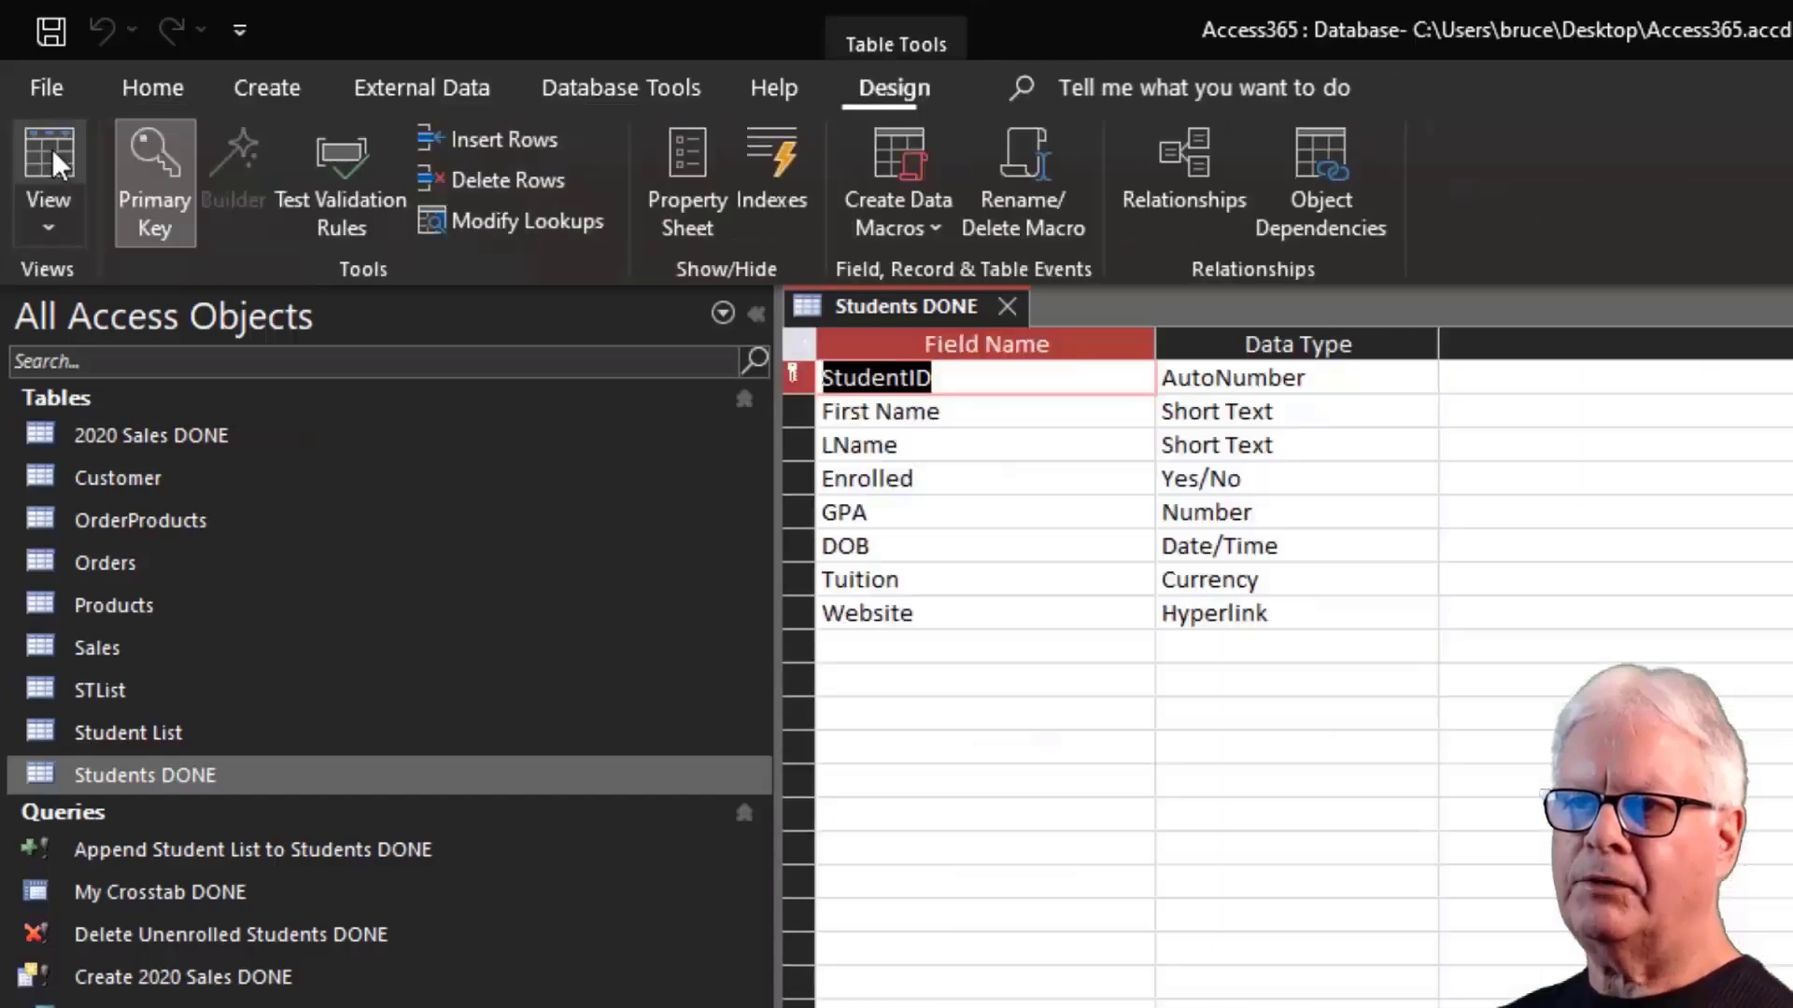
Switch the Students DONE table back and forth between Datasheet View and Design View, then close it.
{"action": "left_click", "coordinate": [52, 148]}
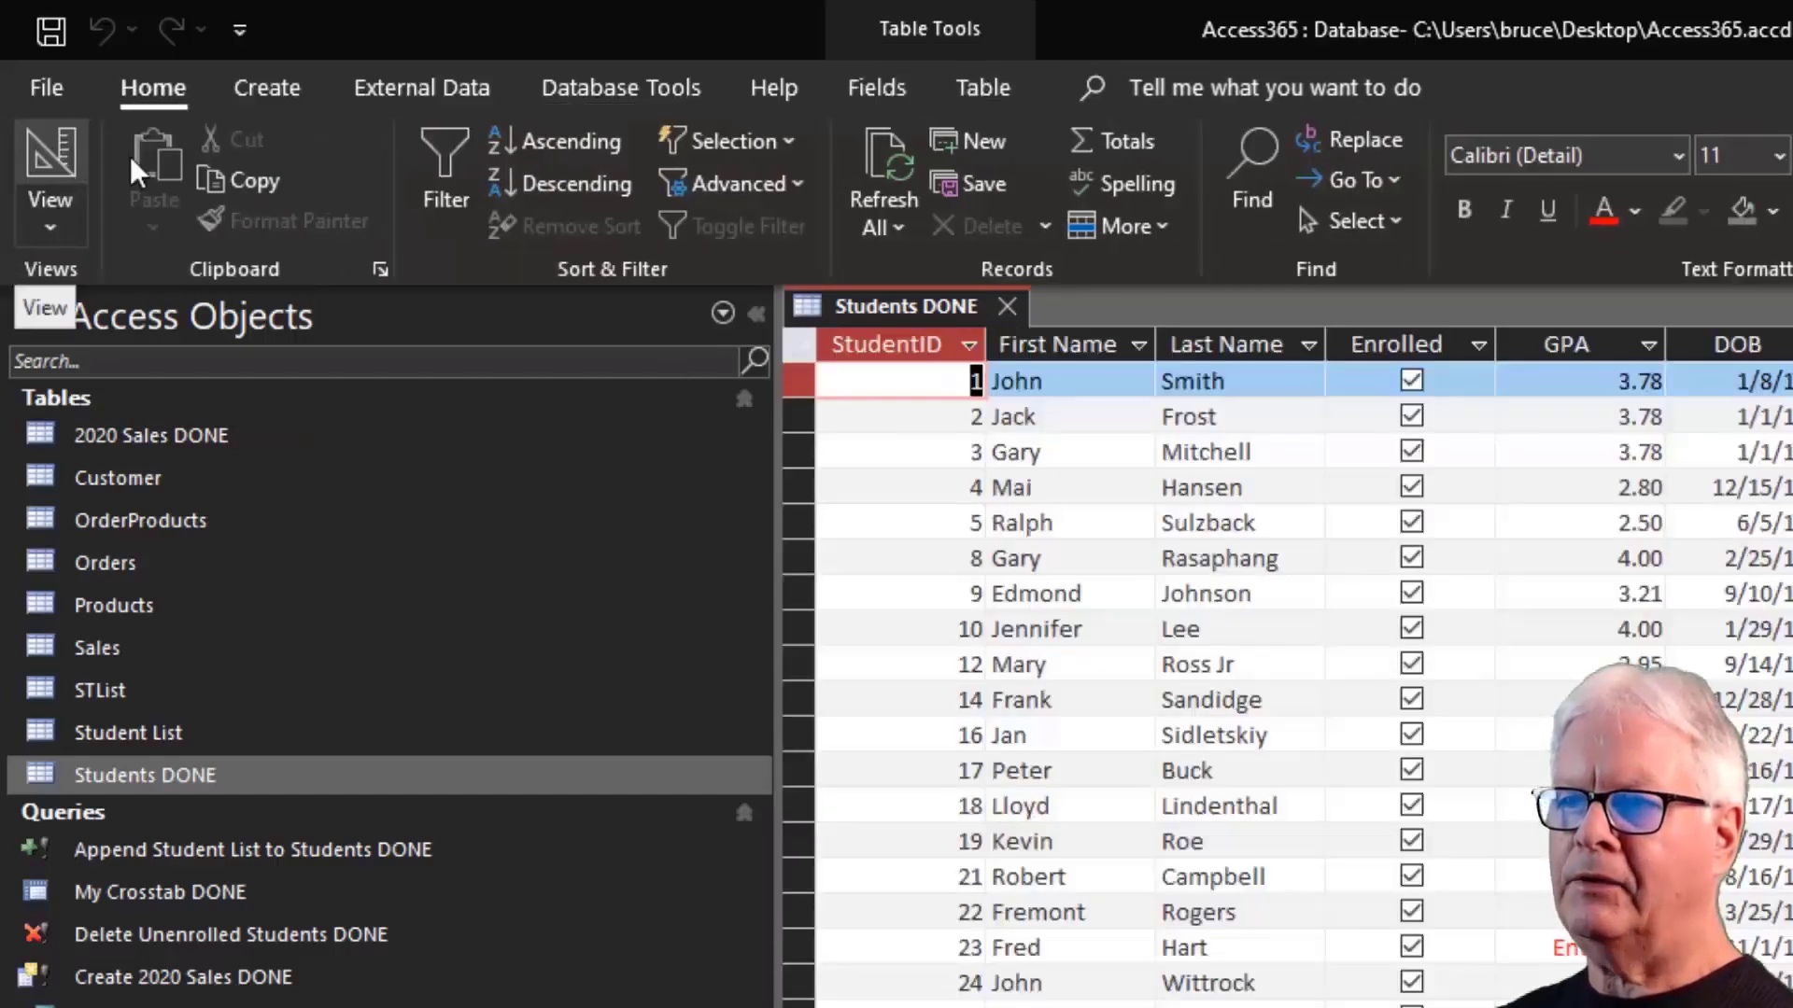
{"action": "left_click", "coordinate": [61, 159]}
{"action": "left_click", "coordinate": [59, 165]}
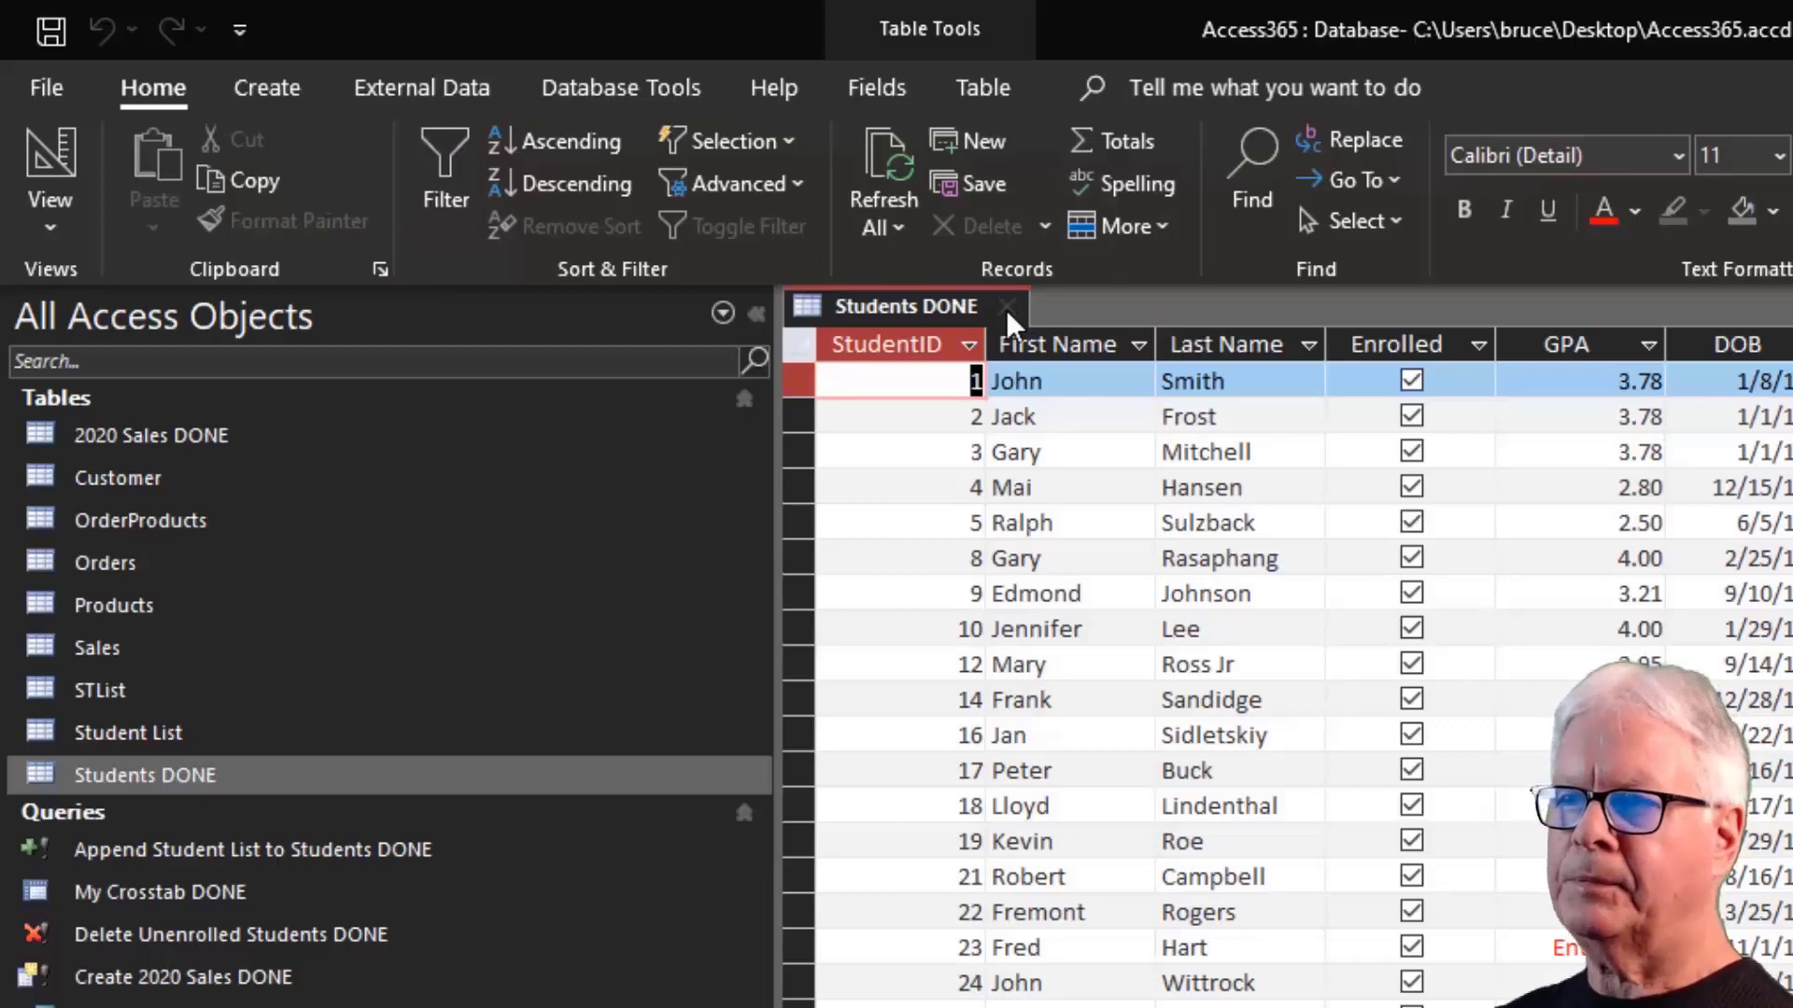
{"action": "left_click", "coordinate": [50, 172]}
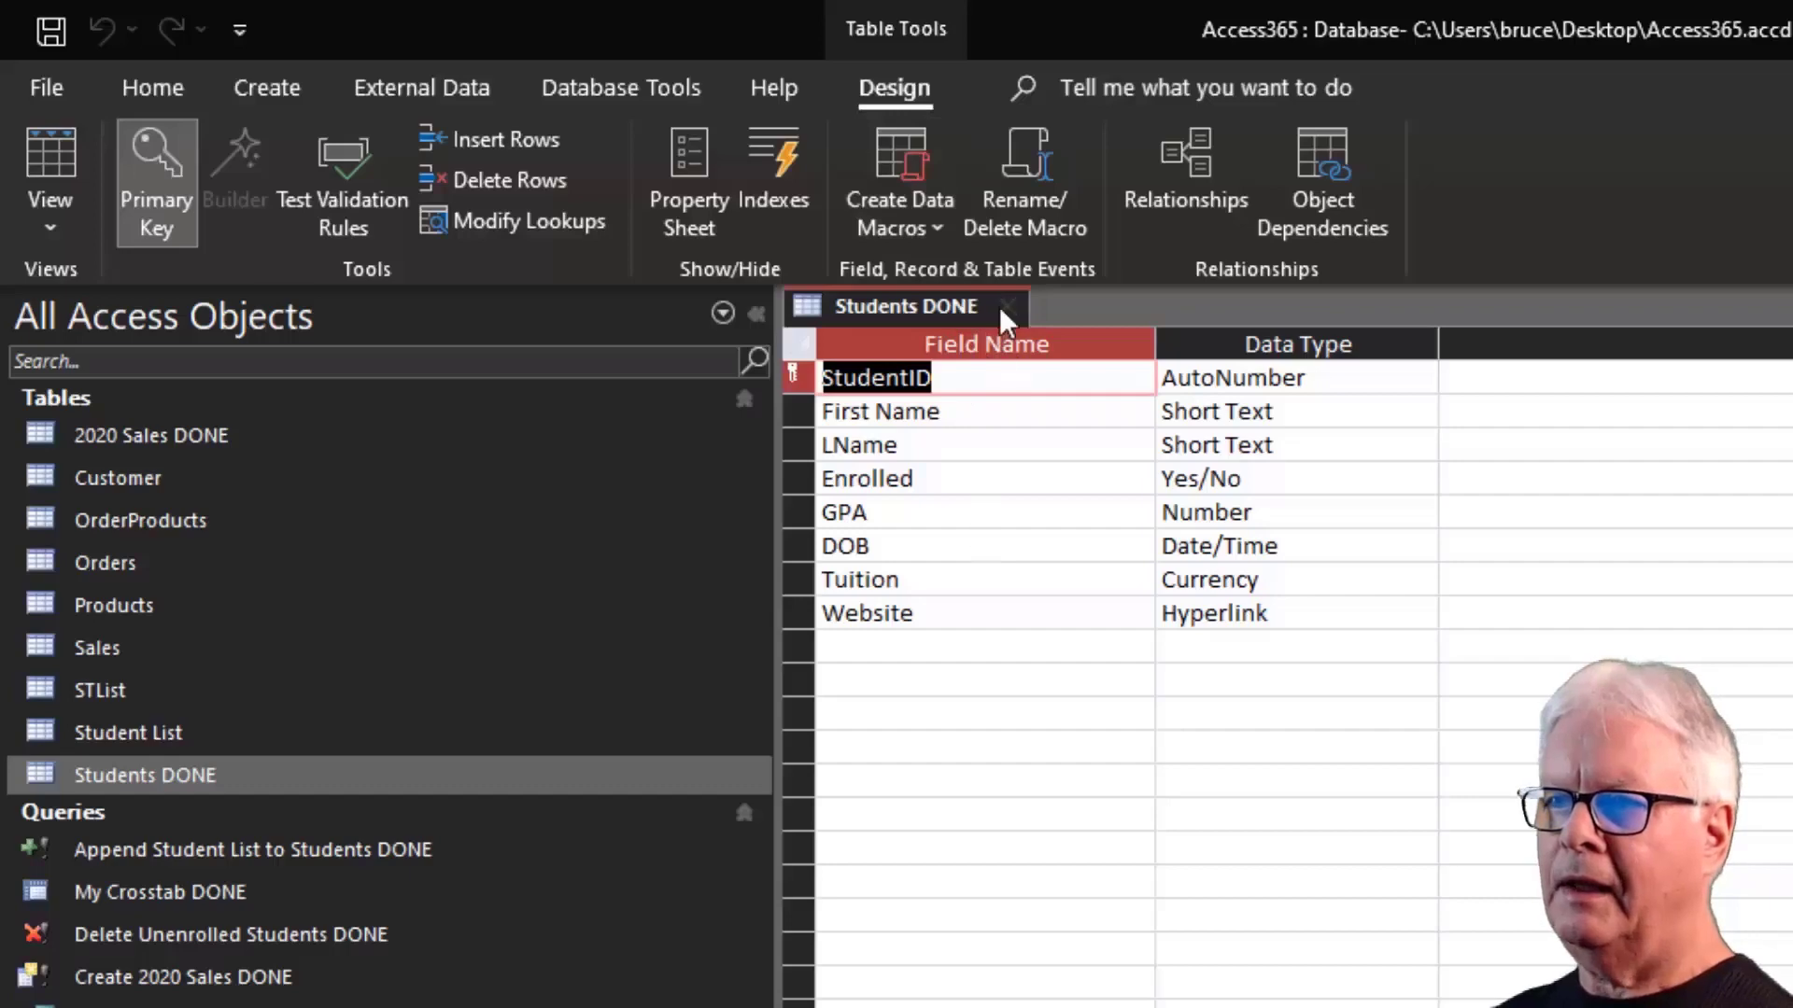
{"action": "left_click", "coordinate": [1009, 308]}
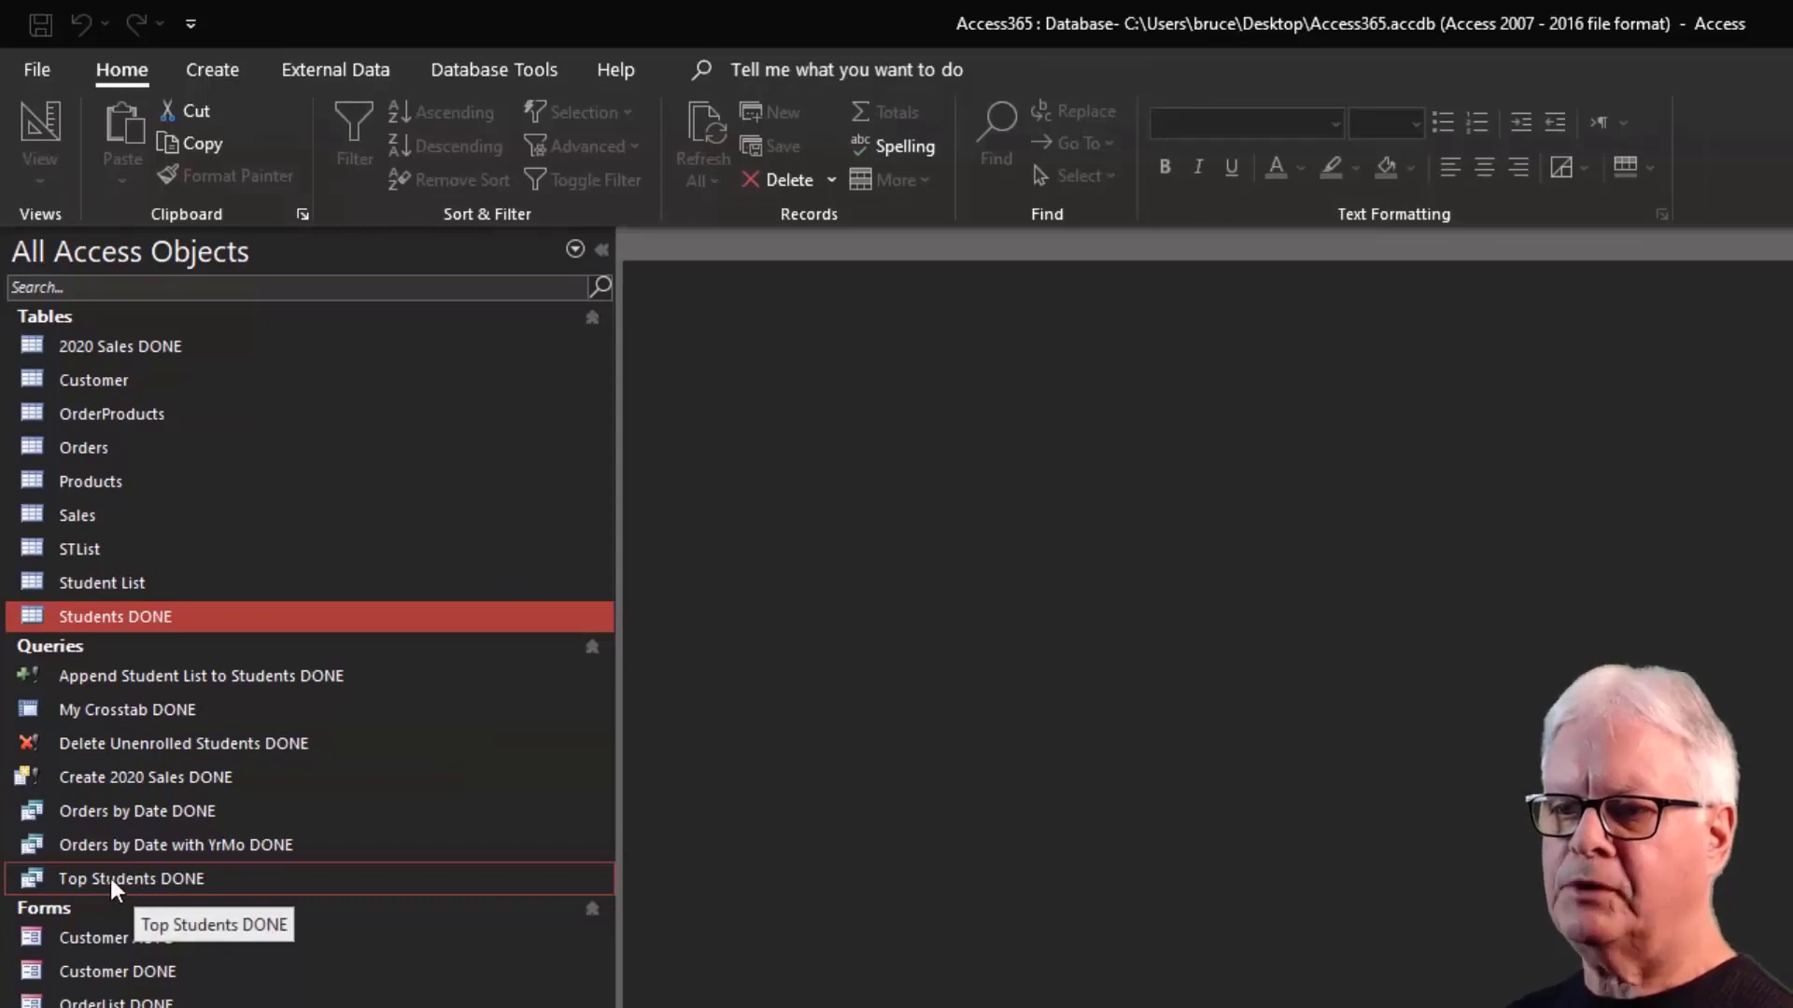
Open the Top Students DONE query, alternate it between Datasheet View and Design View, and close it.
{"action": "left_click", "coordinate": [131, 882]}
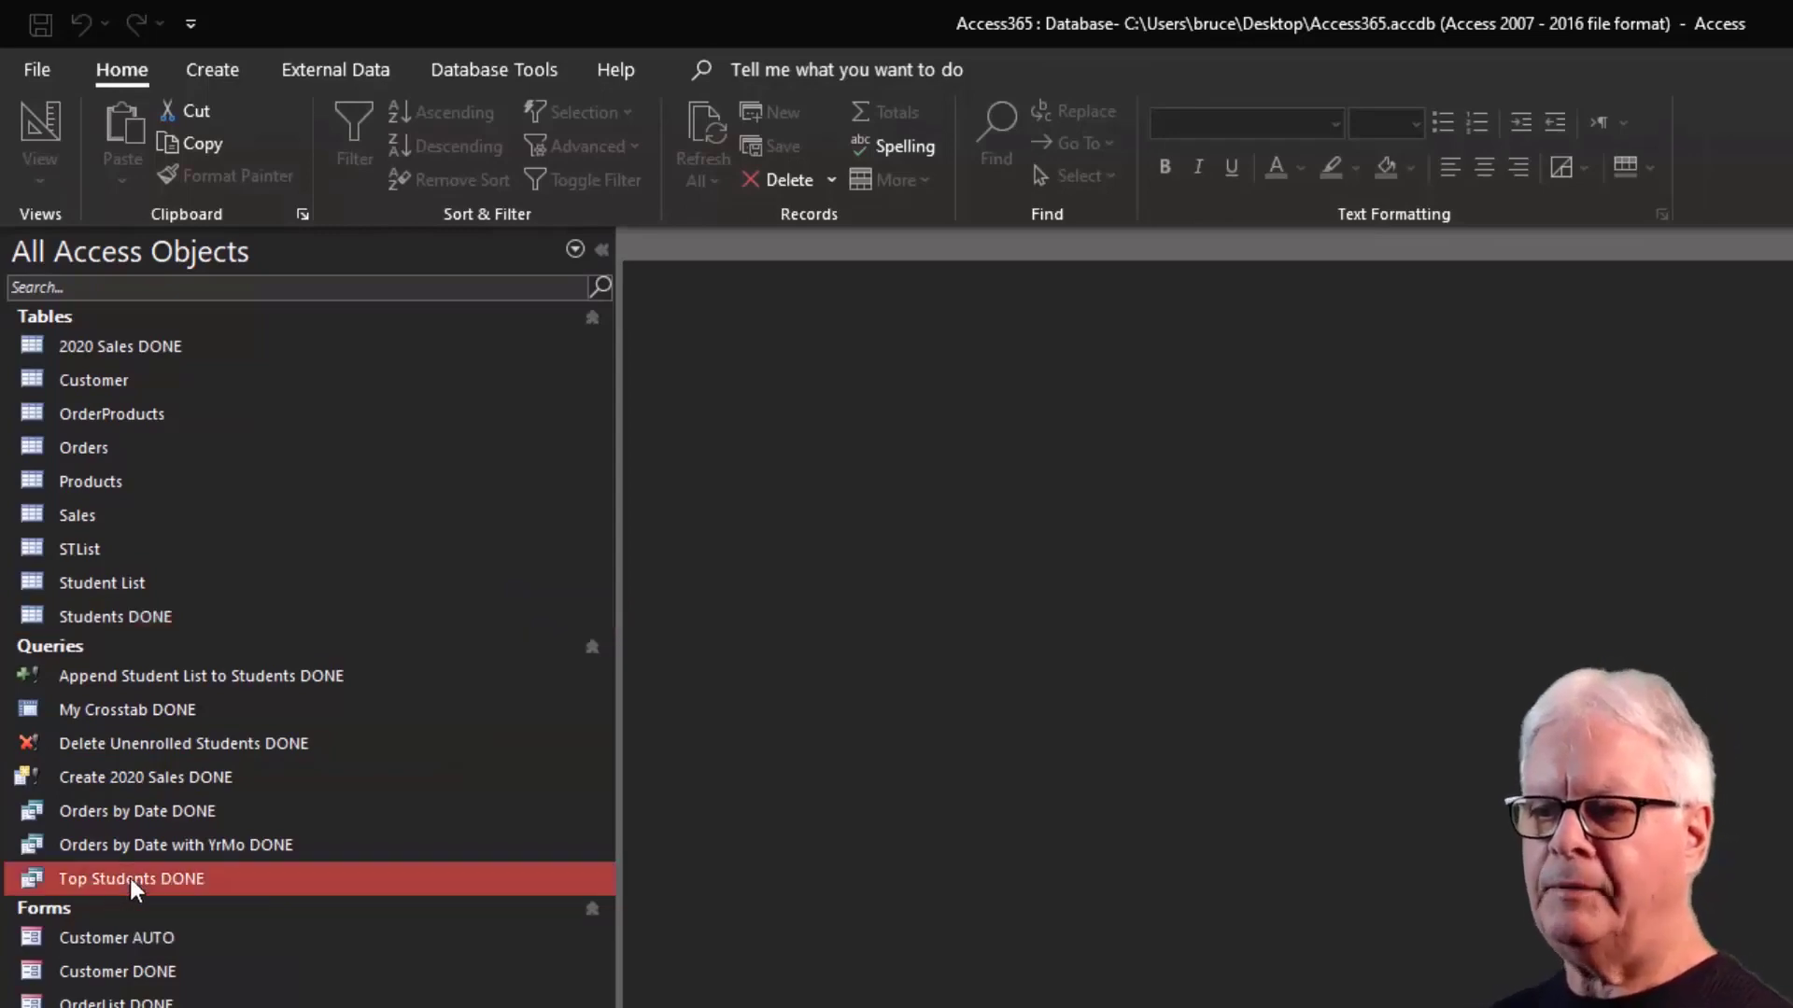
{"action": "double_click", "coordinate": [131, 880]}
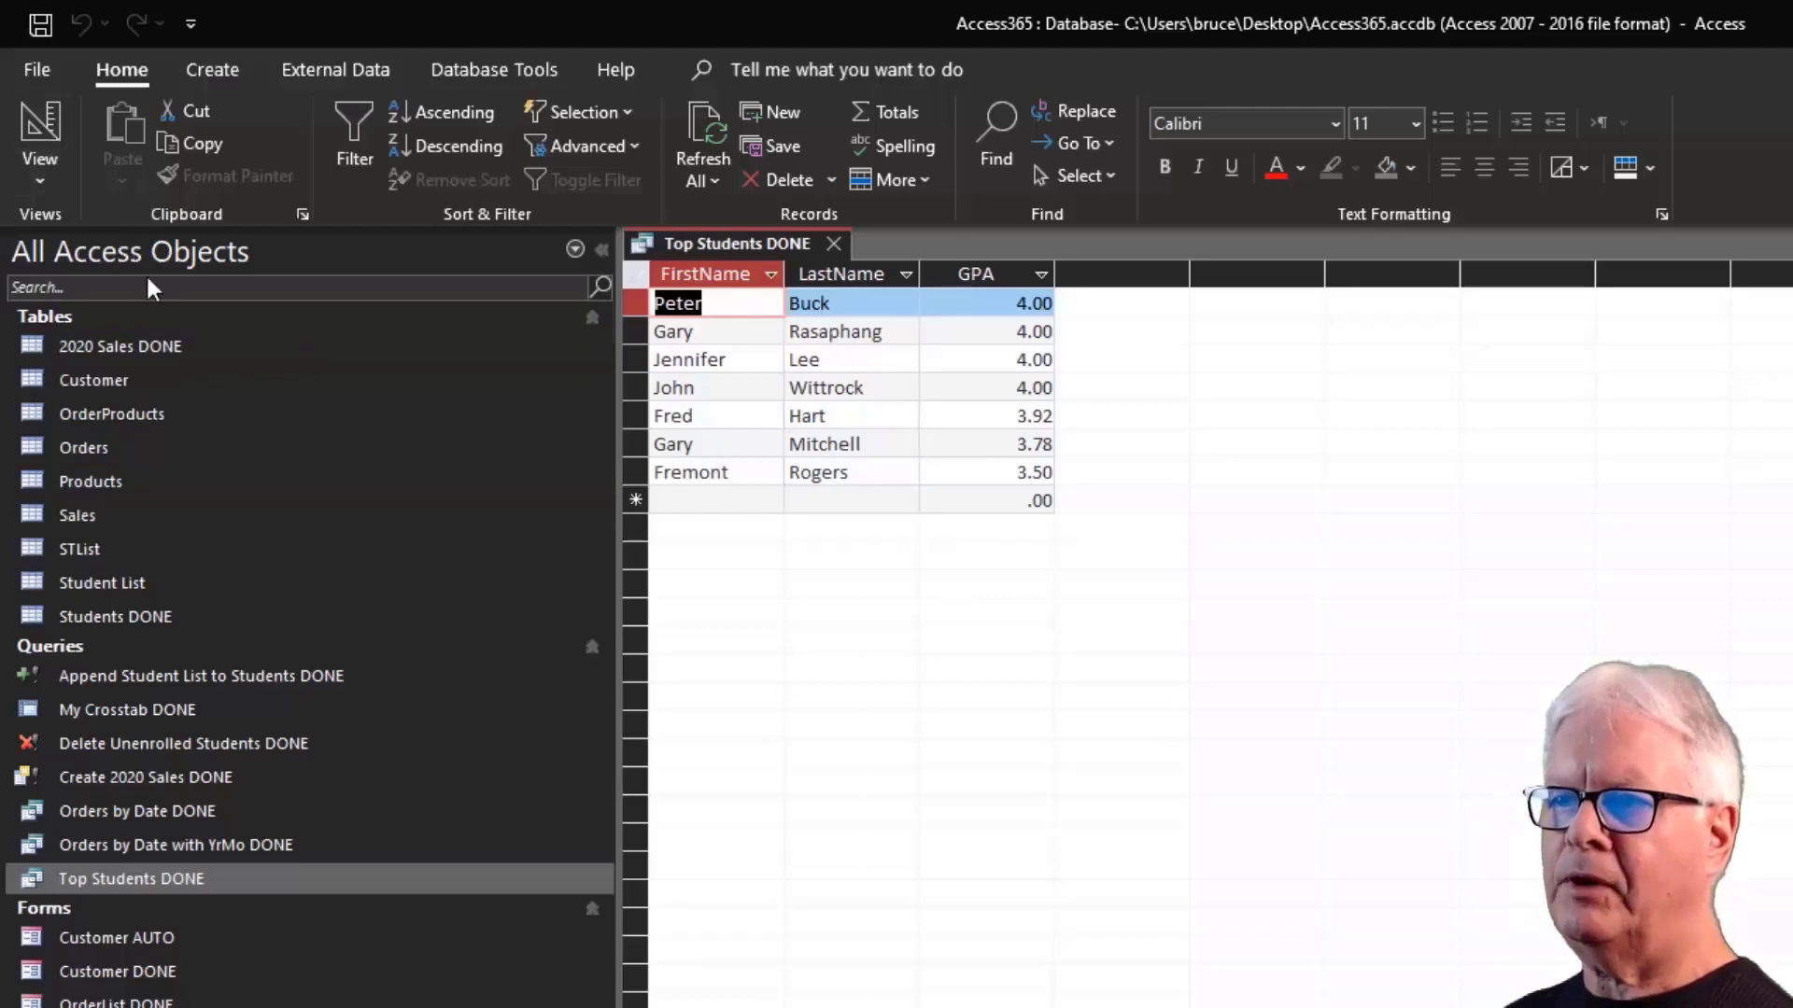
{"action": "left_click", "coordinate": [43, 123]}
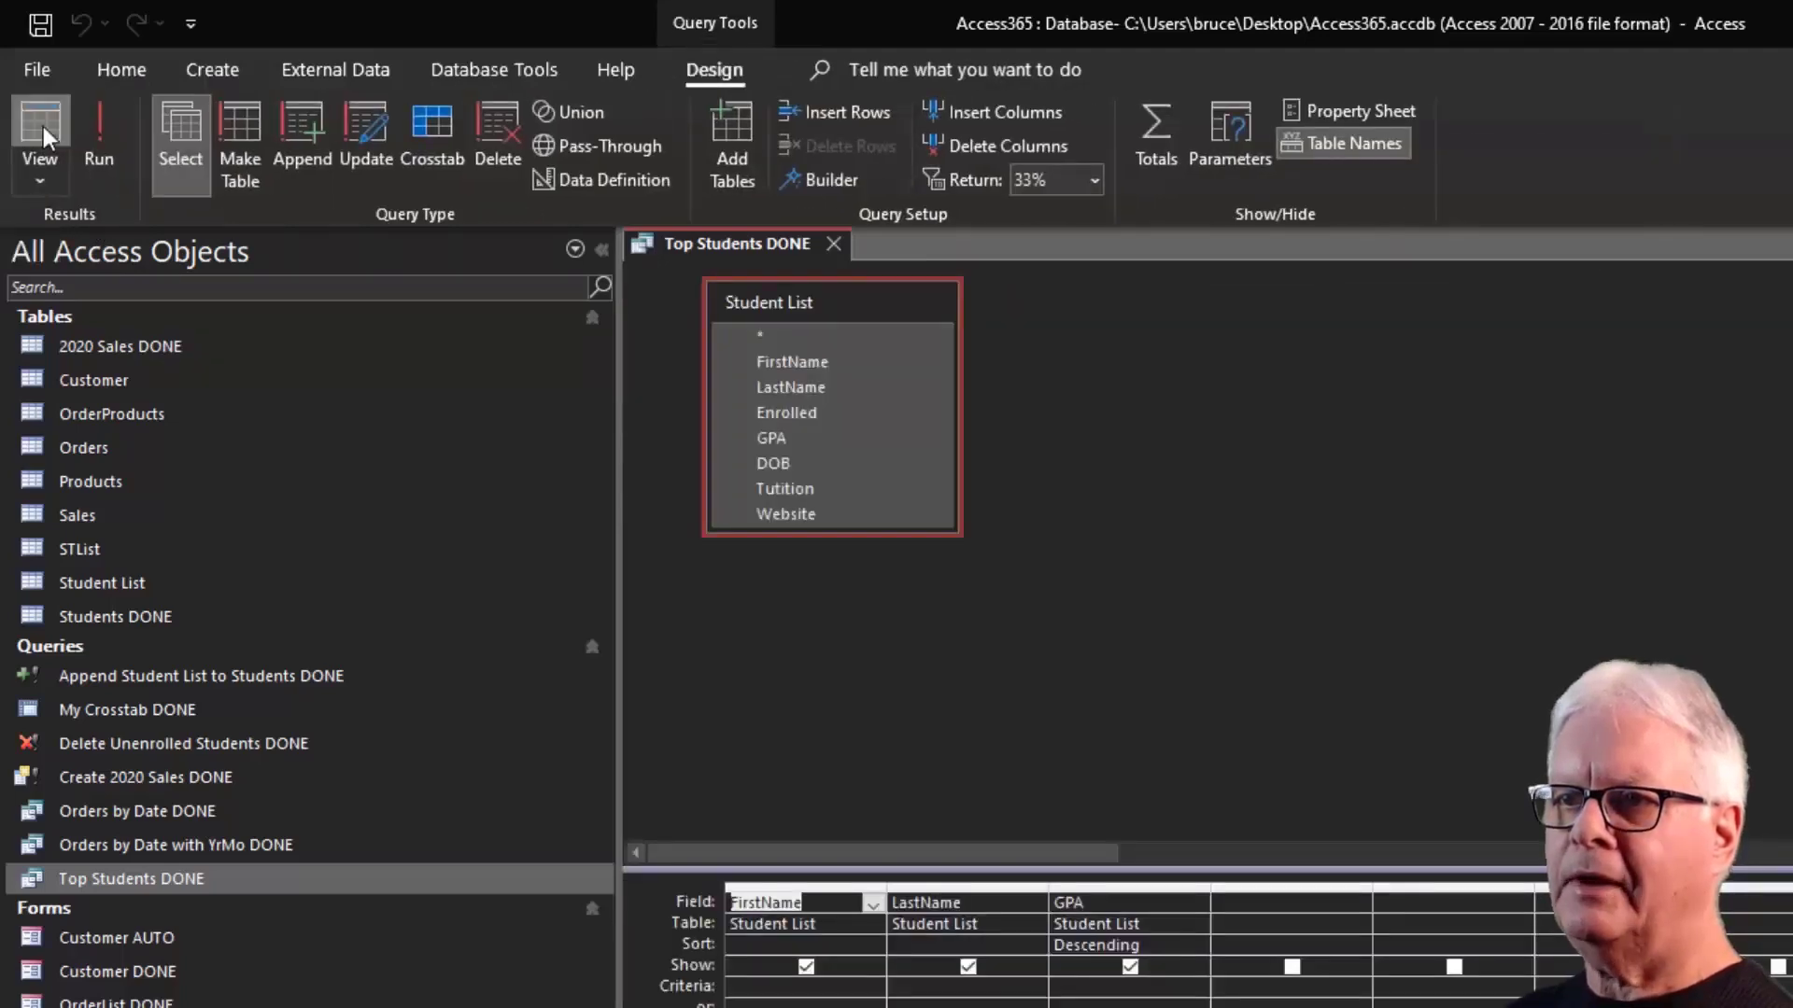
{"action": "left_click", "coordinate": [42, 123]}
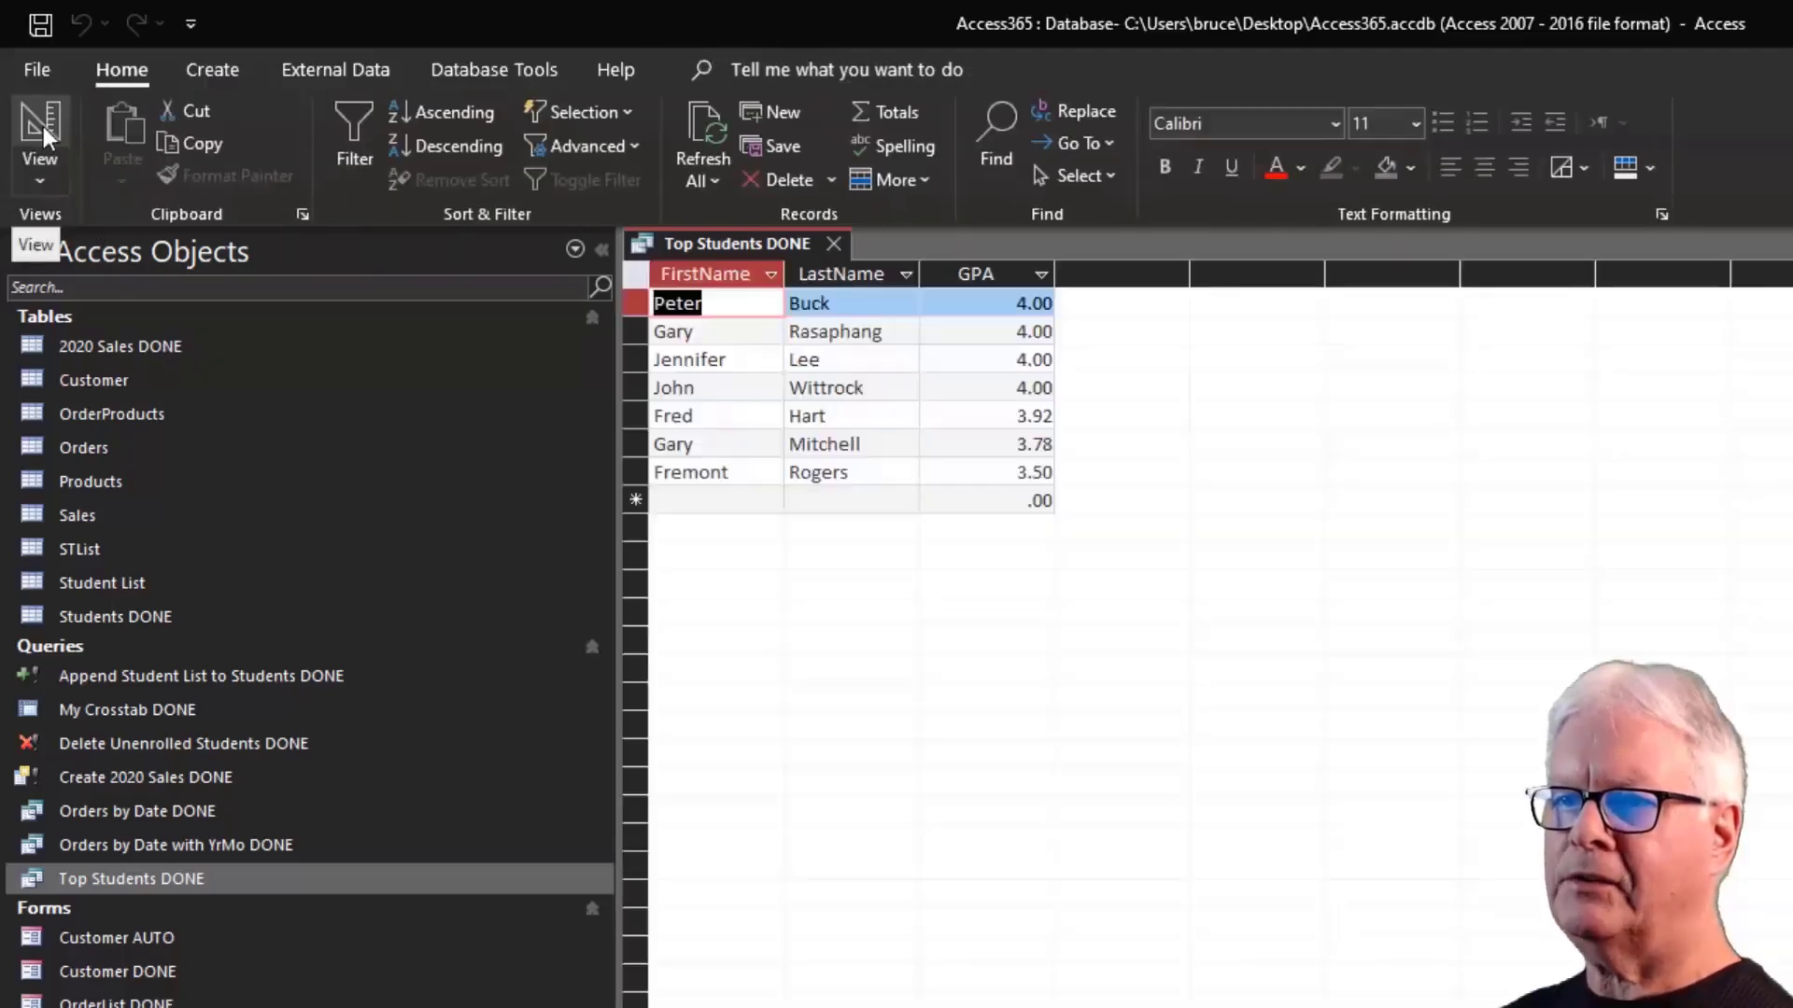
{"action": "left_click", "coordinate": [43, 126]}
{"action": "left_click", "coordinate": [43, 126]}
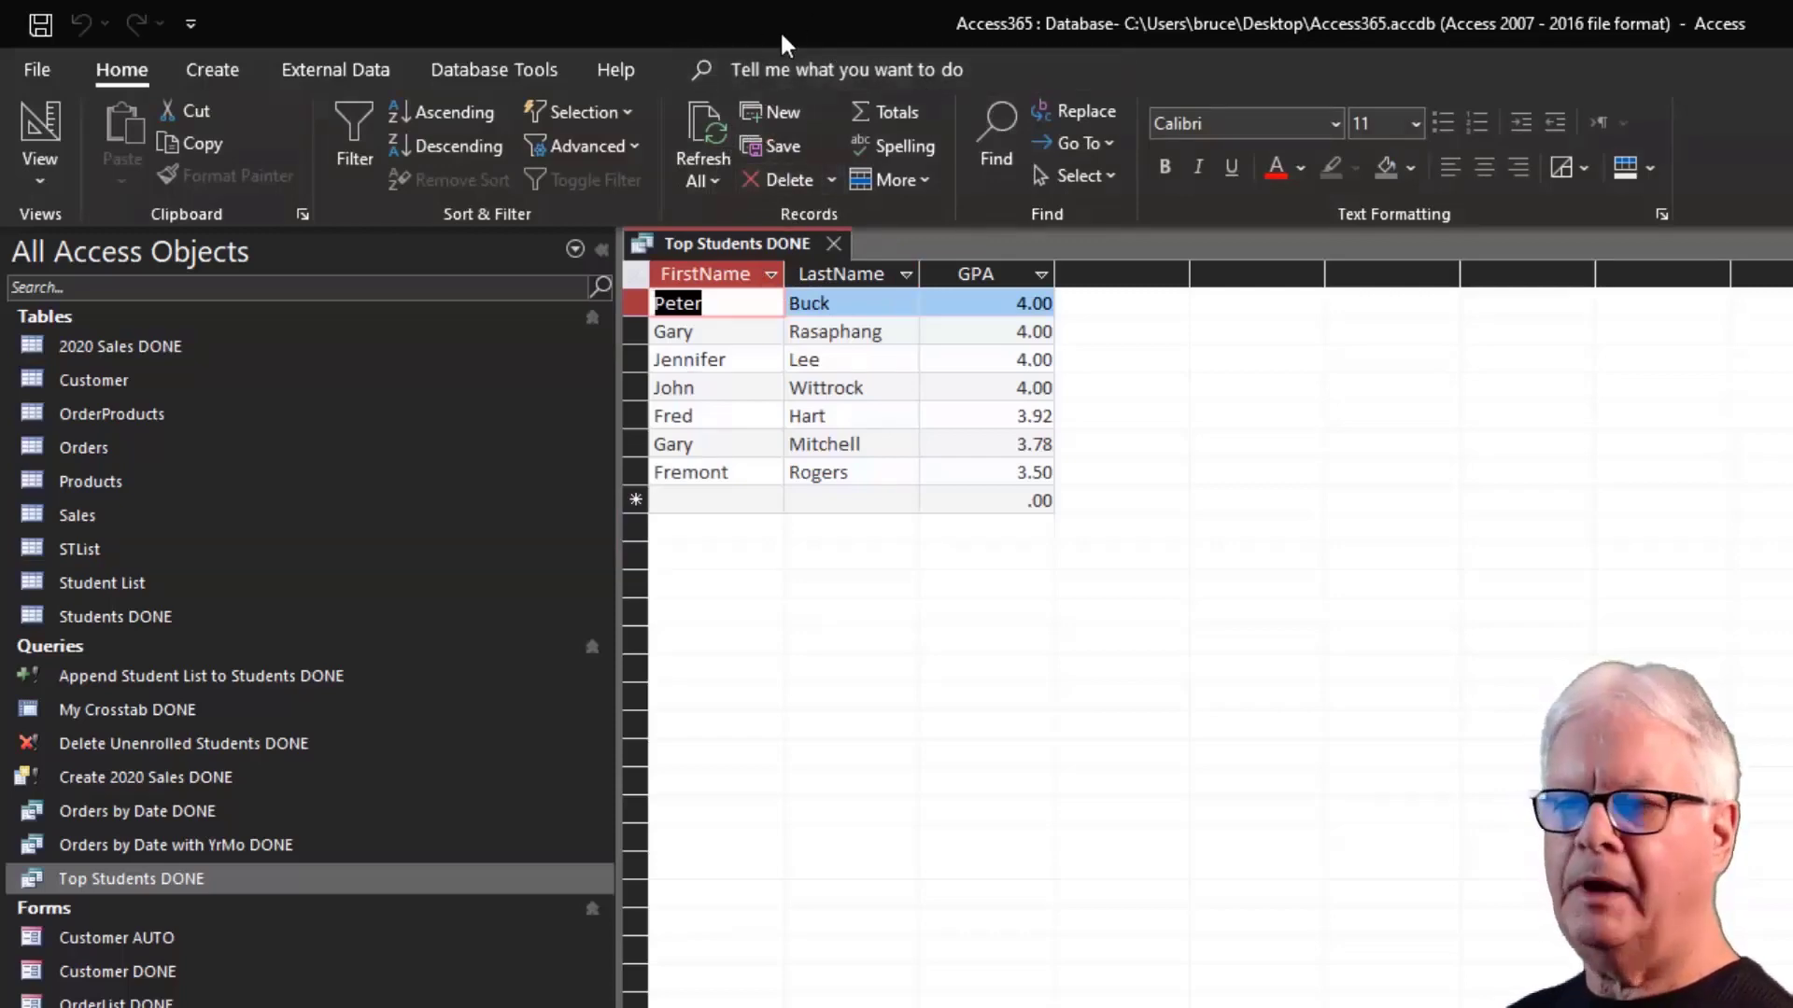
{"action": "left_click", "coordinate": [41, 125]}
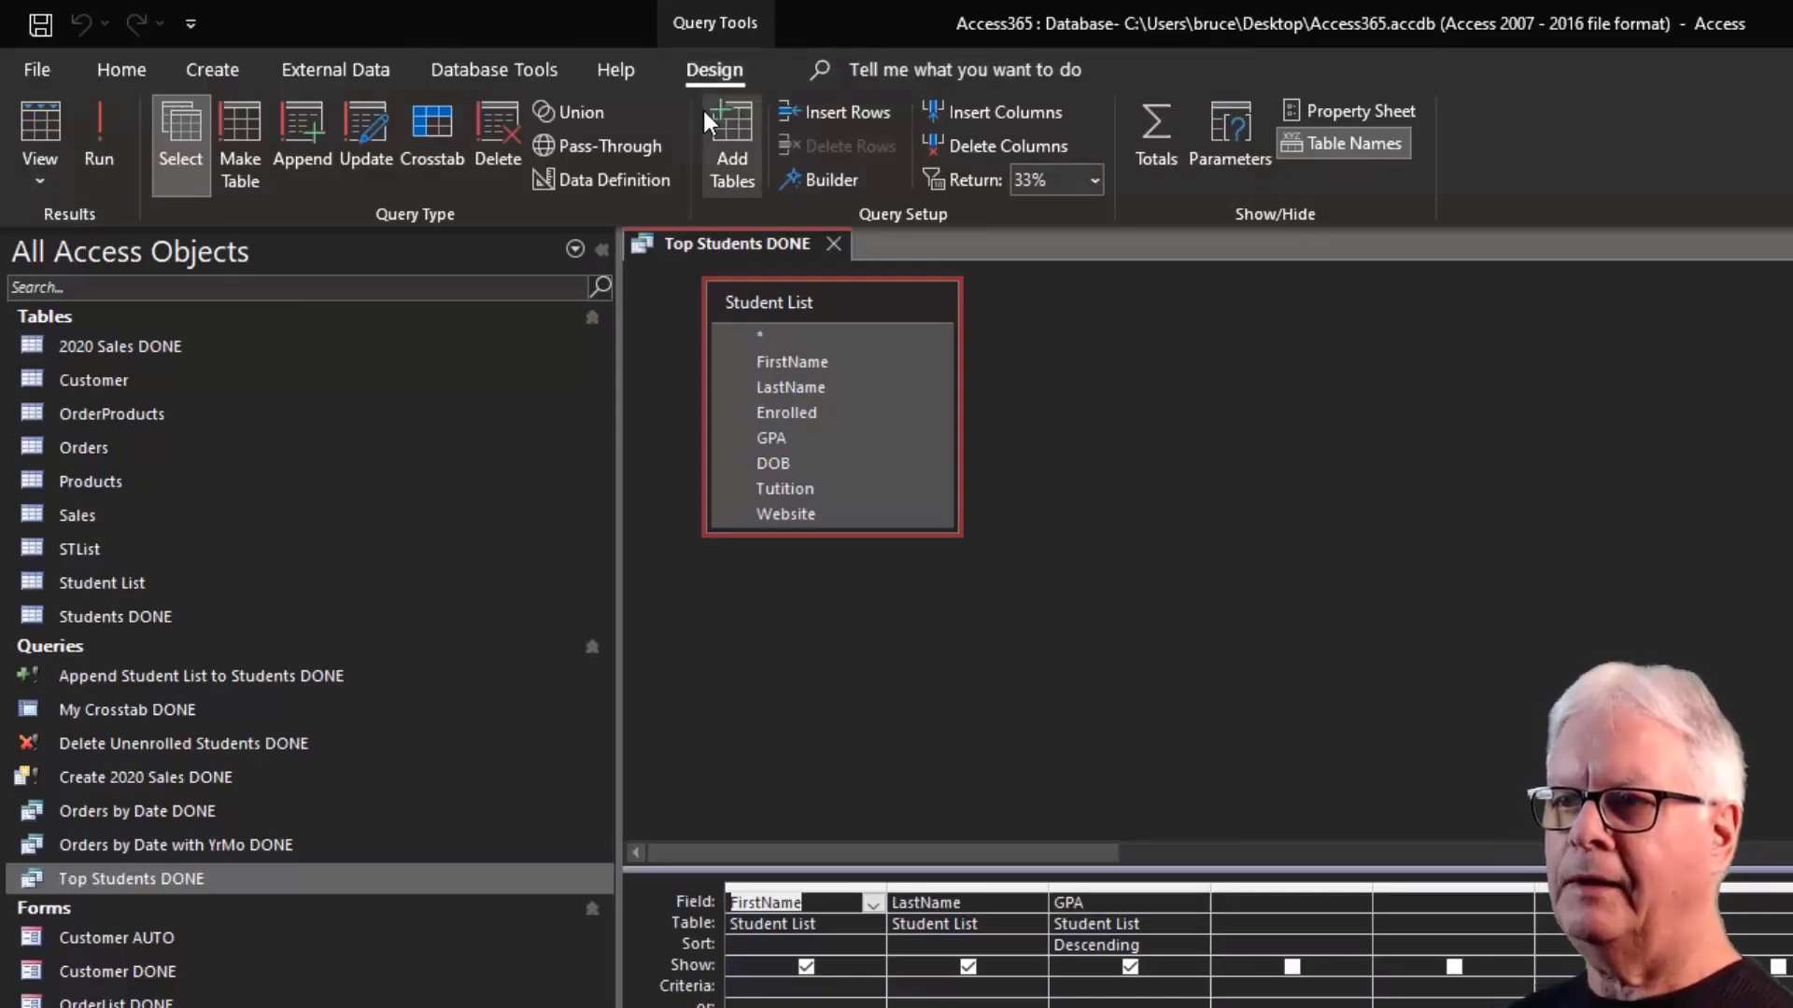
{"action": "left_click", "coordinate": [42, 129]}
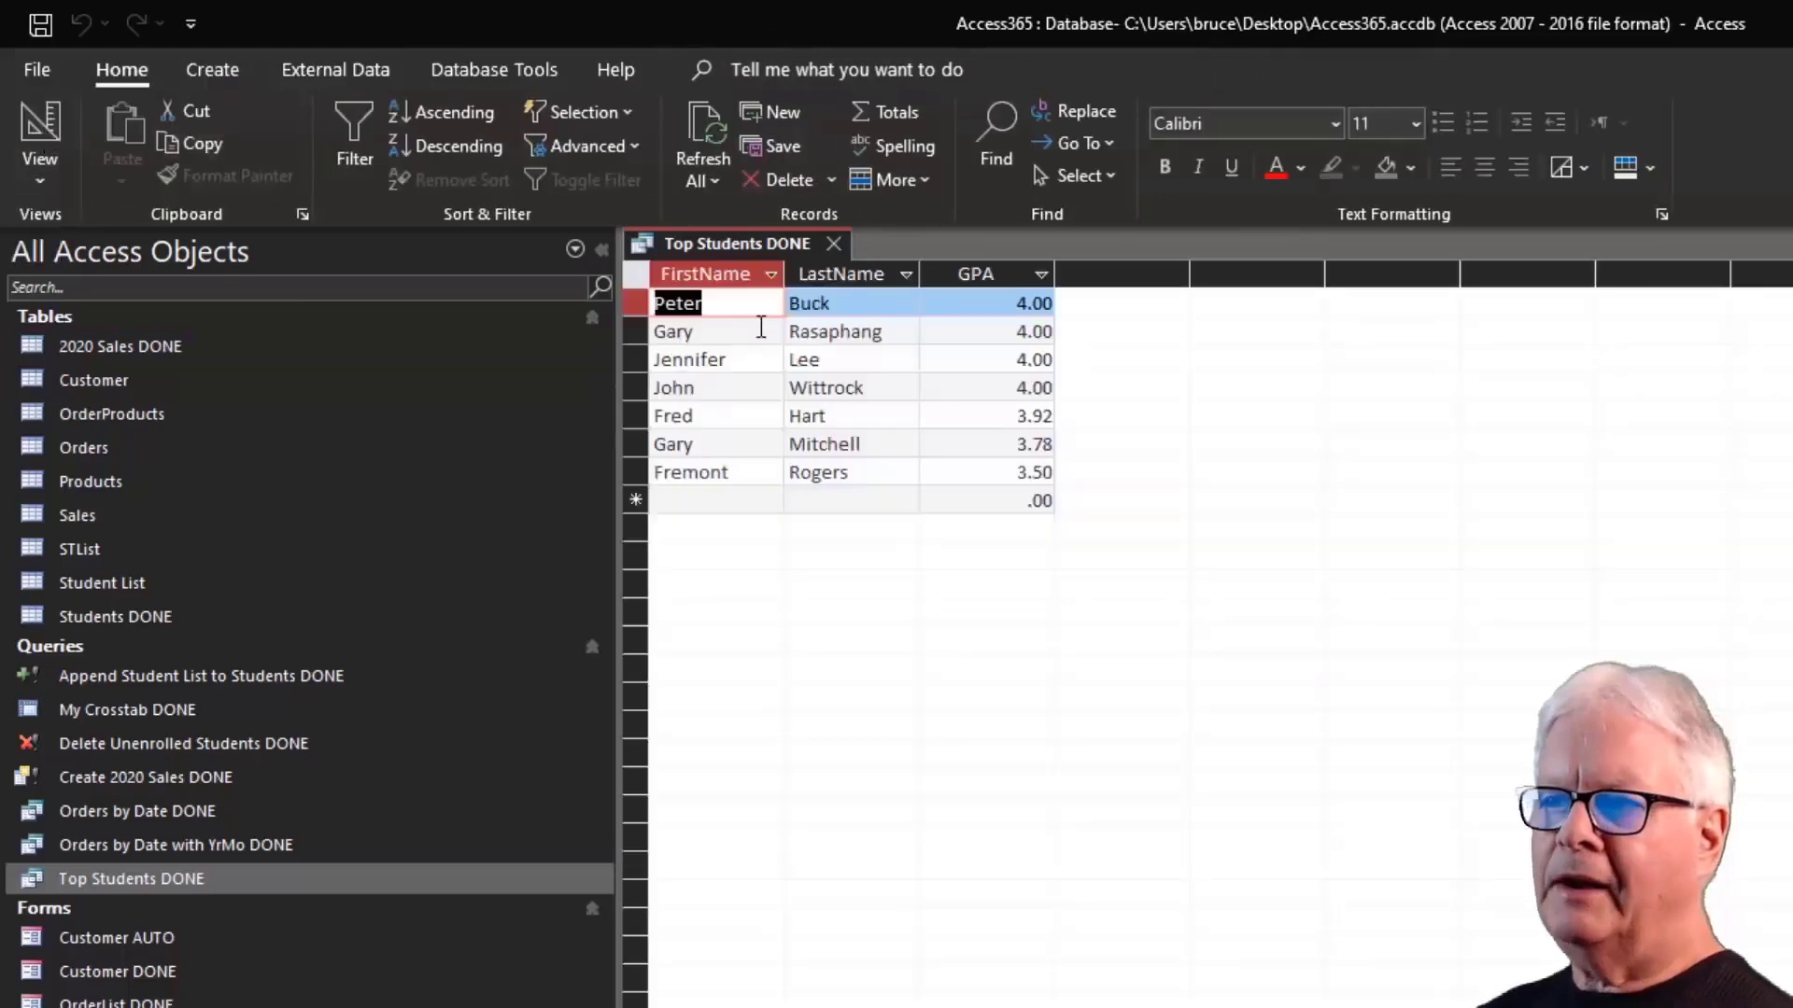
{"action": "left_click", "coordinate": [836, 245]}
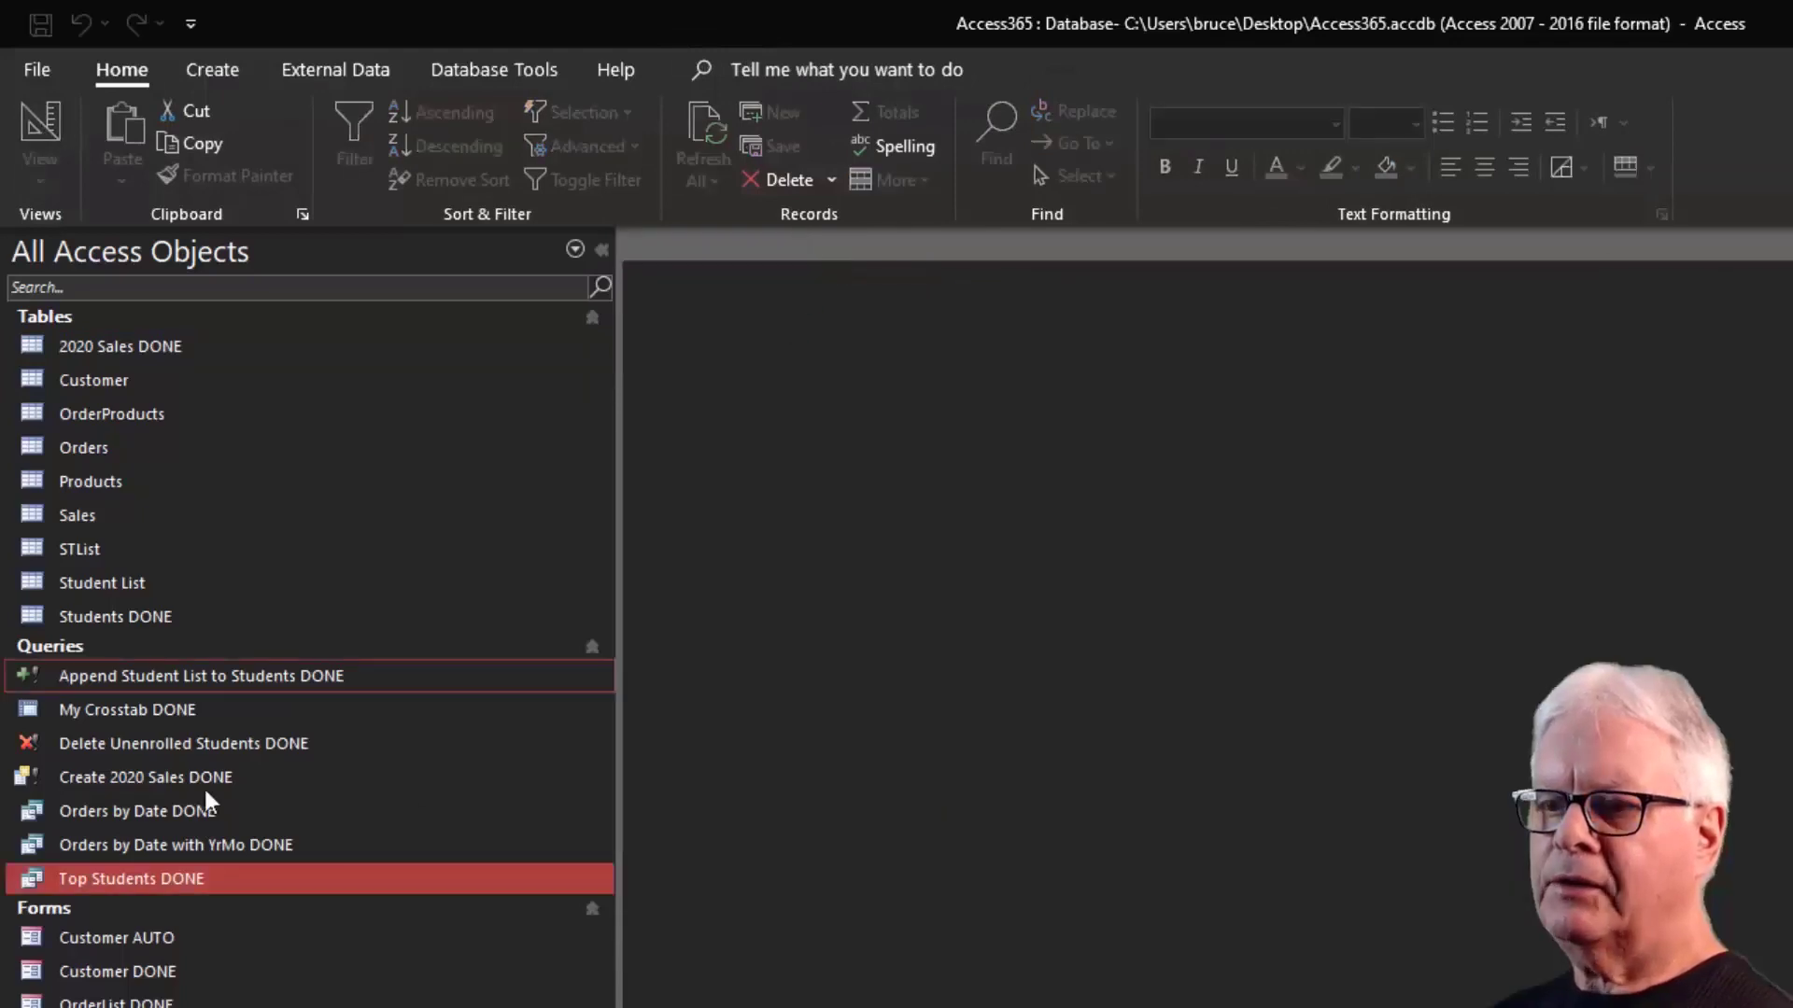
Reopen the Top Students DONE query, view its statement in SQL View, and close the query.
{"action": "left_click", "coordinate": [117, 937]}
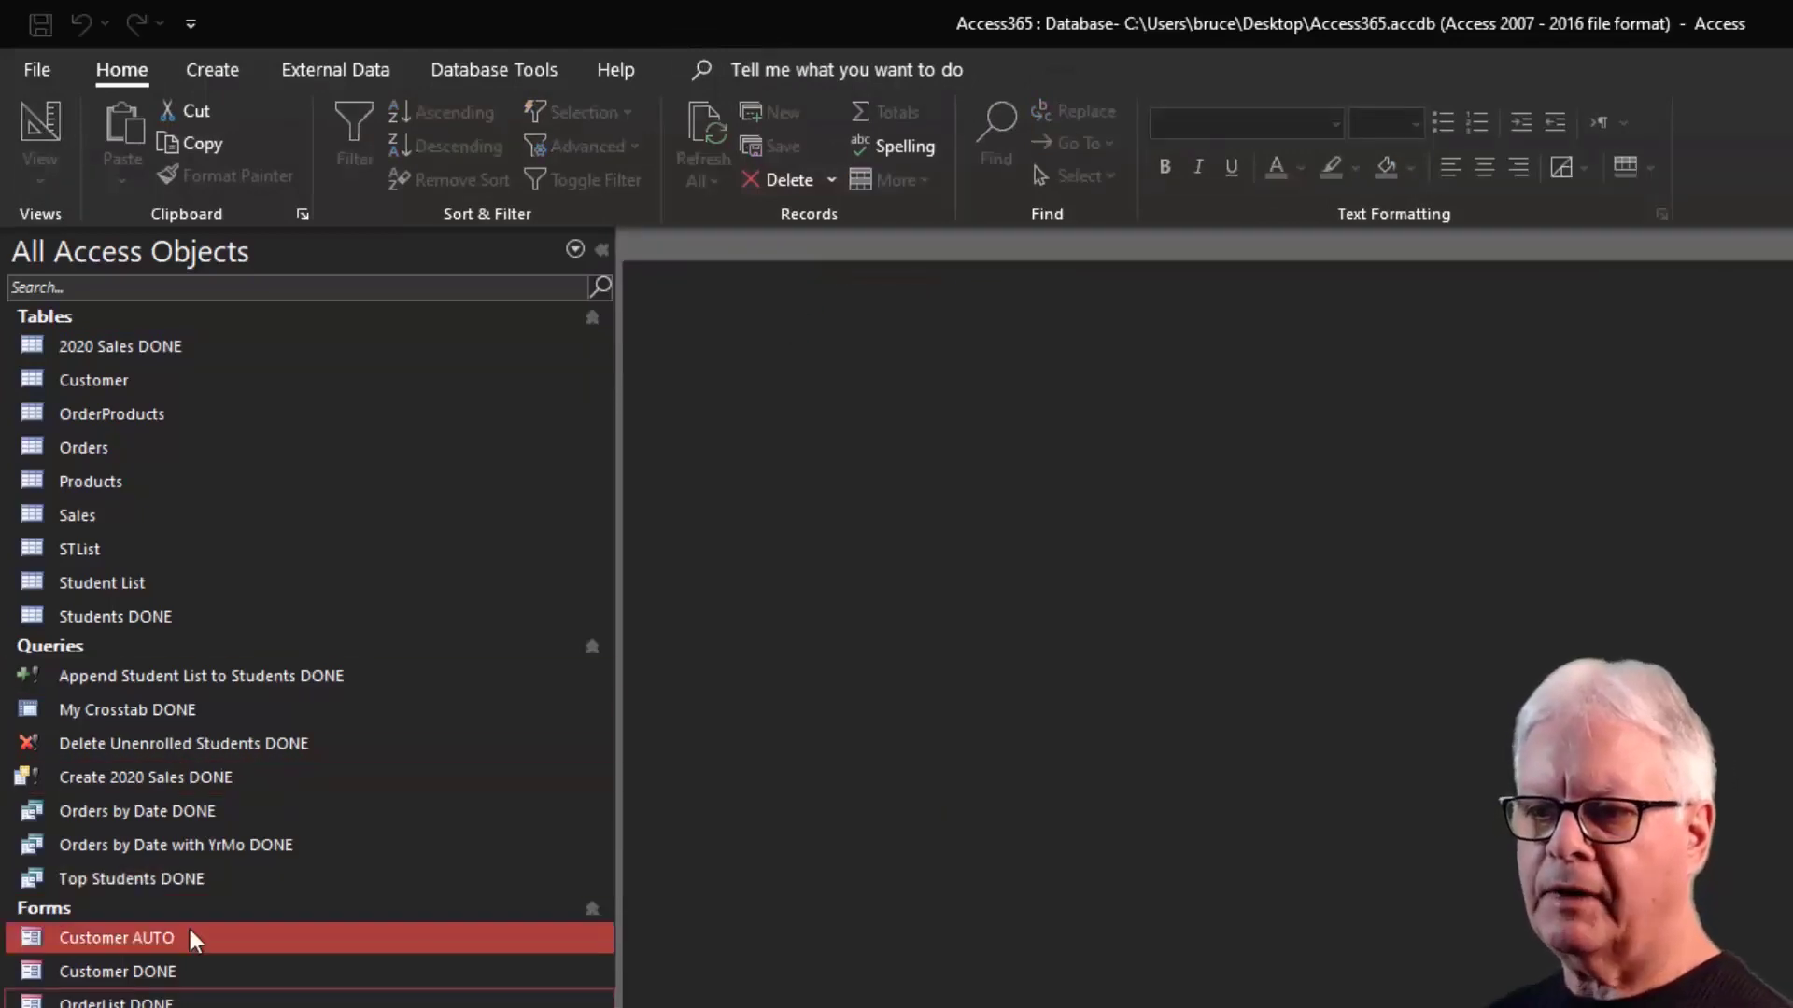
{"action": "double_click", "coordinate": [186, 879]}
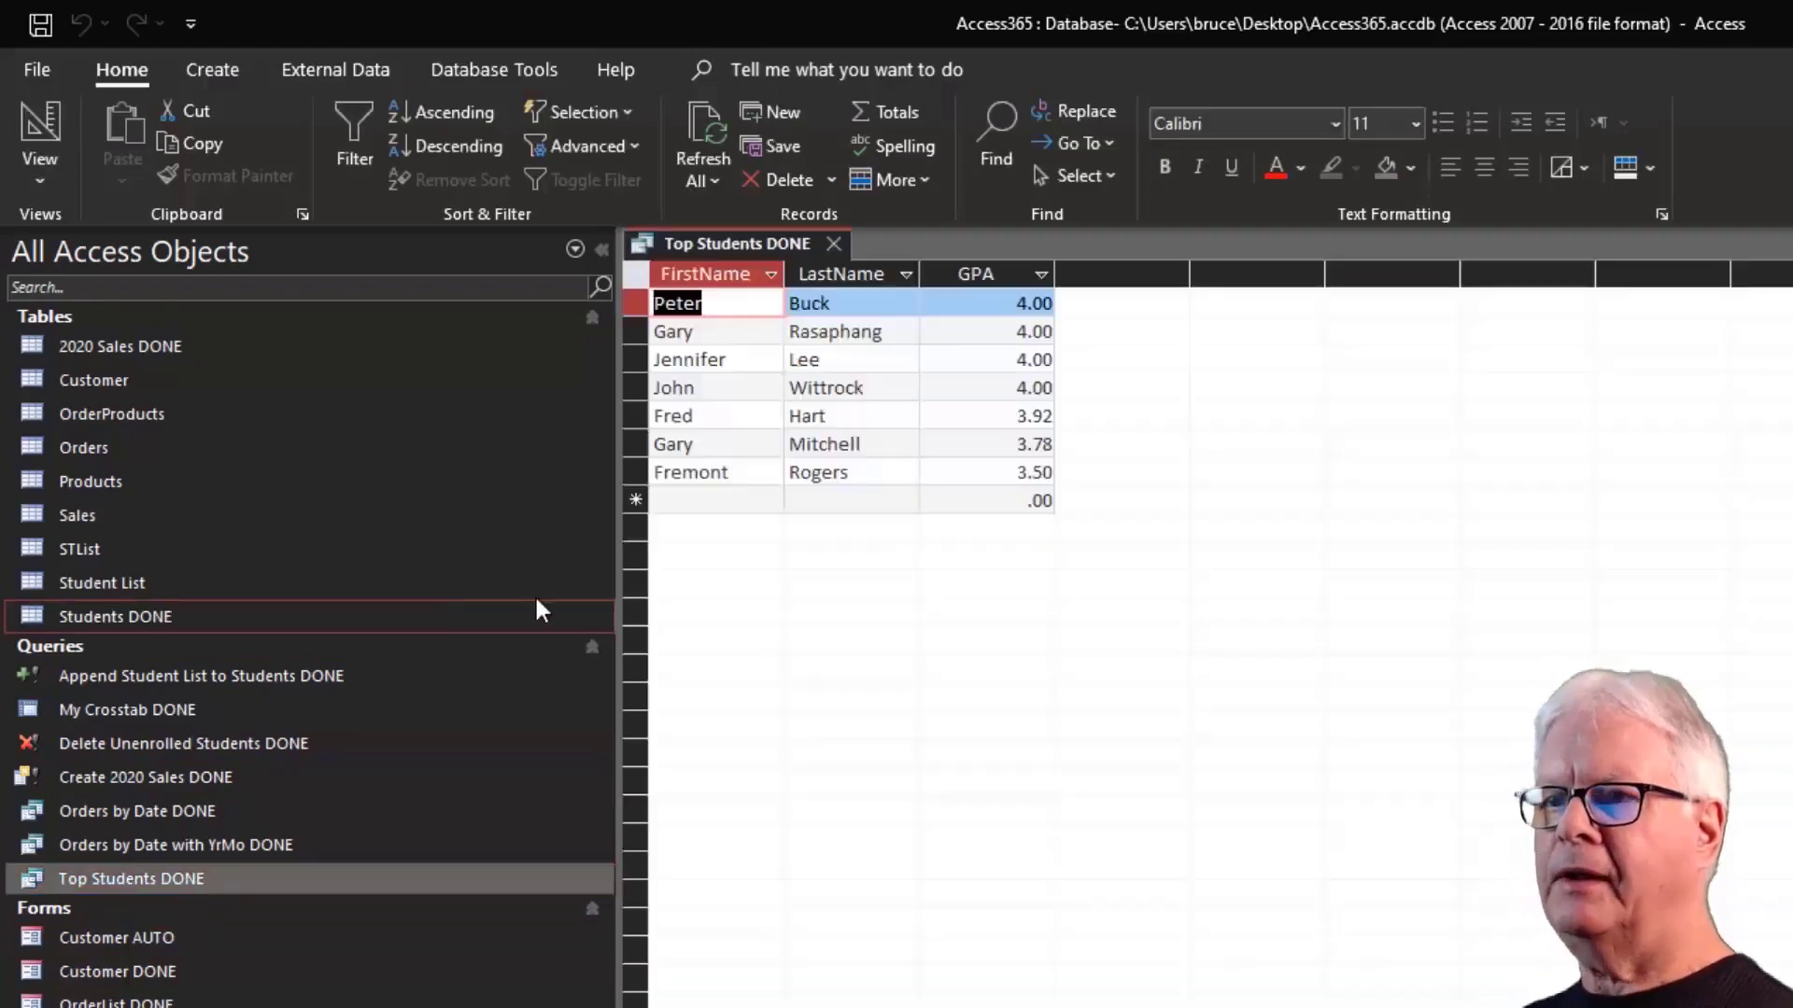
{"action": "left_click", "coordinate": [44, 186]}
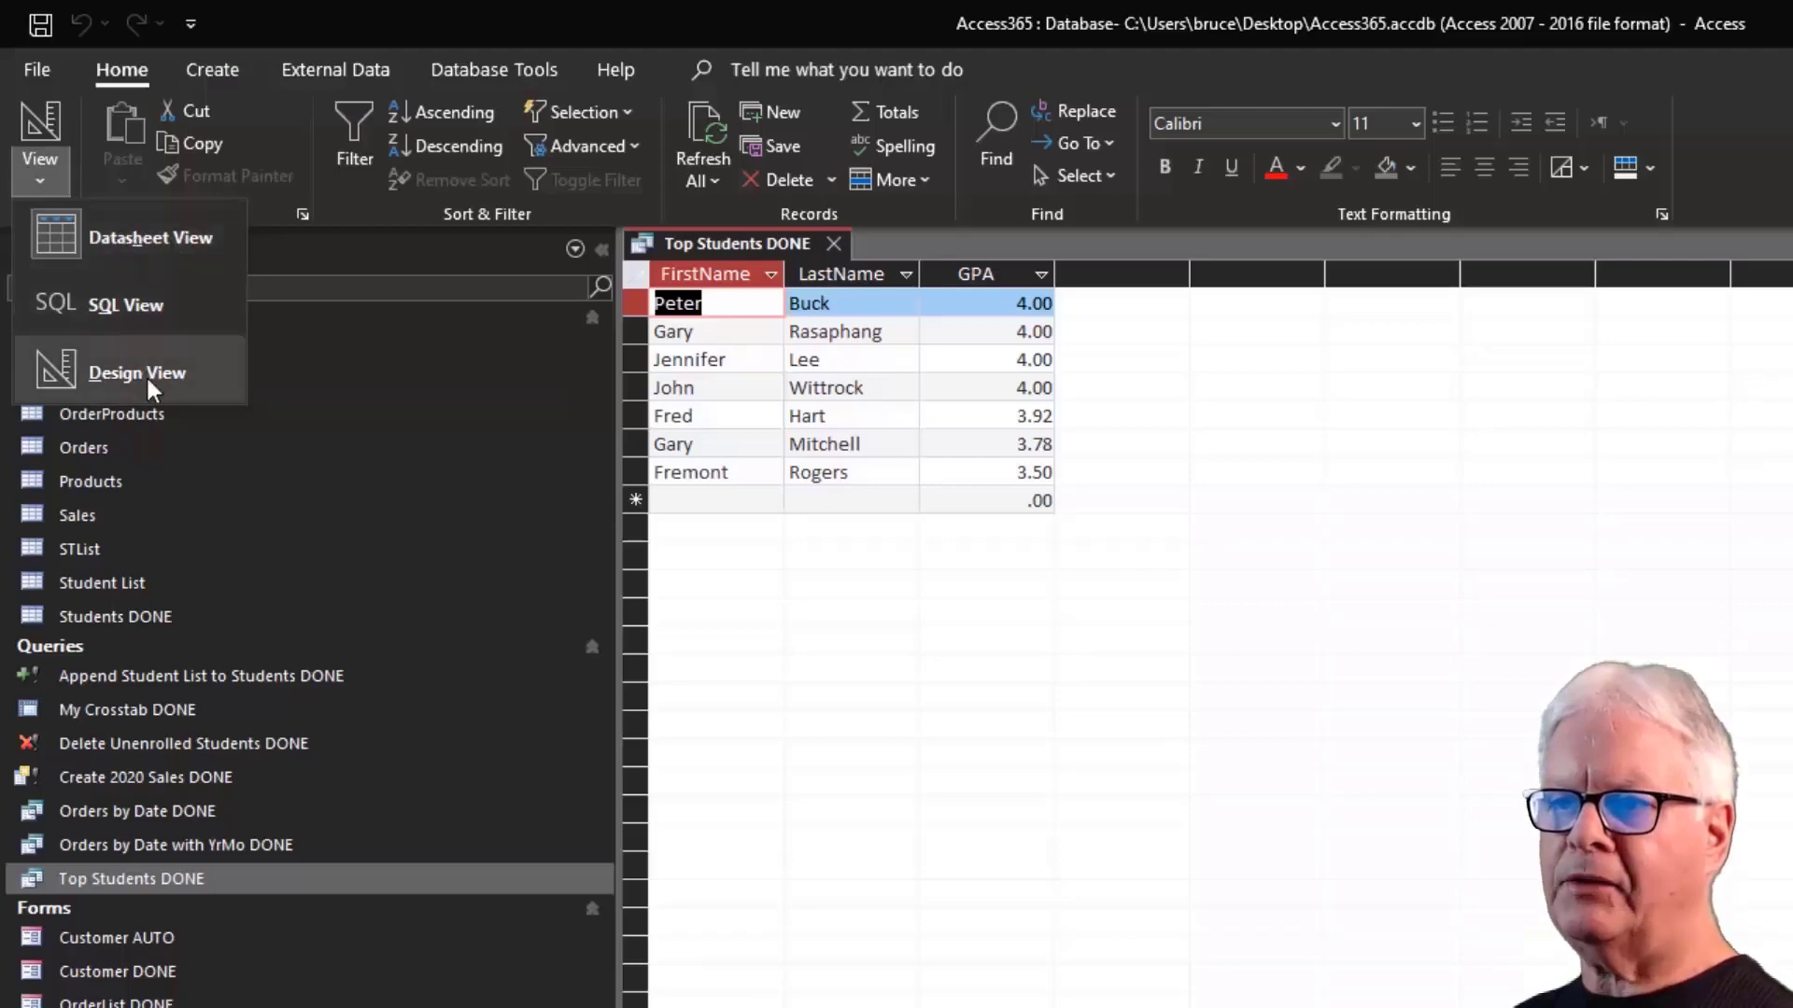
{"action": "left_click", "coordinate": [122, 300]}
{"action": "left_click", "coordinate": [919, 313]}
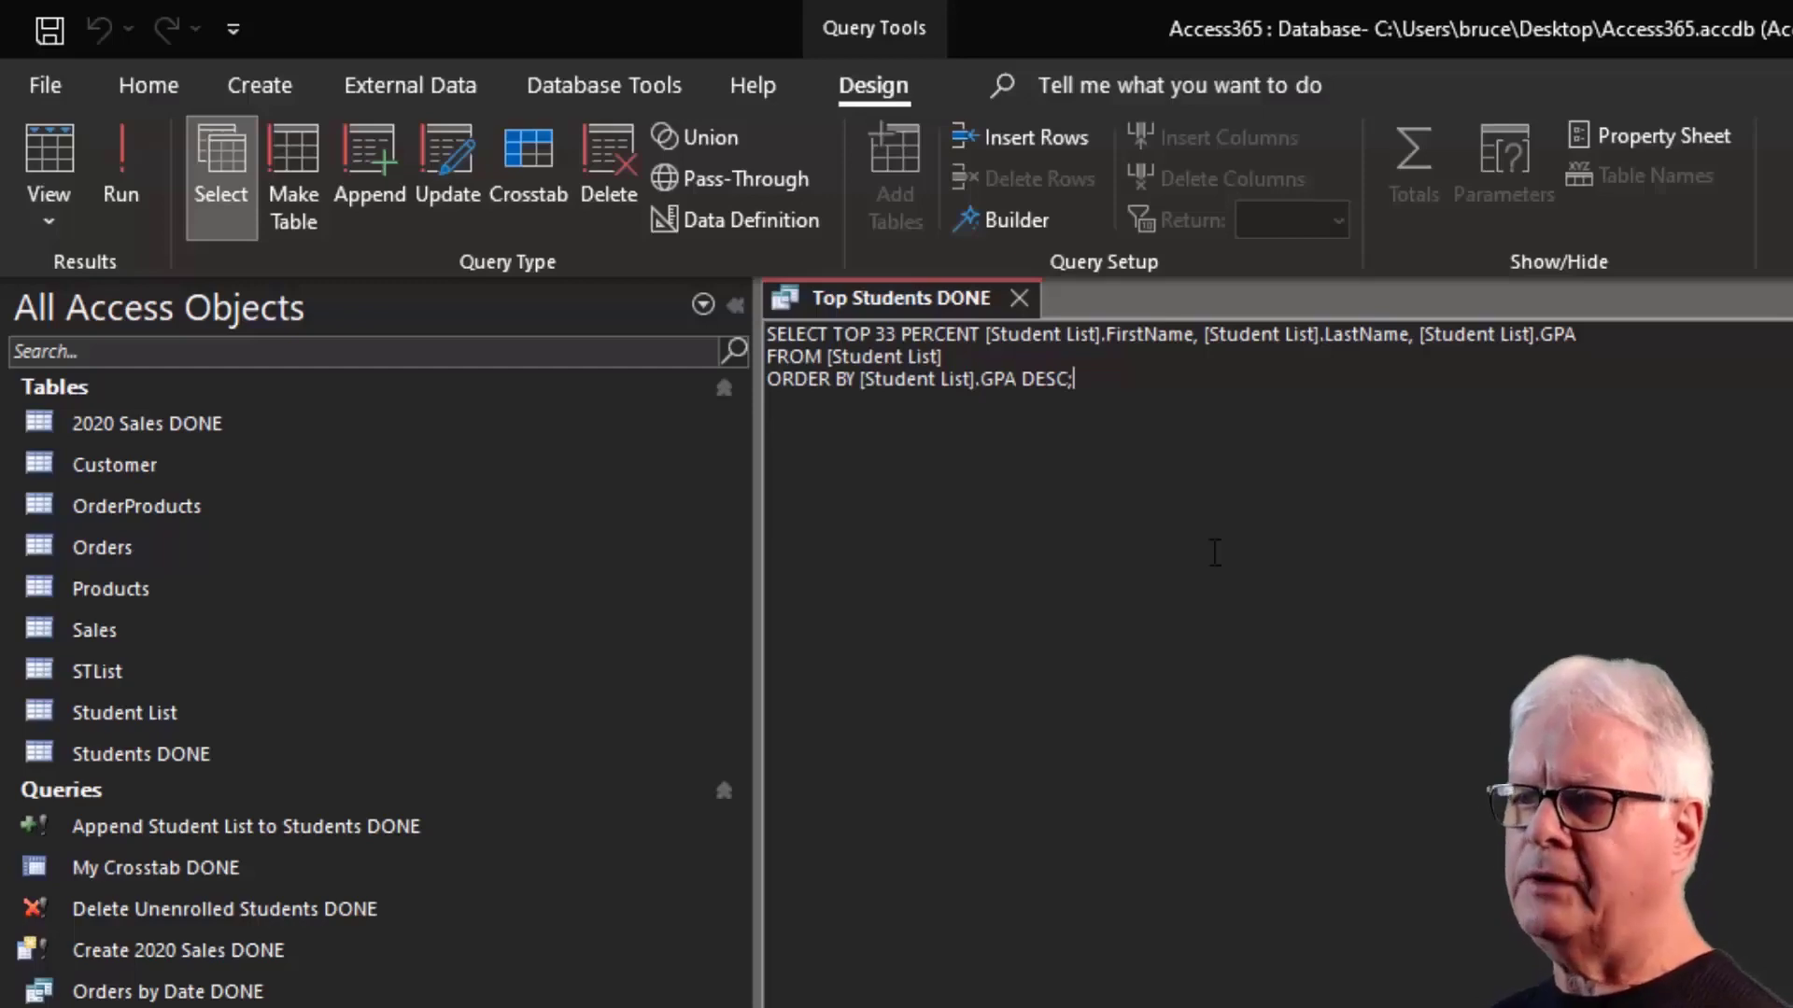
{"action": "left_click", "coordinate": [1021, 308]}
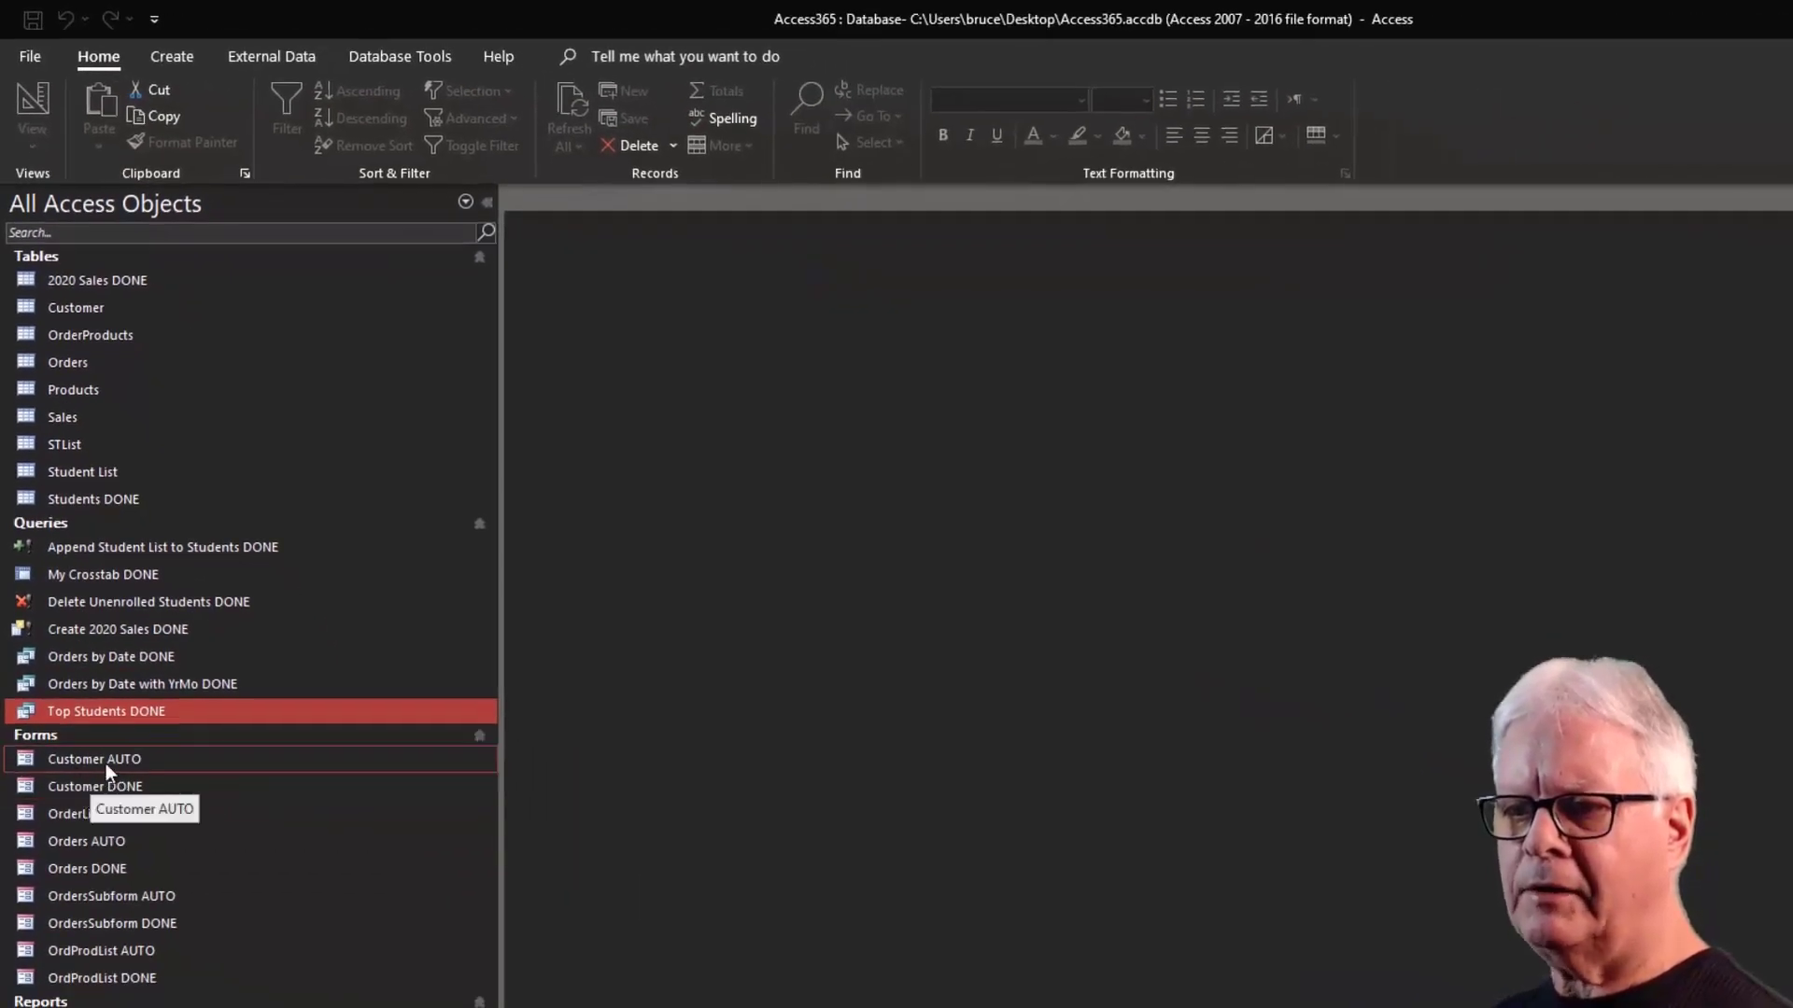
Open the Customer AUTO form and switch it to Design View.
{"action": "left_click", "coordinate": [93, 758]}
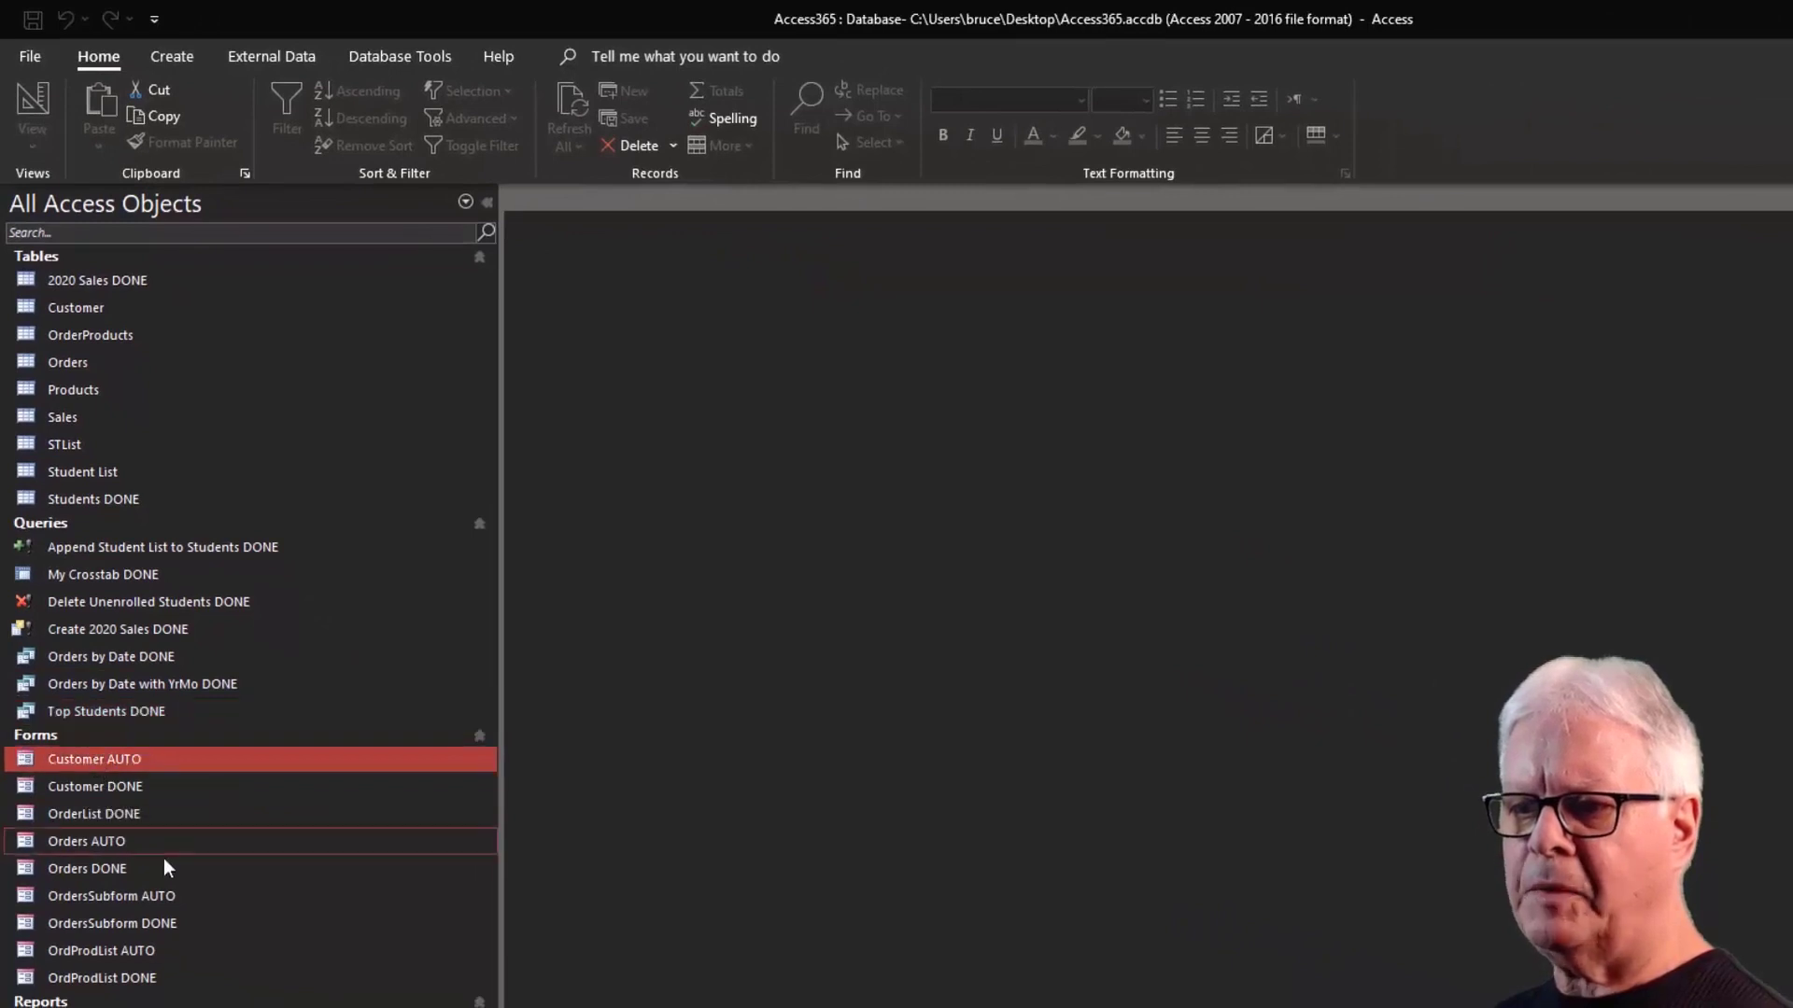
{"action": "double_click", "coordinate": [108, 758]}
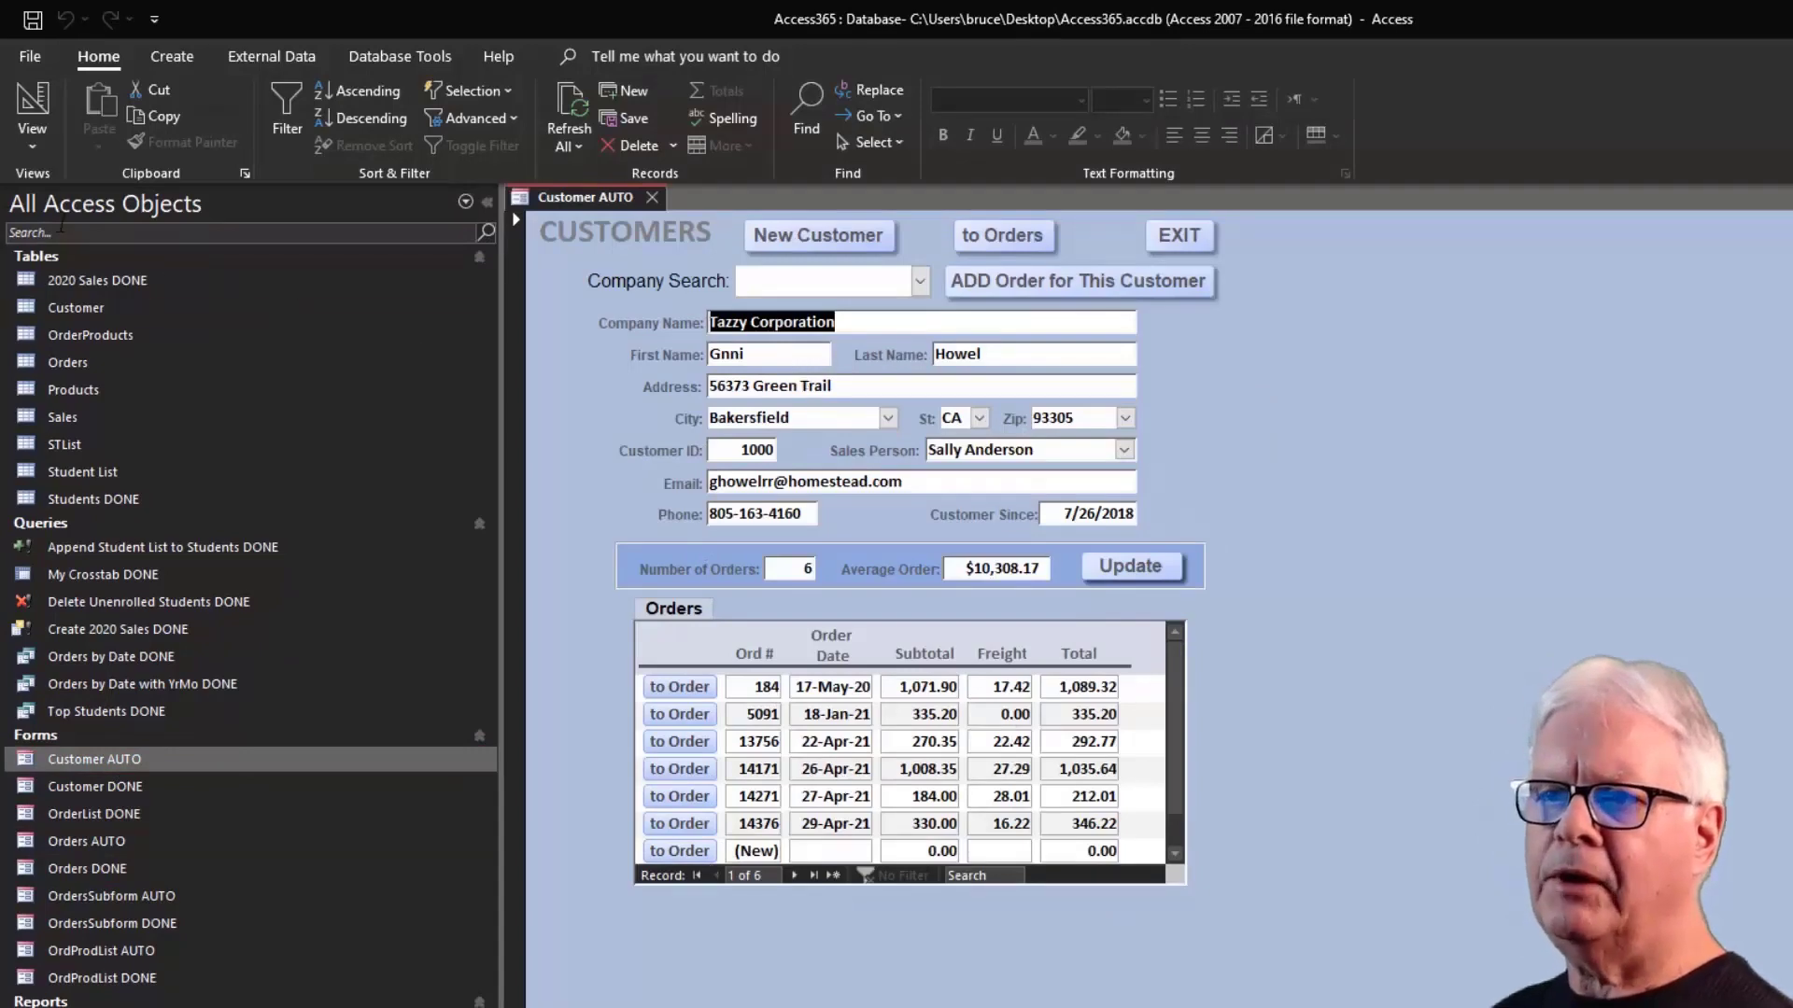
{"action": "left_click", "coordinate": [34, 102]}
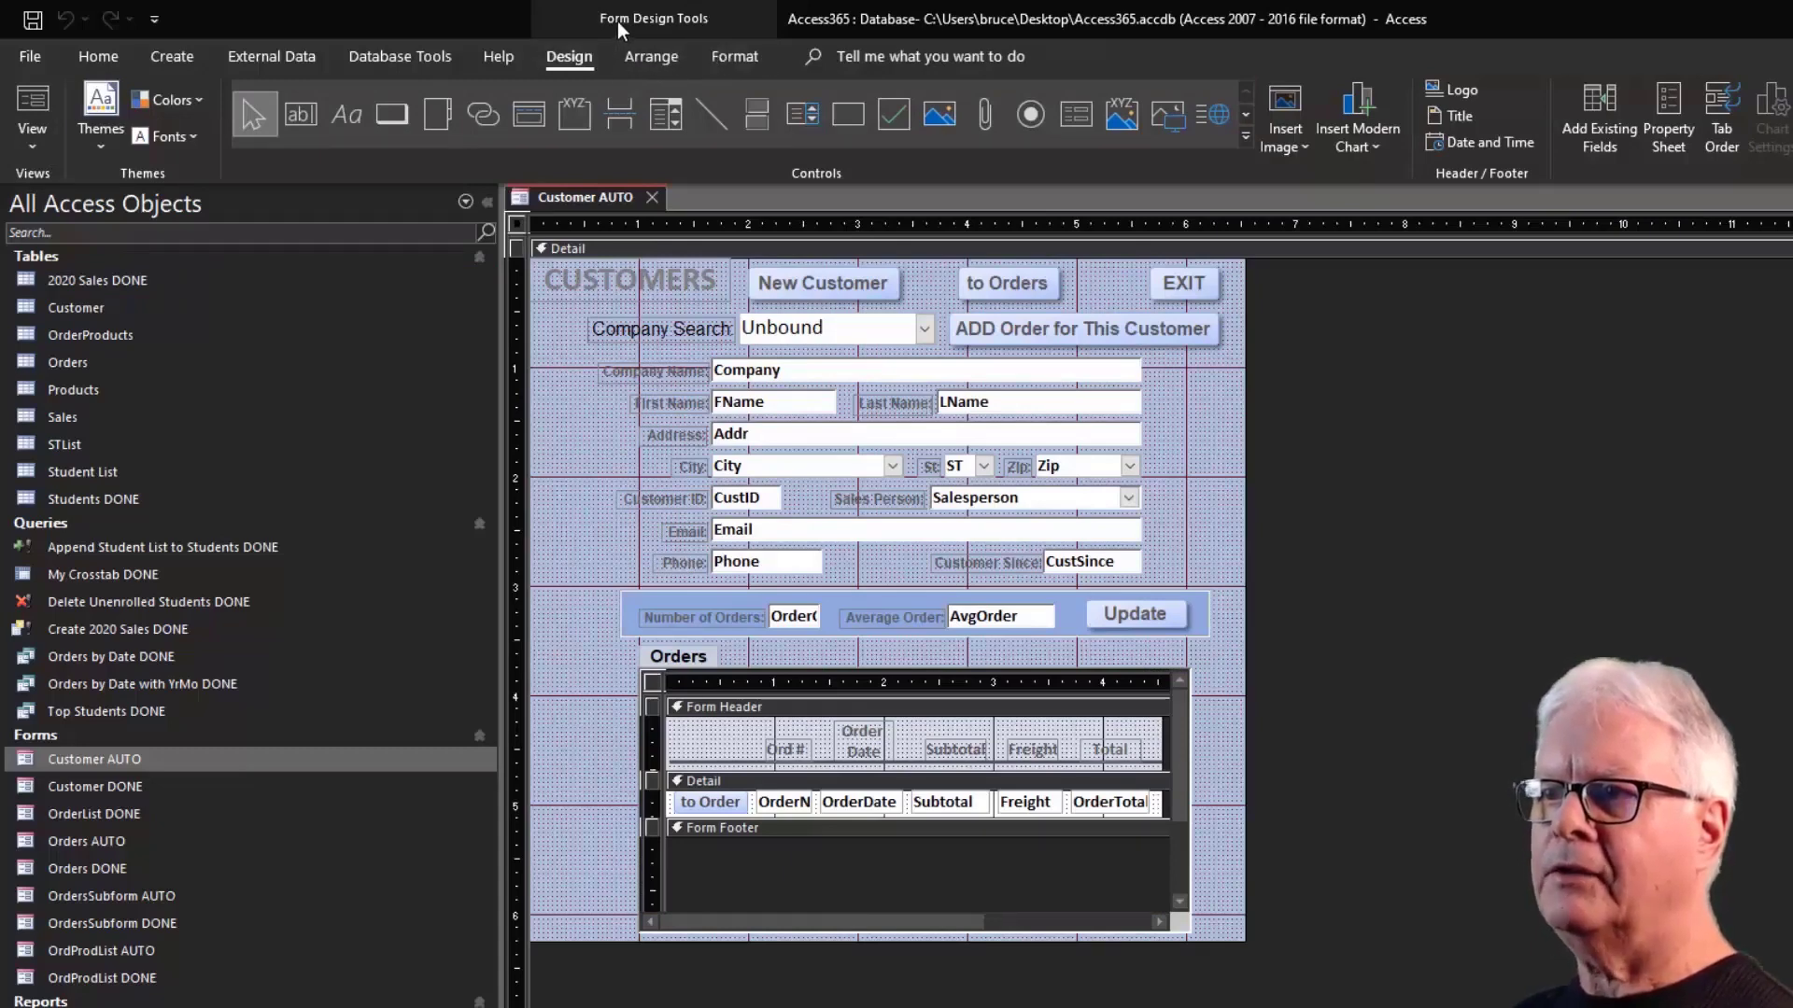
Compare the contextual Arrange, Format and Design command sets of the Customer AUTO form, ending on the Design set.
{"action": "left_click", "coordinate": [657, 55]}
{"action": "left_click", "coordinate": [726, 58]}
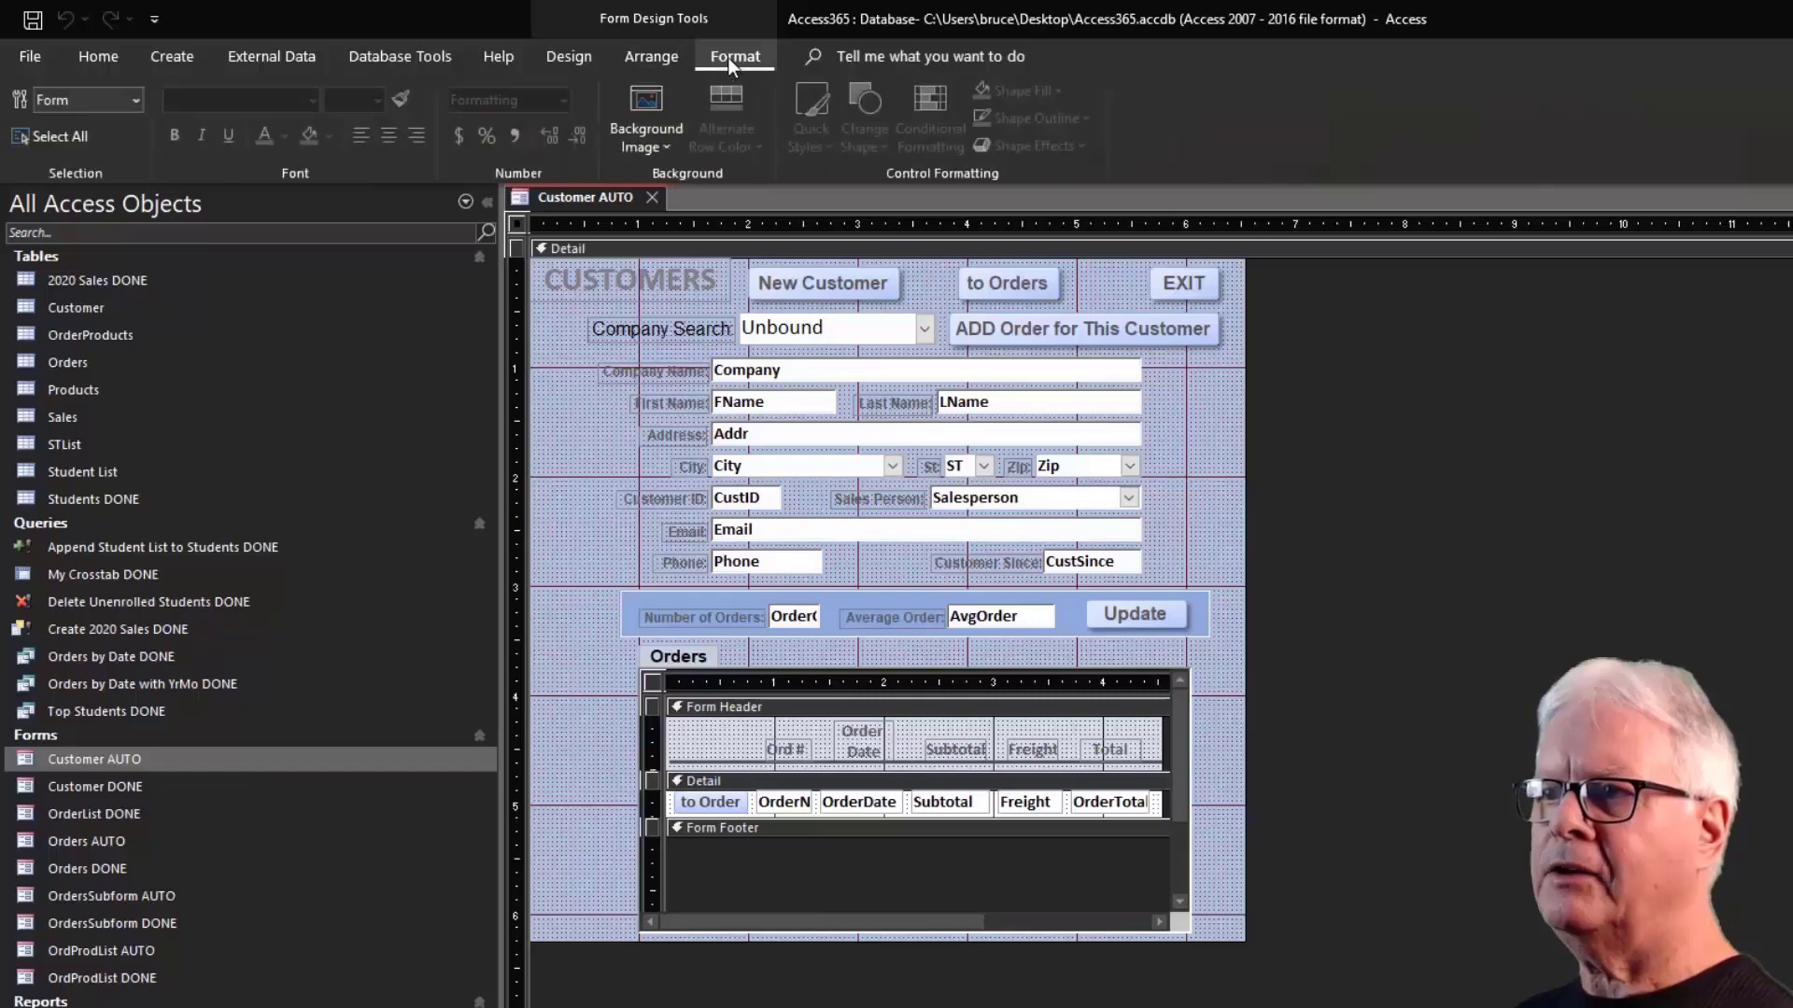
{"action": "left_click", "coordinate": [668, 65]}
{"action": "left_click", "coordinate": [571, 58]}
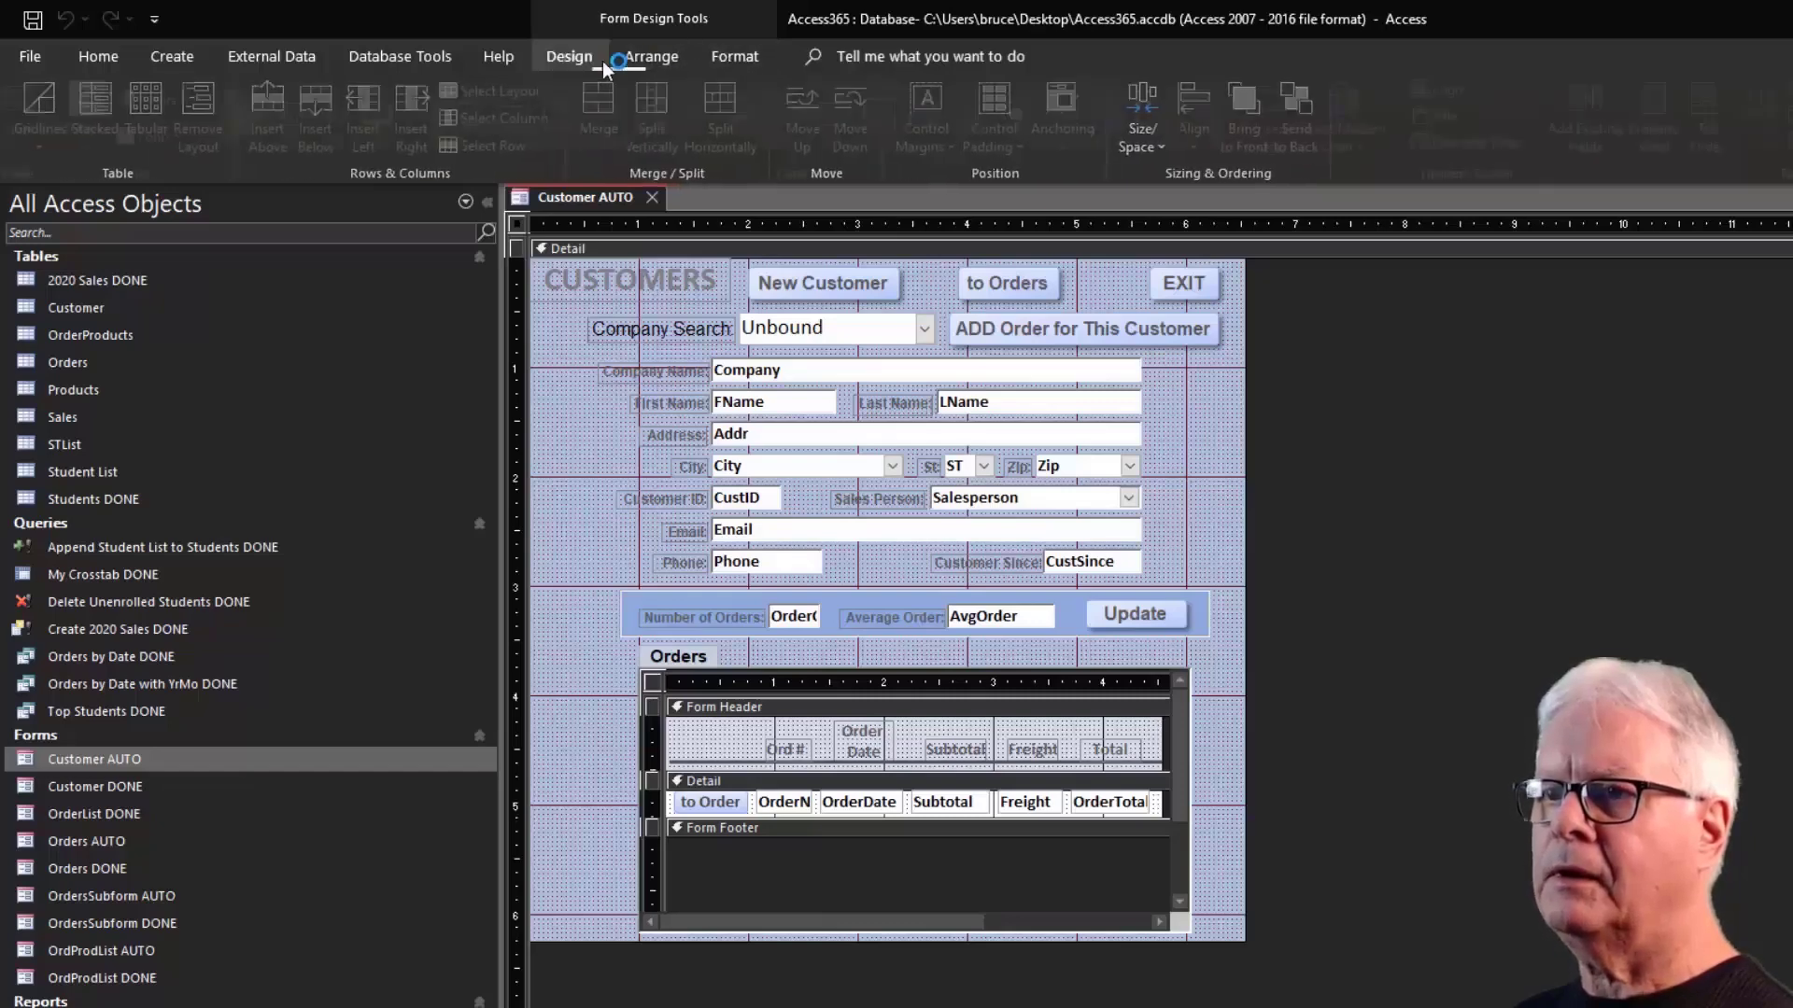
{"action": "left_click", "coordinate": [743, 65]}
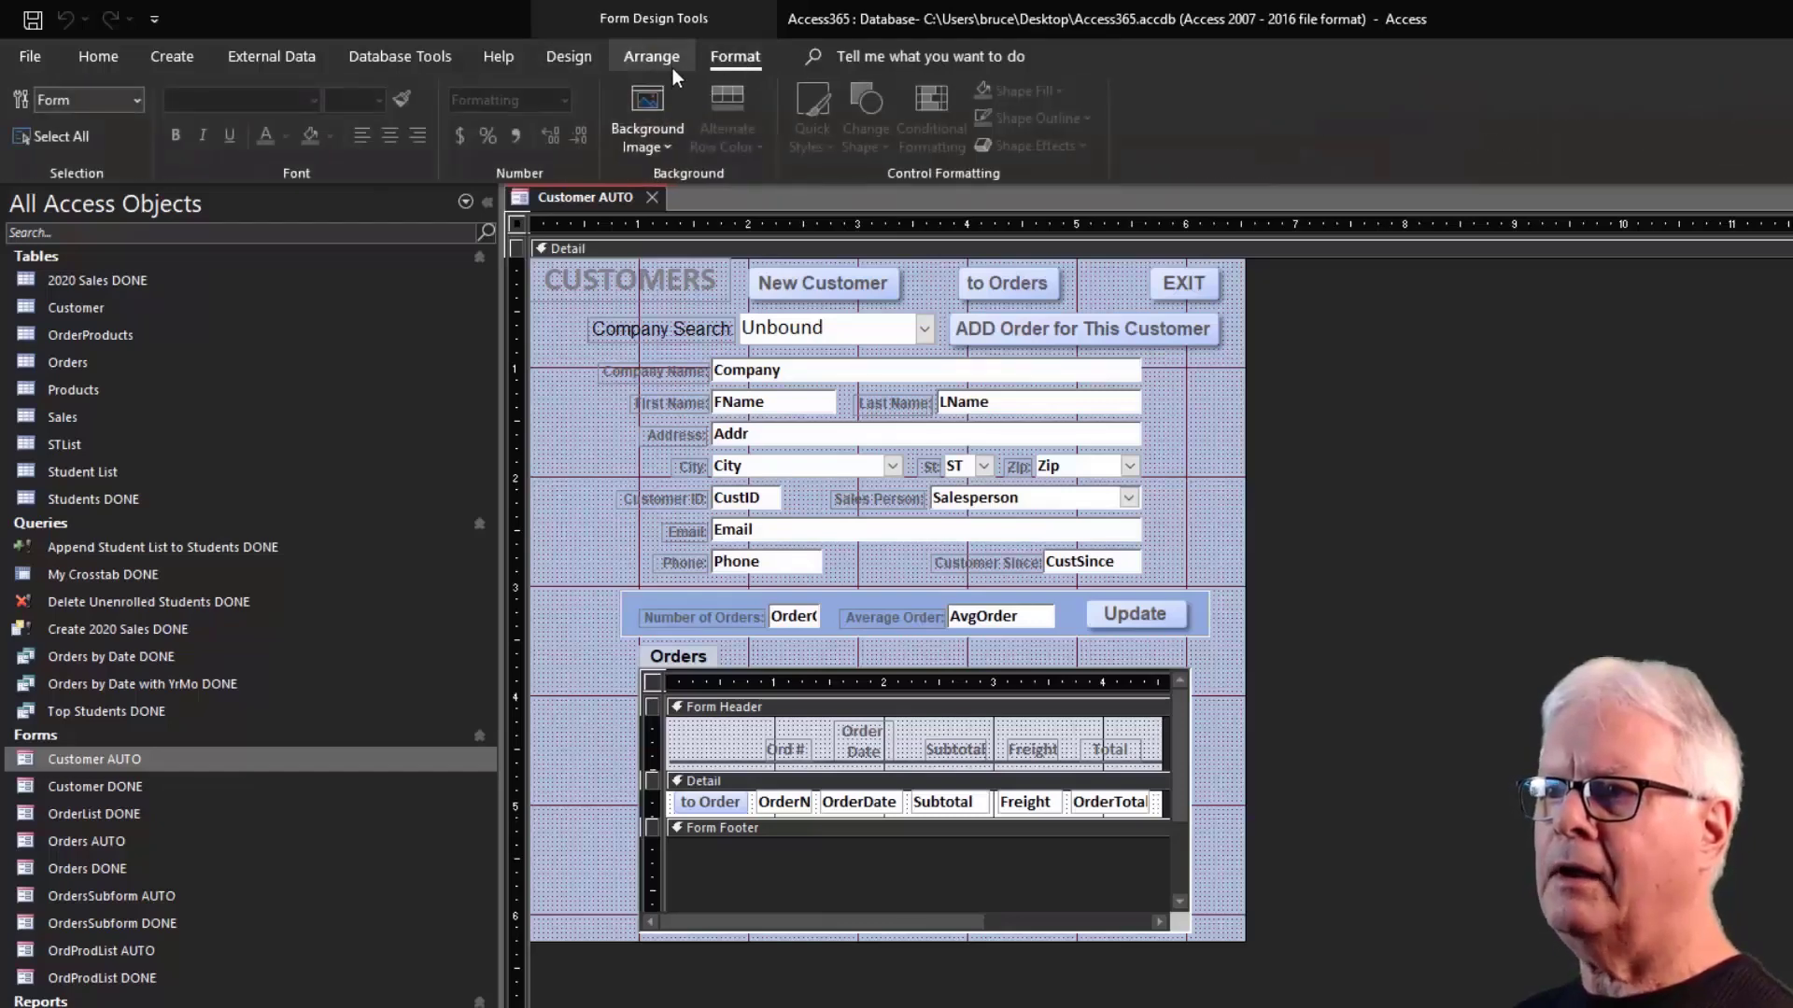
{"action": "left_click", "coordinate": [672, 69]}
{"action": "left_click", "coordinate": [728, 56]}
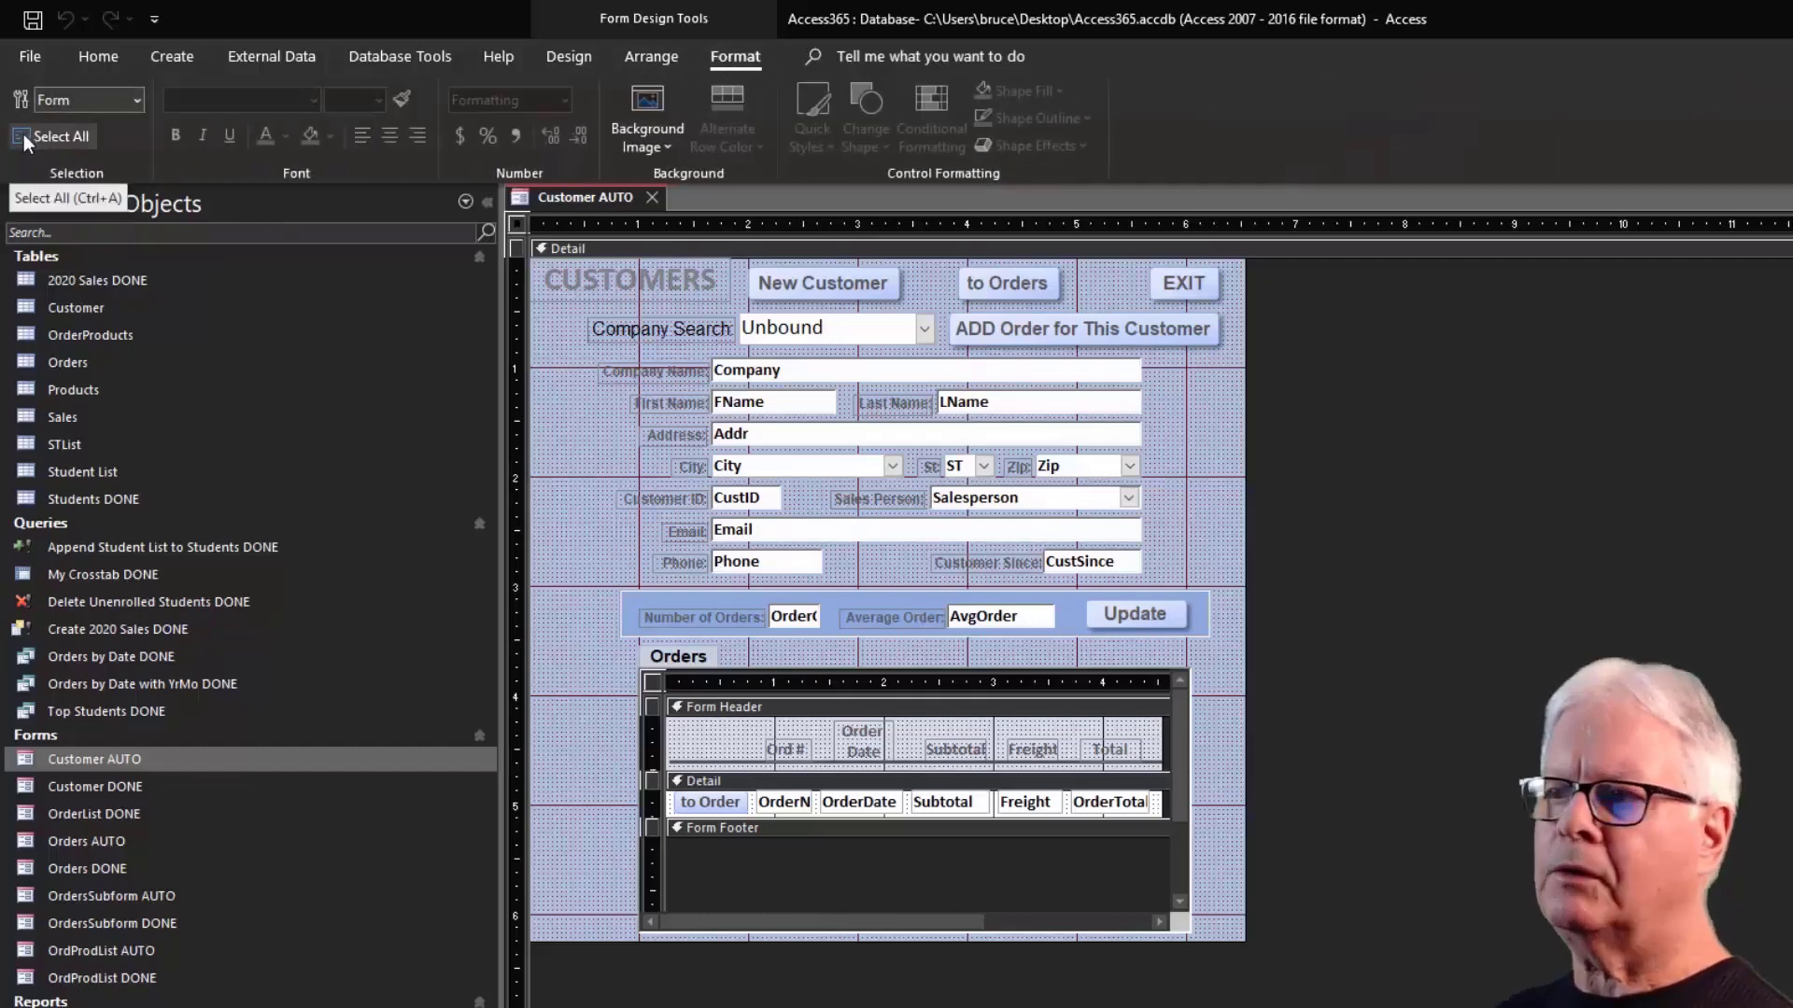
{"action": "left_click", "coordinate": [575, 58]}
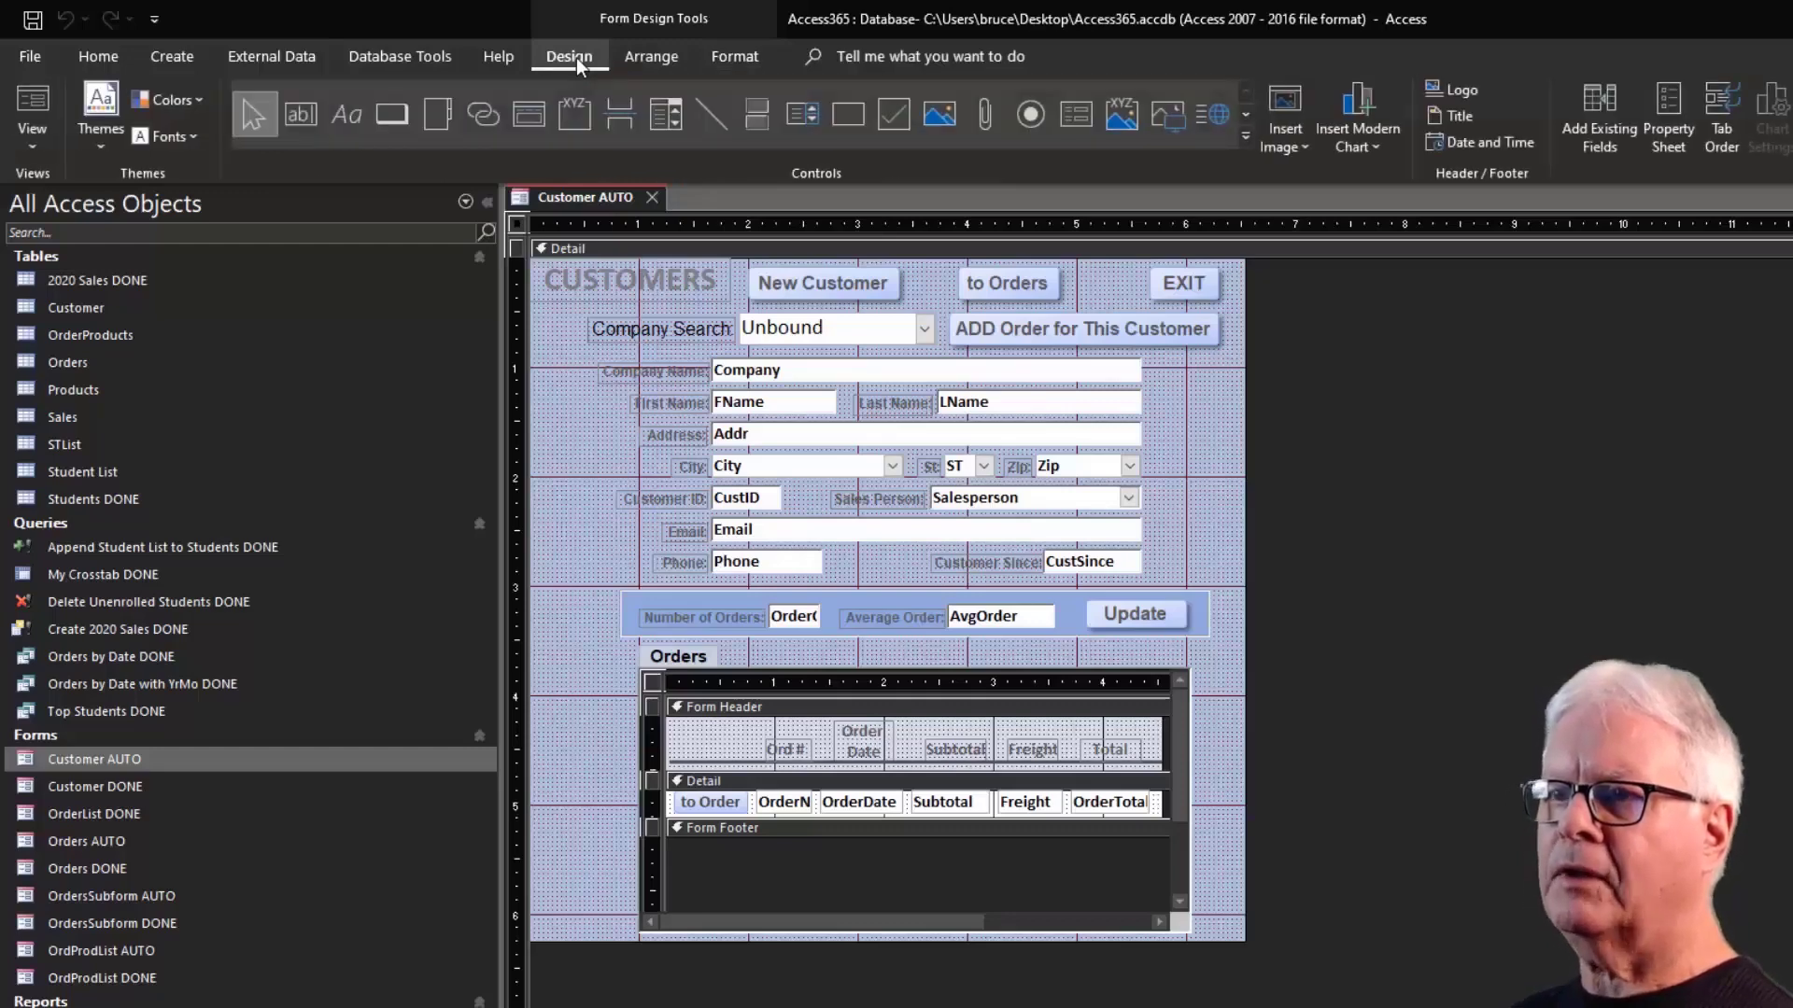
Alternate the Customer AUTO form between Form View and Design View, ending in Form View.
{"action": "left_click", "coordinate": [34, 109]}
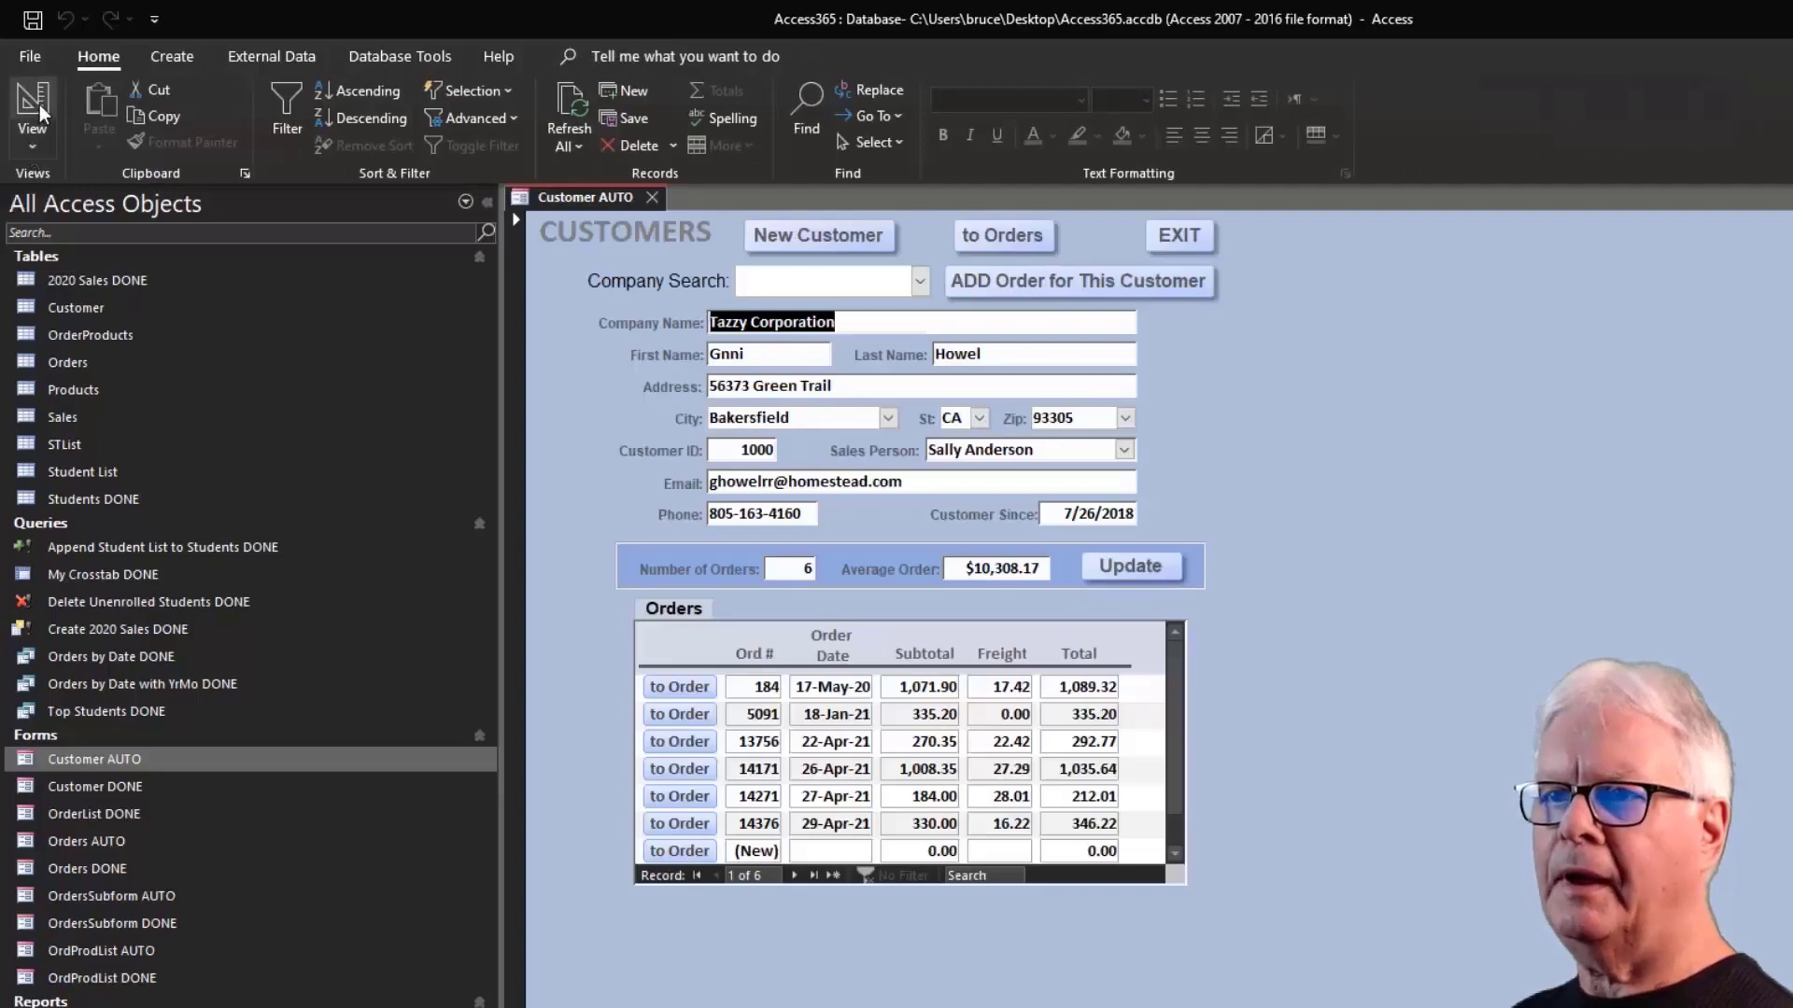
{"action": "left_click", "coordinate": [39, 104]}
{"action": "left_click", "coordinate": [40, 104]}
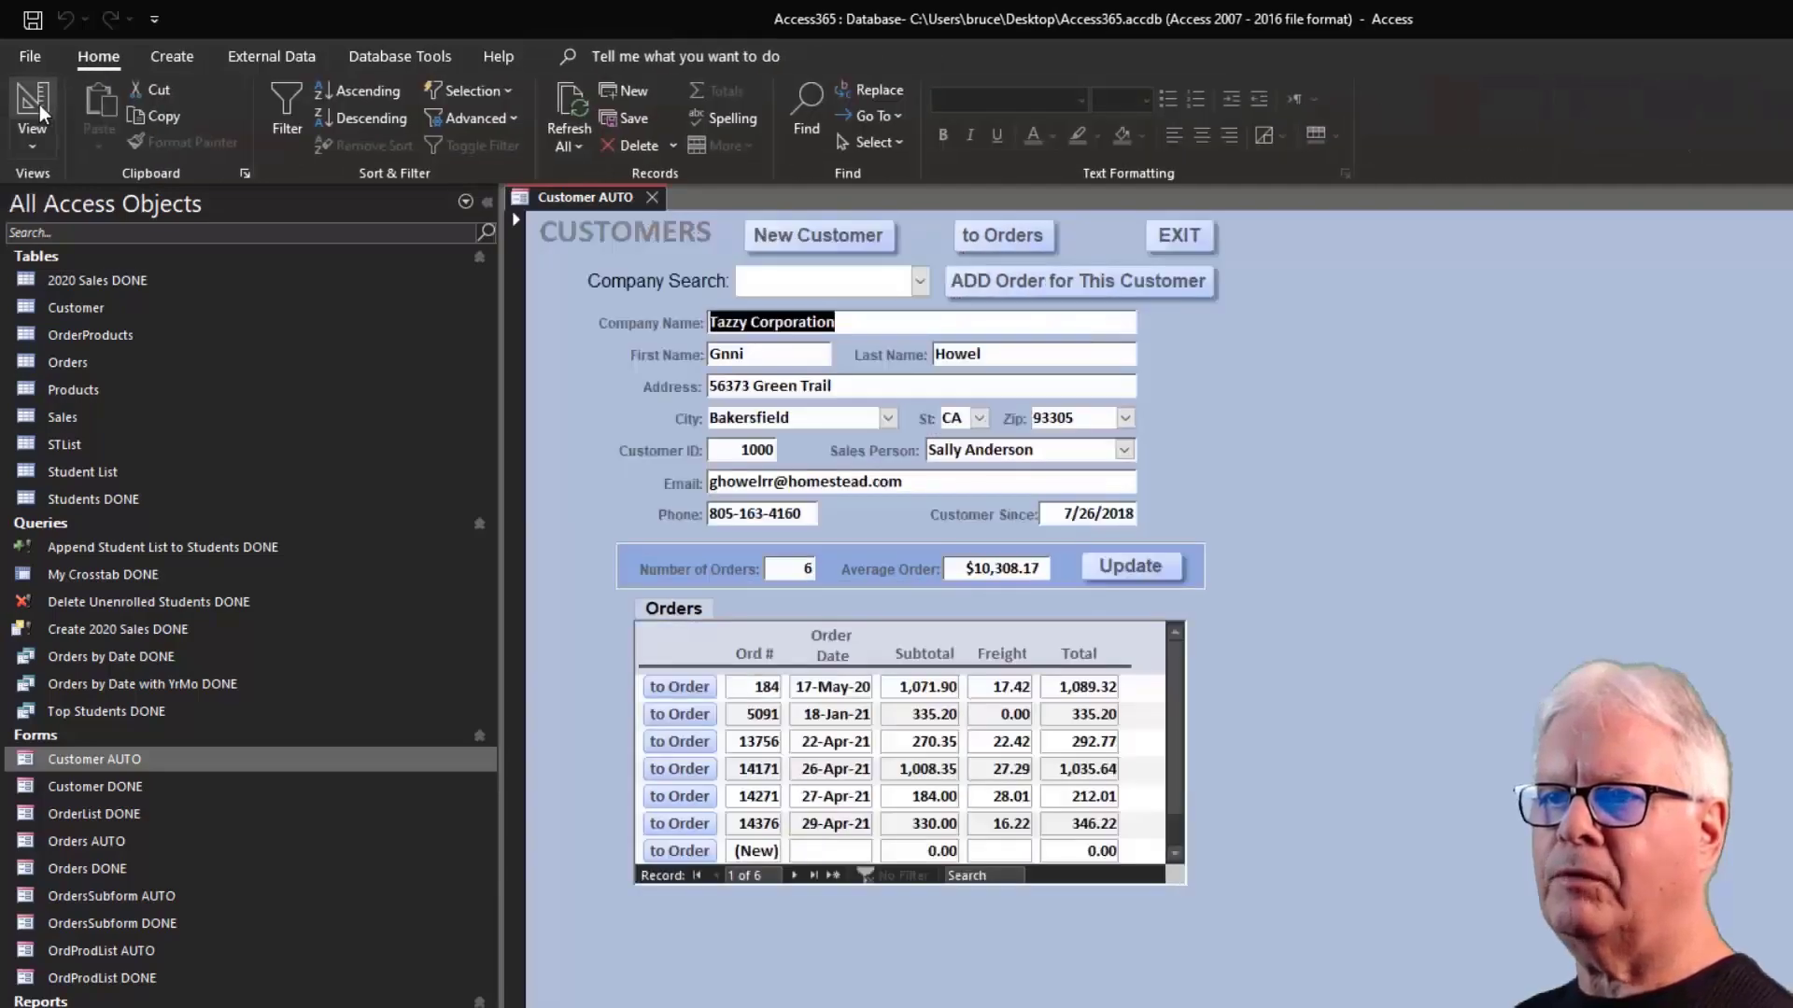
{"action": "left_click", "coordinate": [39, 104]}
{"action": "left_click", "coordinate": [38, 106]}
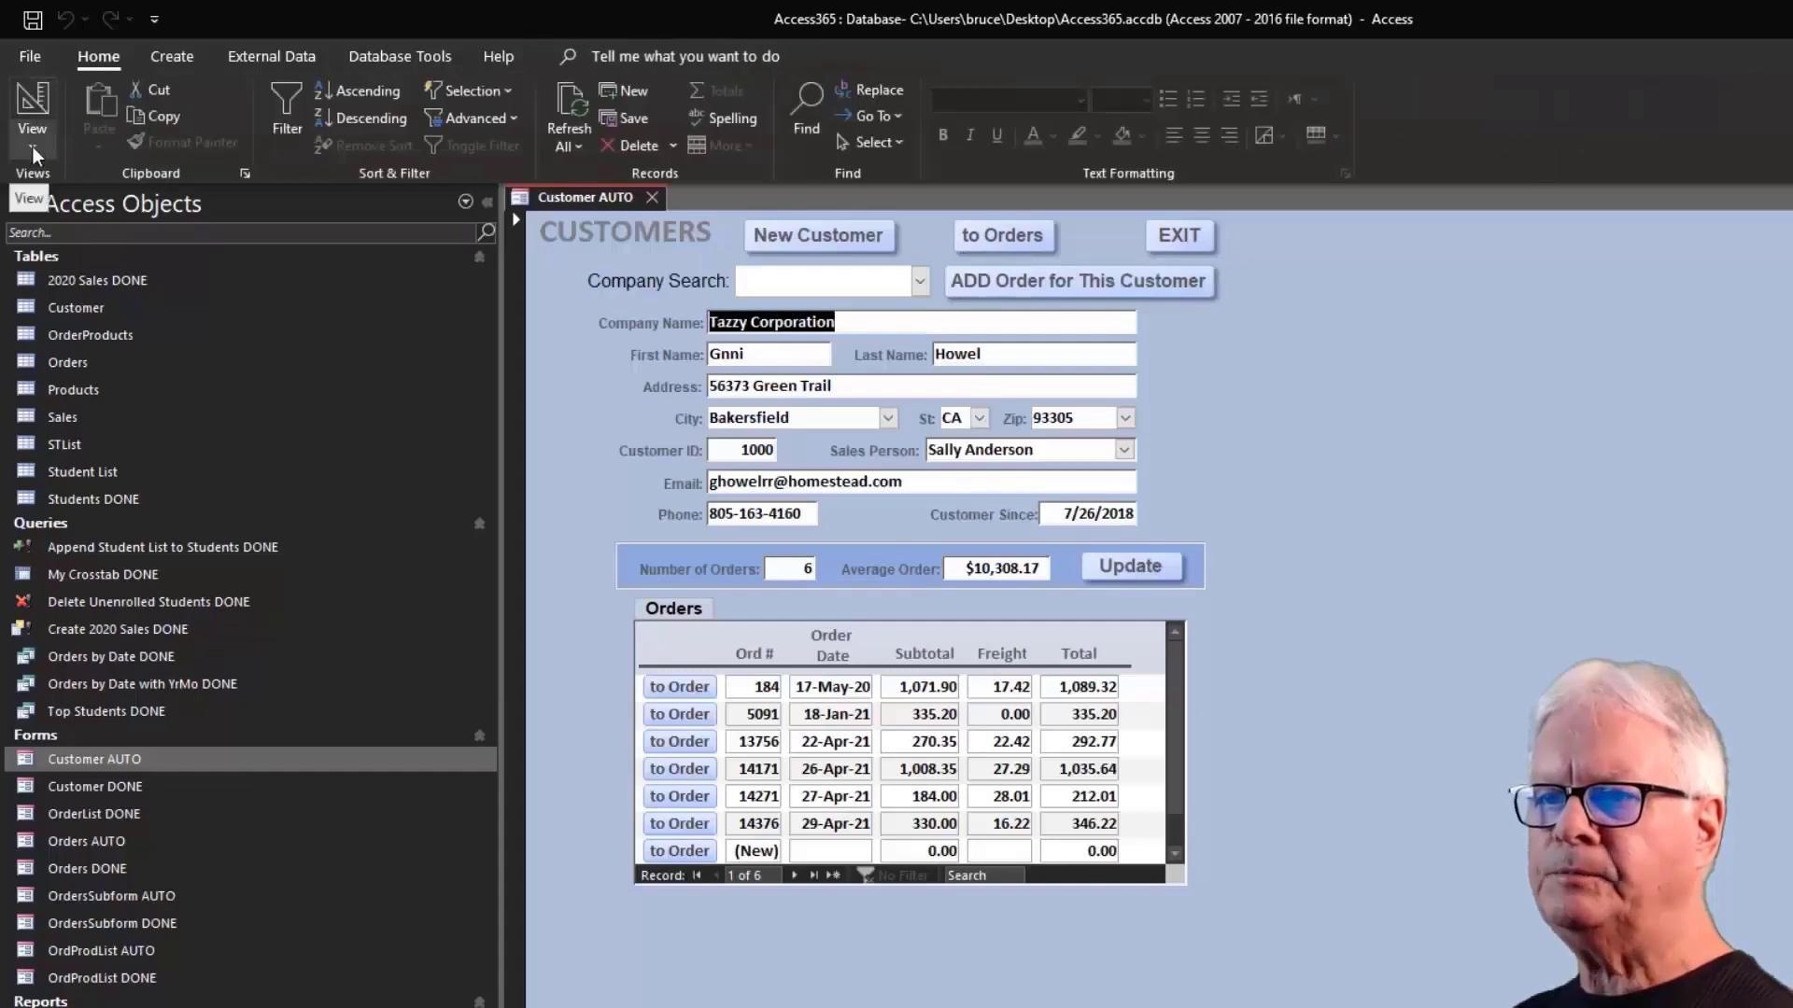
Show the Customer AUTO form in Datasheet View, return through Design View to Form View, and close the form.
{"action": "left_click", "coordinate": [32, 147]}
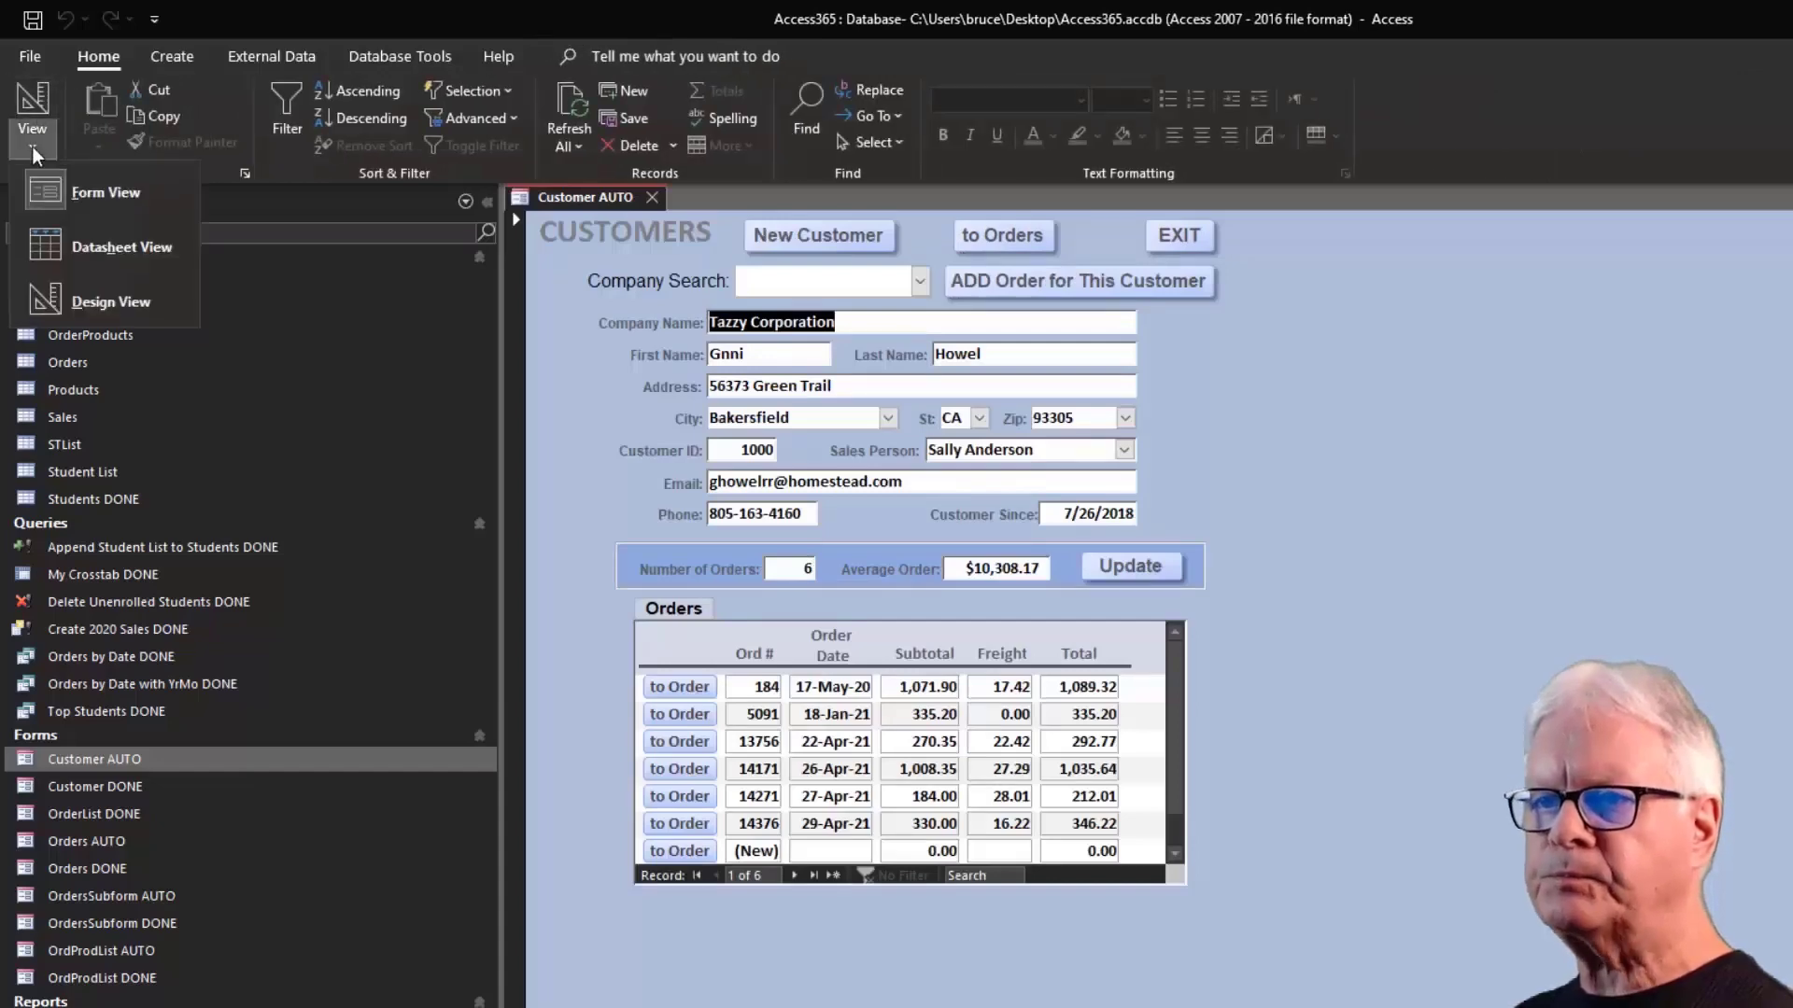
{"action": "left_click", "coordinate": [86, 245]}
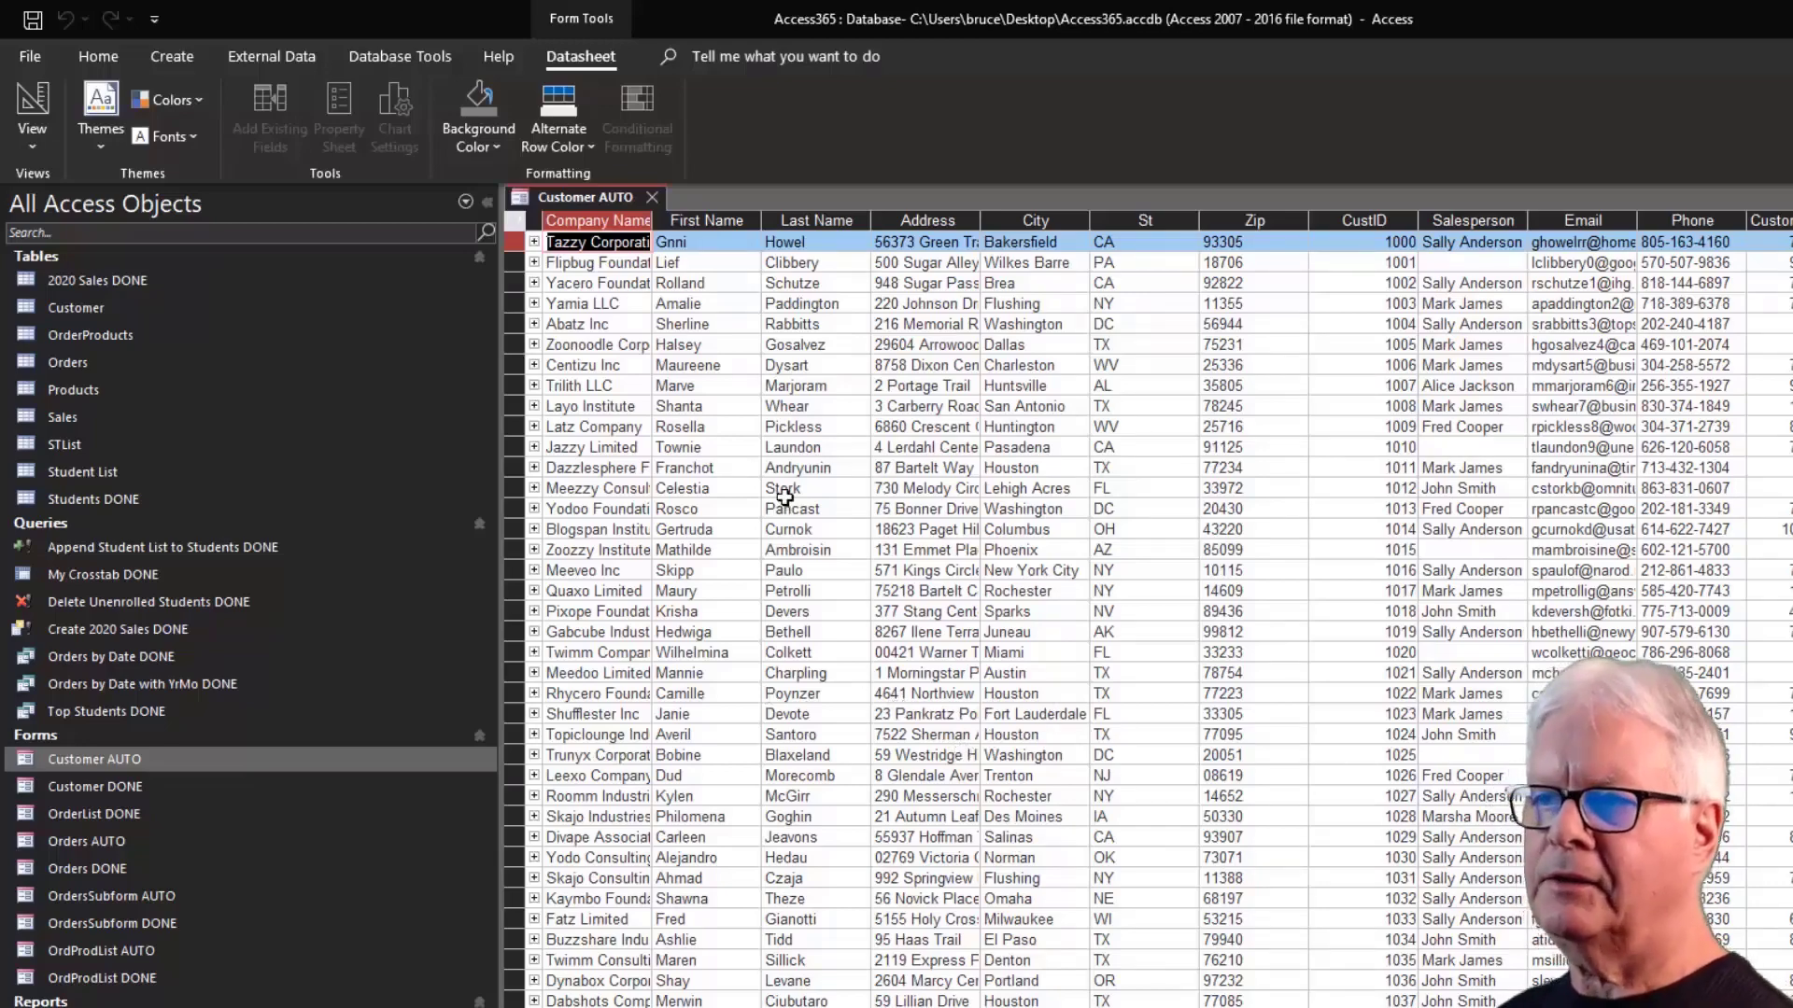
{"action": "left_click", "coordinate": [31, 101]}
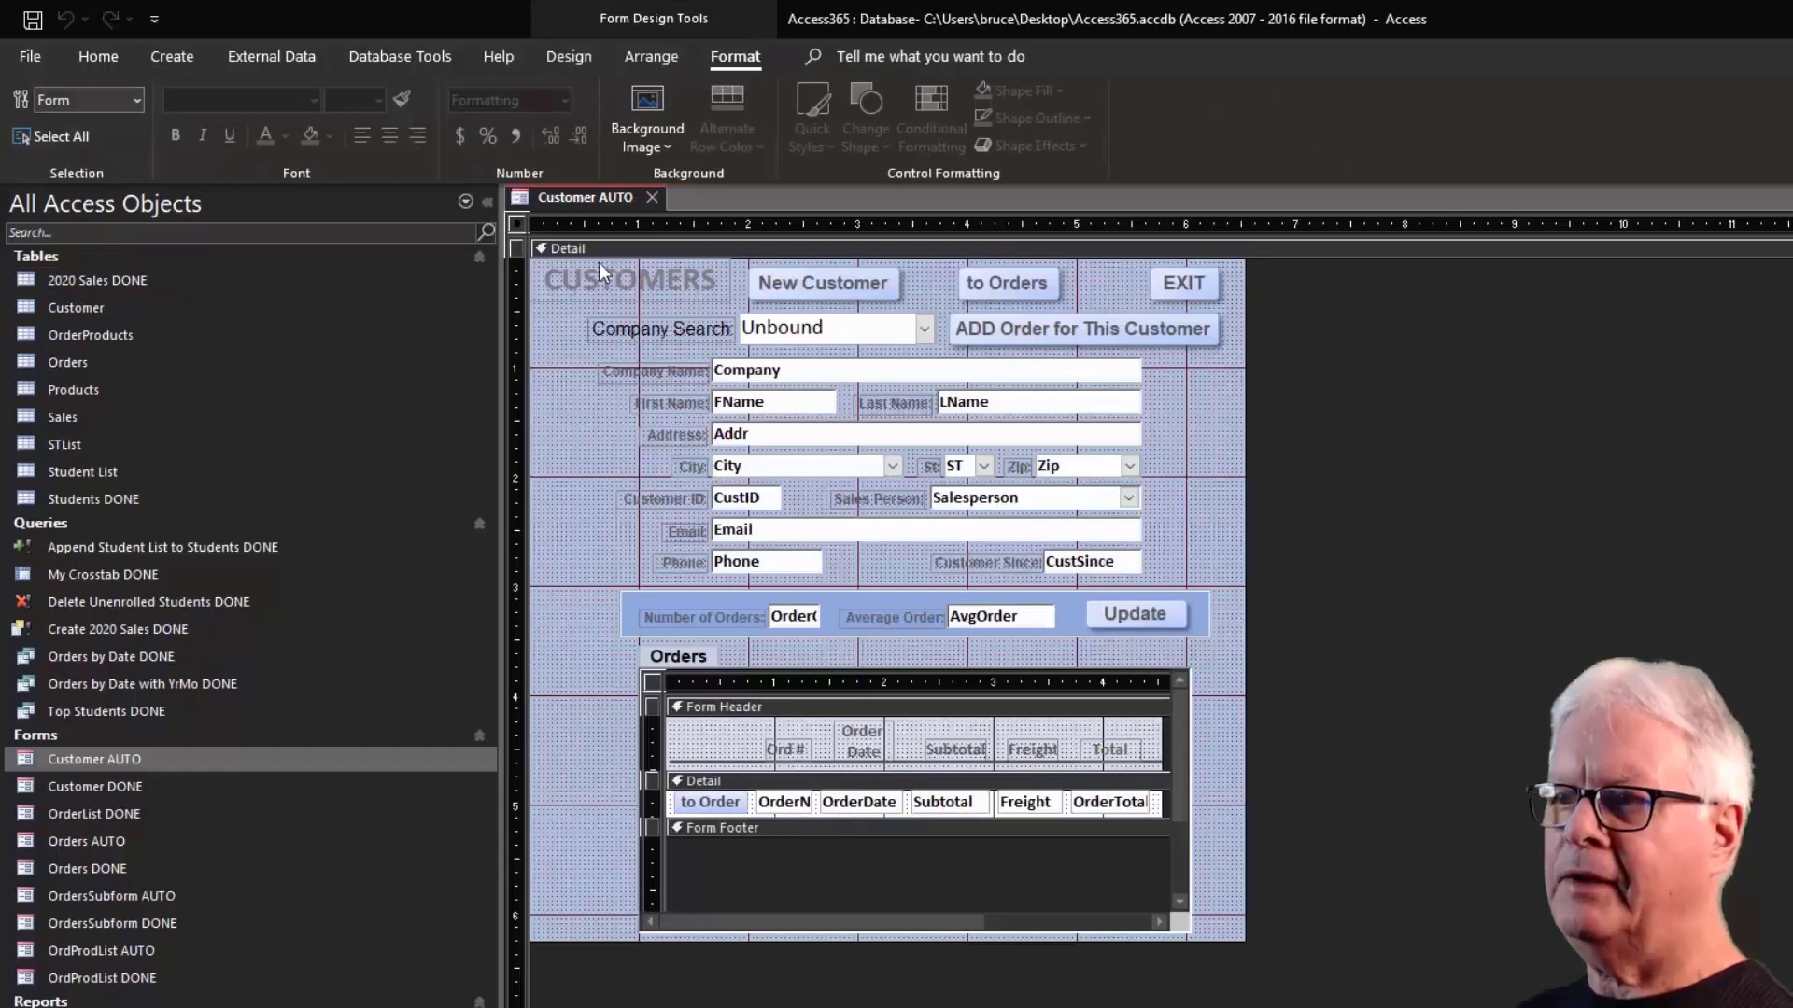
{"action": "left_click", "coordinate": [99, 58]}
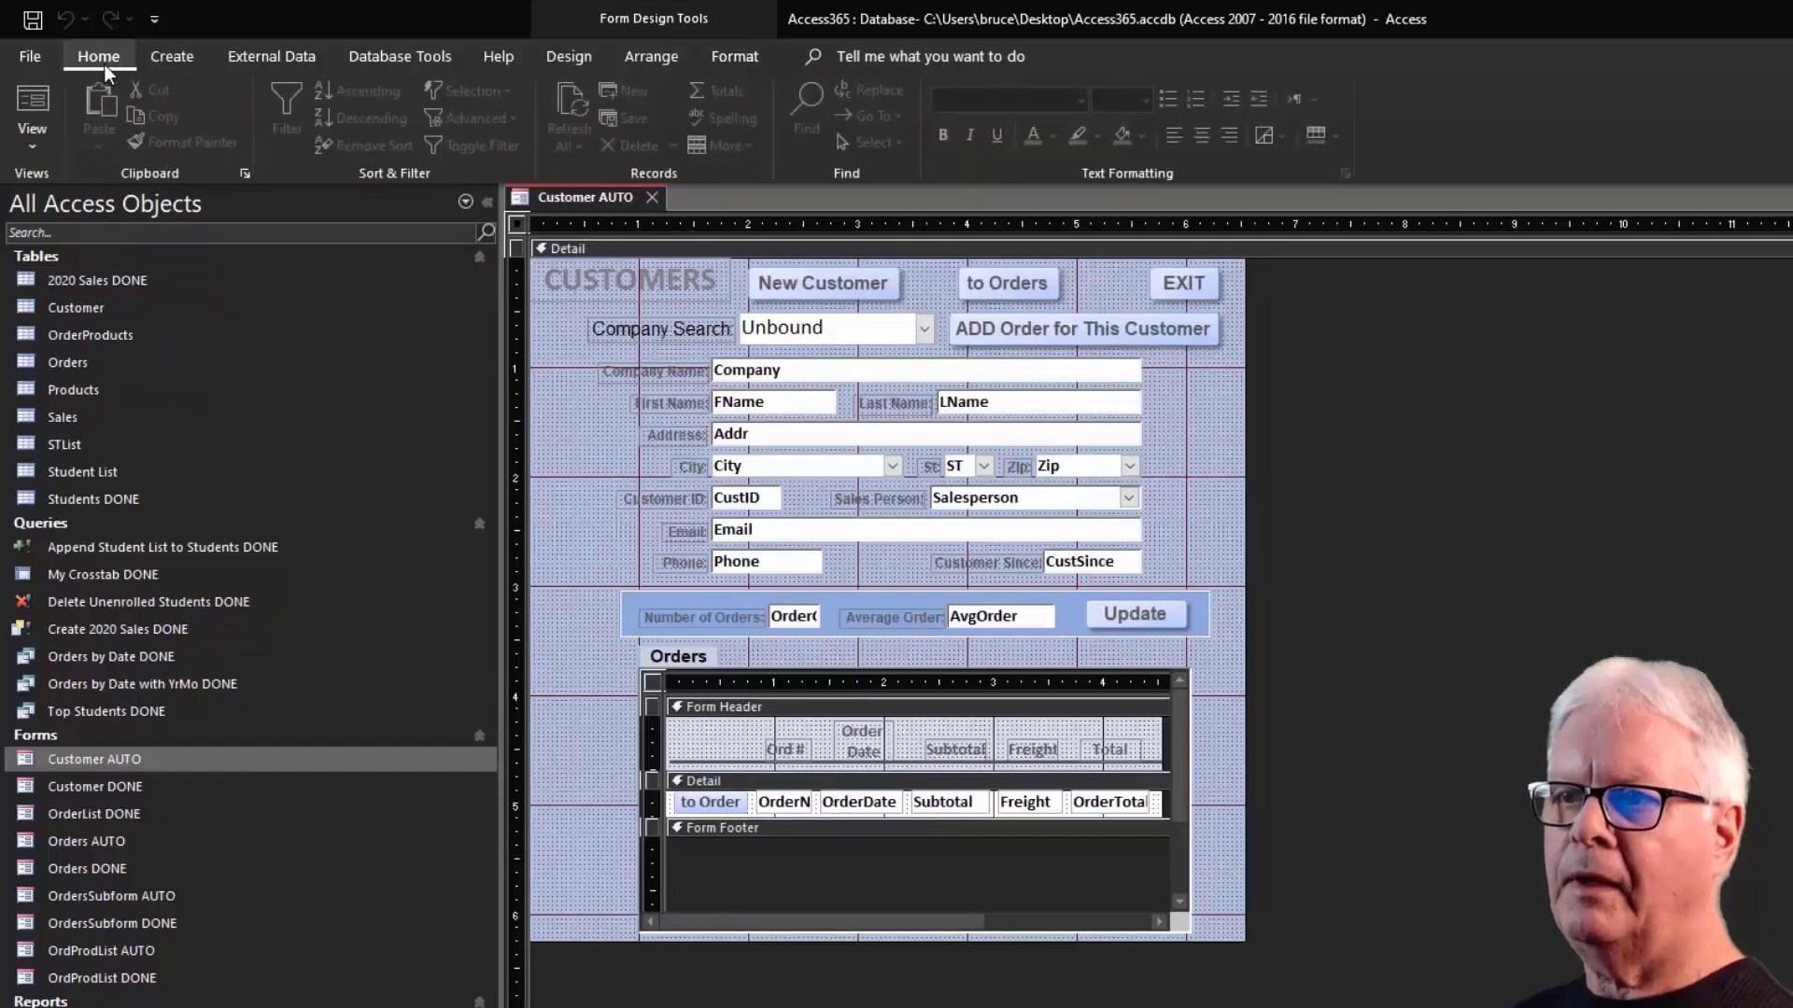
{"action": "left_click", "coordinate": [37, 109]}
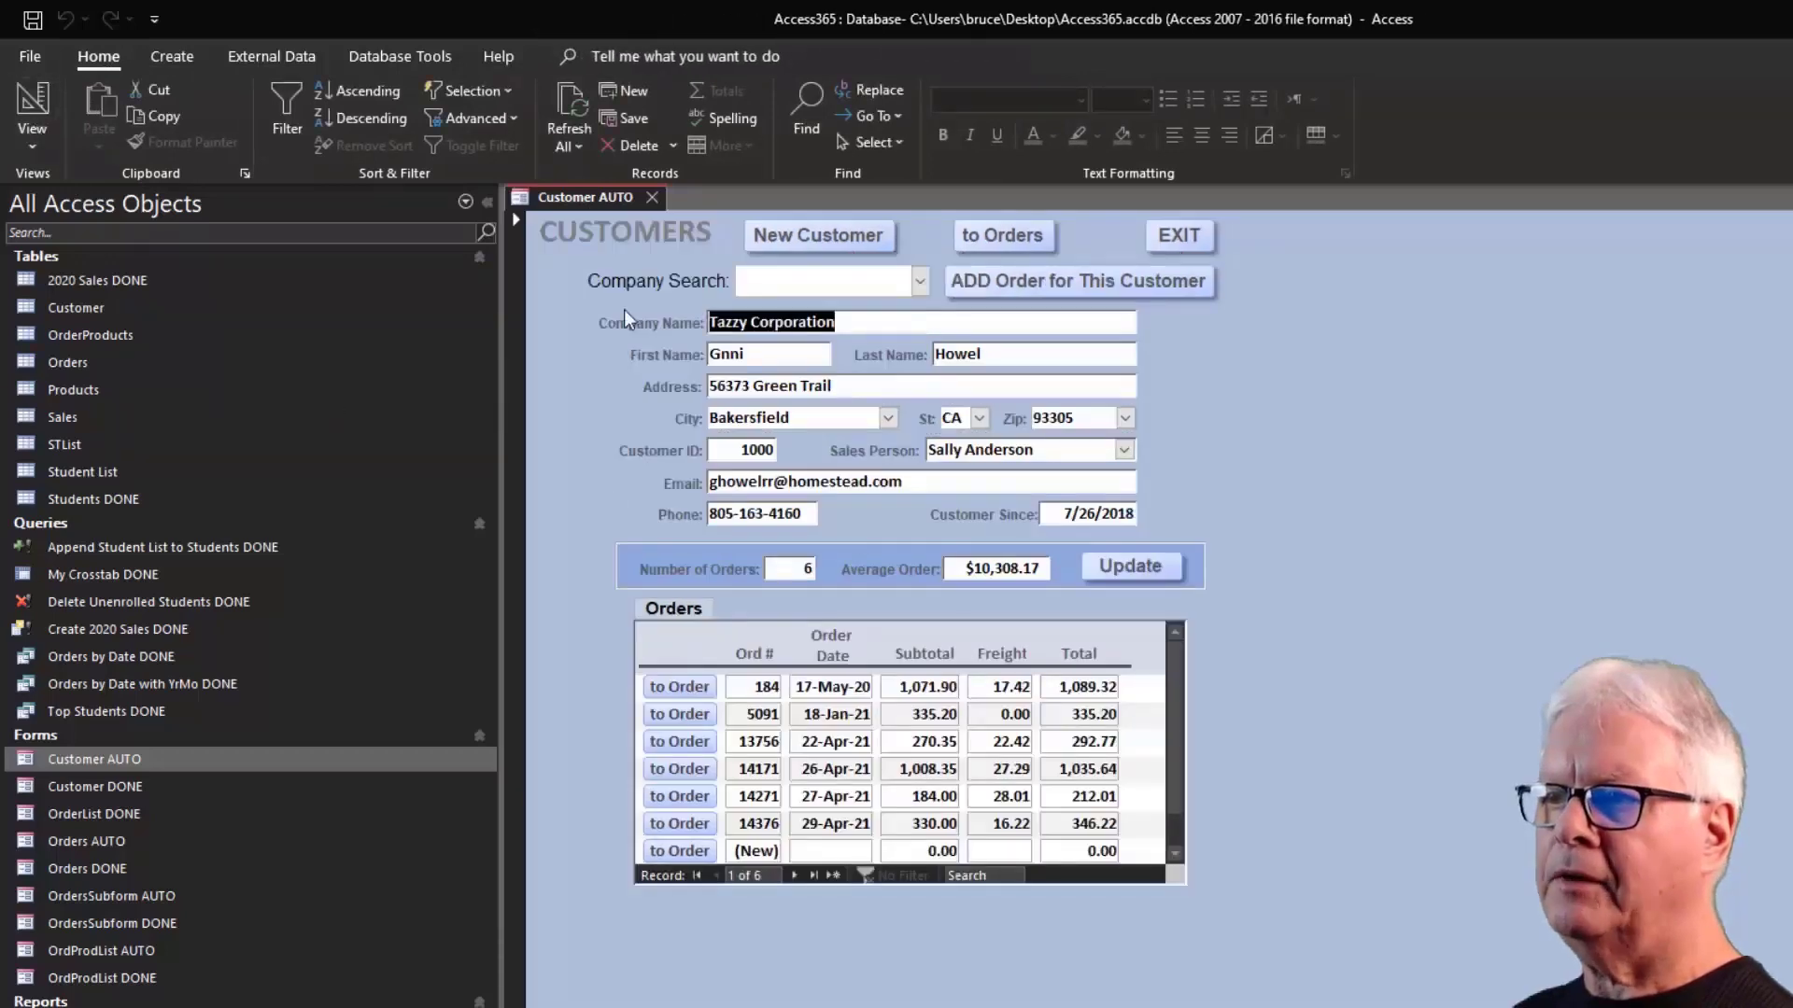
{"action": "left_click", "coordinate": [657, 198]}
Open the Orders by Date DONE report and switch it to Layout View.
{"action": "scroll", "coordinate": [102, 893], "scroll_direction": "down", "scroll_amount": 2}
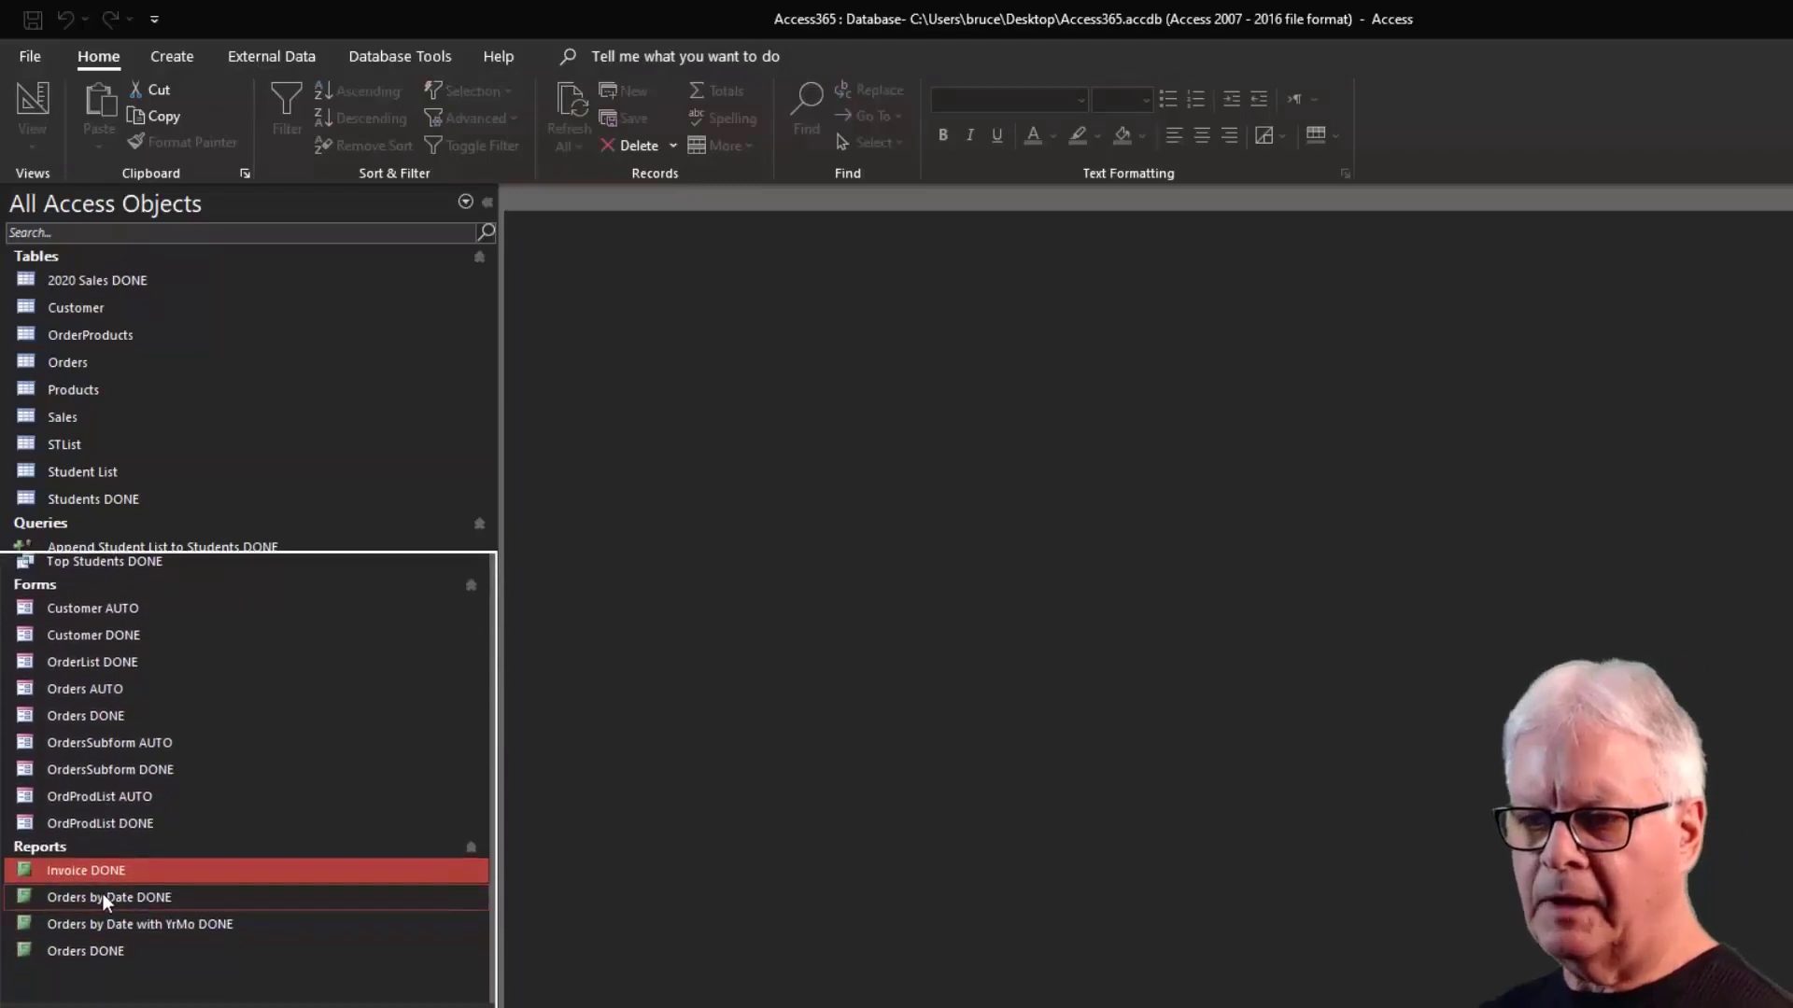
{"action": "left_click", "coordinate": [153, 897]}
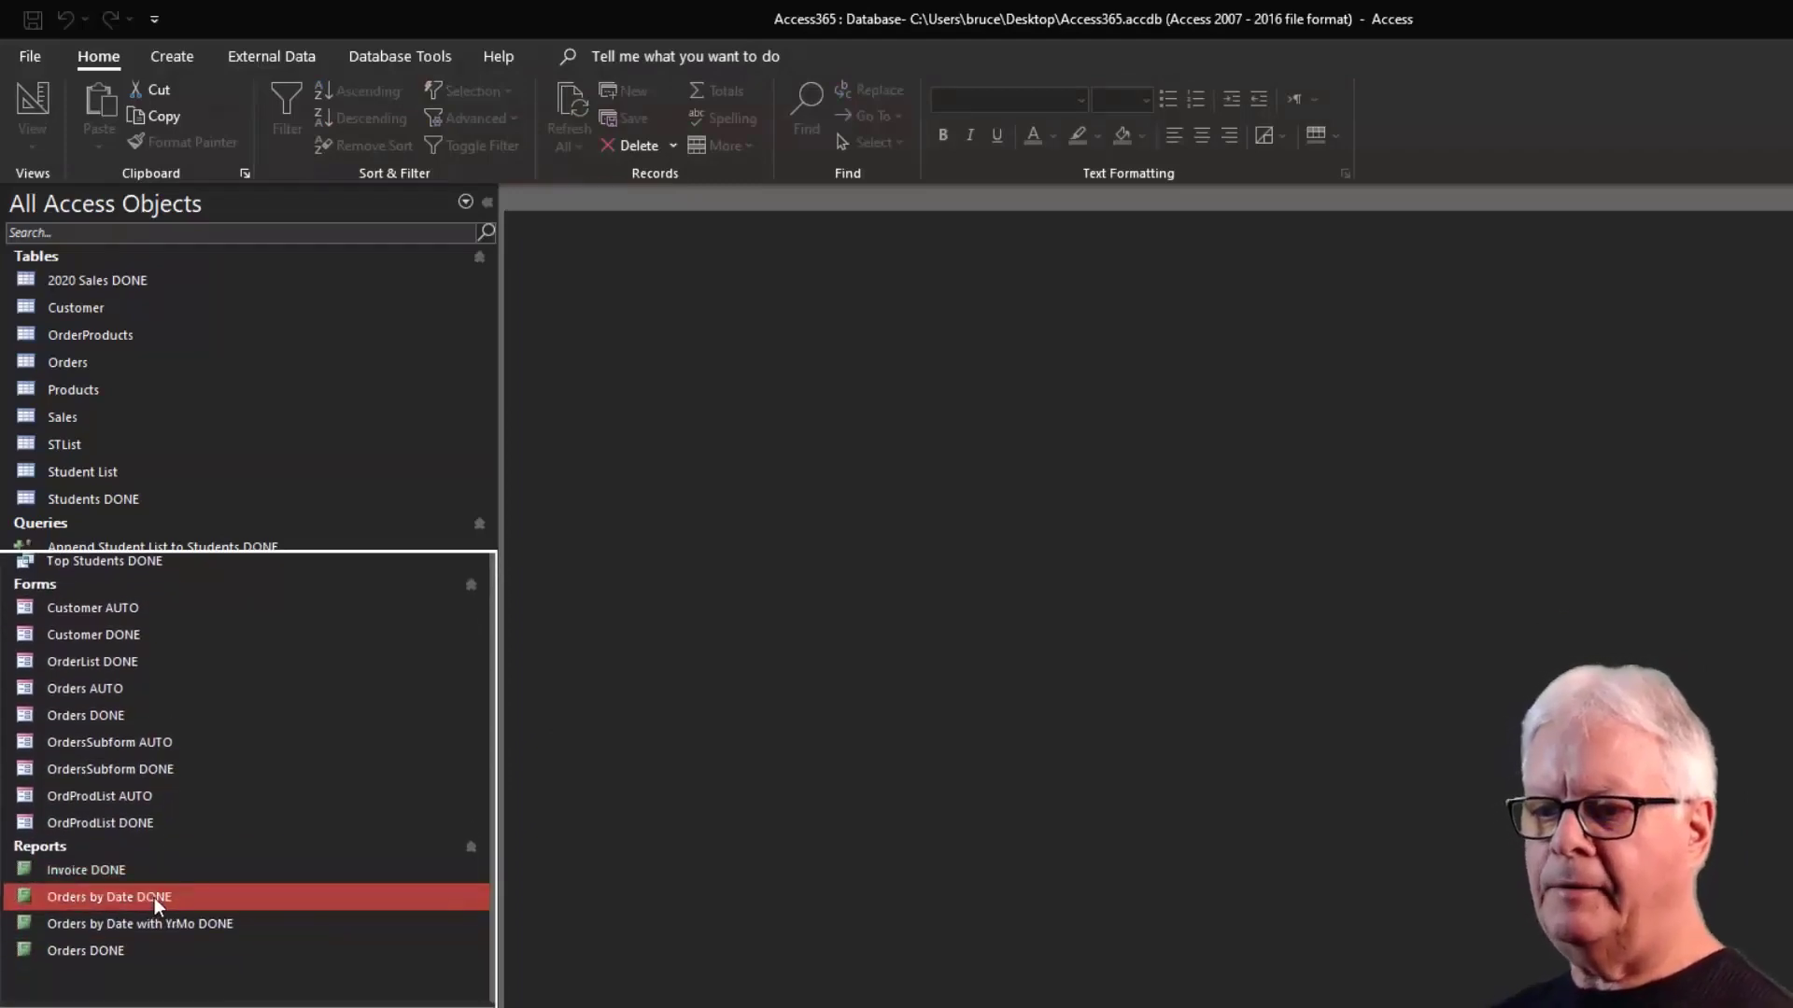
{"action": "double_click", "coordinate": [154, 896]}
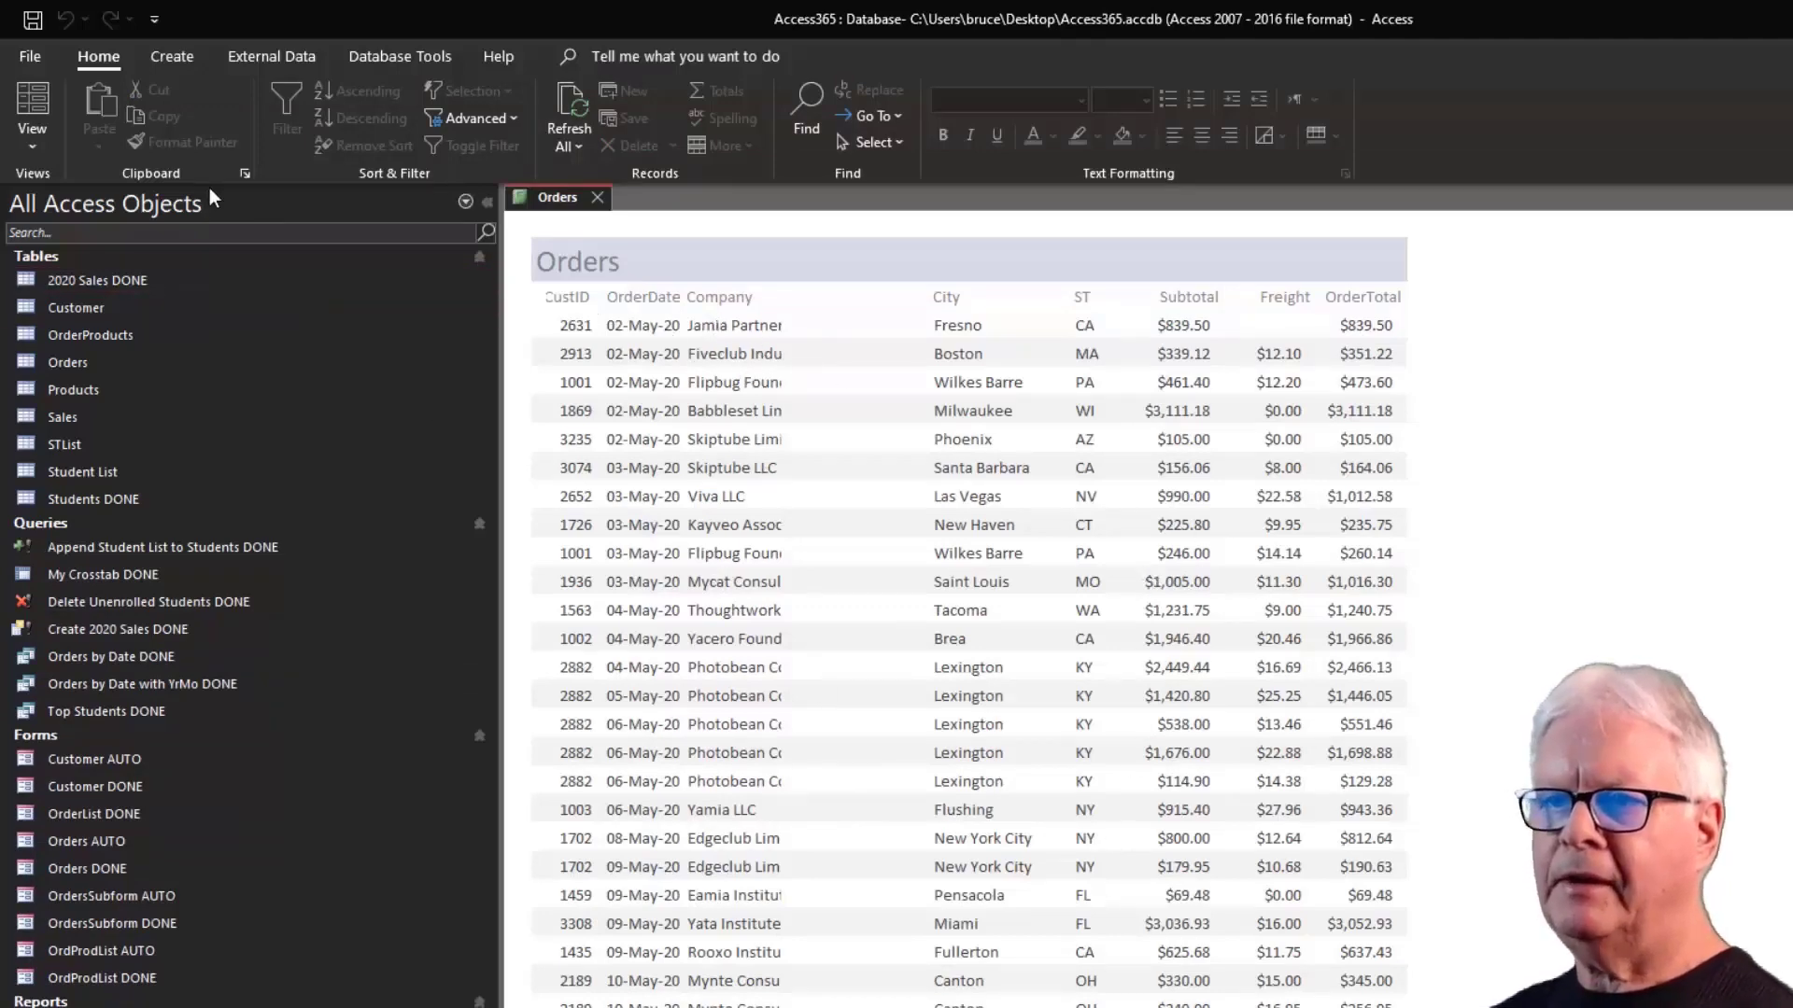
{"action": "left_click", "coordinate": [32, 148]}
{"action": "left_click", "coordinate": [32, 148]}
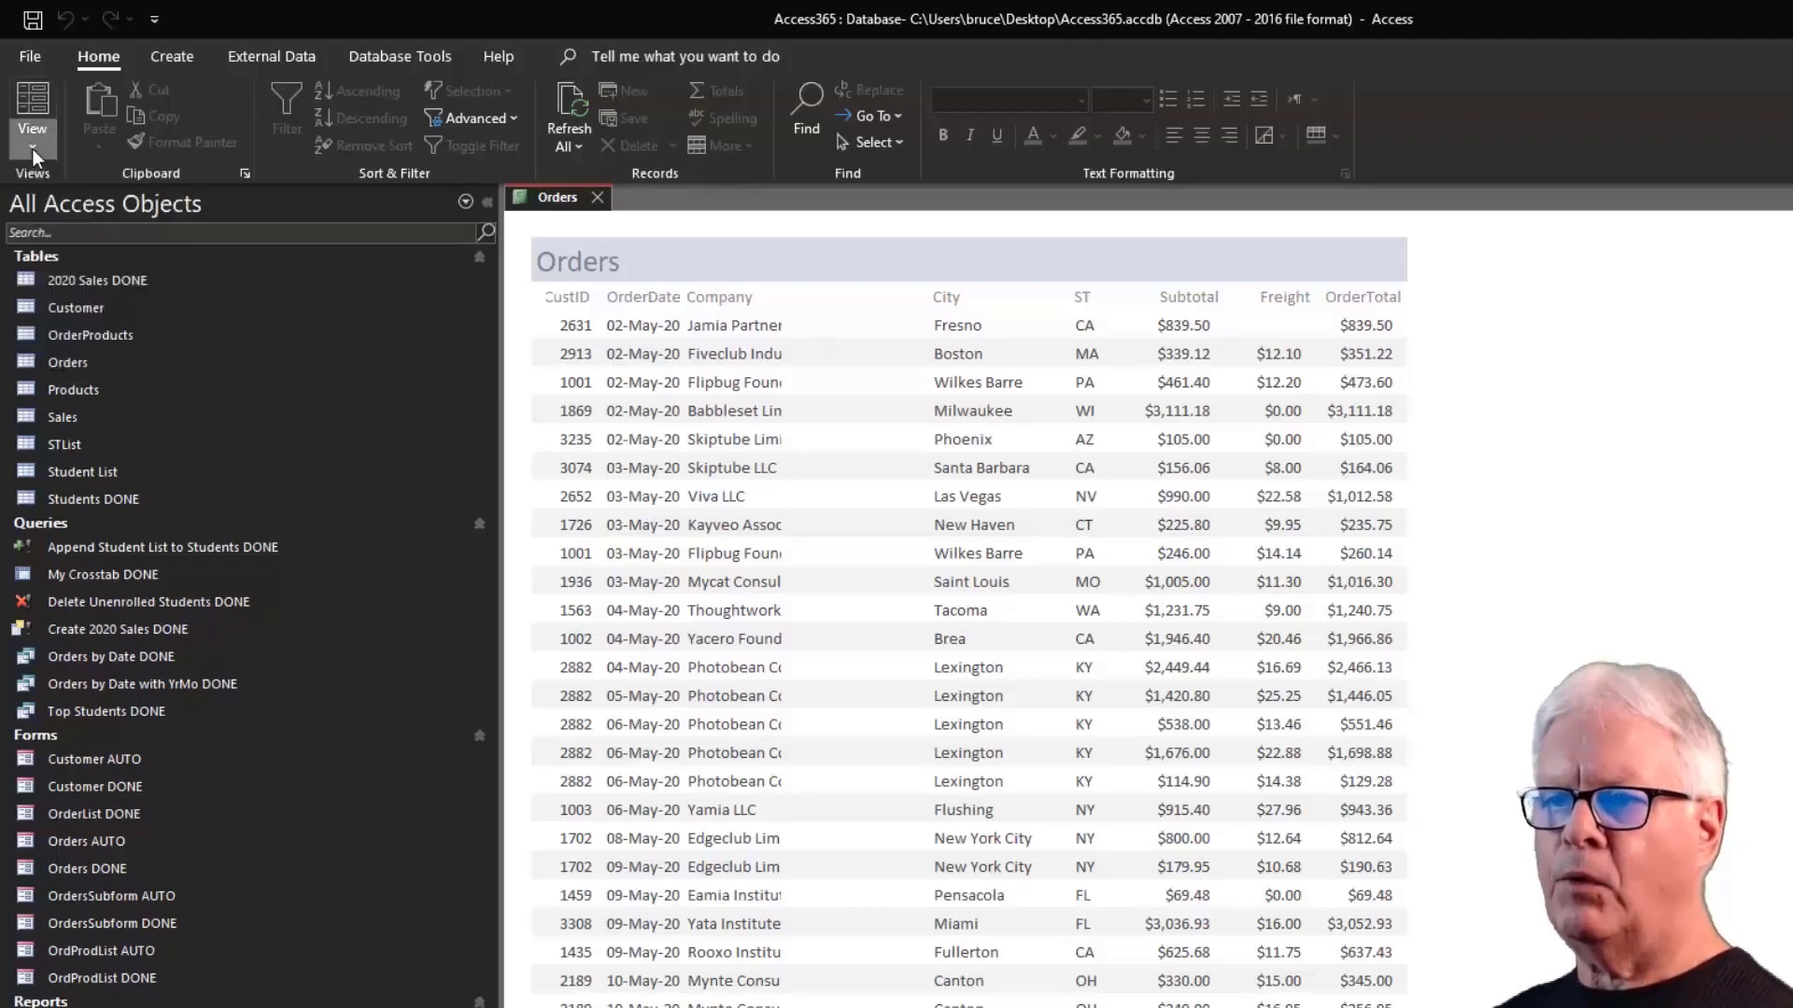
{"action": "left_click", "coordinate": [32, 149]}
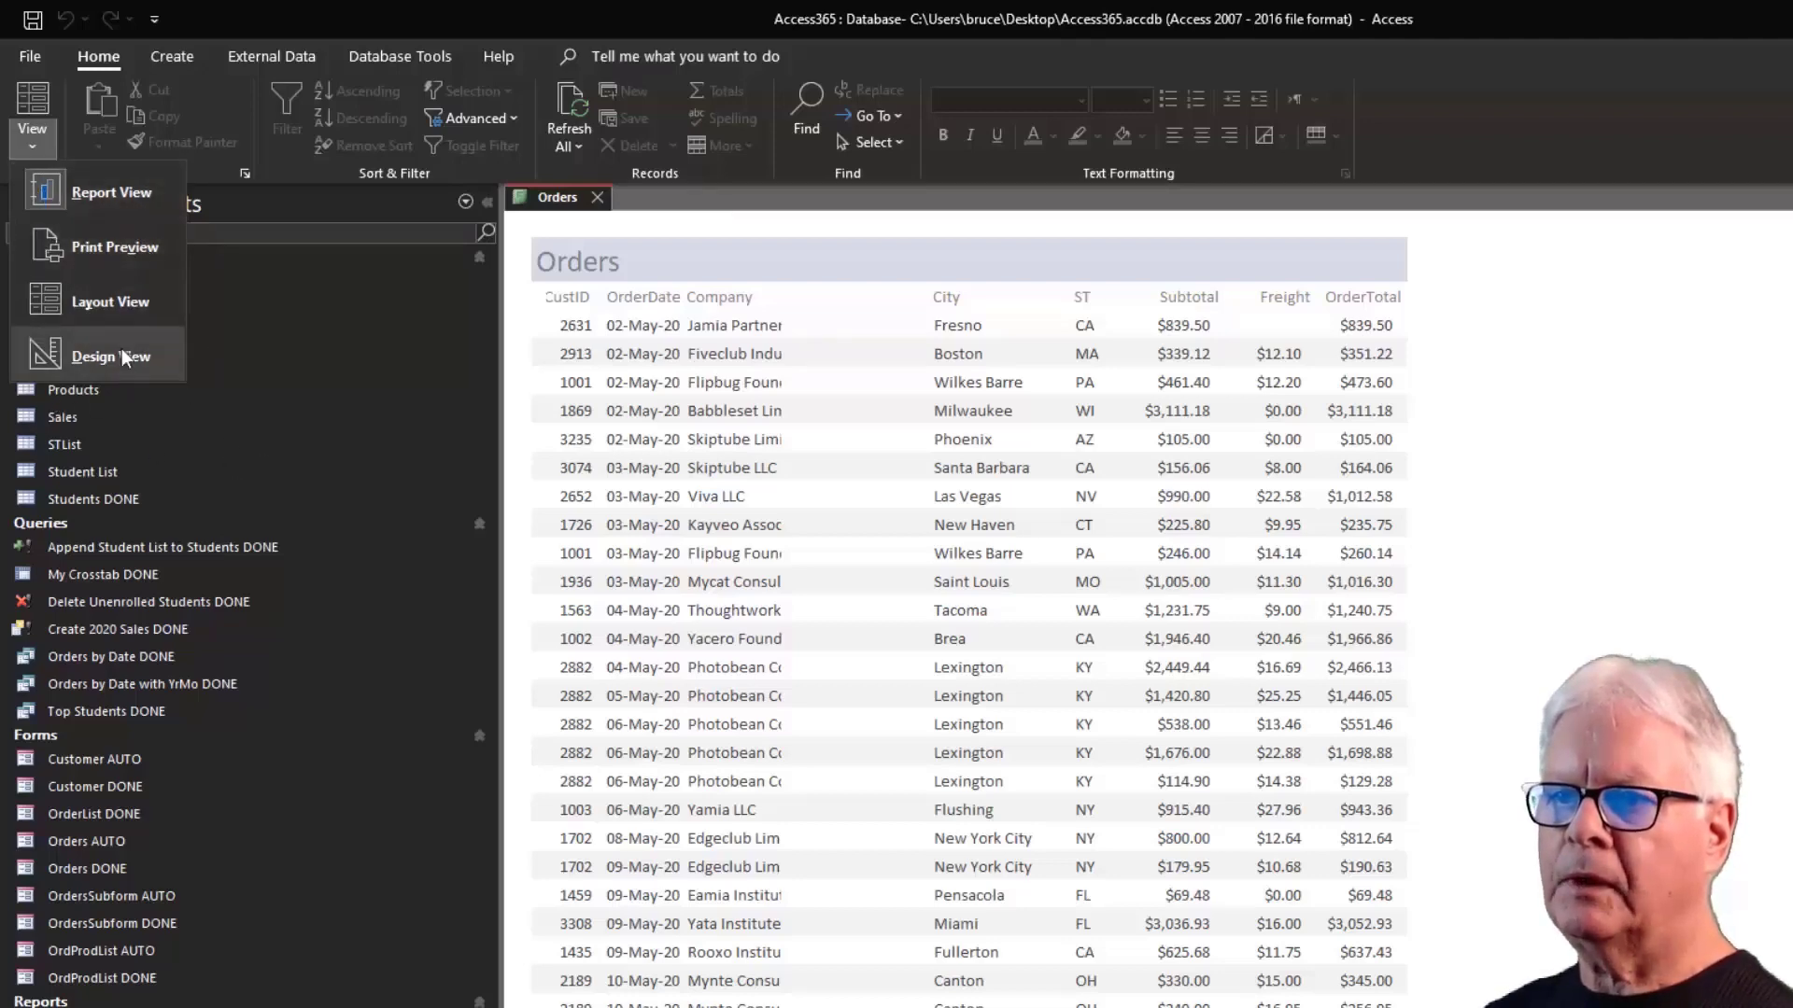
{"action": "left_click", "coordinate": [121, 301]}
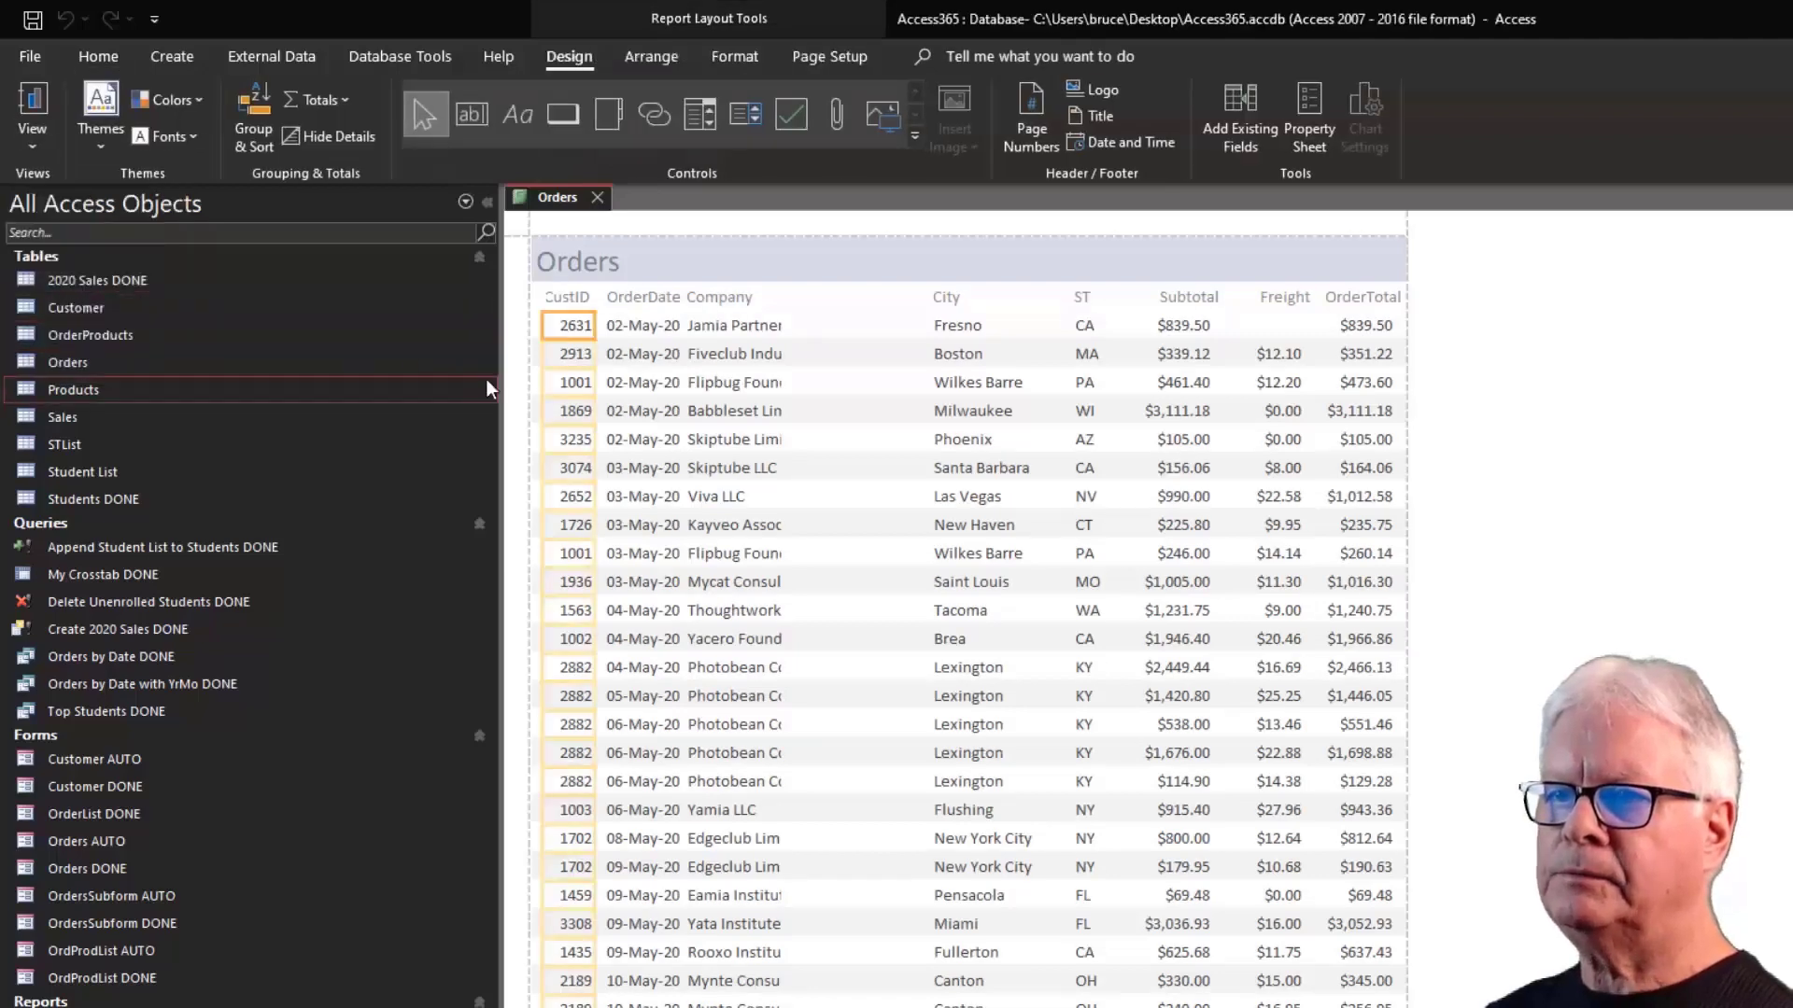
Alternate the Orders by Date DONE report between Report View and Layout View, ending in Layout View.
{"action": "left_click", "coordinate": [34, 103]}
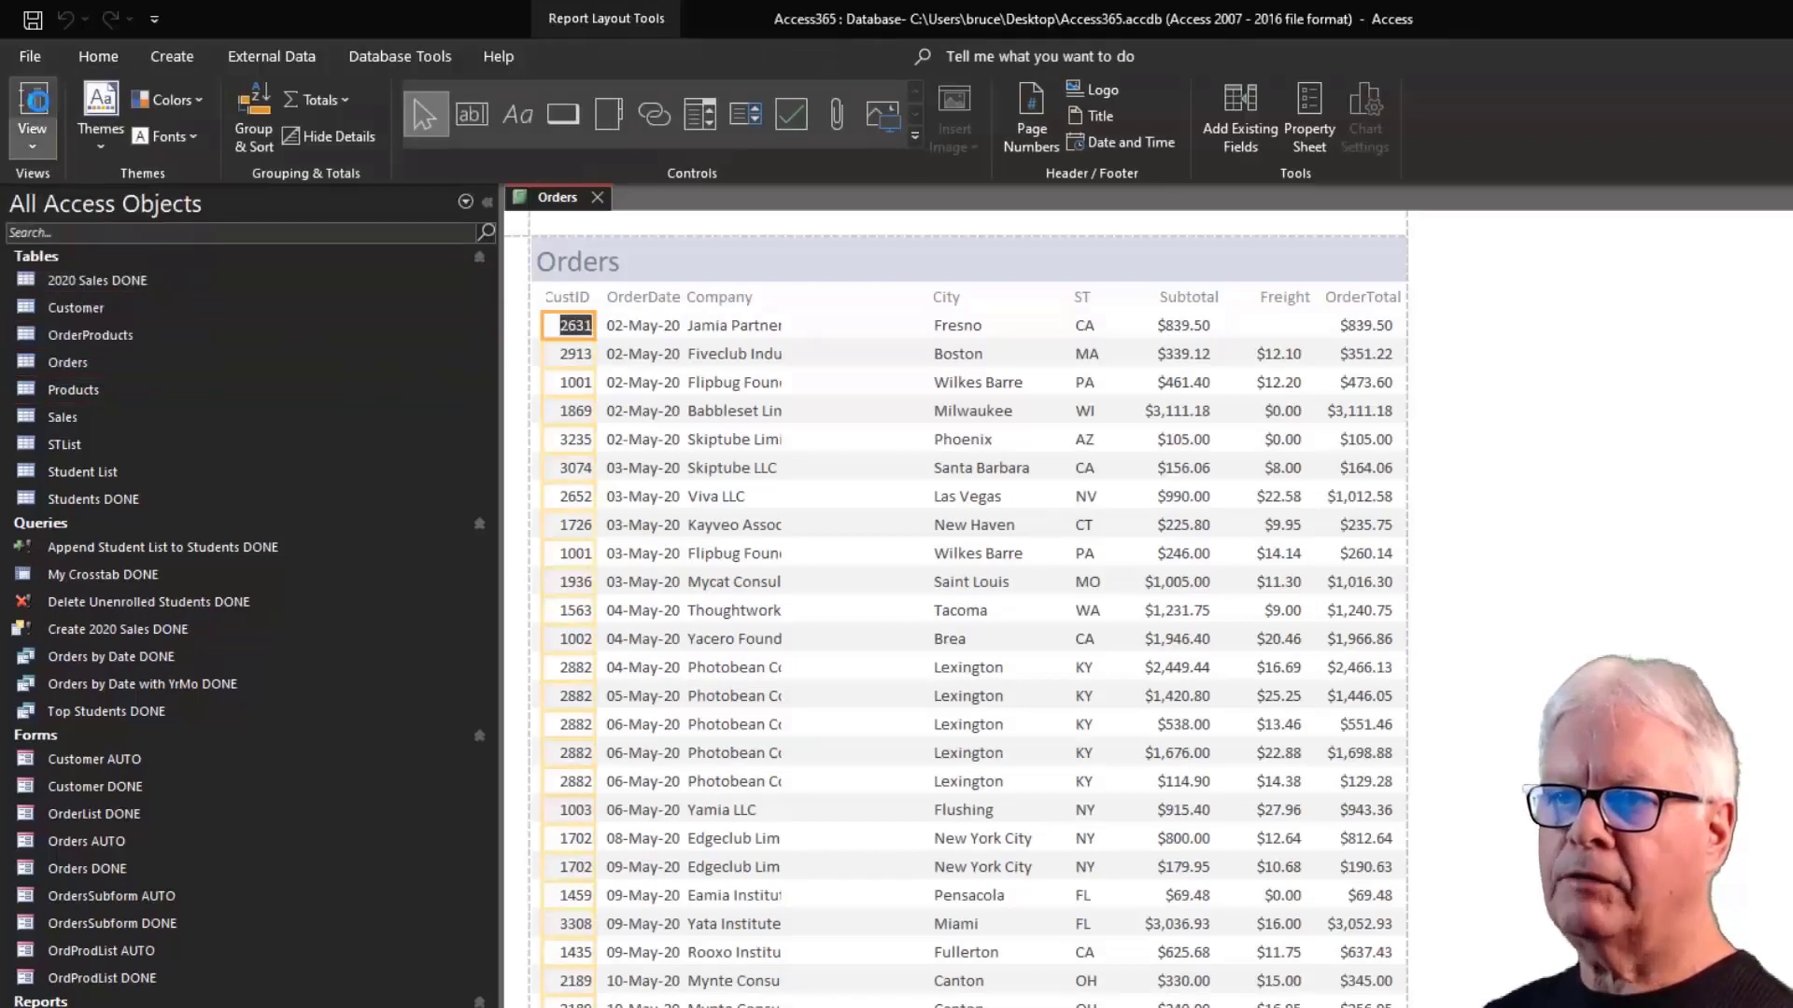
{"action": "left_click", "coordinate": [39, 105]}
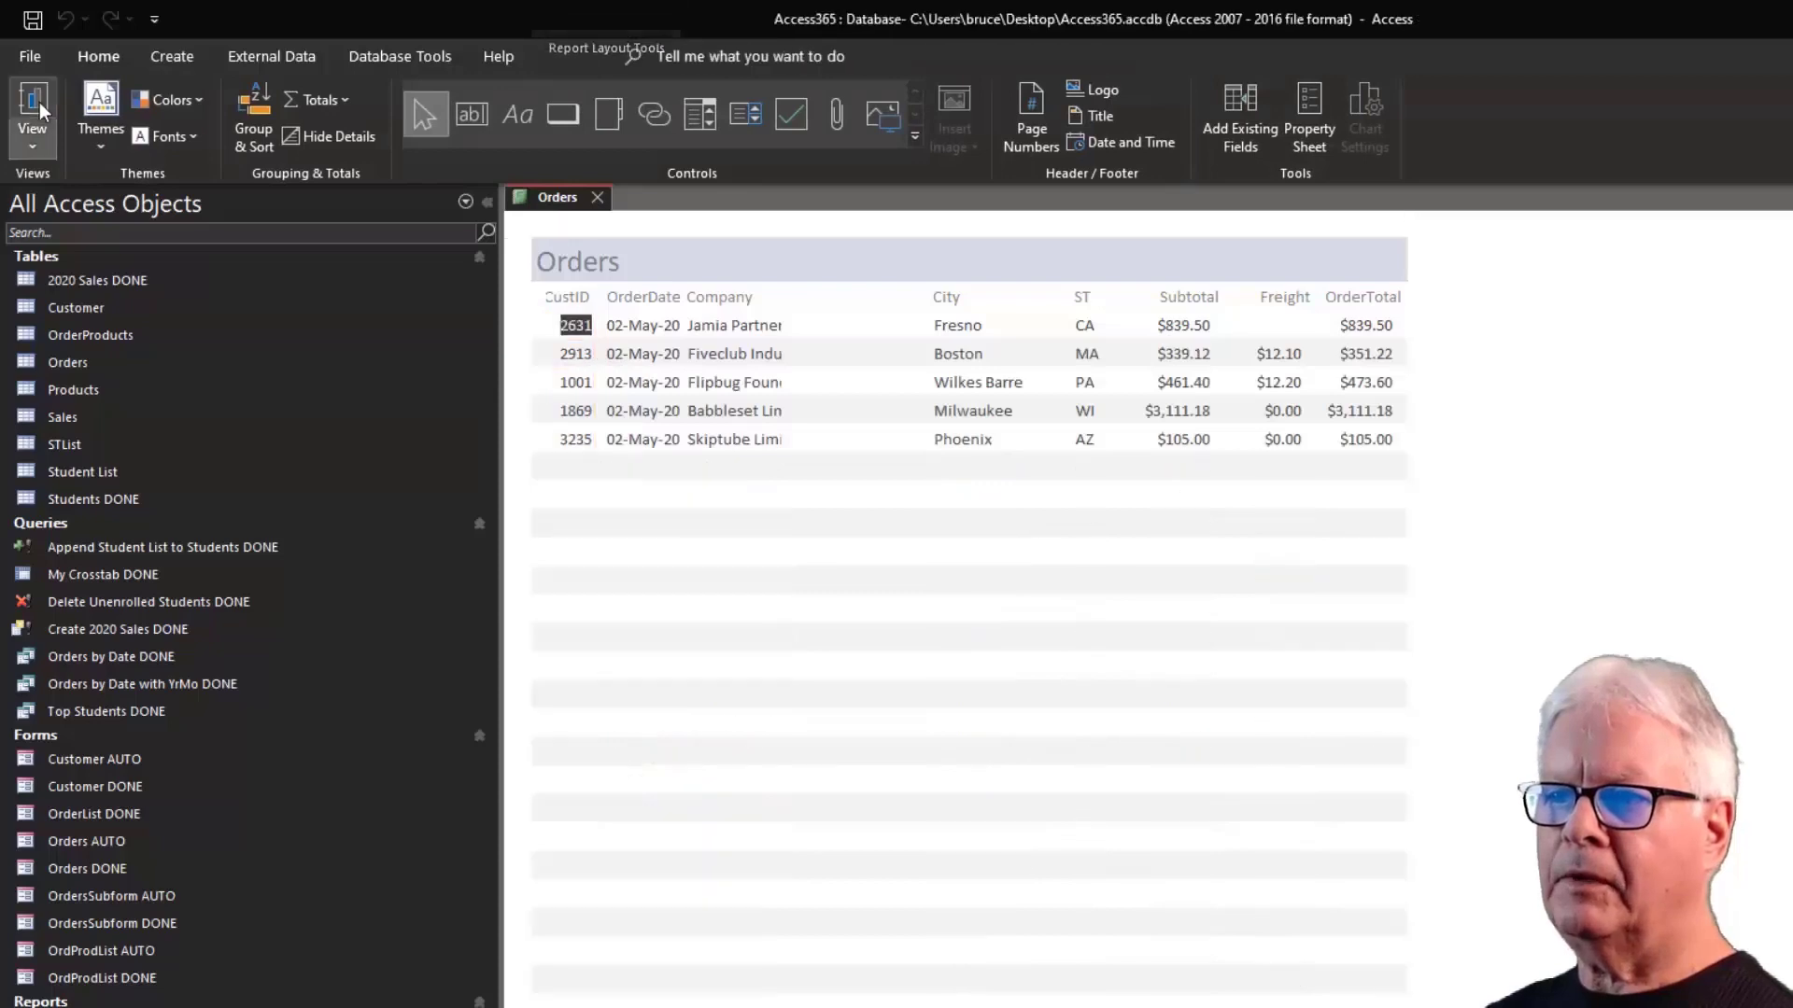
{"action": "left_click", "coordinate": [39, 105]}
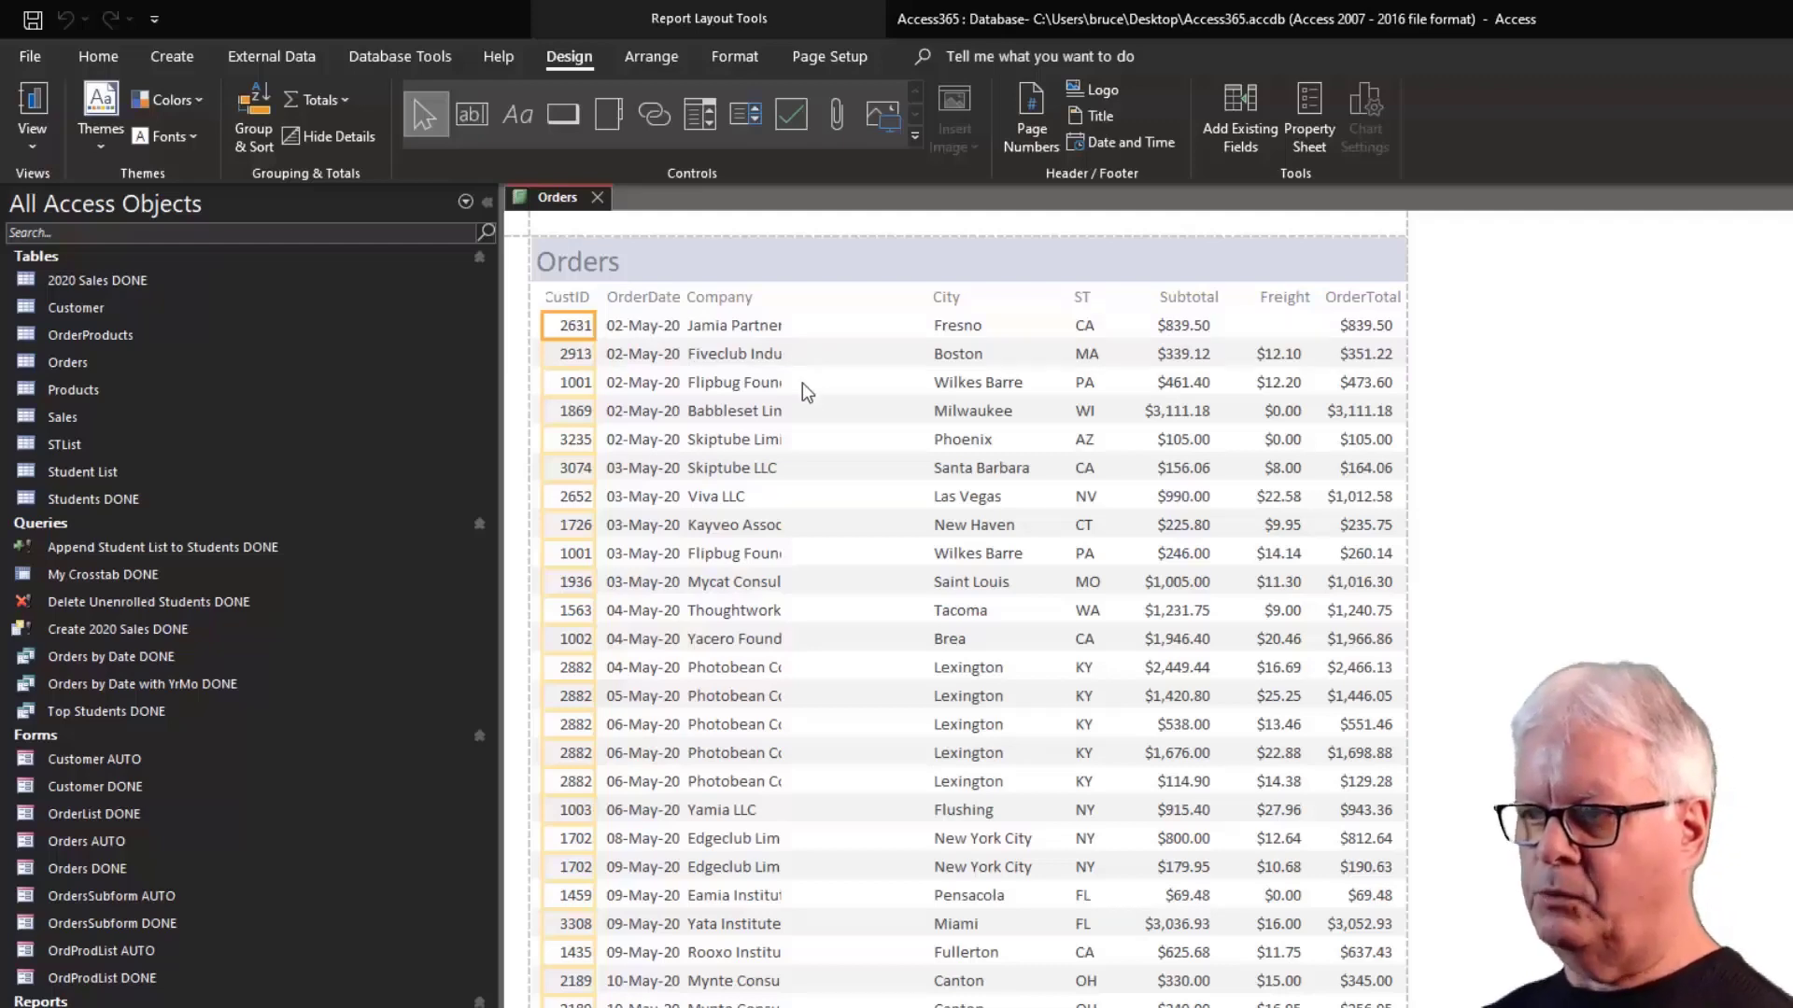
Show the report in Design View, review its Page Setup and Design command sets, and return to Report View.
{"action": "left_click", "coordinate": [38, 144]}
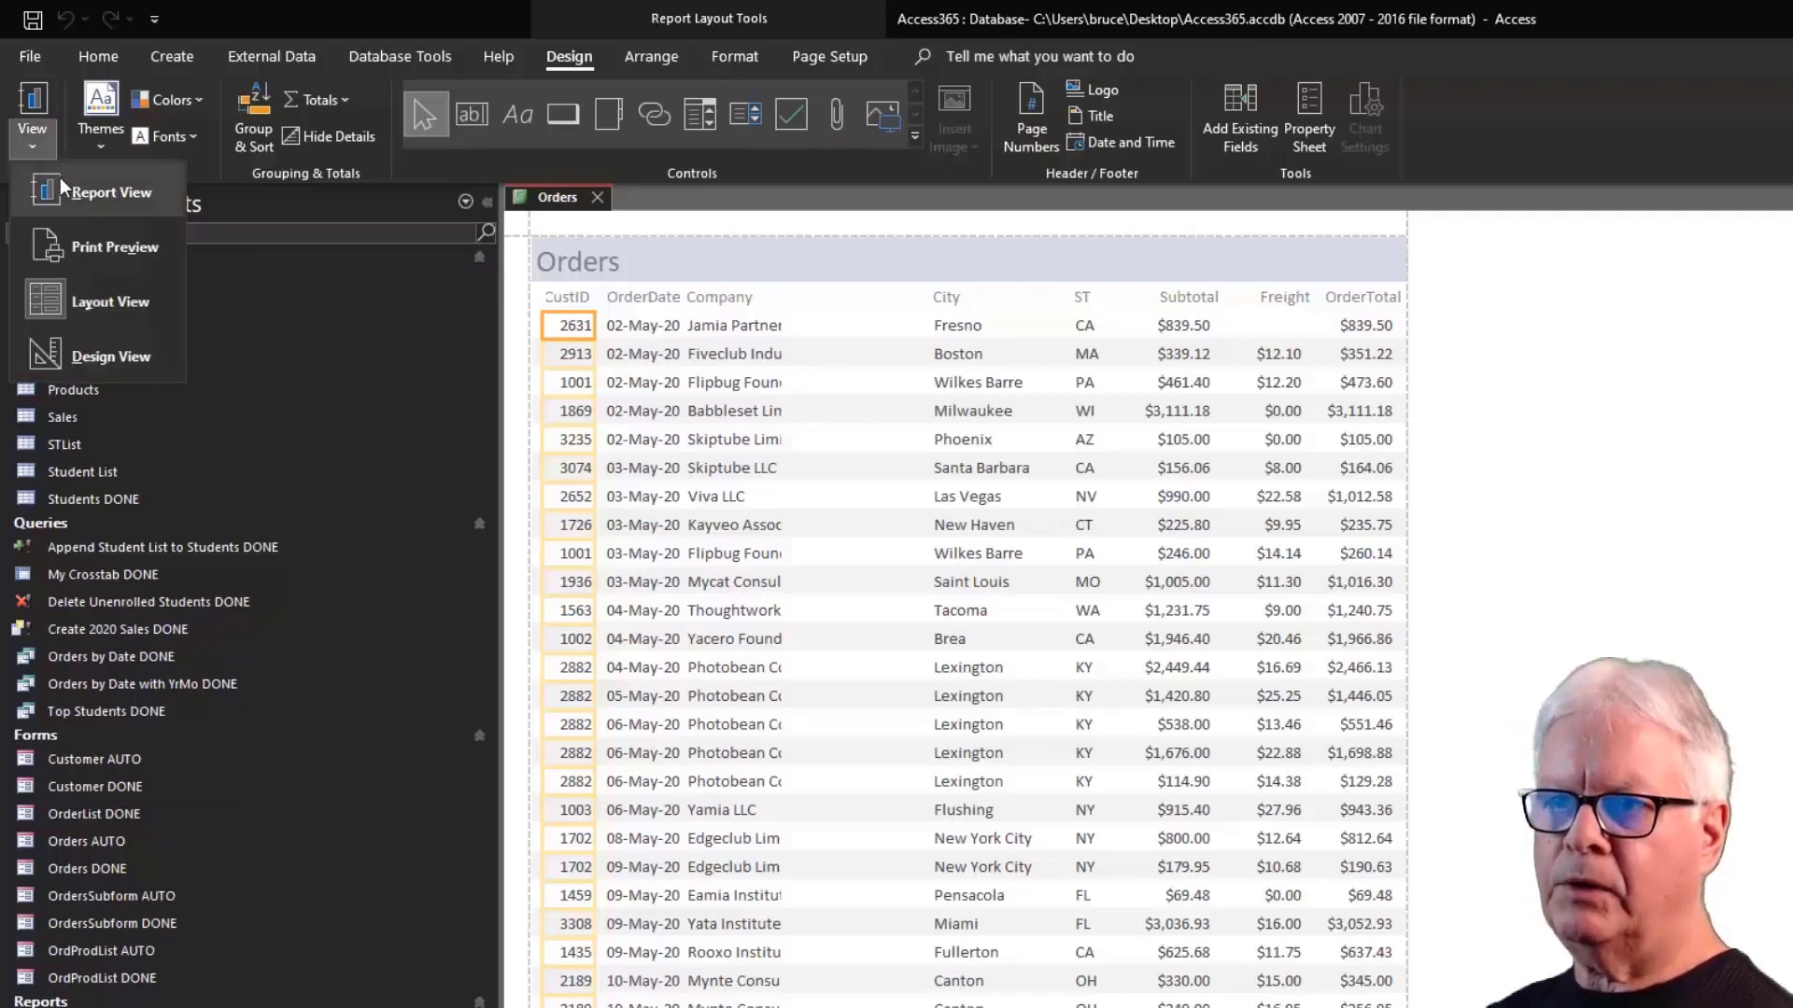
{"action": "left_click", "coordinate": [95, 358]}
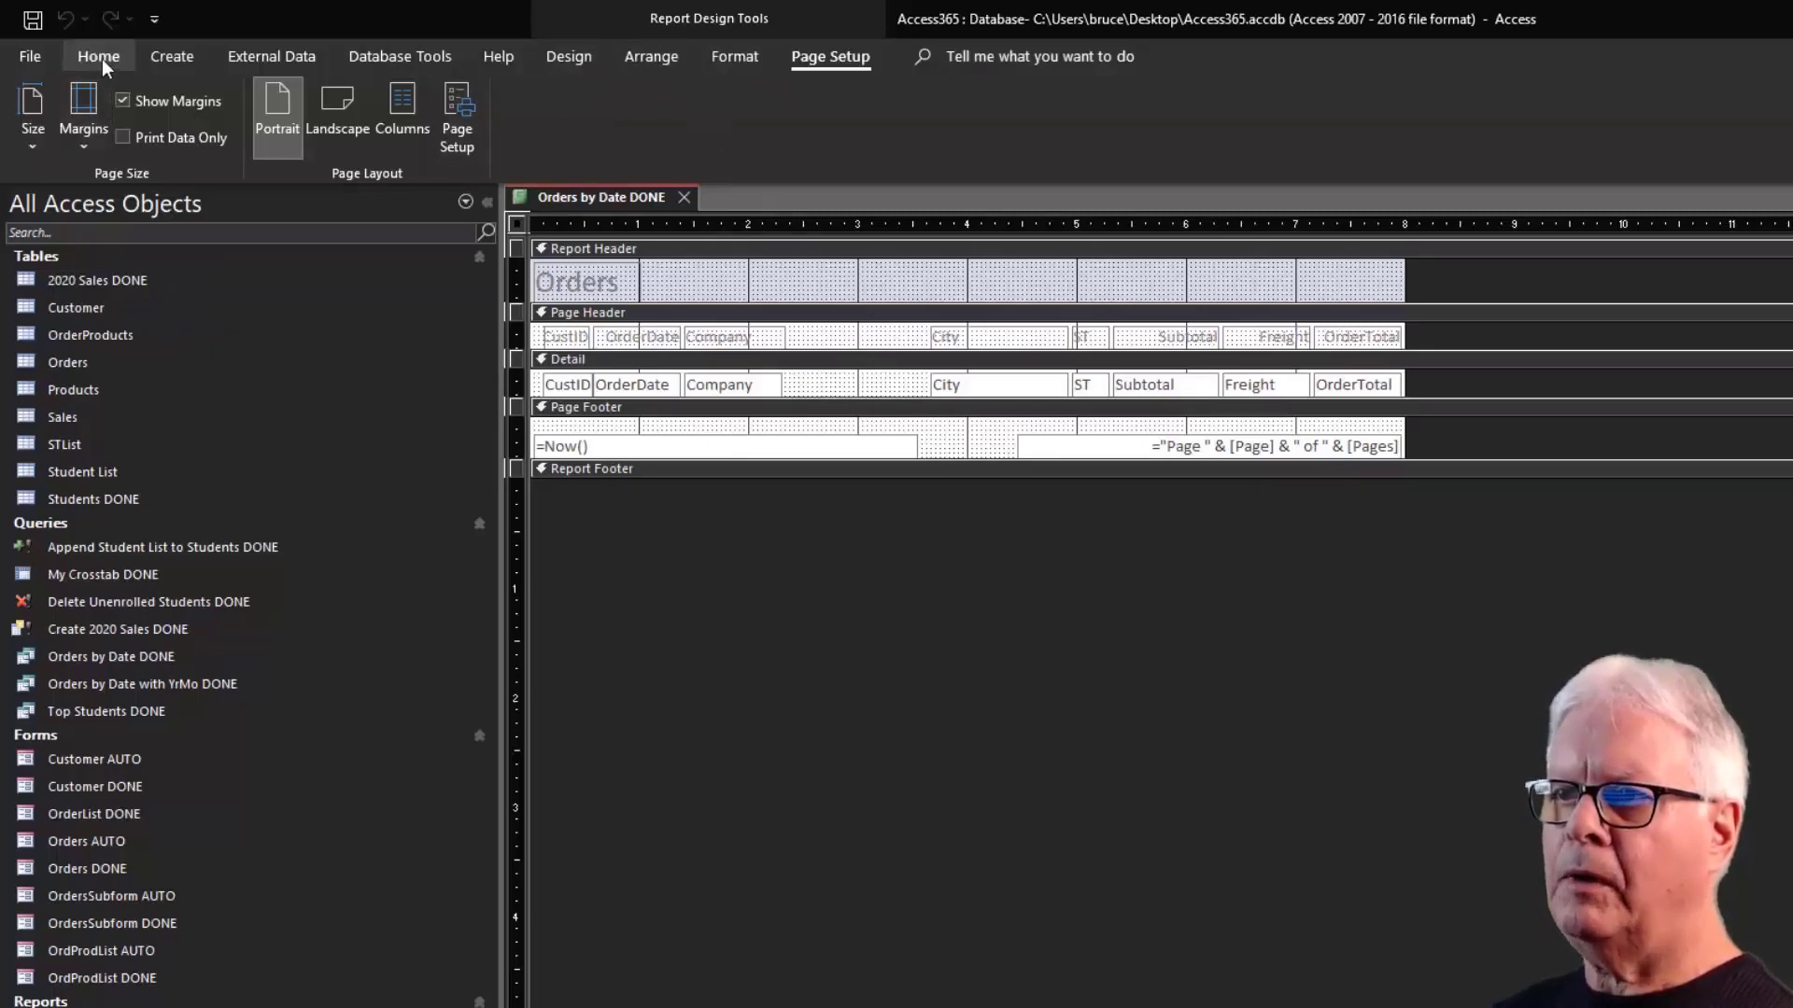
{"action": "left_click", "coordinate": [570, 59]}
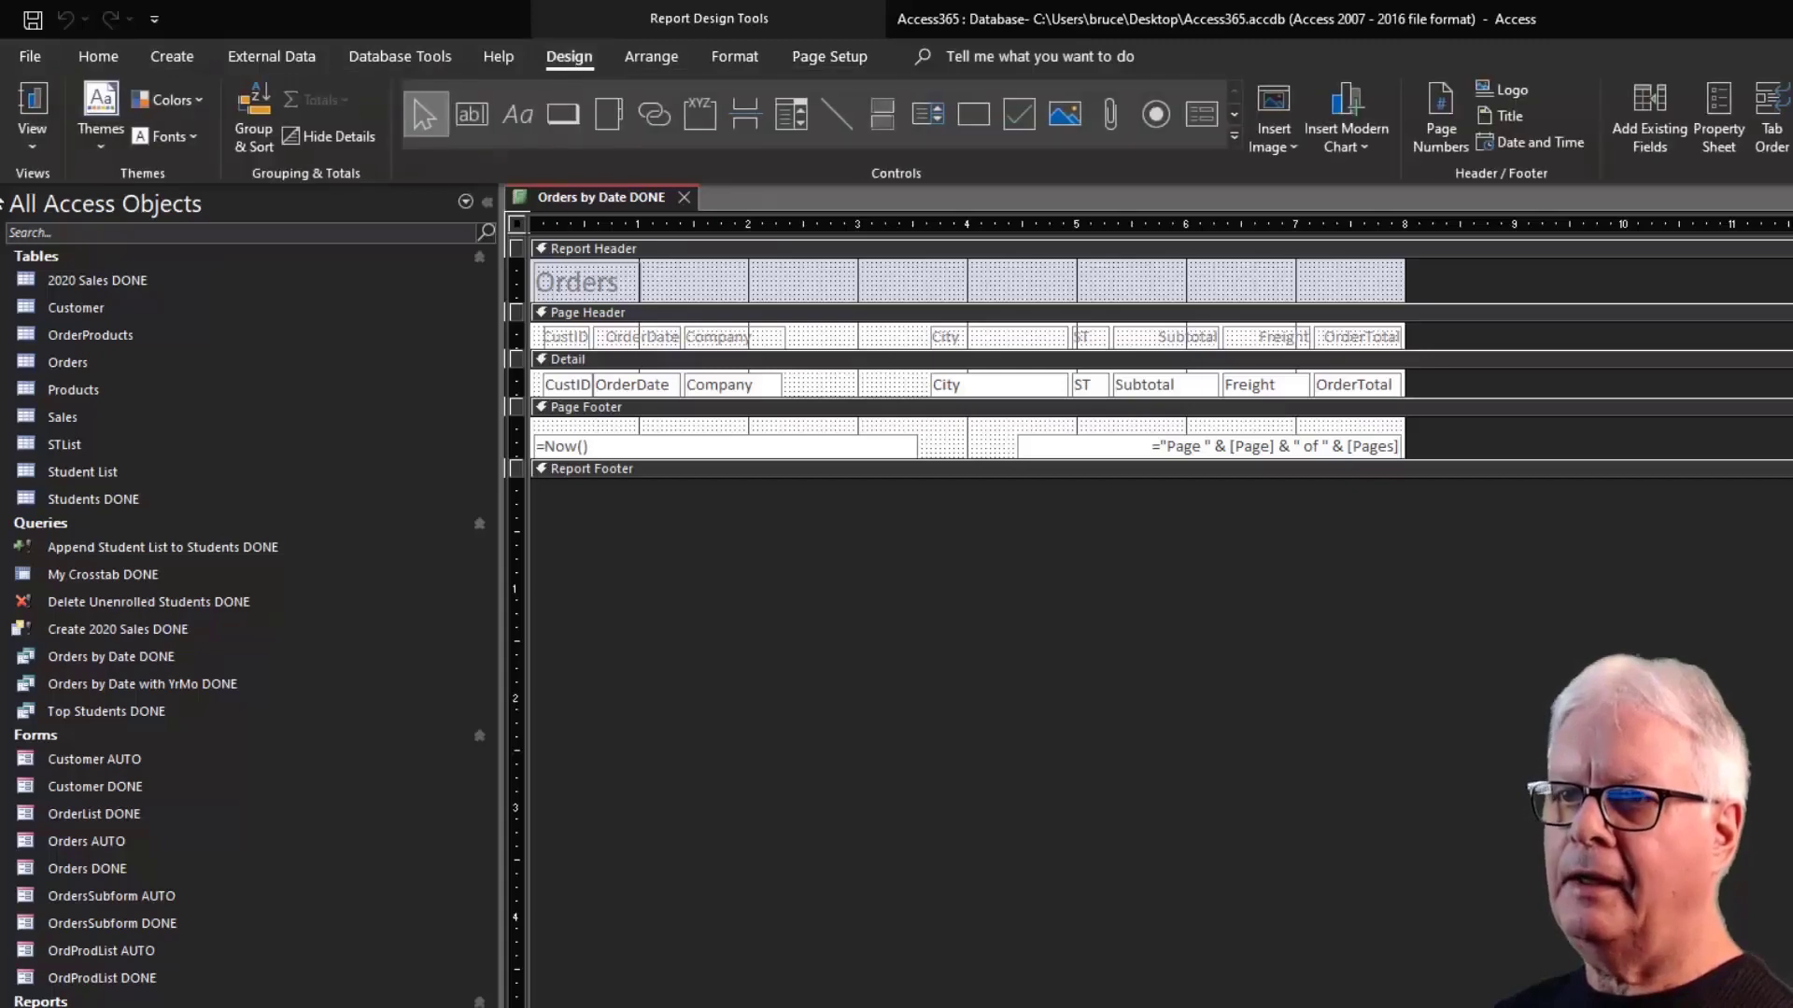
{"action": "left_click", "coordinate": [31, 148]}
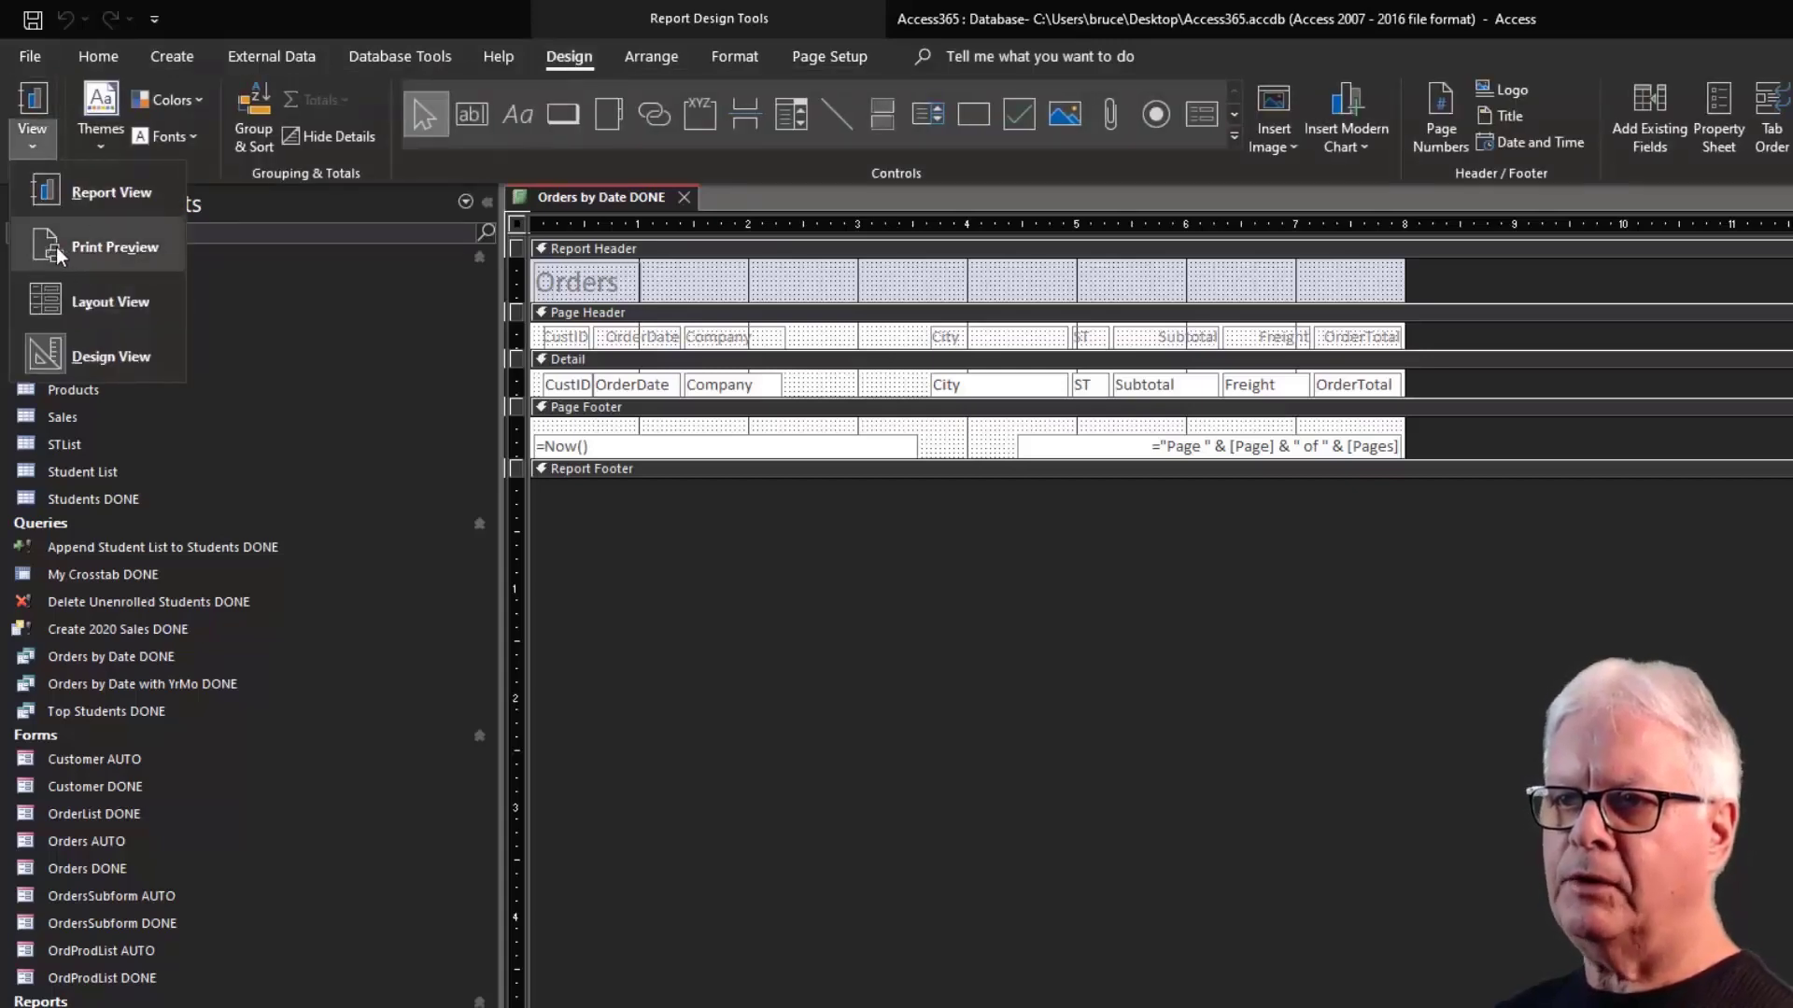
{"action": "left_click", "coordinate": [86, 191]}
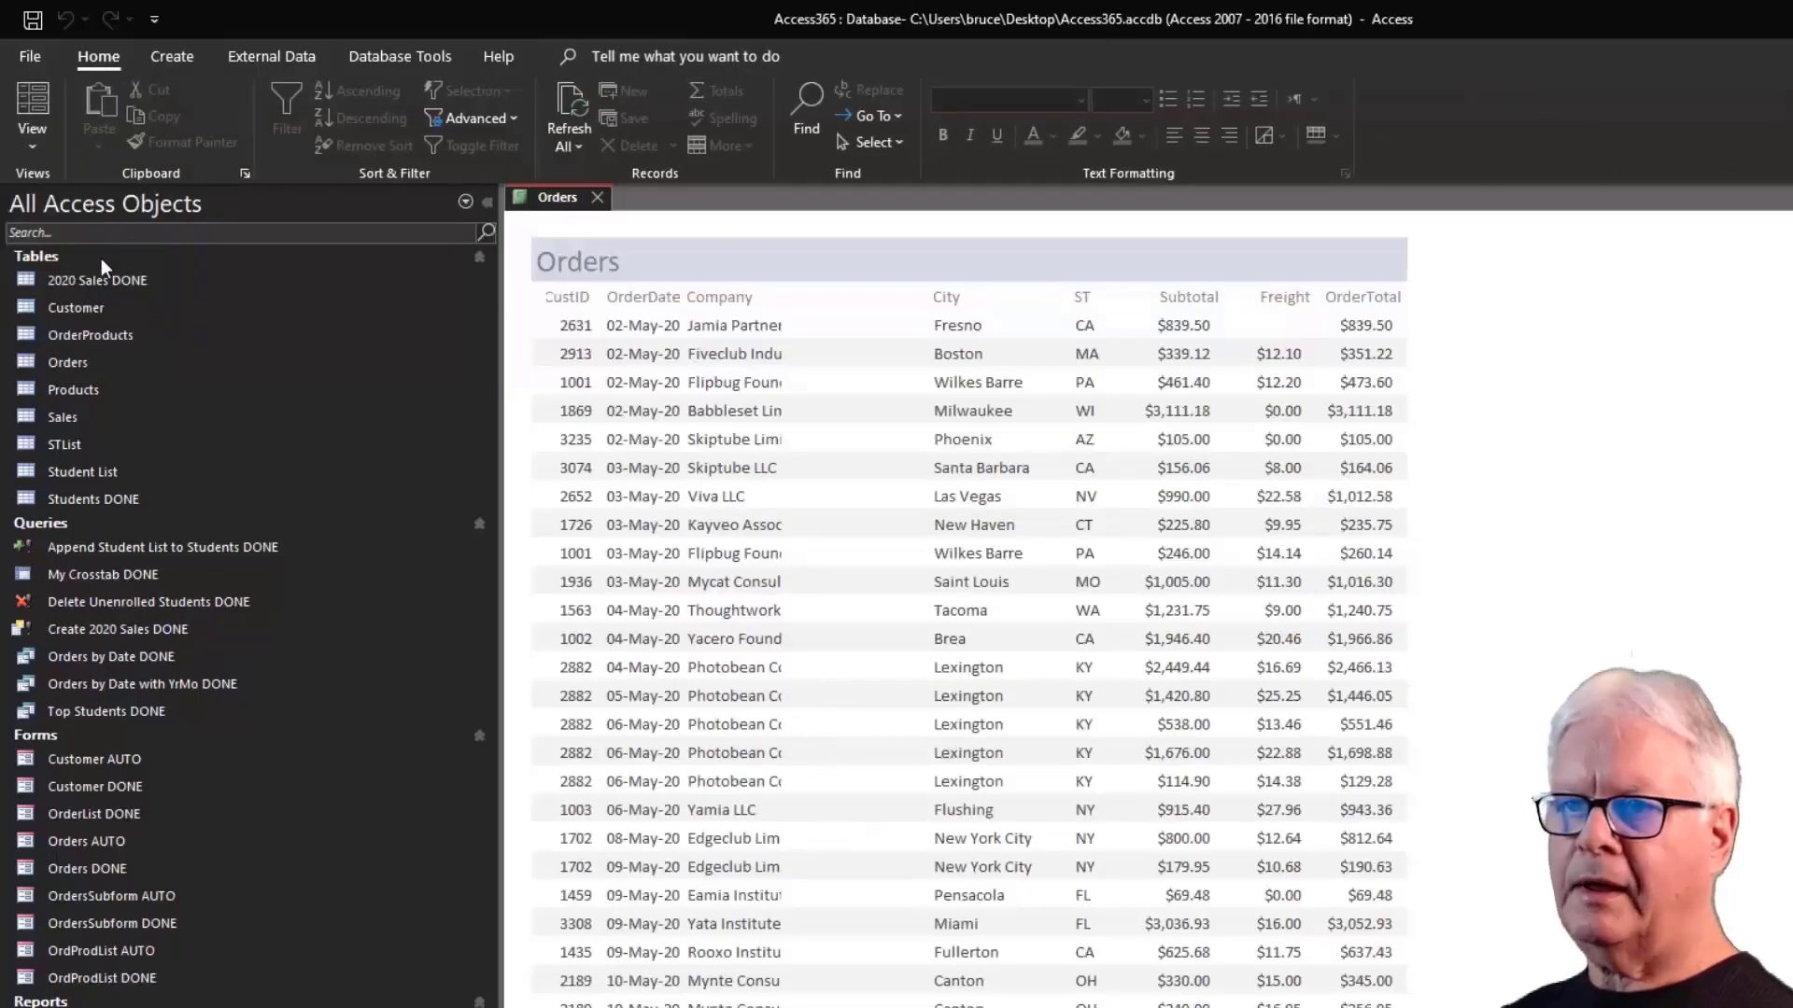
Examine the report's first page down to its footer in Print Preview, and close both the preview and the report.
{"action": "left_click", "coordinate": [33, 148]}
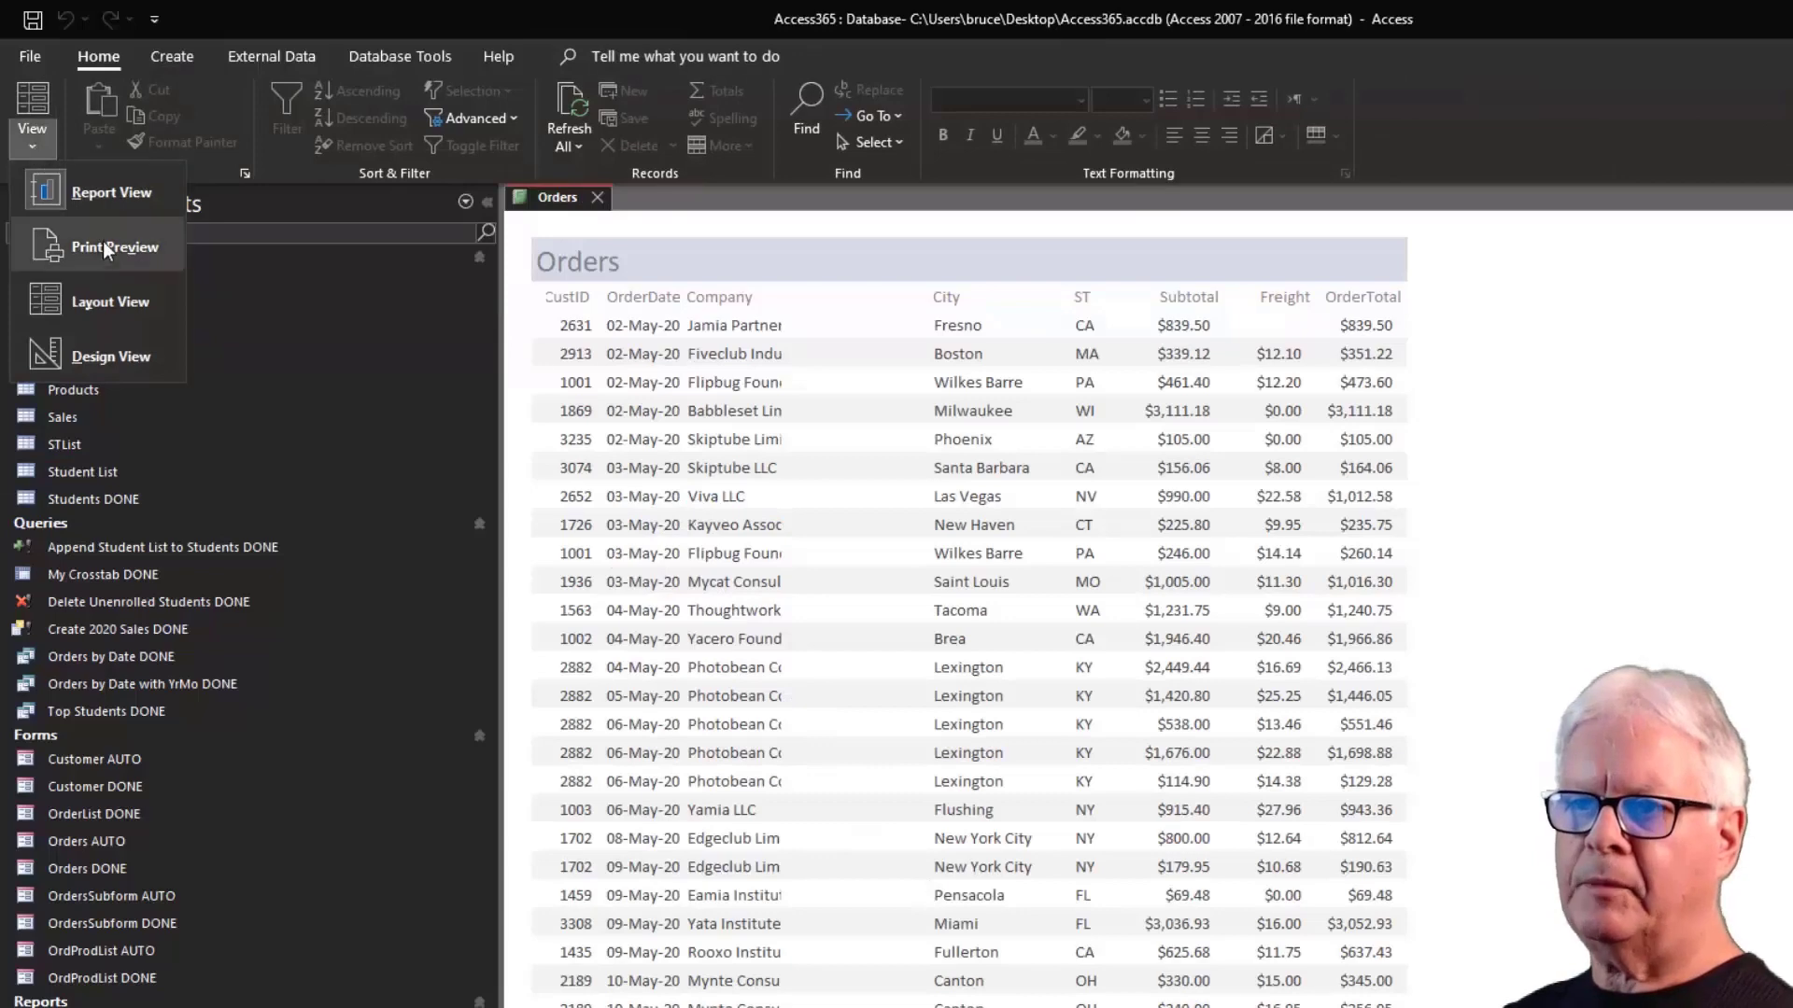
{"action": "left_click", "coordinate": [60, 249]}
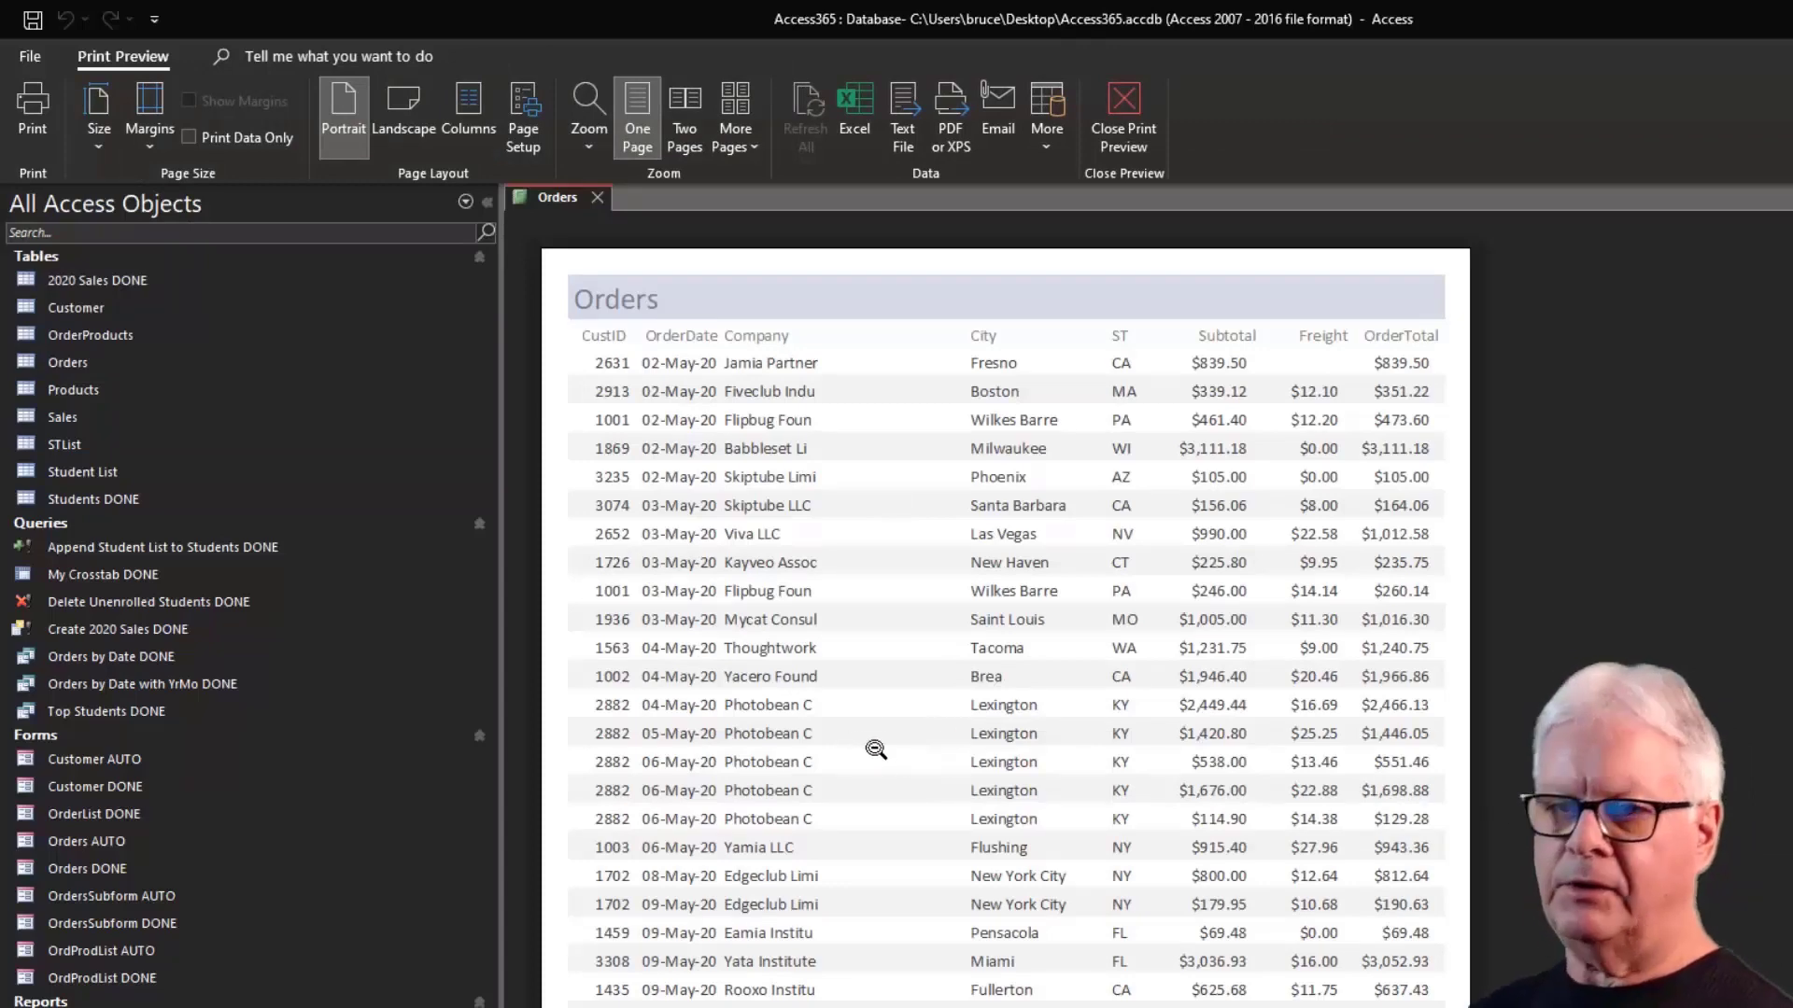
{"action": "scroll", "coordinate": [882, 747], "scroll_direction": "down", "scroll_amount": 3}
{"action": "scroll", "coordinate": [924, 764], "scroll_direction": "down", "scroll_amount": 3}
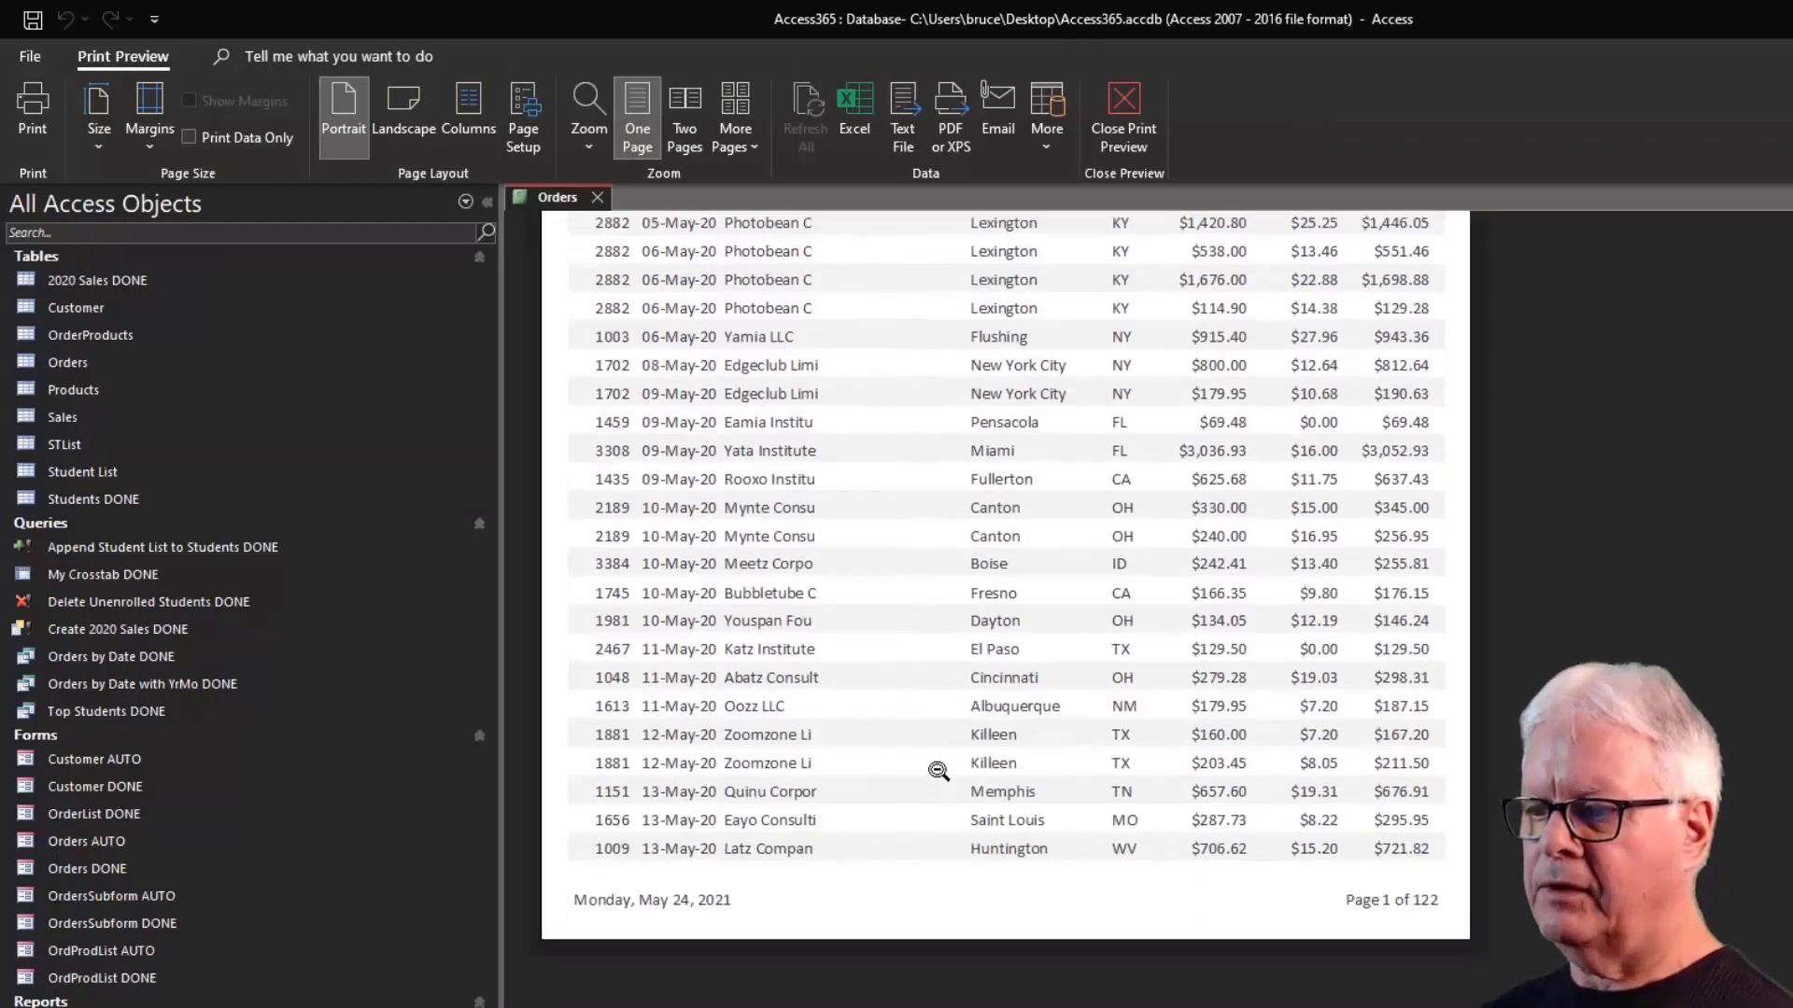
{"action": "scroll", "coordinate": [943, 761], "scroll_direction": "up", "scroll_amount": 1}
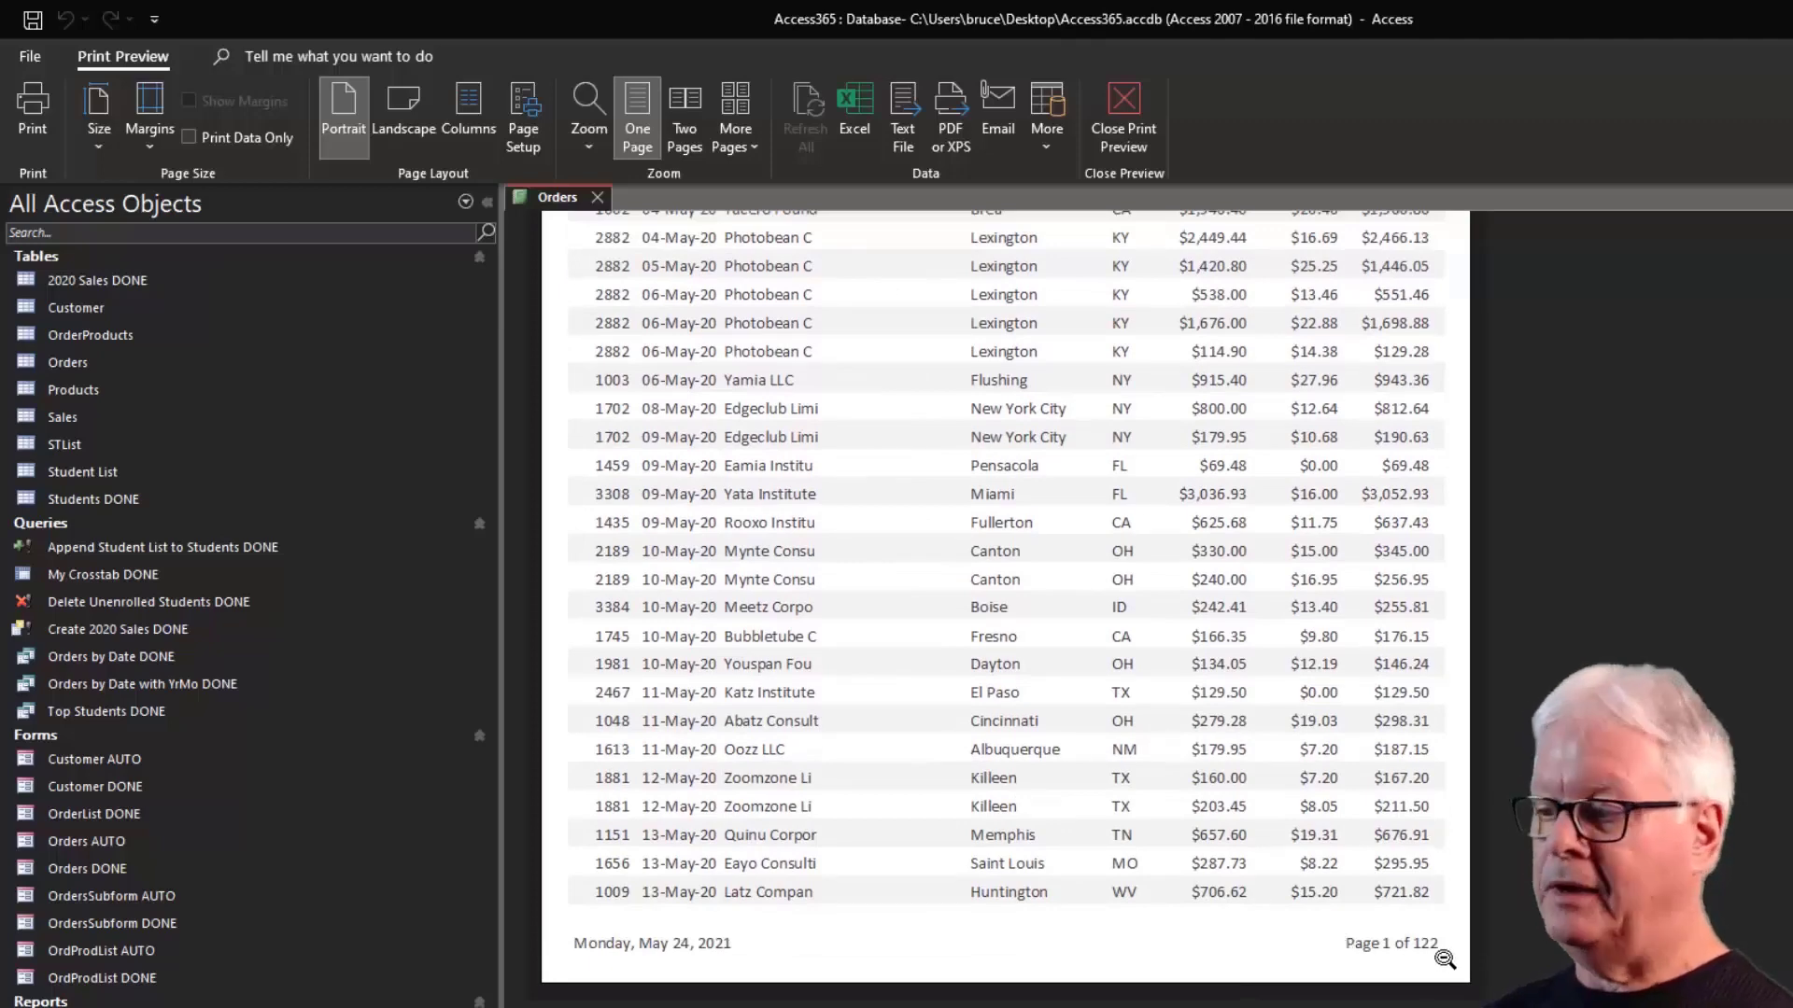
{"action": "scroll", "coordinate": [1162, 752], "scroll_direction": "up", "scroll_amount": 3}
{"action": "scroll", "coordinate": [1167, 742], "scroll_direction": "up", "scroll_amount": 3}
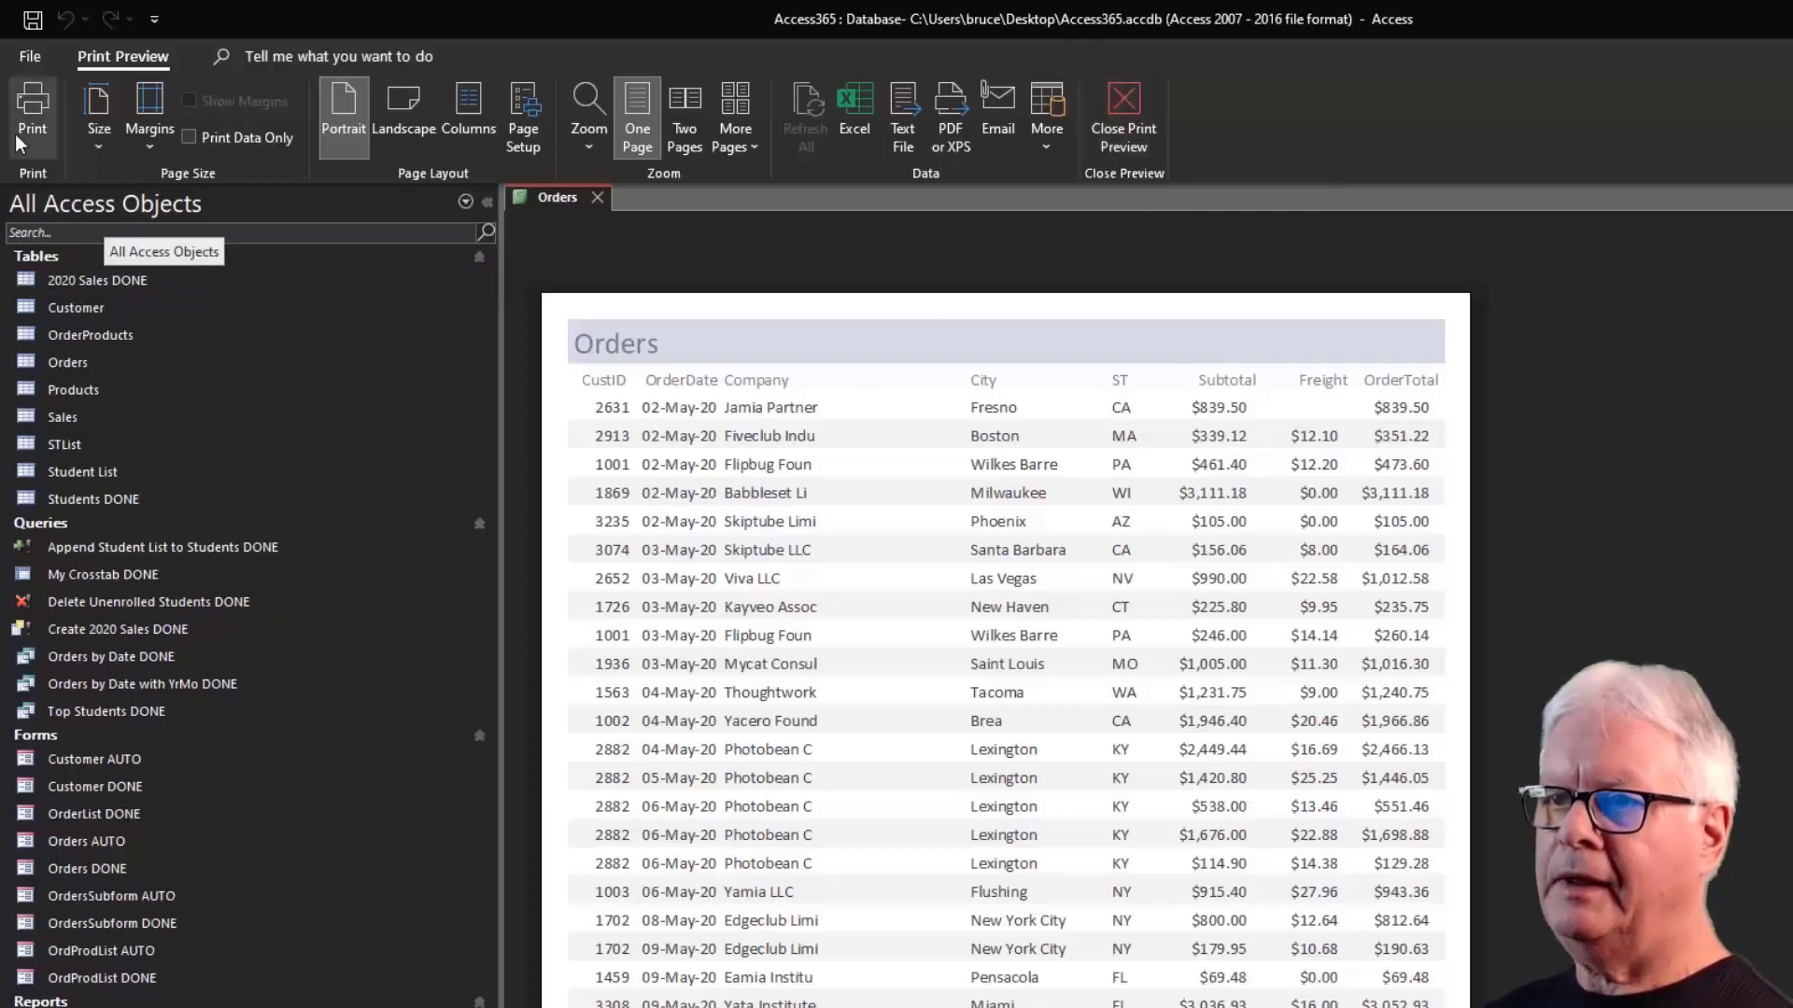
{"action": "left_click", "coordinate": [1134, 103]}
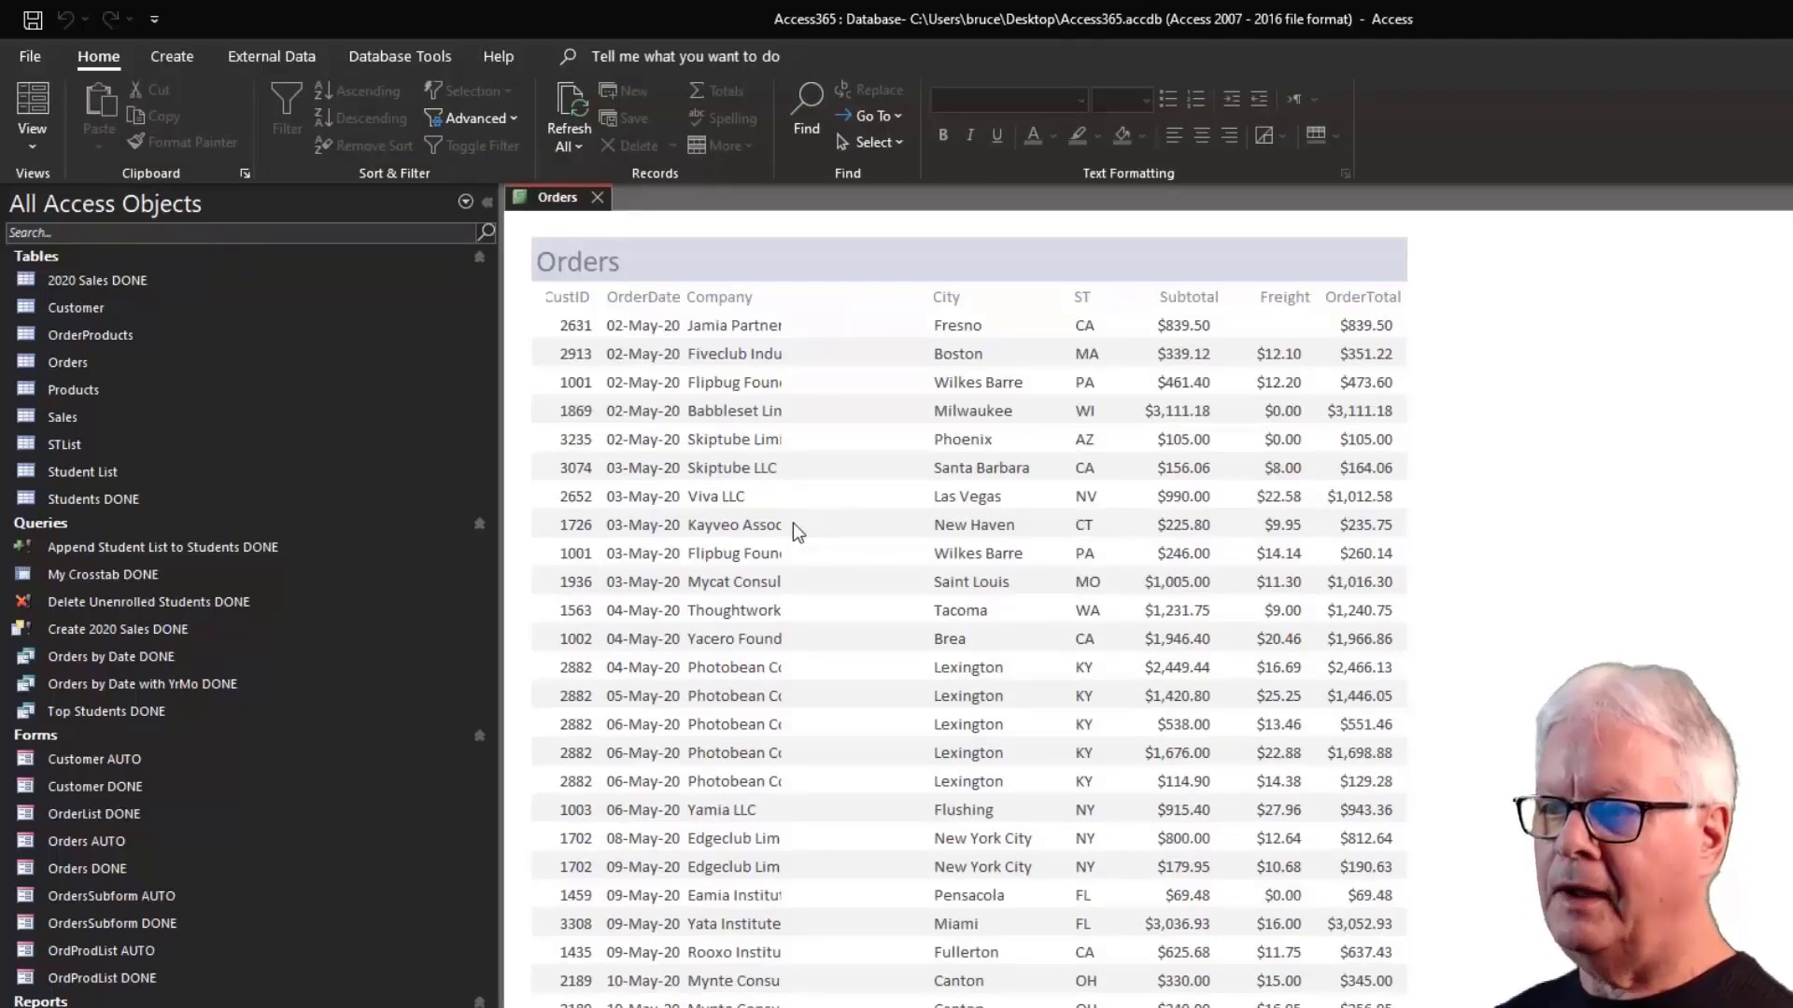
{"action": "left_click", "coordinate": [597, 198]}
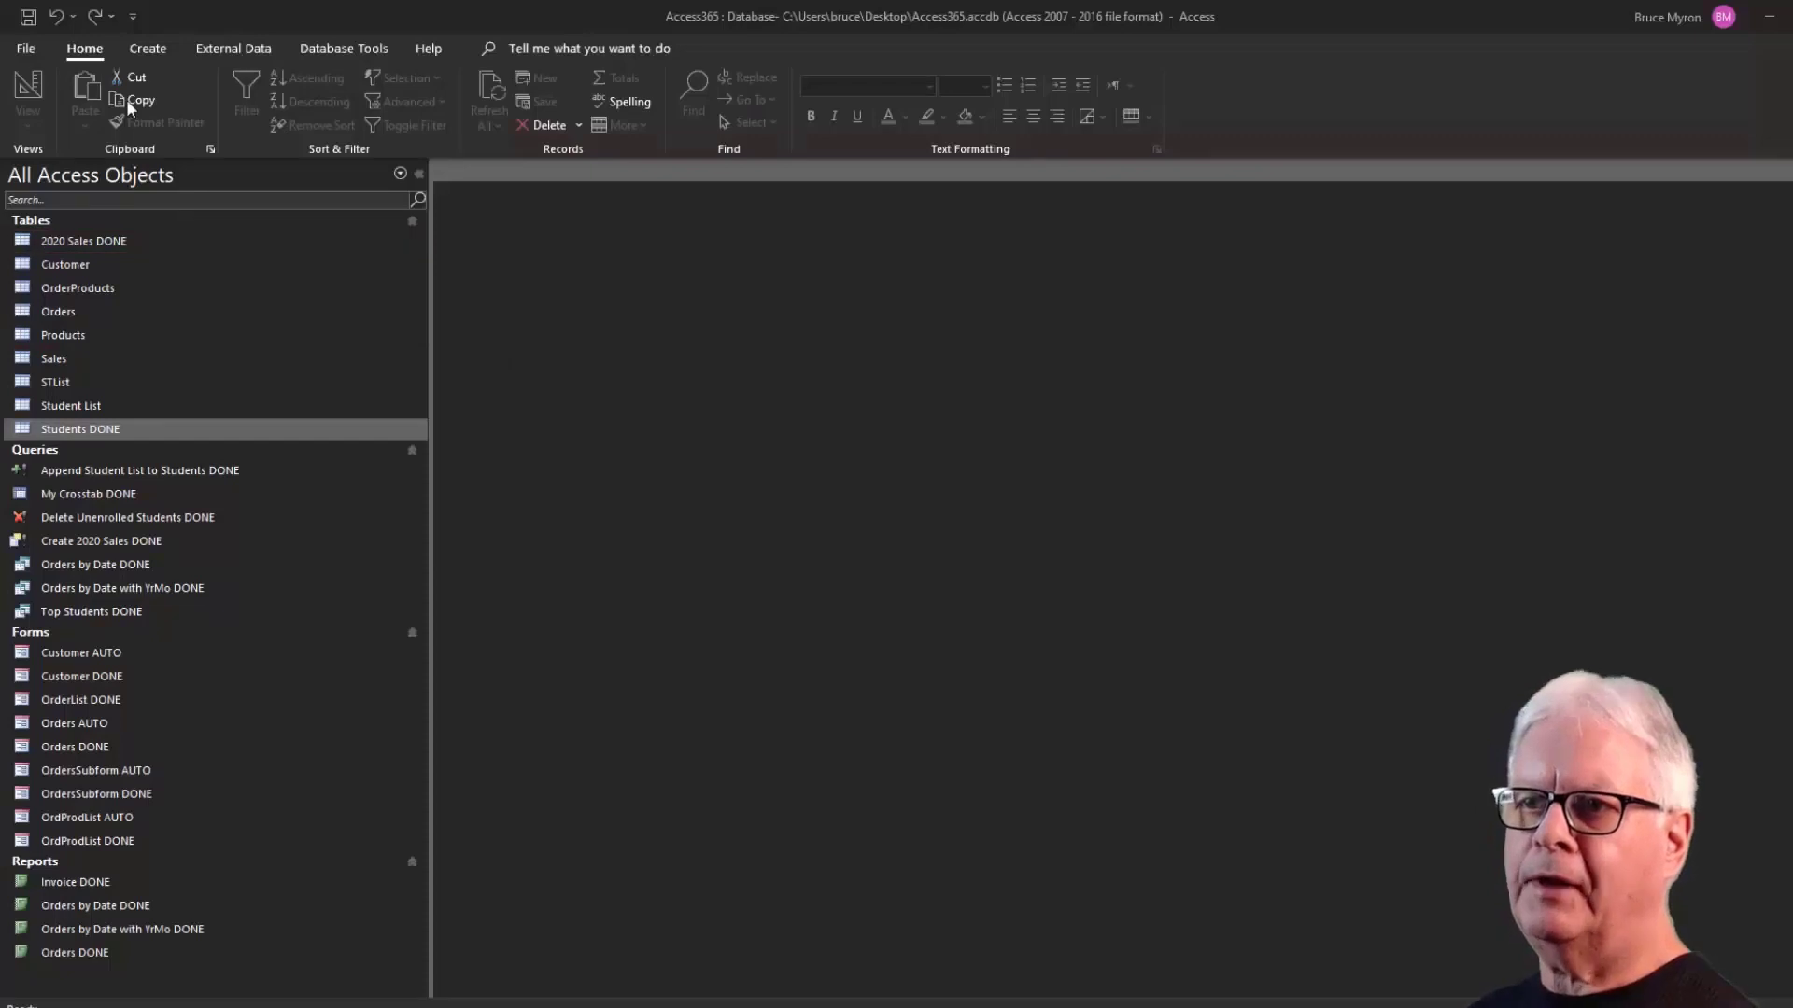
Create a new table in Design View and add a First Name field with the Short Text data type.
{"action": "left_click", "coordinate": [150, 51]}
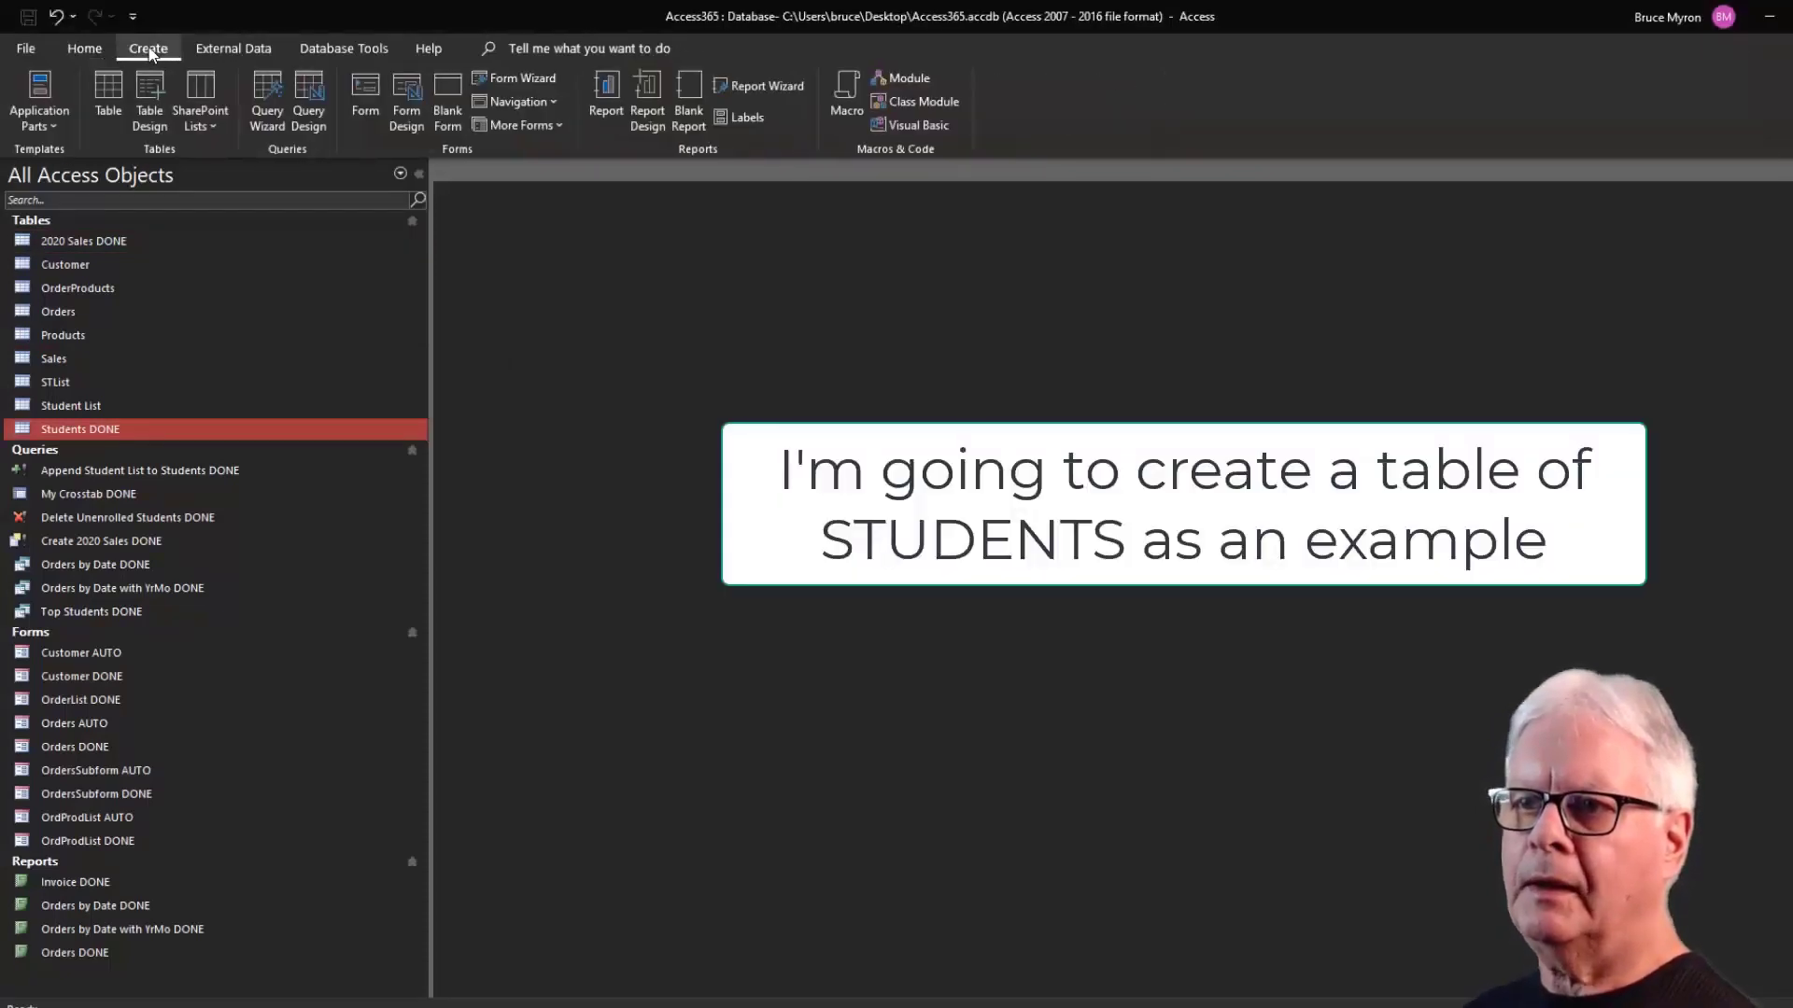
{"action": "left_click", "coordinate": [152, 105]}
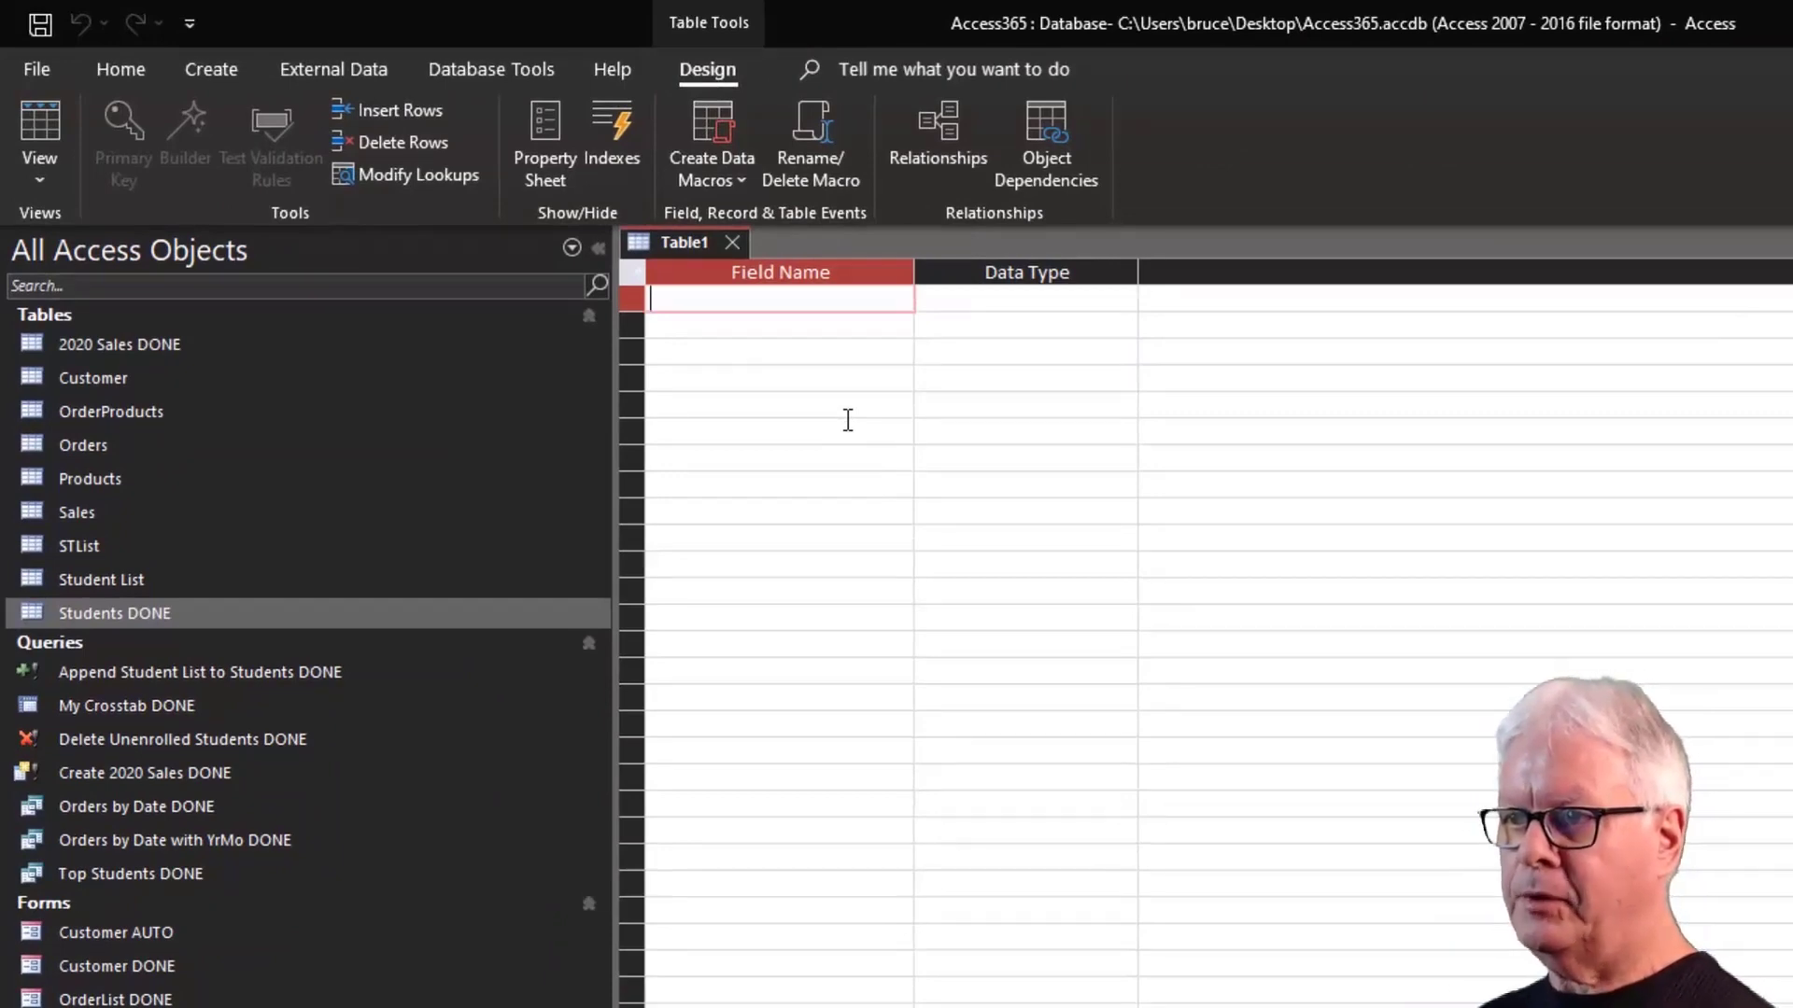
{"action": "type", "text": "First Name"}
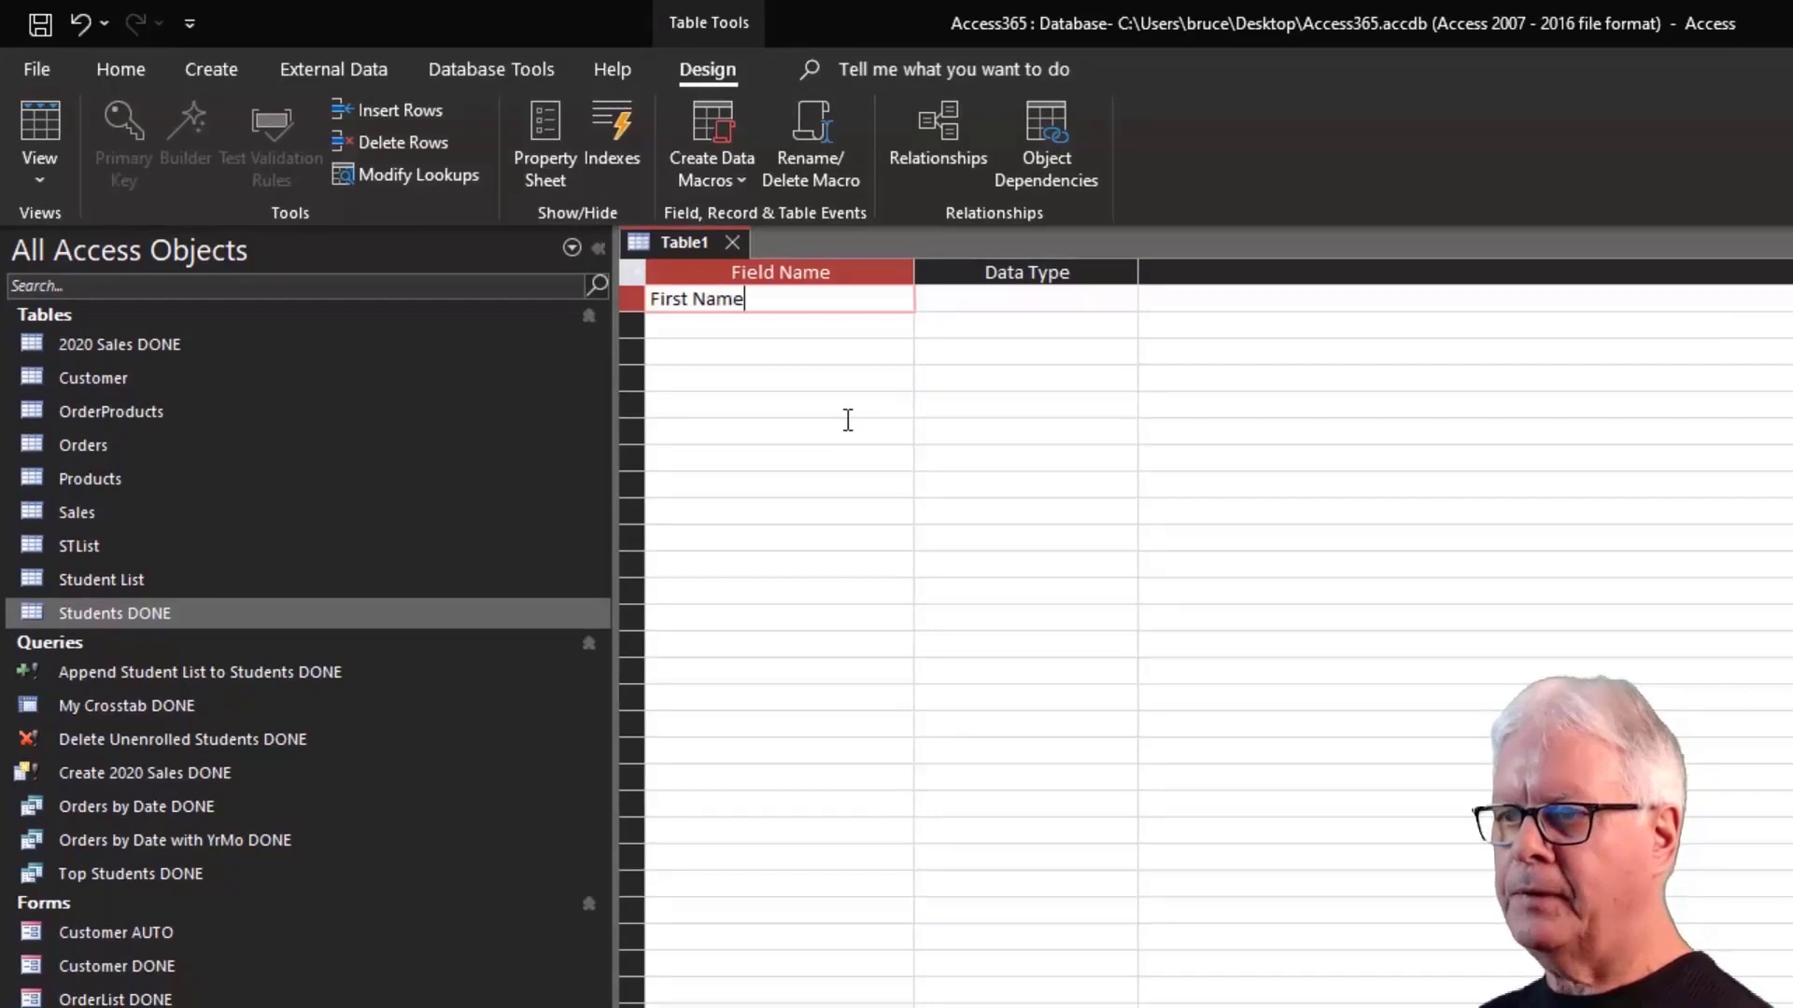
{"action": "key", "text": "Tab"}
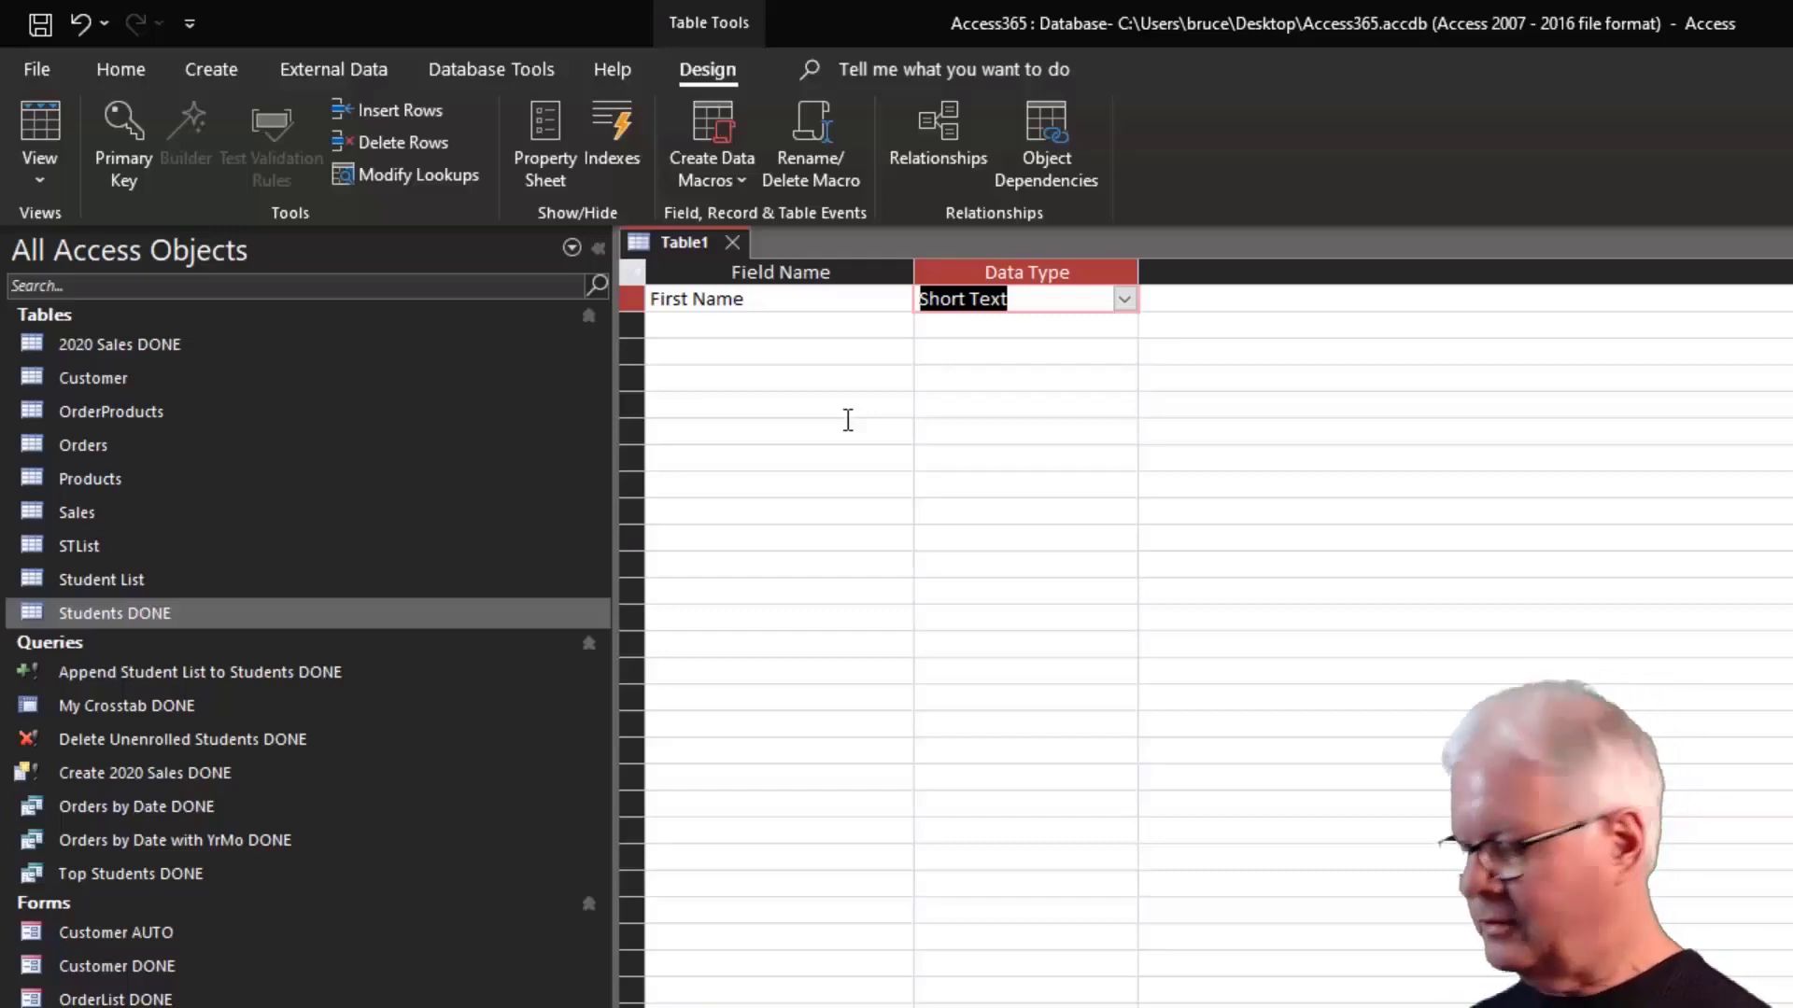
Compare the available field data types with the Data Type Quick Reference PDF, keeping Short Text for the First Name field.
{"action": "left_click", "coordinate": [1124, 299]}
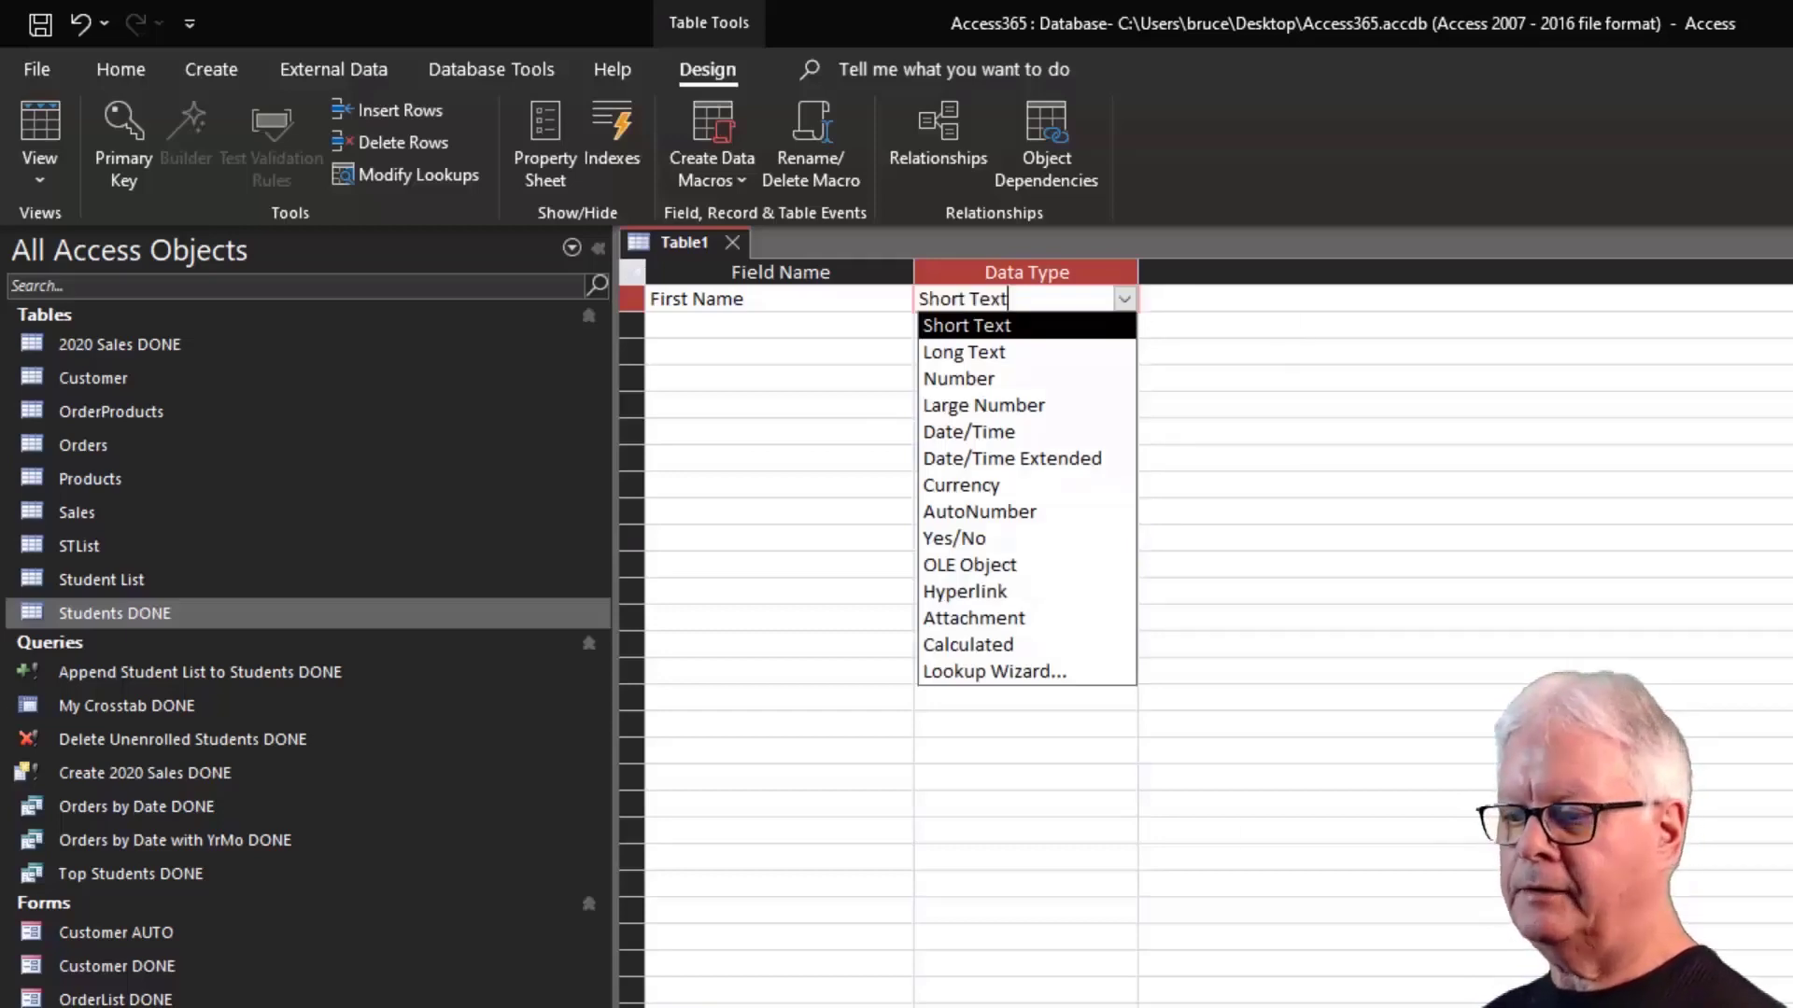
{"action": "key", "text": "alt+Tab"}
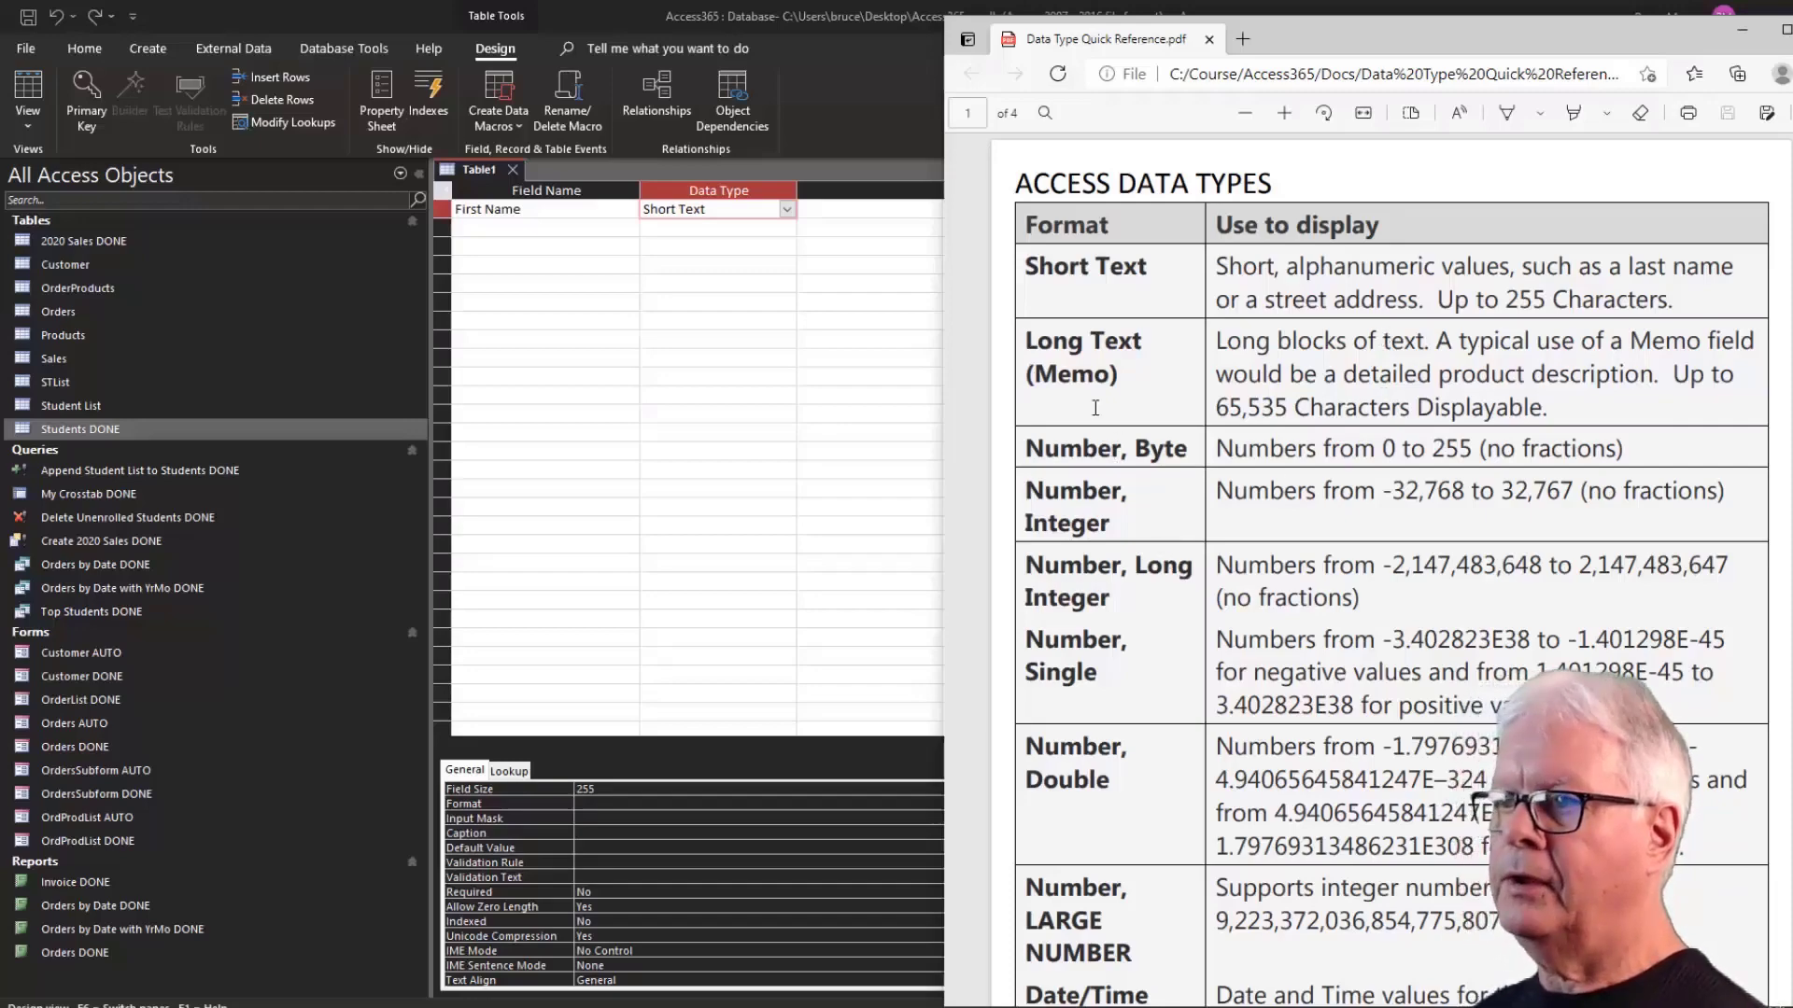
{"action": "left_click", "coordinate": [787, 209]}
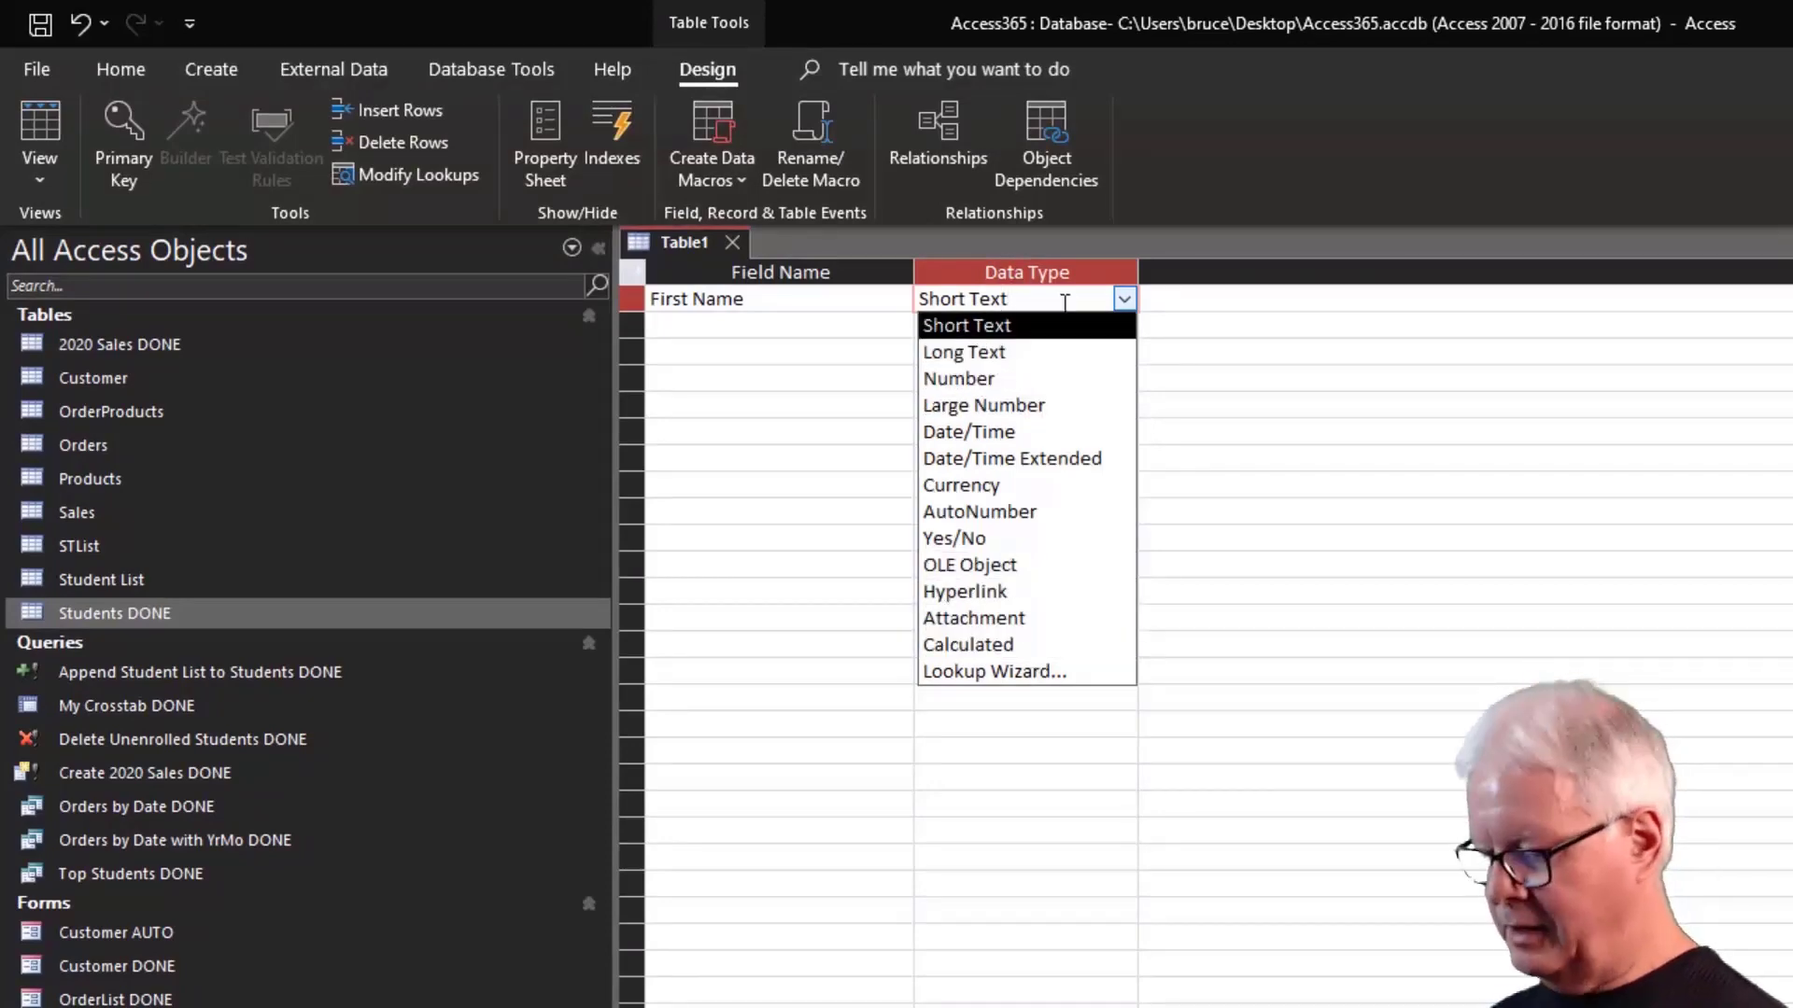
{"action": "key", "text": "Tab"}
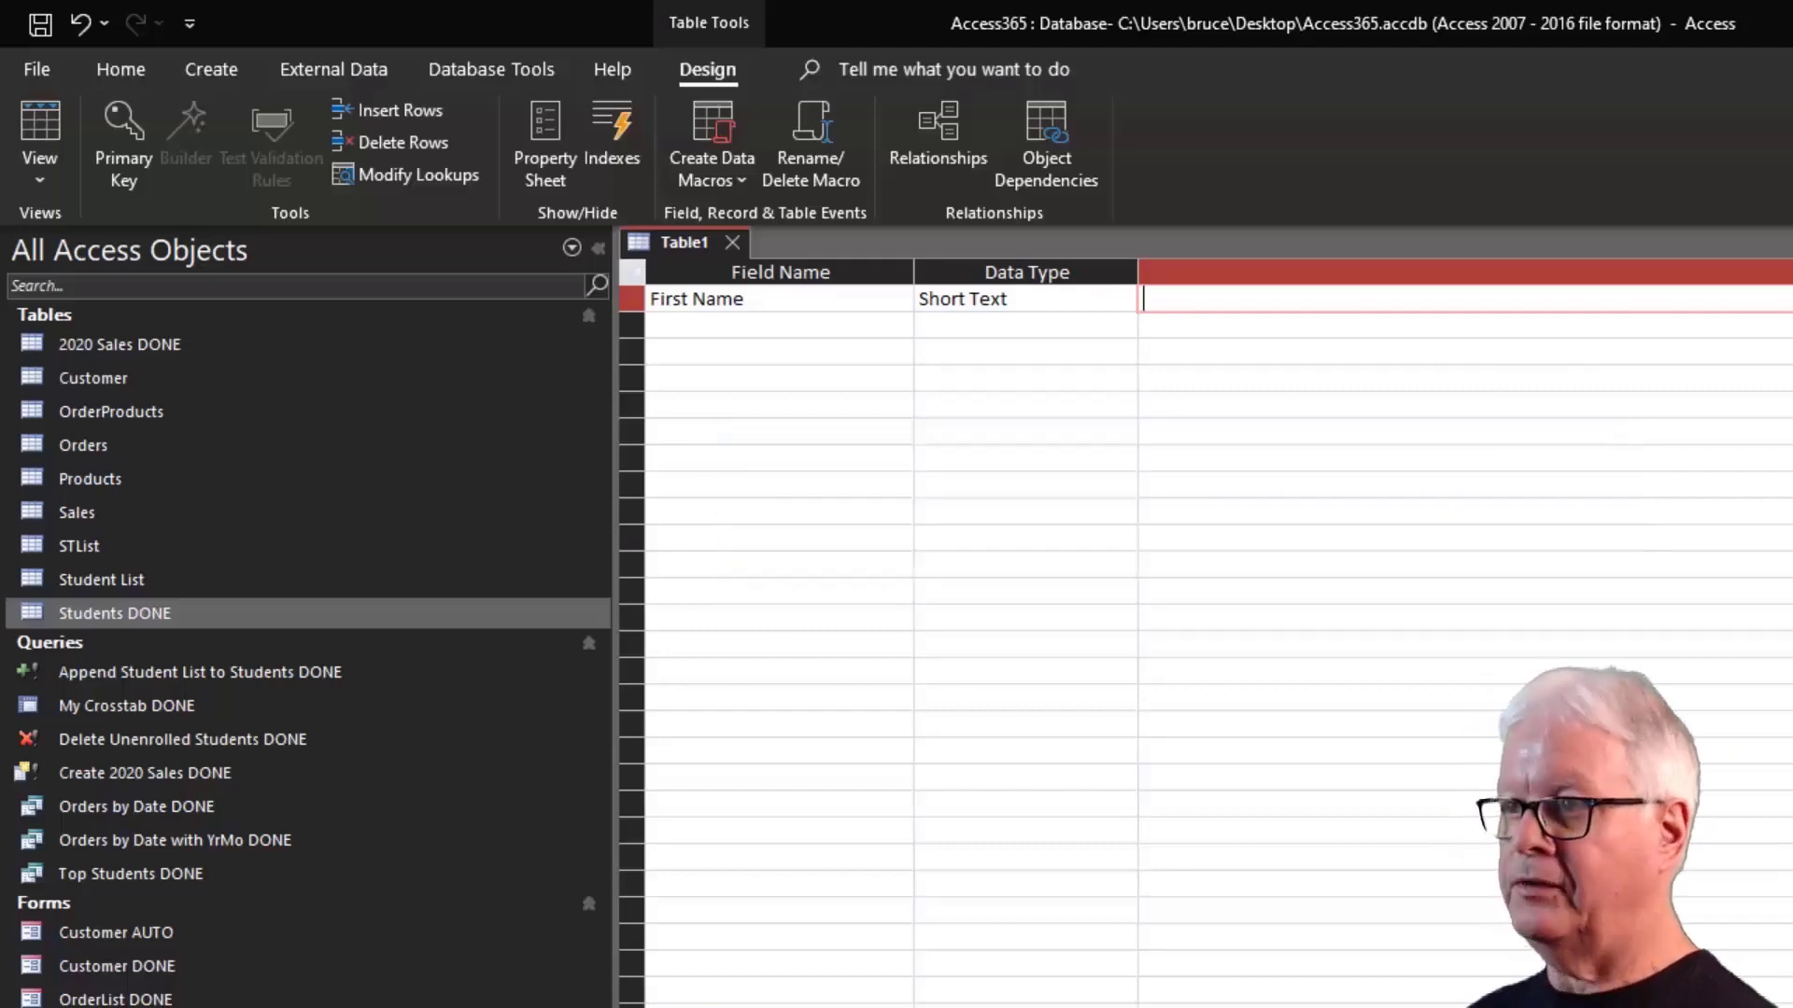
Add a second field named Last Name with the Short Text data type.
{"action": "key", "text": "Tab"}
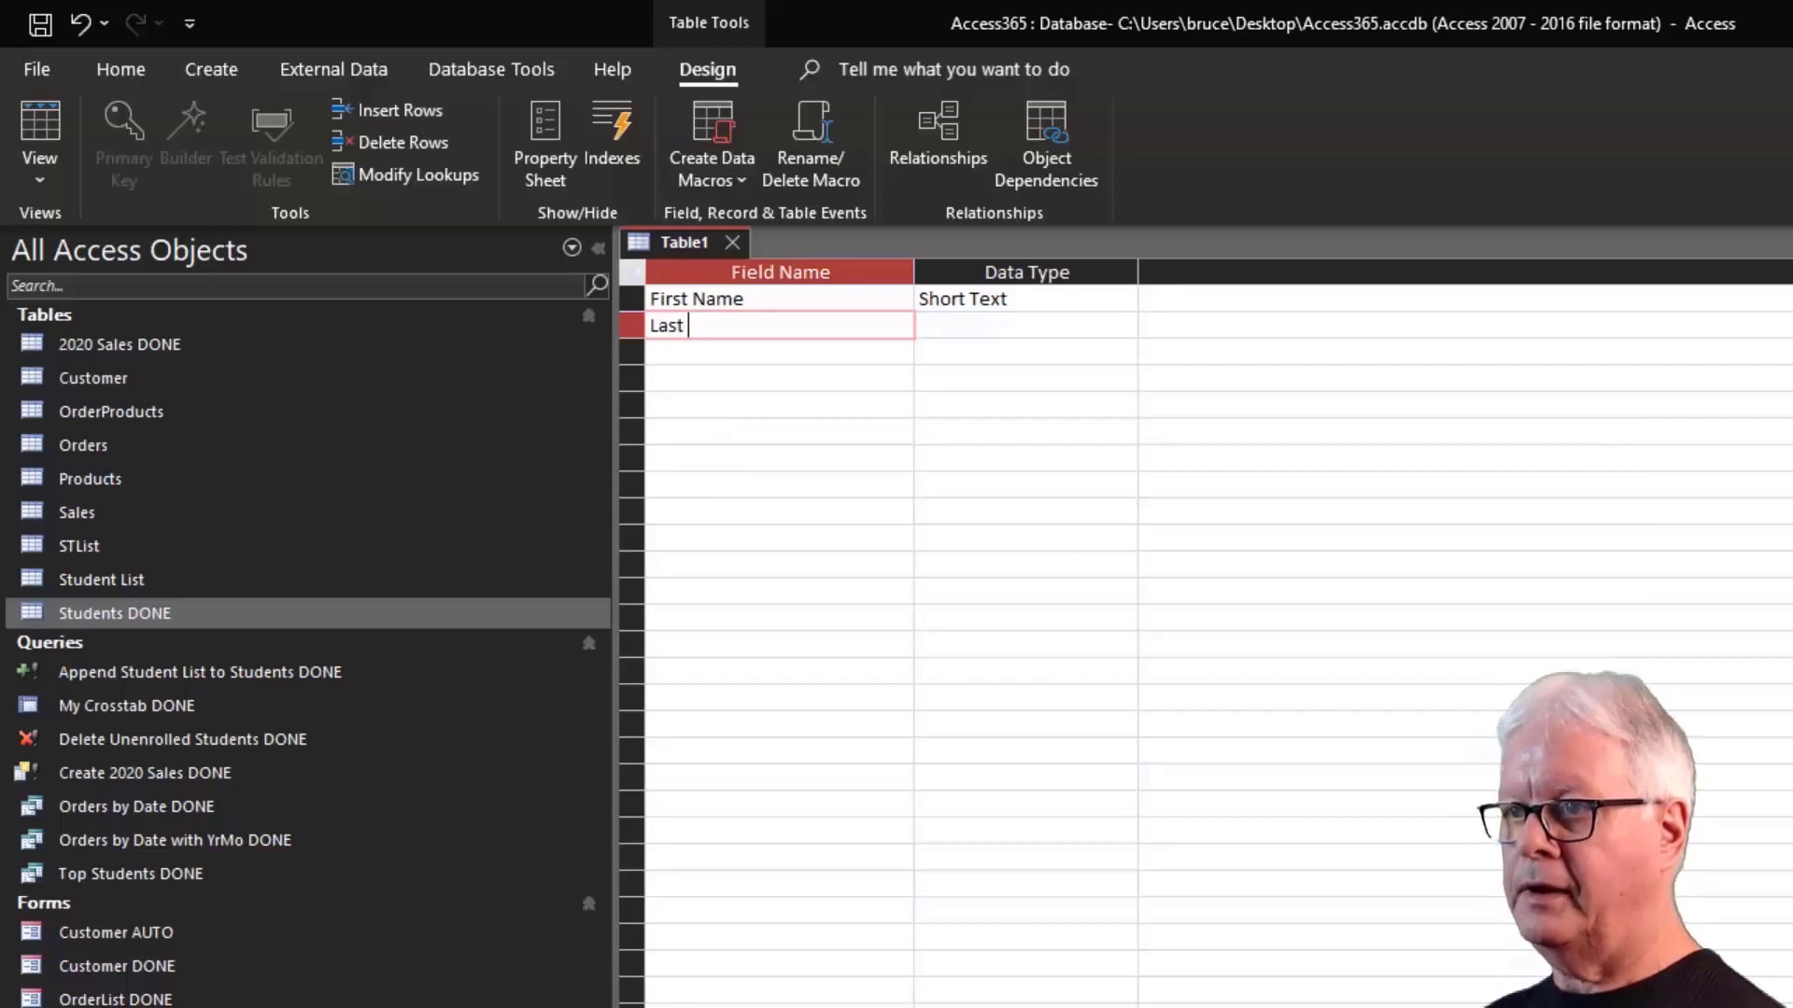
{"action": "key", "text": "Tab"}
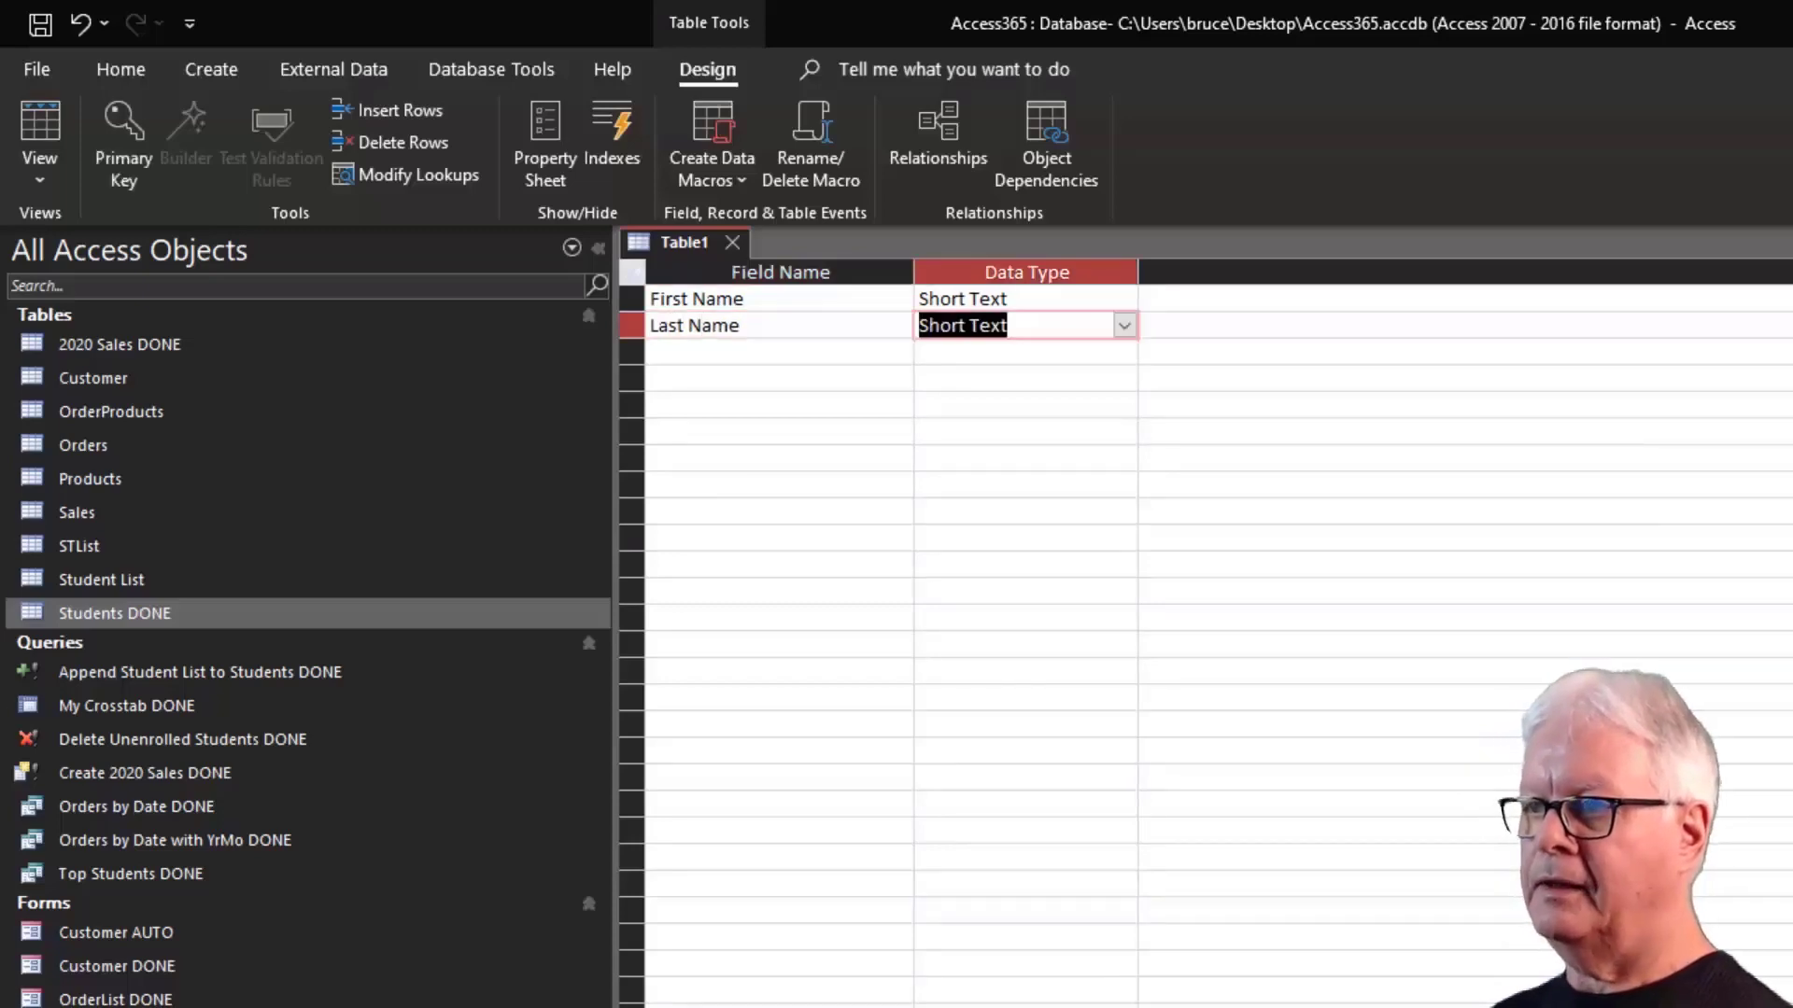
{"action": "key", "text": "Tab"}
Add a third field named GPA with the Number data type.
{"action": "key", "text": "Tab"}
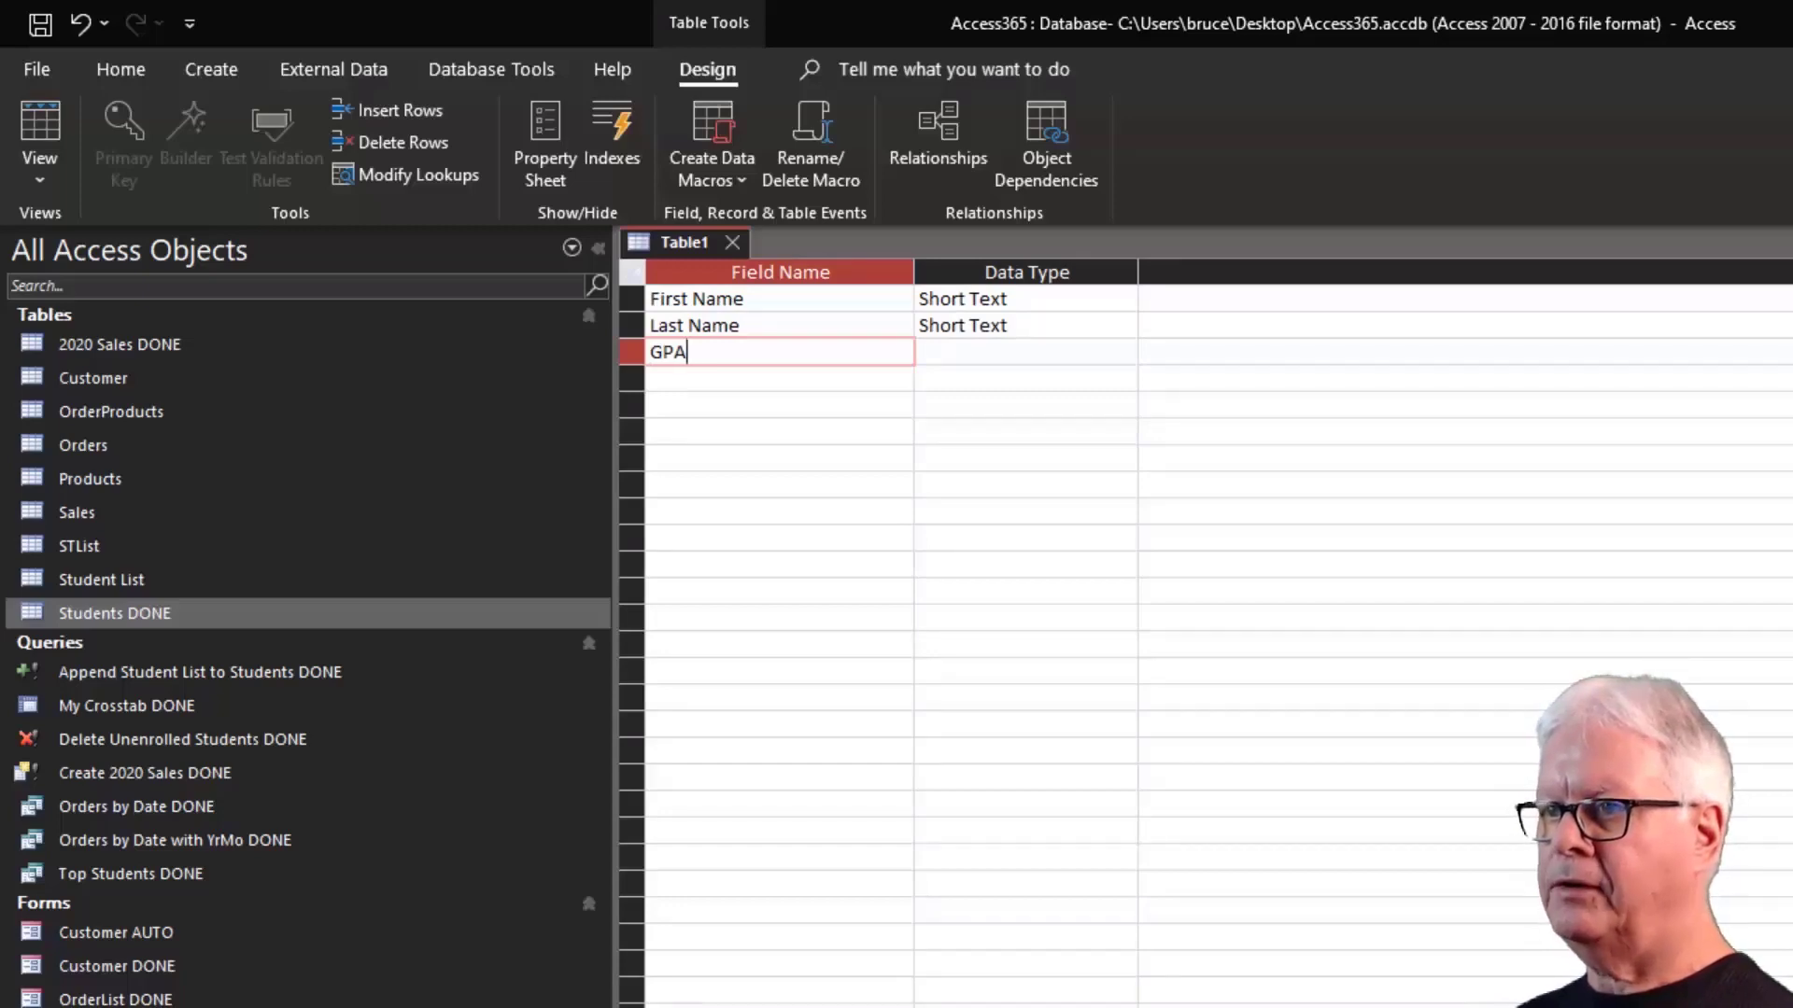
{"action": "key", "text": "Tab"}
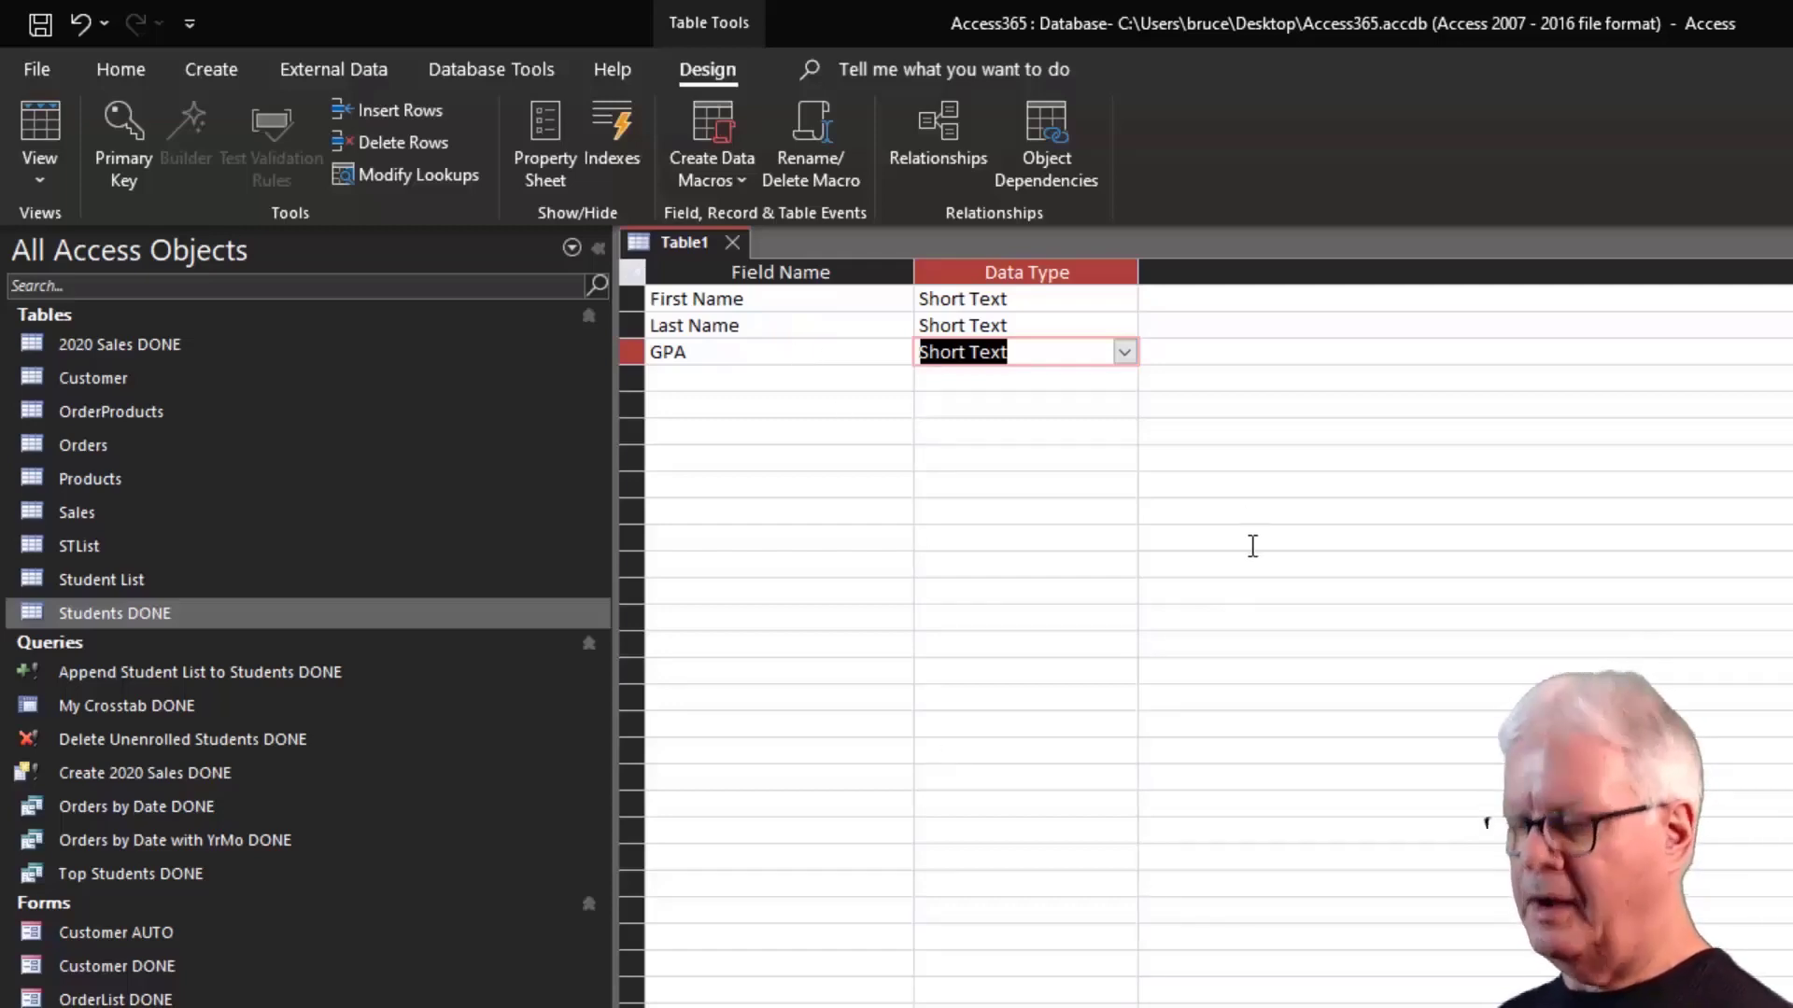
{"action": "type", "text": "number"}
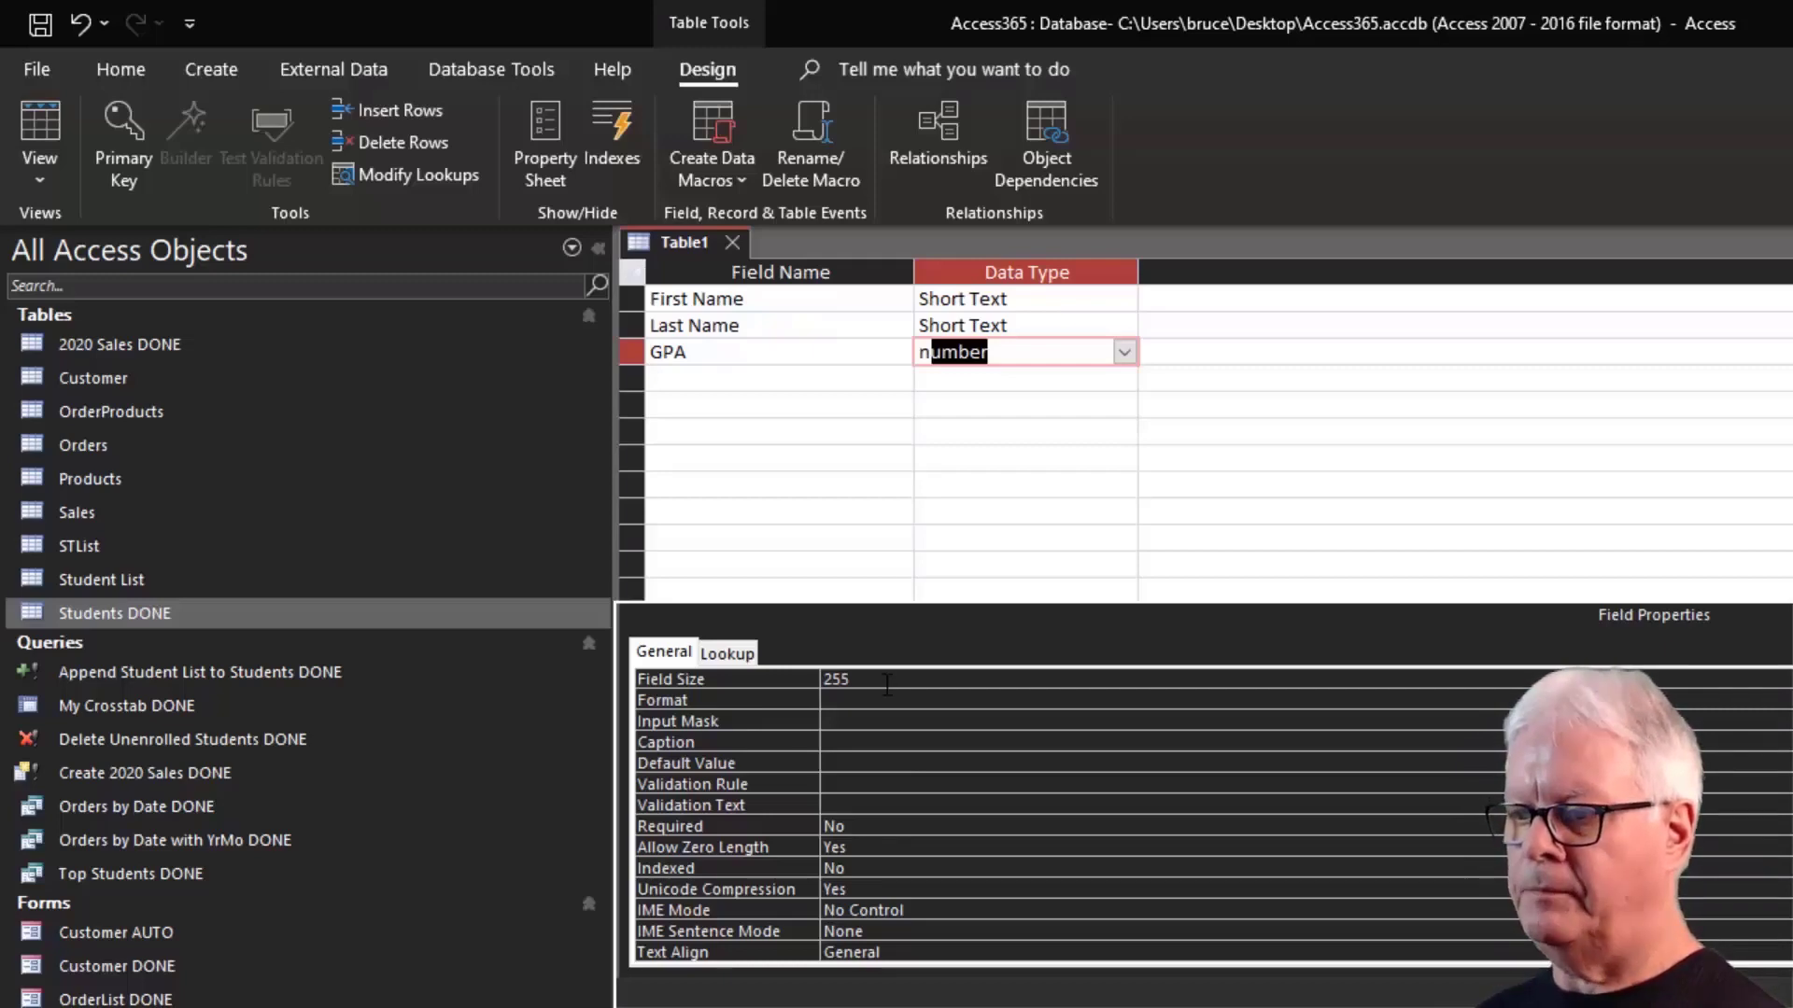
{"action": "key", "text": "Tab"}
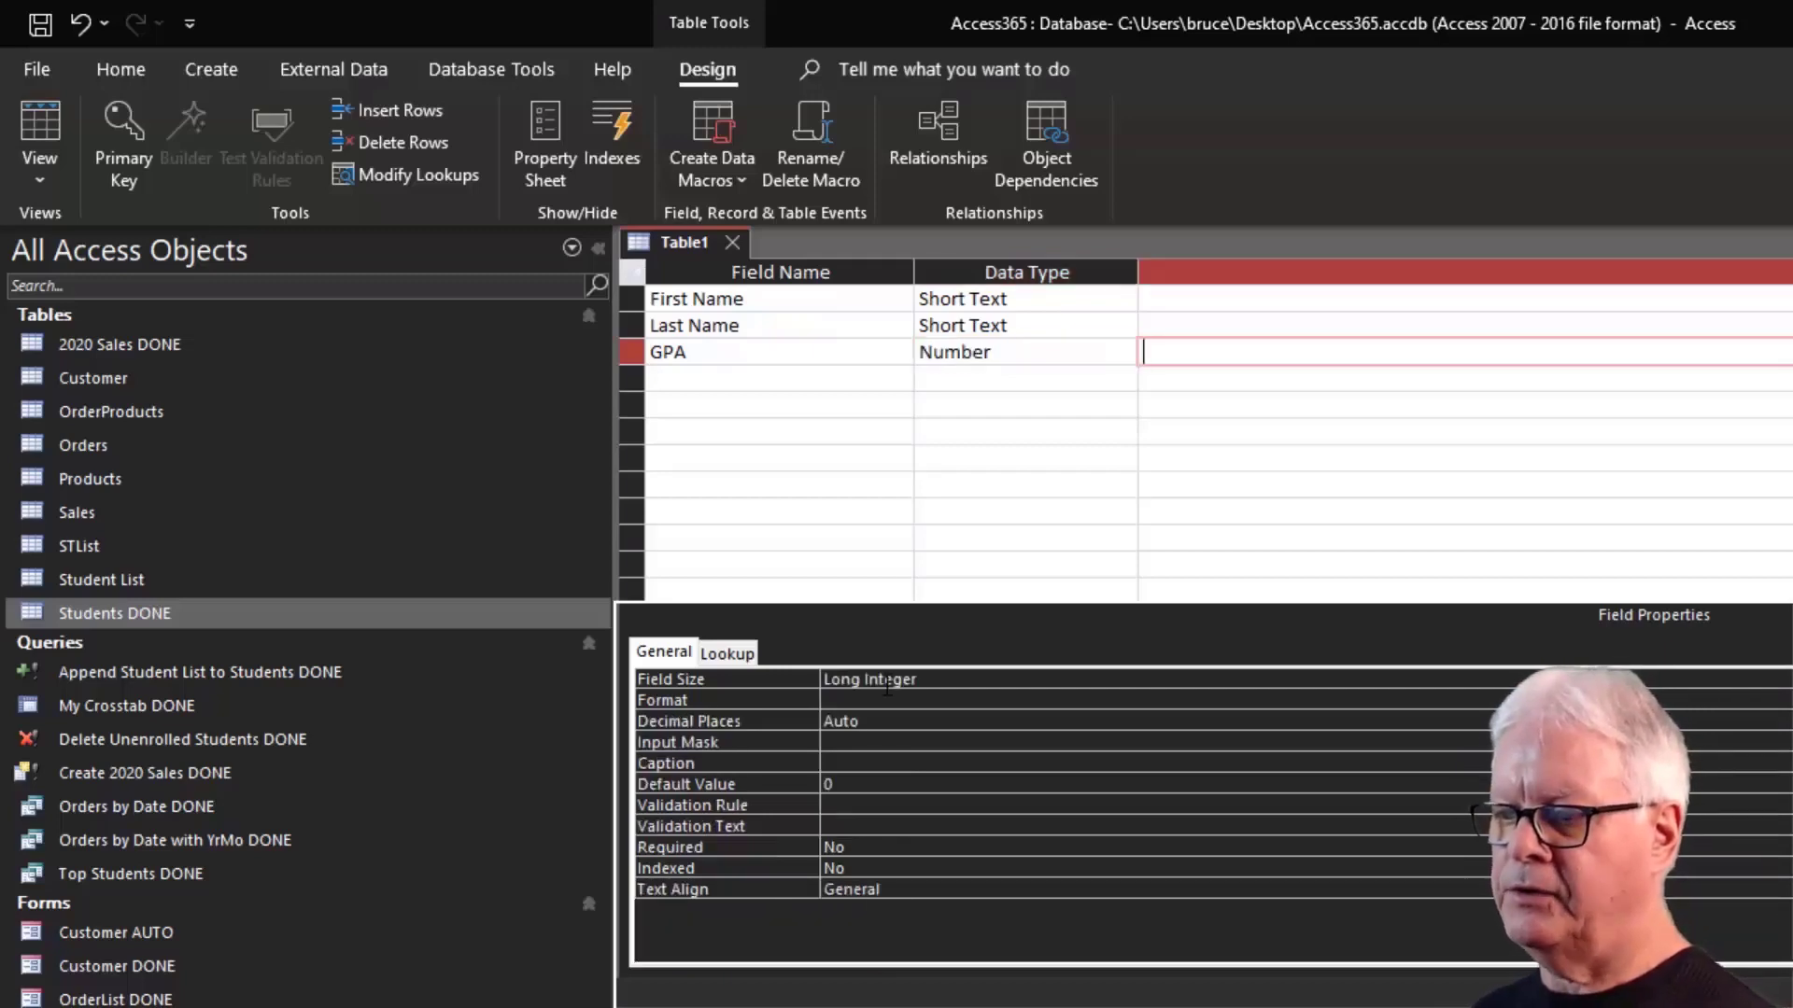
Try Integer as the GPA field's size, then switch the field size to Long Integer.
{"action": "left_click", "coordinate": [946, 677]}
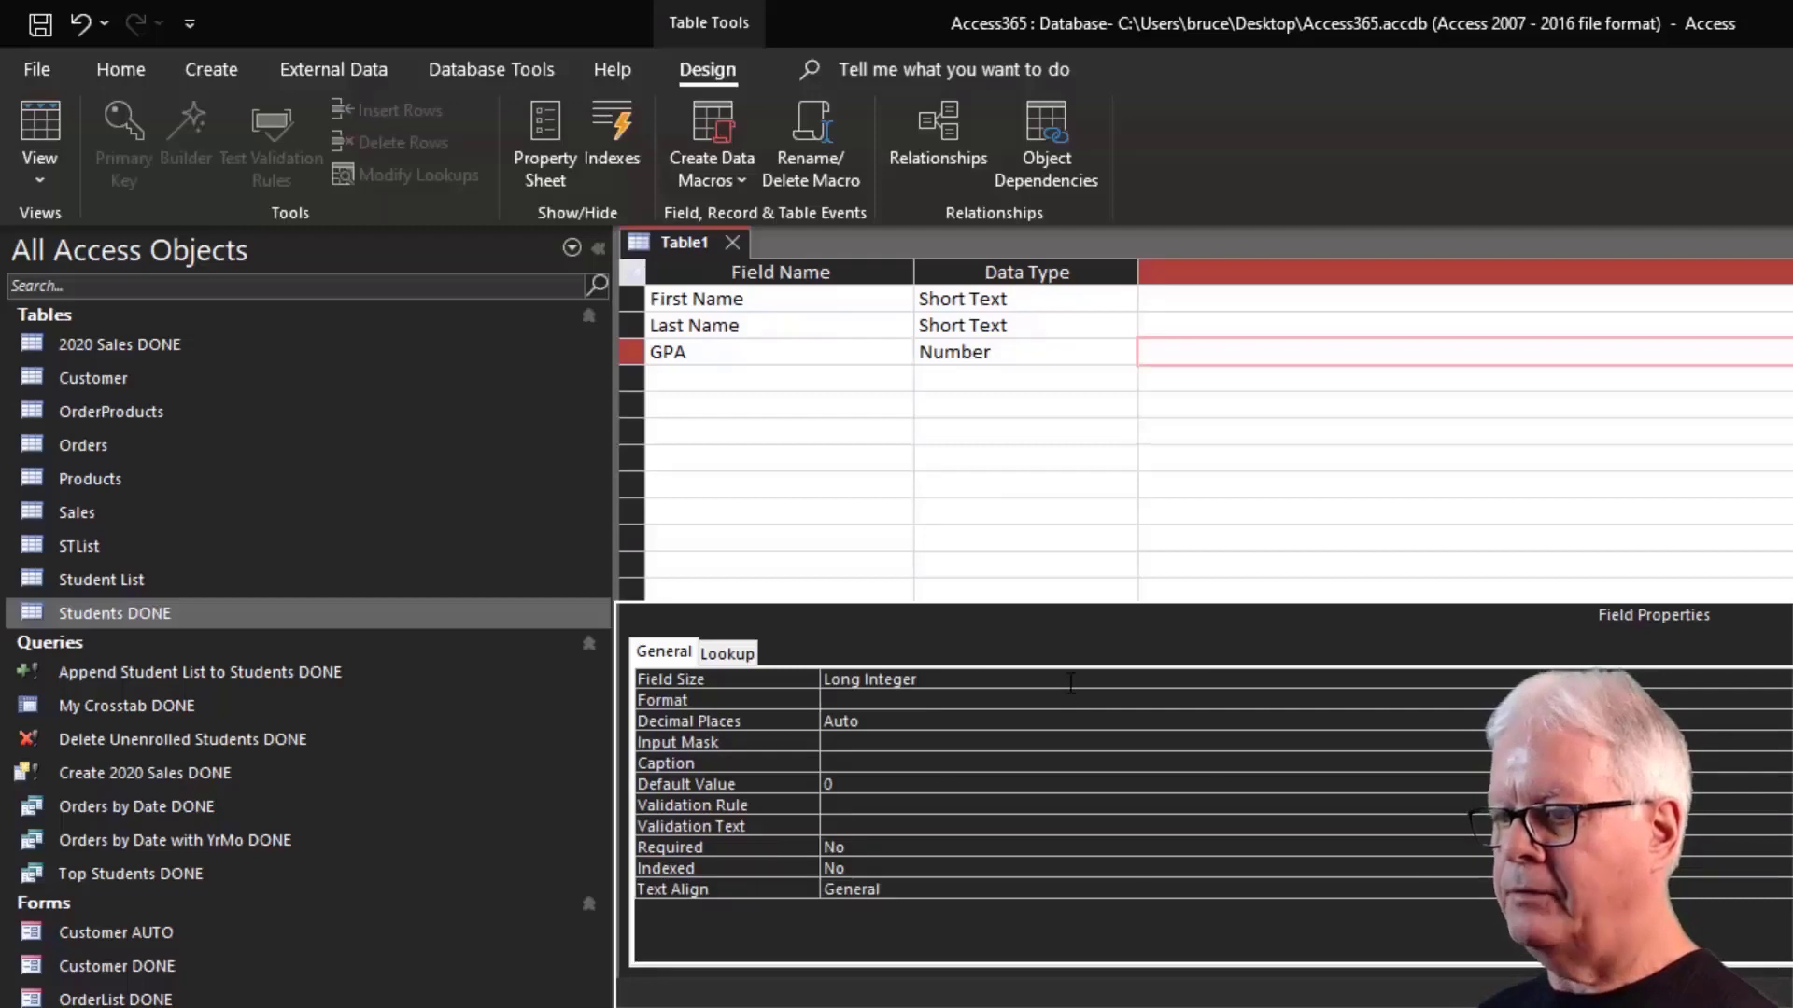
{"action": "left_click", "coordinate": [1766, 680]}
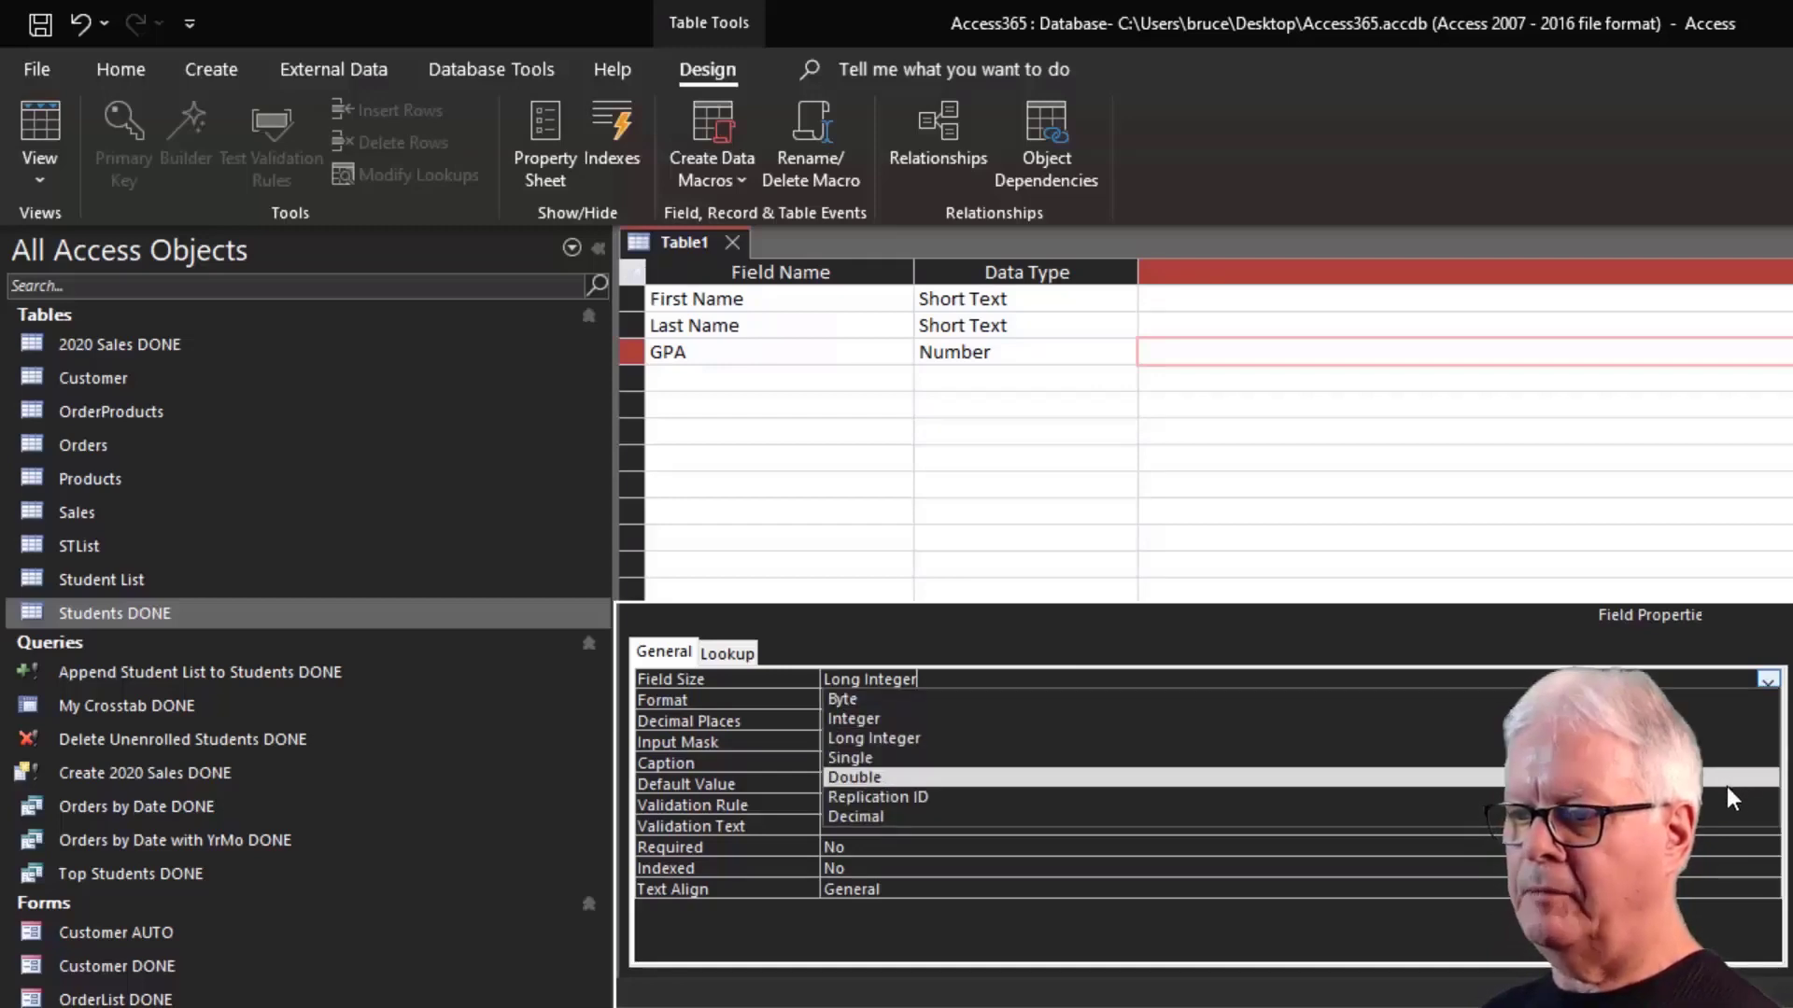
{"action": "left_click", "coordinate": [1722, 719]}
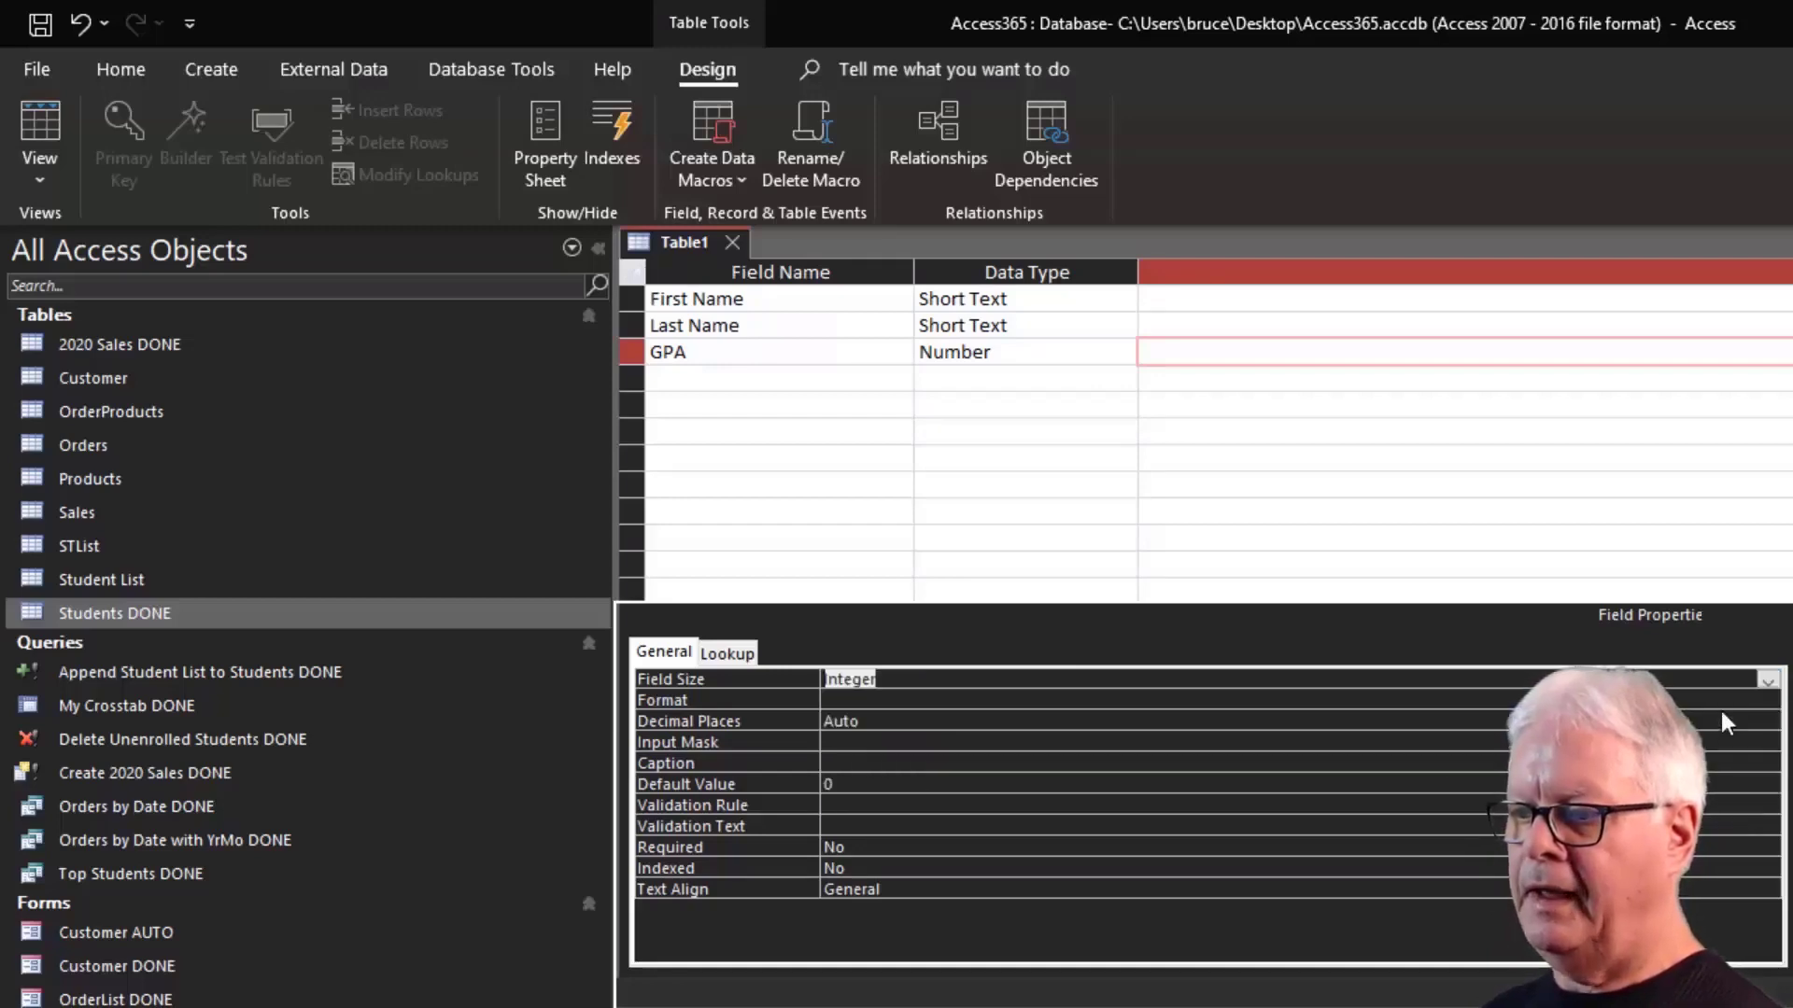
{"action": "left_click", "coordinate": [1766, 680]}
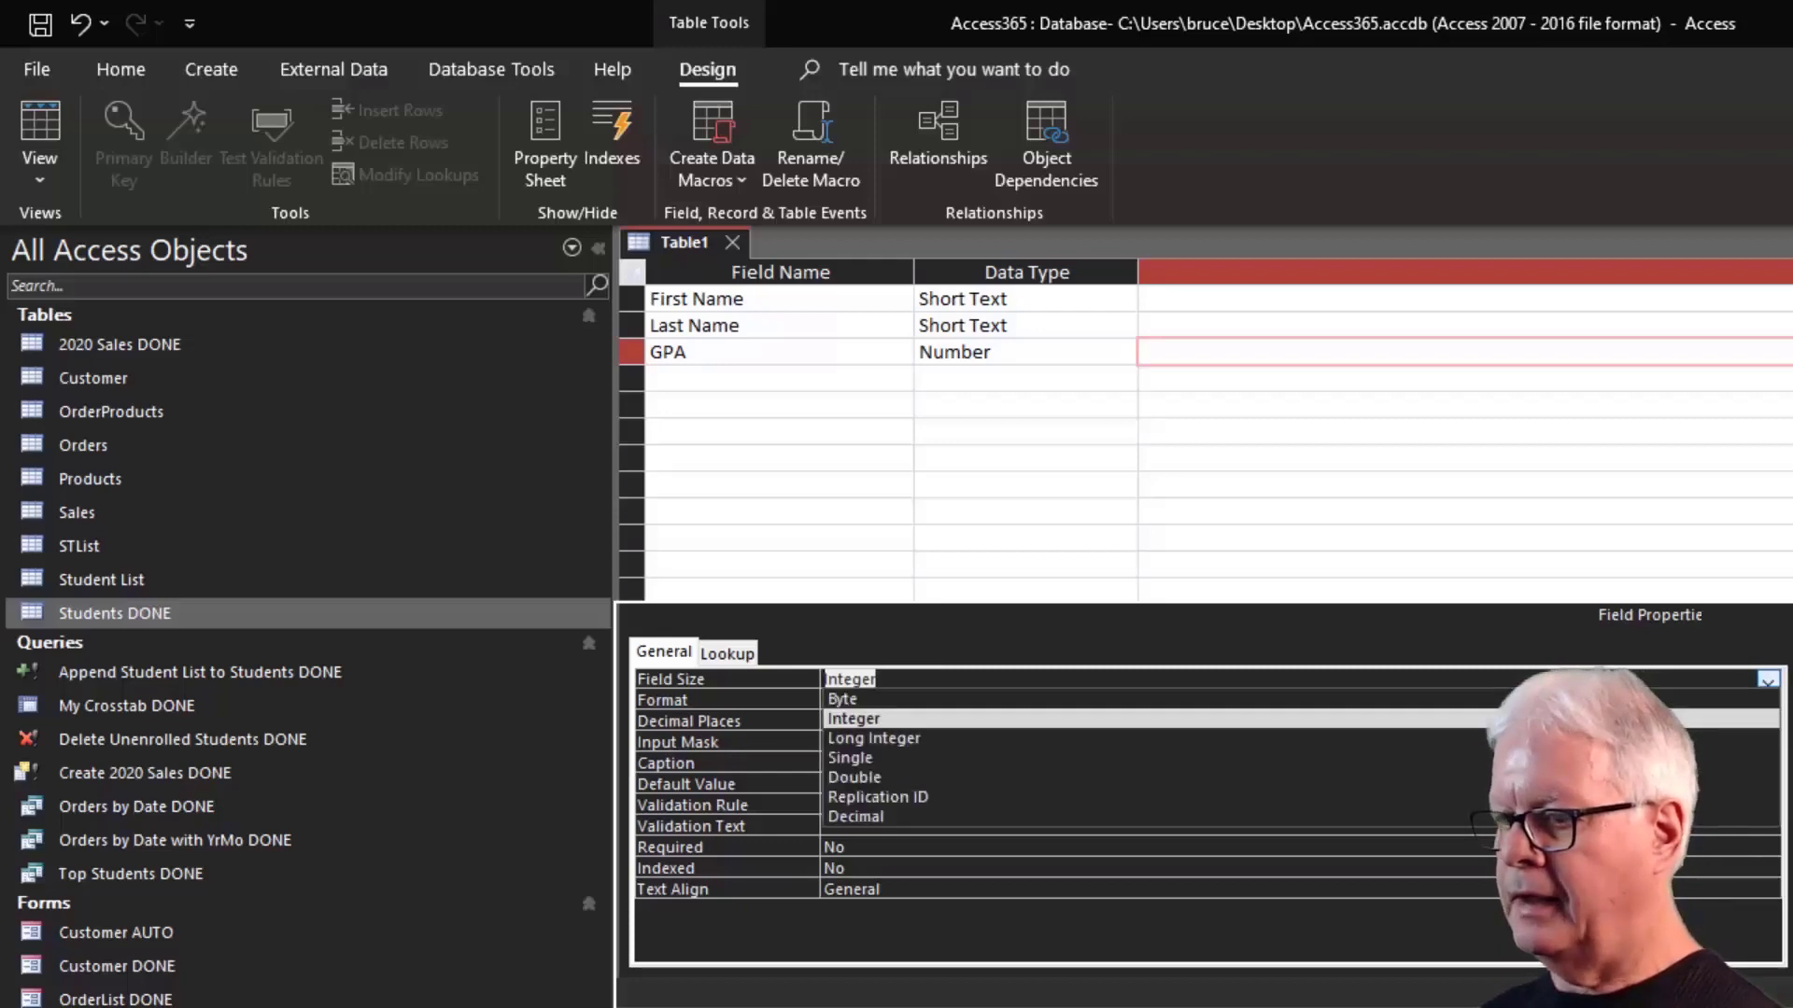
{"action": "left_click", "coordinate": [1727, 739]}
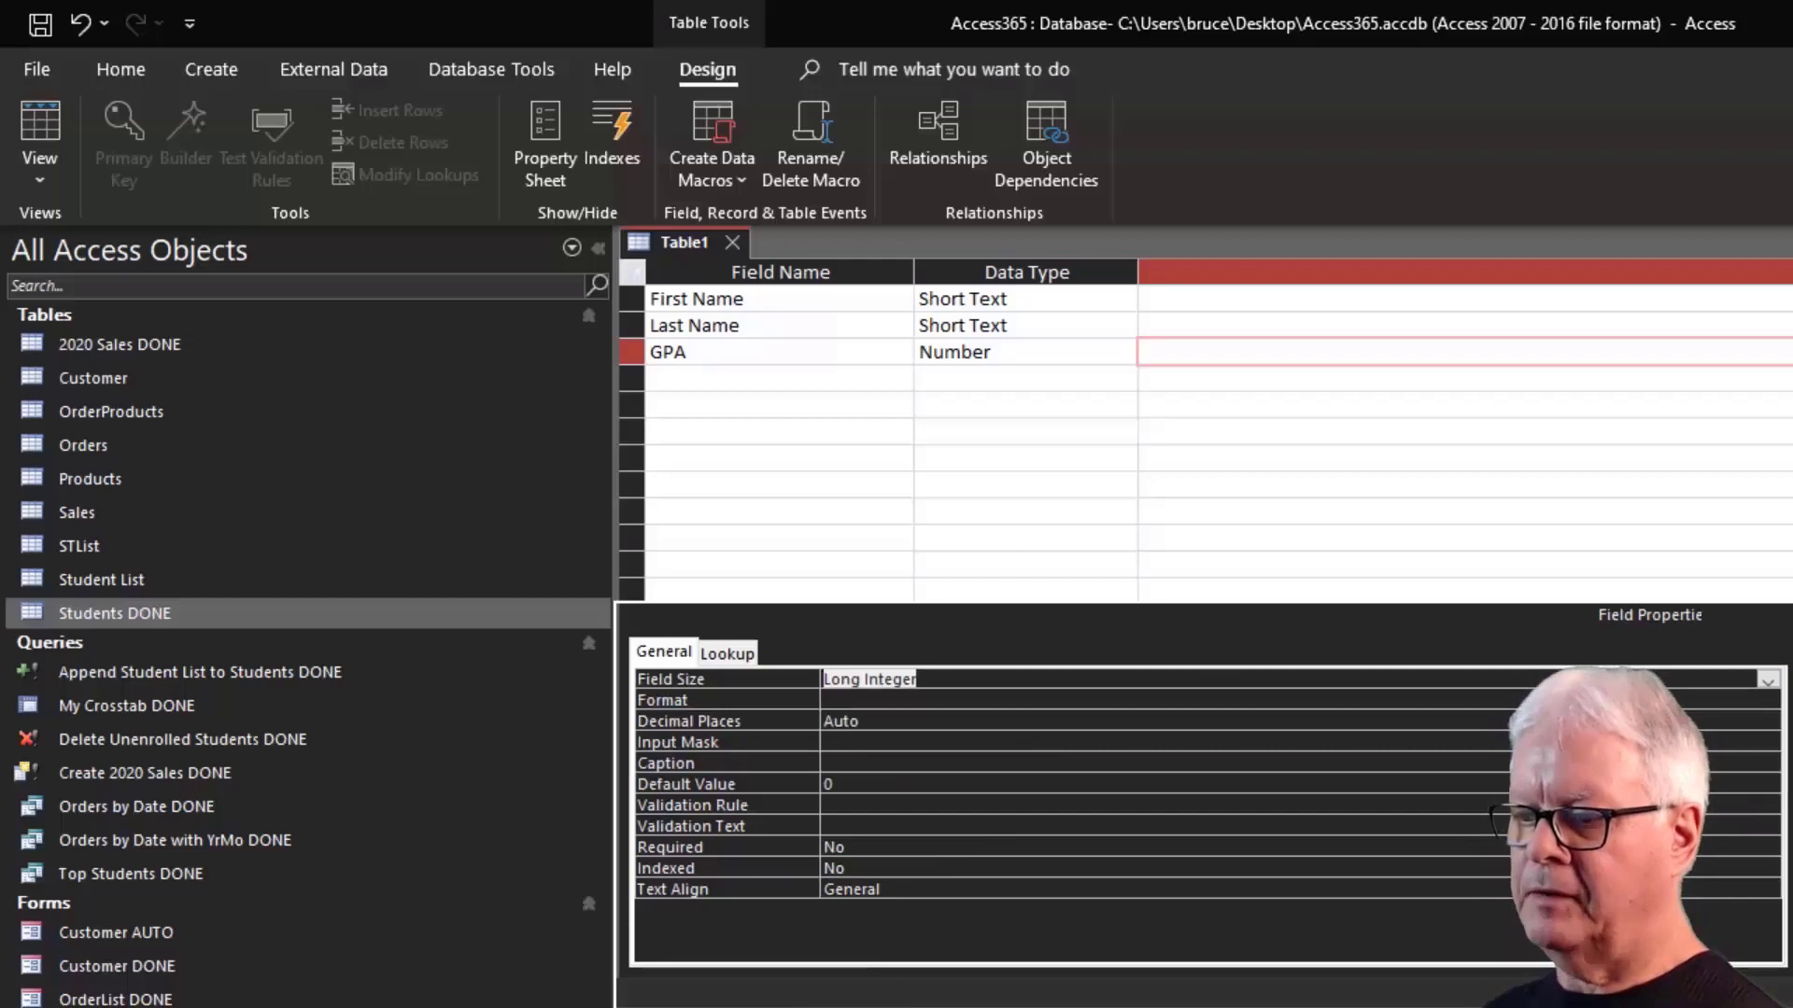
Compare the ranges of the number field sizes in the Data Type Quick Reference PDF.
{"action": "mouse_move", "coordinate": [794, 1006]}
{"action": "left_click", "coordinate": [851, 825]}
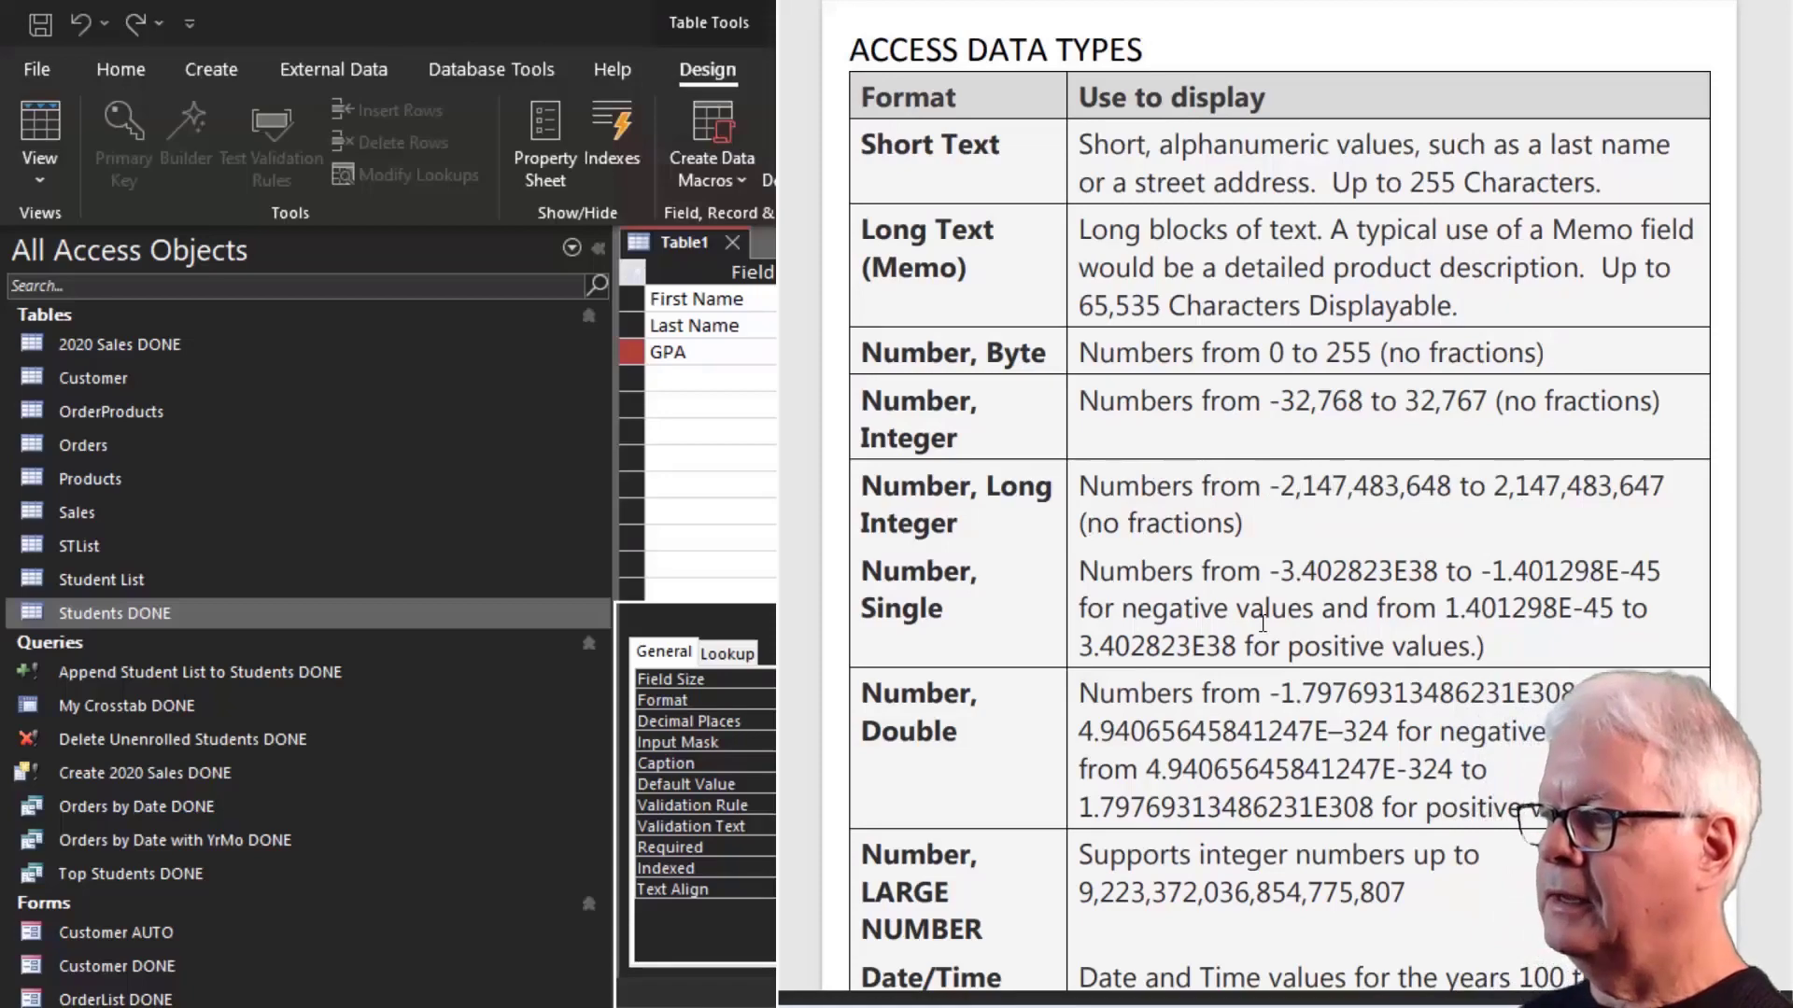
{"action": "scroll", "coordinate": [1174, 602], "scroll_direction": "down", "scroll_amount": 2}
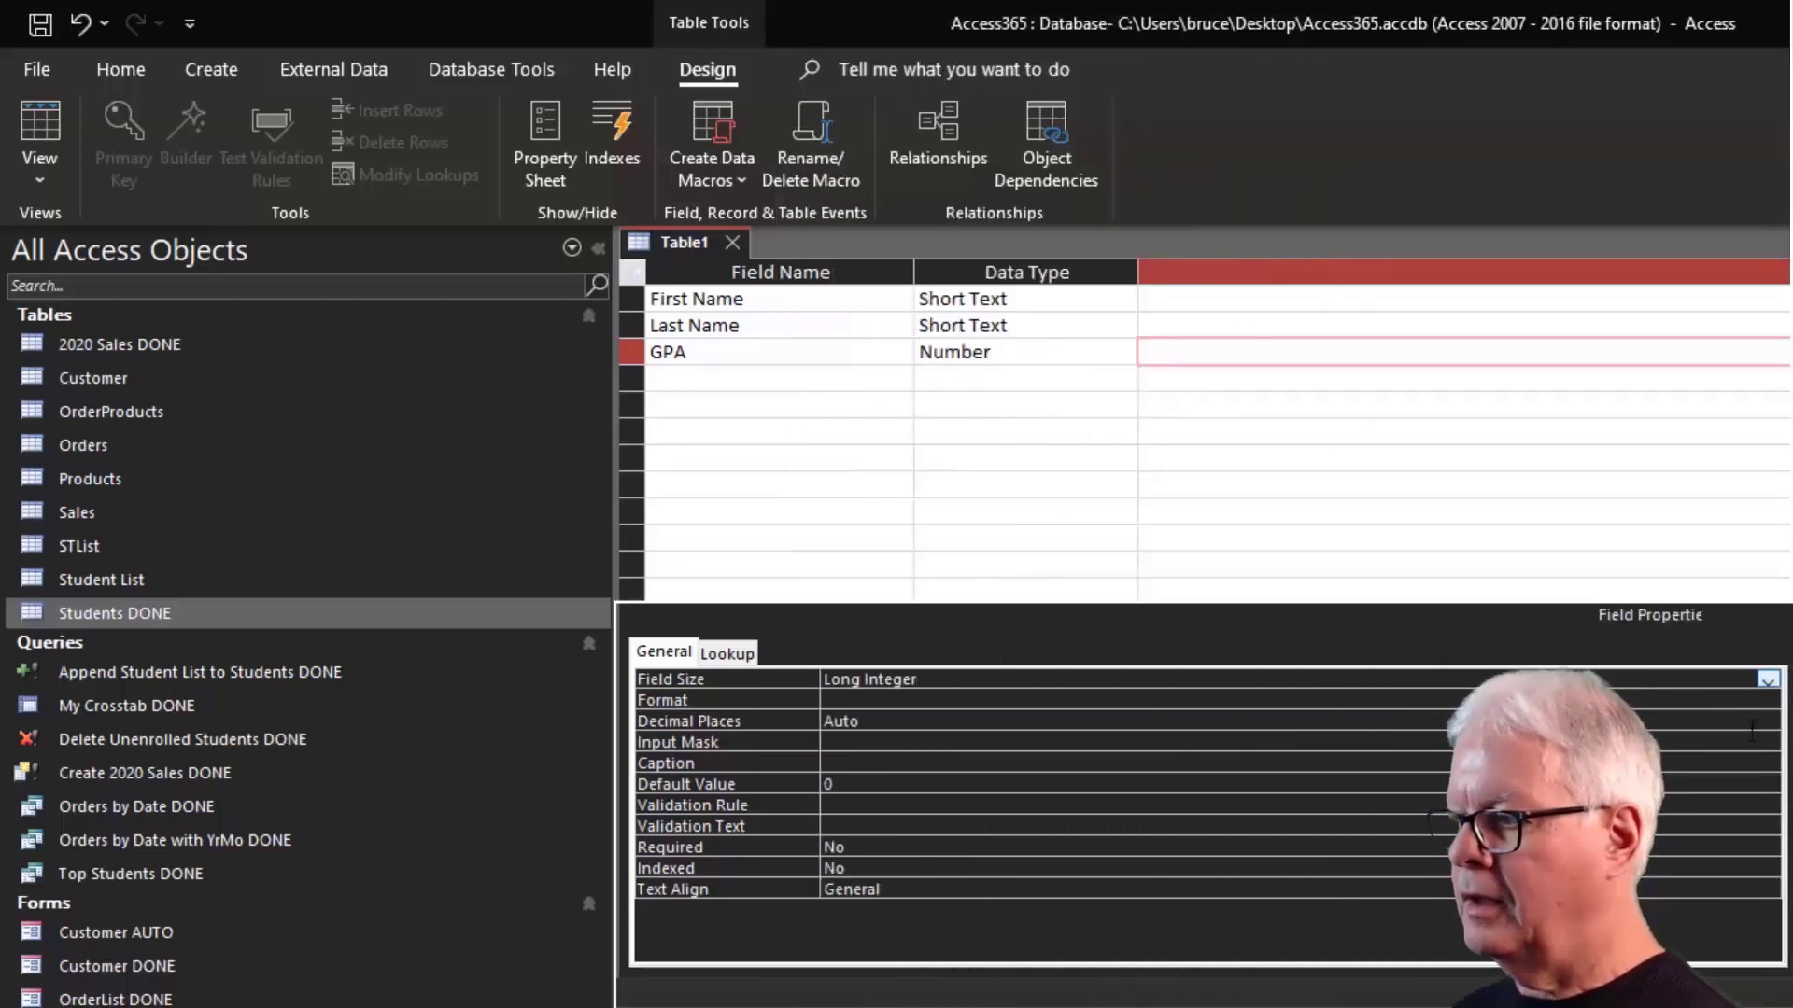
Set the GPA field's Field Size to Single.
{"action": "left_click", "coordinate": [1767, 681]}
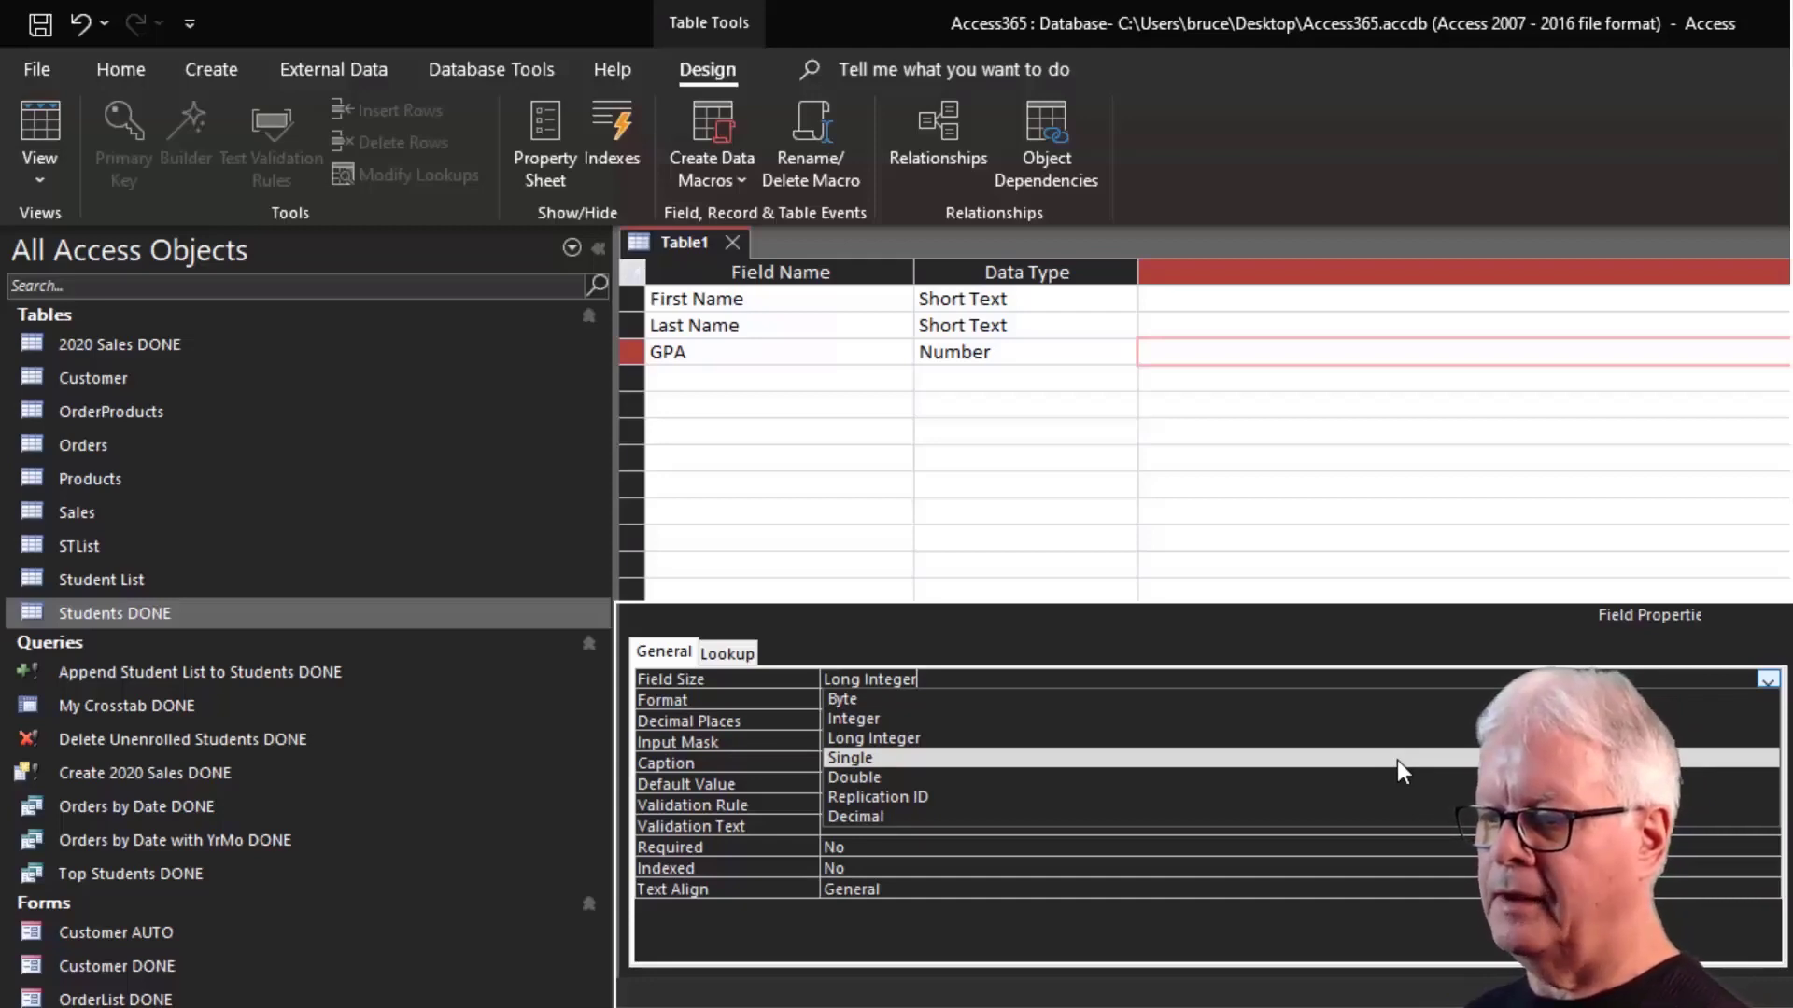
{"action": "left_click", "coordinate": [1397, 760]}
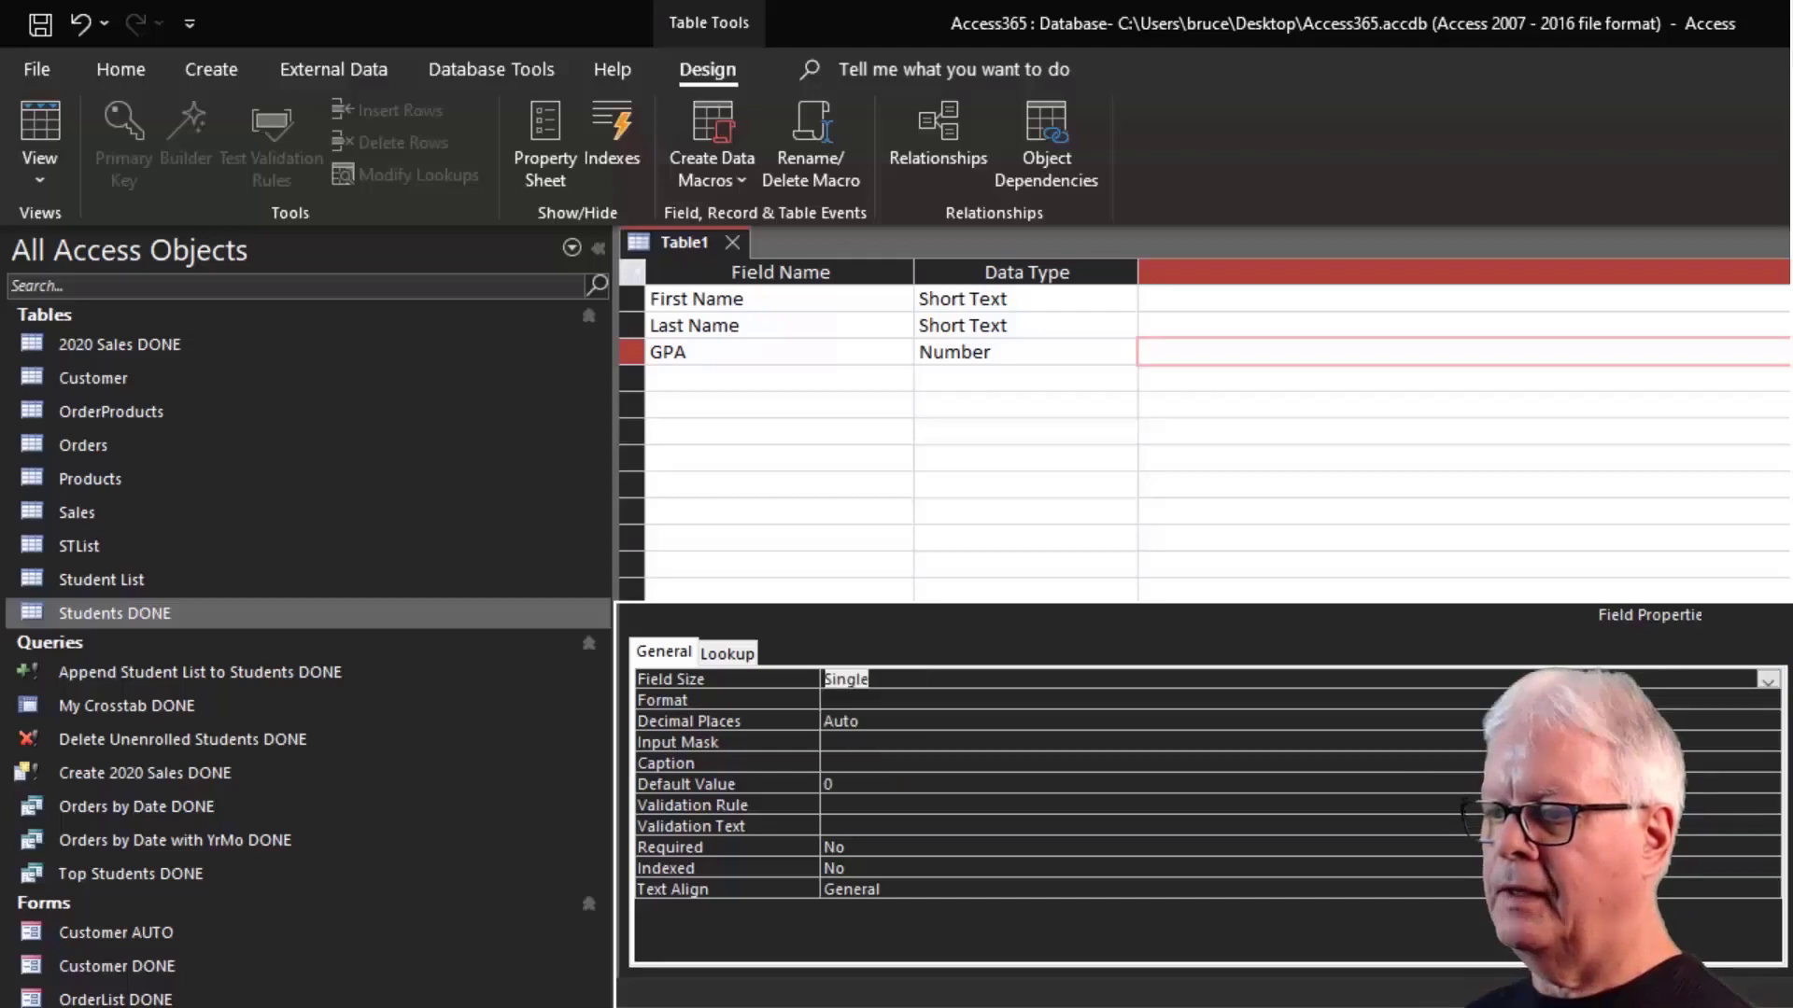
{"action": "left_click", "coordinate": [1162, 357]}
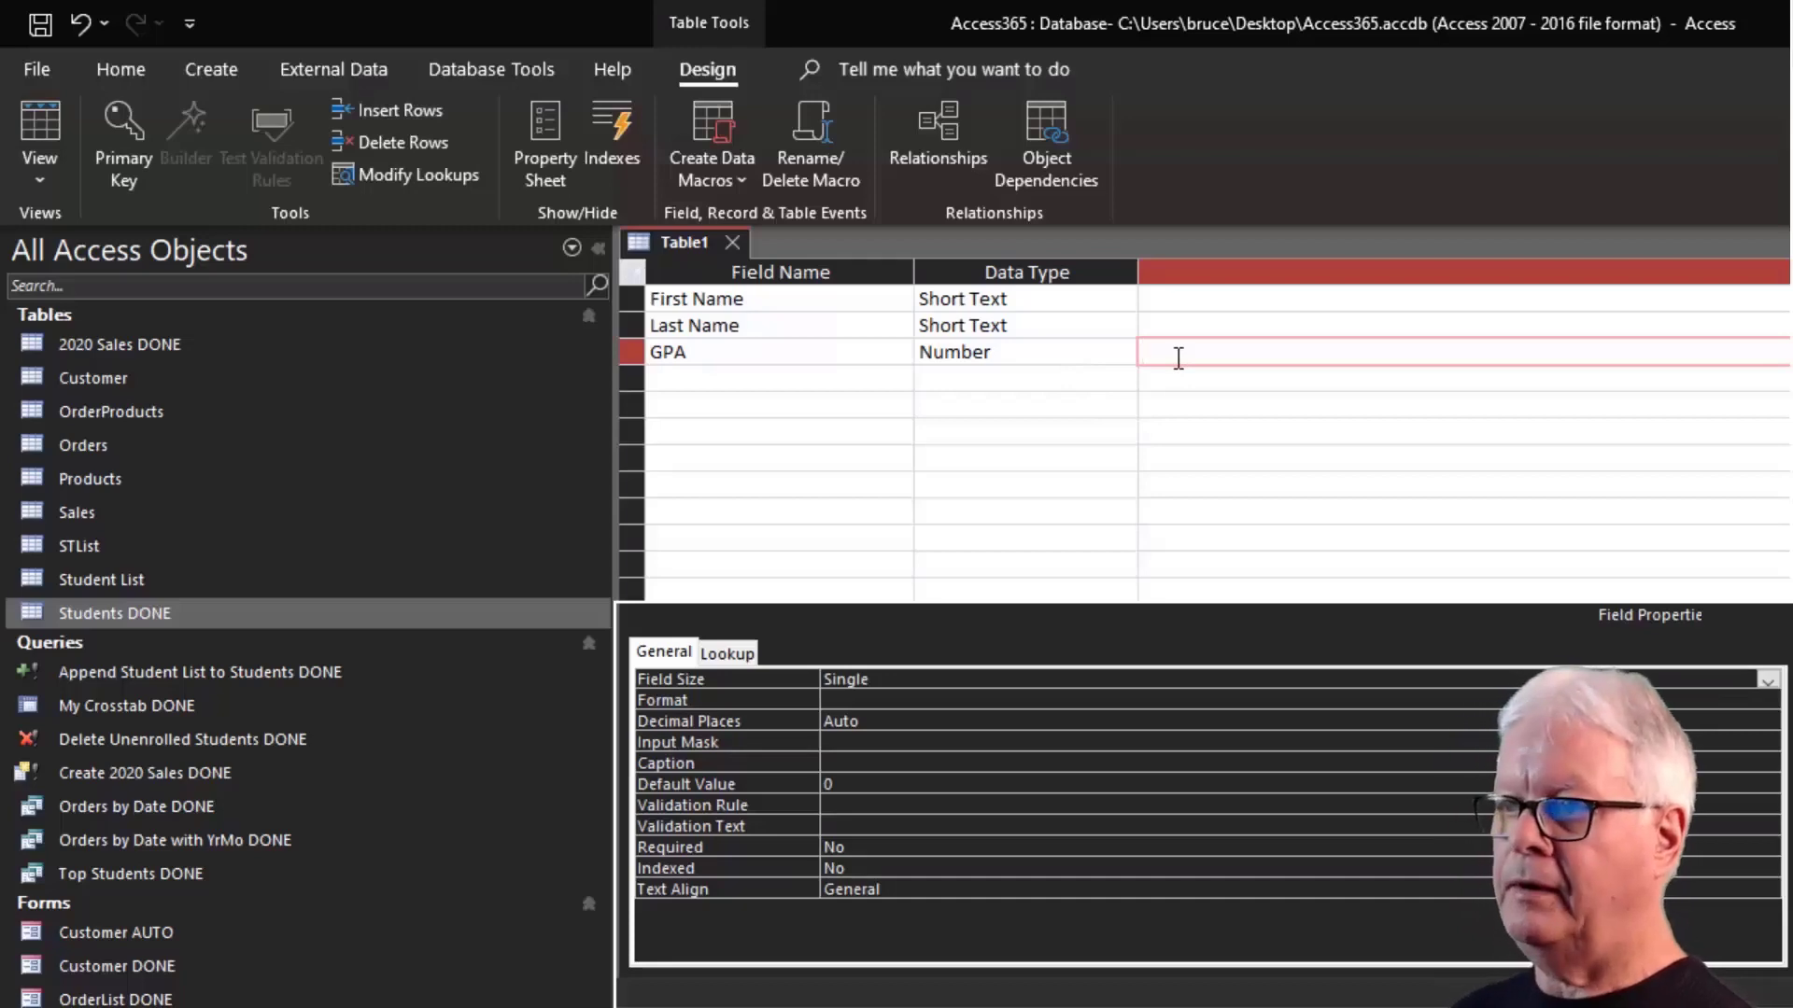
Add a fourth field named Enrolled with the Yes/No data type and review its format options, keeping Yes/No.
{"action": "key", "text": "Return"}
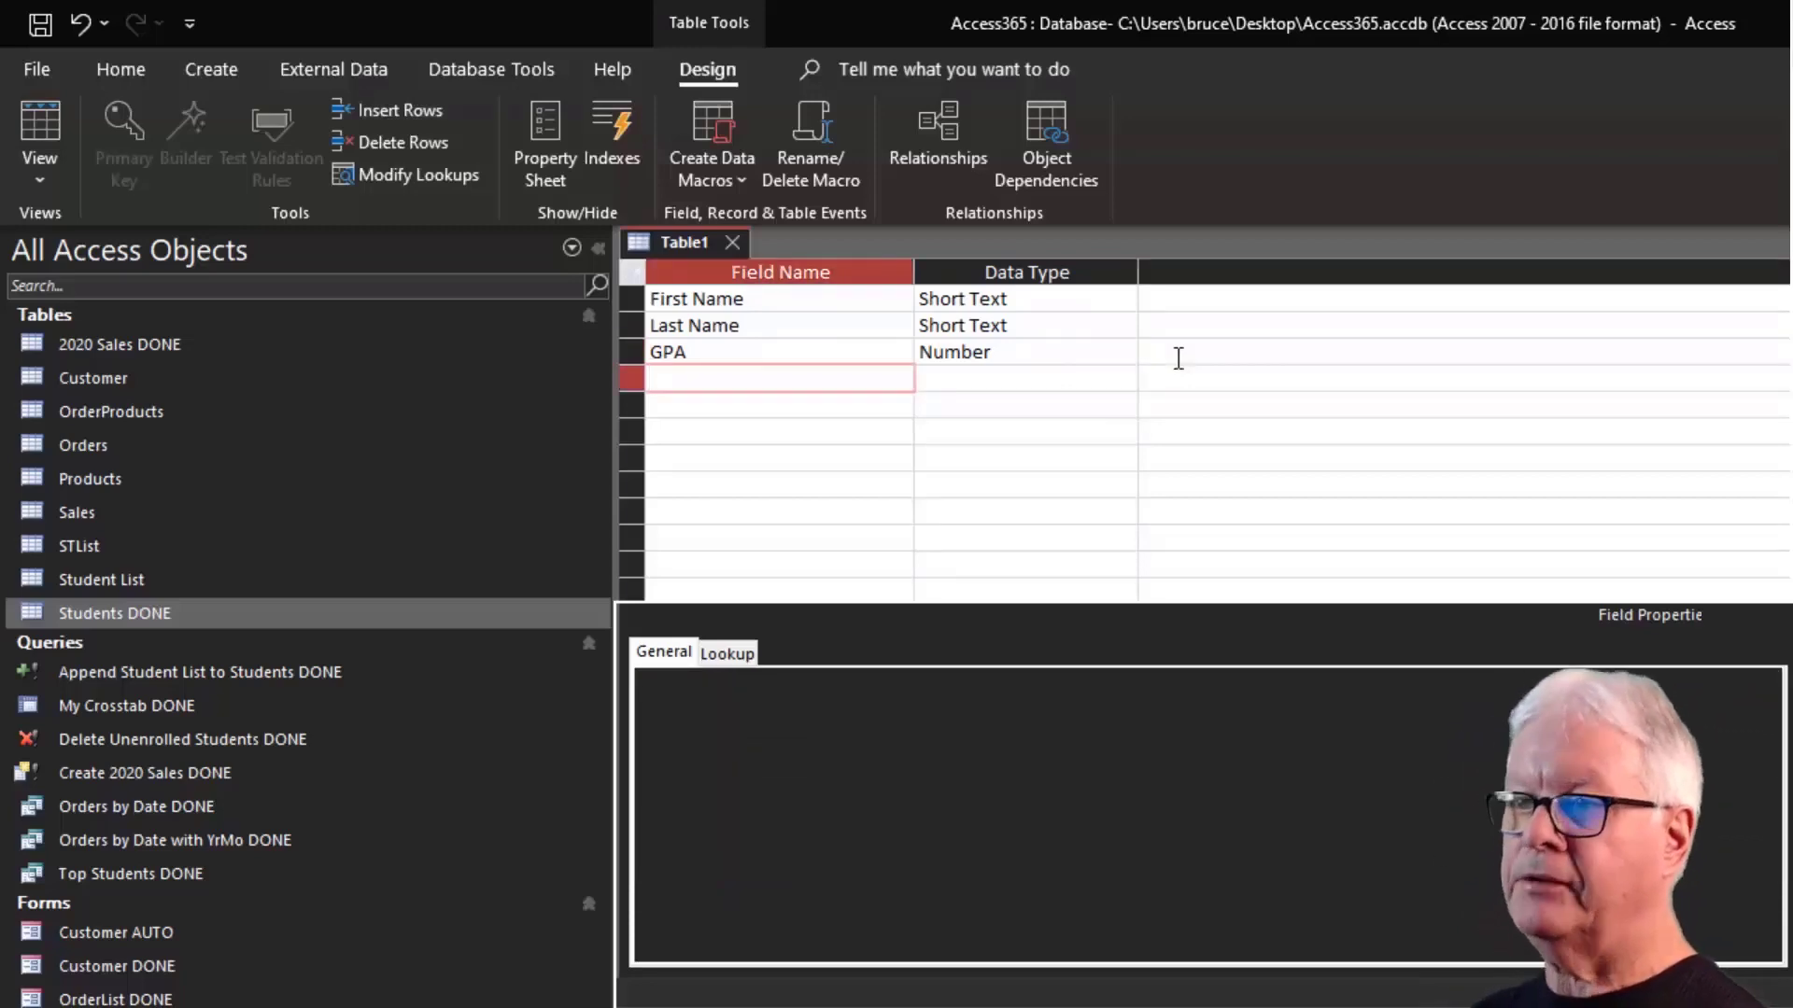
{"action": "type", "text": "En"}
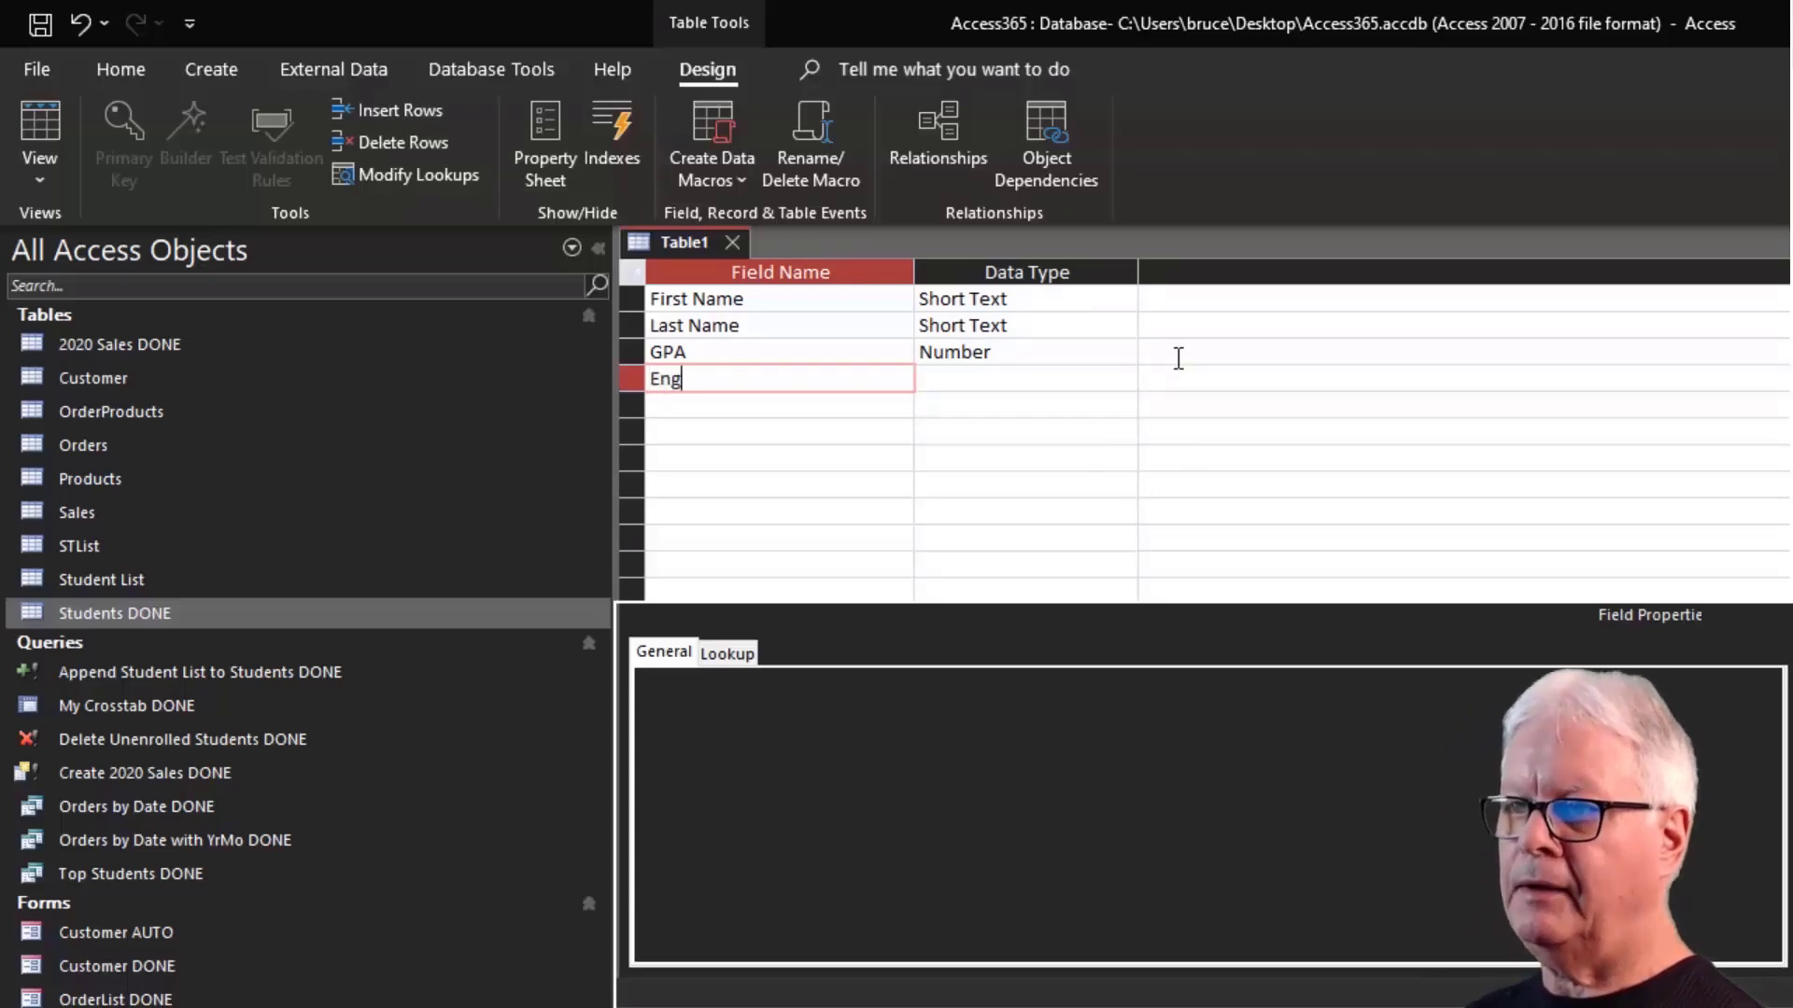
{"action": "type", "text": "rolled"}
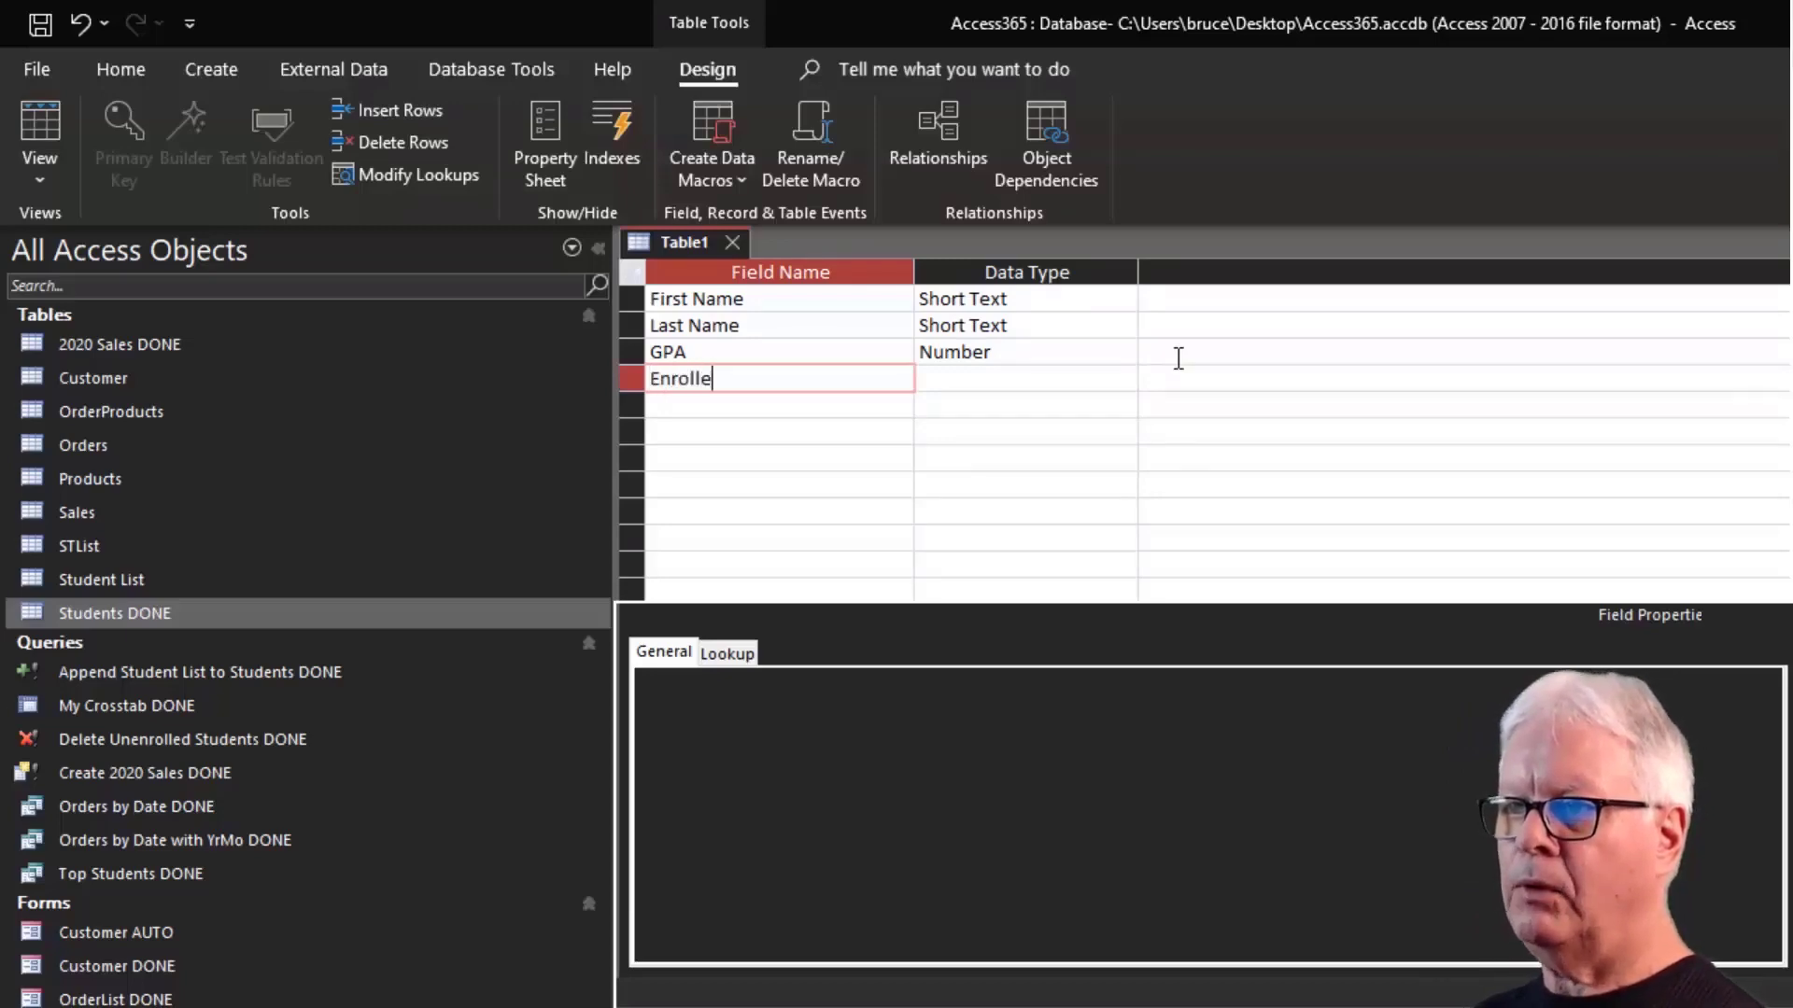
{"action": "key", "text": "Tab"}
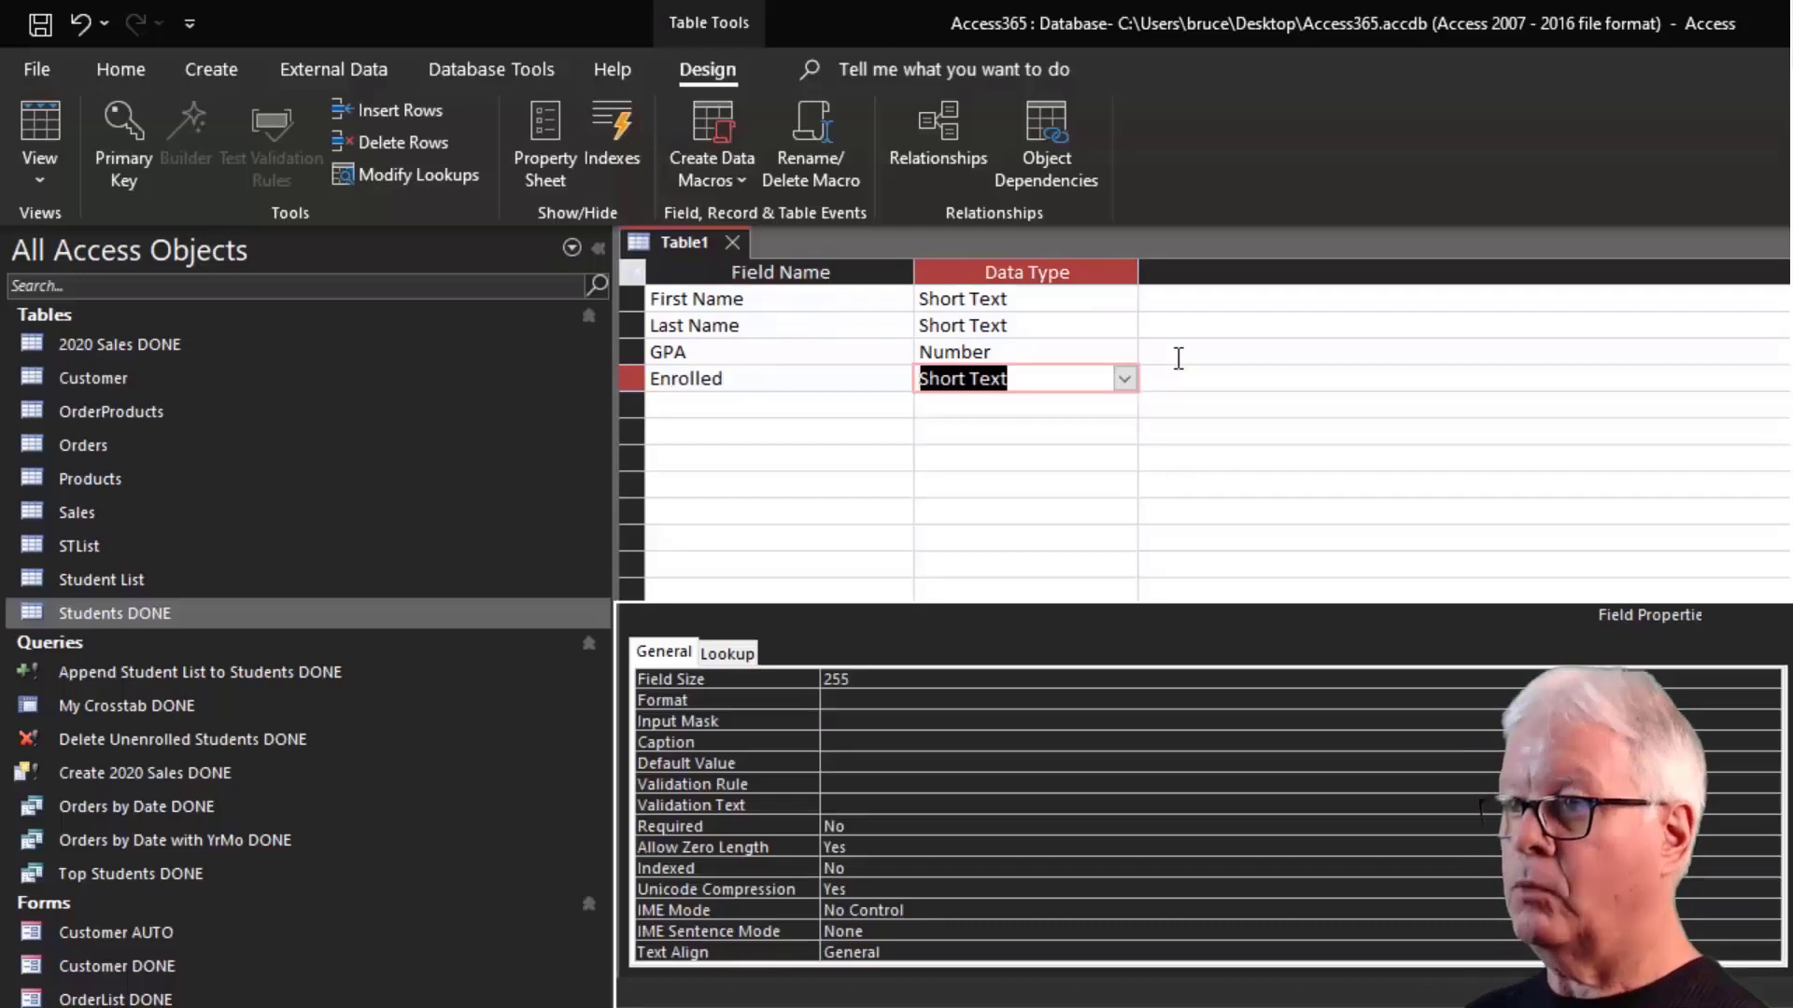
{"action": "type", "text": "yes/No"}
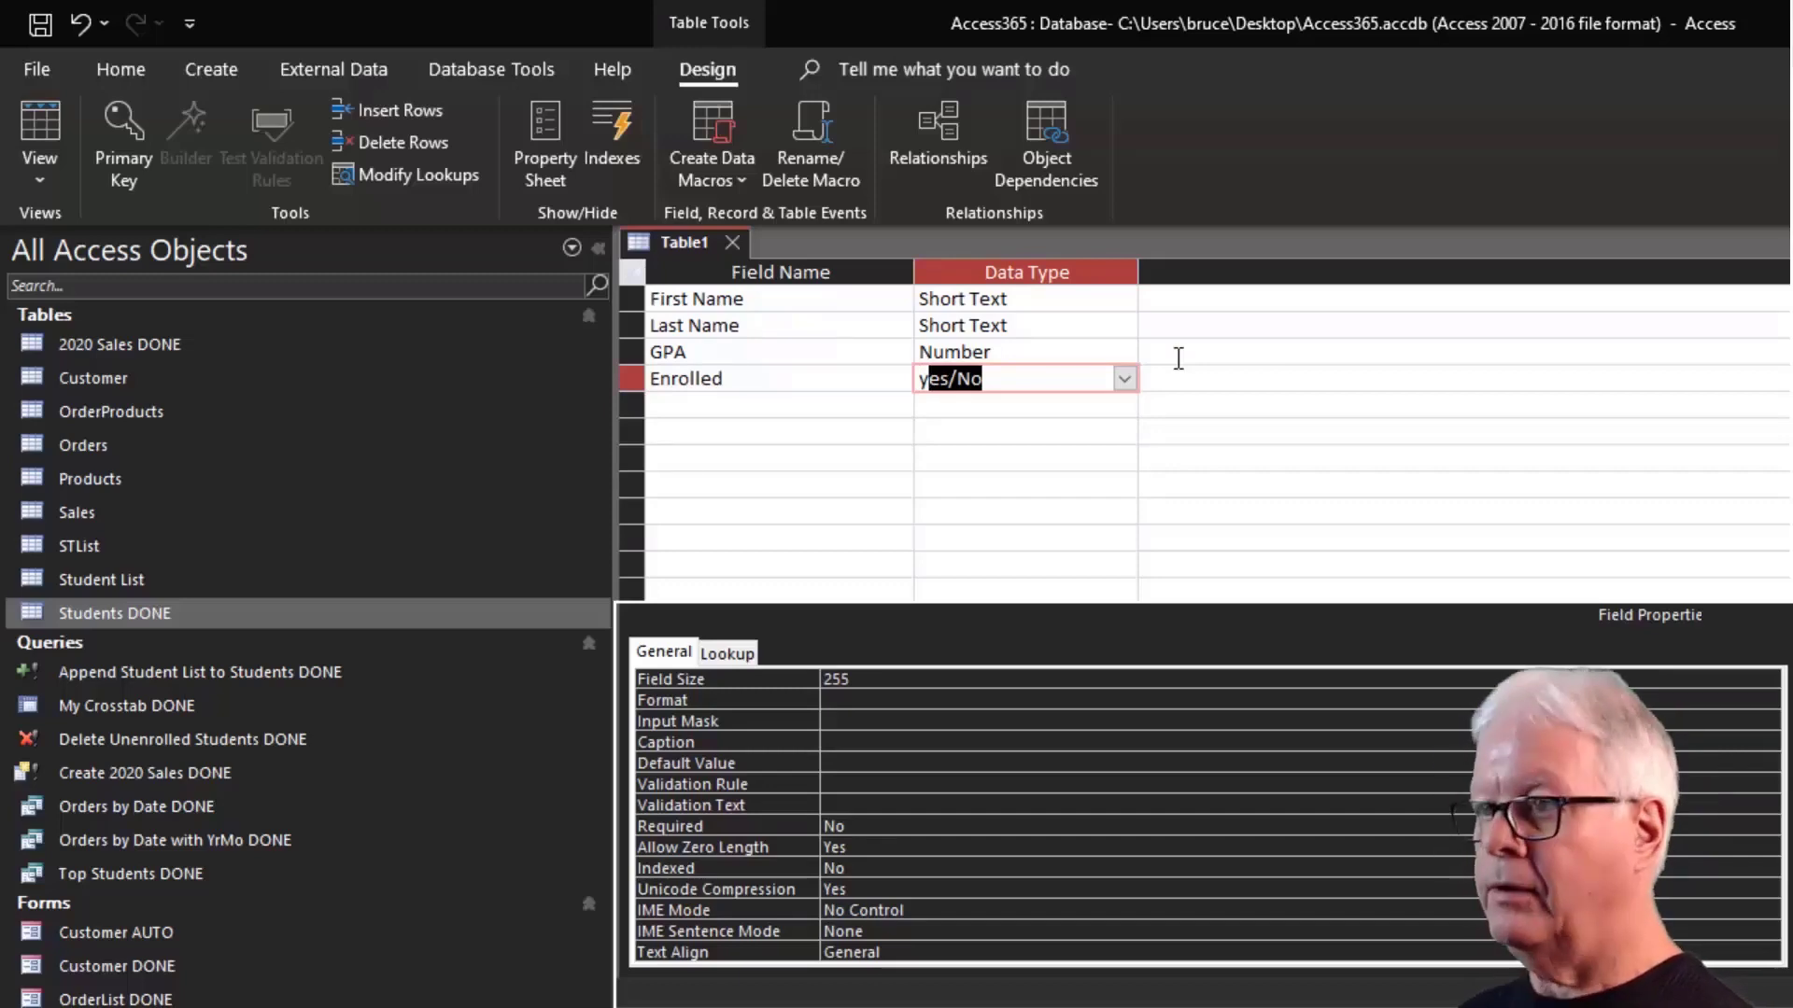
{"action": "key", "text": "Tab"}
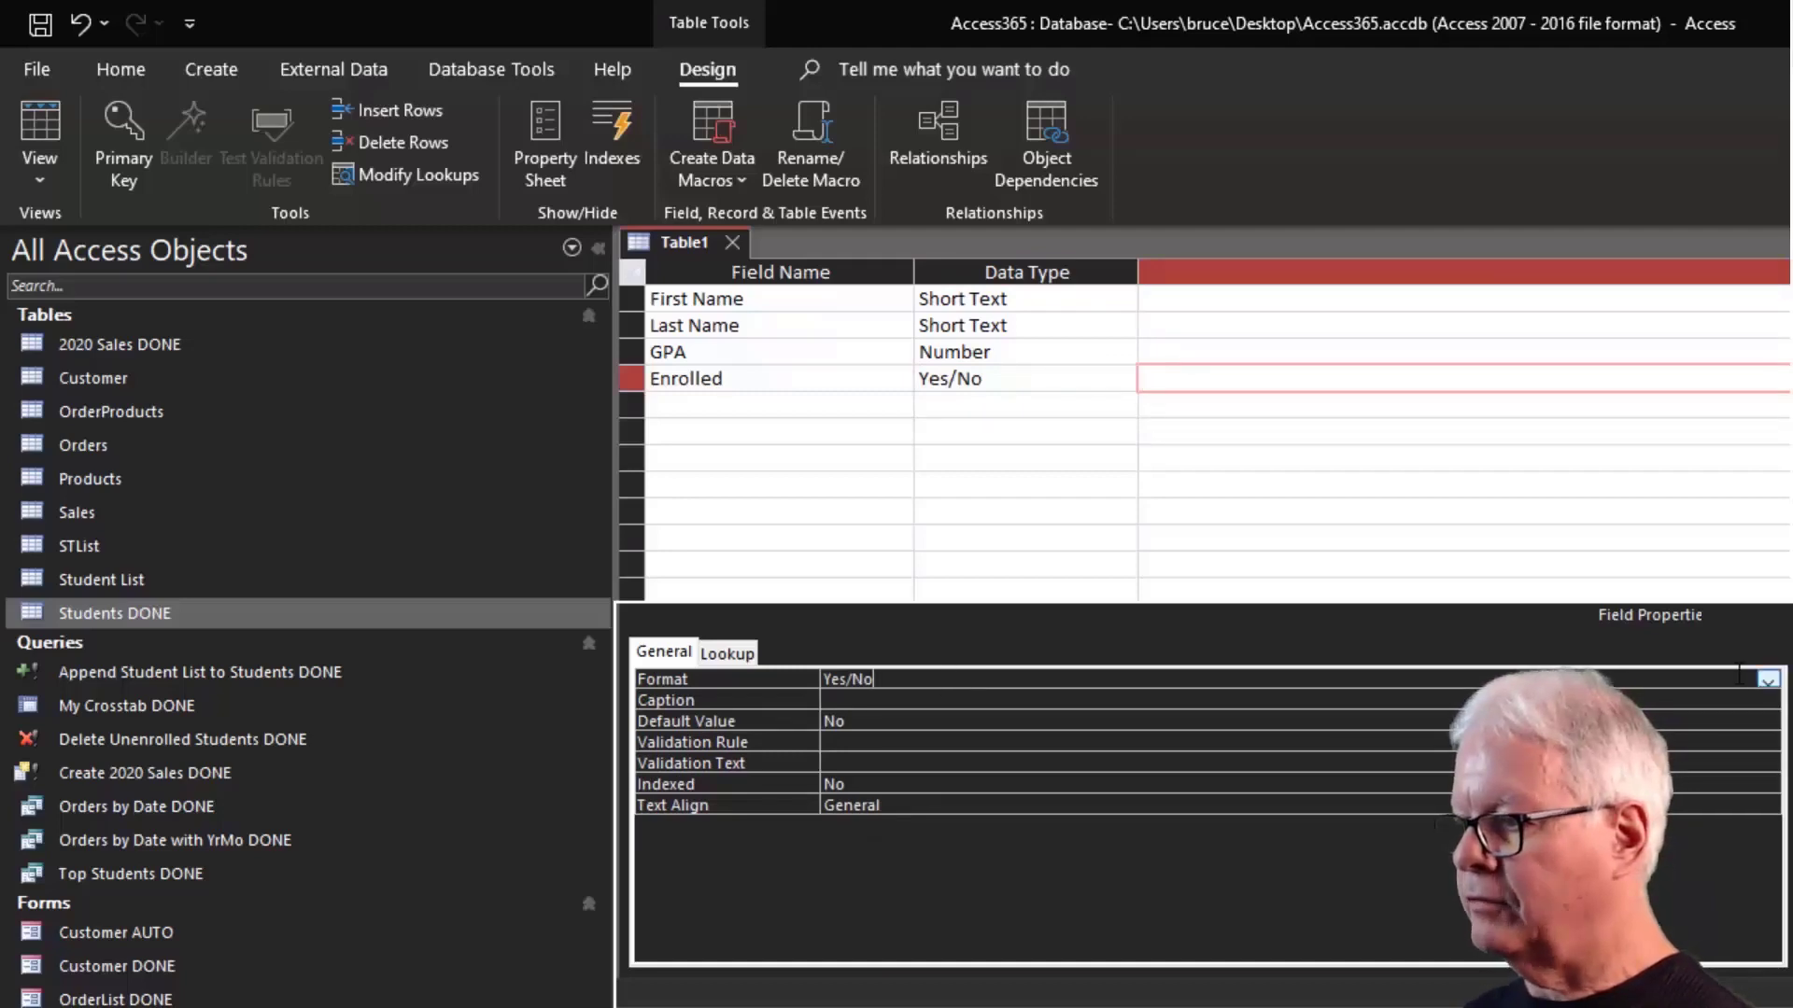
{"action": "left_click", "coordinate": [1768, 681]}
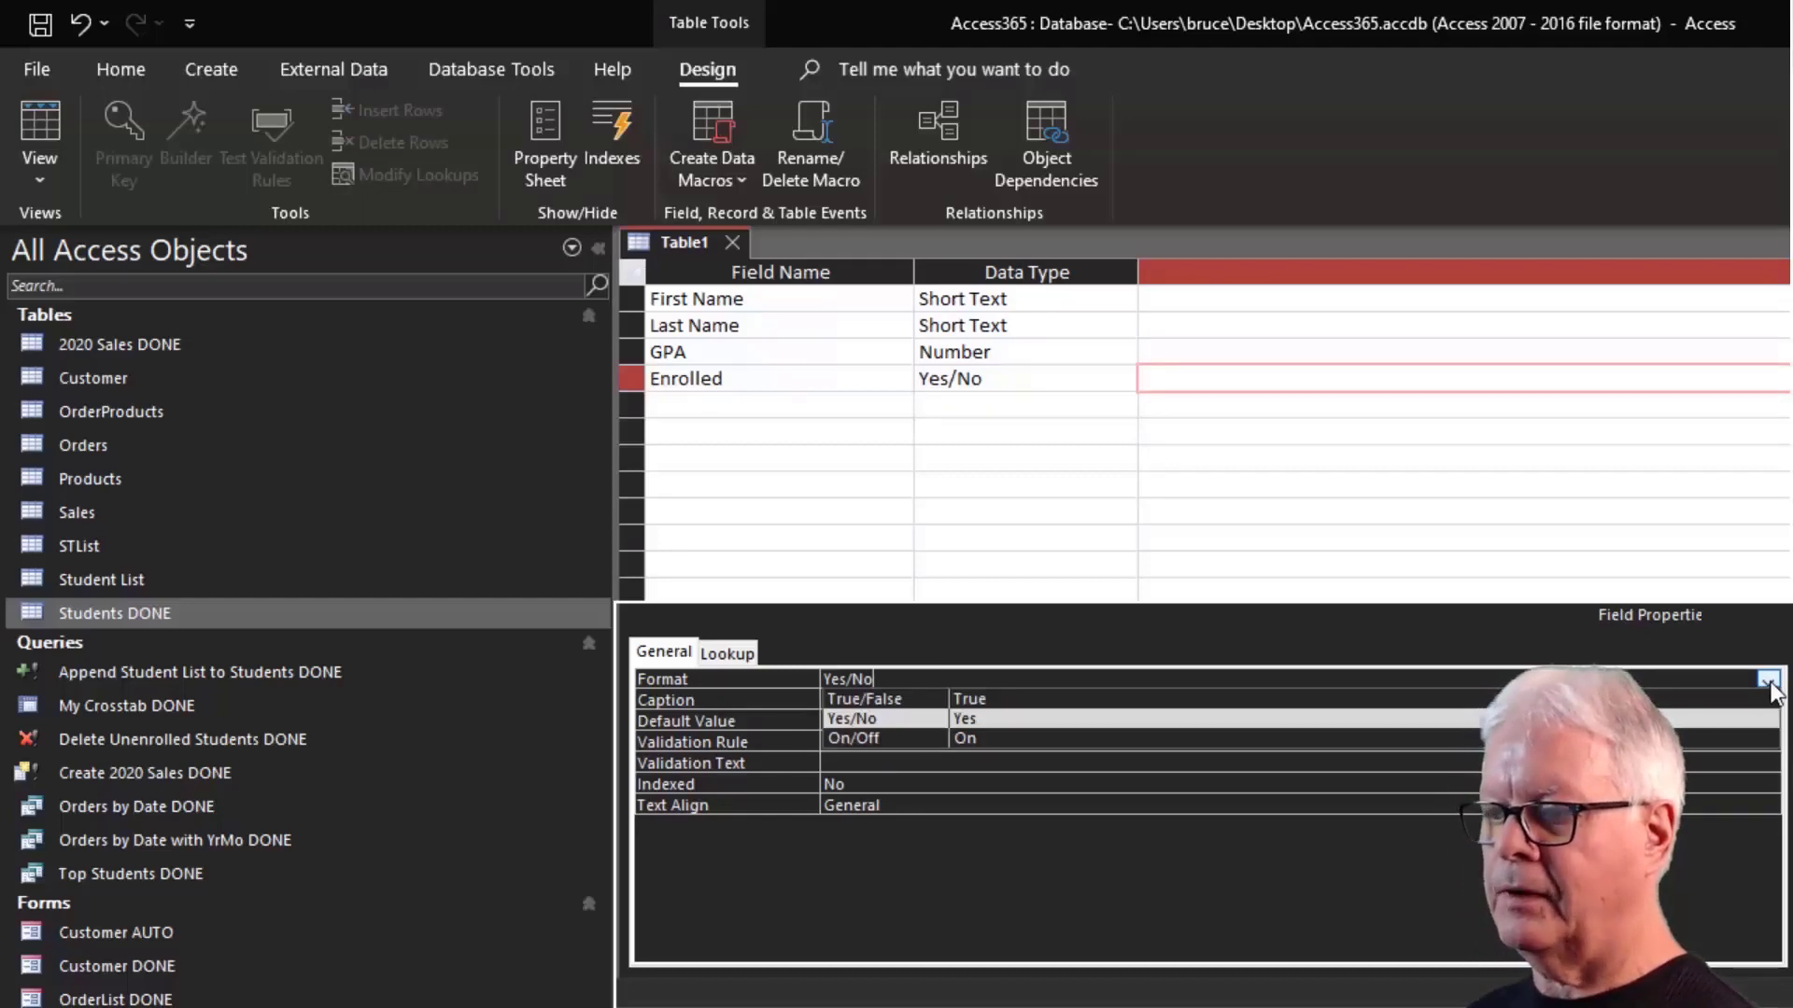
{"action": "left_click", "coordinate": [1769, 681]}
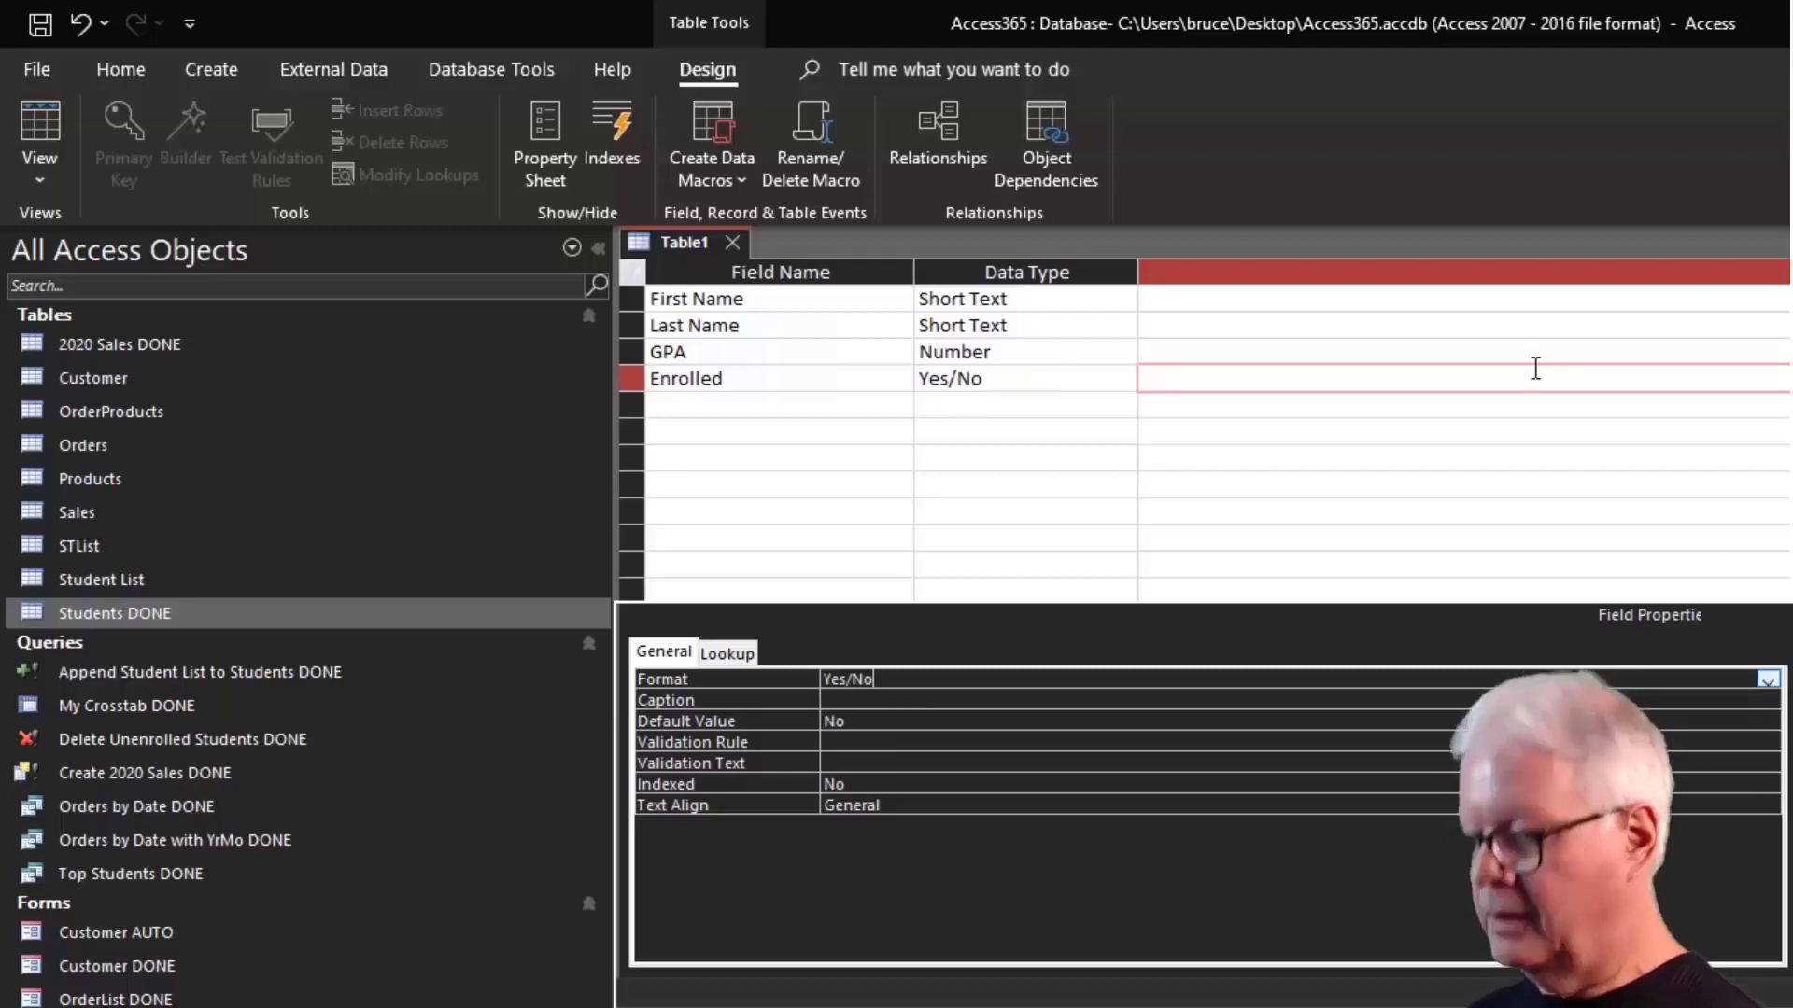
Add a fifth field named DOB with the Date/Time data type and read its entry in the Data Type Quick Reference PDF.
{"action": "key", "text": "Down"}
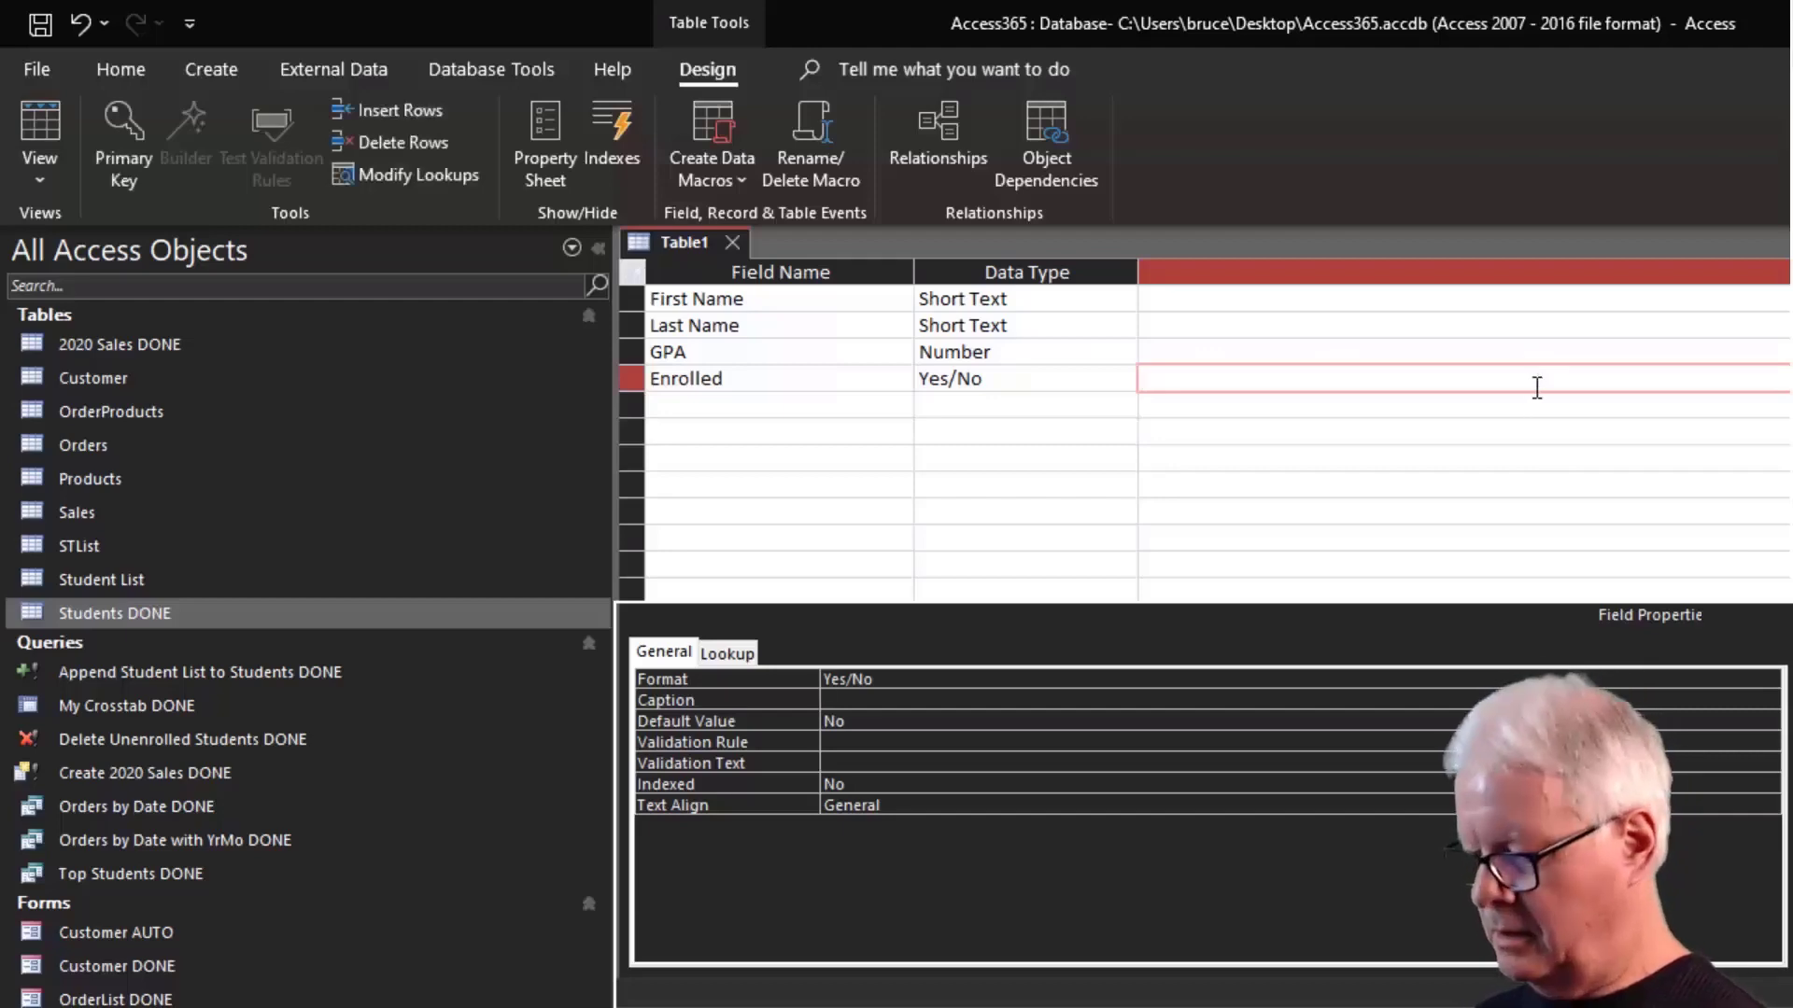
{"action": "key", "text": "Return"}
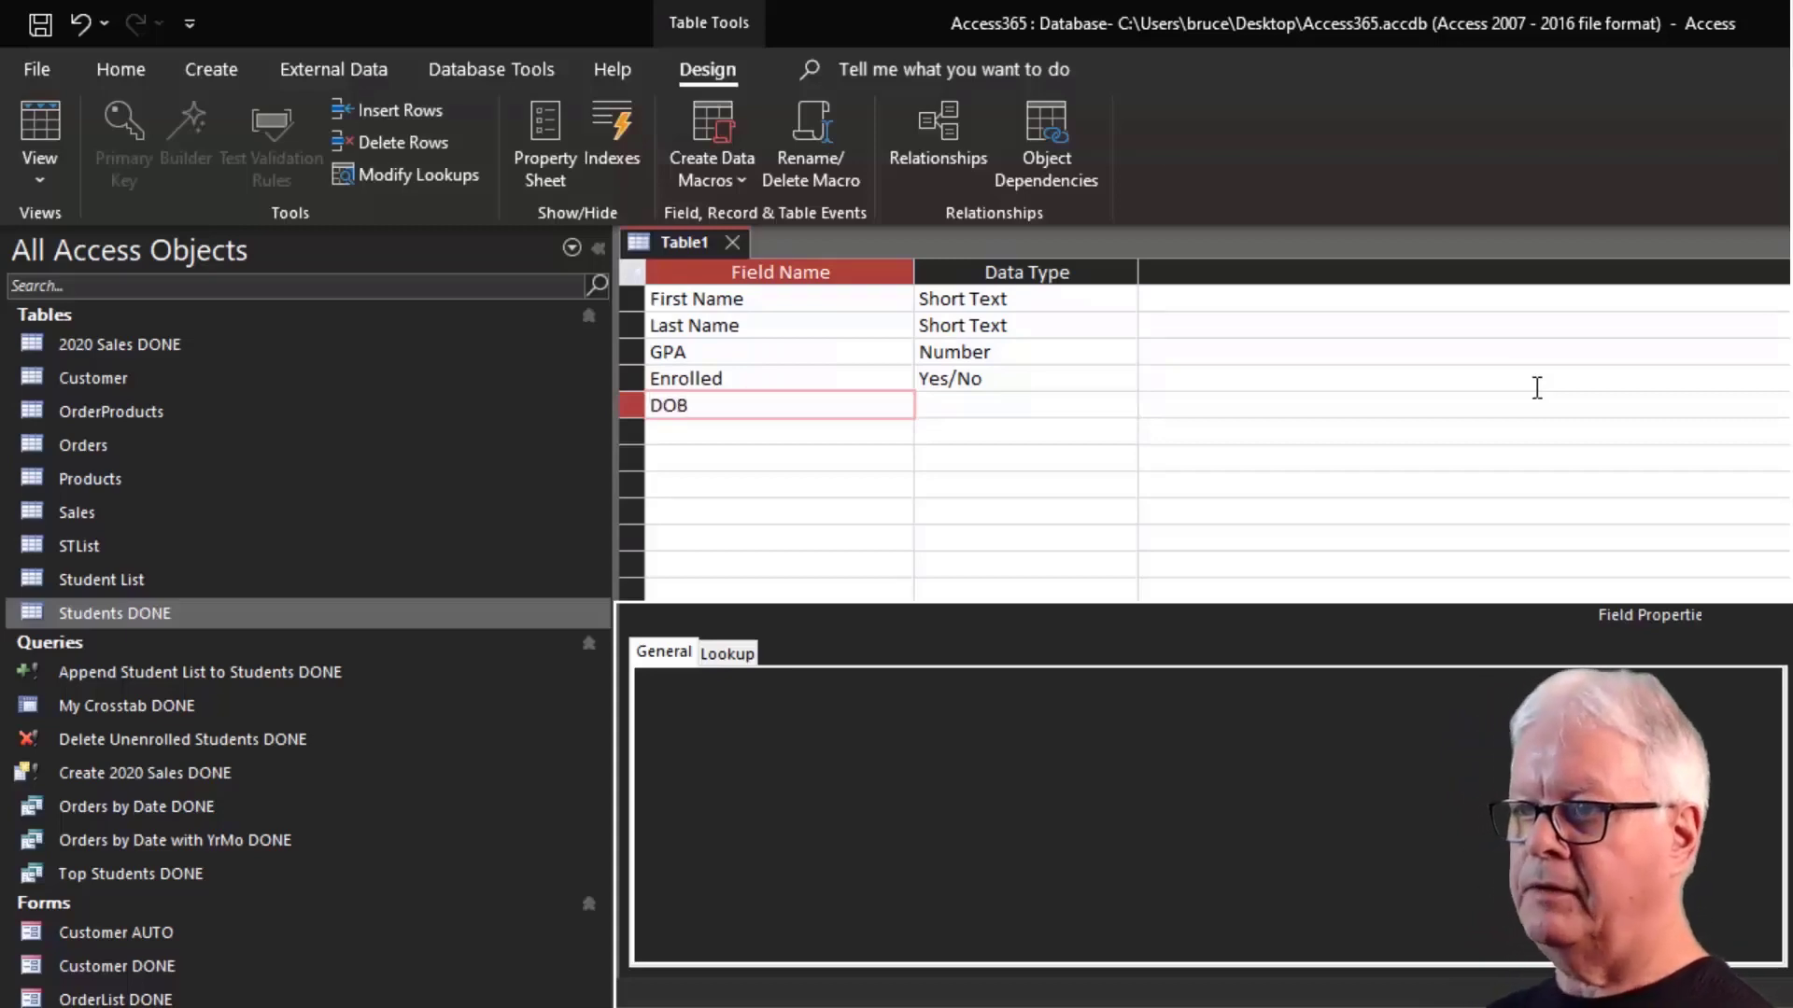
{"action": "key", "text": "Return"}
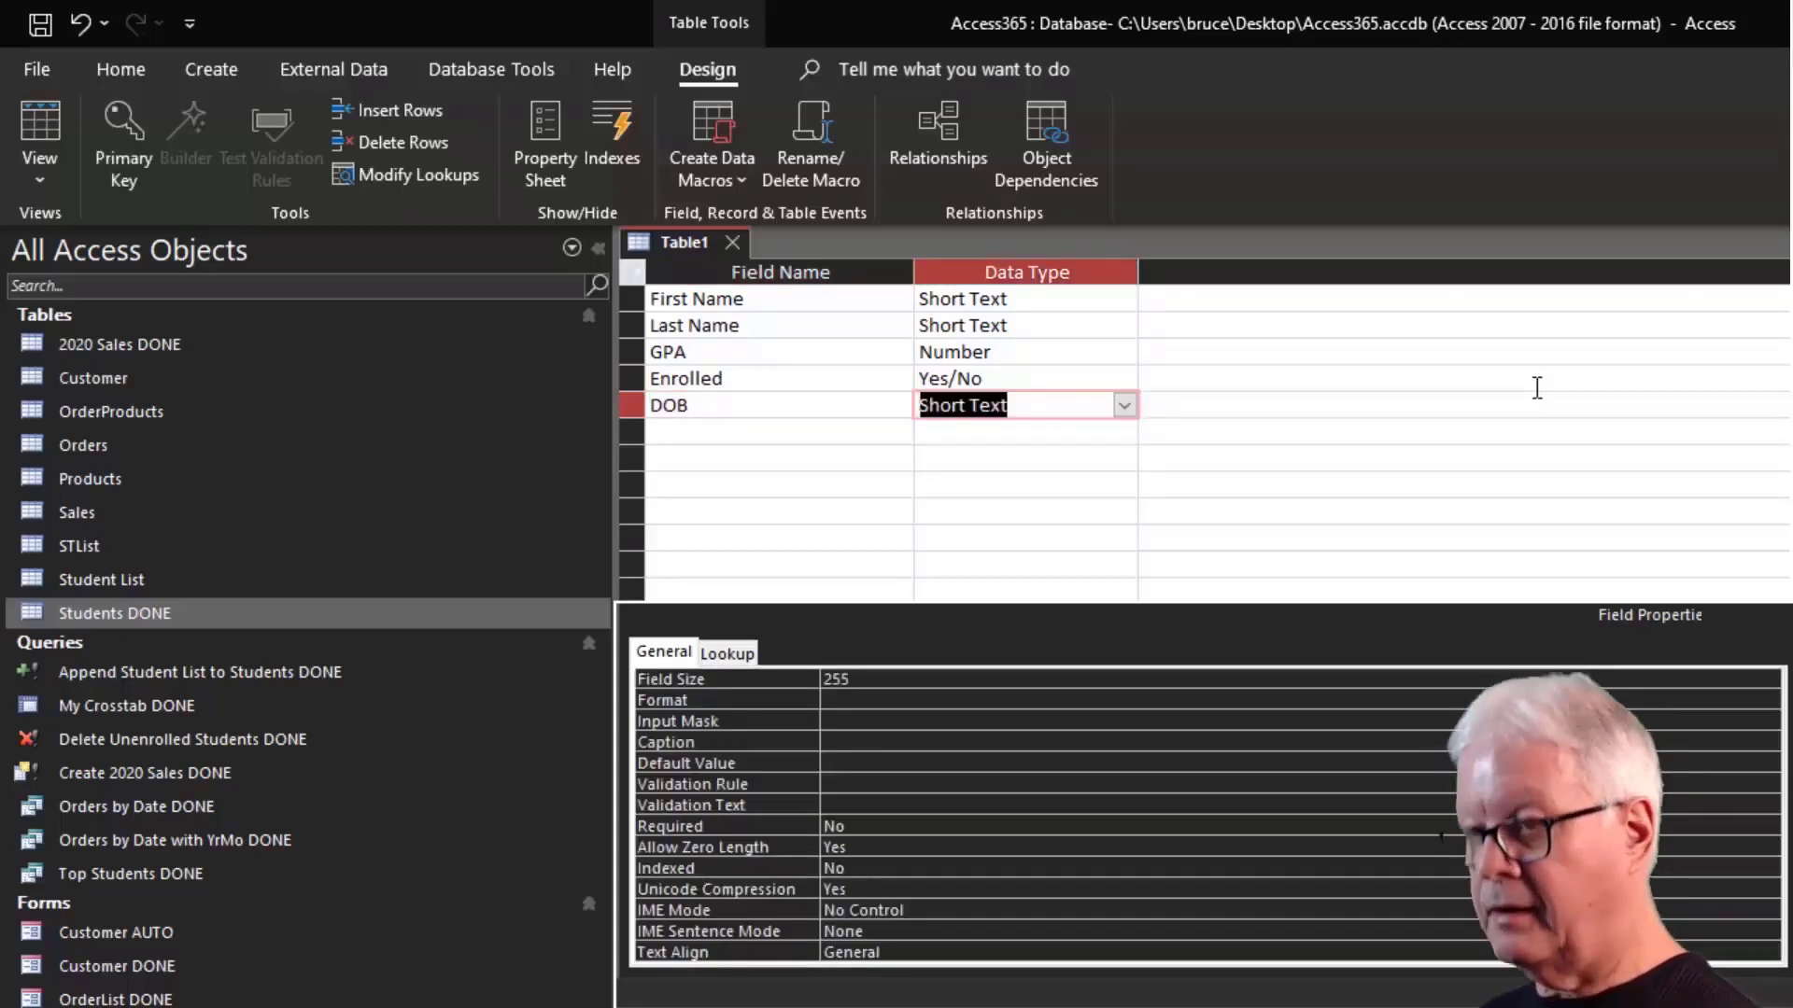
{"action": "type", "text": "date/Time"}
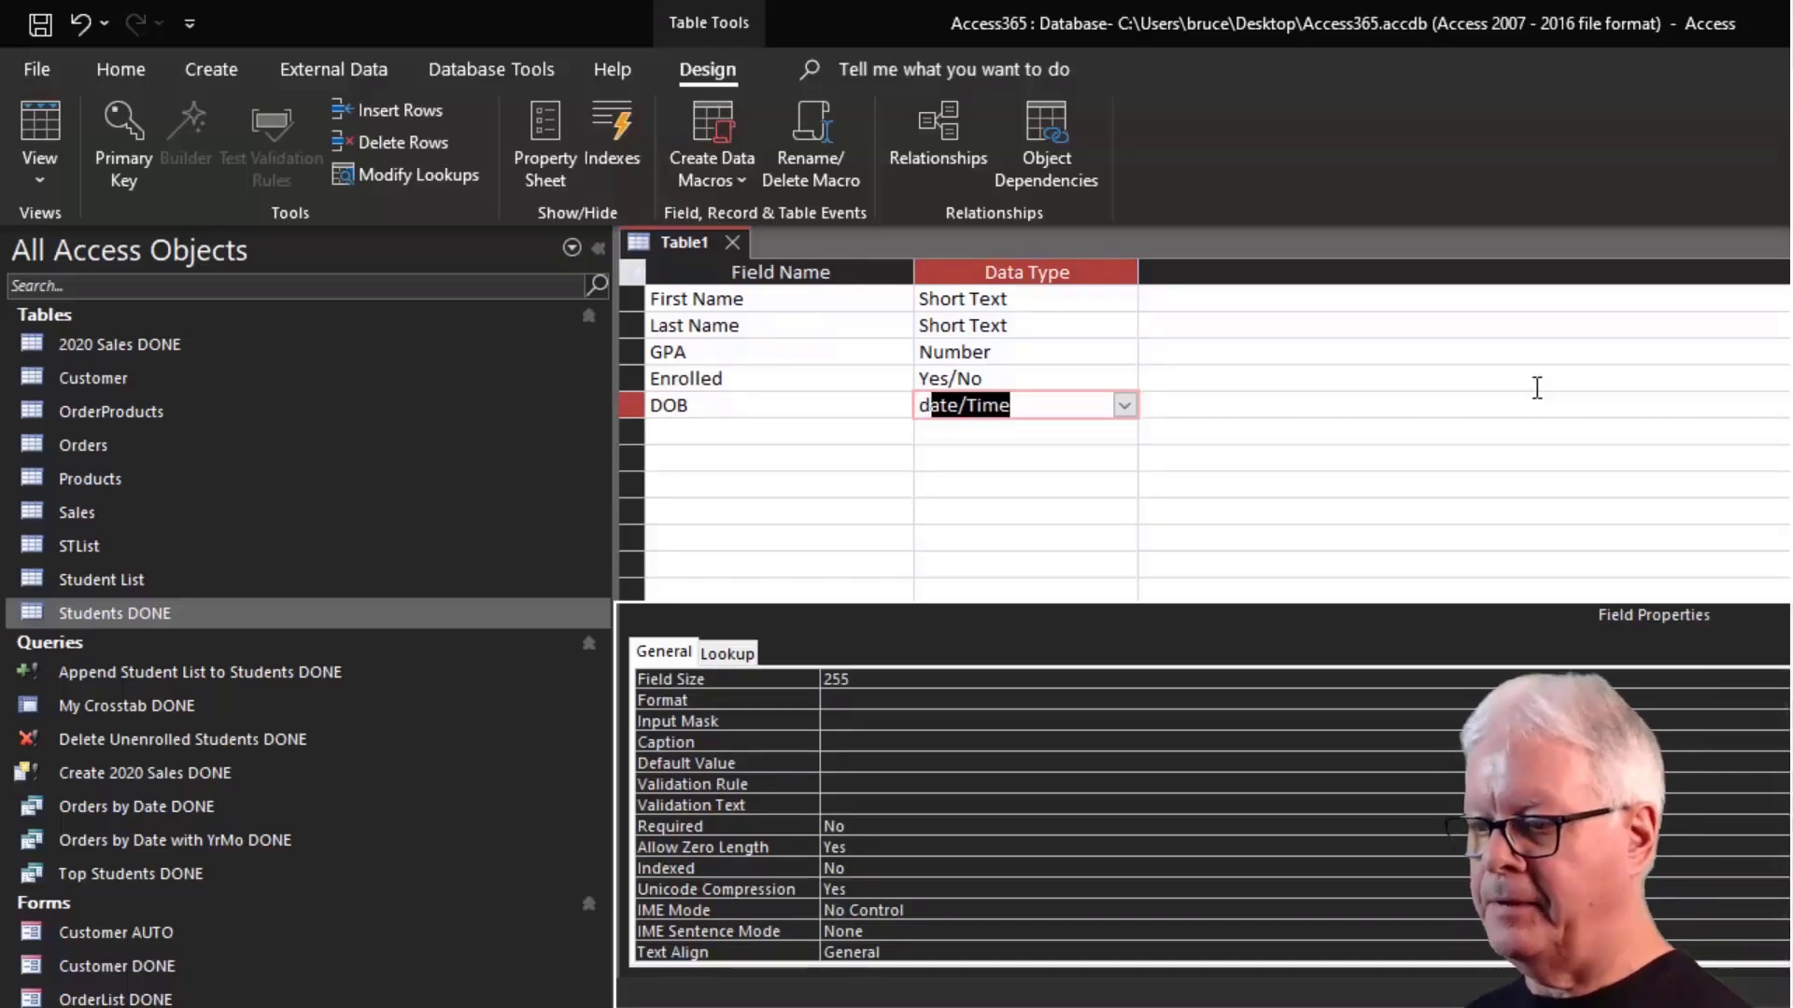
{"action": "key", "text": "alt+Tab"}
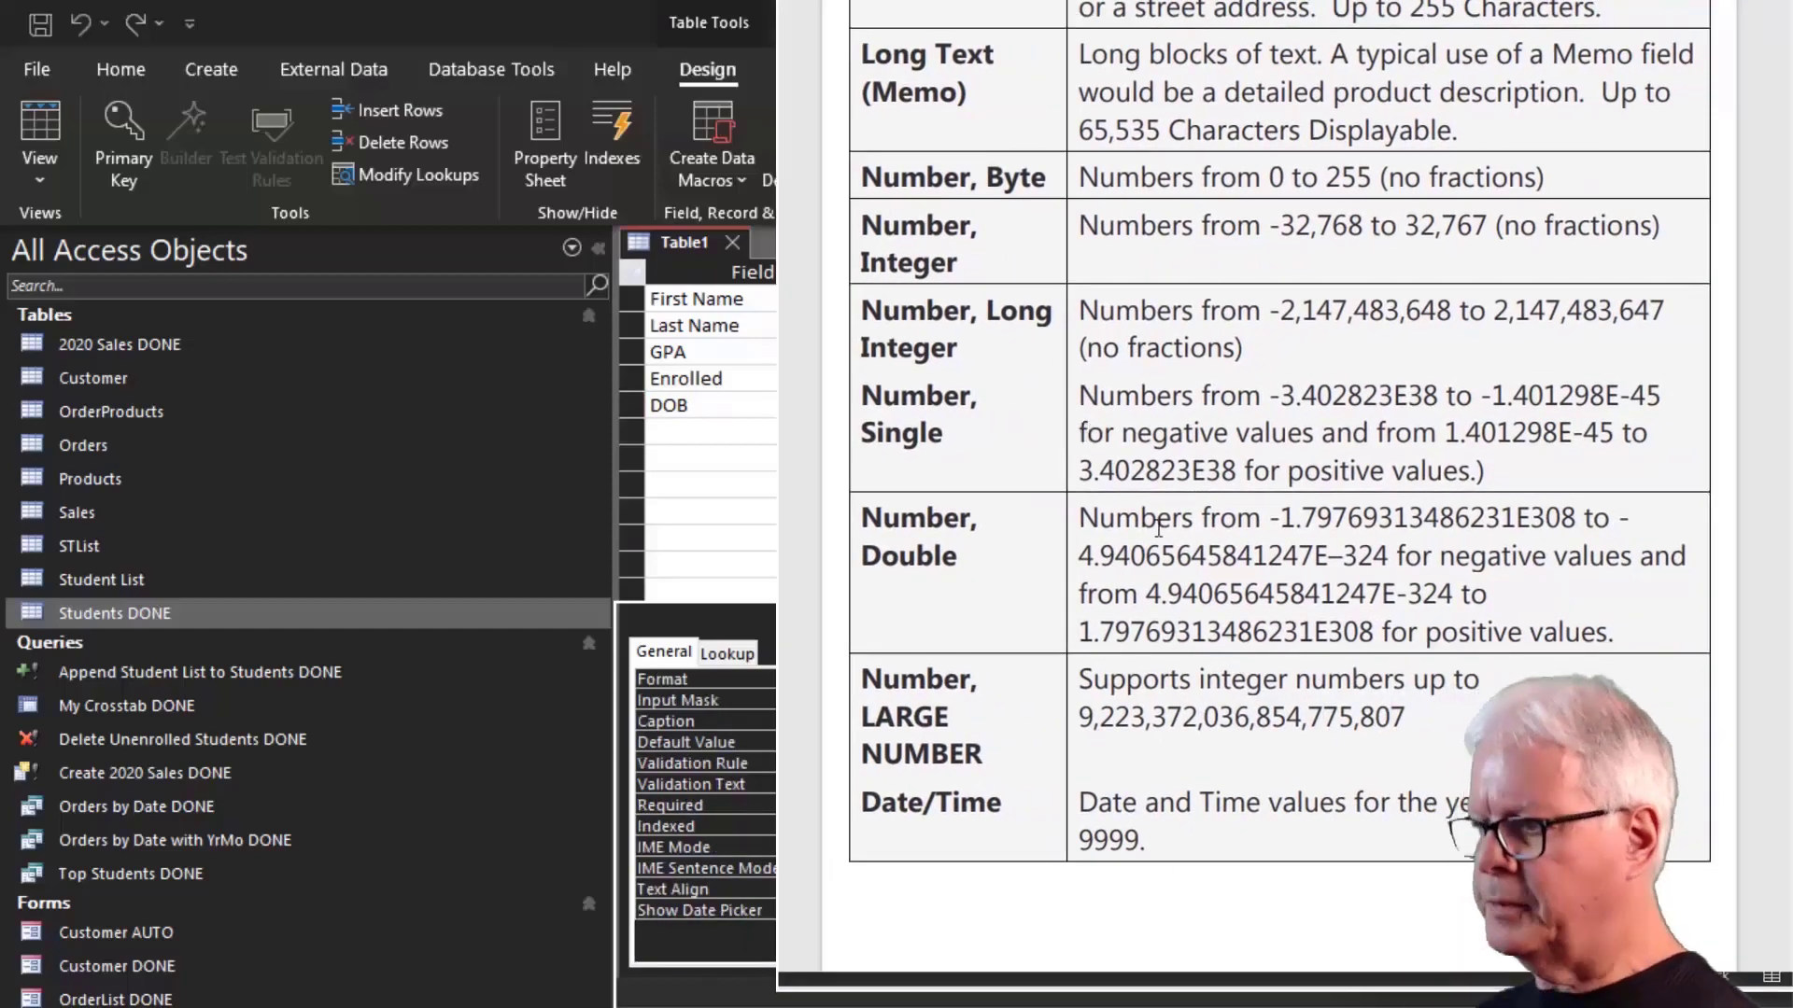
{"action": "scroll", "coordinate": [1088, 432], "scroll_direction": "down", "scroll_amount": 6}
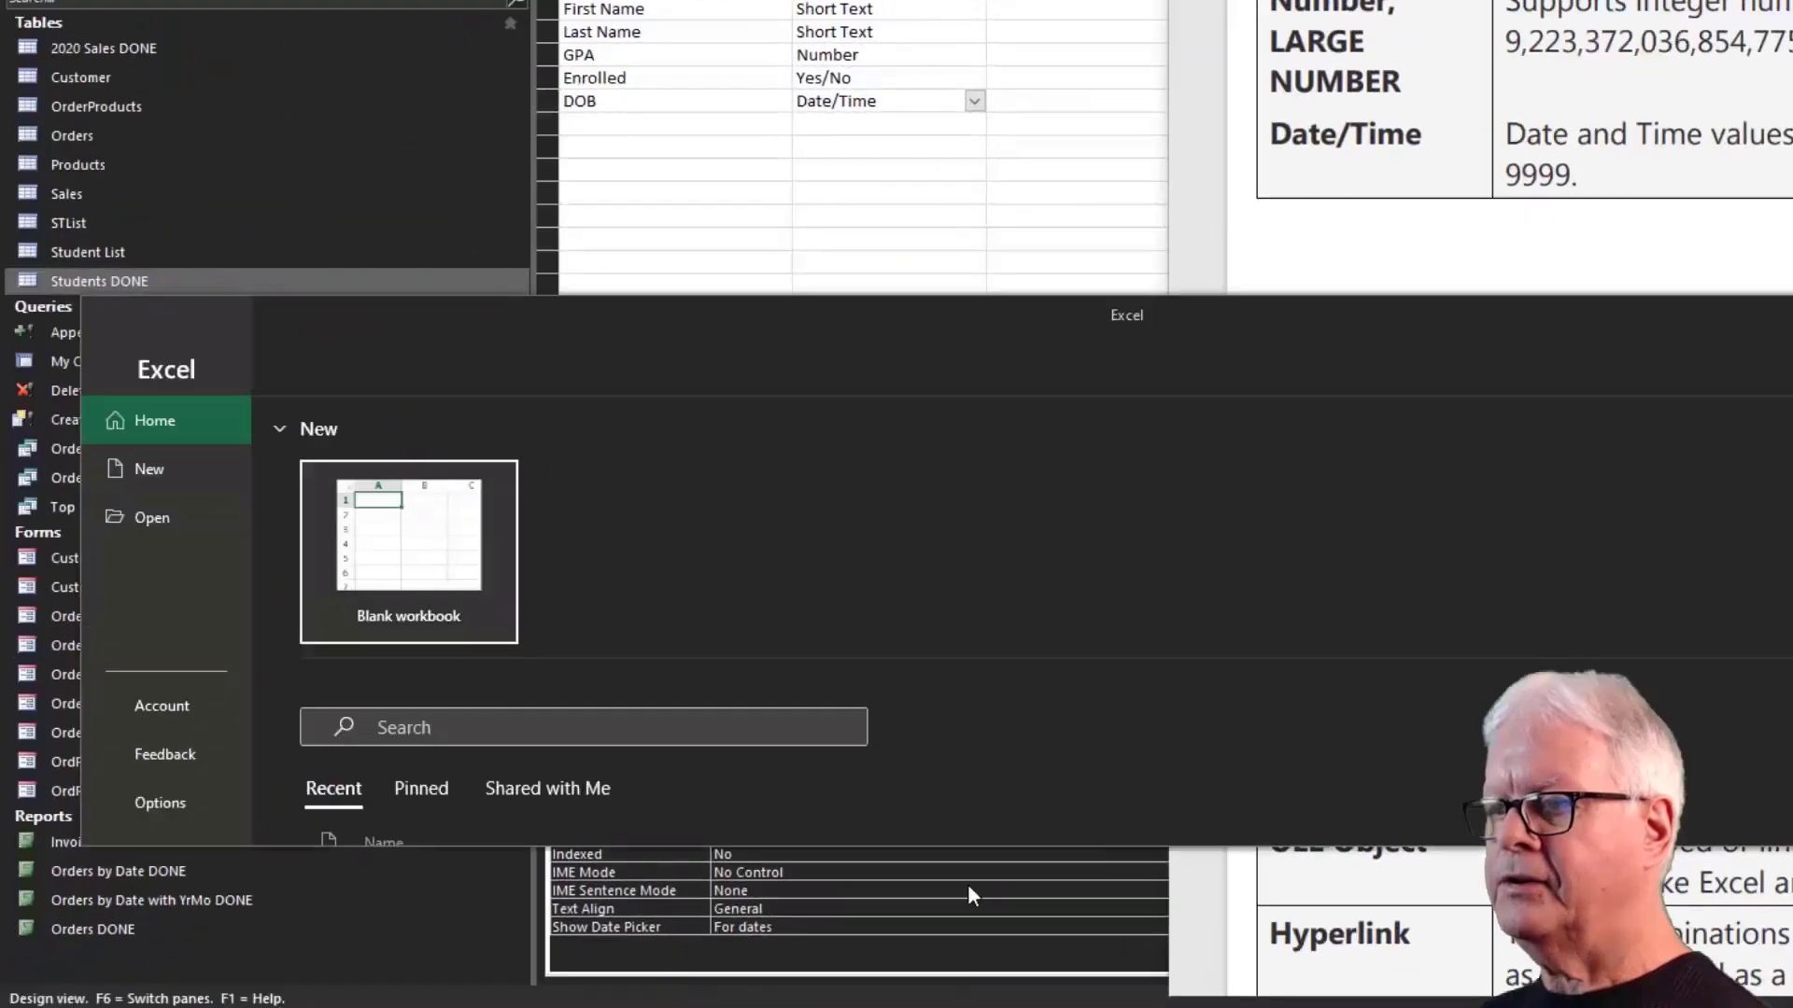
Create a blank workbook in Excel and enter the current date, 5/24/2021, in cell D3.
{"action": "left_click", "coordinate": [457, 548]}
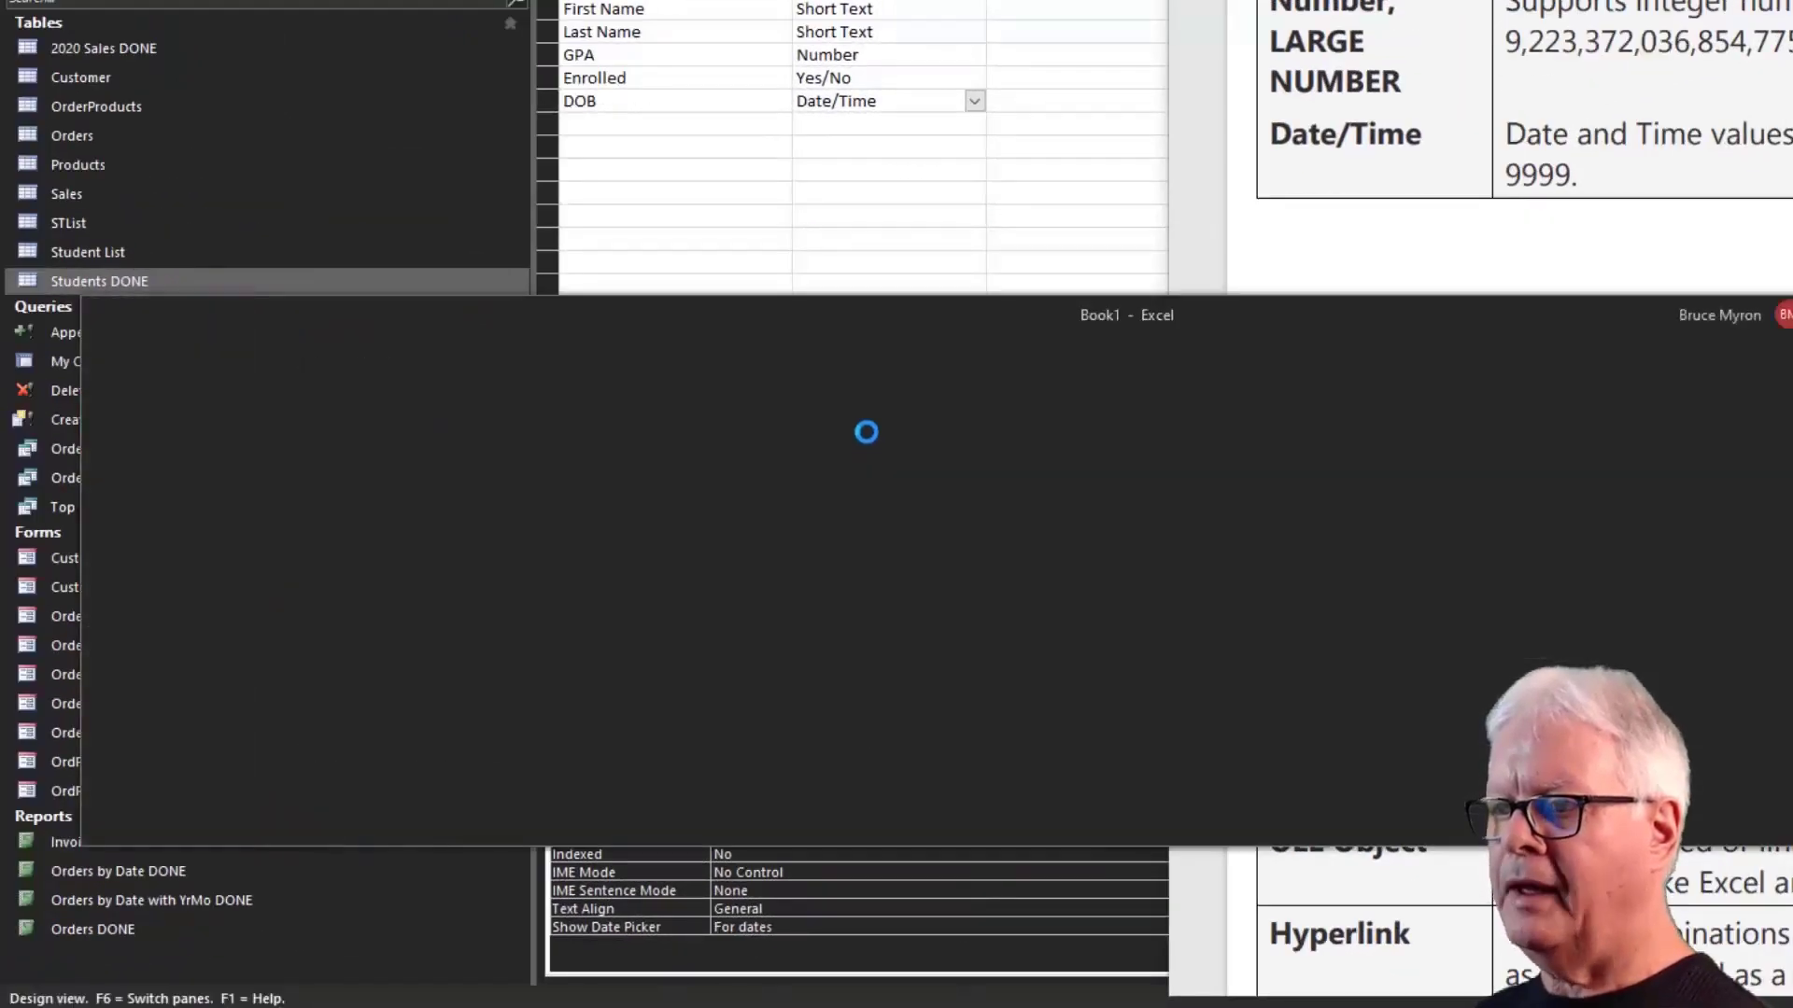
{"action": "left_click_drag", "start_coordinate": [1640, 315], "coordinate": [1668, 0]}
{"action": "left_click", "coordinate": [435, 312]}
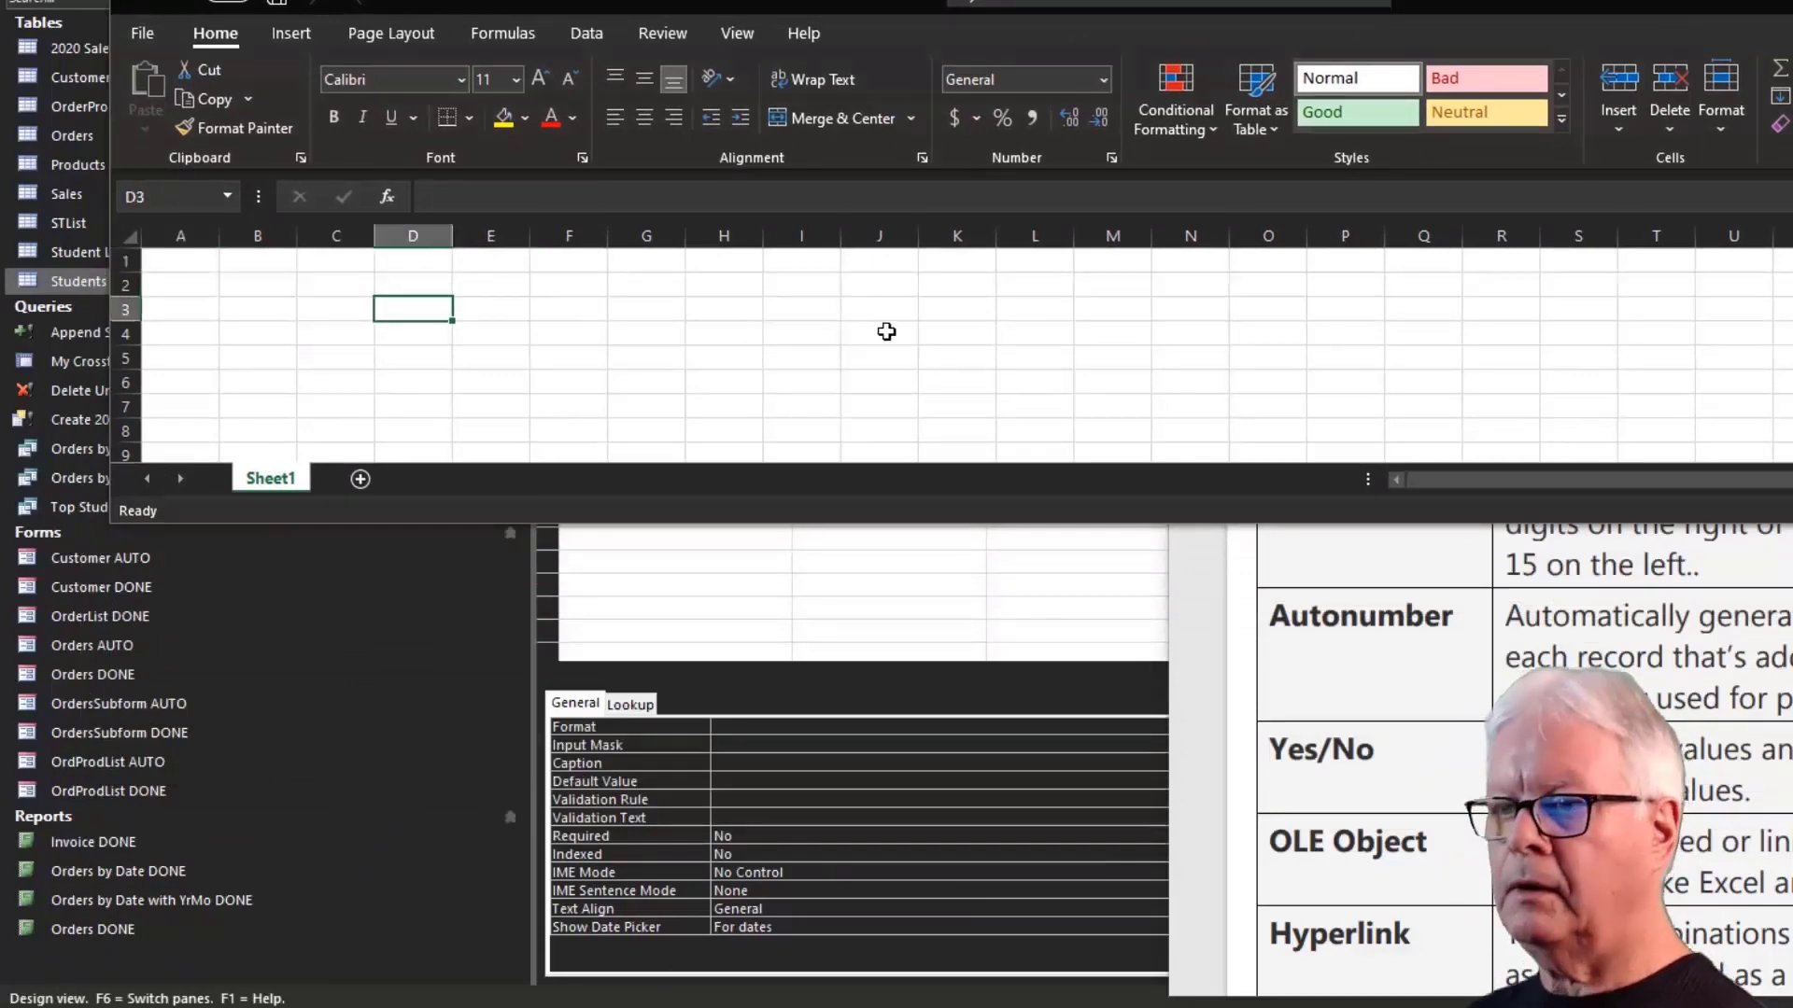
{"action": "key", "text": "ctrl+semicolon"}
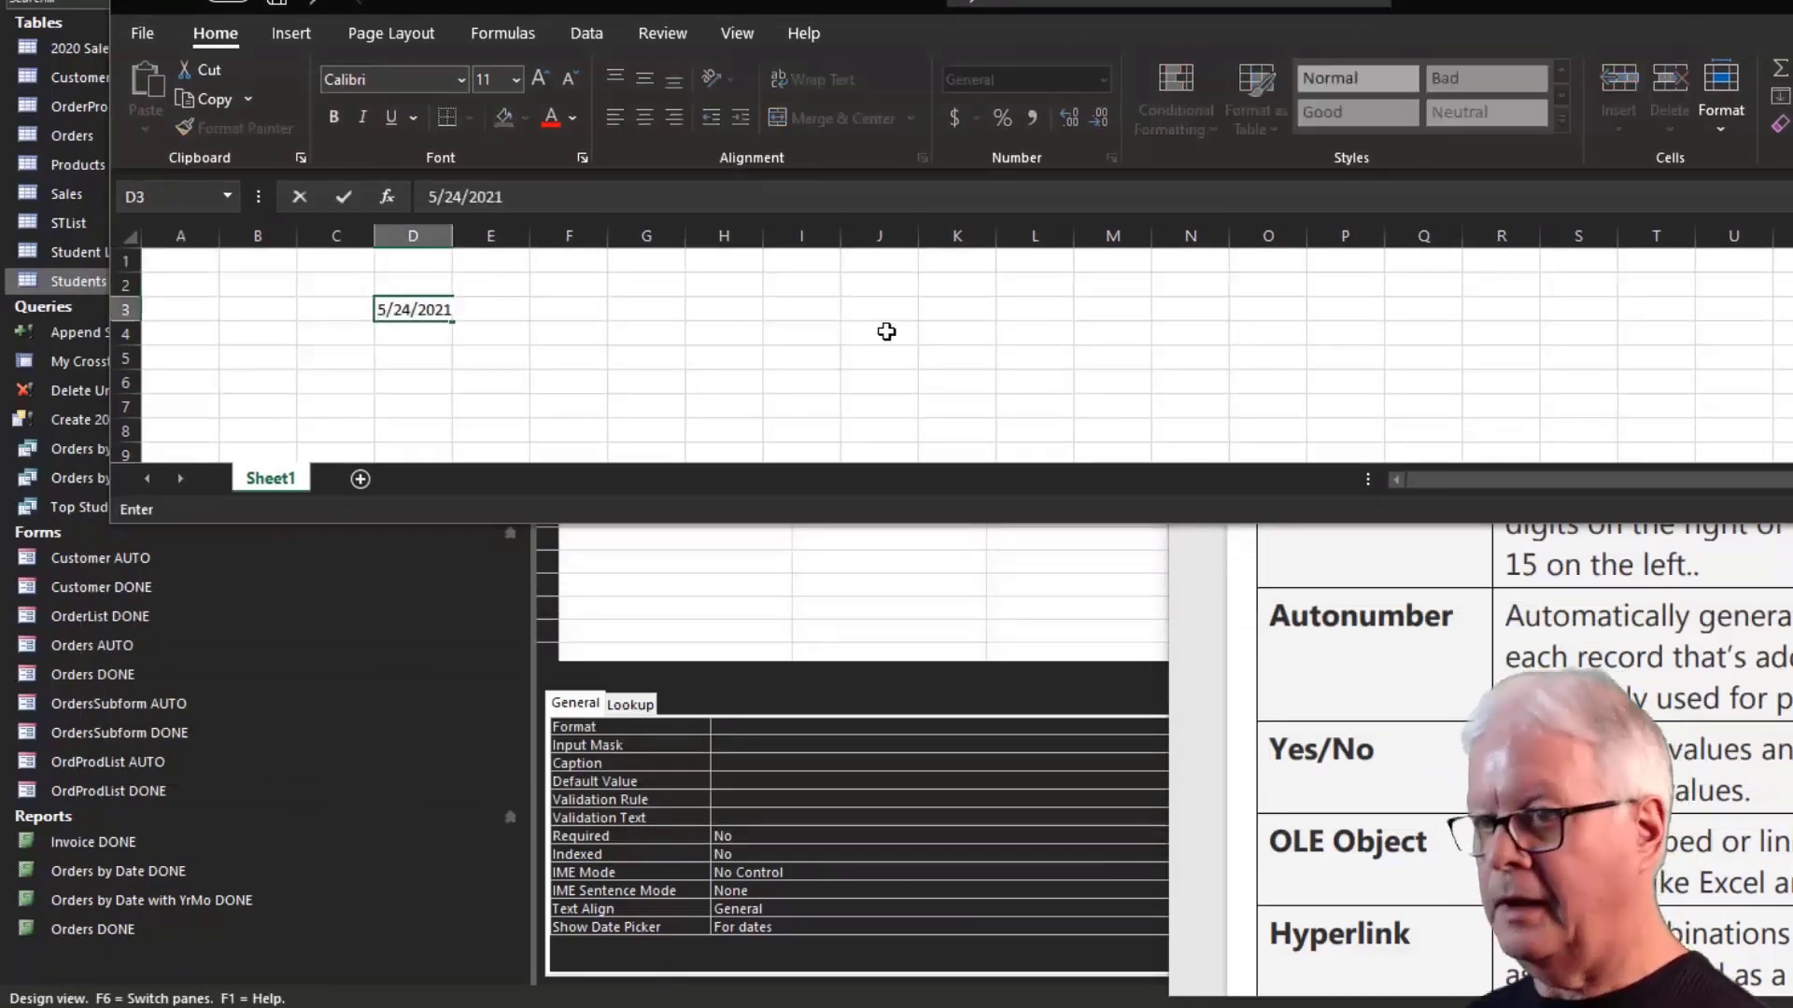
{"action": "key", "text": "Return"}
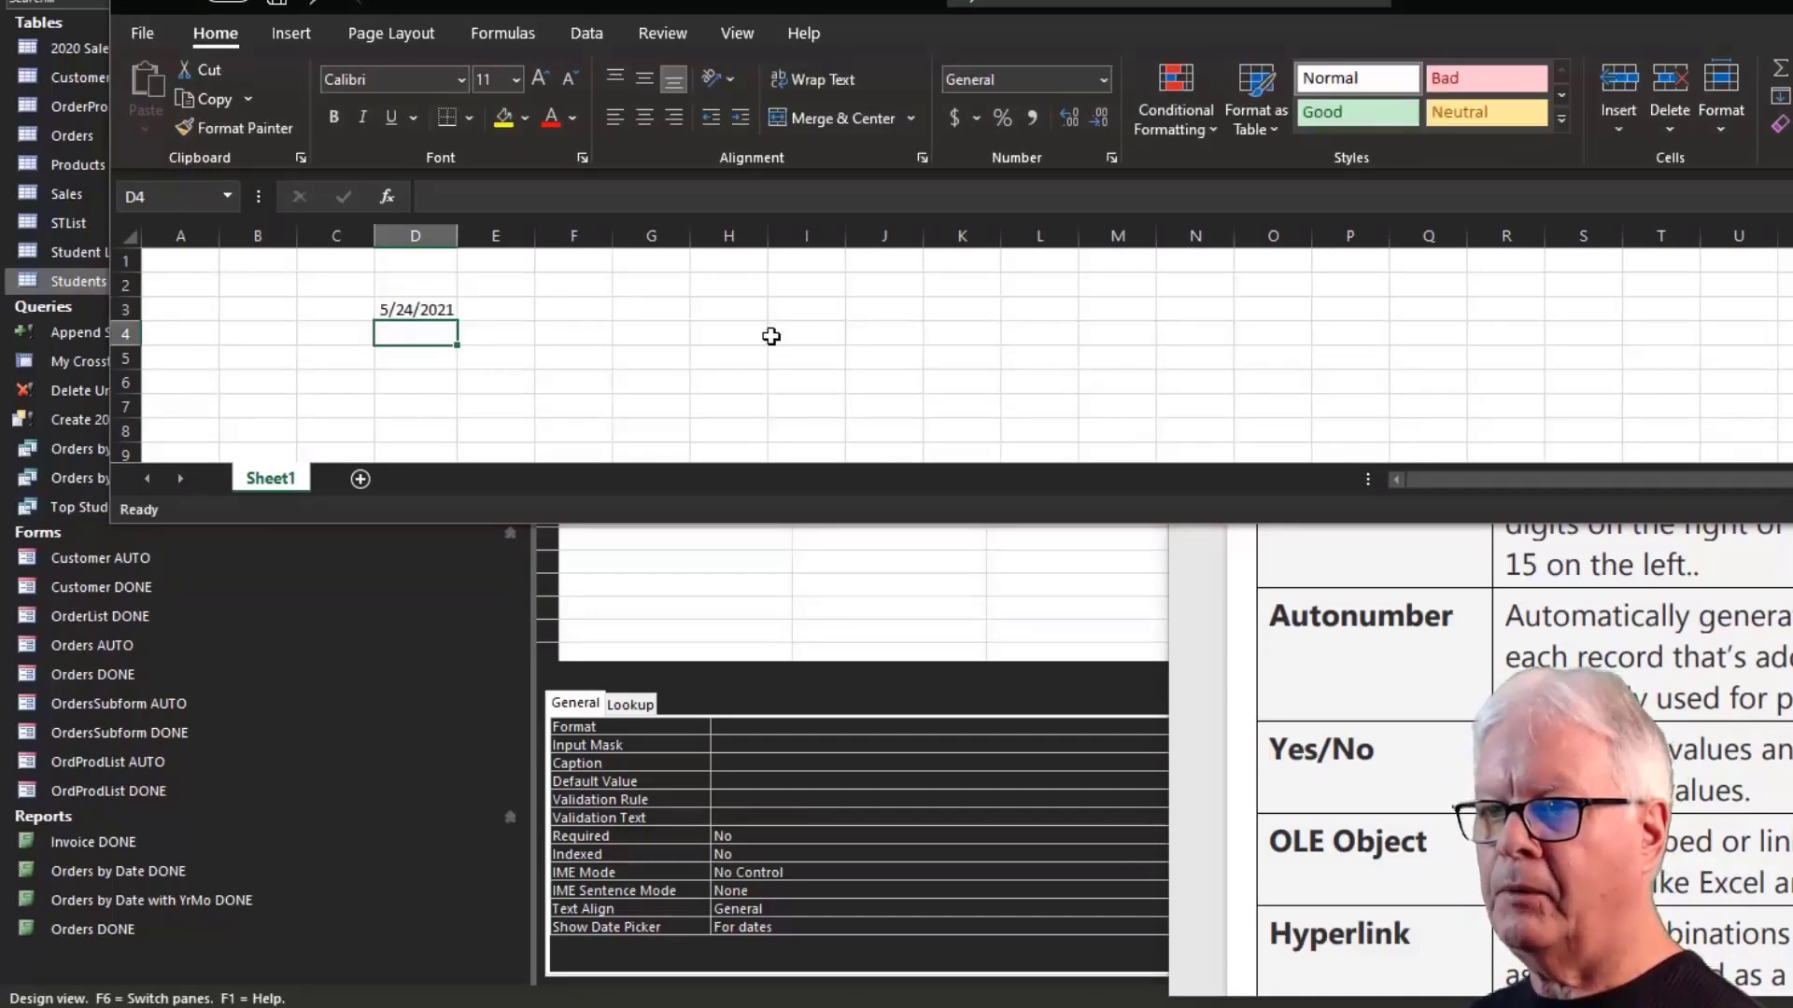
Format the date in cell D3 as a Number with two decimal places to expose its serial number.
{"action": "left_click", "coordinate": [429, 312]}
{"action": "right_click", "coordinate": [430, 314]}
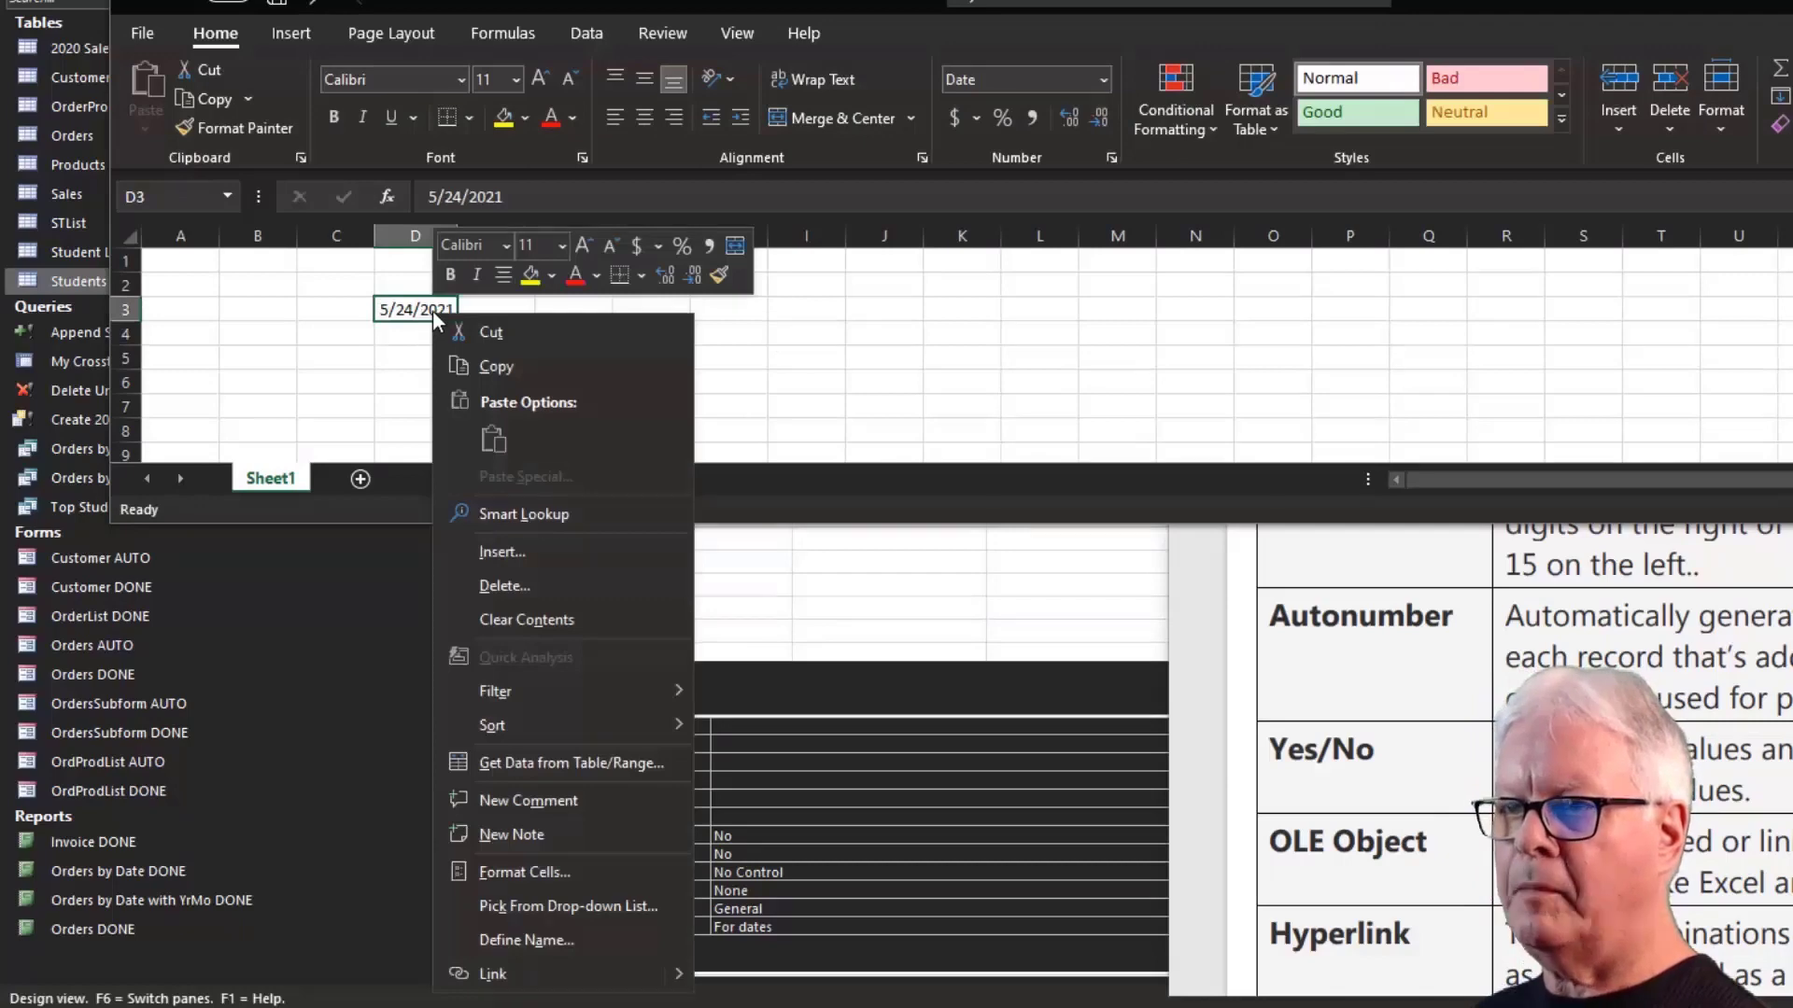
{"action": "left_click", "coordinate": [565, 870]}
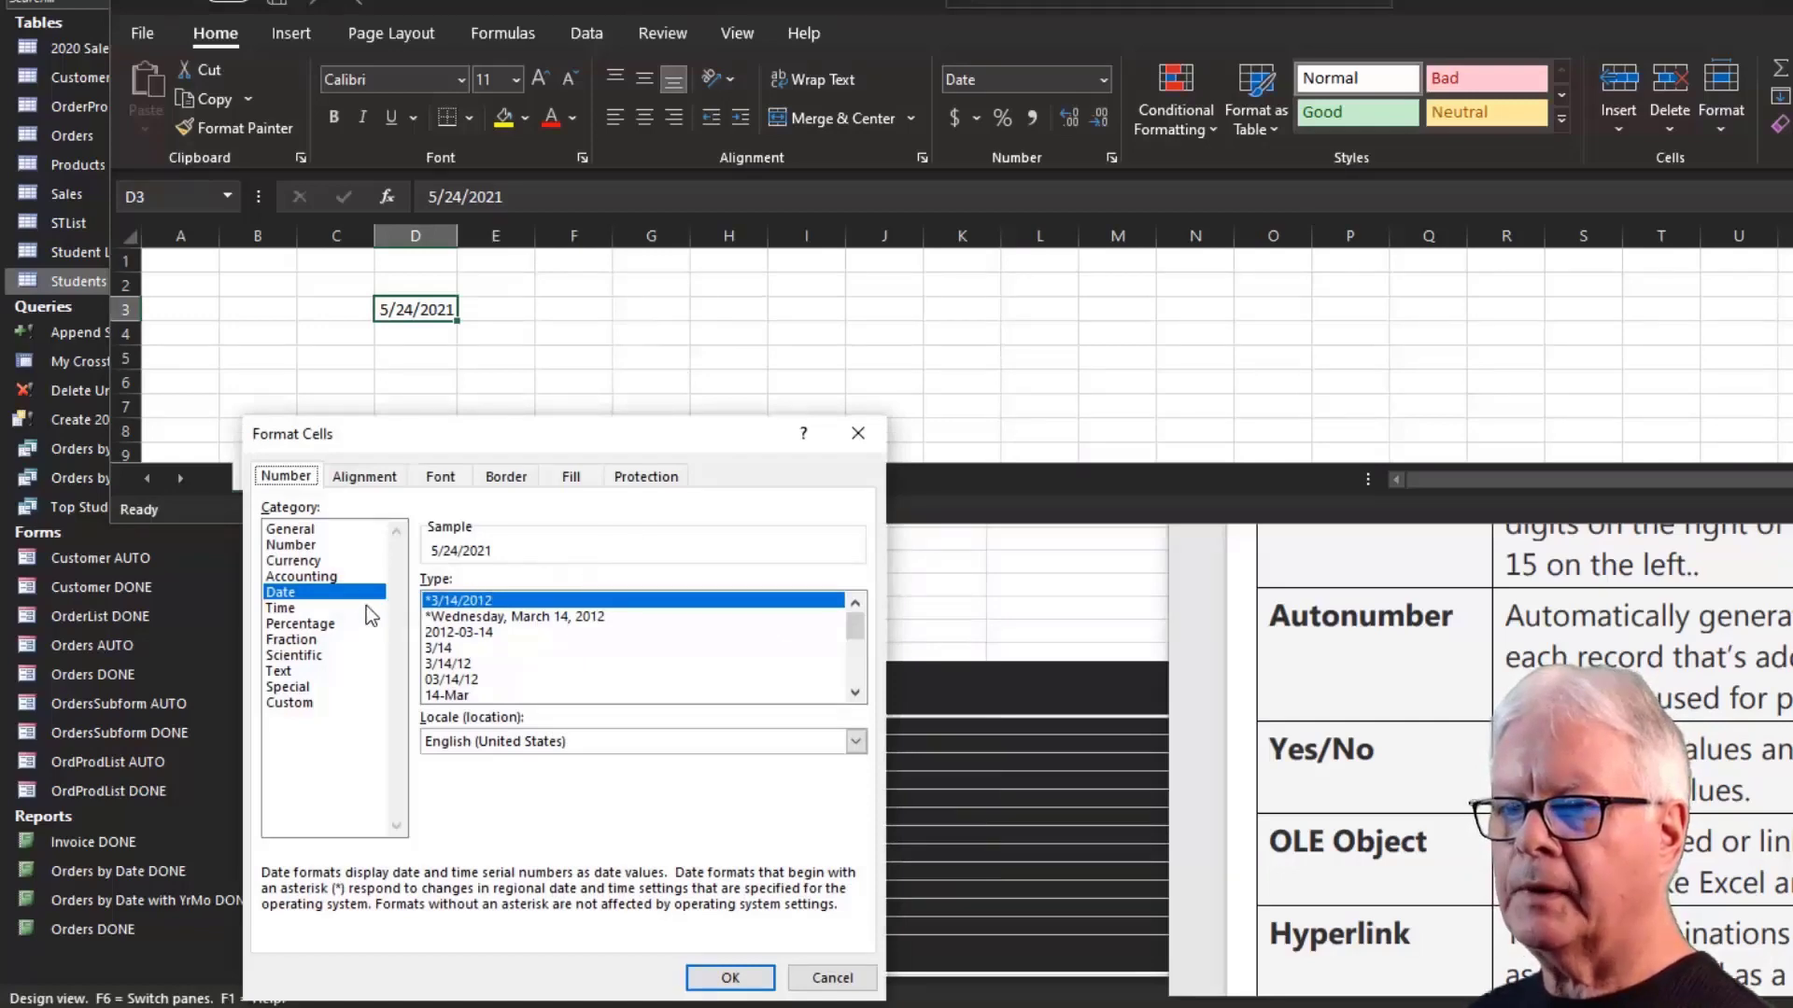
{"action": "left_click", "coordinate": [308, 549]}
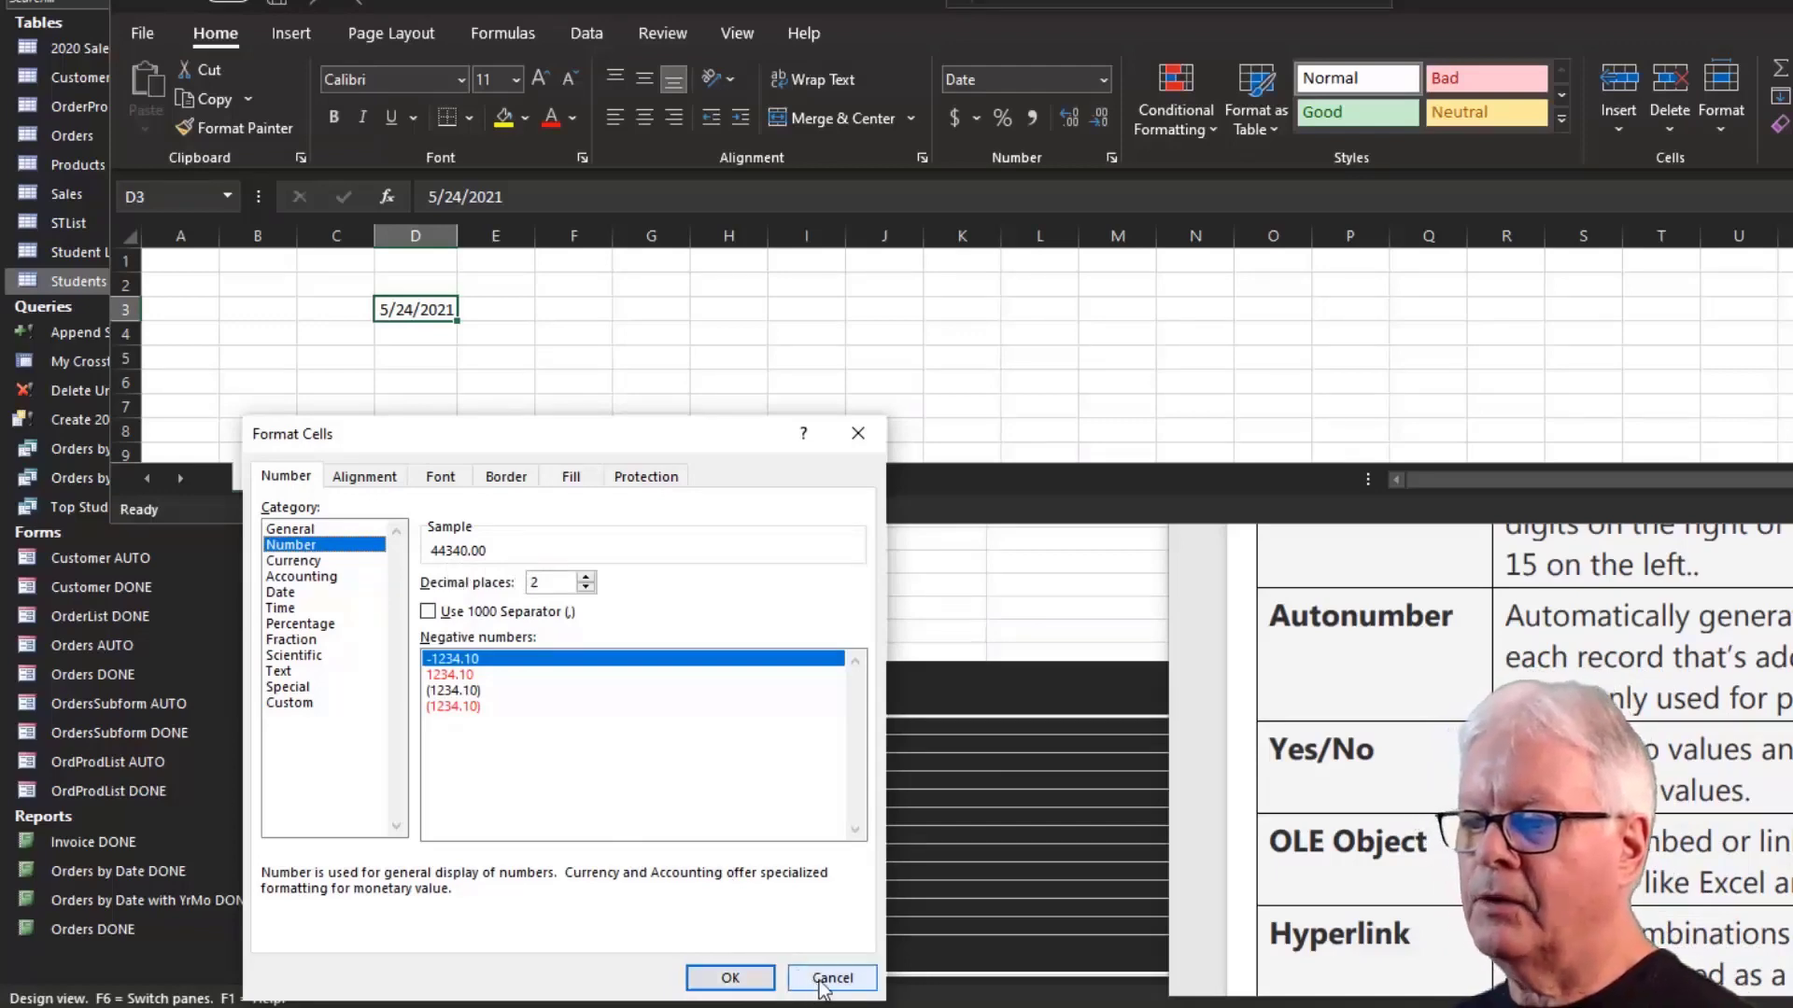
{"action": "left_click", "coordinate": [736, 977]}
{"action": "left_click", "coordinate": [423, 336]}
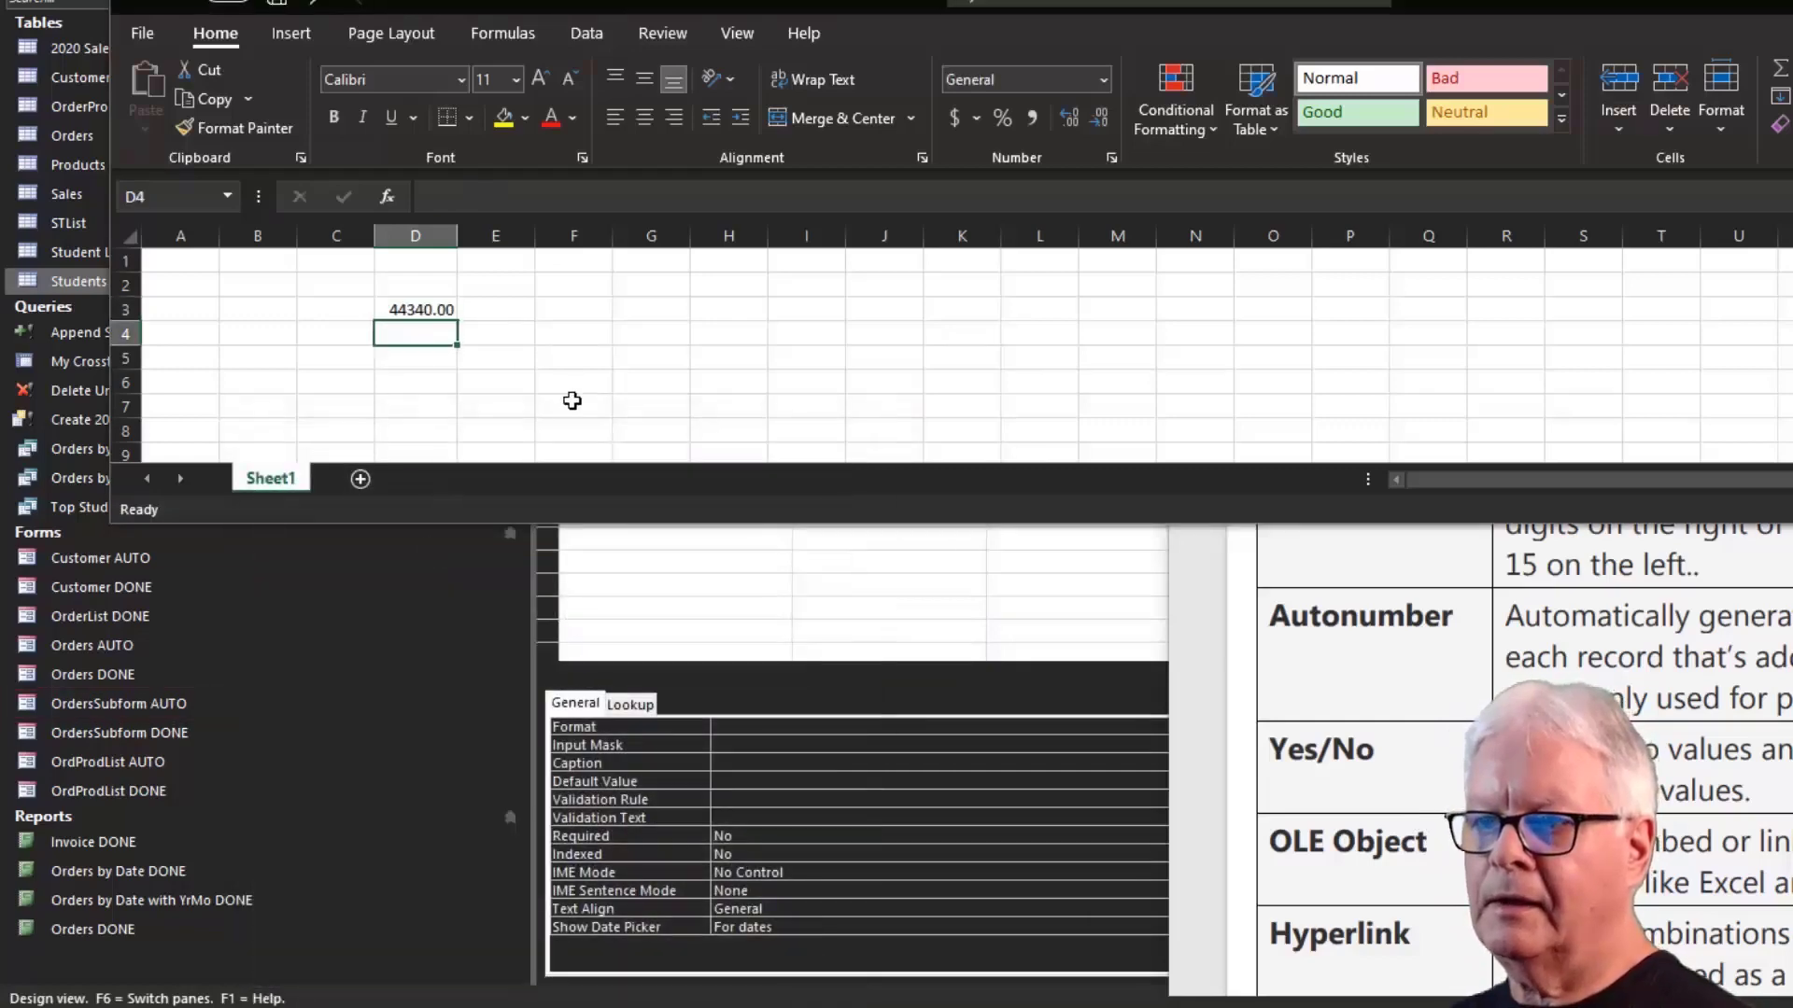
{"action": "left_click", "coordinate": [416, 309]}
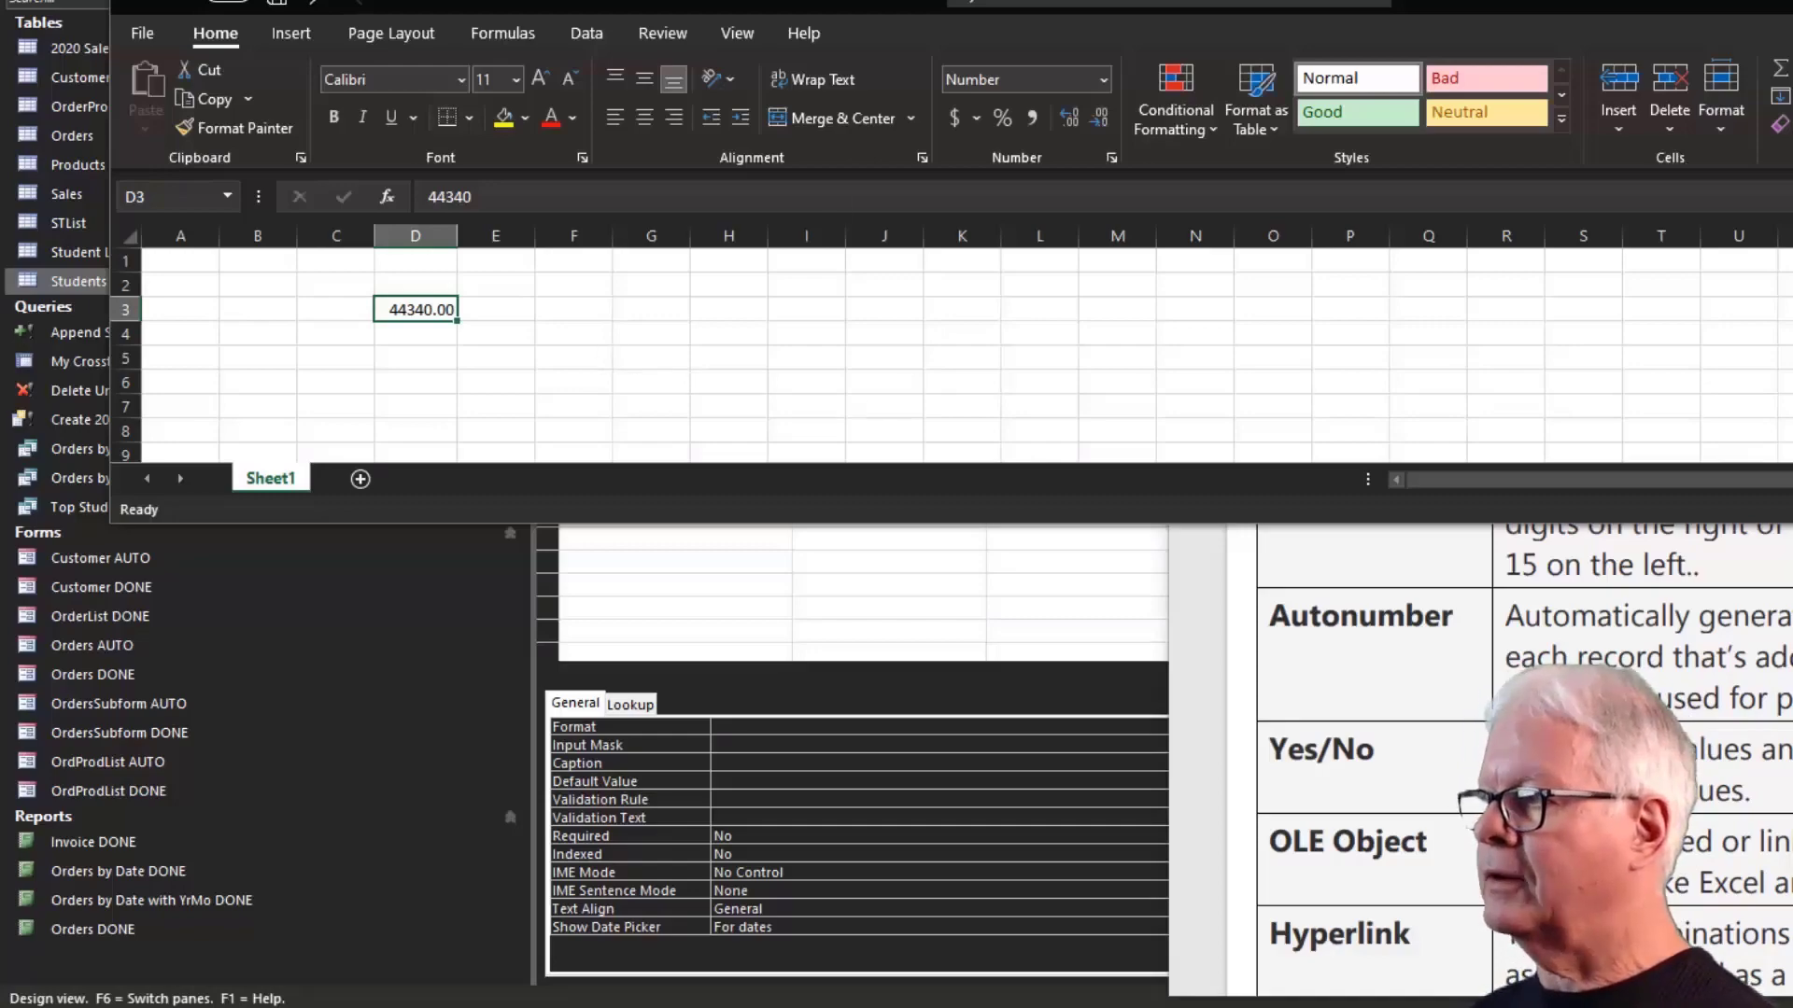
Close the Excel workbook and return to the DOB field's description in the Access table design.
{"action": "key", "text": "alt+F4"}
{"action": "left_click", "coordinate": [1255, 397]}
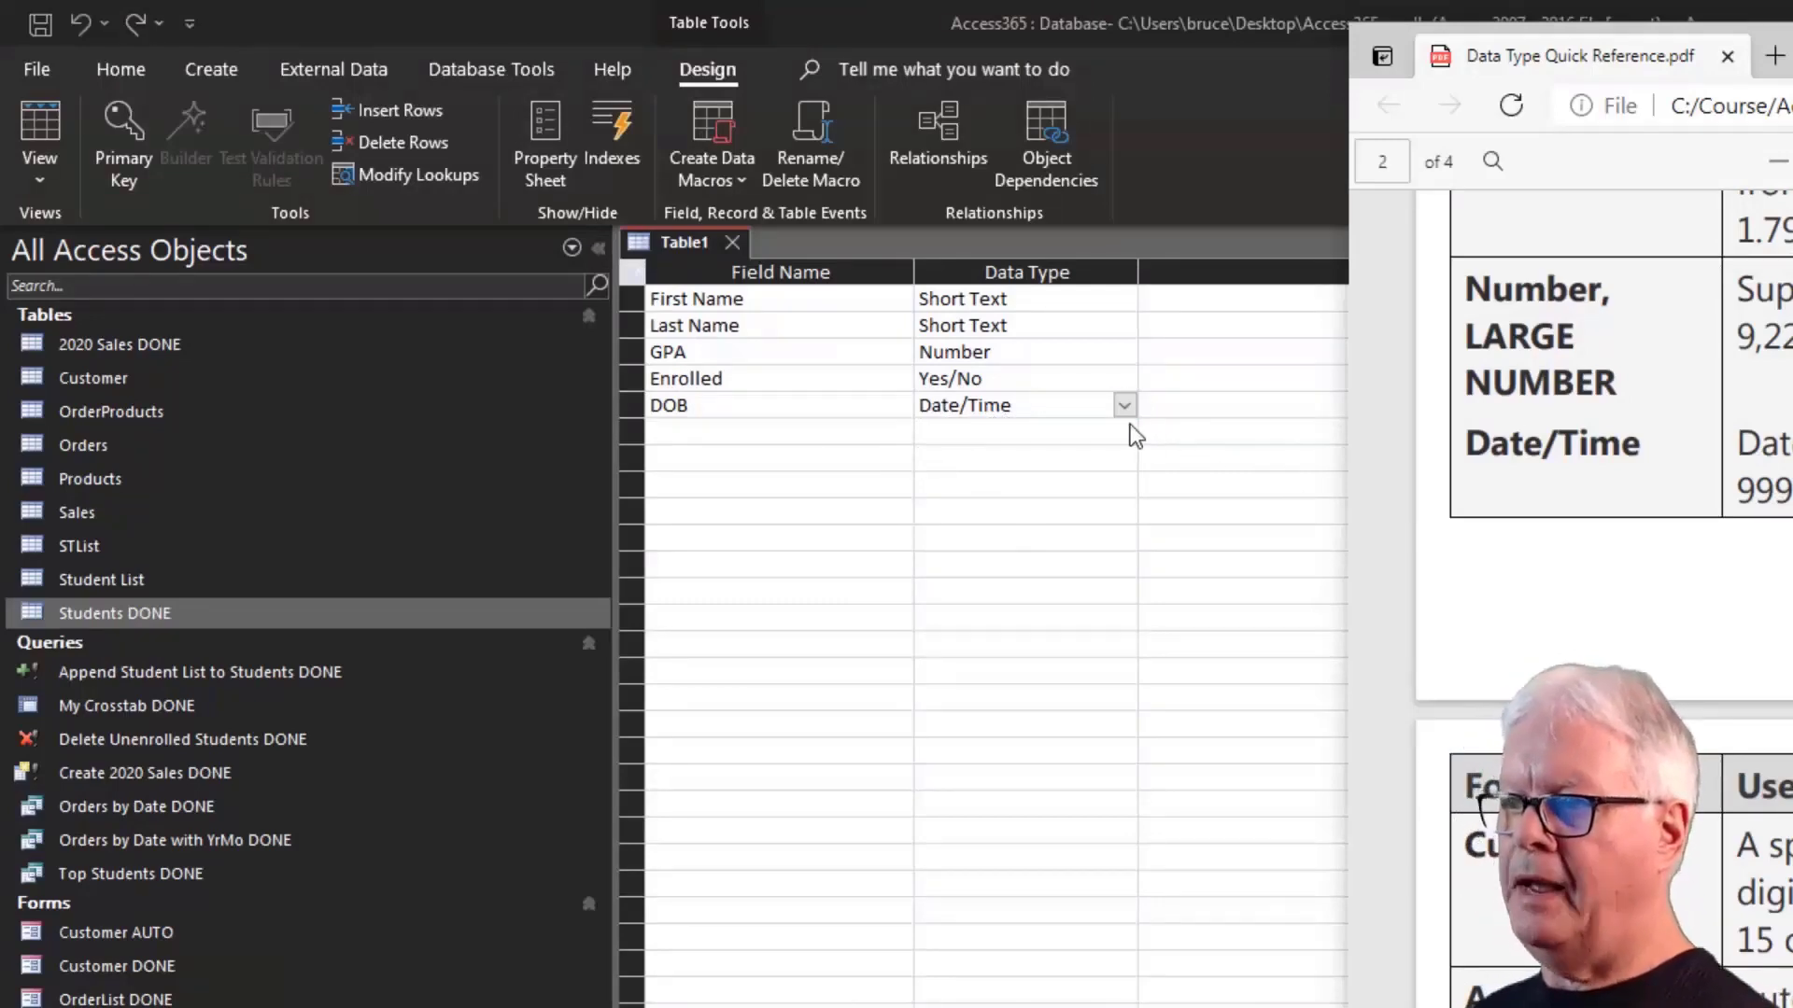
{"action": "left_click", "coordinate": [1164, 404]}
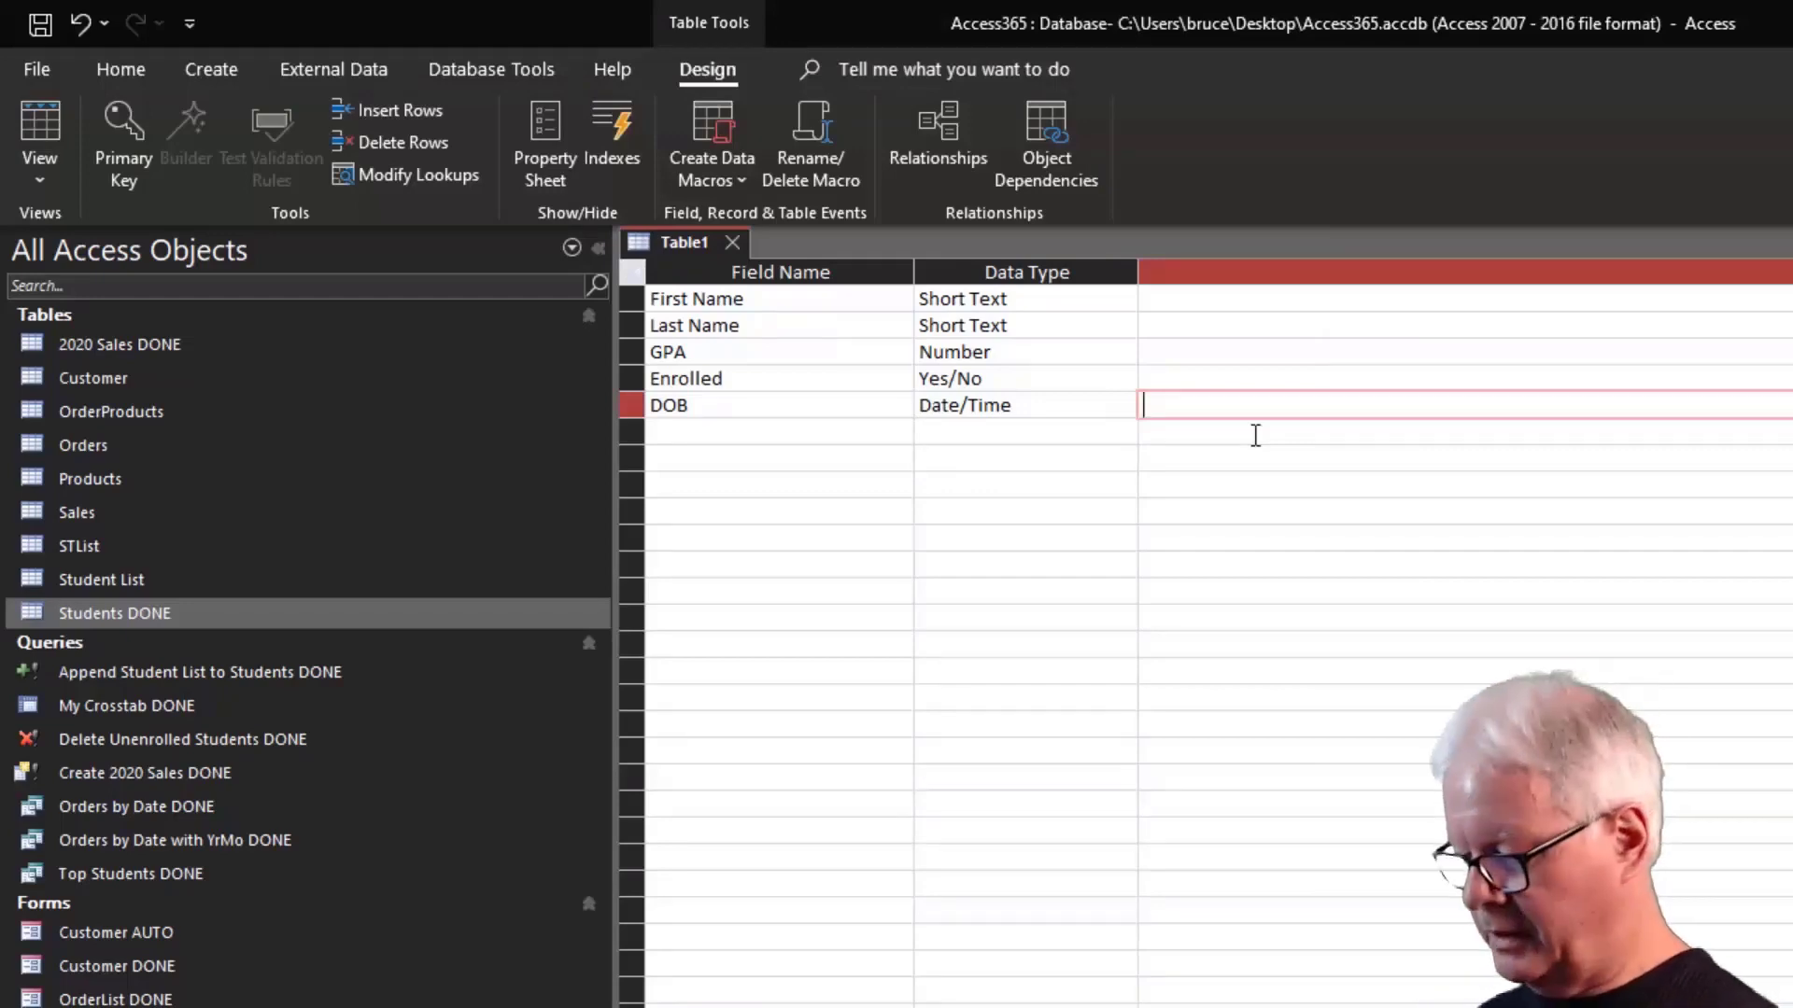
Add a sixth field named Tuition with the Currency data type below DOB.
{"action": "key", "text": "Return"}
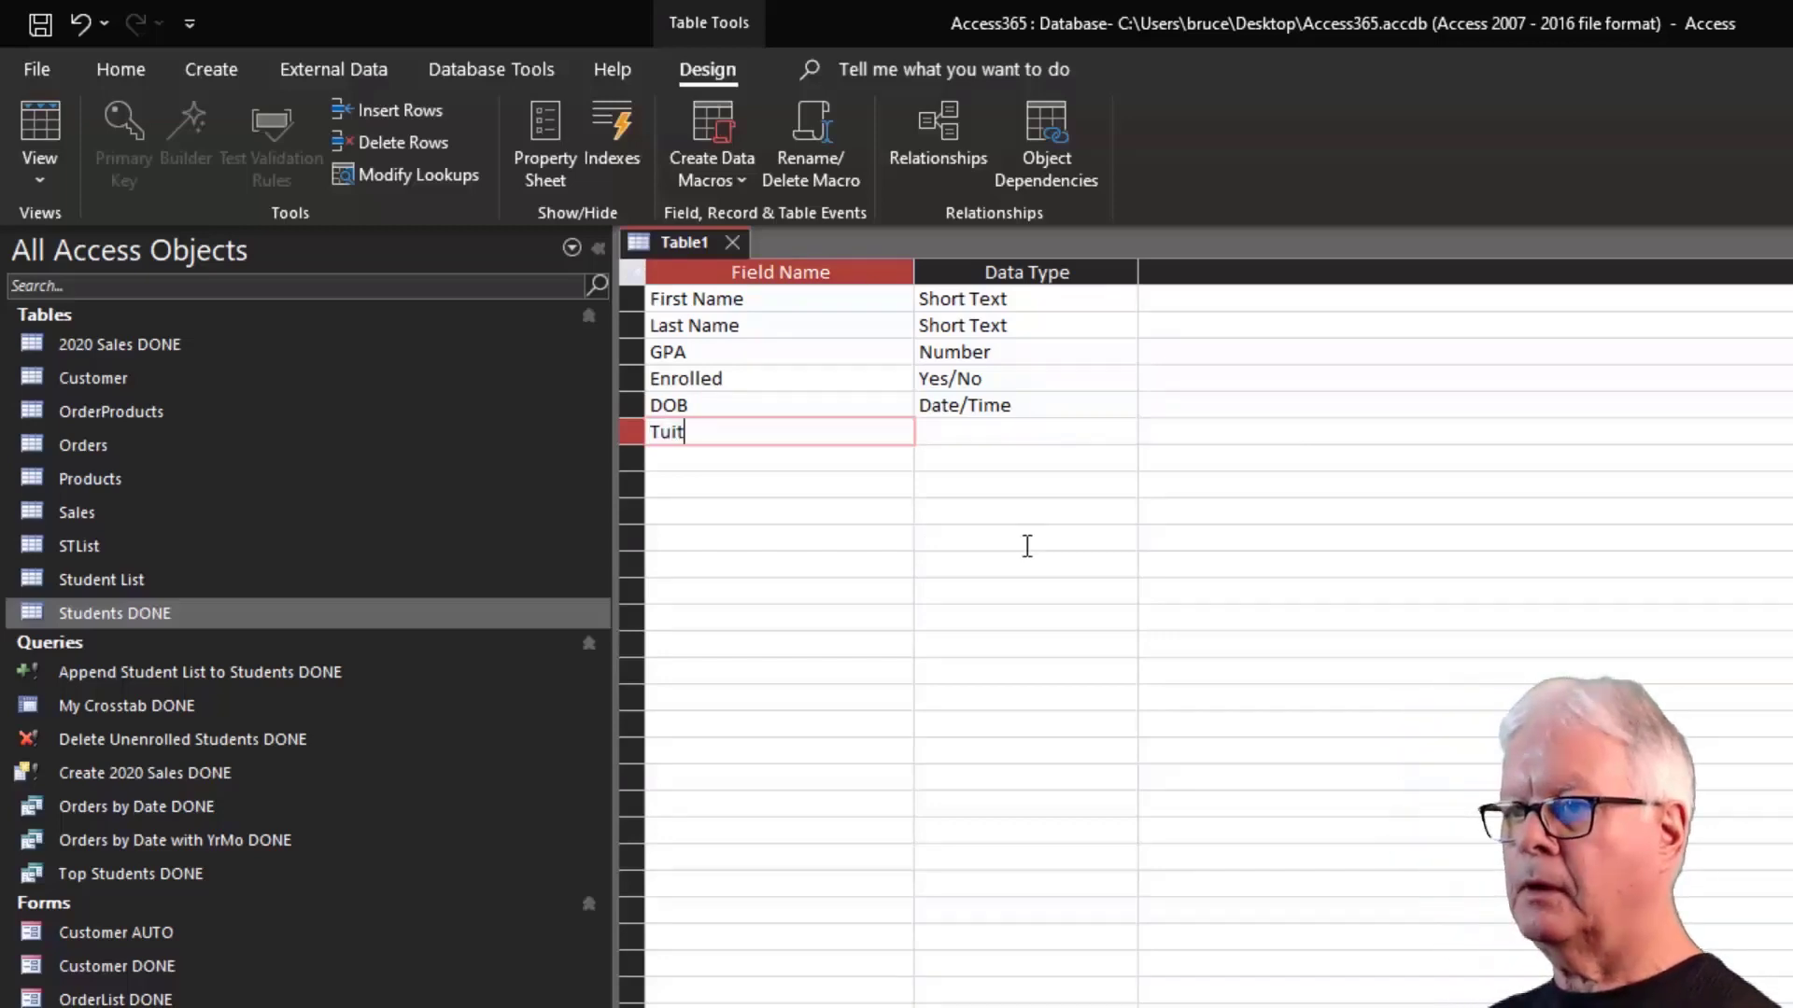
{"action": "type", "text": "Tuition"}
{"action": "key", "text": "Tab"}
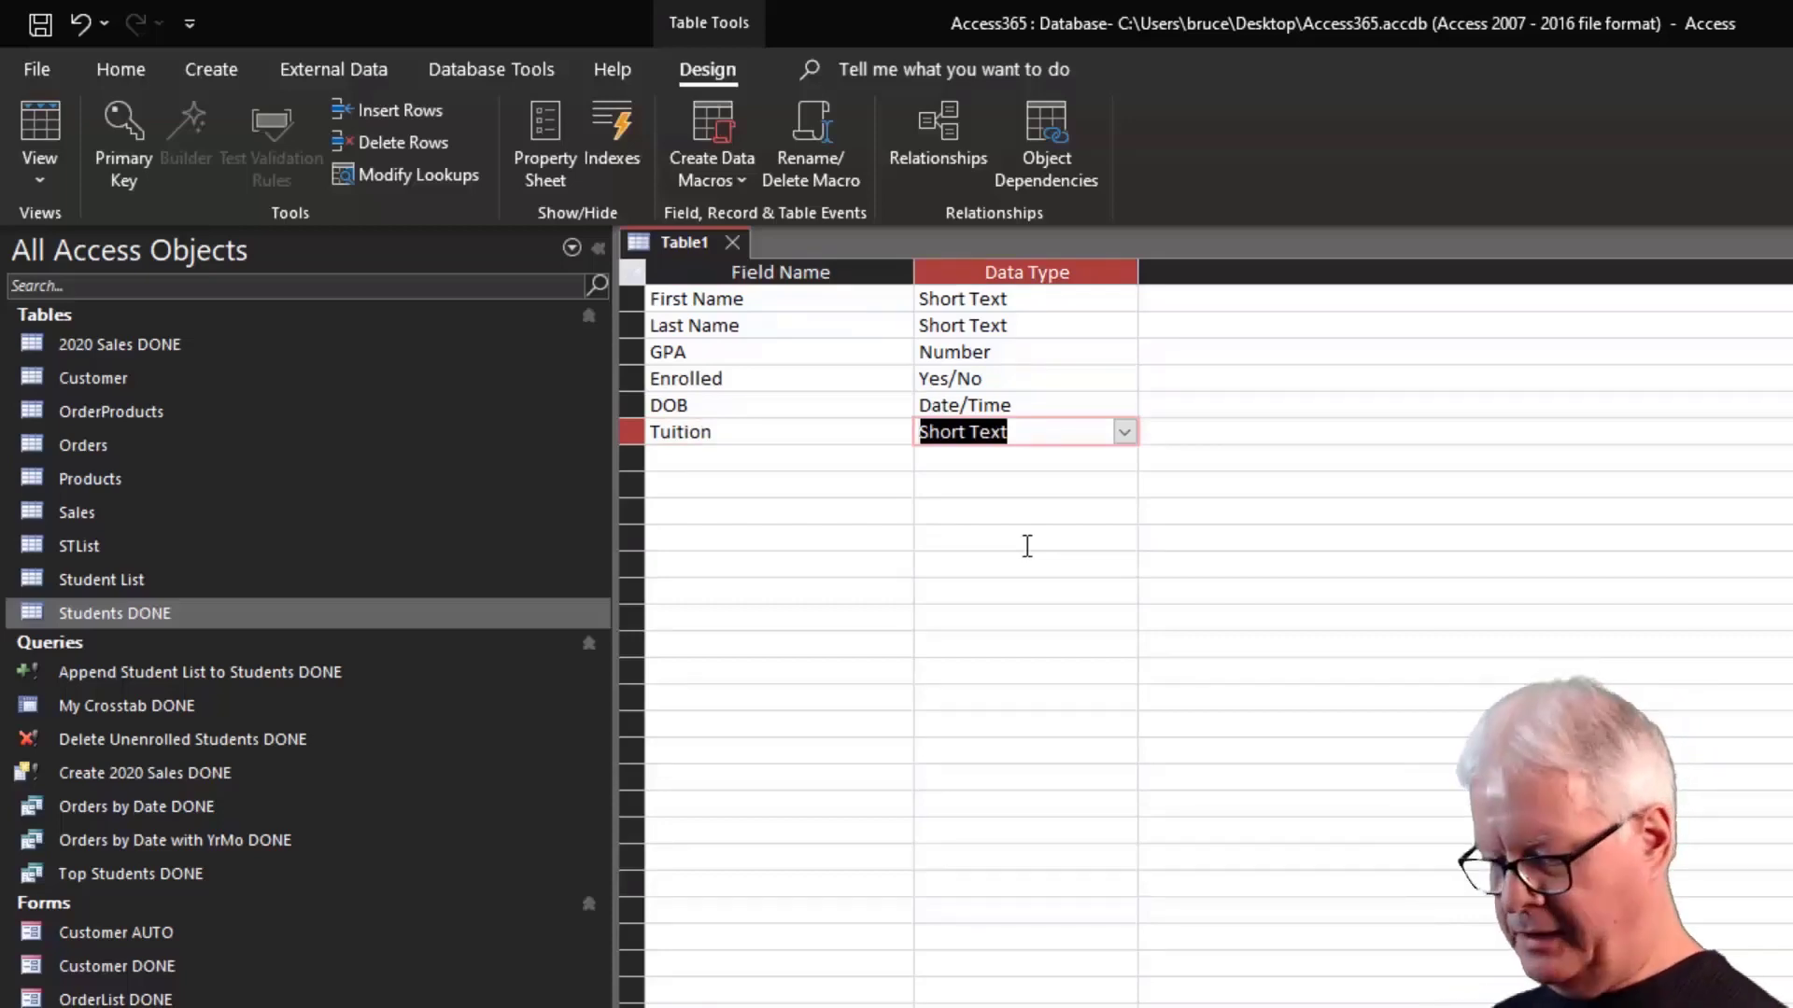
{"action": "type", "text": "currency"}
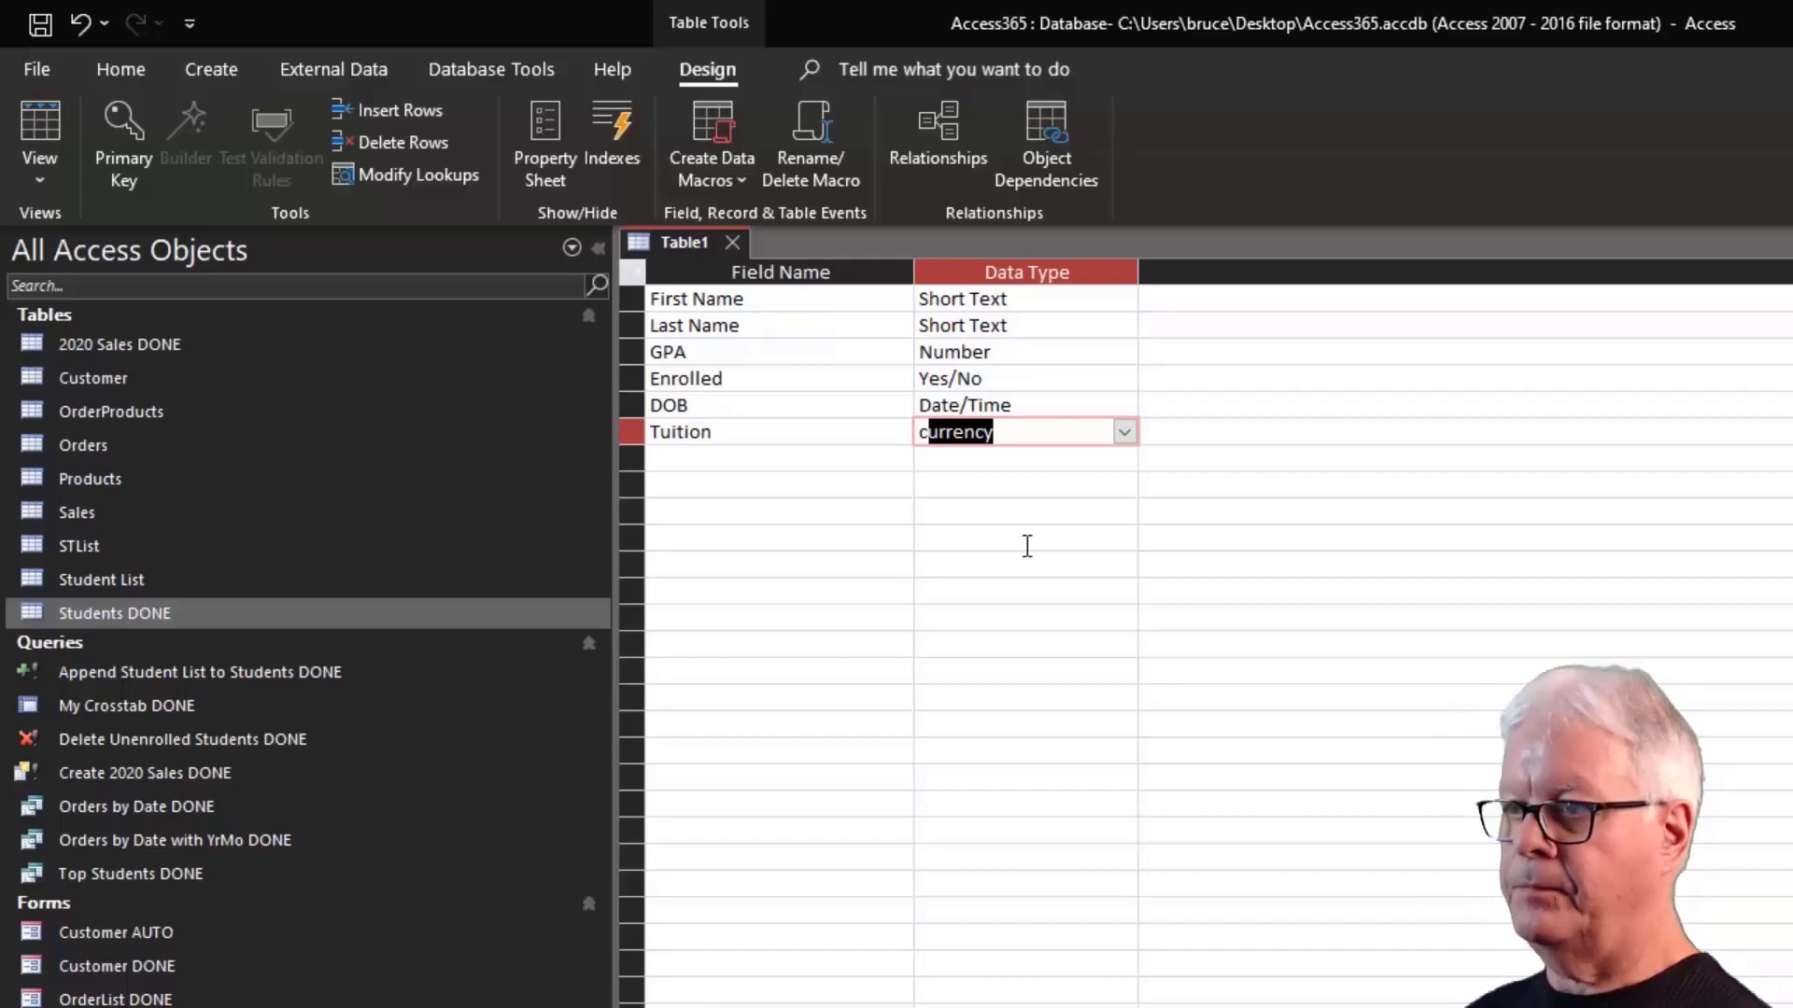
{"action": "key", "text": "Tab"}
{"action": "key", "text": "Tab"}
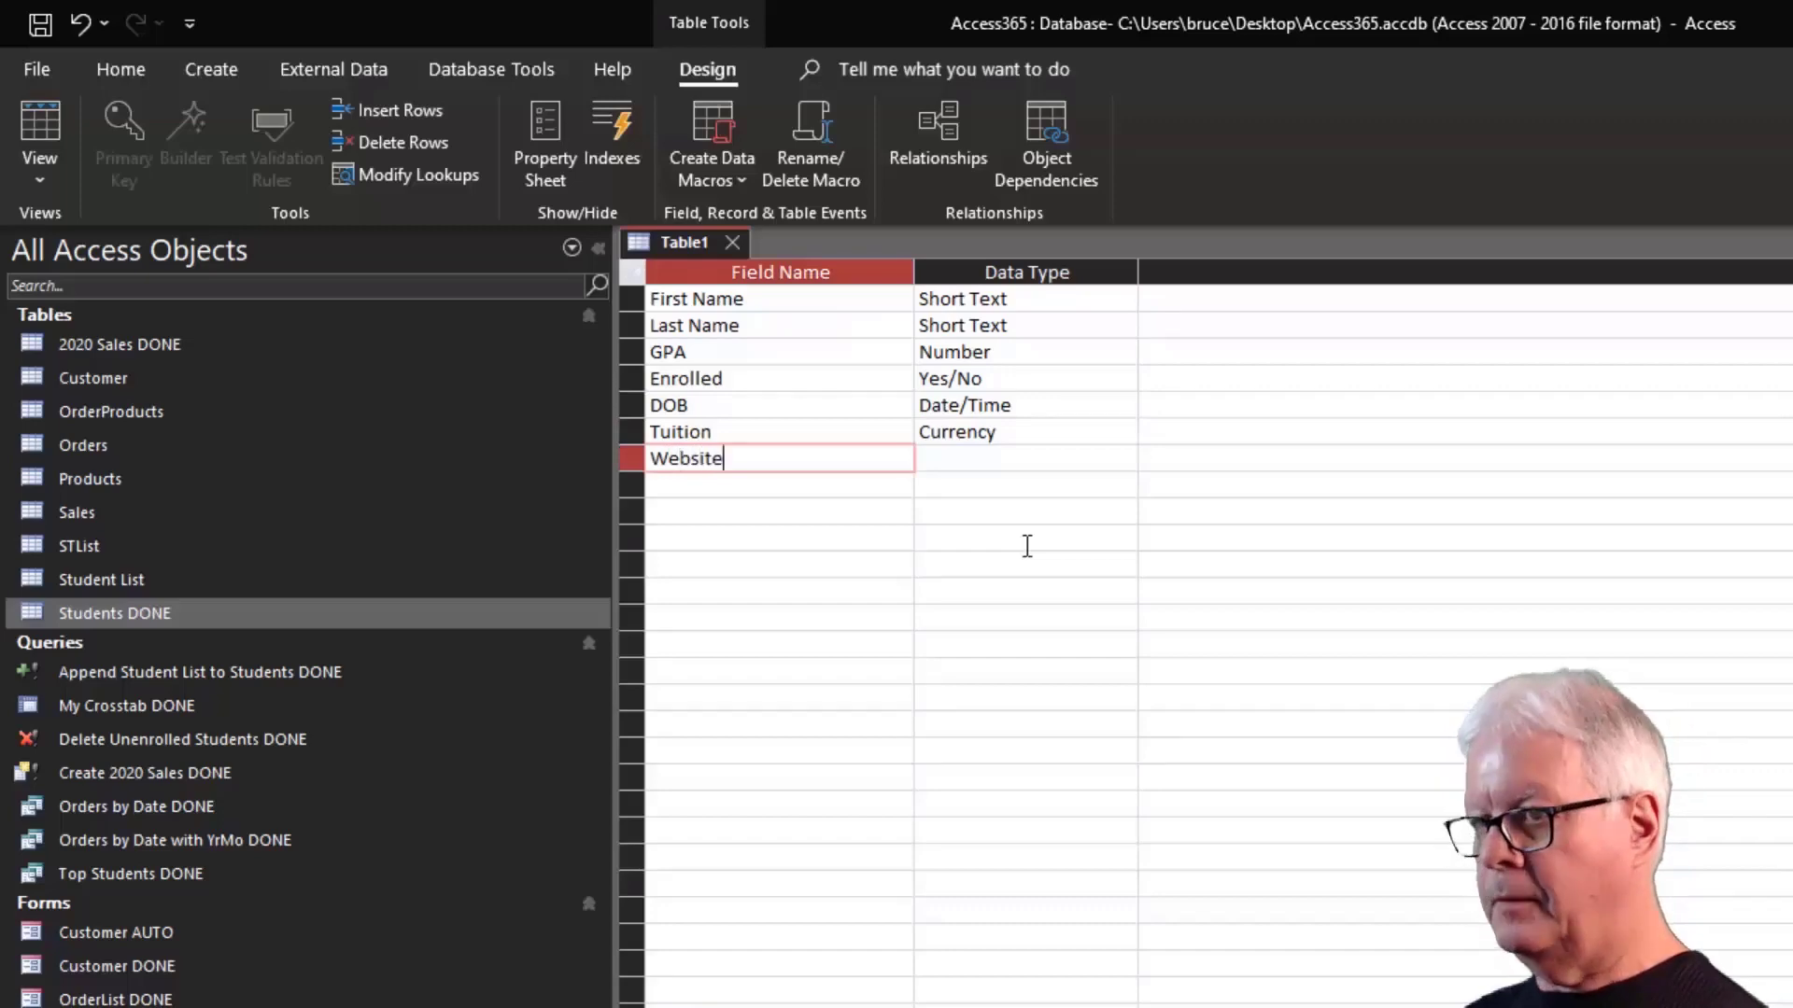
Add a seventh field named Website with the Hyperlink data type below Tuition.
{"action": "key", "text": "Tab"}
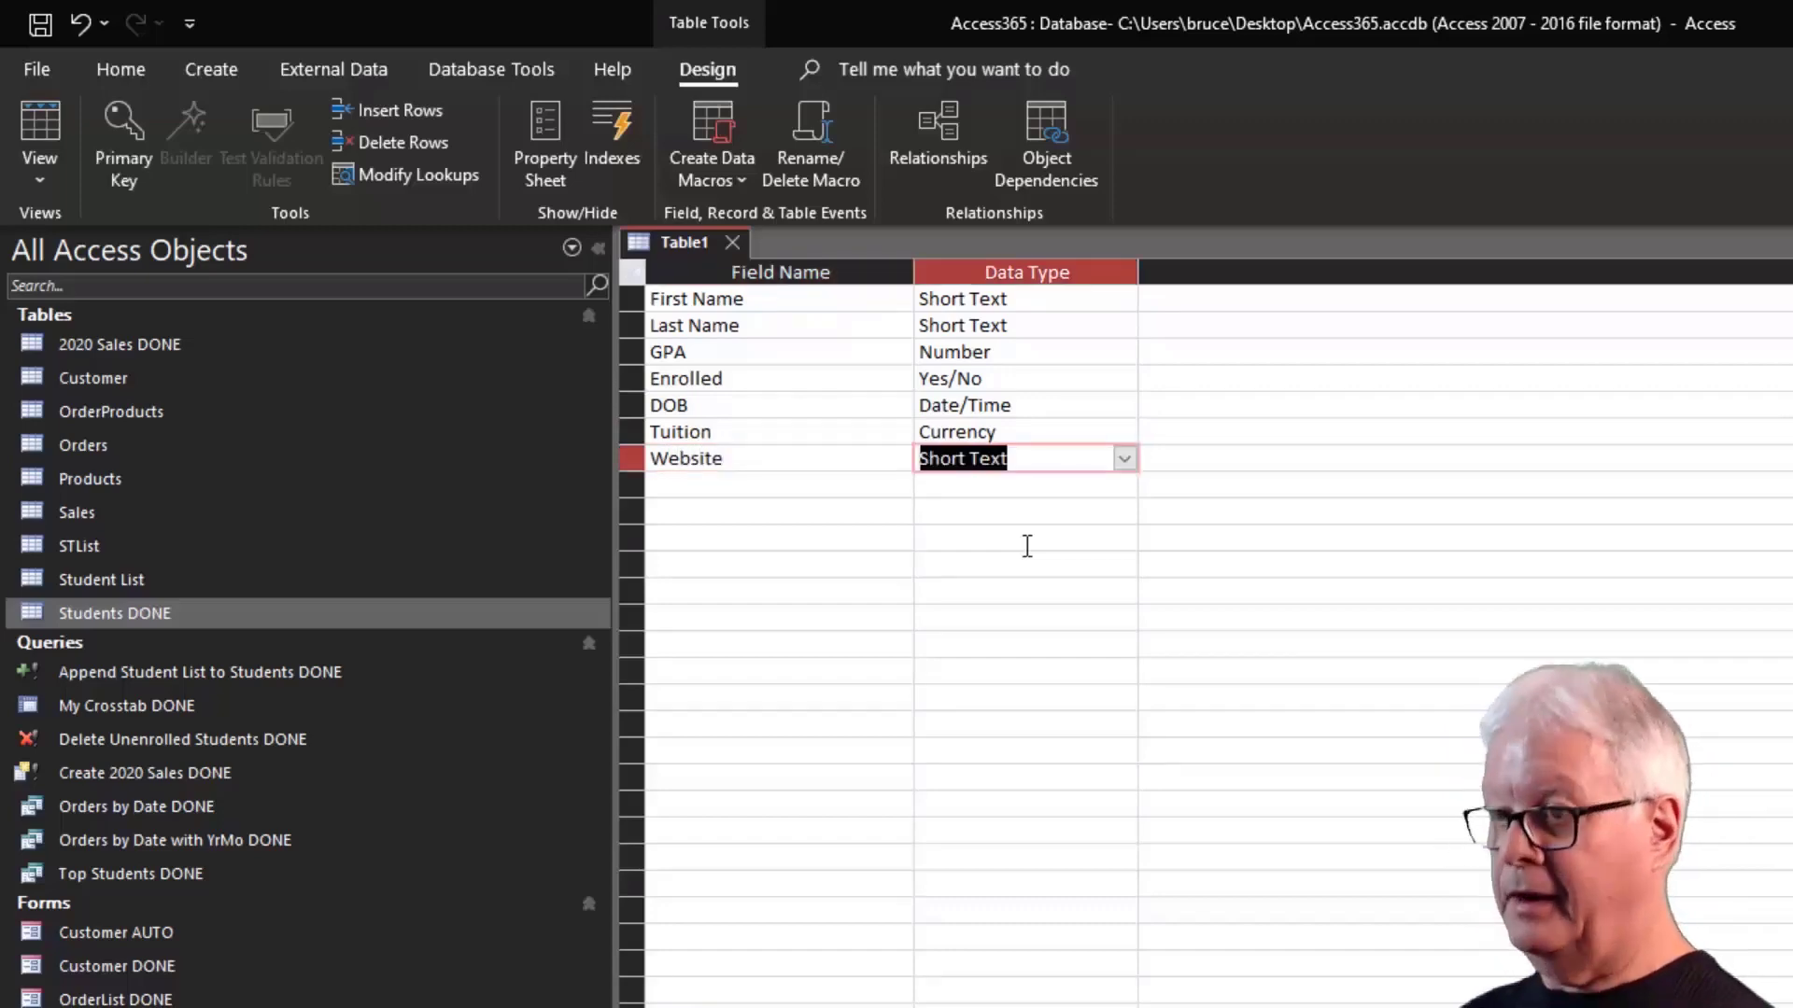
{"action": "type", "text": "hyperlink"}
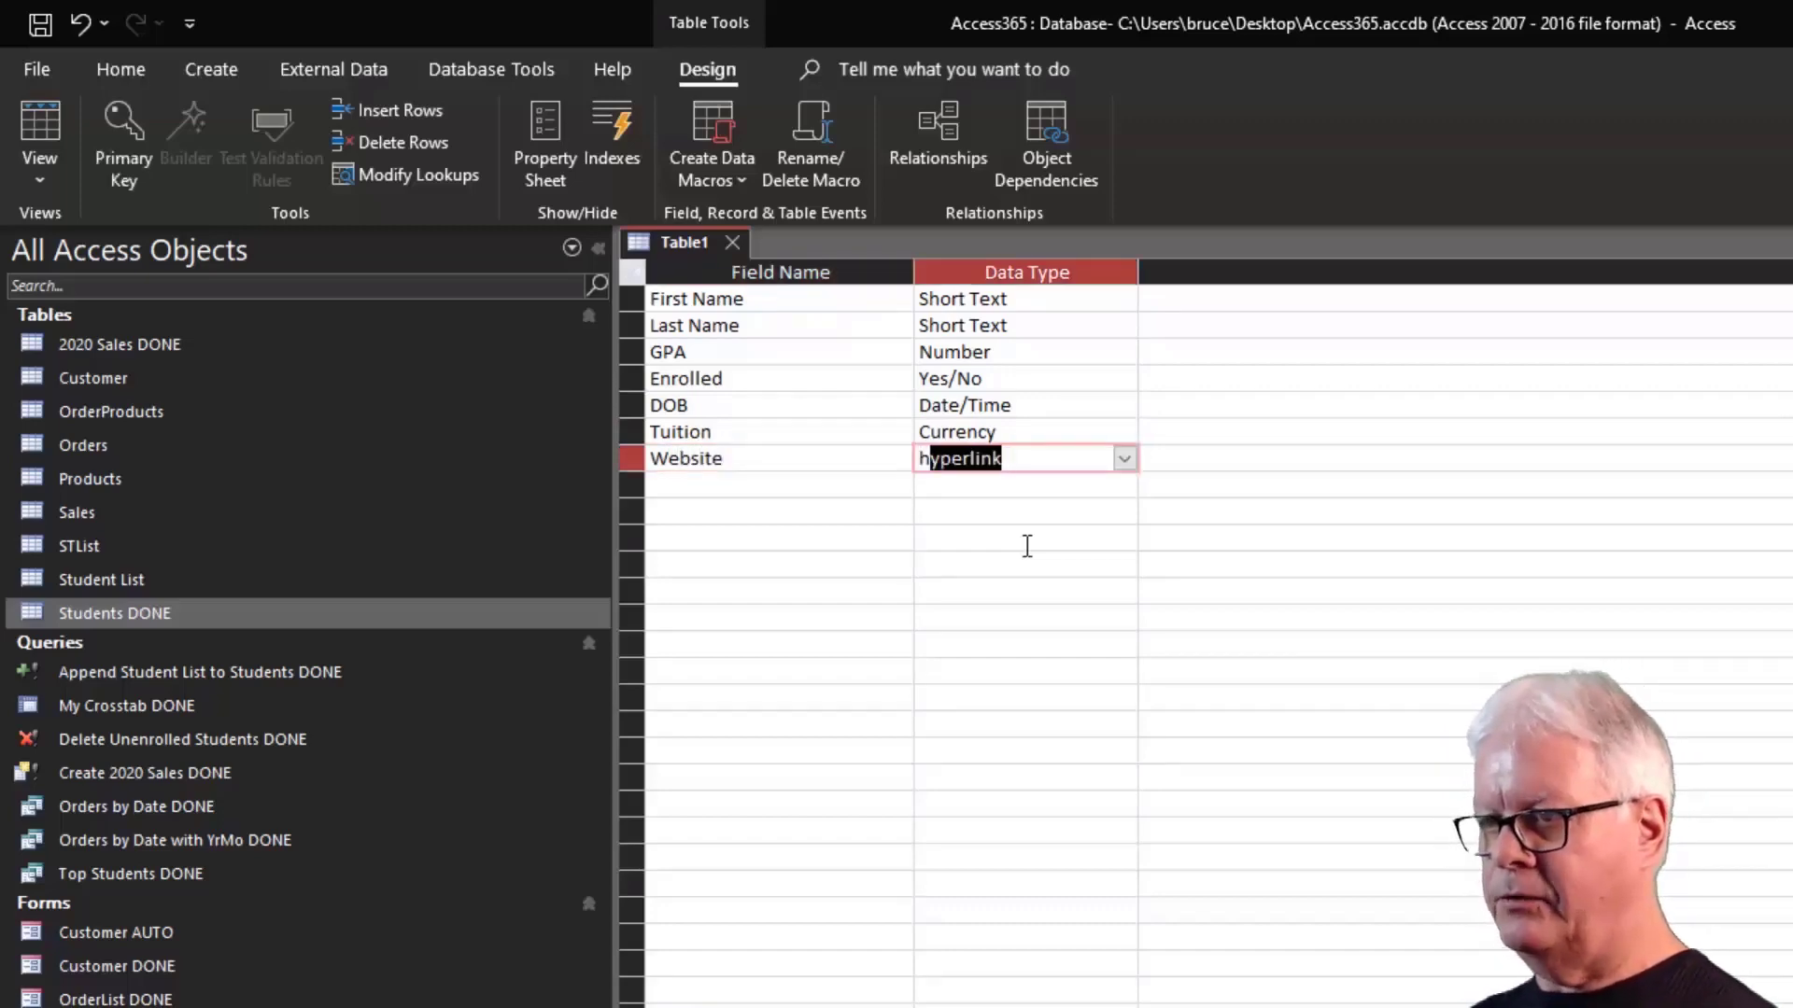
{"action": "key", "text": "Tab"}
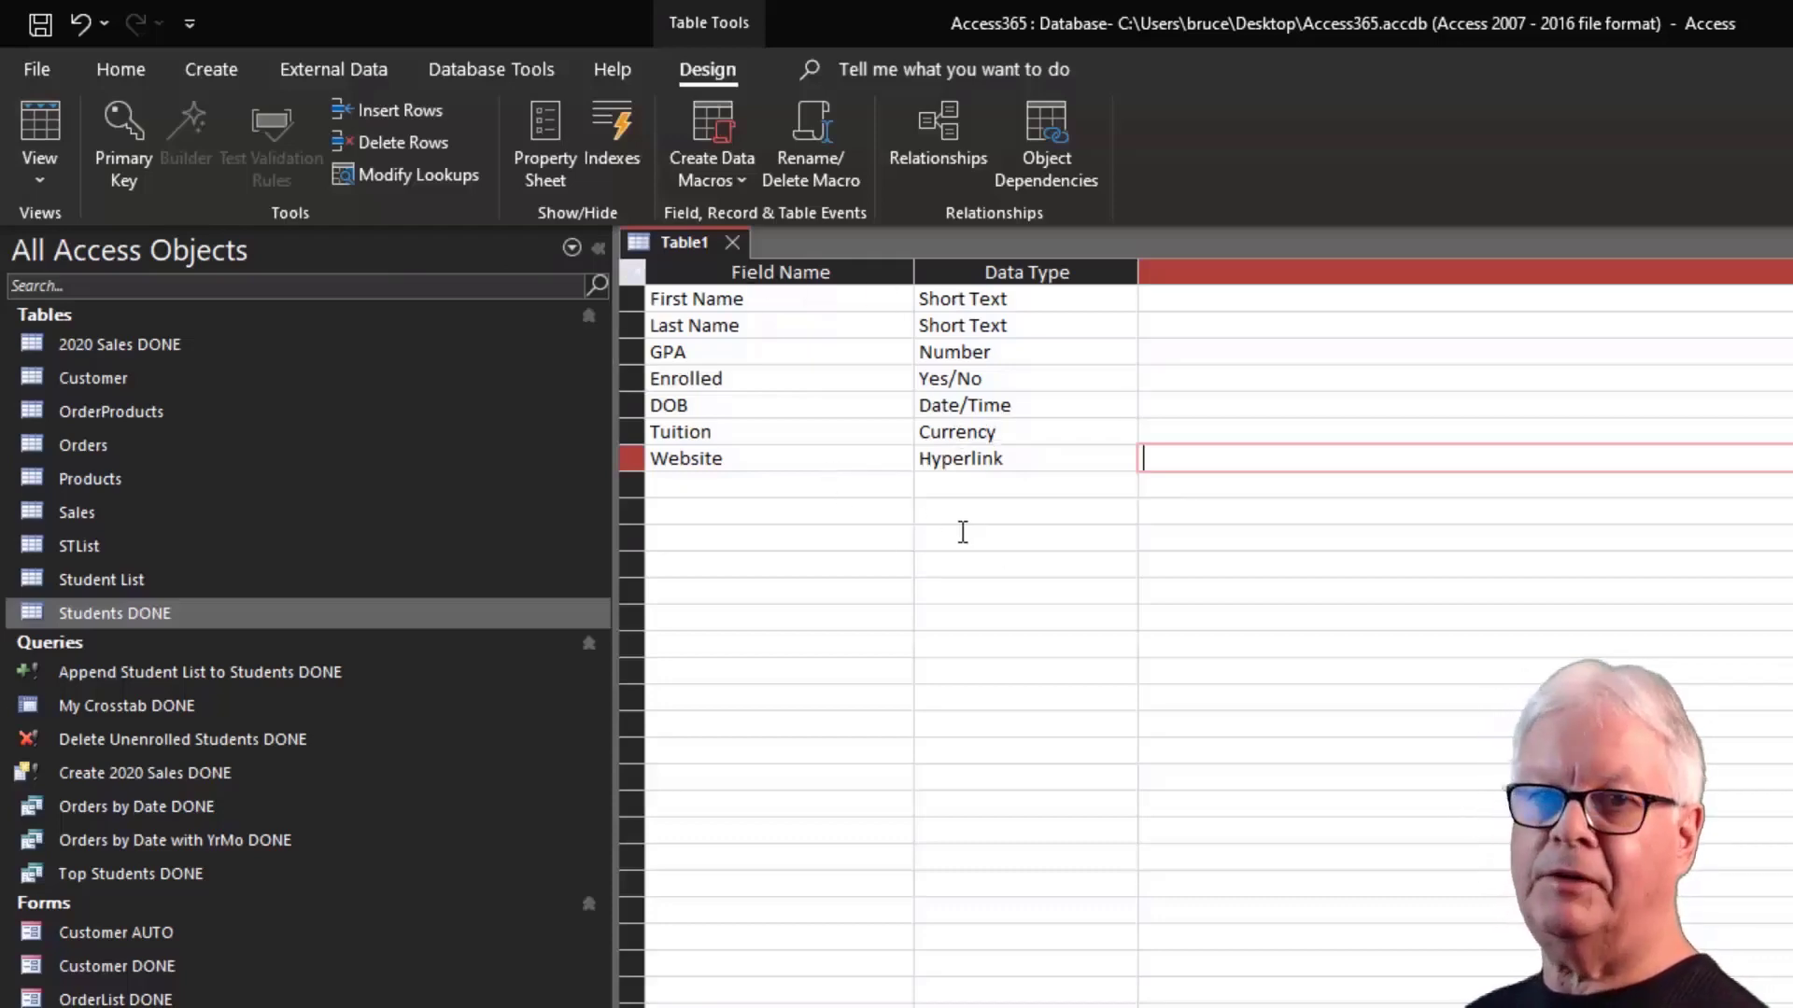
Save the table as Students without creating a primary key and show it in Datasheet View.
{"action": "left_click", "coordinate": [40, 131]}
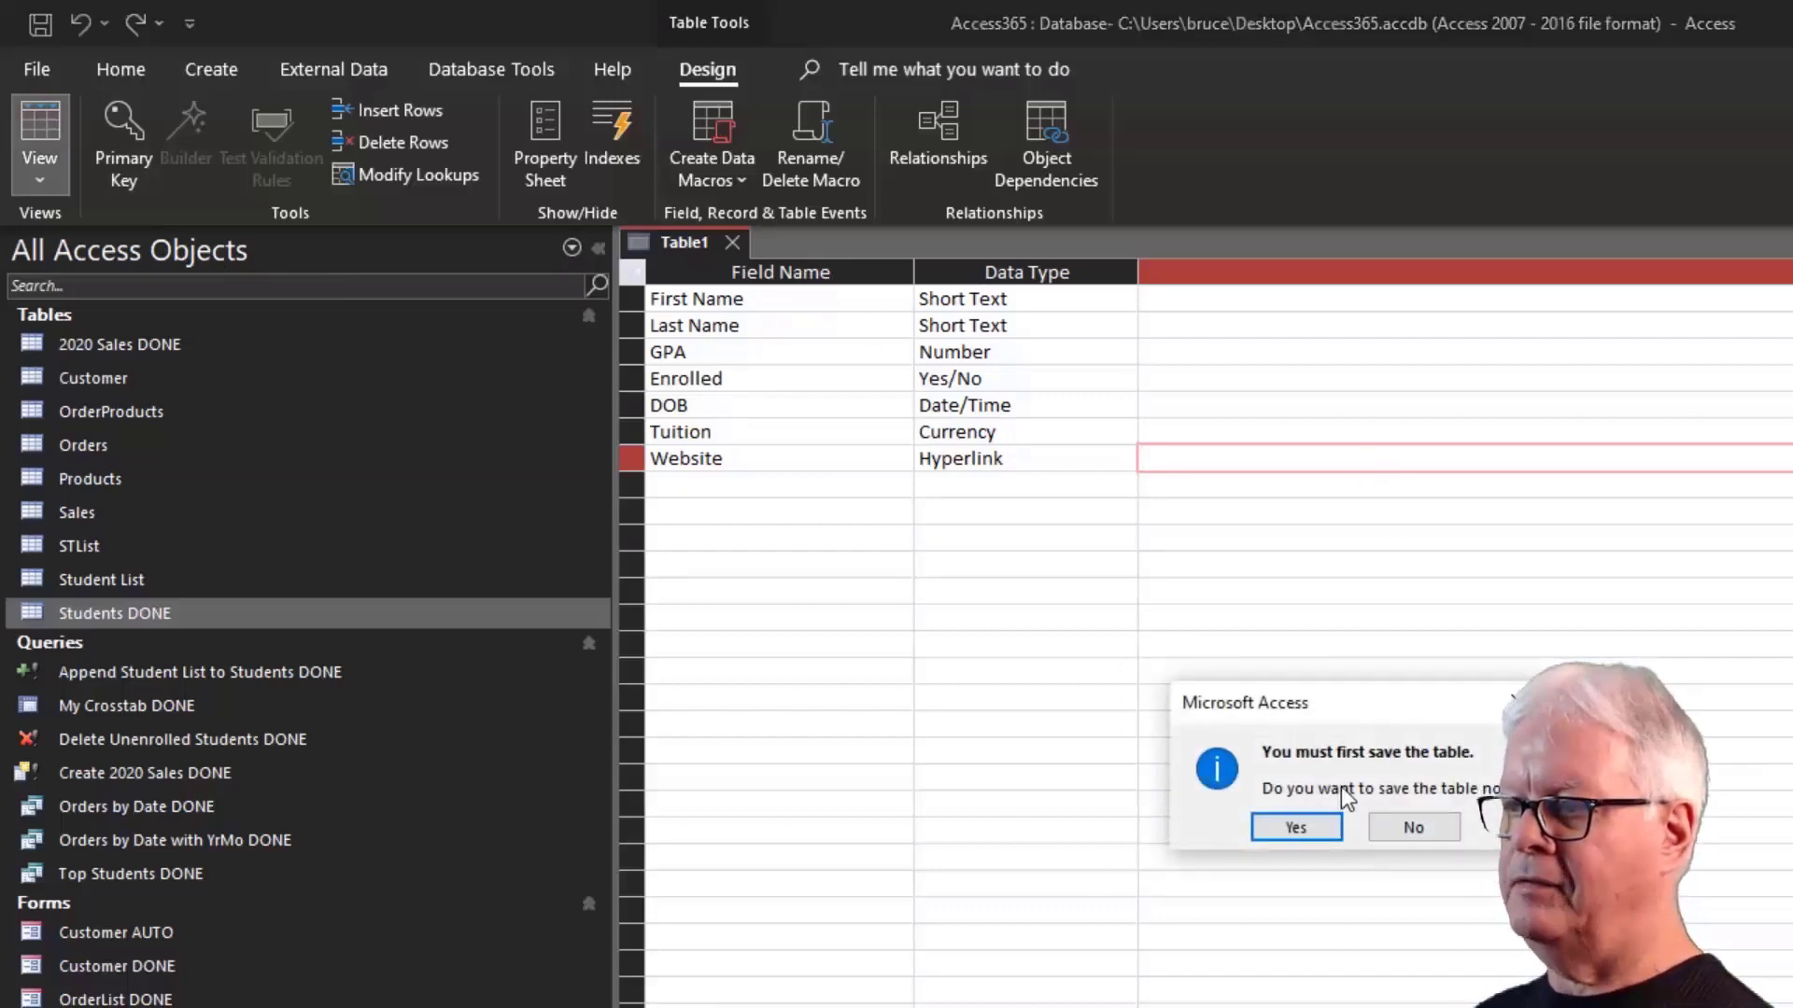
{"action": "left_click", "coordinate": [1307, 821]}
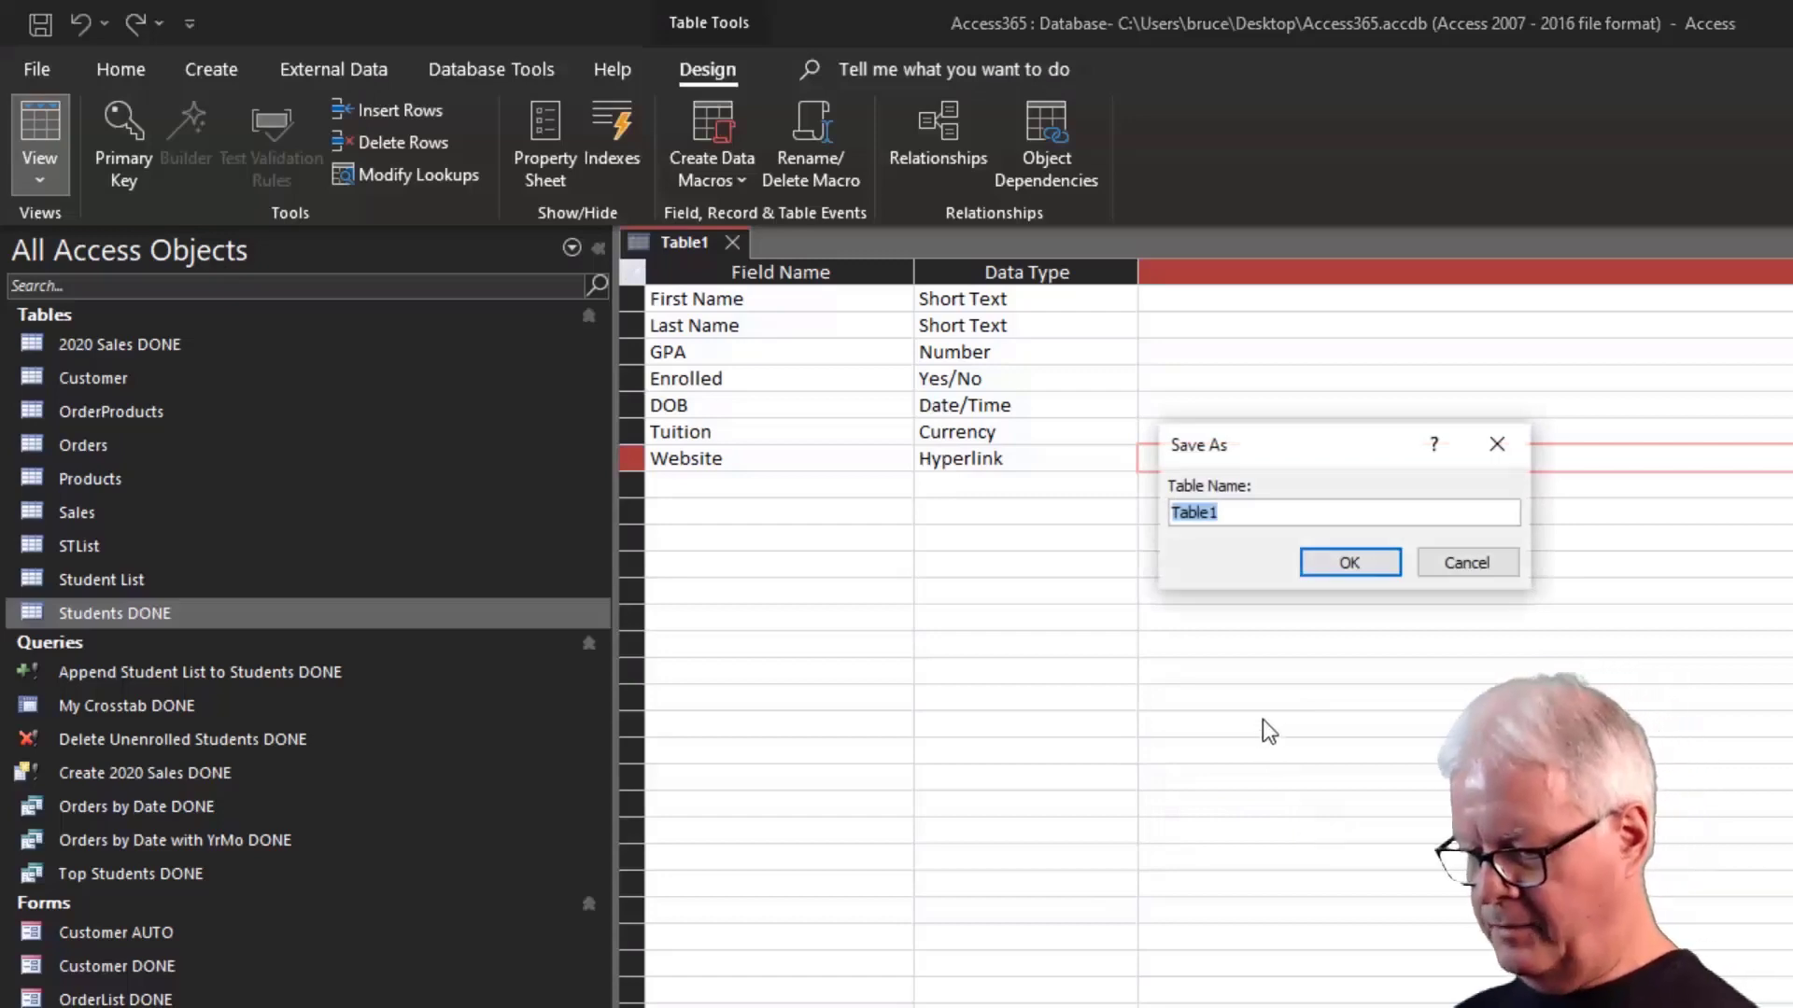
{"action": "type", "text": "Students"}
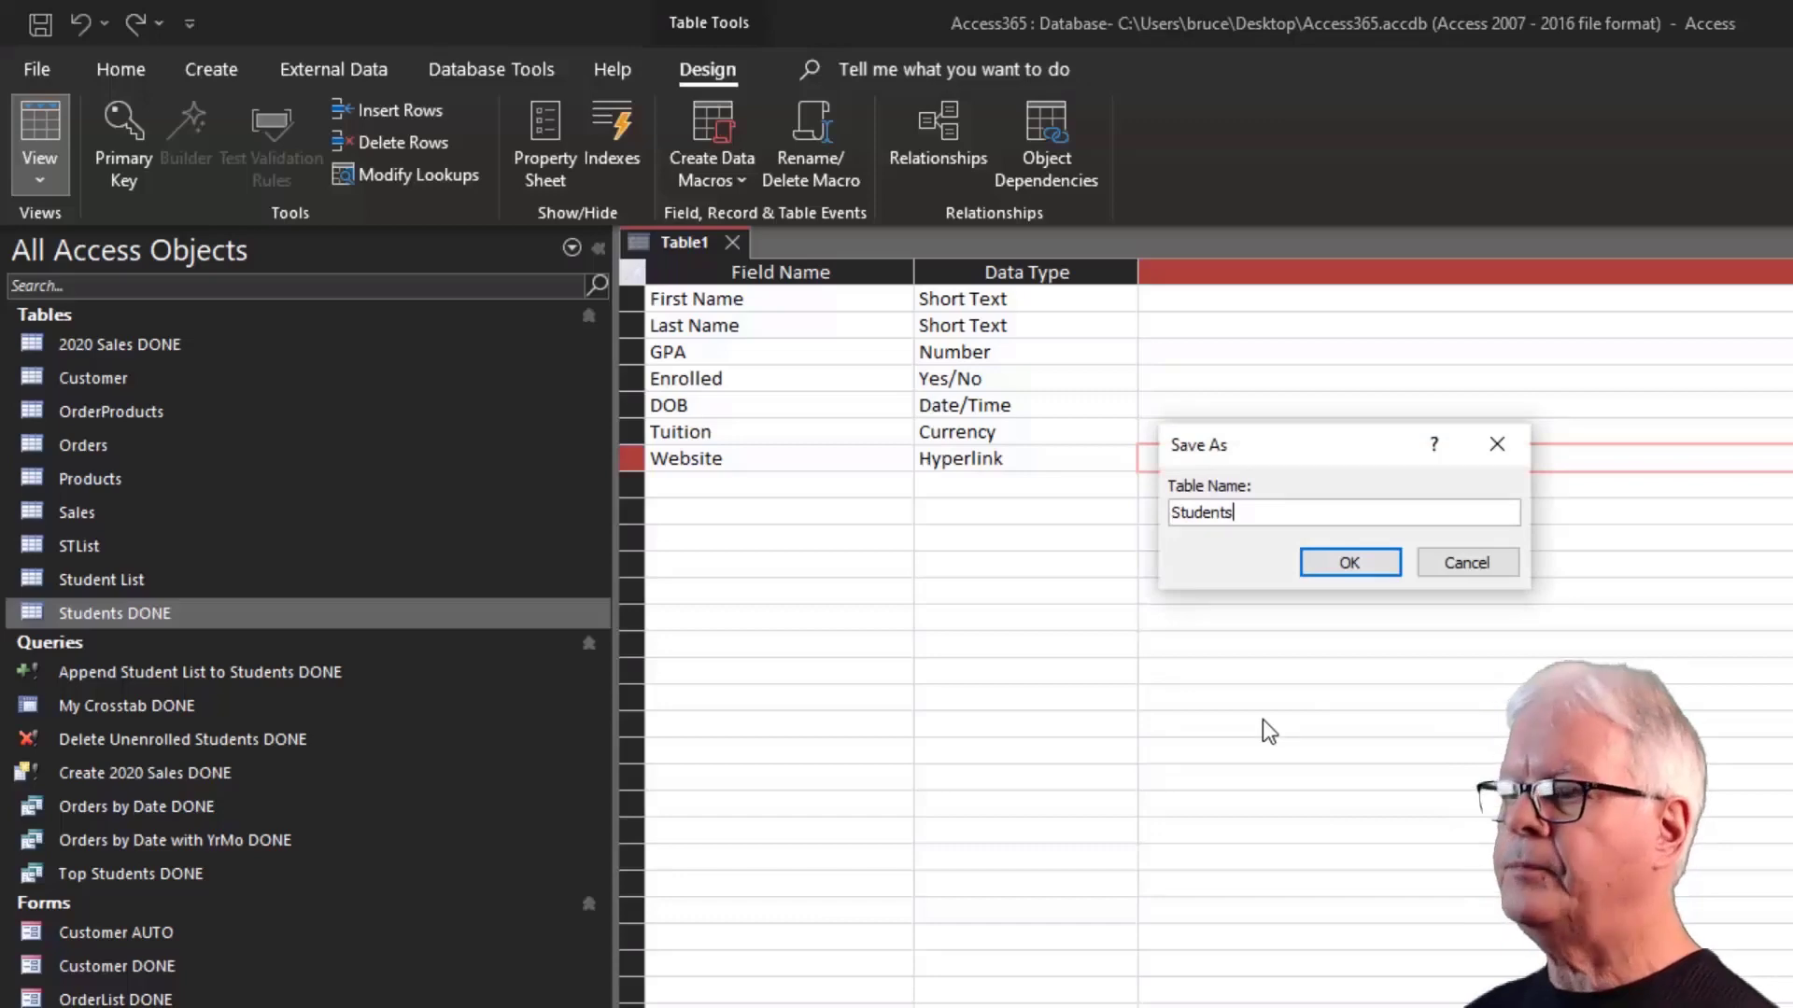
{"action": "key", "text": "Return"}
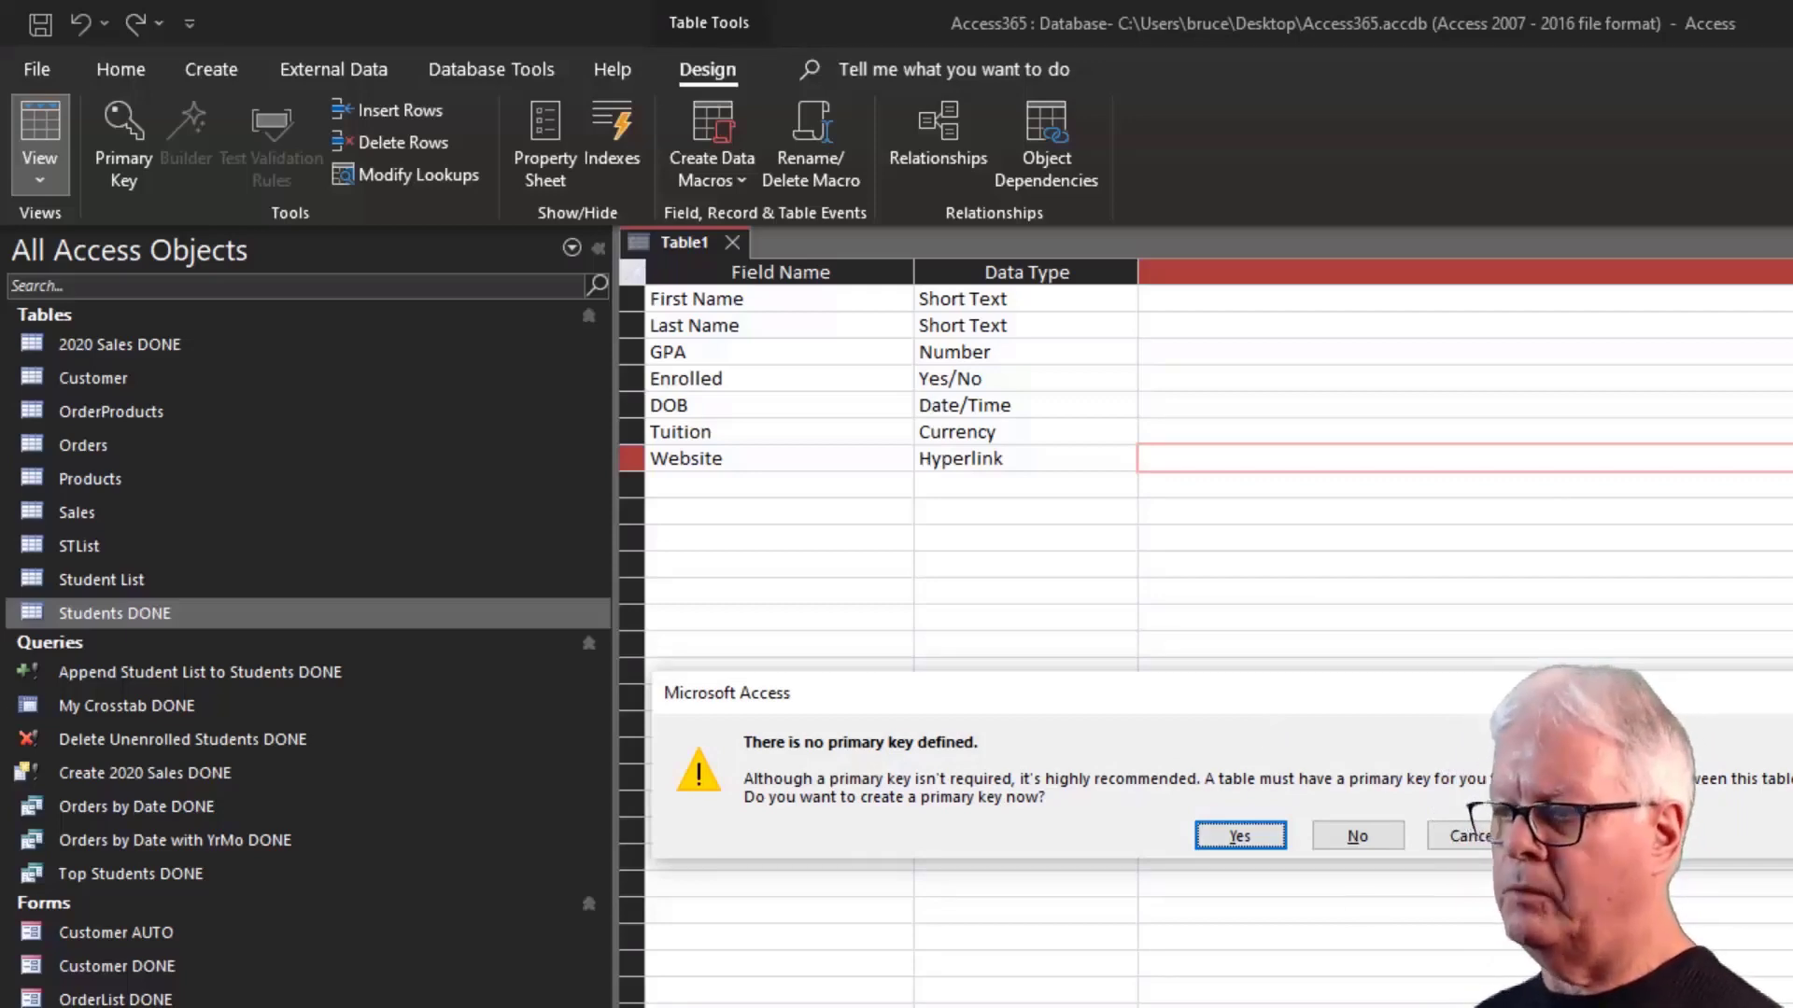
{"action": "left_click", "coordinate": [1363, 845]}
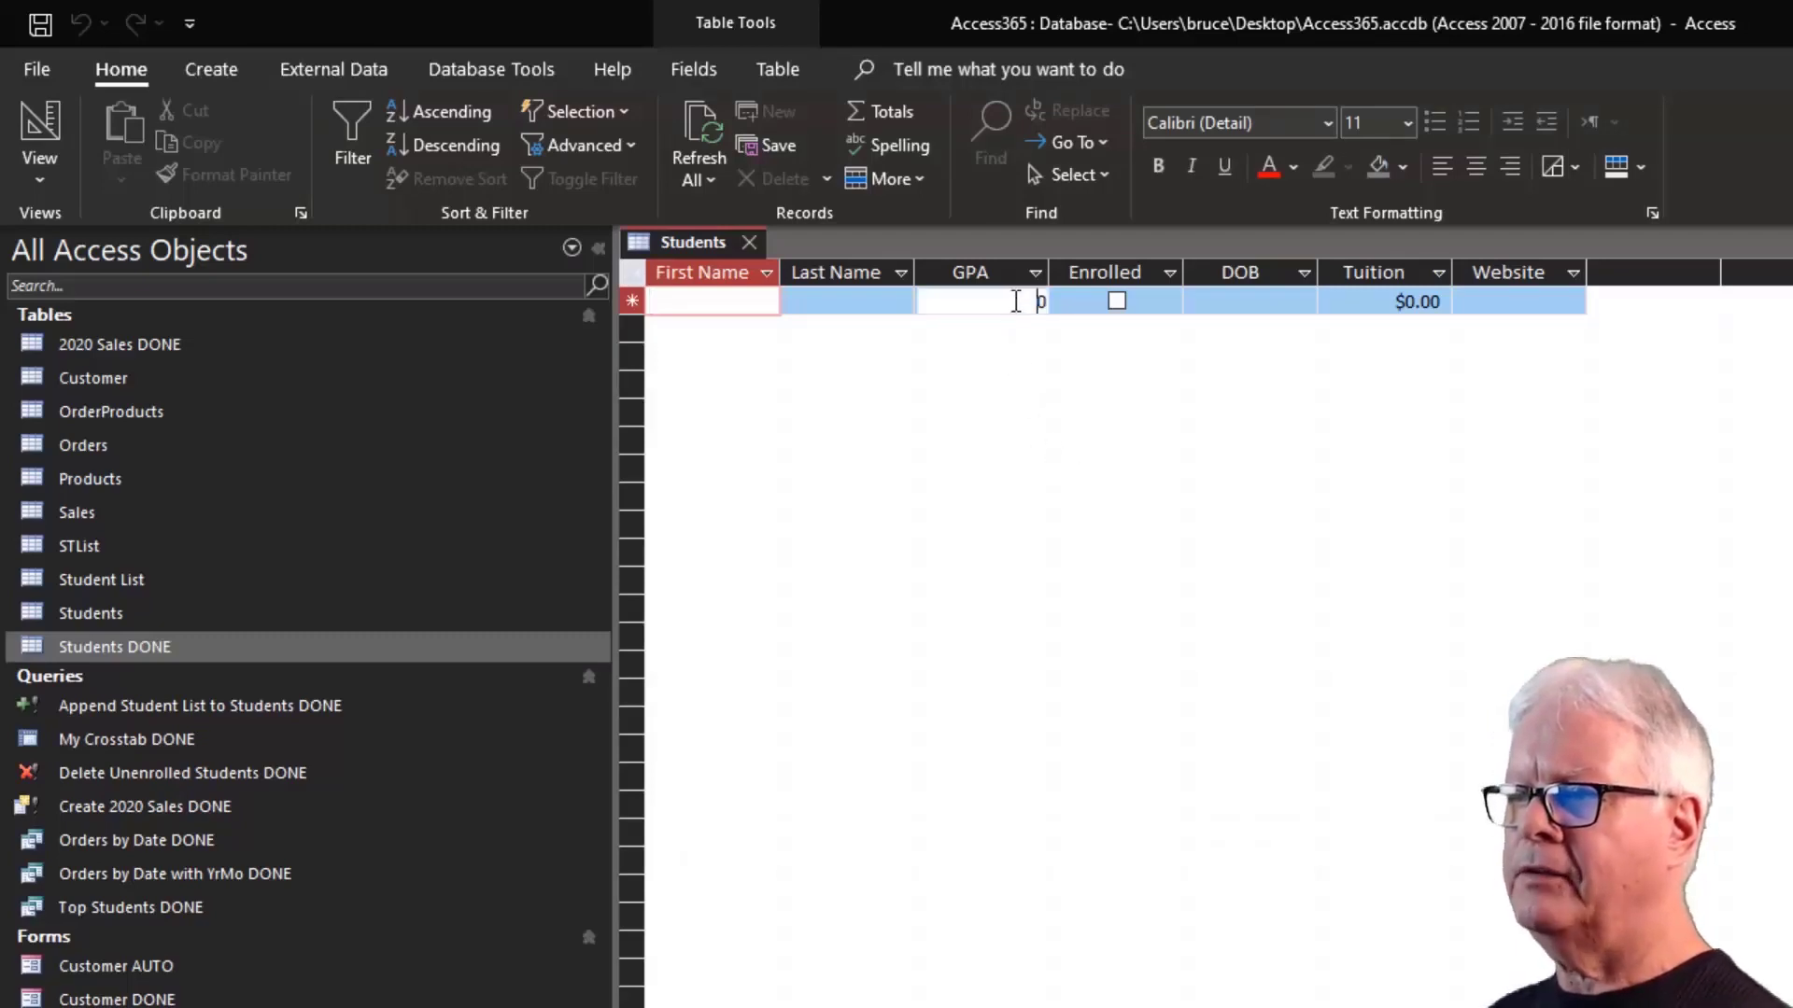
Clear the default values of the GPA and Tuition fields in the design, then save the table and reopen it in Datasheet View.
{"action": "left_click", "coordinate": [1026, 301]}
{"action": "left_click_drag", "start_coordinate": [1395, 302], "coordinate": [1460, 304]}
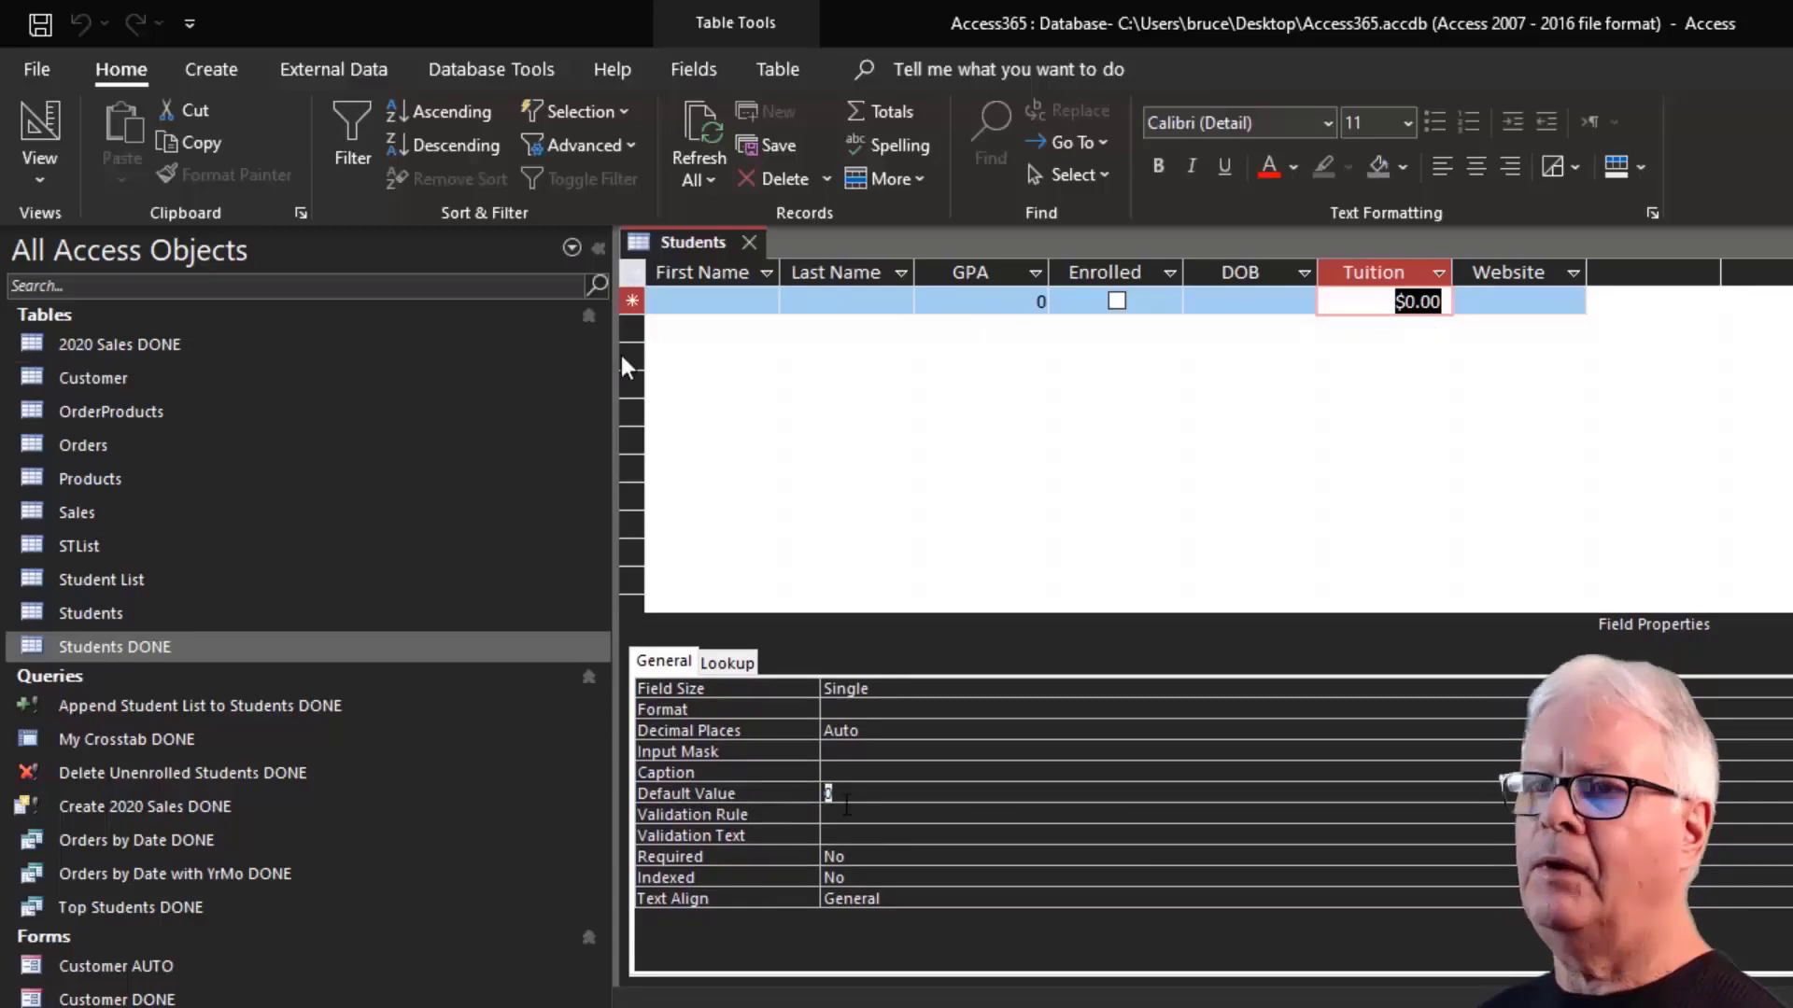
{"action": "left_click", "coordinate": [48, 137]}
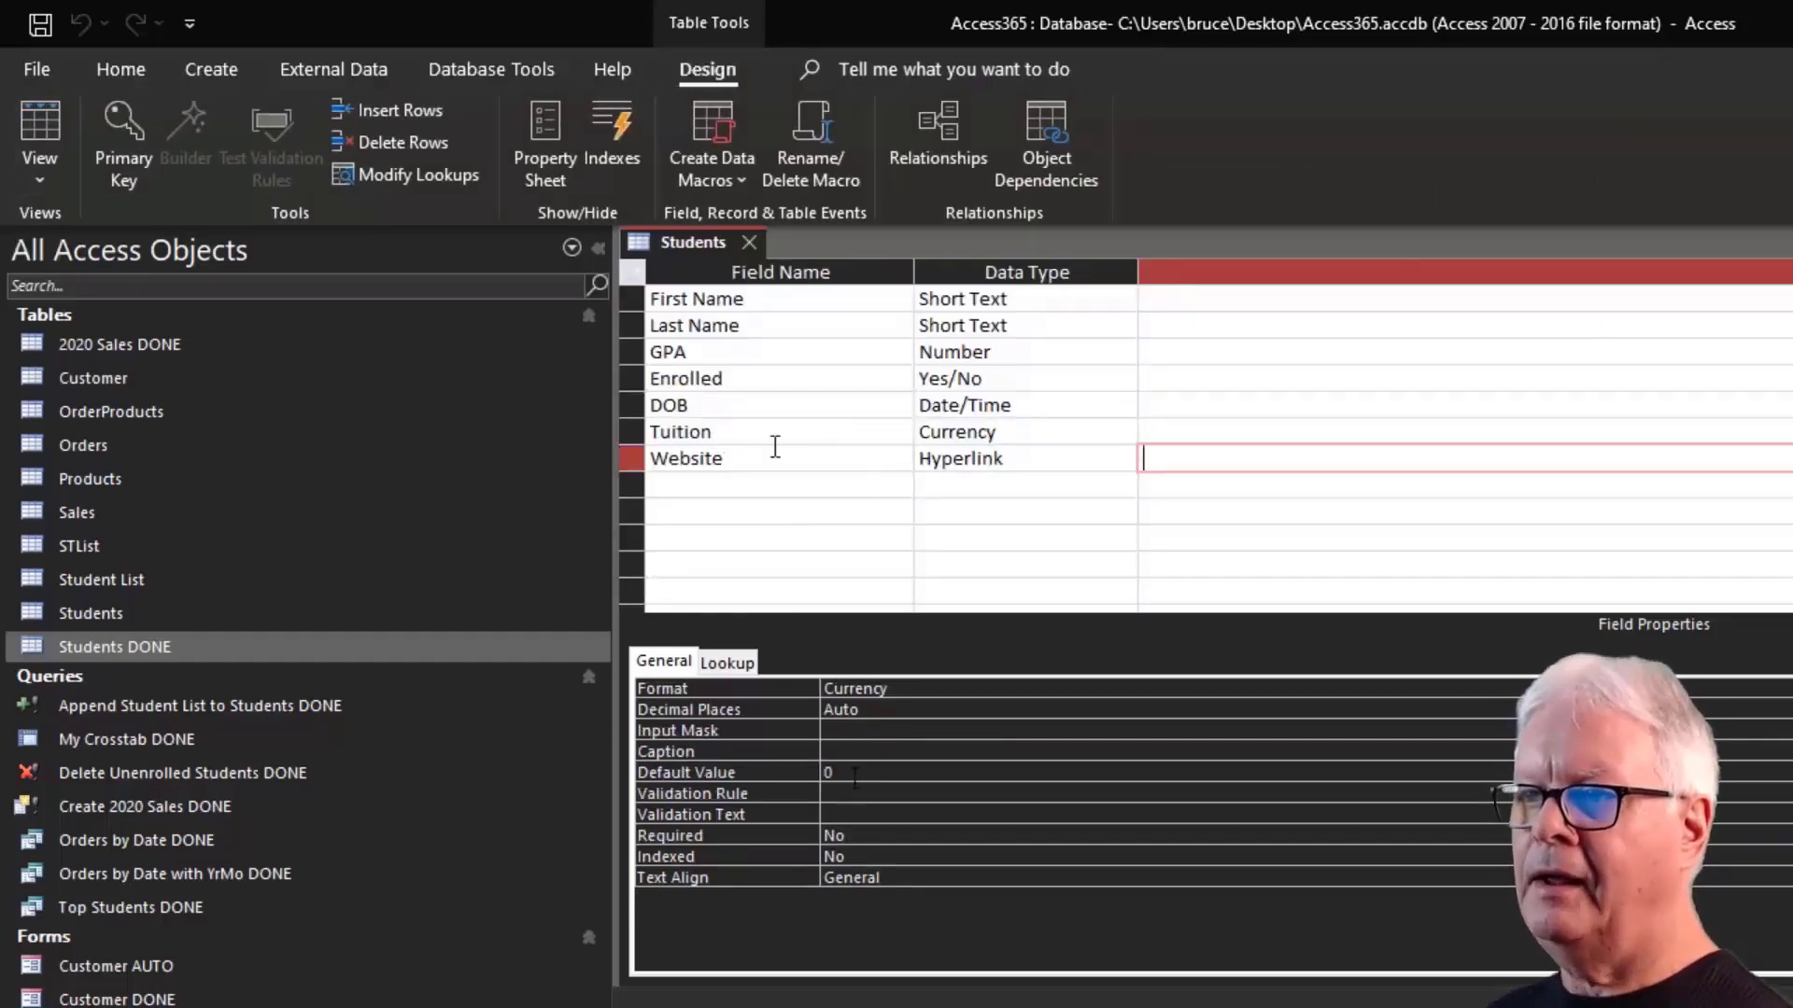
{"action": "left_click", "coordinate": [724, 354]}
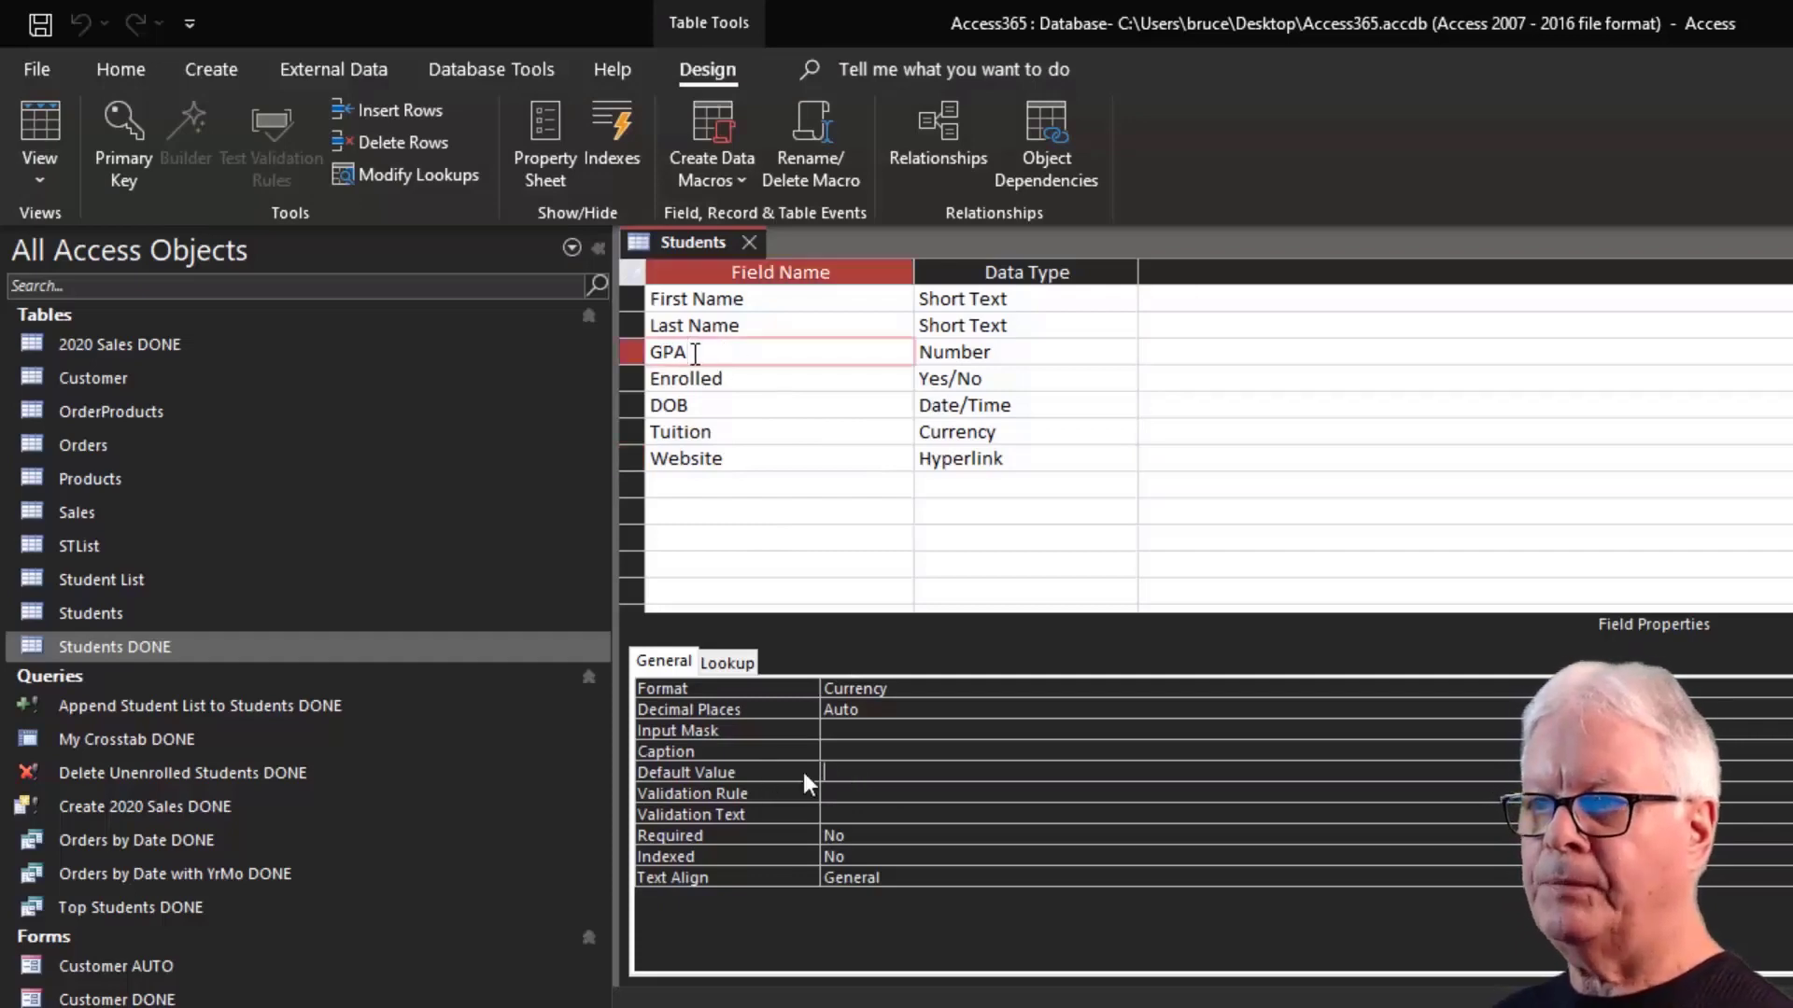
{"action": "key", "text": "Delete"}
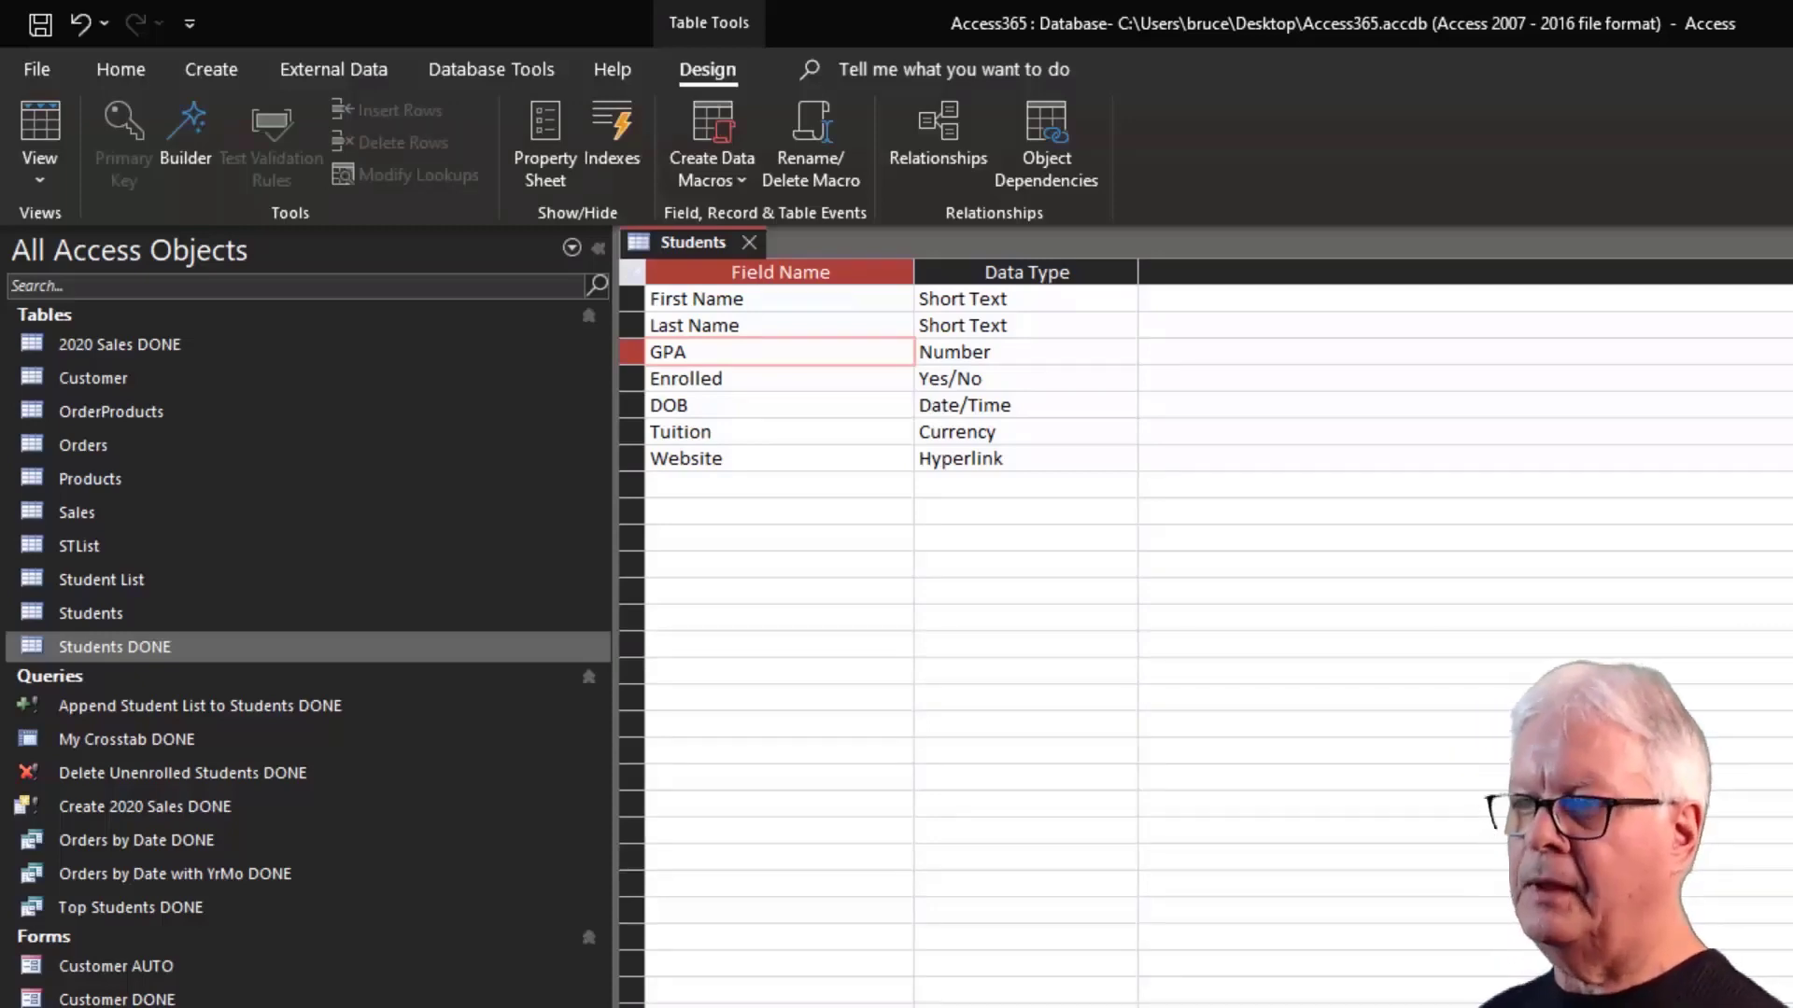
{"action": "left_click", "coordinate": [728, 434]}
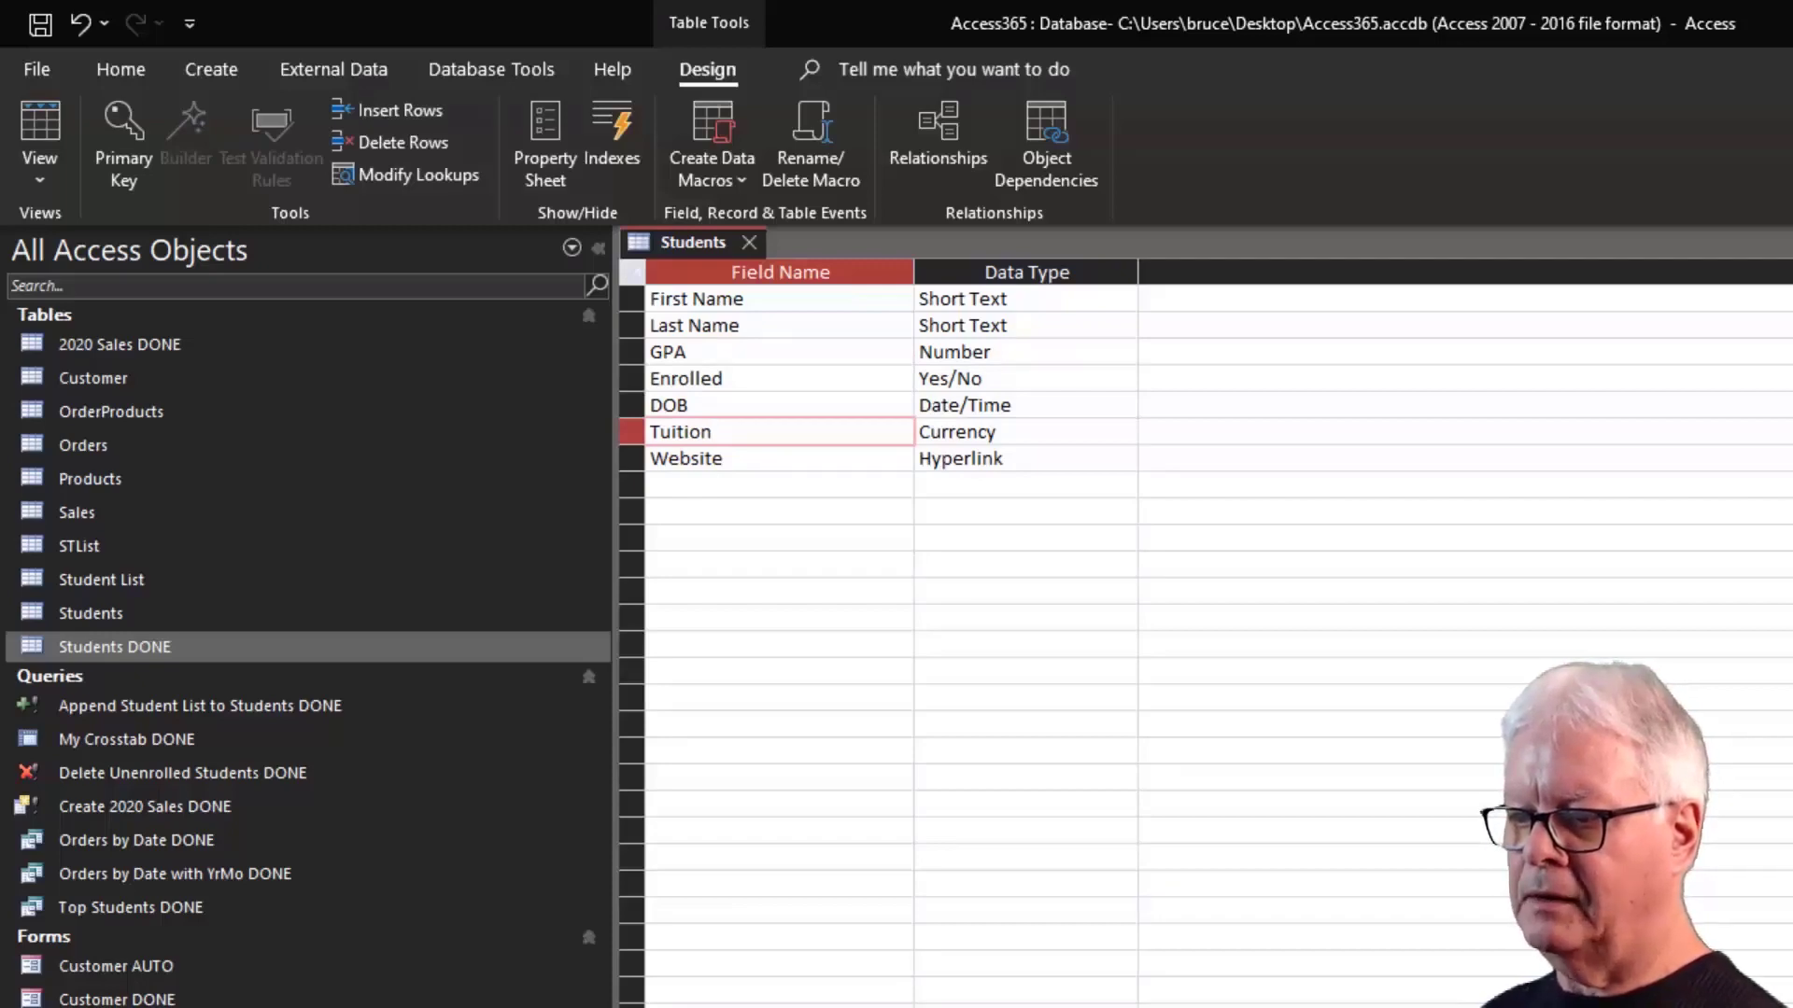
{"action": "left_click", "coordinate": [933, 1006]}
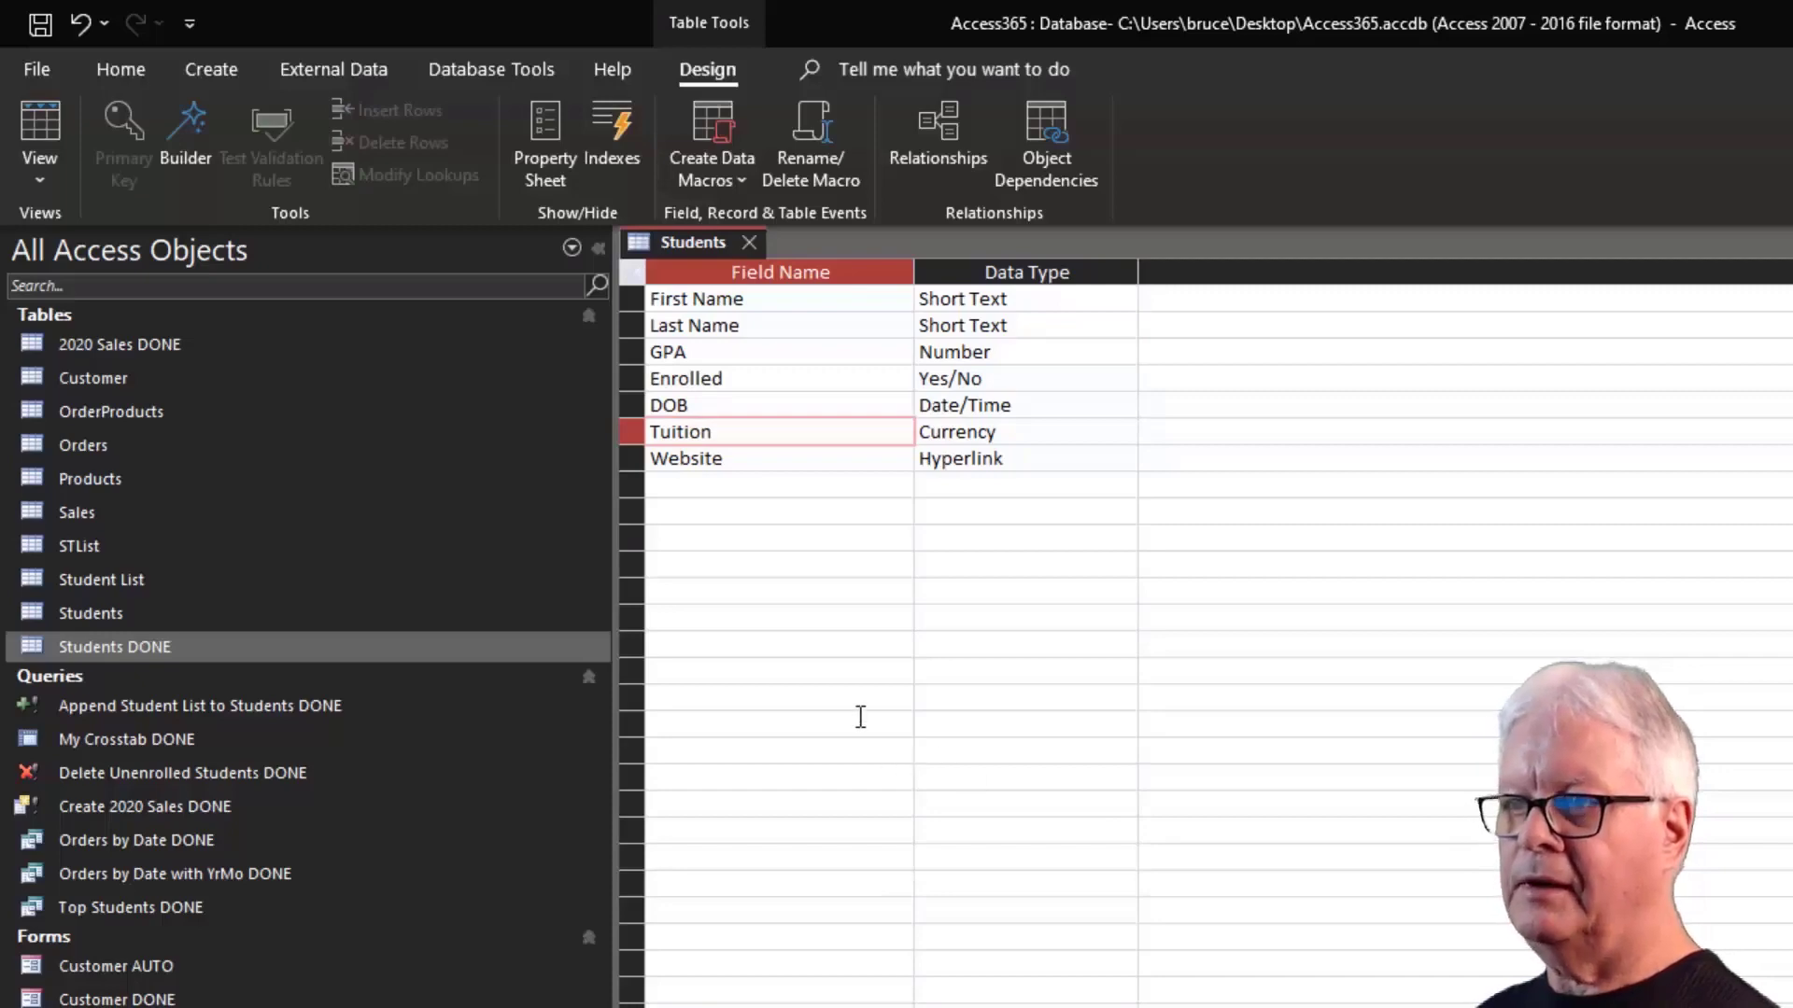
{"action": "left_click", "coordinate": [41, 122]}
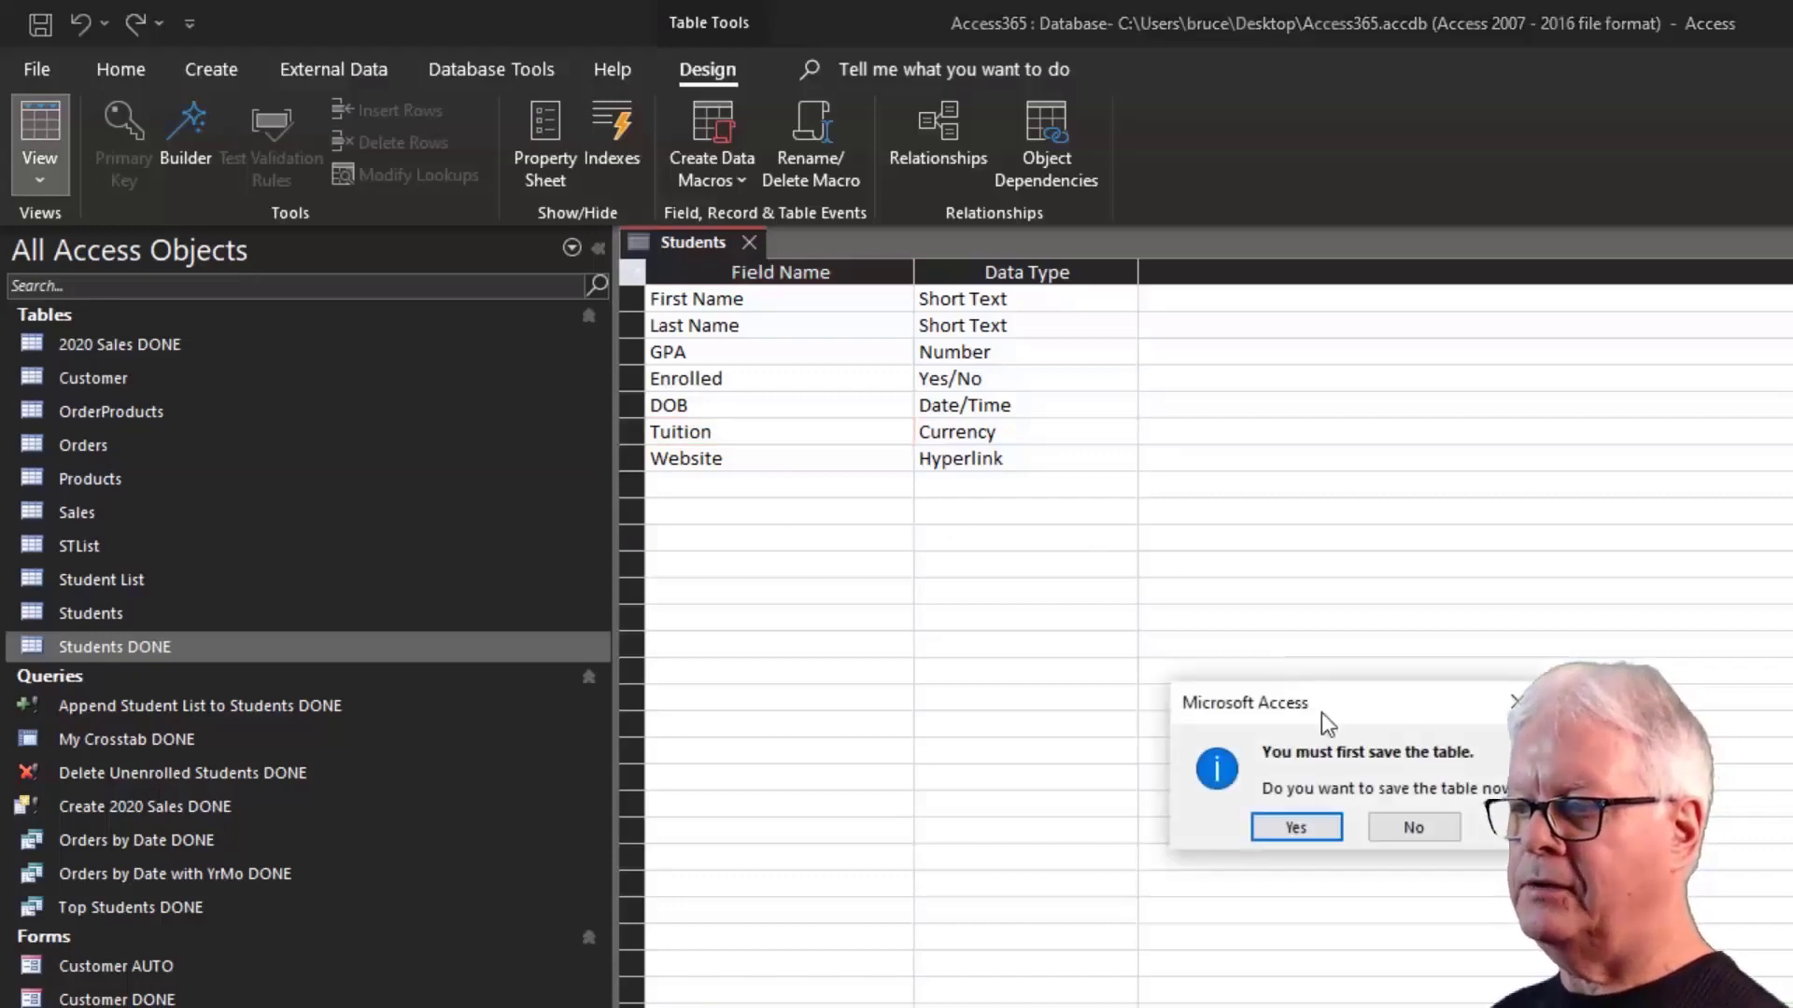
{"action": "left_click", "coordinate": [1308, 825]}
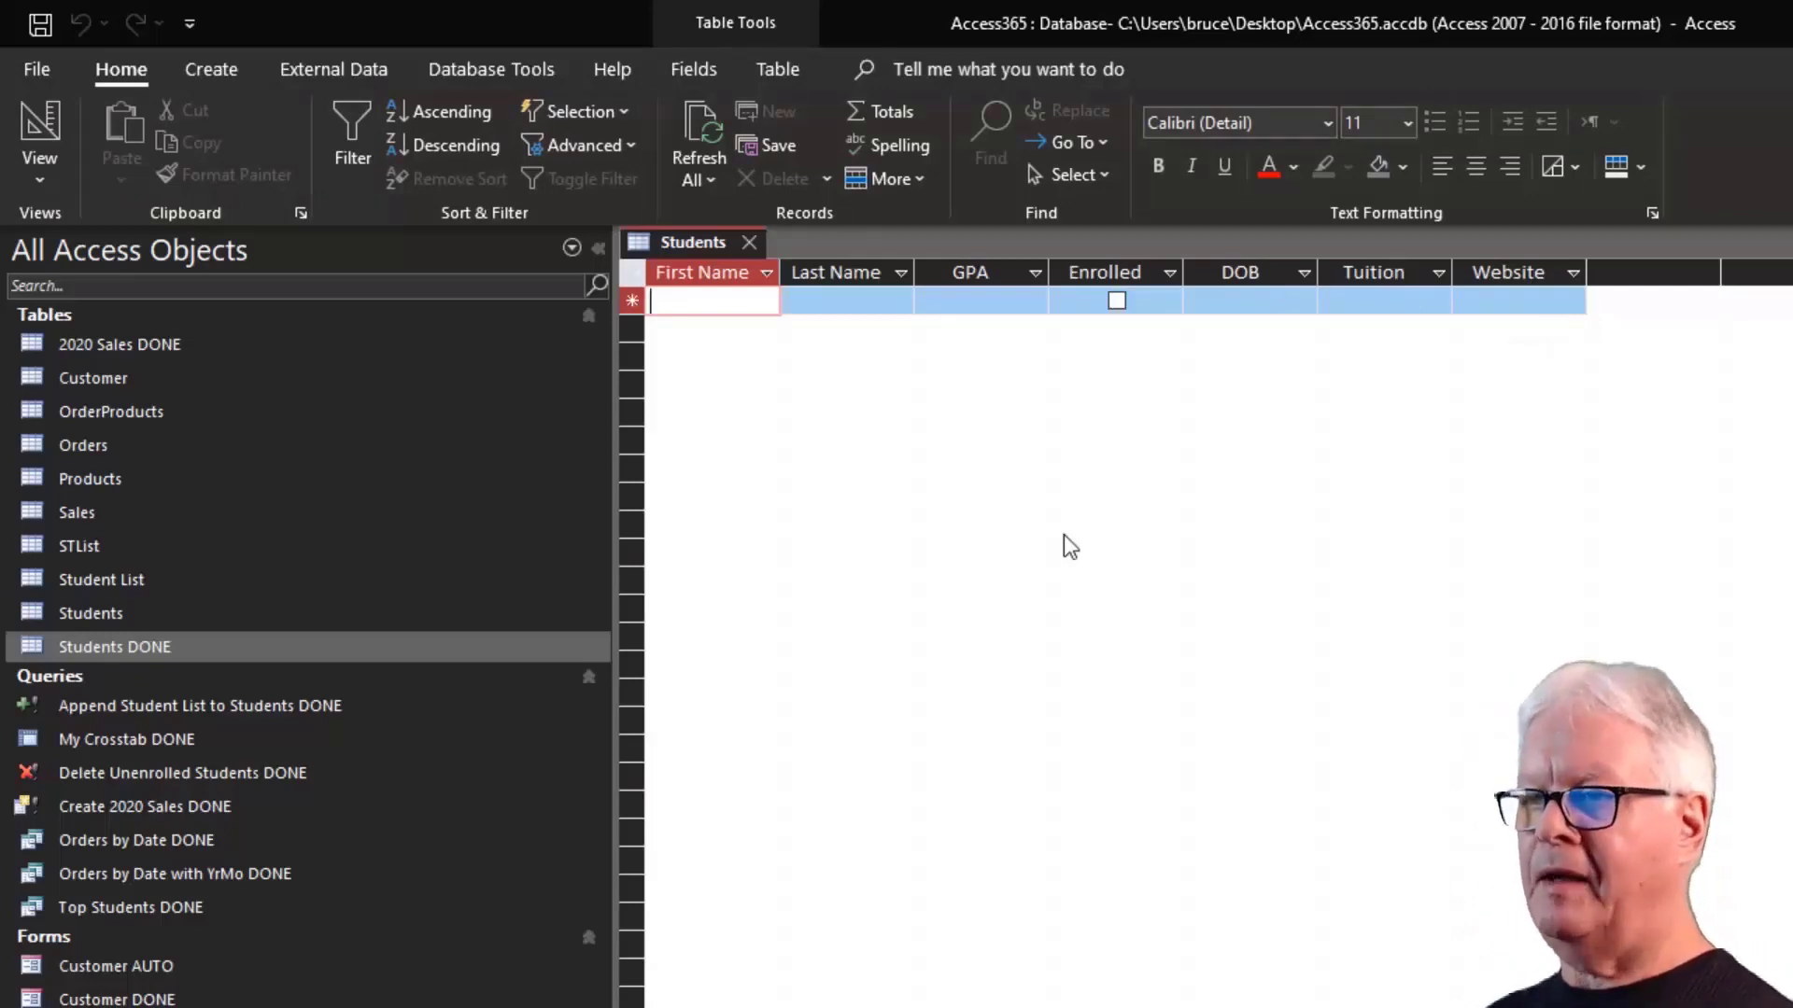
Start the first record of the Students table with the student's first and last name.
{"action": "type", "text": "J"}
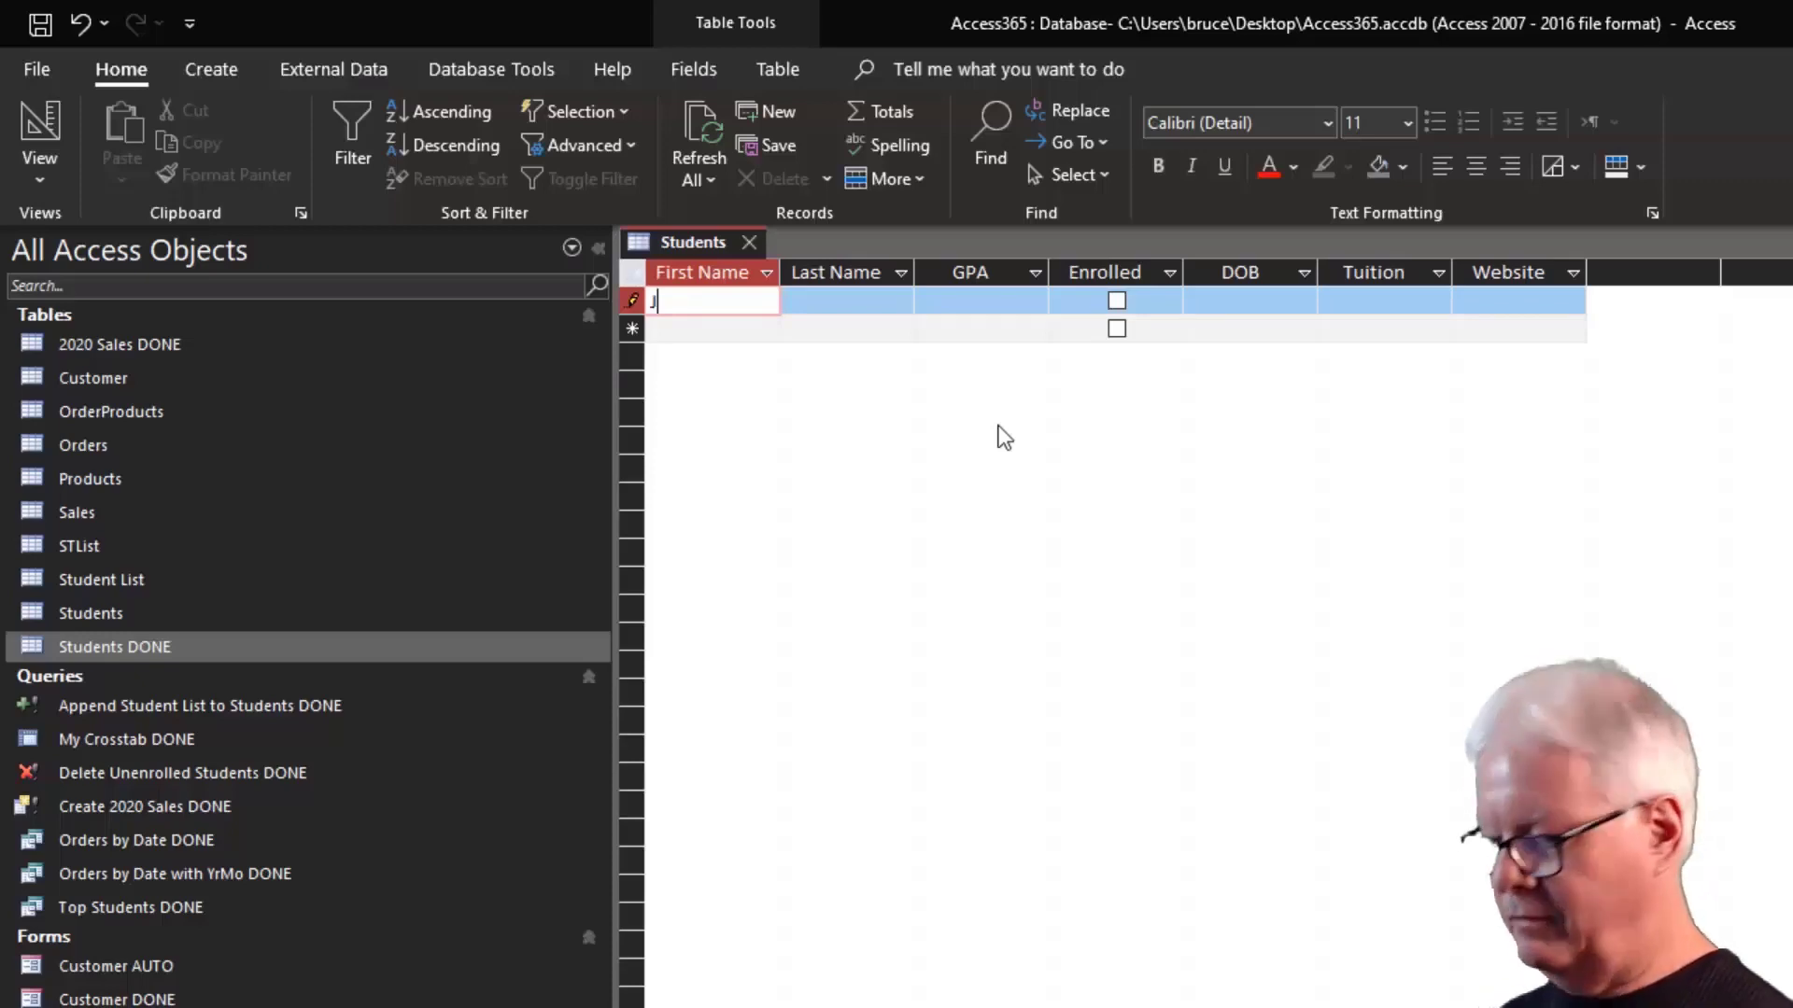
{"action": "type", "text": "ohn"}
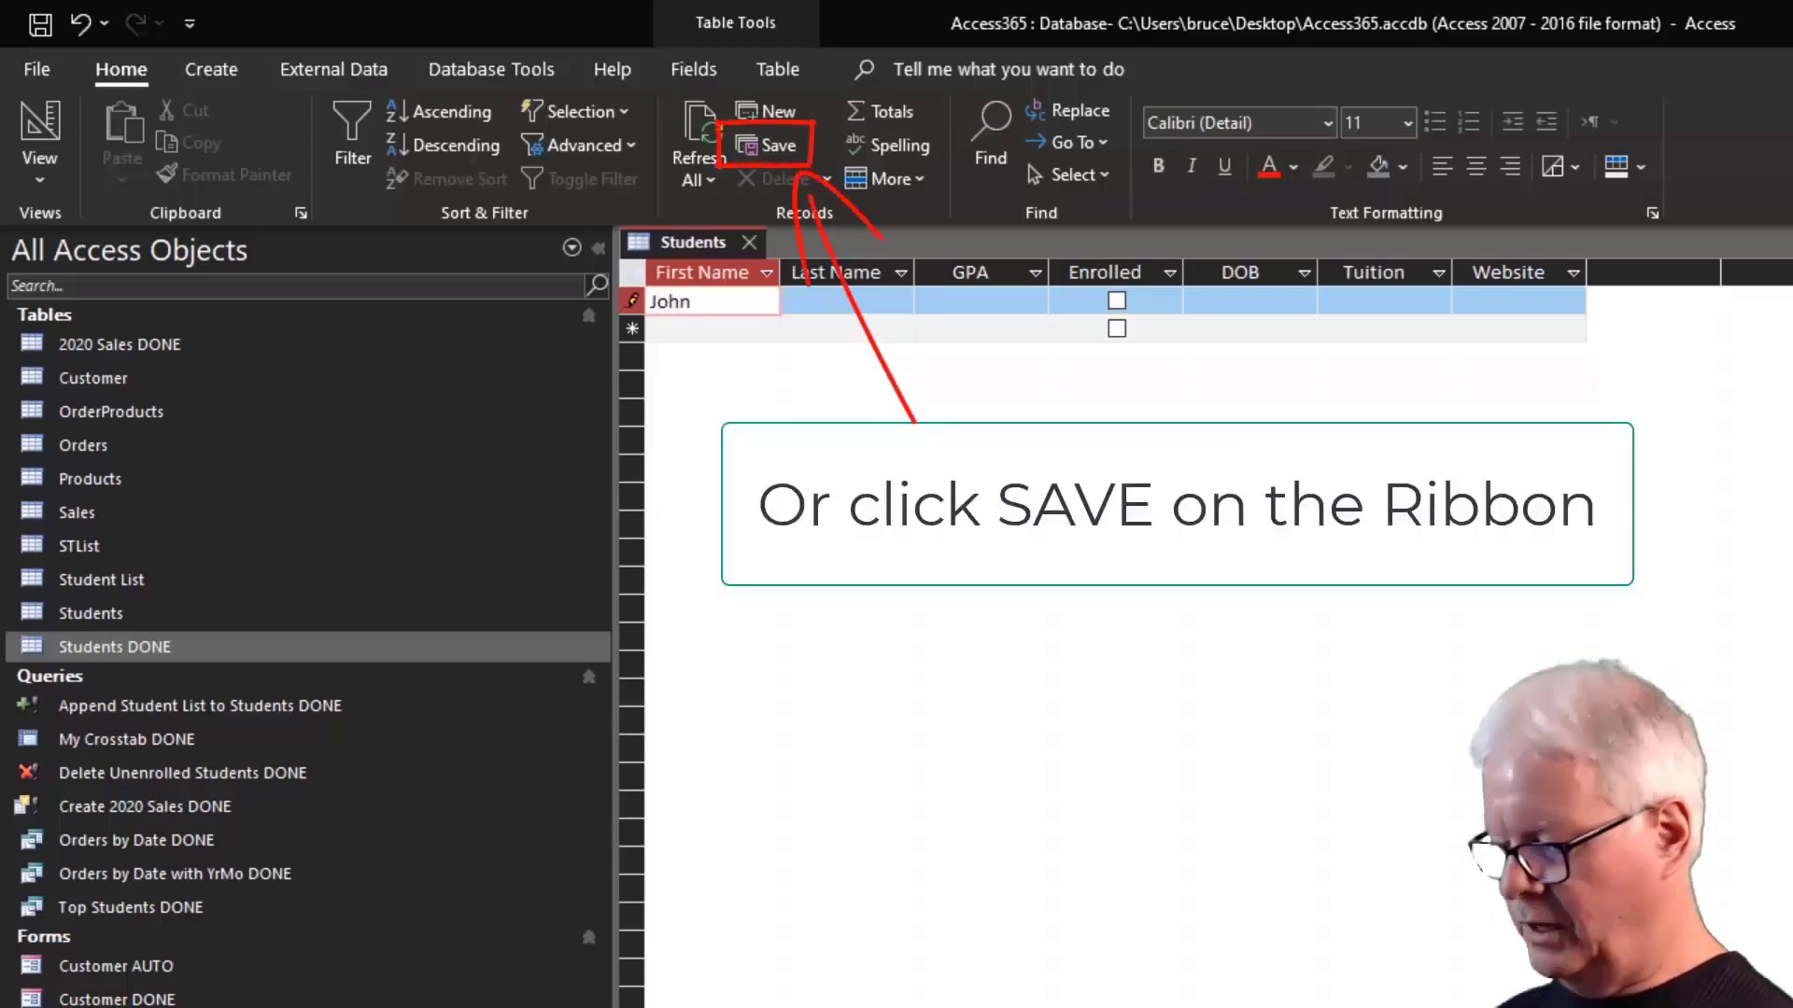
{"action": "key", "text": "Tab"}
{"action": "type", "text": "Smith"}
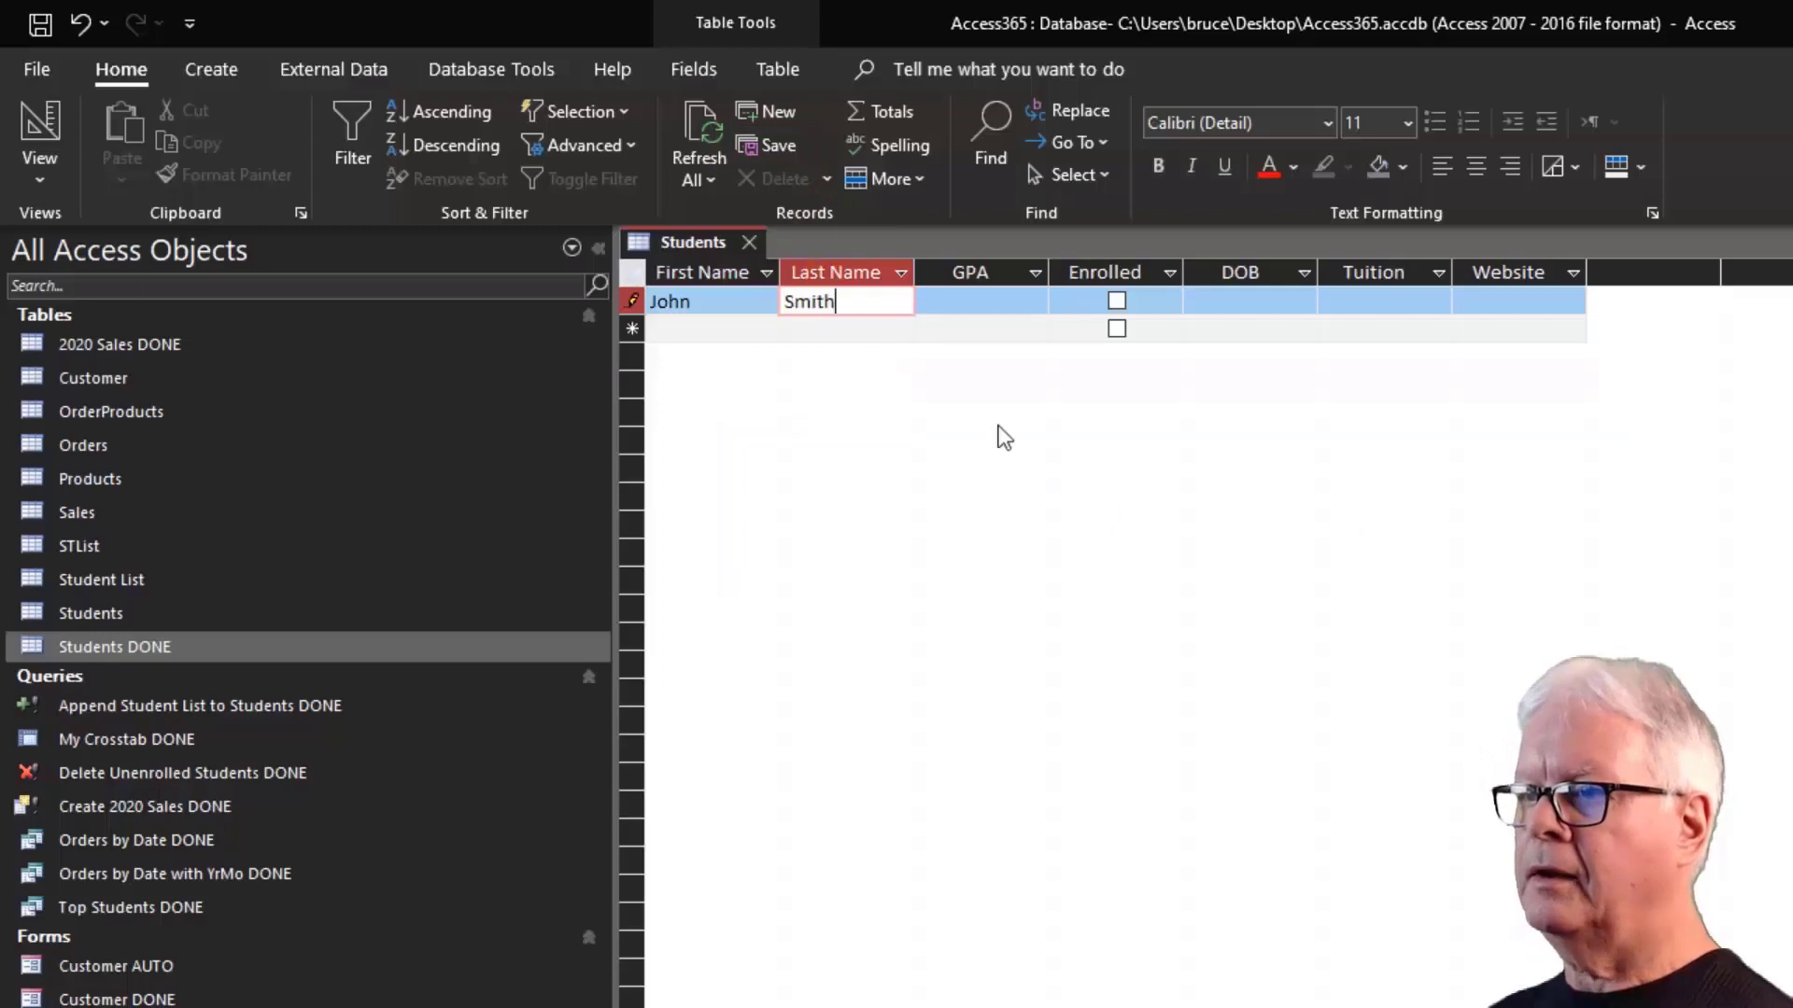
{"action": "key", "text": "Tab"}
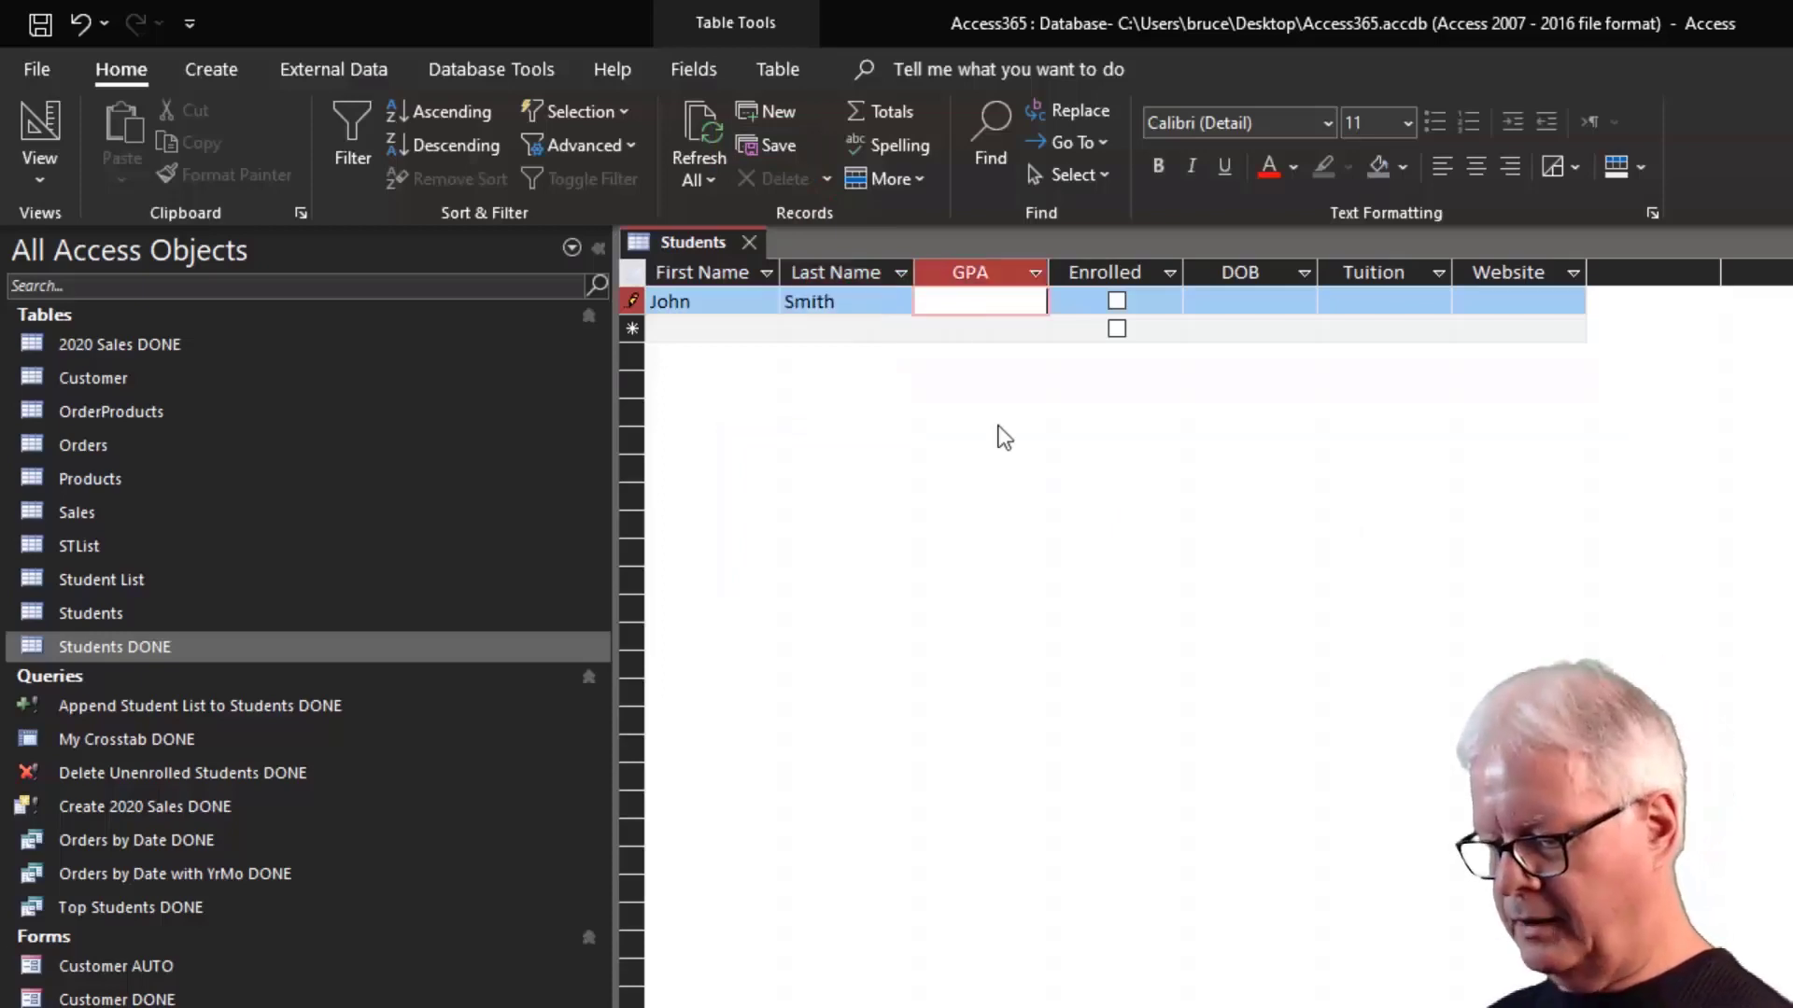
Enter a GPA of 3.75 for the first student and mark the student as enrolled.
{"action": "type", "text": "3.756"}
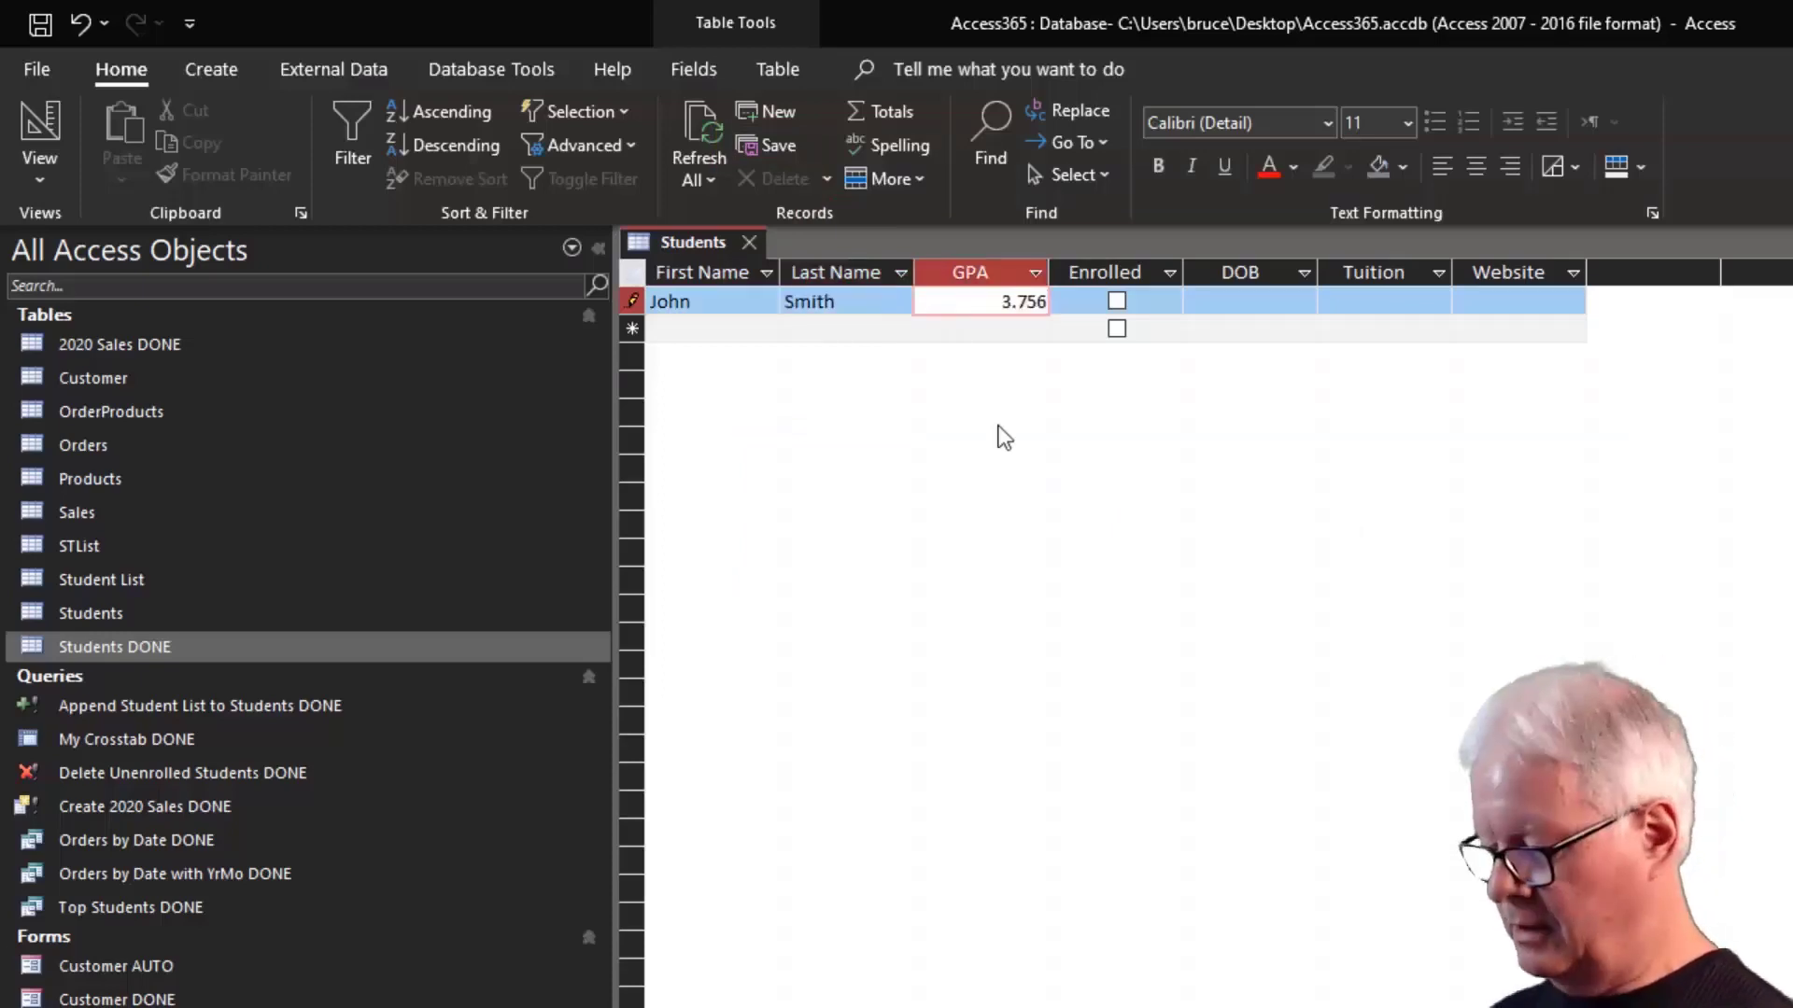
{"action": "key", "text": "BackSpace"}
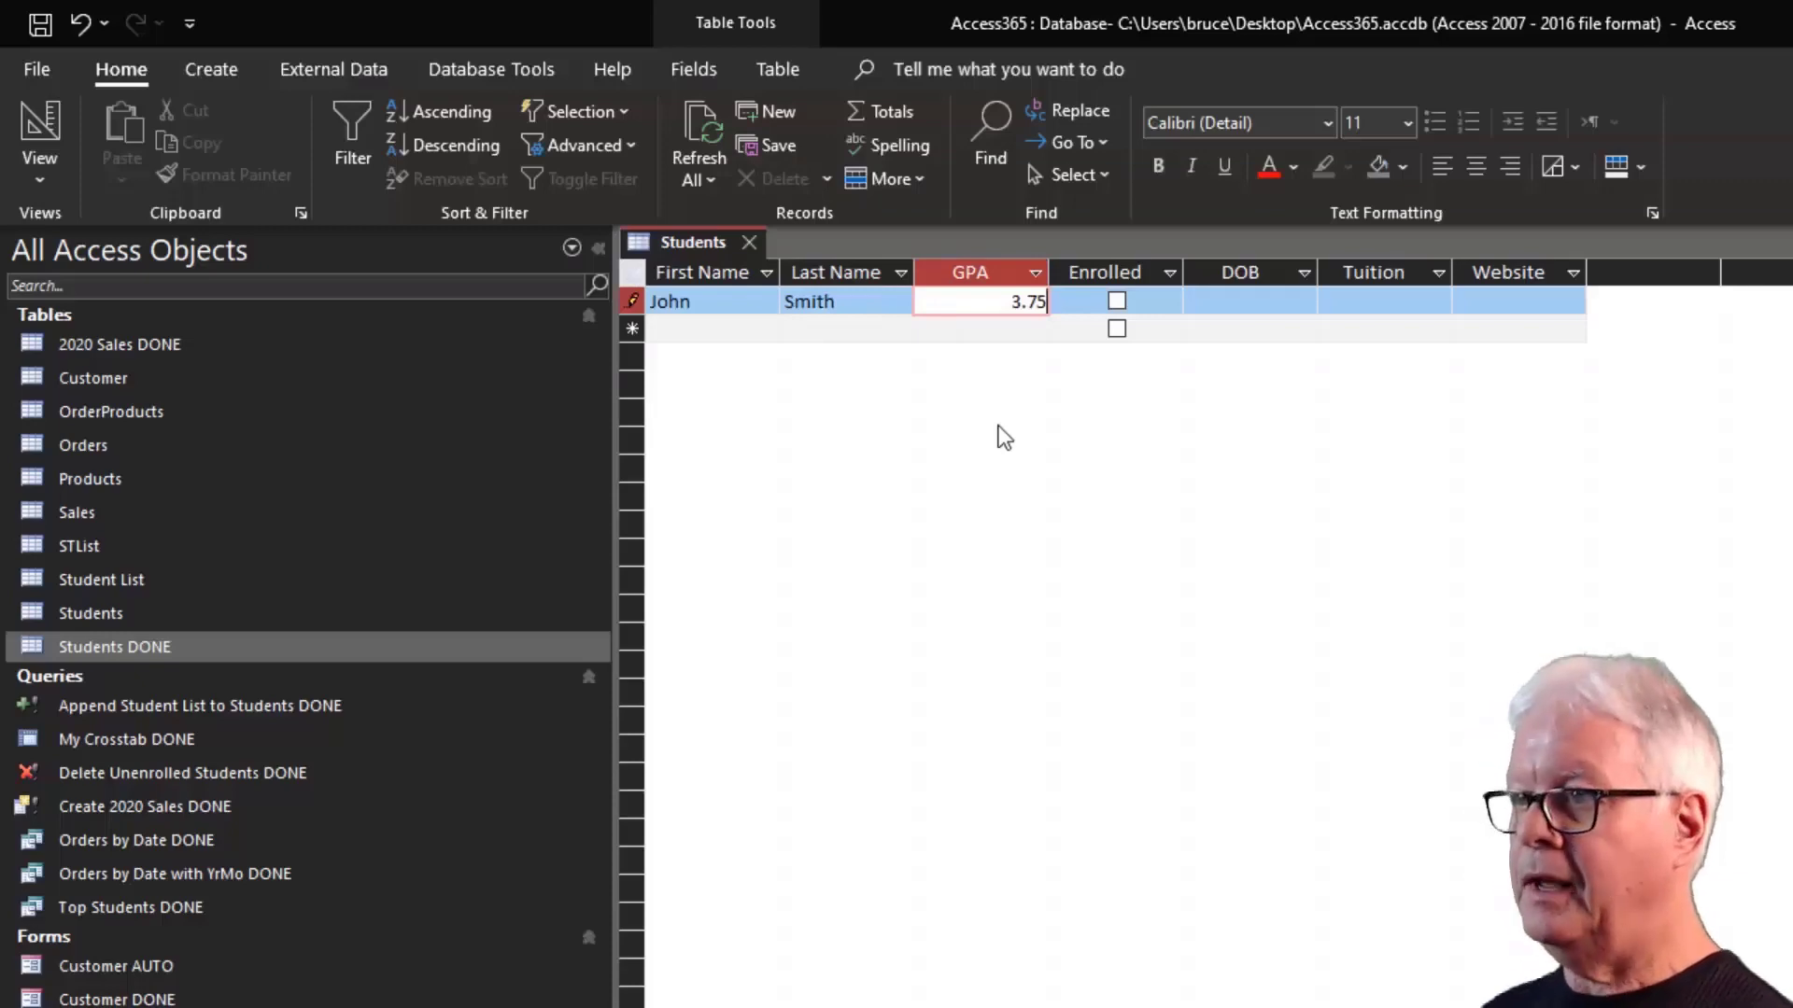
{"action": "key", "text": "Tab"}
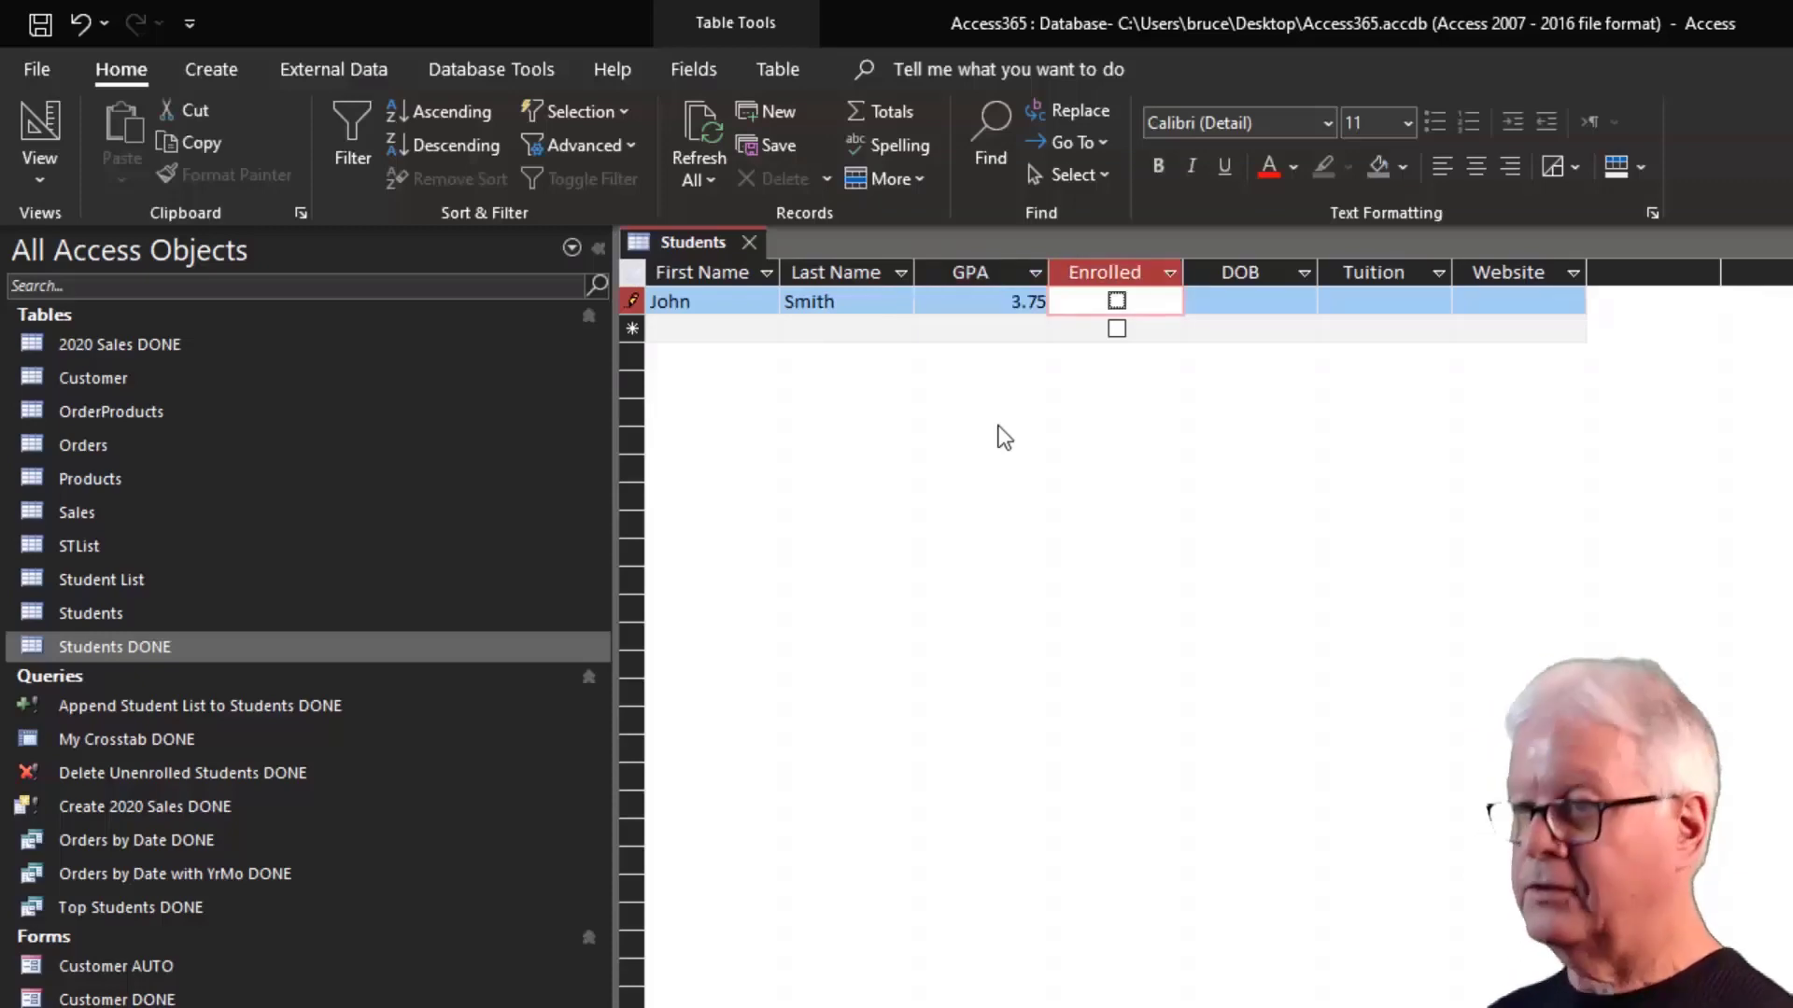
{"action": "key", "text": "space"}
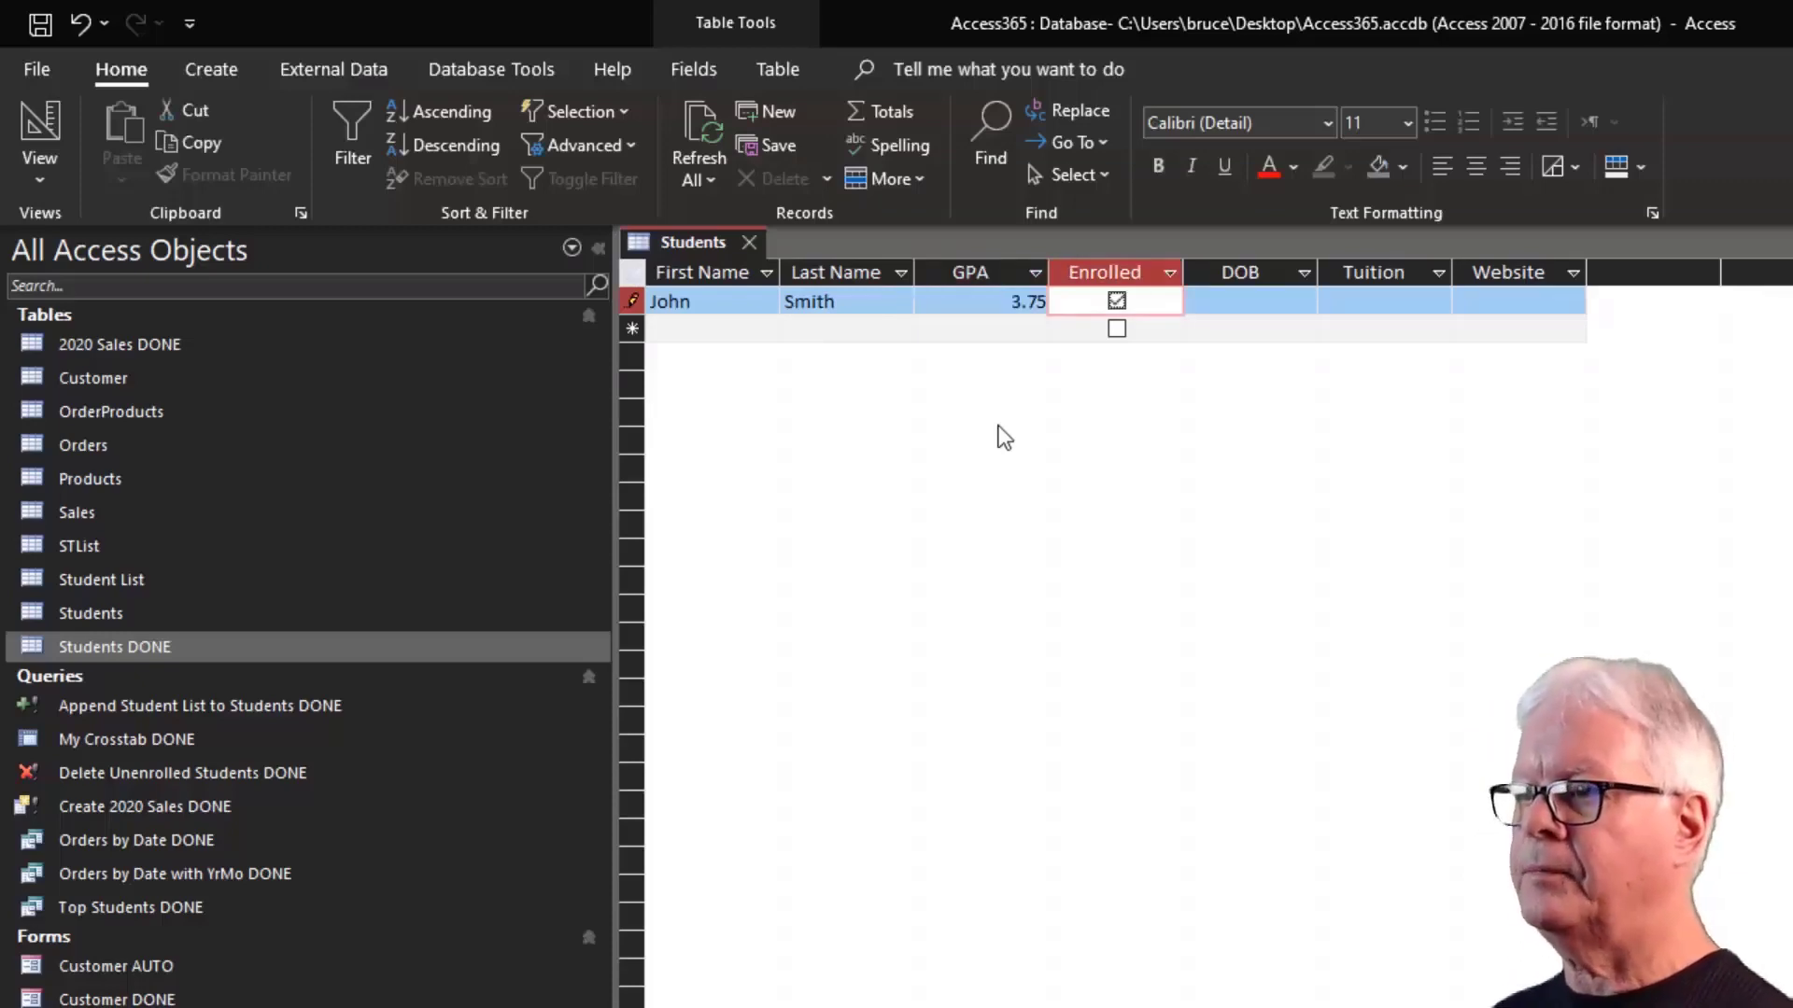
{"action": "key", "text": "Tab"}
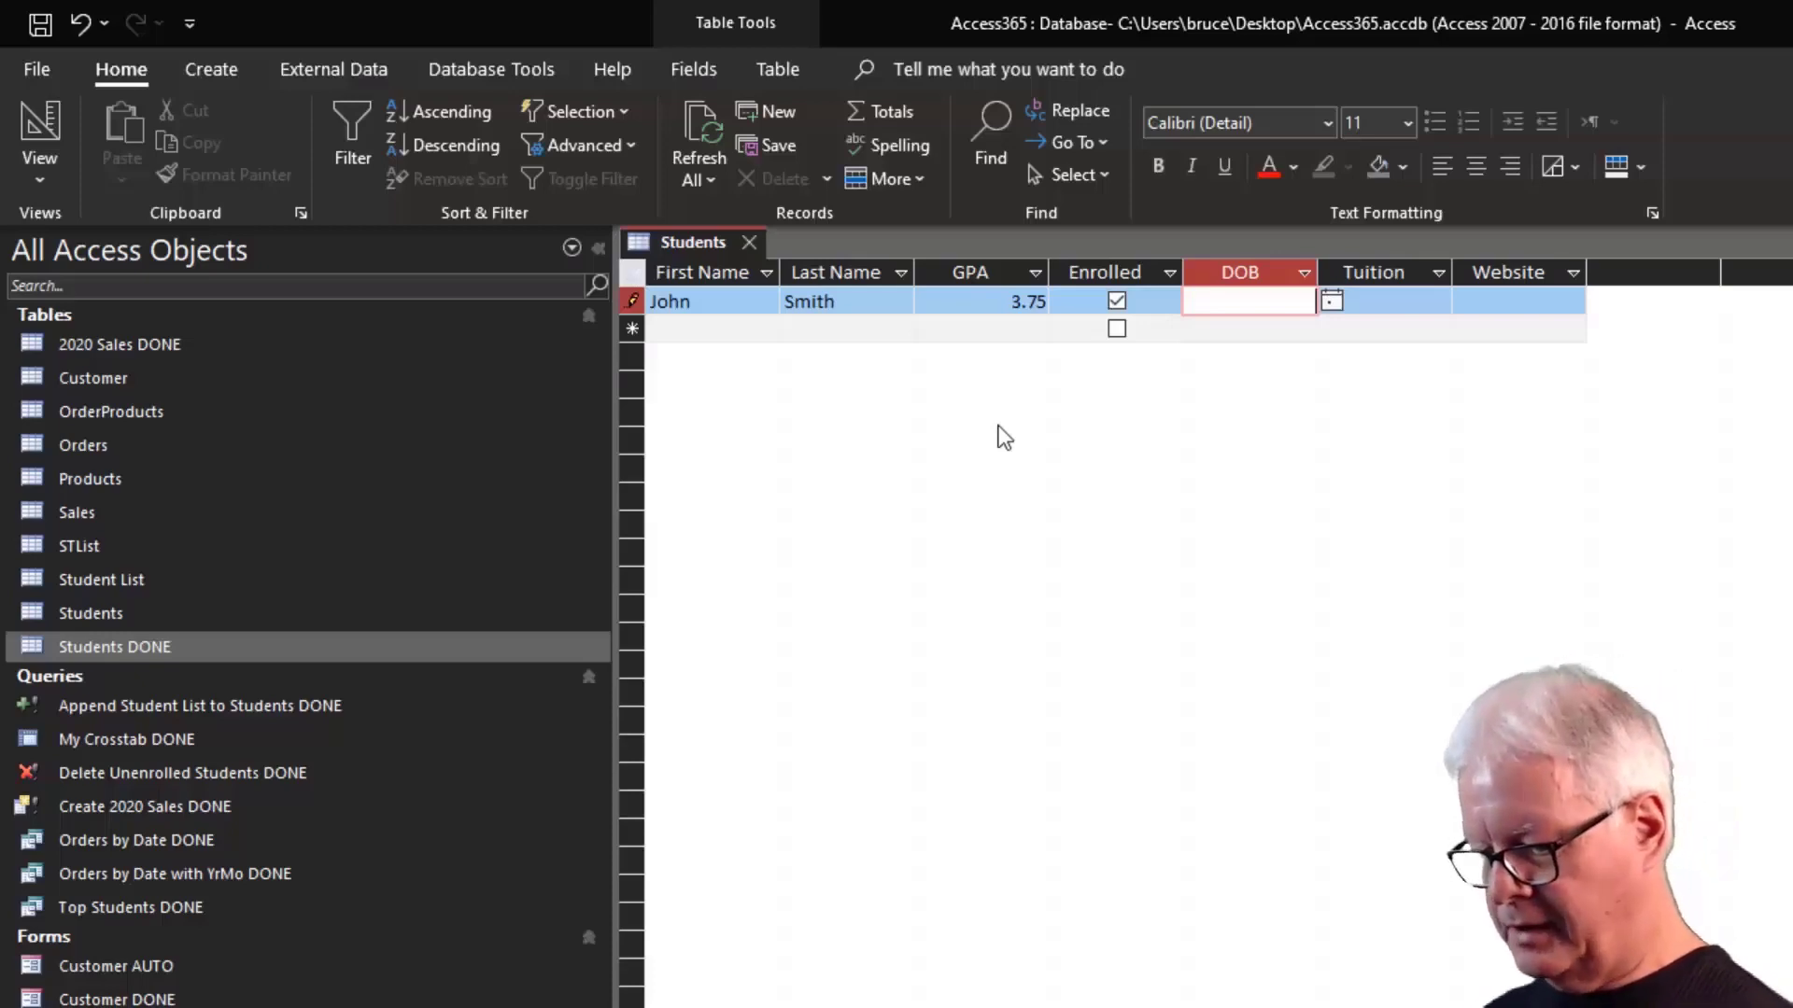
Fill in the first student's date of birth with a two-digit or shorter year and enter a tuition of 450.
{"action": "type", "text": "3/1/"}
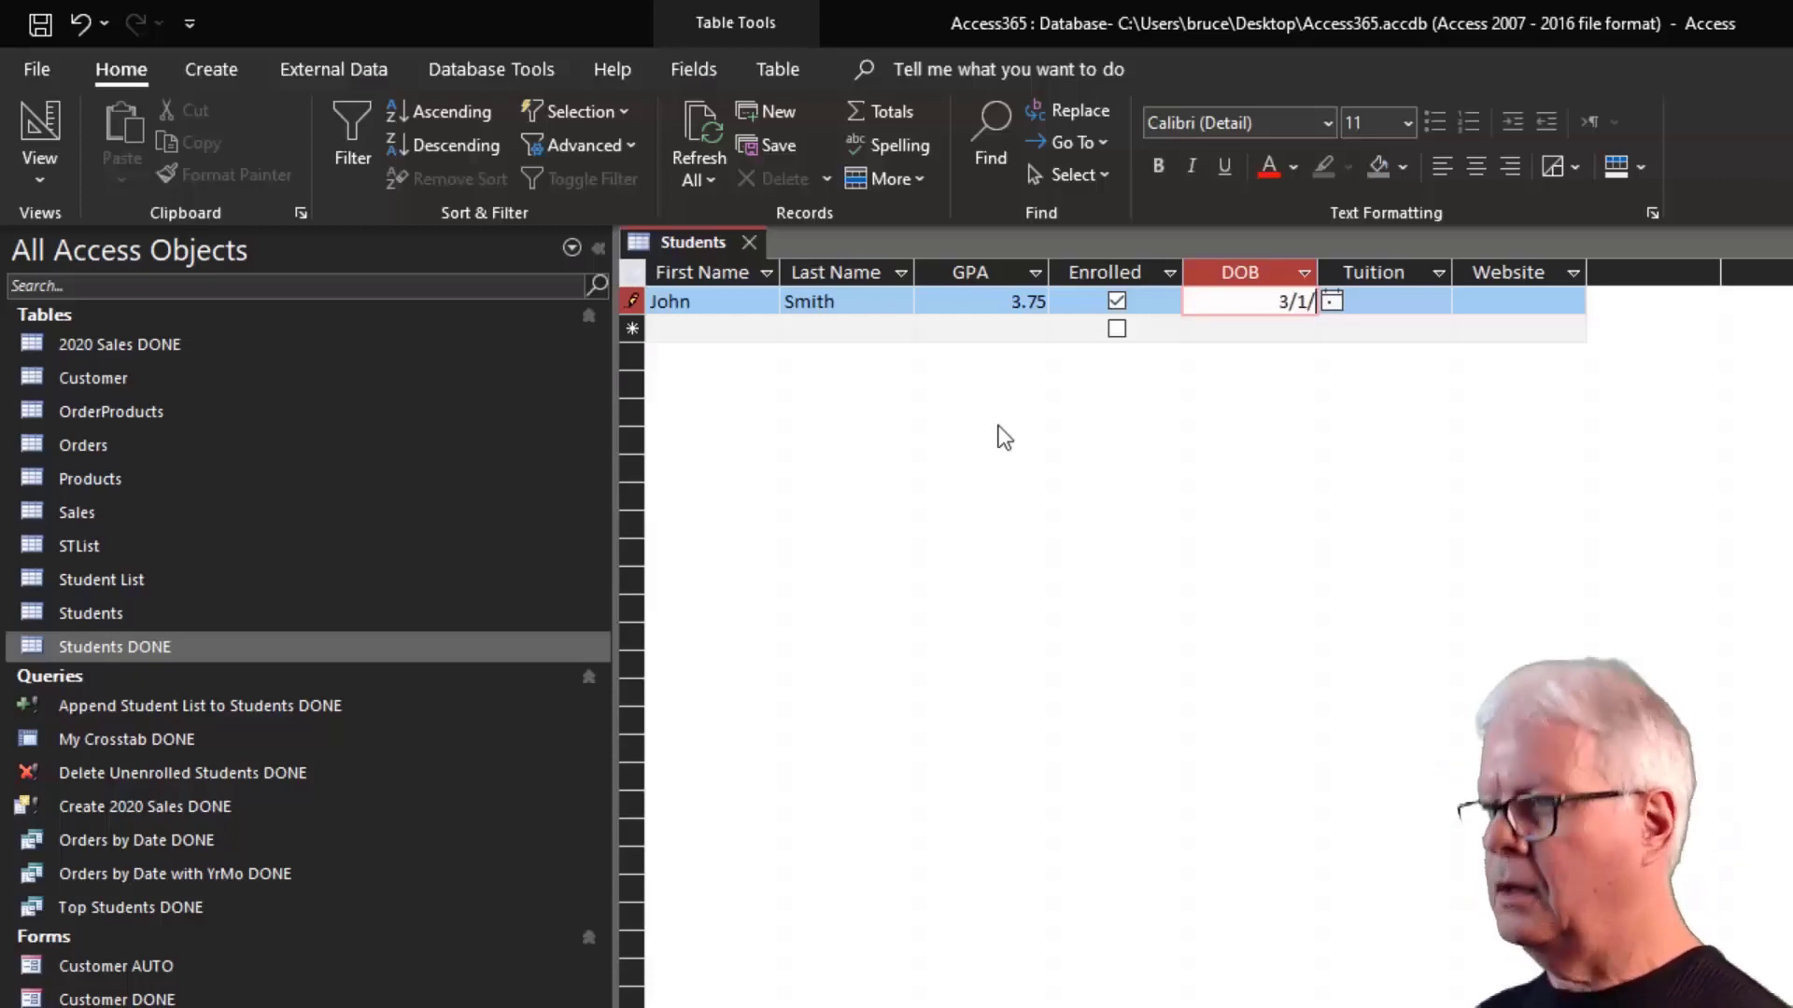
{"action": "type", "text": "01"}
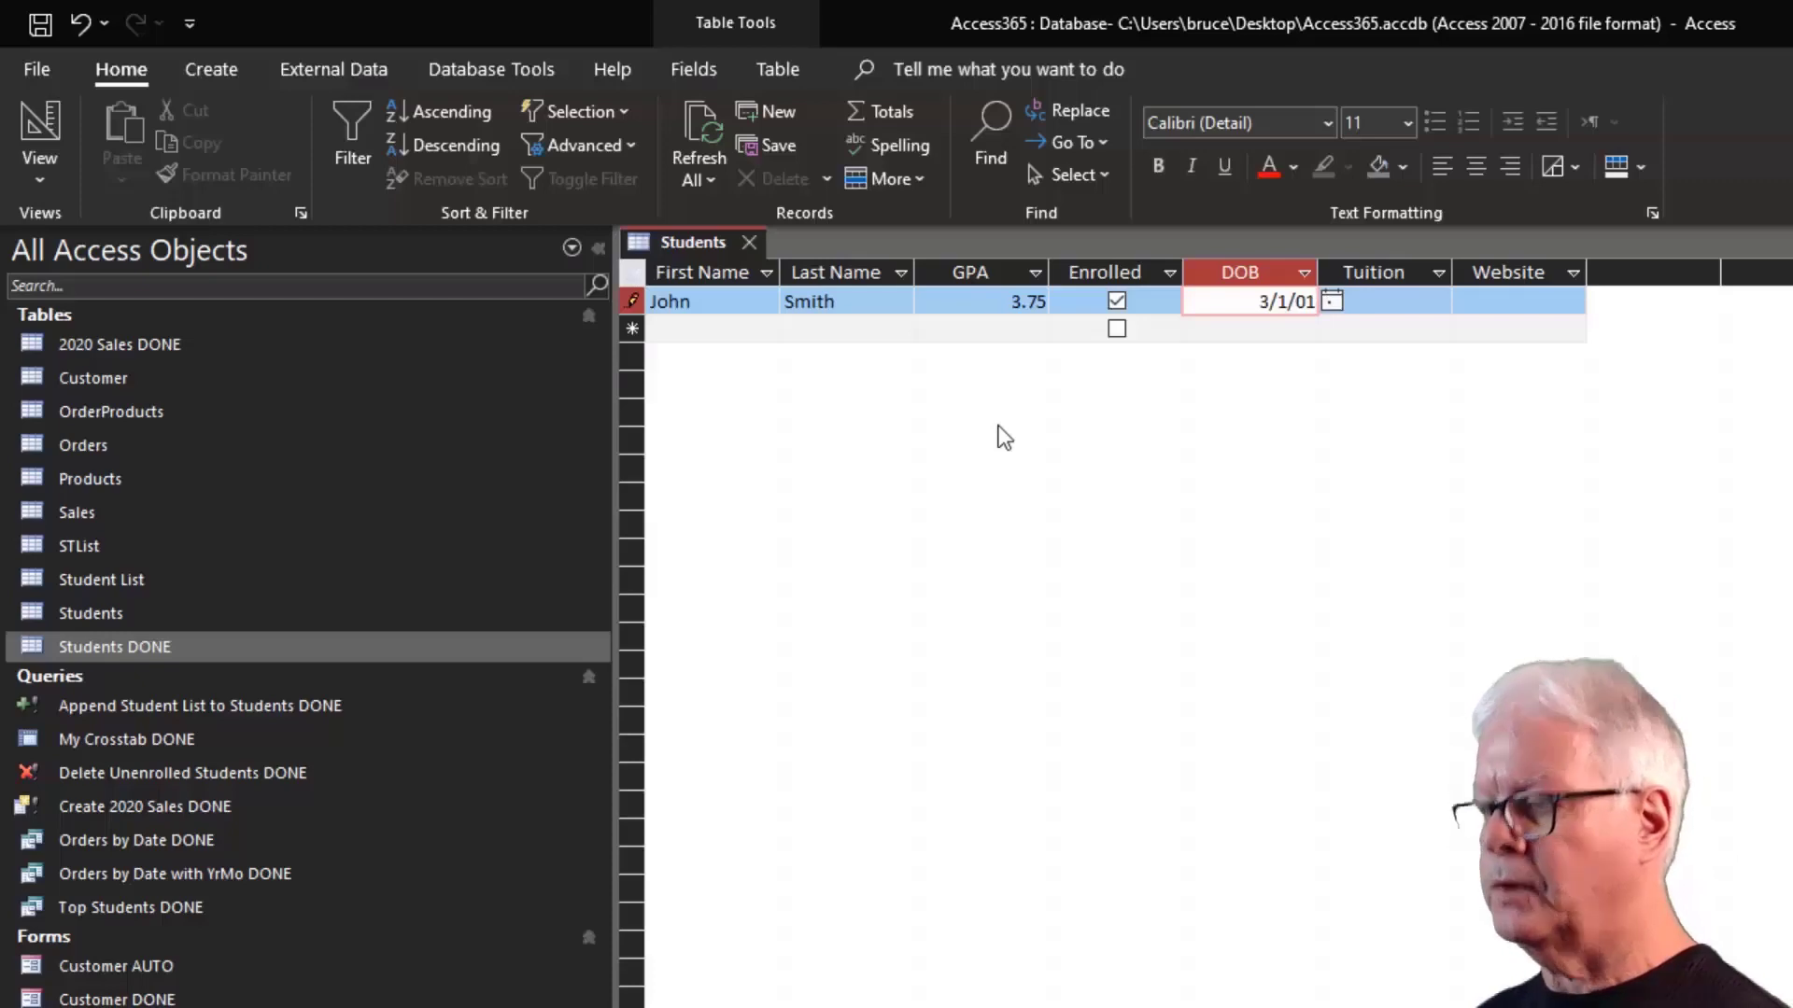
{"action": "key", "text": "BackSpace"}
{"action": "key", "text": "BackSpace"}
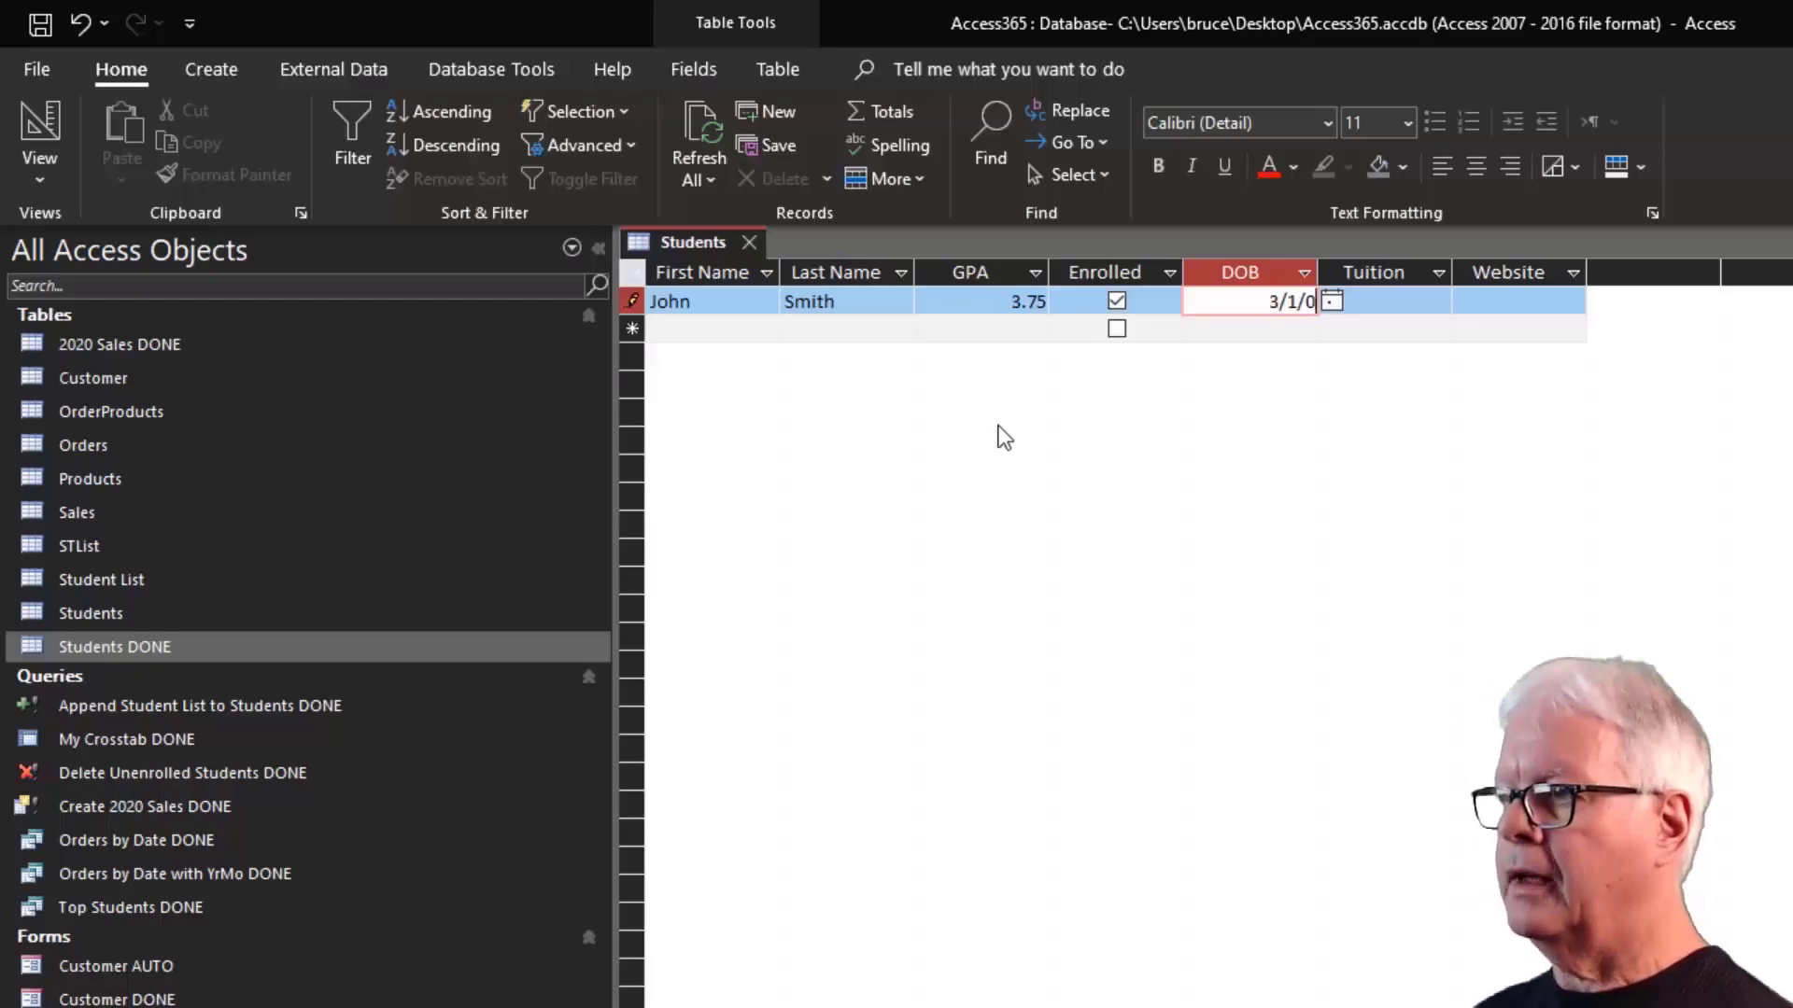
{"action": "type", "text": "1"}
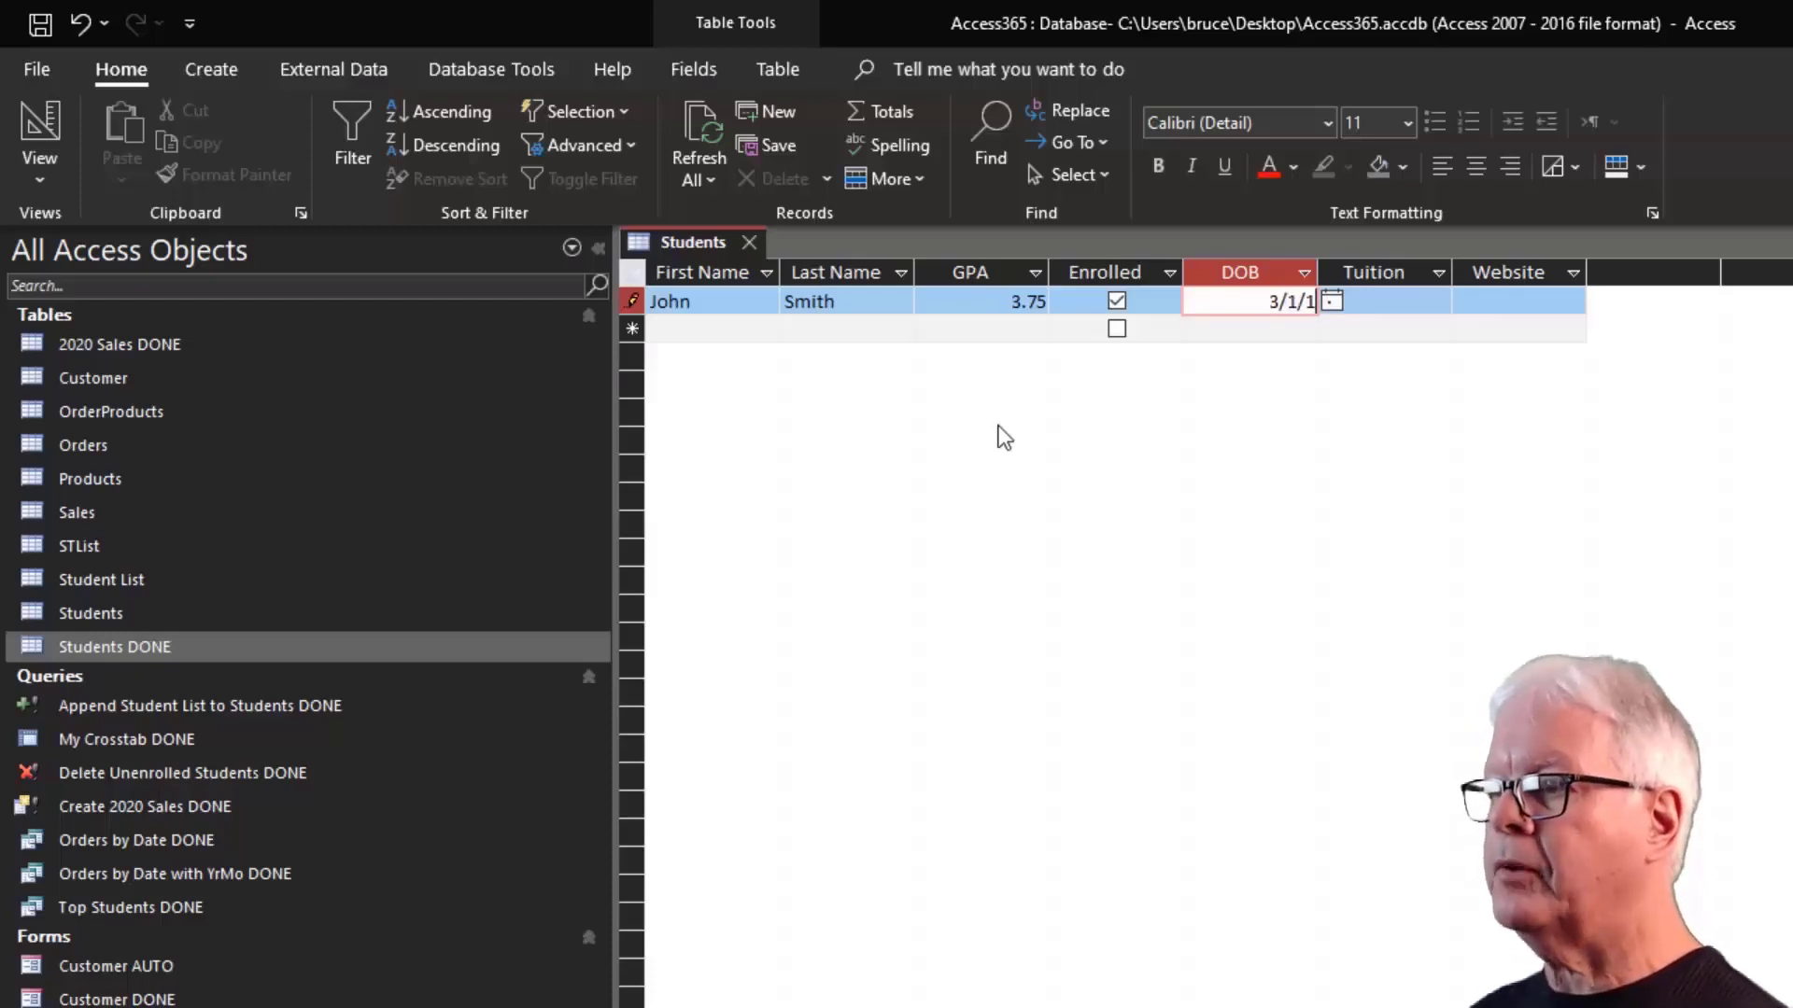
{"action": "key", "text": "Tab"}
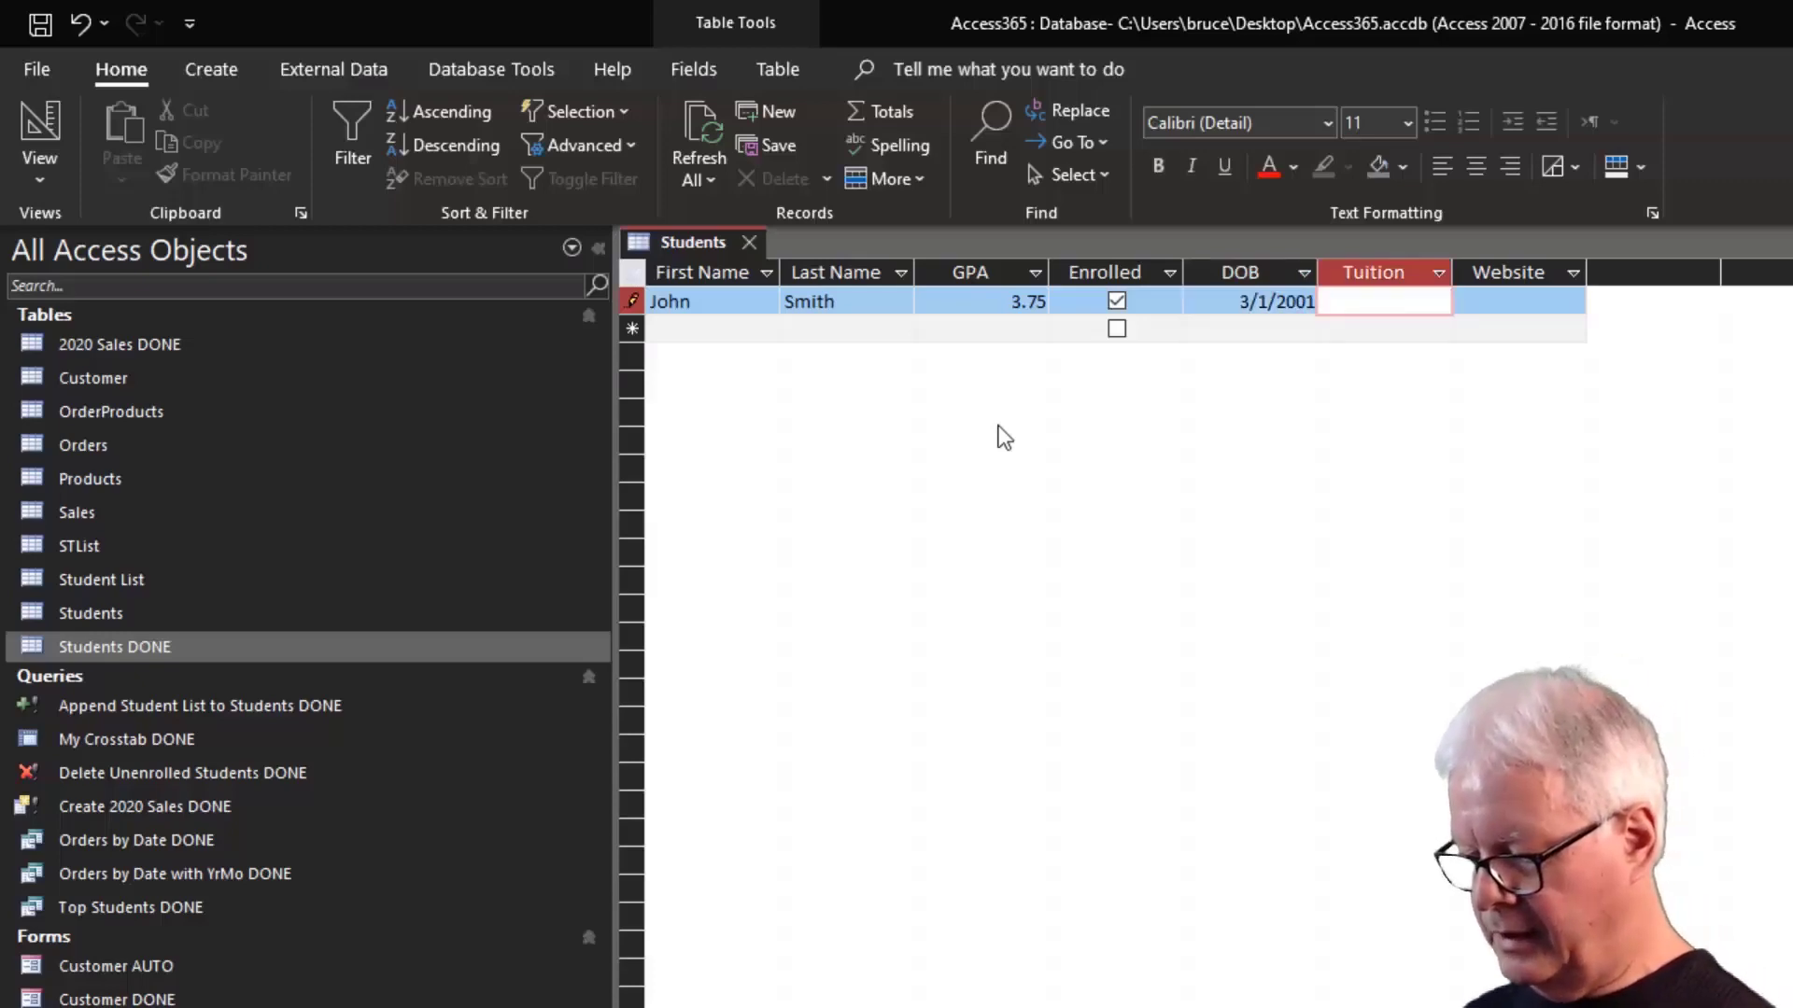
{"action": "type", "text": "450"}
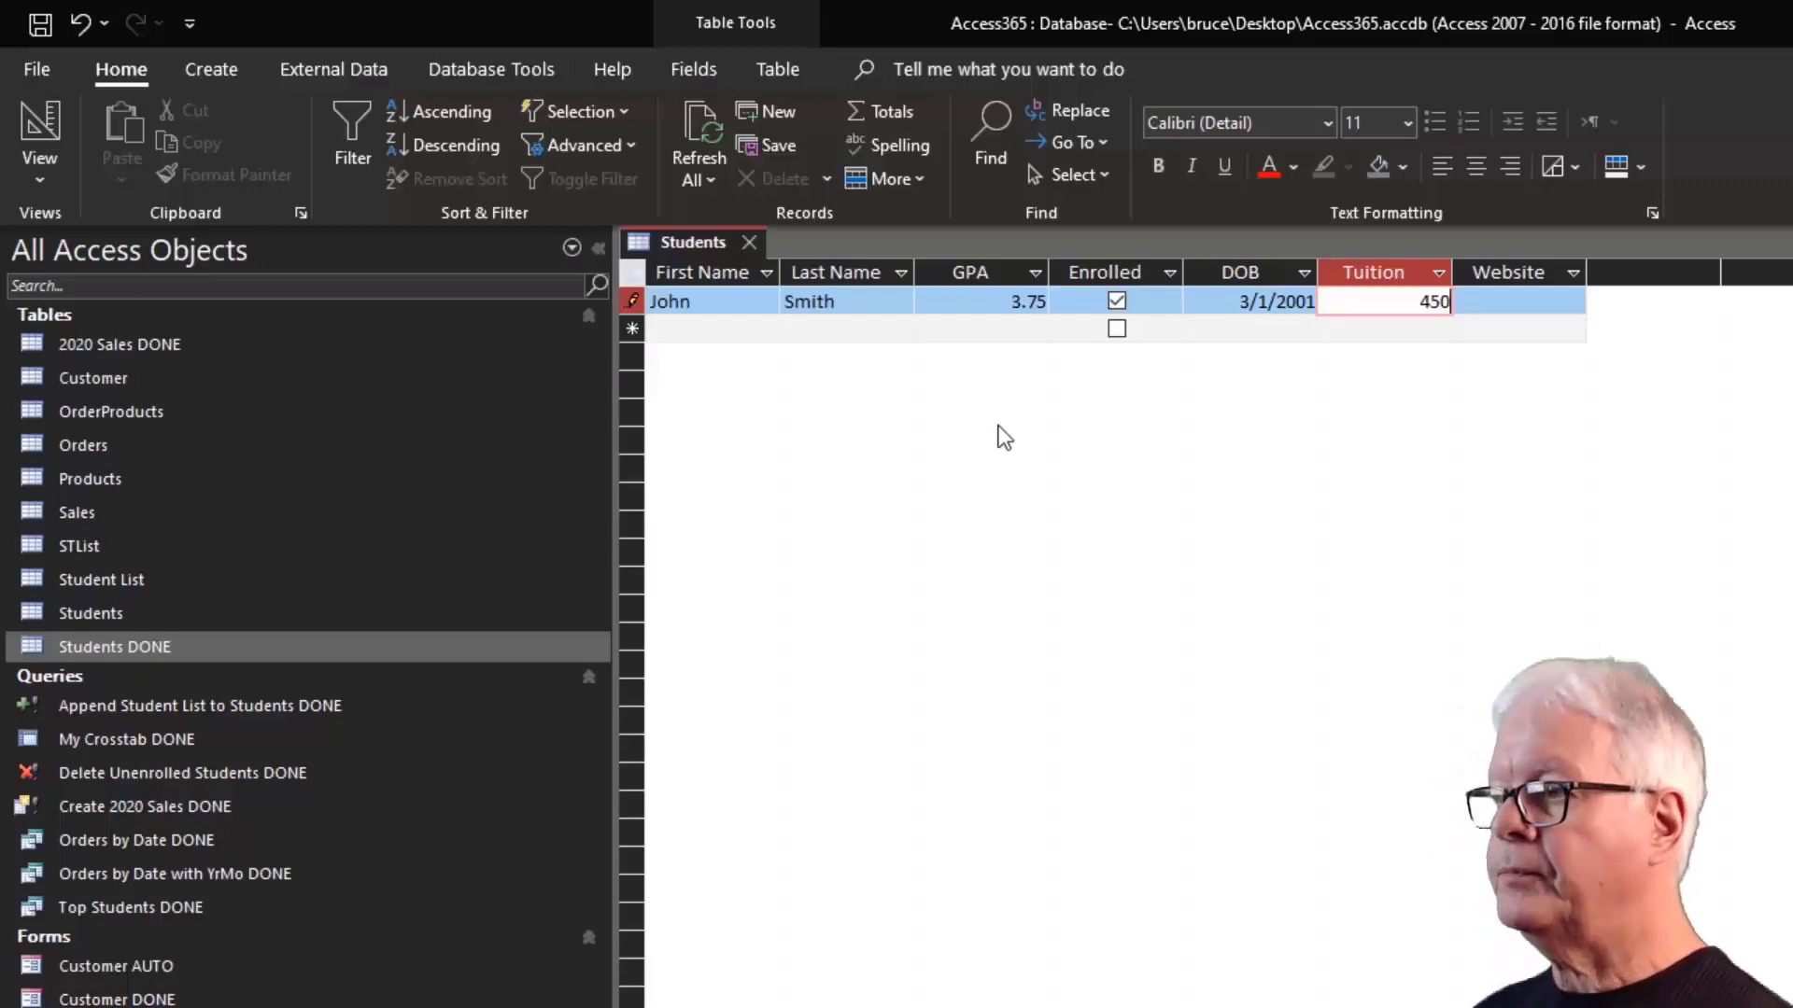
Enter google.com as the first student's website and finish the record.
{"action": "key", "text": "Tab"}
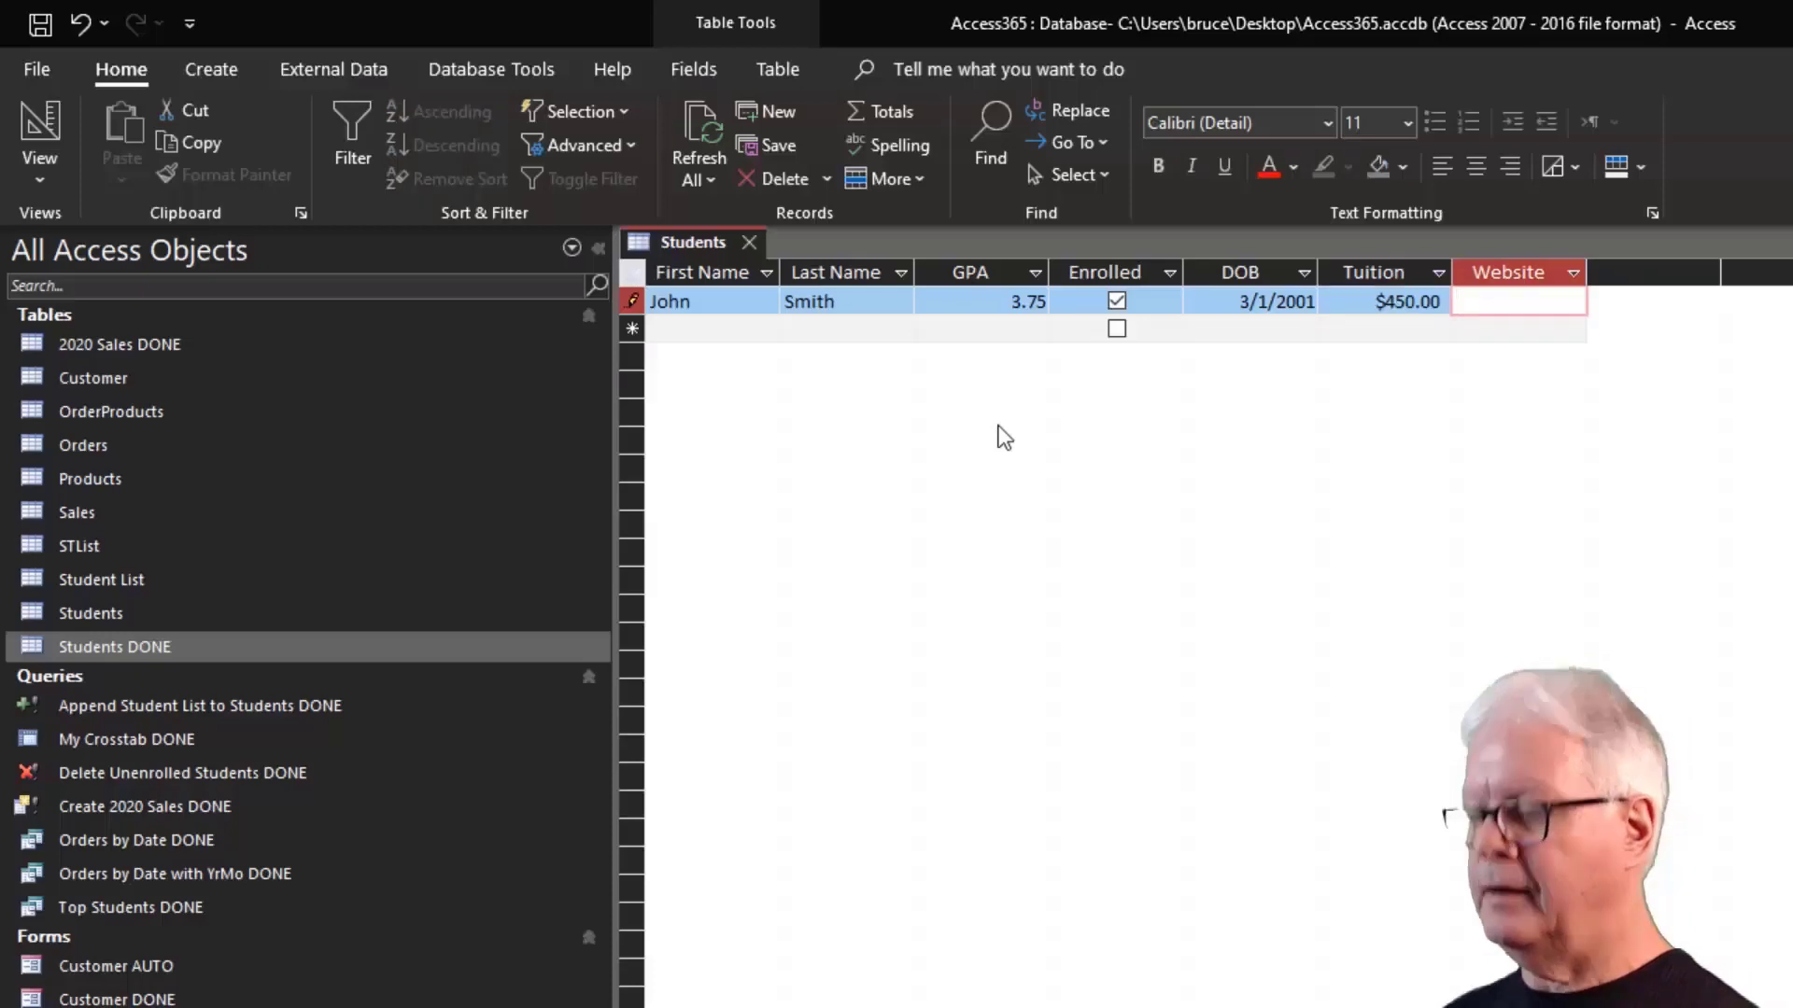
{"action": "type", "text": "goo"}
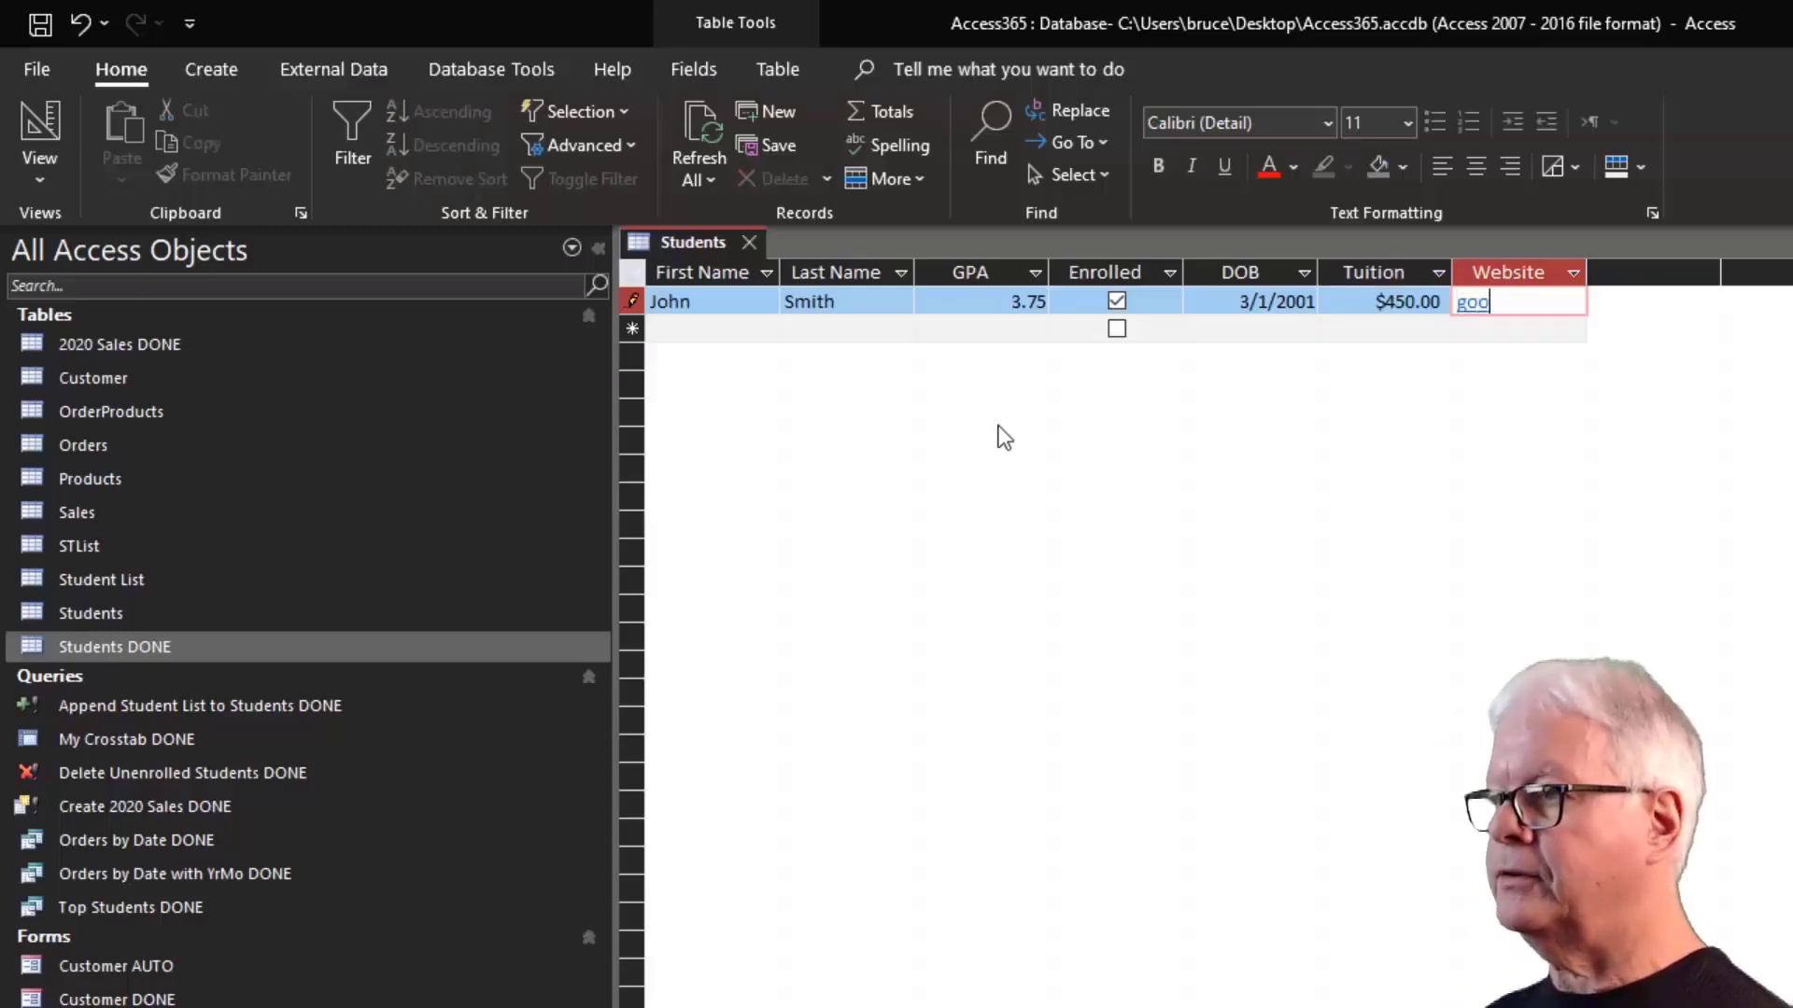
{"action": "type", "text": "gle.com"}
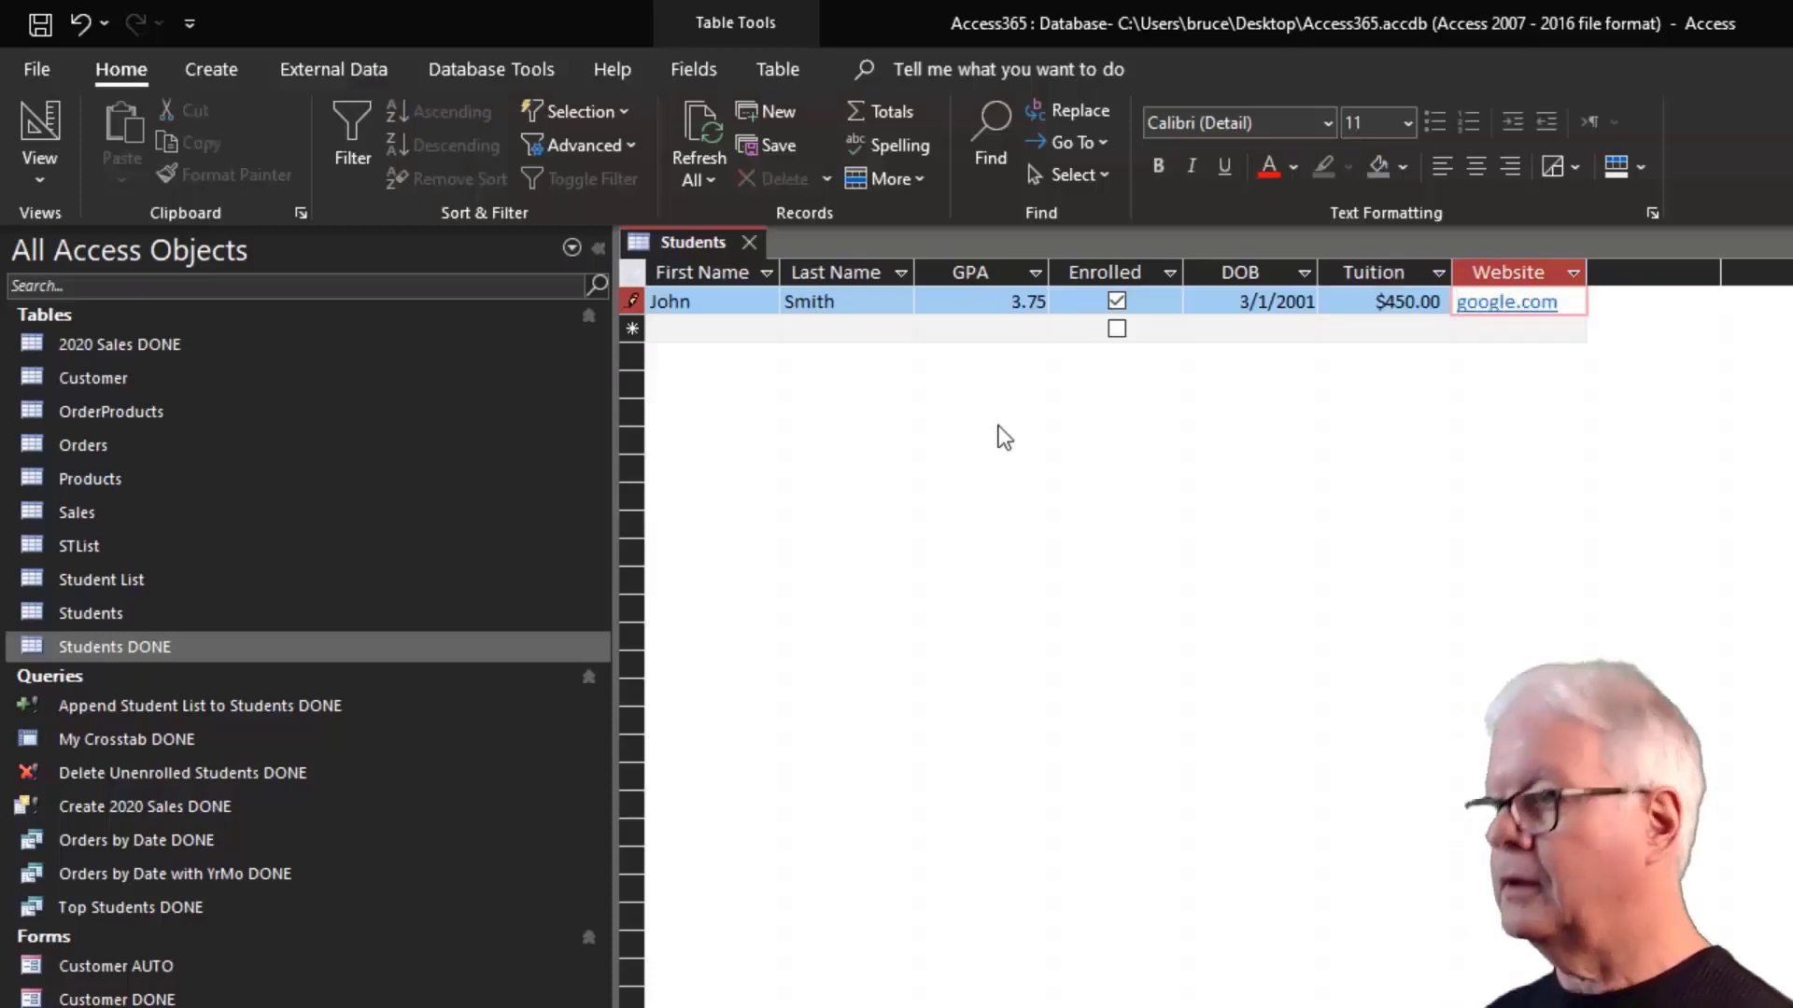
{"action": "key", "text": "Tab"}
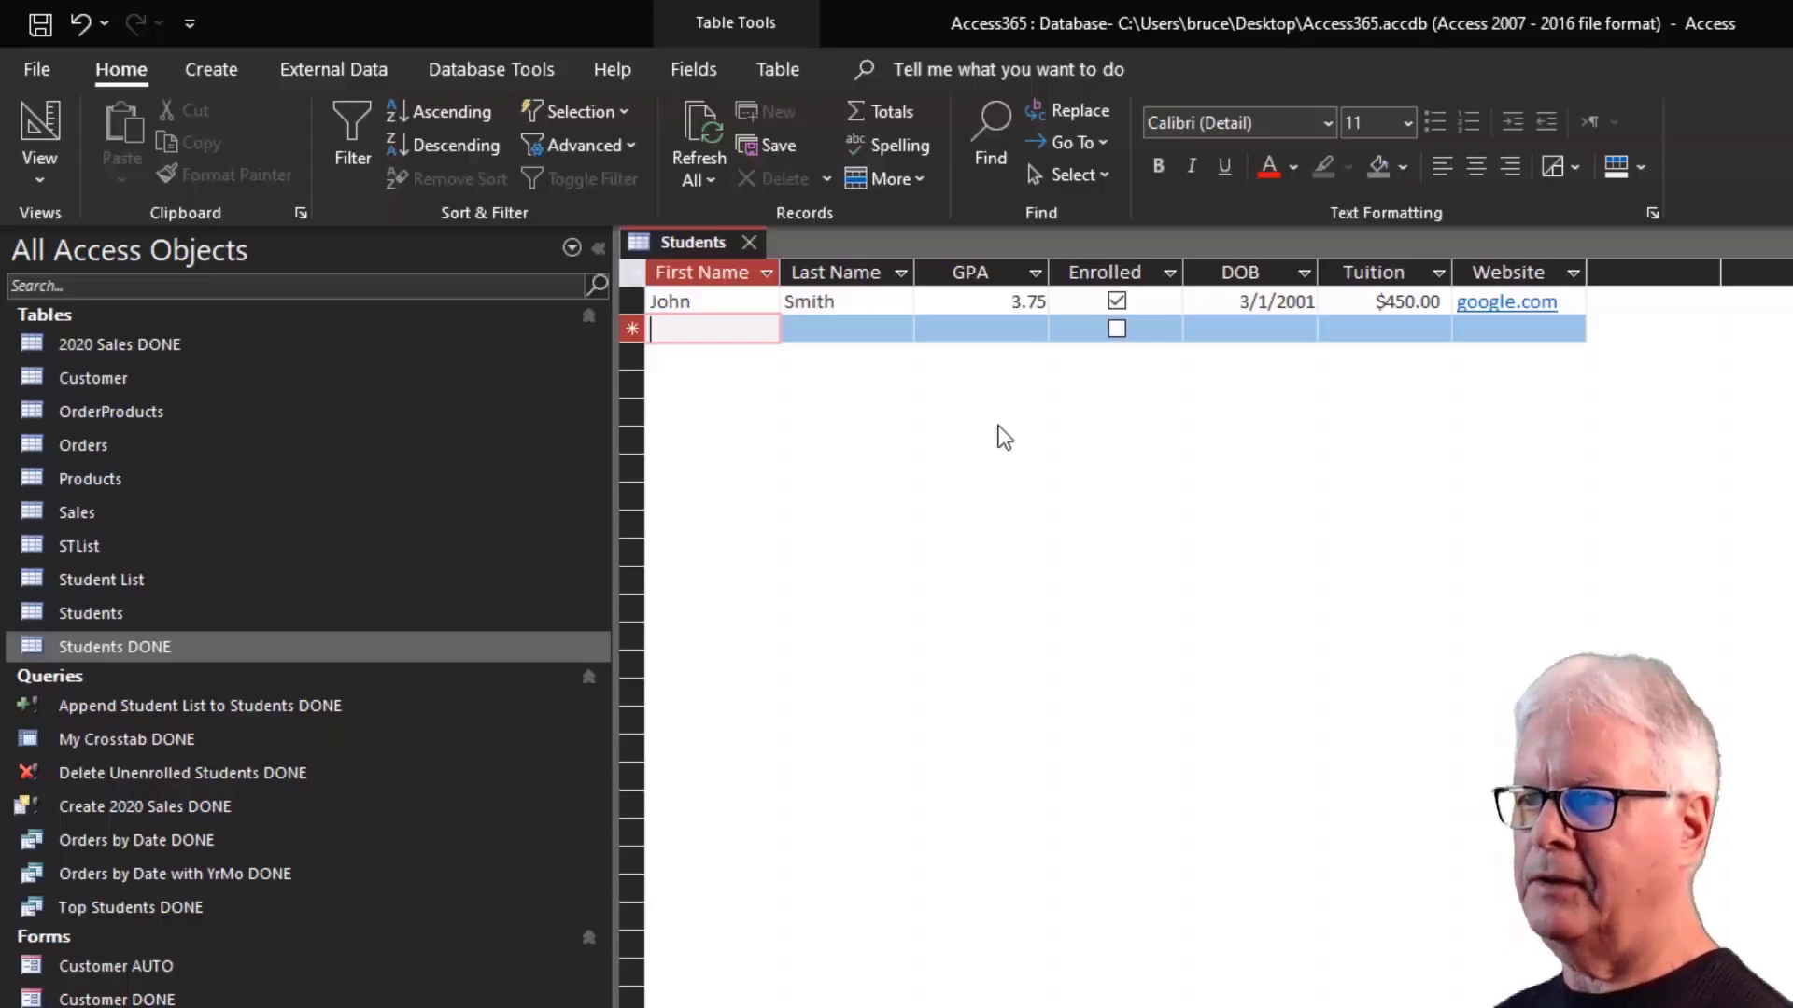
Start the second record with the student's first and last name and a GPA of 3.5, leaving Enrolled unchecked.
{"action": "type", "text": "Sall"}
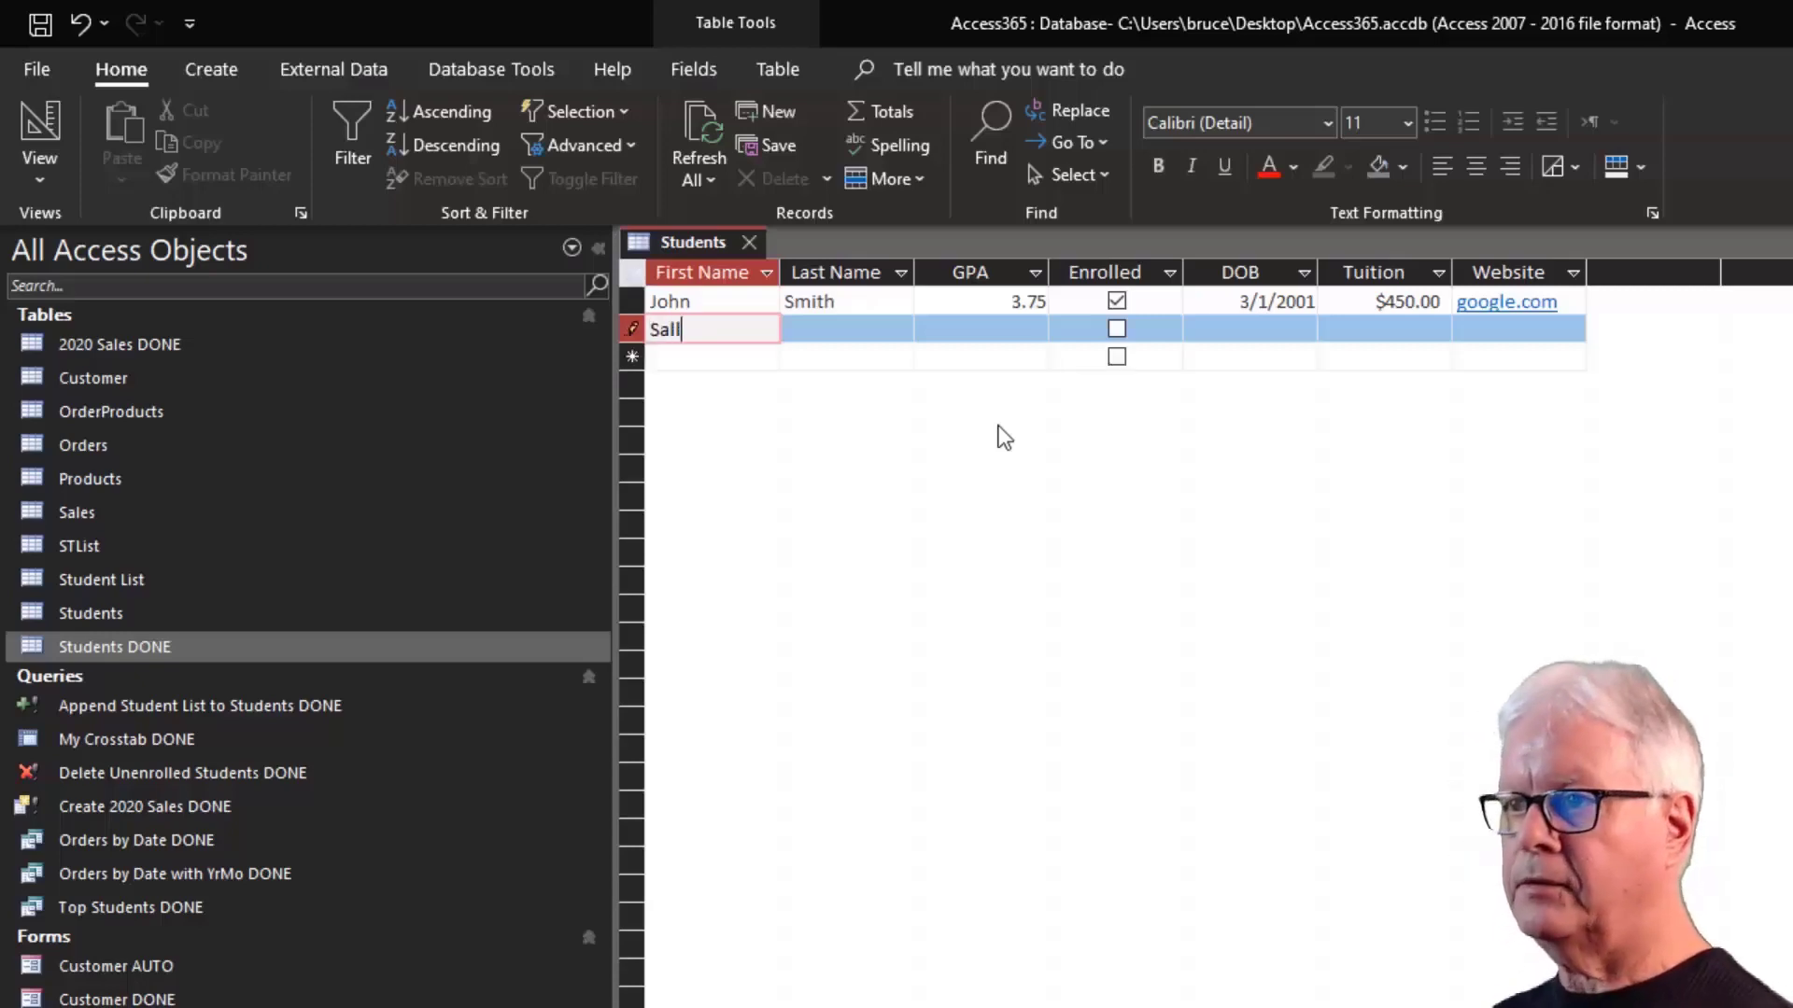
{"action": "type", "text": "y"}
{"action": "key", "text": "Tab"}
{"action": "type", "text": "Jones"}
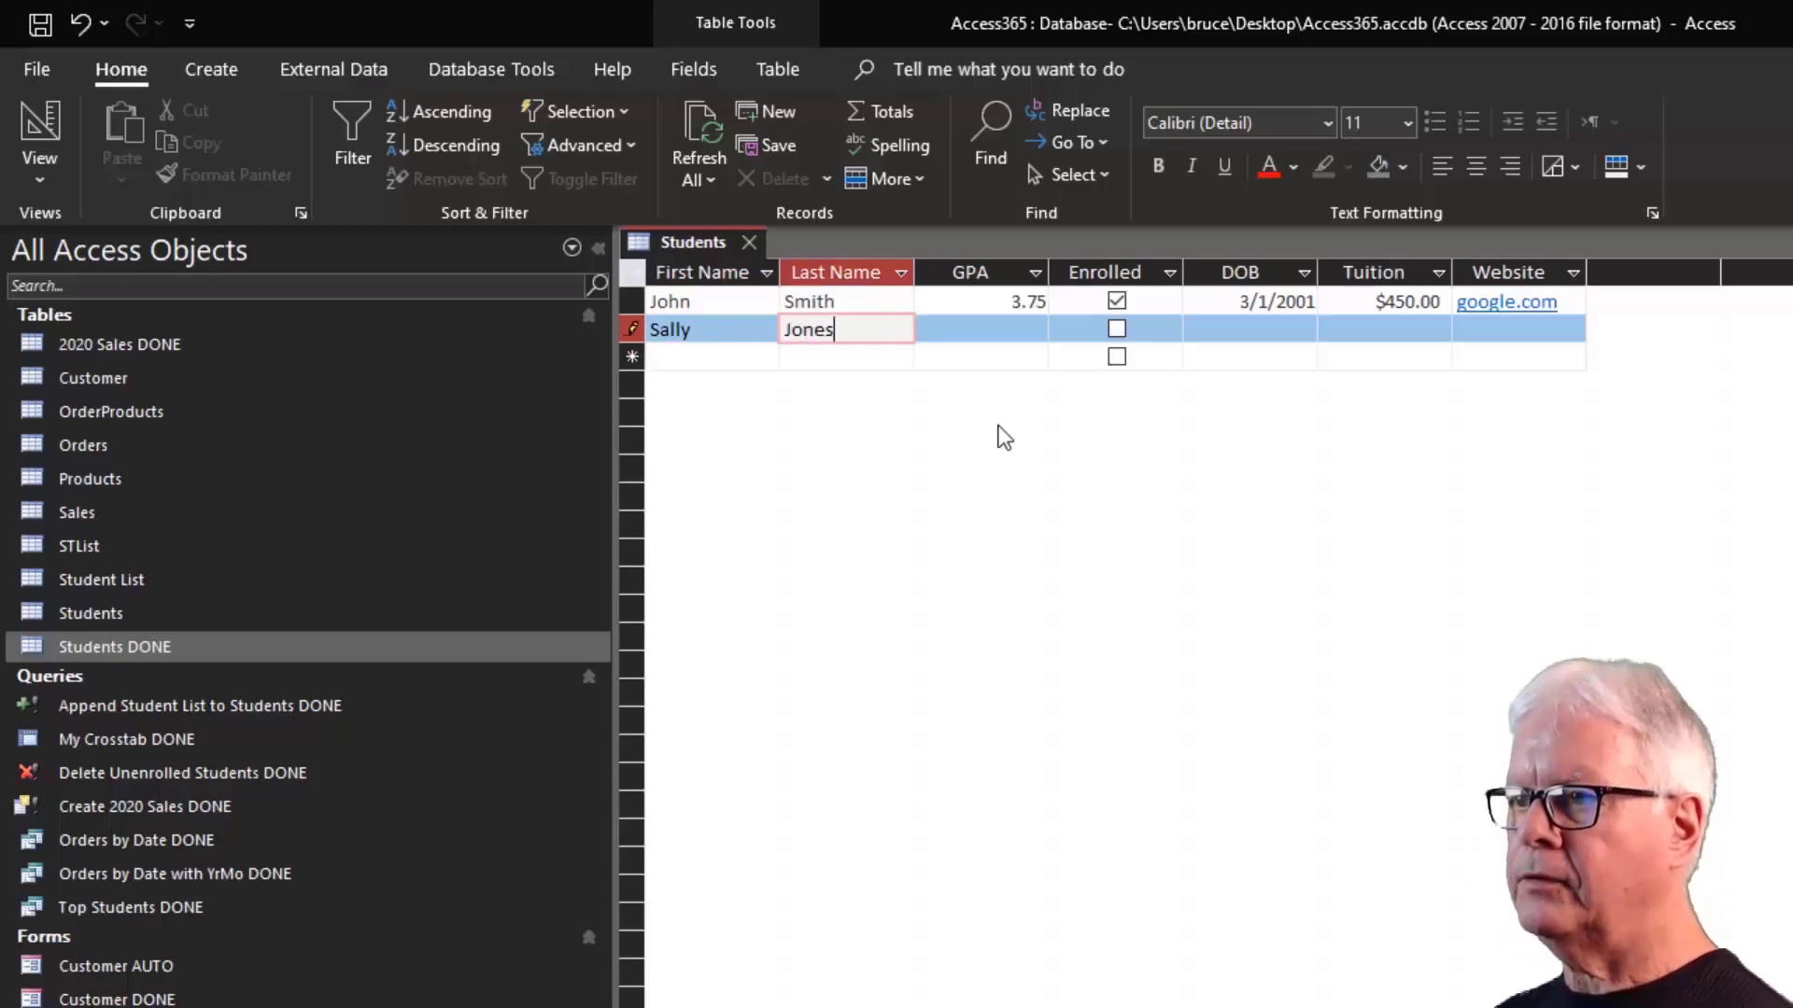
{"action": "key", "text": "Tab"}
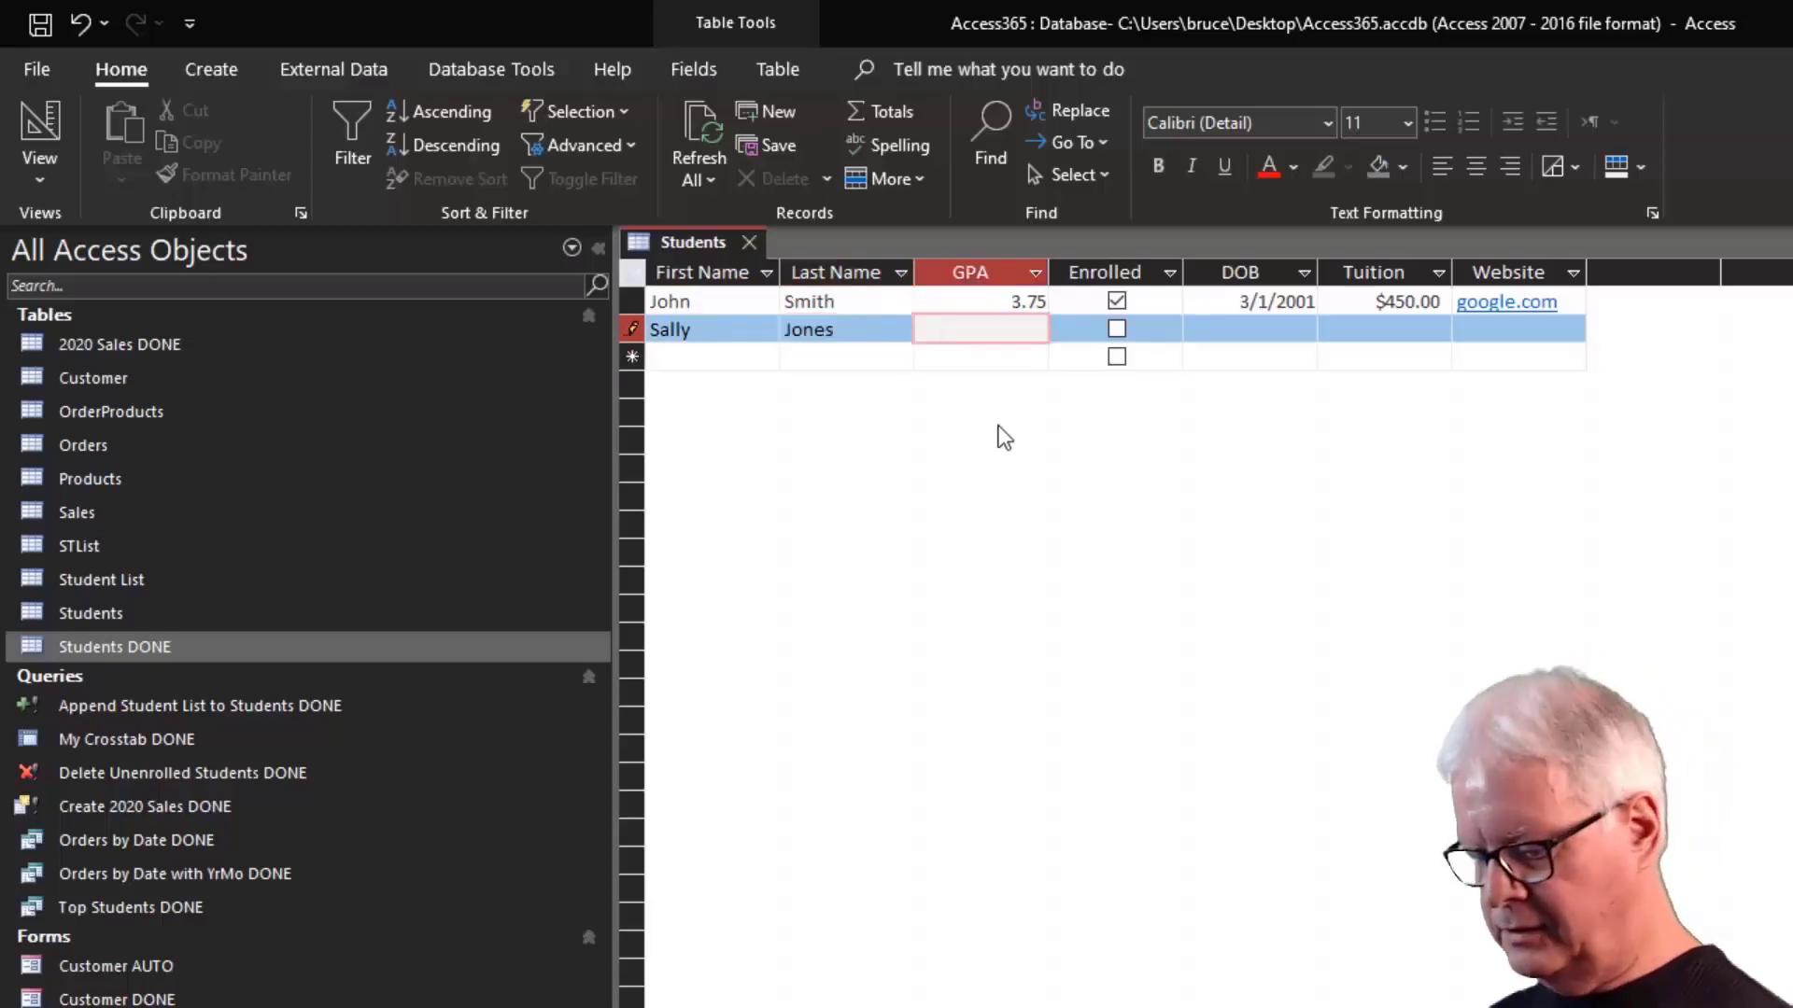
{"action": "type", "text": "3.5"}
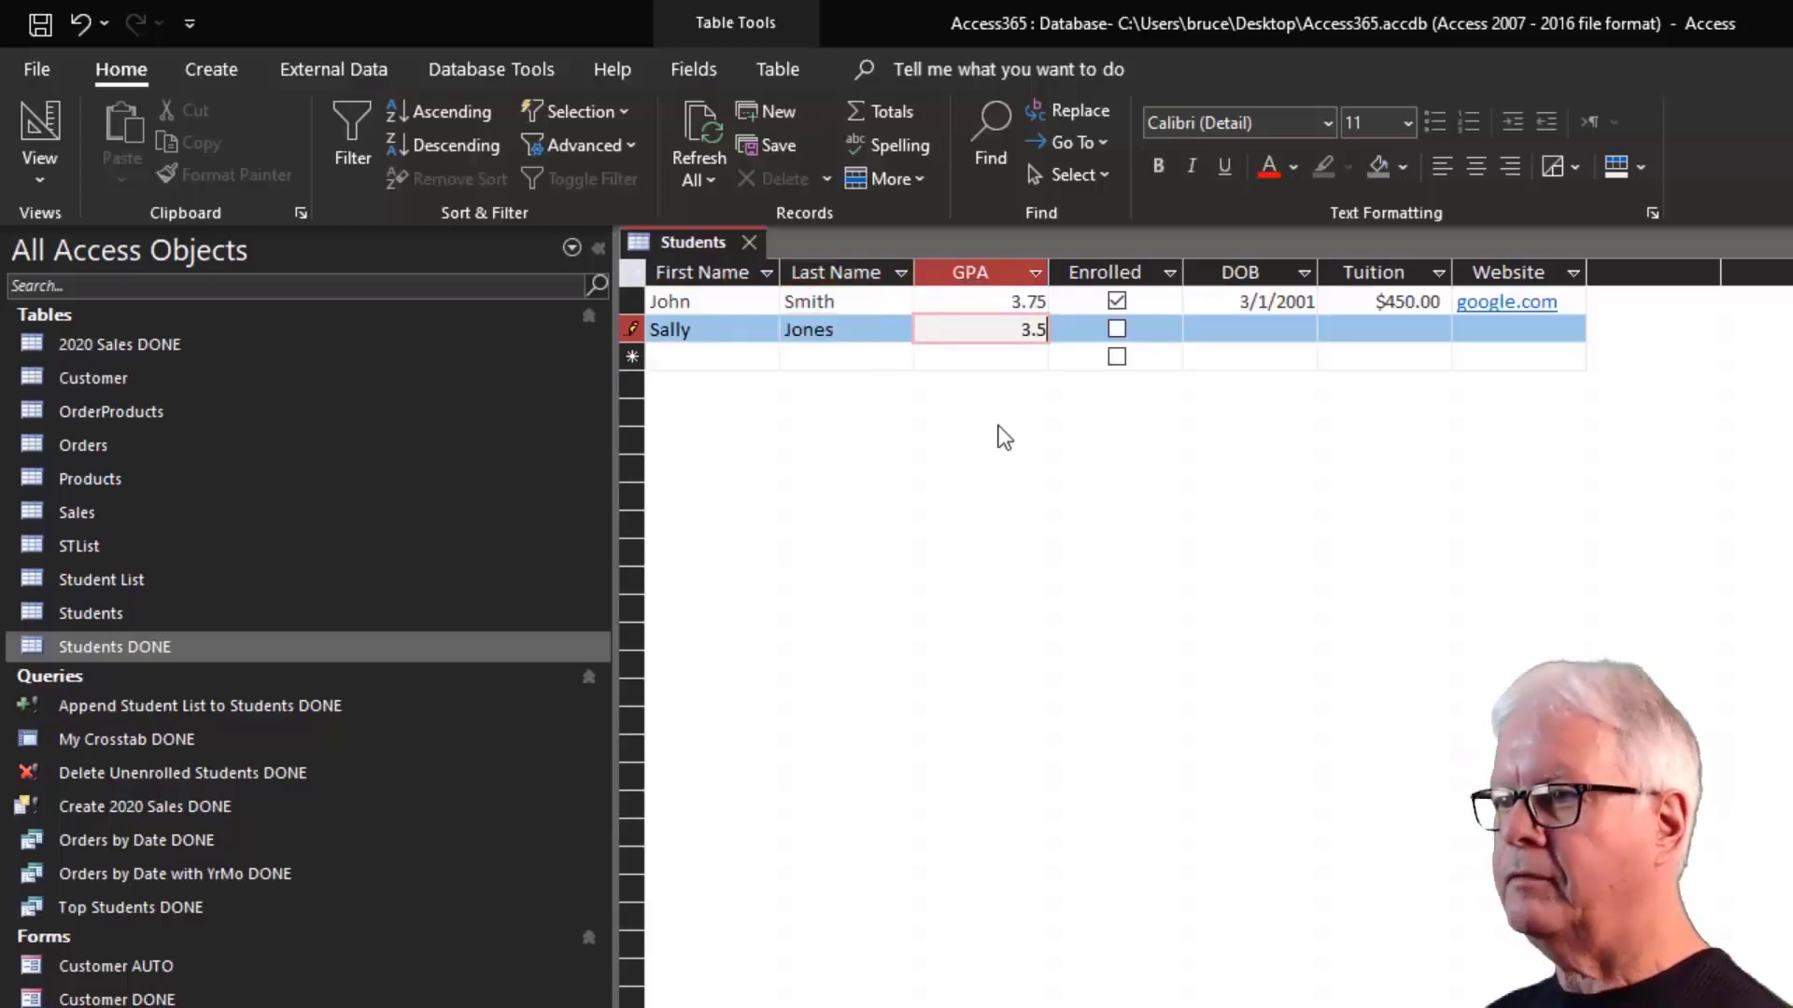
{"action": "key", "text": "Tab"}
{"action": "key", "text": "Tab"}
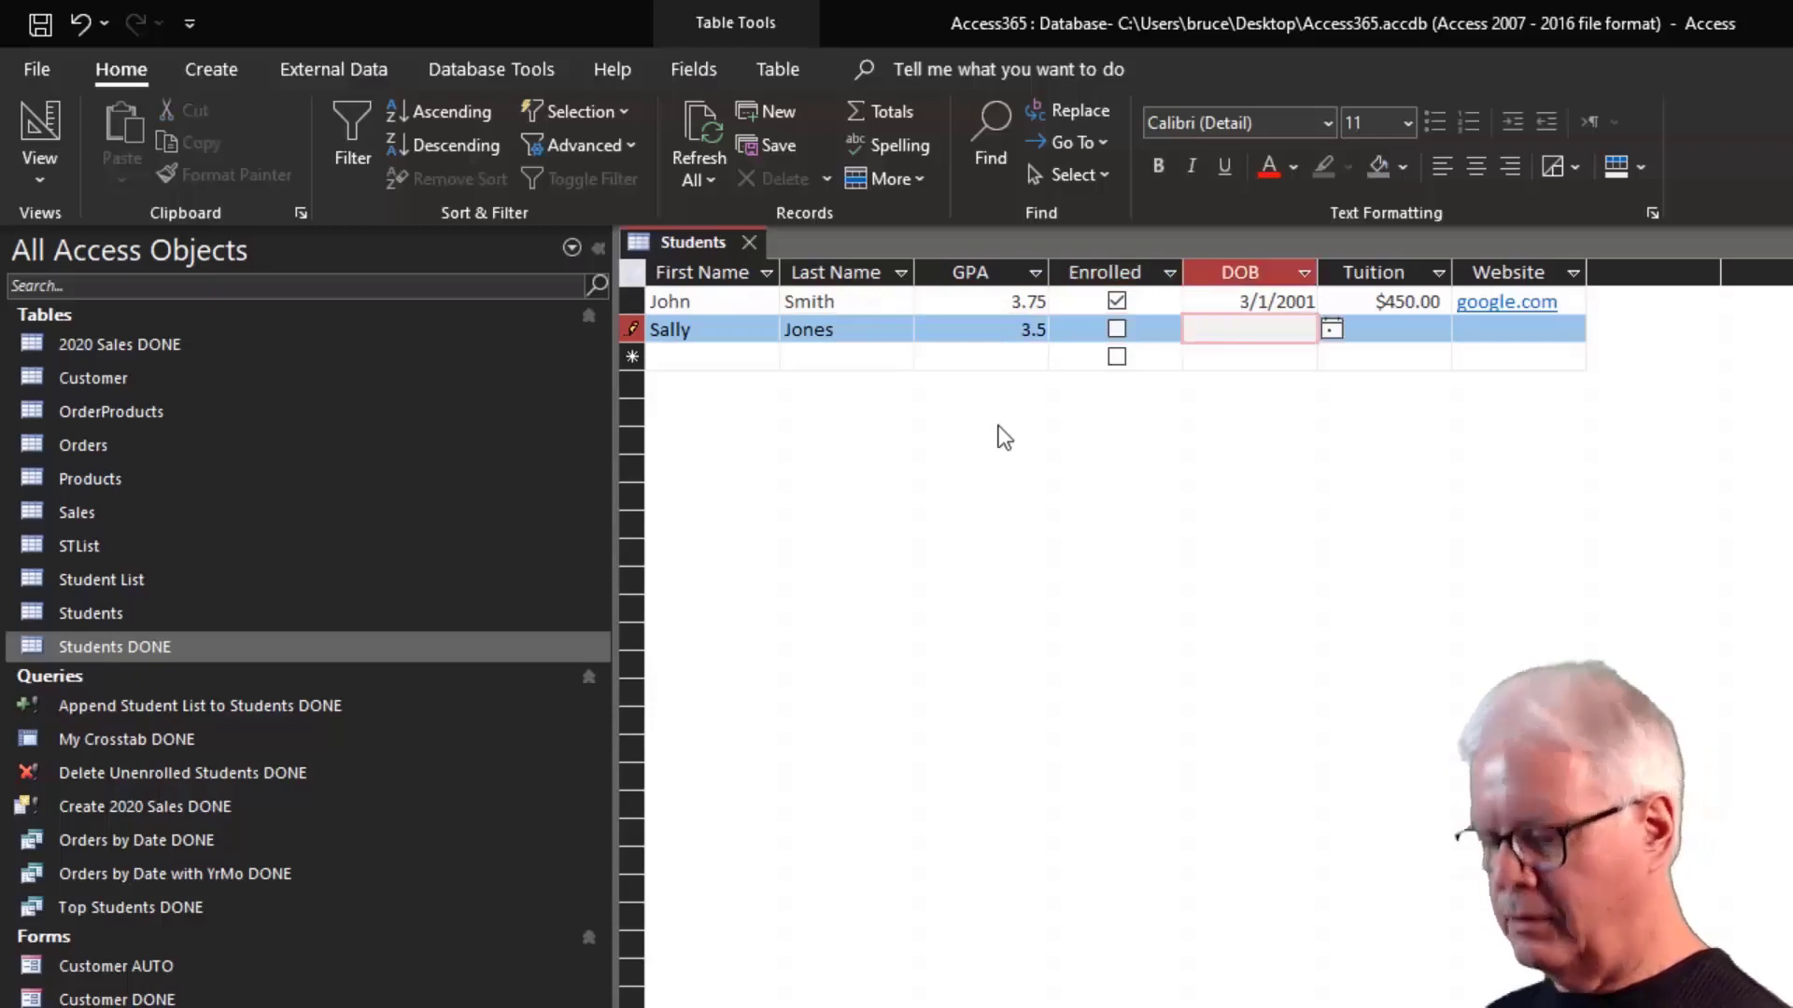
Fill in the second student's date of birth and a tuition of 375, and finish the record with the website blank.
{"action": "type", "text": "2/25/"}
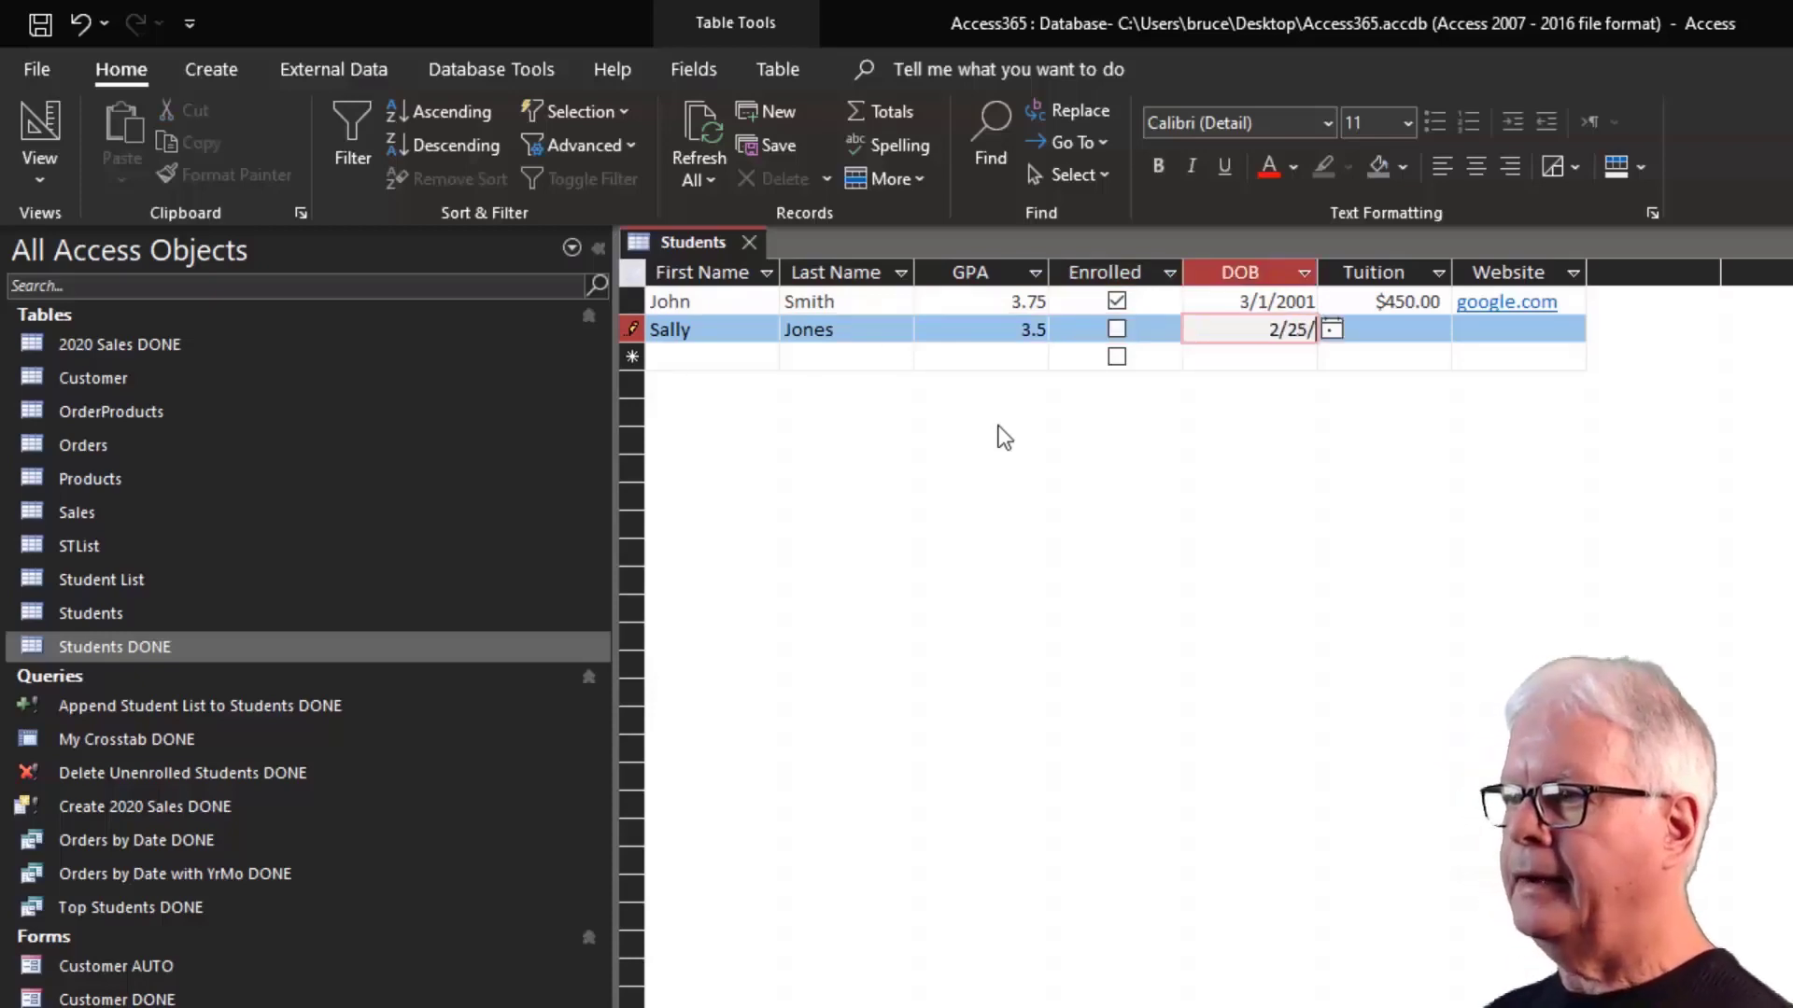
{"action": "type", "text": "1999"}
{"action": "key", "text": "Tab"}
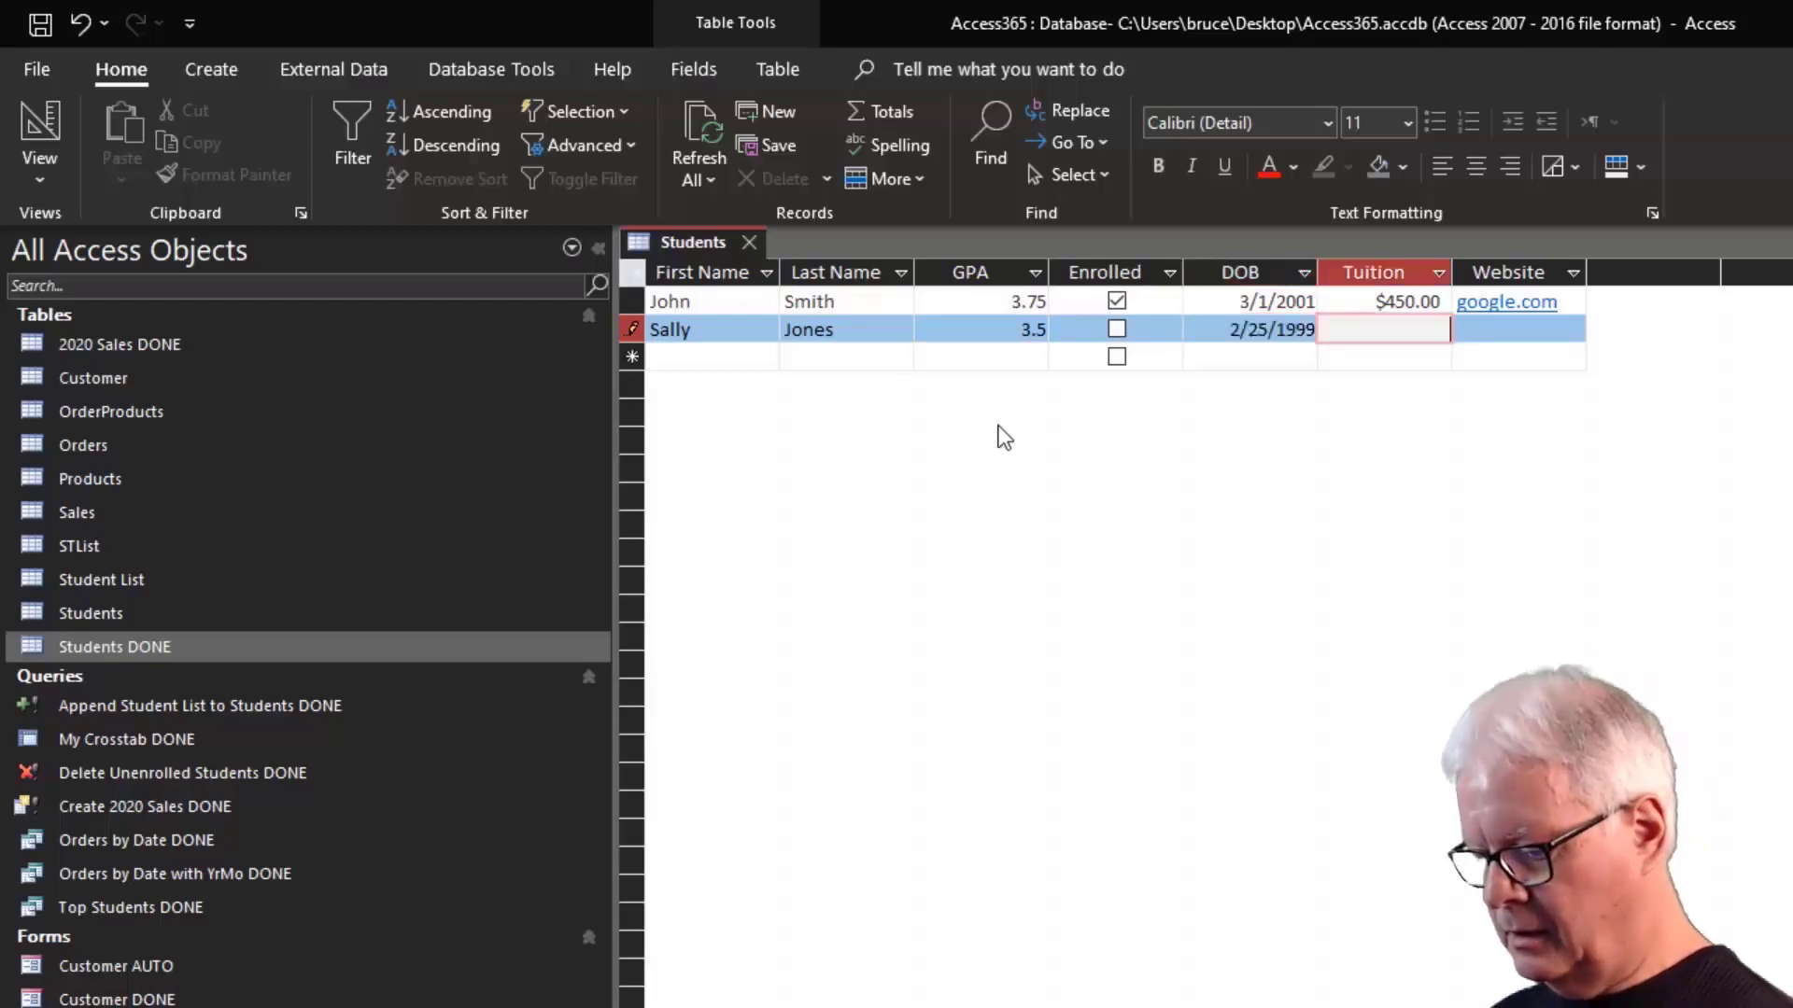
{"action": "type", "text": "375"}
{"action": "key", "text": "Tab"}
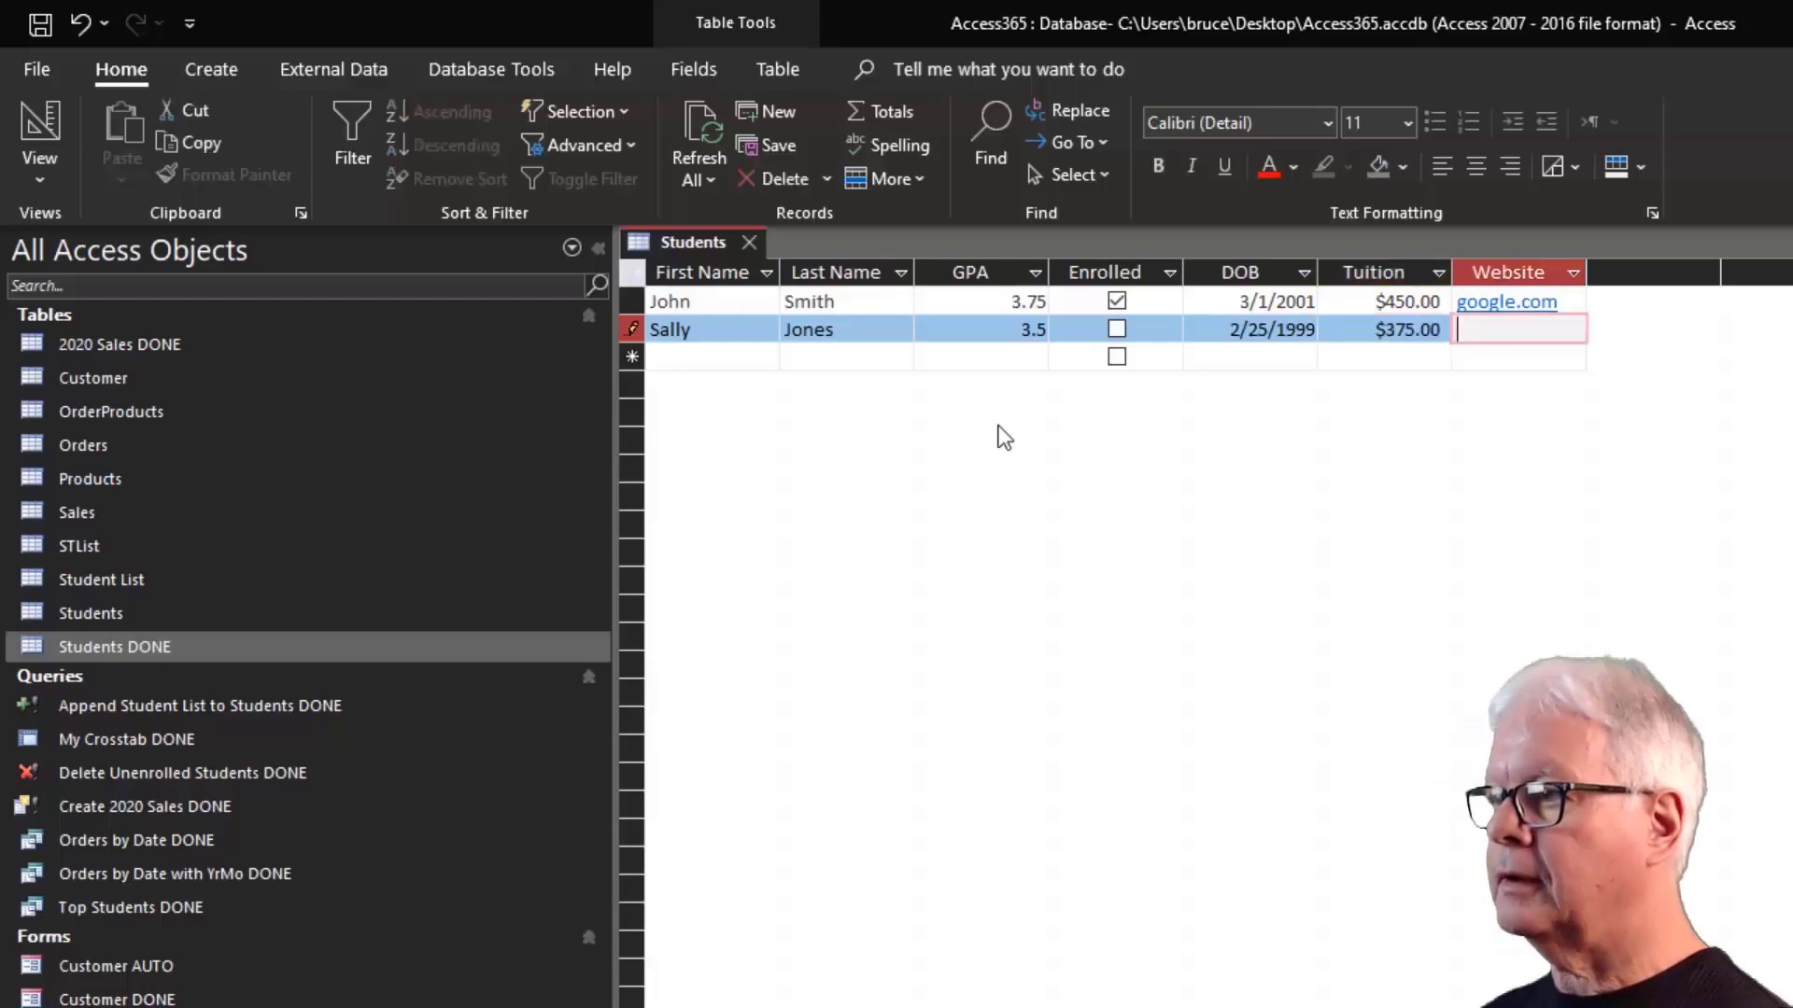
{"action": "key", "text": "Tab"}
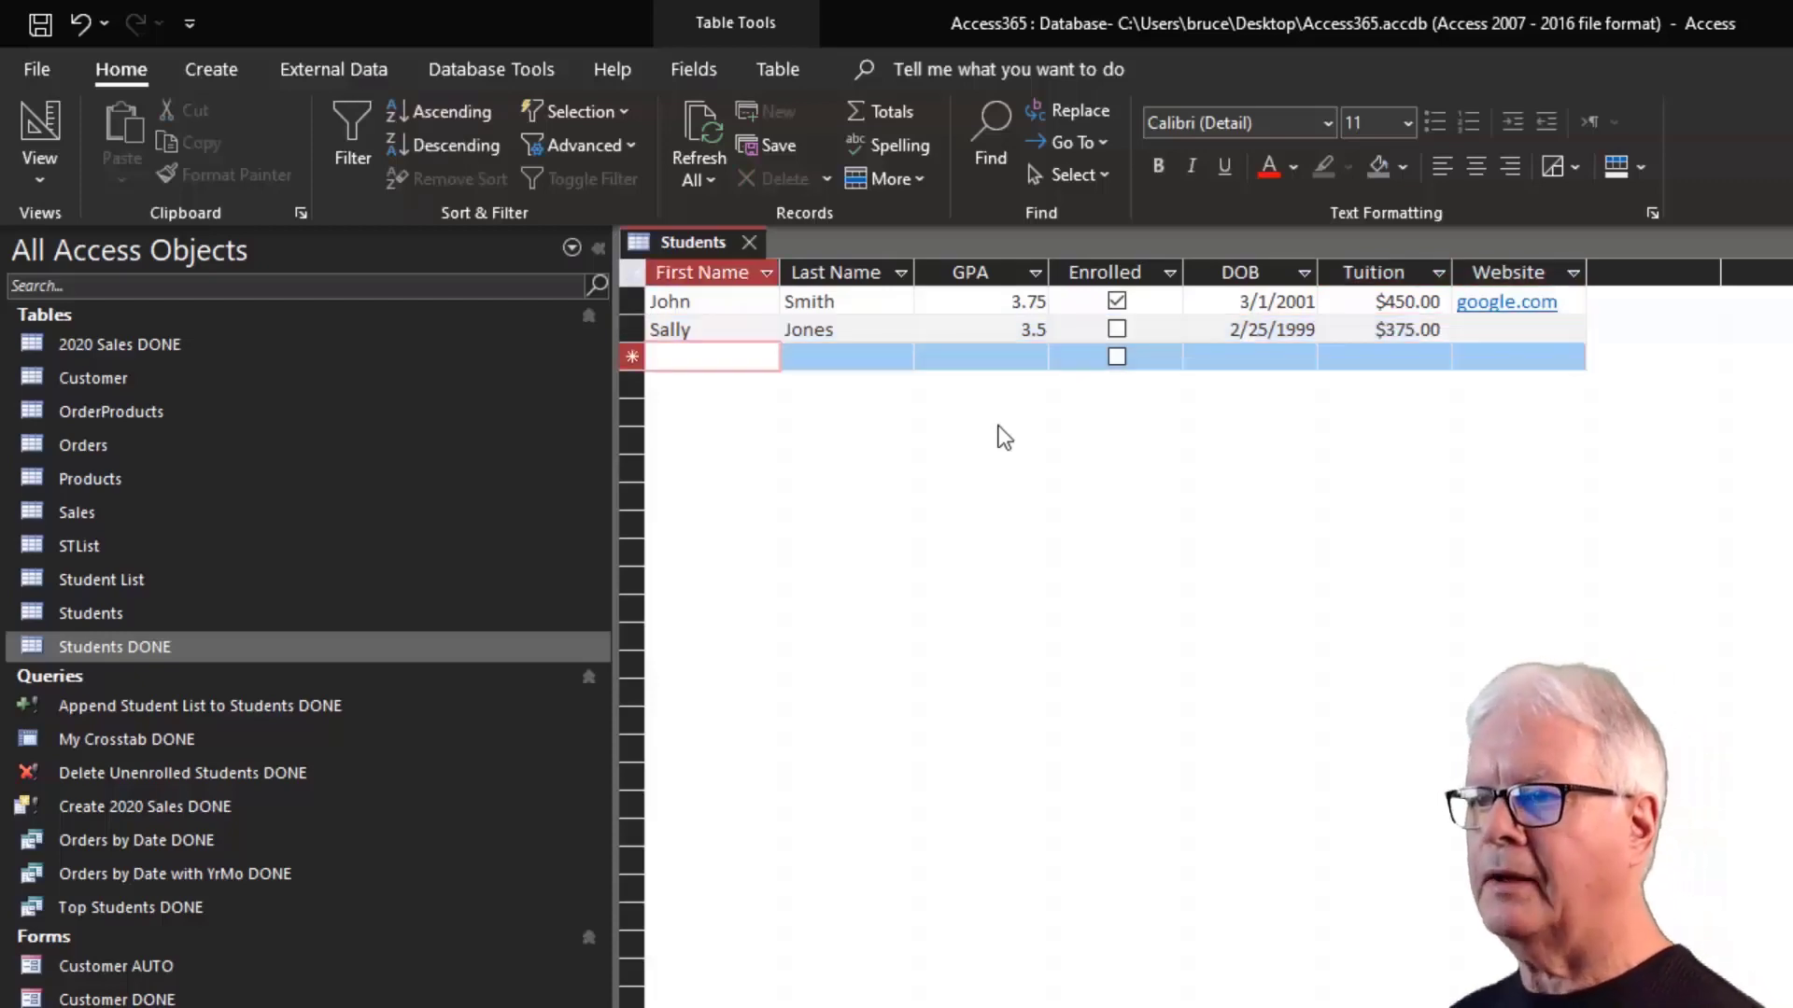
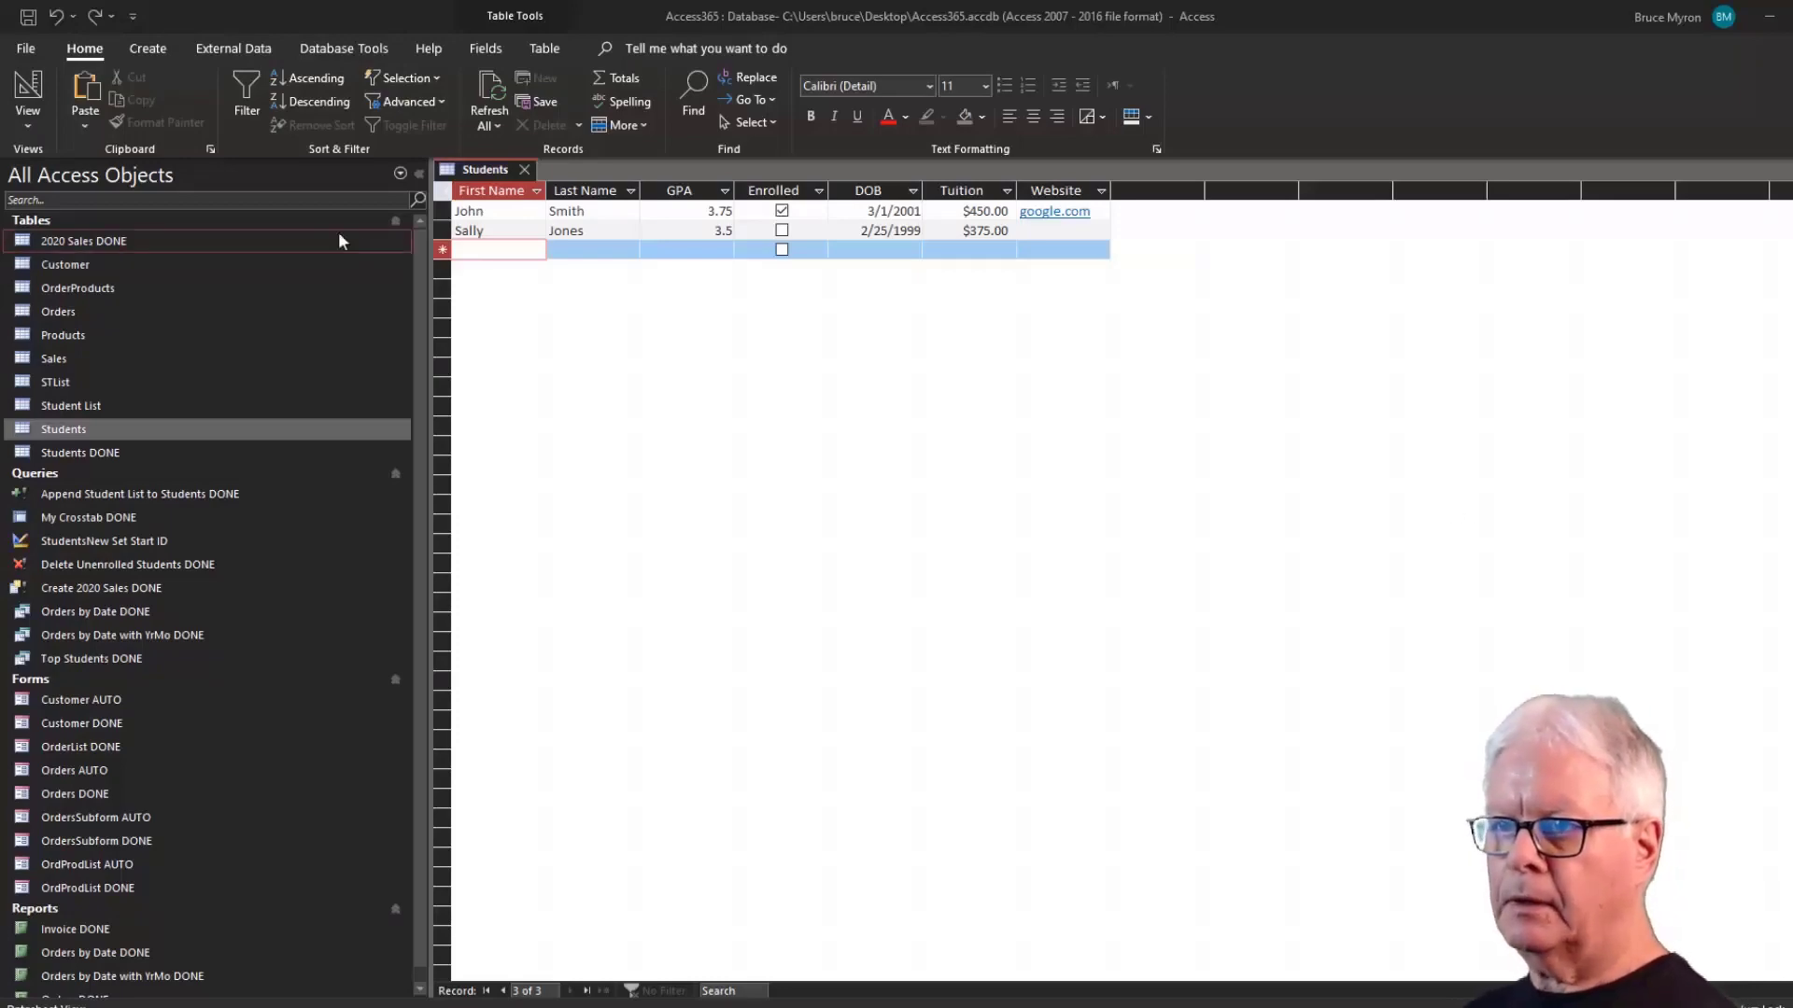
Start the third record with the student's first and last name and a GPA of 3.5, leaving Enrolled unchecked.
{"action": "left_click_drag", "start_coordinate": [508, 254], "coordinate": [506, 239]}
{"action": "left_click", "coordinate": [502, 250]}
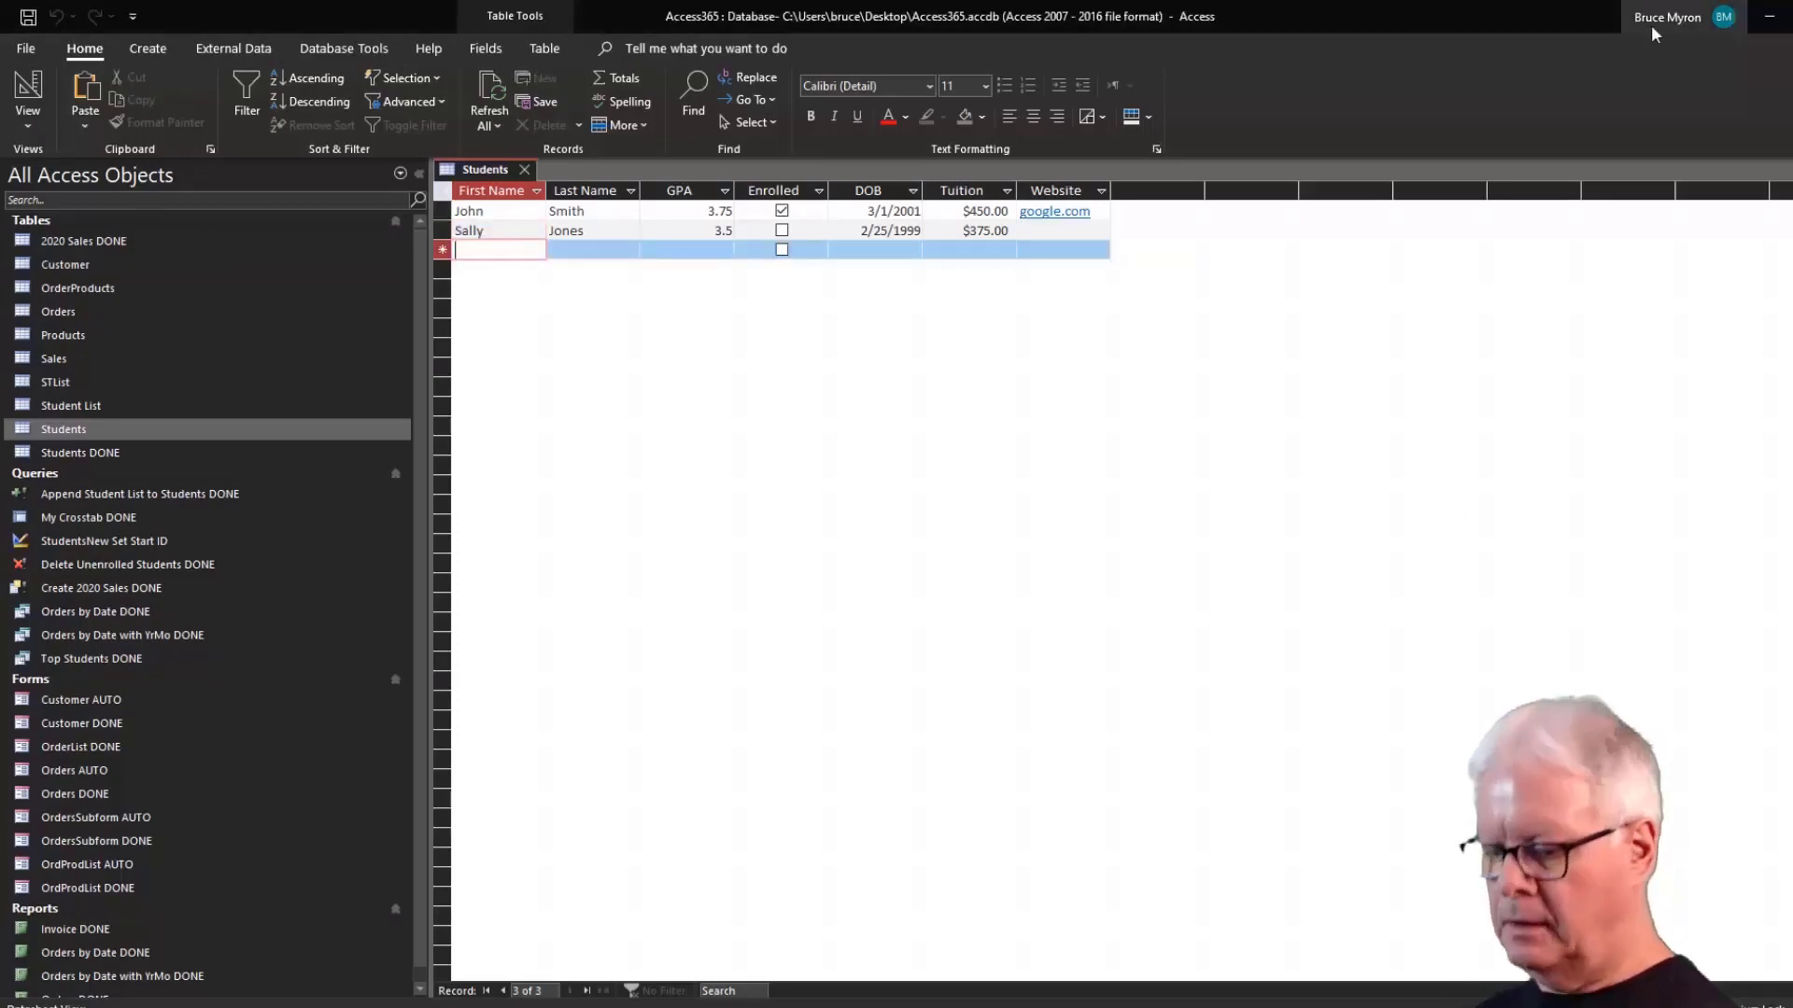
{"action": "type", "text": "Bob"}
{"action": "key", "text": "Tab"}
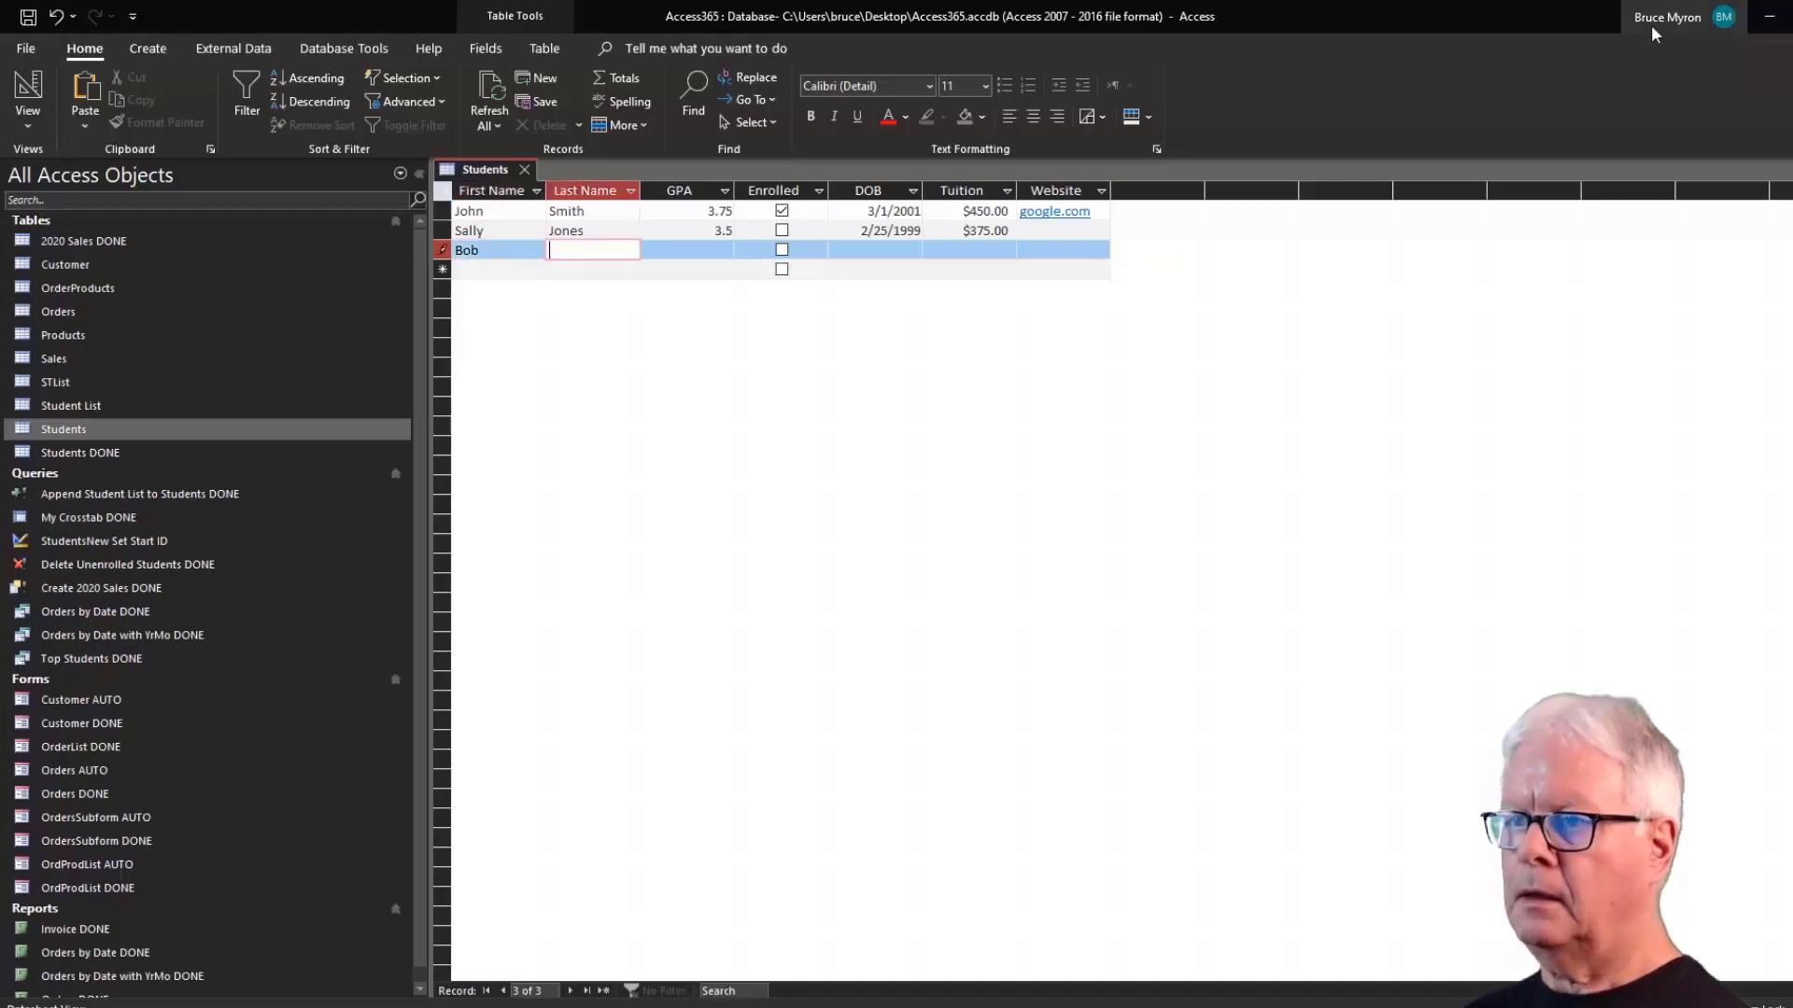
{"action": "type", "text": "Anderson"}
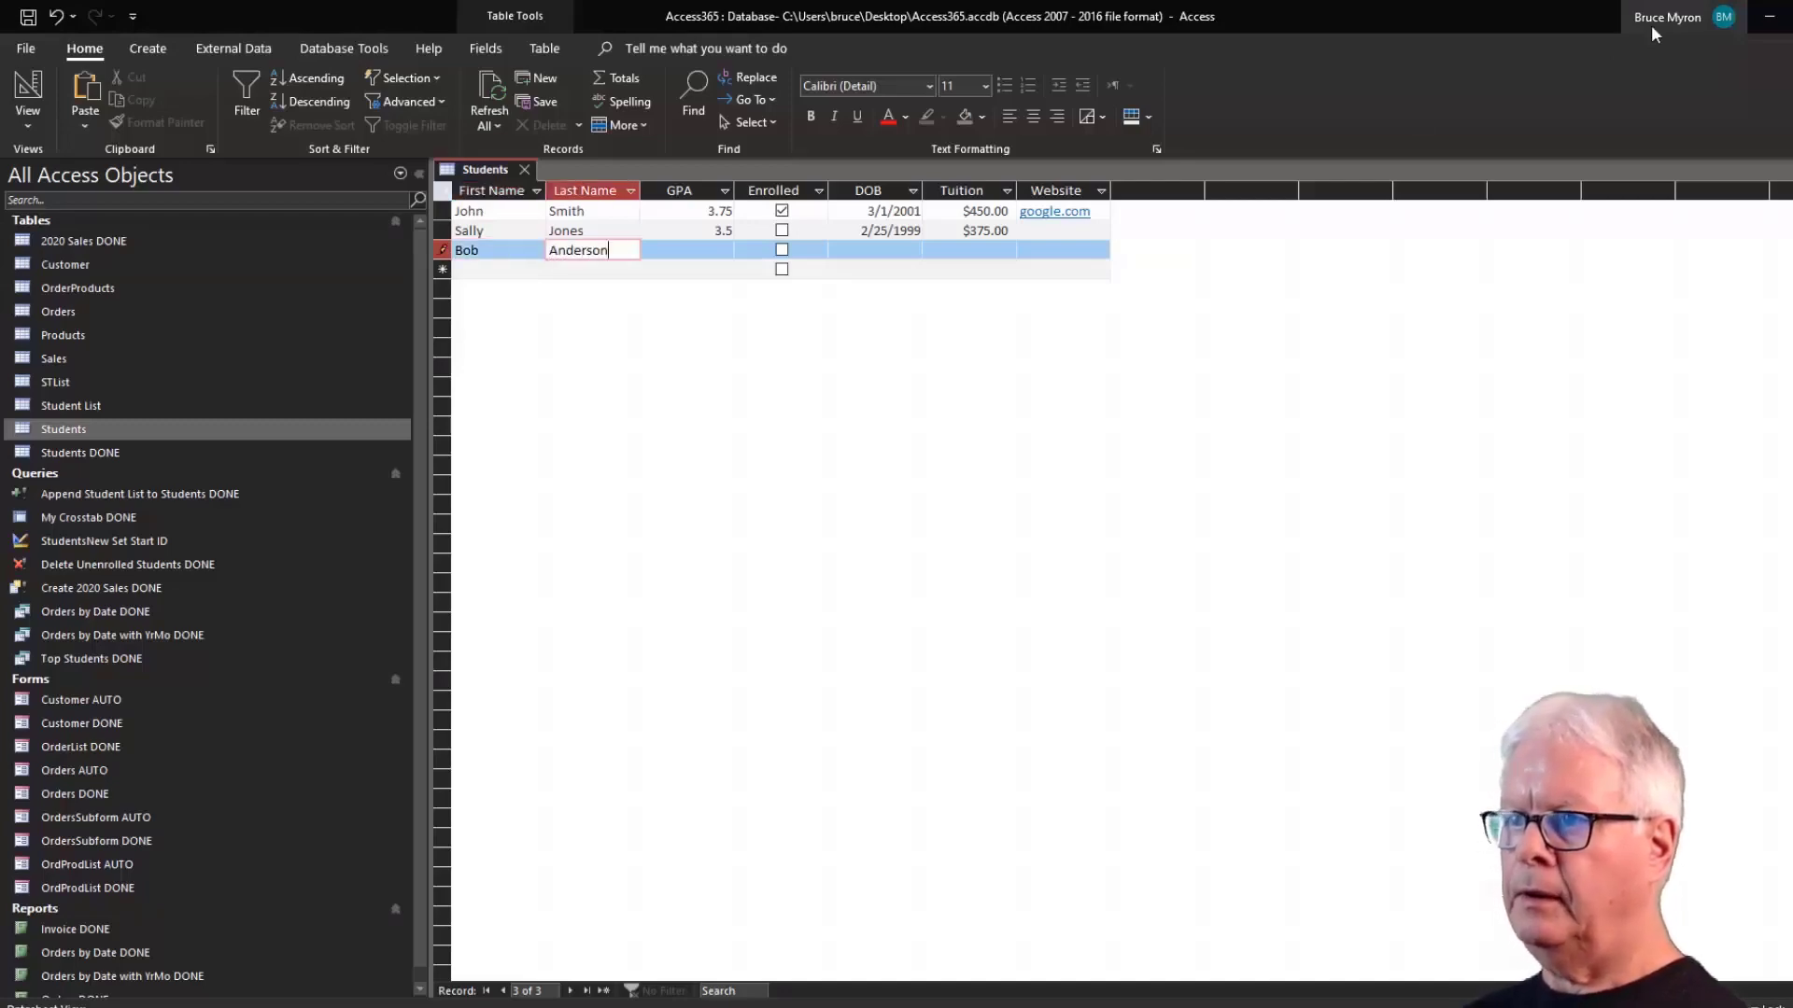
{"action": "key", "text": "Tab"}
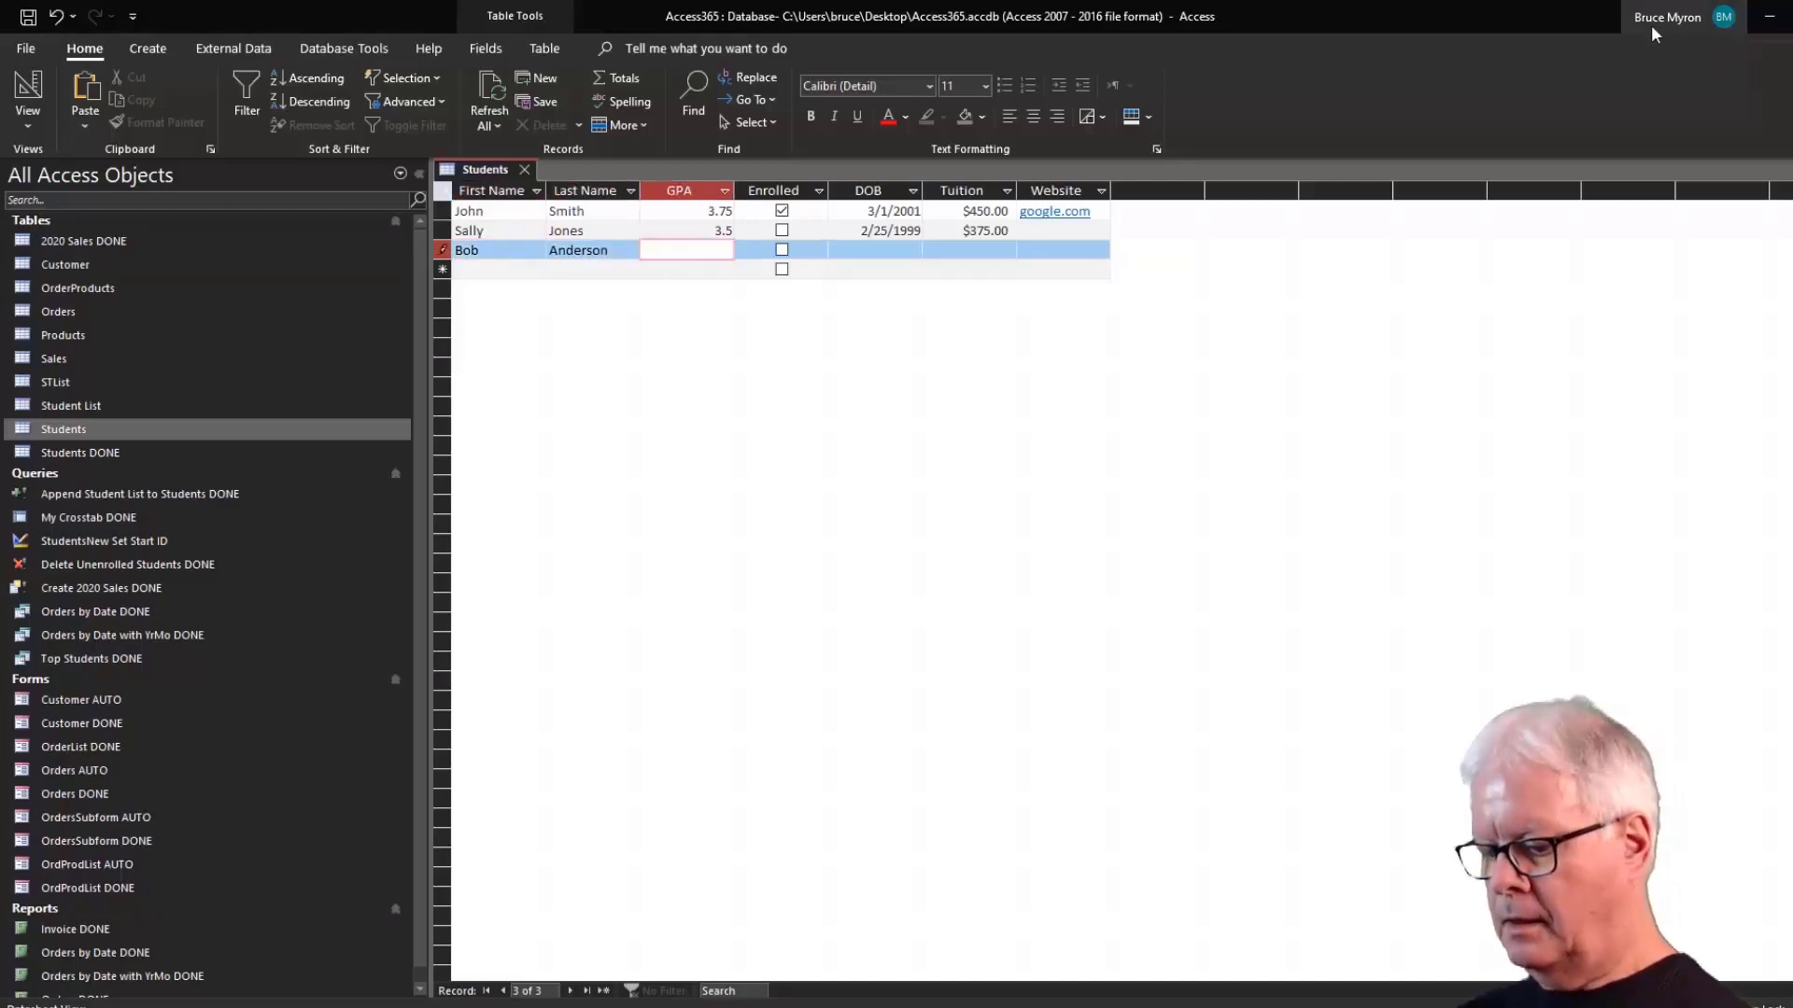
{"action": "type", "text": "3.5"}
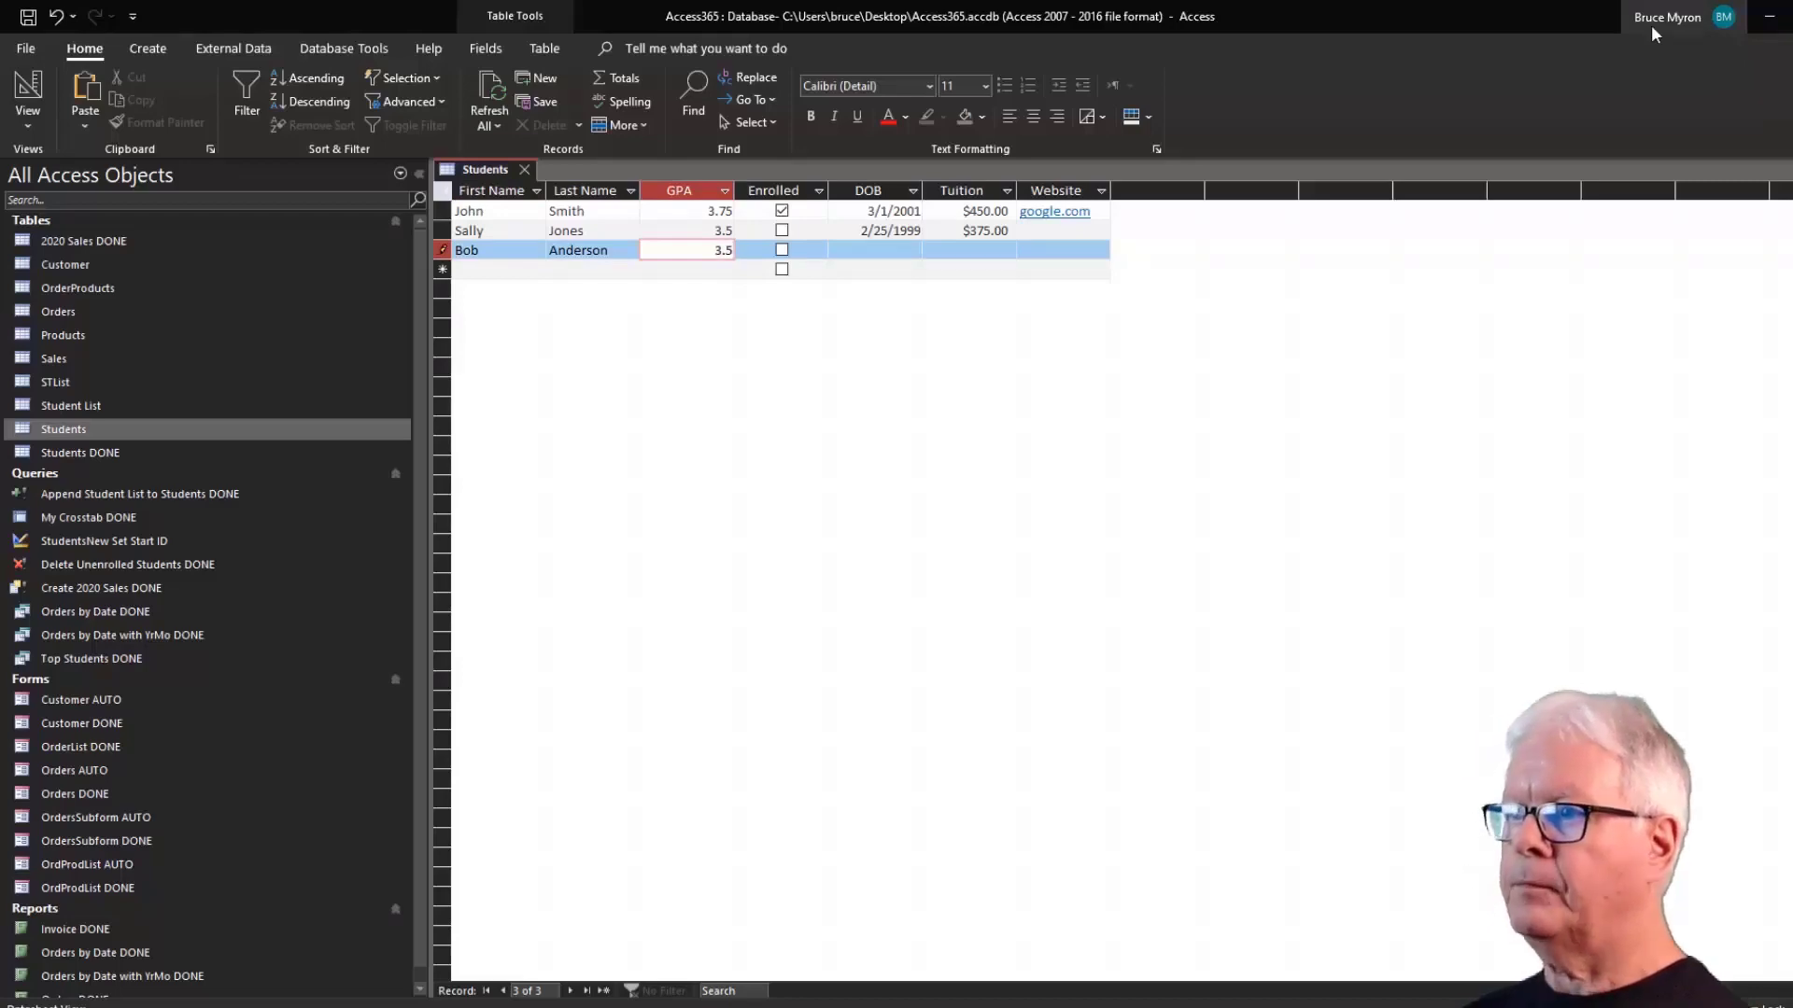
{"action": "key", "text": "Tab"}
{"action": "key", "text": "Tab"}
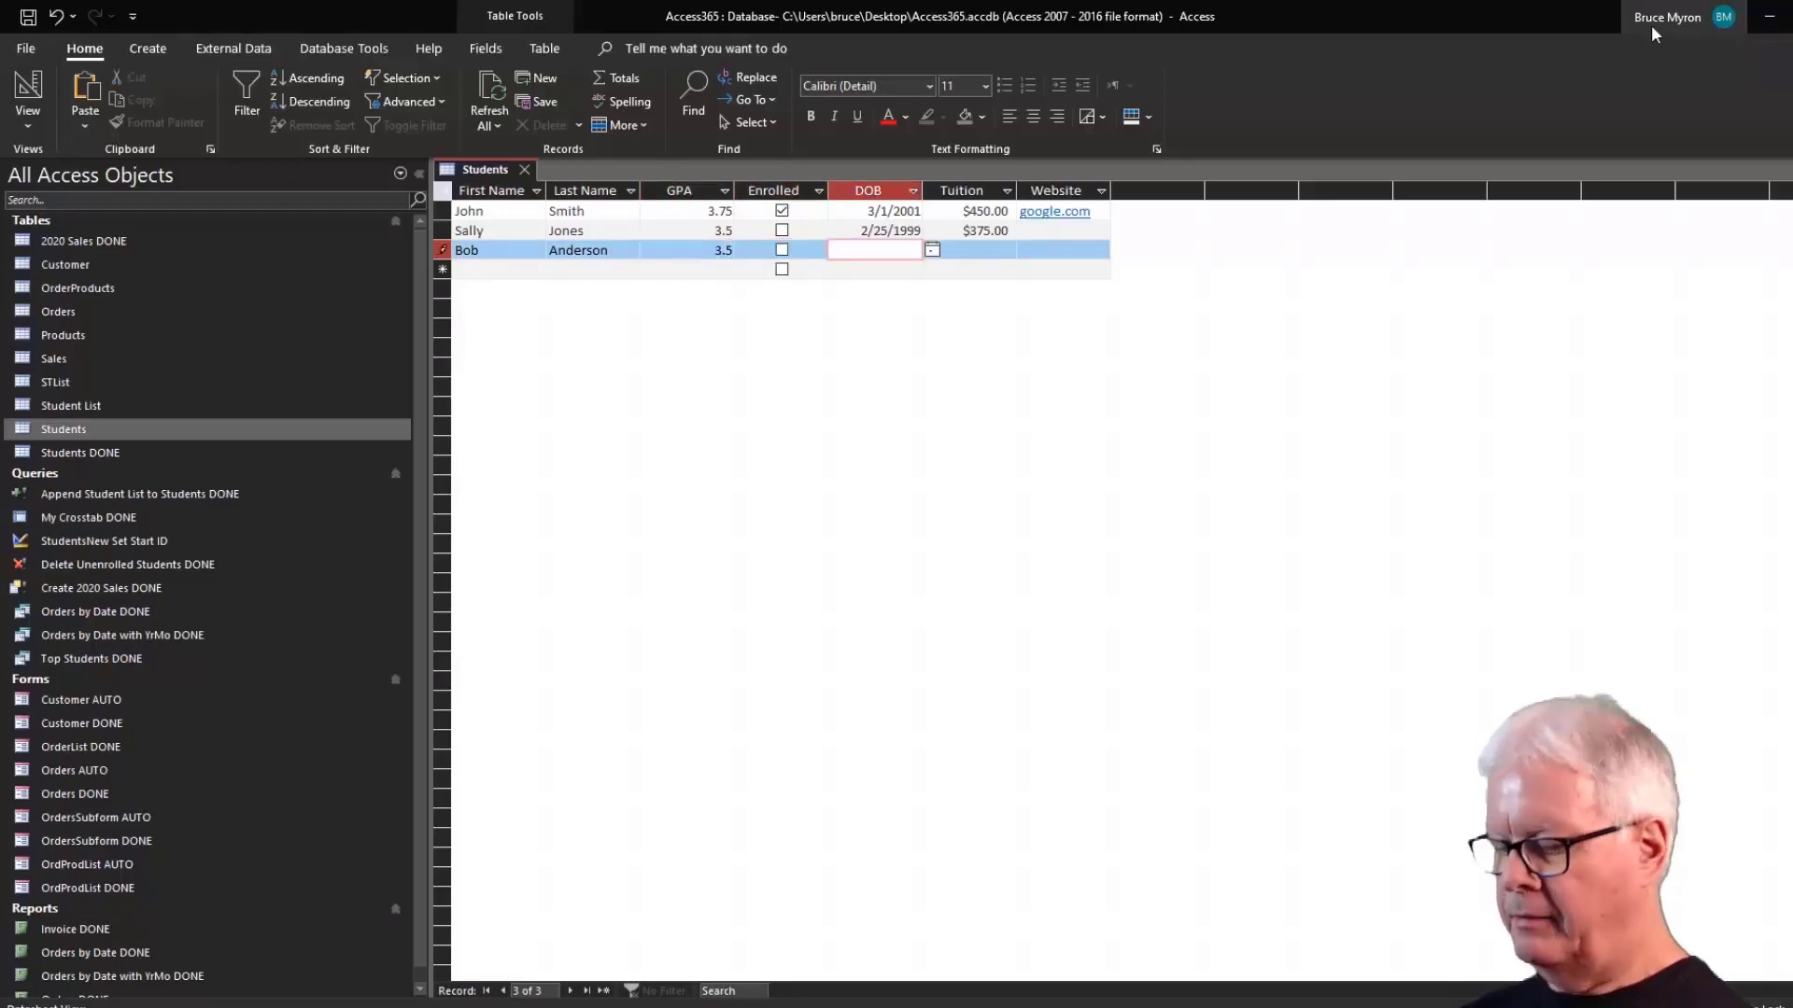
Leave the third student's date of birth blank, copy the tuition from the record above, and finish the record without a website.
{"action": "key", "text": "Tab"}
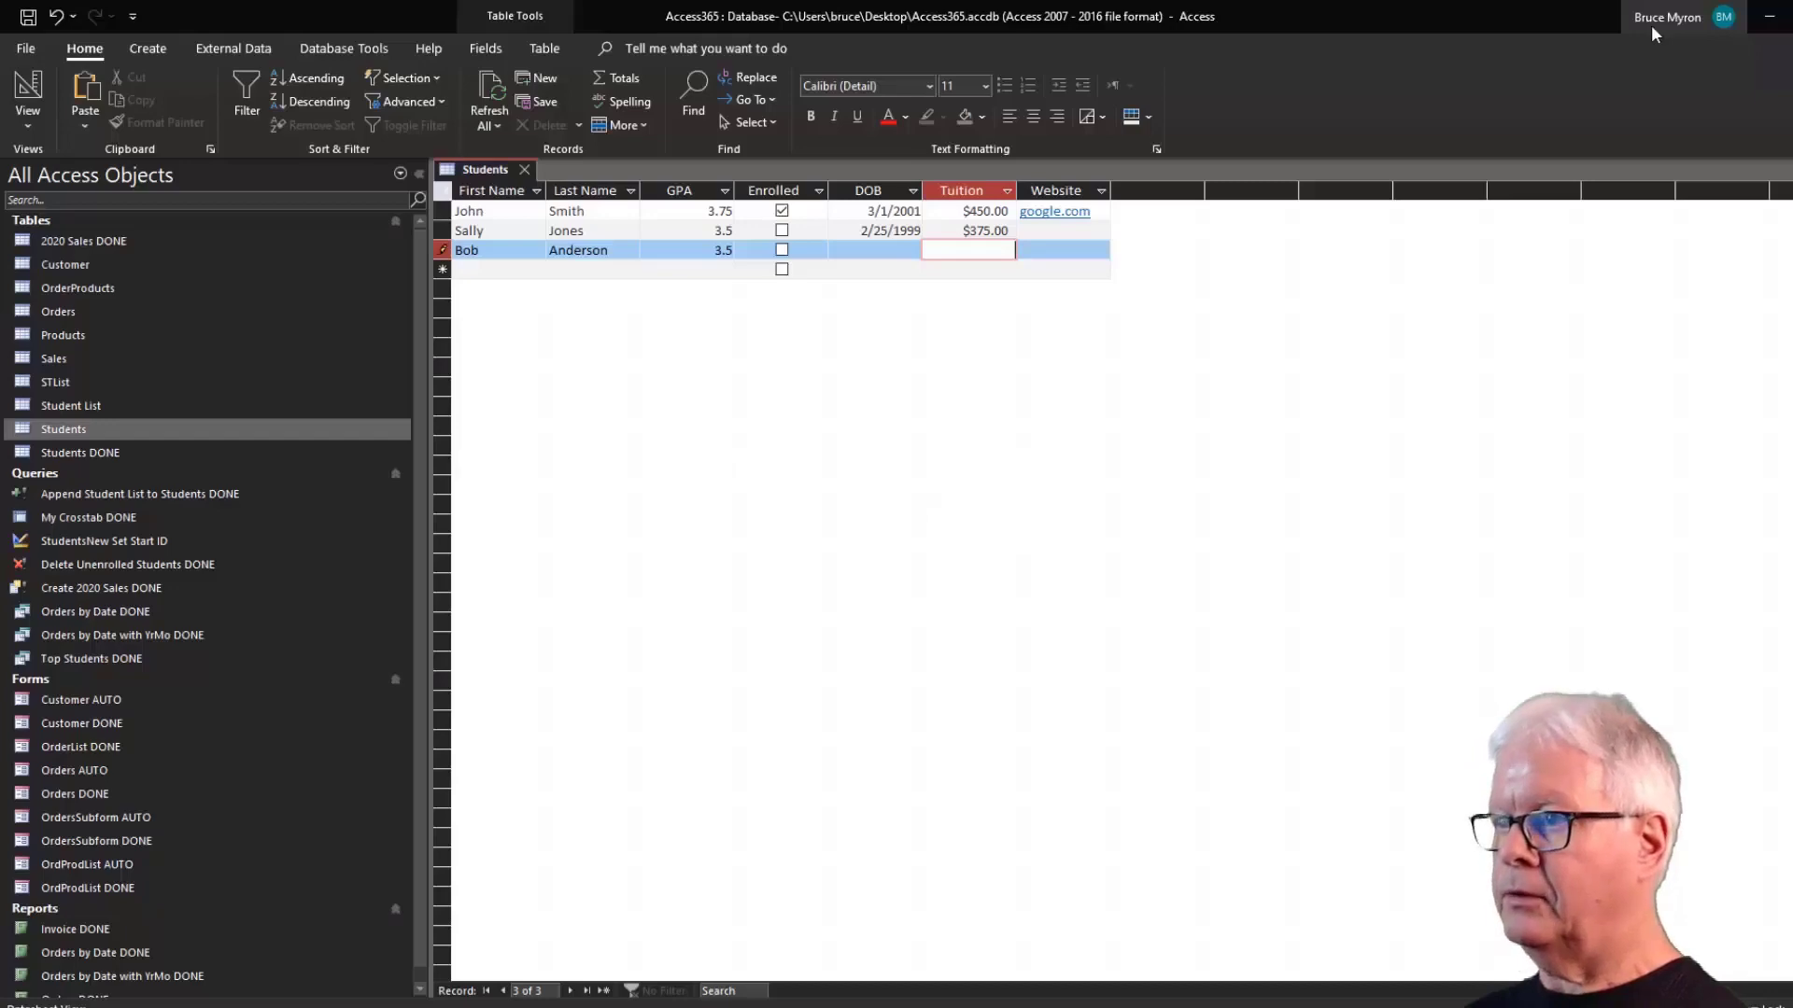
{"action": "key", "text": "ctrl+apostrophe"}
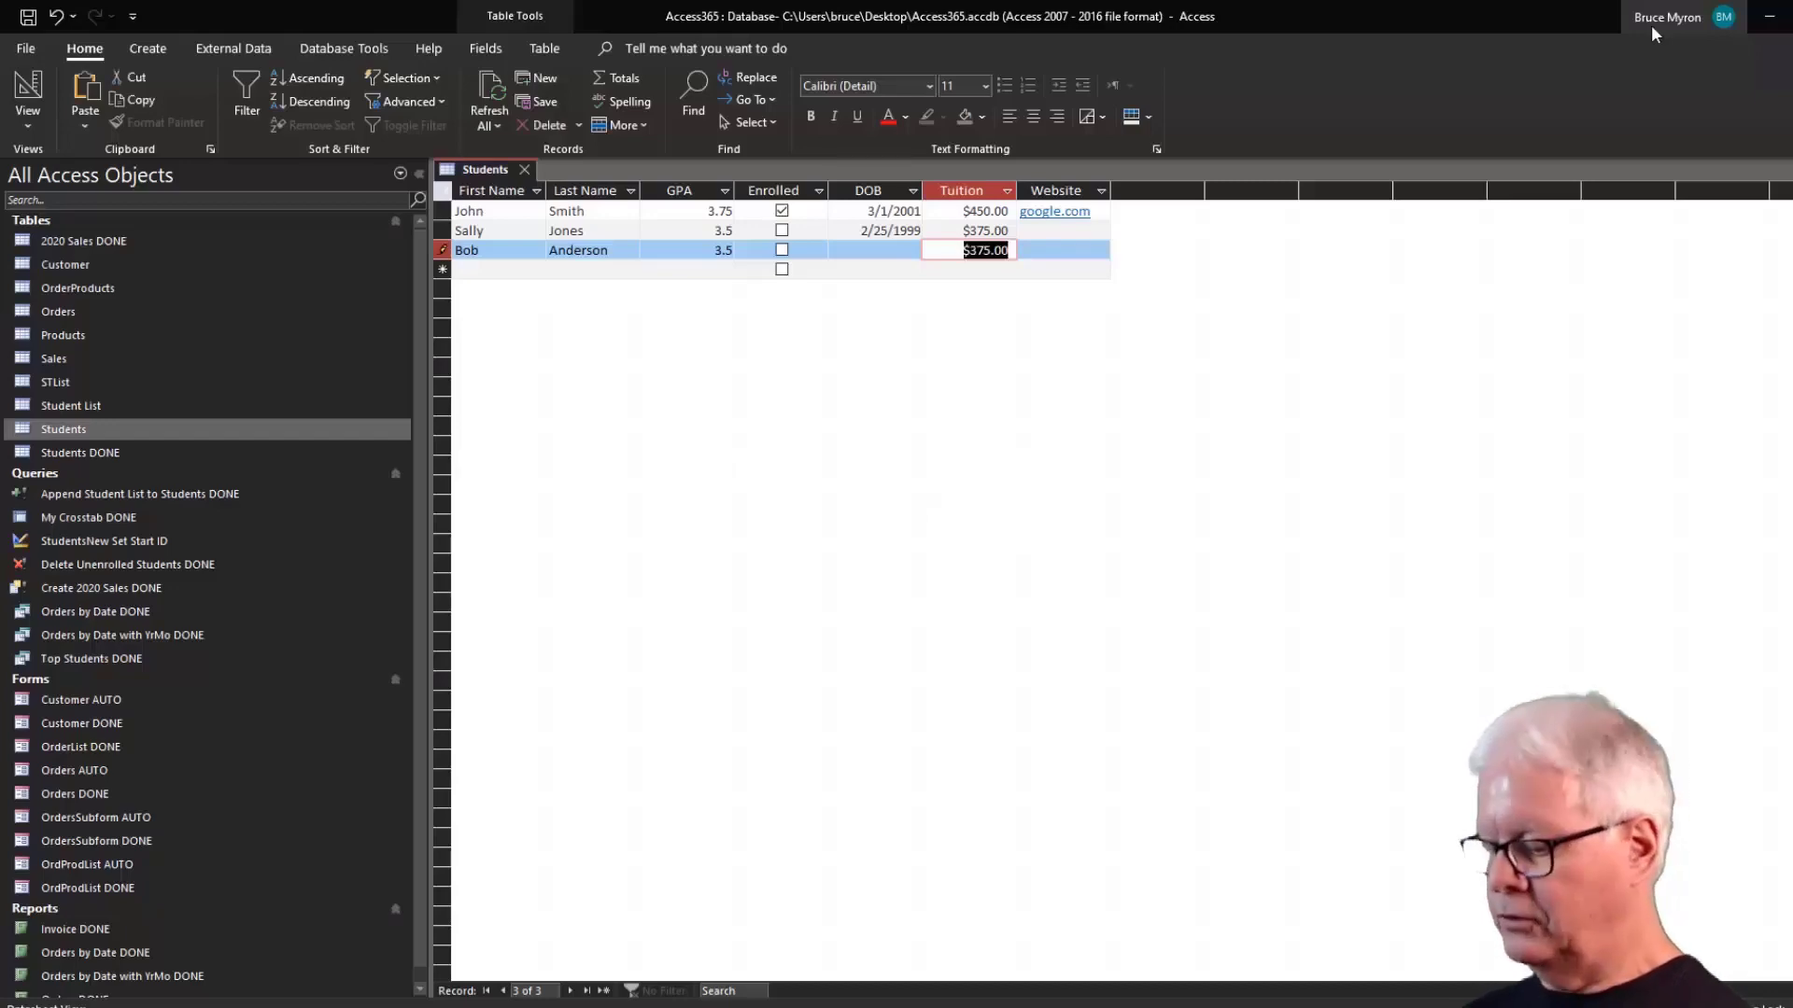
{"action": "key", "text": "Tab"}
{"action": "key", "text": "Tab"}
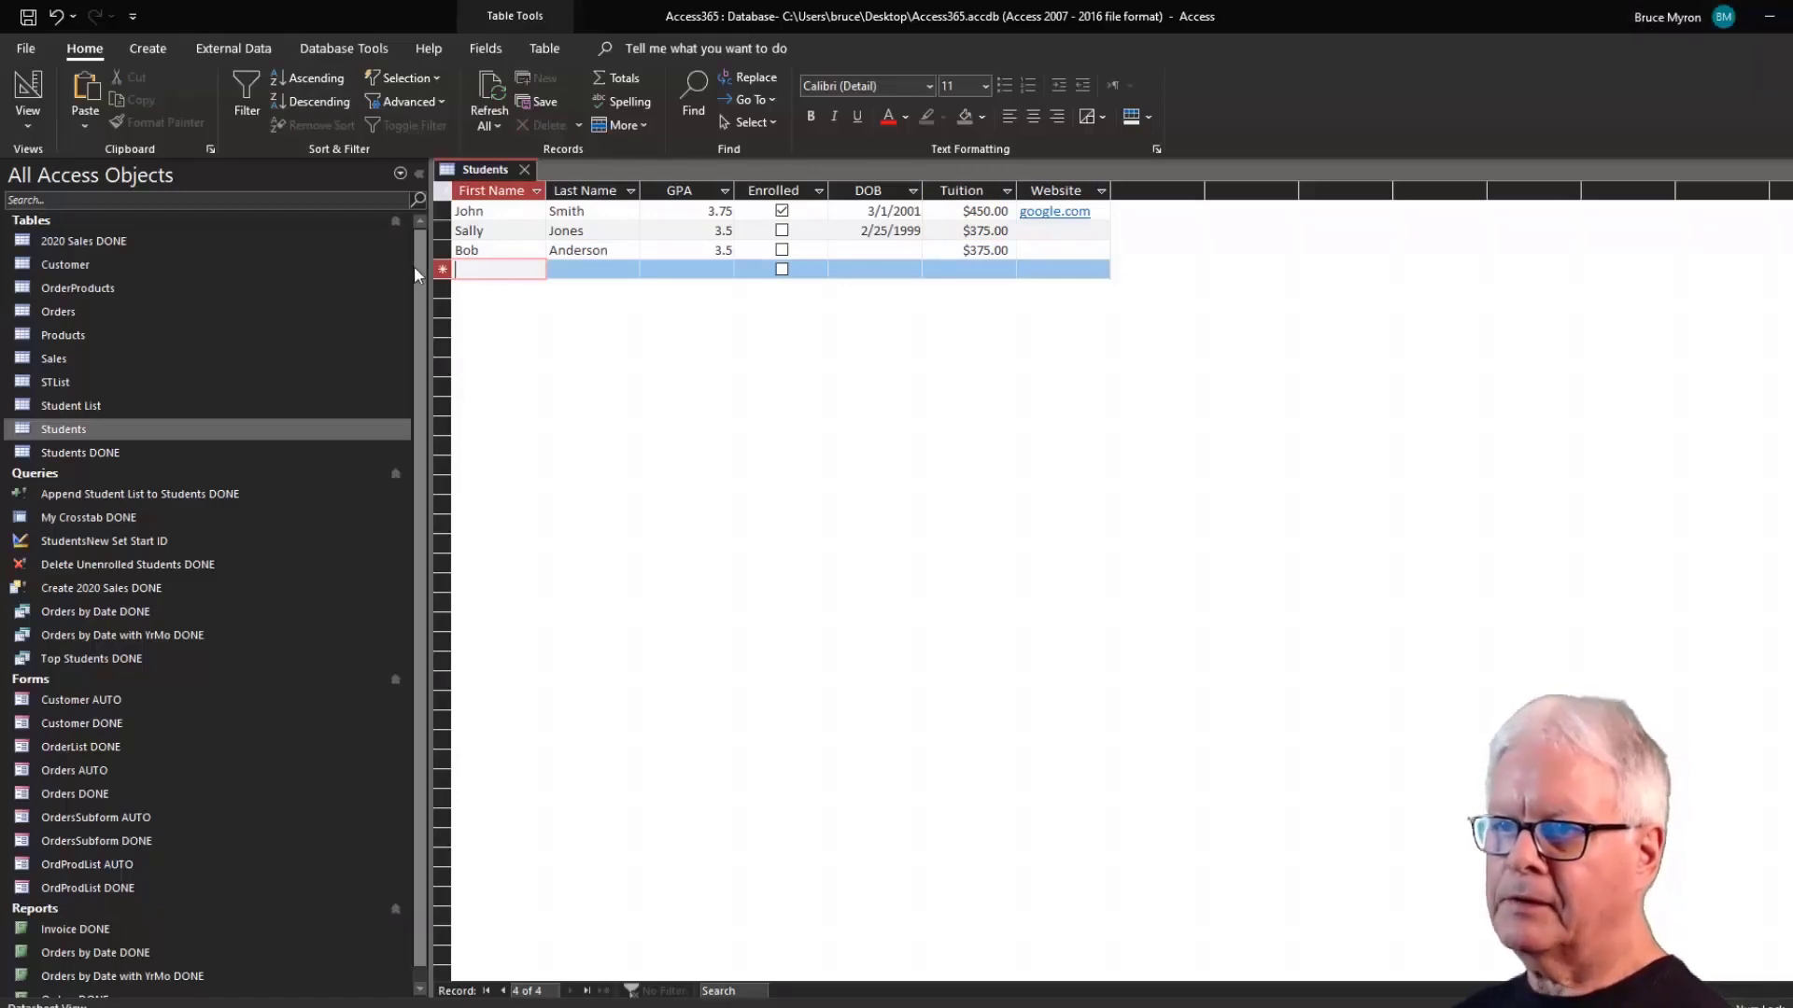
{"action": "left_click", "coordinate": [455, 268]}
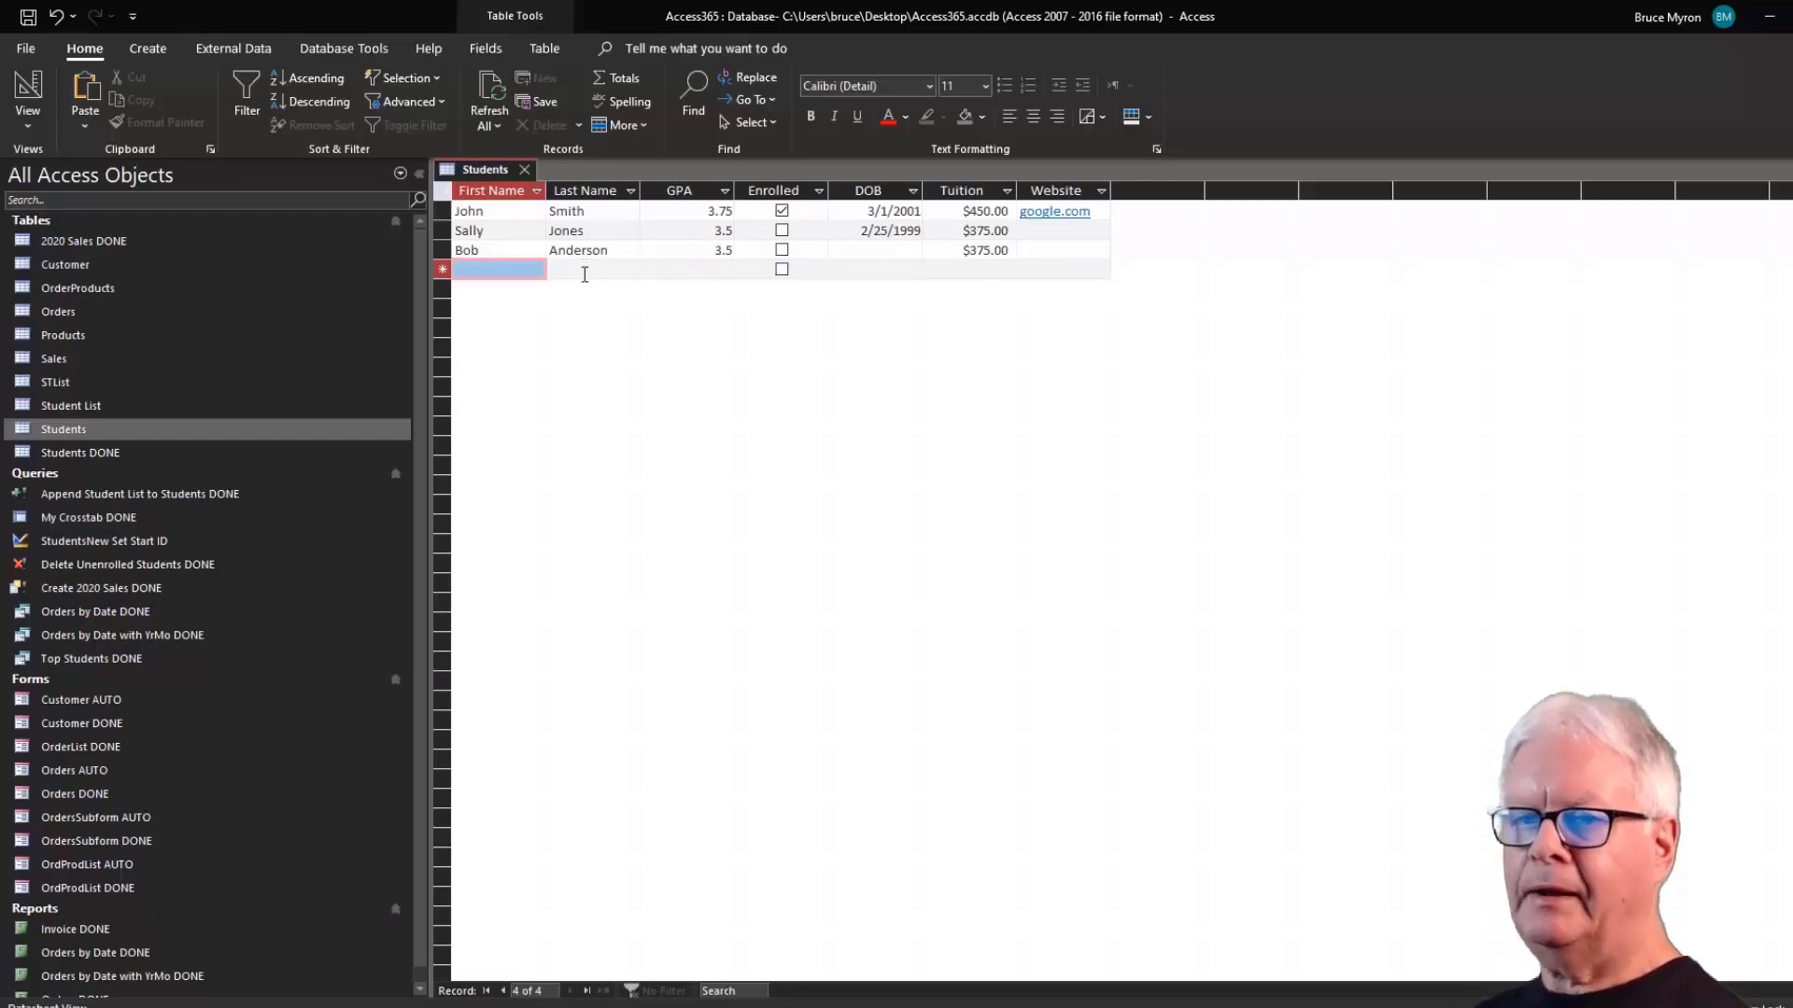
{"action": "left_click", "coordinate": [583, 231]}
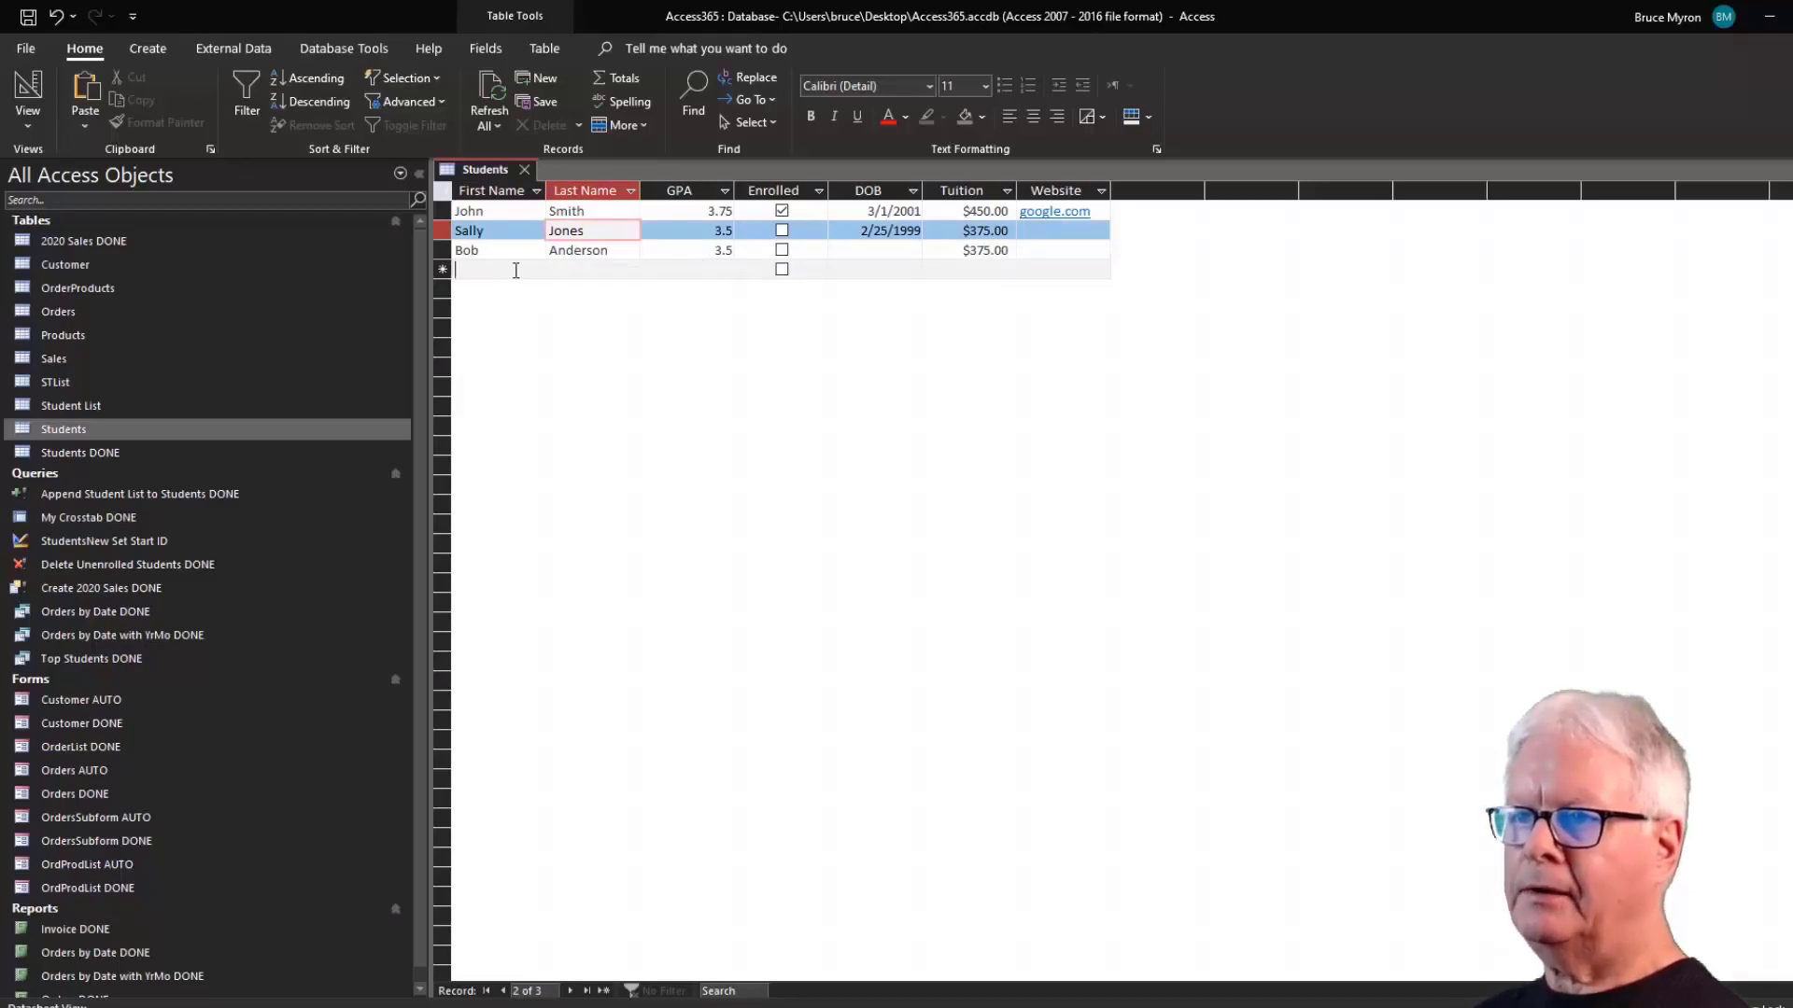
{"action": "left_click", "coordinate": [516, 271]}
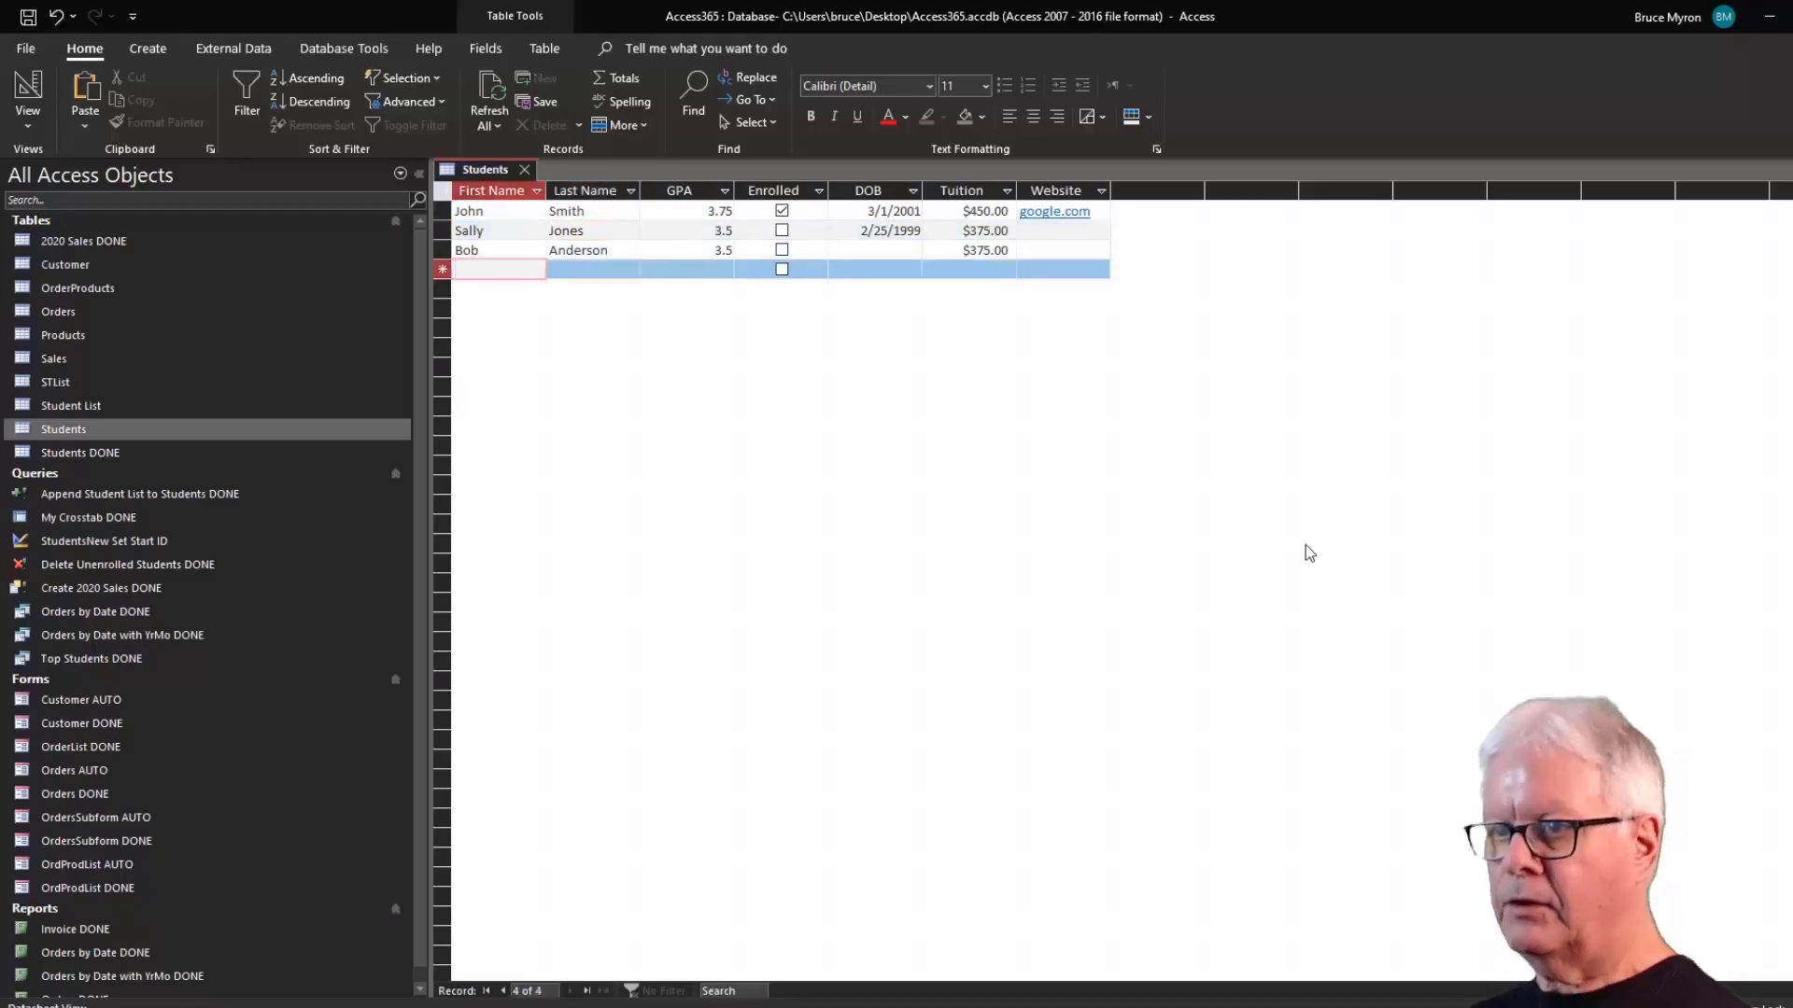
{"action": "type", "text": "Ja"}
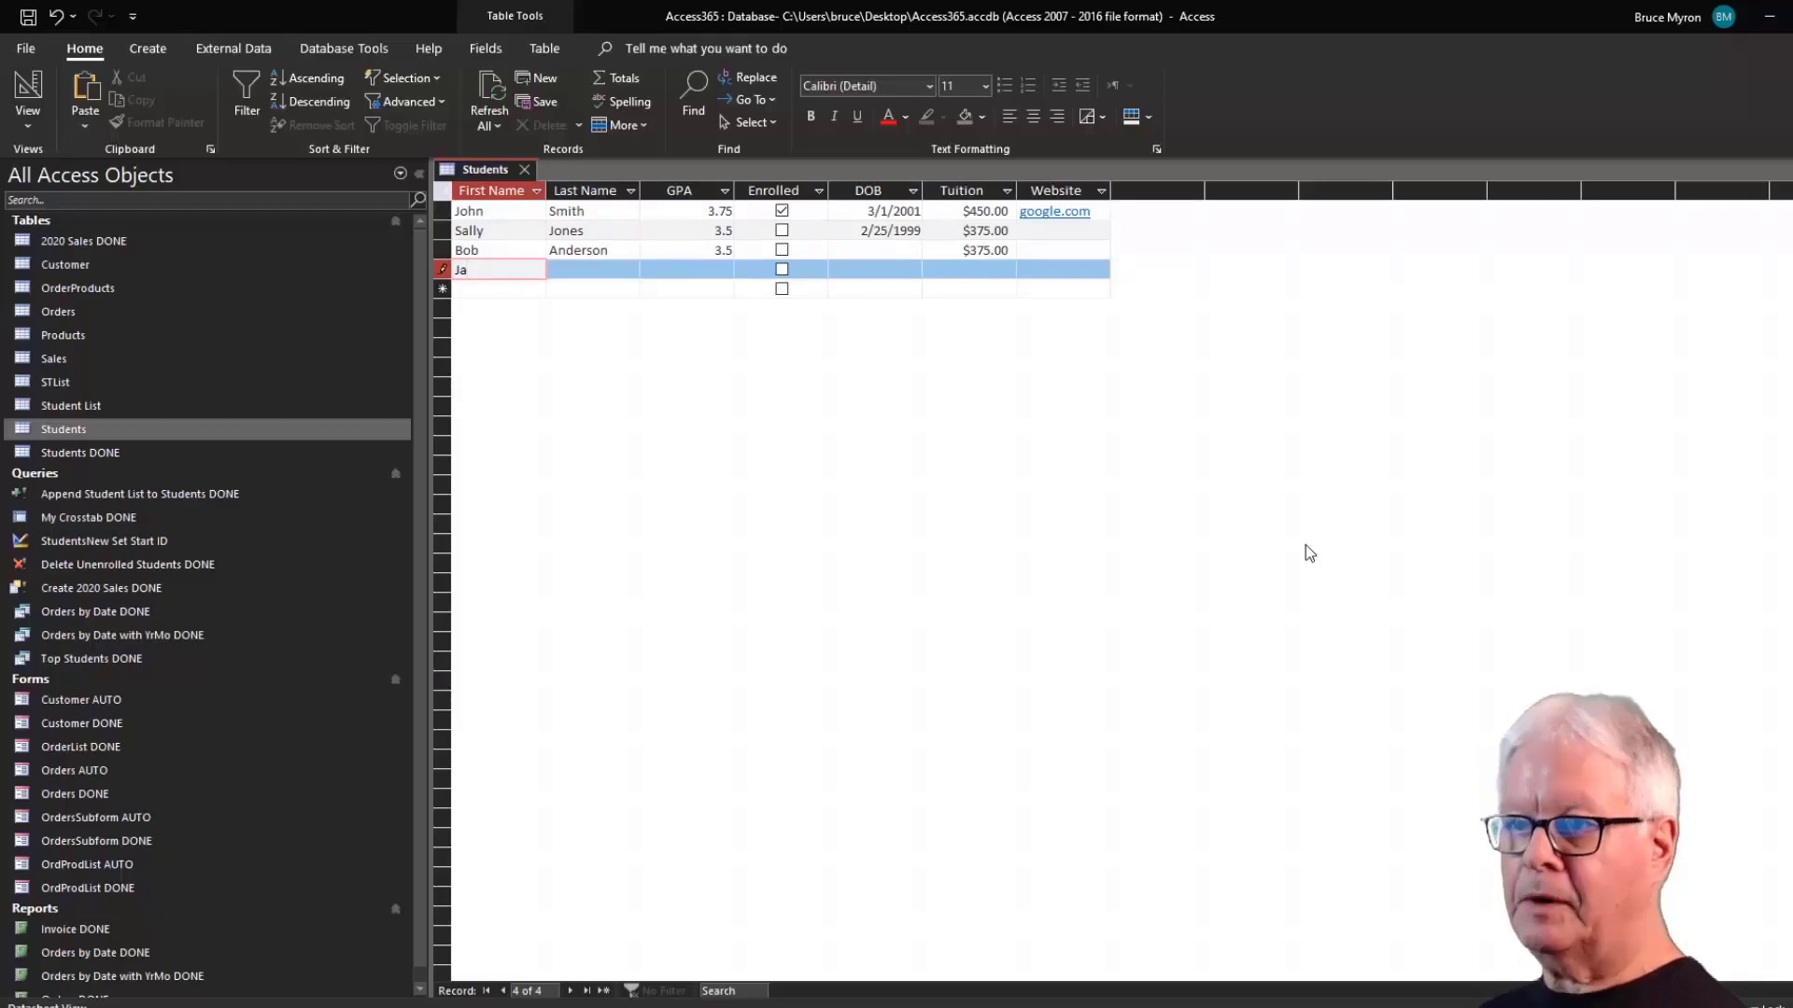
{"action": "key", "text": "Escape"}
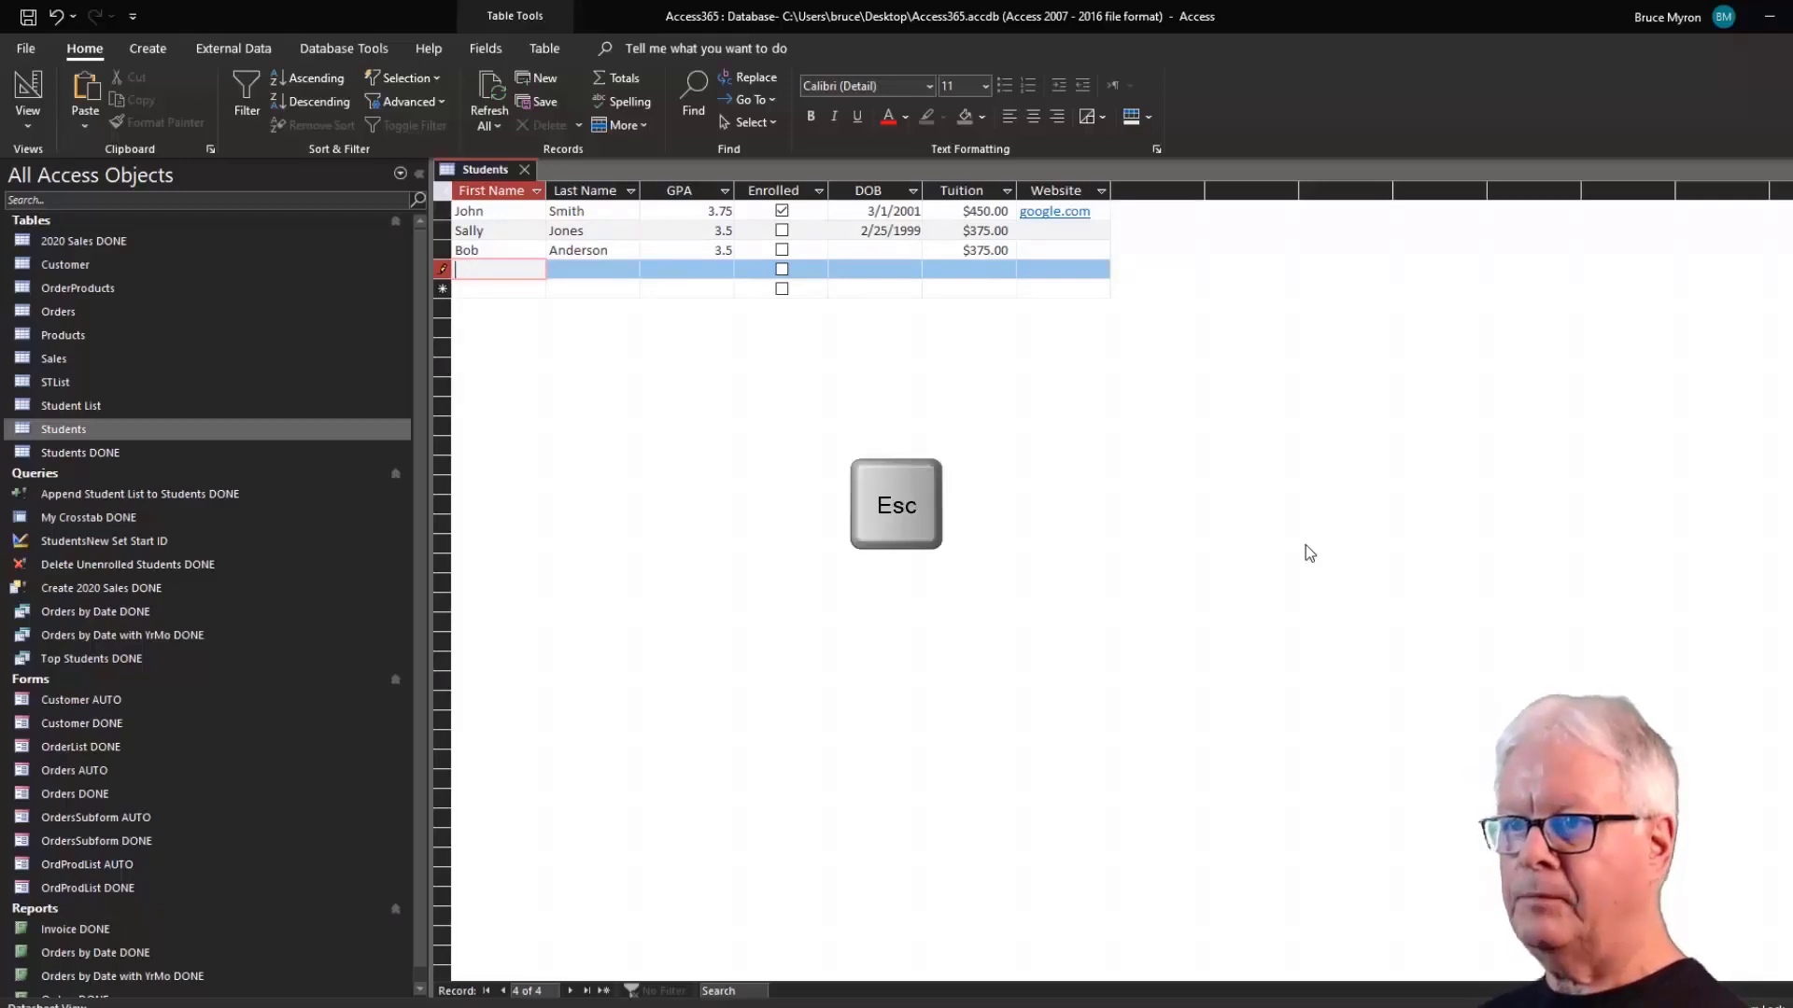
{"action": "key", "text": "ctrl+z"}
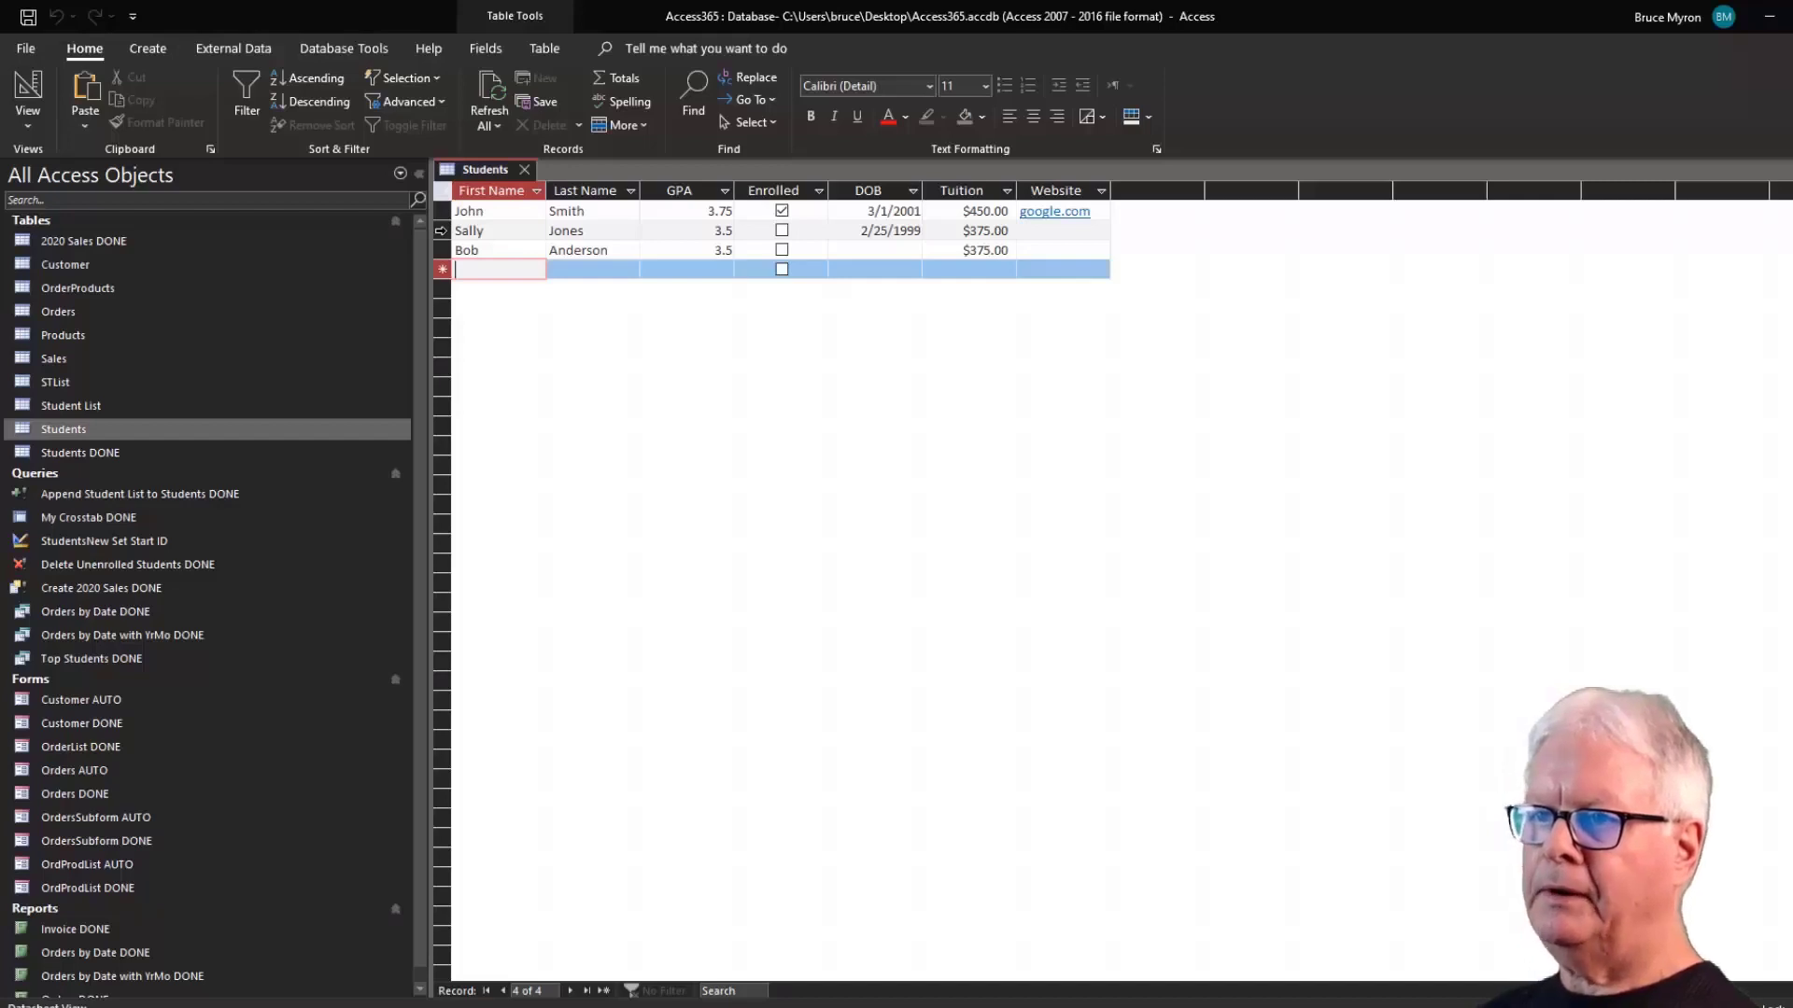
Delete the entire second student record from the Students table and confirm the deletion.
{"action": "left_click", "coordinate": [442, 231]}
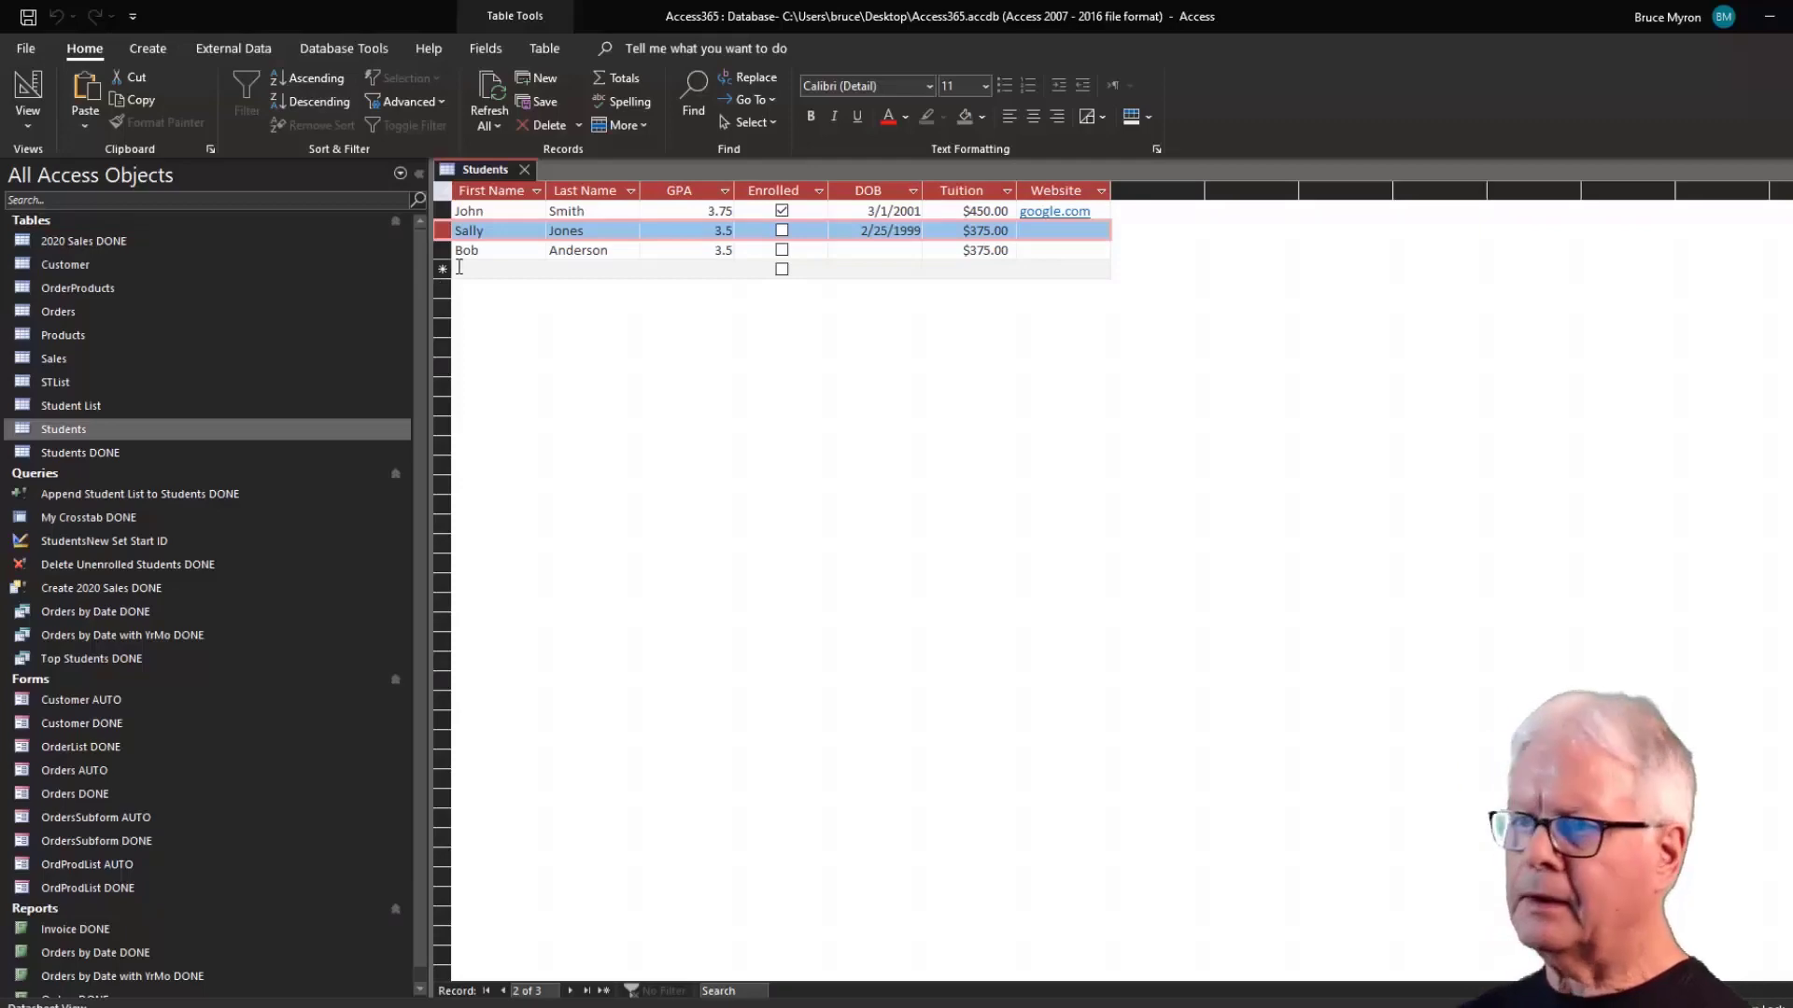
{"action": "key", "text": "Delete"}
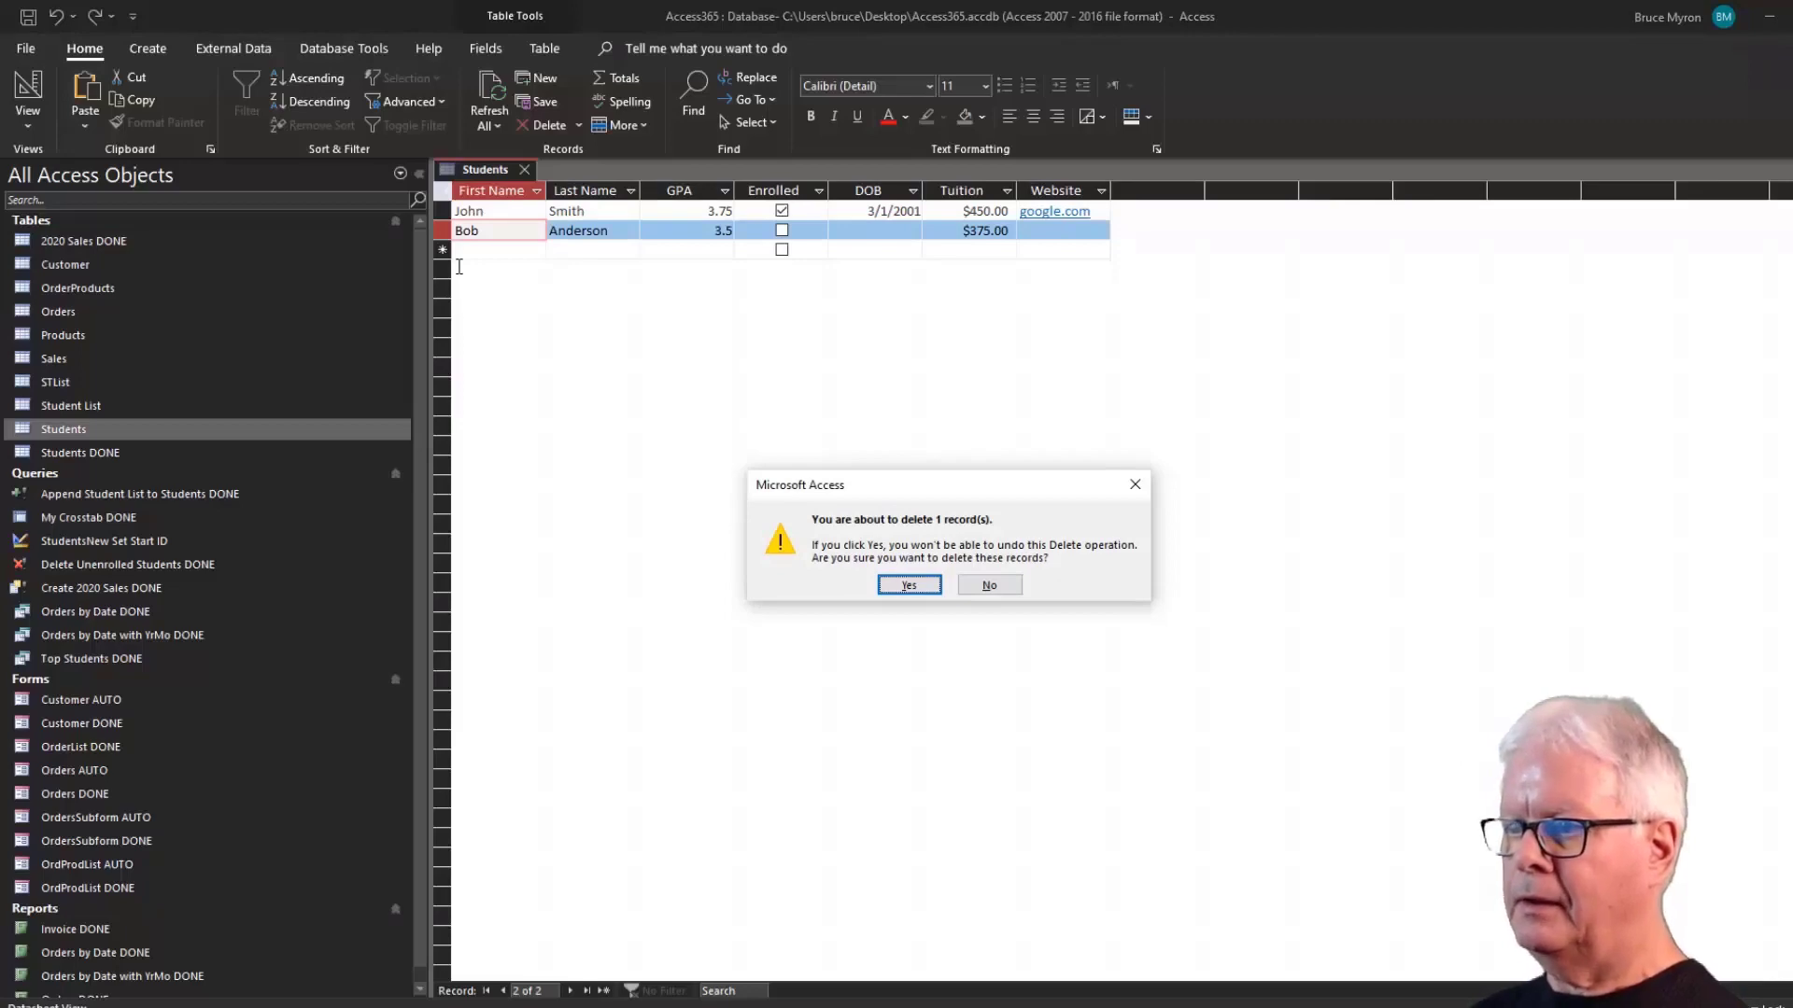
{"action": "key", "text": "Return"}
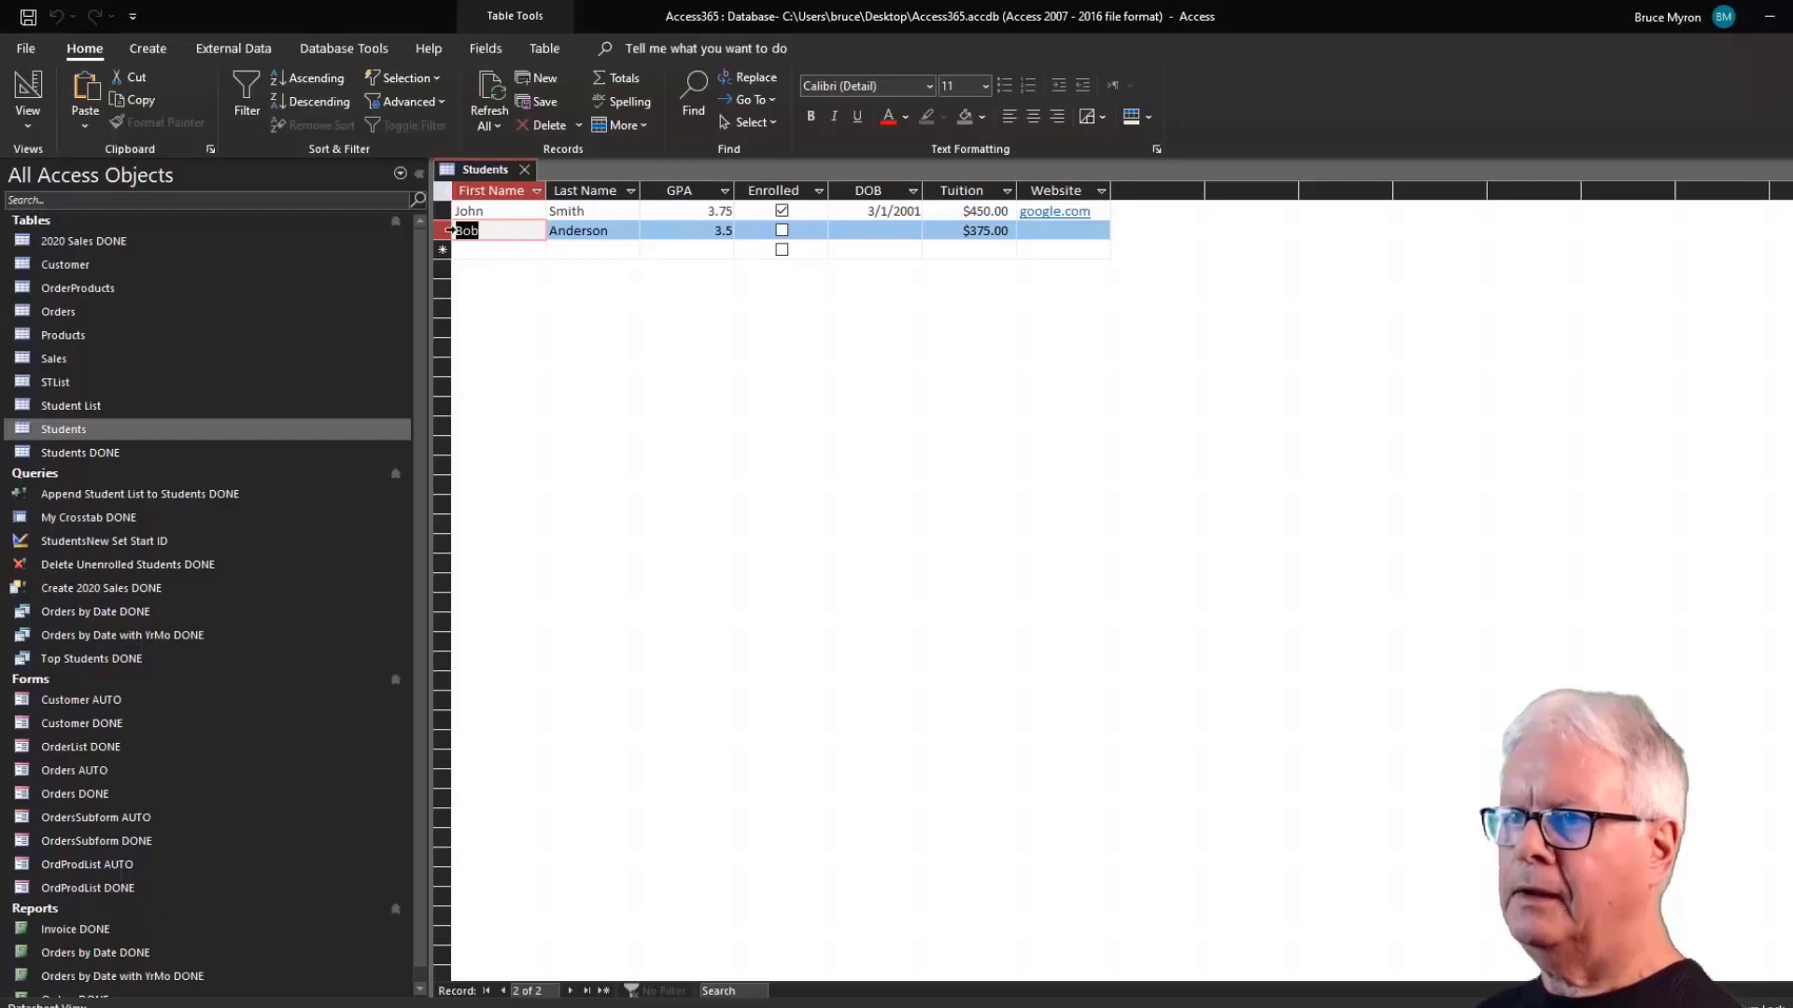
Jump from the first student's record to a new blank record and return to the first record.
{"action": "left_click", "coordinate": [511, 209]}
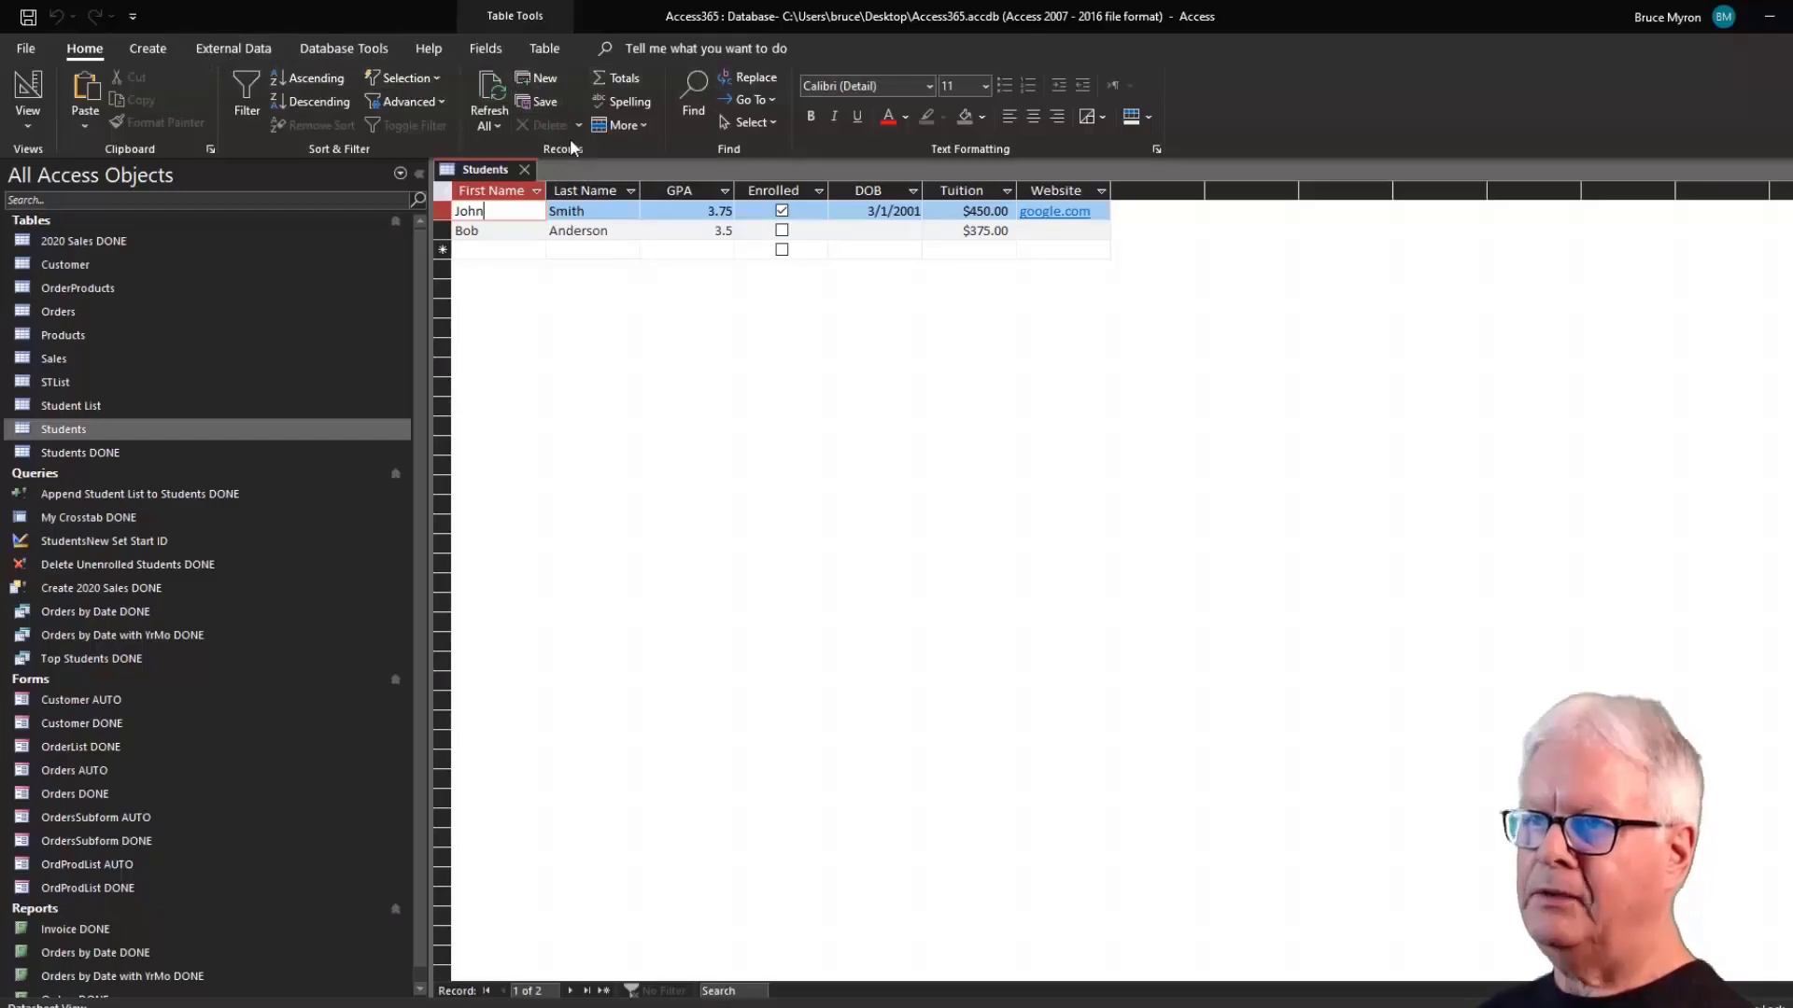
{"action": "left_click", "coordinate": [539, 80]}
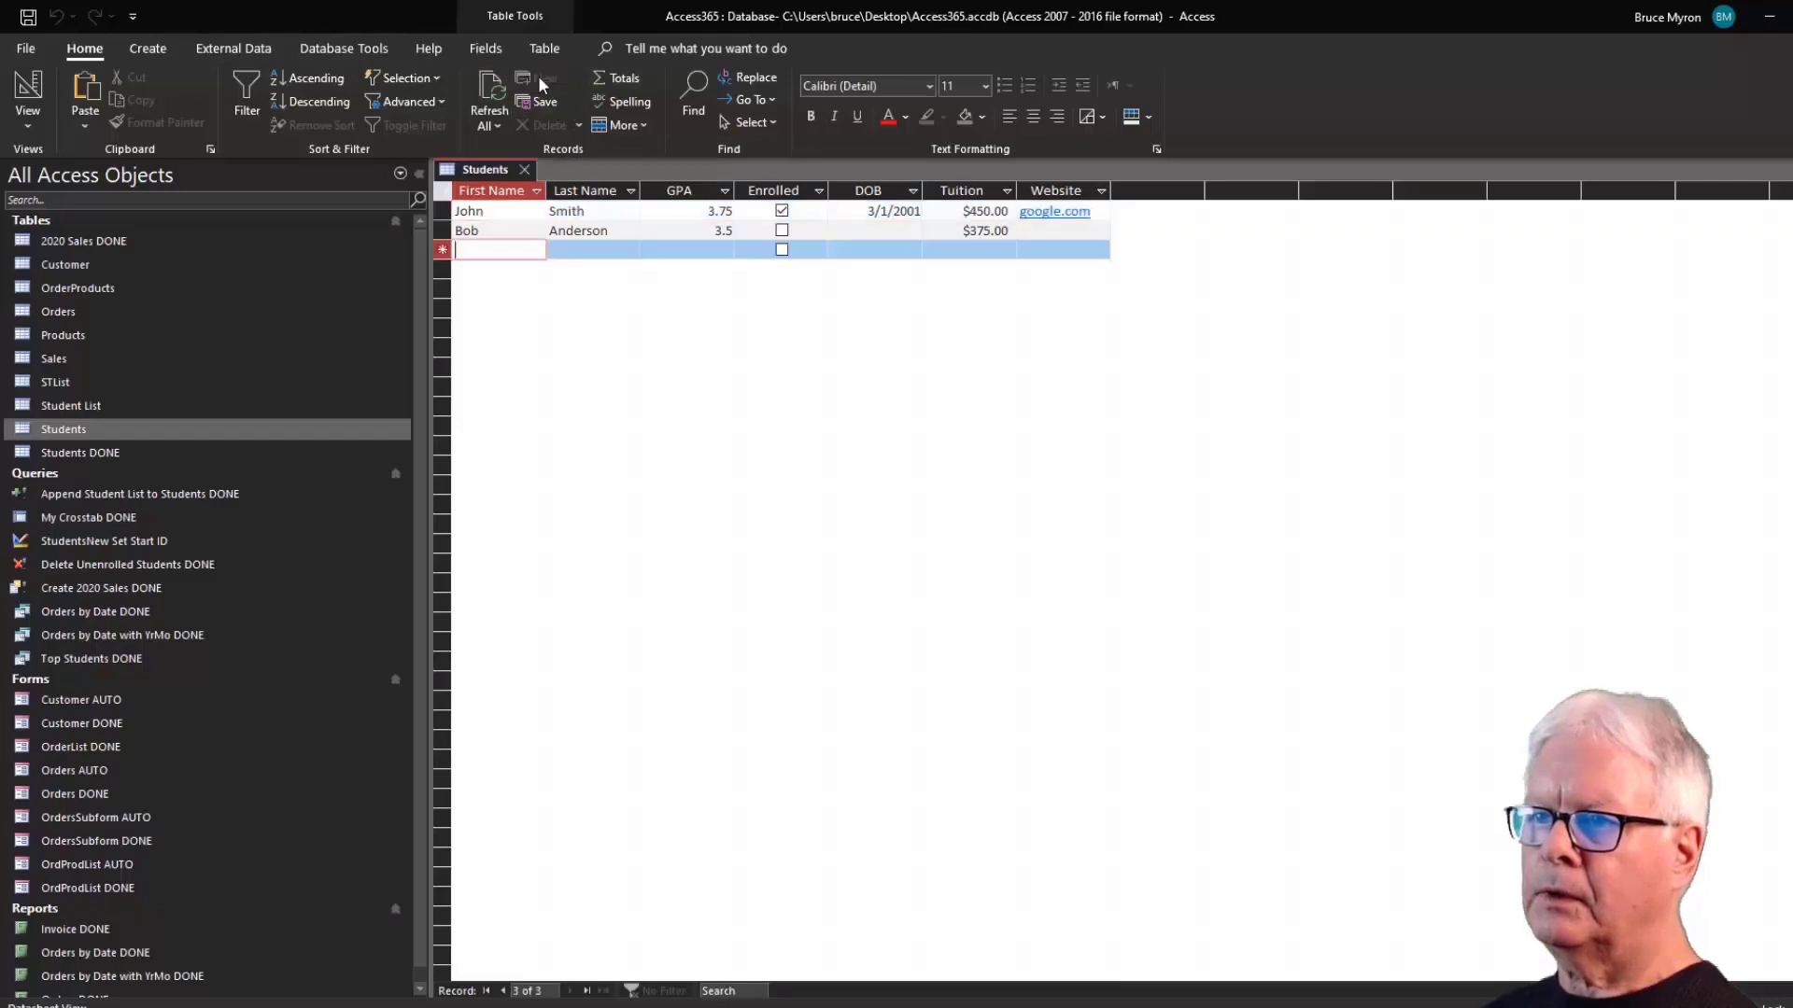
{"action": "left_click", "coordinate": [519, 211]}
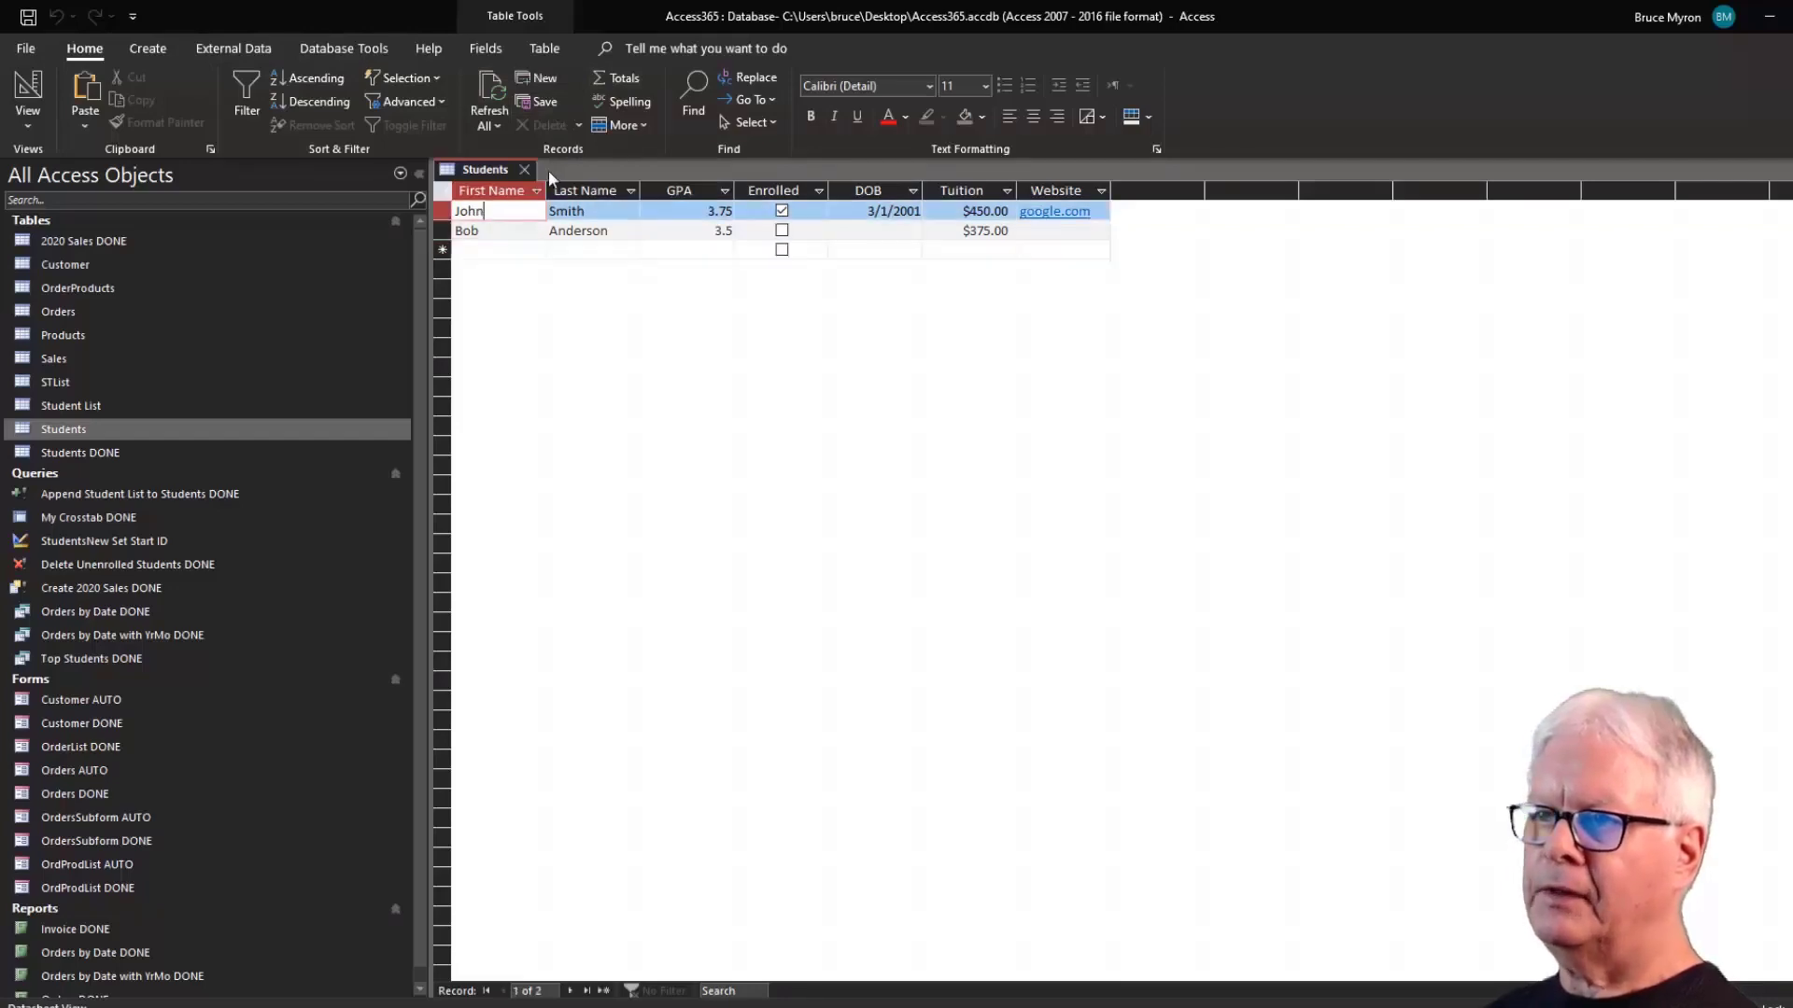
Go to a new blank record in the Students table, return to the first record, and go to the new record again.
{"action": "left_click", "coordinate": [551, 74]}
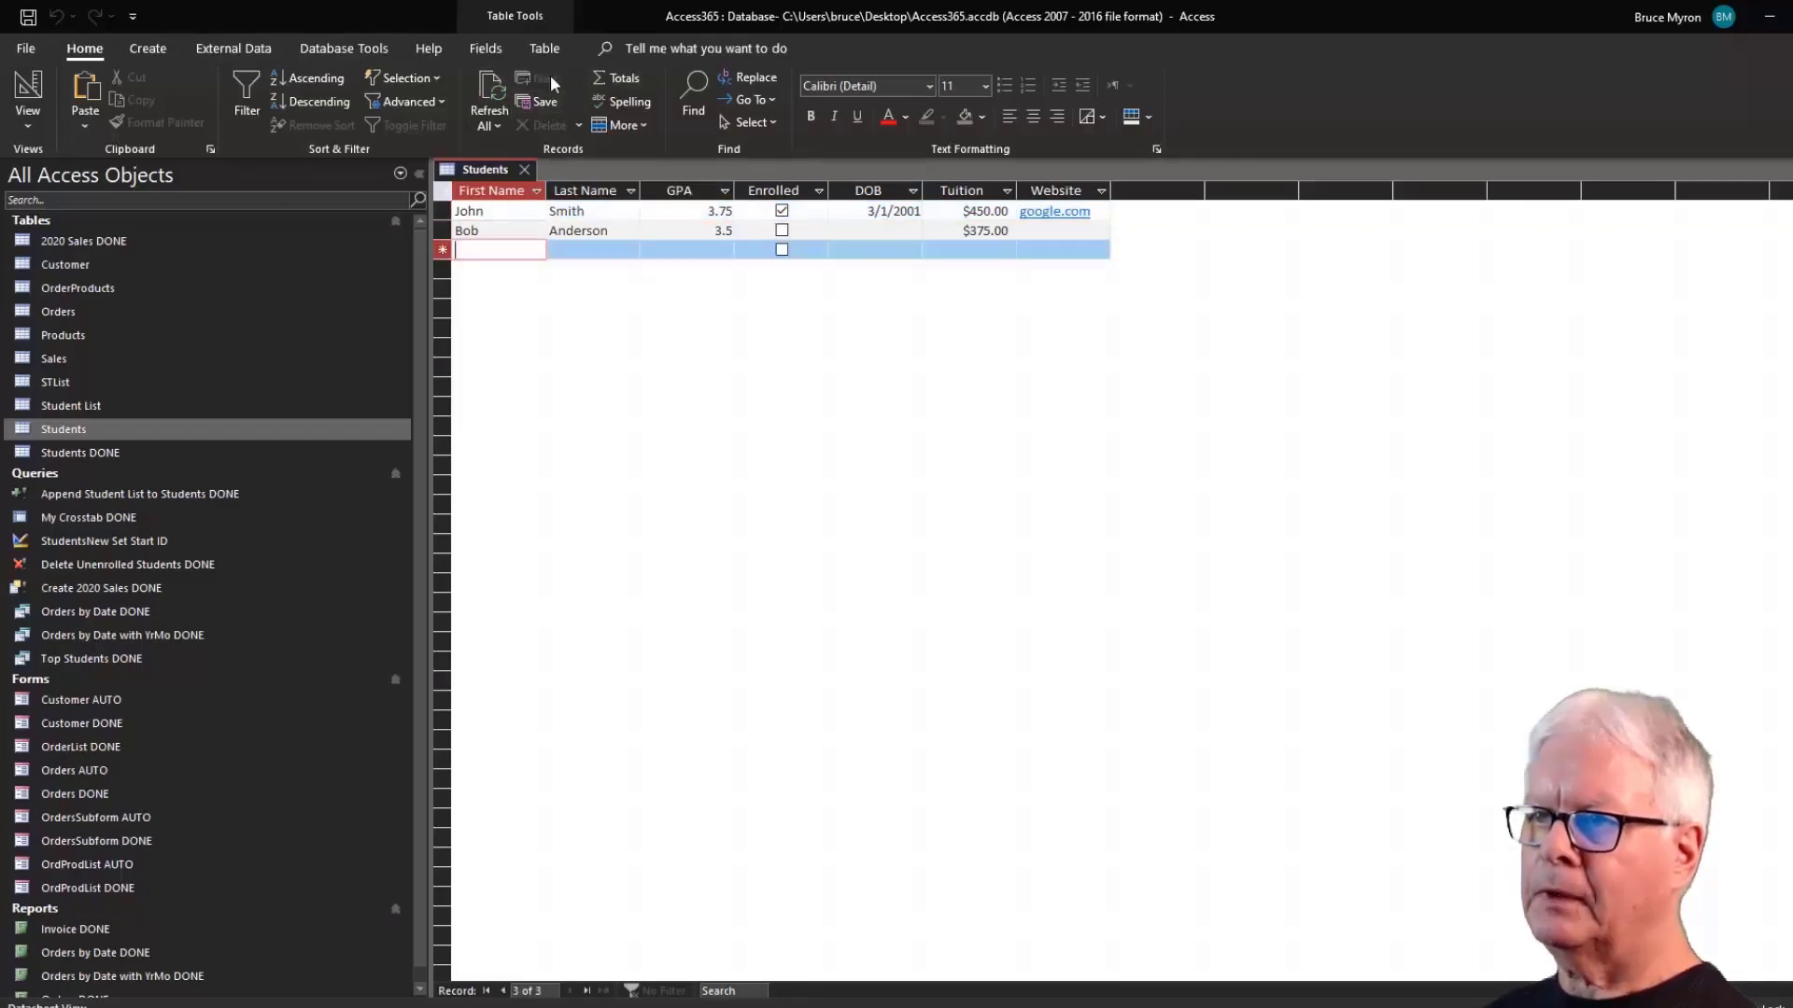
{"action": "left_click", "coordinate": [527, 207]}
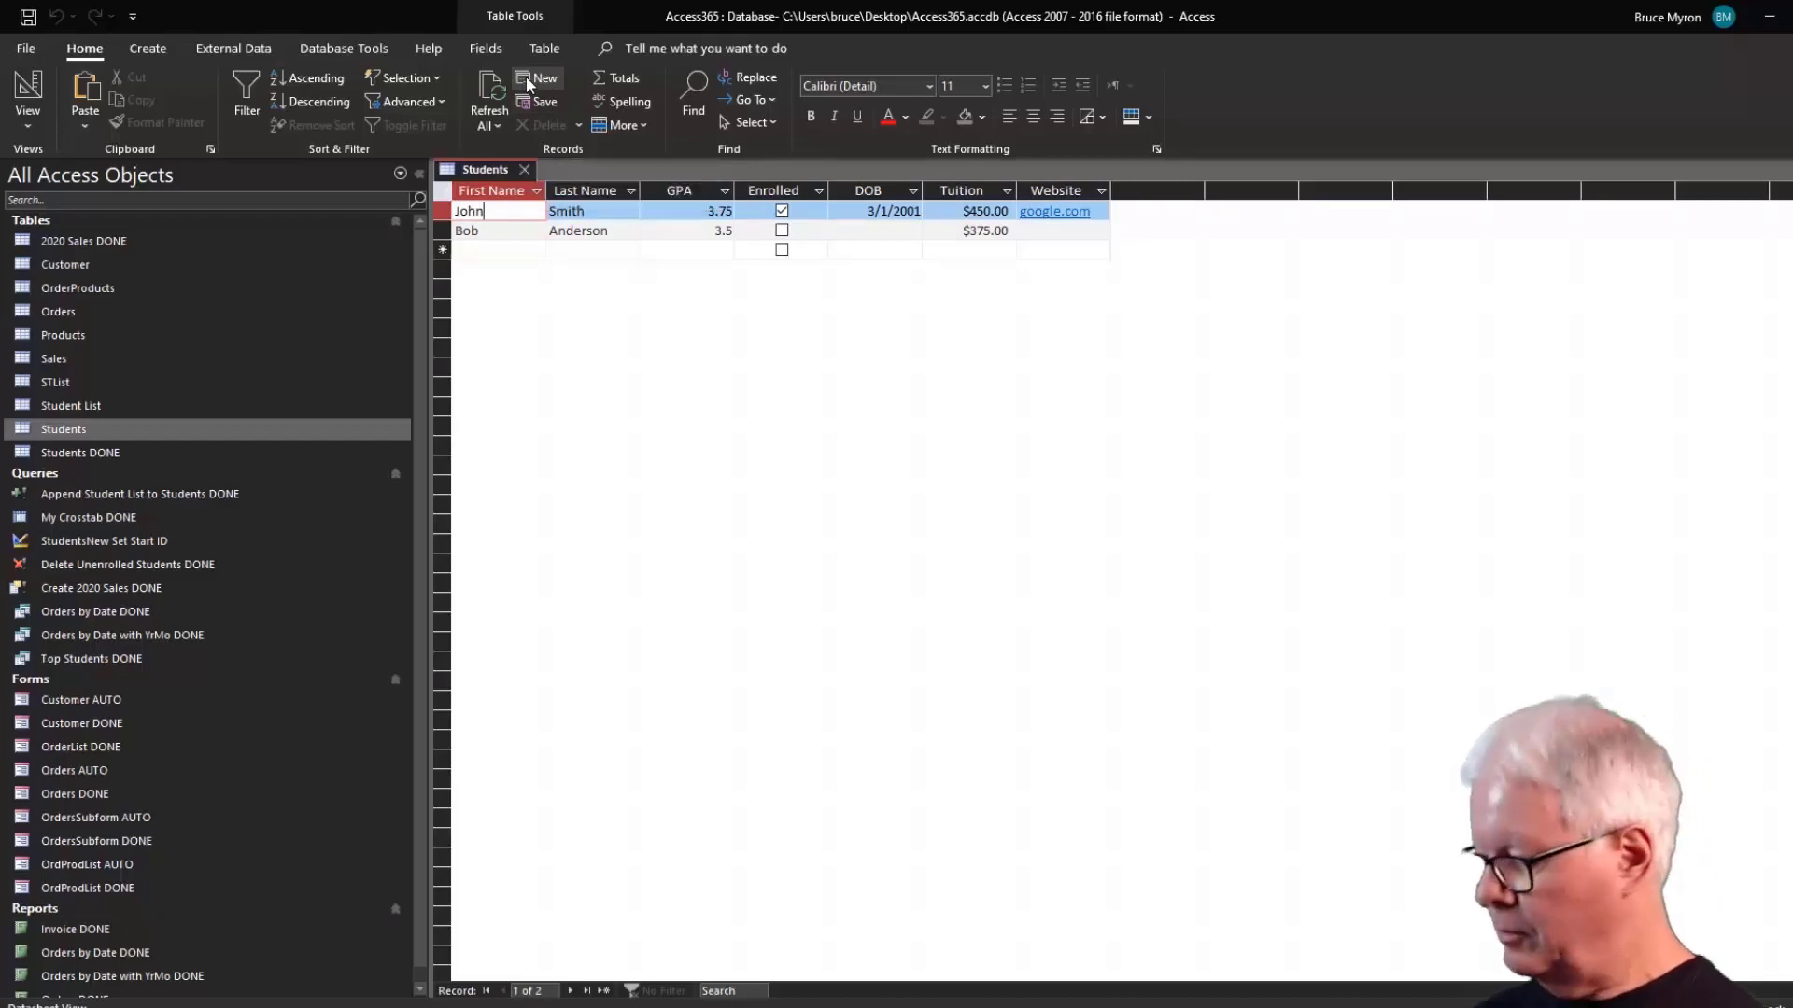
{"action": "left_click", "coordinate": [531, 78]}
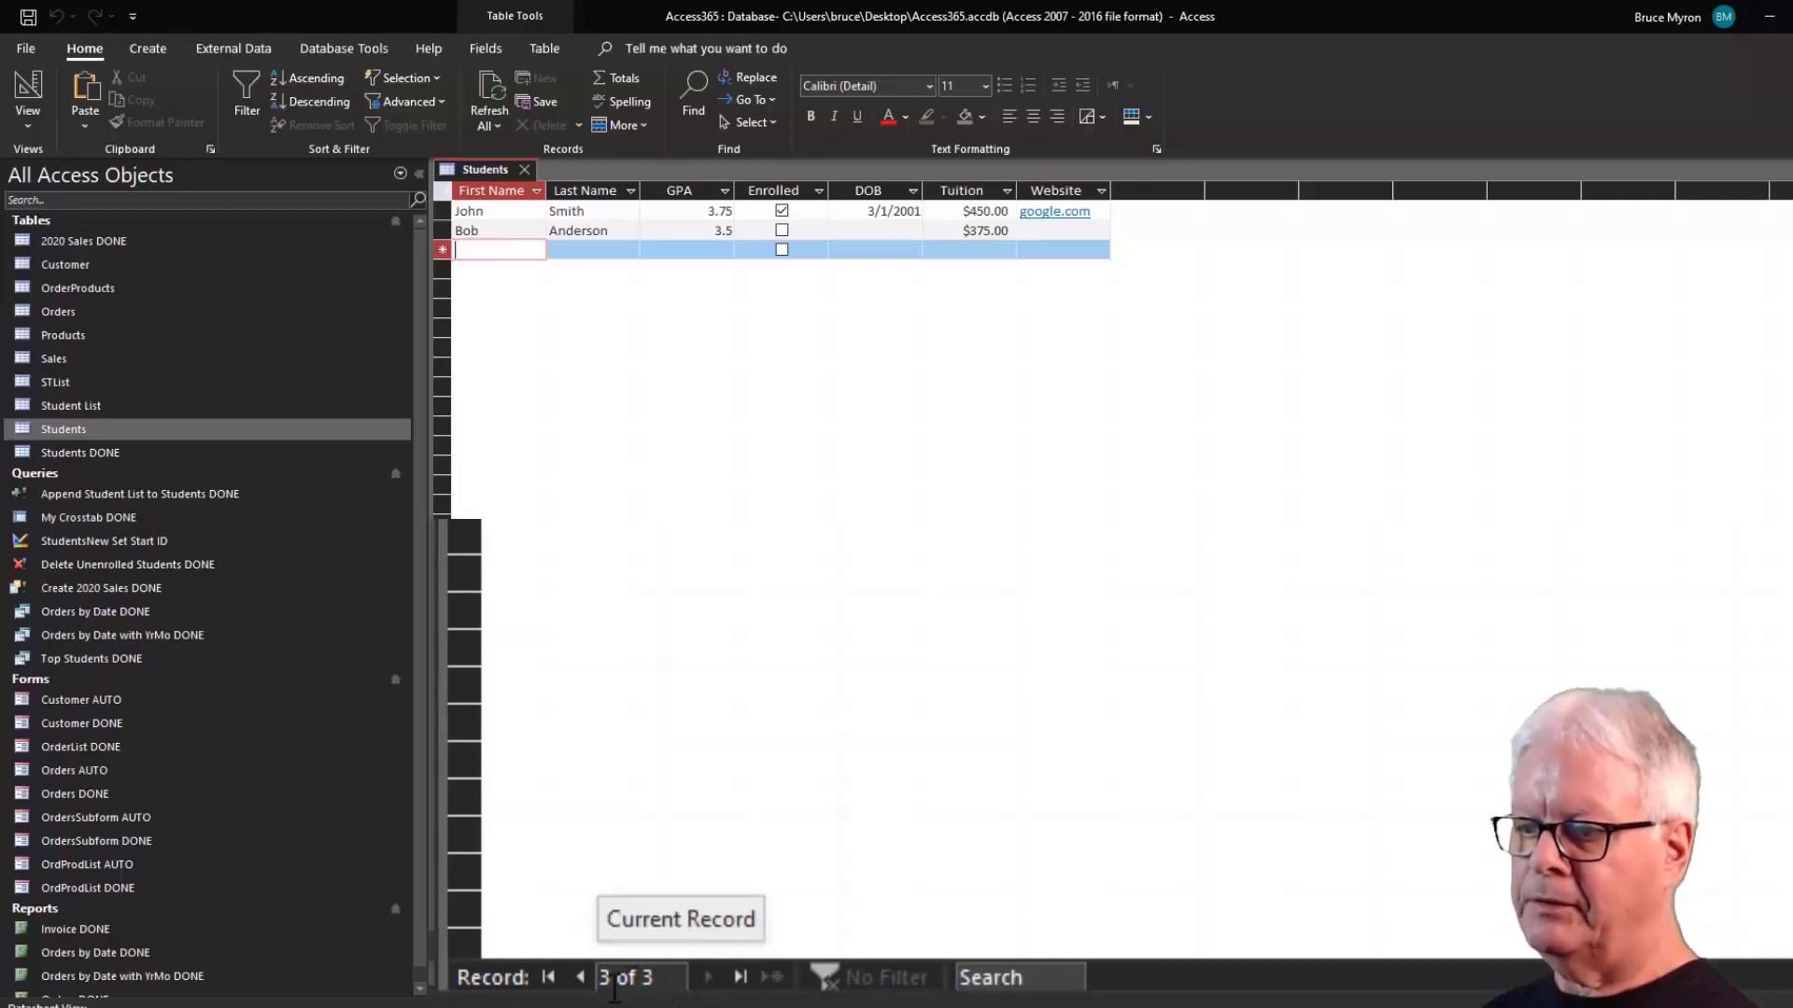
Step back one record at a time to the first Students record, and step forward again to the new blank record.
{"action": "left_click", "coordinate": [580, 976]}
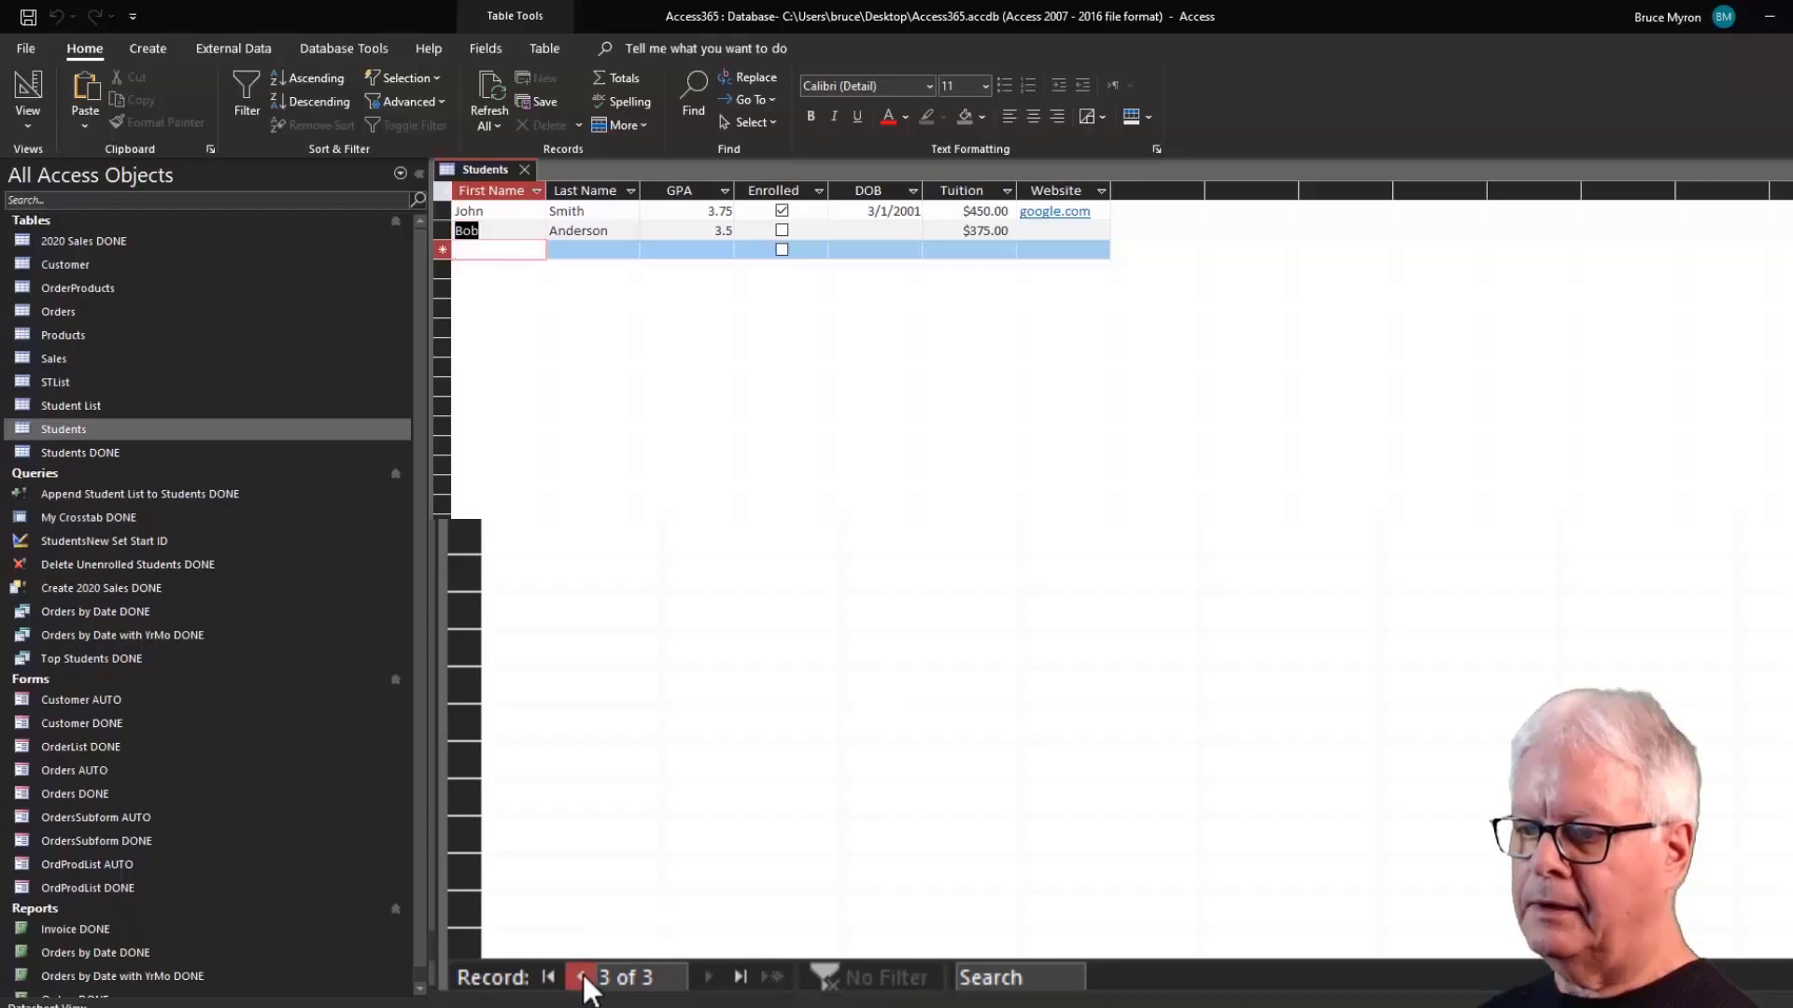
{"action": "left_click", "coordinate": [582, 976]}
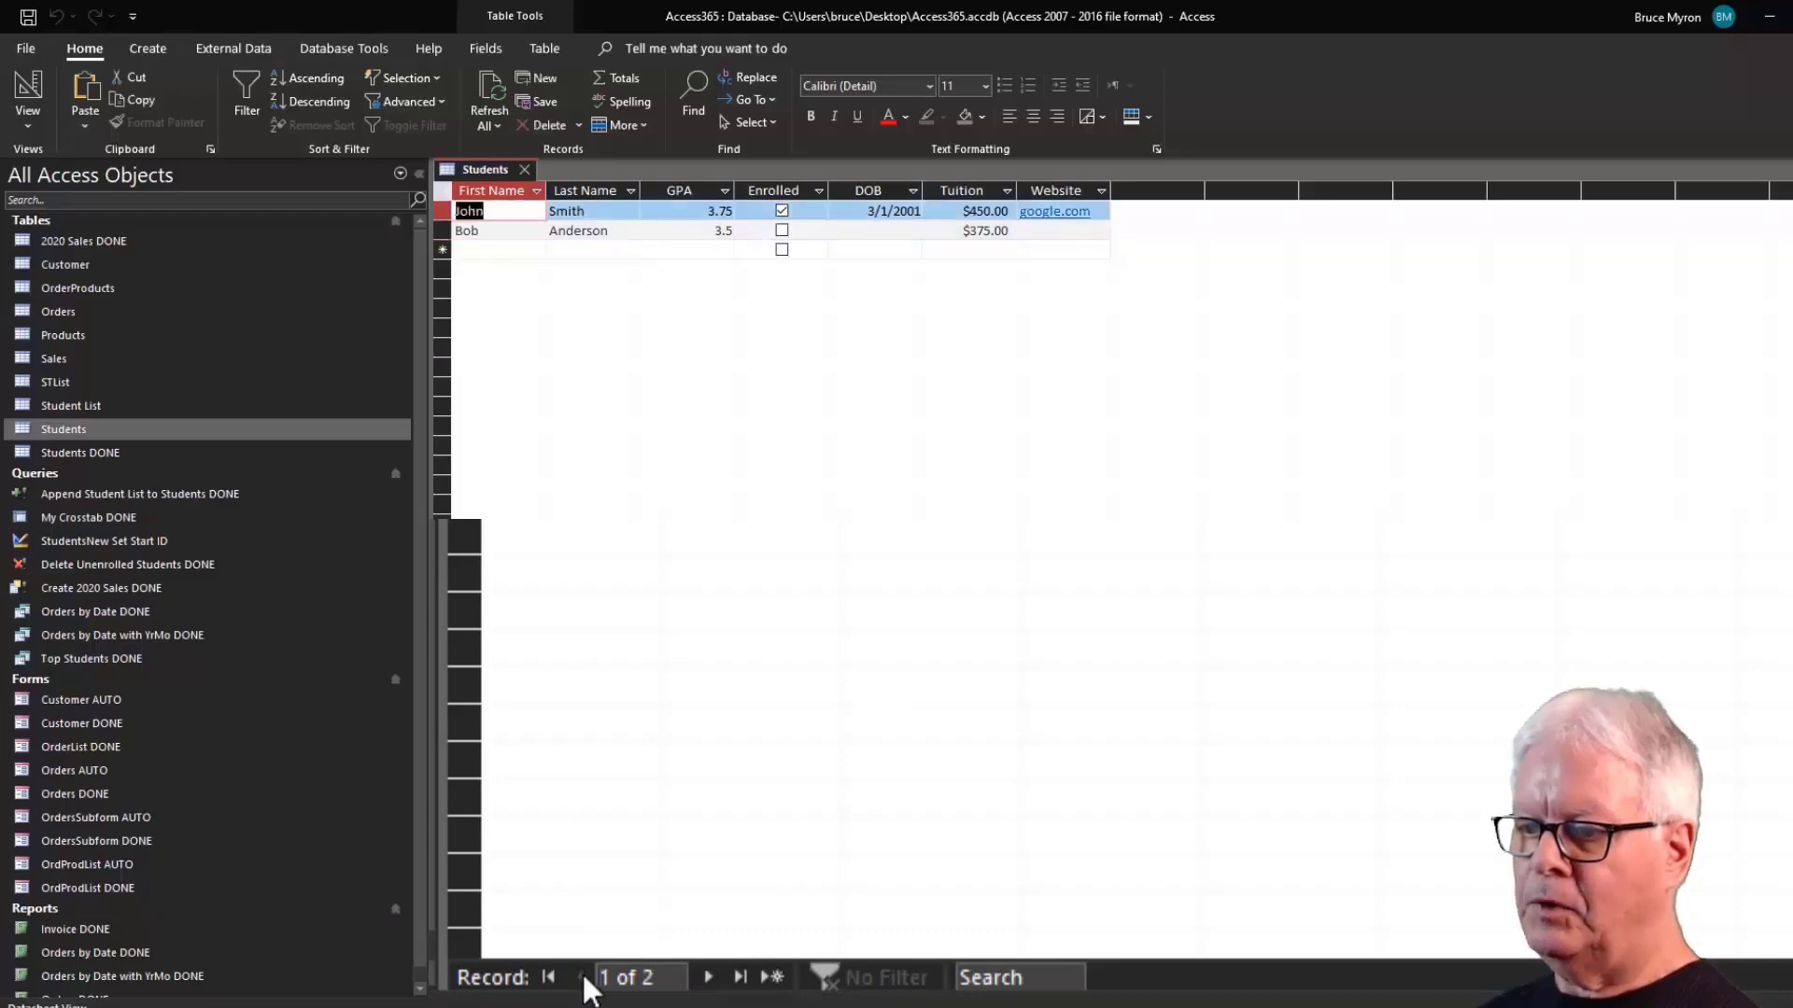
{"action": "left_click", "coordinate": [707, 977]}
{"action": "left_click", "coordinate": [707, 976]}
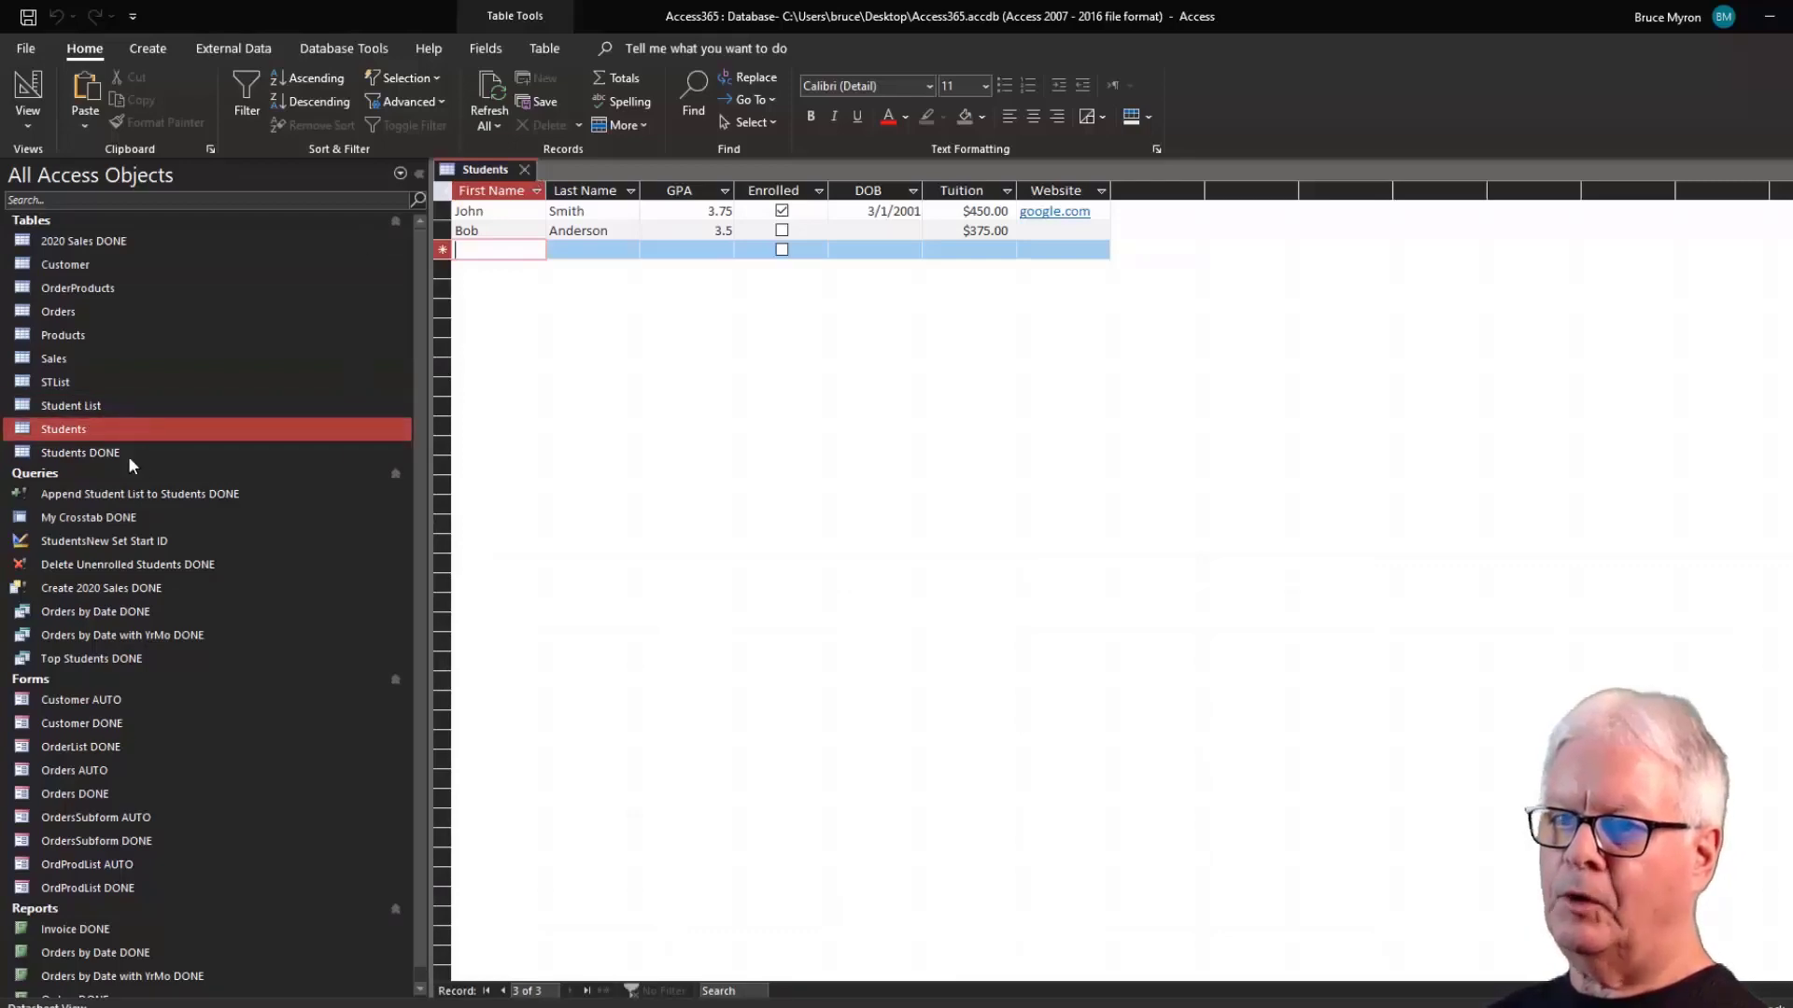
Open the Student List table, go to its blank new-record row, and step back one record at a time to record 15.
{"action": "double_click", "coordinate": [86, 407]}
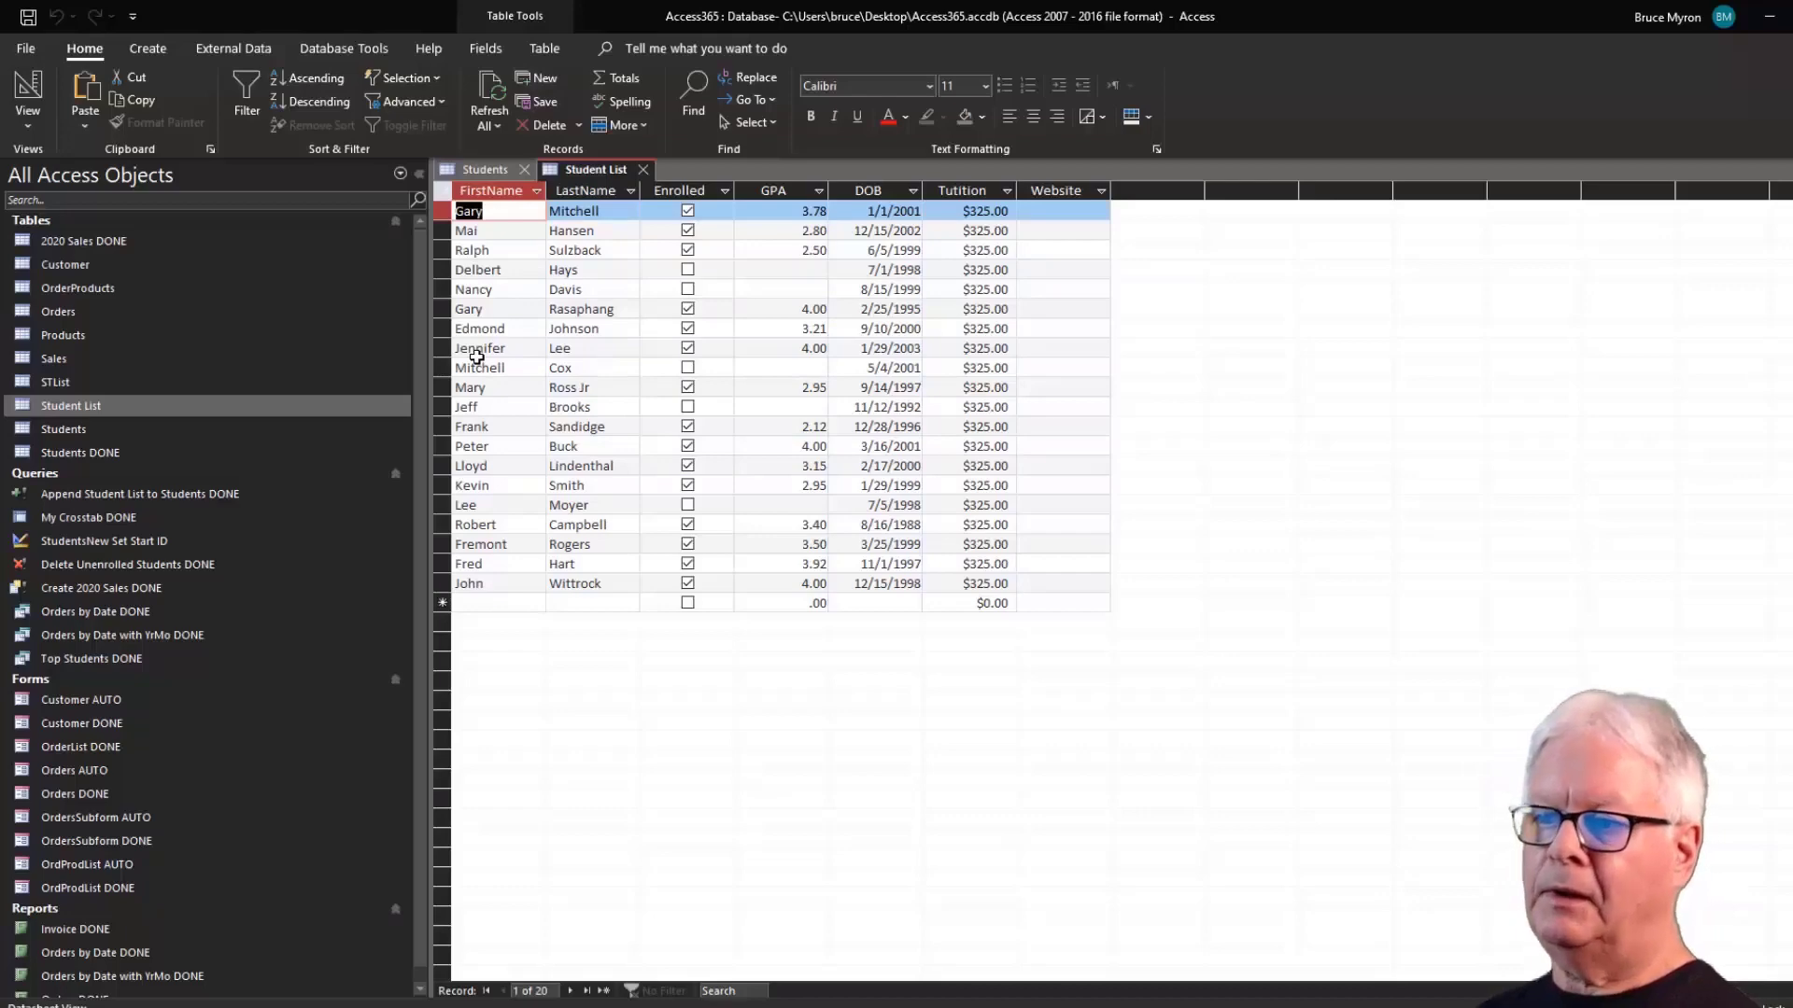
{"action": "left_click", "coordinate": [495, 607]}
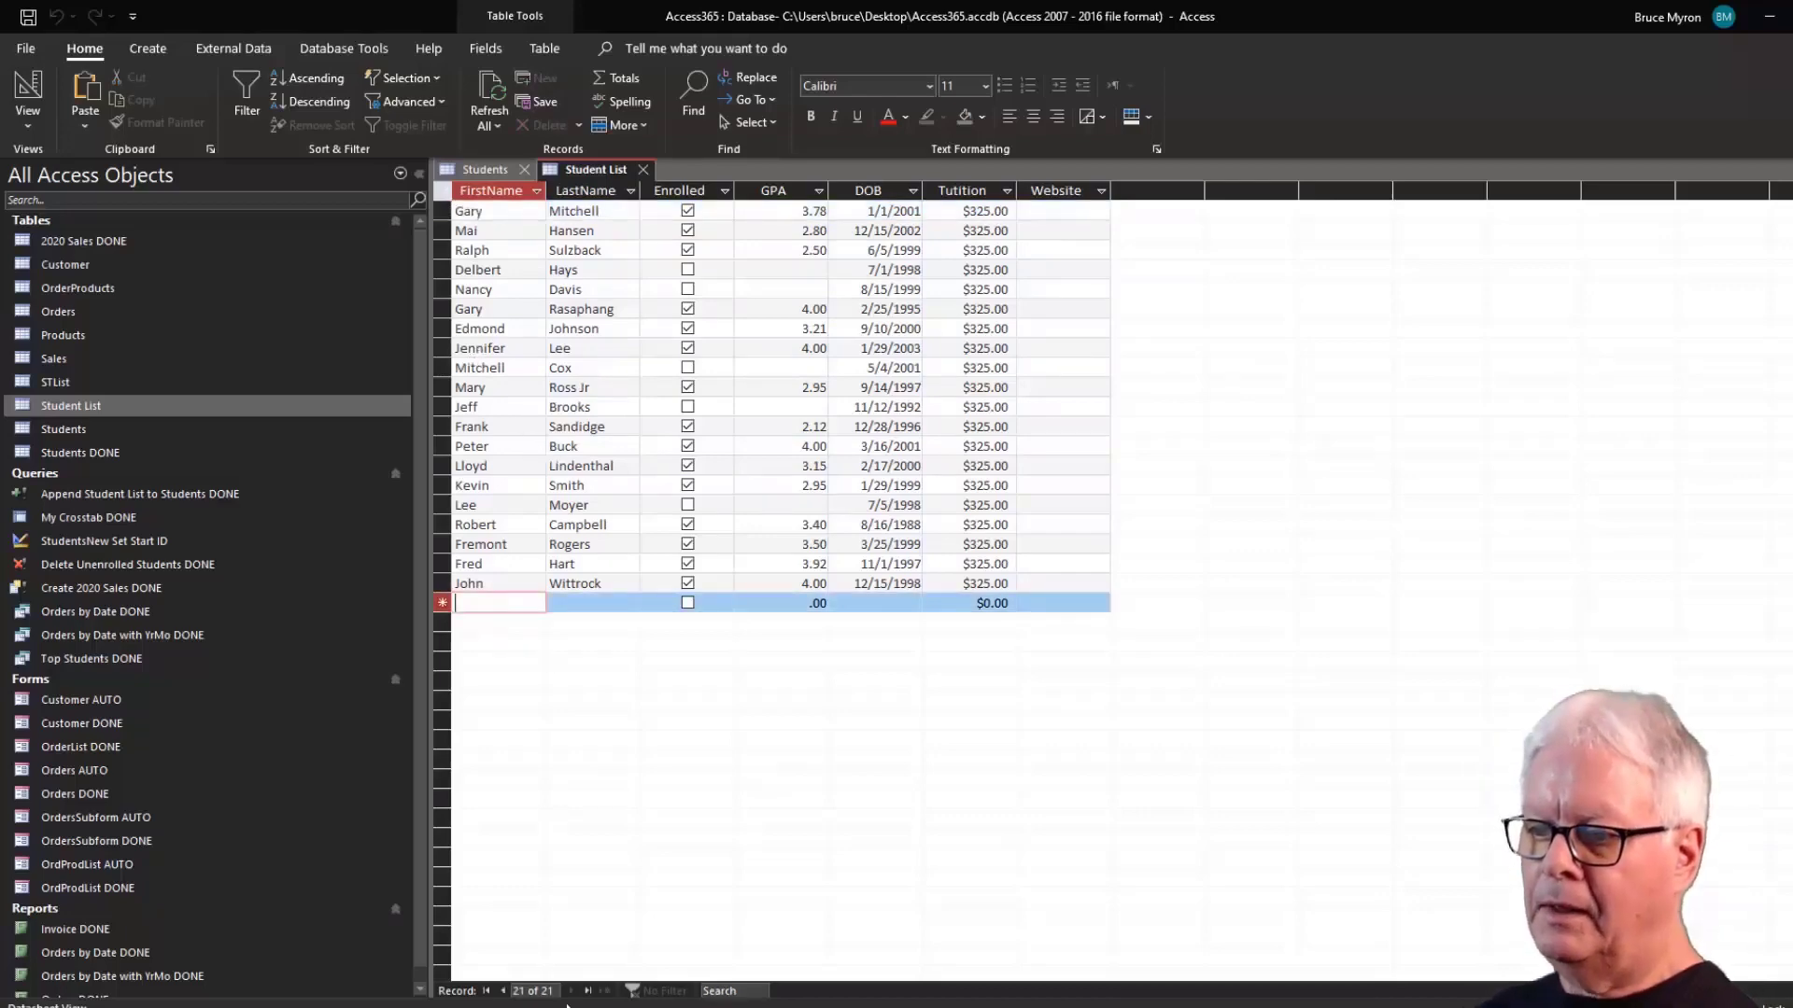
{"action": "left_click", "coordinate": [504, 992]}
{"action": "left_click", "coordinate": [504, 992]}
{"action": "left_click", "coordinate": [505, 992]}
{"action": "left_click", "coordinate": [504, 991]}
{"action": "left_click", "coordinate": [504, 992]}
{"action": "left_click", "coordinate": [505, 991]}
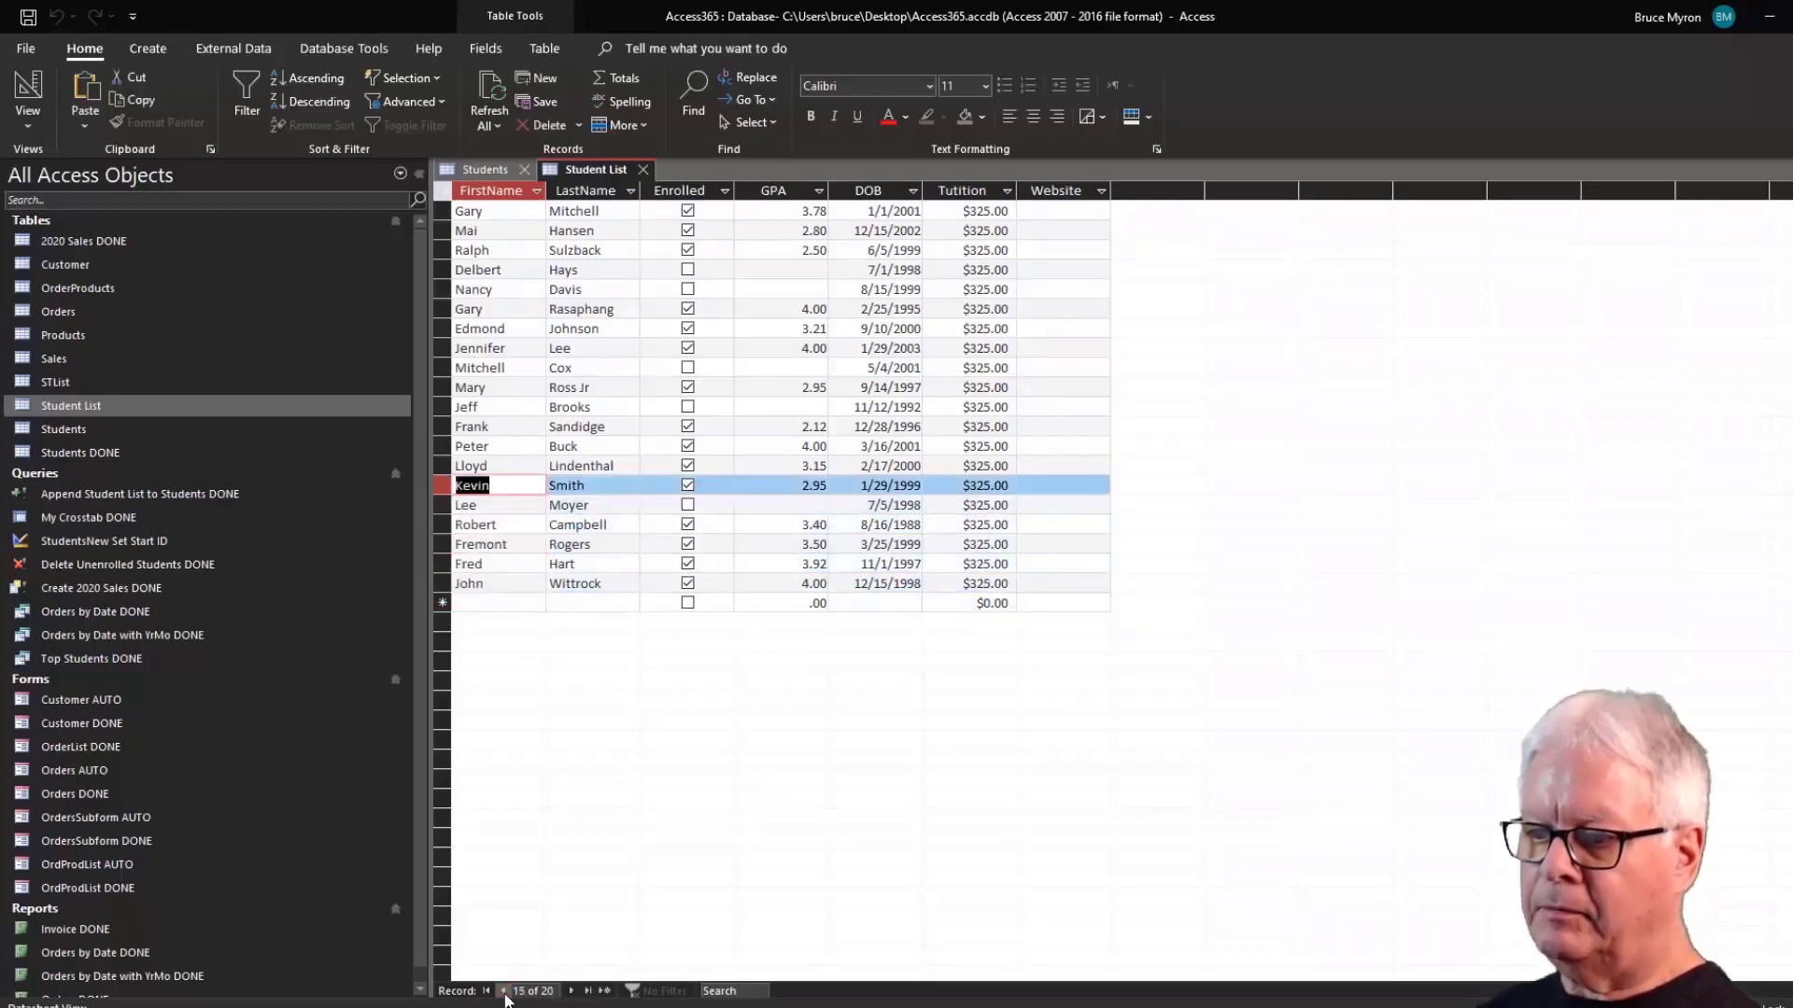
Step forward and back through the Student List records one at a time, and jump to the first and last records.
{"action": "left_click", "coordinate": [571, 992]}
{"action": "left_click", "coordinate": [572, 991]}
{"action": "left_click", "coordinate": [571, 991]}
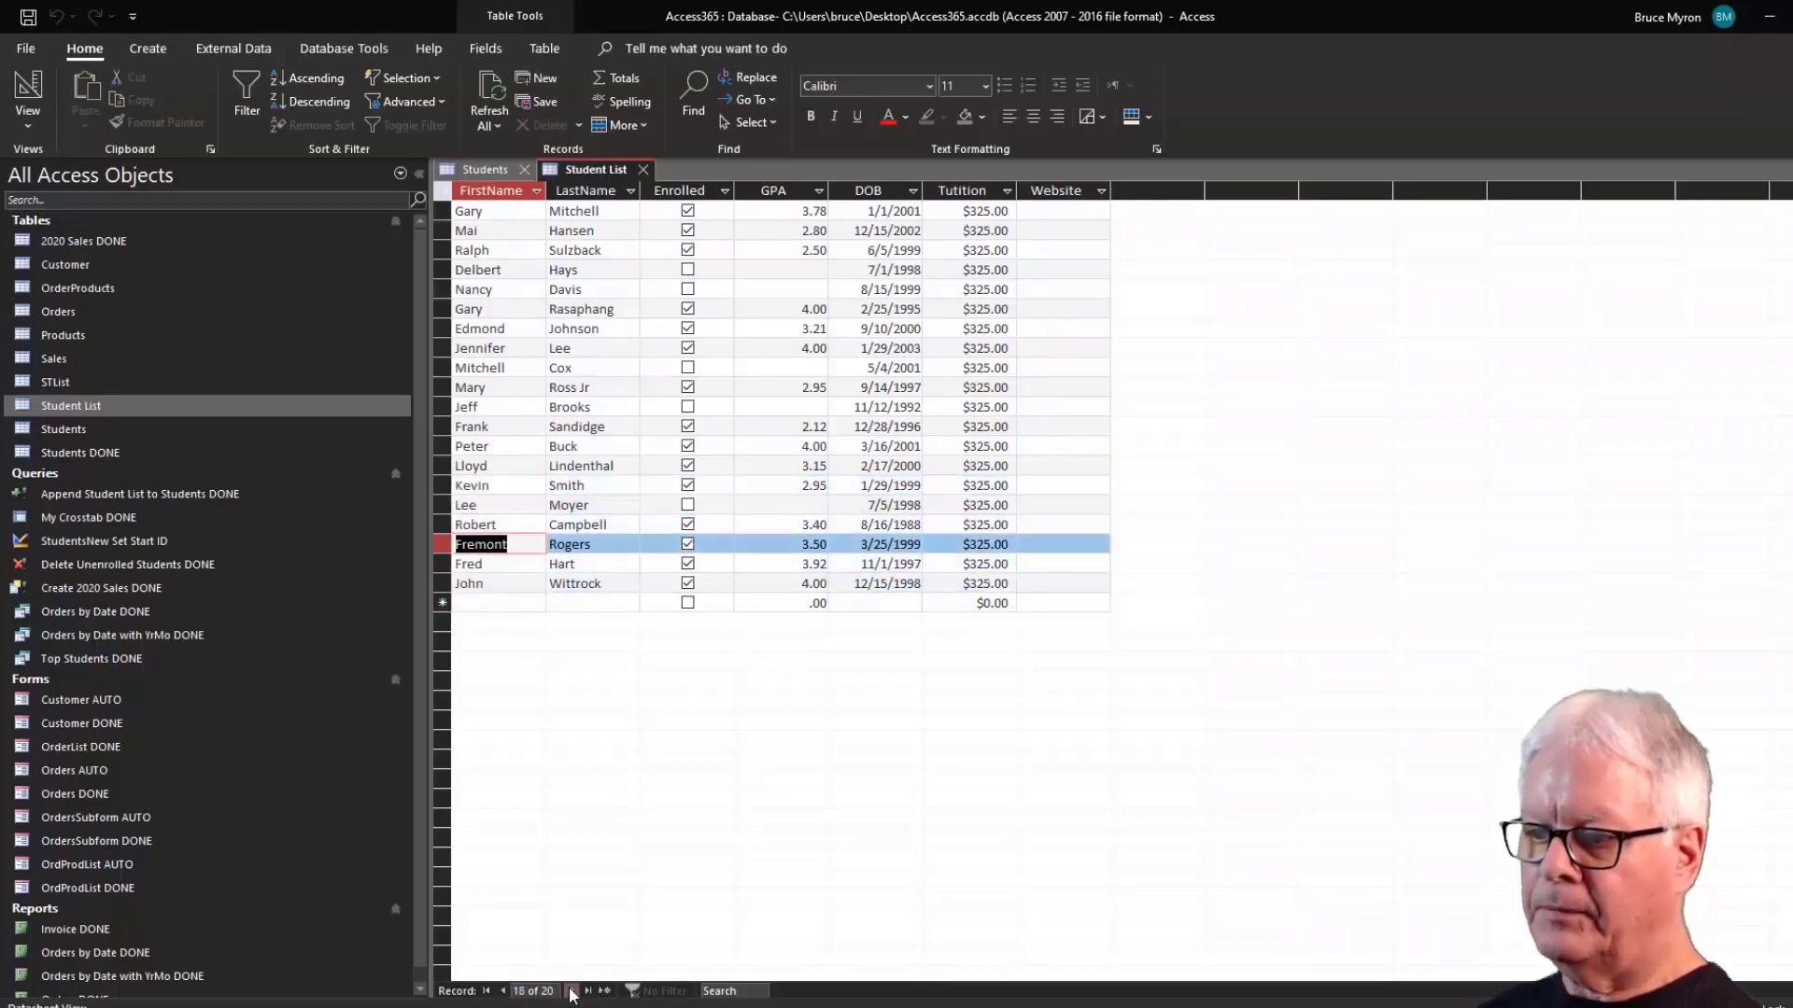
{"action": "left_click", "coordinate": [572, 992]}
{"action": "left_click", "coordinate": [572, 992]}
{"action": "left_click", "coordinate": [504, 992]}
{"action": "left_click", "coordinate": [504, 991]}
{"action": "left_click", "coordinate": [504, 992]}
{"action": "left_click", "coordinate": [505, 992]}
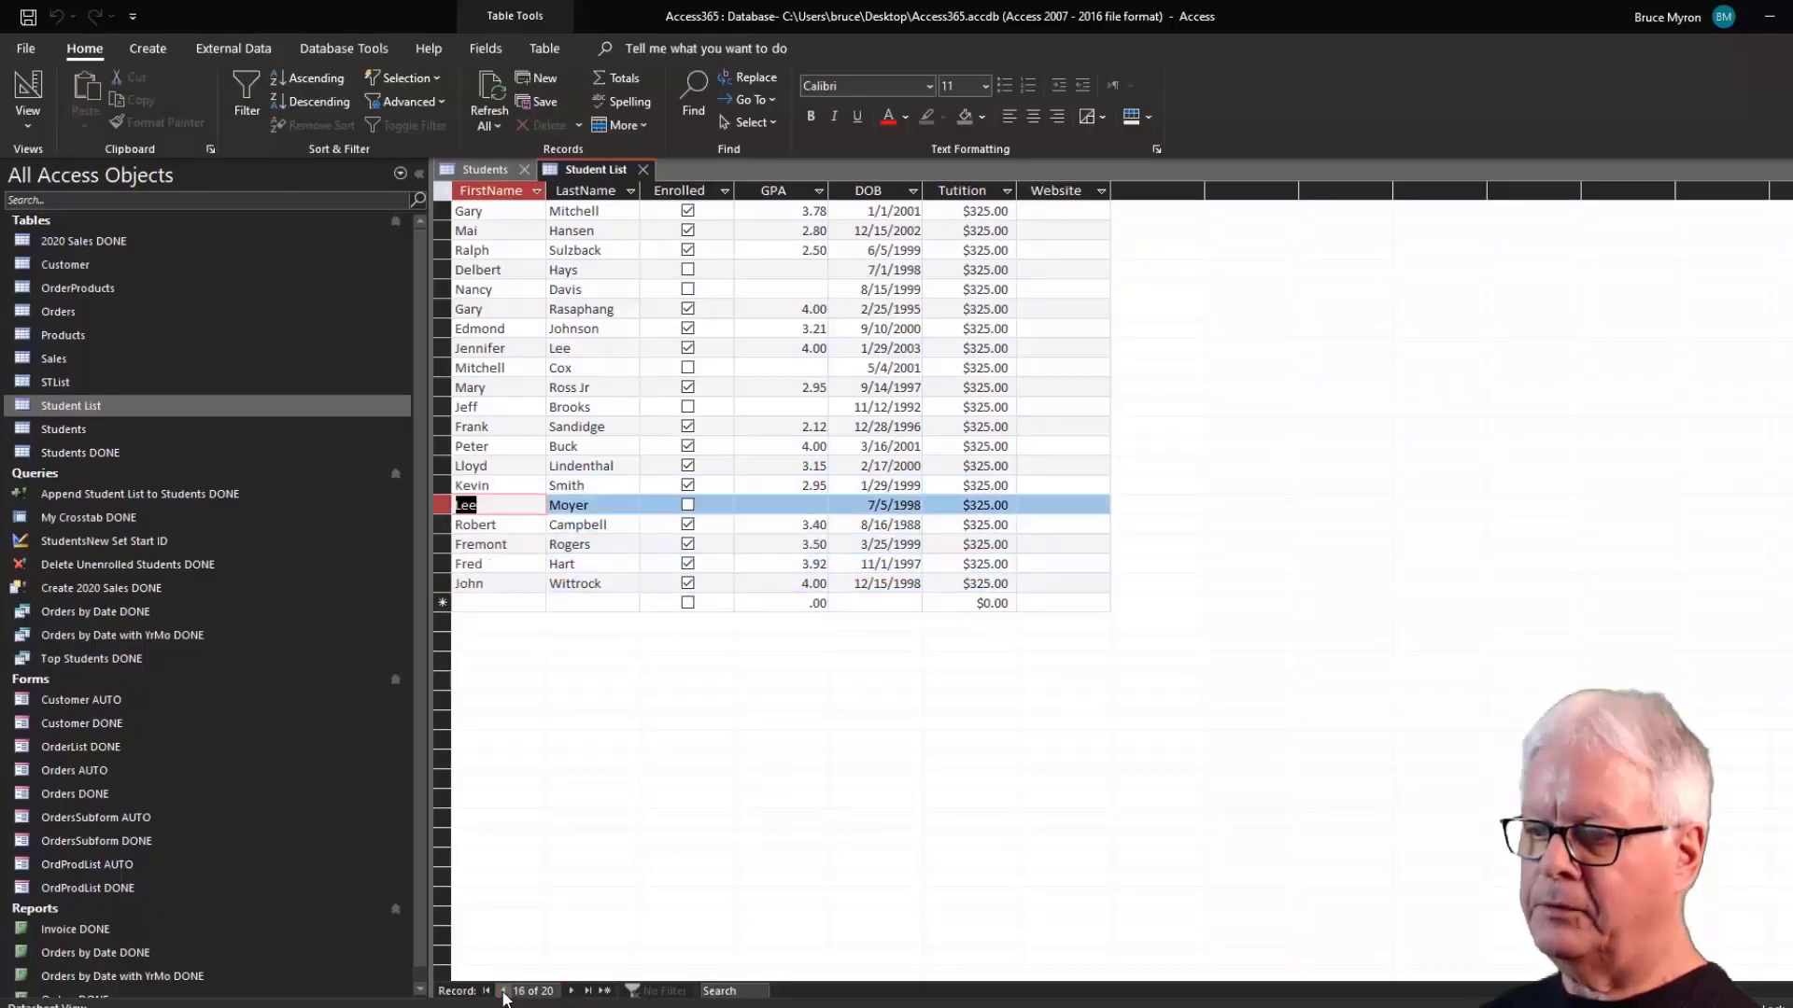
{"action": "left_click", "coordinate": [504, 992]}
{"action": "left_click", "coordinate": [505, 991]}
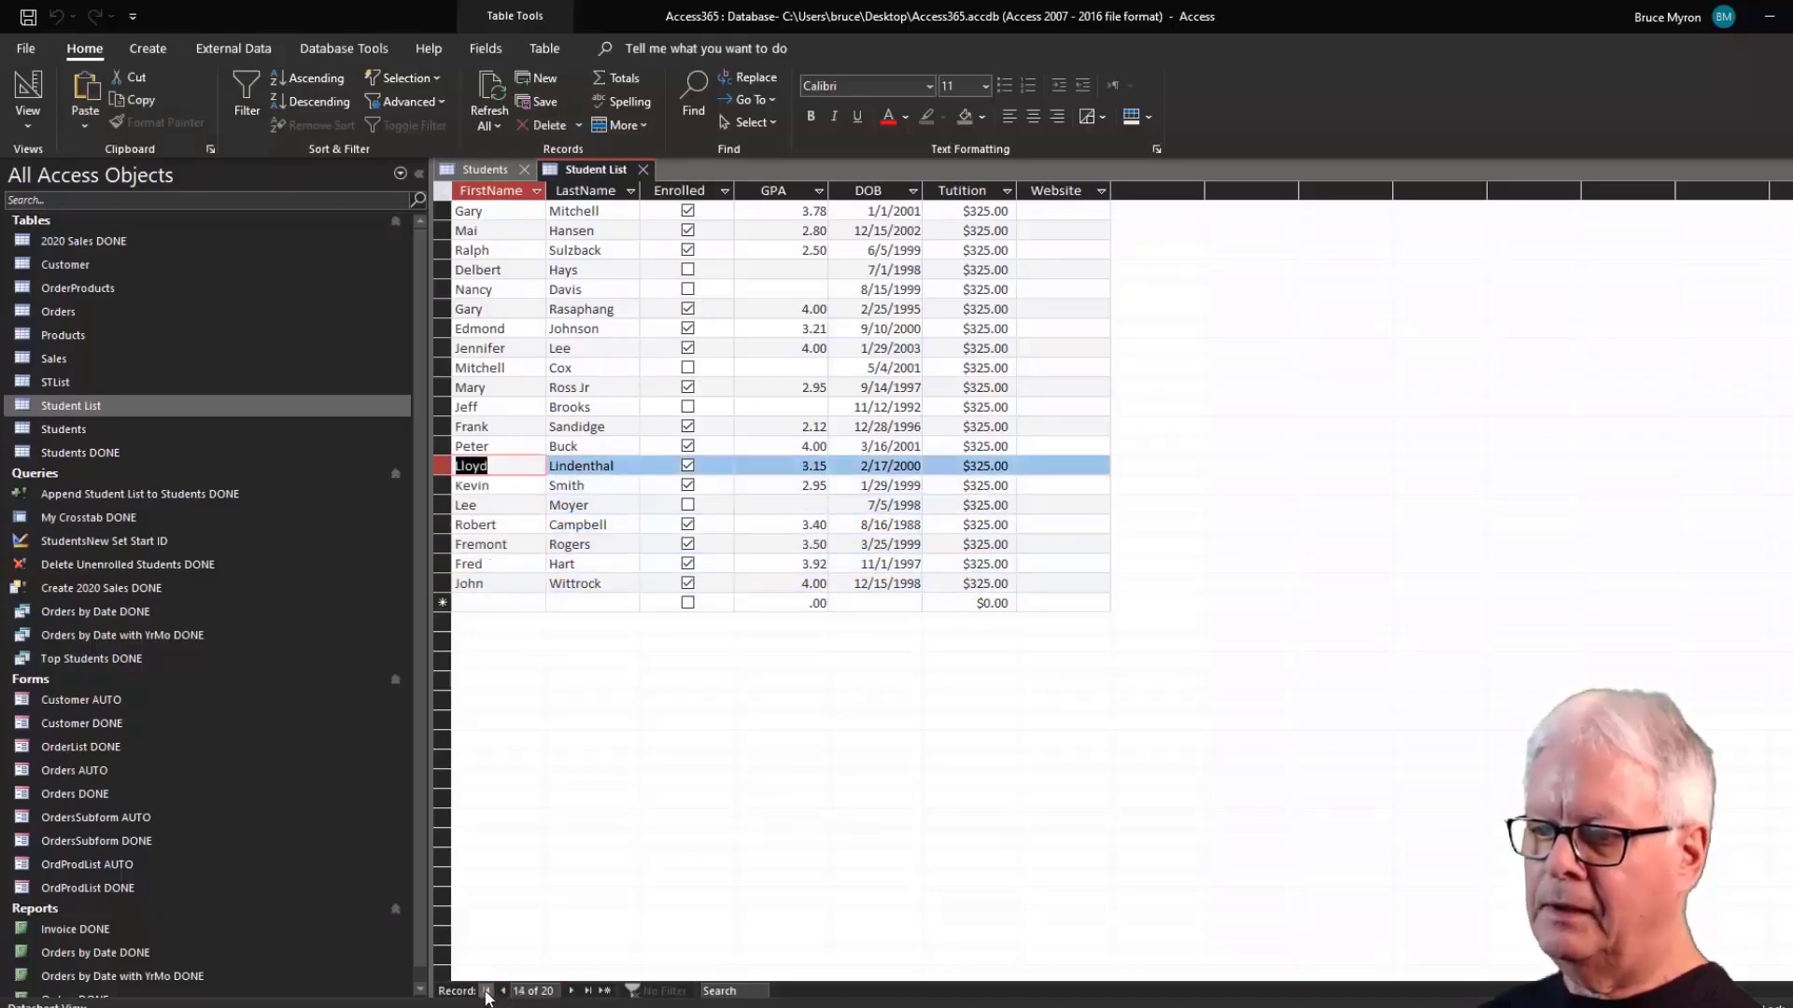
{"action": "left_click", "coordinate": [486, 992]}
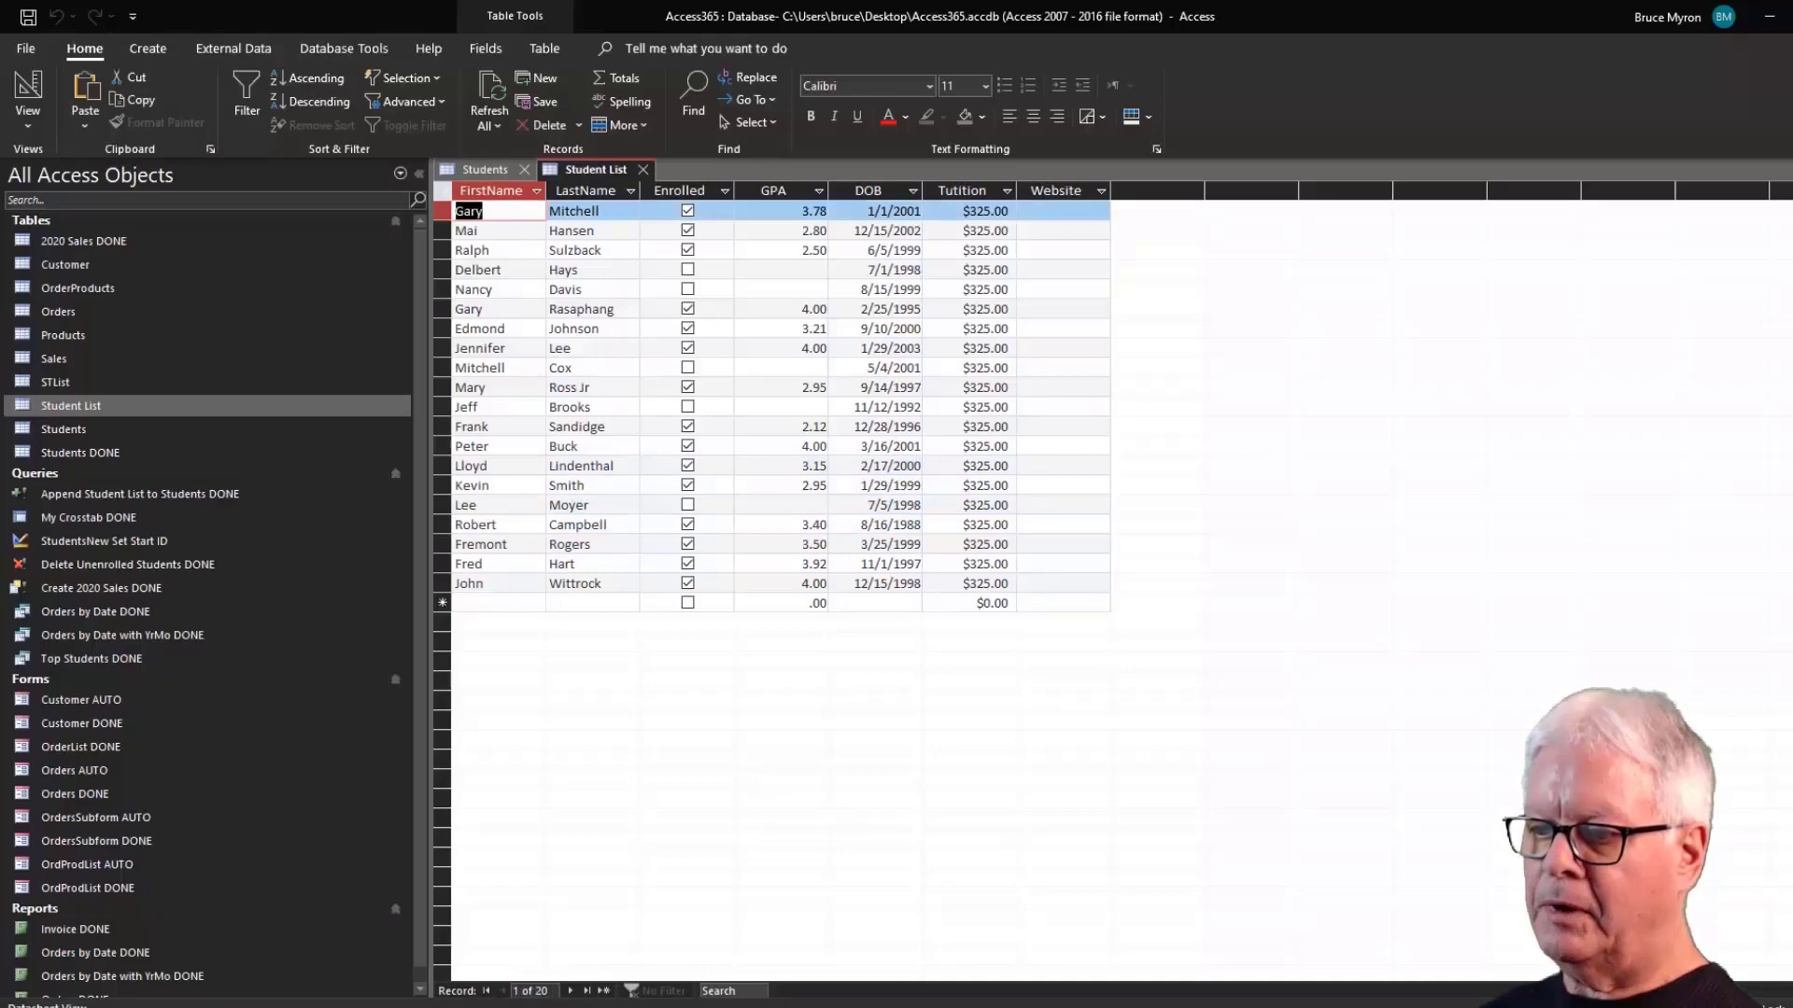
{"action": "left_click", "coordinate": [587, 991]}
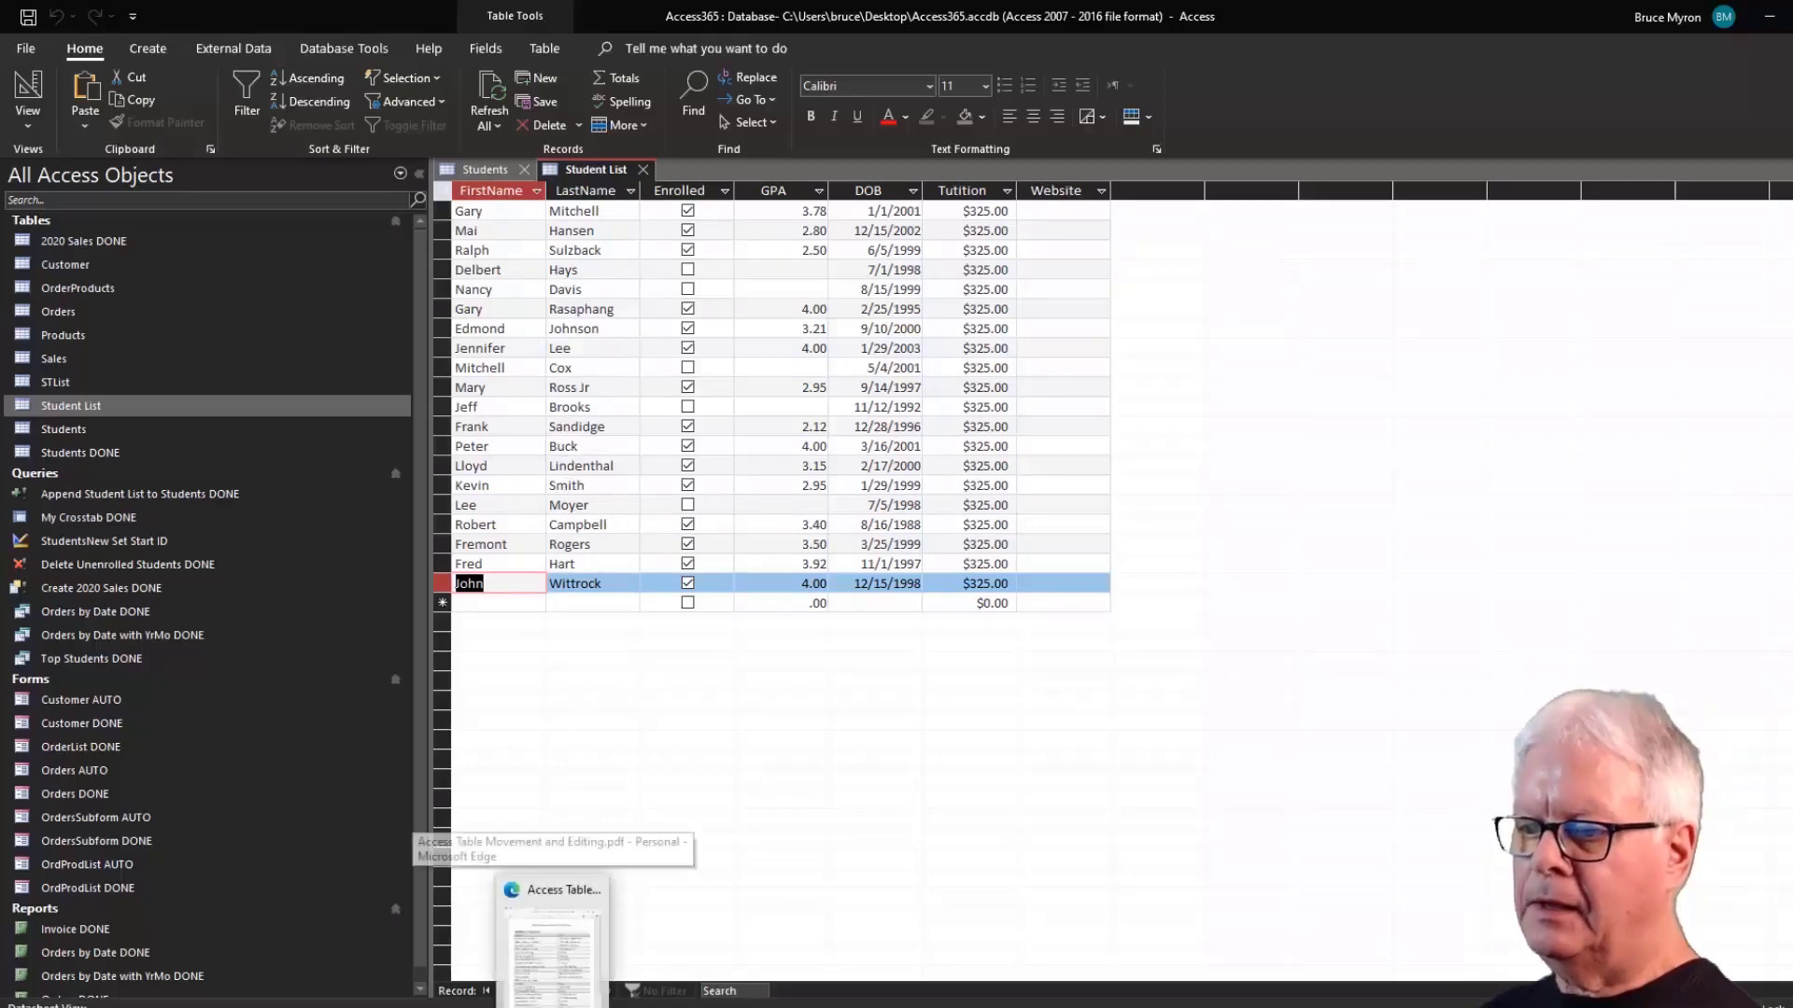
Consult the Access Table Movement and Editing PDF in Edge, and practise moving between the FirstName, LastName and Enrolled fields of the fifth Student List record.
{"action": "left_click", "coordinate": [597, 925]}
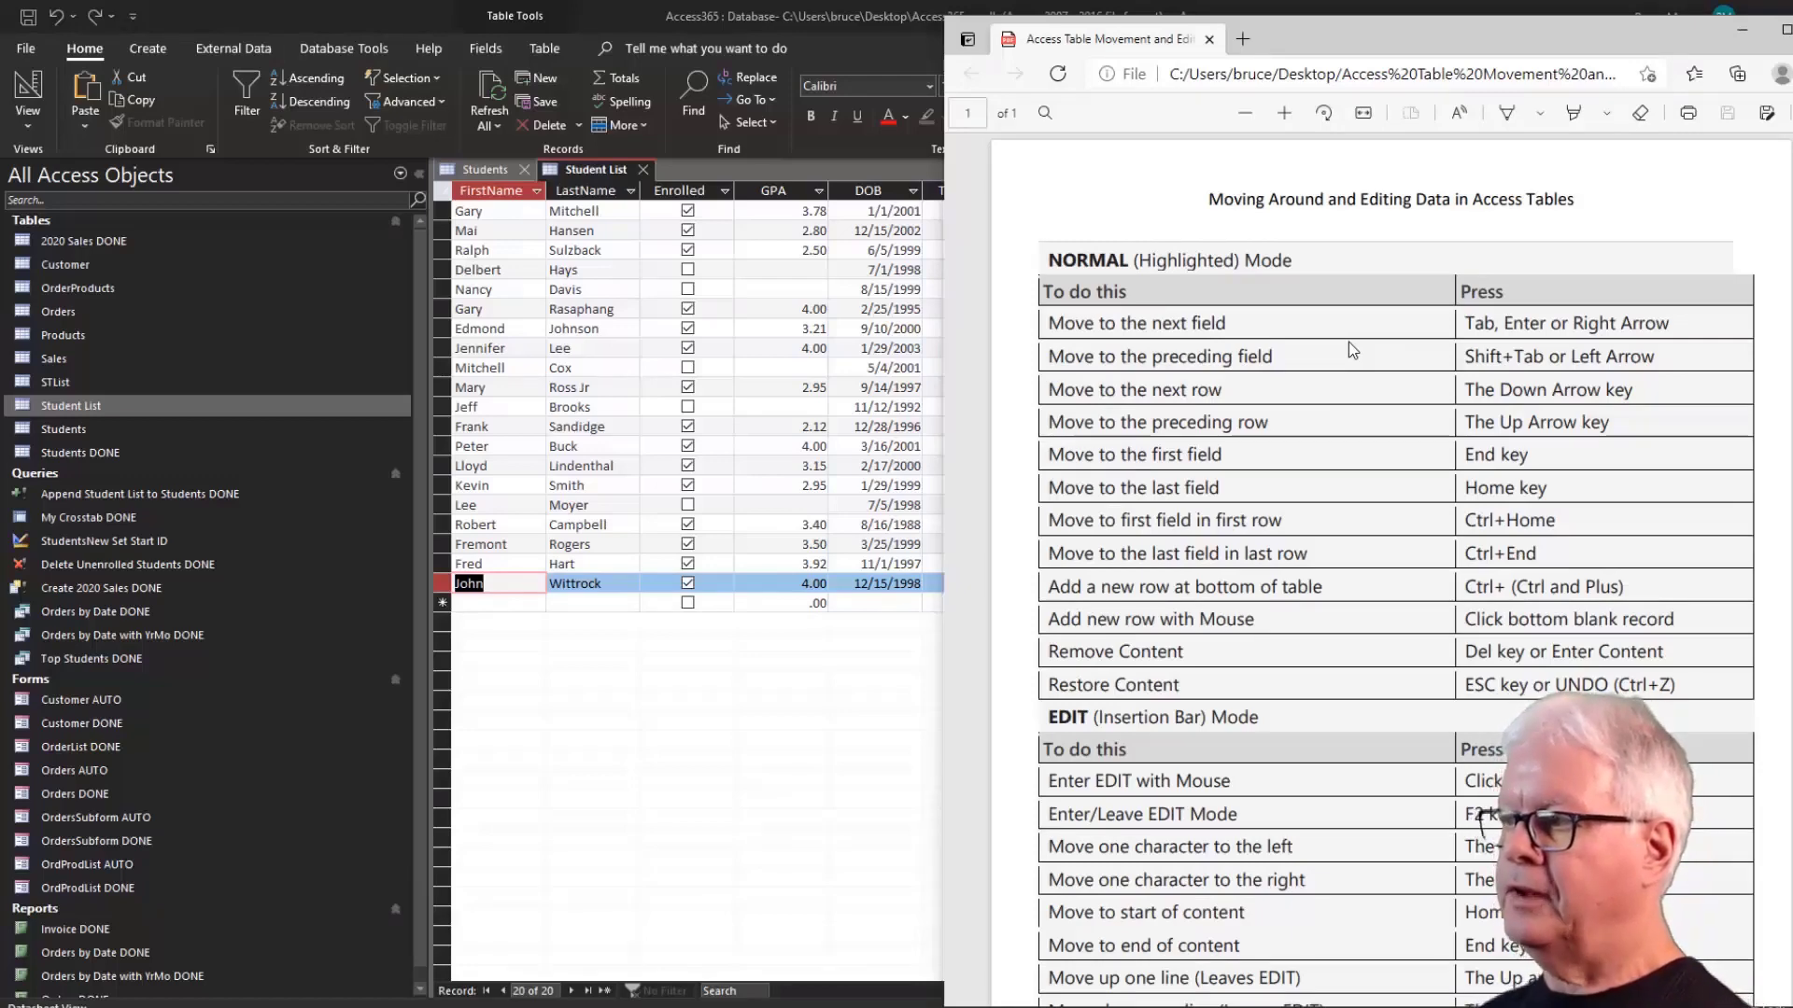
{"action": "left_click", "coordinate": [504, 289]}
{"action": "key", "text": "Tab"}
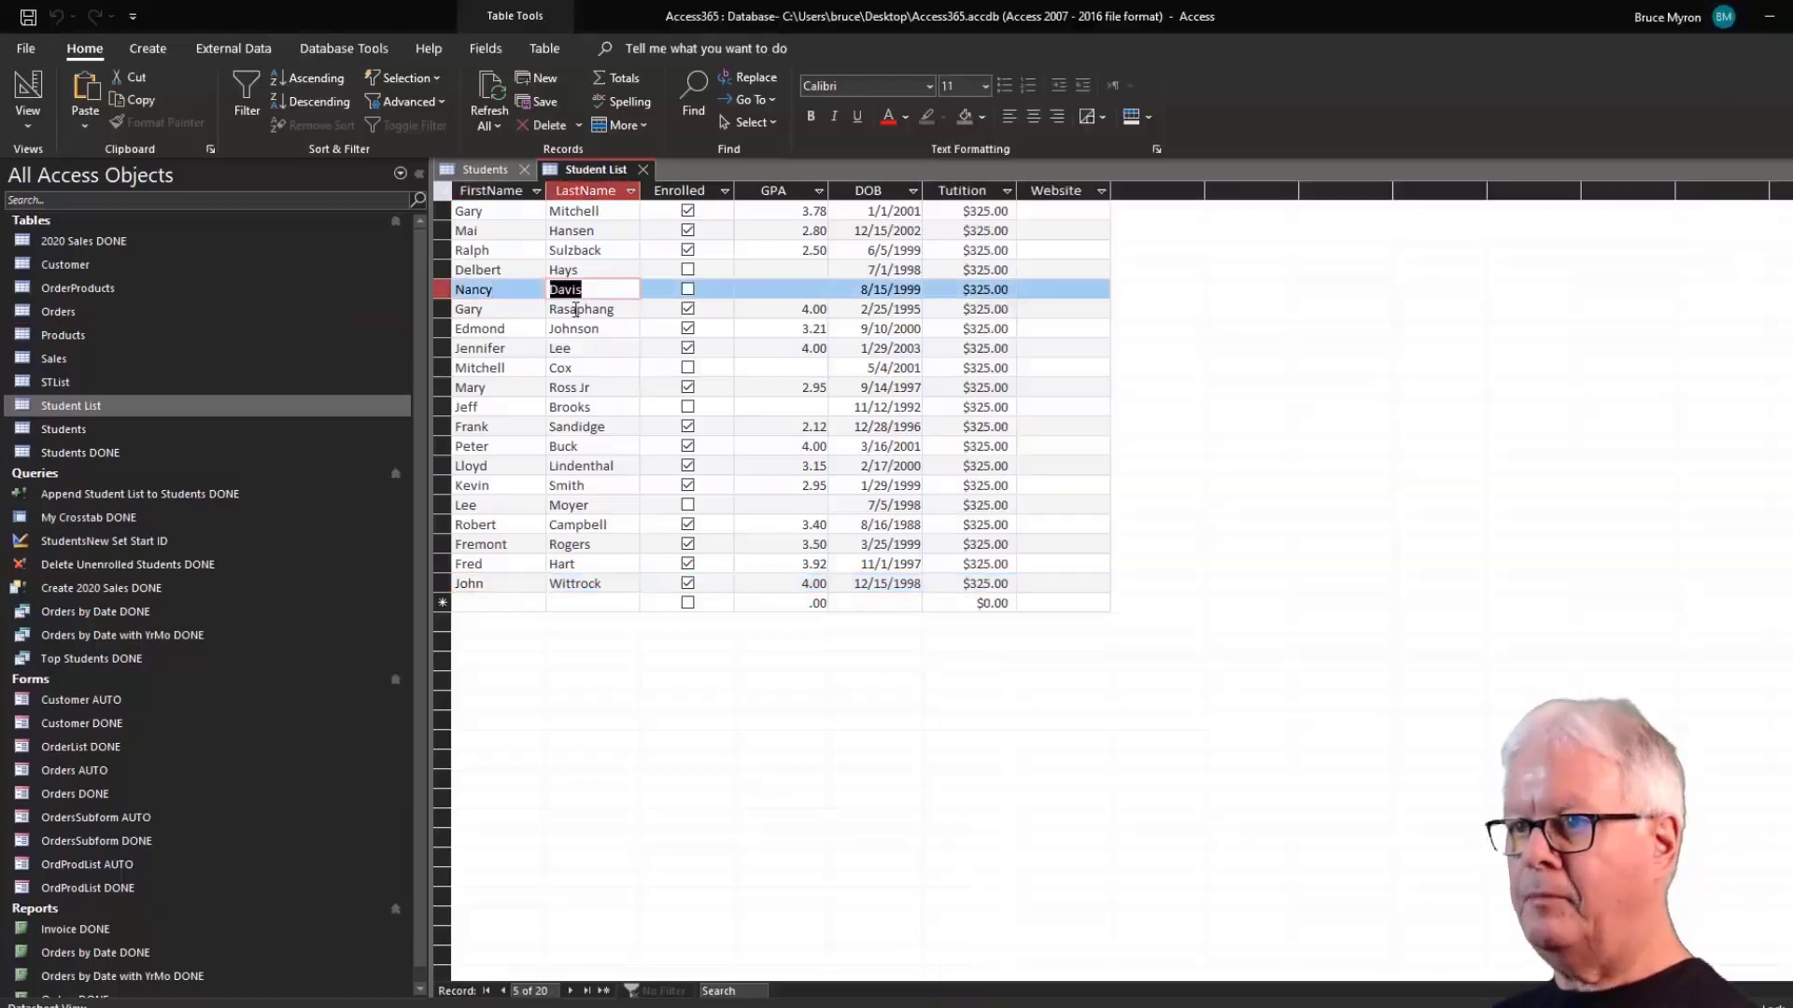
{"action": "key", "text": "Tab"}
{"action": "key", "text": "shift+Tab"}
{"action": "key", "text": "shift+Tab"}
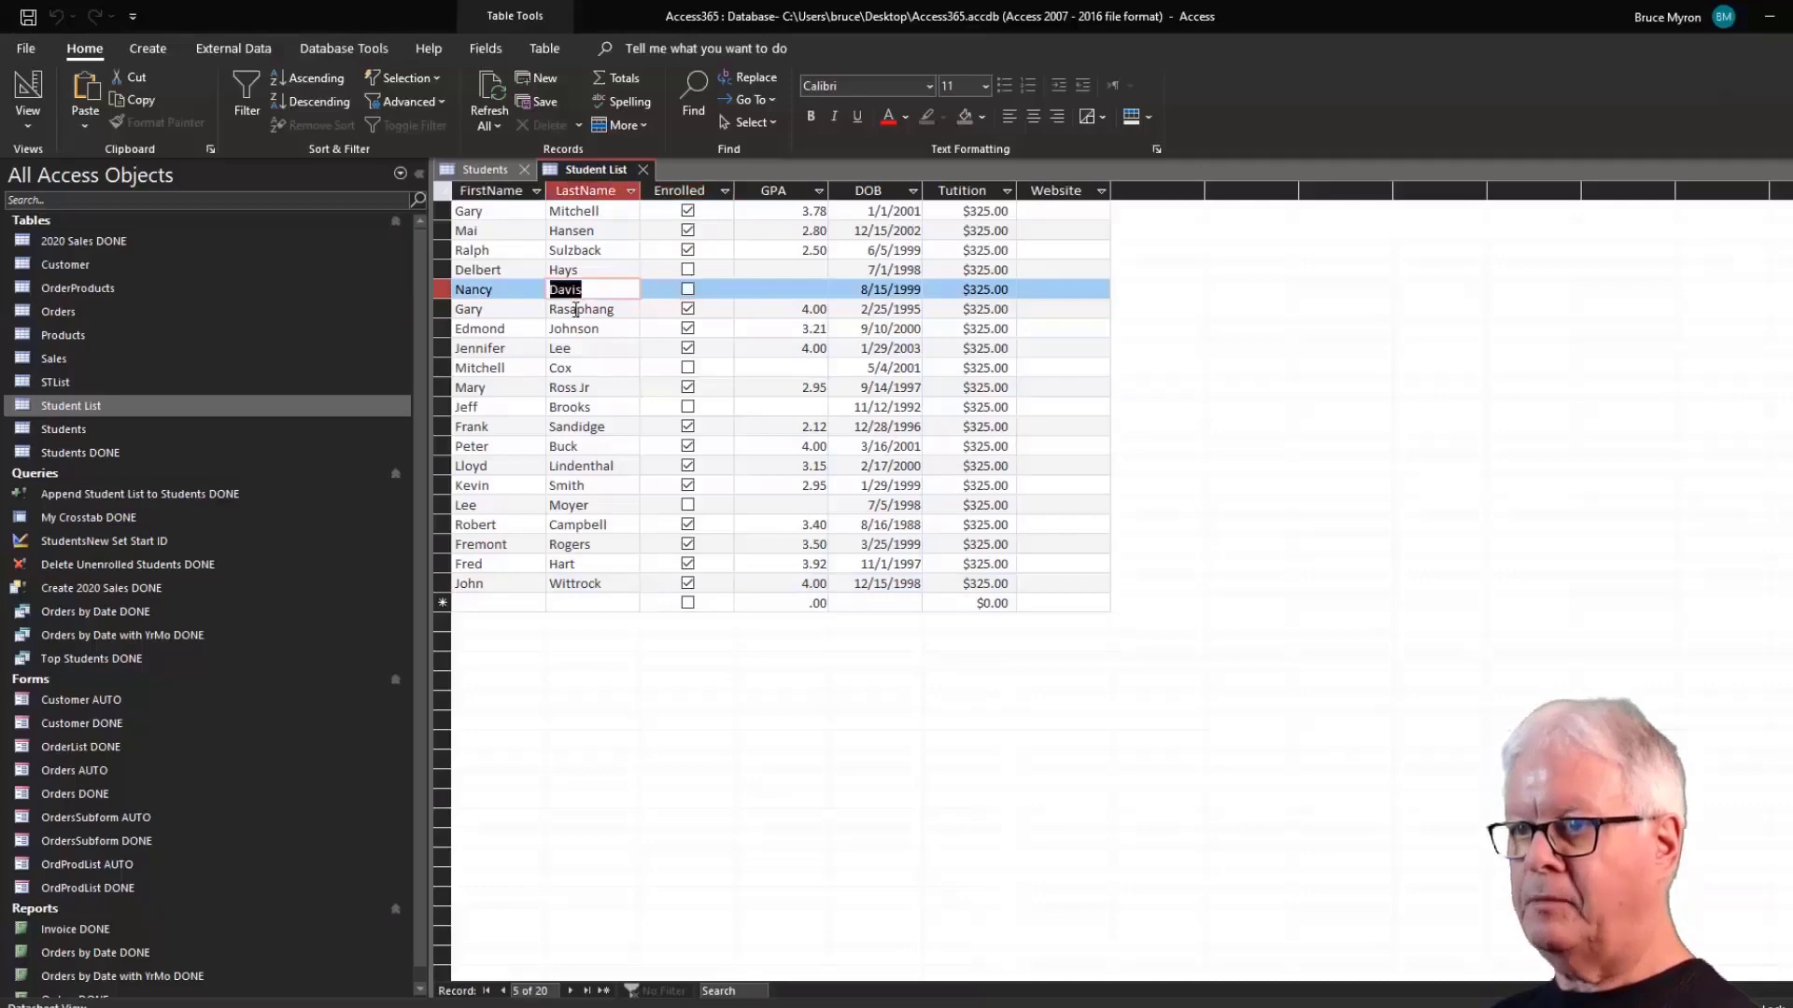
{"action": "key", "text": "Tab"}
{"action": "key", "text": "Tab"}
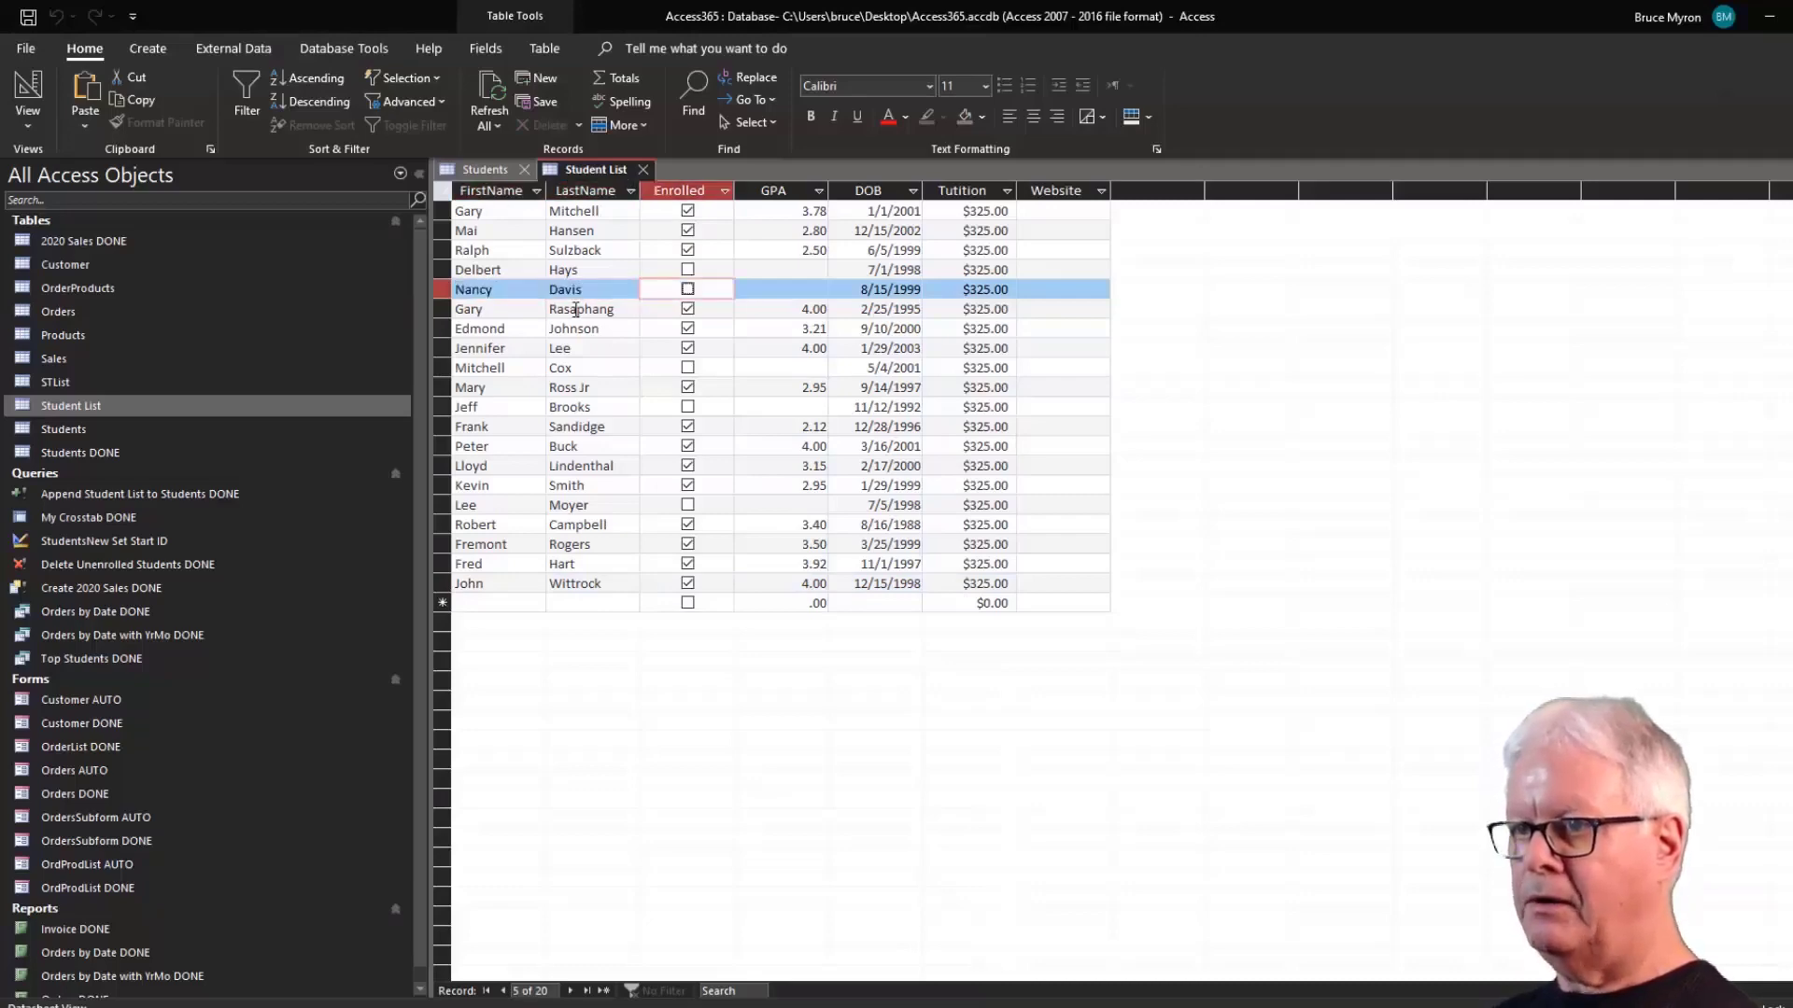
{"action": "key", "text": "shift+Tab"}
{"action": "key", "text": "shift+Tab"}
{"action": "key", "text": "Tab"}
{"action": "key", "text": "Tab"}
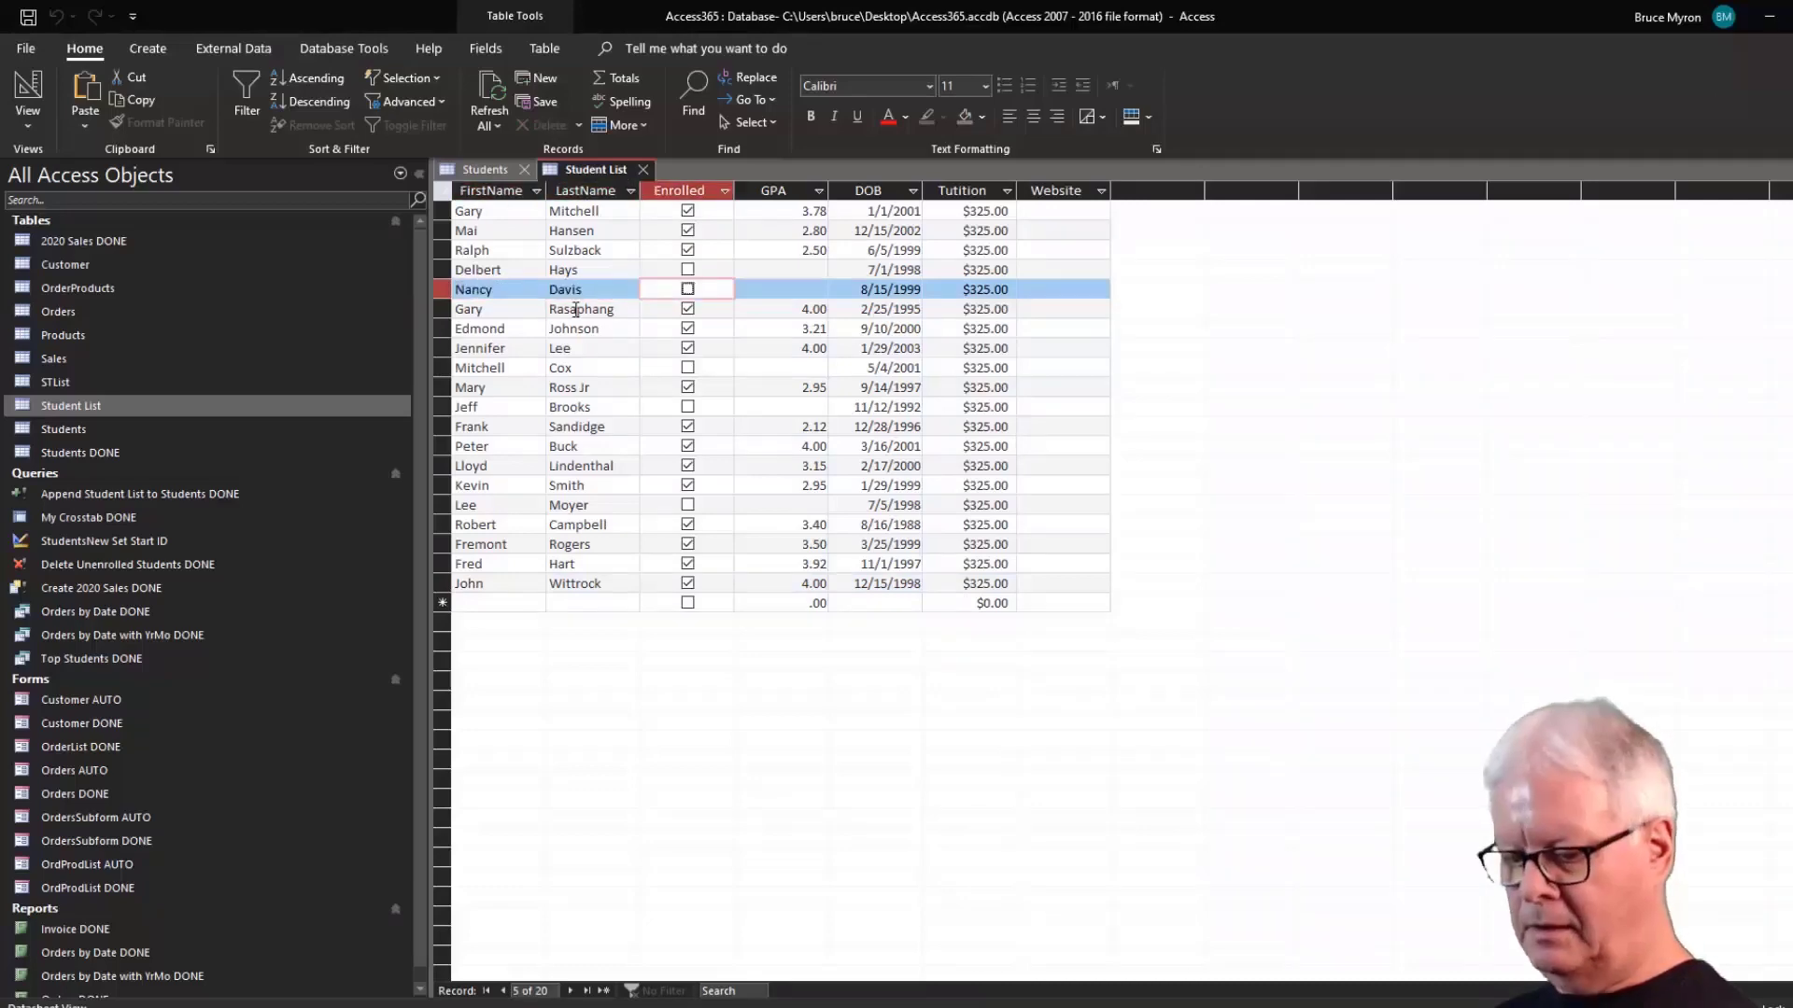
{"action": "key", "text": "shift+Tab"}
{"action": "key", "text": "shift+Tab"}
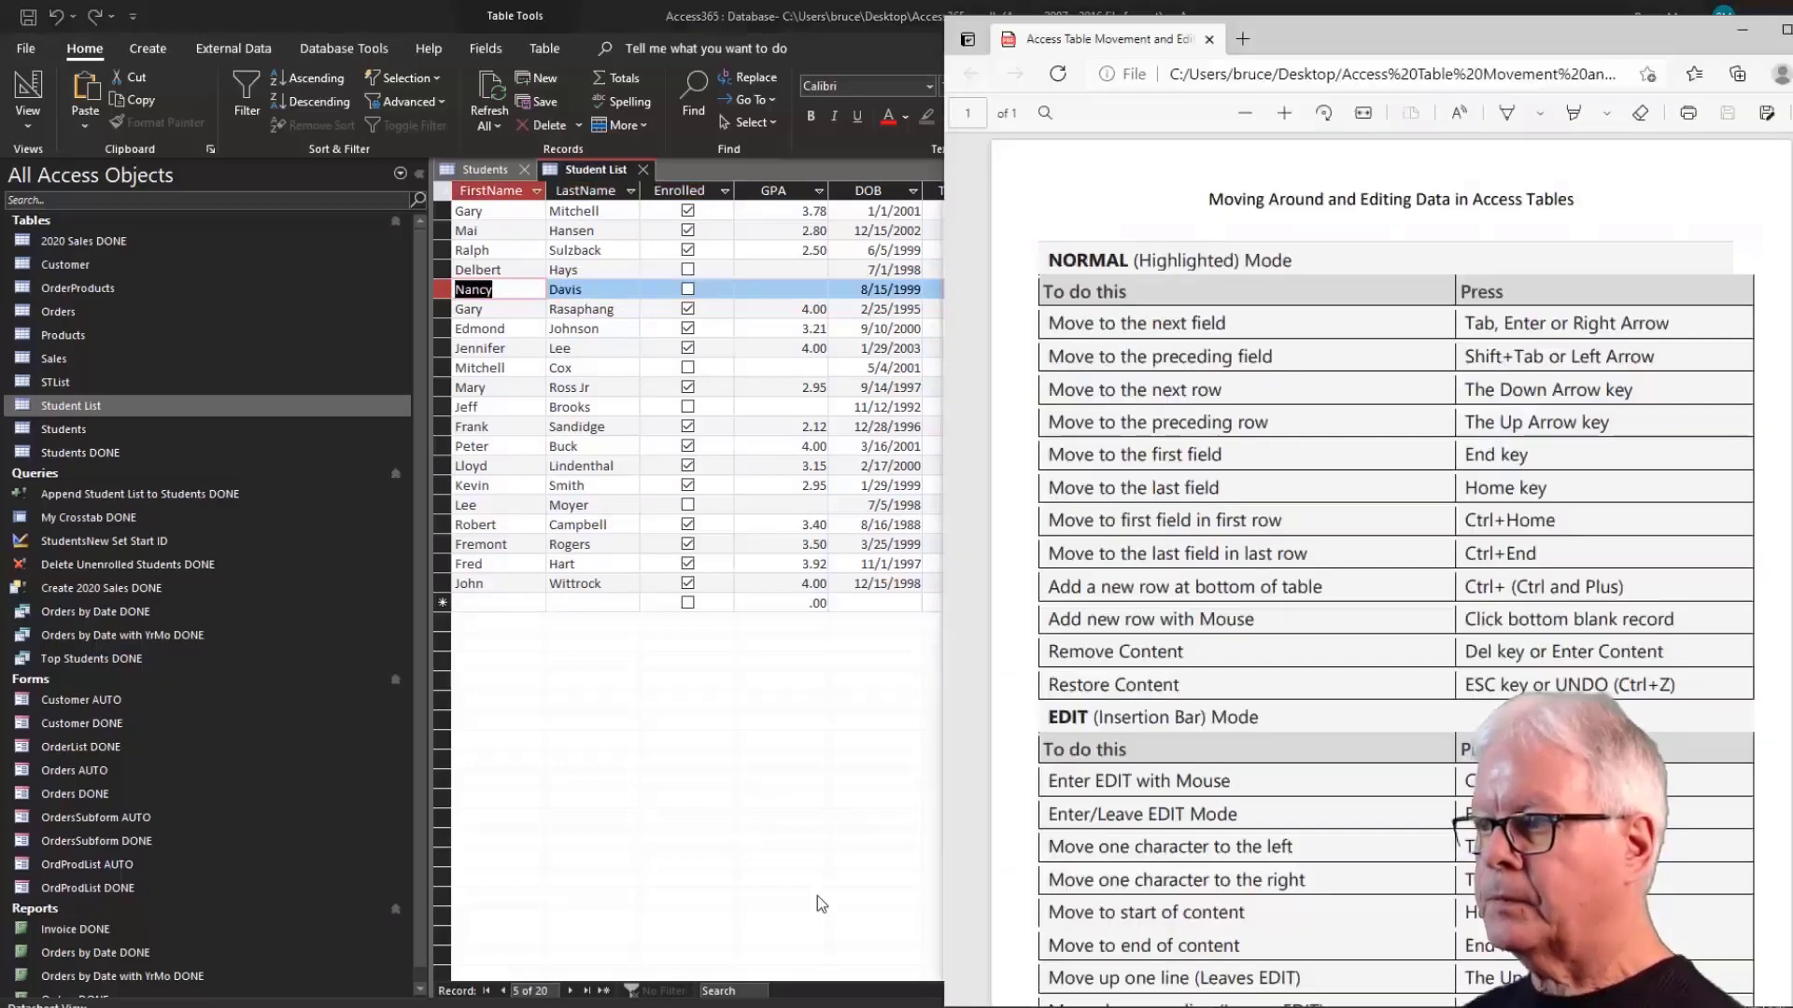
Recheck the PDF's row-movement entries, move up from the sixth Student List record to the fifth, and jump to its last and first fields.
{"action": "key", "text": "alt+Tab"}
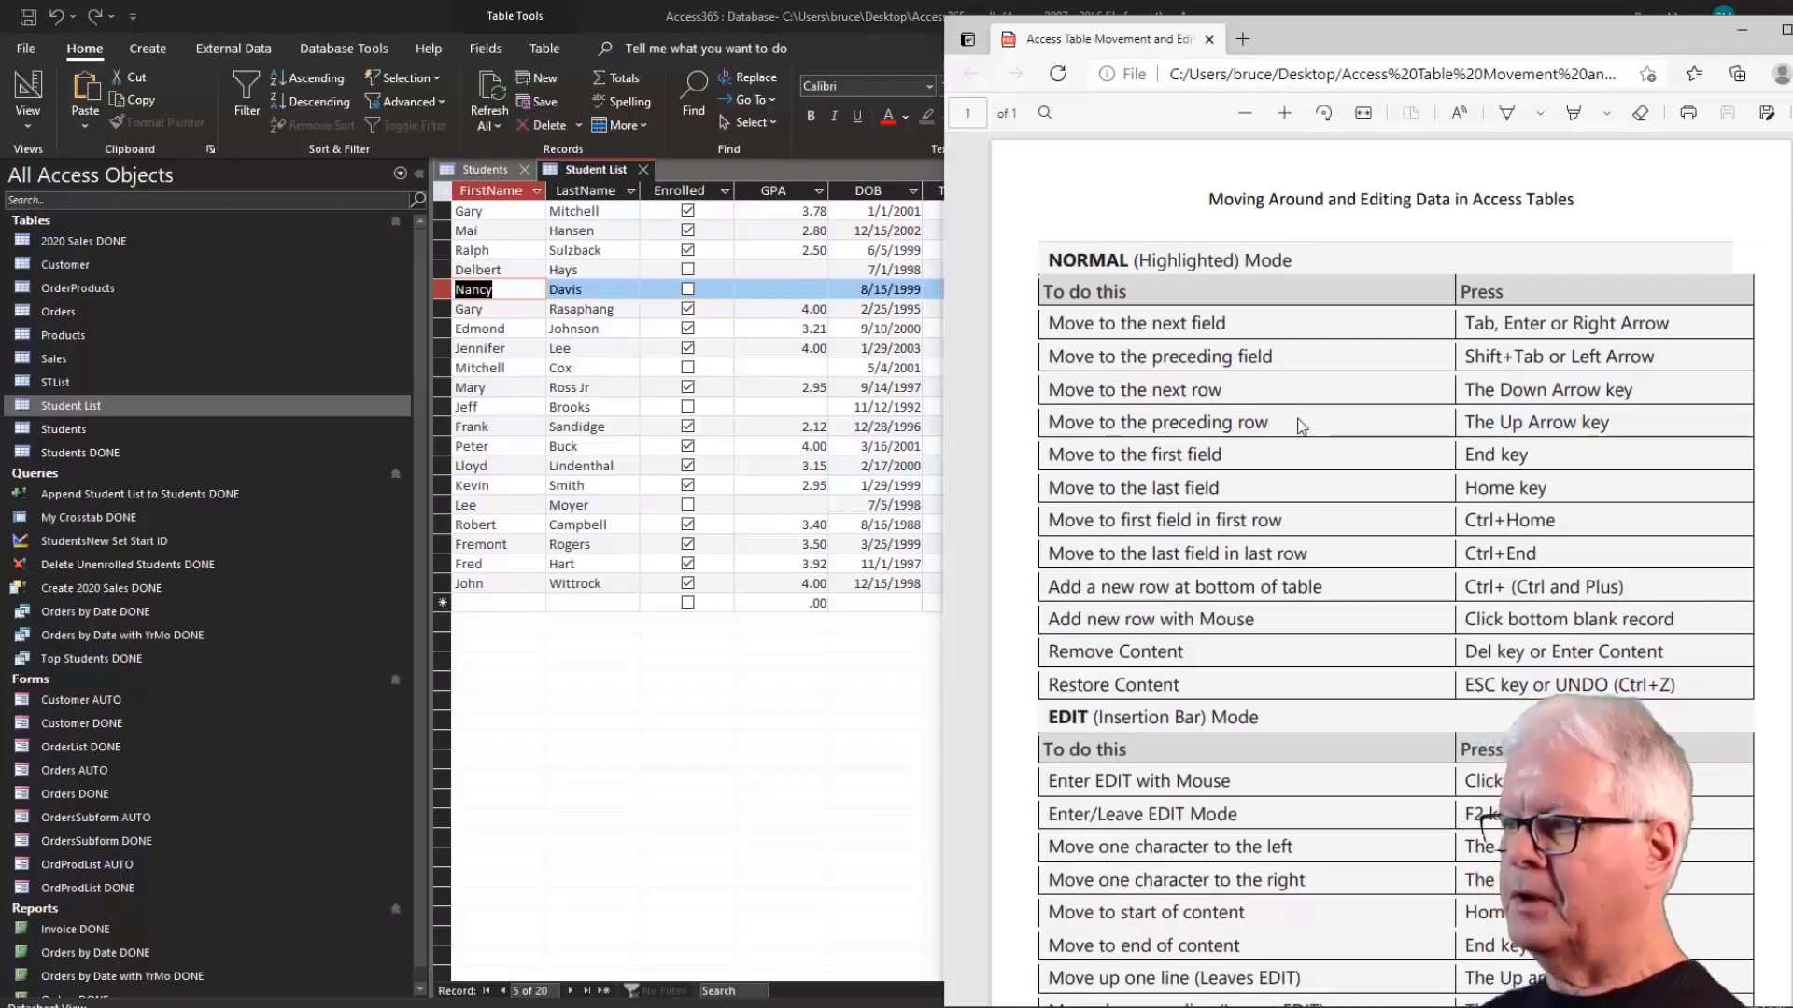
{"action": "left_click", "coordinate": [512, 308]}
{"action": "key", "text": "Up"}
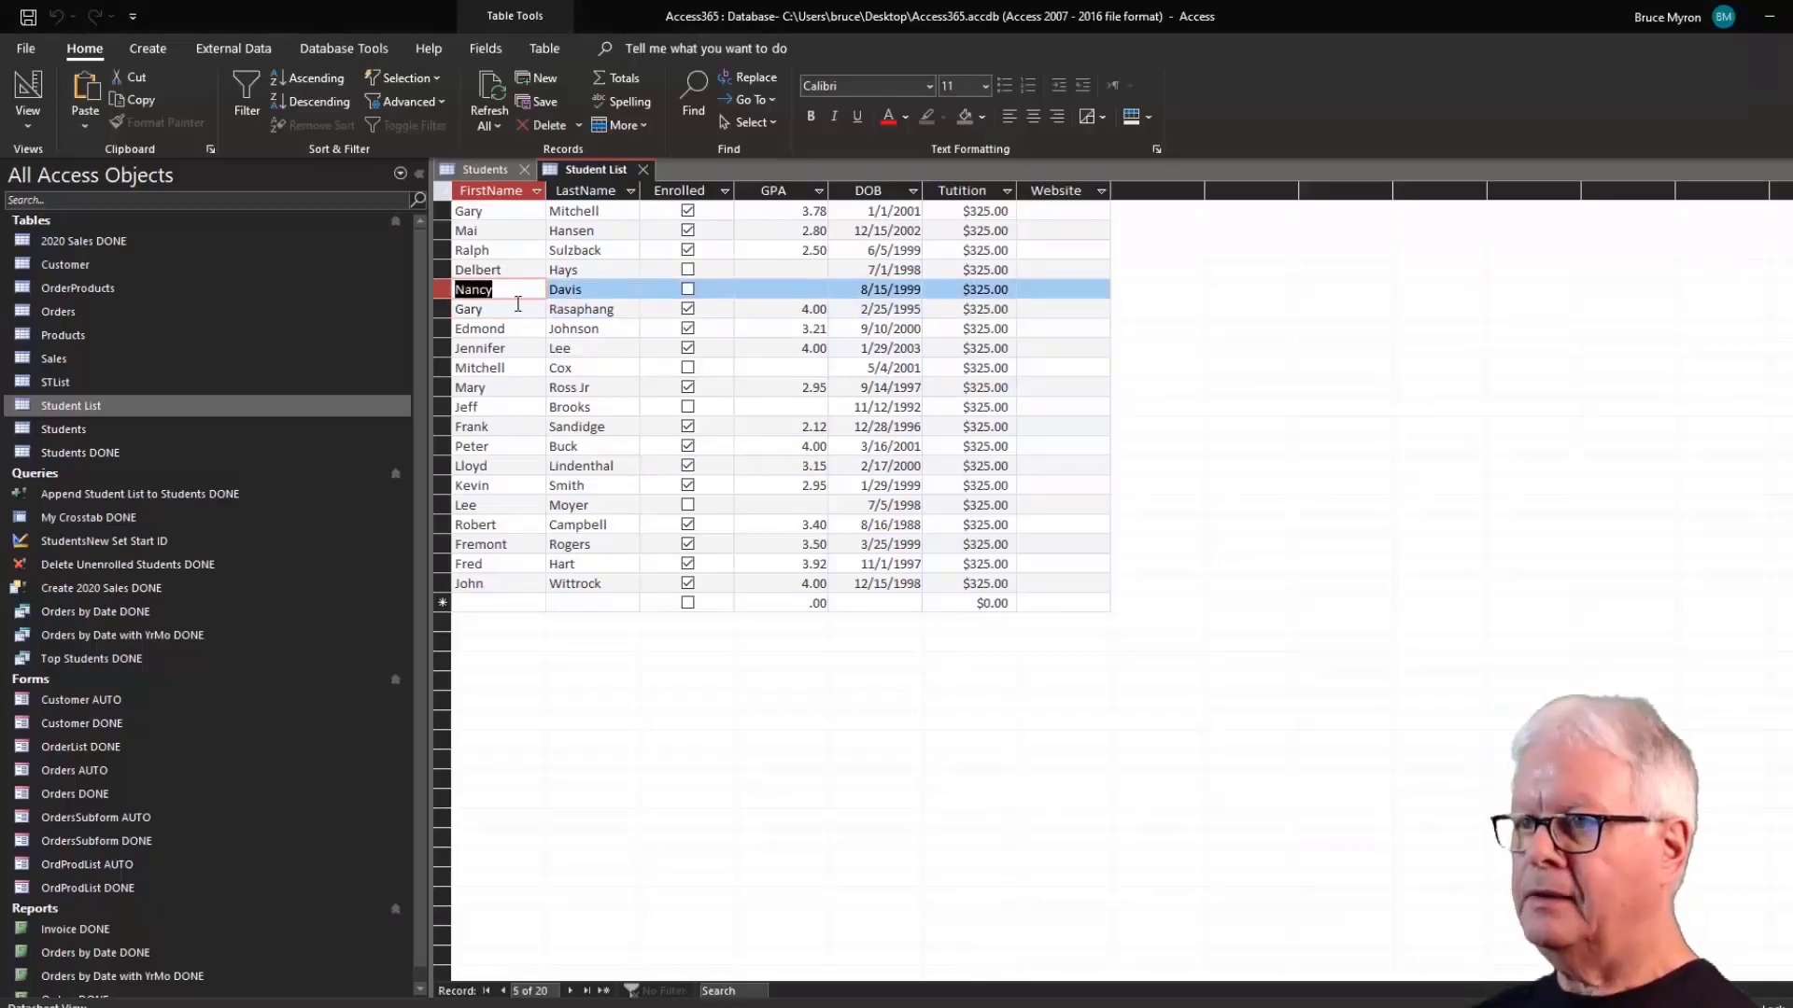
{"action": "key", "text": "End"}
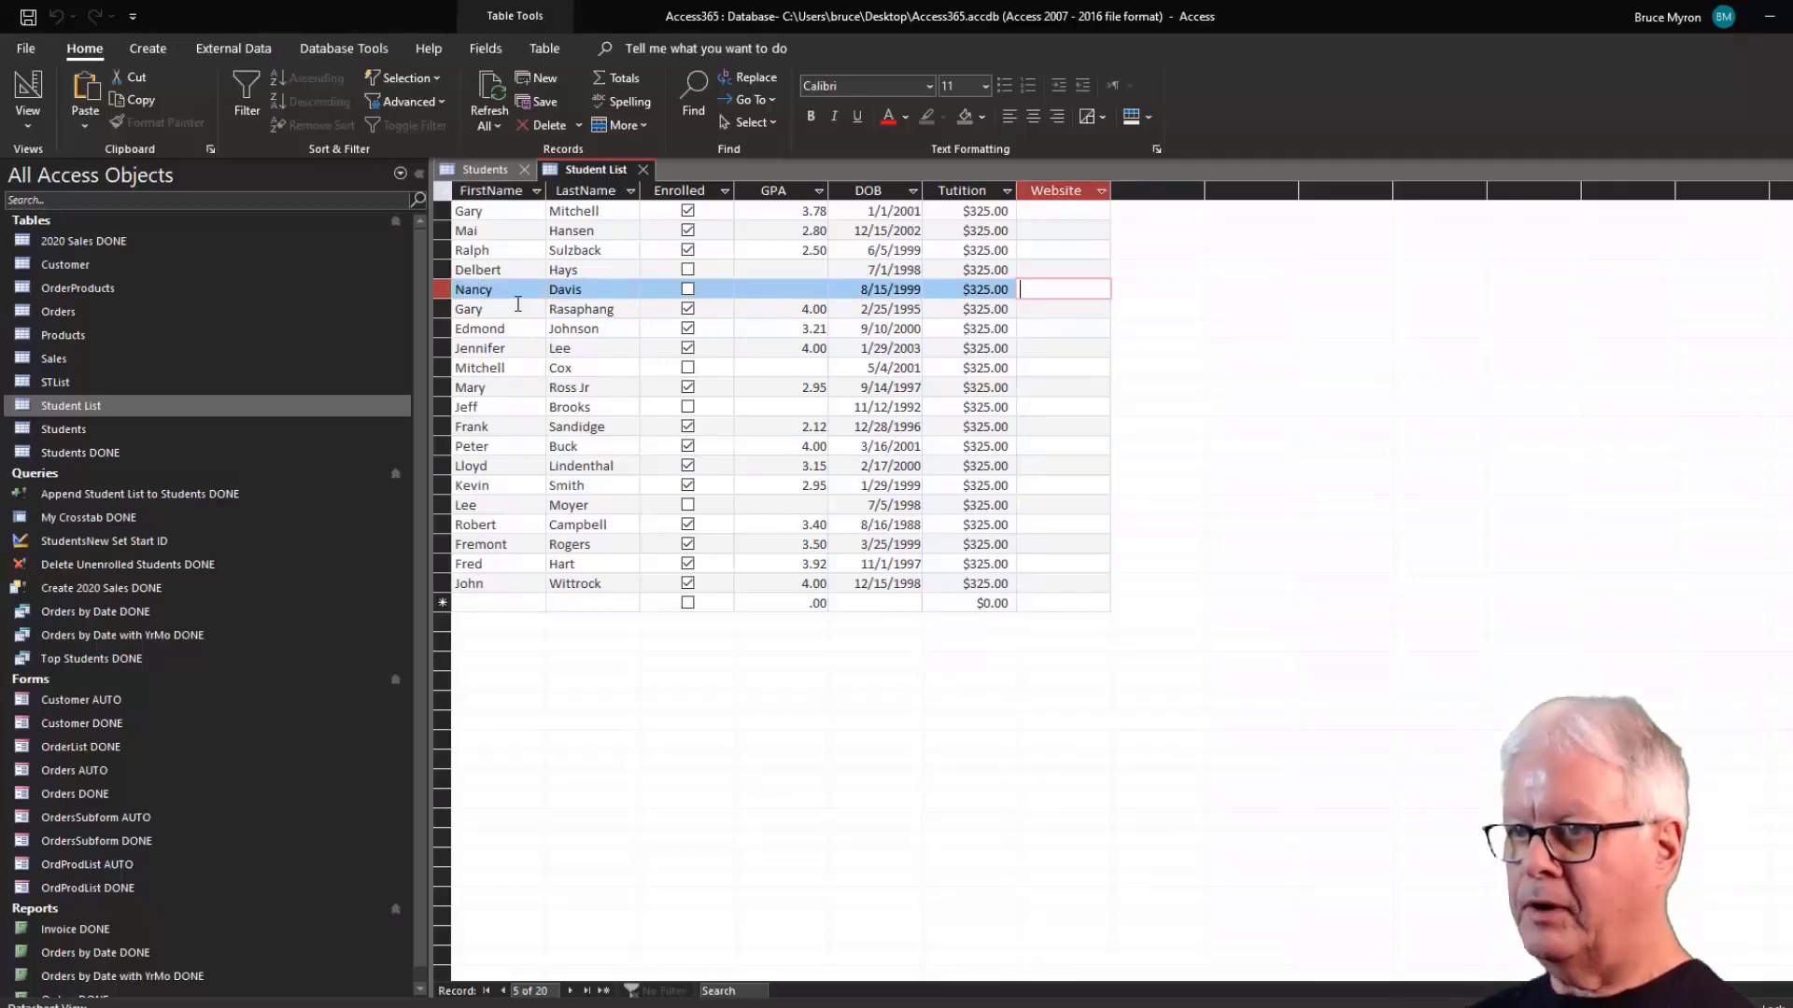
{"action": "key", "text": "Home"}
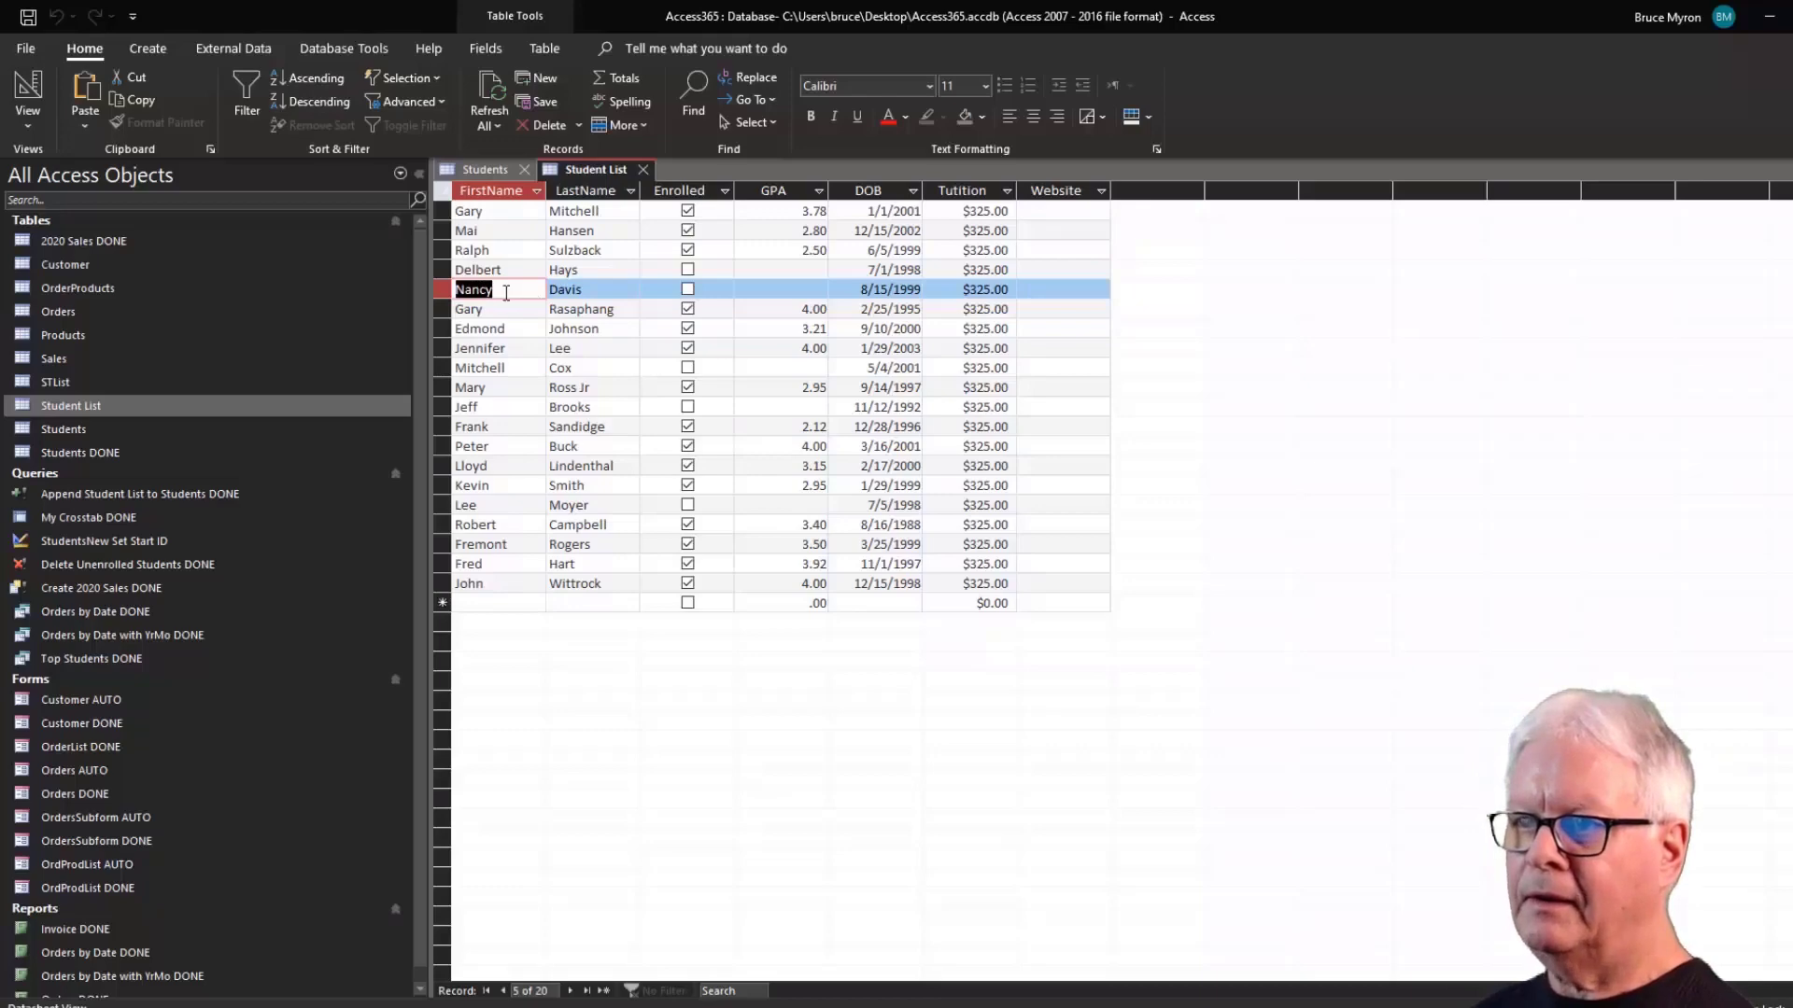
Place the insertion point in the fifth record's FirstName, move up to the fourth record, and move two fields forward and back.
{"action": "left_click", "coordinate": [510, 289]}
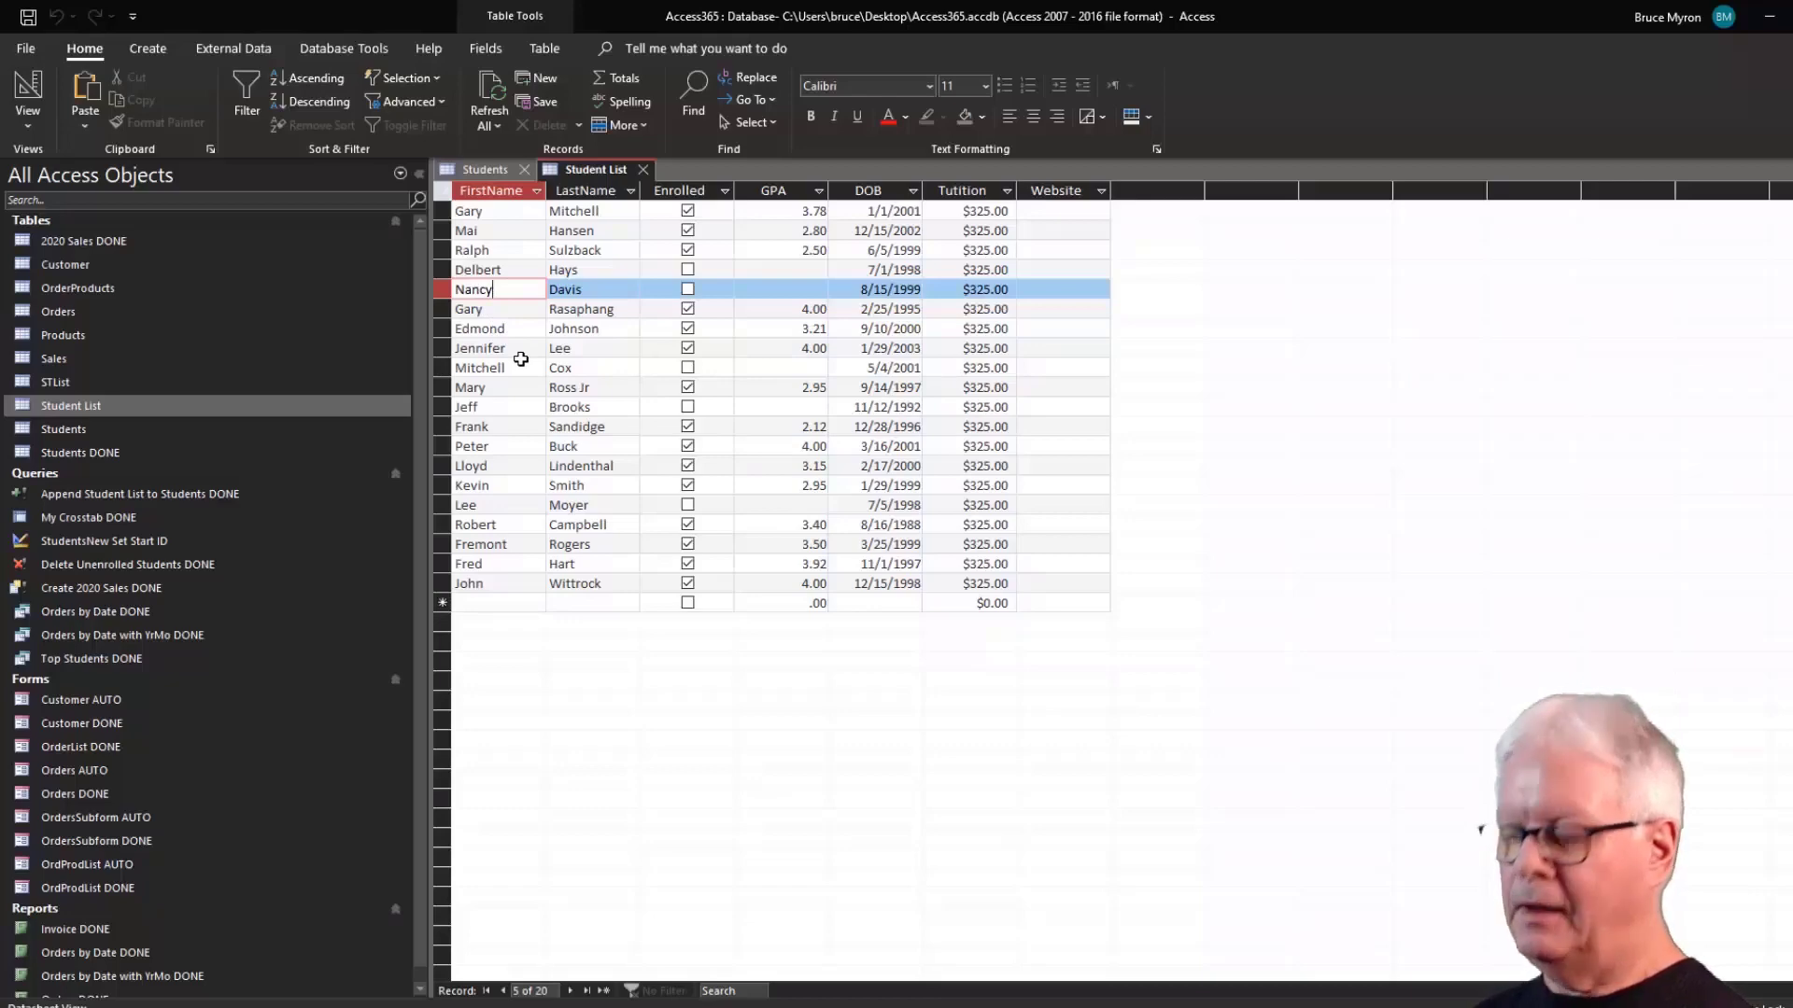
{"action": "key", "text": "Up"}
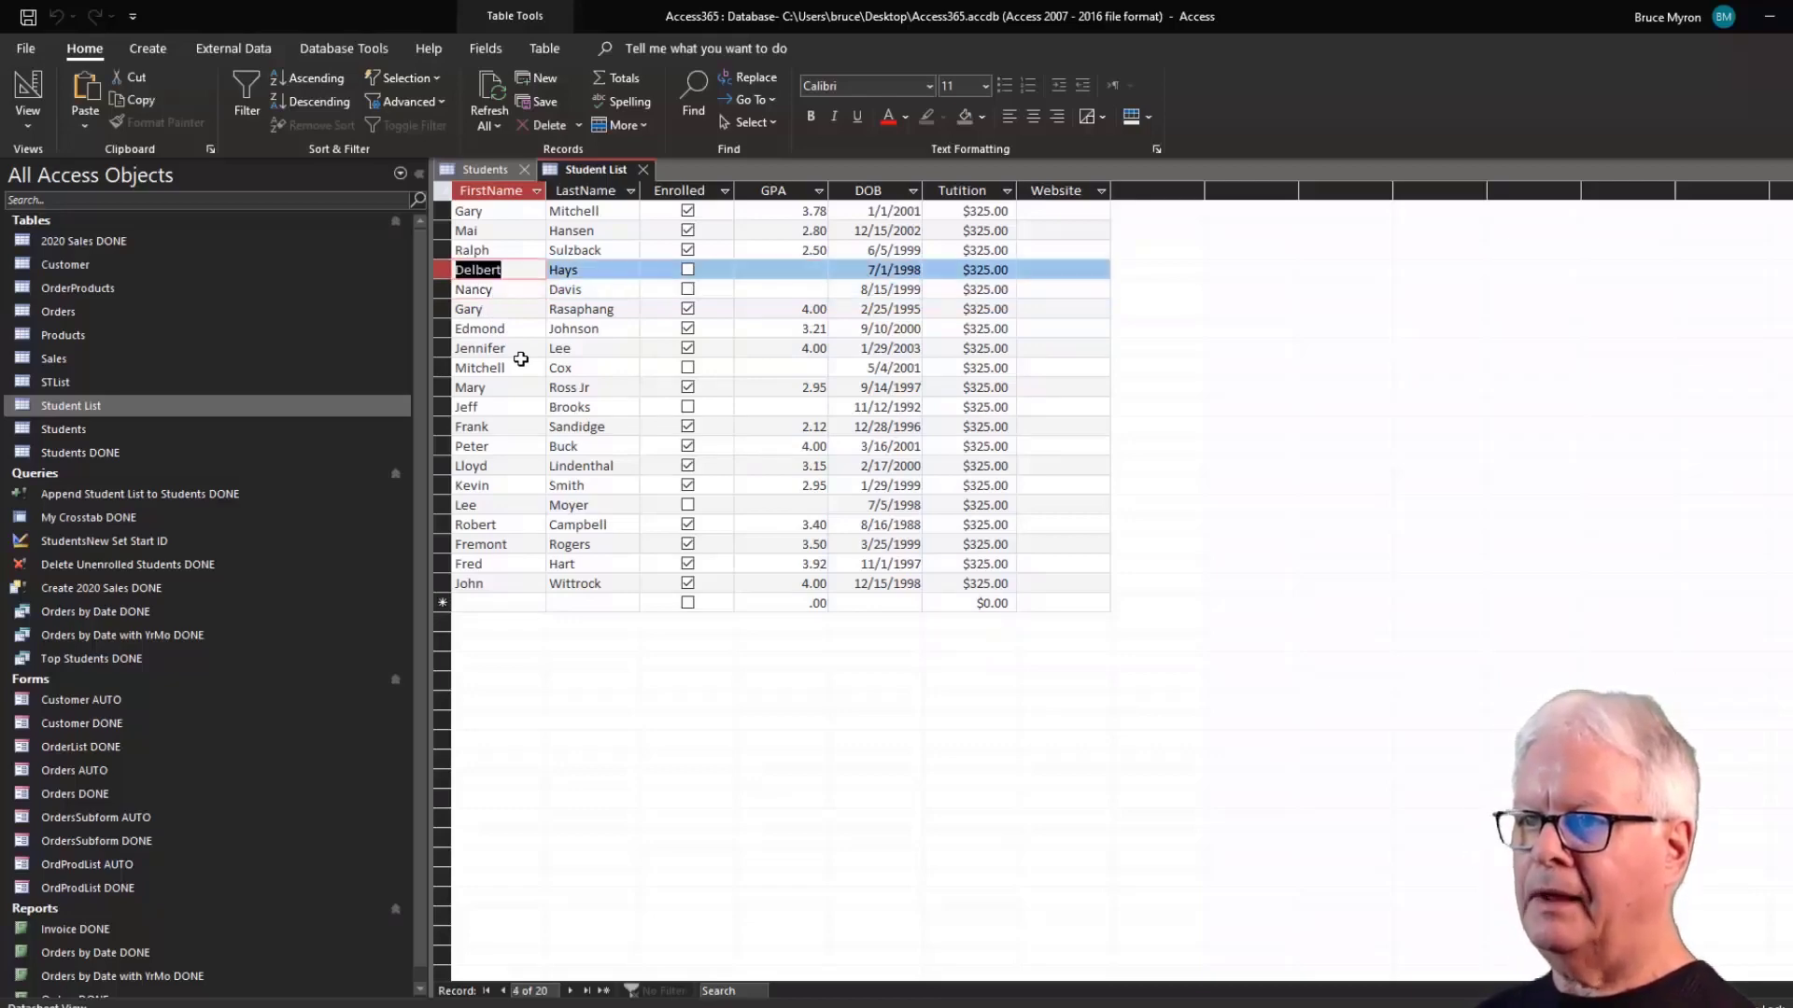
{"action": "key", "text": "Right"}
{"action": "key", "text": "Right"}
{"action": "key", "text": "Left"}
{"action": "key", "text": "Left"}
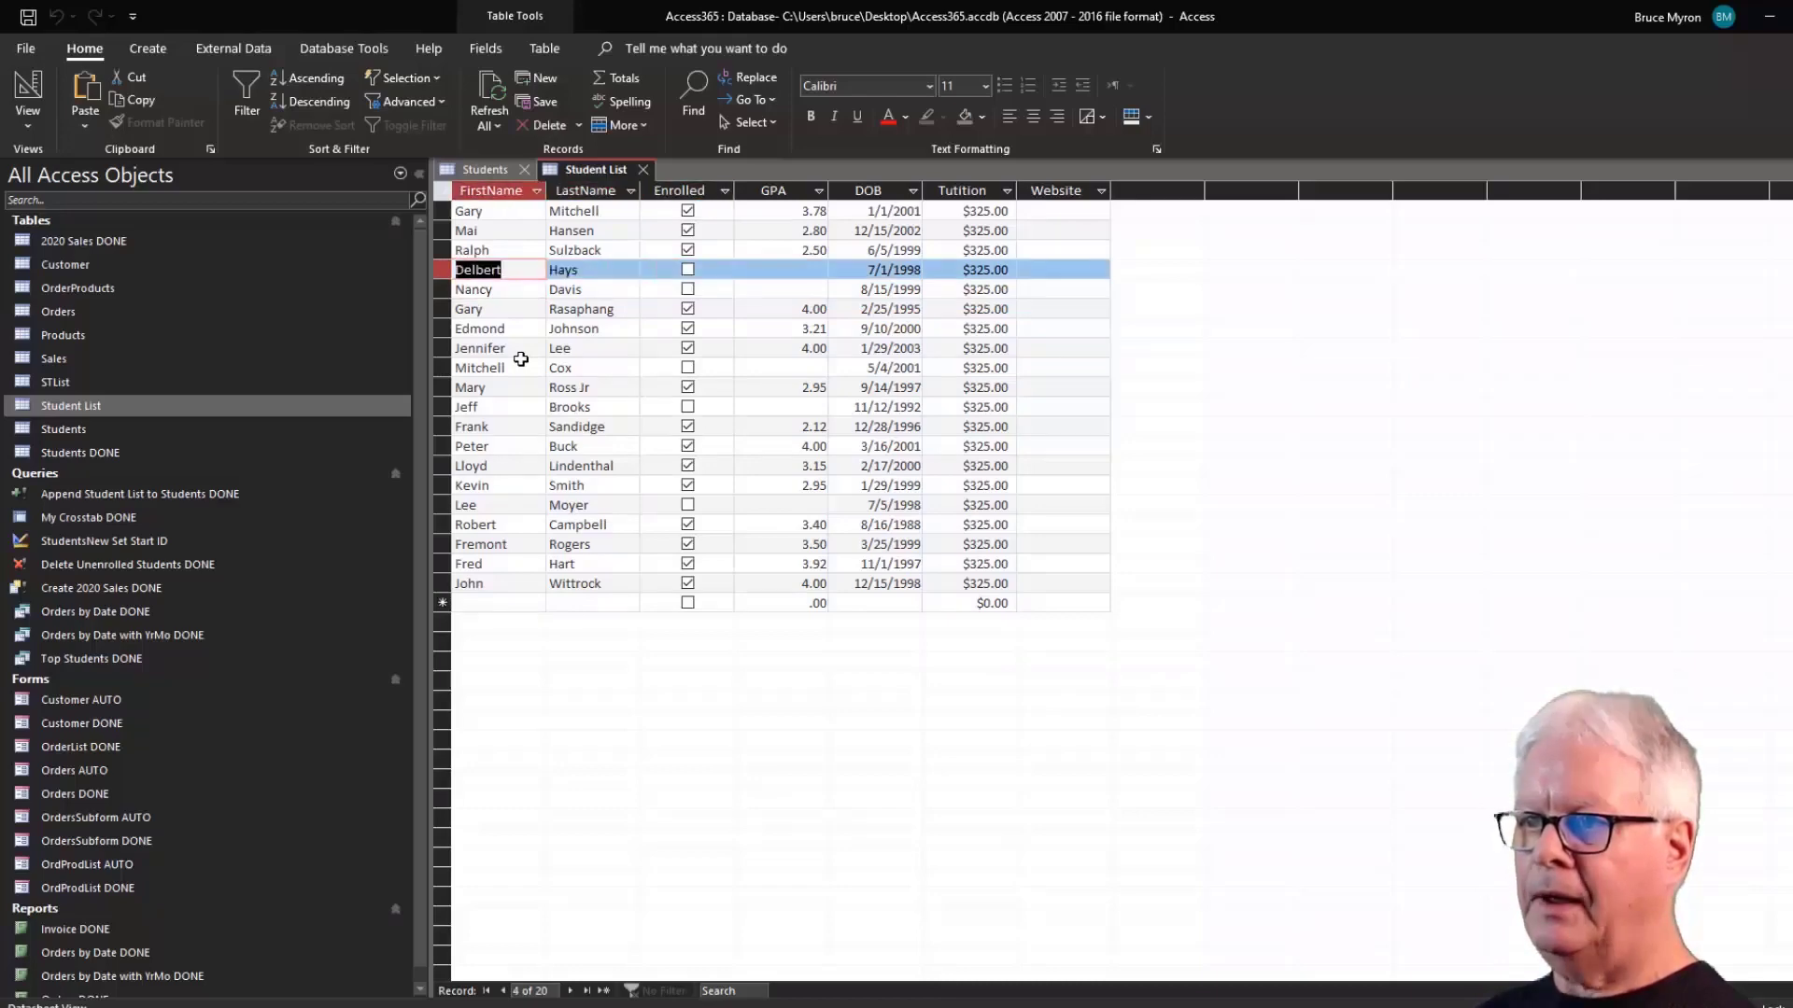
Put the fifth record's FirstName in edit mode and review the EDIT (Insertion Bar) Mode section of the PDF in Edge.
{"action": "left_click", "coordinate": [511, 290]}
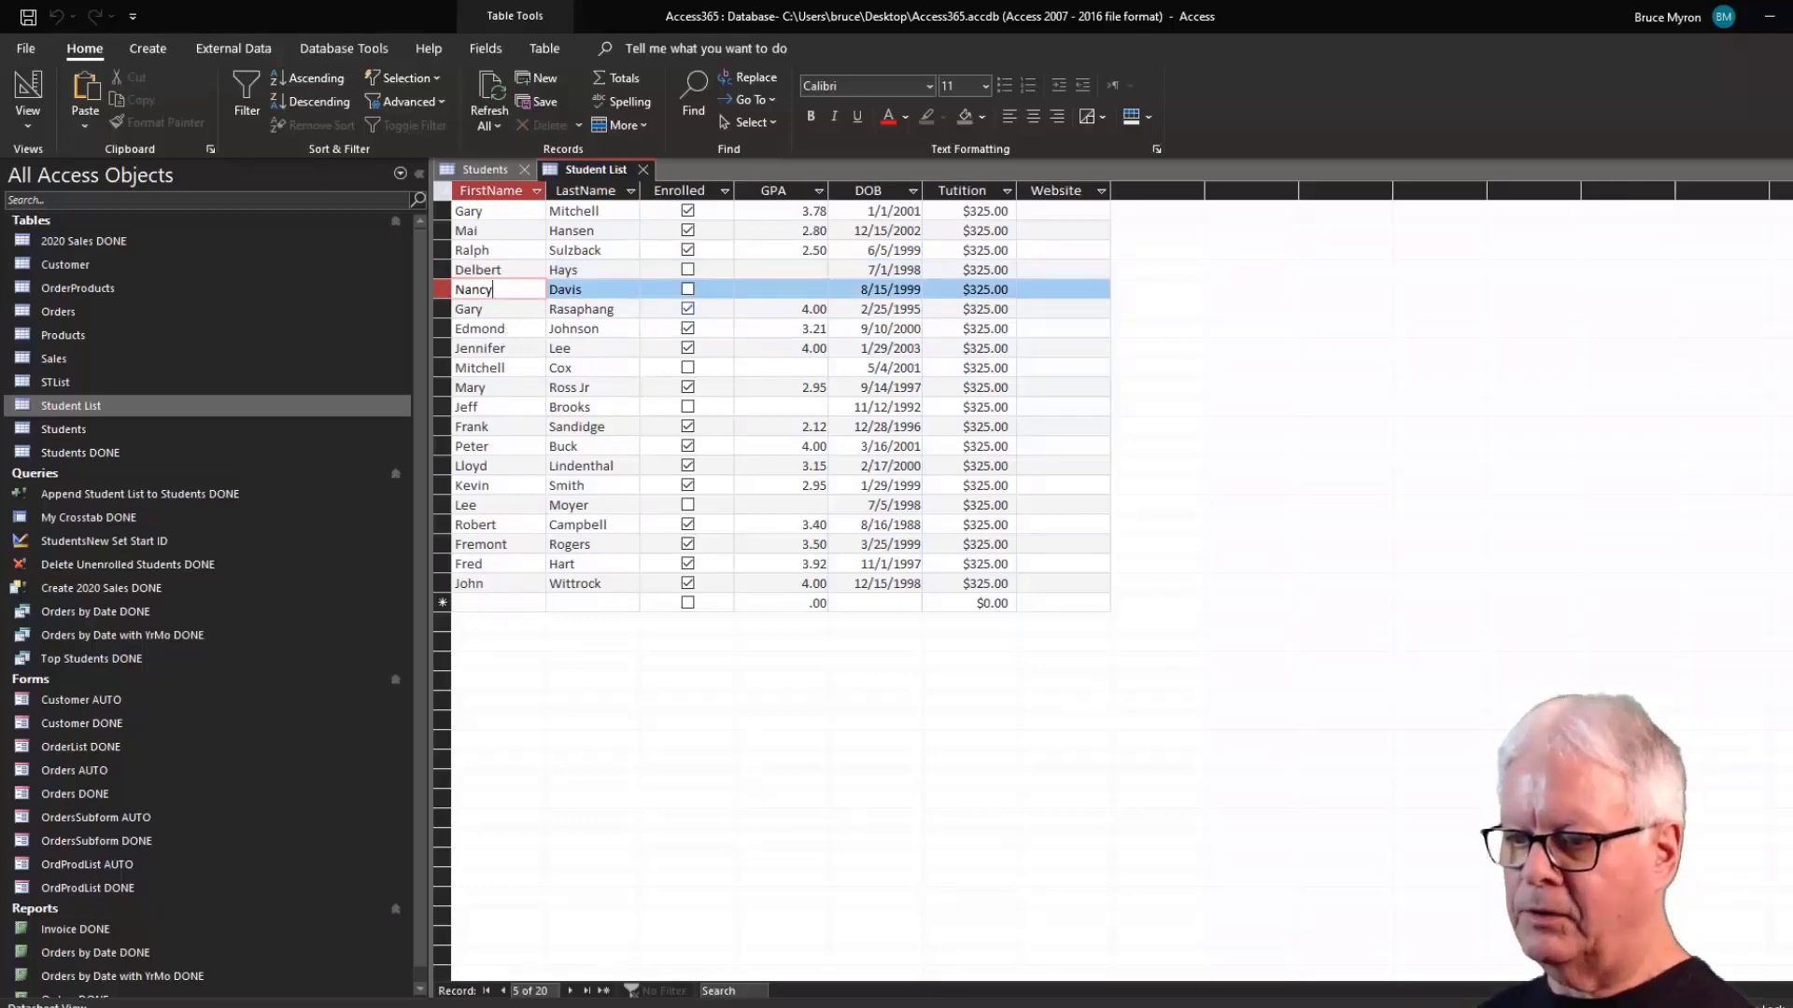
{"action": "key", "text": "alt+Tab"}
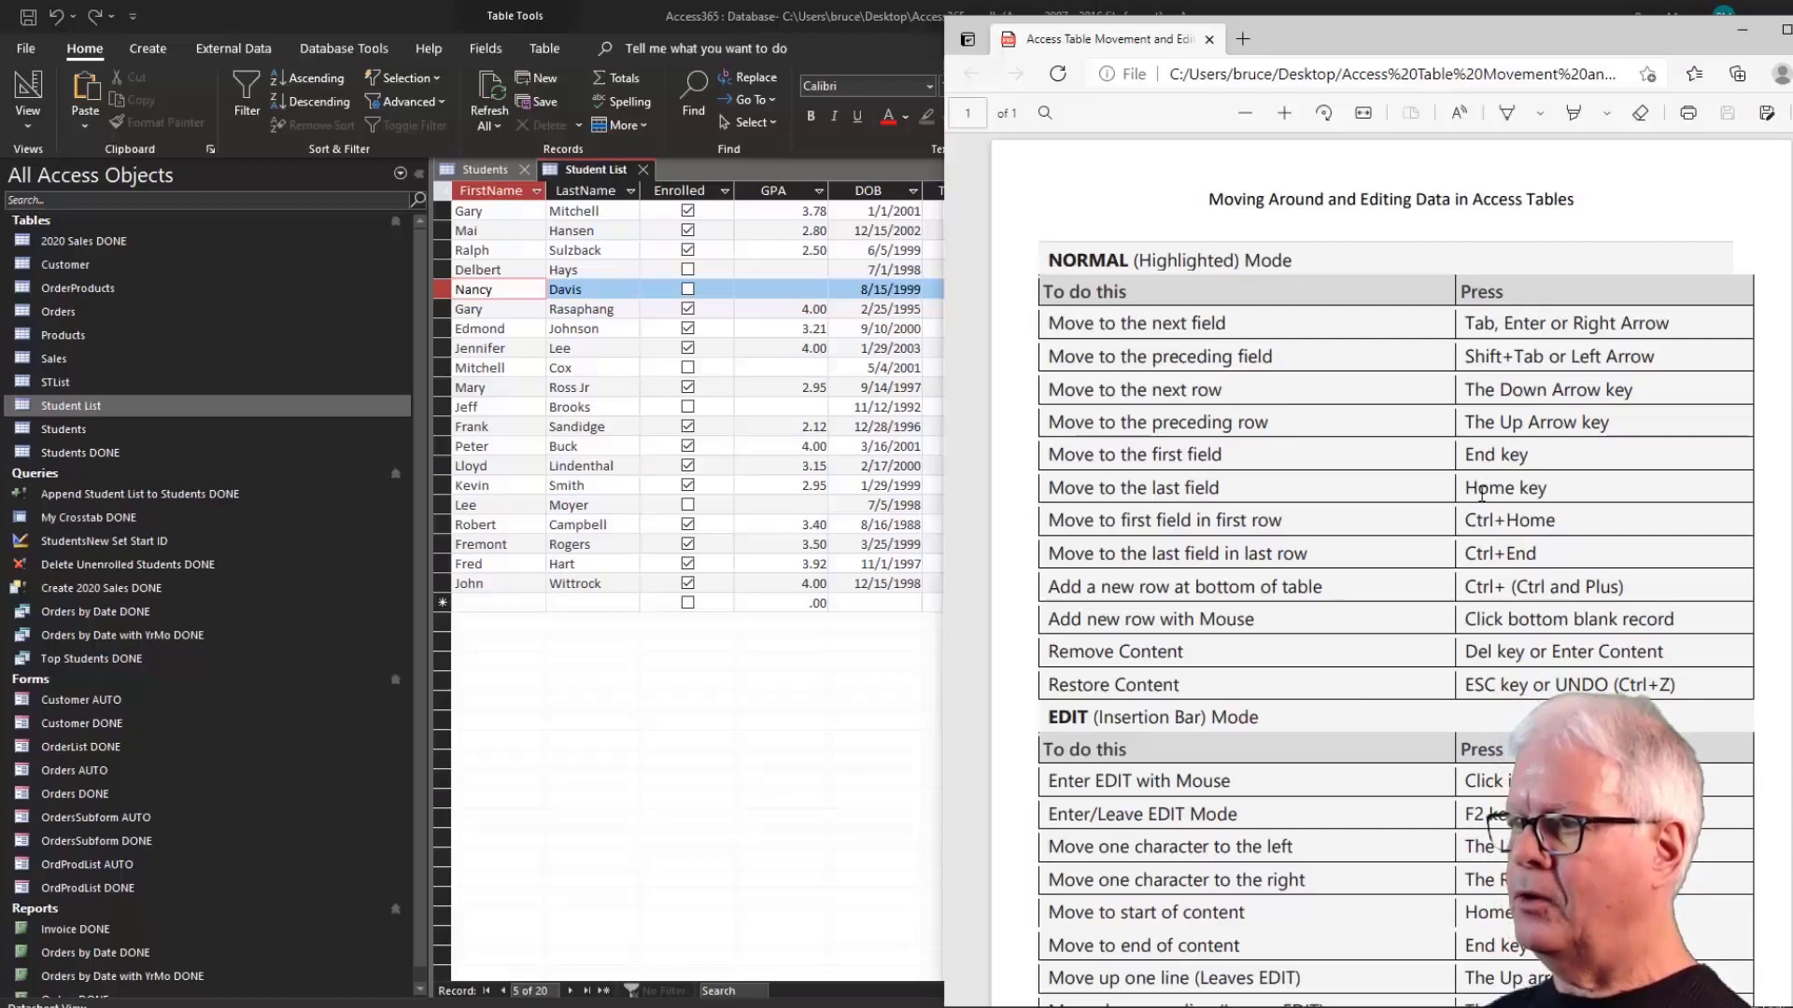
{"action": "left_click", "coordinate": [508, 286]}
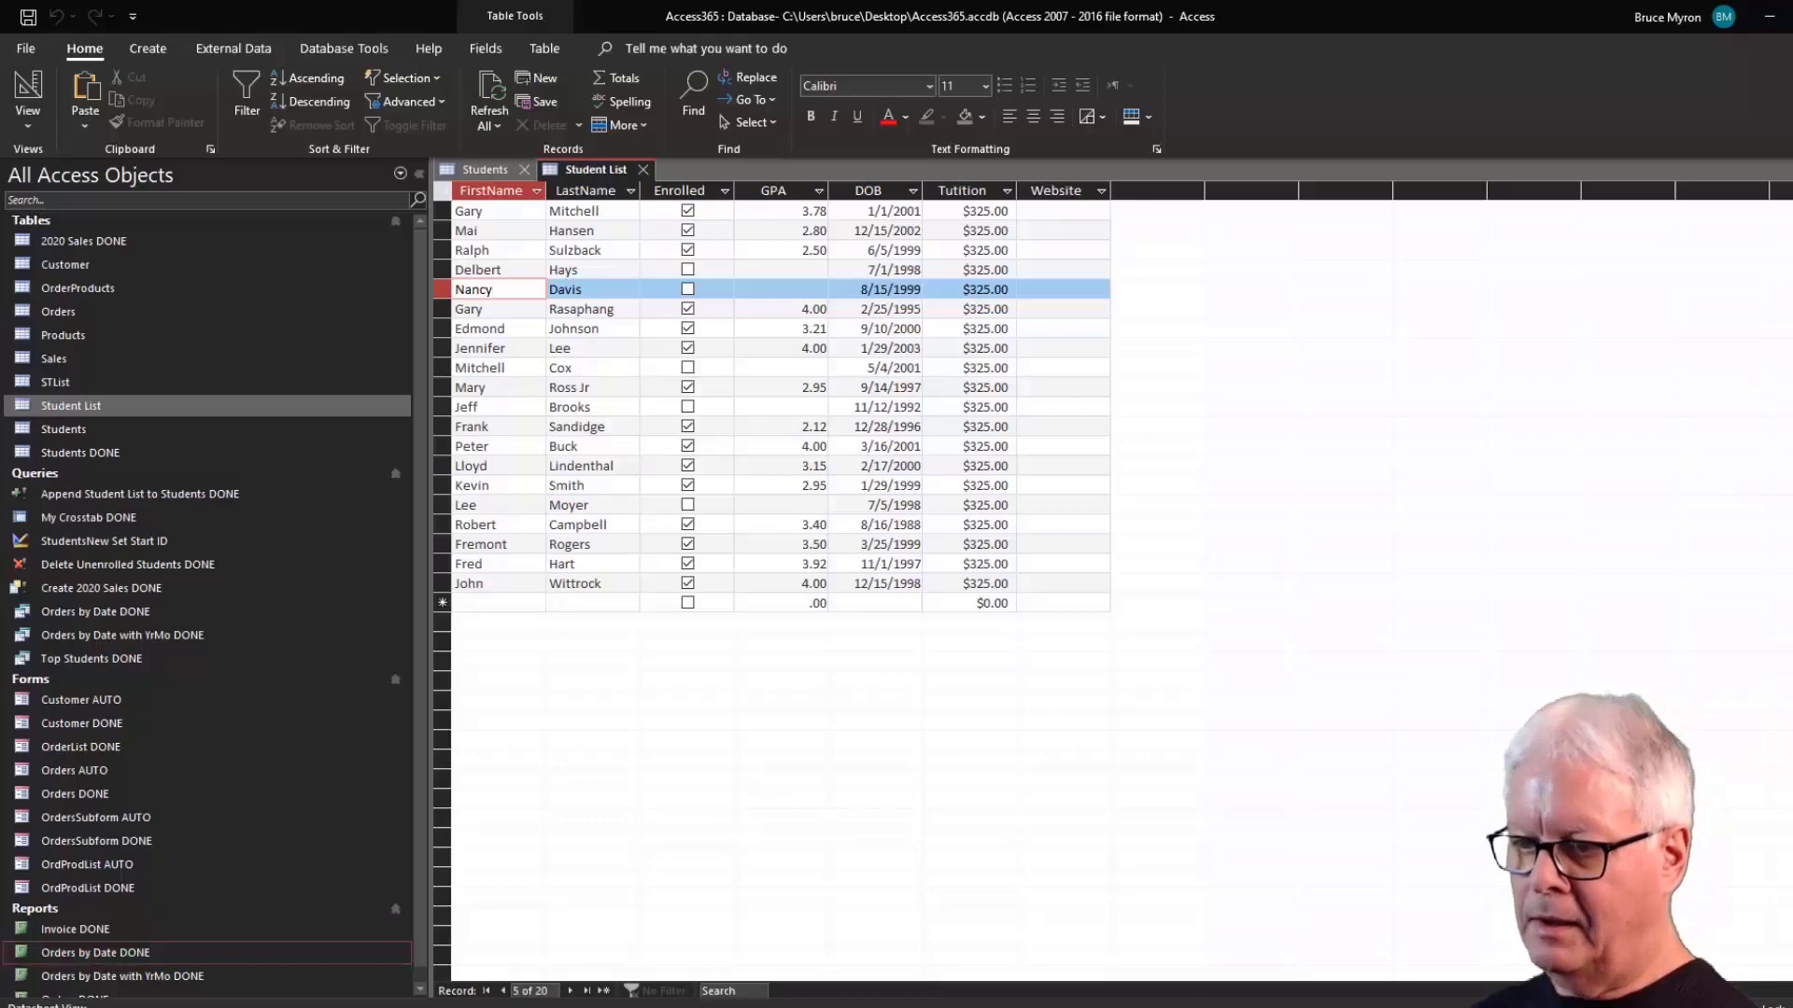
{"action": "key", "text": "alt+Tab"}
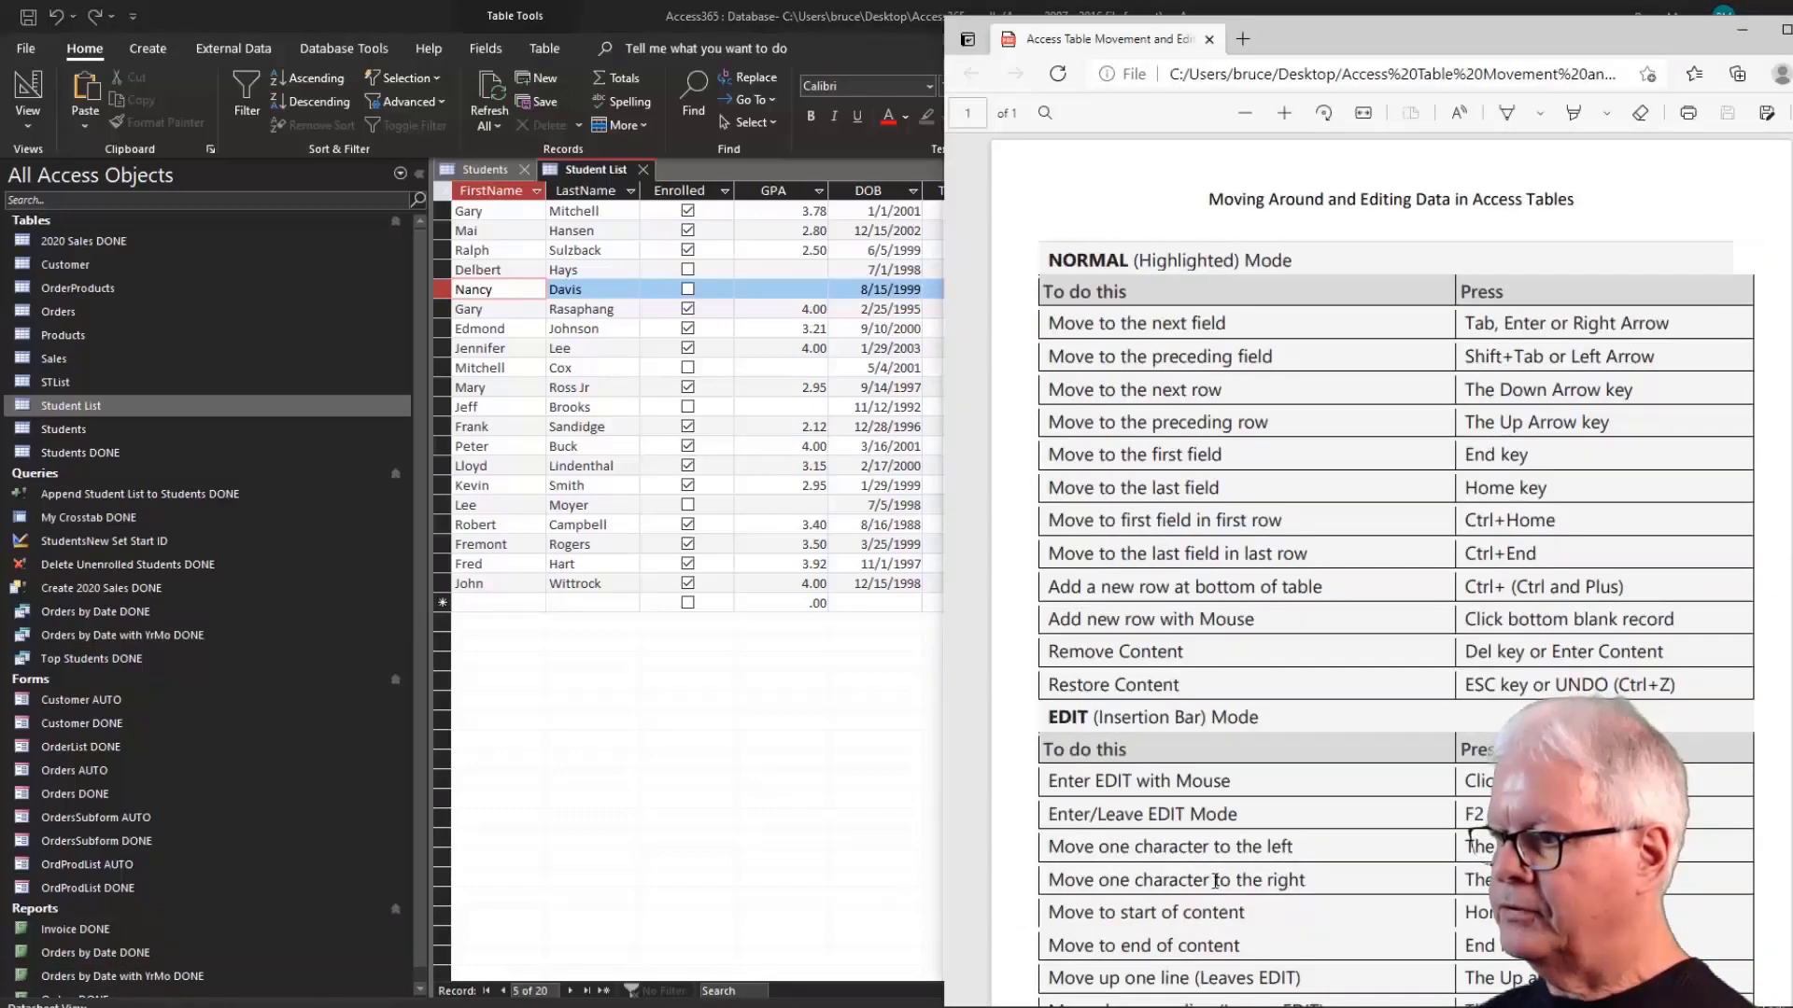
{"action": "scroll", "coordinate": [1256, 892], "scroll_direction": "down", "scroll_amount": 1}
{"action": "scroll", "coordinate": [1256, 891], "scroll_direction": "down", "scroll_amount": 1}
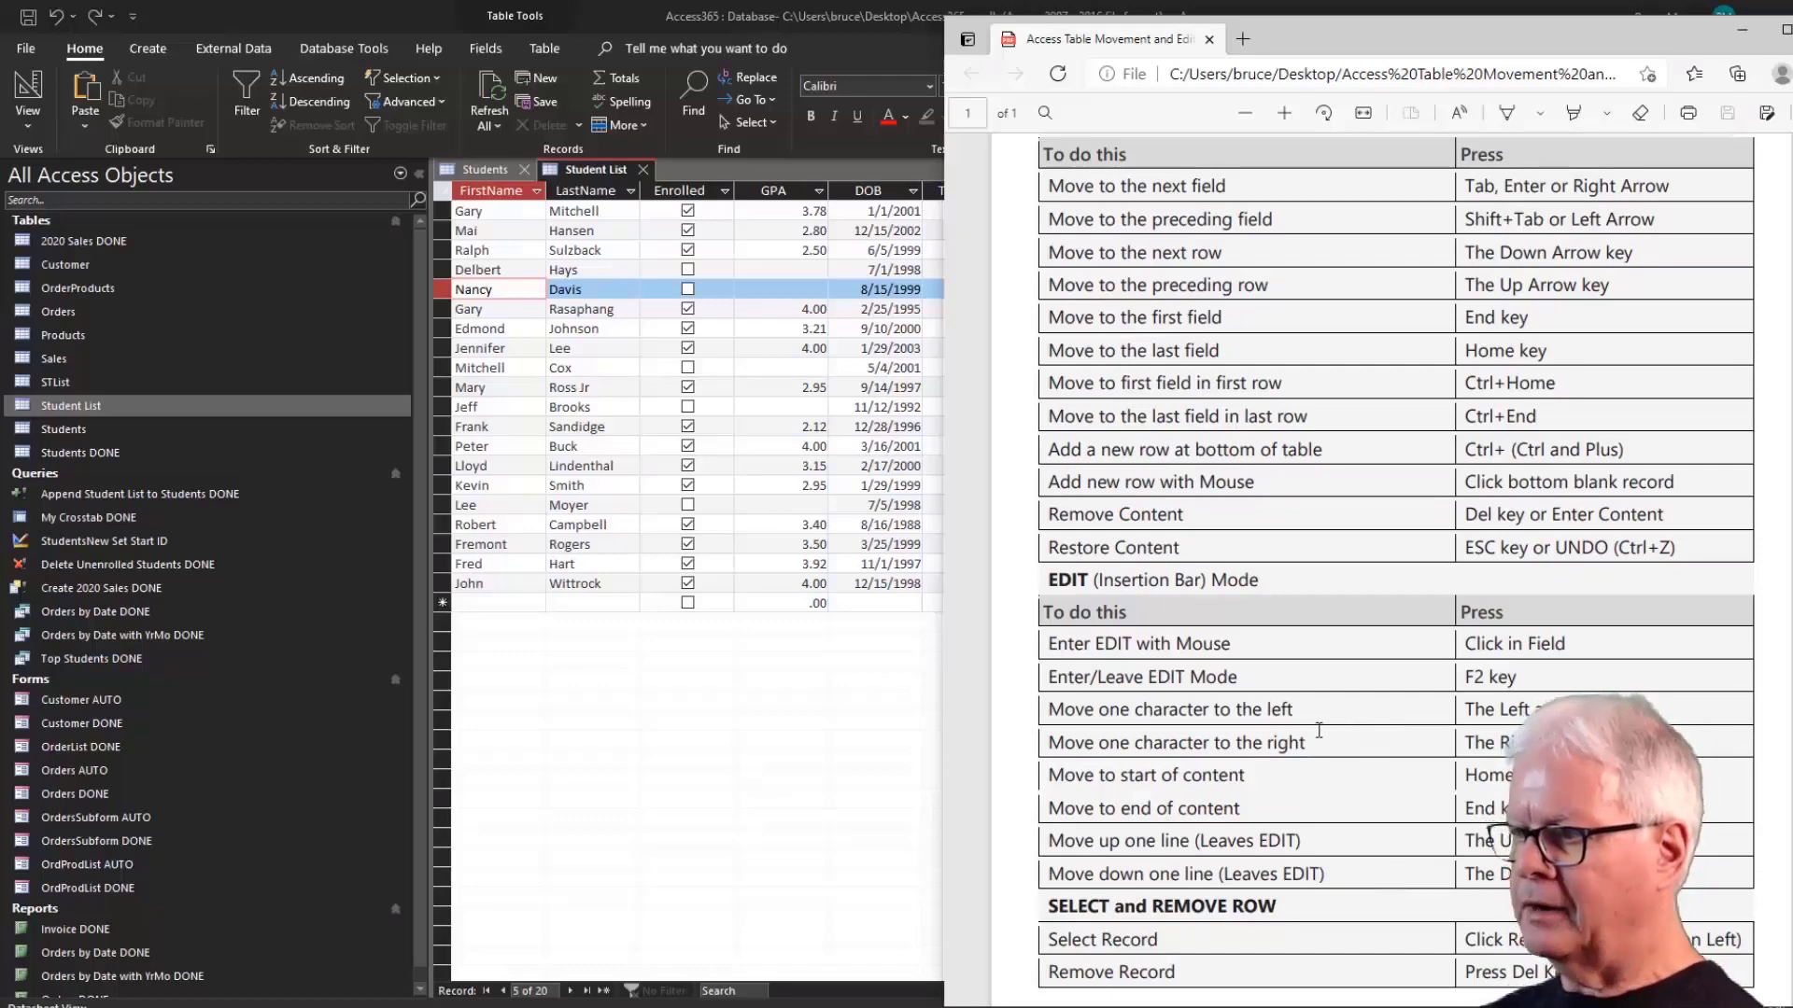
Place the insertion point inside the fifth record's FirstName, recheck the PDF's edit-mode entries, and enter the sixth record's LastName in Access.
{"action": "left_click", "coordinate": [506, 293]}
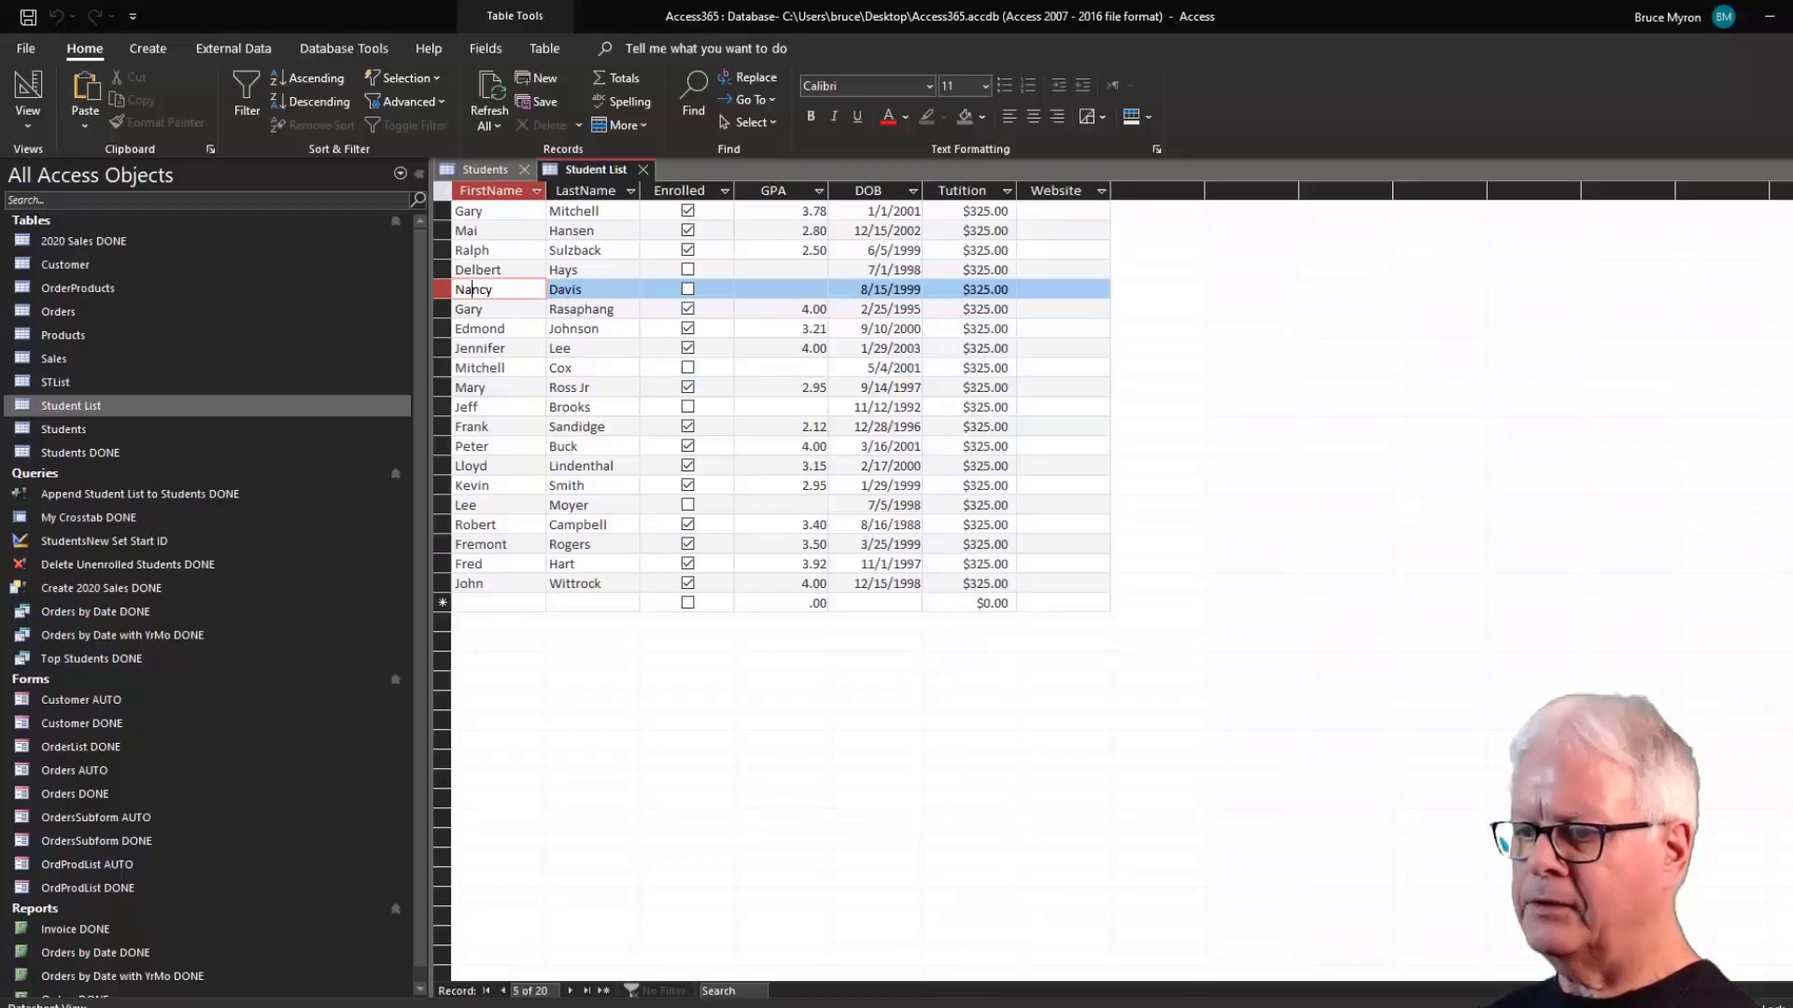
{"action": "key", "text": "alt+Tab"}
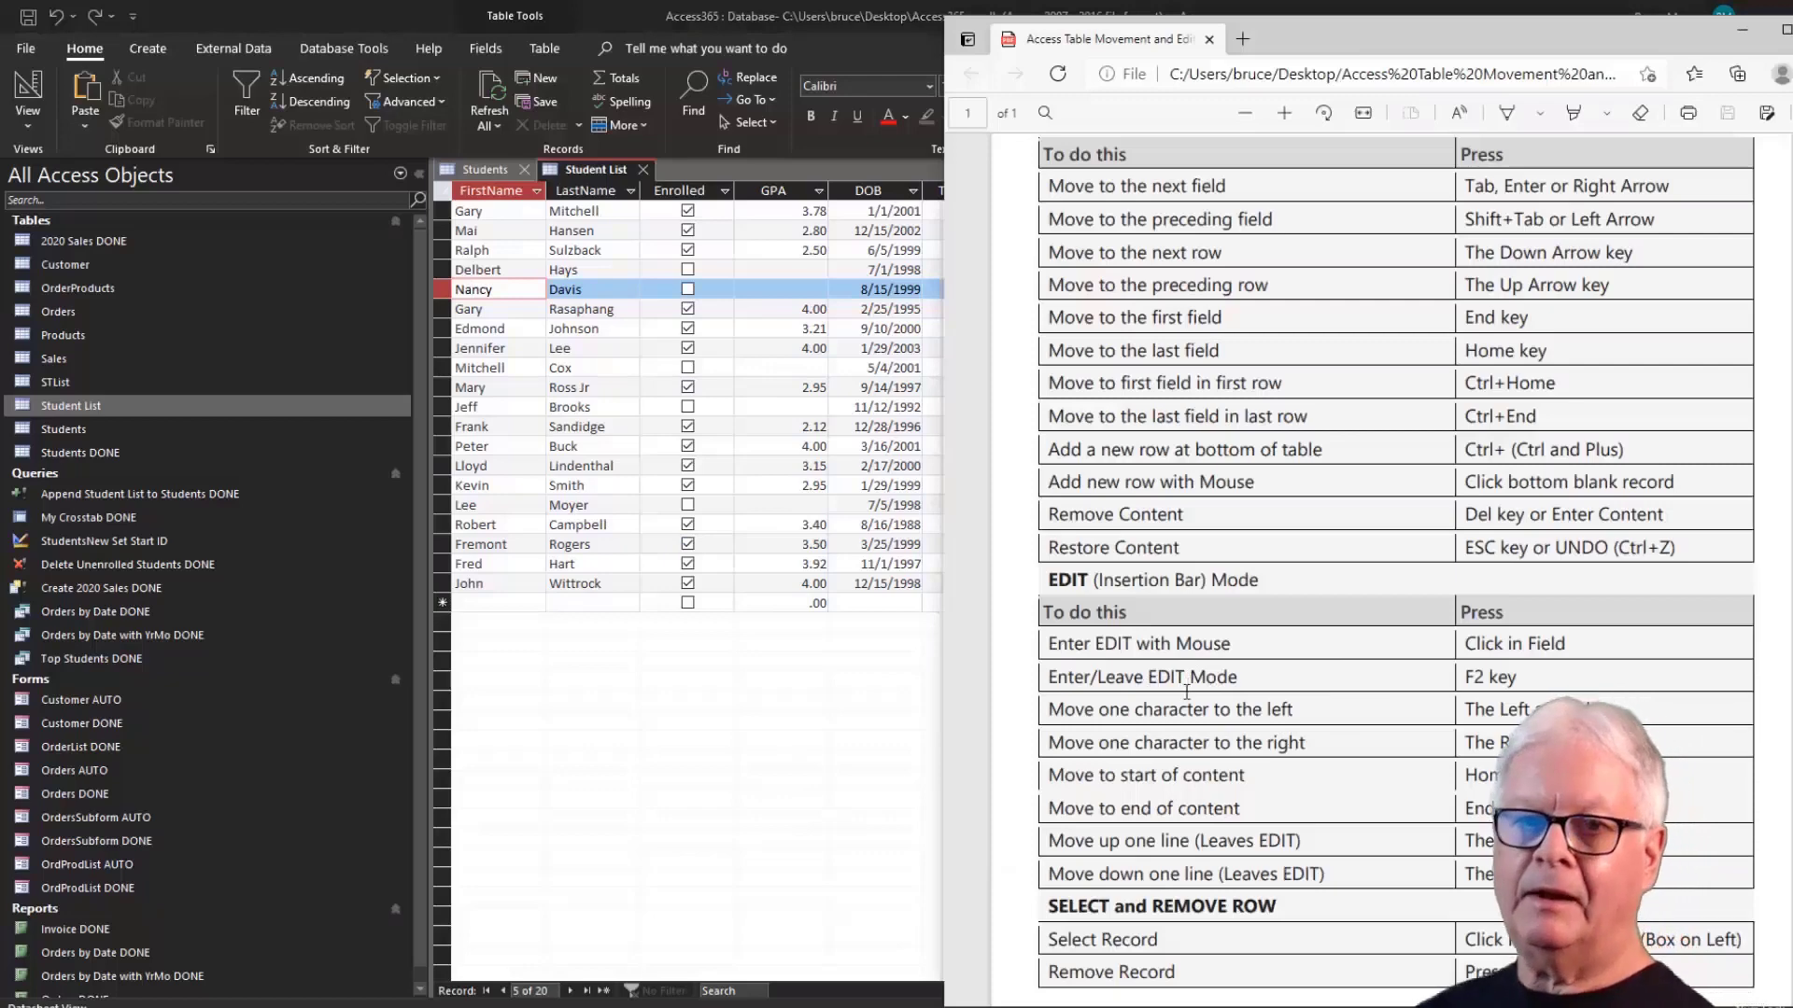
{"action": "left_click", "coordinate": [566, 309]}
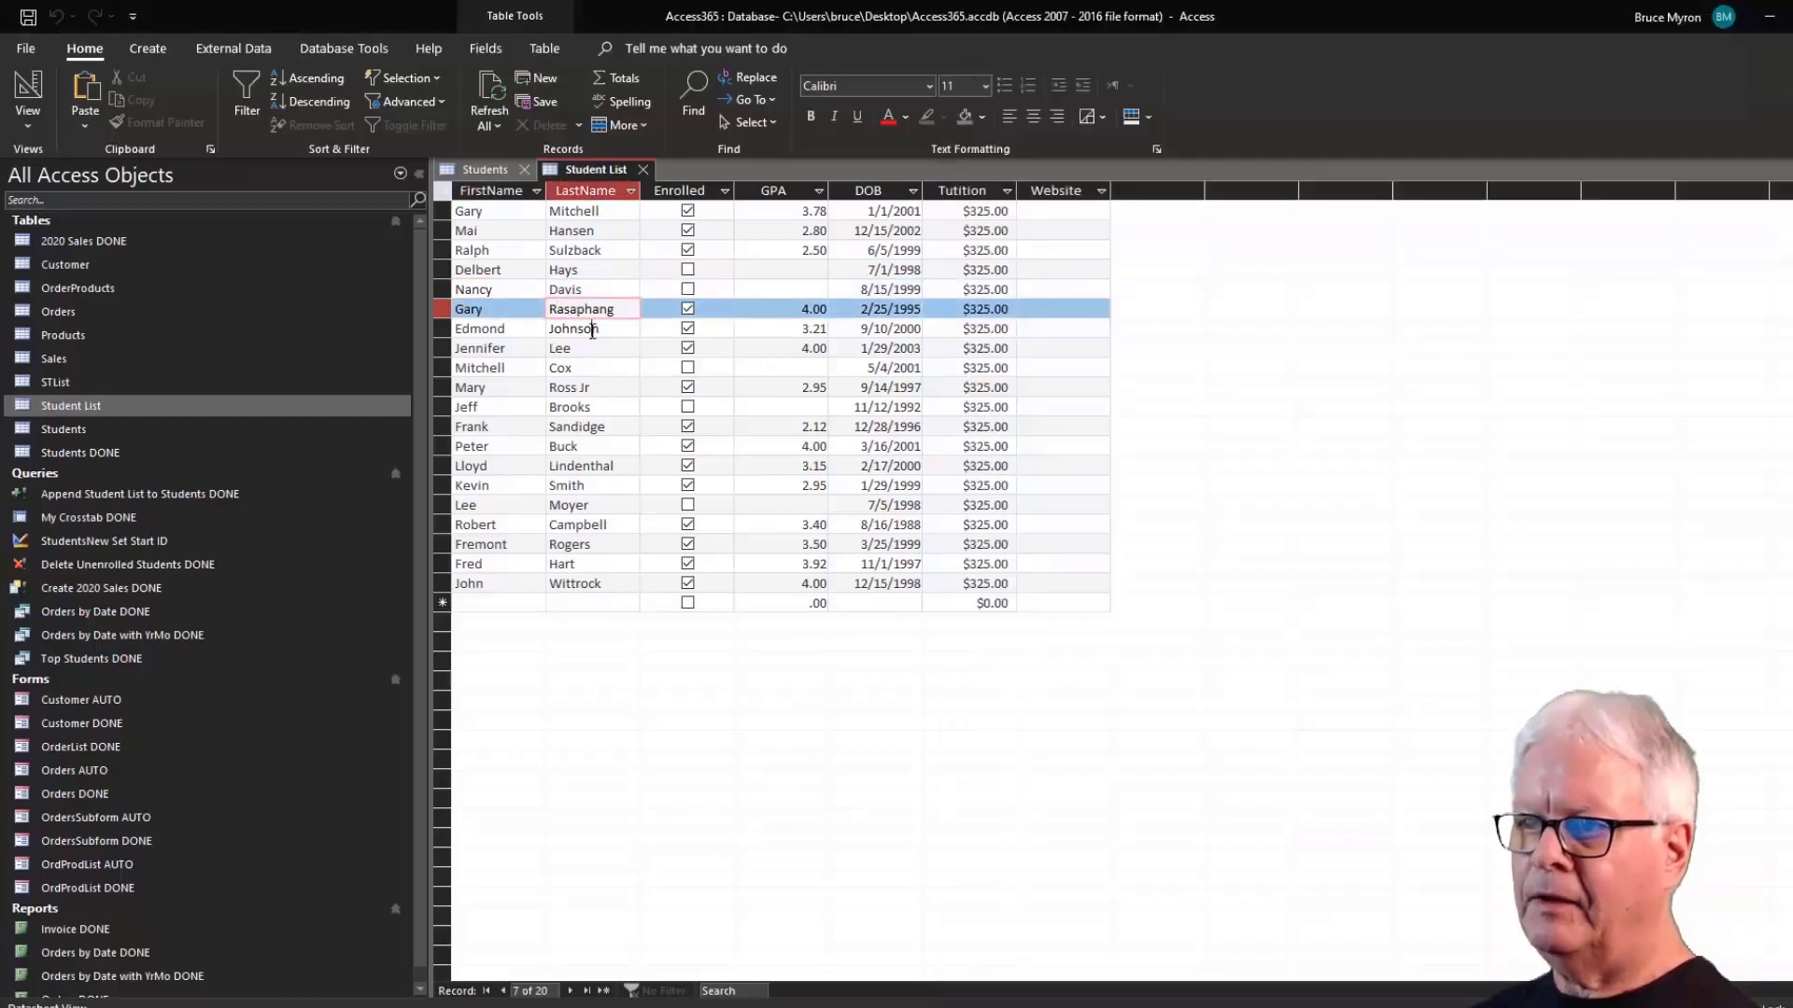
Put the sixth Student List record's LastName in edit mode, replace its second letter with "o", and move on to Enrolled.
{"action": "left_click", "coordinate": [594, 329]}
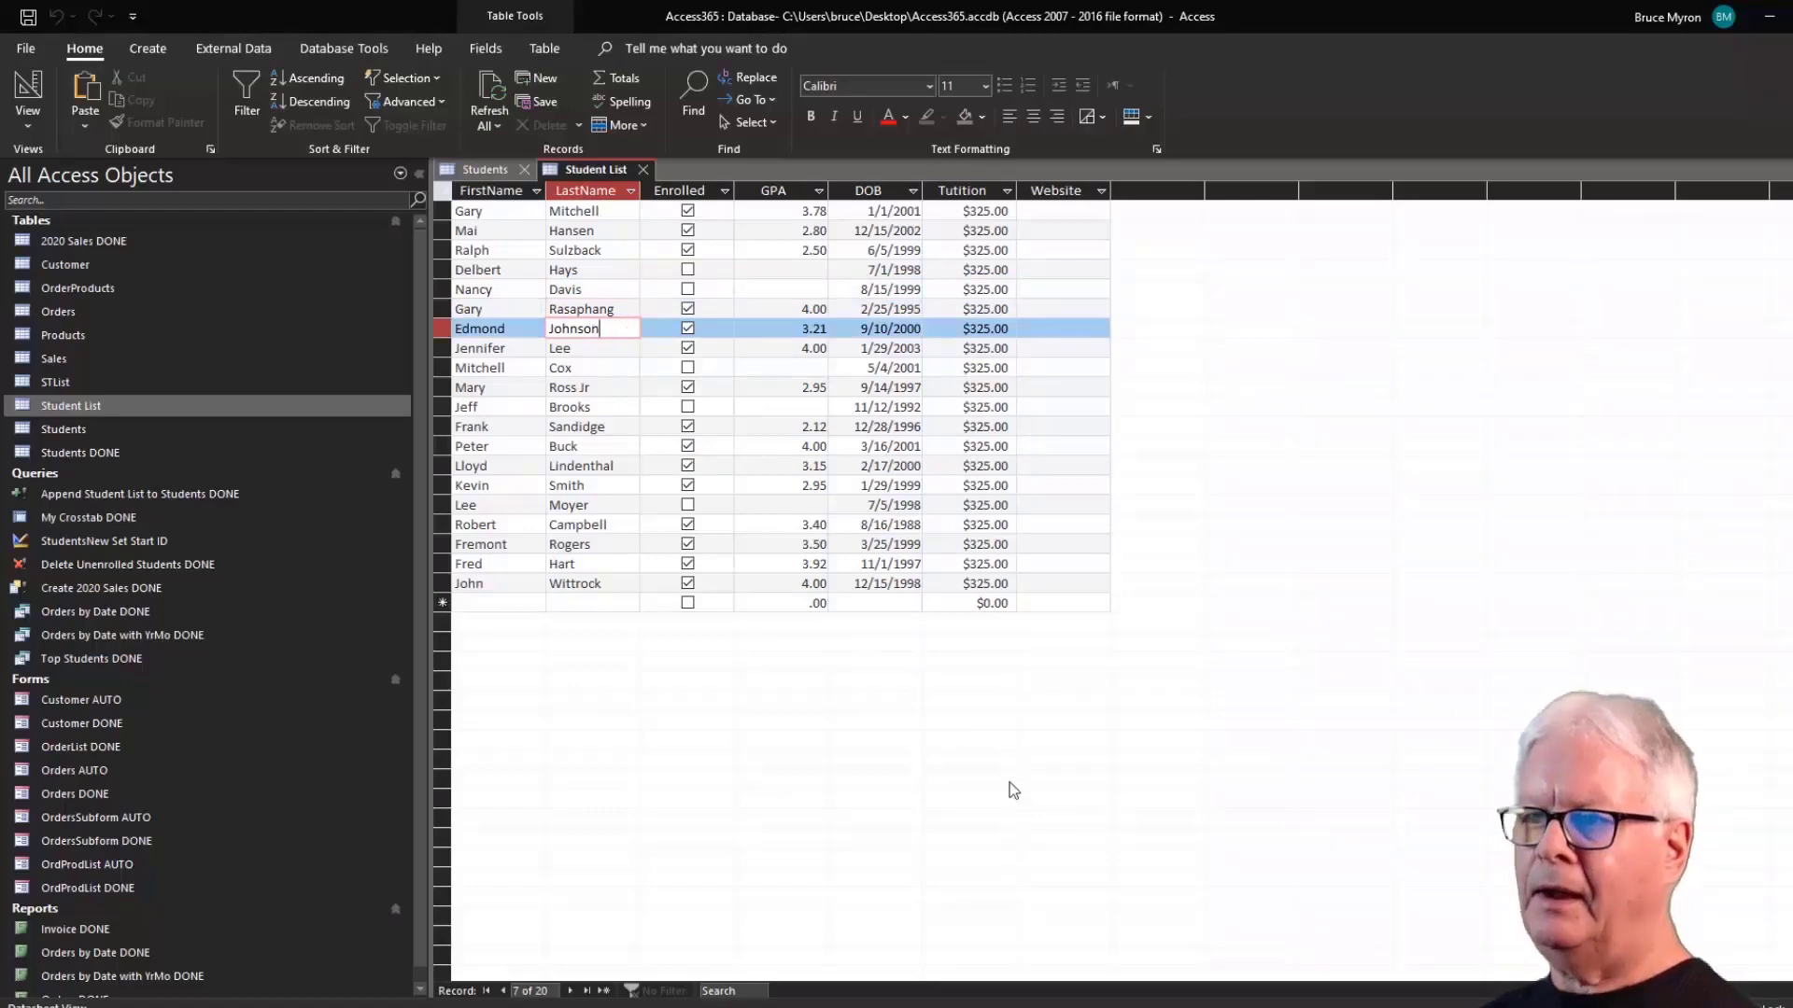
{"action": "key", "text": "Up"}
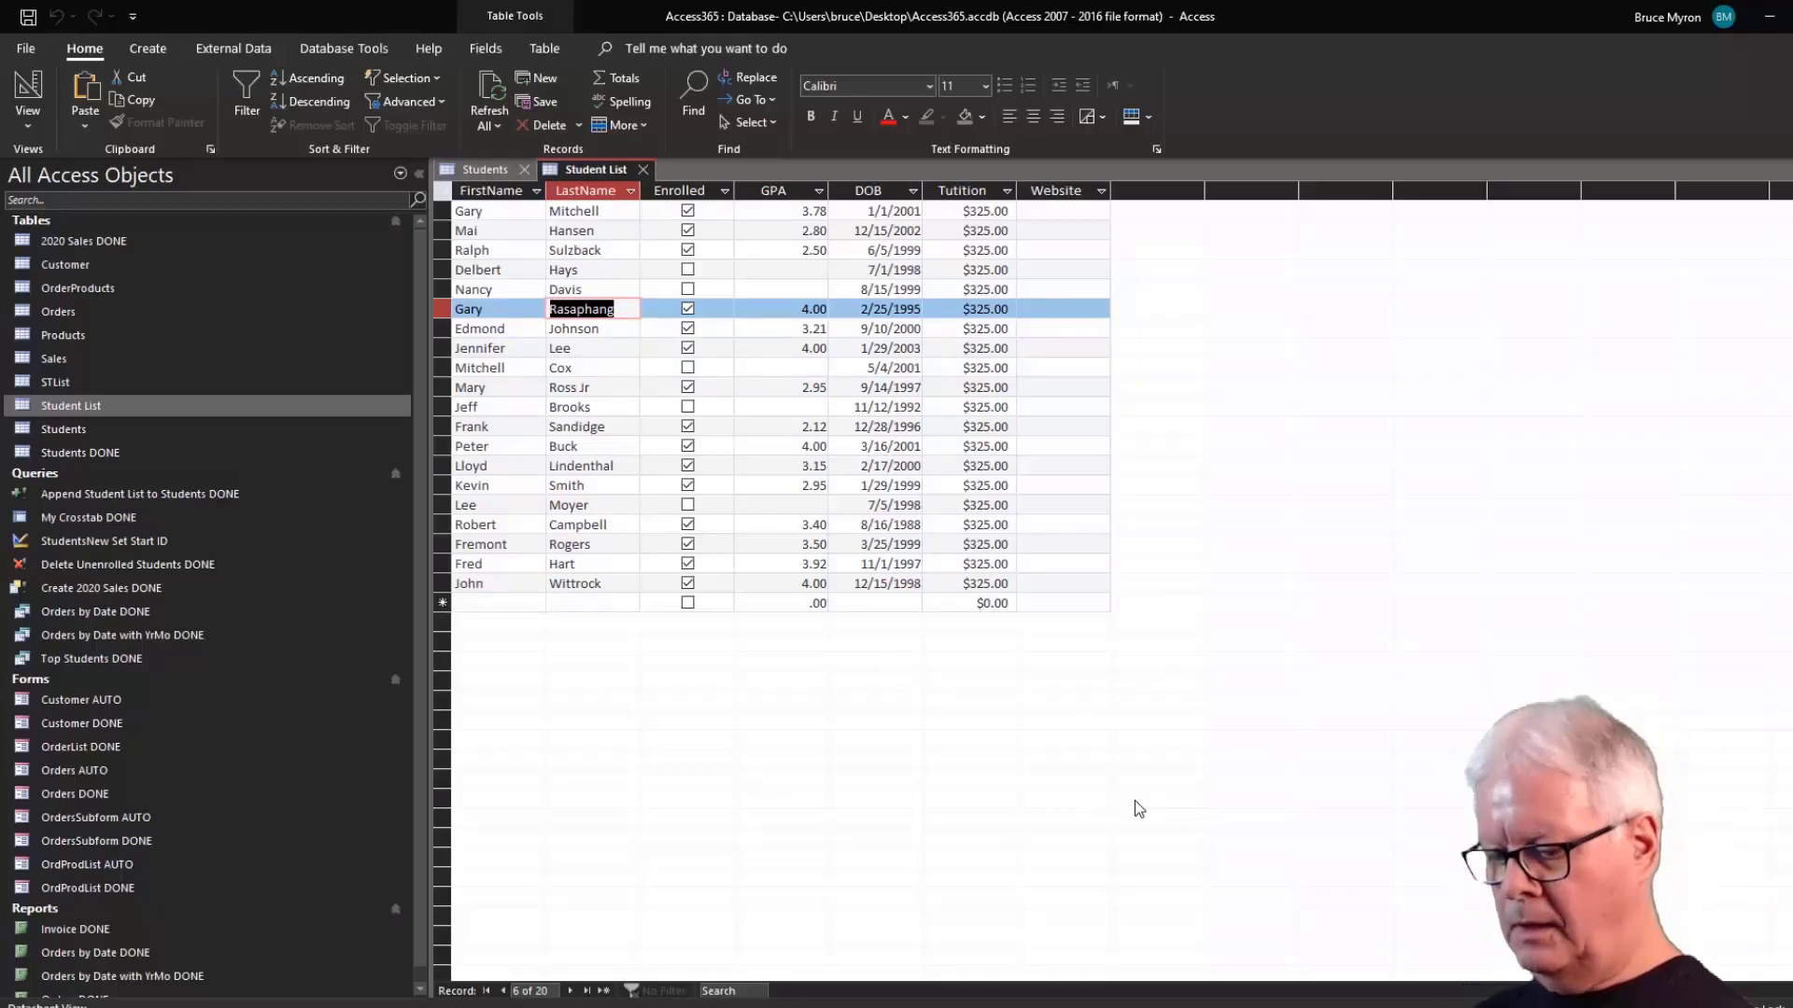
{"action": "key", "text": "F2"}
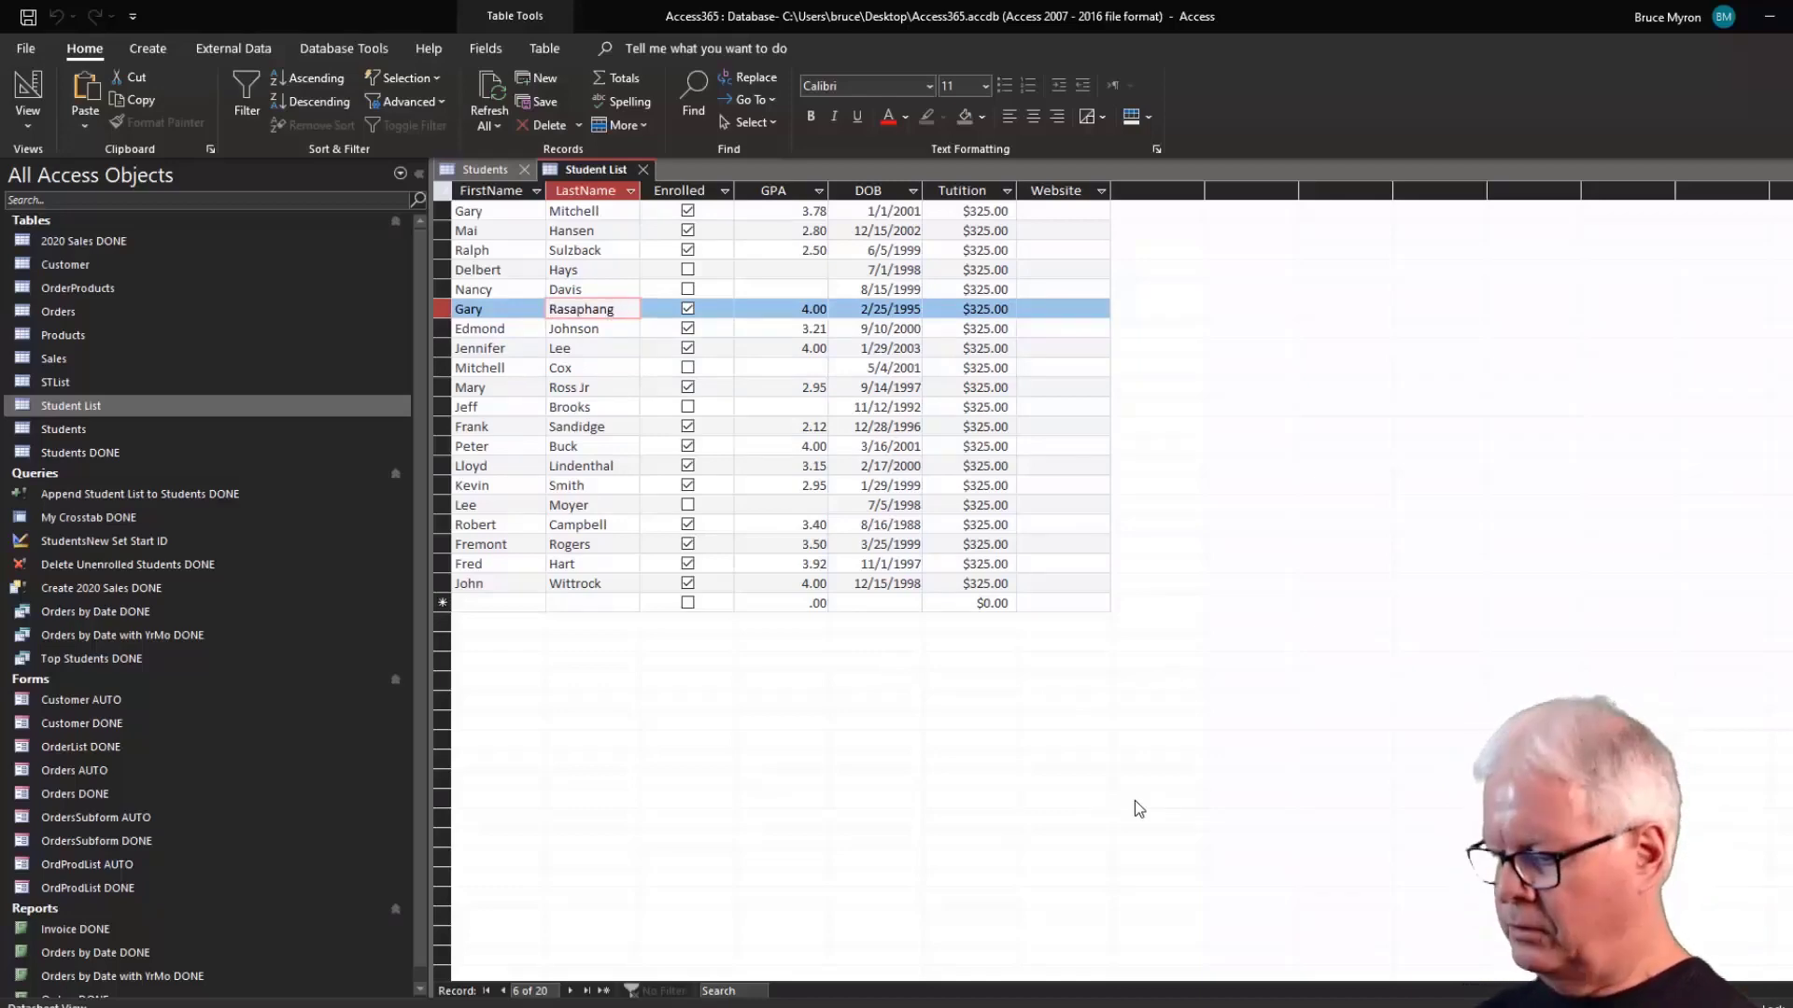
{"action": "key", "text": "Home"}
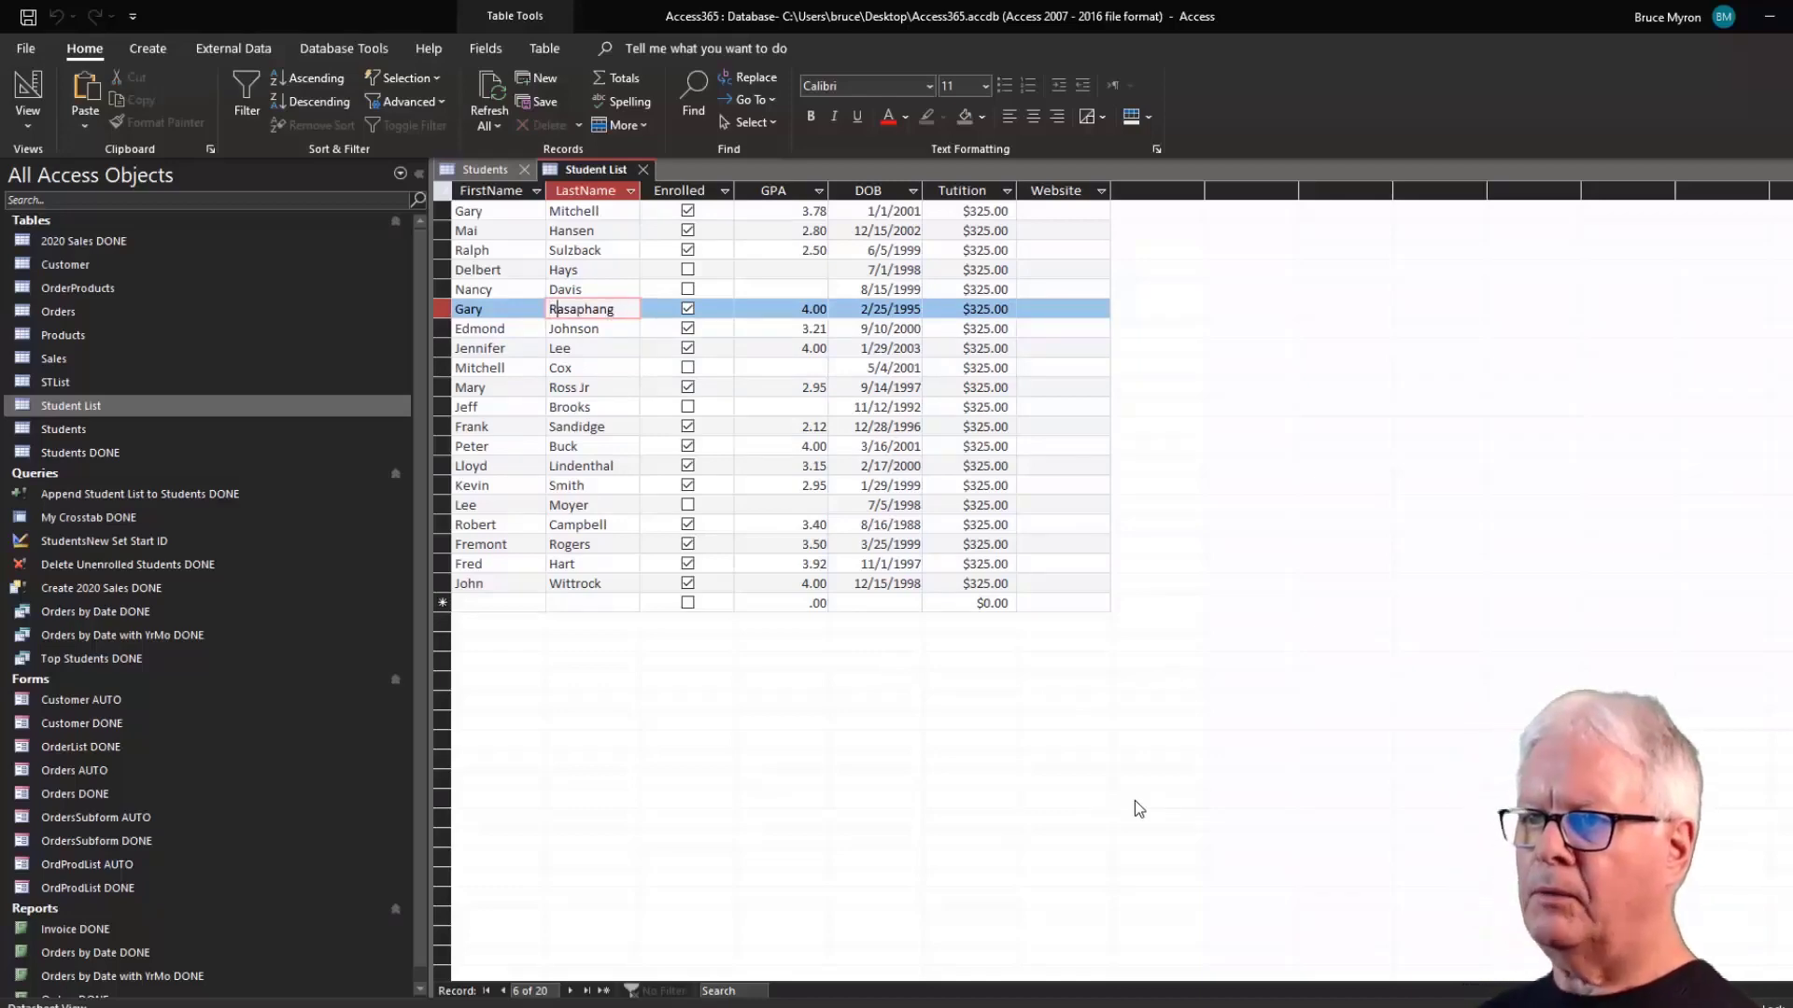
{"action": "key", "text": "Right"}
{"action": "key", "text": "Delete"}
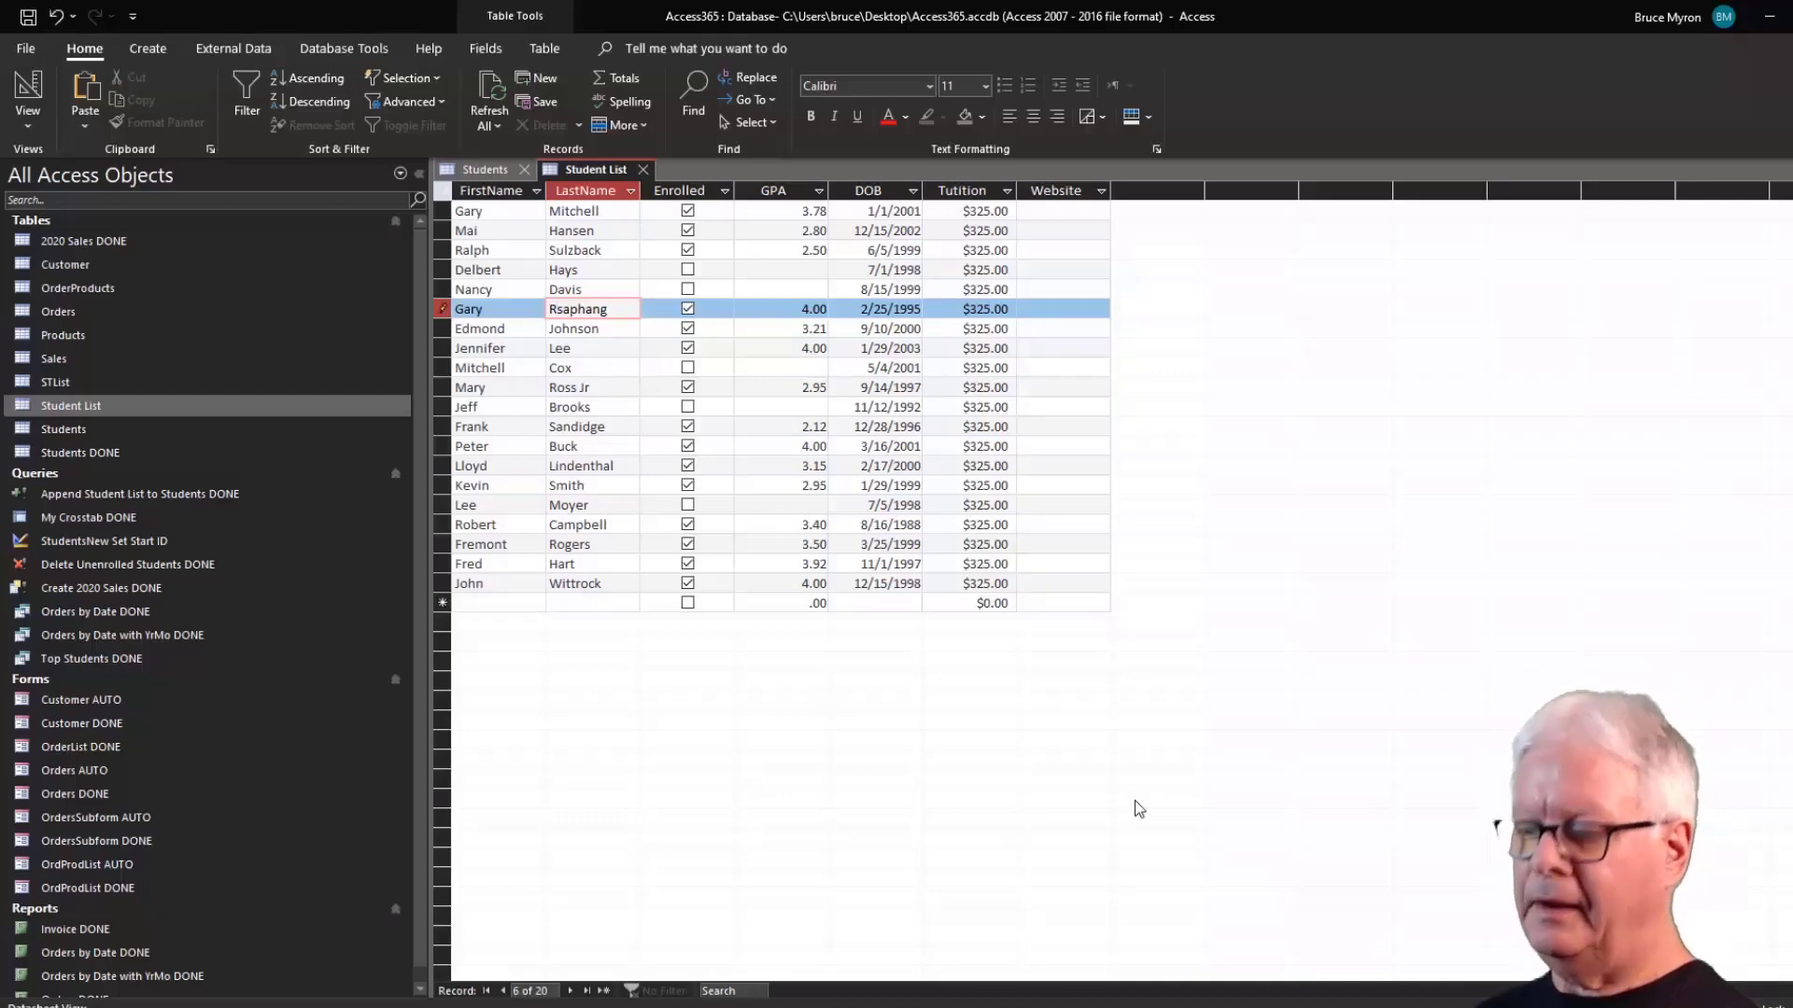
{"action": "type", "text": "o"}
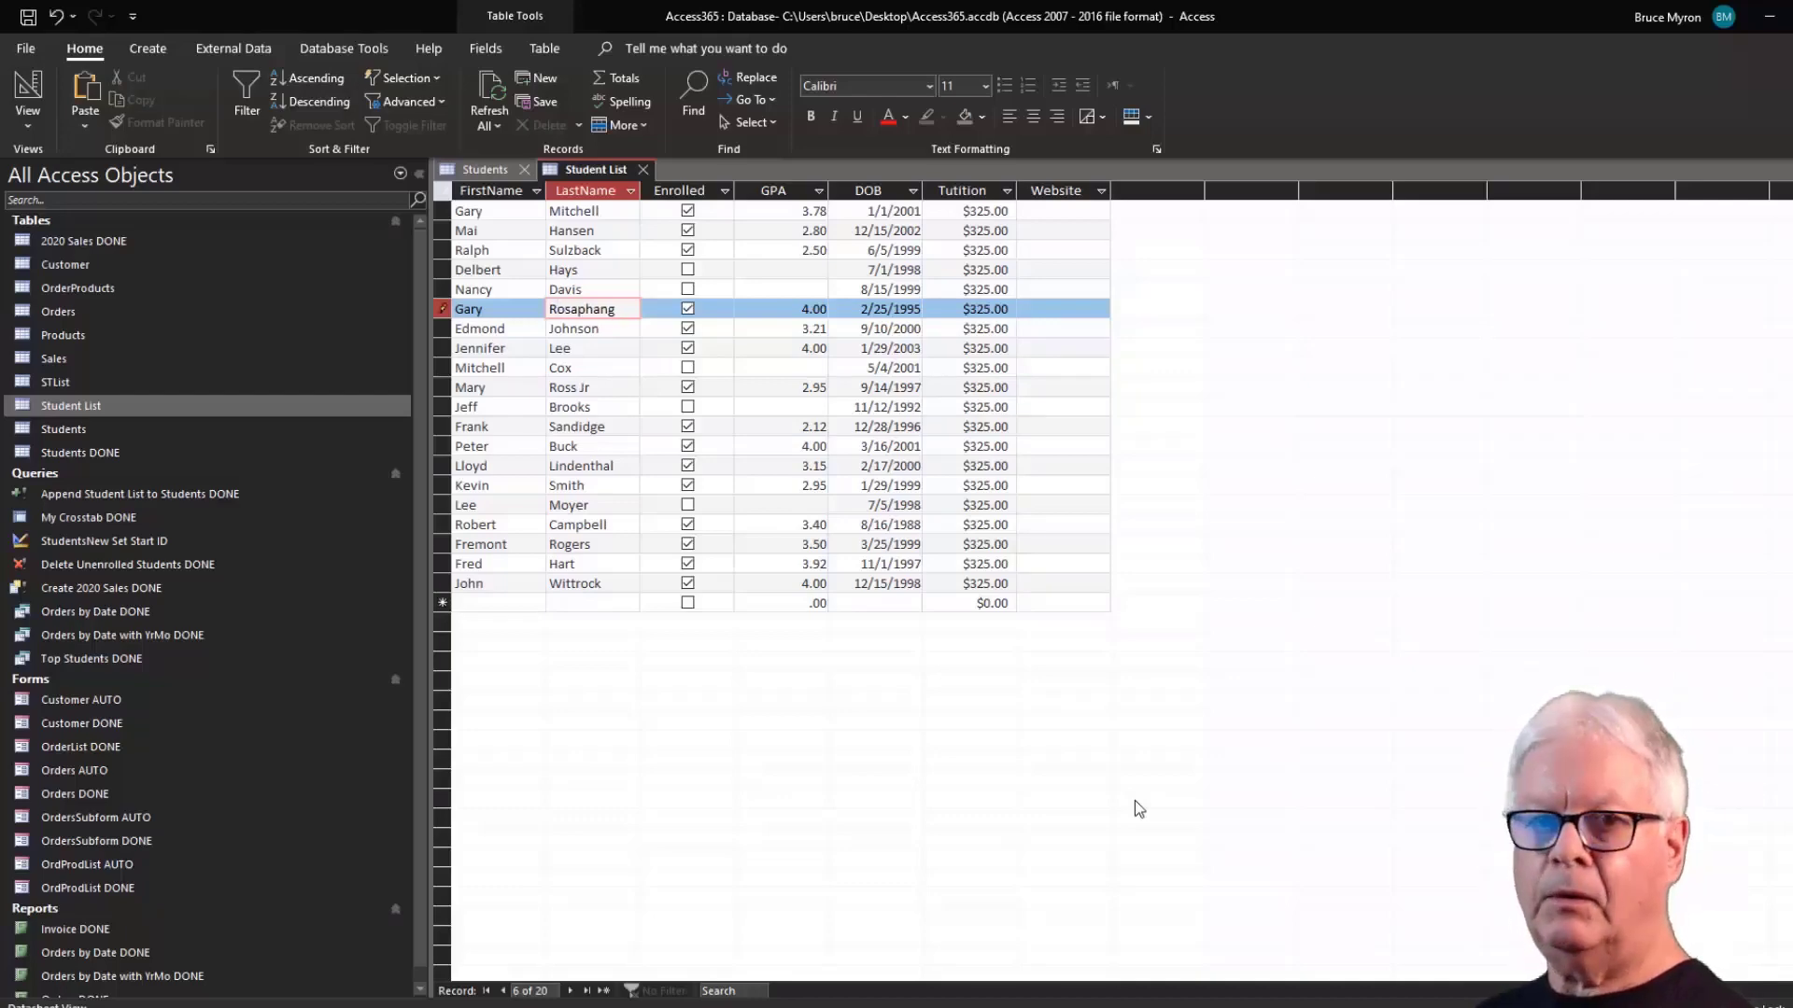
{"action": "key", "text": "Tab"}
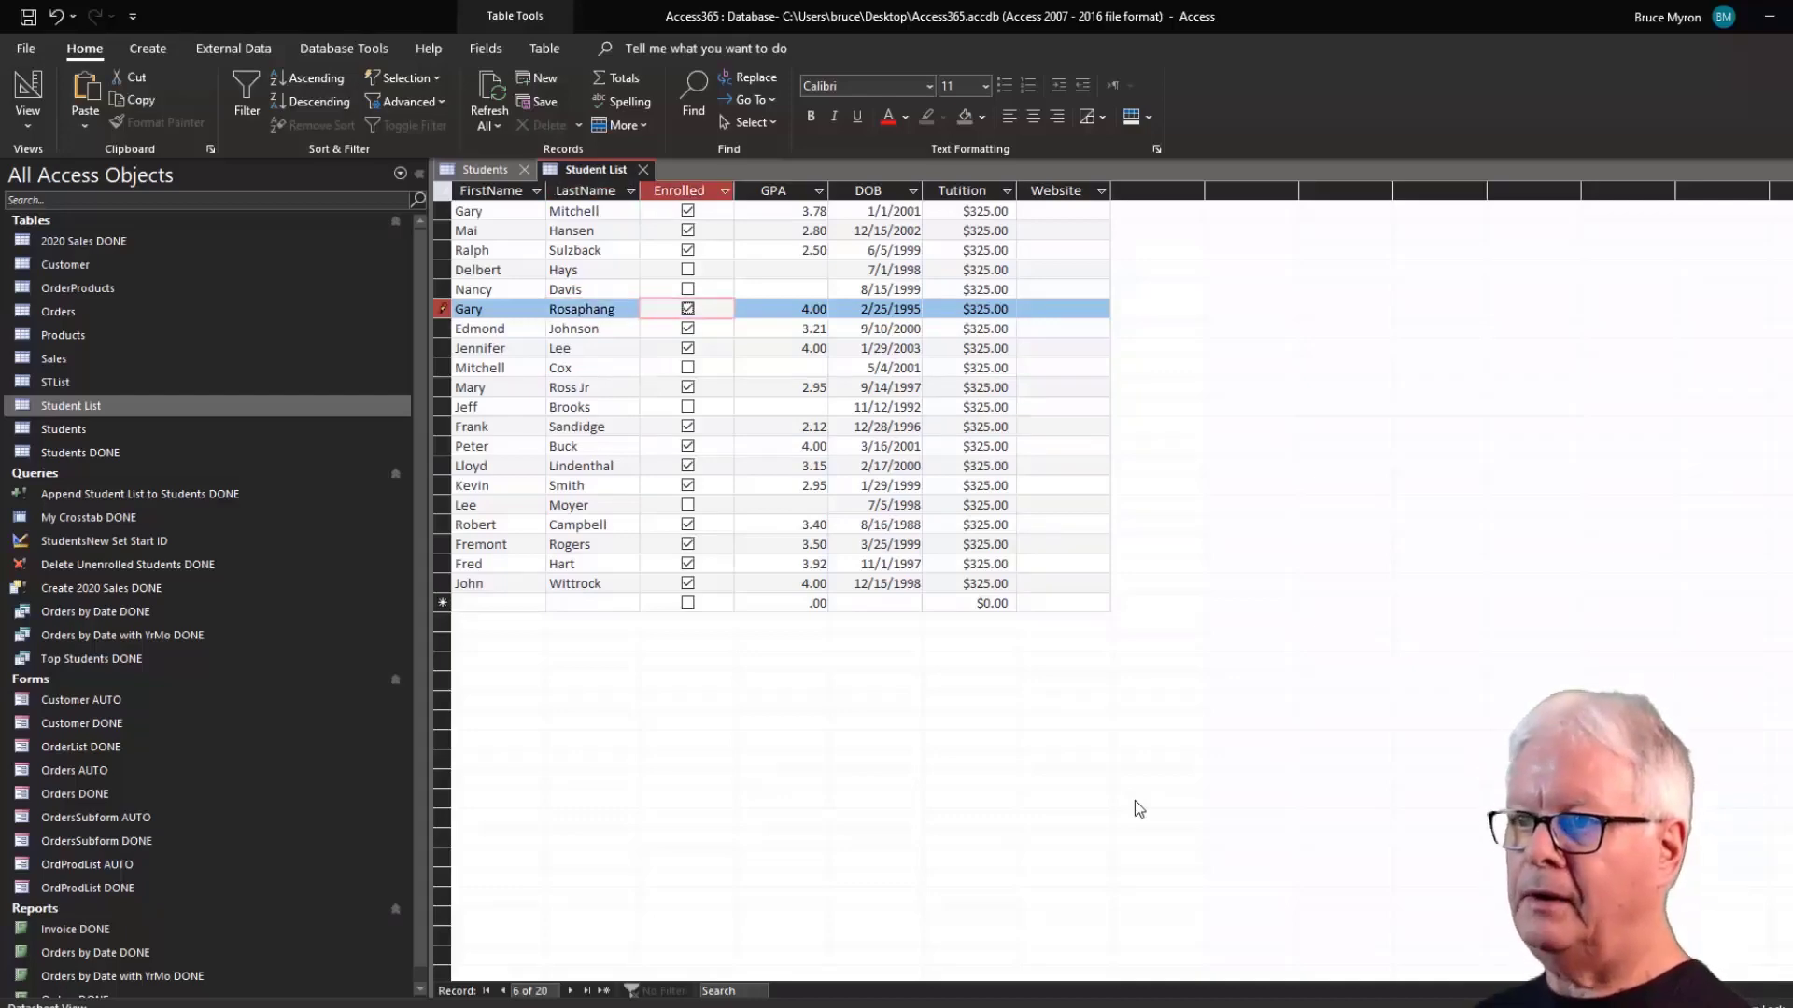
Step between Enrolled and LastName in the sixth record, and change the second letter of its LastName to "a".
{"action": "key", "text": "shift+Tab"}
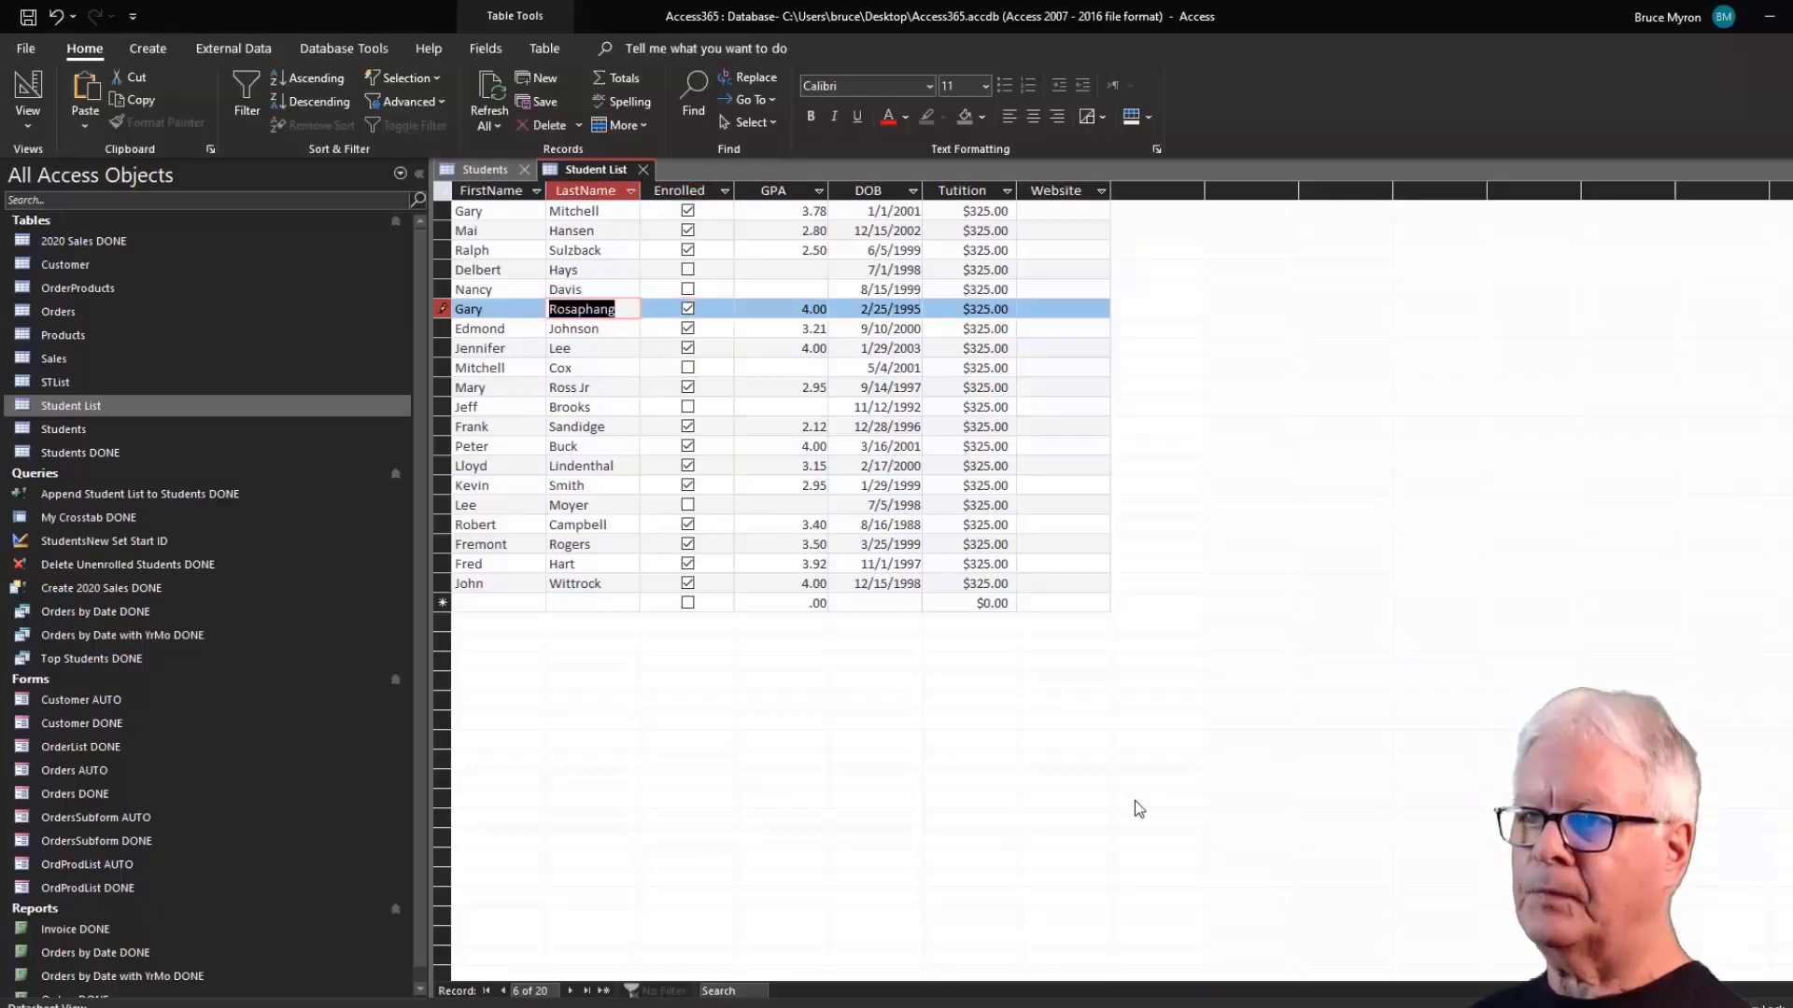
{"action": "key", "text": "Tab"}
{"action": "key", "text": "shift+Tab"}
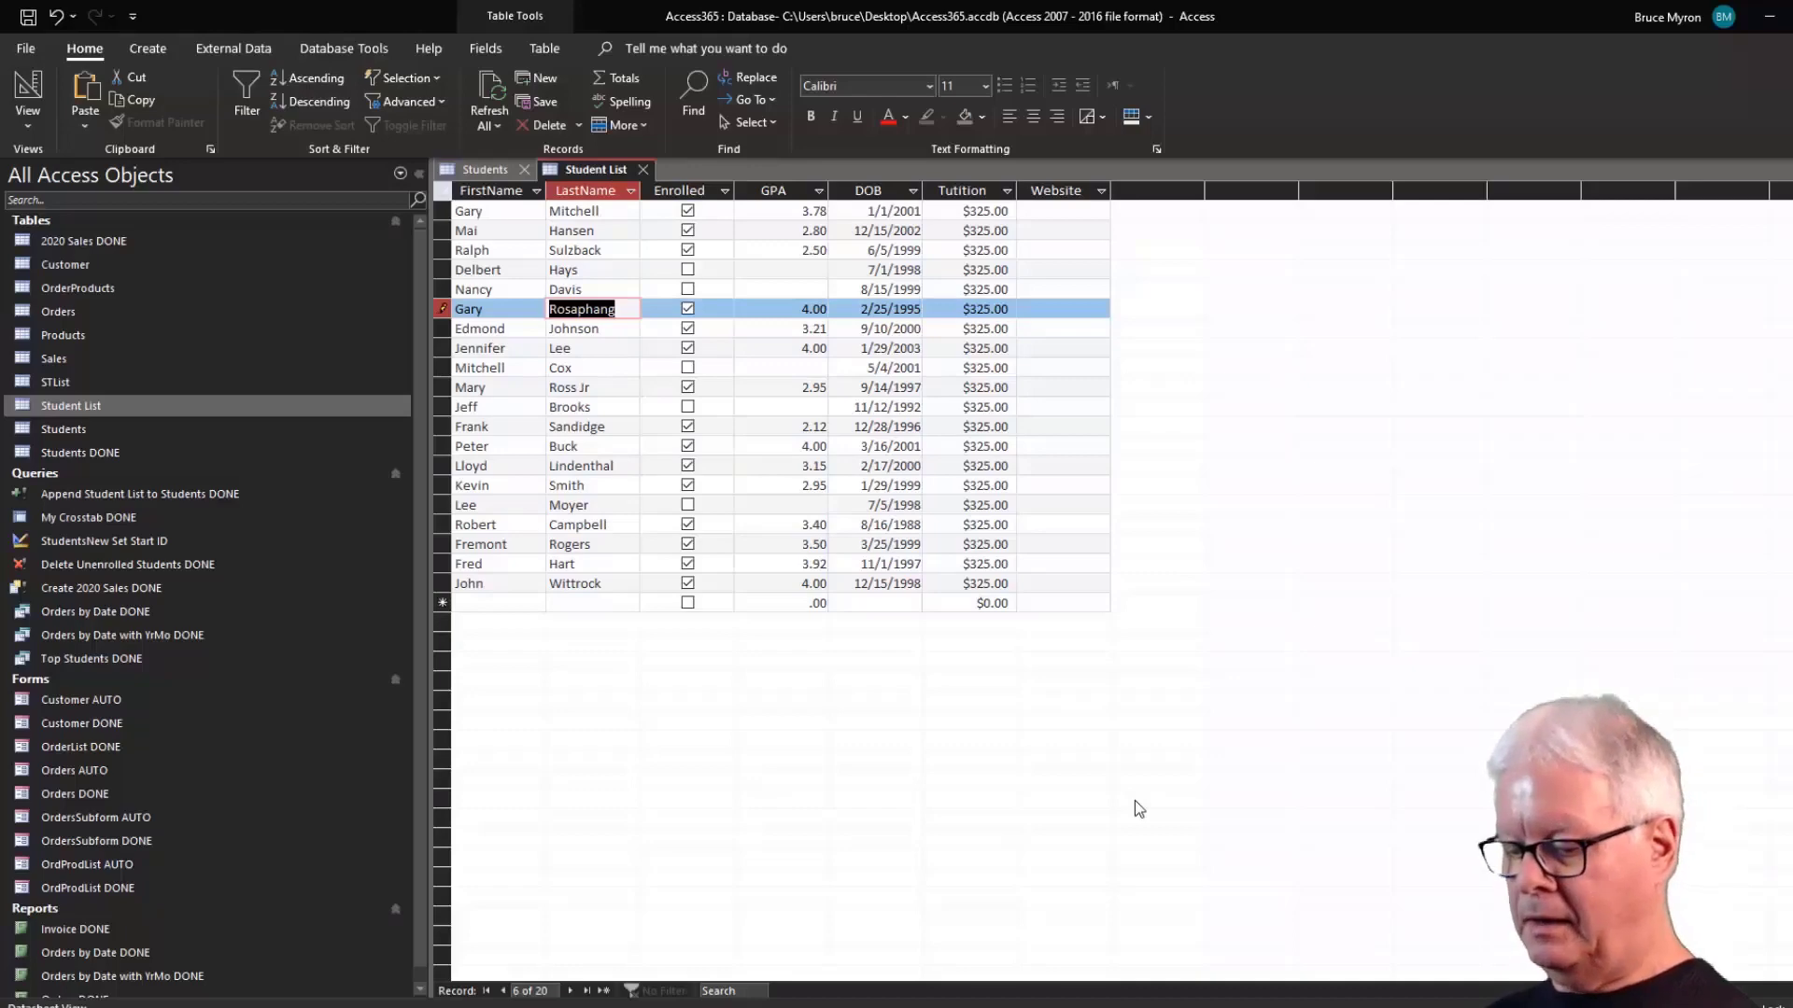
{"action": "key", "text": "F2"}
{"action": "key", "text": "Home"}
{"action": "key", "text": "Right"}
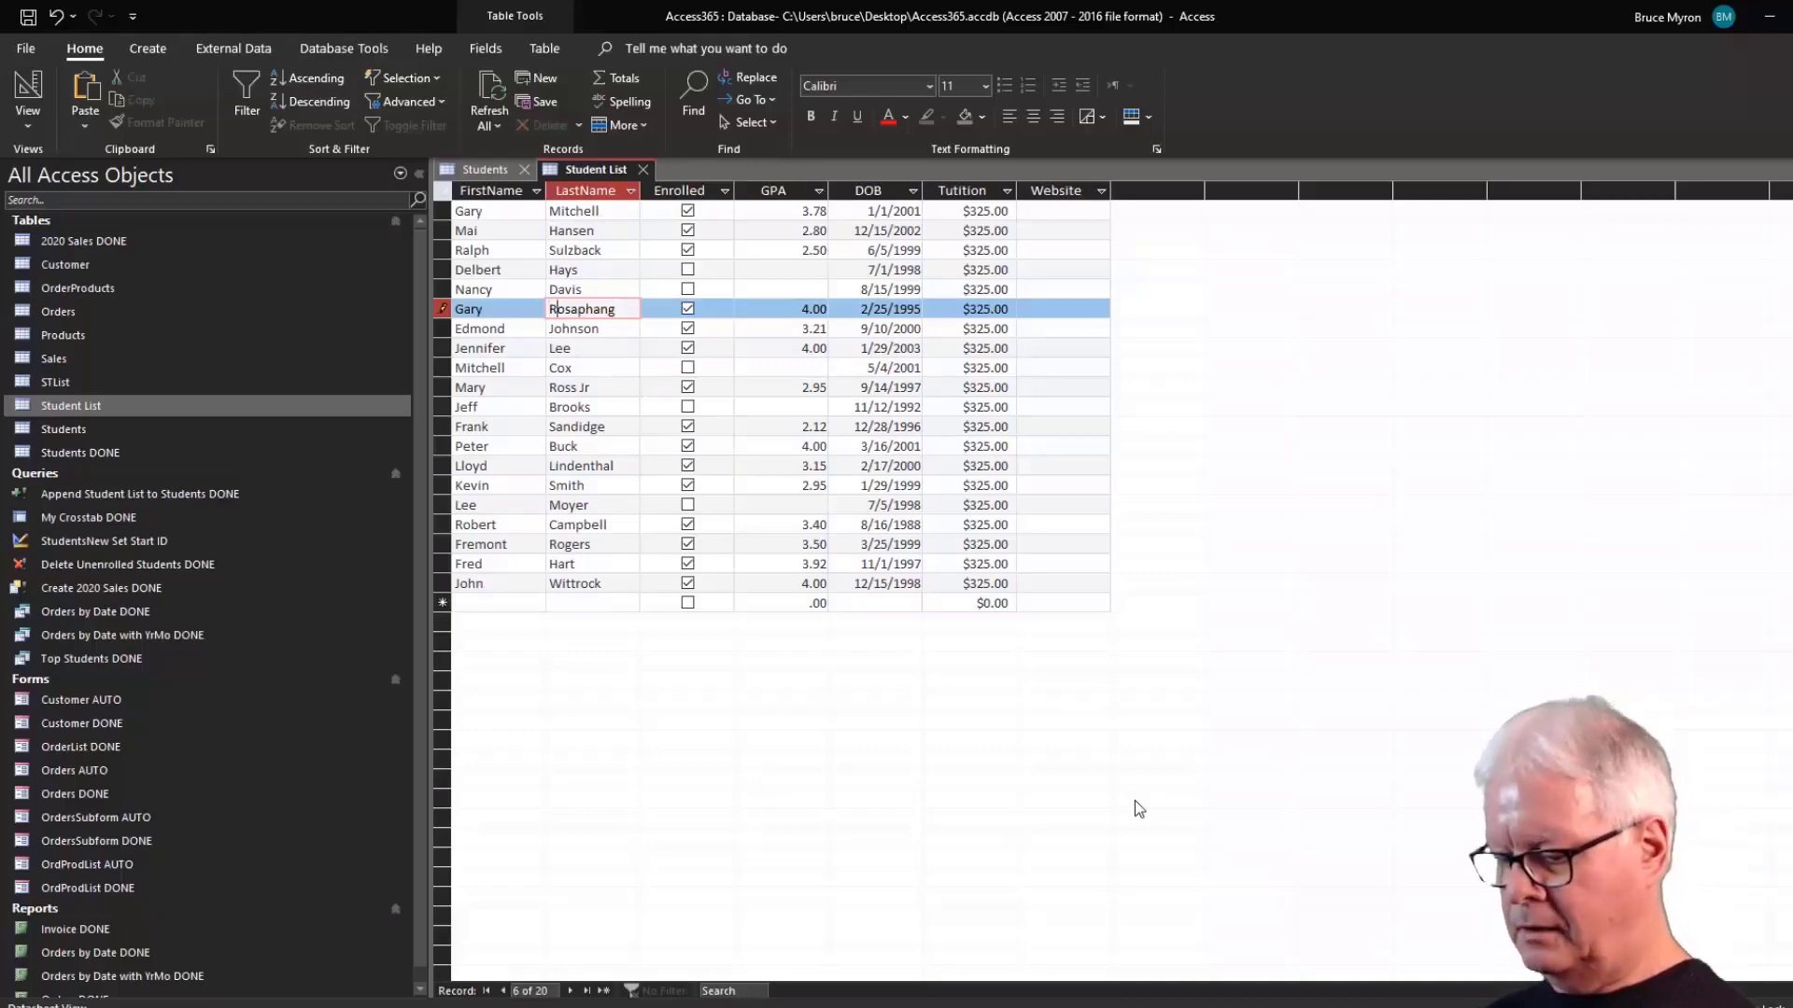
{"action": "type", "text": "a"}
{"action": "key", "text": "Delete"}
{"action": "key", "text": "Tab"}
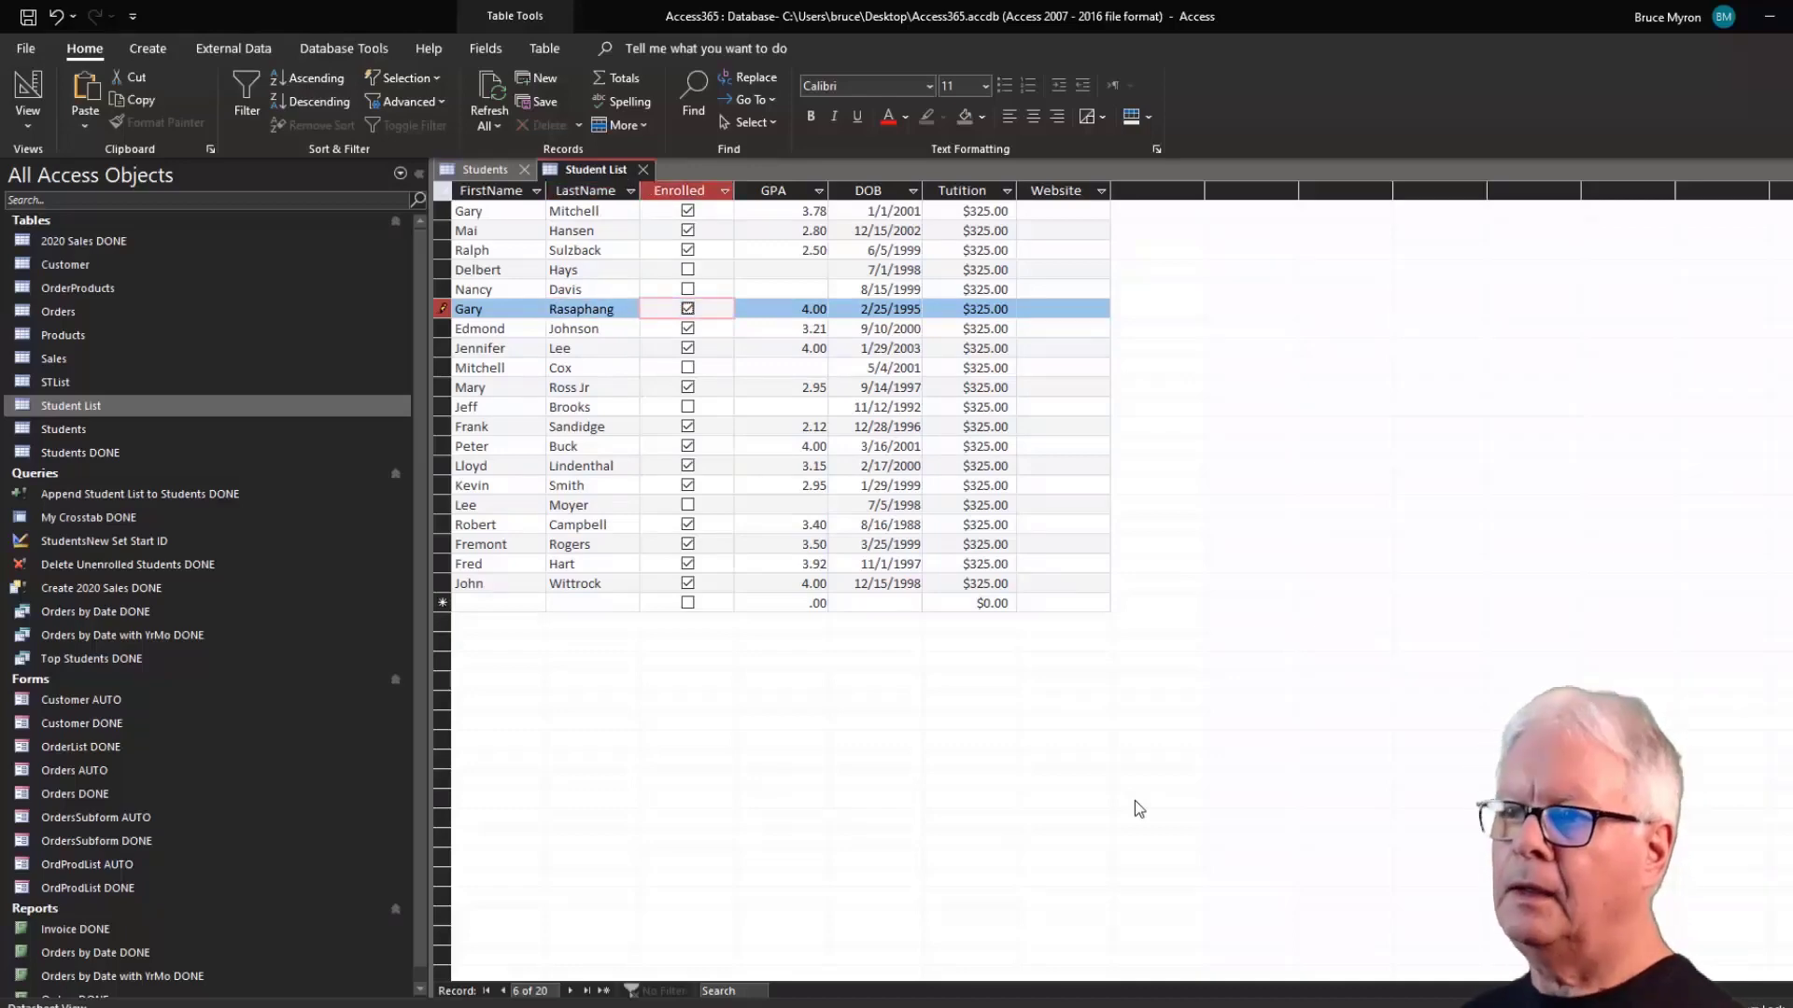
Put the seventh record's LastName in edit mode, and switch the eleventh record's LastName from edit mode to normal mode.
{"action": "key", "text": "shift+Tab"}
{"action": "key", "text": "Down"}
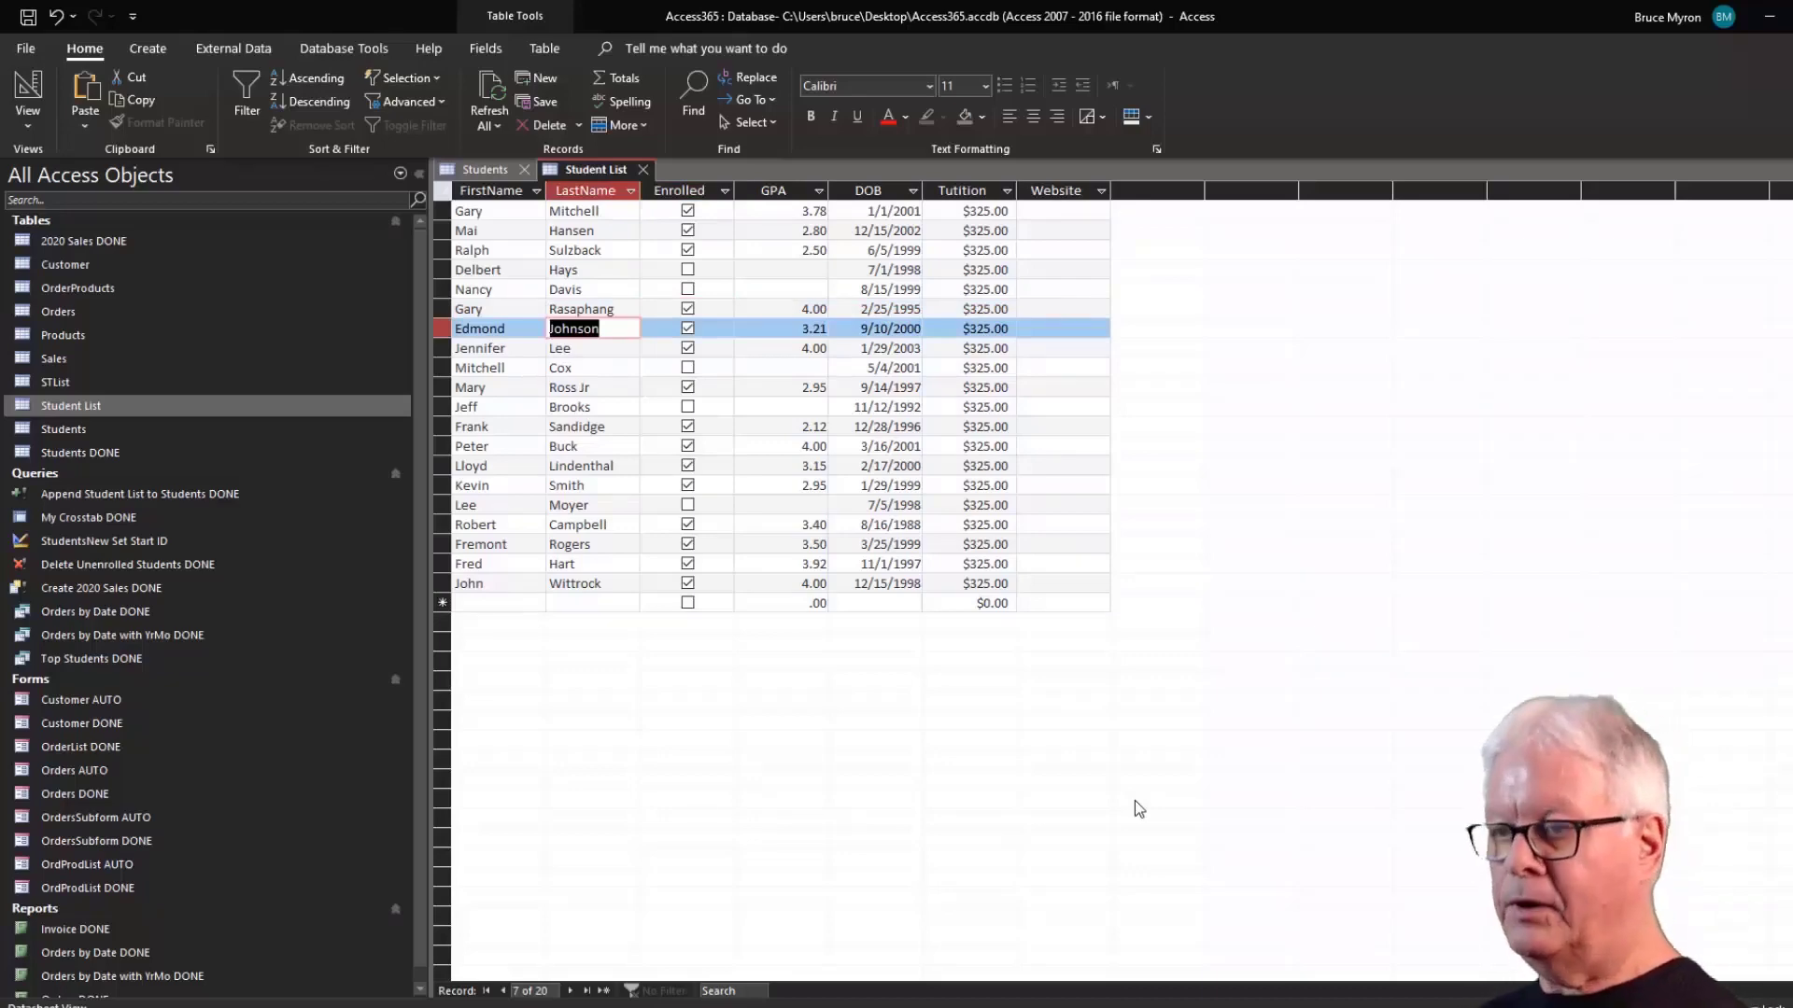
{"action": "key", "text": "F2"}
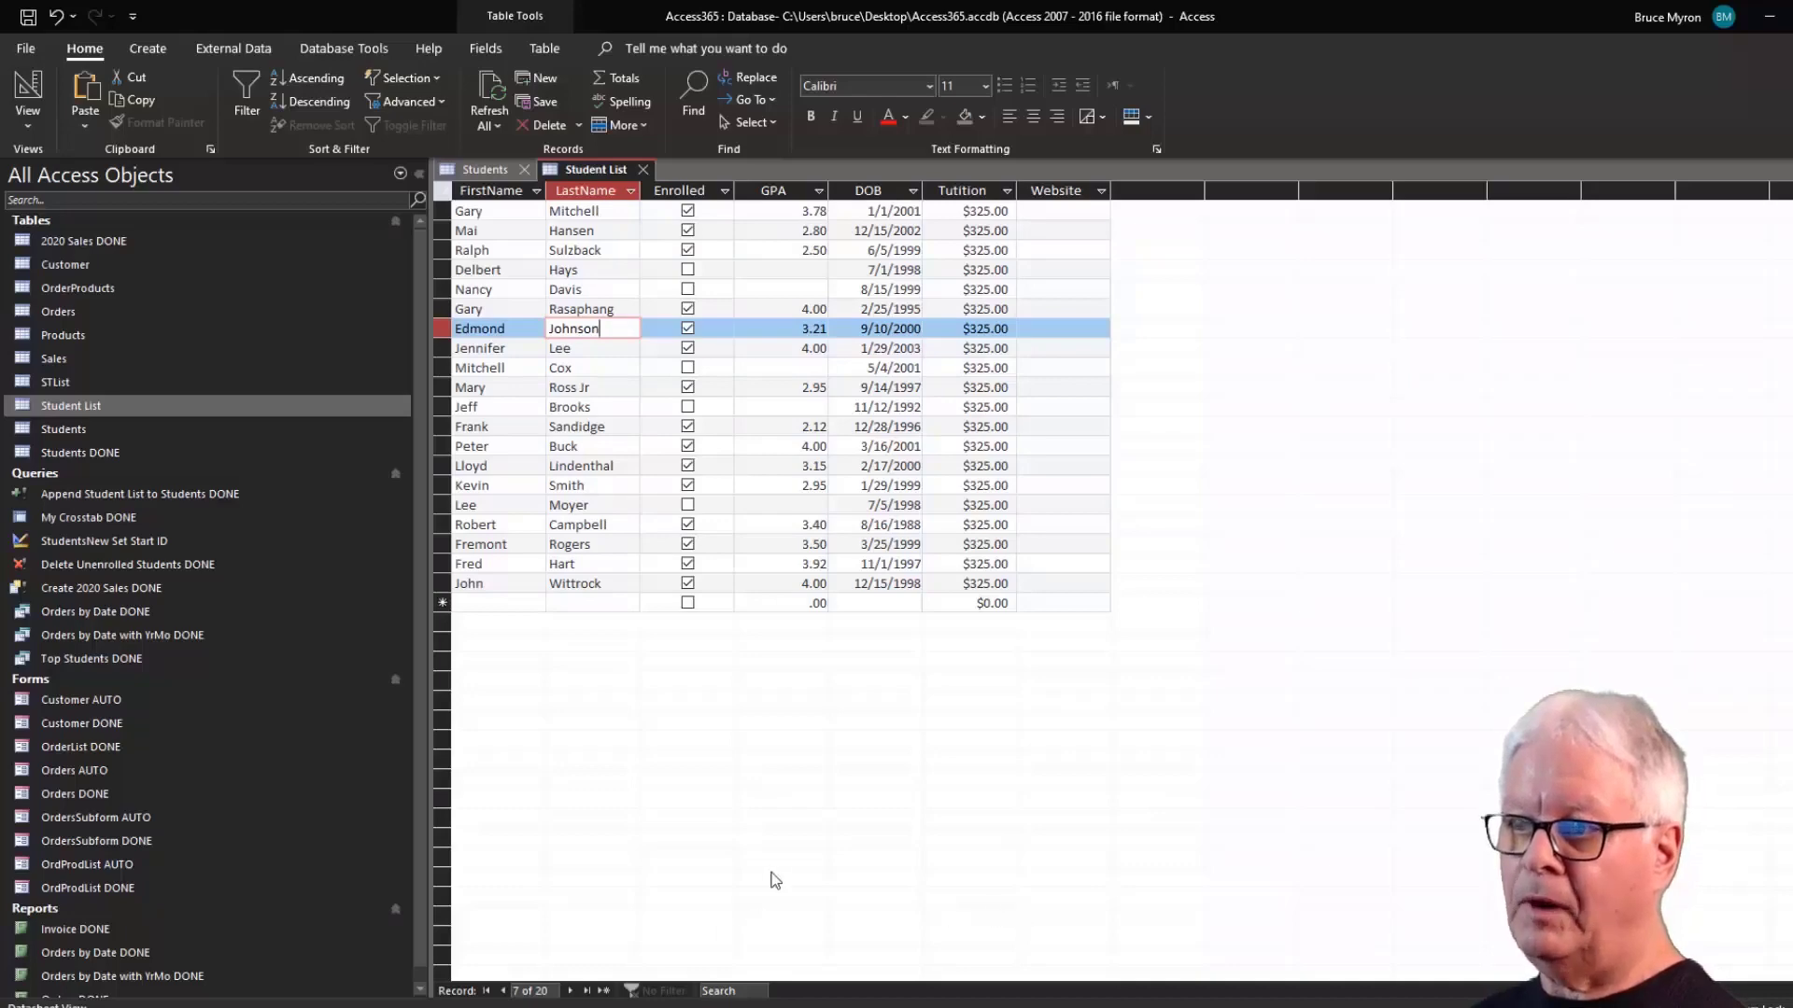
{"action": "left_click", "coordinate": [591, 407]}
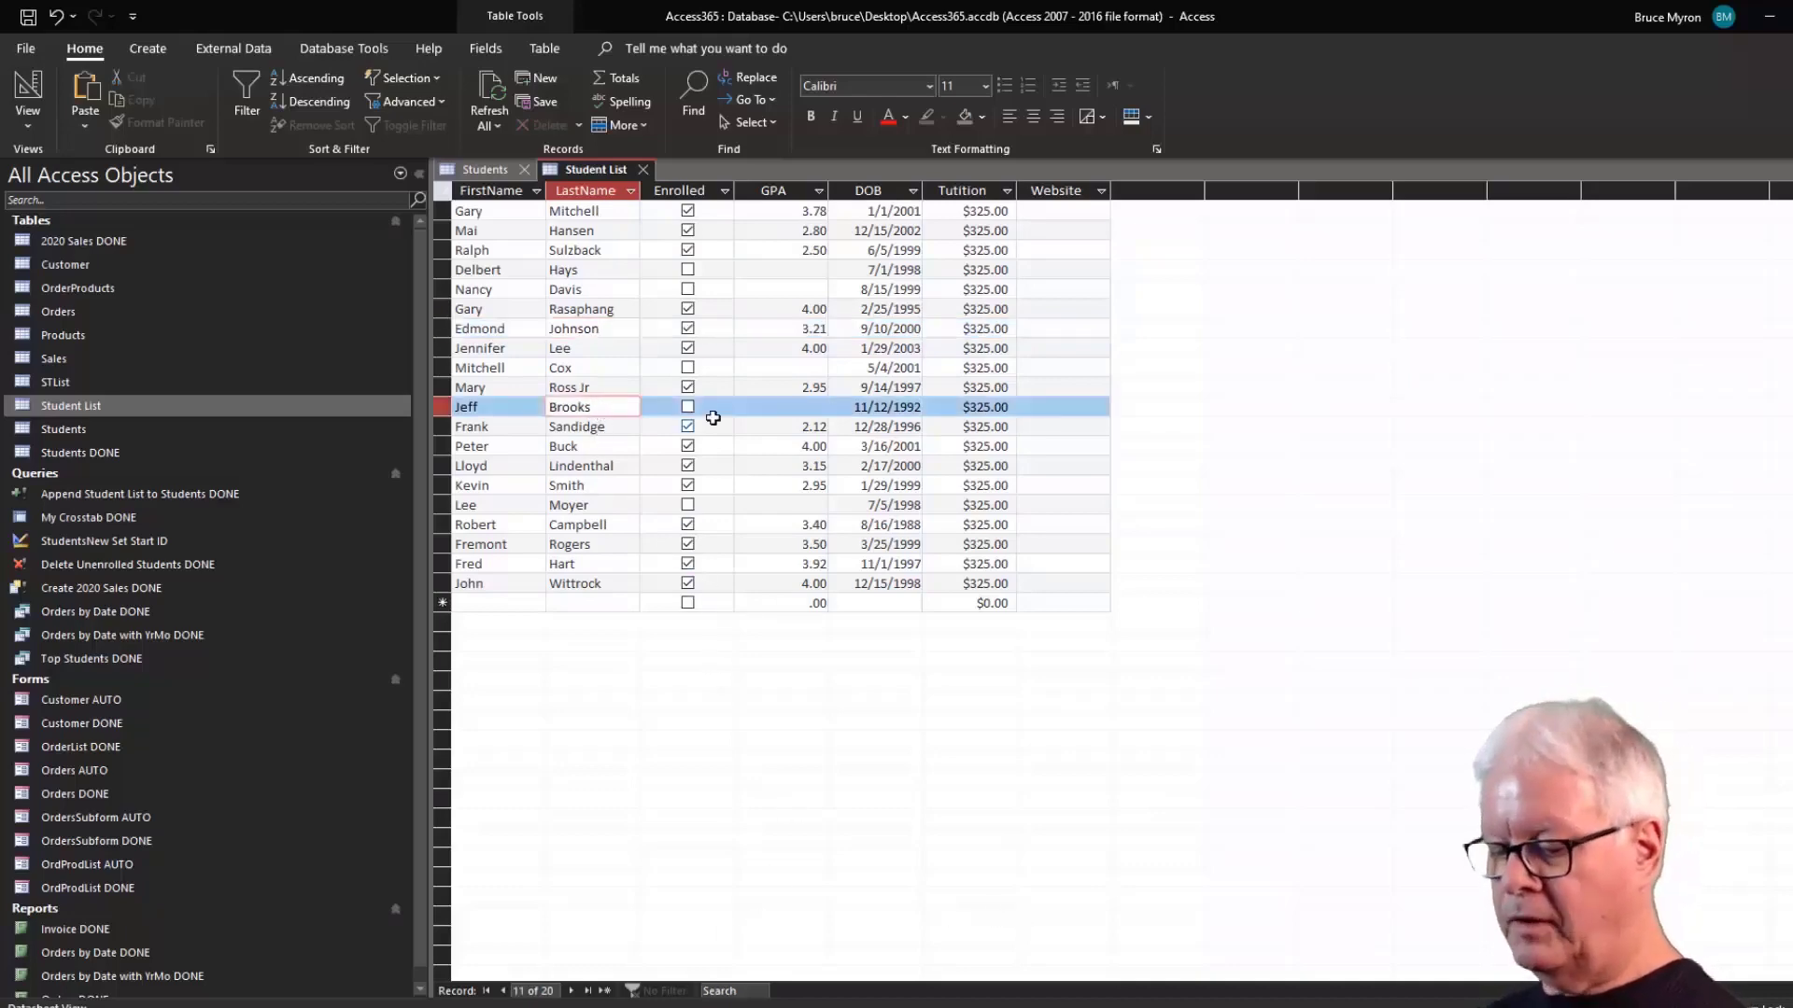
{"action": "key", "text": "F2"}
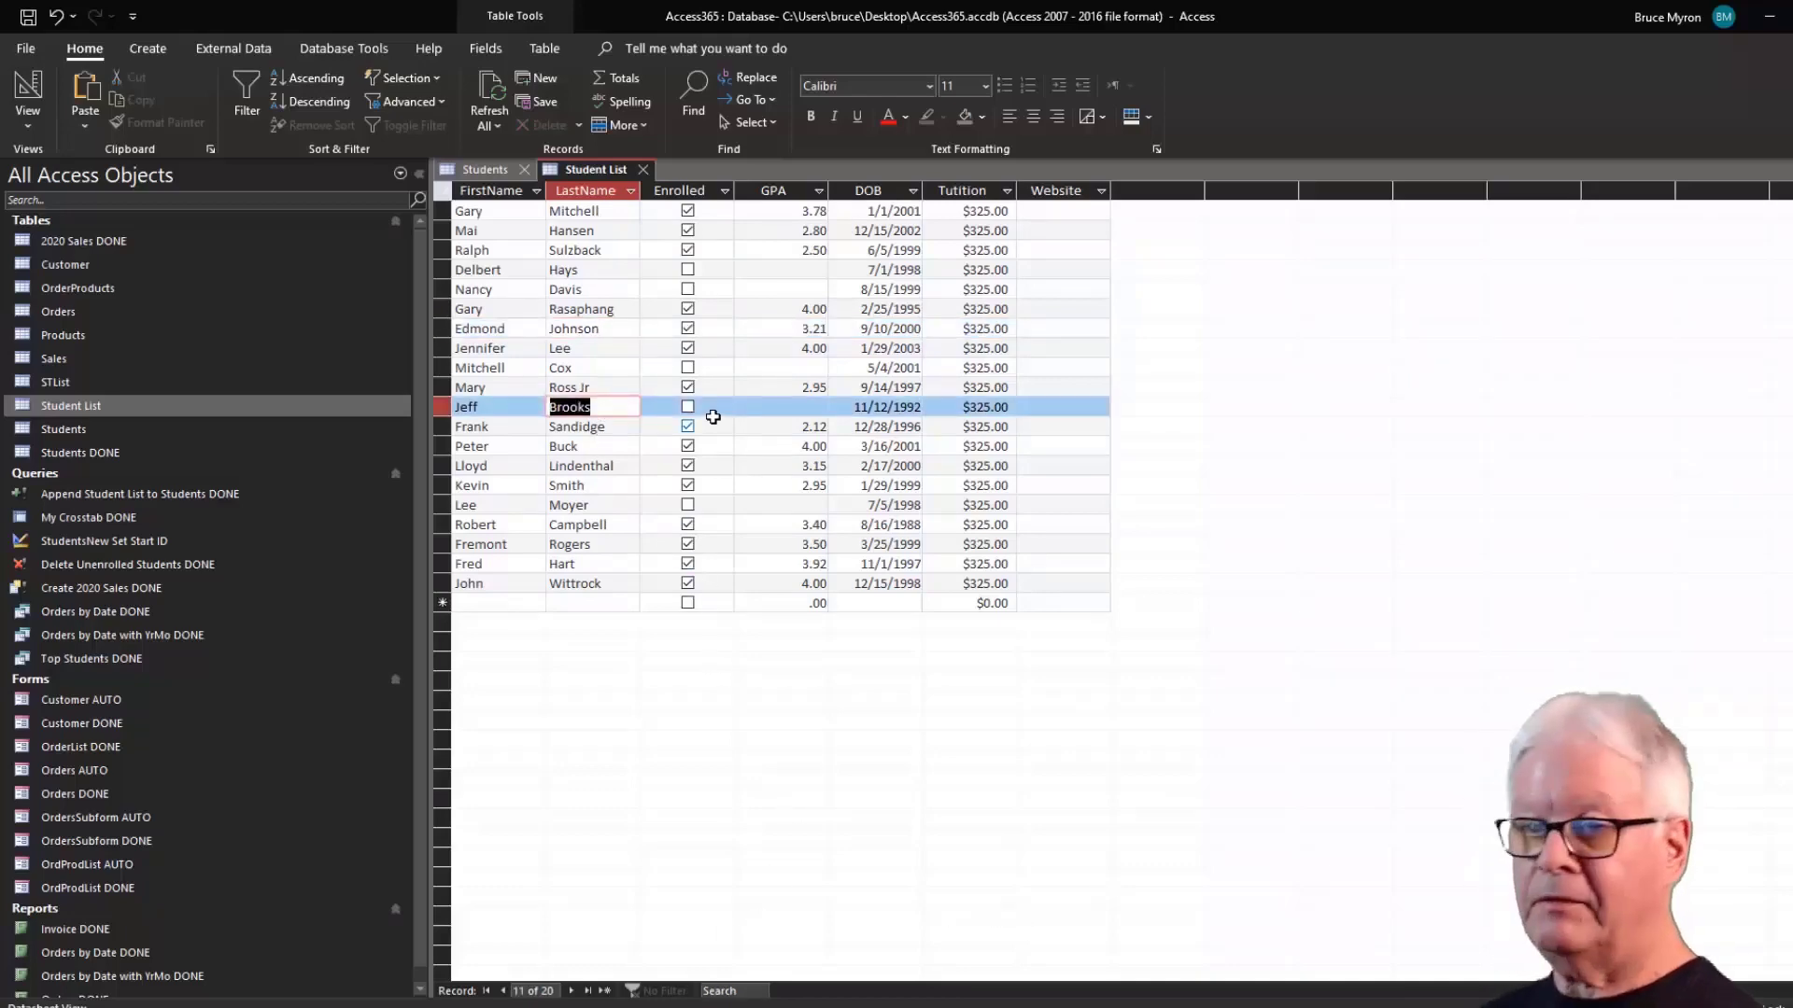
Move three fields forward from the eleventh record's LastName and three fields back.
{"action": "key", "text": "Right"}
{"action": "key", "text": "Right"}
{"action": "key", "text": "Right"}
{"action": "key", "text": "Left"}
{"action": "key", "text": "Left"}
{"action": "key", "text": "Left"}
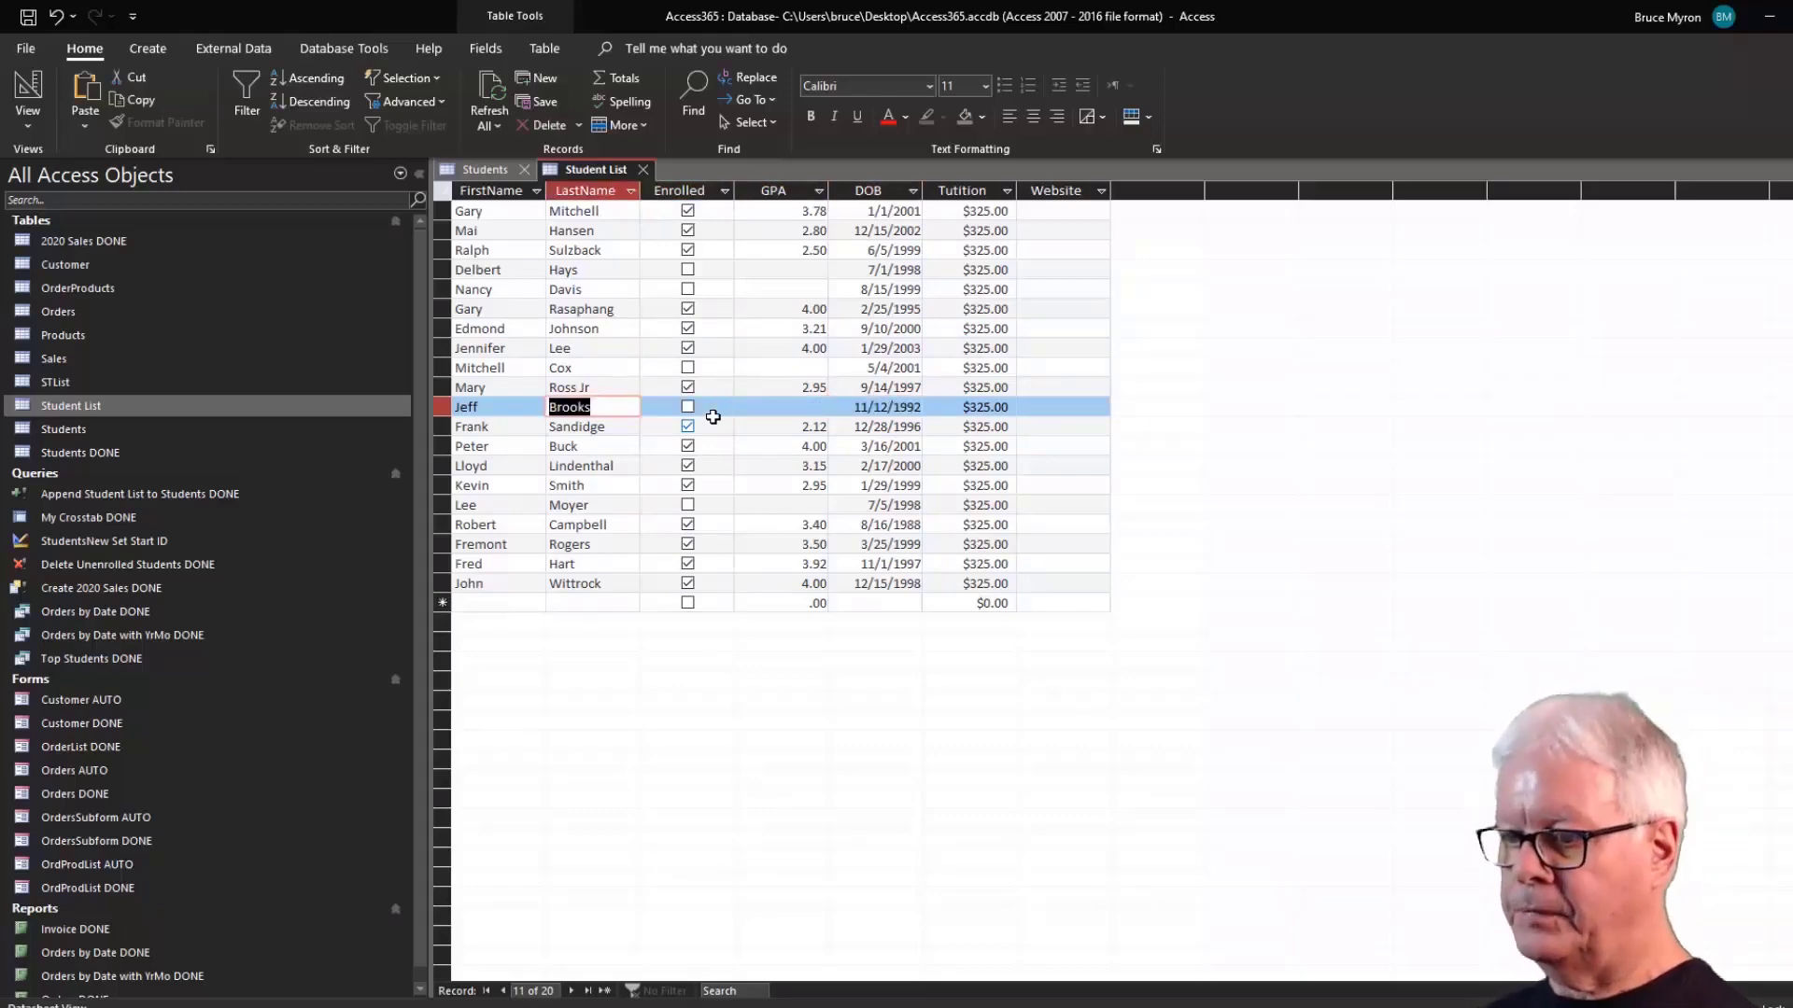
Check the PDF's Remove Content and Restore Content entries in Edge, and select the eleventh record's LastName in Access.
{"action": "key", "text": "alt+Tab"}
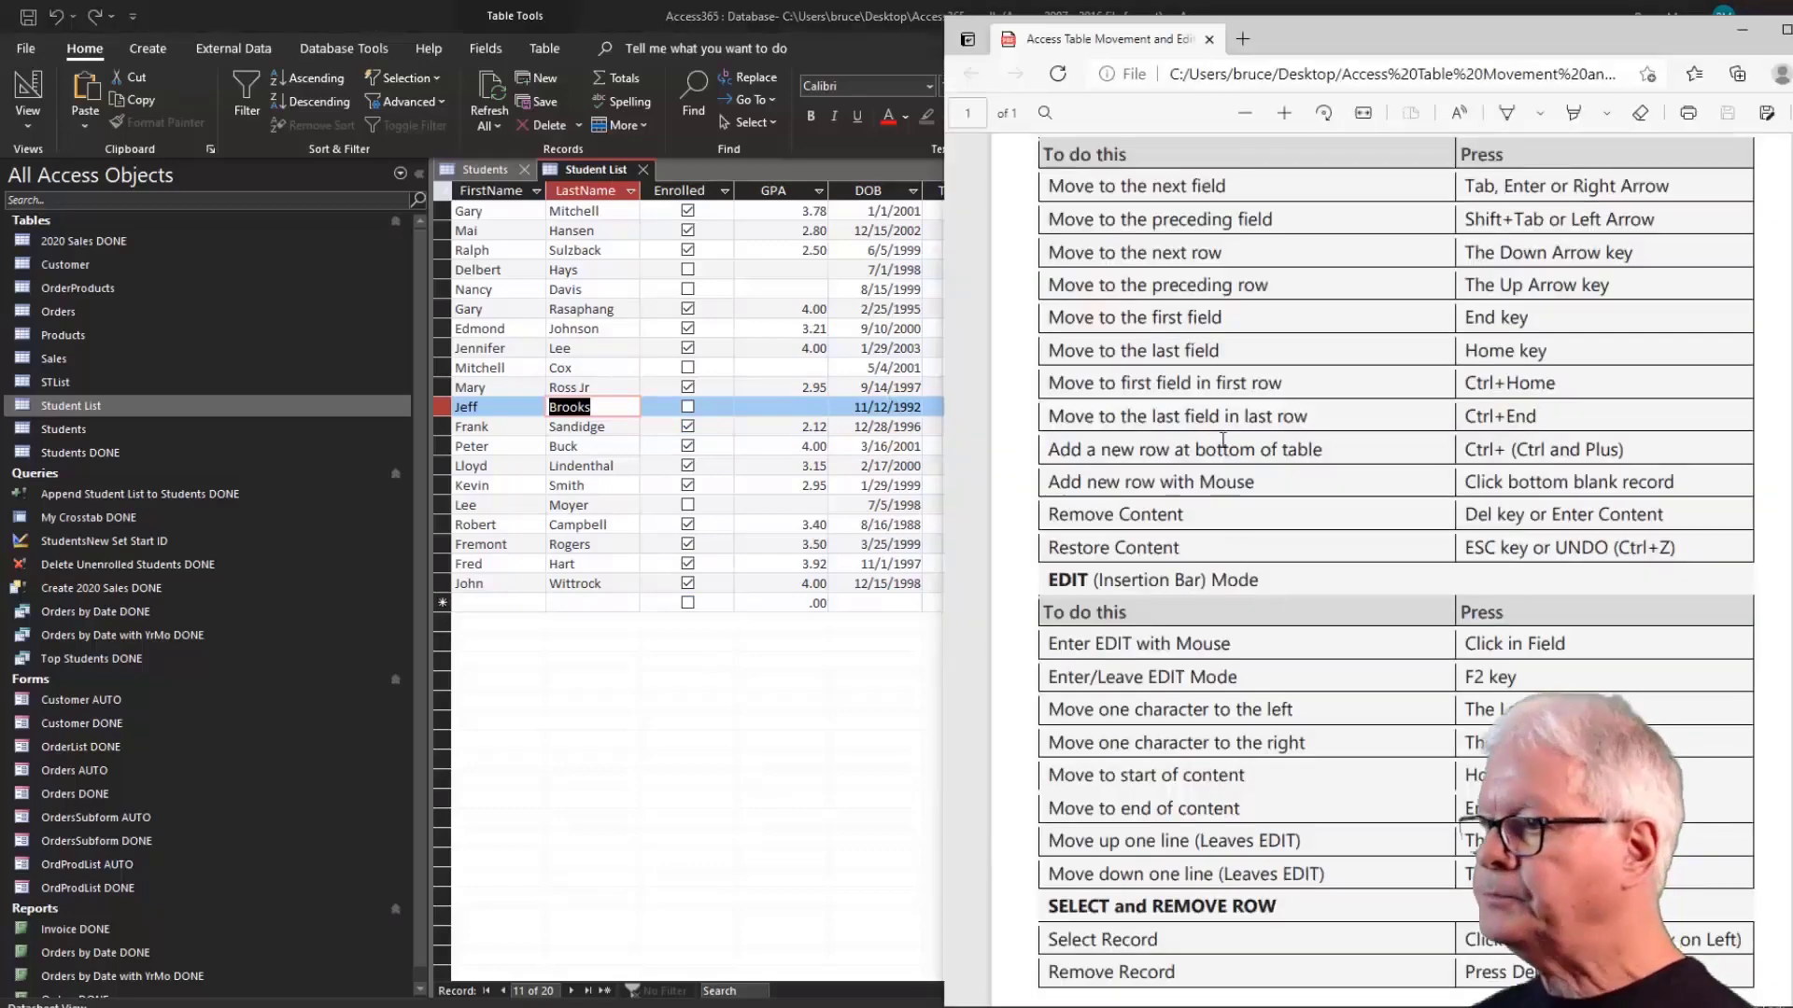
{"action": "scroll", "coordinate": [1246, 266], "scroll_direction": "down", "scroll_amount": 1}
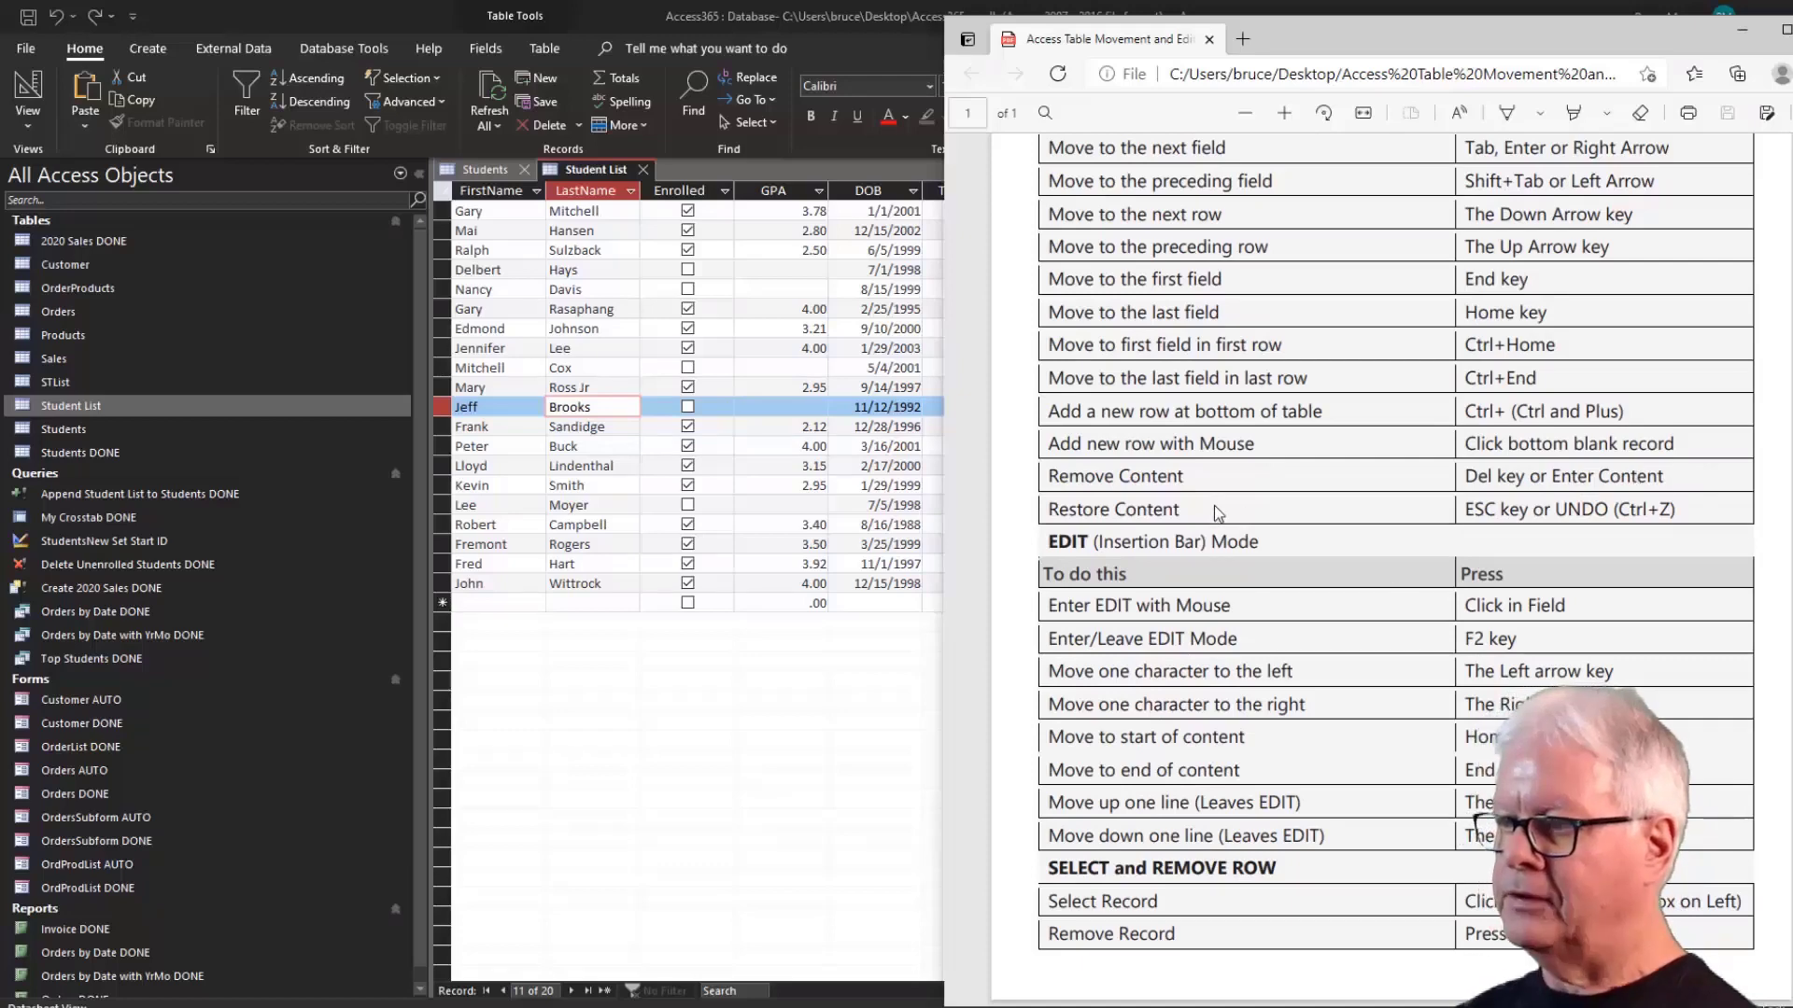
{"action": "left_click", "coordinate": [615, 430]}
{"action": "key", "text": "Up"}
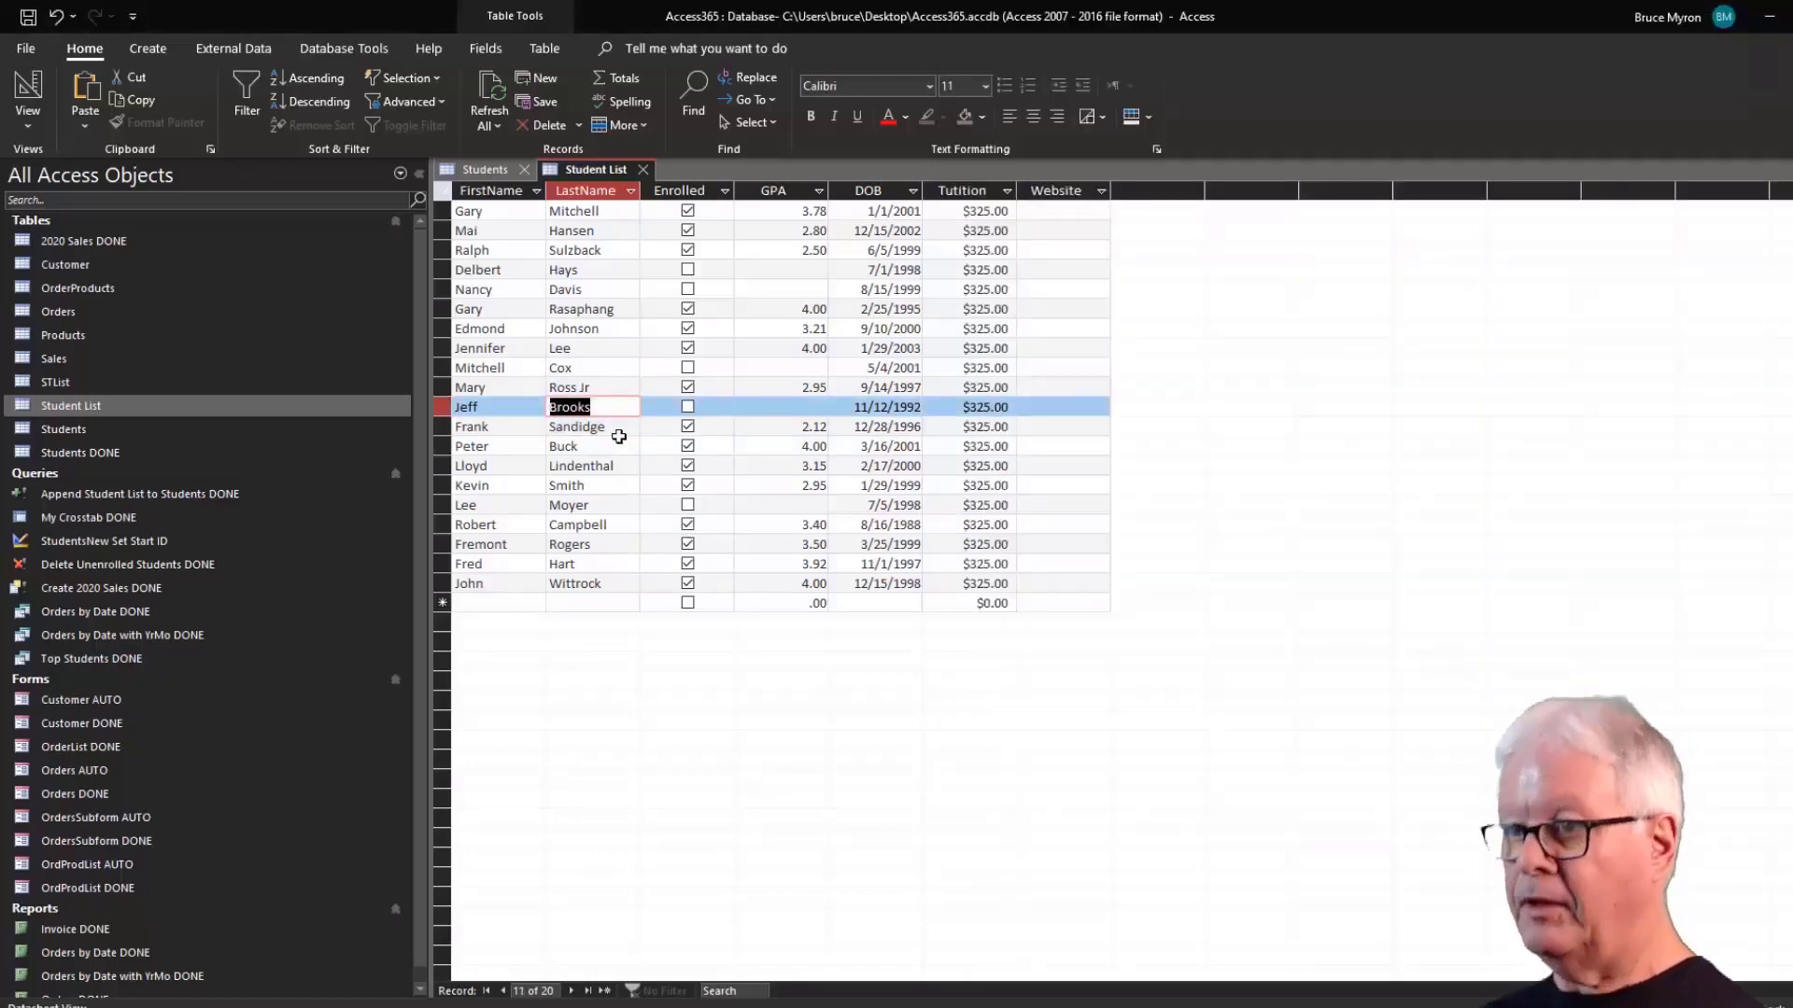
Overwrite the eleventh record's LastName with "Sm" and restore it, and clear the field's content and restore it too.
{"action": "type", "text": "Sm"}
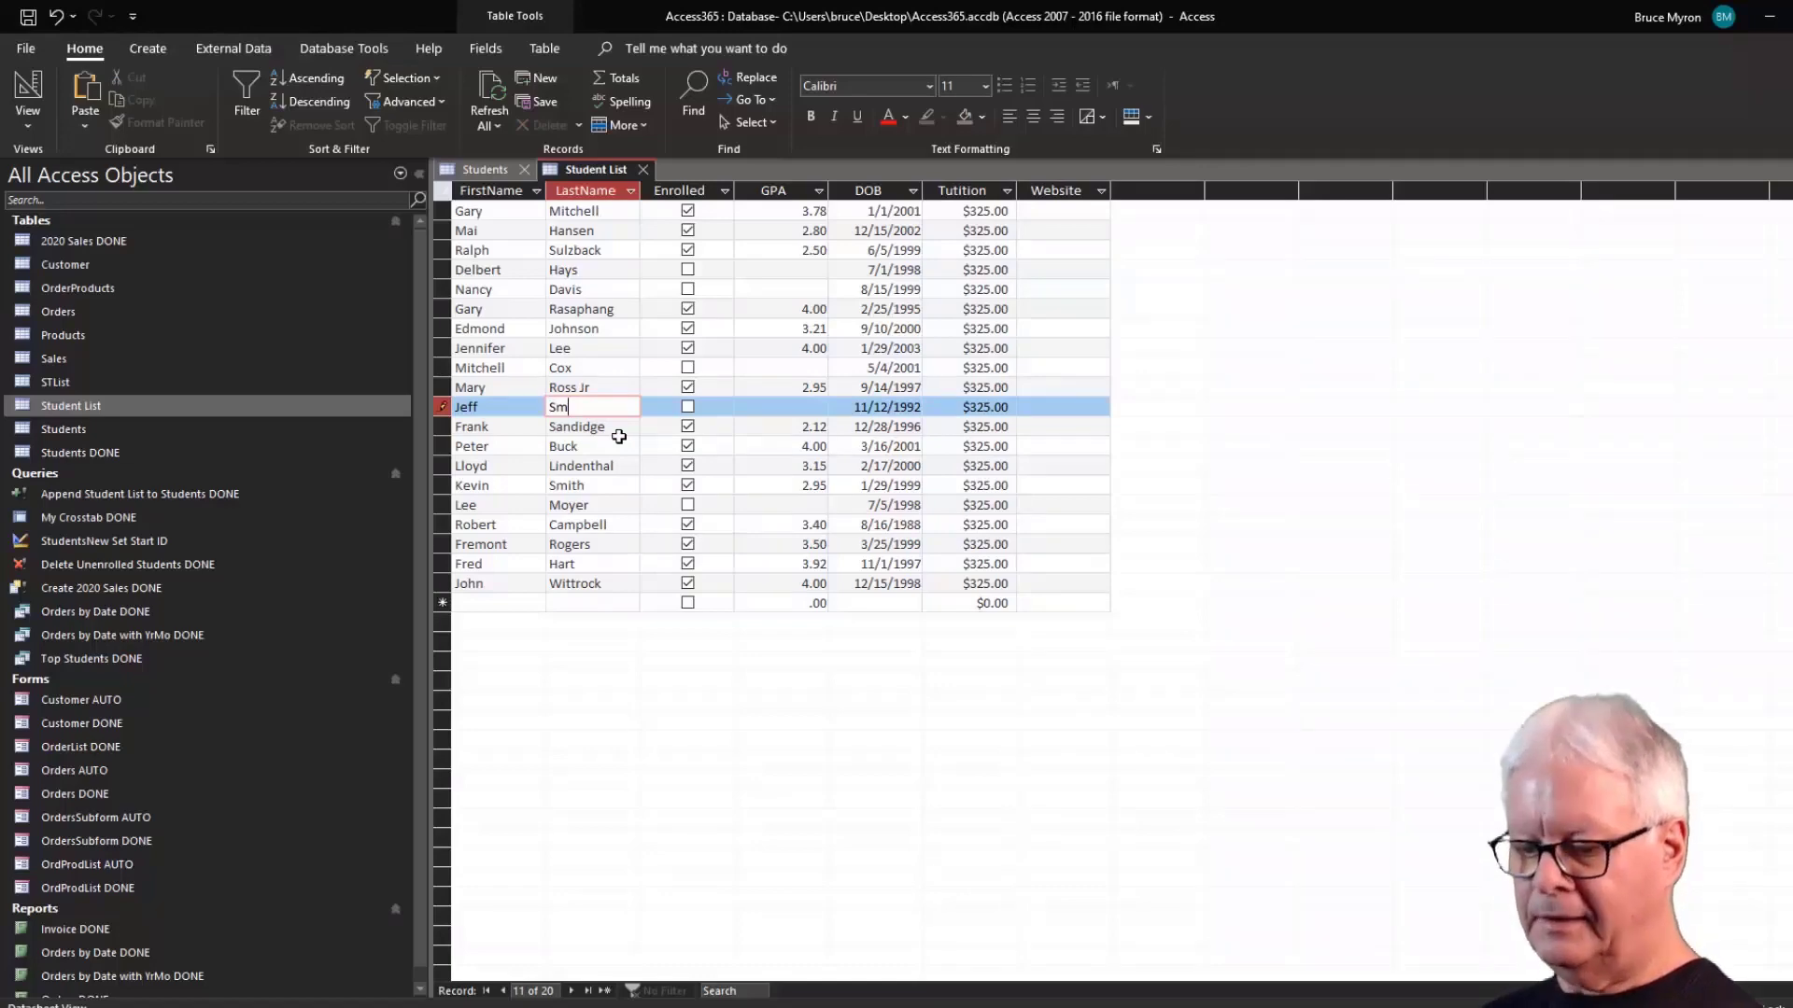
{"action": "key", "text": "Escape"}
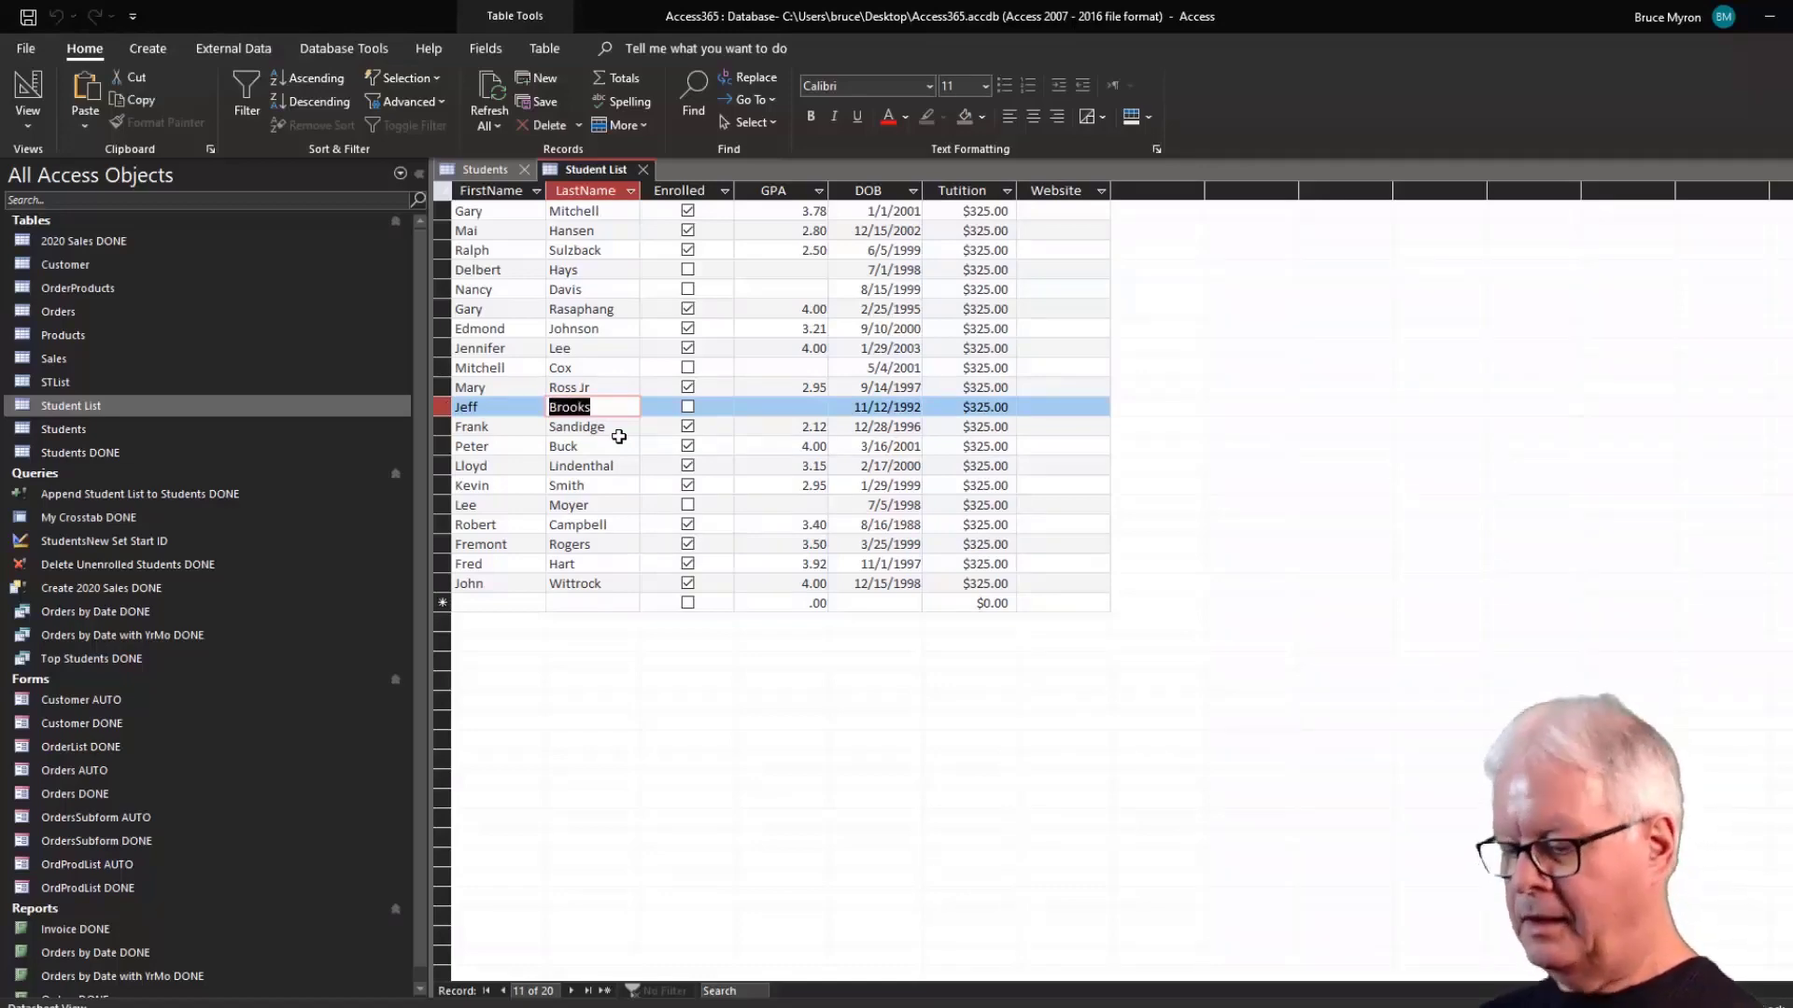
{"action": "key", "text": "Delete"}
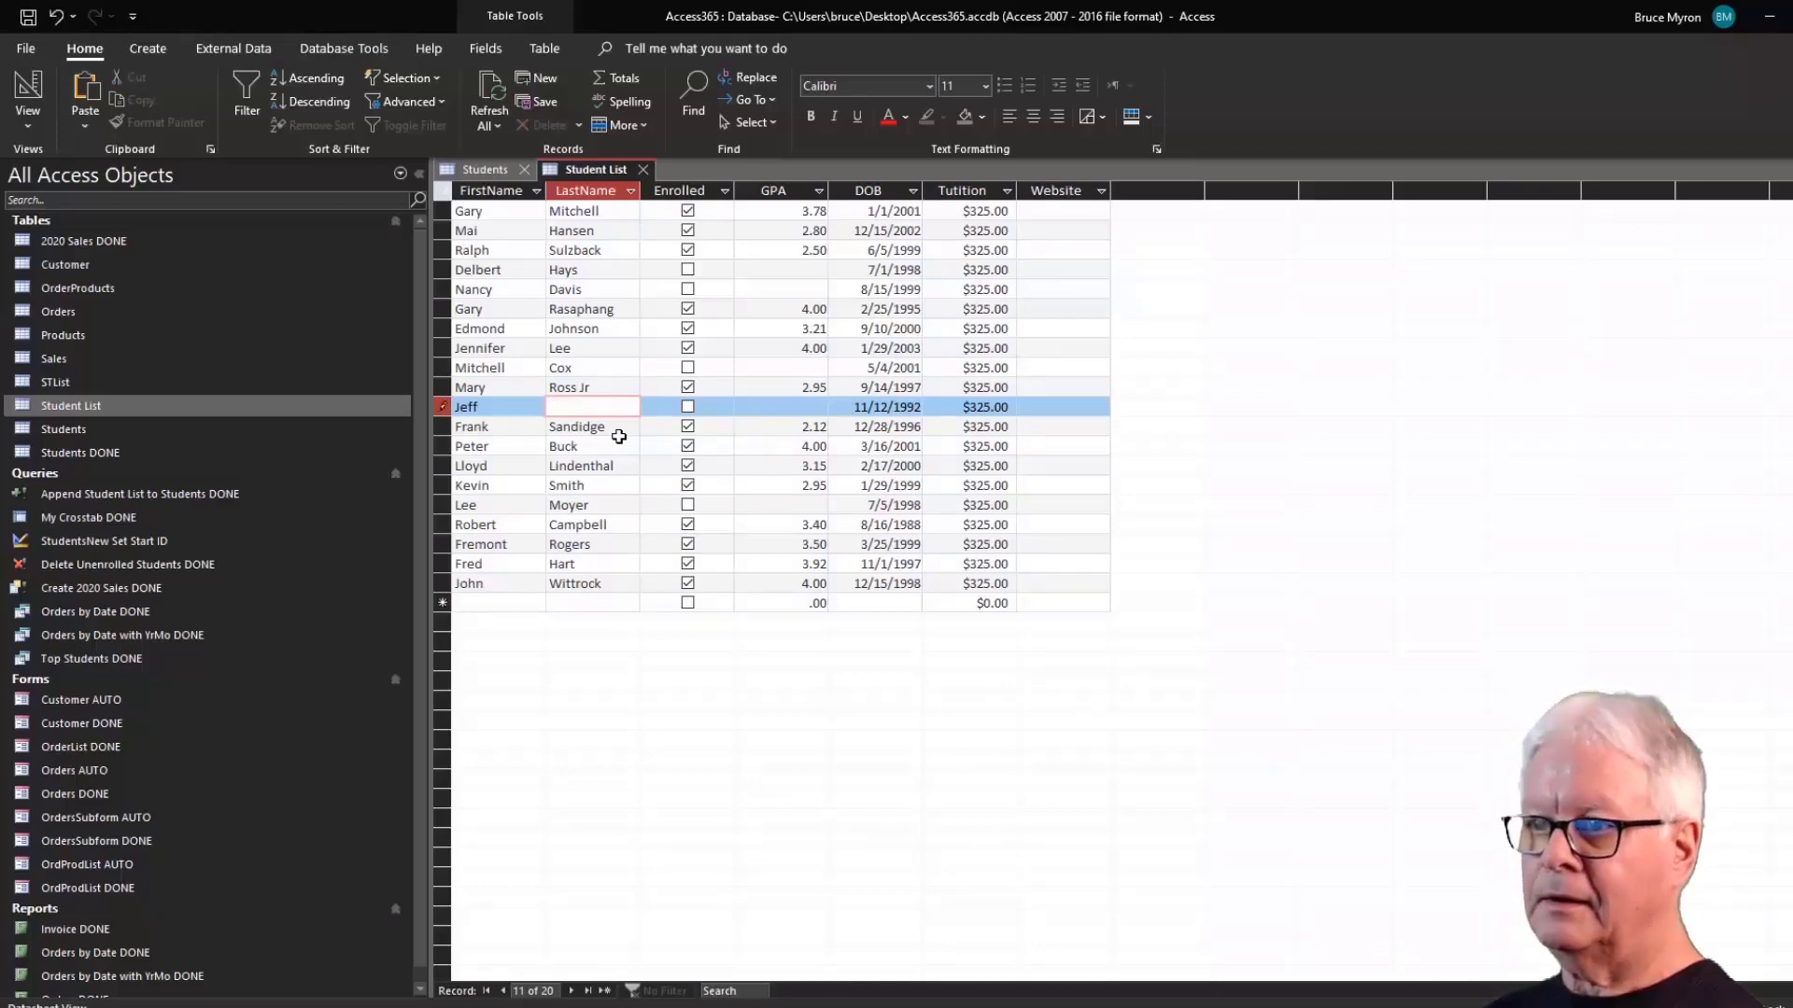
{"action": "key", "text": "Escape"}
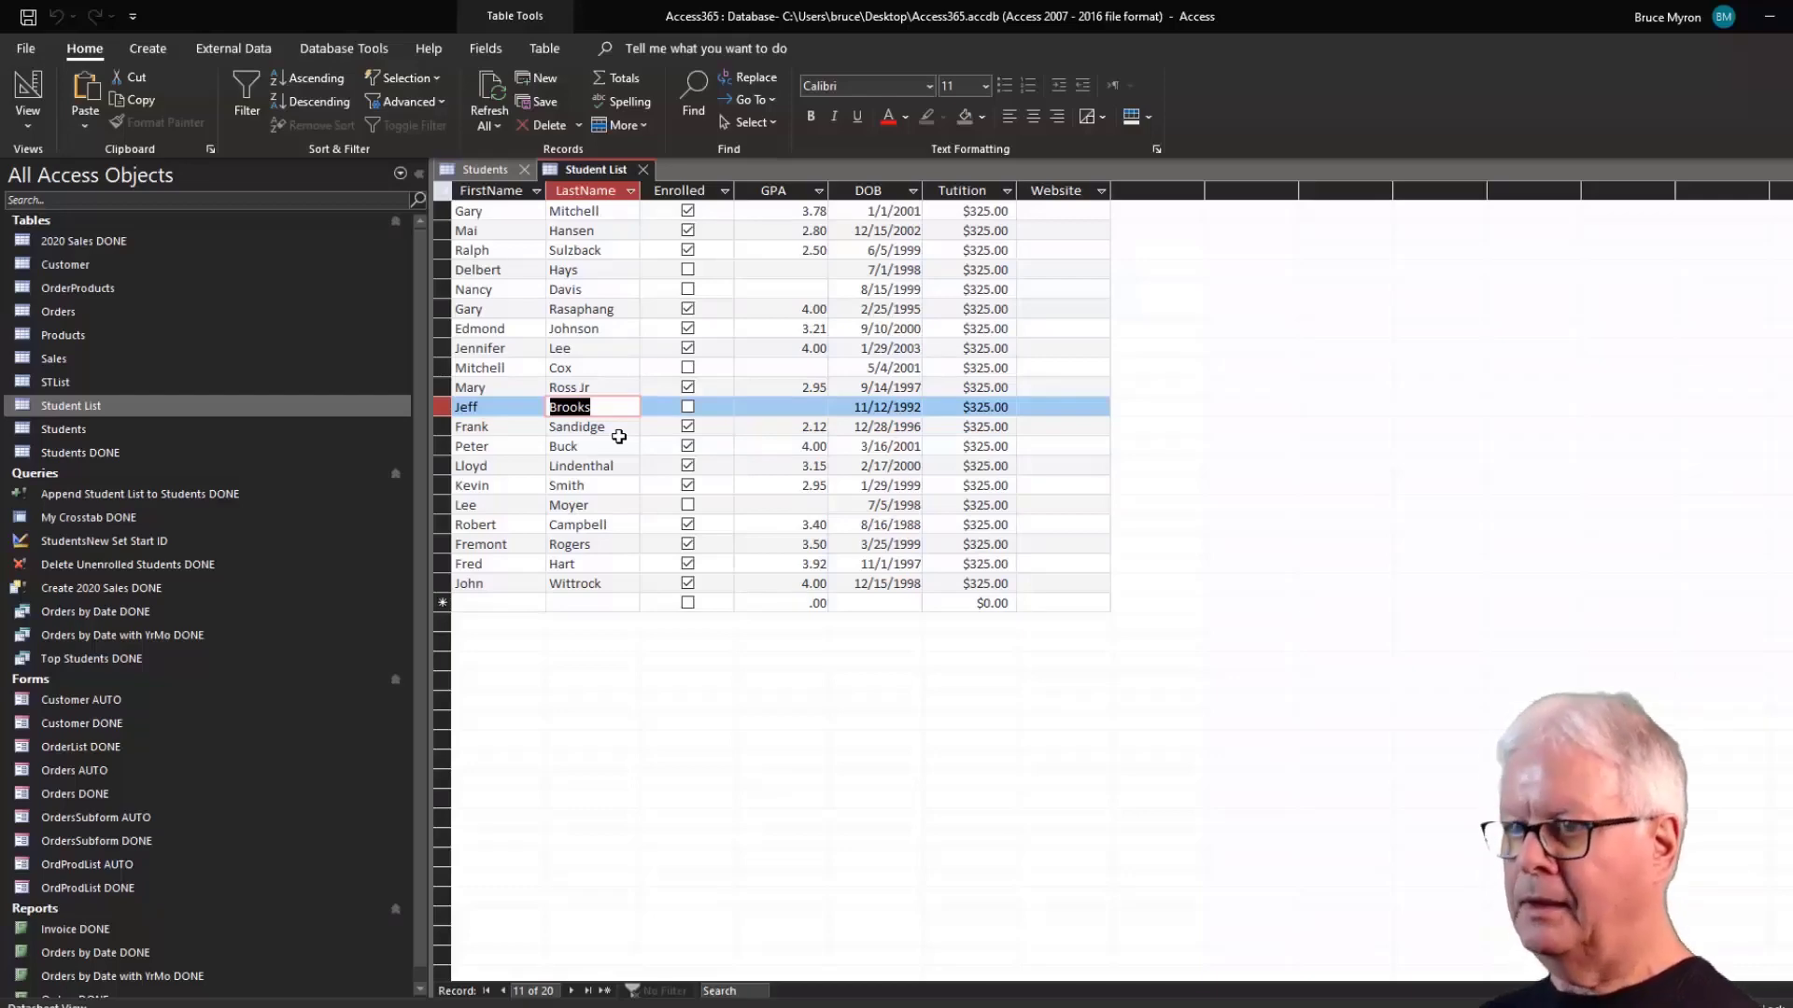
Overwrite the eleventh record's LastName with "lska;l" and with ".dndsl", restoring the original content after each entry.
{"action": "type", "text": "lska;l"}
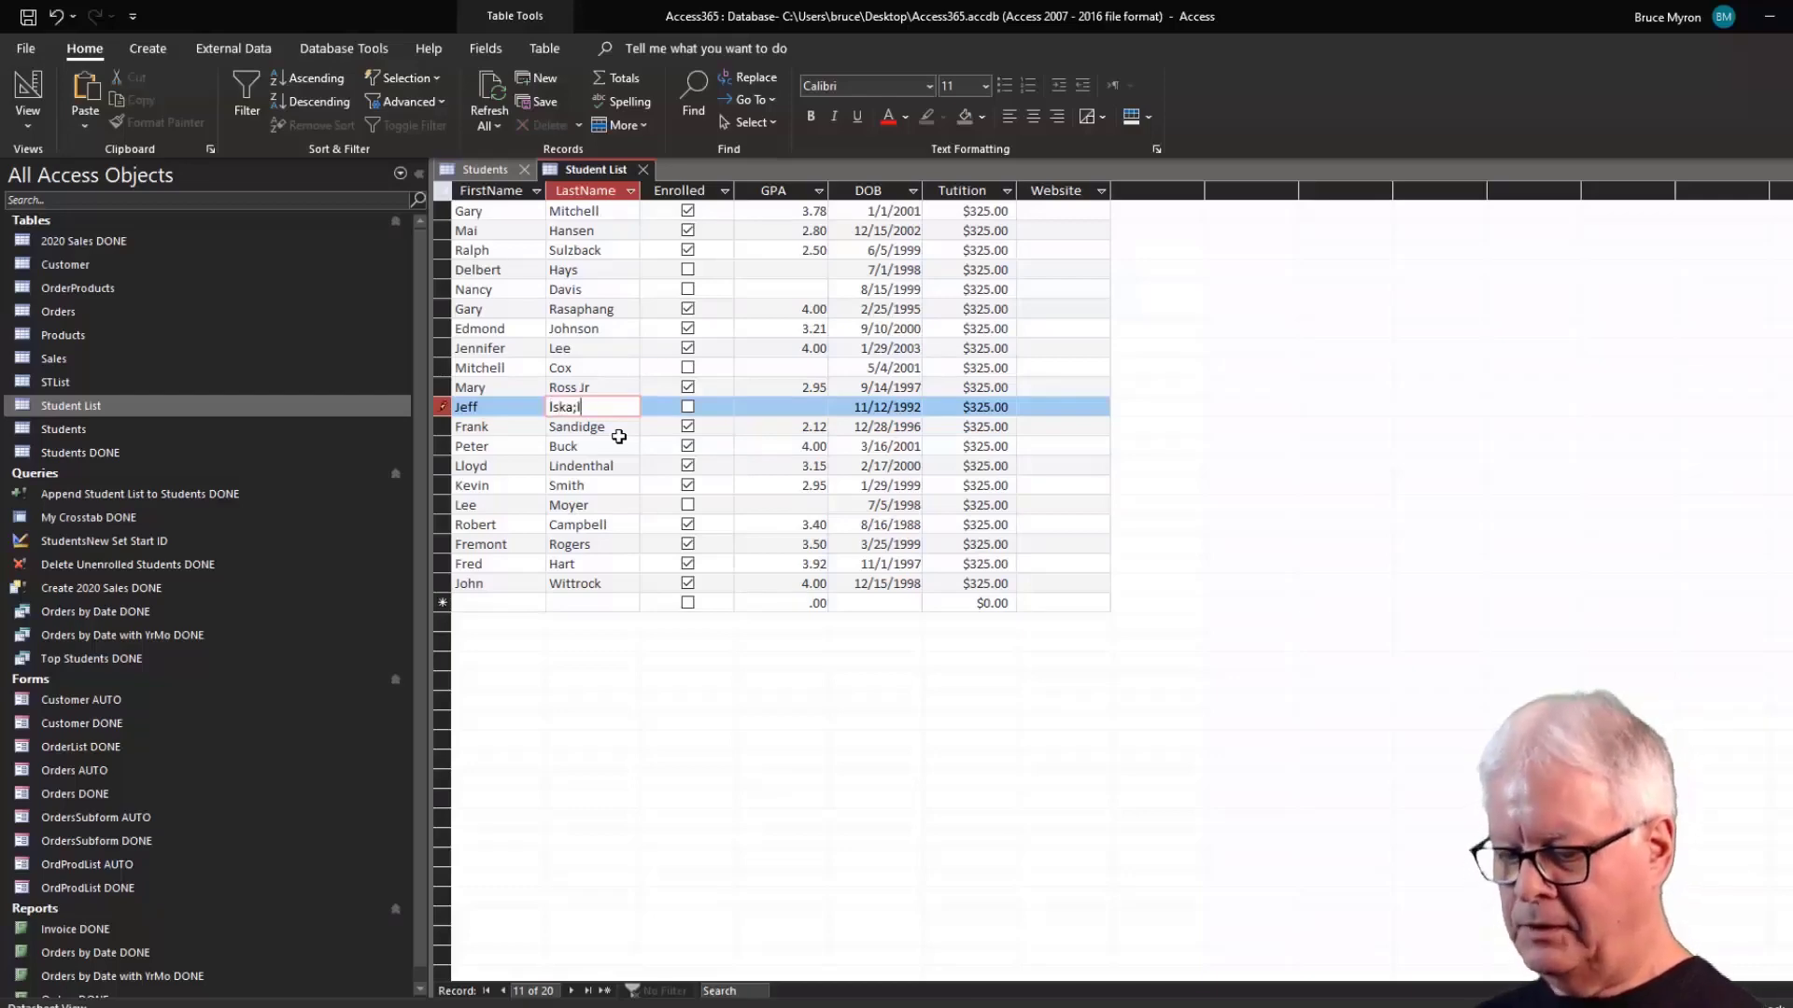
{"action": "key", "text": "Escape"}
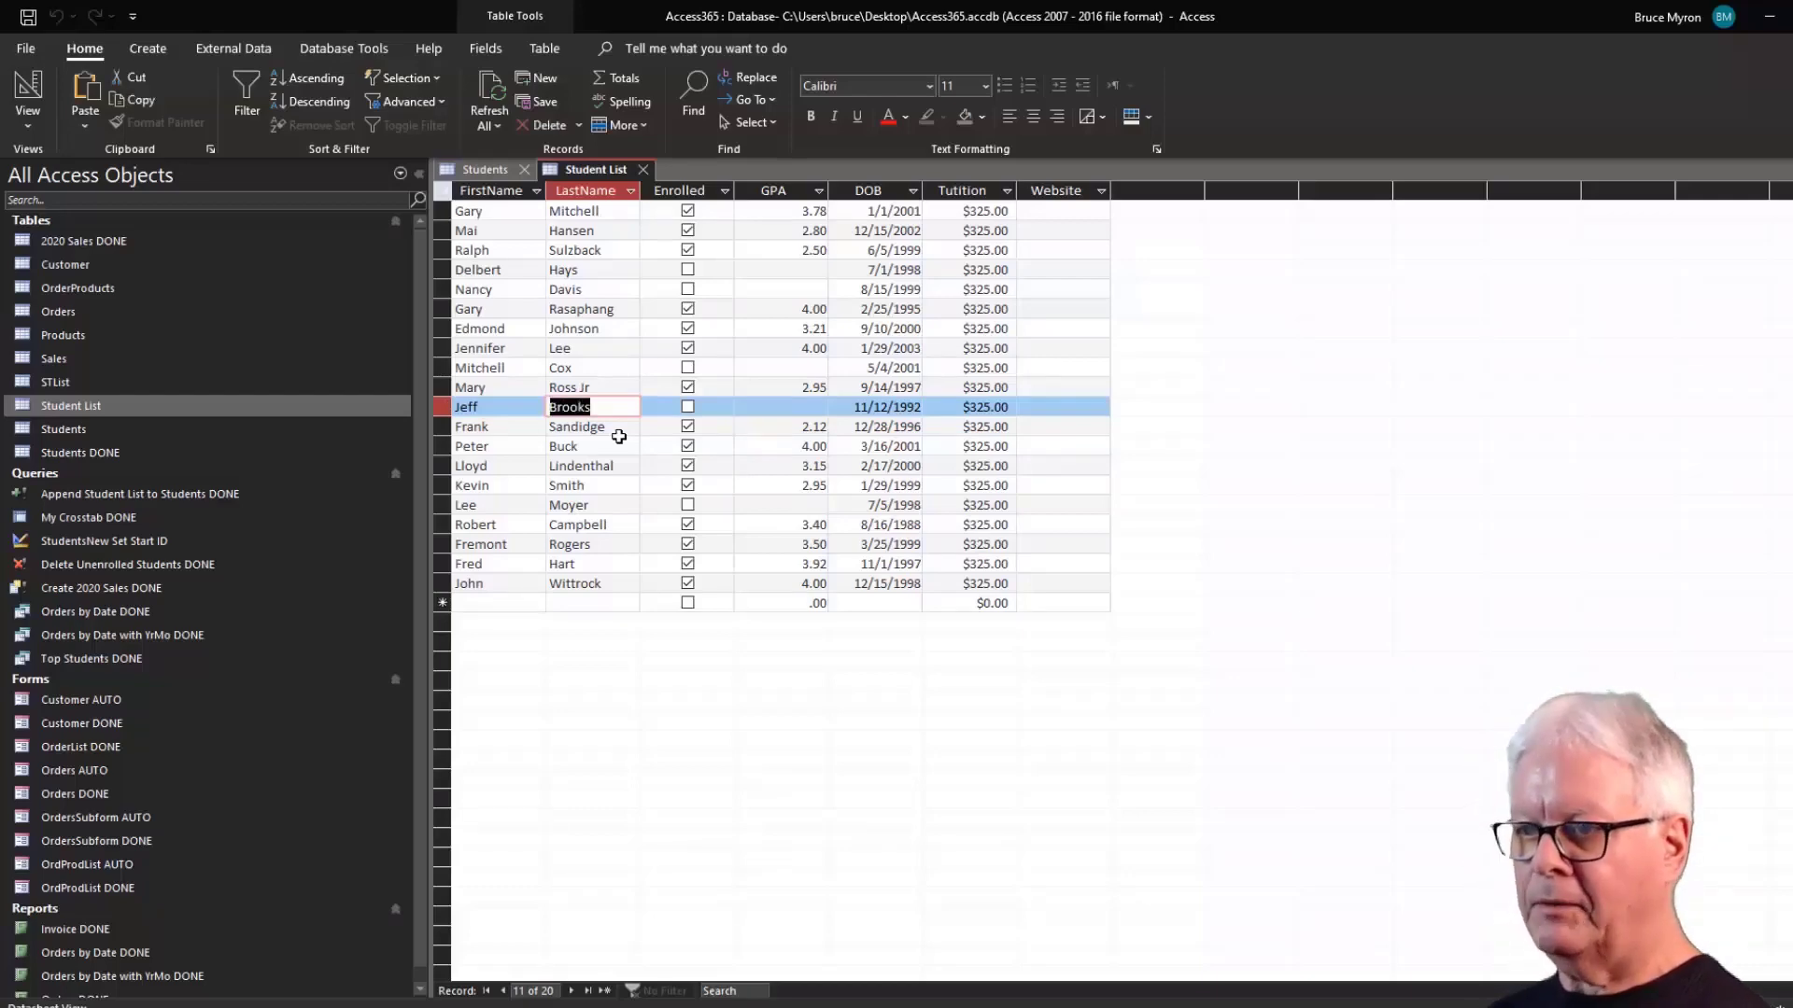
{"action": "type", "text": ".dndsl"}
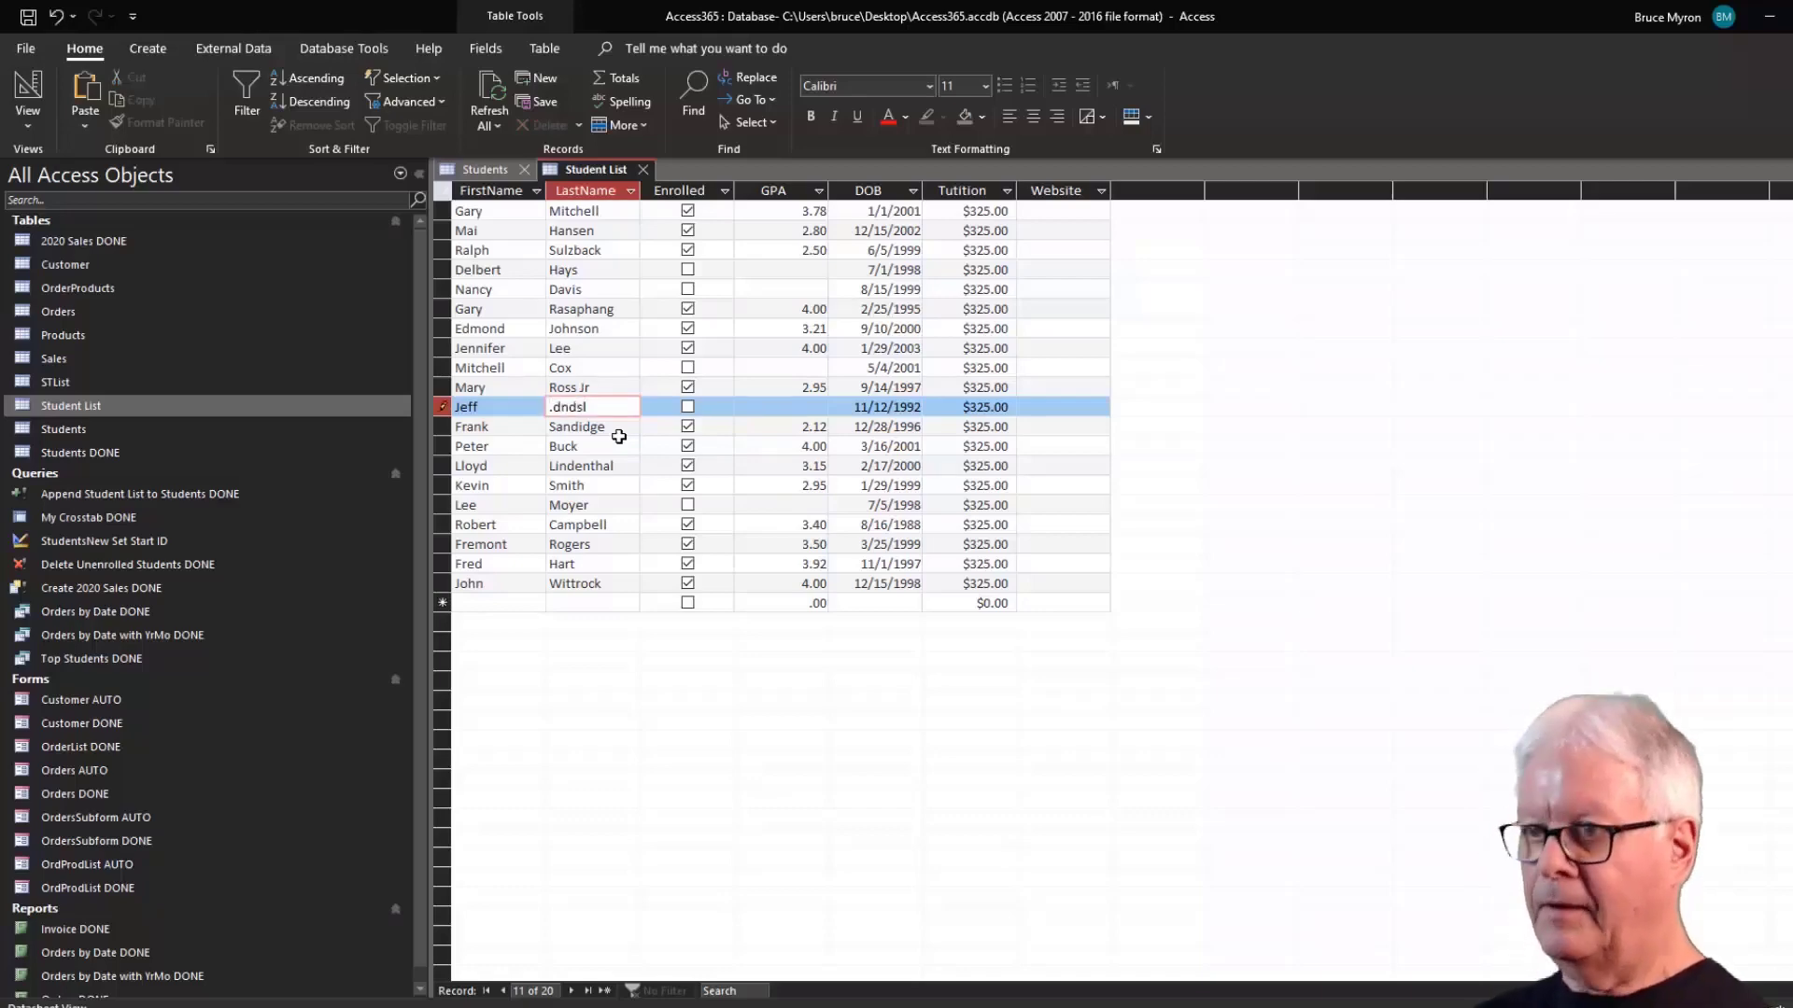
{"action": "key", "text": "Escape"}
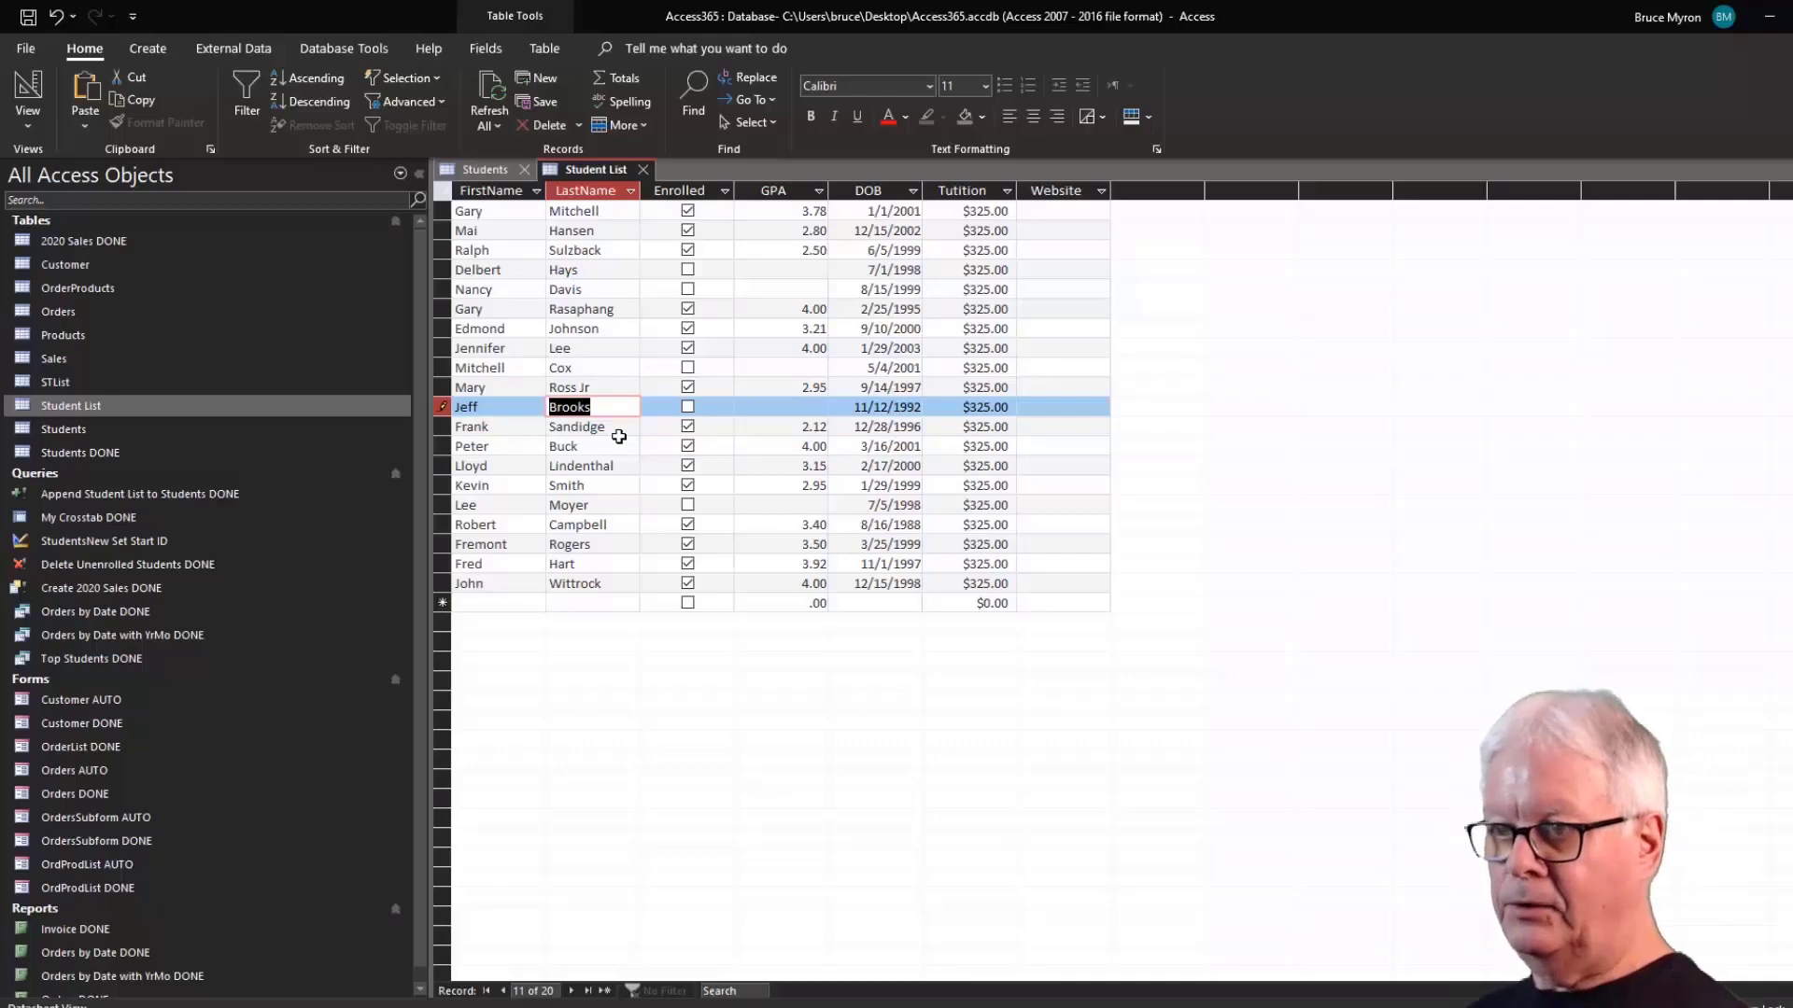
Recheck the PDF's movement entries in Edge, and jump to the first record's first field and the last record's last field in Access.
{"action": "left_click", "coordinate": [794, 1007]}
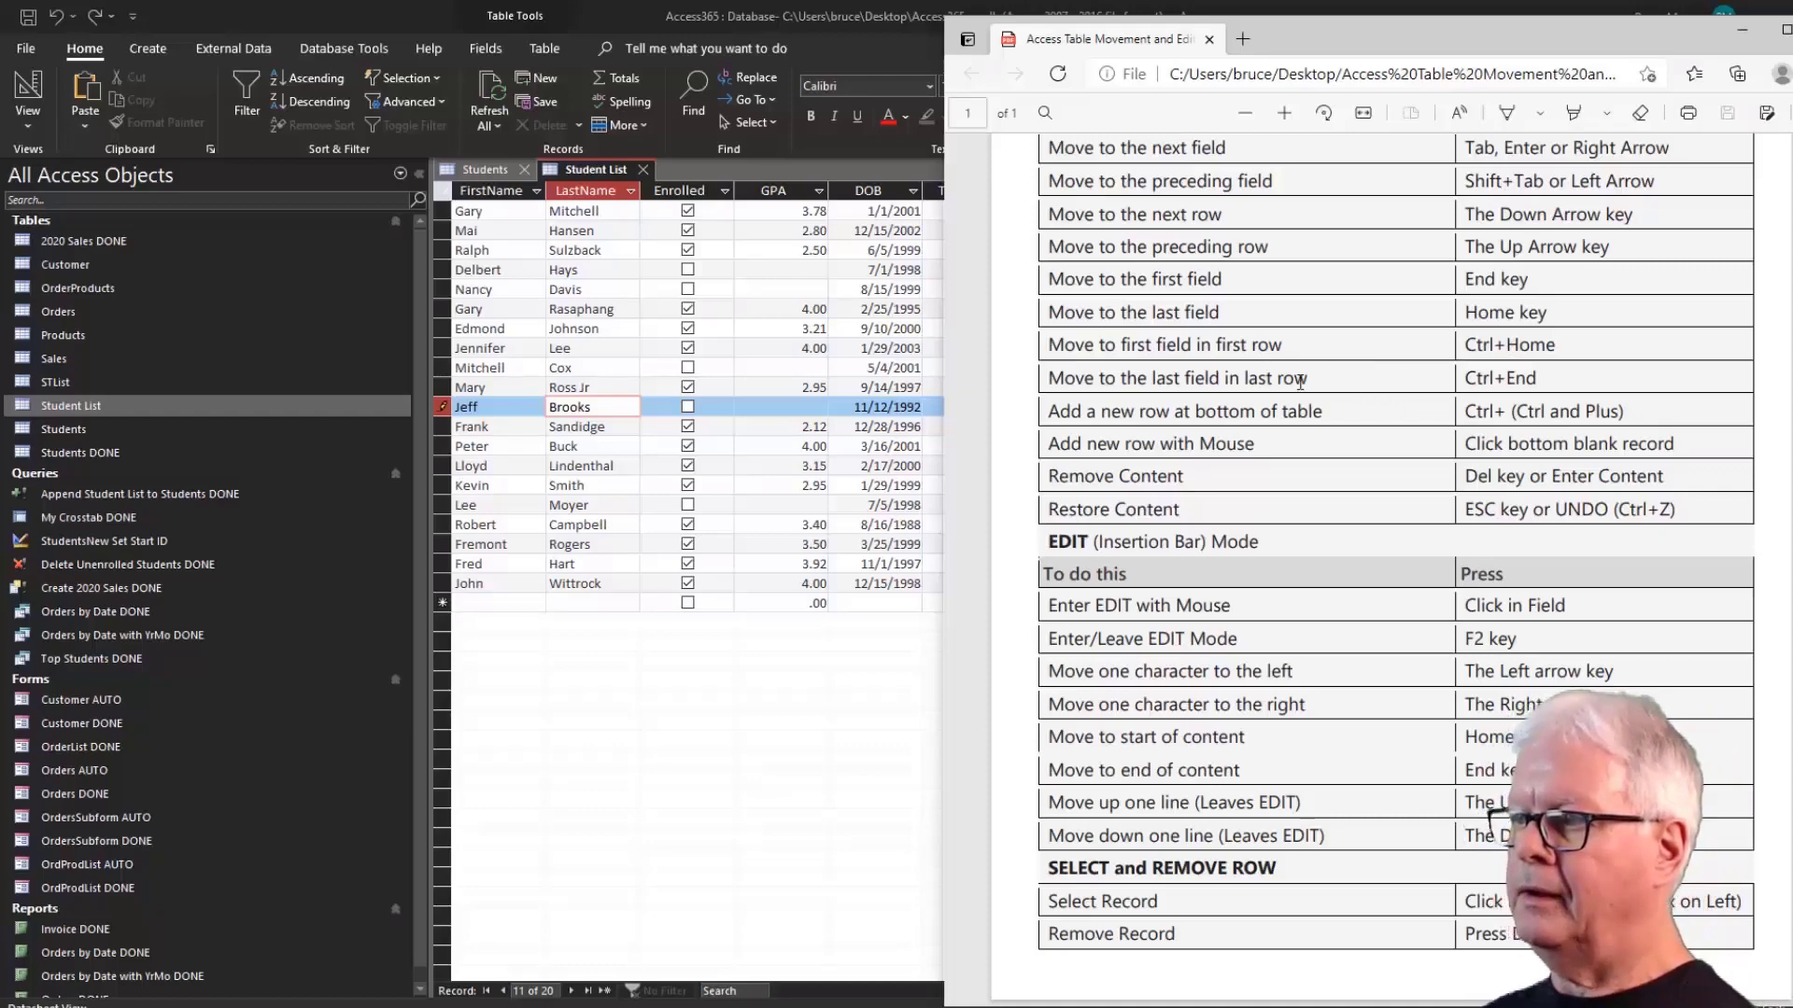
{"action": "left_click", "coordinate": [635, 385]}
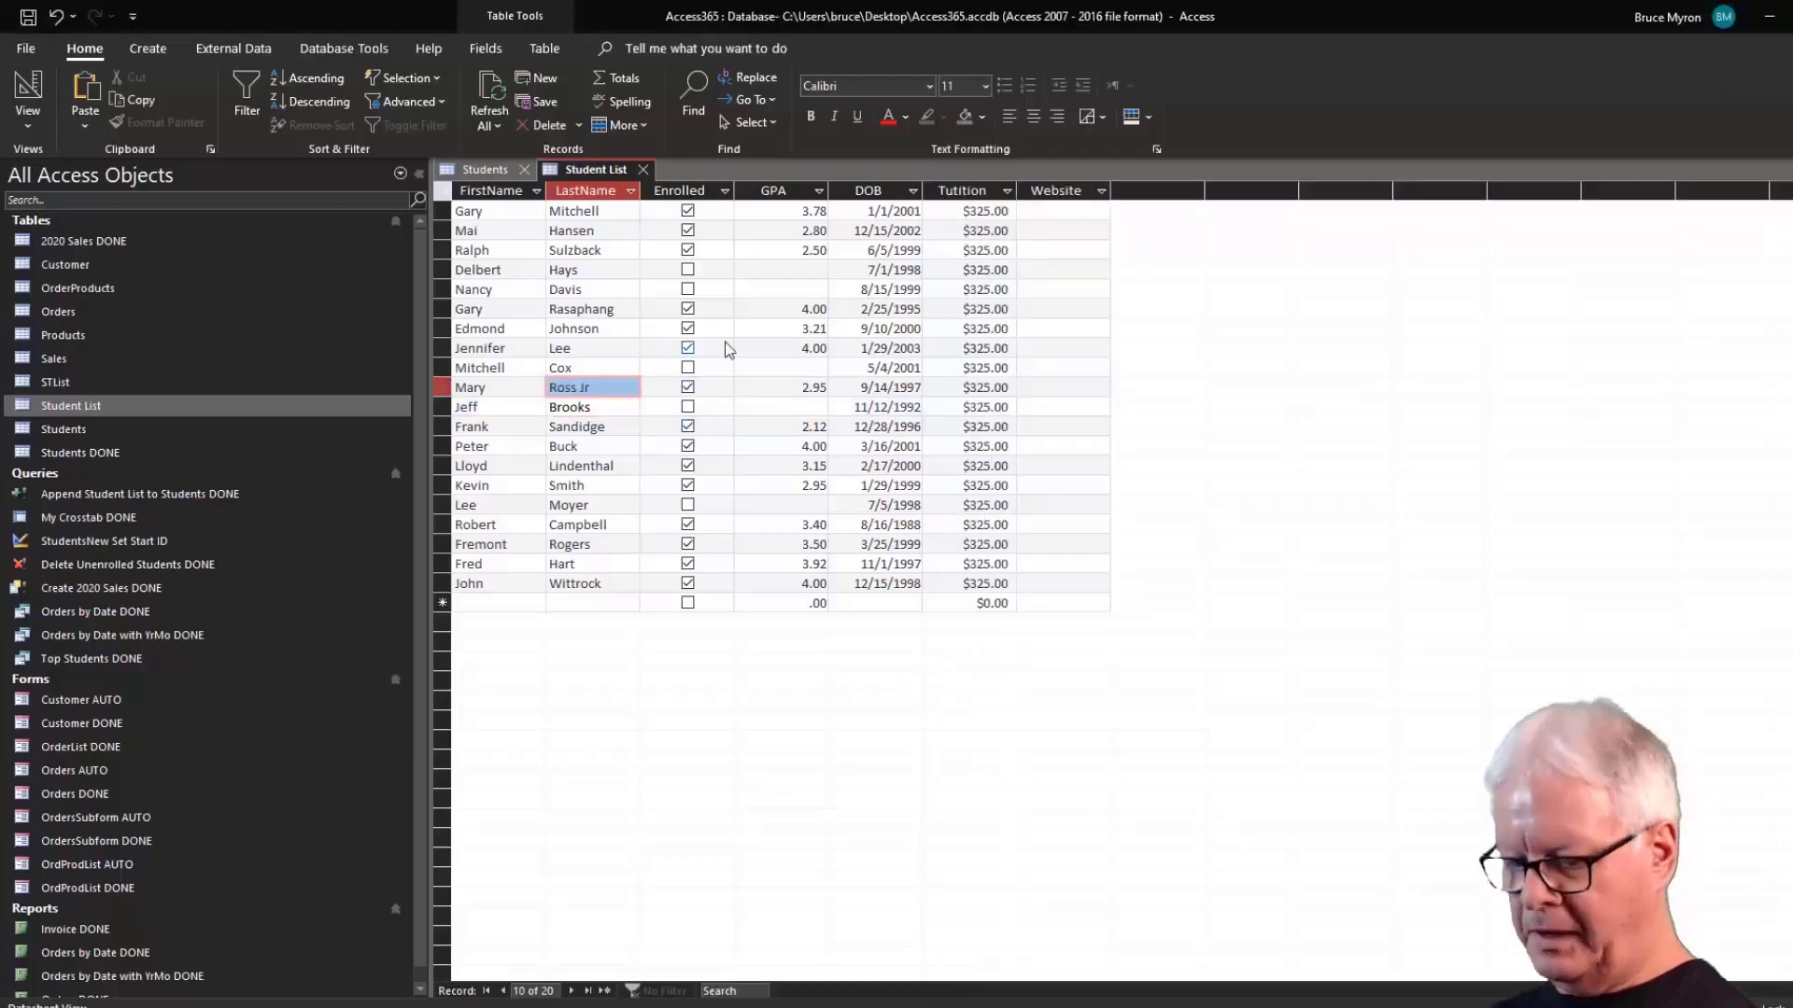
{"action": "key", "text": "ctrl+Home"}
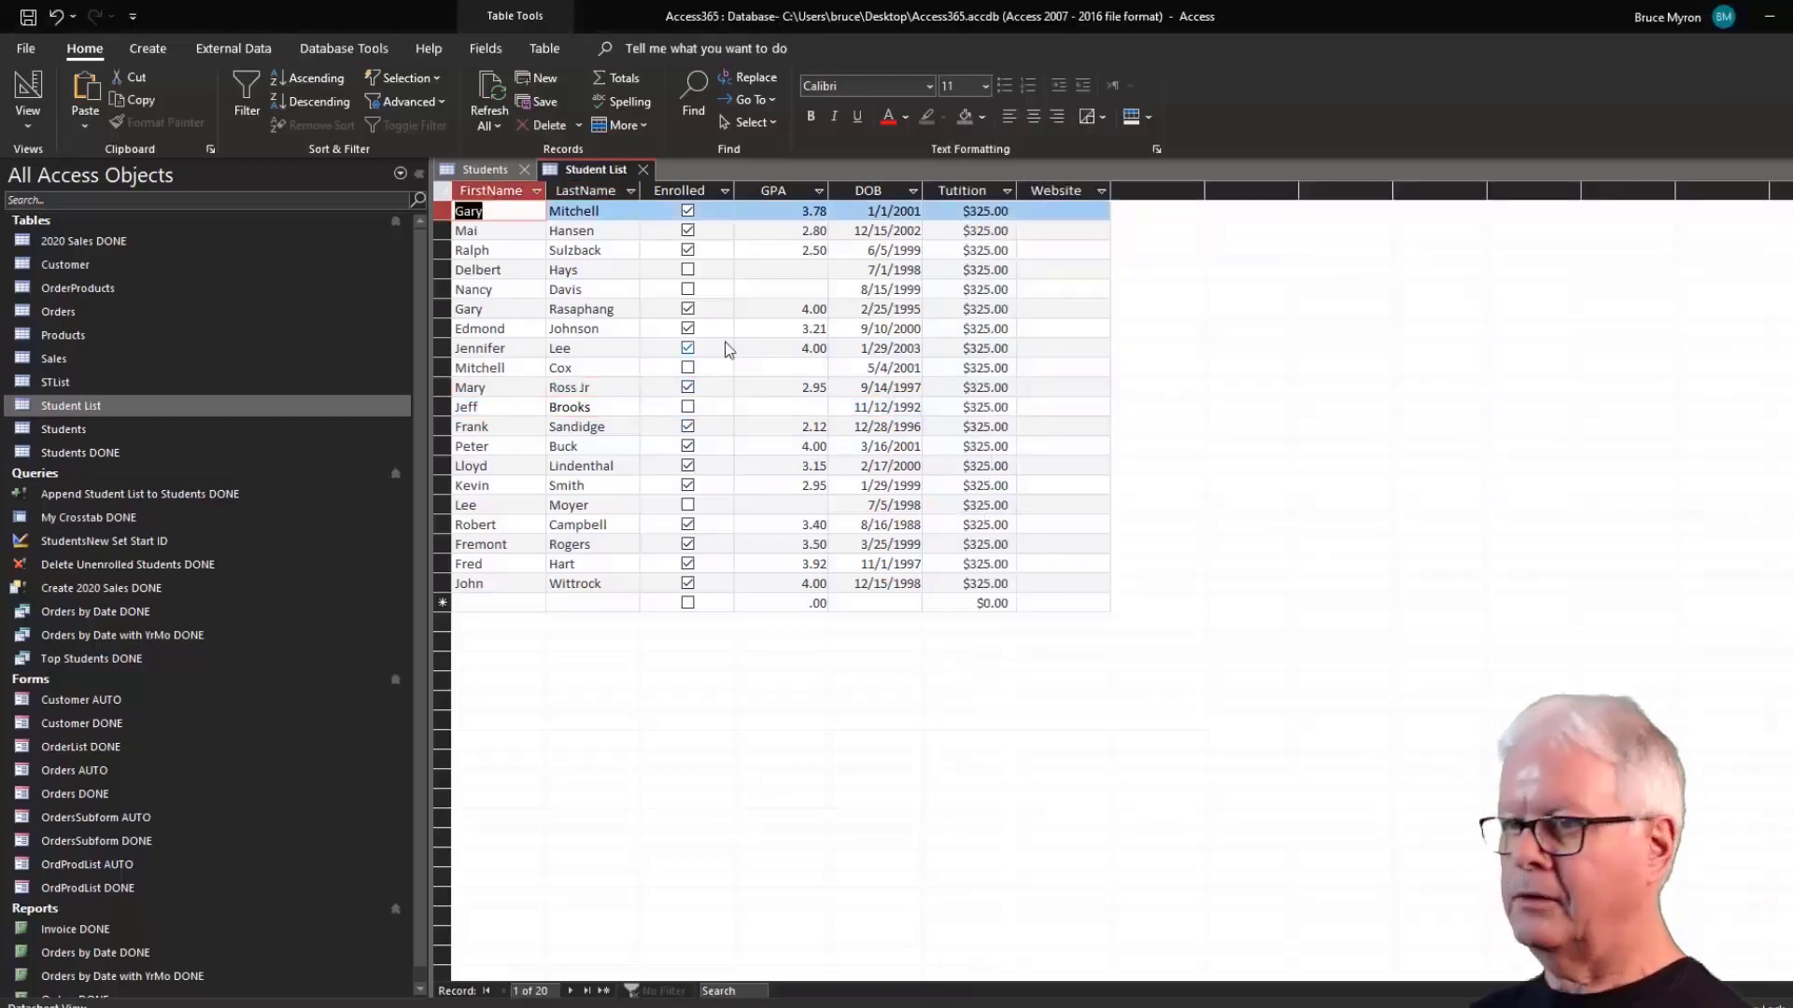
{"action": "key", "text": "ctrl+End"}
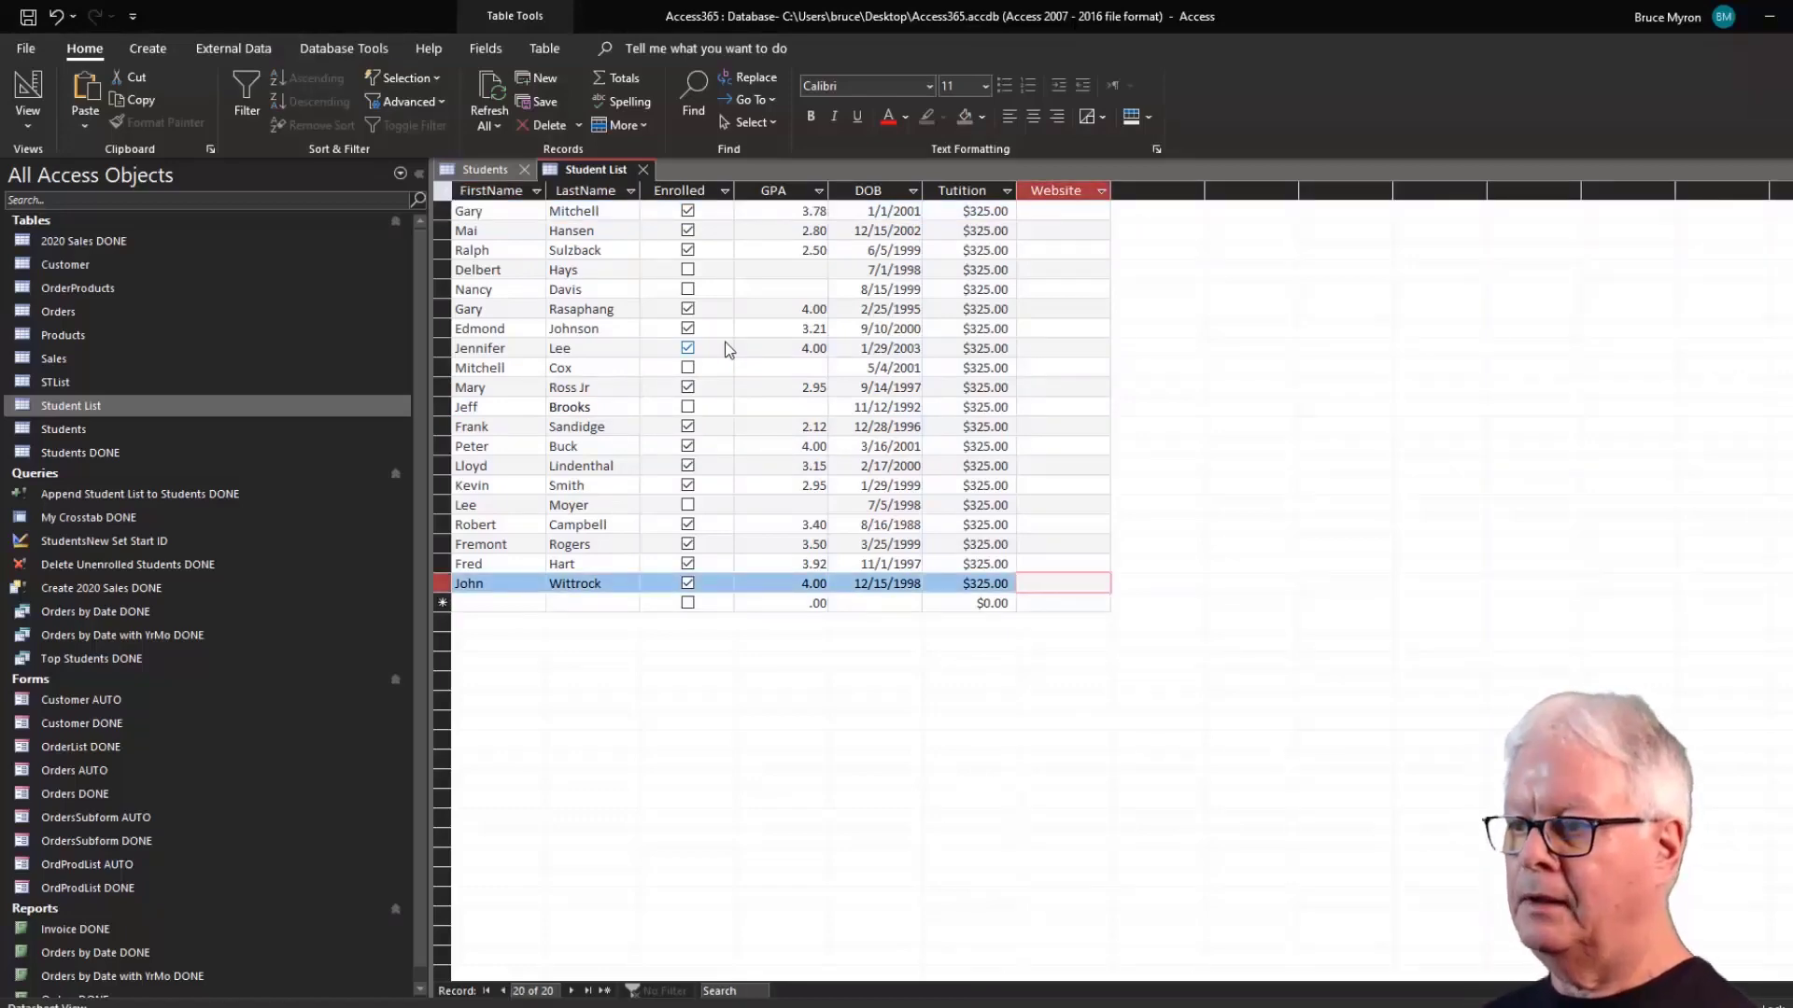
Advance from the last record's Website field to the blank new record, and move up five rows to the sixteenth record.
{"action": "key", "text": "Tab"}
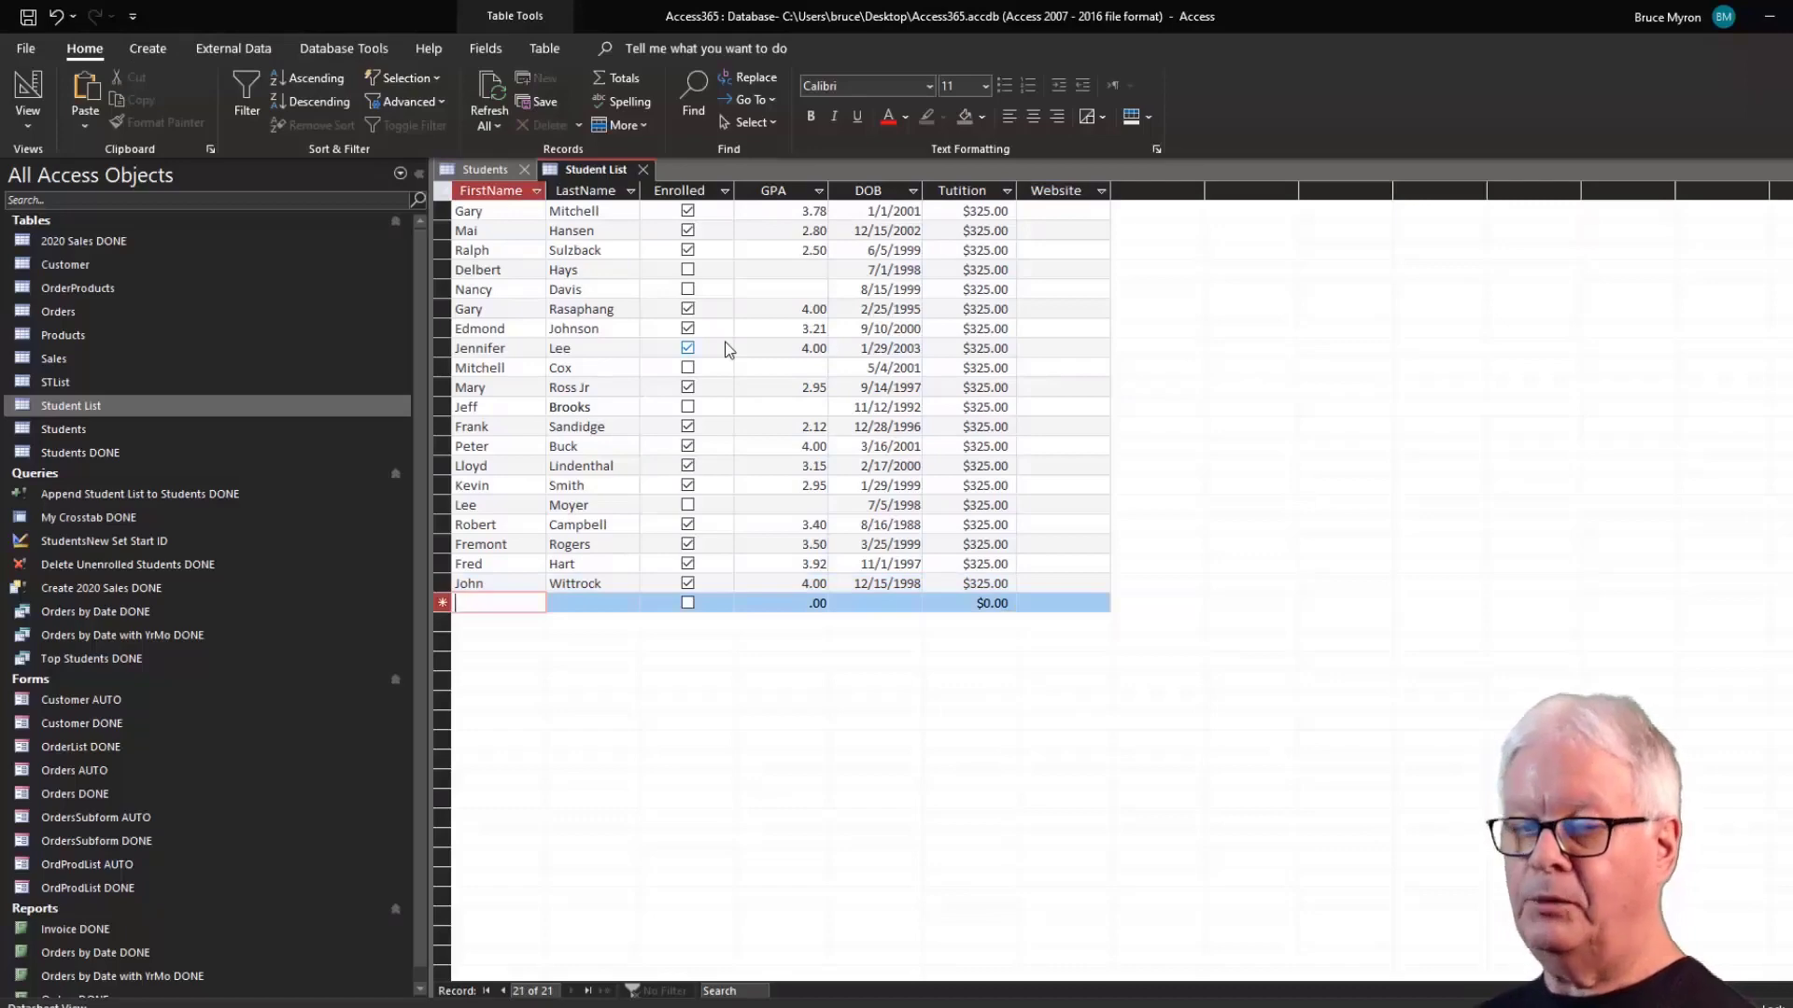
{"action": "key", "text": "Up"}
{"action": "key", "text": "Up"}
{"action": "key", "text": "Up"}
{"action": "key", "text": "Up"}
{"action": "key", "text": "Up"}
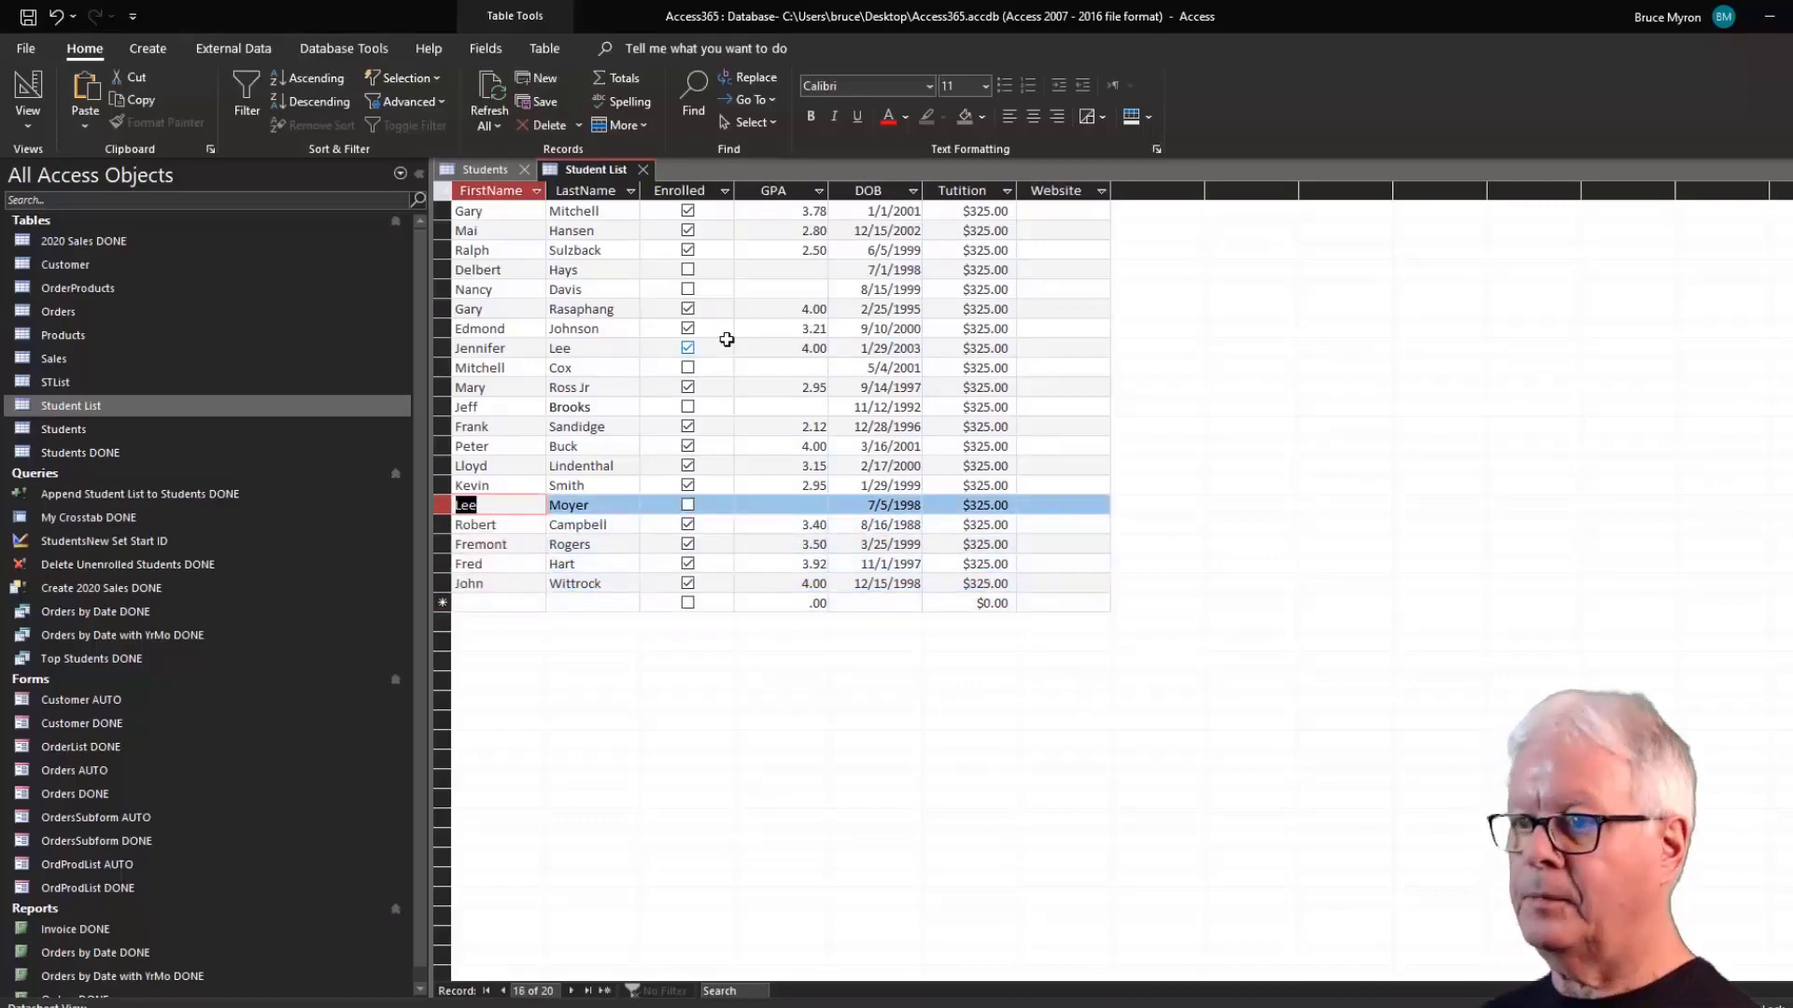
Move down to the blank new record and up to the fifteenth record's FirstName, and bring up the PDF in Edge.
{"action": "key", "text": "Down"}
{"action": "key", "text": "Down"}
{"action": "key", "text": "Down"}
{"action": "key", "text": "Down"}
{"action": "key", "text": "Down"}
{"action": "key", "text": "Up"}
{"action": "key", "text": "Up"}
{"action": "key", "text": "Up"}
{"action": "key", "text": "Up"}
{"action": "key", "text": "Up"}
{"action": "key", "text": "Up"}
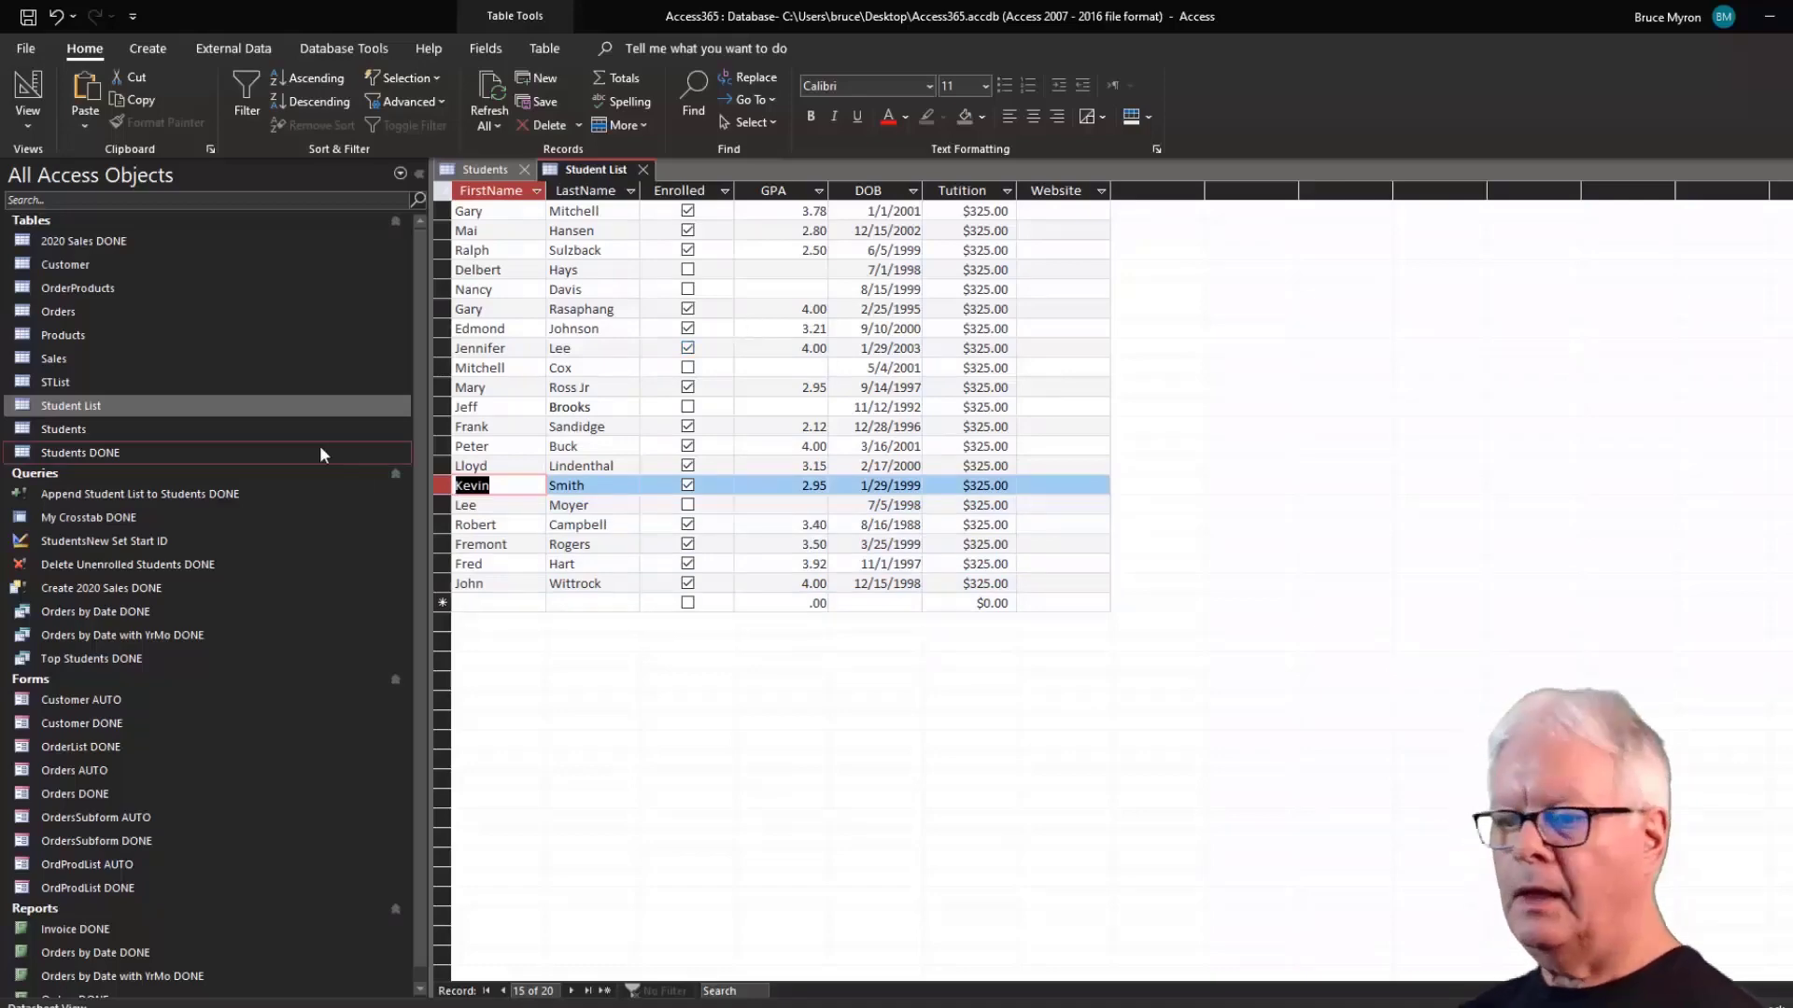
{"action": "key", "text": "alt+Tab"}
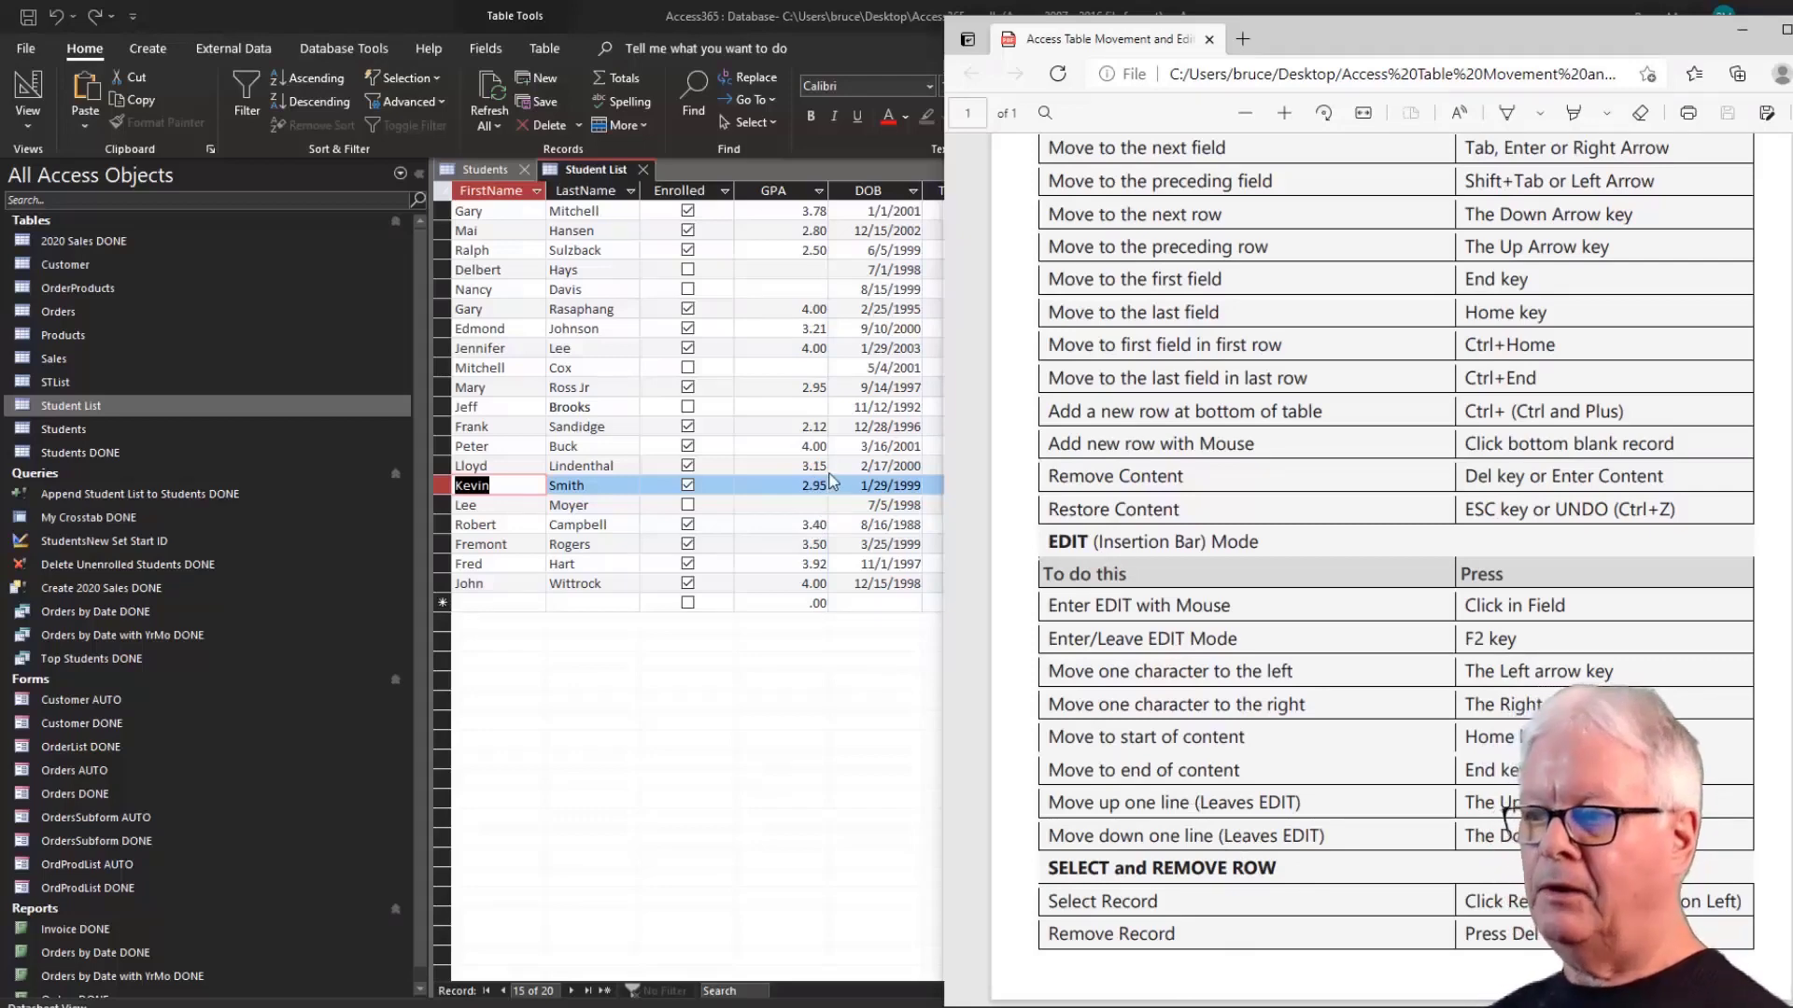
Put the fifteenth record's FirstName in edit mode, and compare the field order of the Student List and Students tables.
{"action": "key", "text": "F2"}
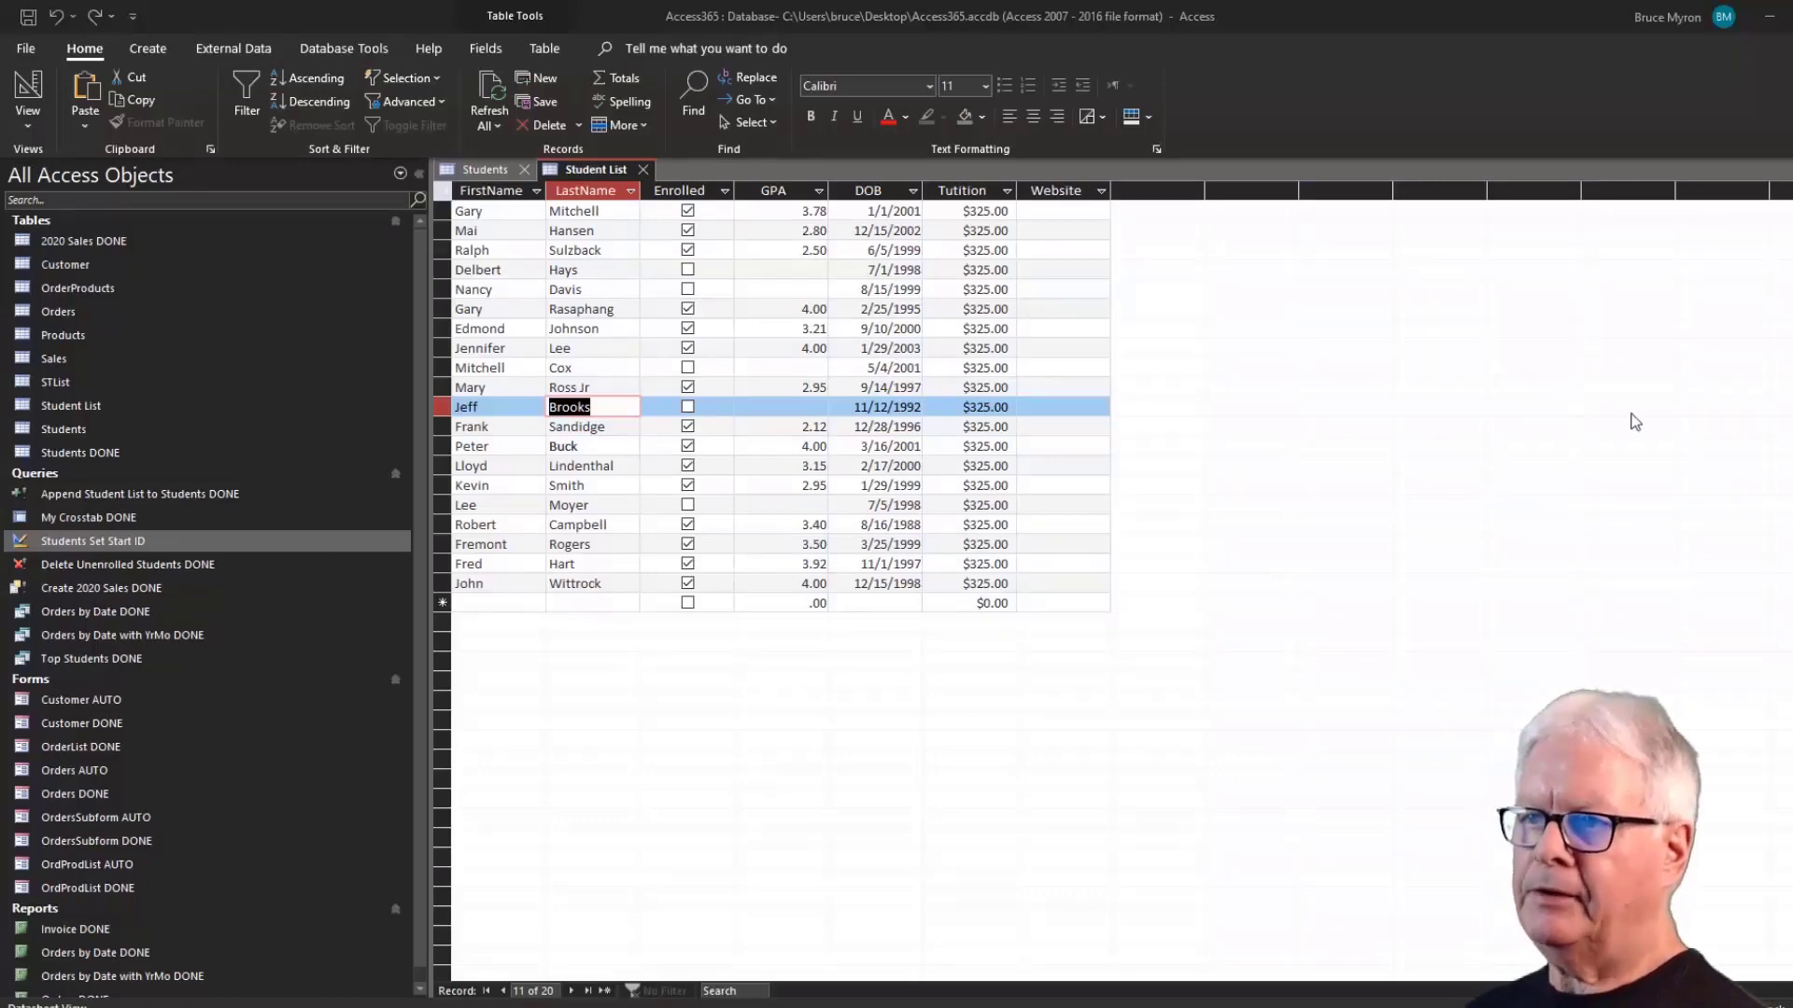
{"action": "left_click", "coordinate": [921, 172]}
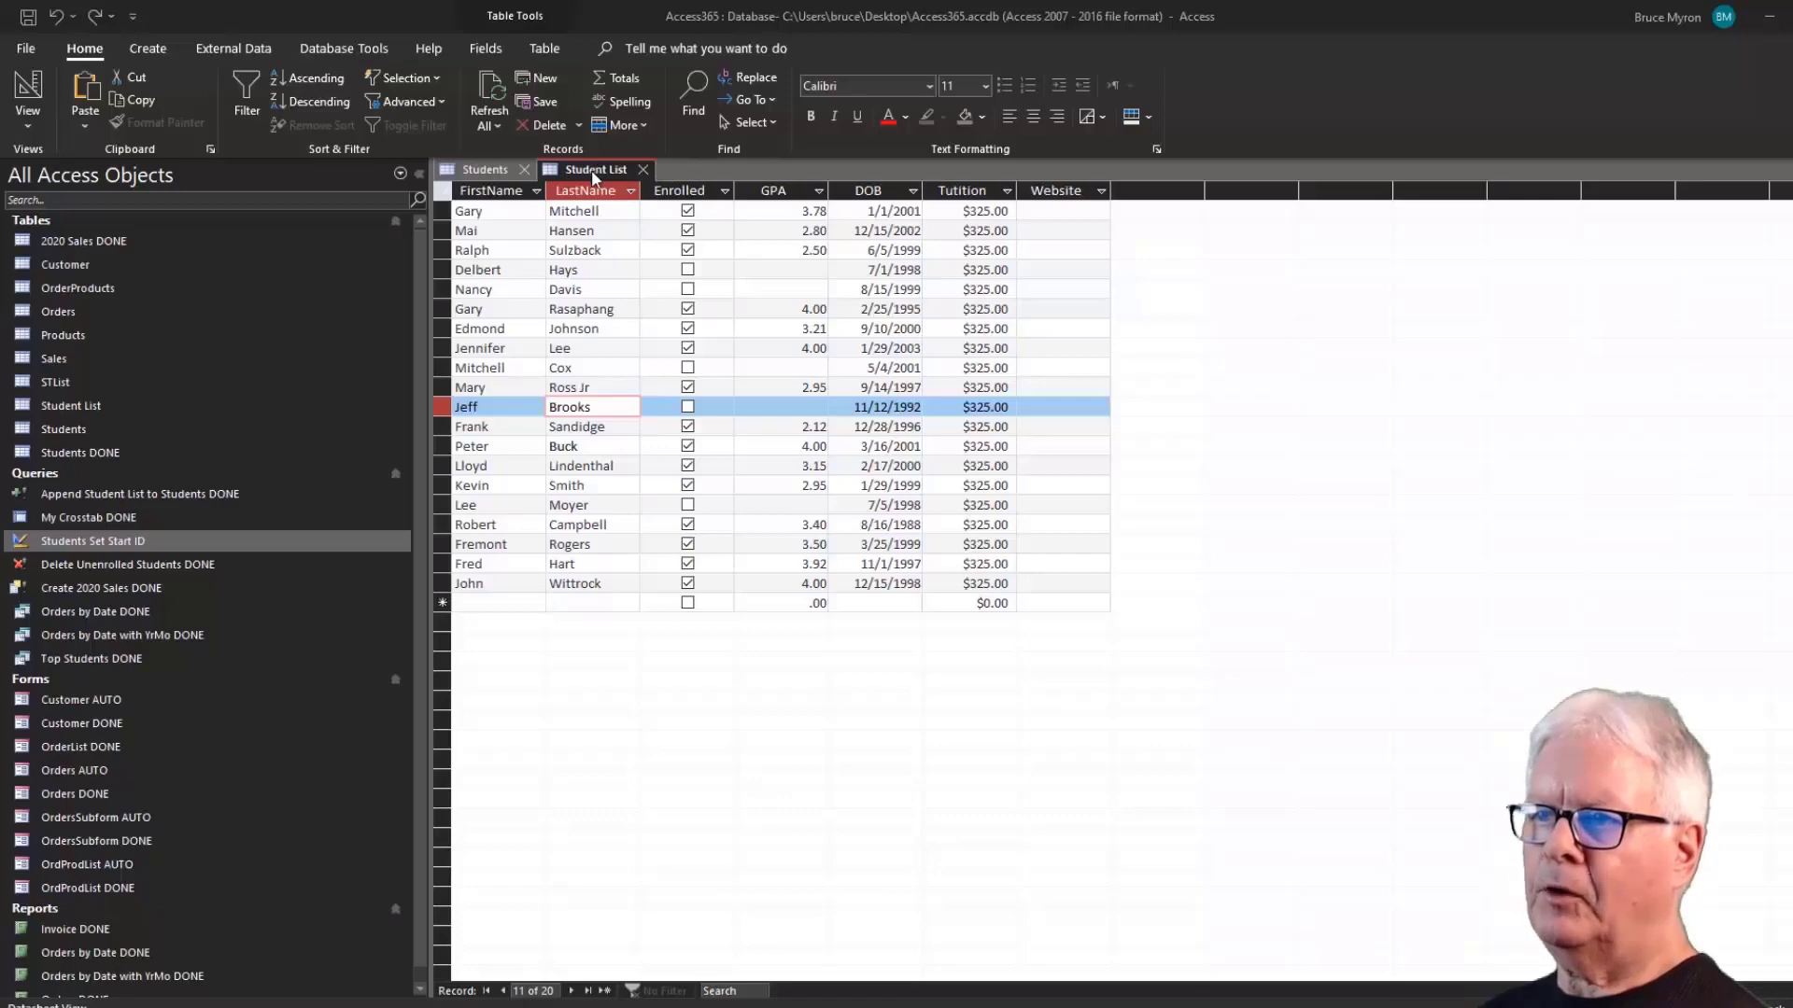
{"action": "left_click", "coordinate": [493, 170]}
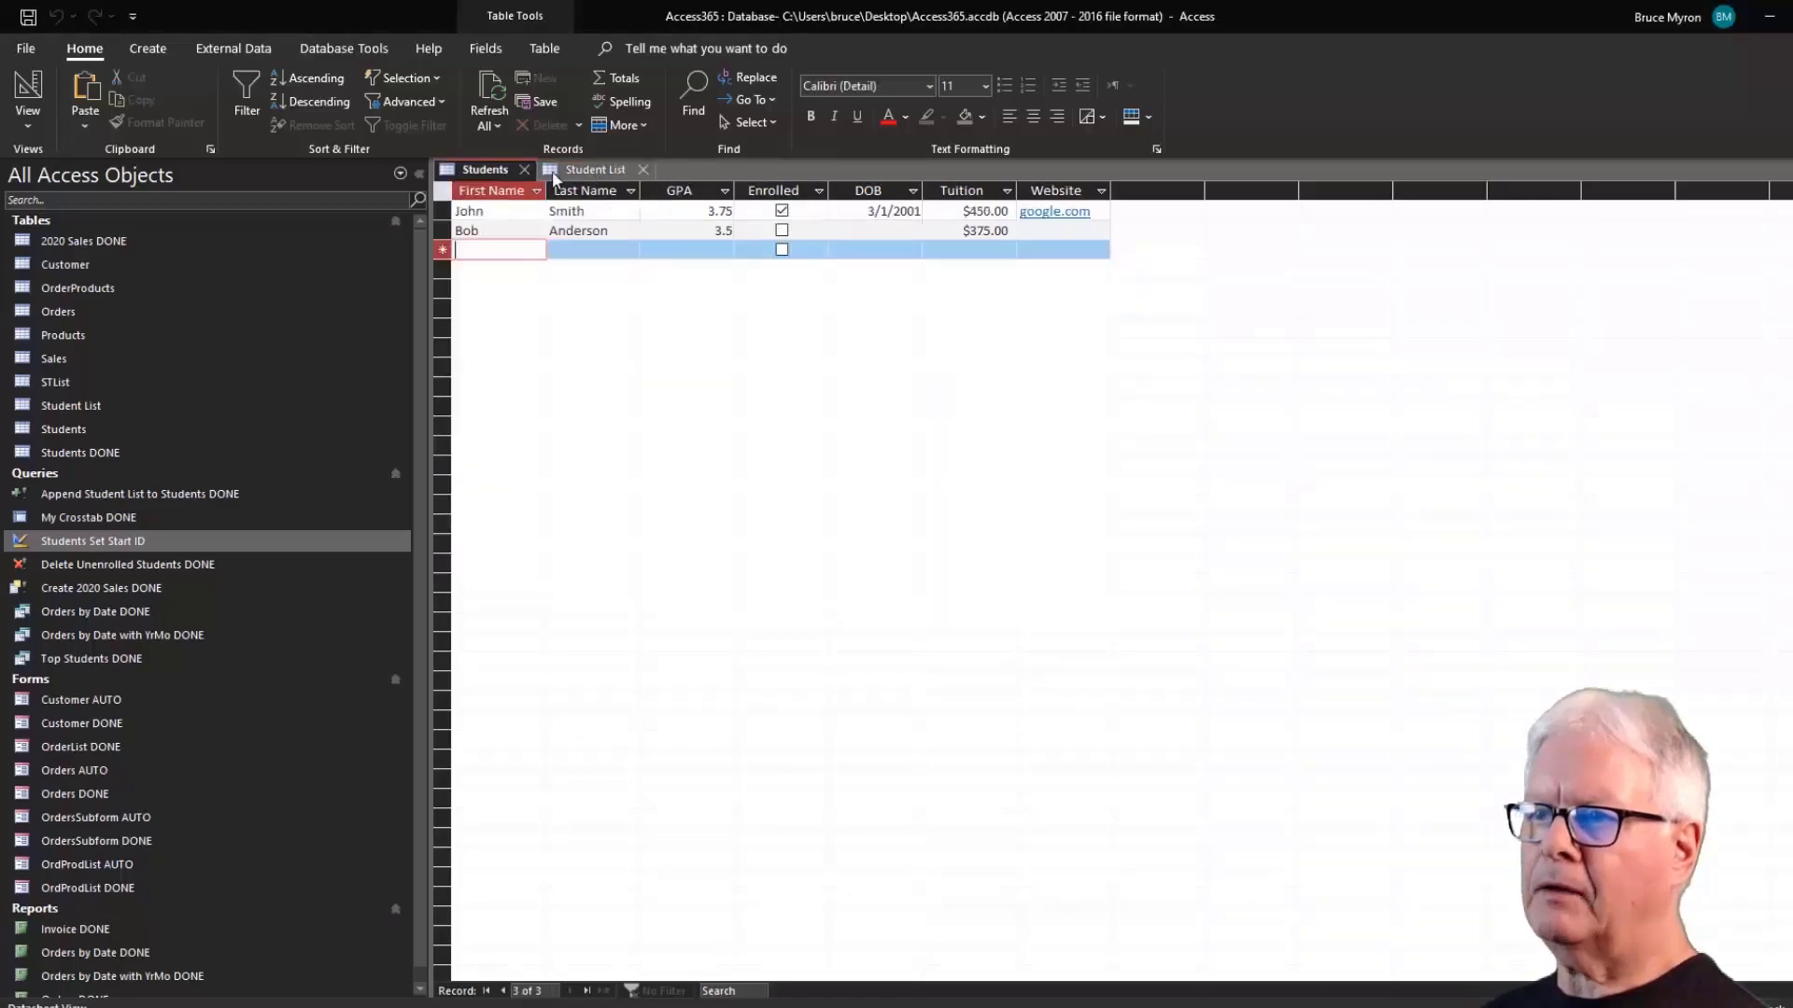
{"action": "left_click", "coordinate": [608, 170]}
{"action": "left_click", "coordinate": [504, 171]}
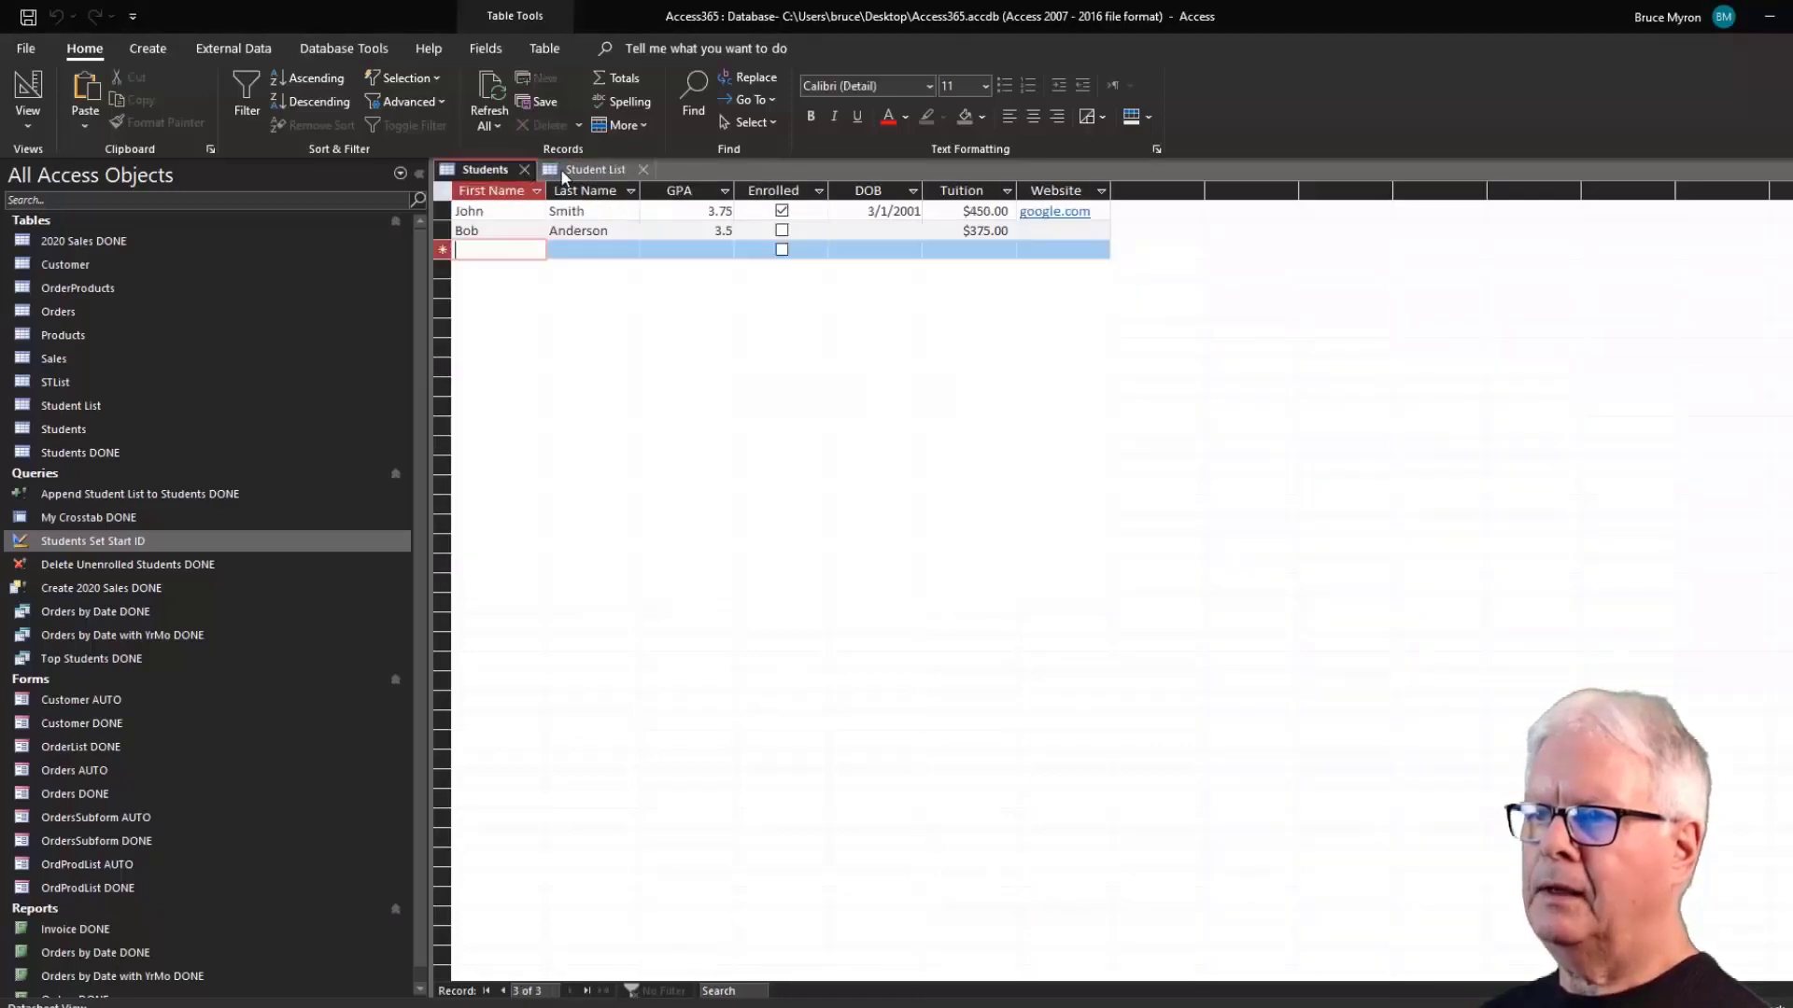
{"action": "left_click", "coordinate": [579, 171]}
{"action": "left_click", "coordinate": [484, 173]}
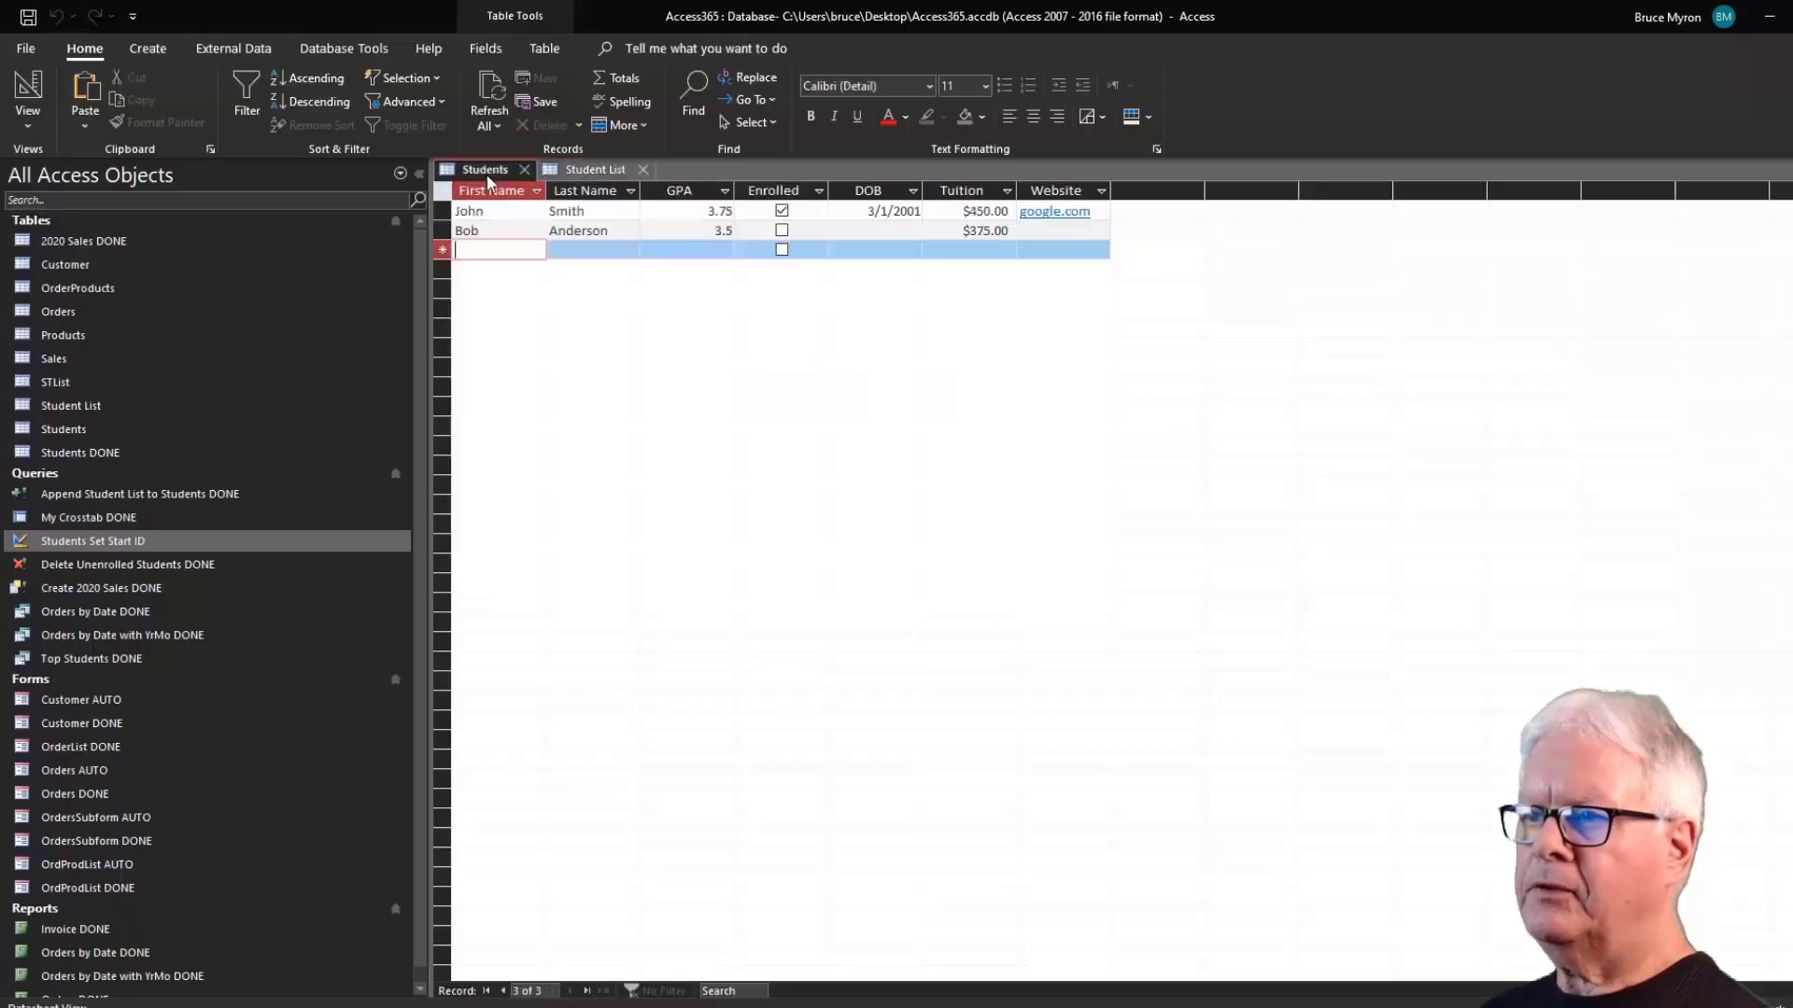
{"action": "left_click", "coordinate": [594, 171]}
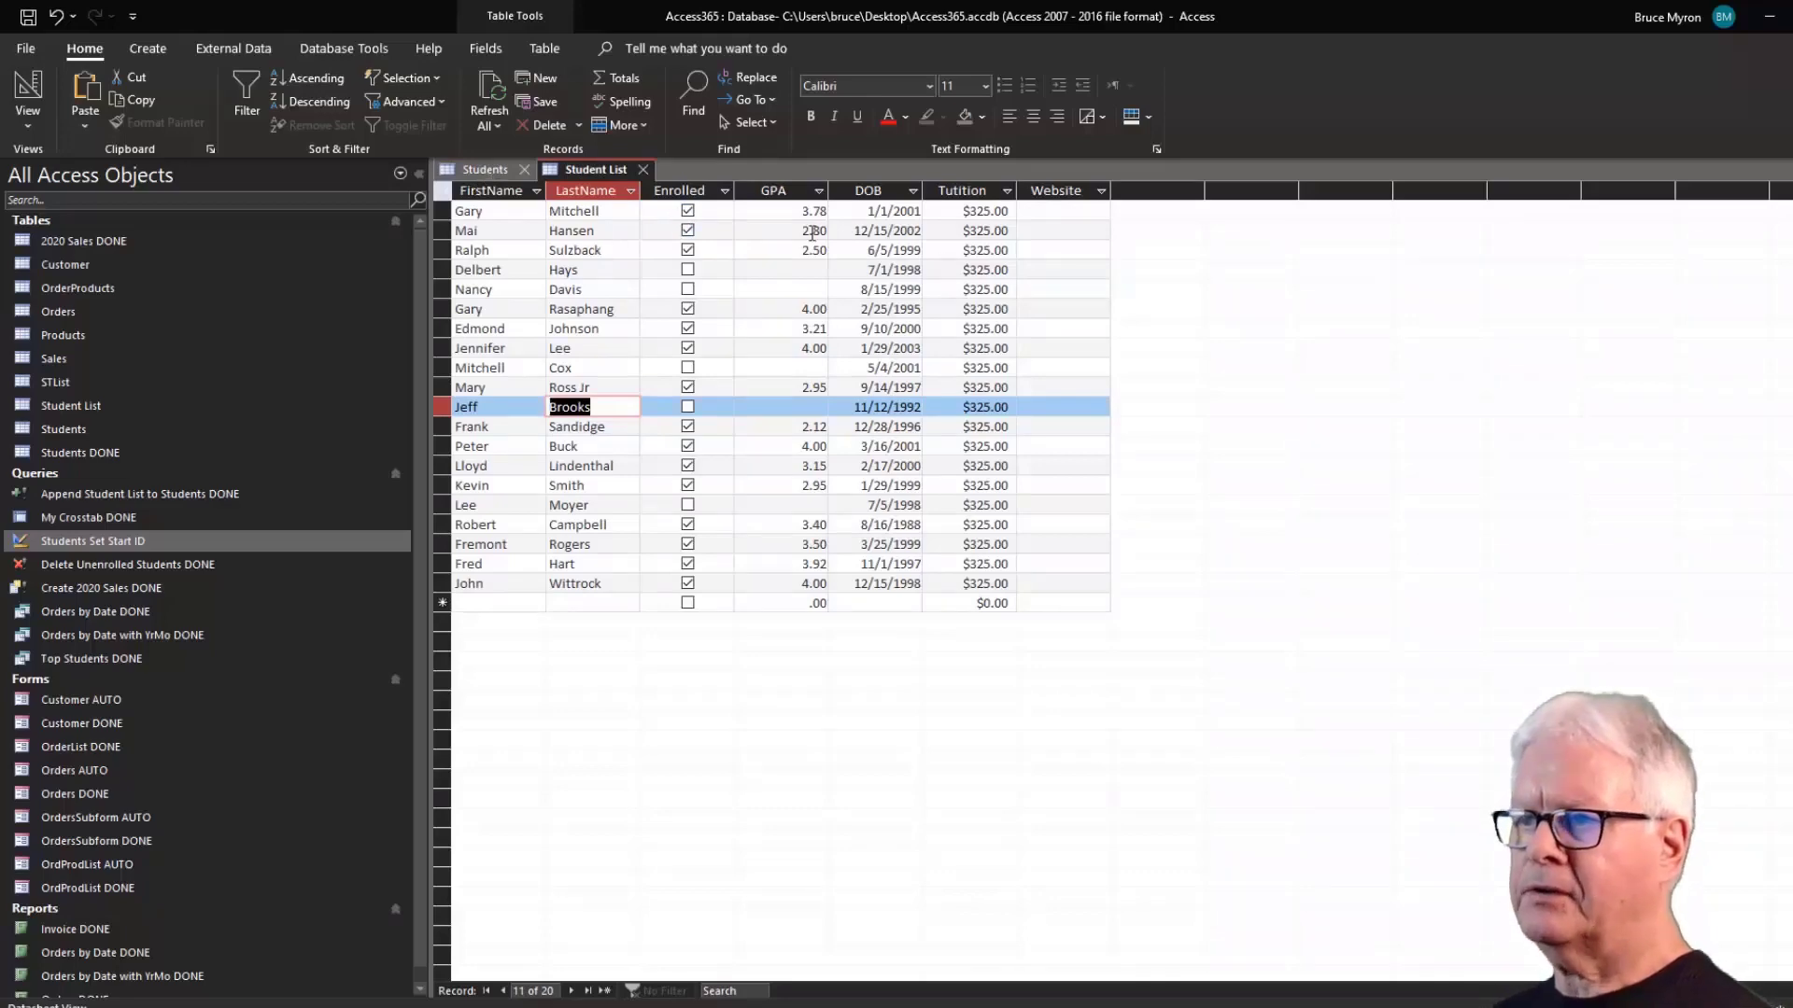
{"action": "left_click", "coordinate": [496, 174]}
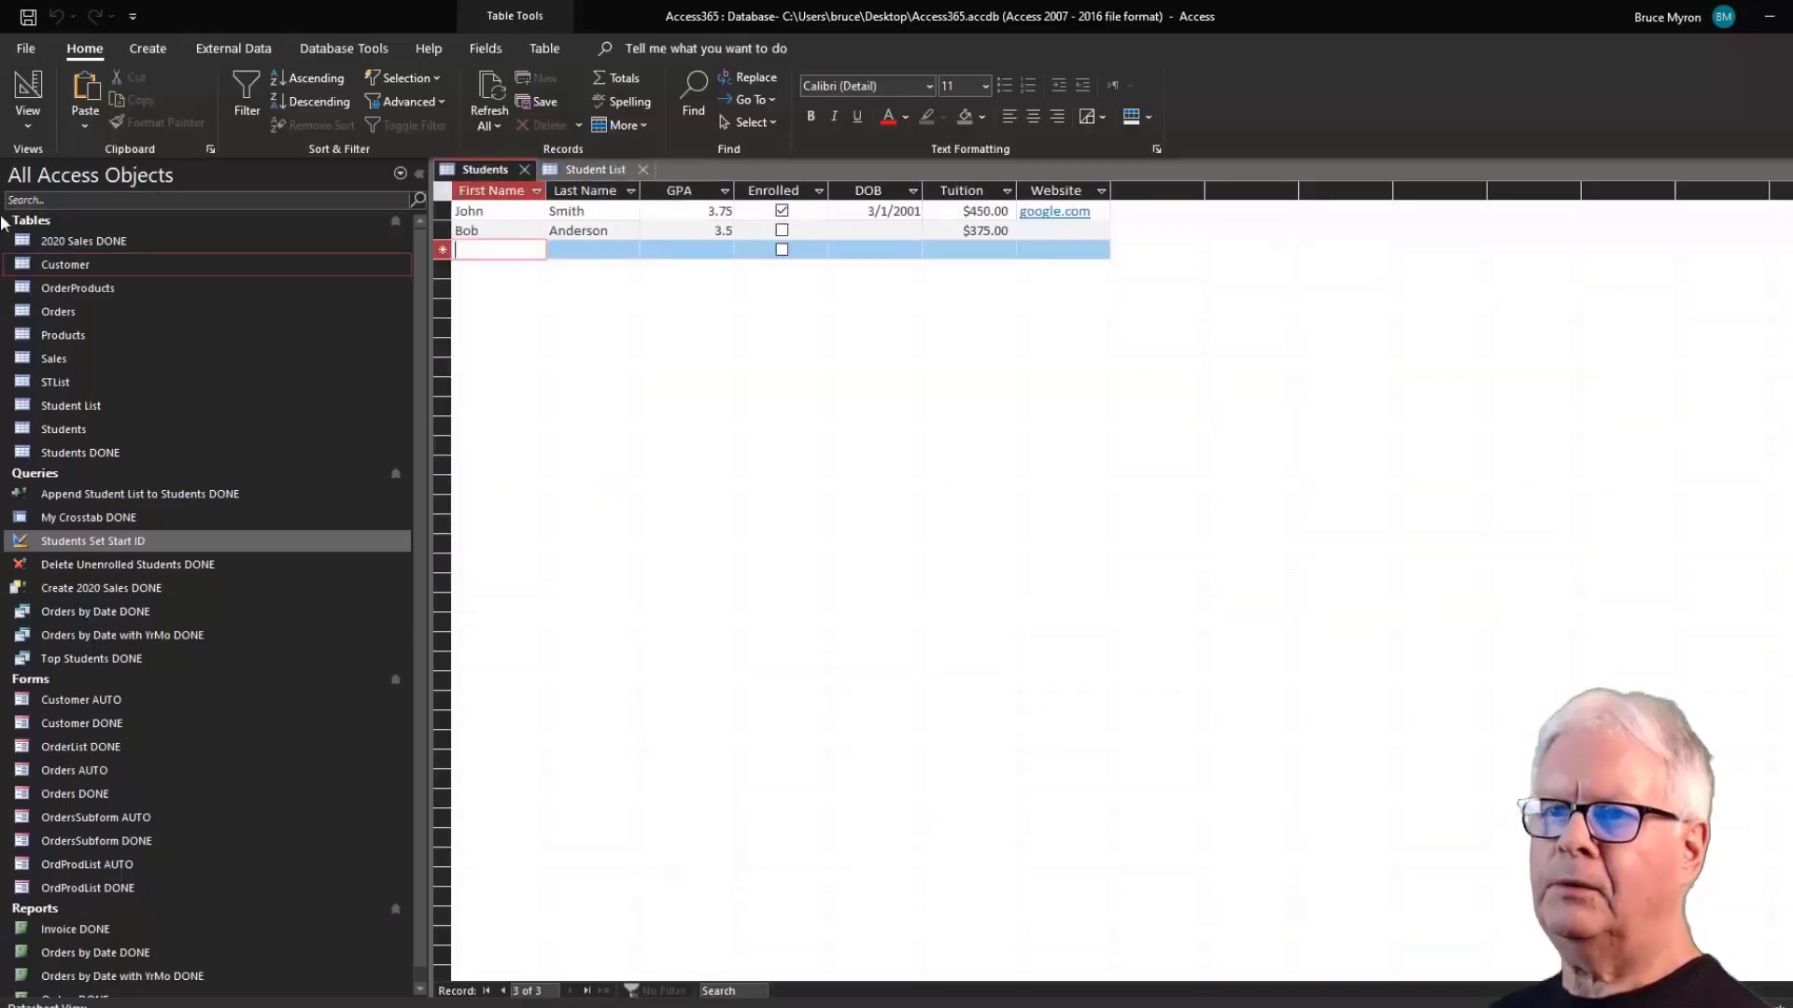
Move the Enrolled field above GPA in the Students table design, save the table, and return to Datasheet View.
{"action": "left_click", "coordinate": [30, 96]}
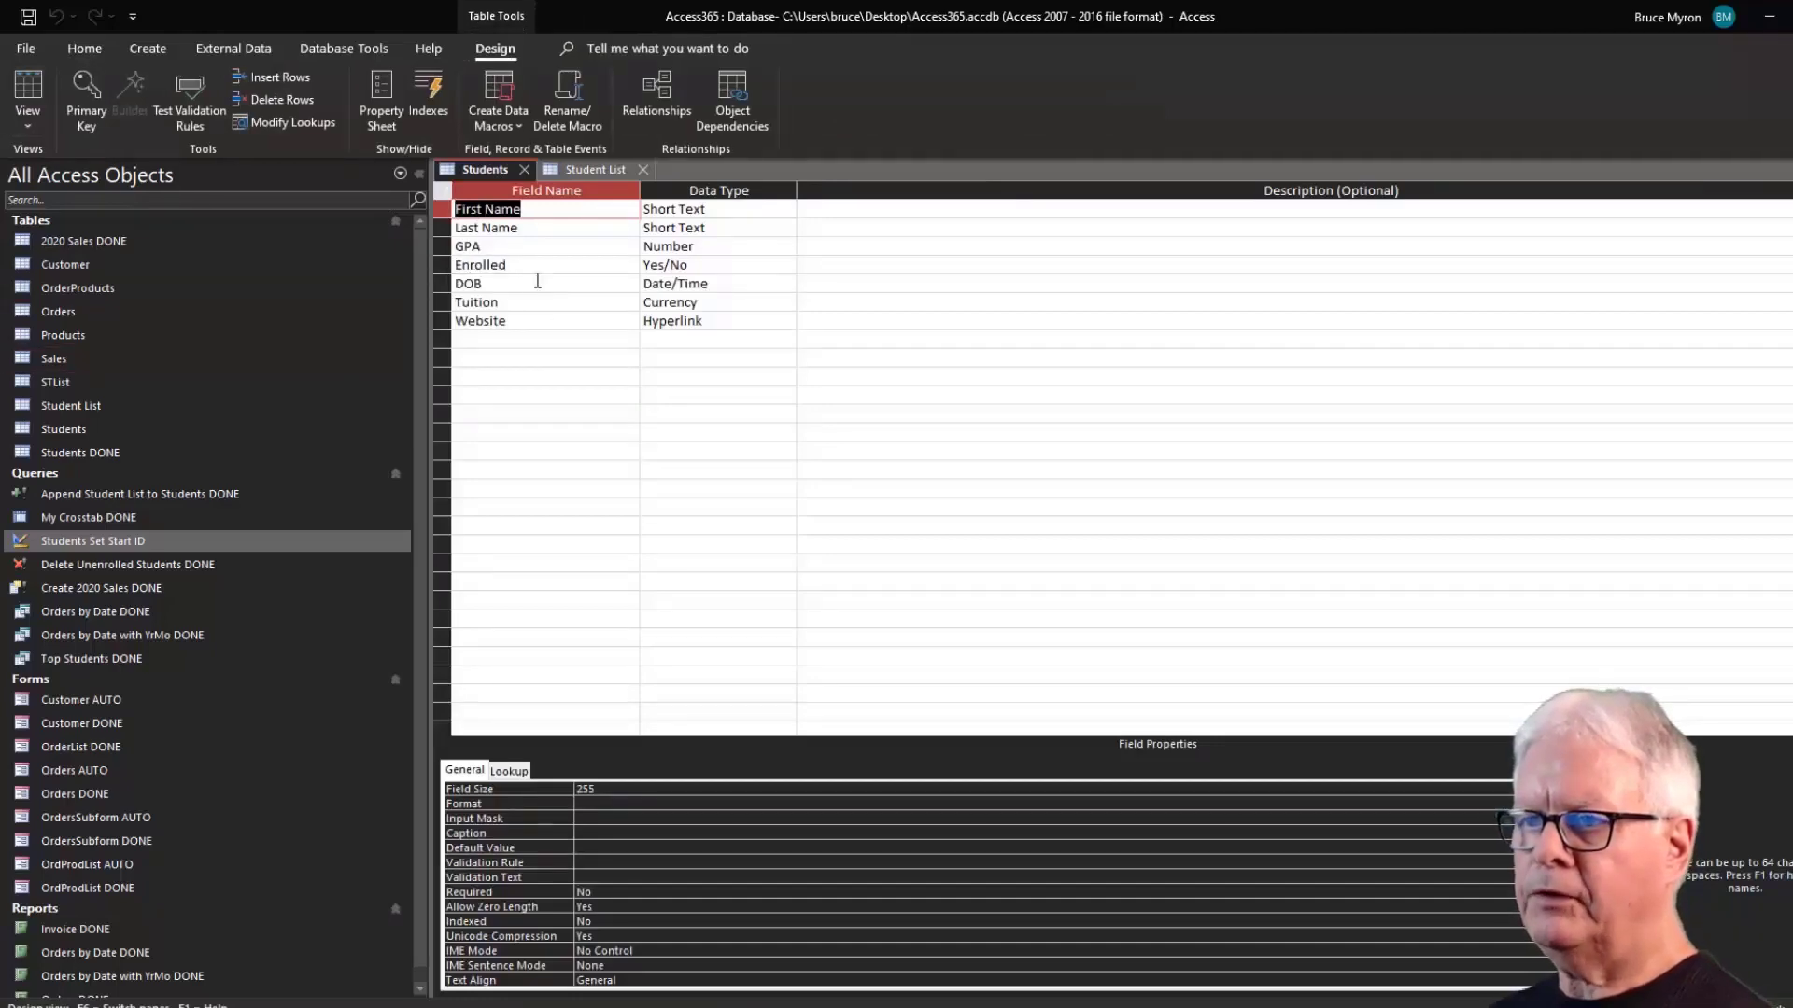
{"action": "left_click", "coordinate": [440, 266]}
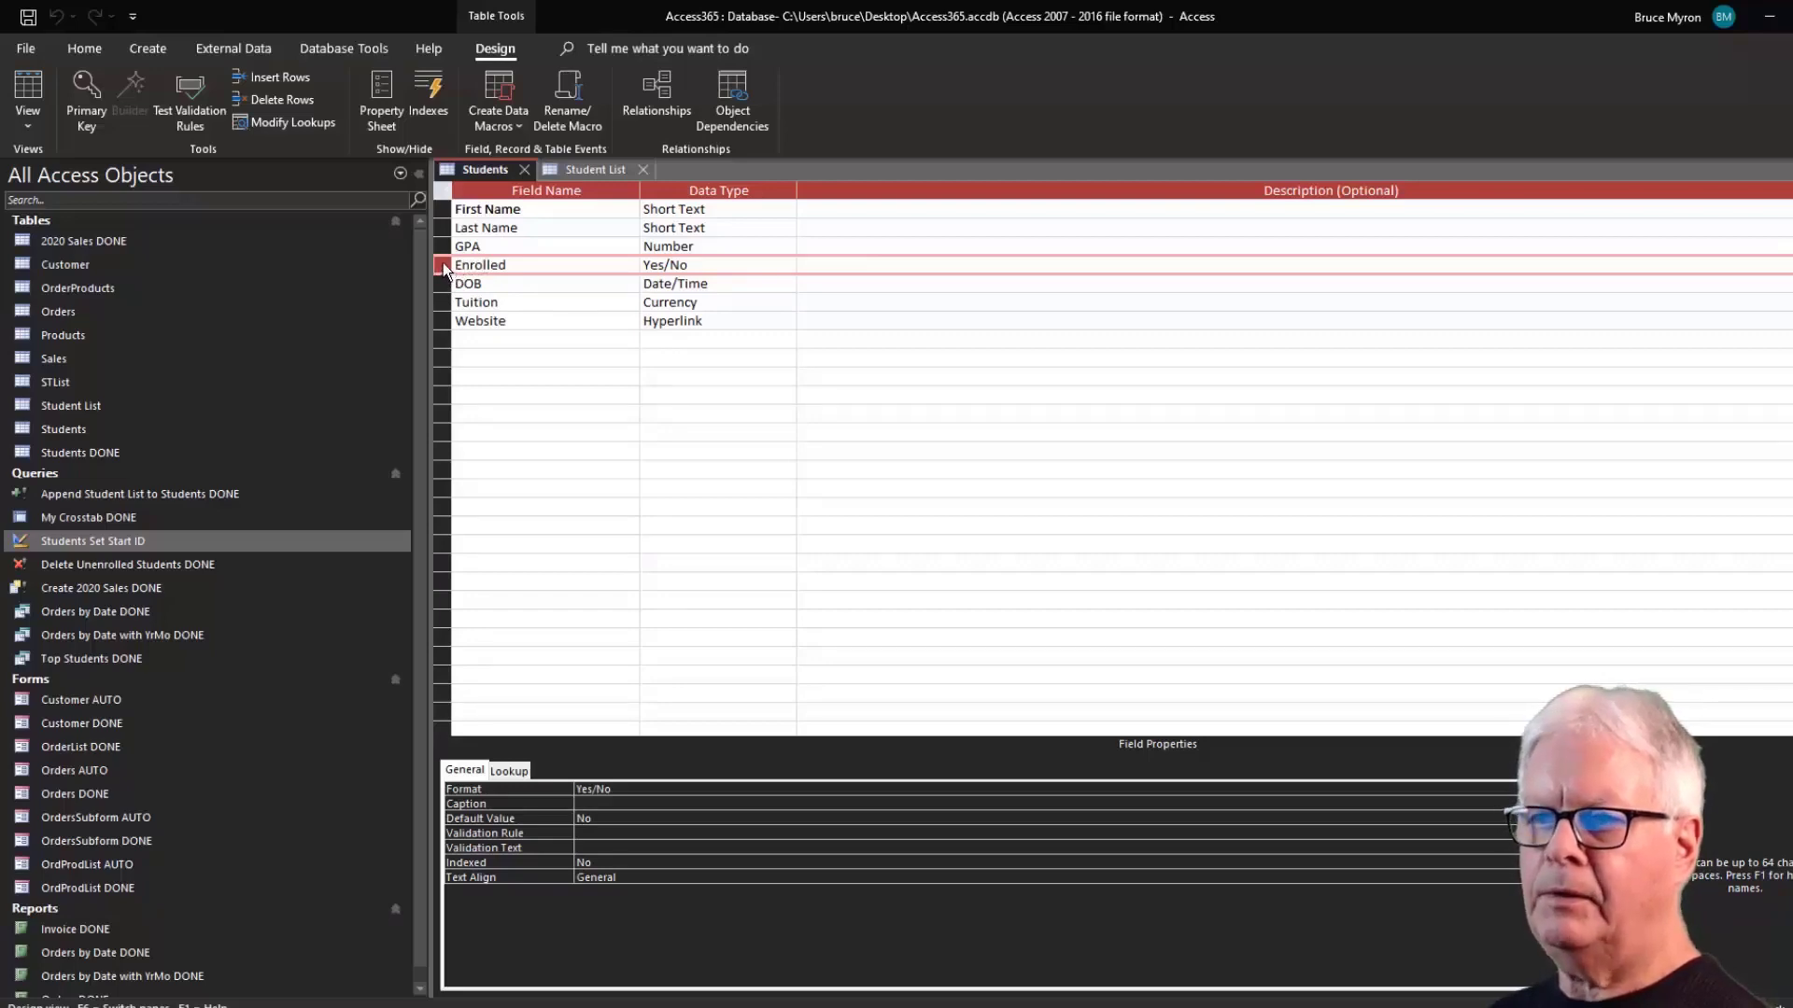
{"action": "left_click_drag", "start_coordinate": [443, 263], "coordinate": [445, 252]}
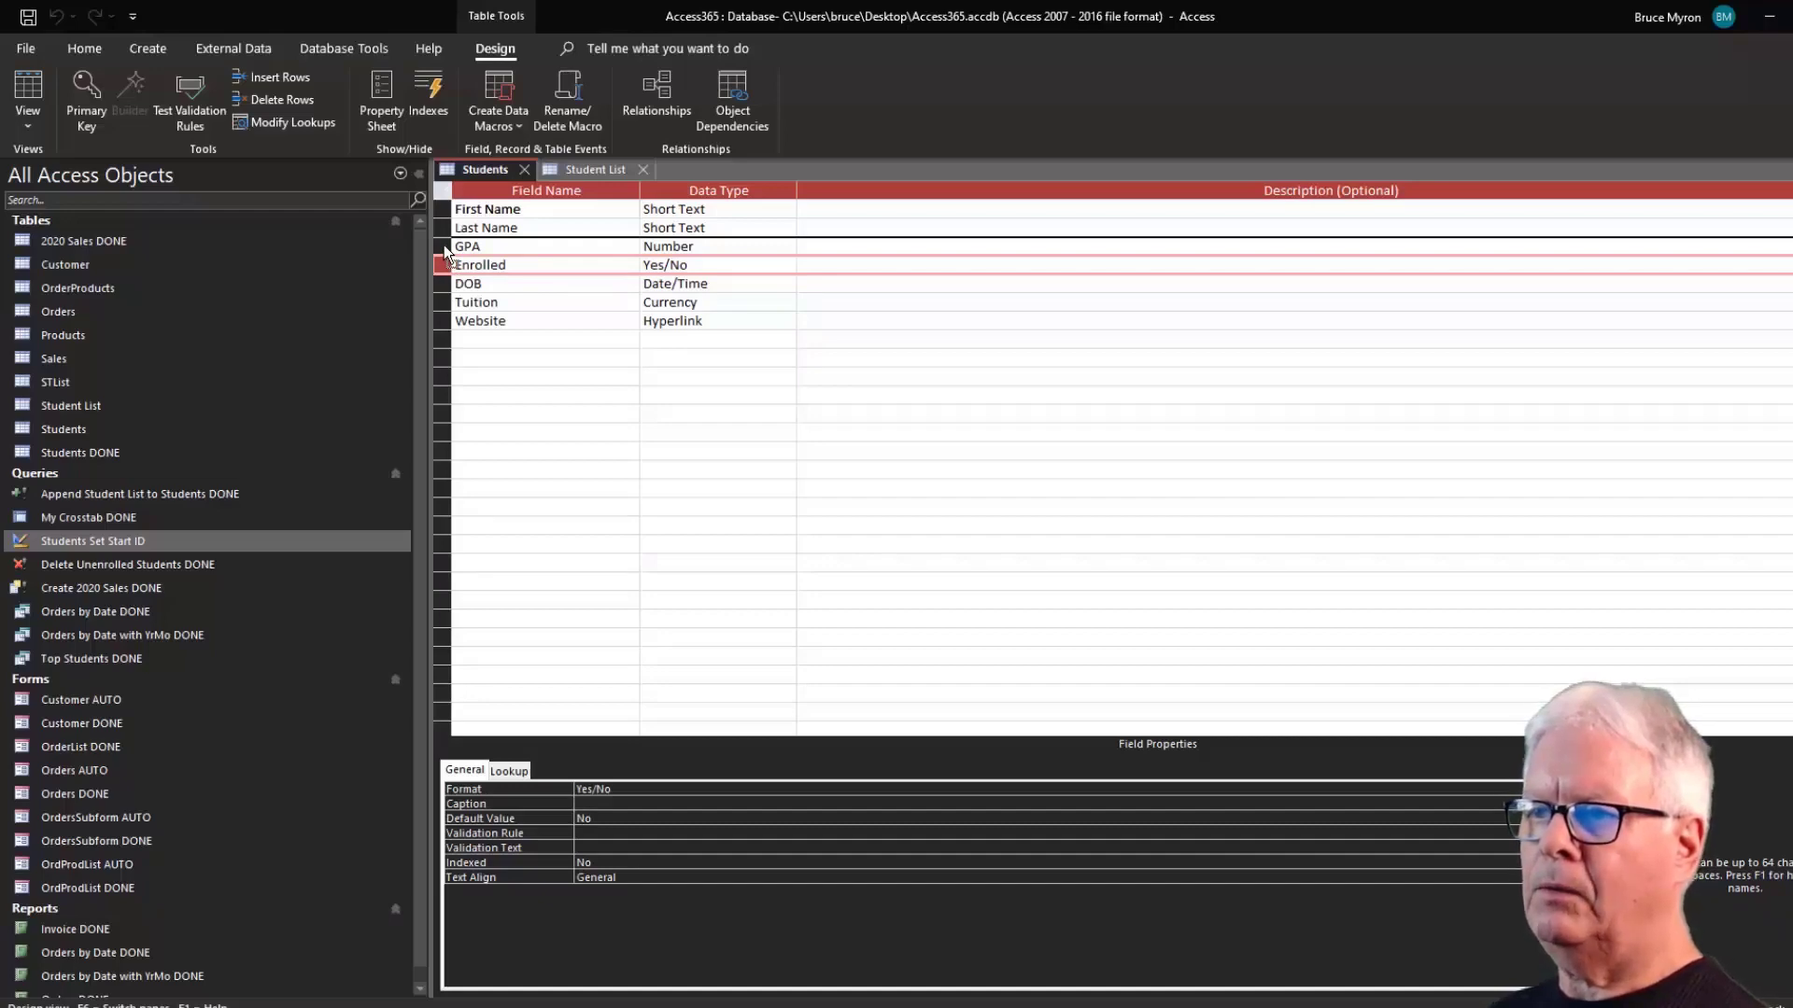
{"action": "left_click_drag", "start_coordinate": [446, 252], "coordinate": [445, 250]}
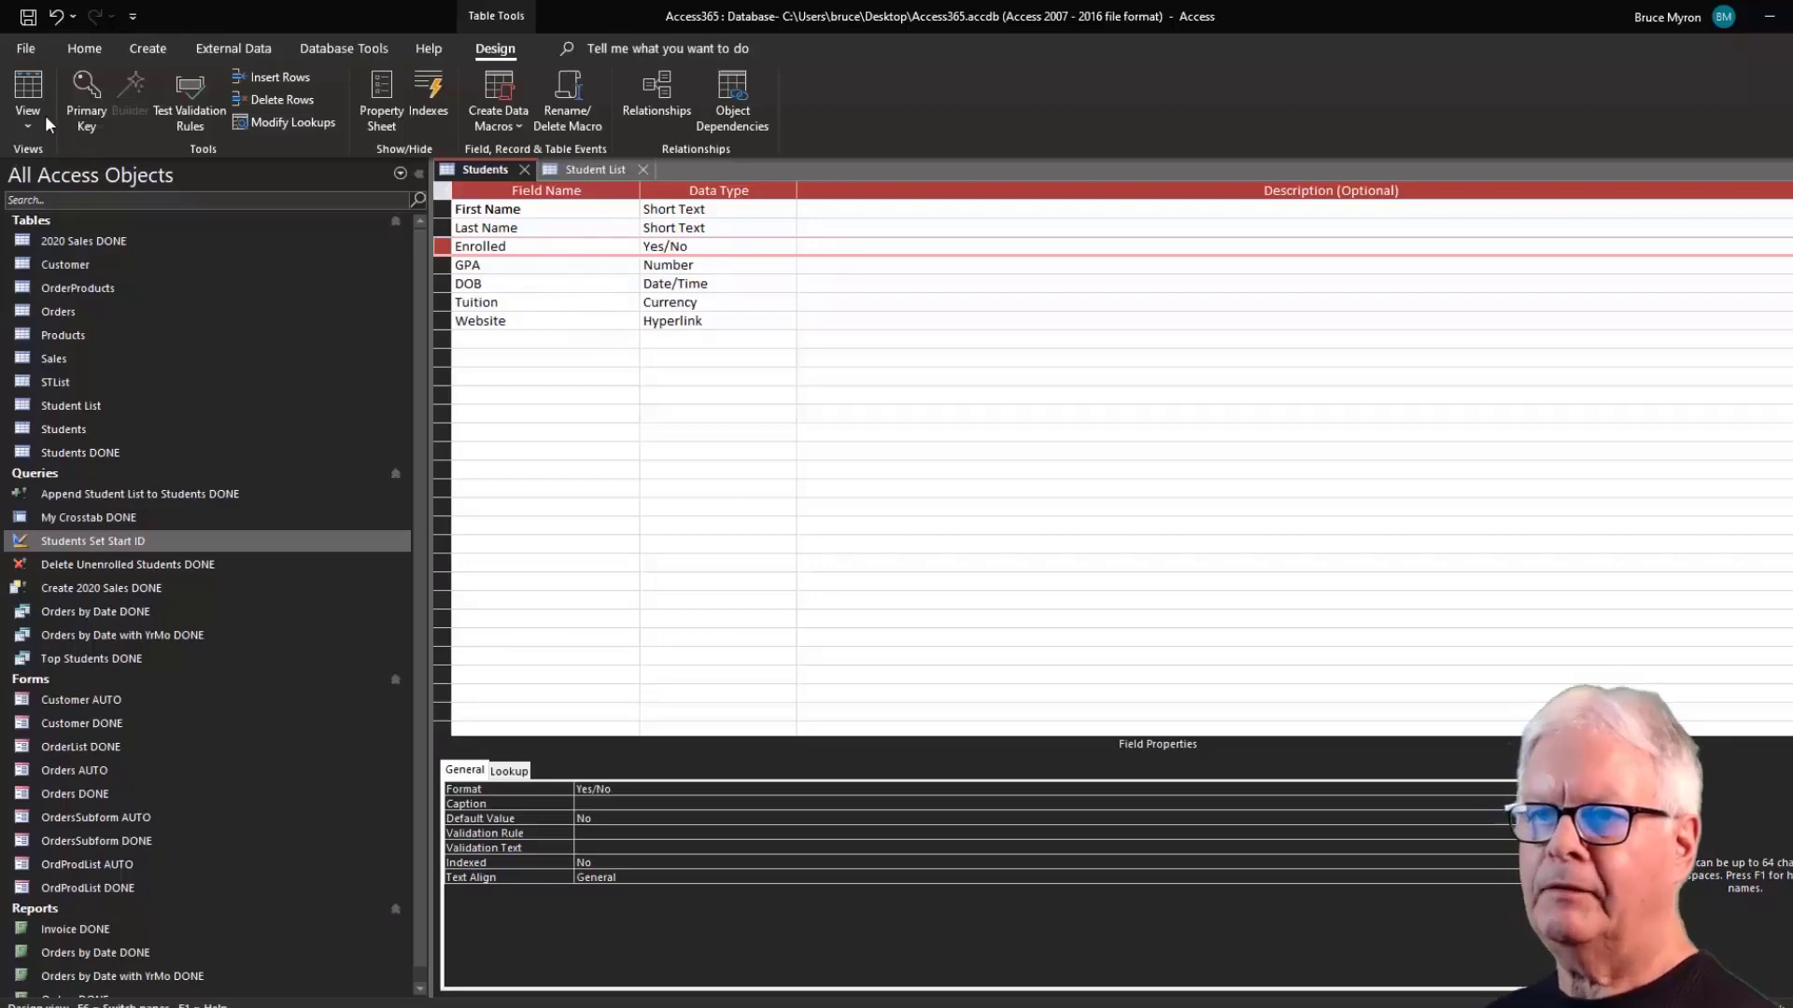
{"action": "left_click", "coordinate": [28, 93]}
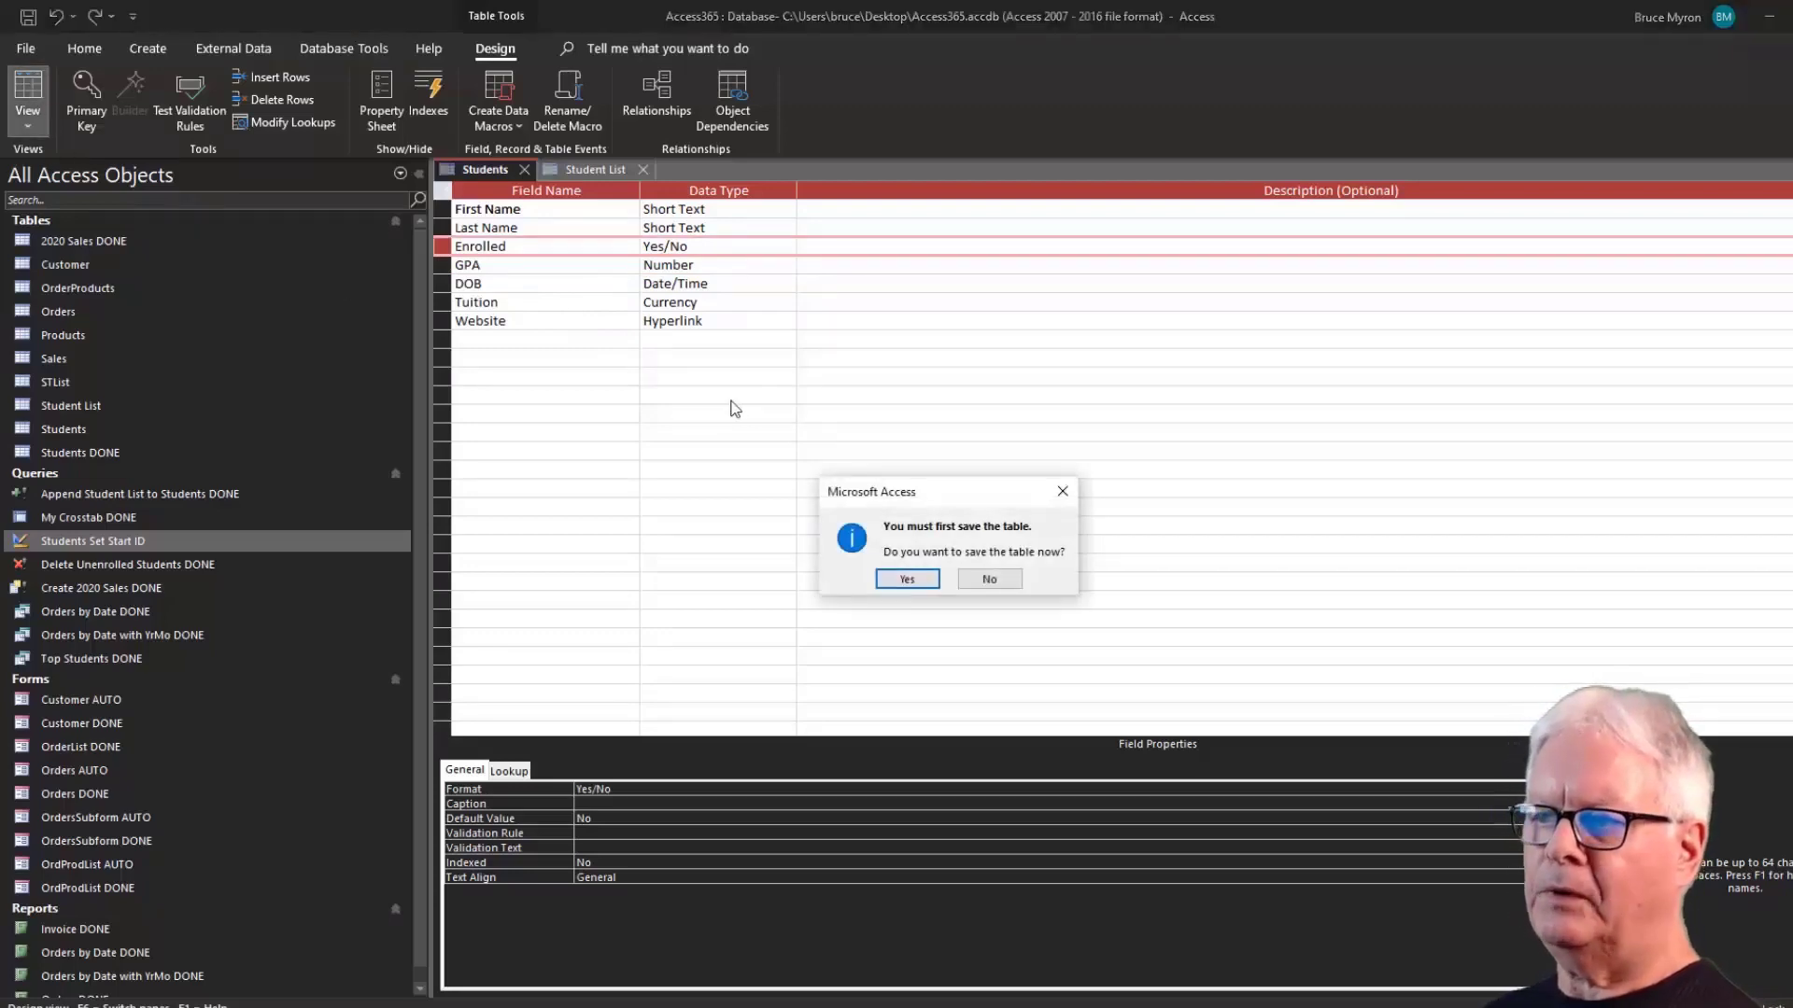
{"action": "left_click", "coordinate": [907, 580]}
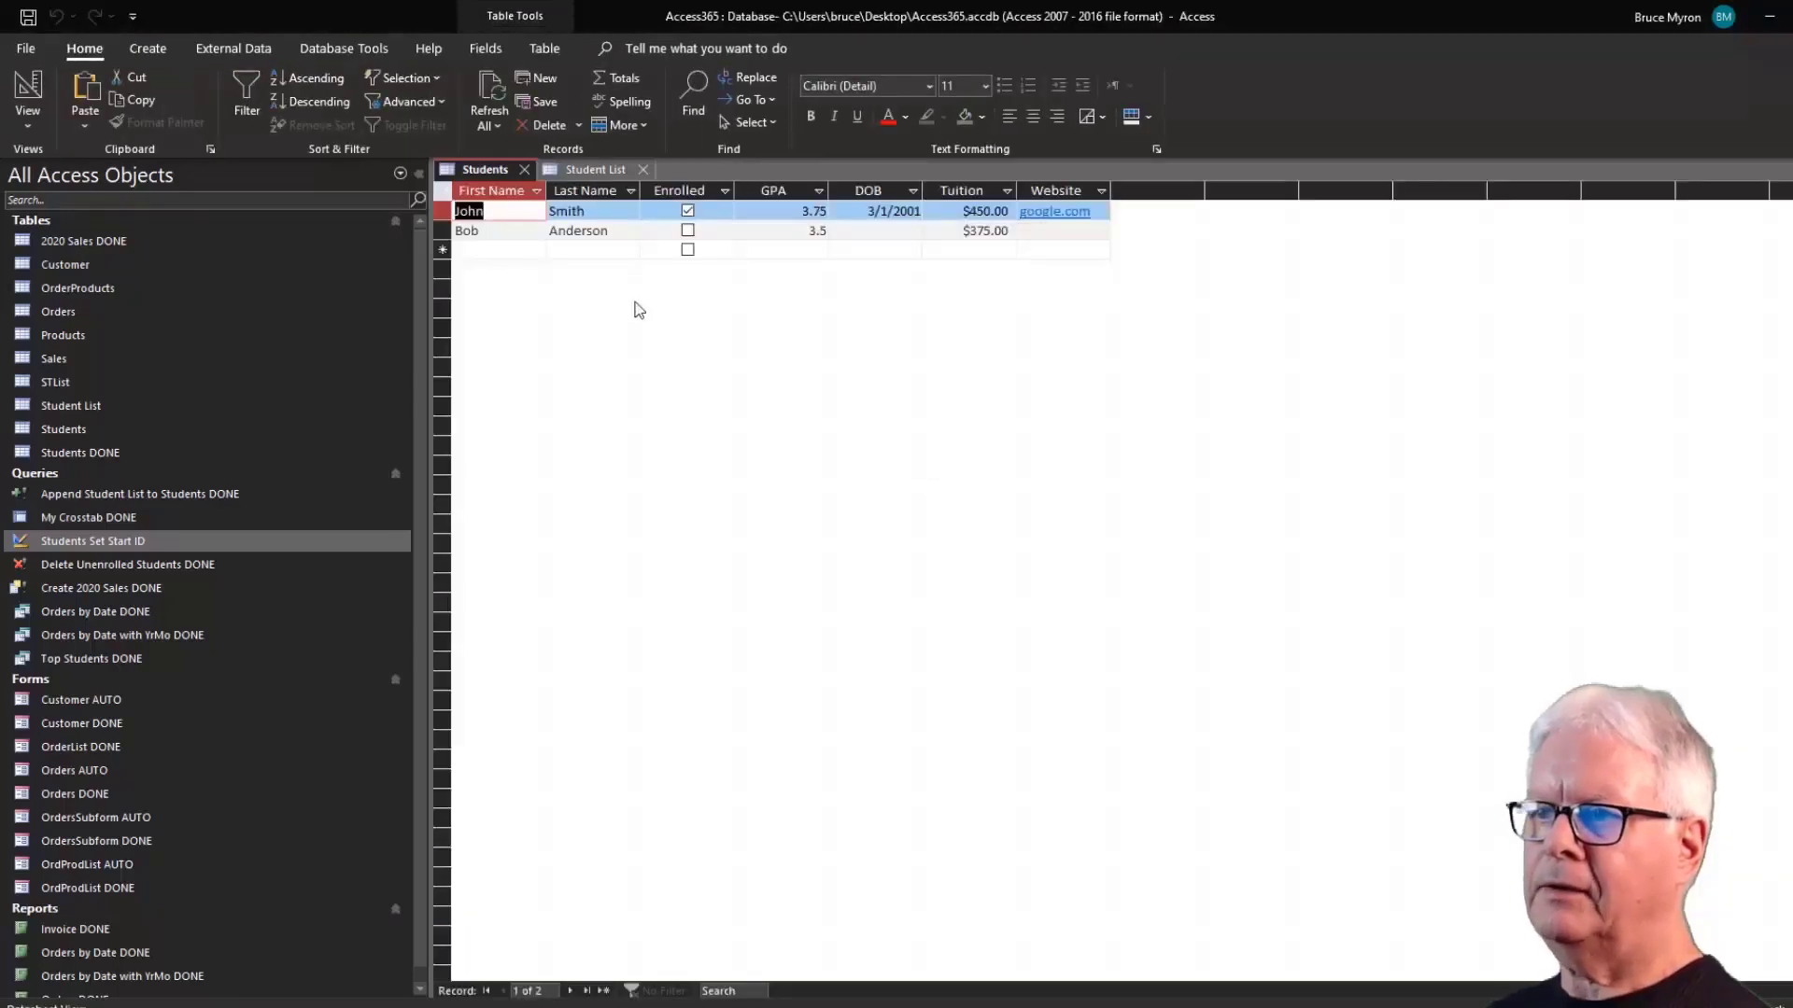
Check the Students field order against Student List, close Student List, and place the cursor in the first Students record's First Name.
{"action": "left_click", "coordinate": [605, 172]}
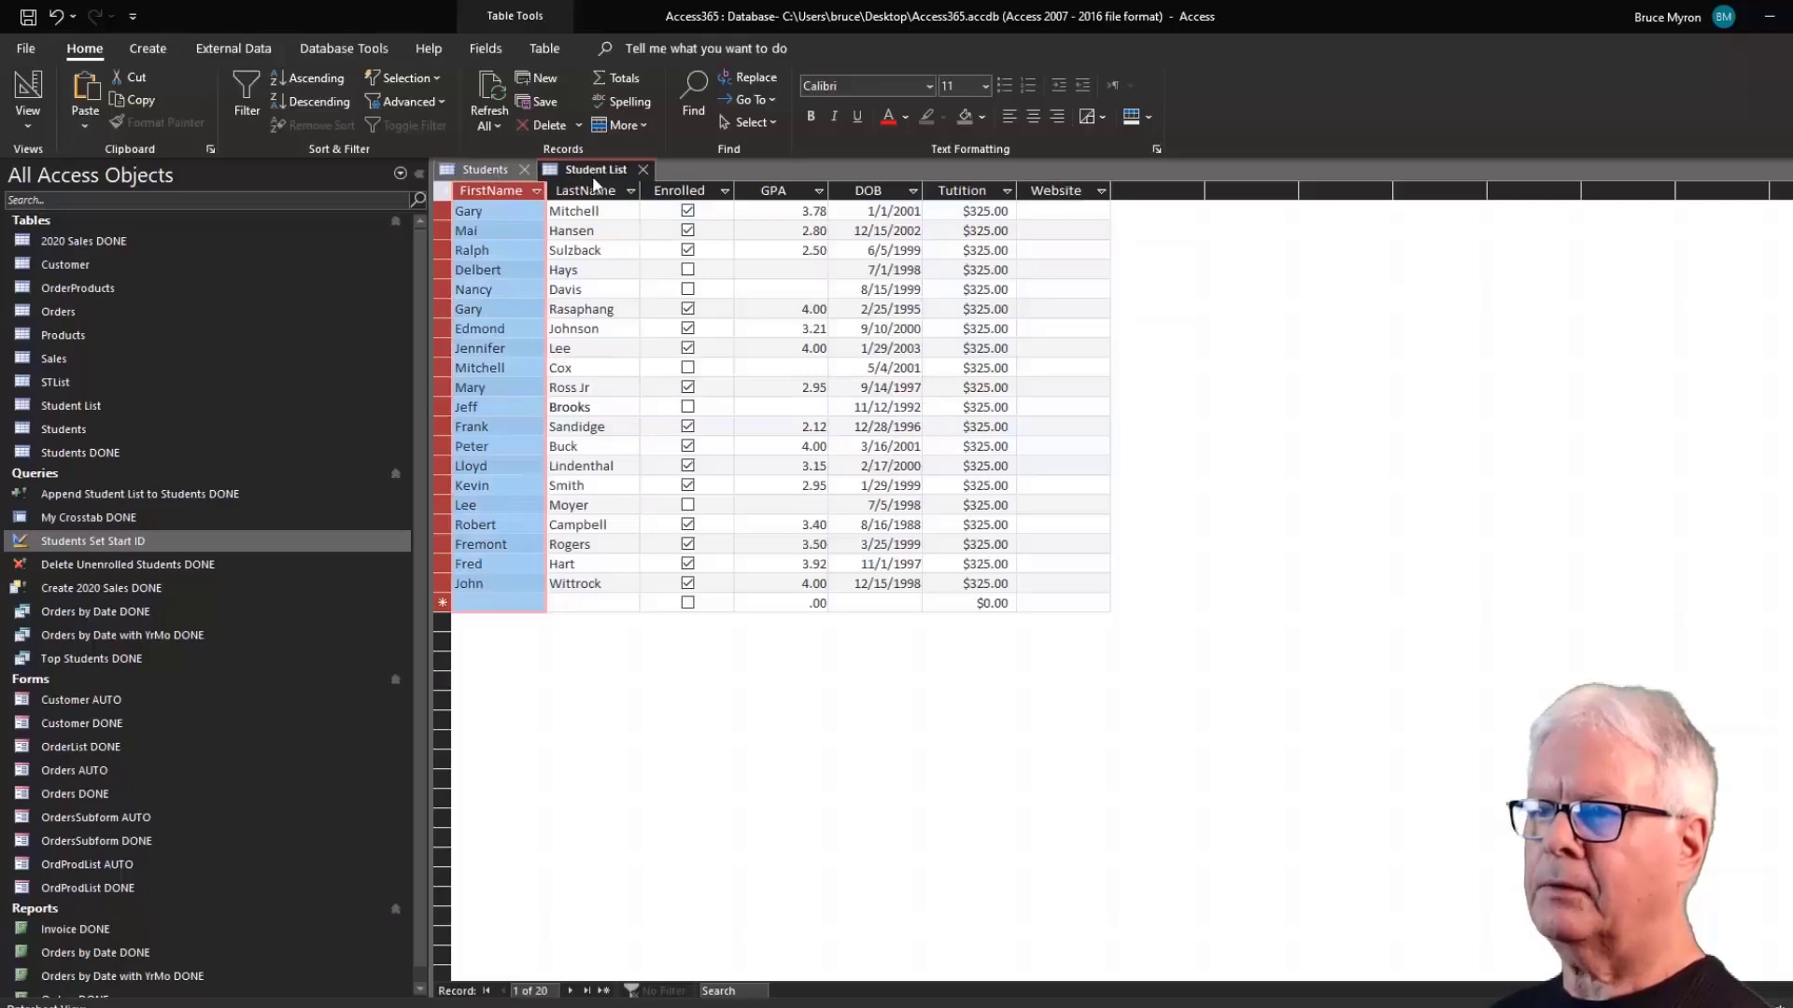
{"action": "left_click", "coordinate": [644, 169]}
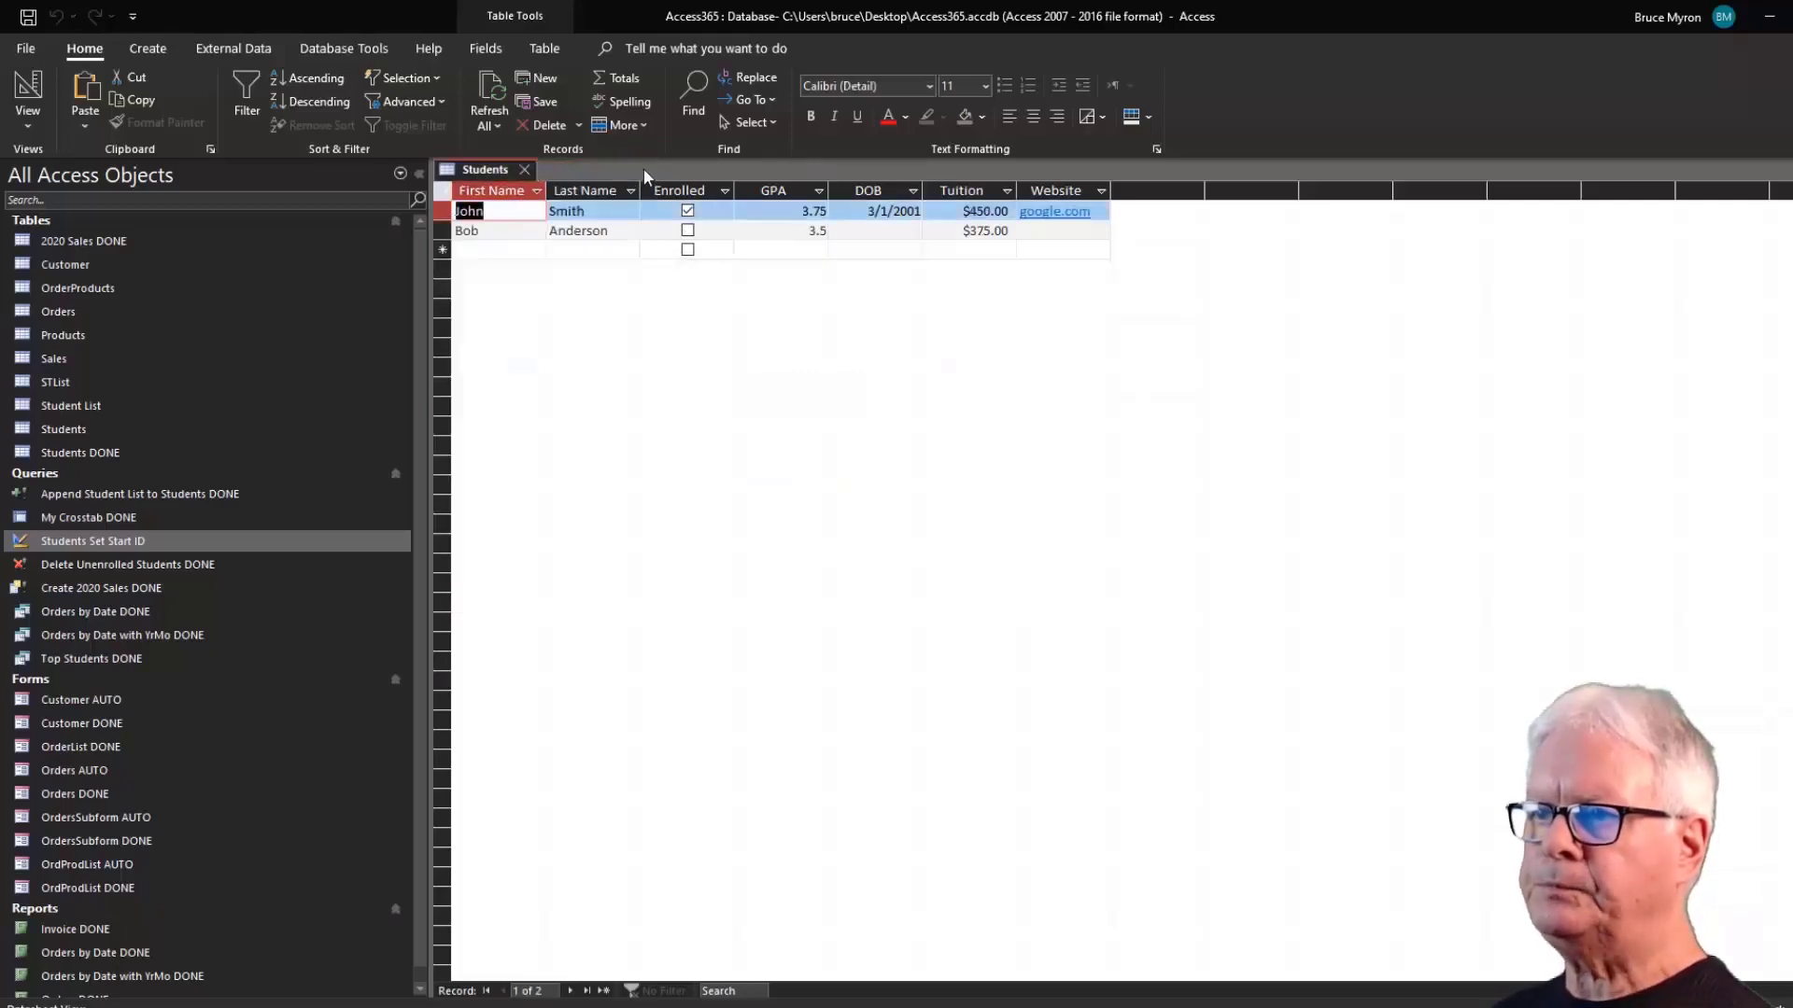
{"action": "left_click", "coordinate": [535, 249]}
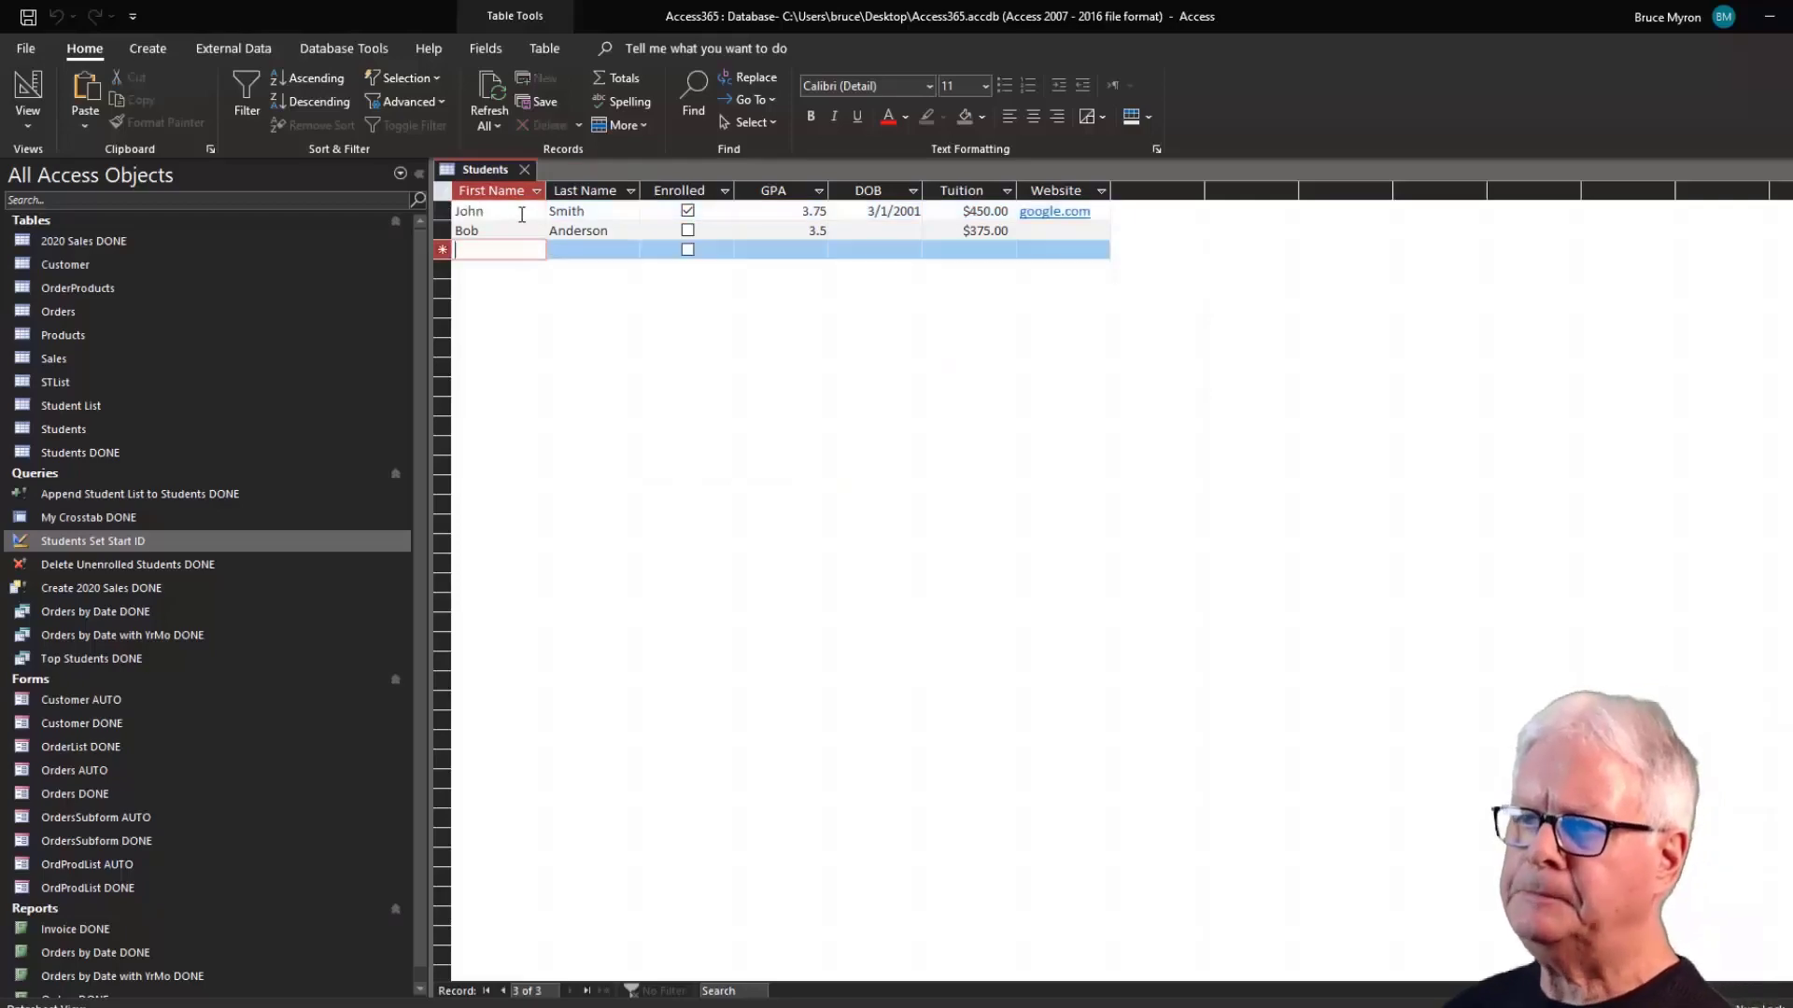
{"action": "left_click", "coordinate": [513, 215]}
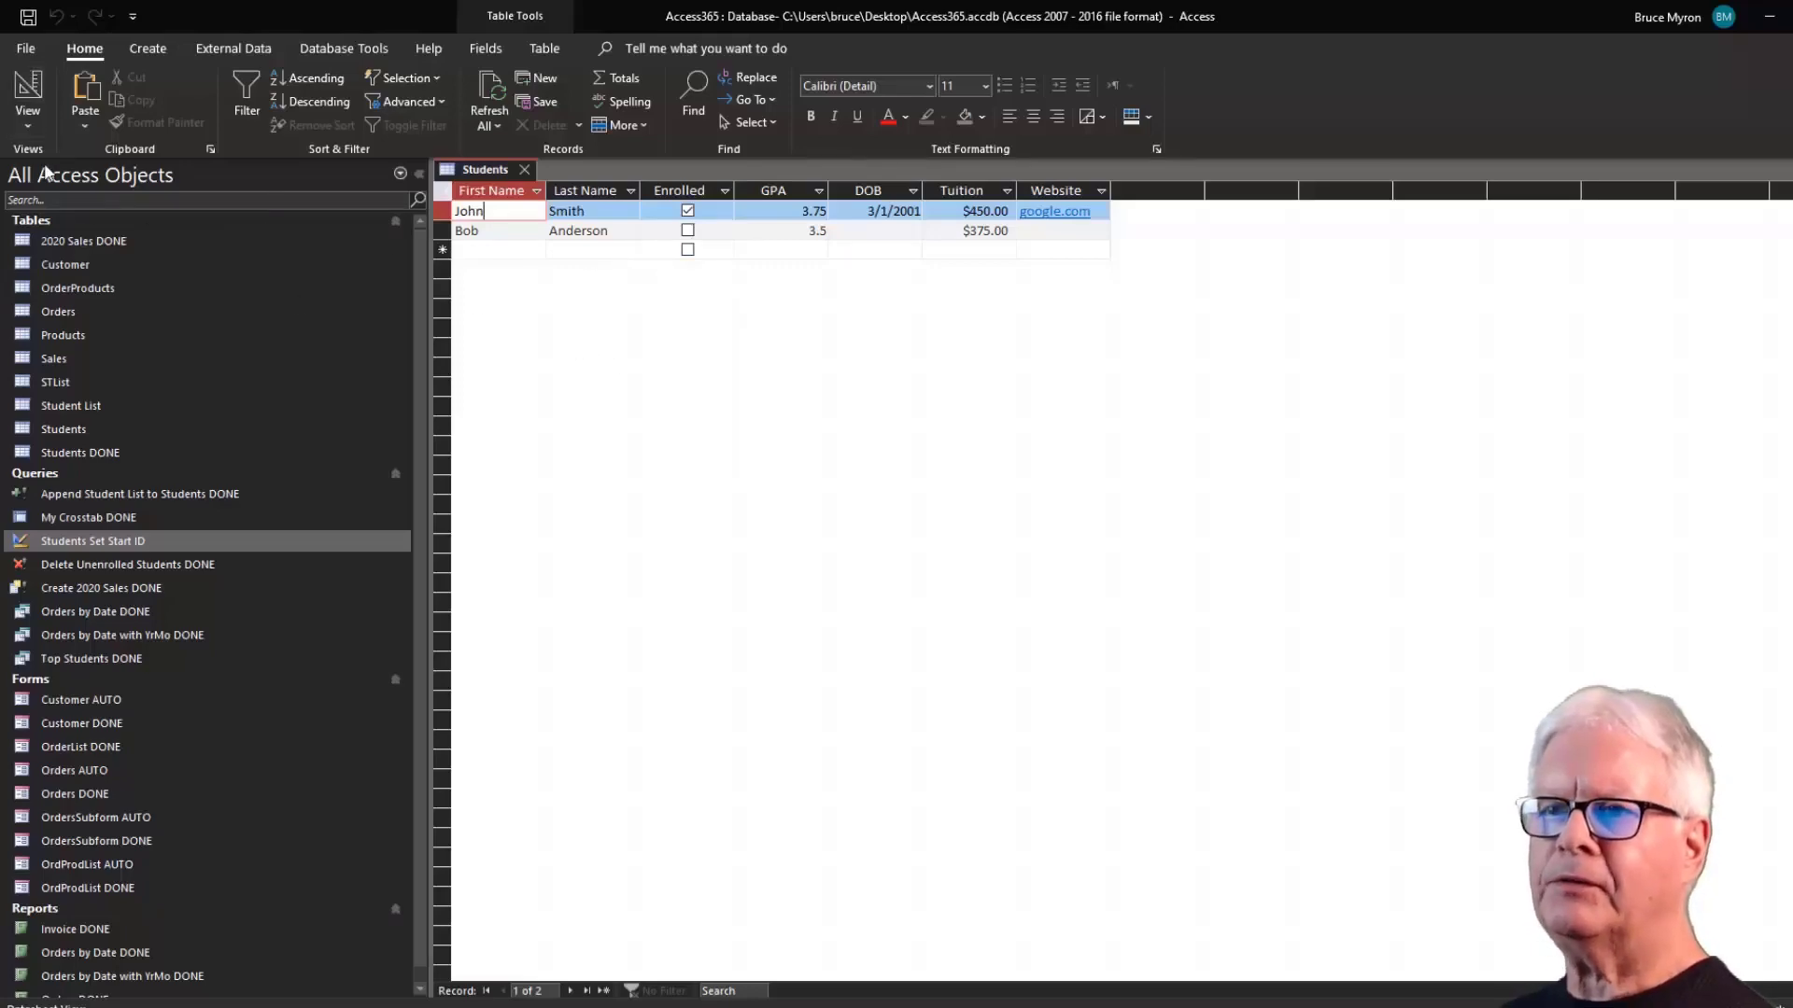
Insert a StudentID field above First Name in the Students table design, with the AutoNumber data type.
{"action": "left_click", "coordinate": [28, 89]}
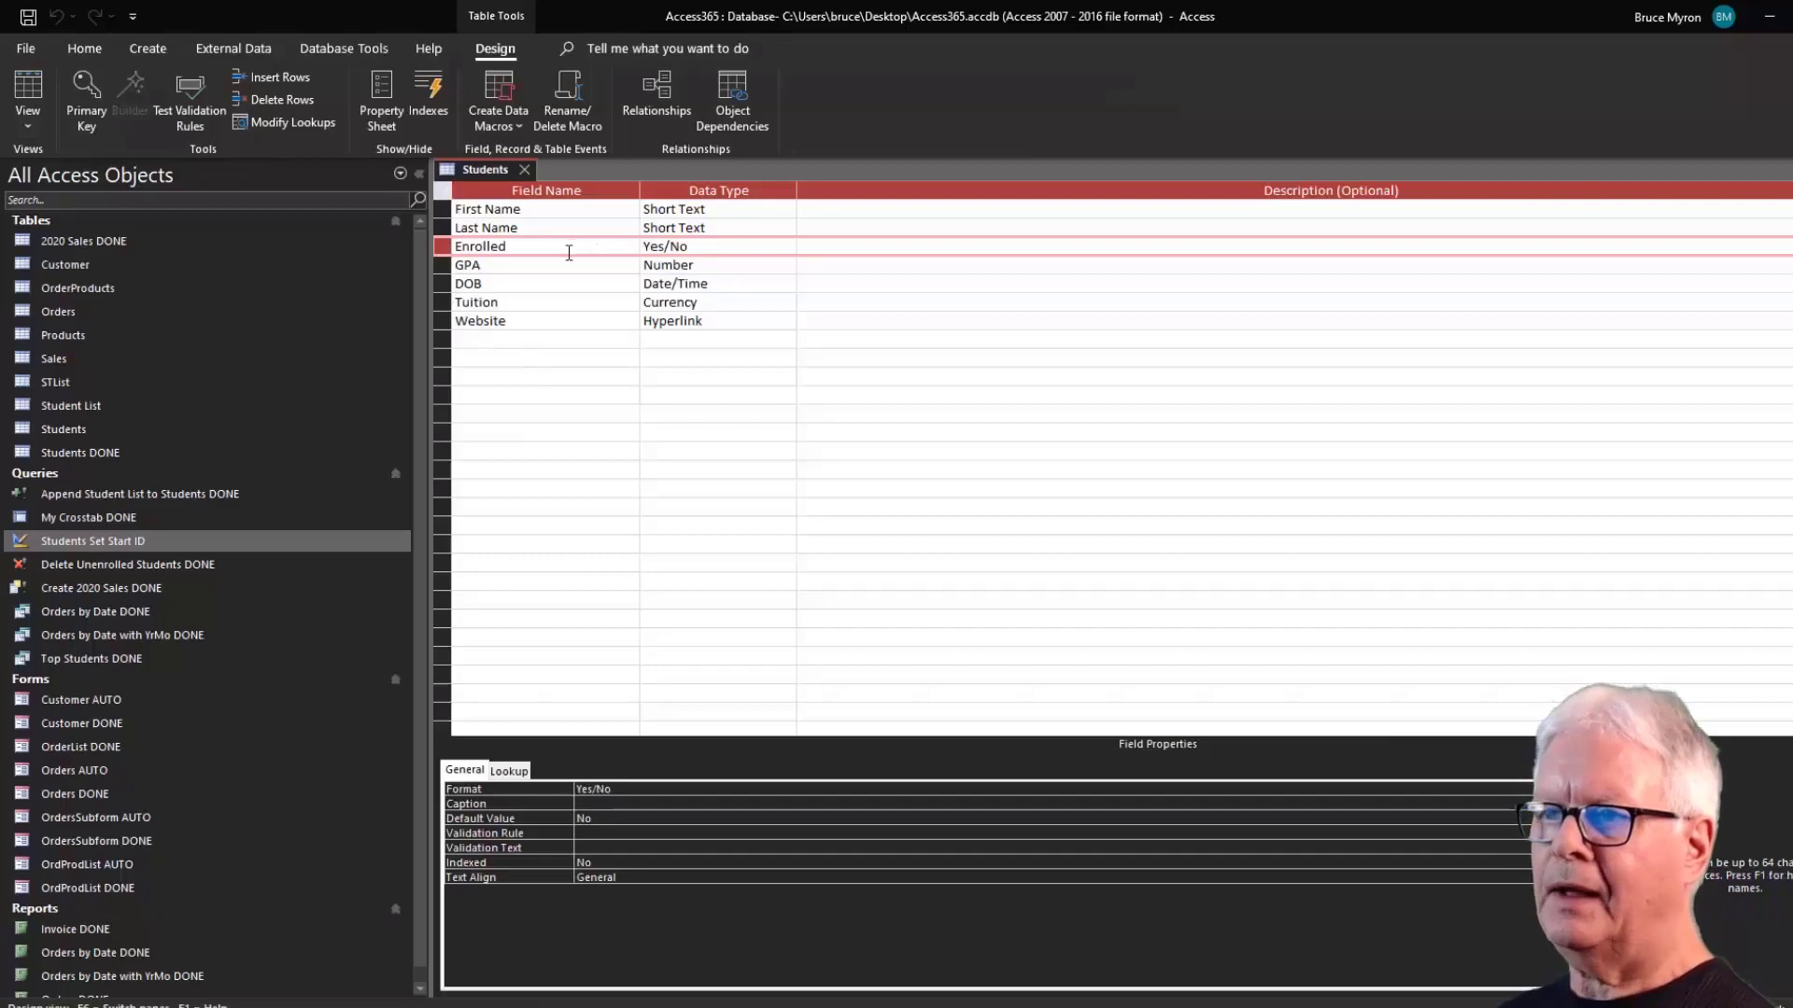
{"action": "left_click", "coordinate": [445, 217]}
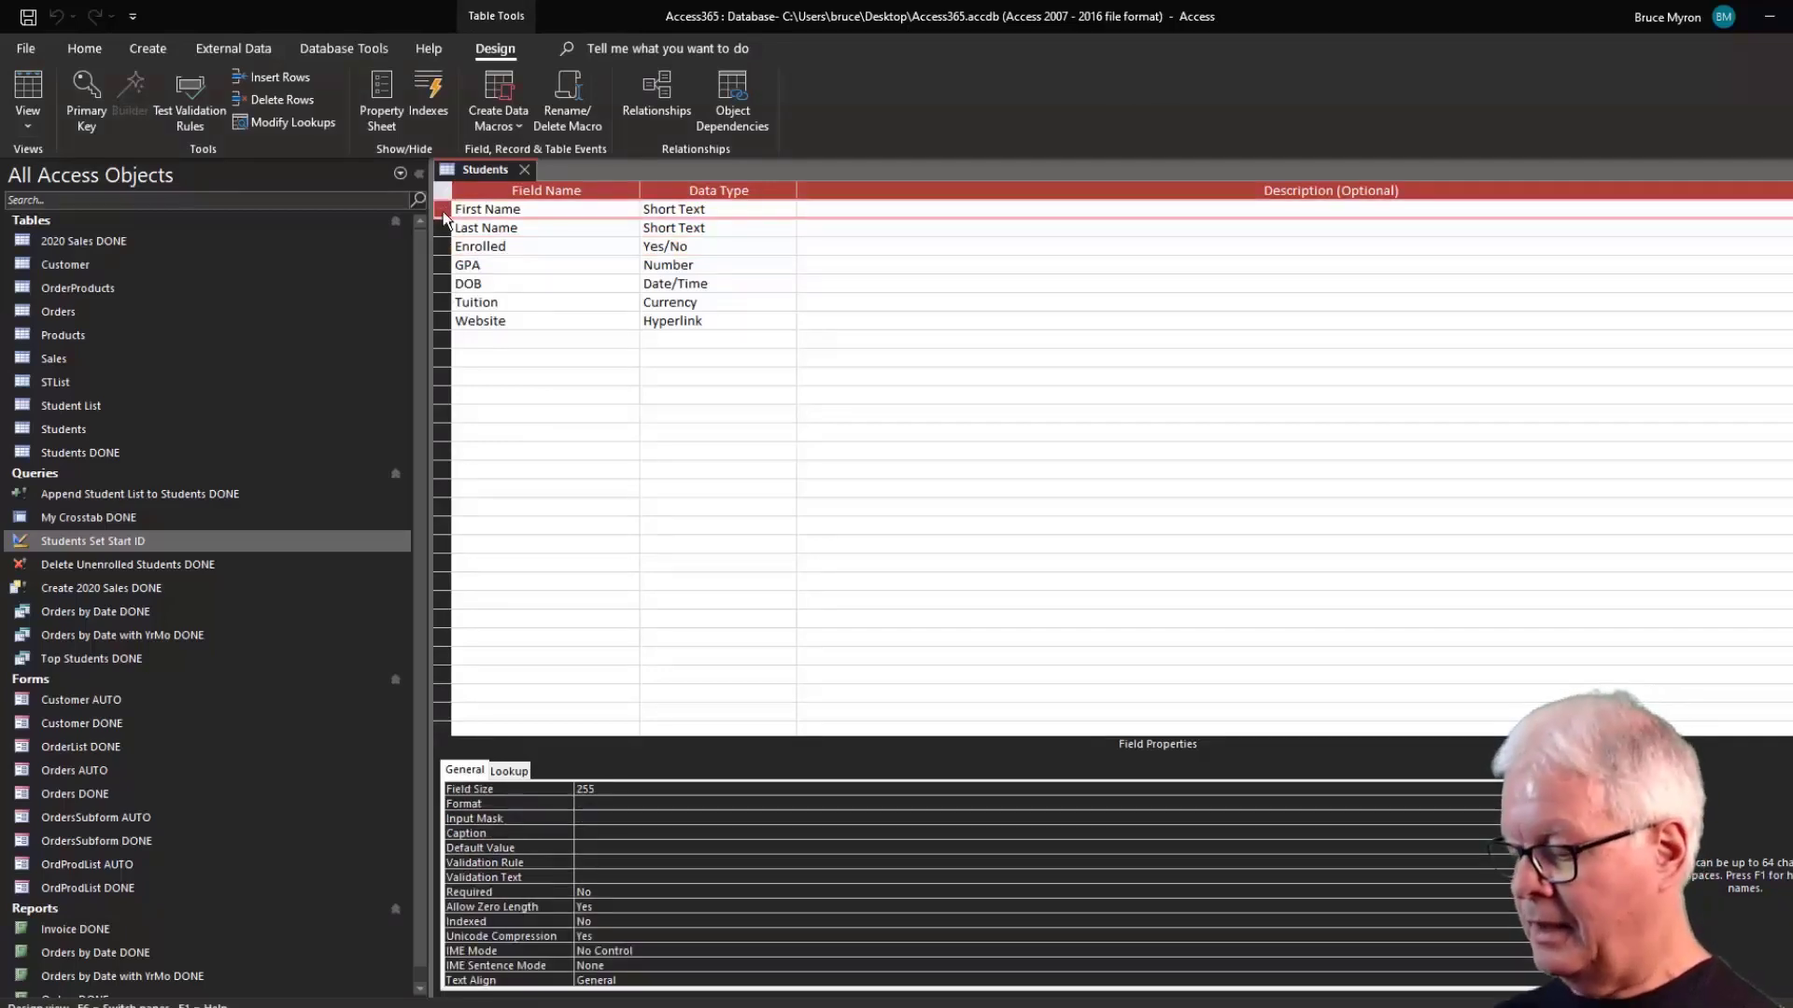
{"action": "key", "text": "Insert"}
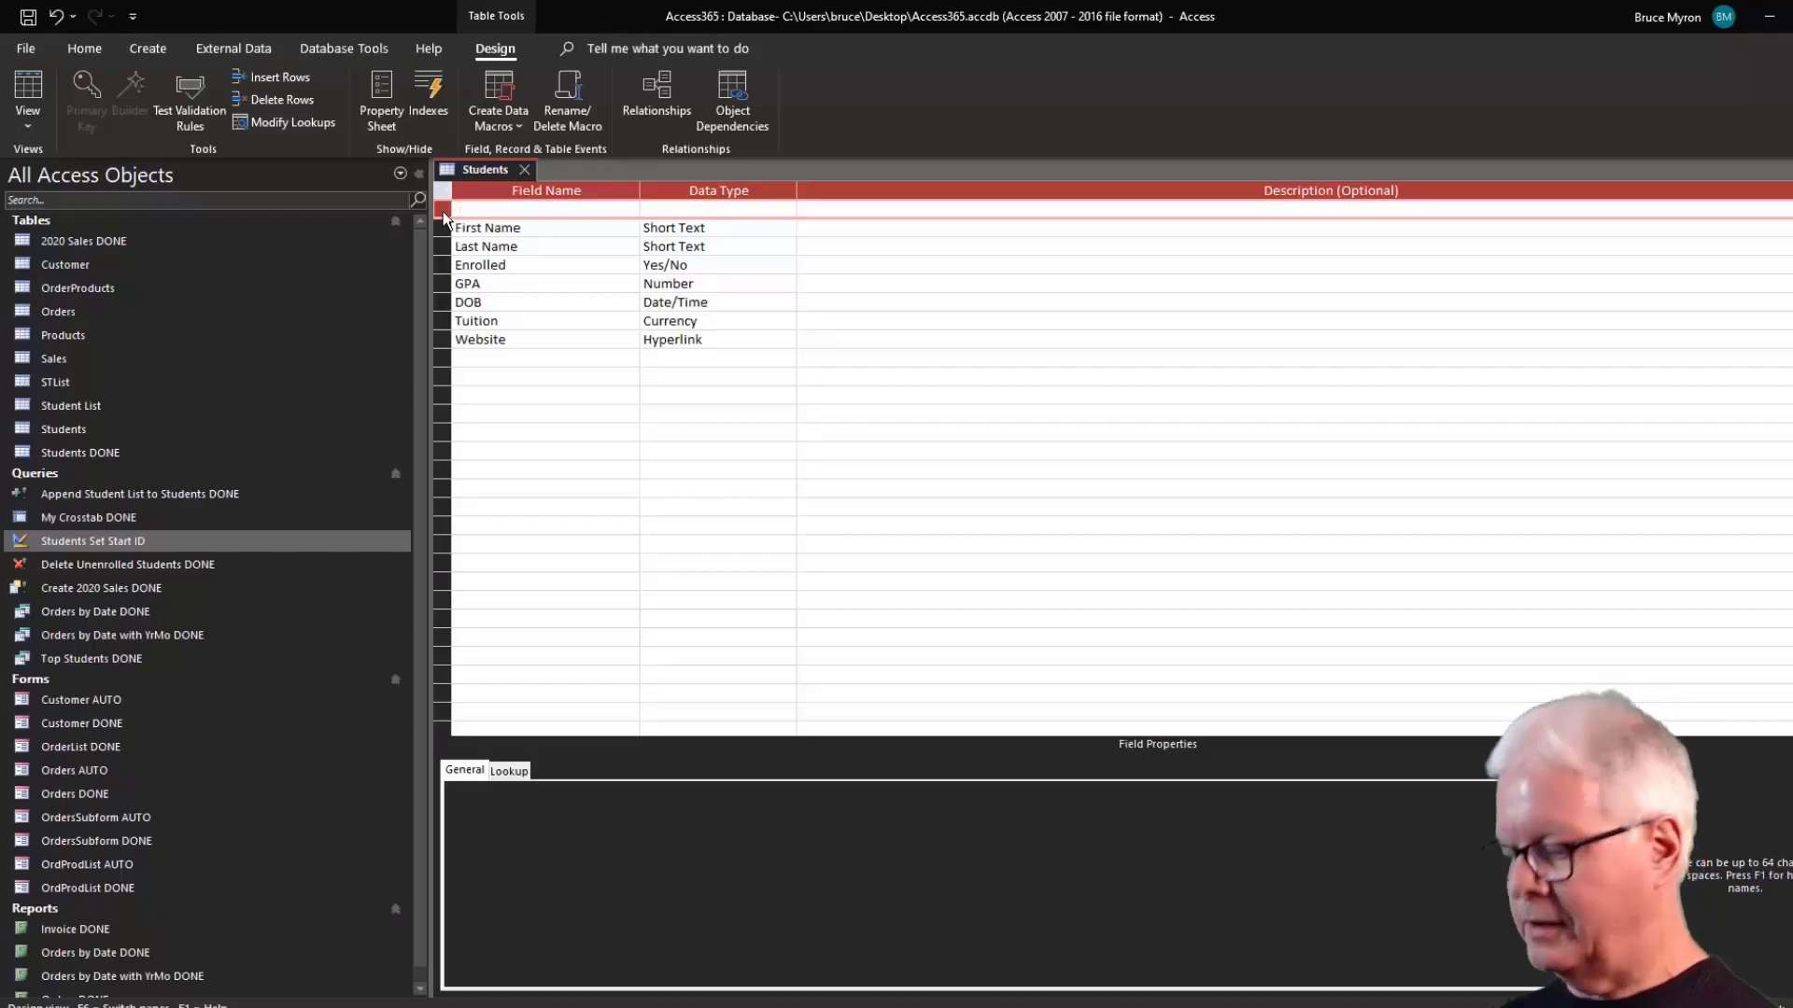
{"action": "key", "text": "Tab"}
{"action": "key", "text": "shift+Tab"}
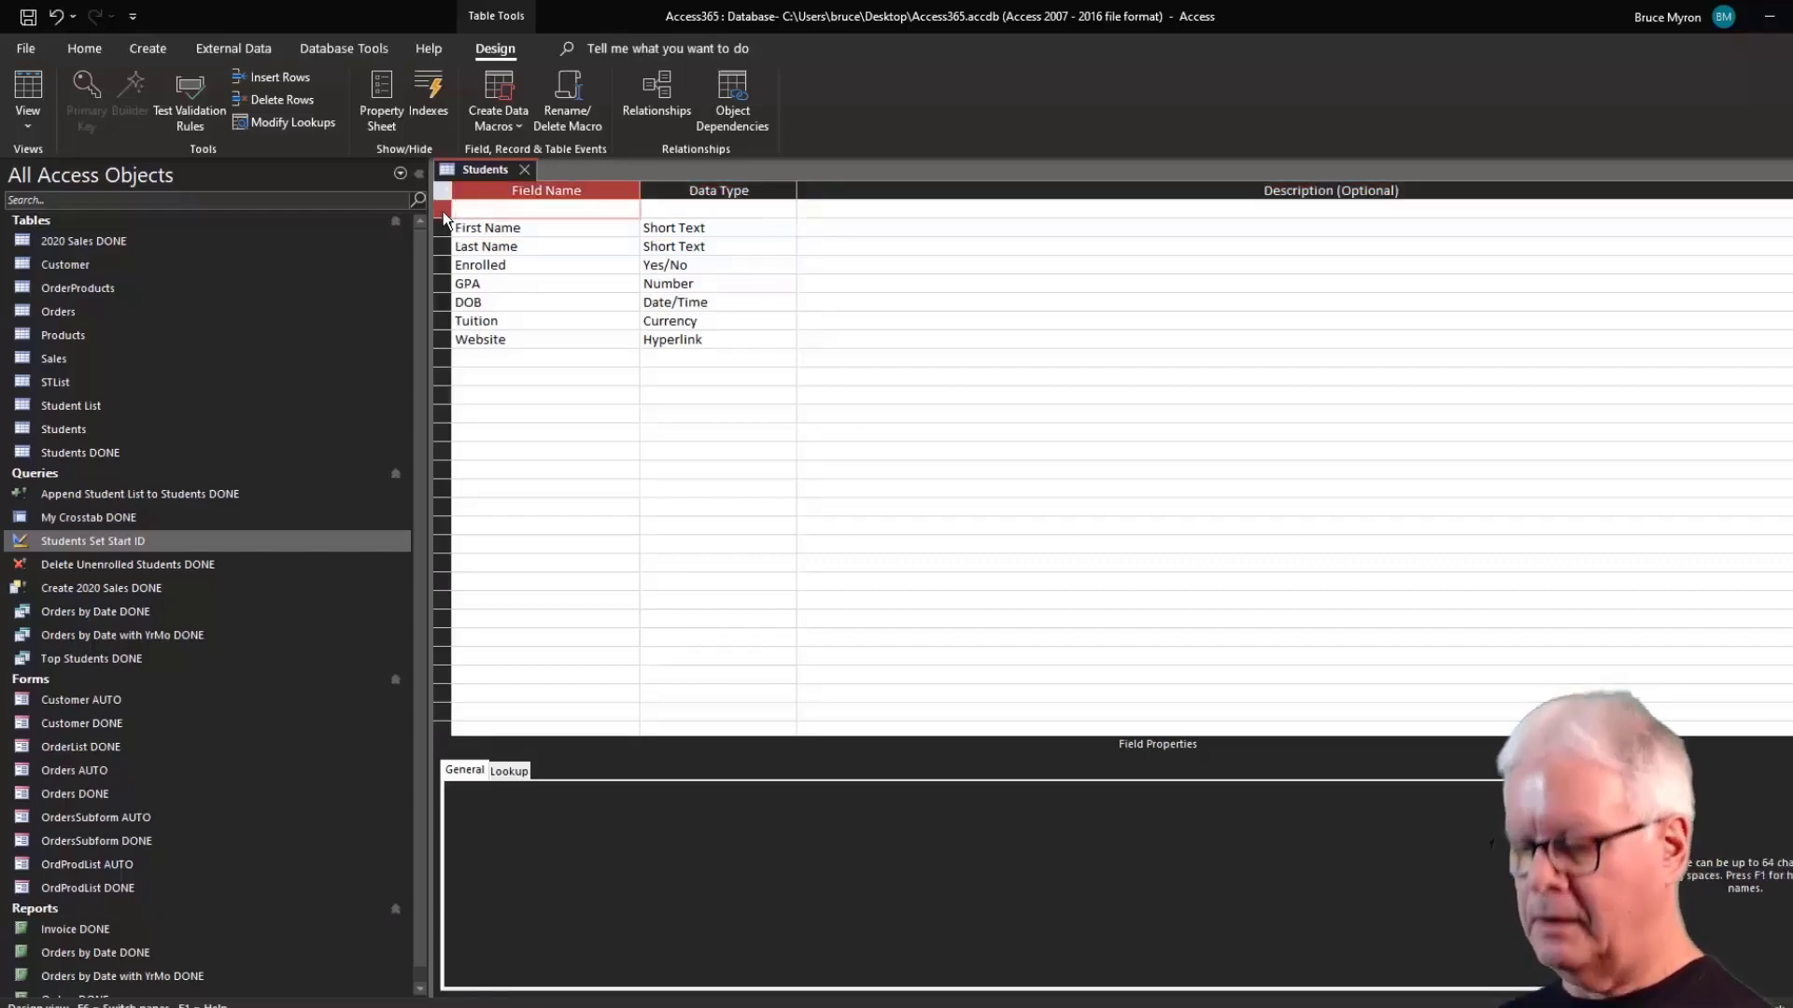
{"action": "type", "text": "Stu"}
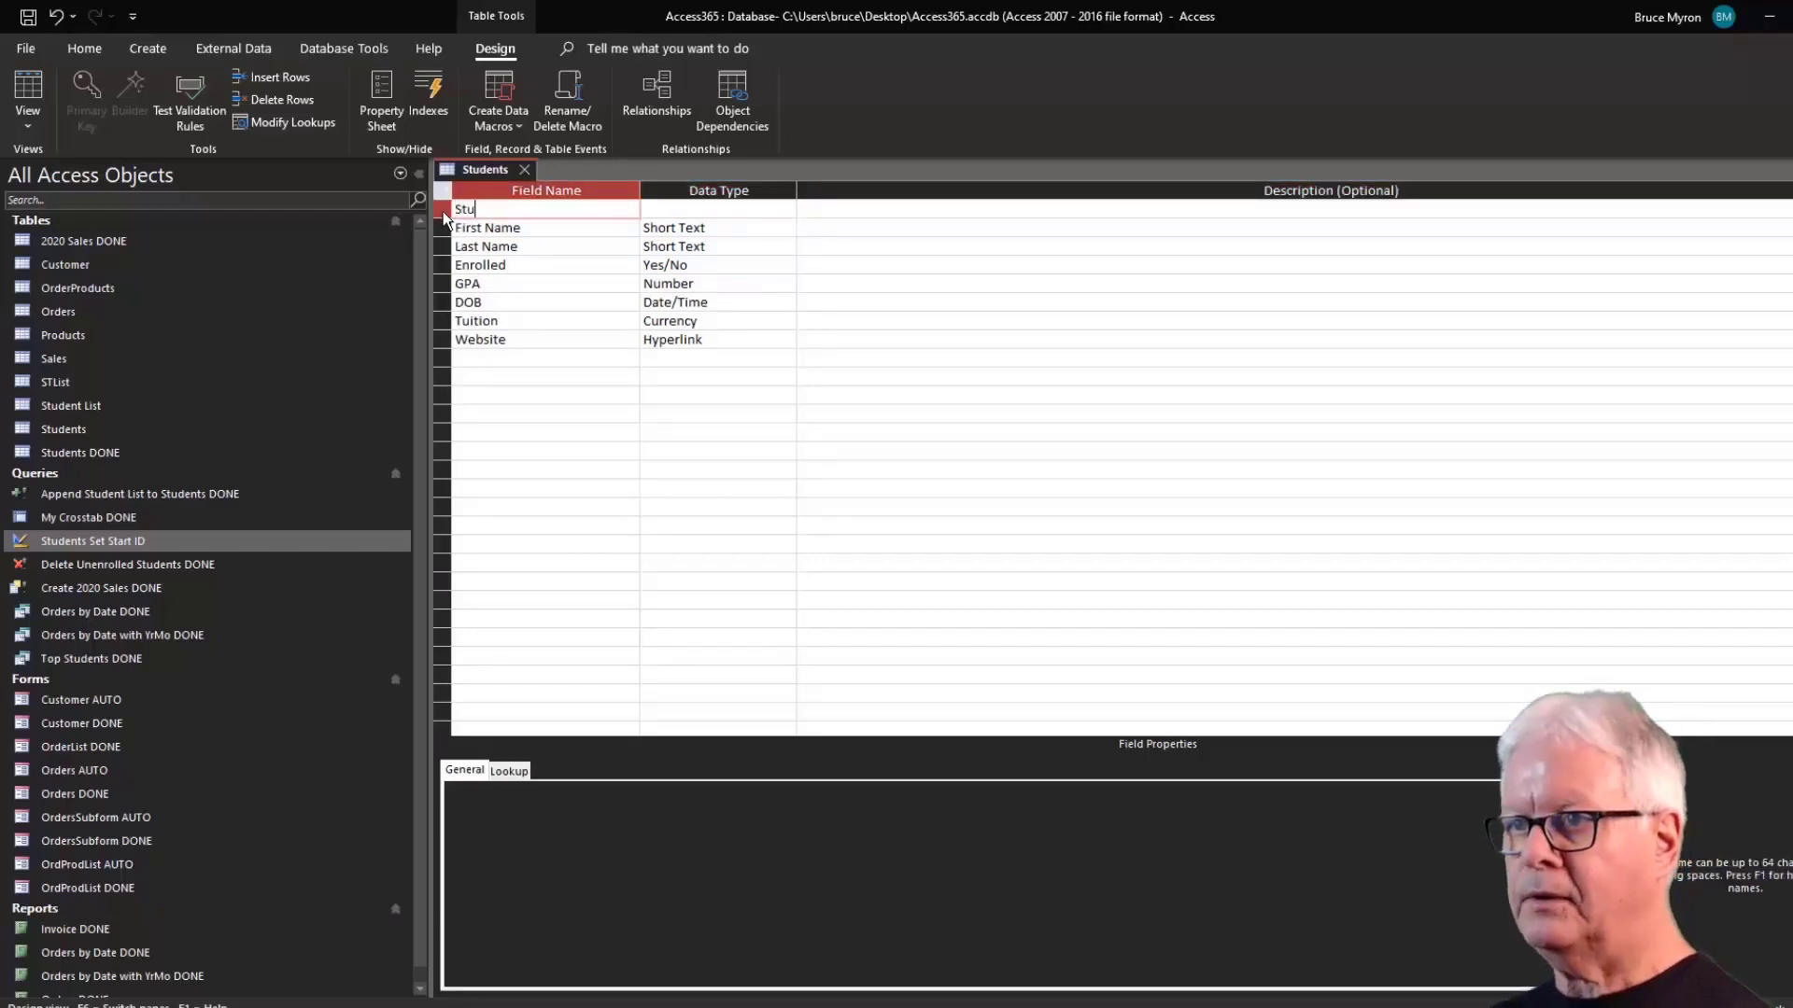
{"action": "type", "text": "dentID"}
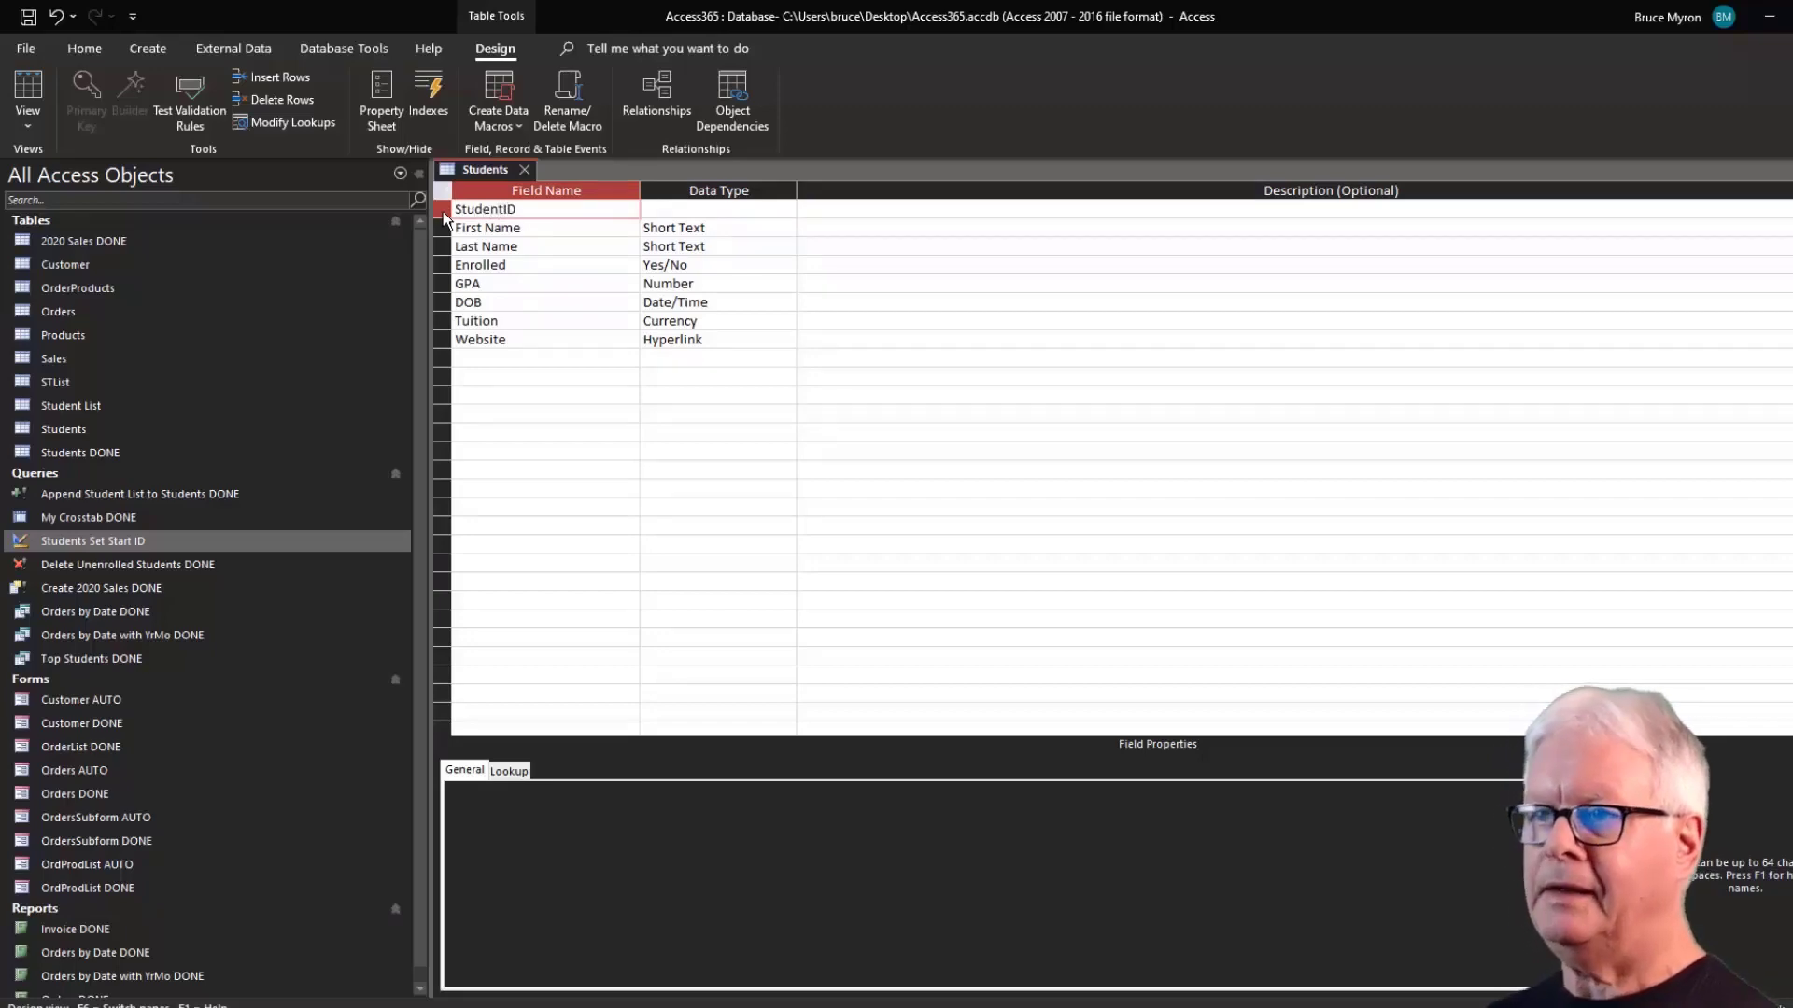
{"action": "key", "text": "Tab"}
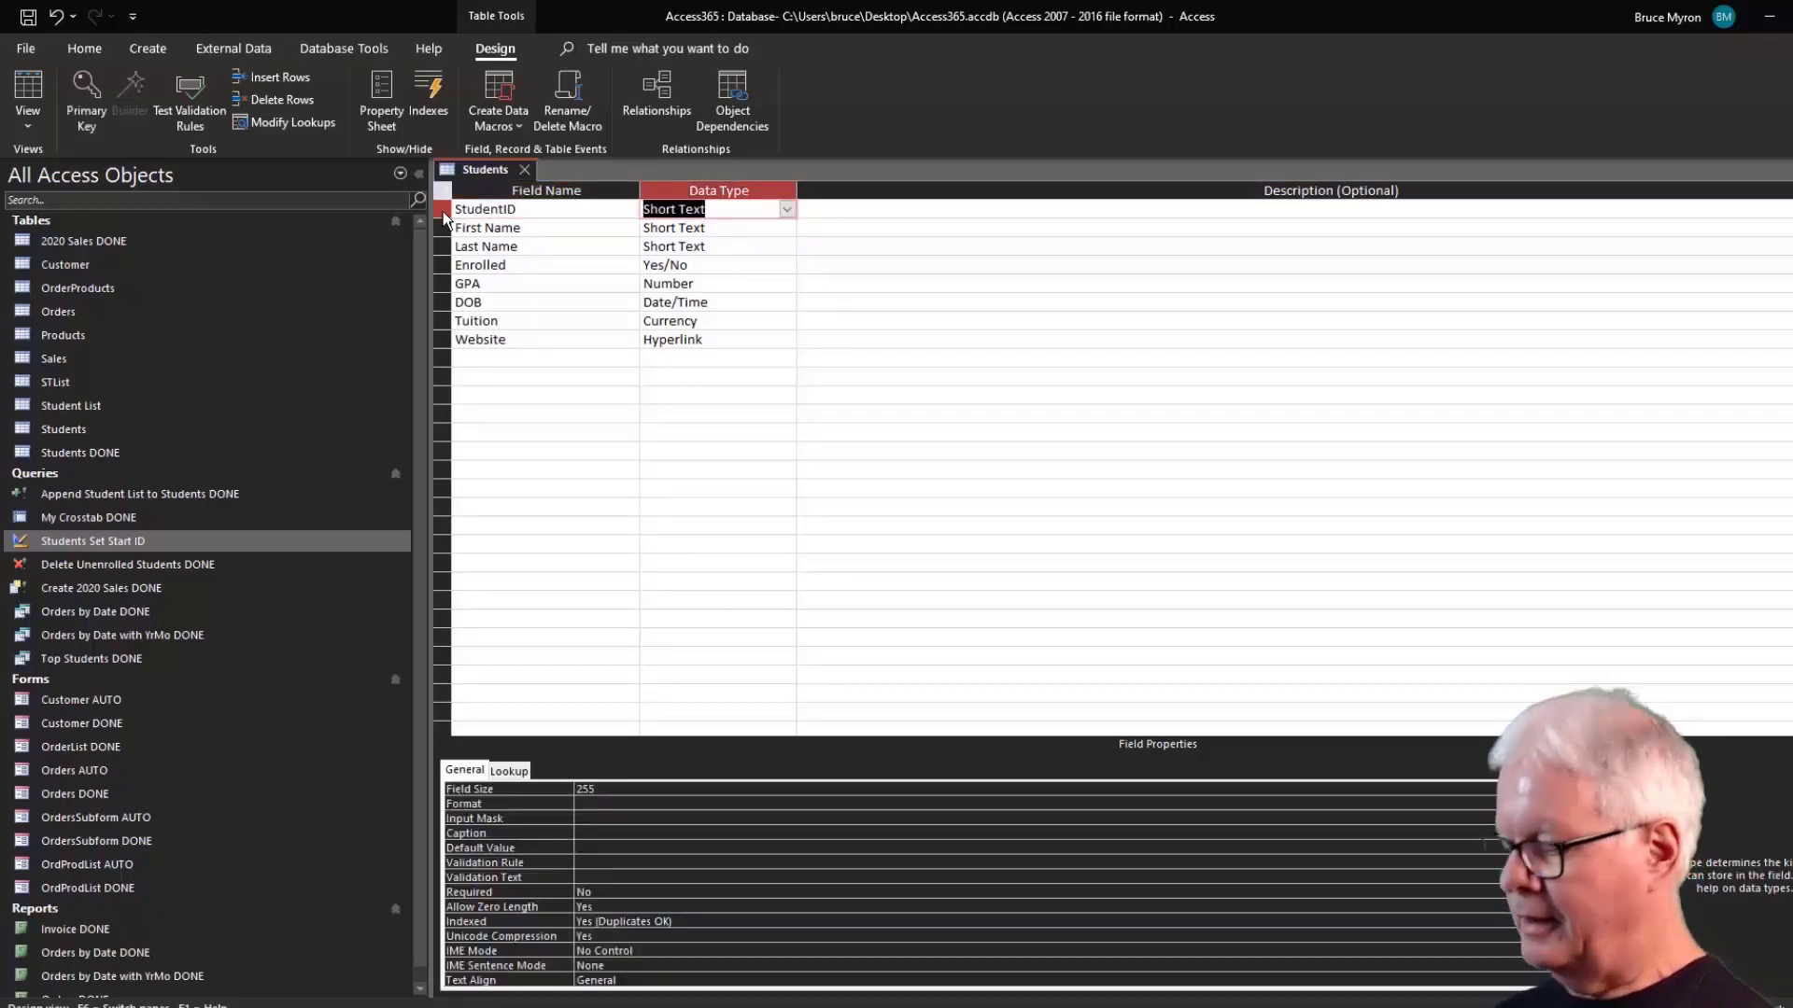
{"action": "left_click", "coordinate": [787, 211]}
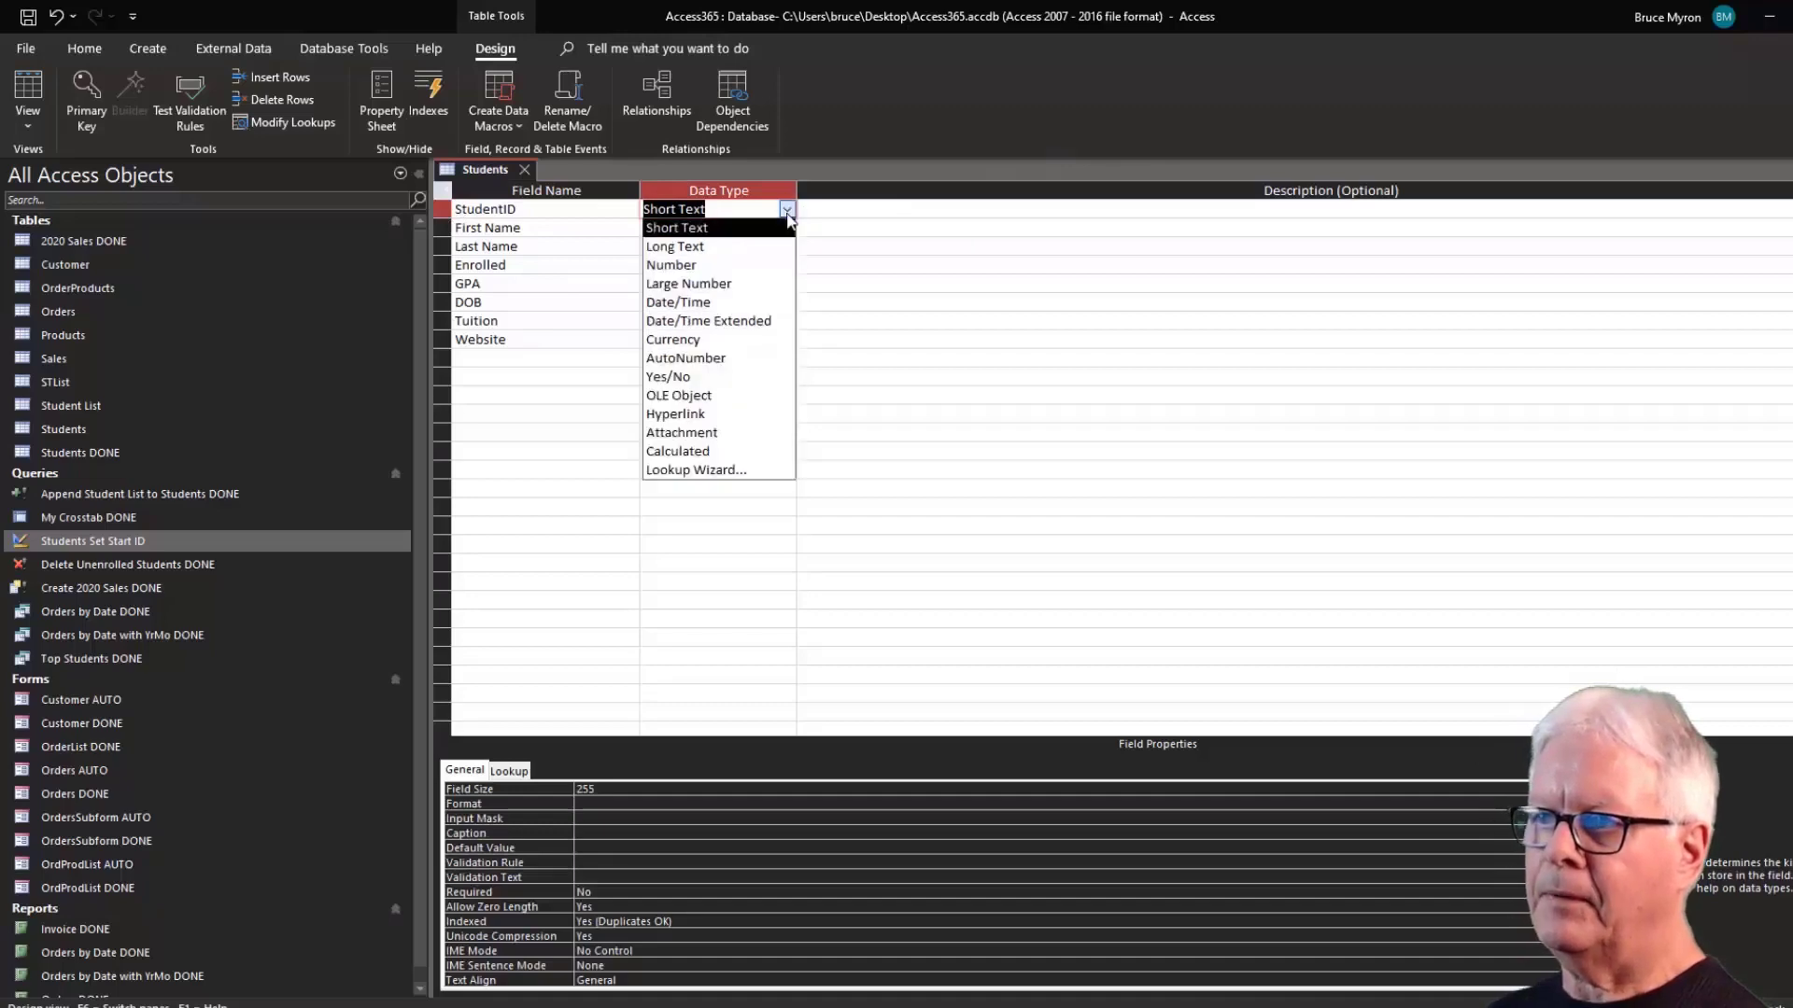
{"action": "left_click", "coordinate": [695, 360]}
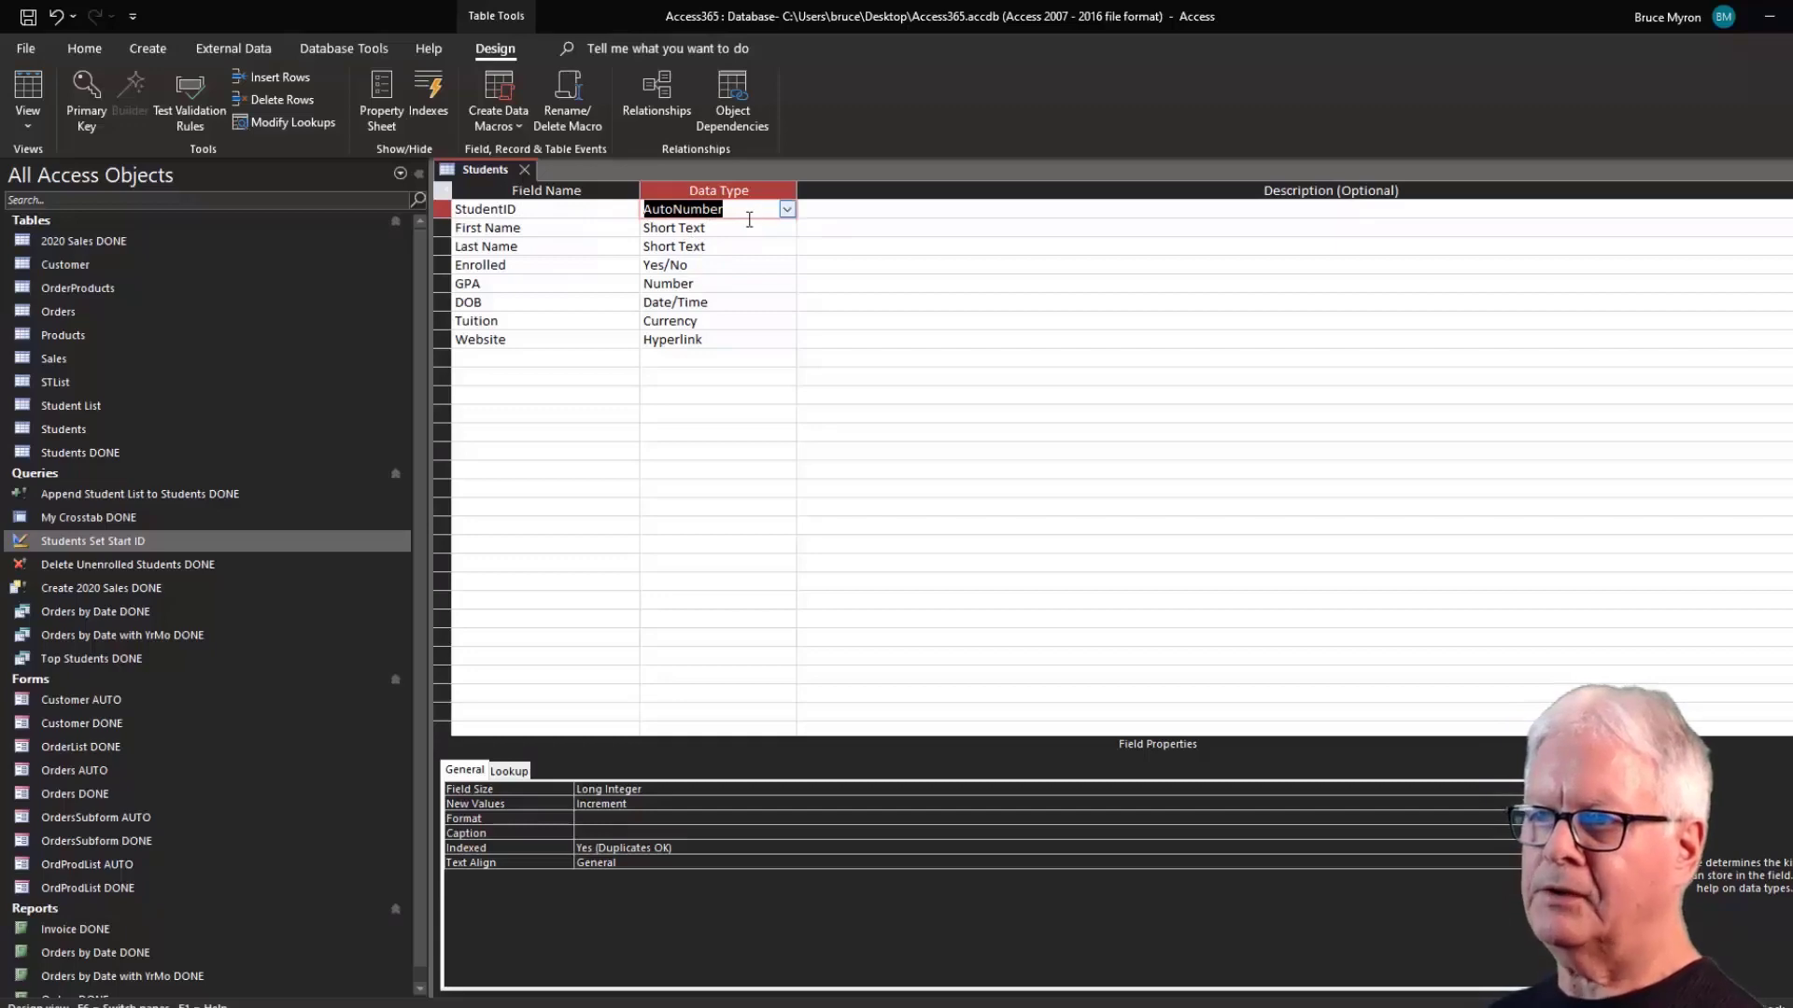
Make StudentID the primary key, save the Students table, and show it in Datasheet View.
{"action": "left_click", "coordinate": [87, 110]}
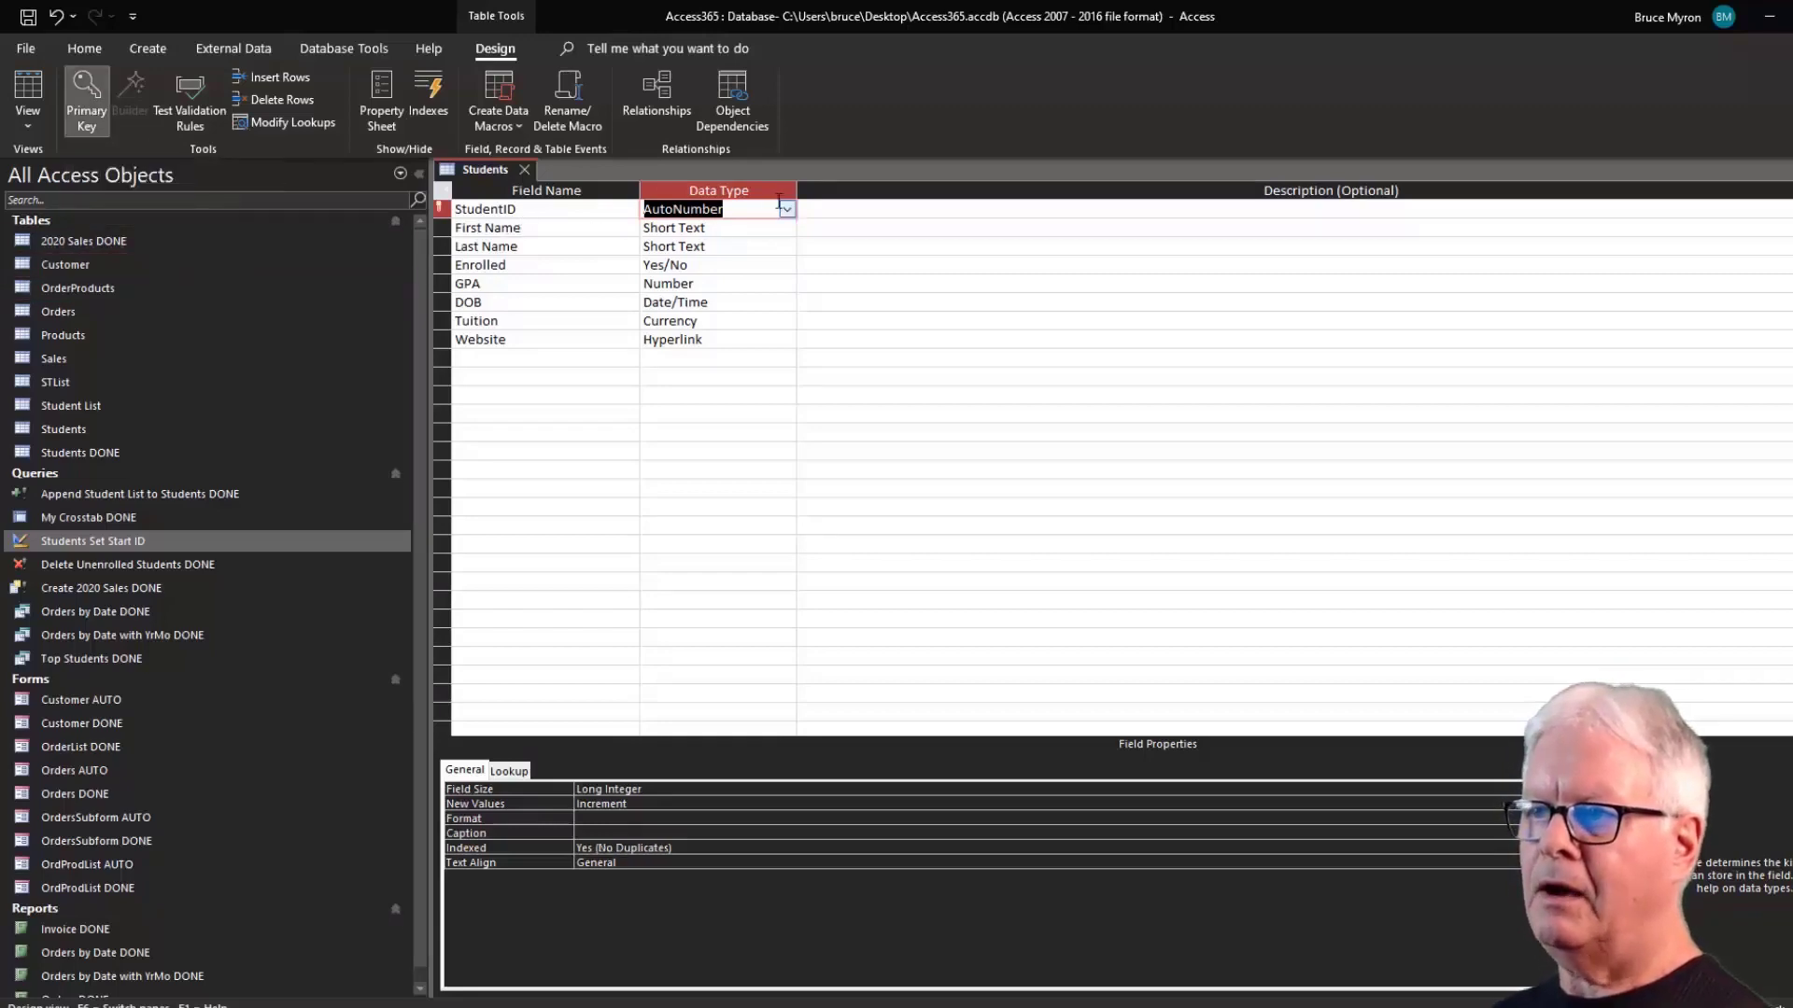
{"action": "left_click", "coordinate": [28, 89]}
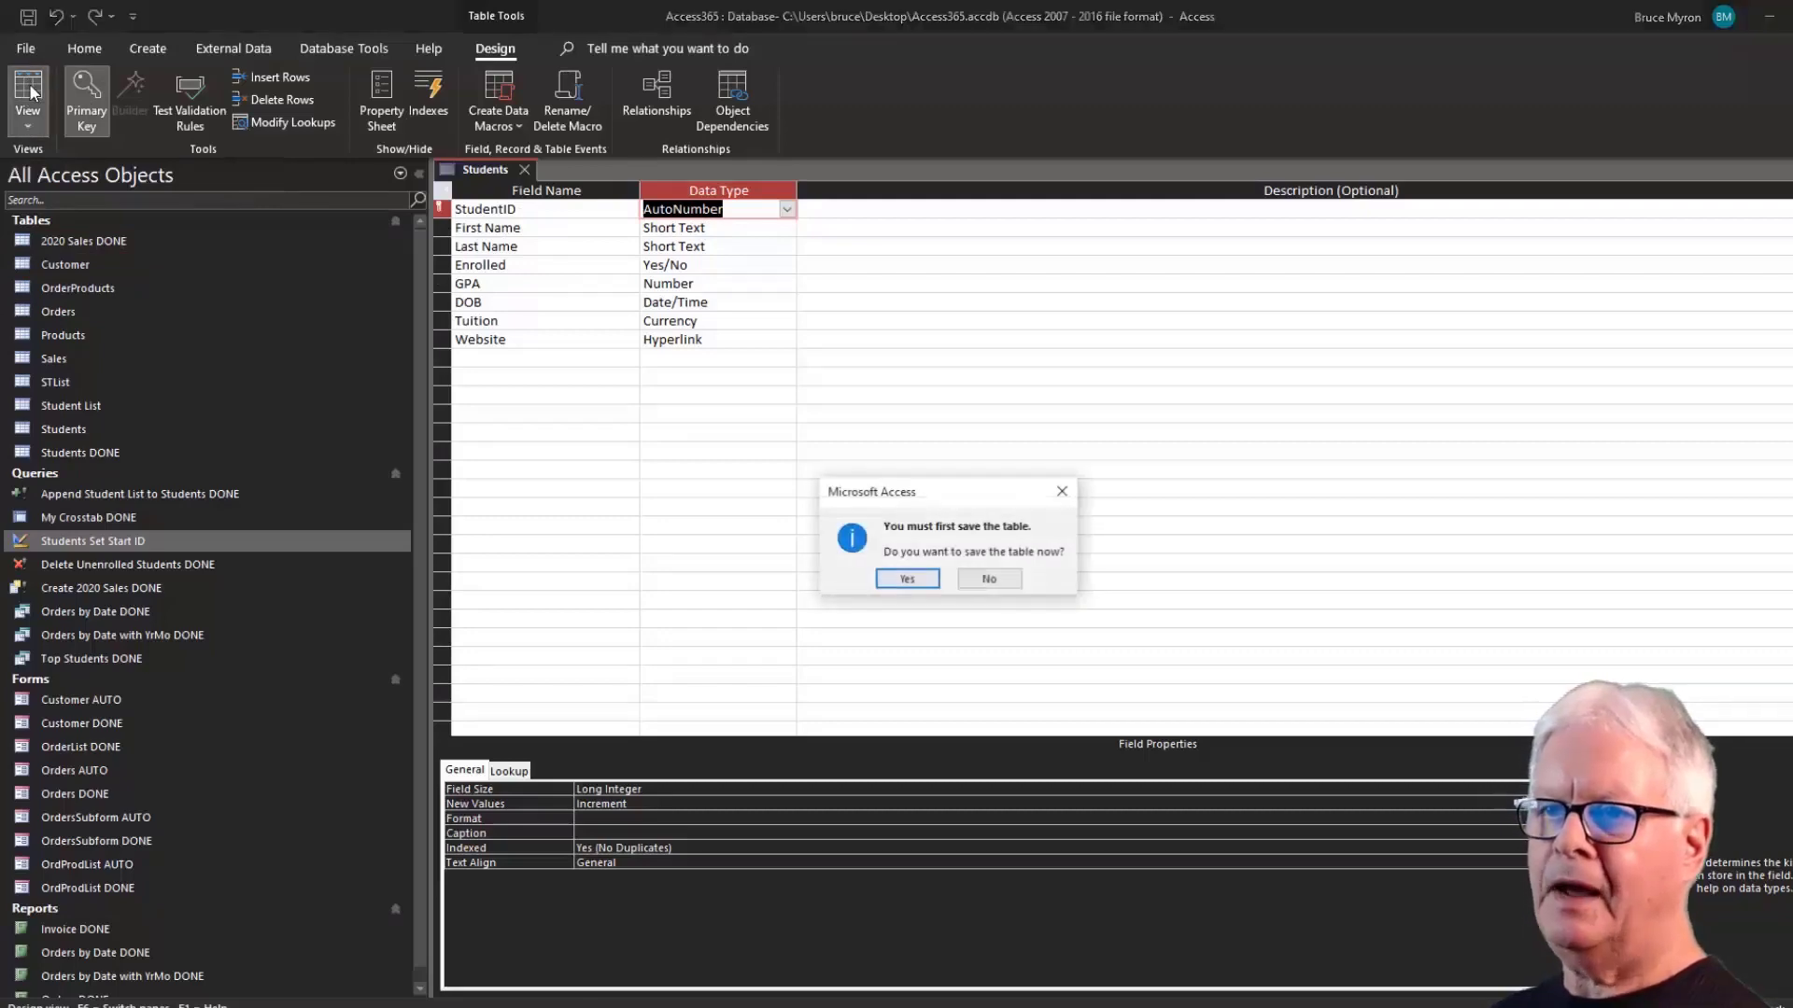
{"action": "left_click", "coordinate": [907, 580]}
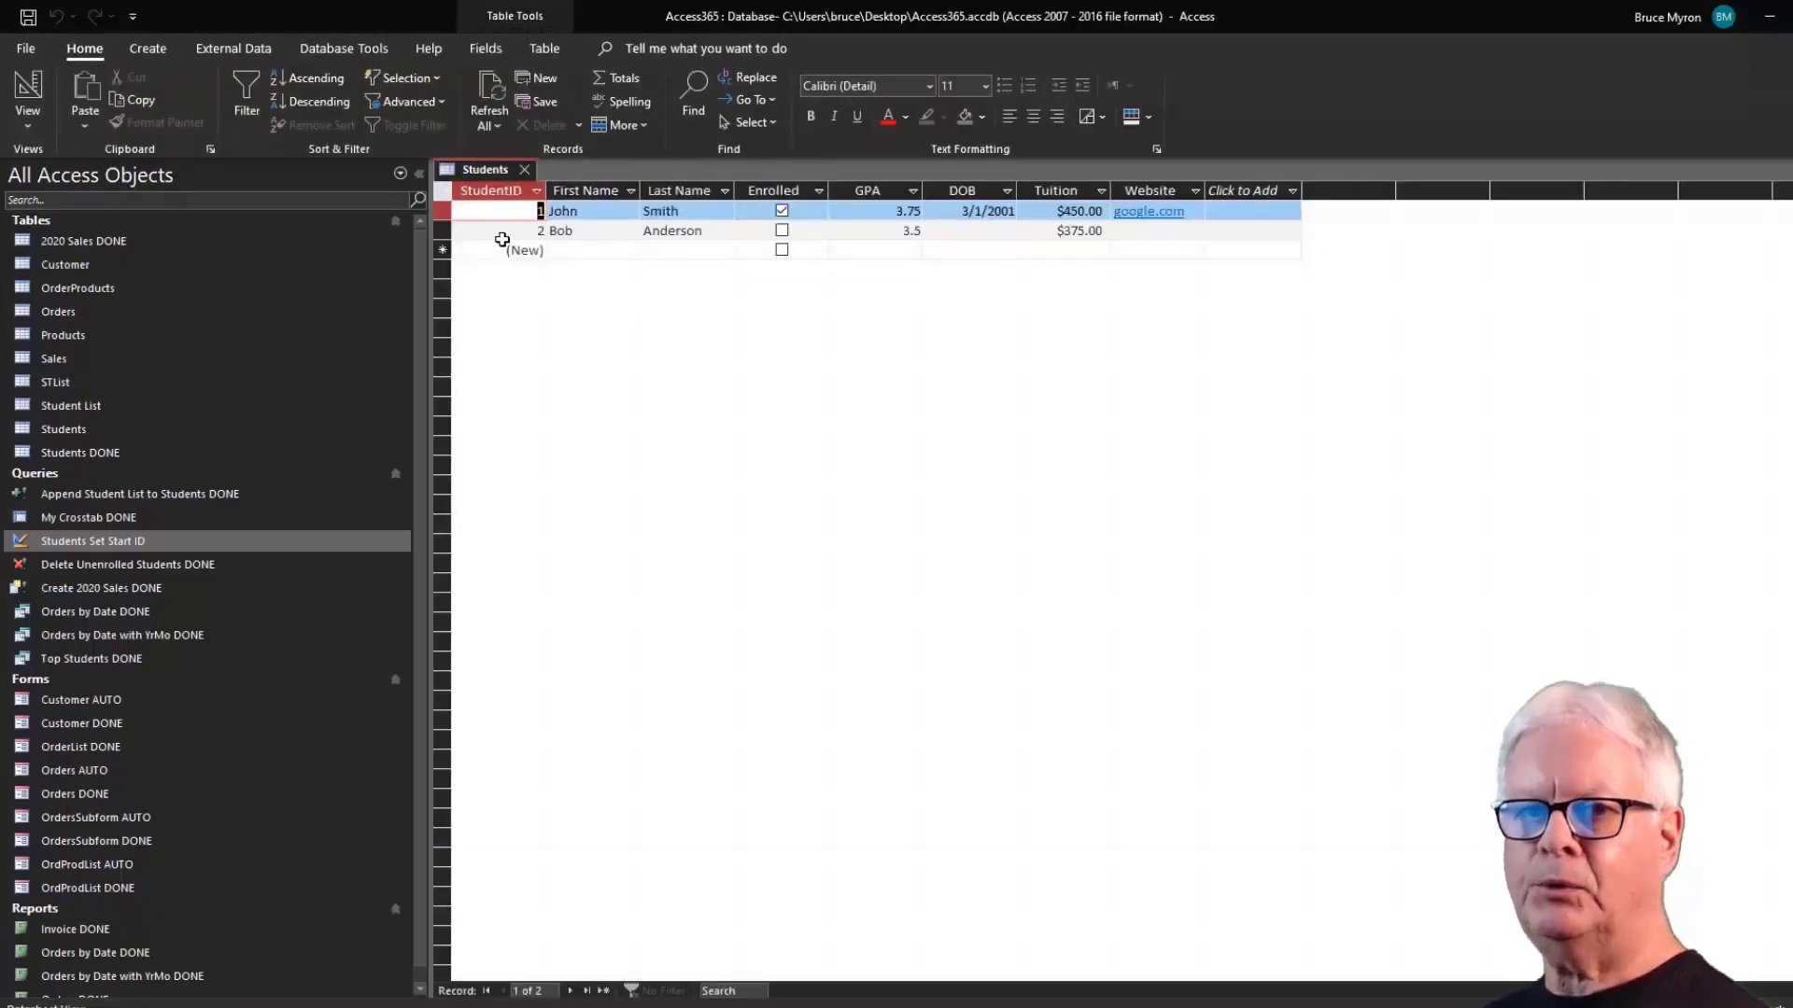
Start a new Students record with First Name "a" twice, discarding the unsaved record each time.
{"action": "left_click", "coordinate": [609, 249]}
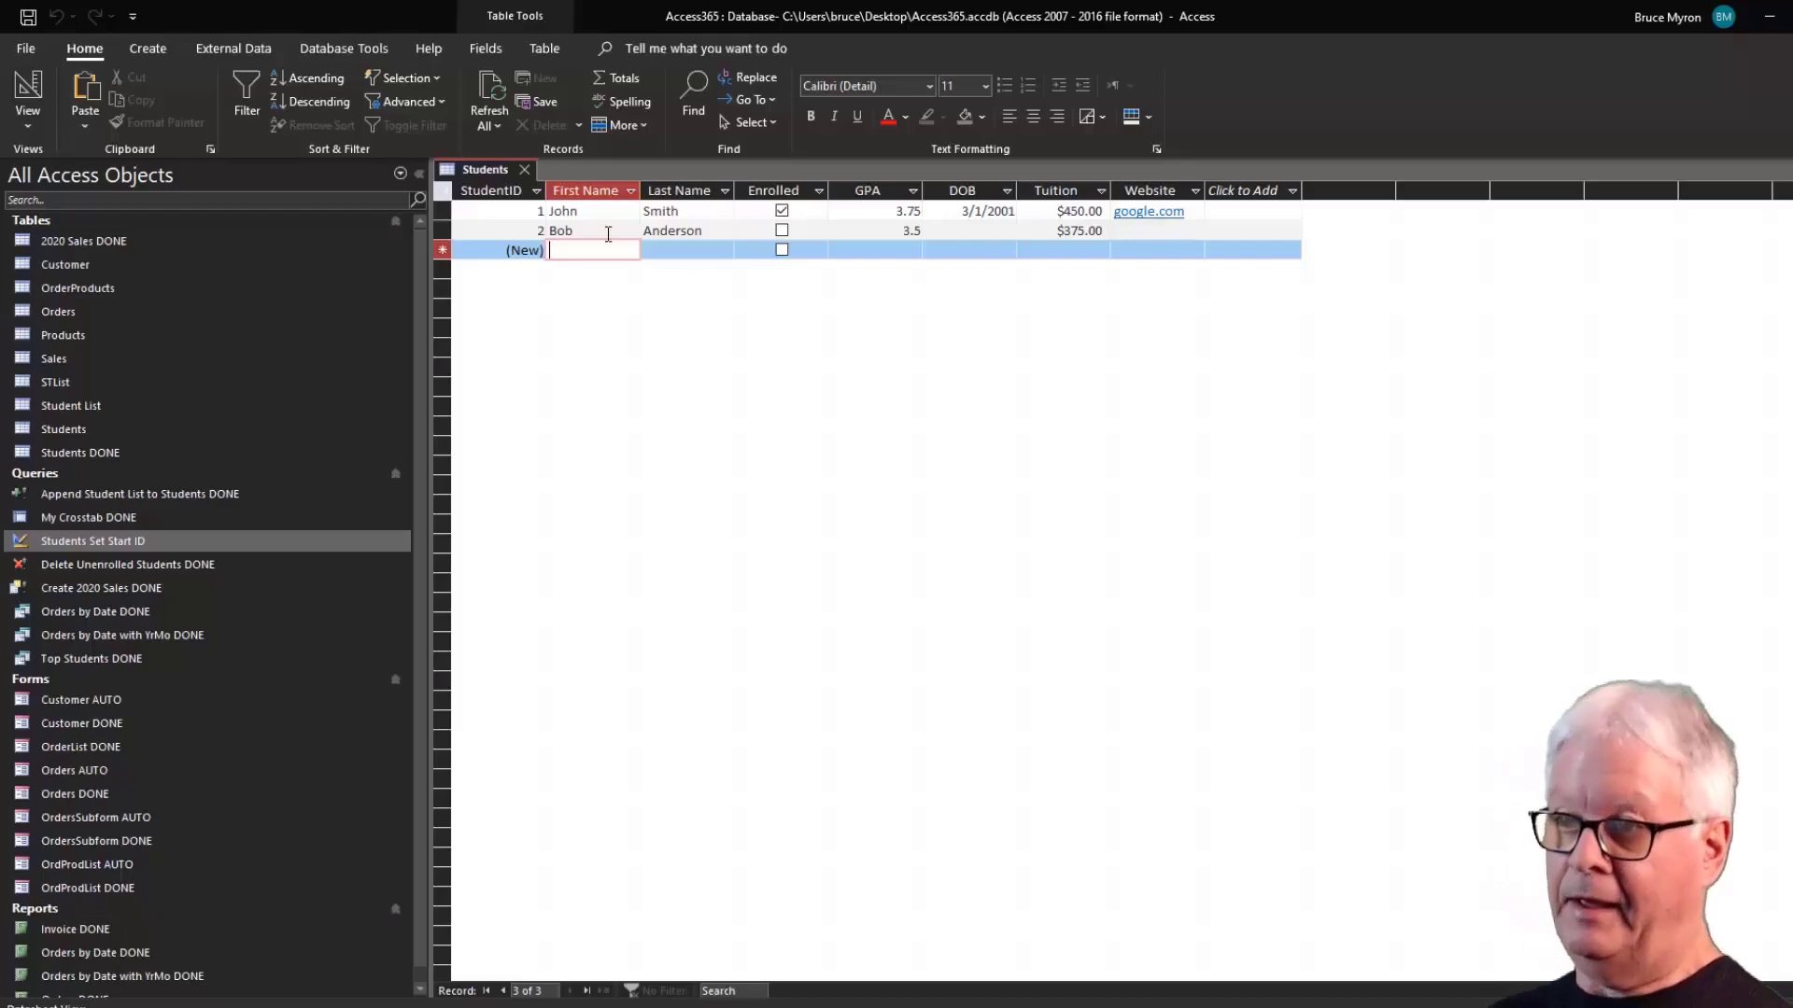
{"action": "type", "text": "a"}
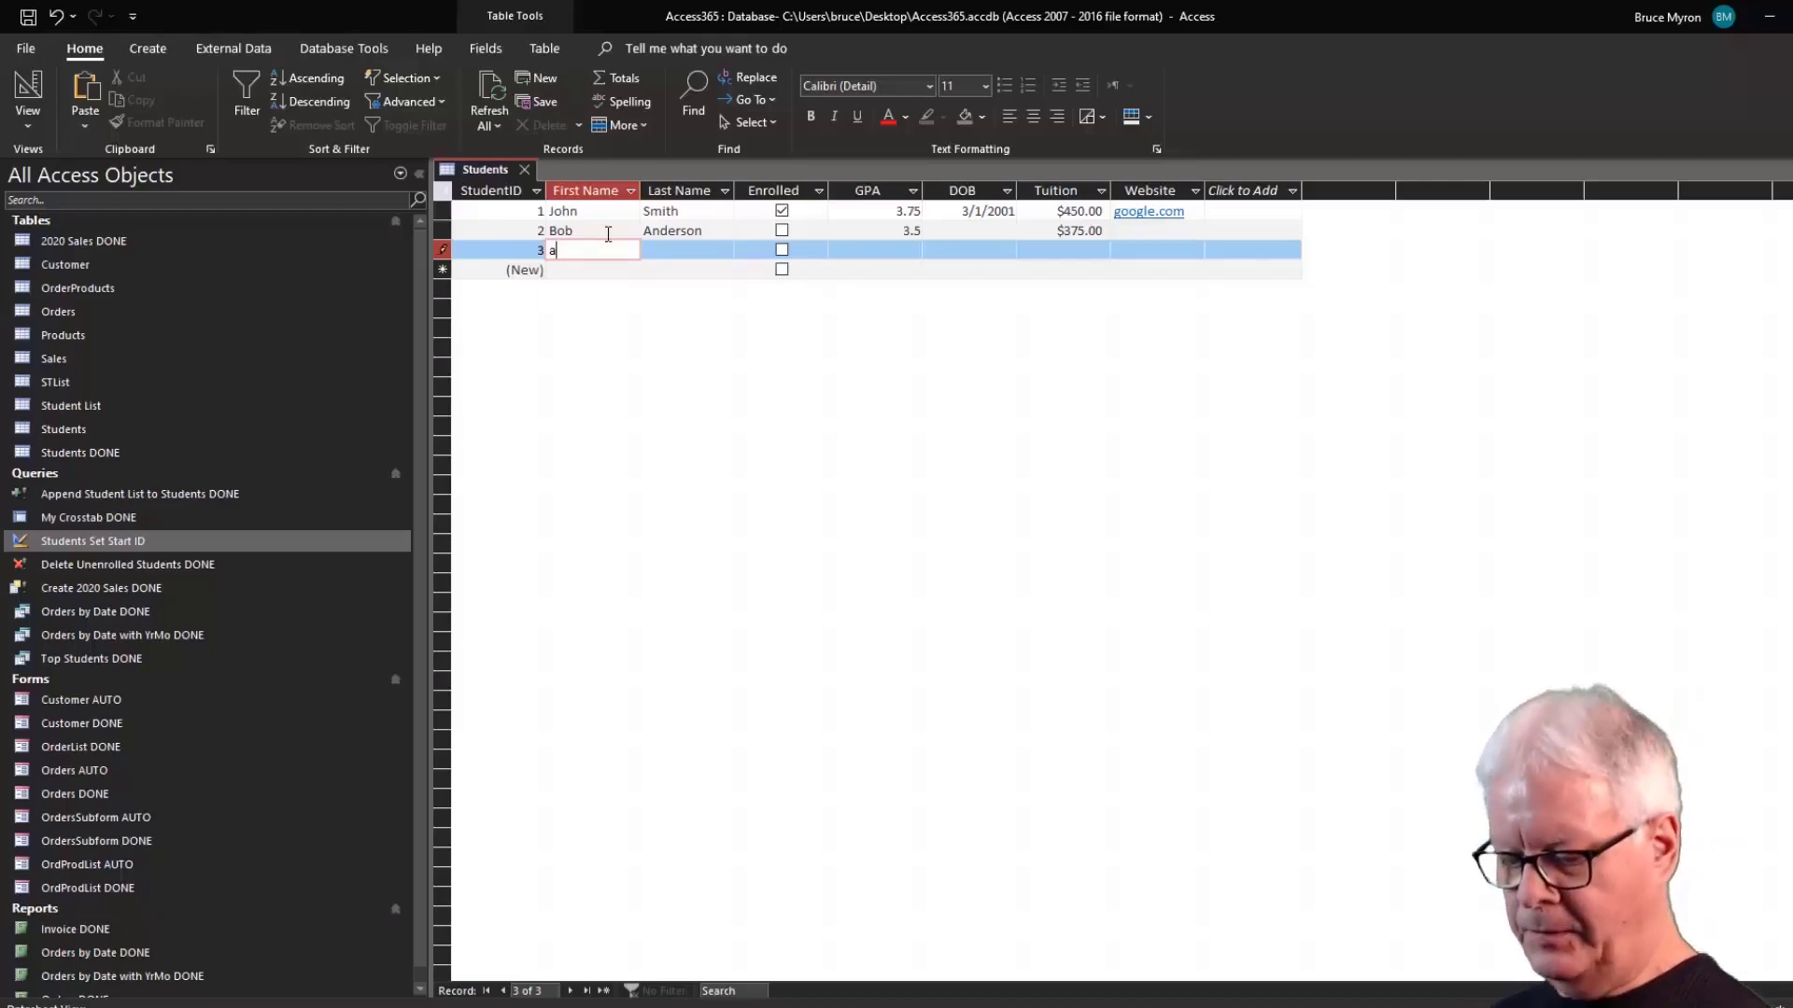
{"action": "key", "text": "BackSpace"}
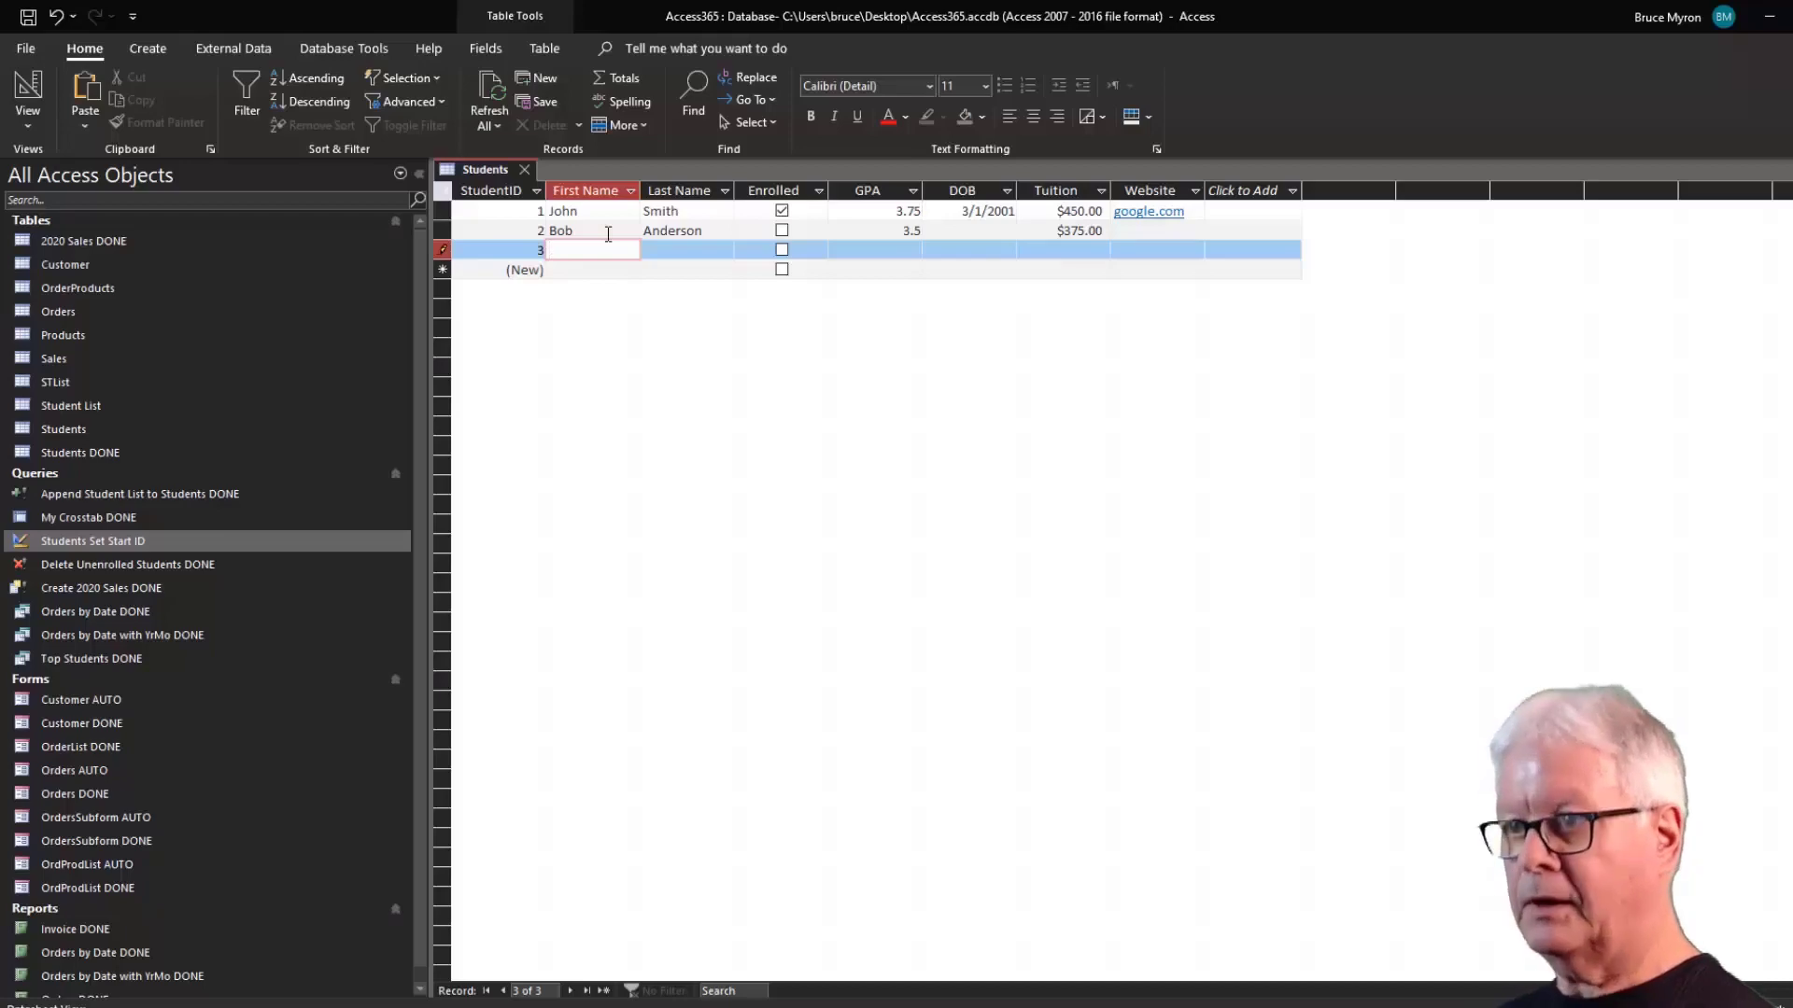
{"action": "key", "text": "Escape"}
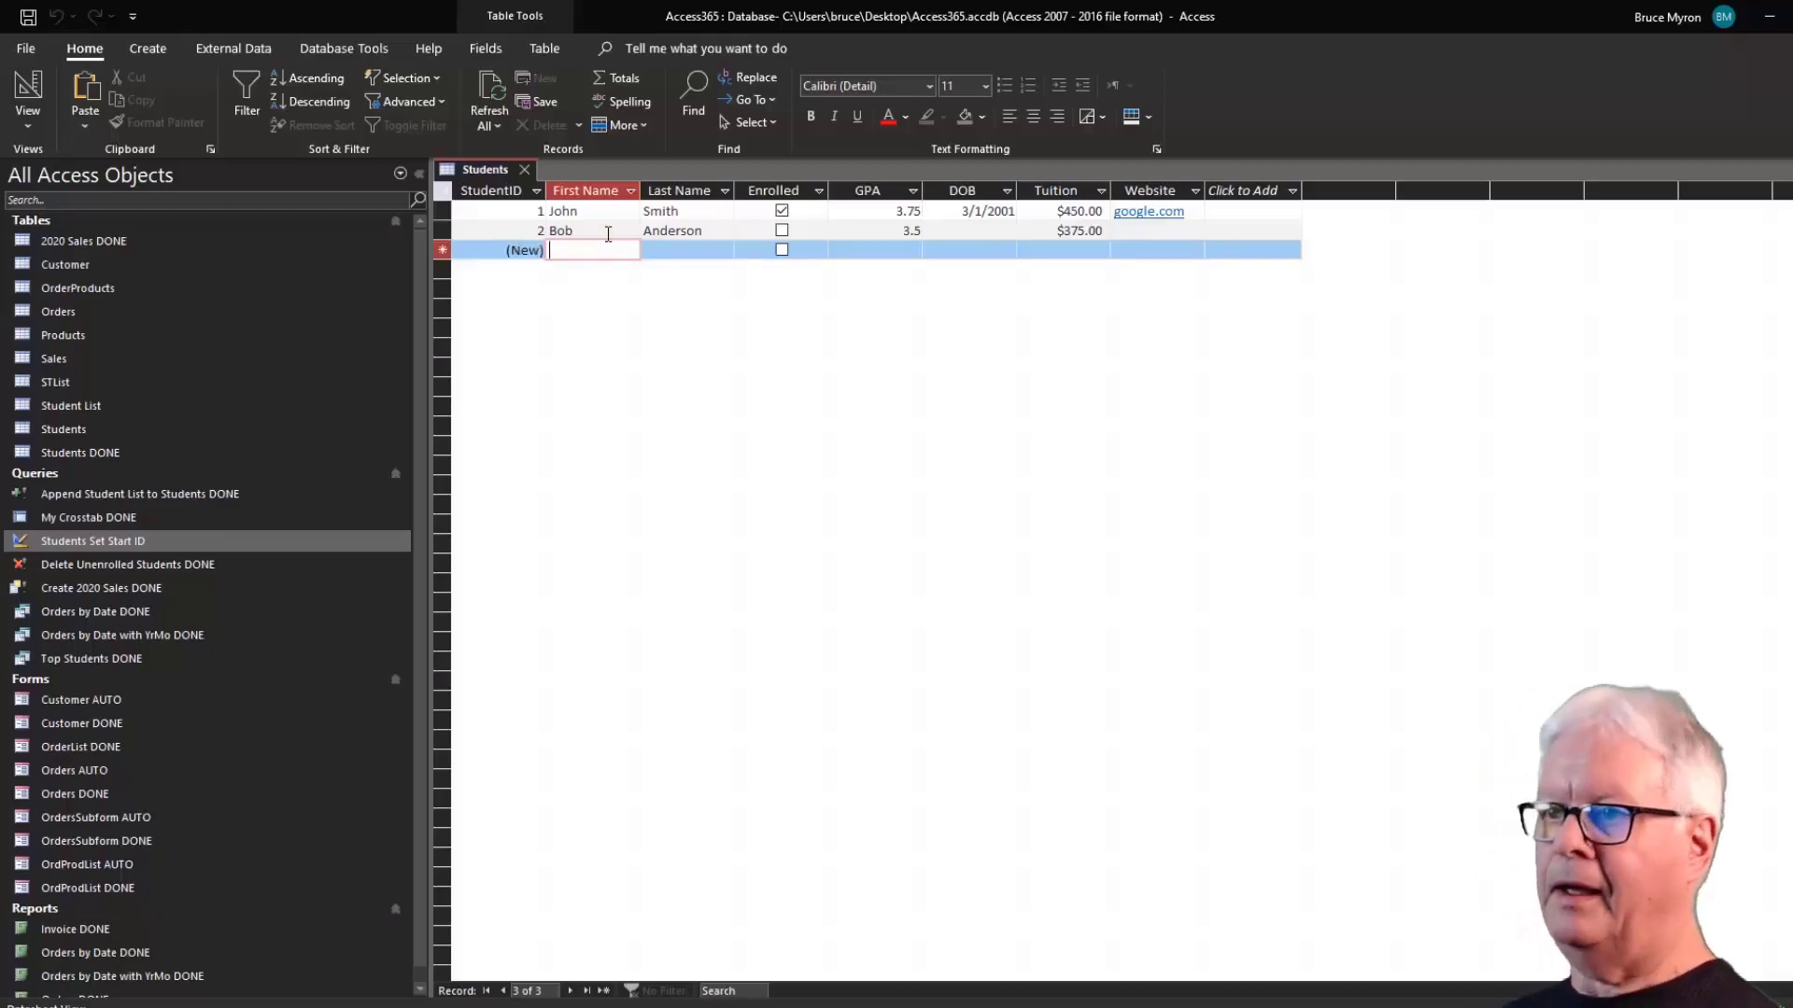
{"action": "type", "text": "a"}
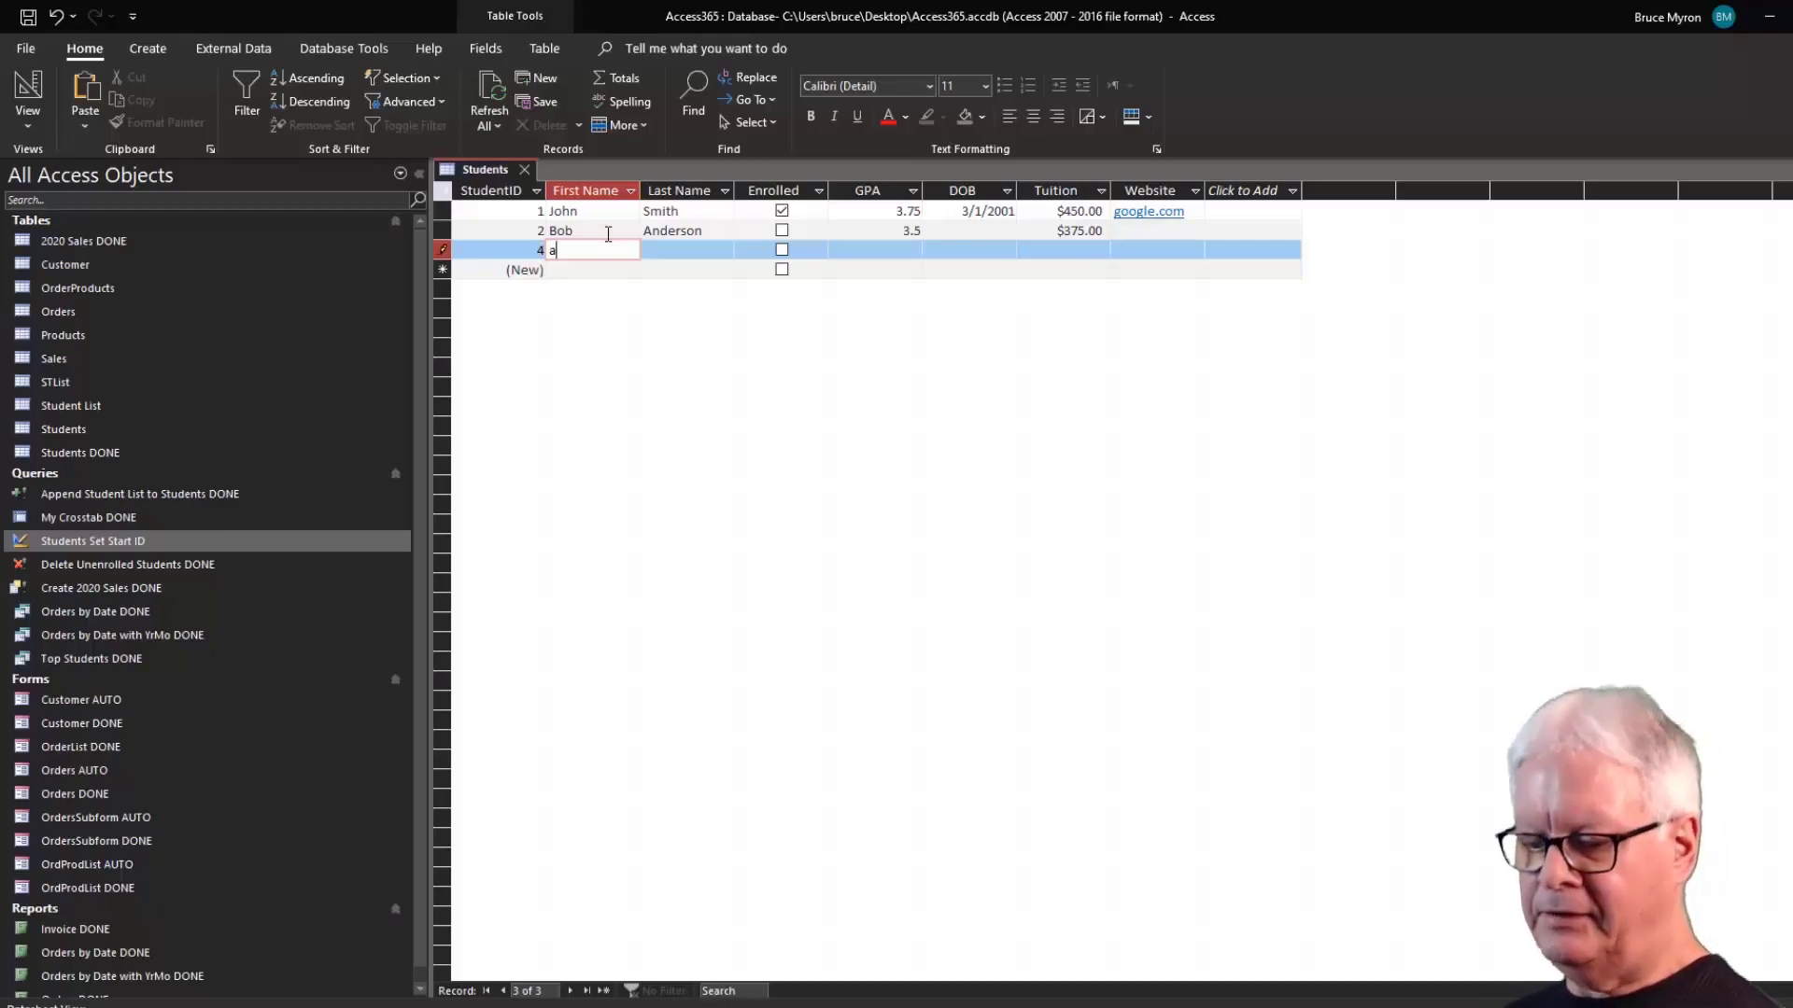
{"action": "key", "text": "BackSpace"}
{"action": "key", "text": "Escape"}
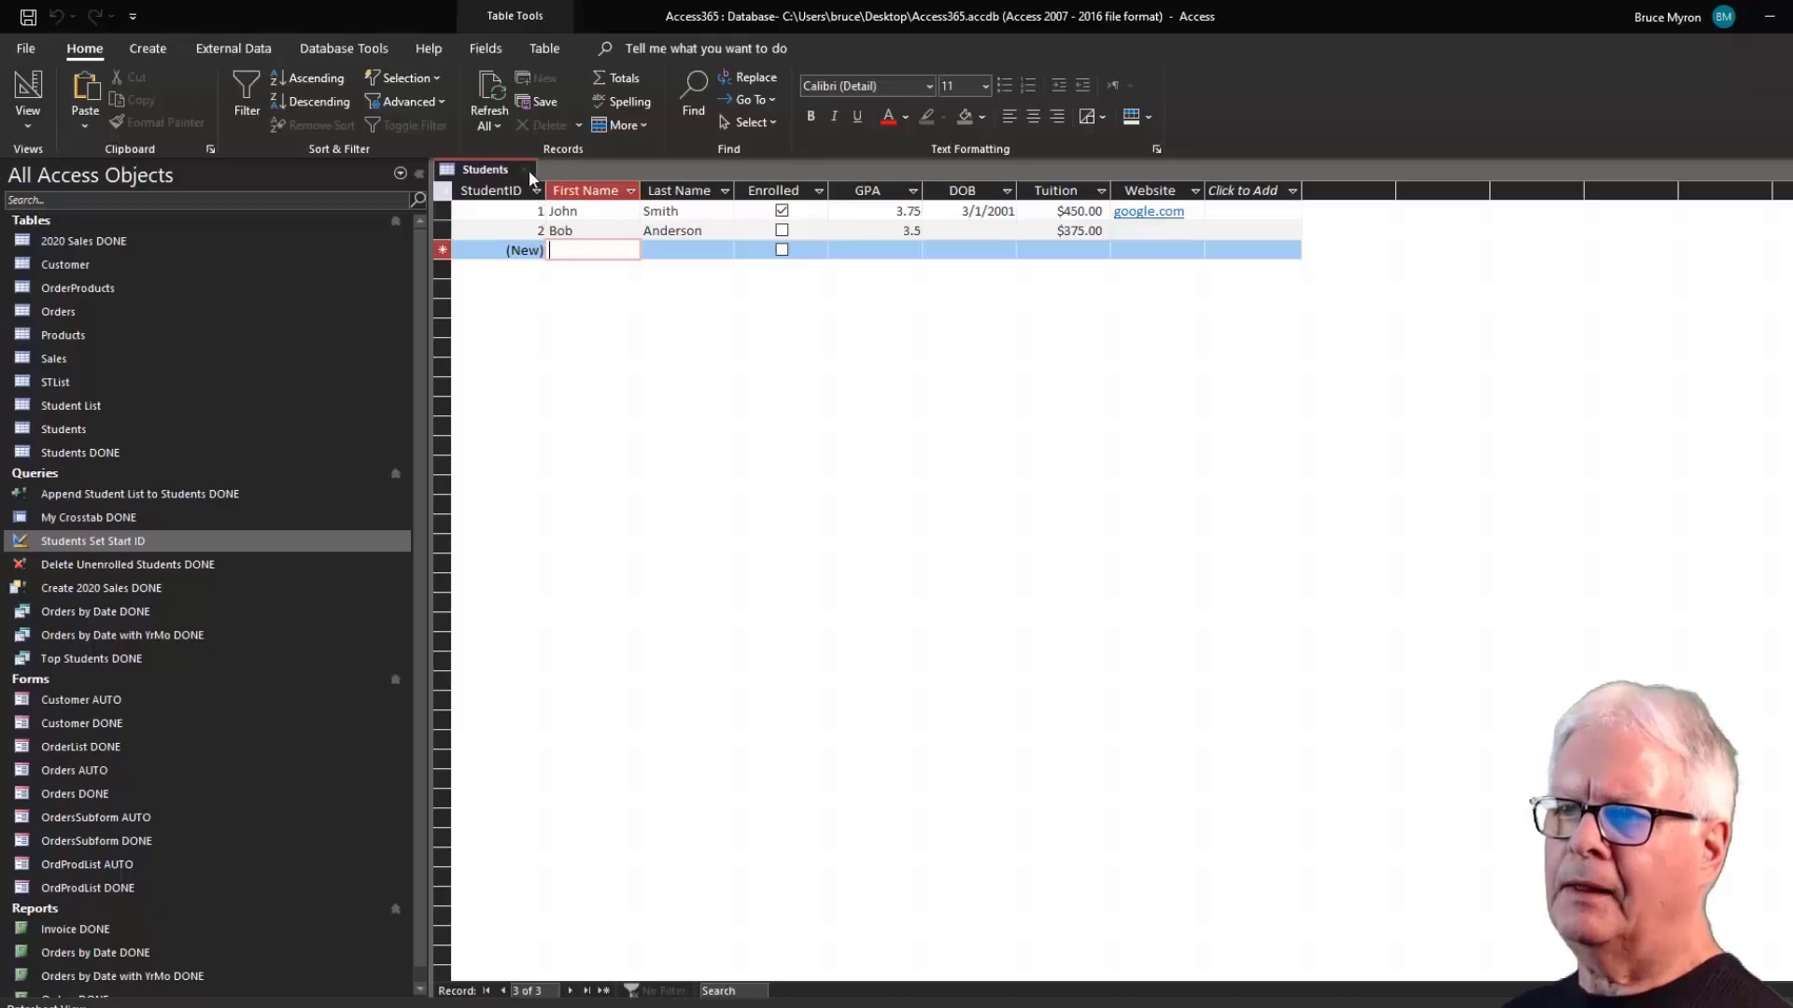
Delete the StudentID field and its data from the Students table design, saving the change and closing the table.
{"action": "left_click", "coordinate": [37, 86]}
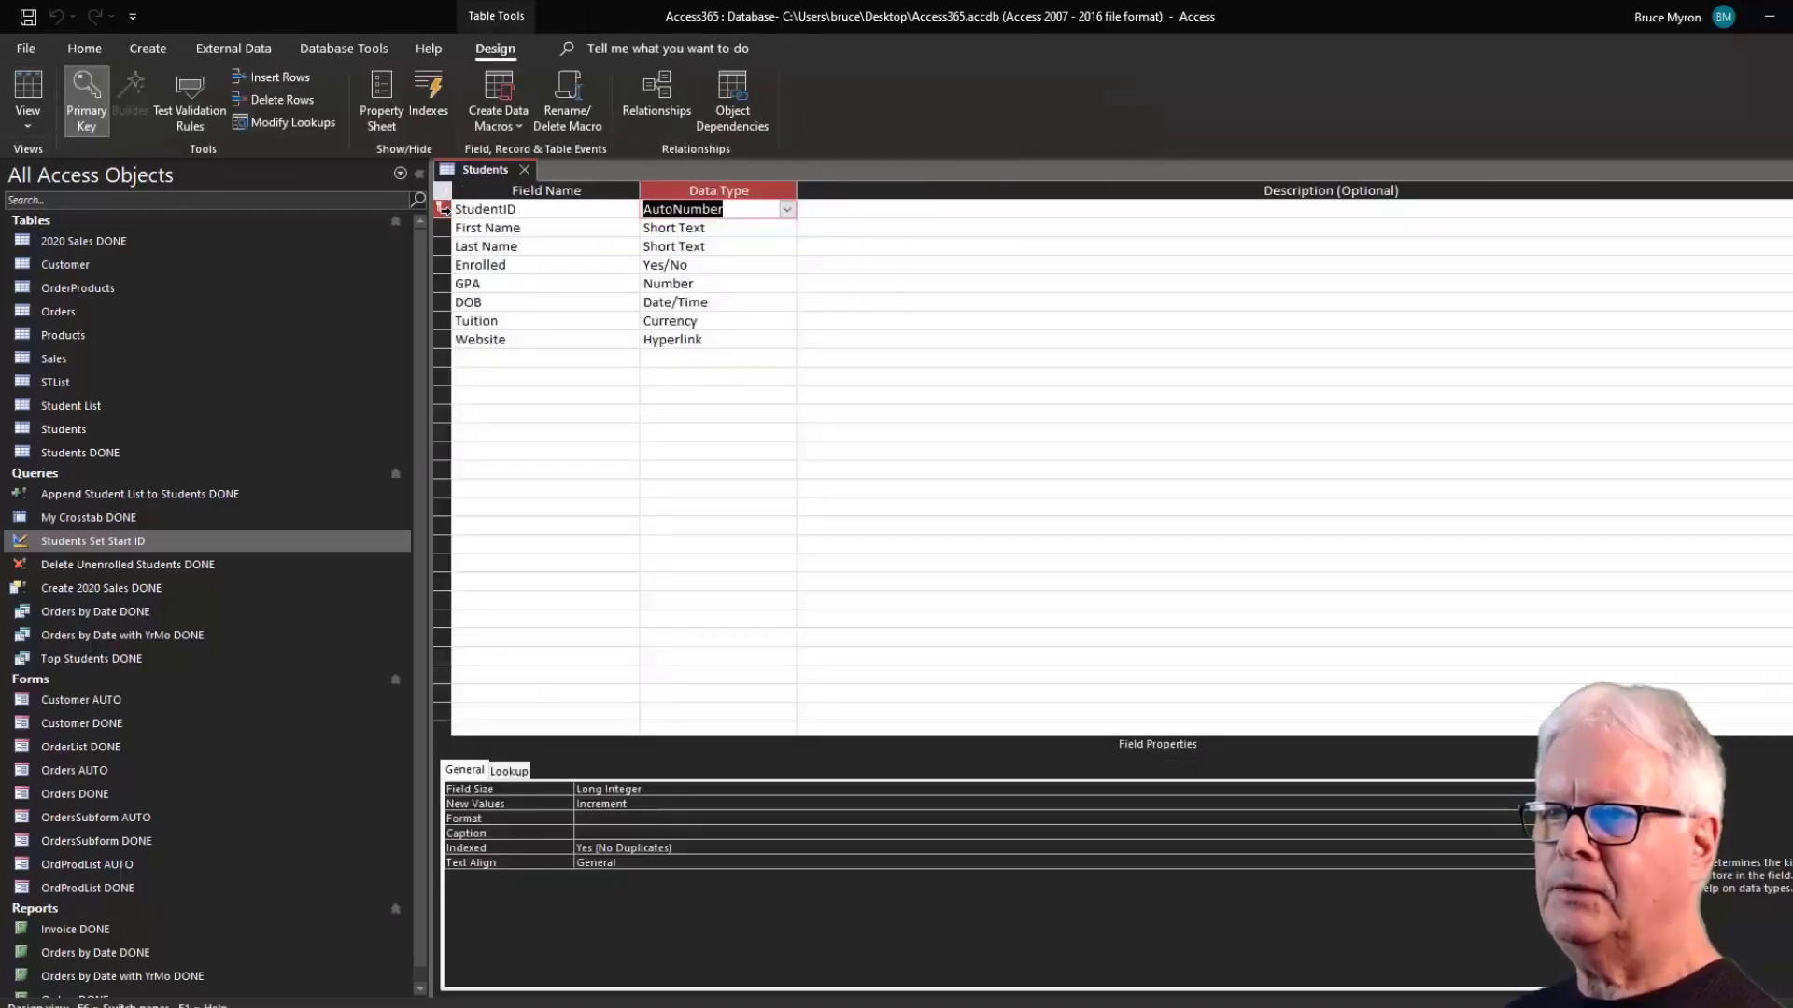
{"action": "left_click", "coordinate": [443, 211]}
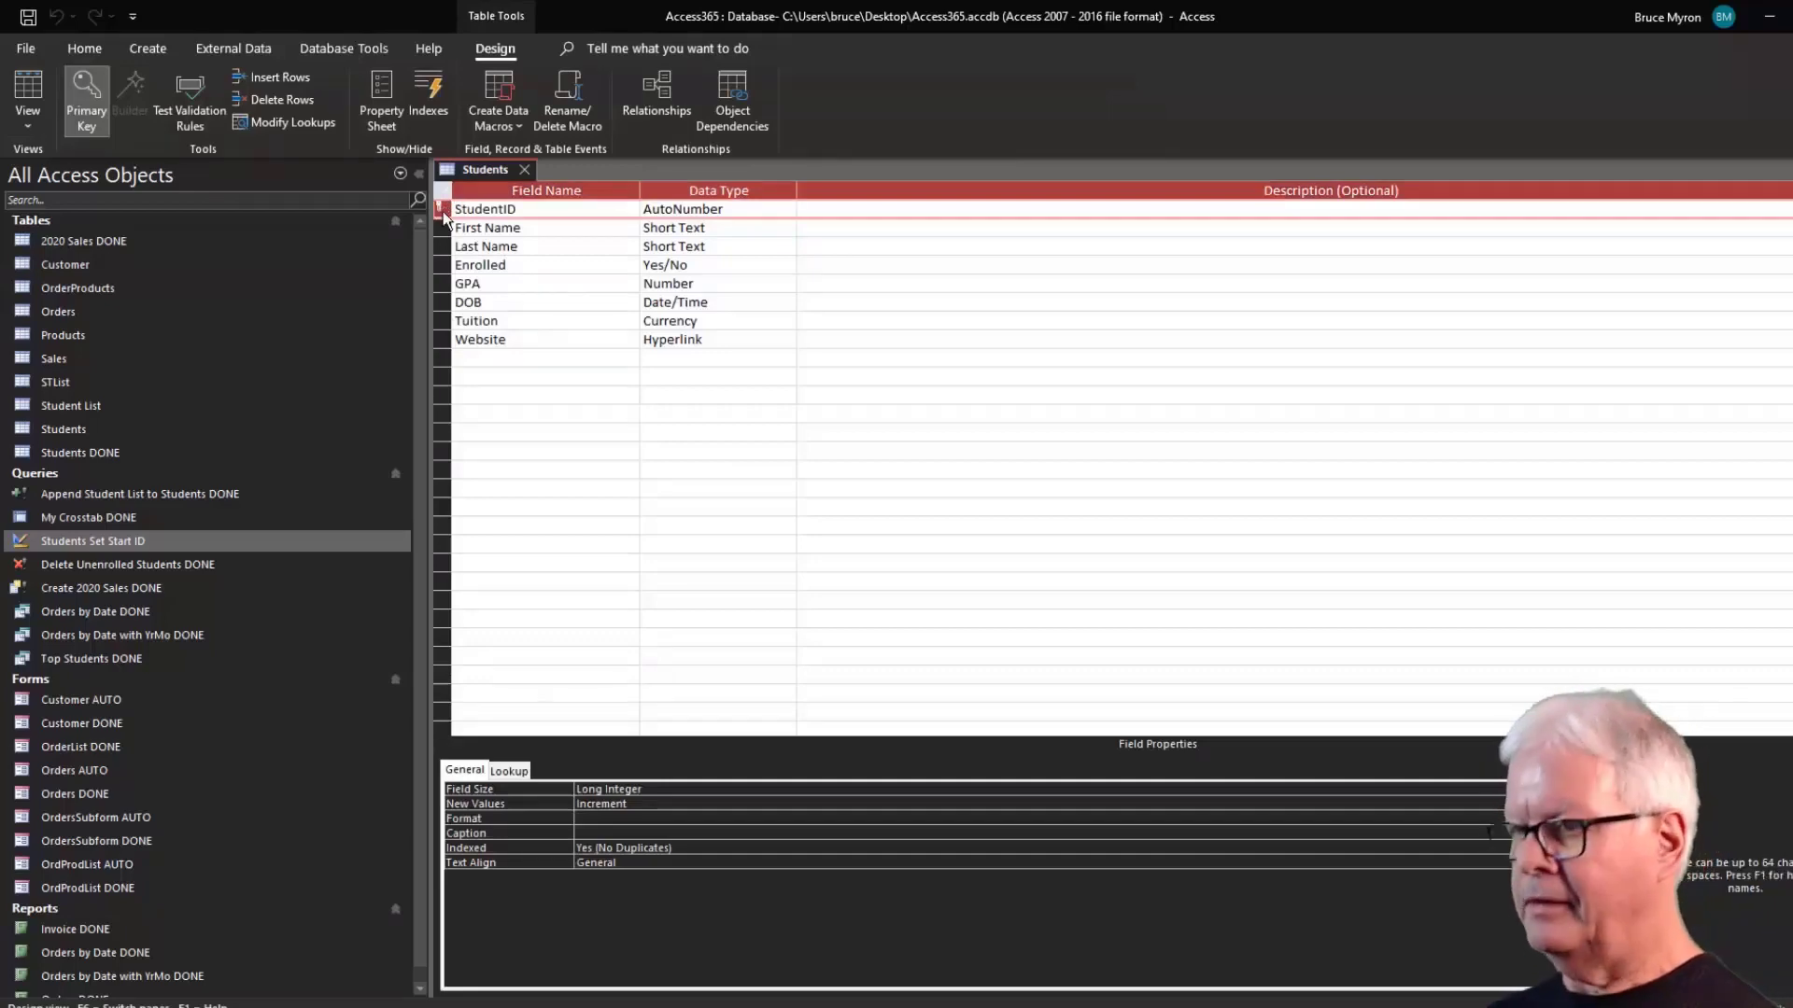
{"action": "key", "text": "Delete"}
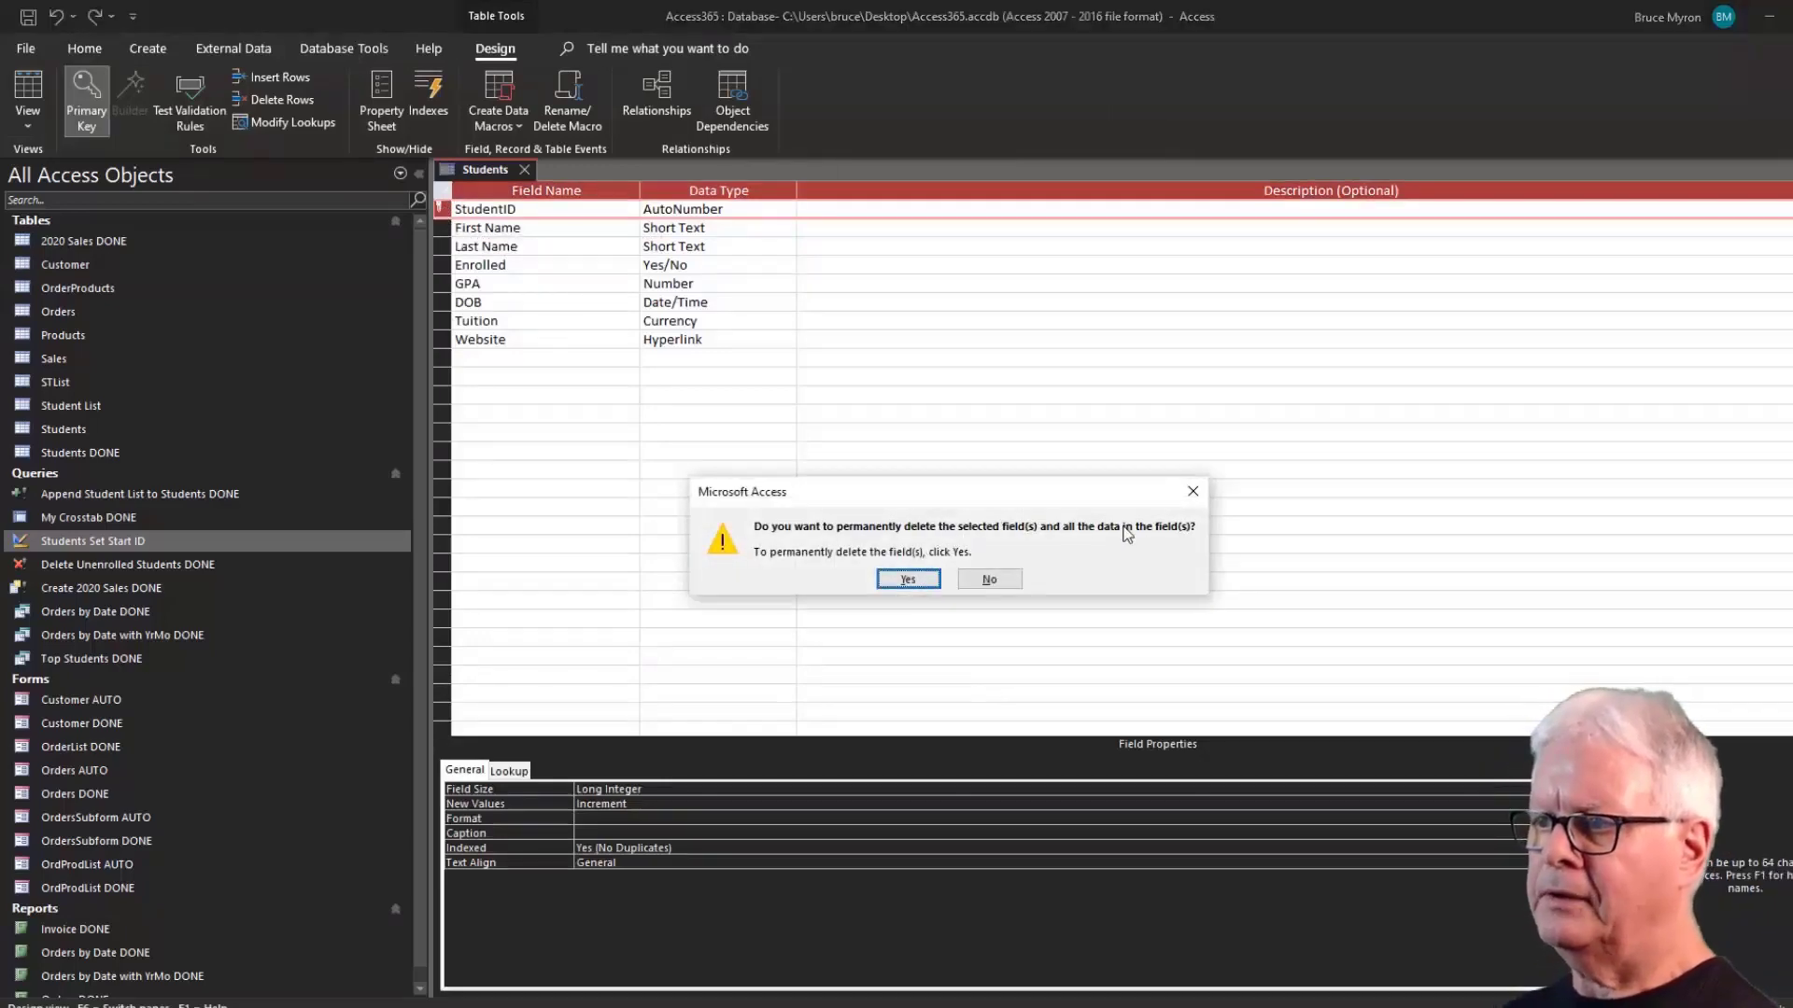
{"action": "left_click", "coordinate": [924, 580]}
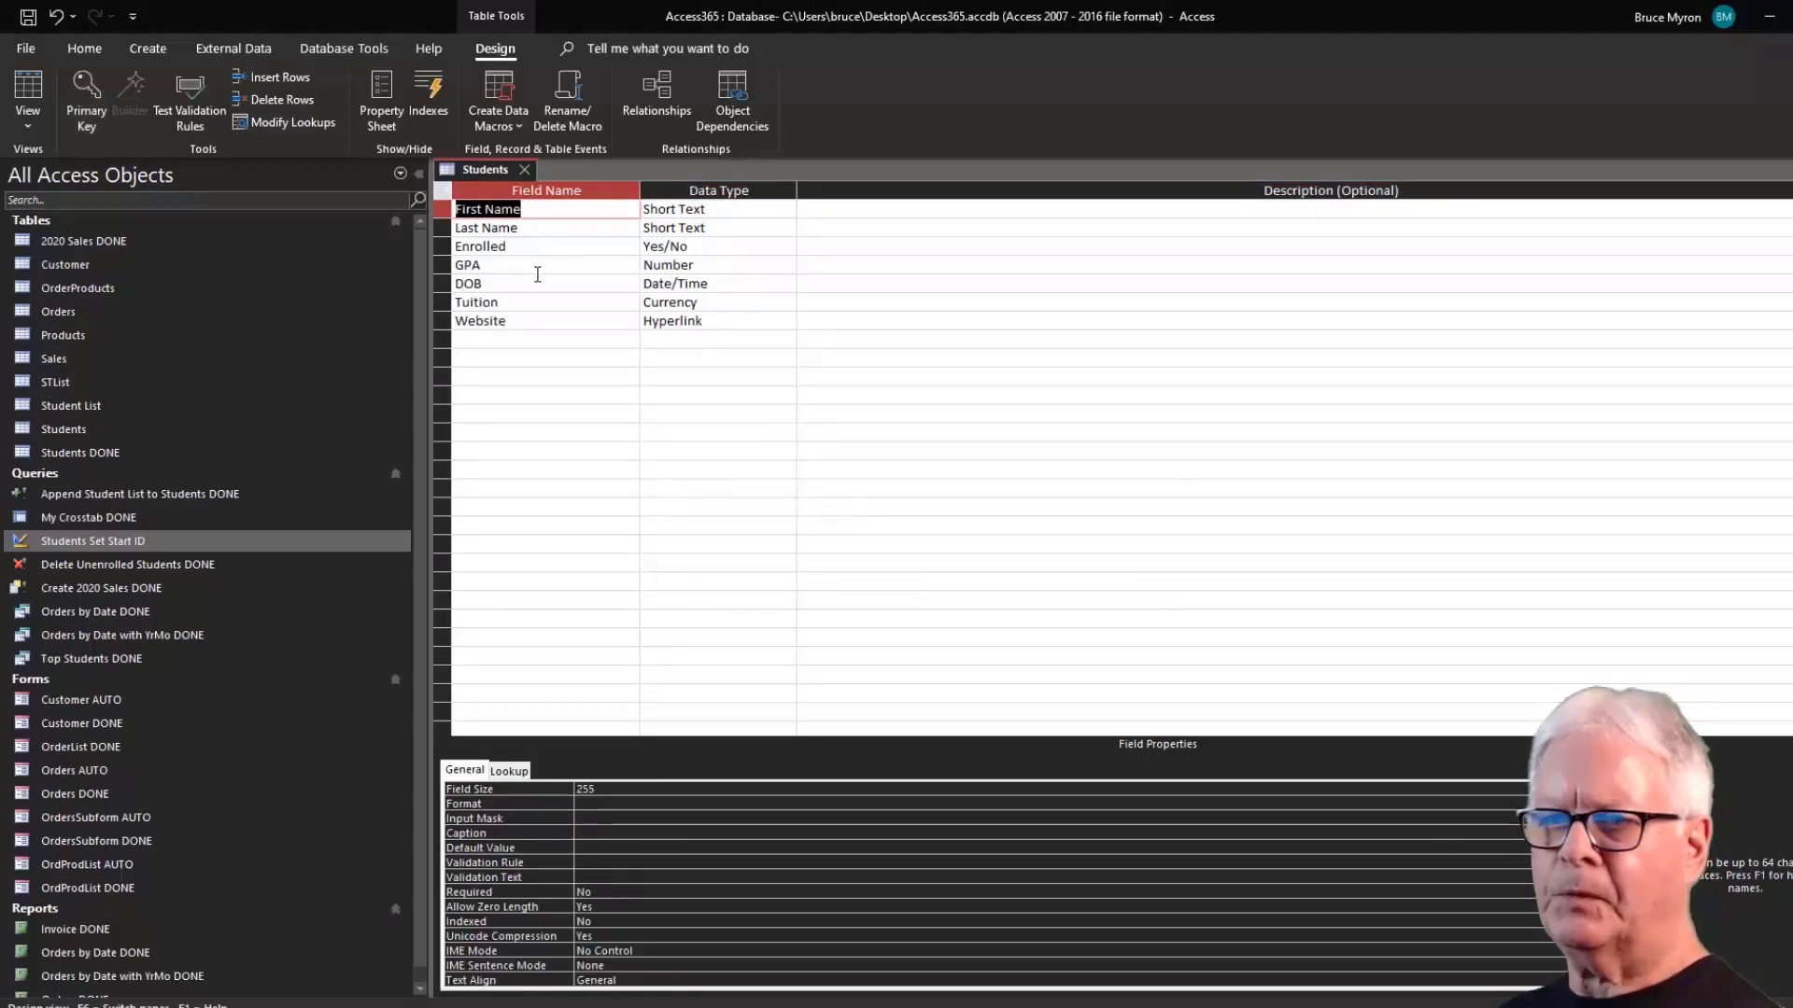
{"action": "left_click", "coordinate": [525, 170]}
{"action": "left_click", "coordinate": [867, 575]}
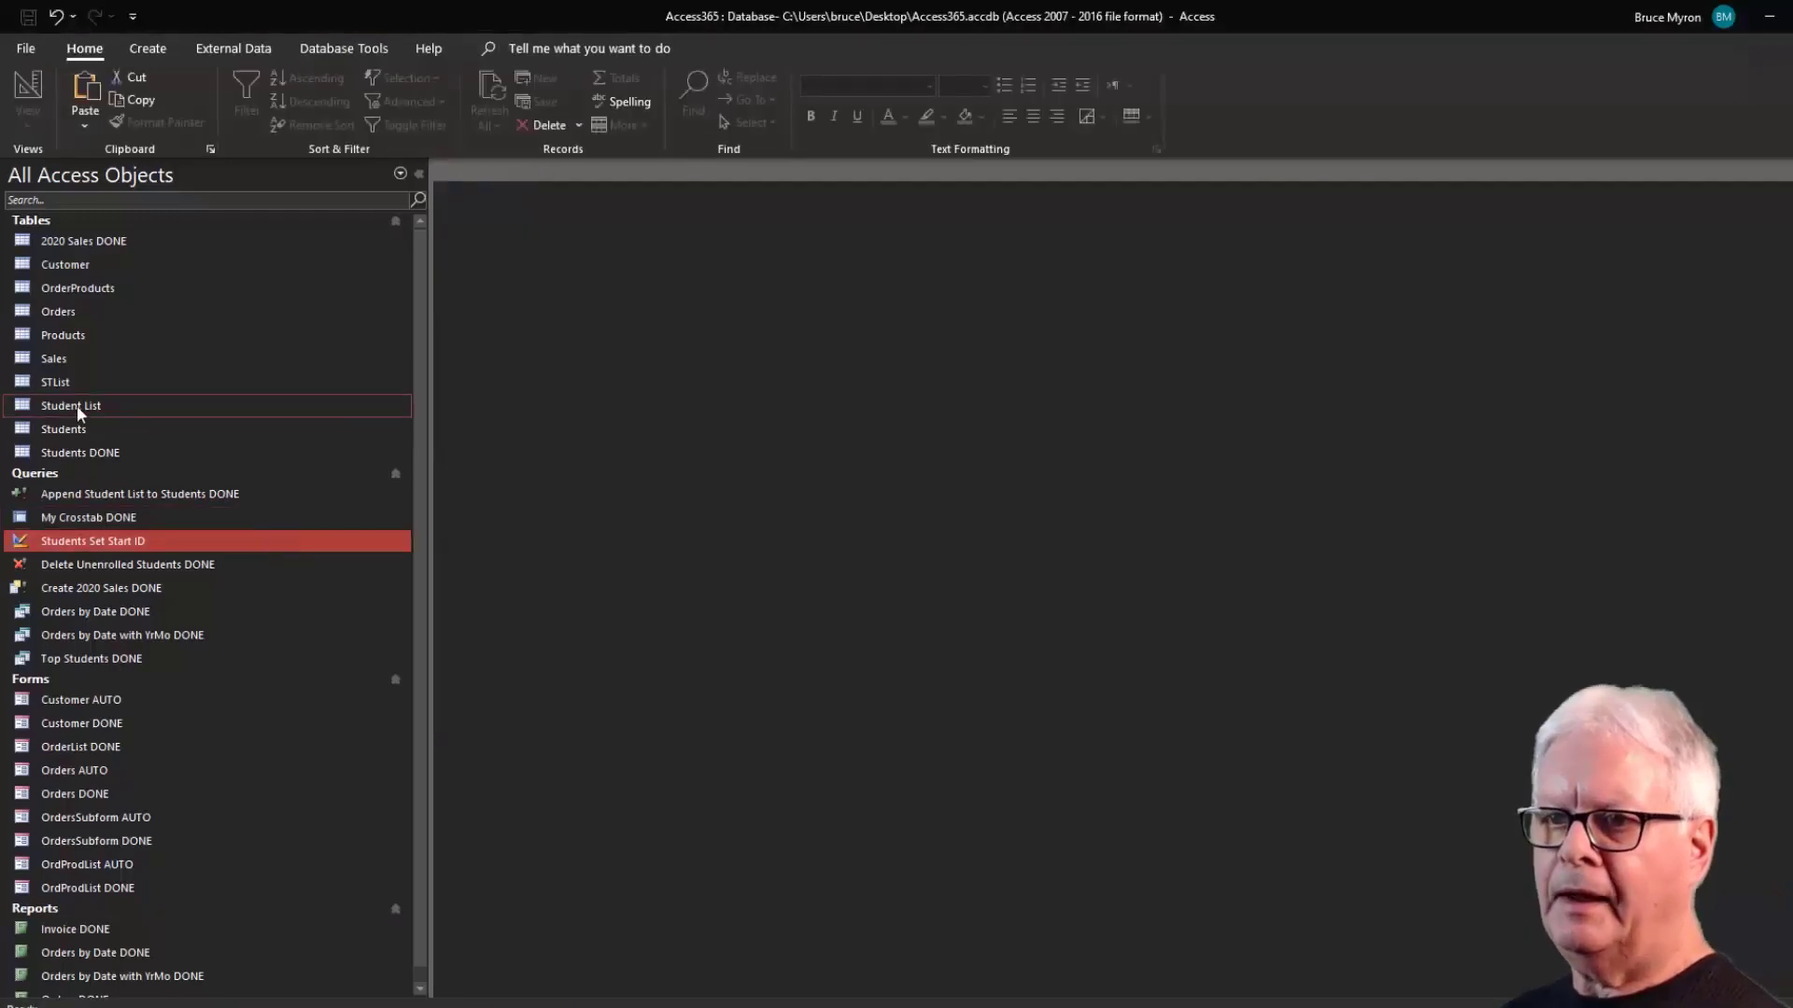
Rename the Students table as StudentsOLD.
{"action": "left_click", "coordinate": [82, 431]}
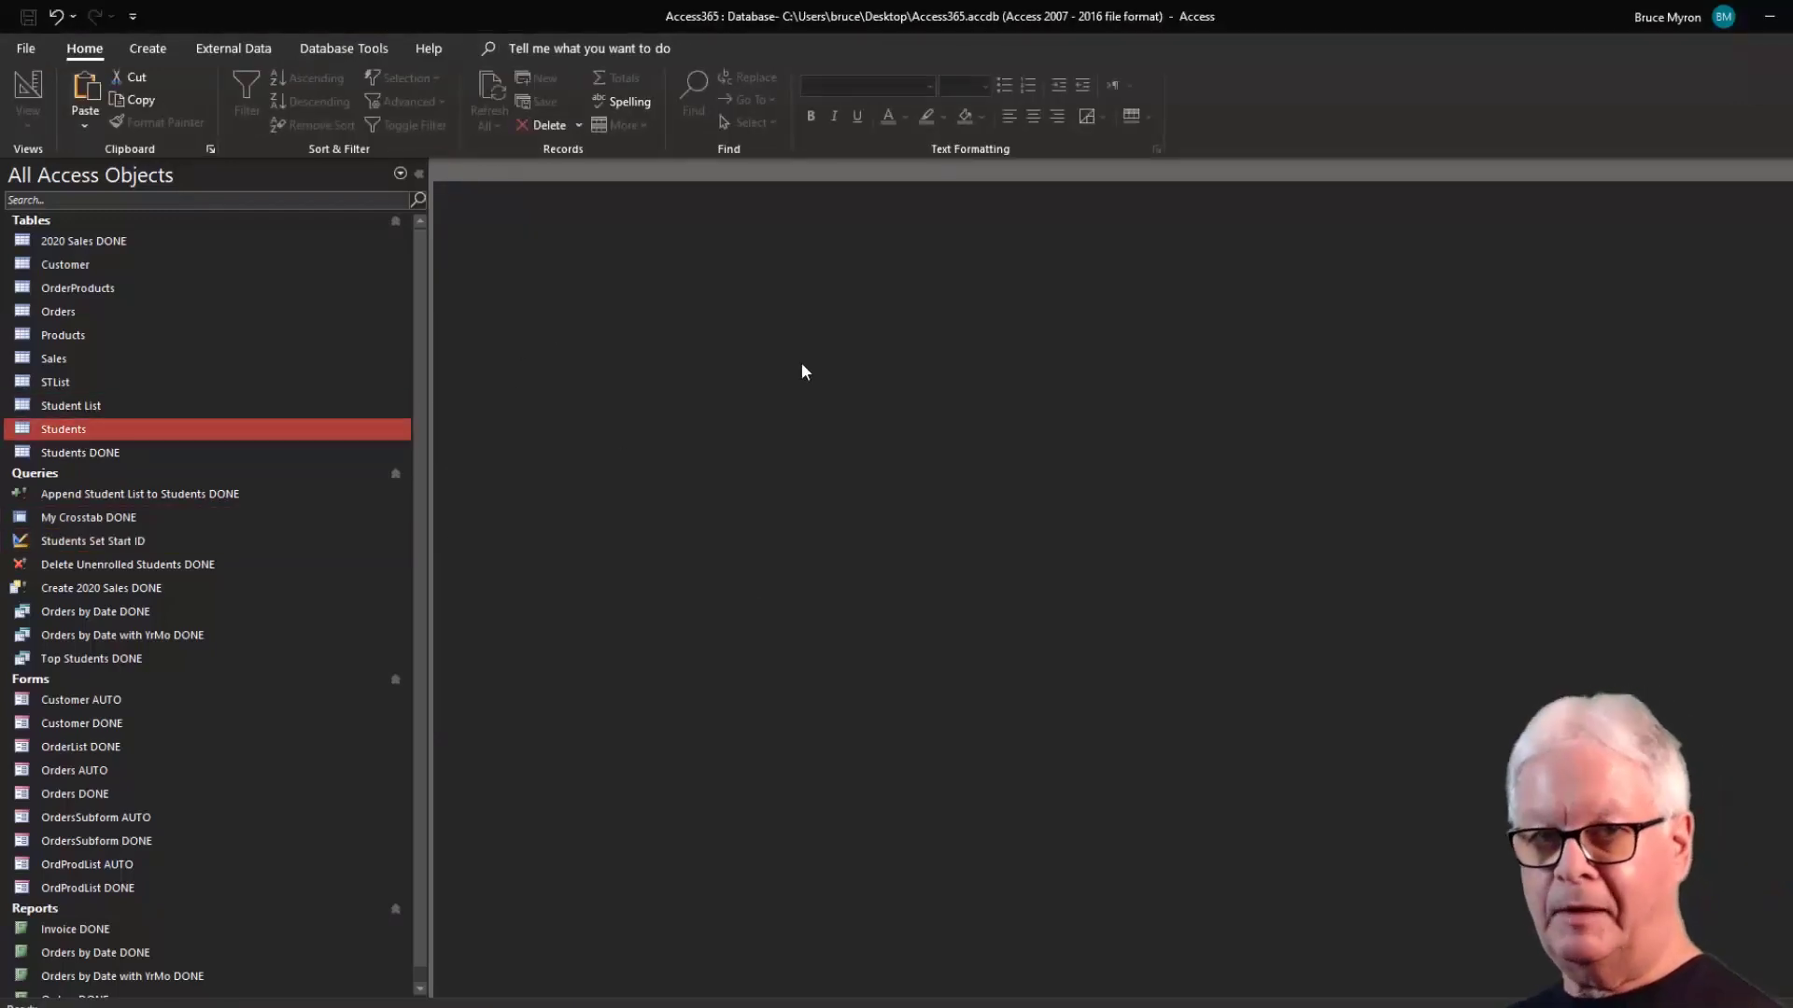
{"action": "key", "text": "F2"}
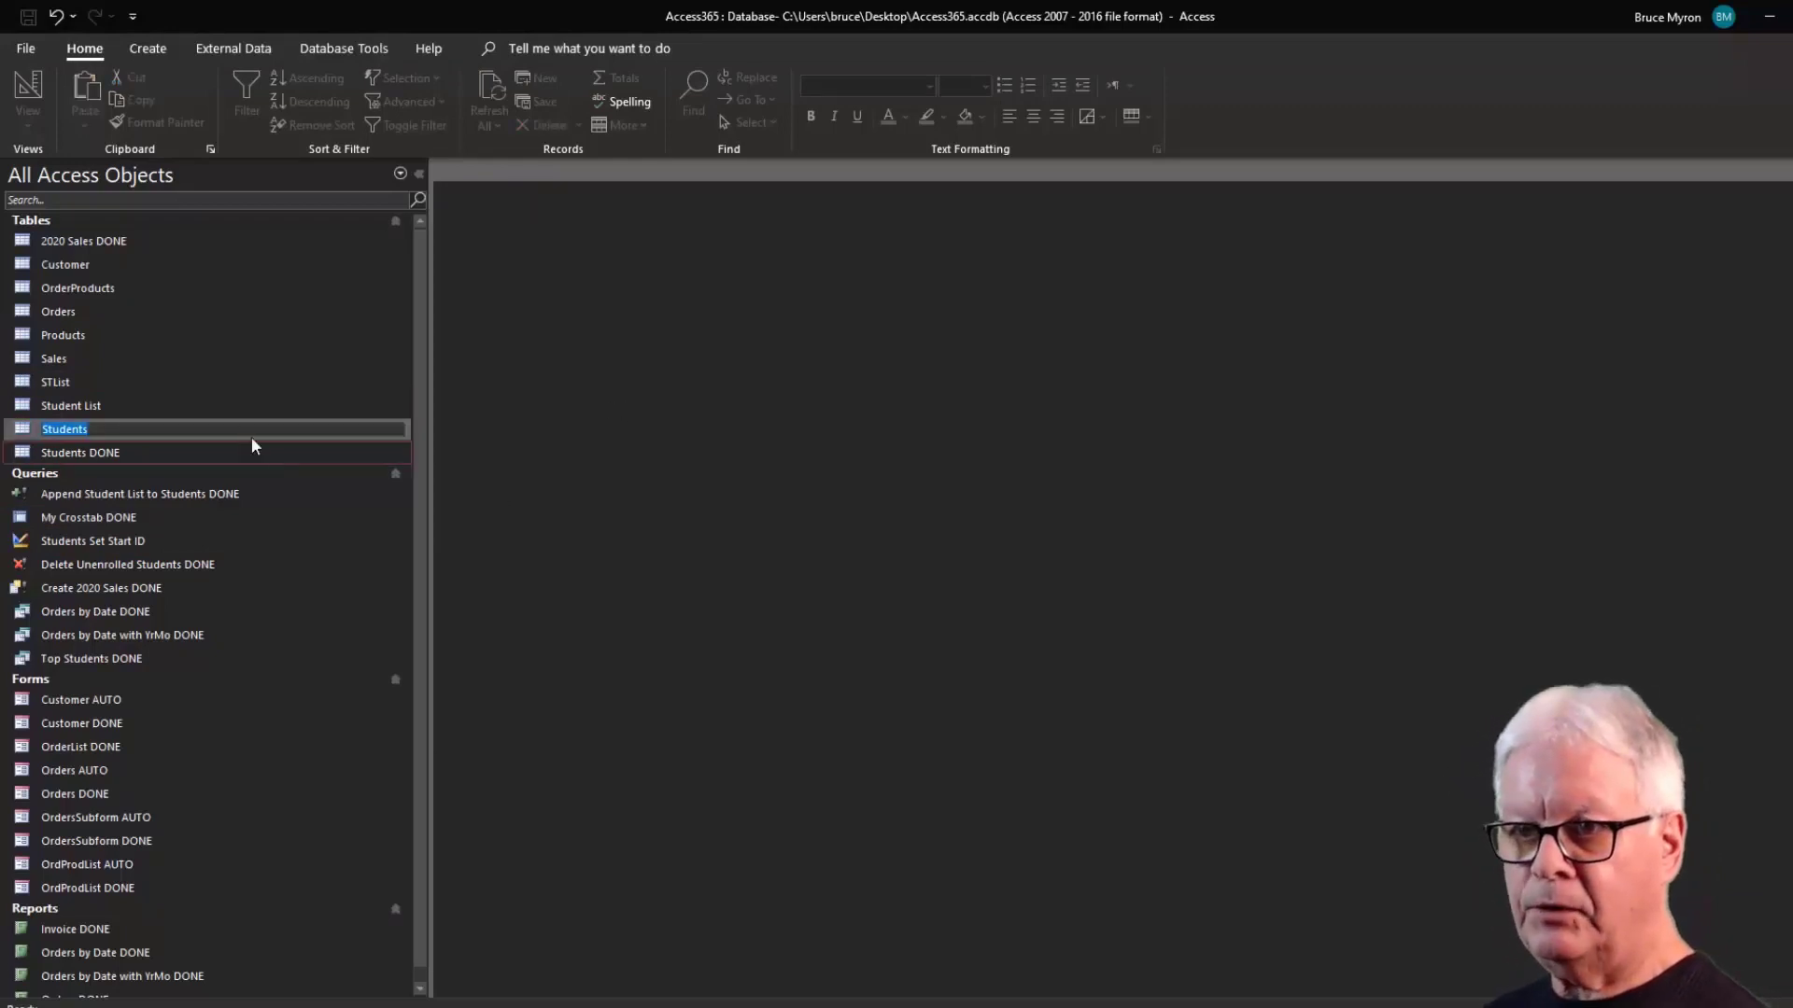
{"action": "left_click", "coordinate": [128, 427]}
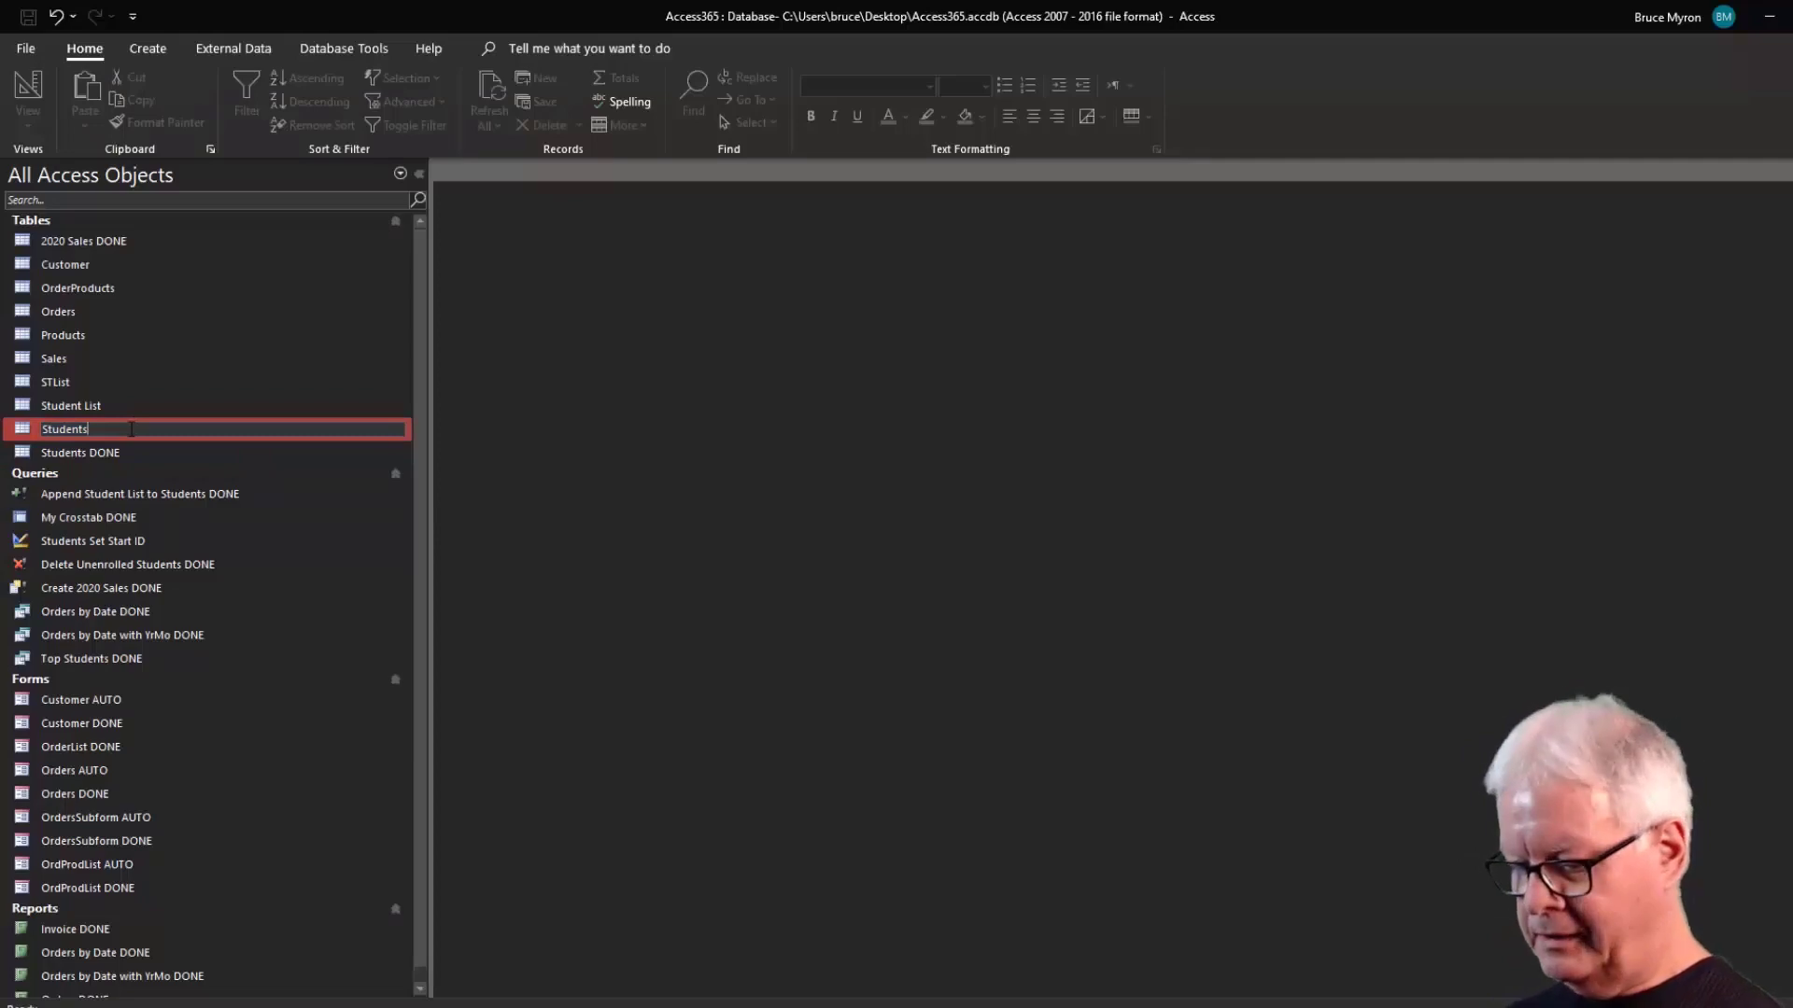
{"action": "type", "text": "OLD"}
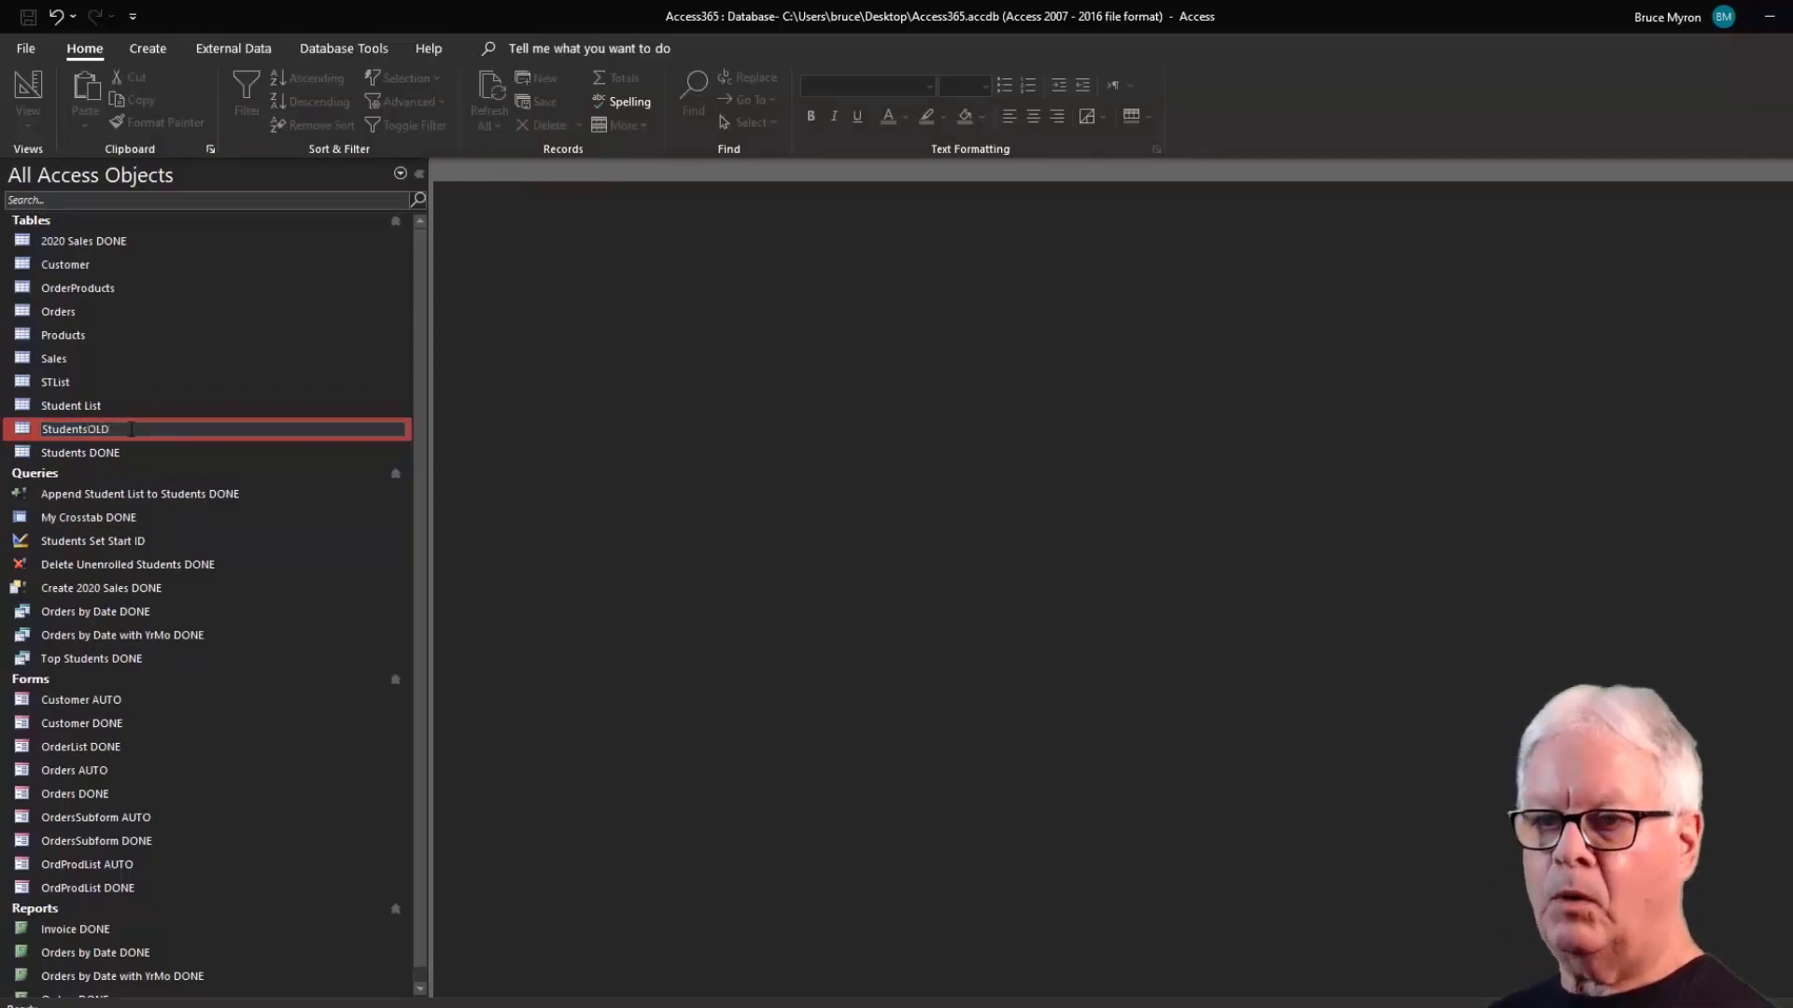
{"action": "key", "text": "Return"}
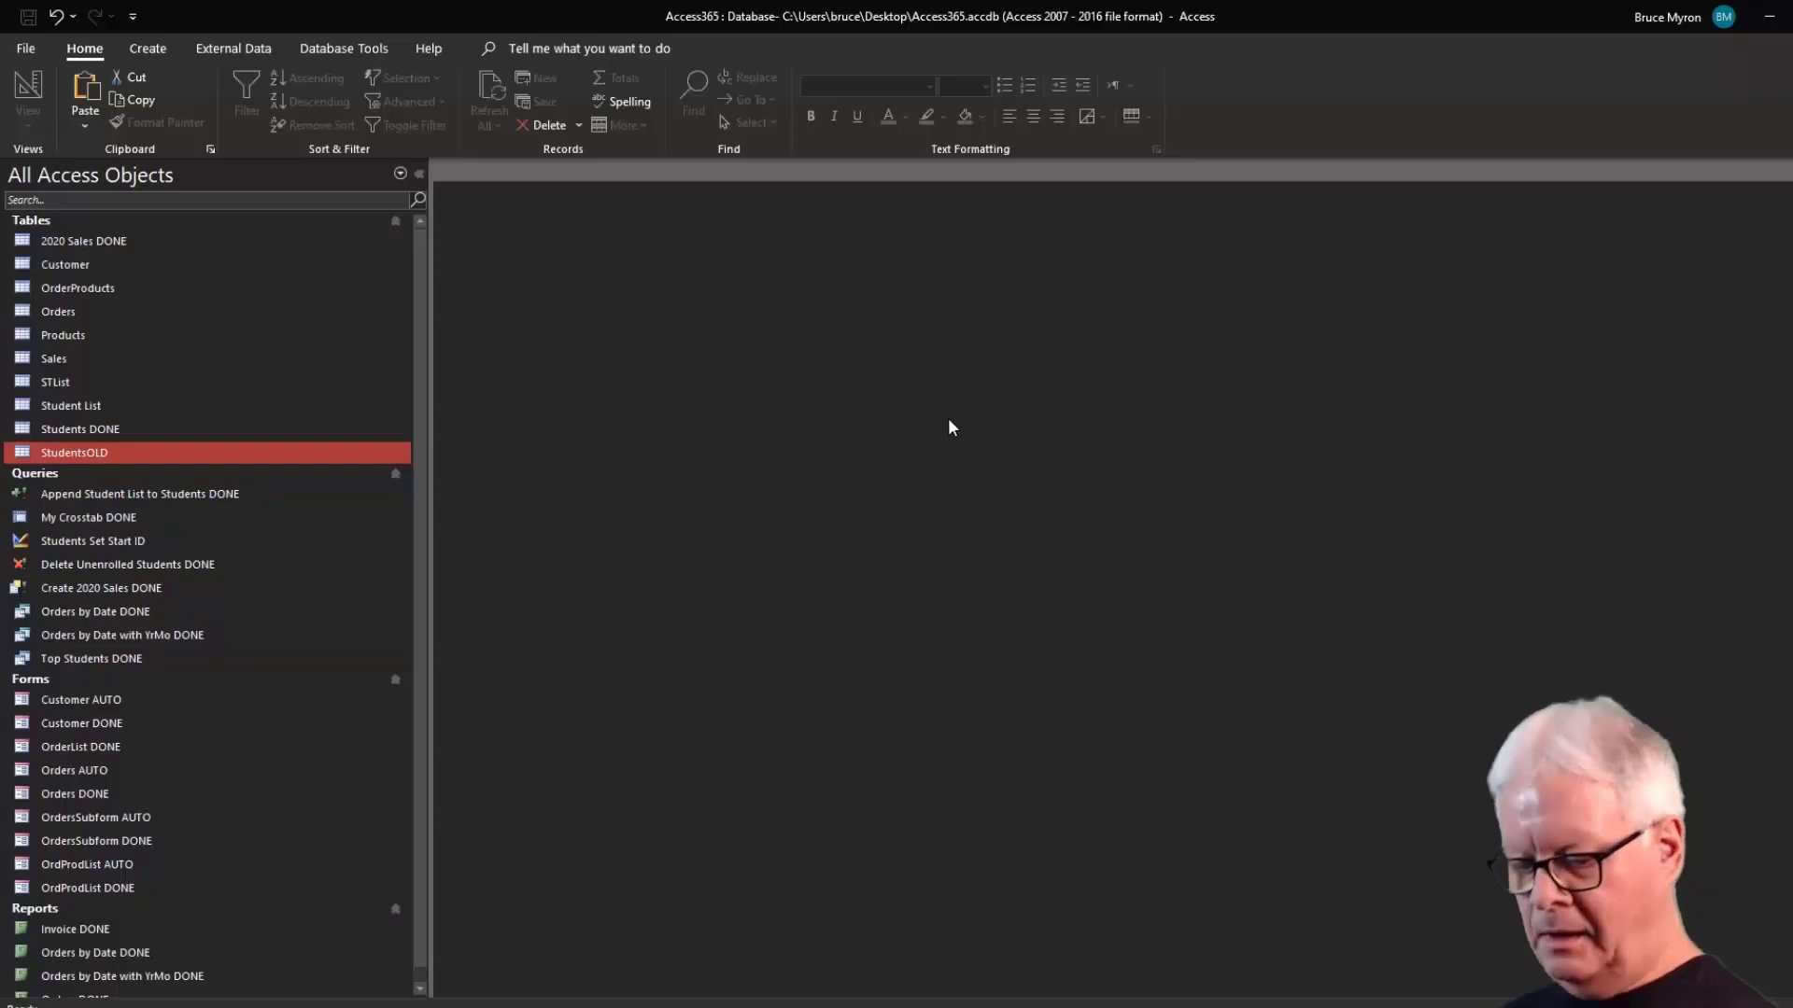
Duplicate StudentsOLD as a structure-only table named Students and open the new table in Design View.
{"action": "key", "text": "ctrl+v"}
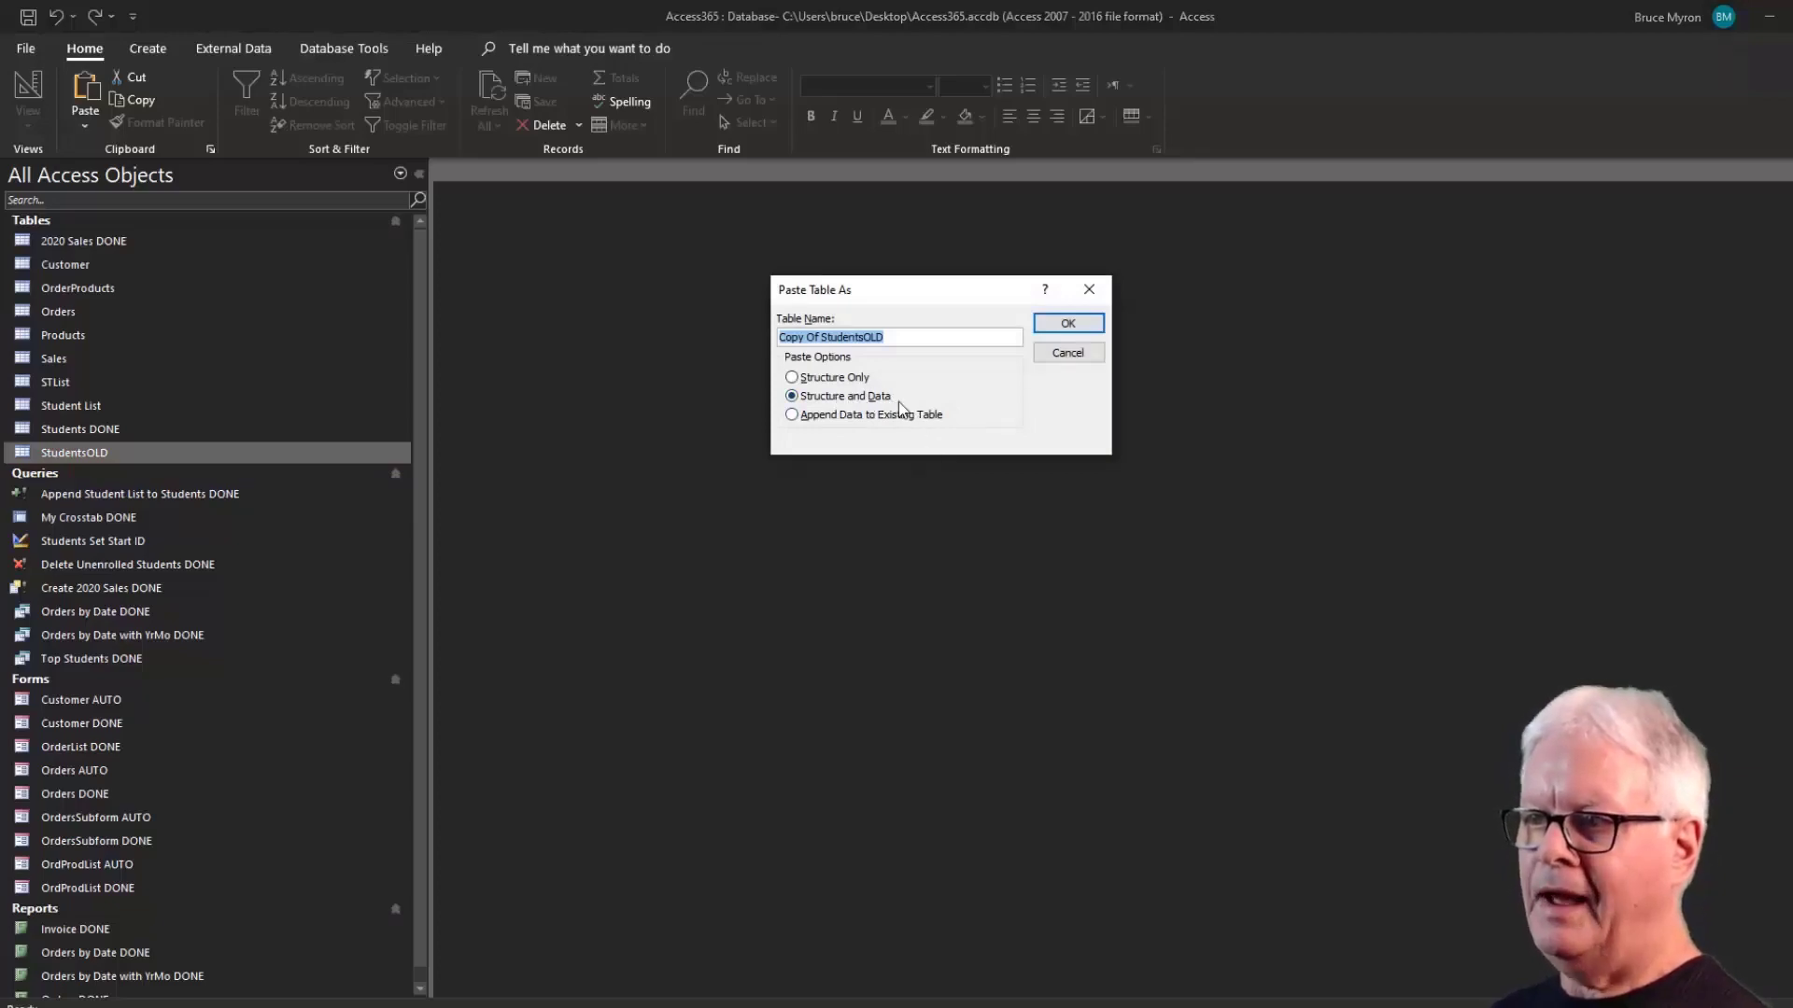
{"action": "left_click", "coordinate": [794, 378]}
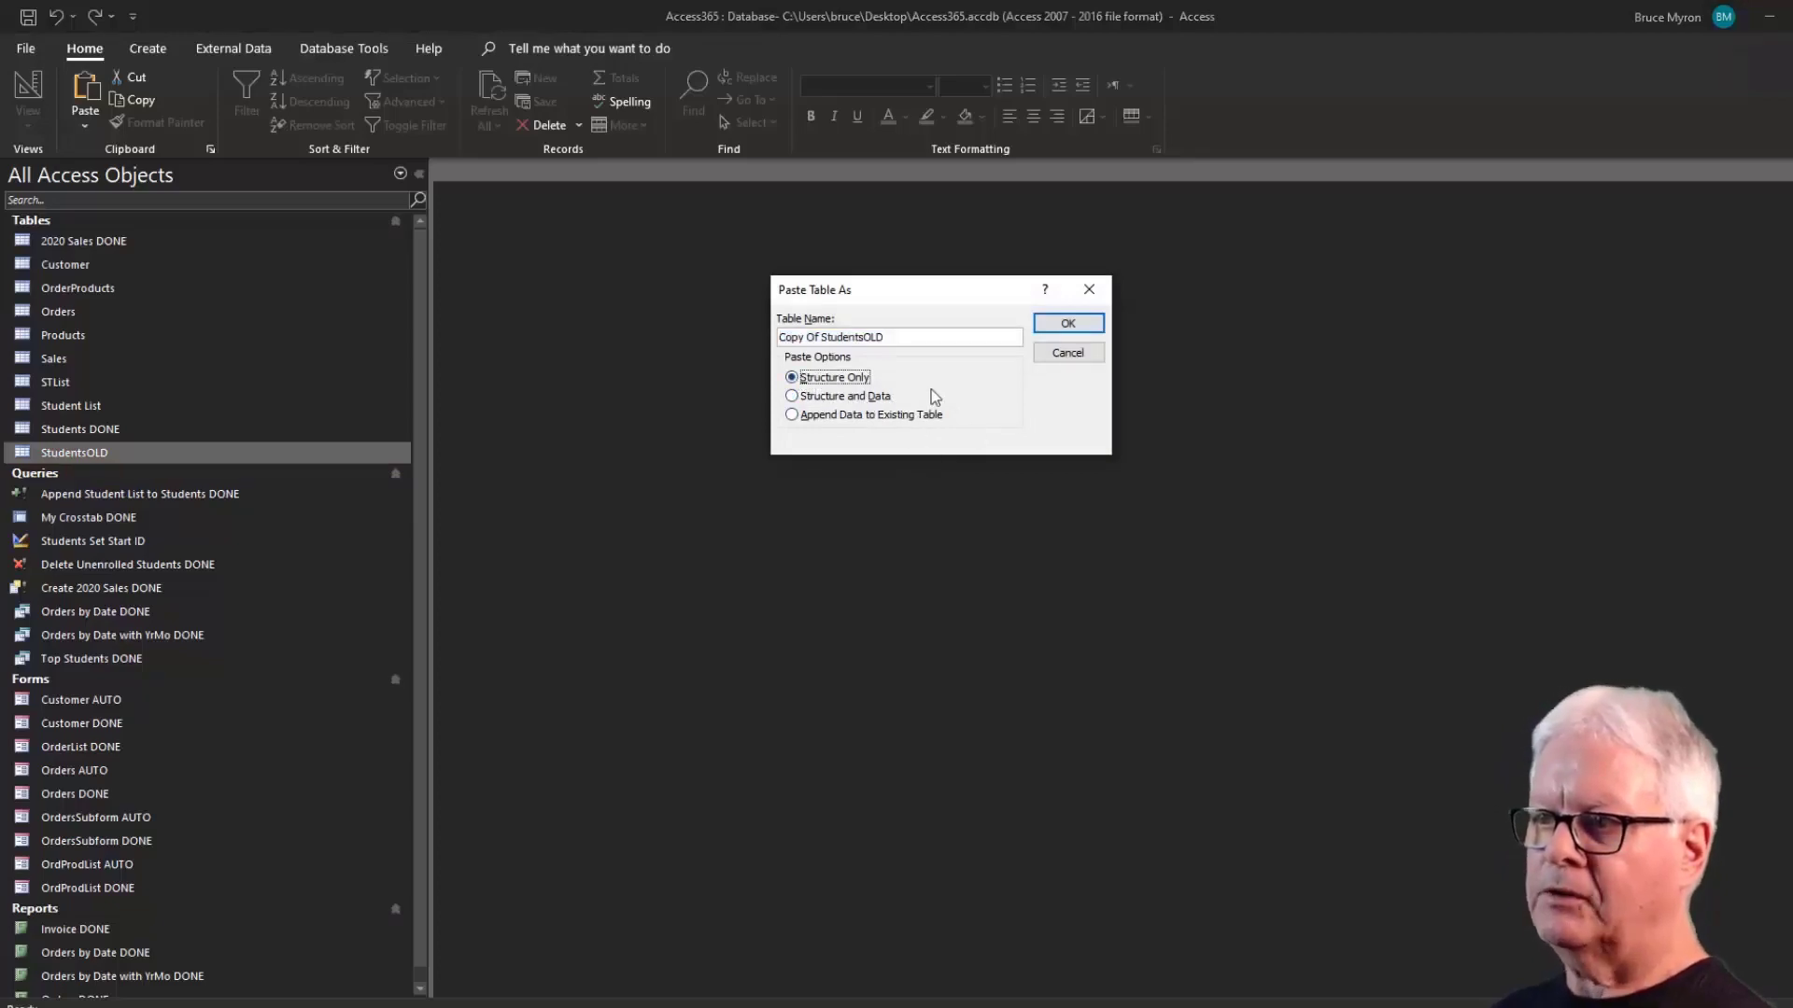
{"action": "left_click", "coordinate": [896, 337]}
{"action": "key", "text": "BackSpace"}
{"action": "key", "text": "BackSpace"}
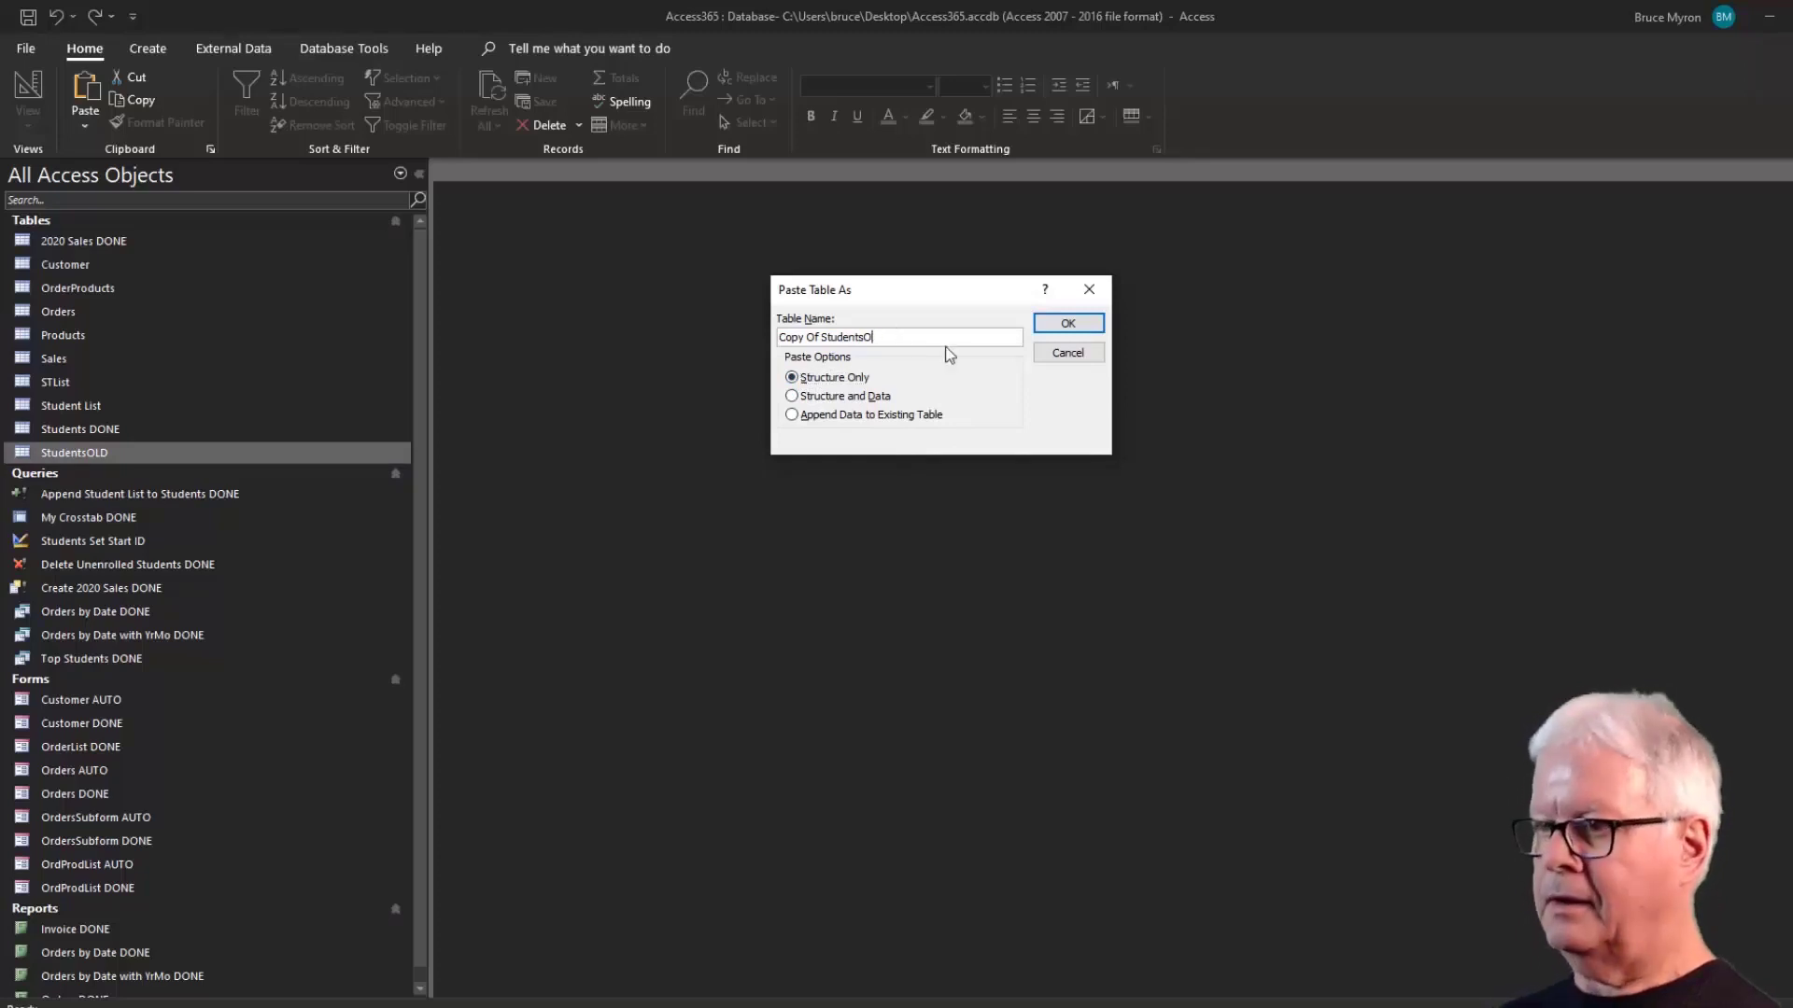
{"action": "key", "text": "BackSpace"}
{"action": "key", "text": "Home"}
{"action": "key", "text": "Delete"}
{"action": "key", "text": "Delete"}
{"action": "key", "text": "Delete"}
{"action": "key", "text": "Delete"}
{"action": "key", "text": "Delete"}
{"action": "key", "text": "Delete"}
{"action": "key", "text": "Delete"}
{"action": "key", "text": "Delete"}
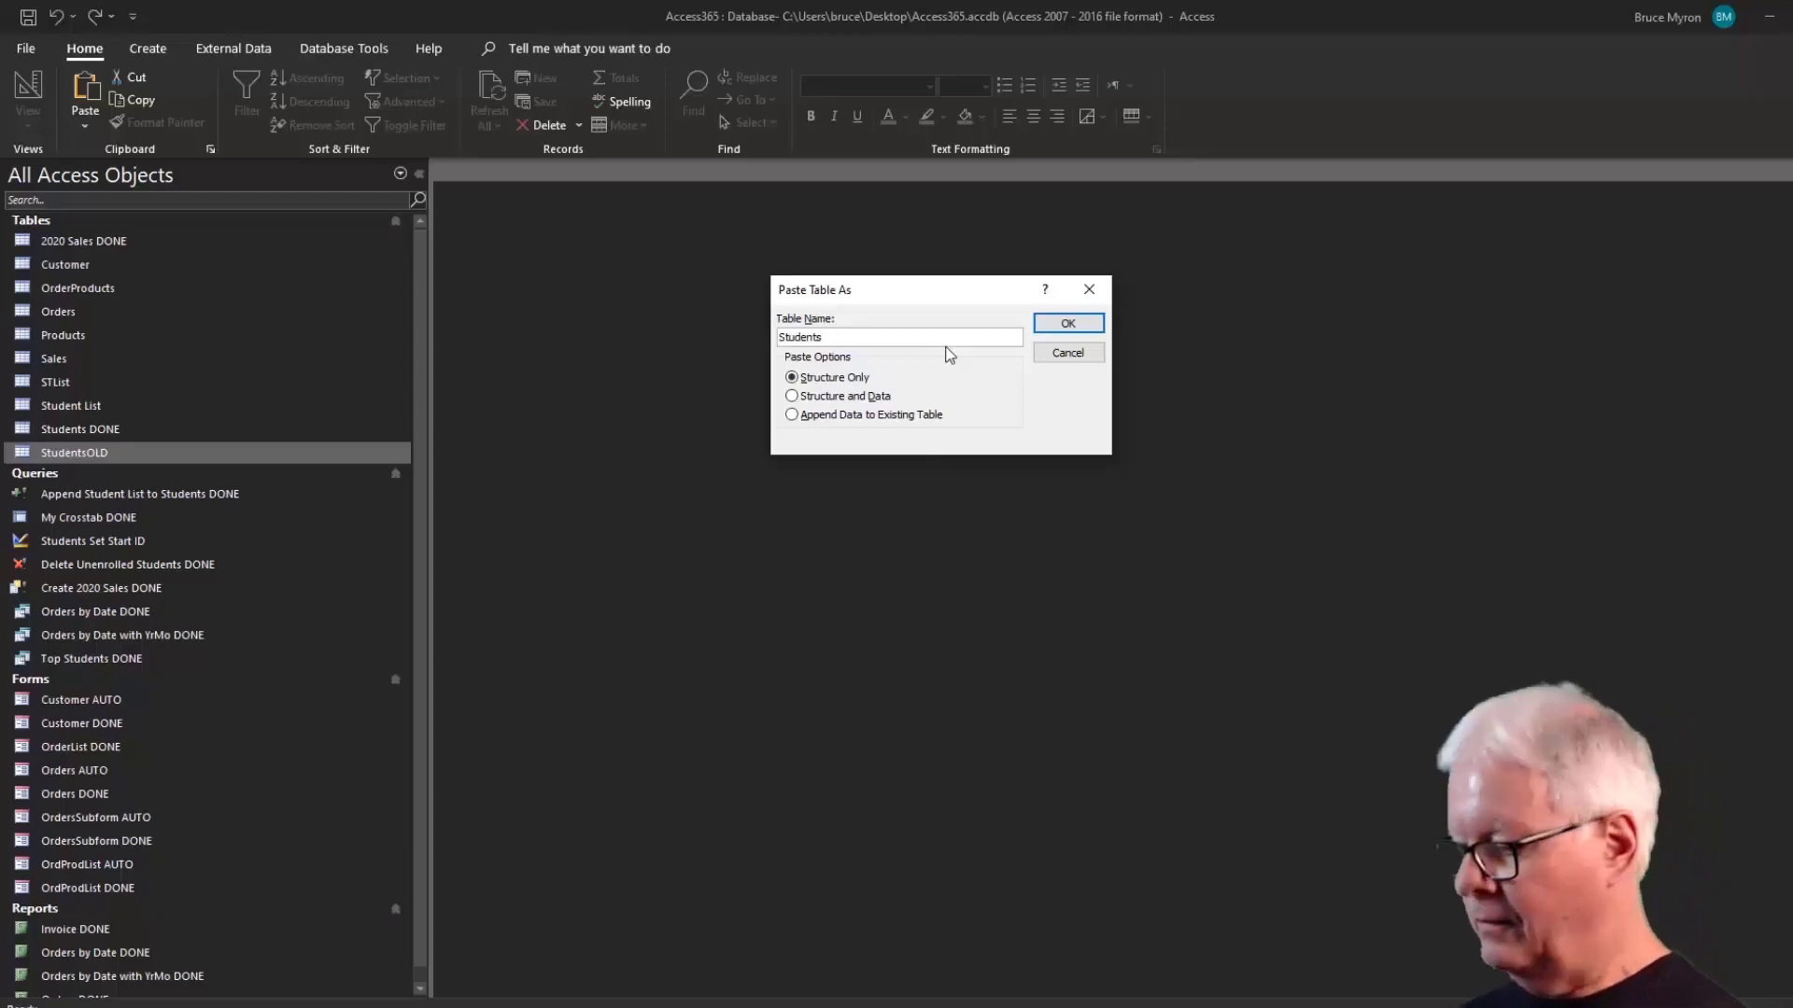
{"action": "left_click", "coordinate": [1067, 323]}
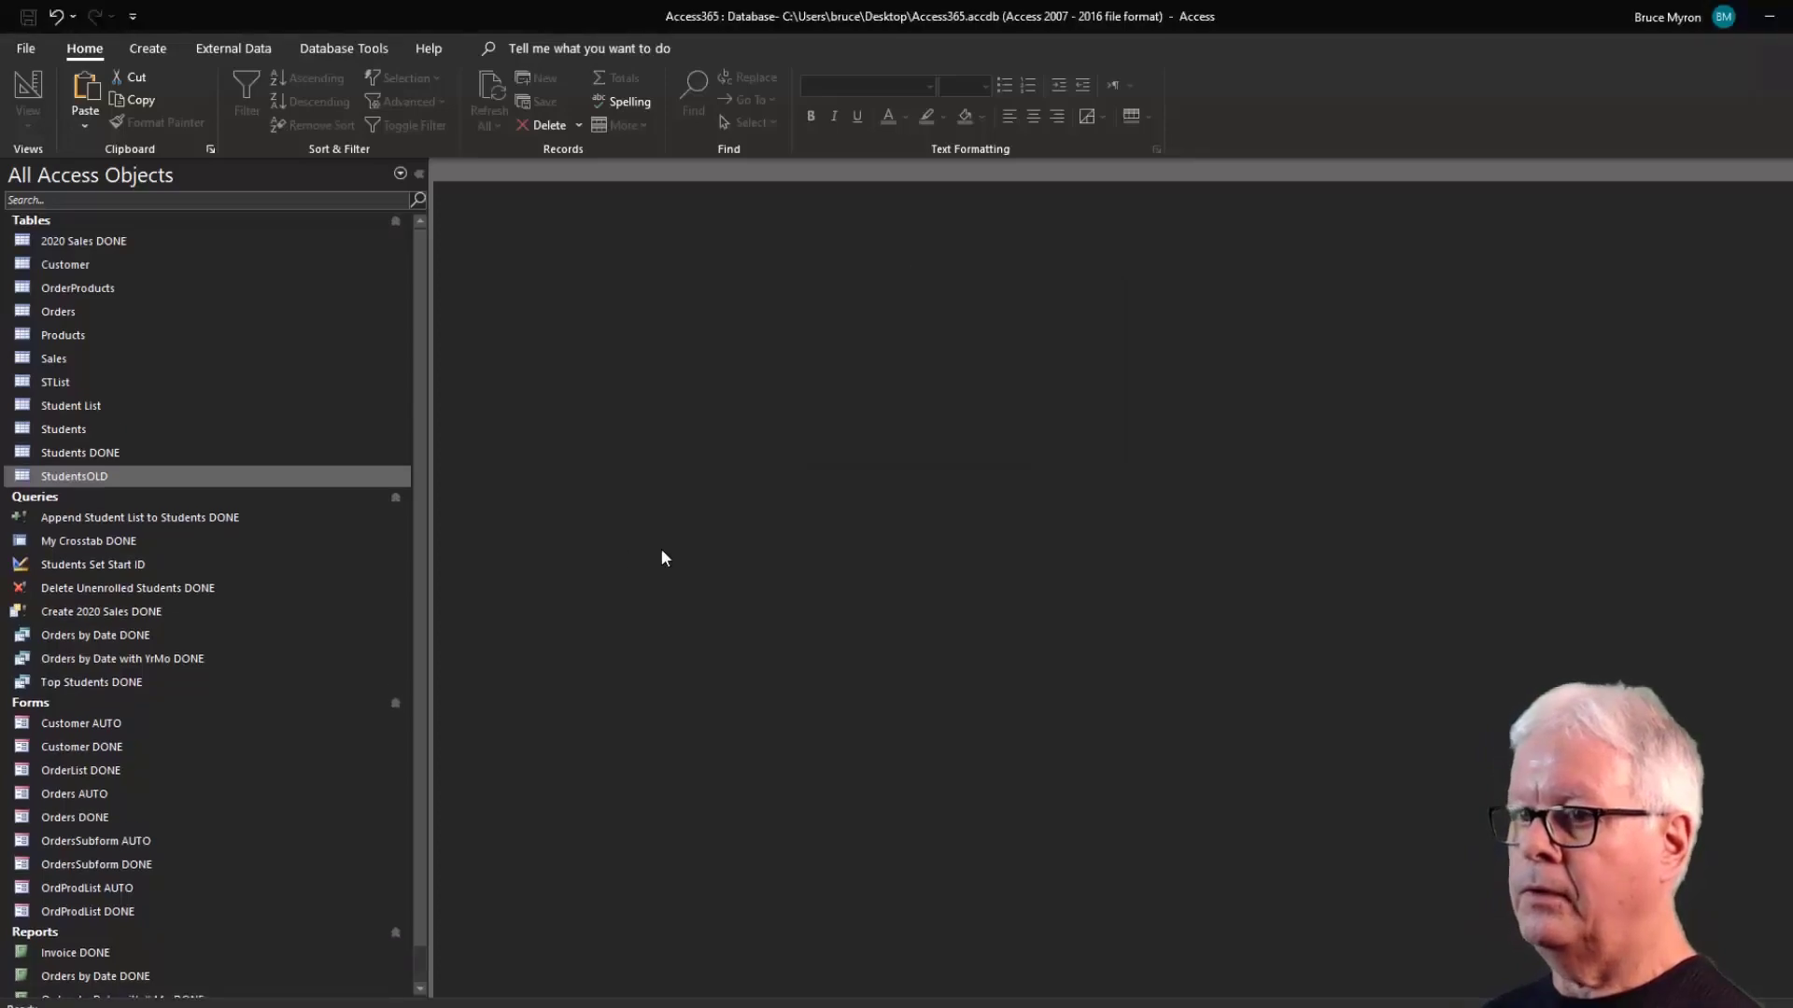
{"action": "right_click", "coordinate": [60, 430]}
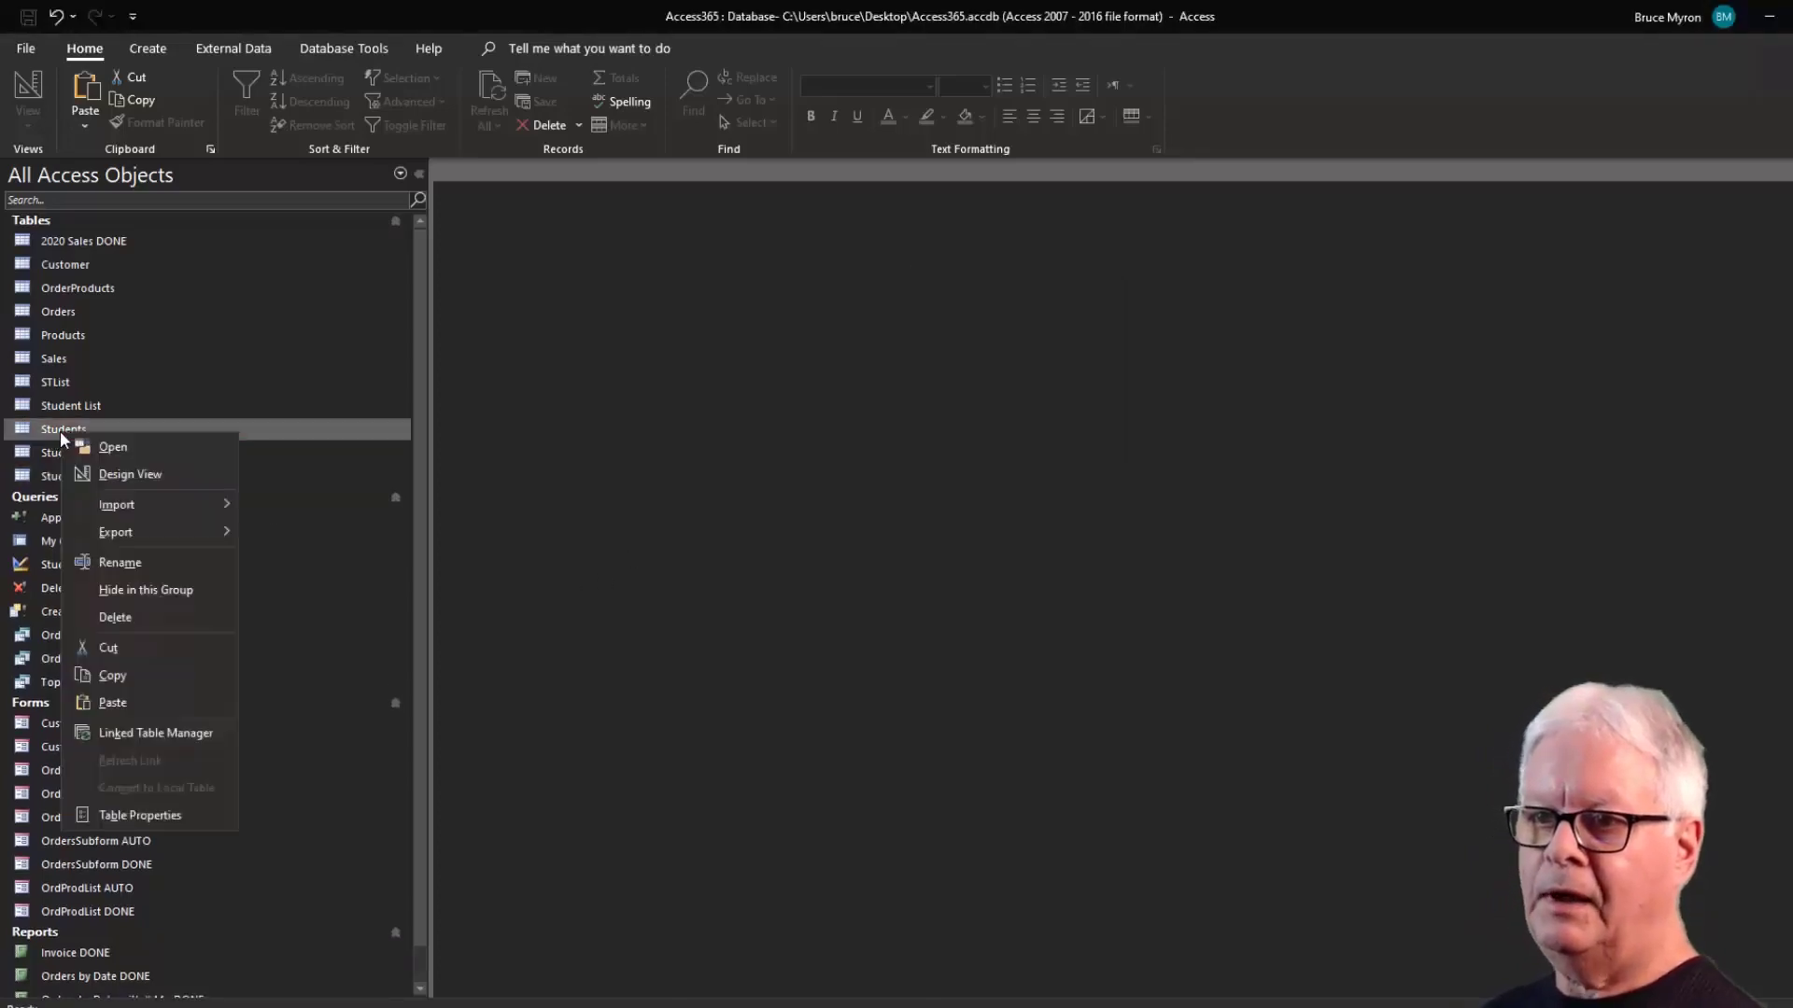
{"action": "left_click", "coordinate": [121, 472]}
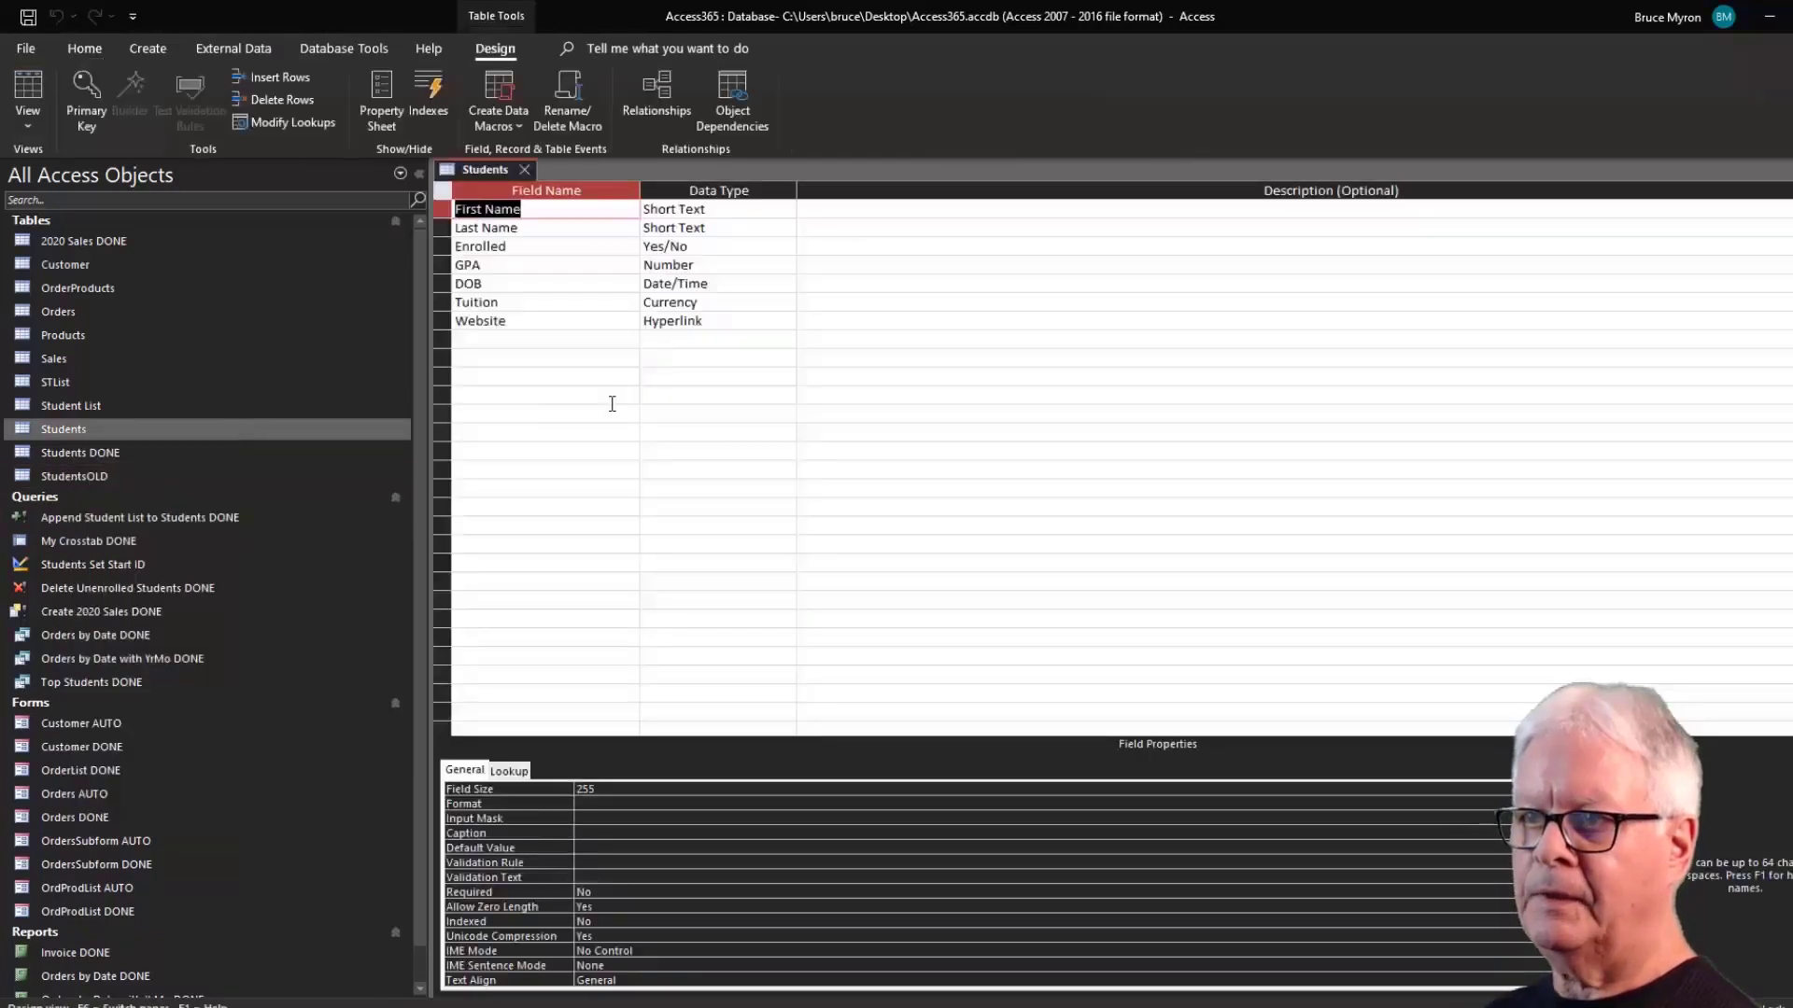
Insert a StudentID field above First Name in the Students table design and set its data type to AutoNumber.
{"action": "left_click", "coordinate": [444, 209]}
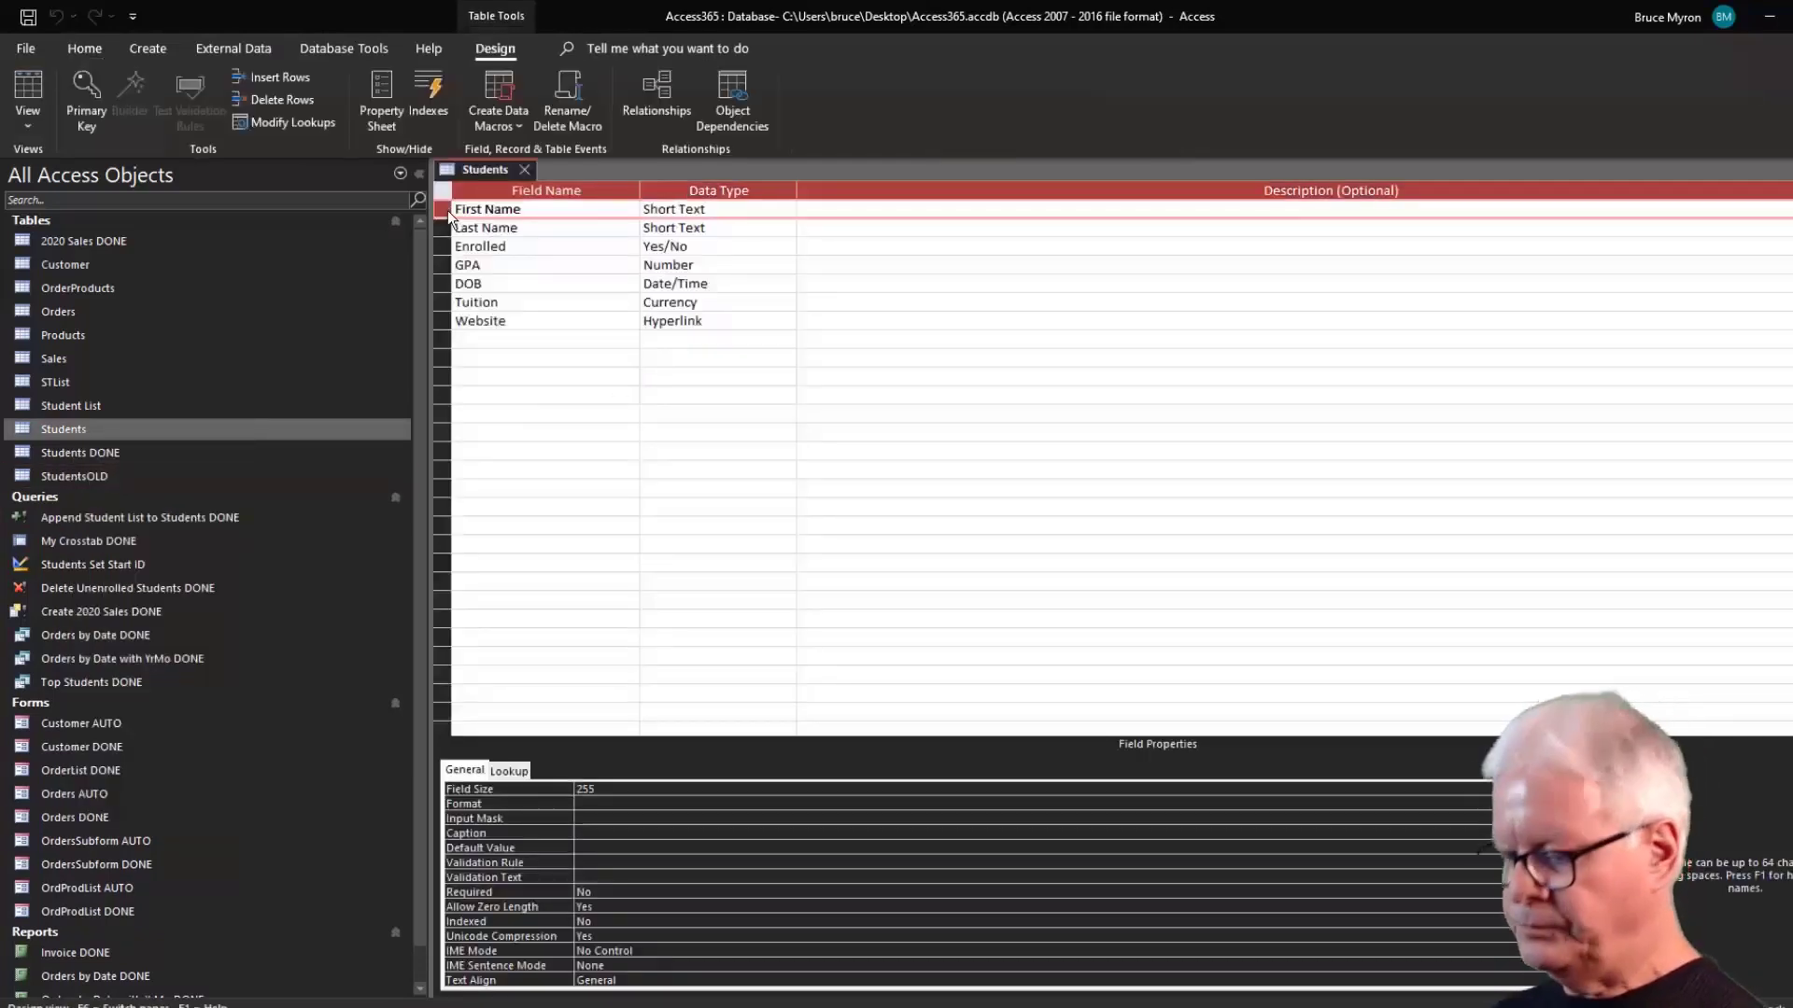
{"action": "key", "text": "Insert"}
{"action": "key", "text": "Tab"}
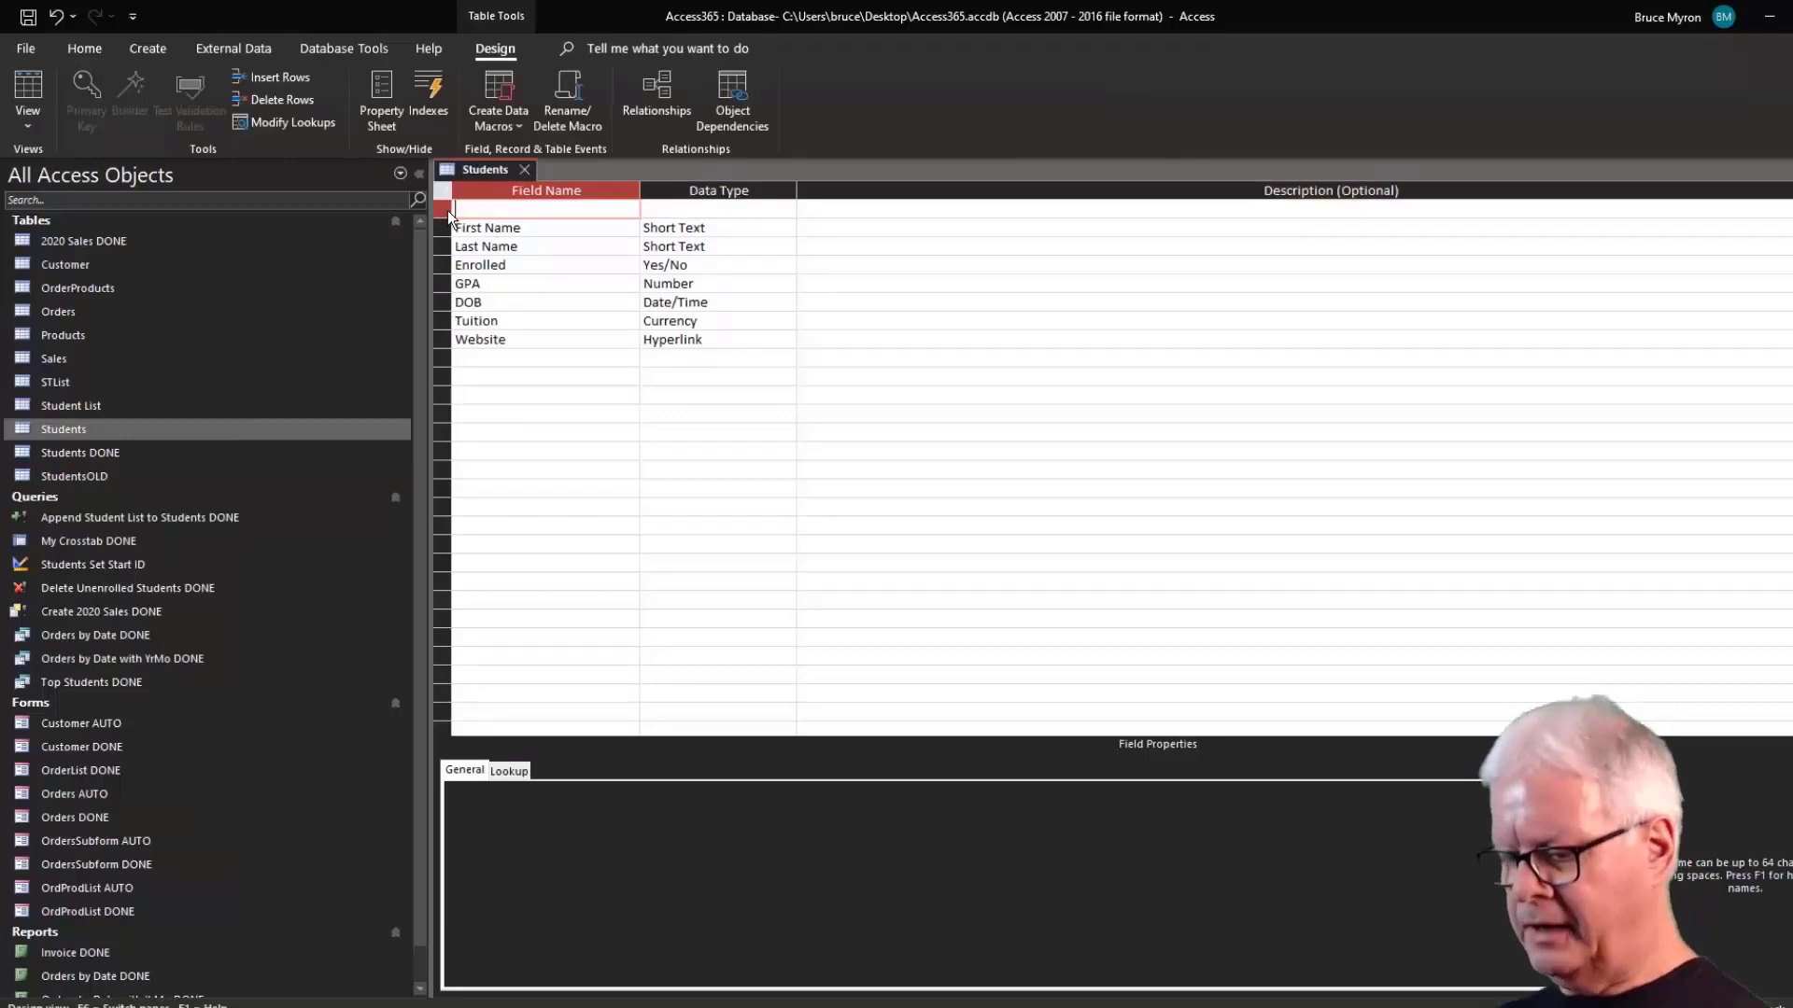
{"action": "type", "text": "Student"}
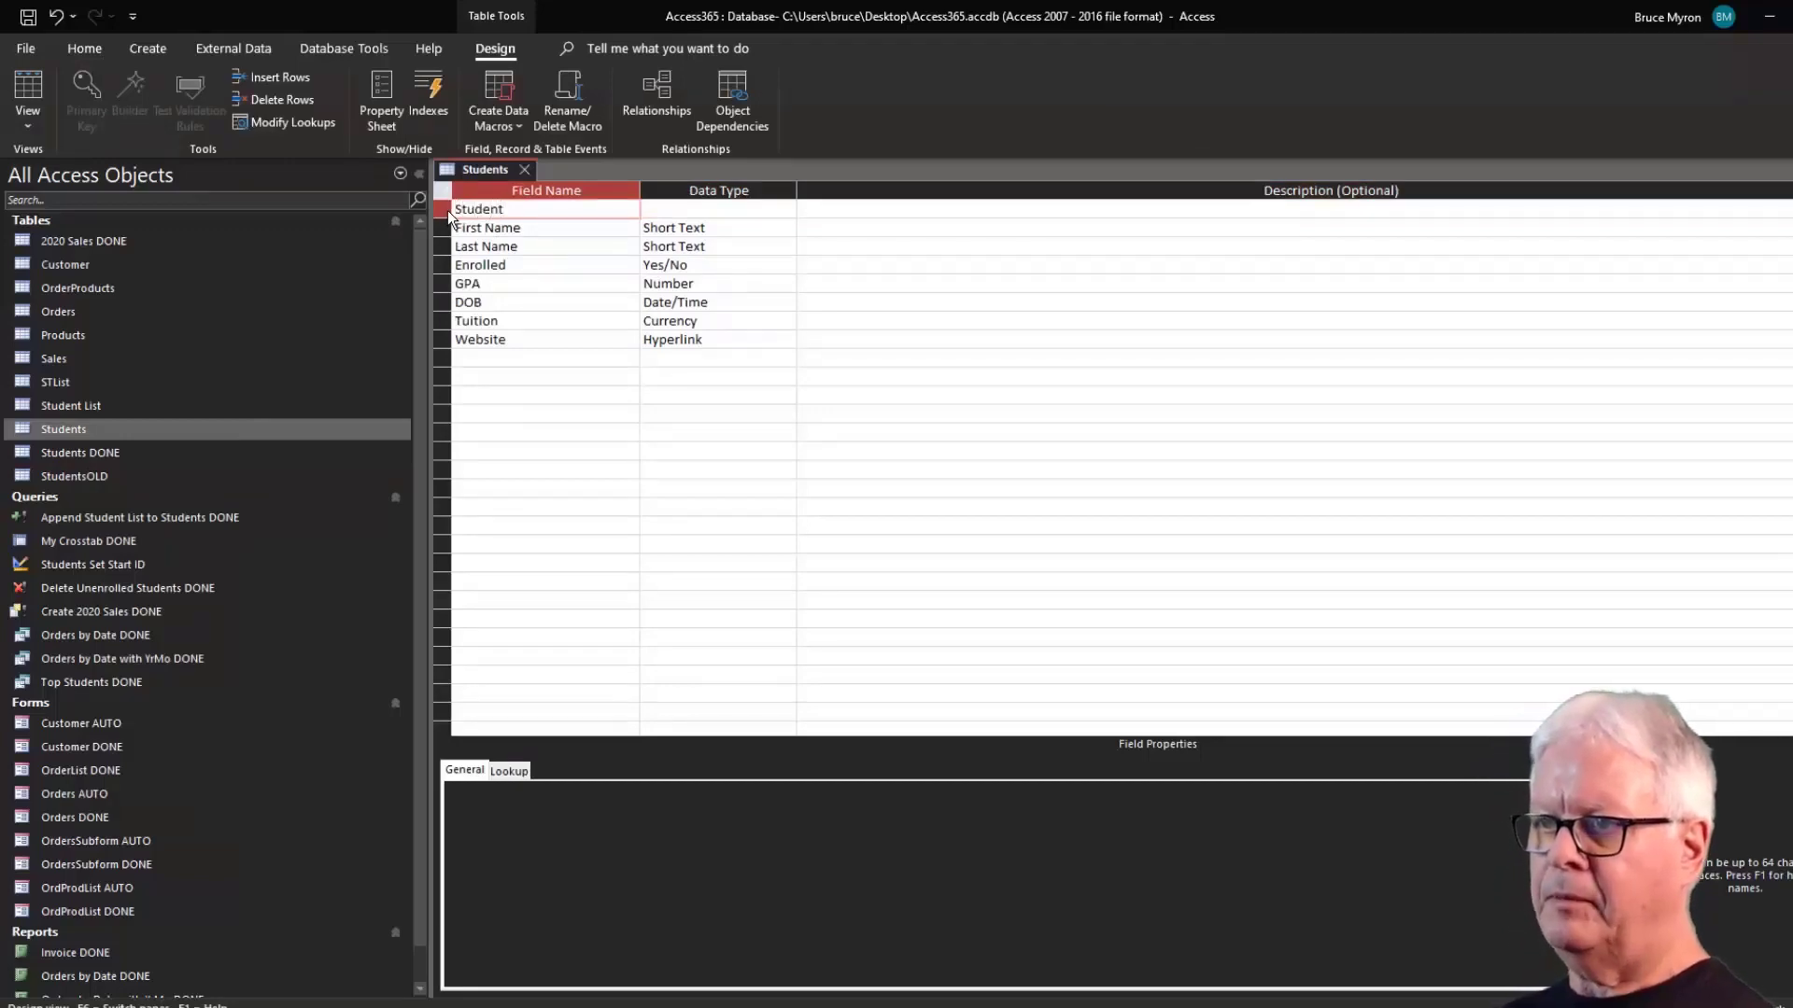
{"action": "type", "text": "ID"}
{"action": "key", "text": "Tab"}
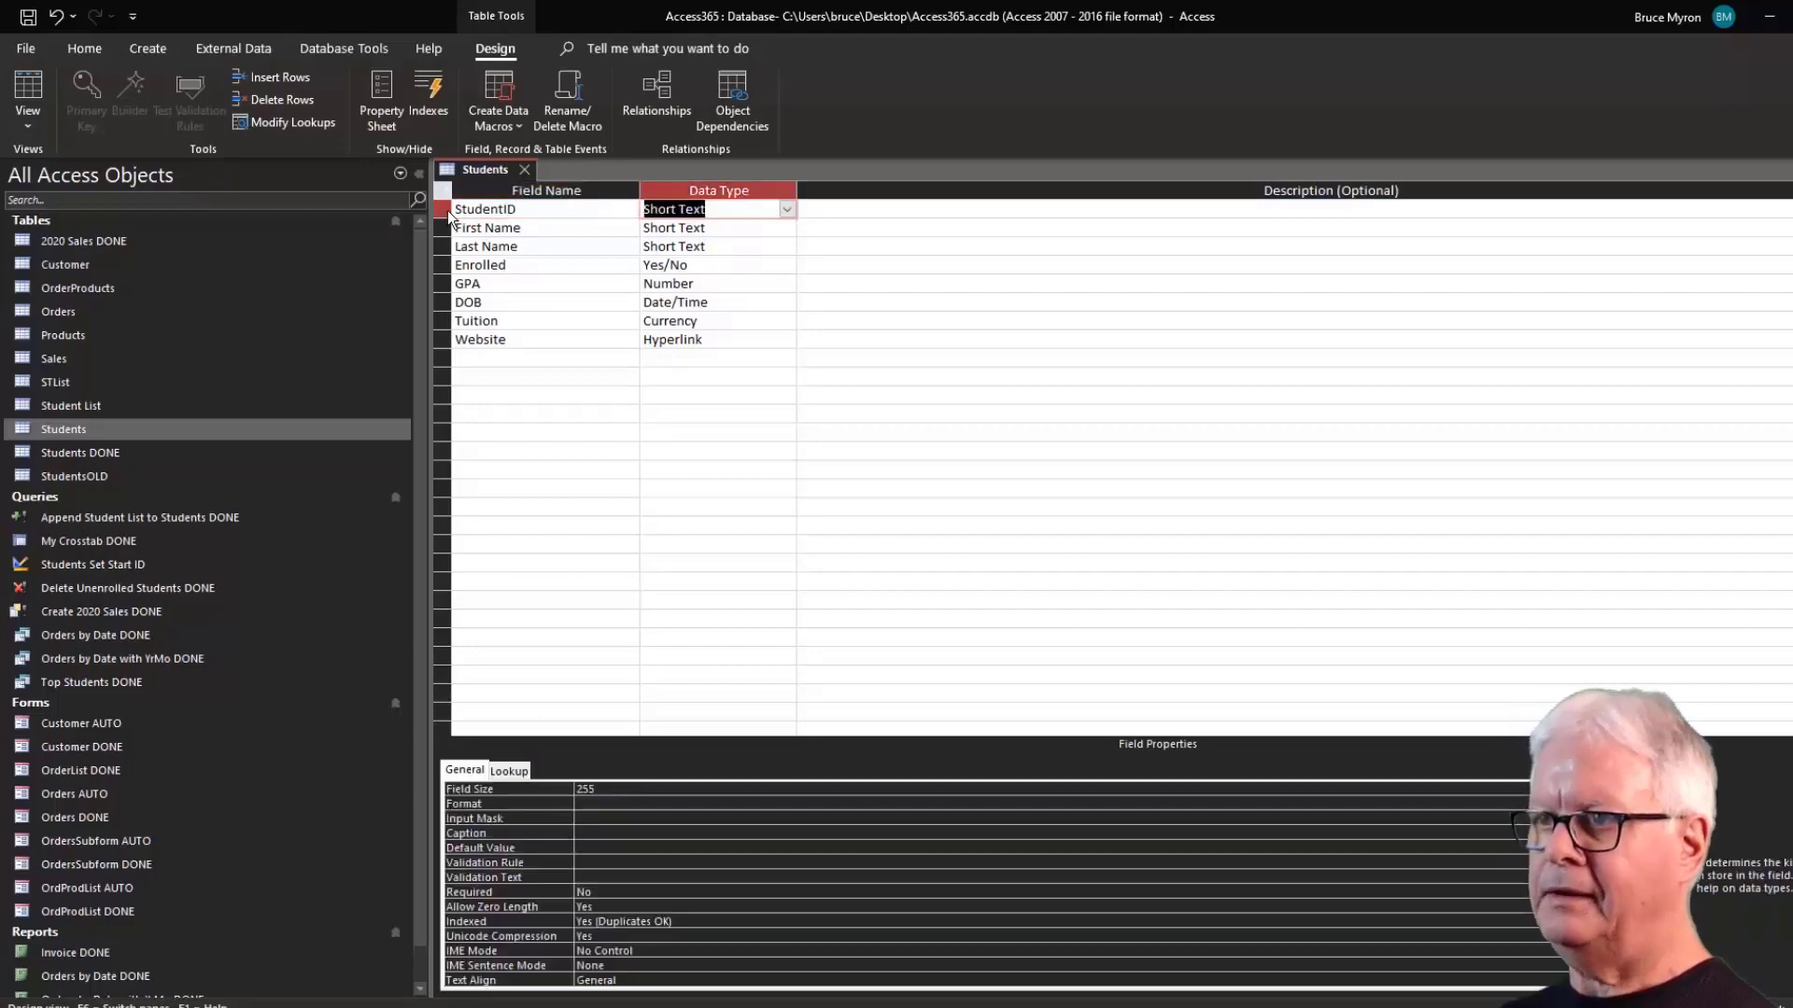
{"action": "type", "text": "autoNumber"}
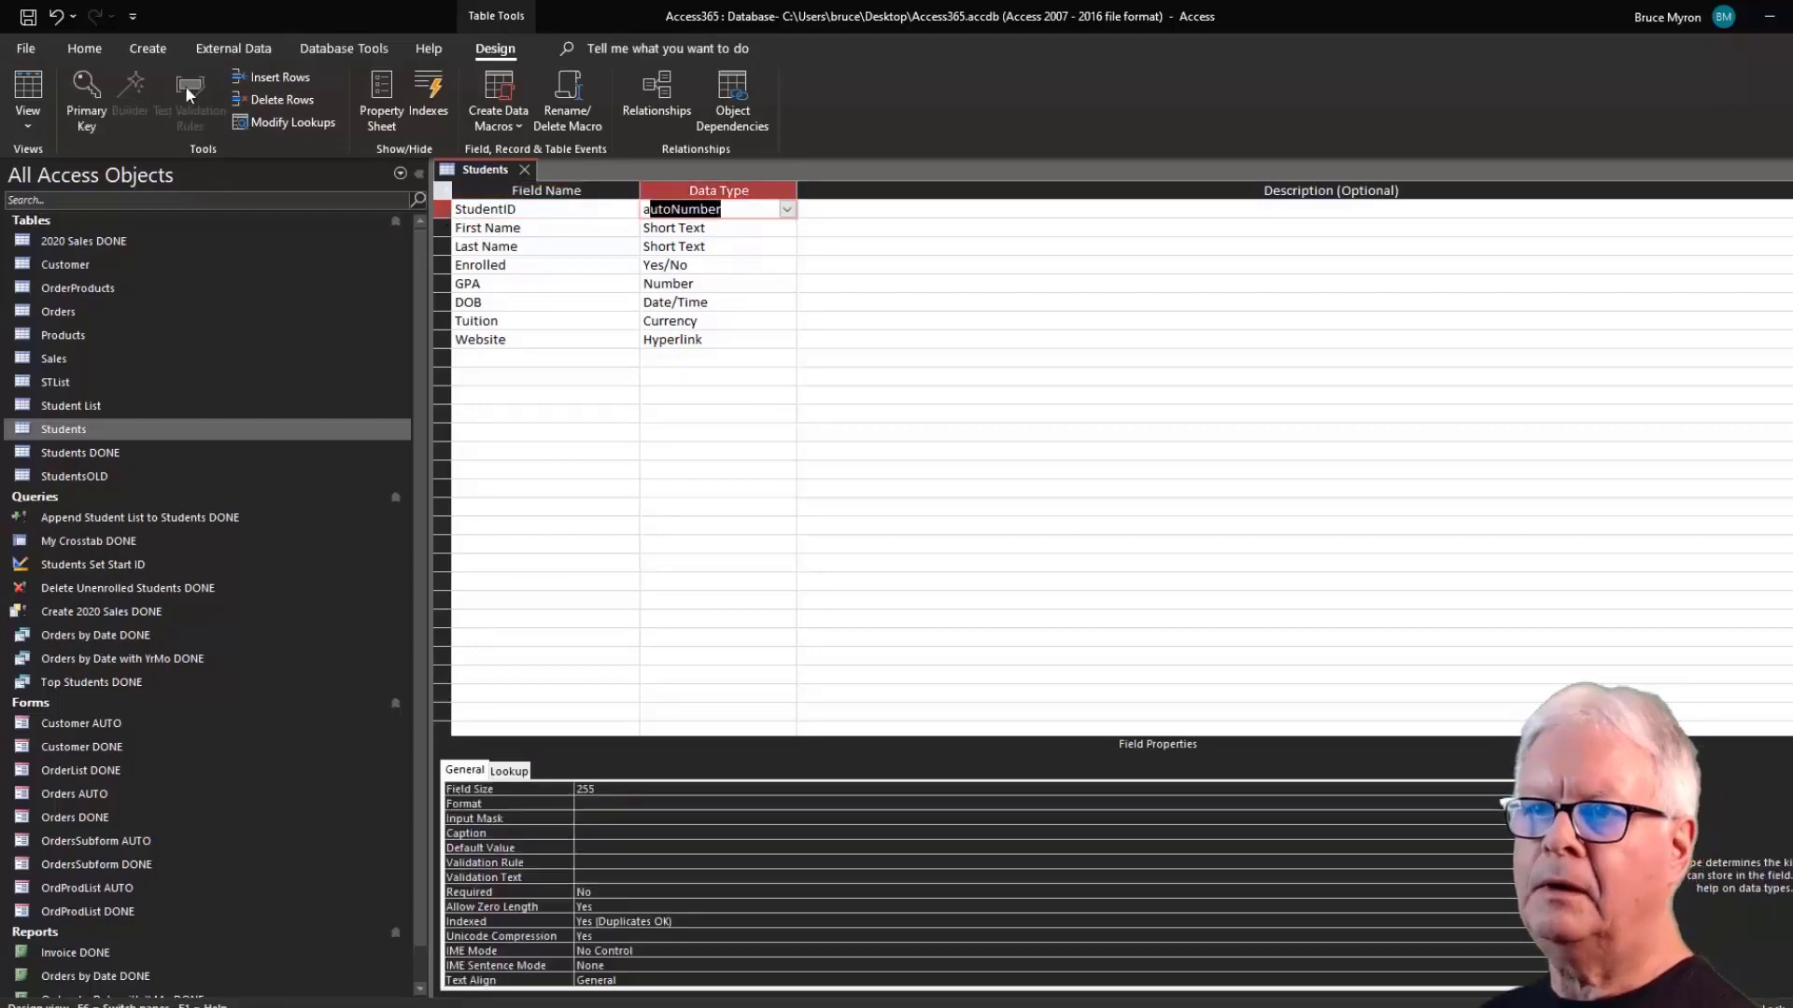
Make StudentID the primary key of the Students table, saving the design changes and closing the table.
{"action": "left_click", "coordinate": [86, 103]}
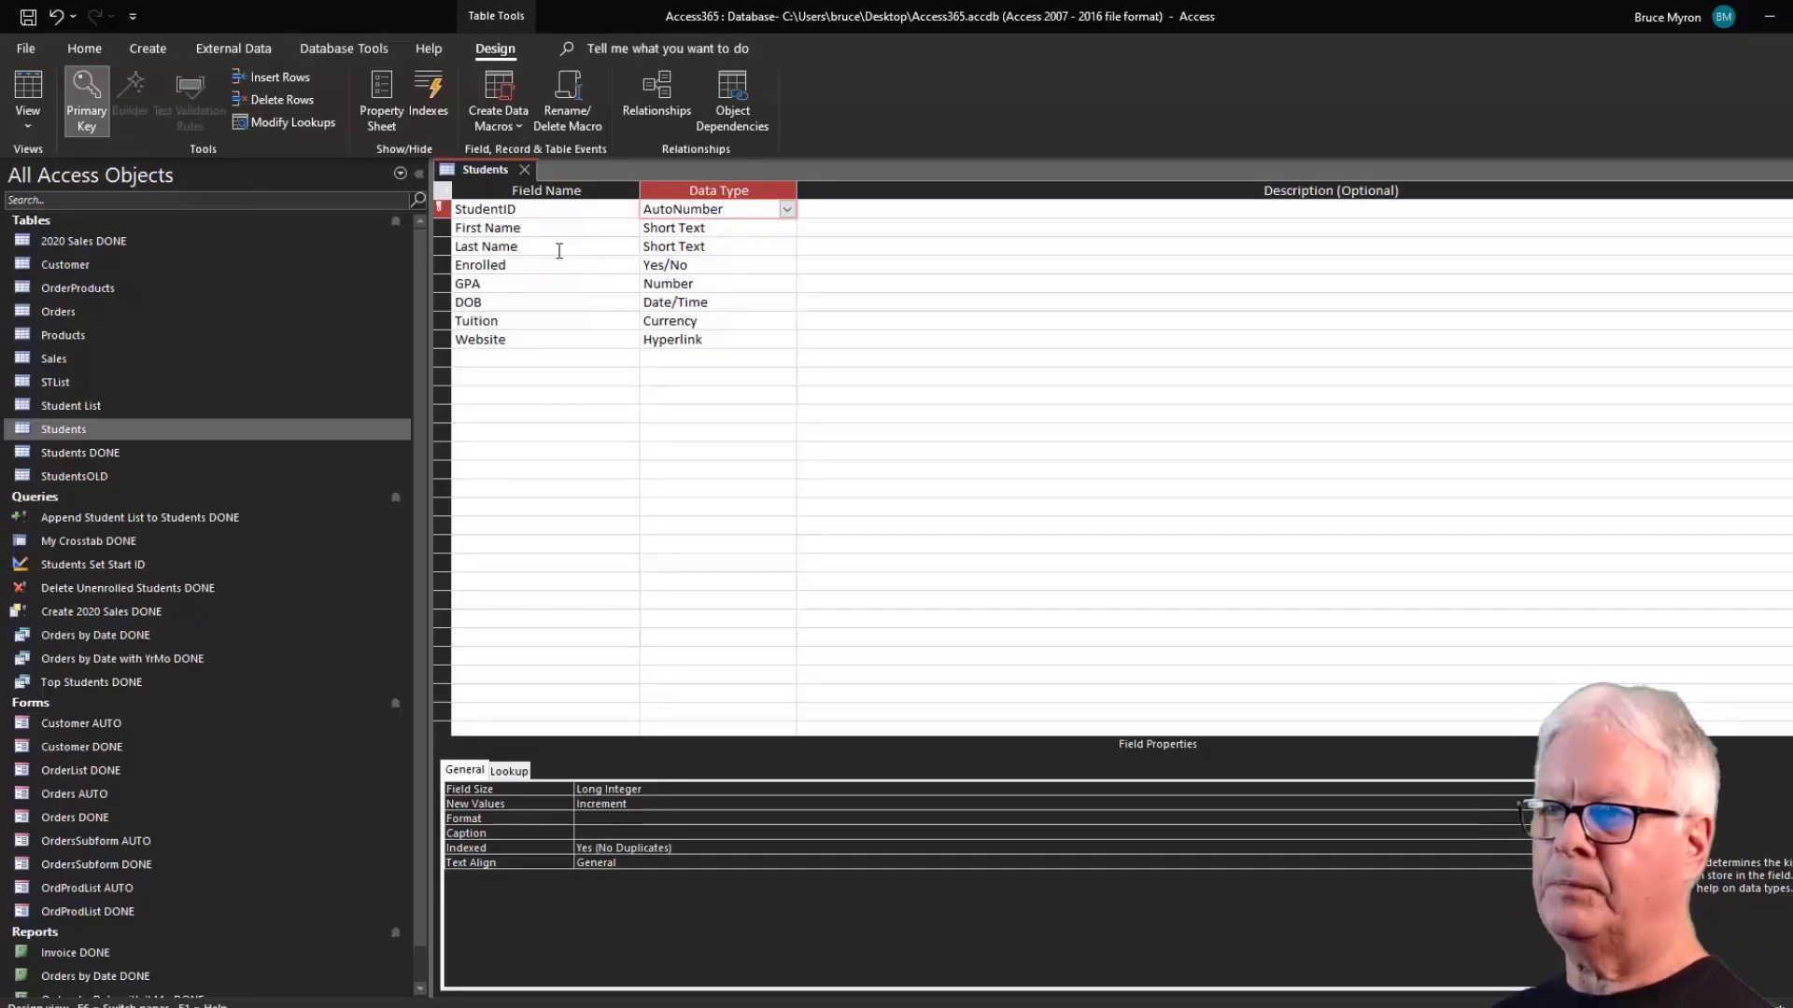
{"action": "left_click", "coordinate": [523, 169]}
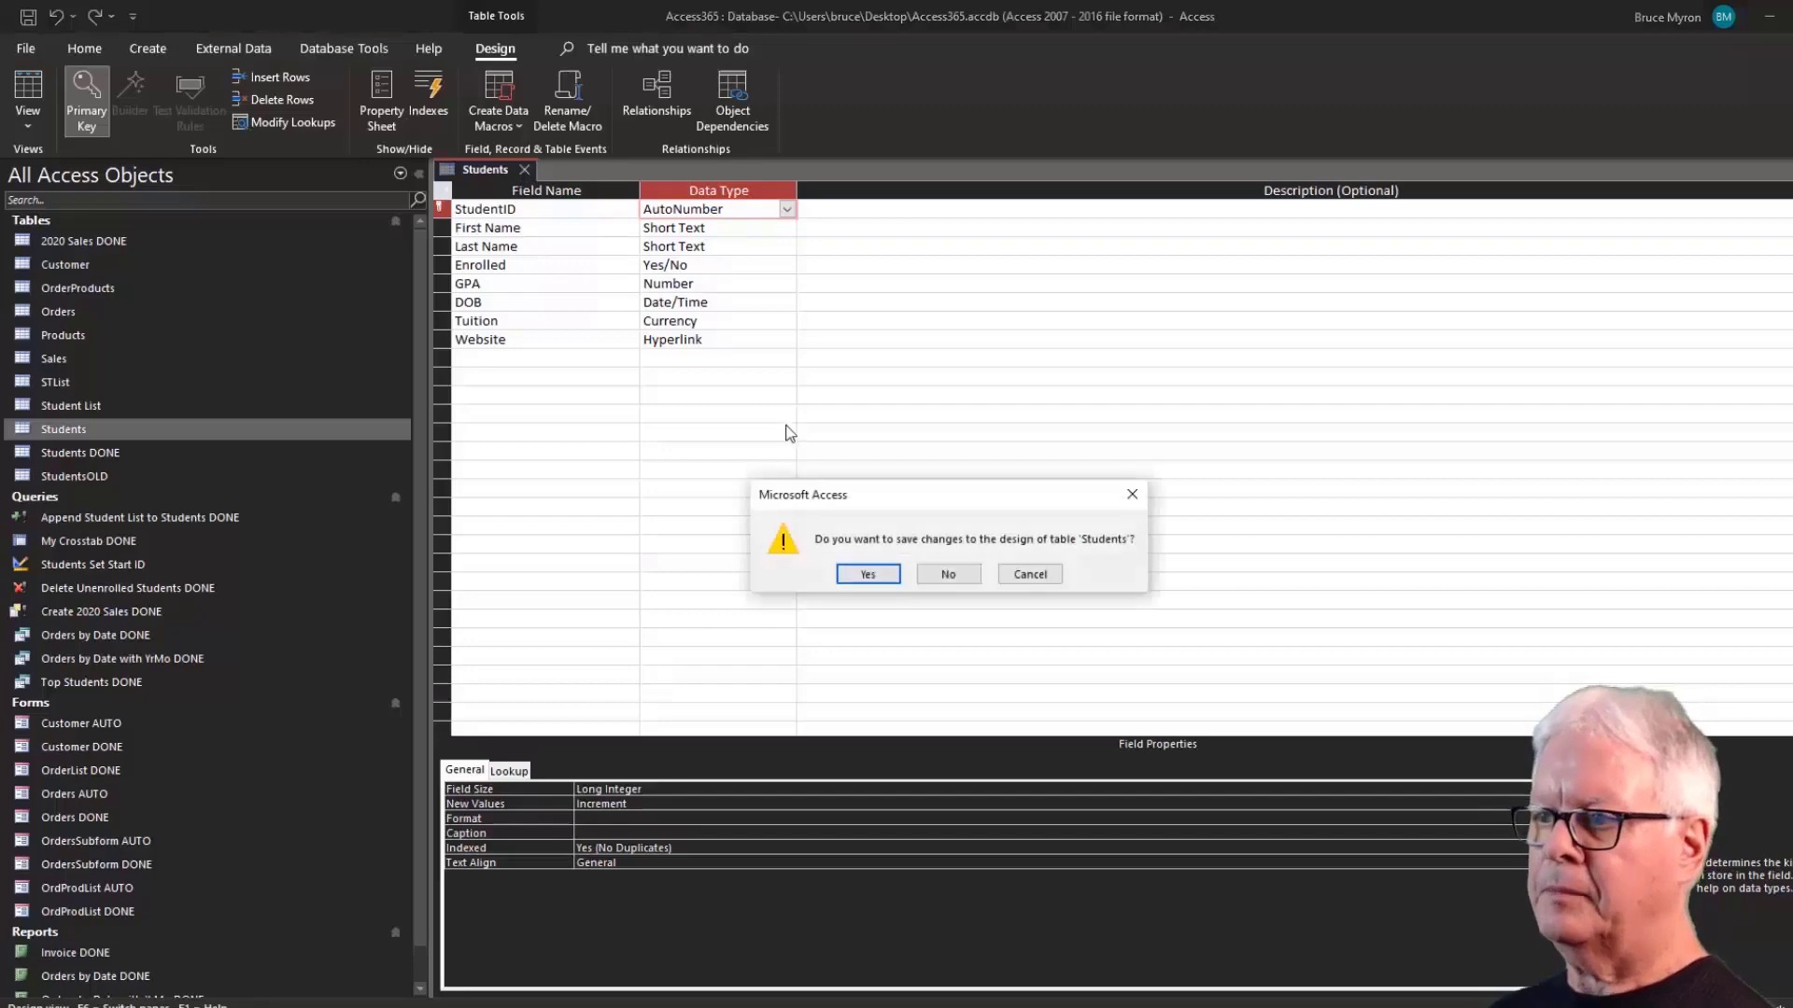
{"action": "left_click", "coordinate": [881, 577]}
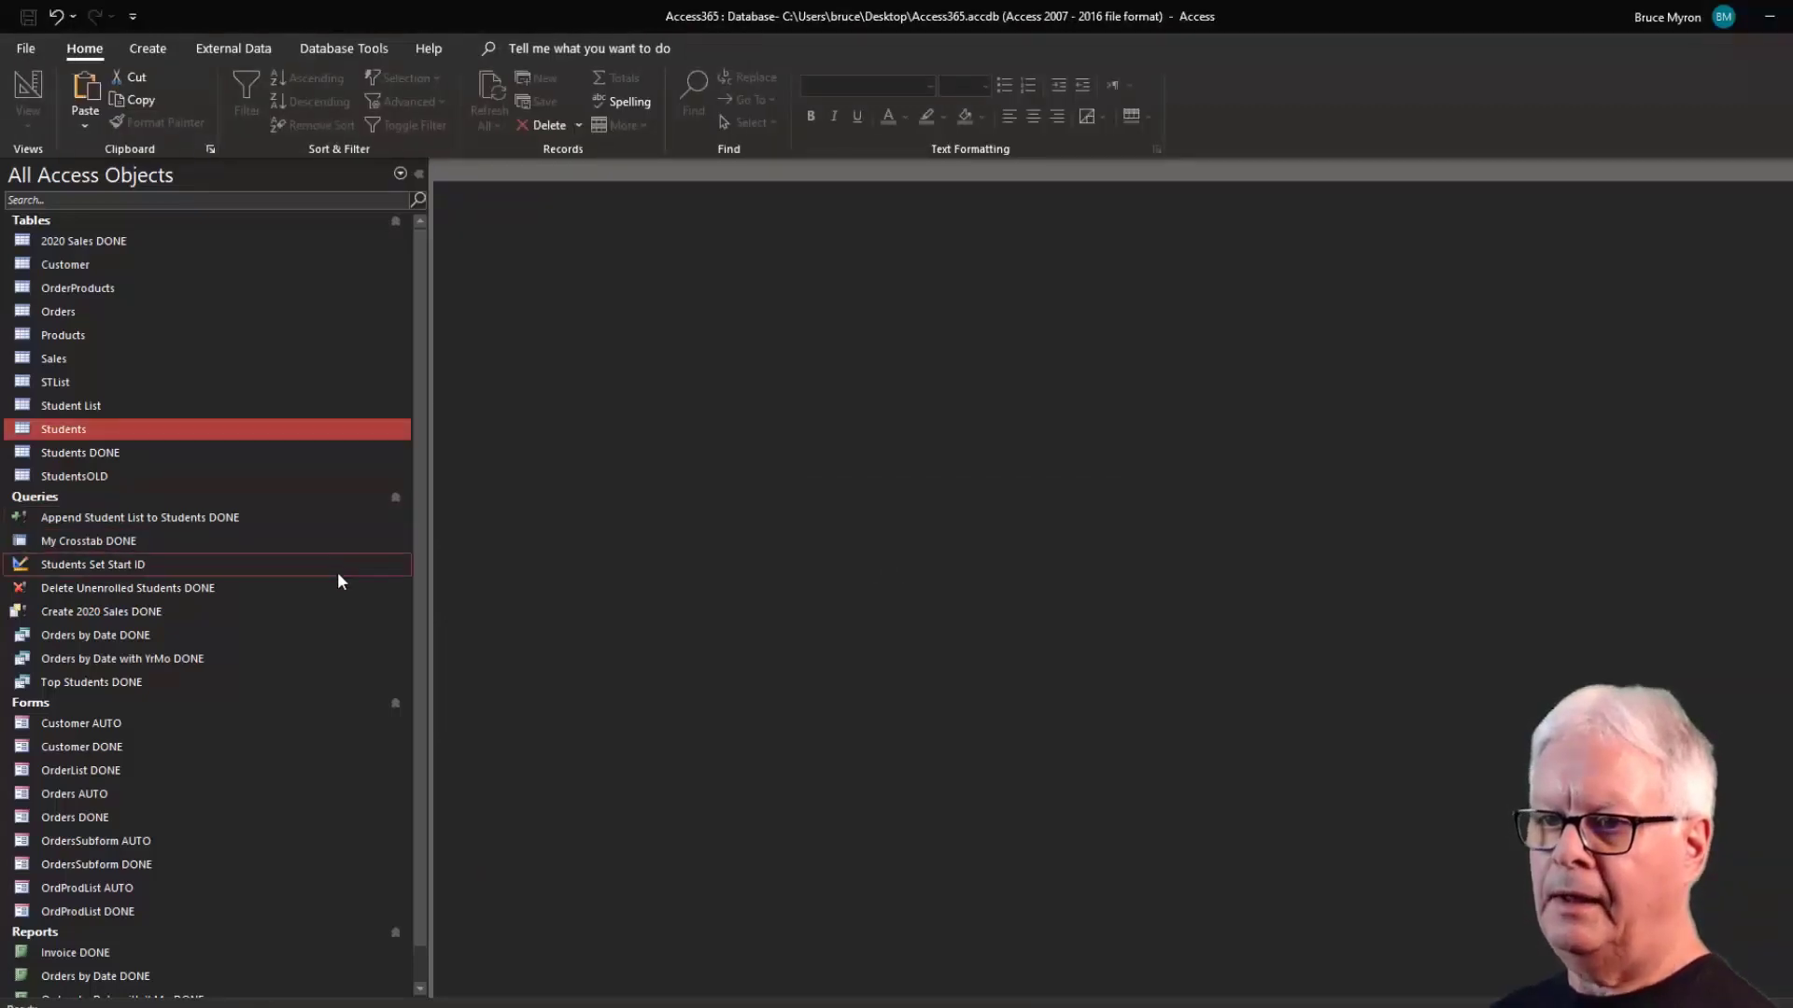
Open the Students Set Start ID query in Design View, review its ALTER TABLE statement with COUNTER(1001,1), and run it.
{"action": "left_click", "coordinate": [103, 565]}
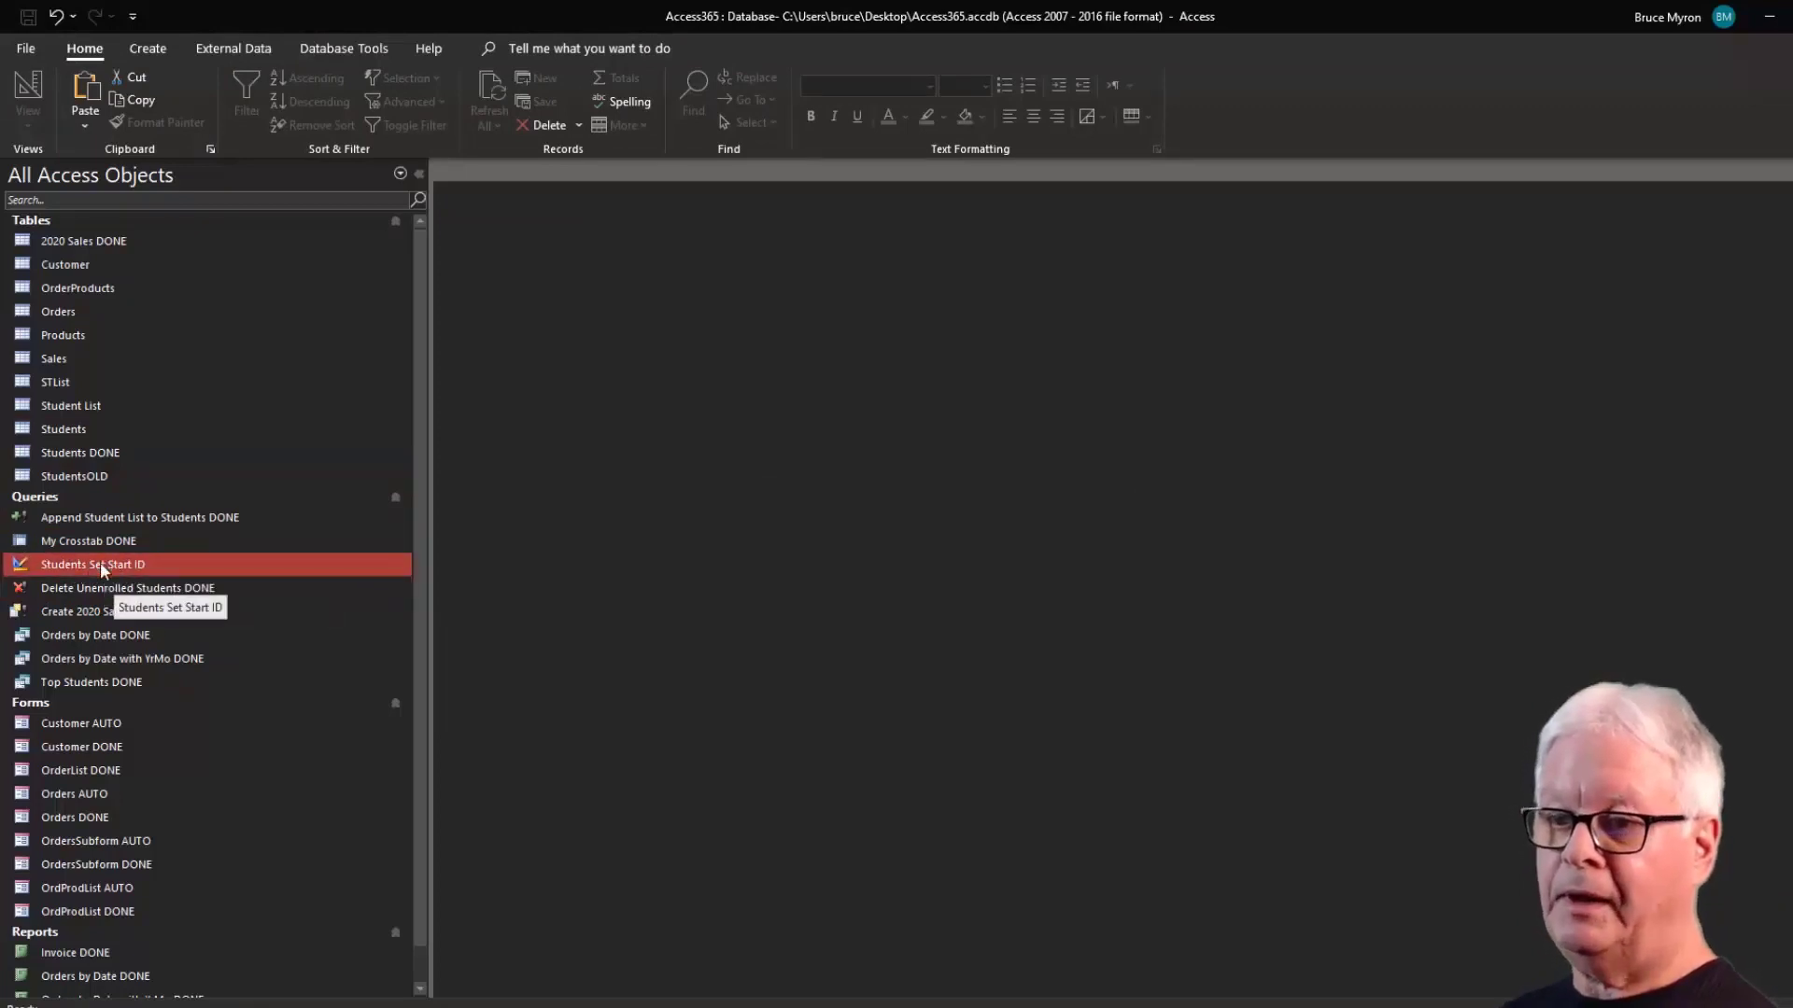
{"action": "right_click", "coordinate": [103, 564]}
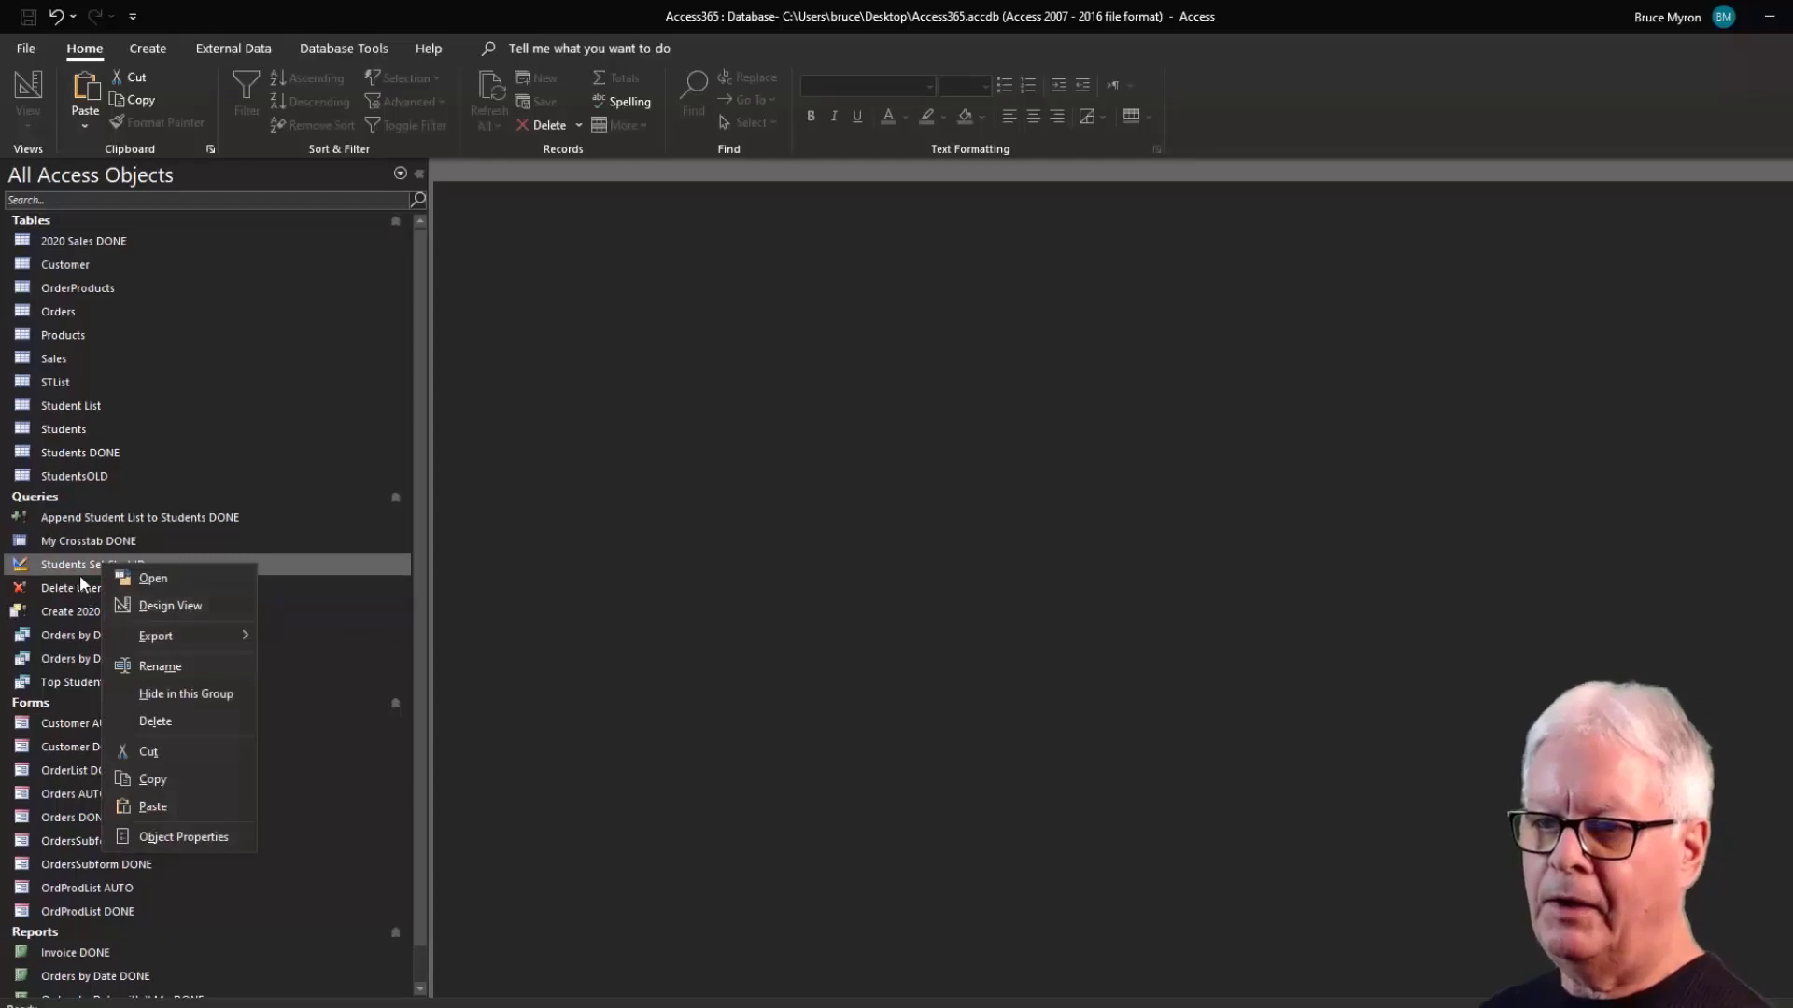
{"action": "left_click", "coordinate": [159, 605]}
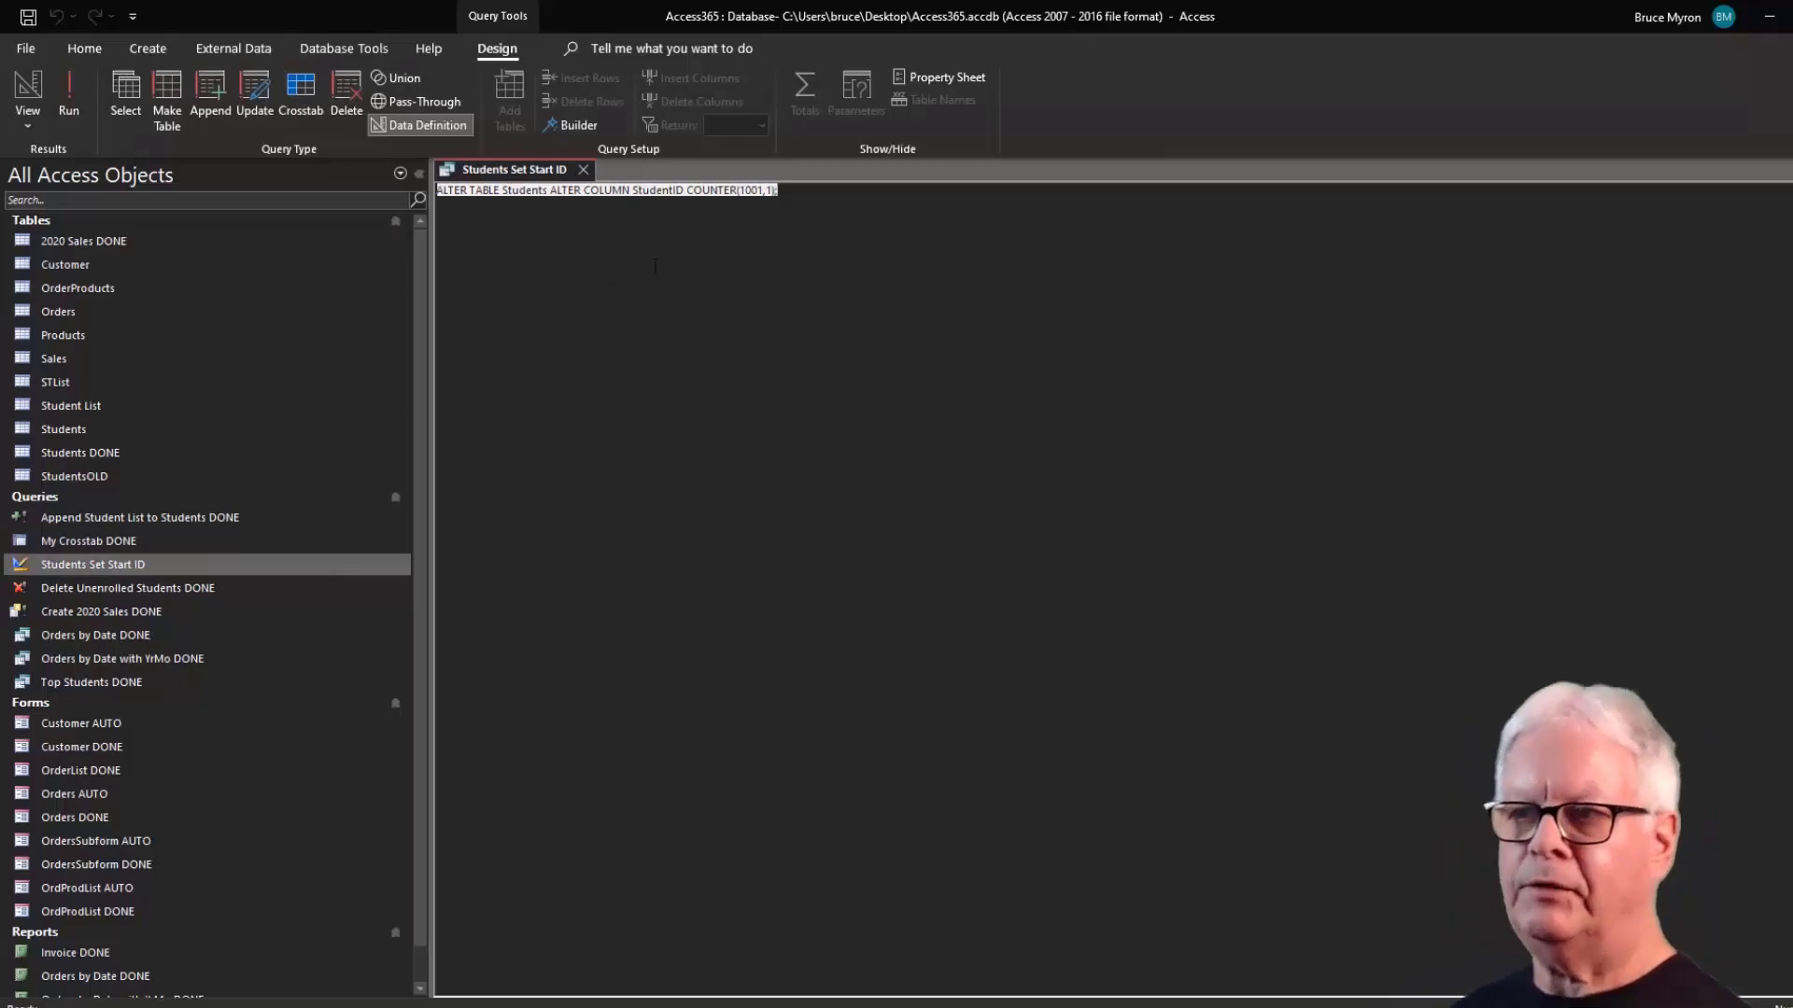
{"action": "left_click", "coordinate": [789, 192]}
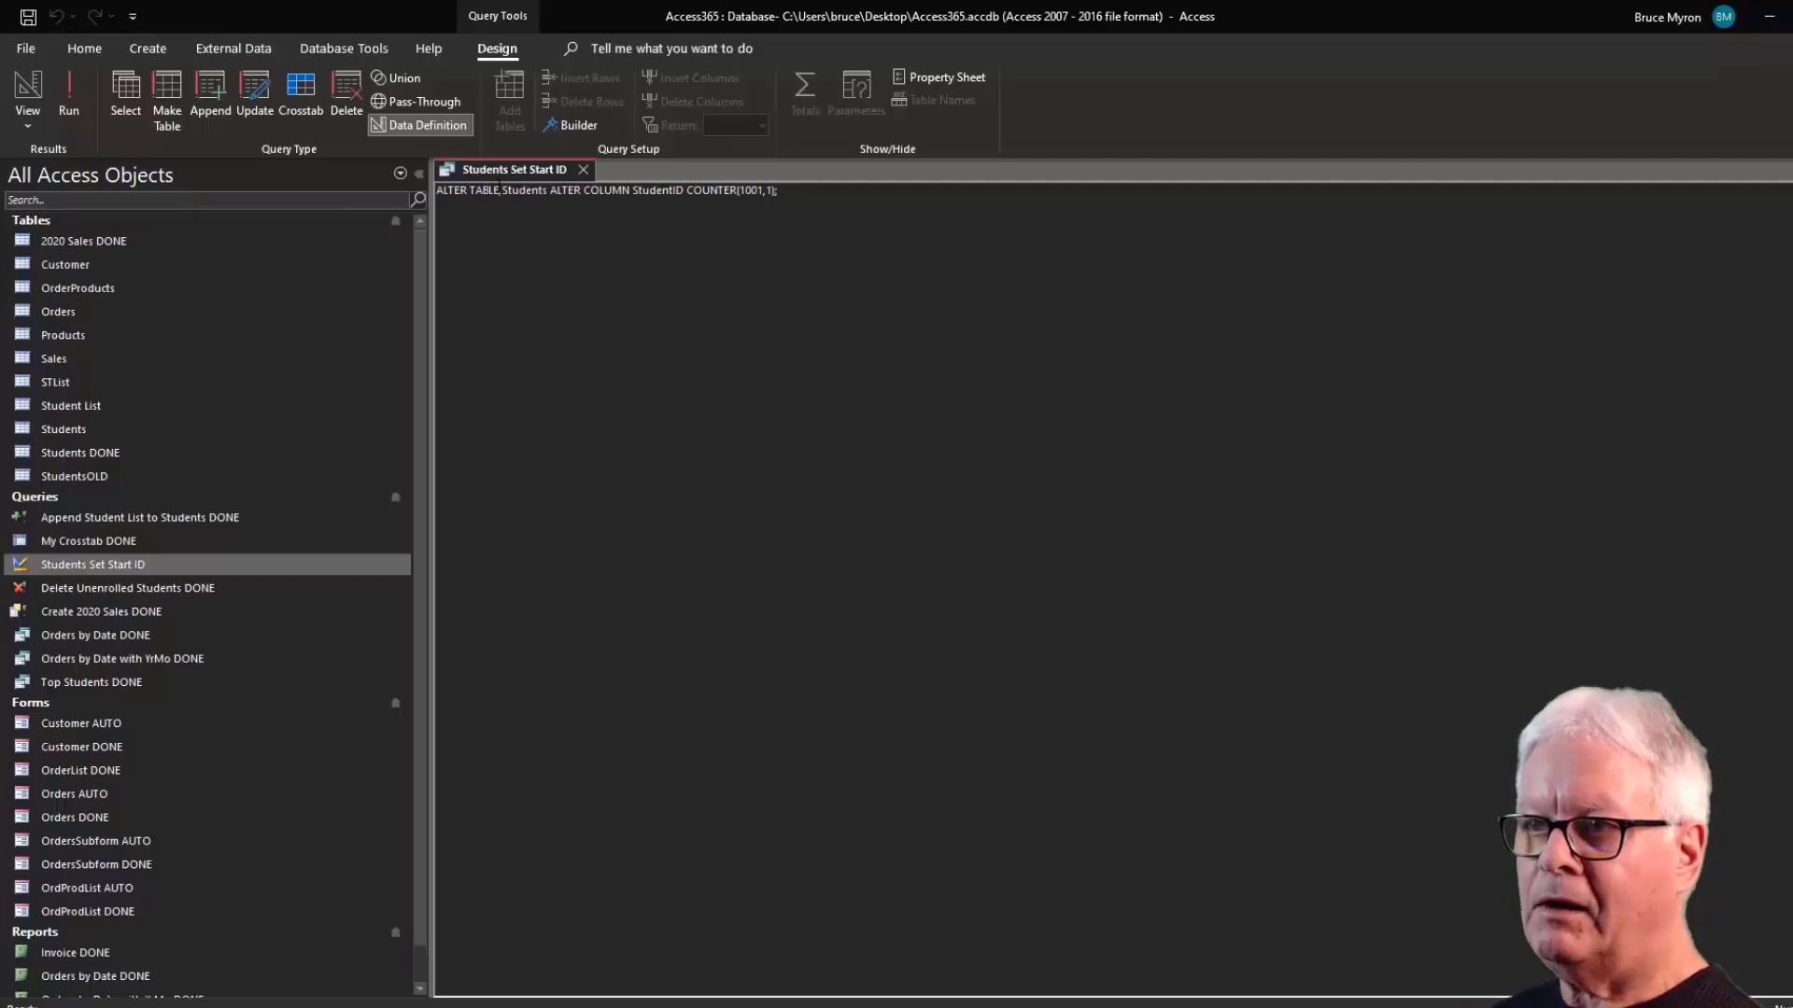
{"action": "left_click_drag", "start_coordinate": [500, 190], "coordinate": [438, 190]}
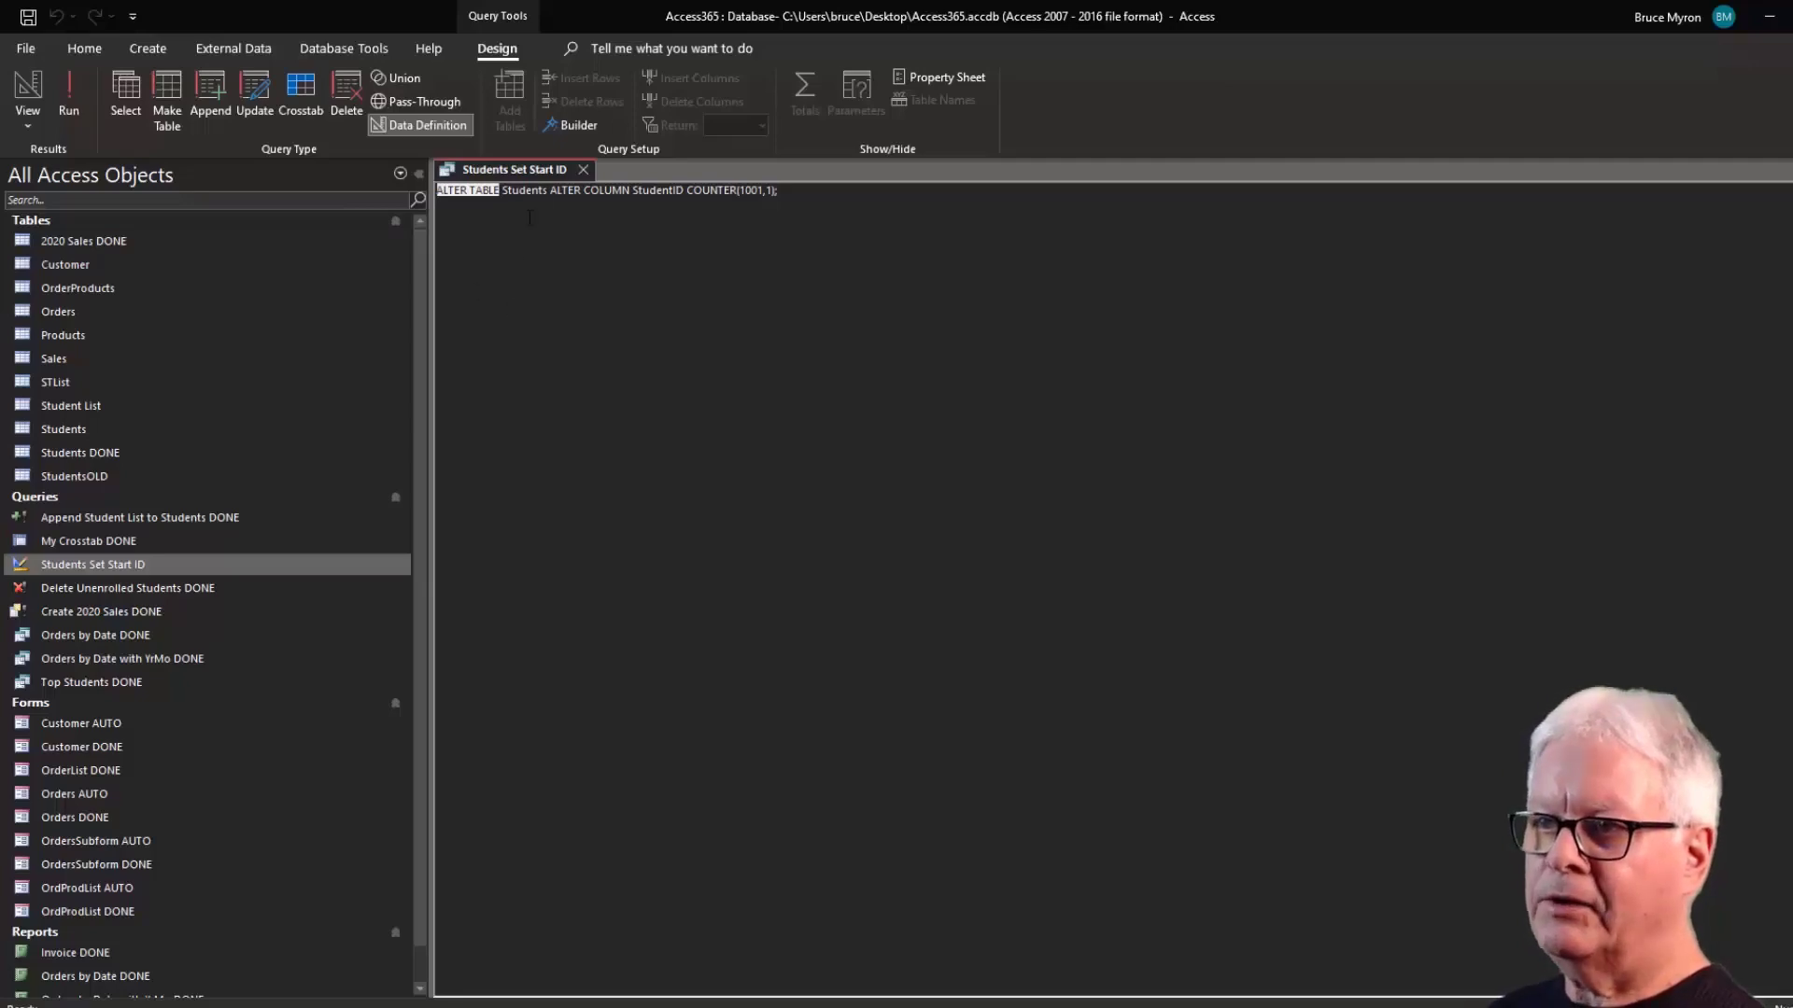
{"action": "left_click_drag", "start_coordinate": [547, 190], "coordinate": [503, 190]}
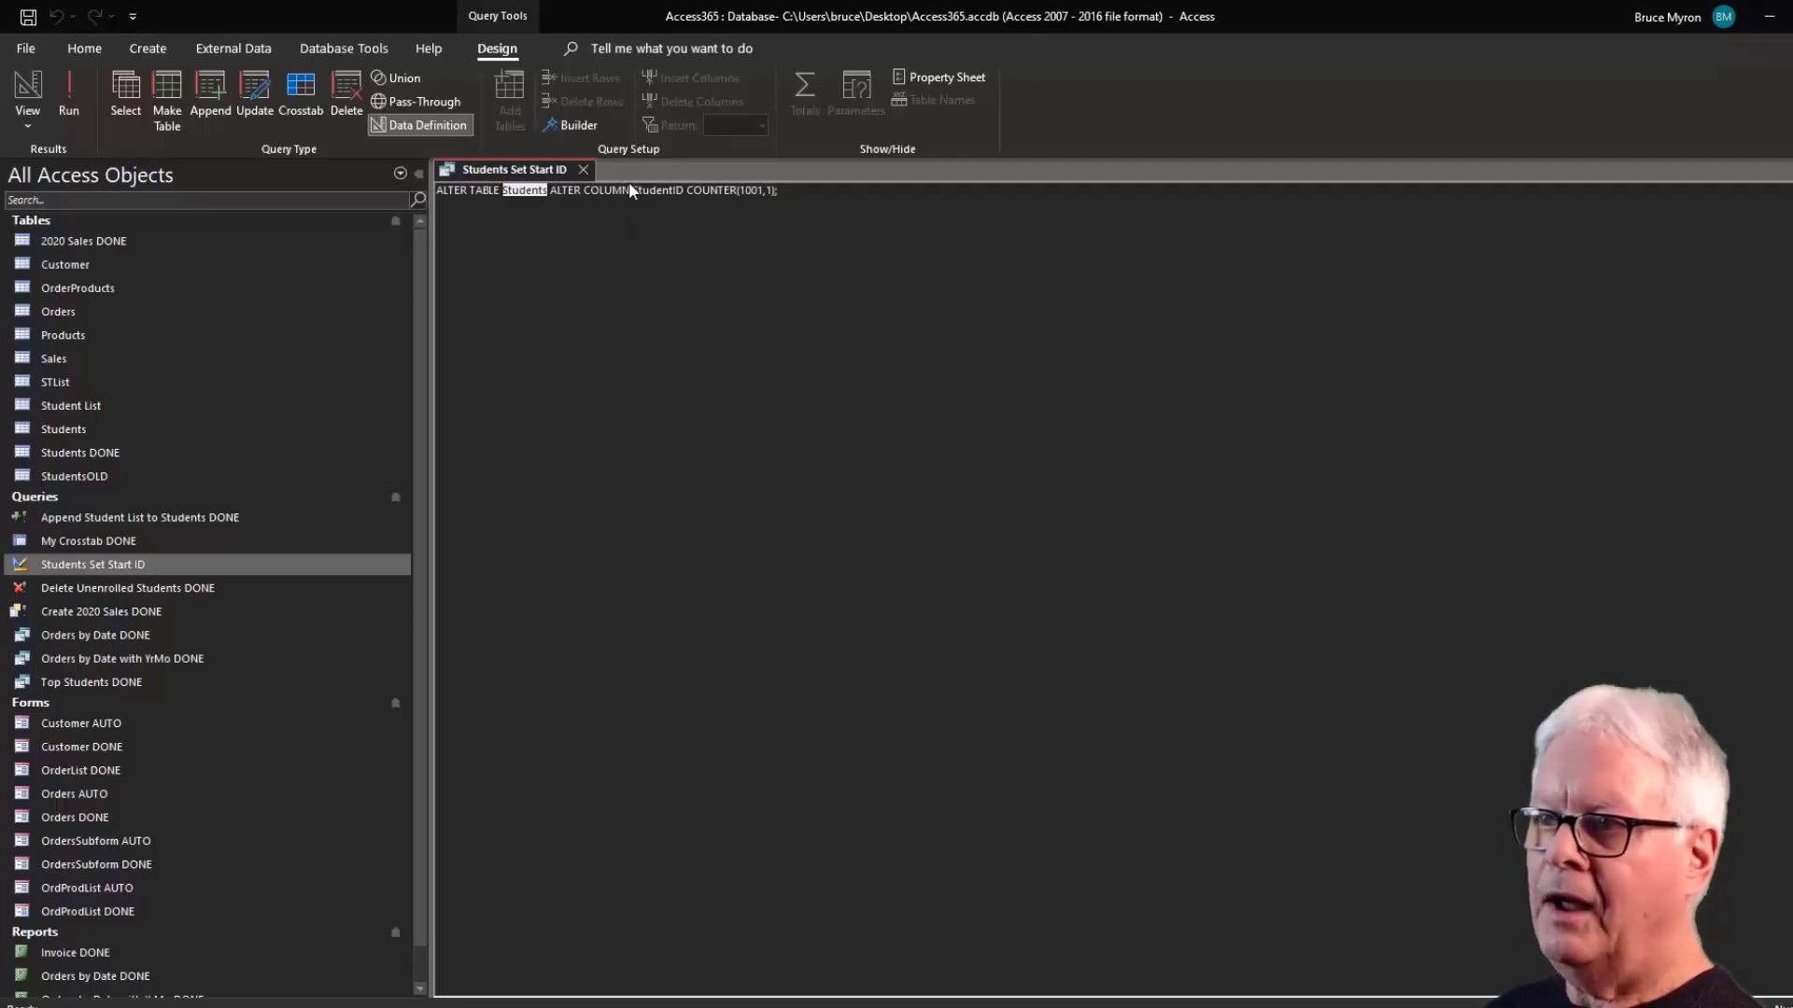
{"action": "left_click_drag", "start_coordinate": [683, 191], "coordinate": [634, 191]}
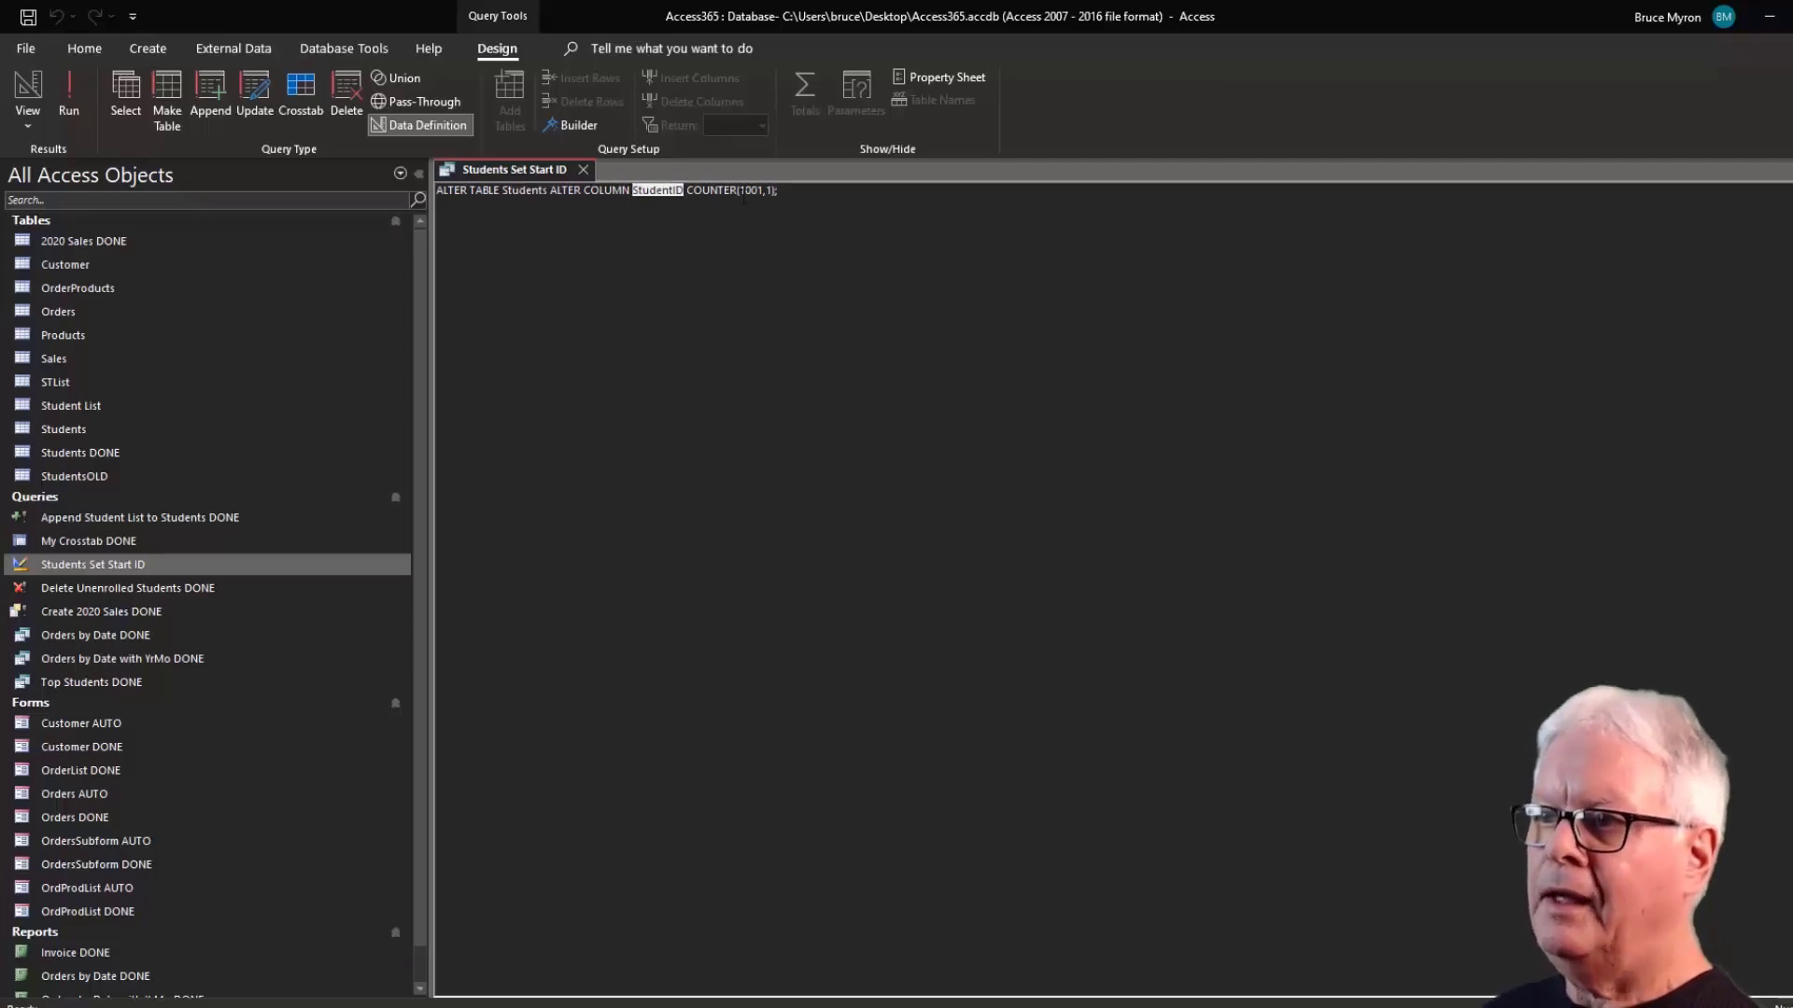
{"action": "left_click", "coordinate": [702, 191]}
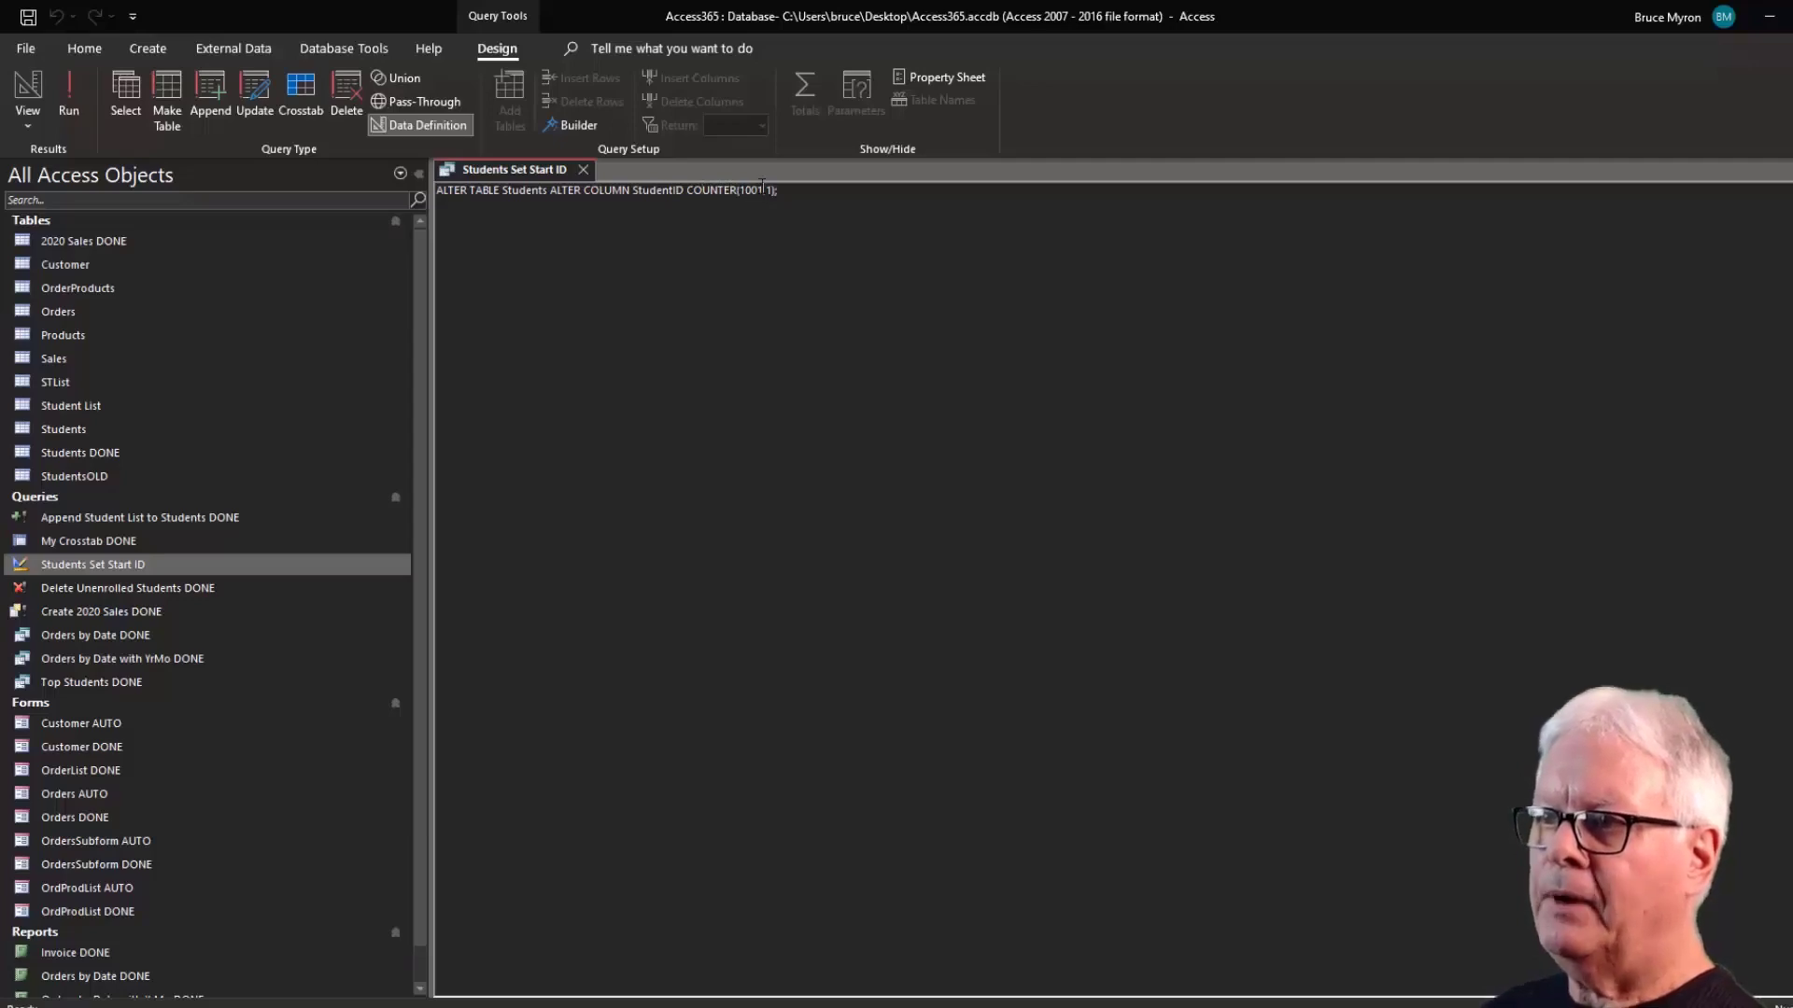
{"action": "double_click", "coordinate": [746, 191]}
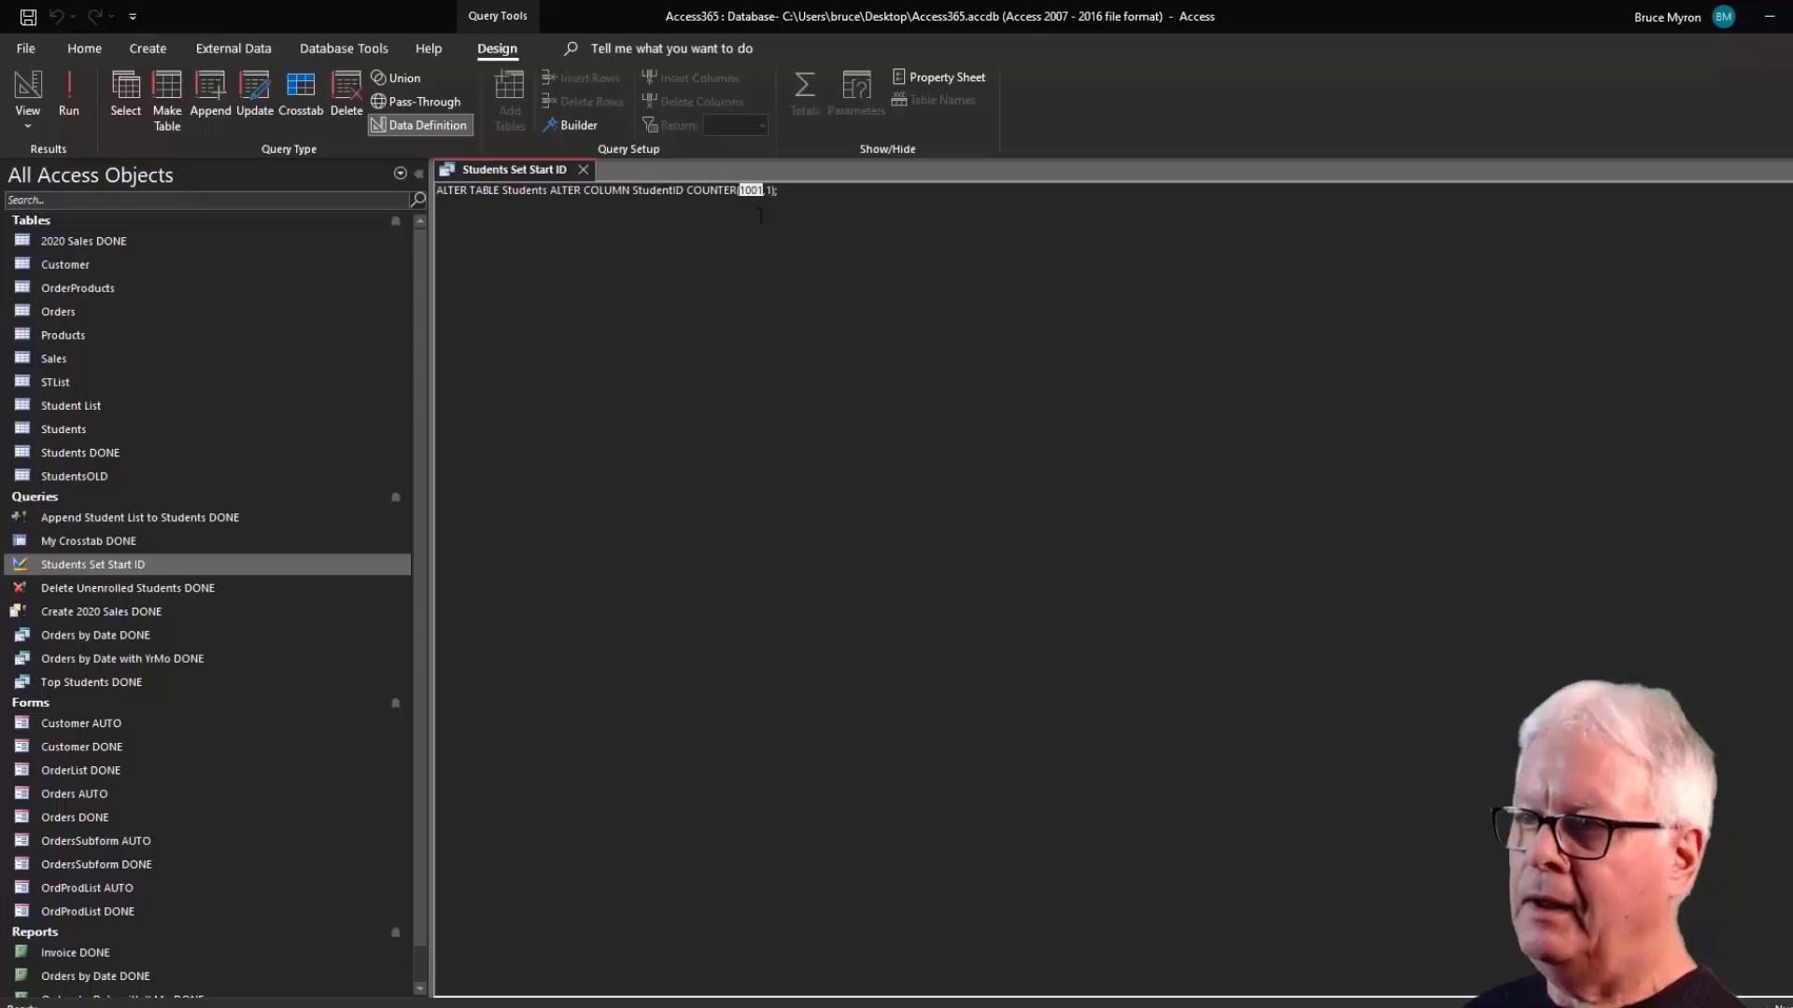
{"action": "left_click", "coordinate": [766, 191]}
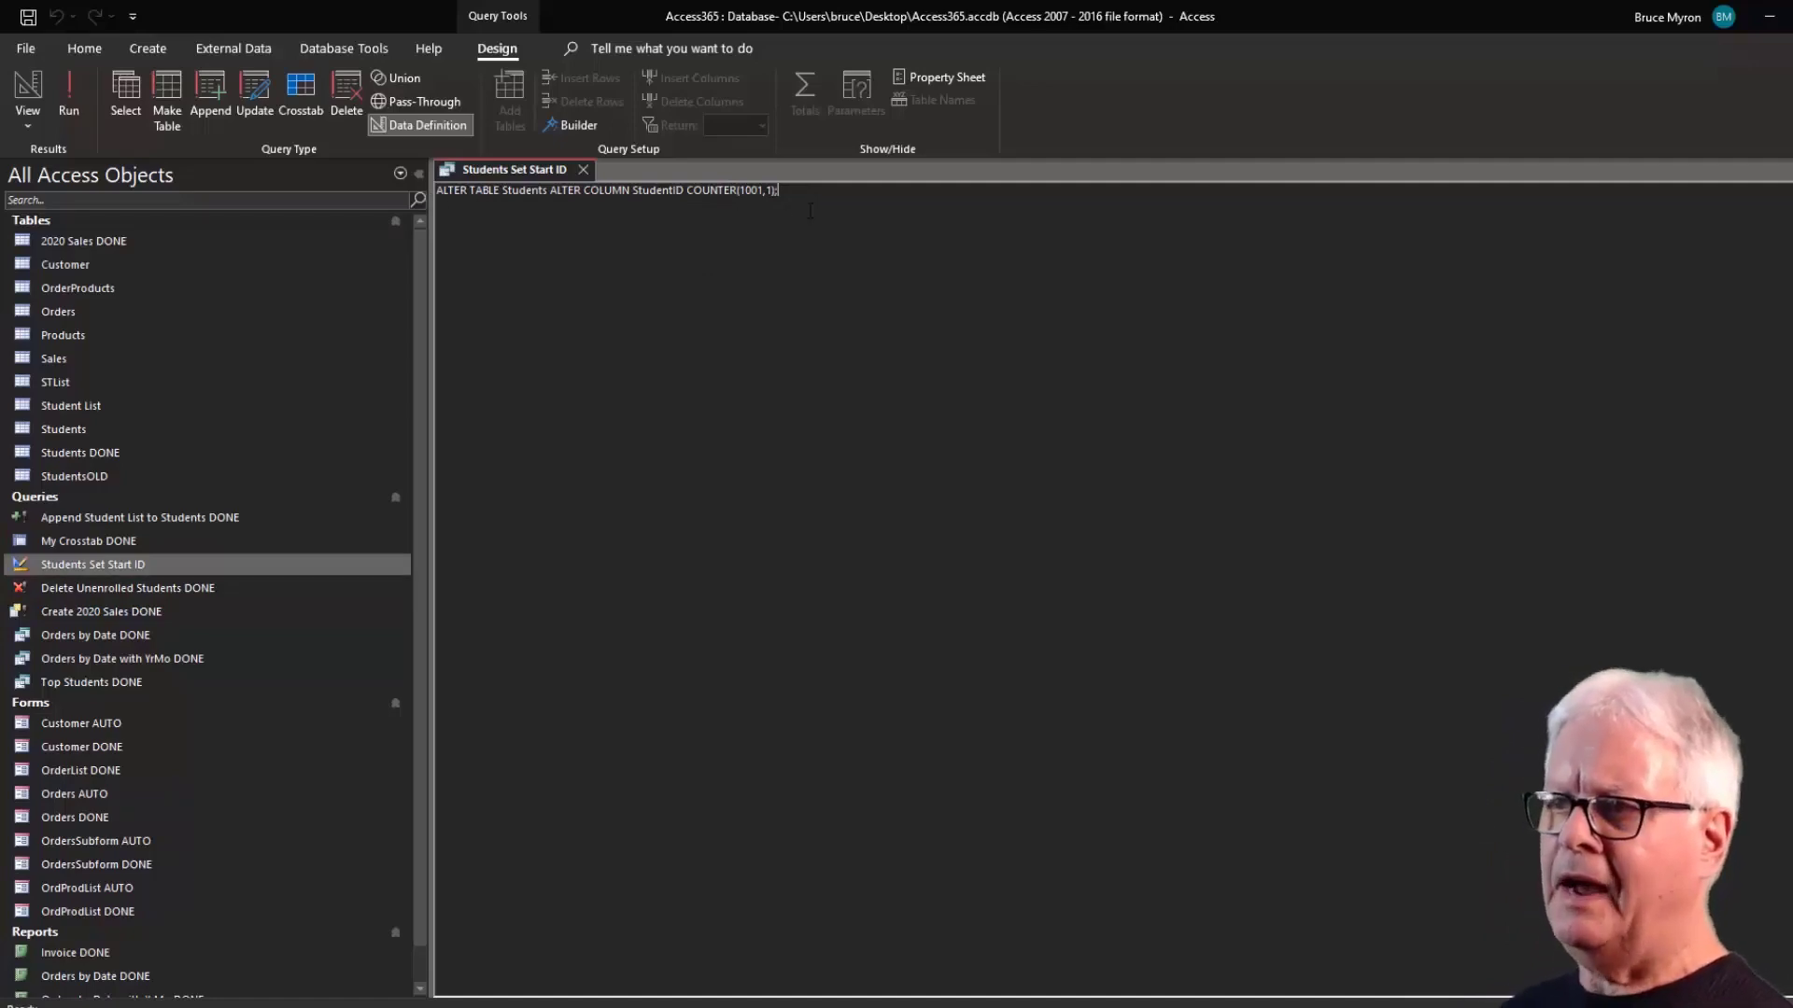
{"action": "left_click", "coordinate": [71, 93]}
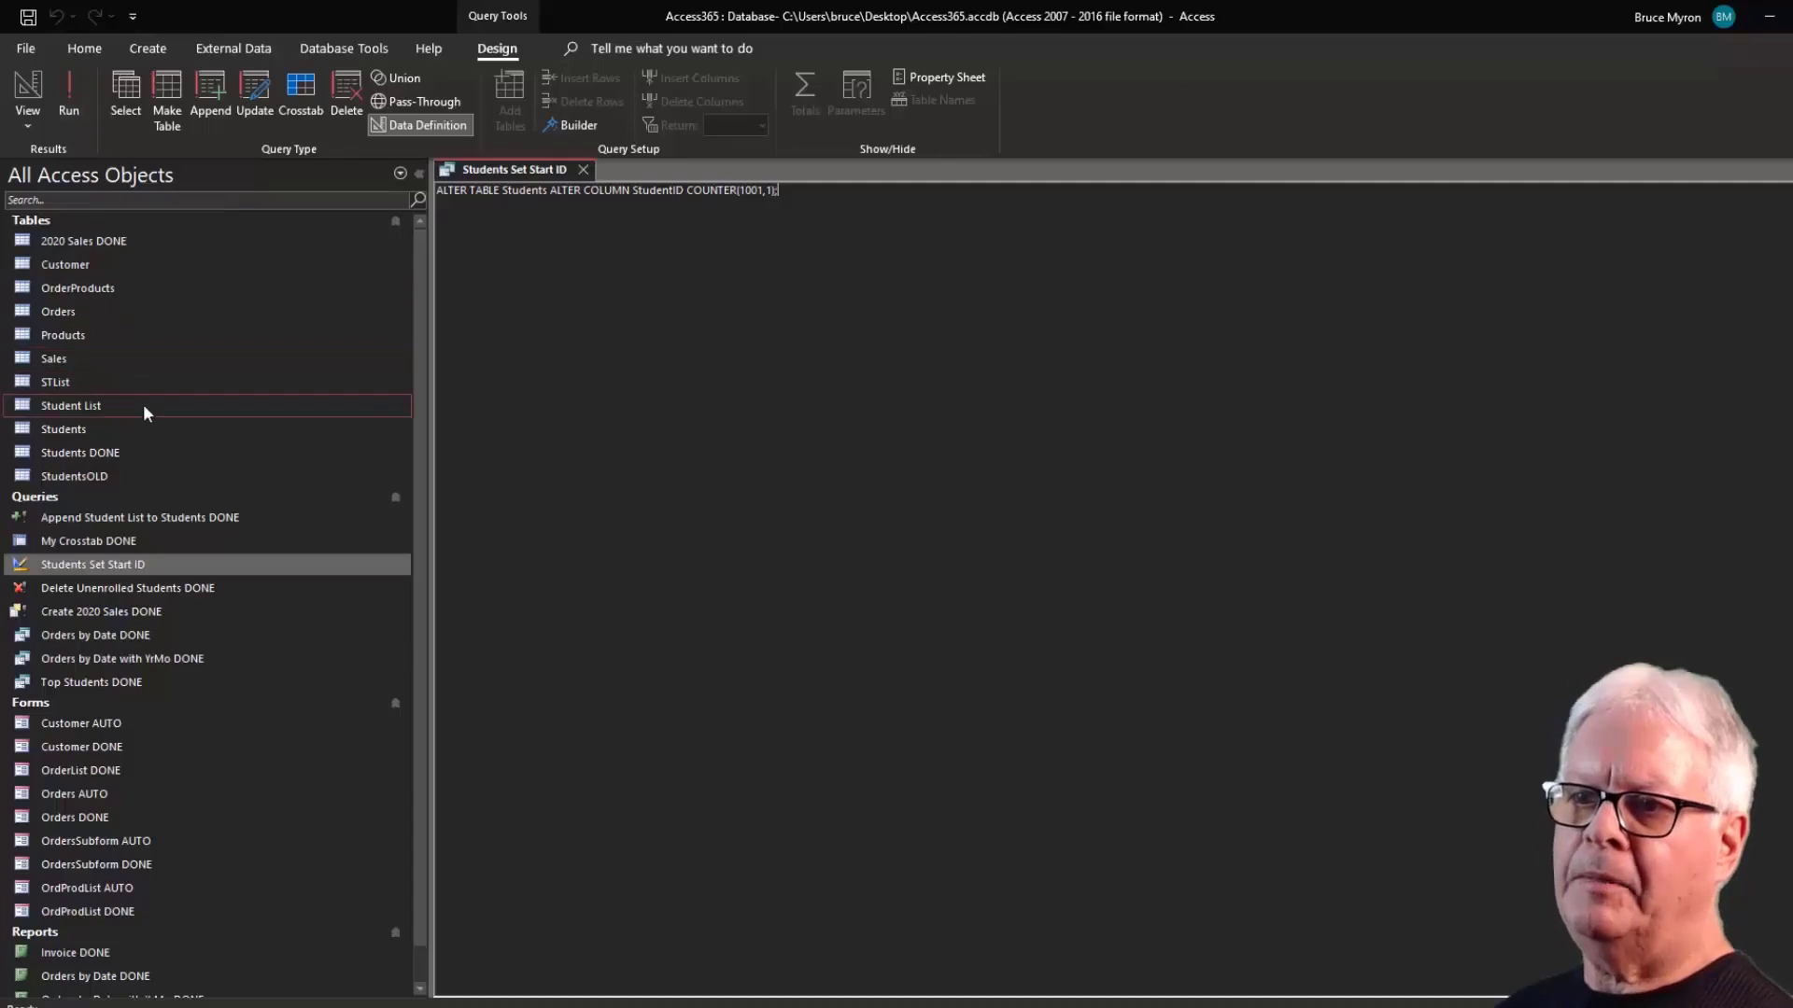
Check the starting StudentID by beginning a record in the Students table, discard the entry, and close the table and the query.
{"action": "double_click", "coordinate": [66, 429]}
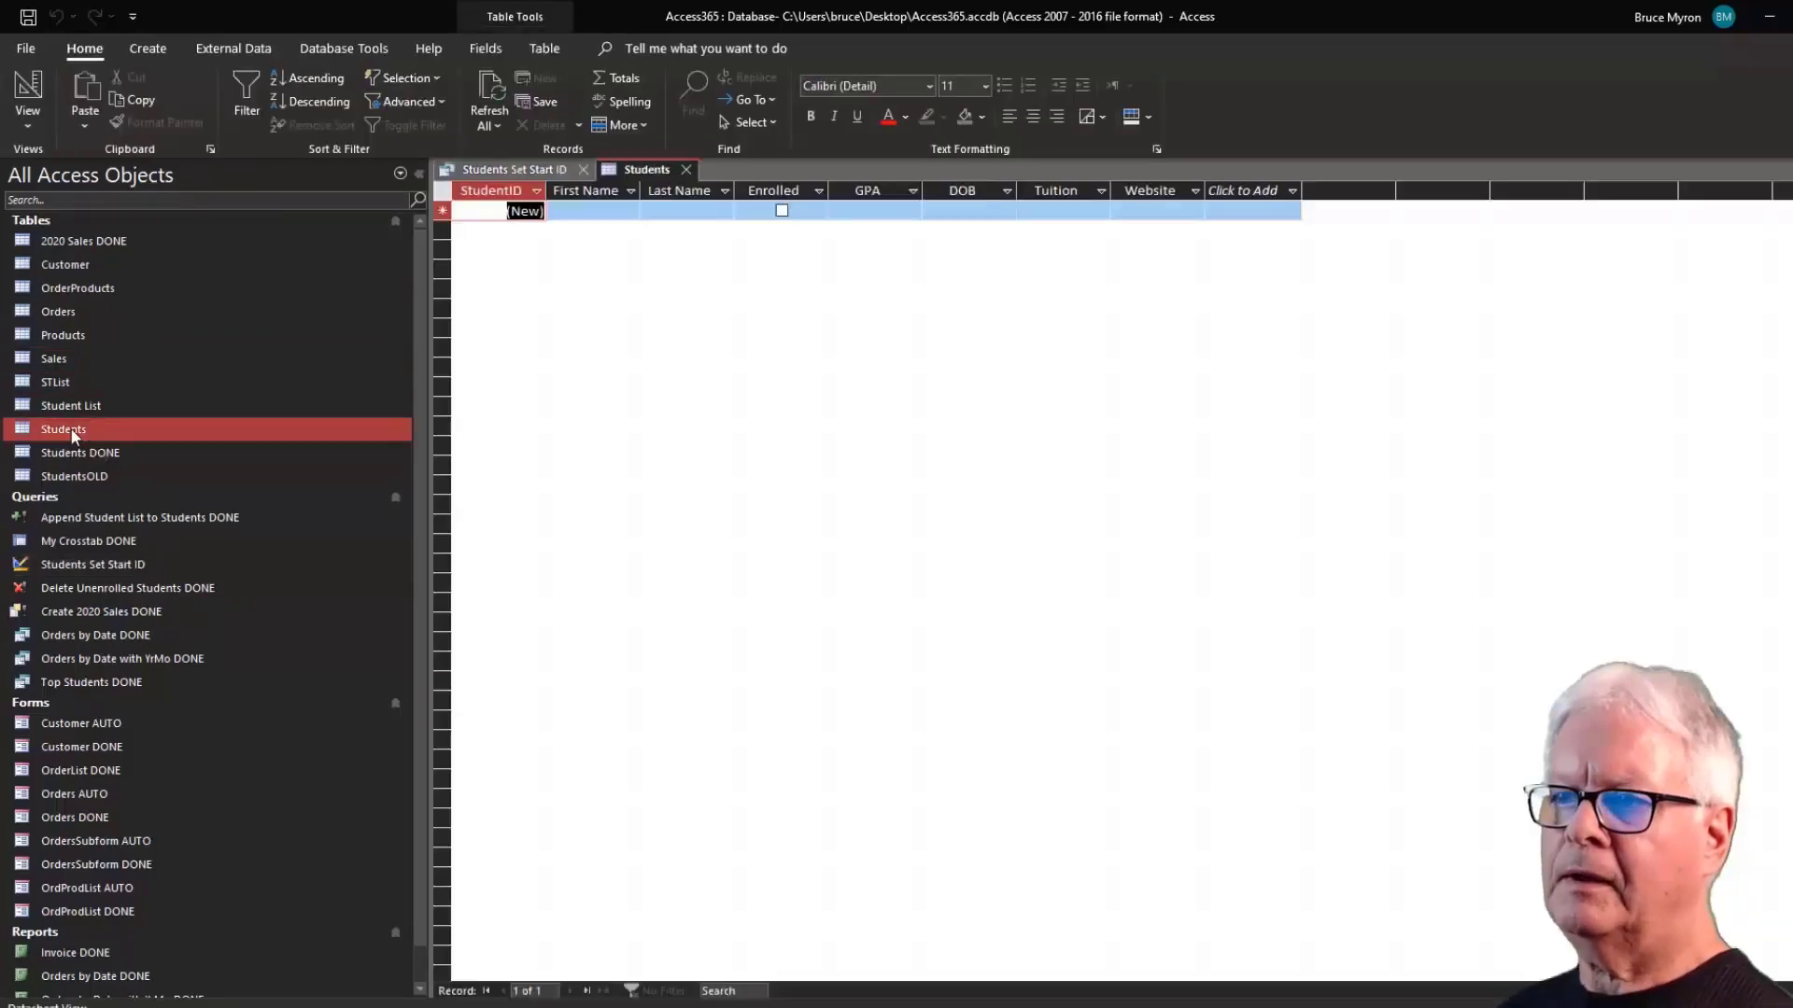
{"action": "left_click", "coordinate": [579, 212]}
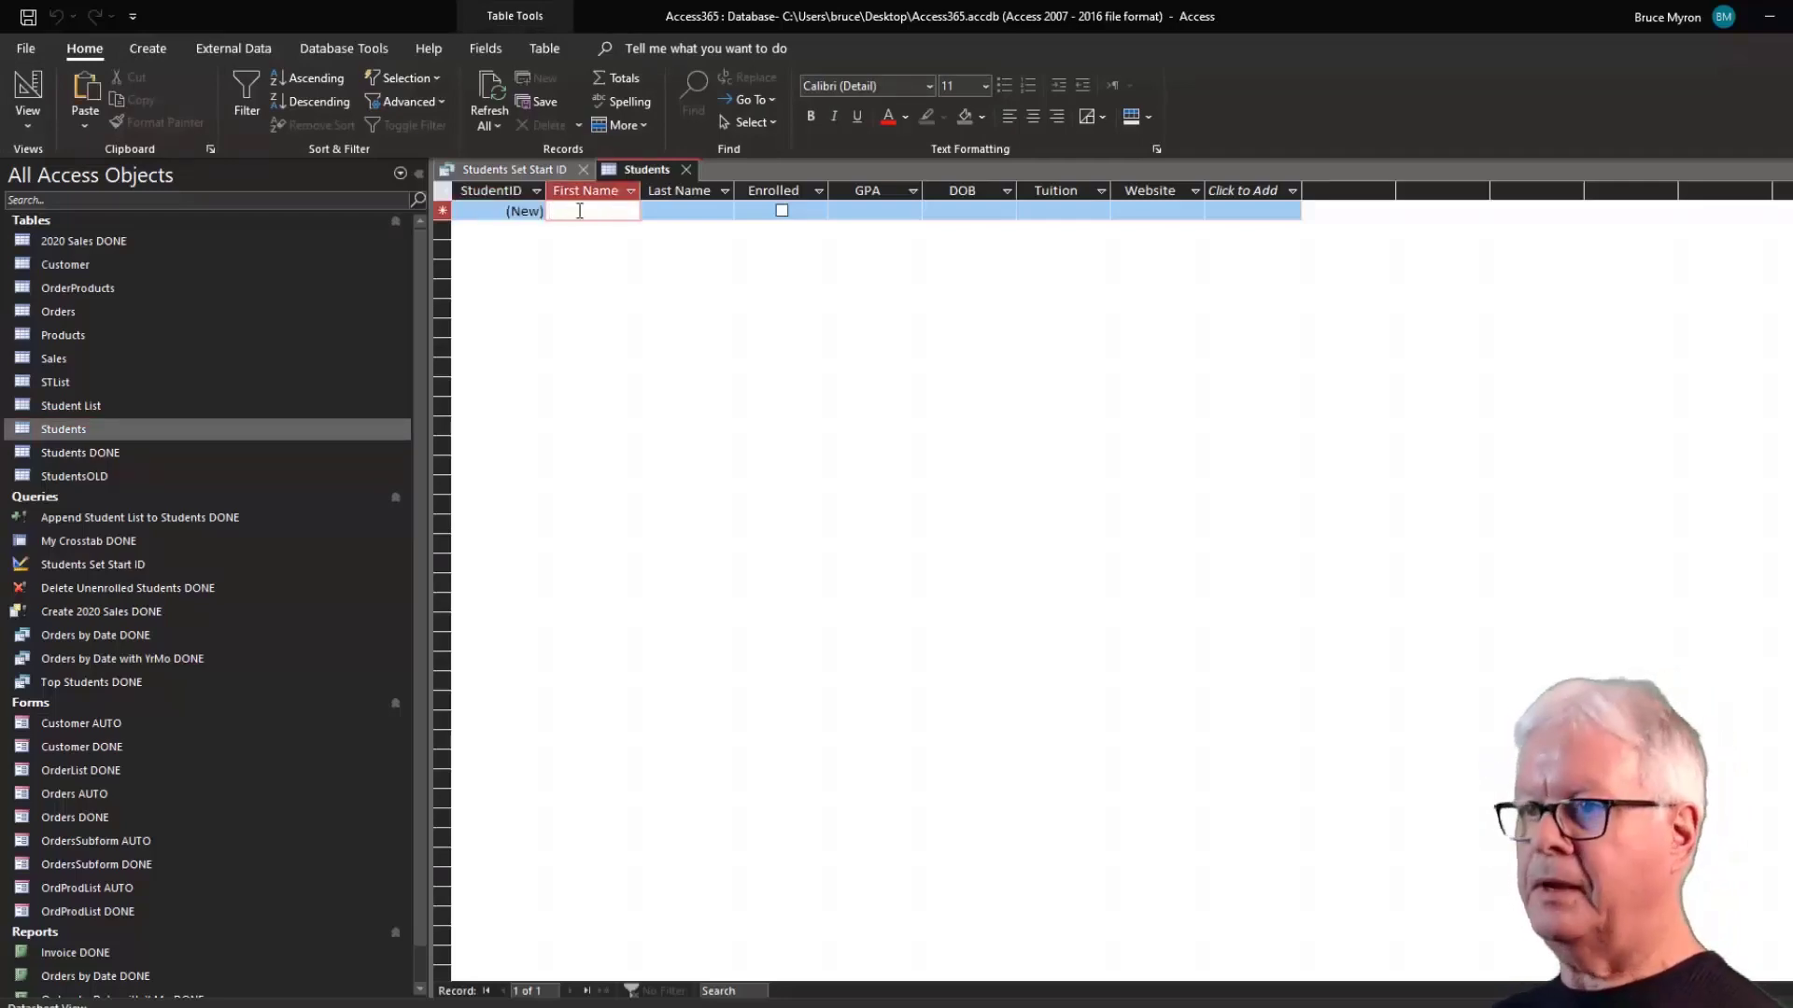
{"action": "type", "text": "J"}
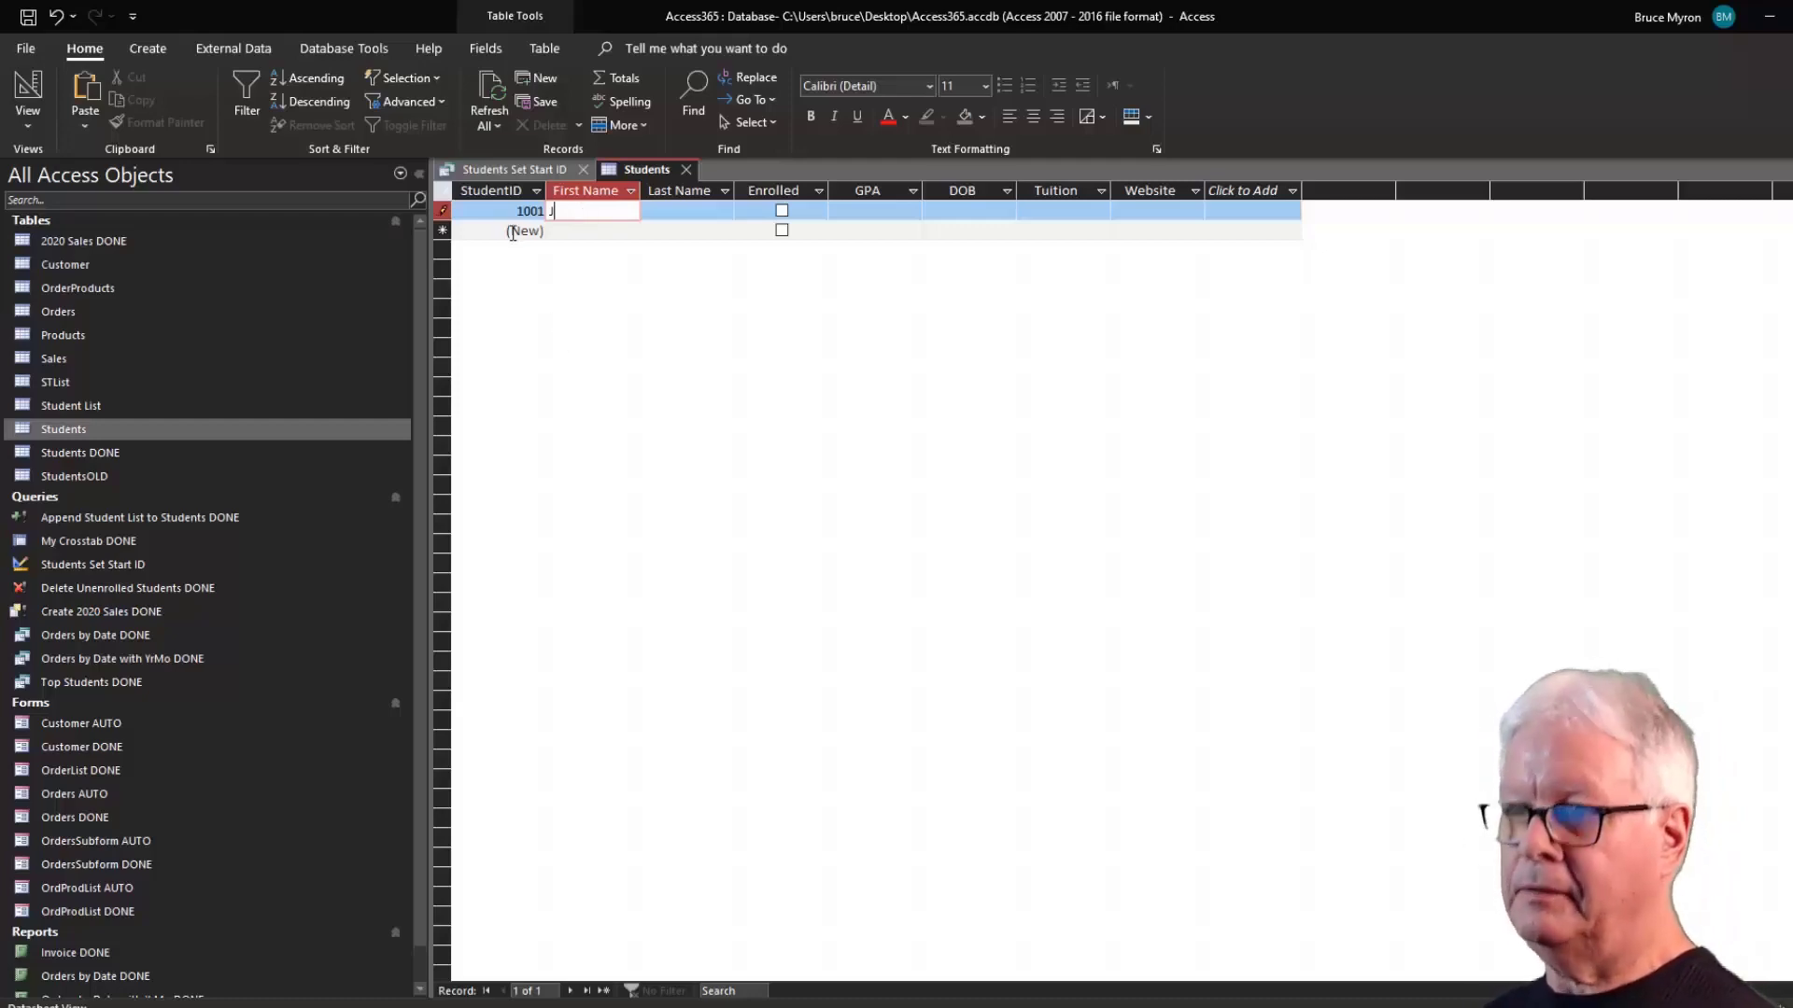
{"action": "key", "text": "BackSpace"}
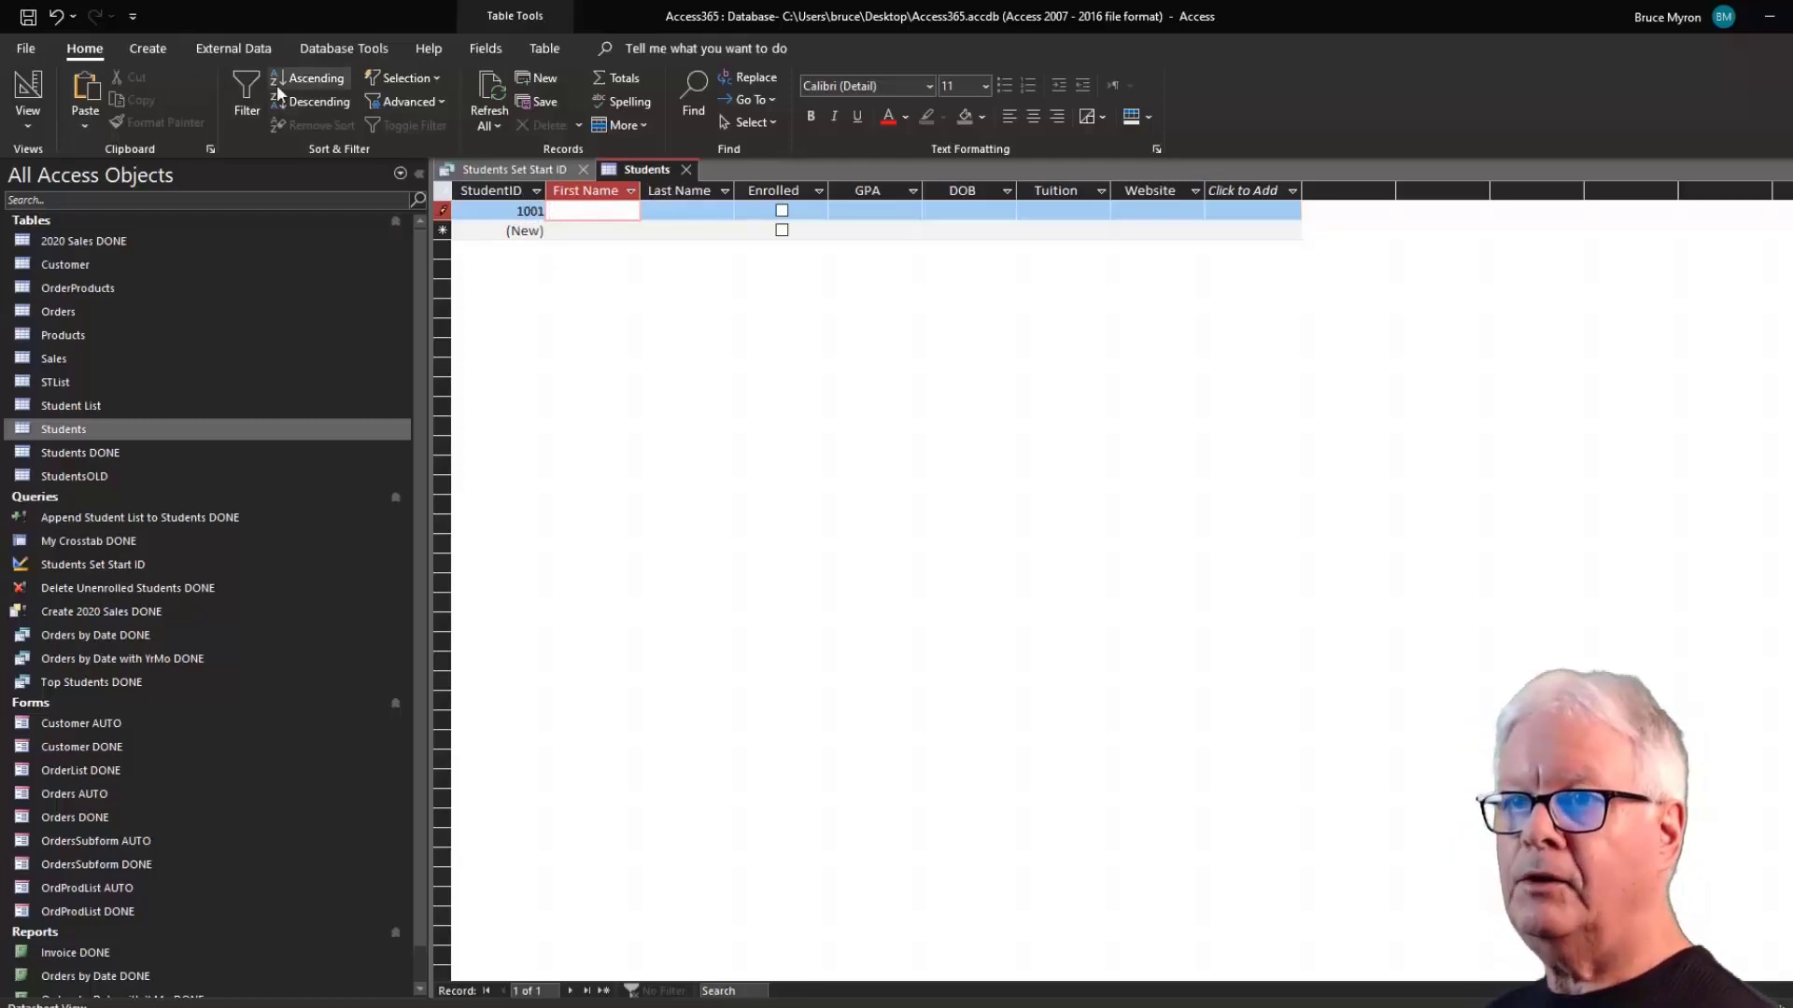
{"action": "key", "text": "Escape"}
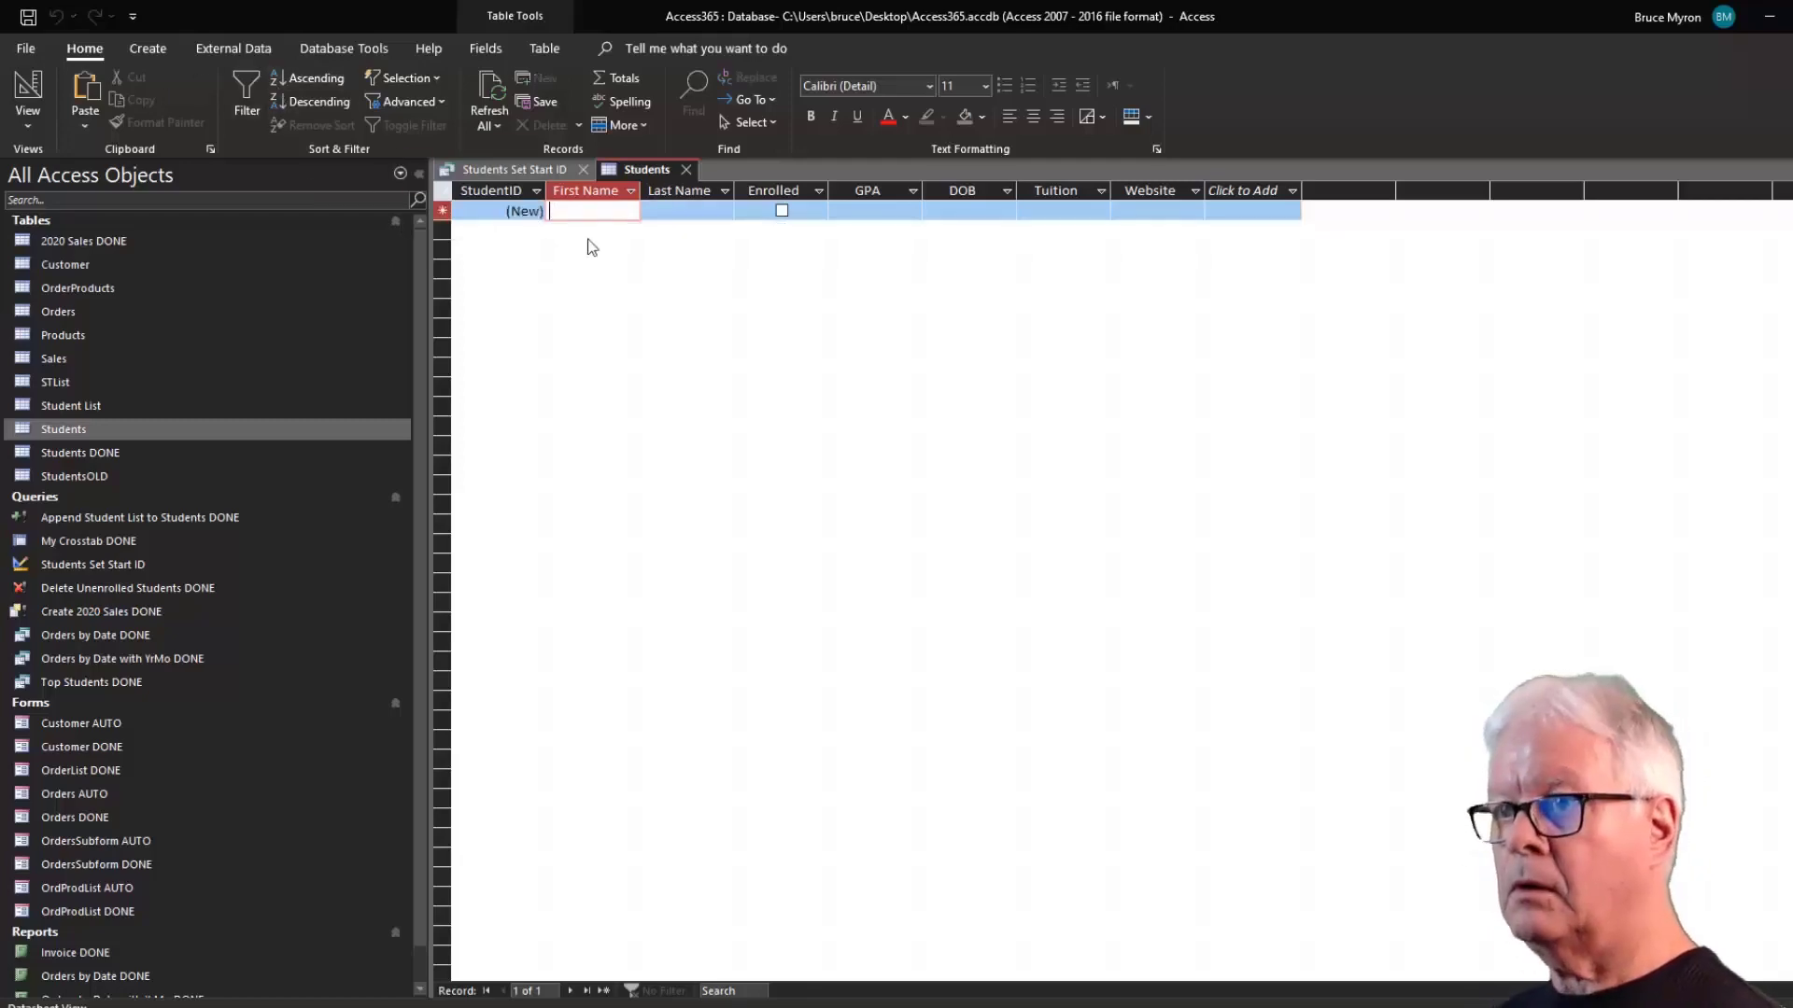
{"action": "left_click", "coordinate": [687, 169]}
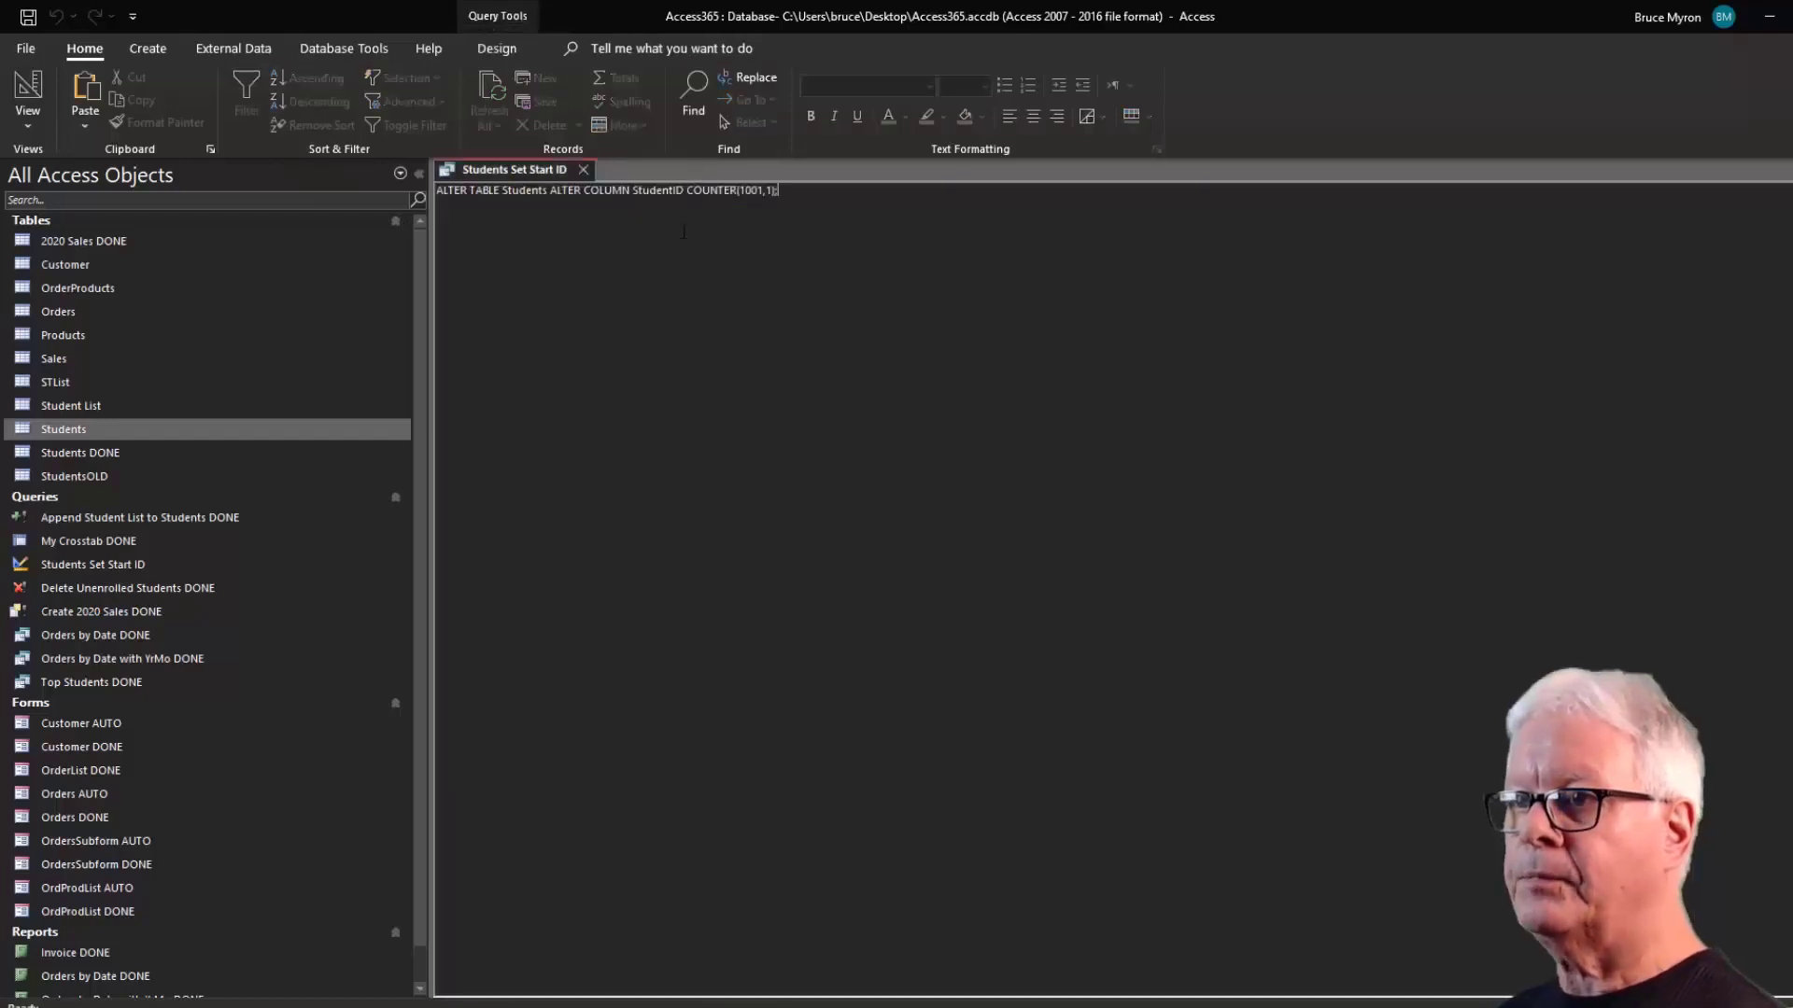
{"action": "left_click", "coordinate": [584, 172]}
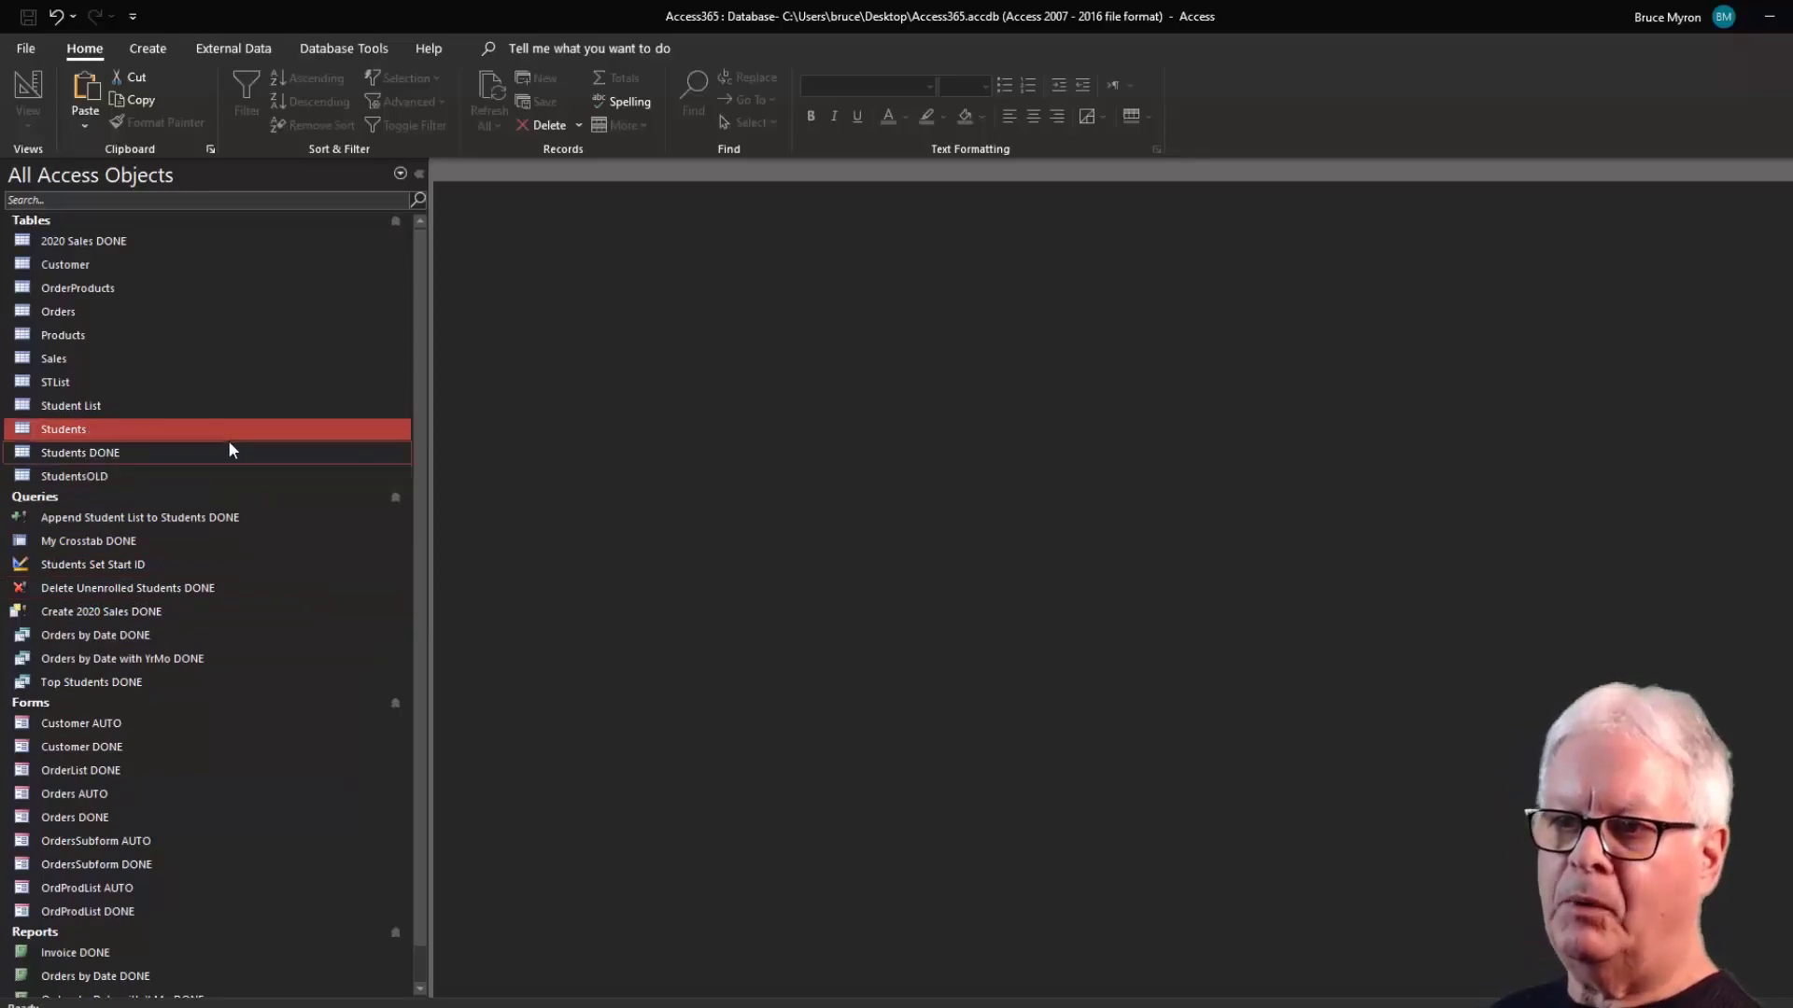
Open the Student List table in Datasheet View to show its records.
{"action": "double_click", "coordinate": [101, 403]}
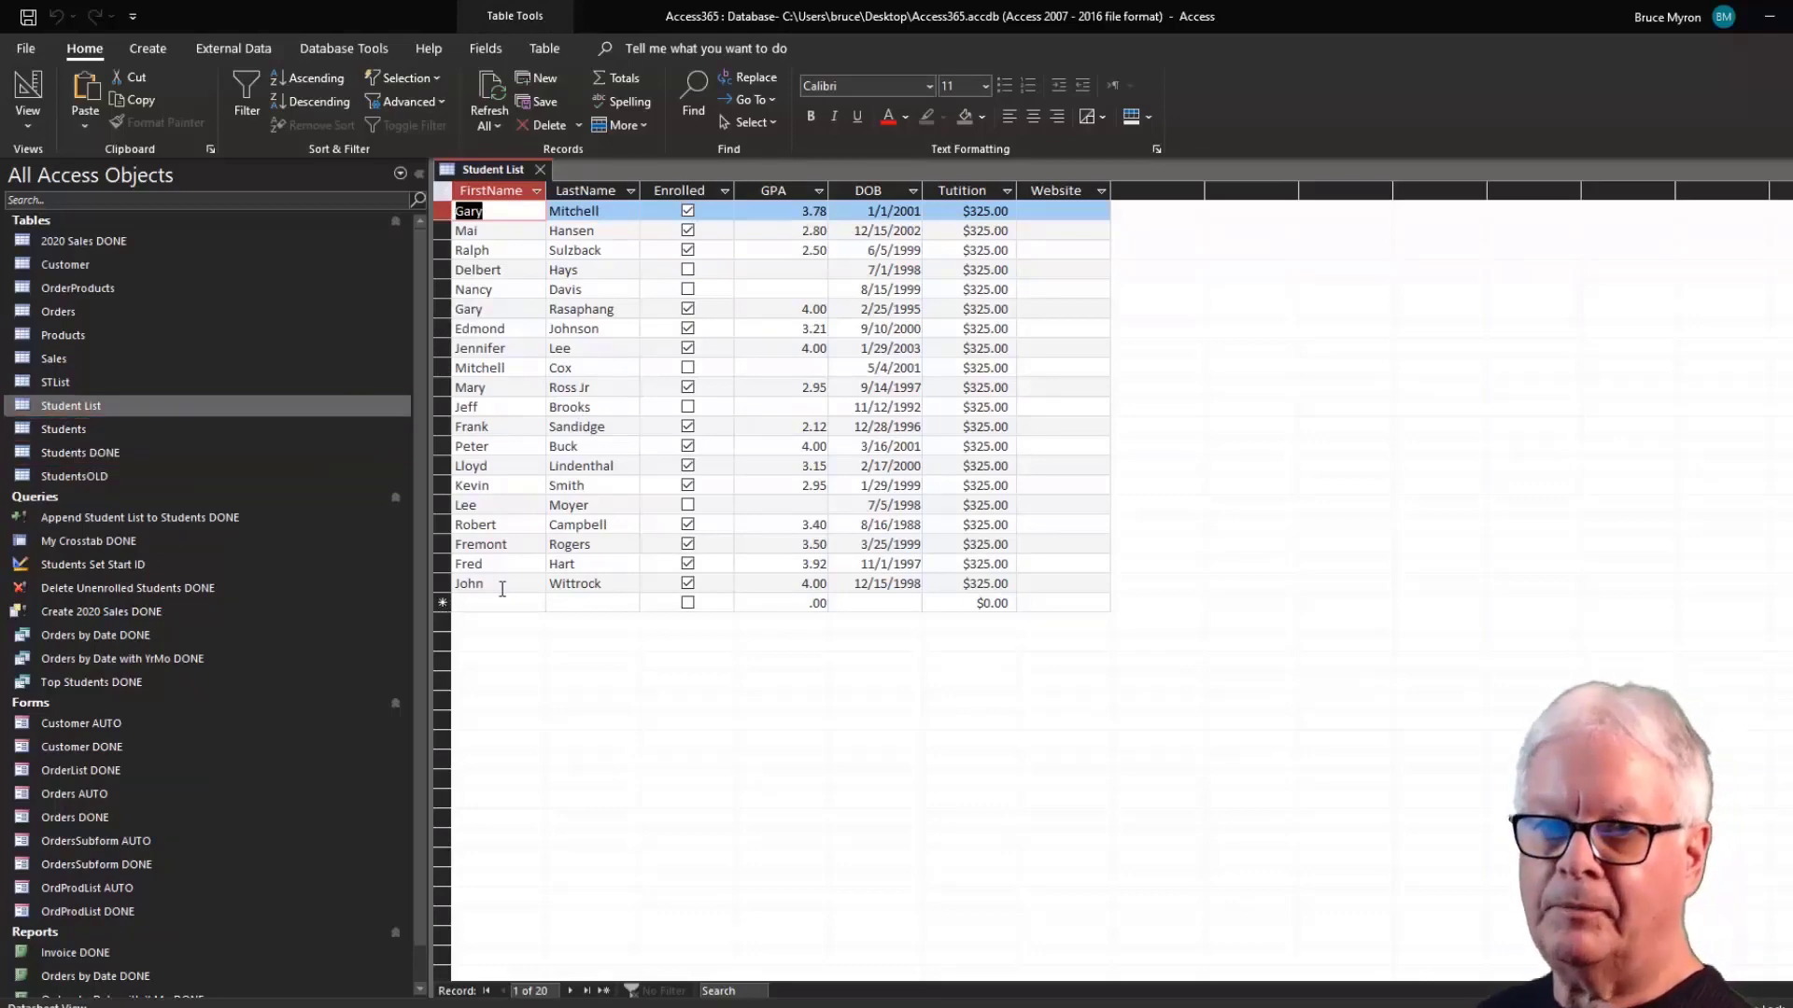
{"action": "left_click", "coordinate": [540, 169]}
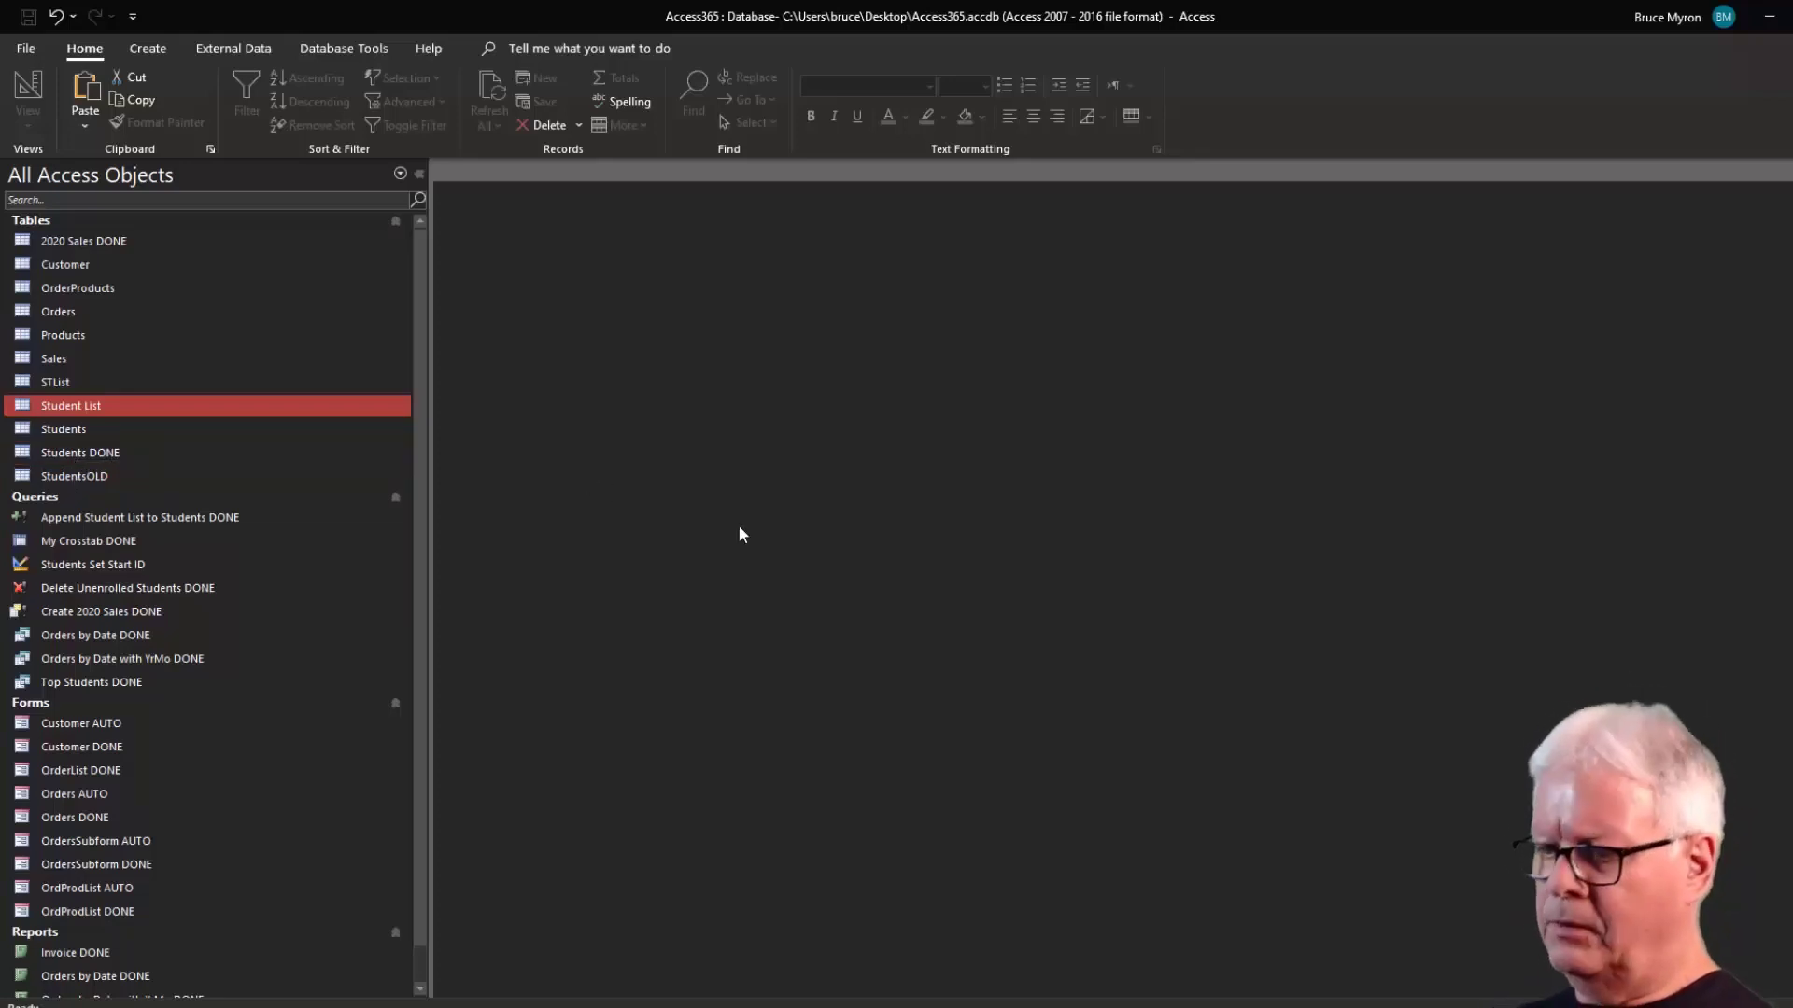
{"action": "double_click", "coordinate": [97, 405]}
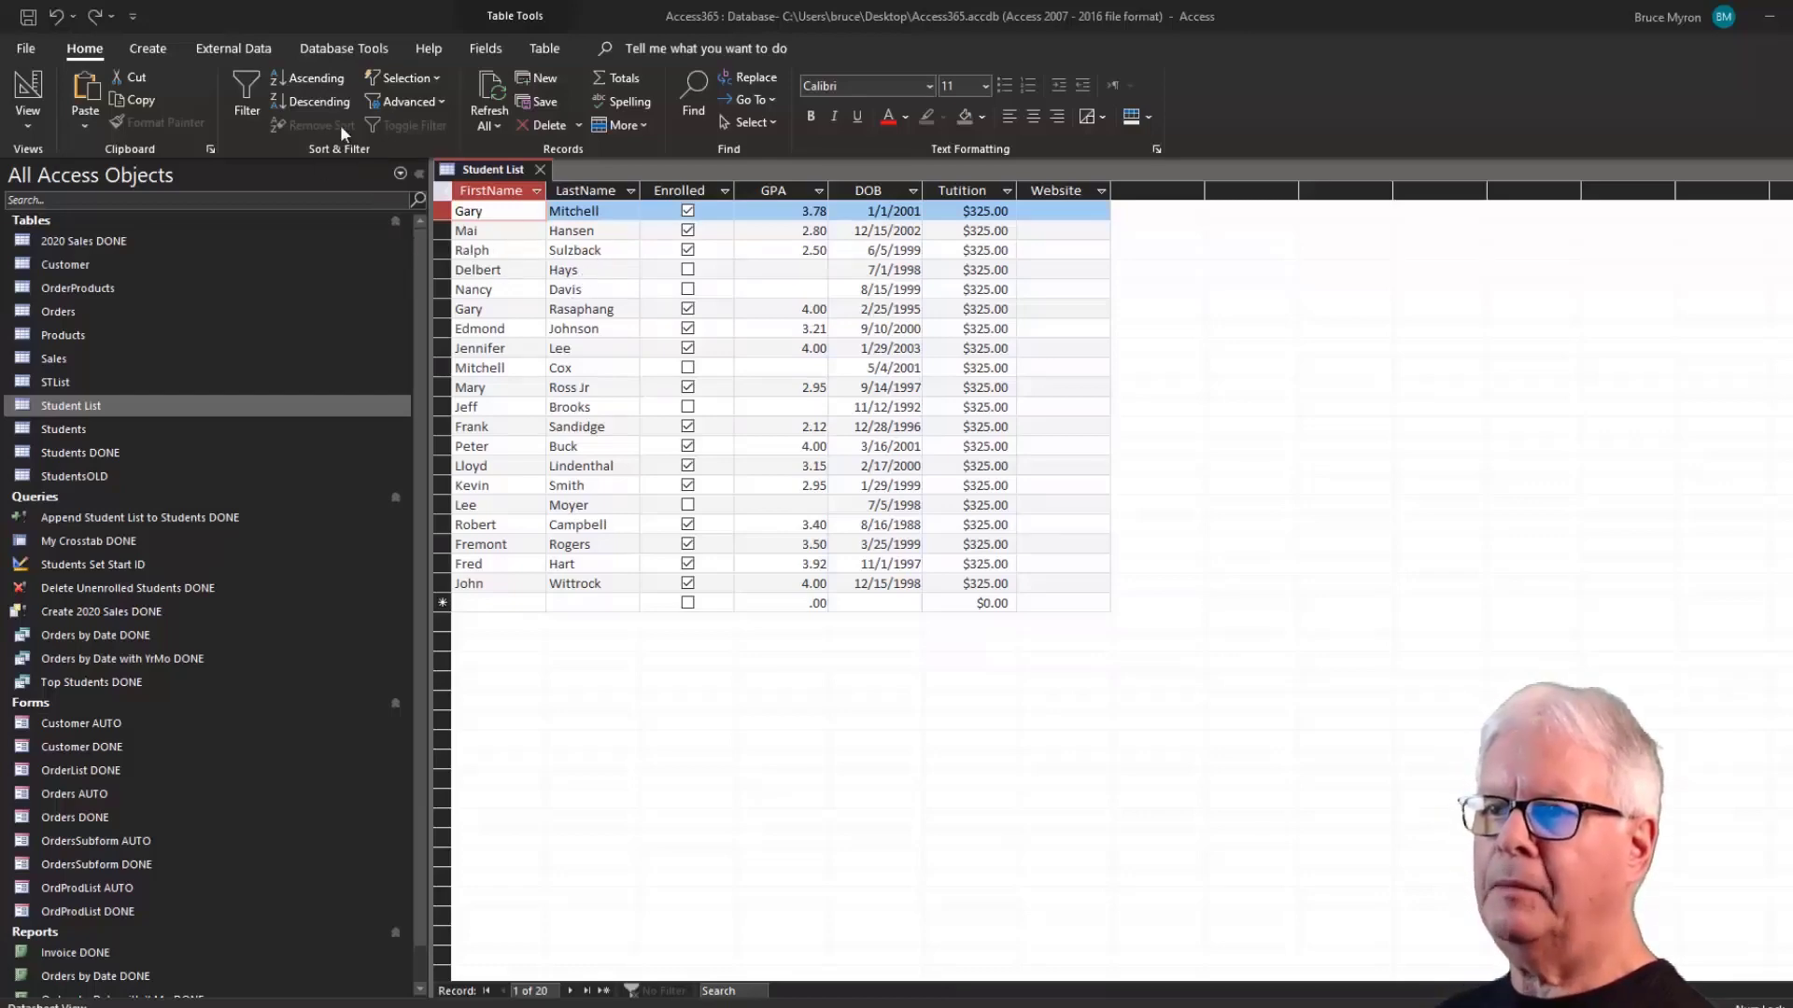
Try sorting the Student List by FirstName in ascending and descending order, and remove the sort.
{"action": "left_click", "coordinate": [315, 77]}
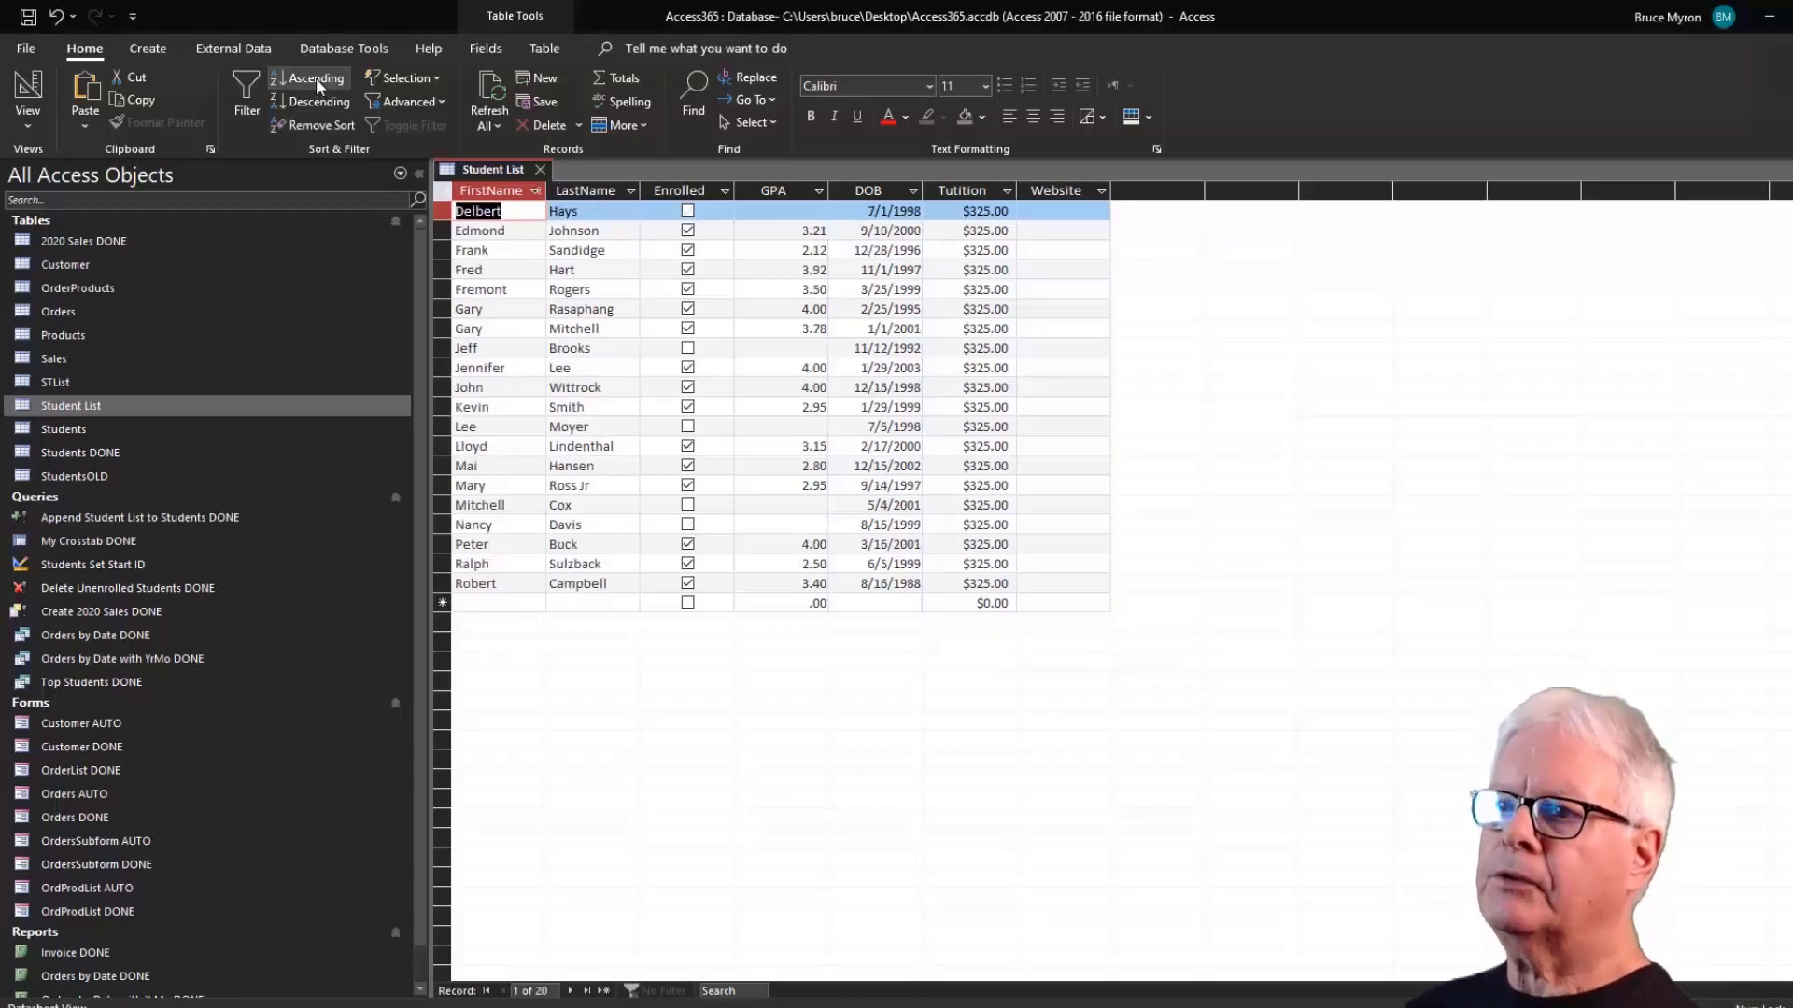
{"action": "left_click", "coordinate": [327, 108]}
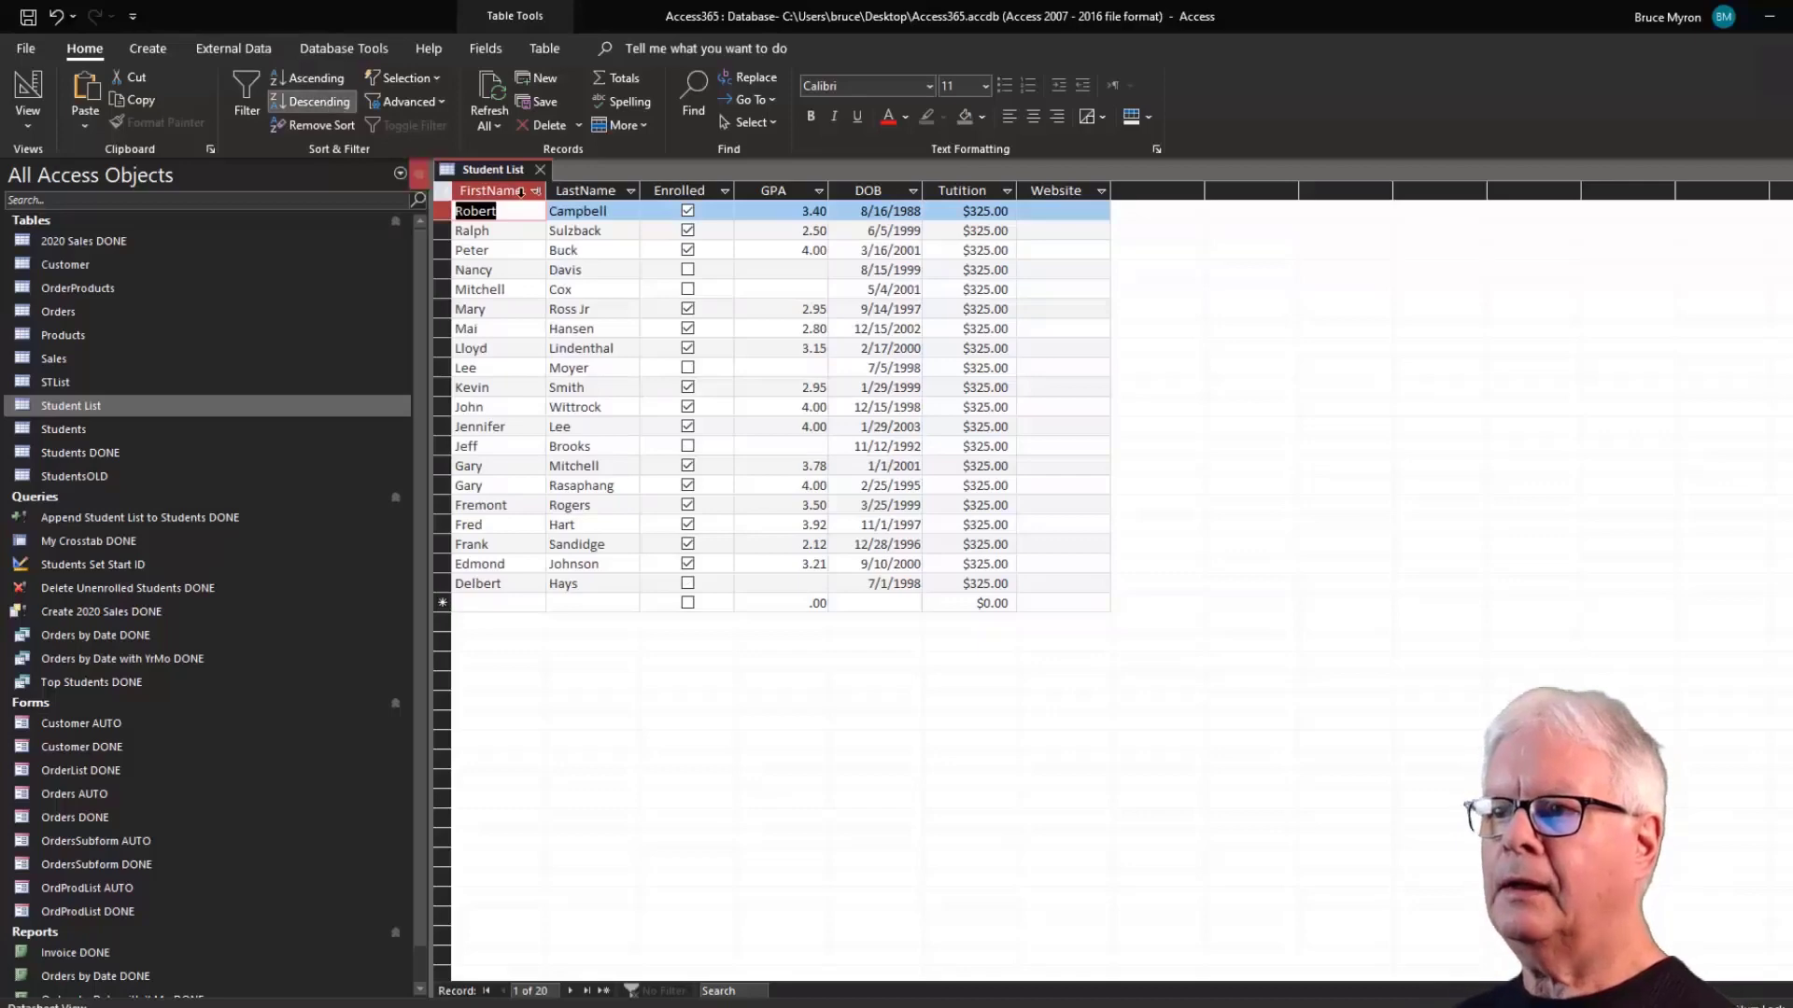
{"action": "left_click", "coordinate": [576, 212]}
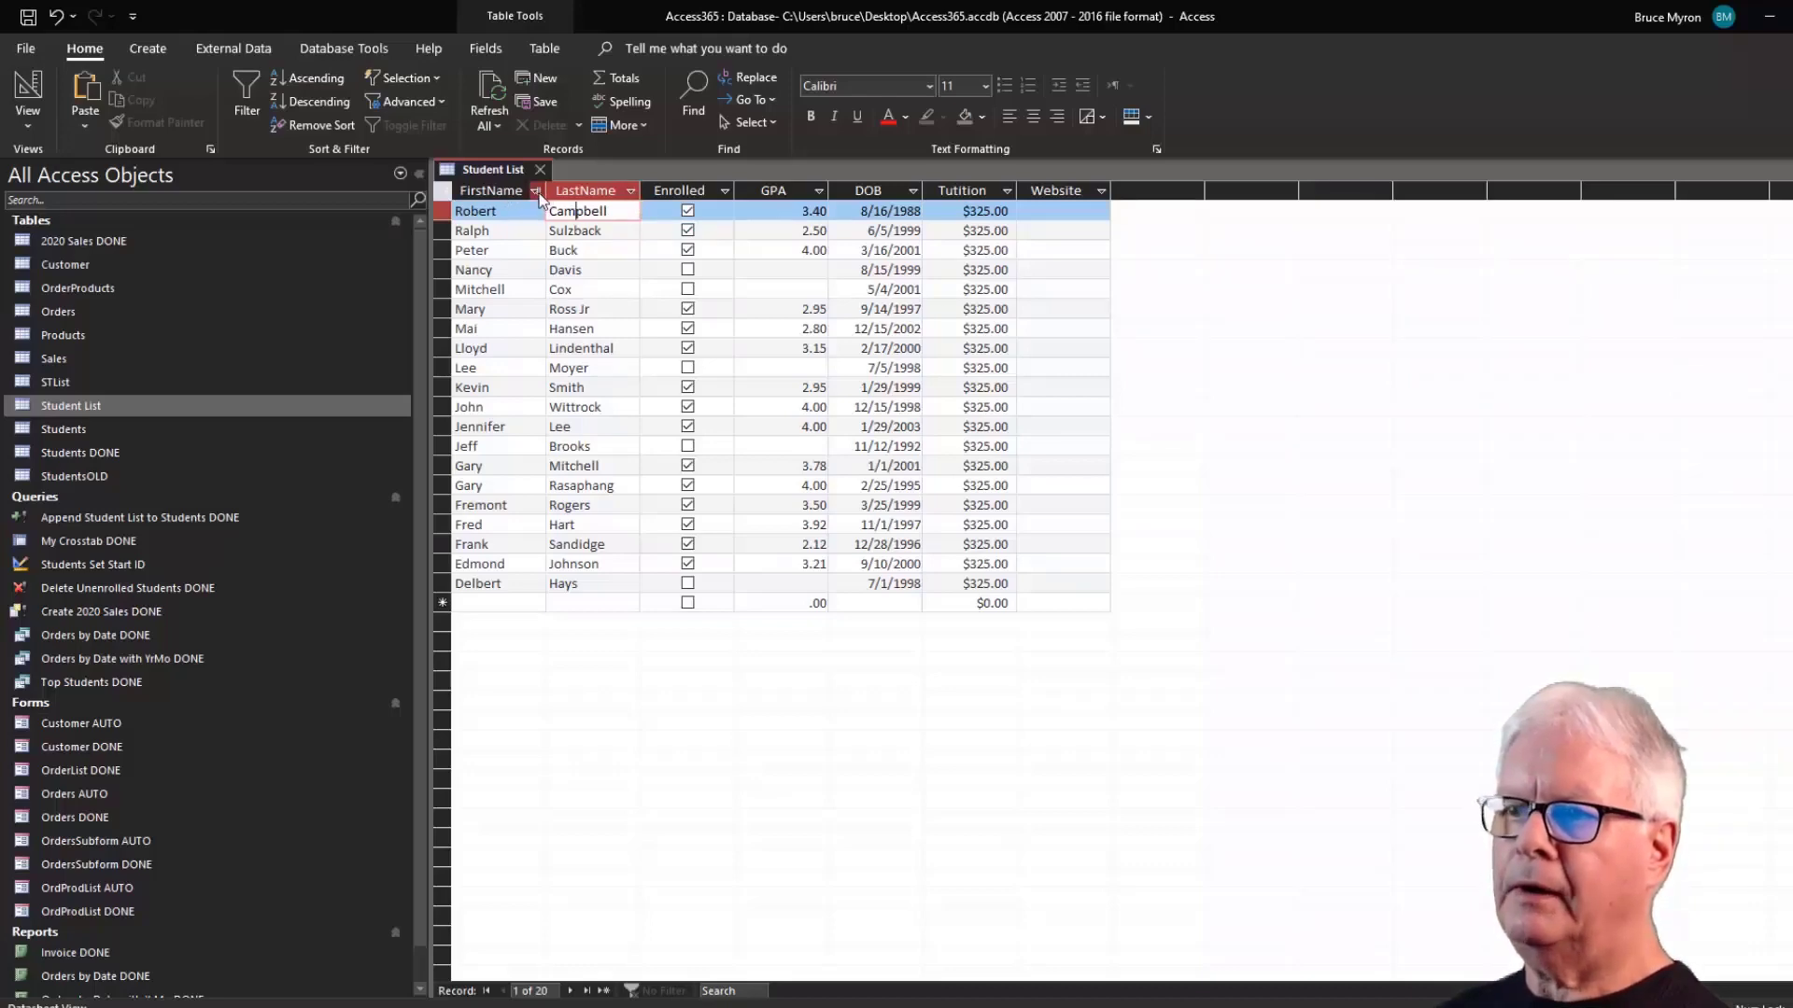
{"action": "left_click", "coordinate": [316, 125]}
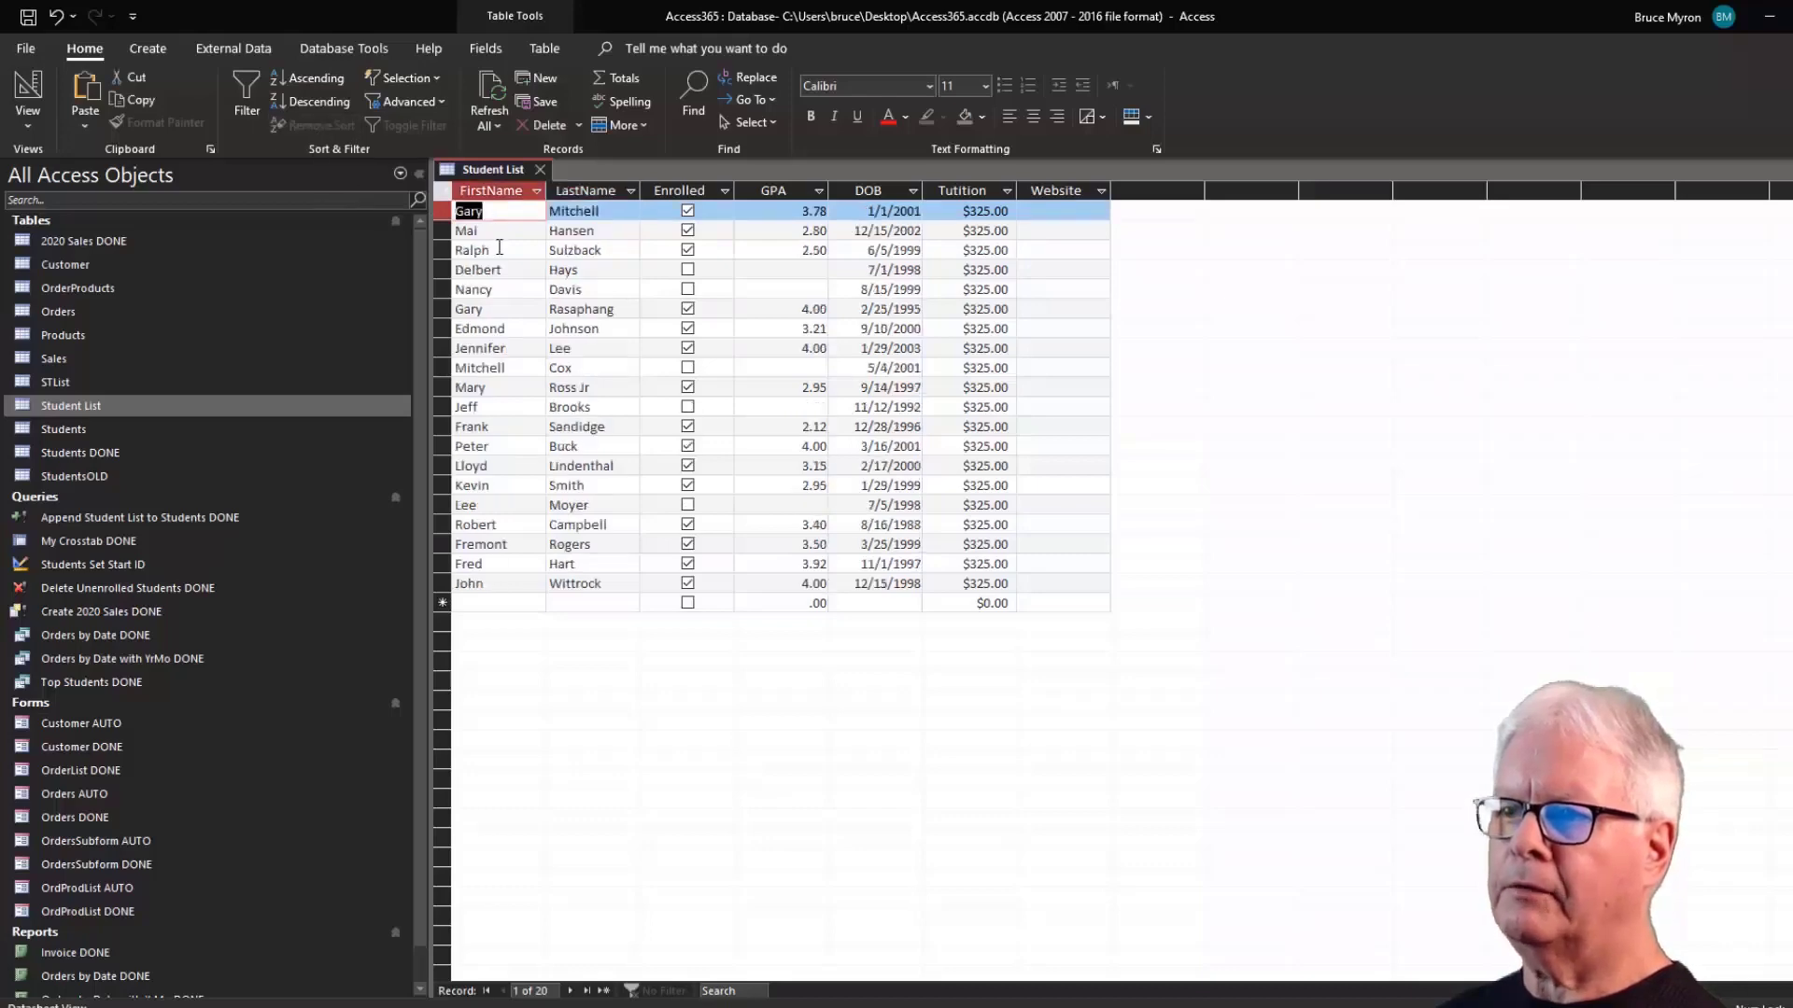
Sort the Student List records by LastName from A to Z.
{"action": "left_click", "coordinate": [631, 191]}
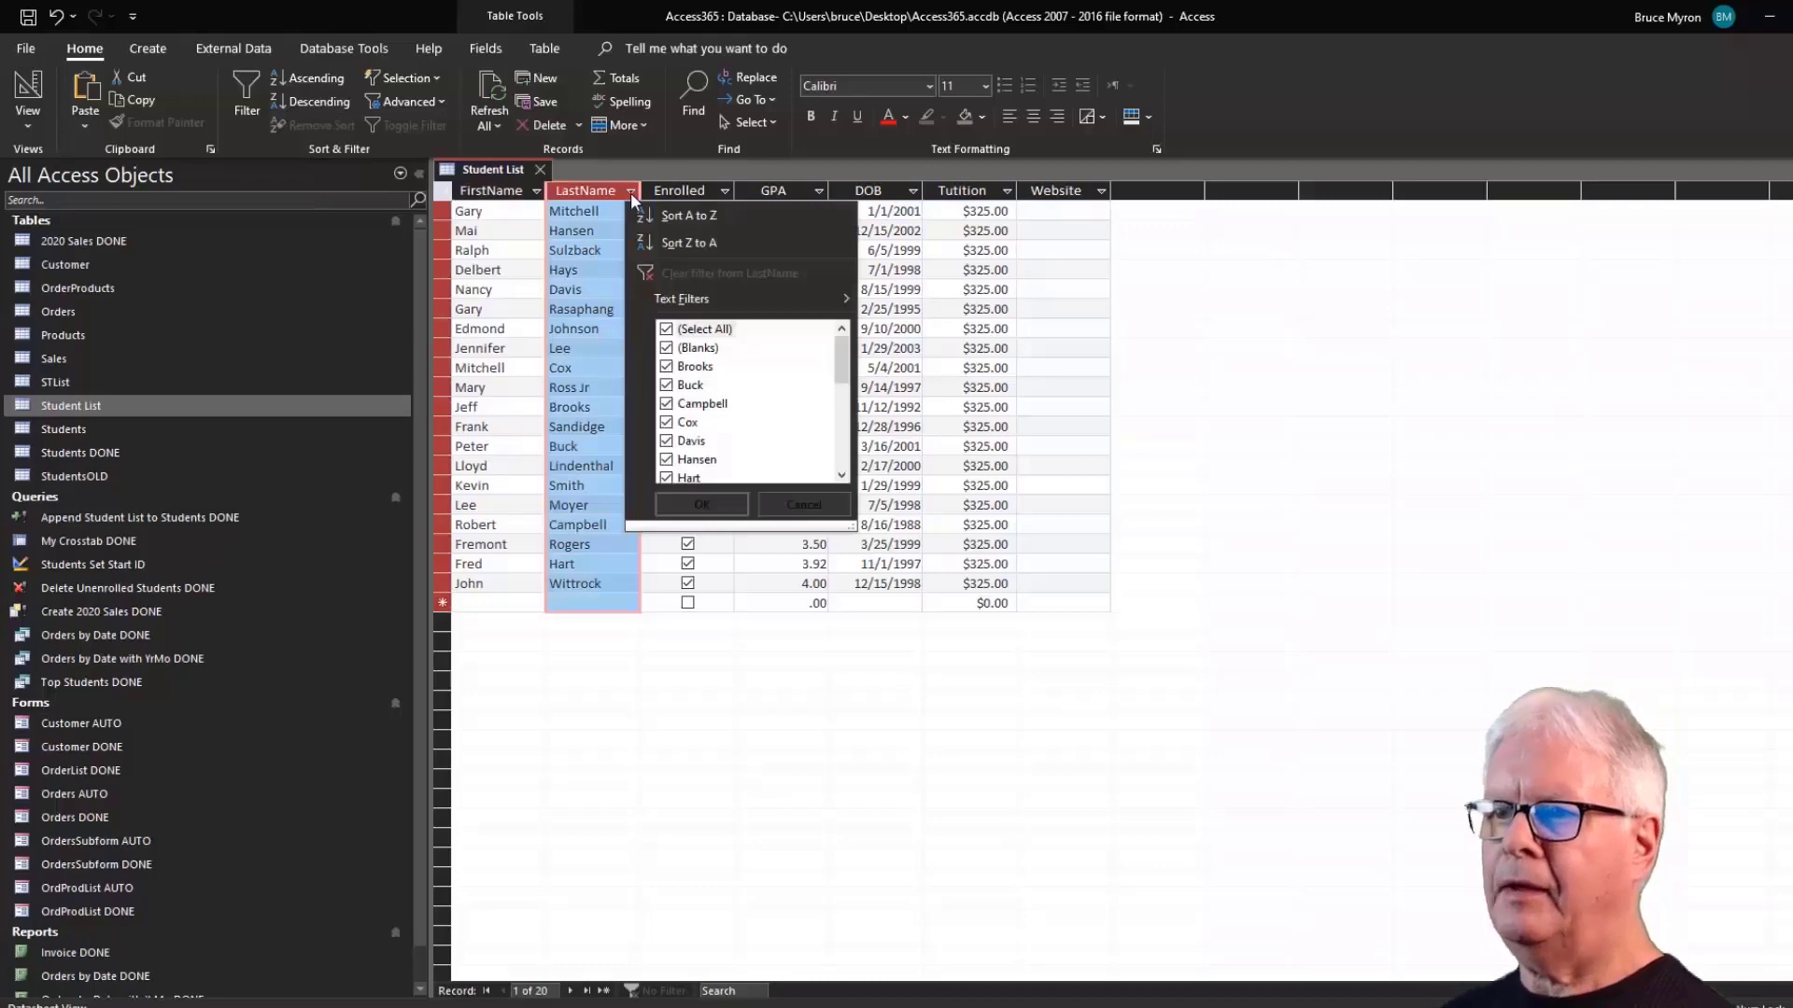
{"action": "left_click", "coordinate": [695, 216]}
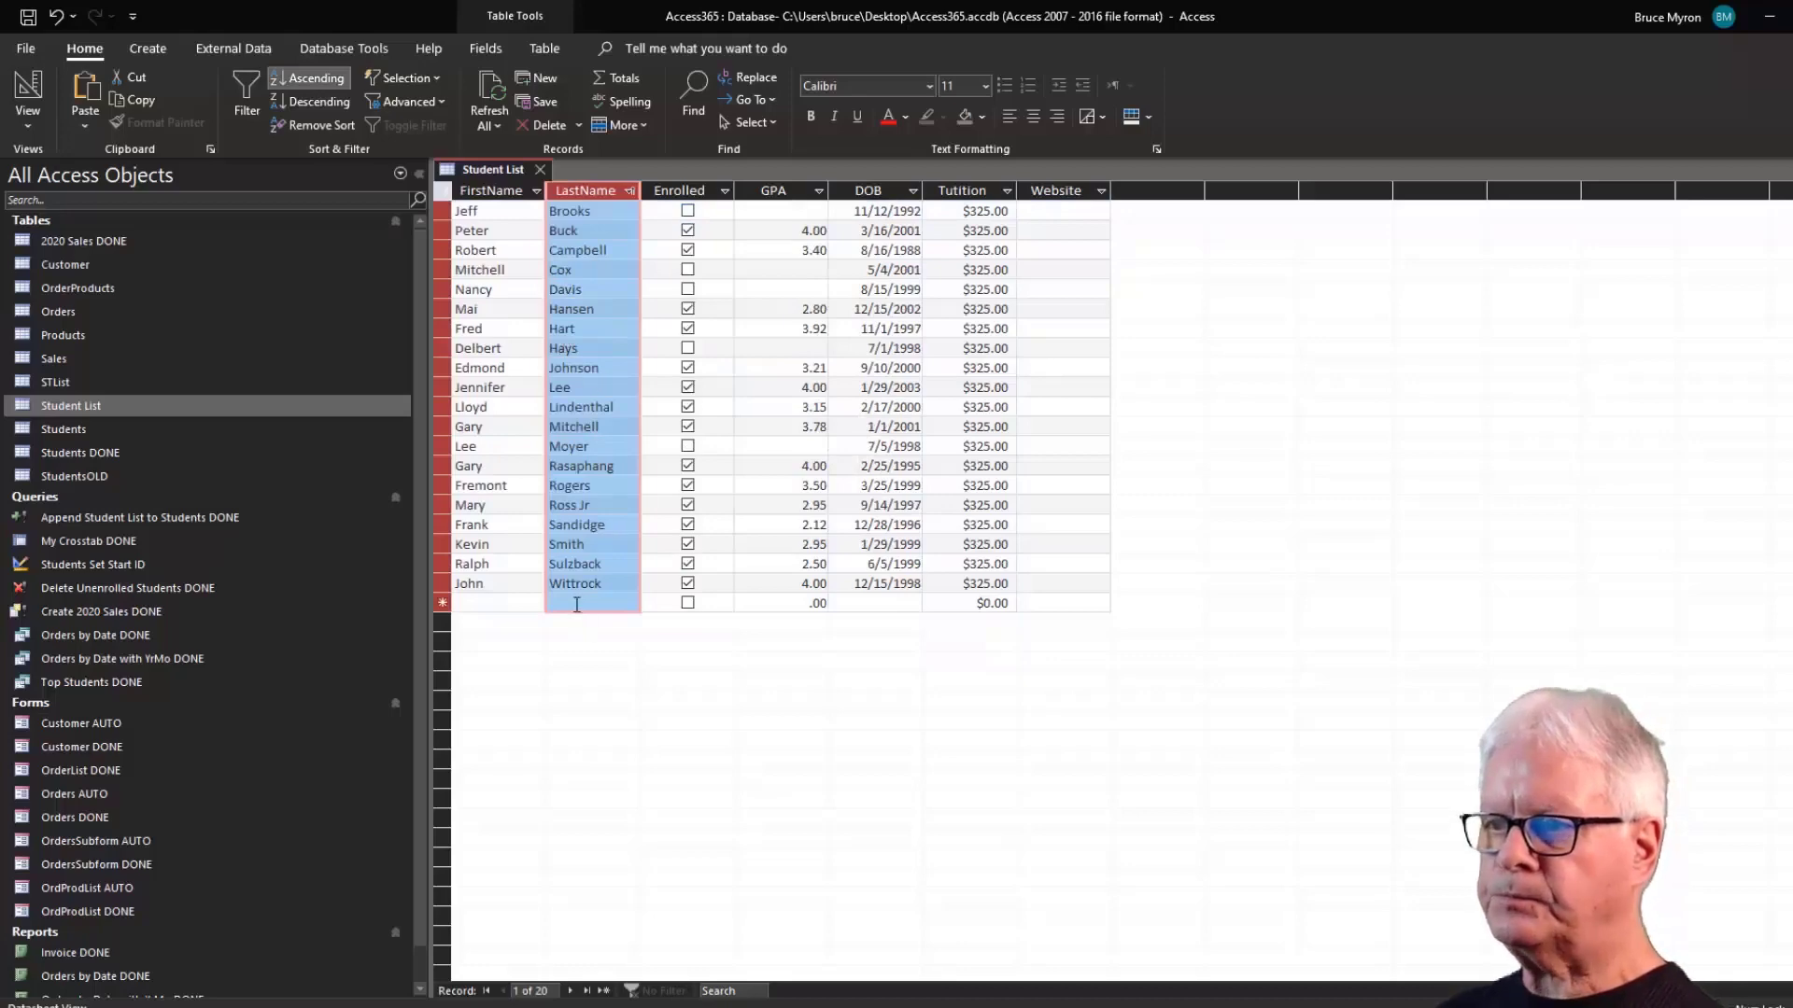
Sort the Student List by FirstName from A to Z and move the FirstName column after the LastName column.
{"action": "left_click", "coordinate": [543, 207]}
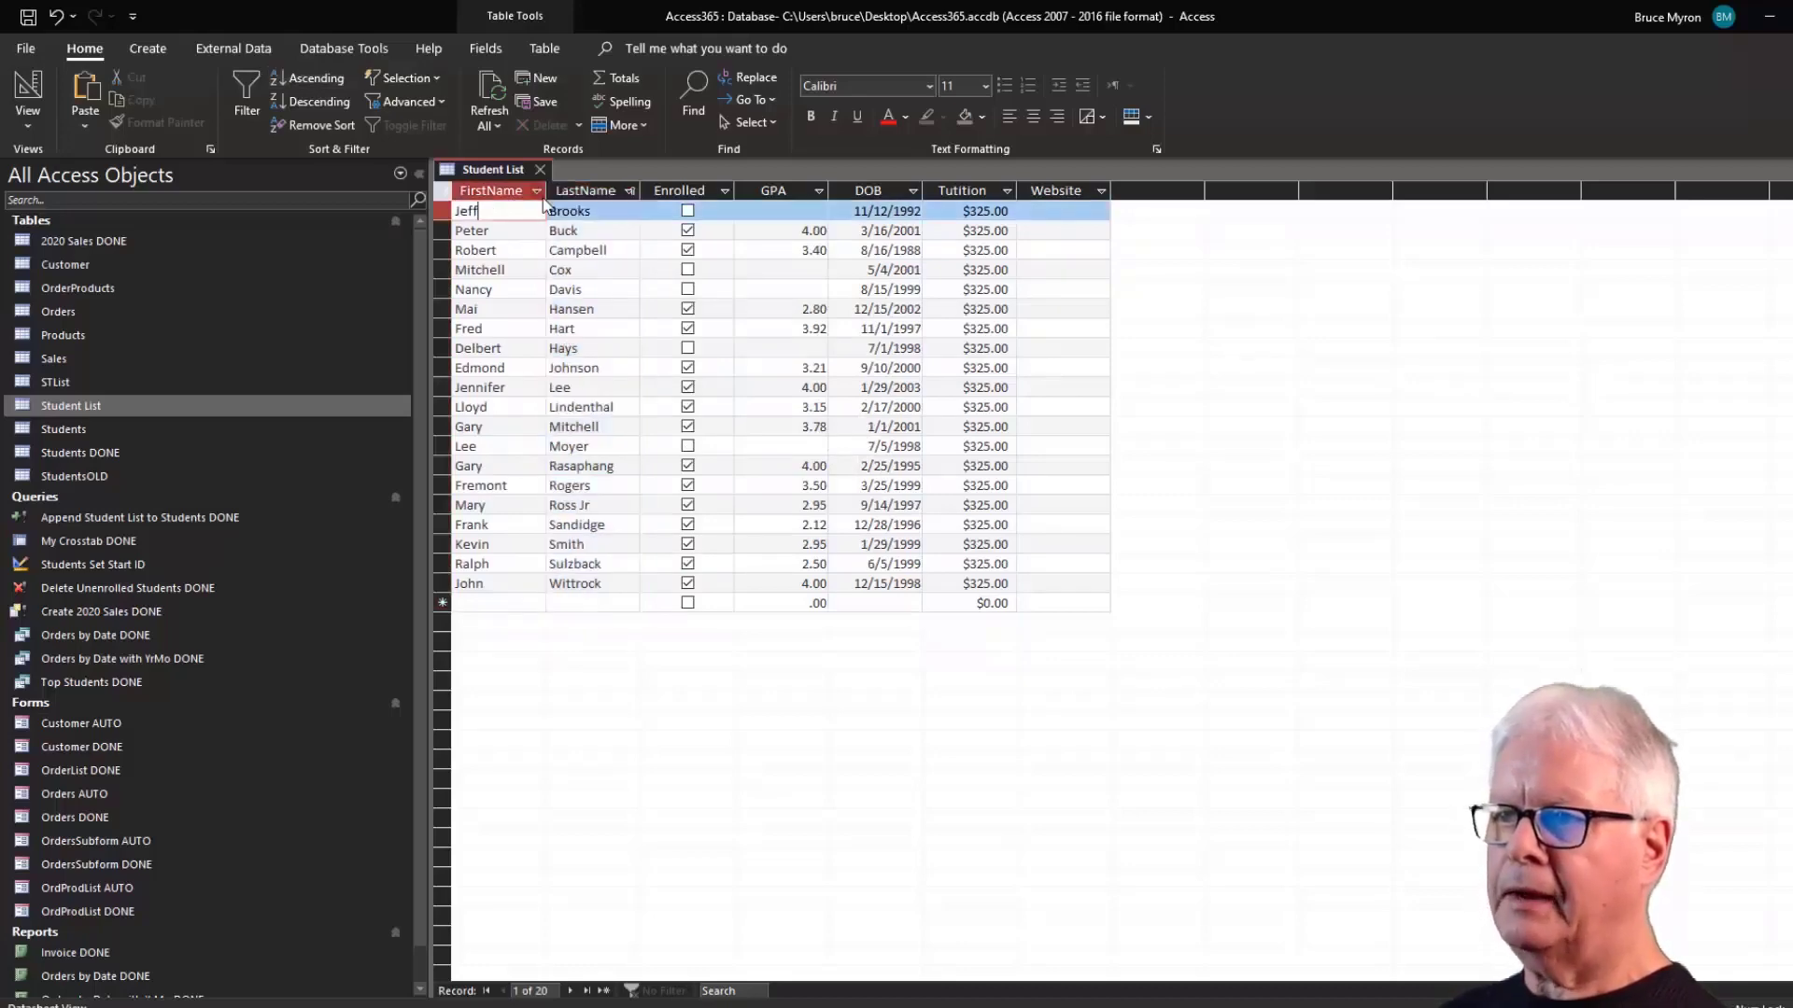
{"action": "left_click", "coordinate": [536, 191]}
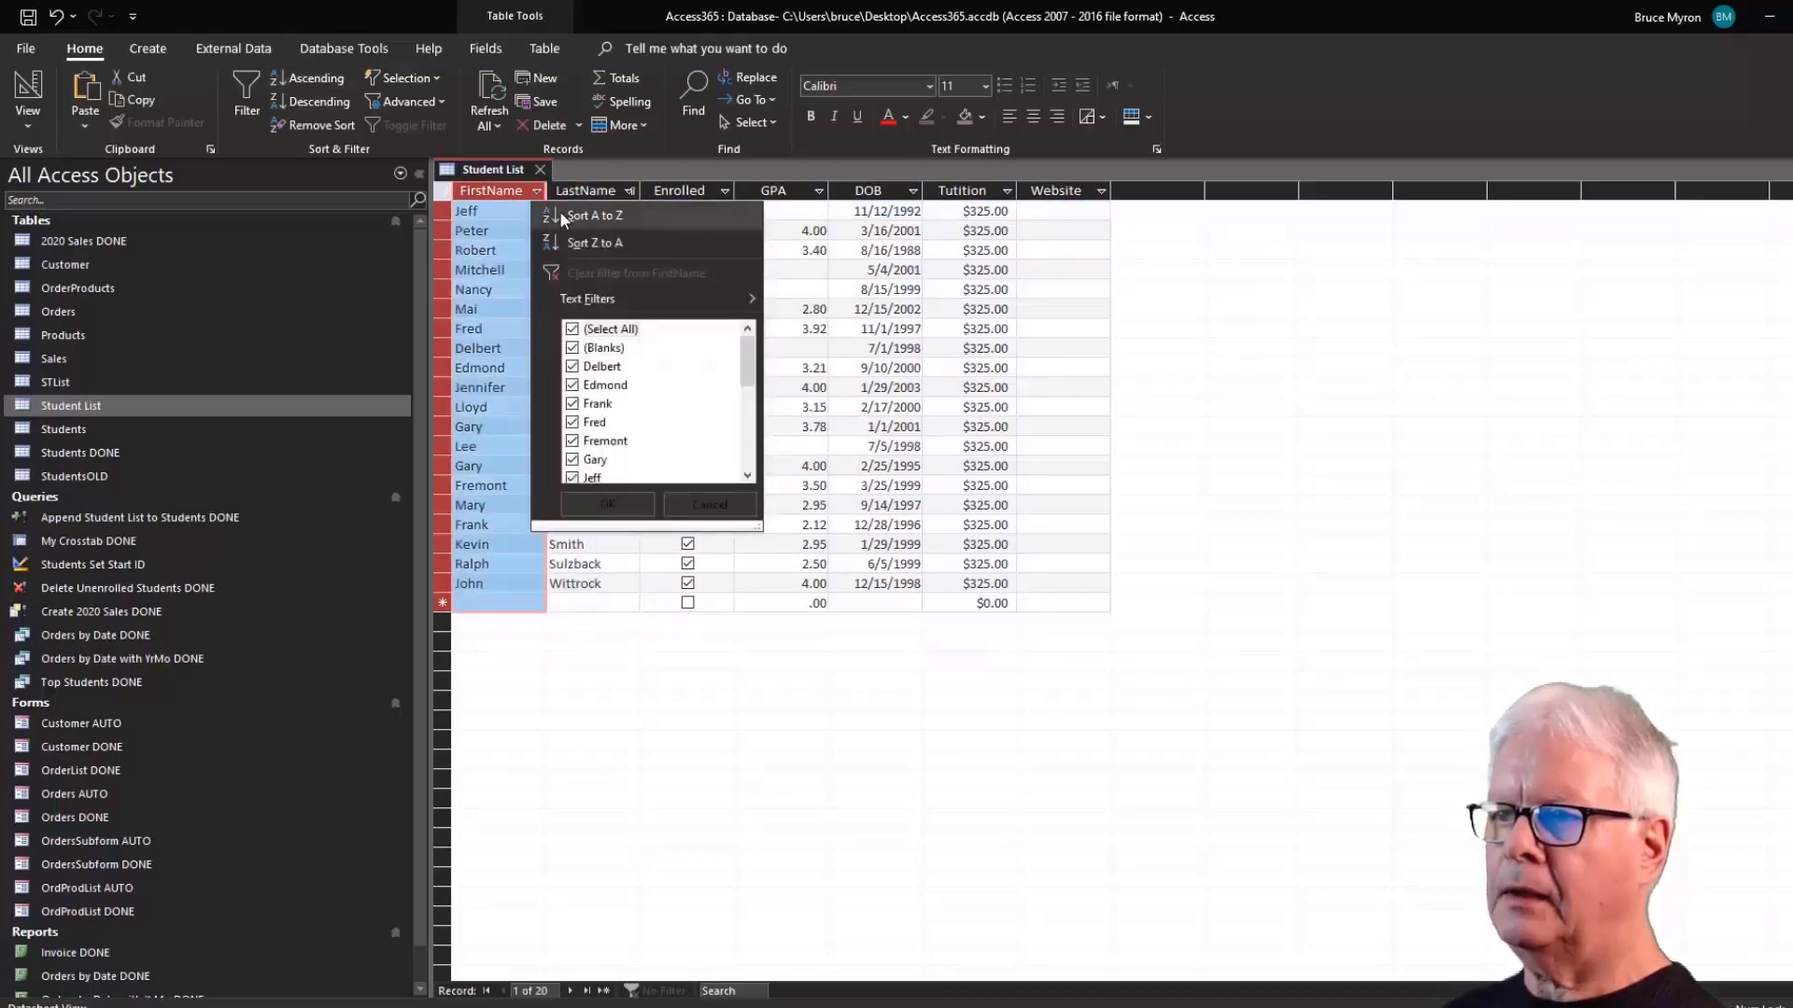
{"action": "left_click", "coordinate": [560, 212]}
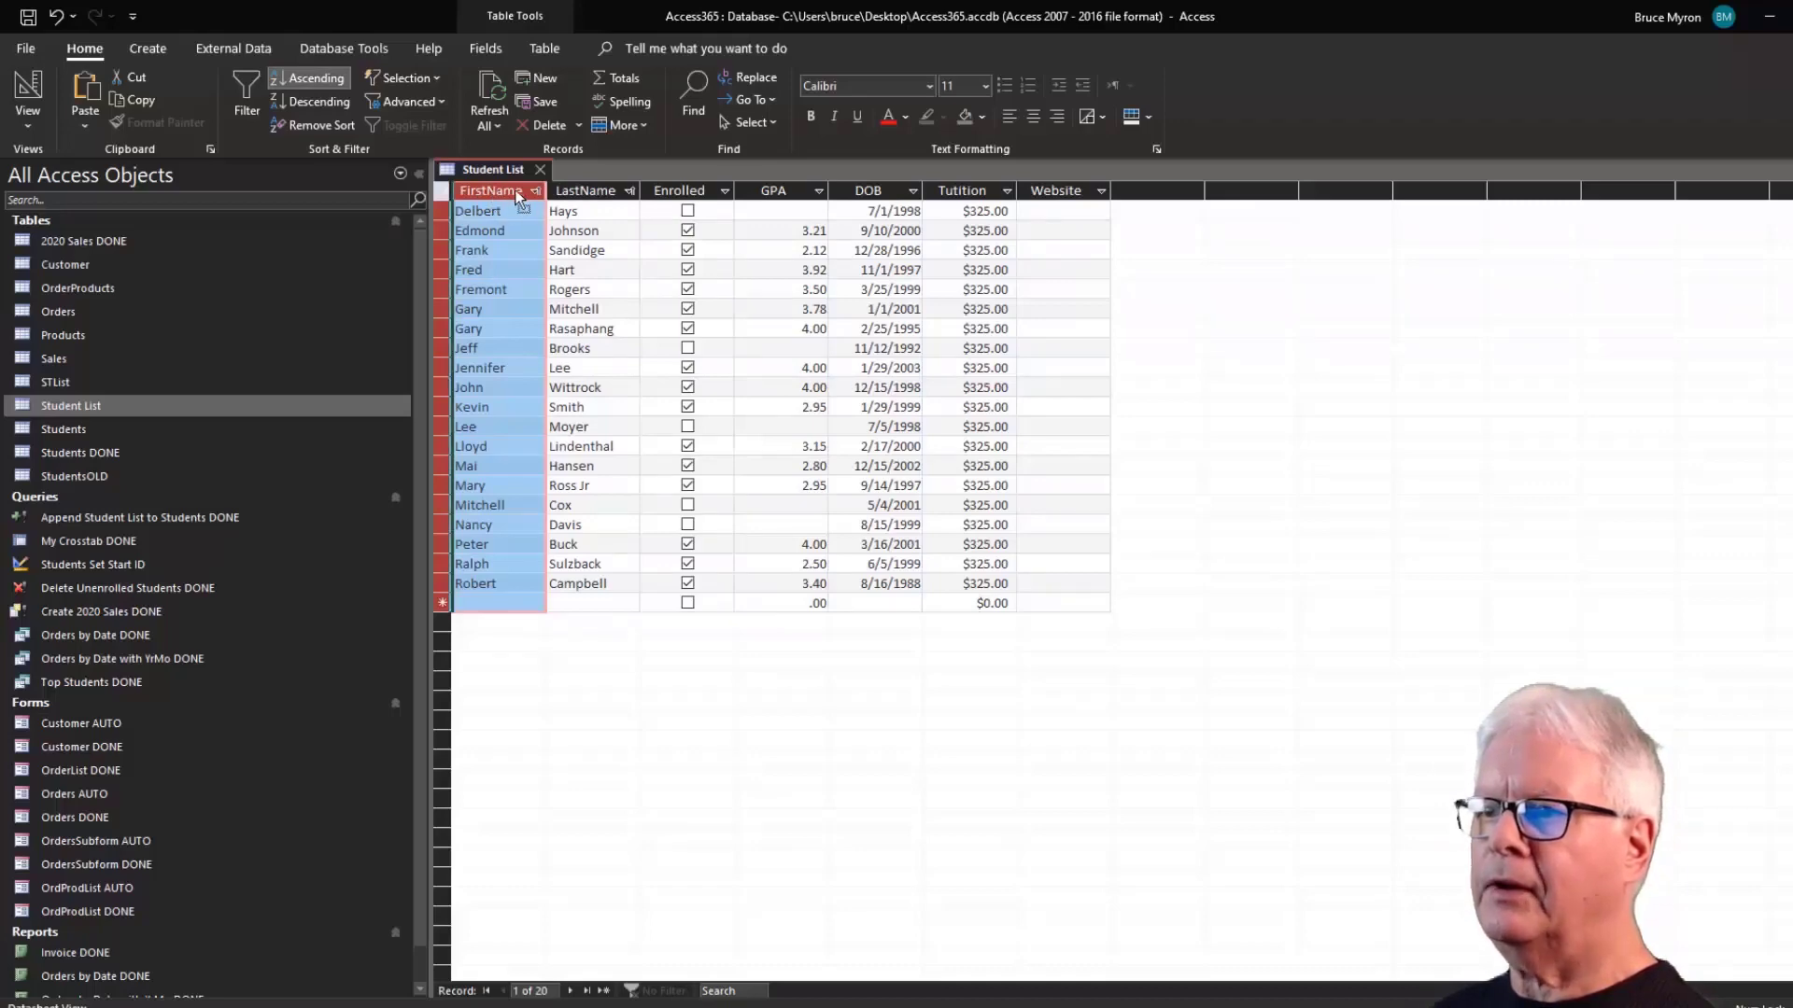
{"action": "left_click_drag", "start_coordinate": [549, 194], "coordinate": [663, 204]}
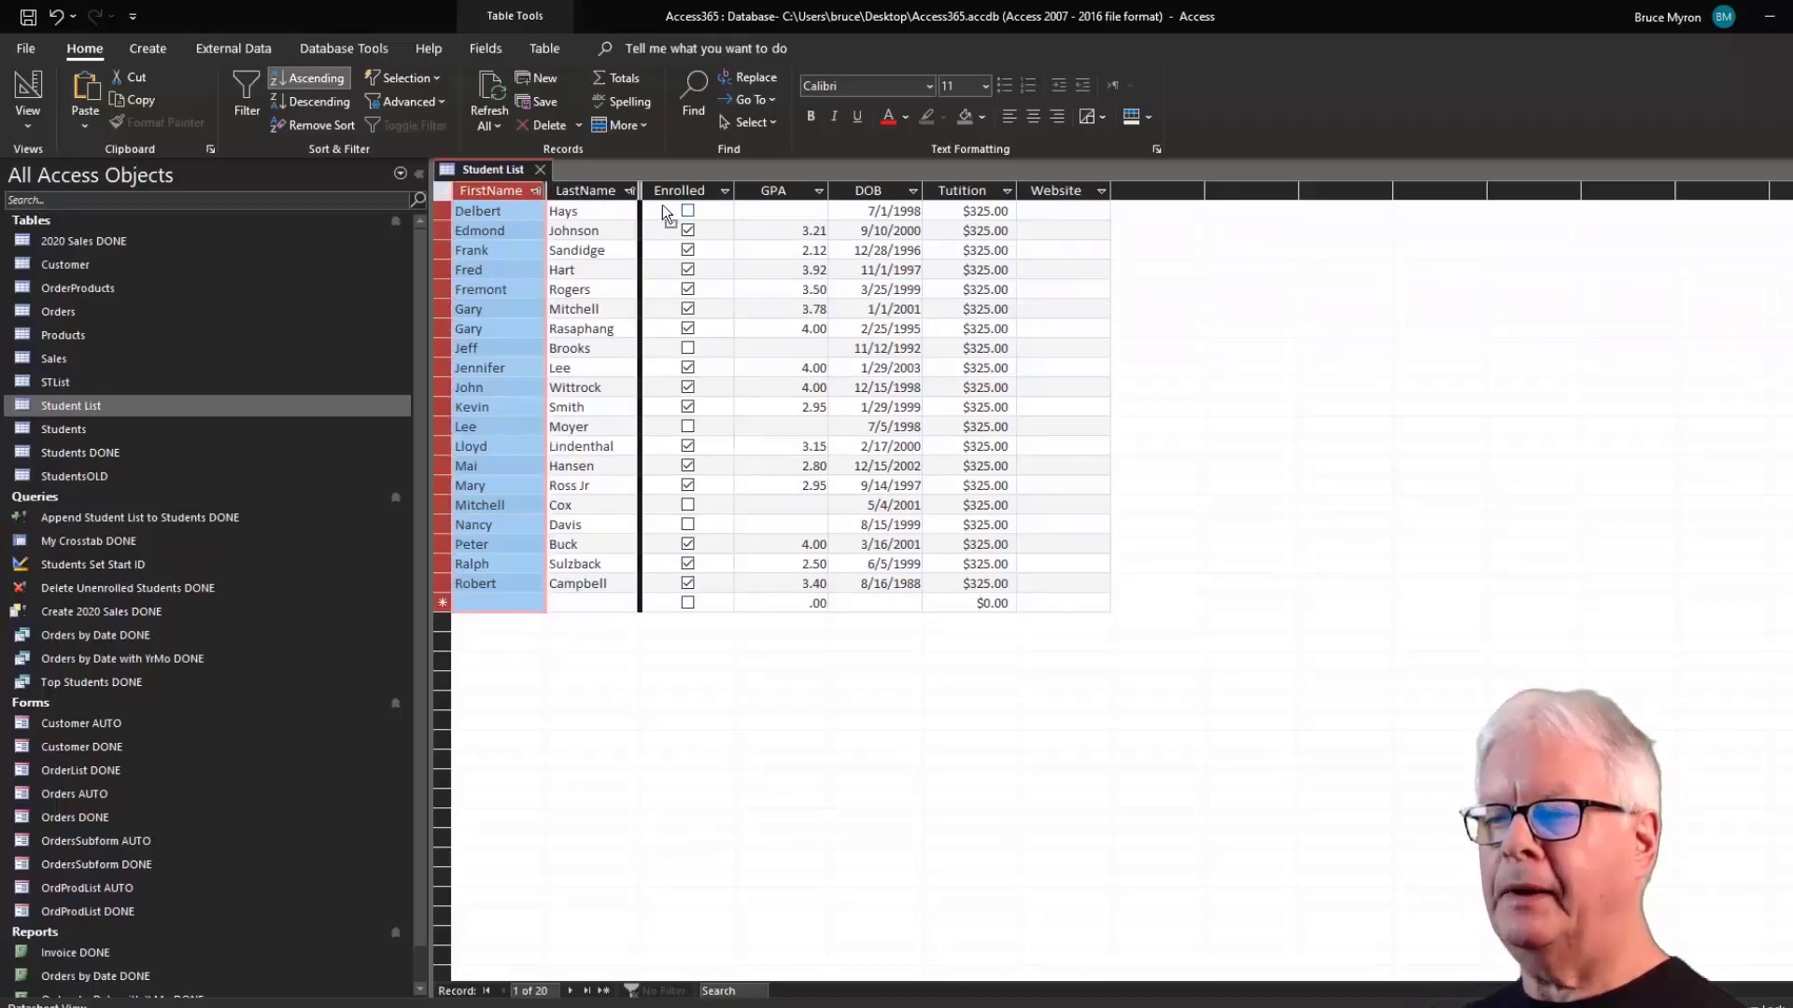
{"action": "left_click_drag", "start_coordinate": [663, 204], "coordinate": [662, 205]}
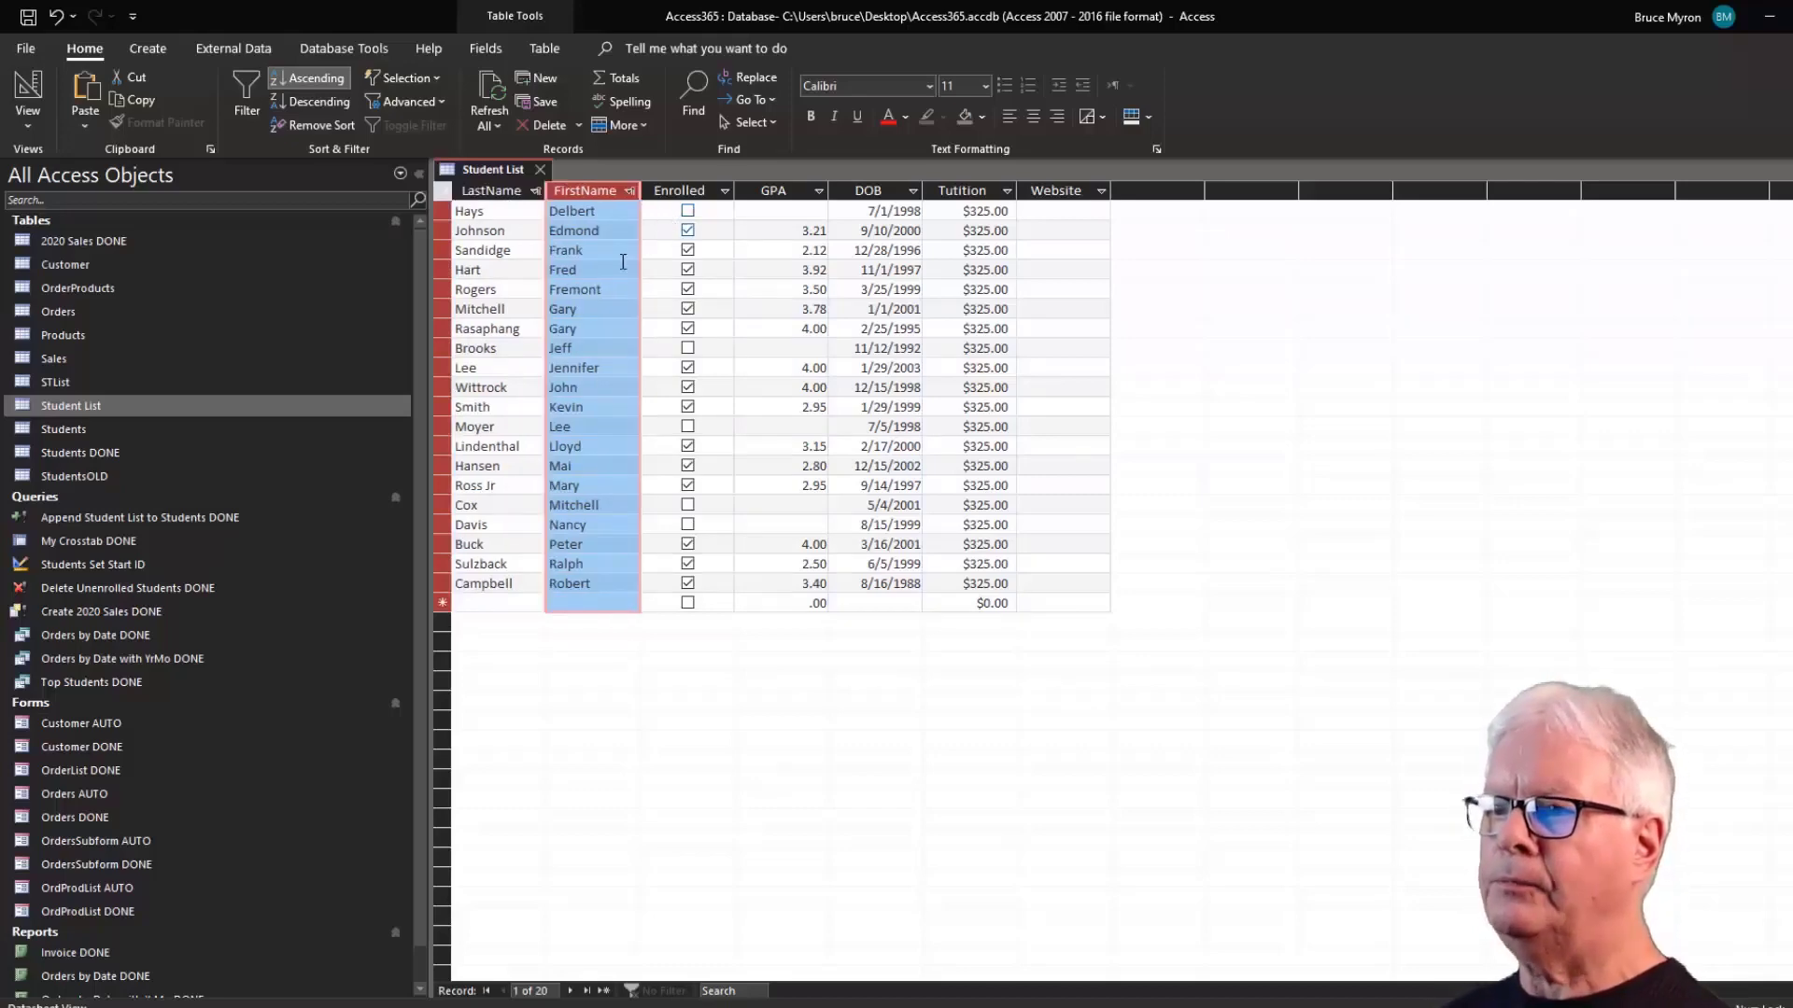
Reapply the A to Z sort on the LastName column of the Student List.
{"action": "left_click", "coordinate": [504, 190]}
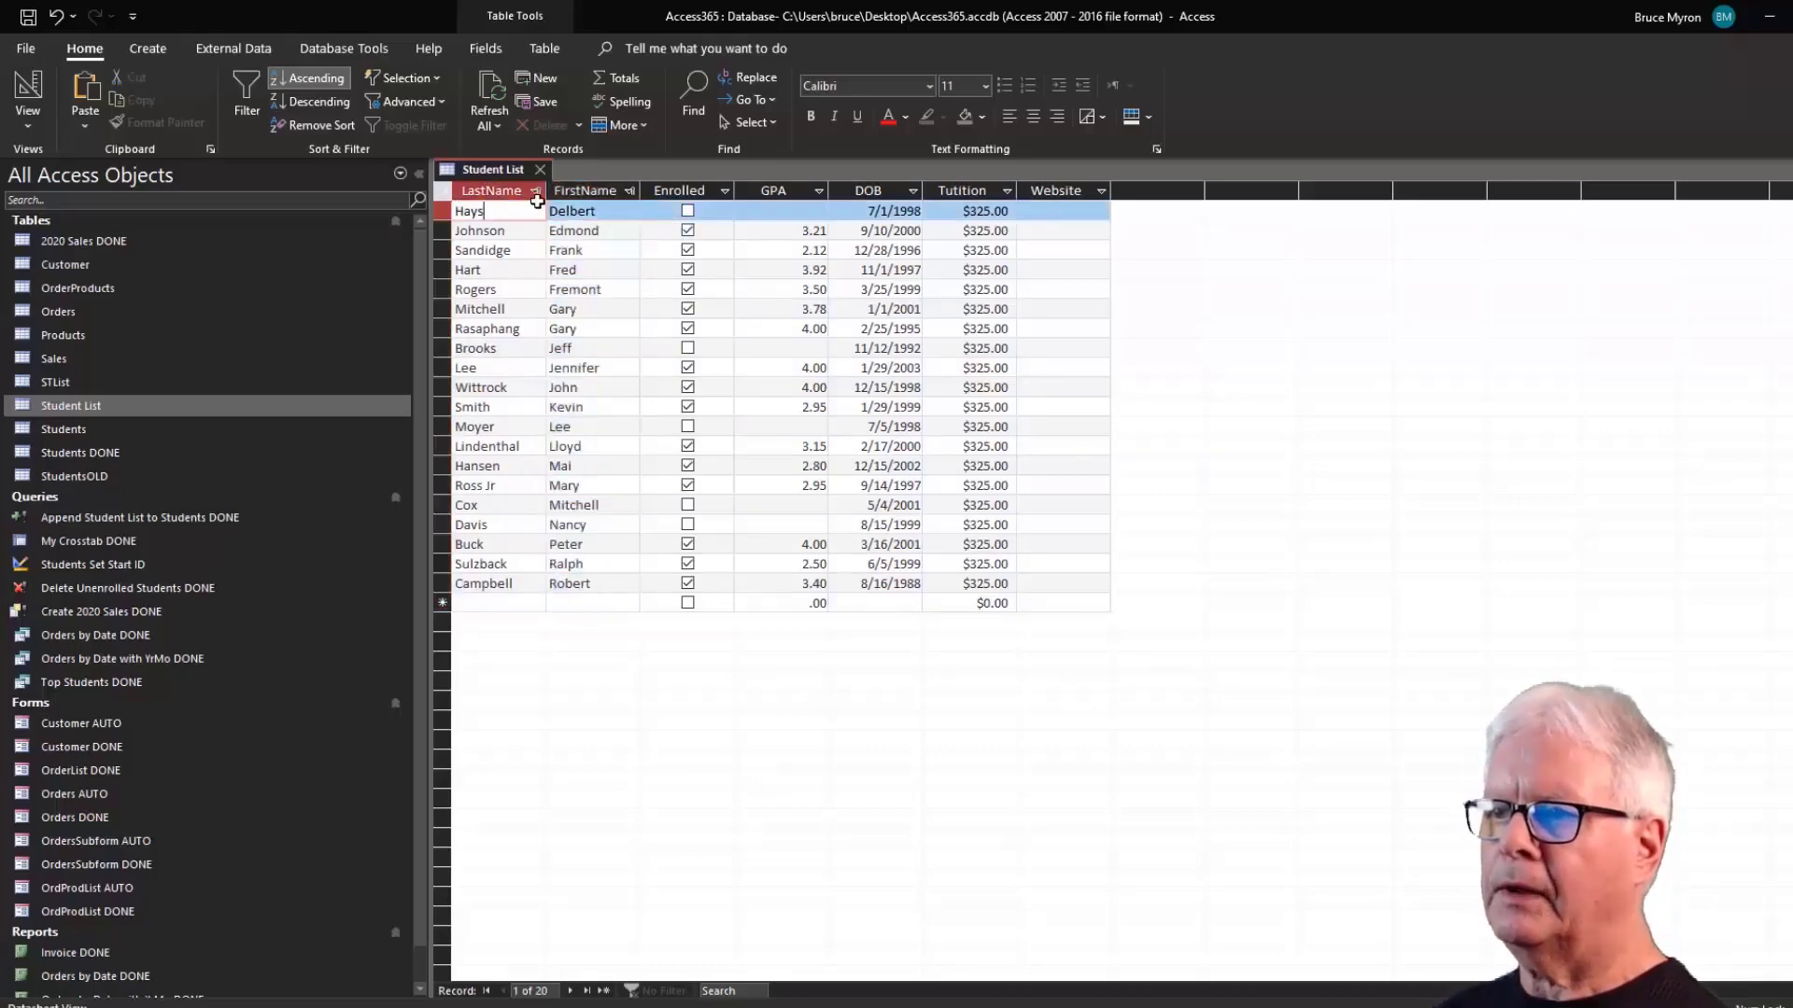
{"action": "left_click", "coordinate": [536, 190]}
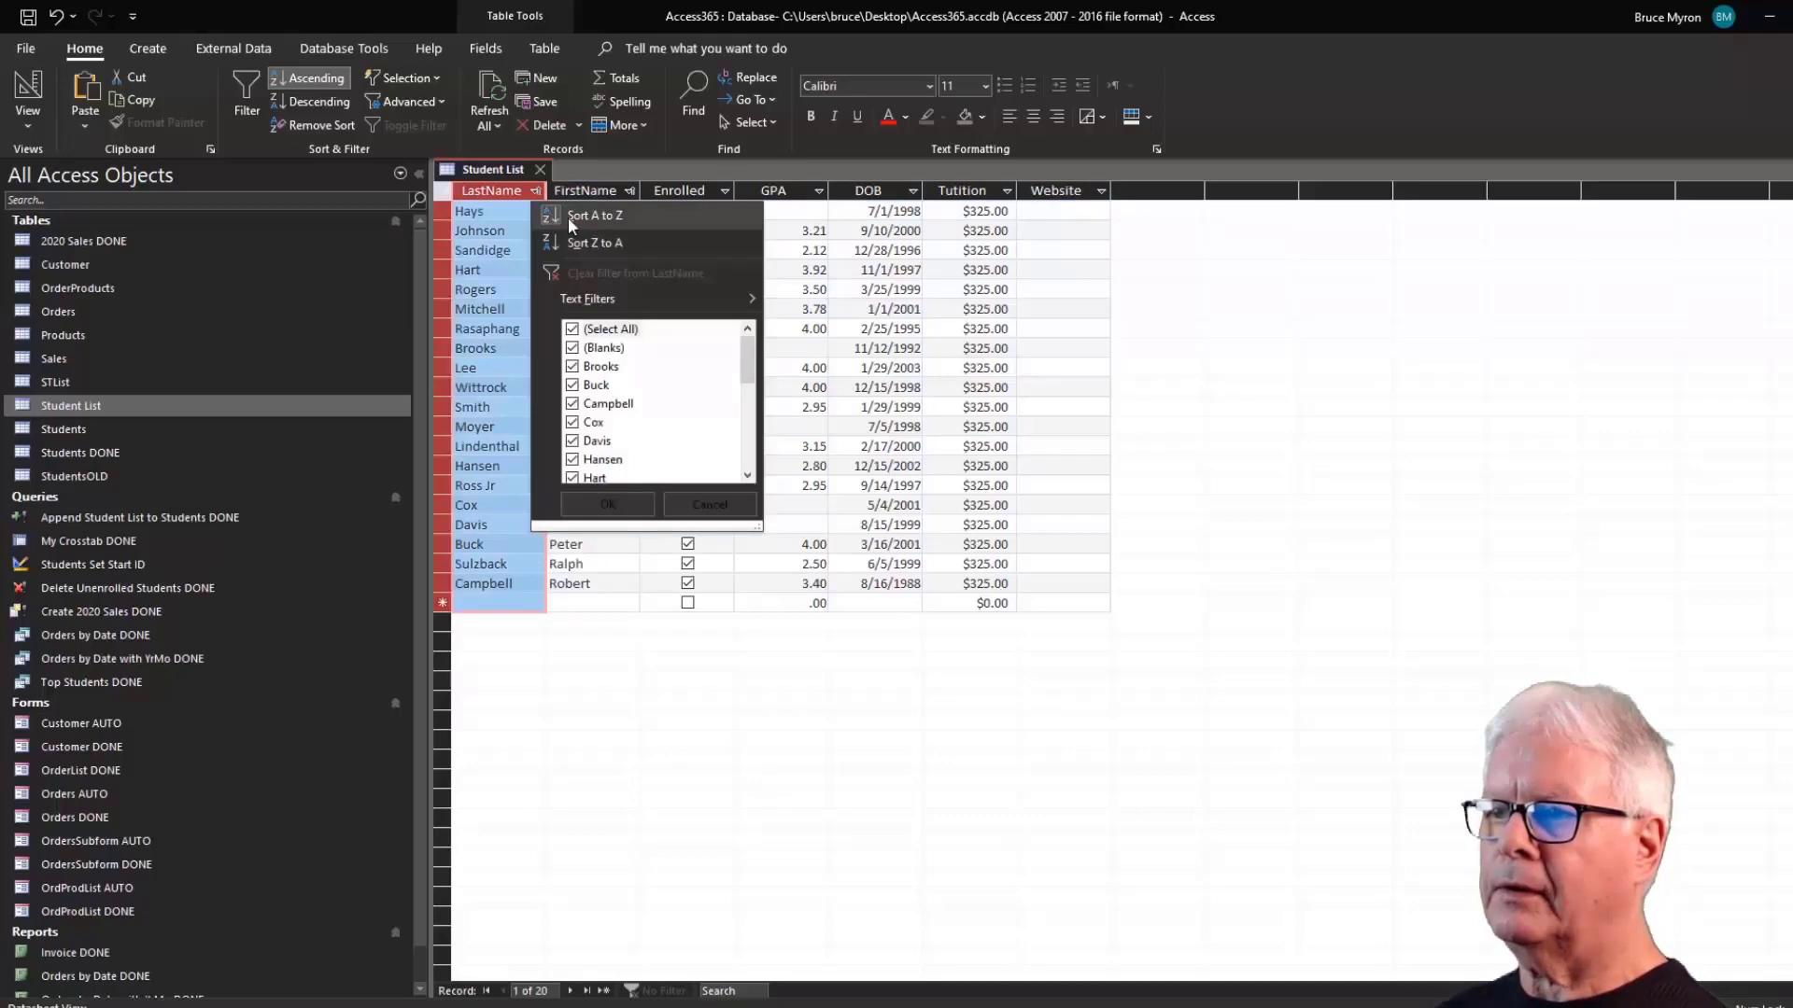
{"action": "left_click", "coordinate": [568, 217]}
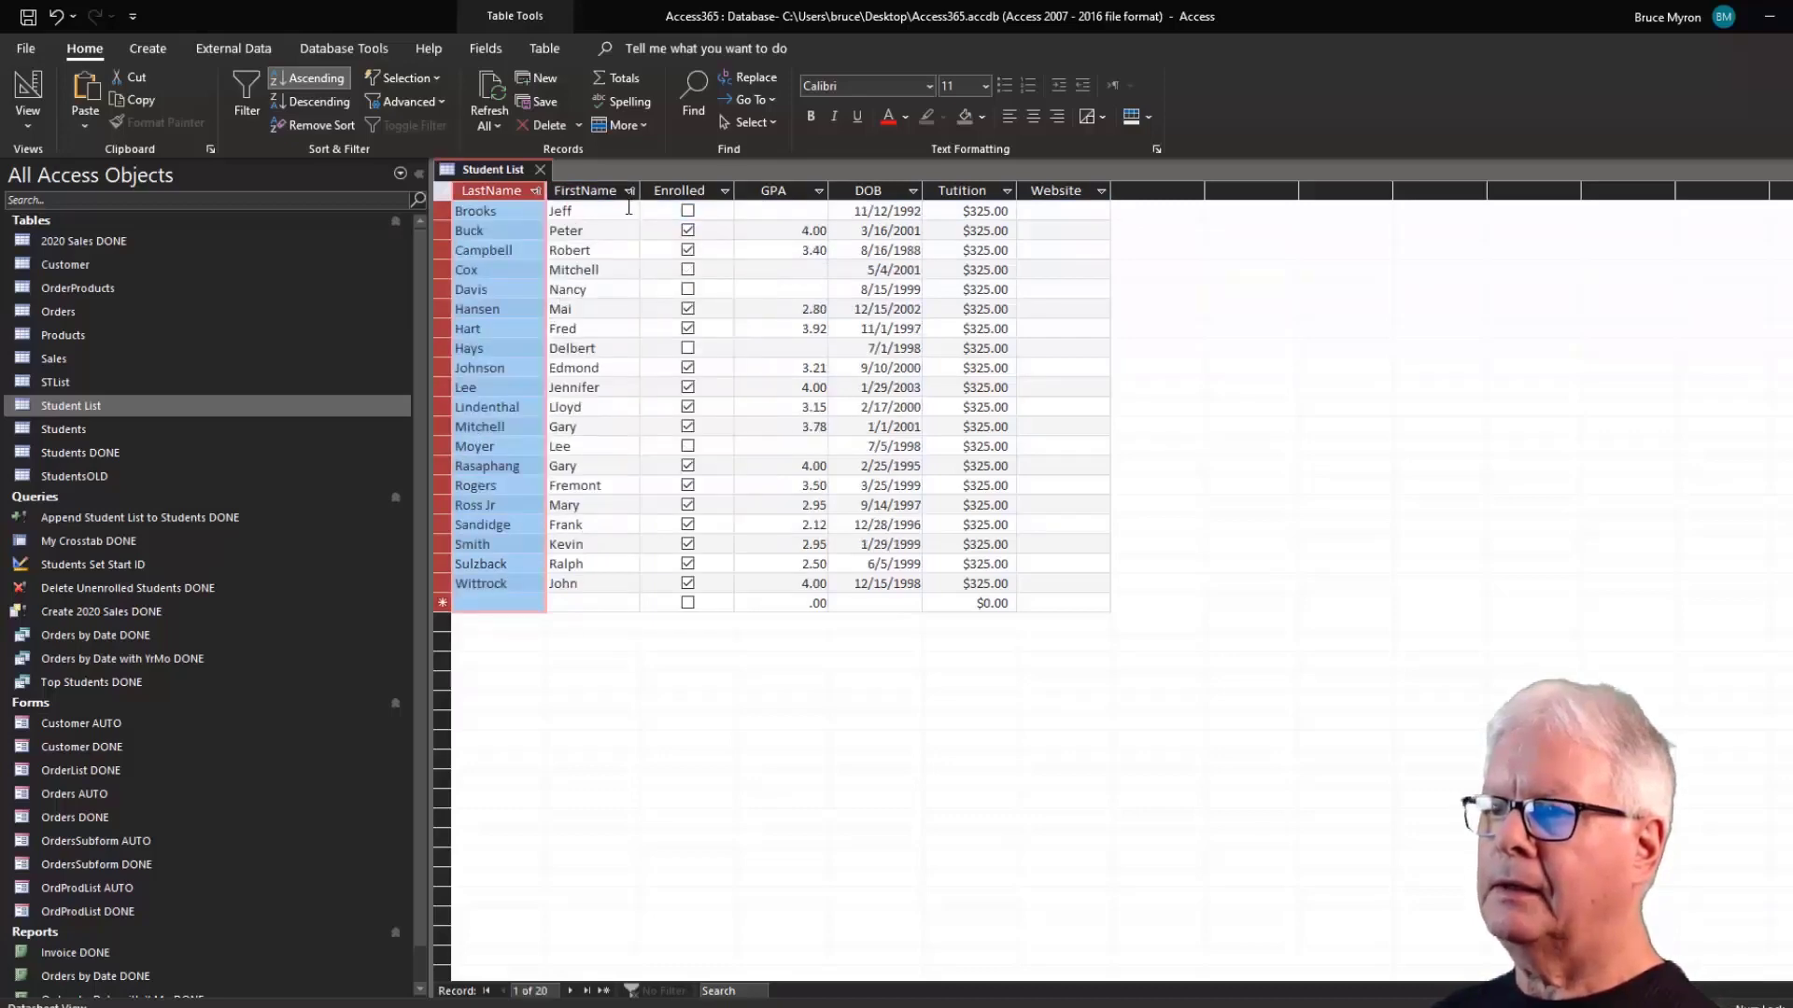
Select the LastName and FirstName columns together and sort the Student List by both in ascending order.
{"action": "mouse_move", "coordinate": [491, 189]}
{"action": "left_mouse_down"}
{"action": "mouse_move", "coordinate": [576, 194]}
{"action": "mouse_move", "coordinate": [507, 192]}
{"action": "left_mouse_up"}
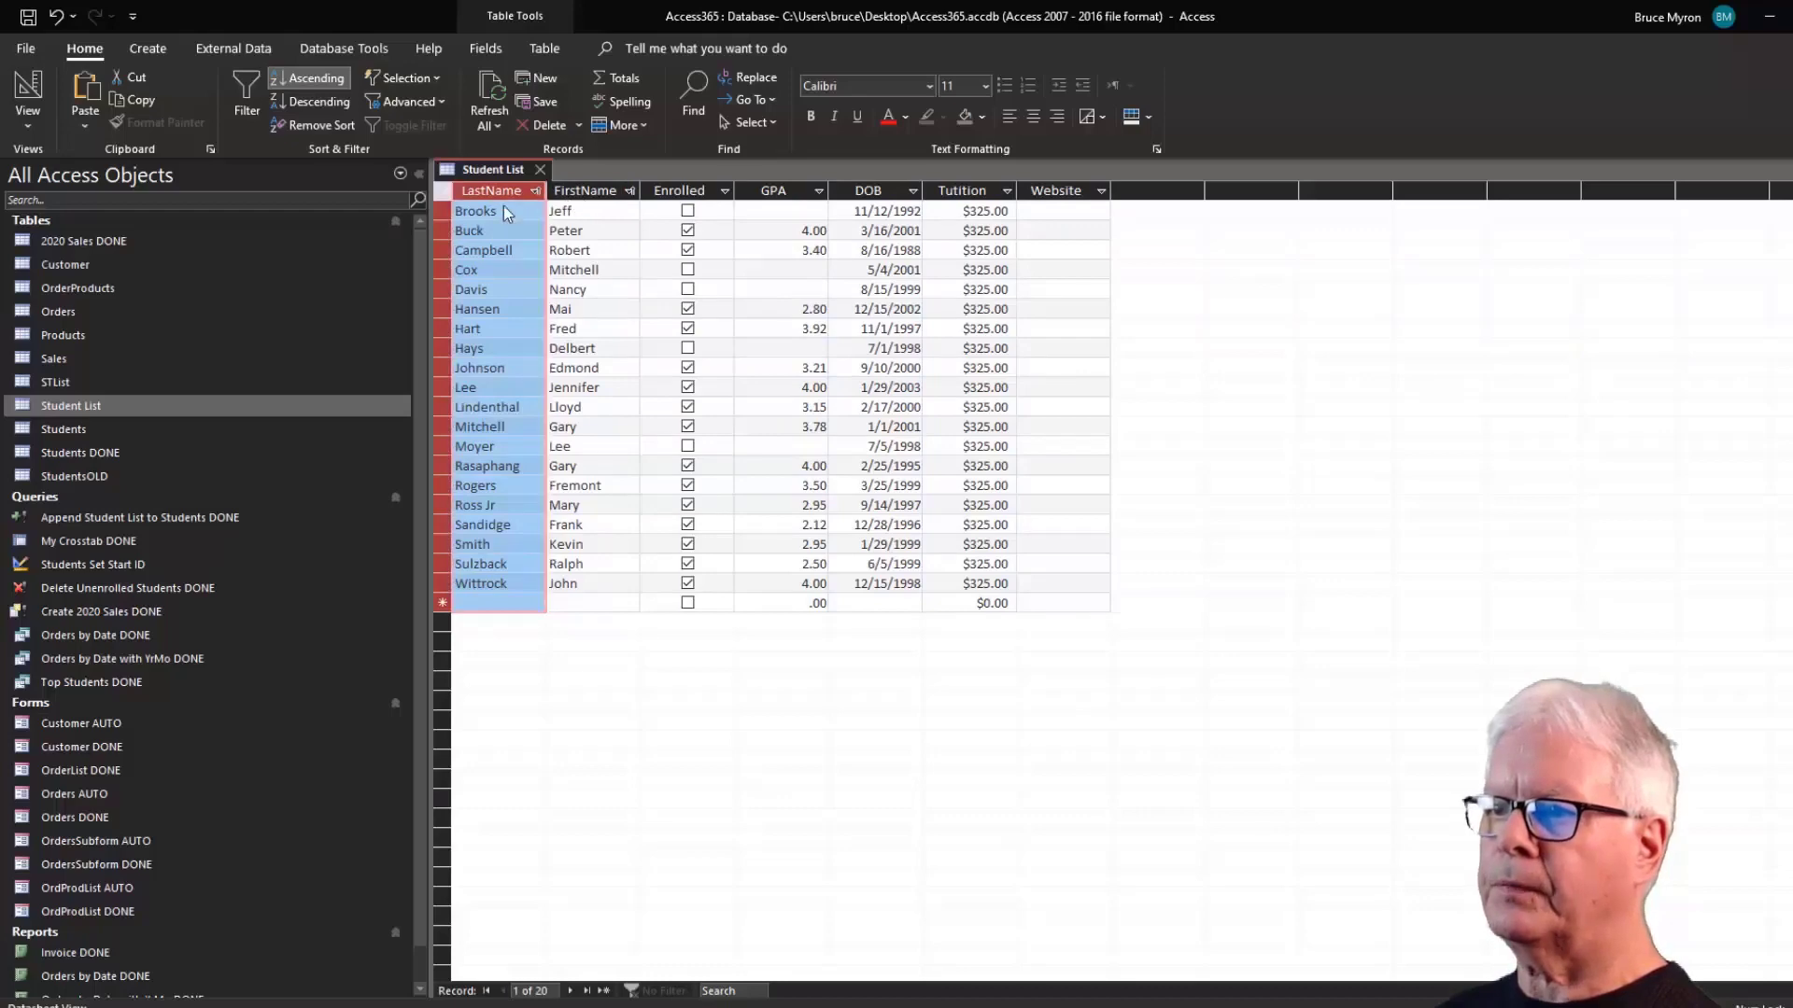
{"action": "left_click", "coordinate": [575, 190], "text": "shift"}
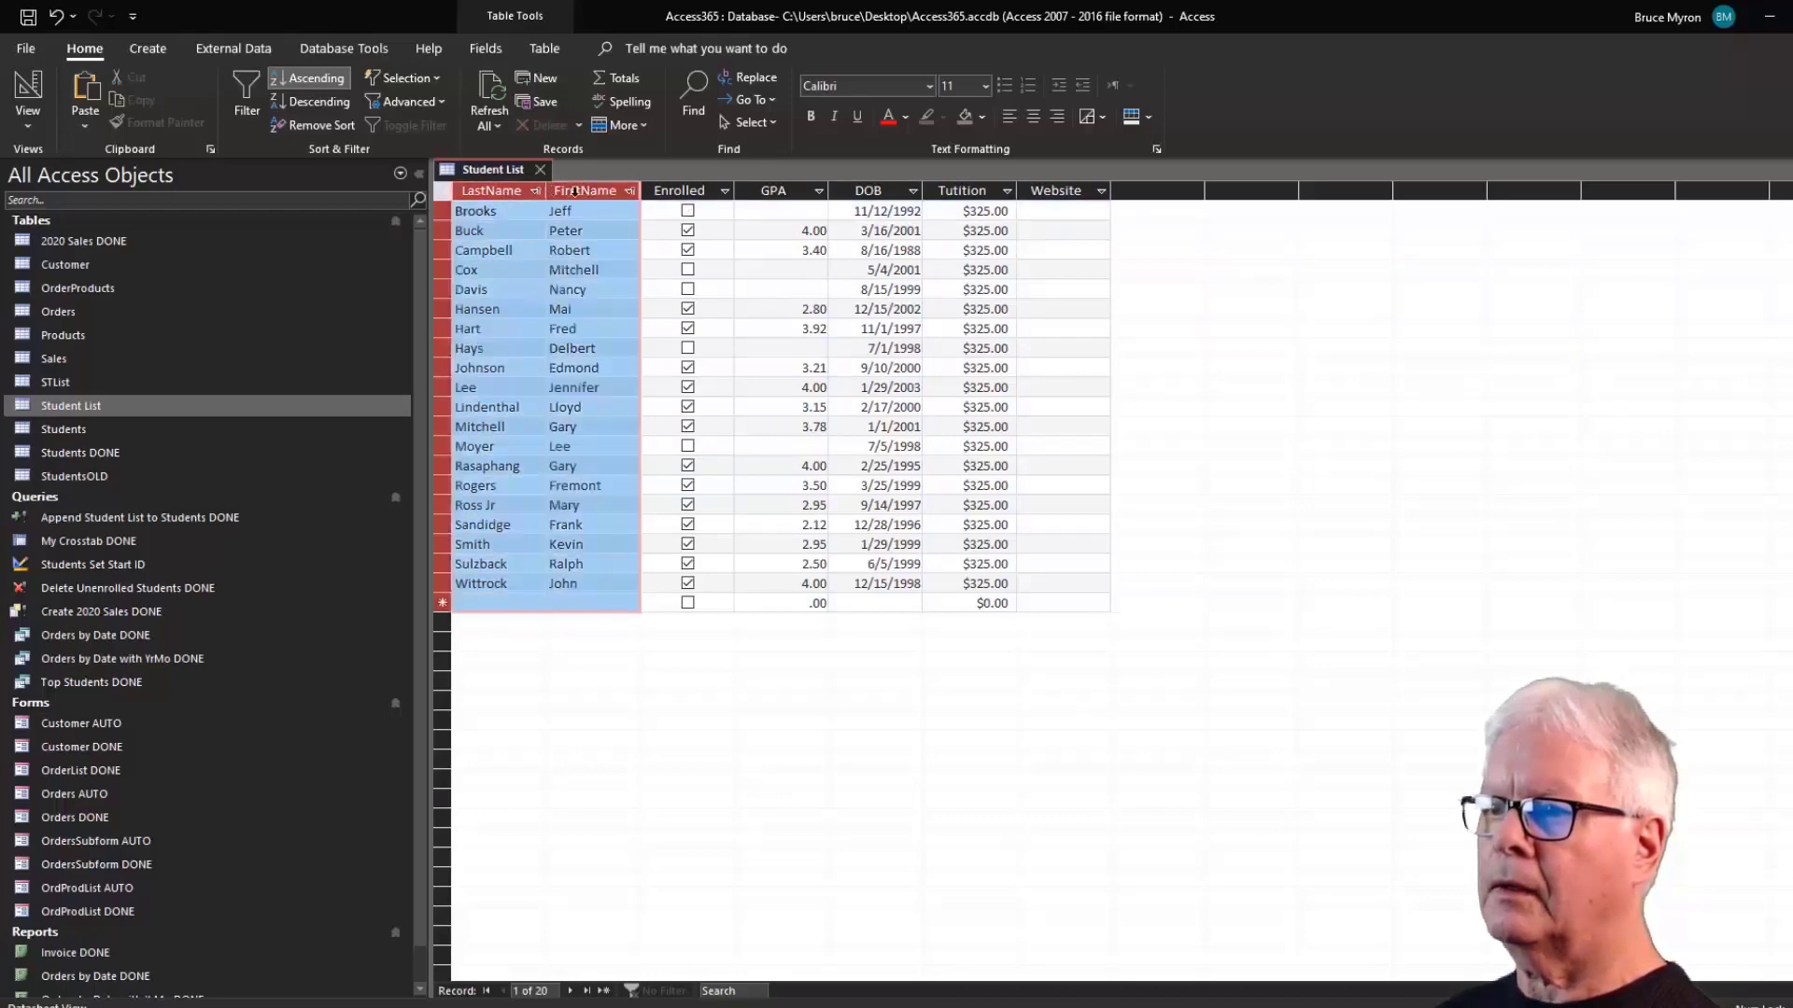
{"action": "left_click", "coordinate": [501, 215]}
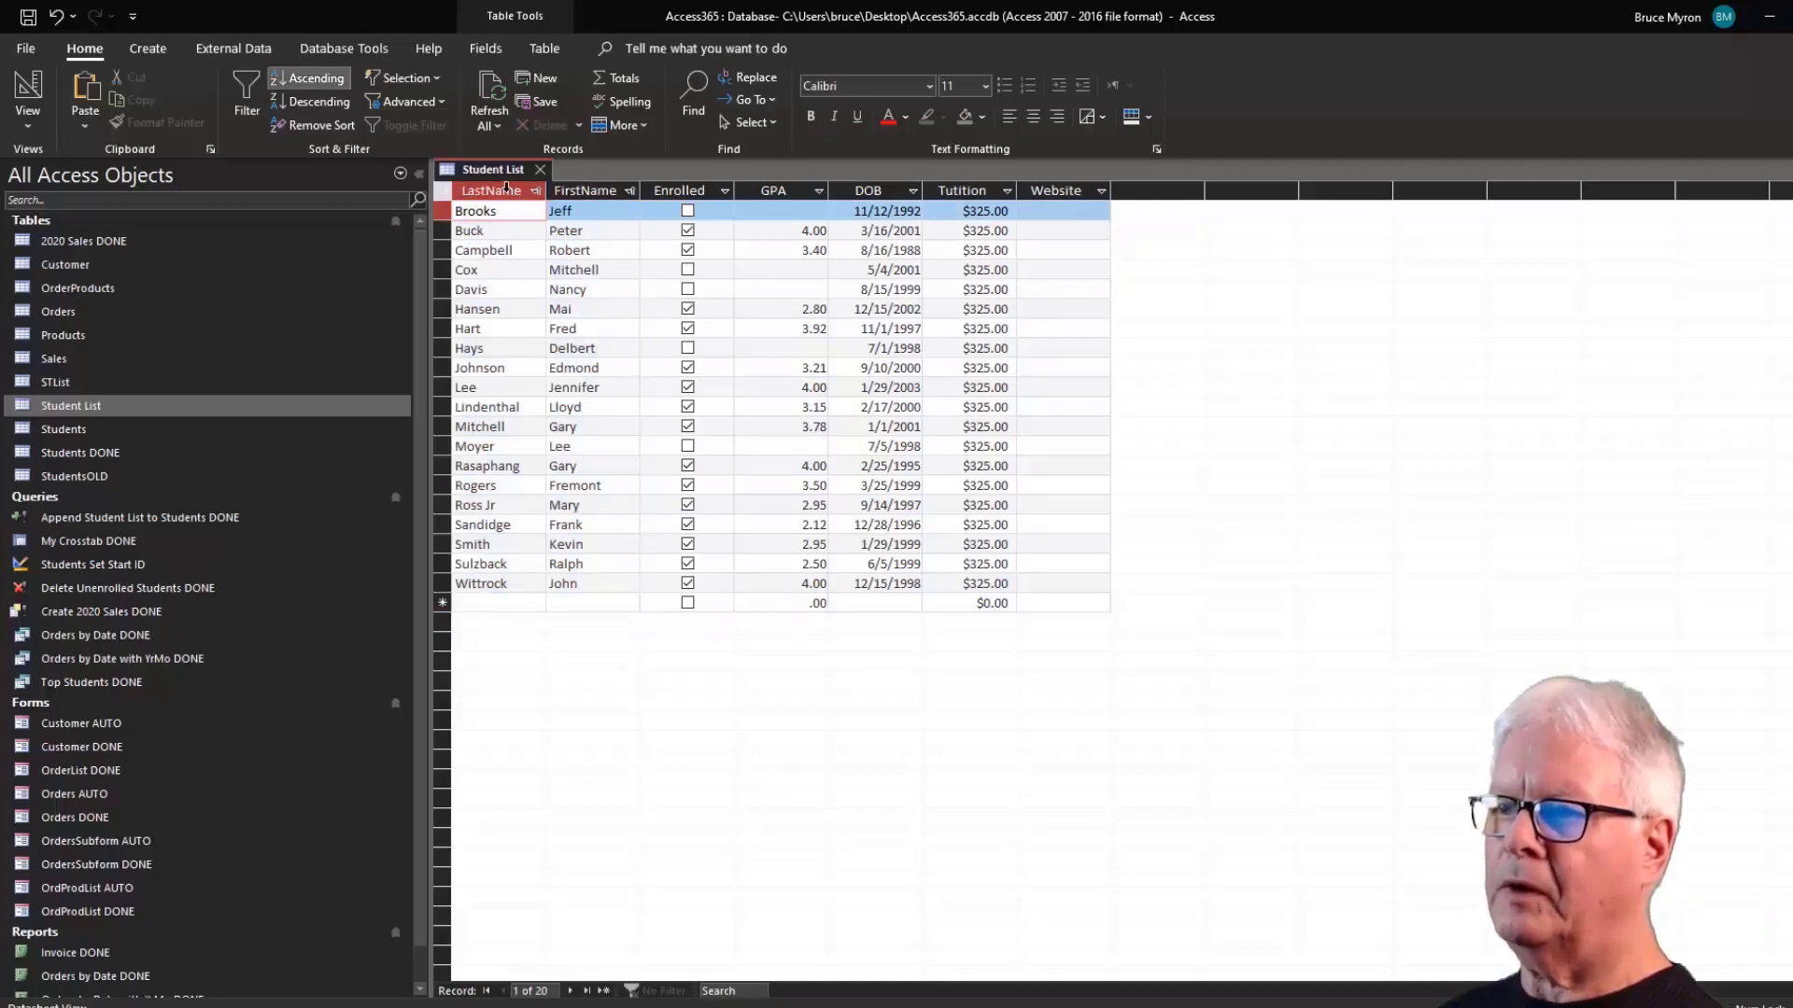
{"action": "left_click_drag", "start_coordinate": [505, 186], "coordinate": [578, 191]}
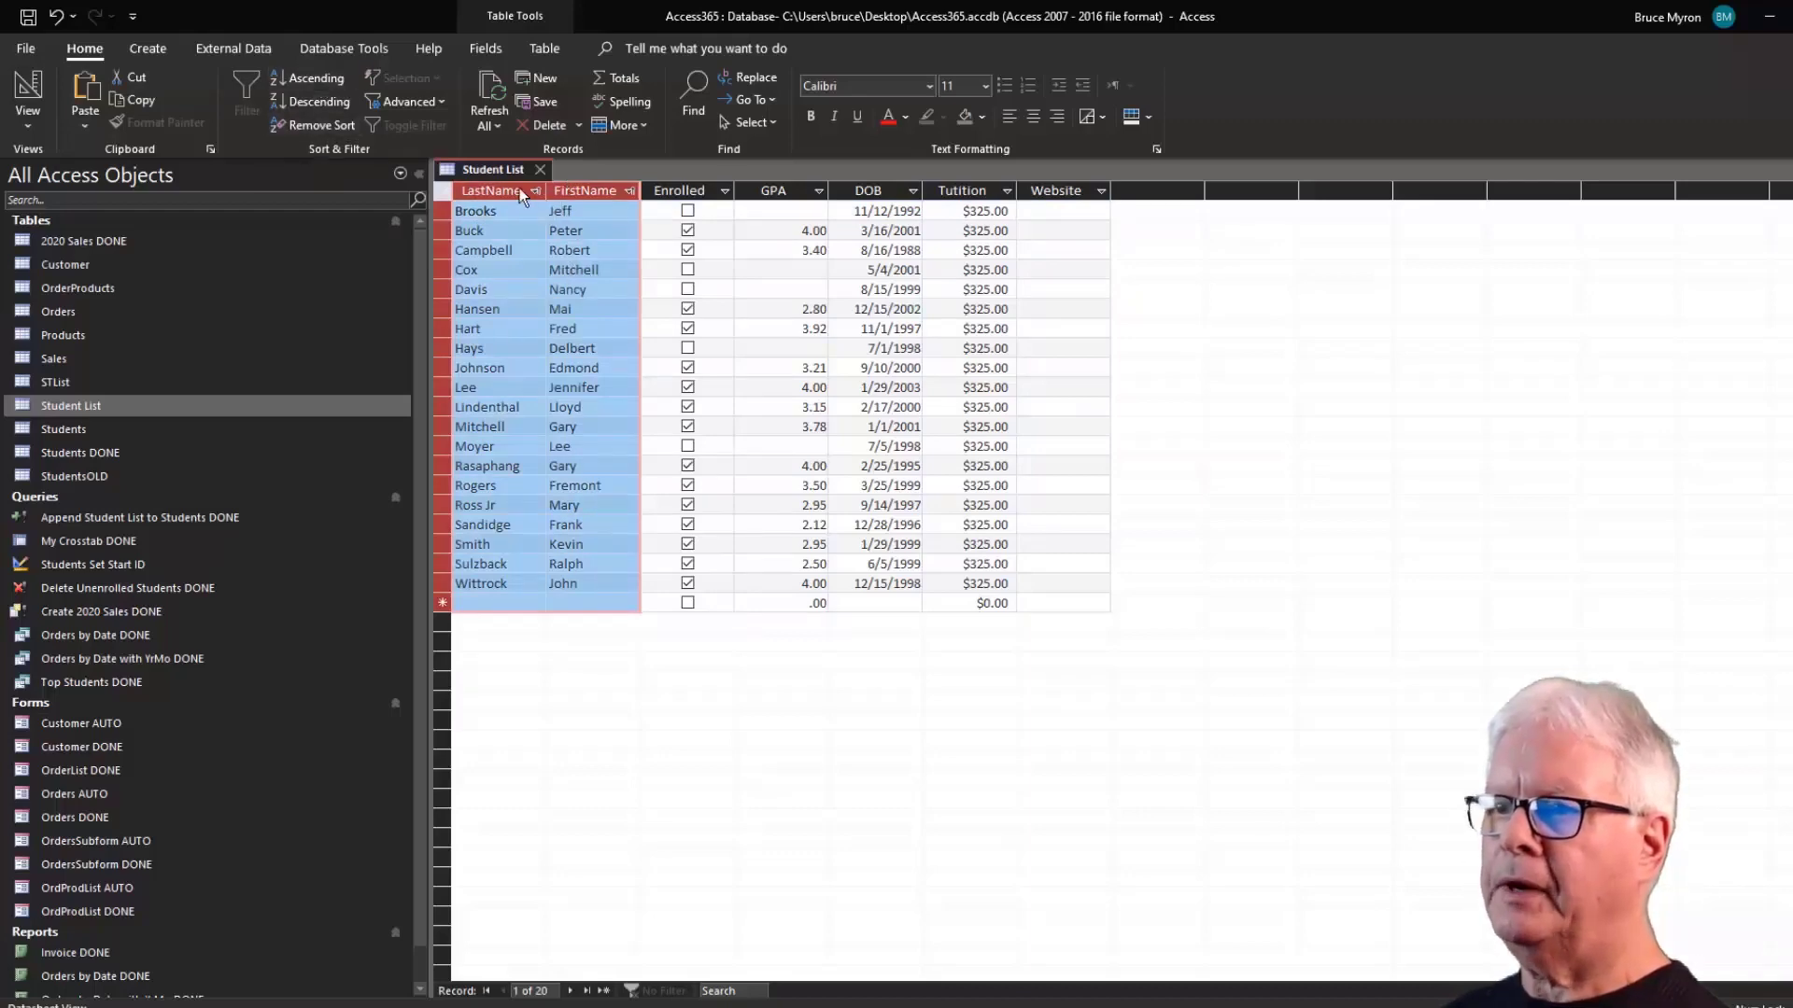
{"action": "left_click", "coordinate": [309, 80]}
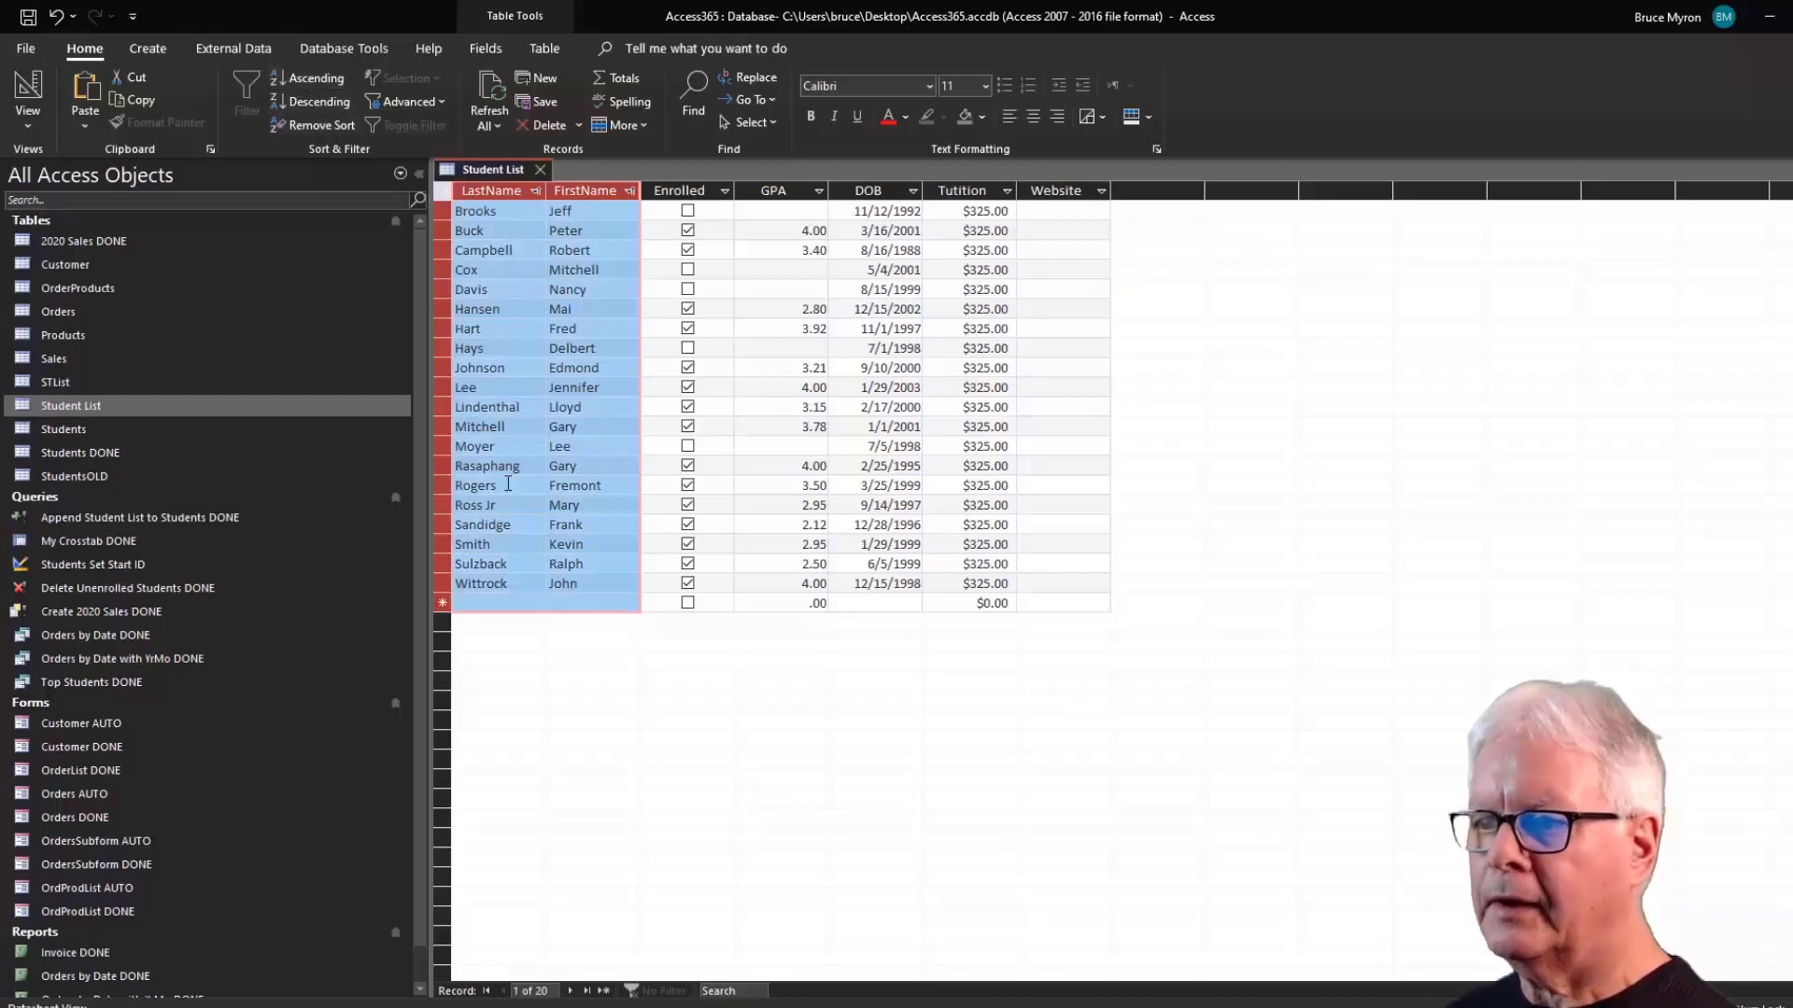
{"action": "left_click", "coordinate": [504, 545]}
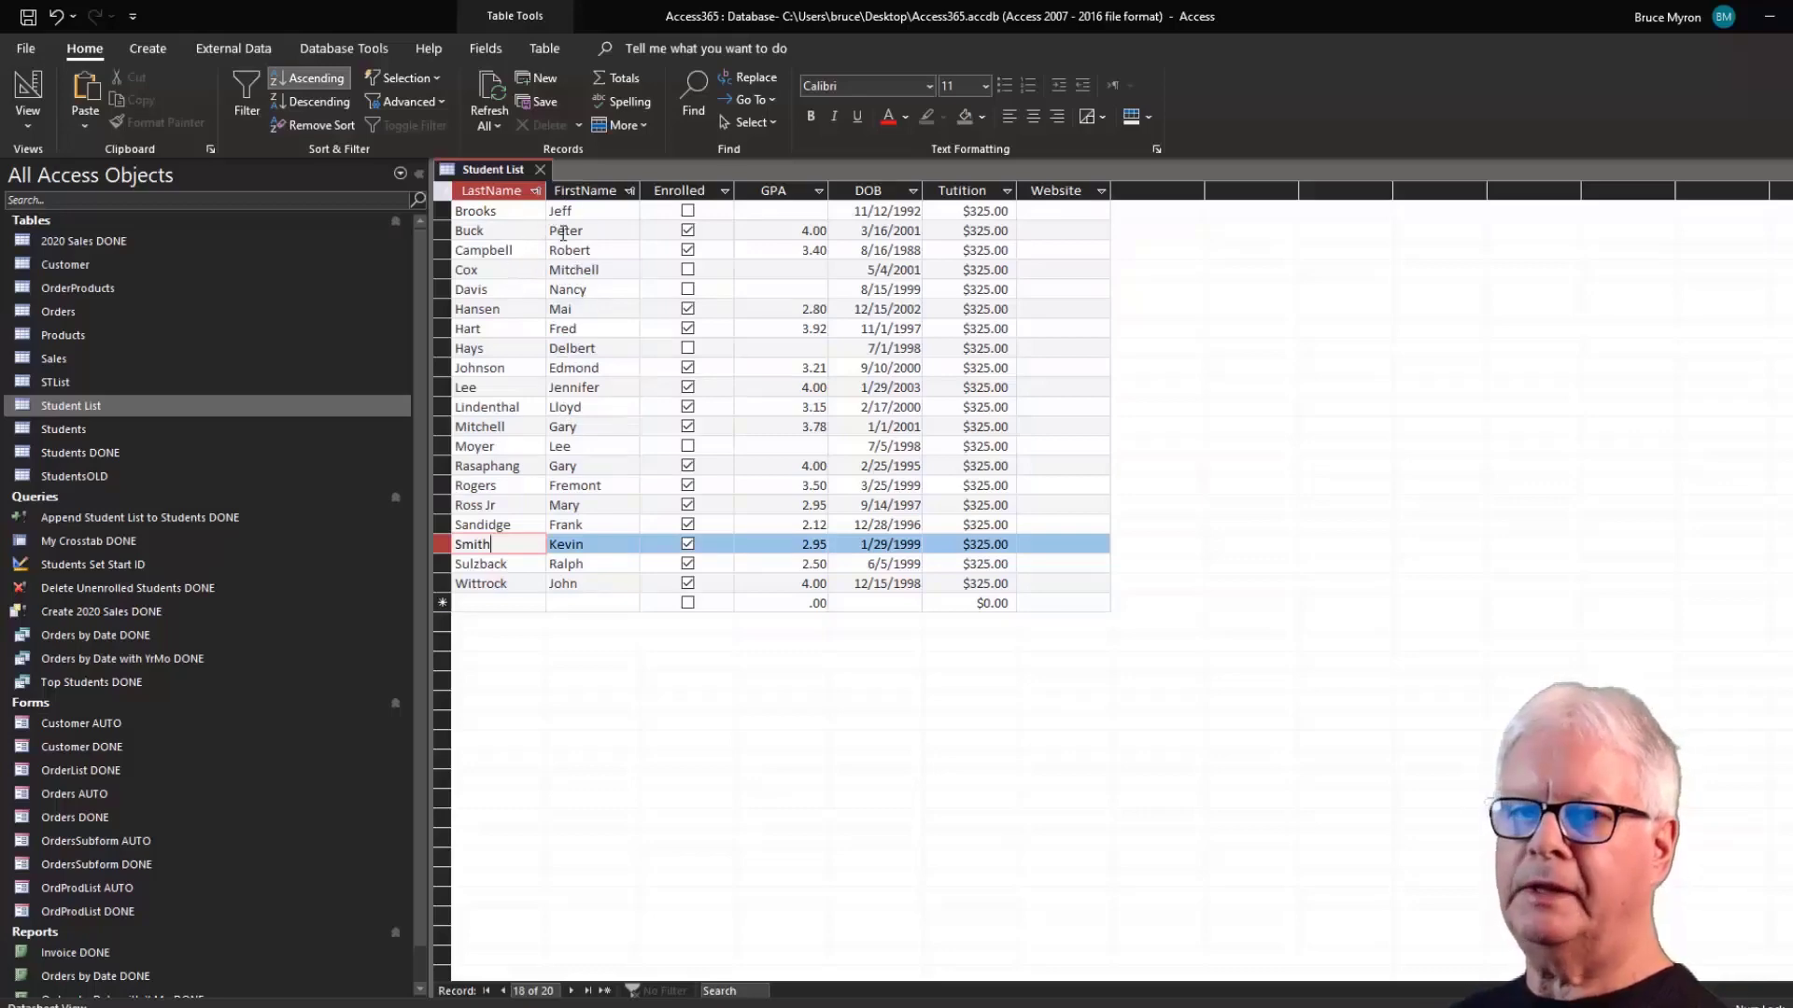
Close the Student List table without saving its design changes and reopen it.
{"action": "left_click", "coordinate": [541, 170]}
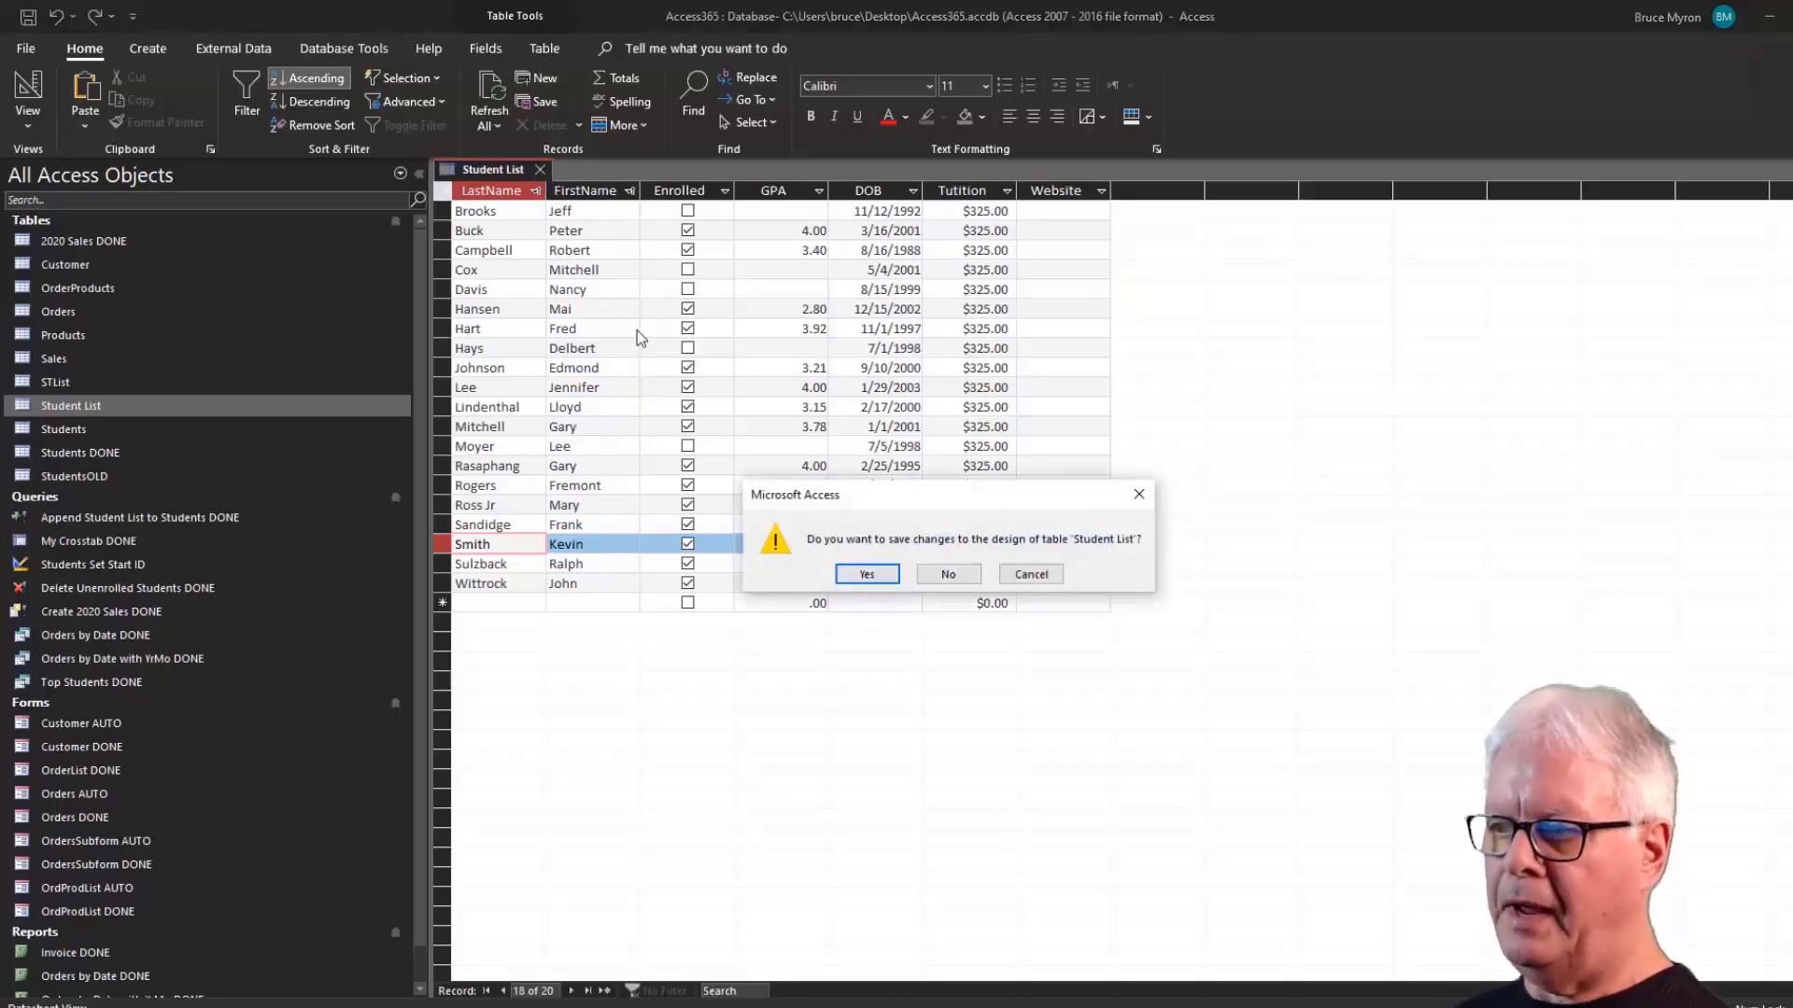
{"action": "left_click", "coordinate": [956, 573]}
{"action": "double_click", "coordinate": [196, 407]}
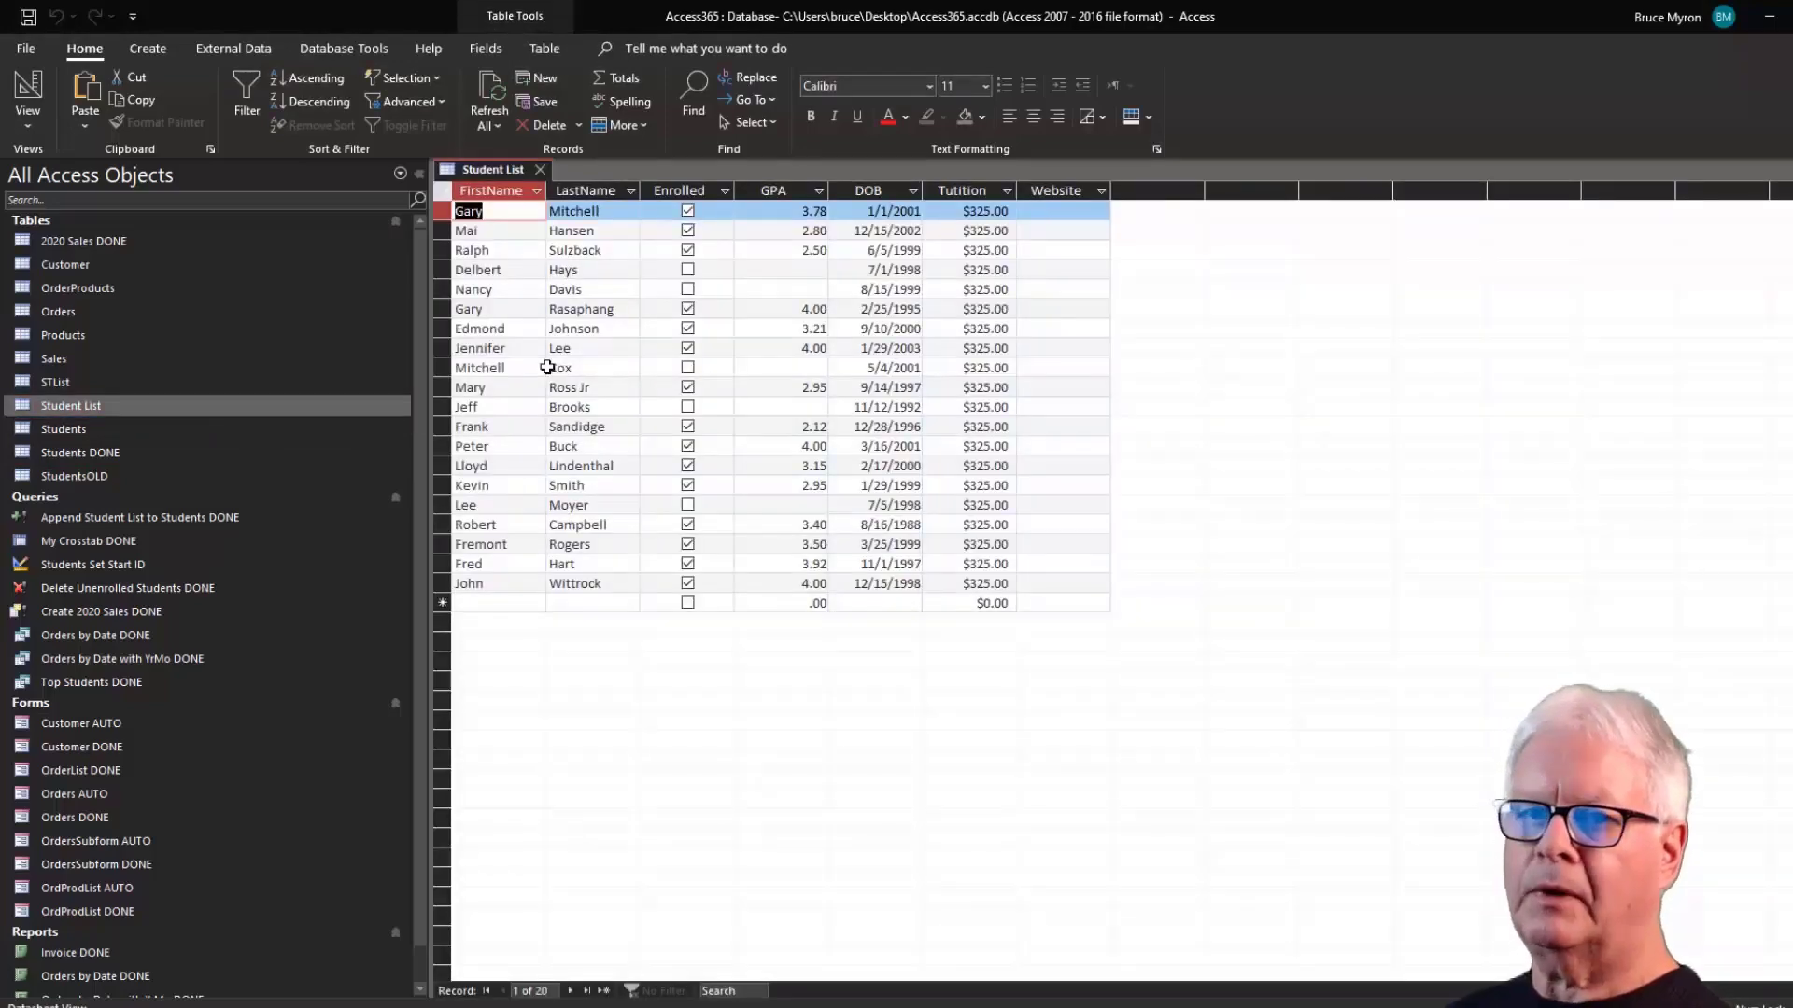
Try sorting the Student List by GPA from largest to smallest, followed by ascending order.
{"action": "left_click", "coordinate": [812, 205]}
{"action": "left_click", "coordinate": [818, 190]}
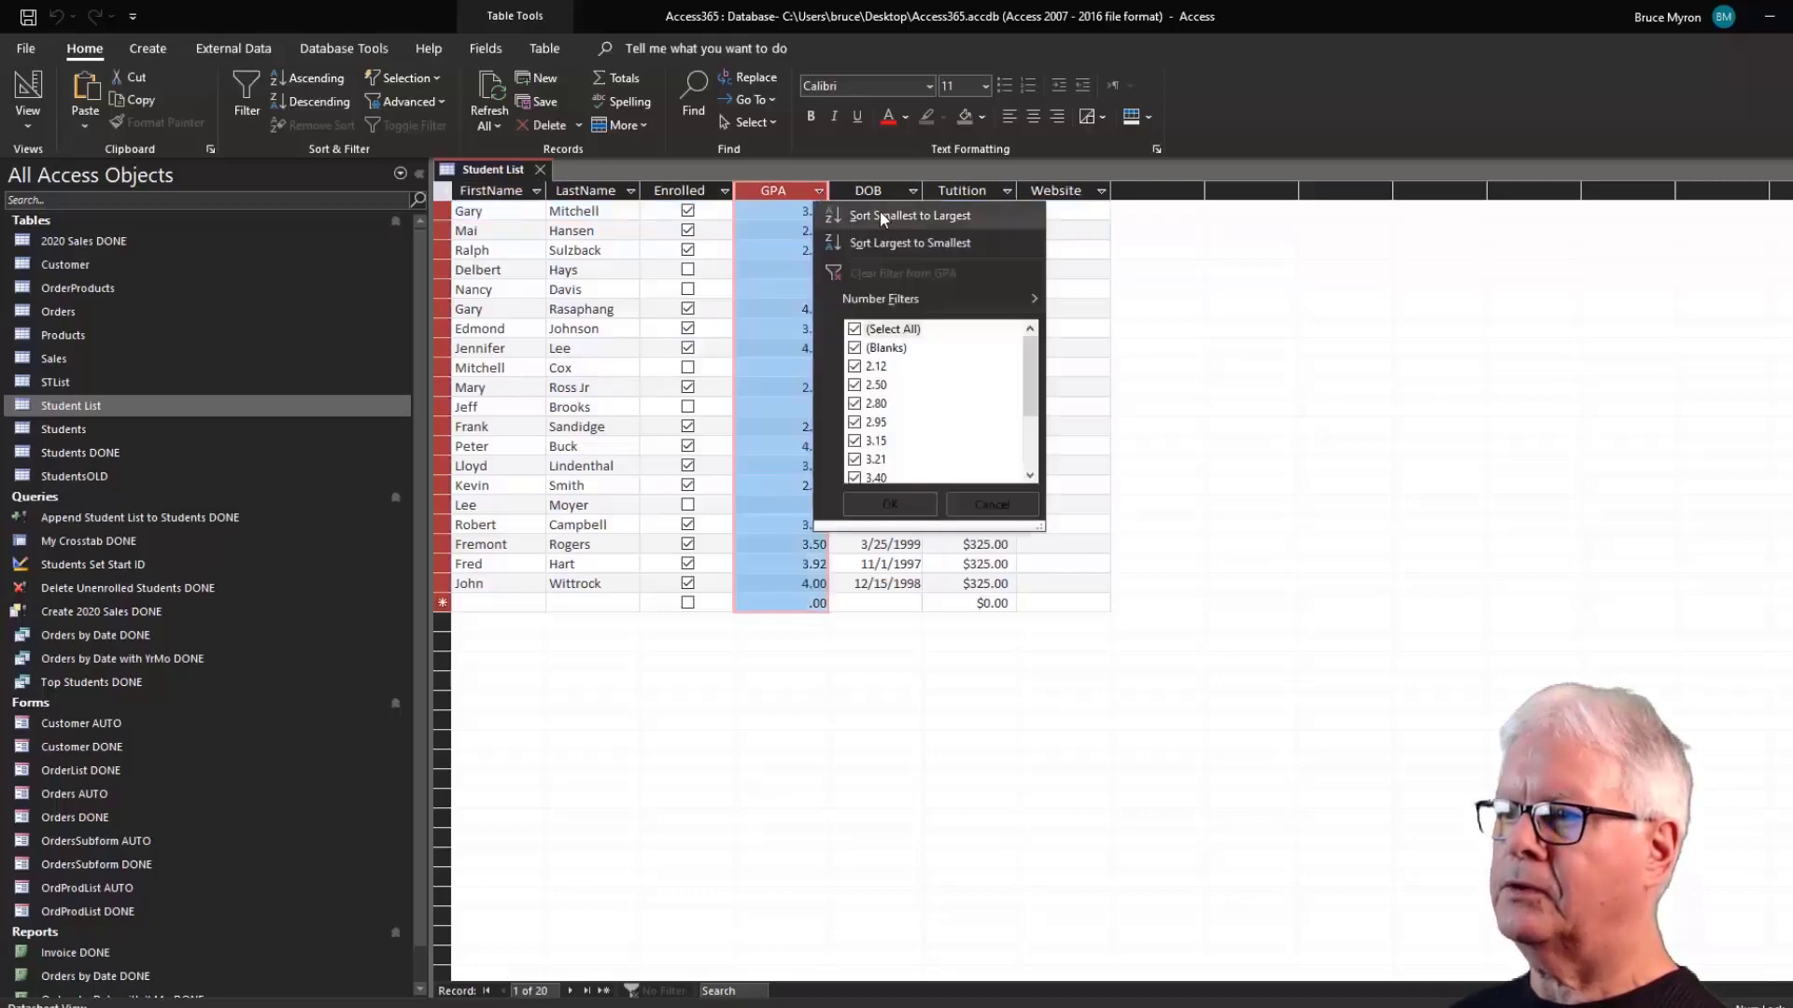
{"action": "left_click", "coordinate": [887, 245]}
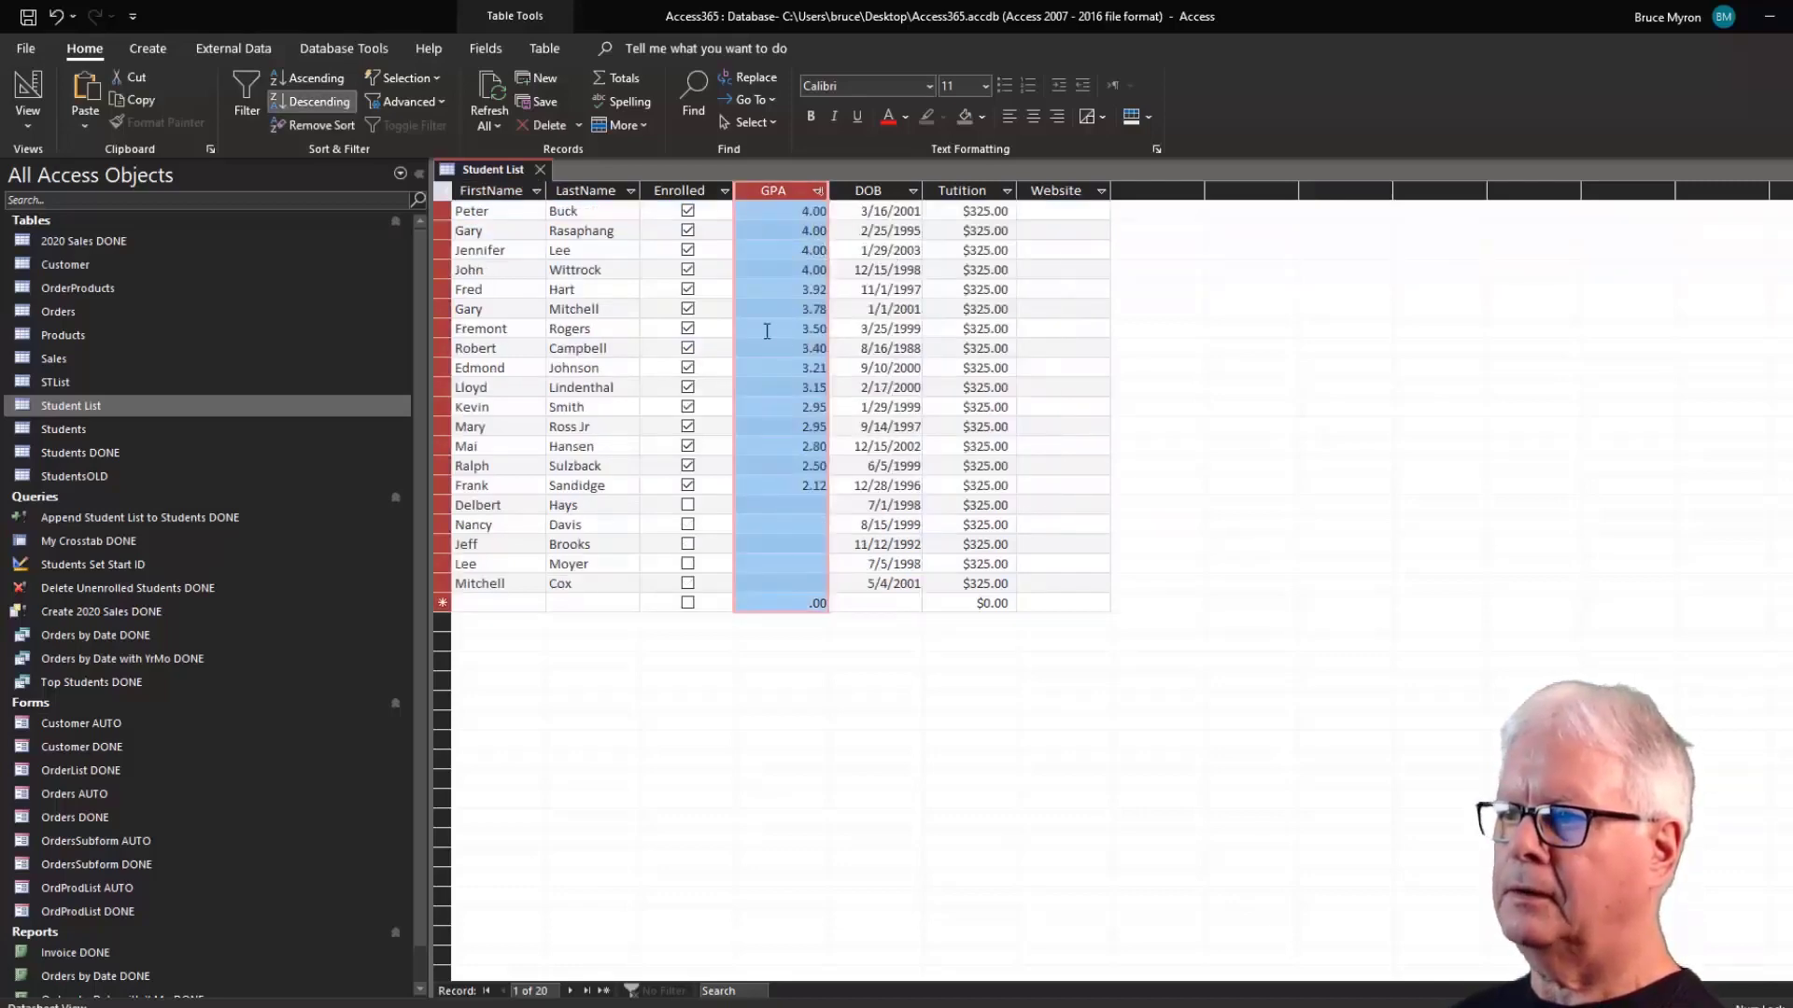
{"action": "left_click", "coordinate": [781, 211]}
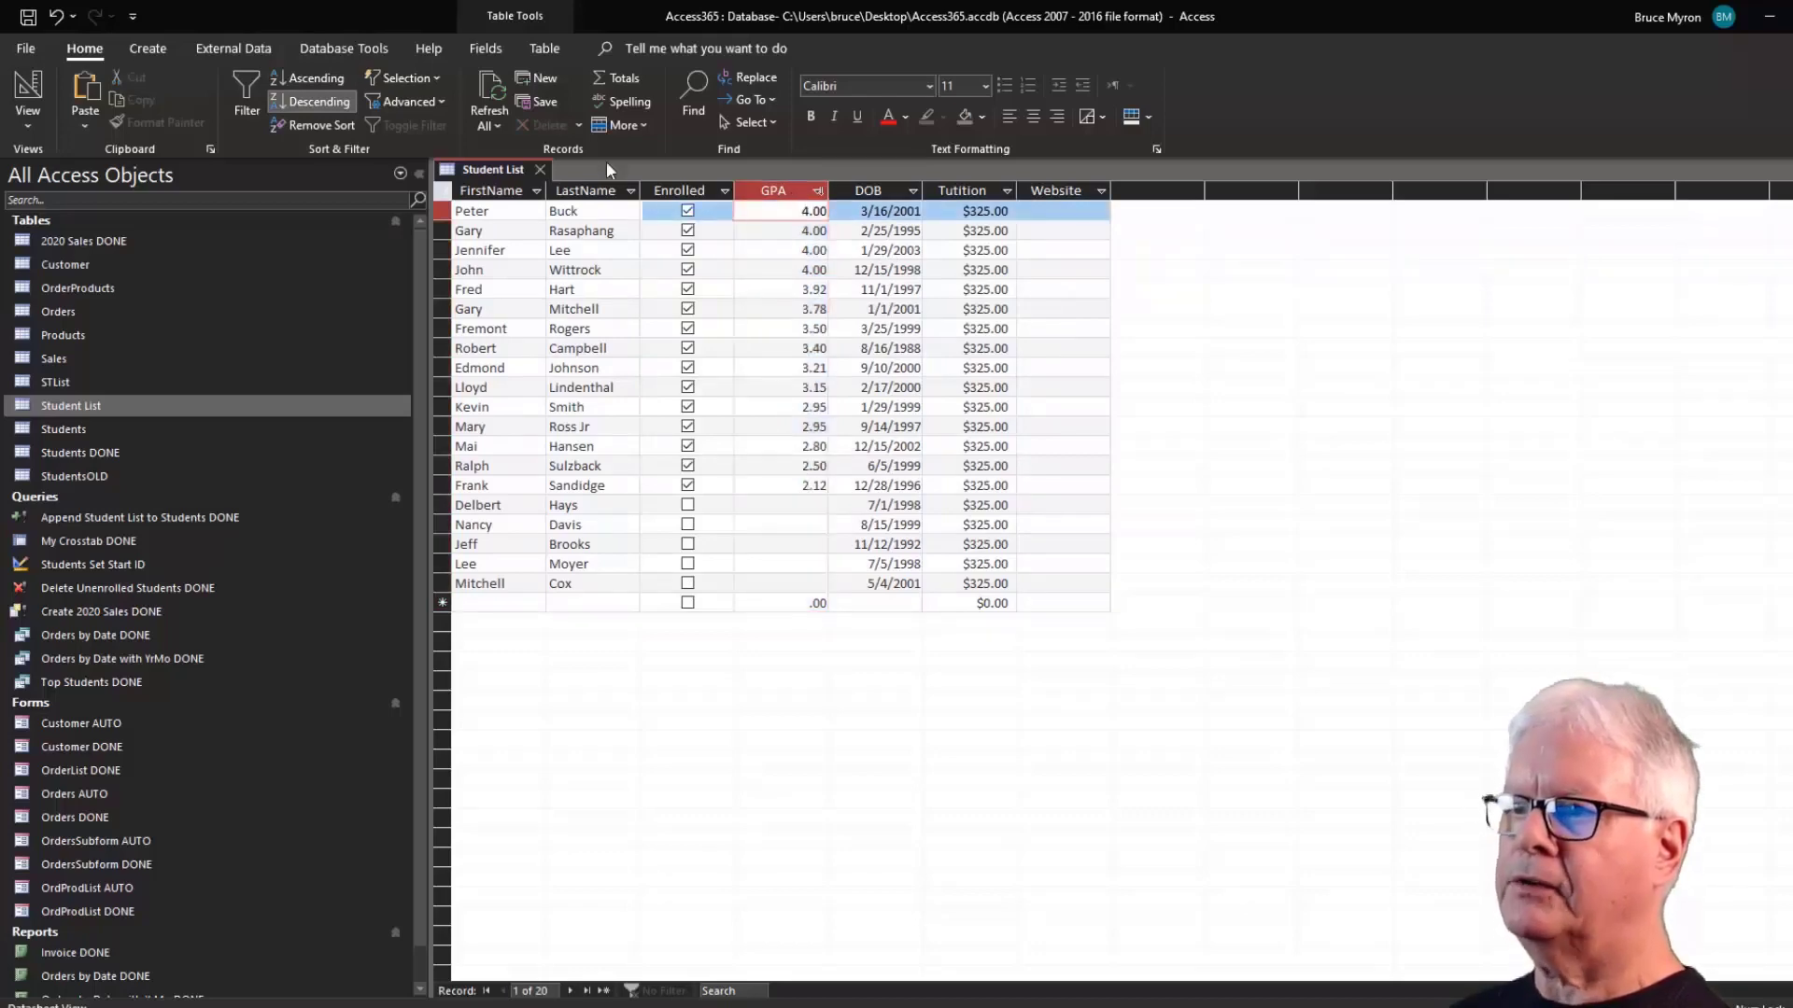
{"action": "left_click", "coordinate": [325, 87]}
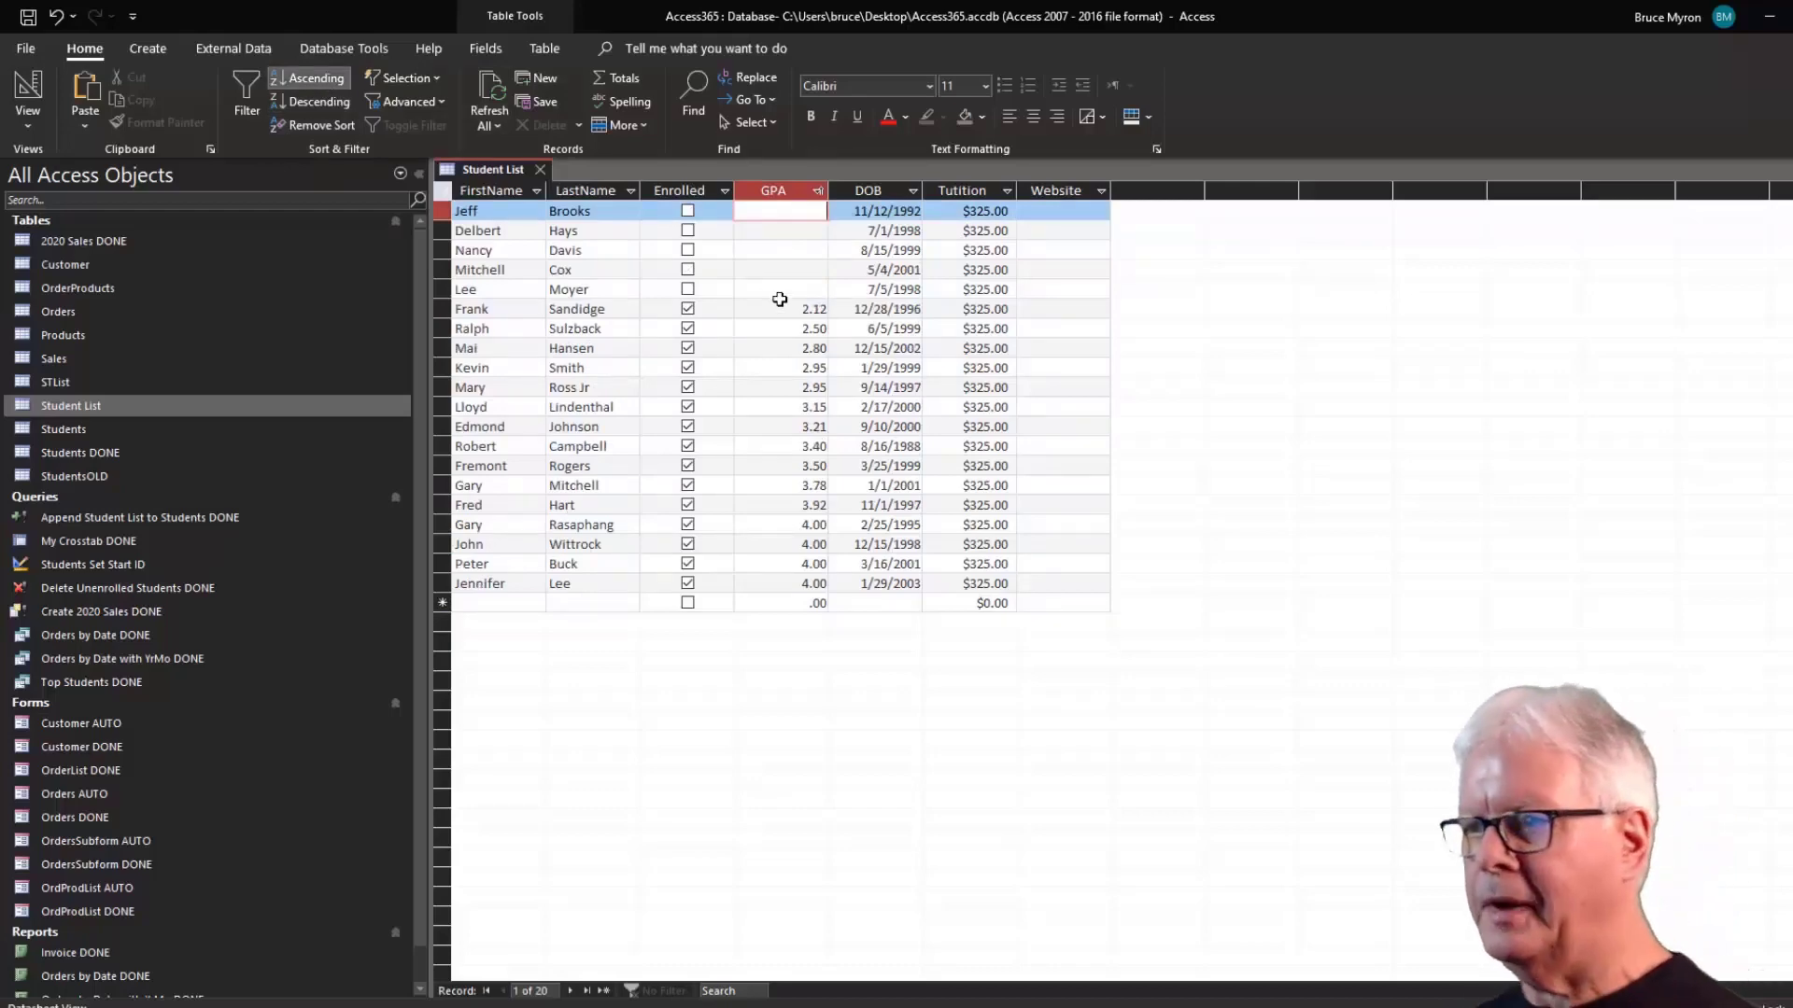
{"action": "left_click", "coordinate": [782, 235]}
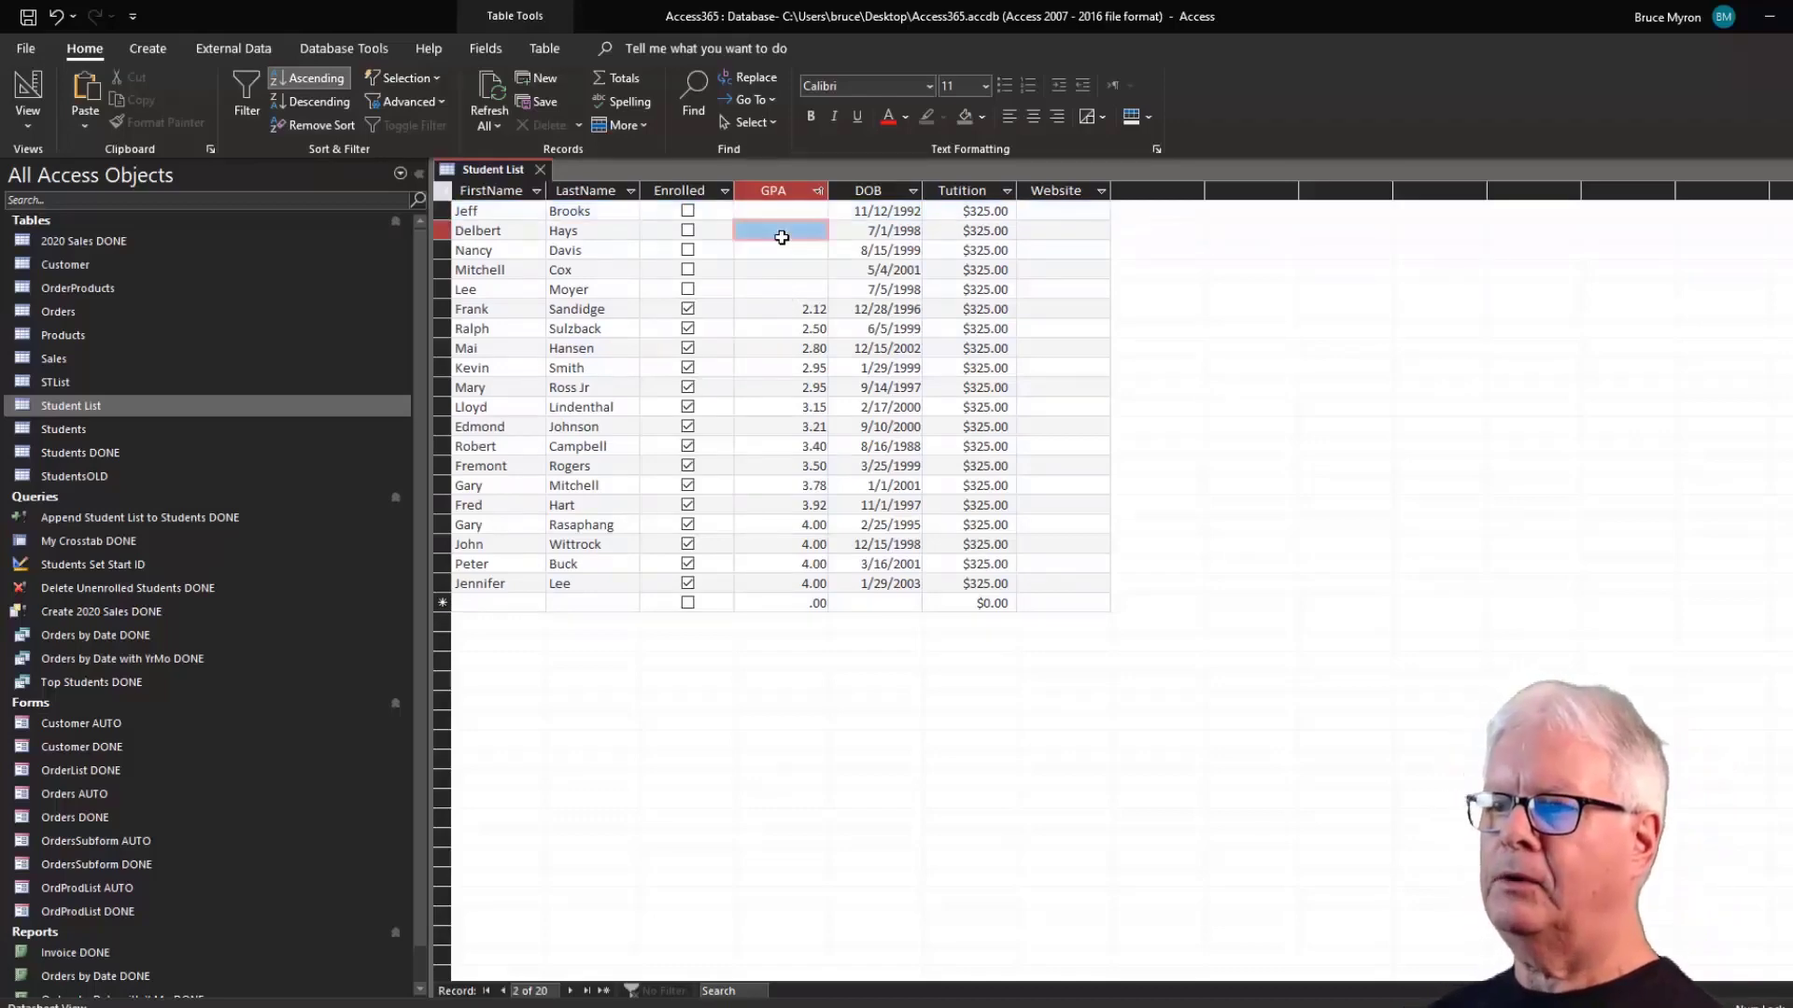
{"action": "left_click", "coordinate": [777, 210]}
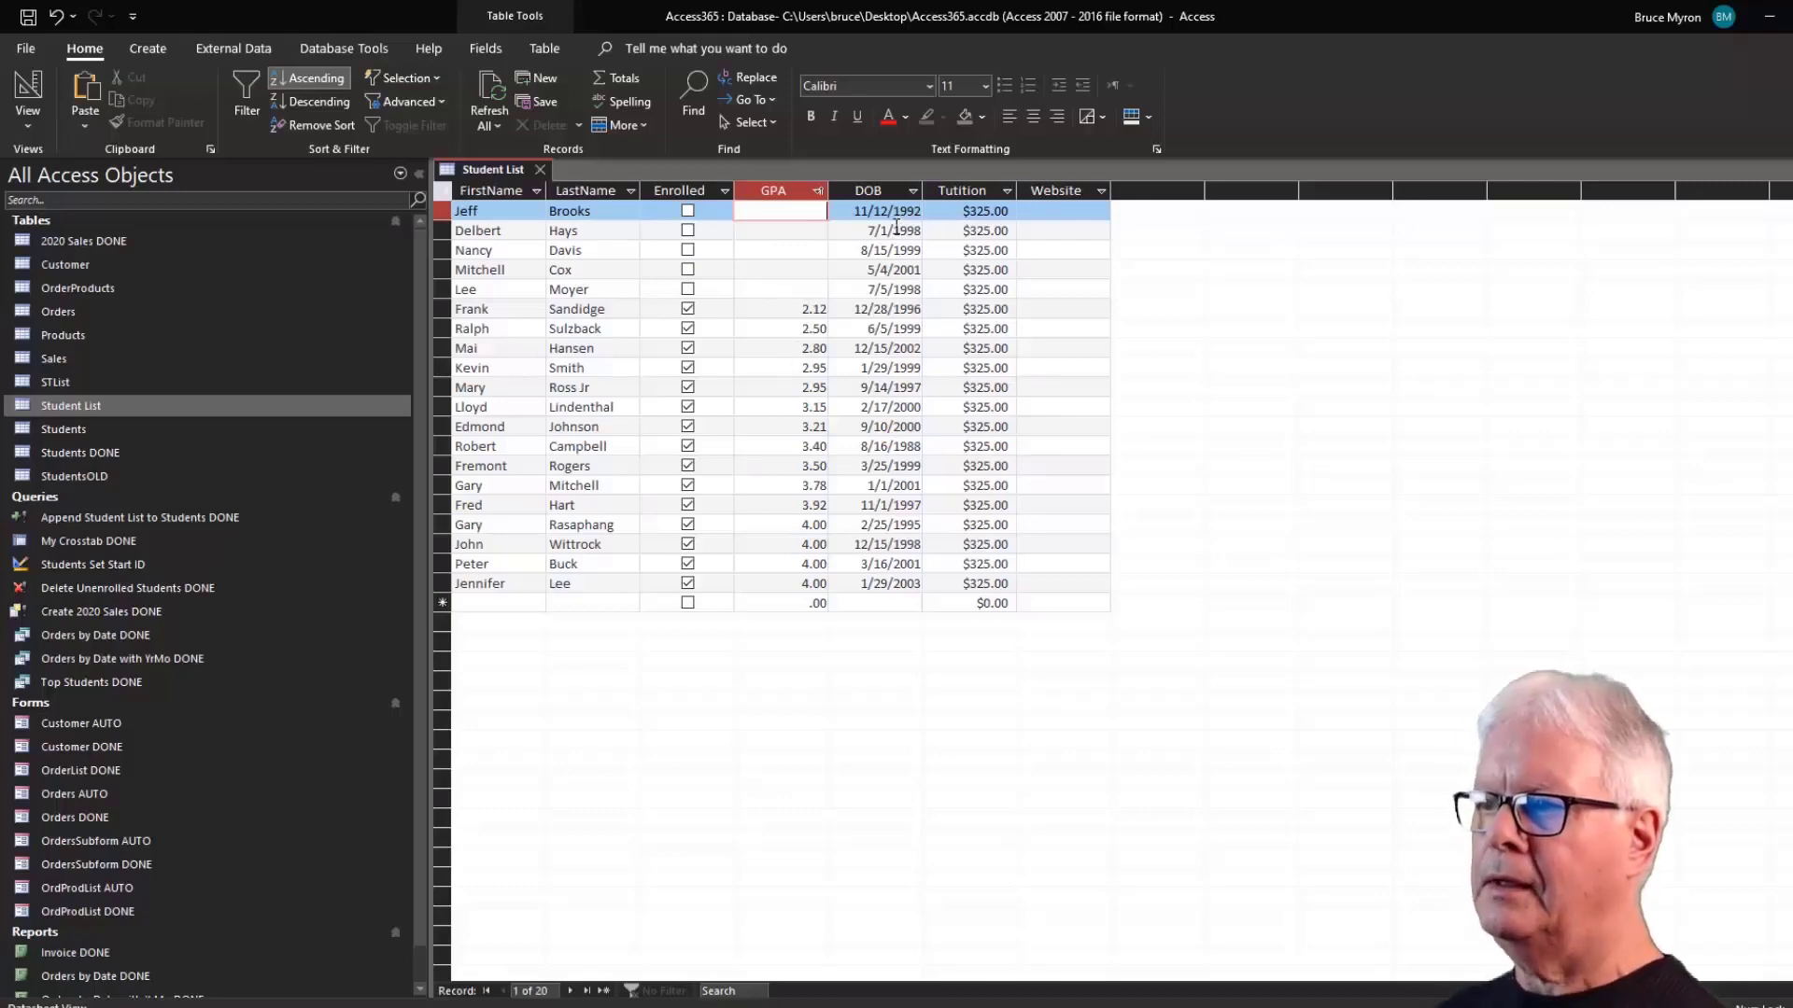
Try sorting the Student List by DOB from oldest to newest, and remove all sorting.
{"action": "left_click", "coordinate": [913, 191]}
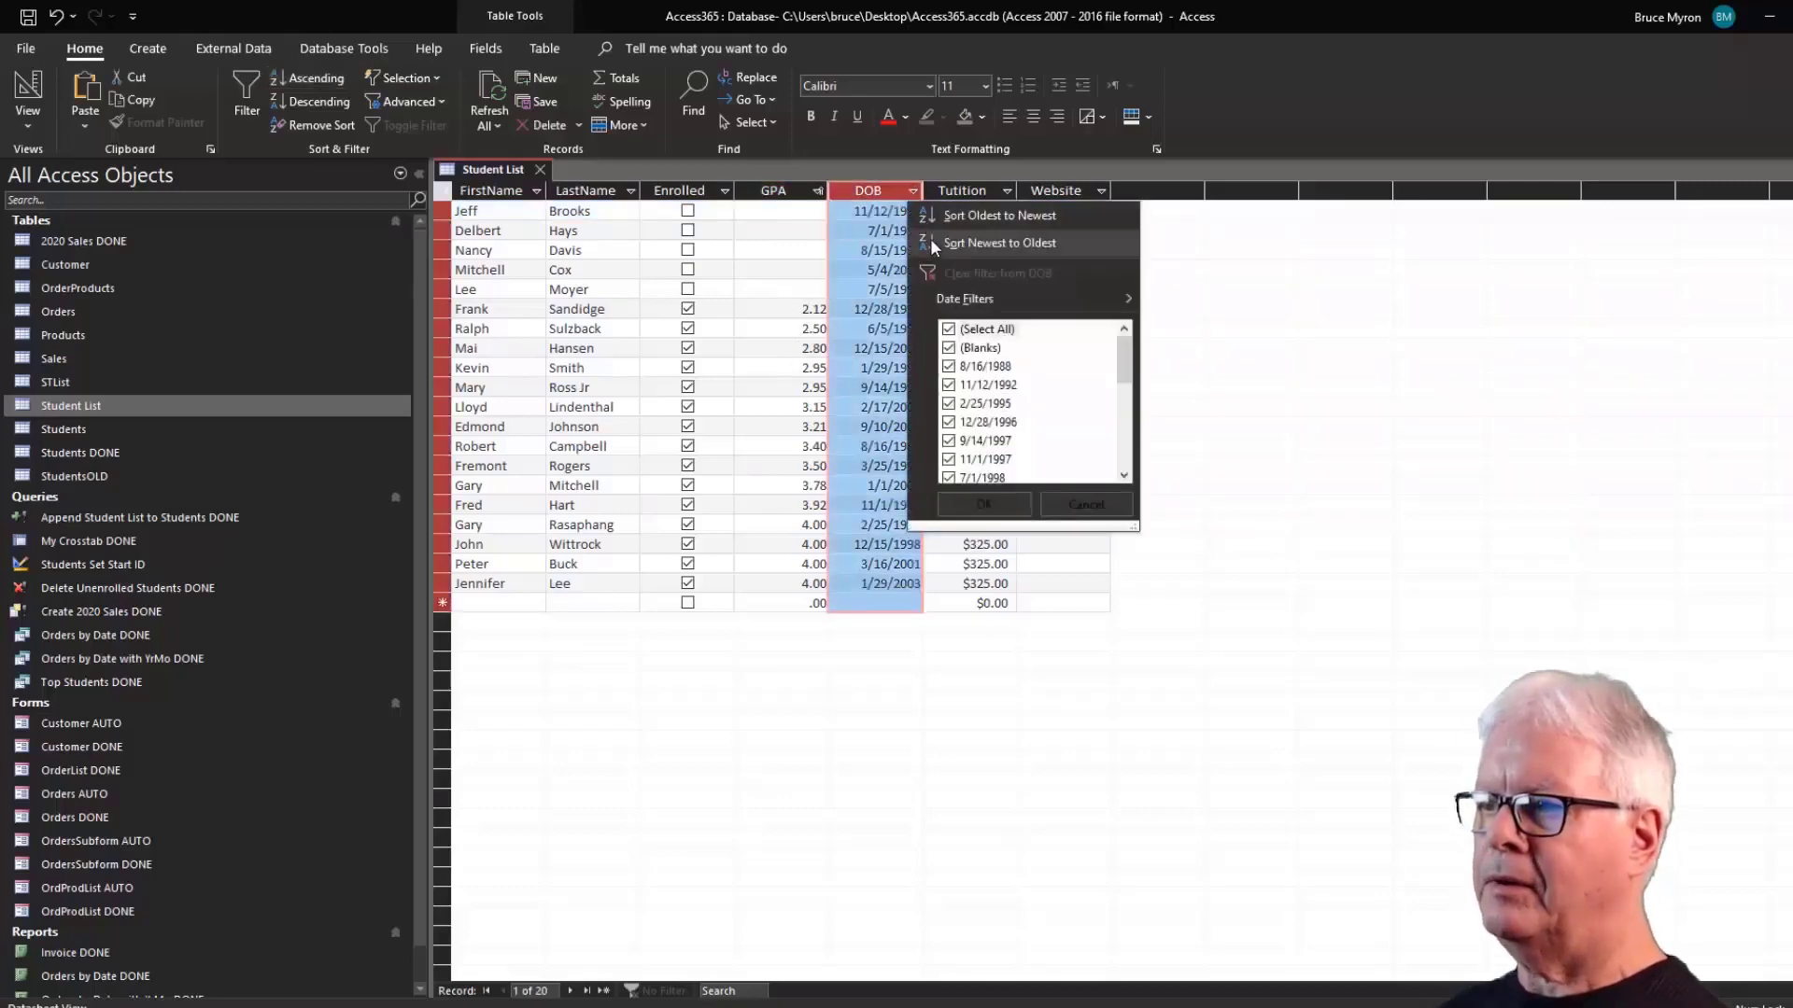
{"action": "left_click", "coordinate": [962, 214]}
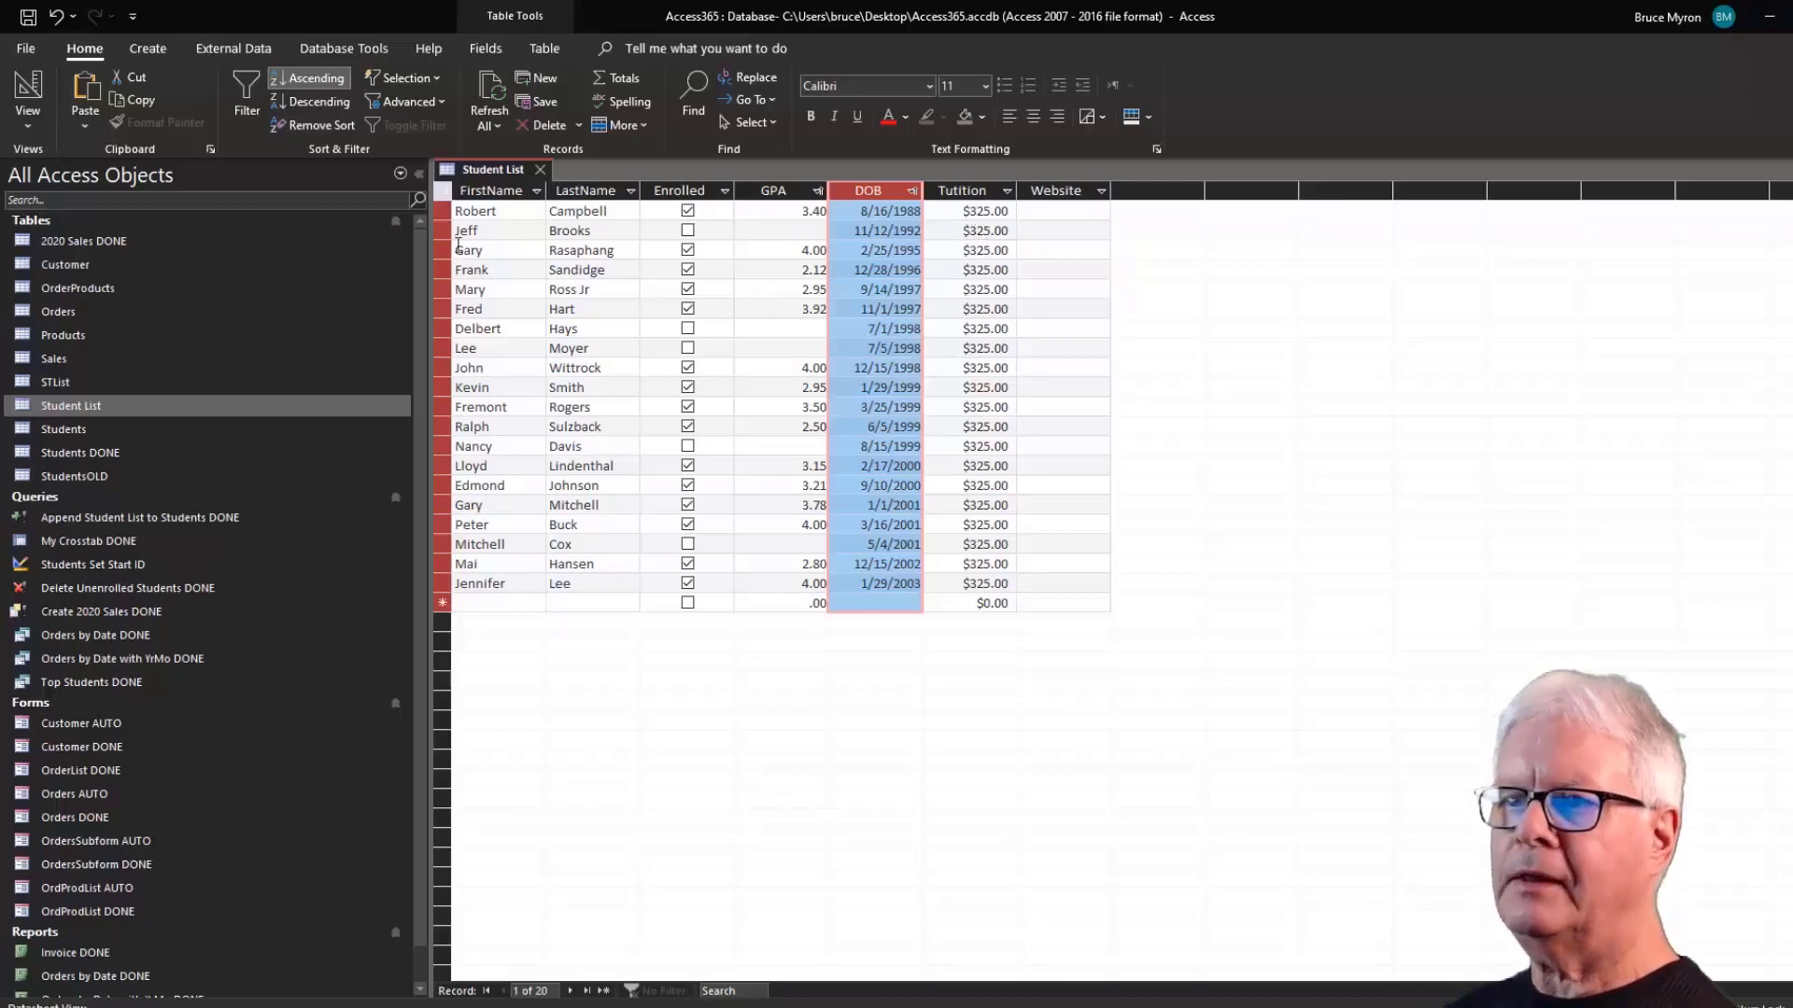
{"action": "left_click", "coordinate": [315, 124]}
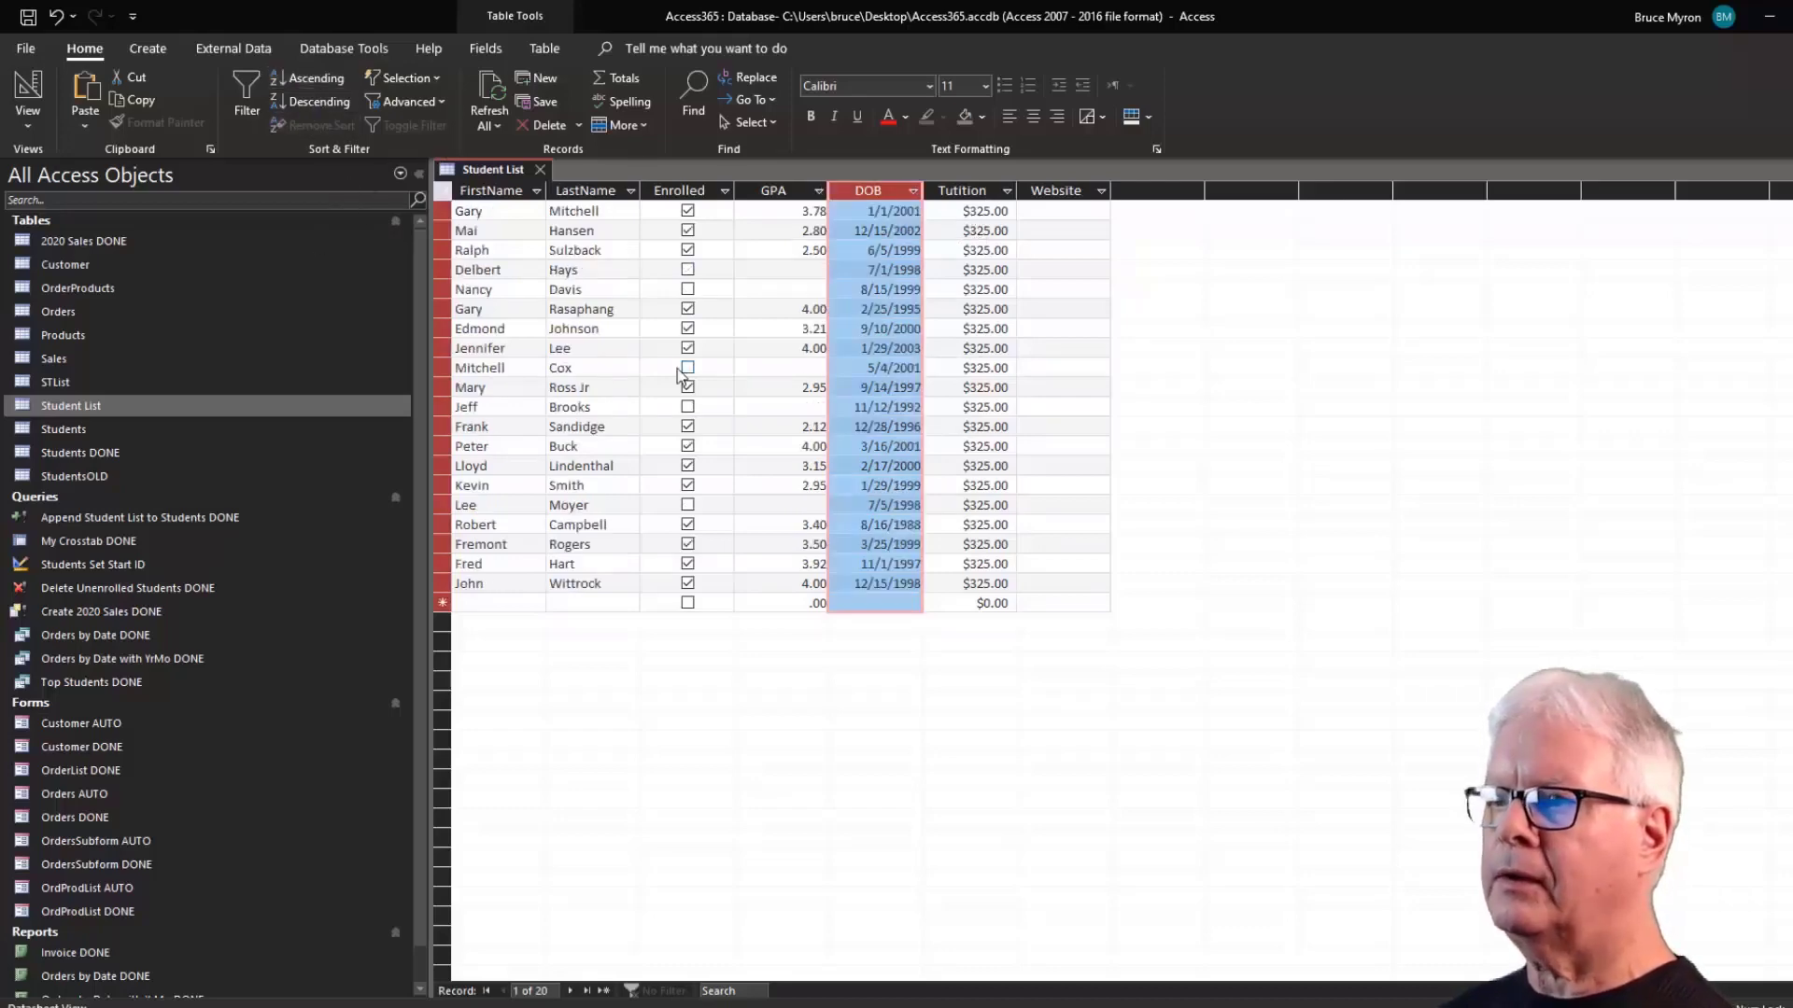
Filter the Student List to records with a GPA greater than or equal to 3.7, and clear the filter.
{"action": "left_click", "coordinate": [819, 191]}
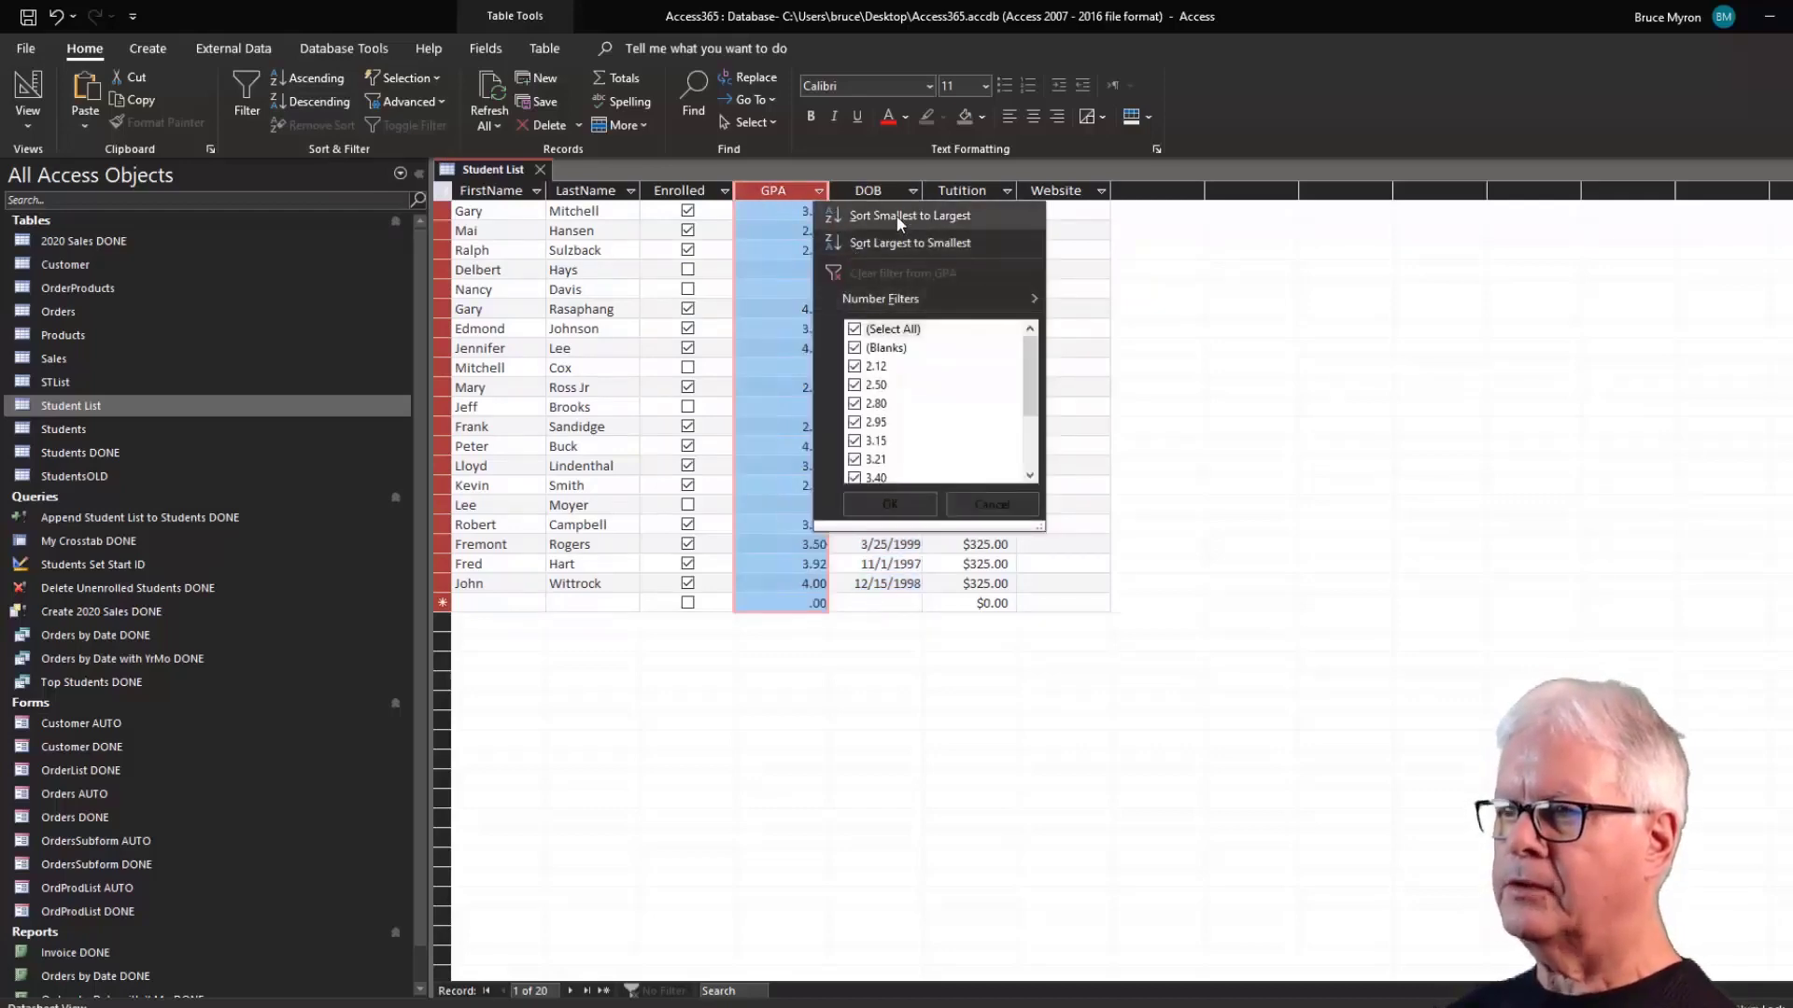
{"action": "mouse_move", "coordinate": [889, 308]}
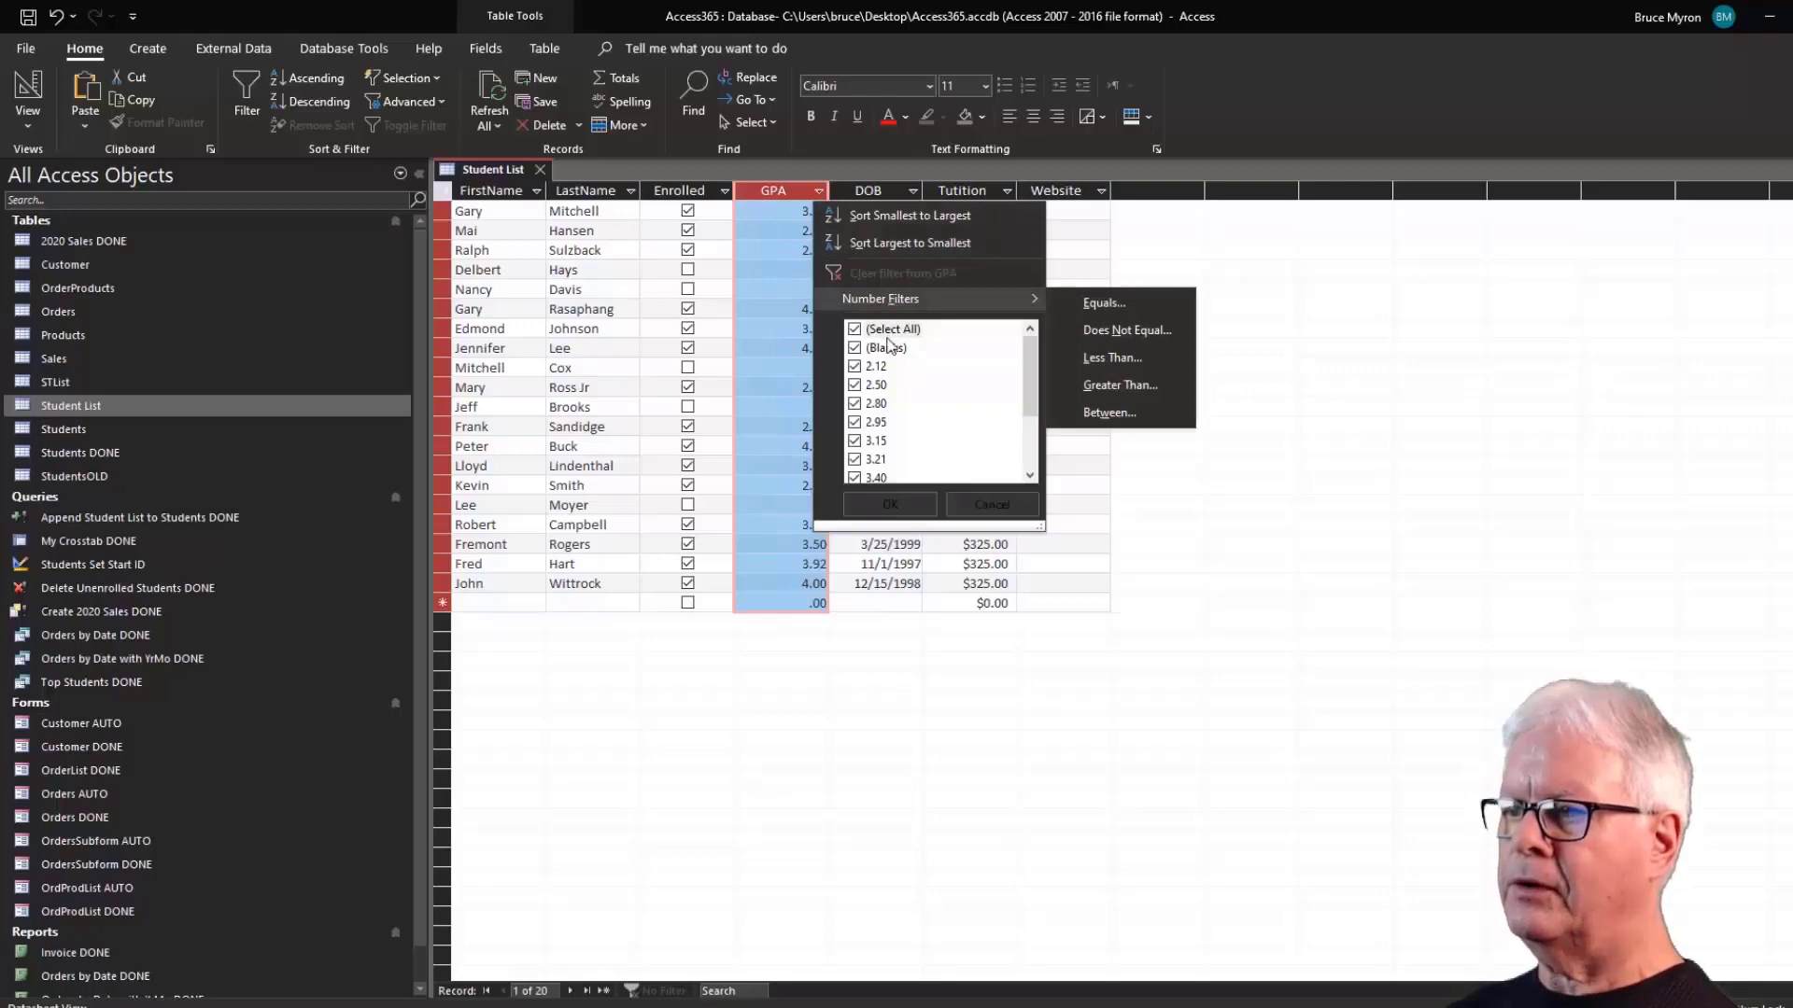
{"action": "mouse_move", "coordinate": [1034, 367]}
{"action": "left_mouse_down"}
{"action": "mouse_move", "coordinate": [1036, 425]}
{"action": "mouse_move", "coordinate": [1046, 364]}
{"action": "left_mouse_up"}
{"action": "mouse_move", "coordinate": [893, 298]}
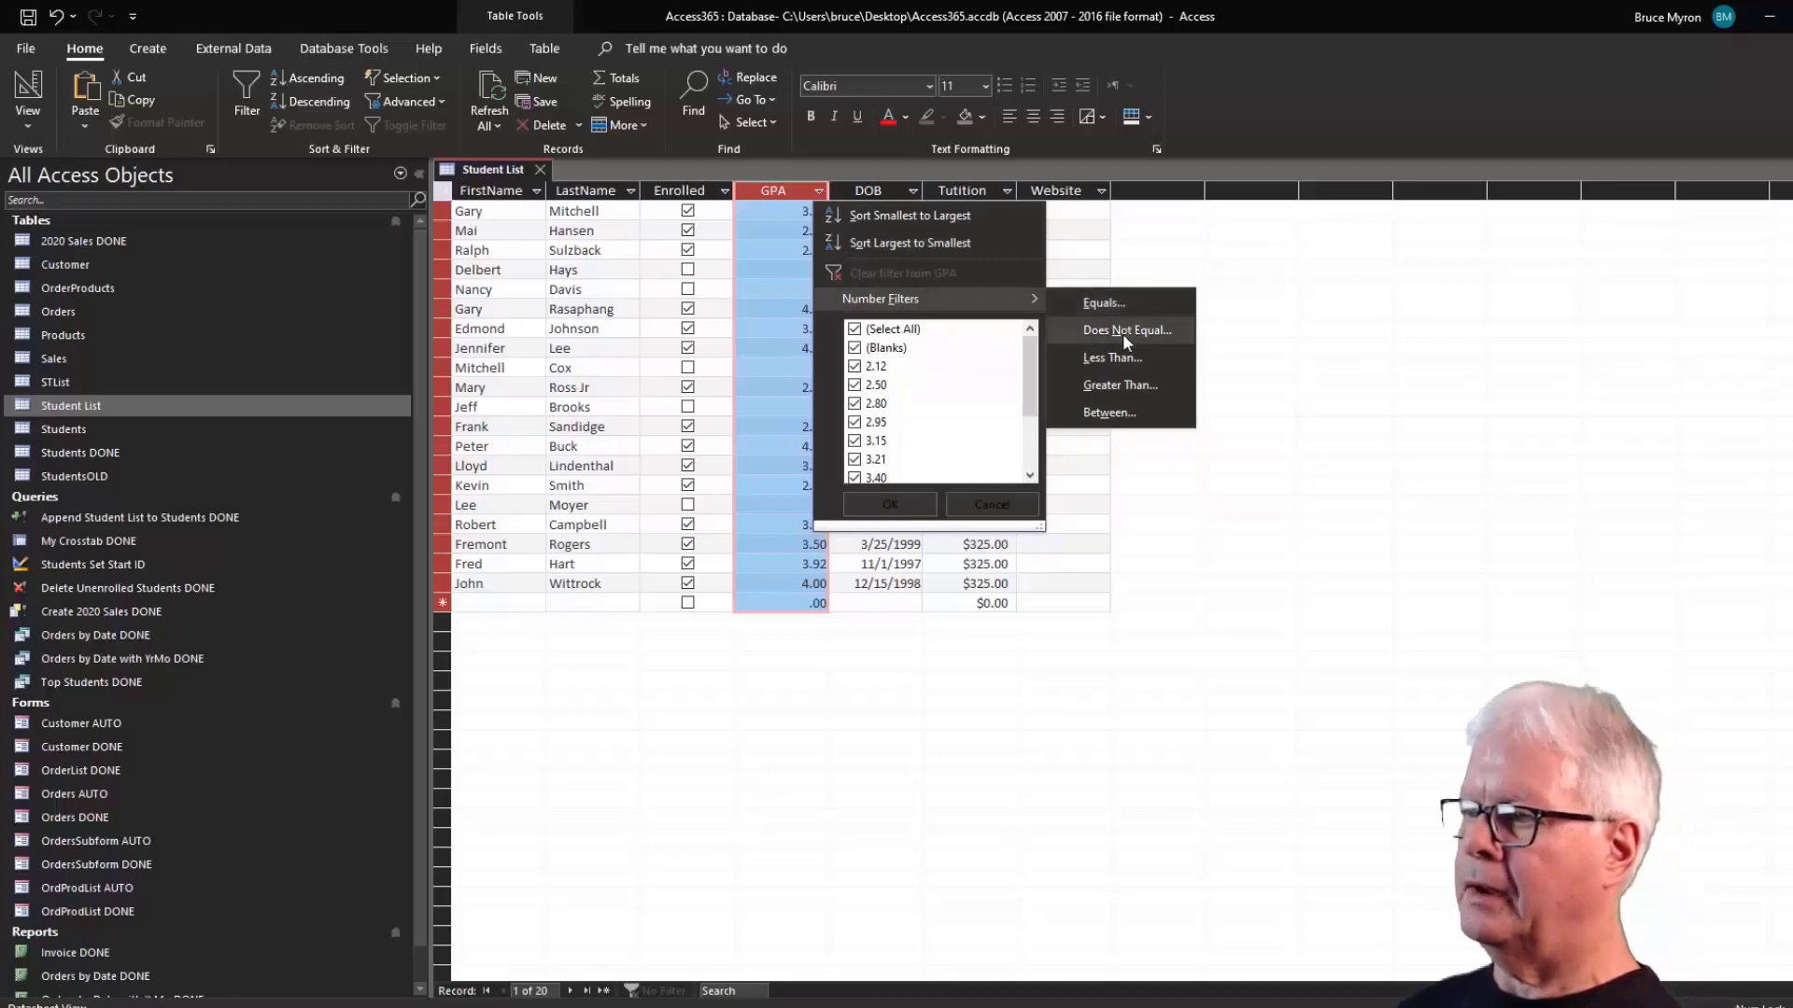
{"action": "left_click", "coordinate": [1119, 385]}
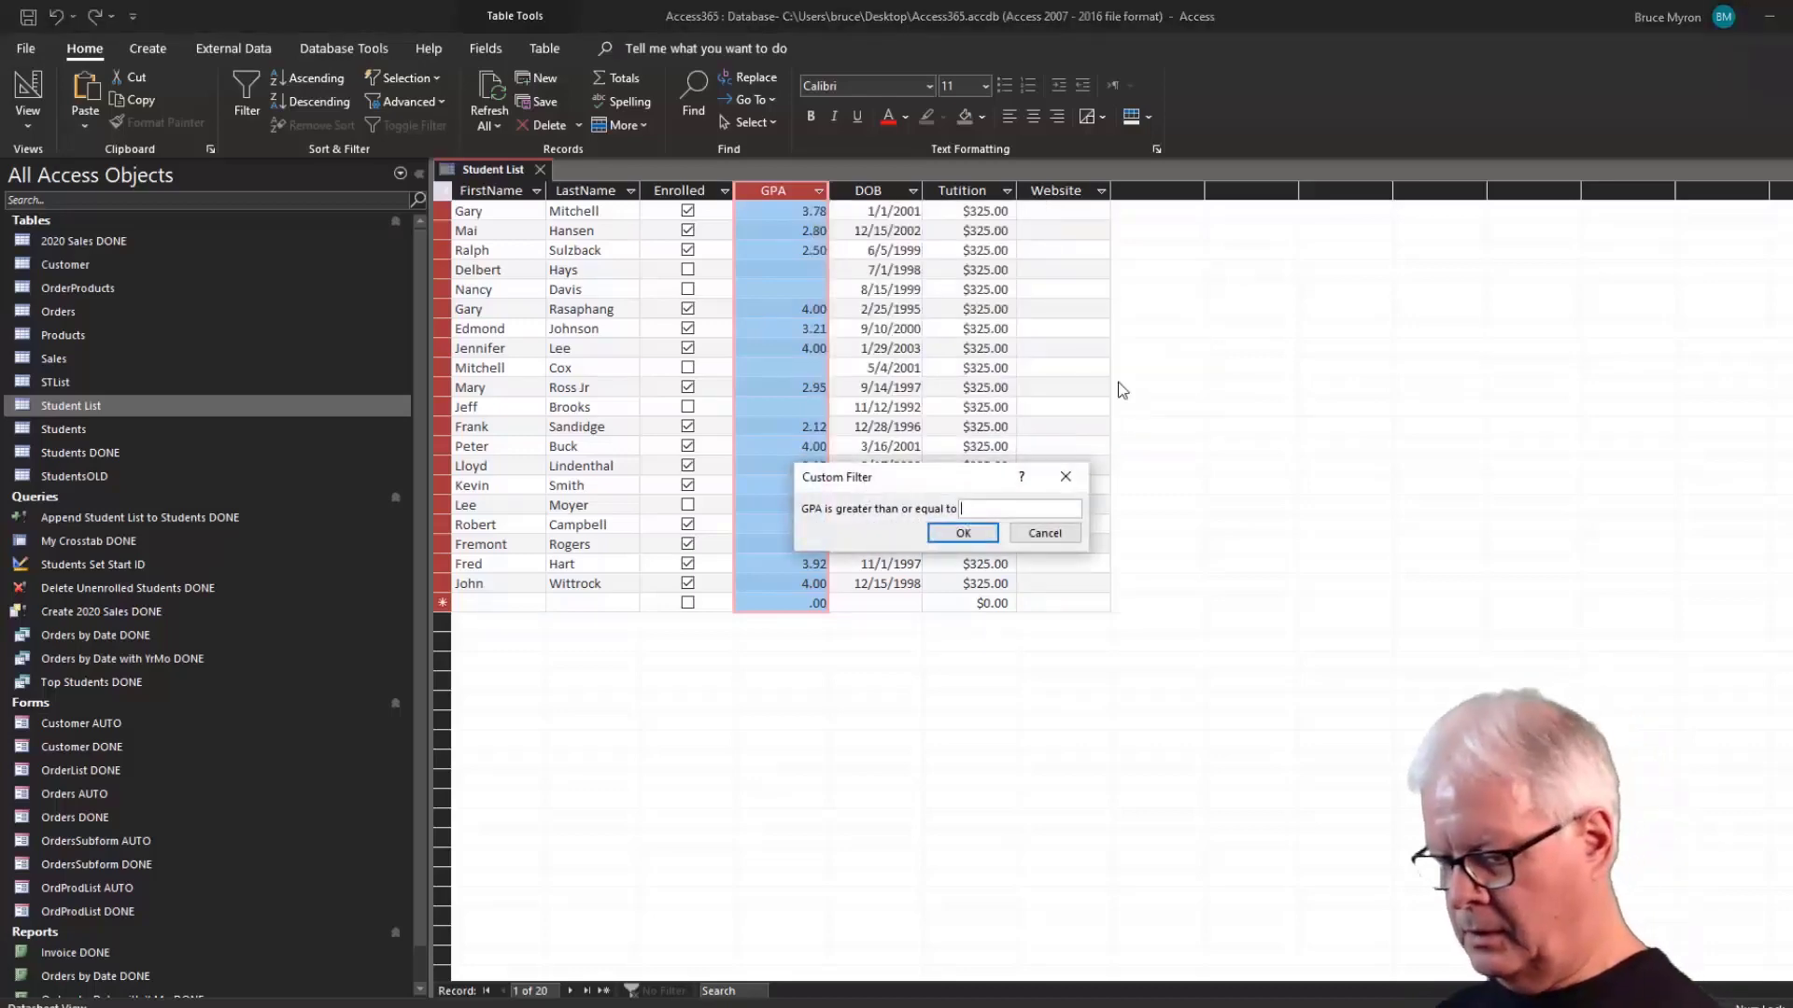
{"action": "type", "text": "3.7"}
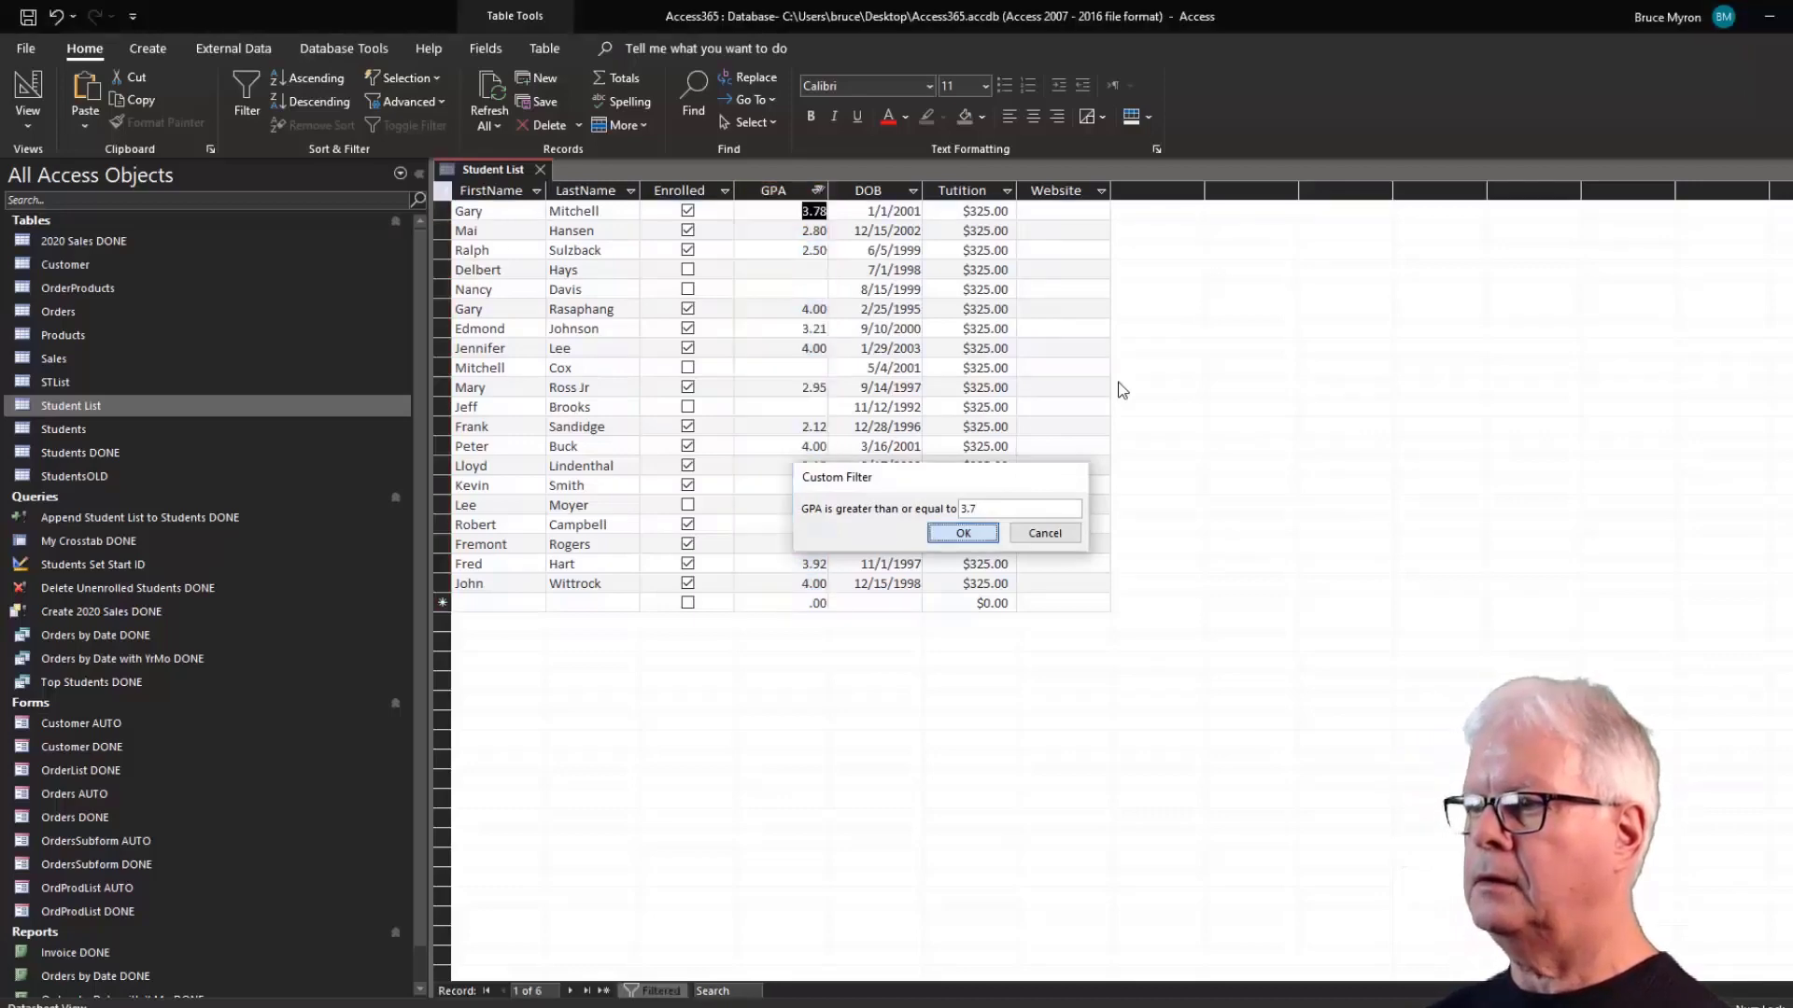
{"action": "key", "text": "Return"}
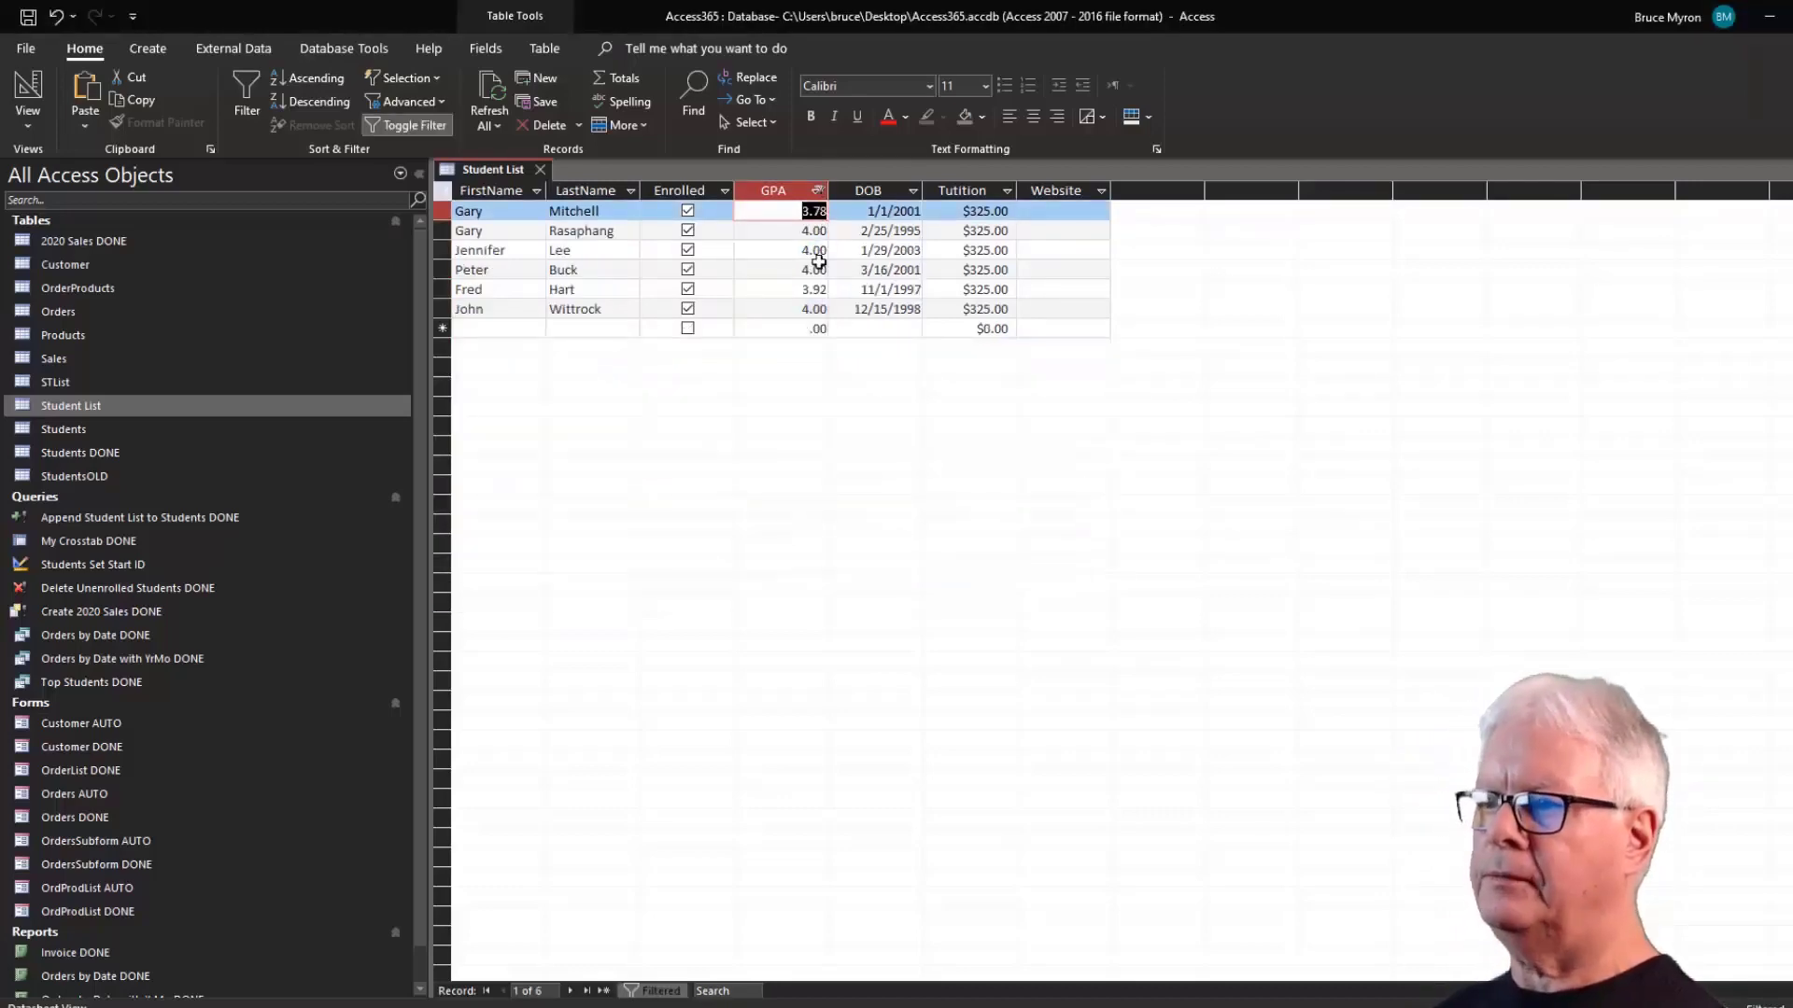
{"action": "left_click", "coordinate": [819, 191]}
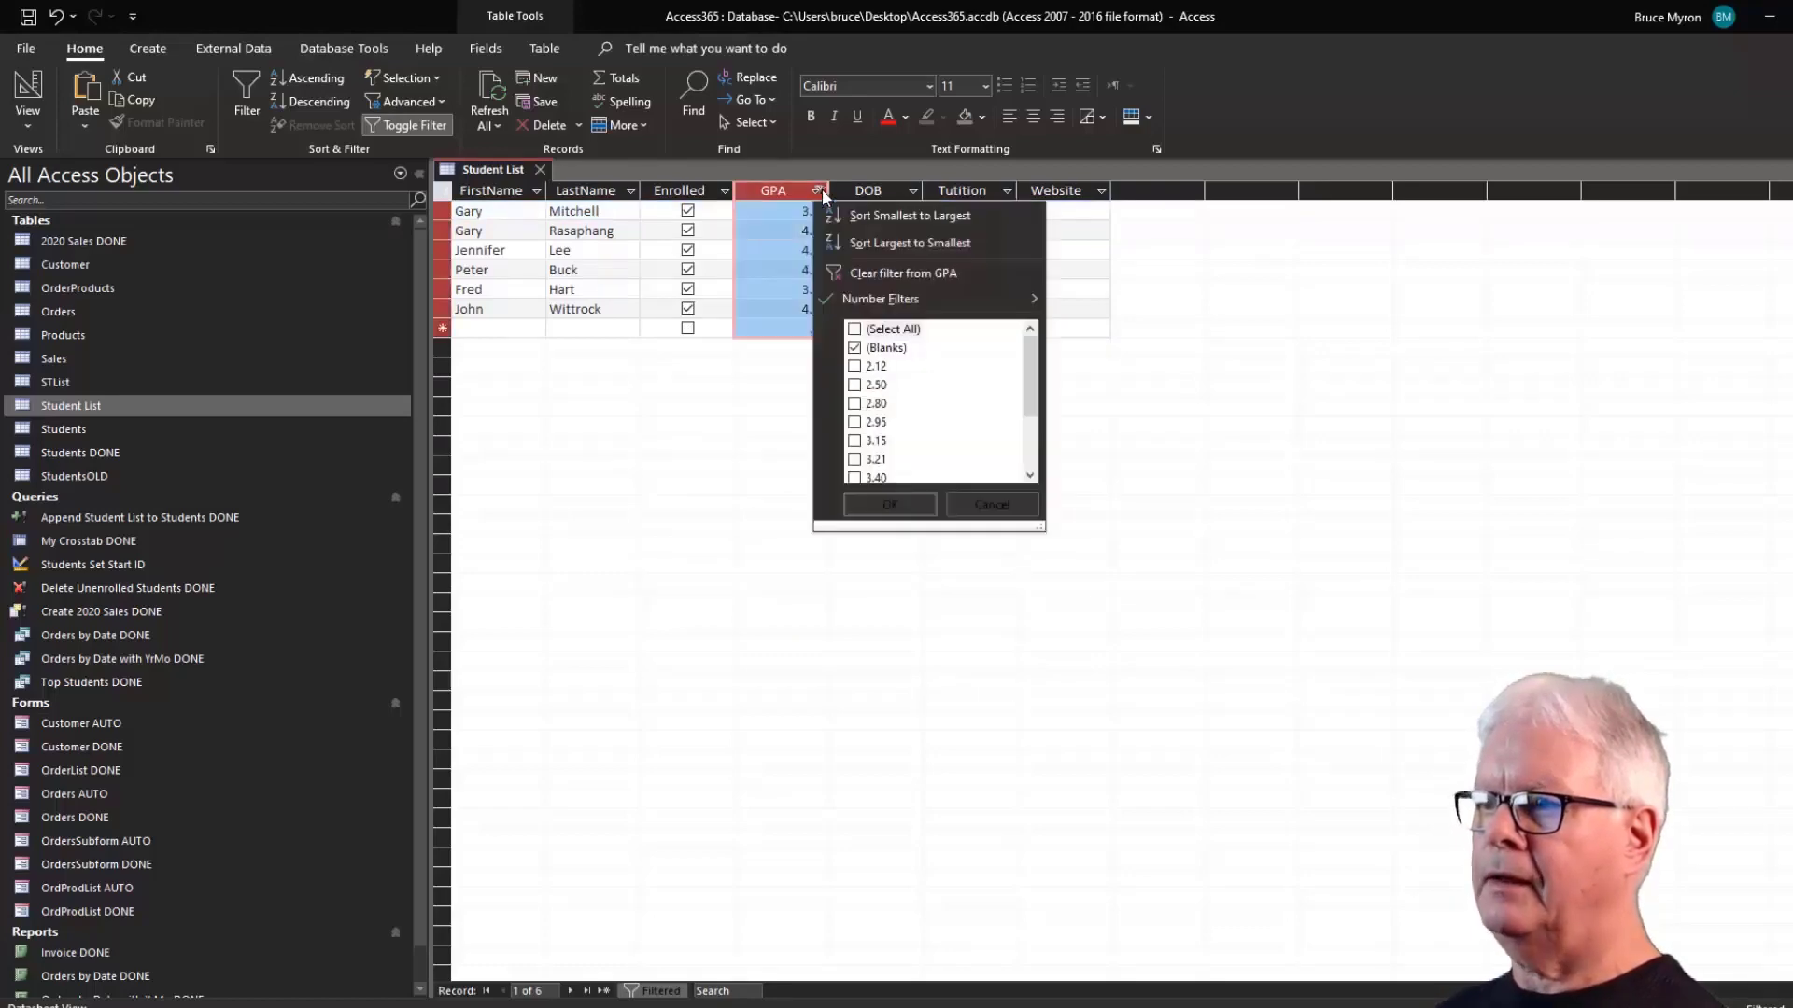
{"action": "left_click", "coordinate": [866, 272]}
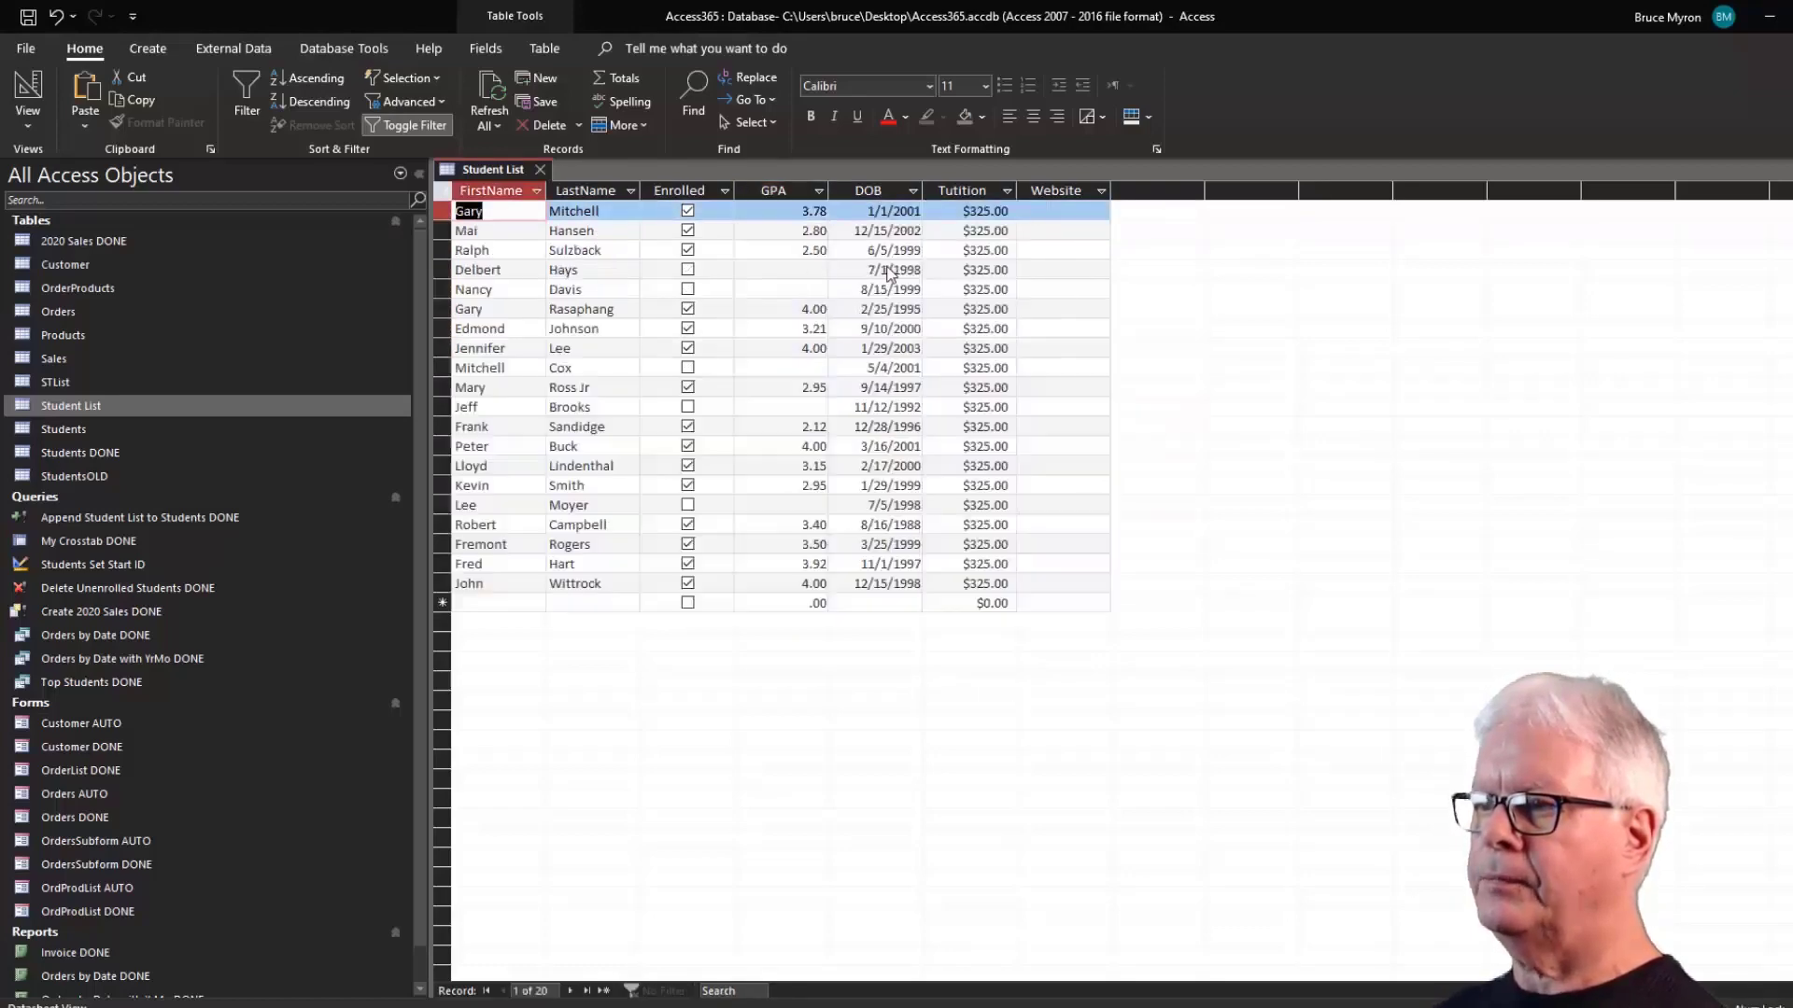
Examine the date filter options offered for the DOB column.
{"action": "left_click", "coordinate": [910, 191]}
{"action": "key", "text": "Escape"}
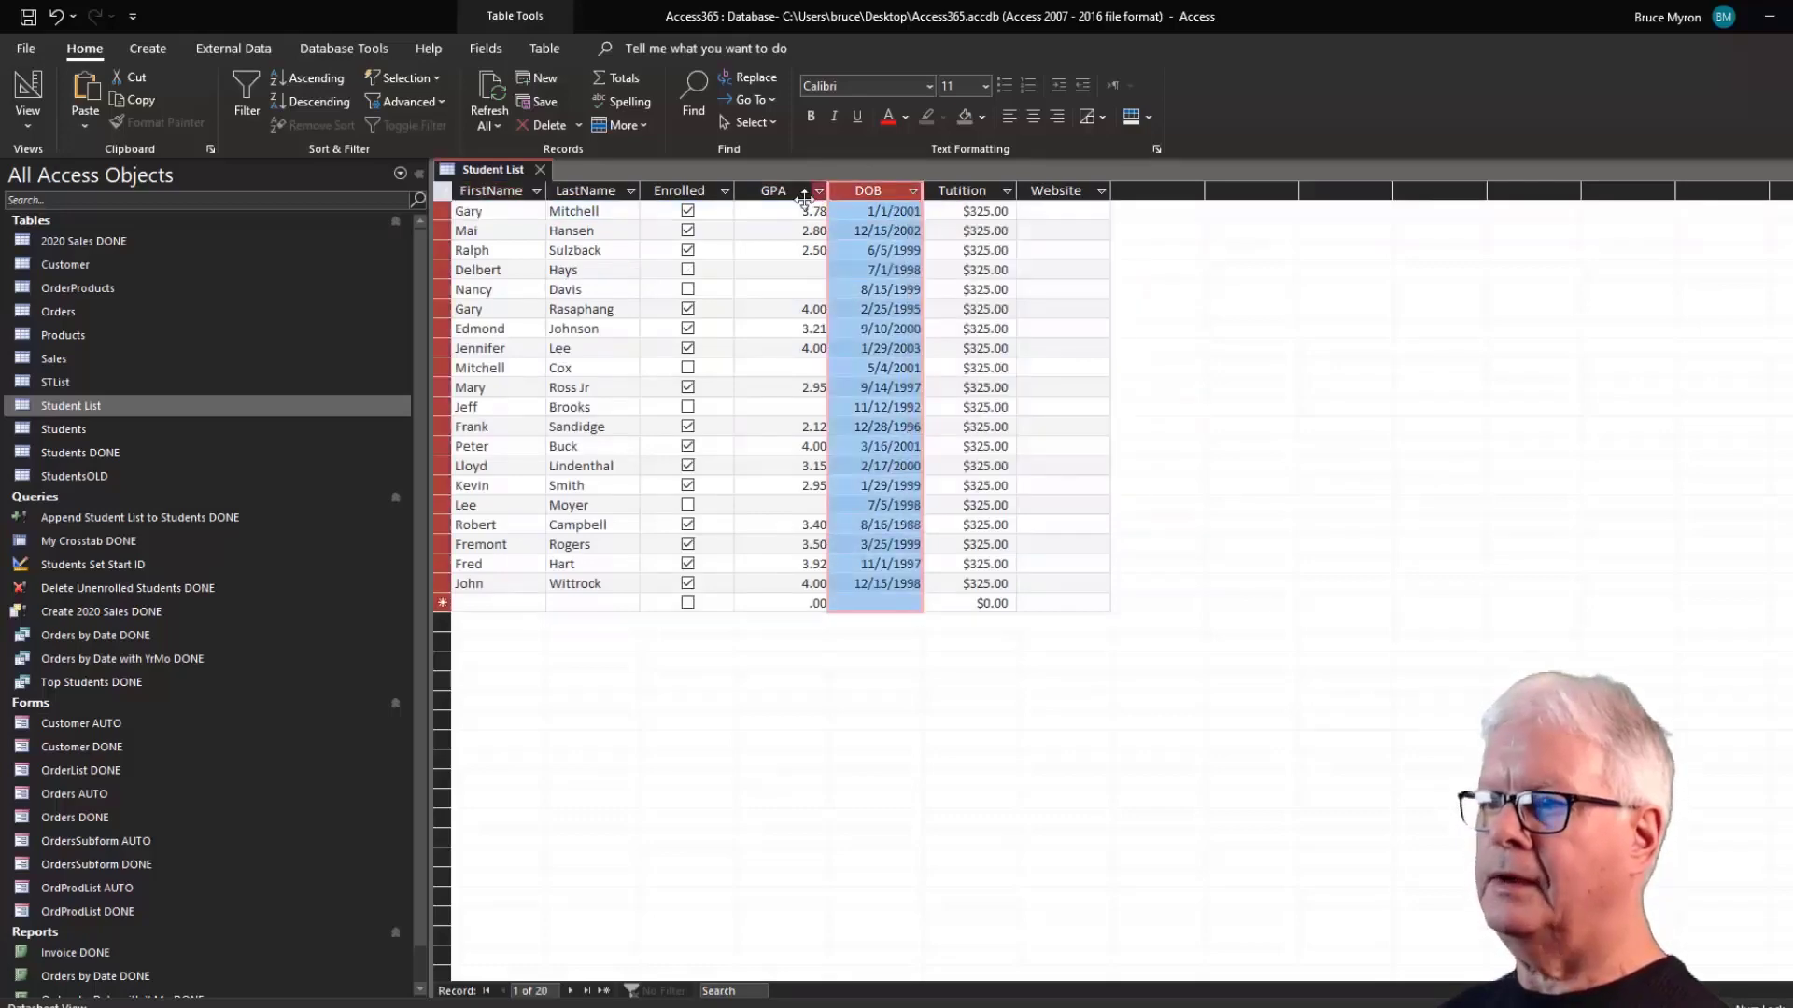
{"action": "left_click", "coordinate": [913, 191]}
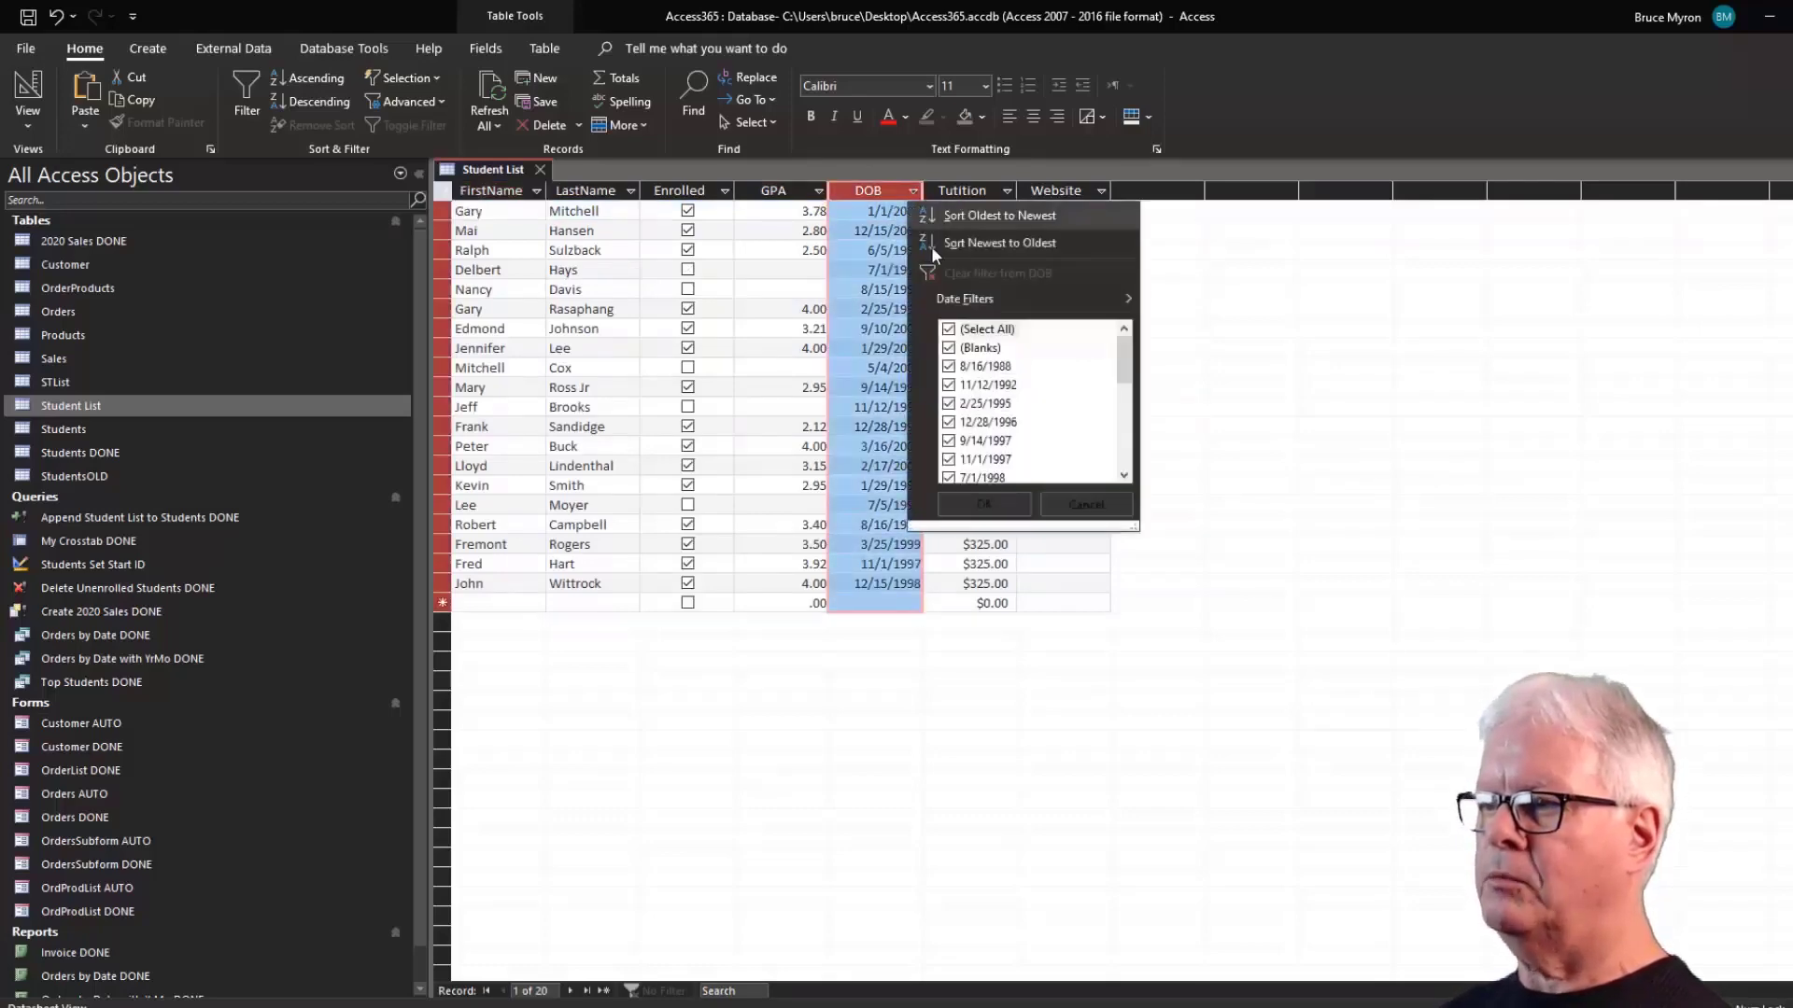
{"action": "mouse_move", "coordinate": [1027, 298]}
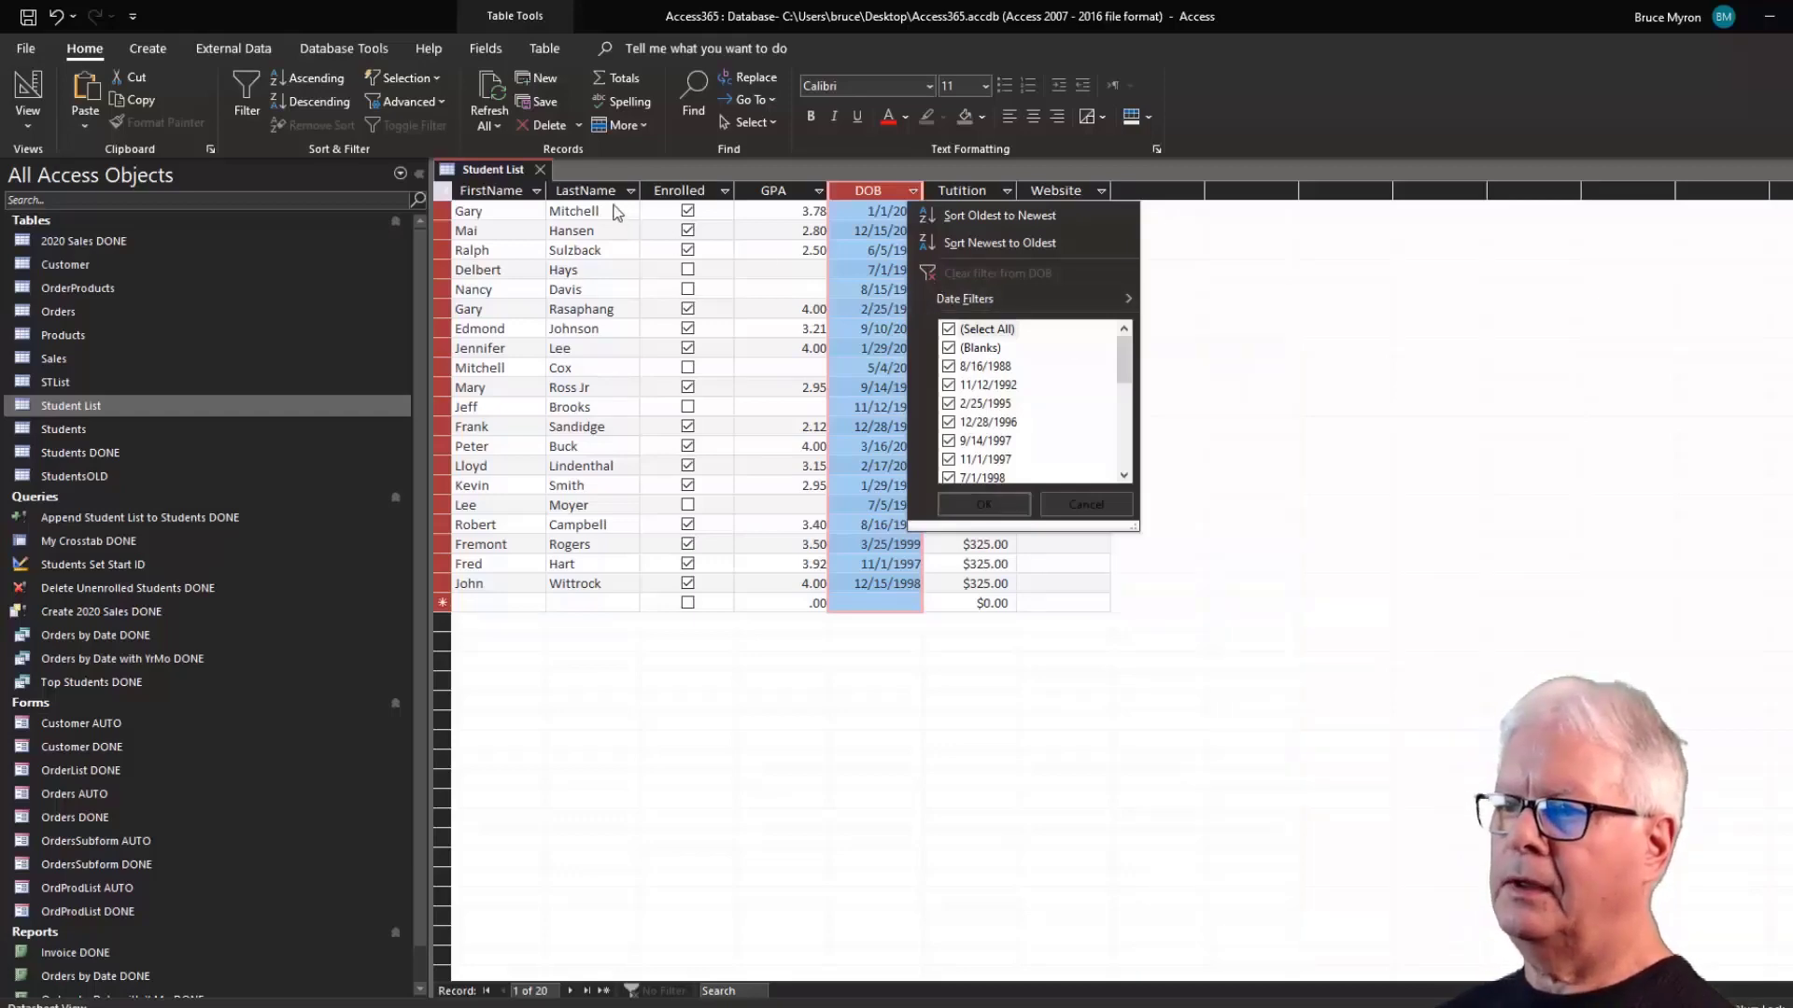
Filter the Student List to records whose LastName contains "on", and clear the LastName filter.
{"action": "left_click", "coordinate": [630, 196]}
{"action": "left_click", "coordinate": [630, 192]}
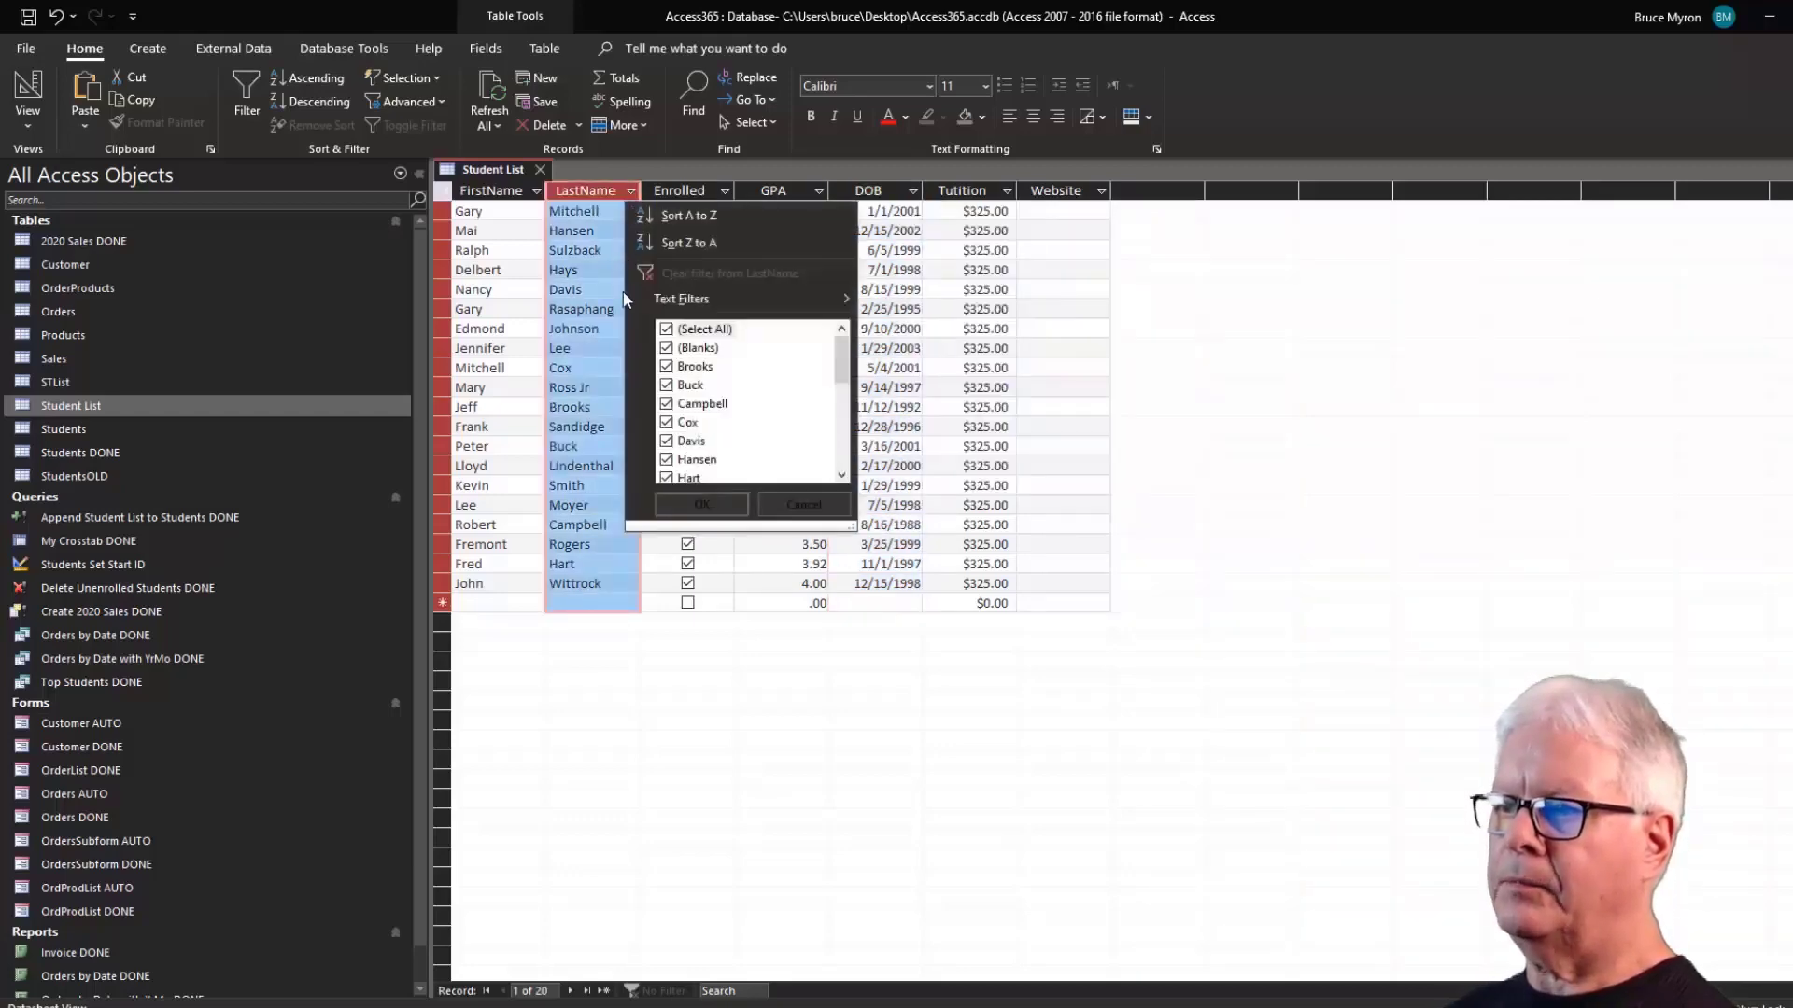
{"action": "mouse_move", "coordinate": [727, 297]}
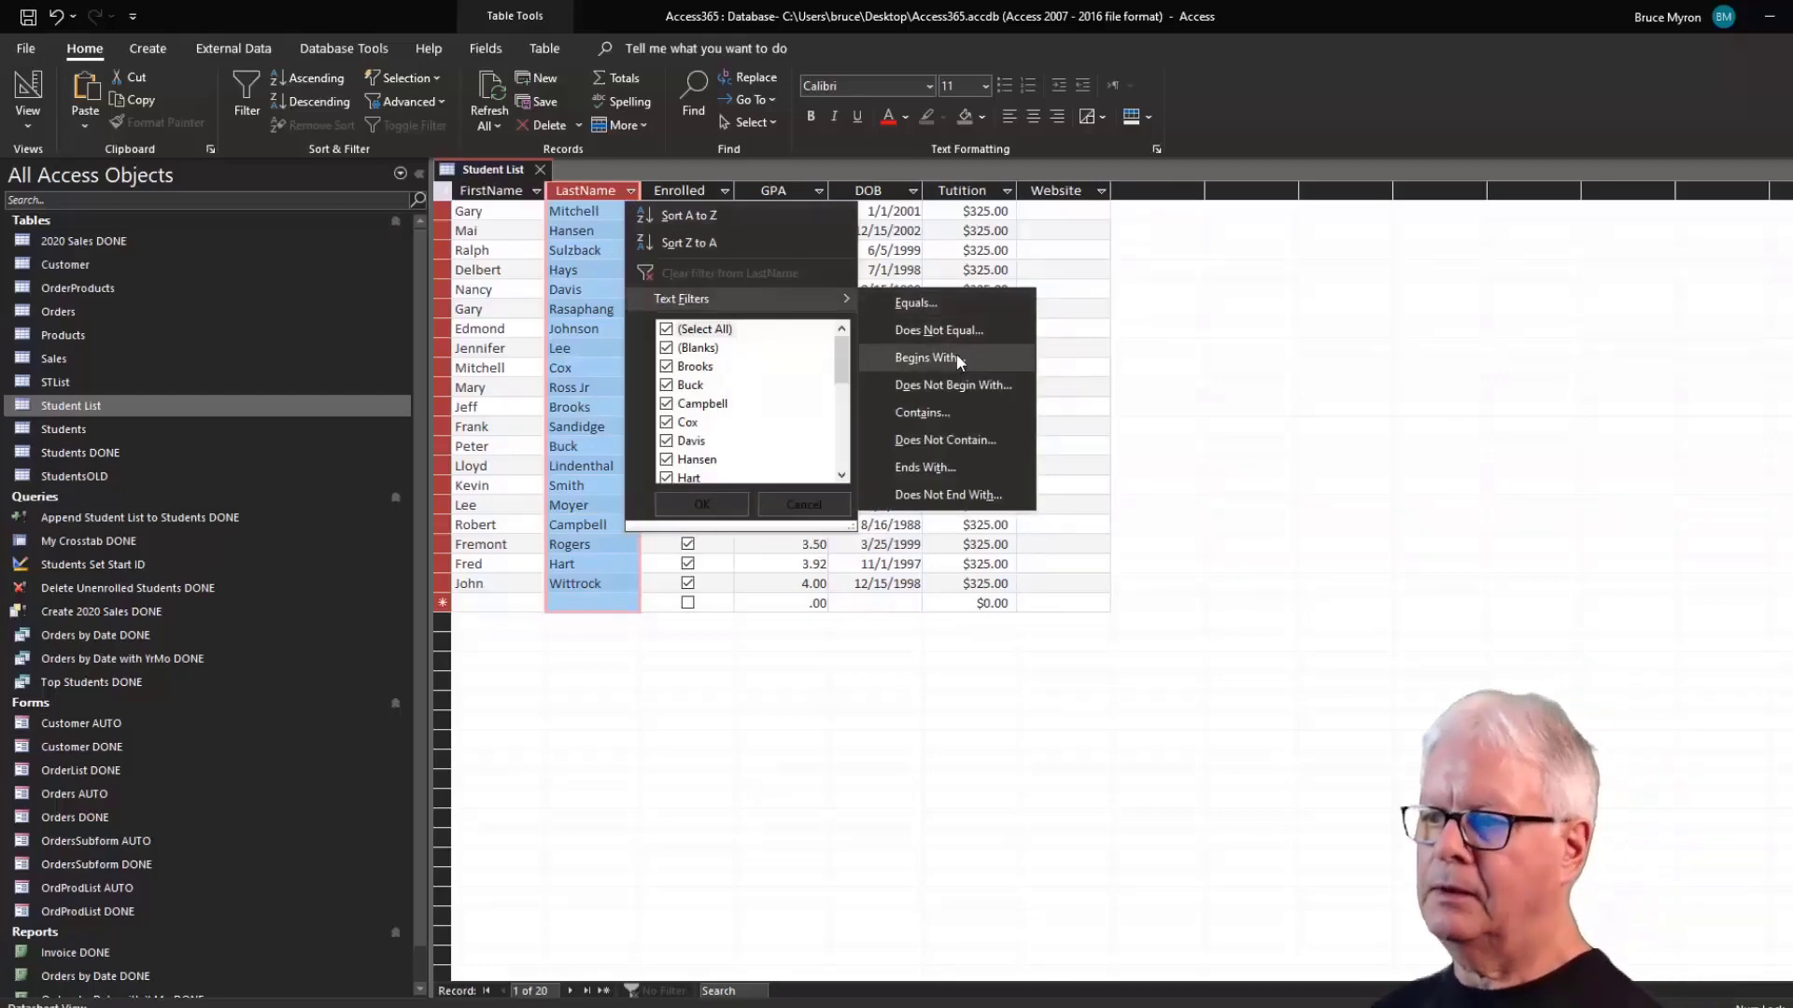
{"action": "left_click", "coordinate": [939, 412]}
{"action": "type", "text": "o"}
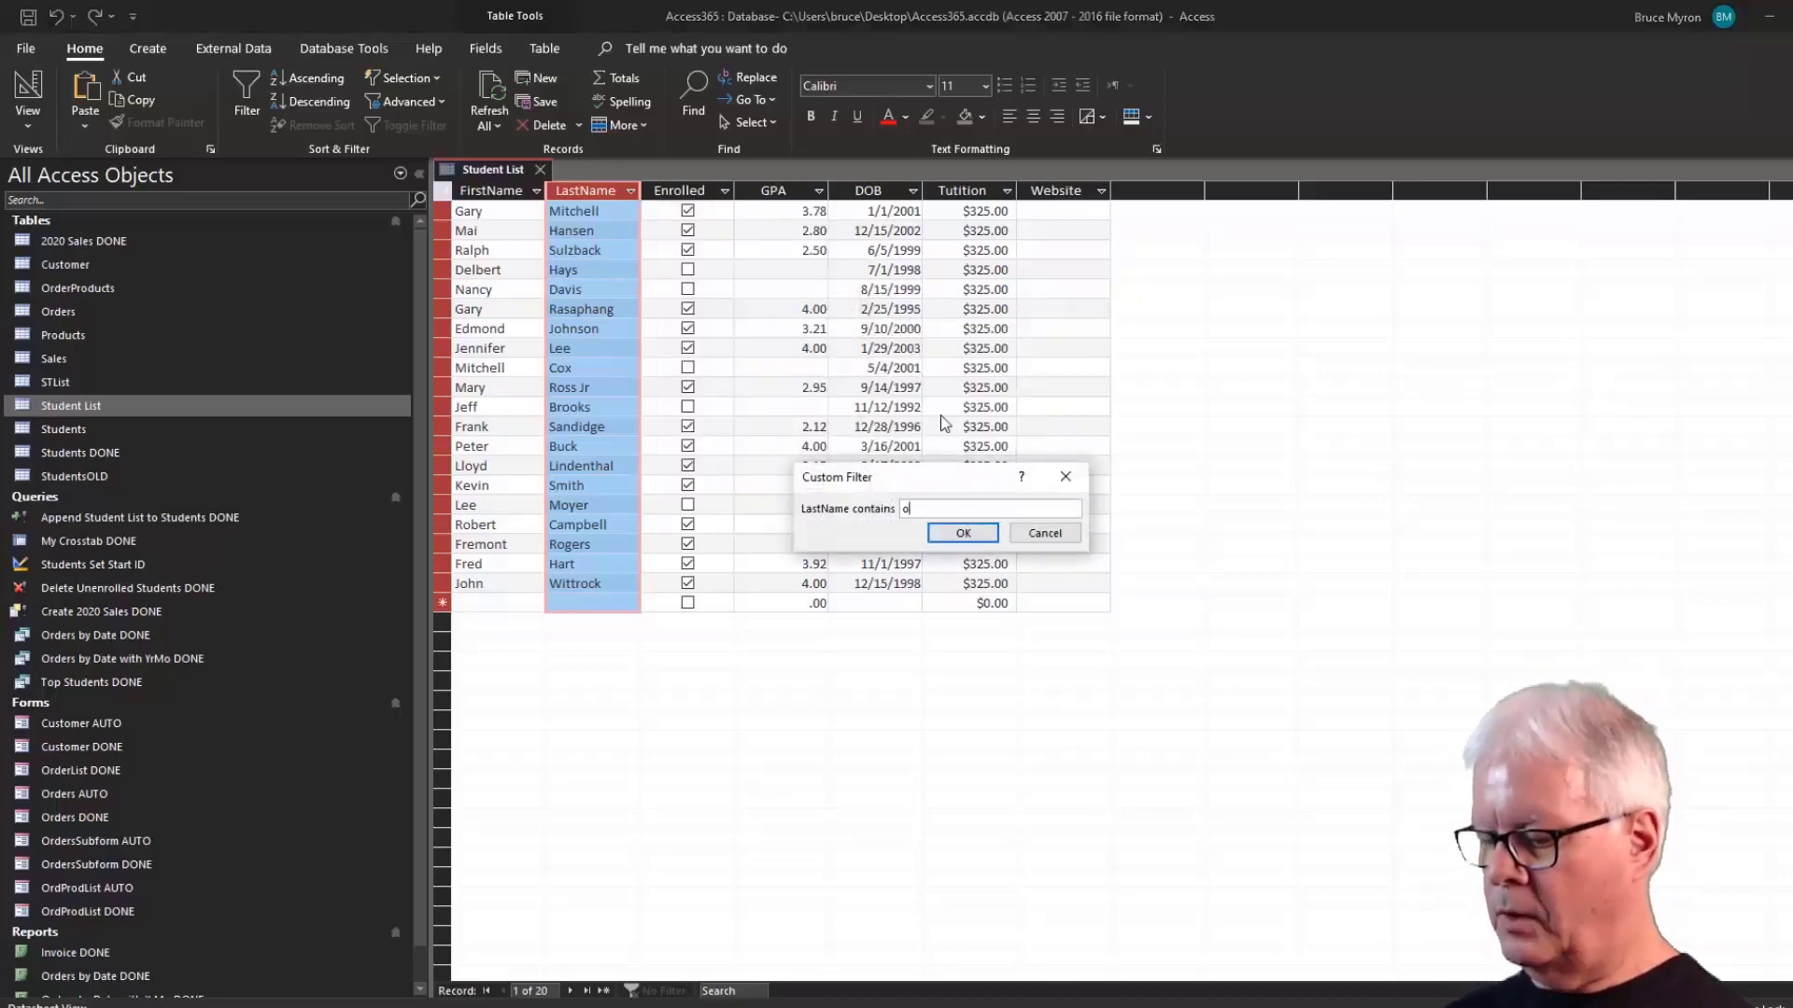
{"action": "type", "text": "n"}
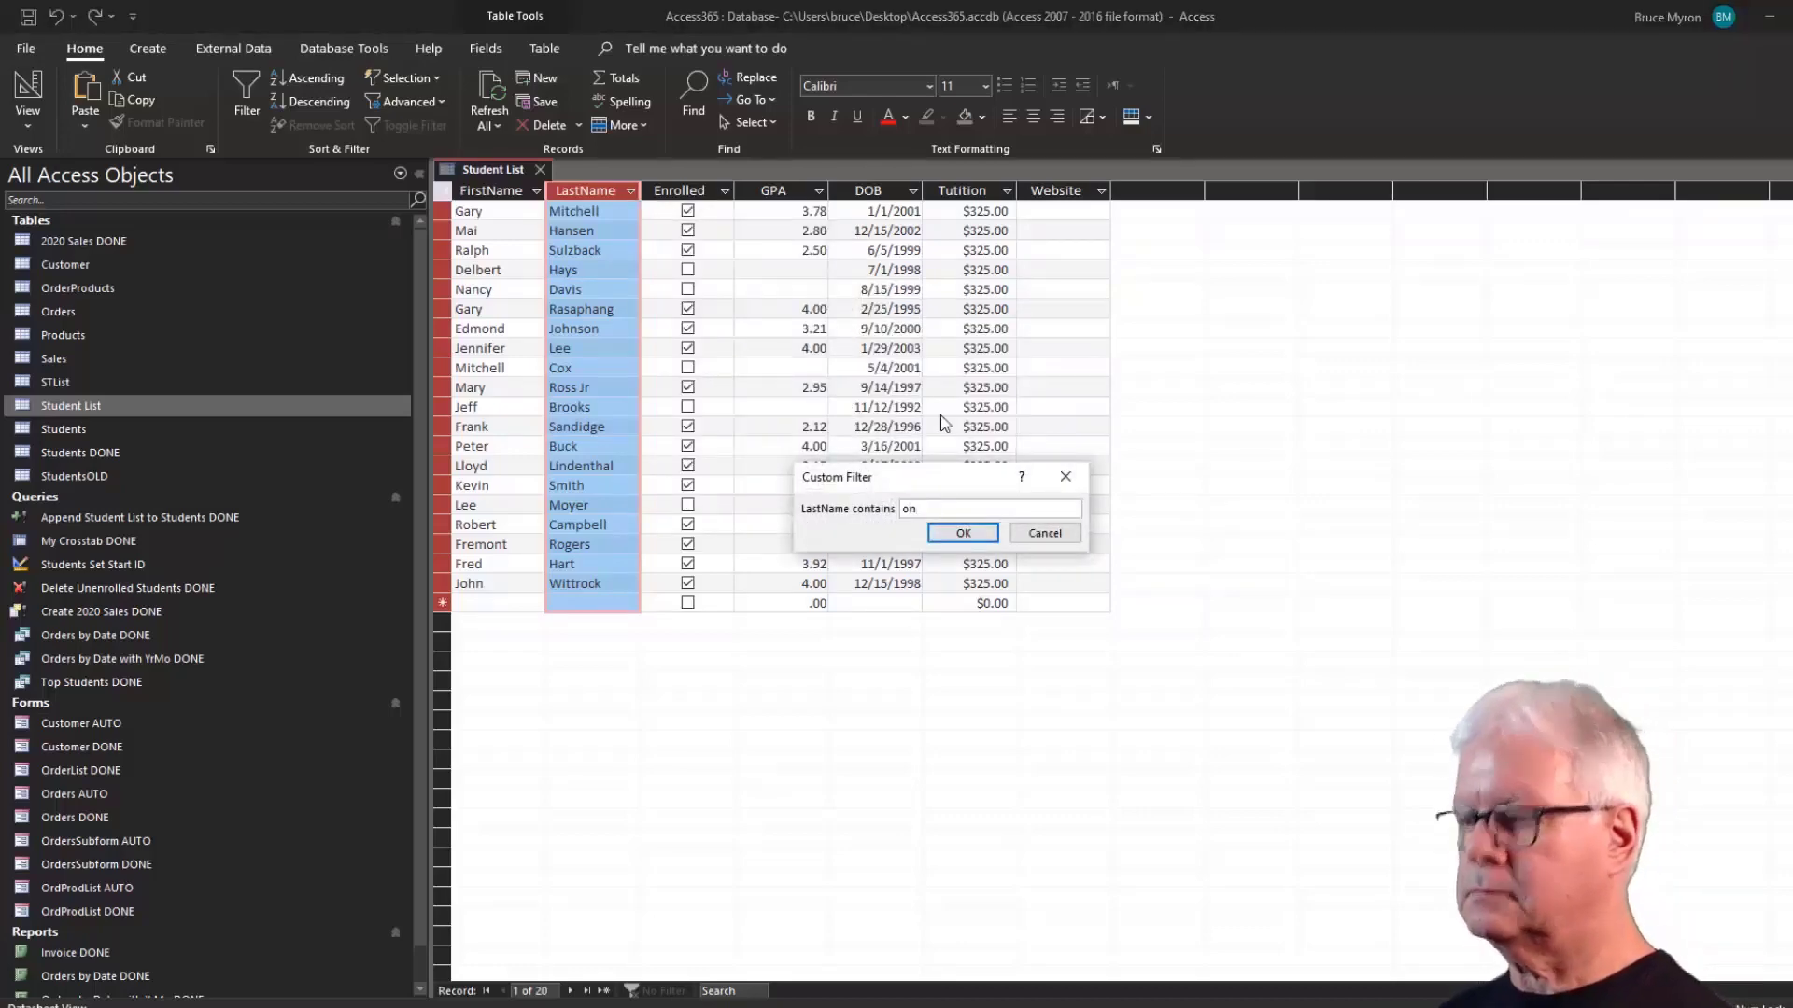
{"action": "key", "text": "Return"}
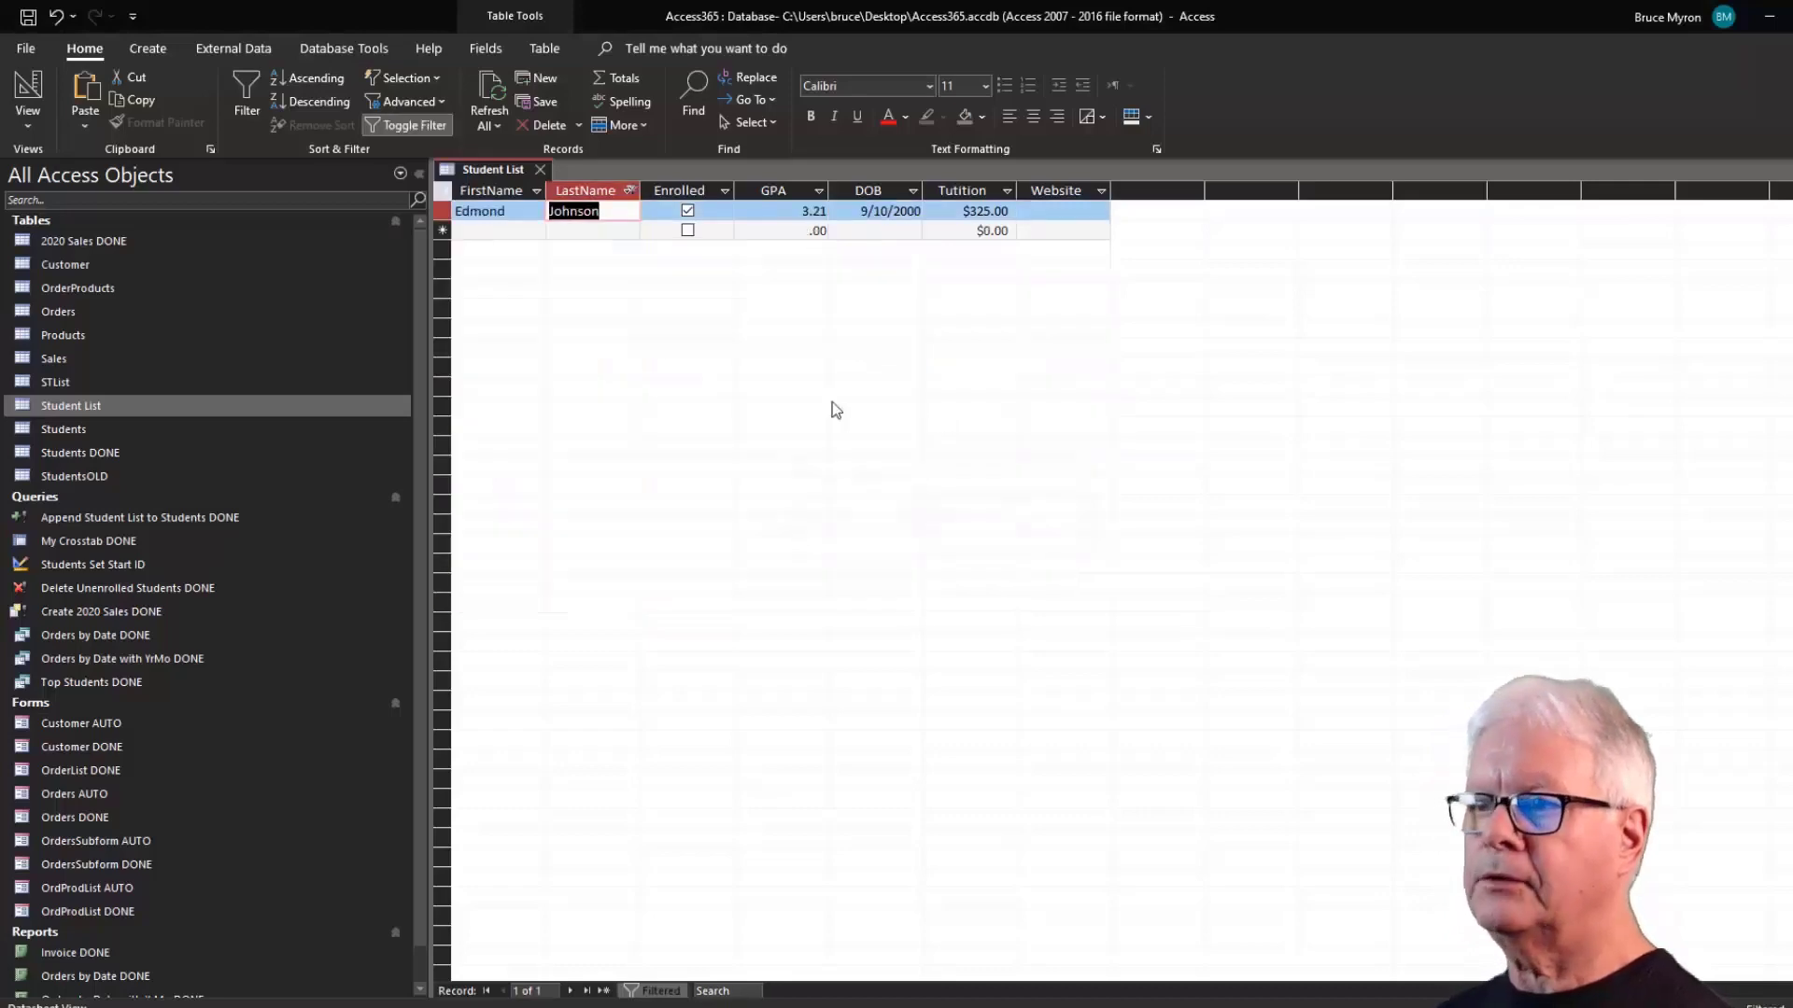
{"action": "left_click", "coordinate": [631, 191]}
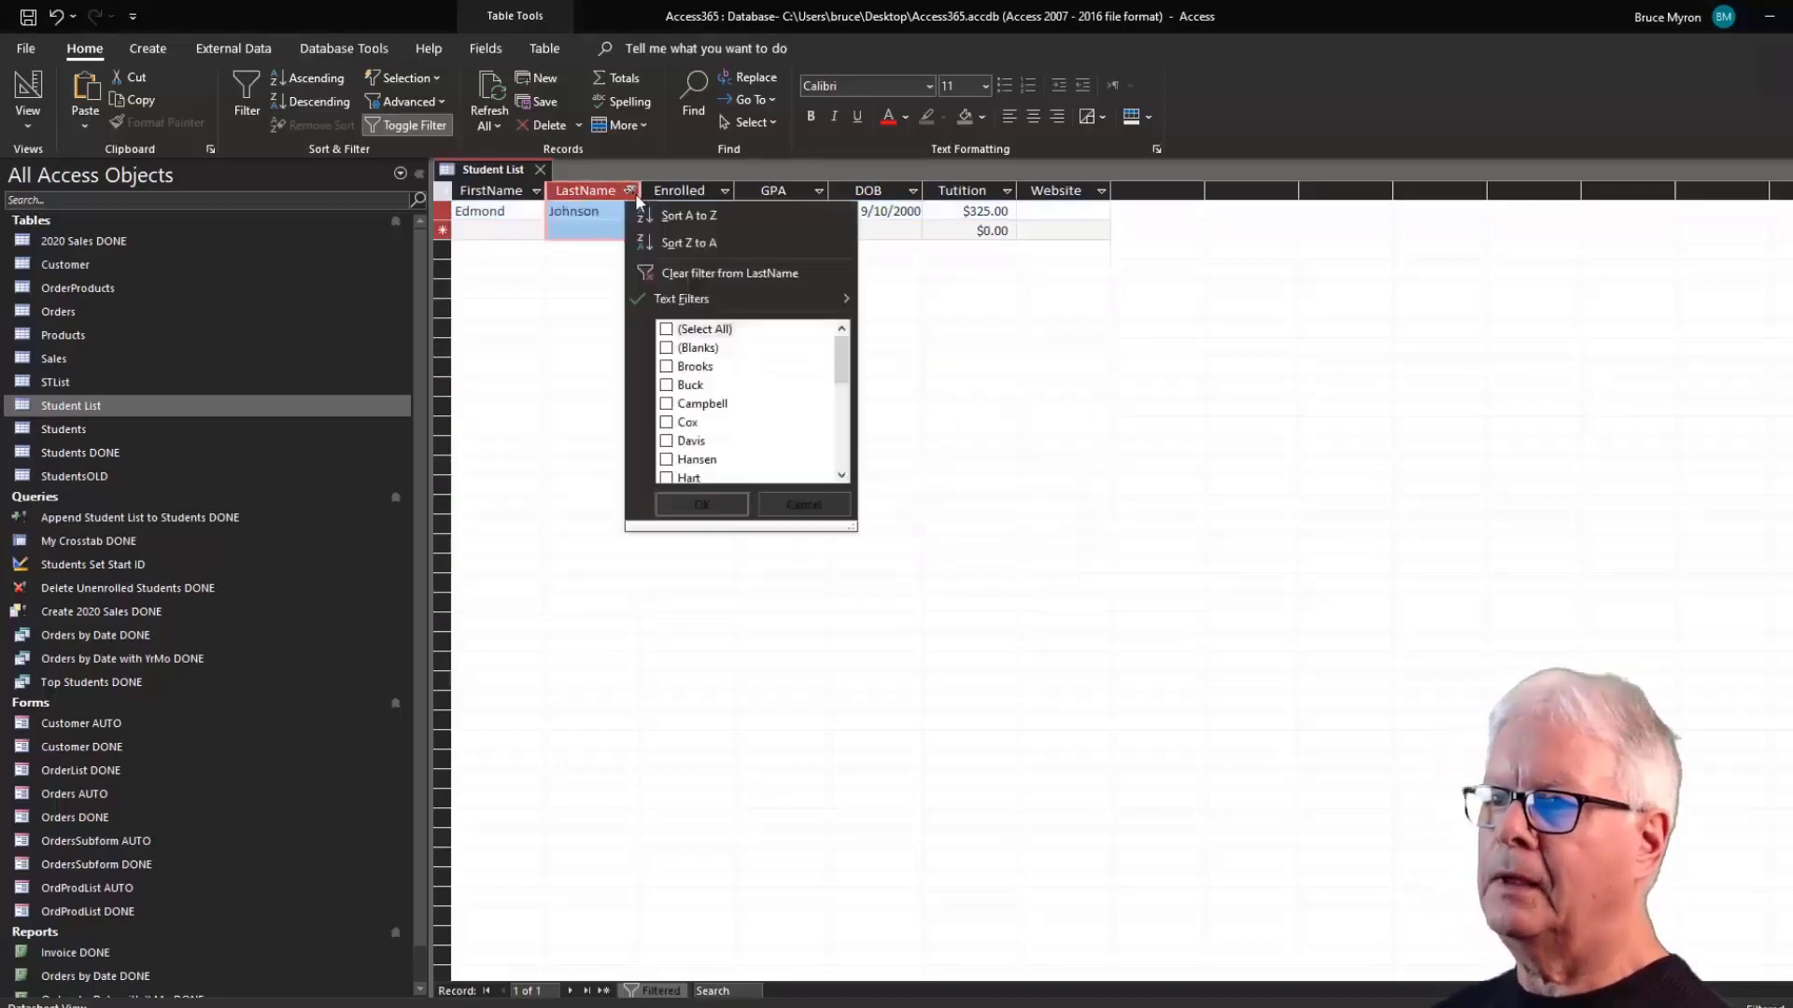
{"action": "left_click", "coordinate": [691, 274]}
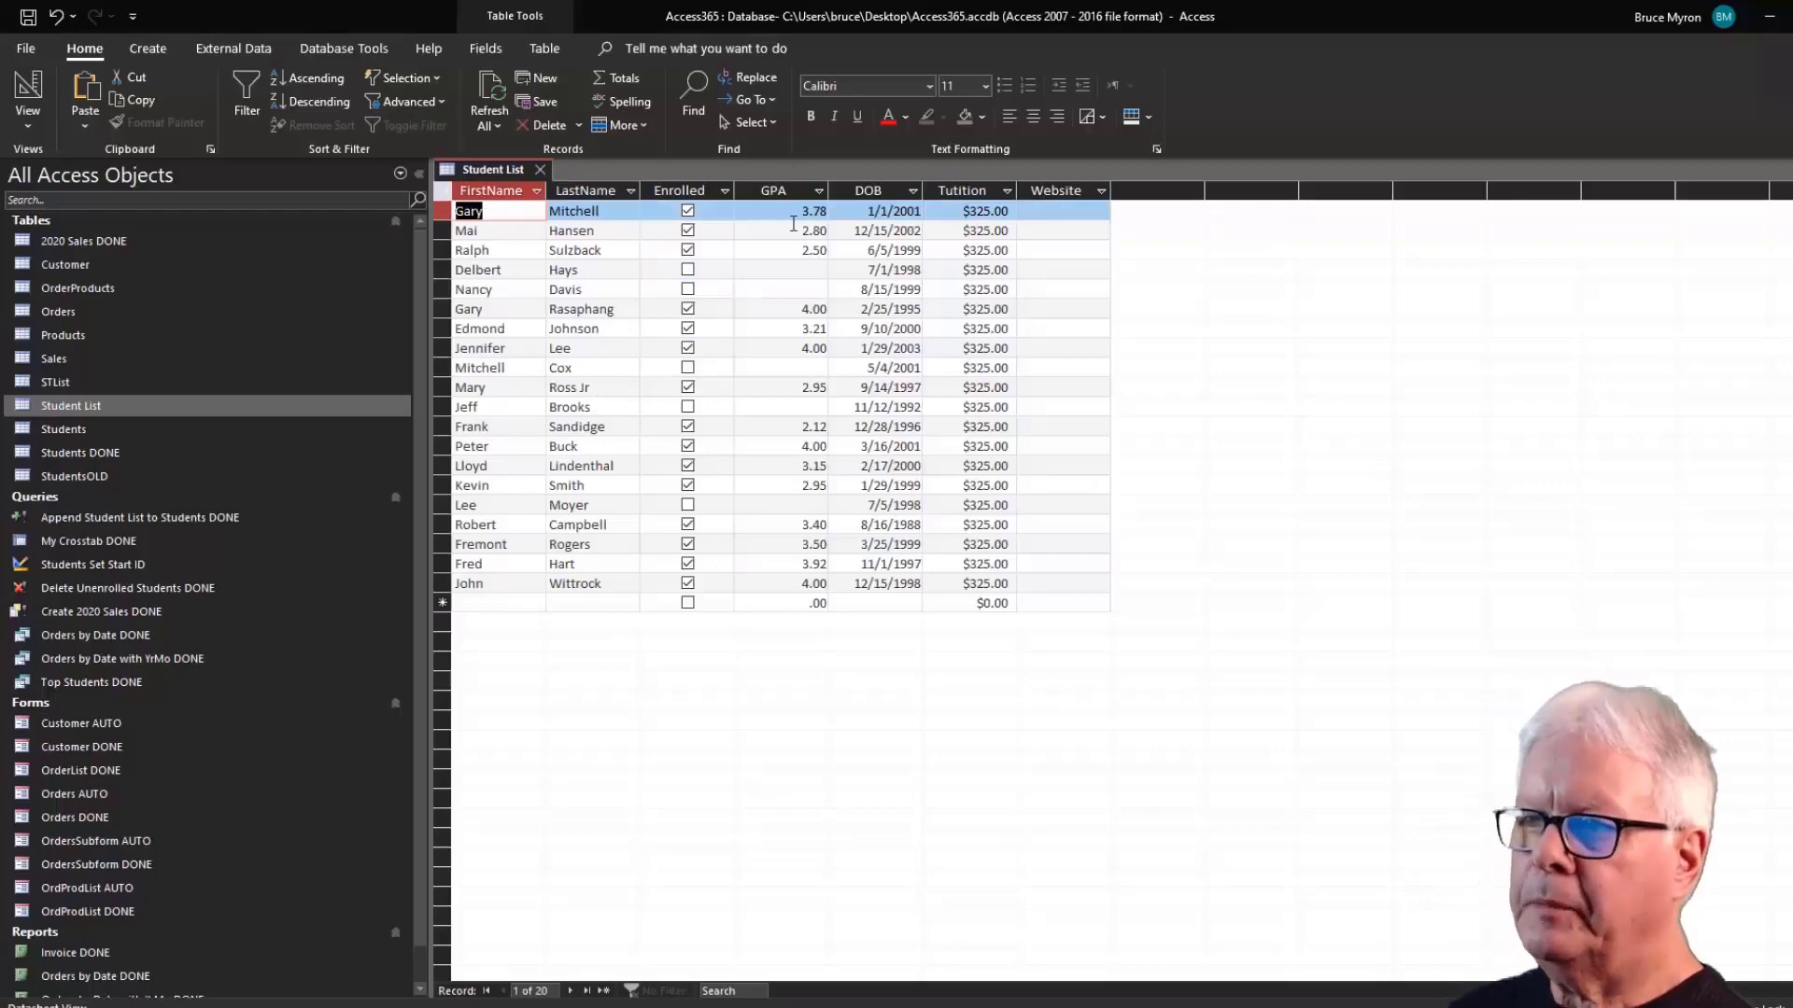
Try sorting the Student List by LastName from A to Z, and reopen the table without saving the sort.
{"action": "left_click", "coordinate": [630, 190]}
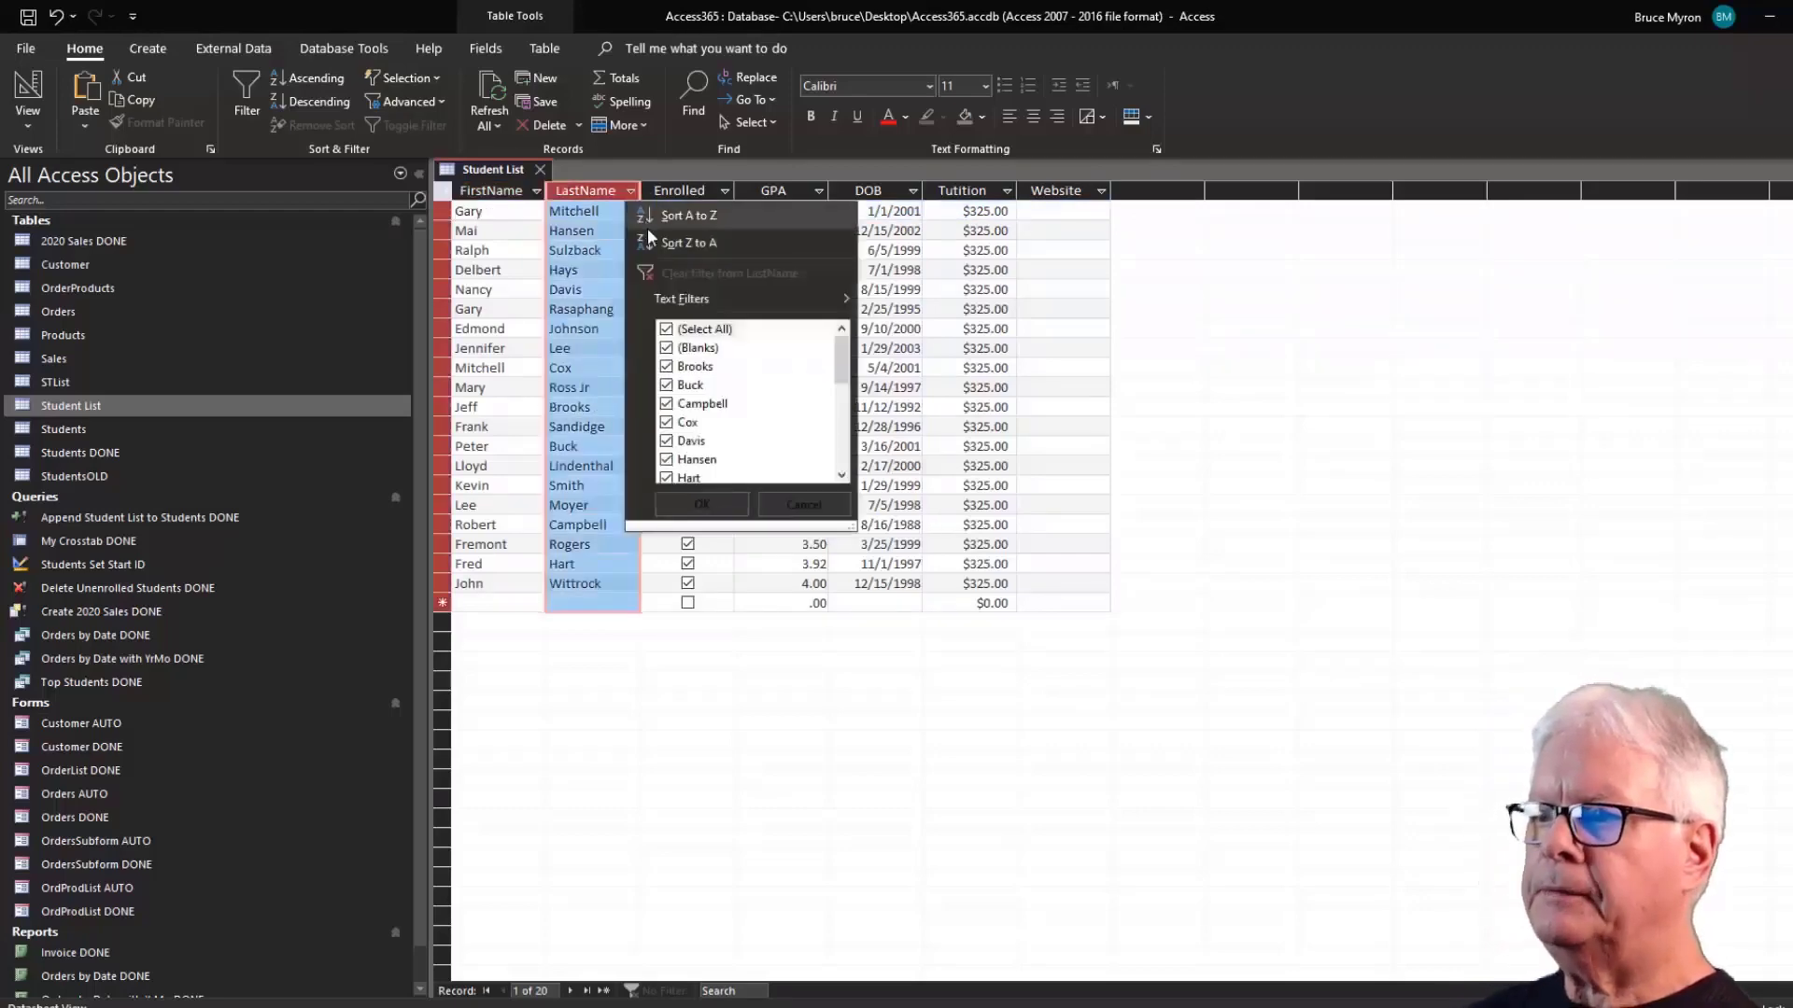
{"action": "left_click", "coordinate": [713, 219]}
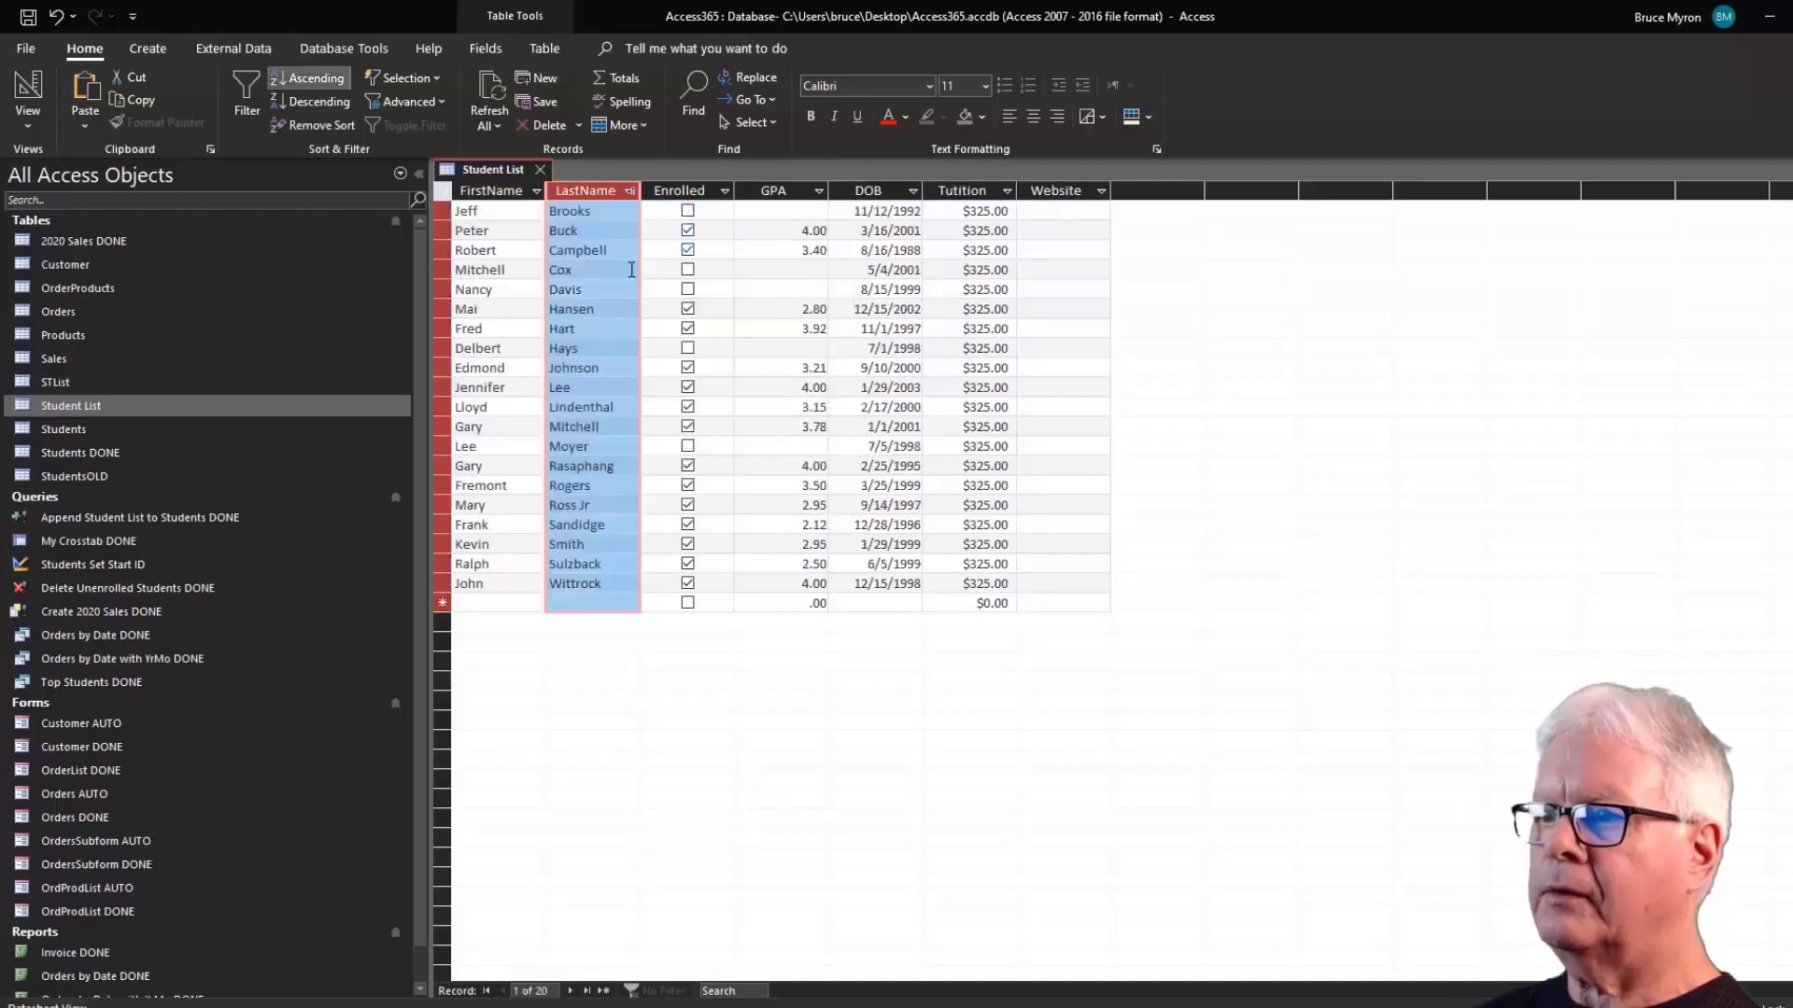
{"action": "left_click", "coordinate": [540, 169]}
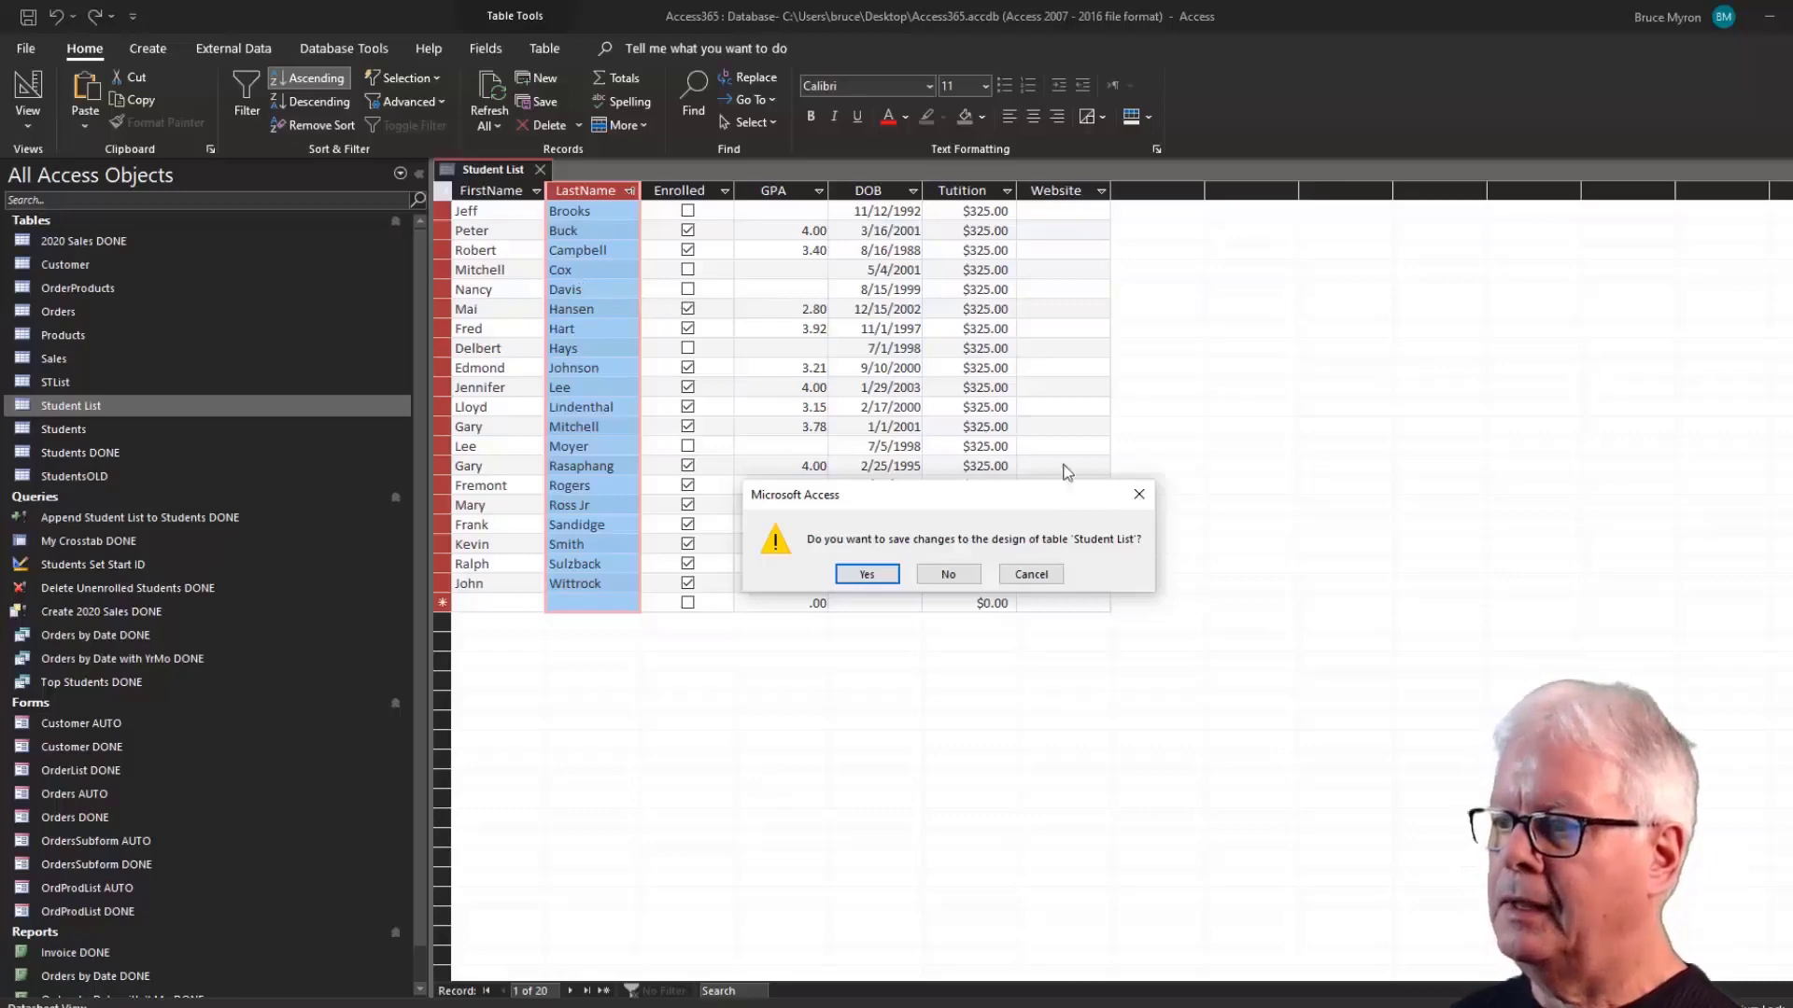
{"action": "left_click", "coordinate": [950, 575]}
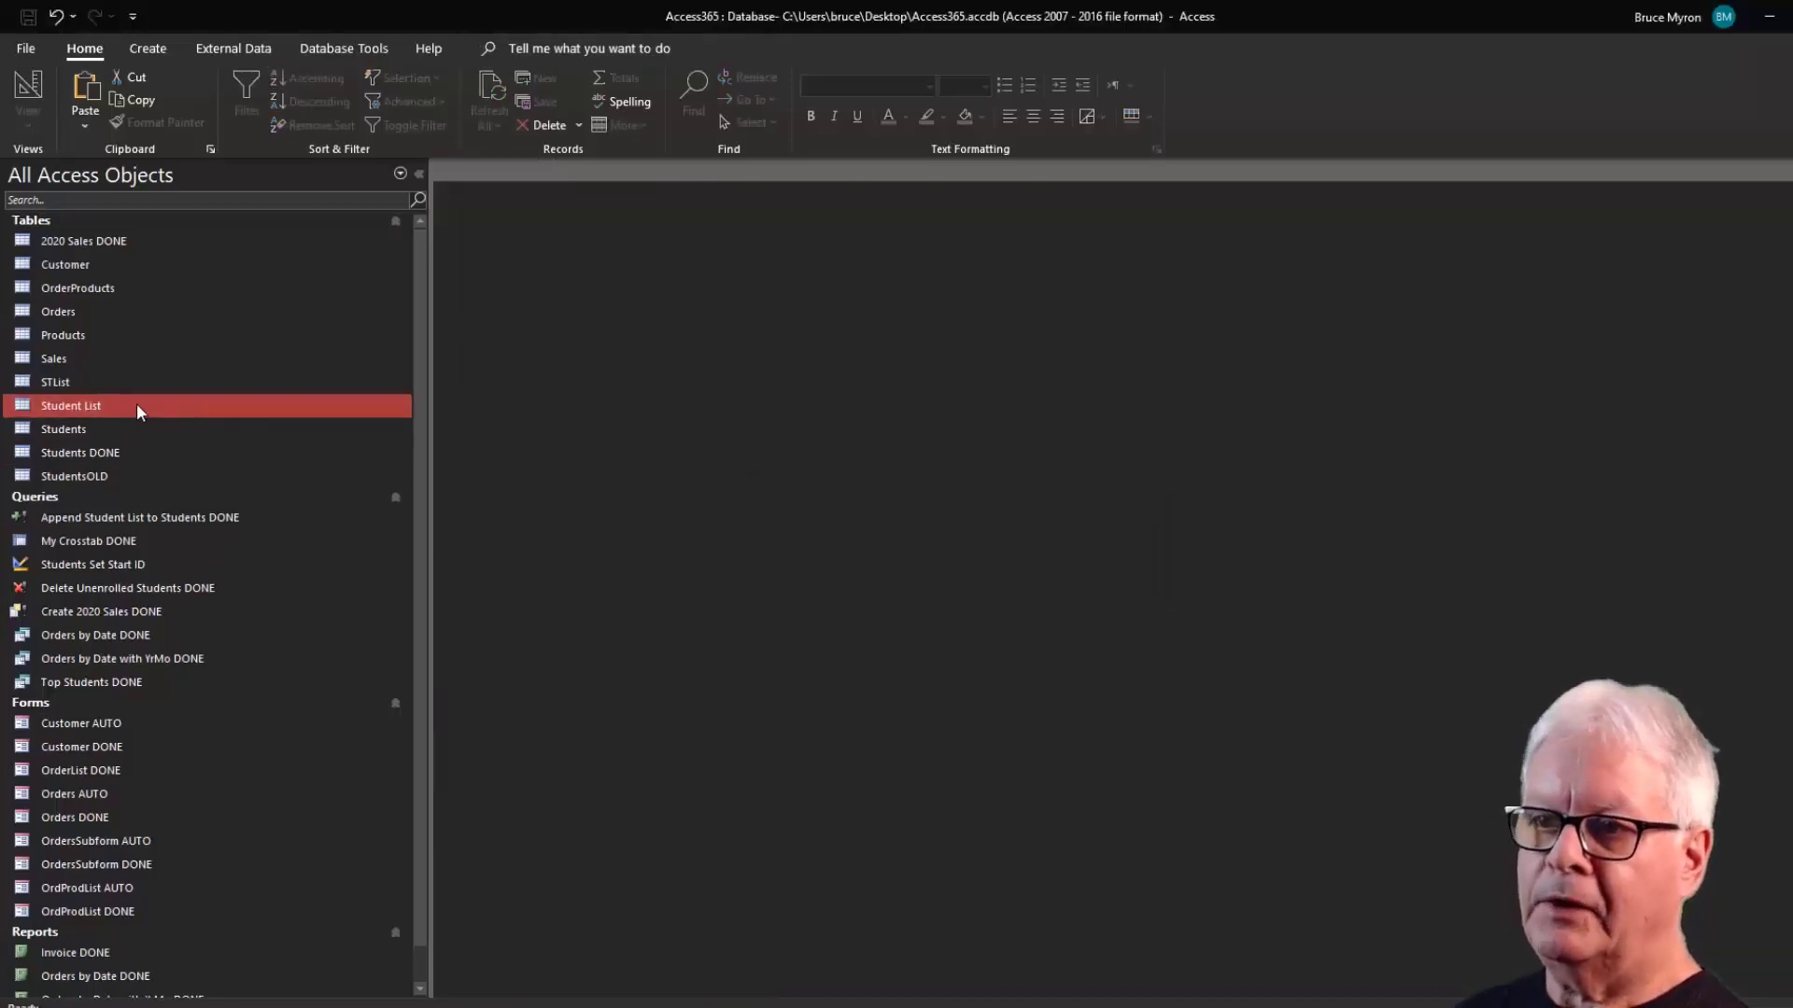
{"action": "double_click", "coordinate": [101, 407]}
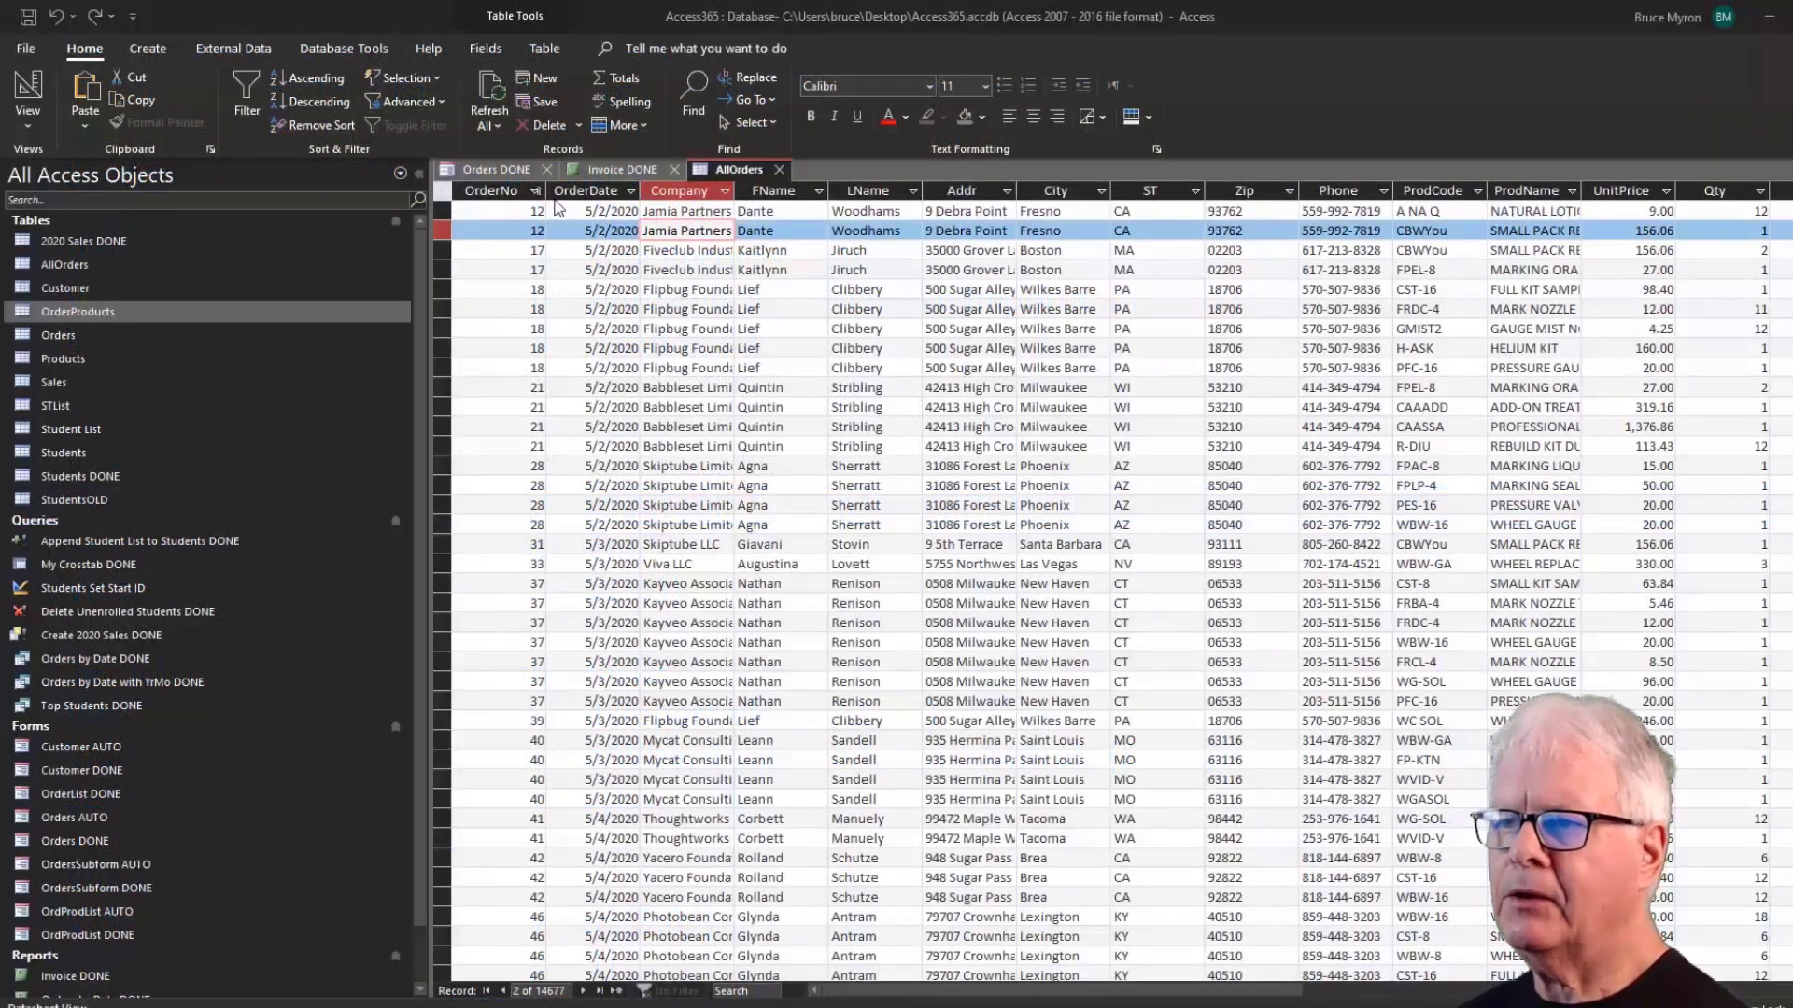
Close the Invoice DONE report and the Orders DONE form, leaving the AllOrders table open.
{"action": "left_click", "coordinate": [672, 170]}
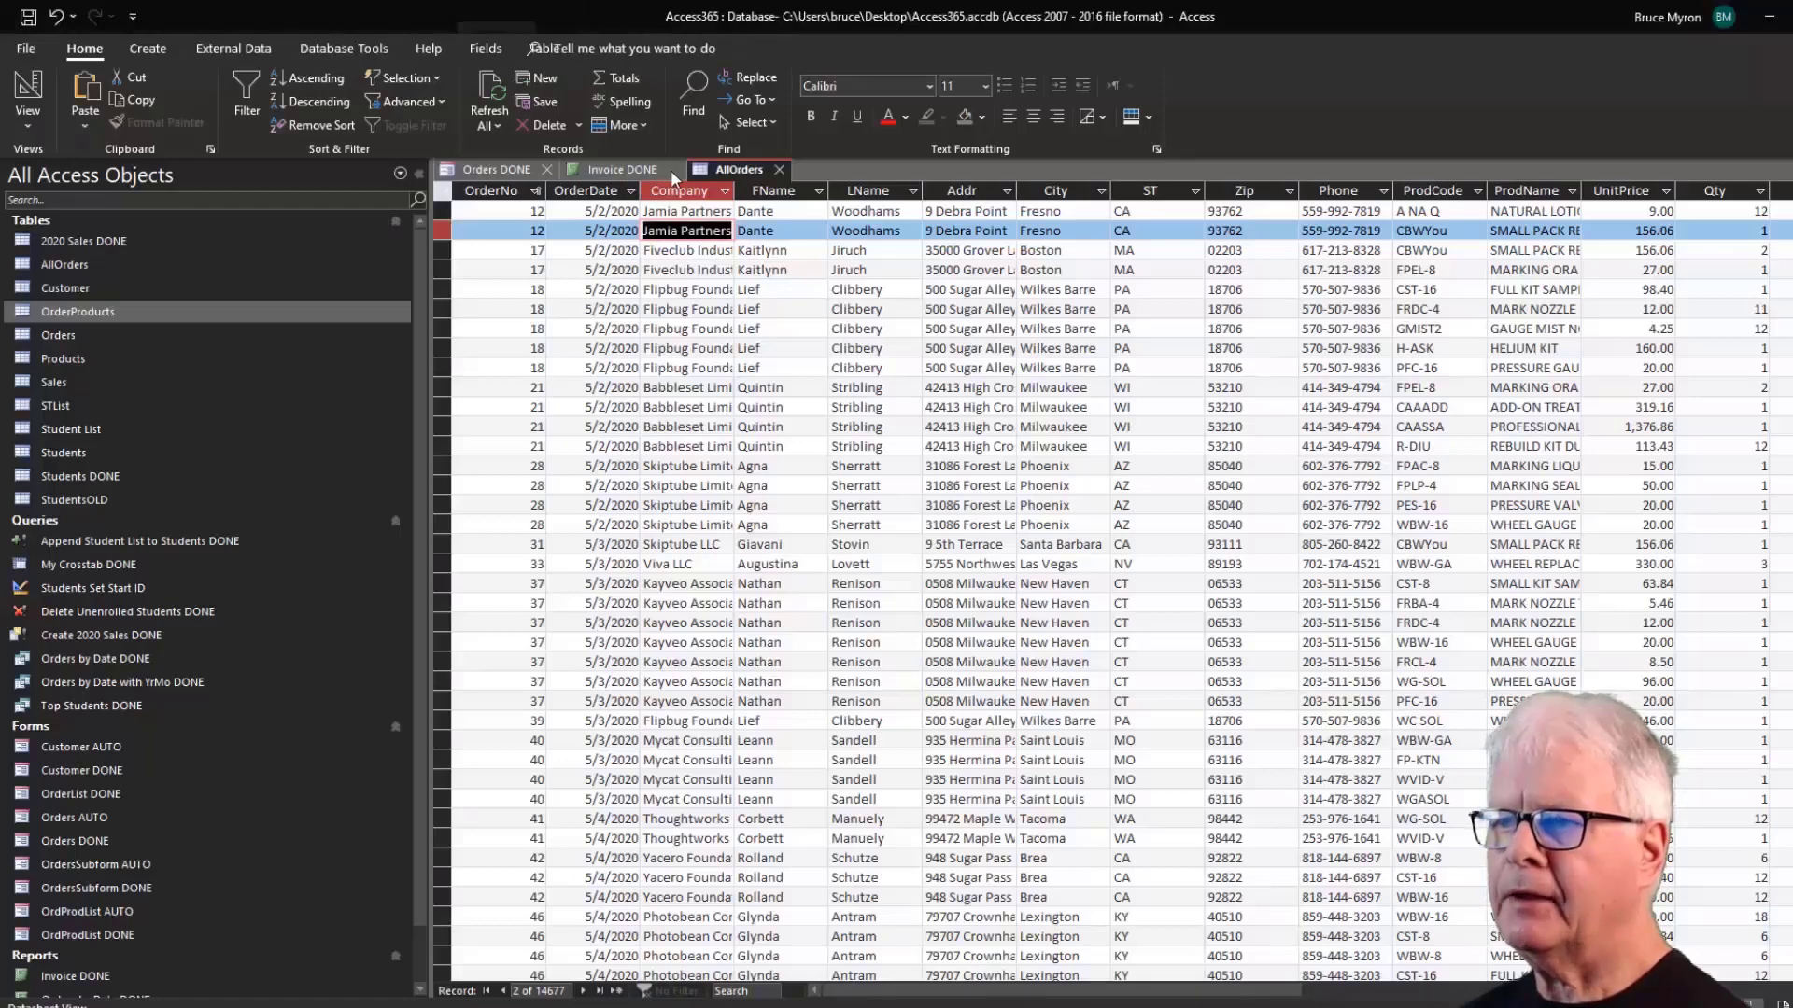
{"action": "left_click", "coordinate": [547, 170]}
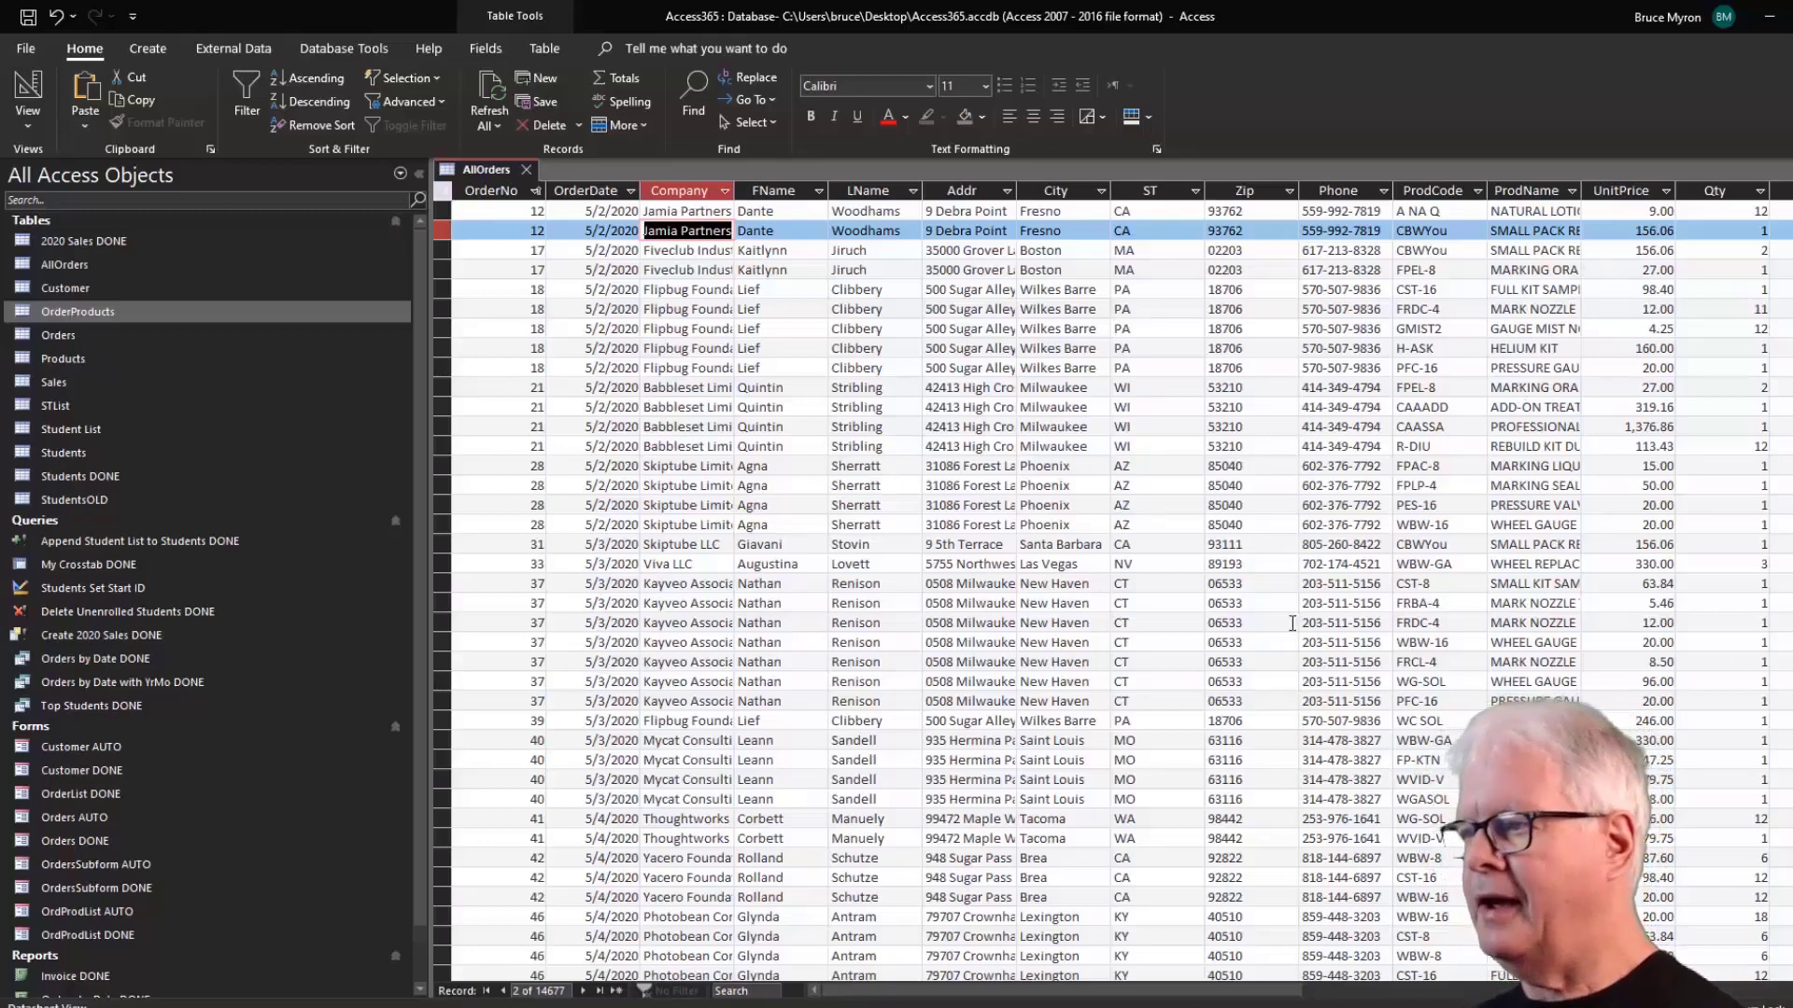
Switch to the desktop and open the Three Rules PDF document.
{"action": "left_click", "coordinate": [1769, 16]}
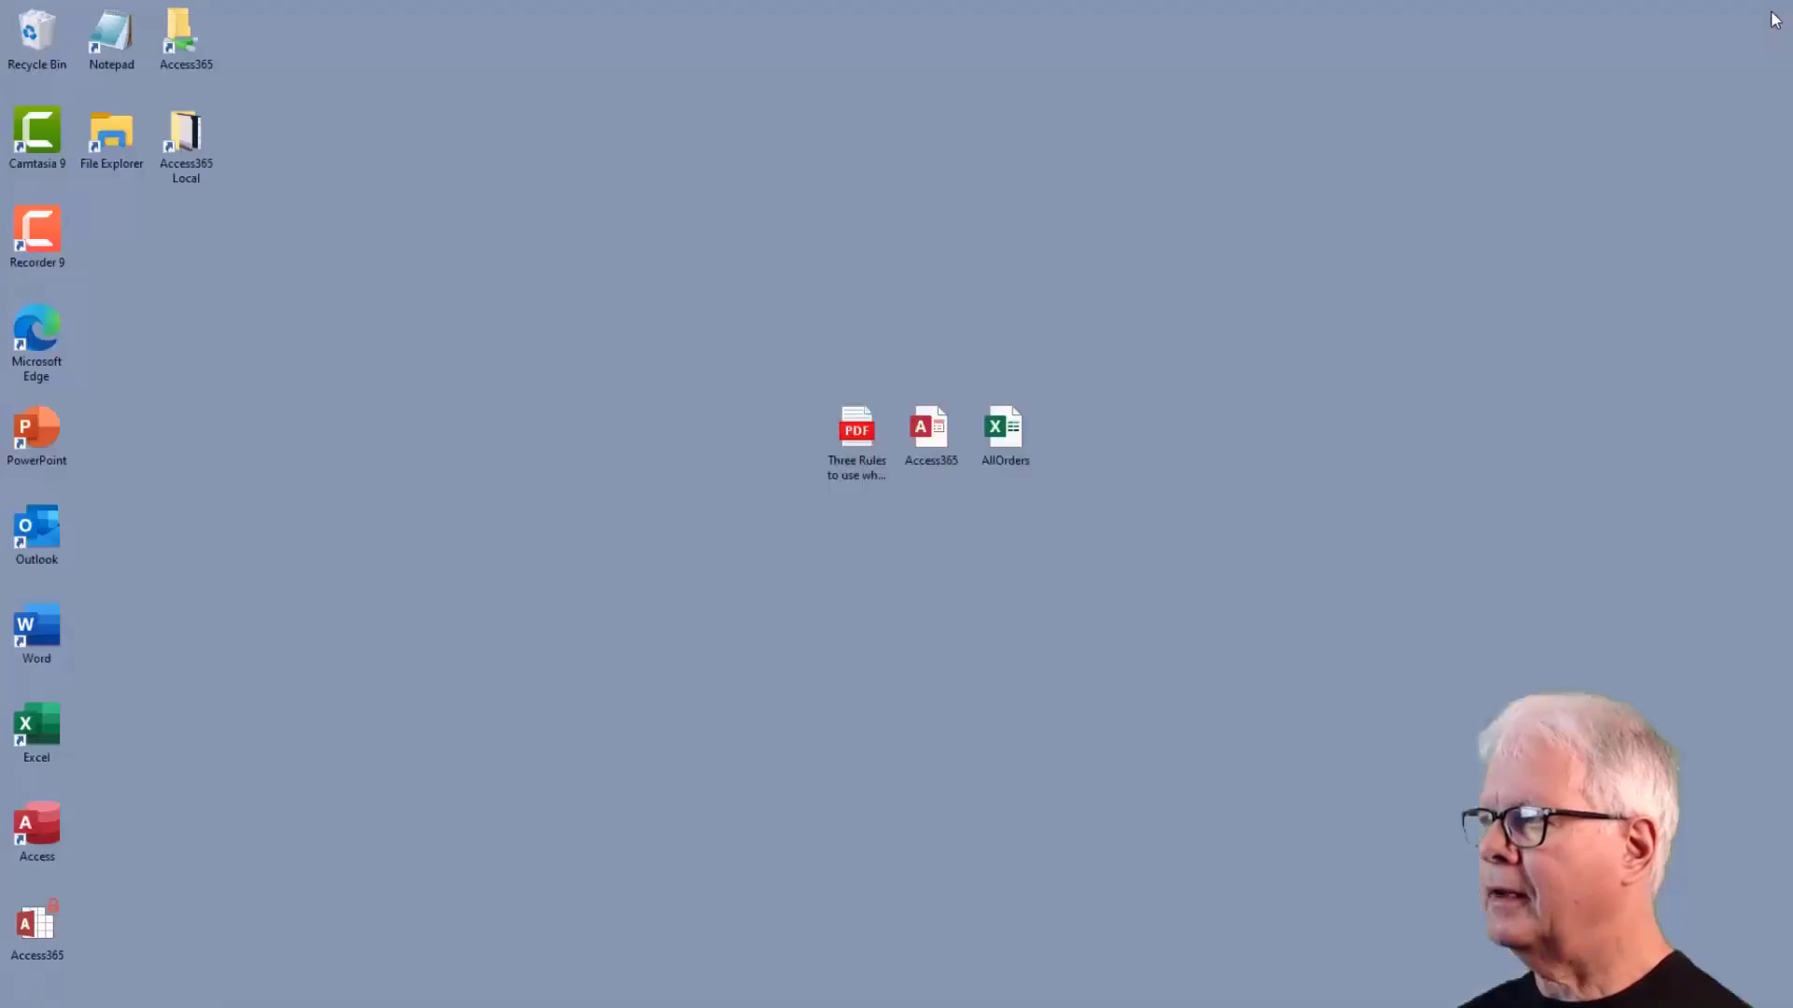
{"action": "double_click", "coordinate": [857, 432]}
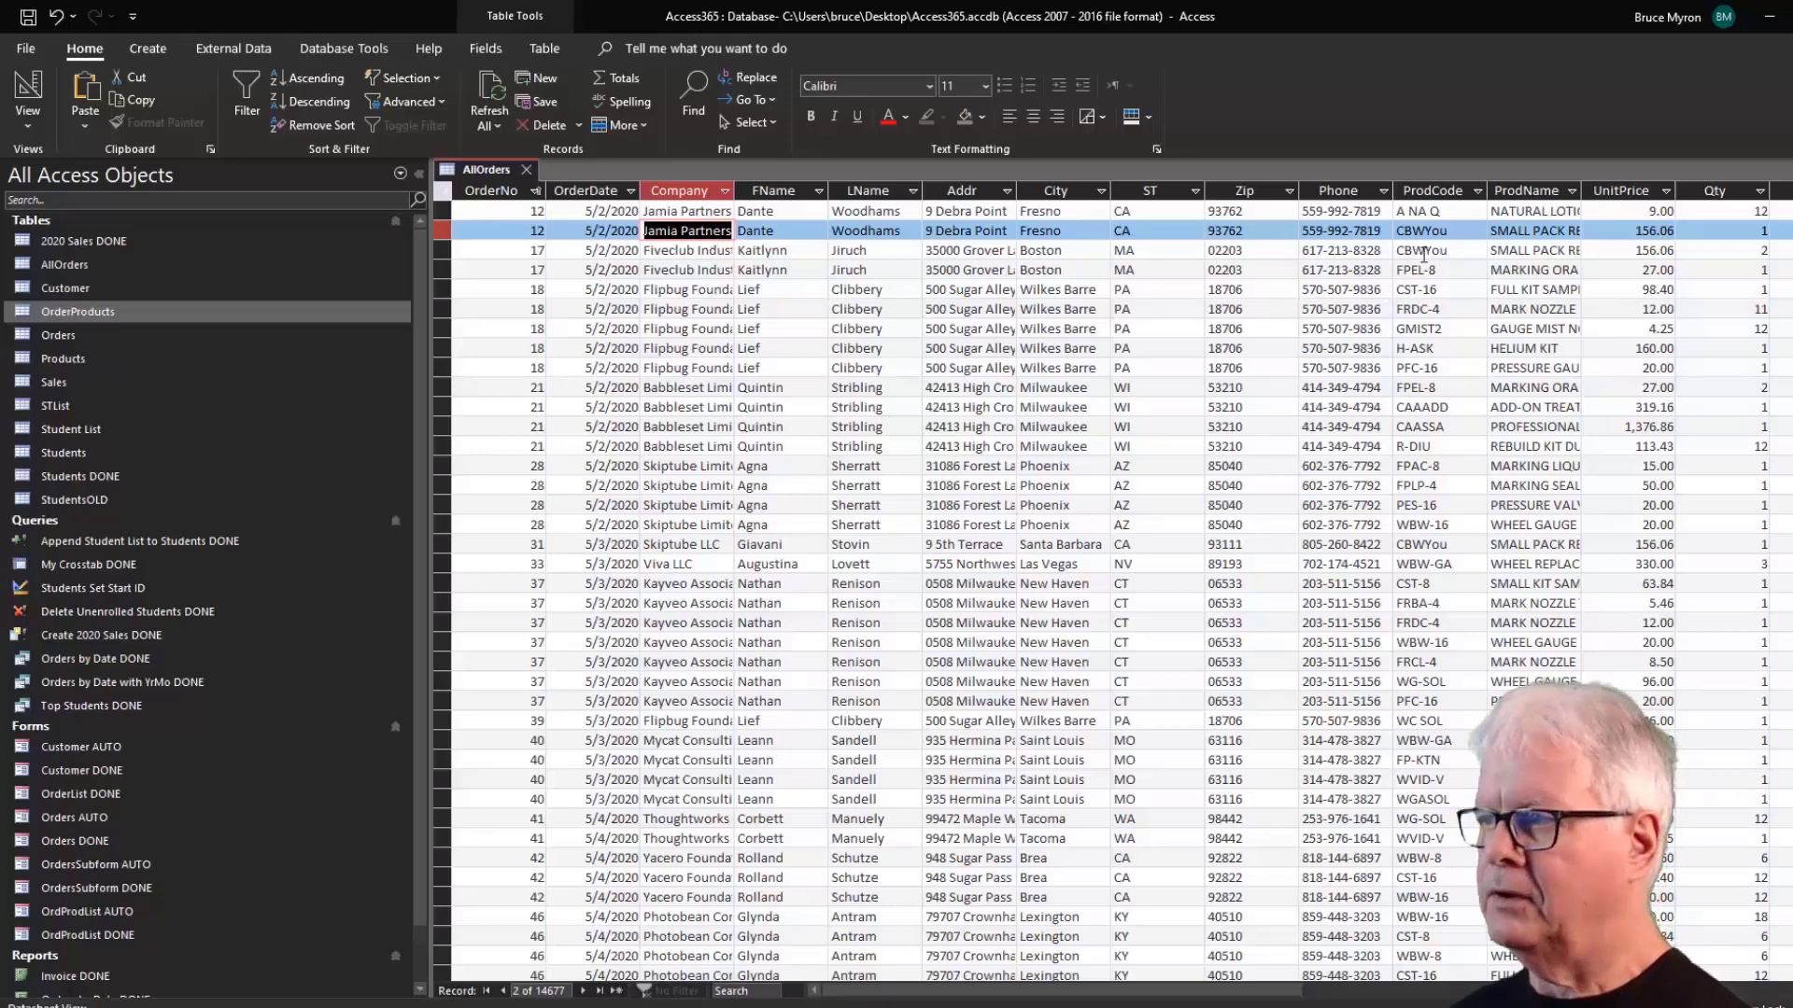
Examine the AllOrders fields from Company across to Total, and go back to the ProdCode field of the first record.
{"action": "key", "text": "Tab"}
{"action": "key", "text": "Tab"}
{"action": "key", "text": "Tab"}
{"action": "key", "text": "Tab"}
{"action": "key", "text": "Tab"}
{"action": "key", "text": "Tab"}
{"action": "key", "text": "Tab"}
{"action": "key", "text": "Tab"}
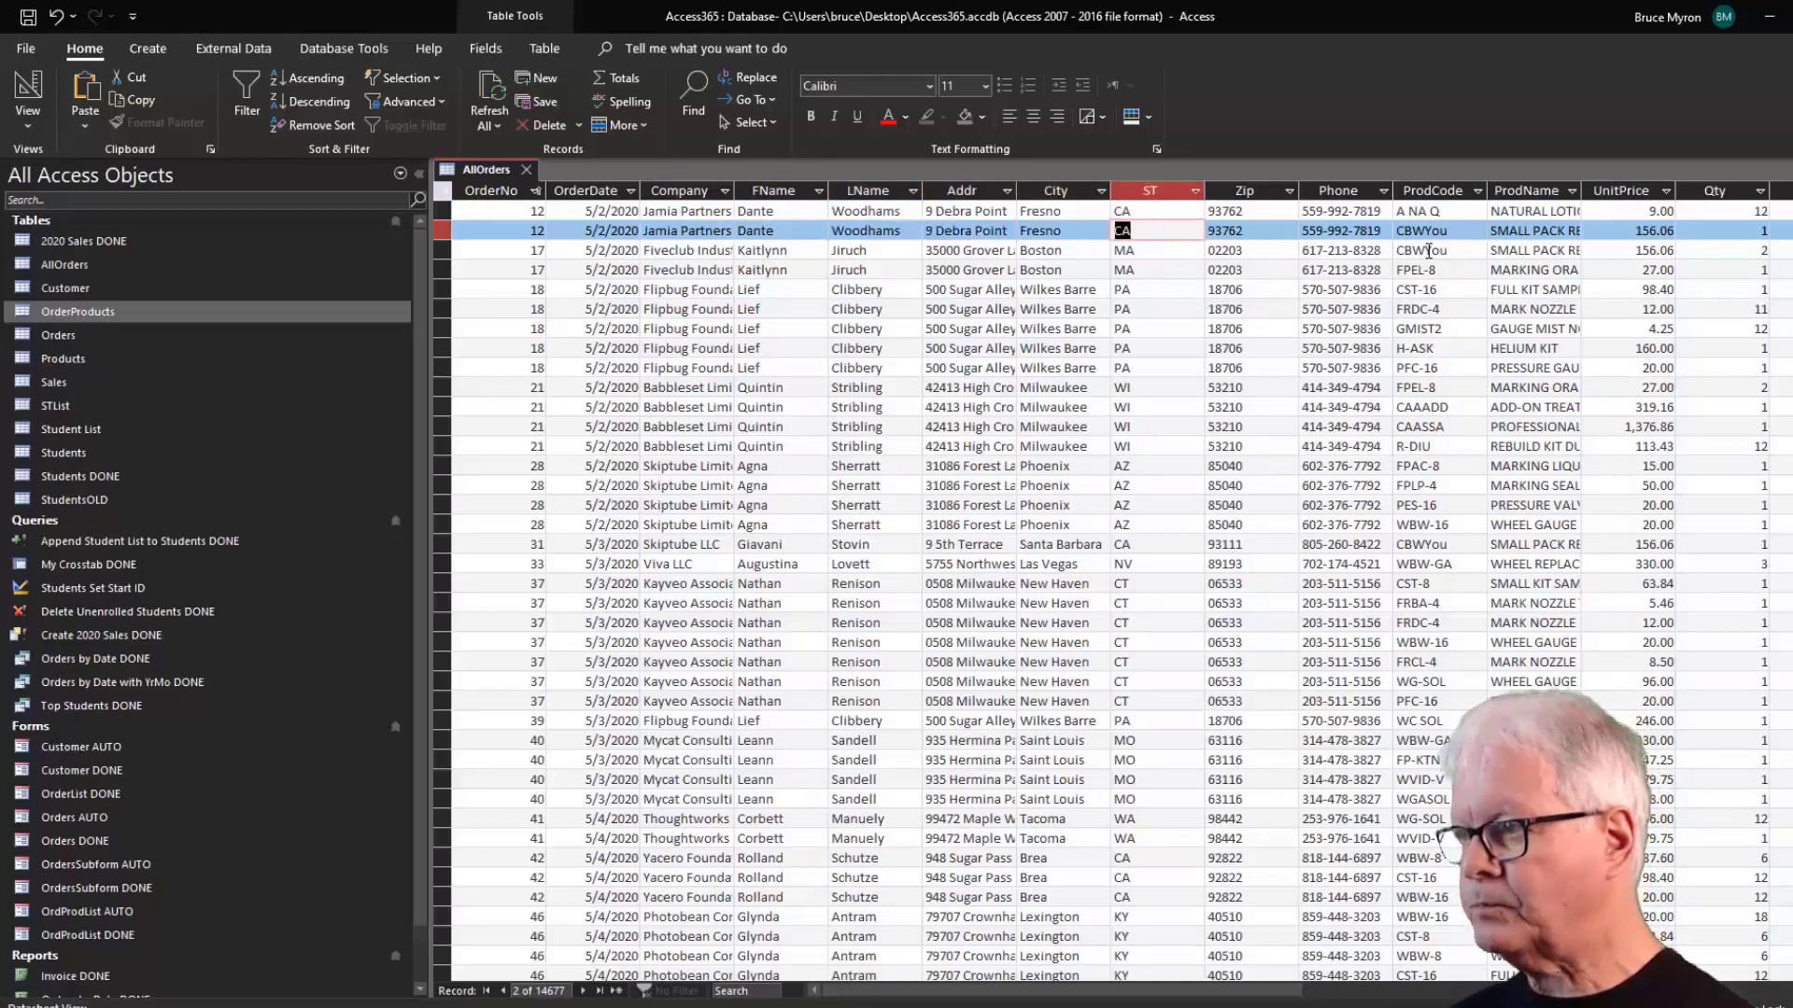
{"action": "key", "text": "Right"}
{"action": "key", "text": "Right"}
{"action": "key", "text": "Right"}
{"action": "key", "text": "Right"}
{"action": "key", "text": "Right"}
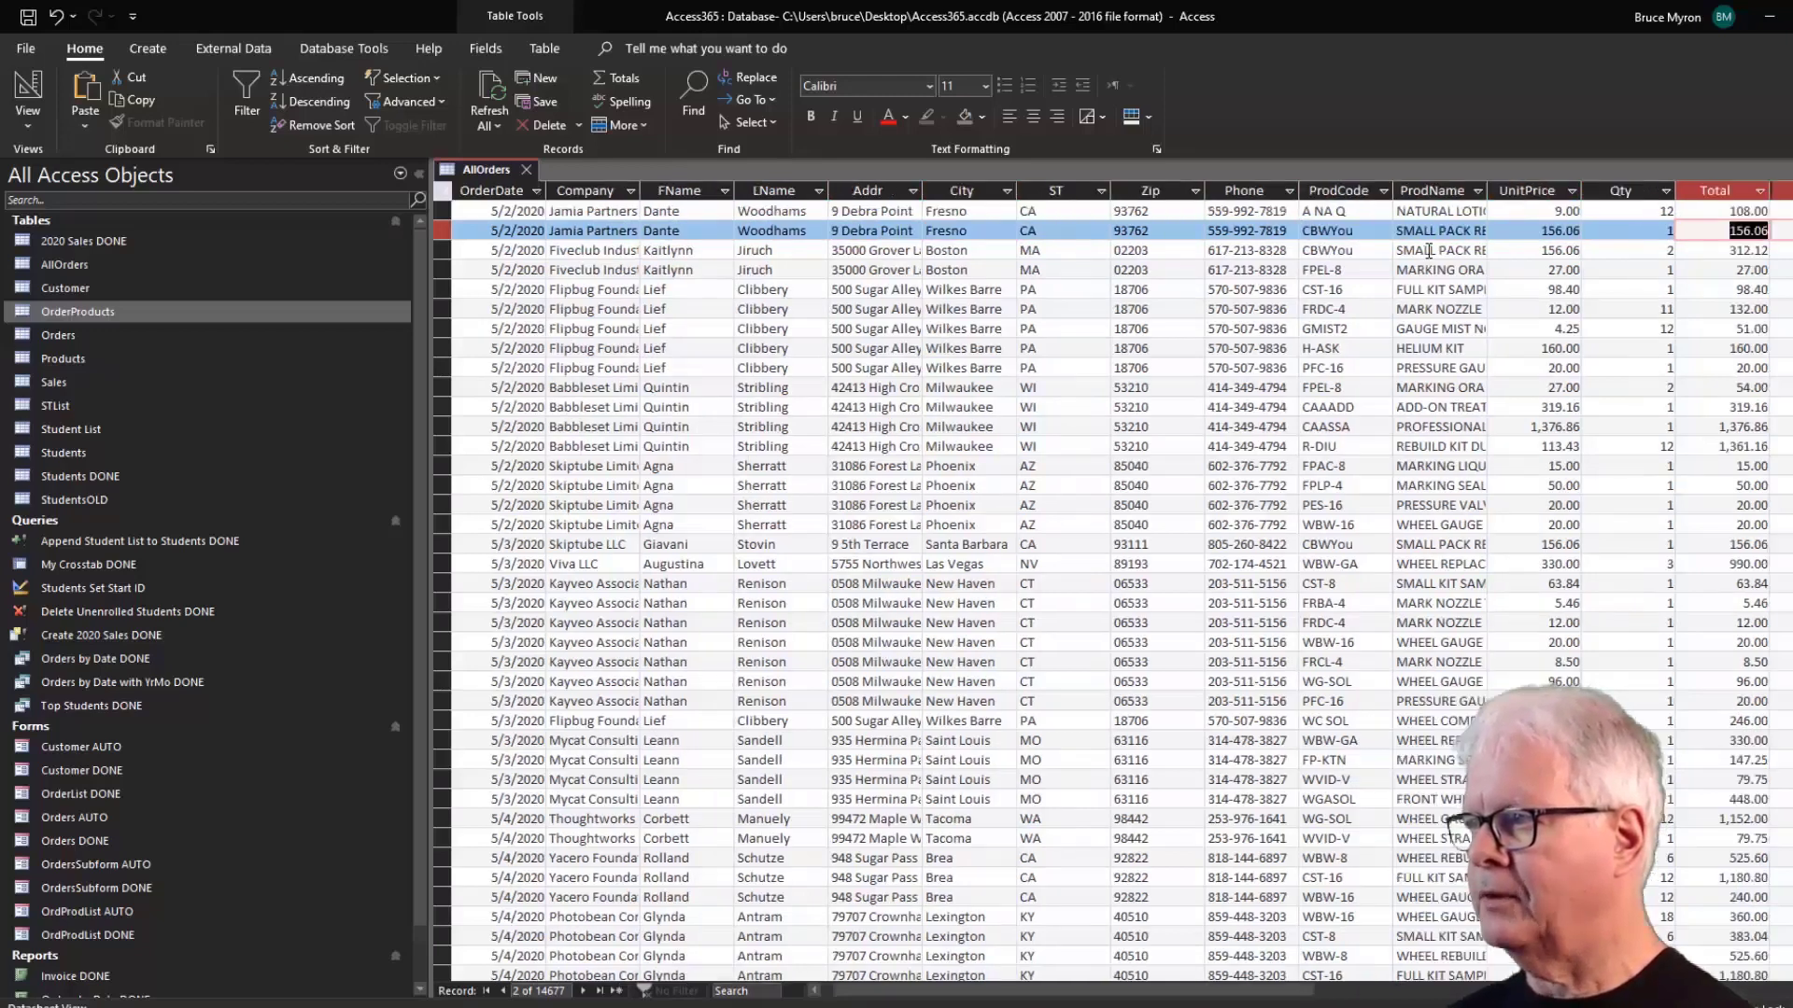
{"action": "key", "text": "Left"}
{"action": "key", "text": "Left"}
{"action": "key", "text": "Left"}
{"action": "key", "text": "Left"}
{"action": "key", "text": "Left"}
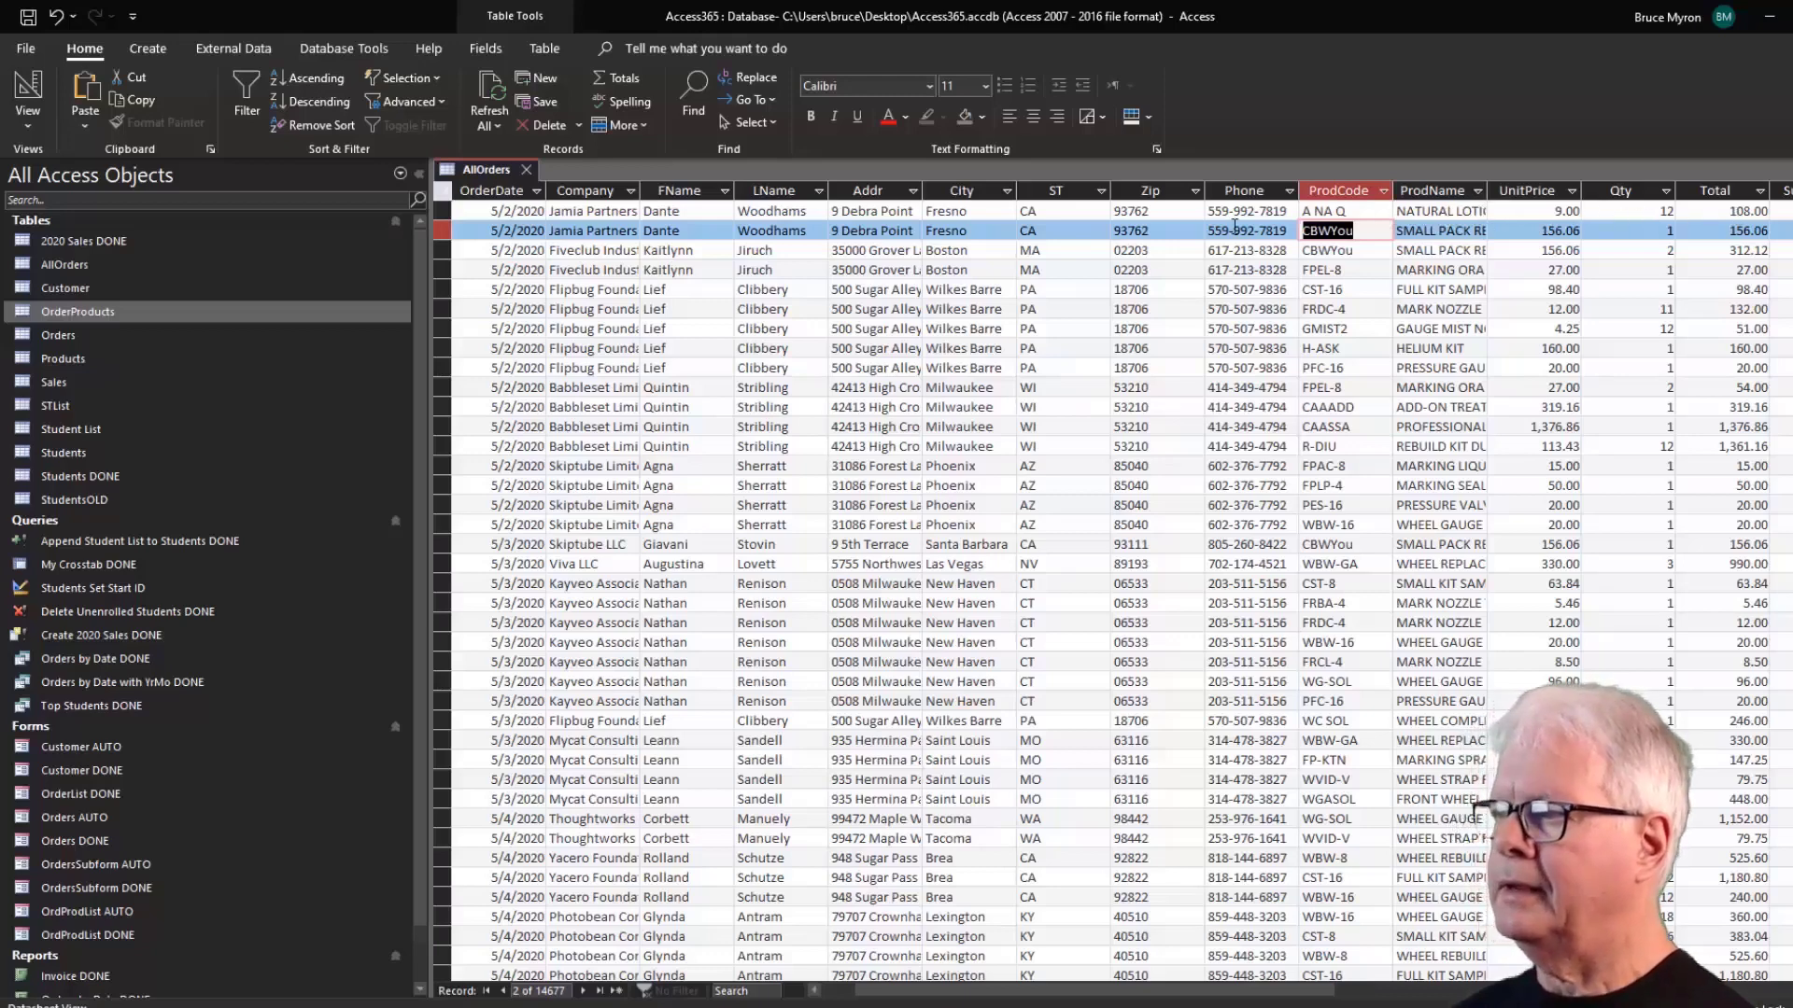
{"action": "left_click", "coordinate": [1371, 213]}
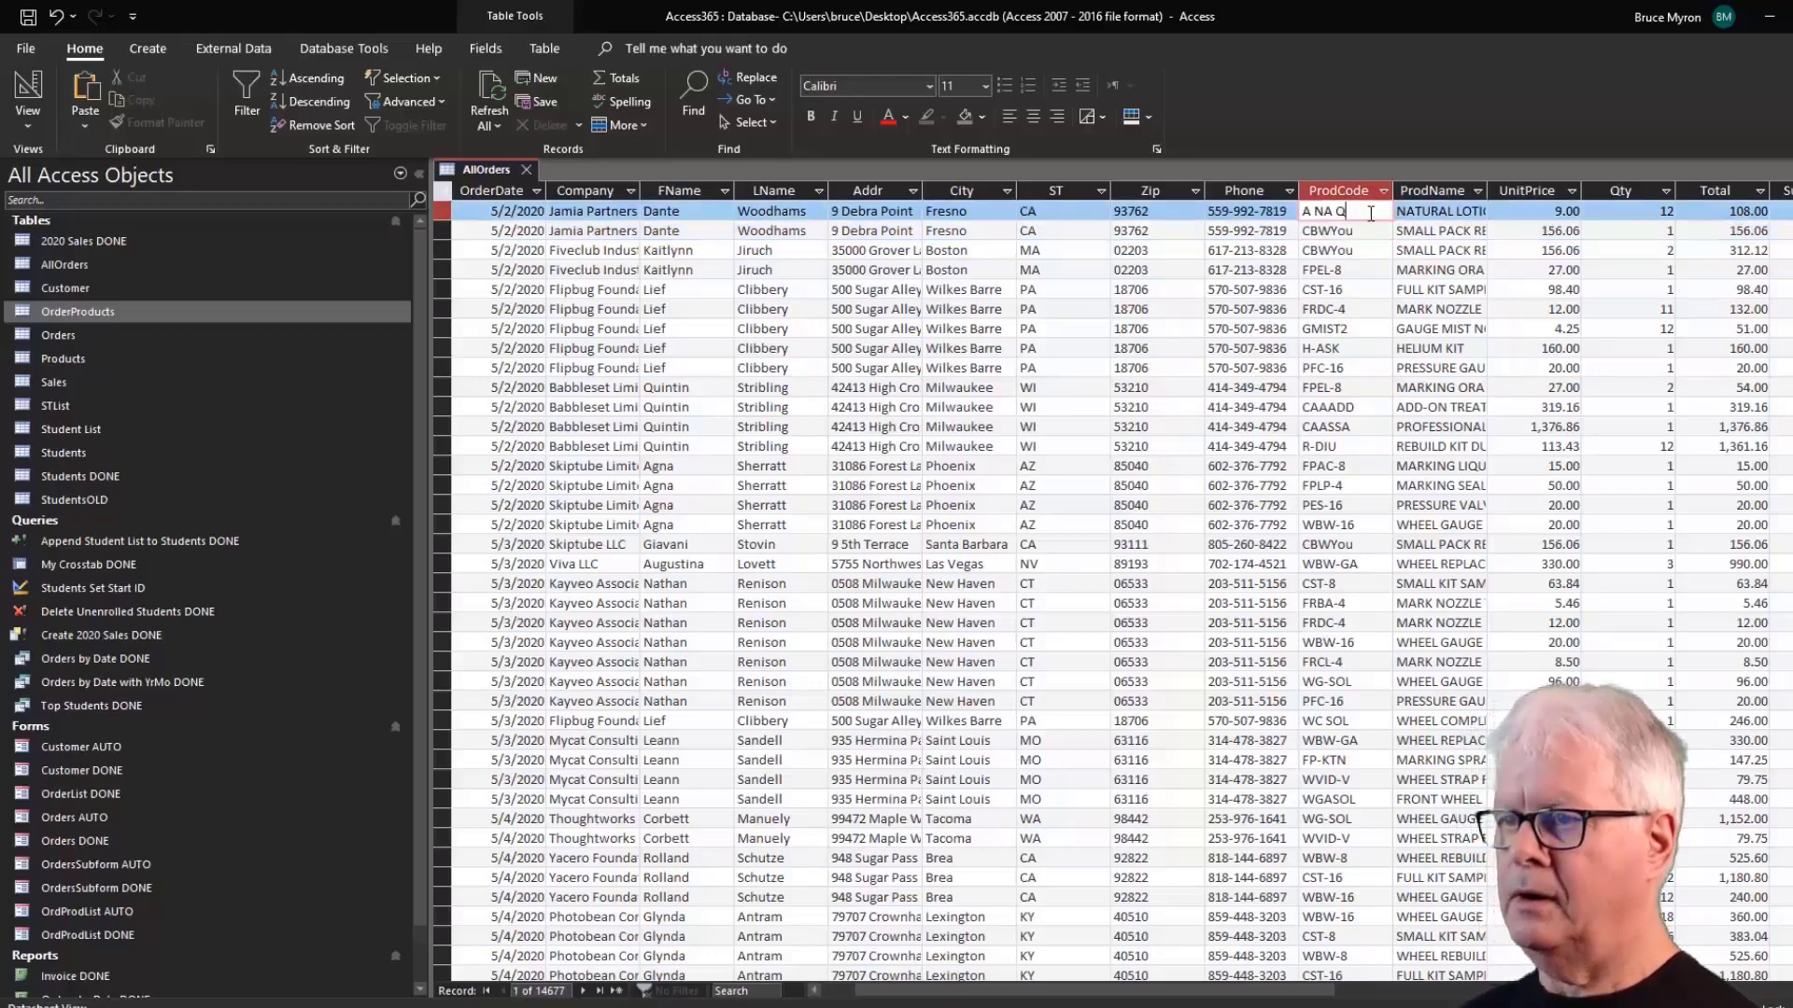
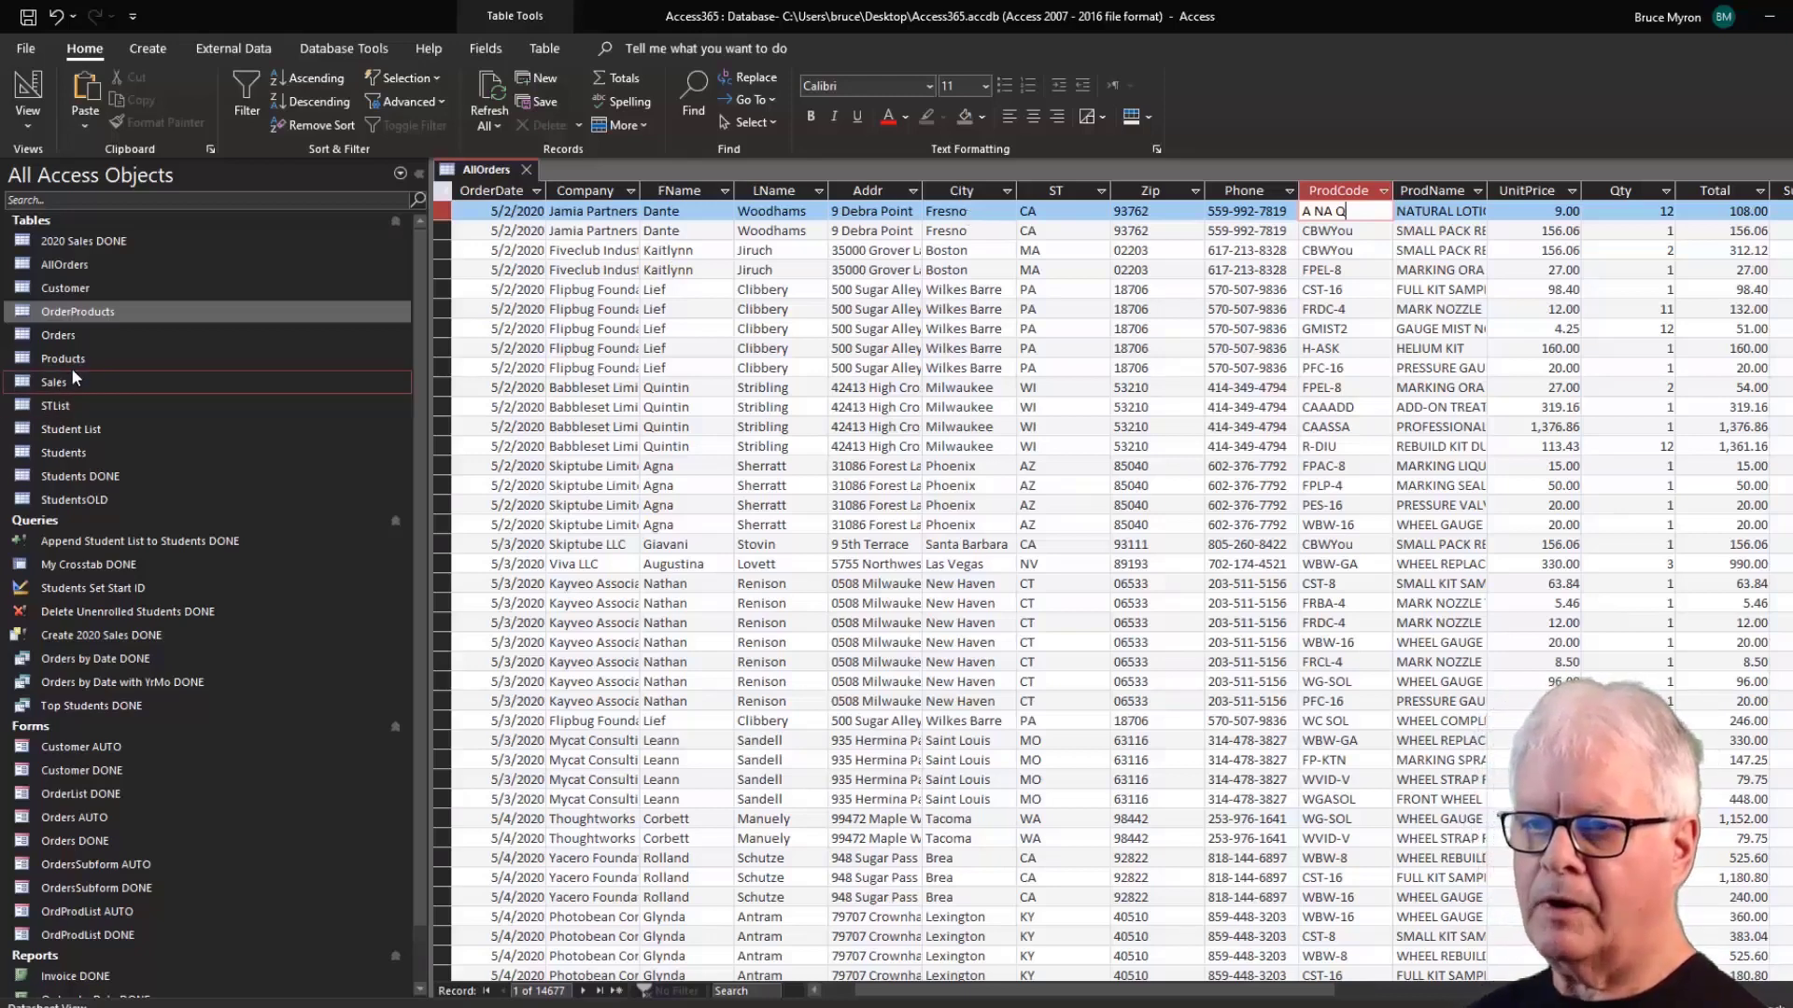
Open the Customer table and compare it with the AllOrders table.
{"action": "double_click", "coordinate": [80, 289]}
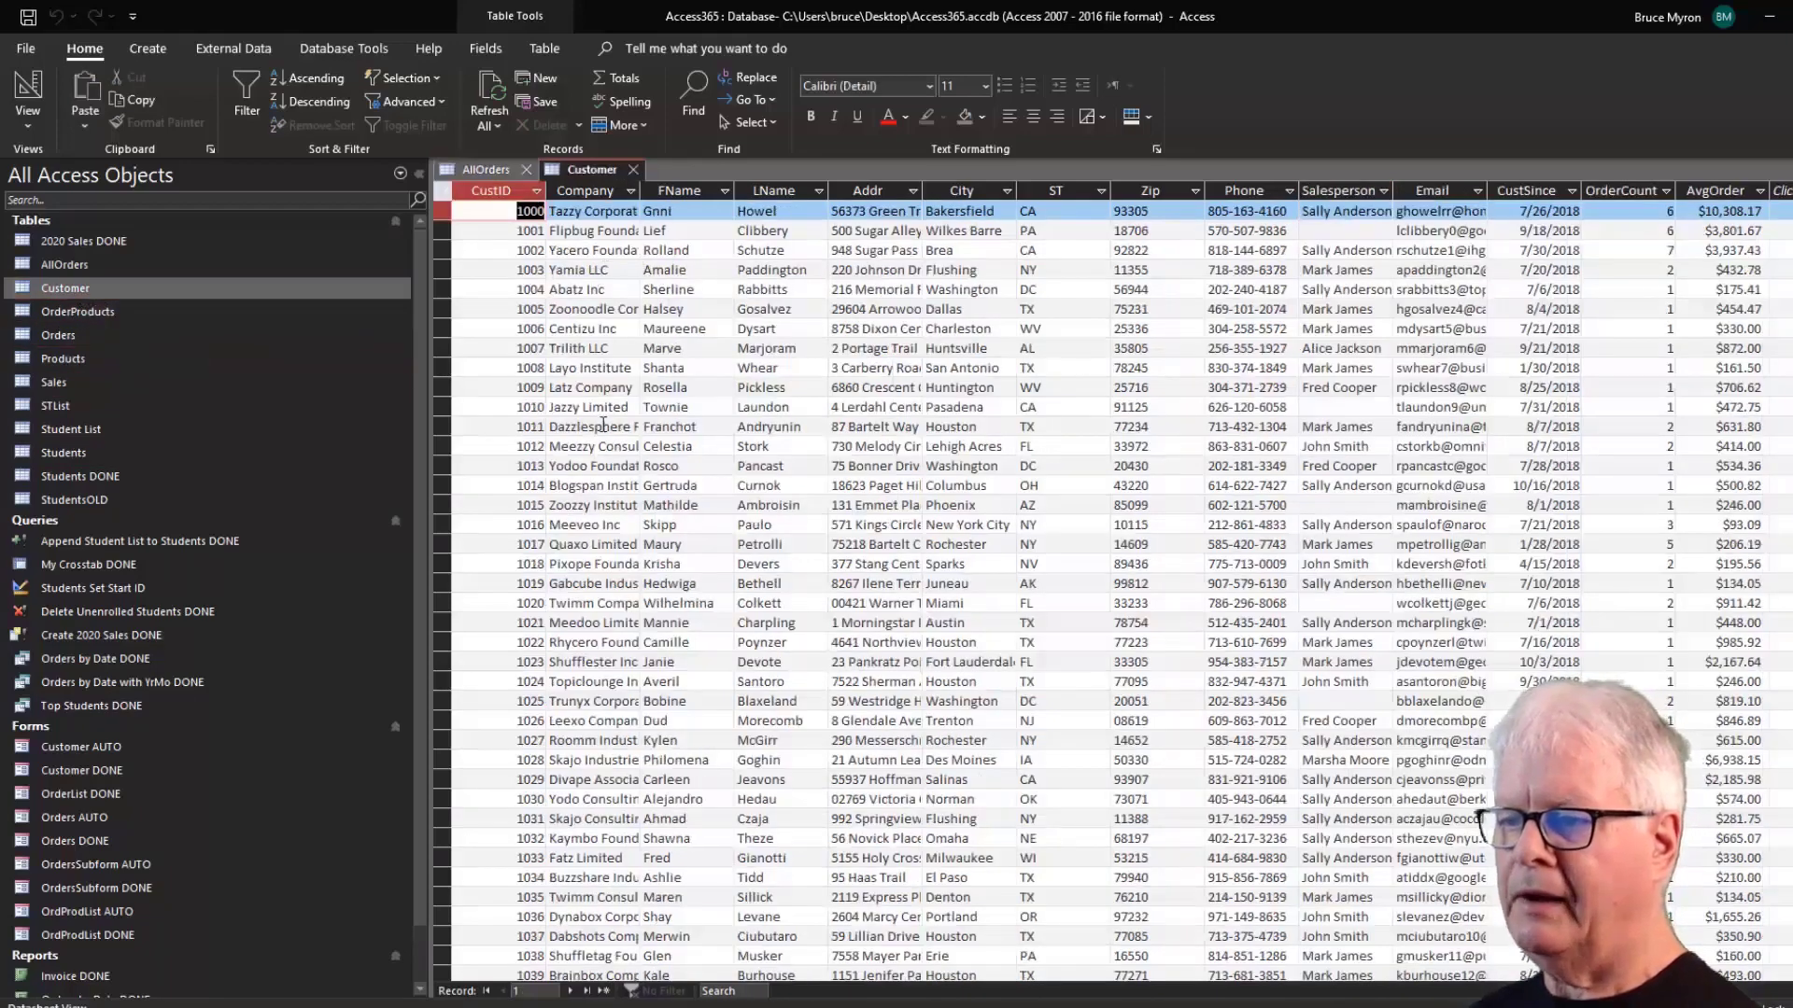
{"action": "left_click", "coordinate": [489, 171]}
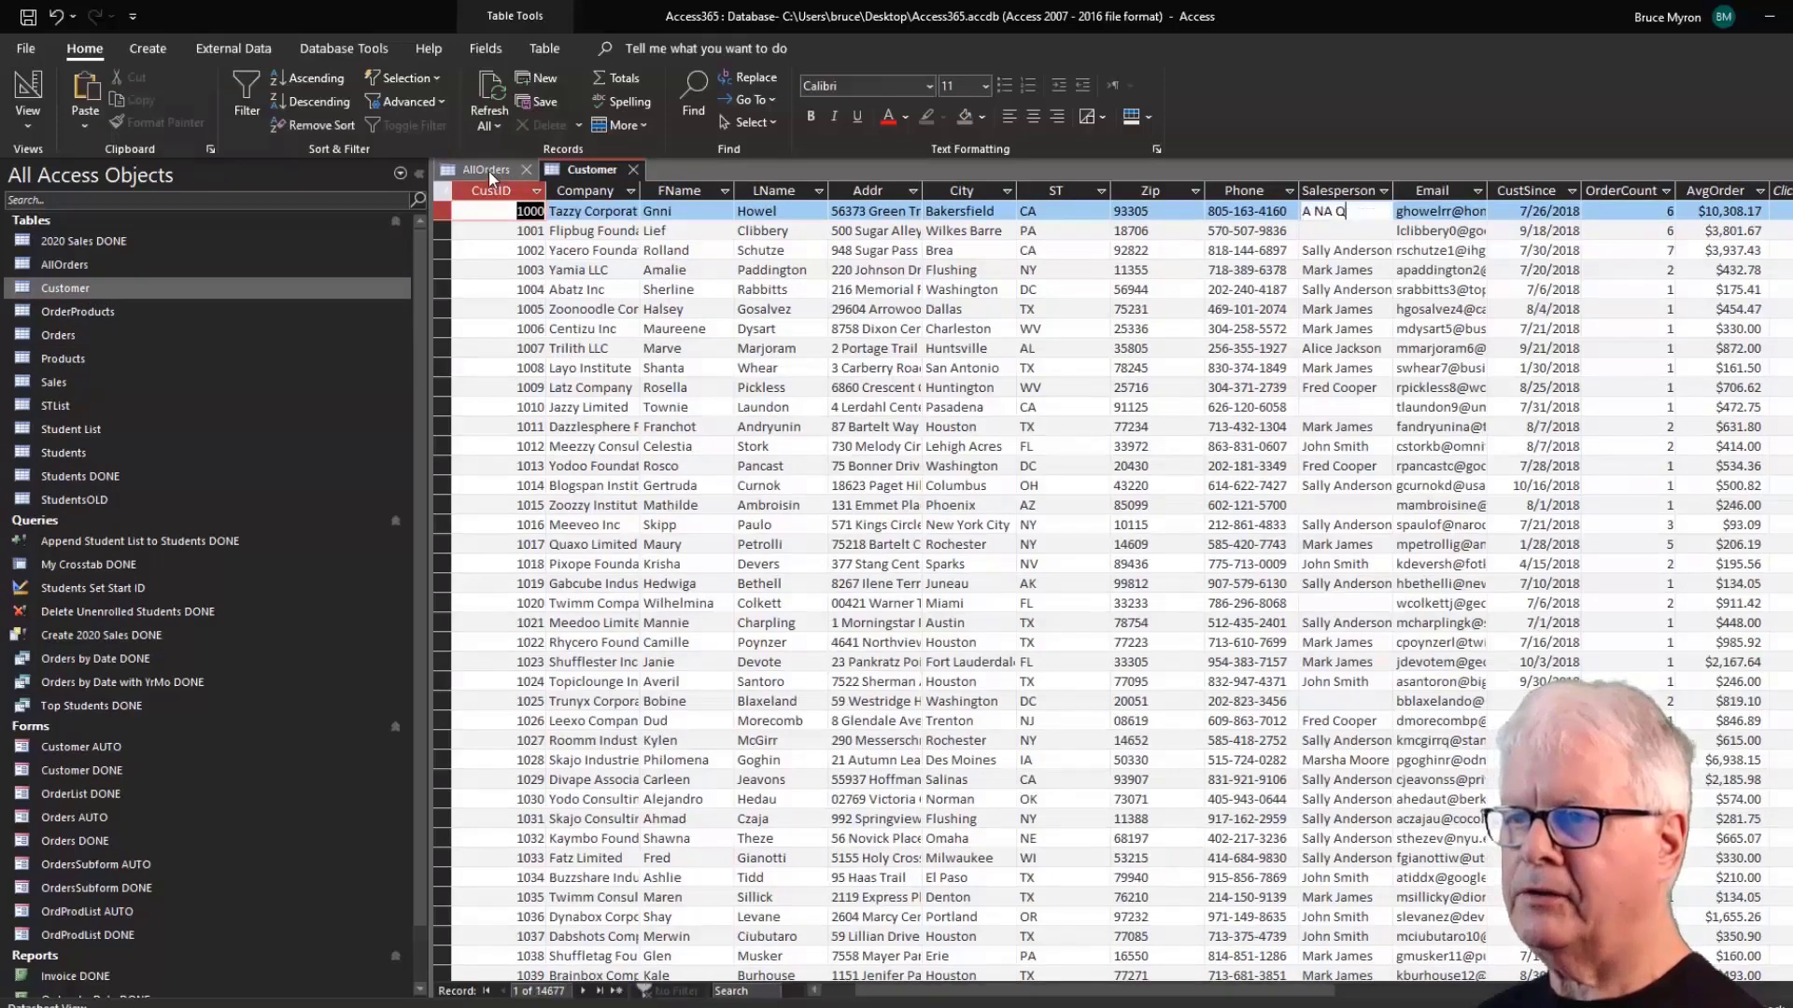
{"action": "left_click", "coordinate": [603, 170]}
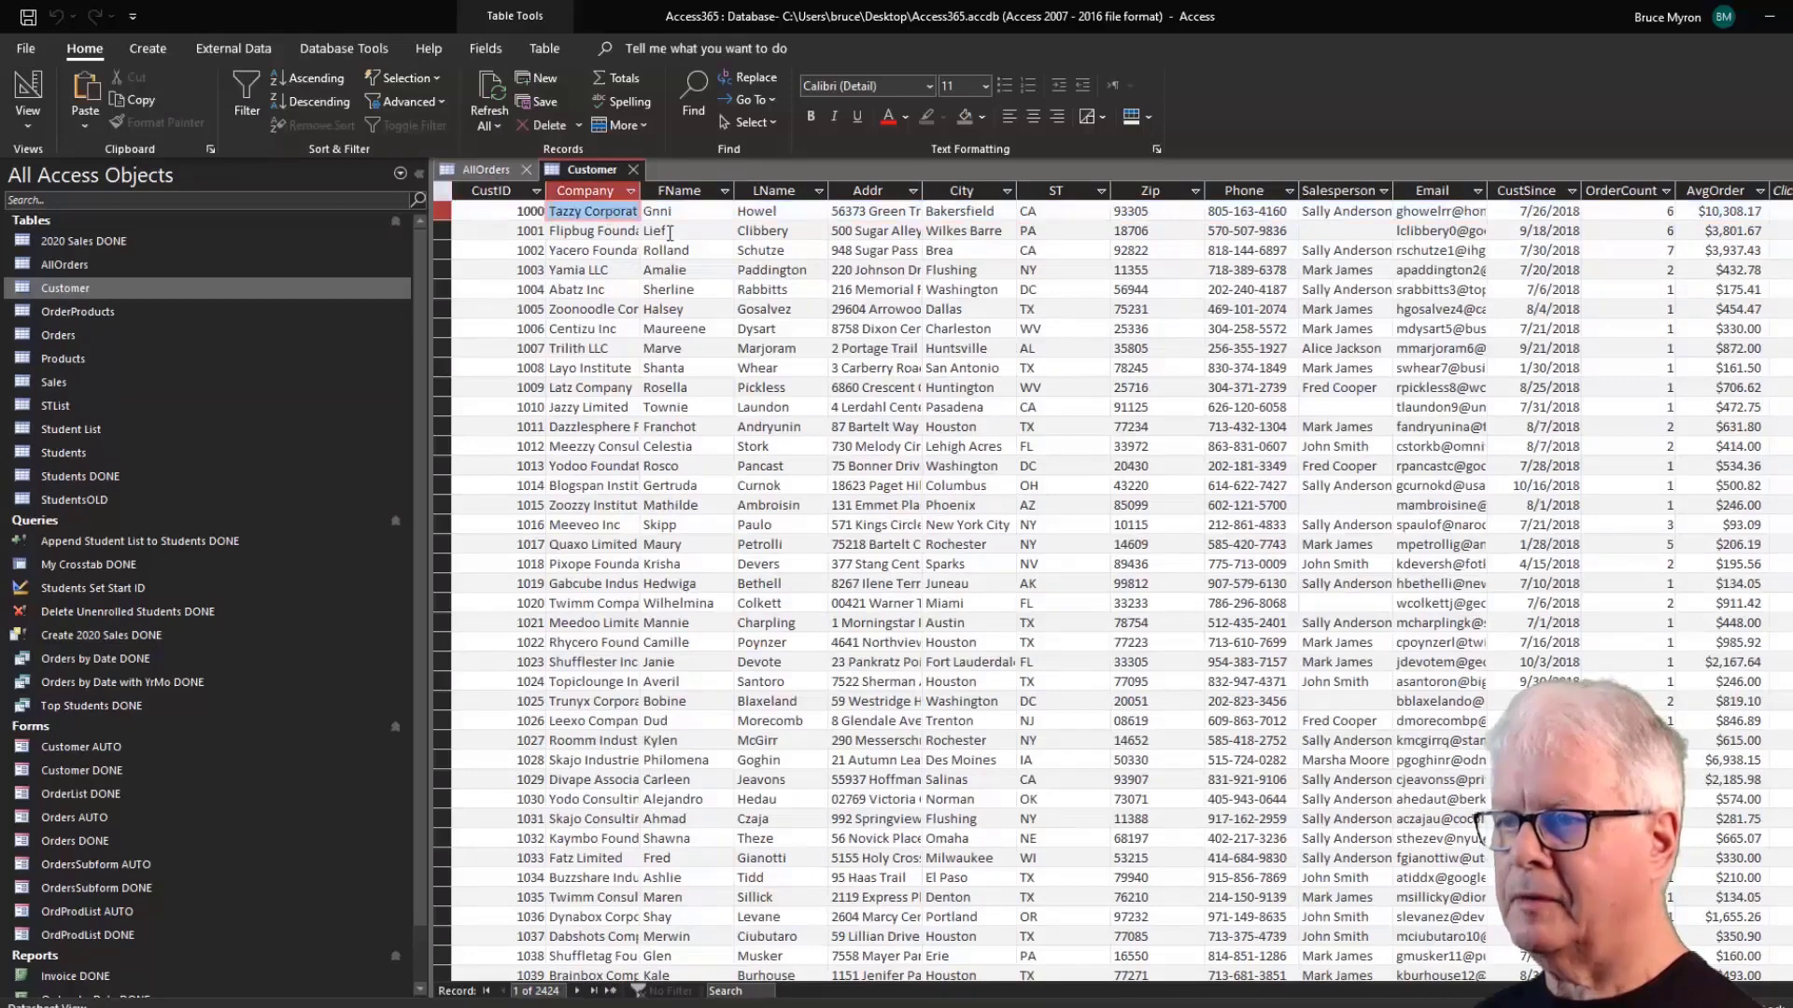
Find the customer matching "jamia part*" in the Company field, and select the Company value of the Jamia Partners record.
{"action": "key", "text": "ctrl+f"}
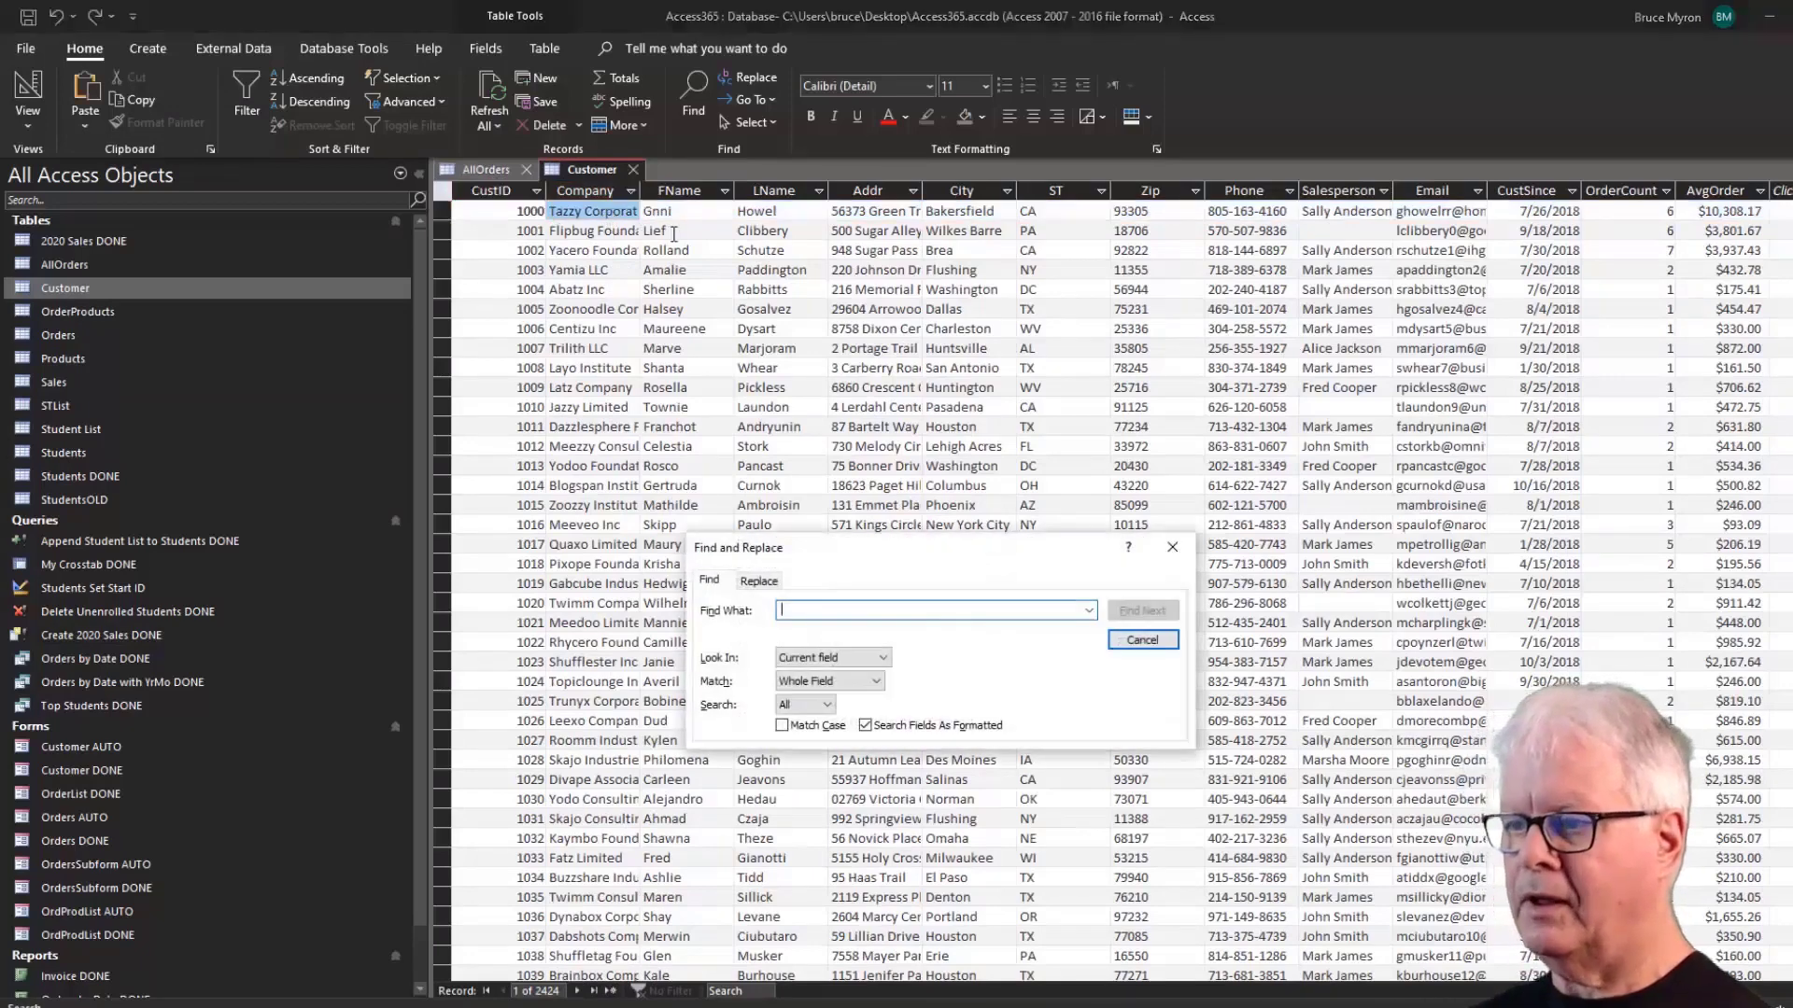
{"action": "type", "text": "jame"}
{"action": "type", "text": "e part*"}
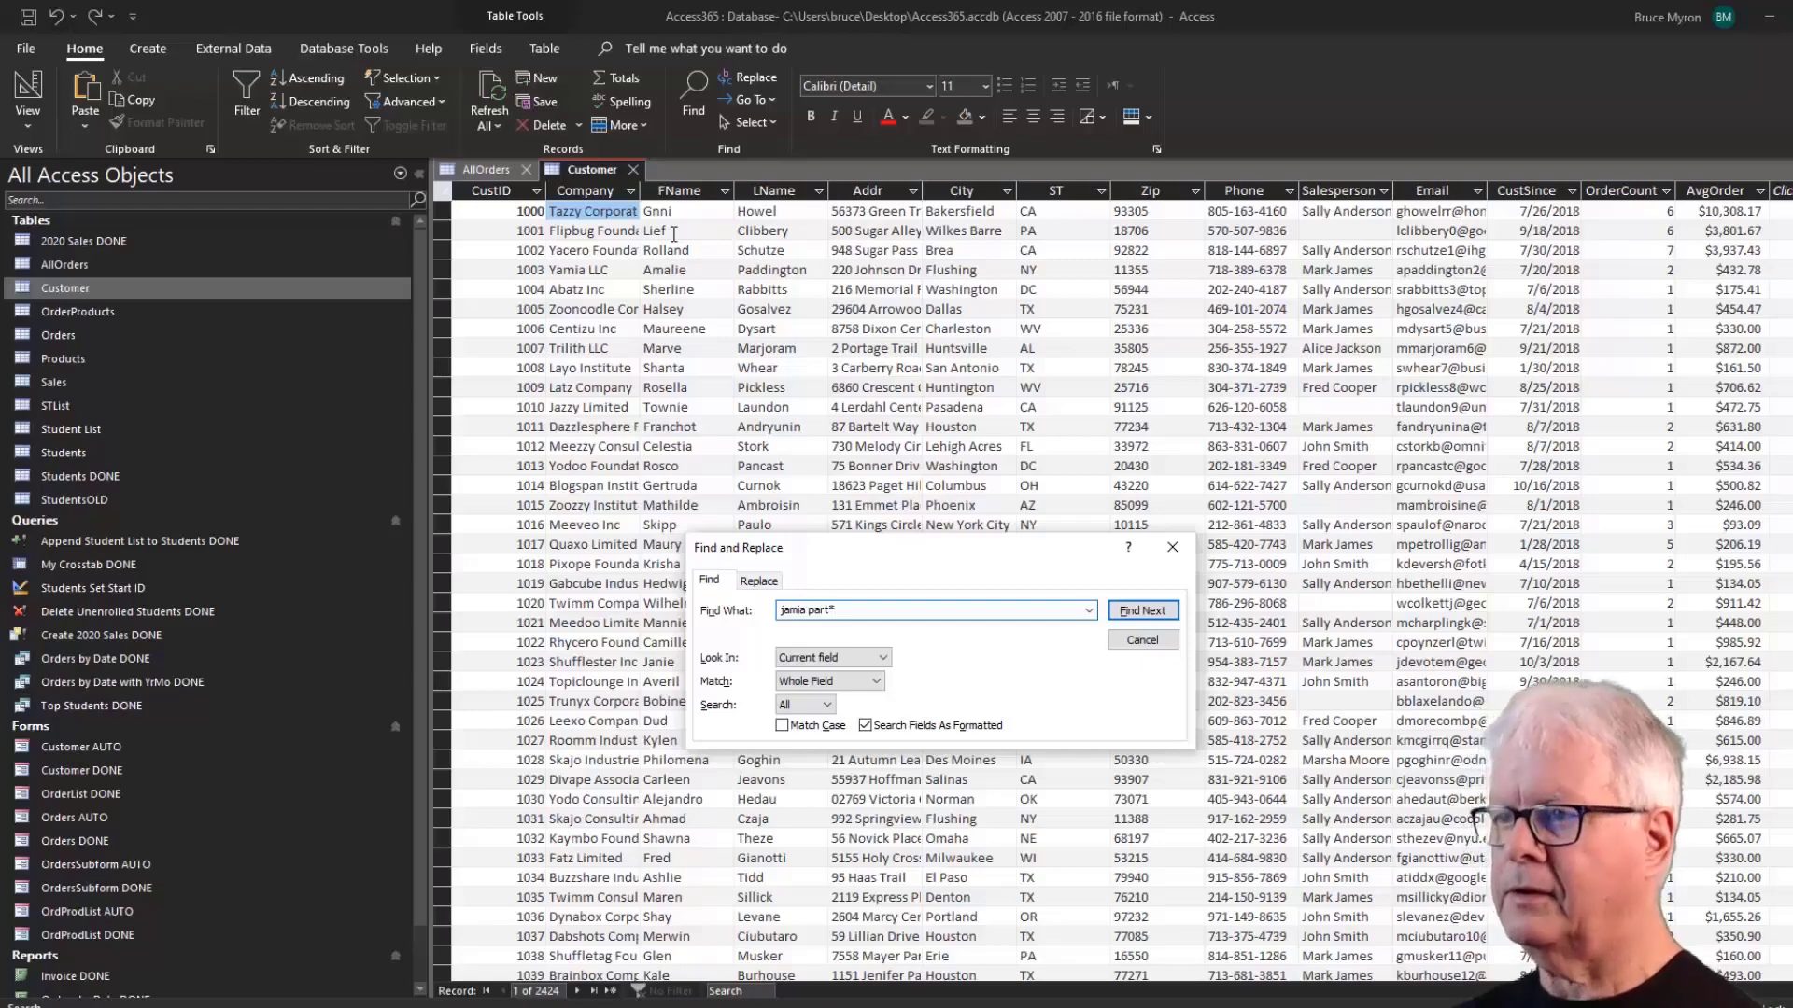
{"action": "key", "text": "Return"}
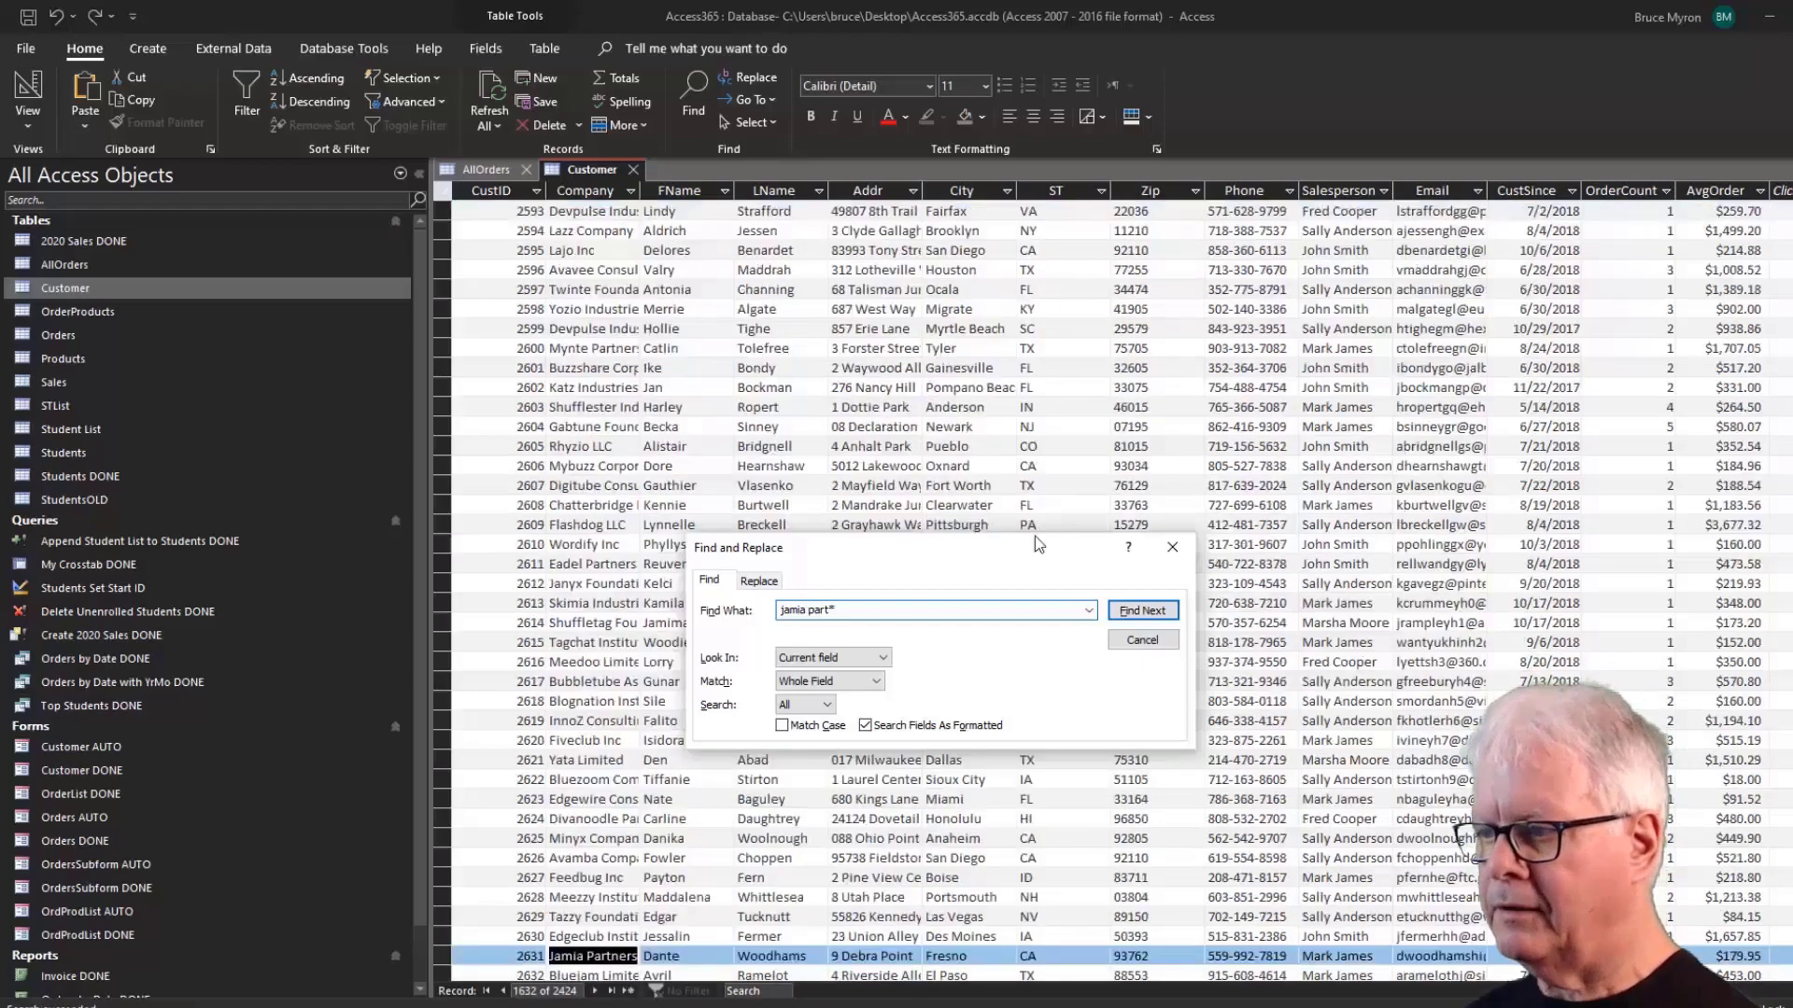
{"action": "left_click", "coordinate": [1172, 547]}
{"action": "left_click", "coordinate": [1172, 547]}
{"action": "scroll", "coordinate": [860, 756], "scroll_direction": "down", "scroll_amount": 3}
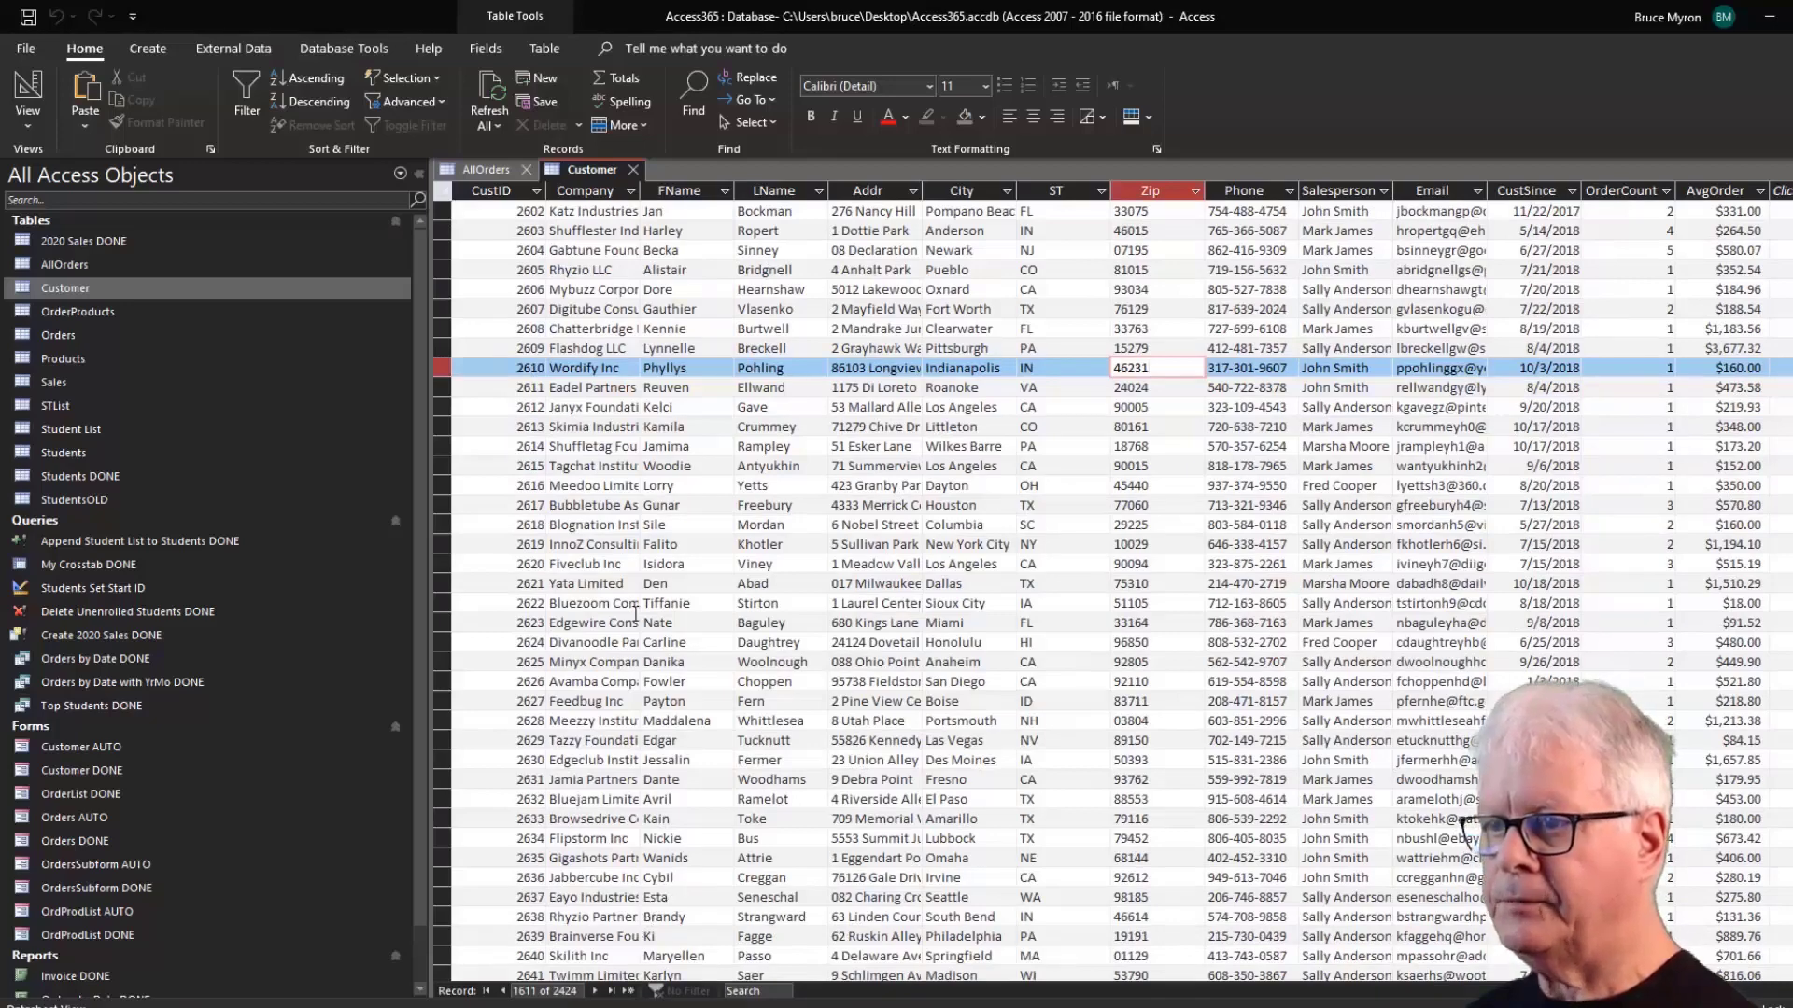
{"action": "left_click", "coordinate": [587, 783]}
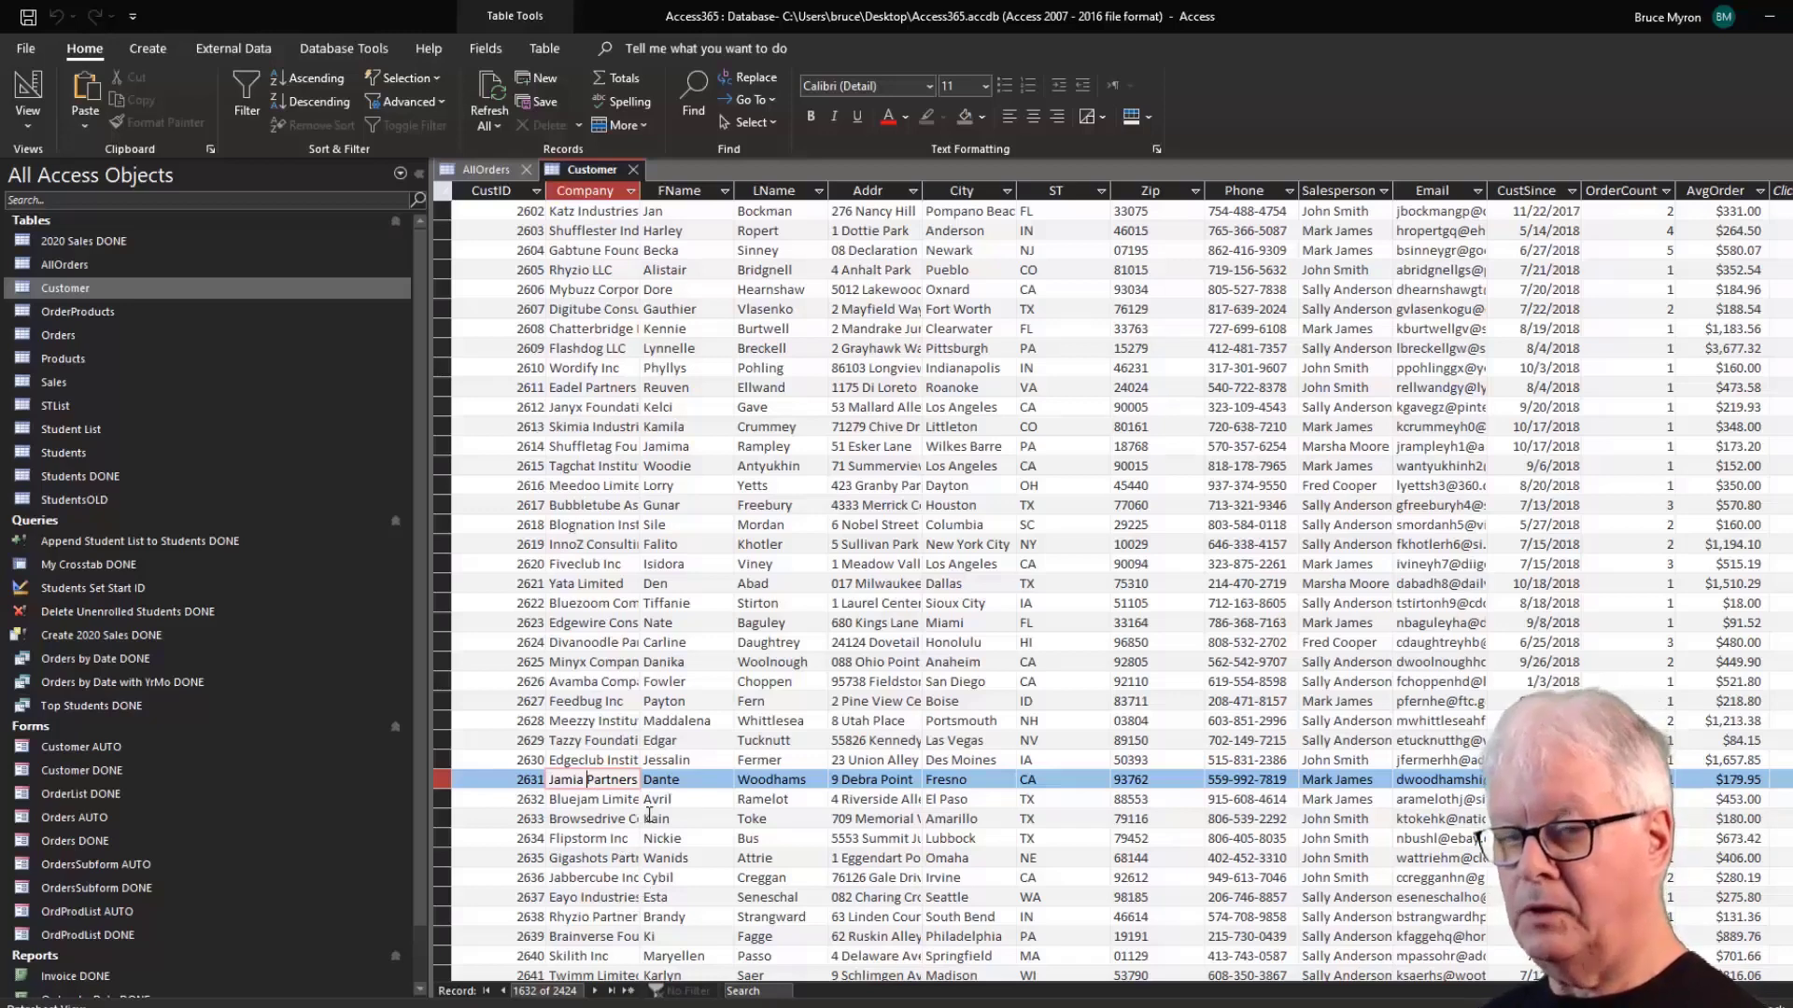
Examine the Jamia Partners record's contact and address fields from FName across to Phone.
{"action": "left_click", "coordinate": [702, 782]}
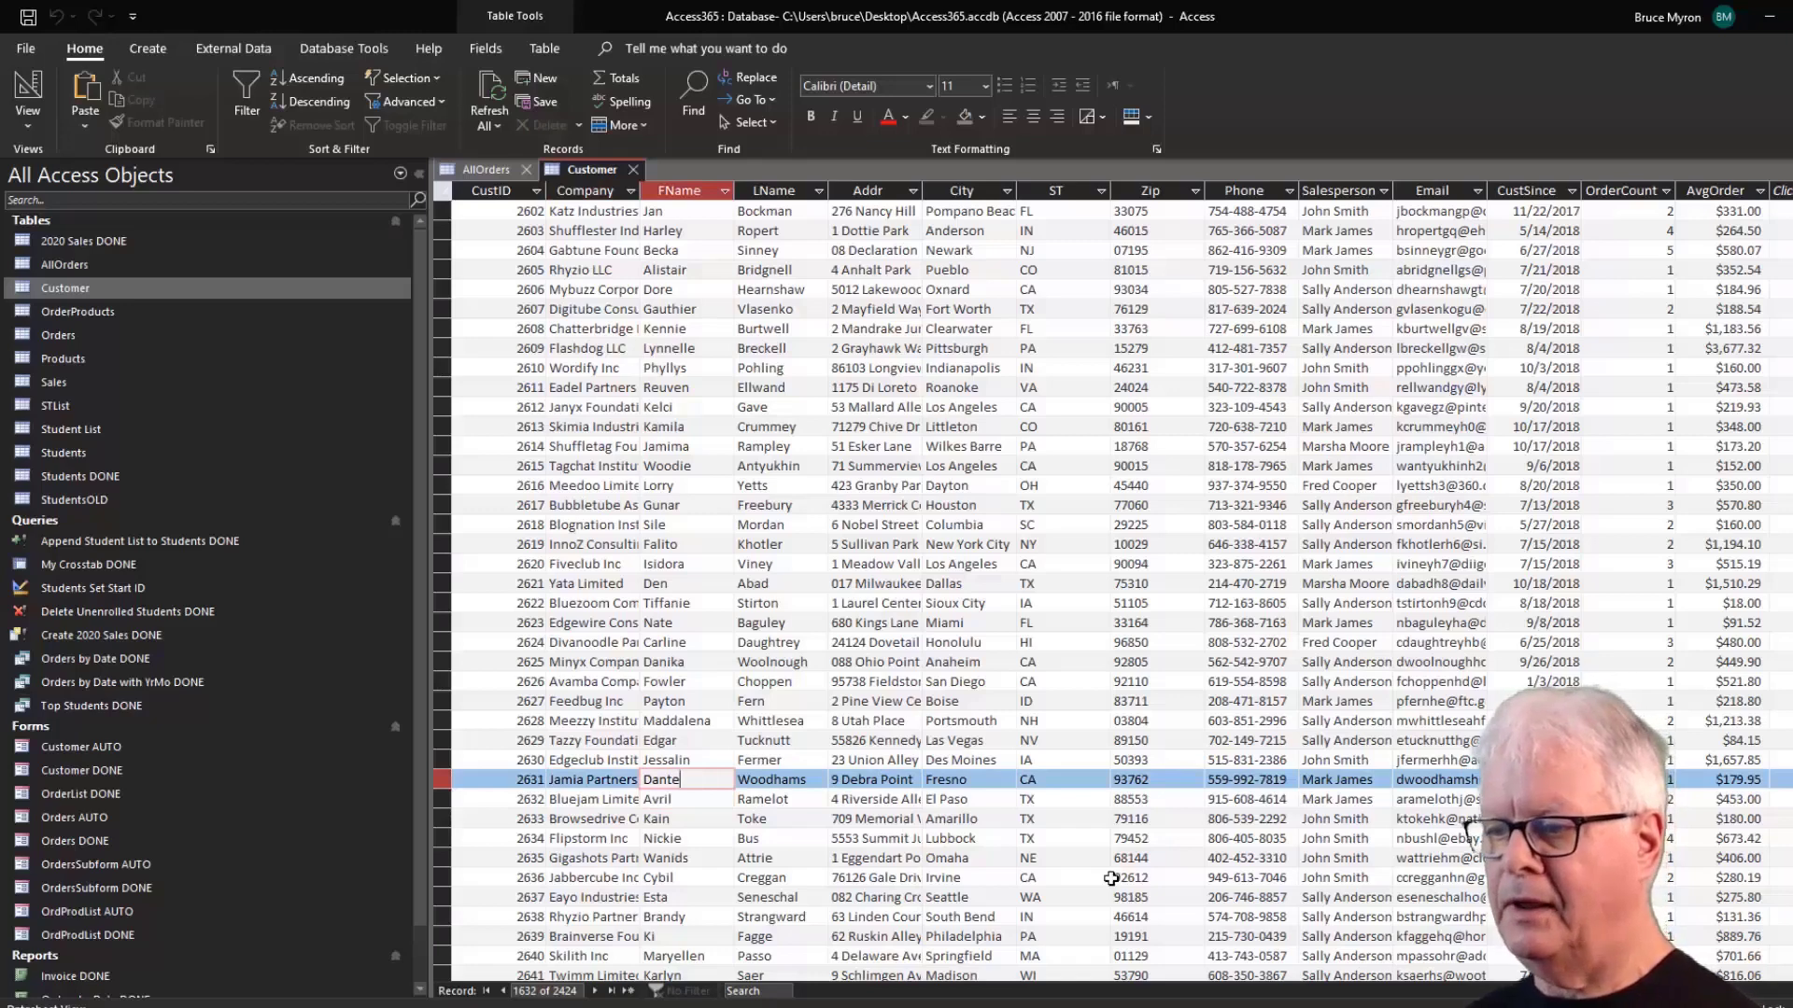
{"action": "key", "text": "Tab"}
{"action": "key", "text": "Tab"}
{"action": "key", "text": "Tab"}
{"action": "key", "text": "Tab"}
{"action": "key", "text": "Tab"}
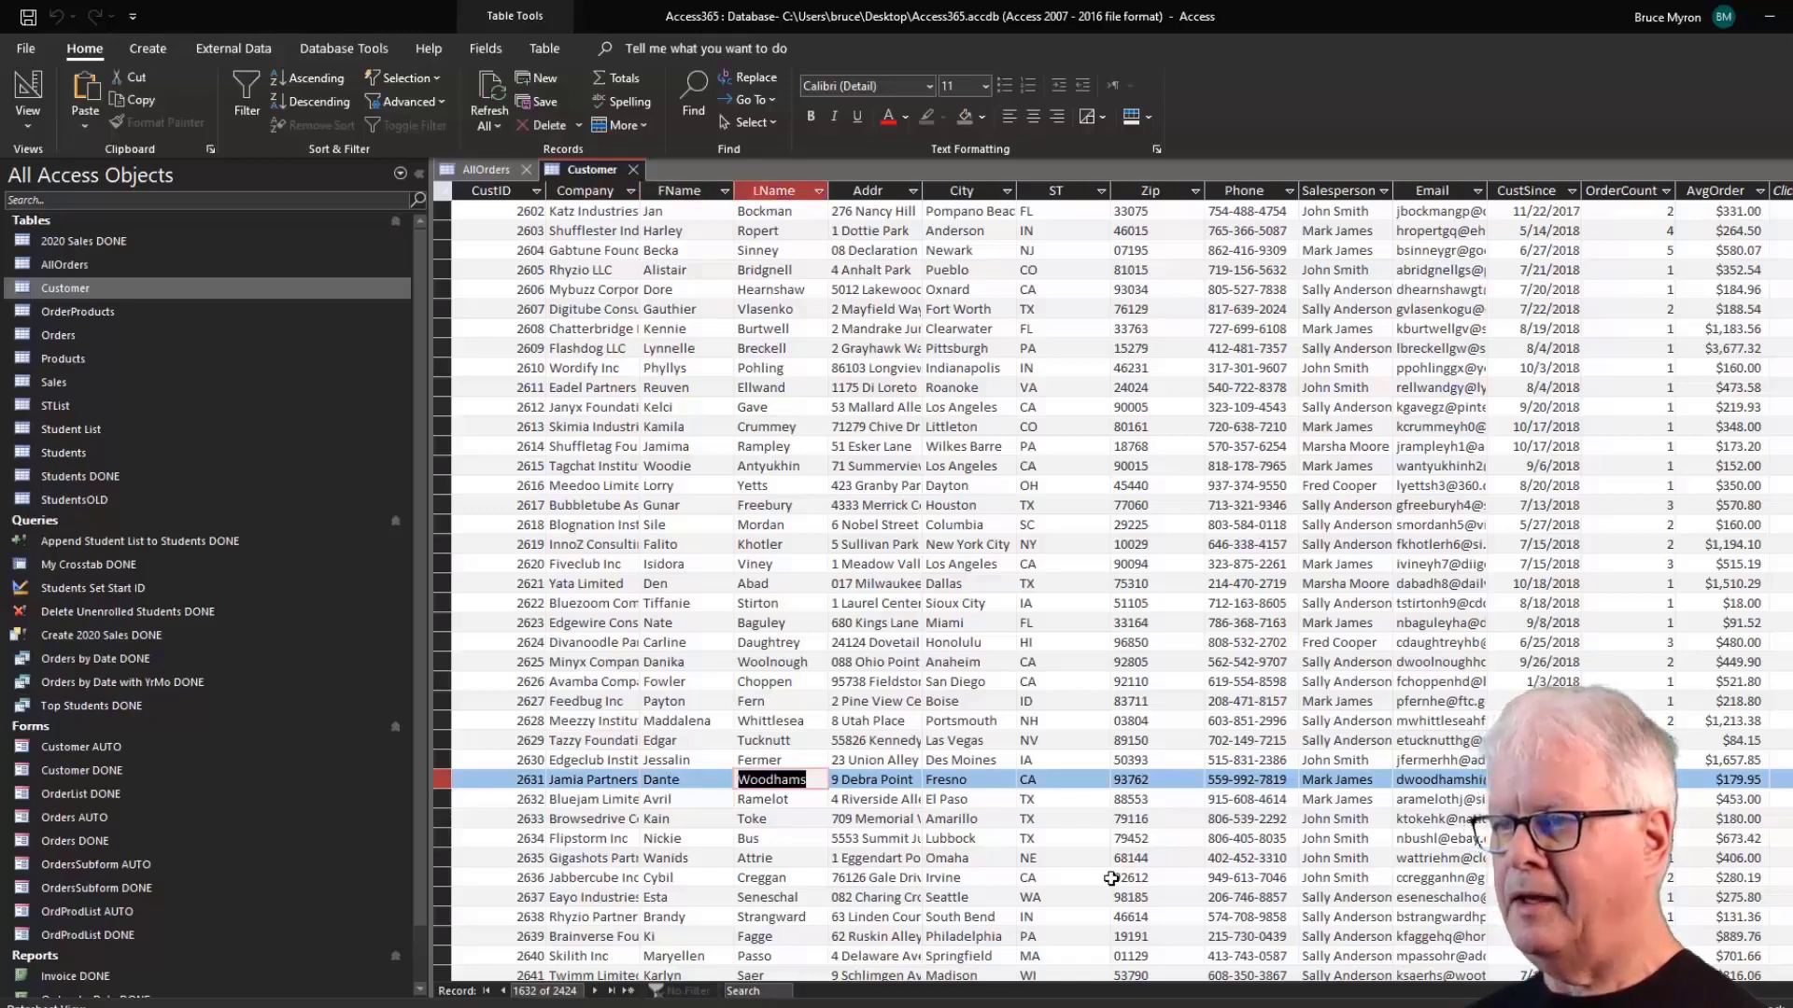
{"action": "key", "text": "Tab"}
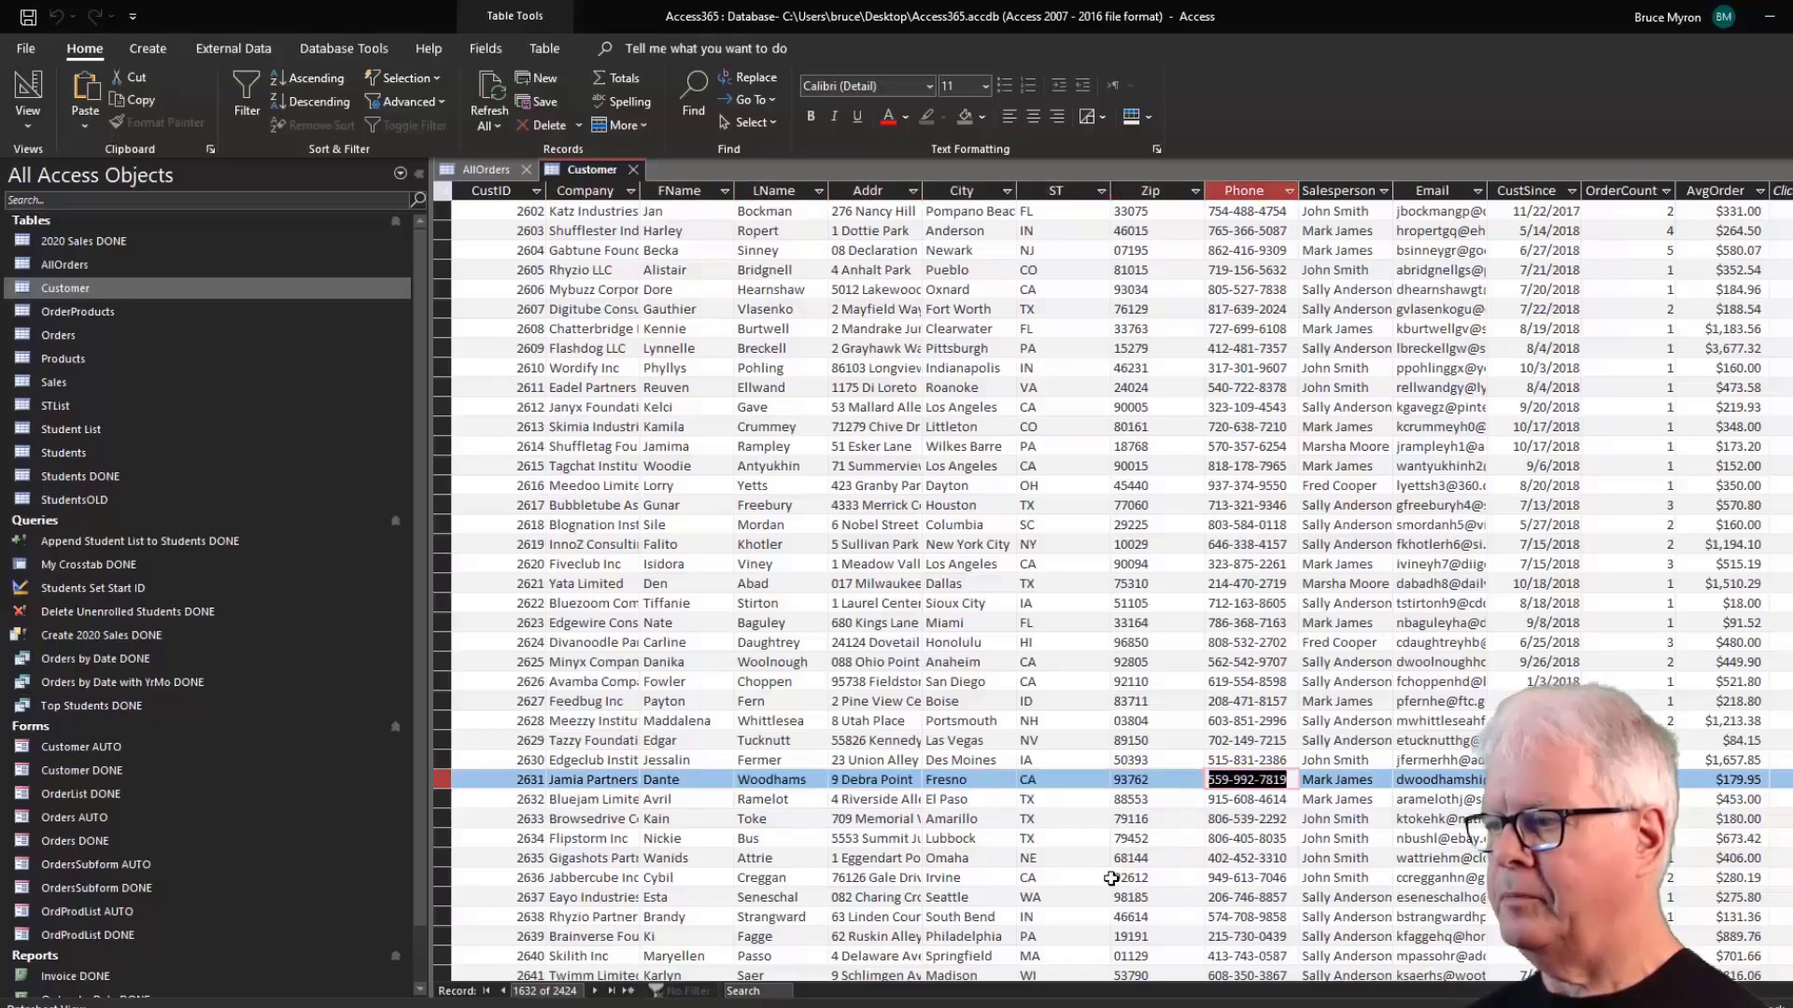
Examine the Jamia Partners record's fields from Addr across to Email, and go back to its Company value.
{"action": "key", "text": "shift+Tab"}
{"action": "key", "text": "shift+Tab"}
{"action": "key", "text": "shift+Tab"}
{"action": "key", "text": "shift+Tab"}
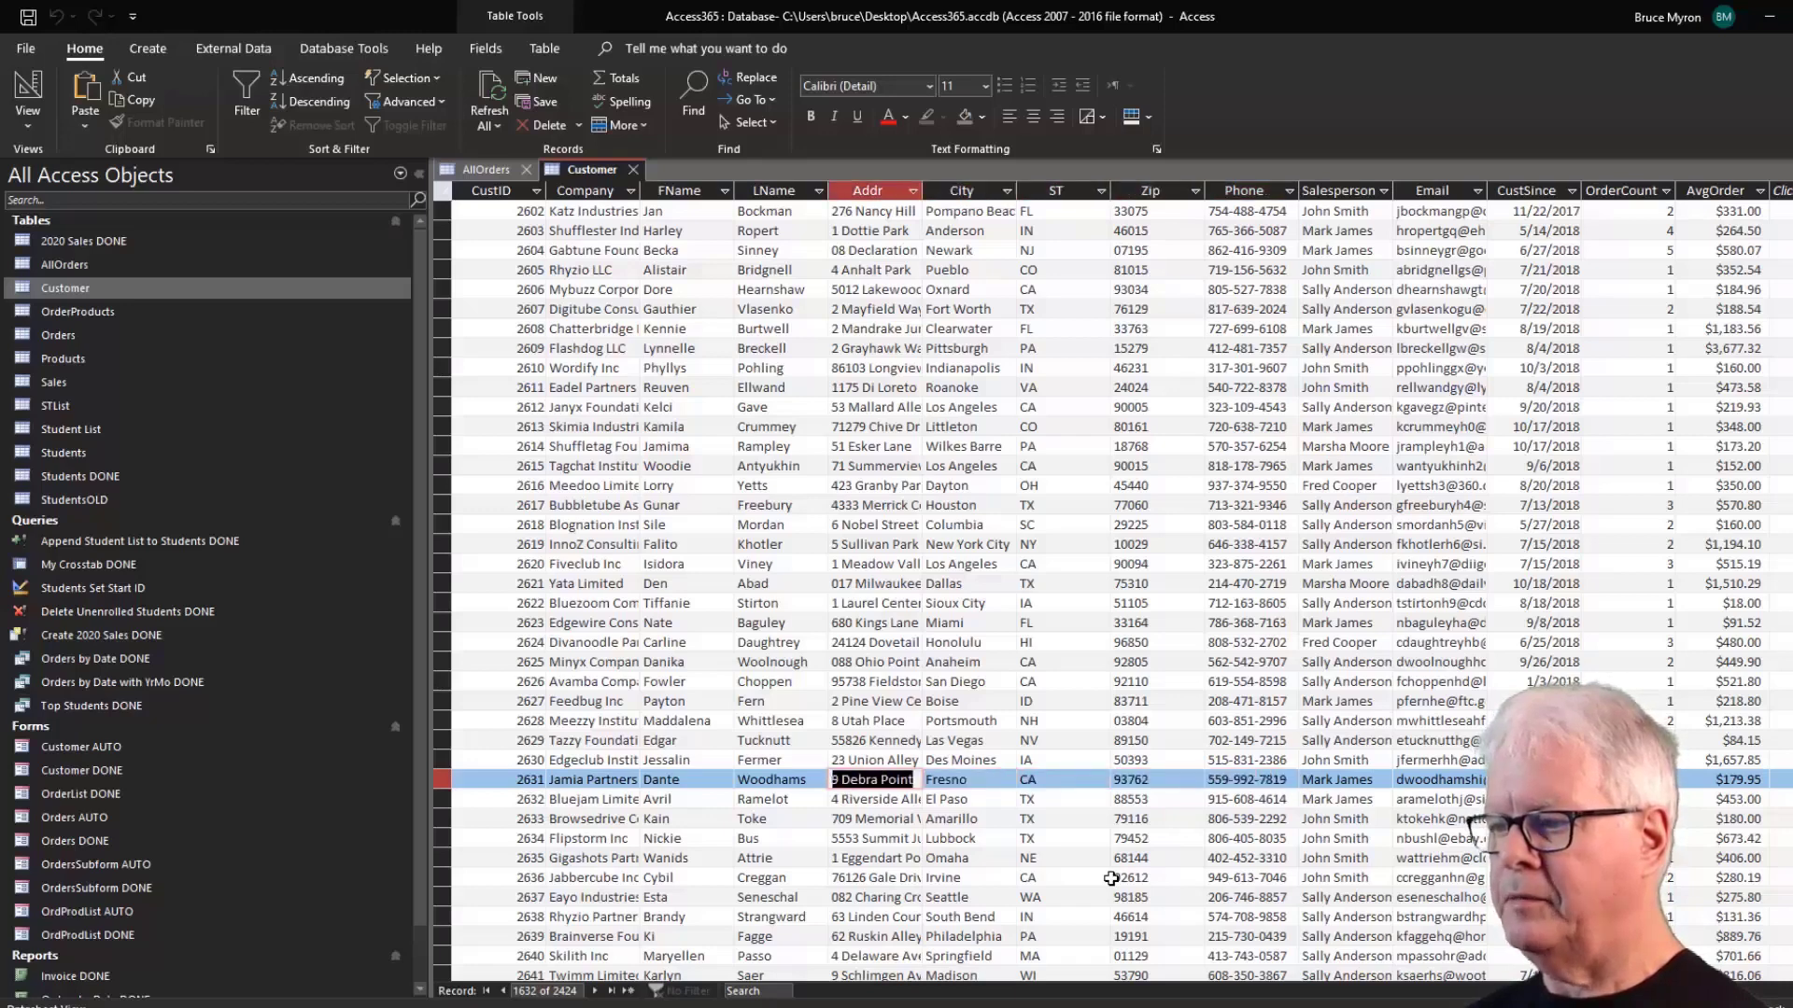
{"action": "key", "text": "Tab"}
{"action": "key", "text": "Tab"}
{"action": "key", "text": "Tab"}
{"action": "key", "text": "Tab"}
{"action": "key", "text": "Tab"}
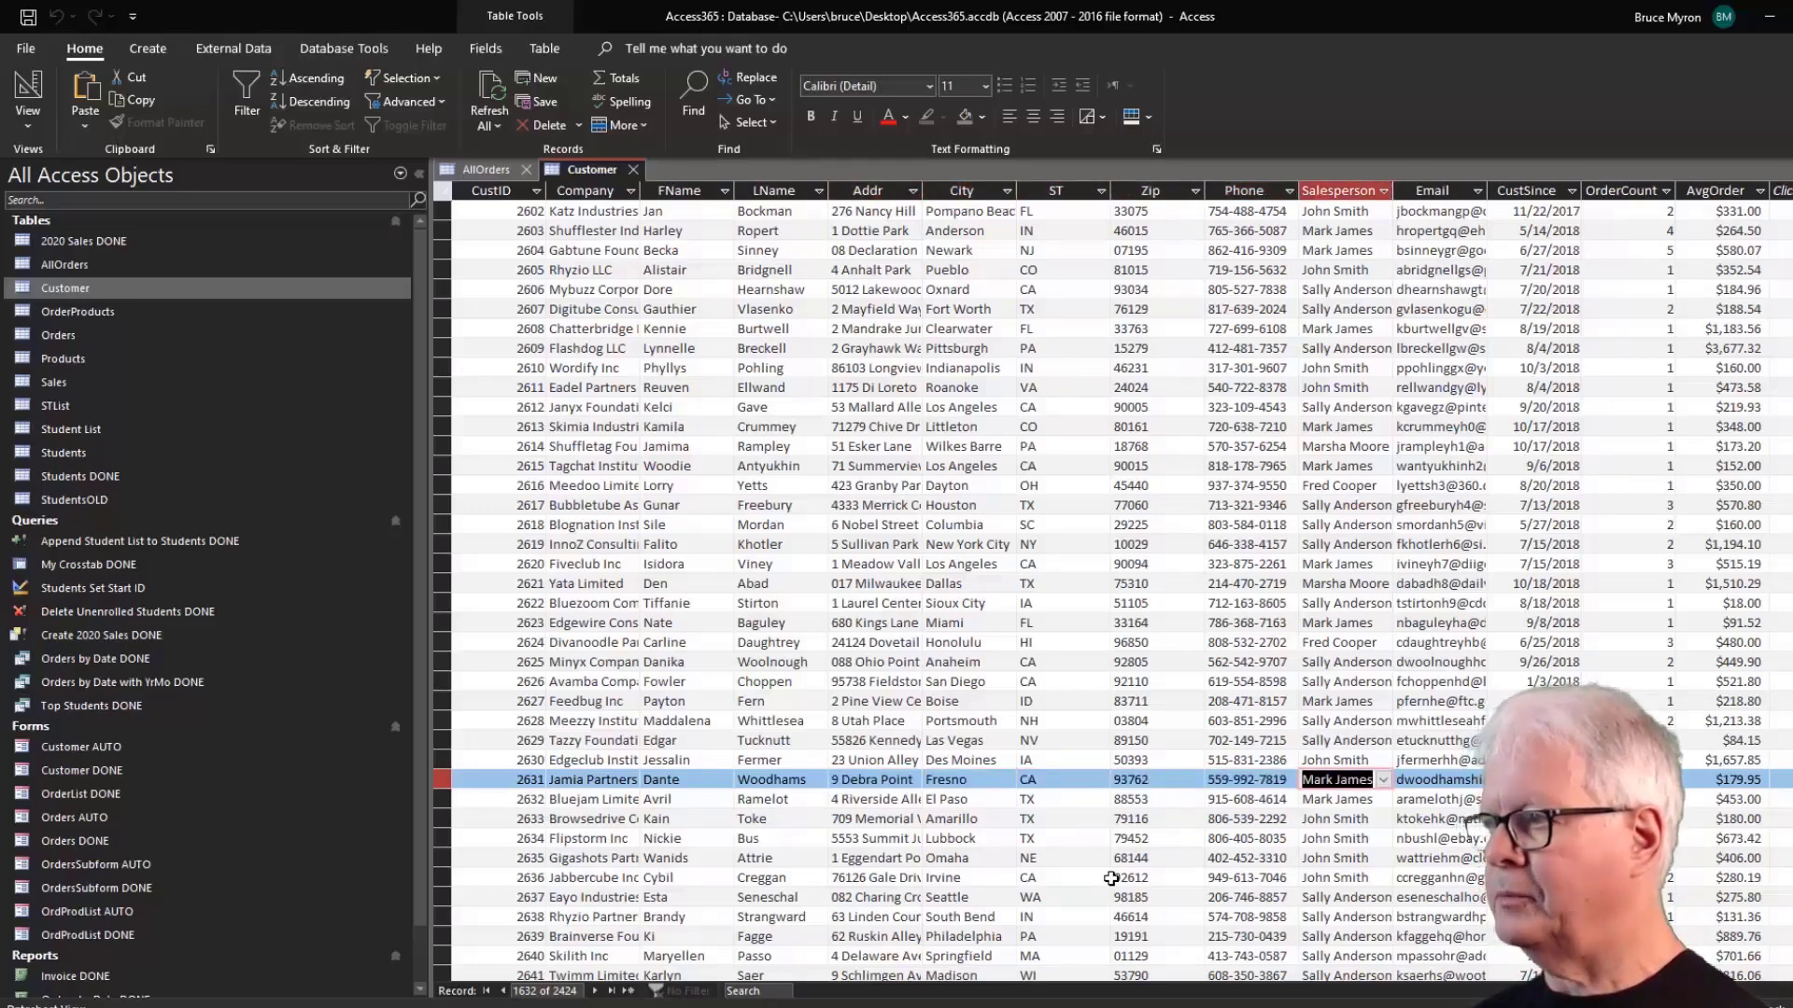
{"action": "key", "text": "Tab"}
{"action": "key", "text": "Tab"}
{"action": "key", "text": "shift+Tab"}
{"action": "key", "text": "shift+Tab"}
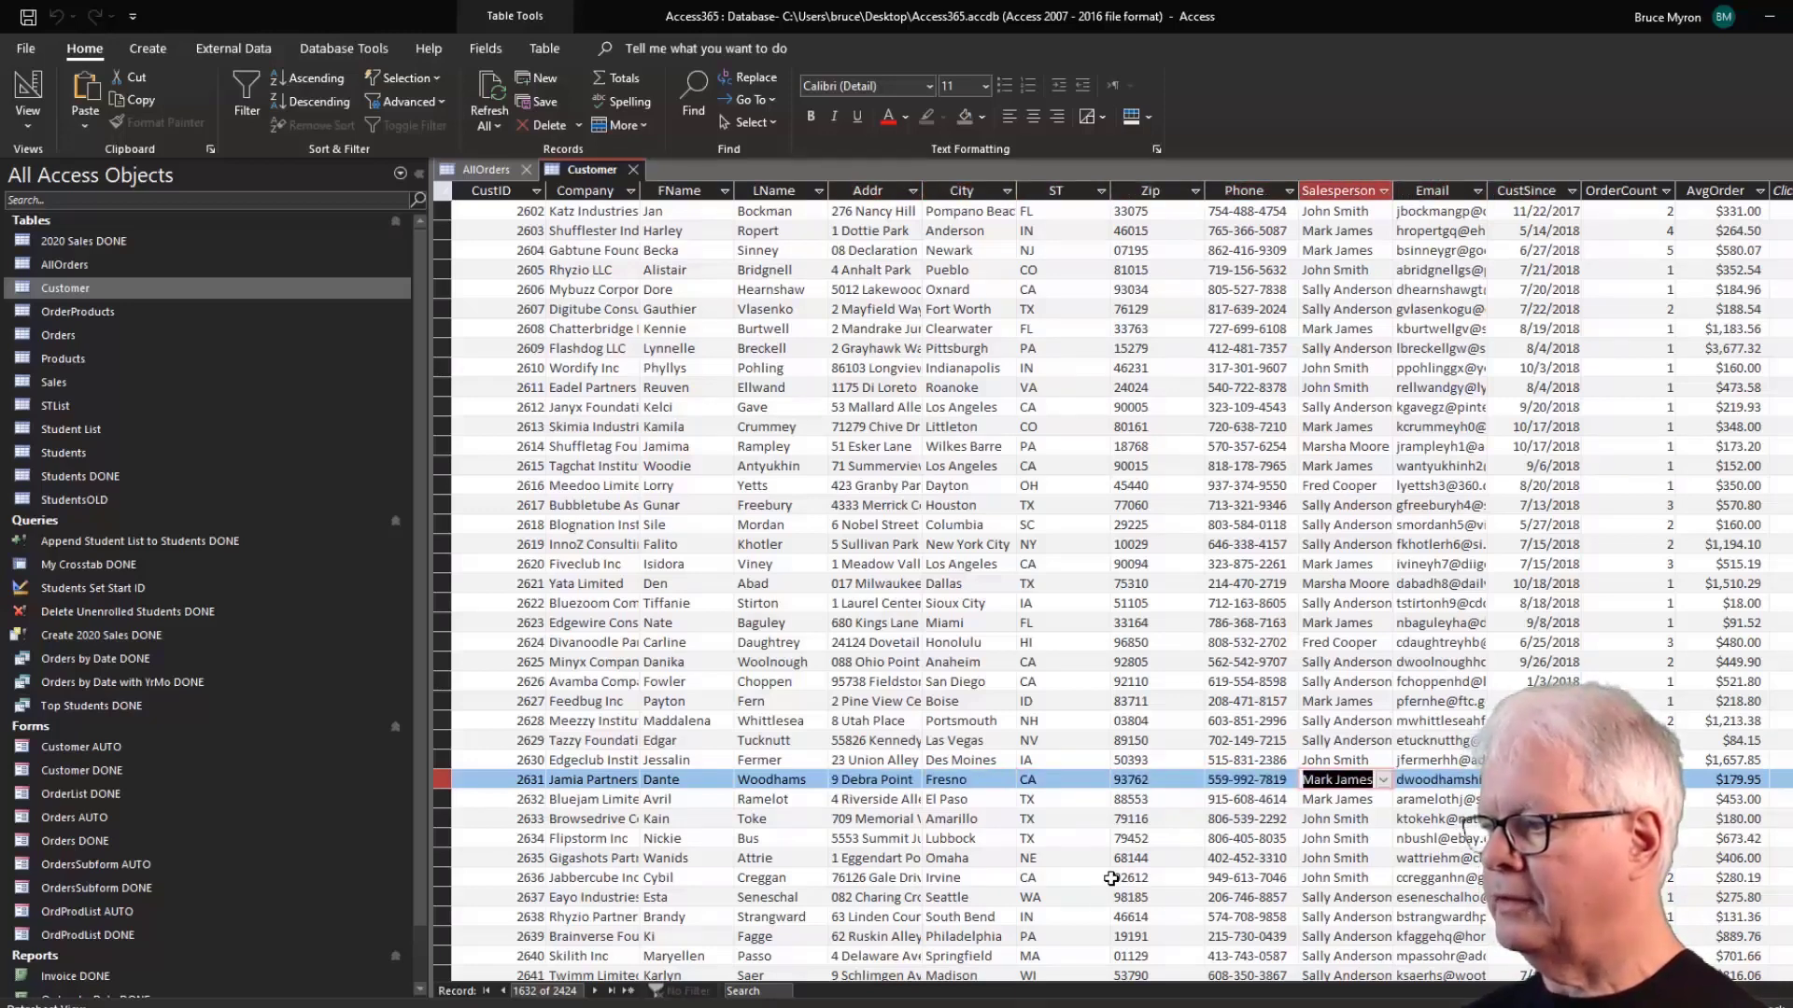
{"action": "key", "text": "shift+Tab"}
{"action": "key", "text": "shift+Tab"}
{"action": "key", "text": "shift+Tab"}
{"action": "key", "text": "shift+Tab"}
{"action": "key", "text": "shift+Tab"}
{"action": "key", "text": "shift+Tab"}
{"action": "key", "text": "shift+Tab"}
{"action": "key", "text": "shift+Tab"}
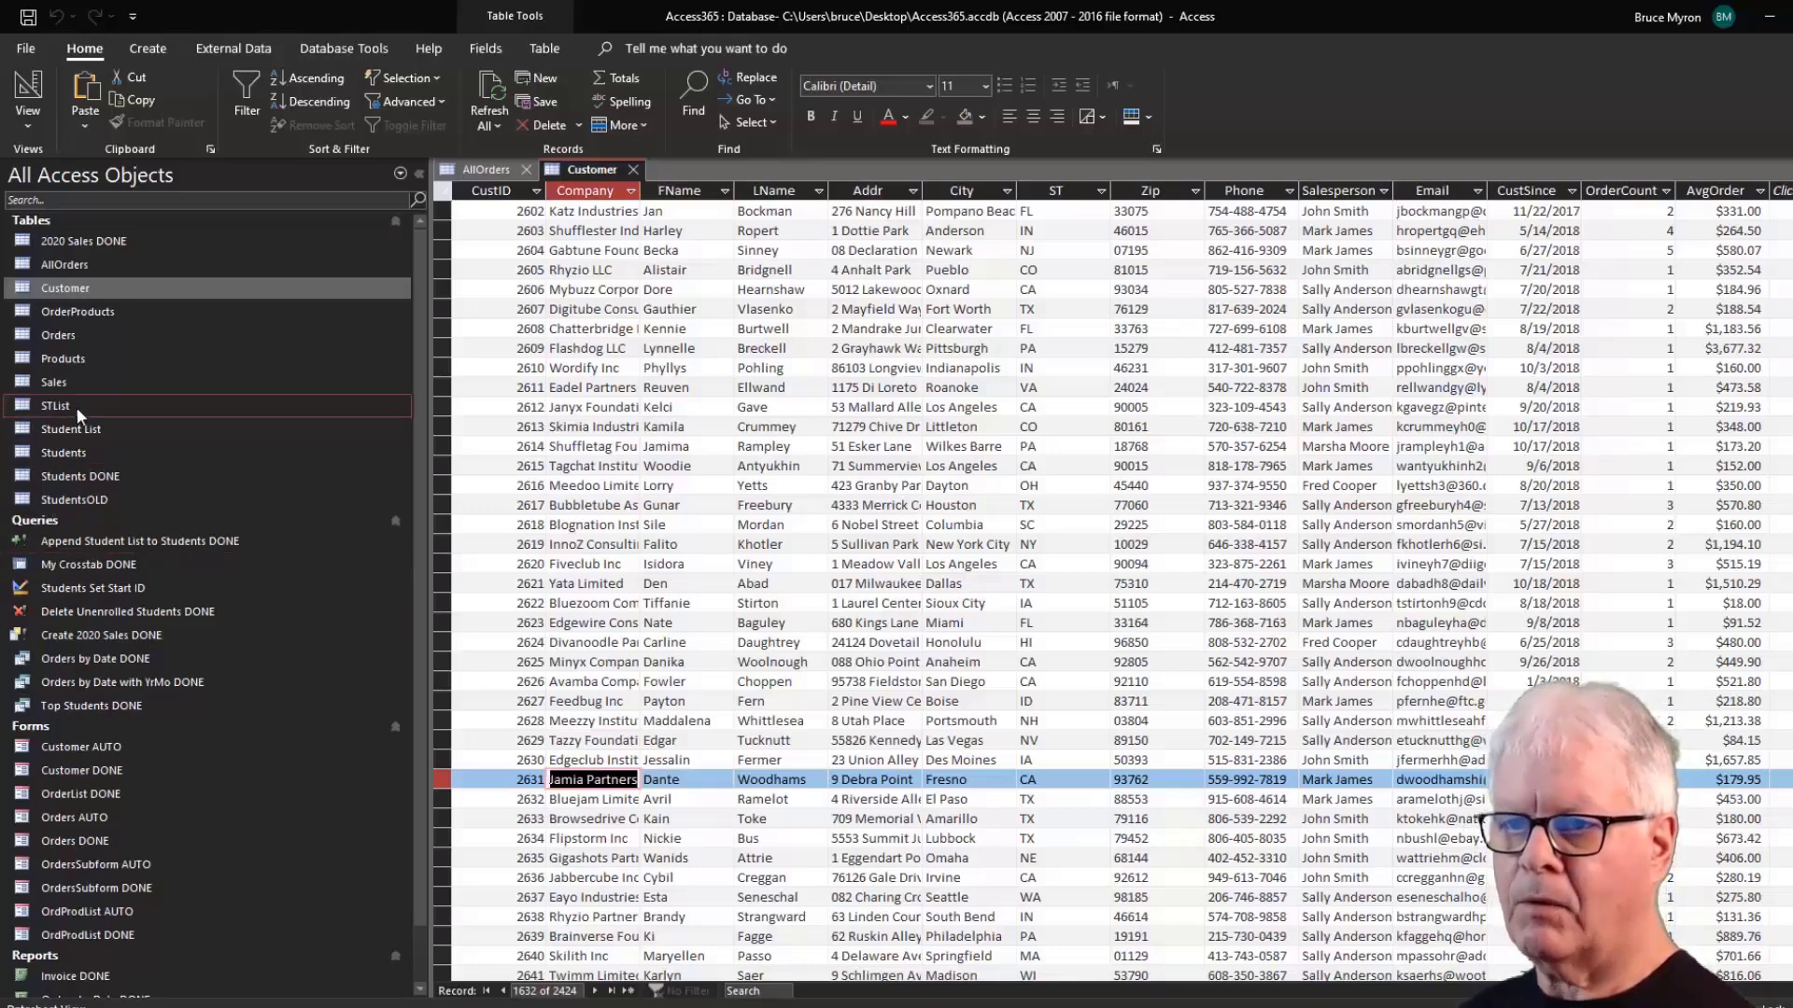
Open the Orders table, examine the first order's fields from Company across to City, and go back to Company.
{"action": "double_click", "coordinate": [84, 333]}
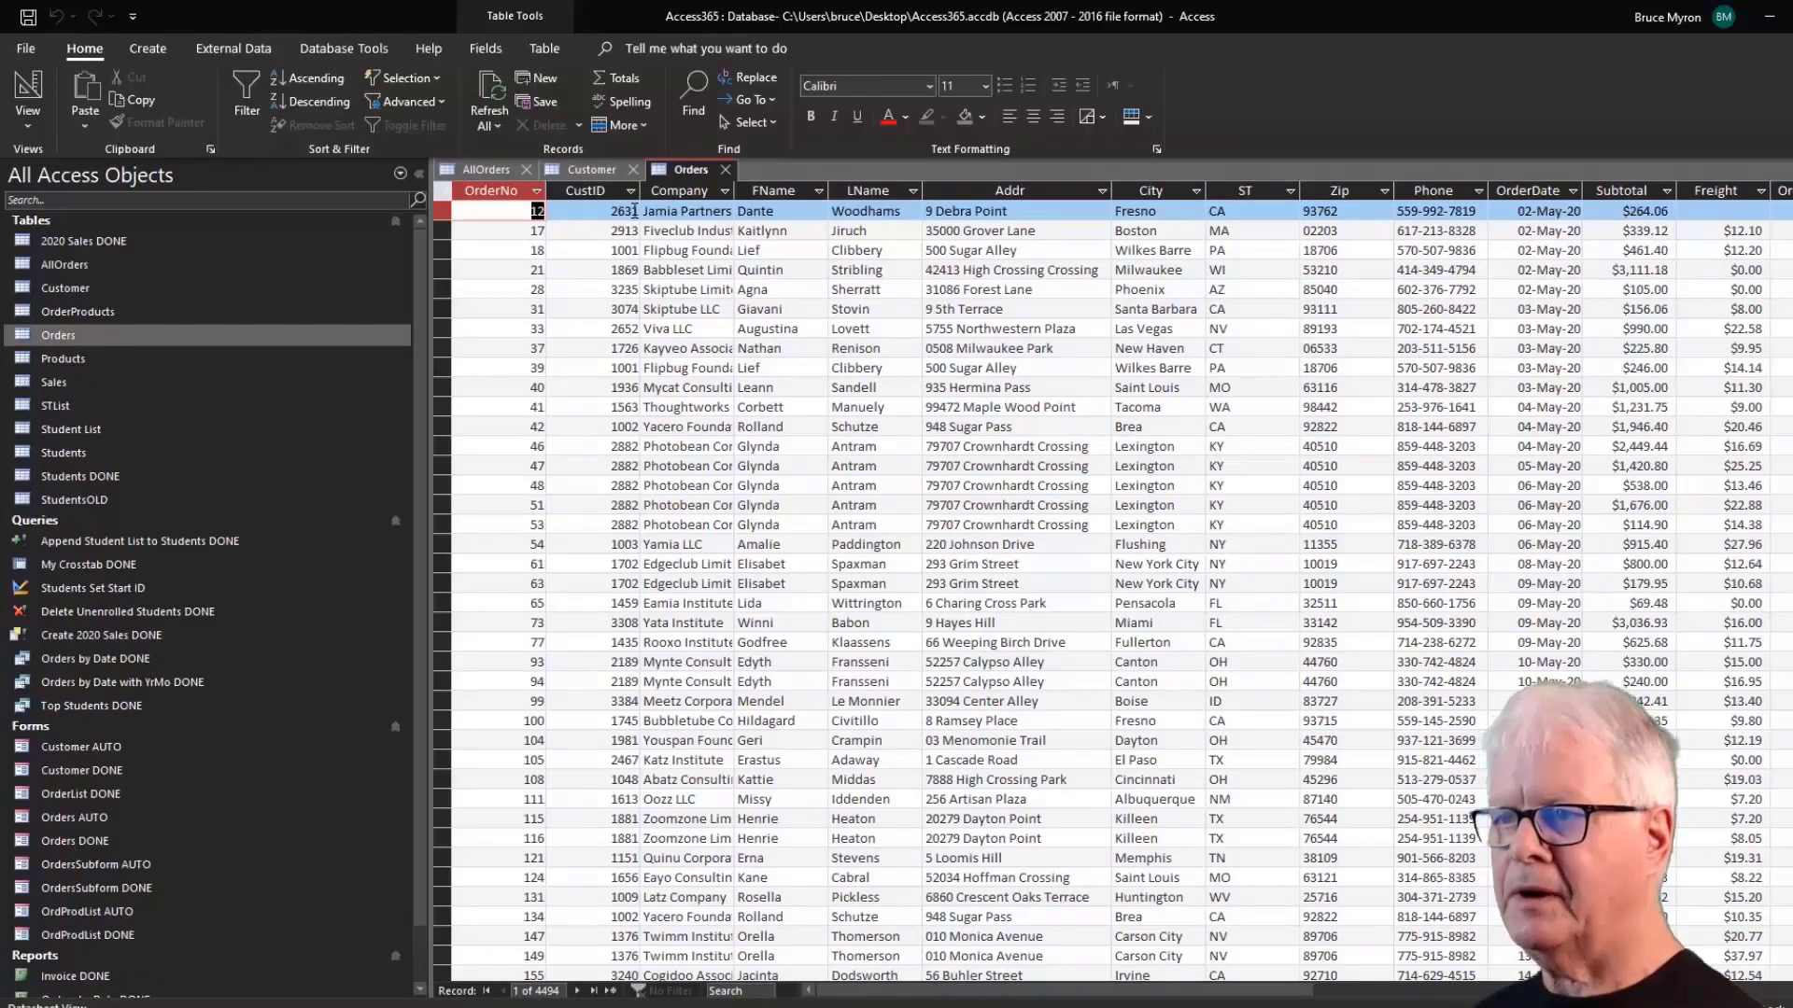
{"action": "left_click", "coordinate": [697, 211]}
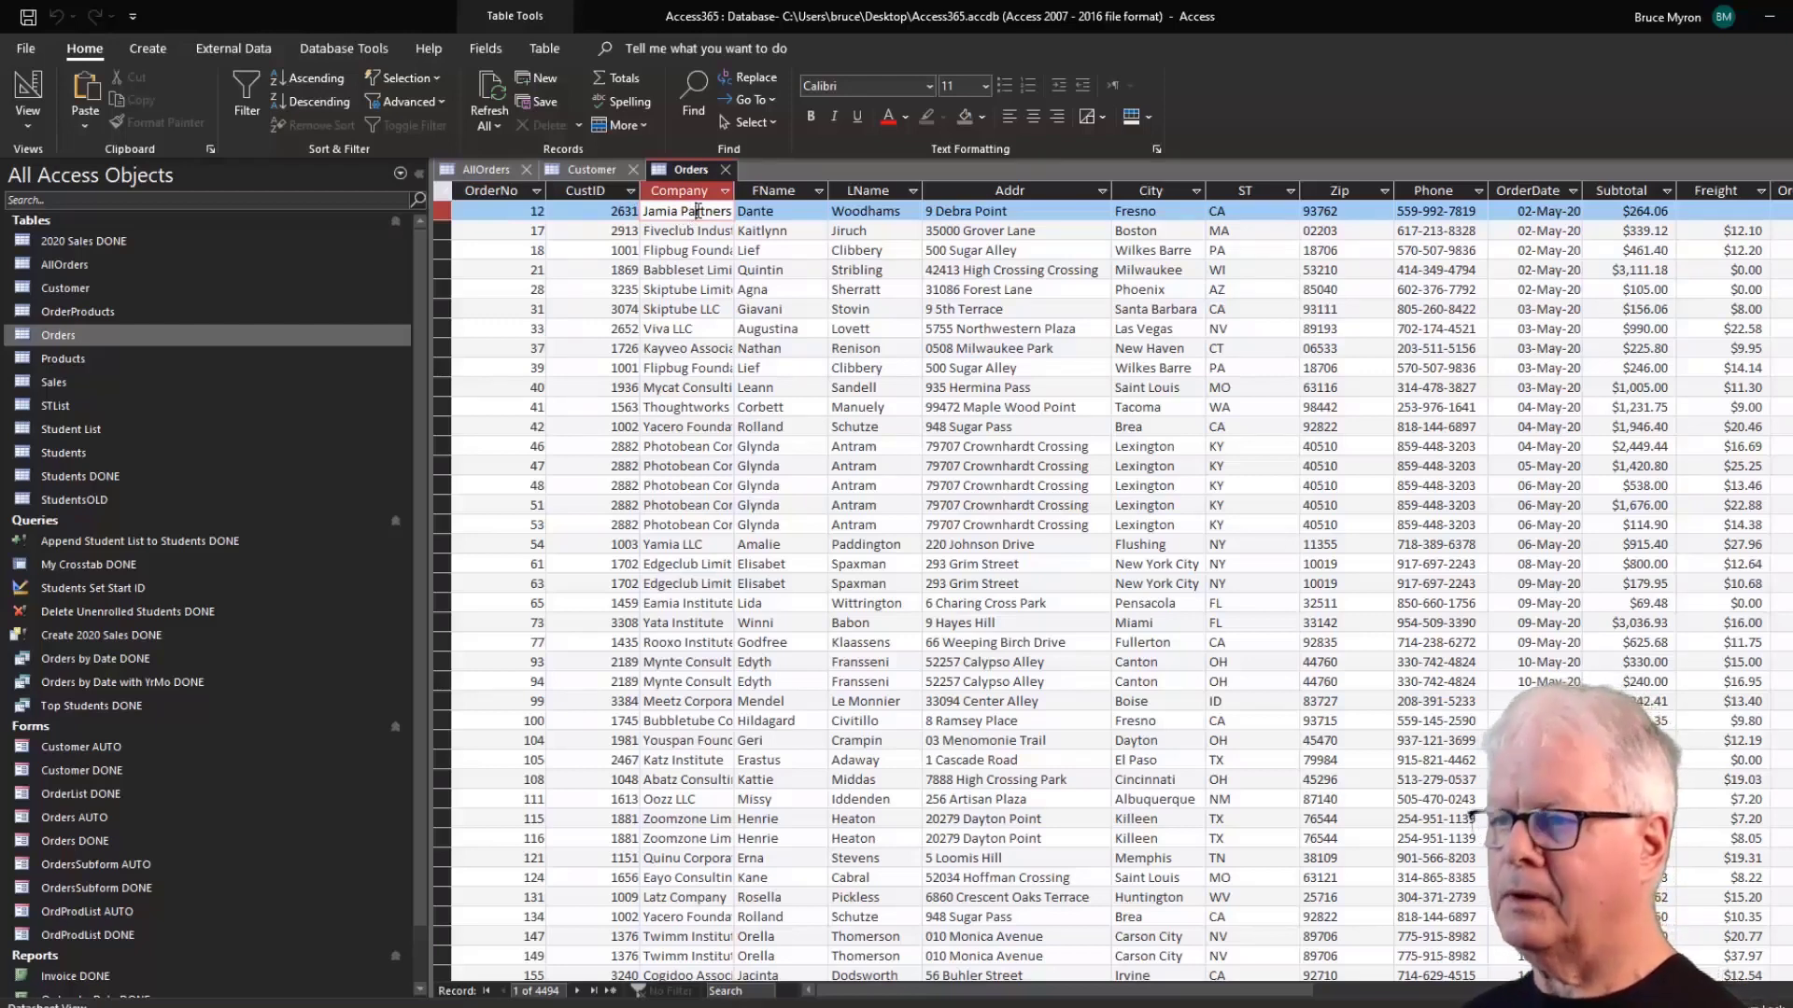
{"action": "key", "text": "Tab"}
{"action": "key", "text": "Tab"}
{"action": "key", "text": "Tab"}
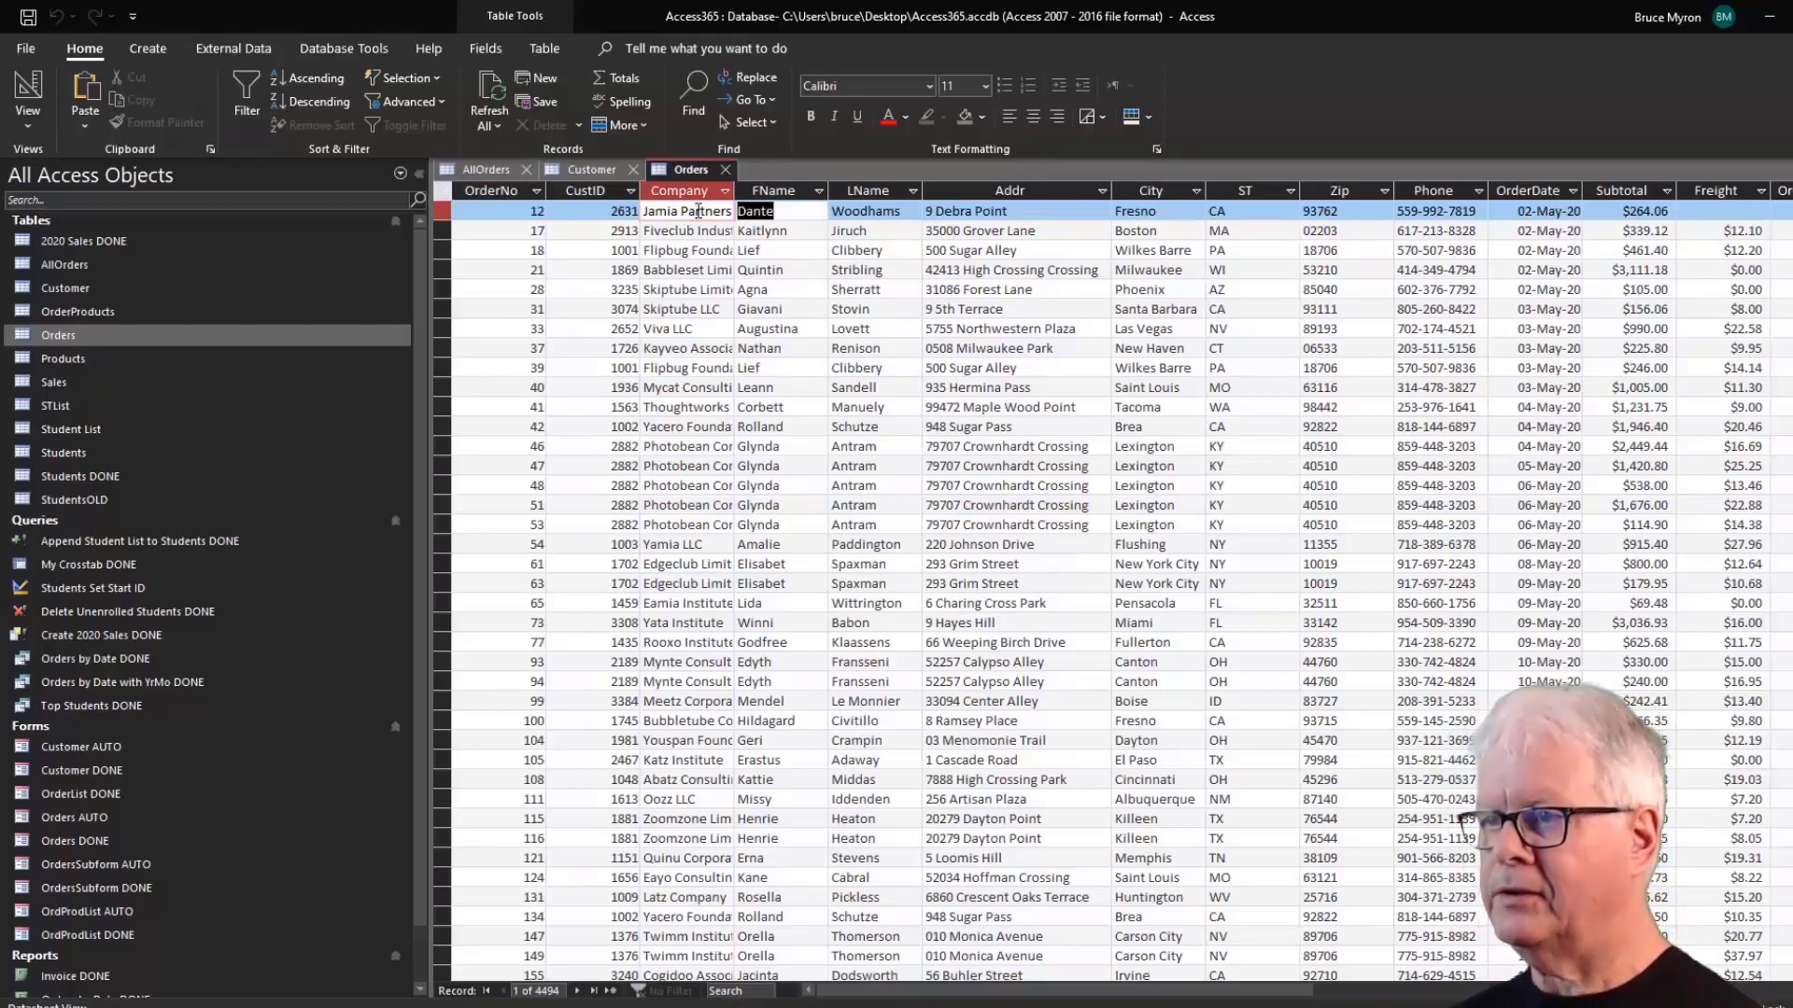
{"action": "key", "text": "Tab"}
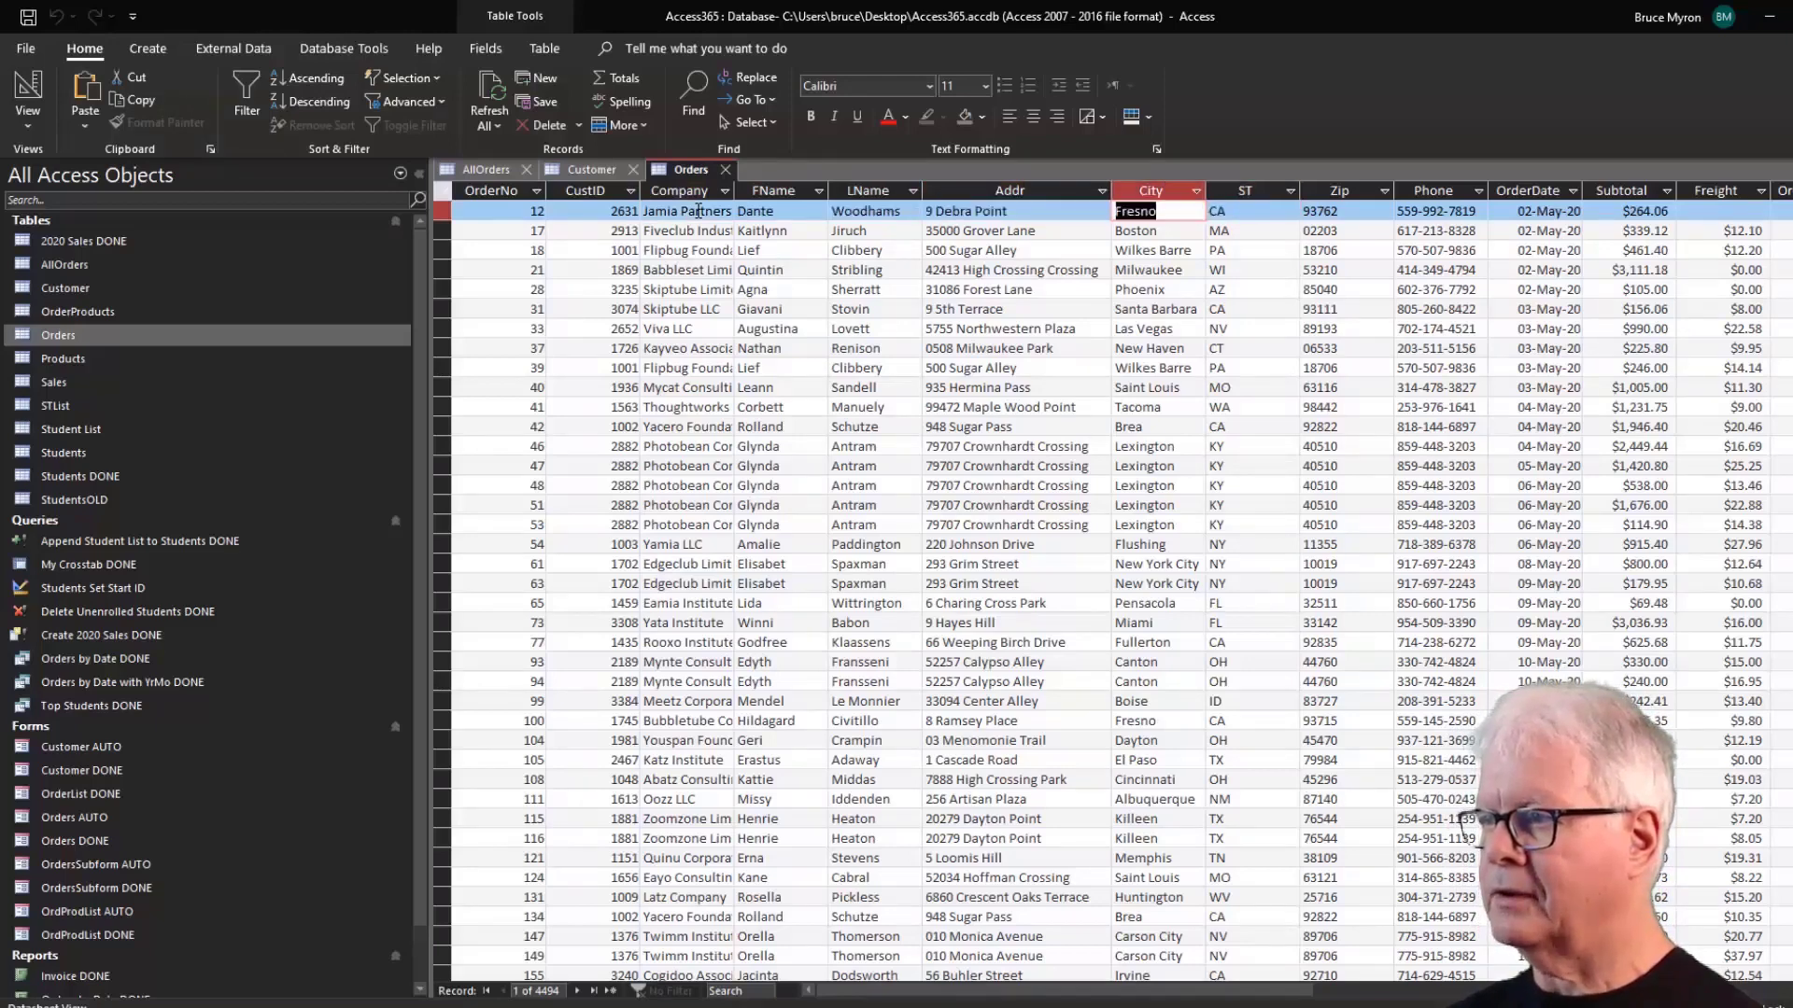
{"action": "key", "text": "shift+Tab"}
{"action": "key", "text": "shift+Tab"}
{"action": "key", "text": "shift+Tab"}
{"action": "key", "text": "shift+Tab"}
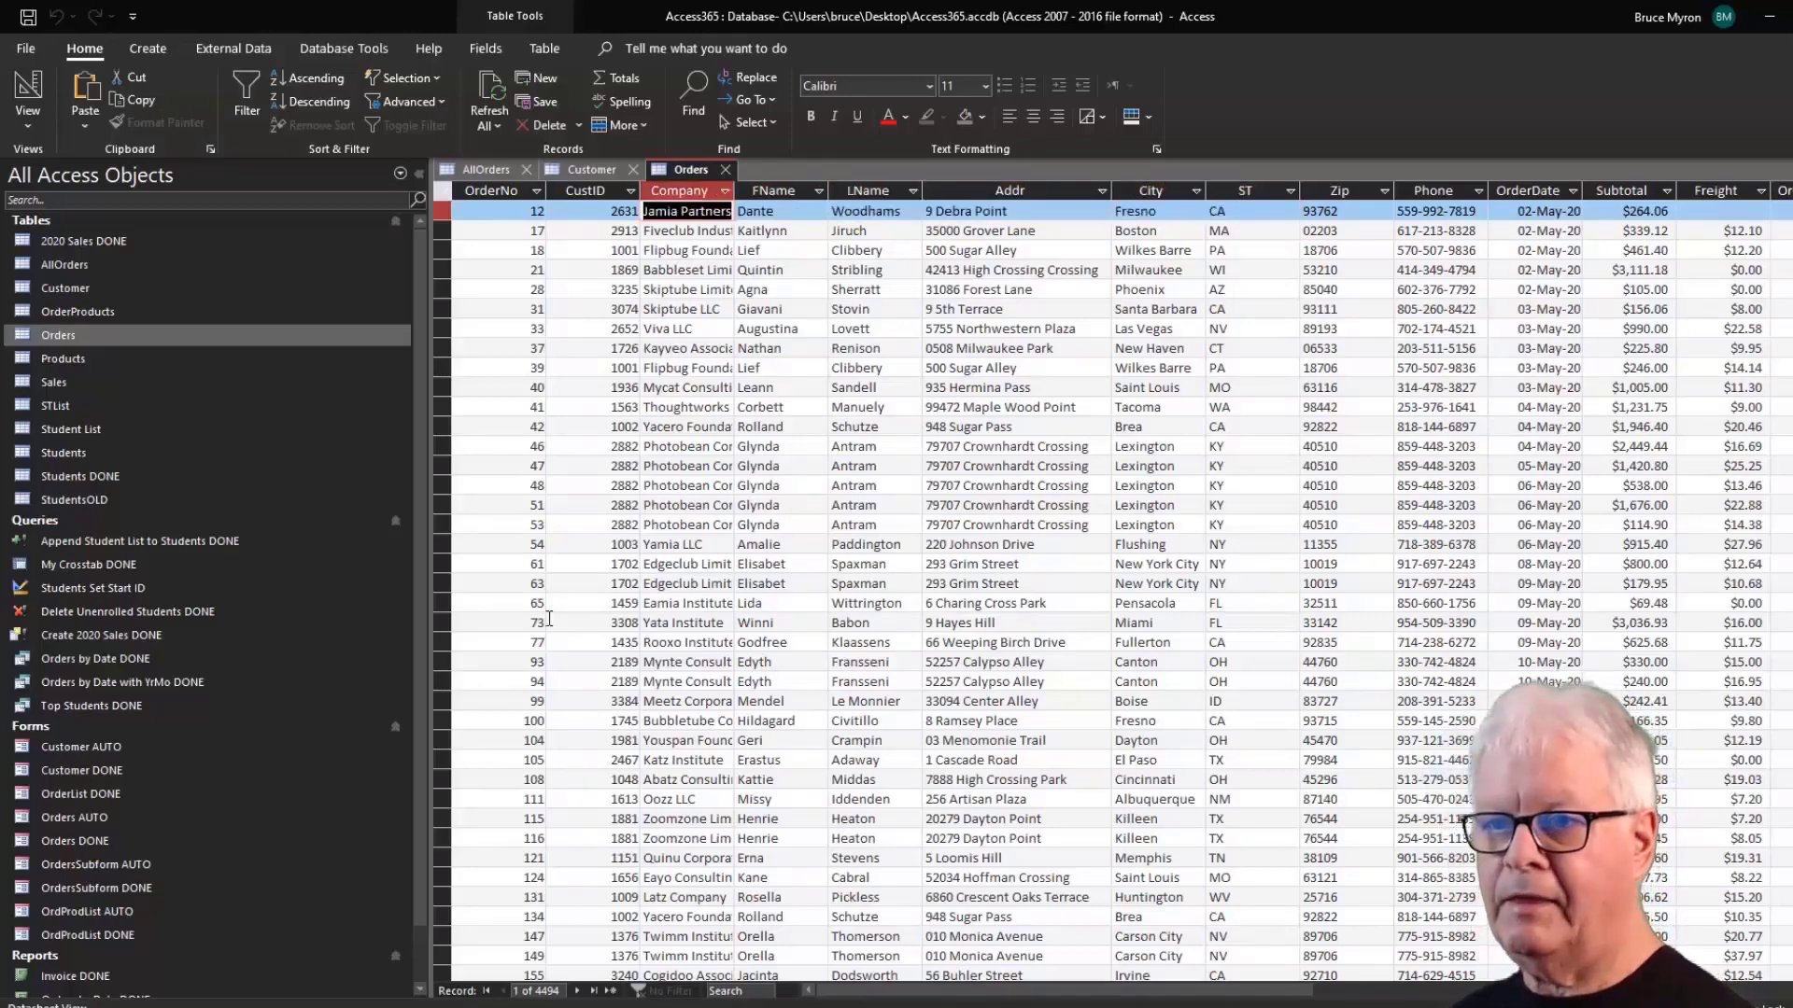
Open the OrderProducts table, examine the first record from ProdCode across to Qty, and go back to ProdCode.
{"action": "double_click", "coordinate": [101, 311]}
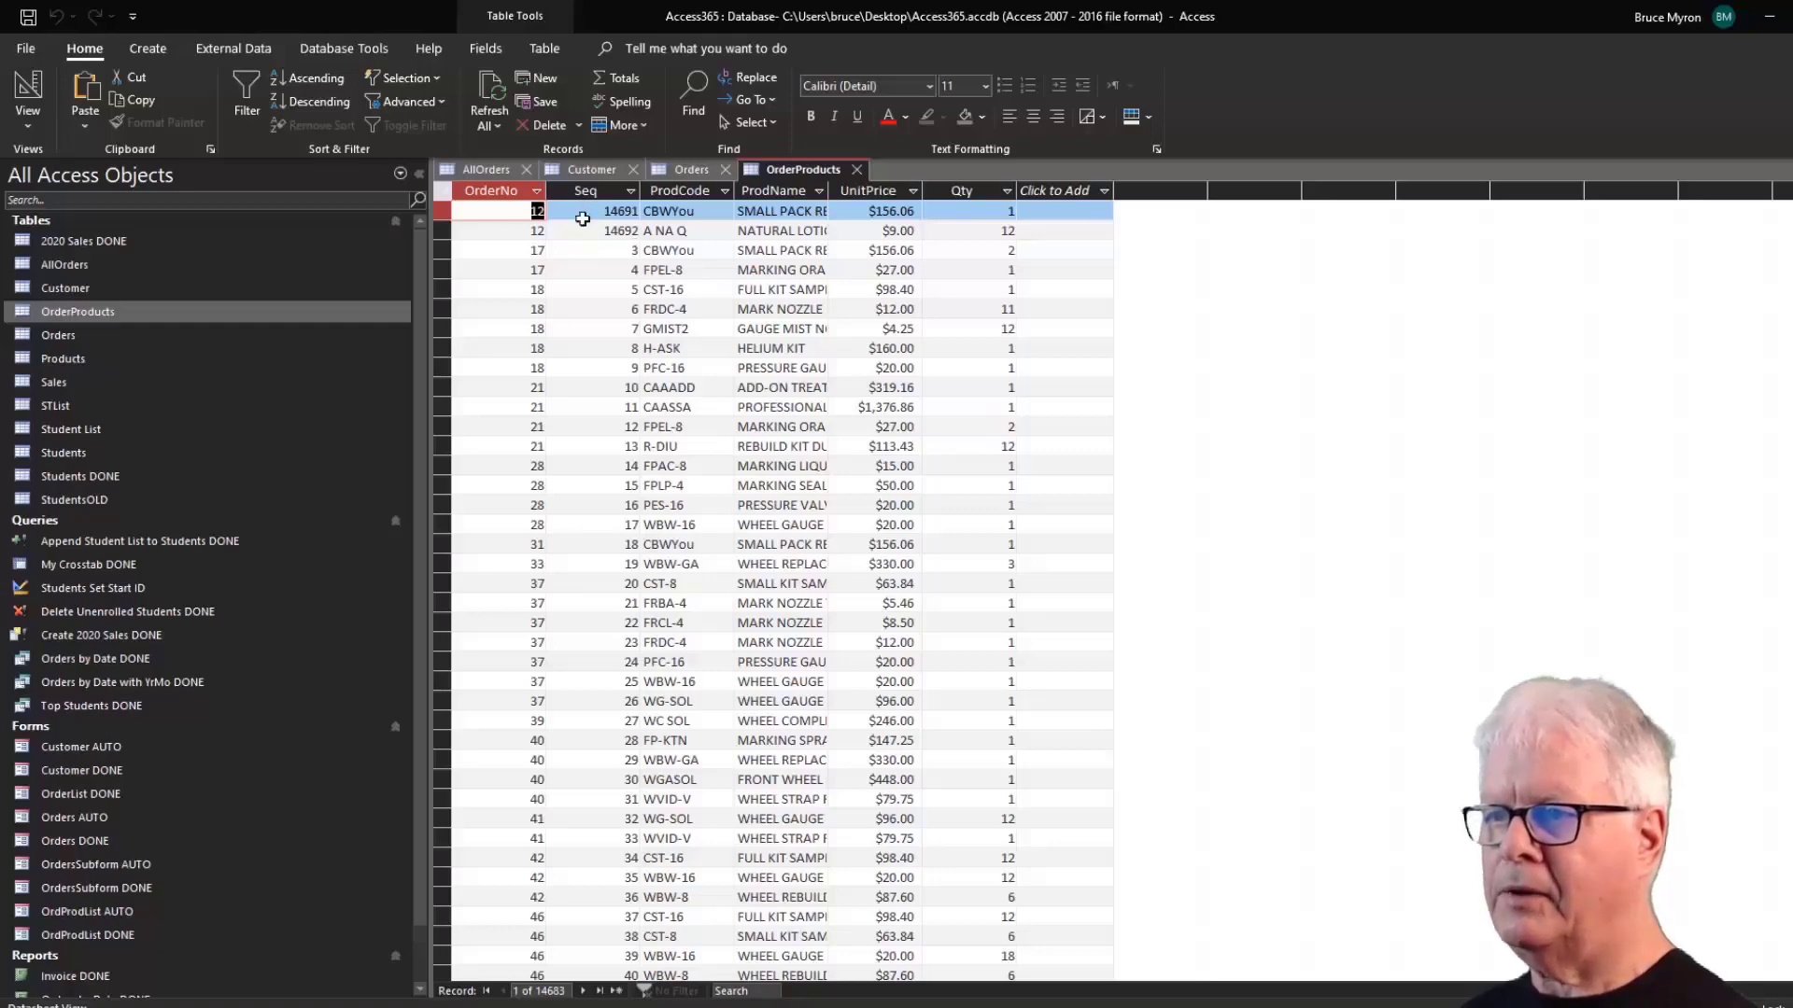
{"action": "left_click", "coordinate": [695, 211]}
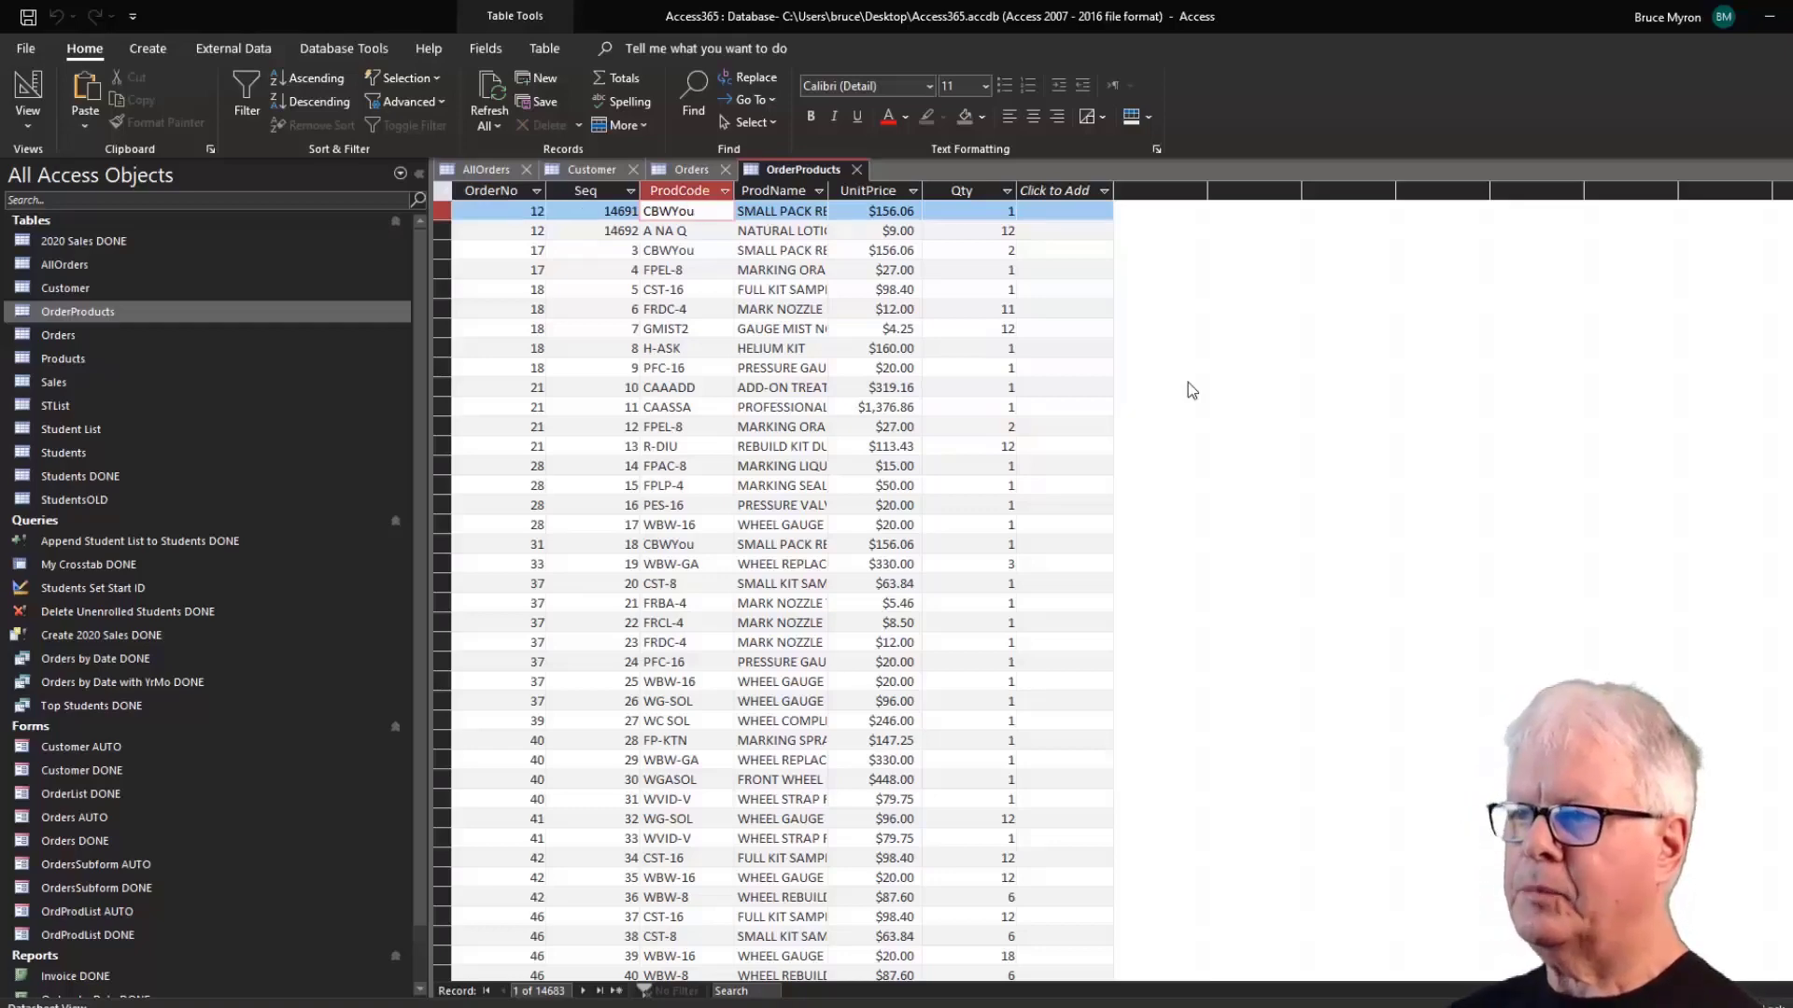
{"action": "key", "text": "Tab"}
{"action": "key", "text": "Tab"}
{"action": "key", "text": "Tab"}
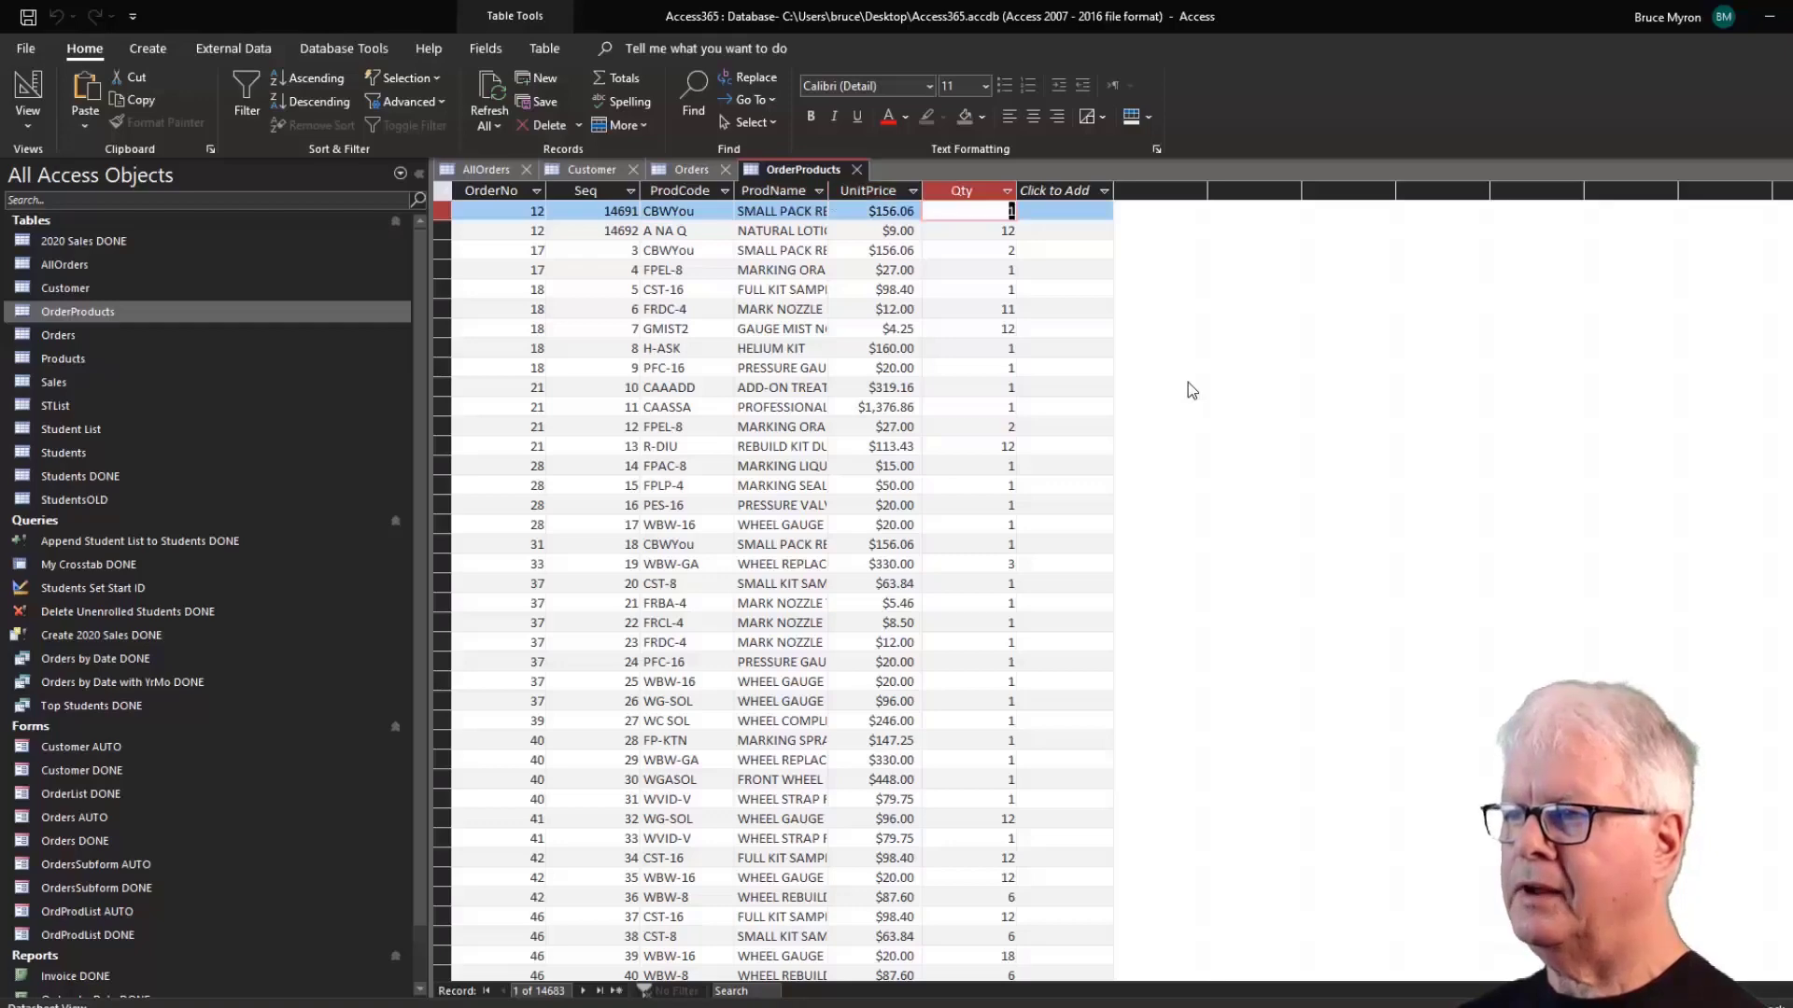
{"action": "key", "text": "shift+Tab"}
{"action": "key", "text": "shift+Tab"}
{"action": "key", "text": "shift+Tab"}
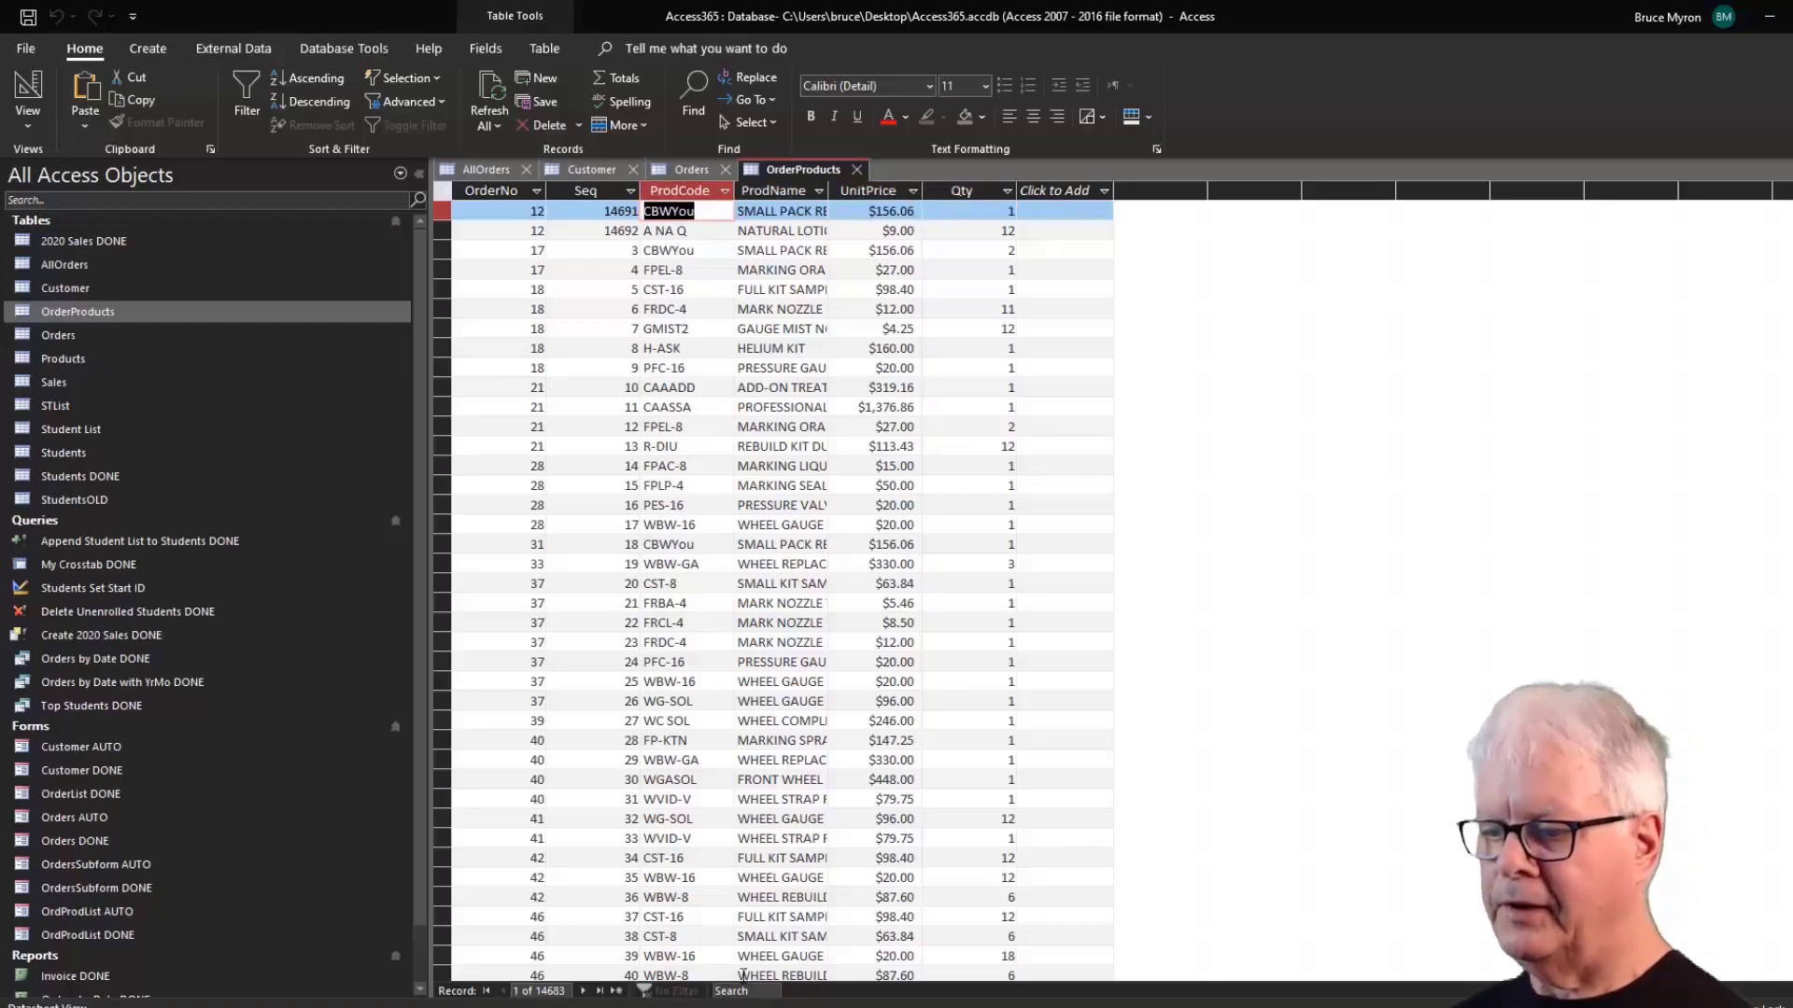
Switch to the Three Rules PDF in Edge, read through the table design rules, and return to Access.
{"action": "left_click", "coordinate": [1770, 16]}
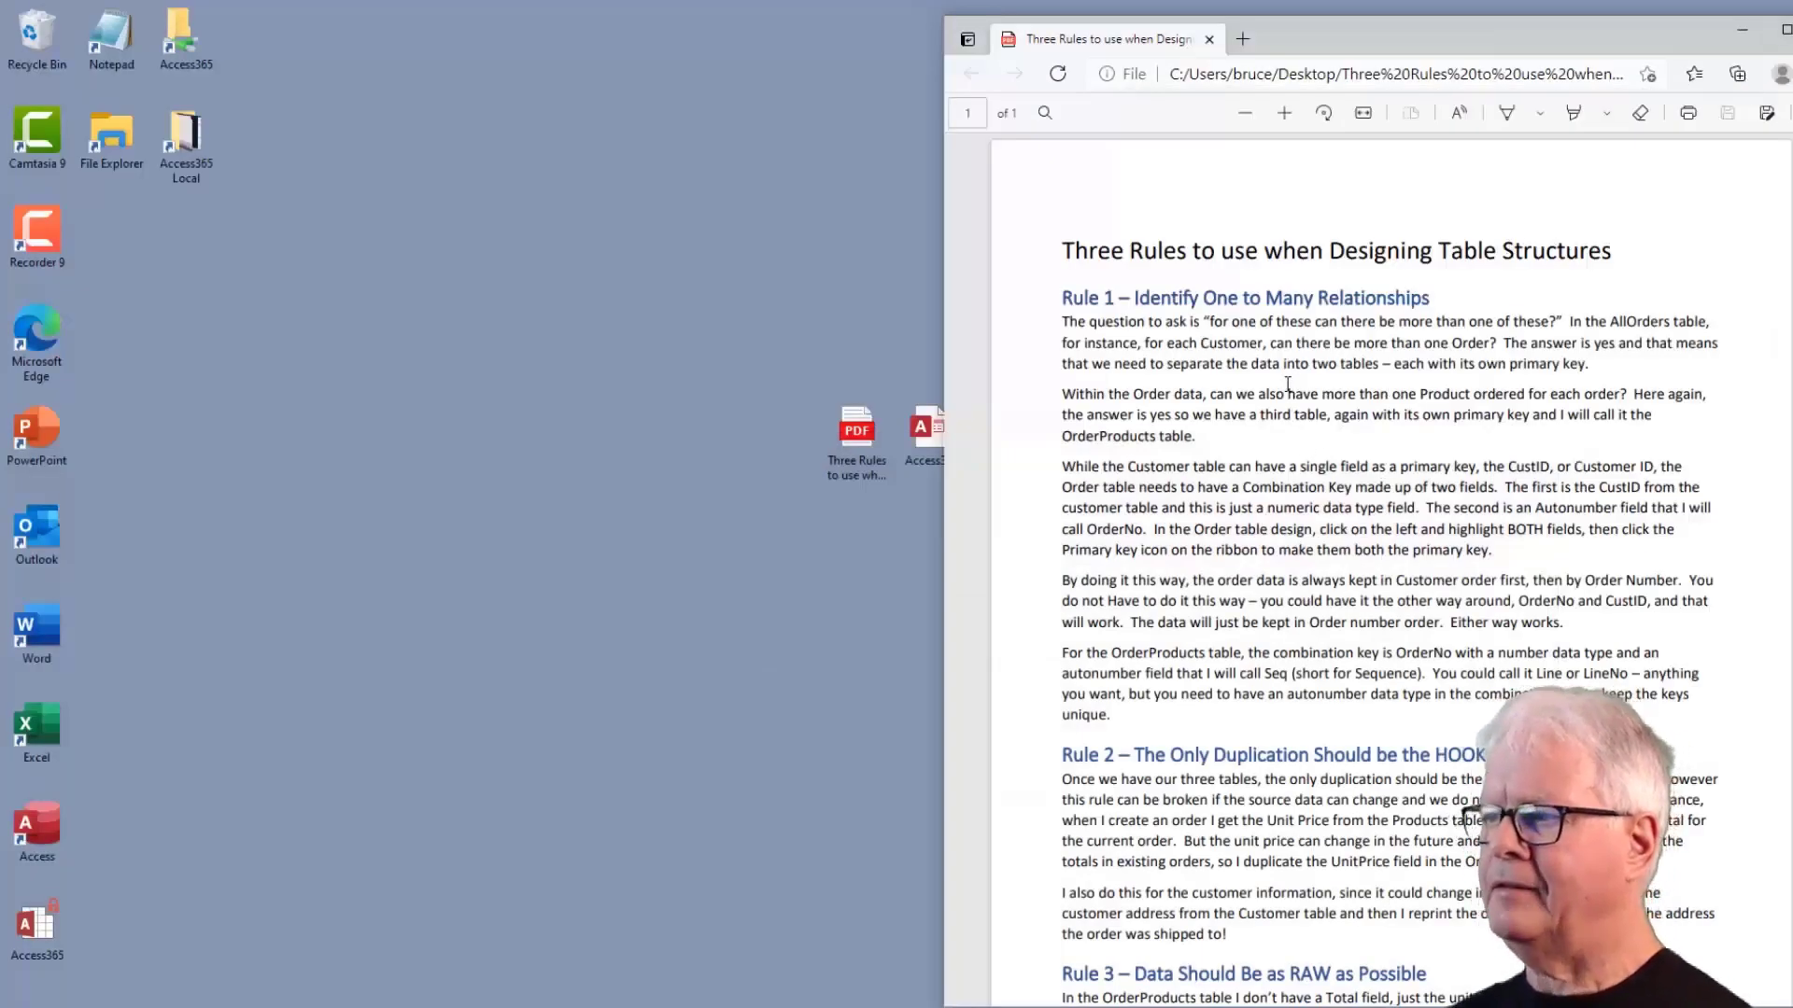
{"action": "scroll", "coordinate": [1287, 384], "scroll_direction": "down", "scroll_amount": 1}
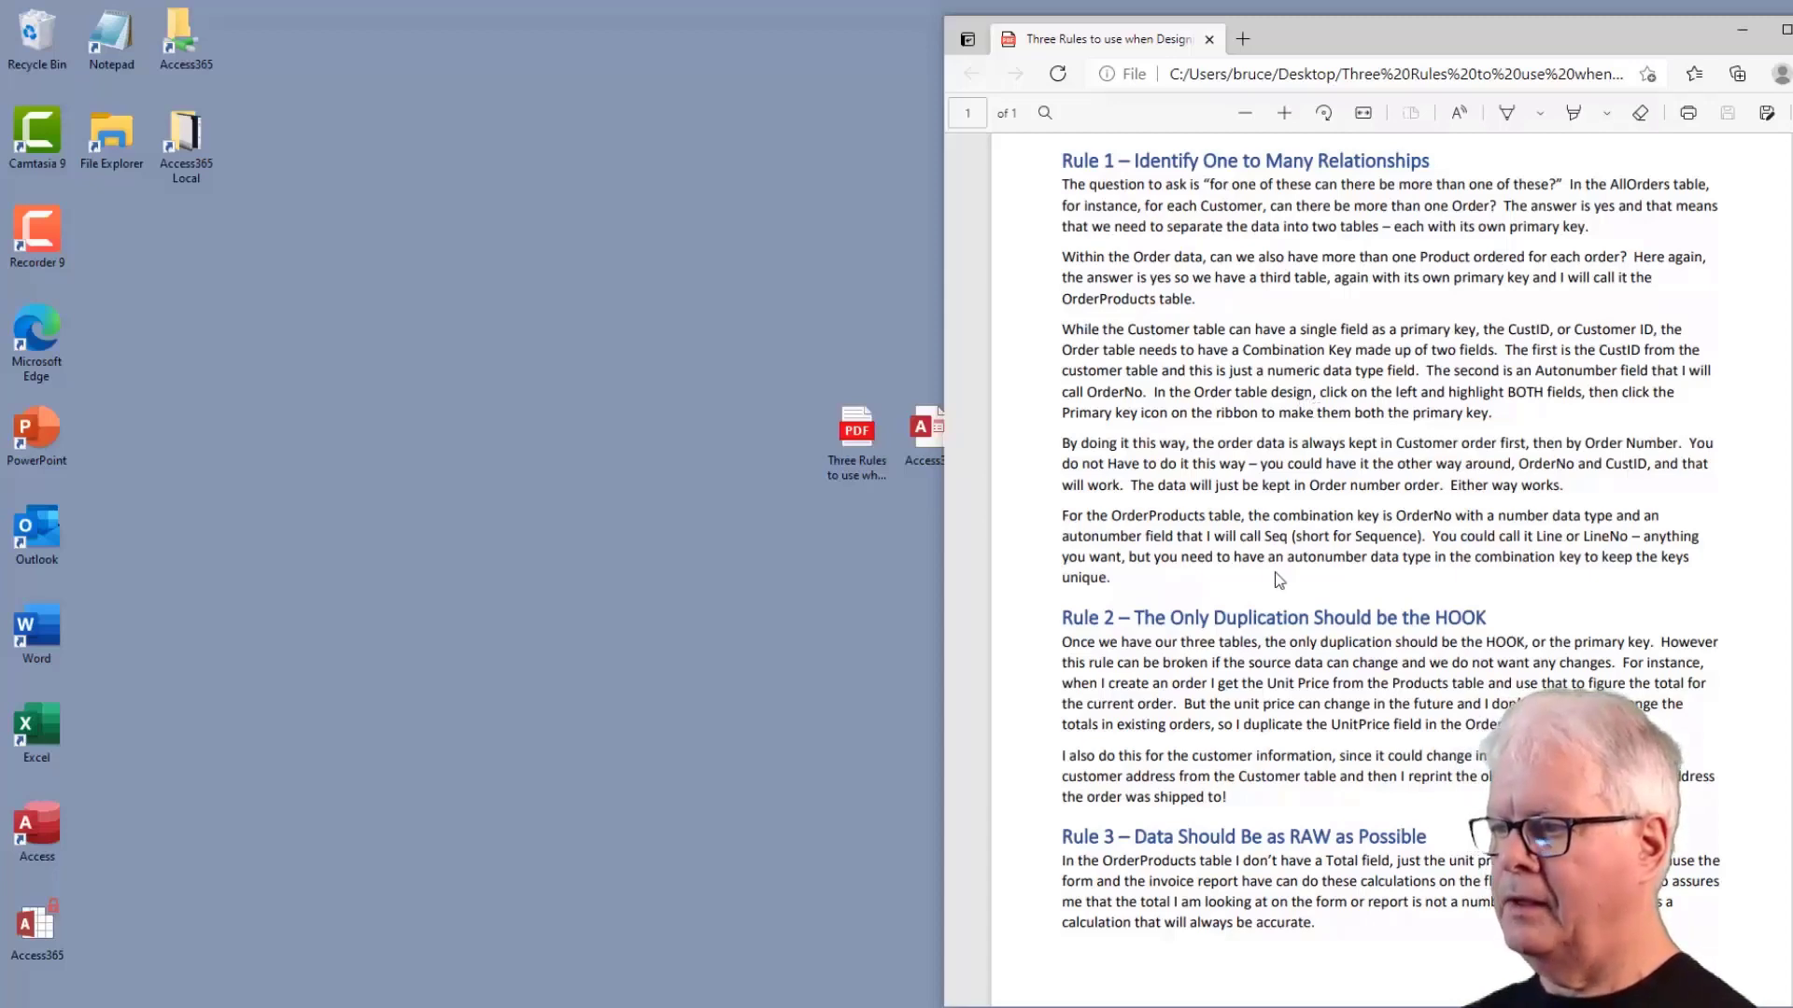
{"action": "scroll", "coordinate": [1292, 661], "scroll_direction": "down", "scroll_amount": 1}
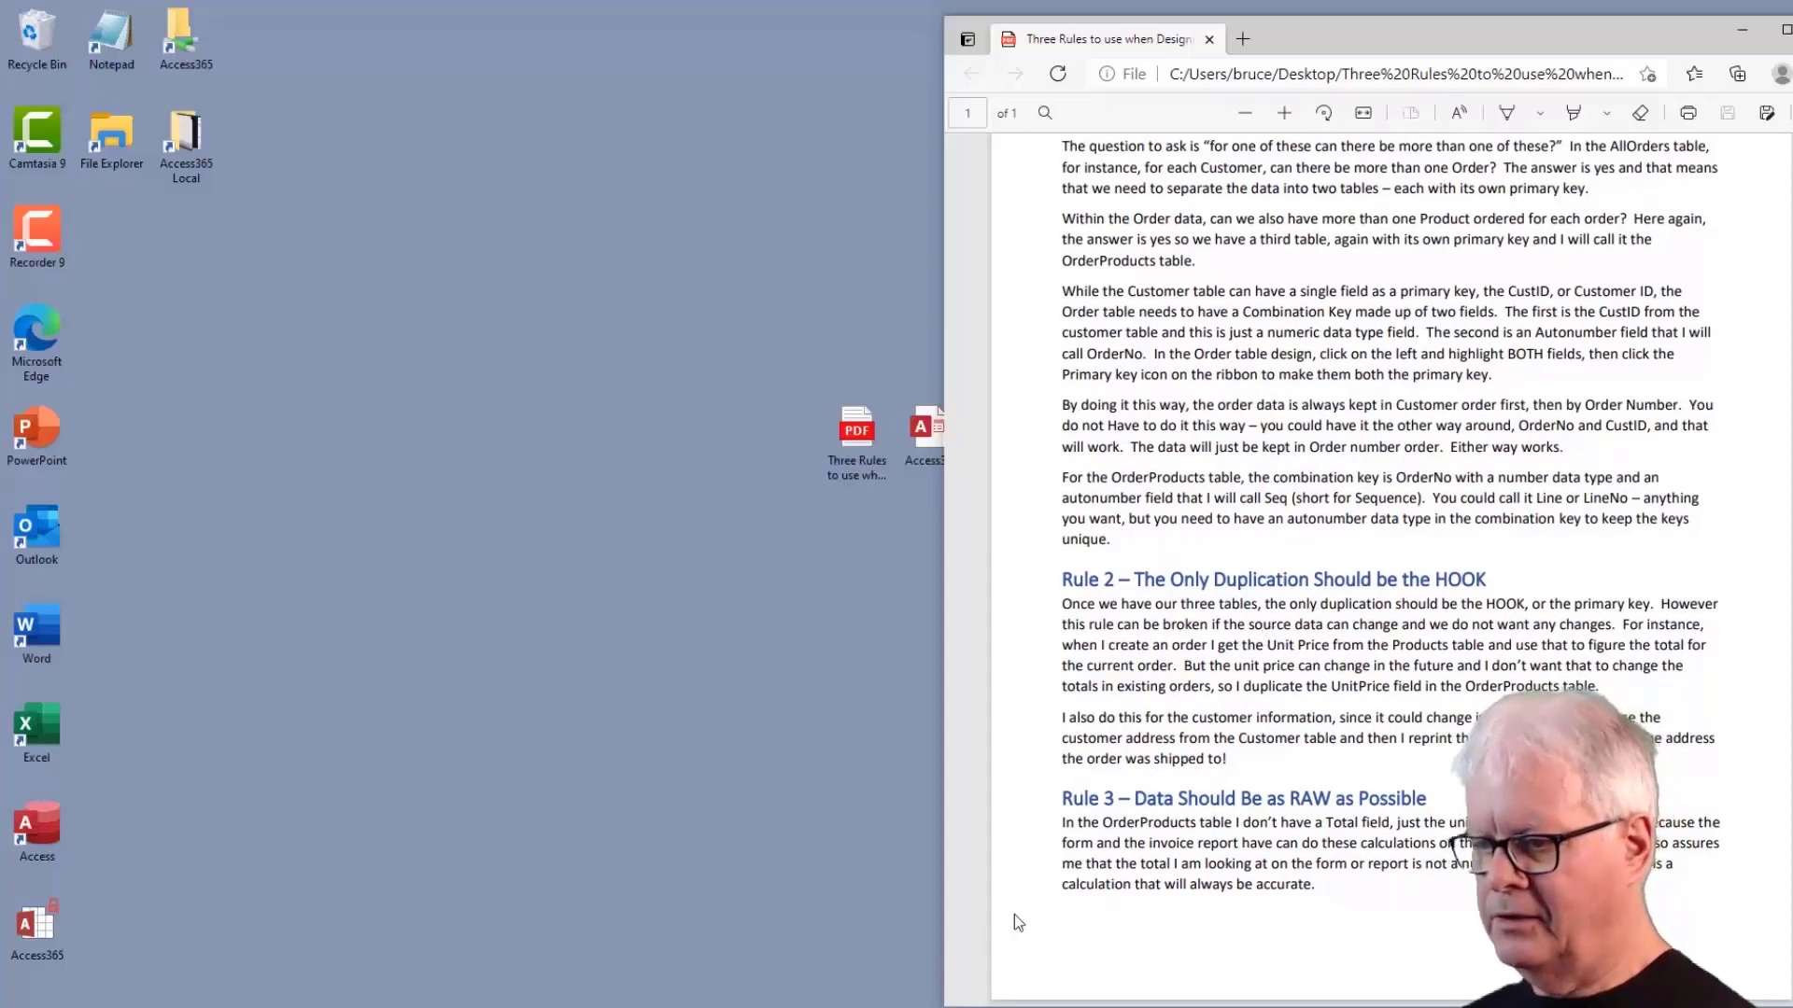
{"action": "left_click", "coordinate": [833, 1007]}
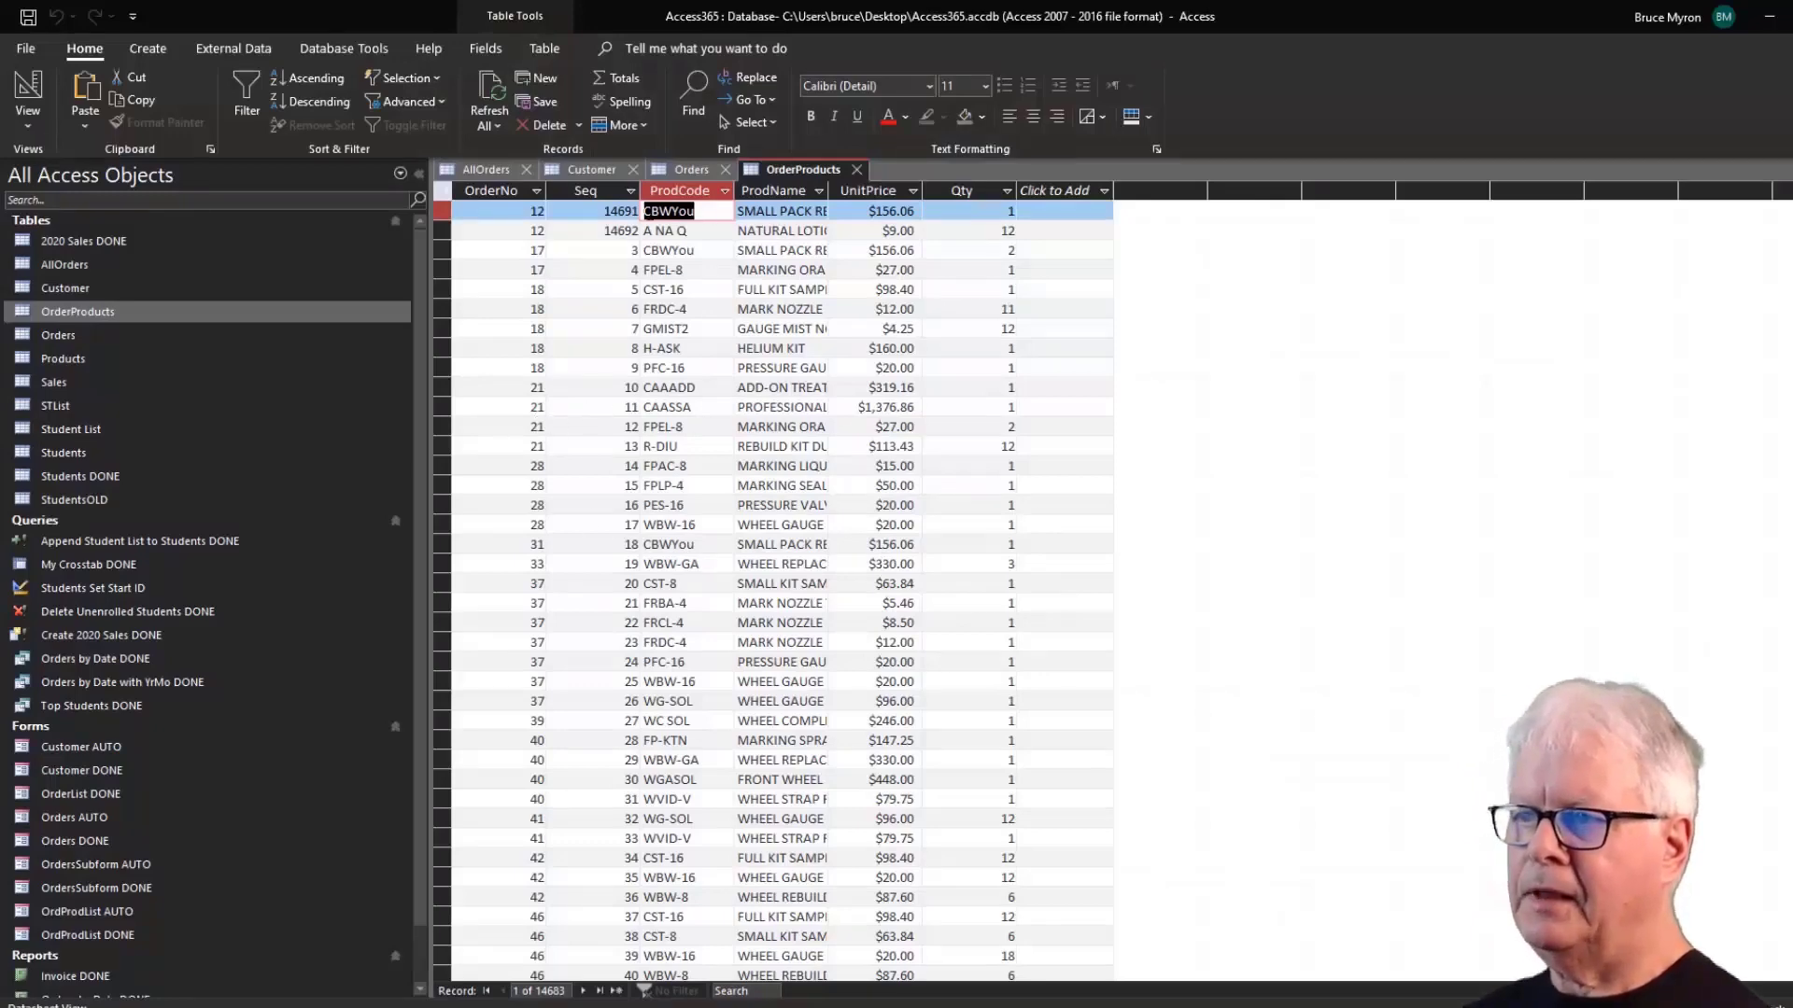
Compare the linking key fields across the Customer, Orders and OrderProducts tables, selecting the CustID of the first order.
{"action": "left_click", "coordinate": [598, 177]}
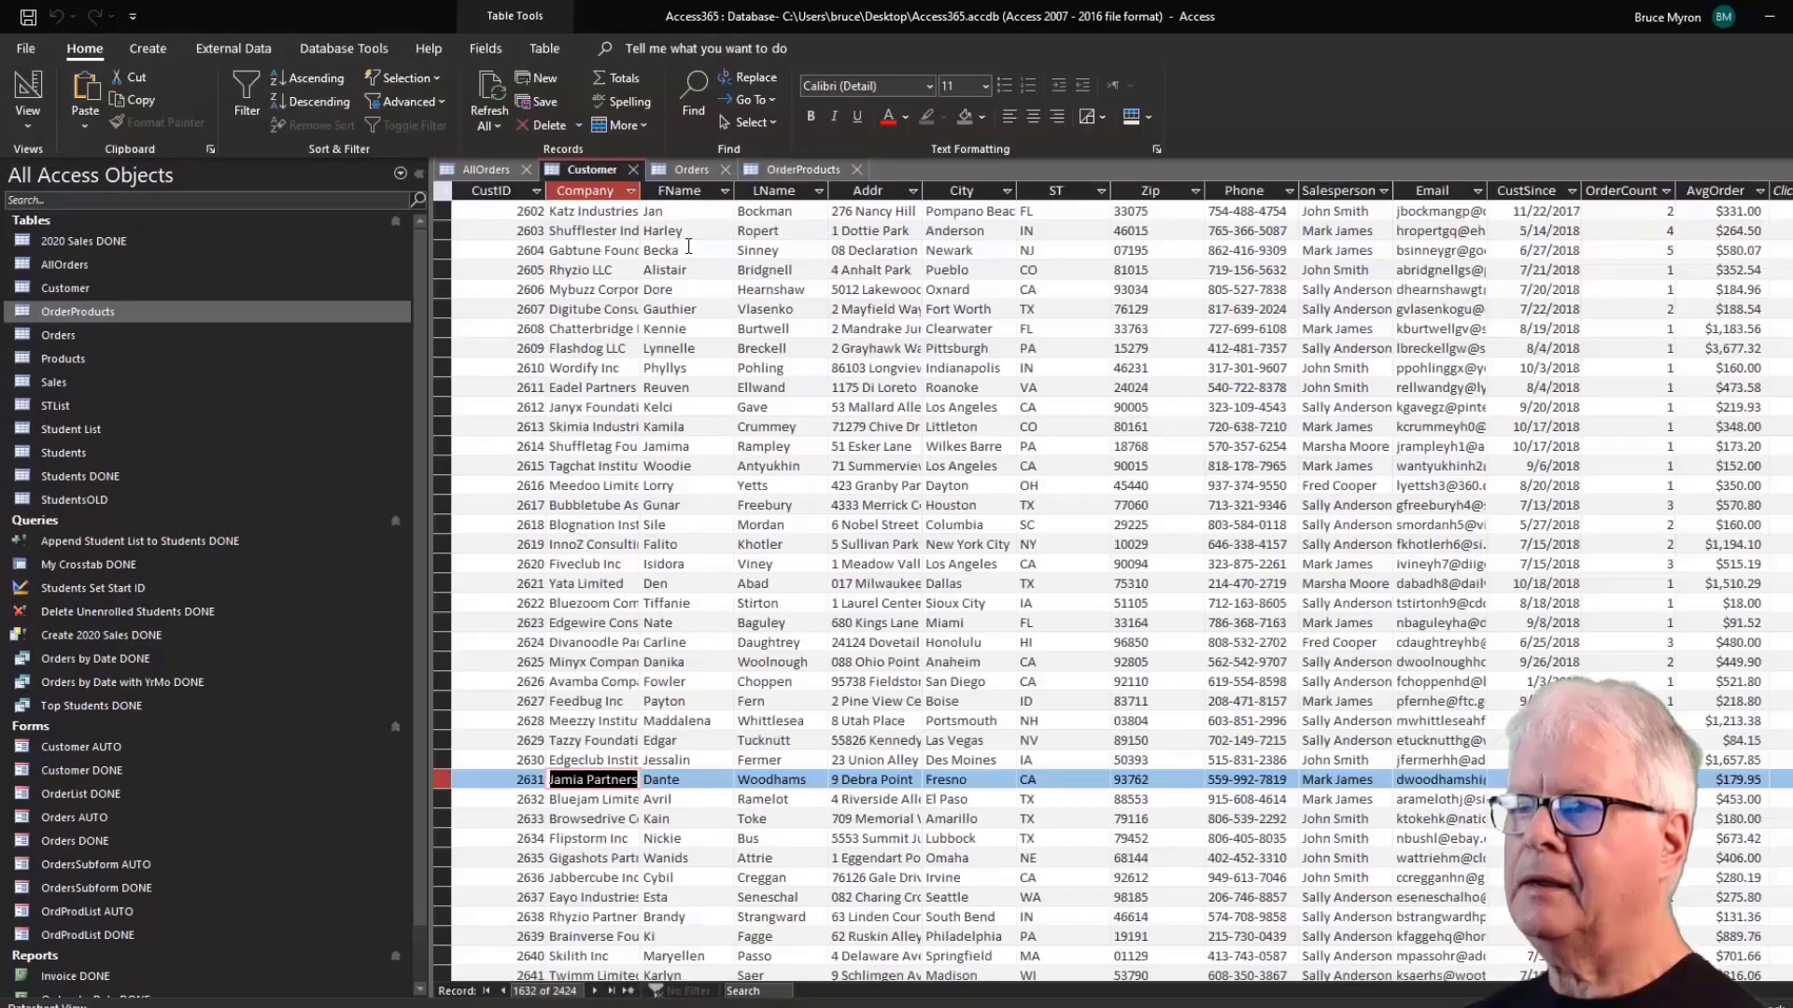
{"action": "left_click", "coordinate": [702, 177]}
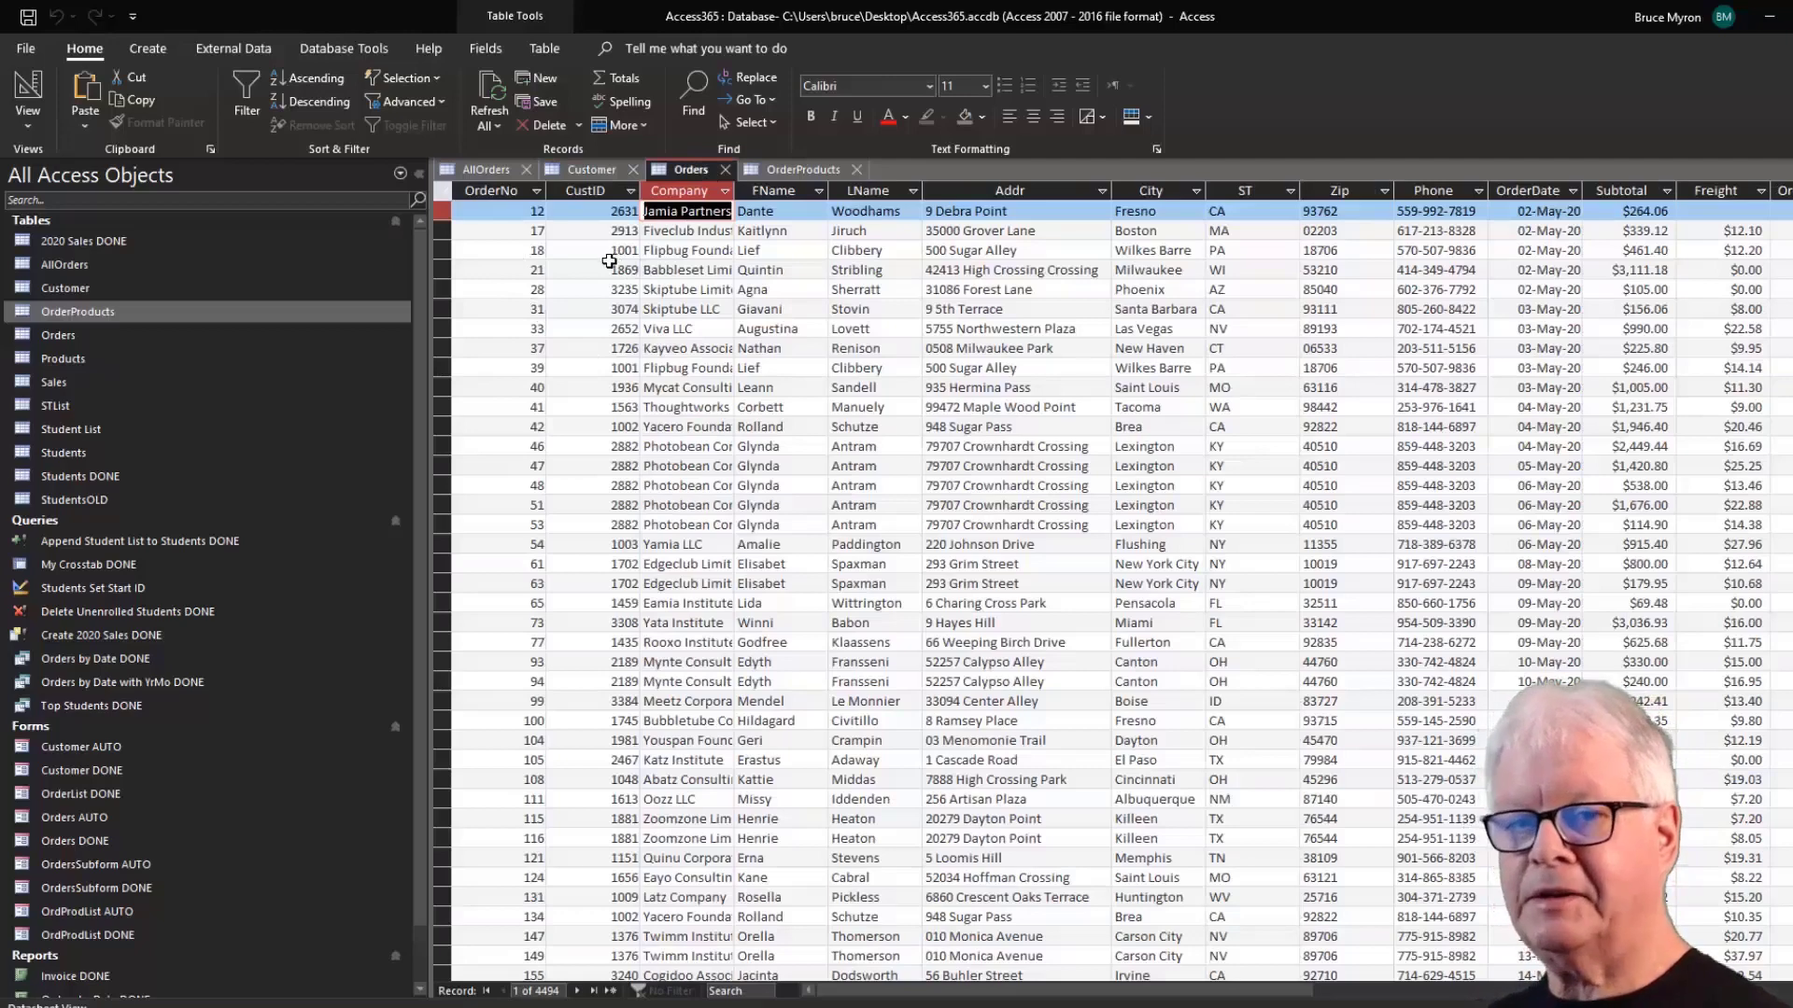
{"action": "double_click", "coordinate": [606, 216]}
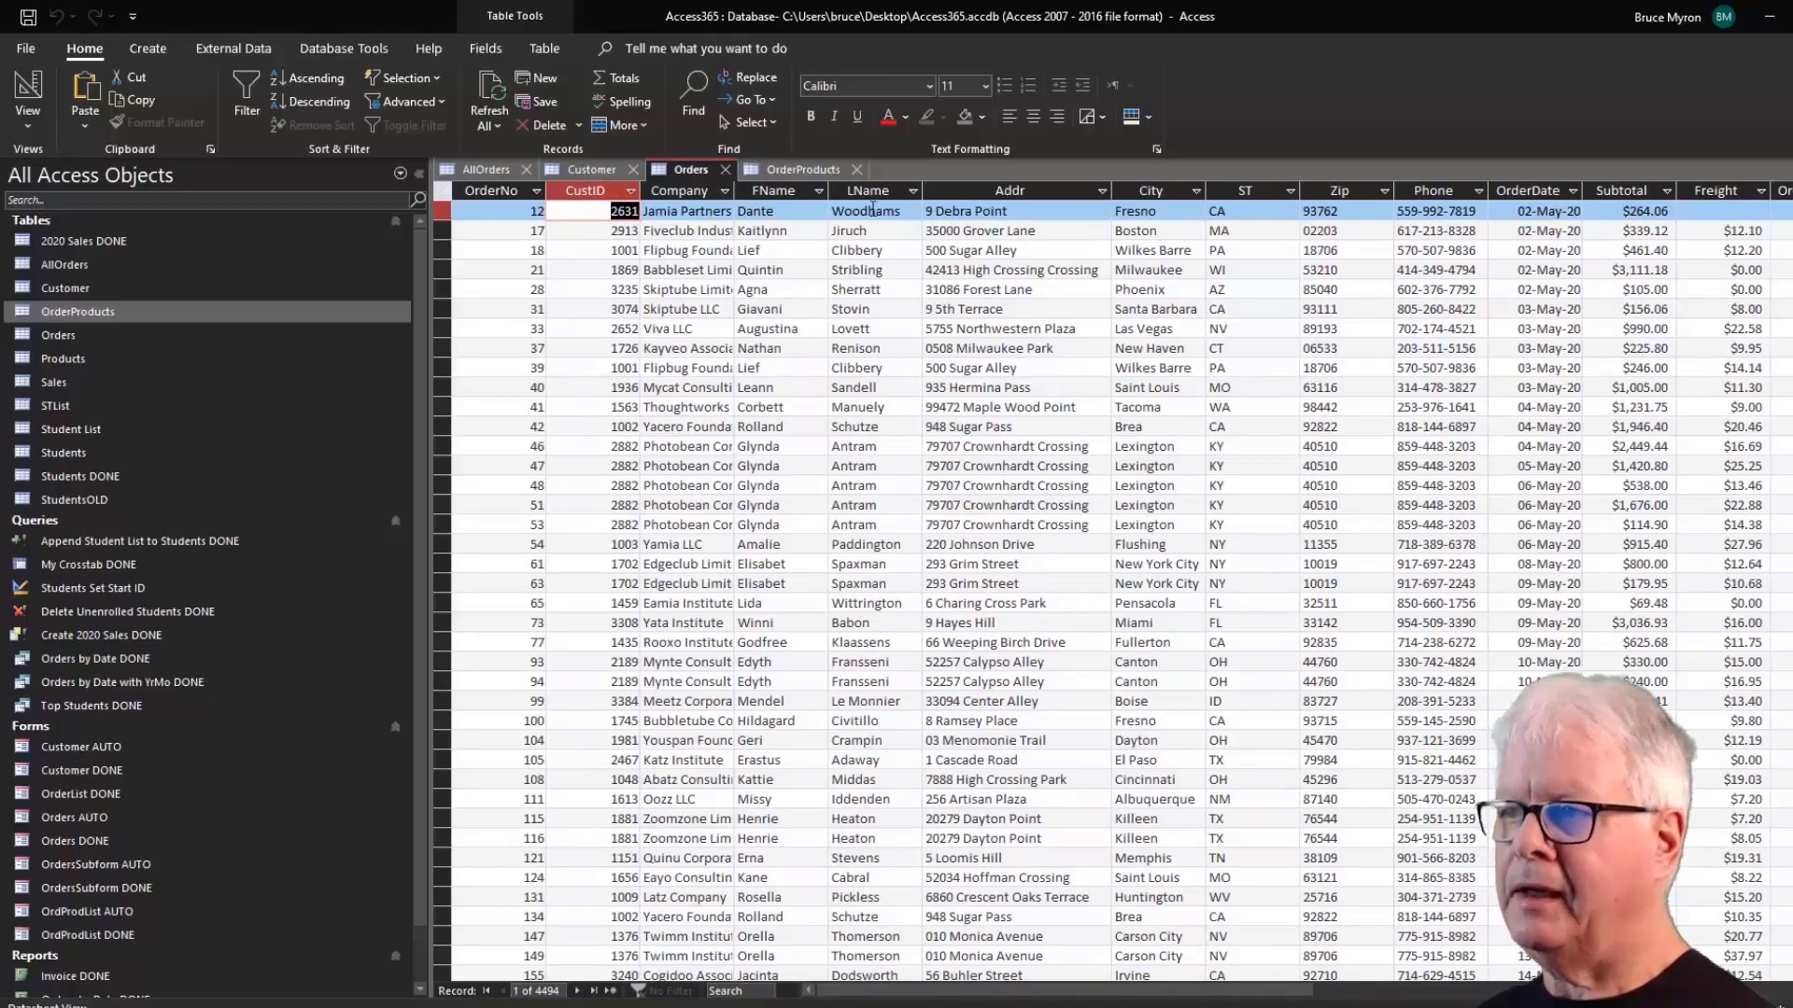
{"action": "left_click", "coordinate": [804, 165]}
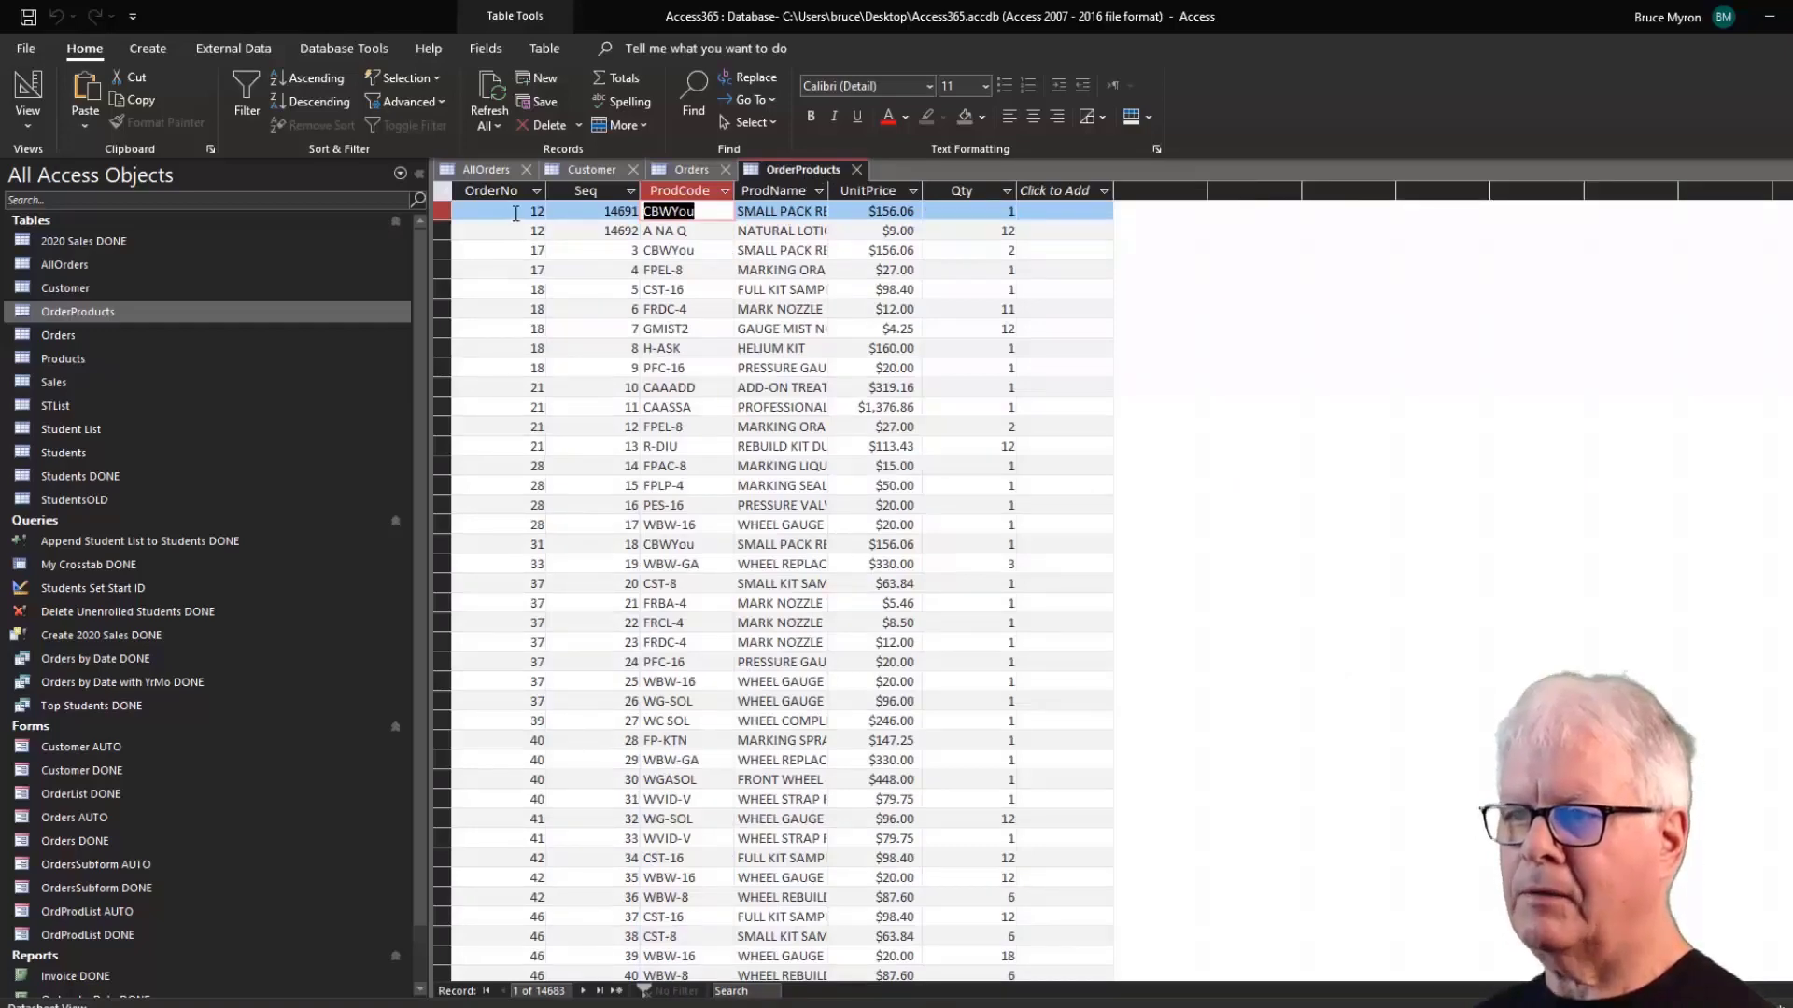
{"action": "left_click", "coordinate": [691, 166]}
{"action": "left_click", "coordinate": [767, 173]}
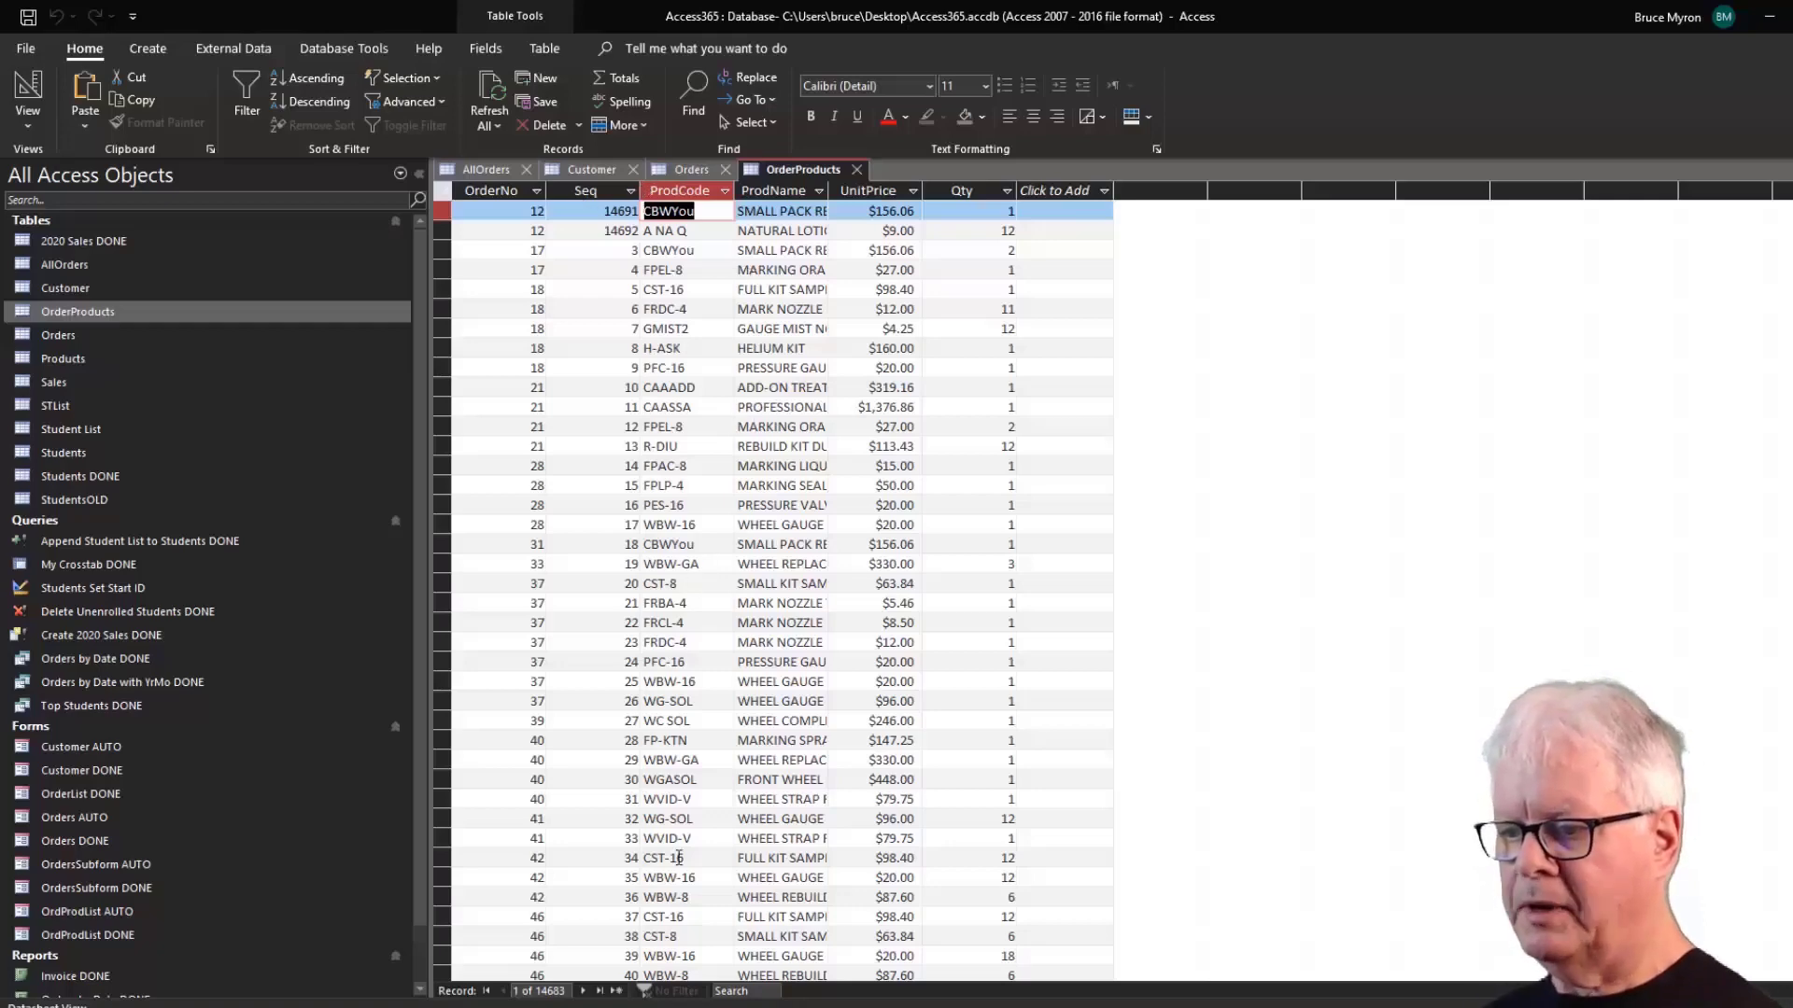
Switch to the Three Rules PDF to read Rule 2 on duplication, and return to the OrderProducts table in Access.
{"action": "key", "text": "alt+Tab"}
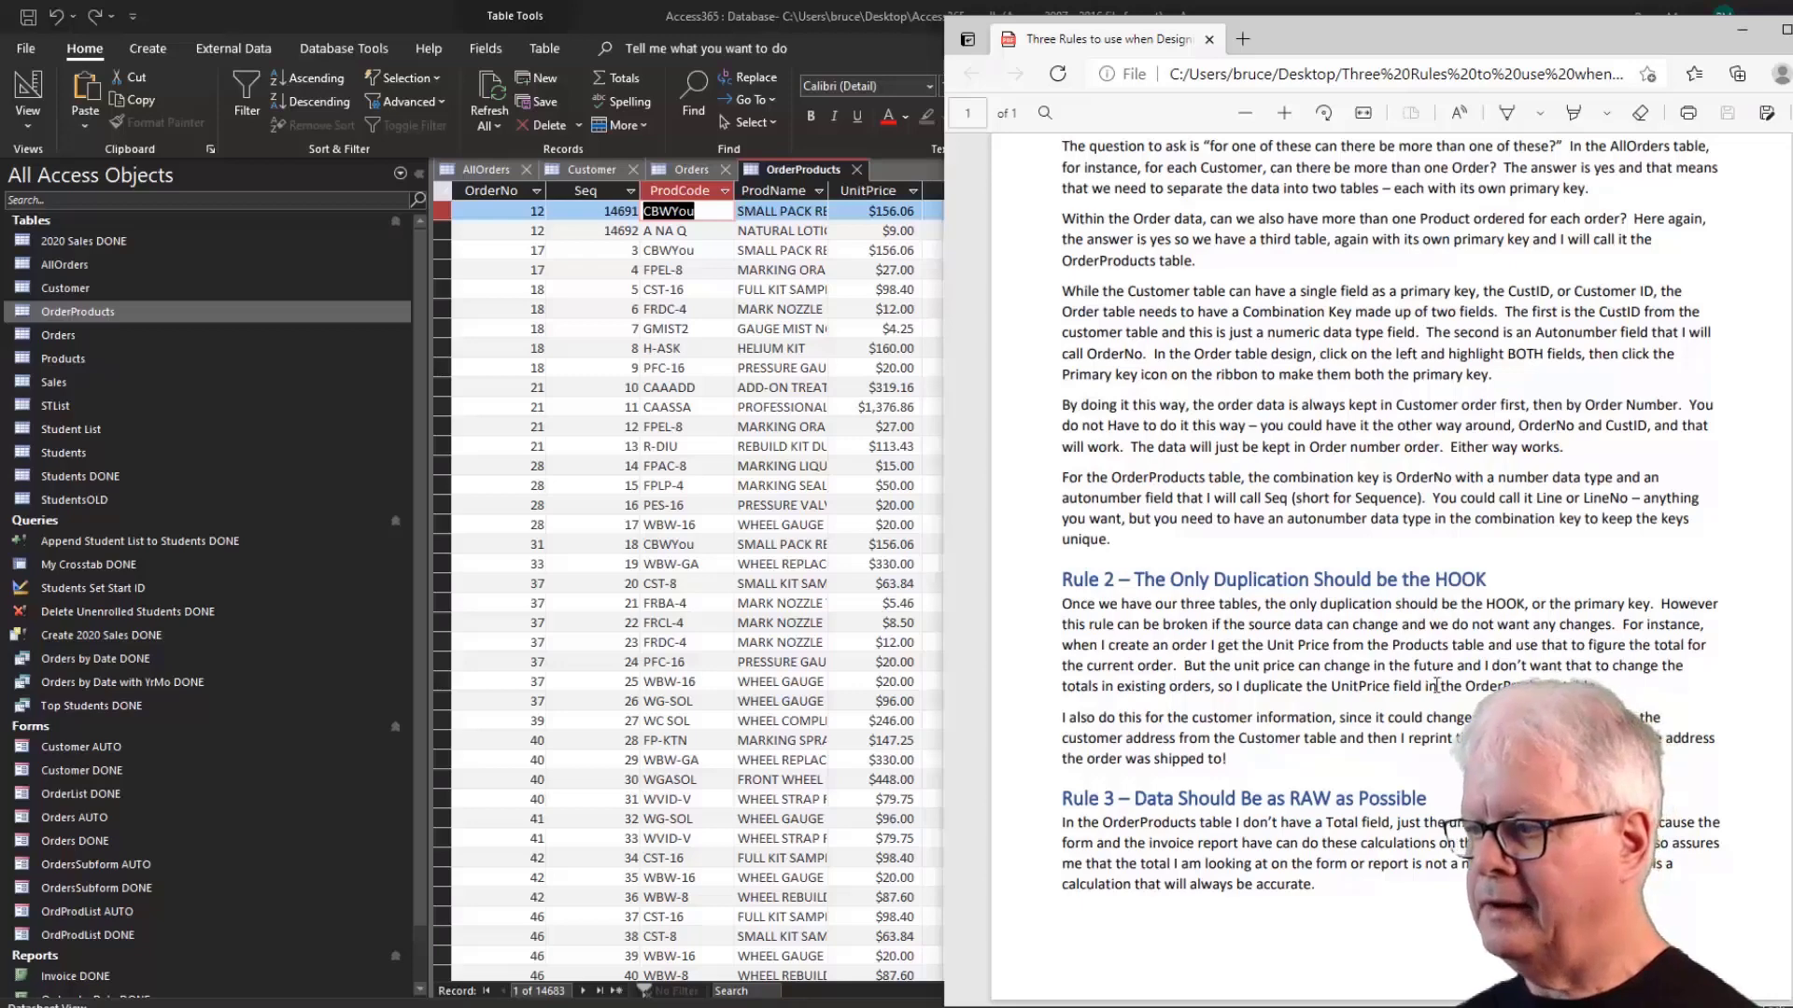
{"action": "left_click", "coordinate": [1193, 877]}
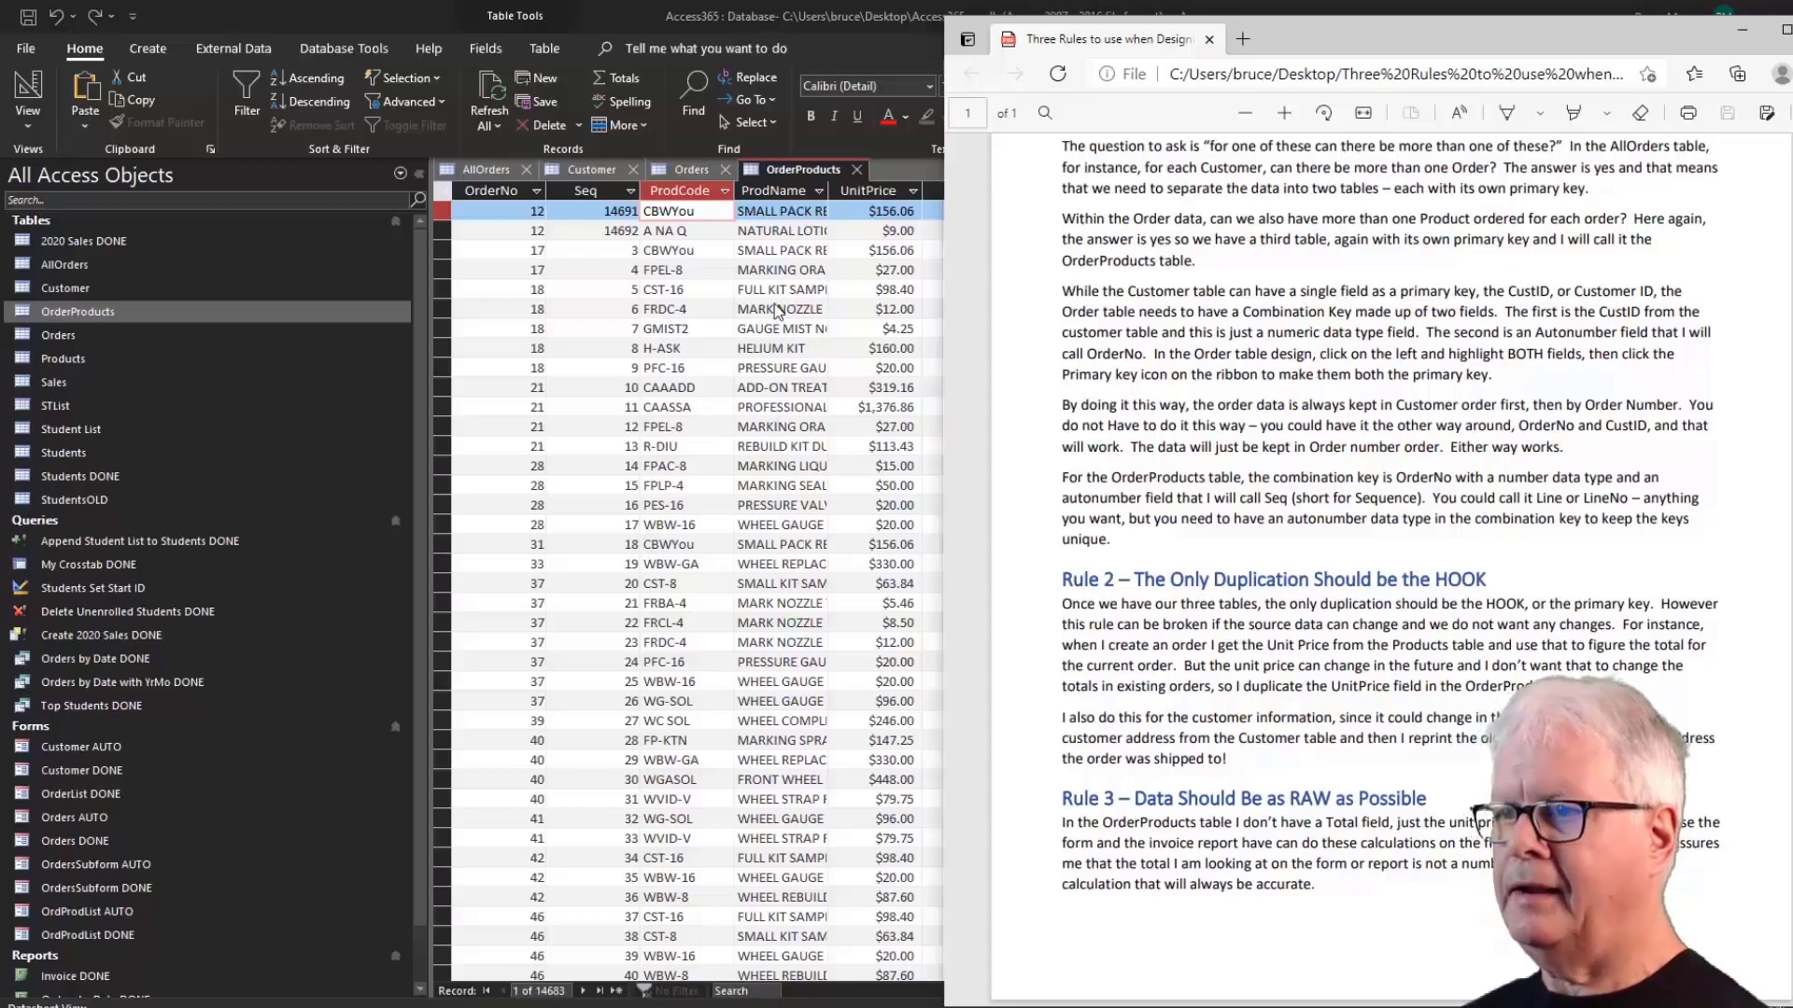
{"action": "left_click", "coordinate": [778, 271]}
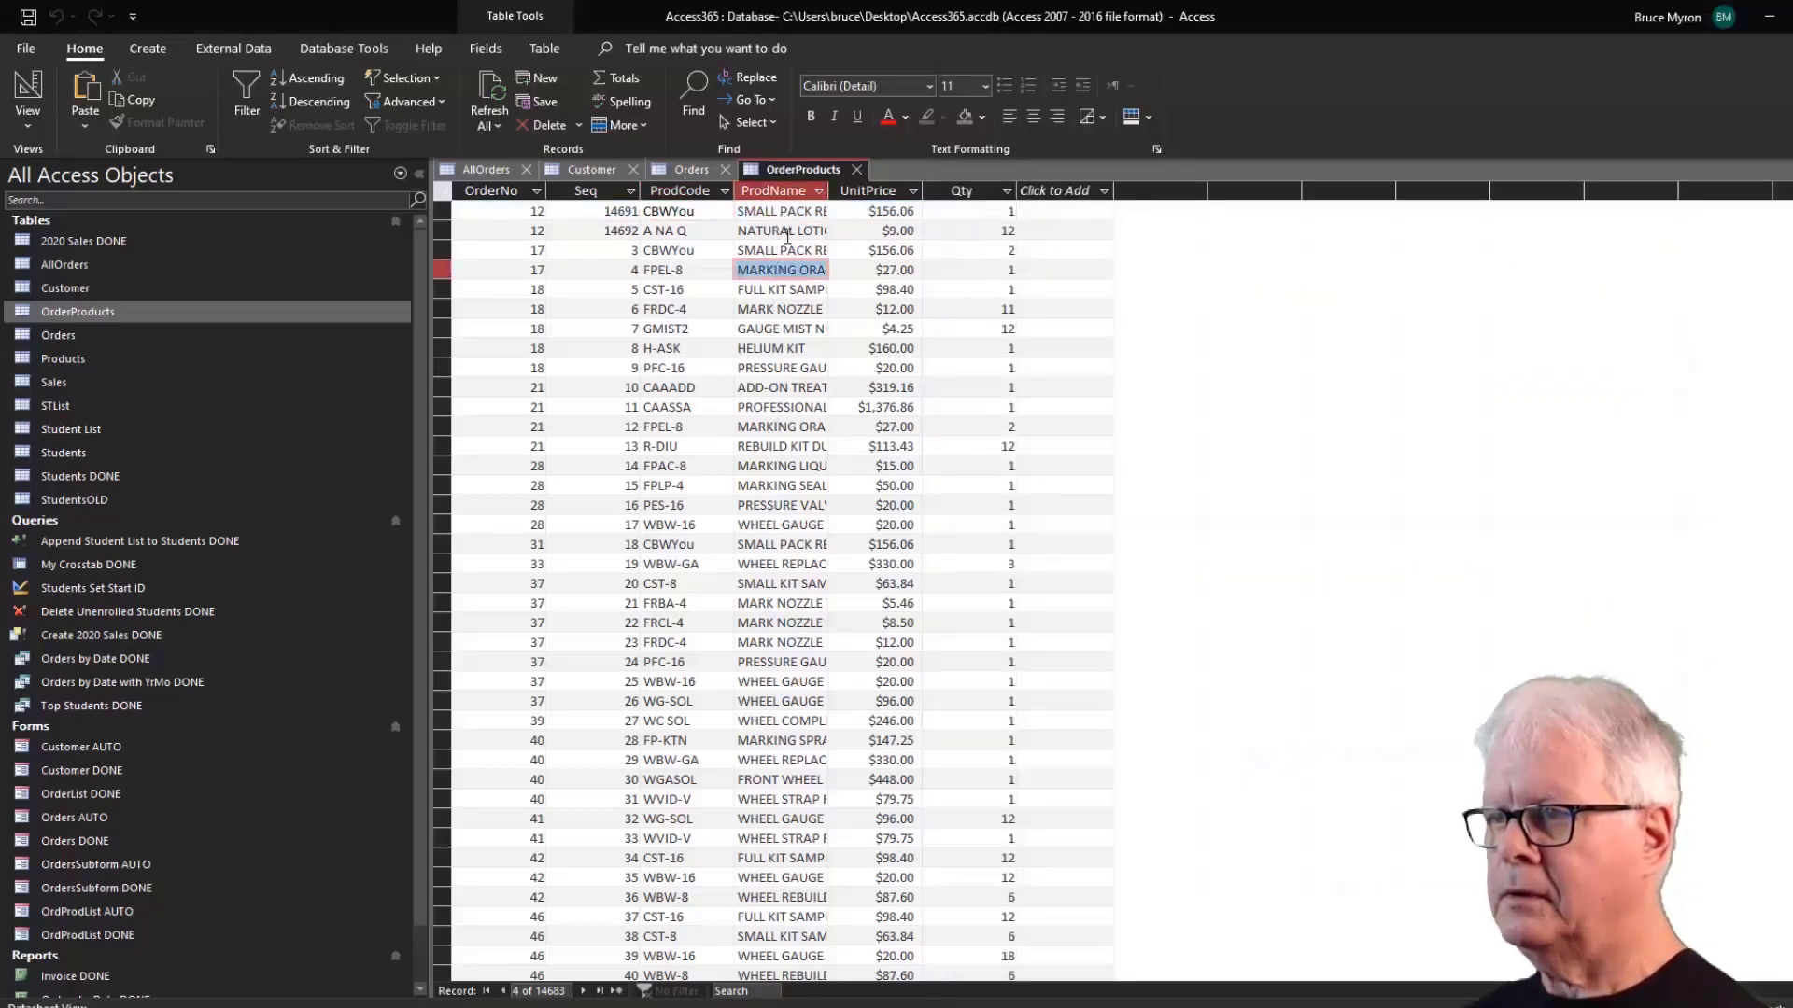
Examine the duplicated ProdCode, ProdName and UnitPrice fields of the A NA Q record in OrderProducts.
{"action": "left_click", "coordinate": [789, 231]}
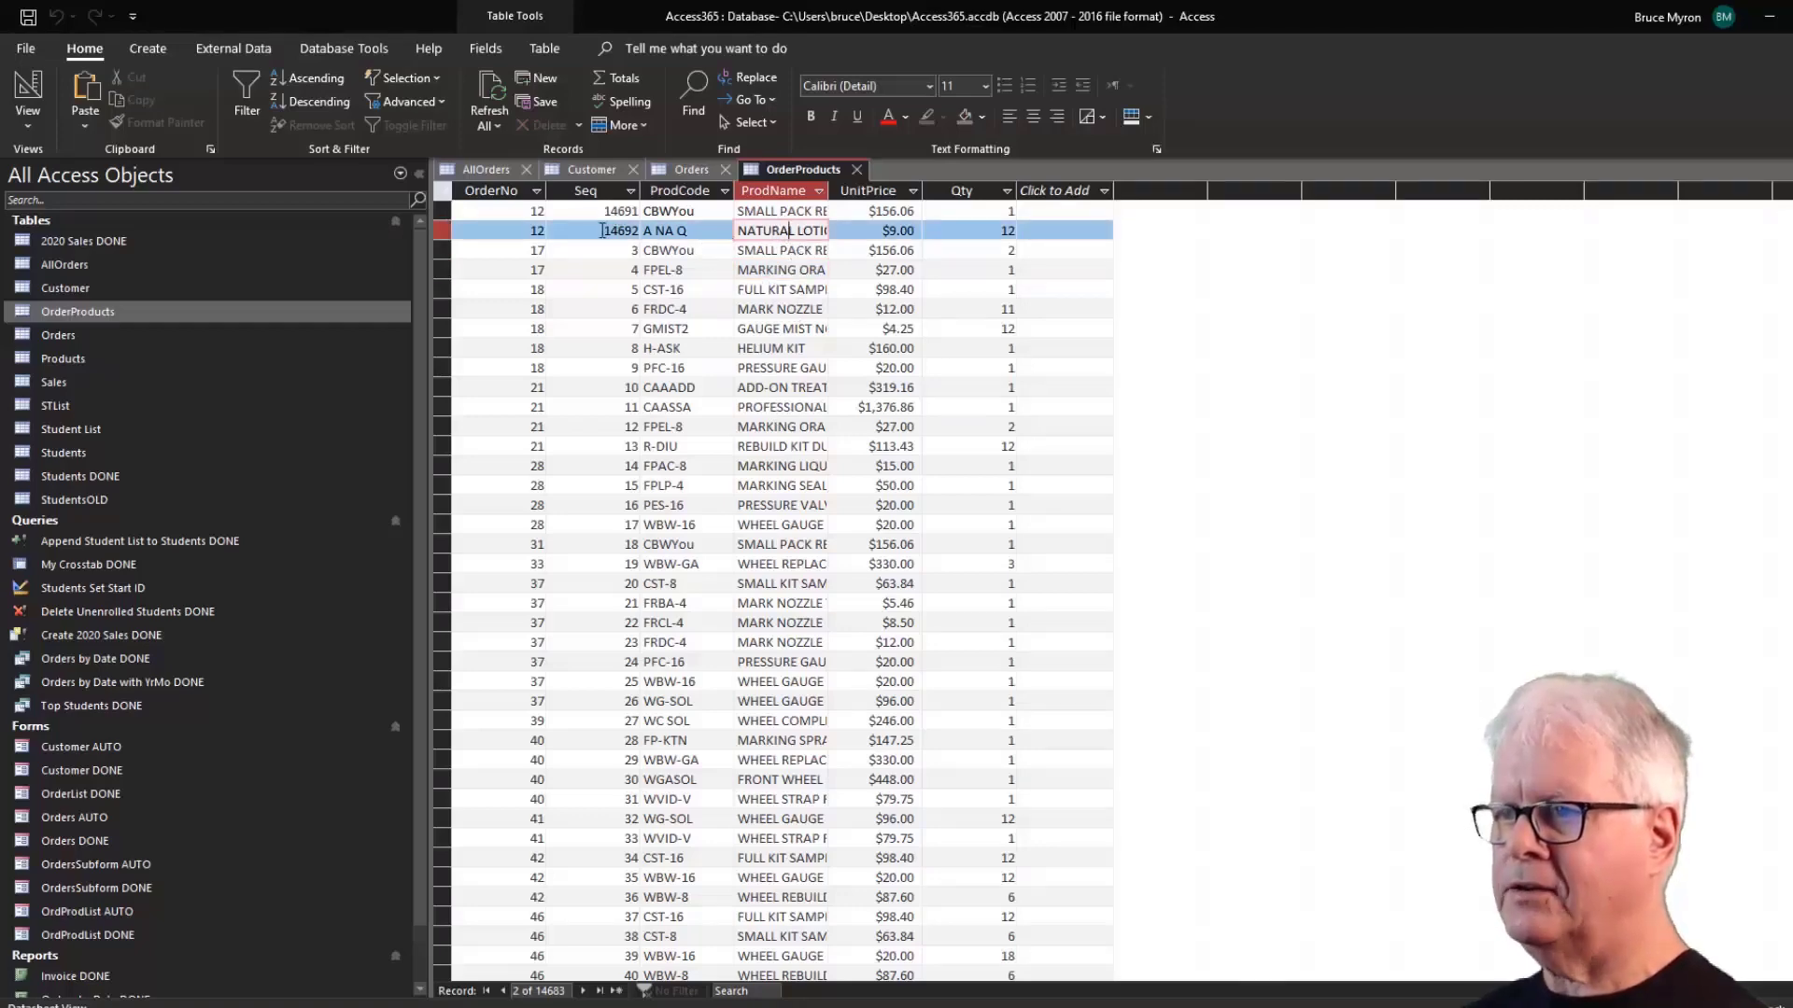
{"action": "left_click", "coordinate": [701, 232]}
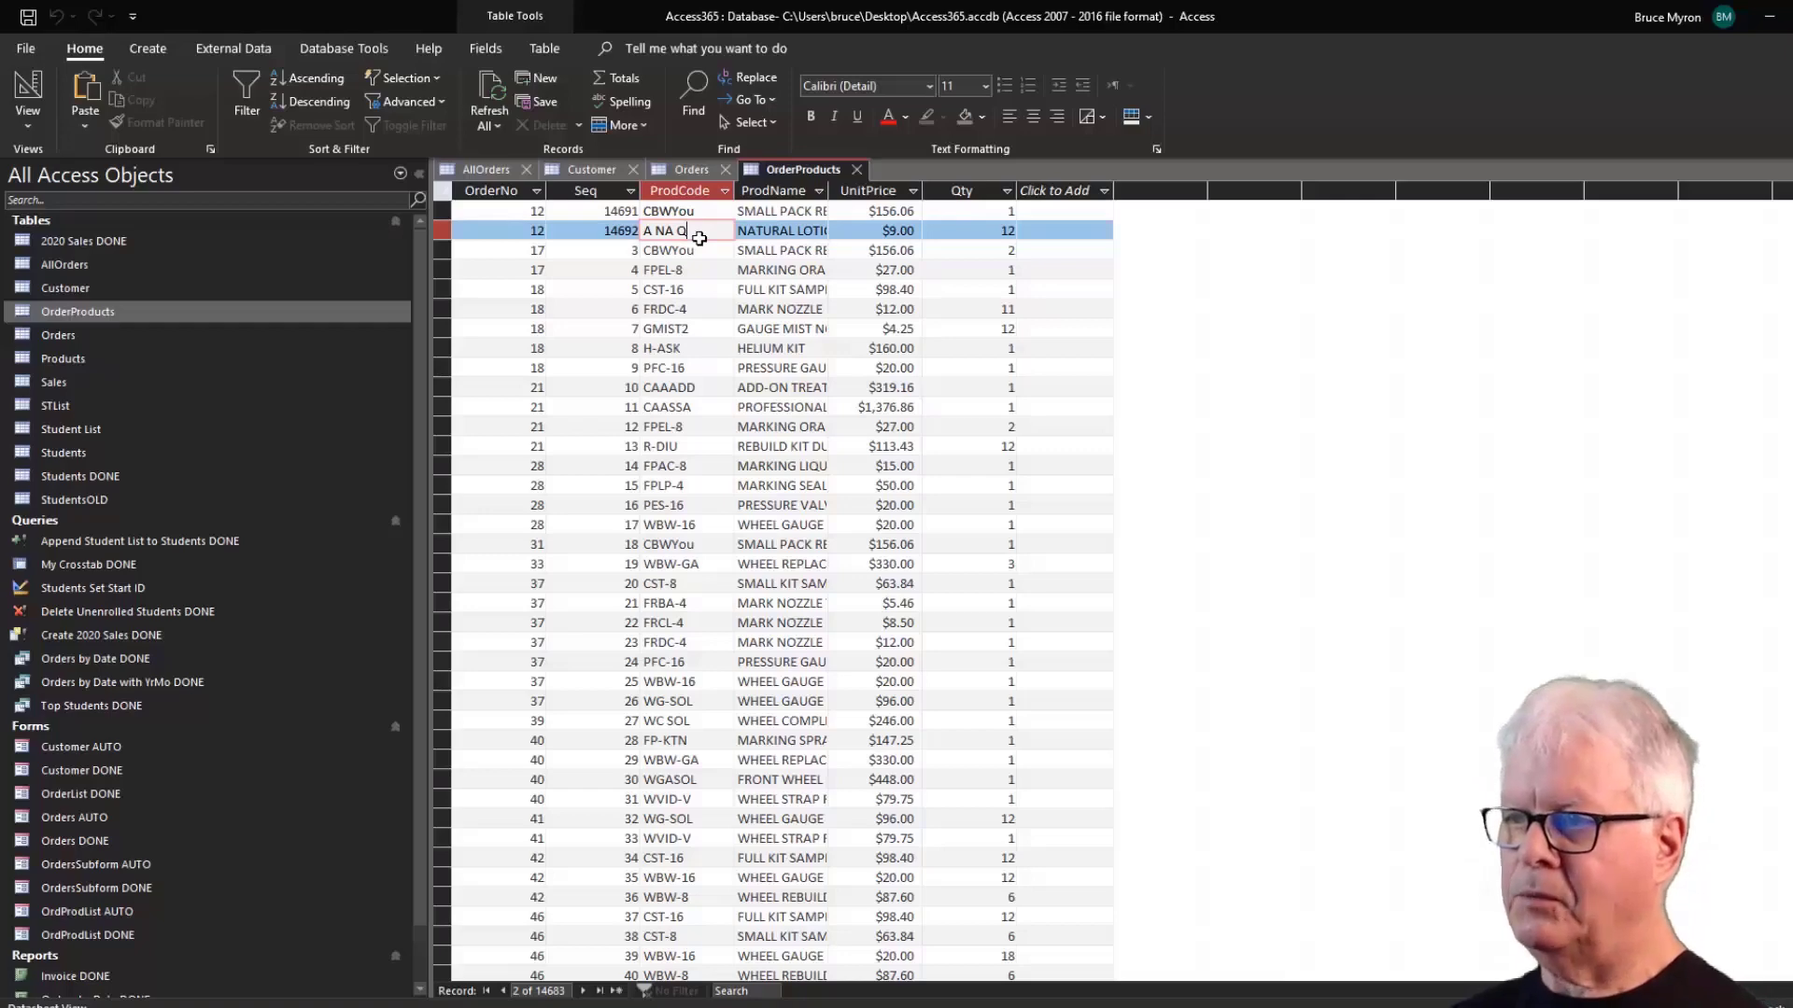
{"action": "key", "text": "Tab"}
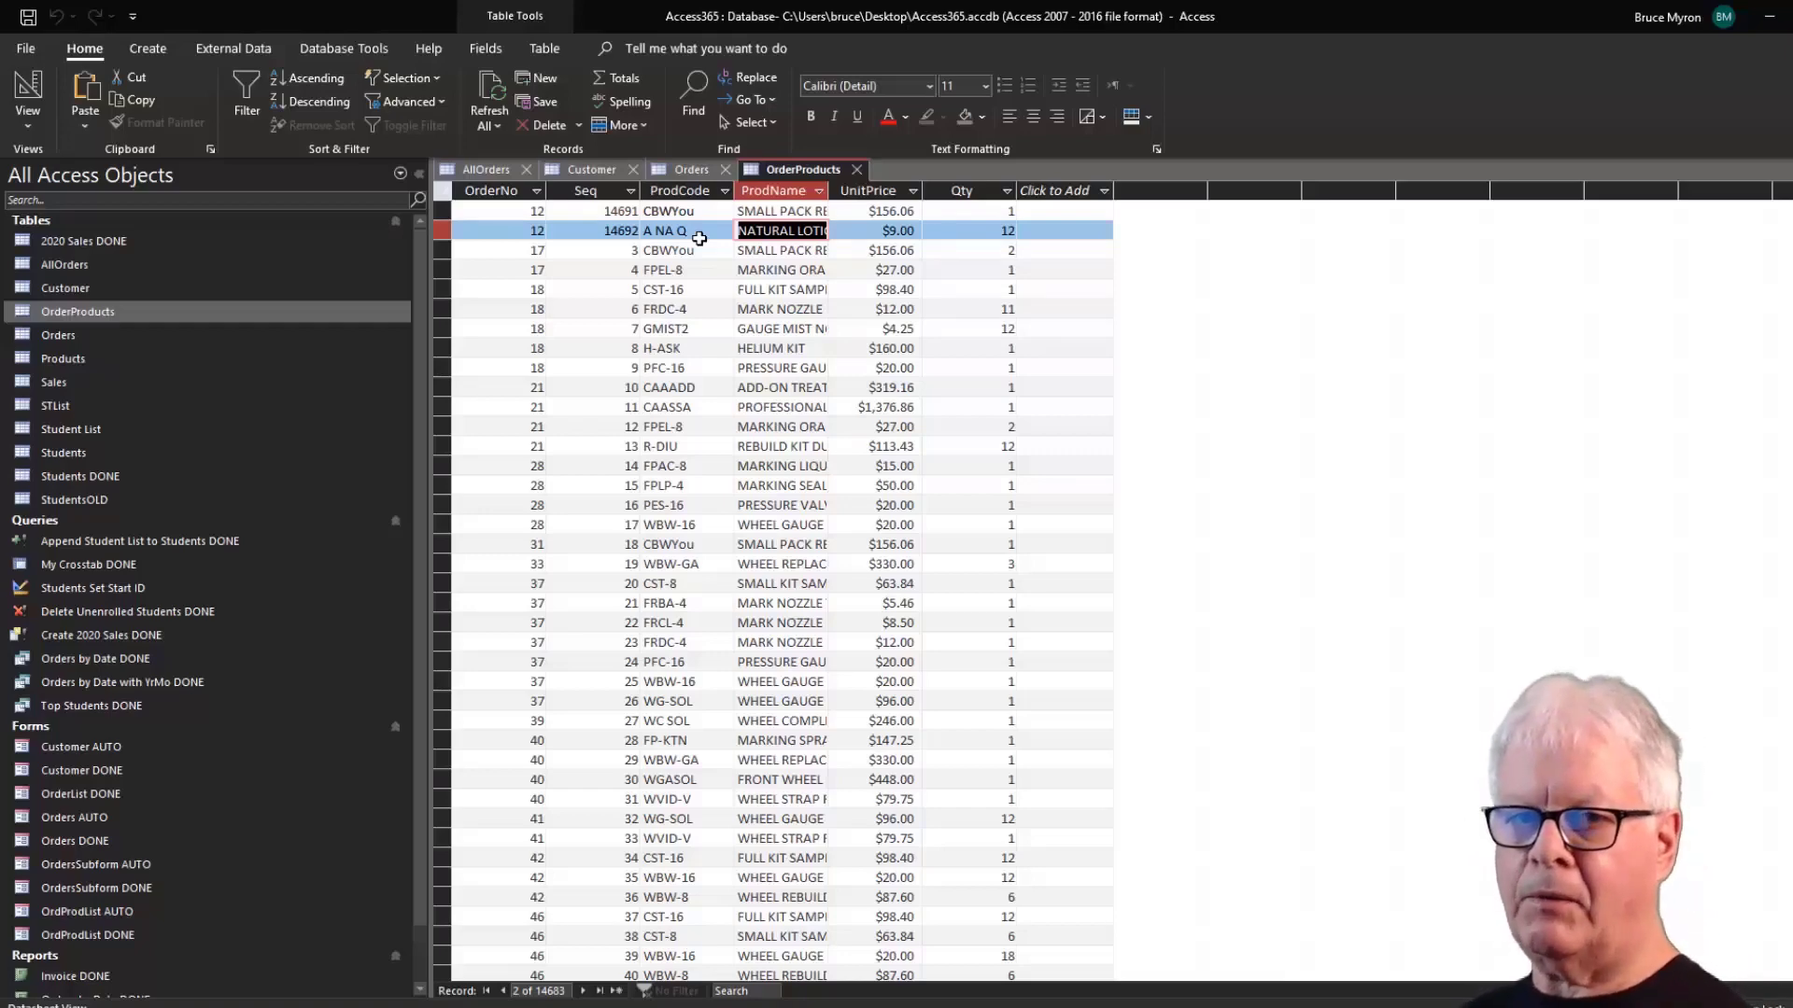
{"action": "key", "text": "Tab"}
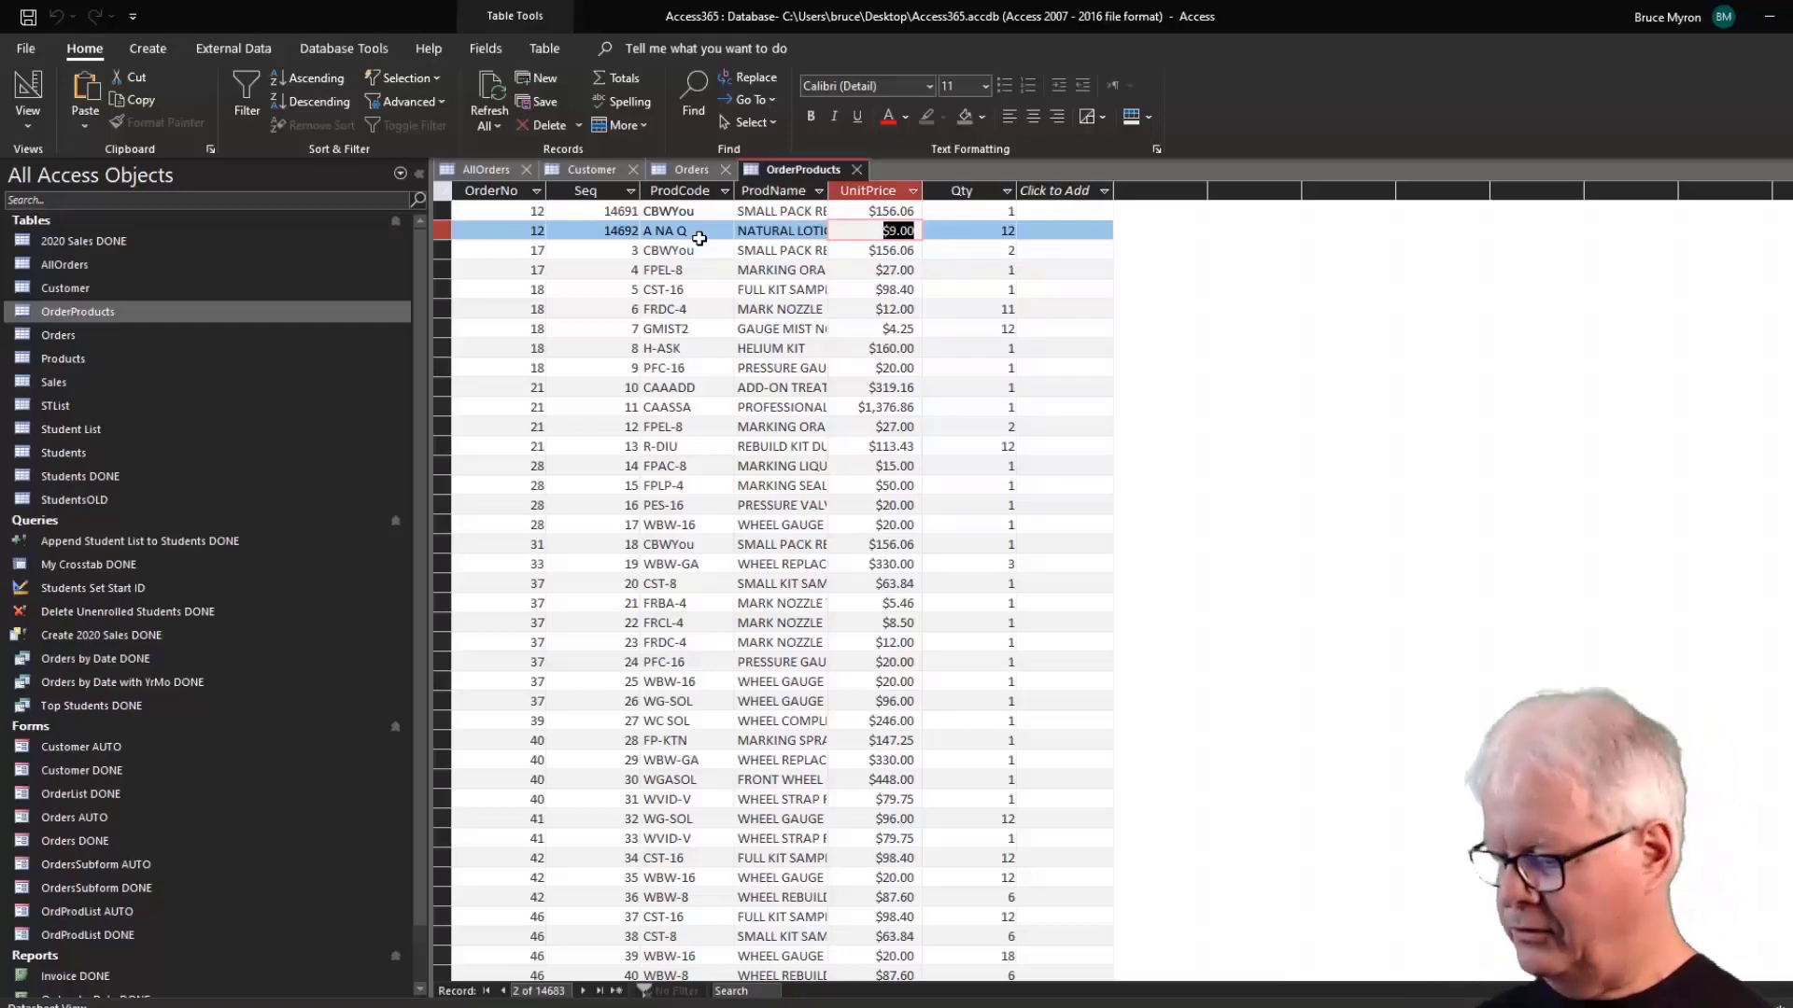
{"action": "left_click", "coordinate": [698, 238]}
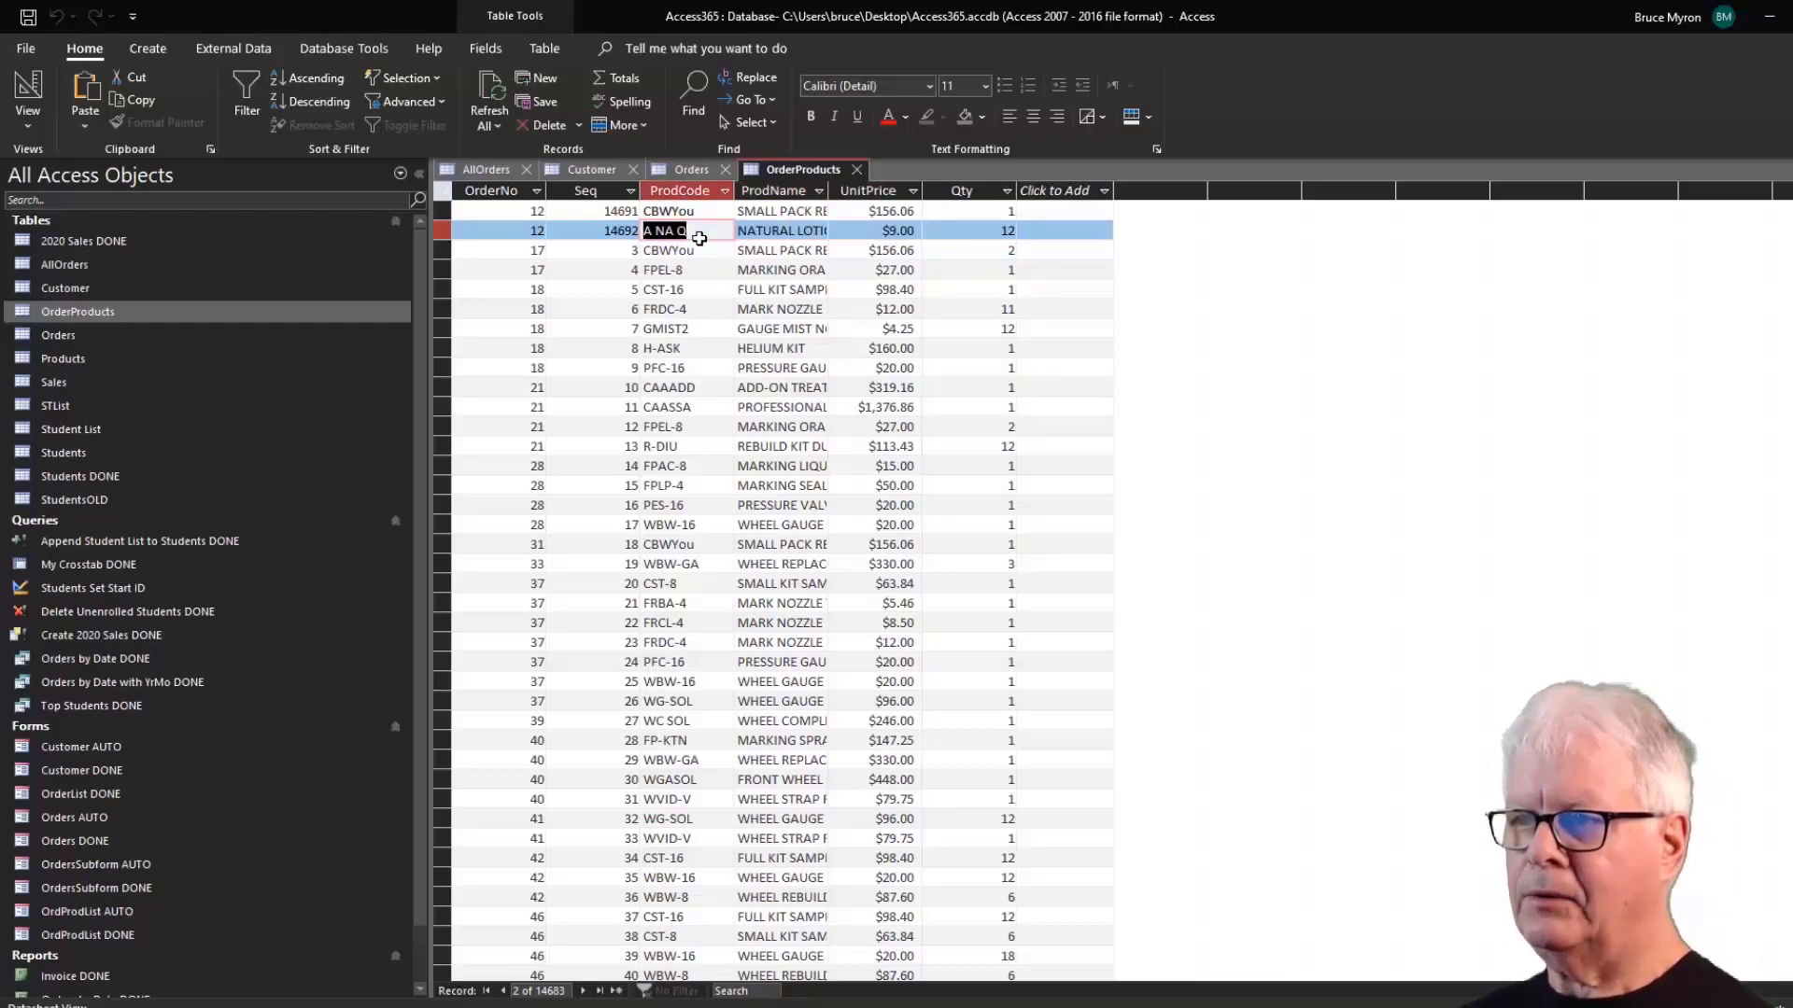
{"action": "key", "text": "Tab"}
{"action": "key", "text": "Tab"}
{"action": "key", "text": "shift+Tab"}
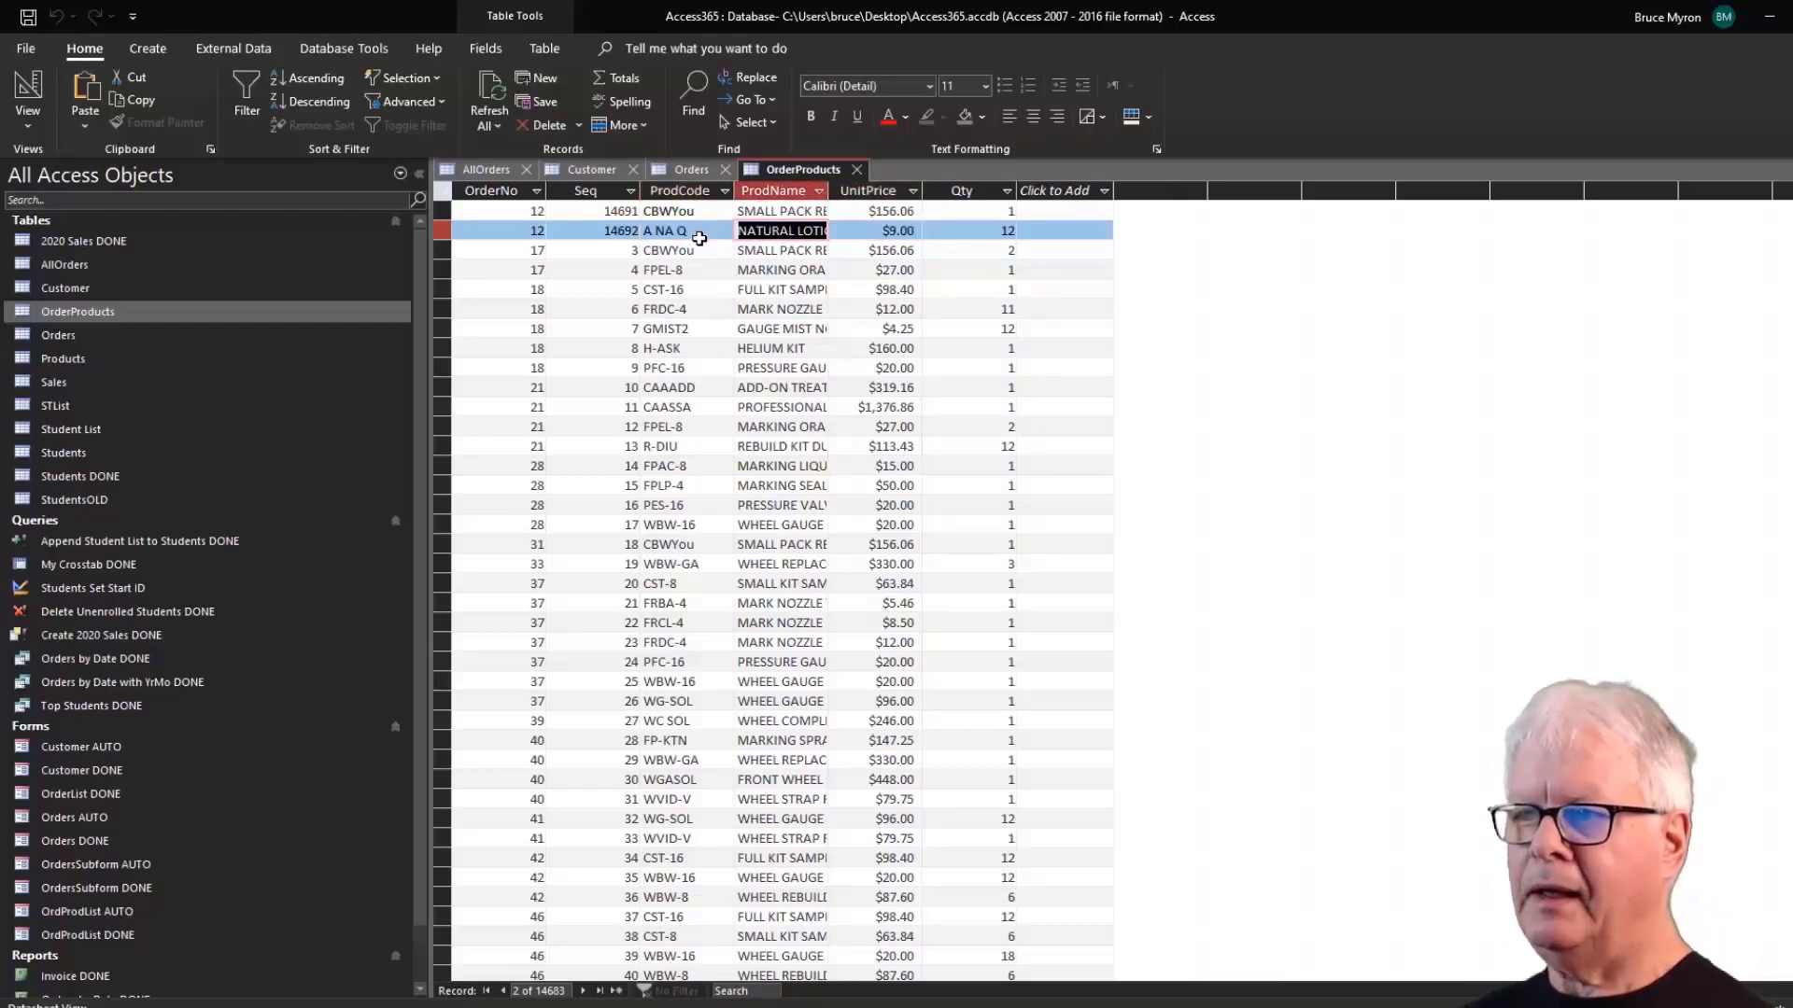
{"action": "key", "text": "Tab"}
{"action": "key", "text": "shift+Tab"}
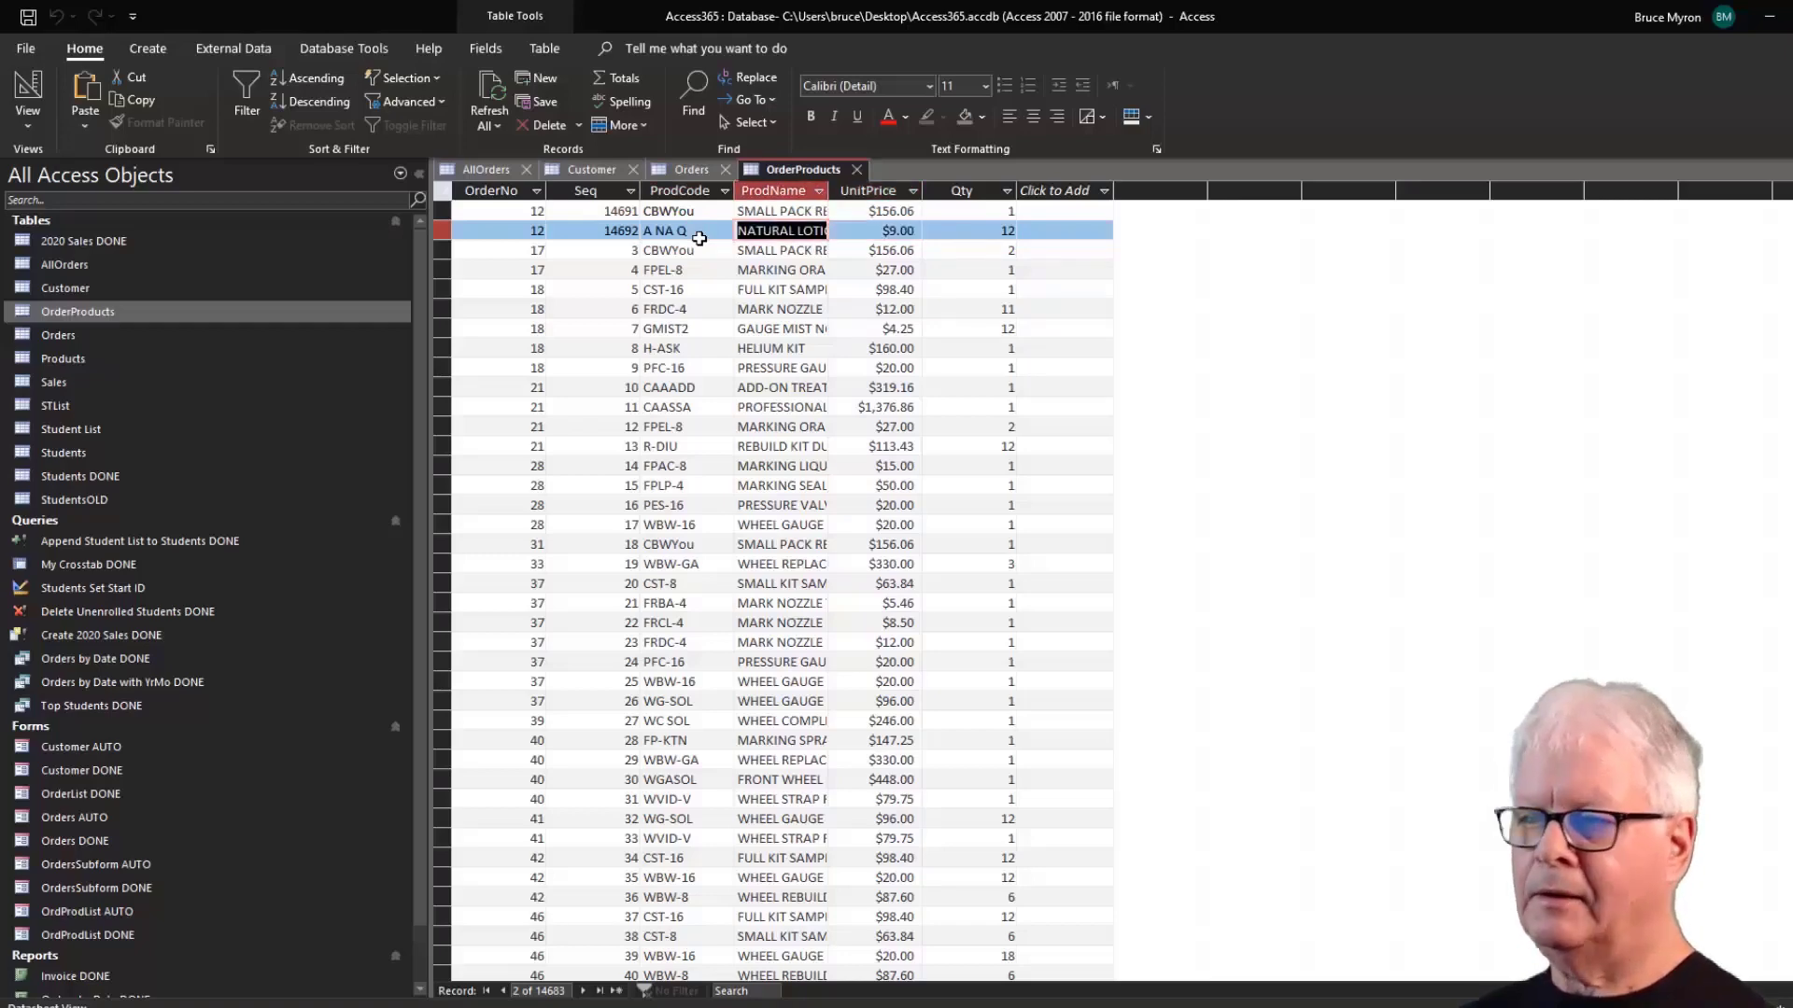
{"action": "key", "text": "Tab"}
{"action": "key", "text": "shift+Tab"}
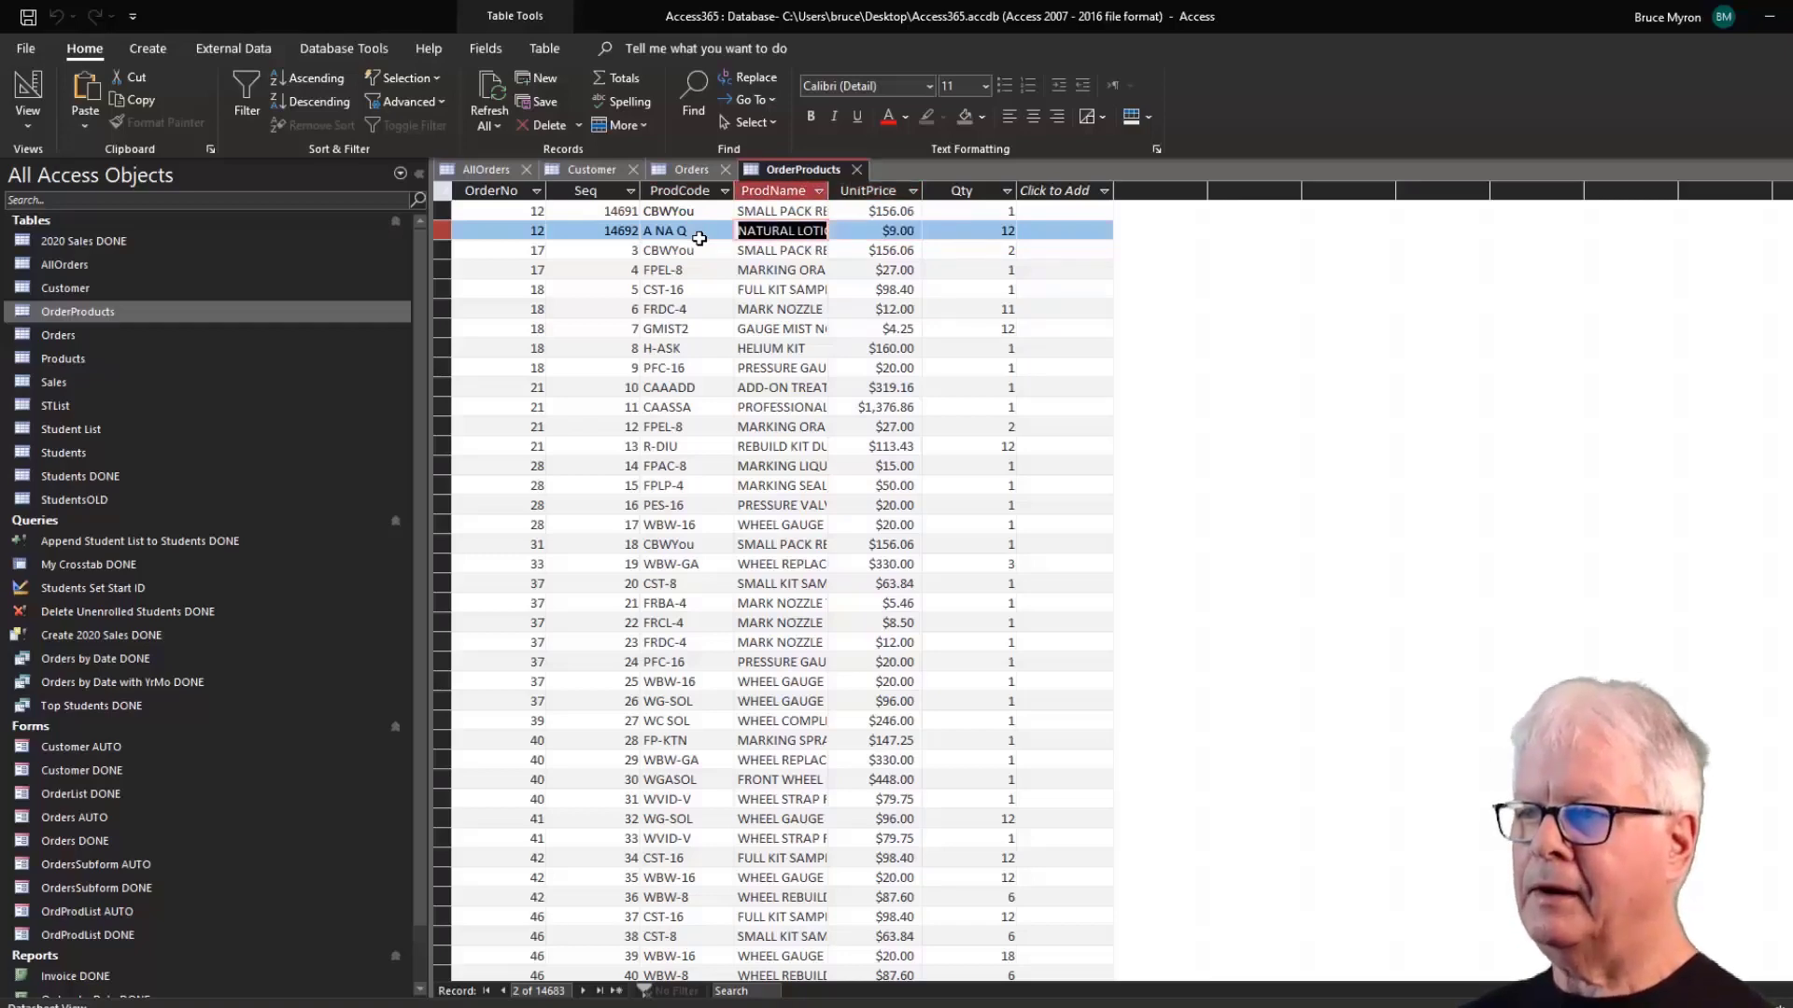
Examine the customer fields duplicated in the first record of the Orders table, from Company through ST.
{"action": "left_click", "coordinate": [692, 168]}
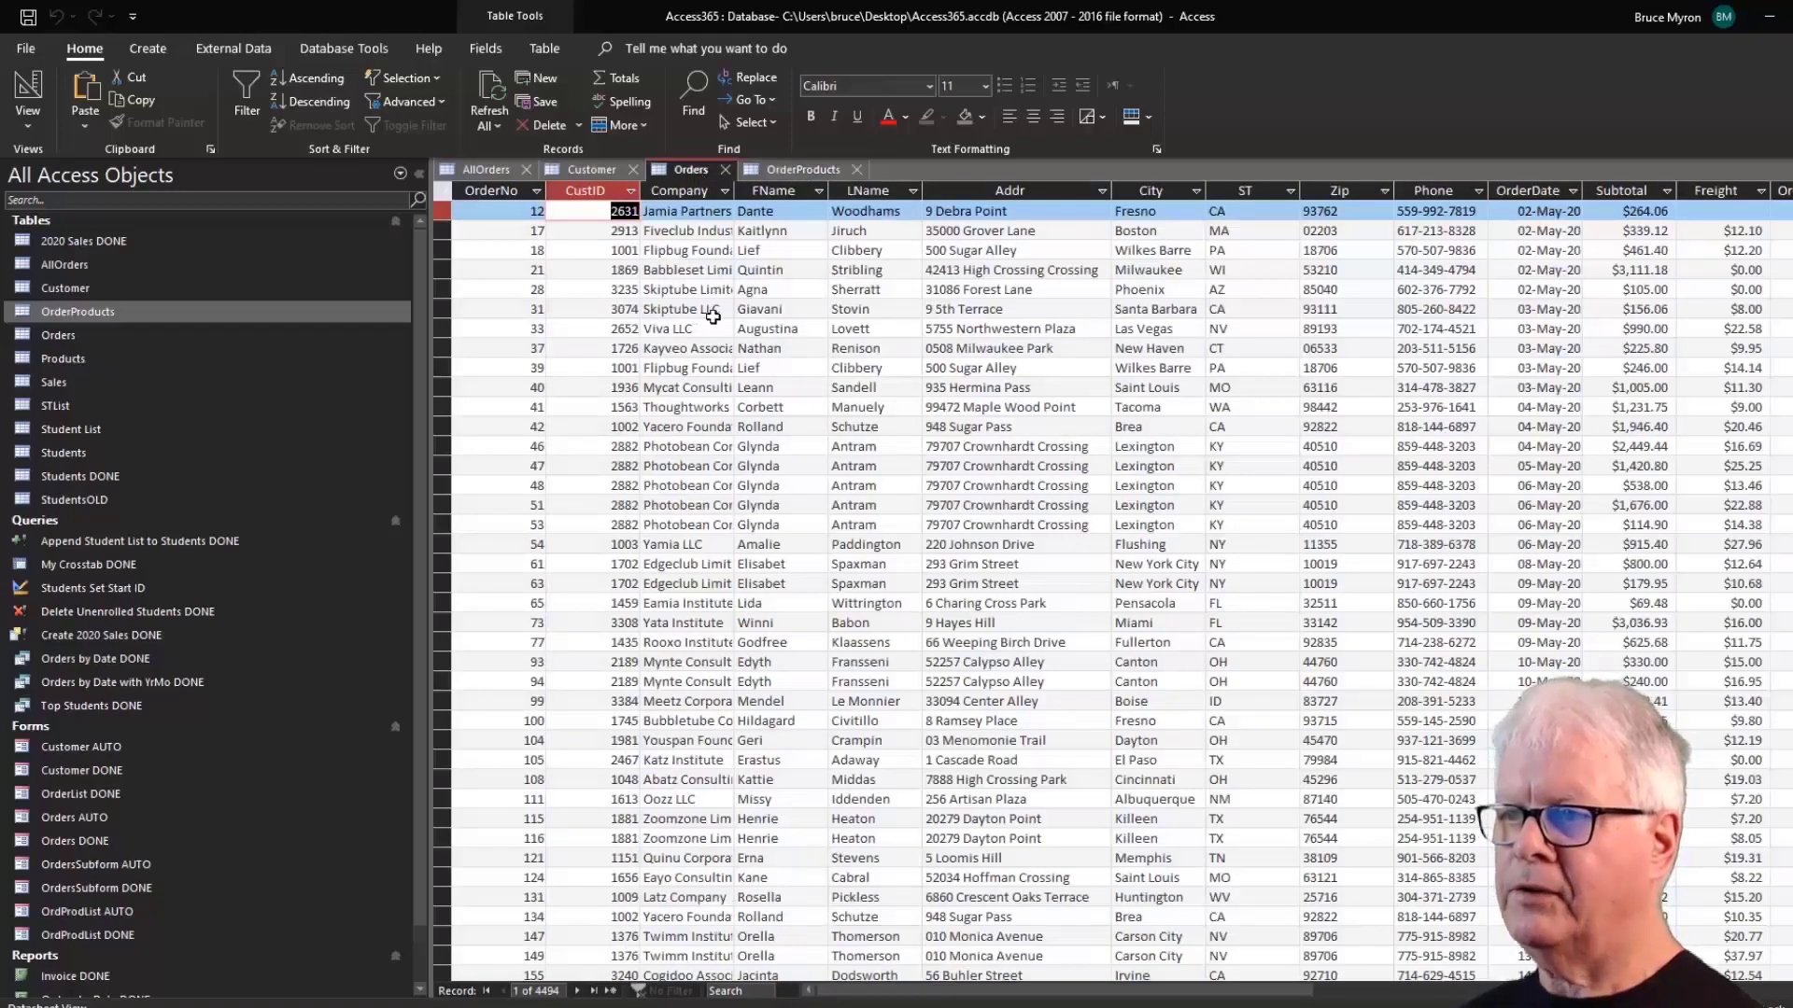
{"action": "key", "text": "Tab"}
{"action": "key", "text": "Tab"}
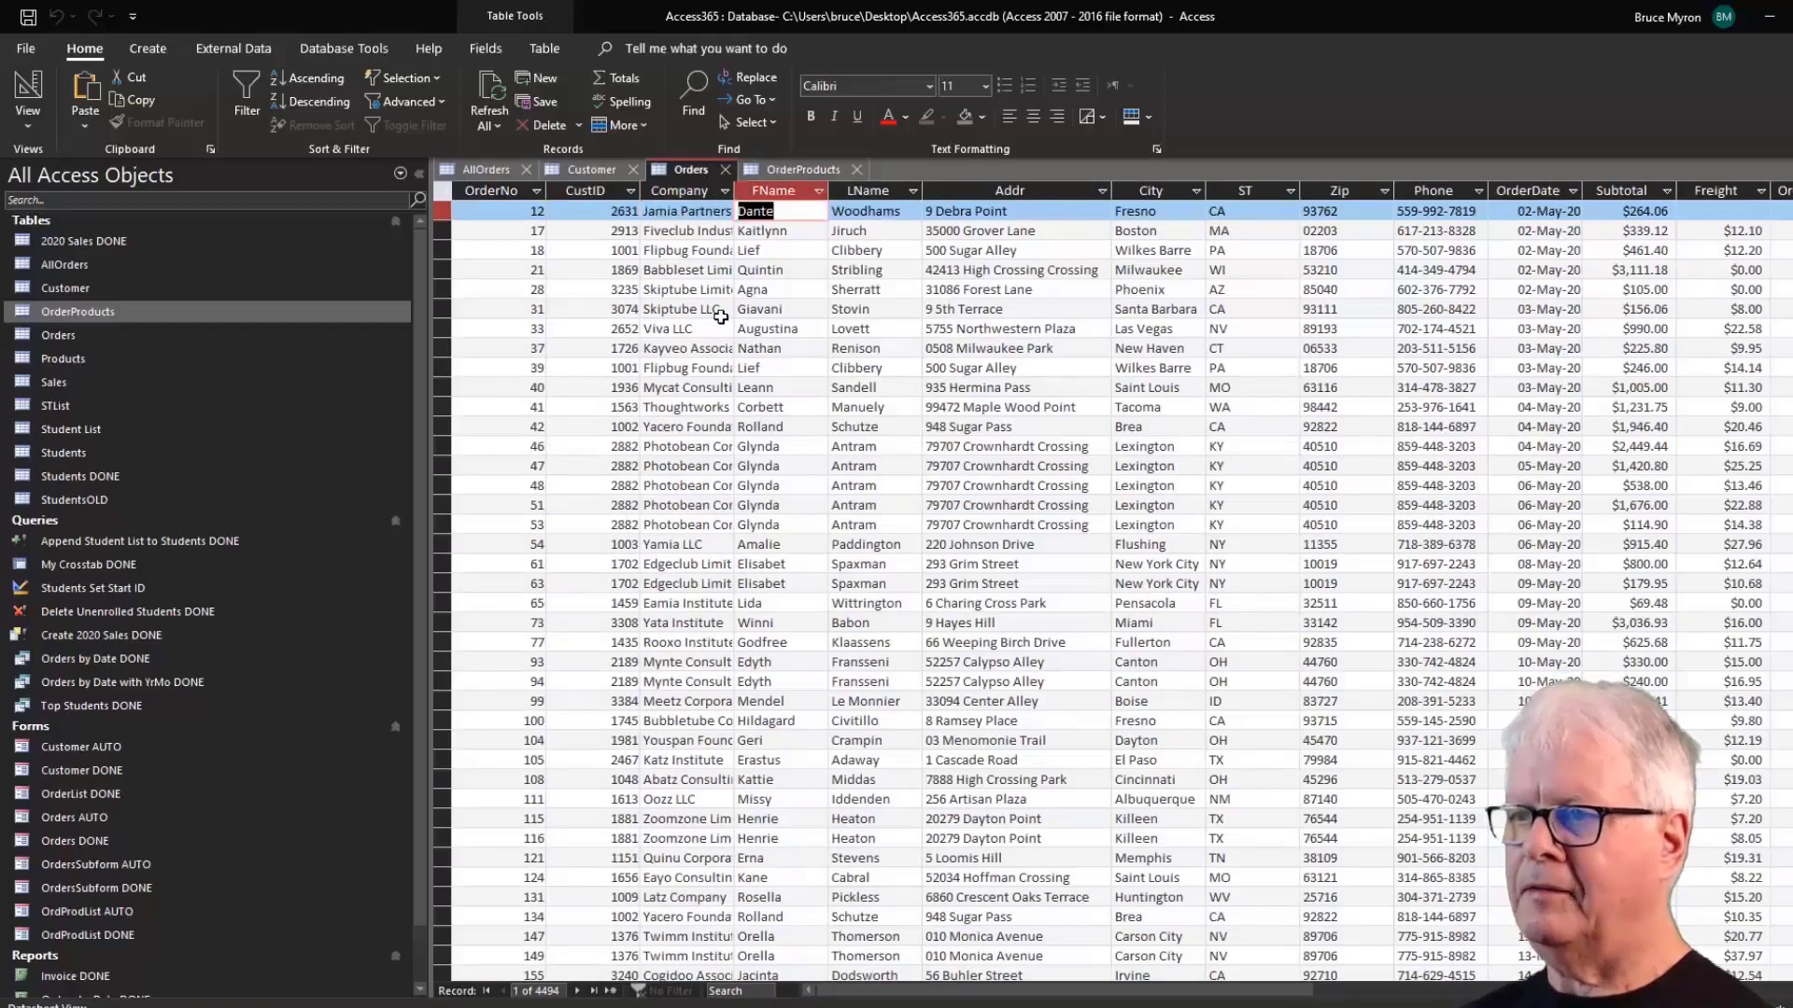
{"action": "key", "text": "Tab"}
{"action": "key", "text": "Tab"}
{"action": "key", "text": "Tab"}
{"action": "key", "text": "Tab"}
{"action": "key", "text": "shift+Tab"}
{"action": "key", "text": "shift+Tab"}
{"action": "key", "text": "shift+Tab"}
{"action": "key", "text": "shift+Tab"}
{"action": "key", "text": "shift+Tab"}
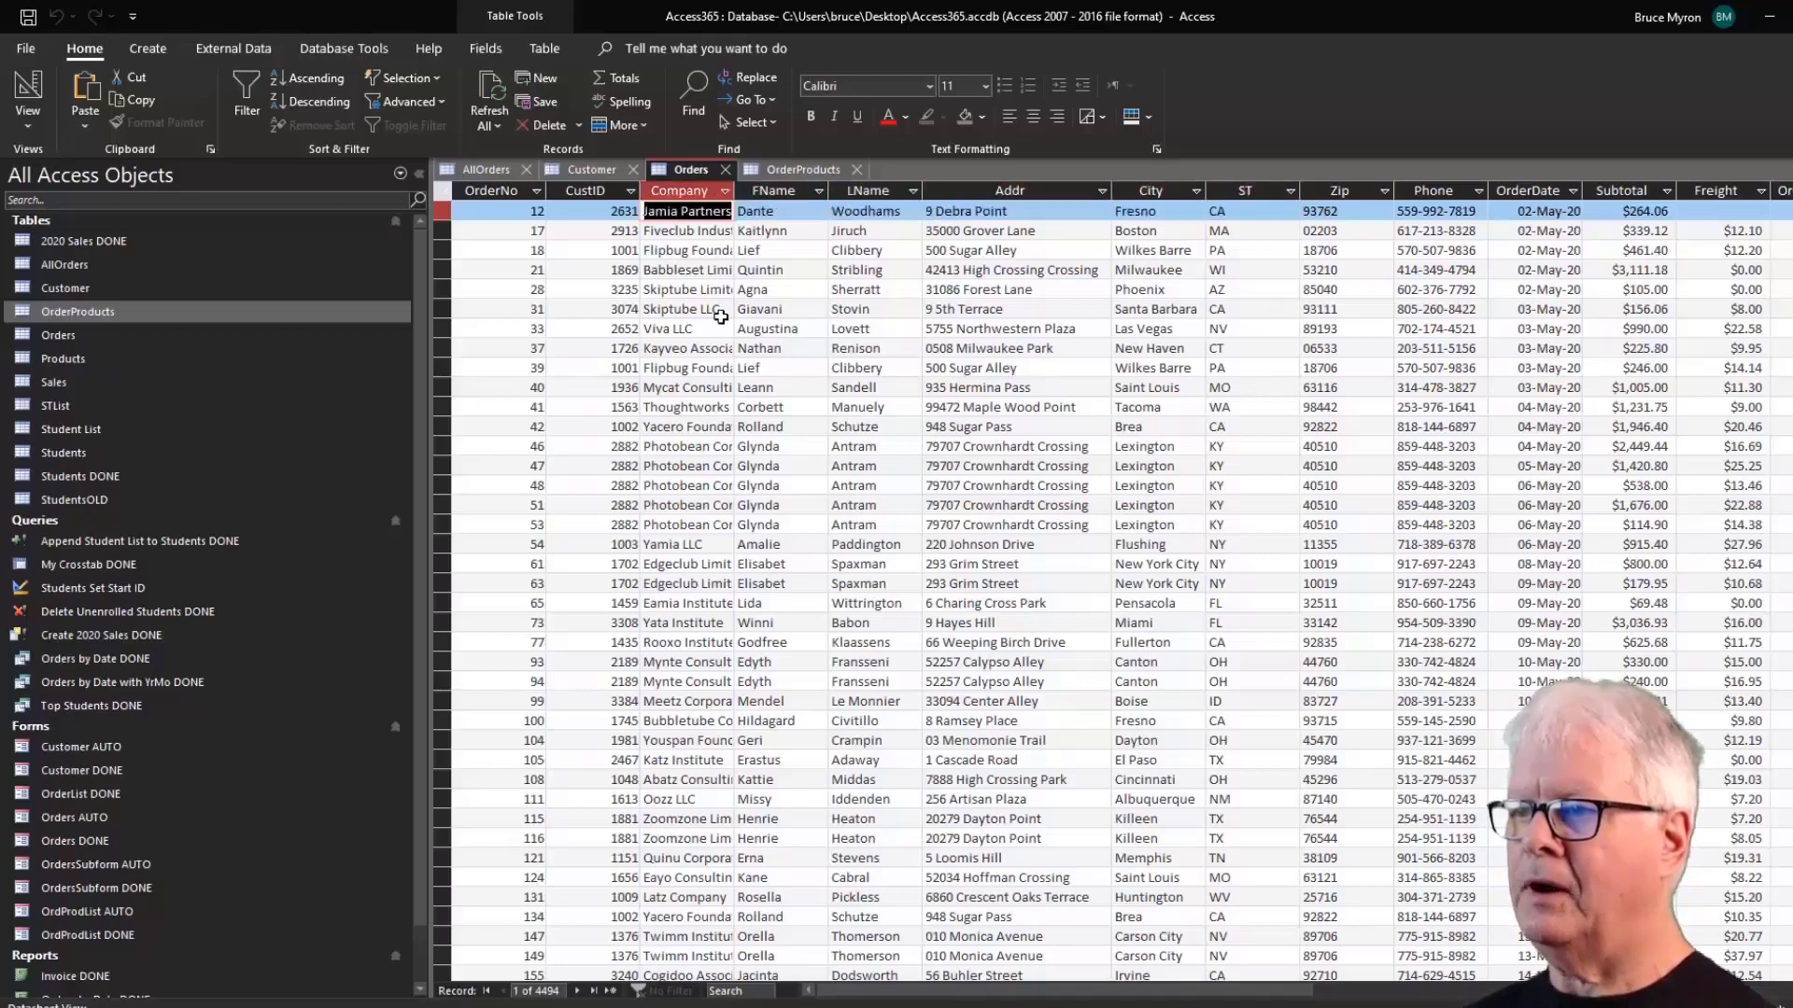
{"action": "key", "text": "Tab"}
{"action": "key", "text": "Tab"}
{"action": "key", "text": "Tab"}
{"action": "key", "text": "Tab"}
{"action": "key", "text": "Tab"}
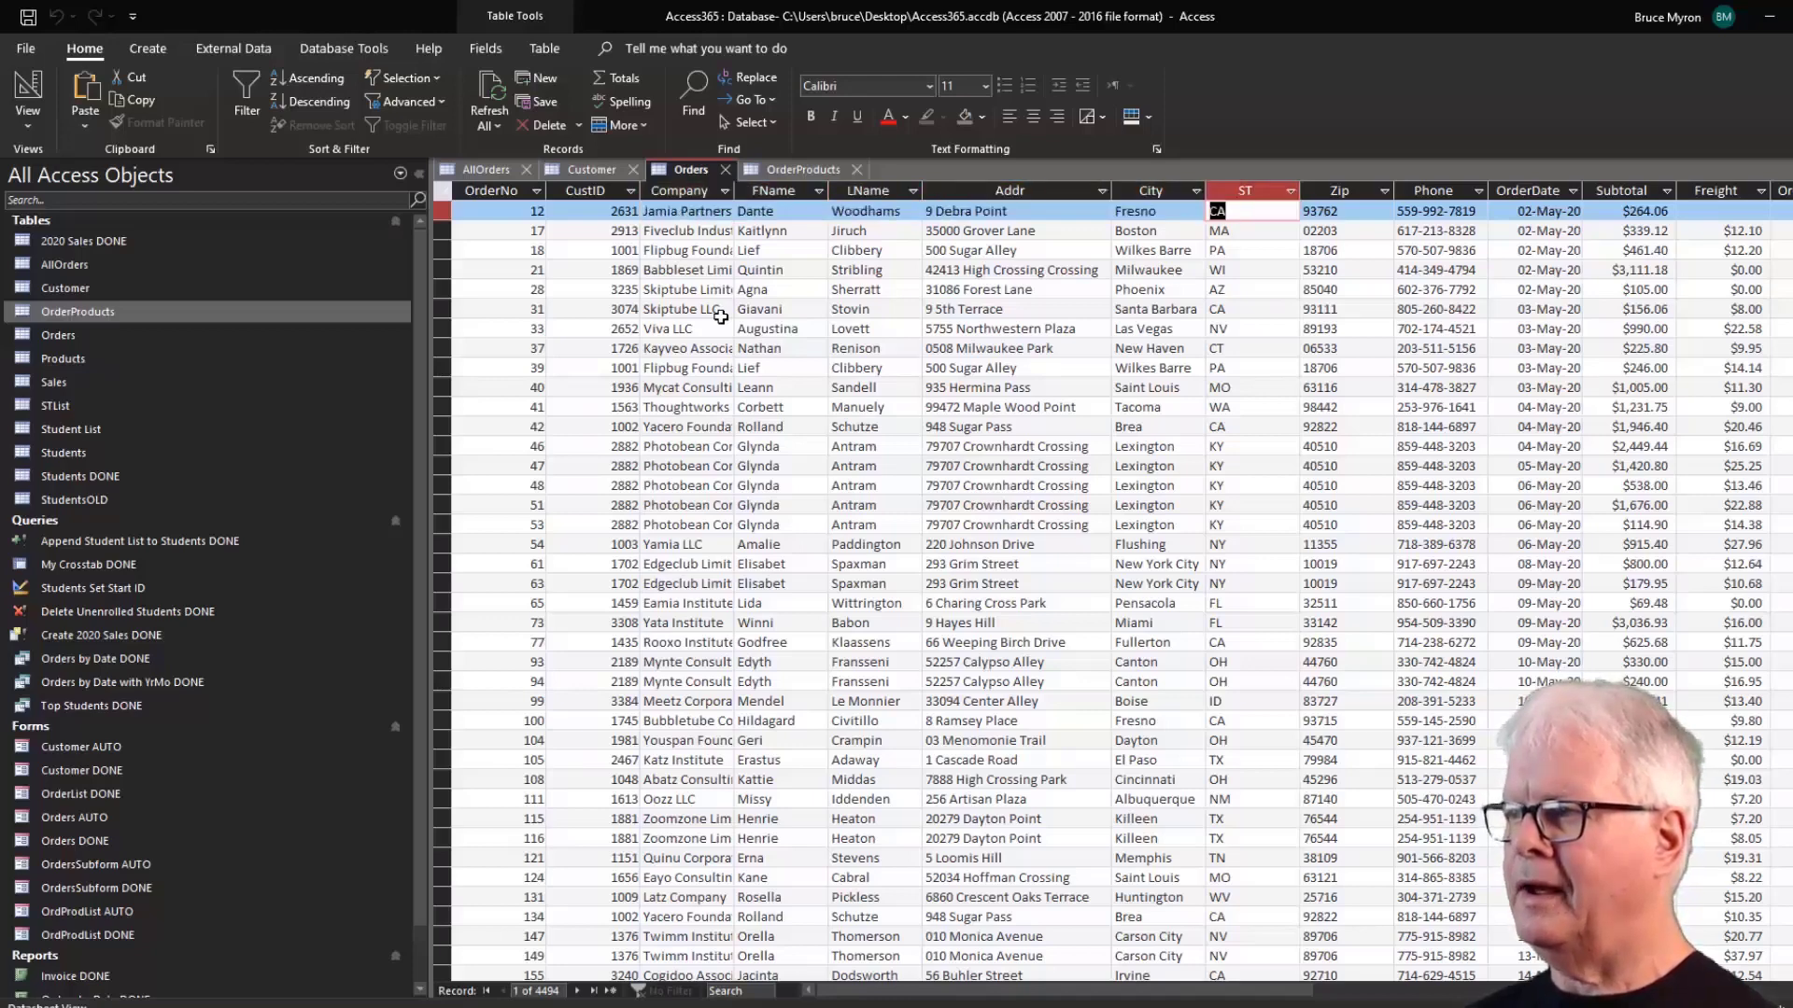
{"action": "key", "text": "shift+Tab"}
{"action": "key", "text": "shift+Tab"}
{"action": "key", "text": "shift+Tab"}
{"action": "key", "text": "shift+Tab"}
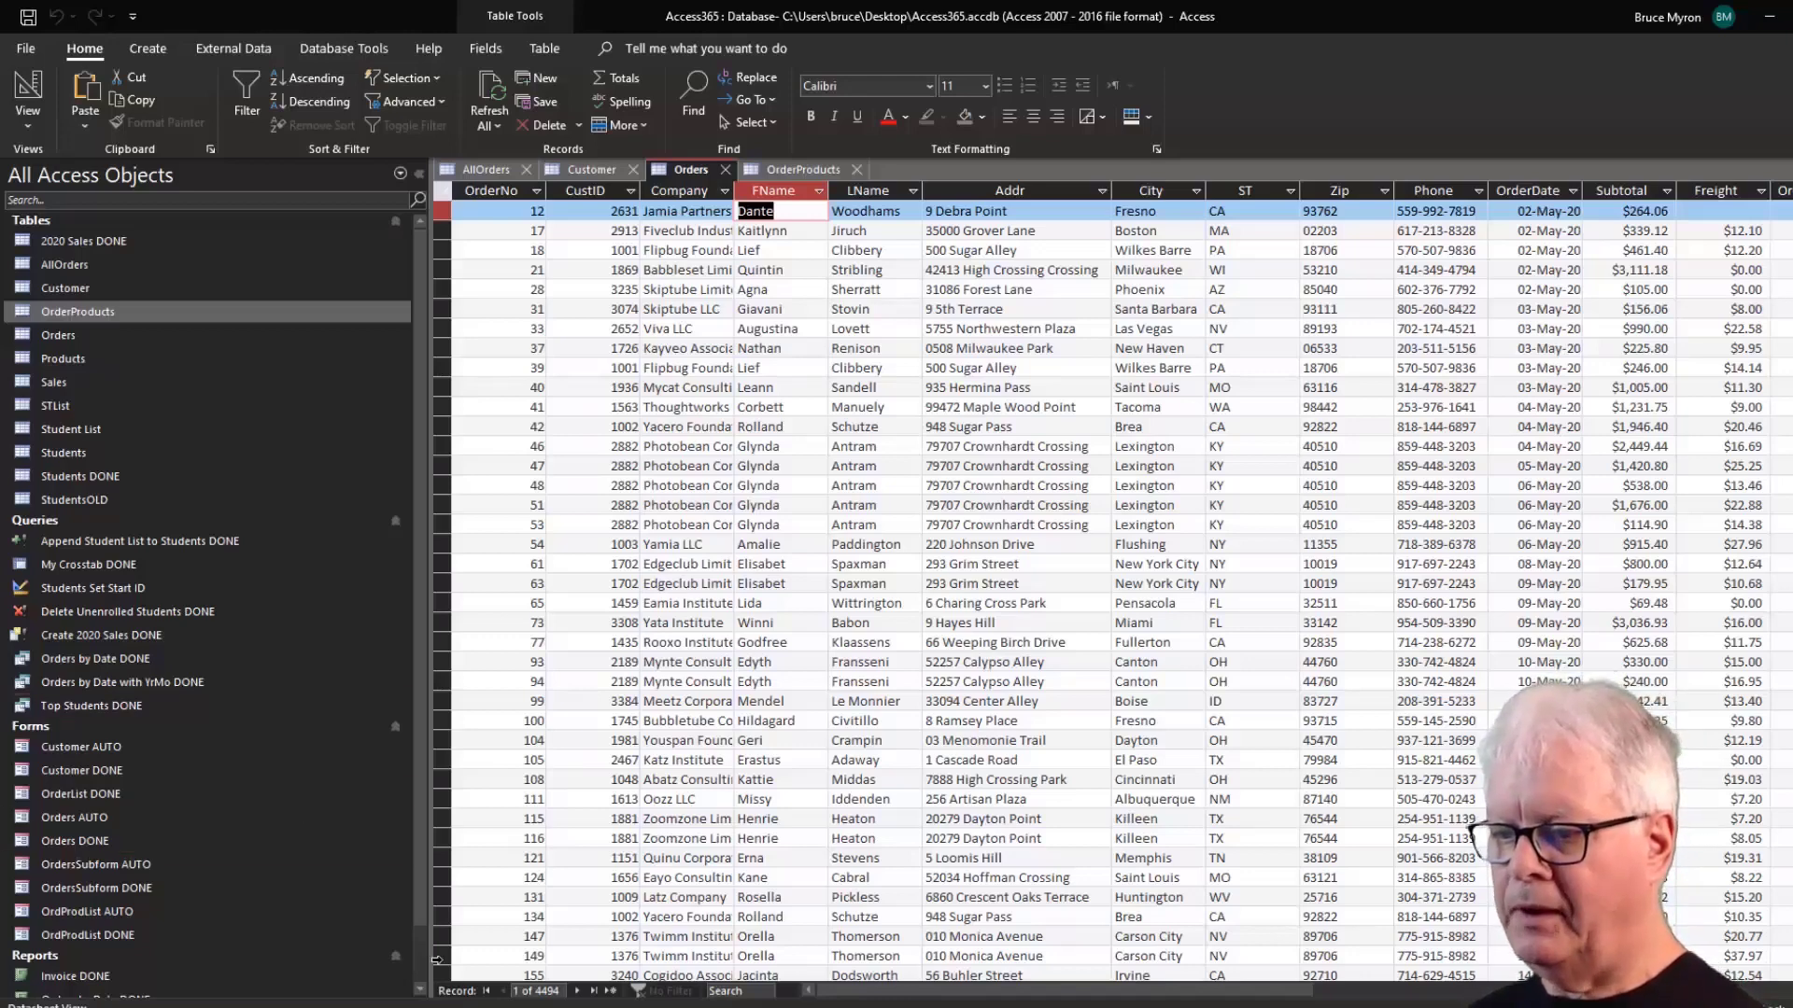
Read Rule 3 in the Three Rules PDF and check it against the OrderProducts fields and the Orders Subtotal field.
{"action": "left_click", "coordinate": [438, 1007]}
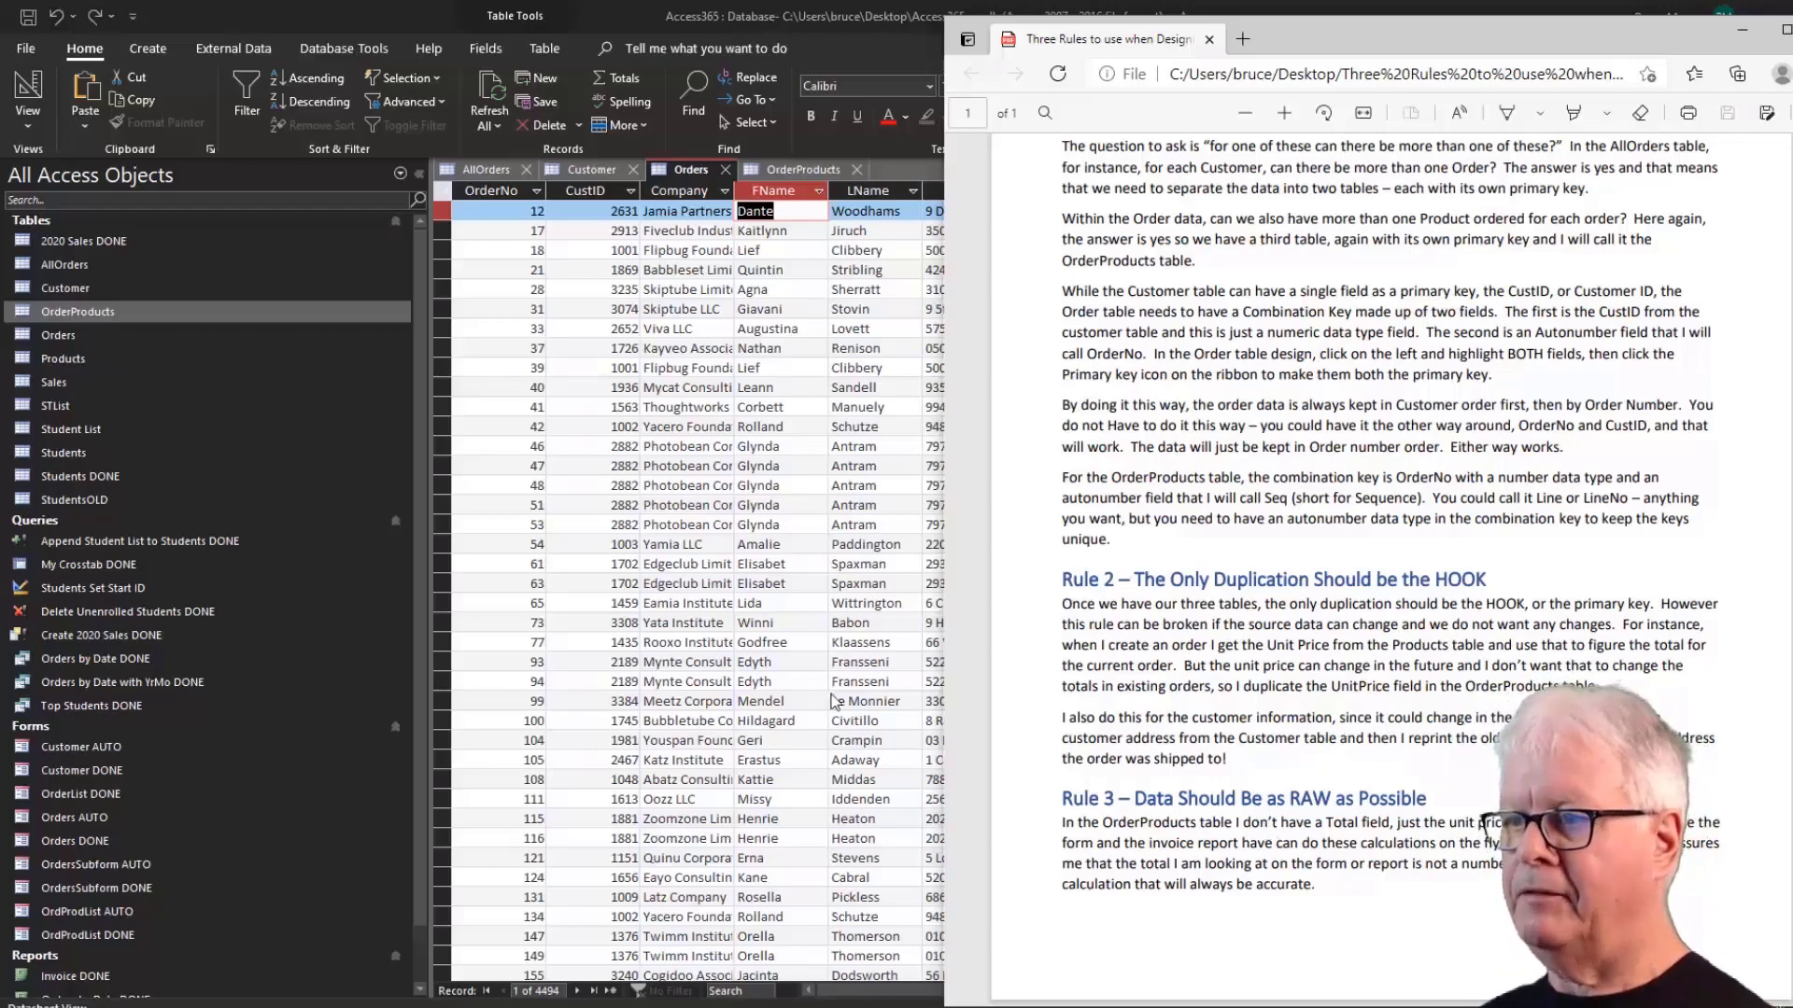
{"action": "left_click", "coordinate": [808, 170]}
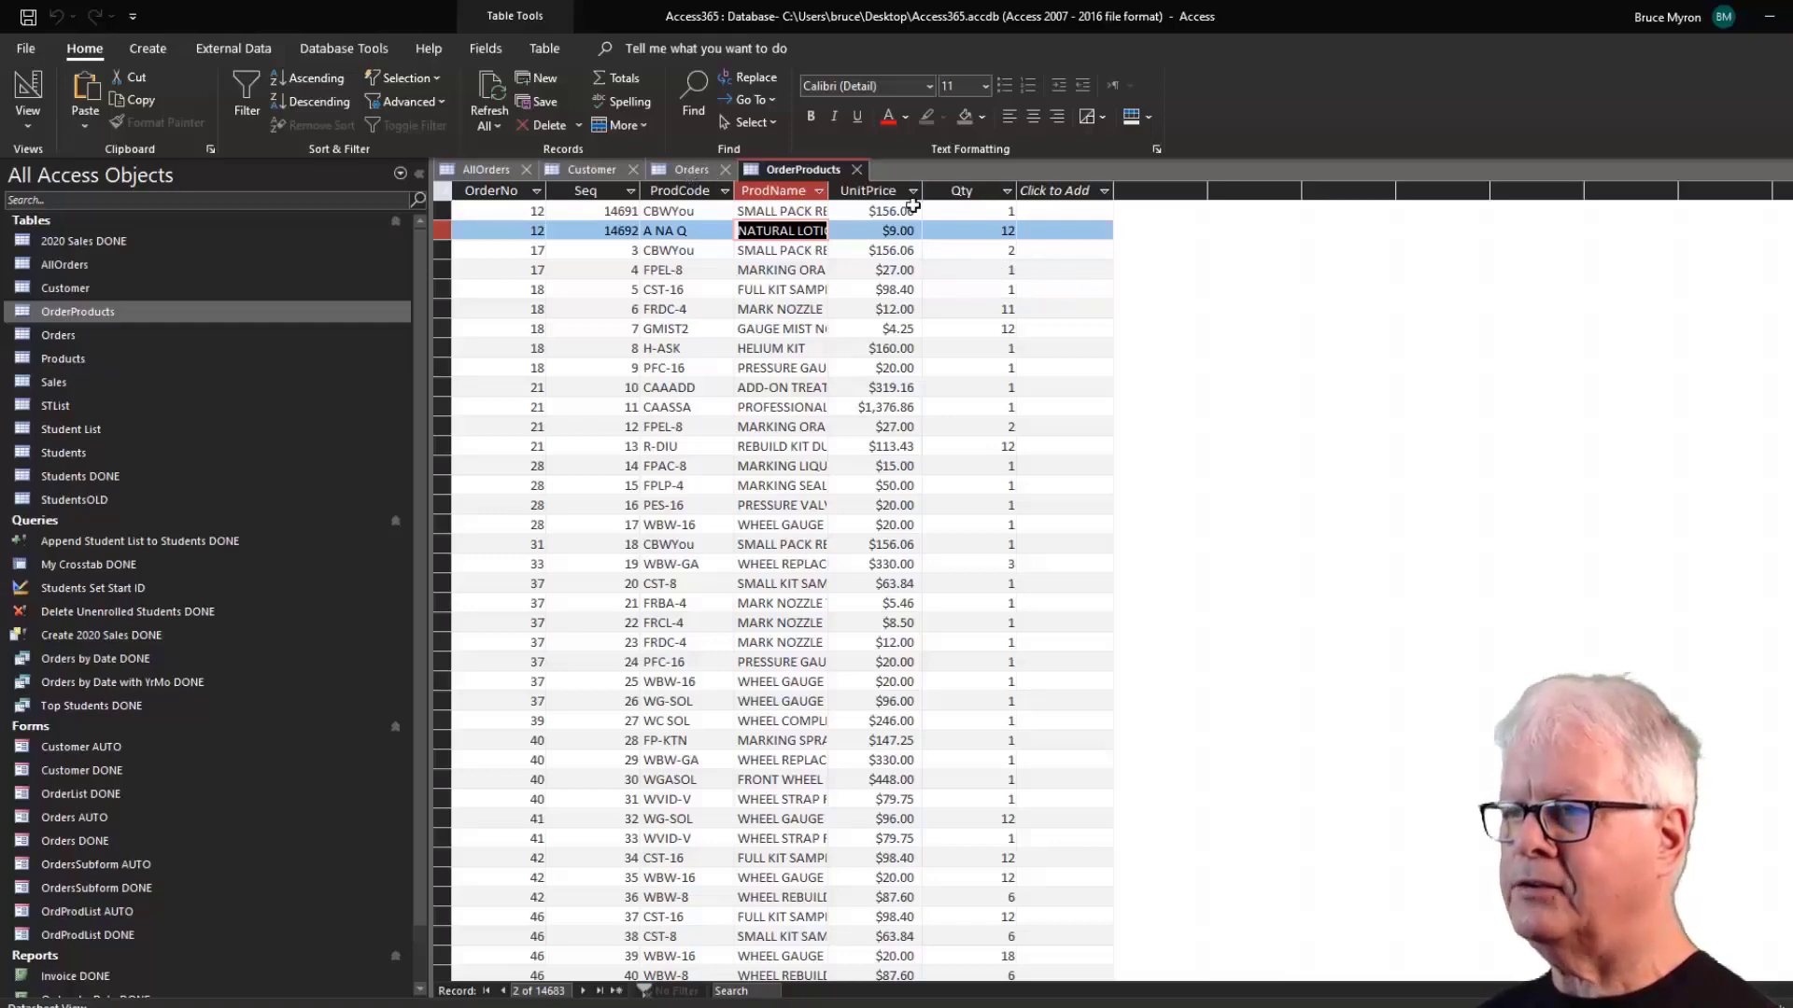
{"action": "left_click", "coordinate": [693, 168]}
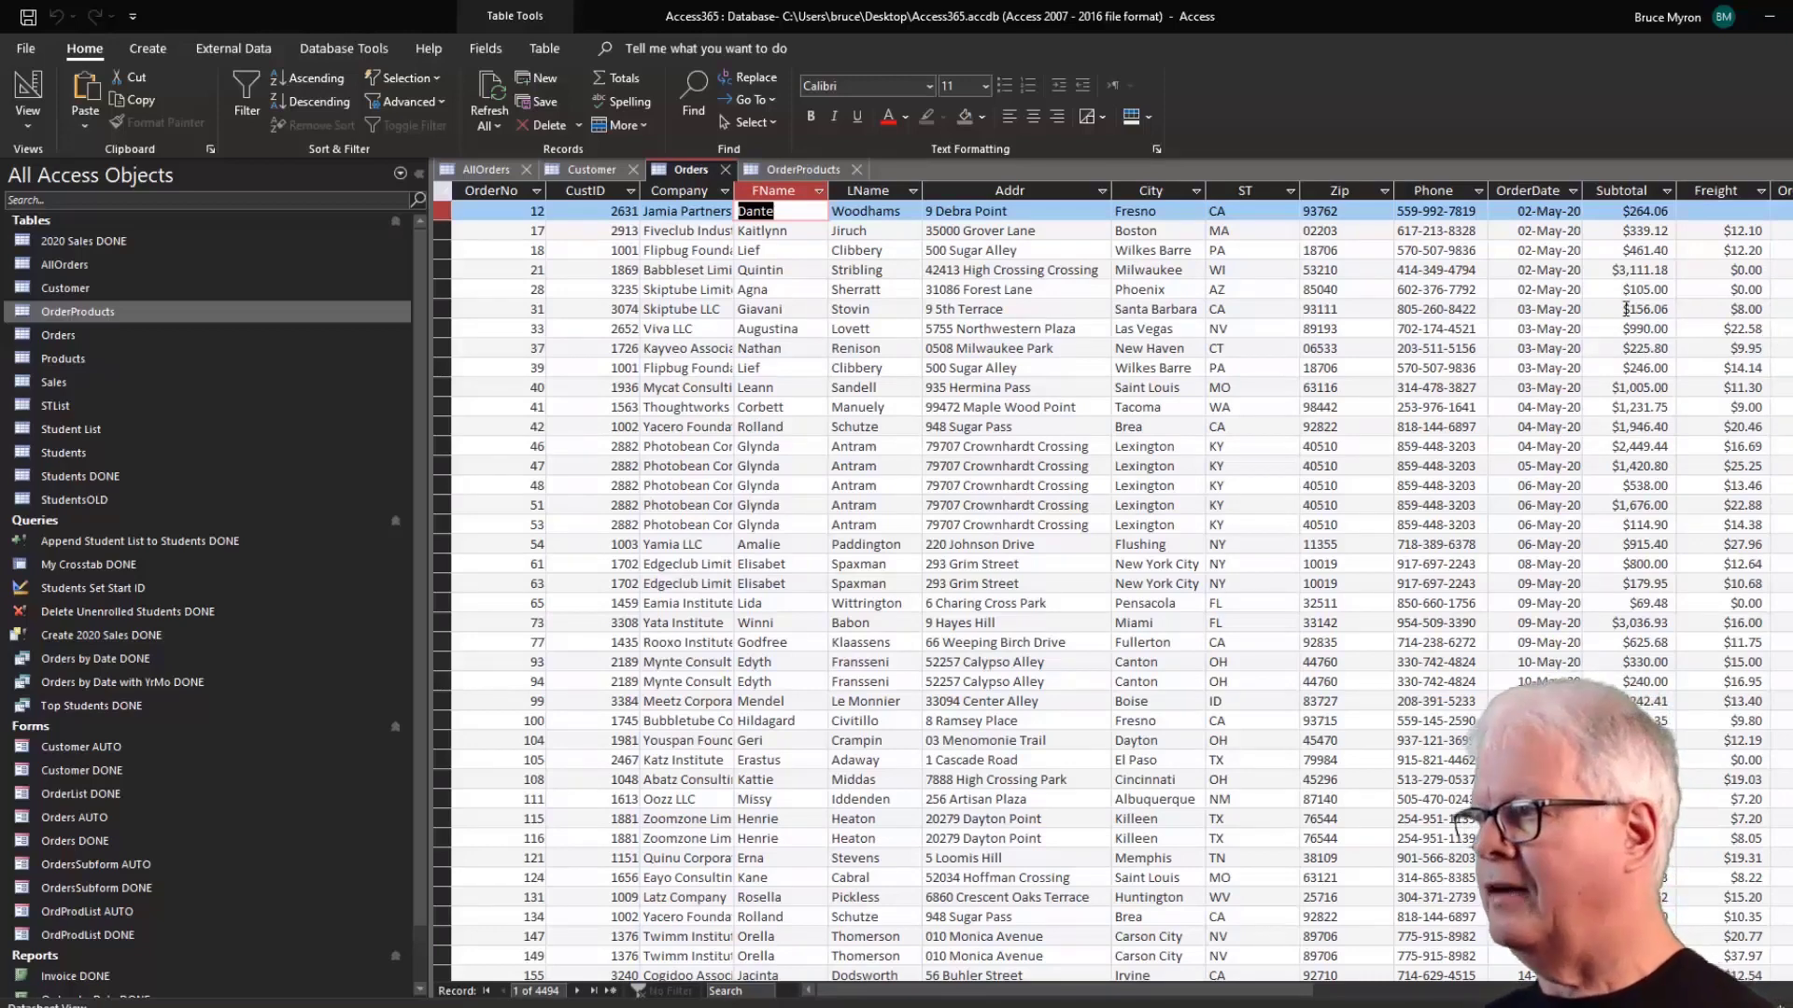
{"action": "left_click", "coordinate": [1630, 427]}
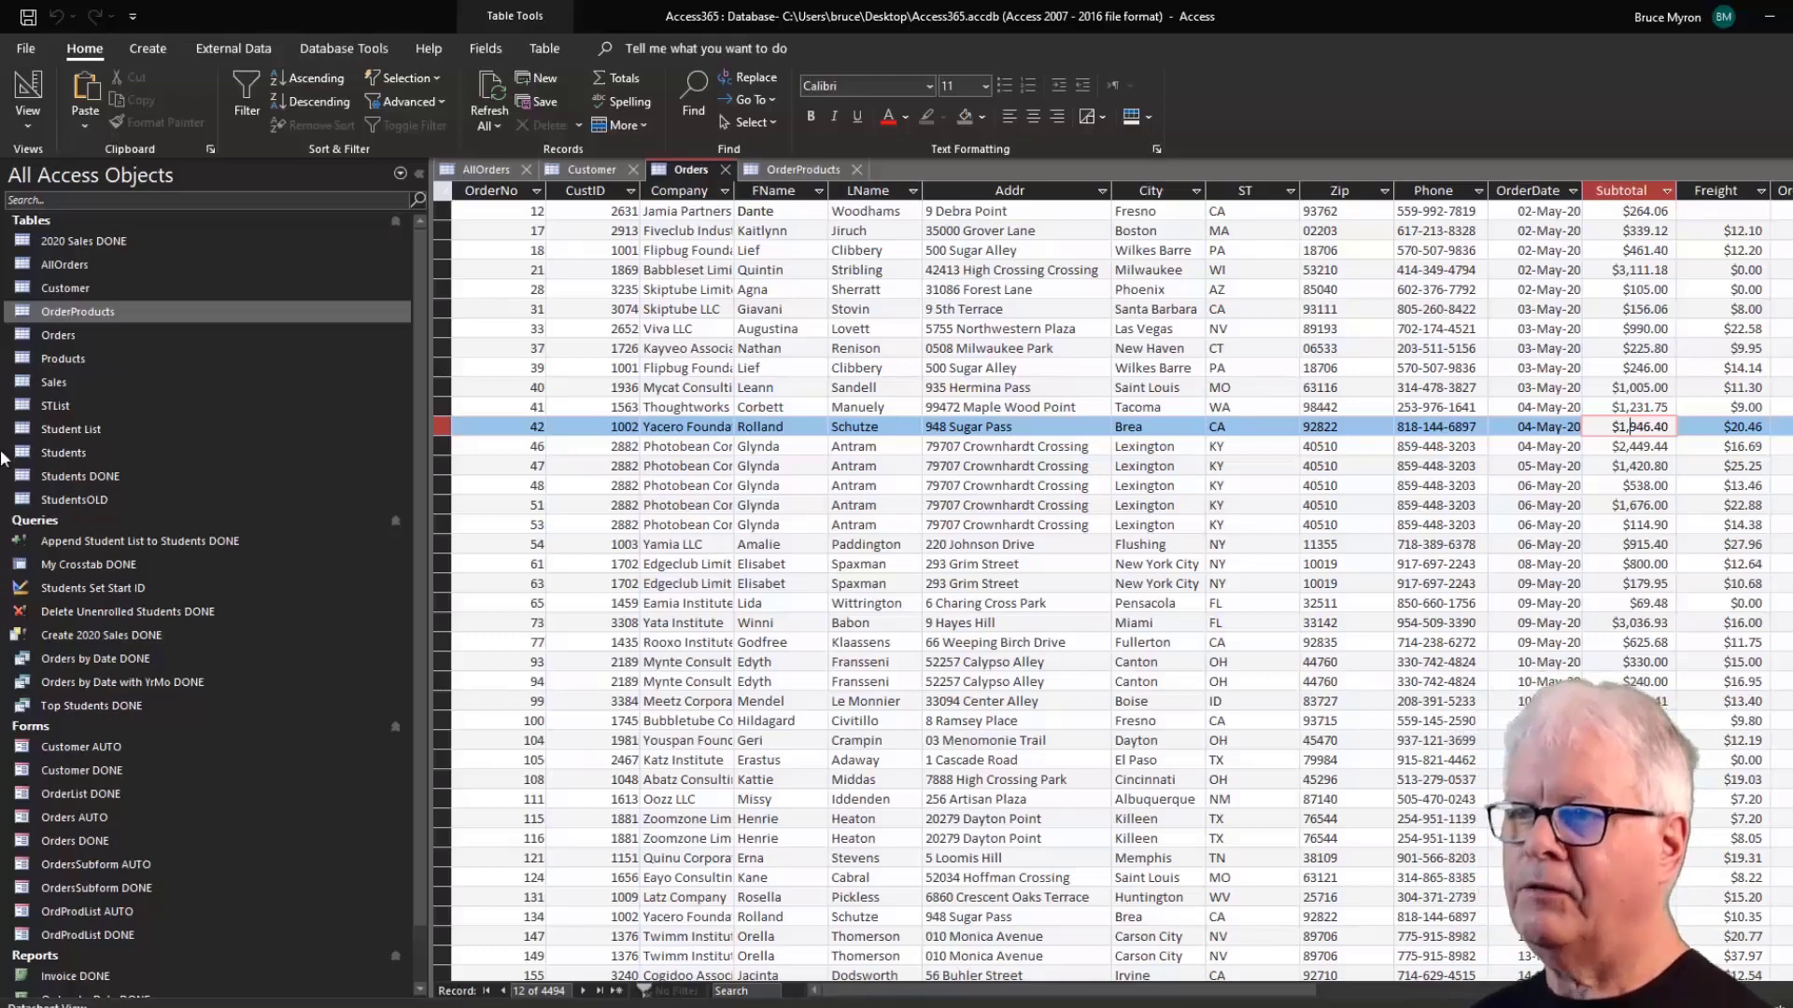
Examine the primary keys and the CustID data type of the Customer and Orders tables in Design View.
{"action": "left_click", "coordinate": [598, 170]}
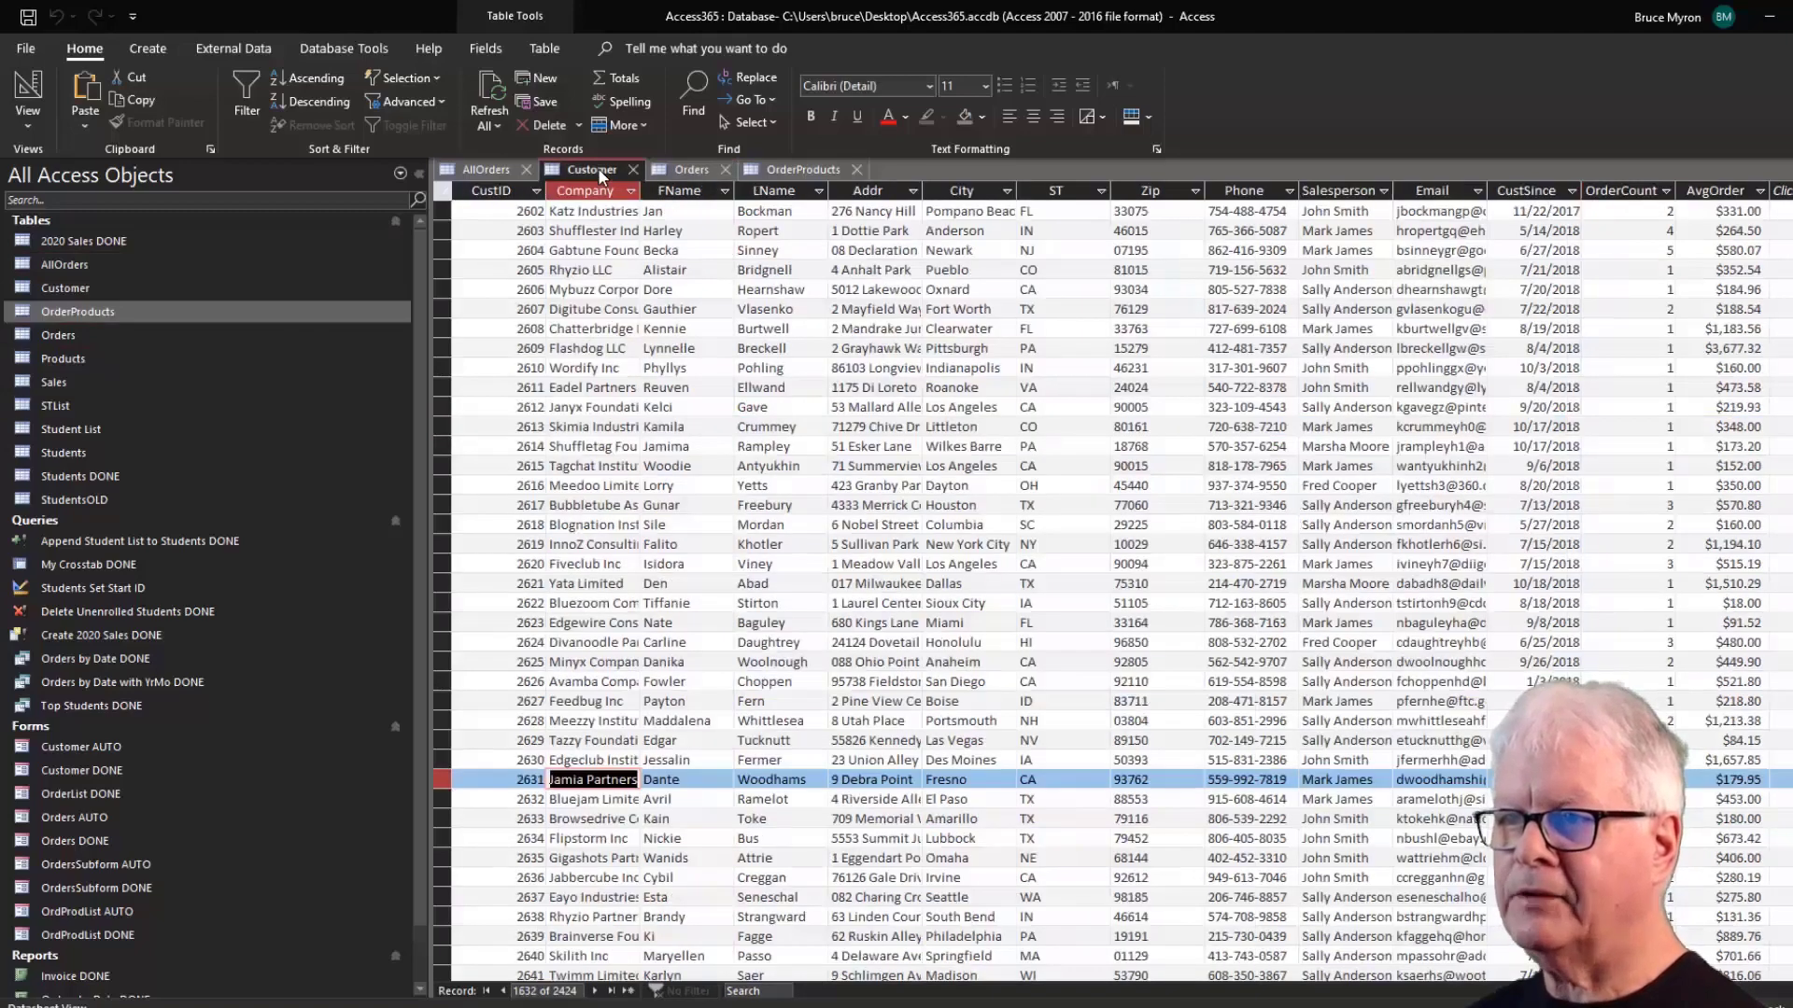
{"action": "left_click", "coordinate": [28, 87]}
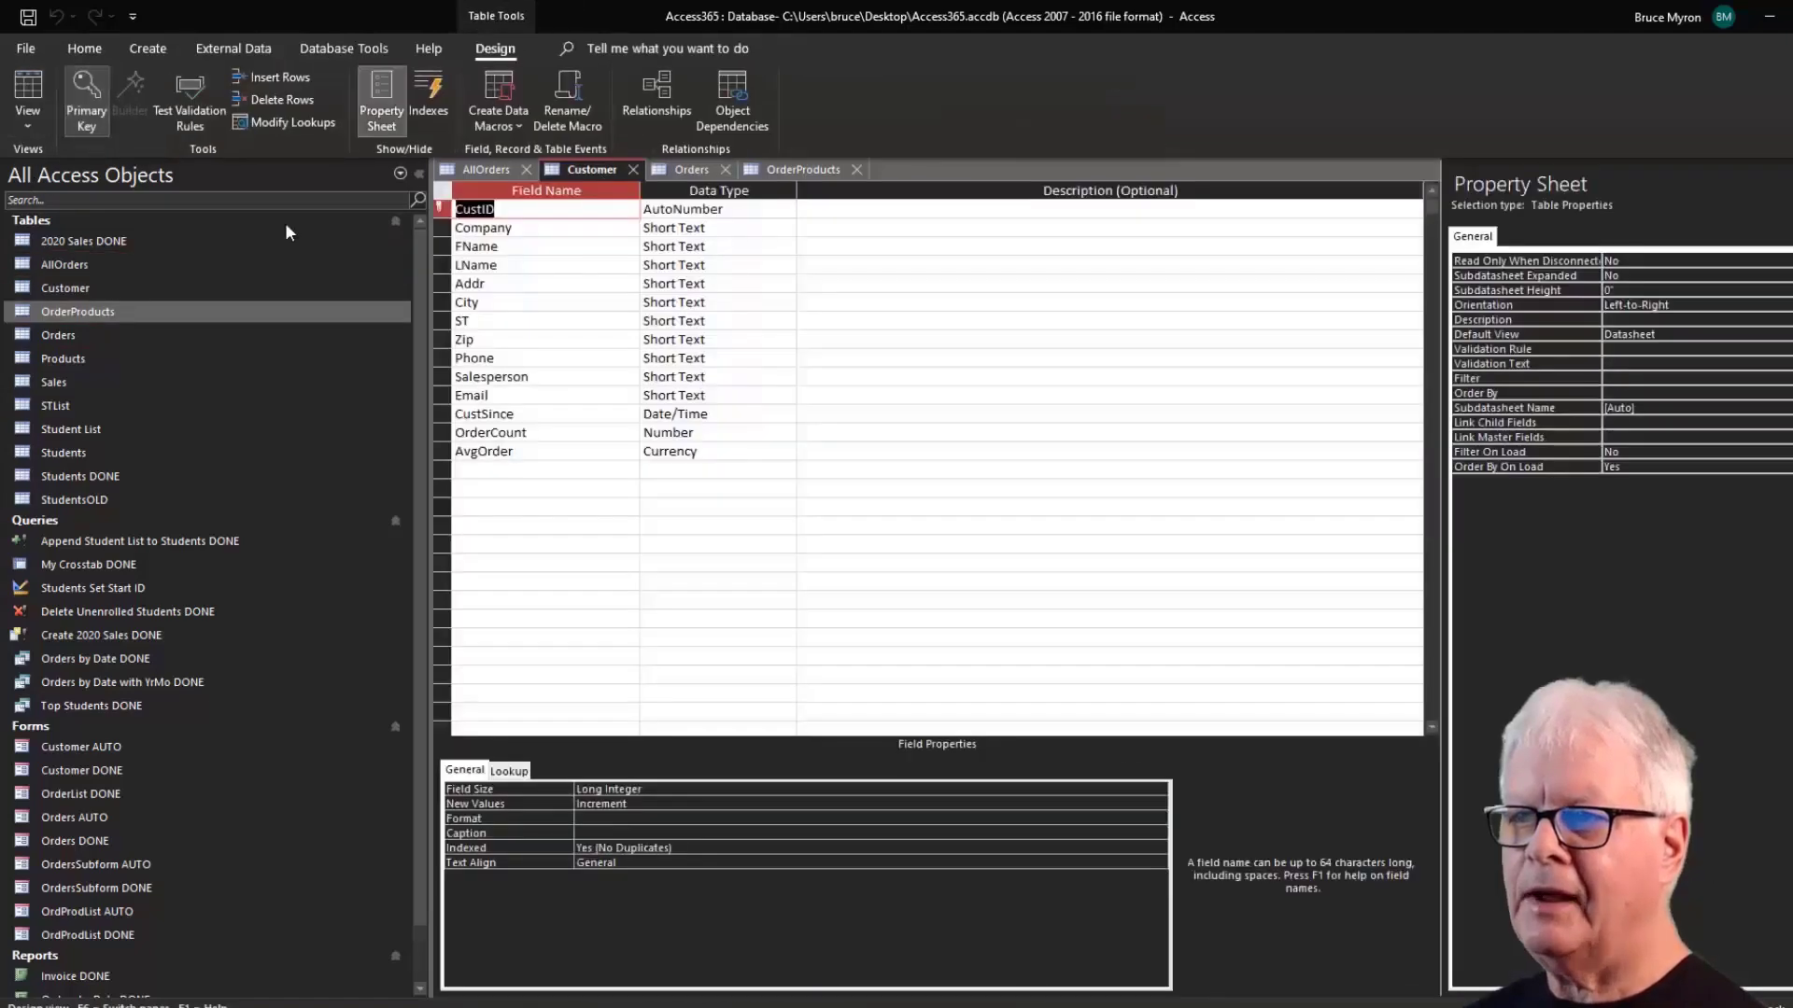
{"action": "key", "text": "Tab"}
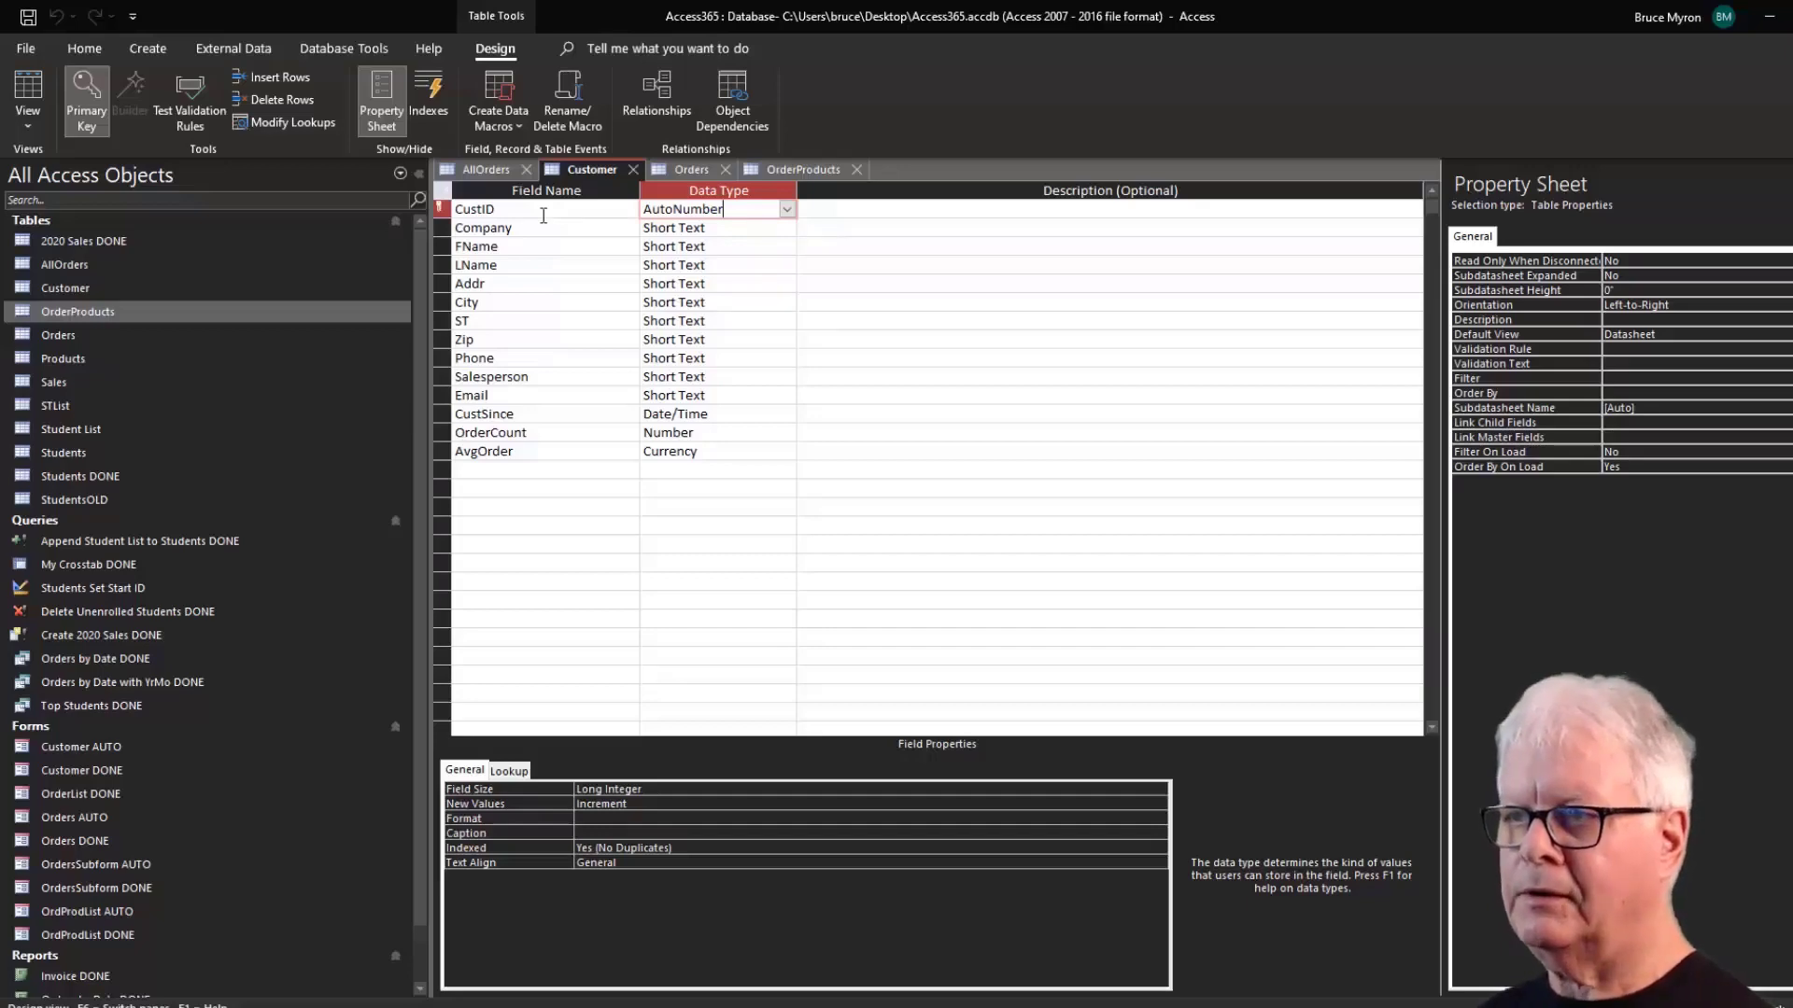
{"action": "left_click", "coordinate": [686, 171]}
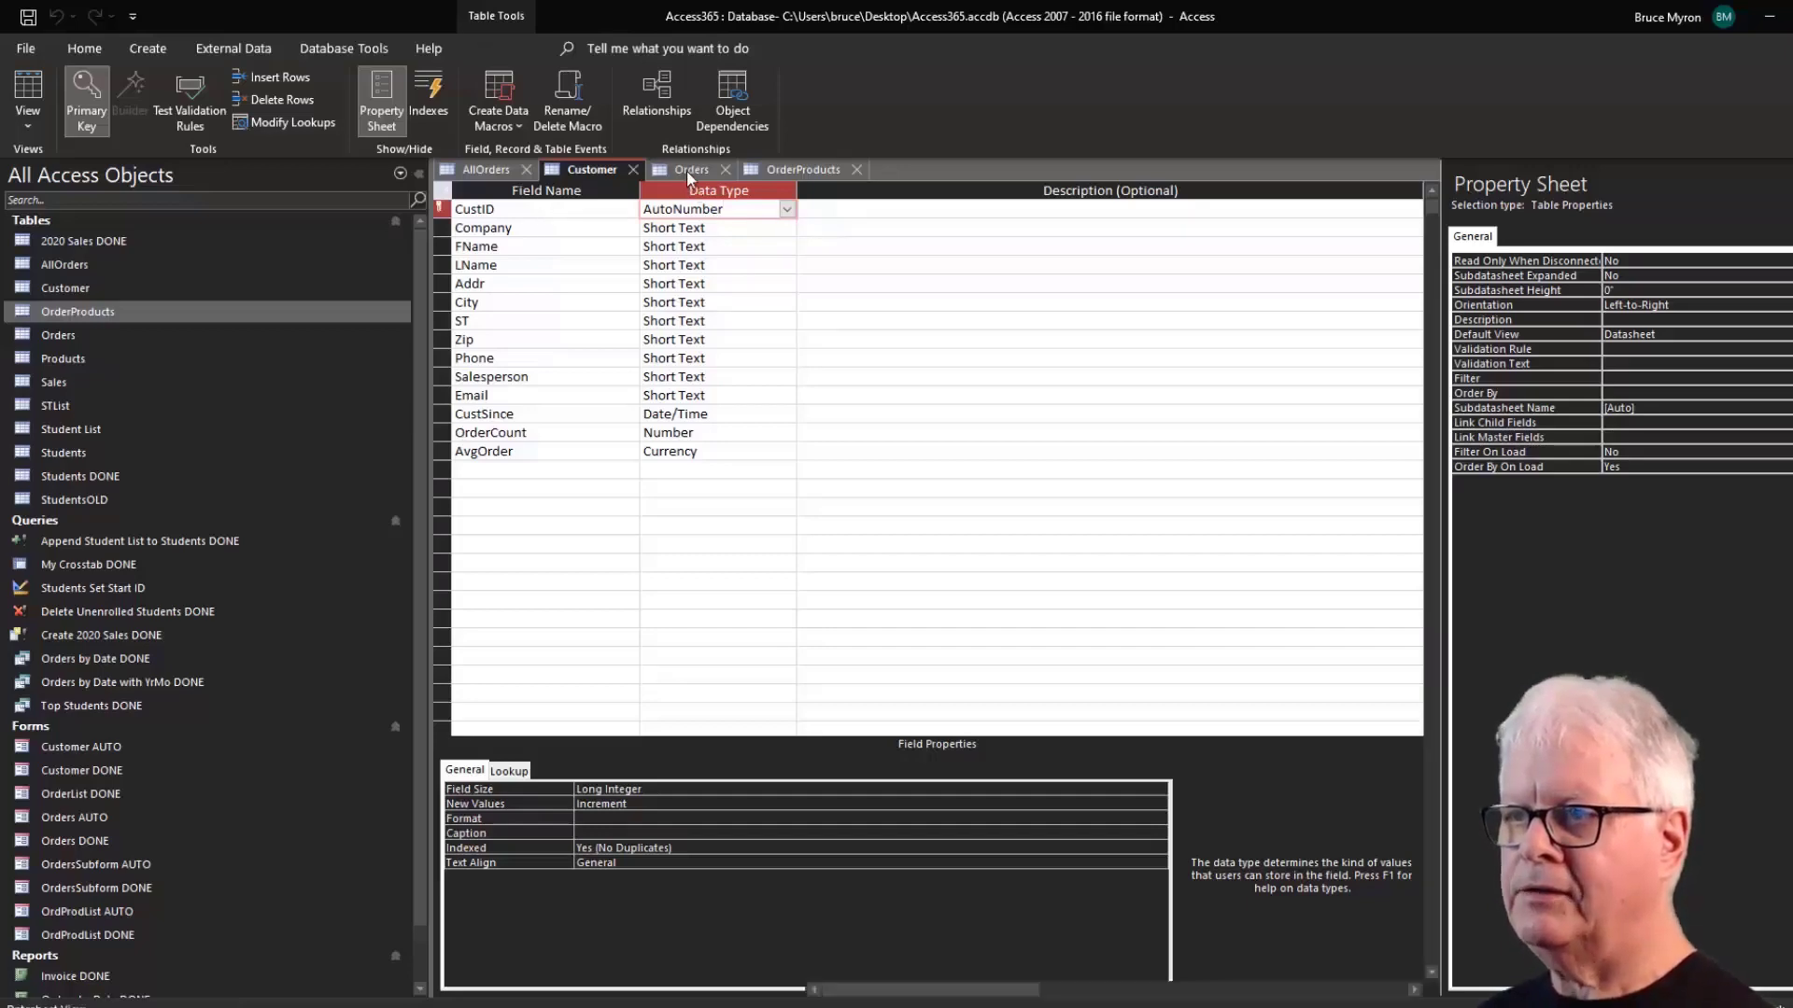
{"action": "left_click", "coordinate": [30, 88]}
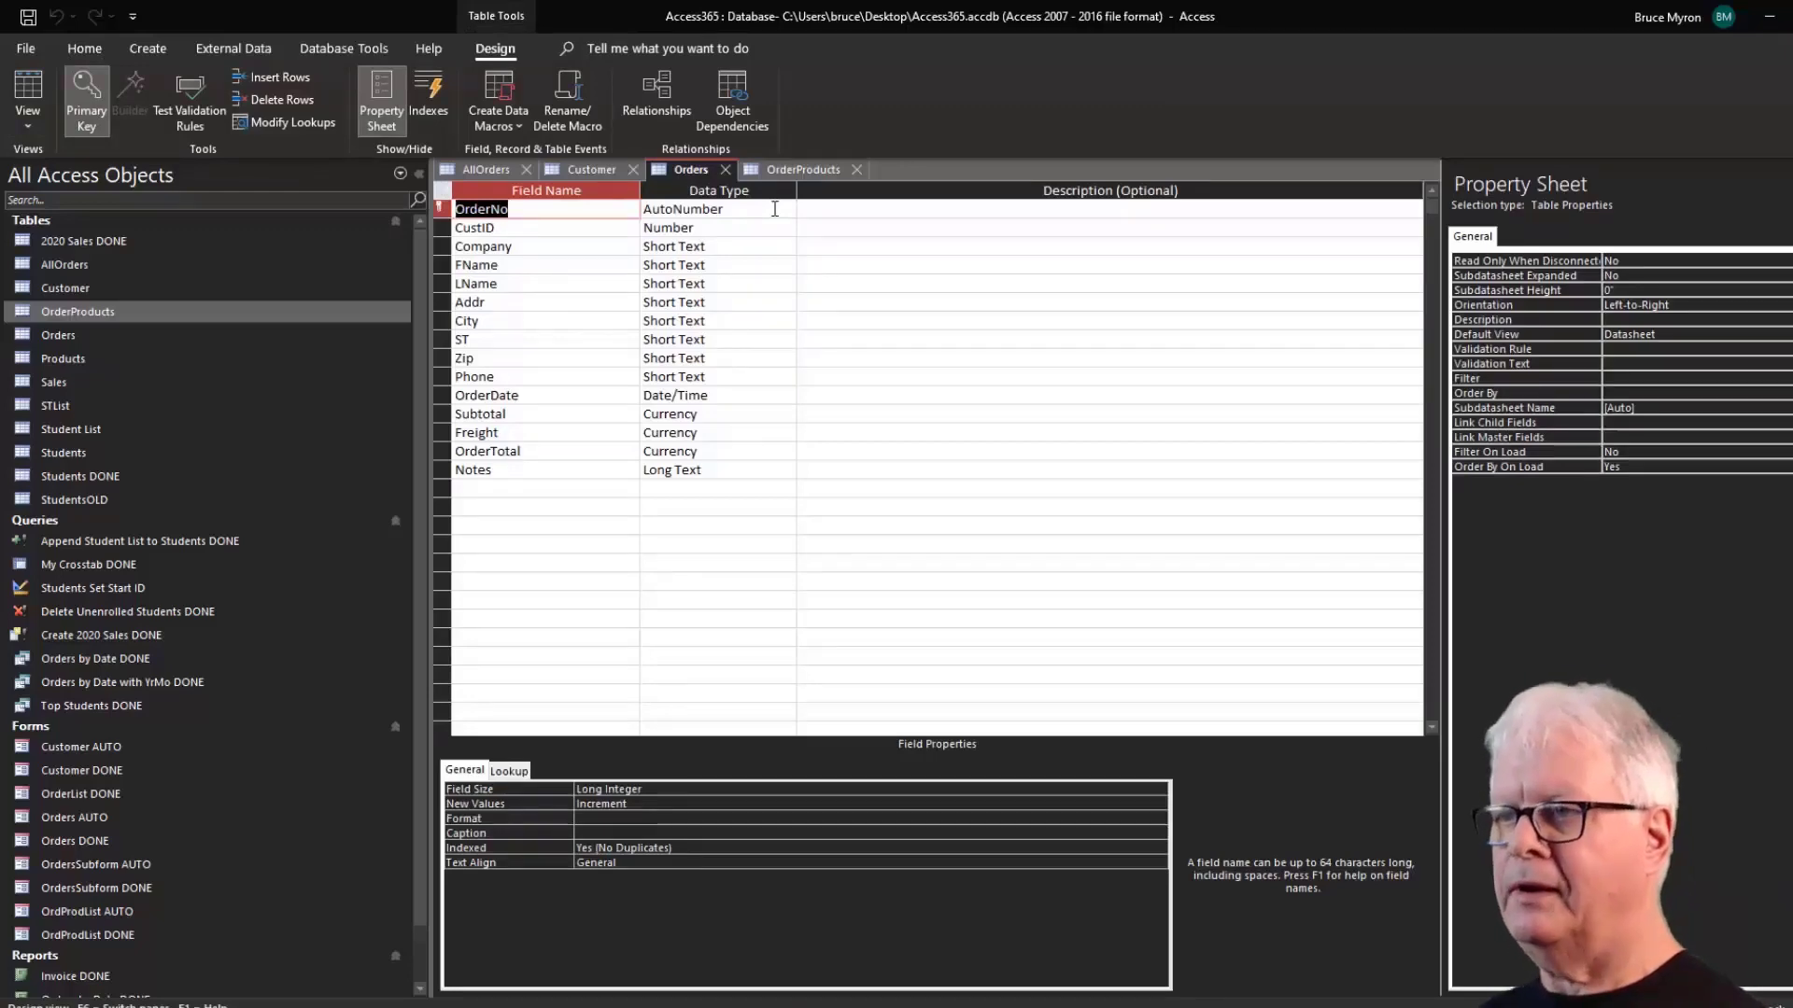
{"action": "left_click", "coordinate": [535, 230]}
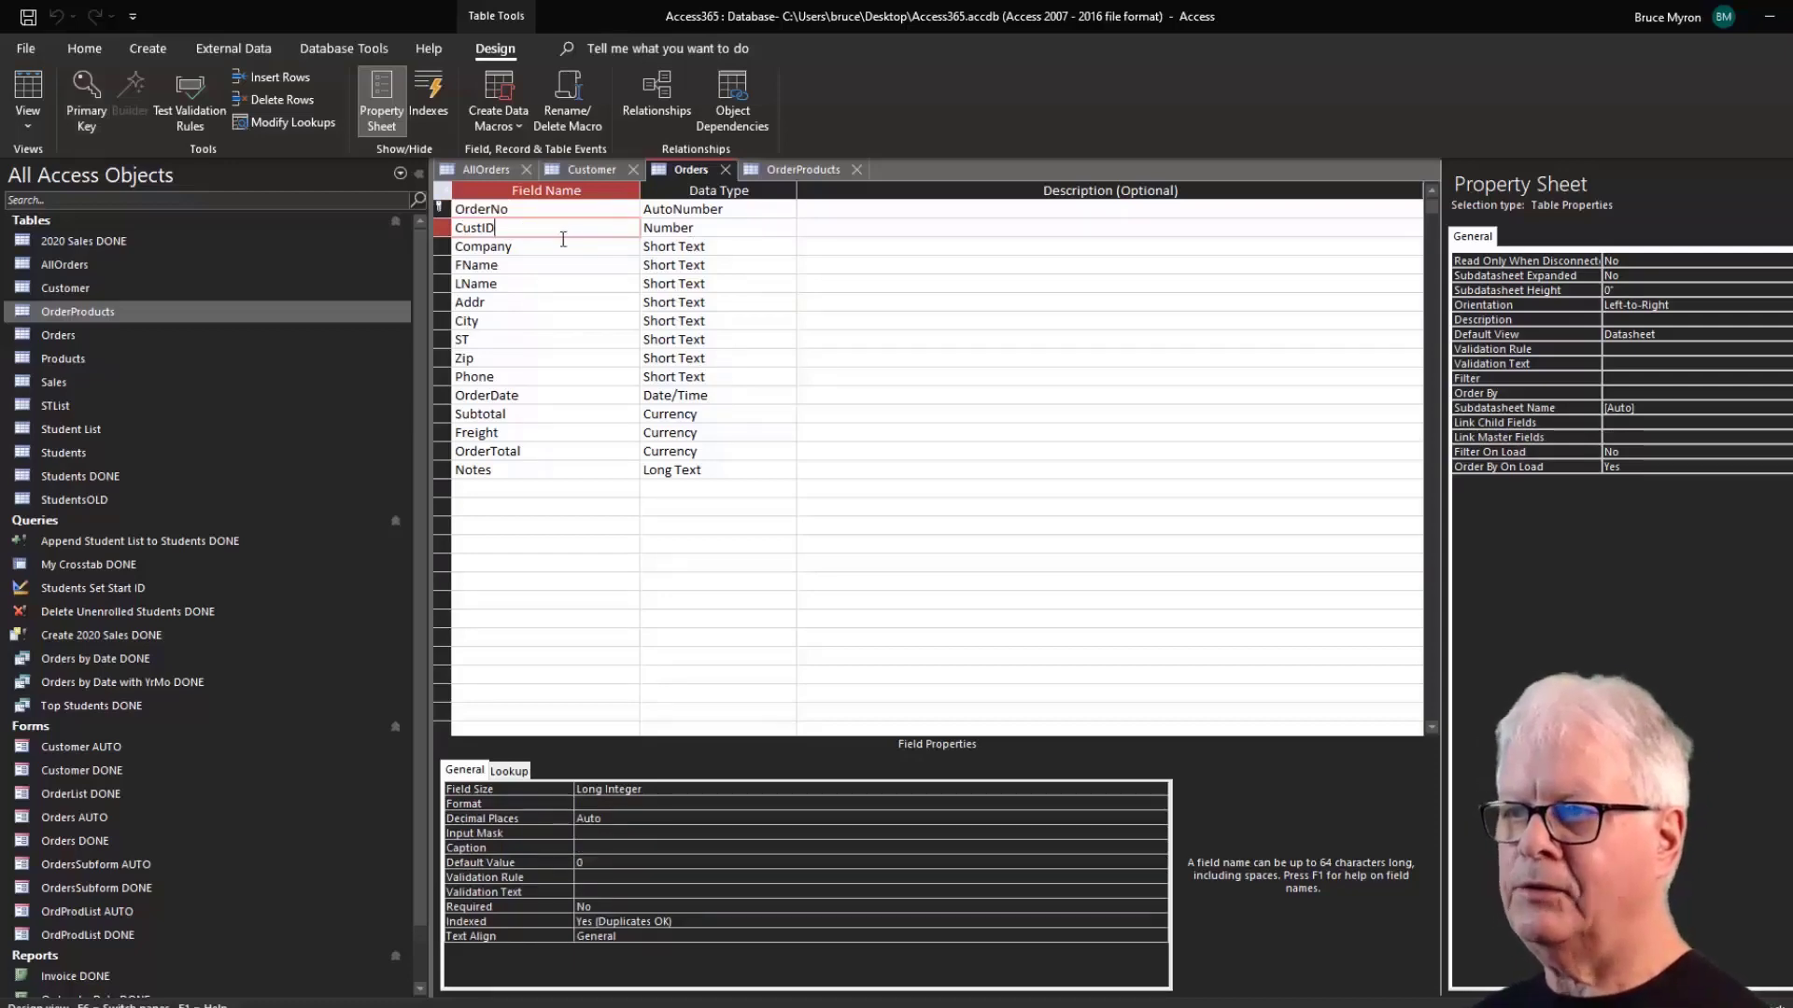
Examine the OrderNo and Seq combination key and its data types in the Design View of OrderProducts.
{"action": "left_click", "coordinate": [809, 170]}
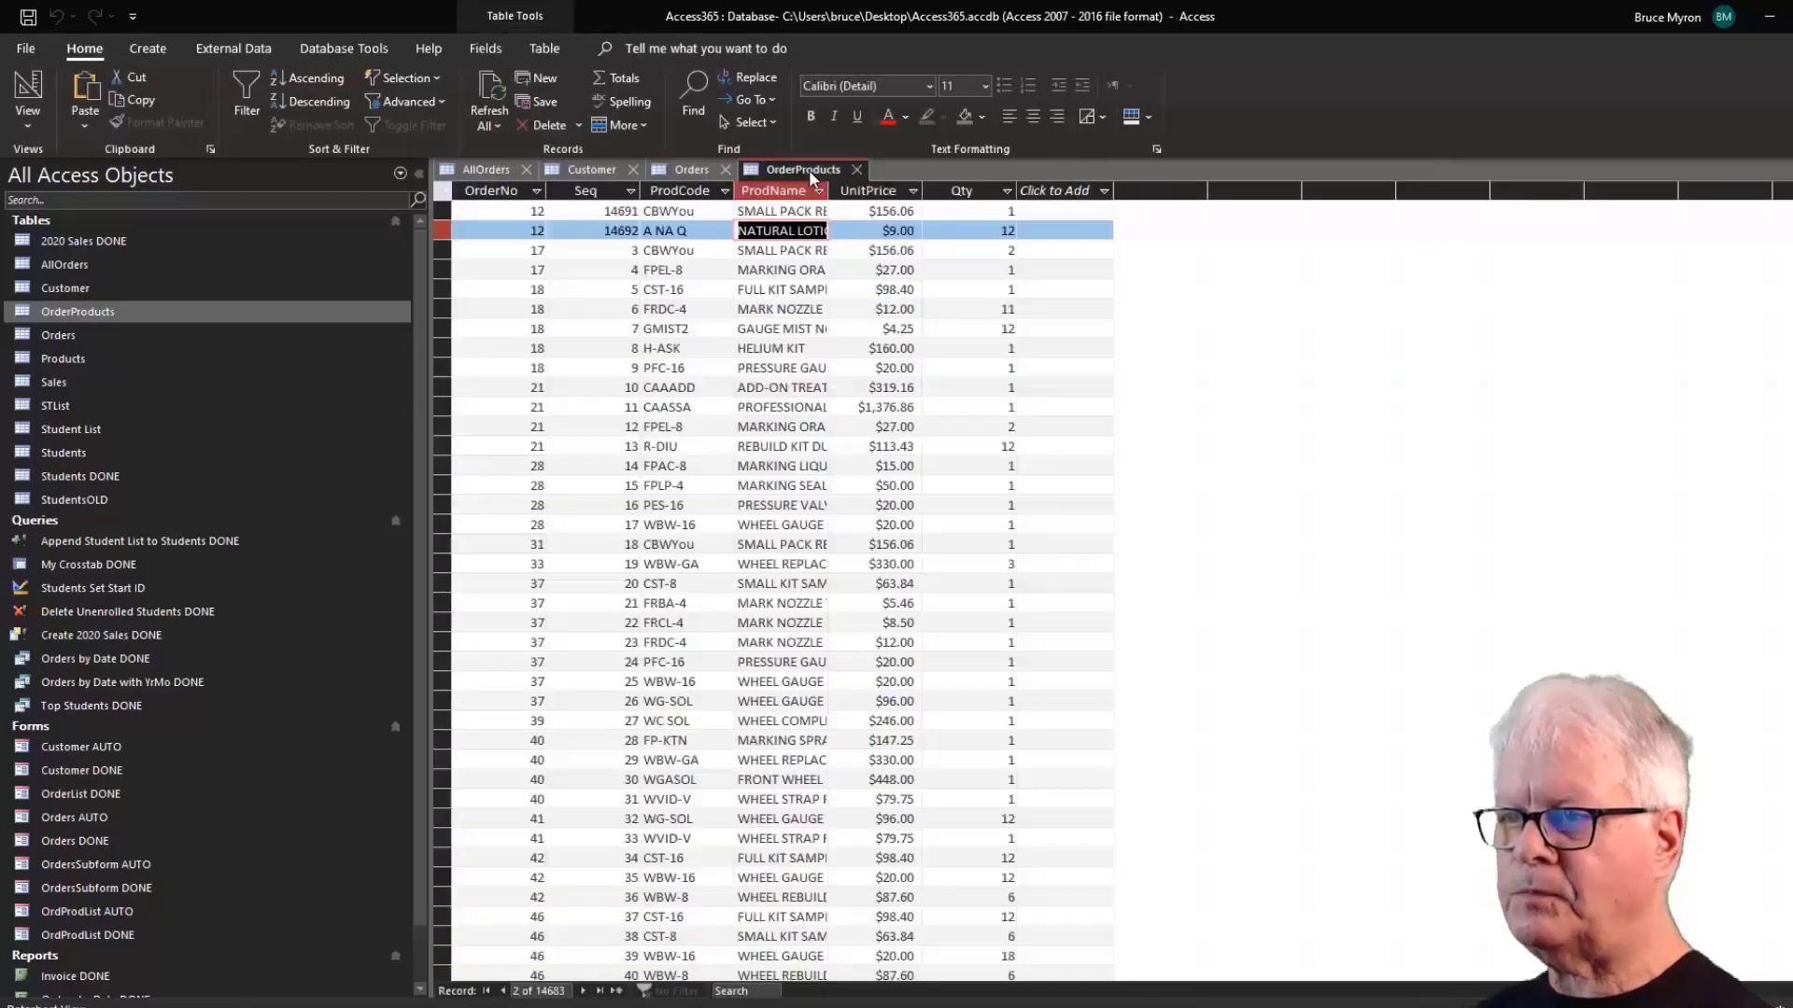
{"action": "left_click", "coordinate": [28, 93]}
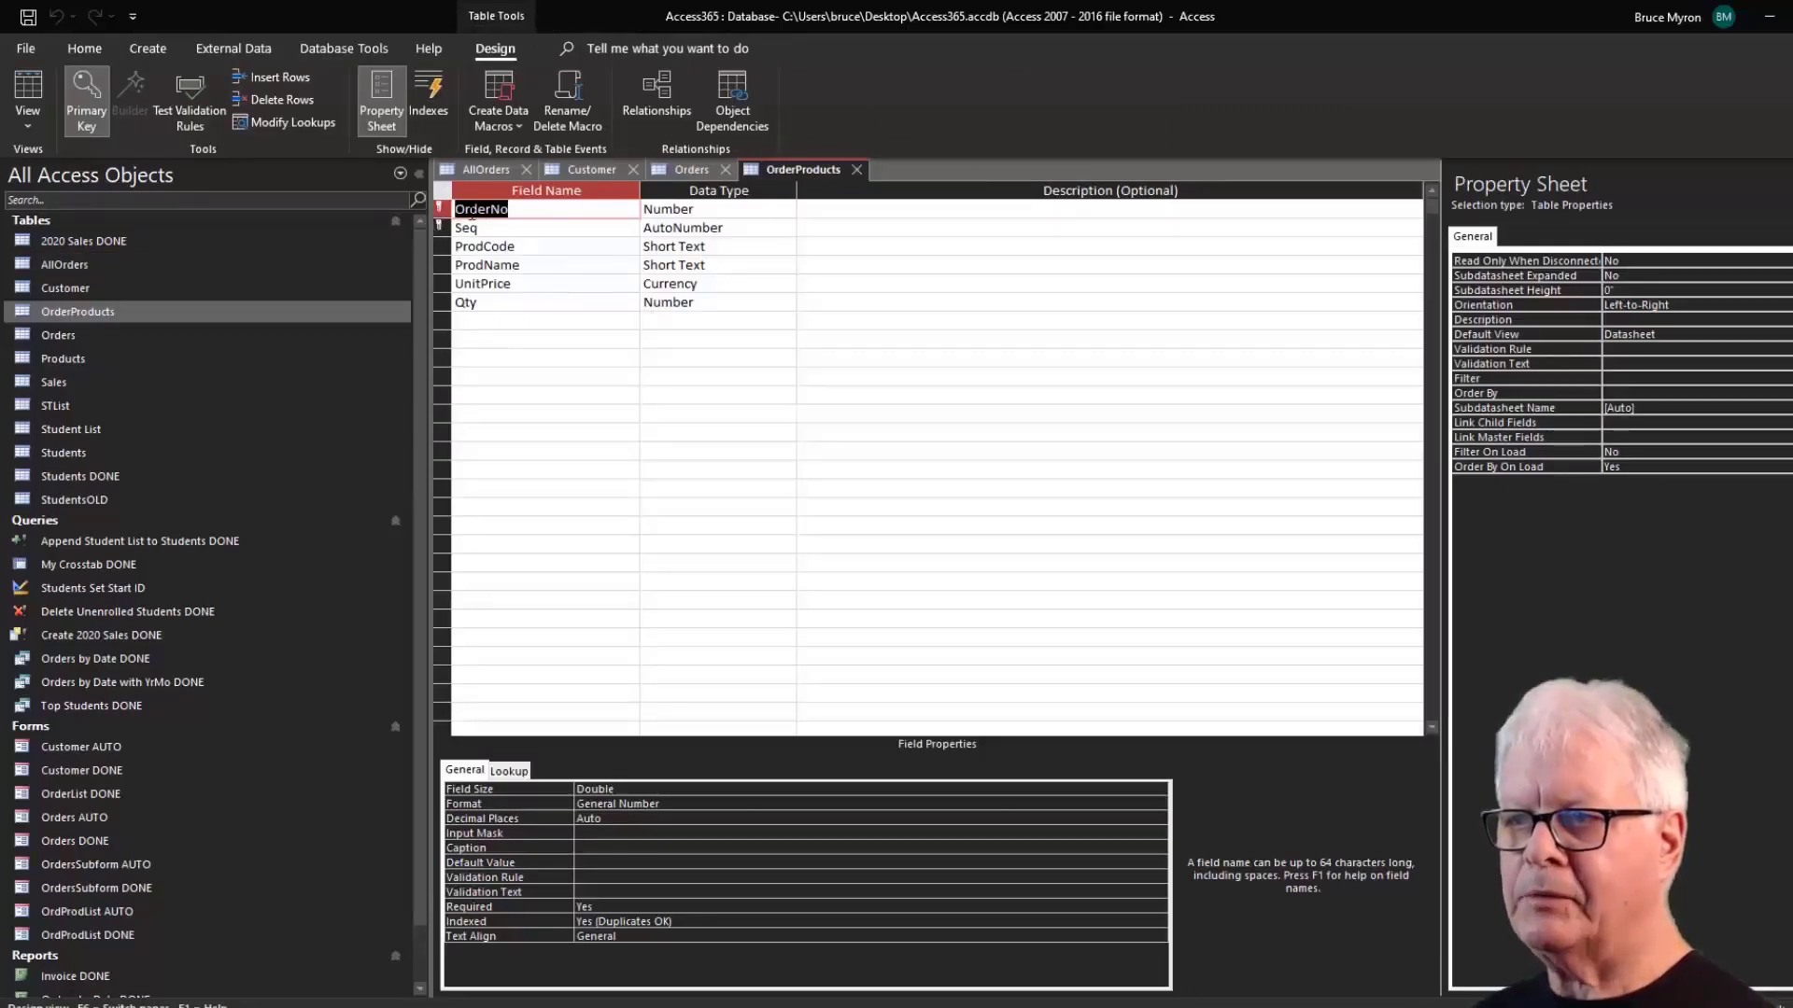
{"action": "left_click", "coordinate": [441, 208]}
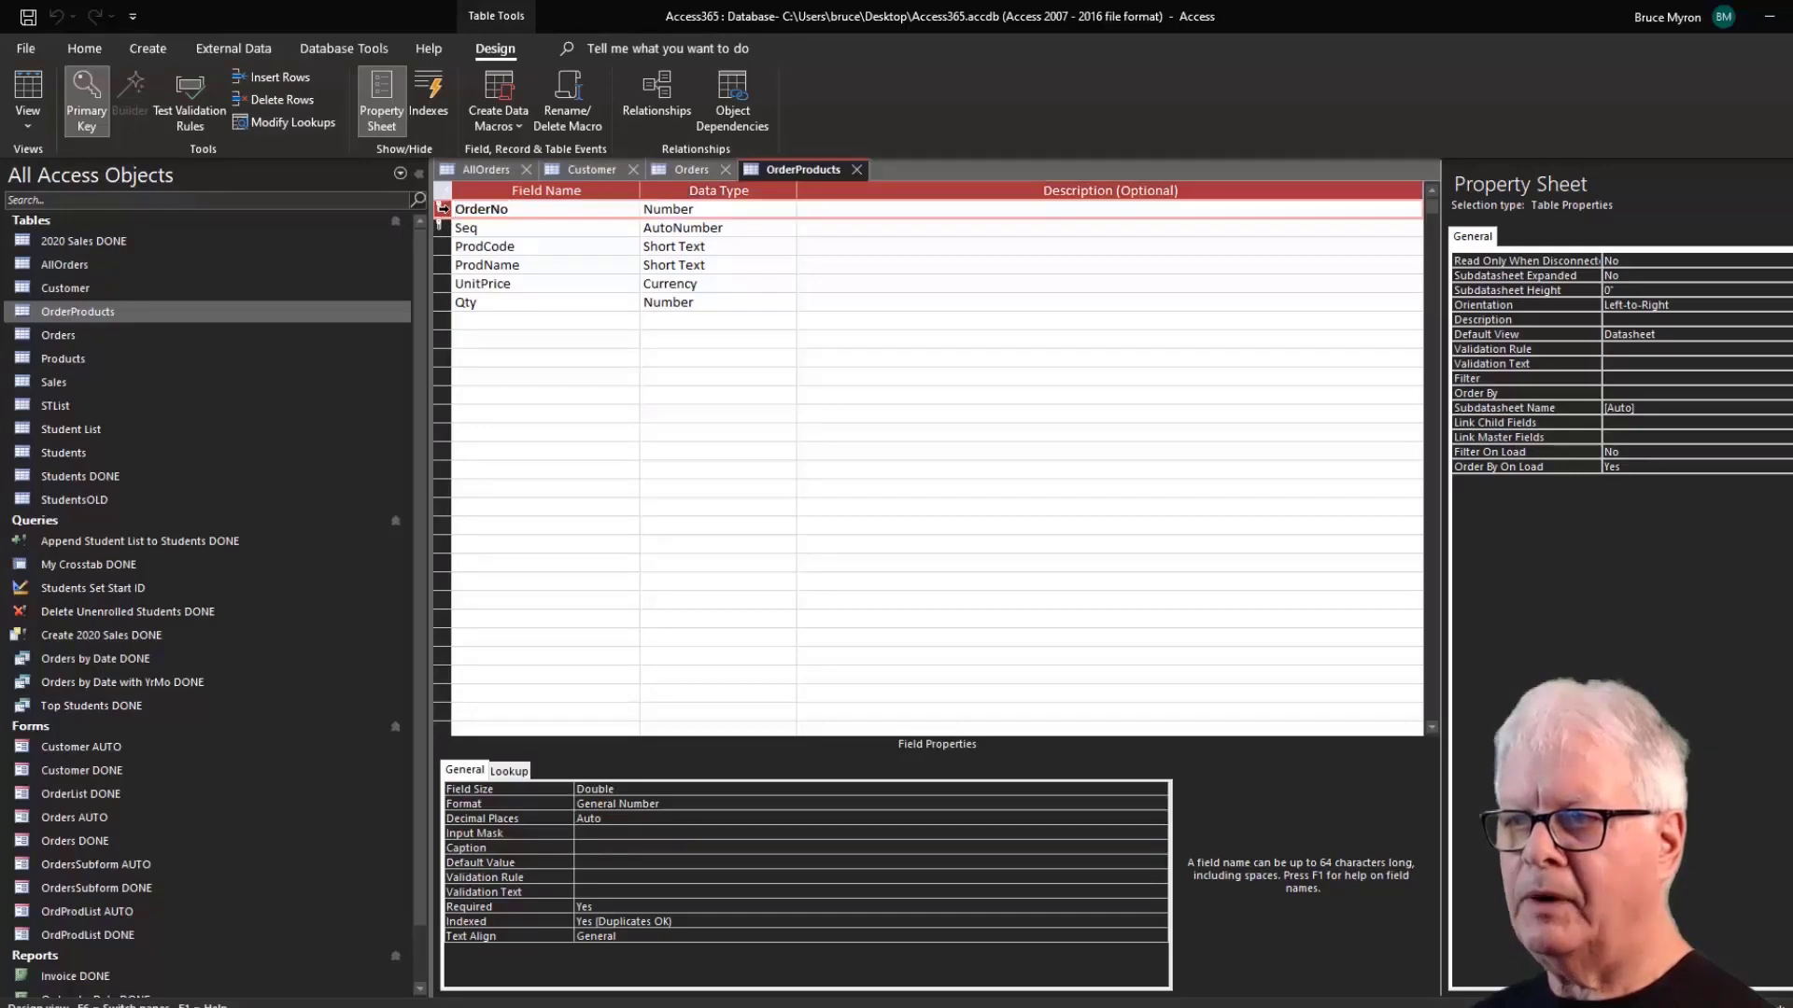
{"action": "left_click", "coordinate": [441, 226], "text": "shift"}
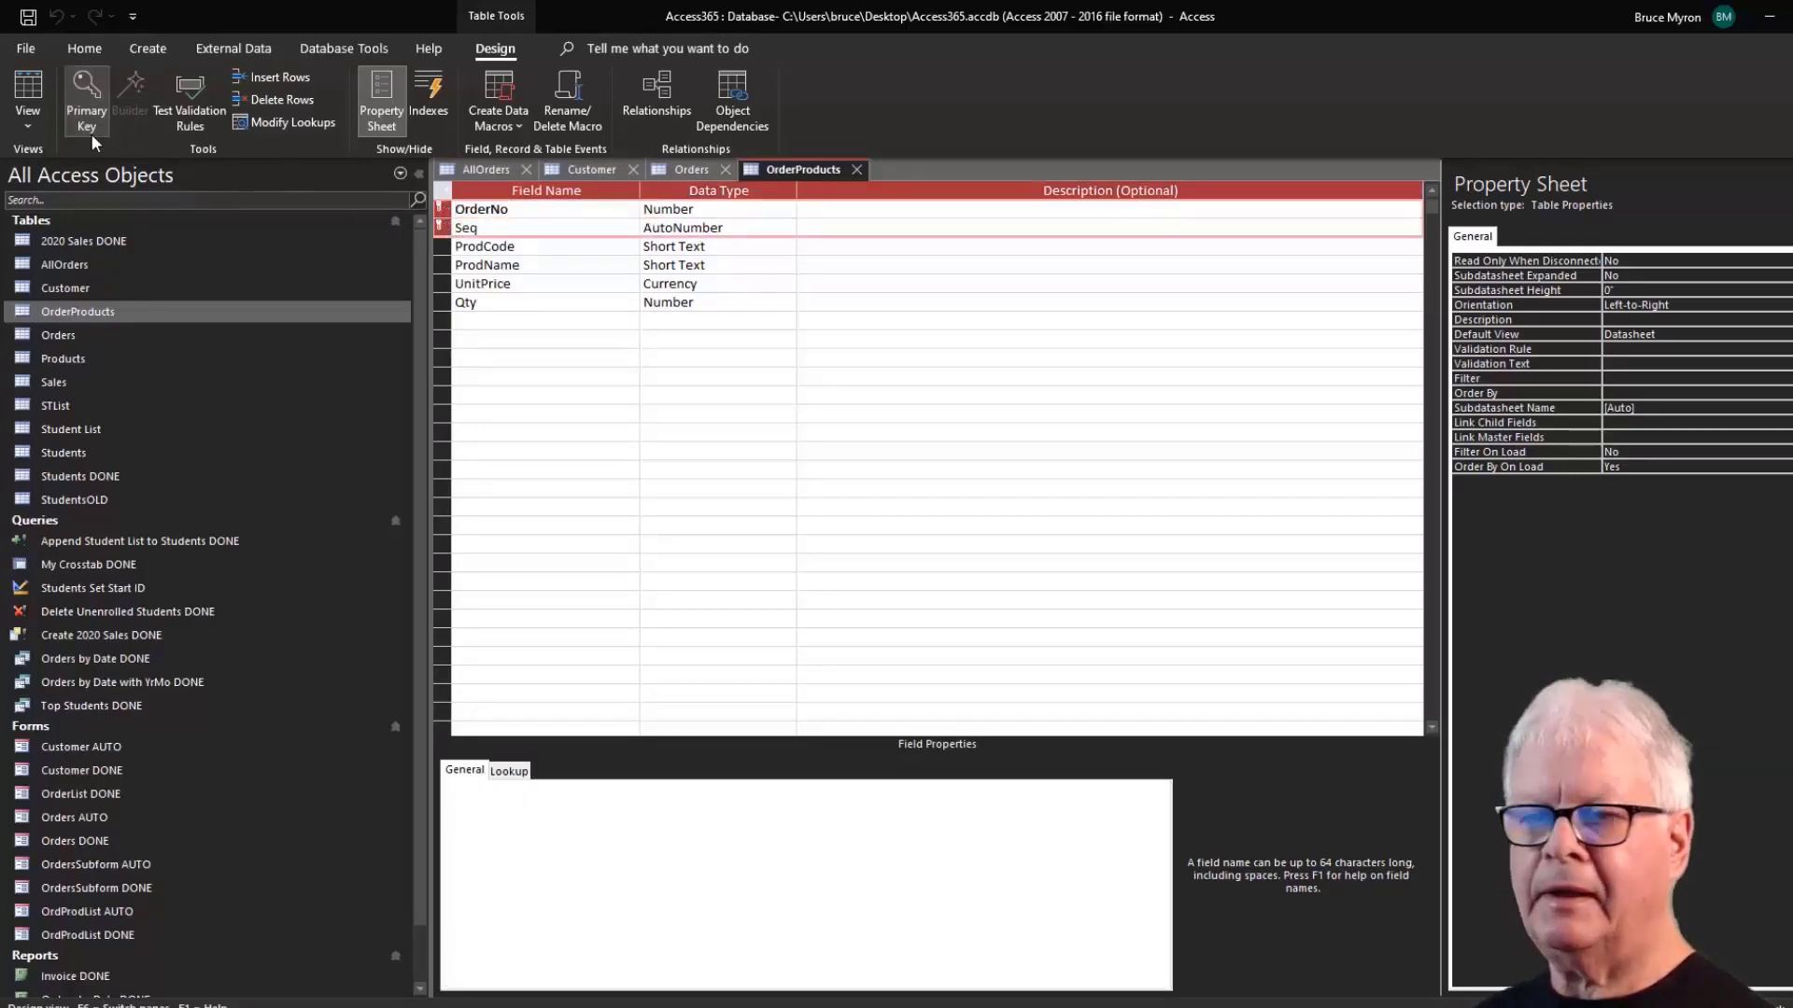
{"action": "double_click", "coordinate": [573, 247]}
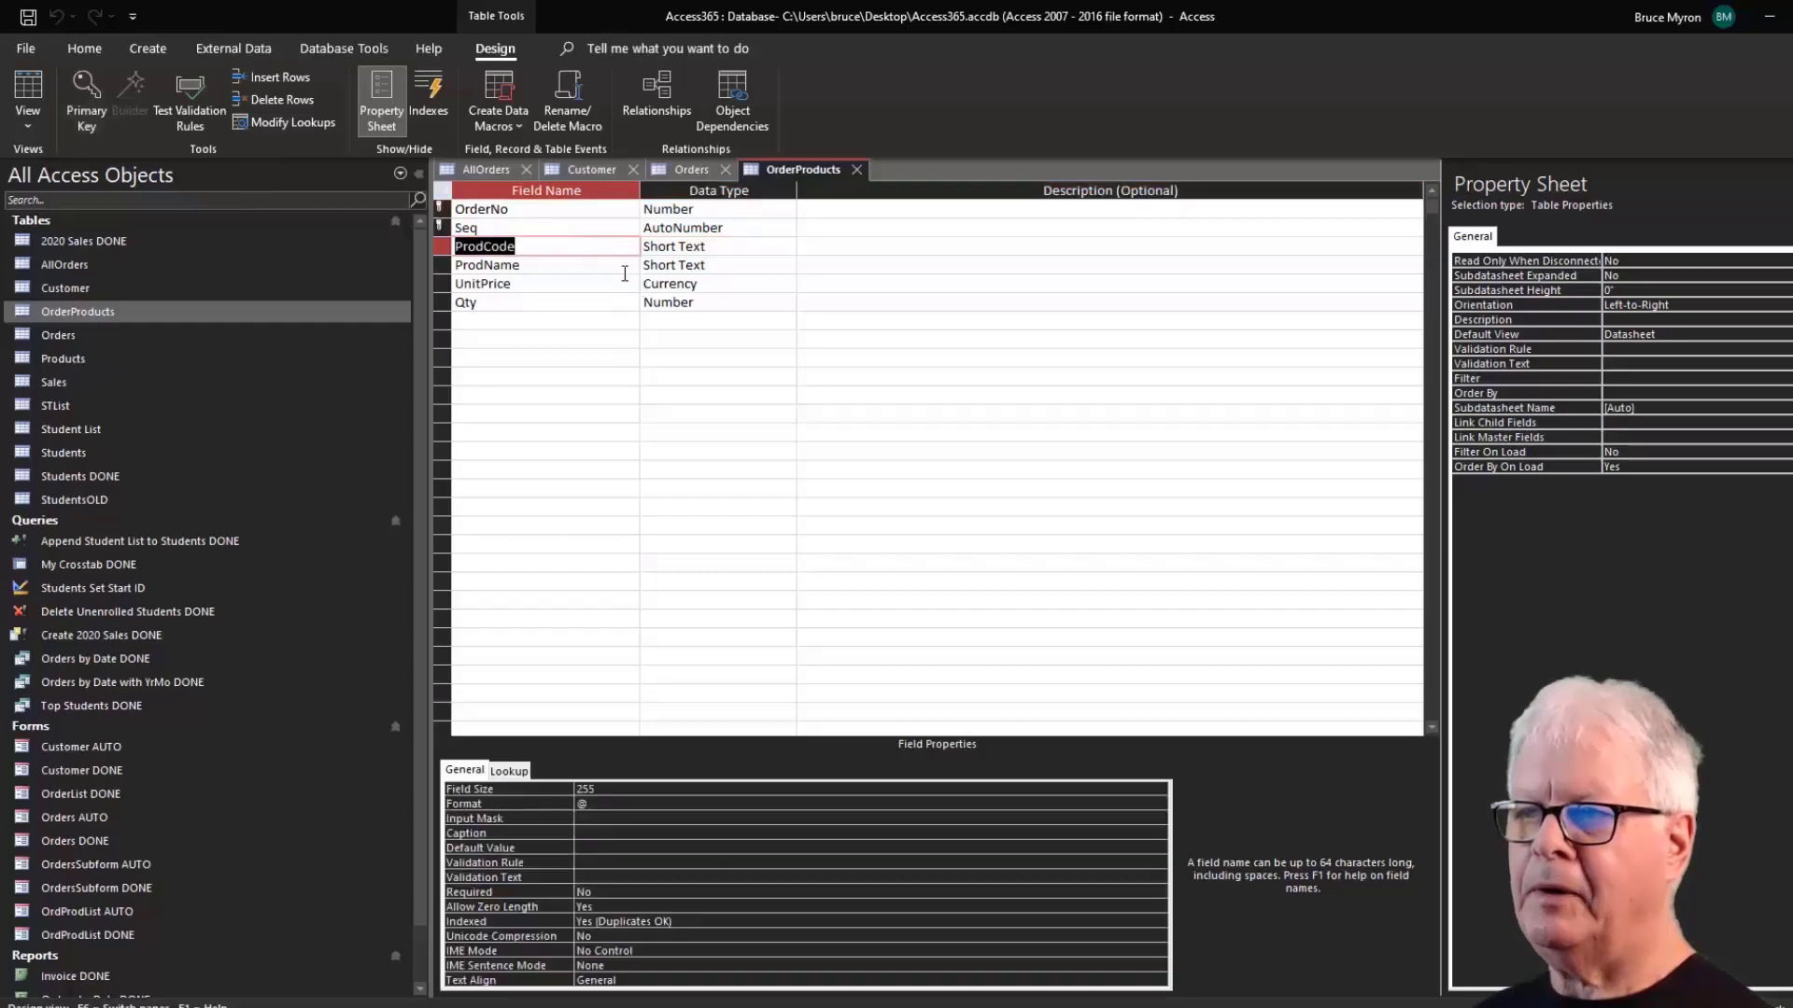
{"action": "left_click", "coordinate": [576, 214]}
{"action": "left_click", "coordinate": [714, 213]}
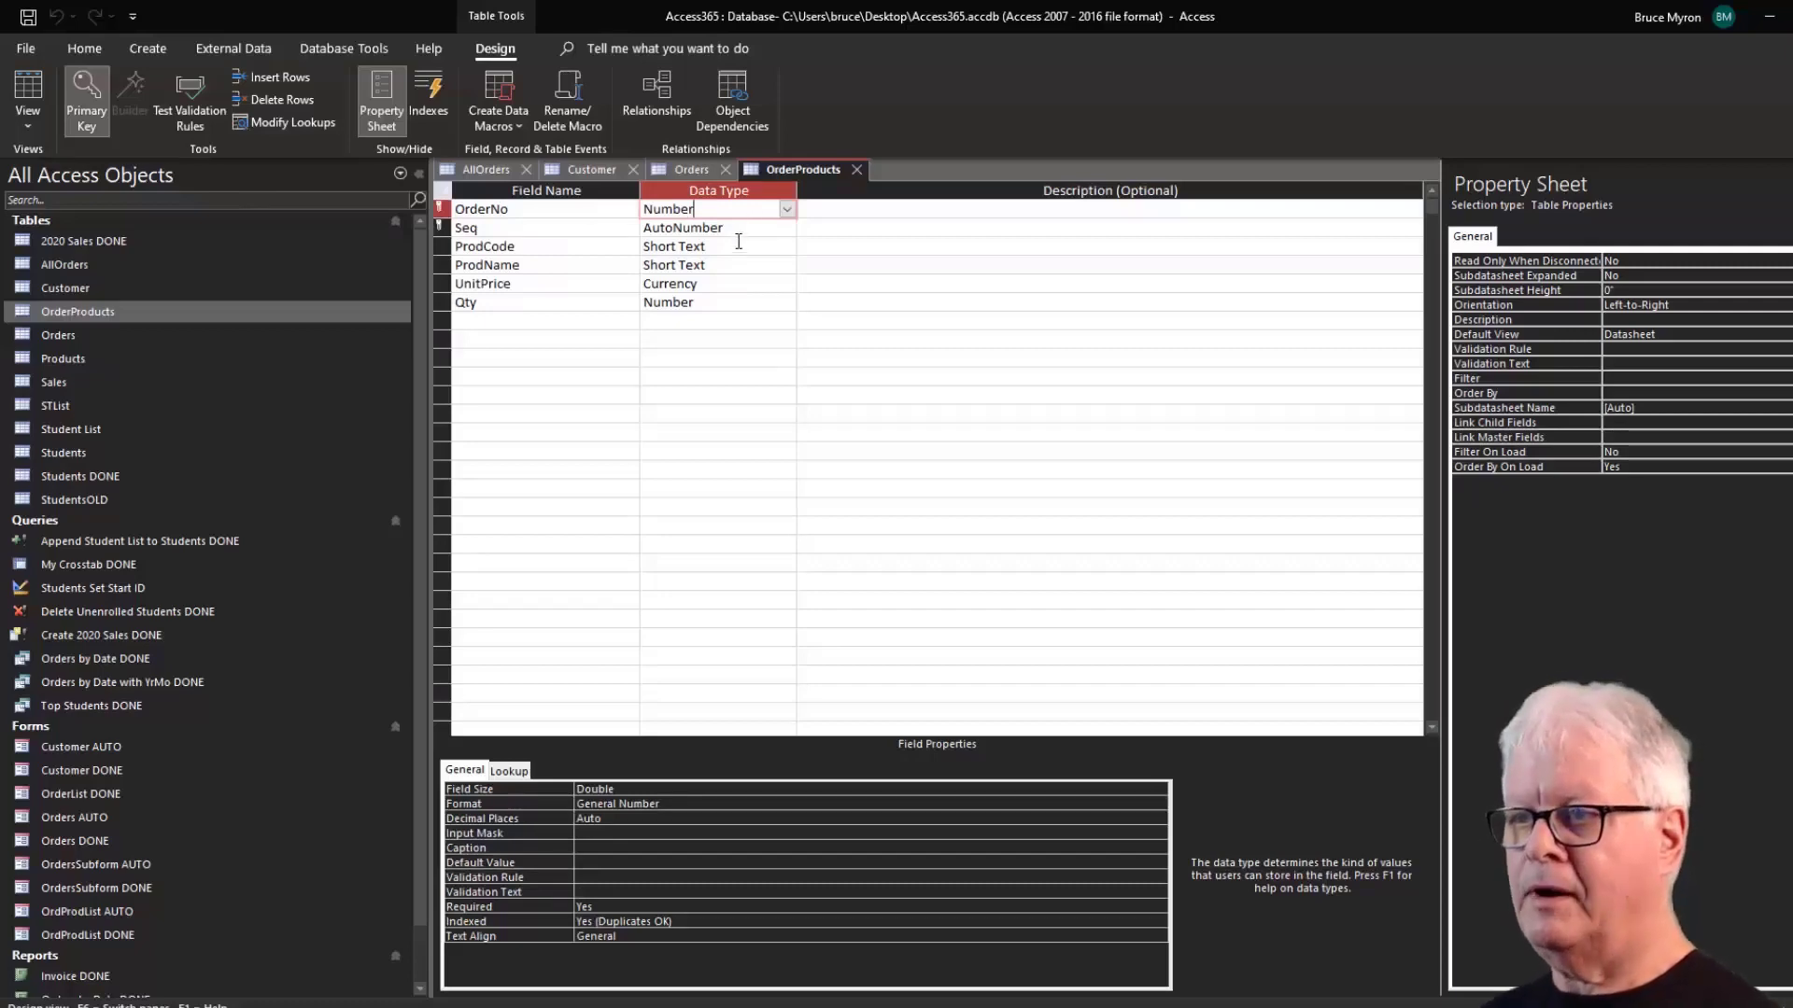
{"action": "left_click", "coordinate": [588, 227]}
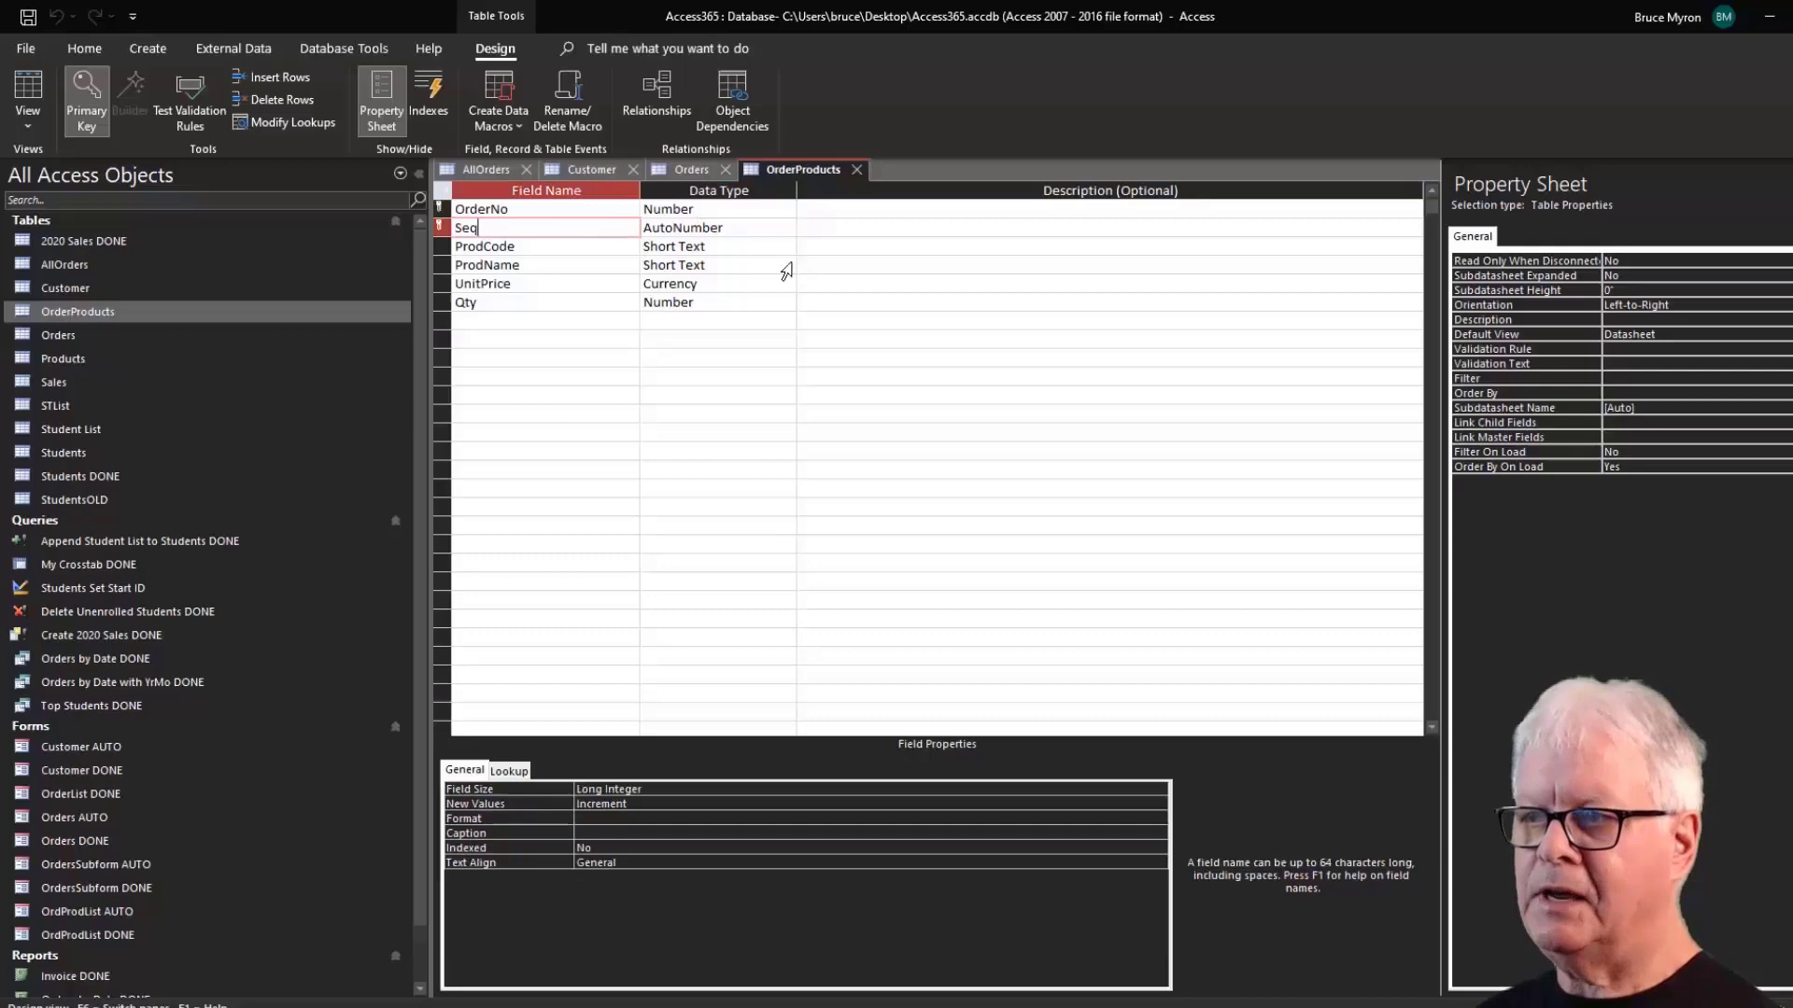
{"action": "left_click", "coordinate": [744, 229]}
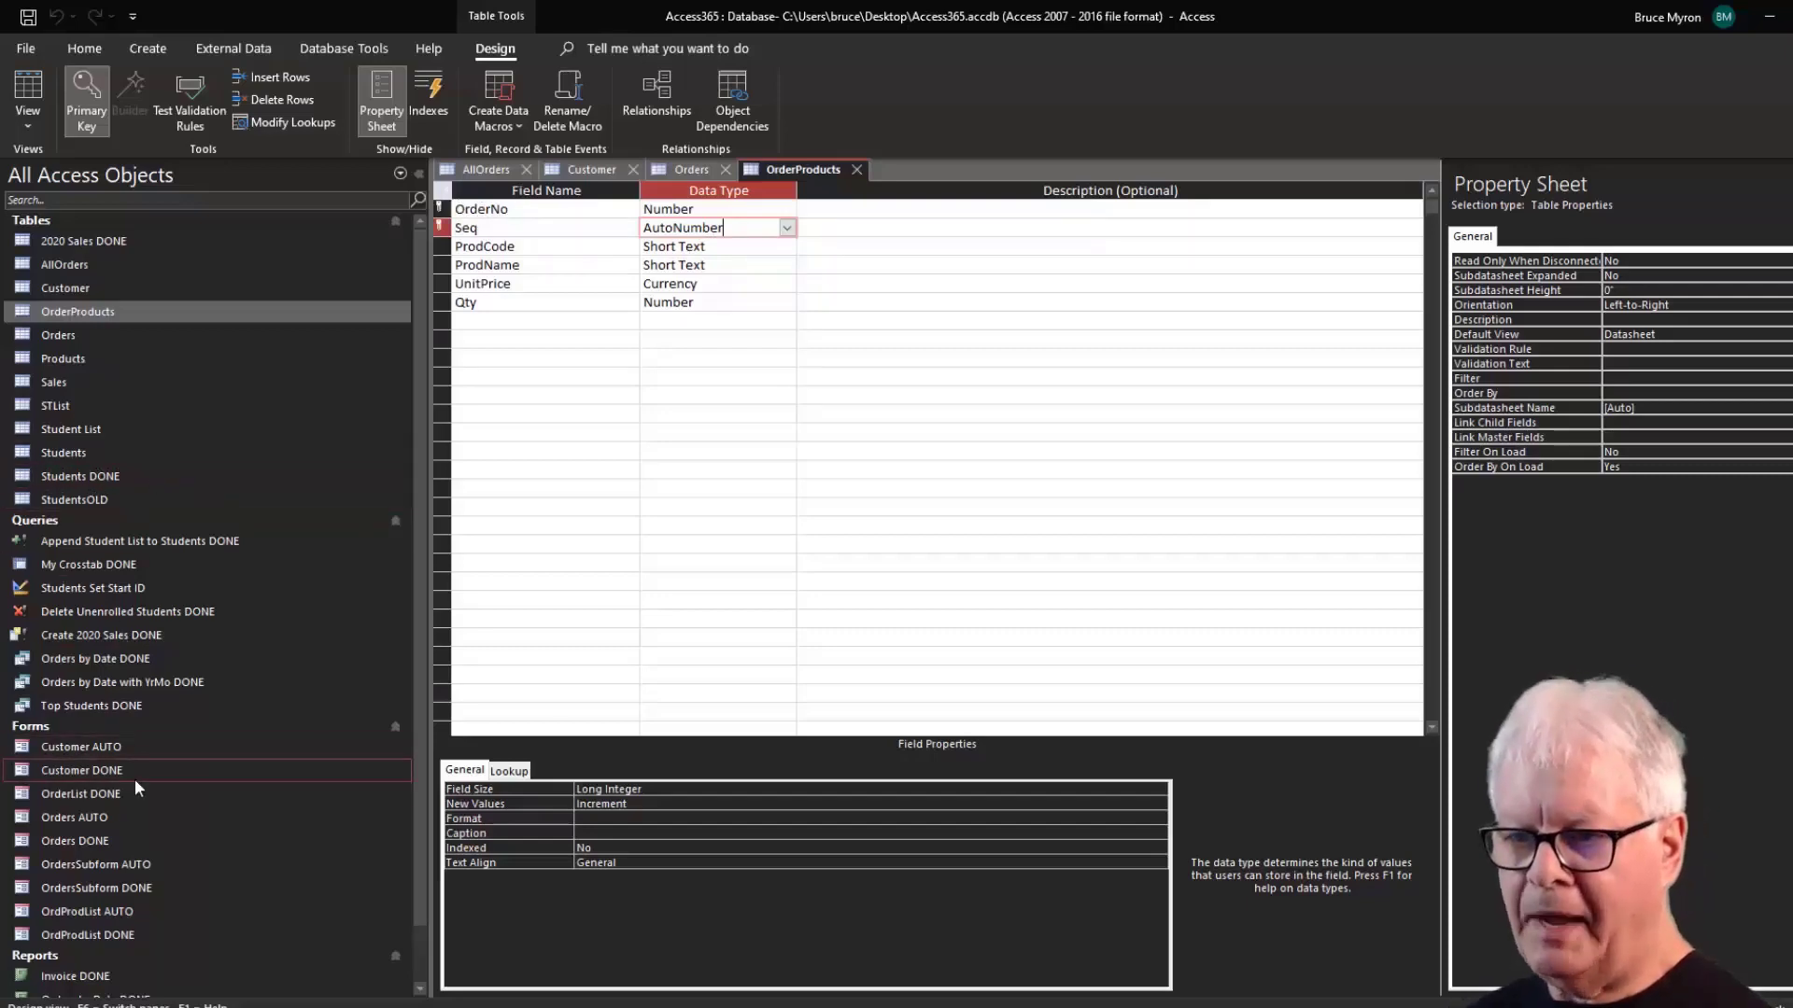
Try to open the Orders DONE form, and close the Orders, Customer and OrderProducts tables.
{"action": "double_click", "coordinate": [92, 843]}
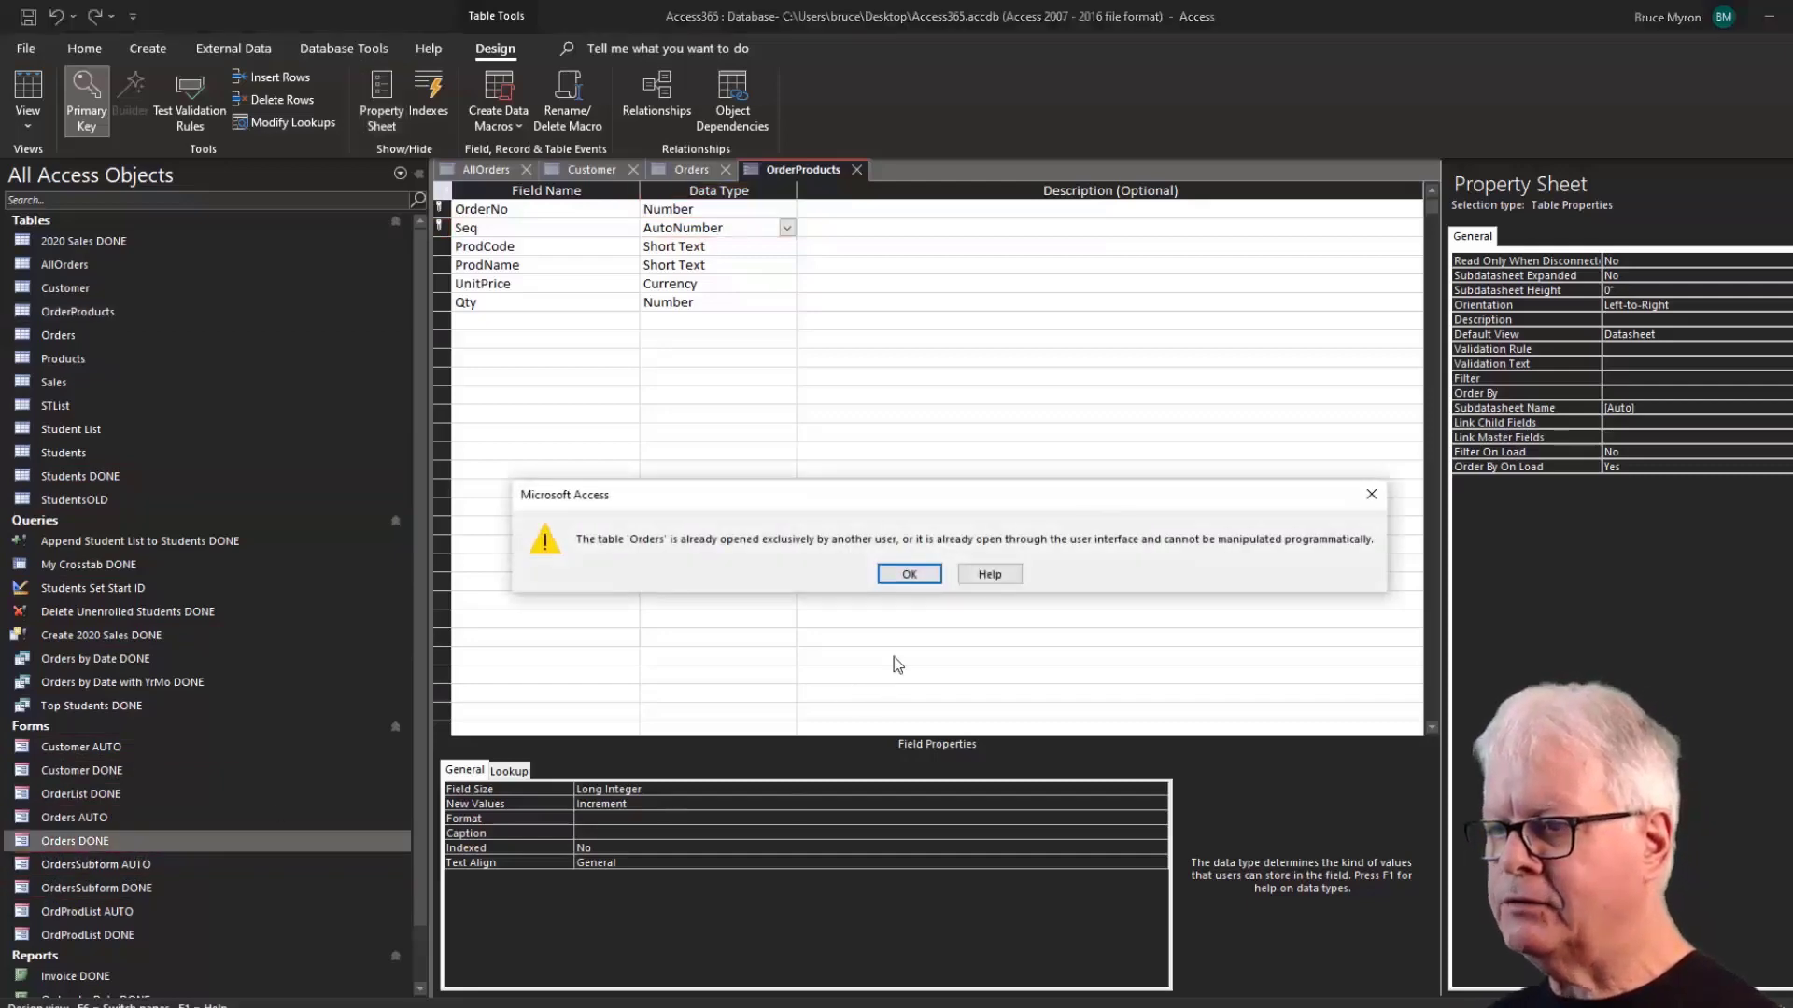
{"action": "left_click", "coordinate": [910, 574]}
{"action": "left_click", "coordinate": [725, 169]}
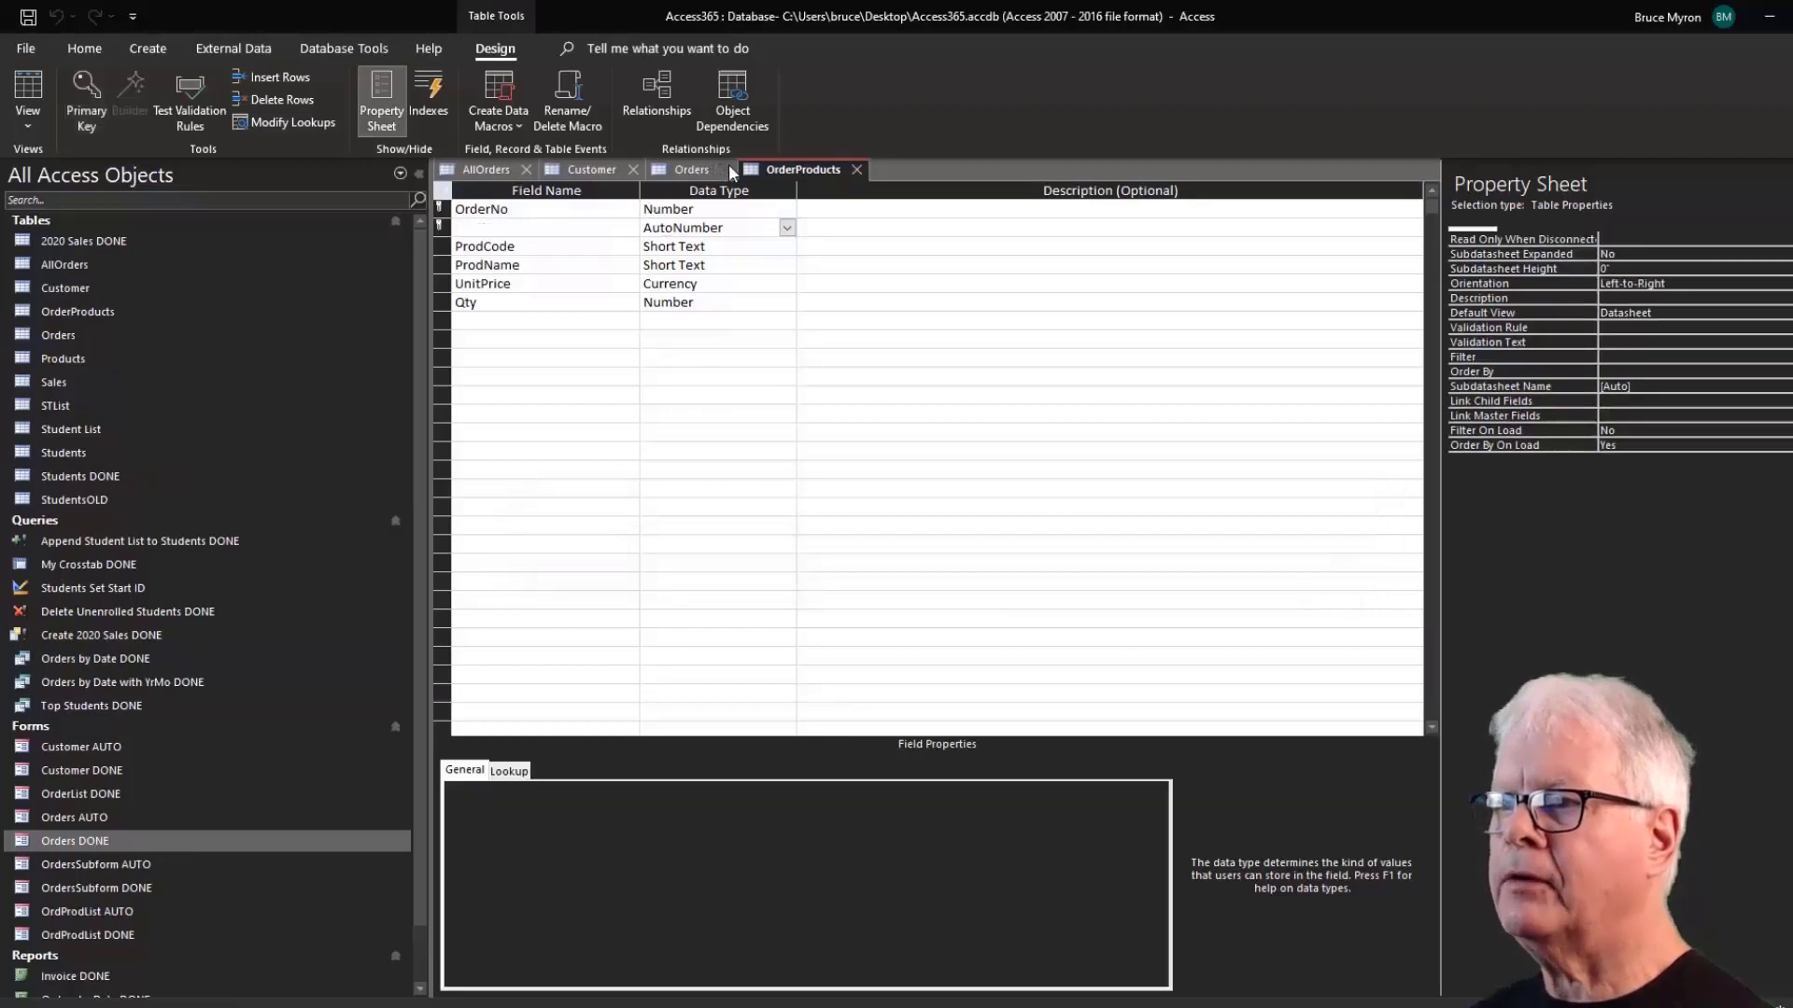
{"action": "left_click", "coordinate": [632, 168]}
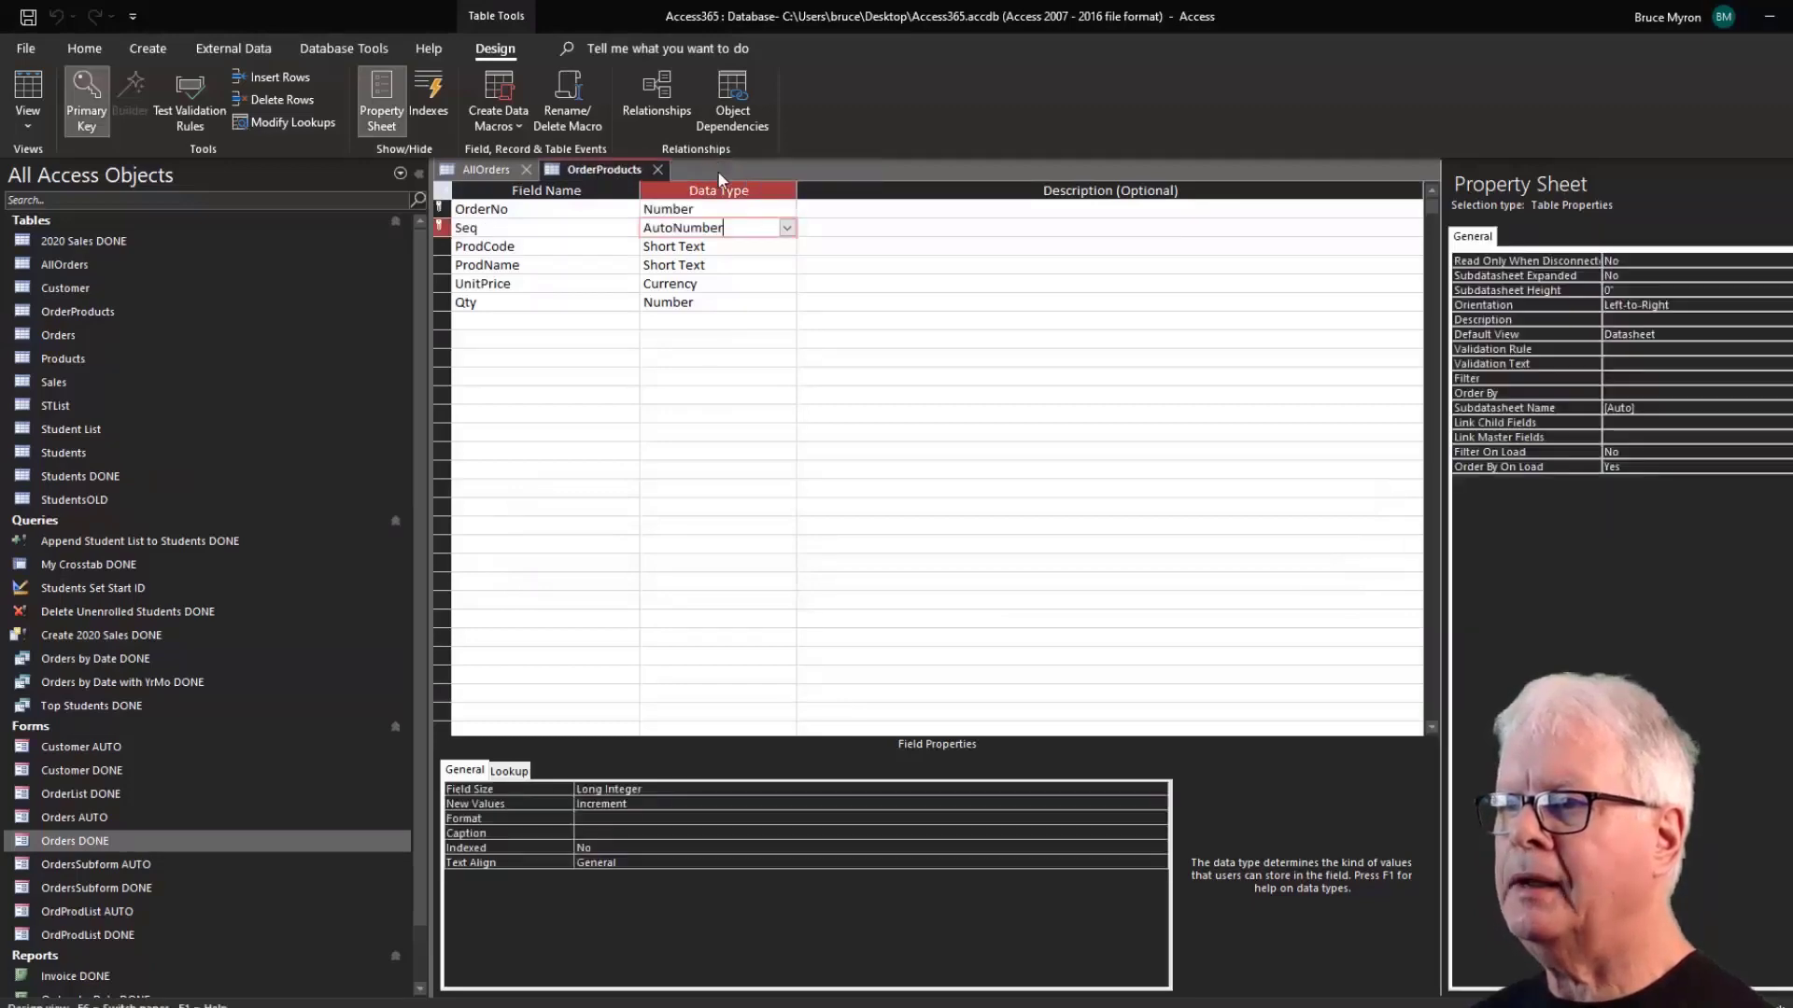
{"action": "left_click", "coordinate": [658, 169]}
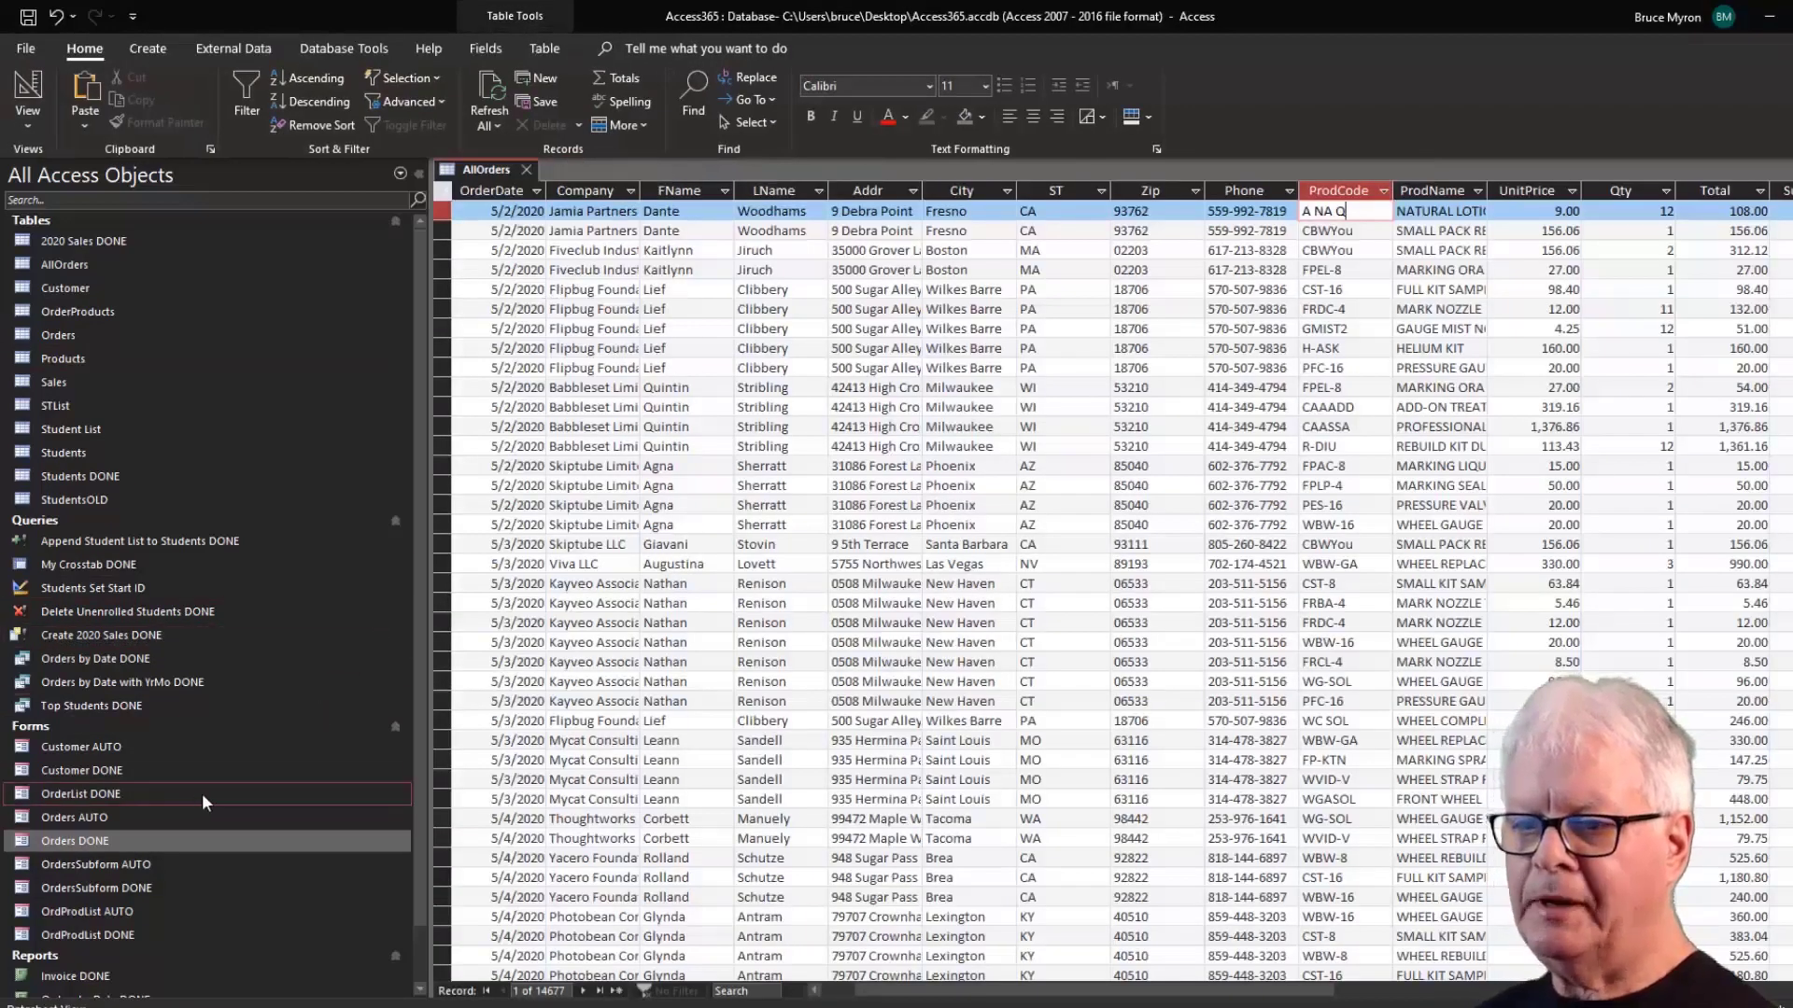
Open the Orders DONE form, review the product line totals of the first order, and close the form.
{"action": "left_click", "coordinate": [94, 843]}
{"action": "double_click", "coordinate": [93, 843]}
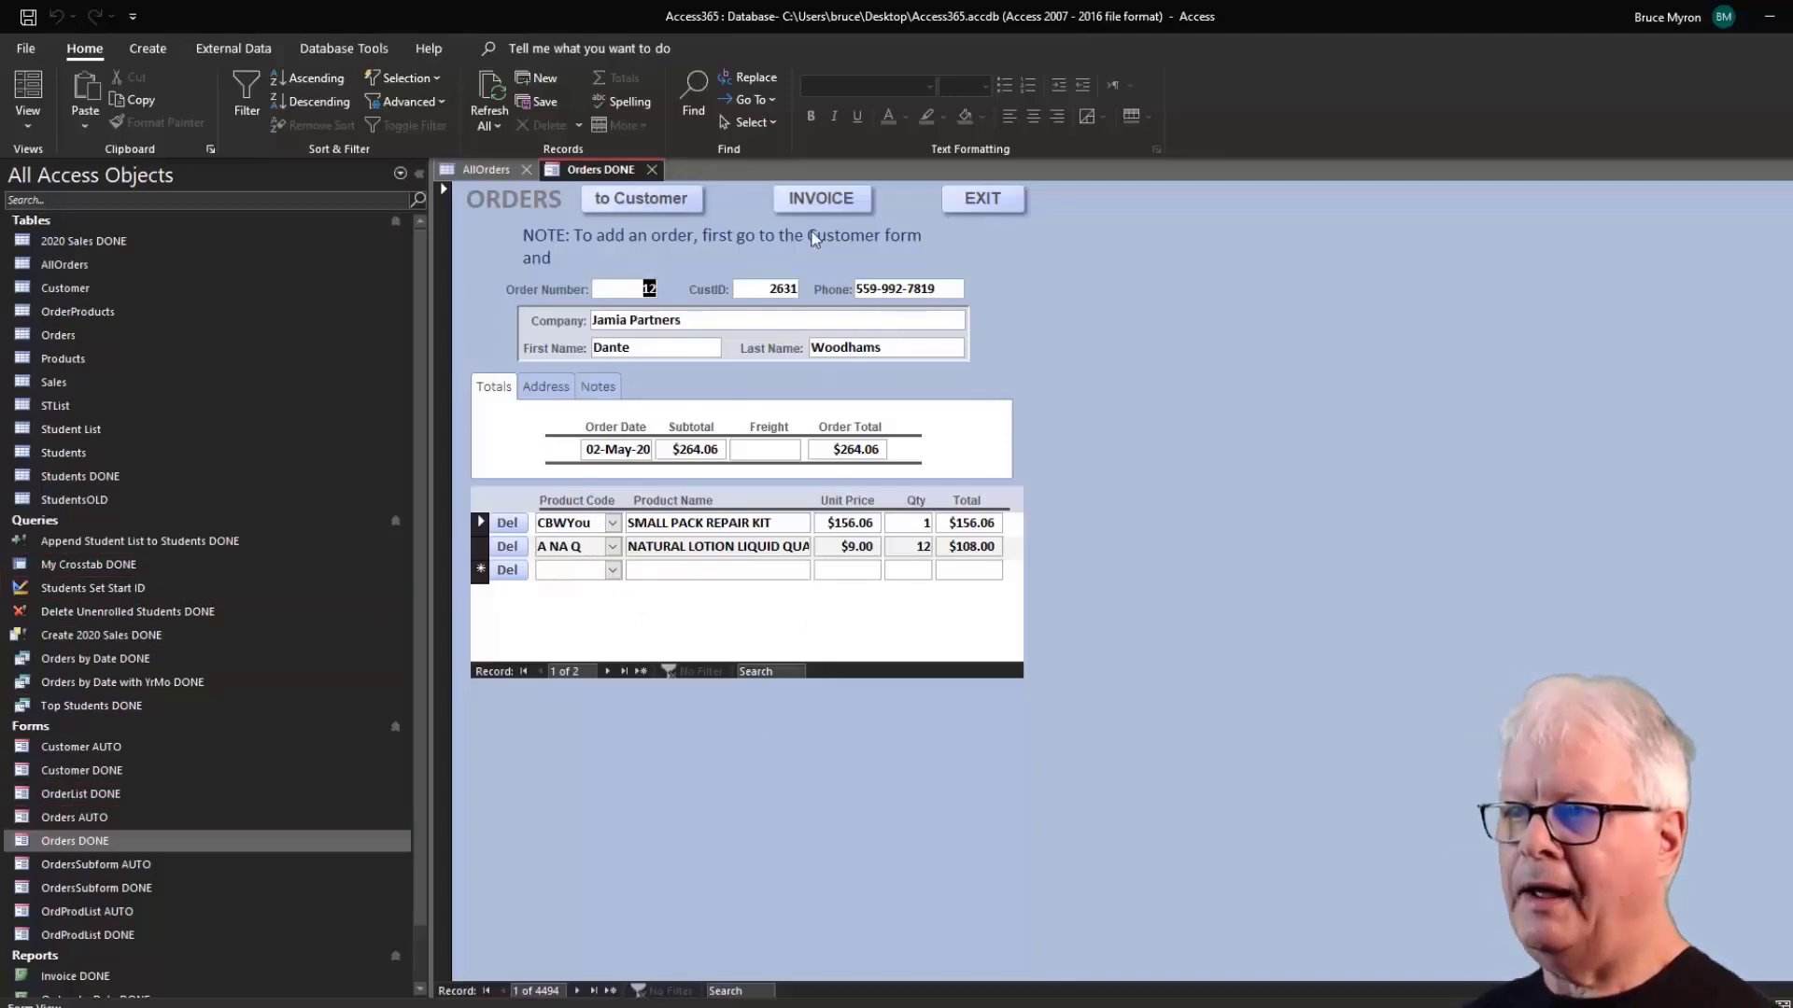
{"action": "left_click", "coordinate": [654, 173]}
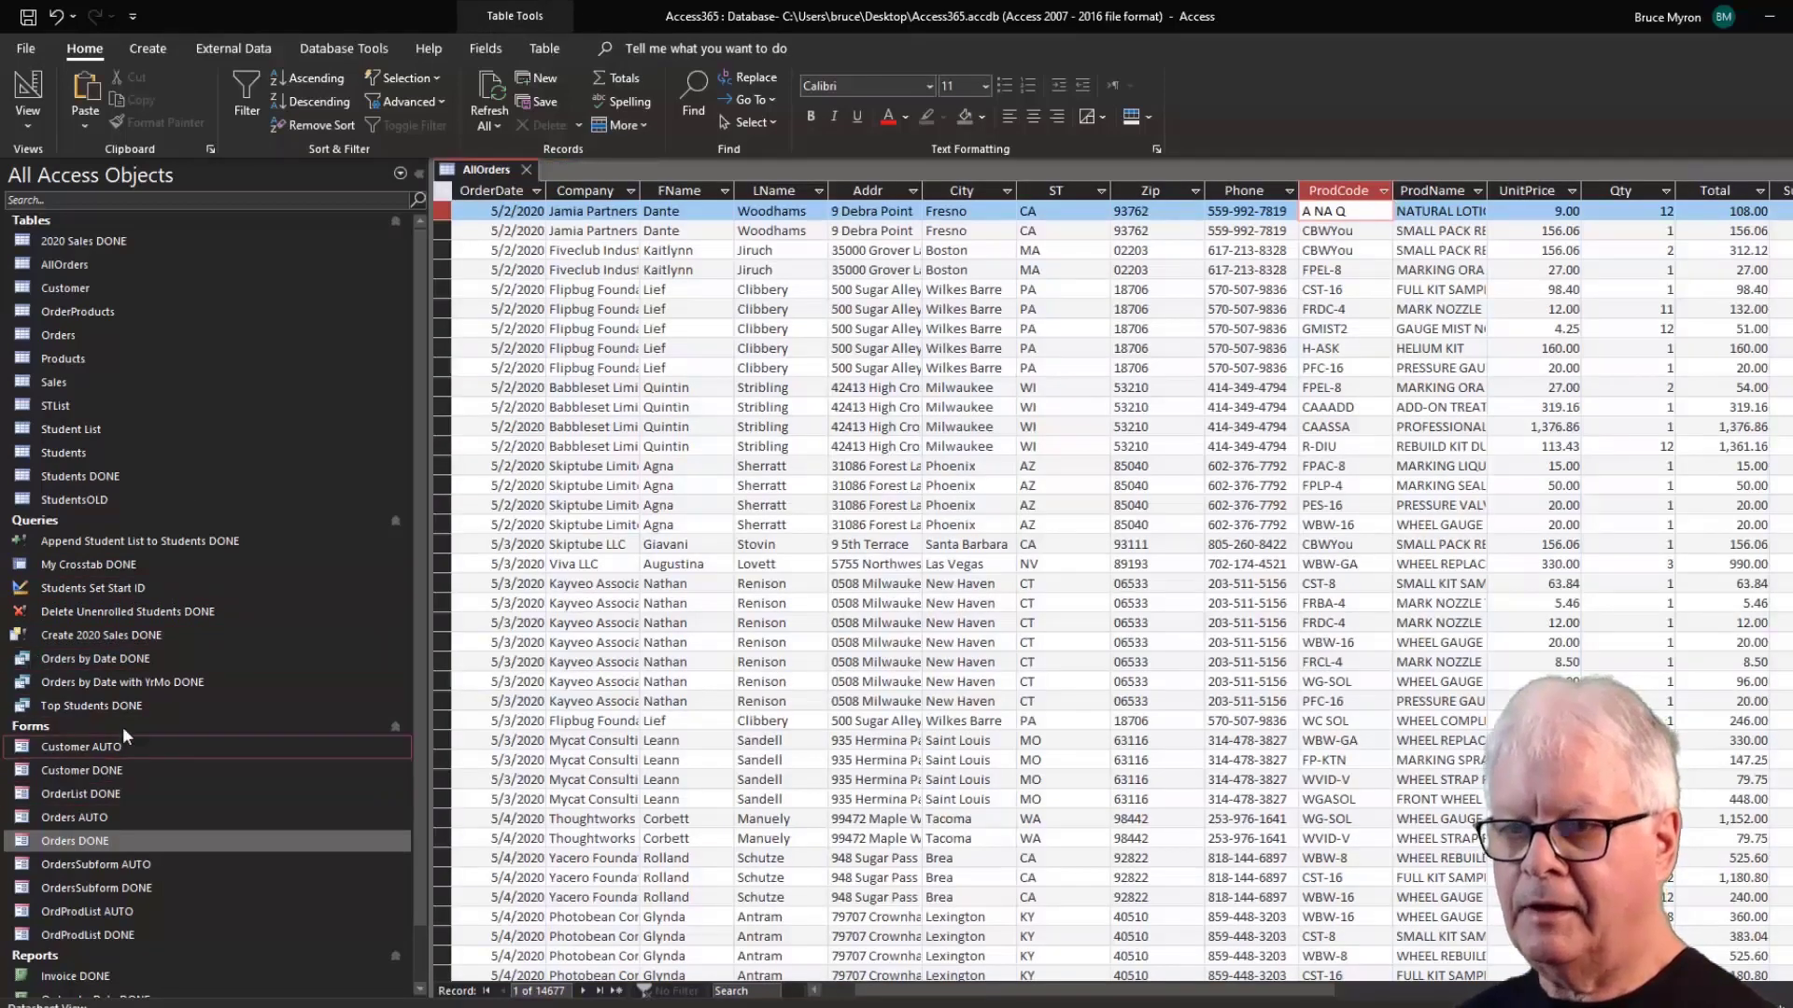
Open the OrderProducts table in Design View and review its fields for a stored total.
{"action": "left_click", "coordinate": [149, 312]}
{"action": "right_click", "coordinate": [140, 314]}
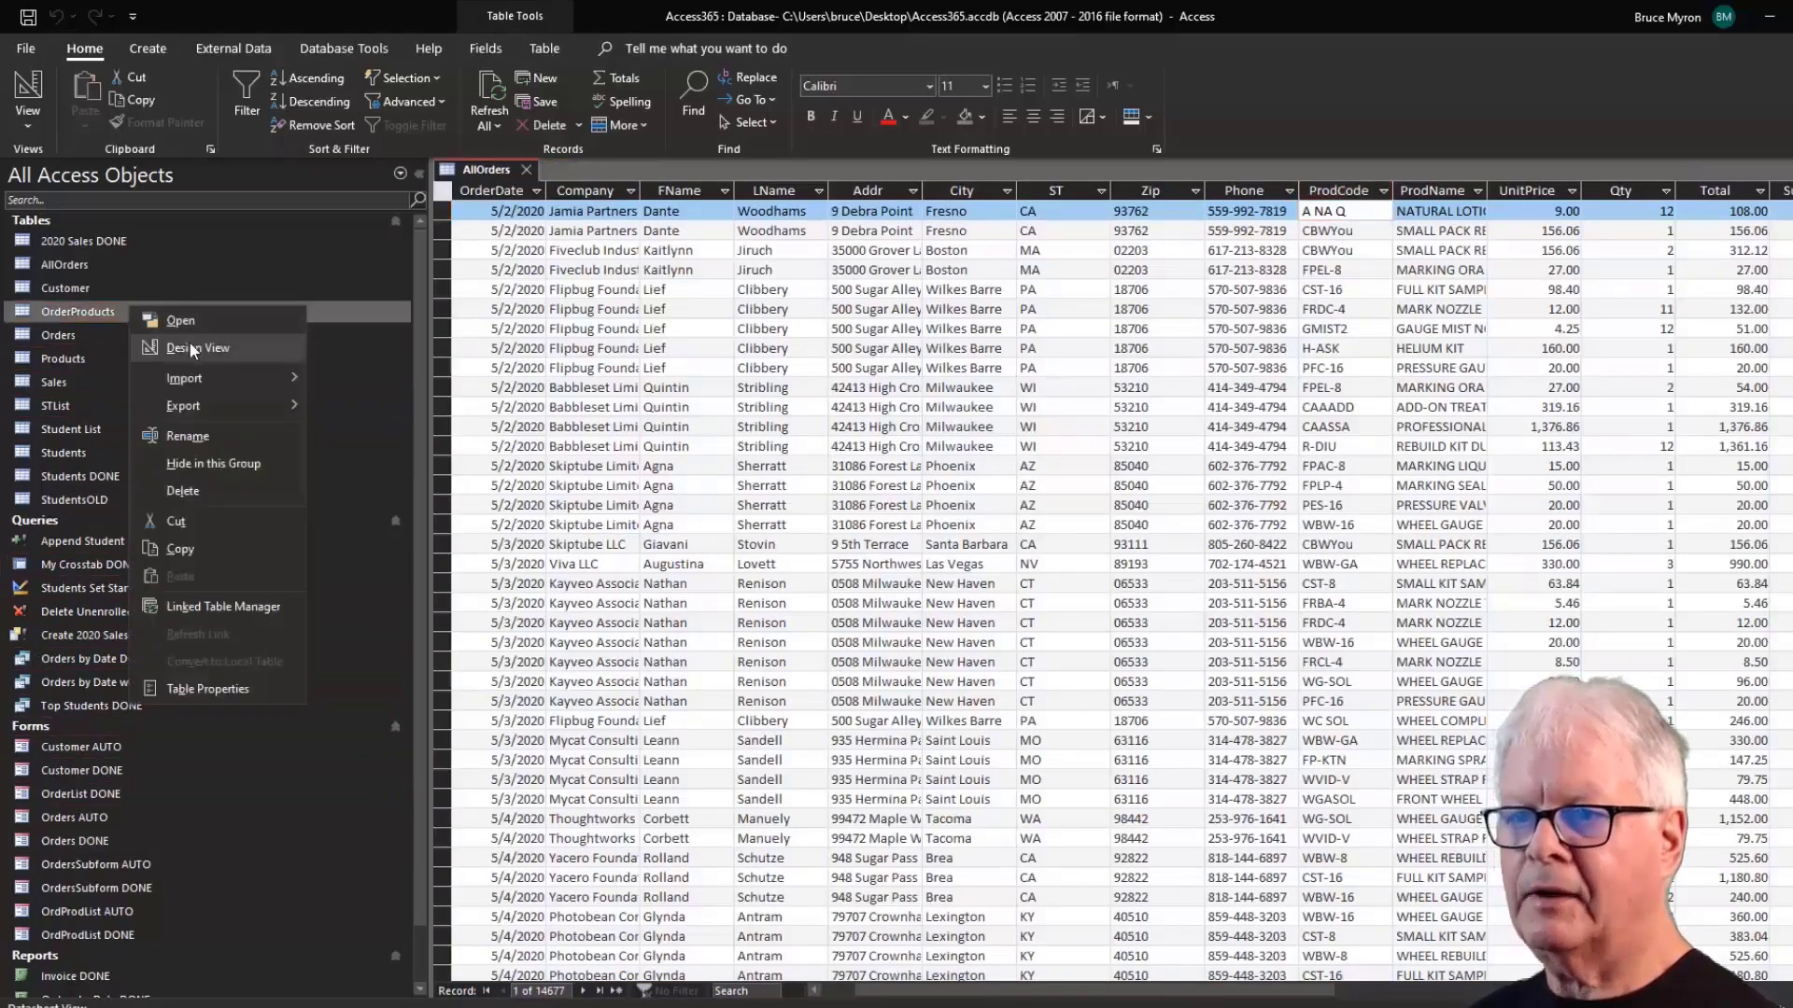
{"action": "left_click", "coordinate": [189, 348]}
{"action": "key", "text": "Tab"}
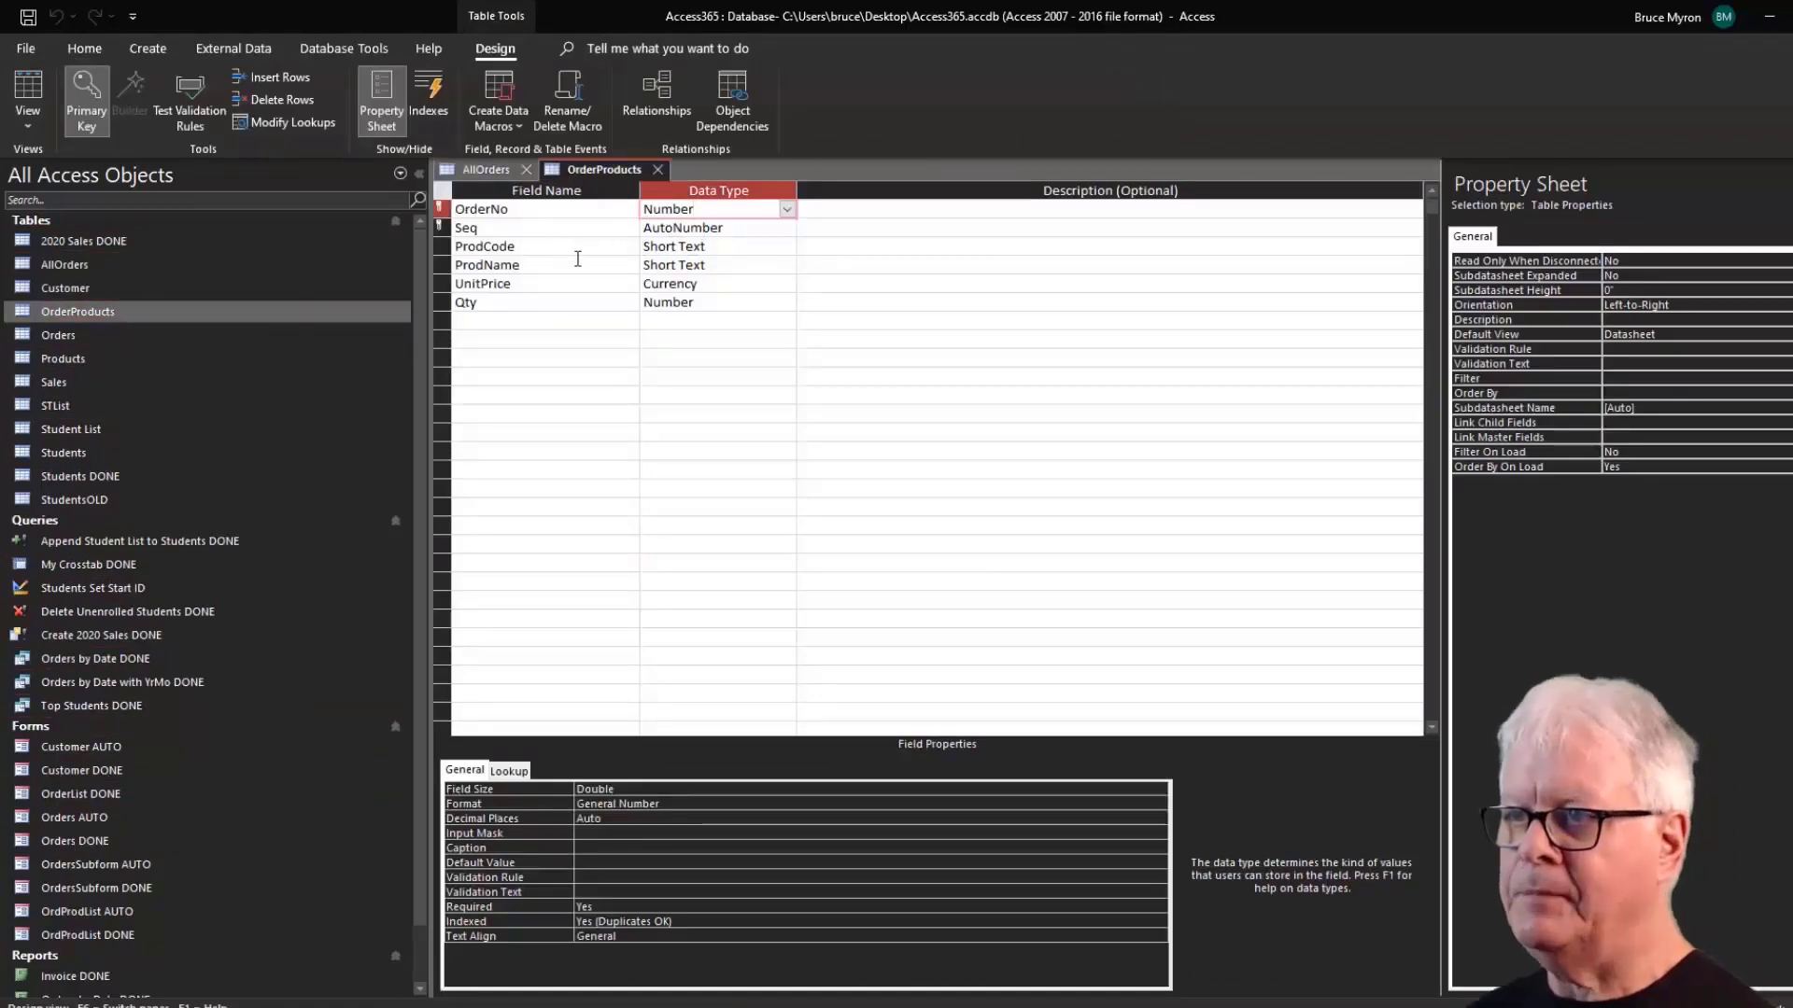
Close the OrderProducts and AllOrders tables, discarding the design changes to AllOrders.
{"action": "left_click", "coordinate": [662, 170]}
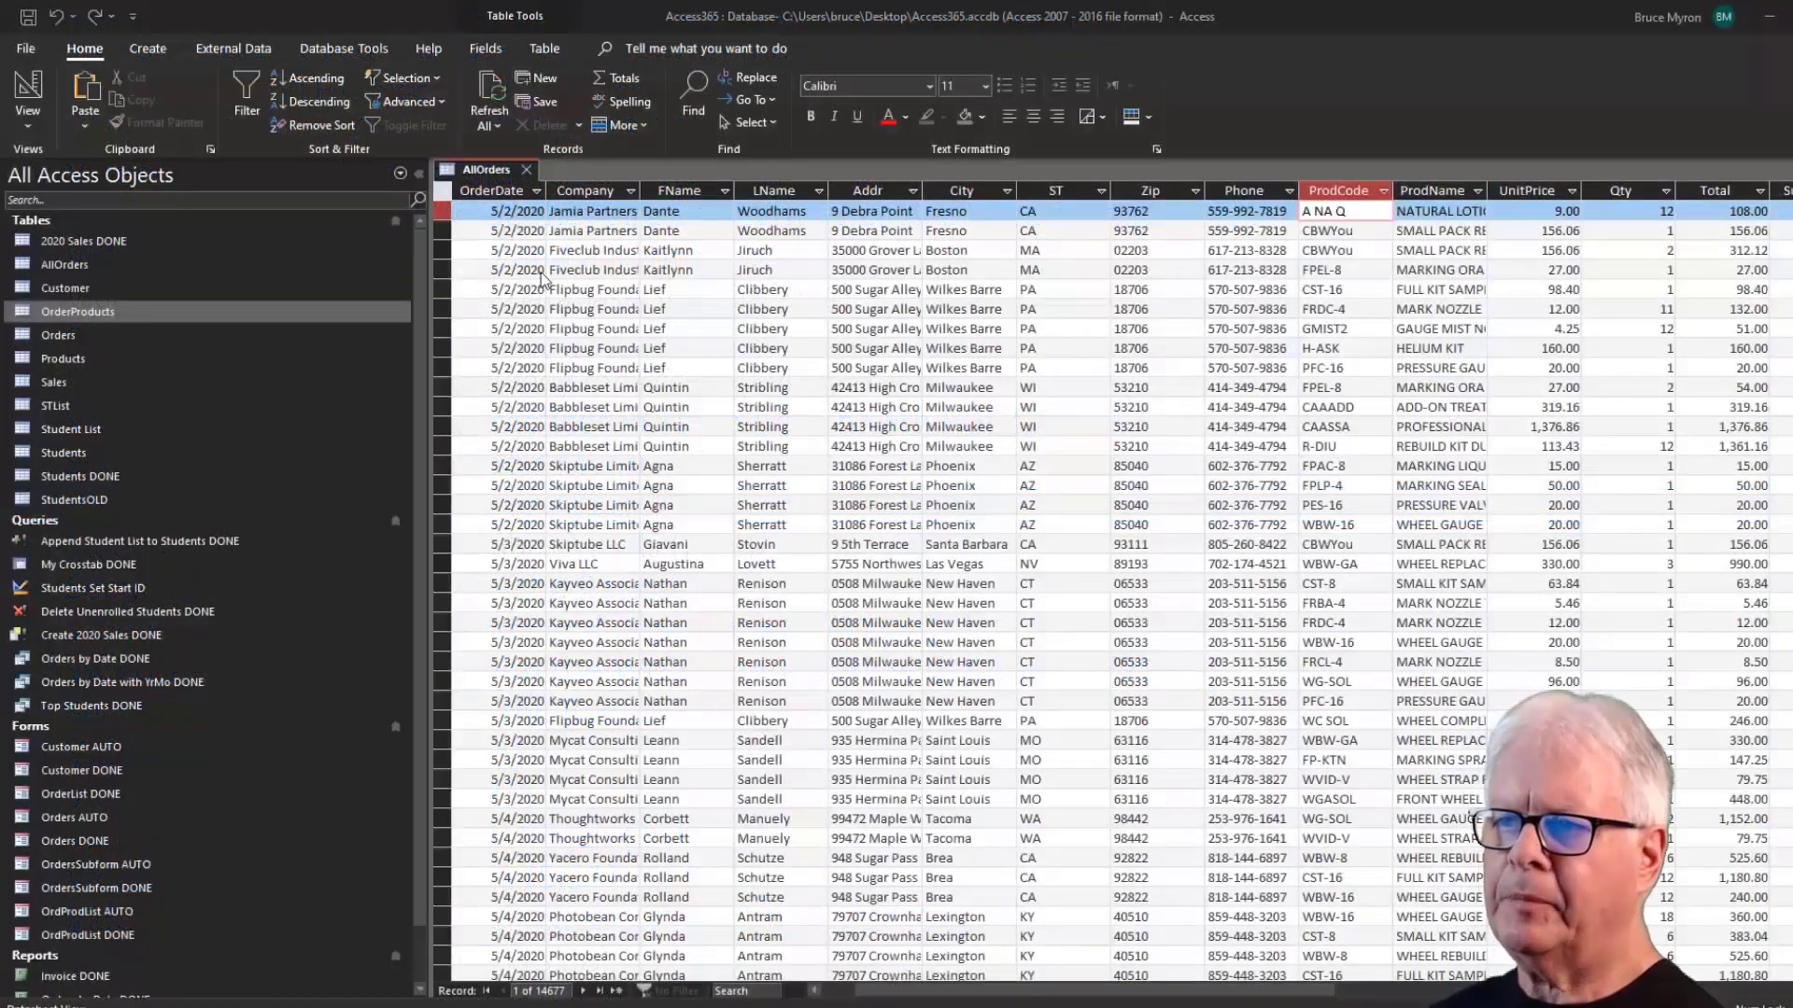
{"action": "left_click", "coordinate": [526, 170]}
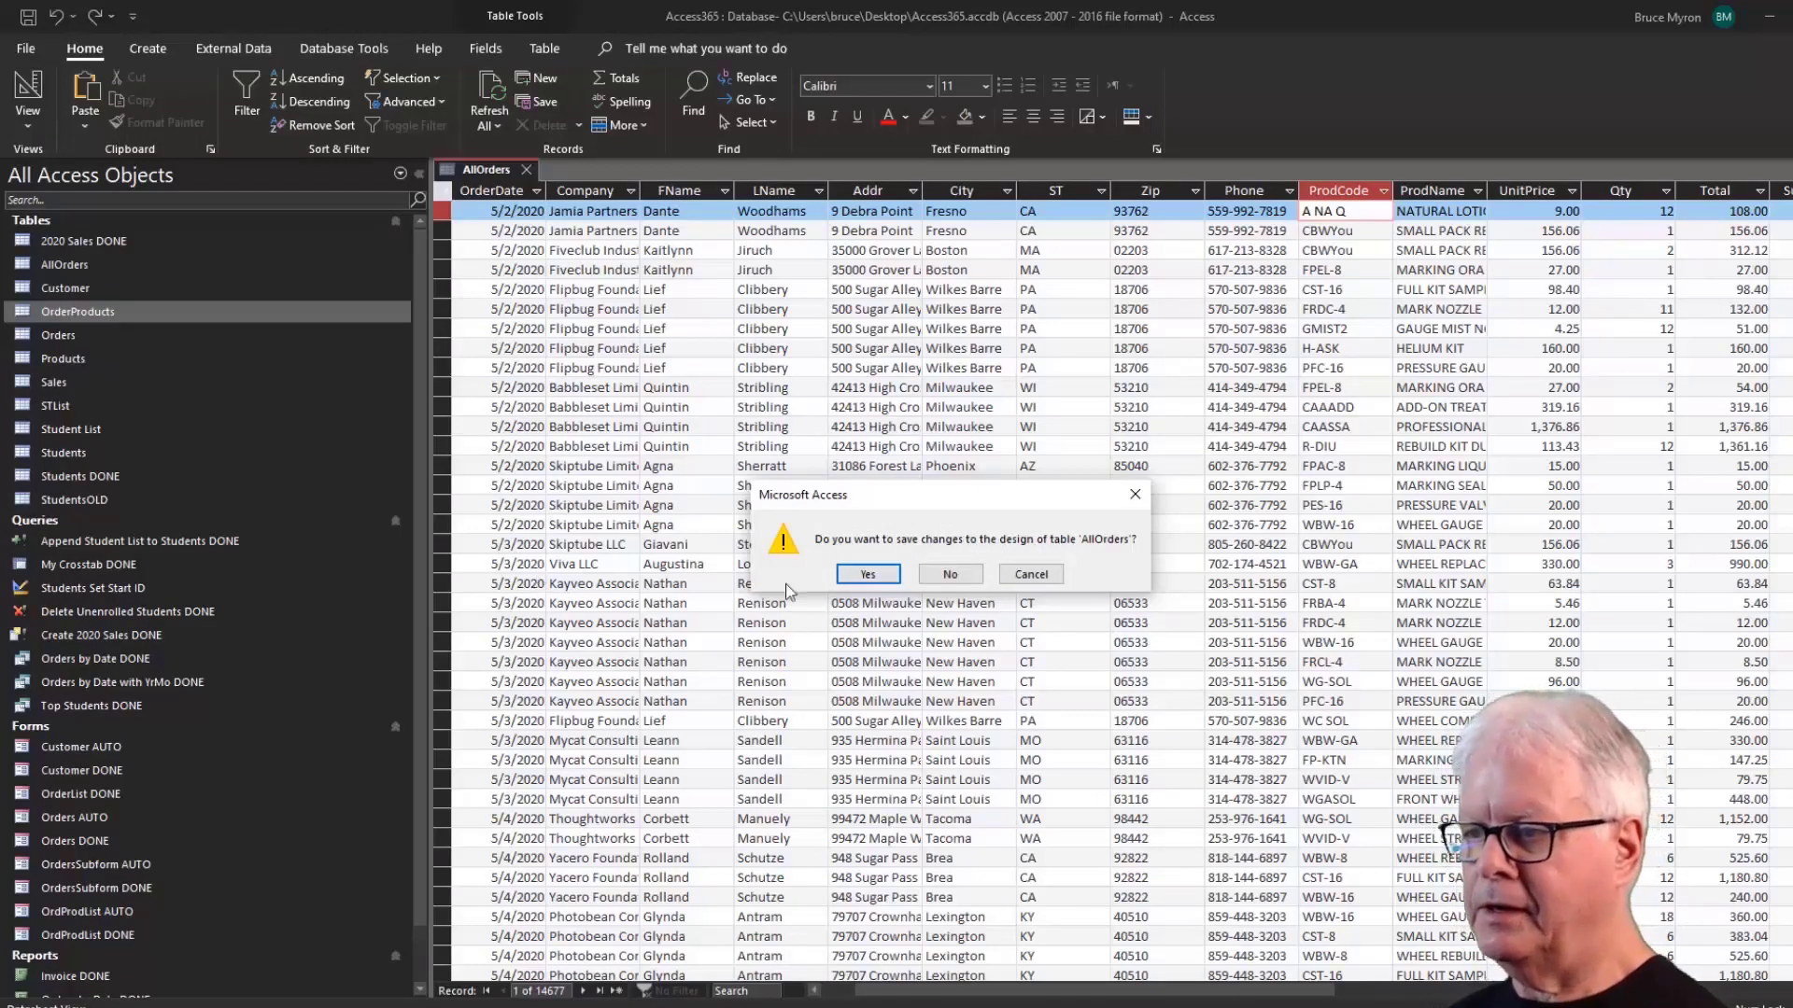
{"action": "left_click", "coordinate": [961, 579]}
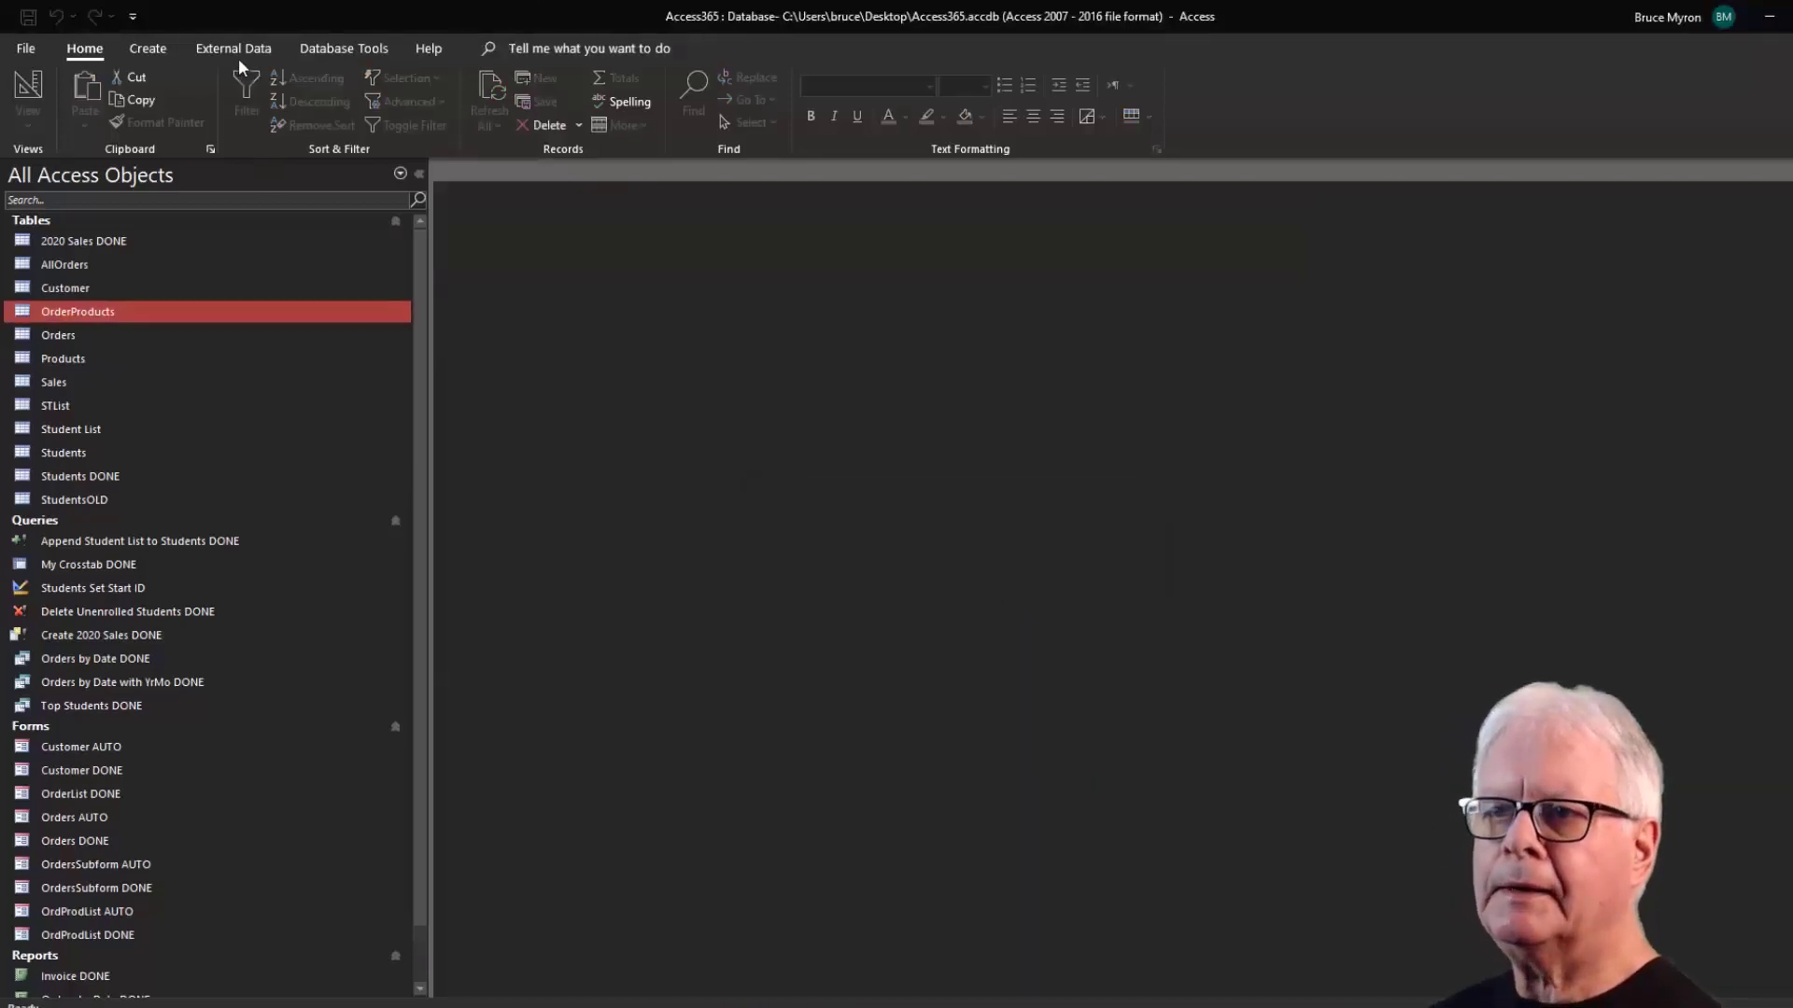
Open the Relationships window and add the Customer, Orders and OrderProducts tables to the layout.
{"action": "left_click", "coordinate": [362, 52]}
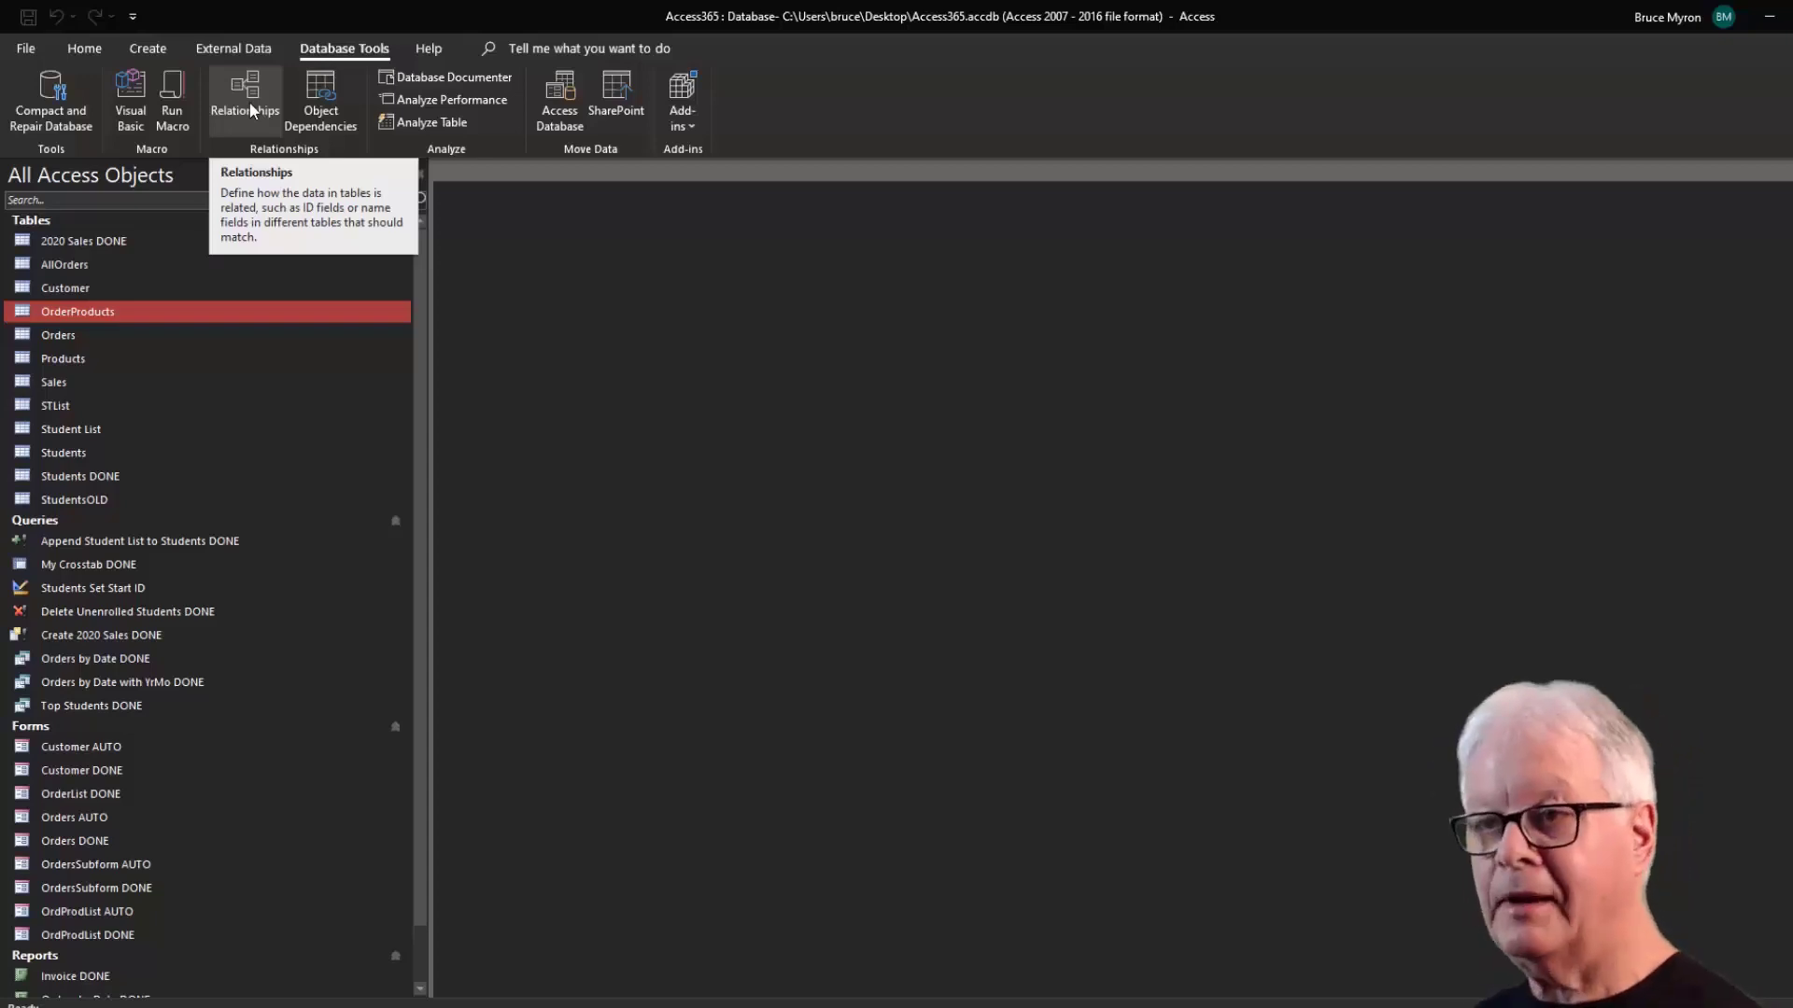
{"action": "left_click", "coordinate": [251, 108]}
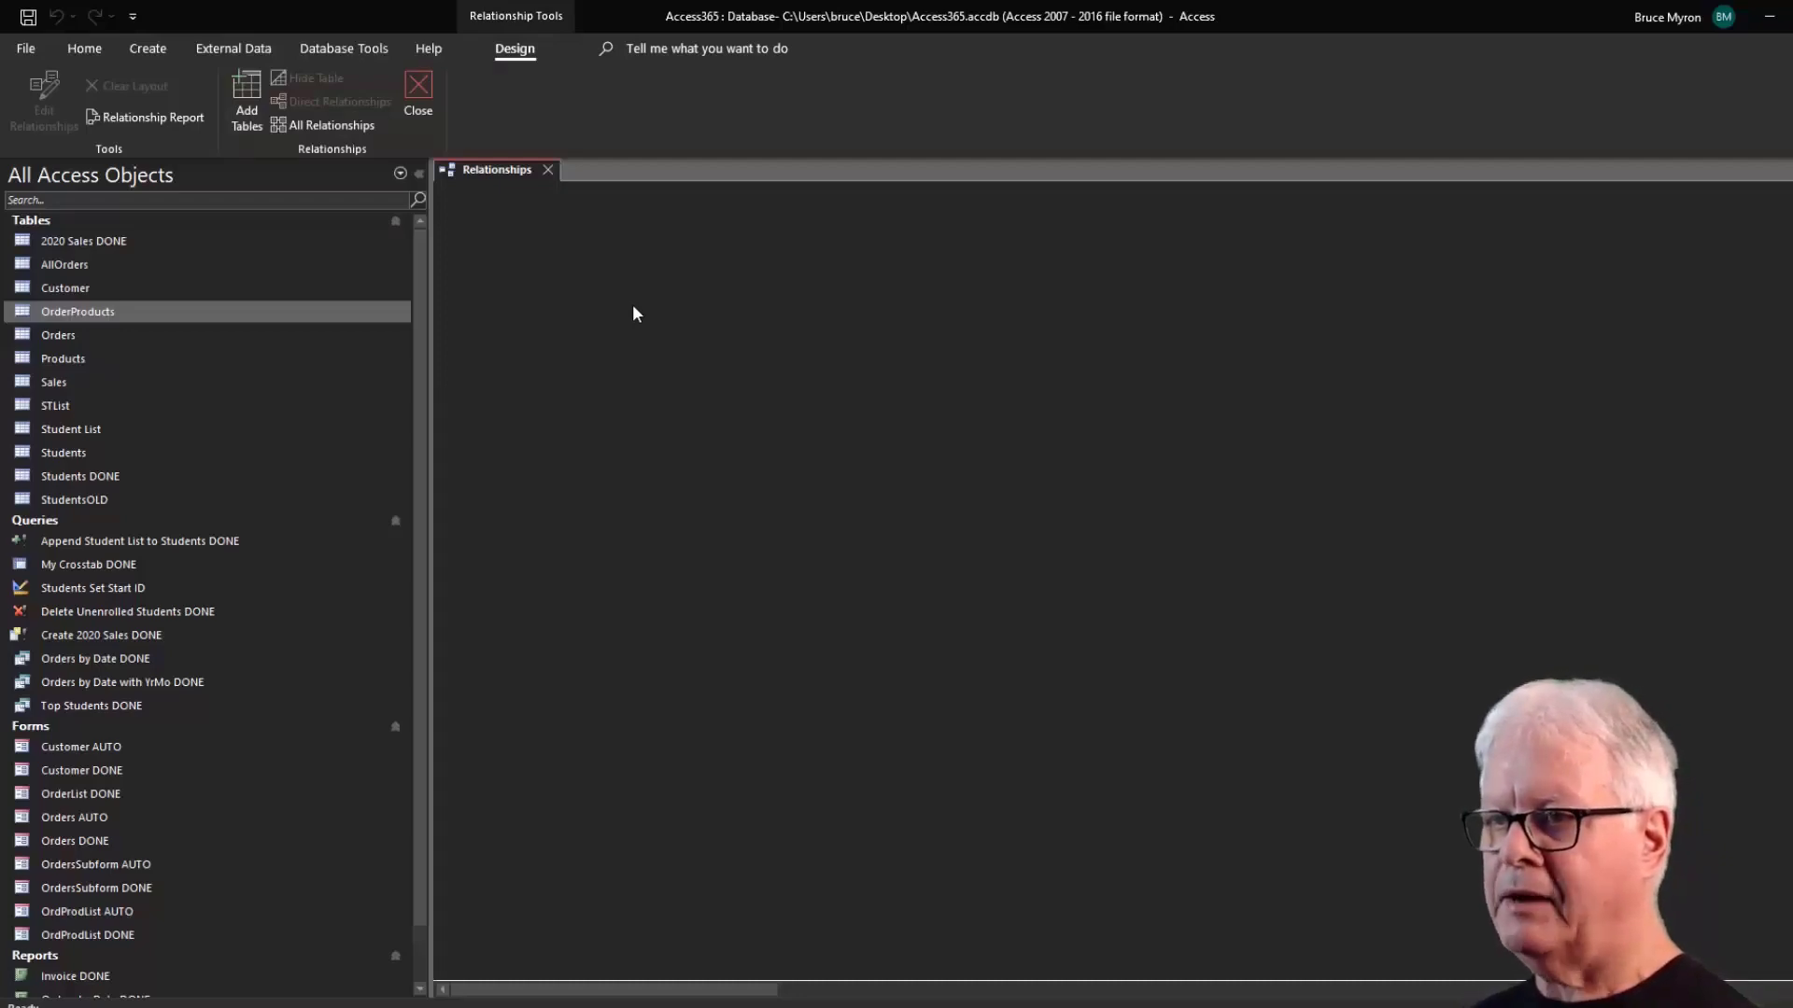
{"action": "right_click", "coordinate": [682, 289]}
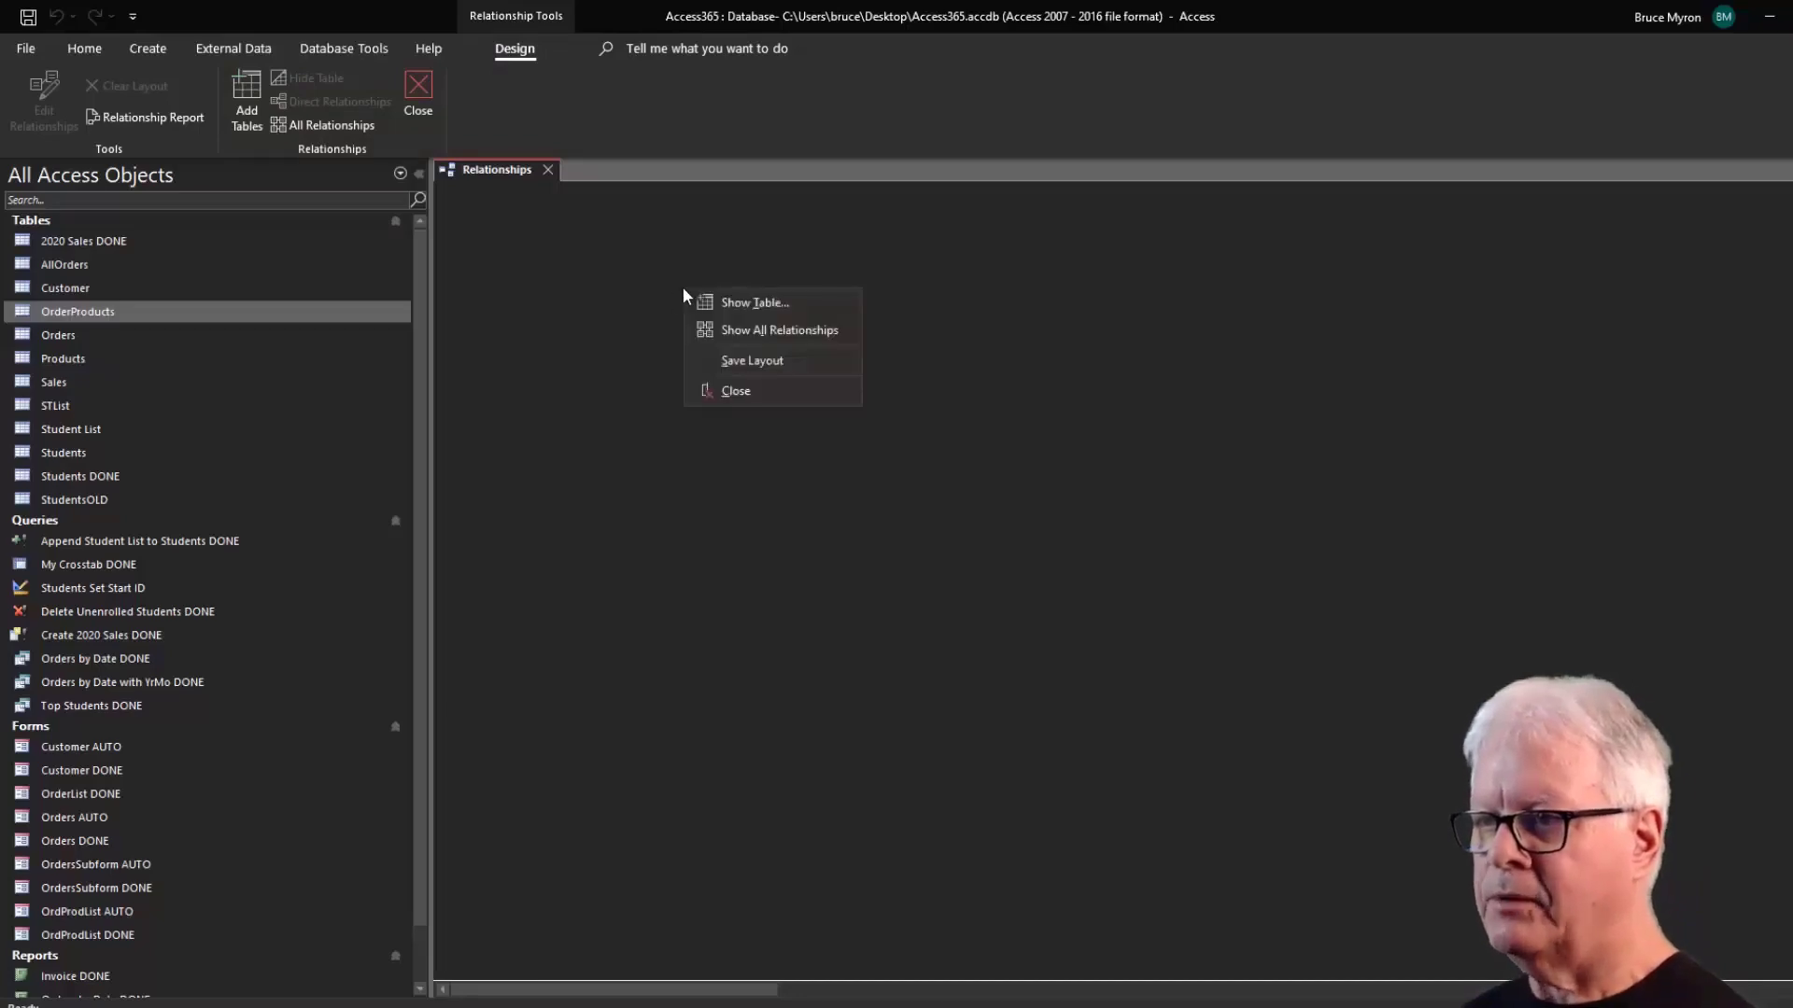
{"action": "left_click", "coordinate": [761, 306]}
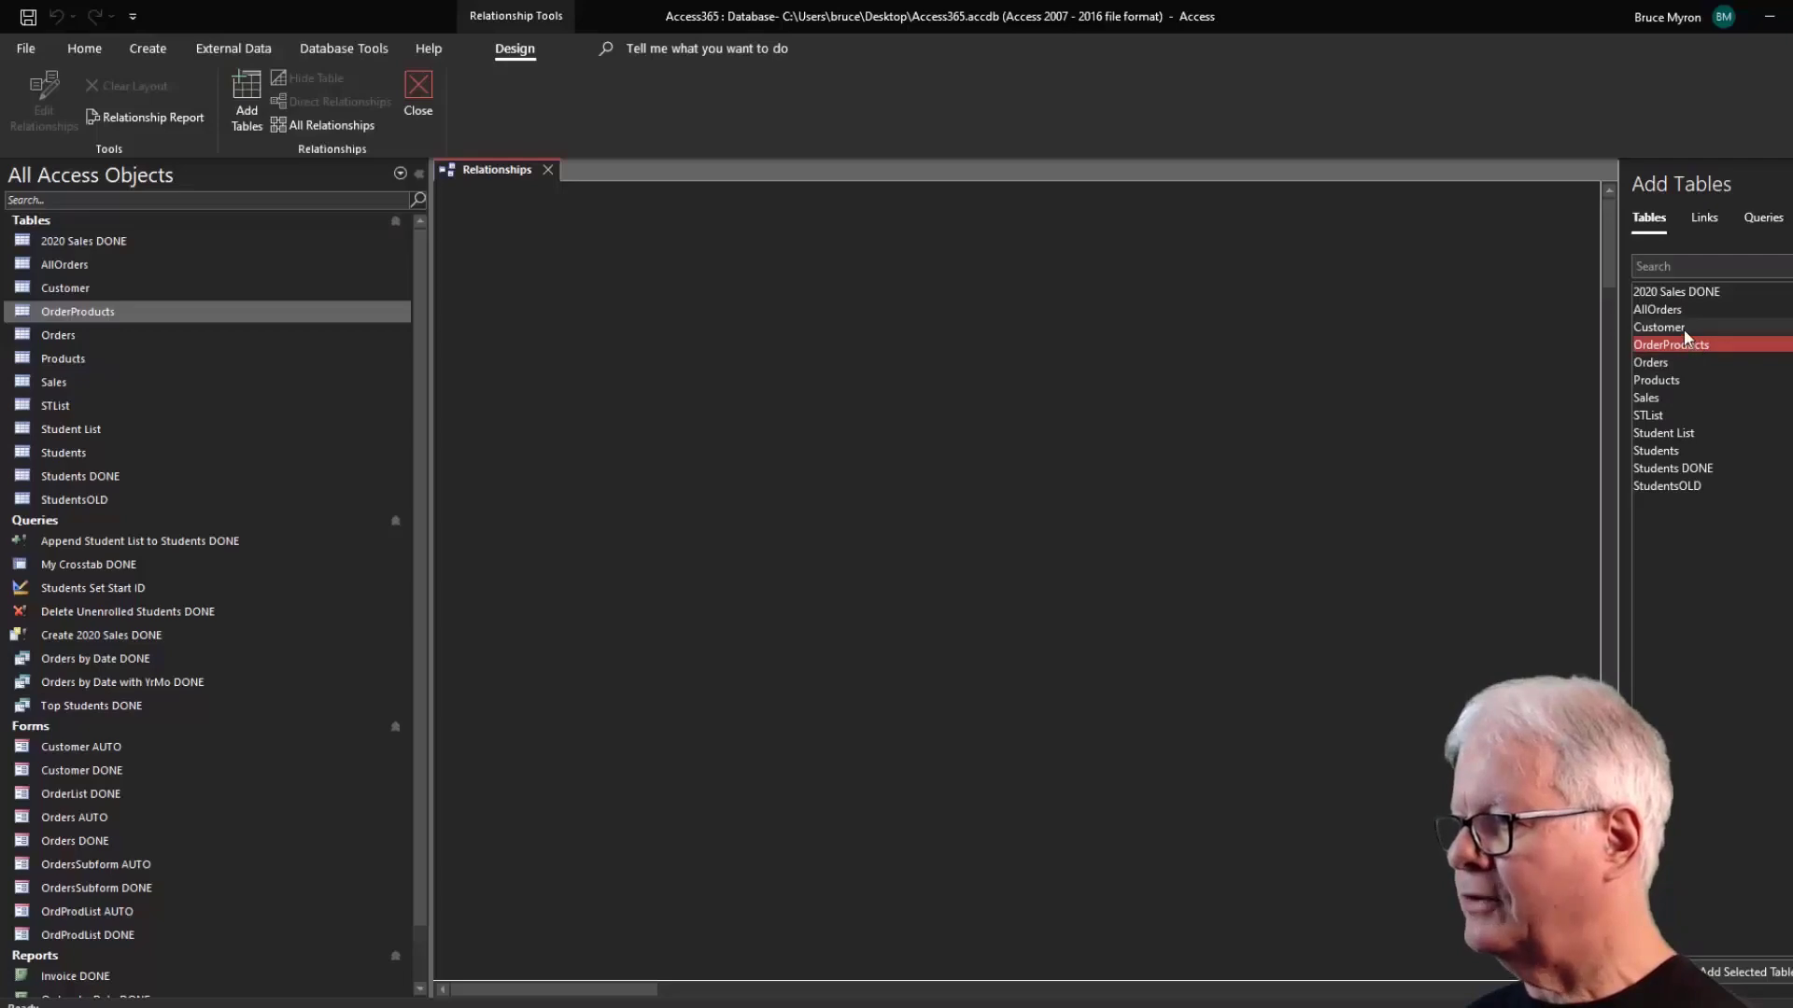
{"action": "double_click", "coordinate": [1686, 323]}
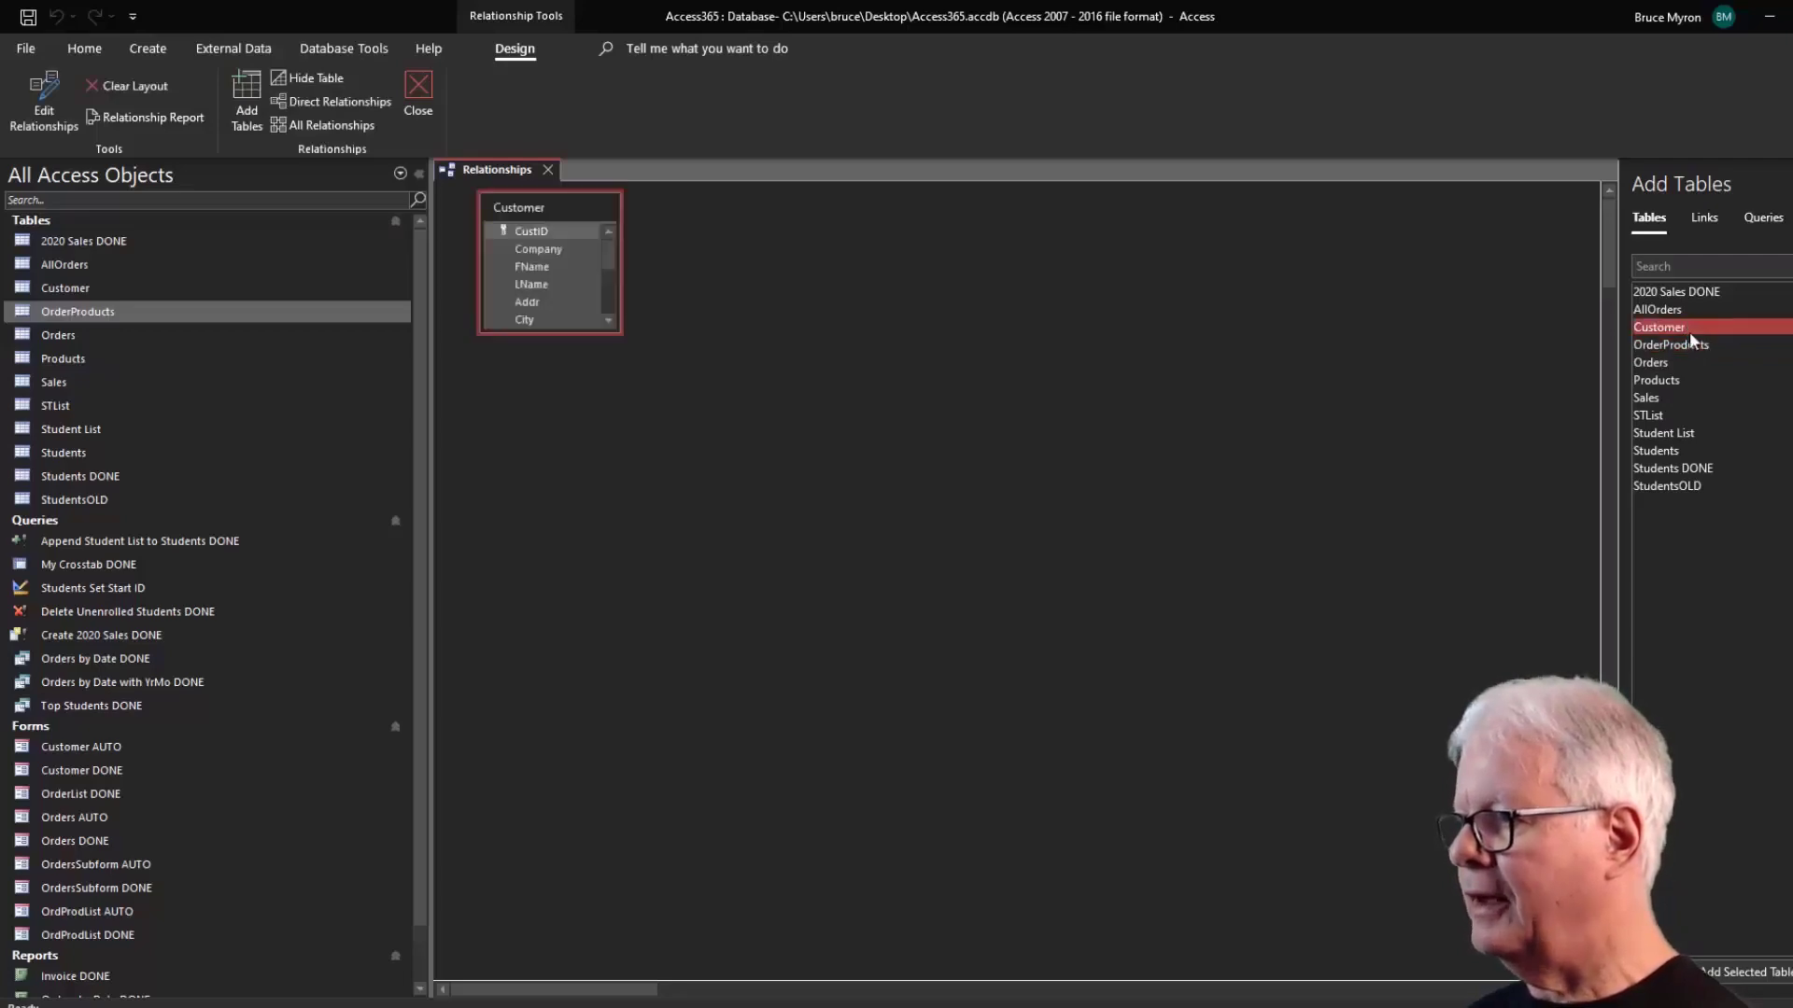
{"action": "double_click", "coordinate": [1666, 362]}
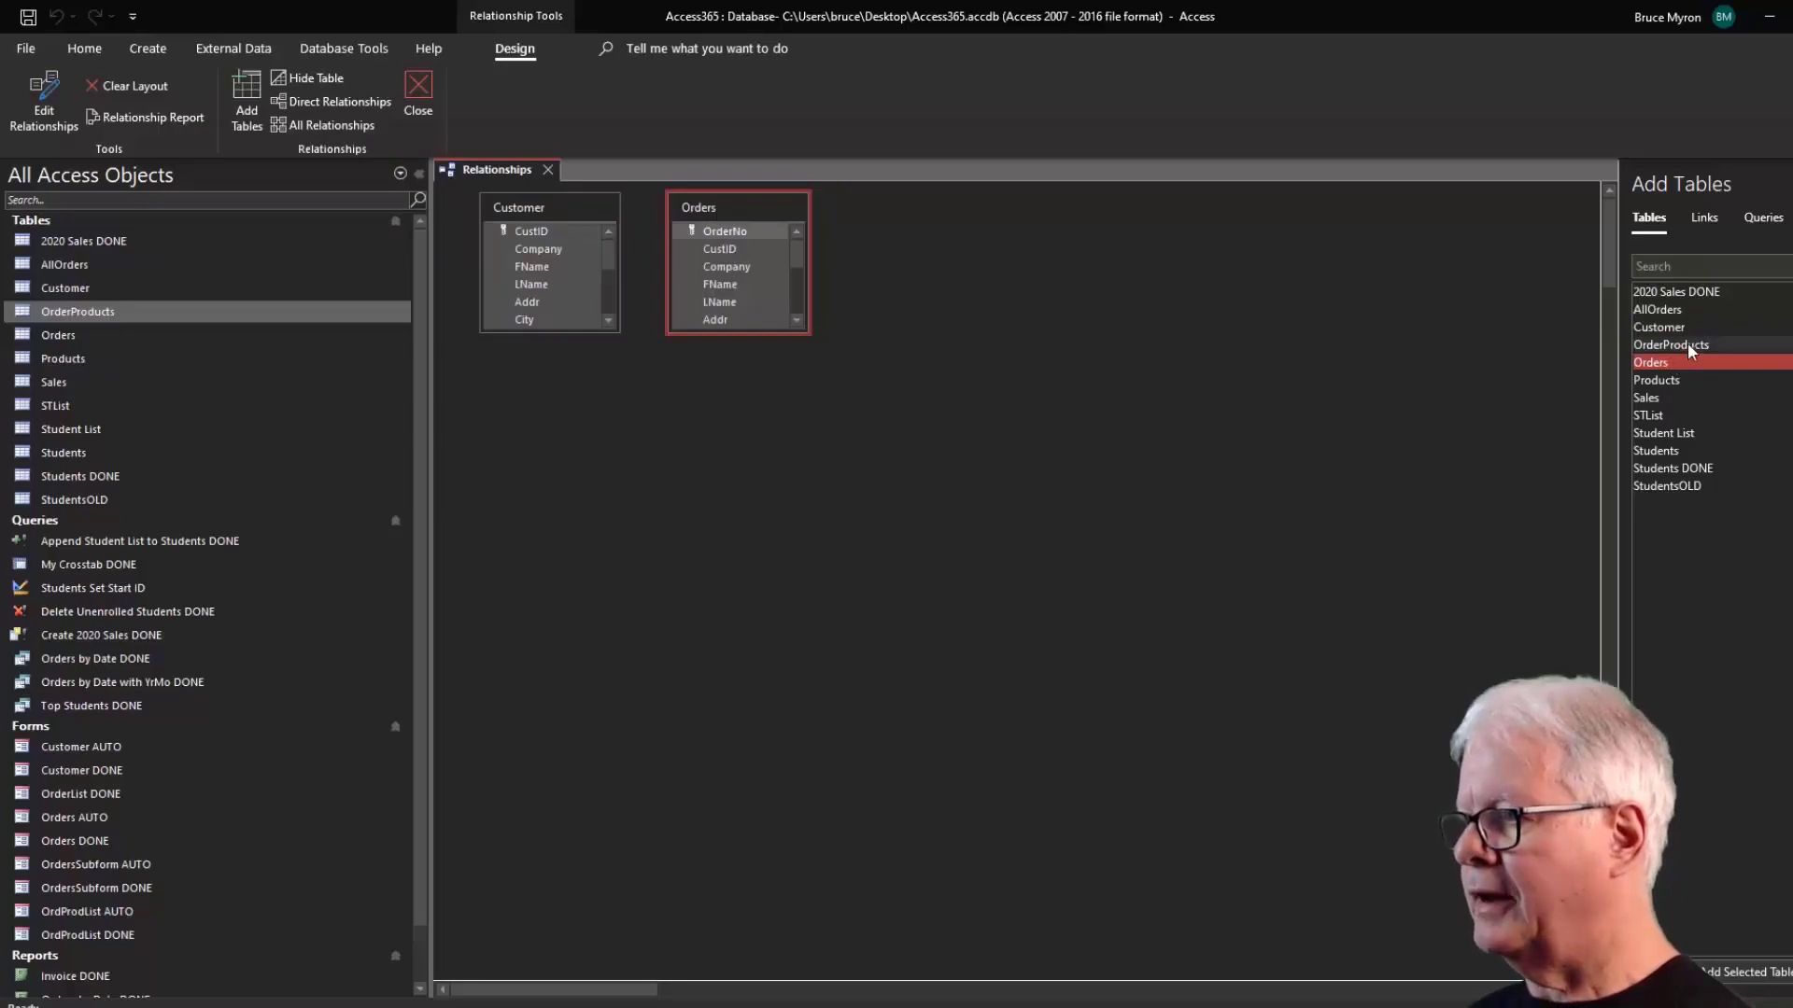
{"action": "double_click", "coordinate": [1688, 343]}
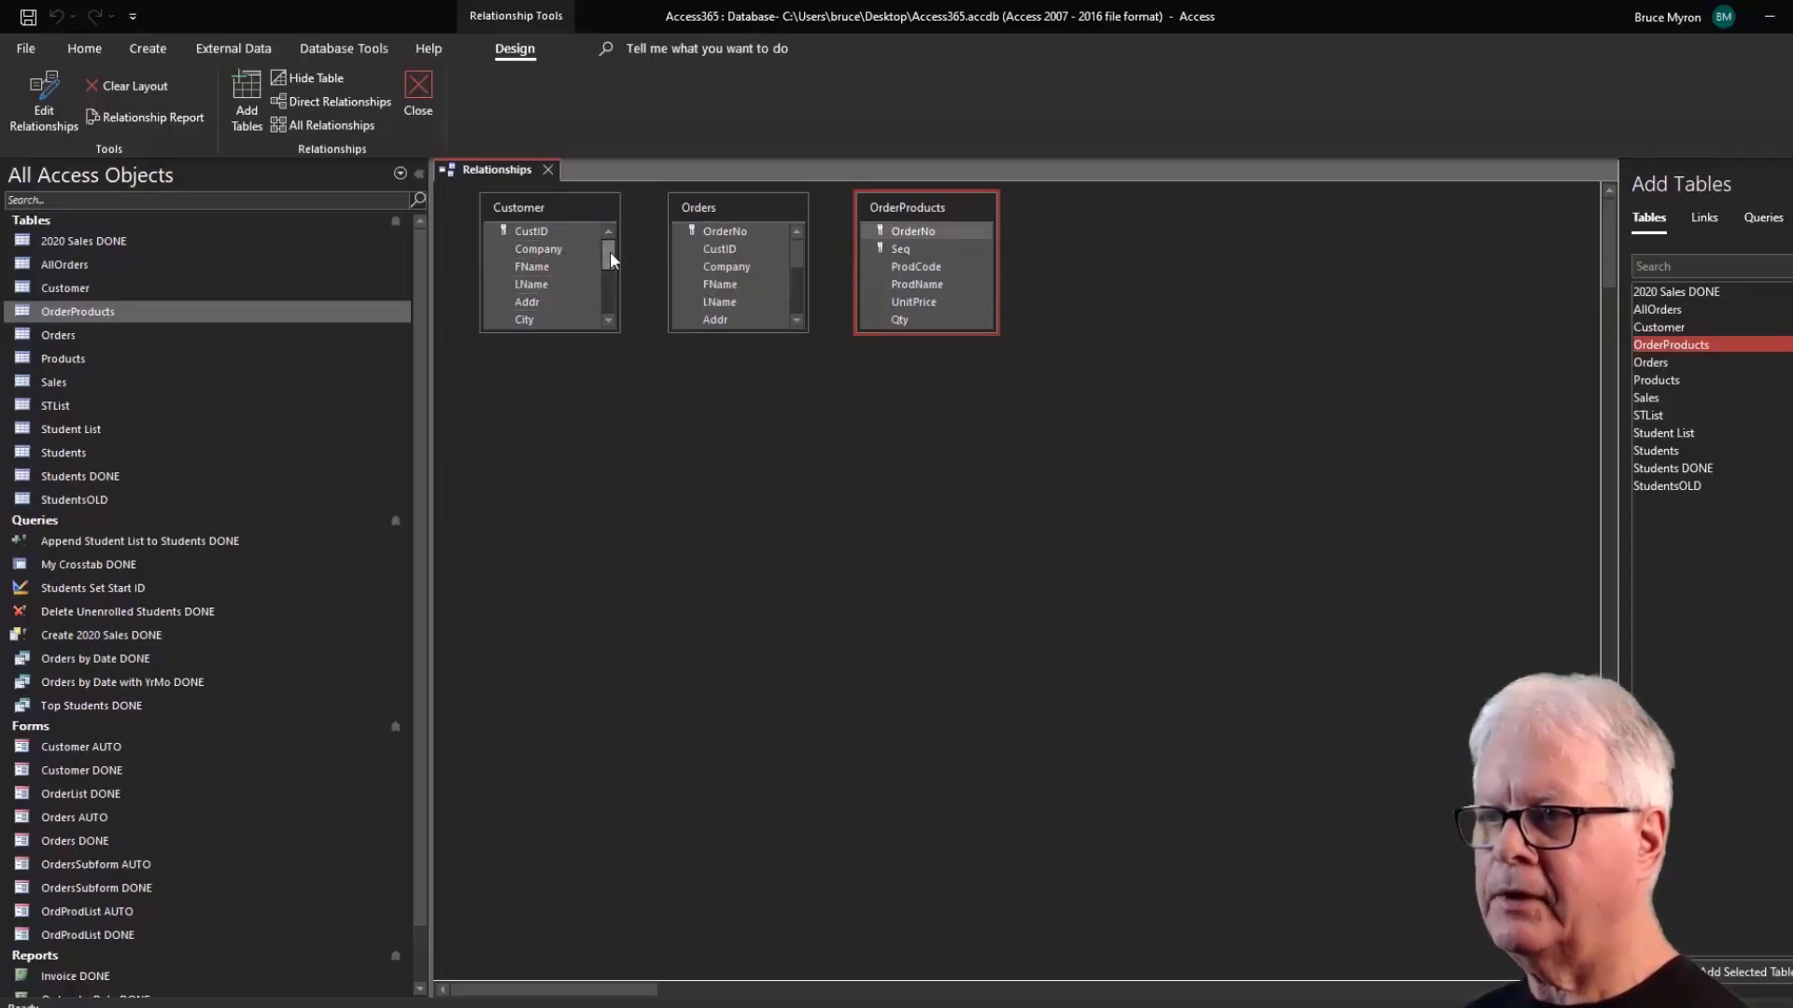
Enlarge the Customer and Orders field lists to show all their fields, and space the three tables apart.
{"action": "mouse_move", "coordinate": [608, 250]}
{"action": "left_mouse_down"}
{"action": "mouse_move", "coordinate": [611, 275]}
{"action": "mouse_move", "coordinate": [613, 250]}
{"action": "left_mouse_up"}
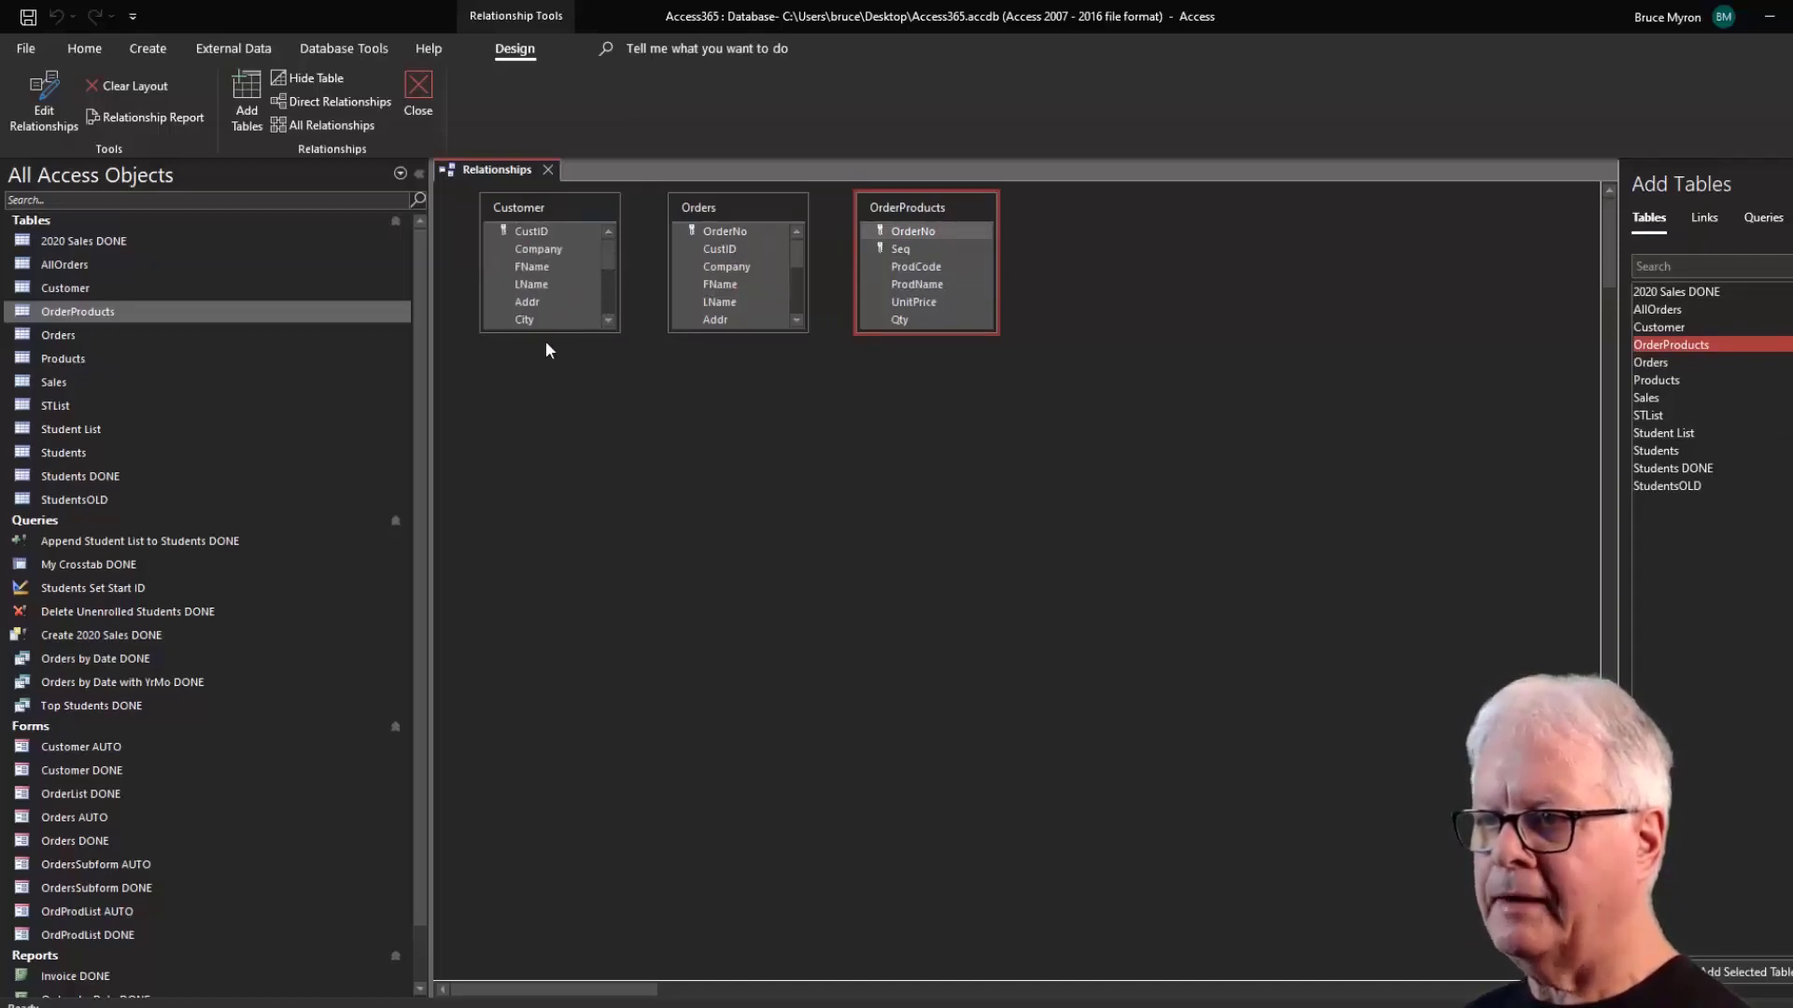
{"action": "left_click_drag", "start_coordinate": [551, 331], "coordinate": [540, 485]}
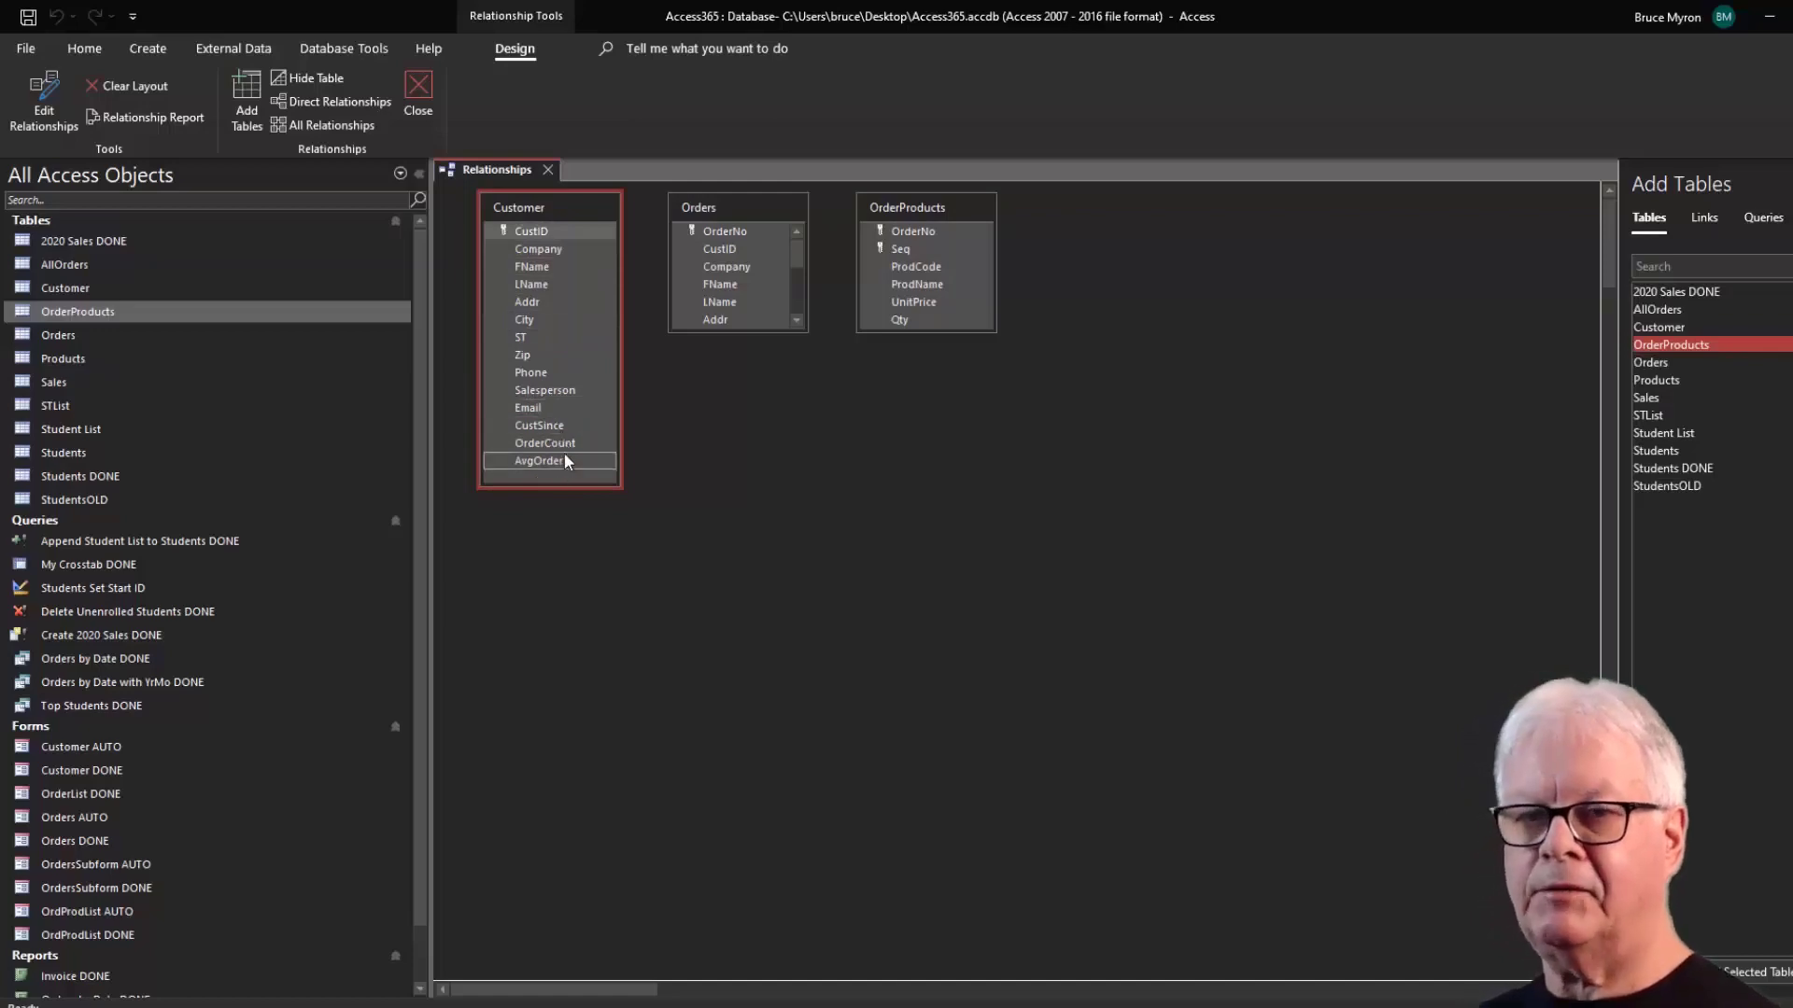
{"action": "left_click_drag", "start_coordinate": [956, 207], "coordinate": [1238, 218]}
{"action": "left_click_drag", "start_coordinate": [740, 206], "coordinate": [827, 209]}
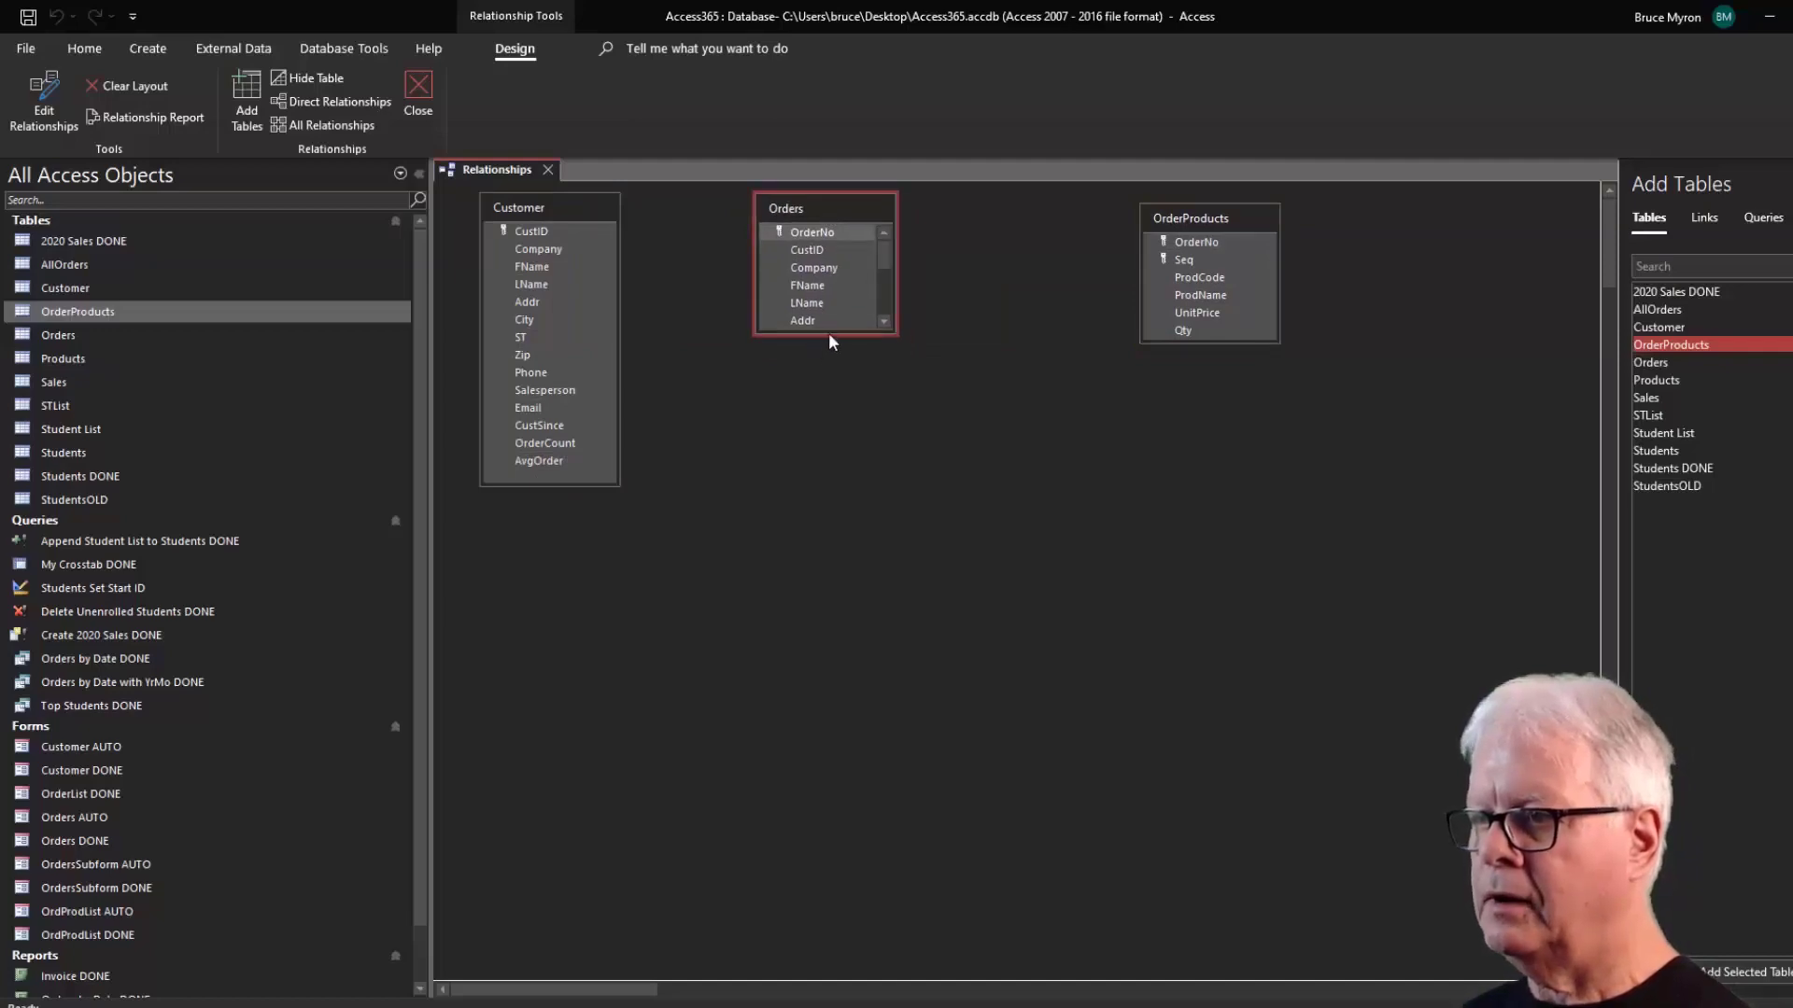
{"action": "left_click_drag", "start_coordinate": [829, 334], "coordinate": [829, 496]}
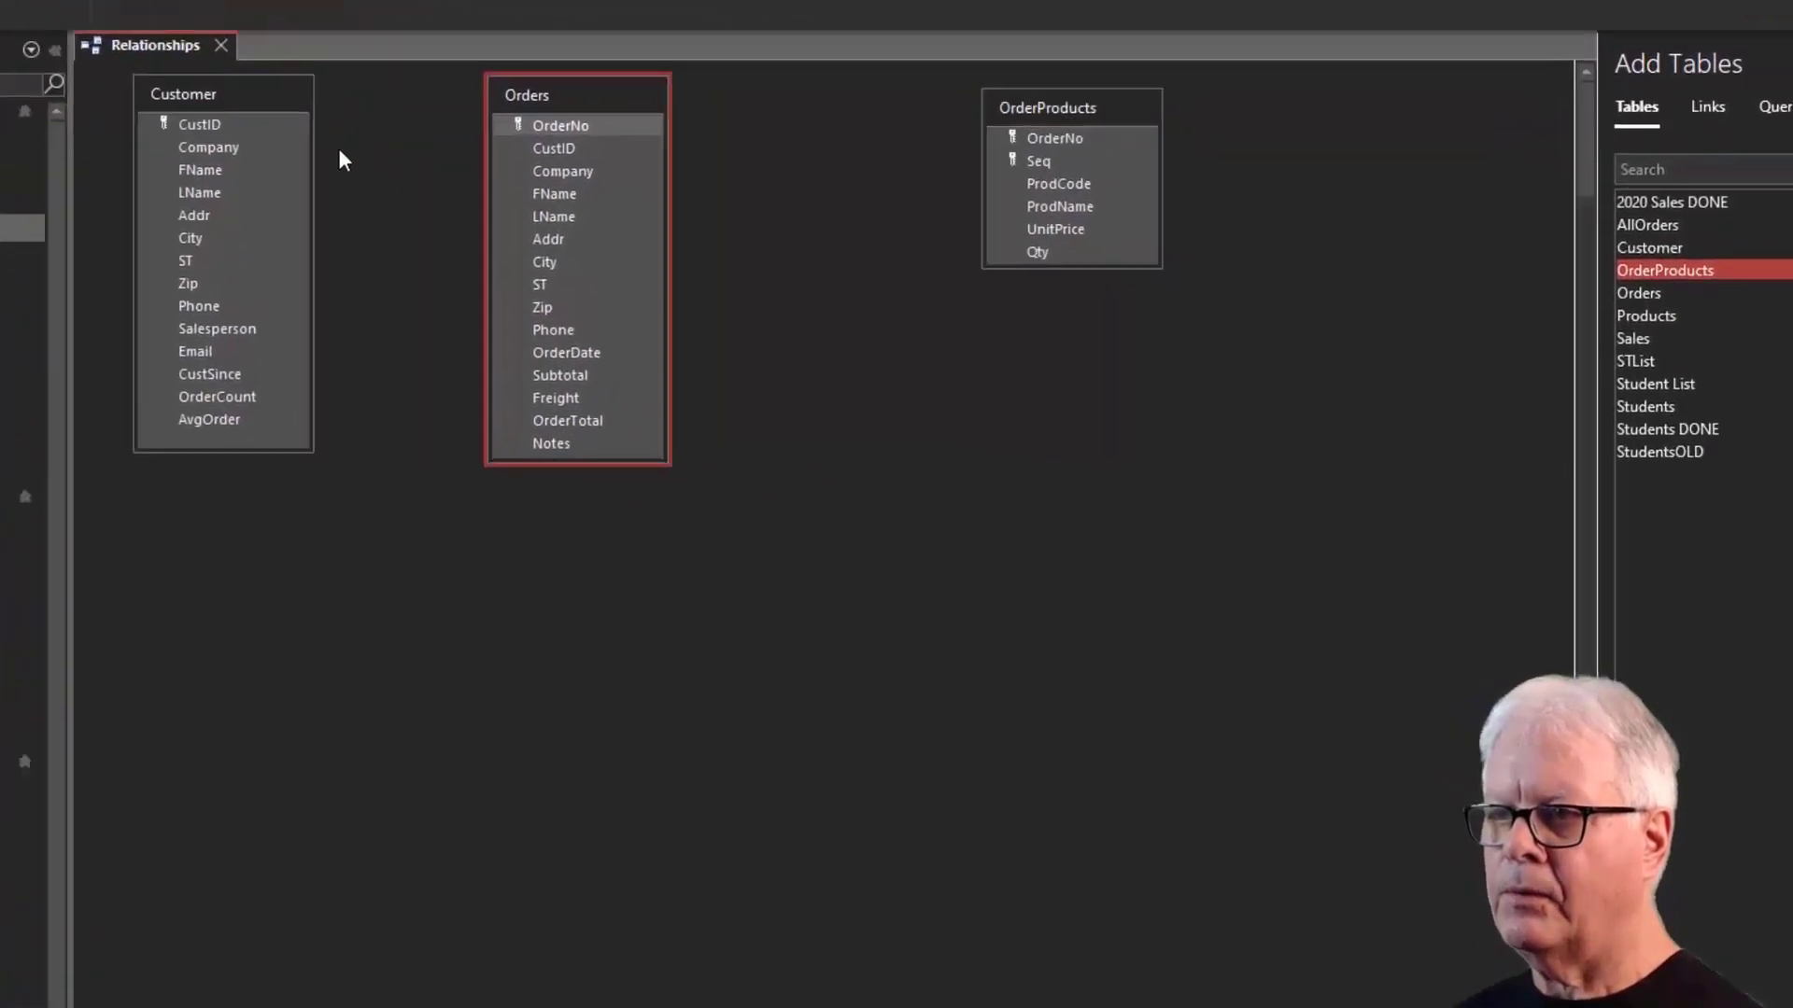
Create a one-to-many relationship between Customer and Orders on CustID, with referential integrity enforced.
{"action": "left_click", "coordinate": [224, 130]}
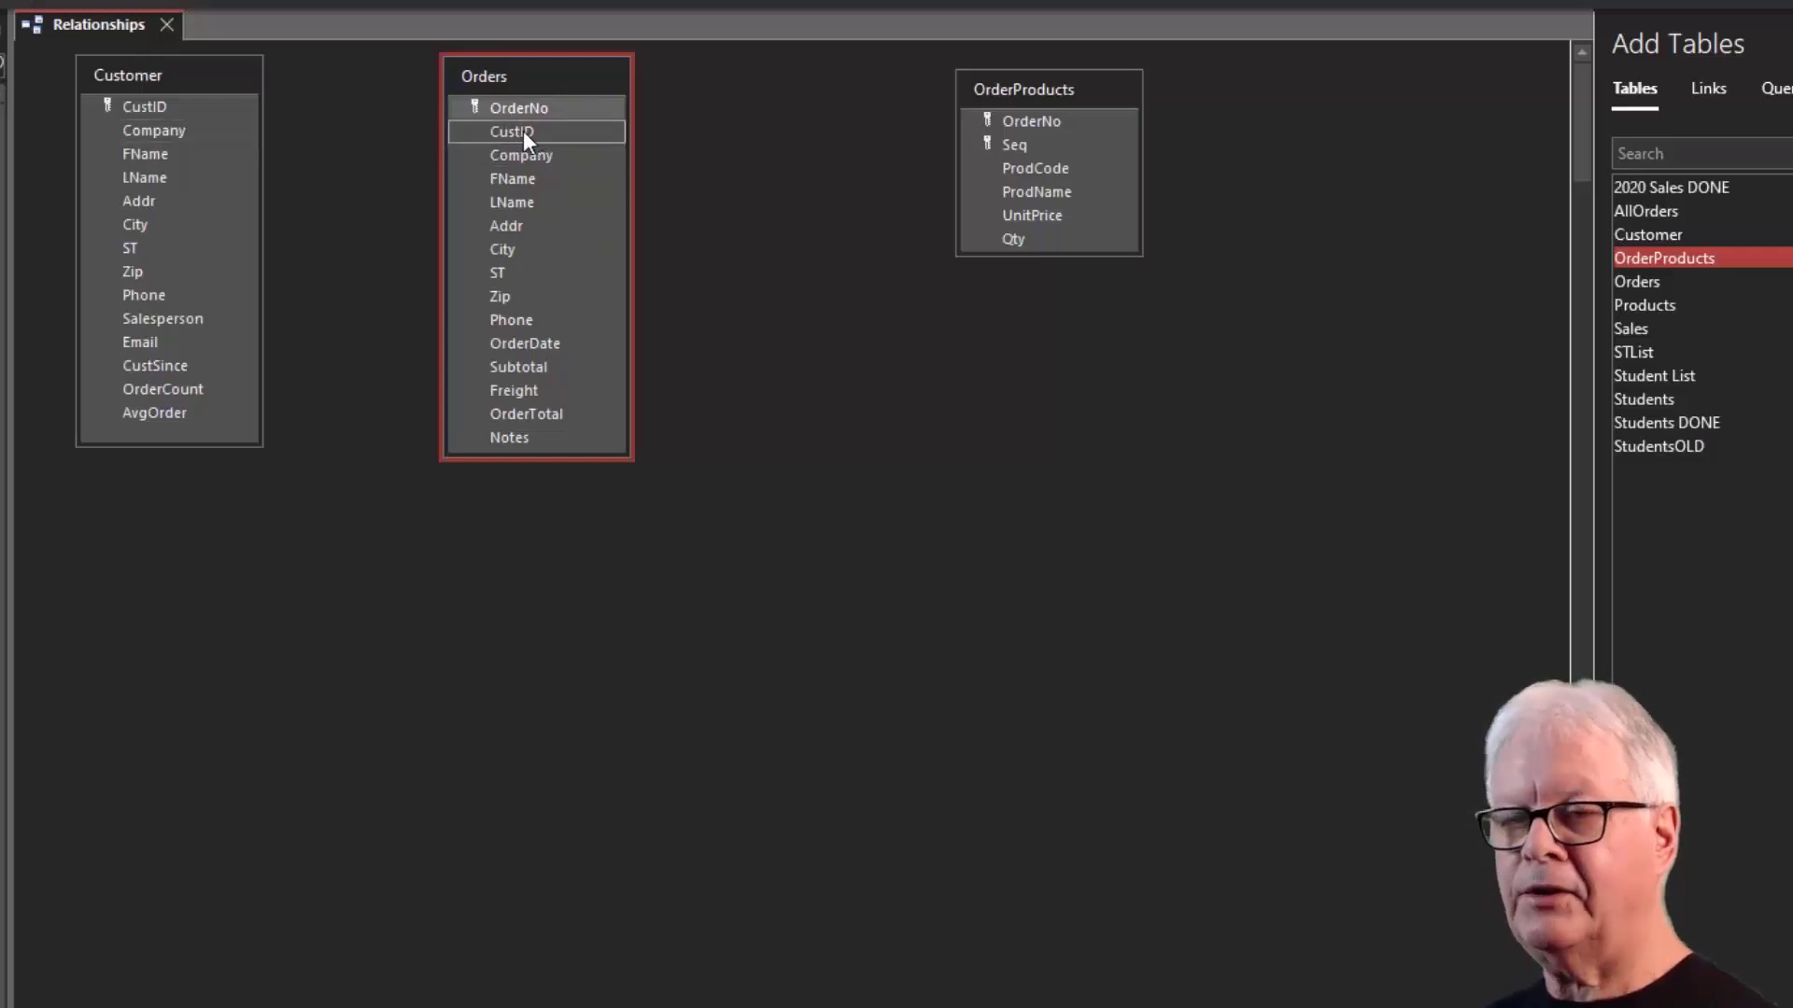
{"action": "left_click_drag", "start_coordinate": [523, 133], "coordinate": [165, 104]}
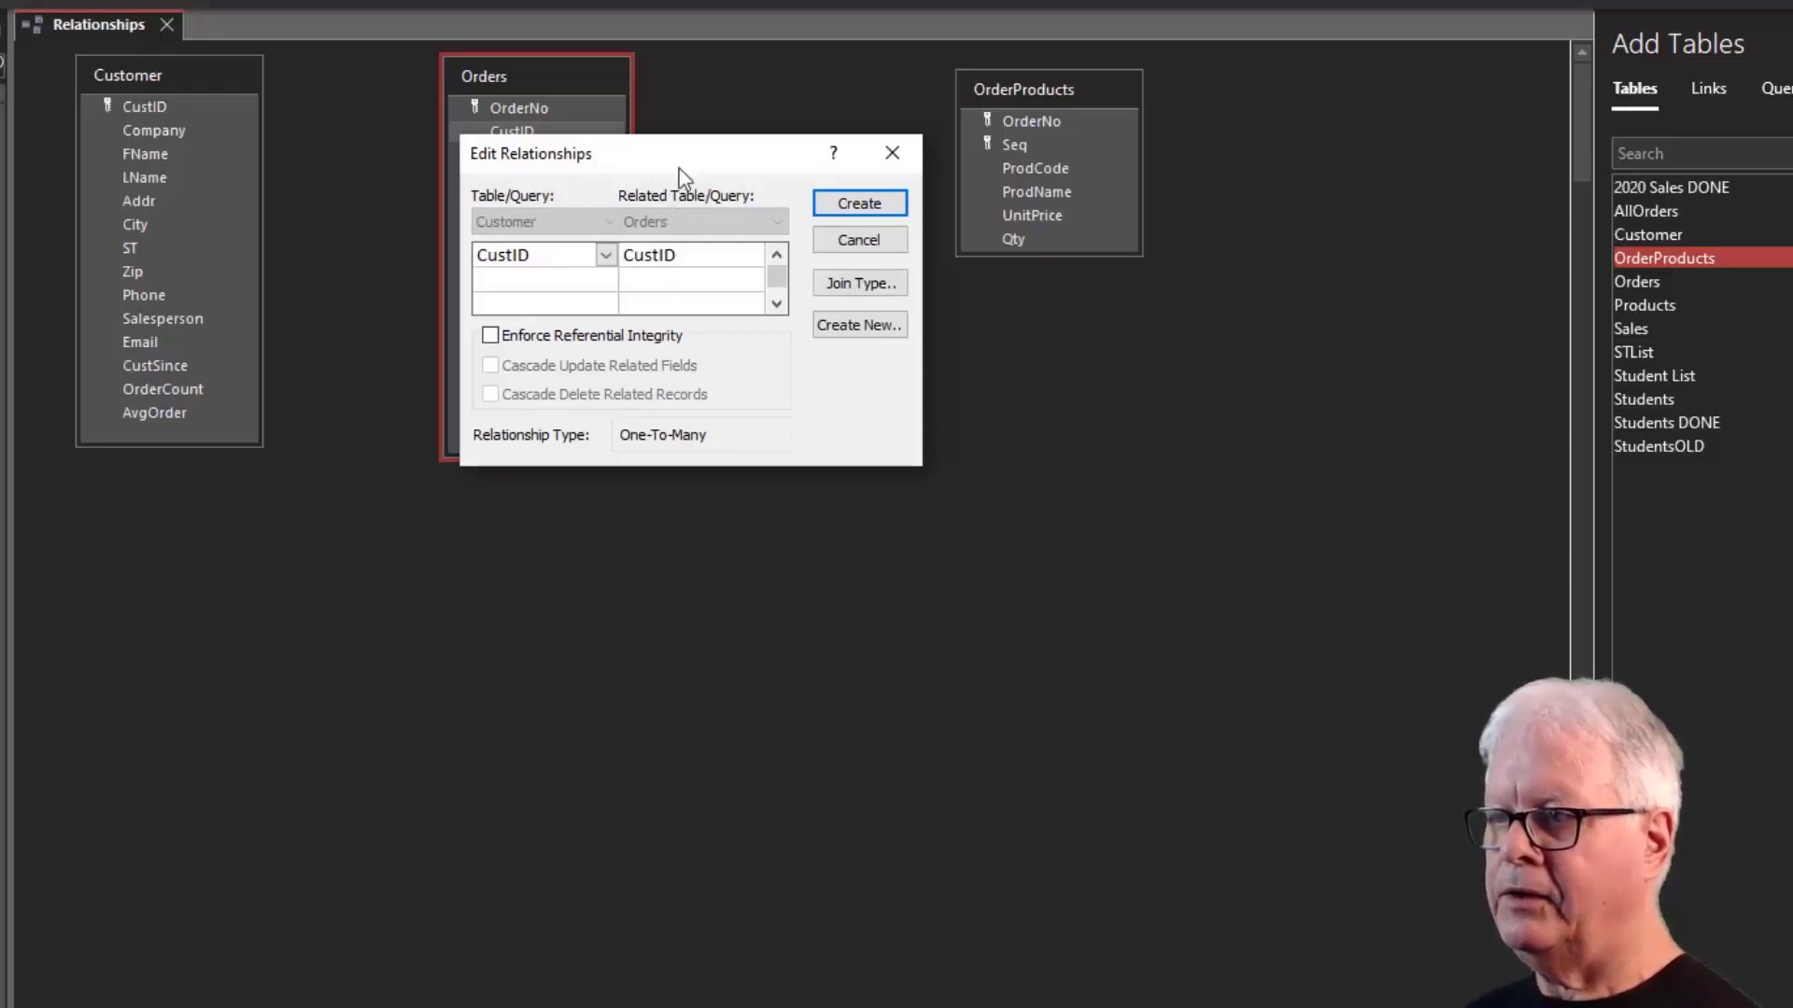
{"action": "left_click_drag", "start_coordinate": [684, 152], "coordinate": [553, 138]}
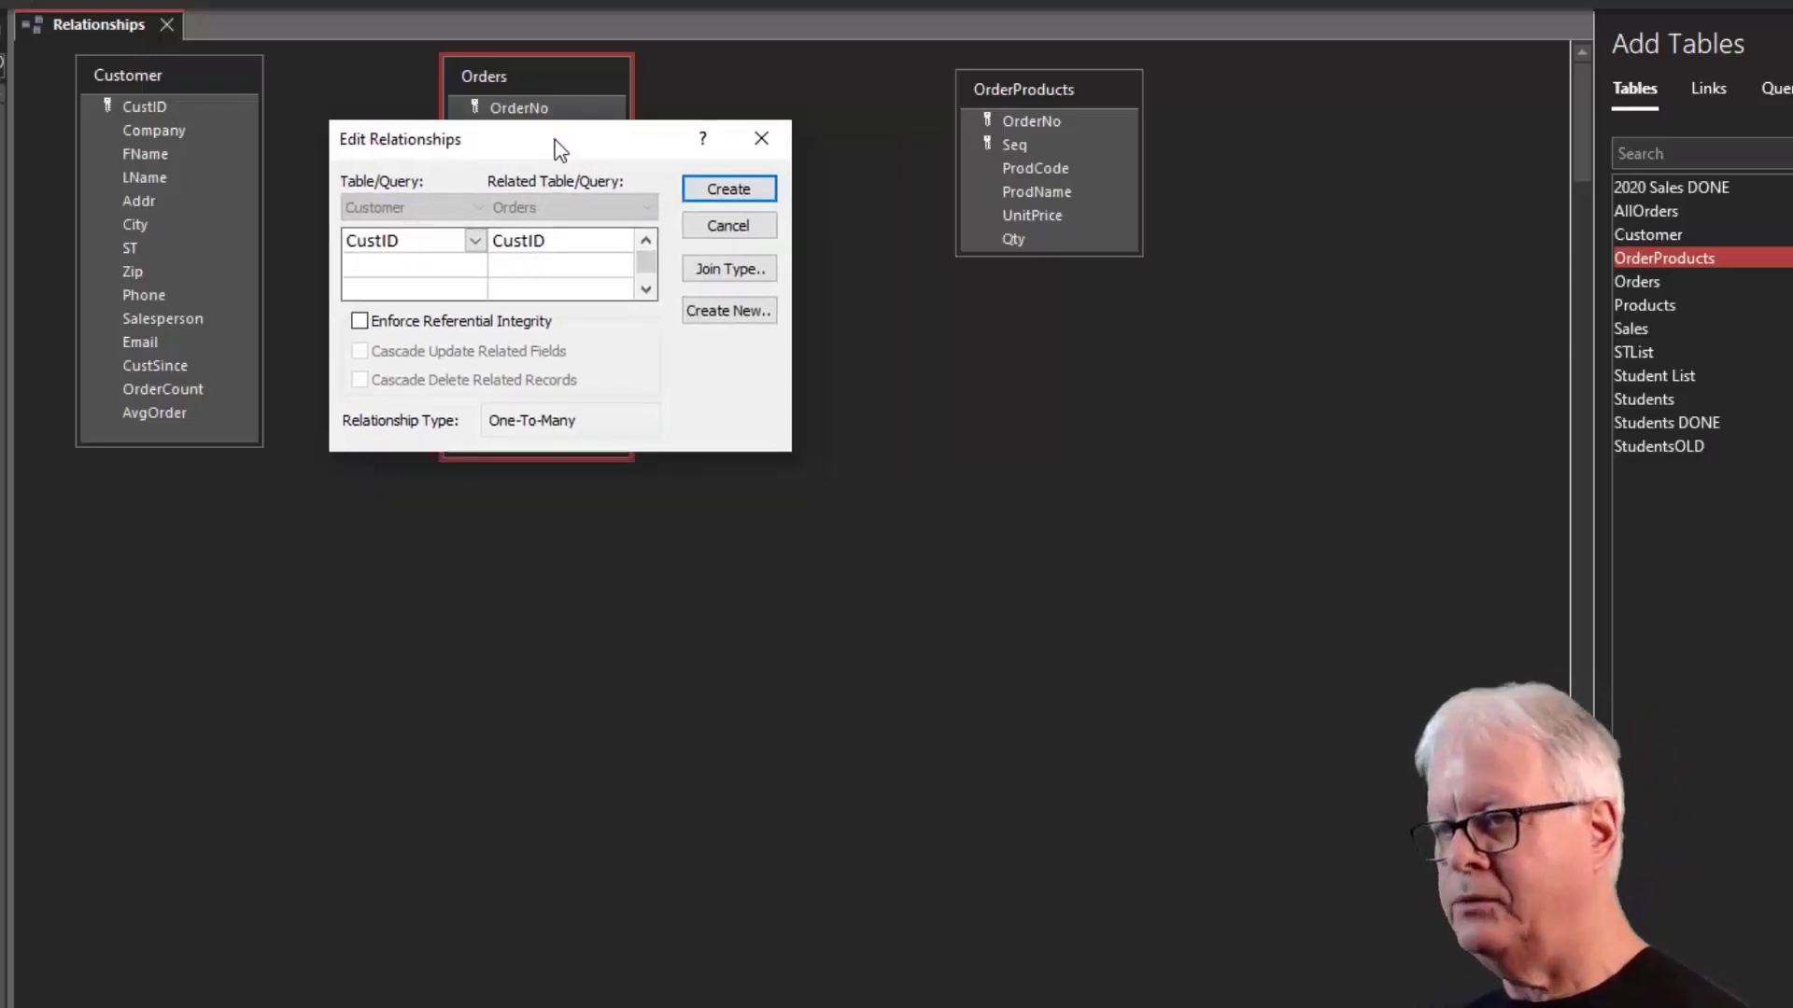
{"action": "left_click", "coordinate": [360, 321]}
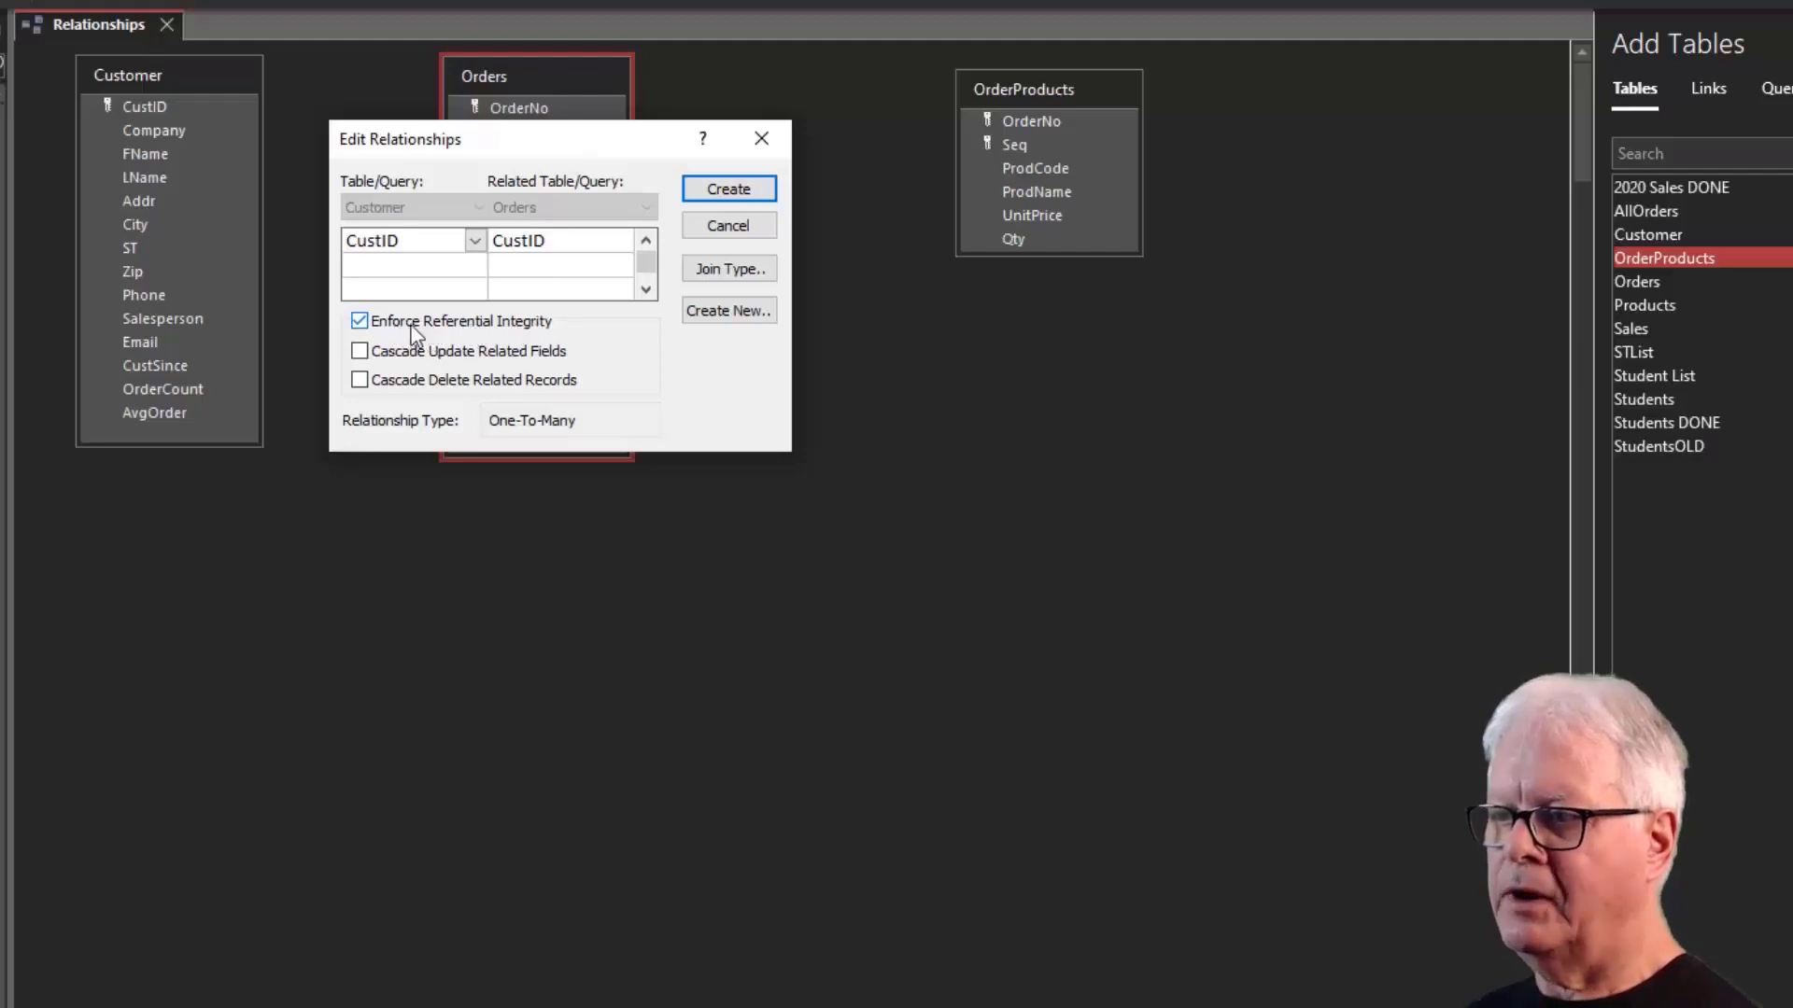
{"action": "left_click_drag", "start_coordinate": [528, 149], "coordinate": [537, 194]}
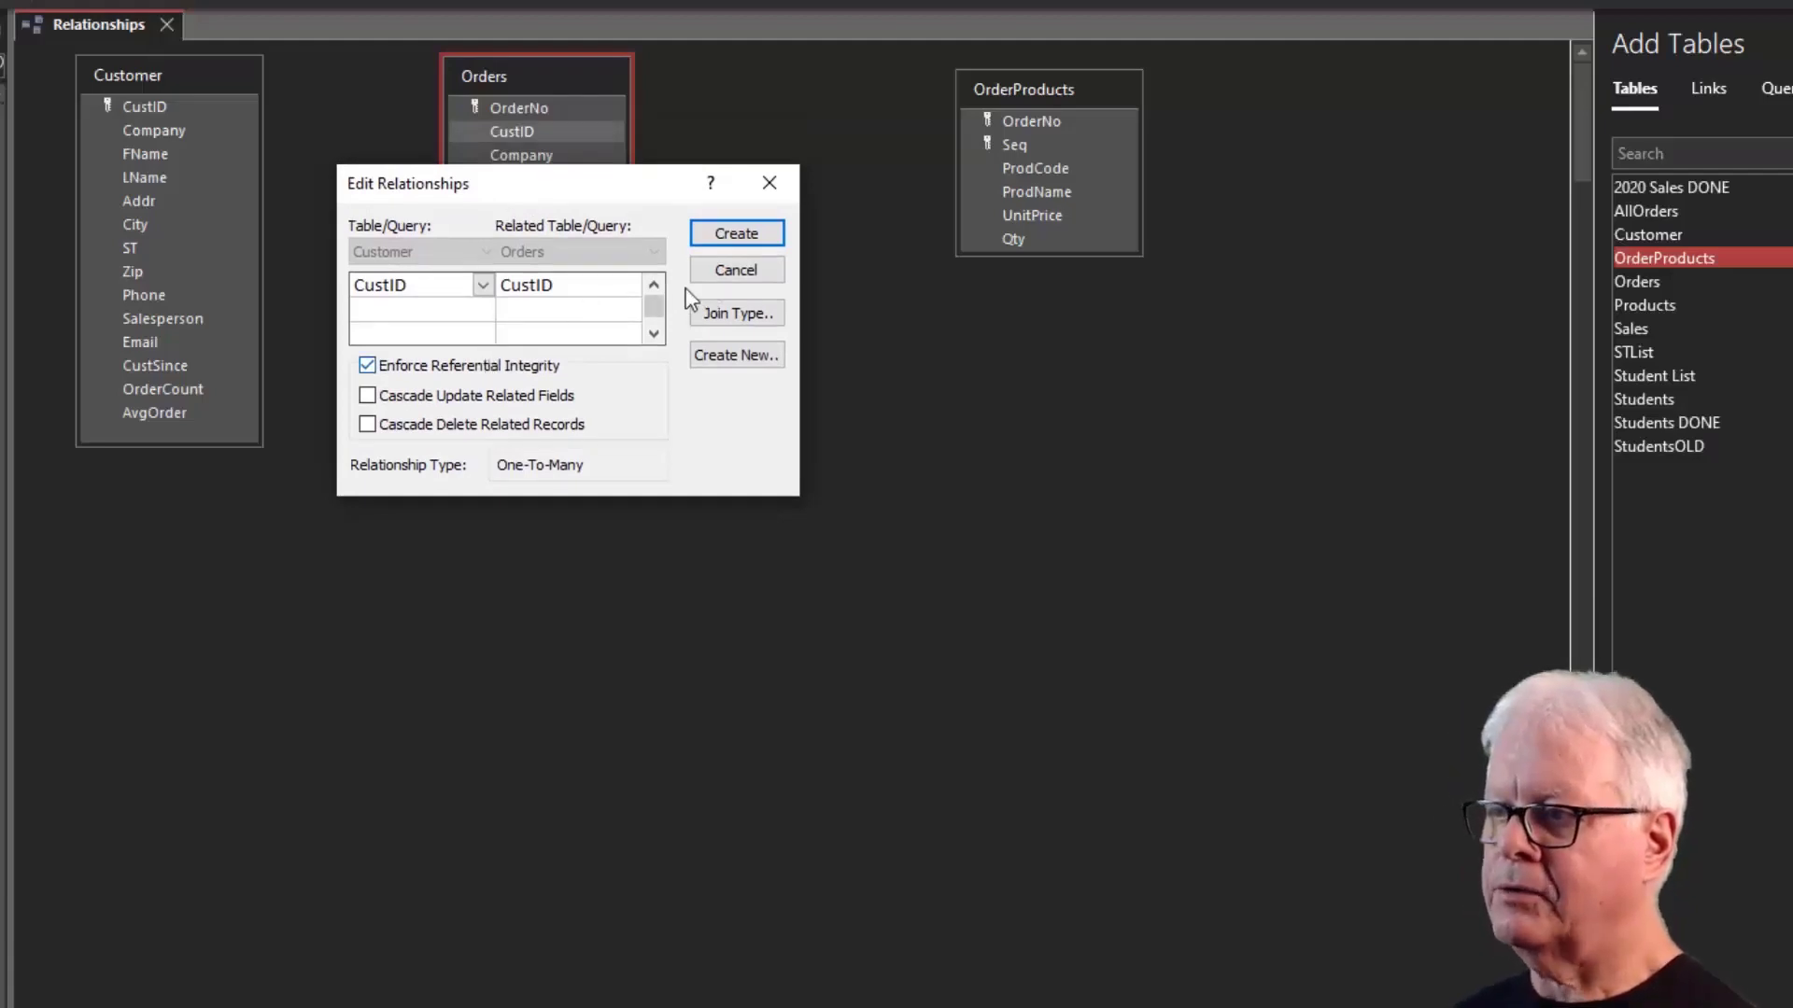
{"action": "left_click", "coordinate": [736, 235]}
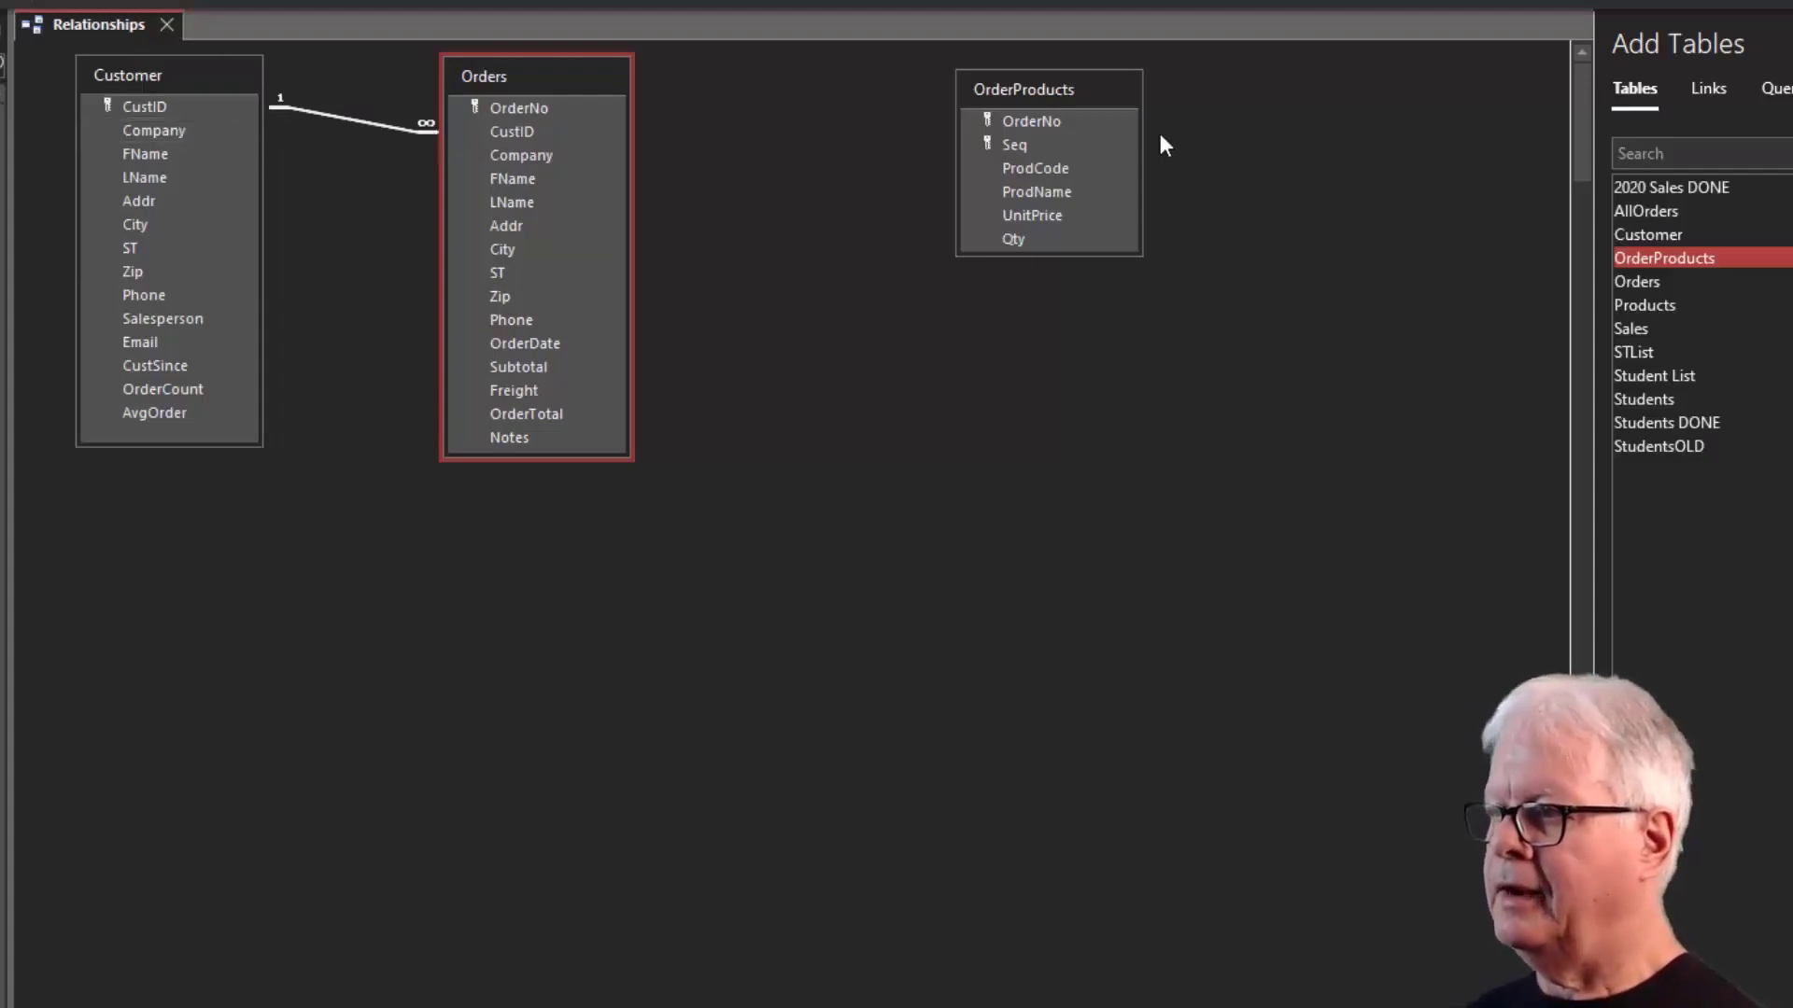
Place OrderProducts beside Orders and relate the two tables on OrderNo without enforcing referential integrity.
{"action": "left_click_drag", "start_coordinate": [1089, 88], "coordinate": [887, 86]}
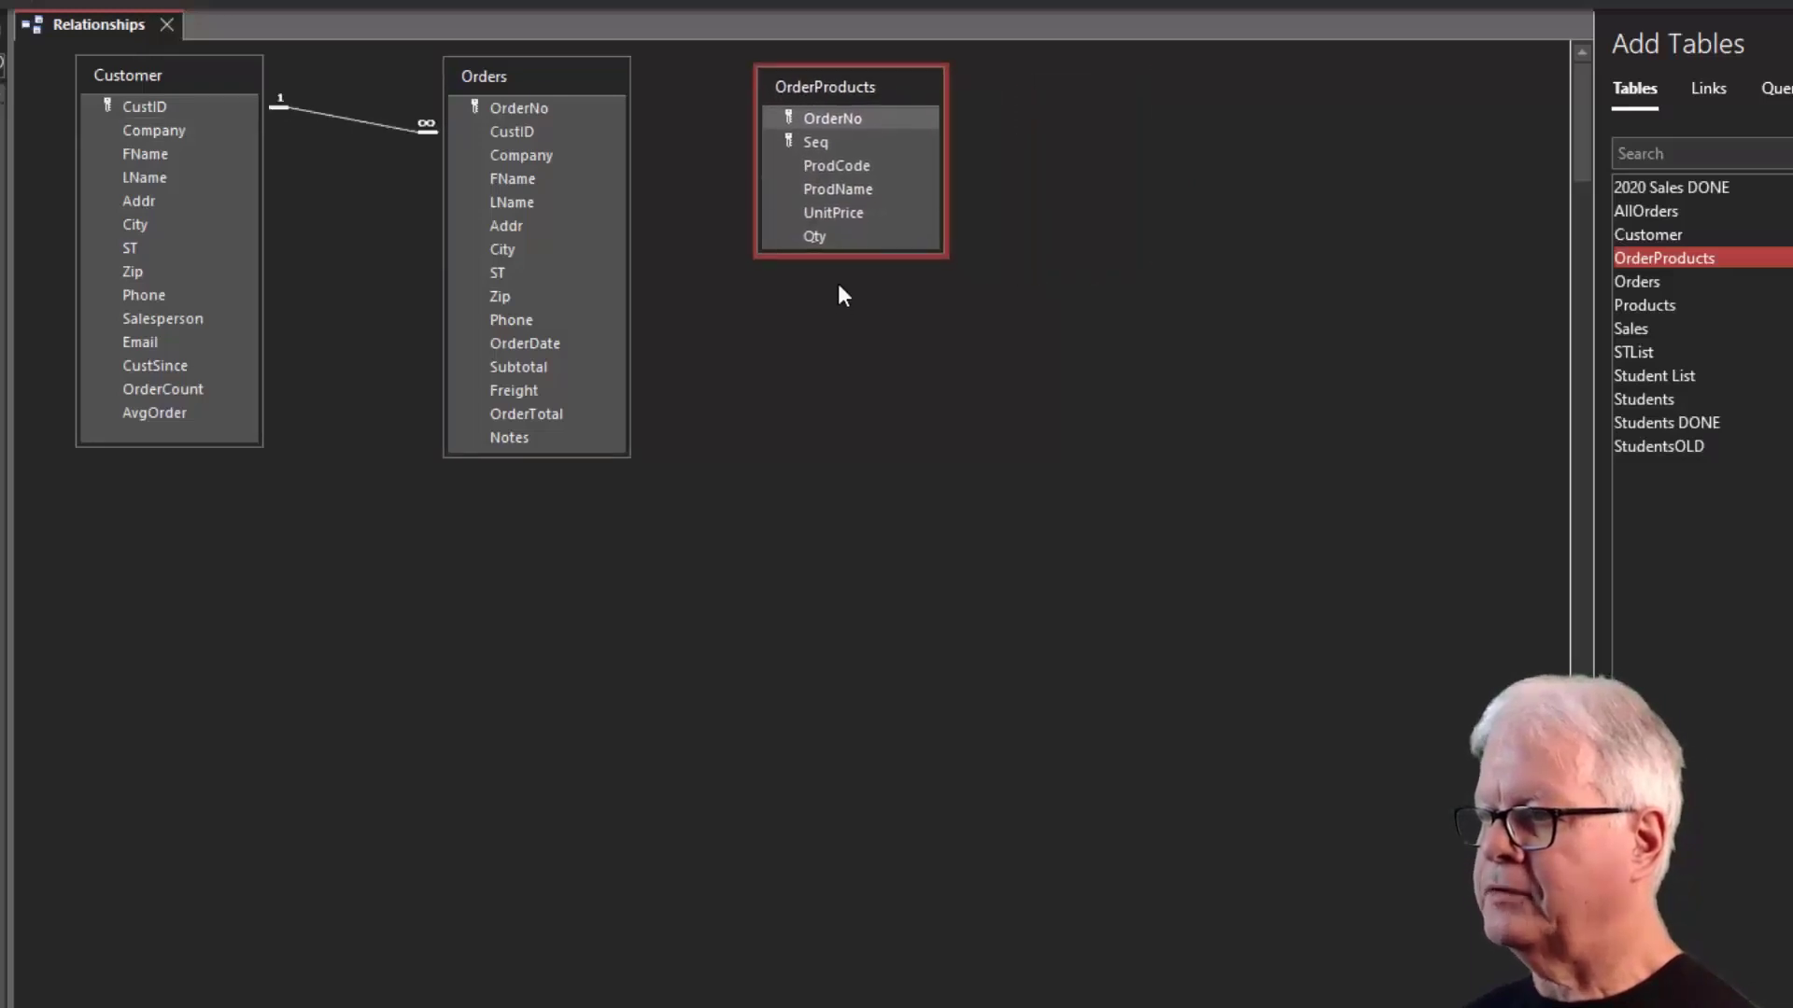
{"action": "left_click_drag", "start_coordinate": [853, 255], "coordinate": [854, 274]}
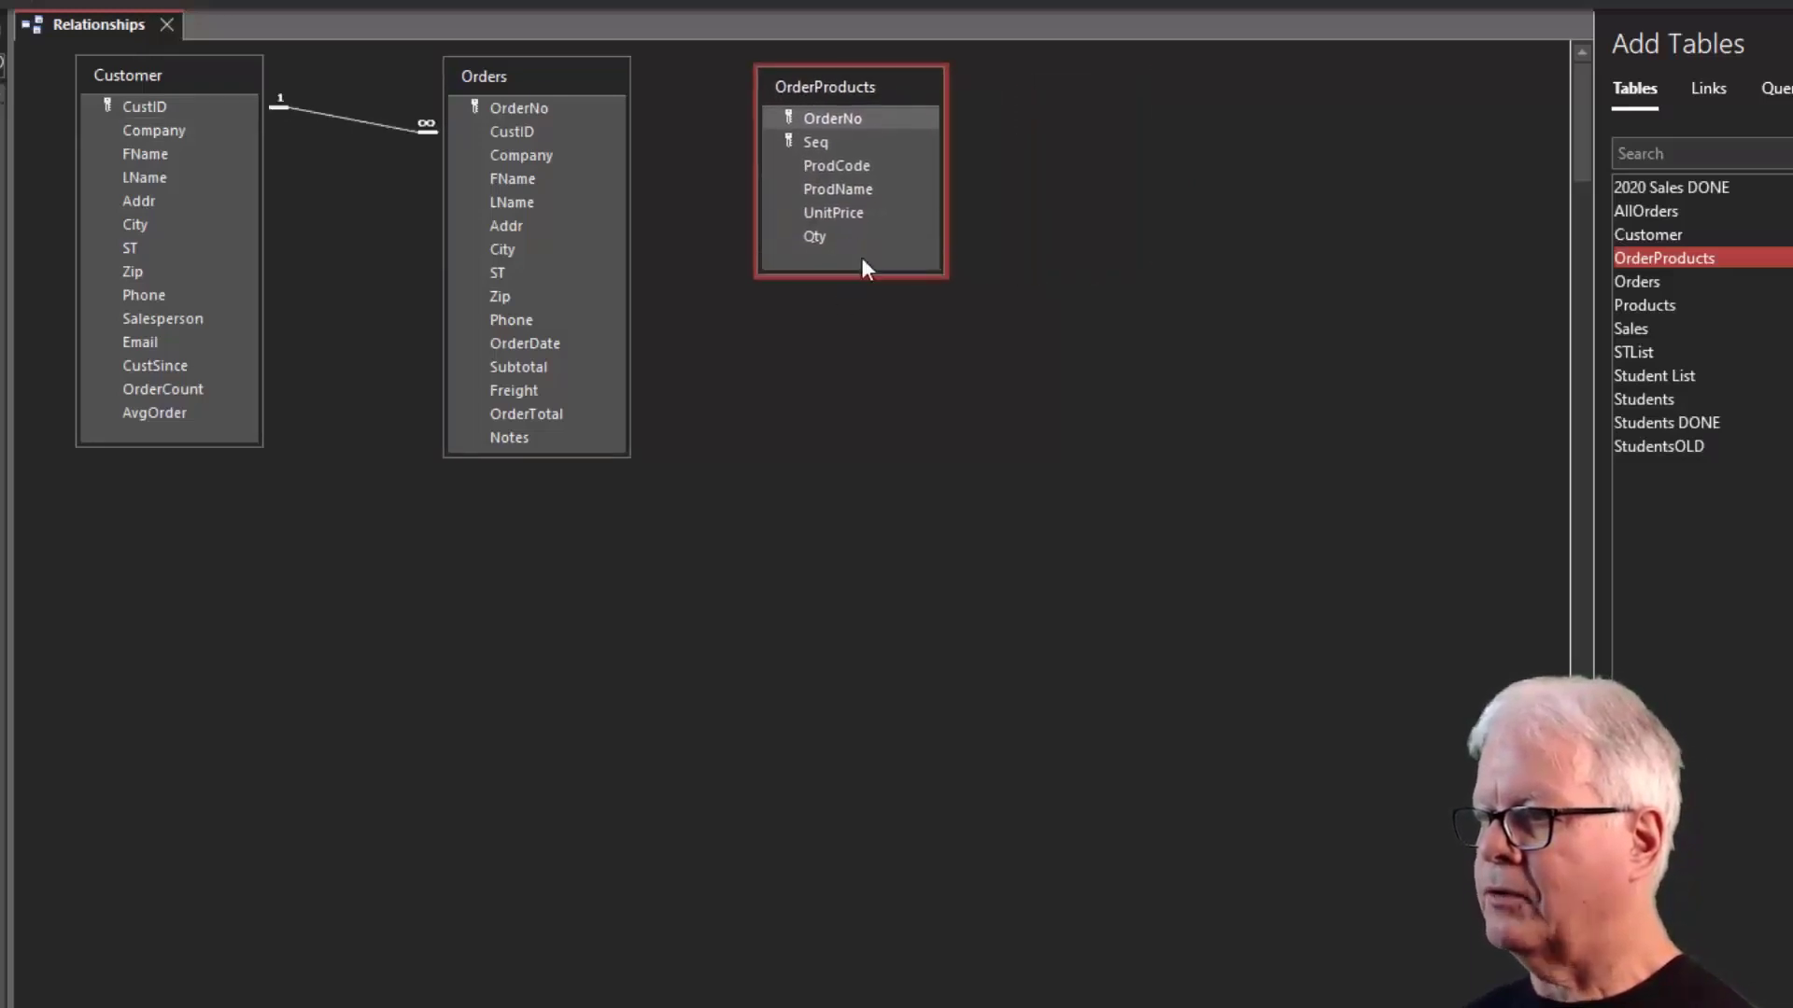
{"action": "left_click_drag", "start_coordinate": [887, 97], "coordinate": [873, 88]}
{"action": "left_click", "coordinate": [793, 110]}
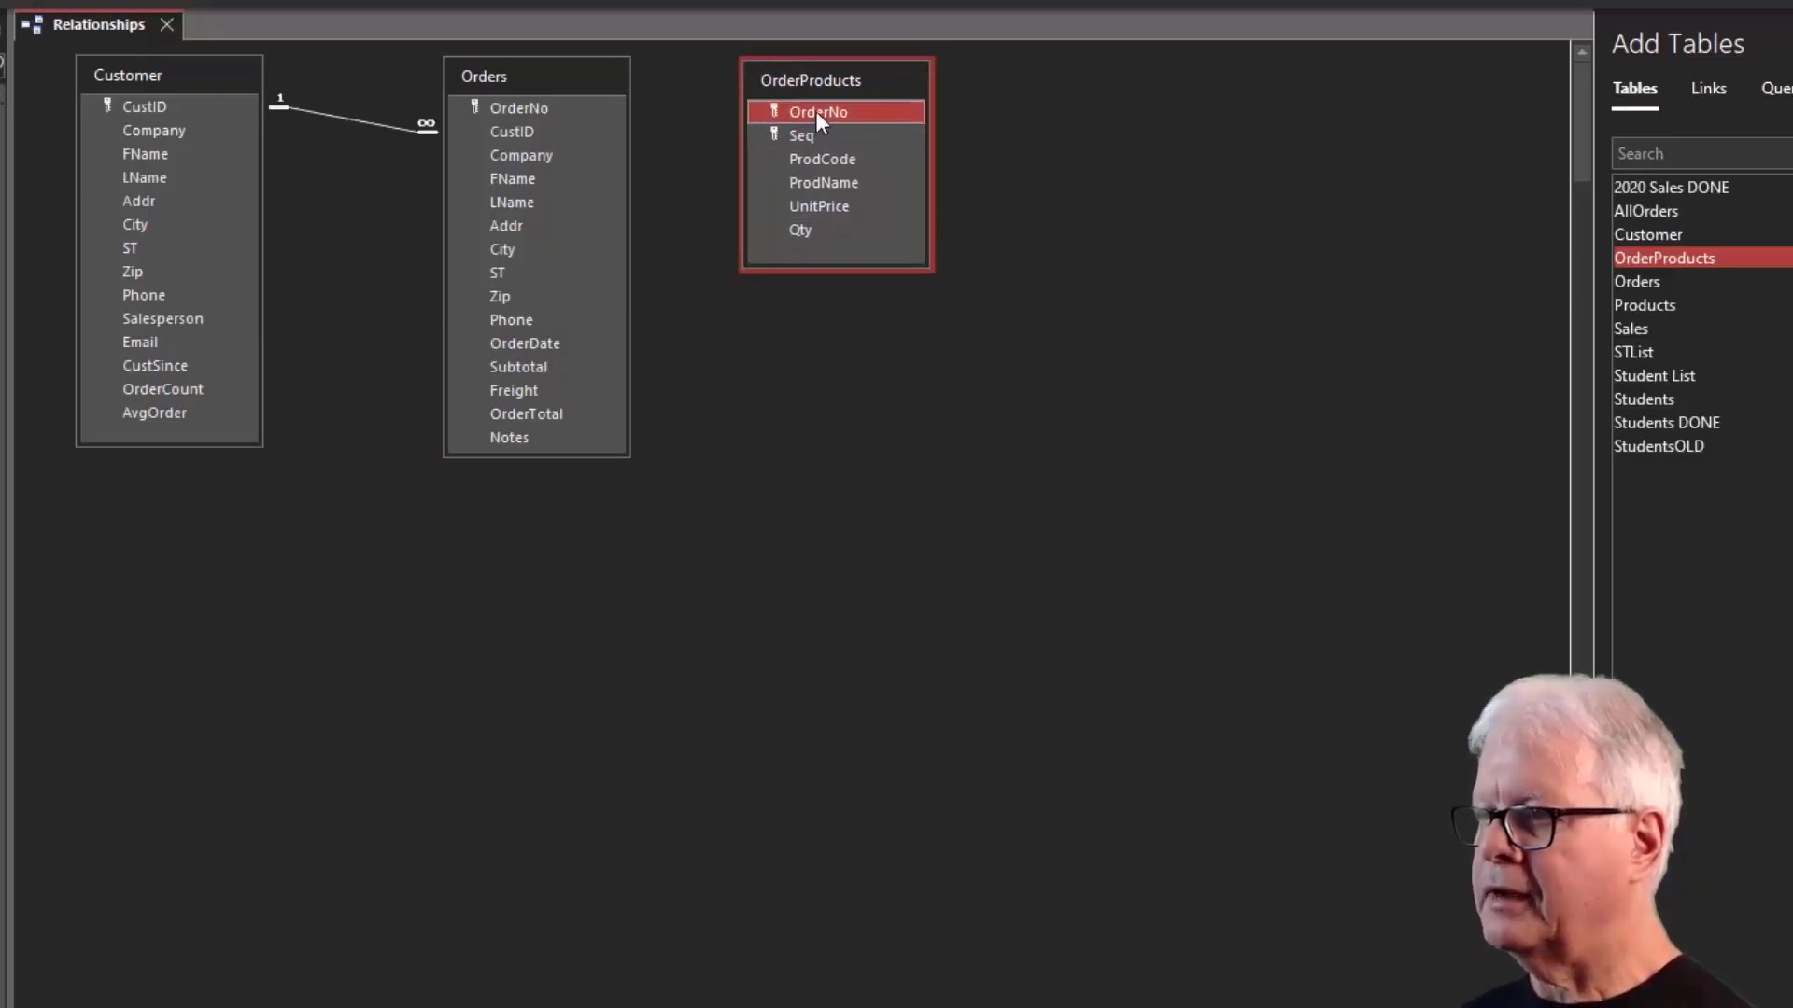
{"action": "left_click_drag", "start_coordinate": [815, 110], "coordinate": [557, 108]}
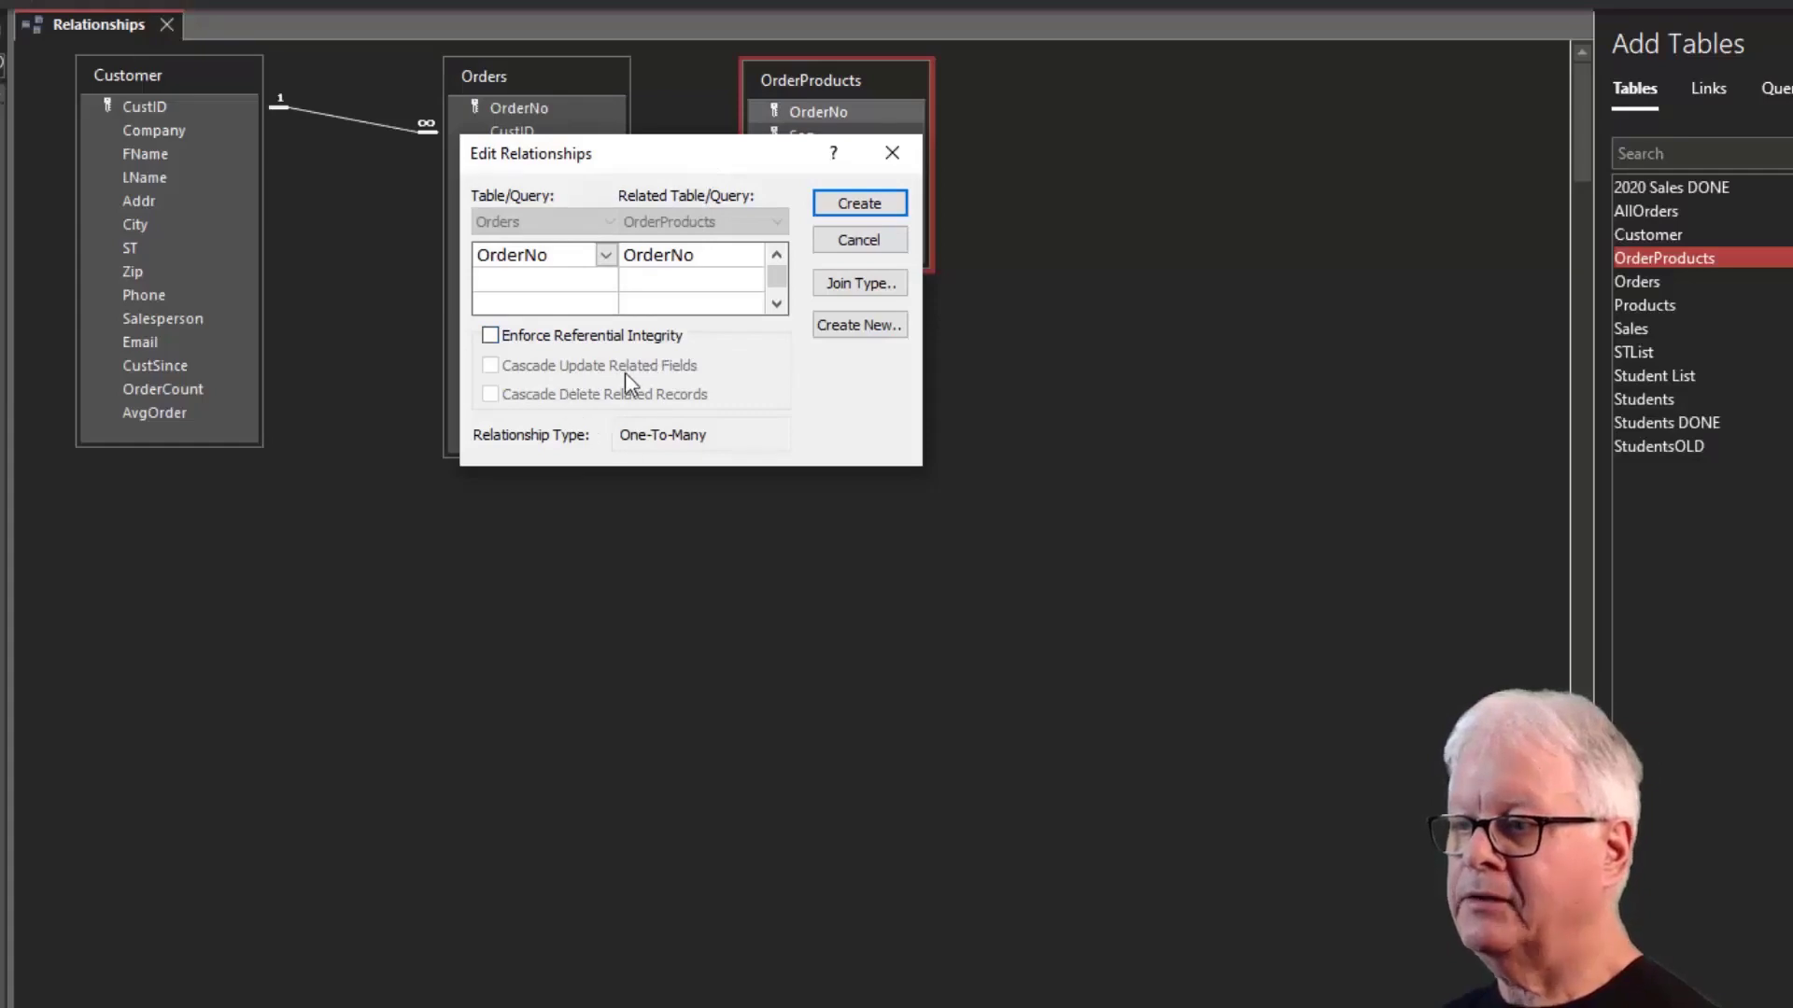
{"action": "left_click", "coordinate": [859, 206]}
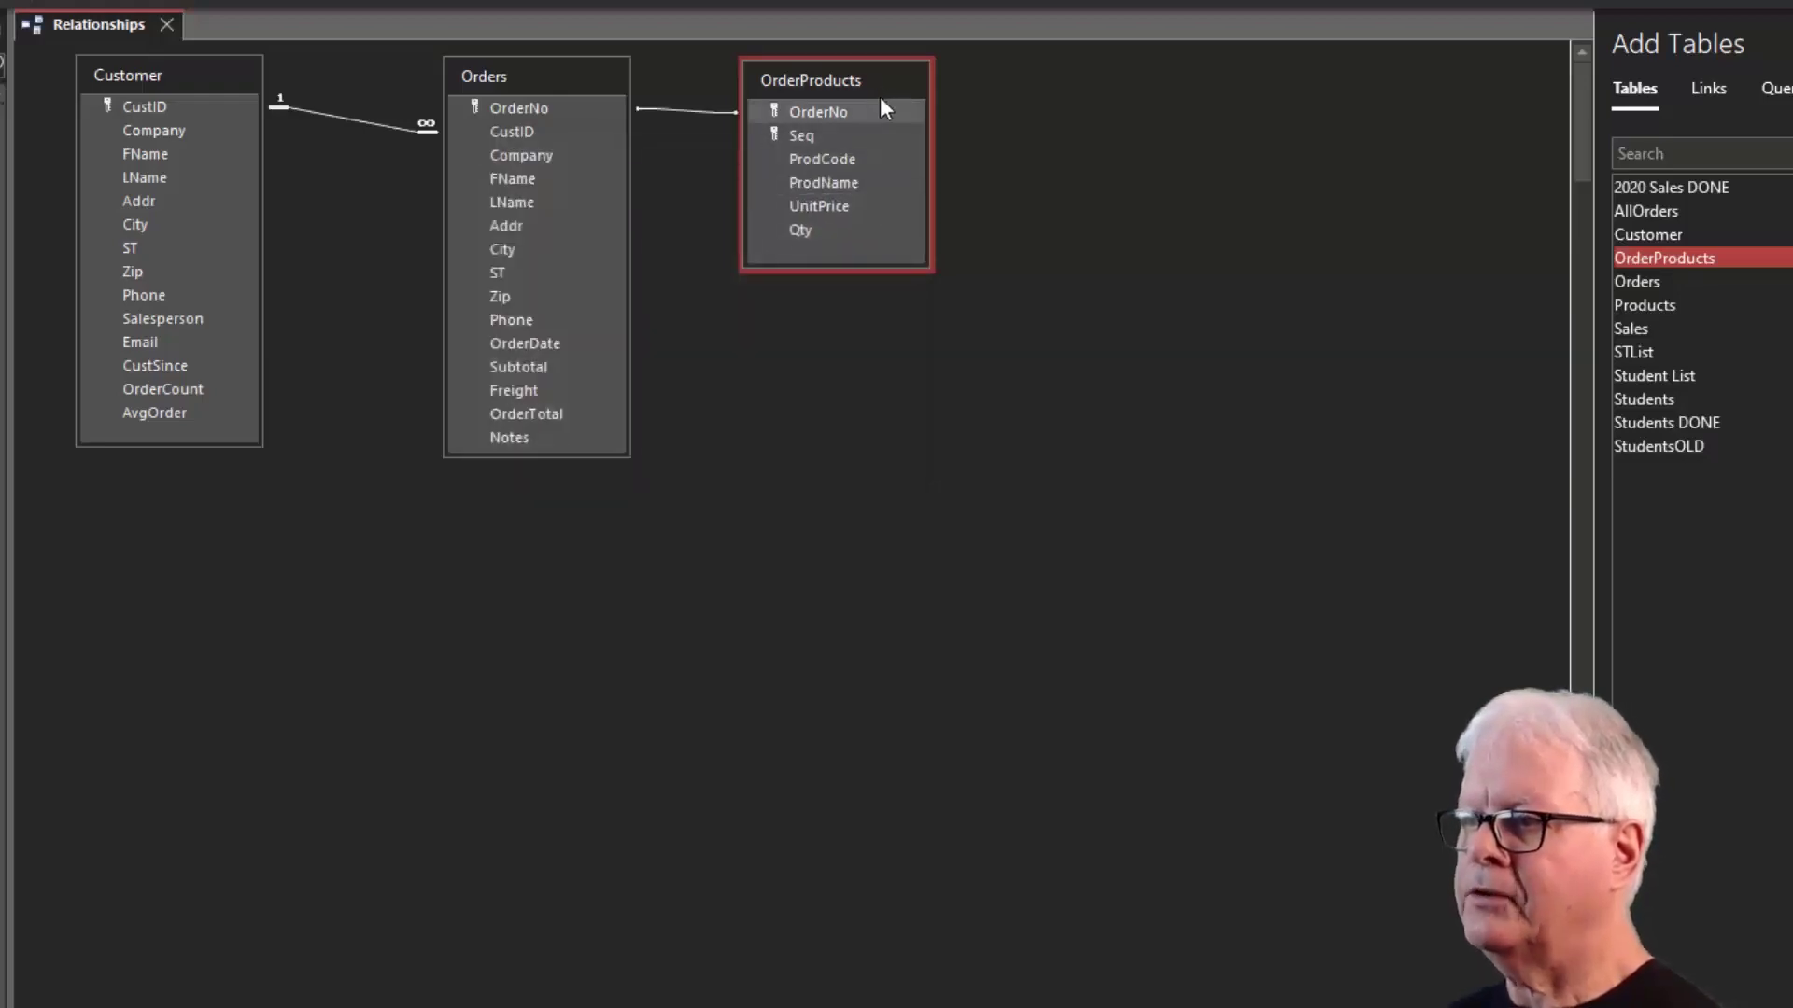
{"action": "left_click_drag", "start_coordinate": [880, 97], "coordinate": [871, 109]}
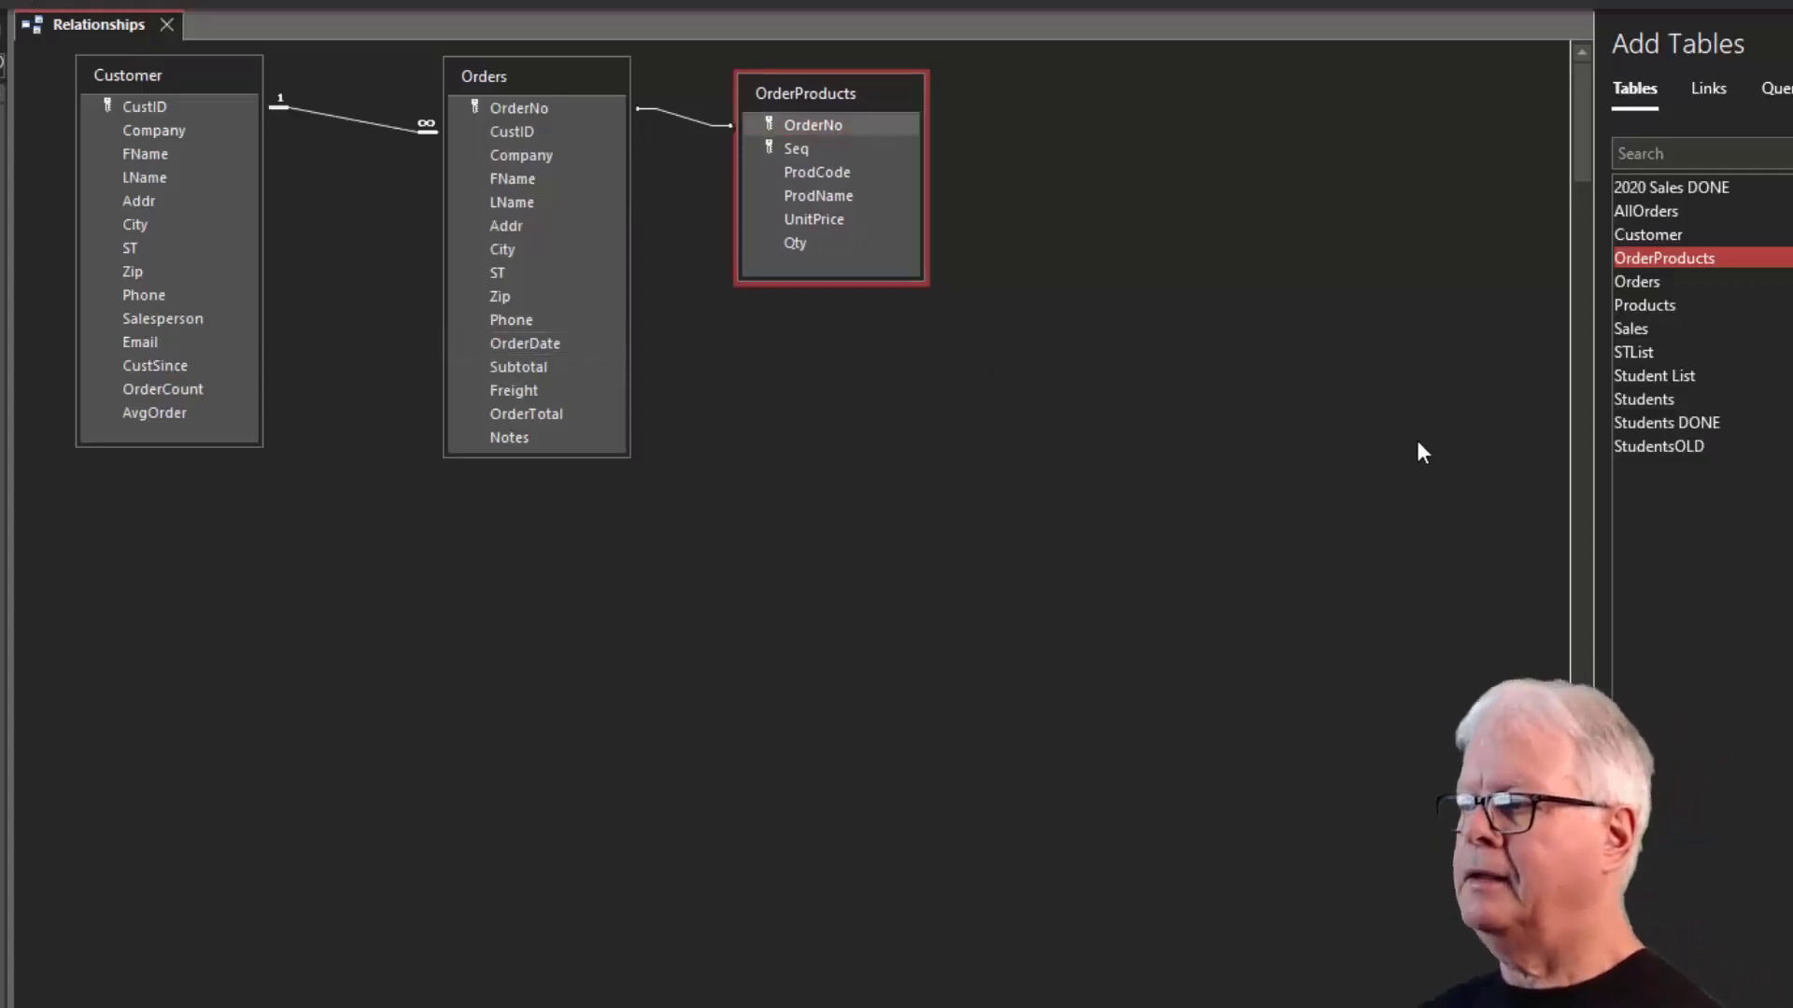
Add the Products table beside OrderProducts and relate the two on ProdCode, with referential integrity enforced.
{"action": "double_click", "coordinate": [1660, 306]}
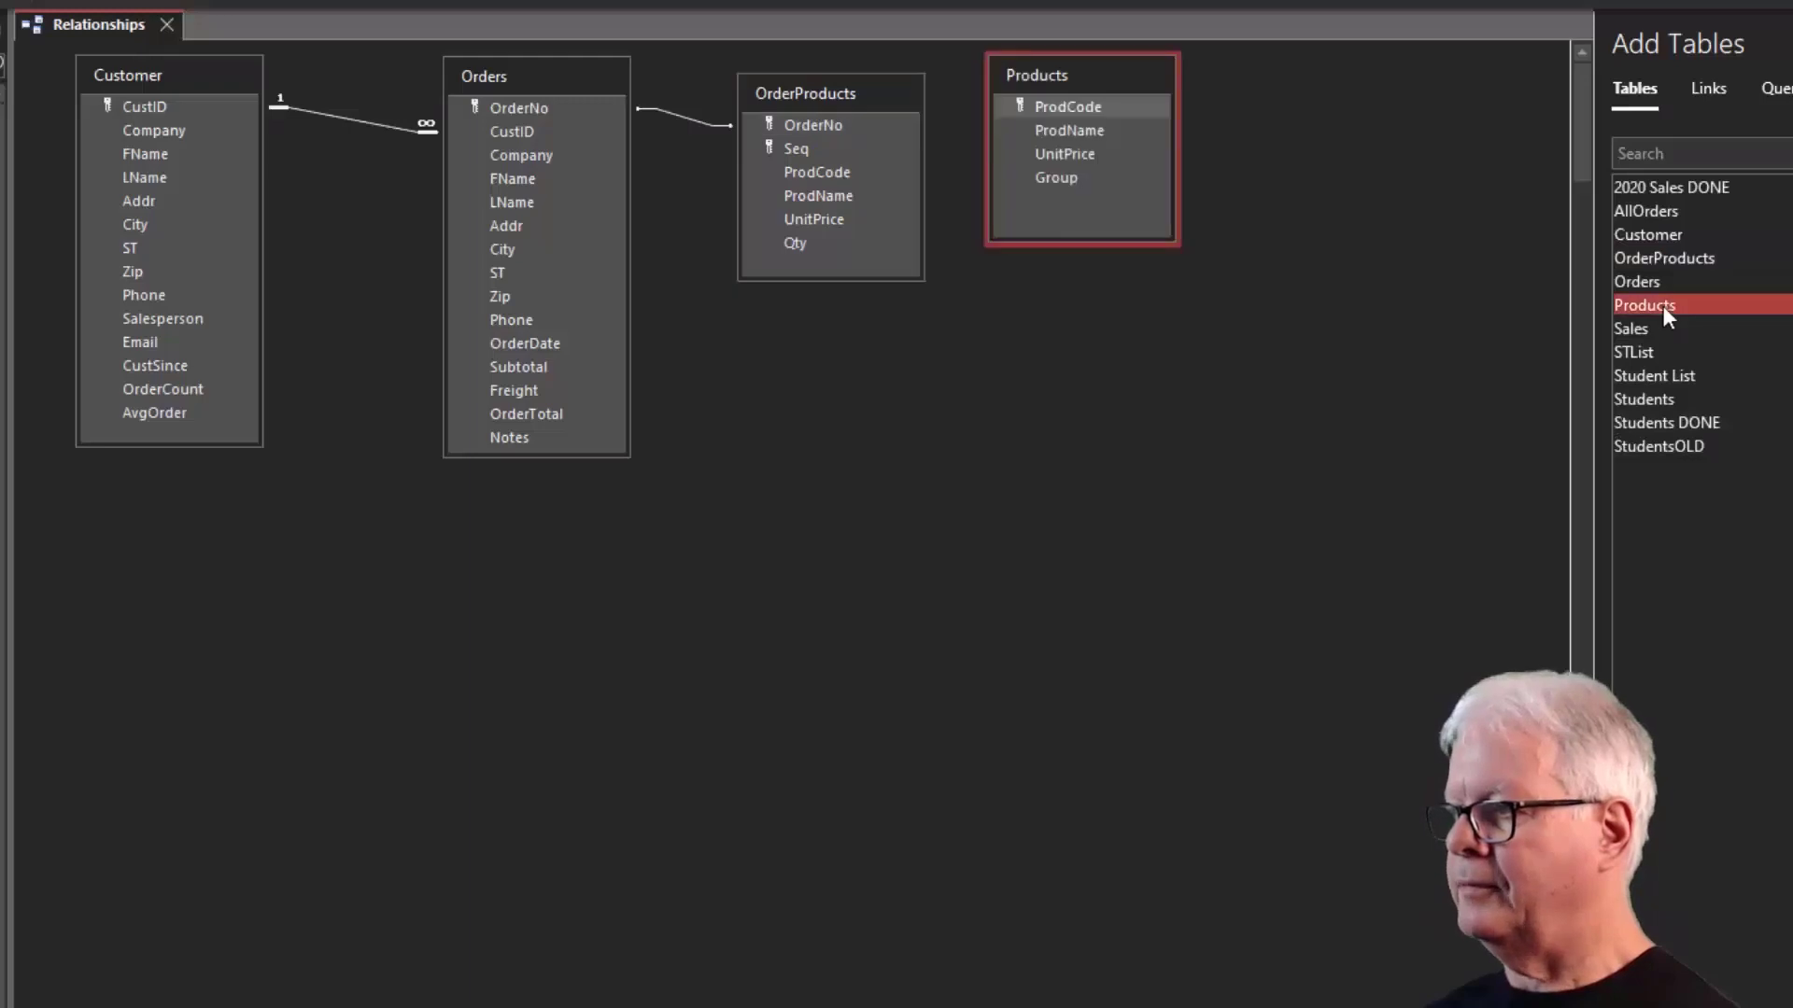
{"action": "left_click_drag", "start_coordinate": [1148, 86], "coordinate": [1185, 109]}
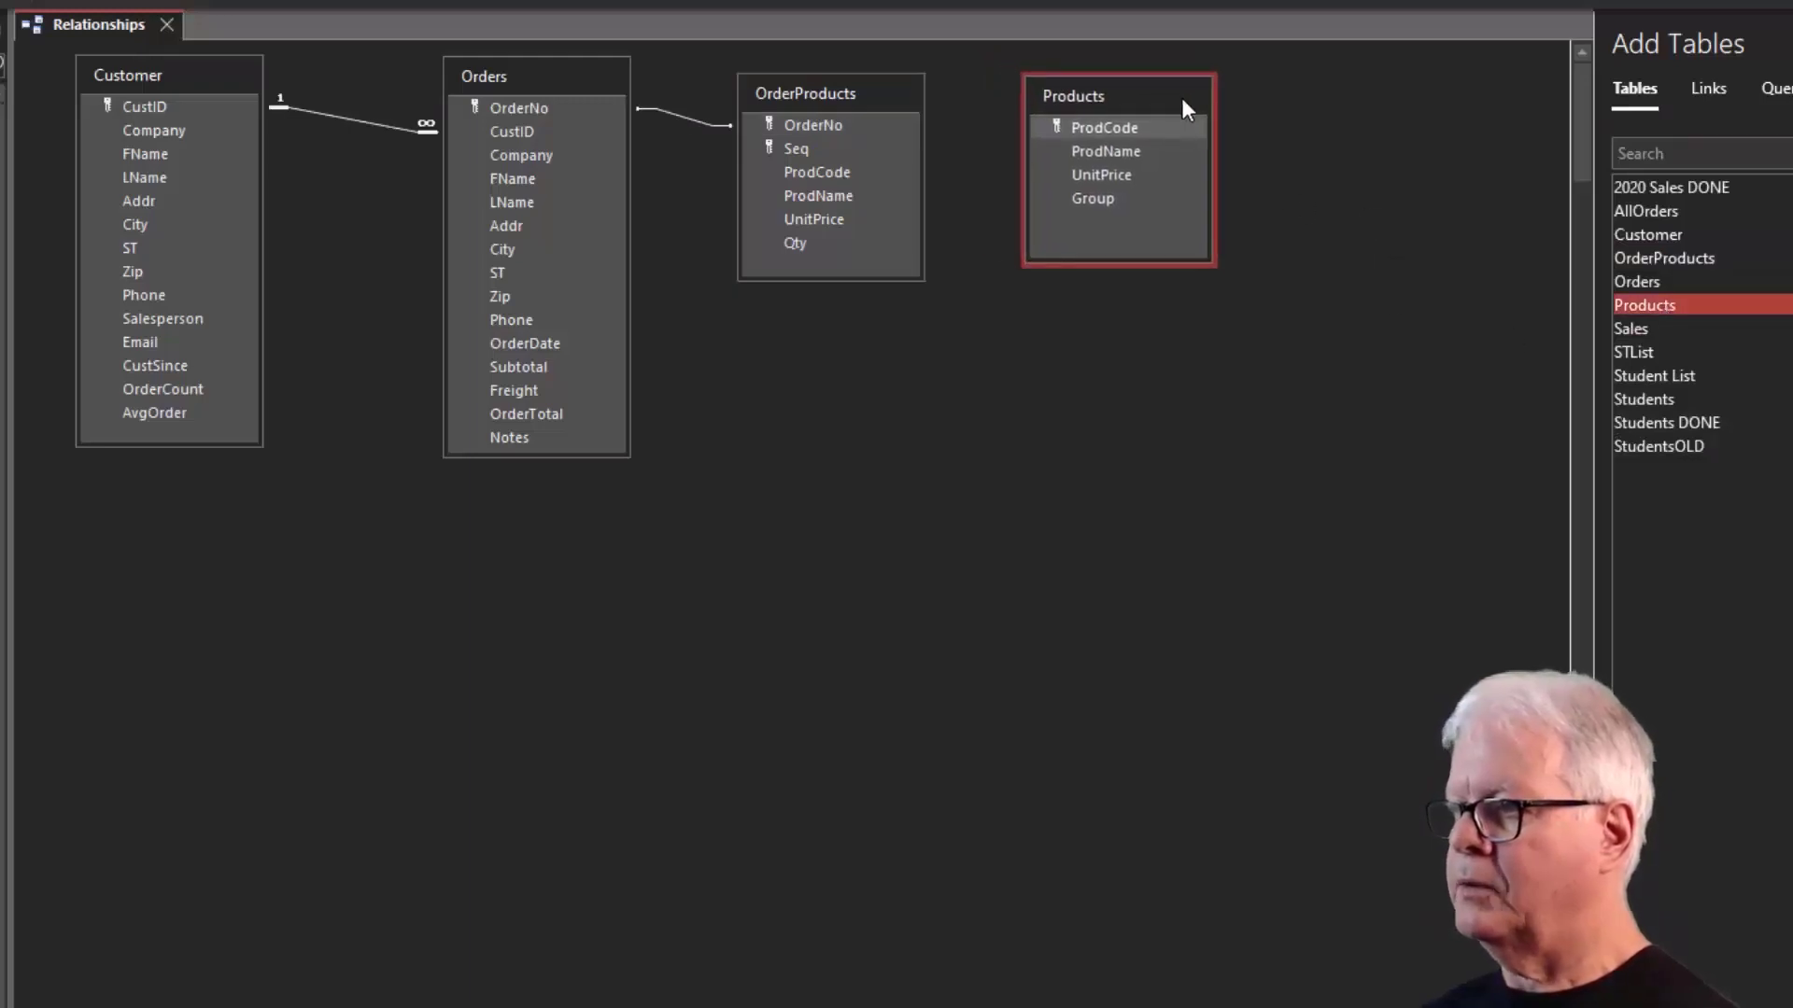
{"action": "left_click", "coordinate": [1083, 131]}
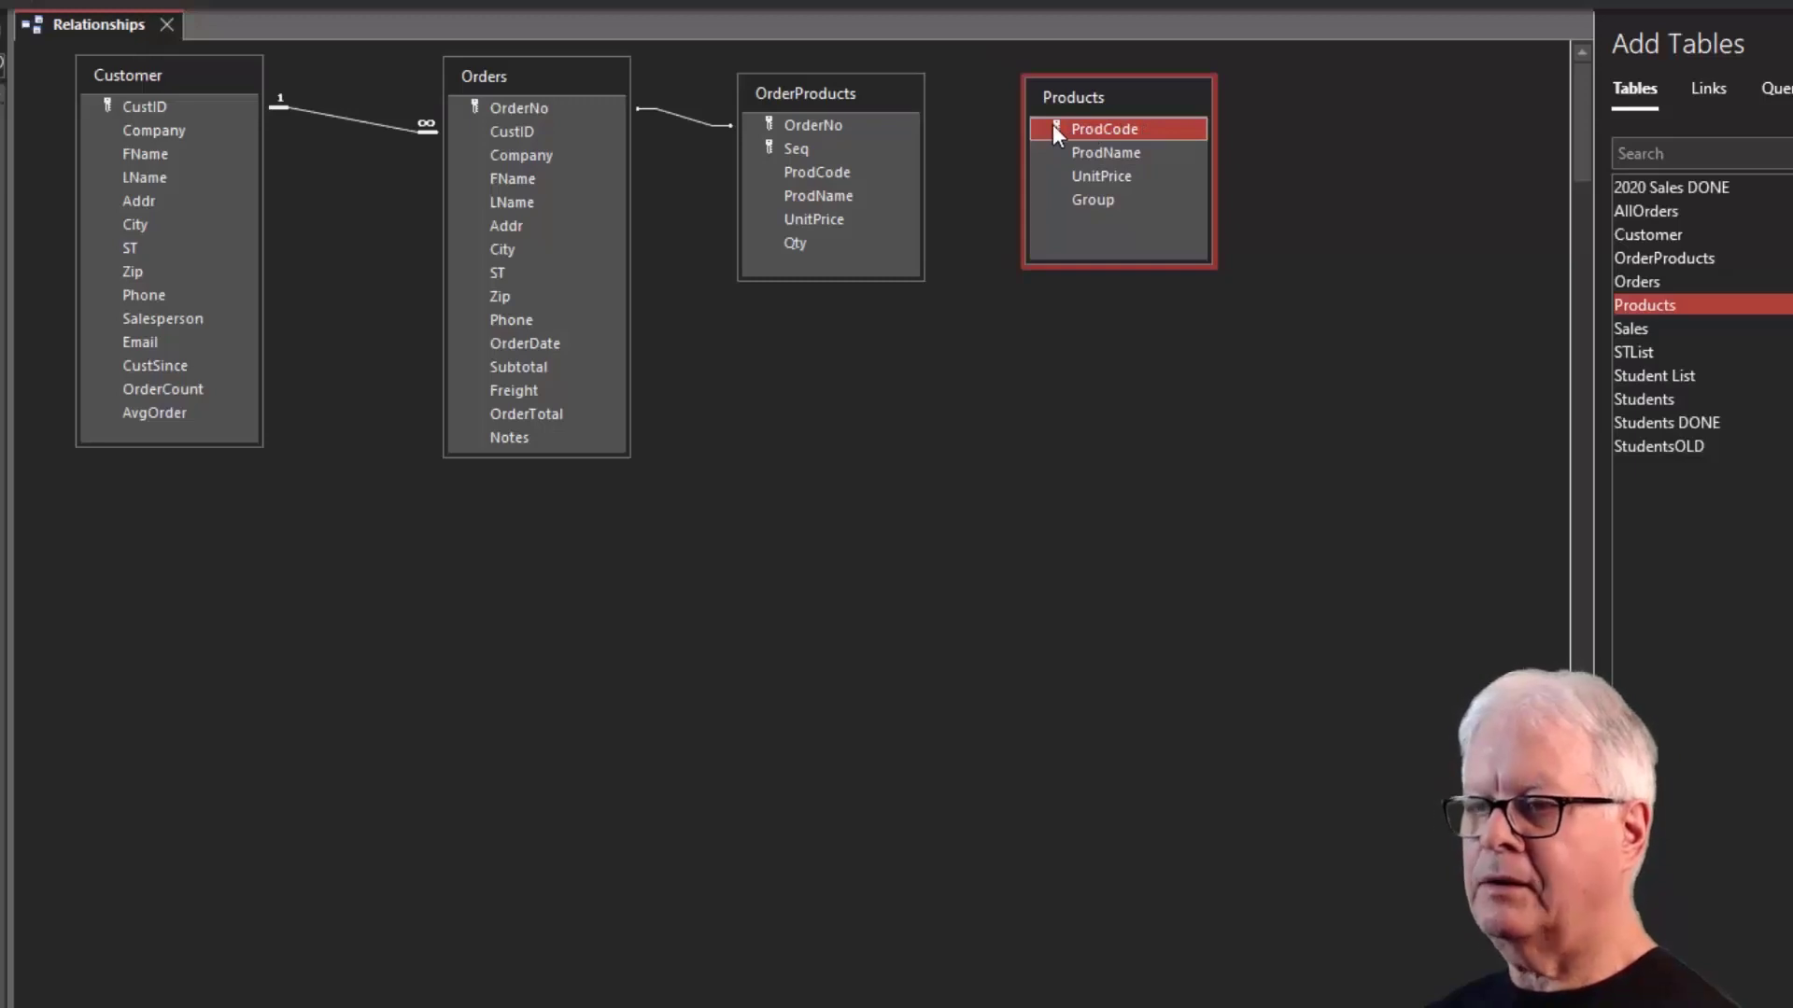
{"action": "mouse_move", "coordinate": [1051, 125]}
{"action": "left_mouse_down"}
{"action": "mouse_move", "coordinate": [921, 193]}
{"action": "mouse_move", "coordinate": [821, 170]}
{"action": "mouse_move", "coordinate": [924, 174]}
{"action": "mouse_move", "coordinate": [1079, 132]}
{"action": "left_mouse_up"}
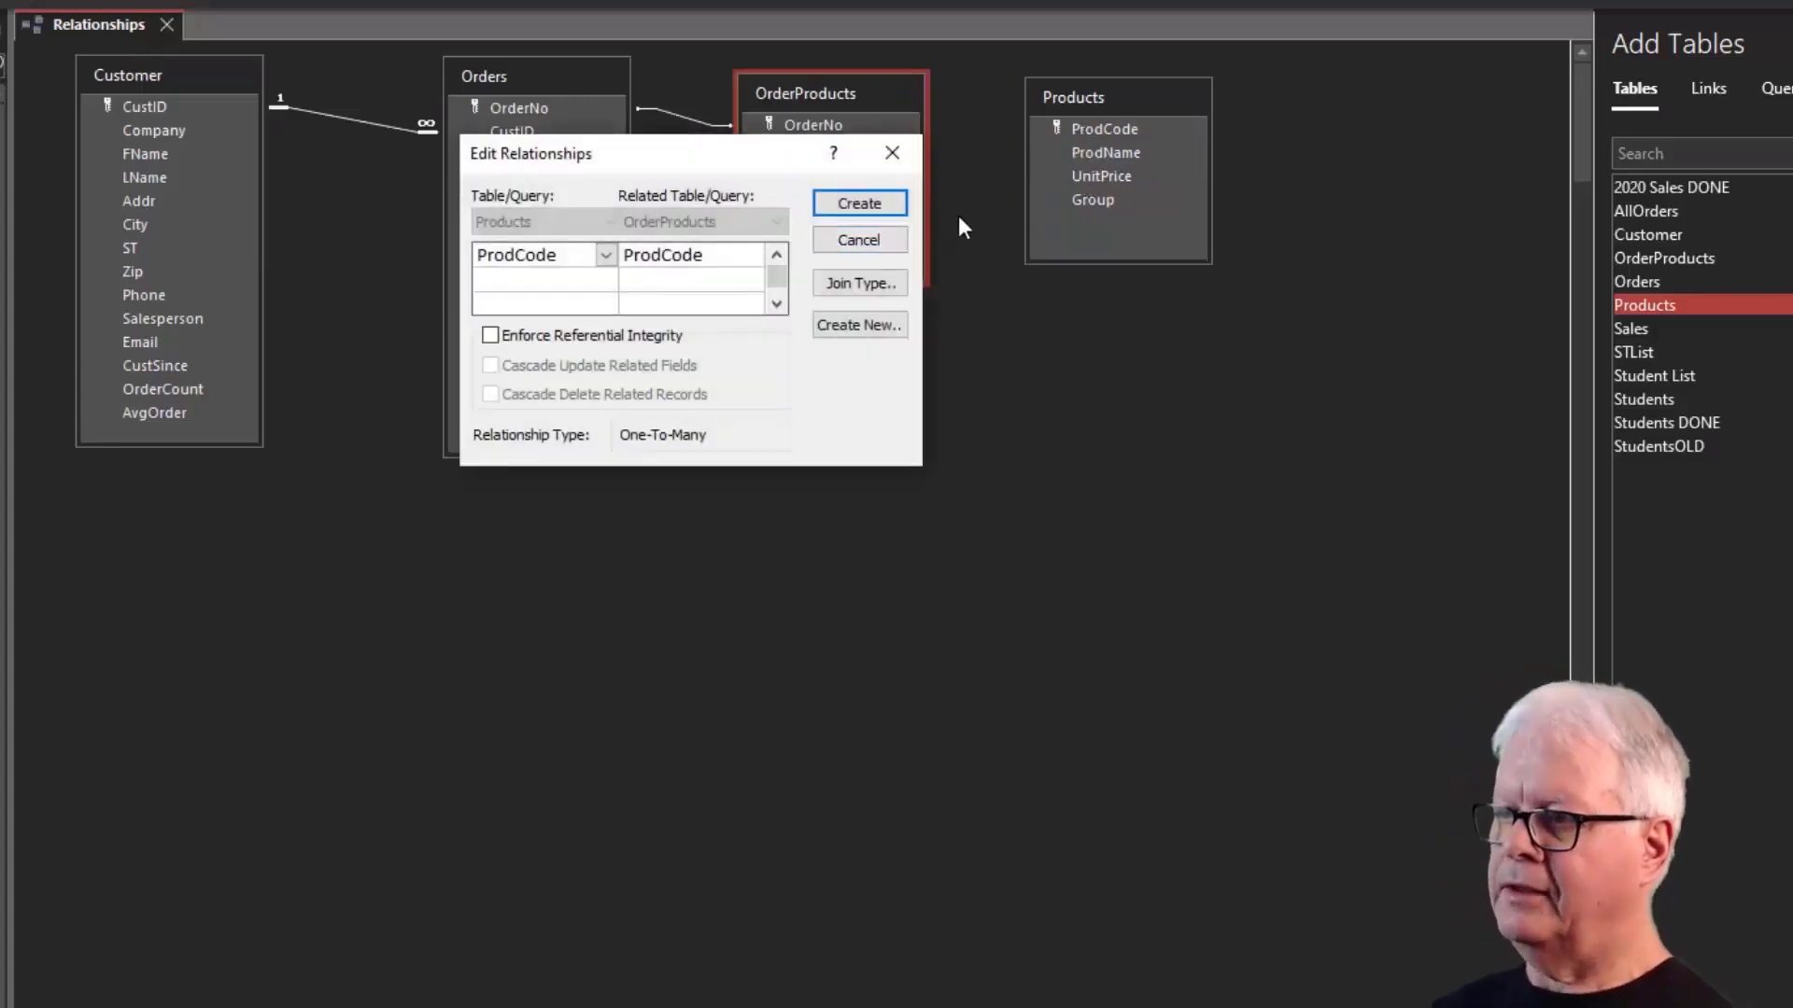
{"action": "left_click", "coordinate": [490, 335]}
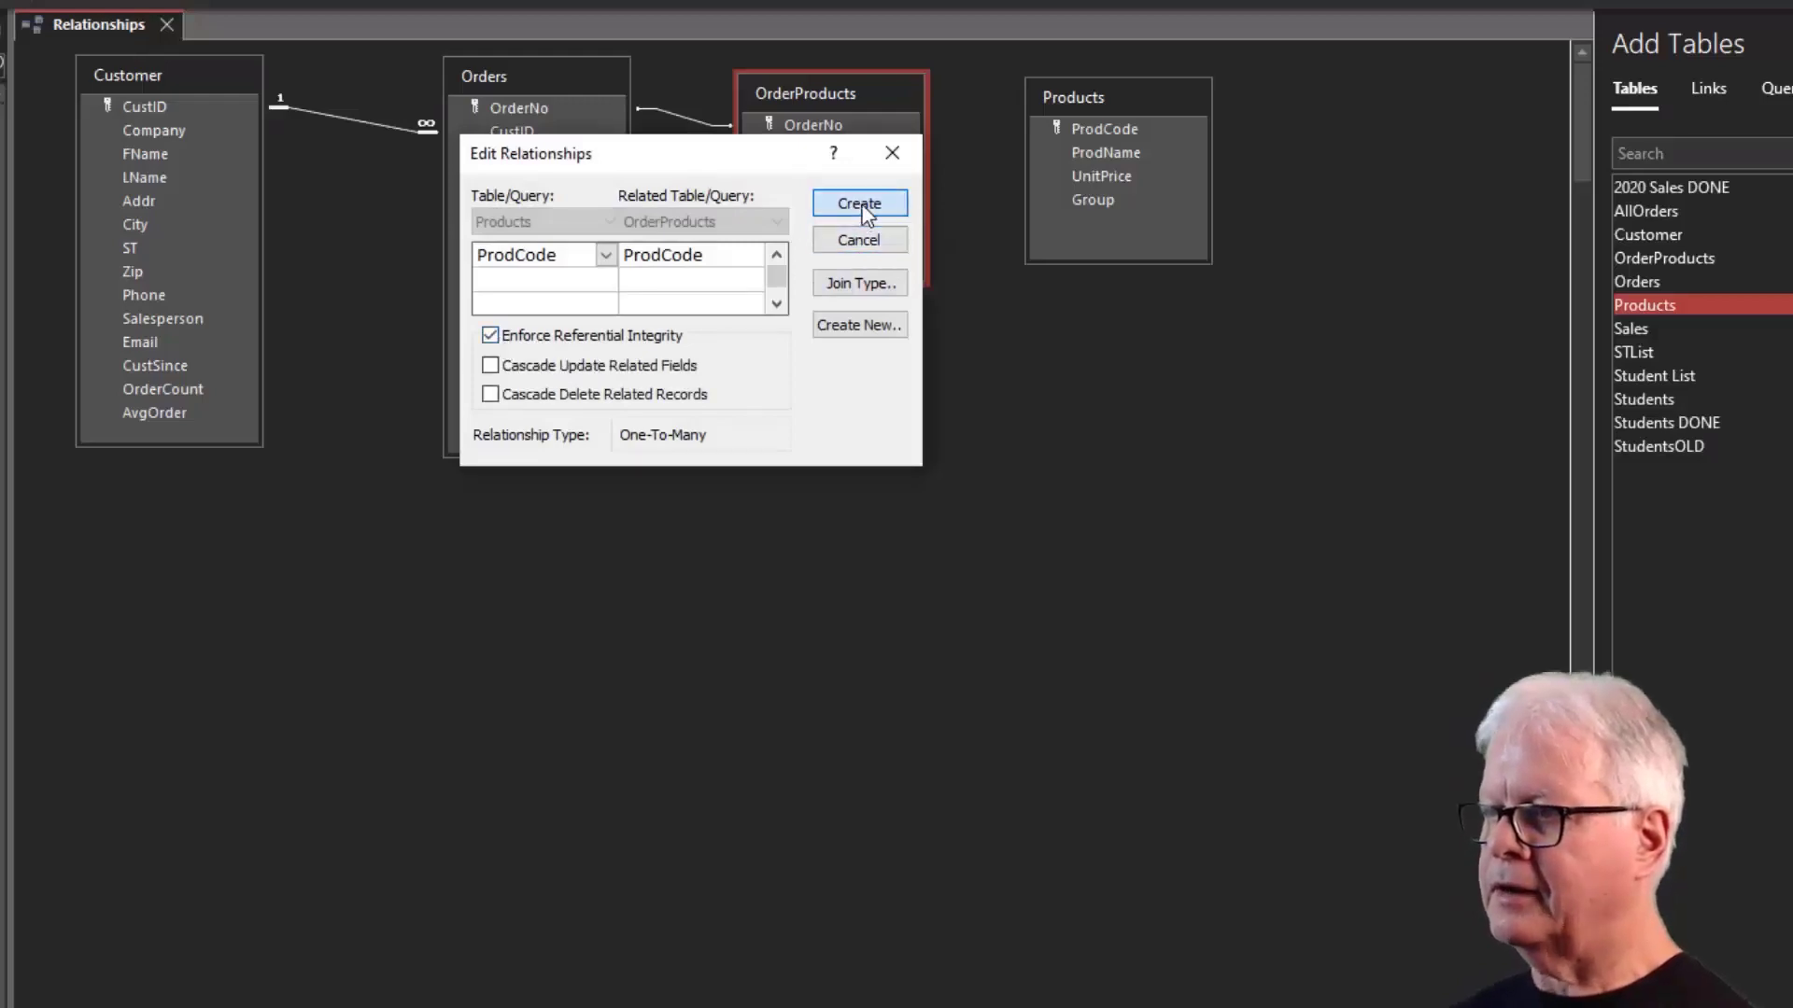
{"action": "left_click", "coordinate": [859, 204]}
{"action": "left_click", "coordinate": [1058, 139]}
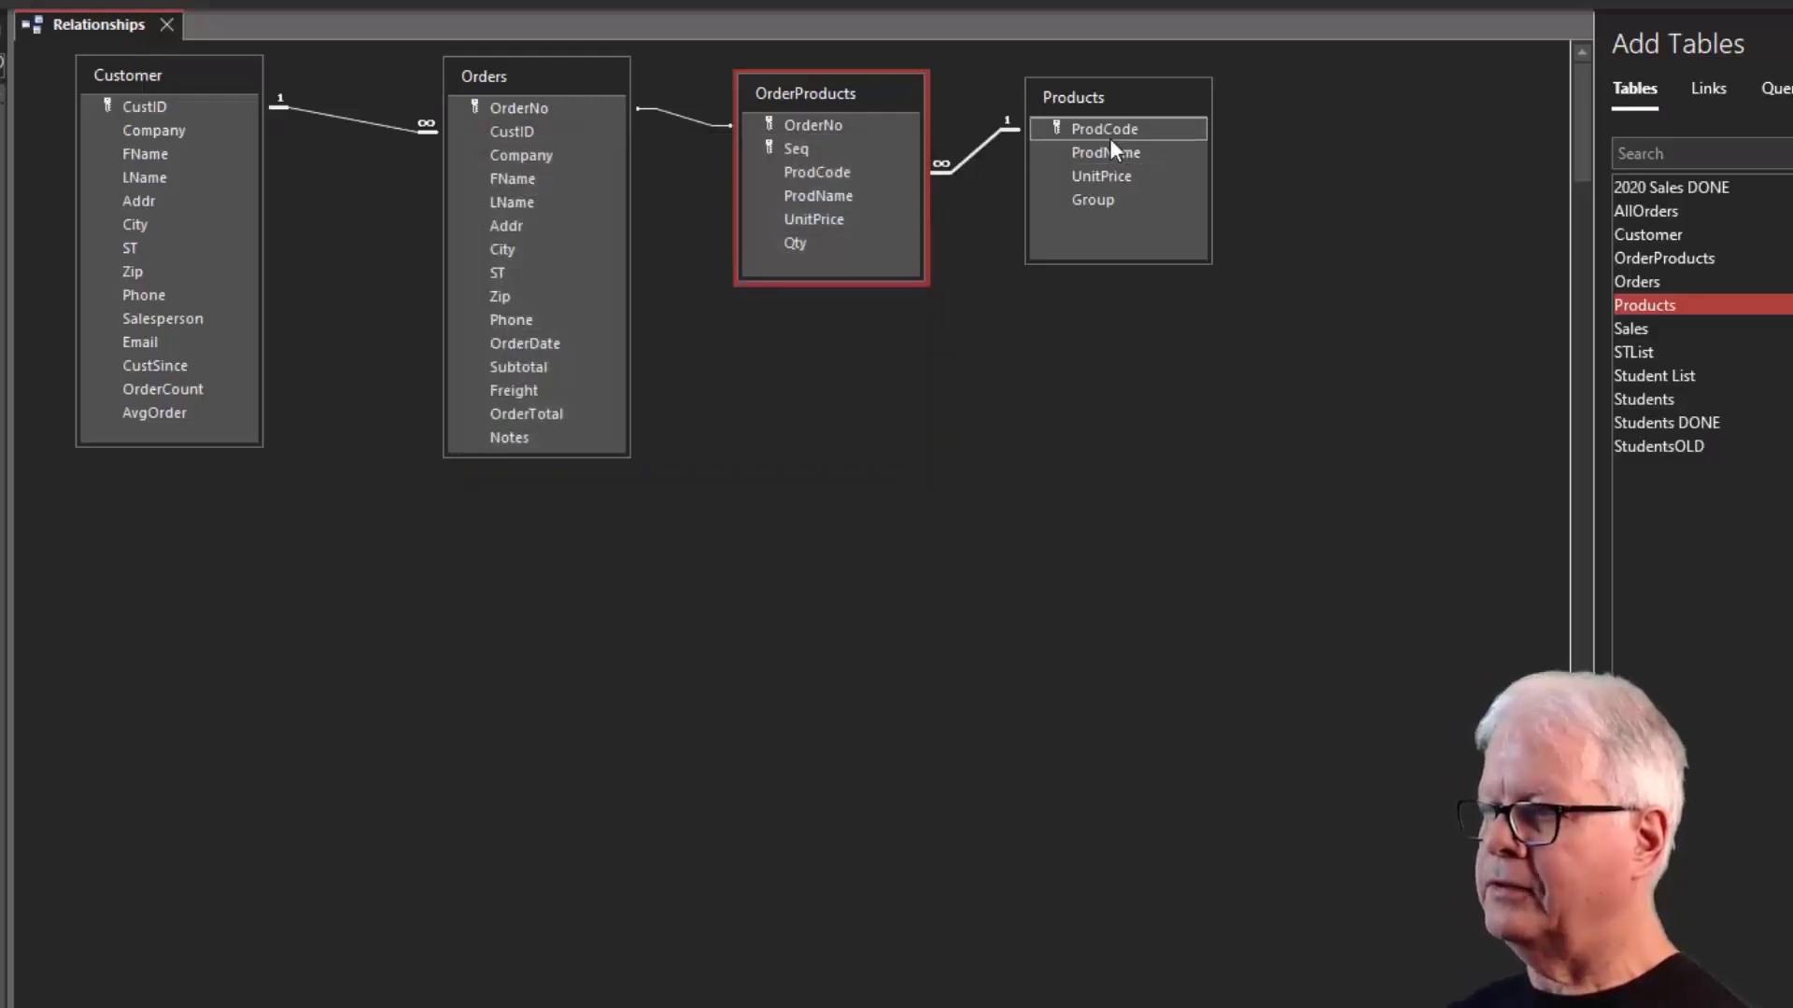
{"action": "left_click", "coordinate": [852, 178]}
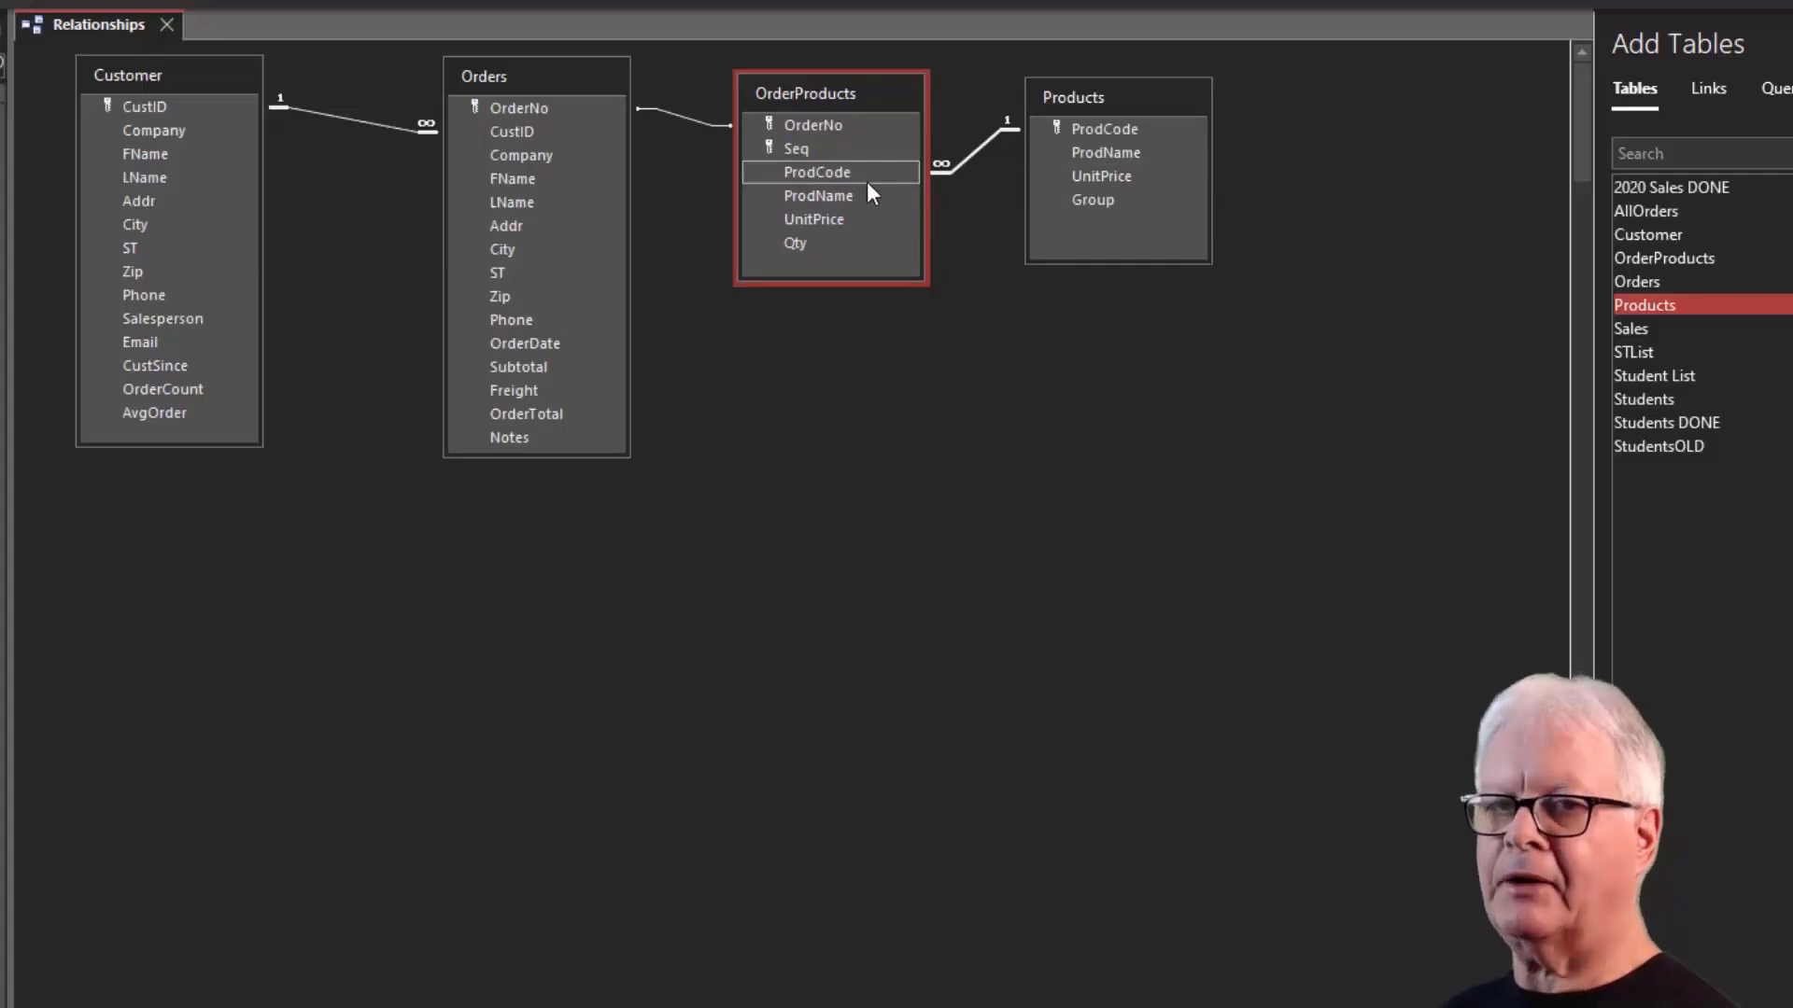
{"action": "left_click_drag", "start_coordinate": [1129, 102], "coordinate": [1112, 97]}
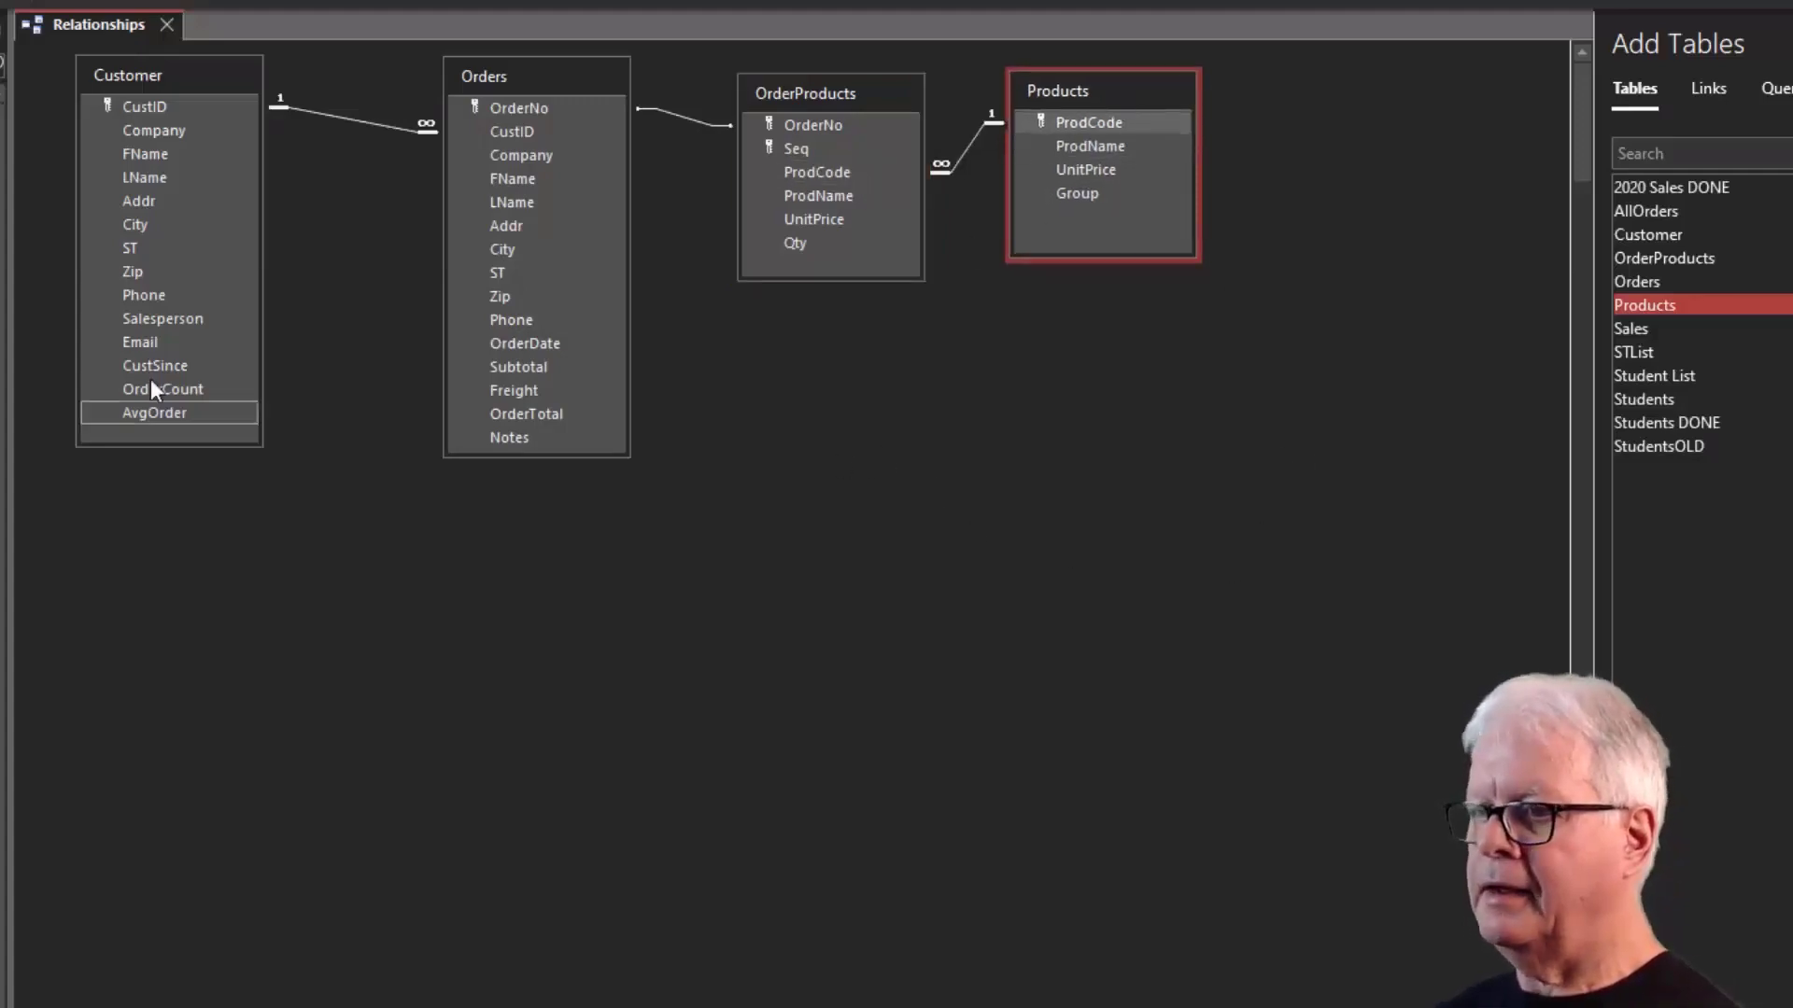
Add the Sales table to the relationships layout and place it below the Customer table.
{"action": "double_click", "coordinate": [1640, 328]}
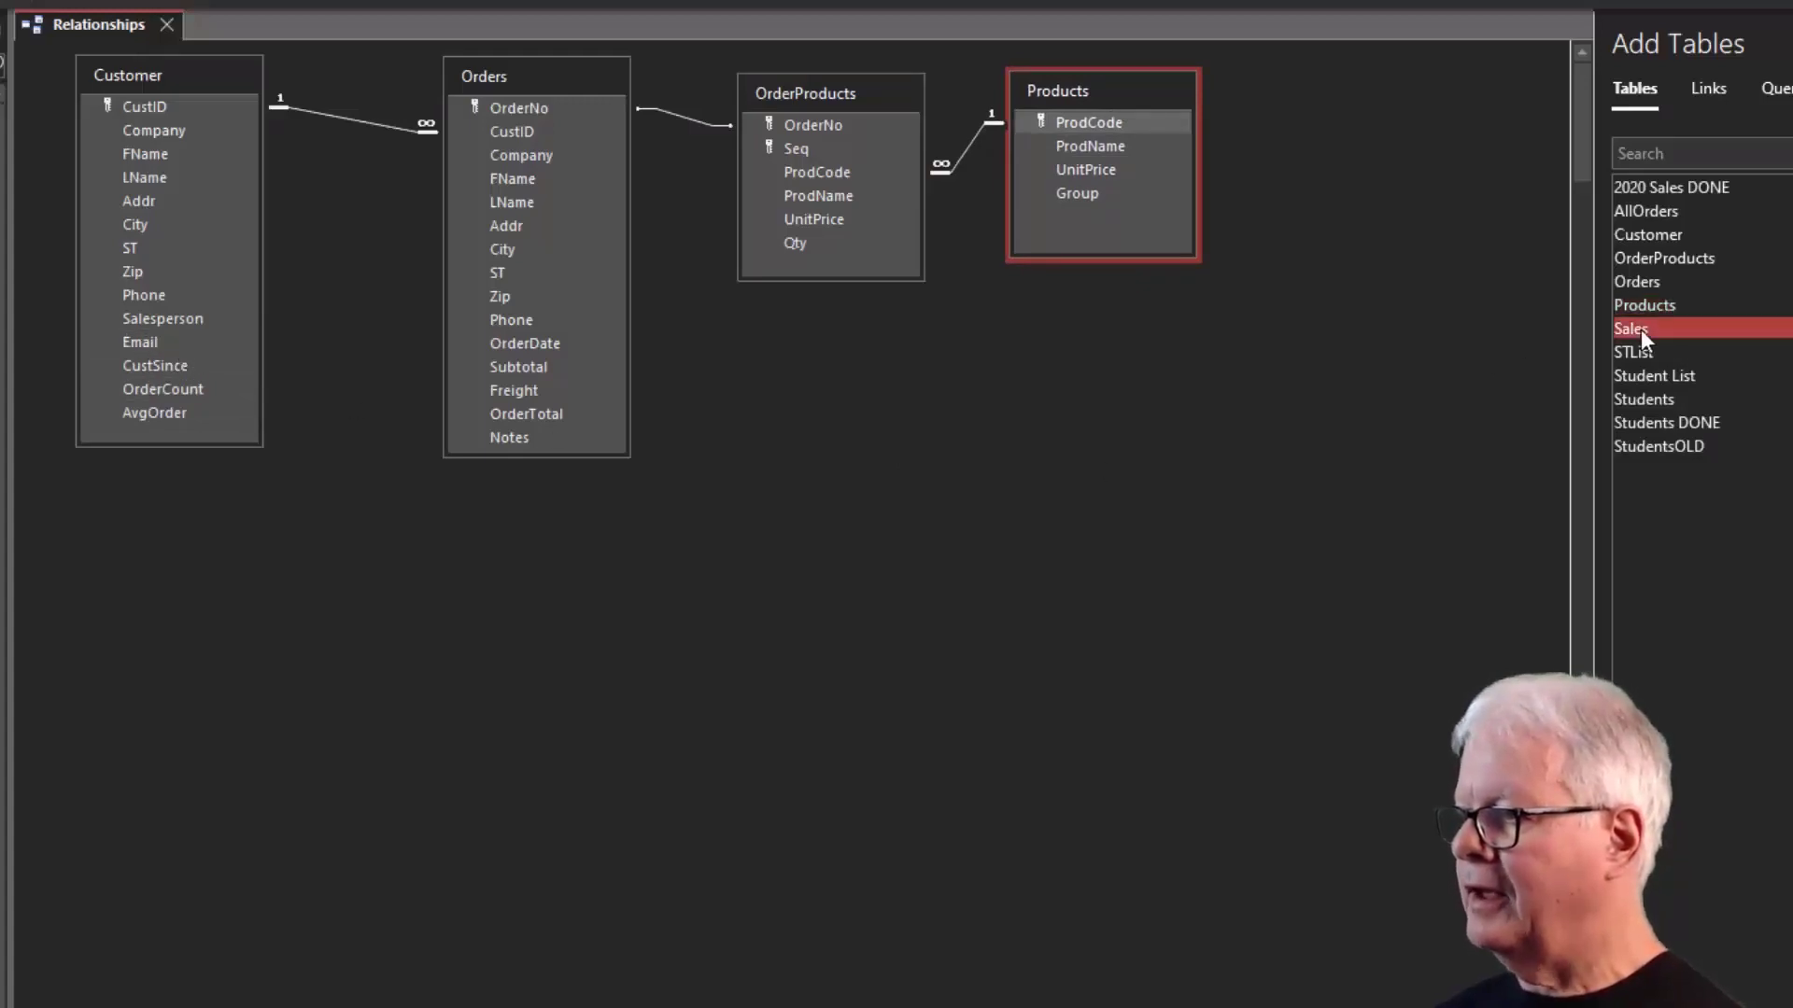
{"action": "left_click_drag", "start_coordinate": [1358, 98], "coordinate": [219, 526]}
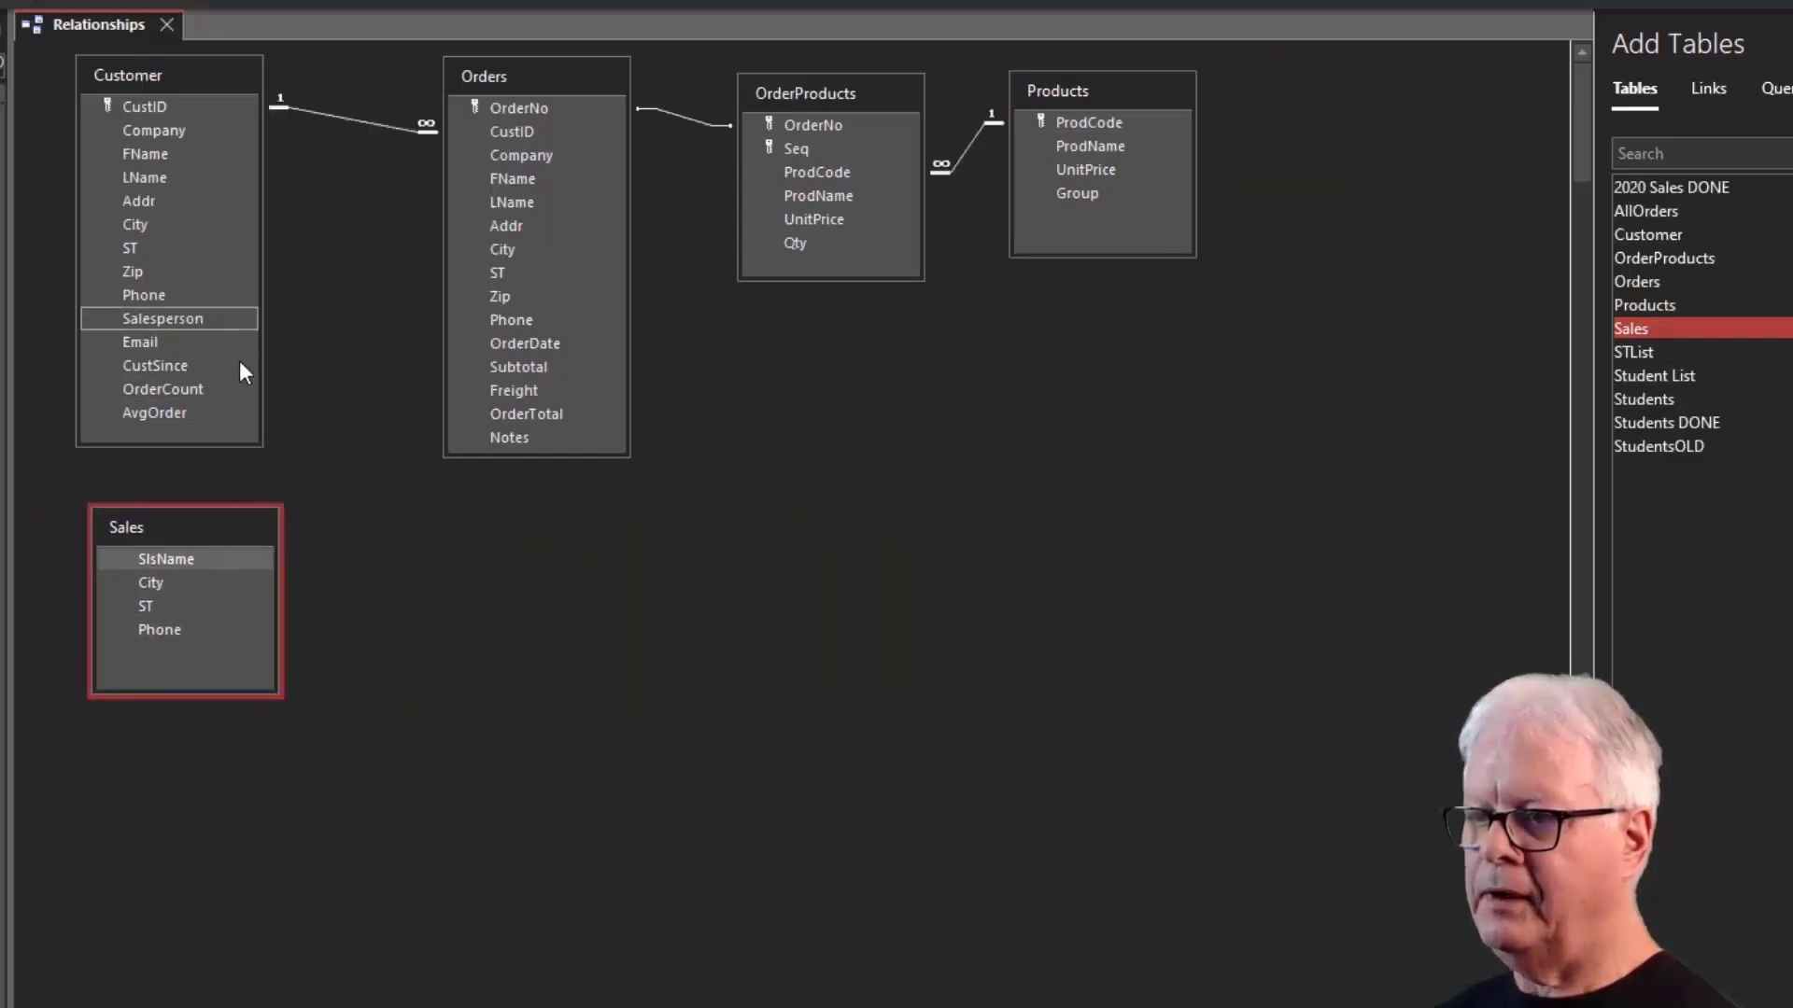
{"action": "left_click", "coordinate": [199, 560]}
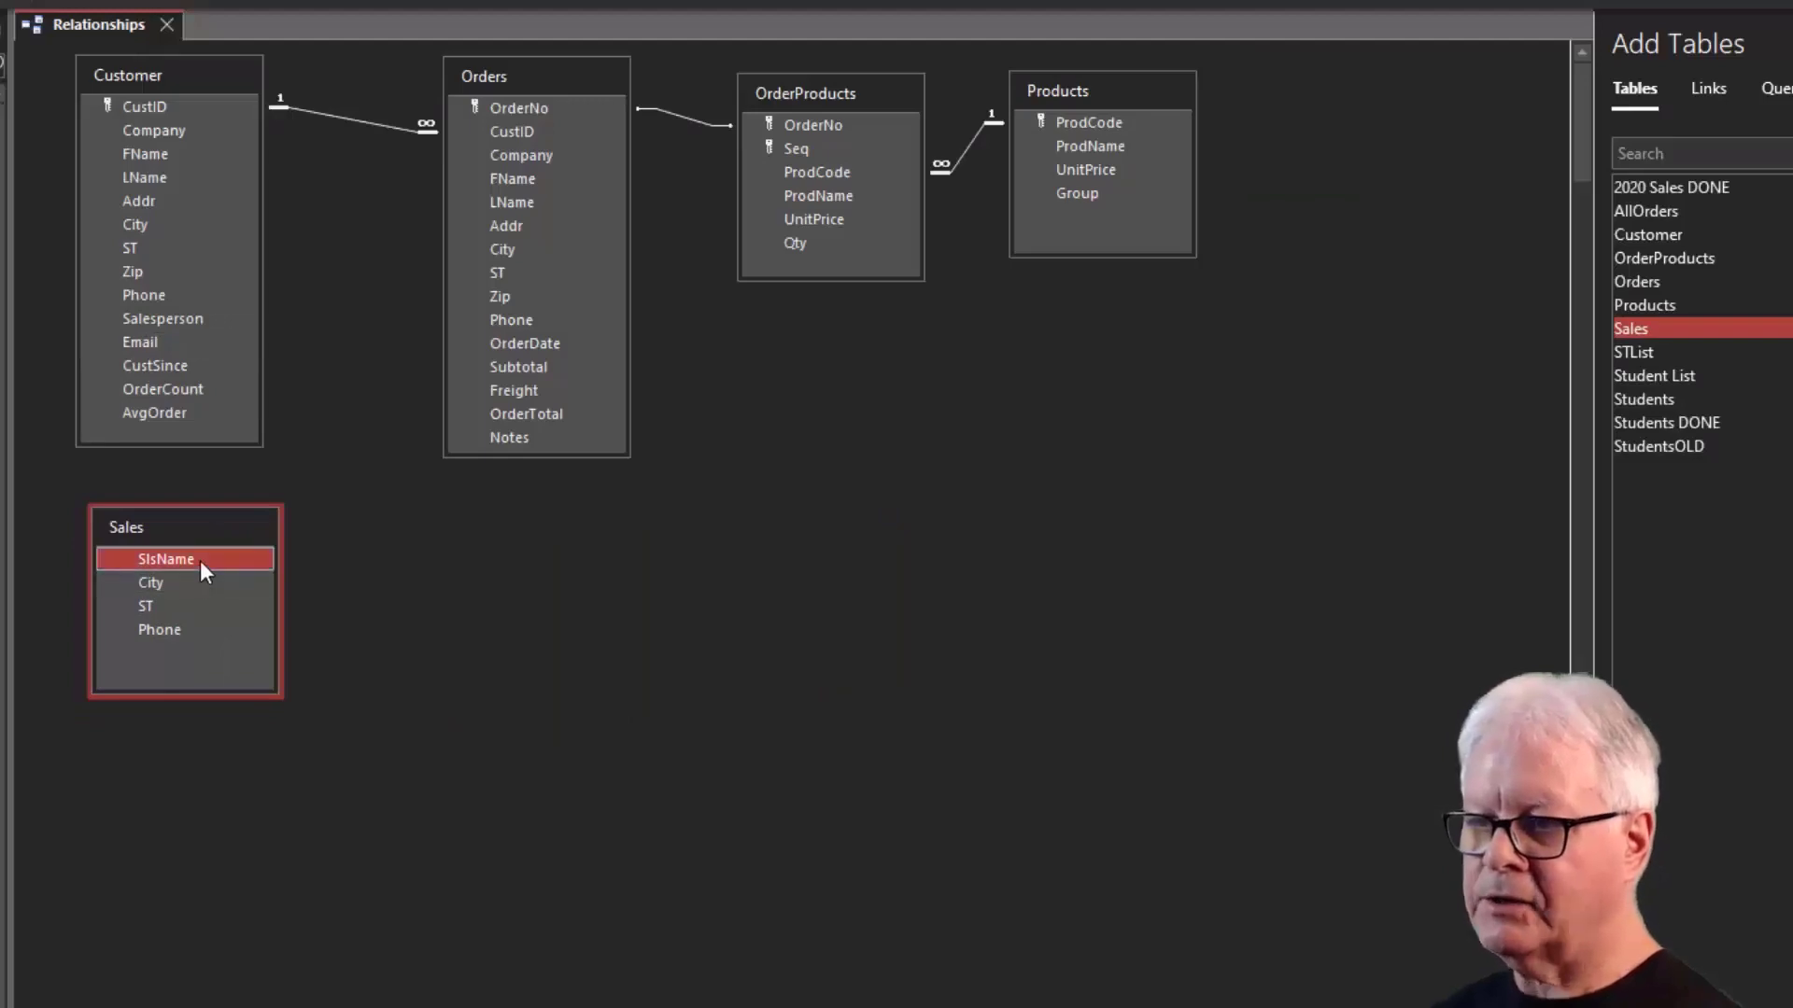
{"action": "left_click_drag", "start_coordinate": [204, 560], "coordinate": [116, 129]}
{"action": "left_click", "coordinate": [120, 105]}
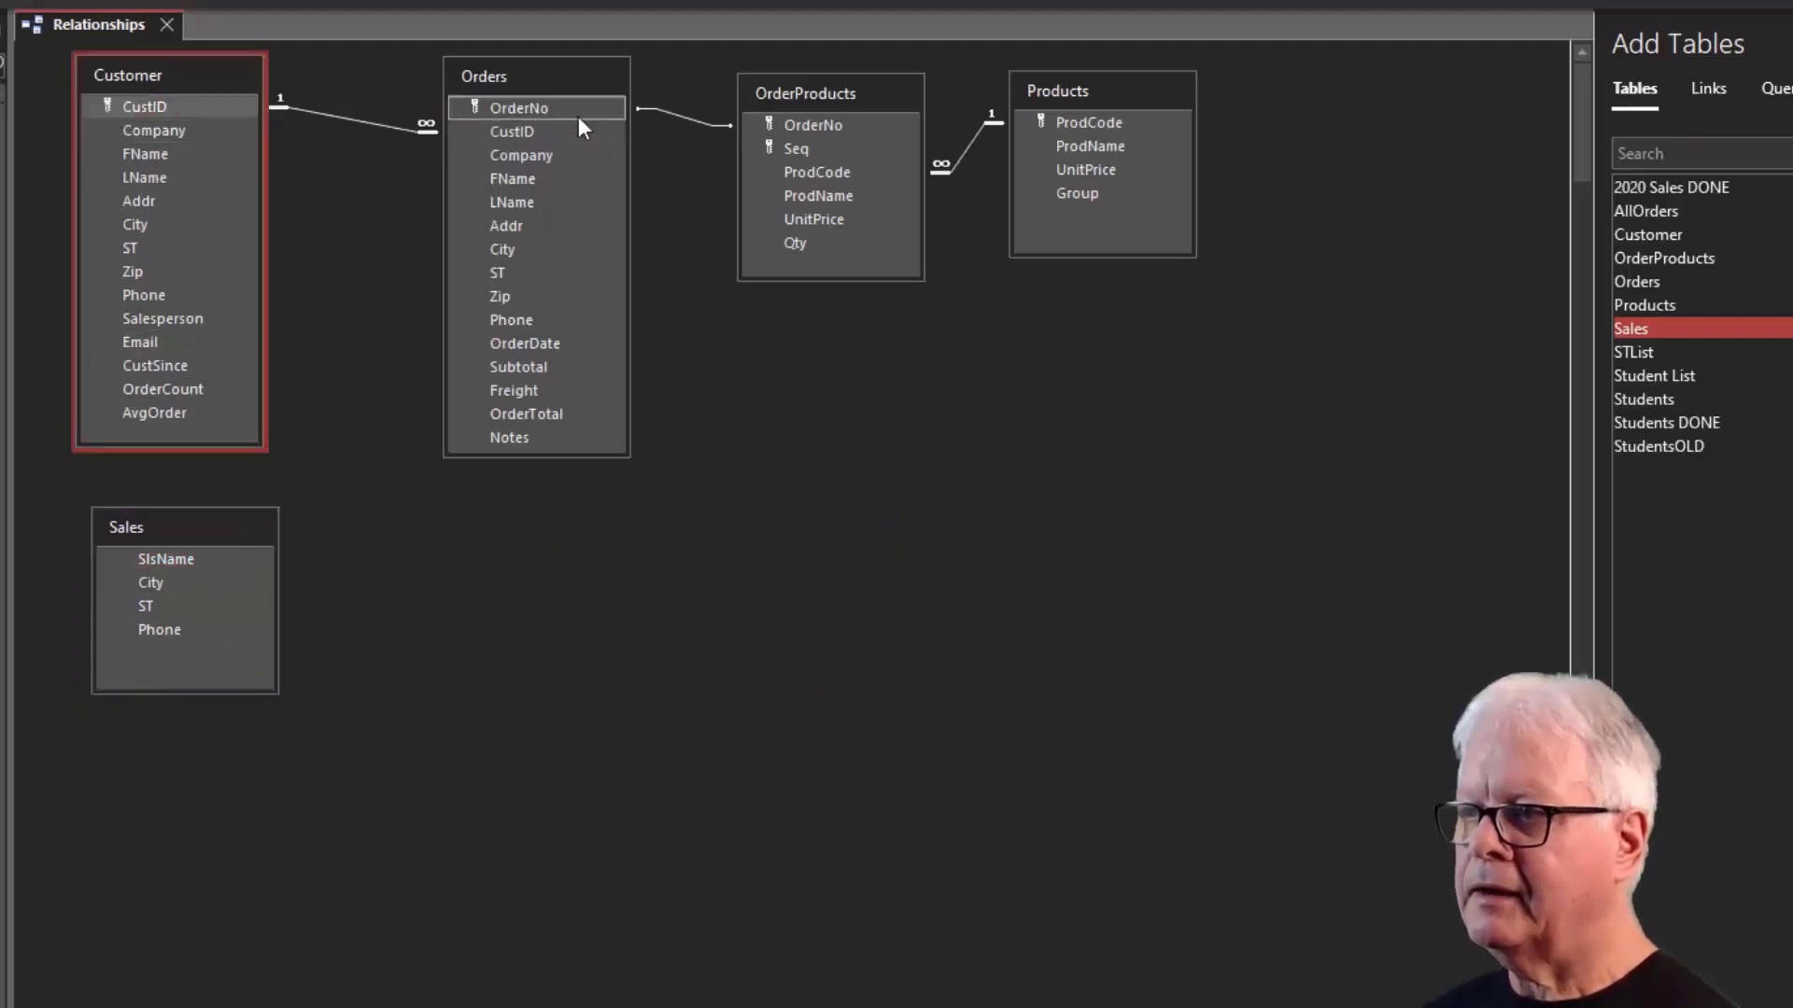
Make SlsName the primary key of the Sales table, save the table and check its records in datasheet view.
{"action": "left_click_drag", "start_coordinate": [201, 559], "coordinate": [179, 565]}
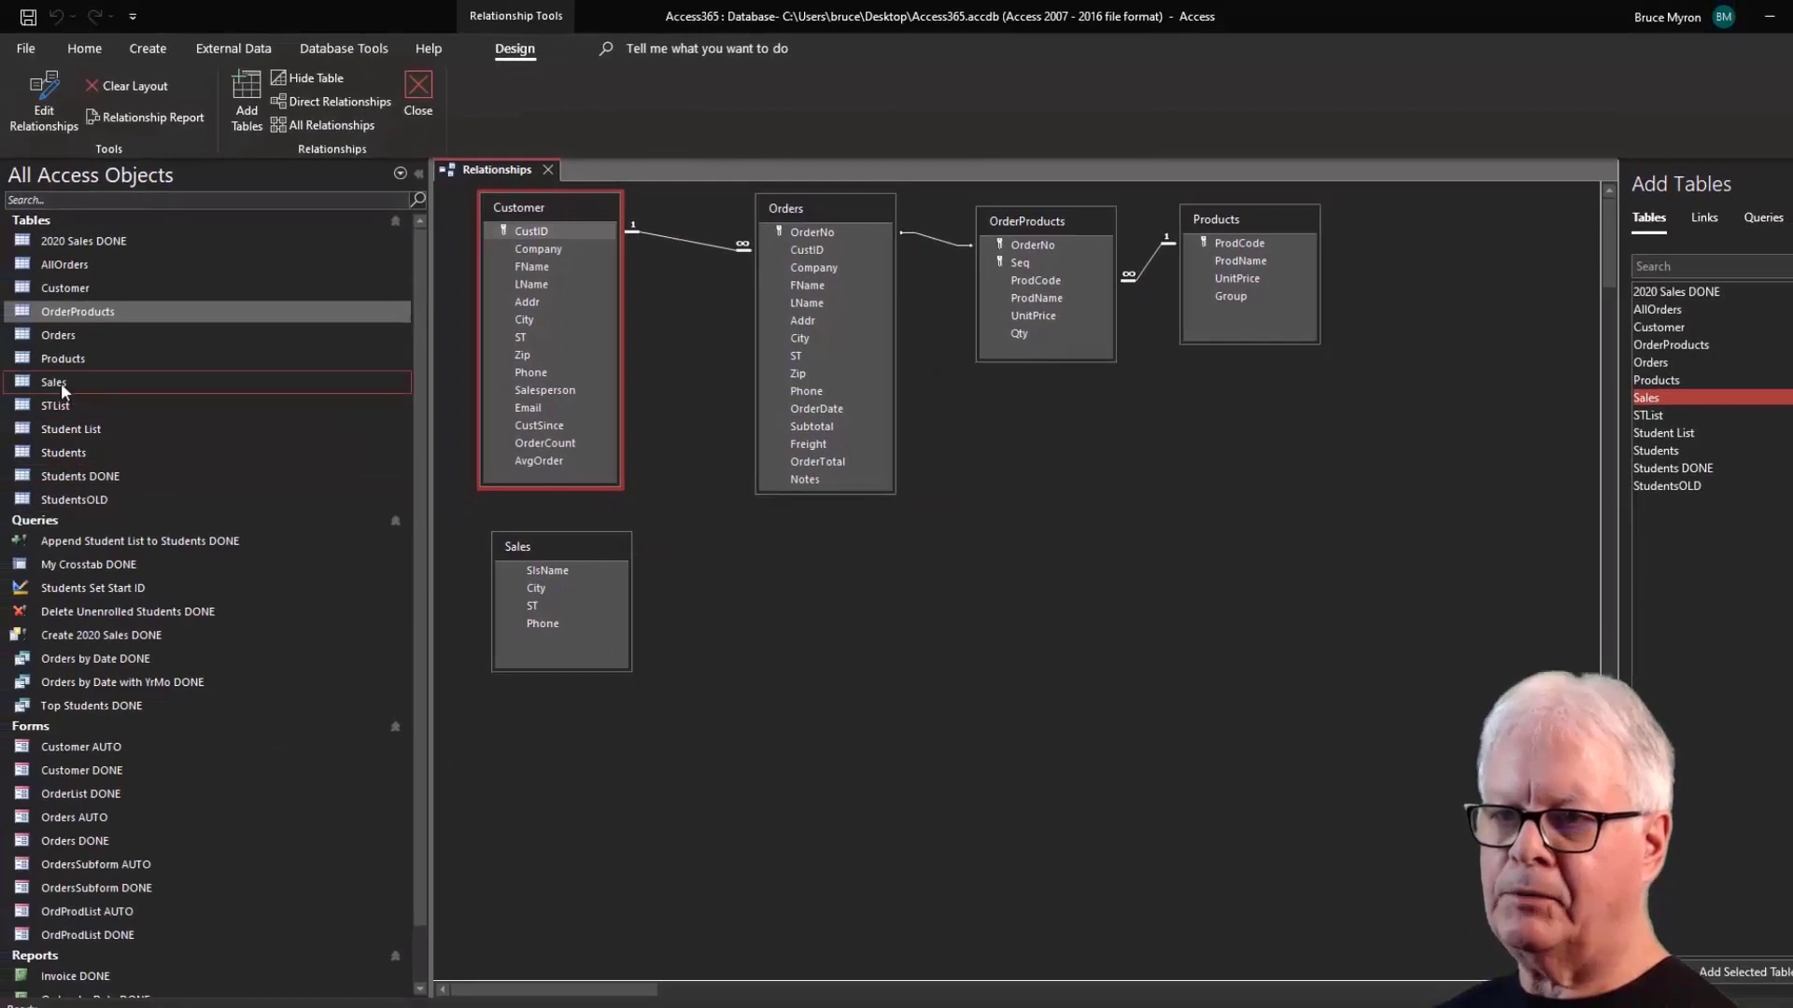
{"action": "right_click", "coordinate": [60, 382]}
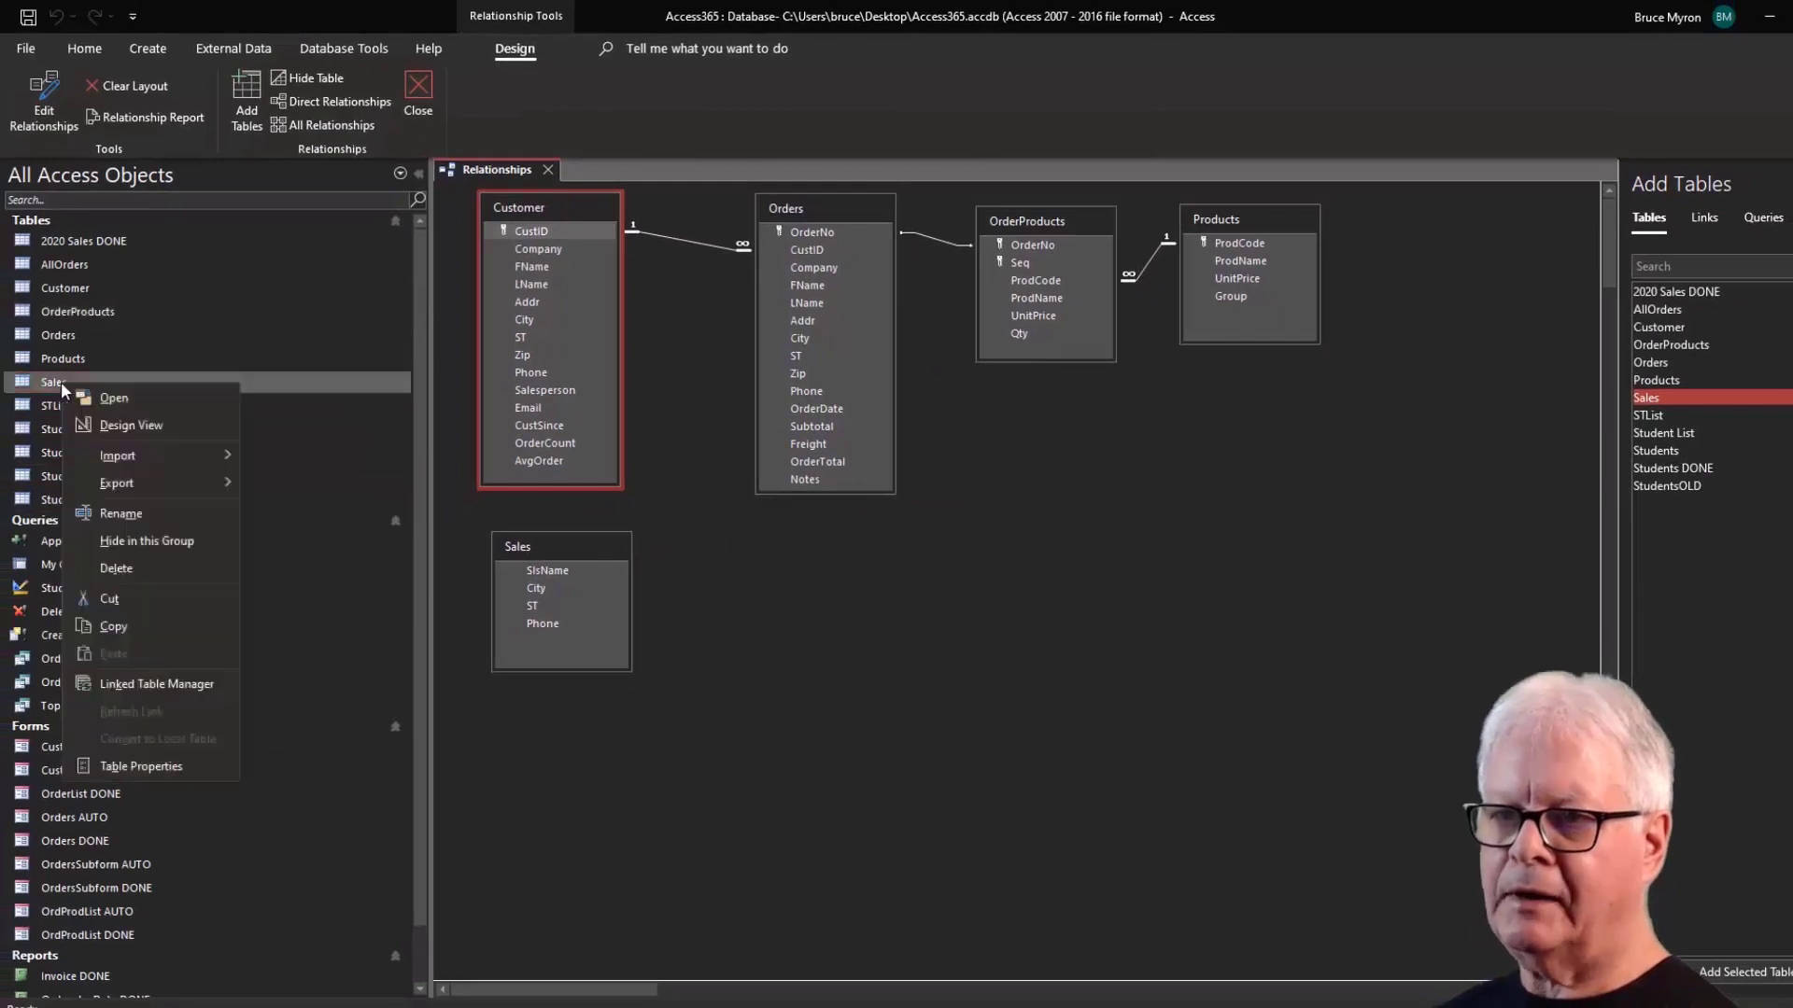
{"action": "left_click", "coordinate": [142, 428]}
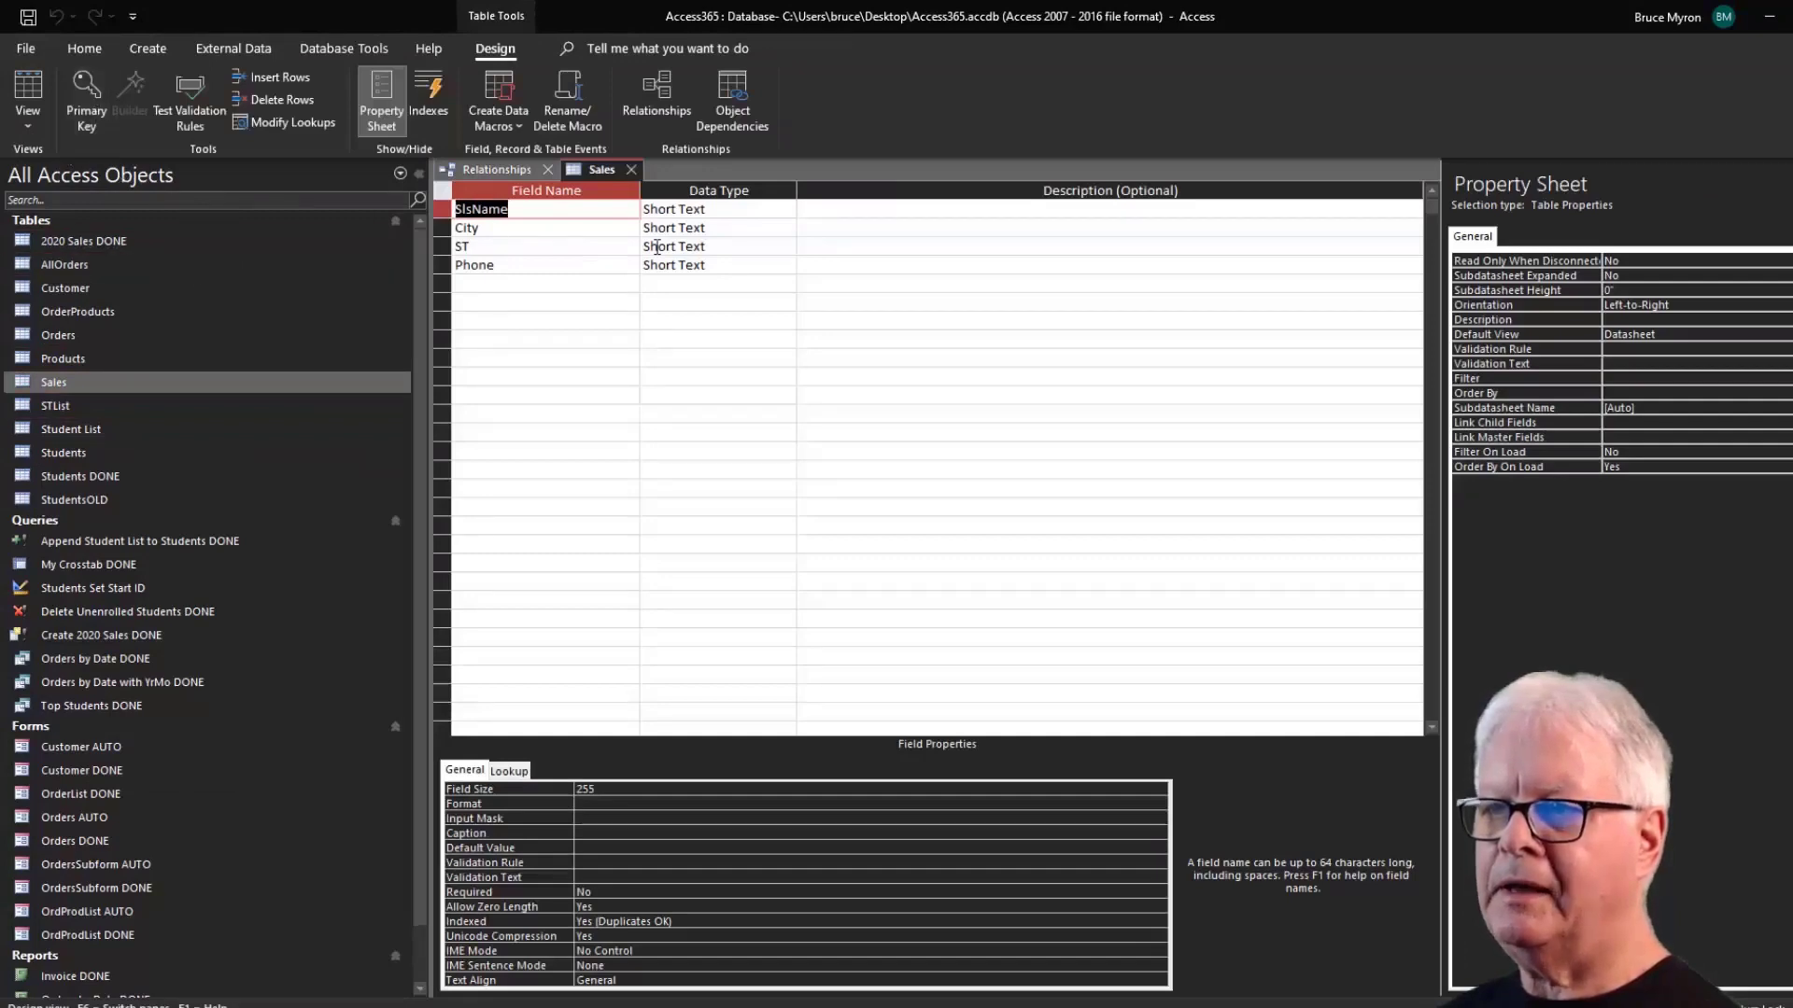
{"action": "left_click", "coordinate": [87, 98]}
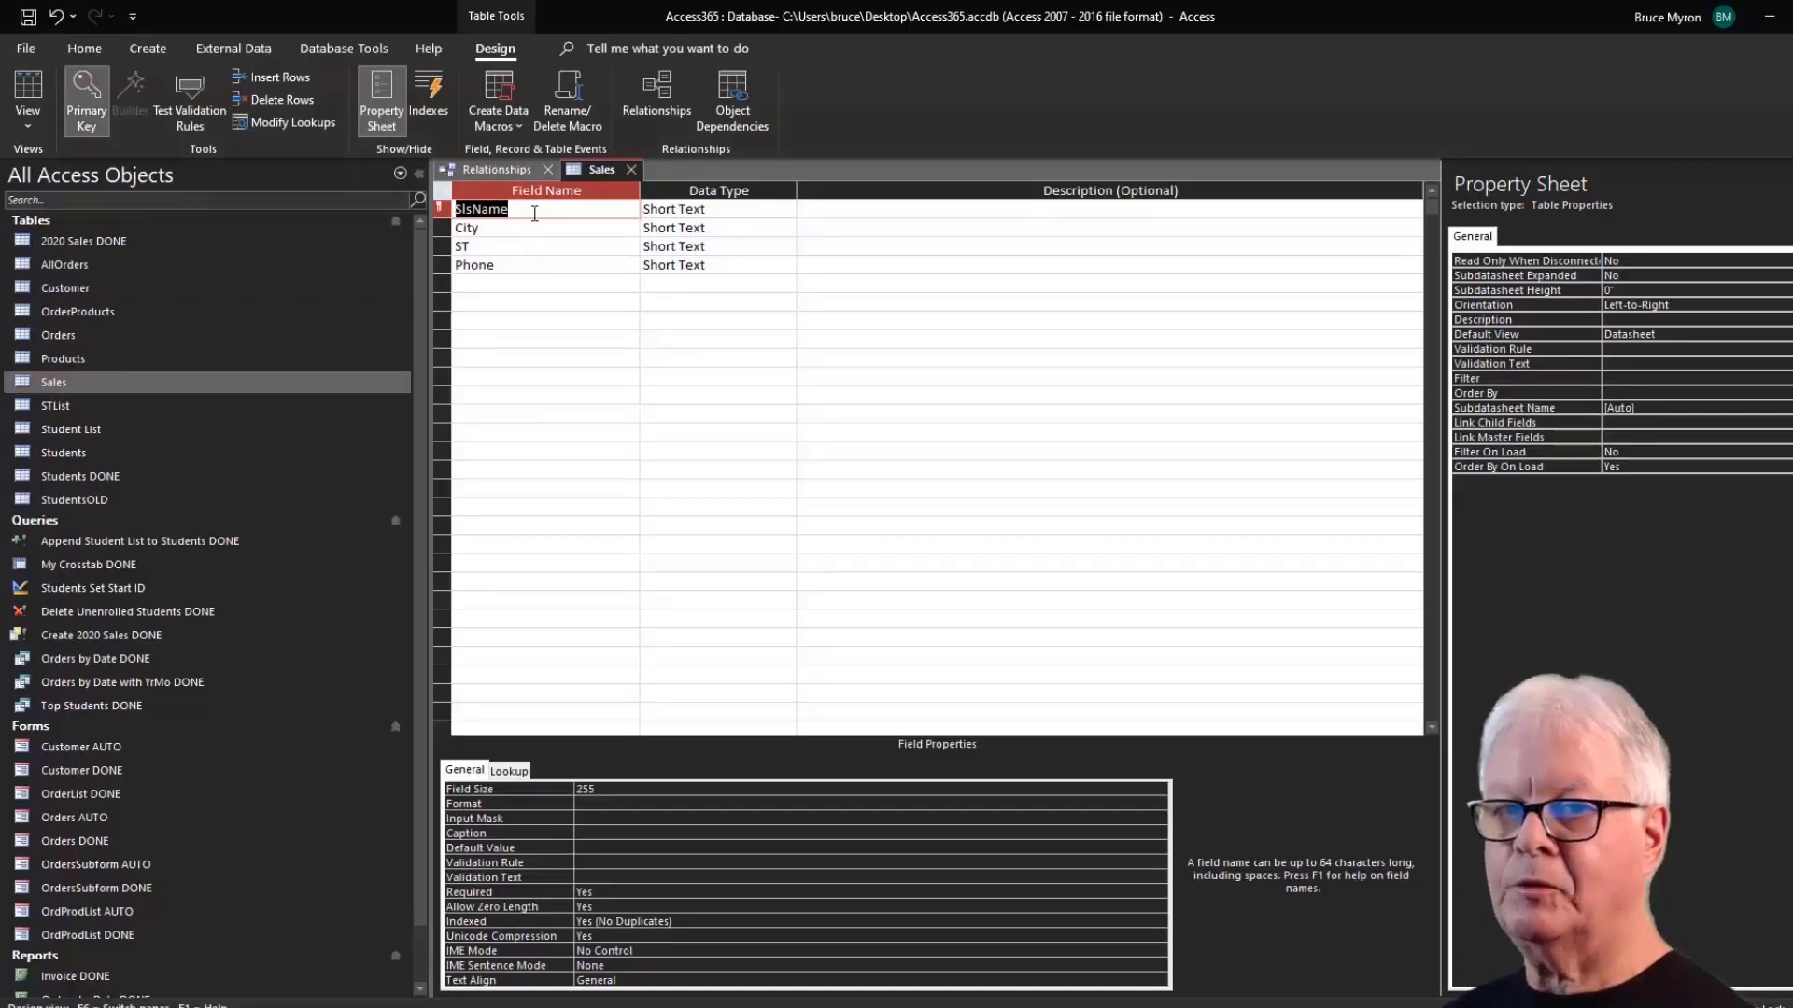
{"action": "left_click", "coordinate": [674, 922]}
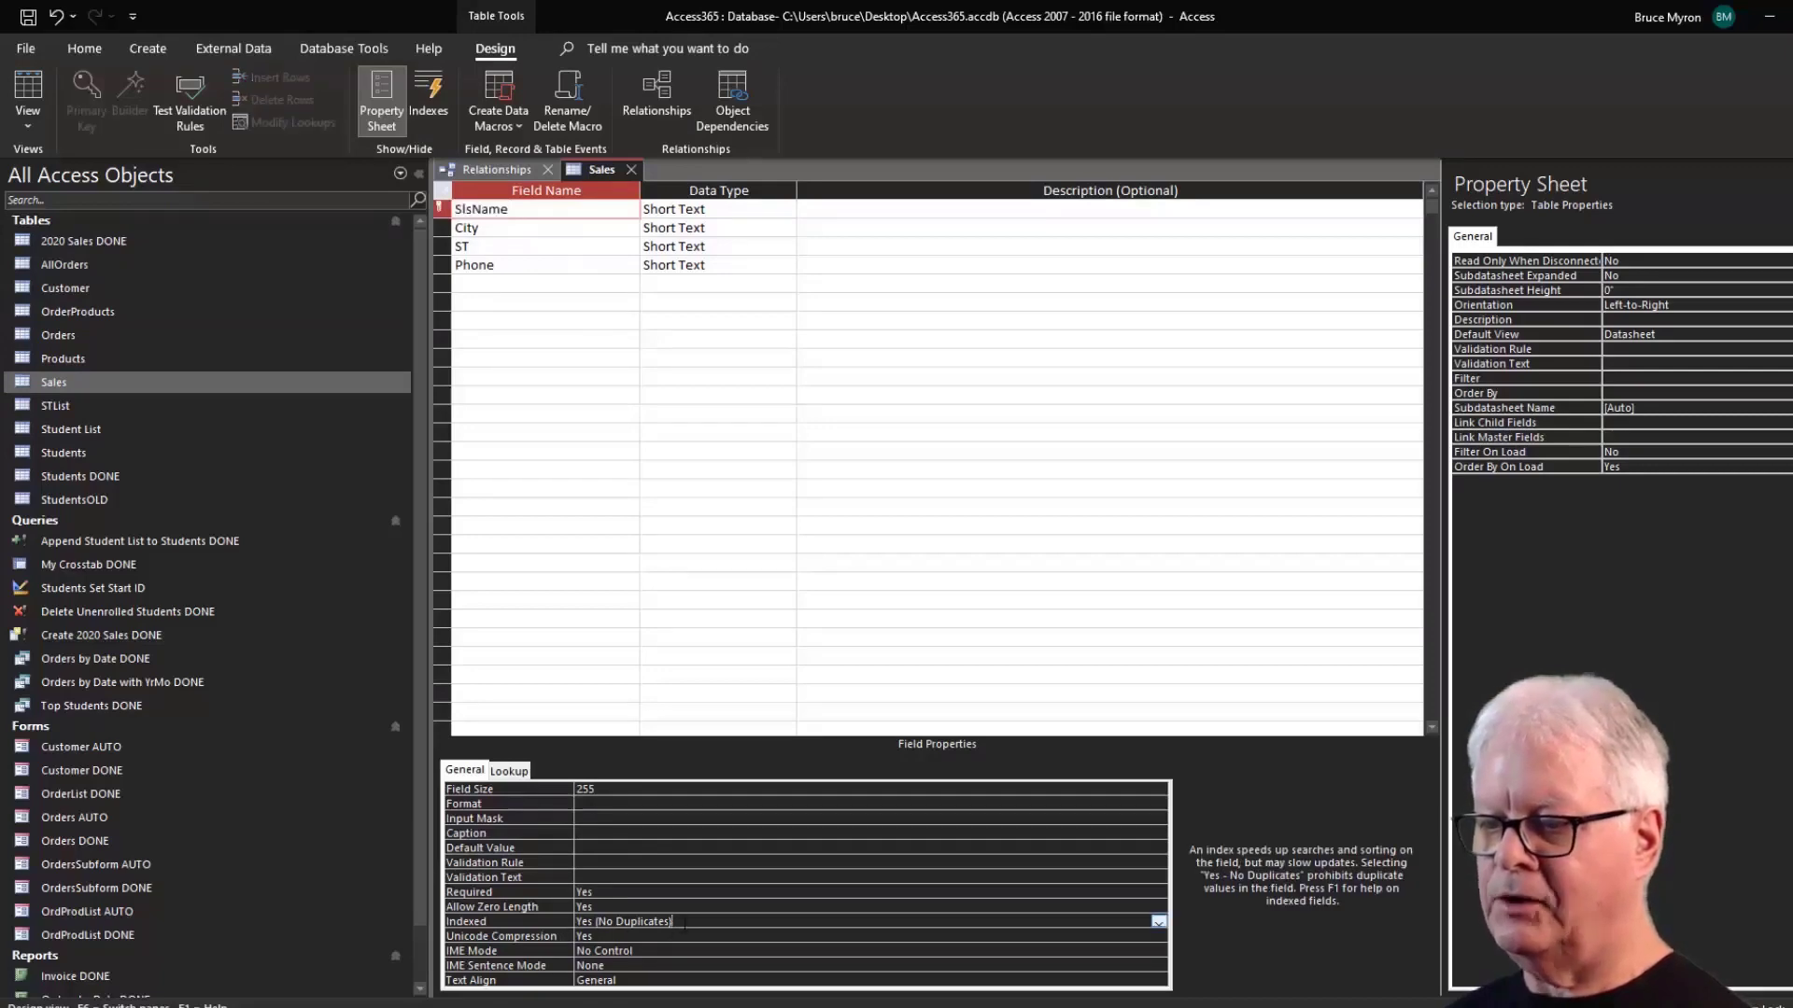
{"action": "left_click", "coordinate": [28, 94]}
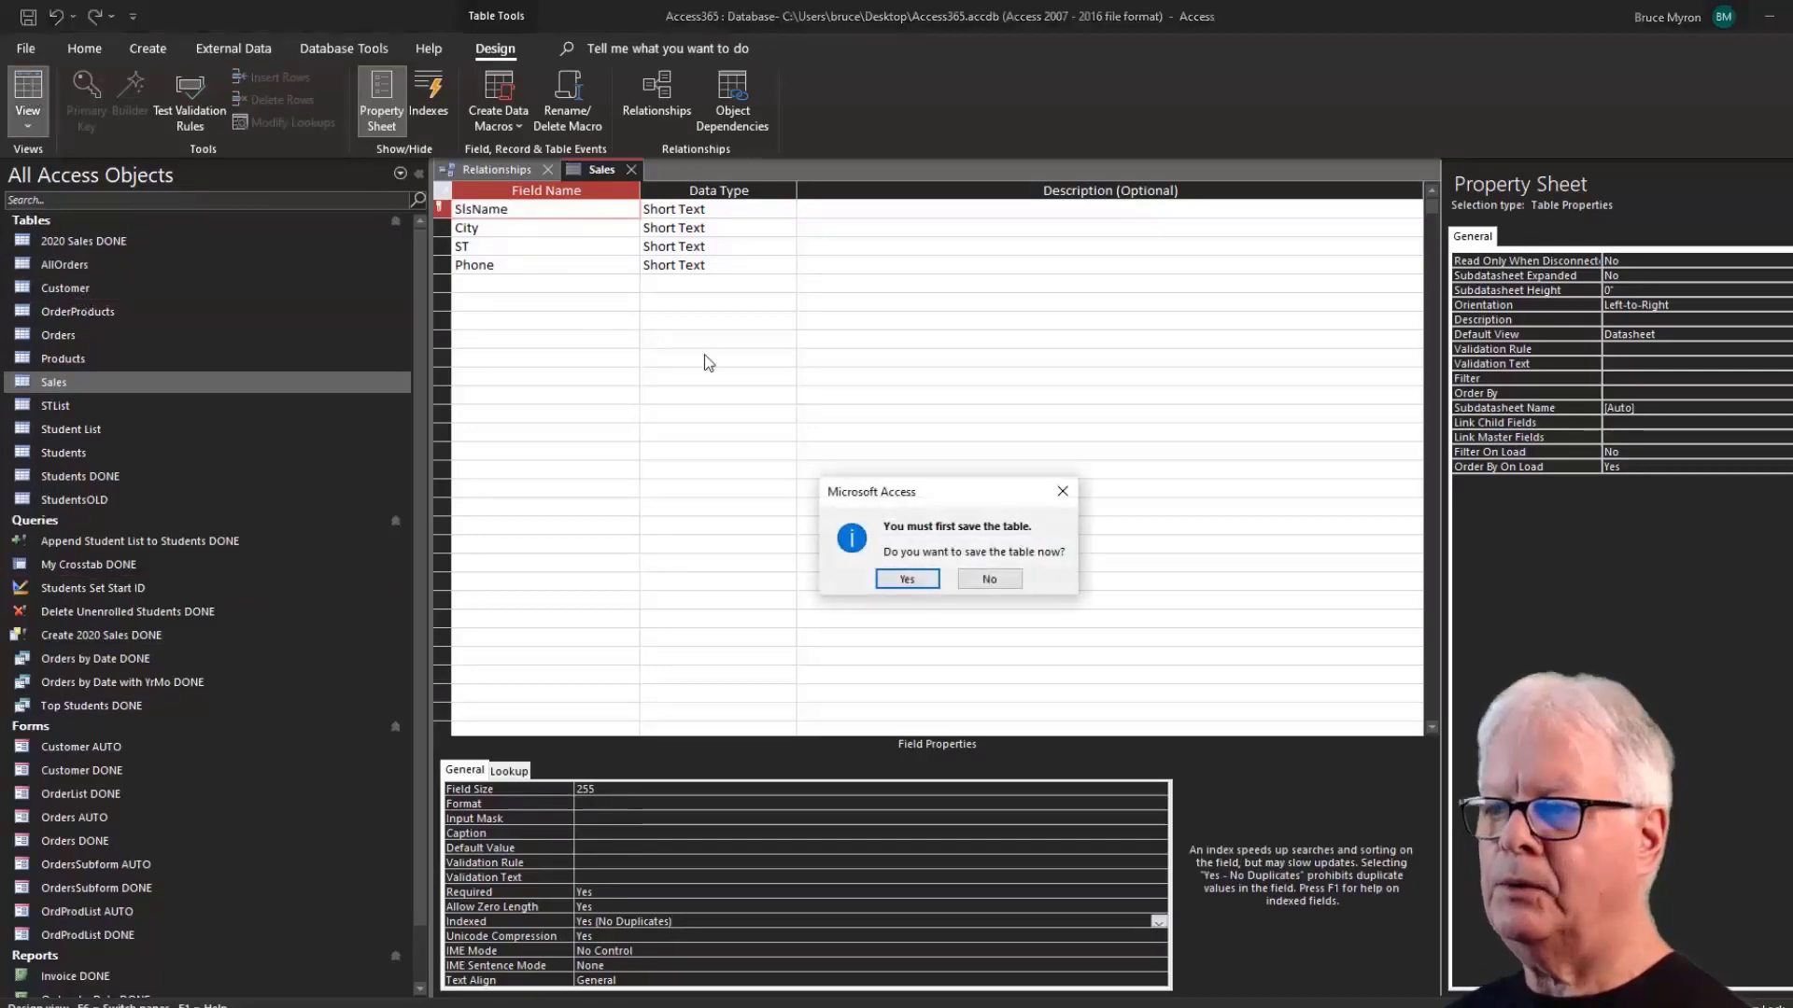
{"action": "left_click", "coordinate": [929, 581]}
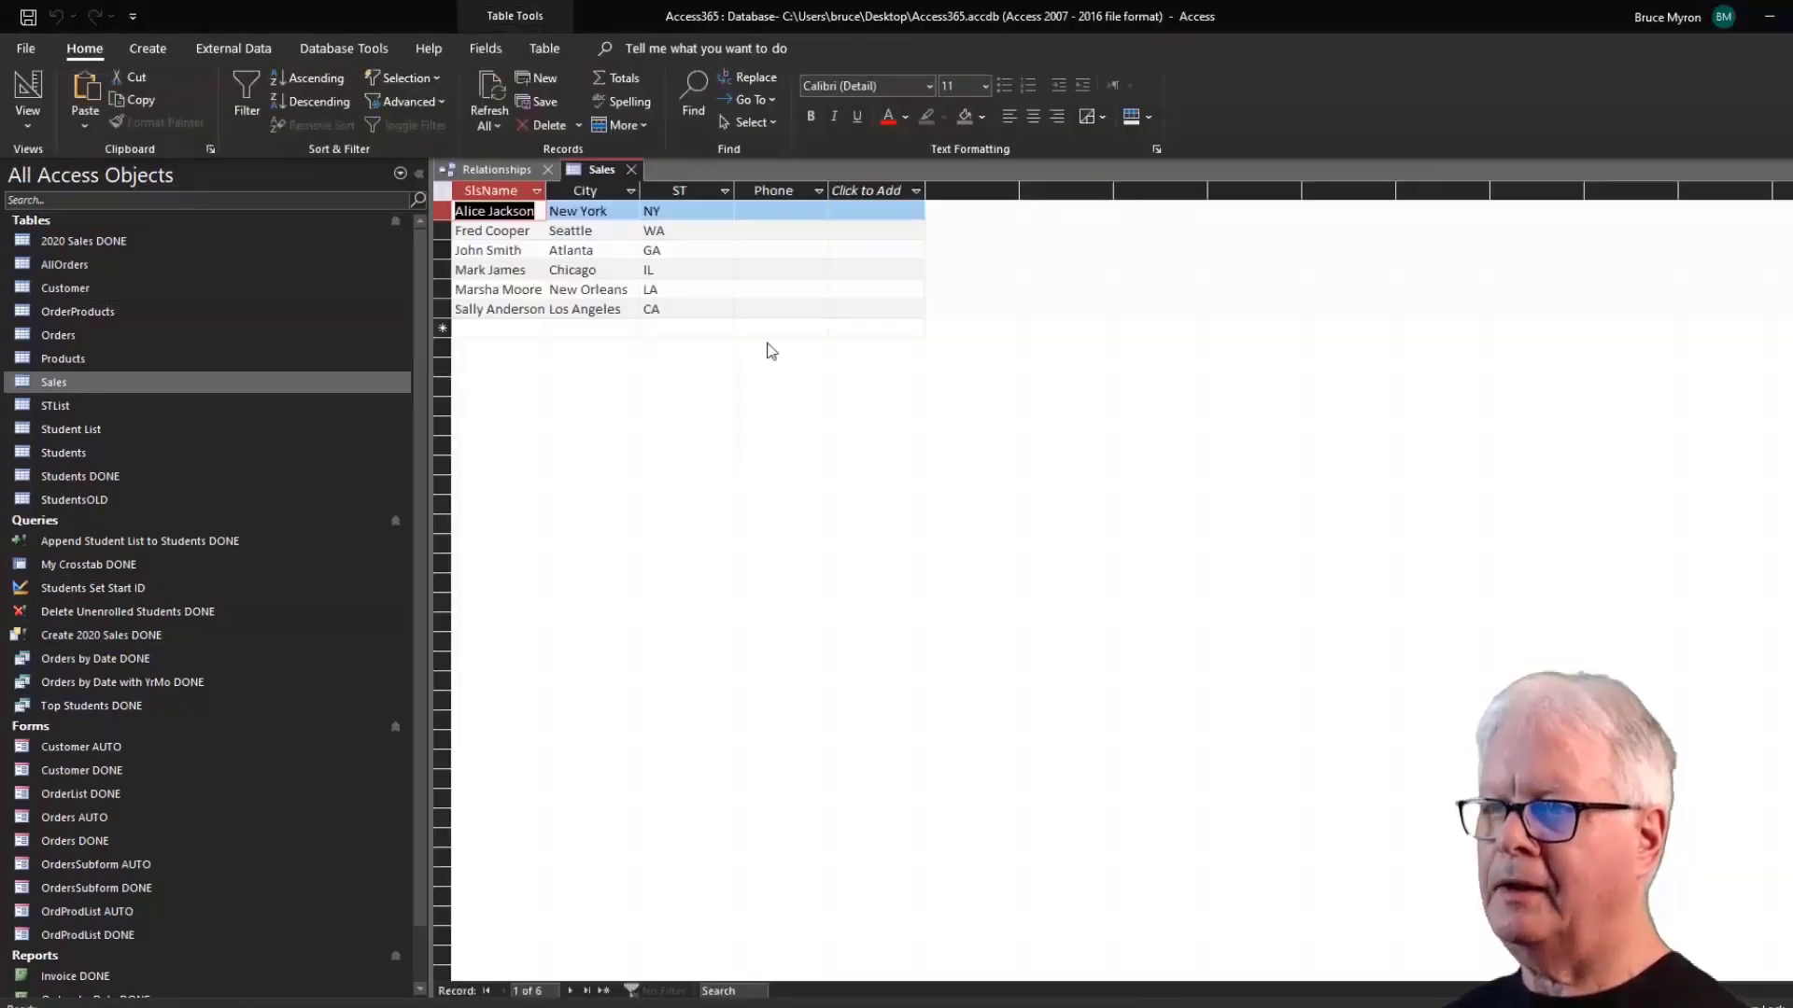
{"action": "left_click", "coordinate": [631, 170]}
{"action": "left_click", "coordinate": [515, 570]}
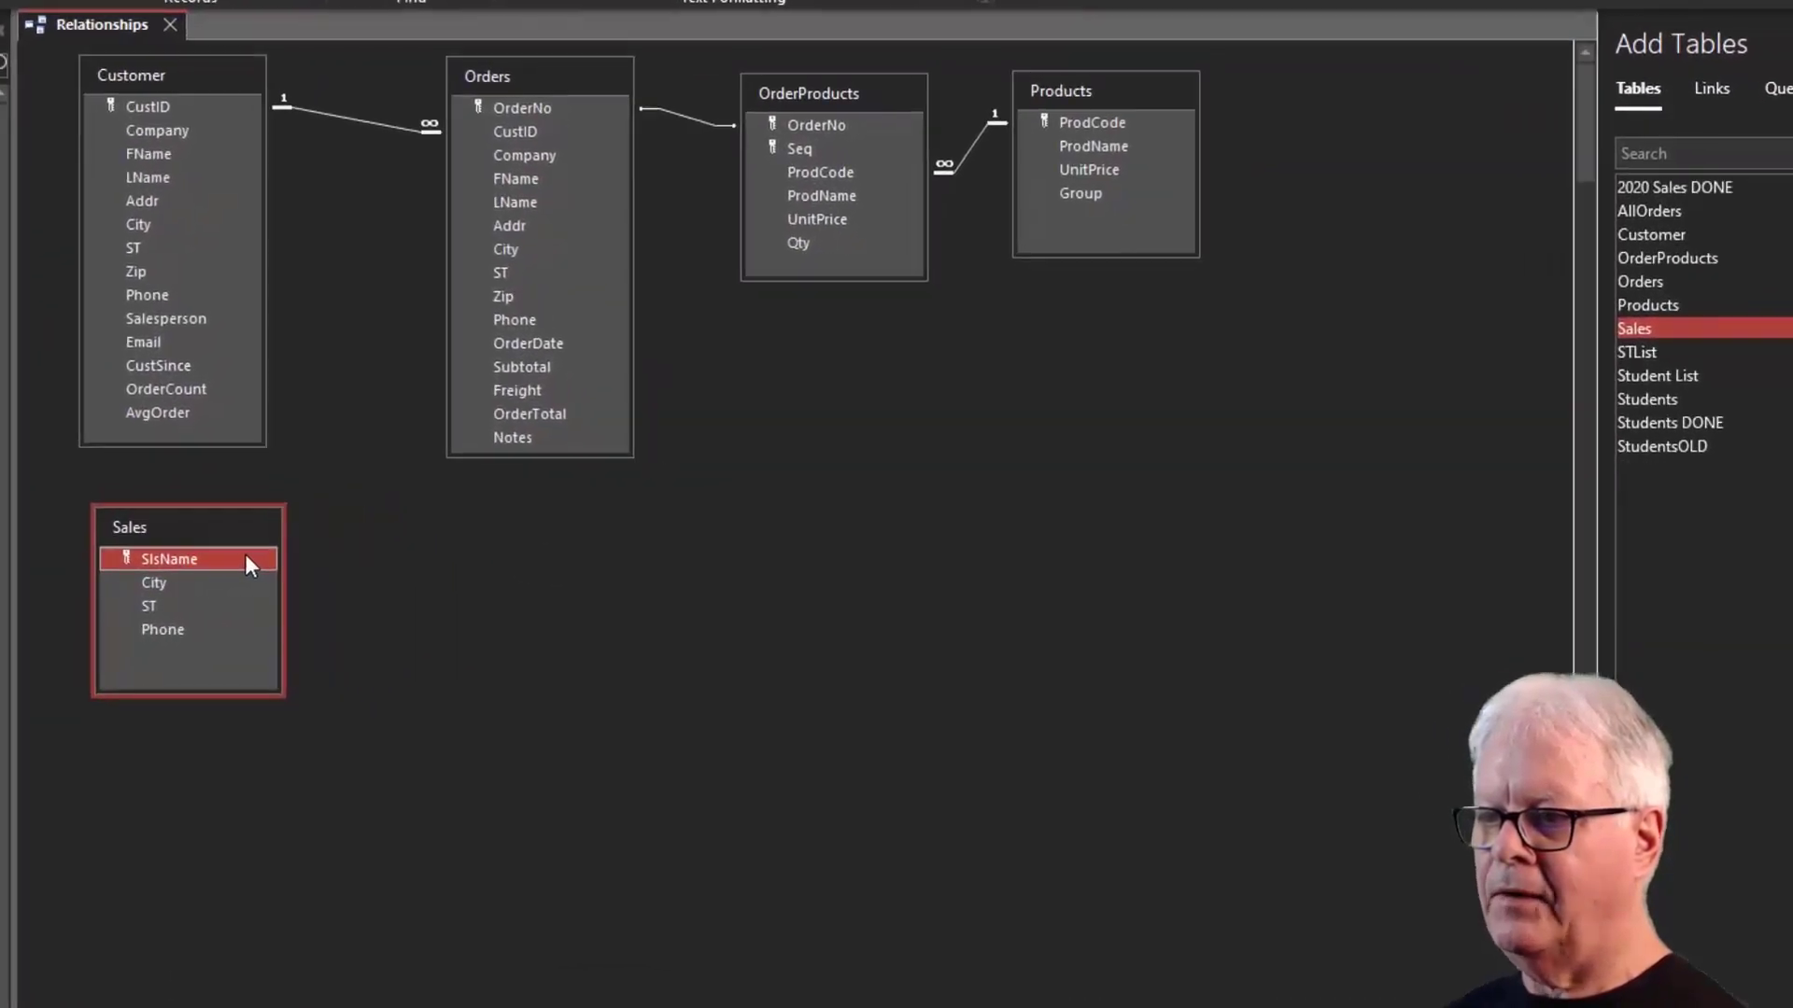
{"action": "left_click_drag", "start_coordinate": [246, 556], "coordinate": [187, 321]}
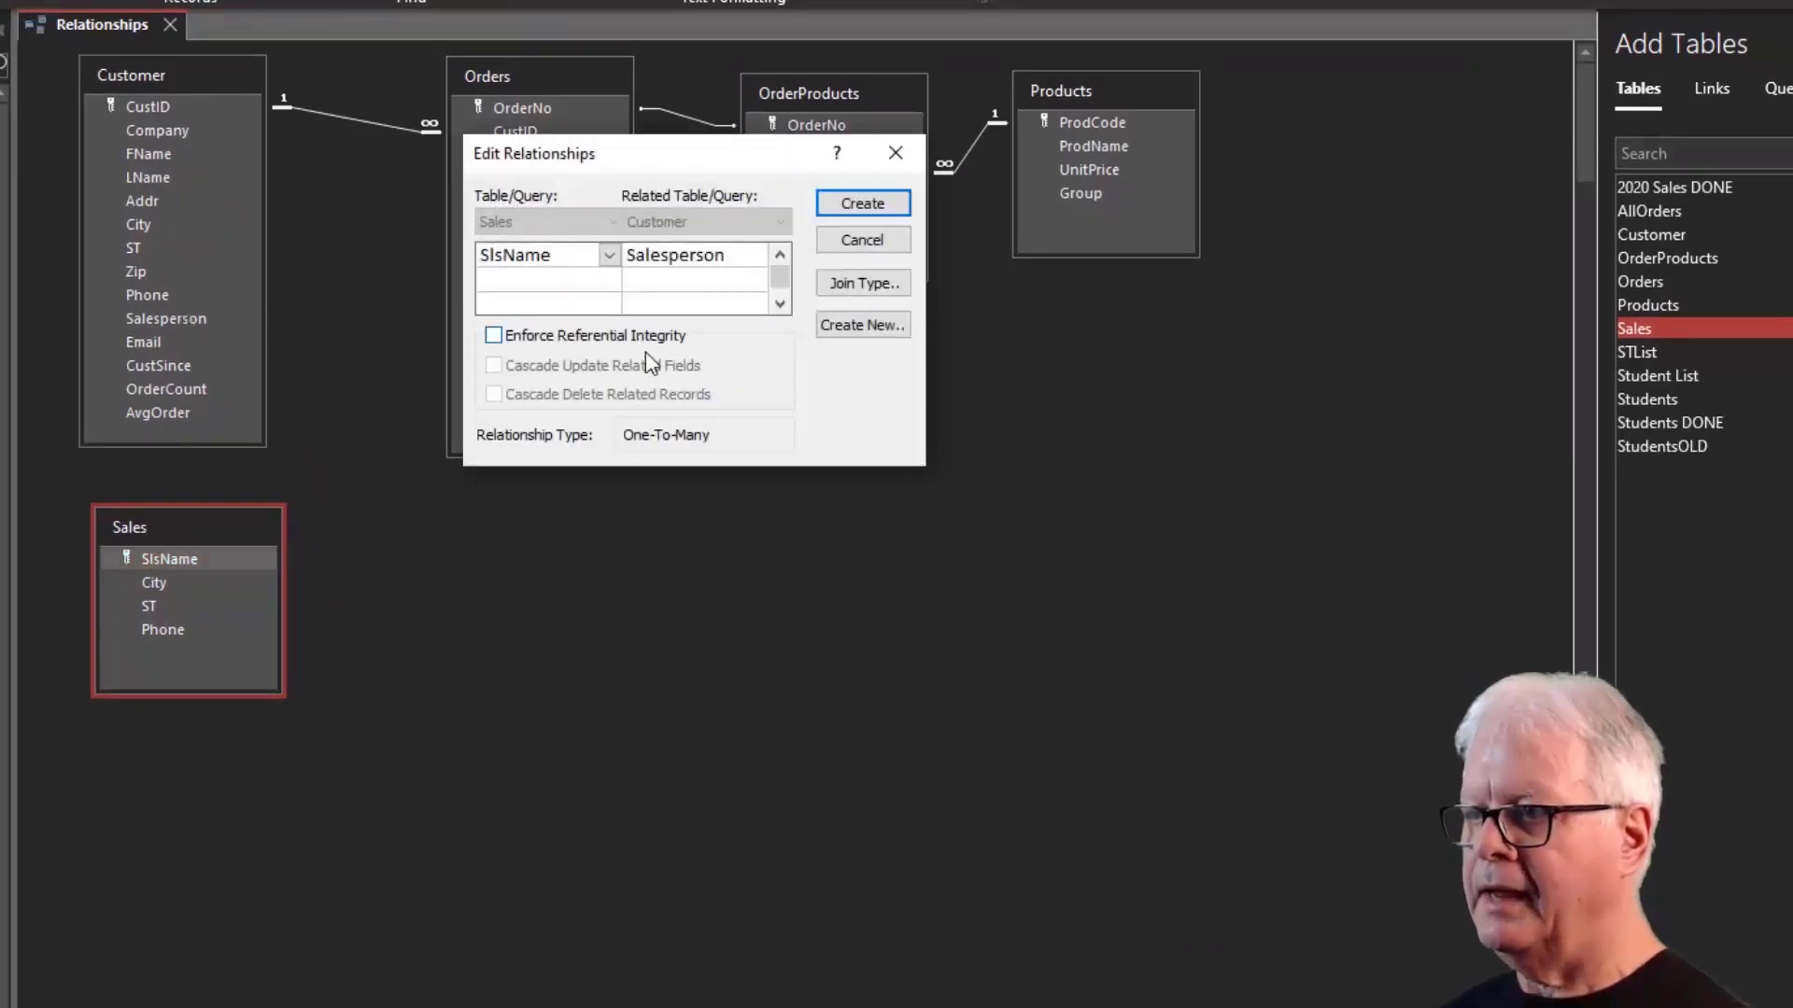
{"action": "left_click", "coordinate": [495, 337]}
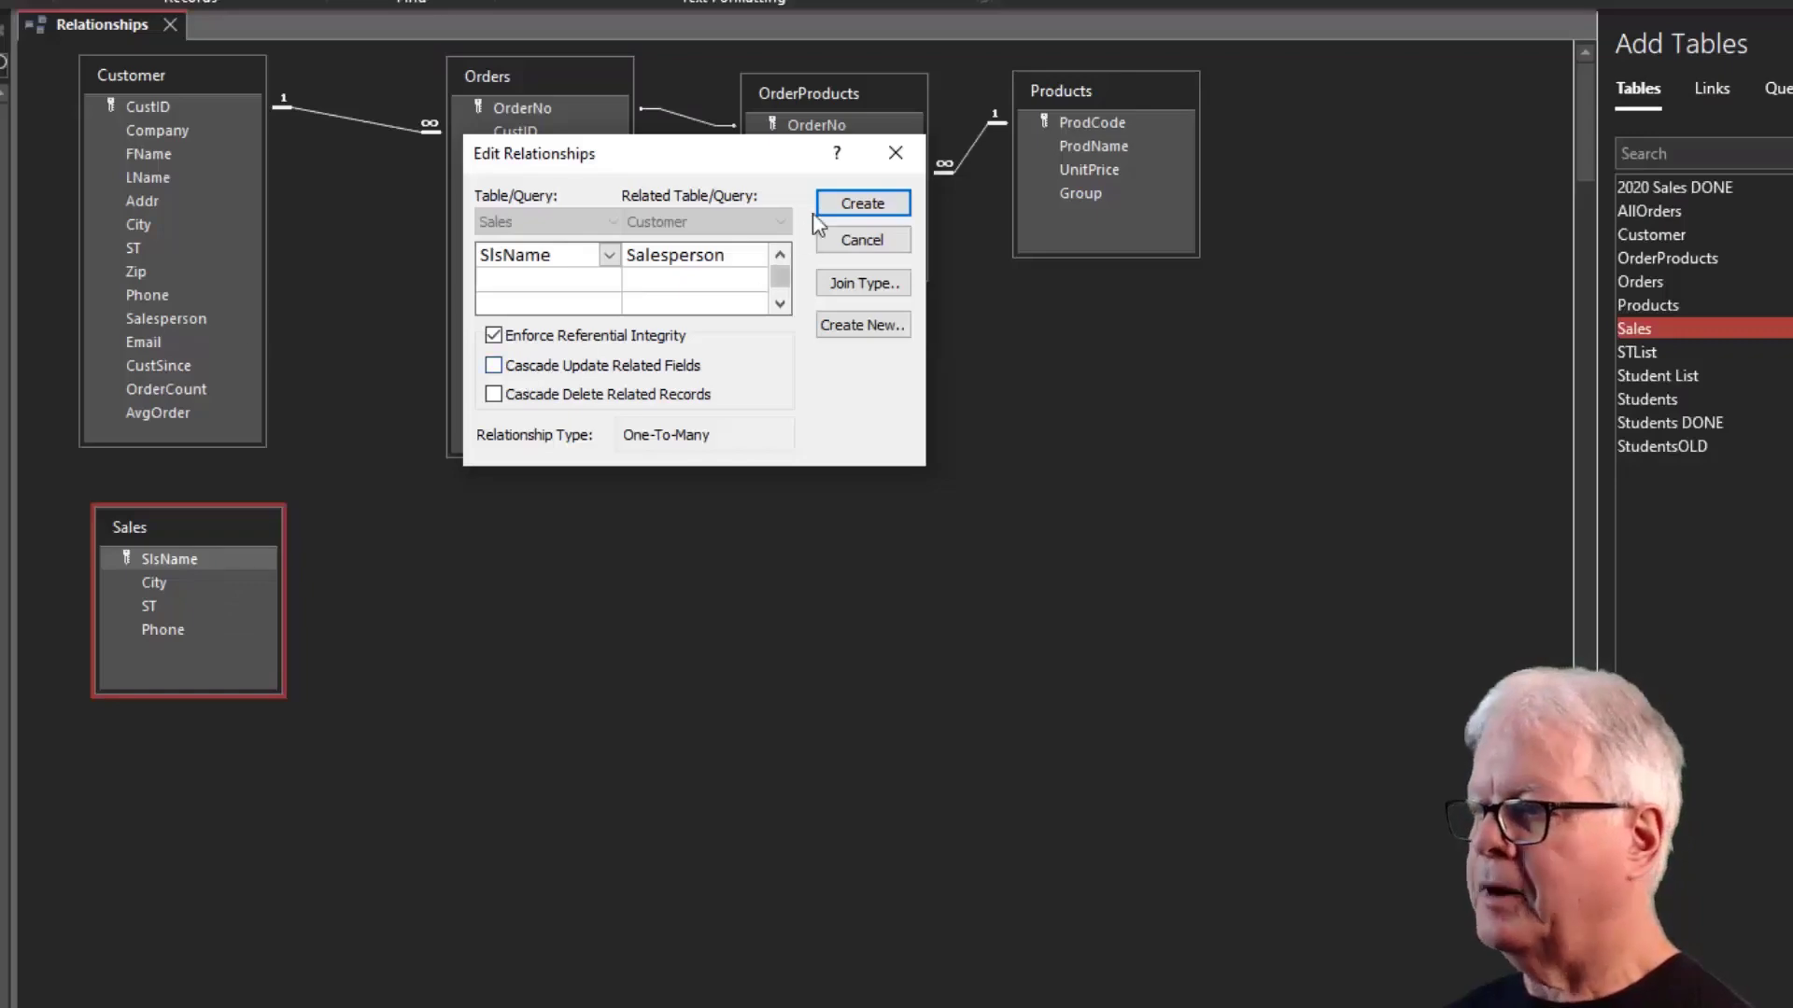
{"action": "left_click", "coordinate": [894, 152]}
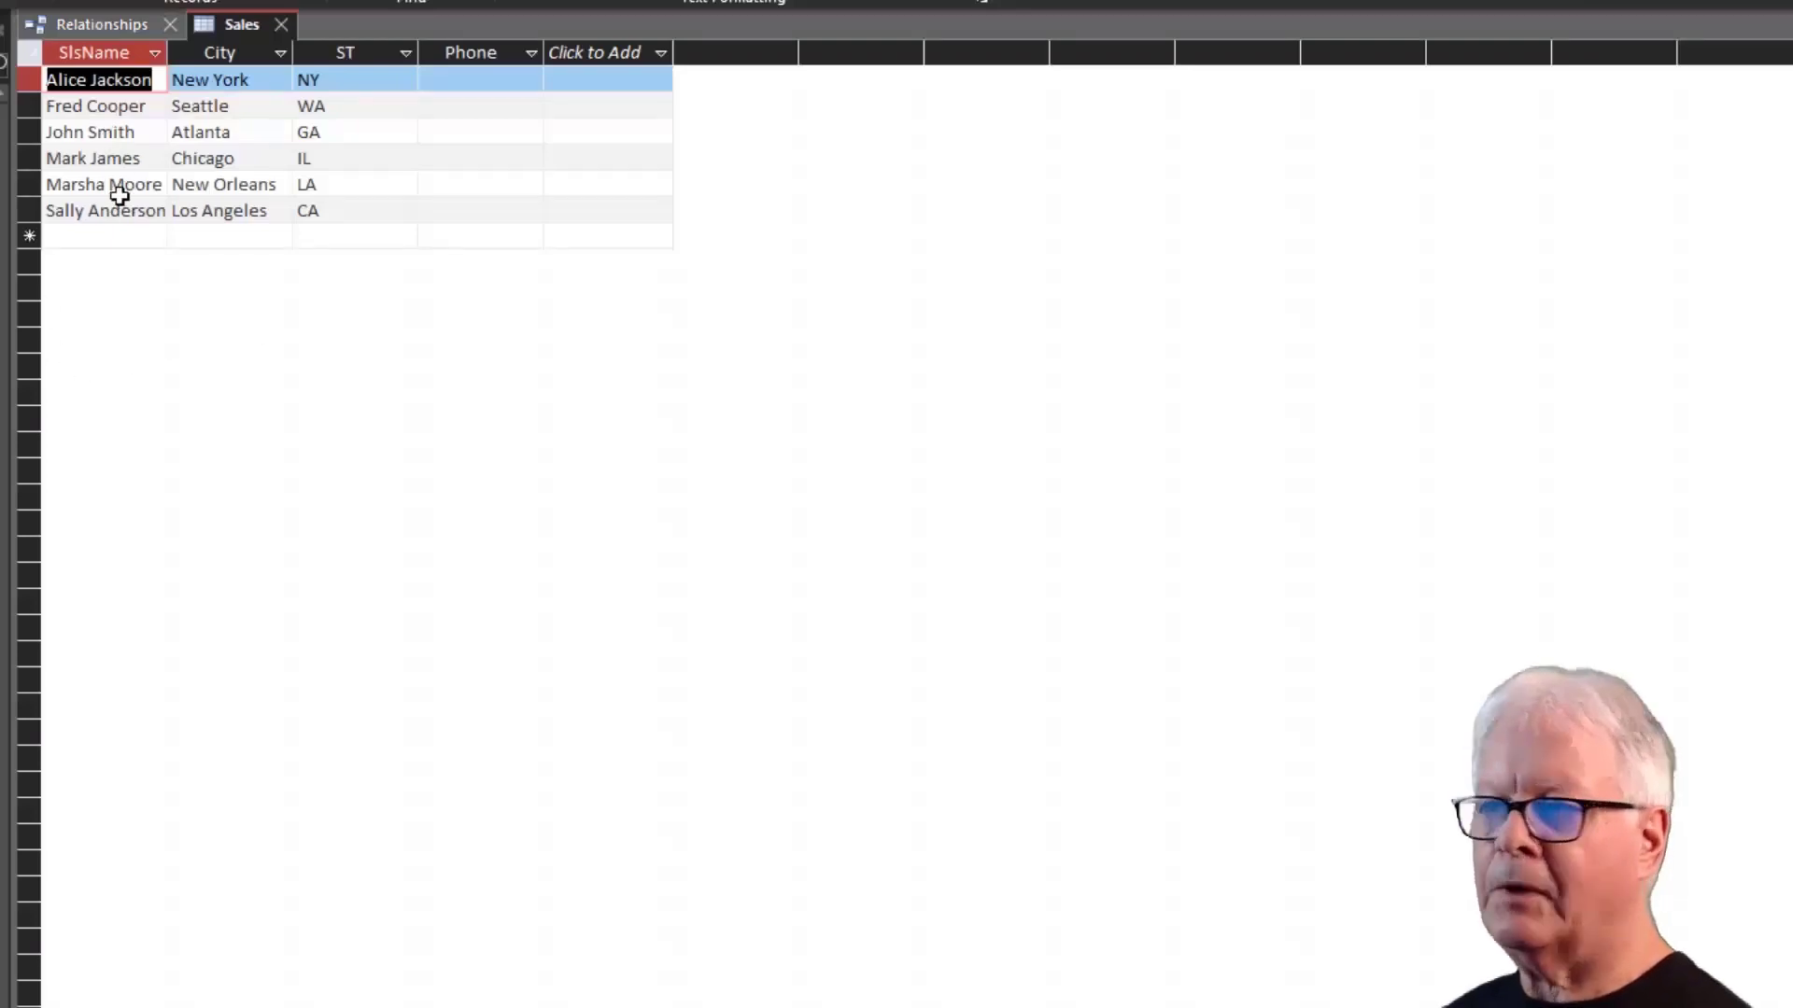
{"action": "left_click", "coordinate": [283, 25]}
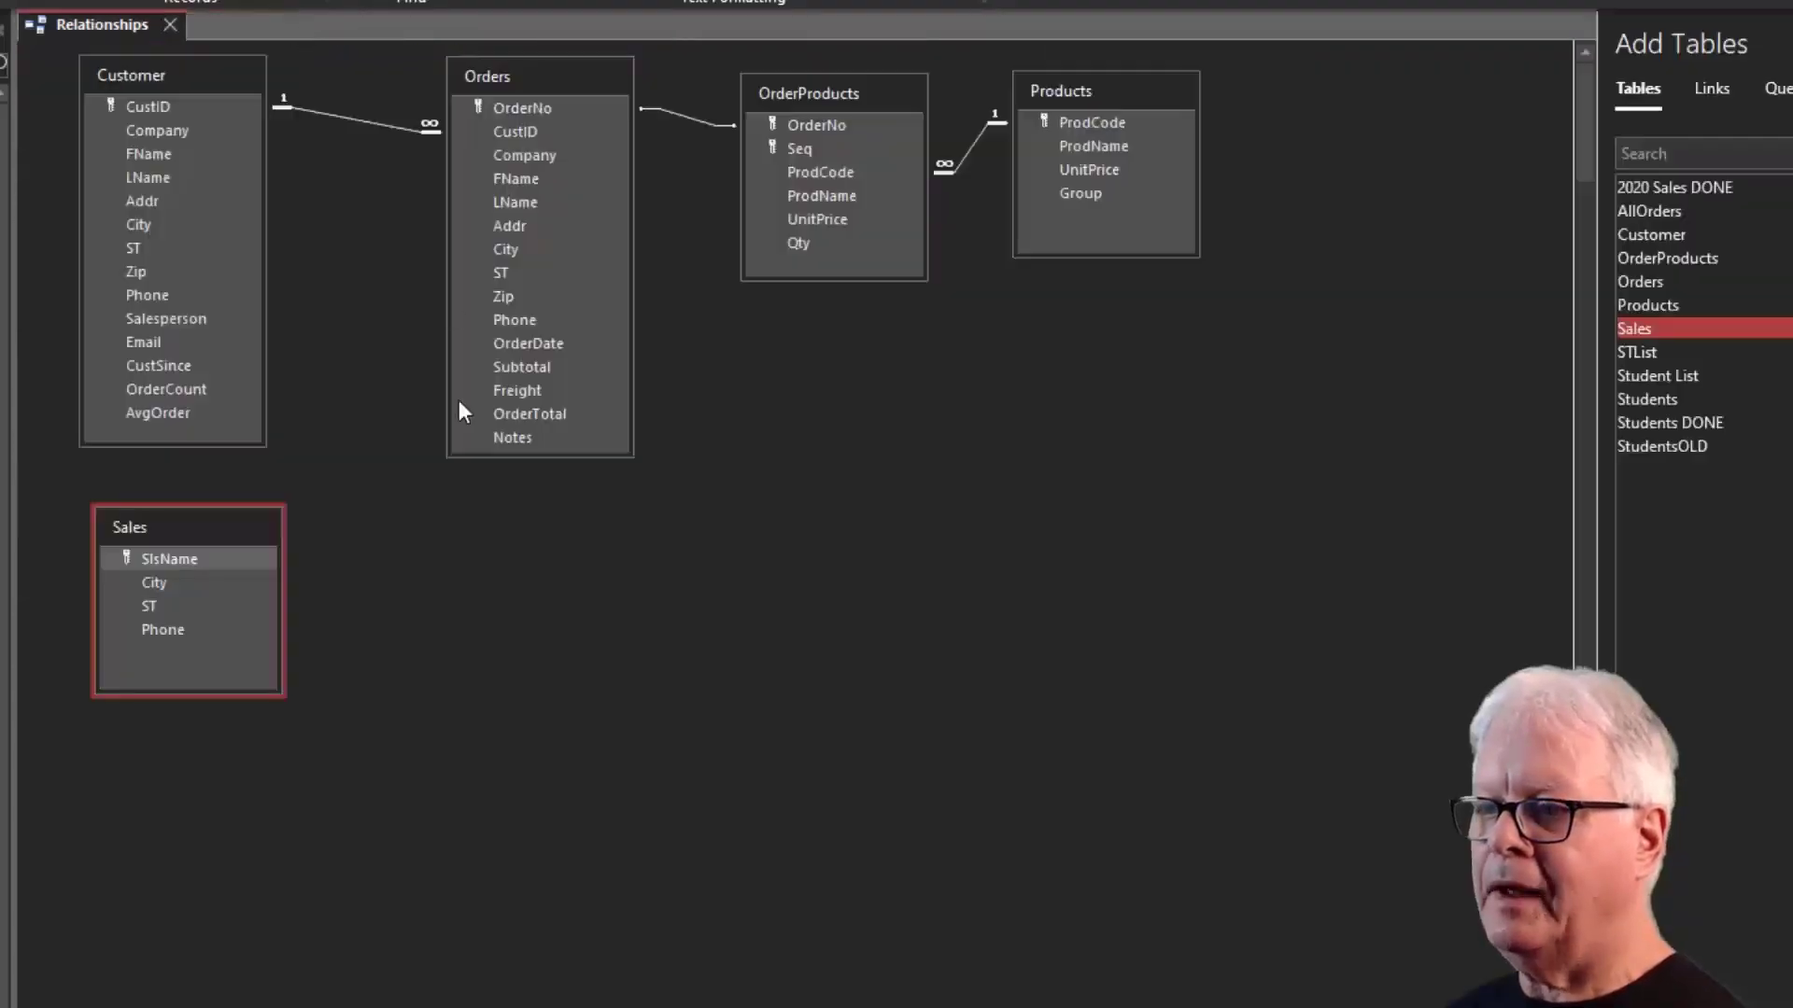
Relate Sales SlsName to Customer Salesperson with referential integrity and cascading updates, and shift the Sales table clear of the join line.
{"action": "left_click", "coordinate": [229, 564]}
{"action": "left_click_drag", "start_coordinate": [229, 571], "coordinate": [198, 317]}
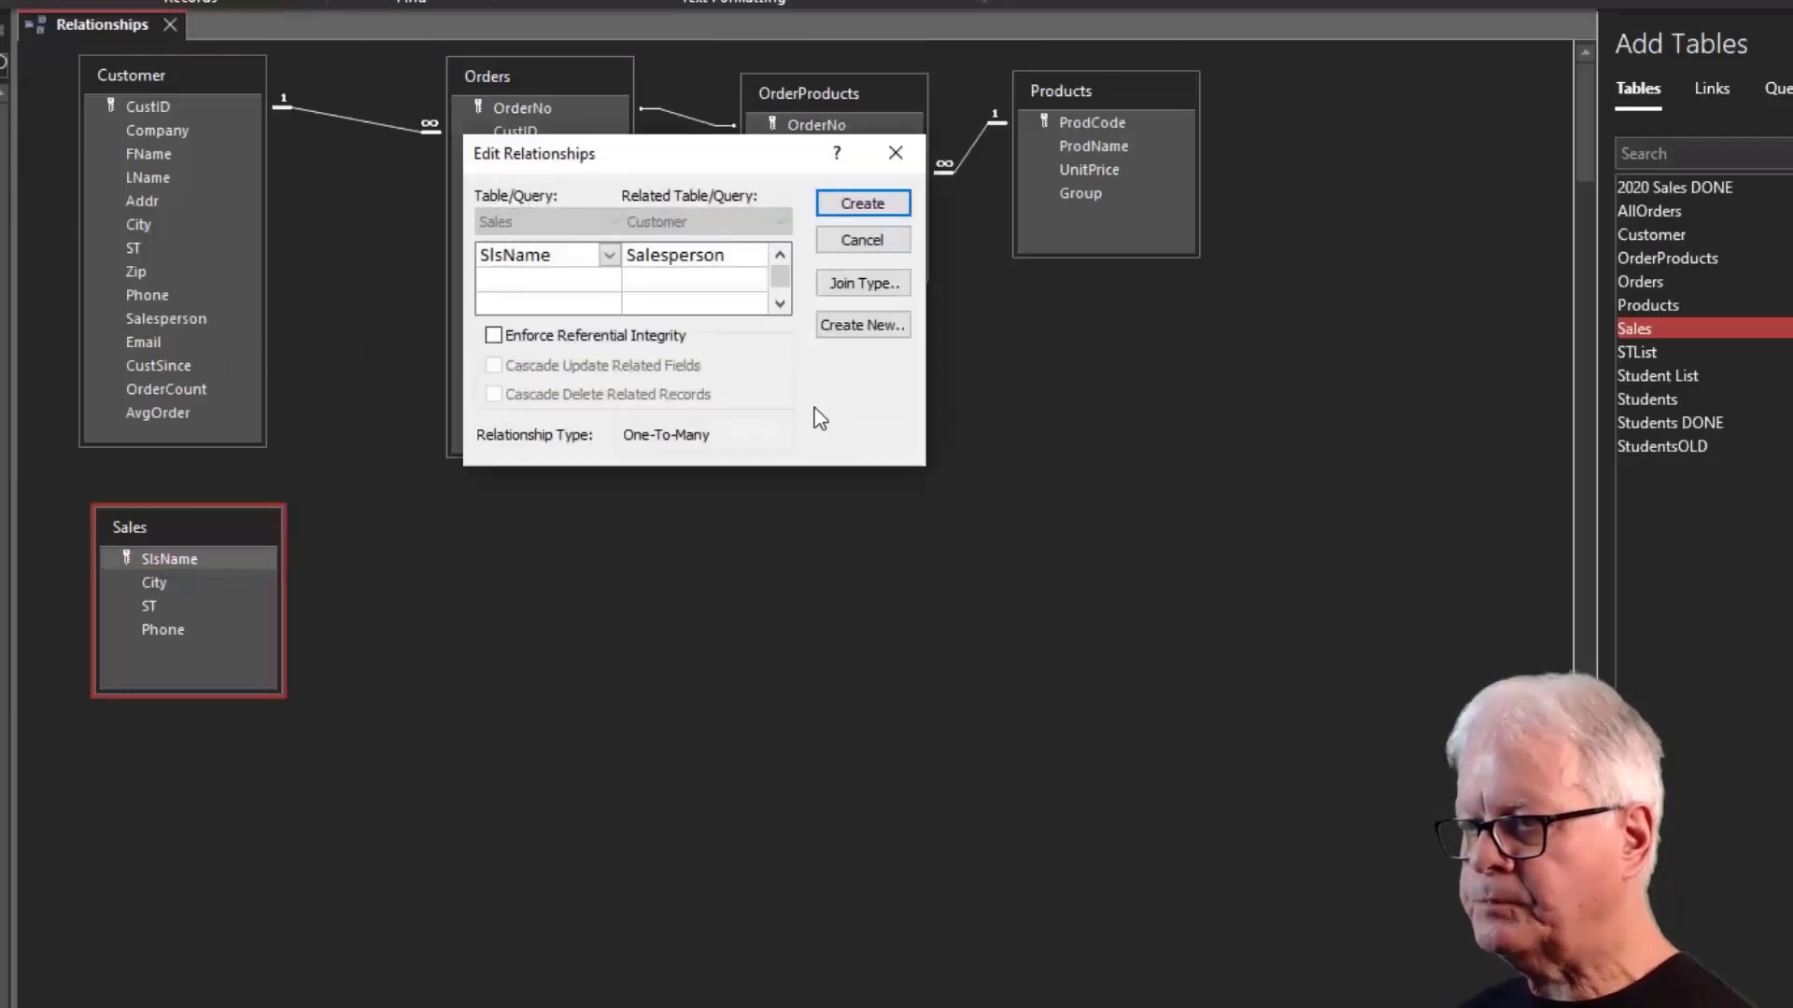
{"action": "left_click", "coordinate": [493, 335]}
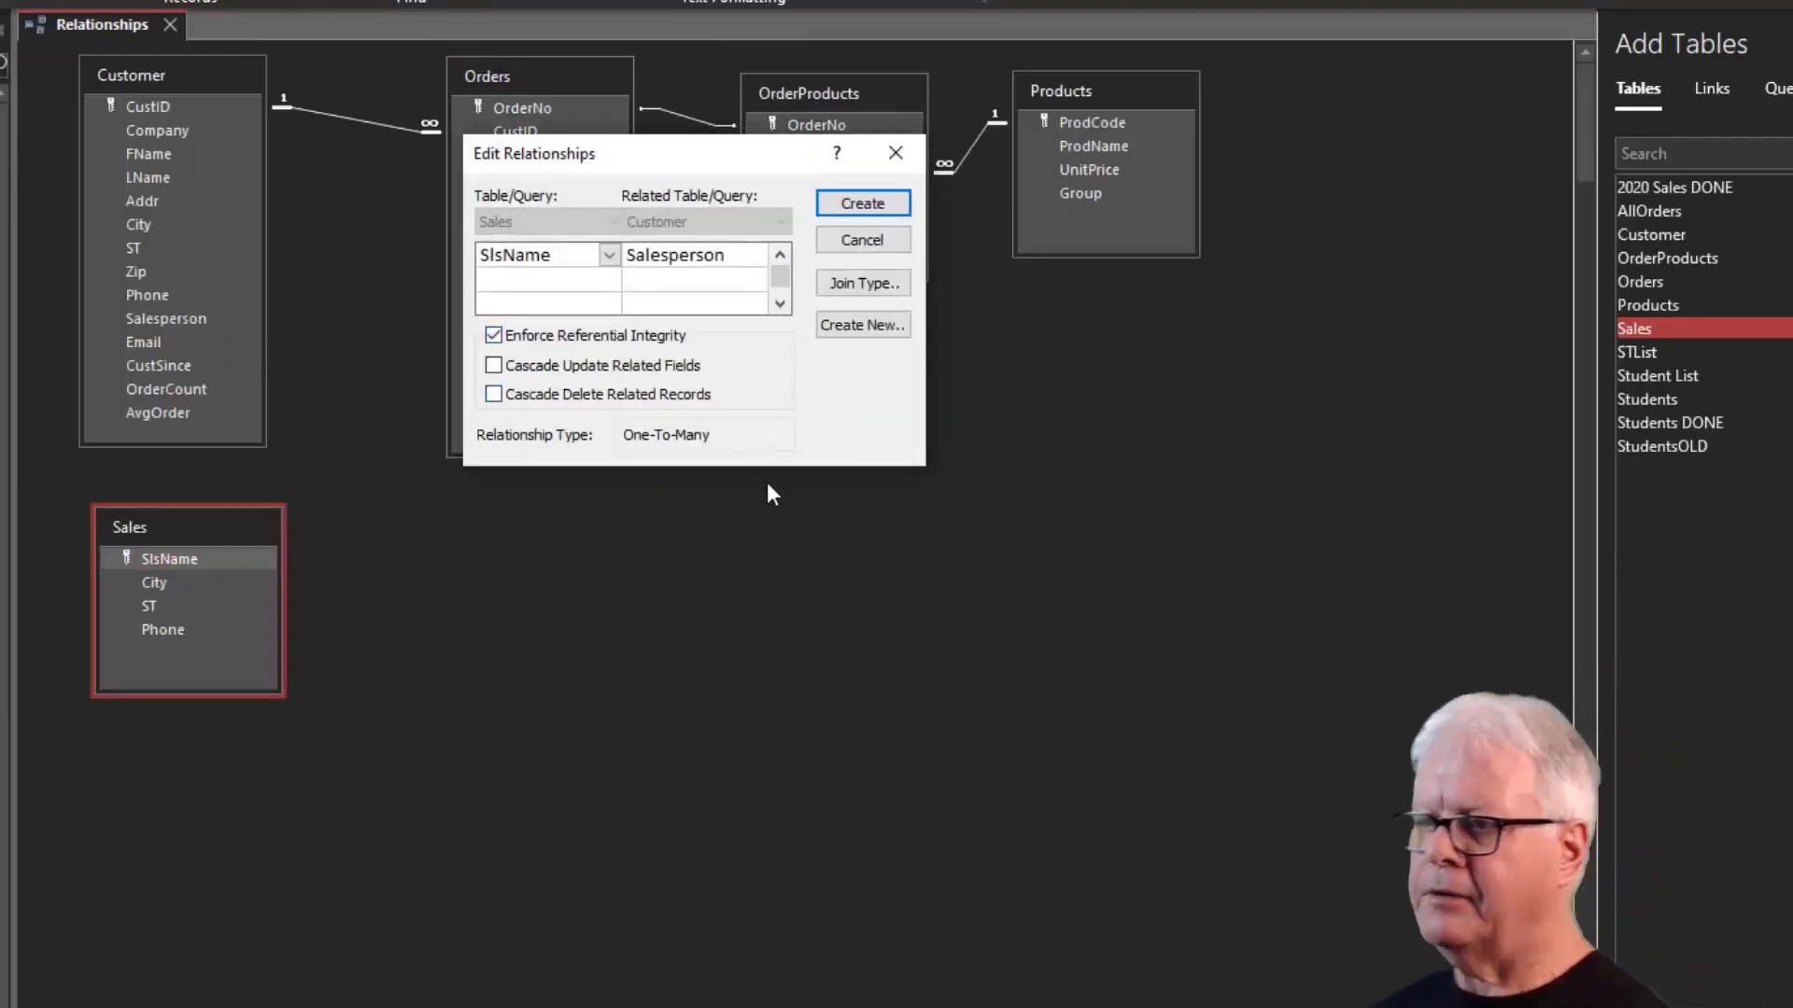
{"action": "left_click", "coordinate": [494, 367]}
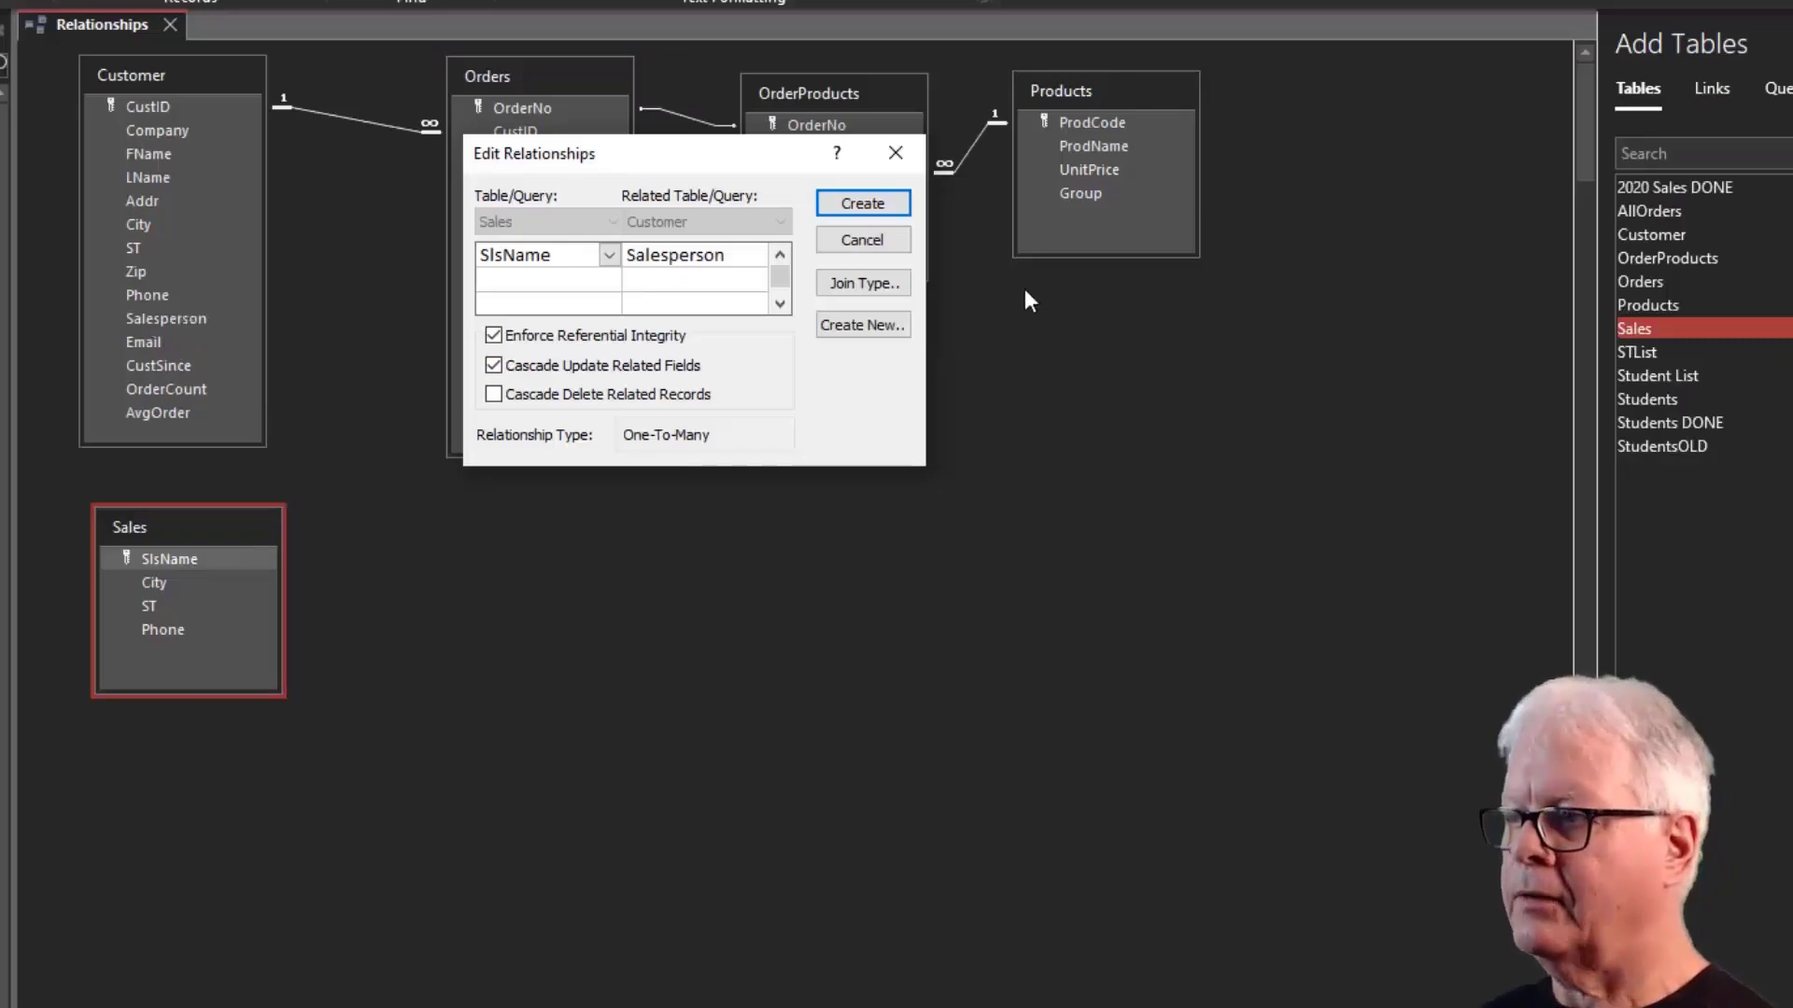
{"action": "left_click", "coordinate": [863, 203]}
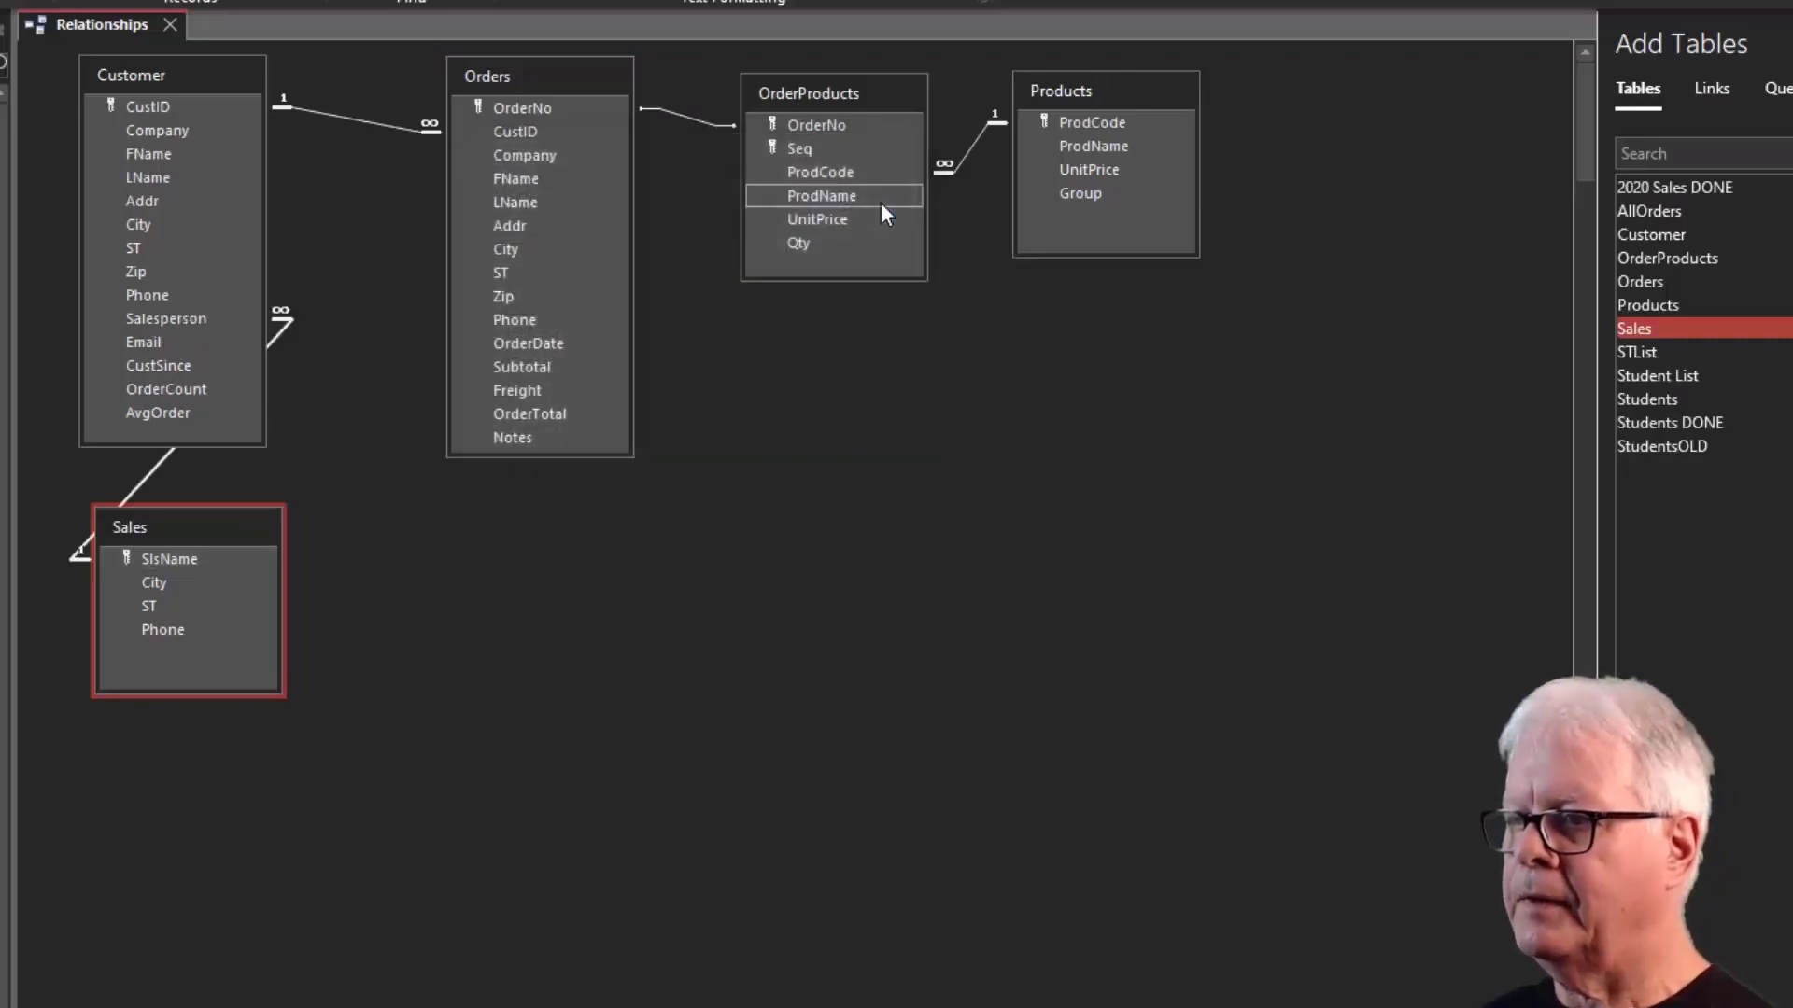
{"action": "left_click_drag", "start_coordinate": [228, 519], "coordinate": [458, 528]}
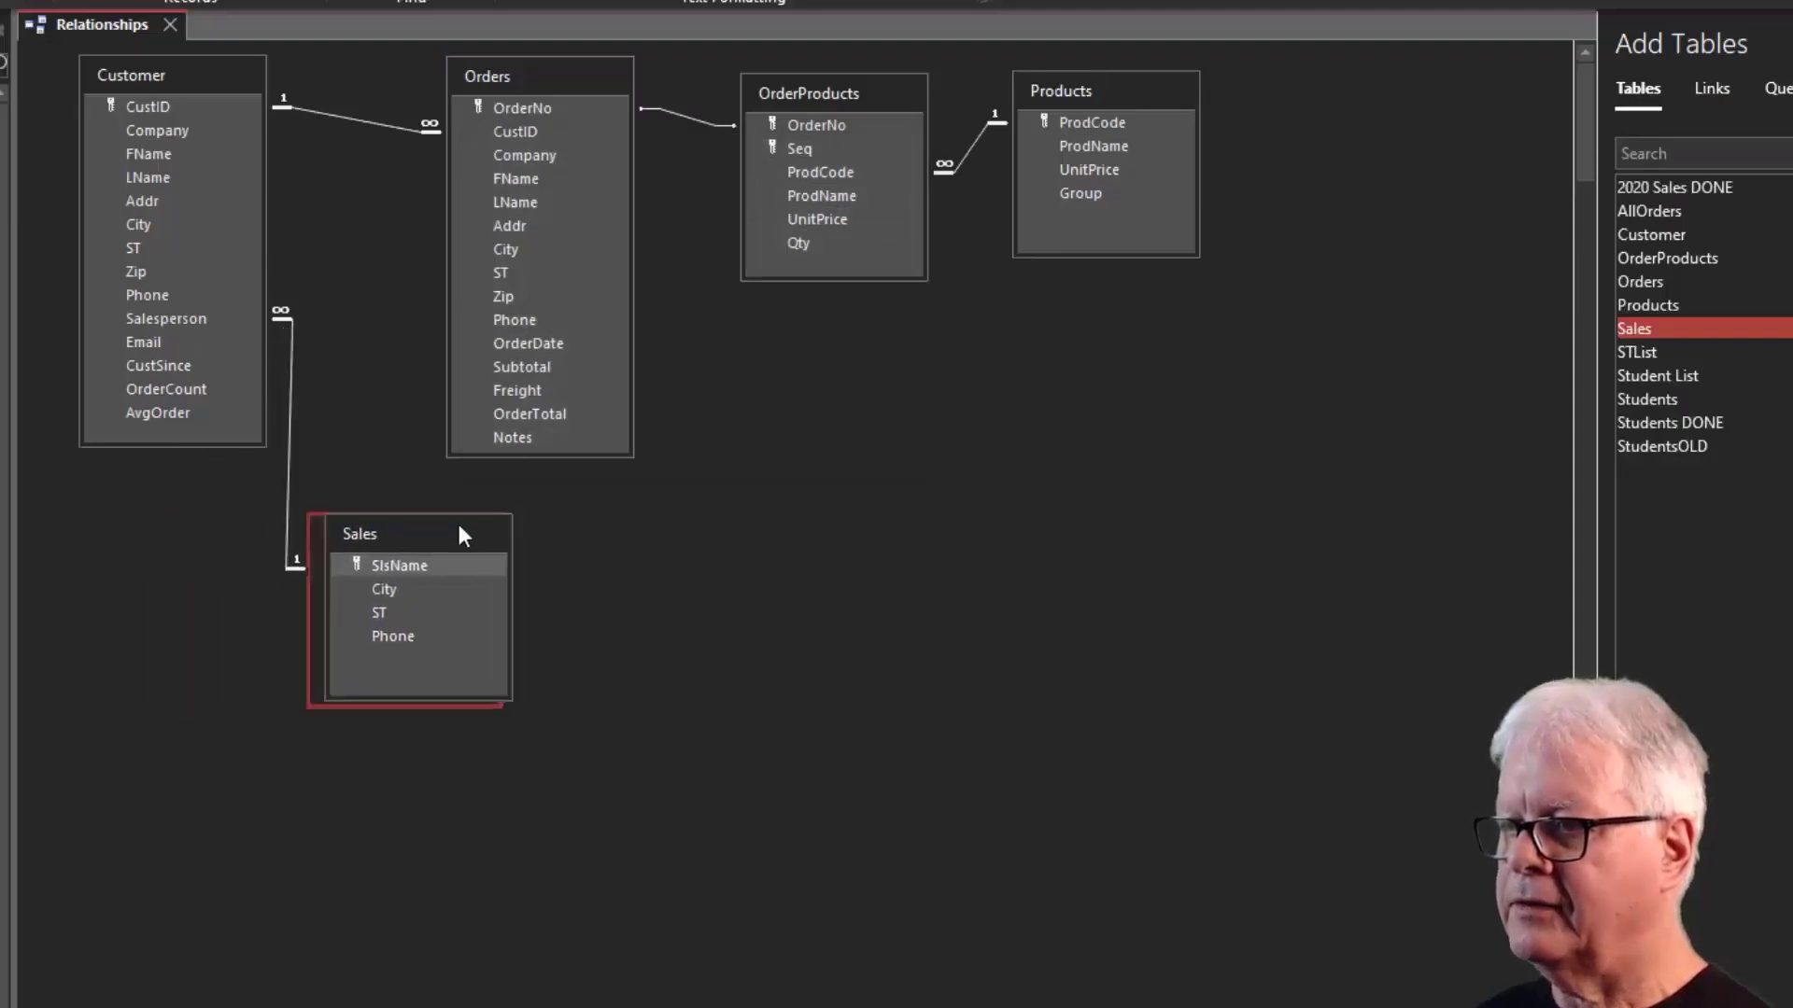
{"action": "left_click", "coordinate": [394, 567]}
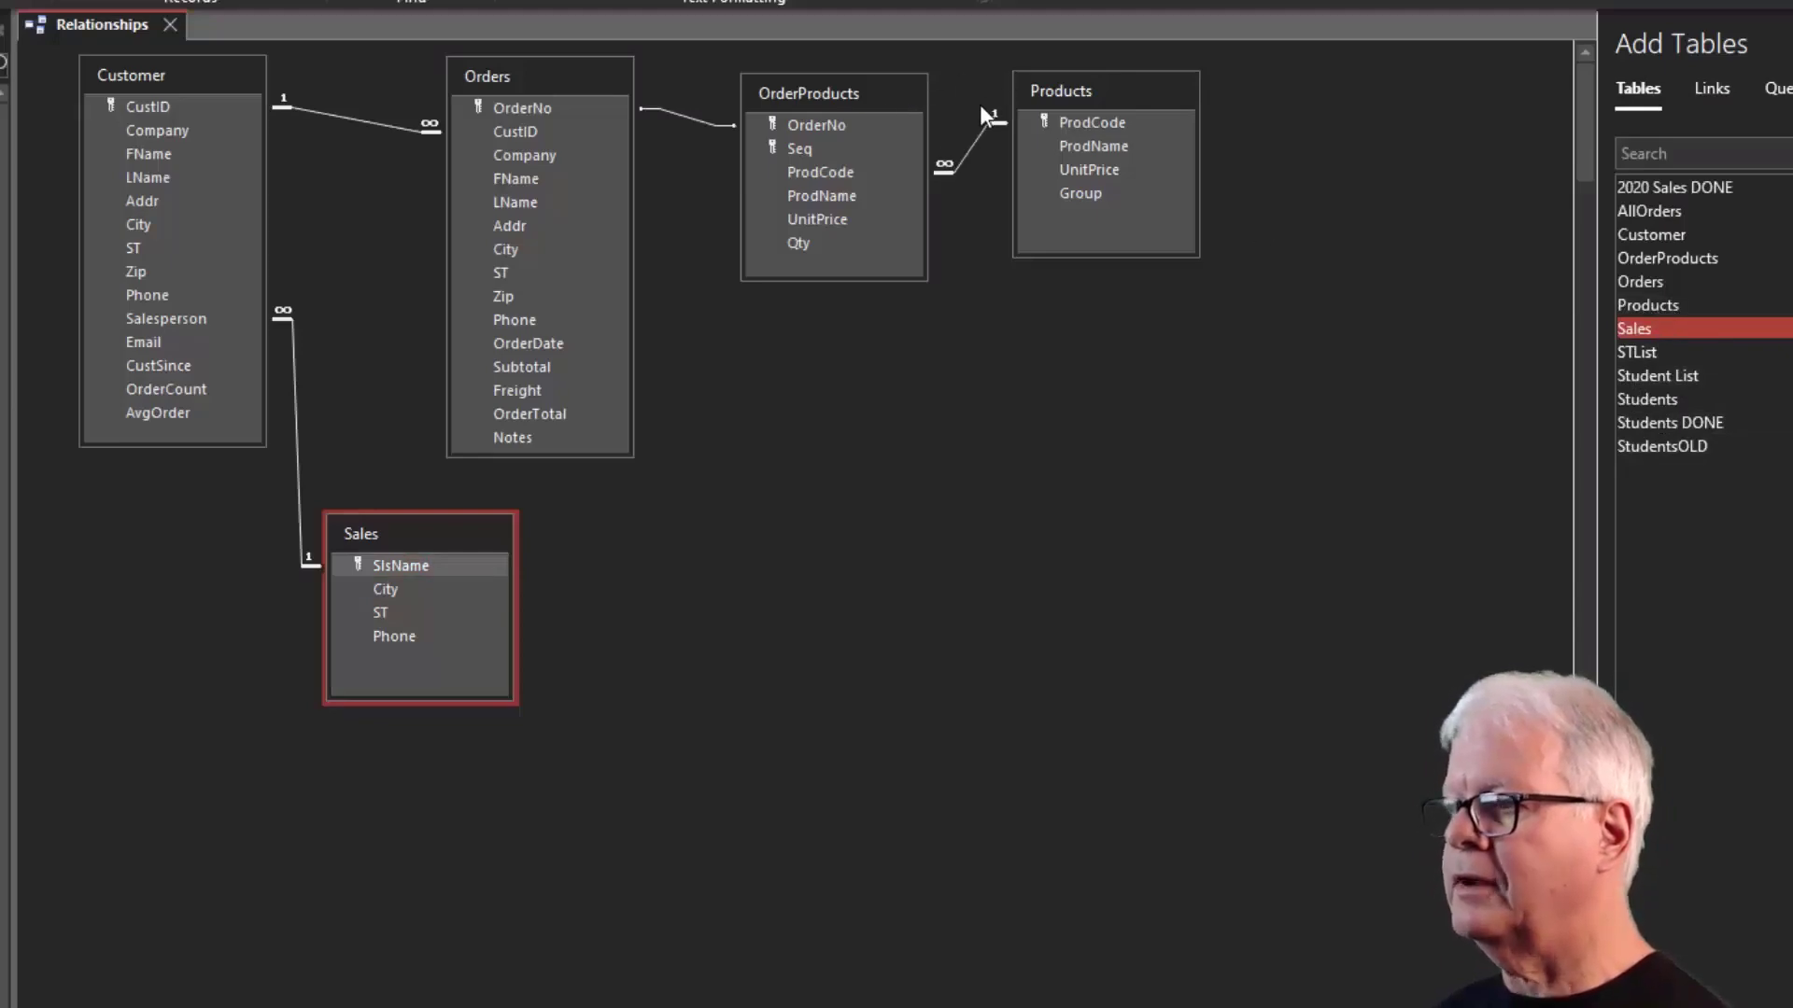
Add the STList table to the relationships layout and review its records, especially the SlsName assigned to each state.
{"action": "double_click", "coordinate": [1649, 356]}
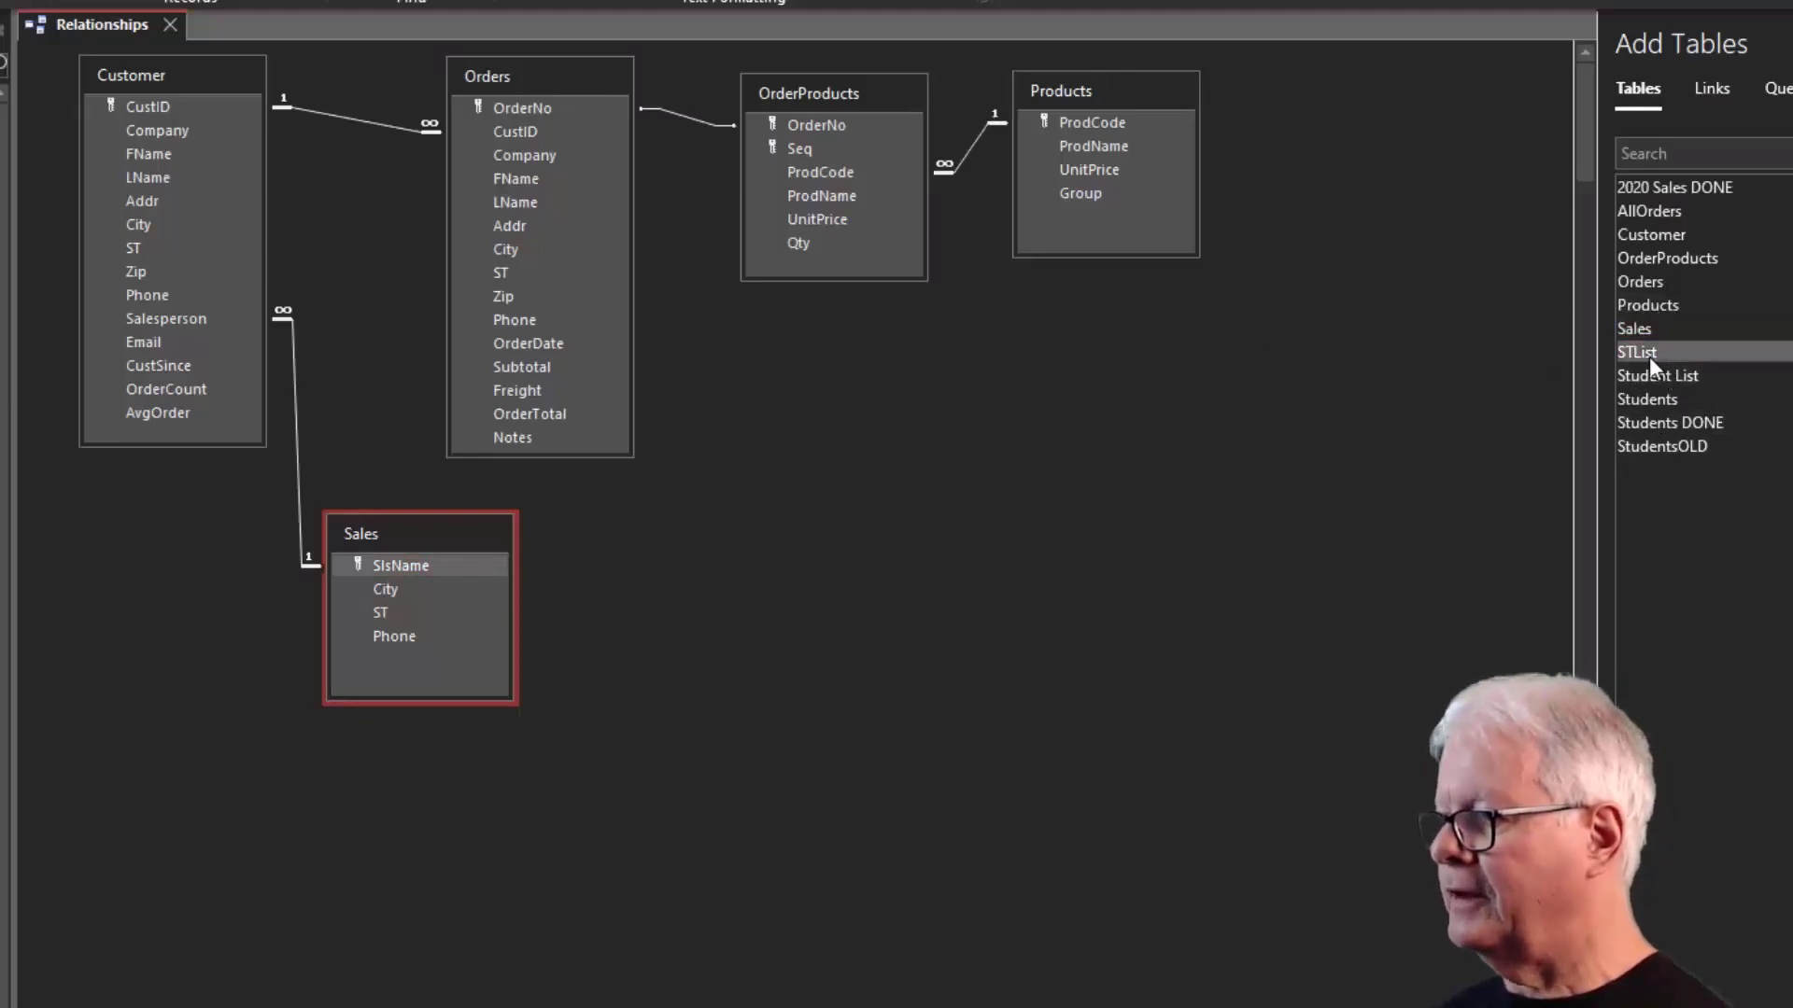
{"action": "left_click_drag", "start_coordinate": [1396, 80], "coordinate": [863, 435]}
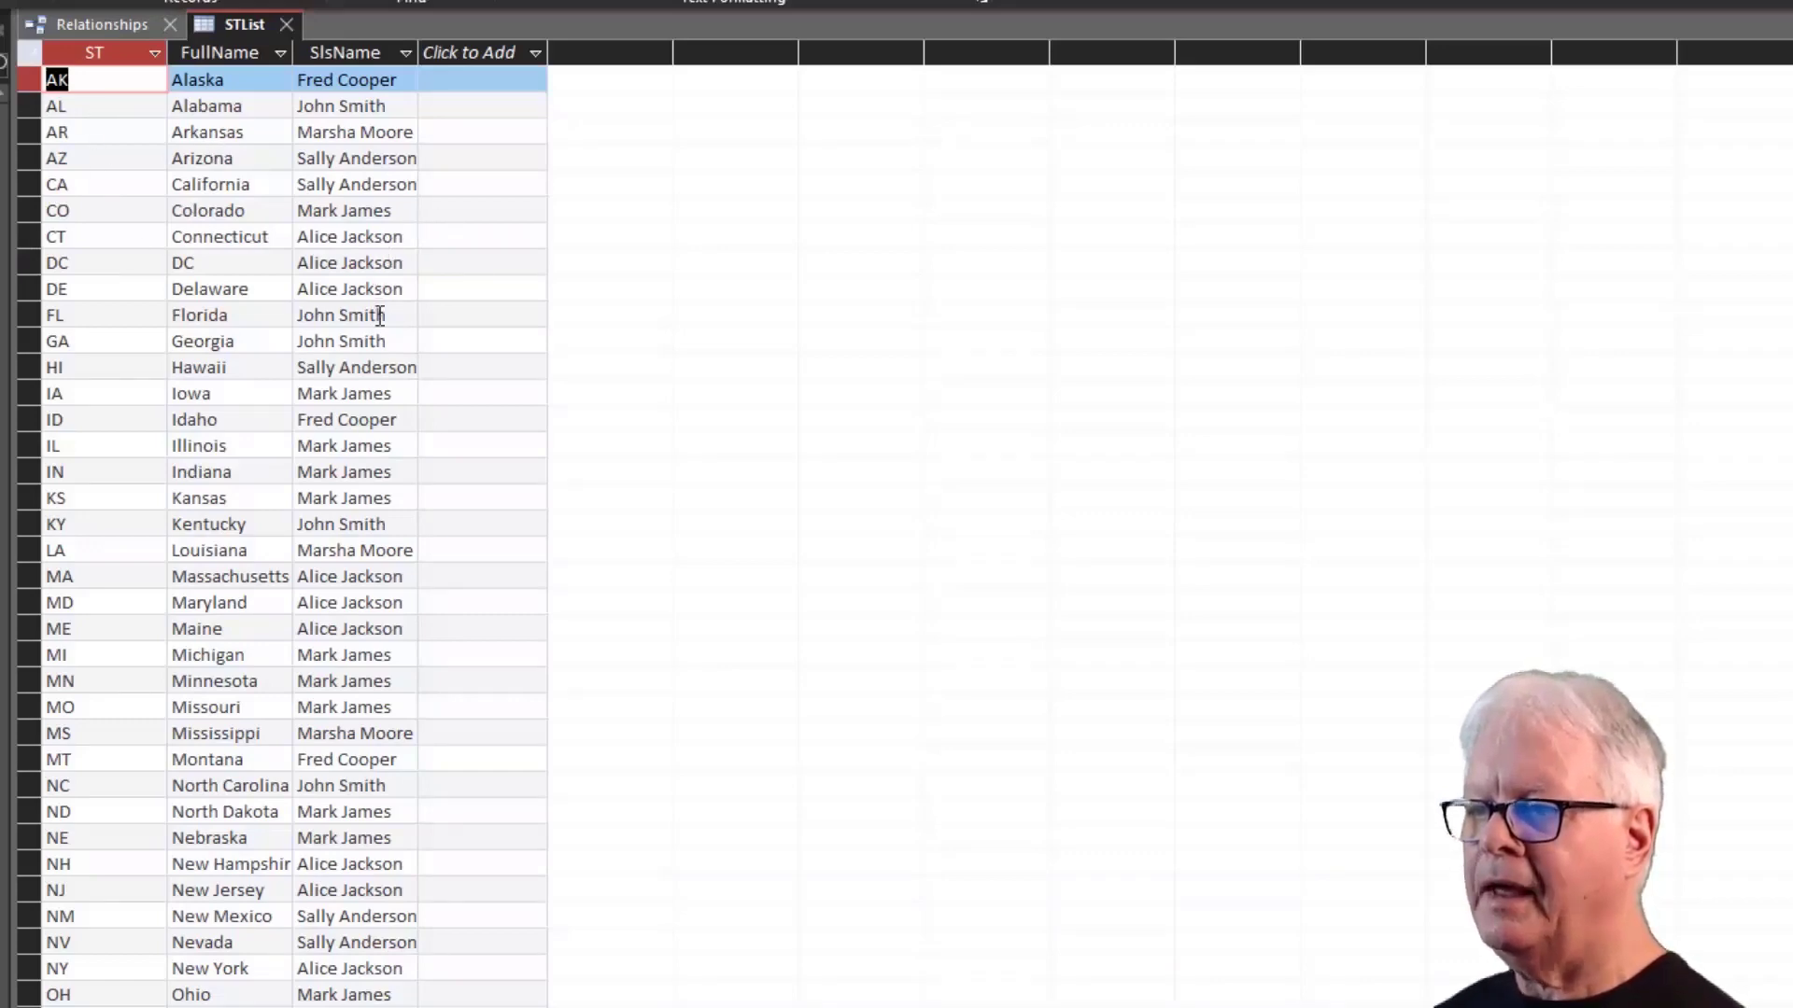
{"action": "left_click", "coordinate": [388, 390]}
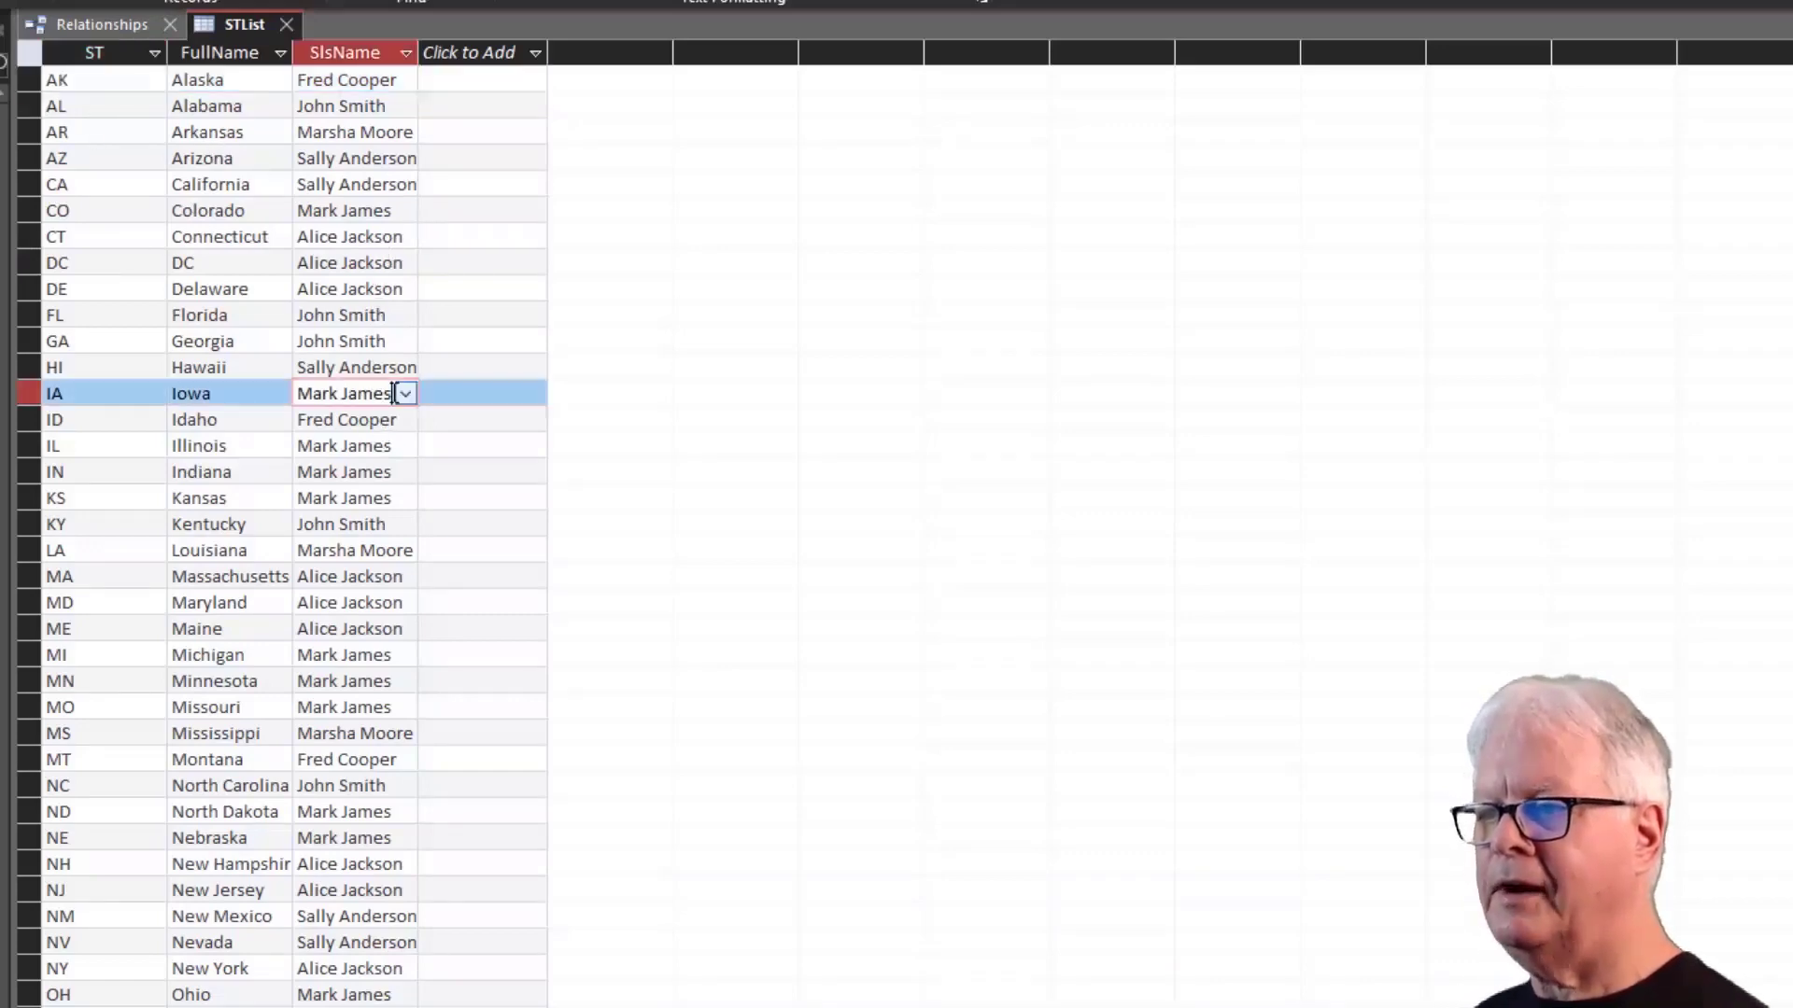
{"action": "left_click", "coordinate": [365, 420]}
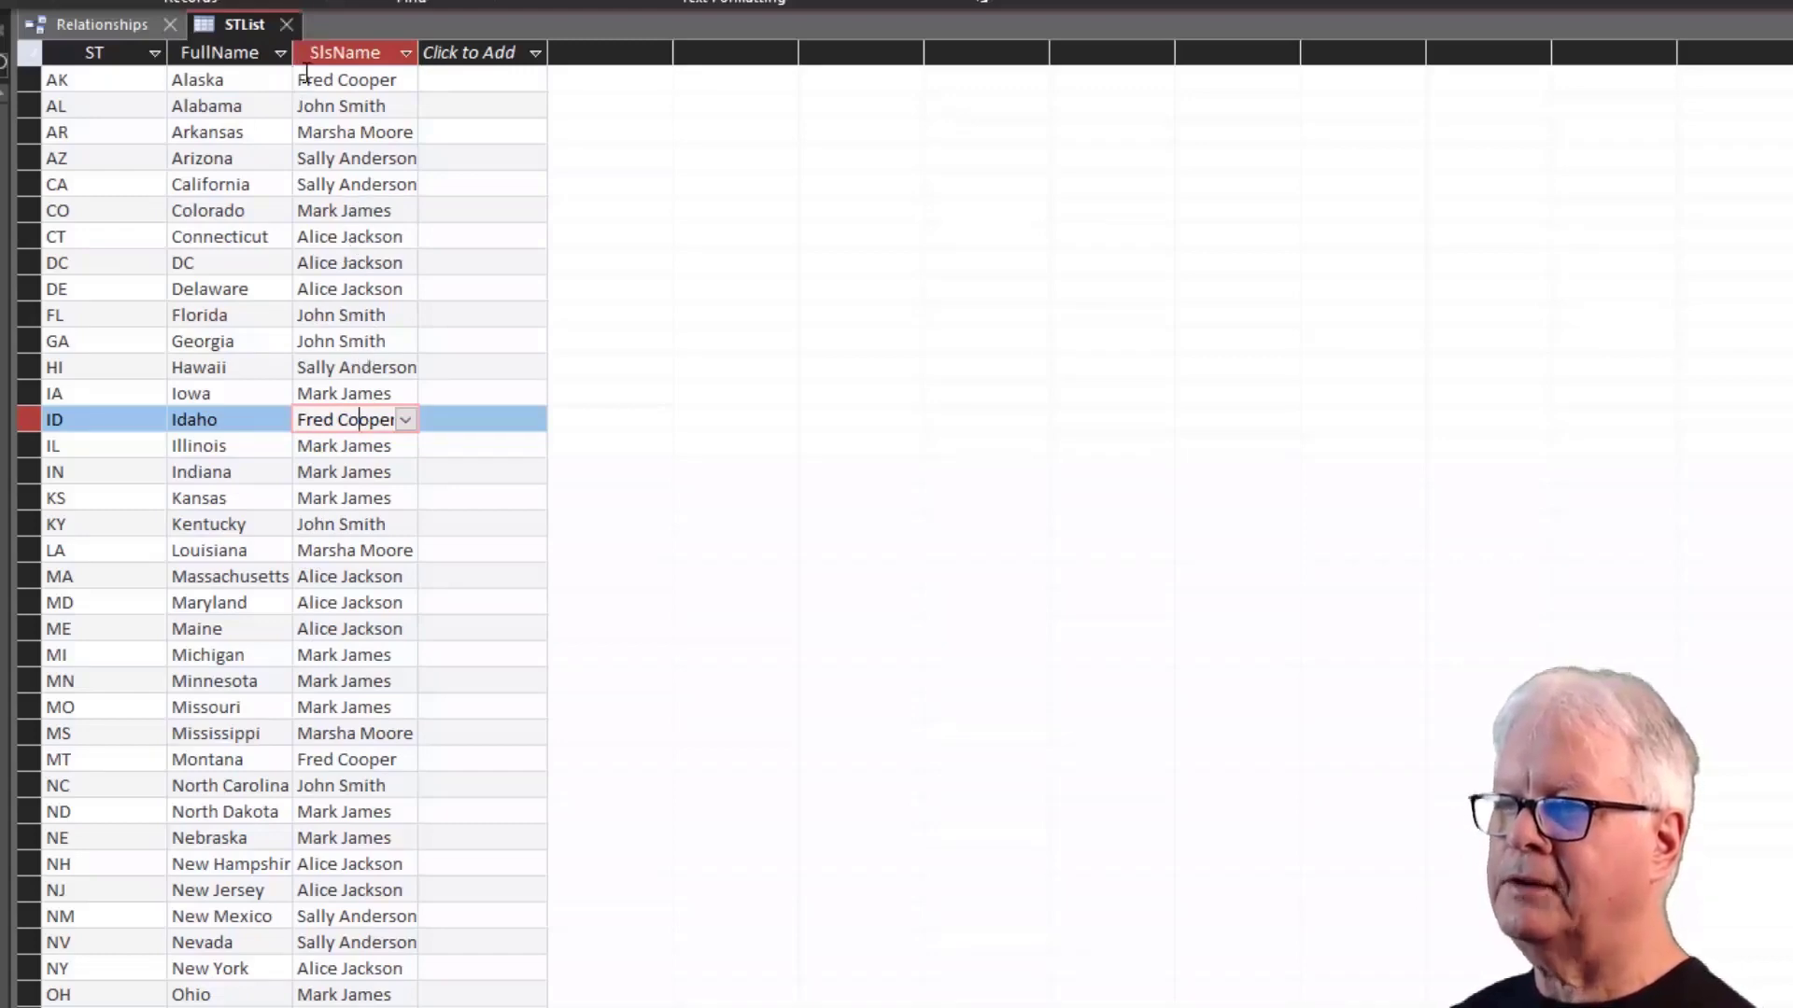
{"action": "left_click", "coordinate": [288, 24]}
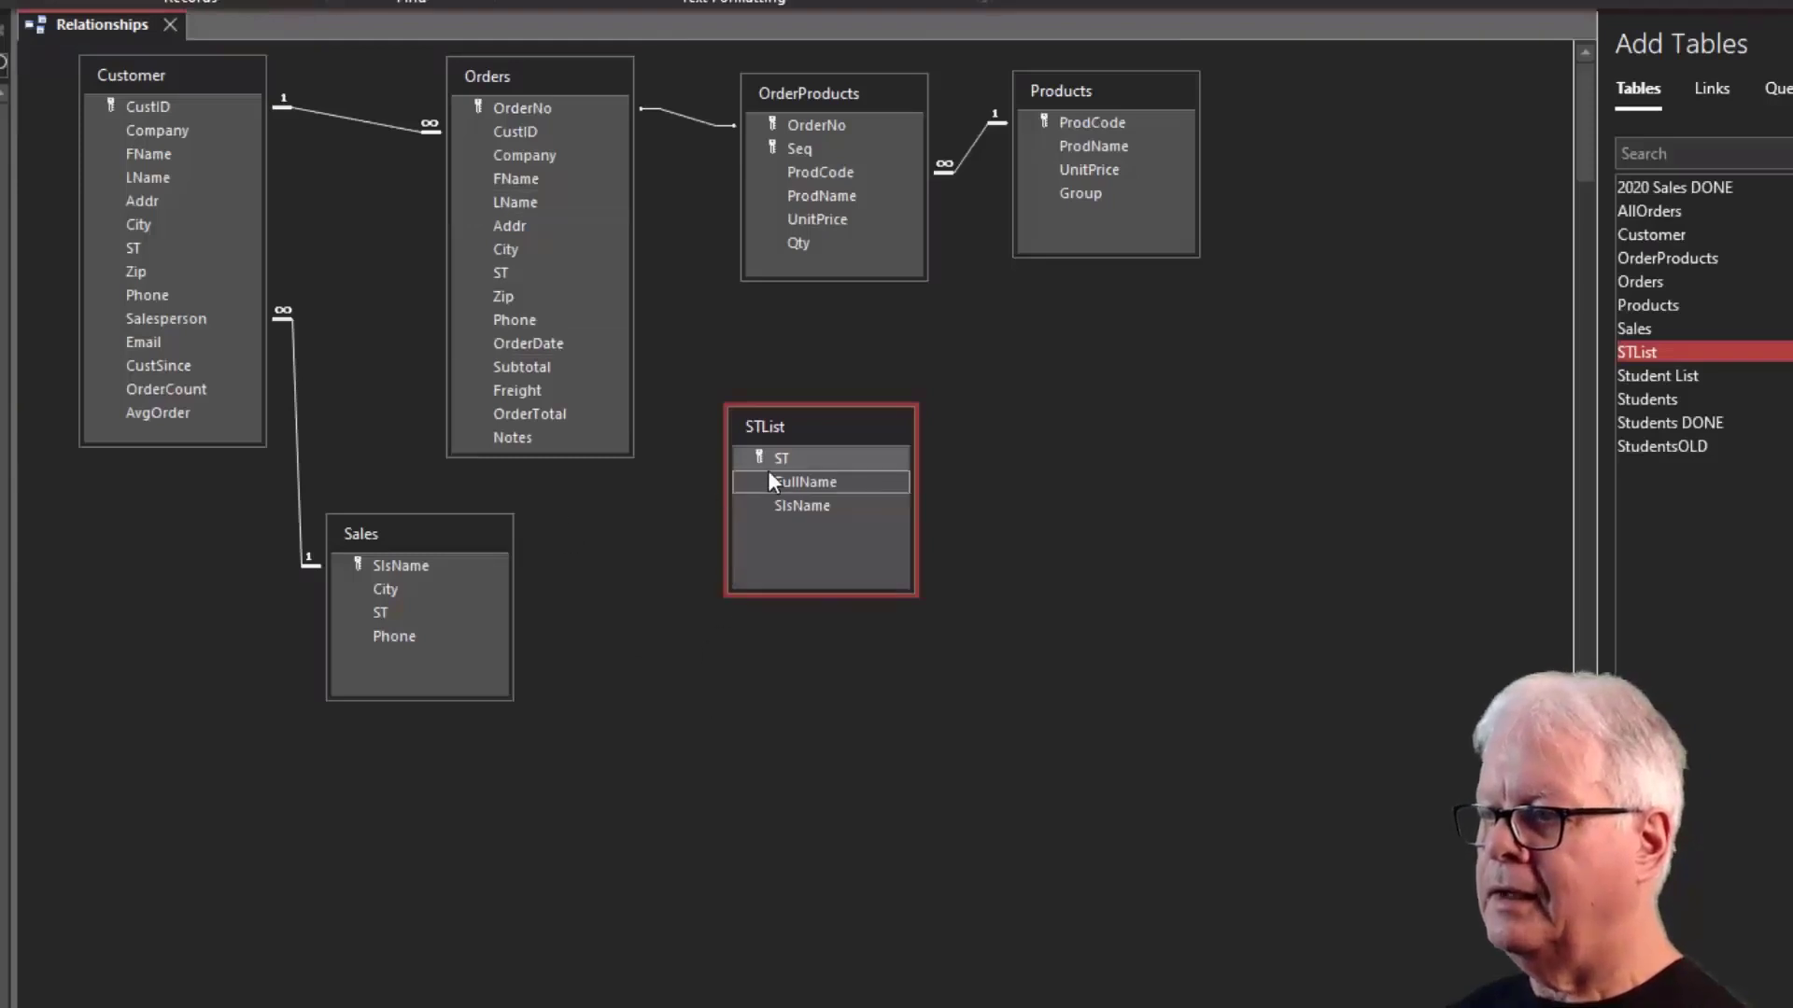
Place STList below Customer and relate its ST field to Customer's ST, with referential integrity enforced.
{"action": "left_click_drag", "start_coordinate": [820, 433], "coordinate": [158, 399]}
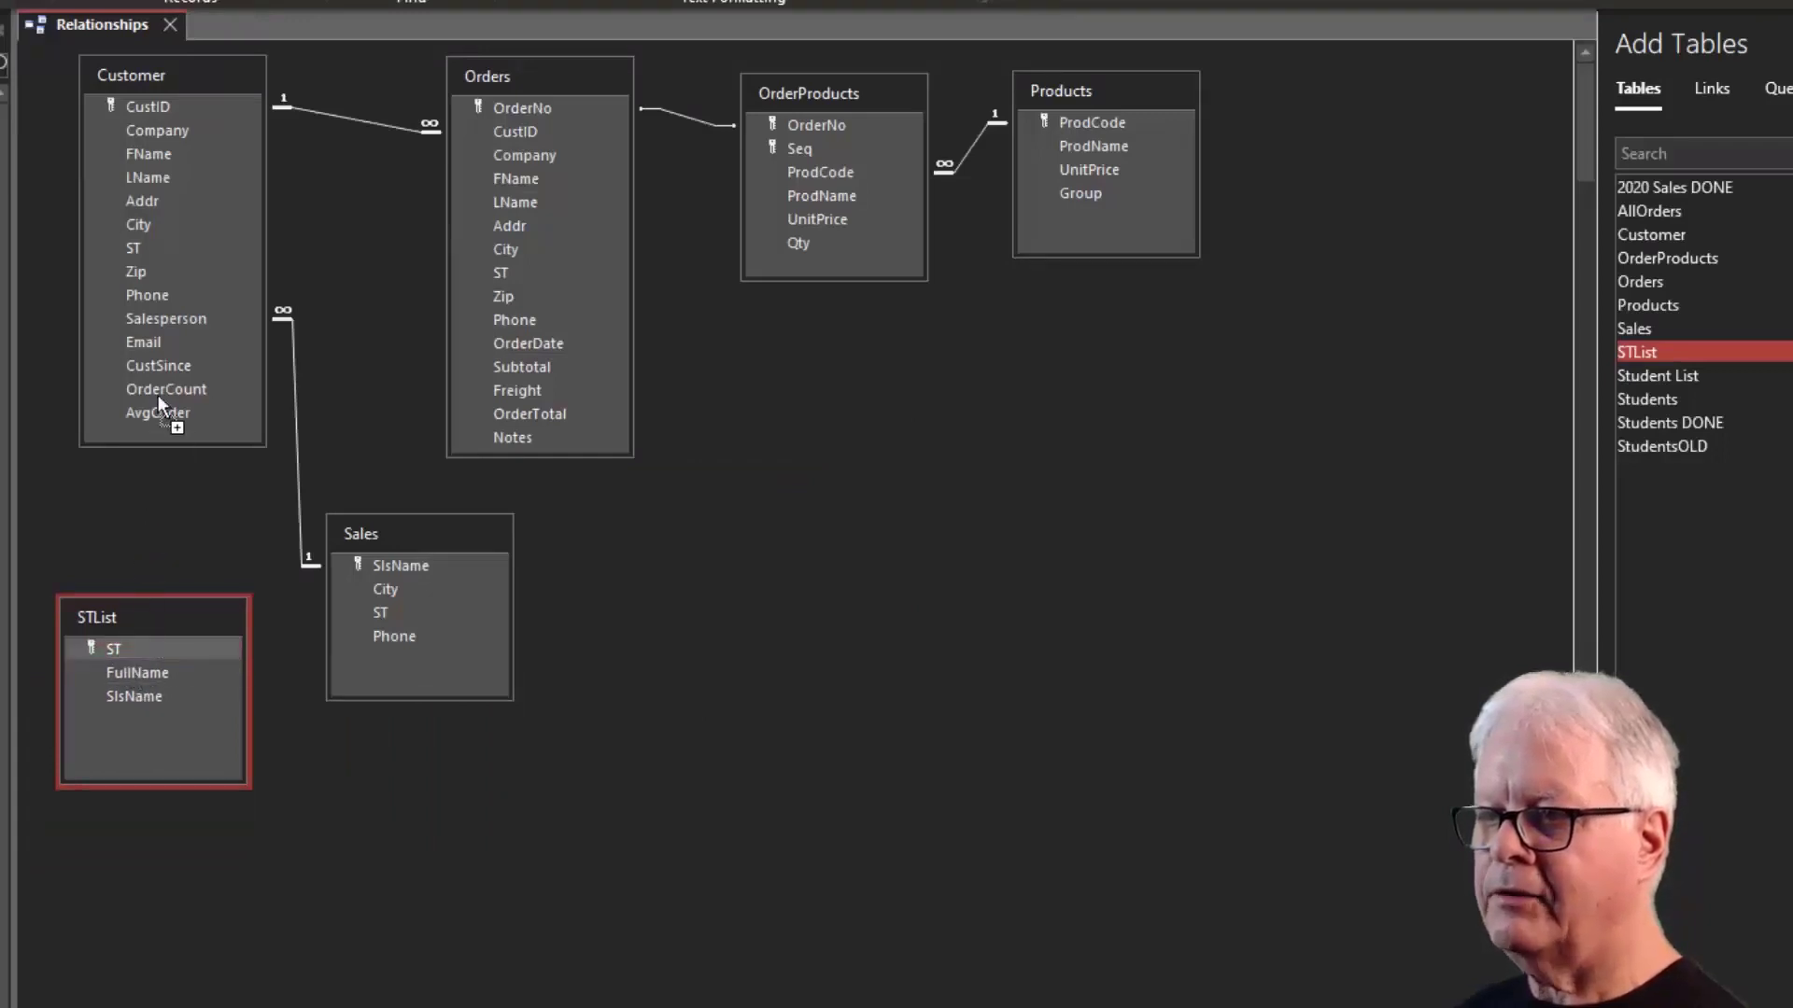
{"action": "left_click_drag", "start_coordinate": [144, 248], "coordinate": [144, 248]}
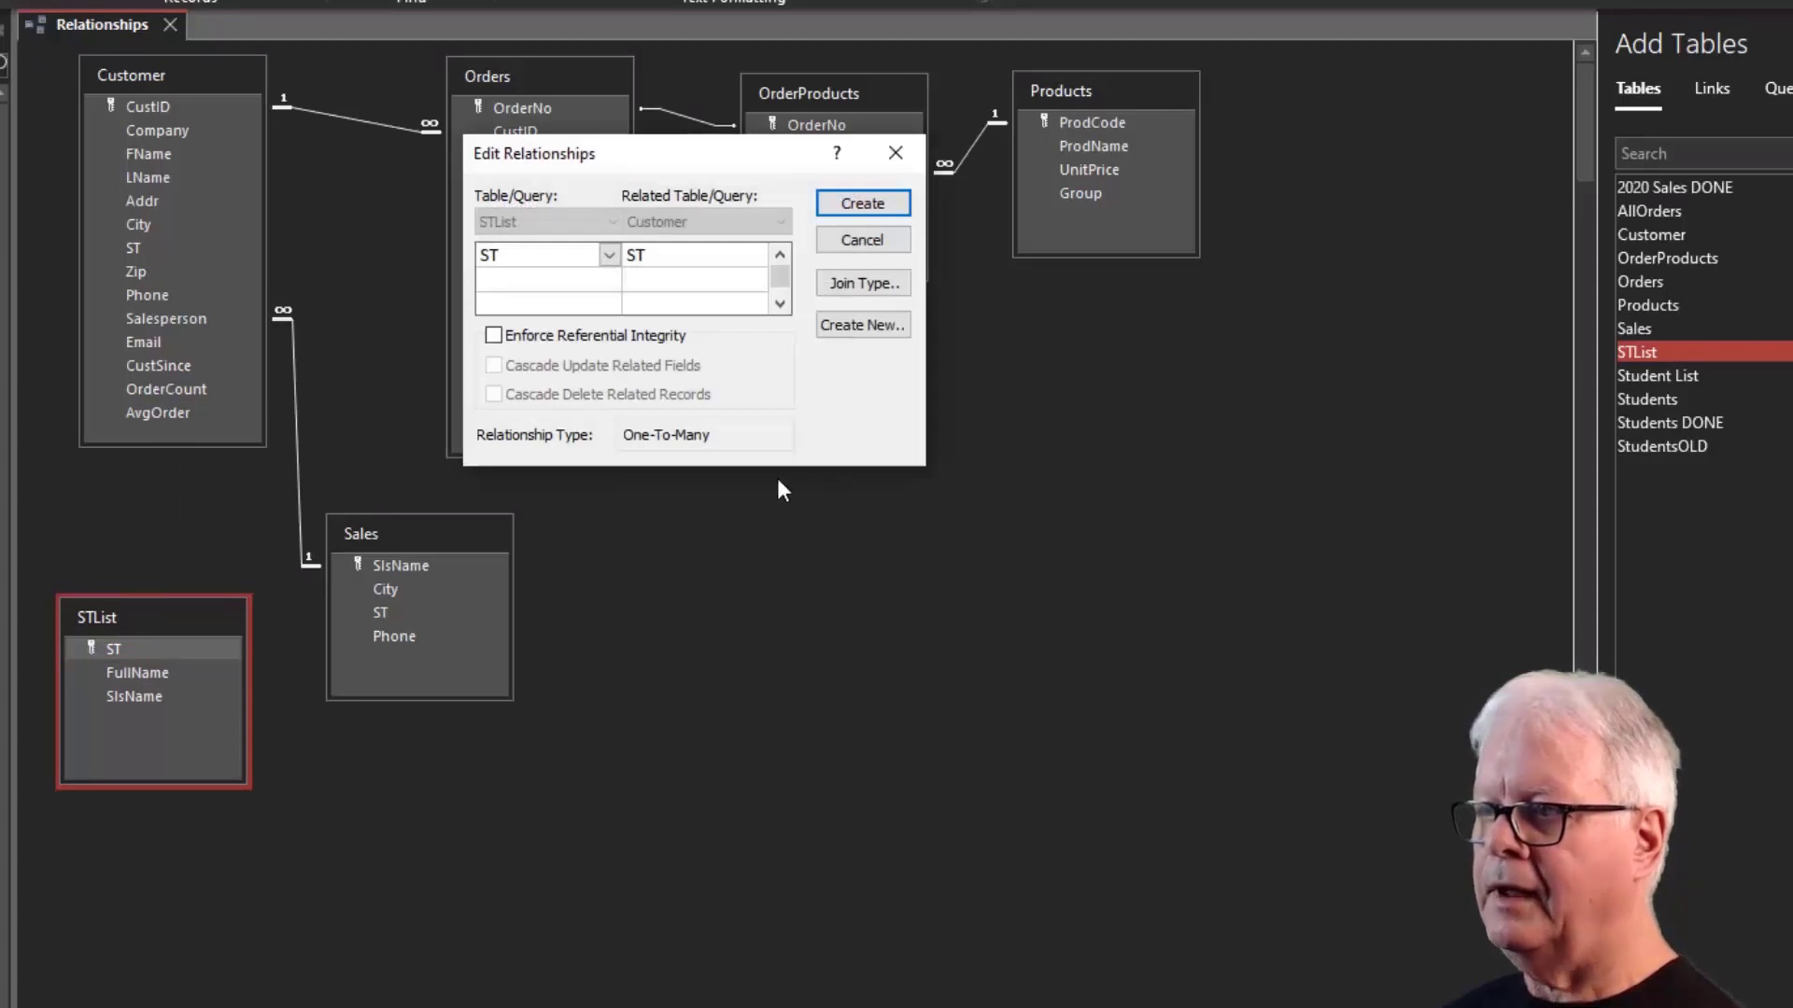
{"action": "left_click", "coordinate": [495, 337]}
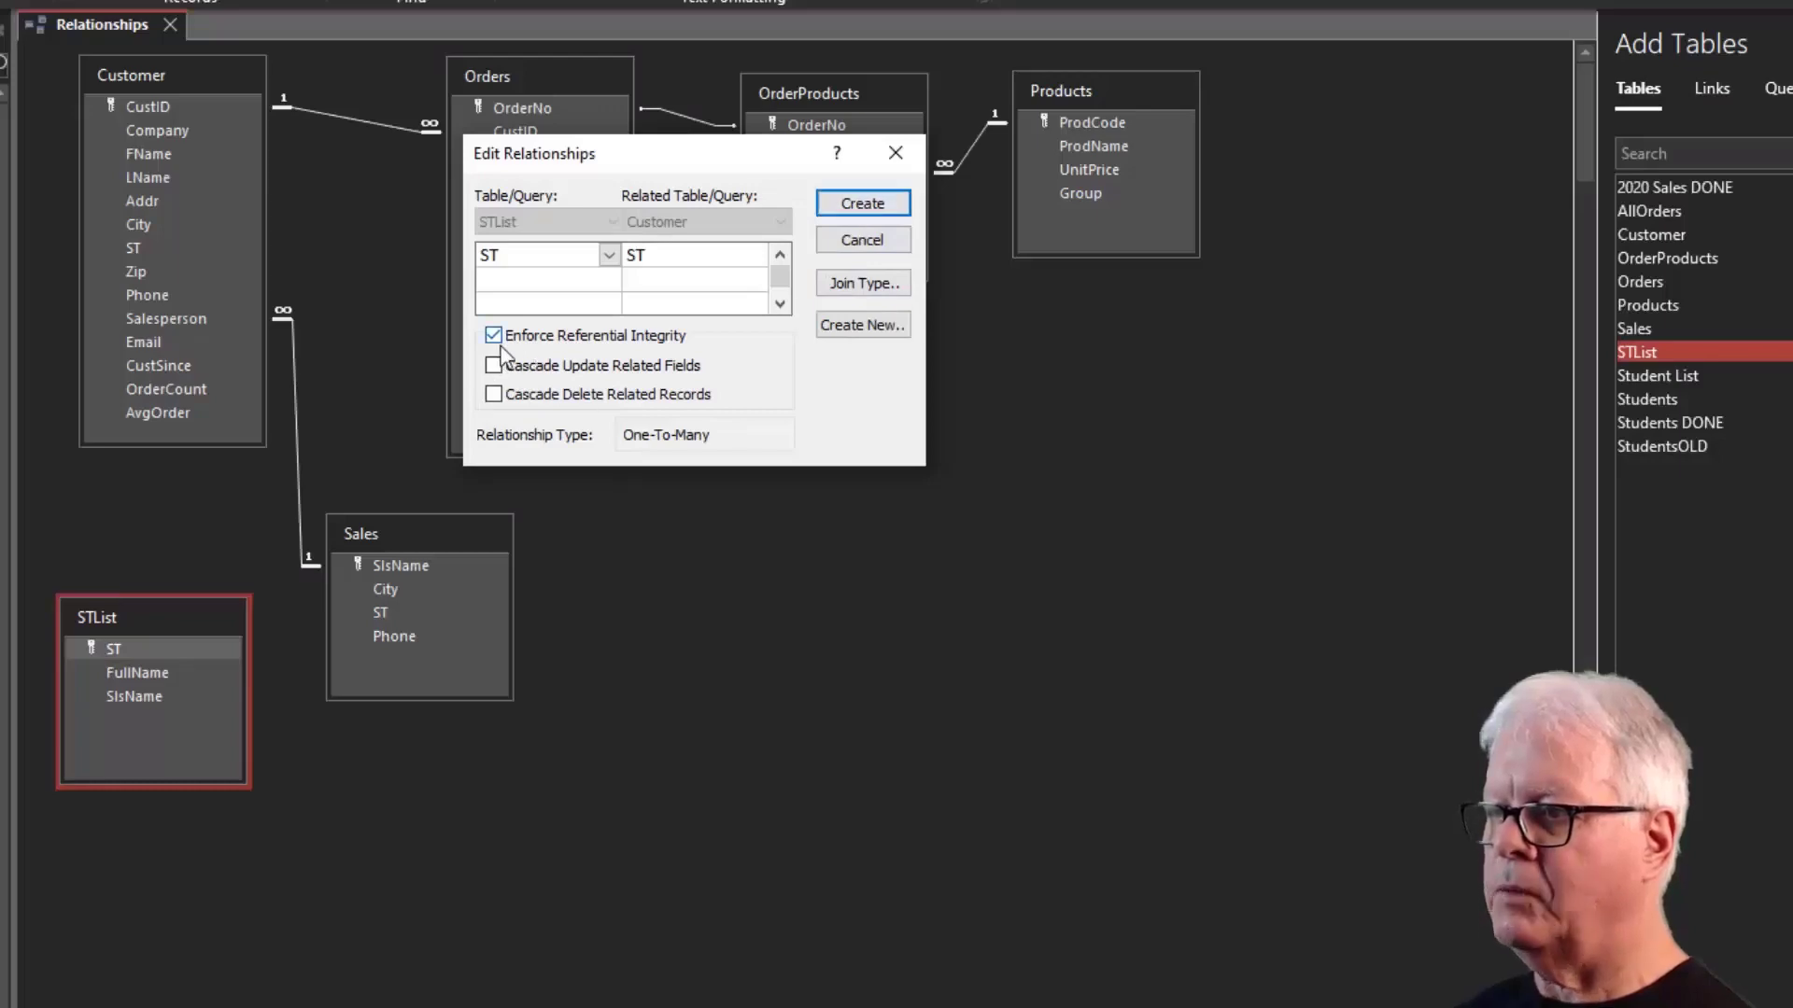
{"action": "left_click", "coordinate": [865, 200]}
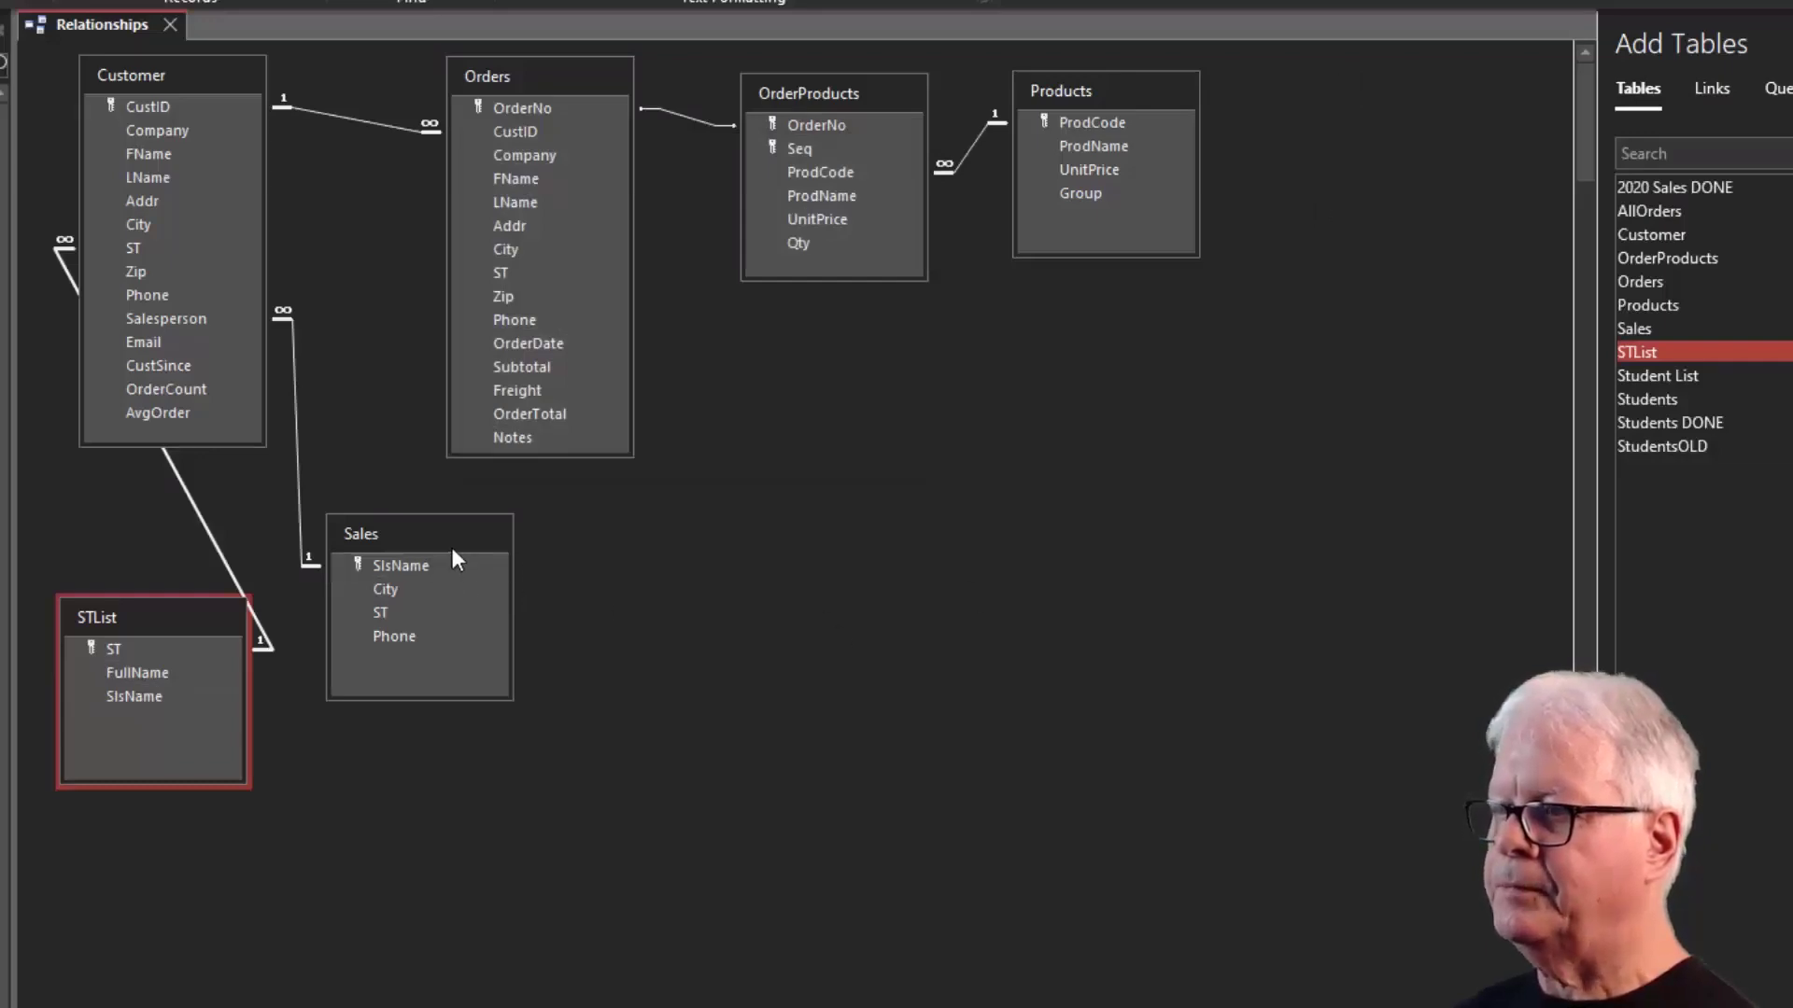
Arrange Customer, Orders and OrderProducts in one row with STList, Sales and Products in a row beneath, and save the layout.
{"action": "left_click_drag", "start_coordinate": [1173, 103], "coordinate": [1064, 636]}
{"action": "left_click_drag", "start_coordinate": [893, 89], "coordinate": [1135, 87]}
{"action": "left_click_drag", "start_coordinate": [1036, 578], "coordinate": [911, 554]}
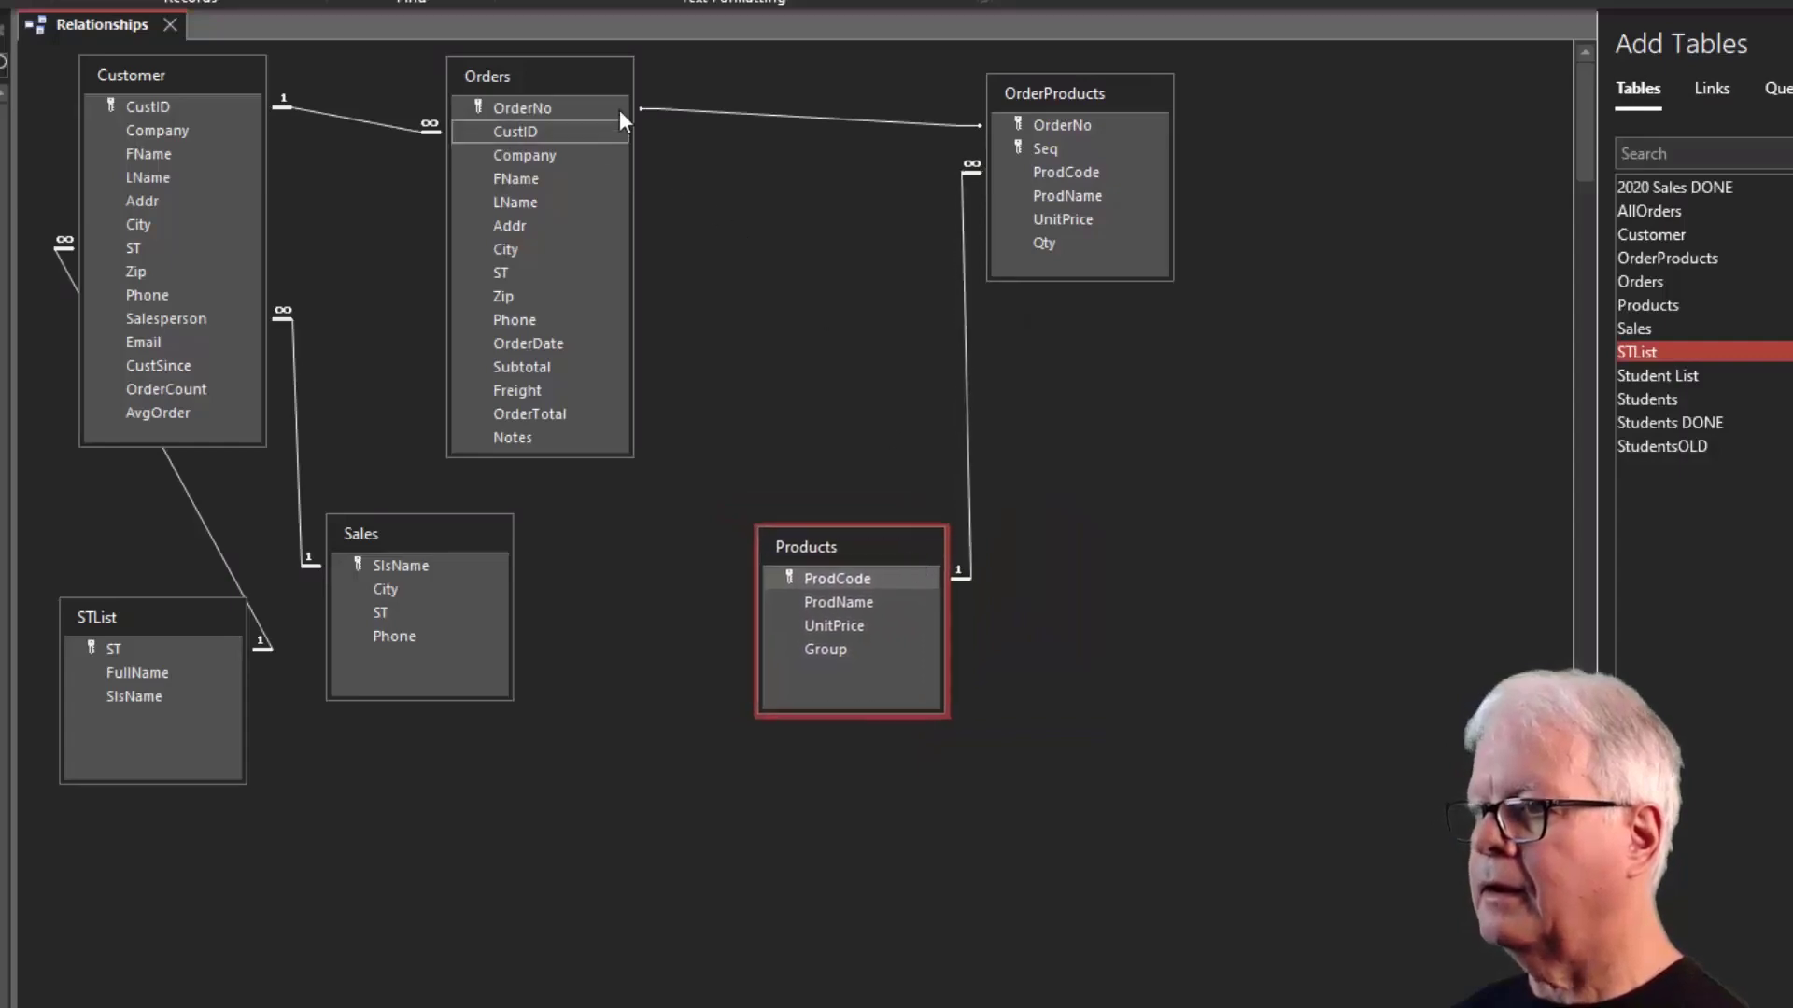
{"action": "left_click_drag", "start_coordinate": [604, 80], "coordinate": [817, 93]}
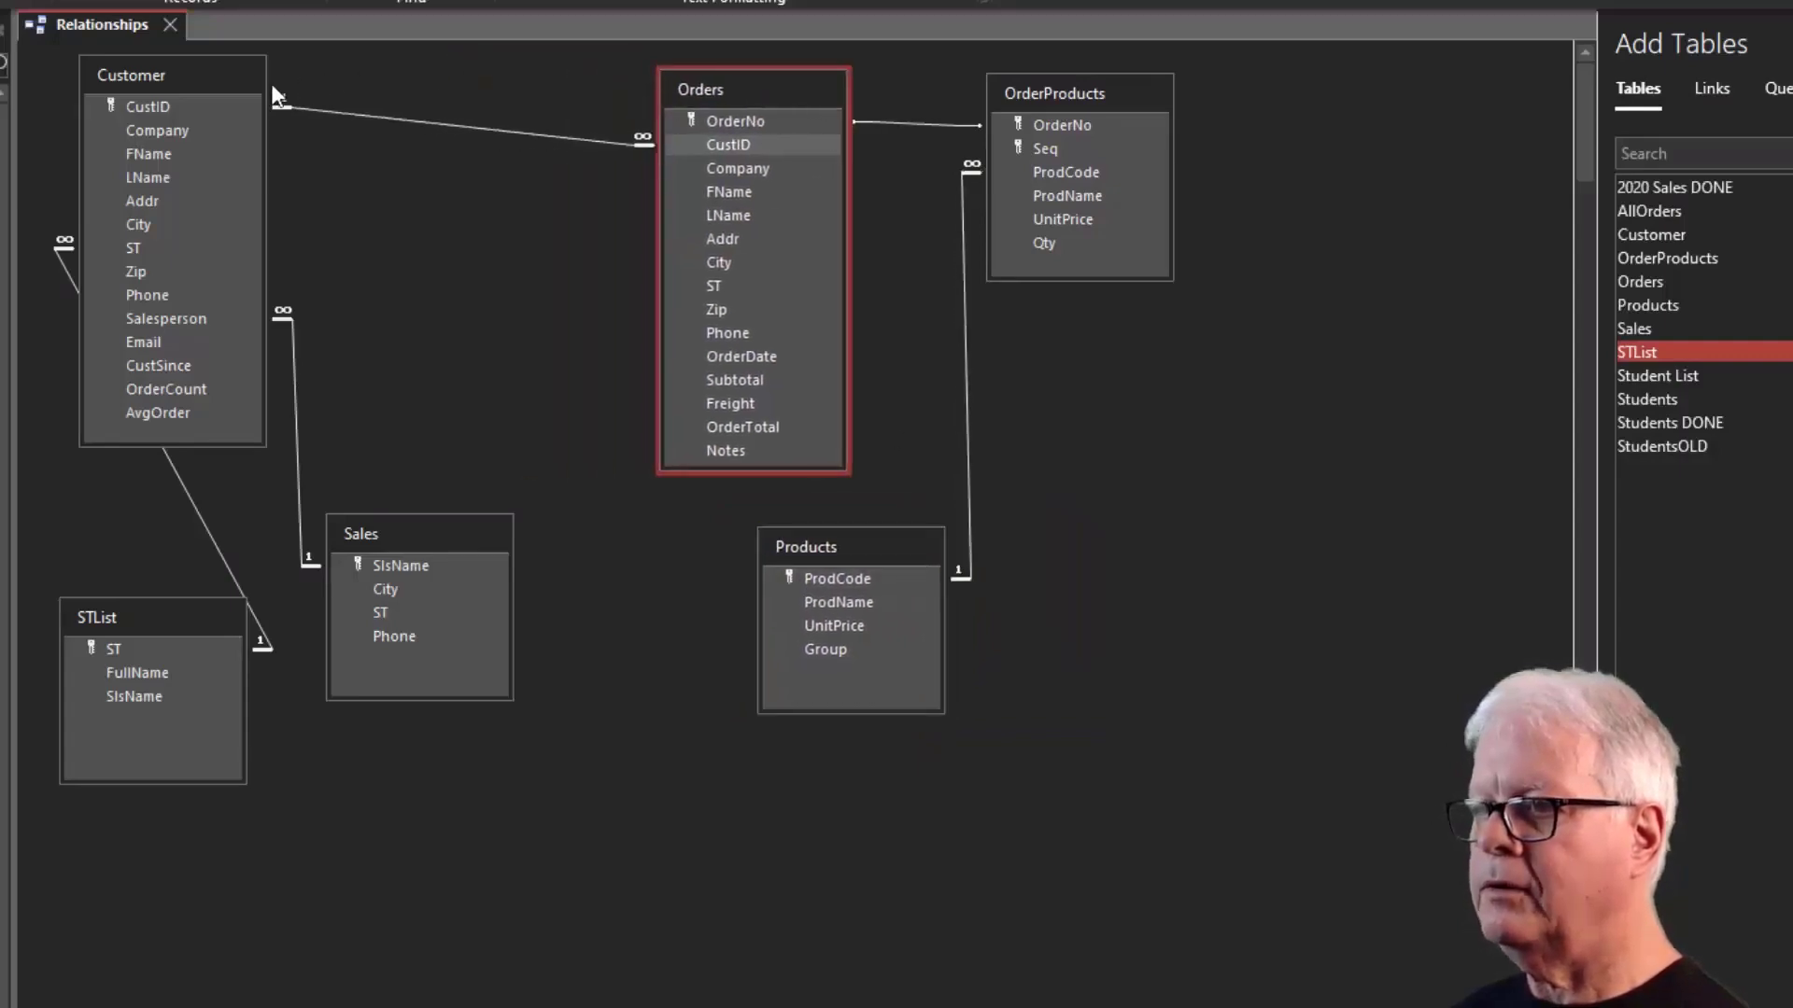
{"action": "left_click_drag", "start_coordinate": [213, 74], "coordinate": [419, 85]}
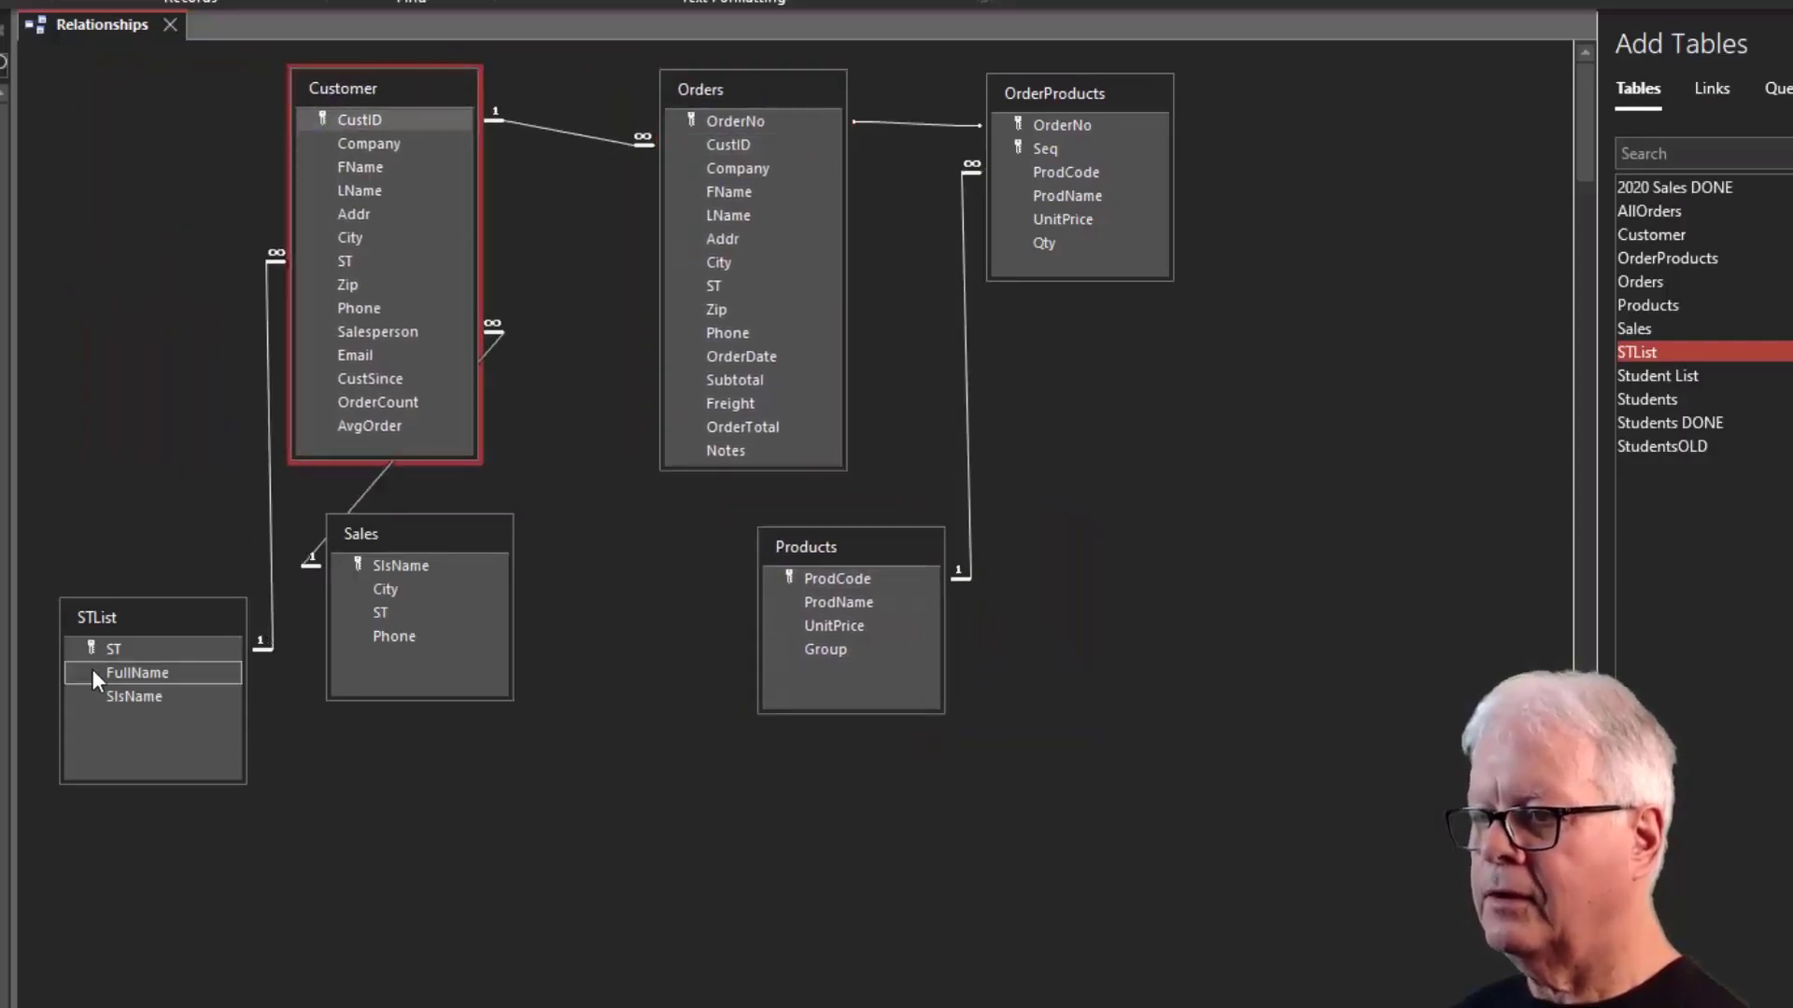
{"action": "left_click_drag", "start_coordinate": [193, 627], "coordinate": [193, 530]}
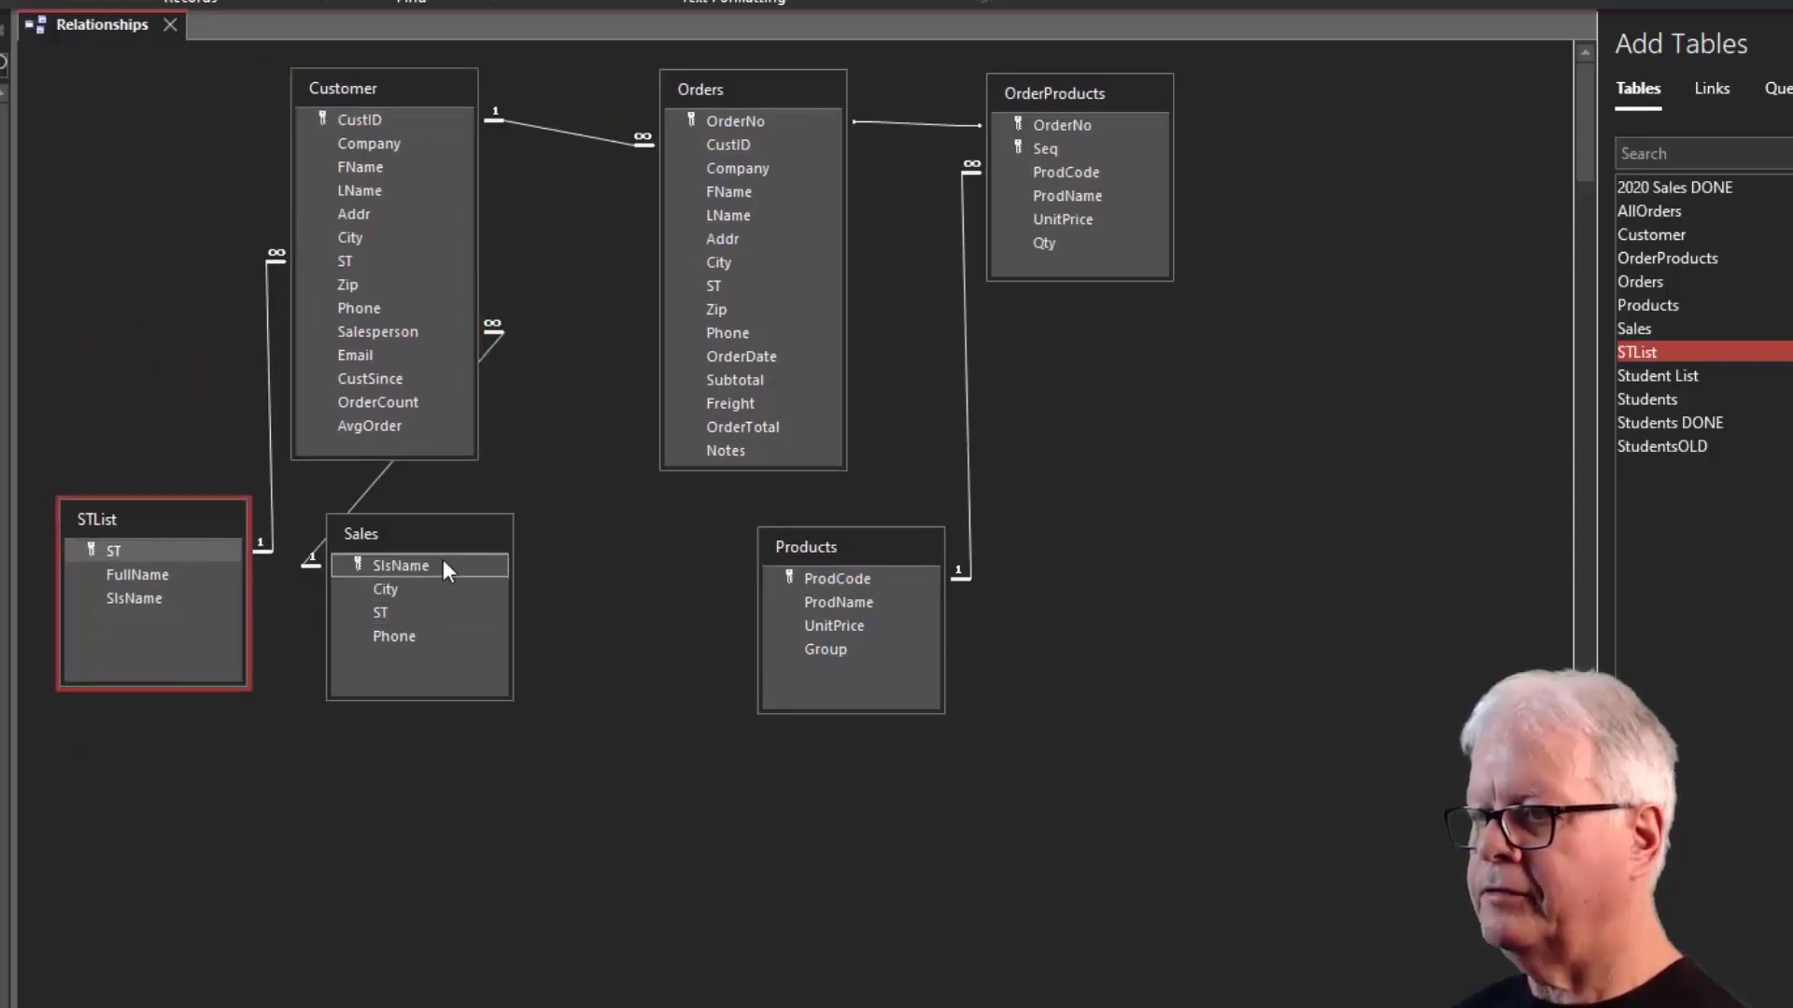
{"action": "left_click_drag", "start_coordinate": [442, 558], "coordinate": [635, 547]}
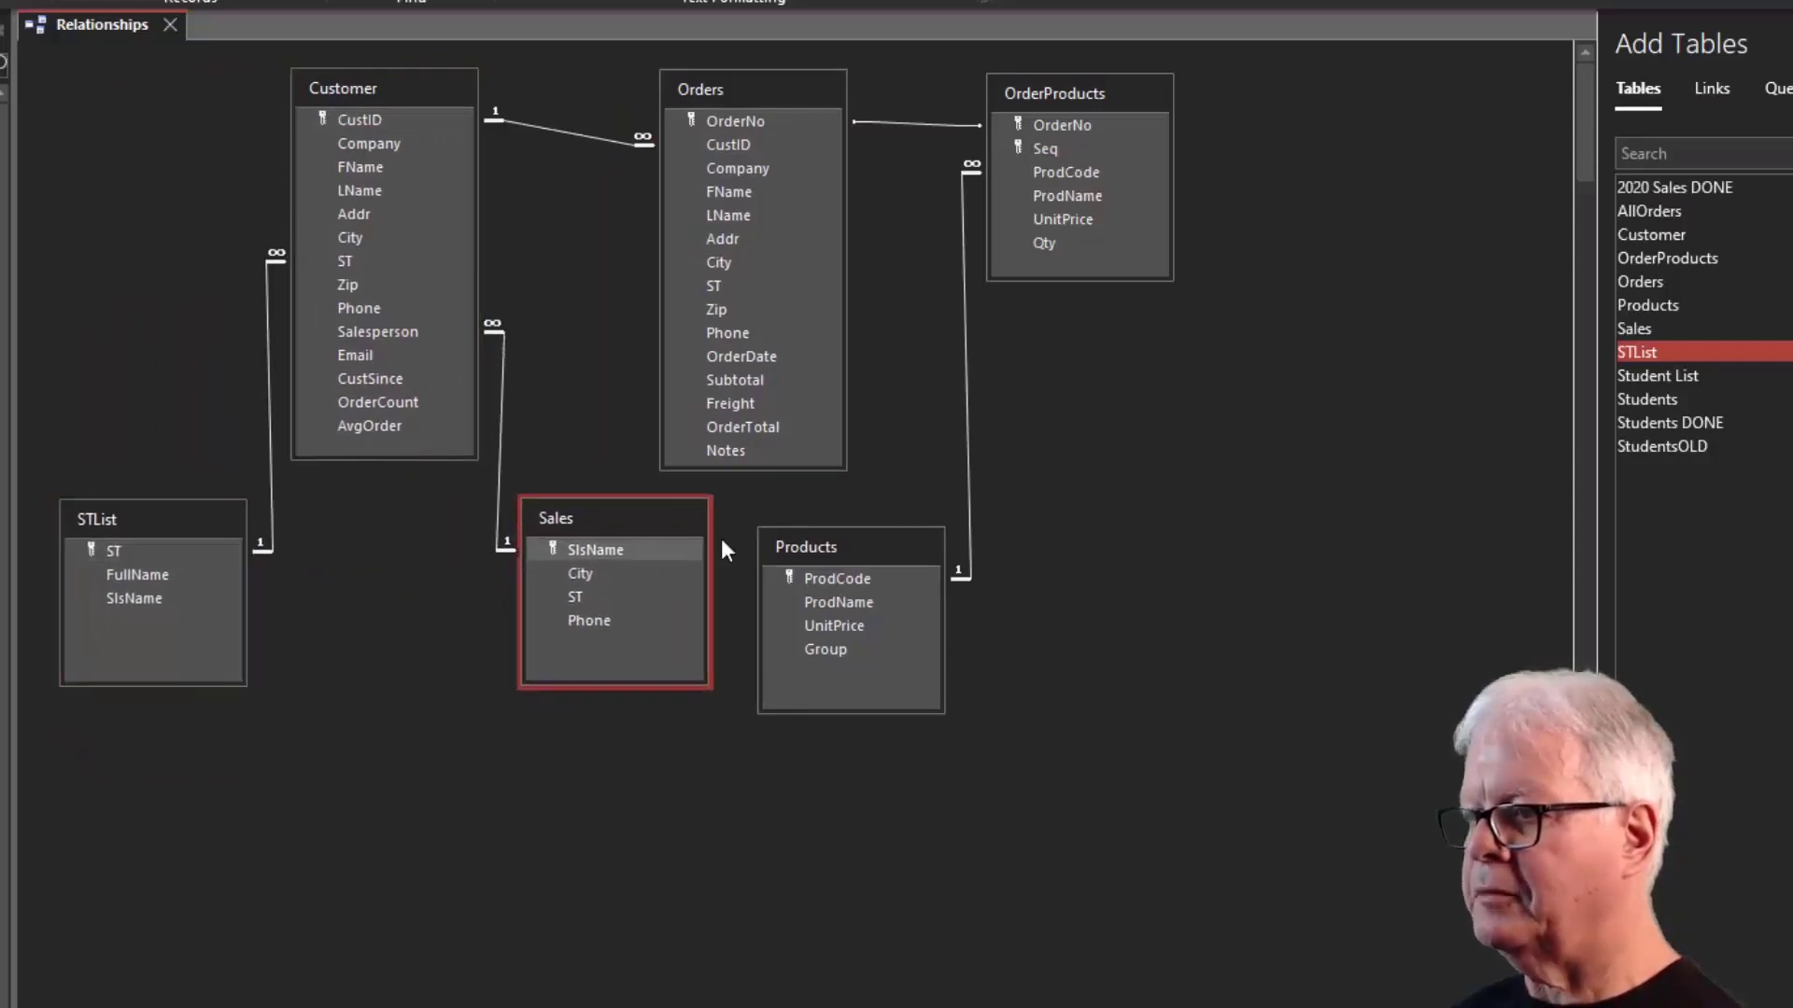
{"action": "left_click_drag", "start_coordinate": [859, 547], "coordinate": [855, 520]}
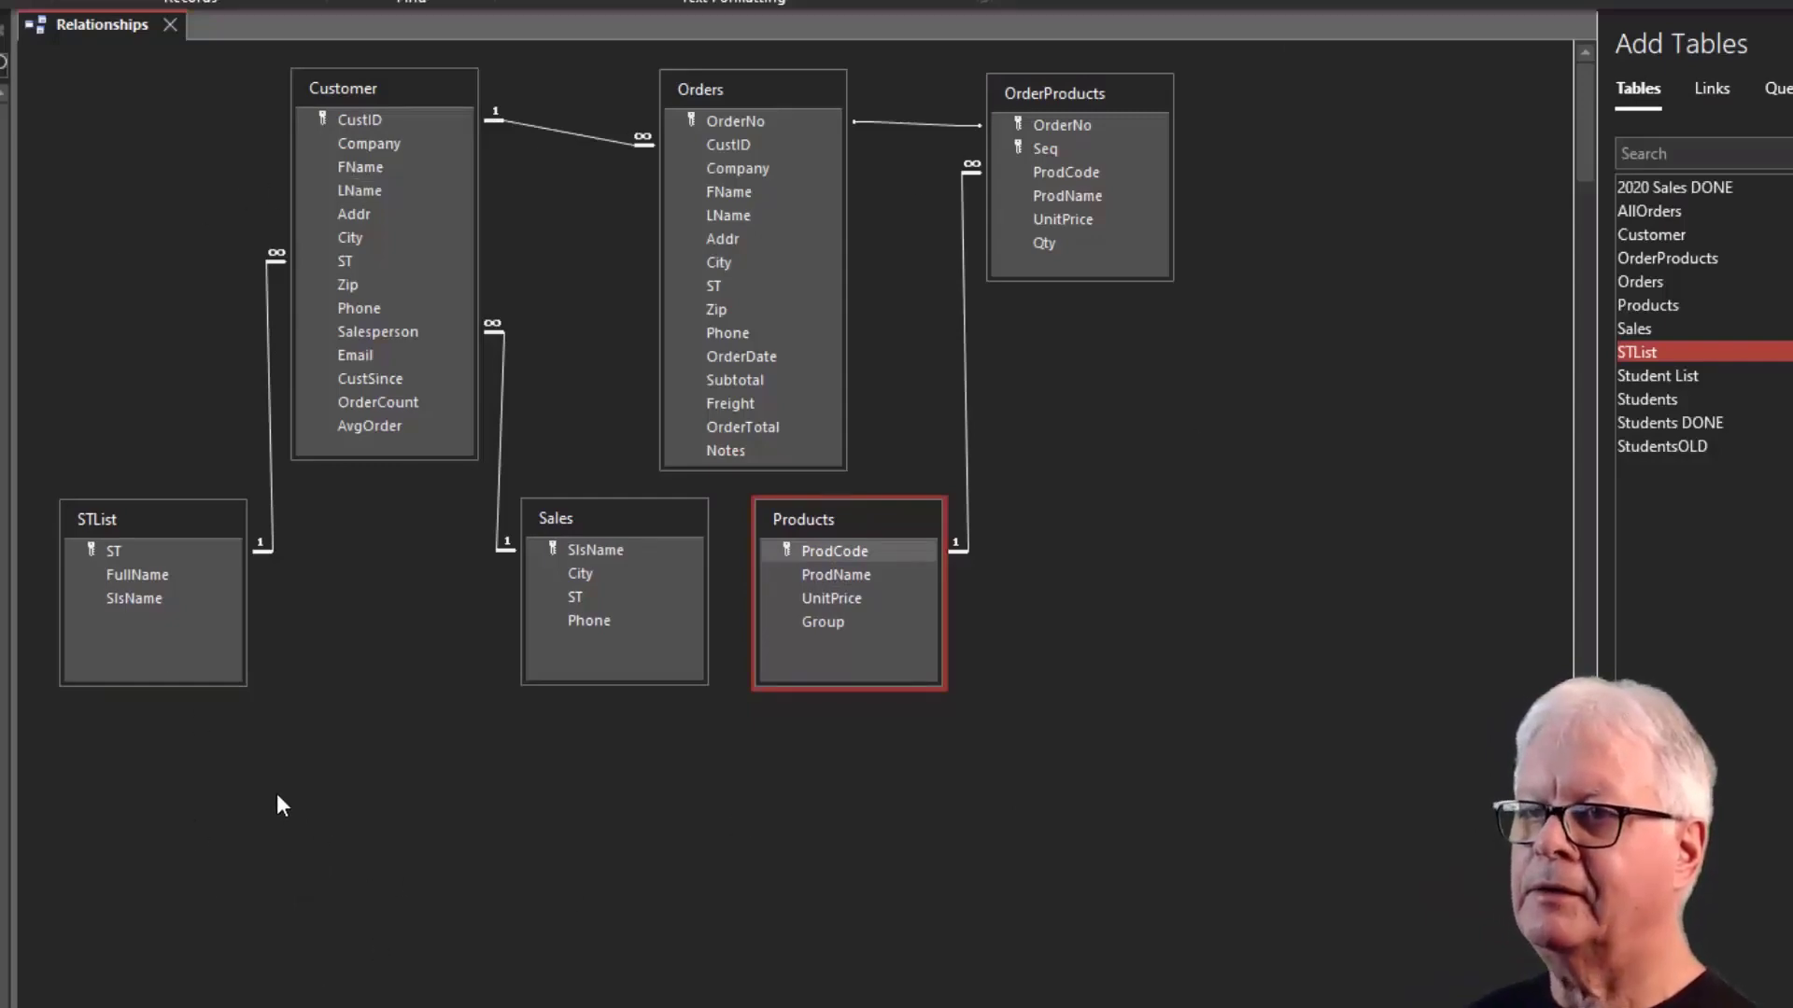
{"action": "right_click", "coordinate": [353, 690]}
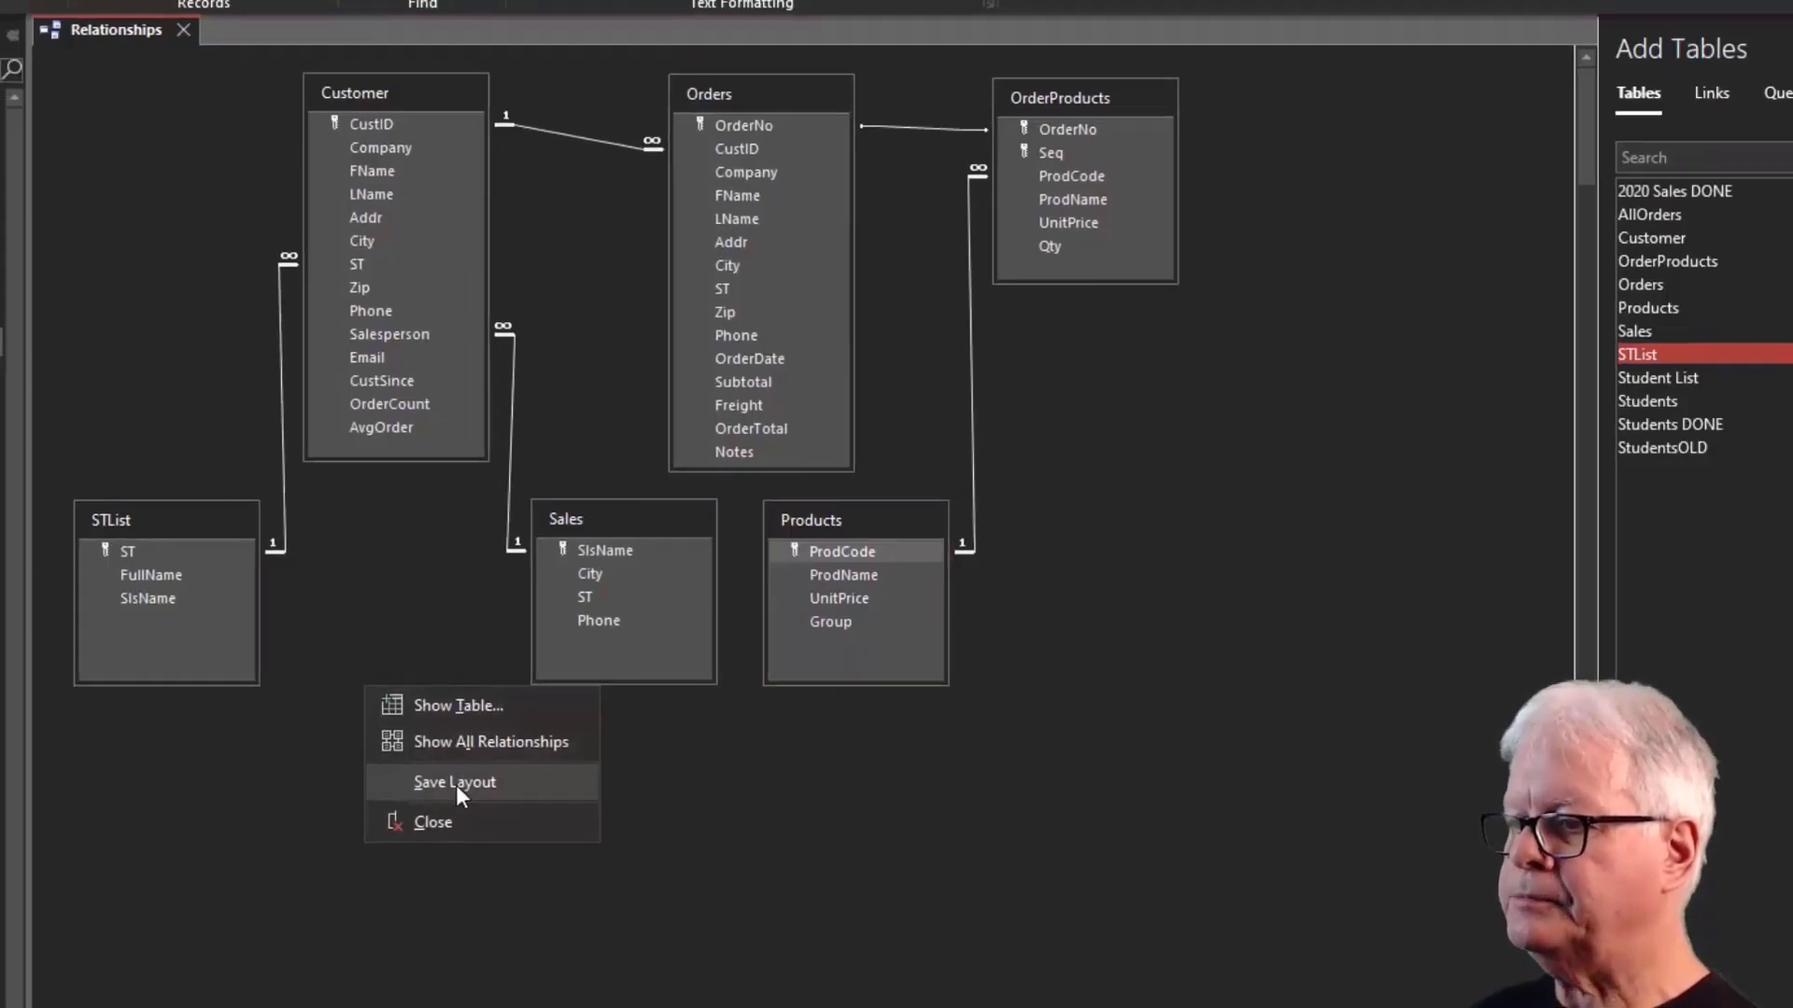
{"action": "left_click", "coordinate": [456, 785]}
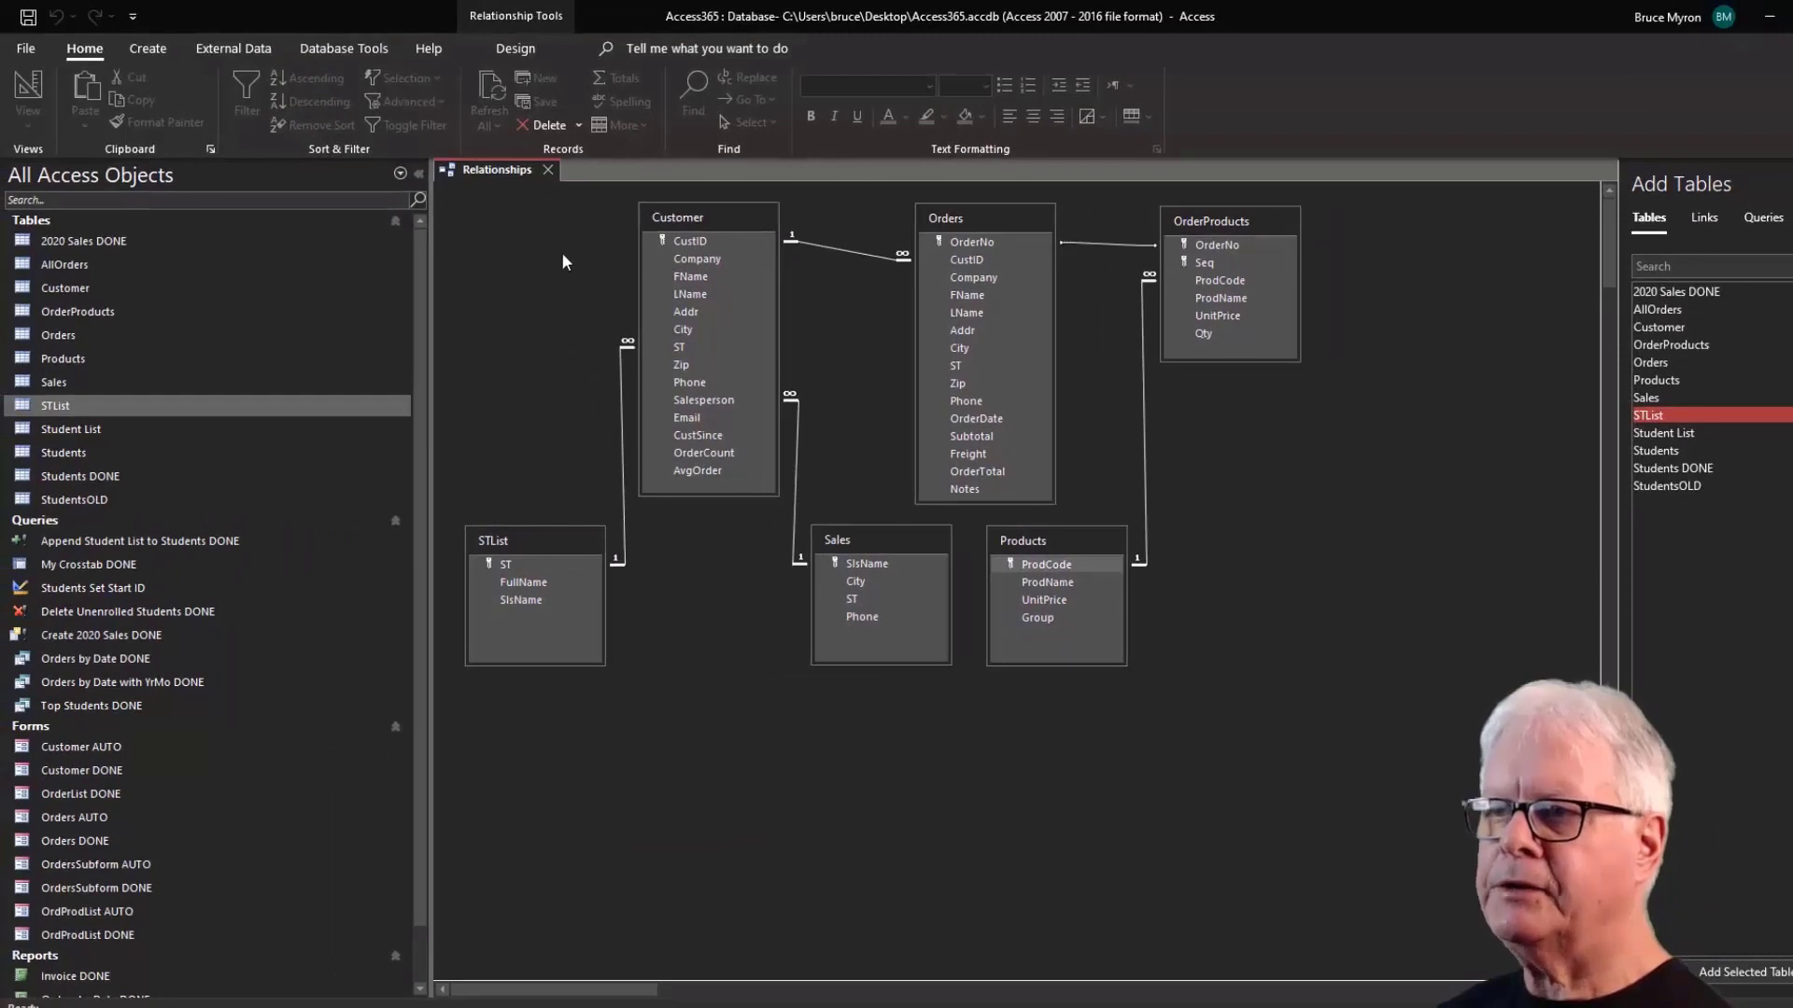
Generate a relationship report from the current layout and set its page orientation to landscape.
{"action": "left_click", "coordinate": [514, 51]}
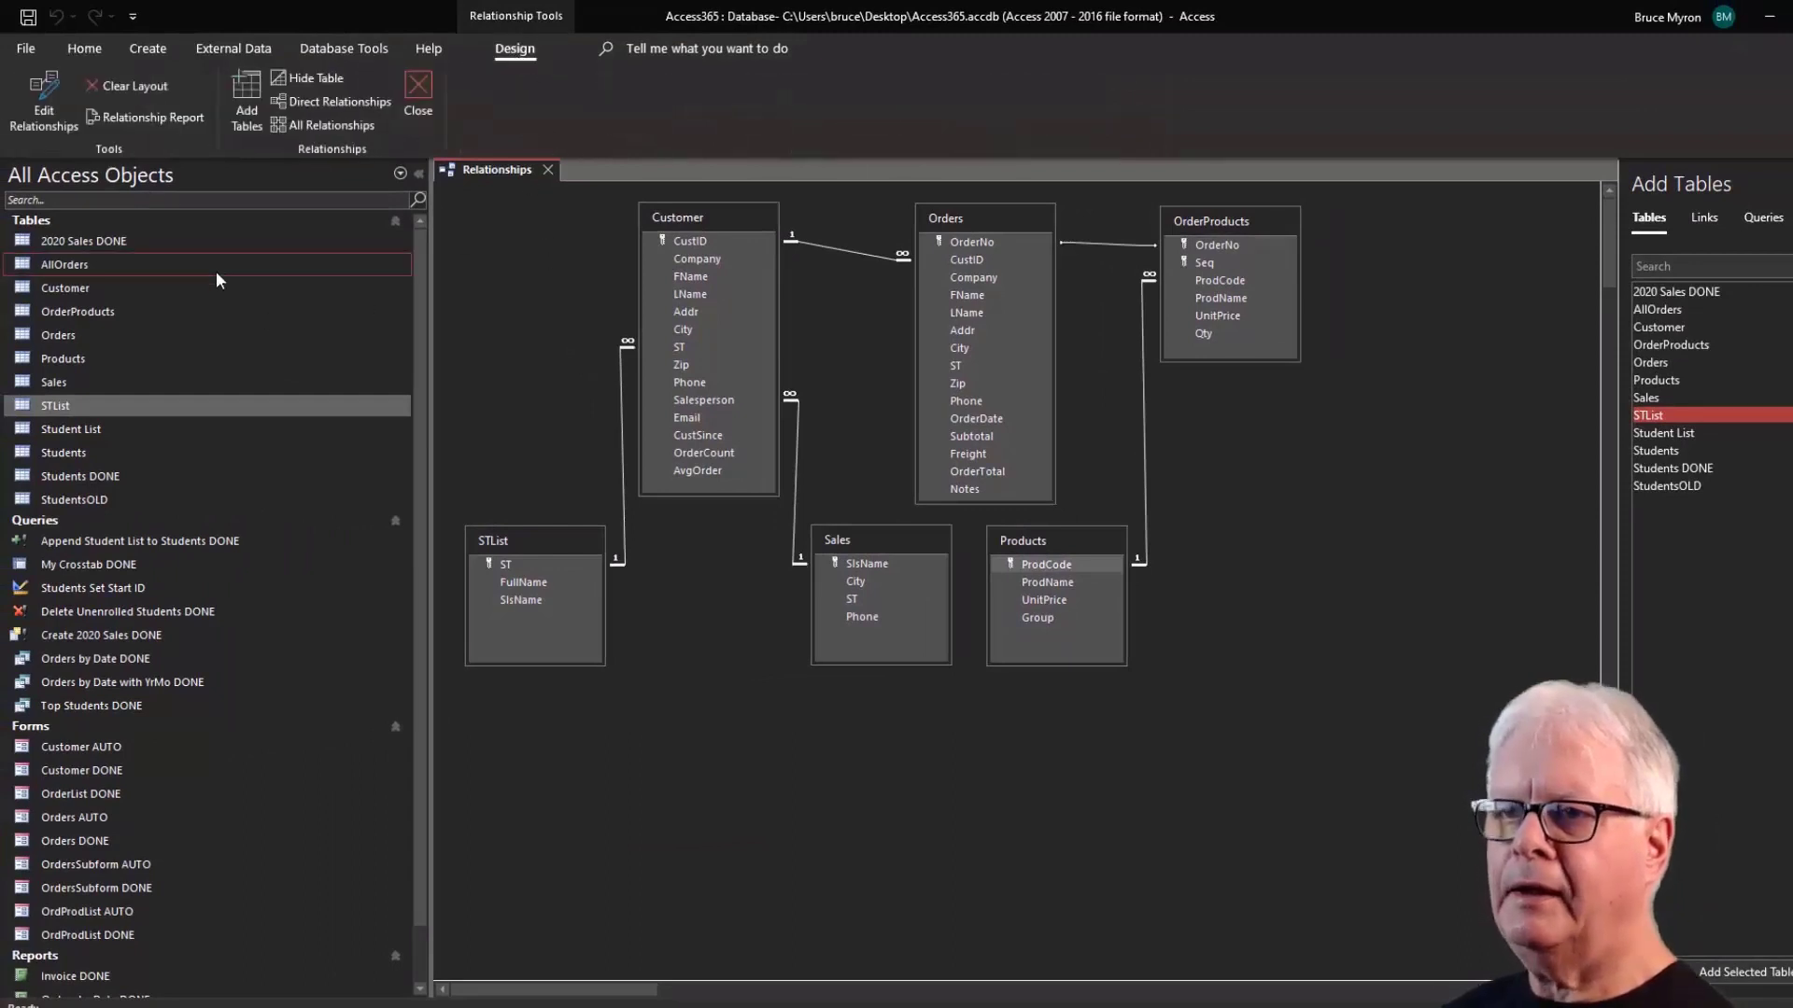
{"action": "left_click", "coordinate": [153, 119]}
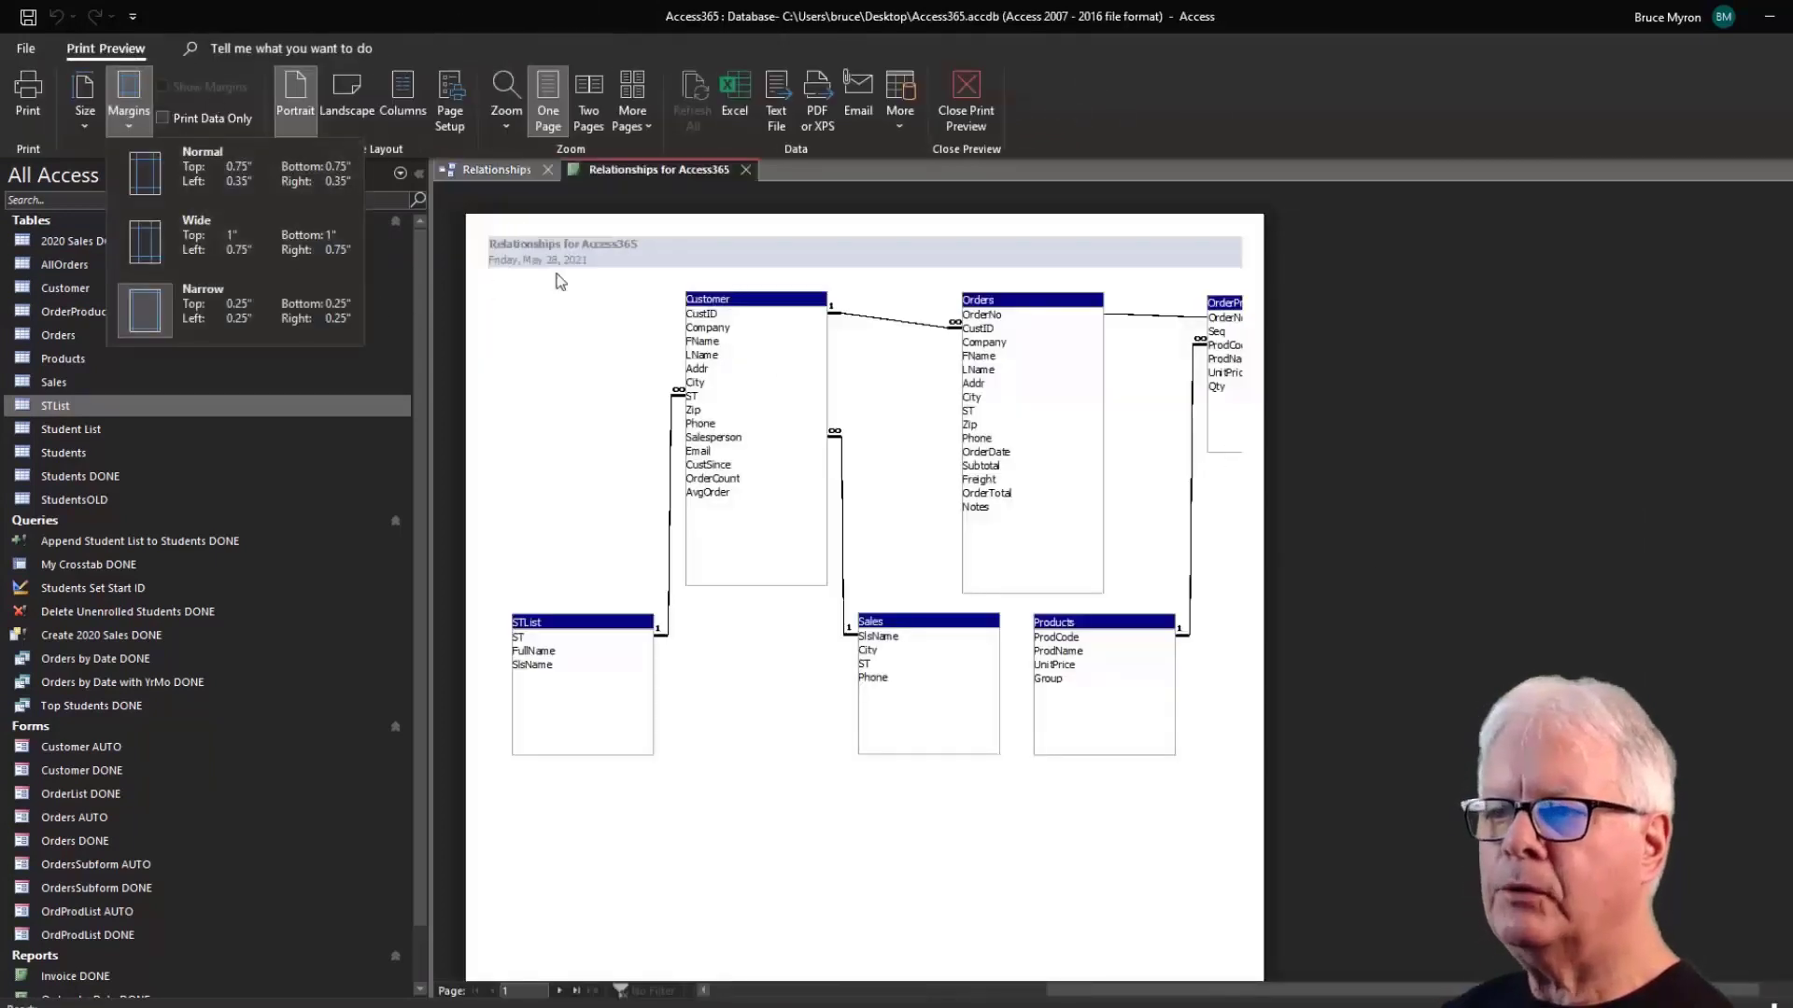
{"action": "left_click", "coordinate": [529, 363]}
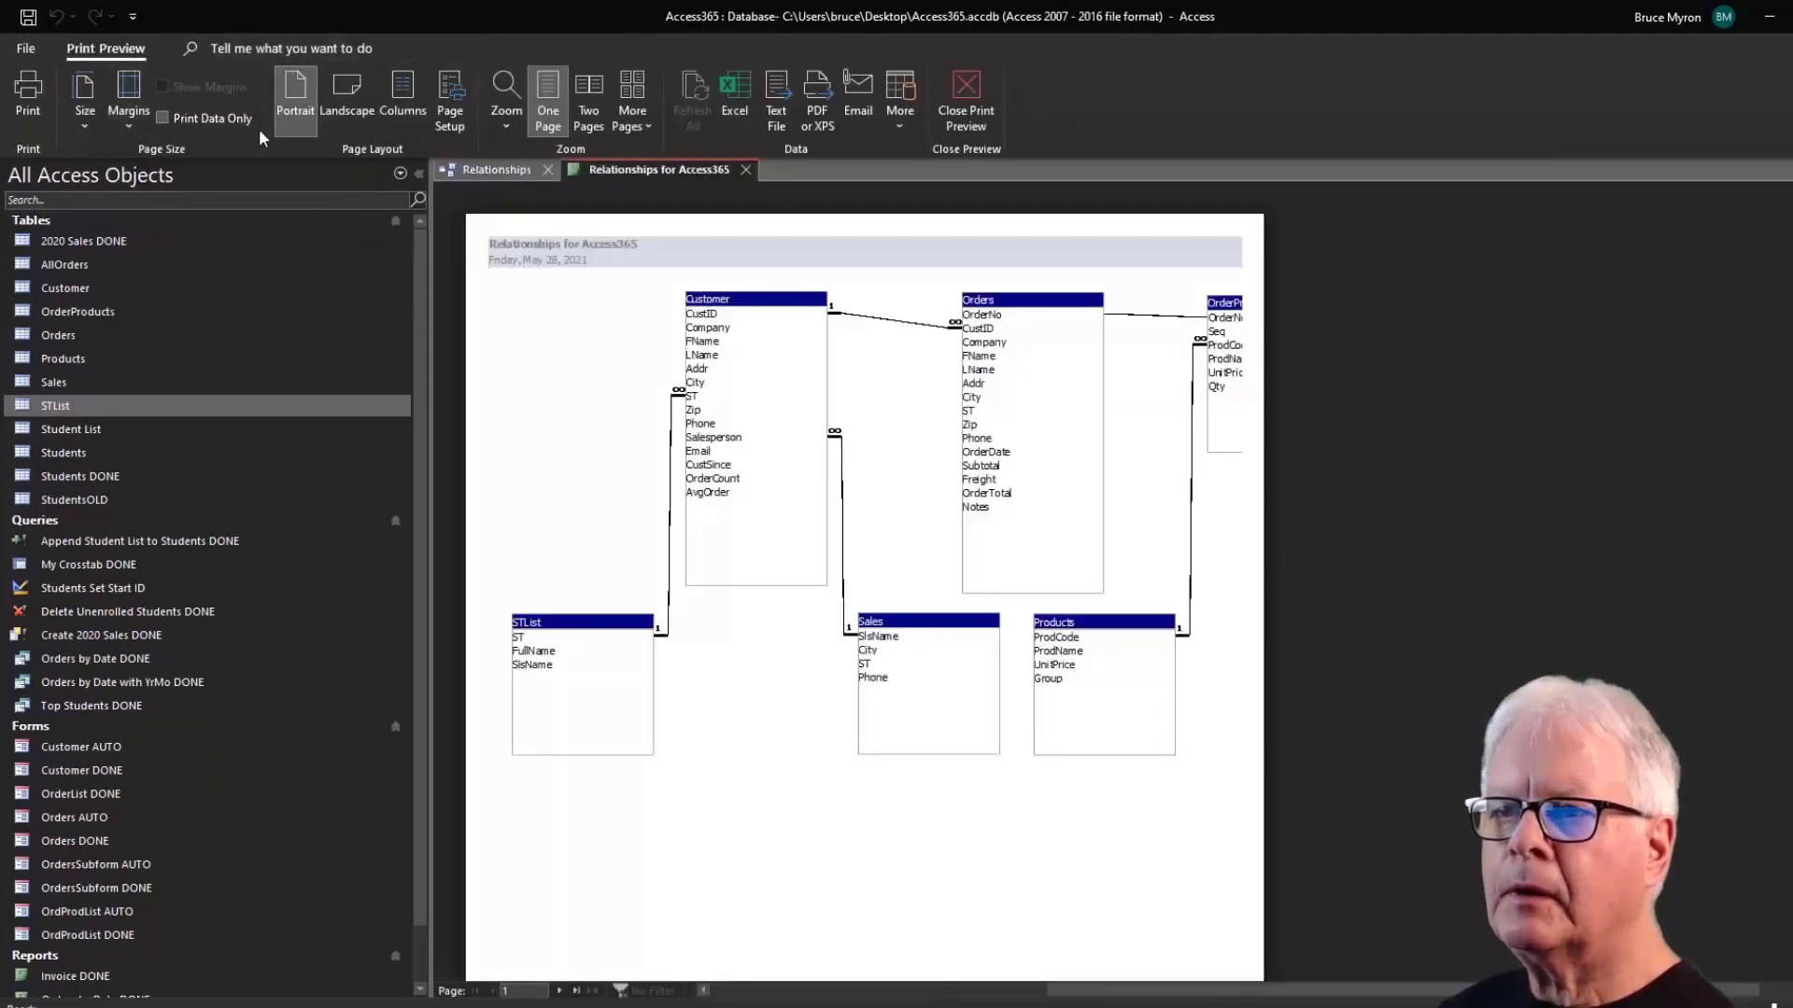
{"action": "left_click", "coordinate": [345, 94]}
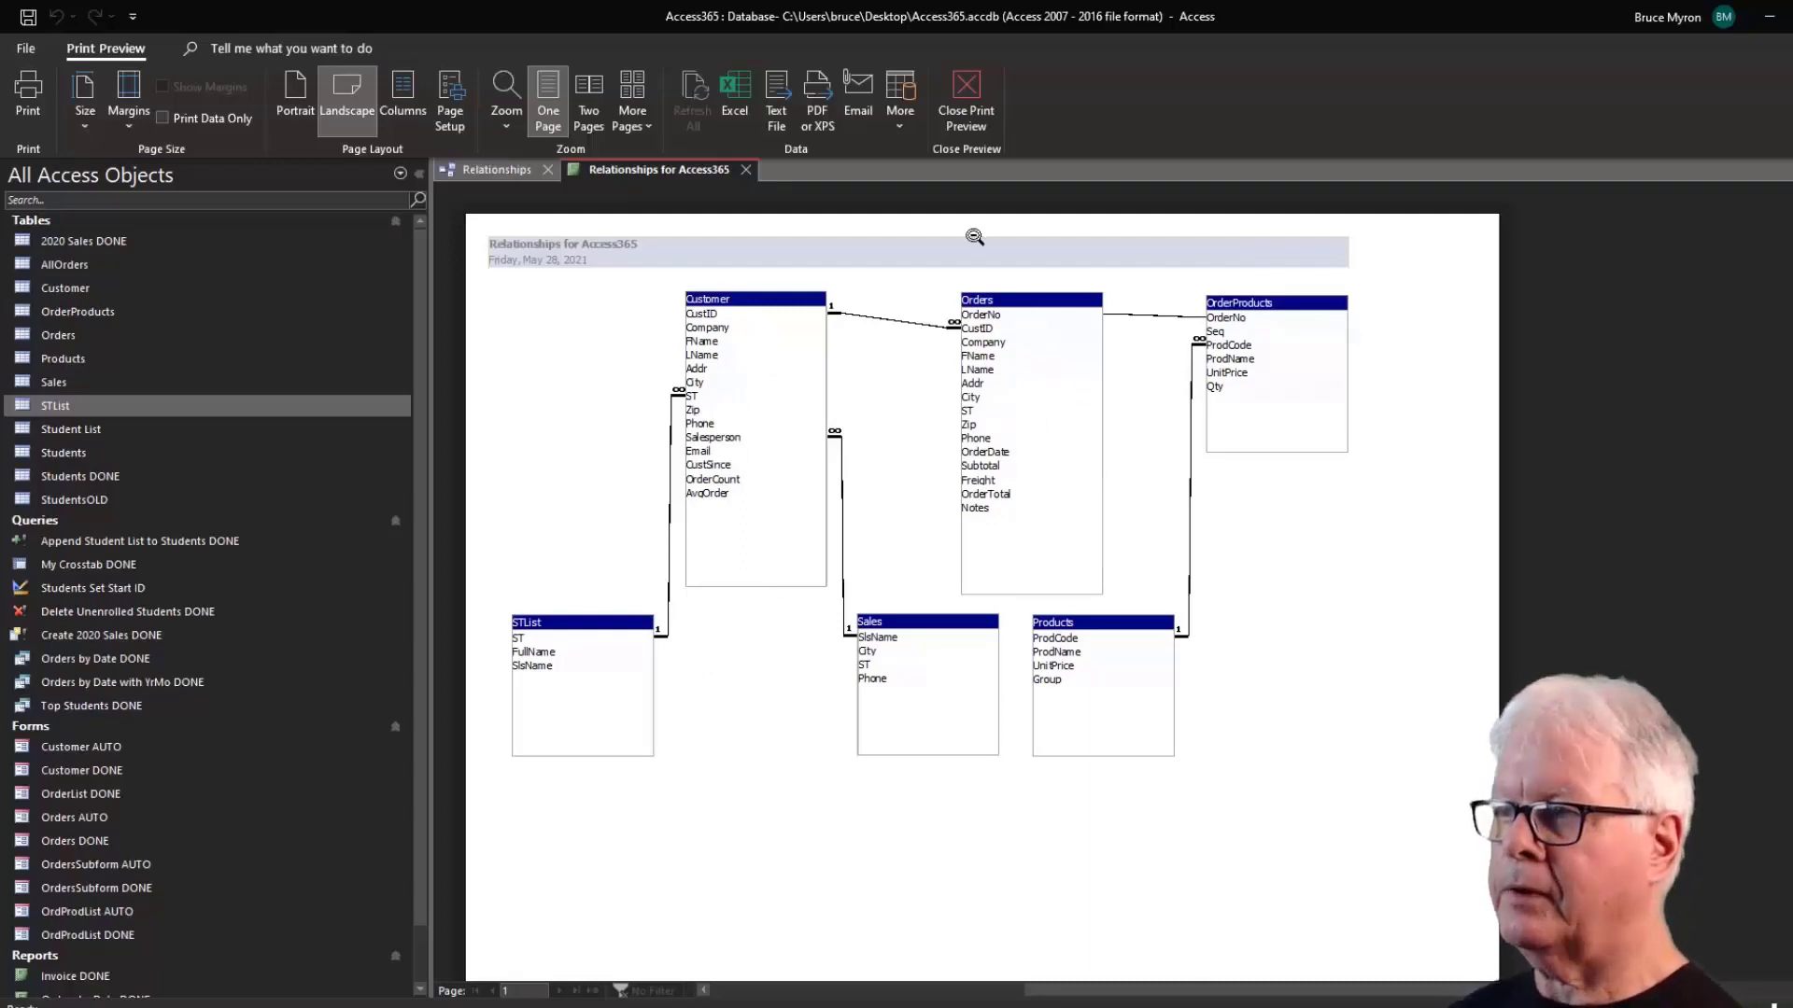
Close the relationship report without saving it, and close the relationships layout.
{"action": "left_click", "coordinate": [969, 97]}
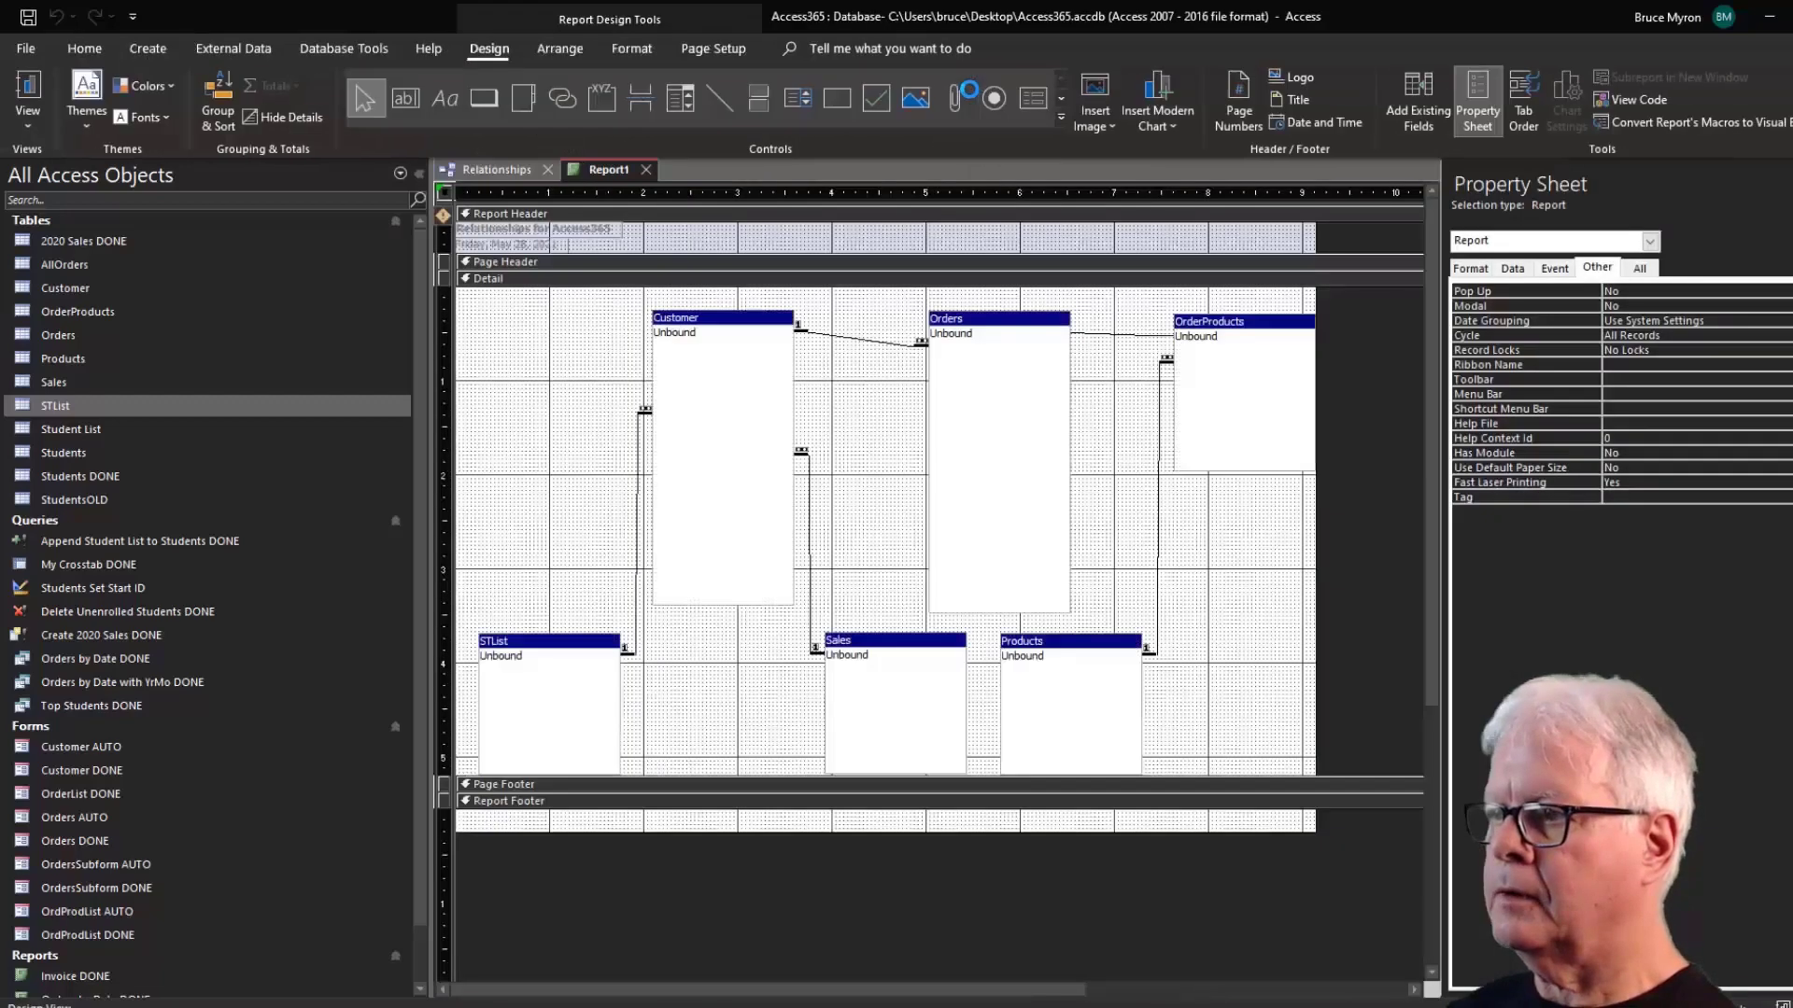
{"action": "left_click", "coordinate": [646, 169]}
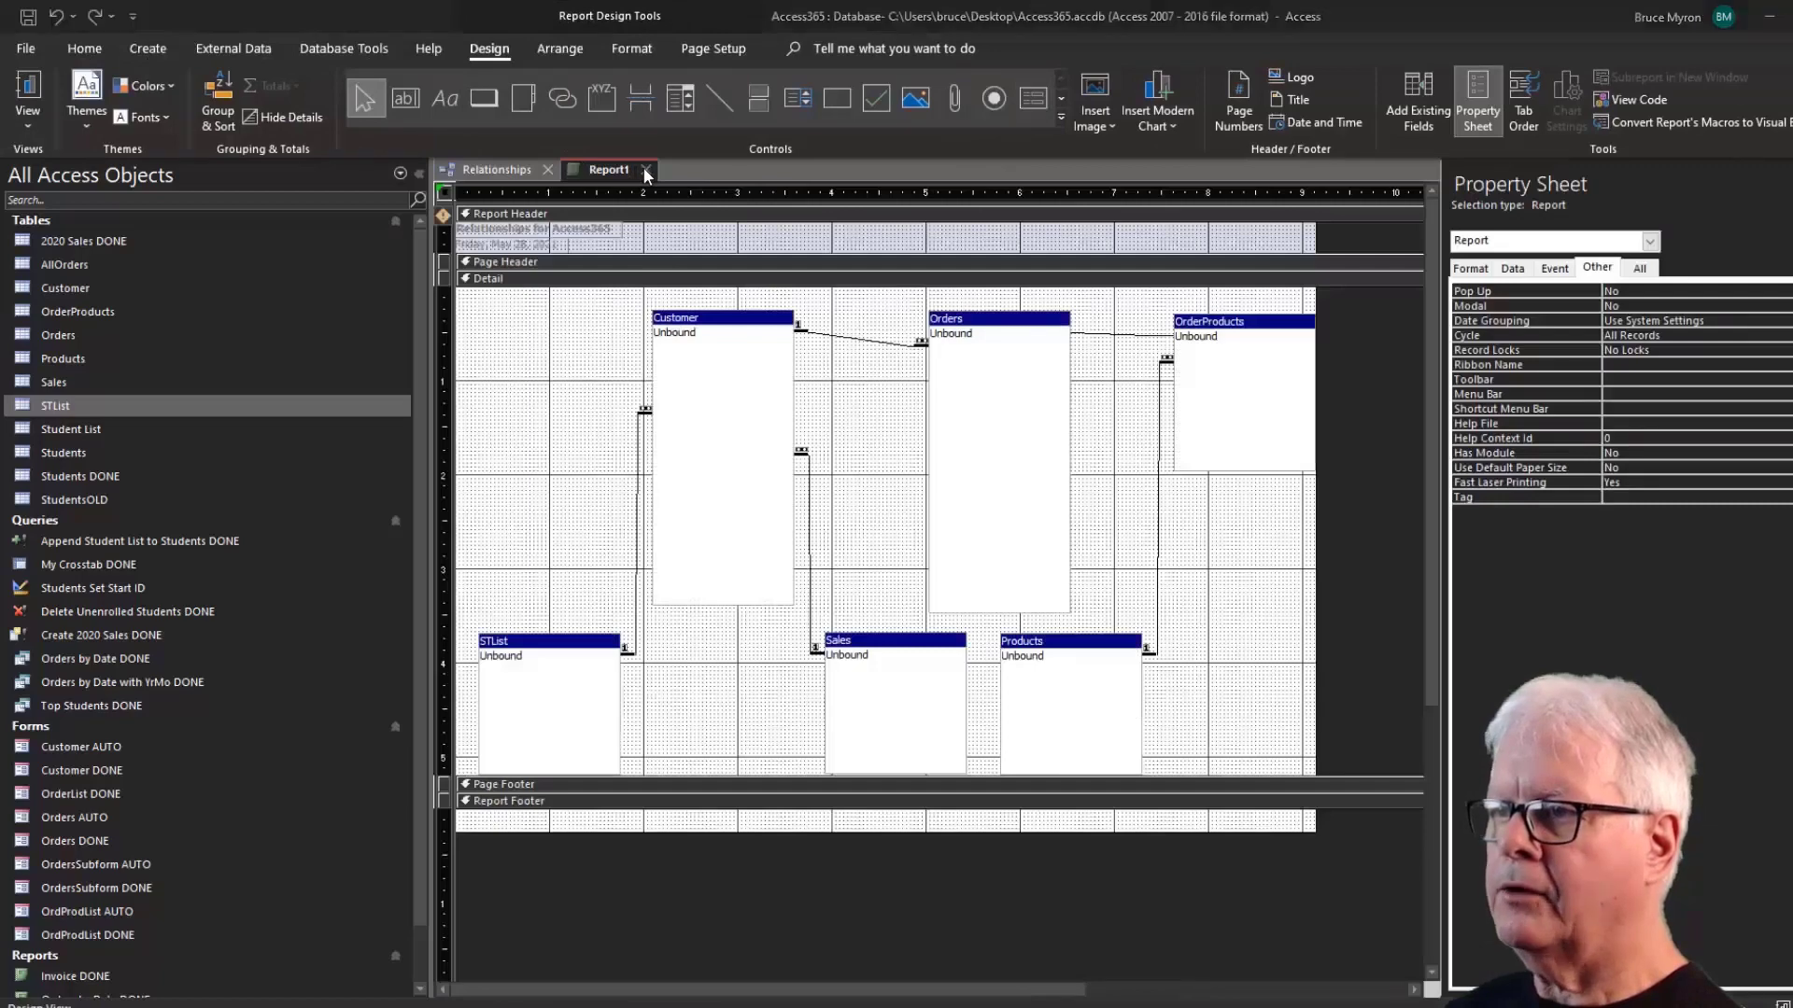
{"action": "left_click", "coordinate": [958, 577]}
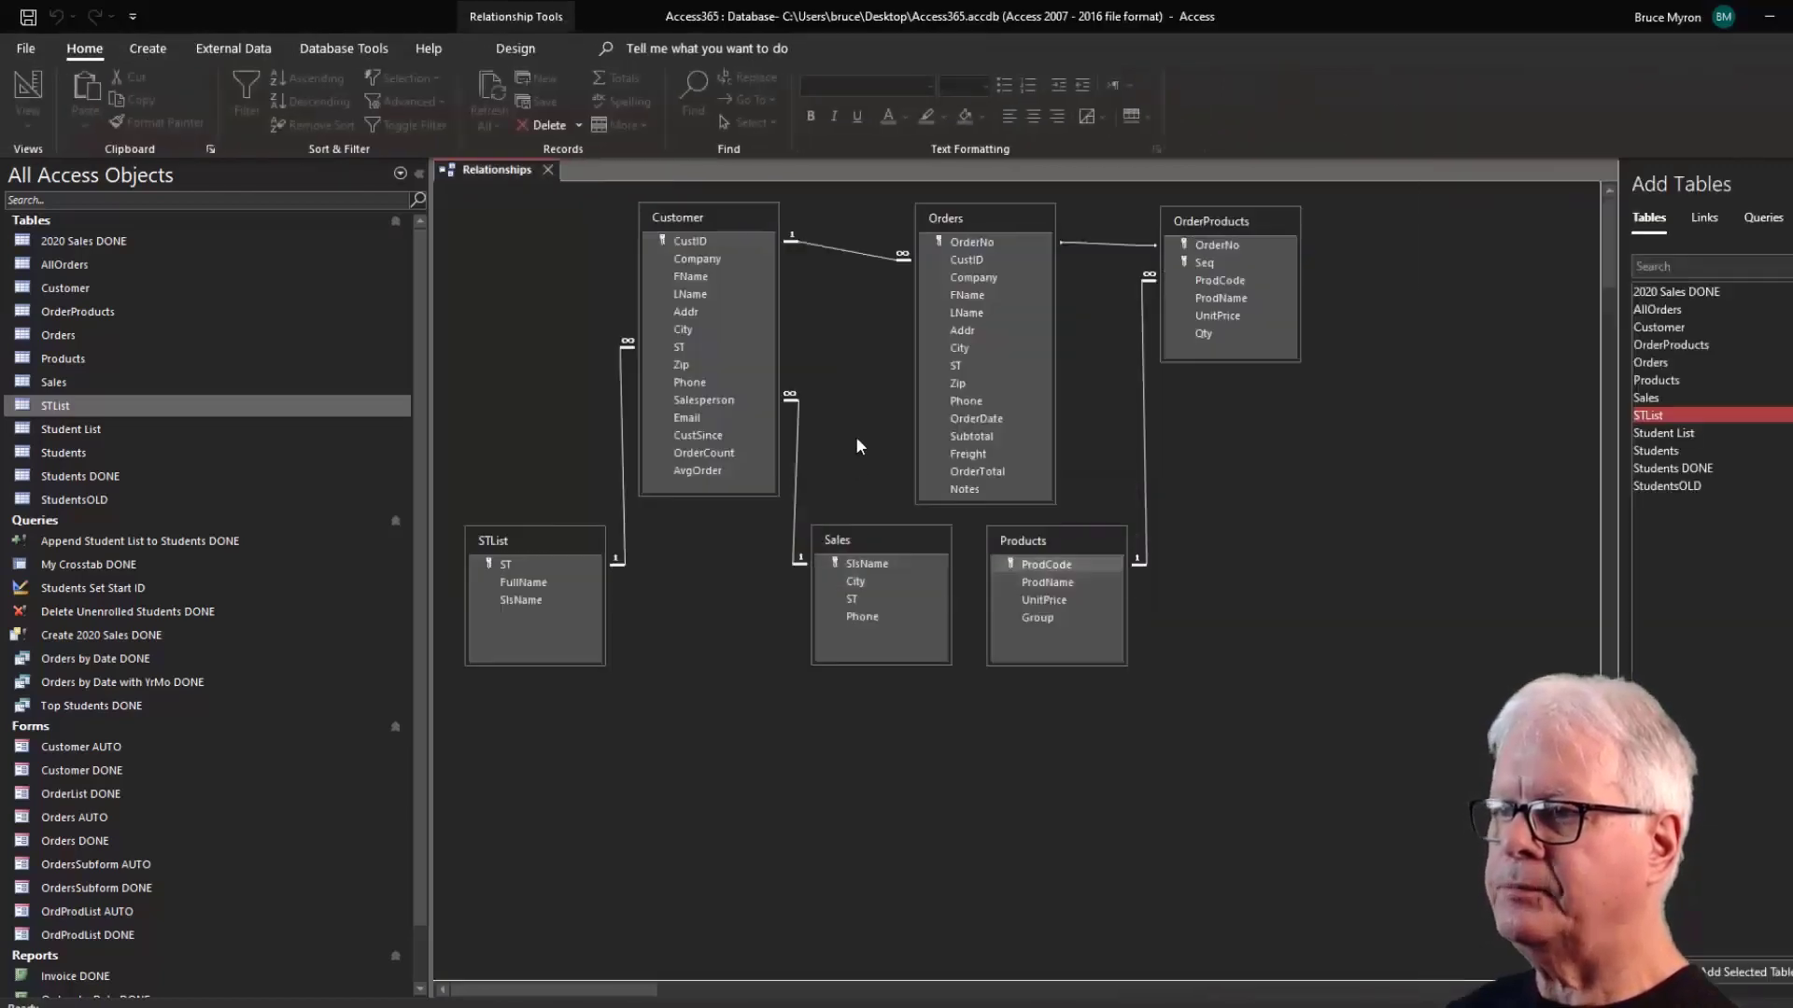
{"action": "left_click", "coordinate": [550, 169]}
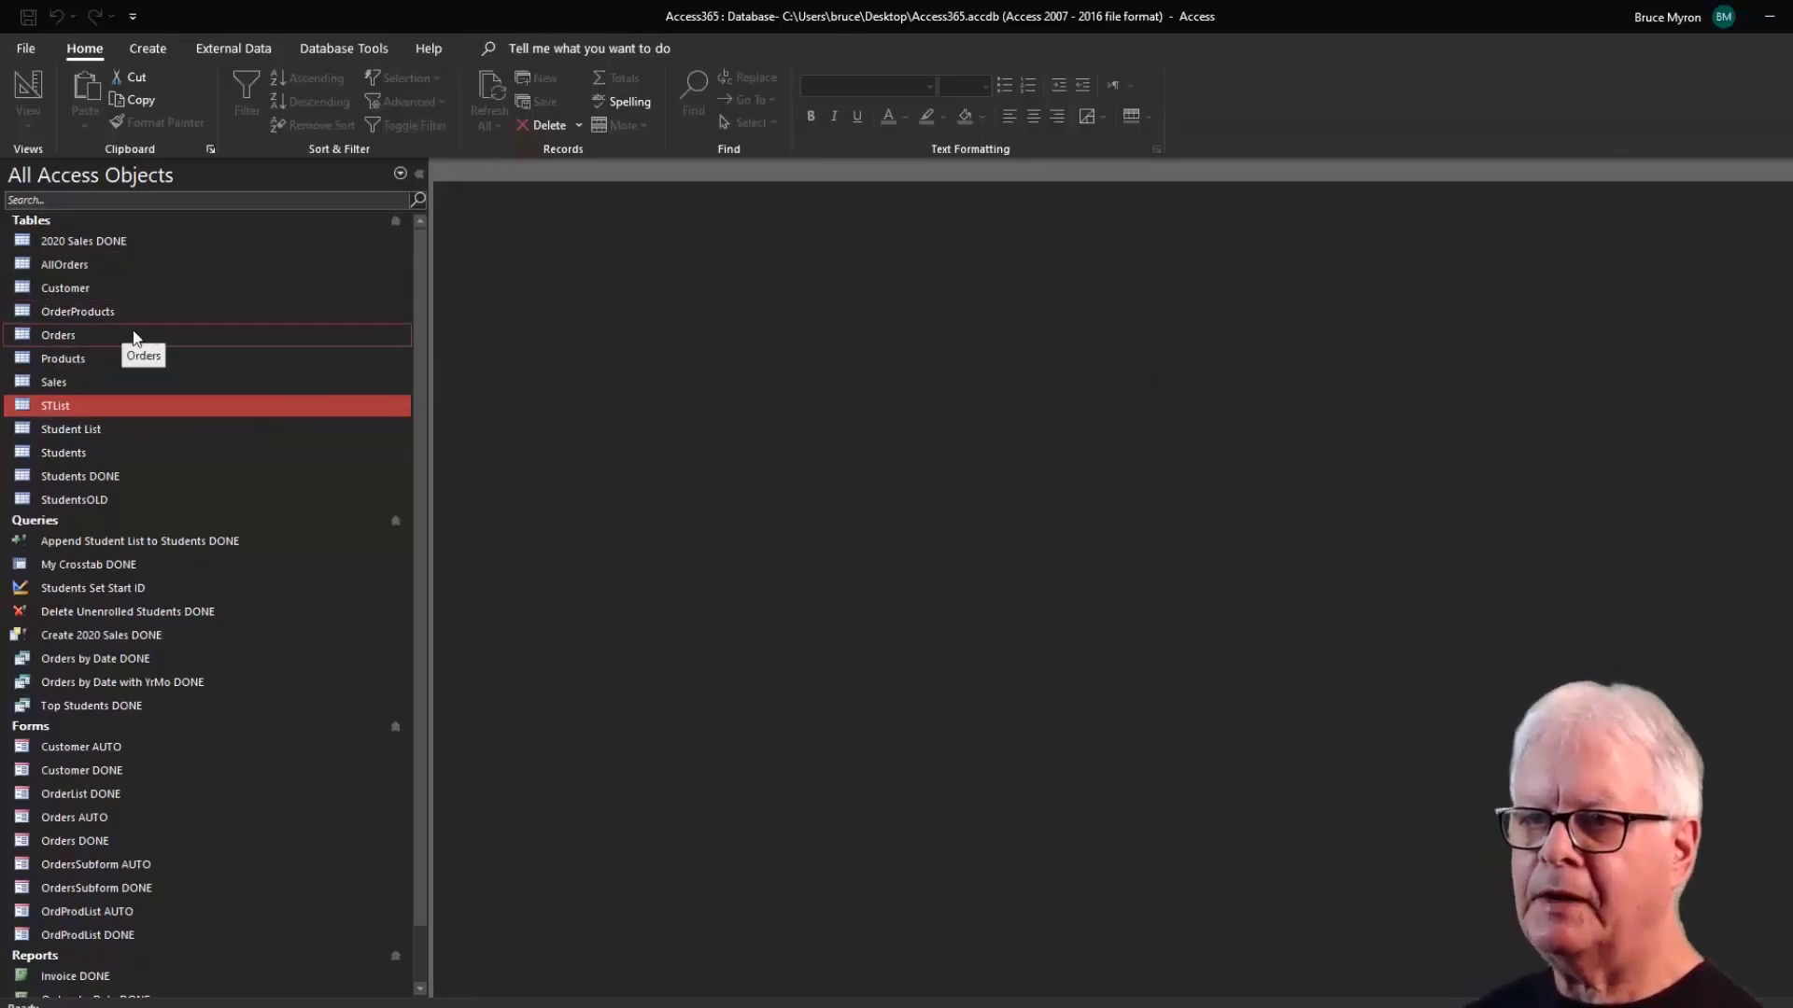
Open the Customer table and expand customer 1000's record to review its related orders, and collapse it again.
{"action": "double_click", "coordinate": [81, 287]}
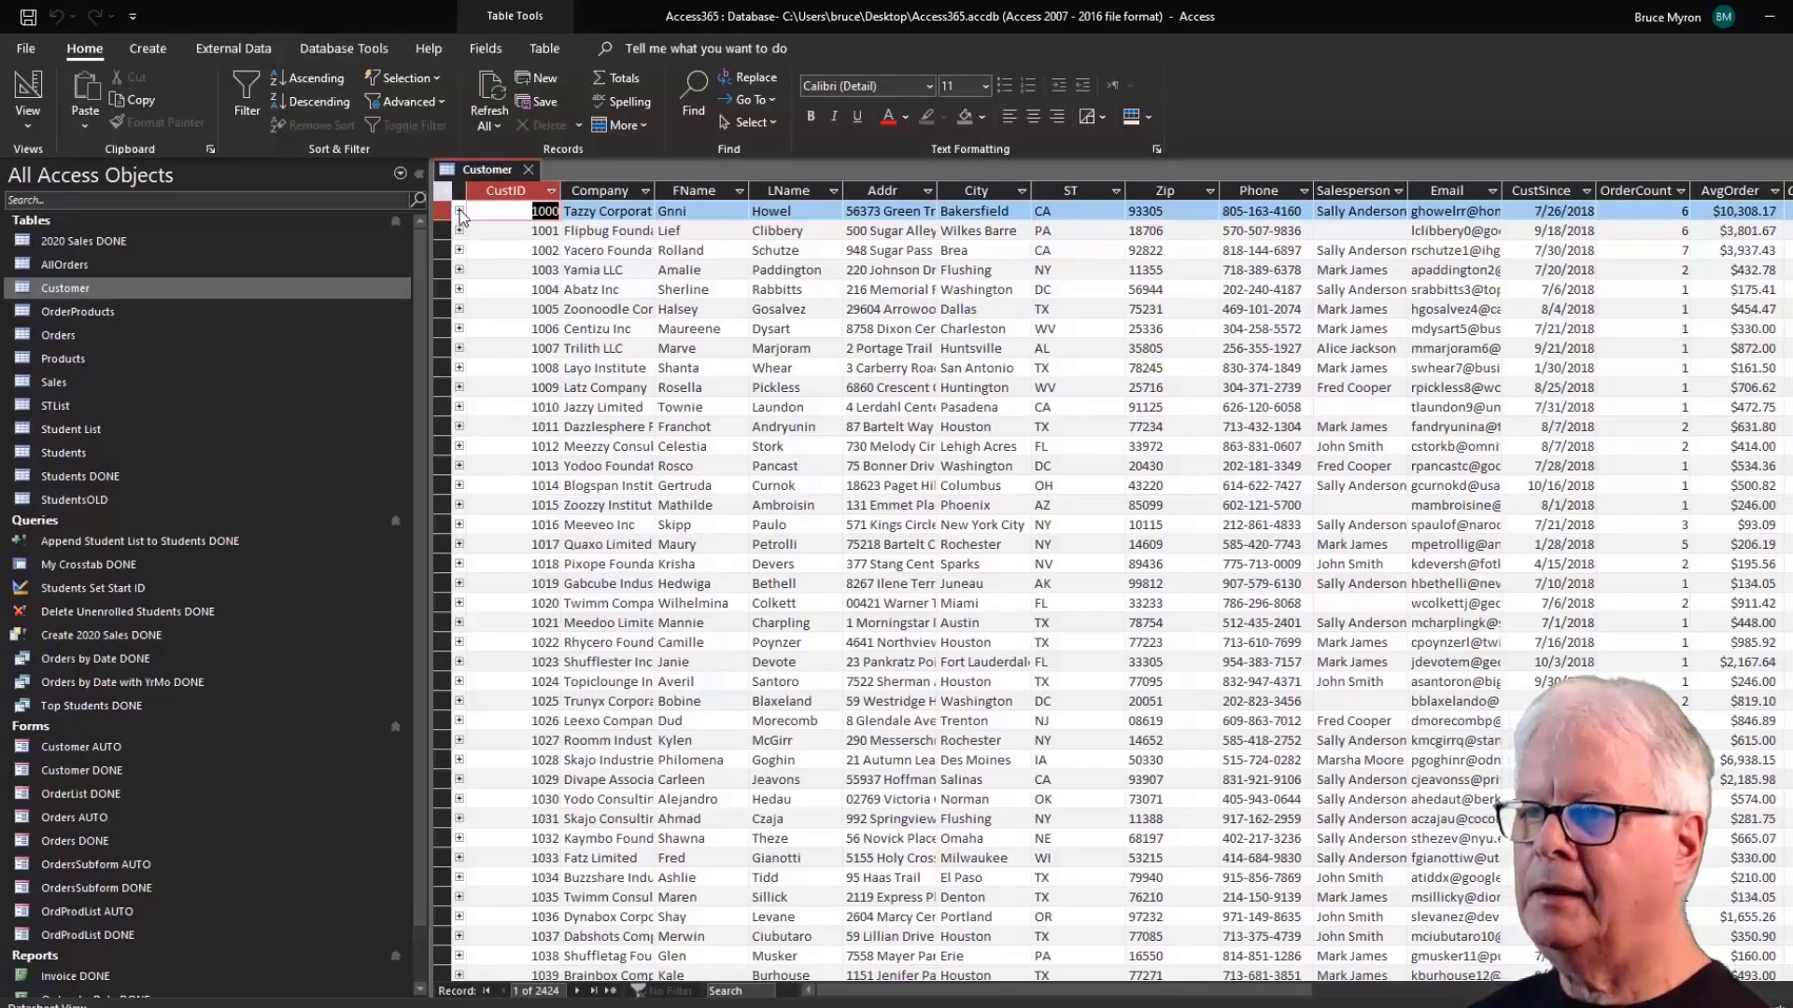
{"action": "left_click", "coordinate": [459, 211]}
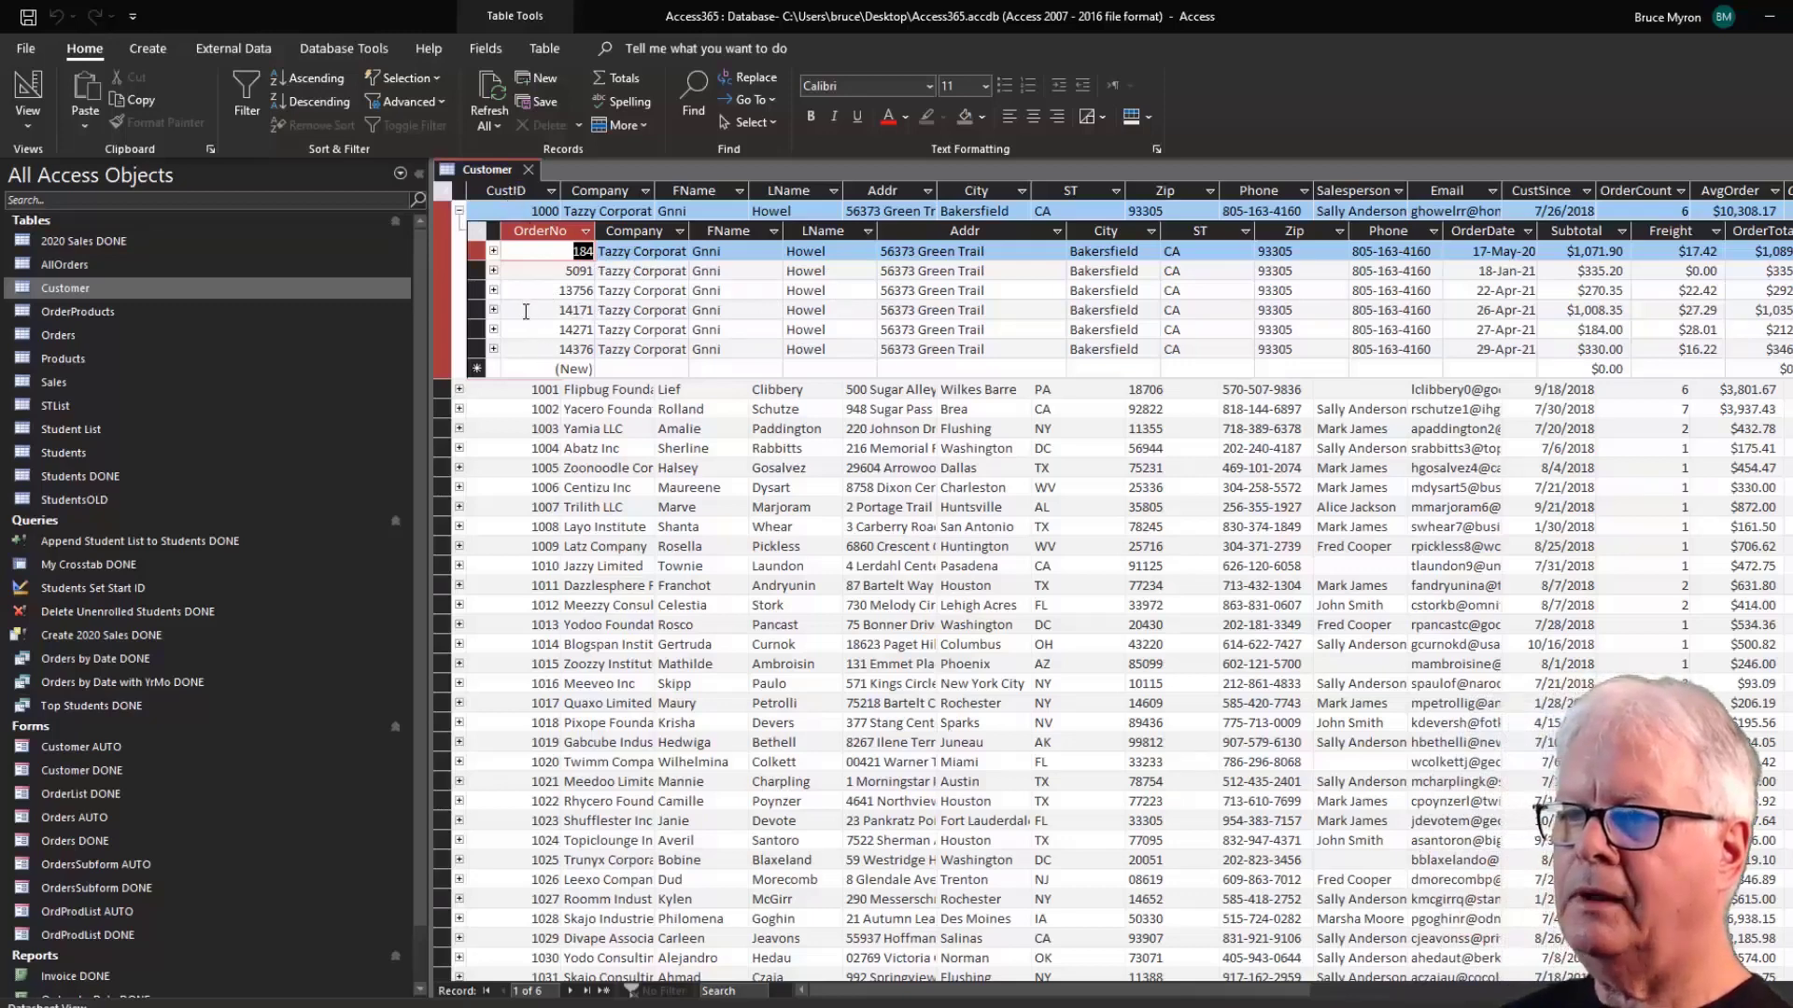
{"action": "left_click", "coordinate": [458, 212]}
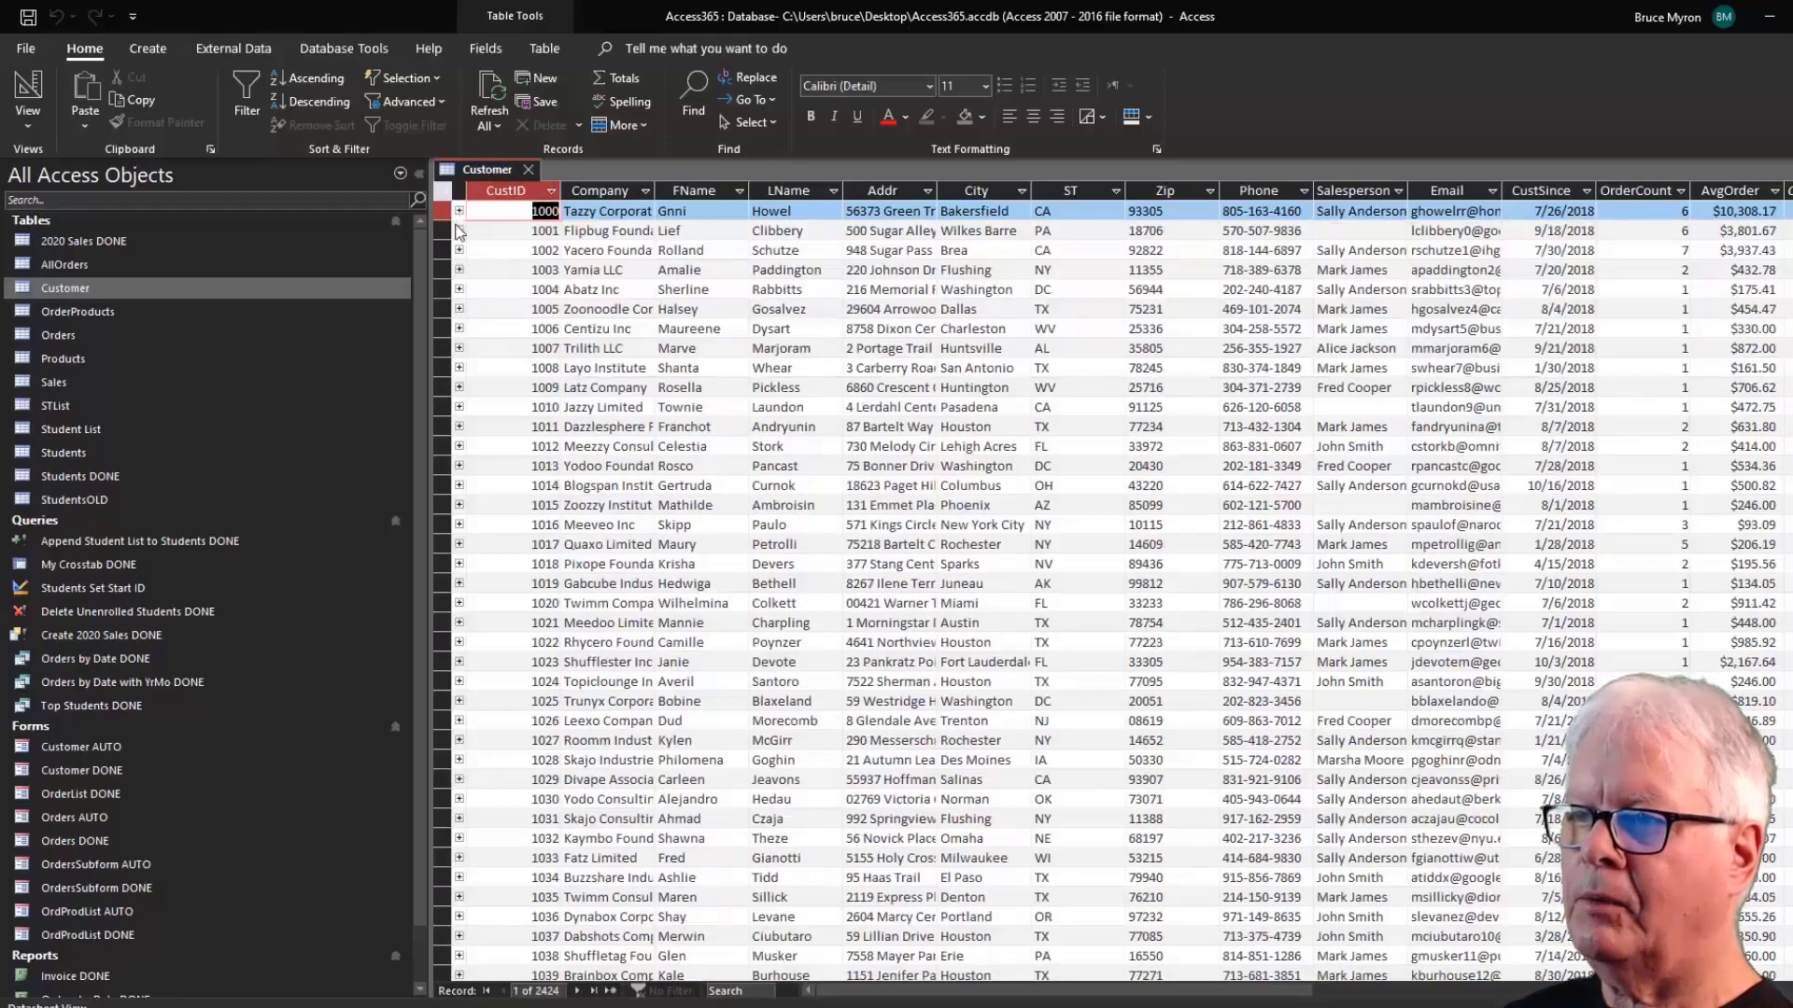
Set the Customer table's Subdatasheet Name property to [None], save the design and close the table.
{"action": "left_click", "coordinate": [29, 89]}
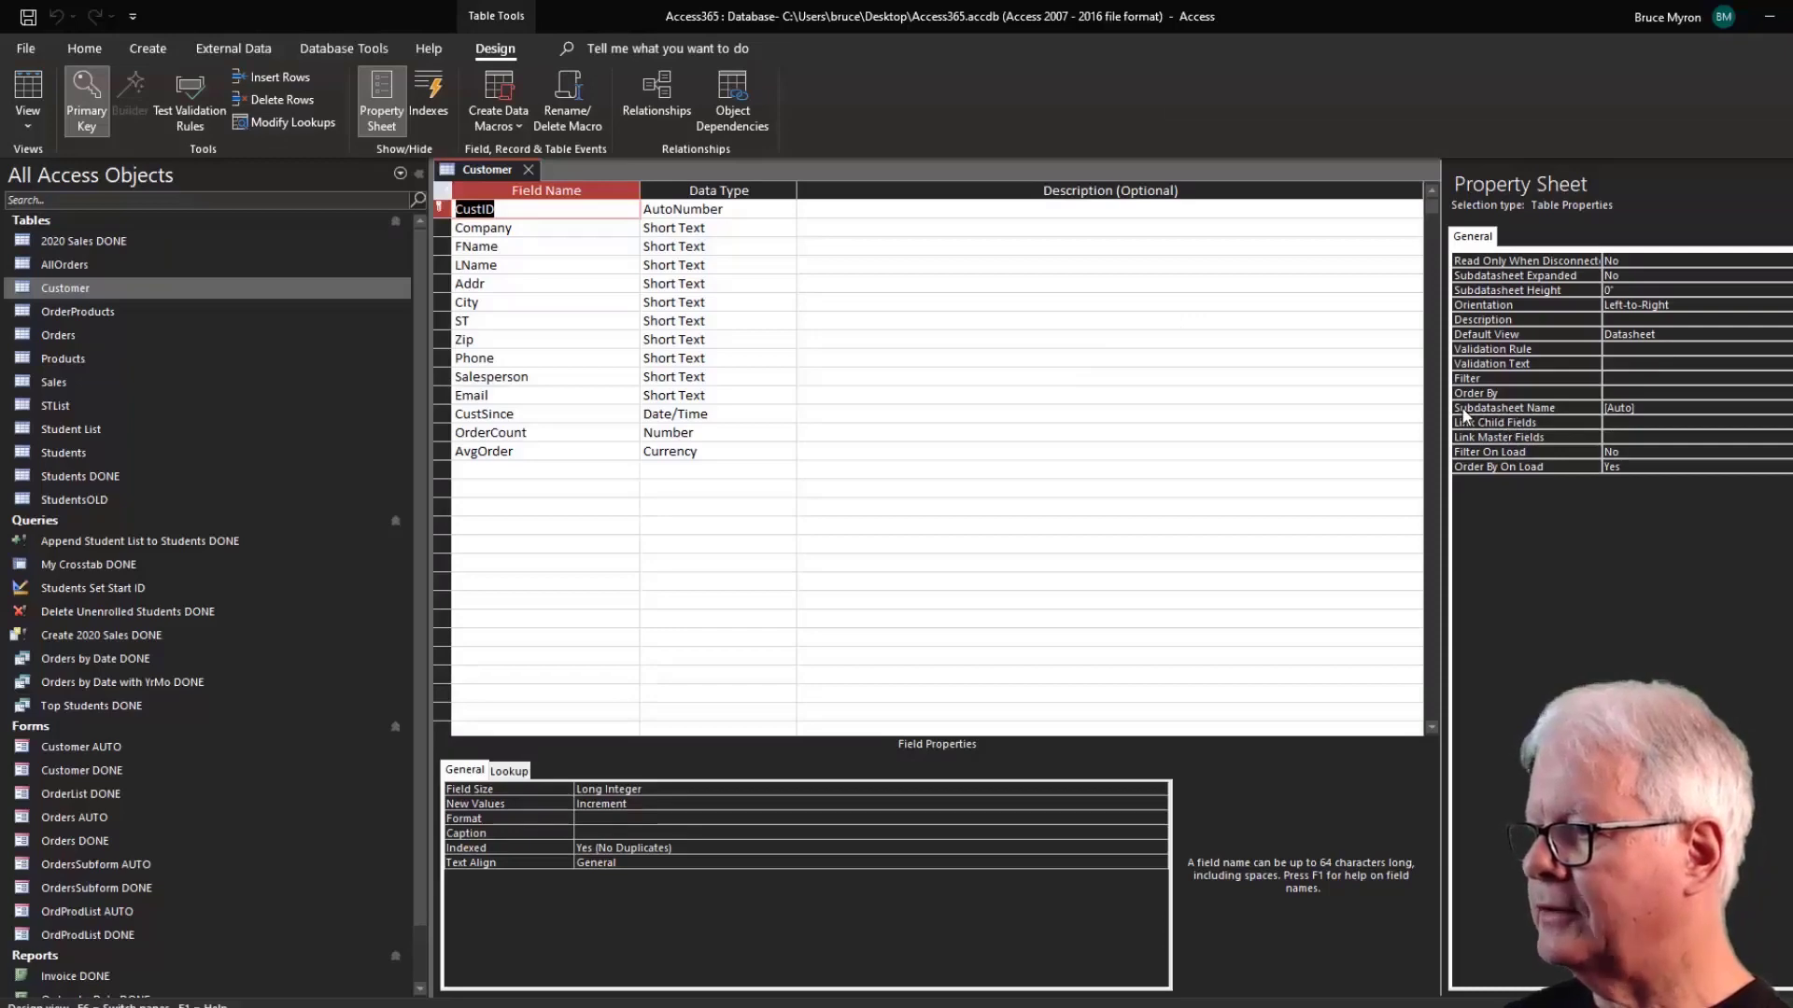
{"action": "left_click", "coordinate": [1662, 408]}
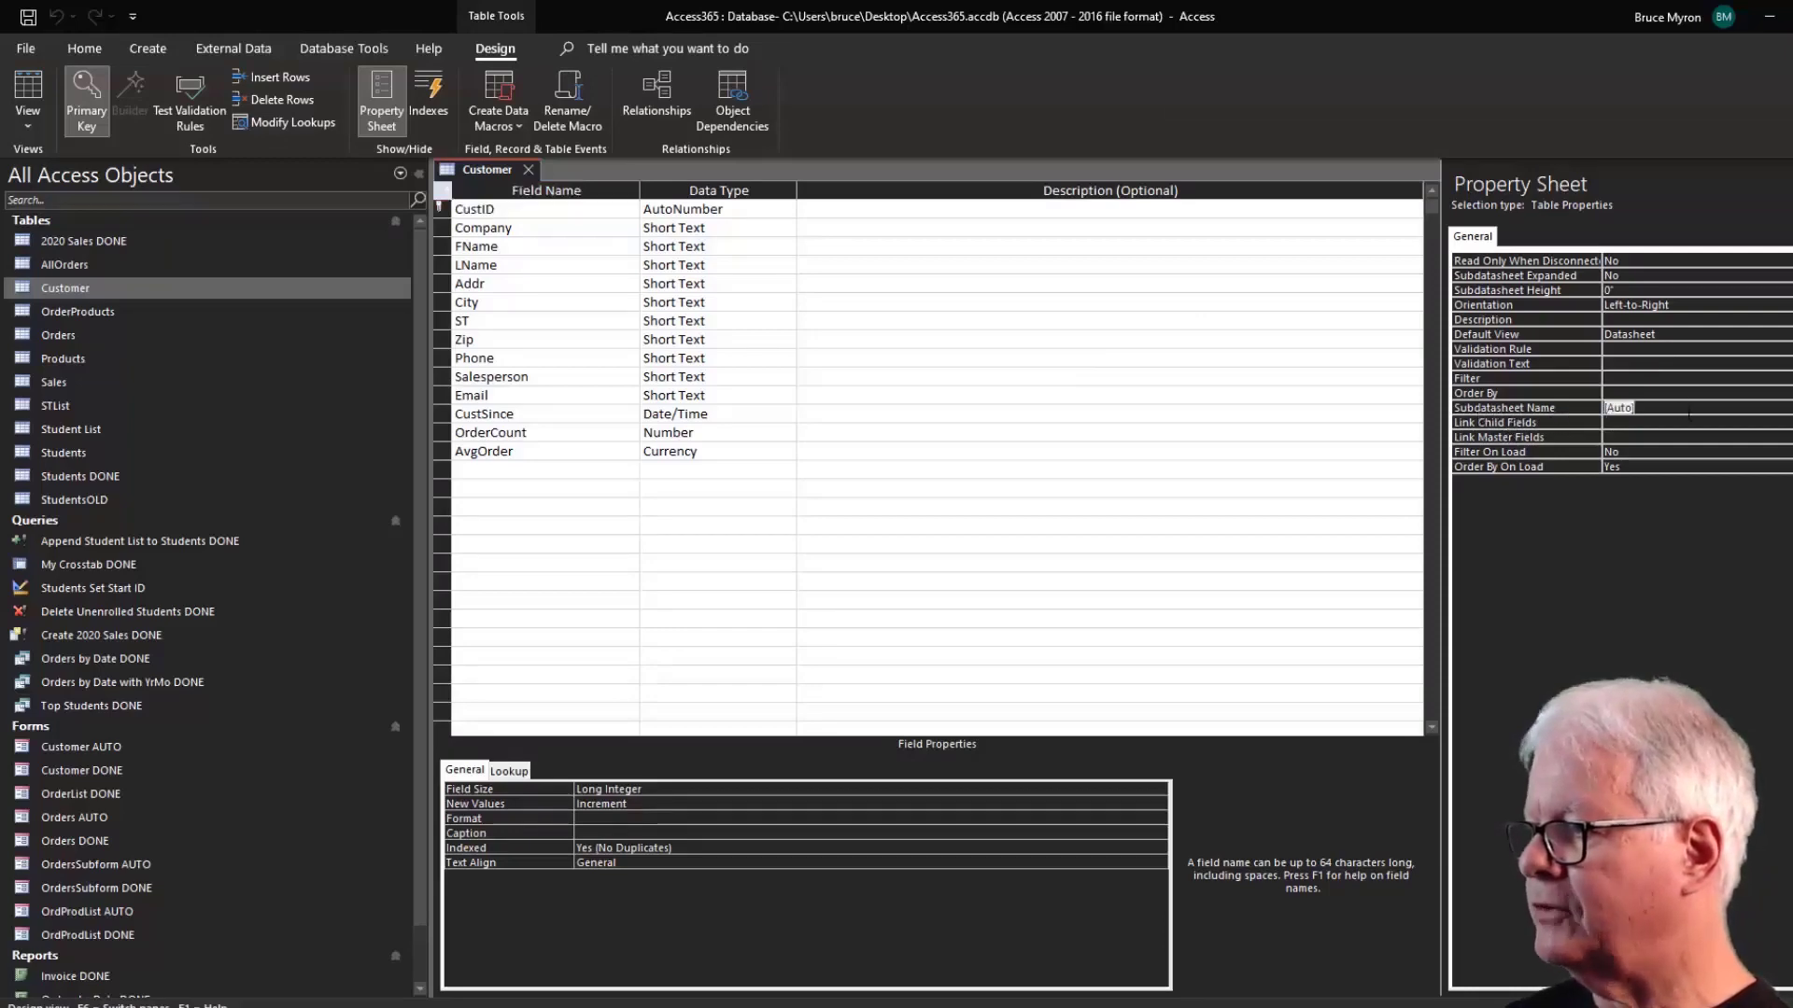
{"action": "left_click", "coordinate": [1788, 408]}
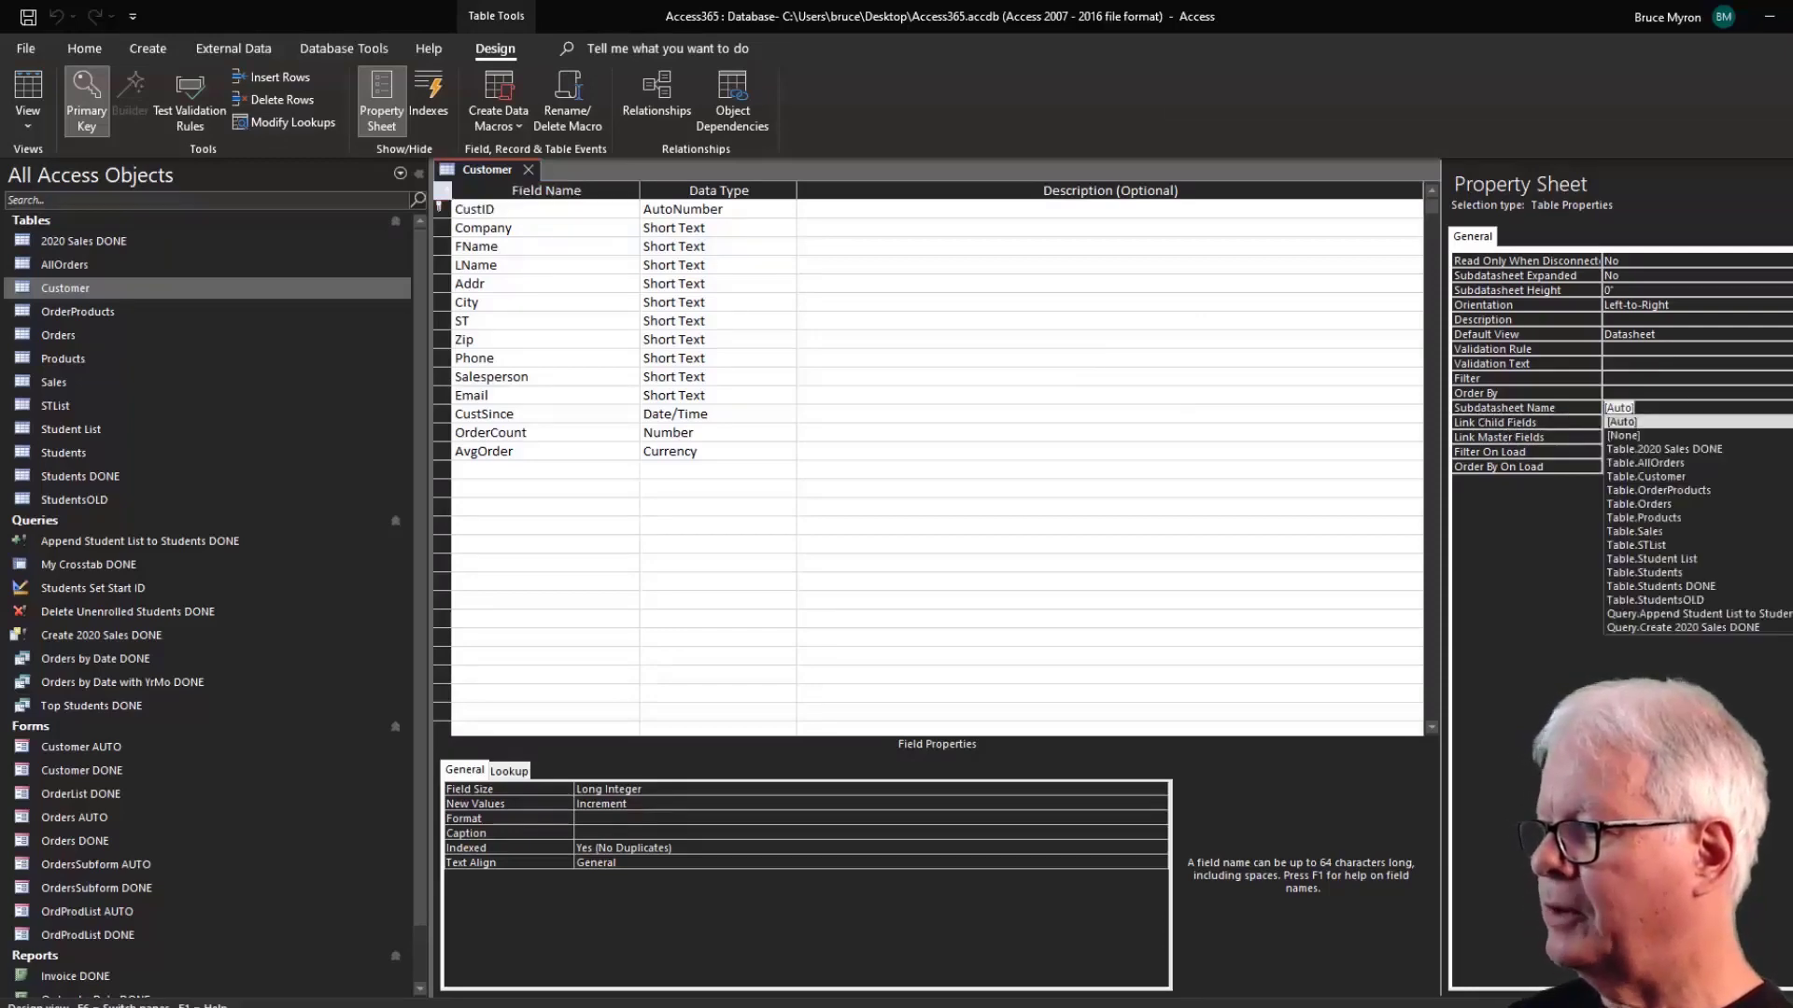
{"action": "left_click", "coordinate": [1690, 436]}
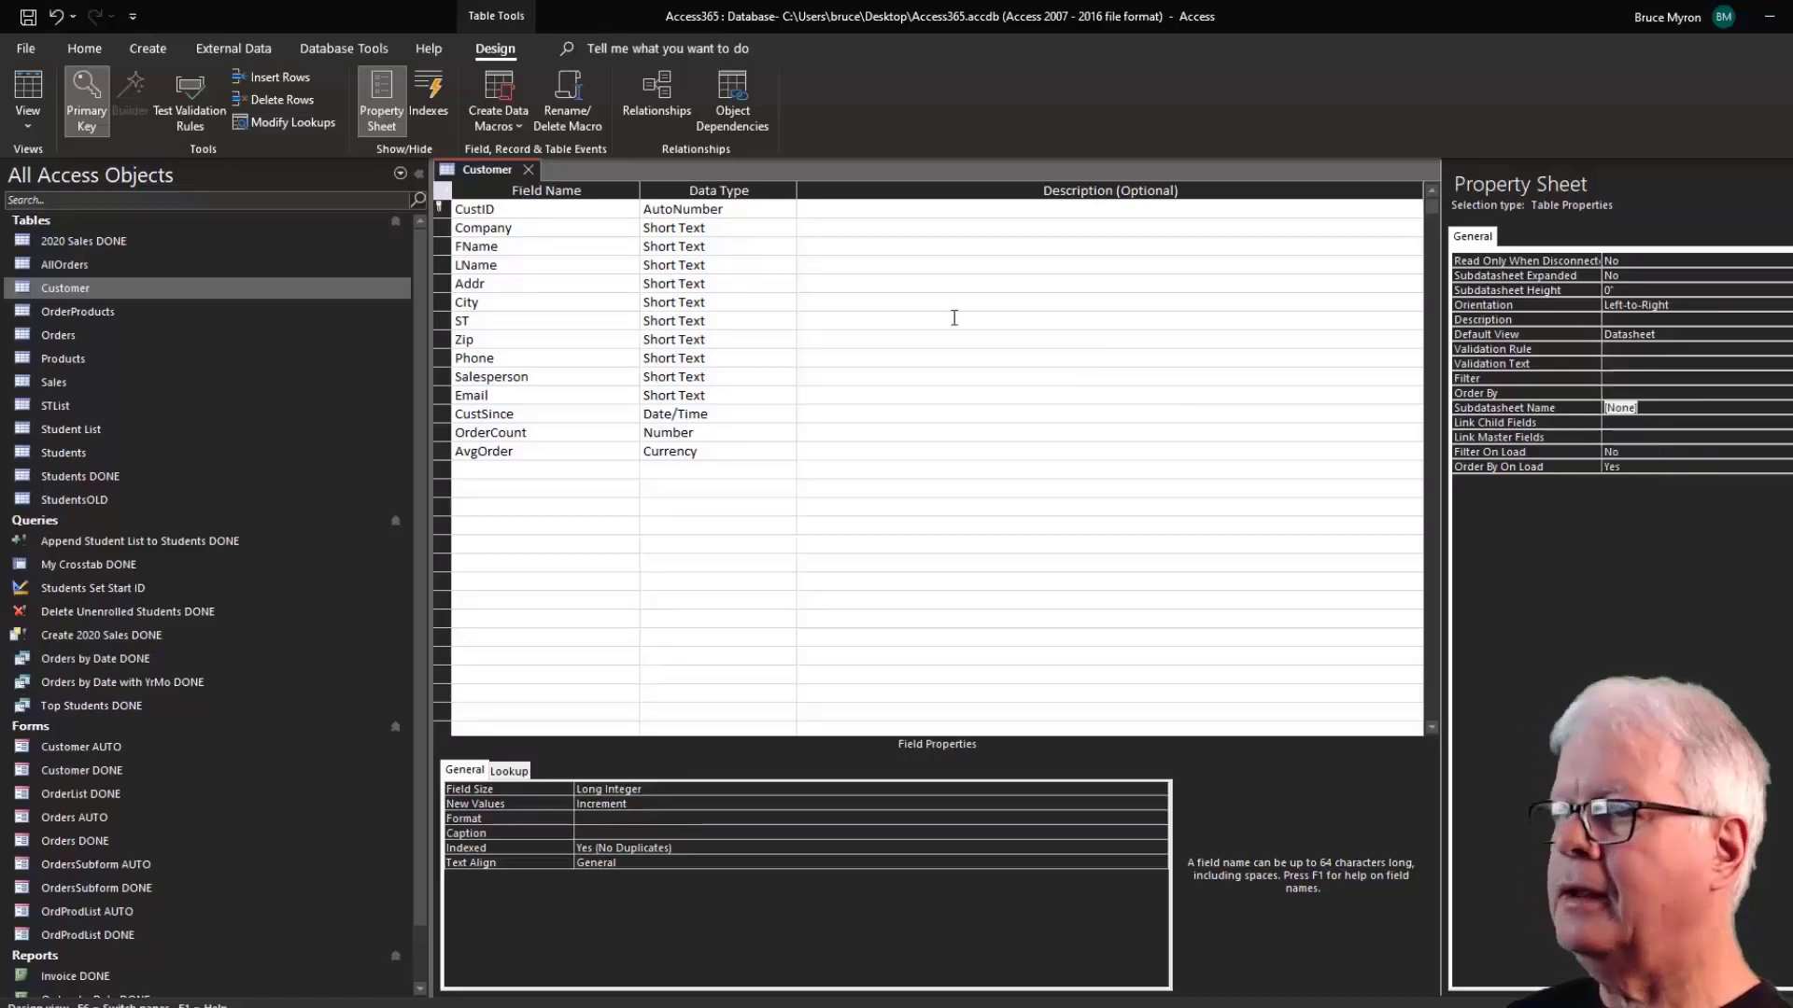
{"action": "left_click", "coordinate": [28, 93]}
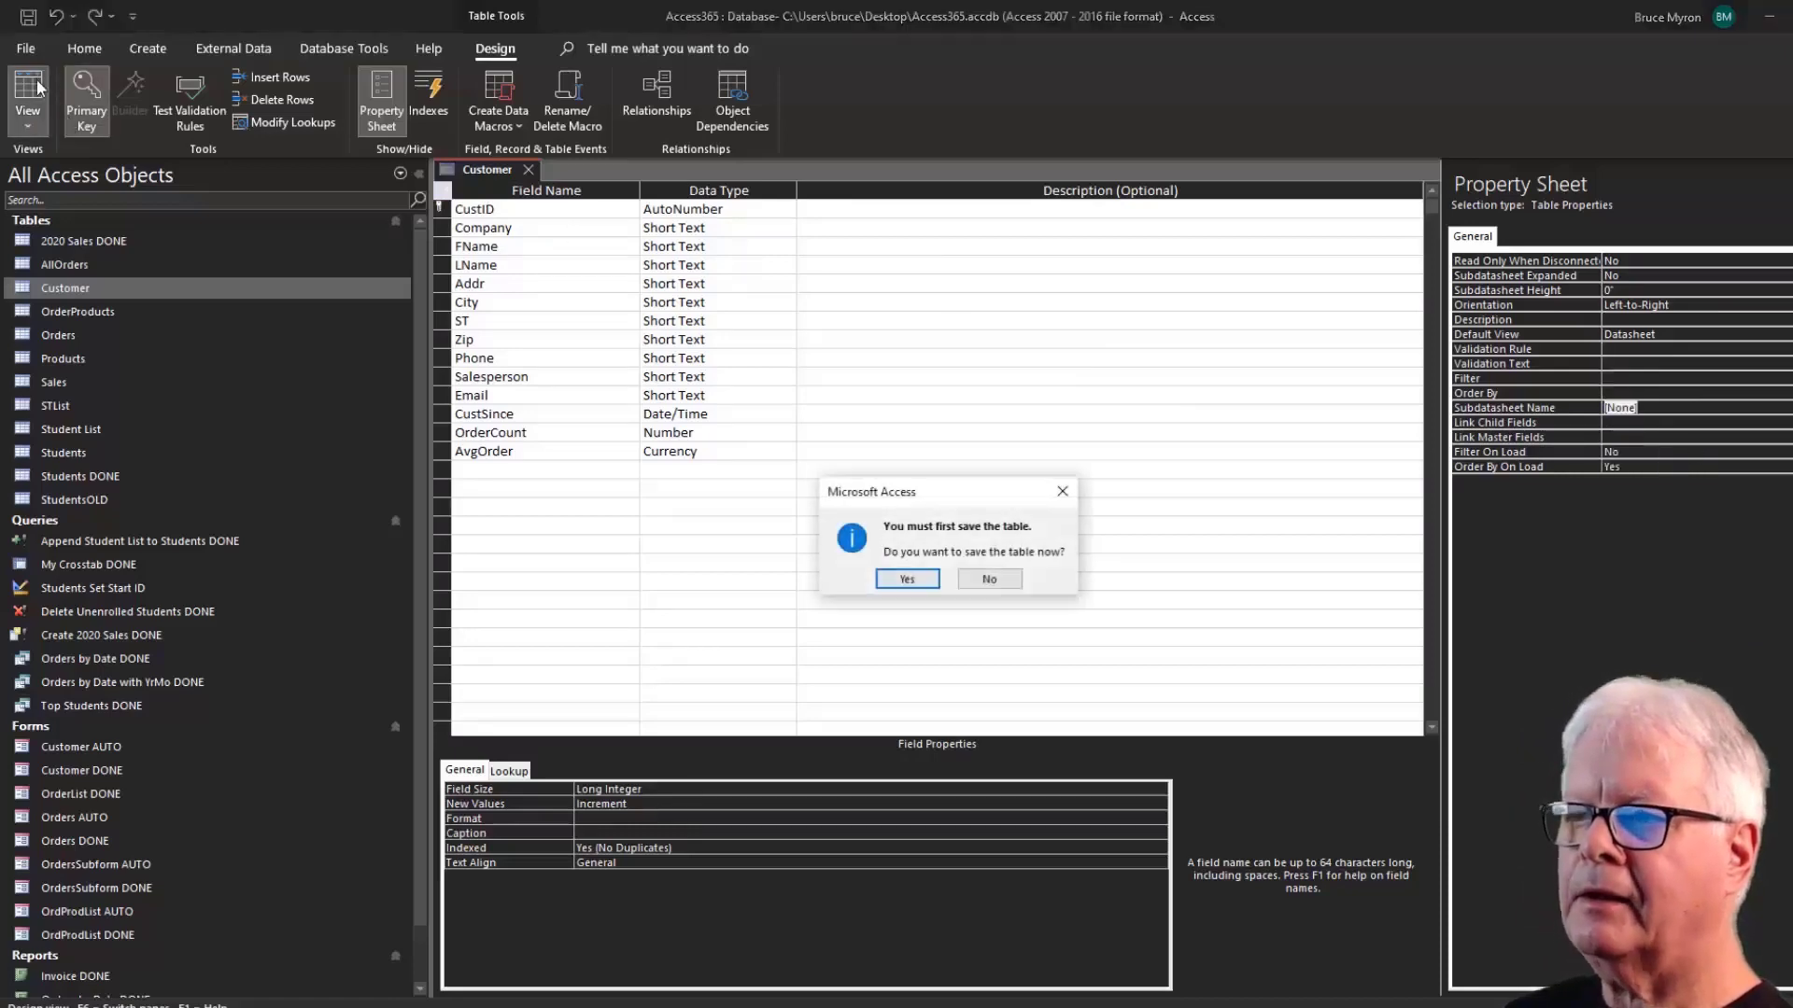
{"action": "left_click", "coordinate": [908, 579]}
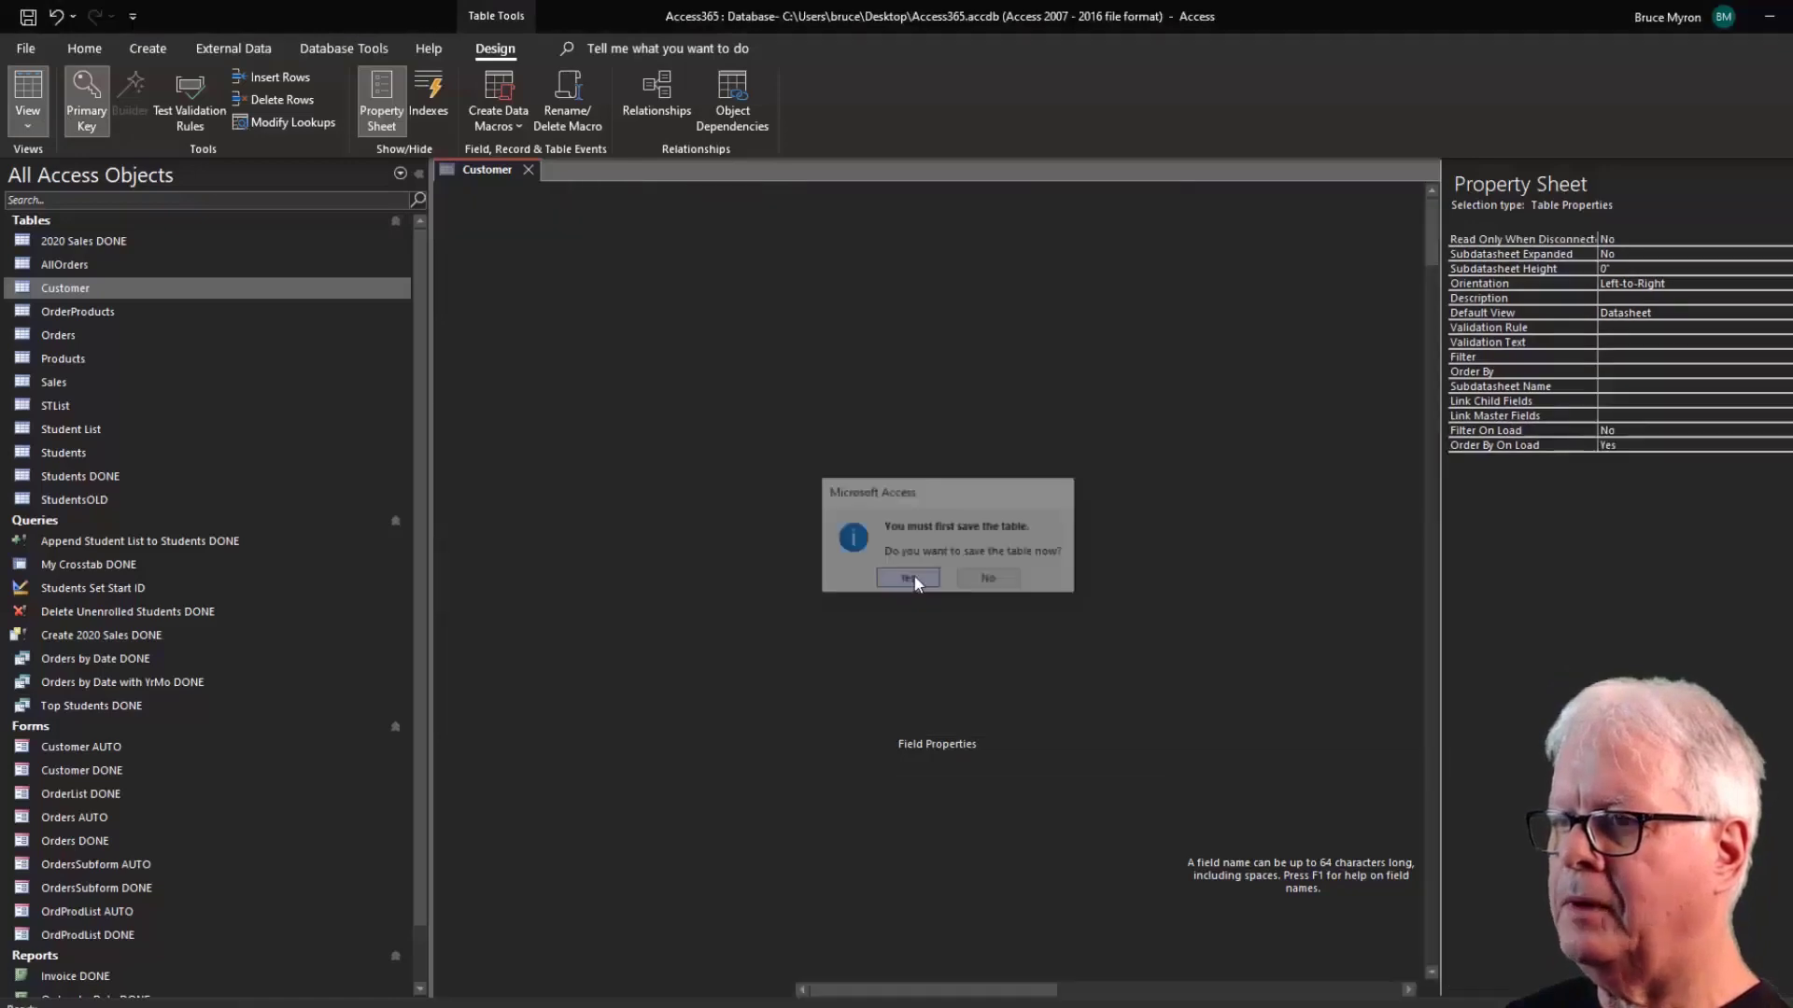
{"action": "left_click", "coordinate": [531, 170]}
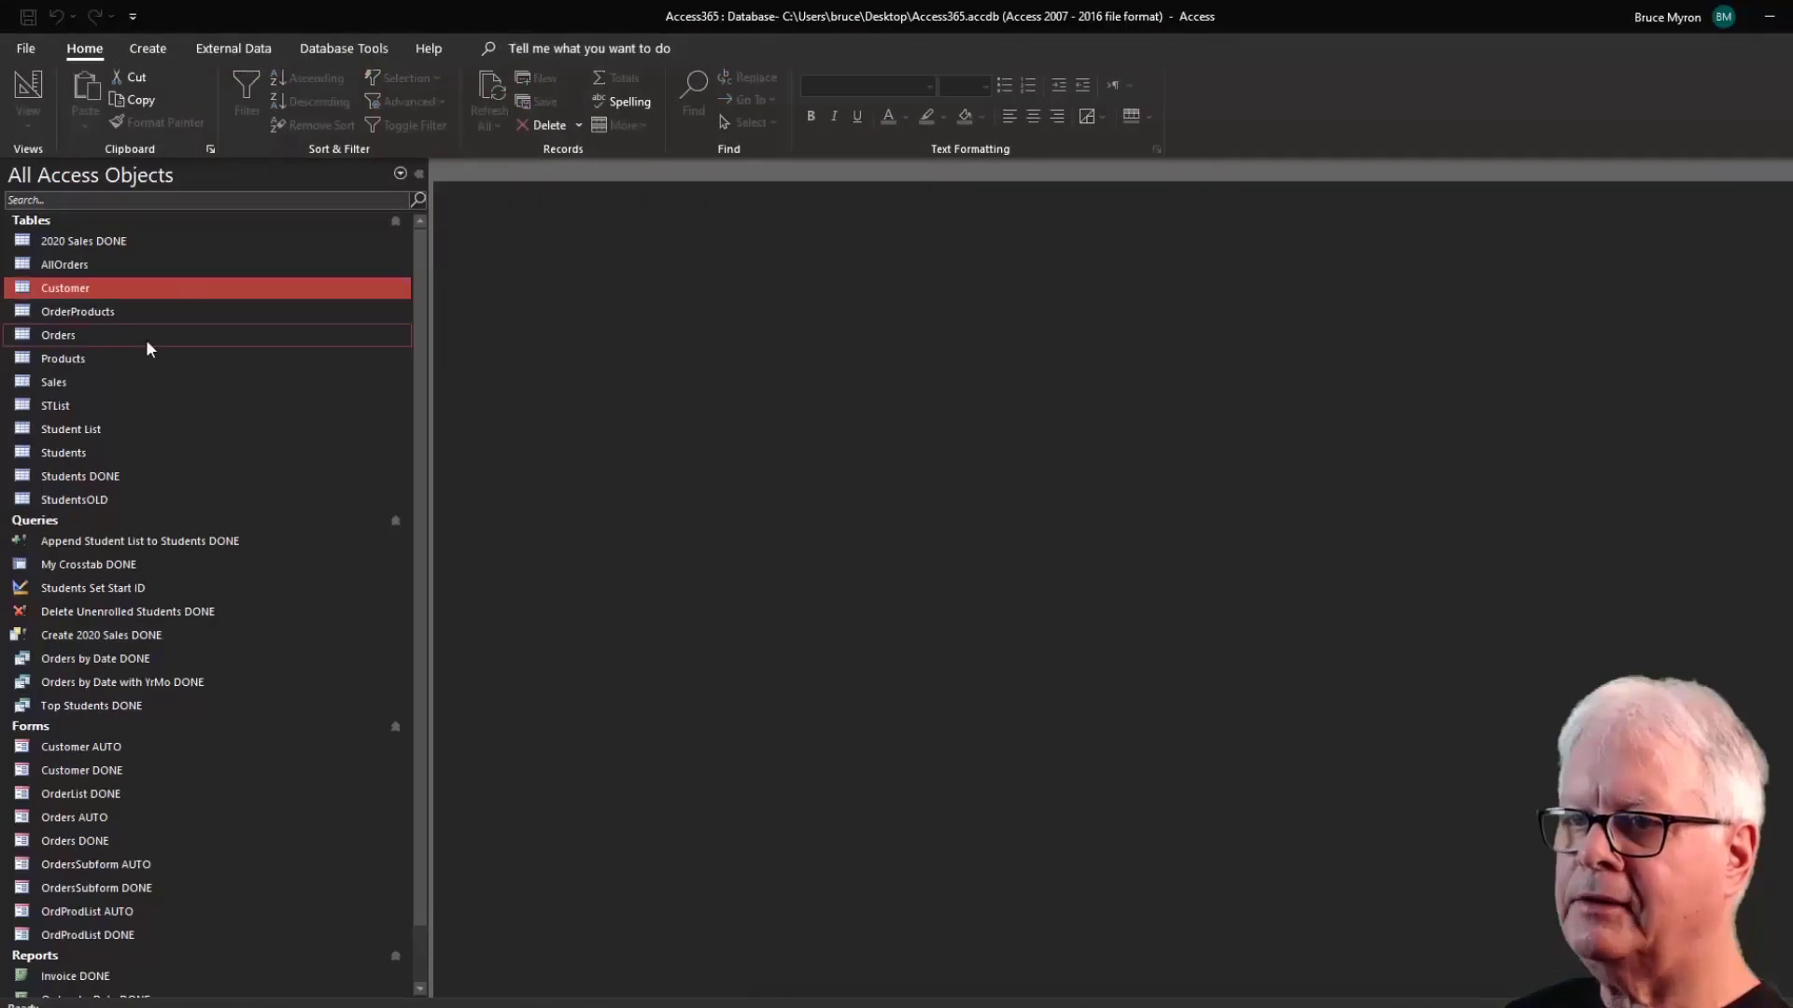
Set the Orders table's Subdatasheet Name property to [None], save the design and close the table.
{"action": "double_click", "coordinate": [62, 332]}
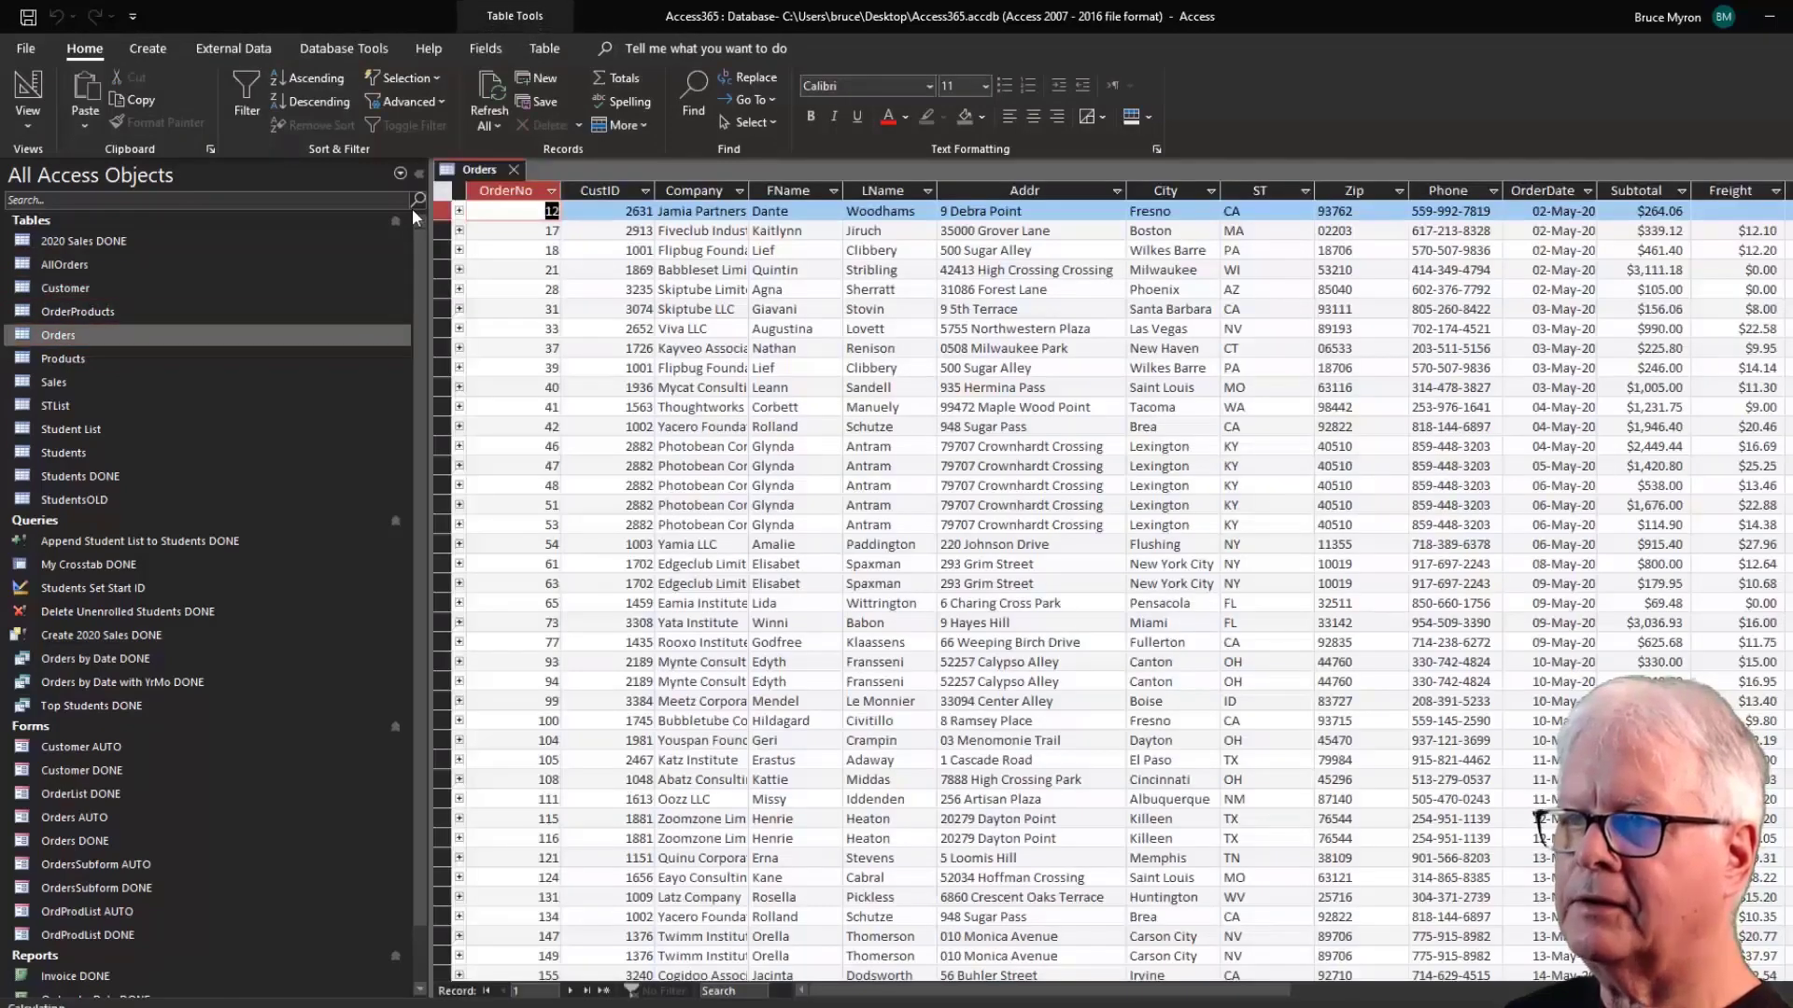
{"action": "left_click", "coordinate": [28, 89]}
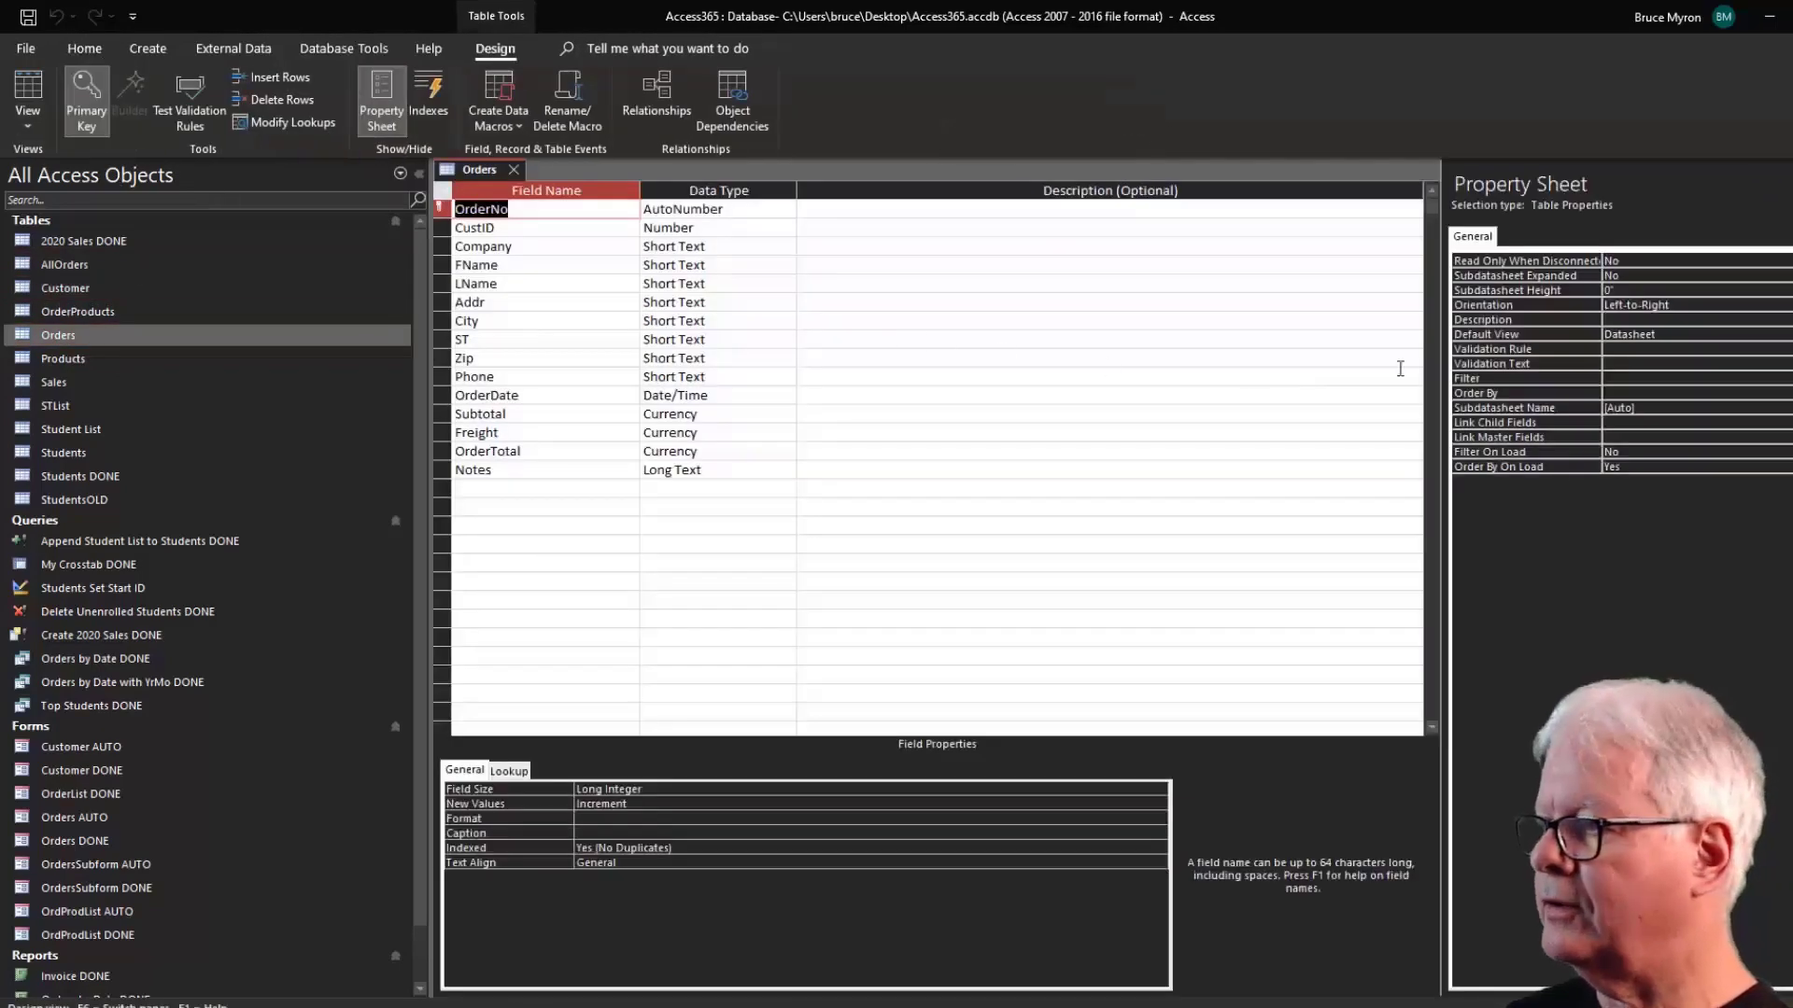
{"action": "left_click", "coordinate": [1749, 407]}
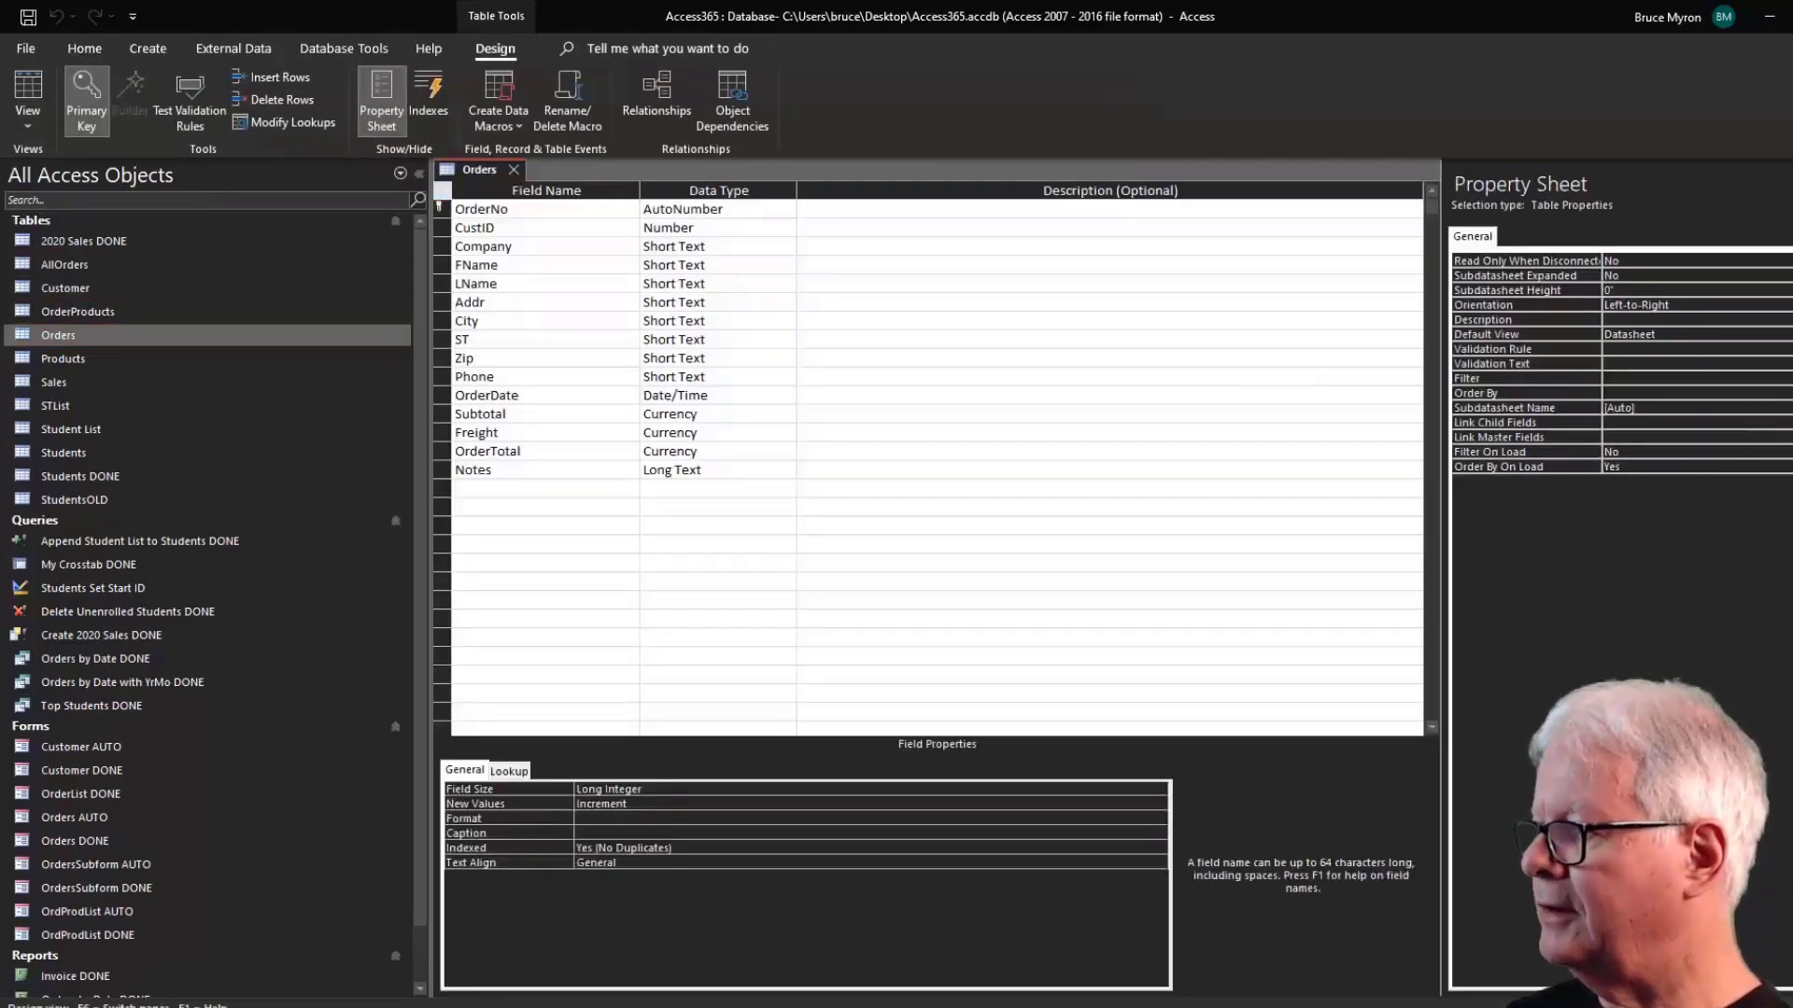
{"action": "left_click", "coordinate": [1785, 408]}
{"action": "left_click", "coordinate": [1698, 436]}
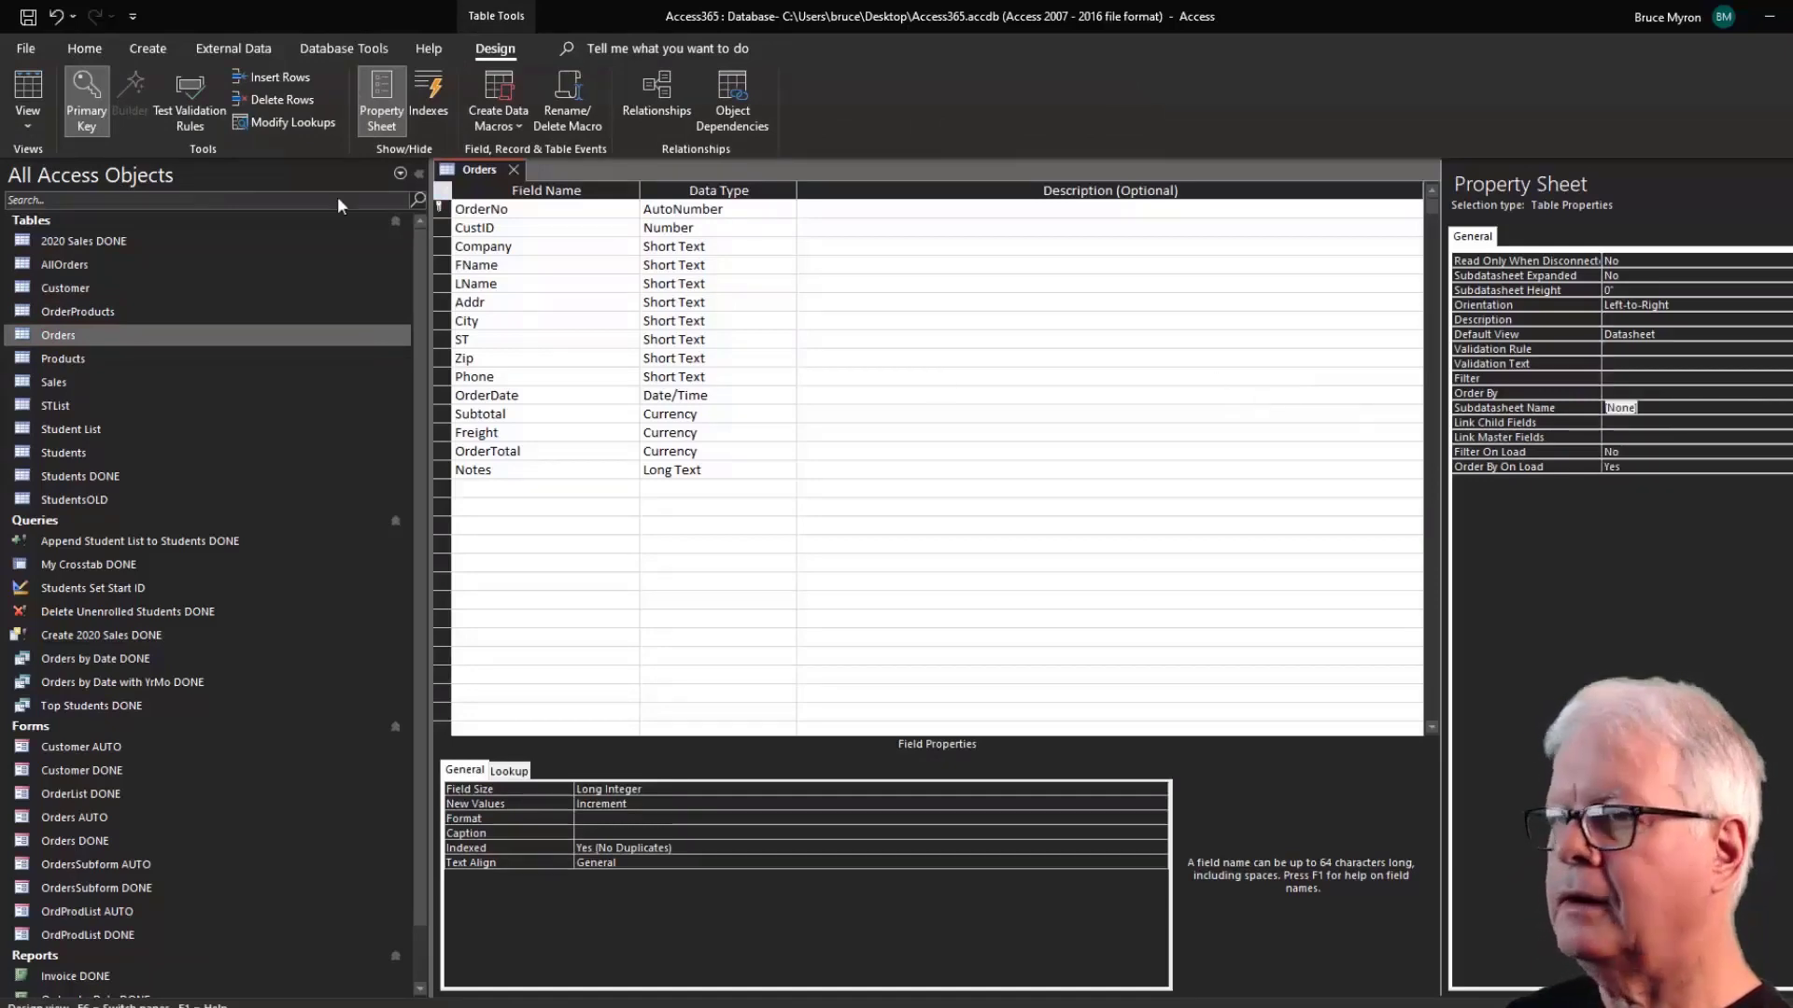
{"action": "left_click", "coordinate": [38, 98]}
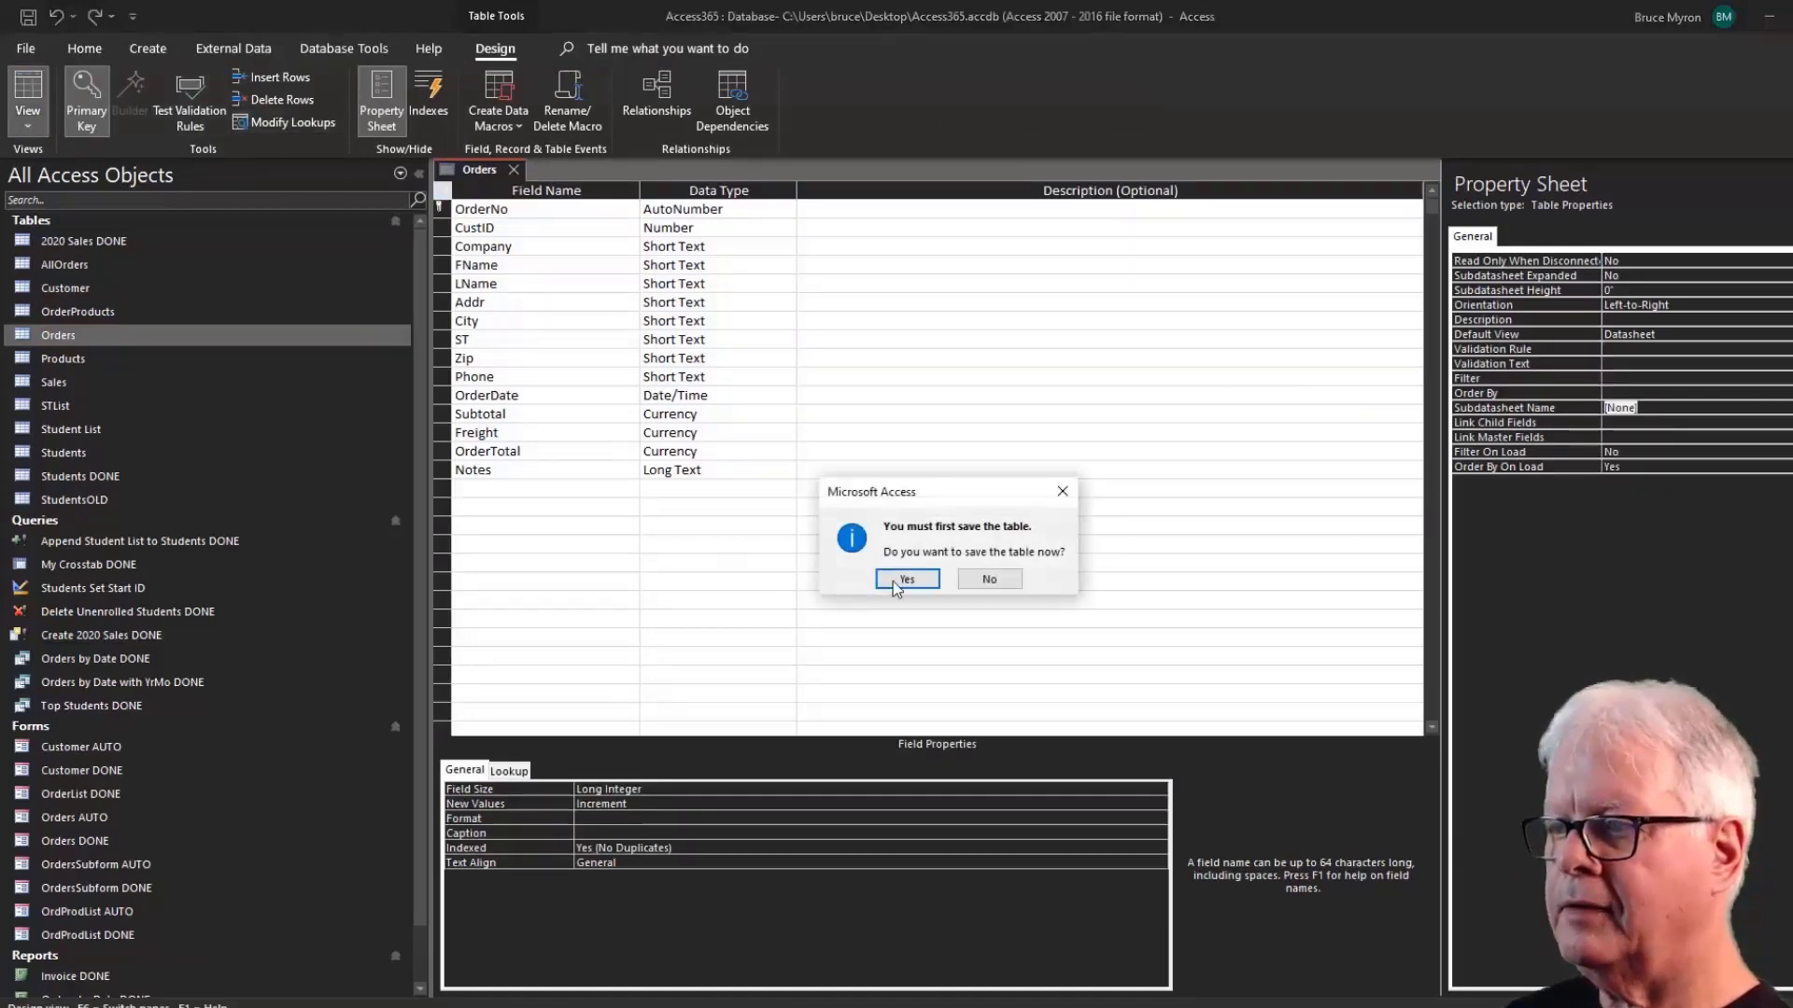
{"action": "left_click", "coordinate": [905, 579]}
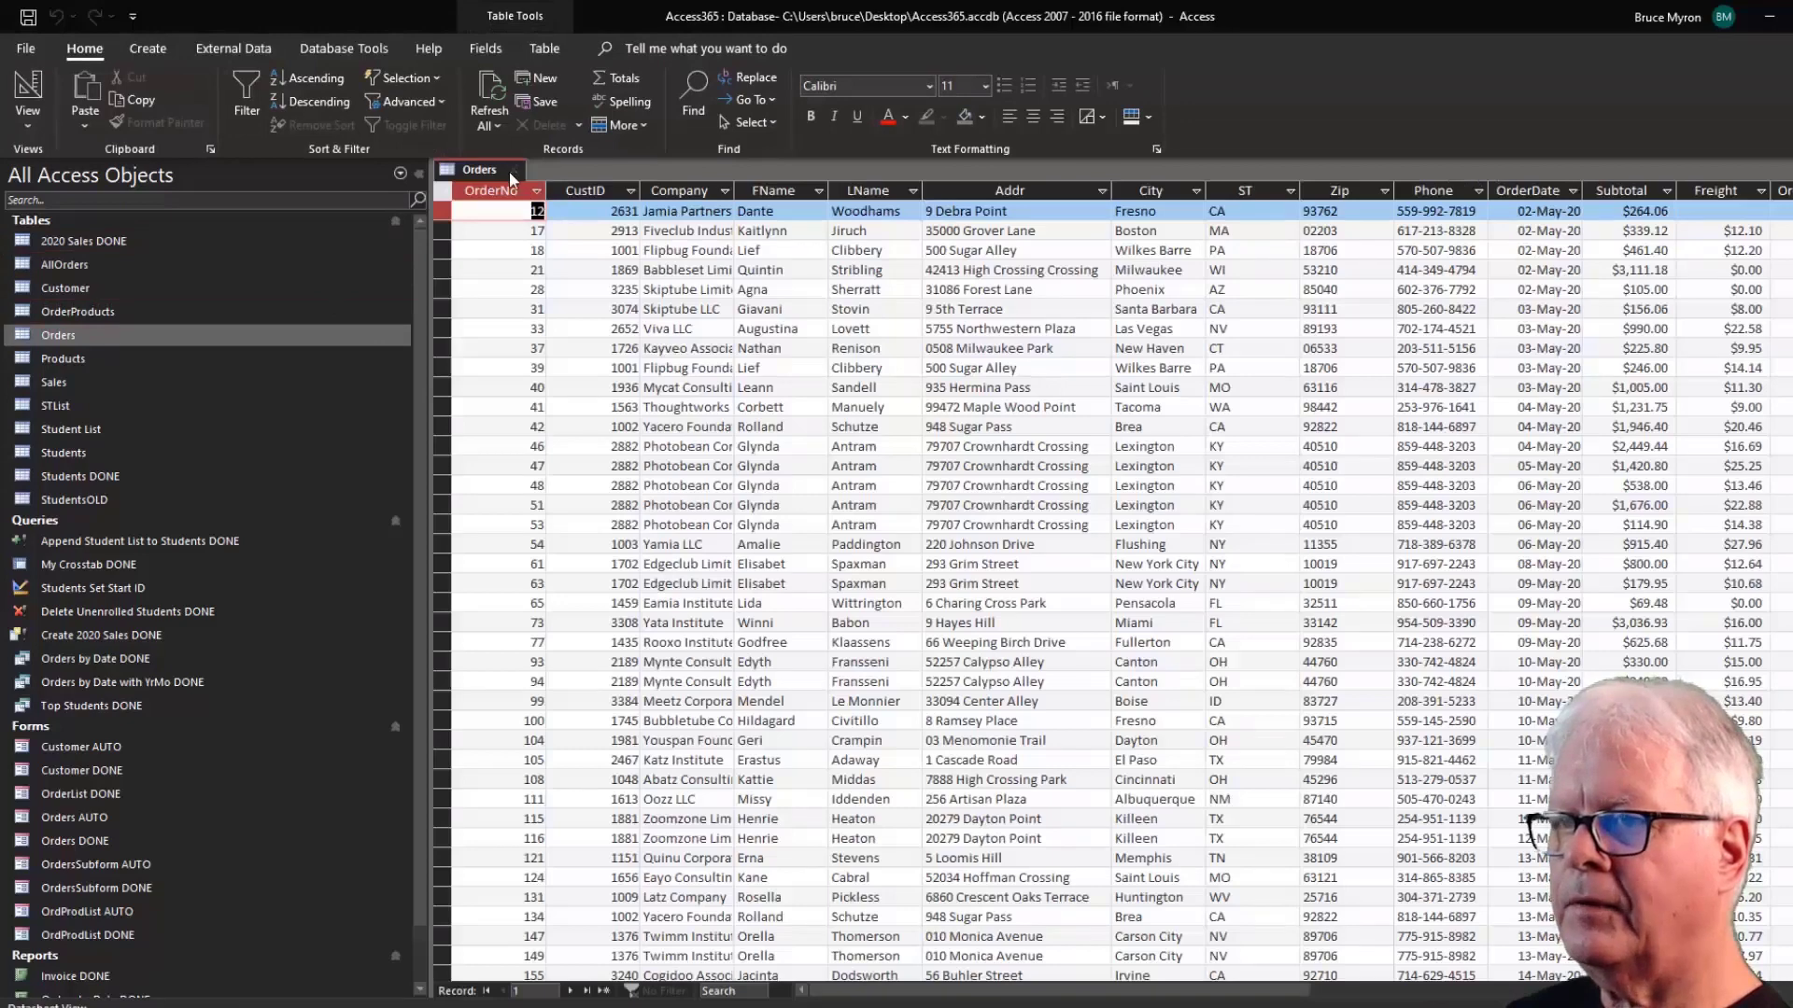
{"action": "left_click", "coordinate": [514, 170]}
Open the OrderProducts table to check its records for expandable subdatasheets, and close it.
{"action": "left_click", "coordinate": [53, 314]}
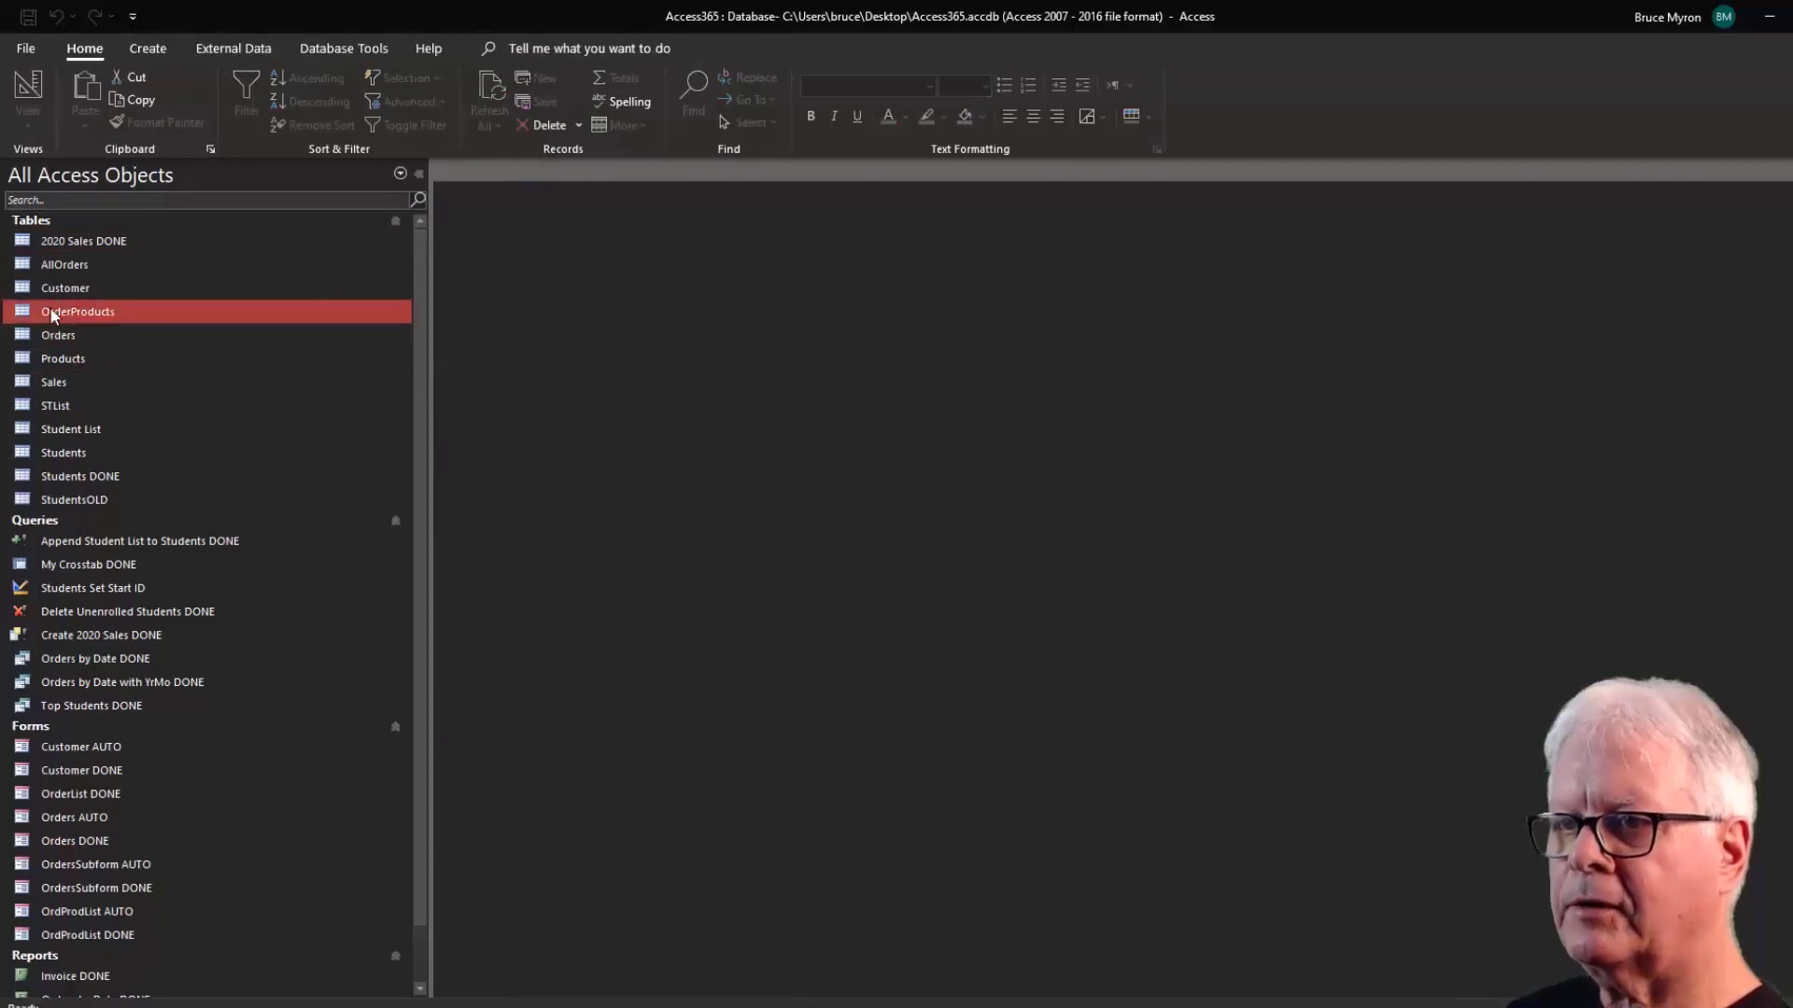
{"action": "double_click", "coordinate": [52, 313]}
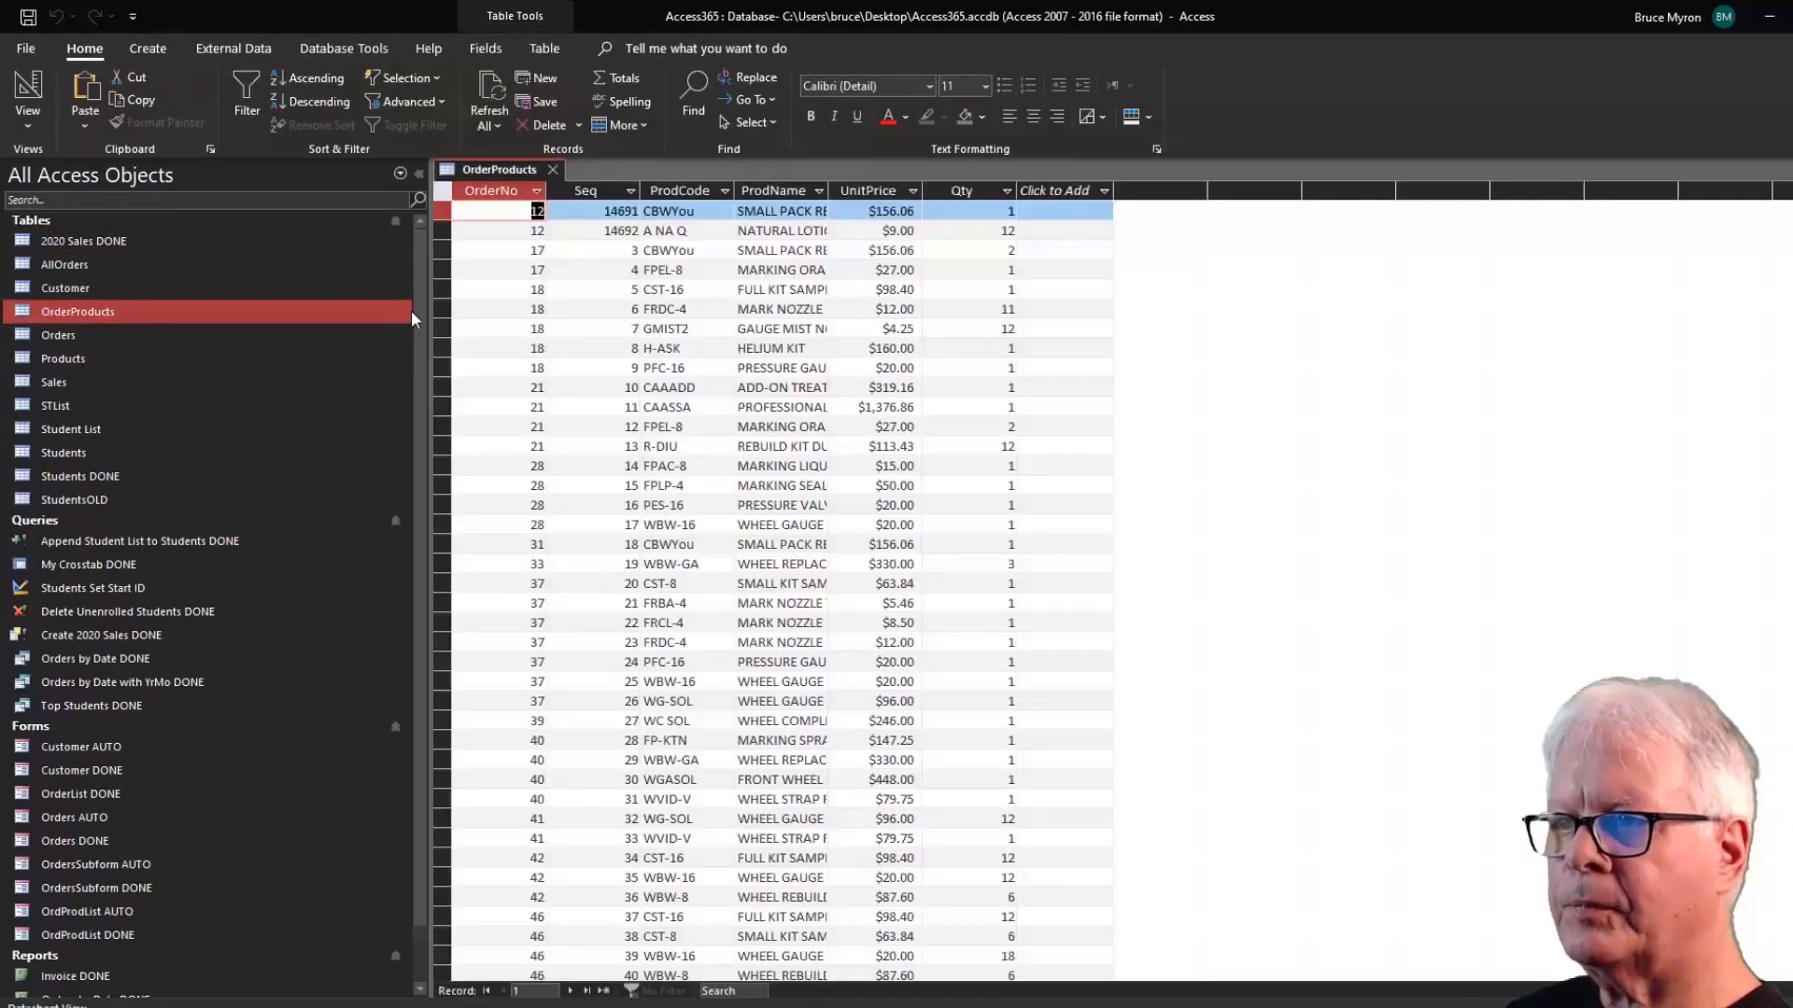
{"action": "left_click", "coordinate": [553, 170]}
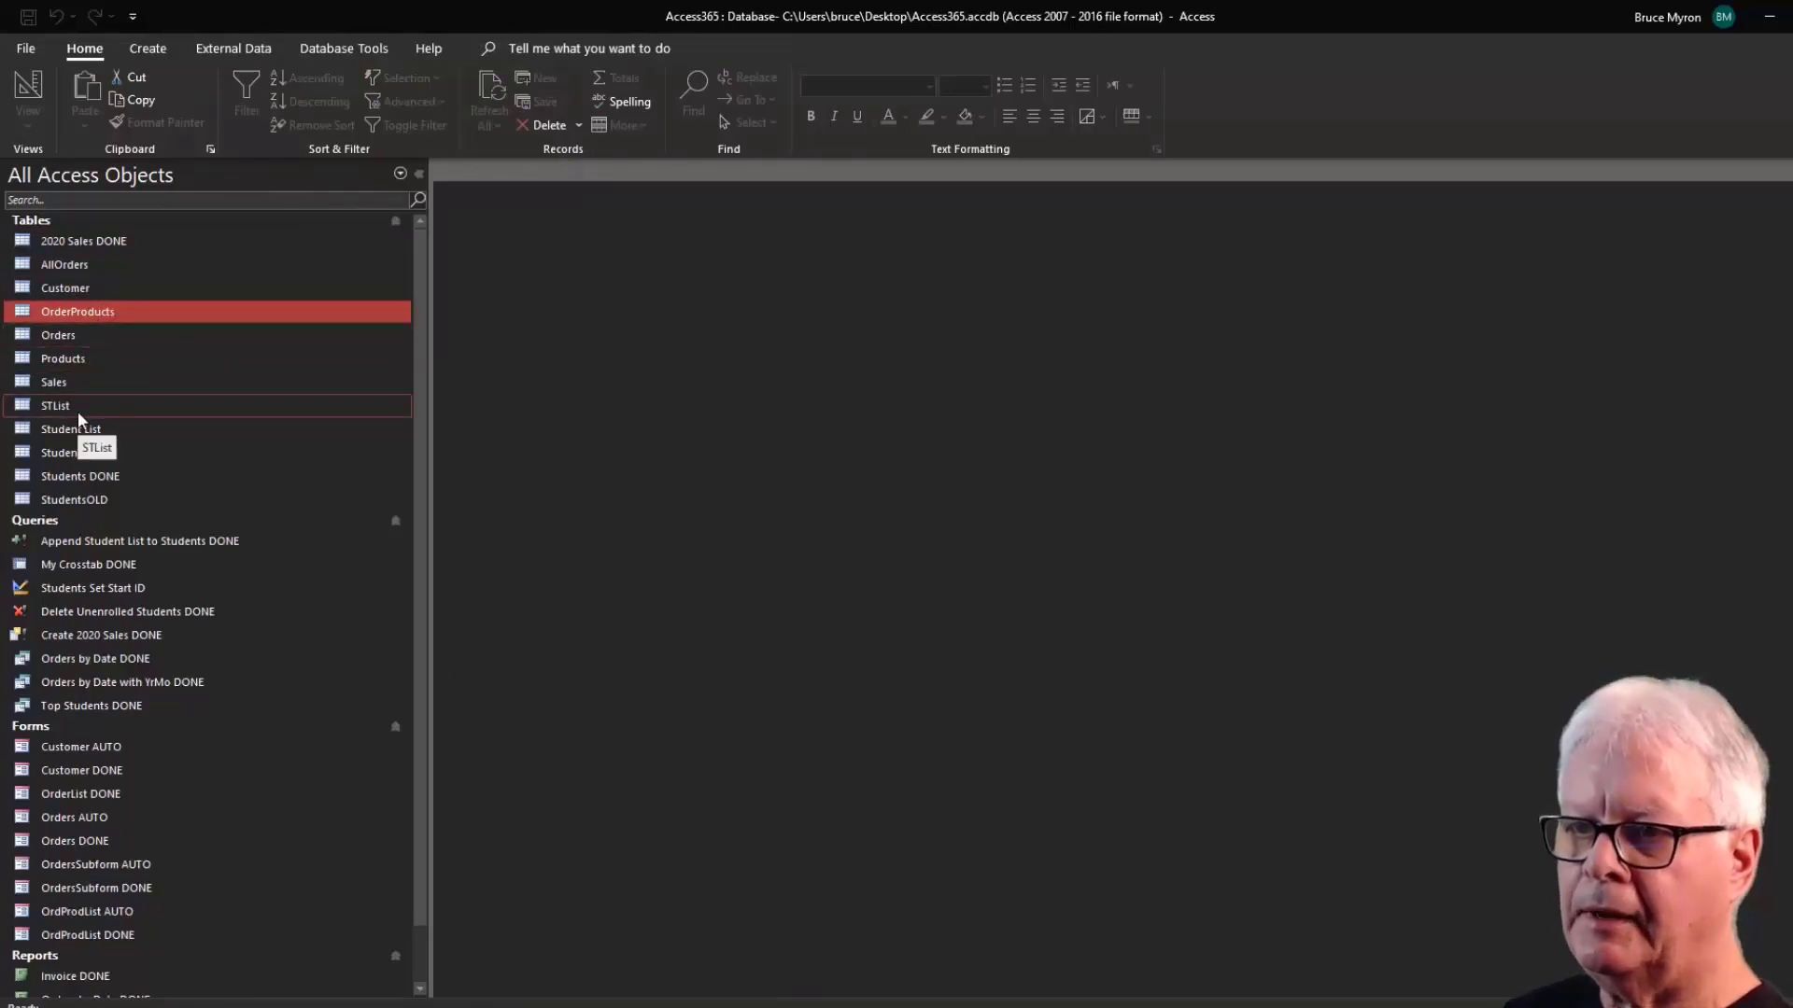
Set the Sales table's Subdatasheet Name property to [None] and close the table, saving its design.
{"action": "double_click", "coordinate": [65, 384]}
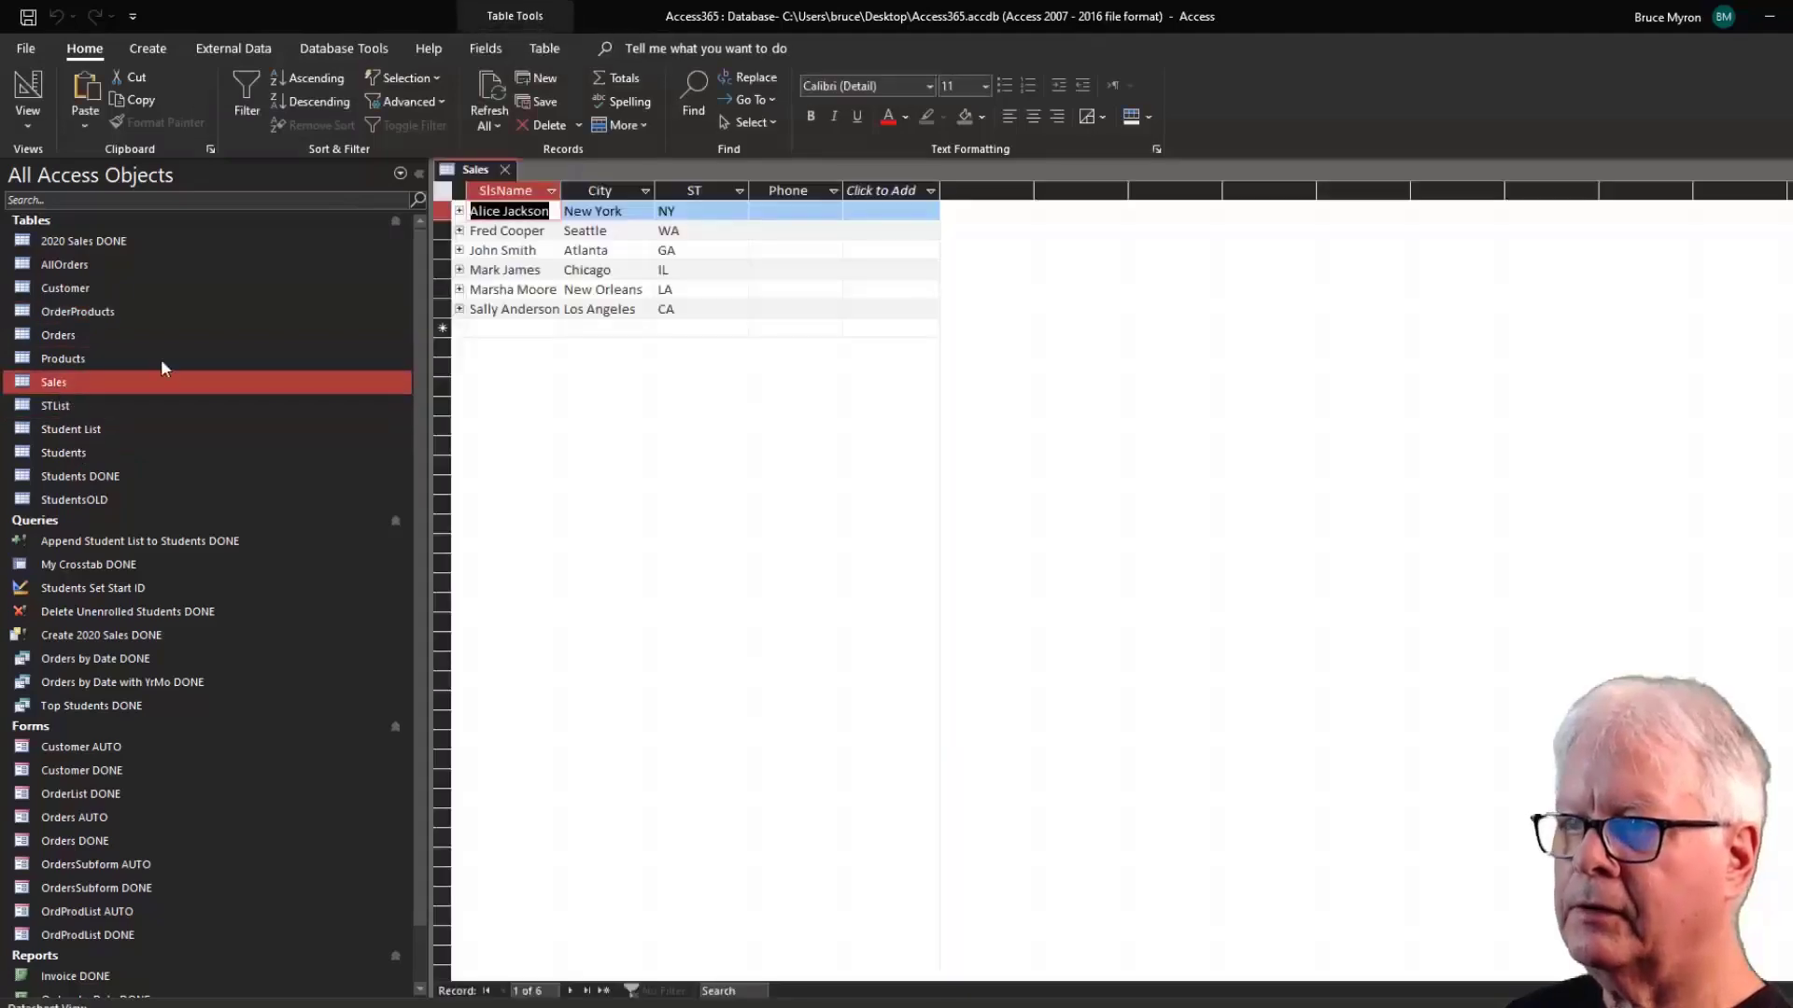
{"action": "left_click", "coordinate": [29, 91]}
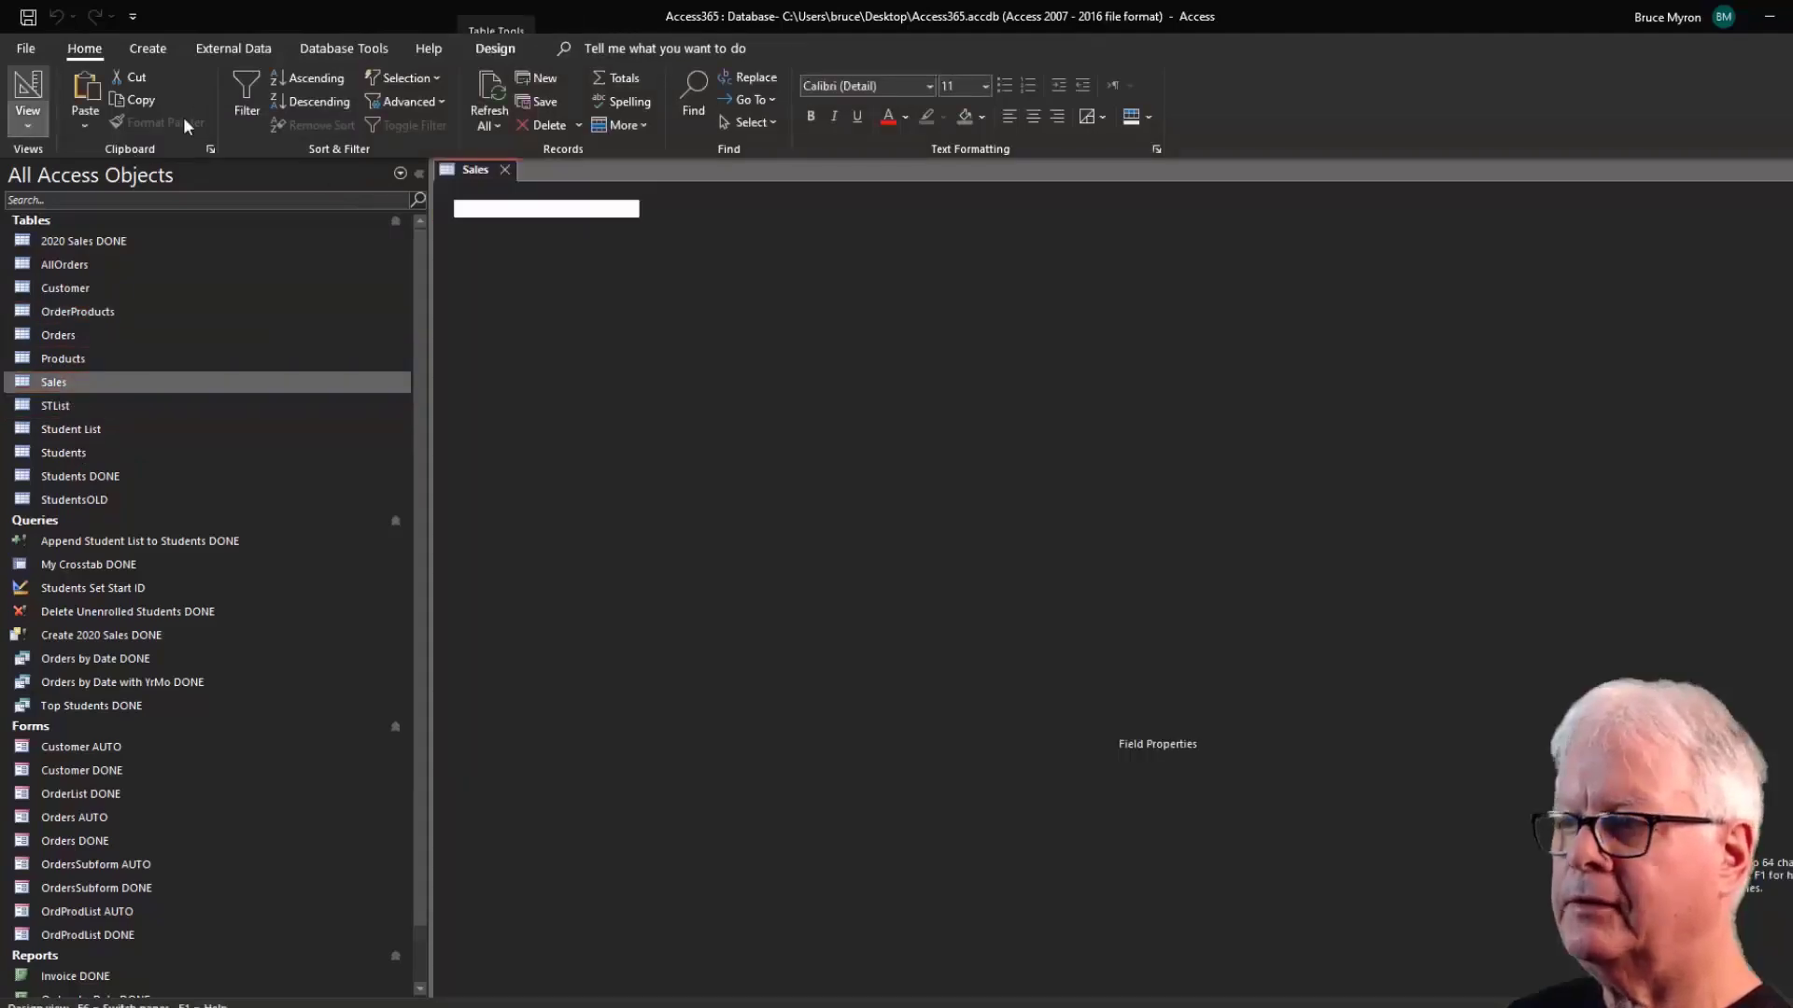
{"action": "left_click", "coordinate": [1683, 408]}
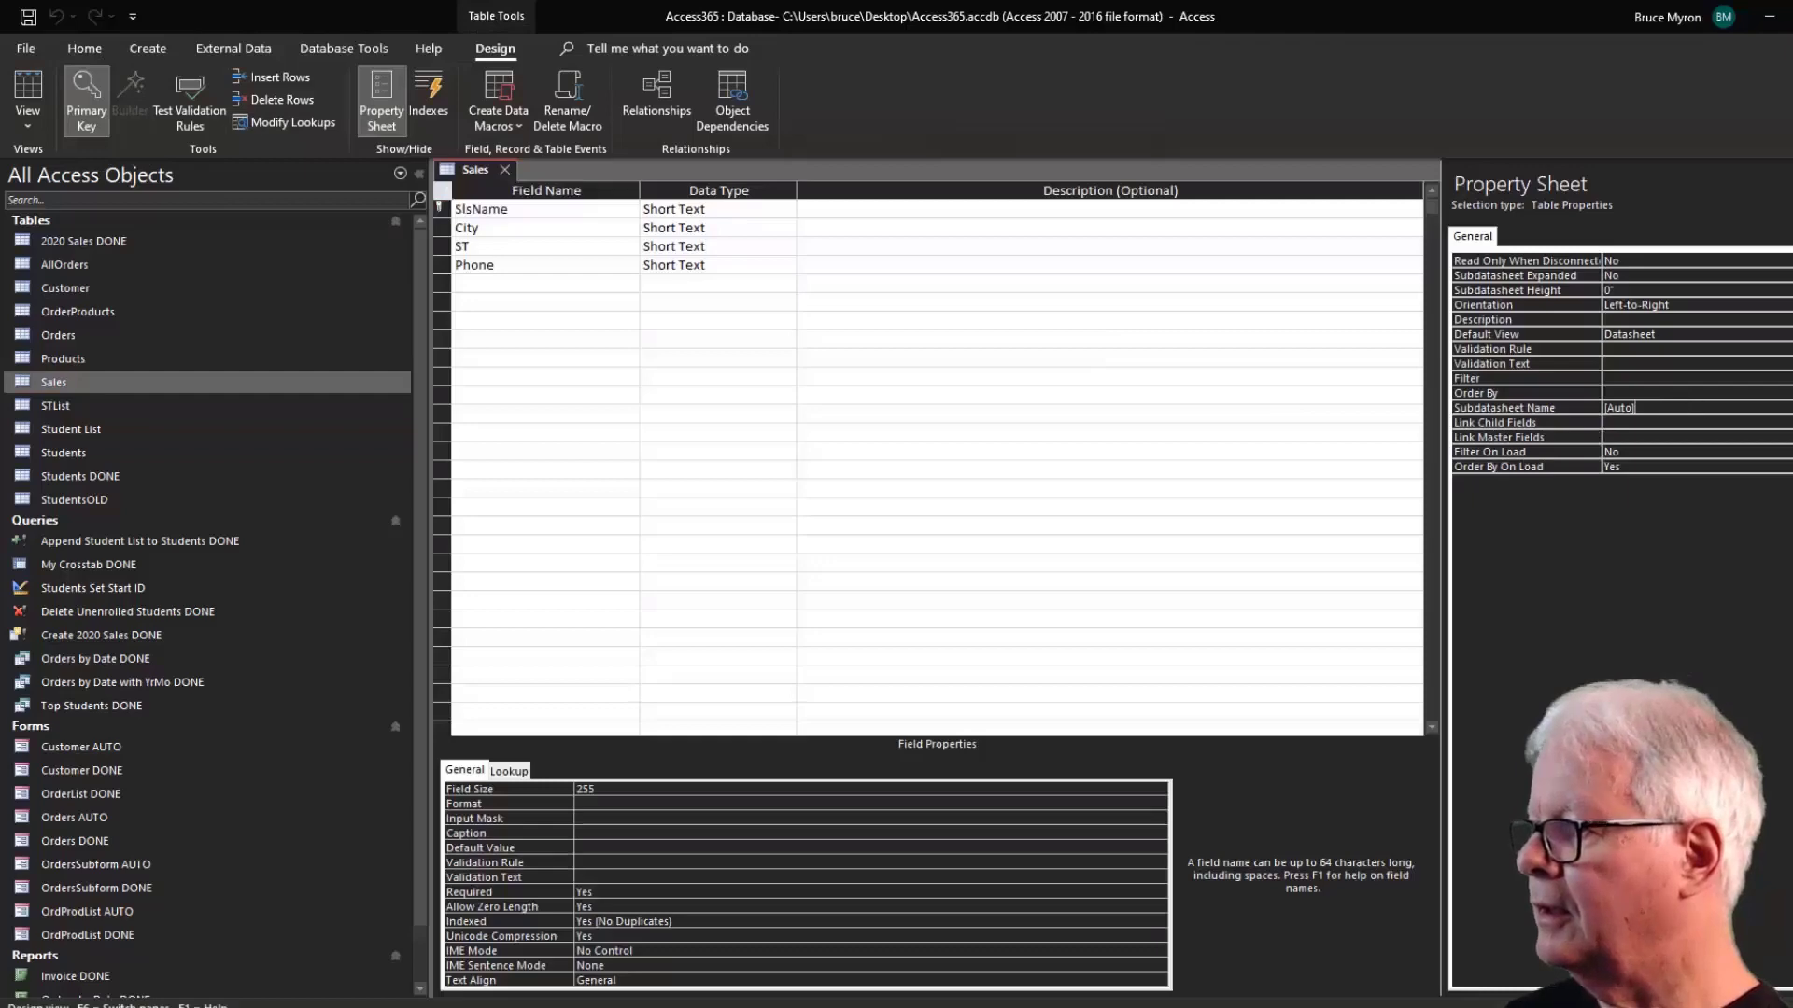
{"action": "left_click", "coordinate": [1790, 408]}
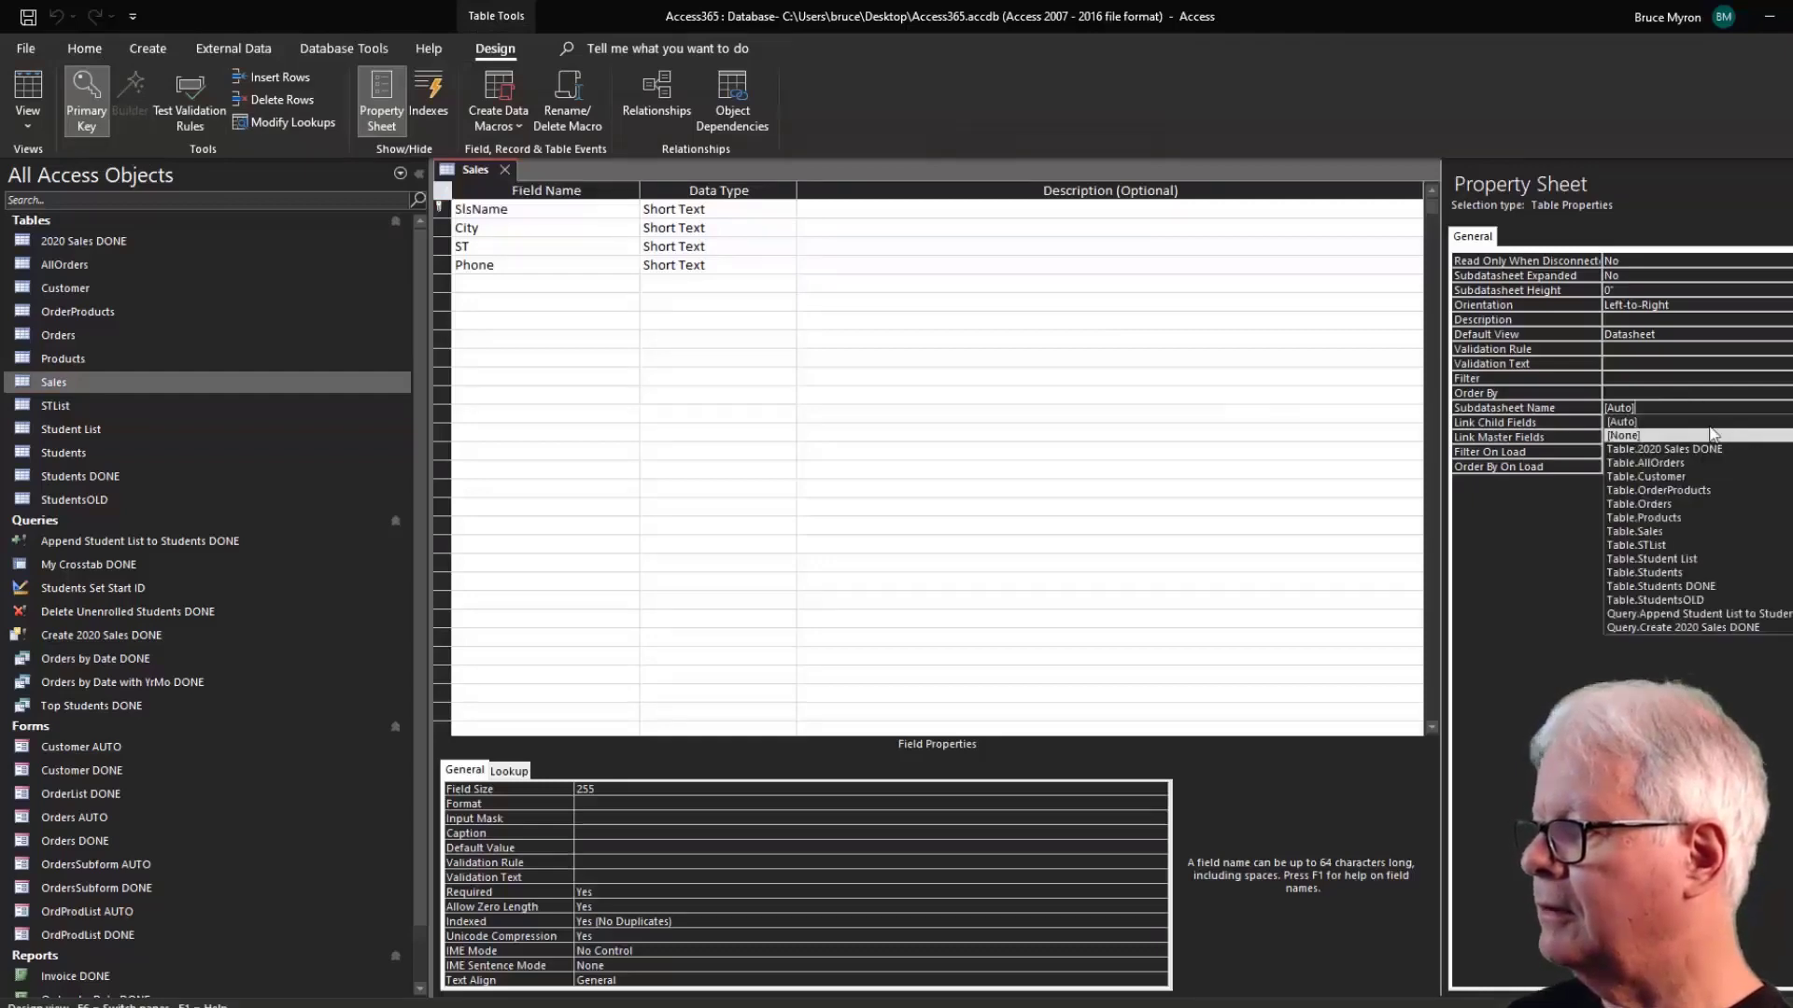
{"action": "left_click", "coordinate": [1701, 435]}
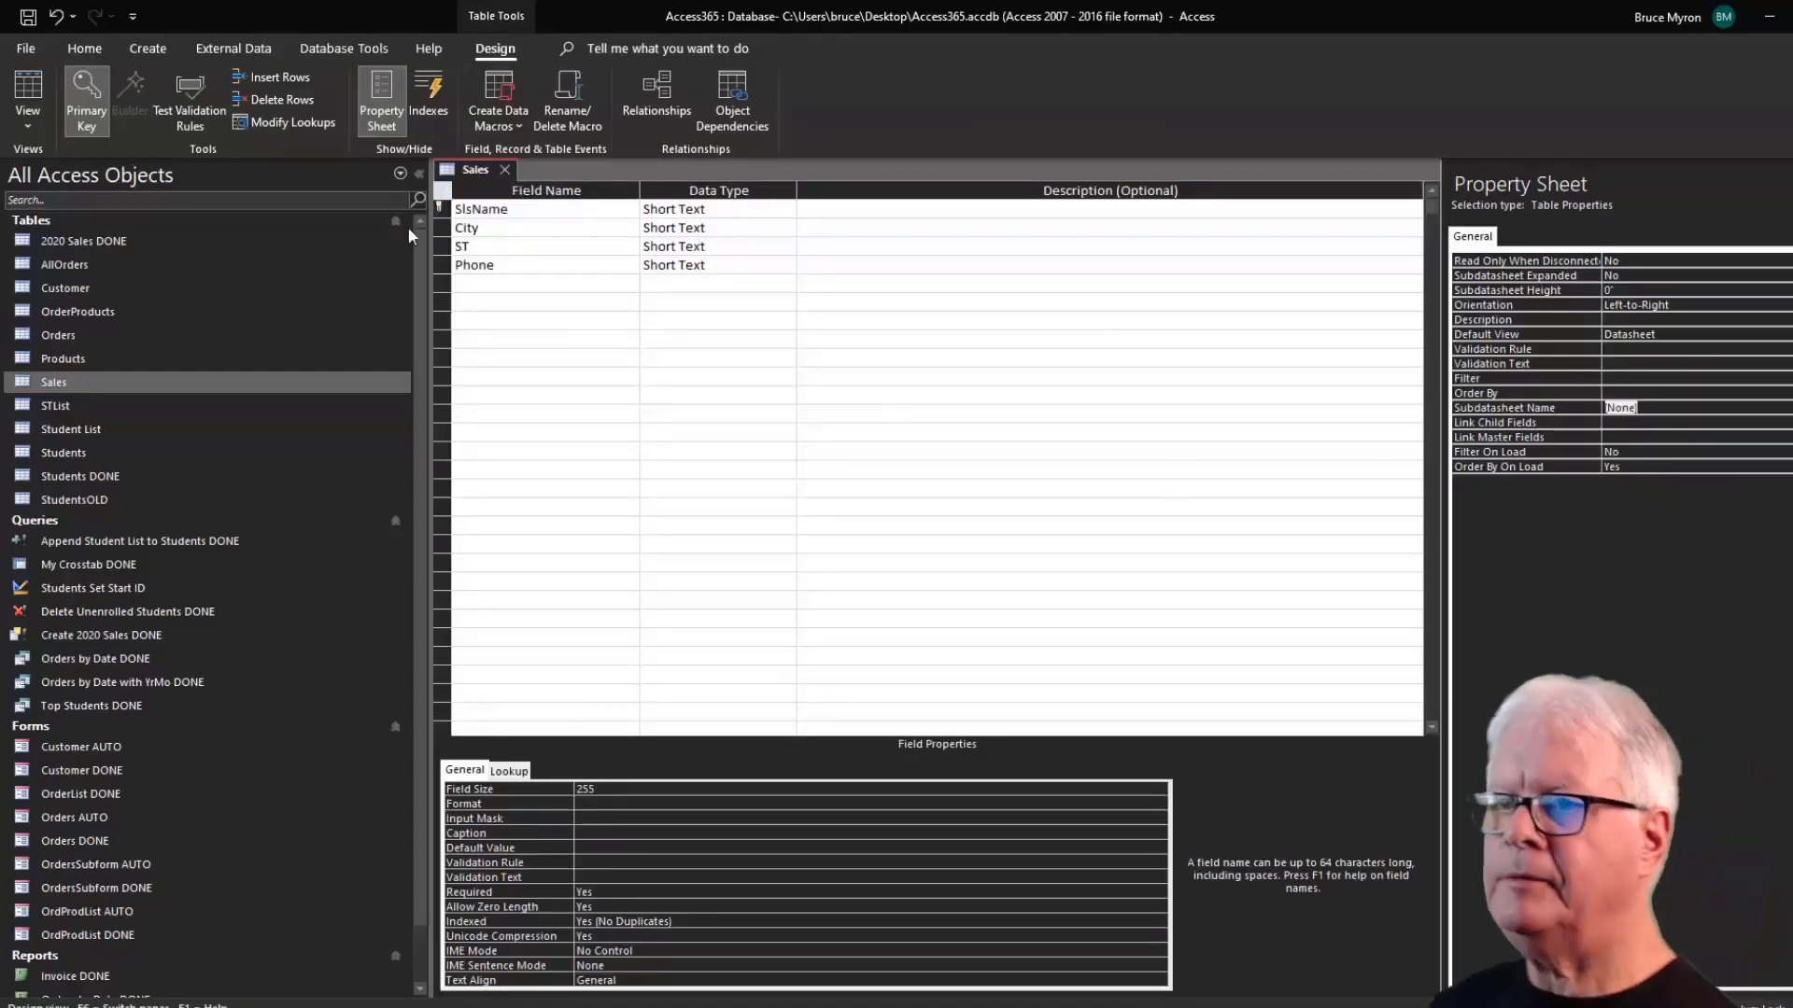
{"action": "left_click", "coordinate": [504, 170]}
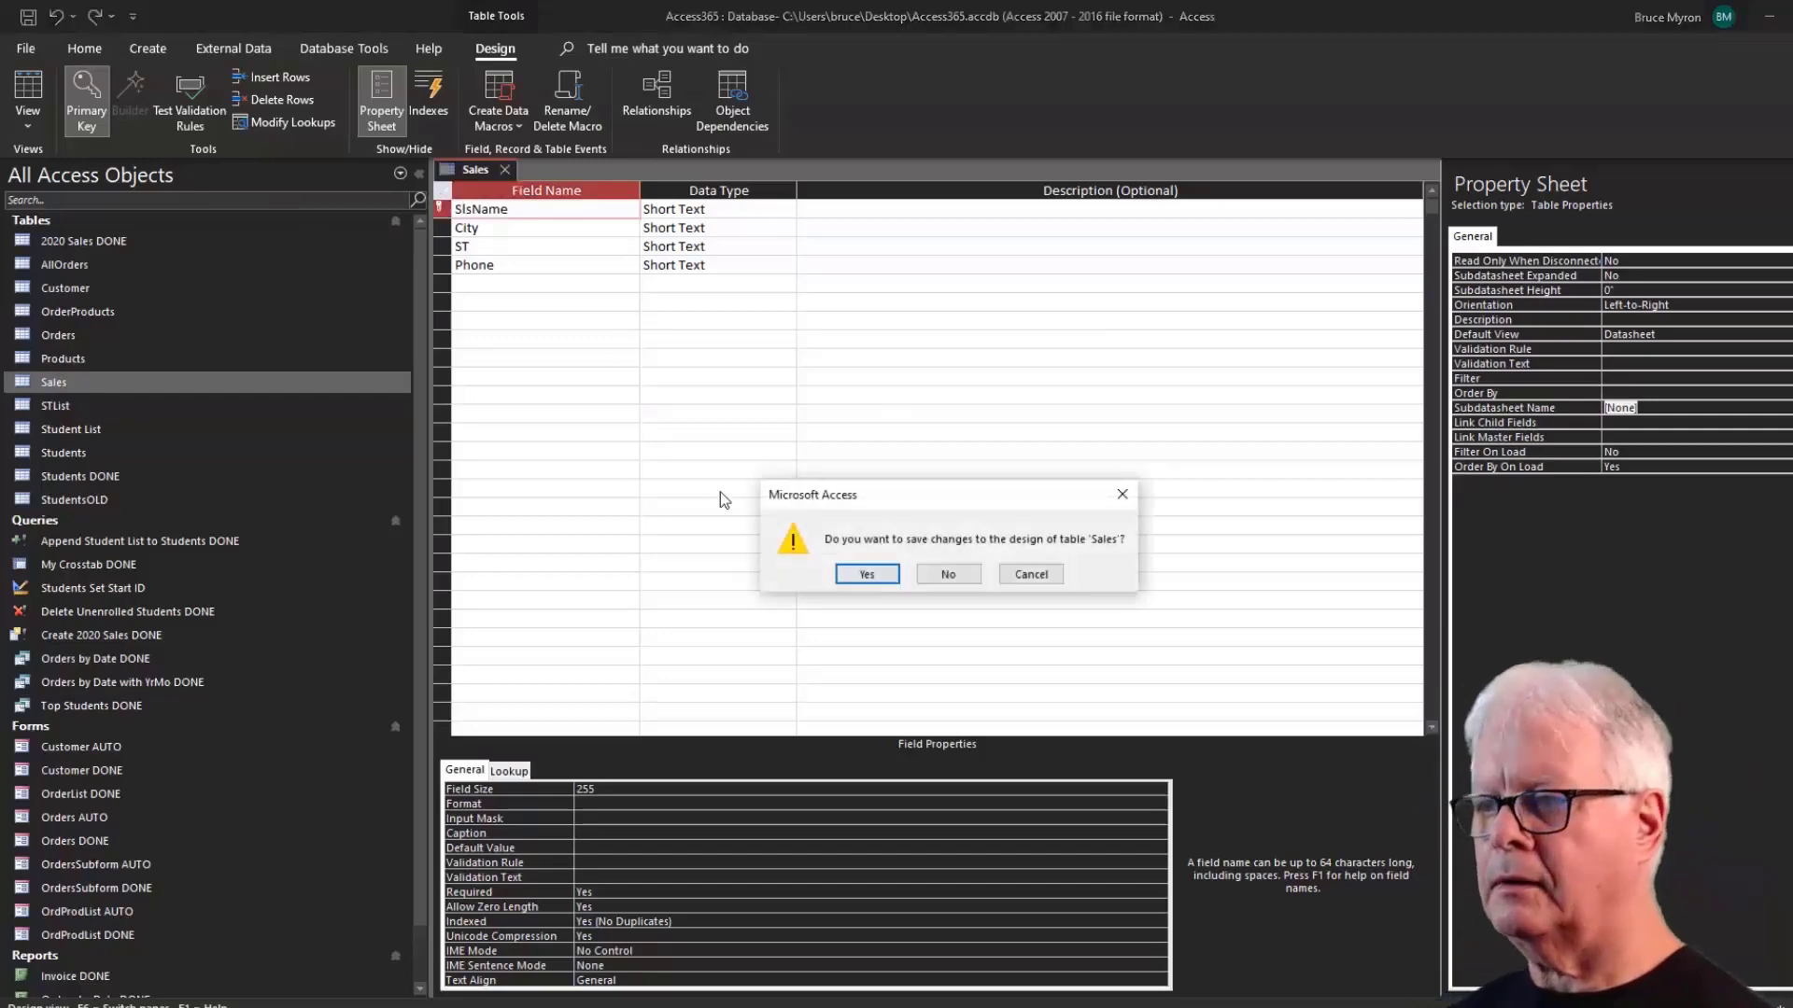
{"action": "left_click", "coordinate": [867, 575]}
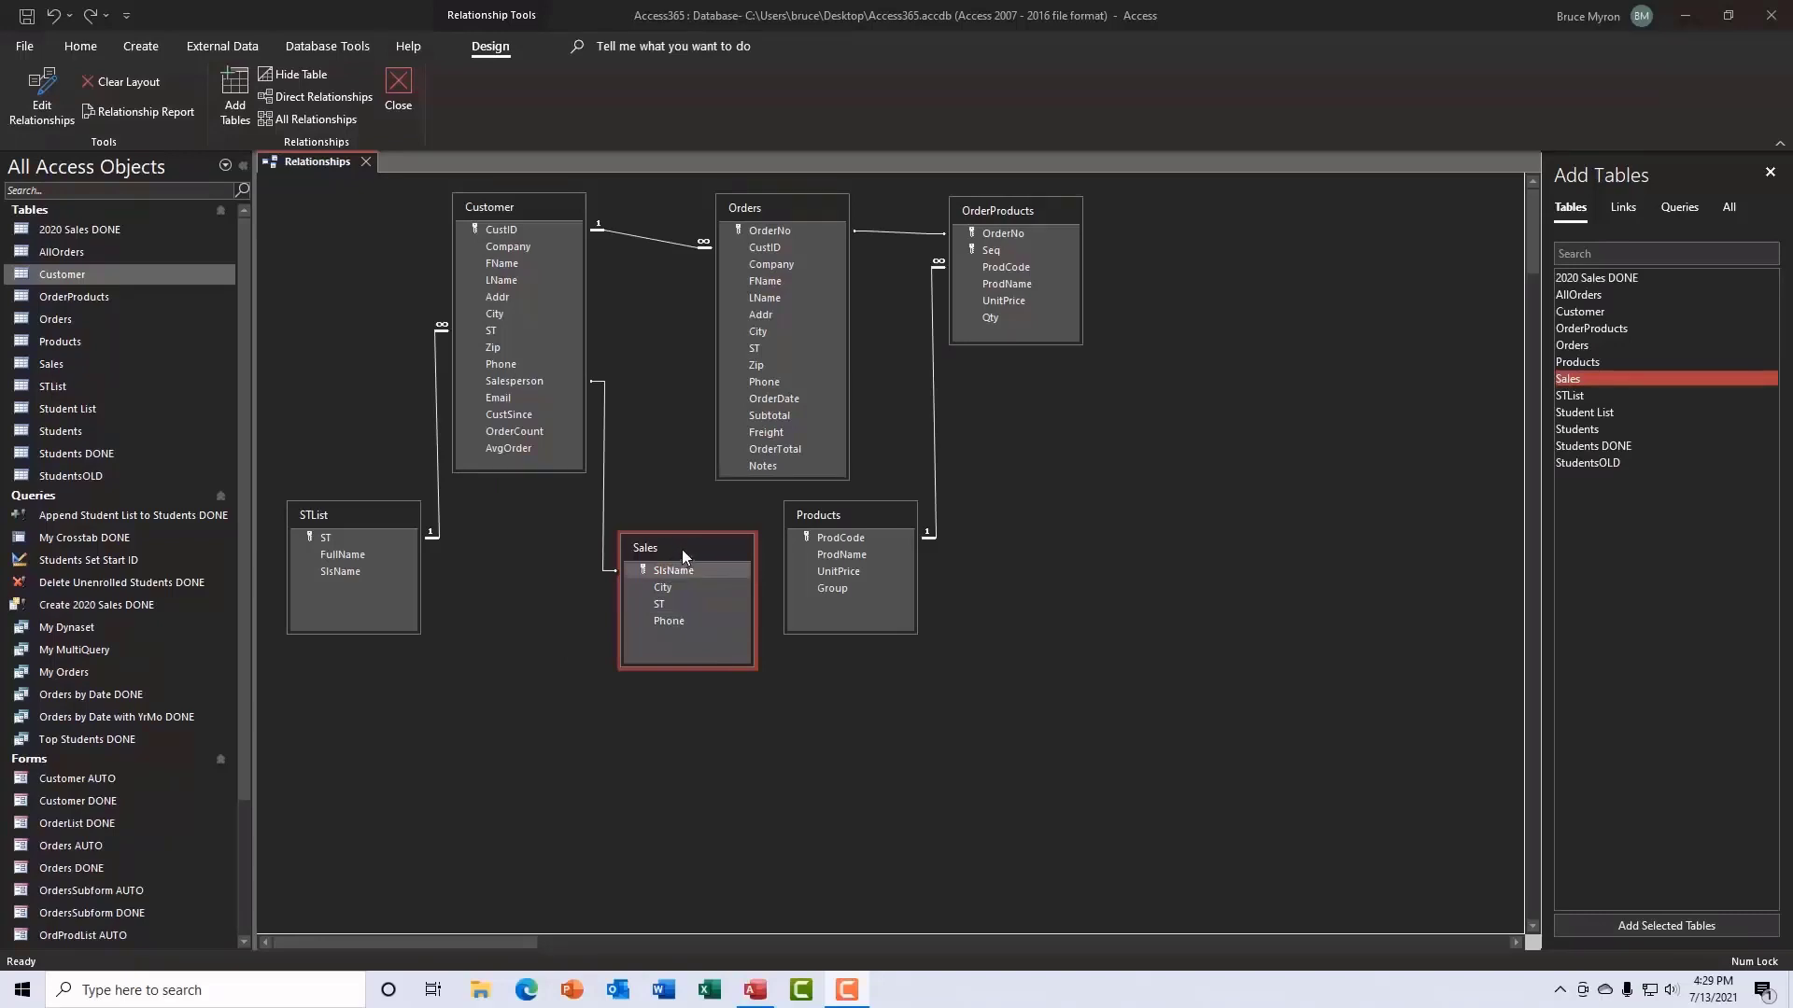
{"action": "left_click", "coordinate": [841, 523]}
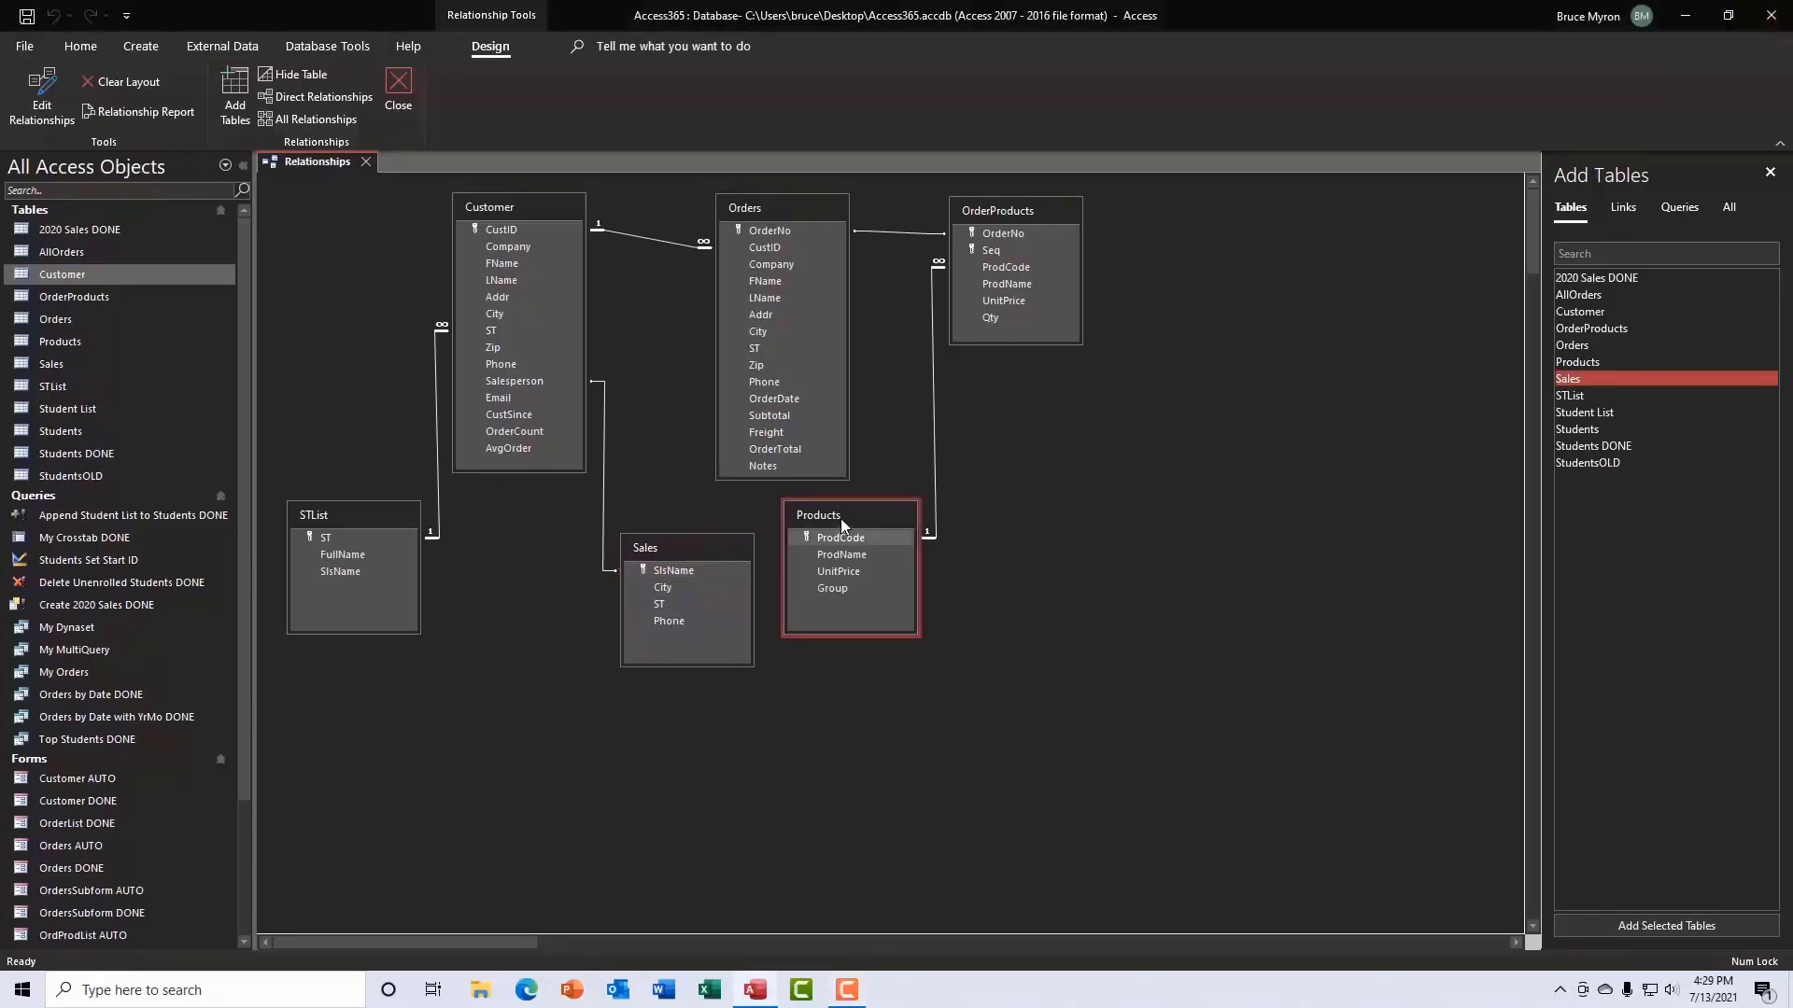
{"action": "left_click", "coordinate": [747, 216]}
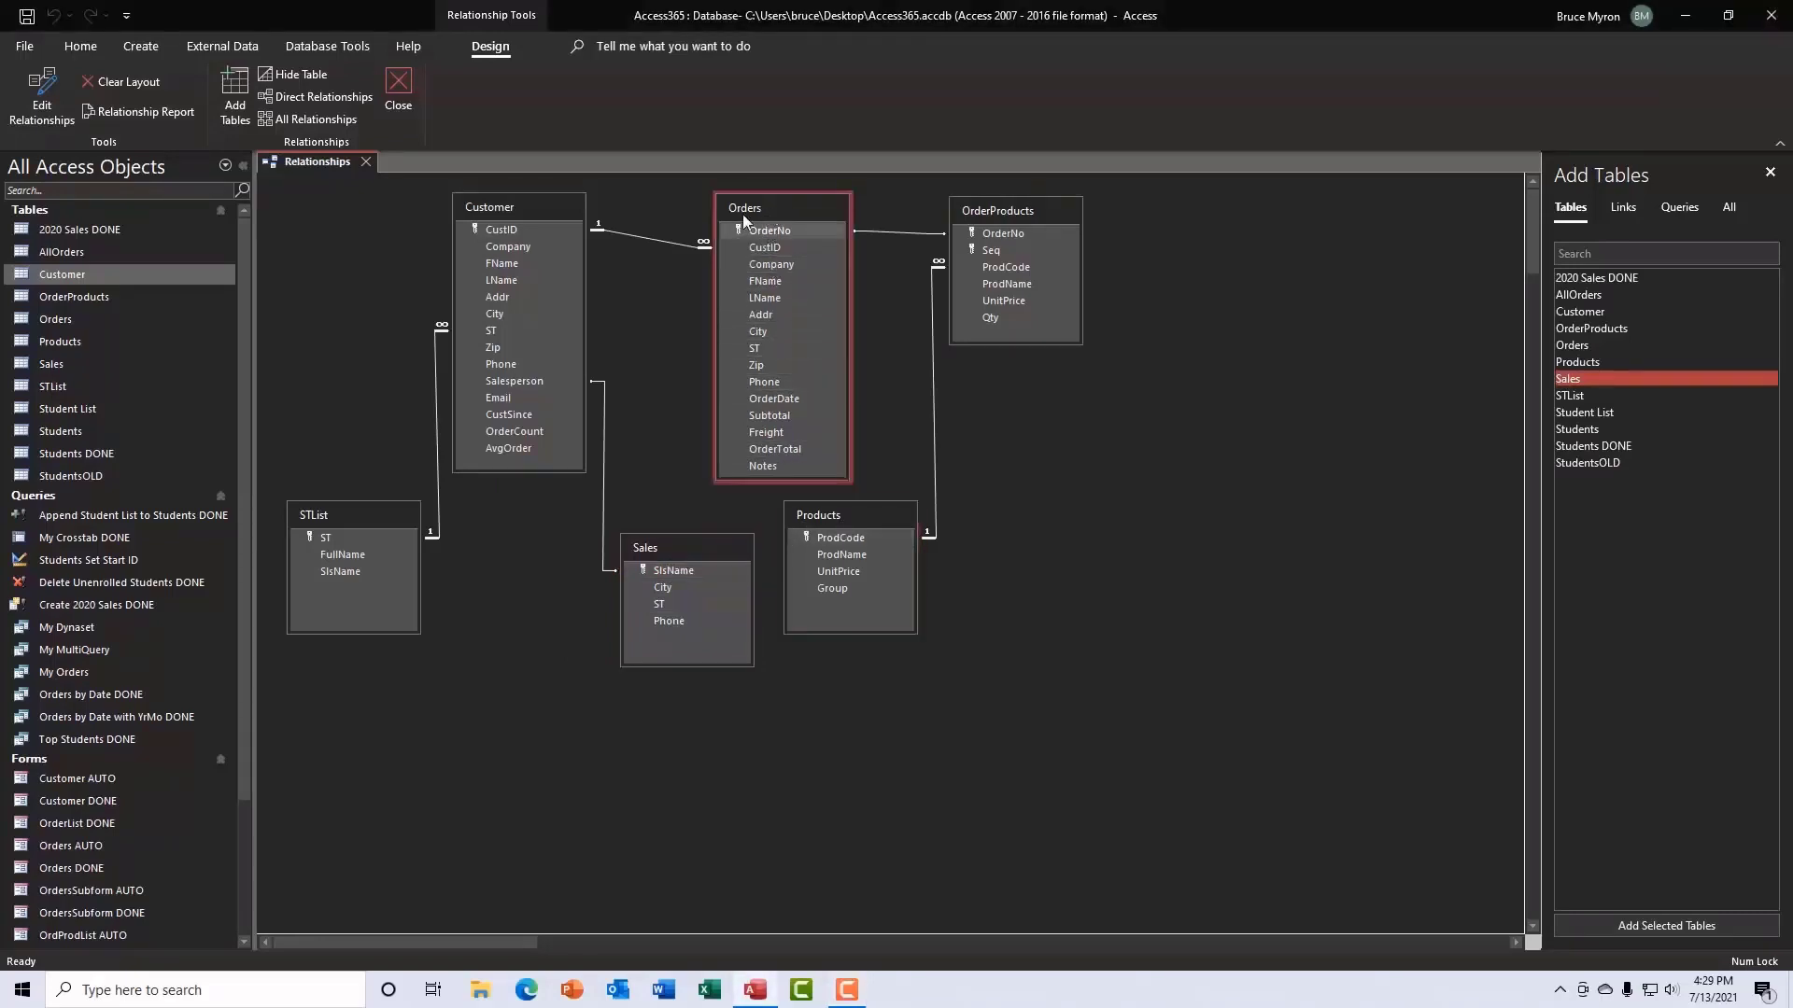
{"action": "left_click", "coordinate": [540, 217]}
{"action": "left_click", "coordinate": [674, 545]}
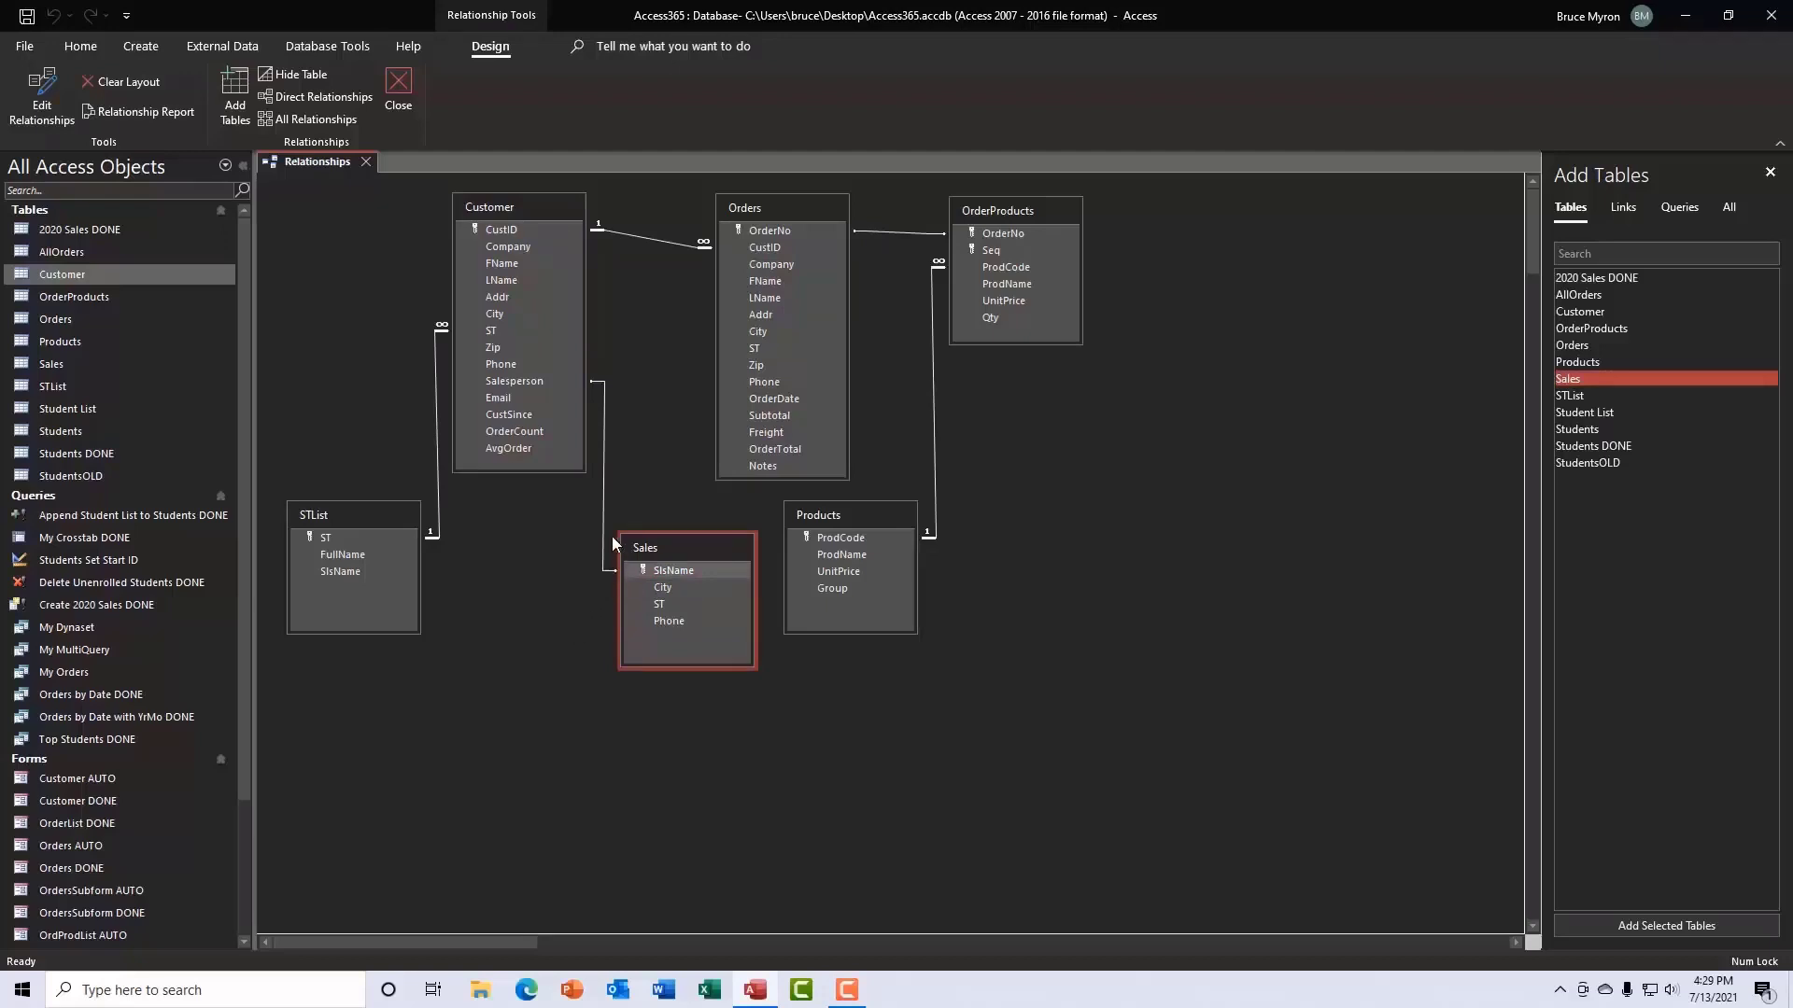
Delete the relationship between the Customer table's Salesperson field and the Sales table's SlsName field, and remove the Sales table from the layout.
{"action": "left_click", "coordinate": [604, 503]}
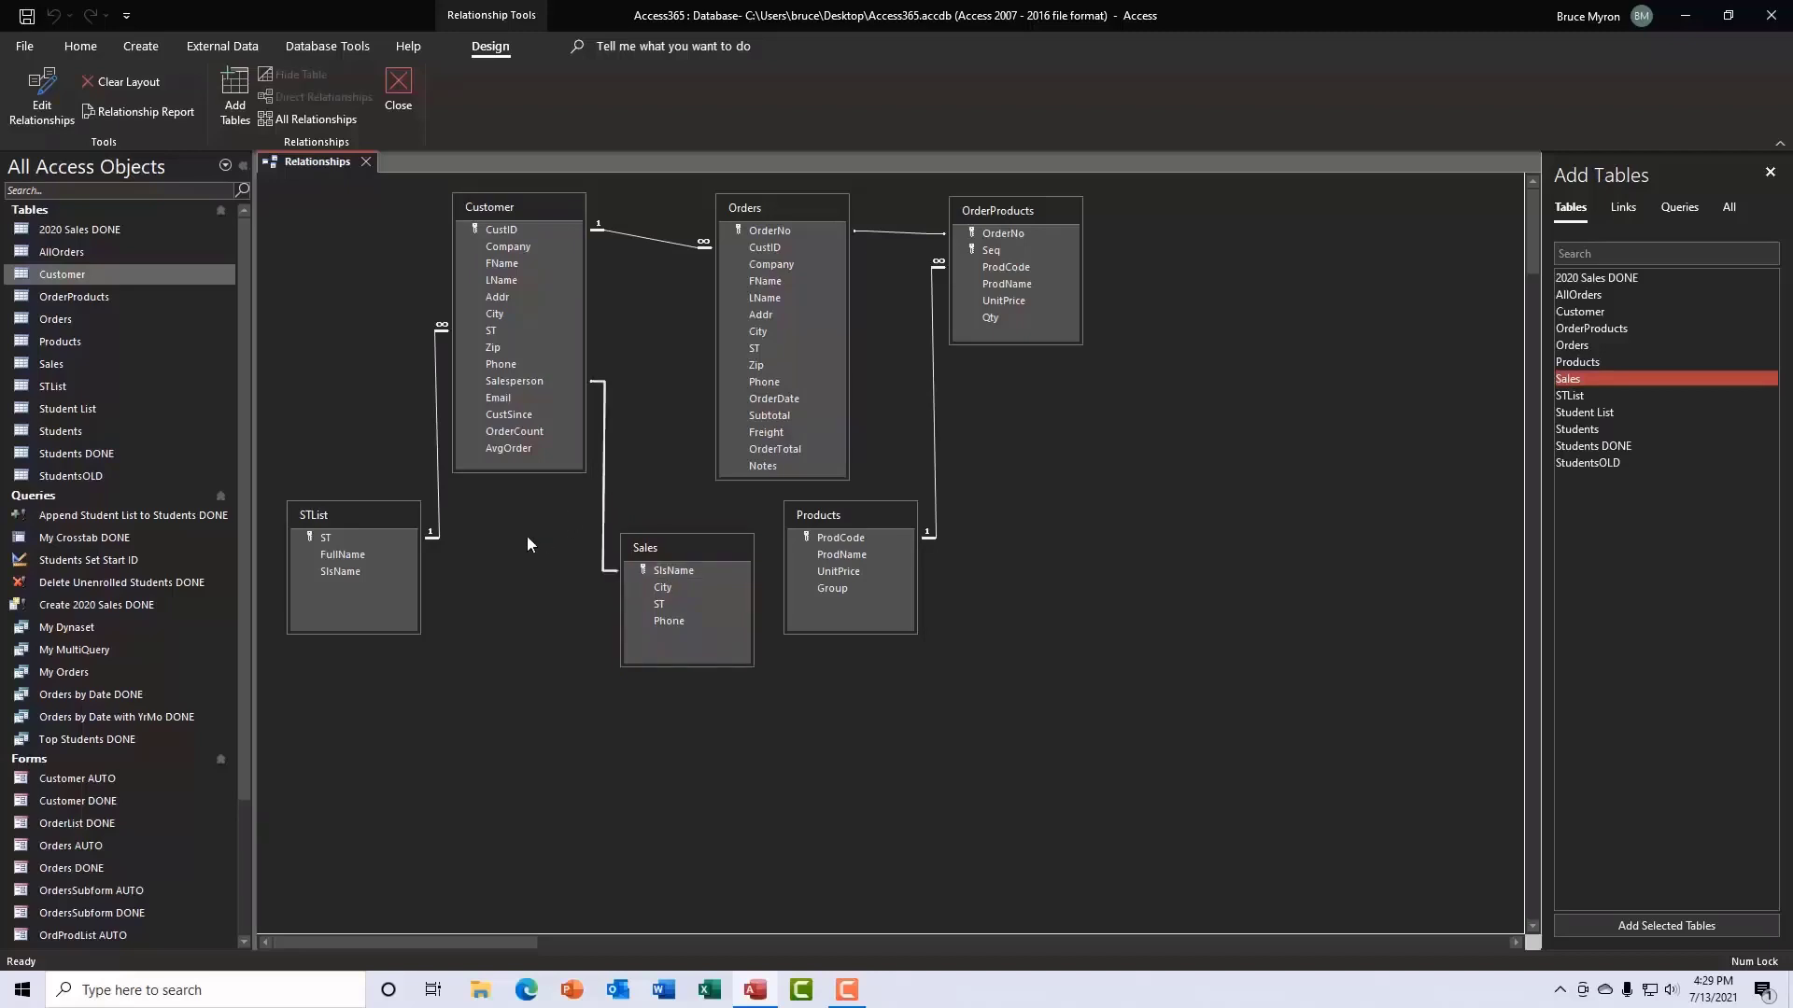
{"action": "key", "text": "Delete"}
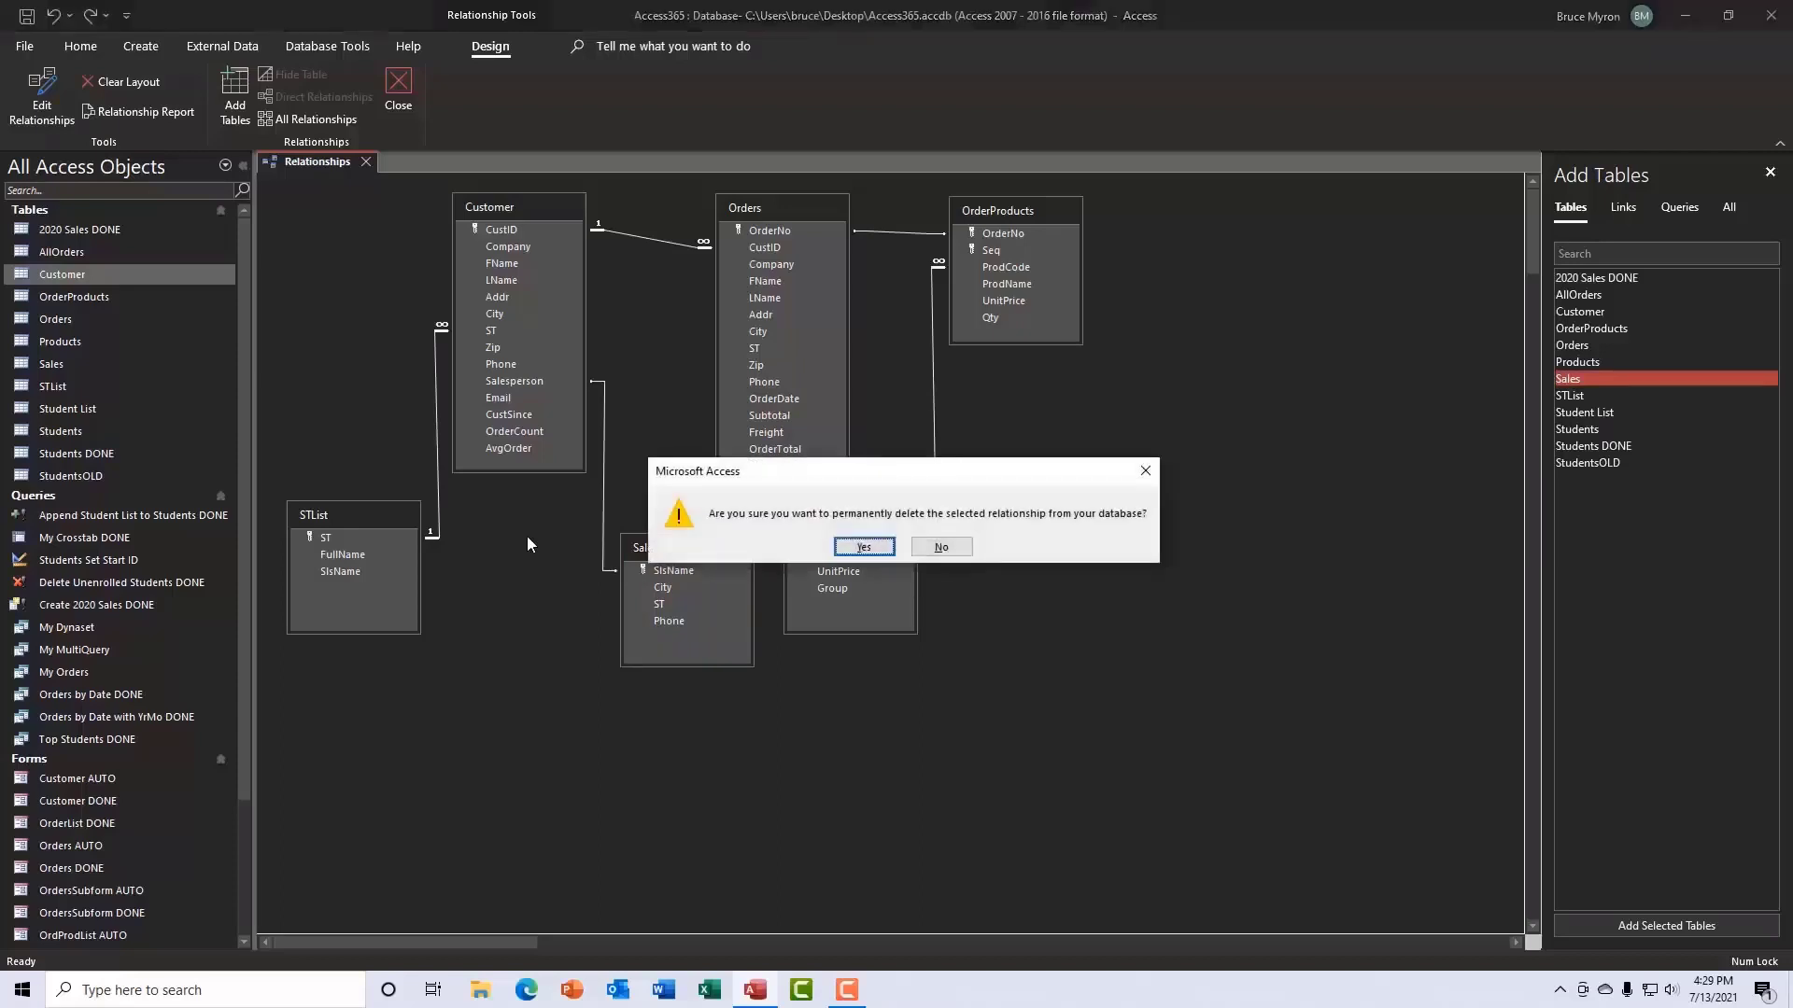
{"action": "left_click", "coordinate": [864, 547]}
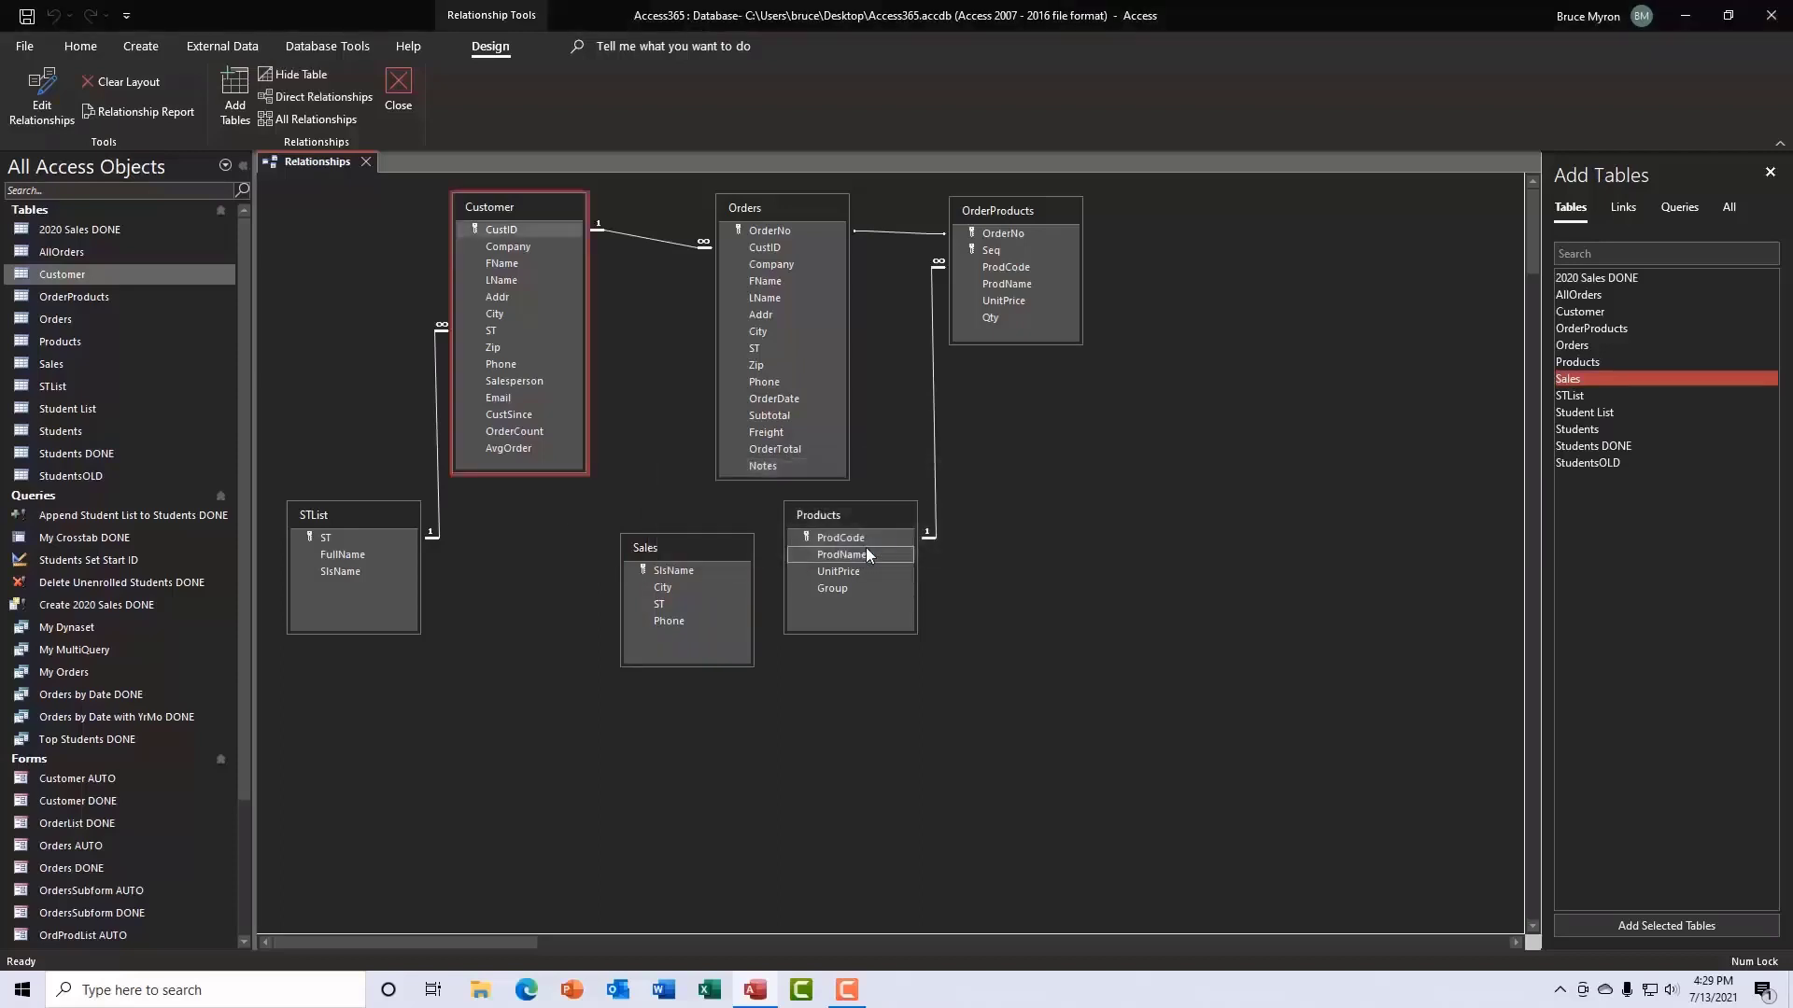
{"action": "left_click", "coordinate": [696, 558]}
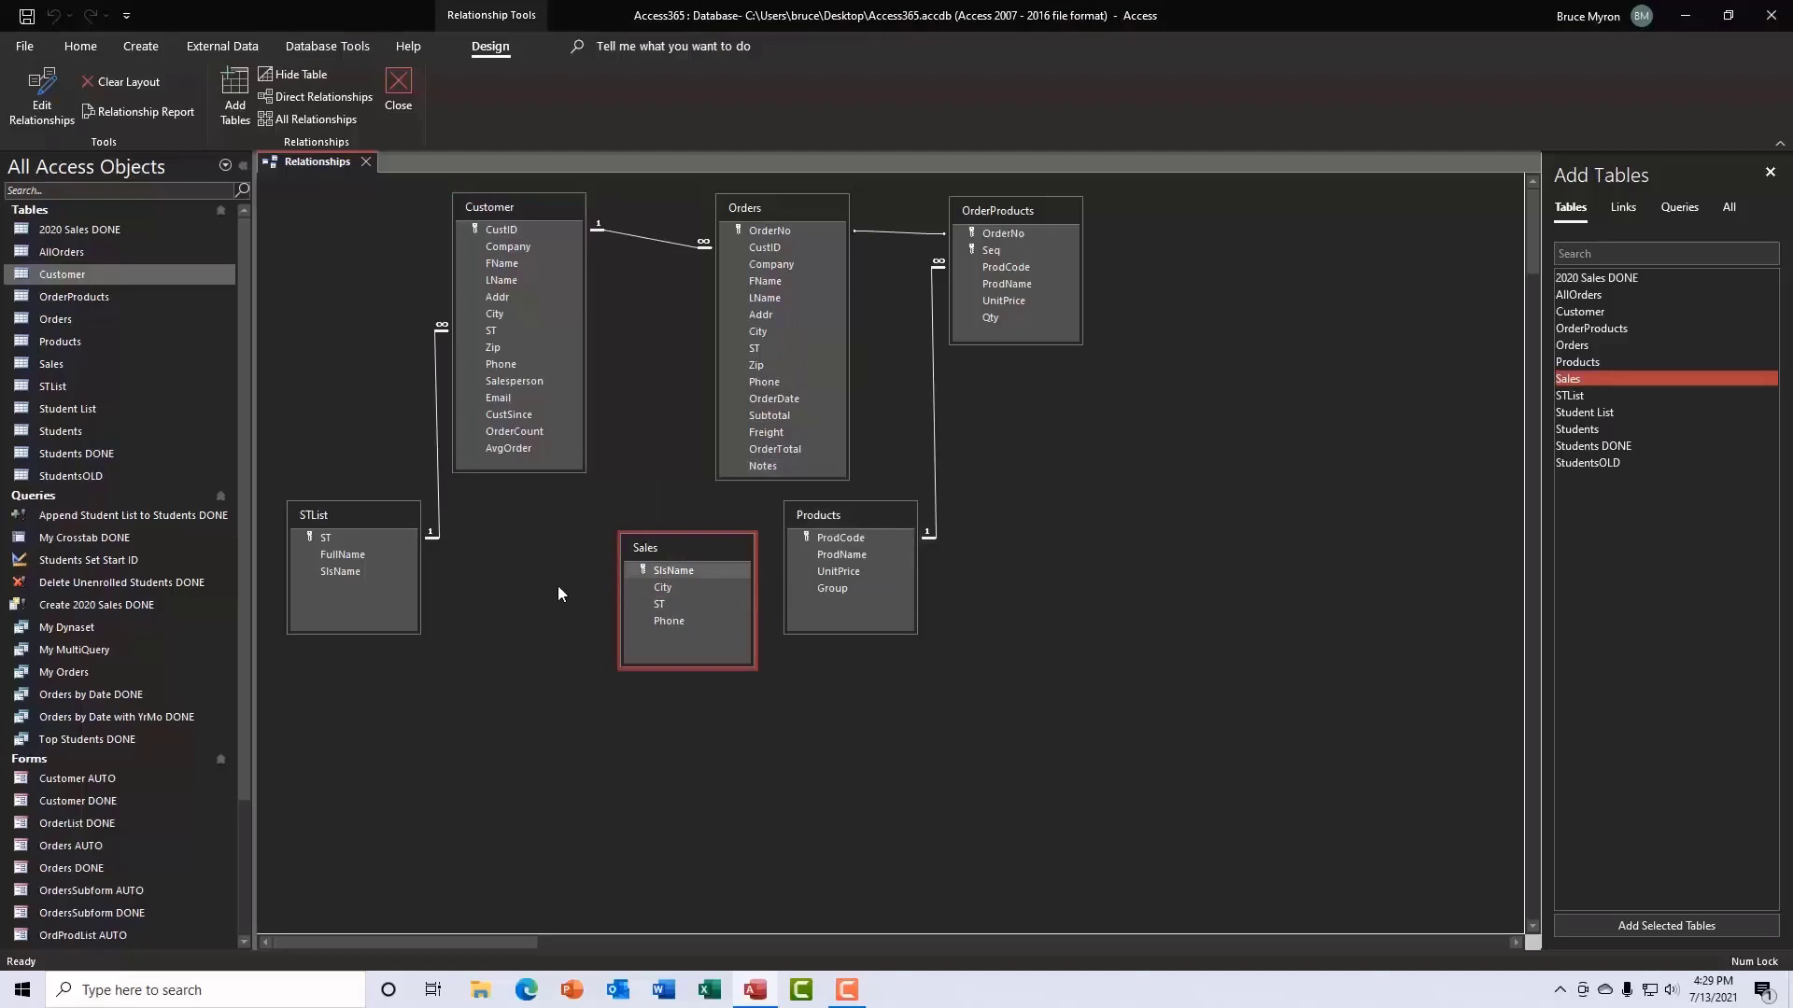
{"action": "key", "text": "Delete"}
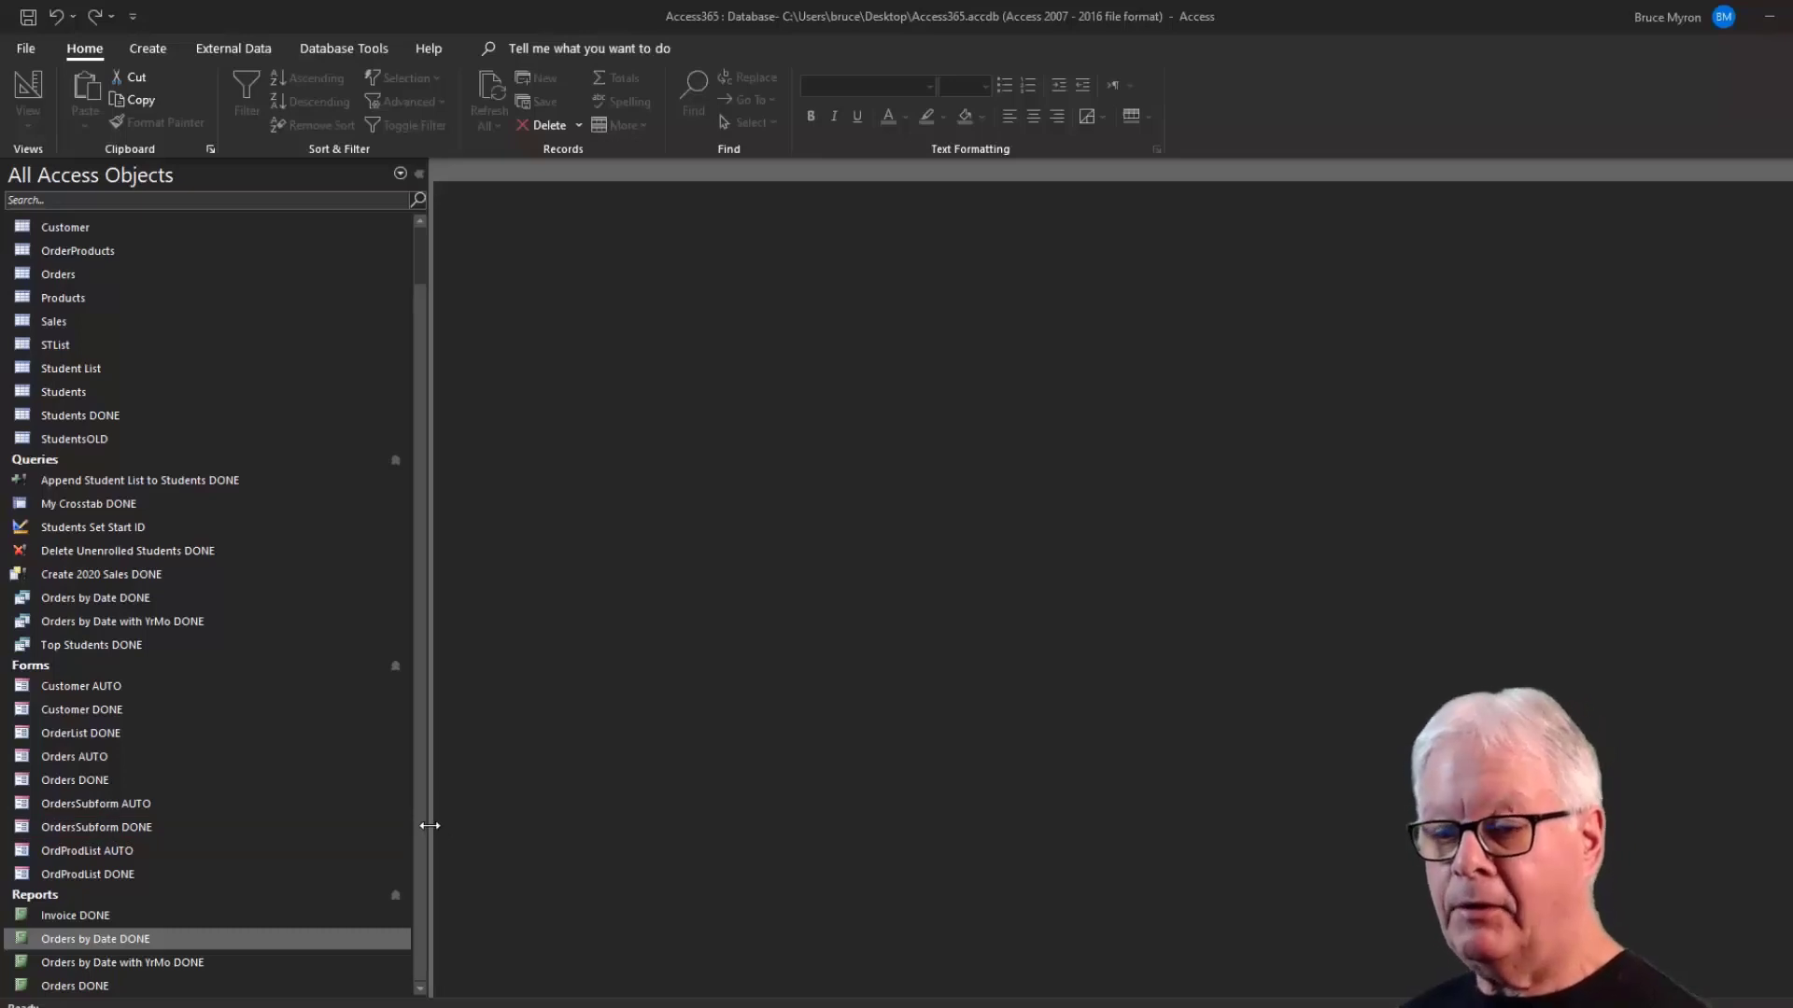
Open the Orders by Date DONE report and look through its order records, returning to the start.
{"action": "left_click", "coordinate": [418, 835]}
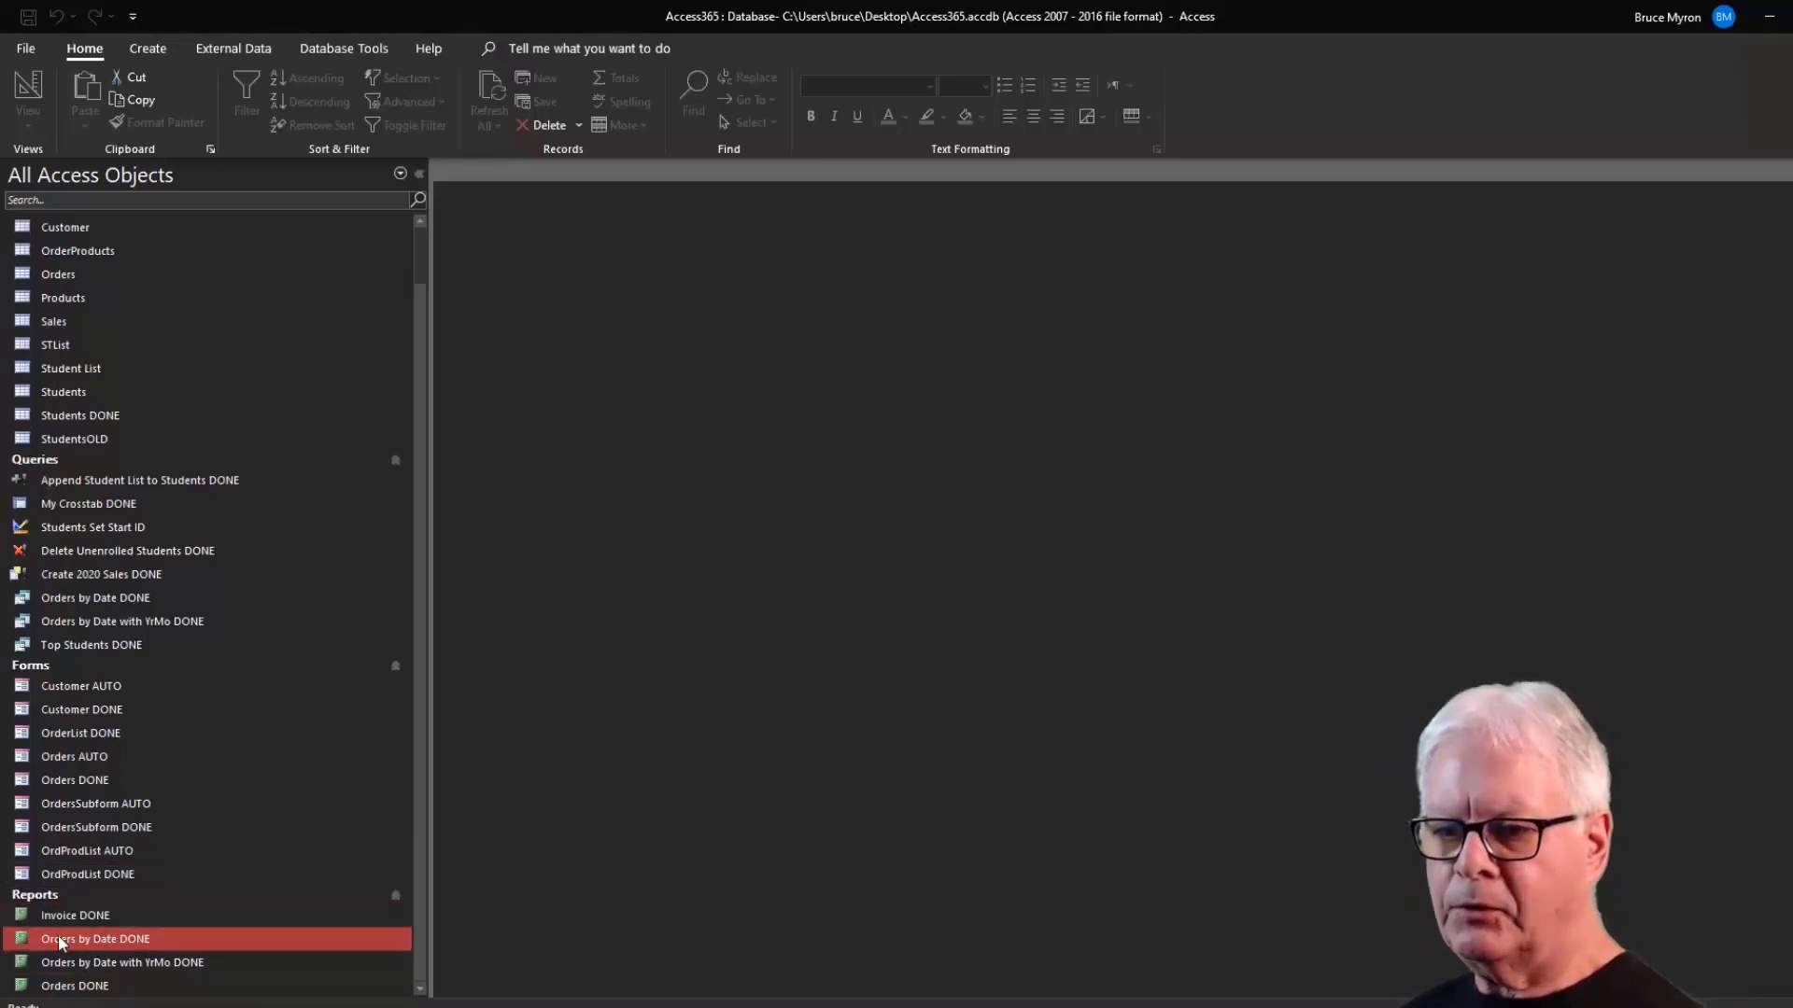
{"action": "double_click", "coordinate": [136, 937]}
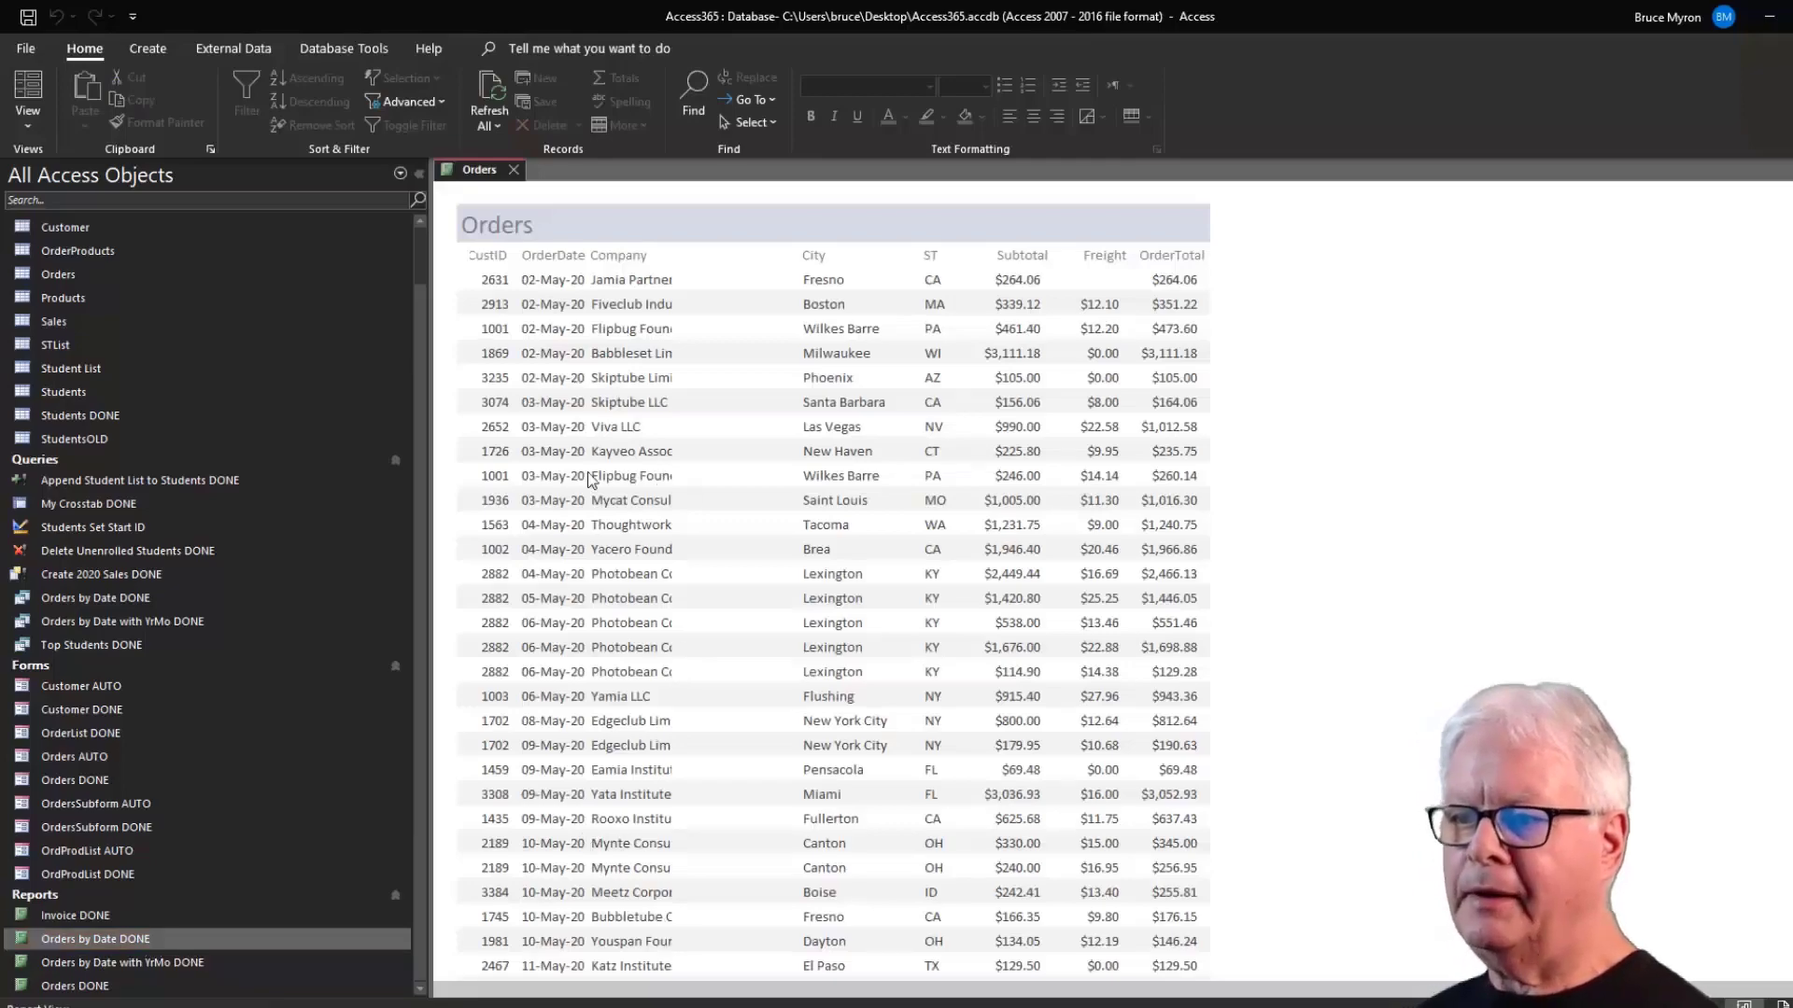
{"action": "scroll", "coordinate": [555, 594], "scroll_direction": "down", "scroll_amount": 15}
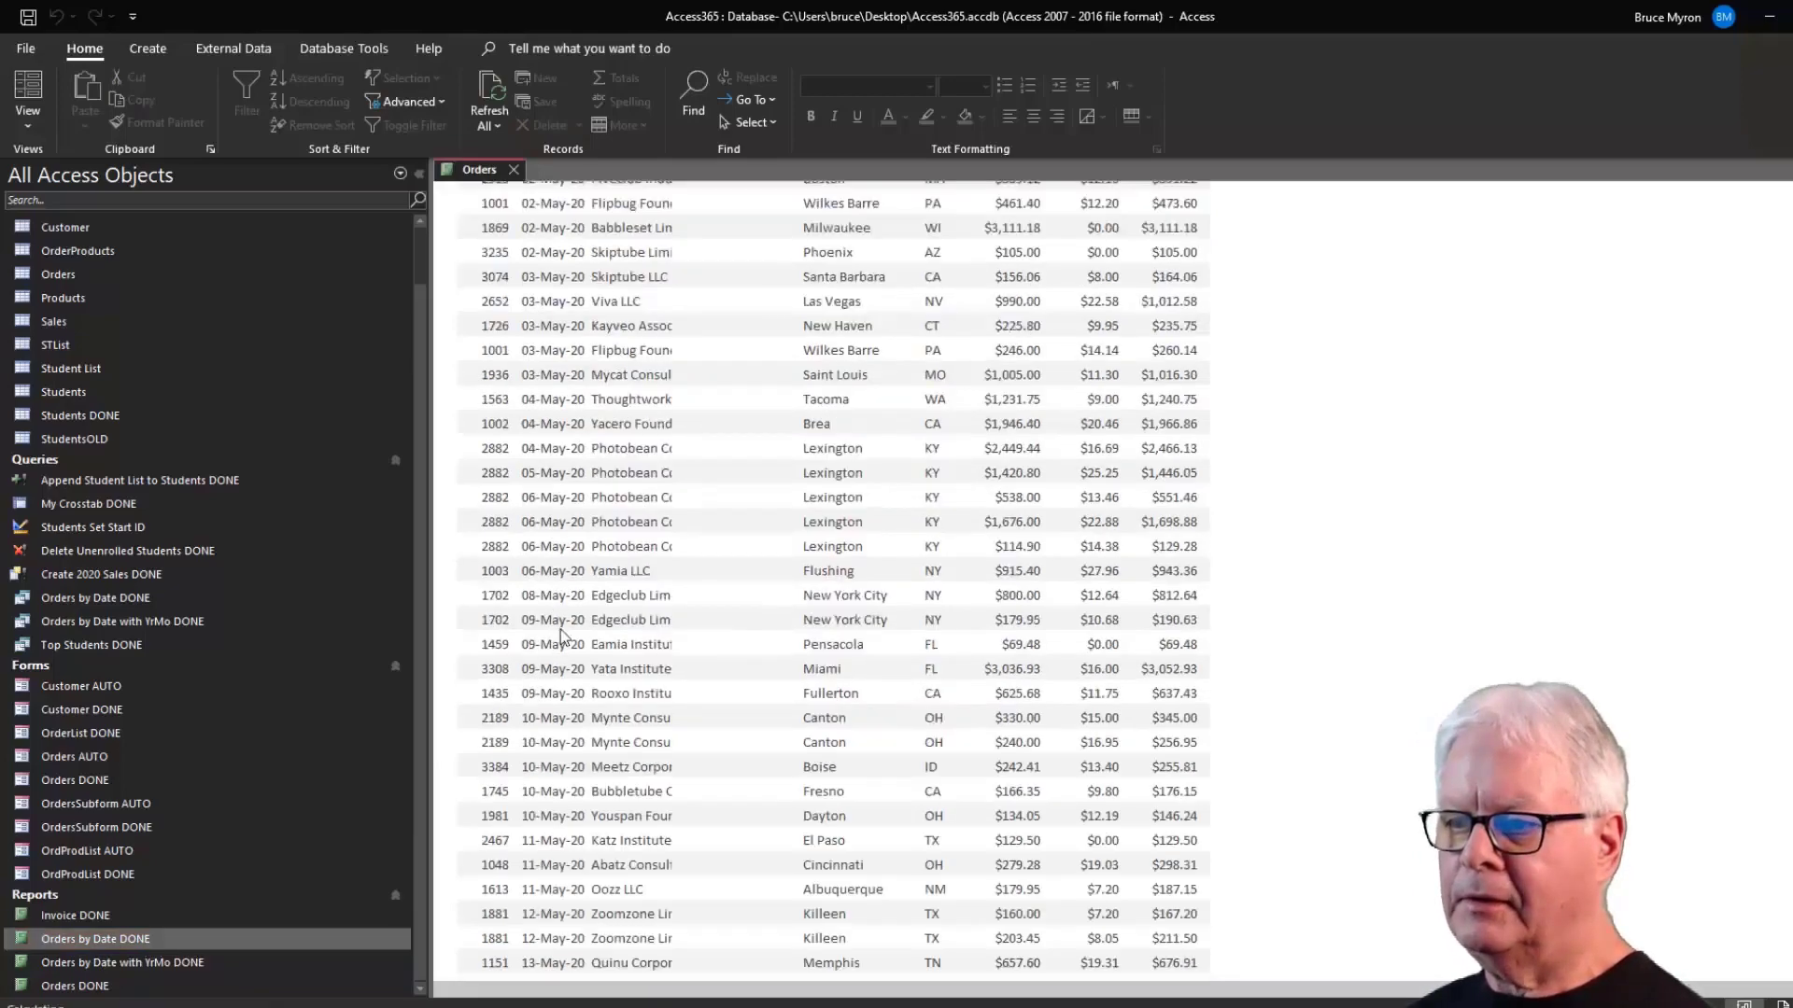
{"action": "scroll", "coordinate": [573, 664], "scroll_direction": "down", "scroll_amount": 15}
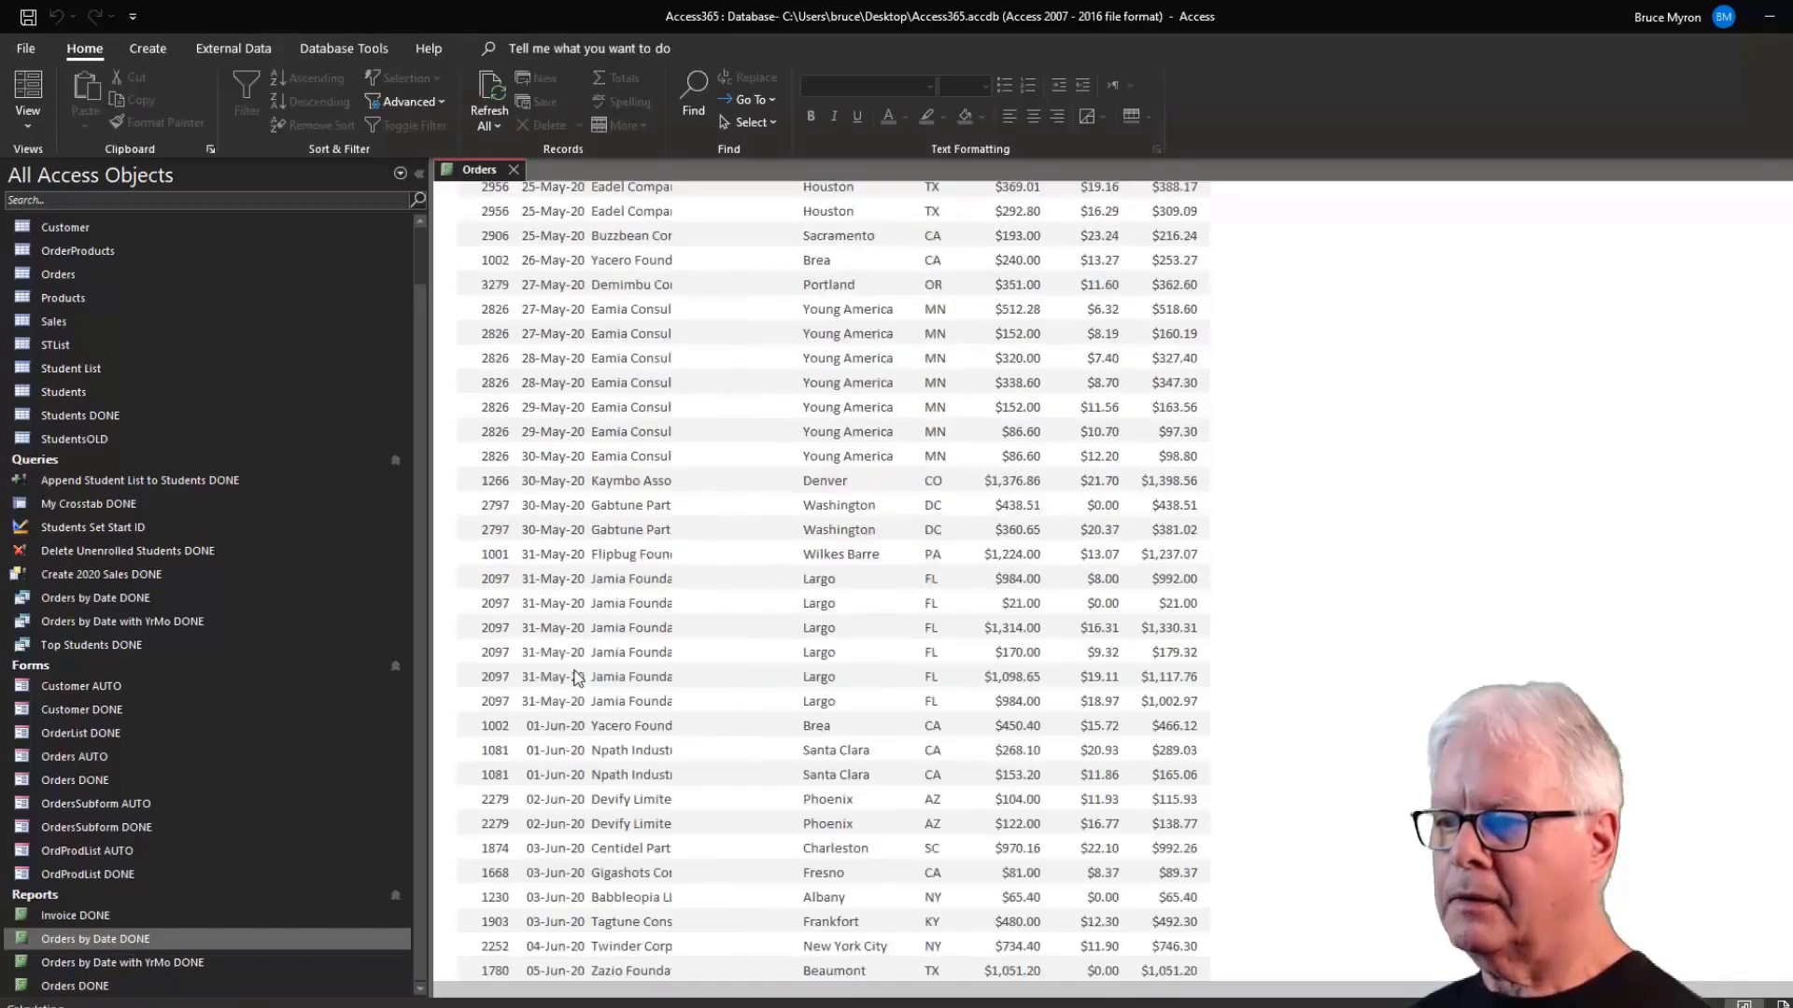
{"action": "scroll", "coordinate": [598, 655], "scroll_direction": "down", "scroll_amount": 10}
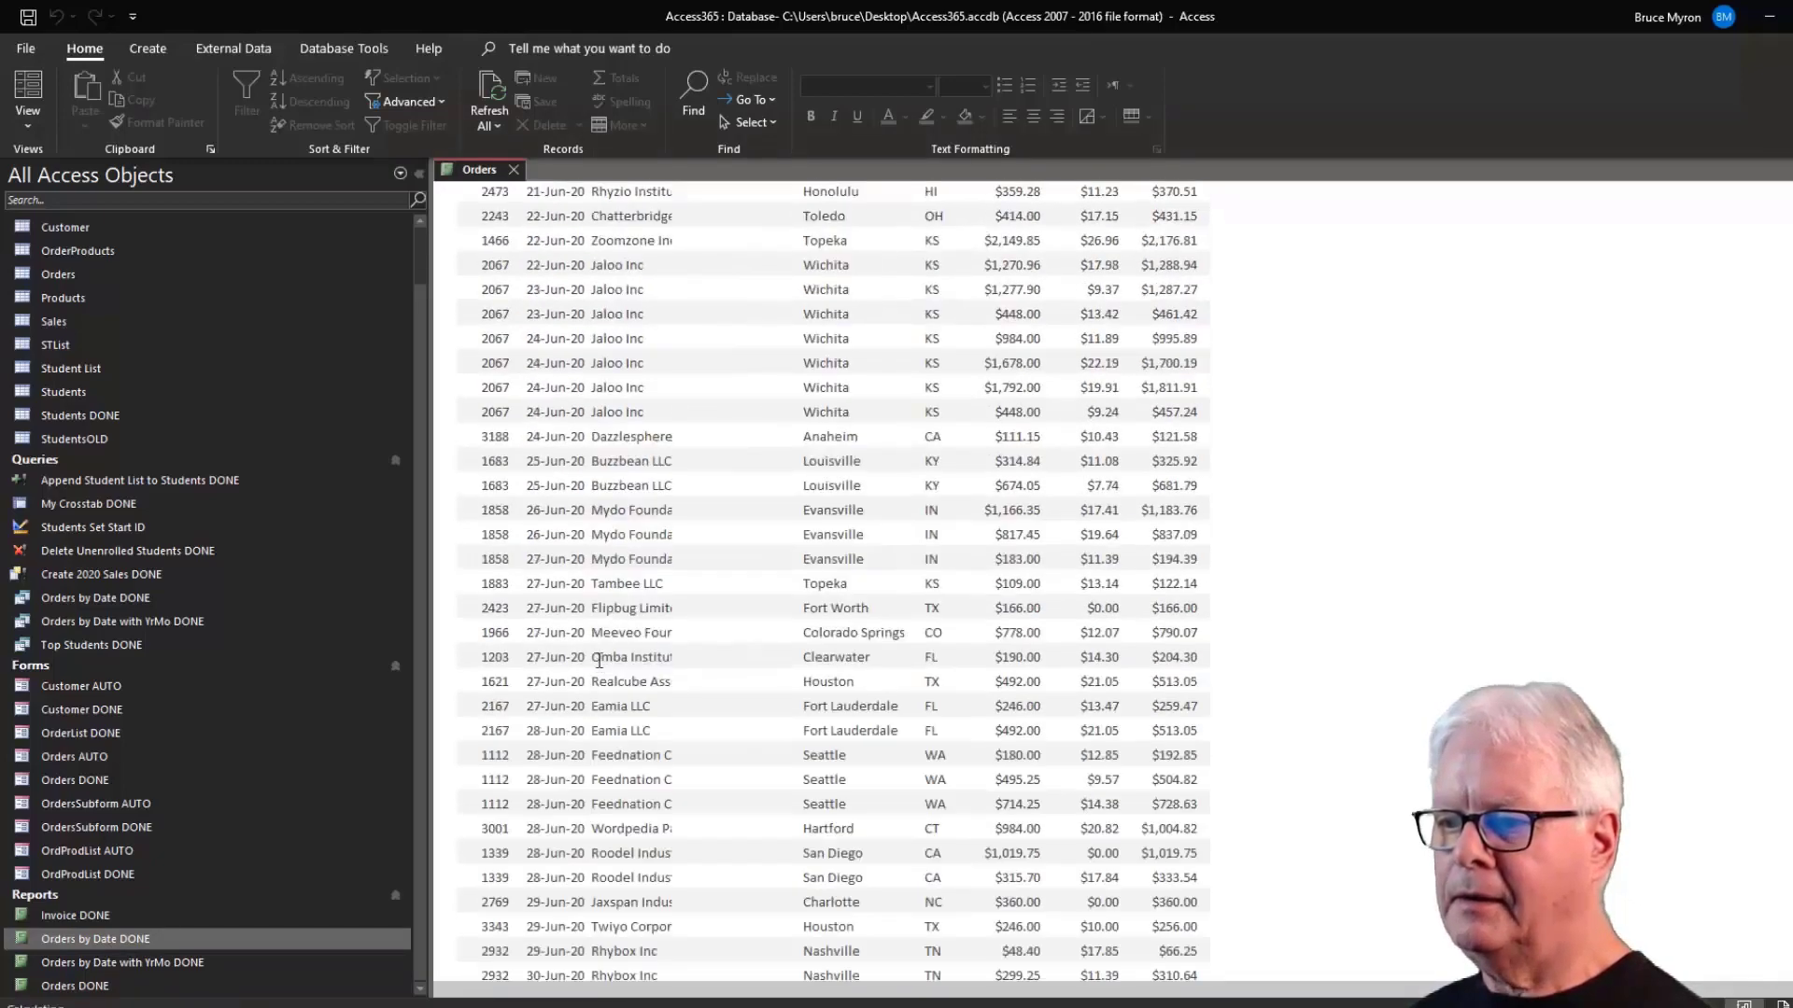
{"action": "scroll", "coordinate": [603, 651], "scroll_direction": "down", "scroll_amount": 10}
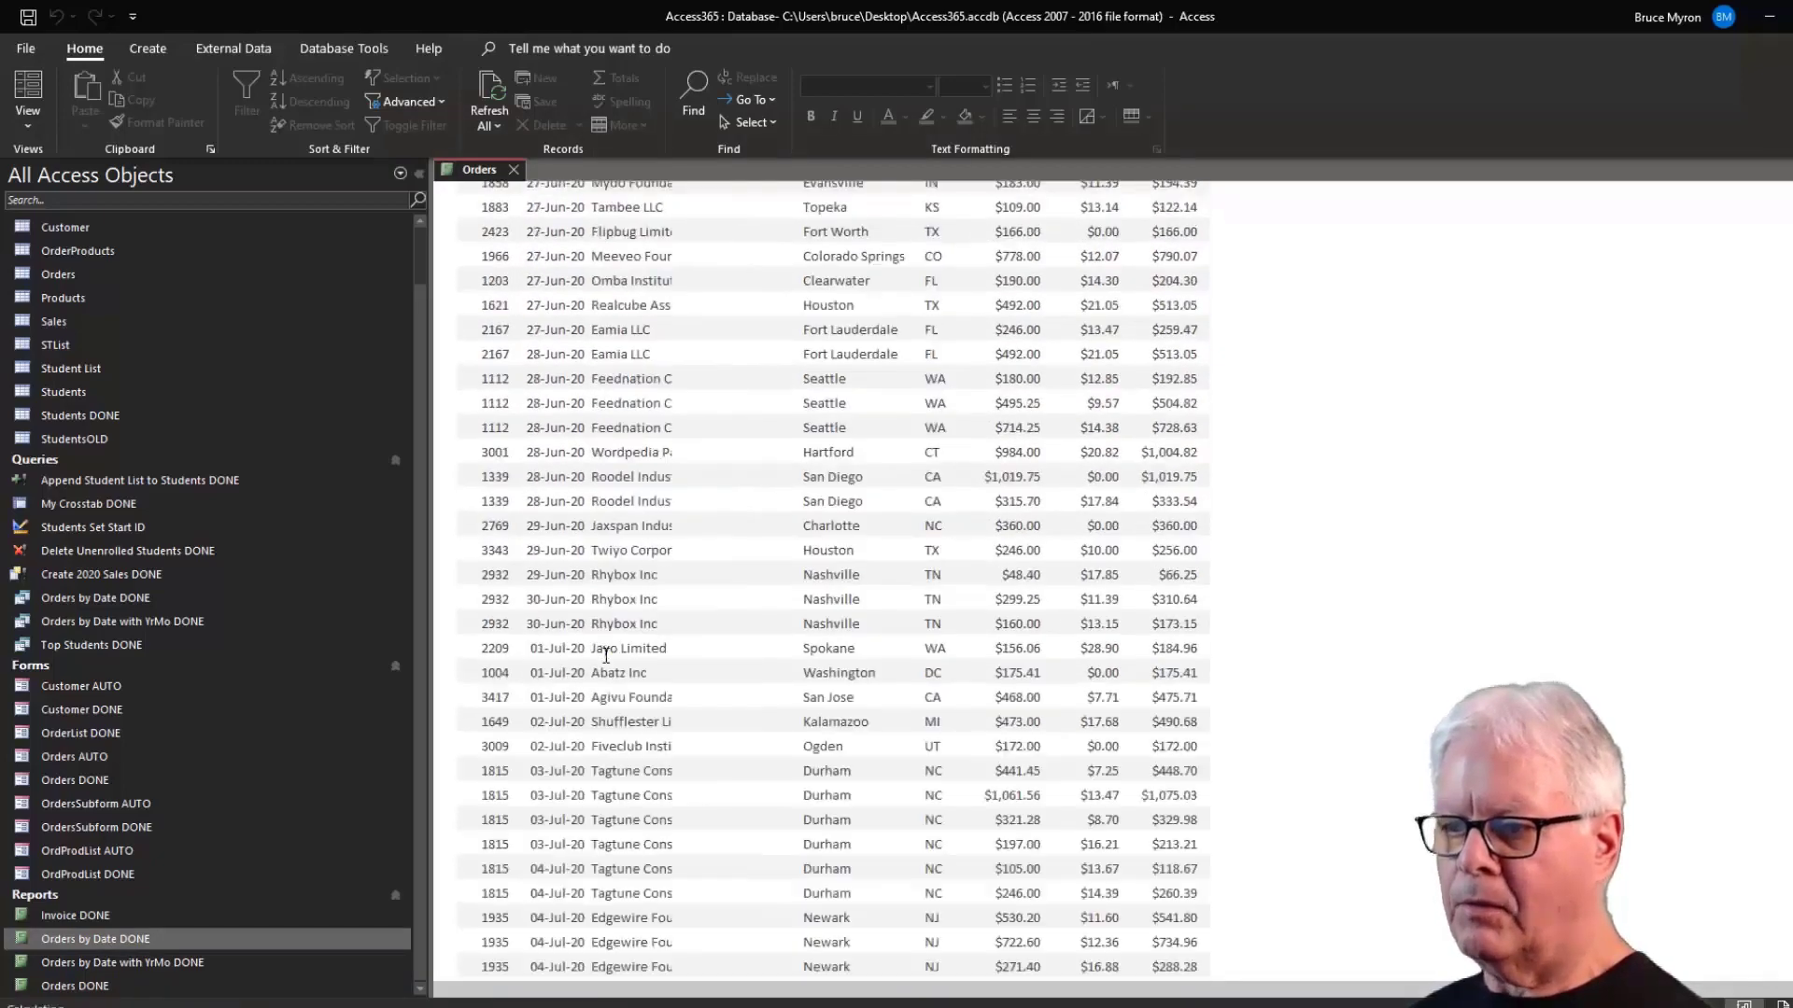
{"action": "scroll", "coordinate": [617, 643], "scroll_direction": "up", "scroll_amount": 20}
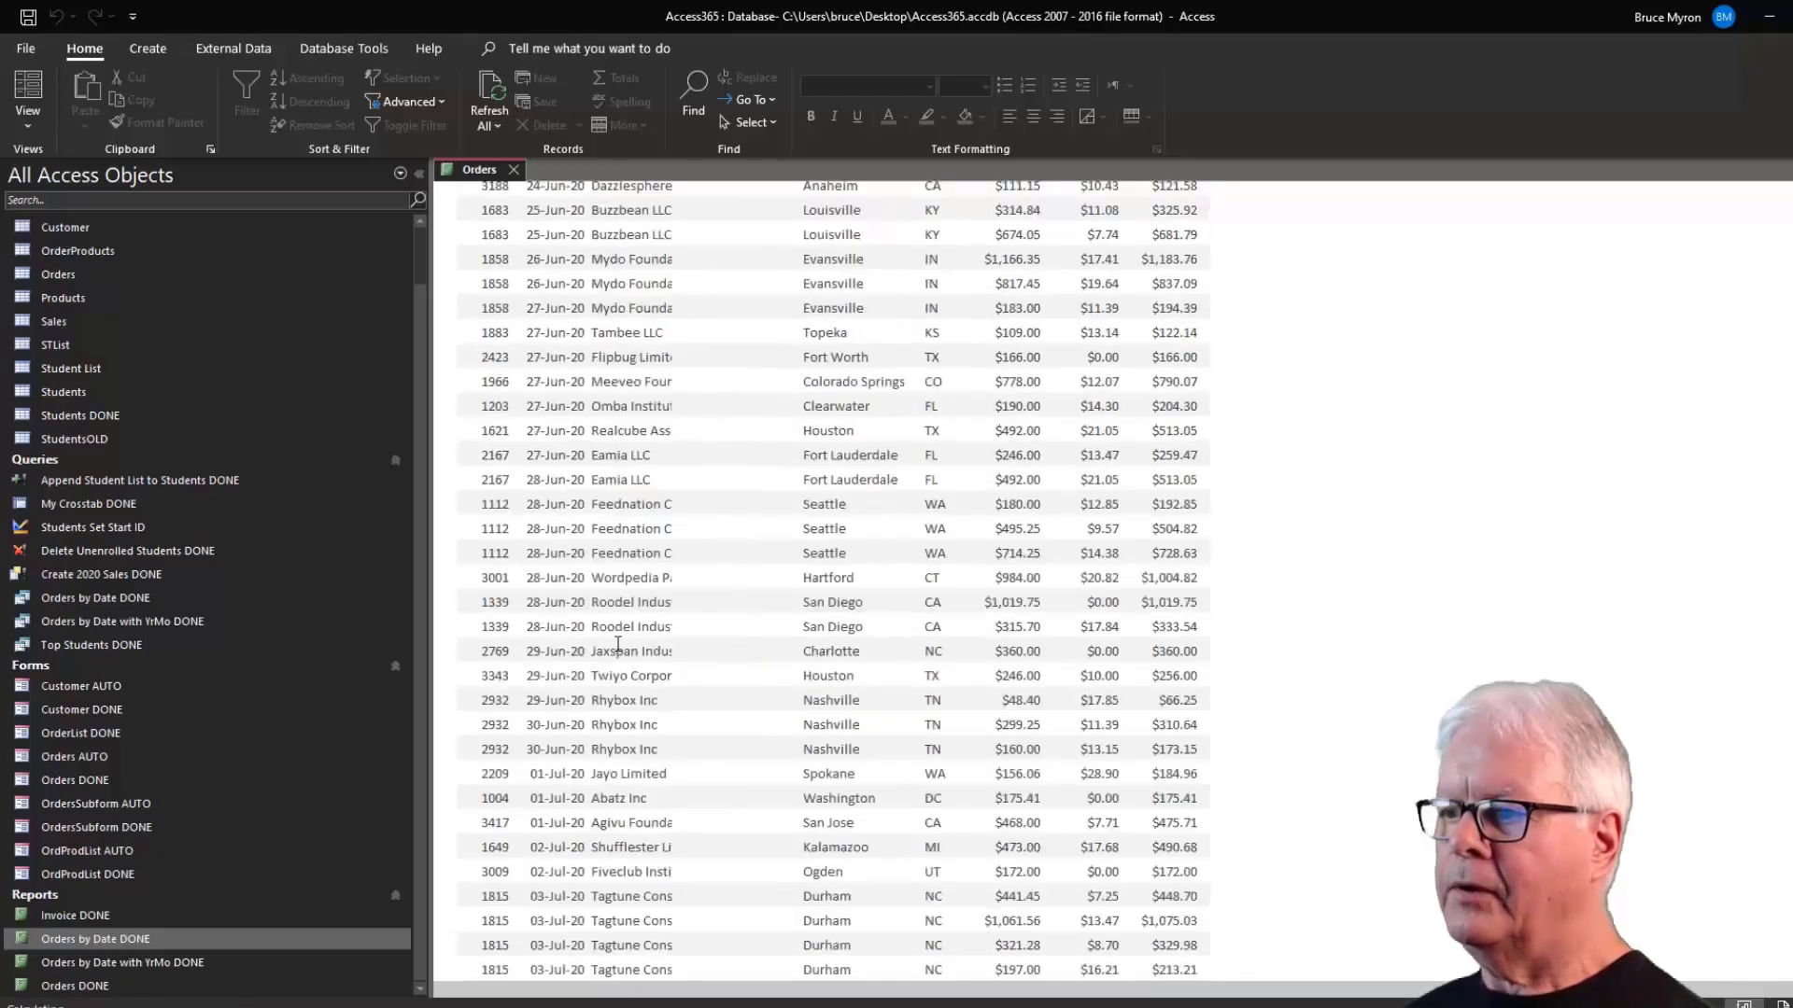
{"action": "scroll", "coordinate": [620, 634], "scroll_direction": "up", "scroll_amount": 20}
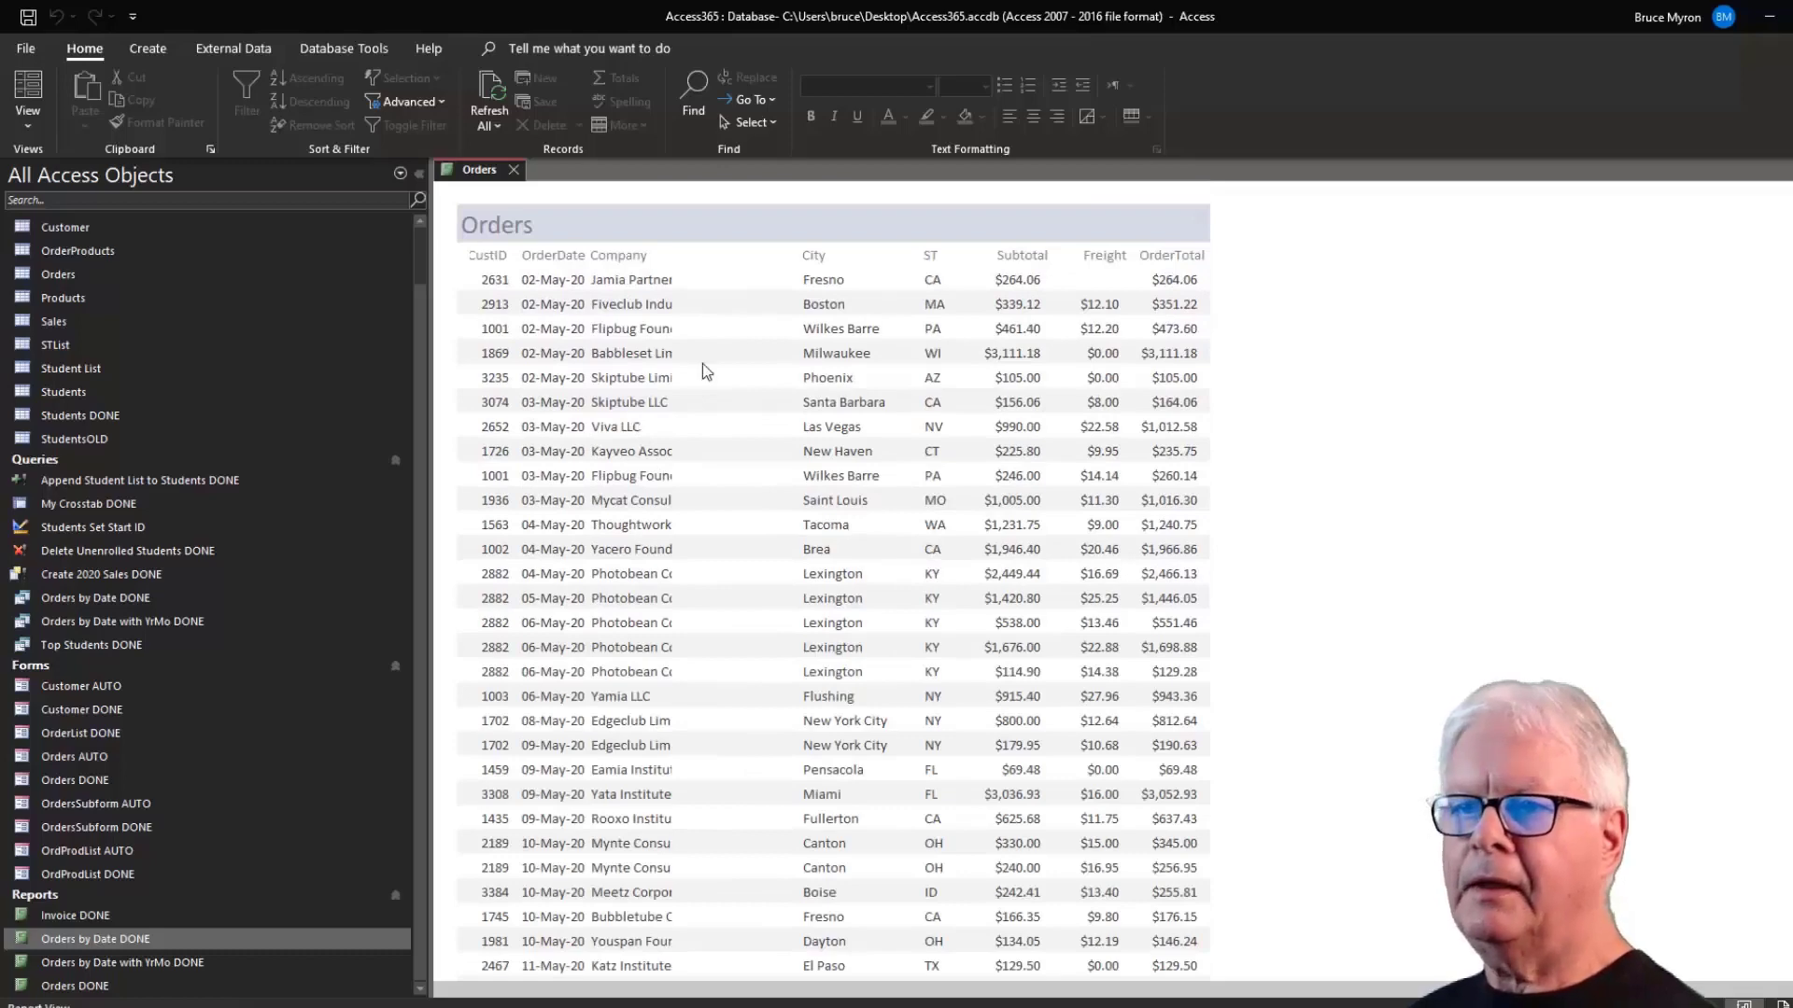
View the report's sections in Design View, and return it to Report View.
{"action": "left_click", "coordinate": [23, 128]}
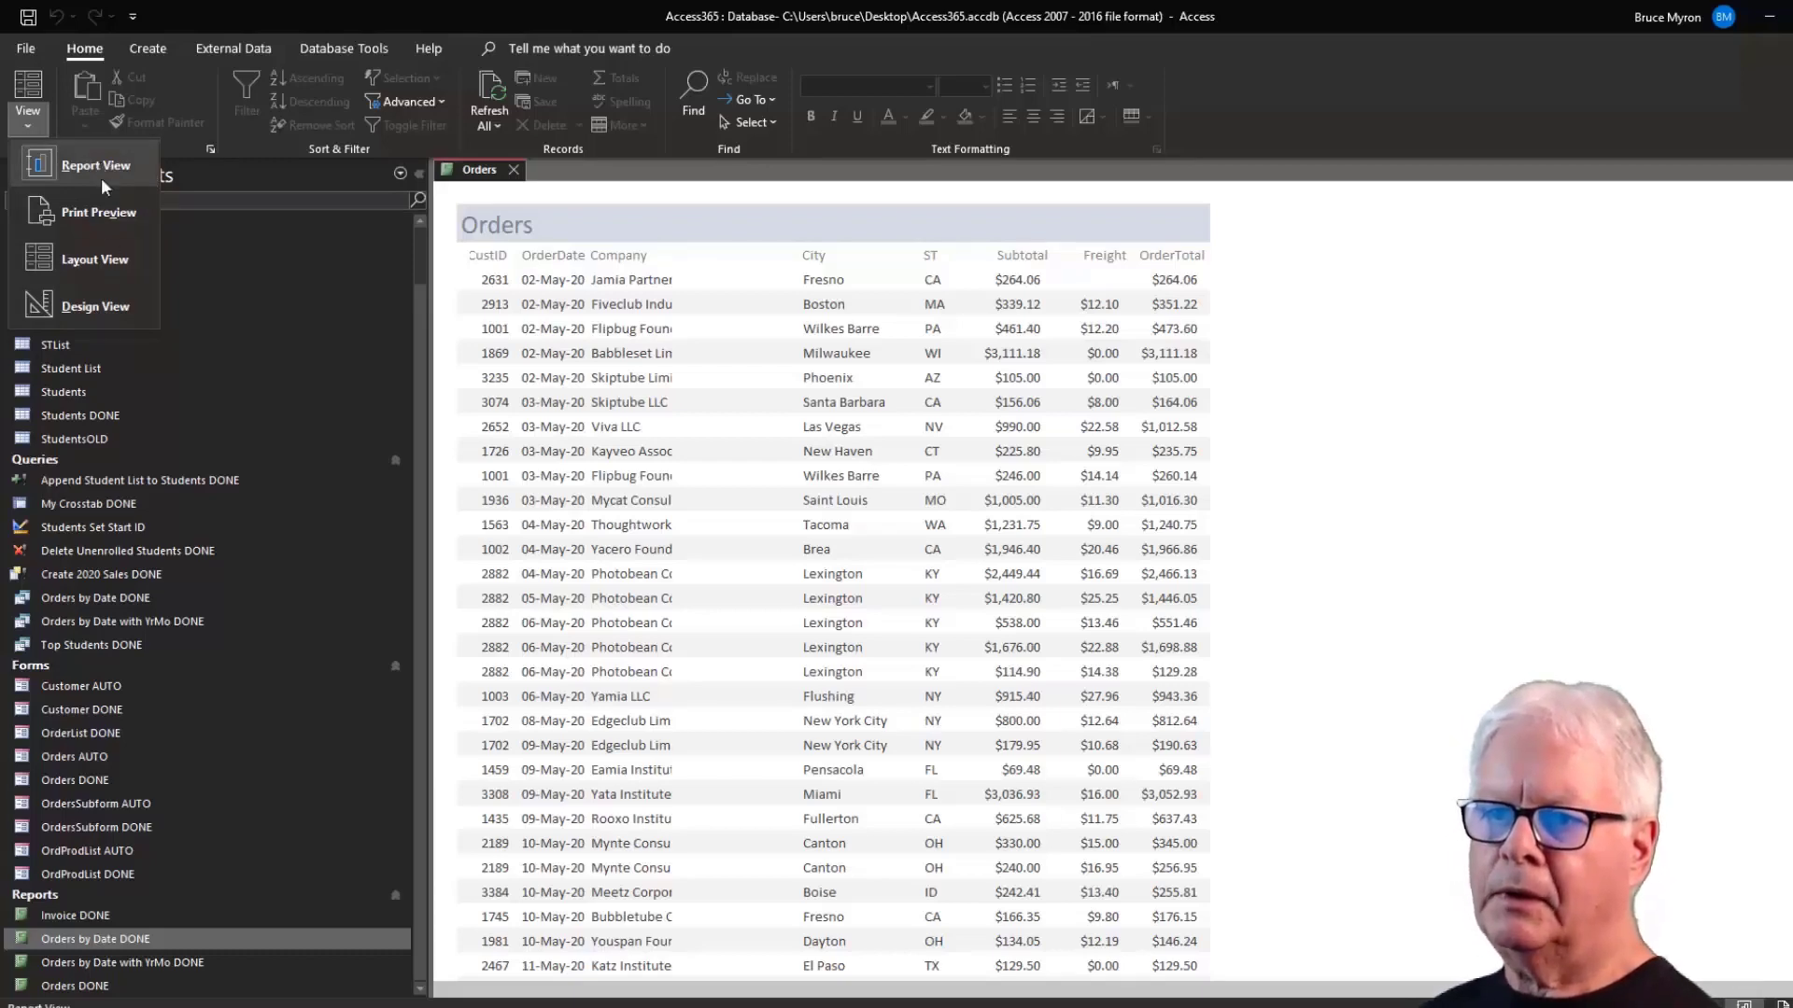
{"action": "left_click", "coordinate": [96, 303]}
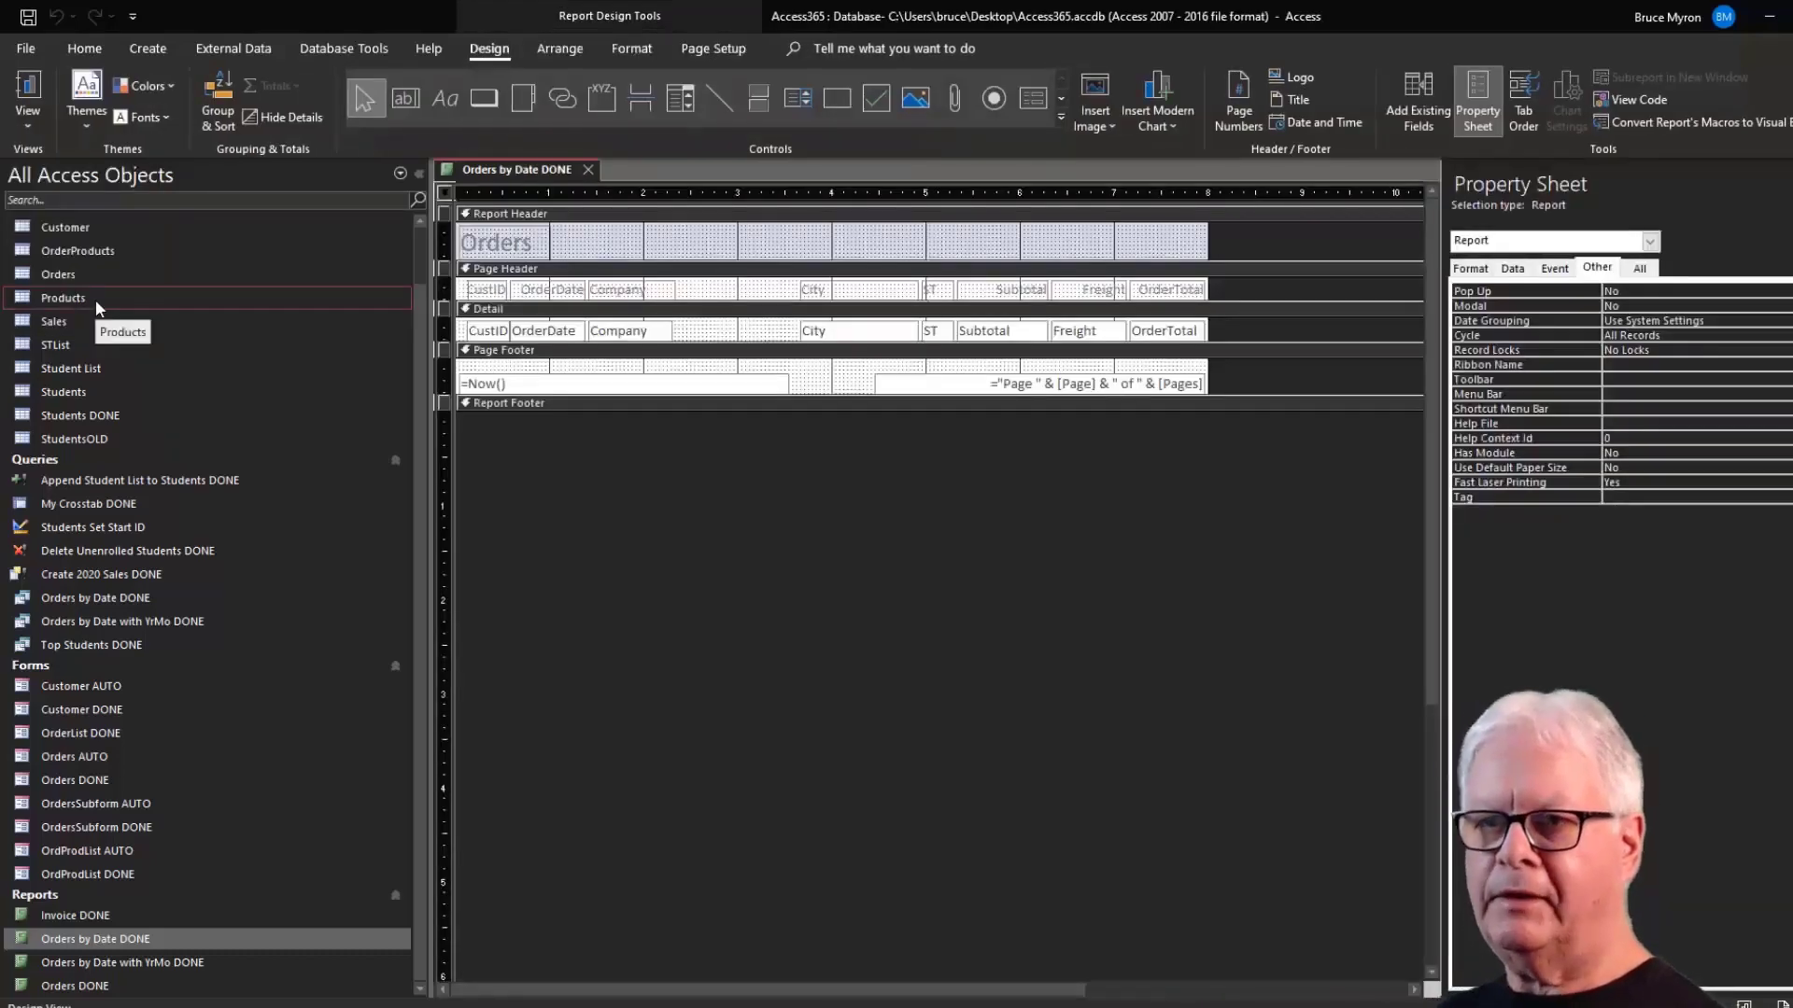
{"action": "left_click", "coordinate": [32, 127]}
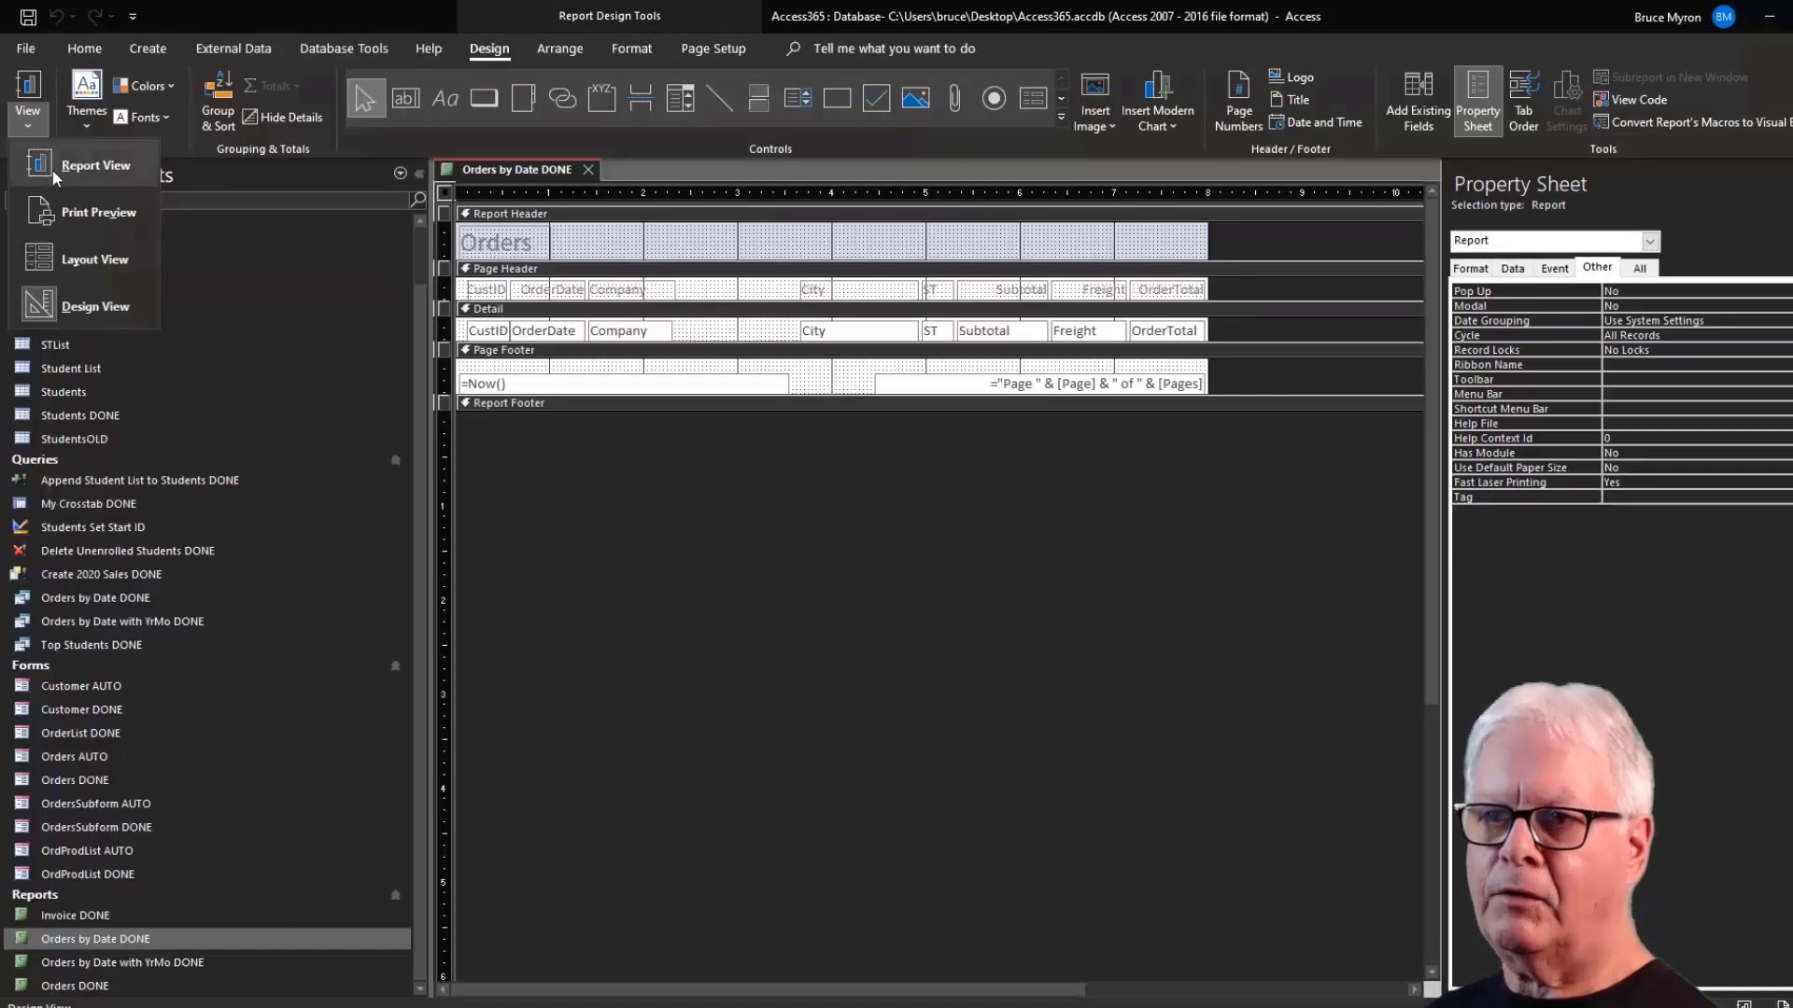
{"action": "left_click", "coordinate": [53, 169]}
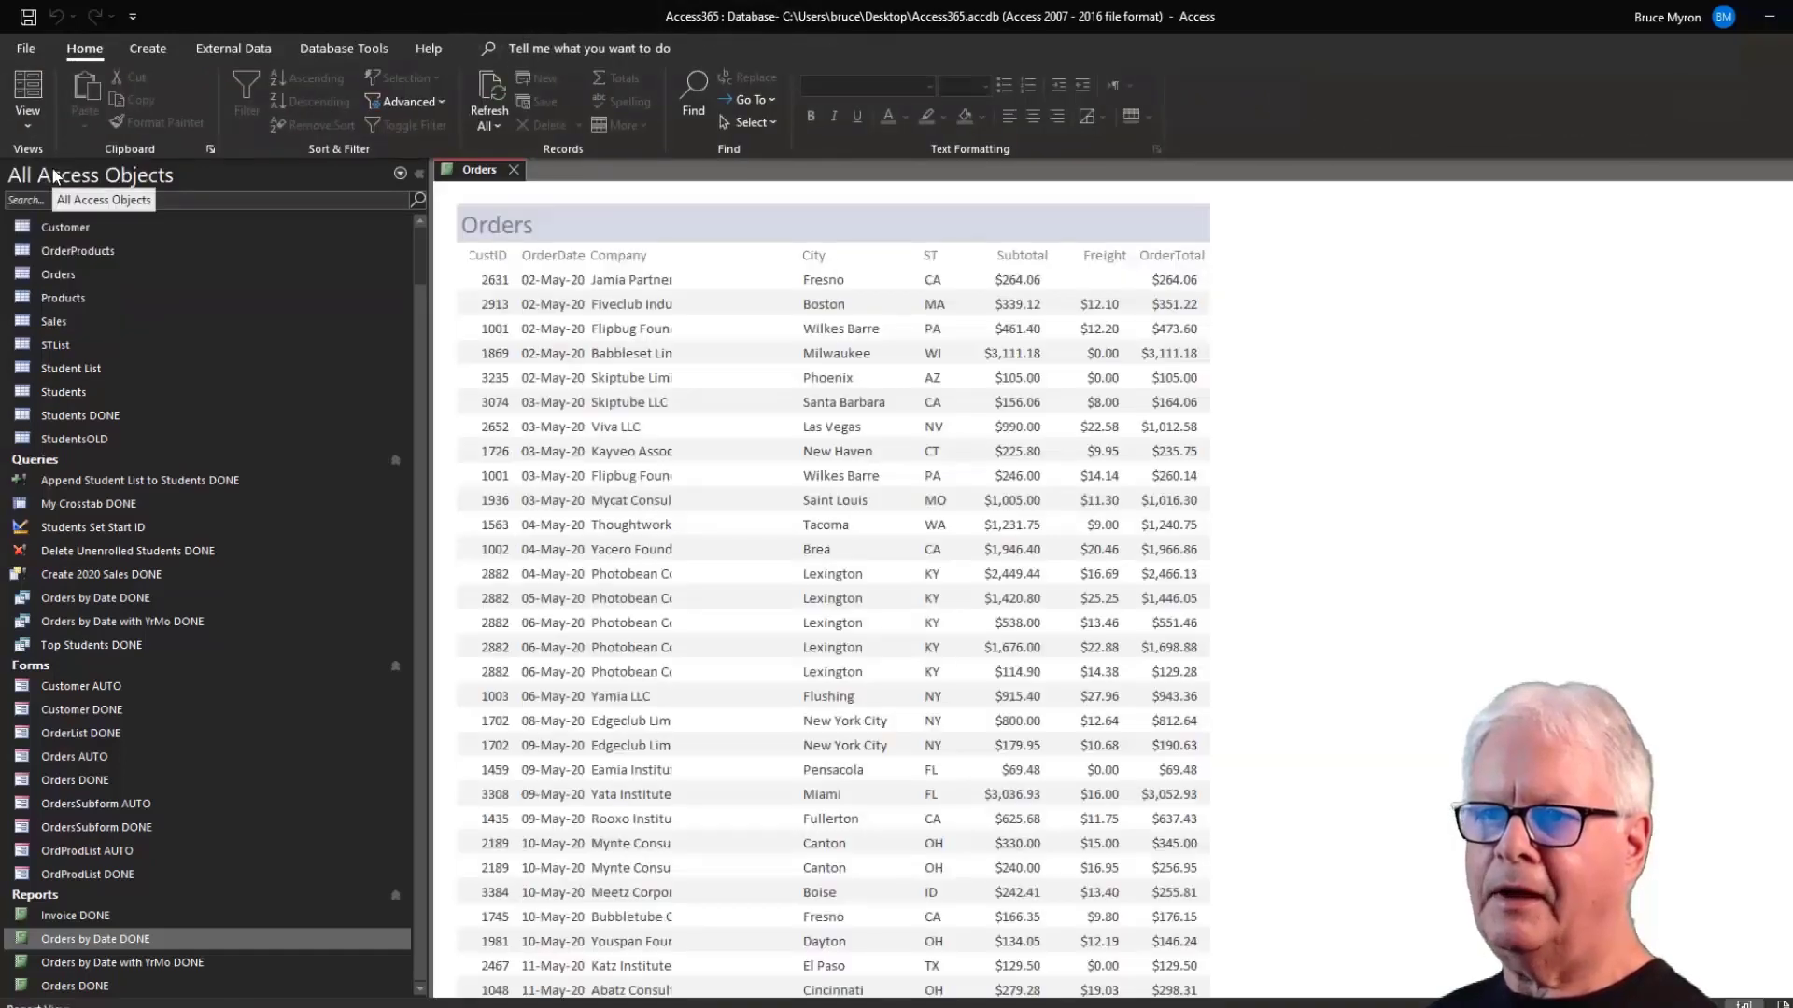
Show the report in Print Preview, check the first page down to its footer, and page forward to page 5.
{"action": "left_click", "coordinate": [28, 127]}
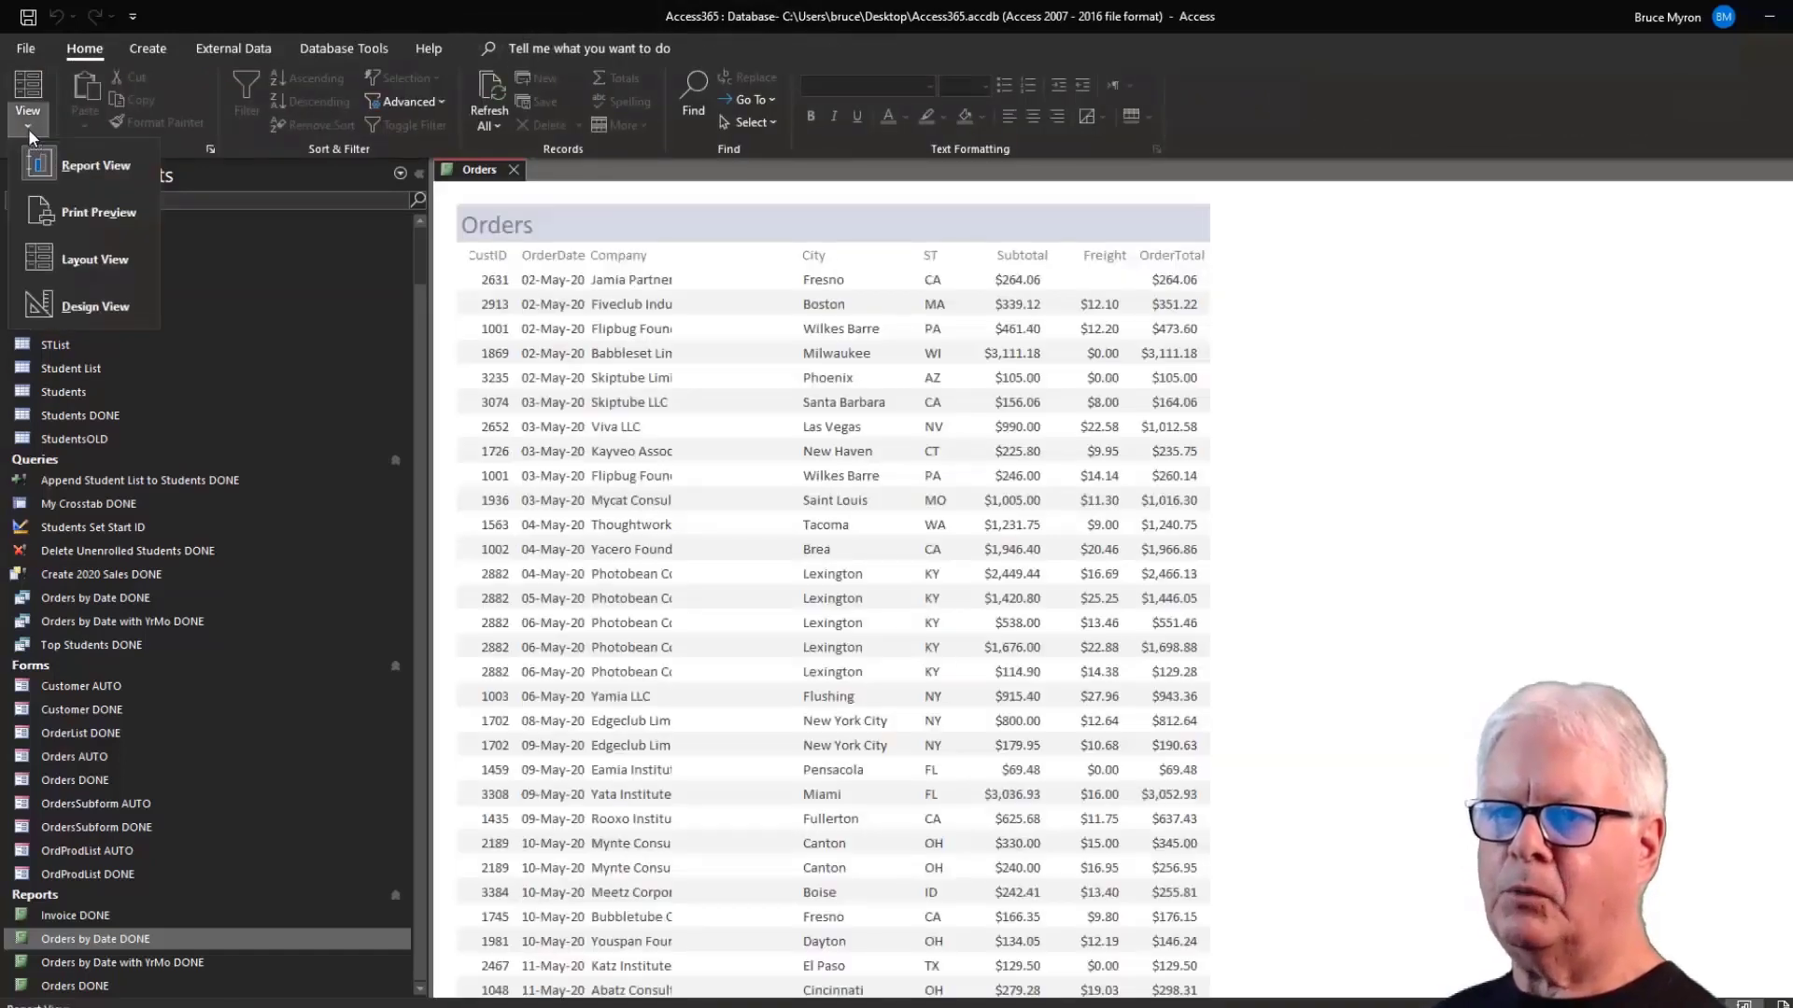
{"action": "left_click", "coordinate": [60, 211]}
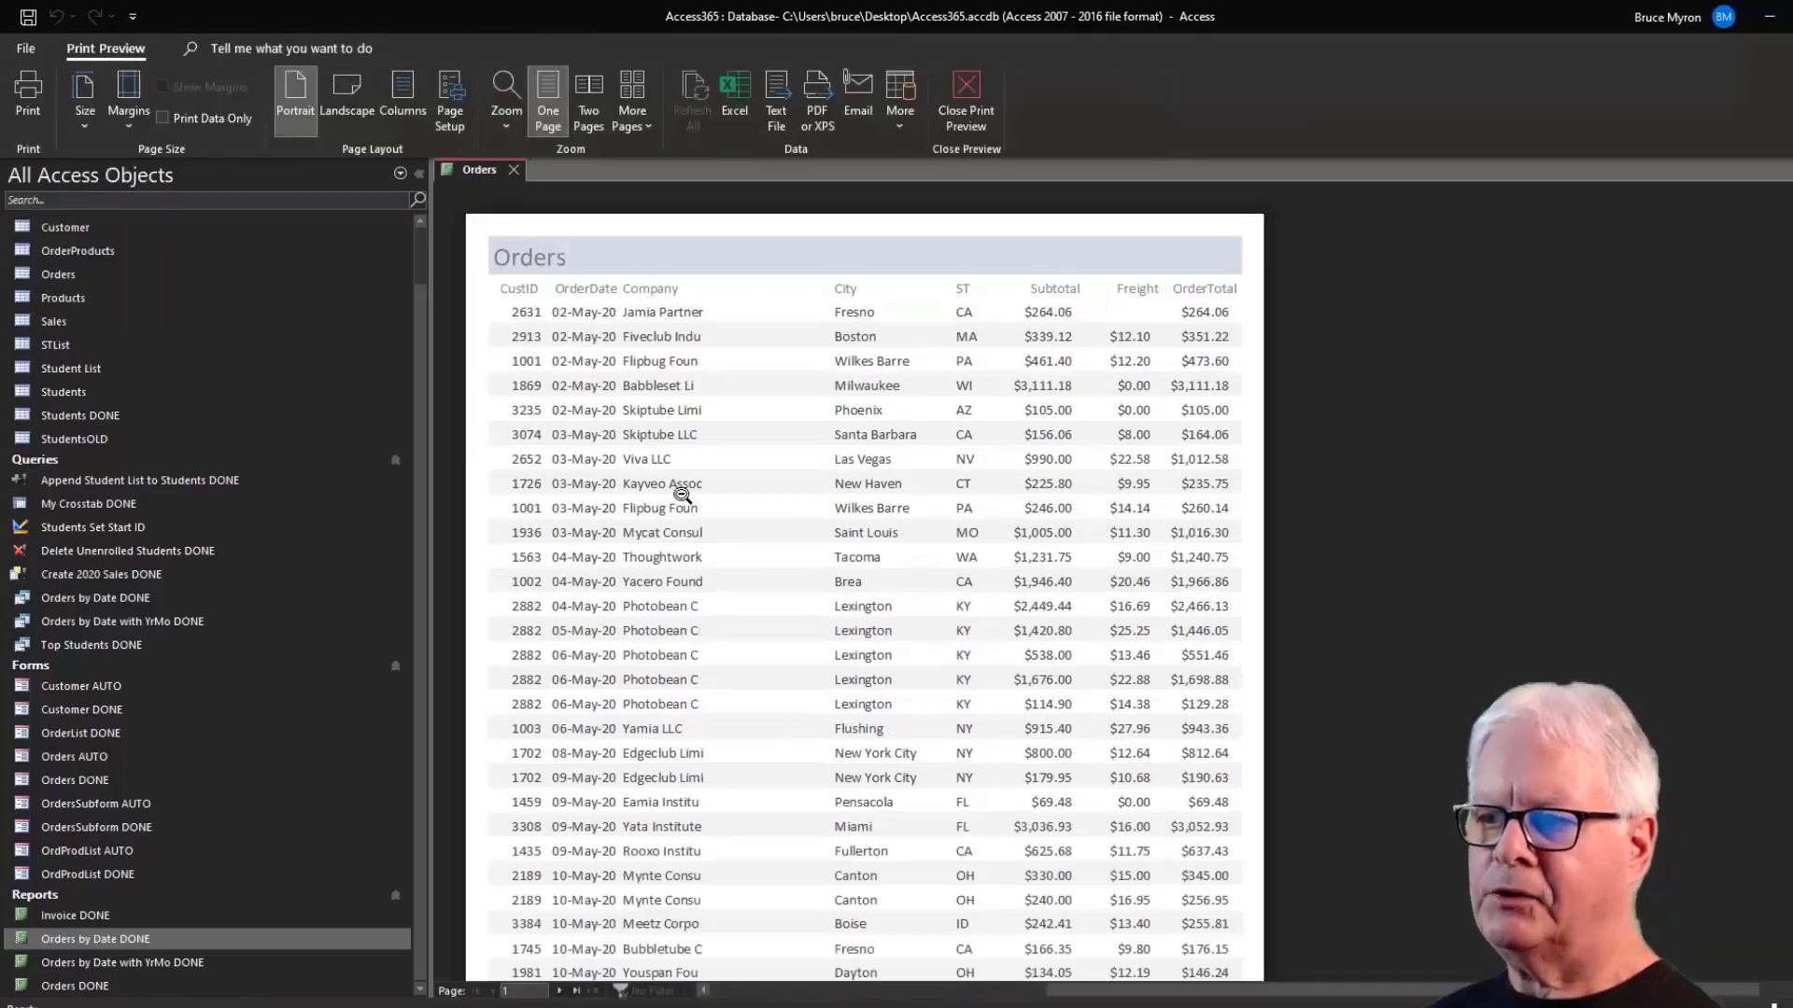
{"action": "scroll", "coordinate": [710, 513], "scroll_direction": "down", "scroll_amount": 3}
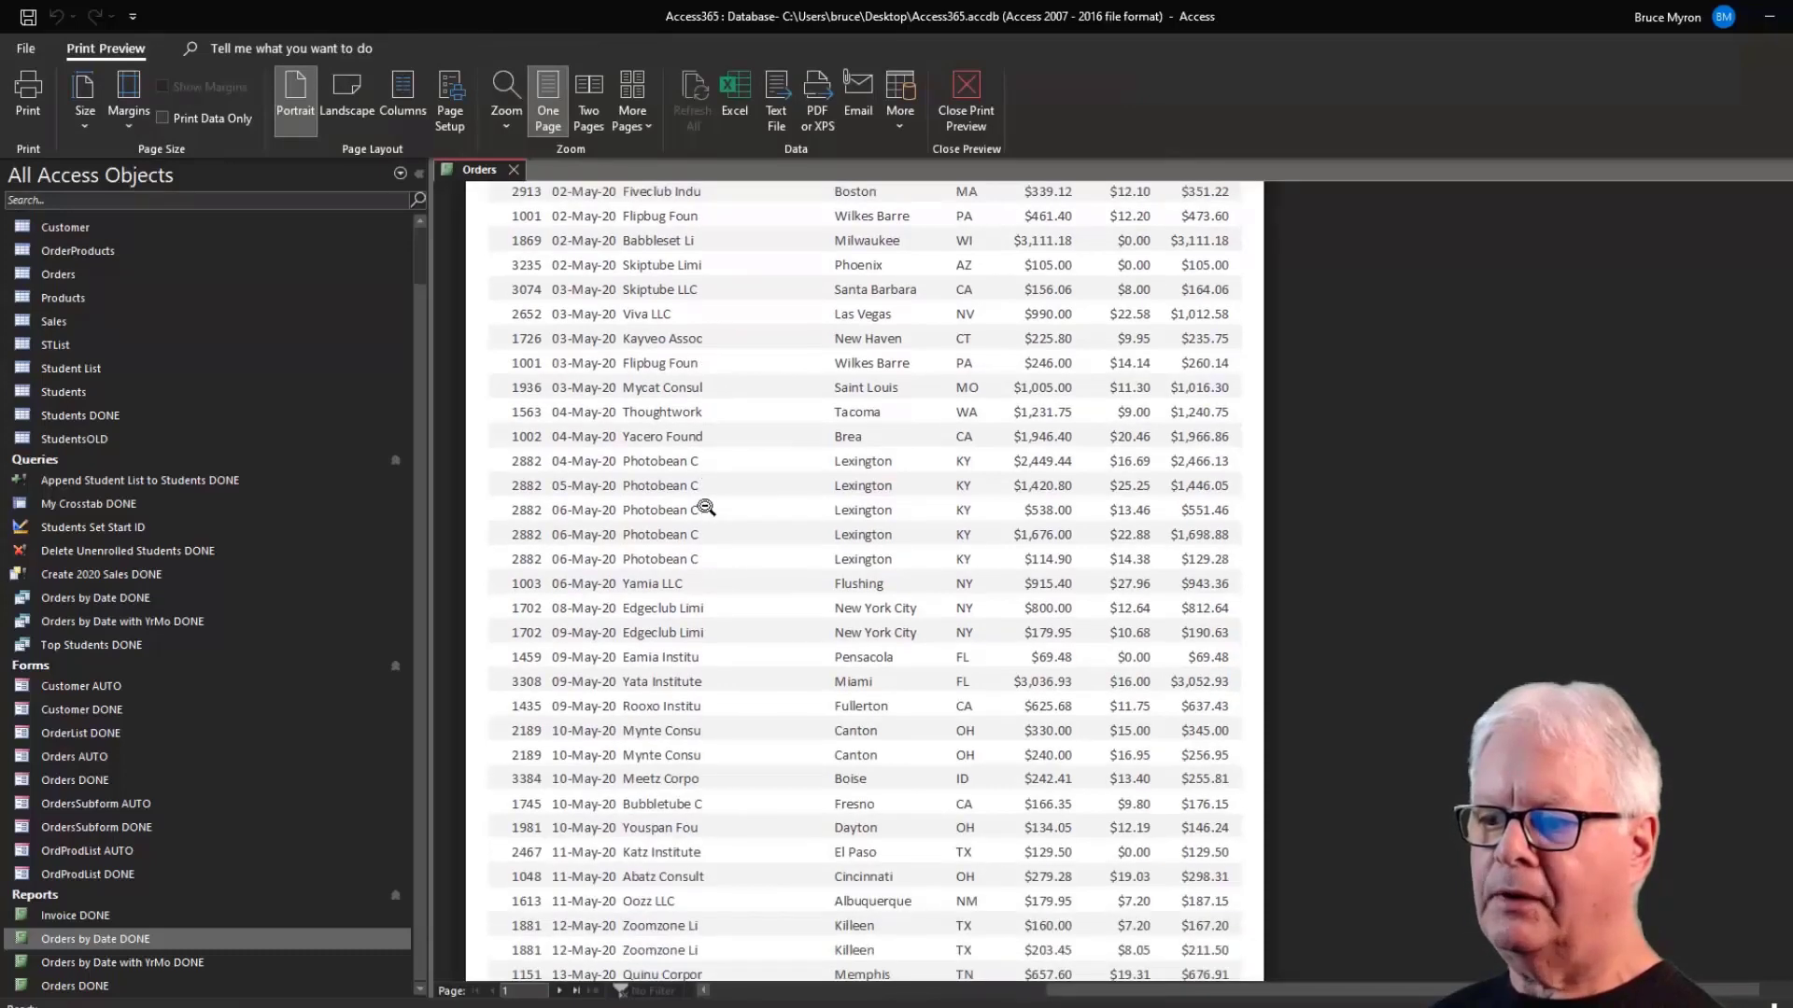
{"action": "scroll", "coordinate": [689, 464], "scroll_direction": "down", "scroll_amount": 3}
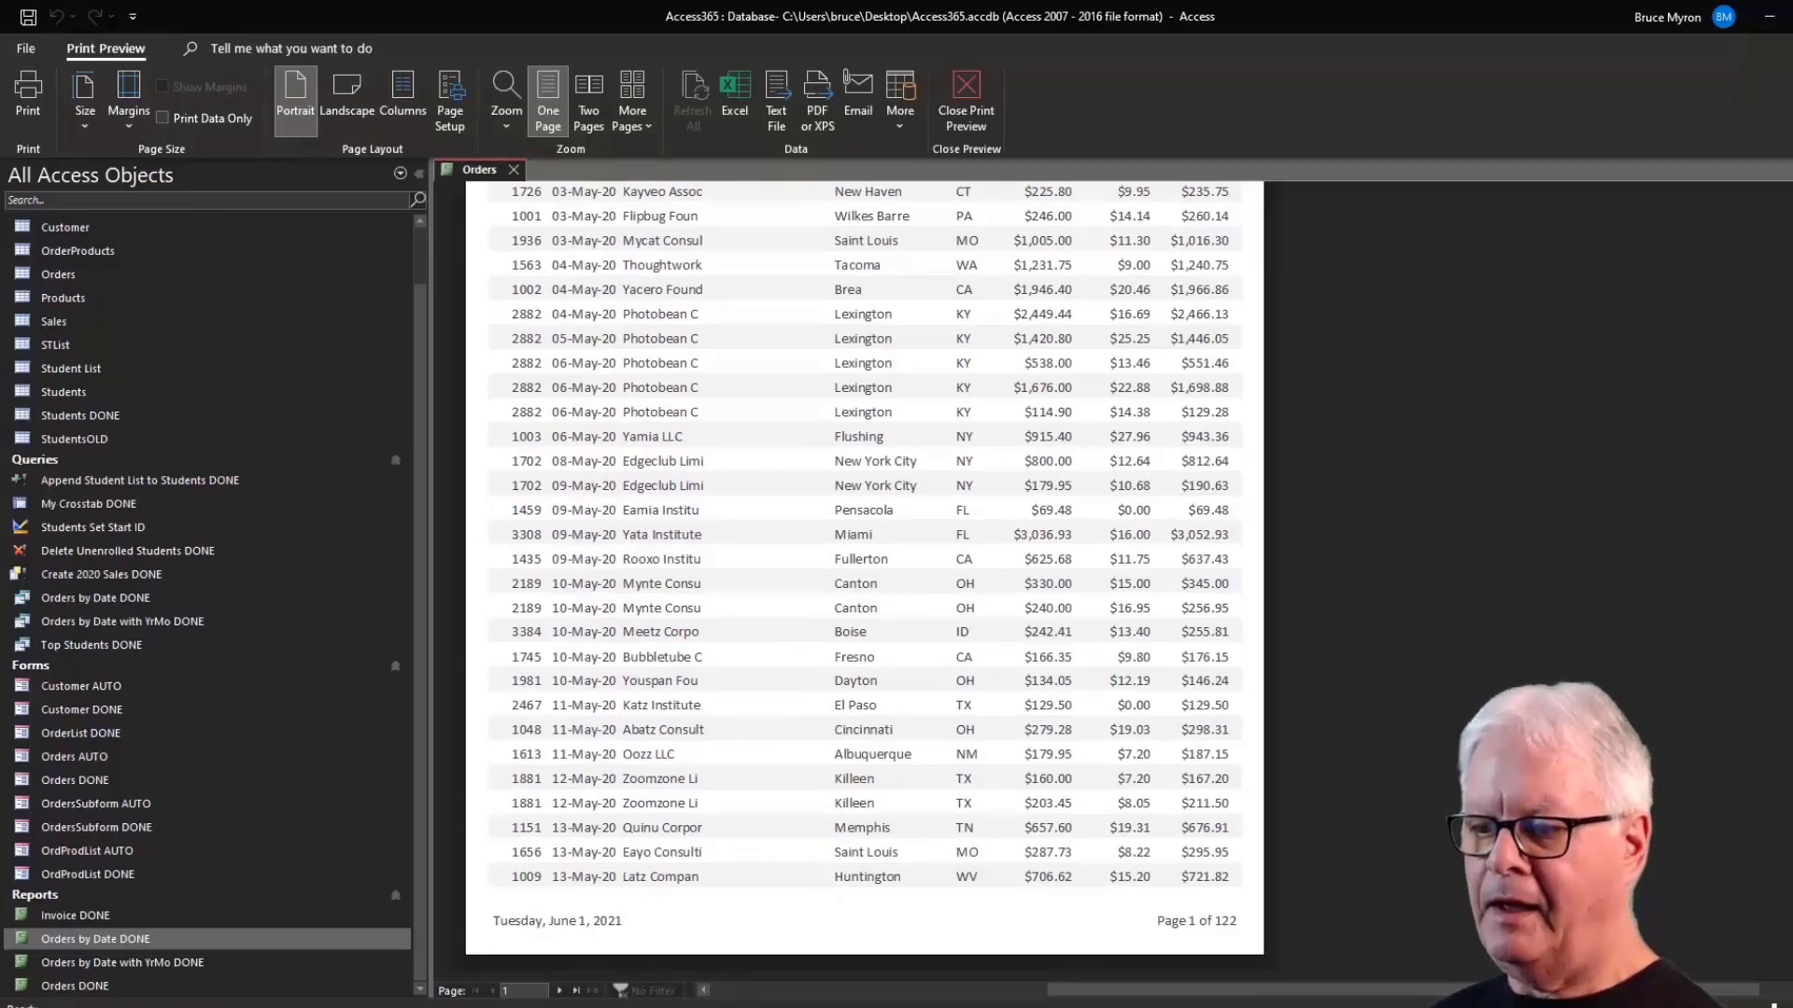
{"action": "left_click", "coordinate": [559, 992]}
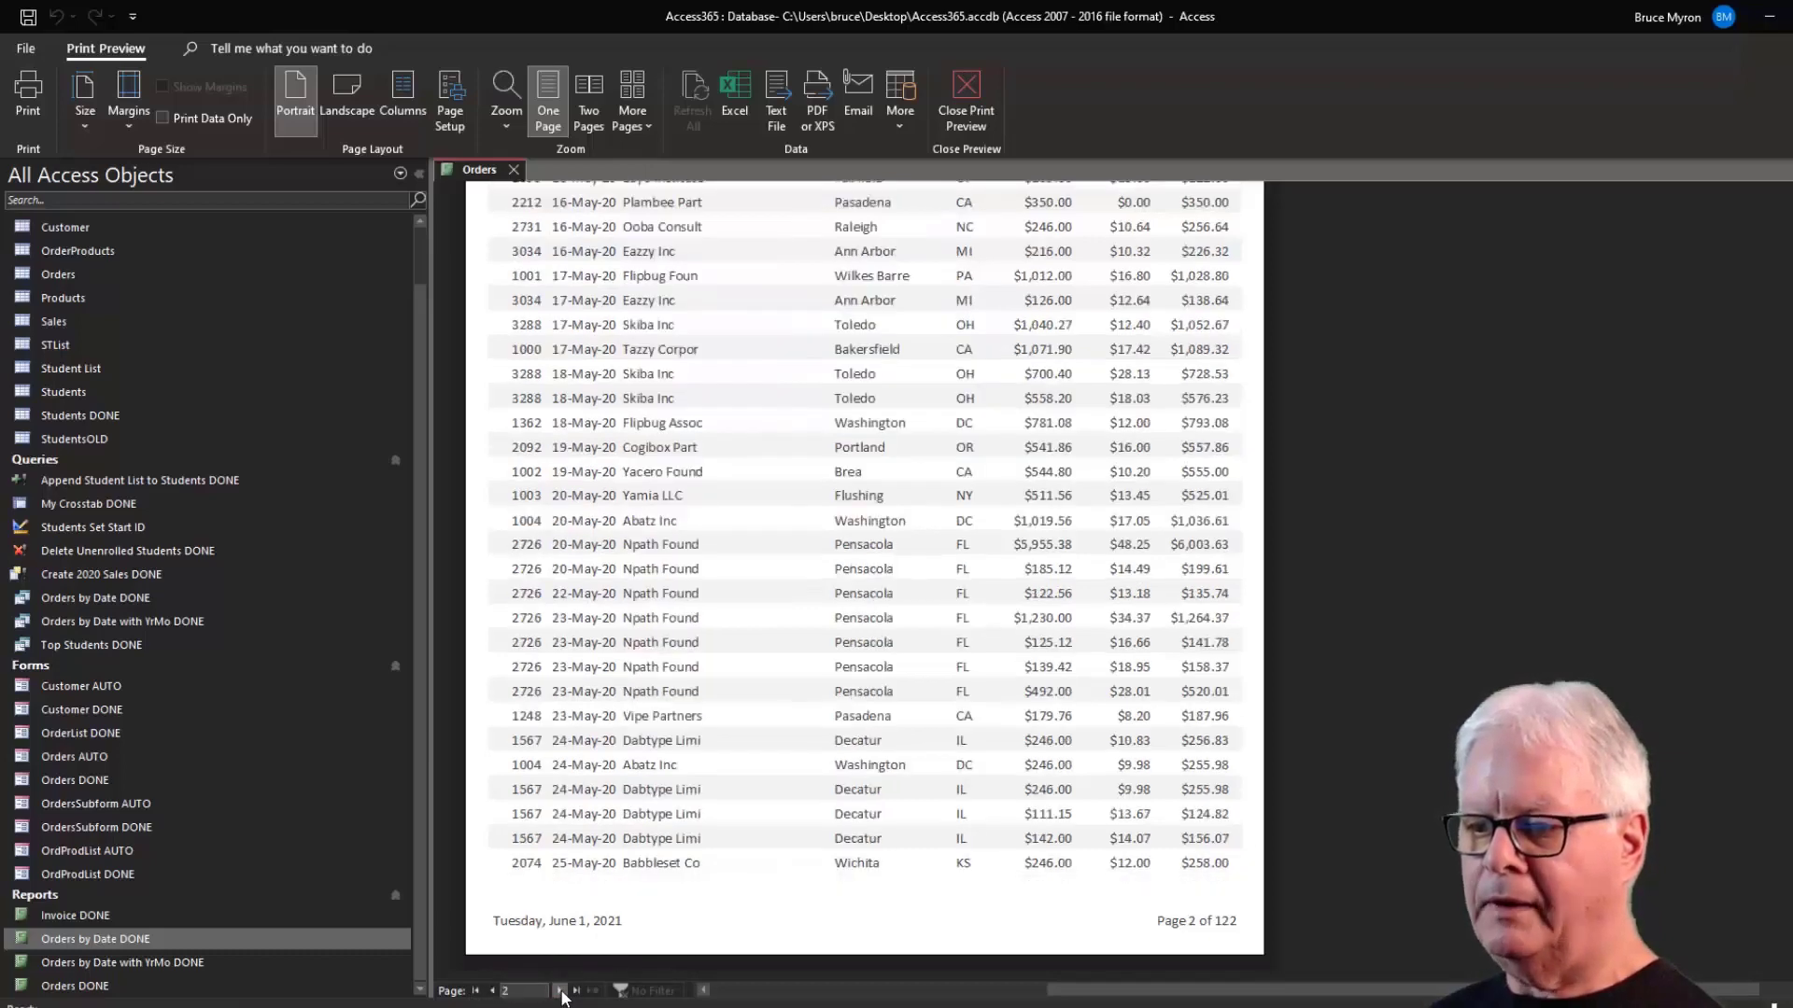
{"action": "left_click", "coordinate": [560, 992]}
{"action": "left_click", "coordinate": [560, 991]}
{"action": "left_click", "coordinate": [559, 992]}
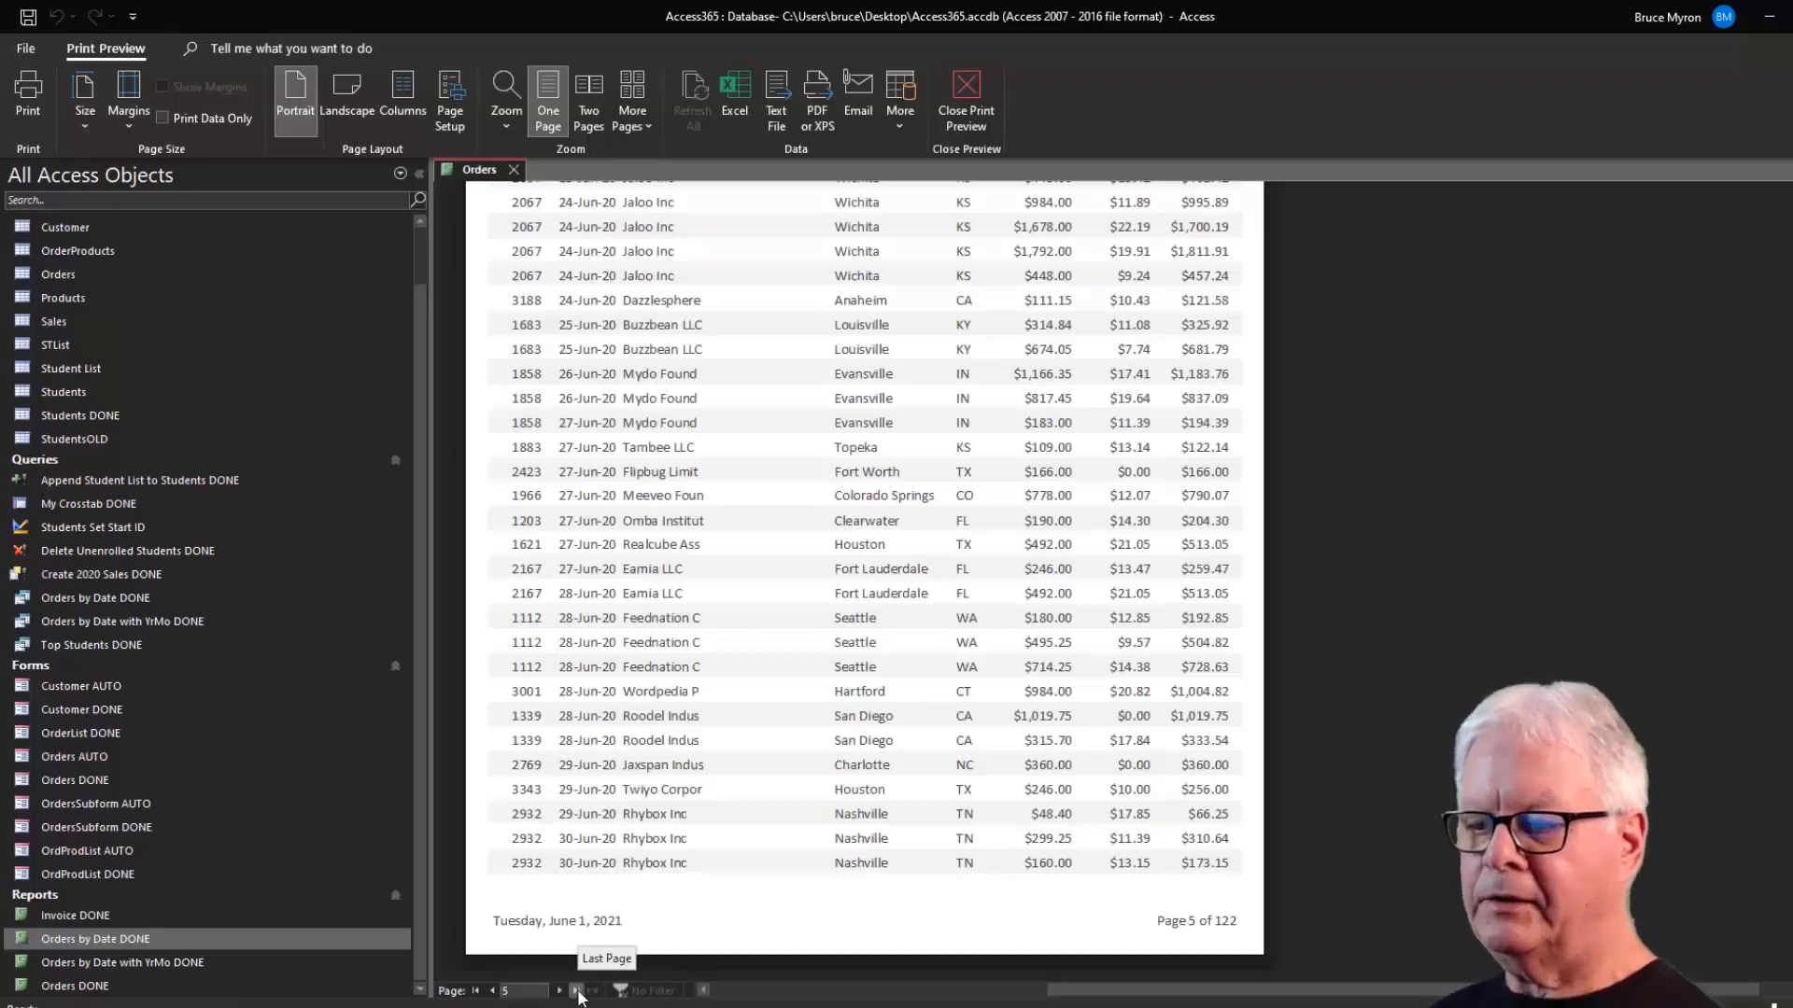
Check the report's last pages, return to the first page to review it, and close Print Preview.
{"action": "left_click", "coordinate": [576, 991]}
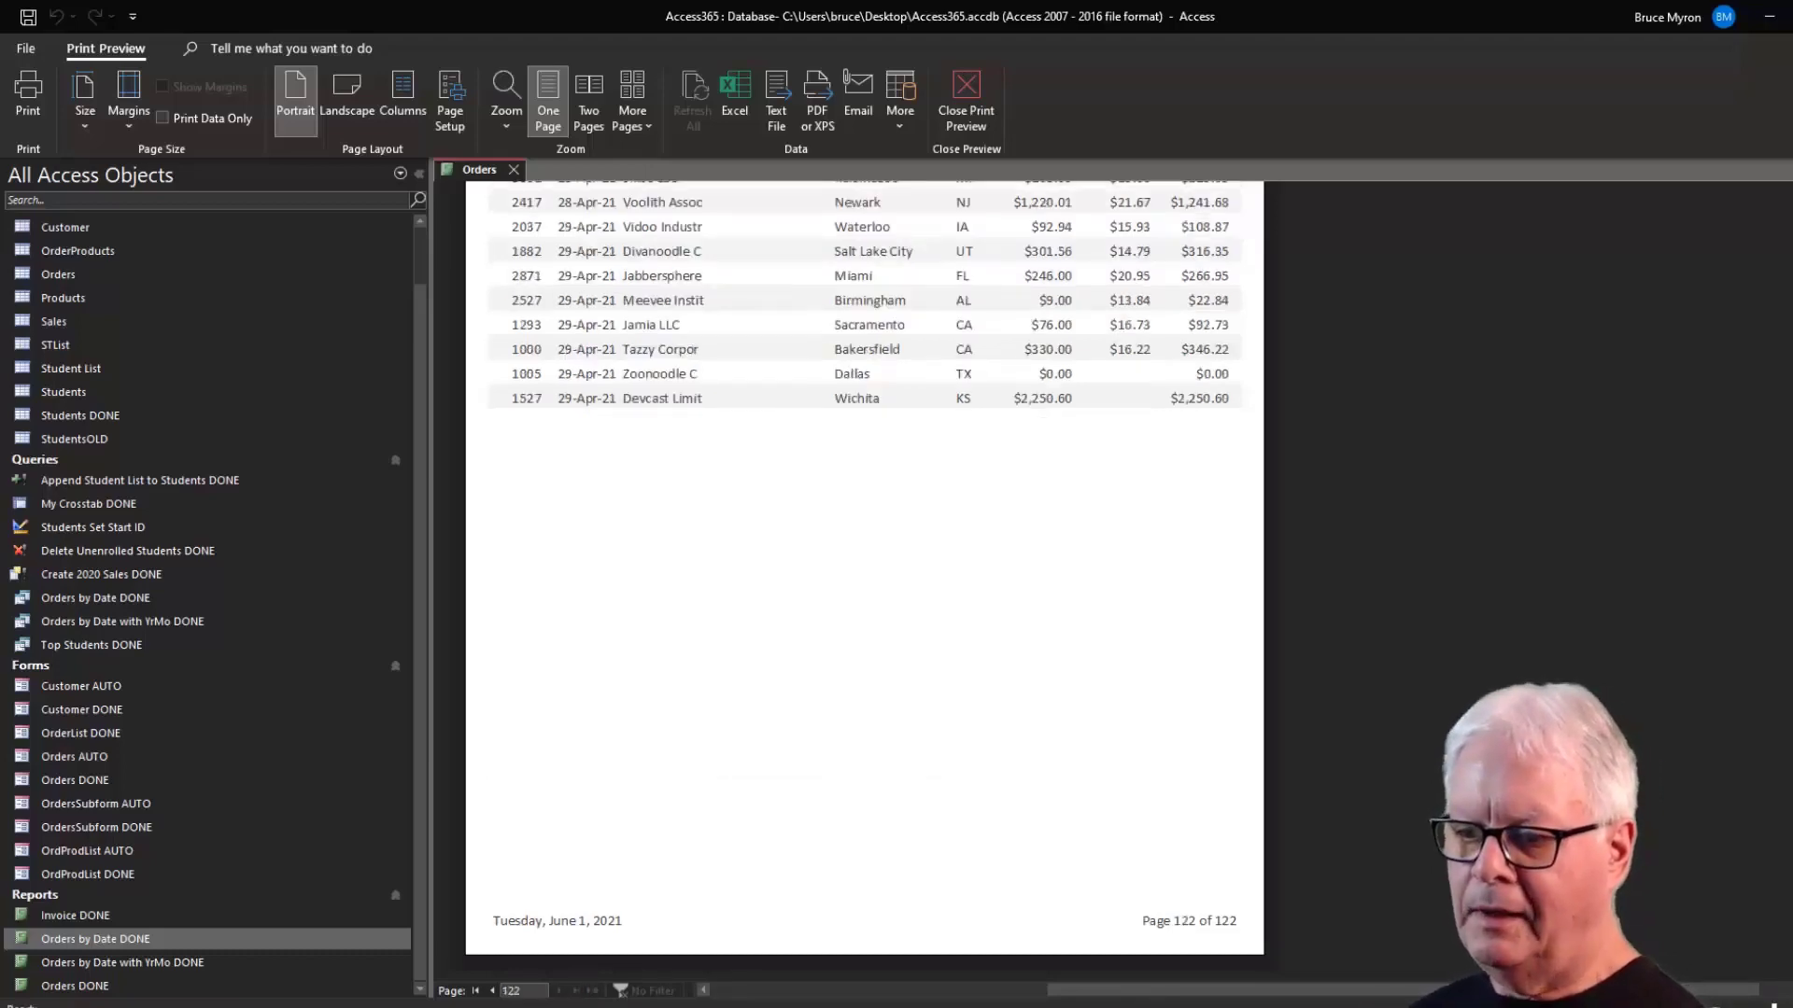
{"action": "left_click", "coordinate": [493, 991]}
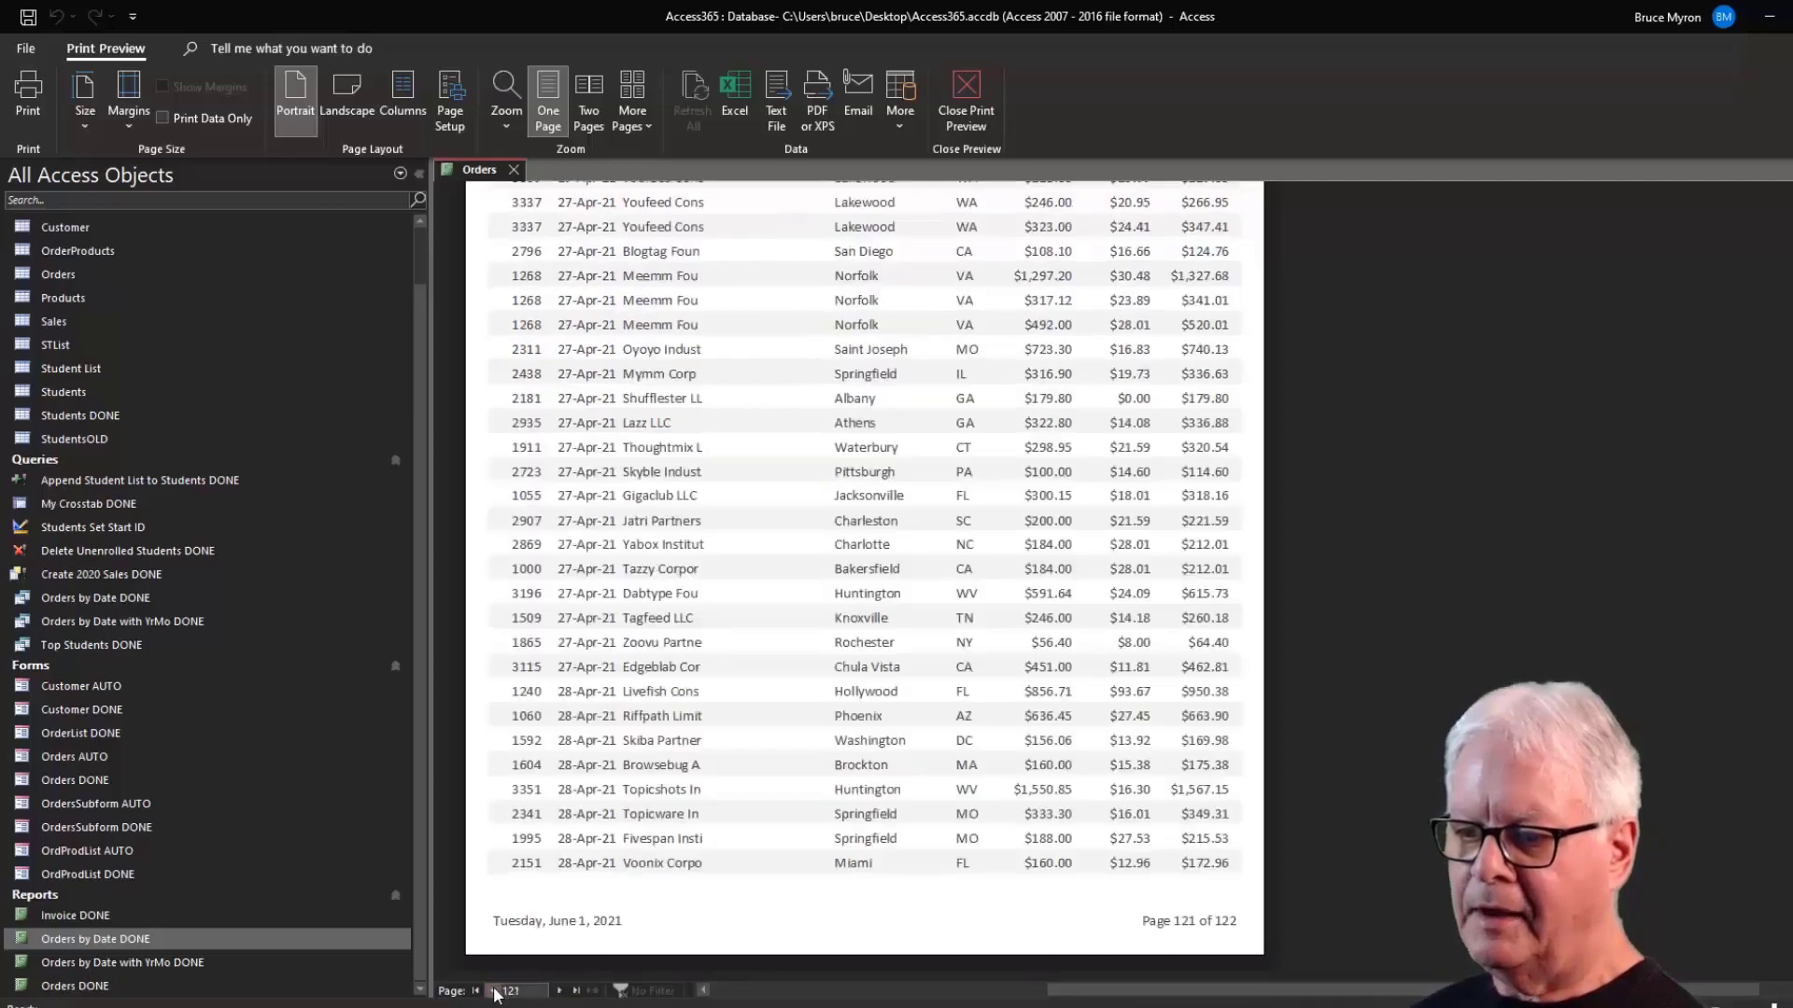
{"action": "left_click", "coordinate": [493, 991]}
{"action": "left_click", "coordinate": [477, 991]}
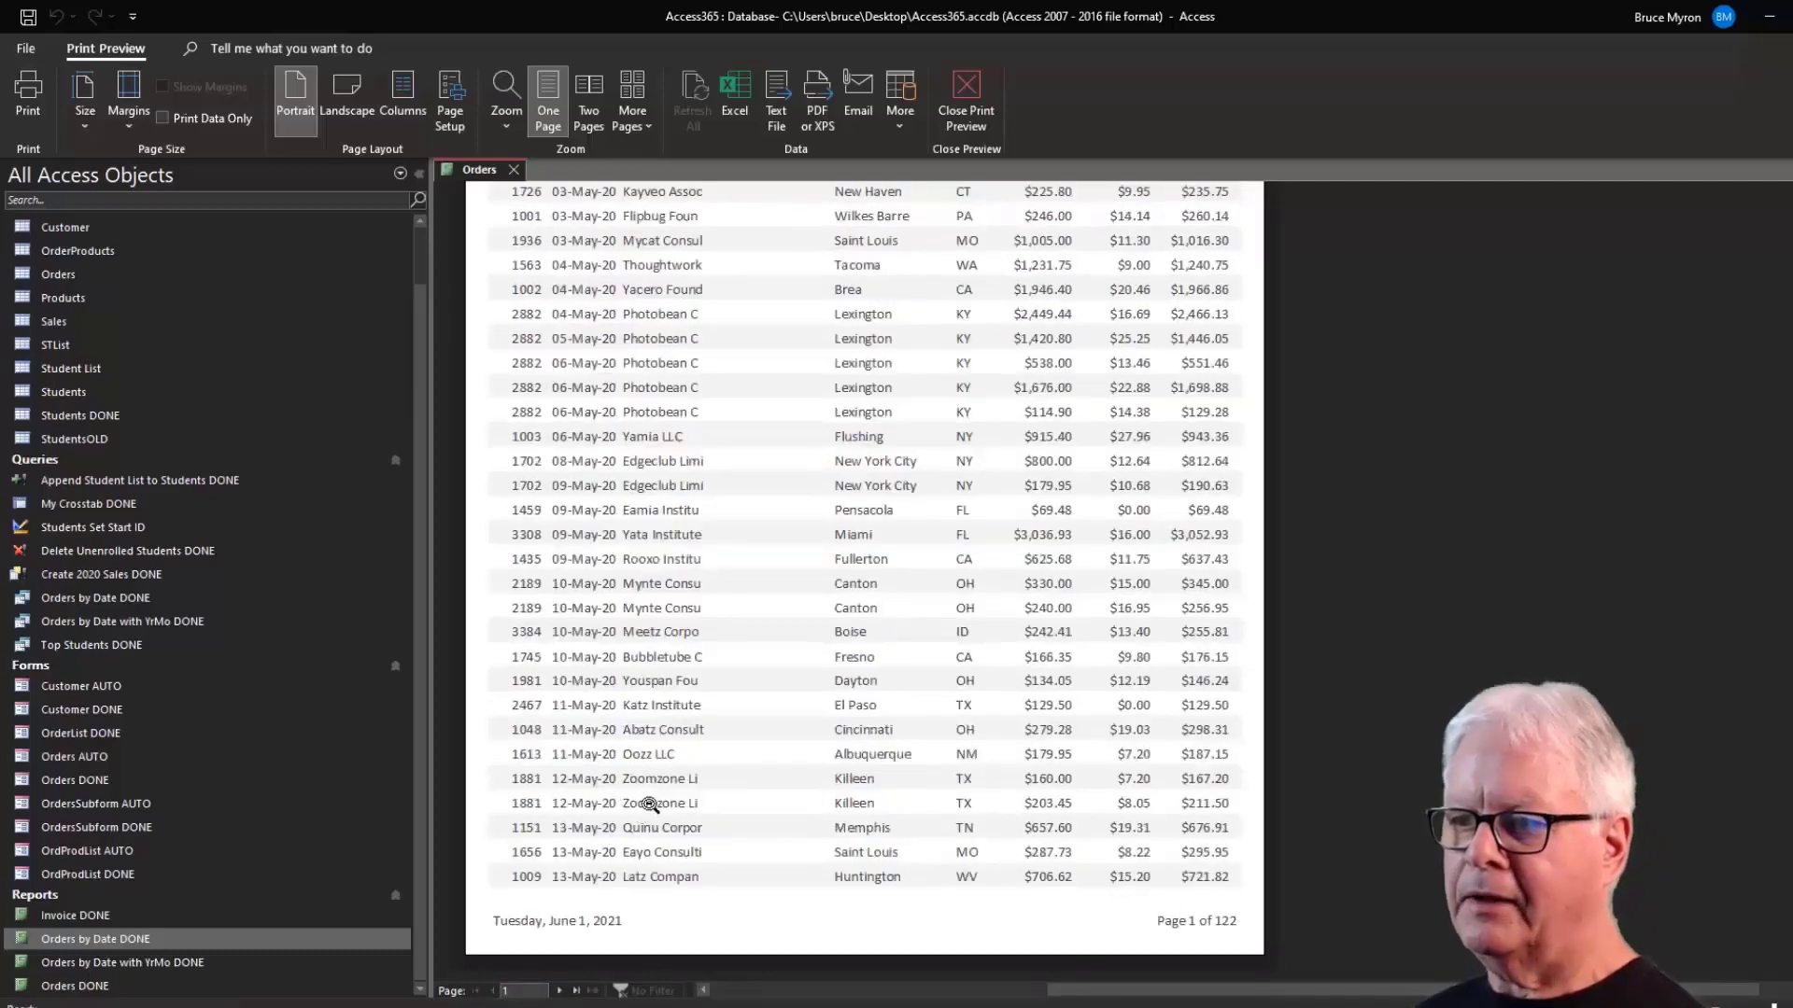
{"action": "scroll", "coordinate": [654, 794], "scroll_direction": "up", "scroll_amount": 5}
{"action": "scroll", "coordinate": [677, 784], "scroll_direction": "down", "scroll_amount": 2}
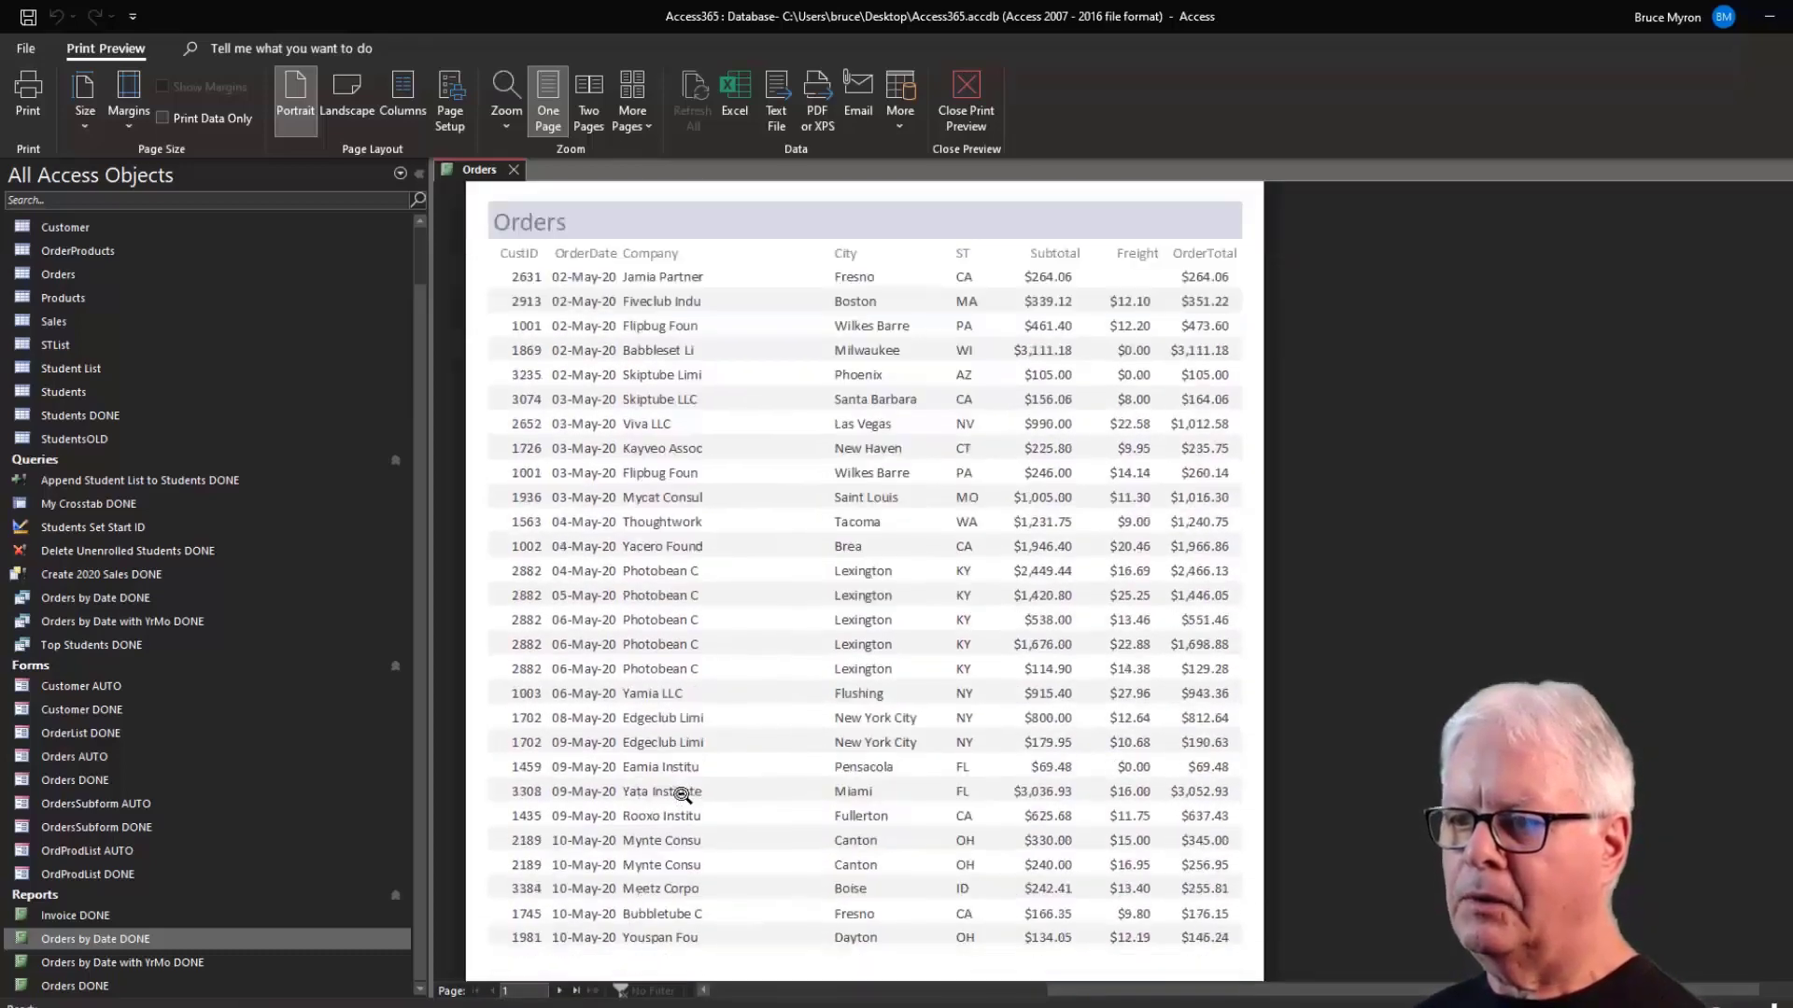
{"action": "scroll", "coordinate": [688, 795], "scroll_direction": "down", "scroll_amount": 1}
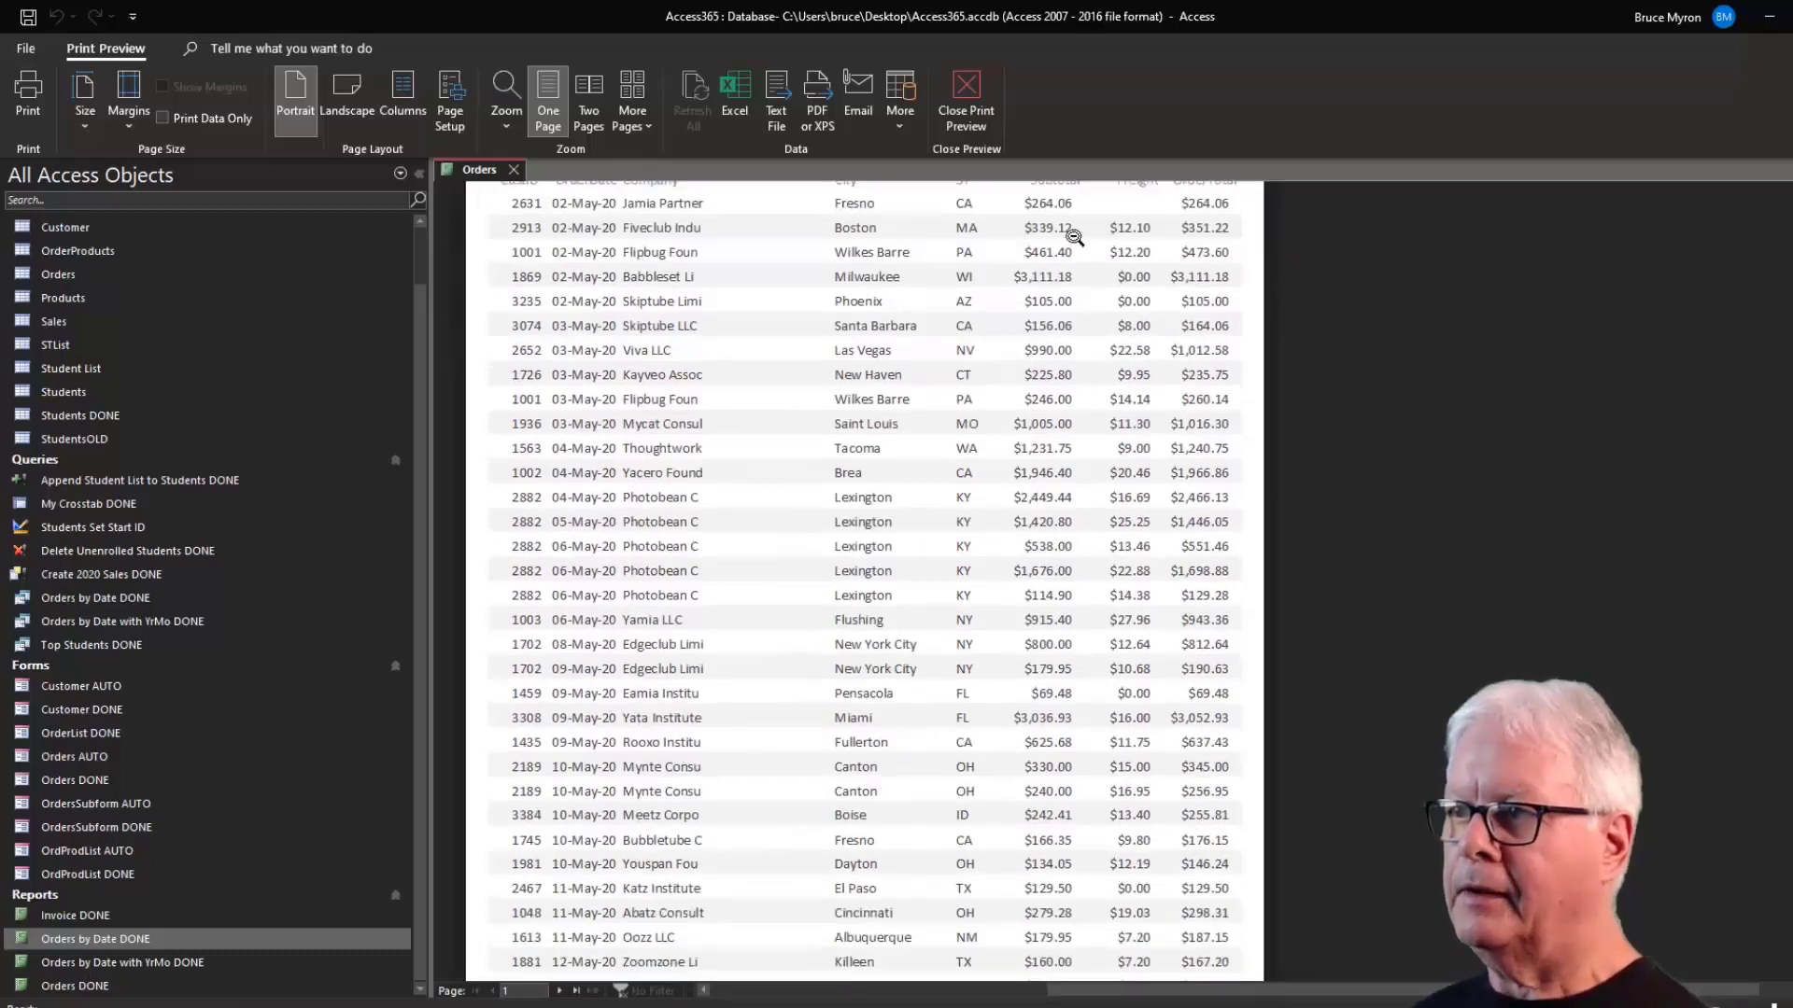
{"action": "left_click", "coordinate": [971, 106]}
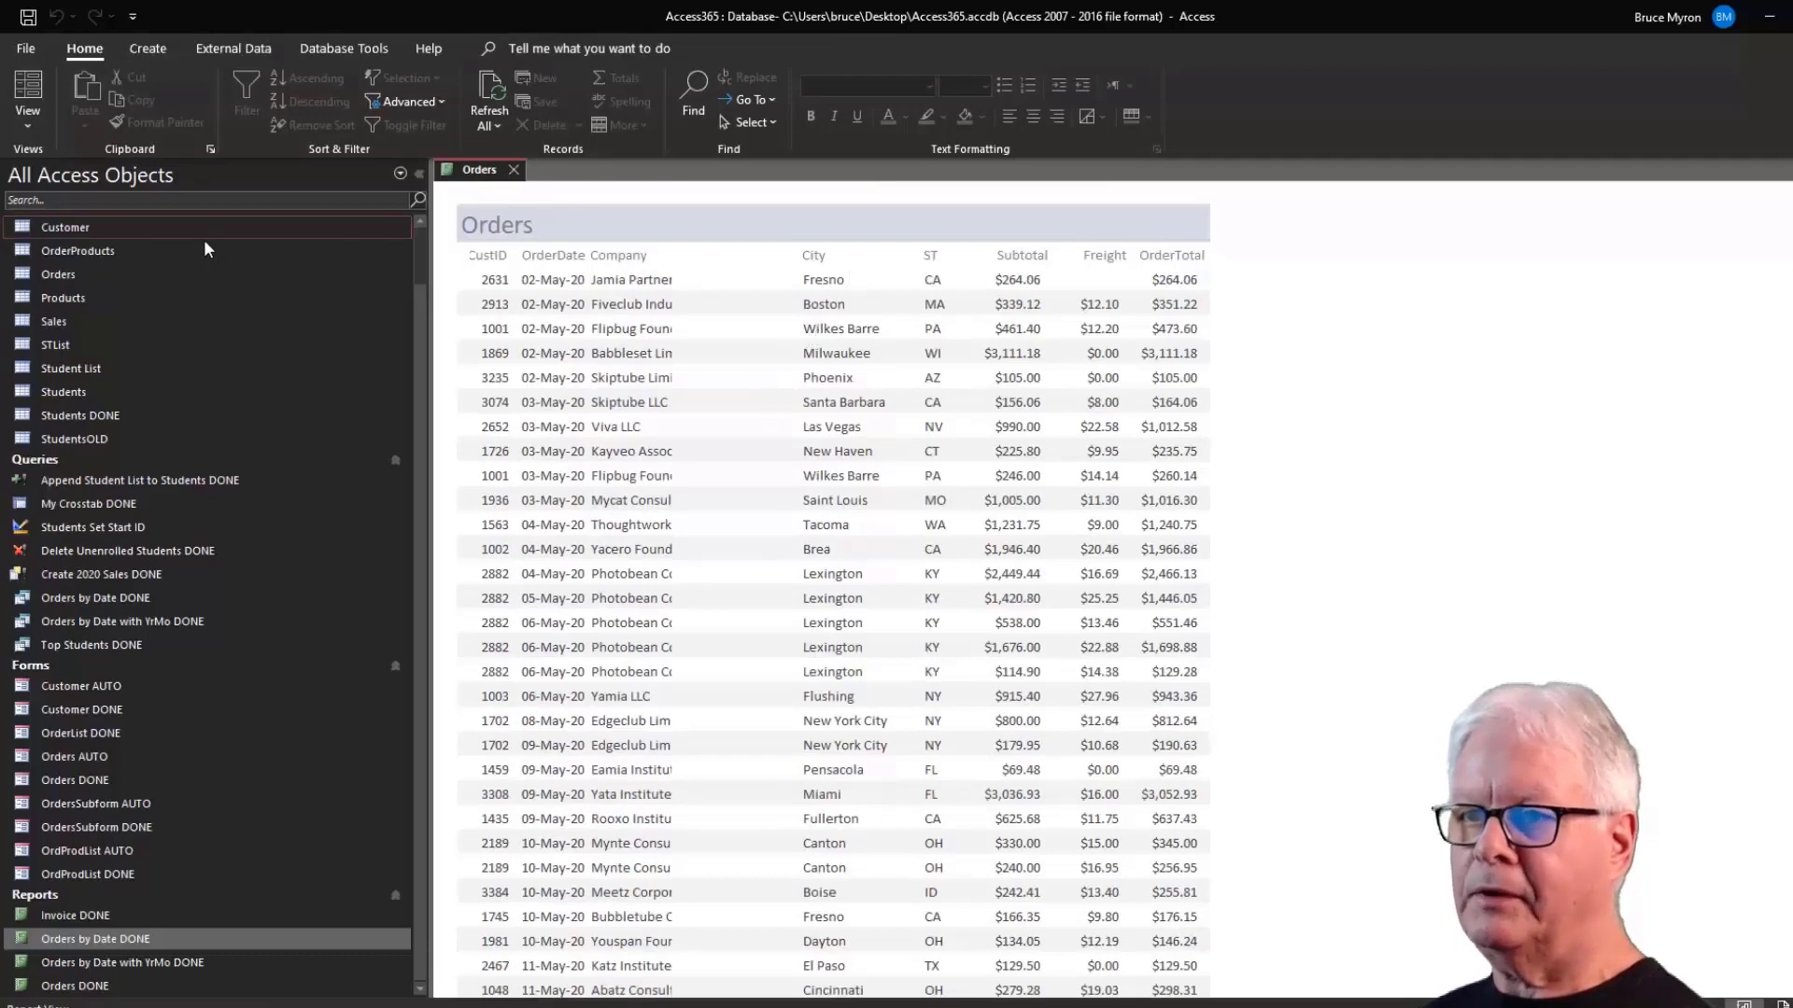
Show the report in Layout View and widen the Company column rightward by about 1 inch to fit the full company names.
{"action": "left_click", "coordinate": [28, 120]}
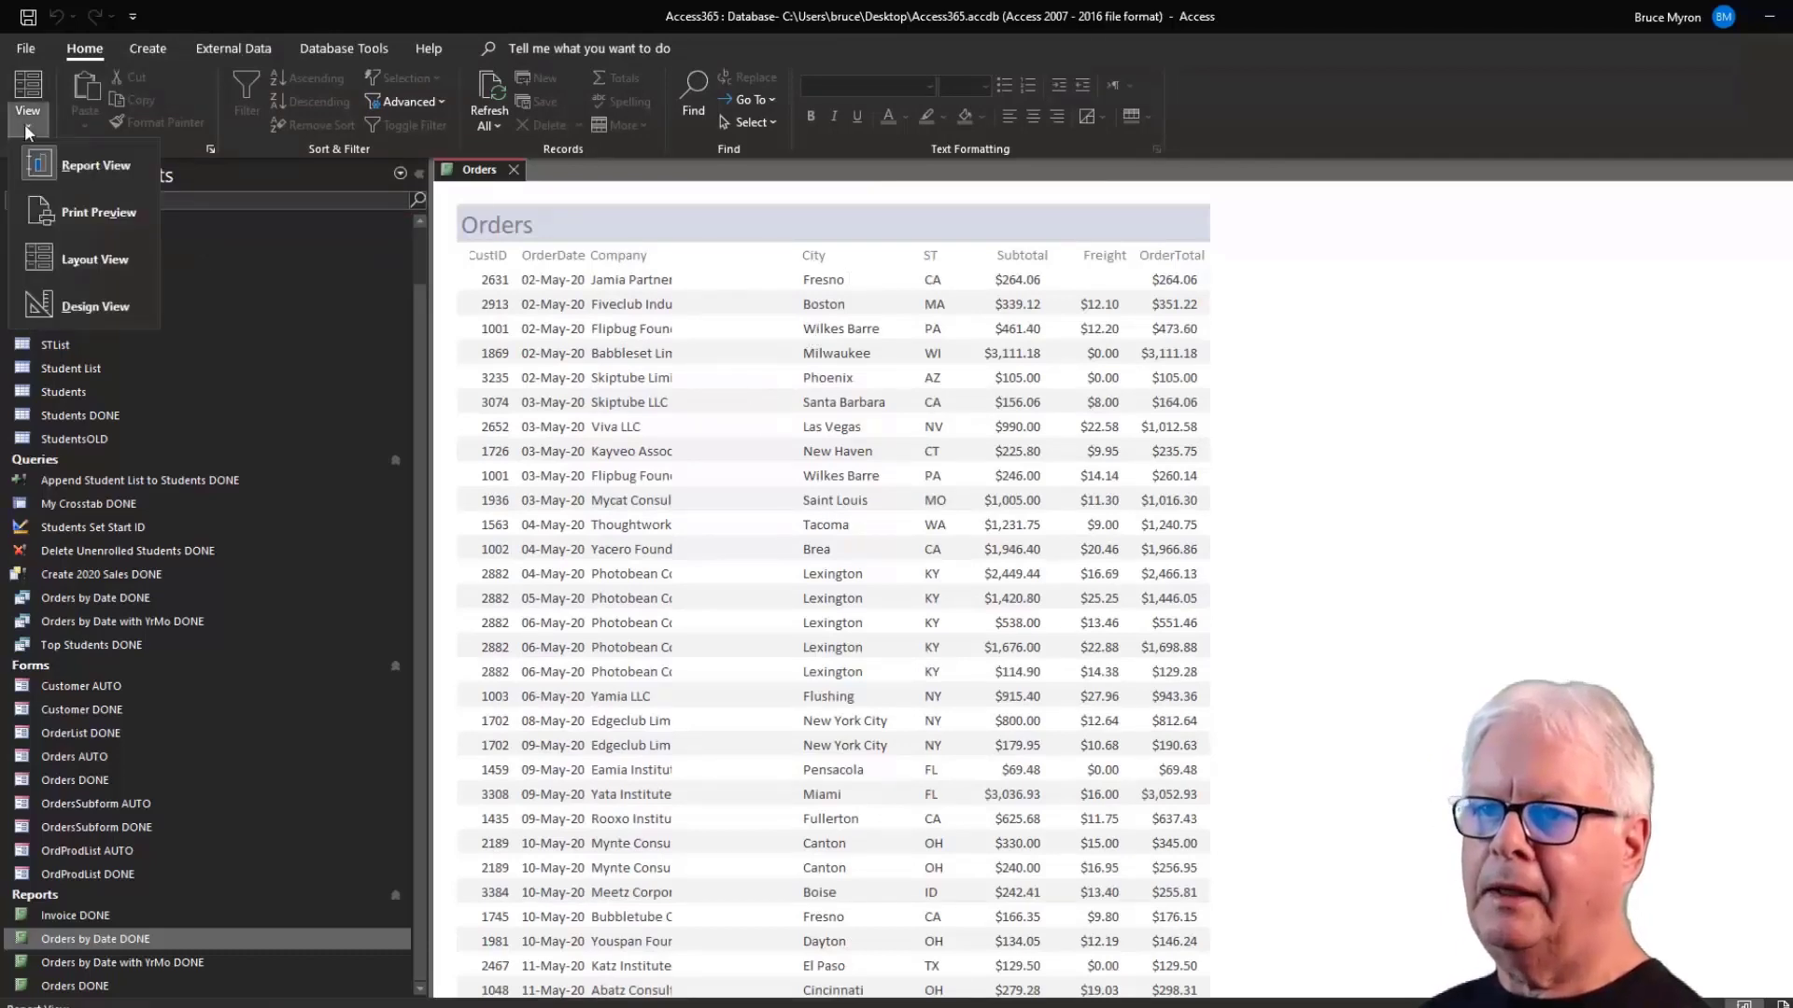
{"action": "left_click", "coordinate": [76, 260]}
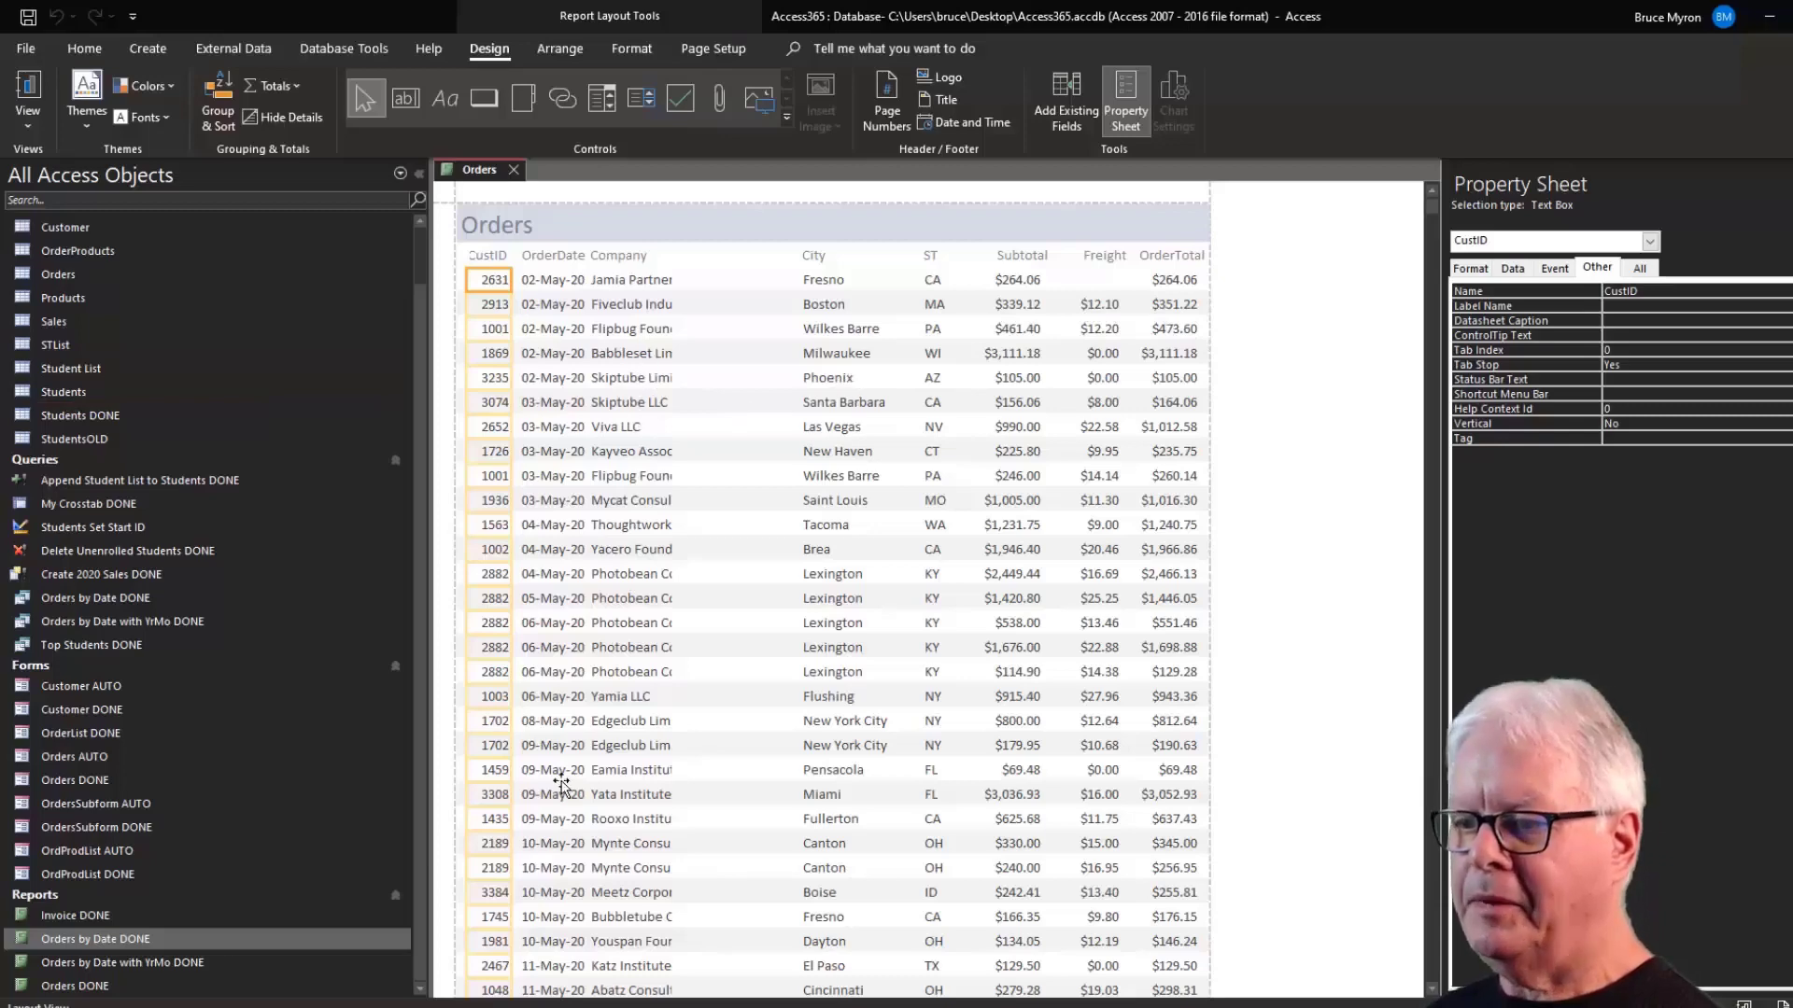
{"action": "left_click", "coordinate": [637, 280]}
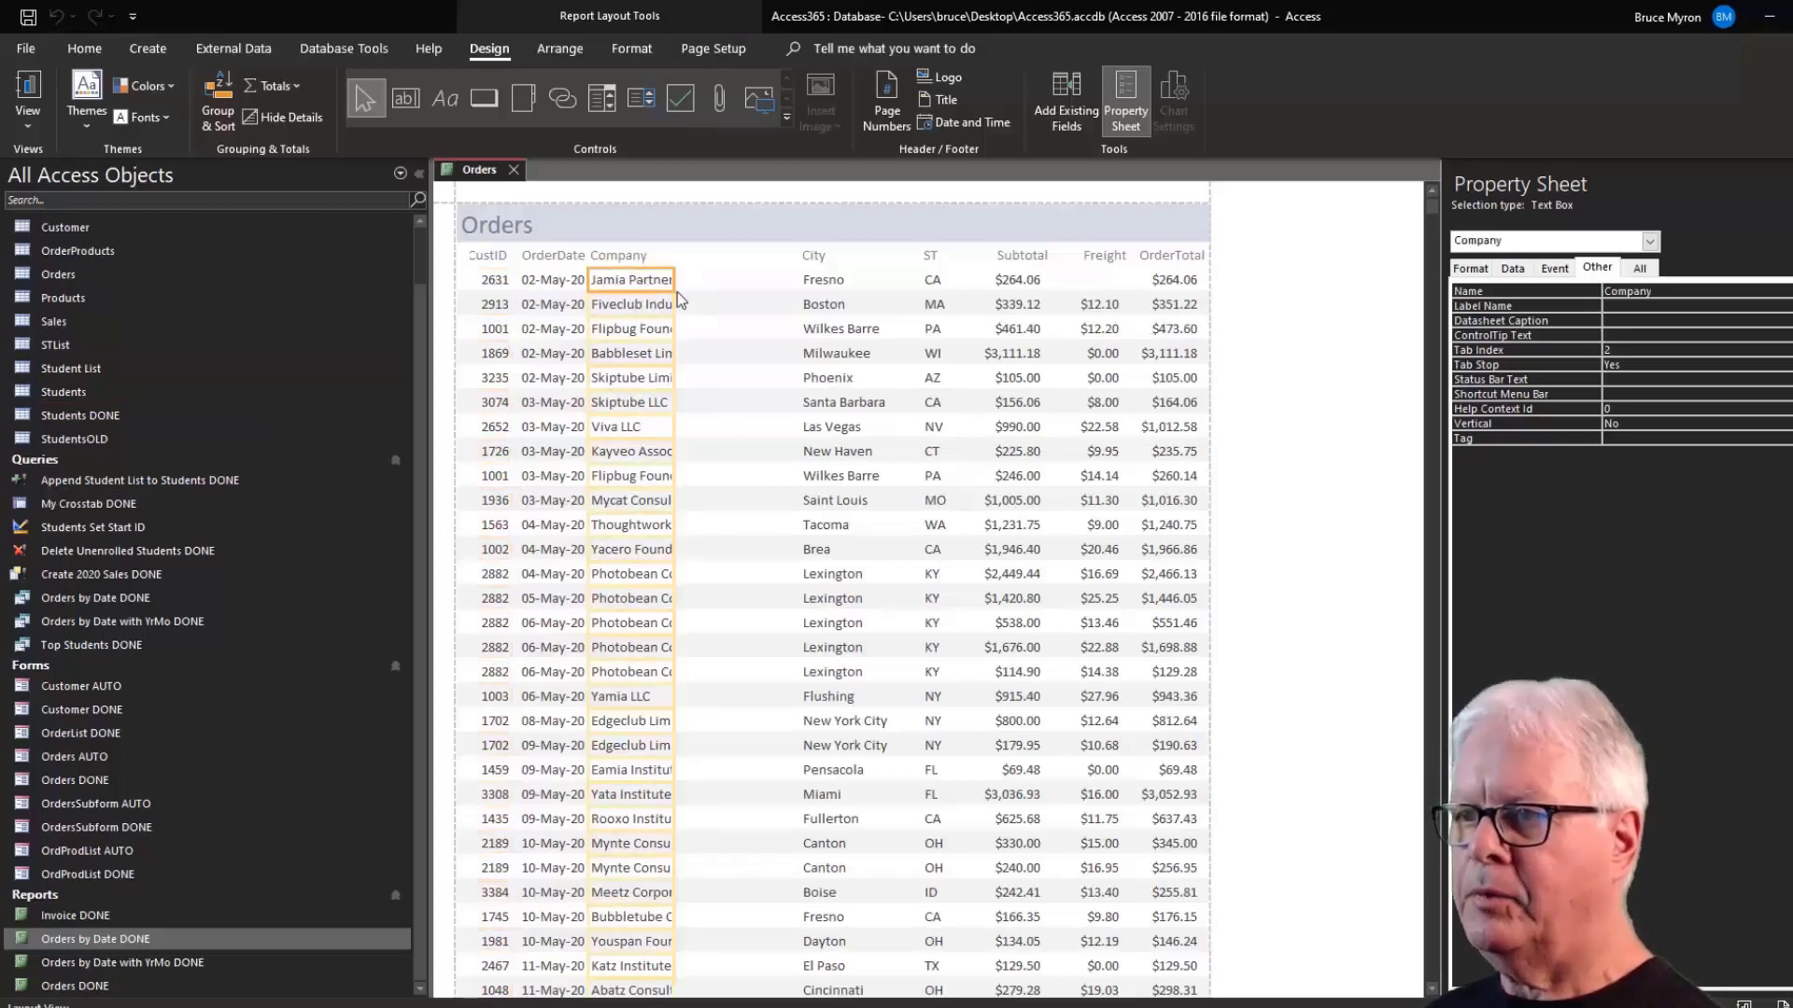
{"action": "left_click_drag", "start_coordinate": [675, 277], "coordinate": [768, 281]}
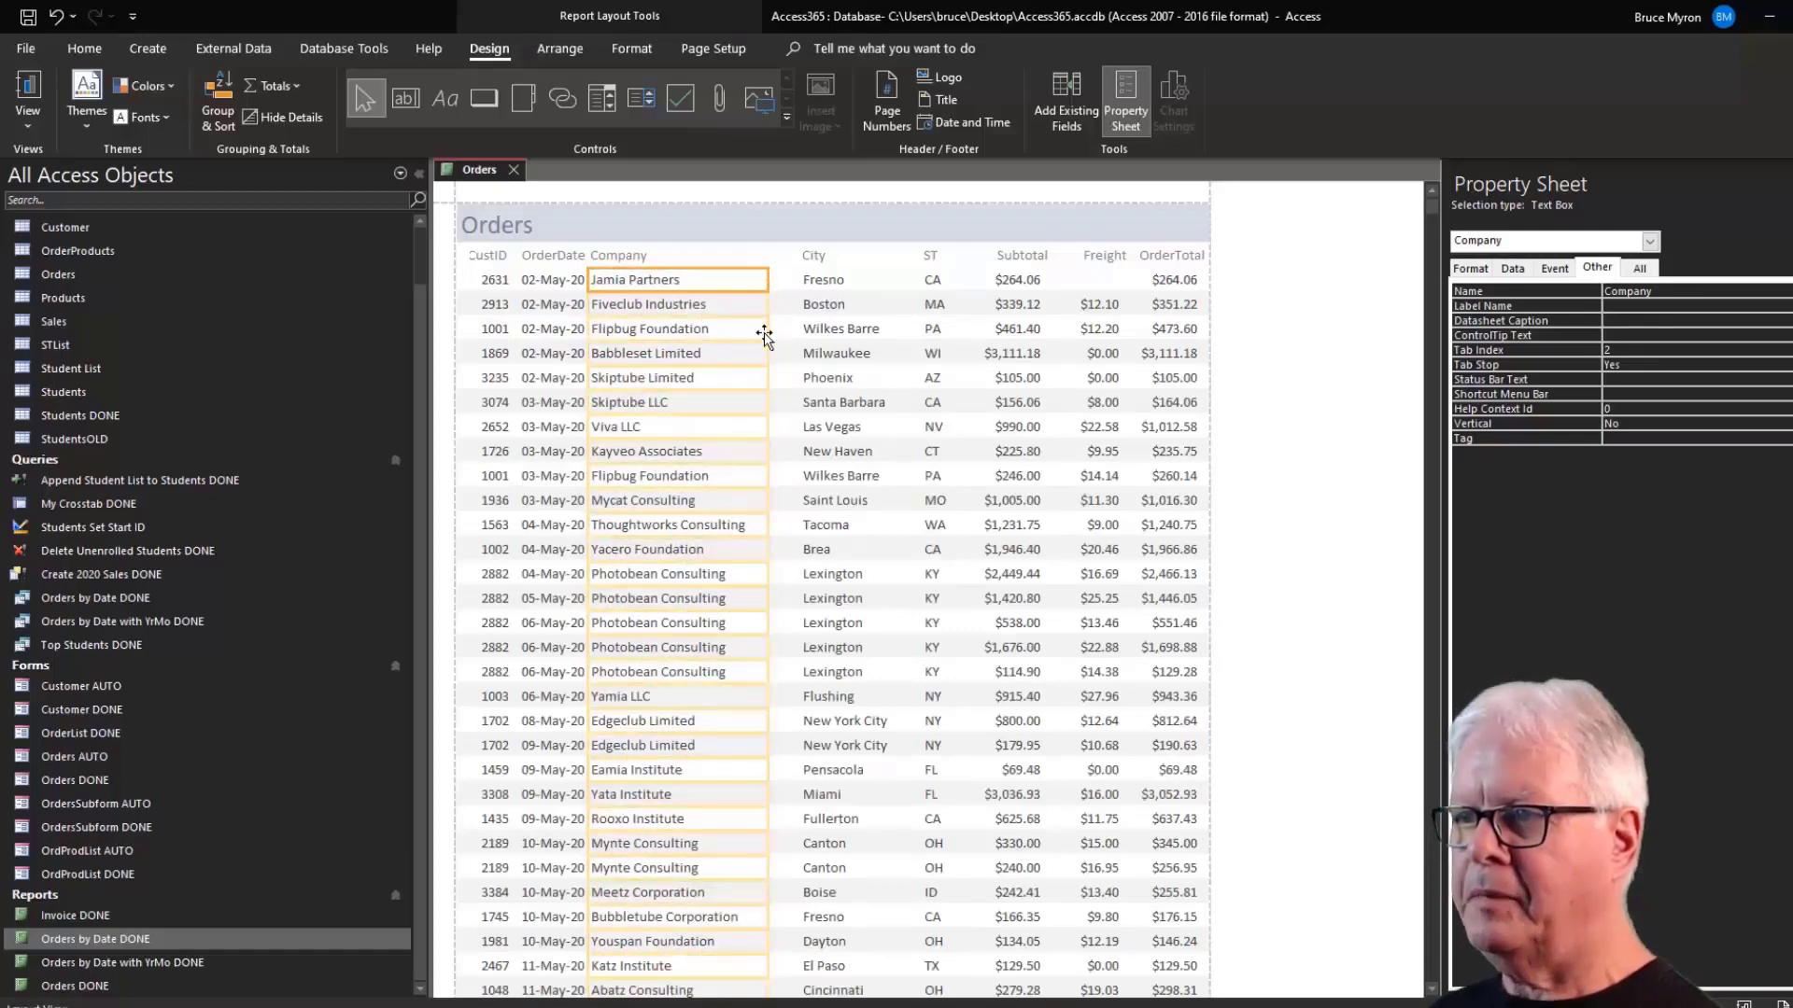
Extend the City column's left edge toward the Company column, and align the City heading's left edge with it.
{"action": "left_click", "coordinate": [827, 282]}
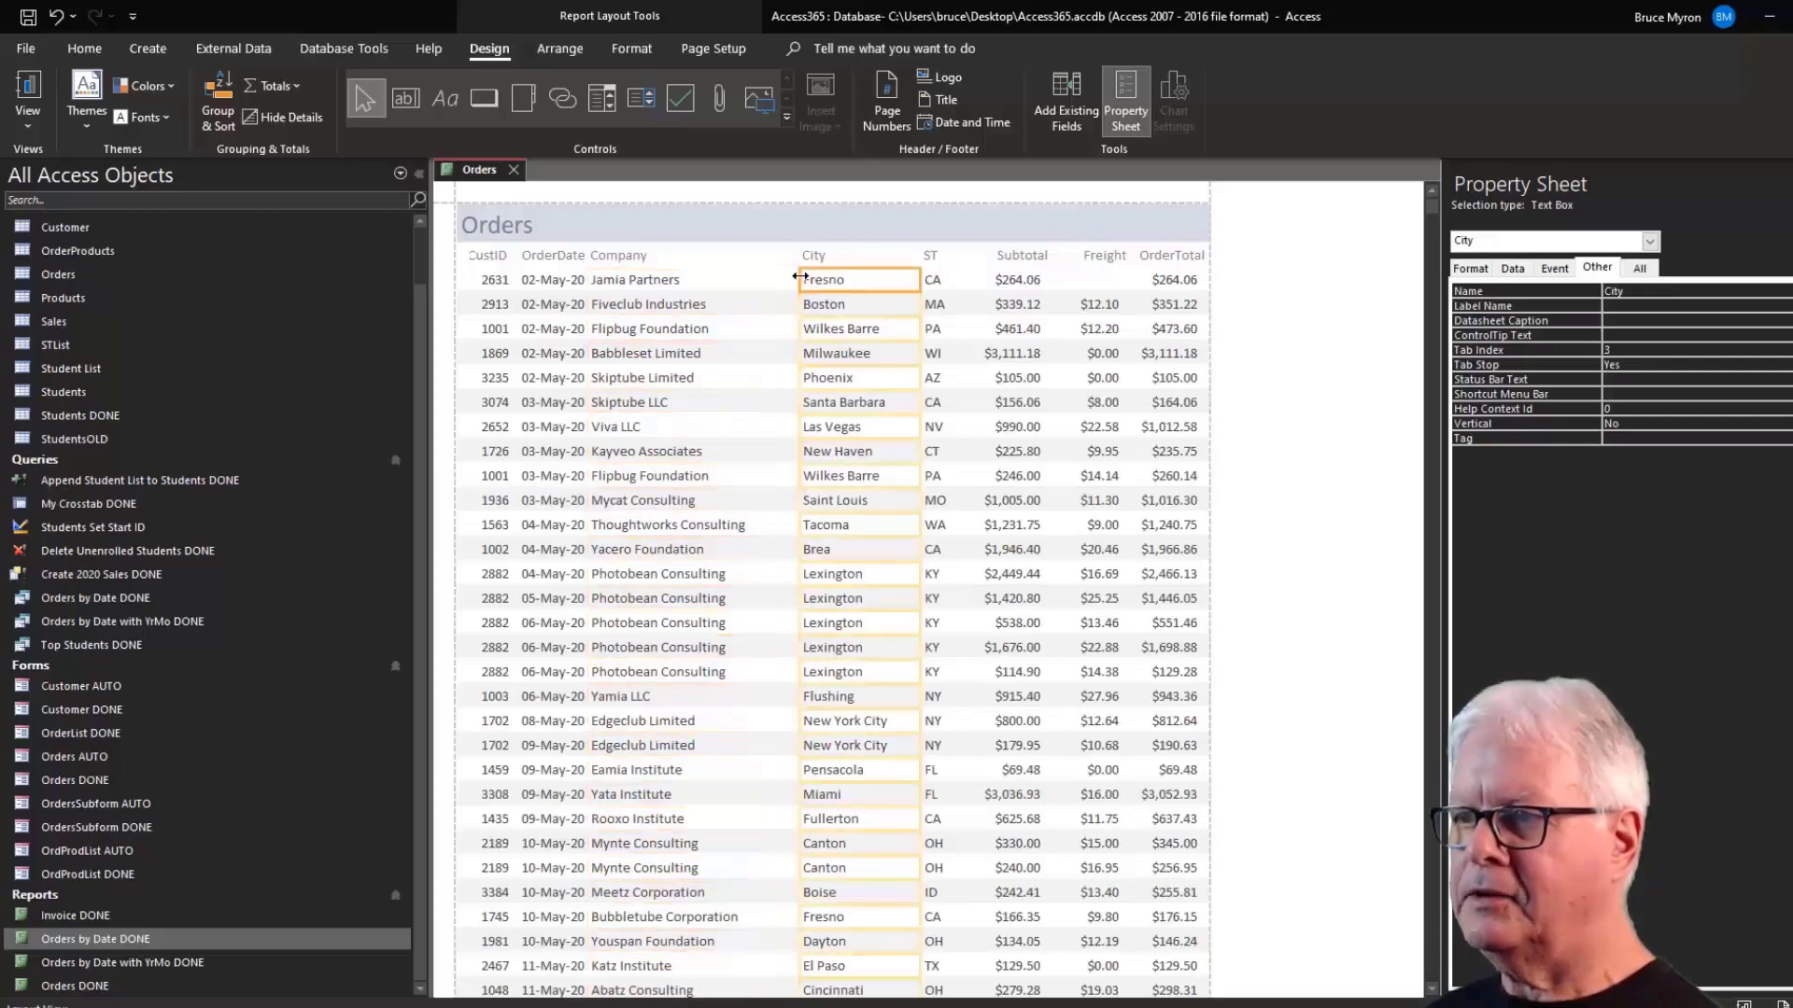
{"action": "left_click_drag", "start_coordinate": [800, 277], "coordinate": [777, 278]}
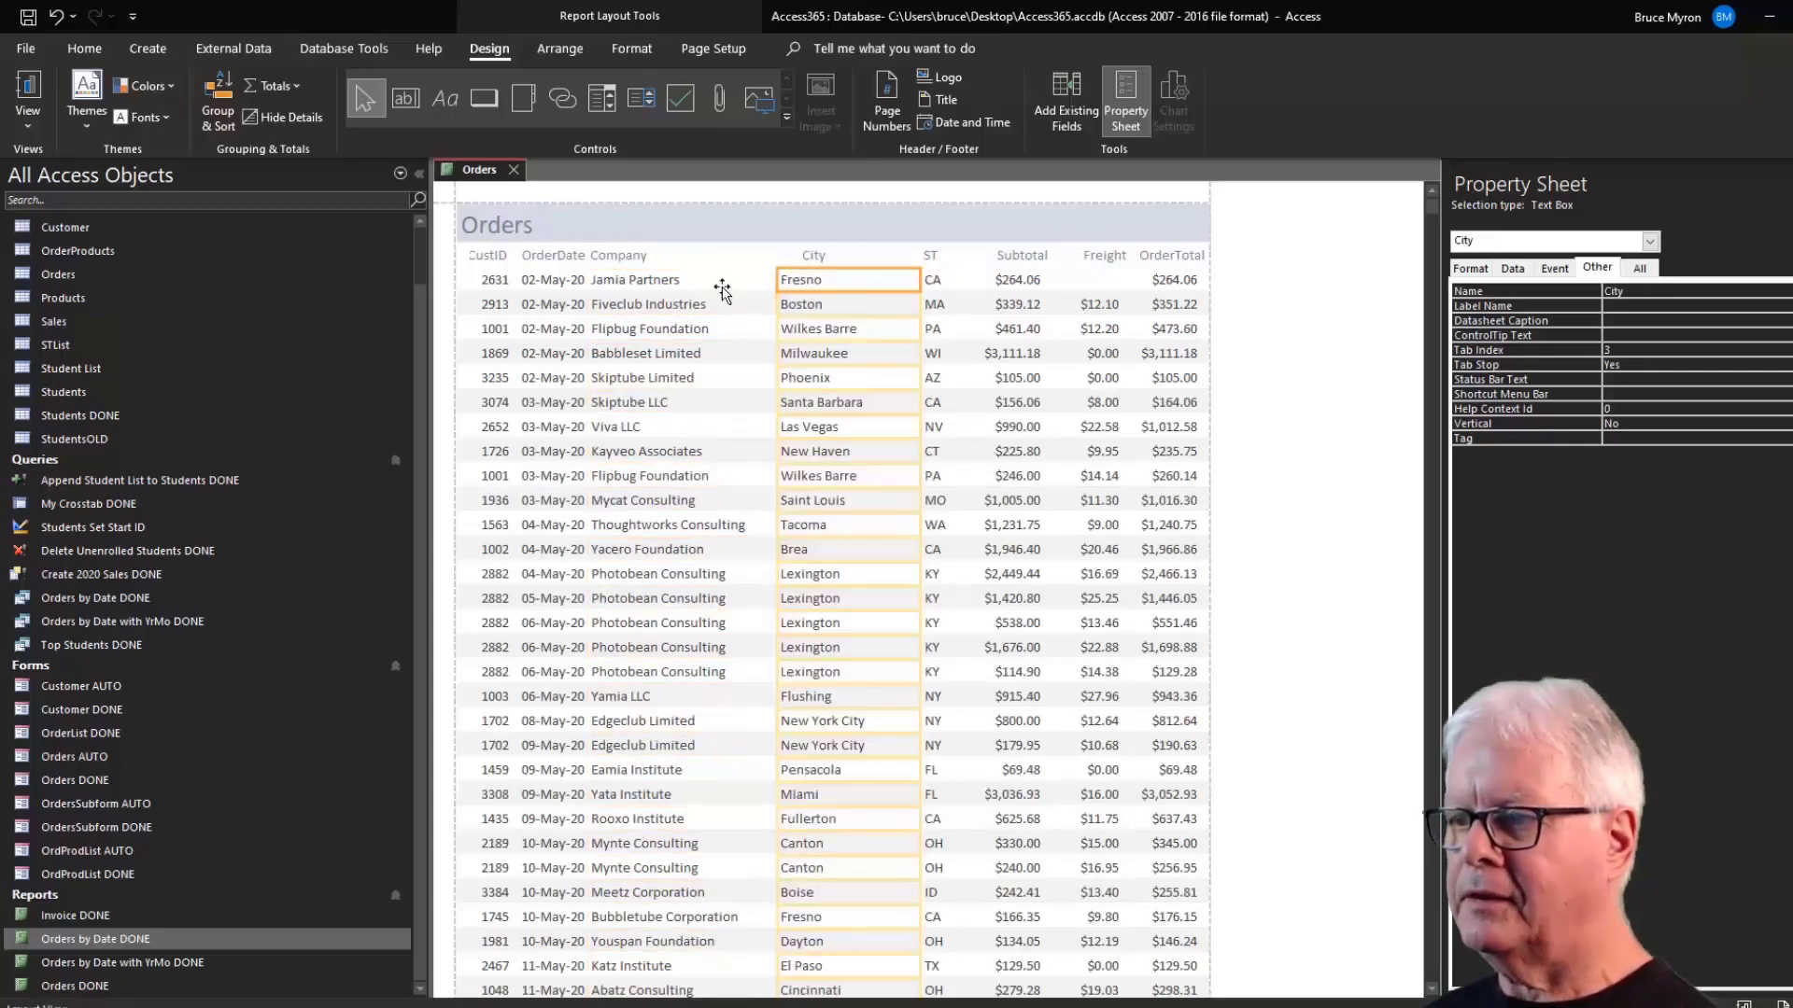
{"action": "left_click", "coordinate": [814, 255]}
{"action": "left_click_drag", "start_coordinate": [802, 255], "coordinate": [778, 255]}
{"action": "left_click", "coordinate": [804, 298]}
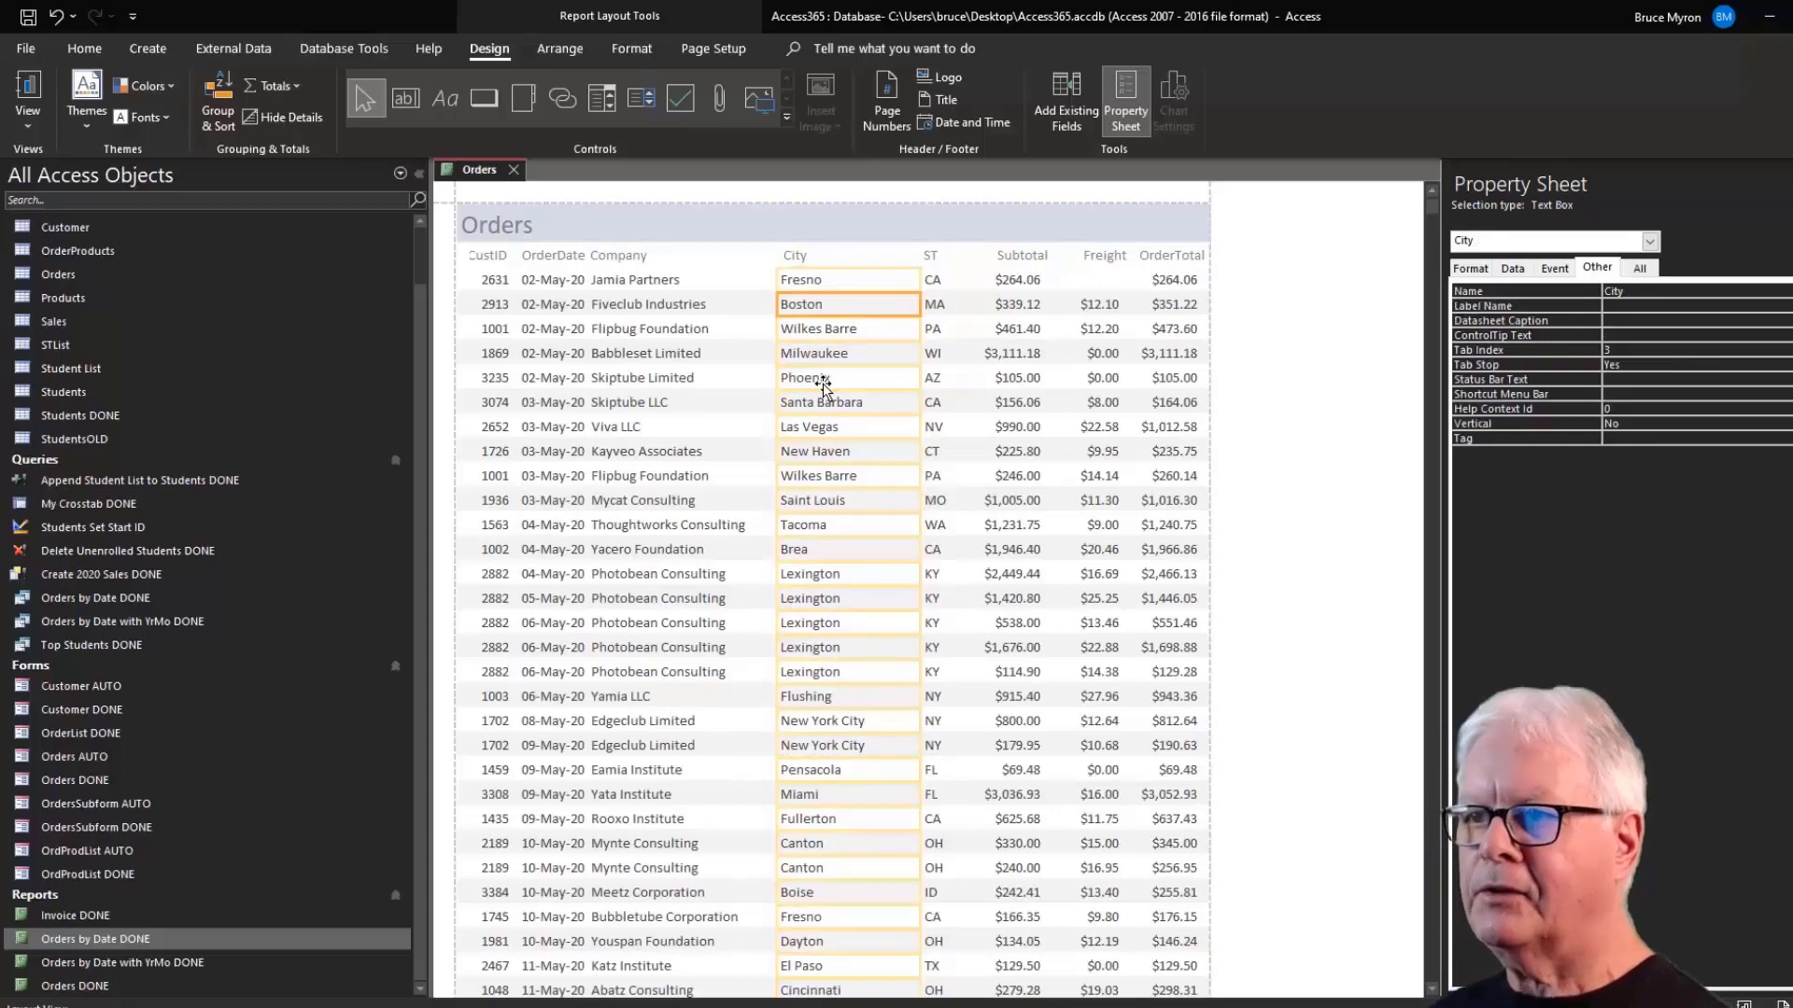
Return the report to Report View and look through the order rows with the adjusted columns, ending back at the start.
{"action": "left_click", "coordinate": [30, 131]}
{"action": "left_click", "coordinate": [43, 168]}
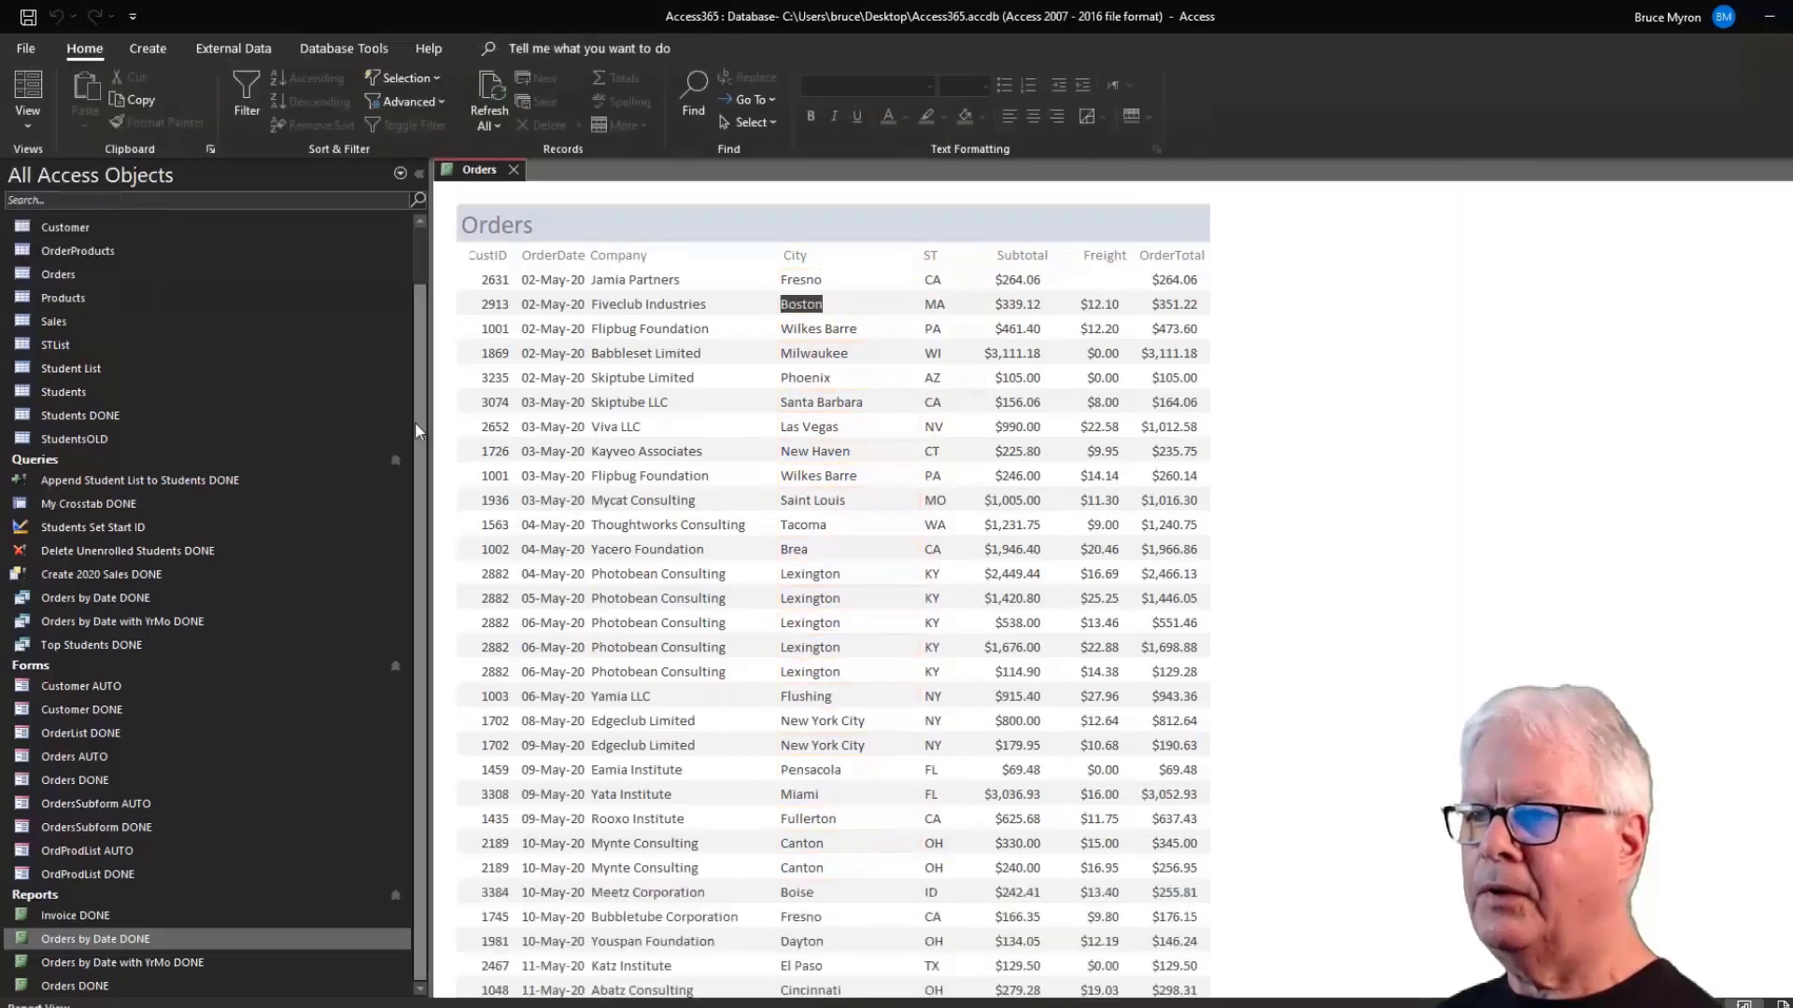
{"action": "scroll", "coordinate": [669, 520], "scroll_direction": "down", "scroll_amount": 2}
{"action": "scroll", "coordinate": [669, 520], "scroll_direction": "down", "scroll_amount": 8}
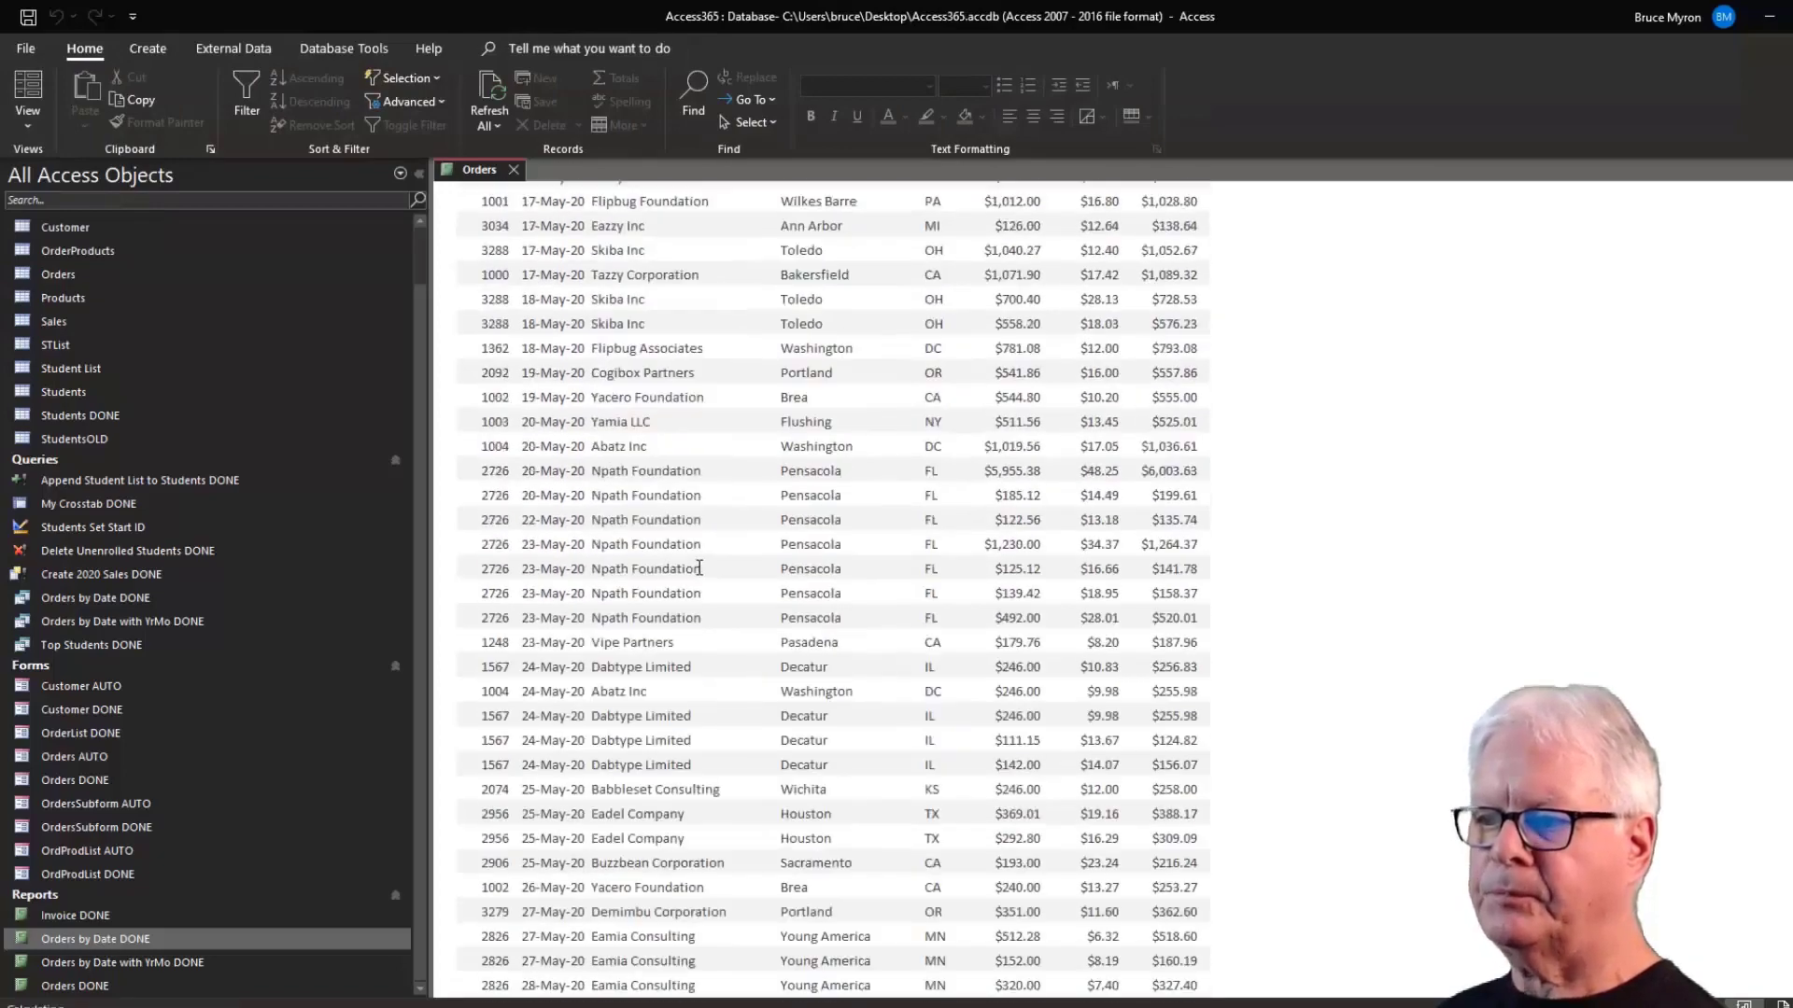
{"action": "scroll", "coordinate": [698, 559], "scroll_direction": "up", "scroll_amount": 10}
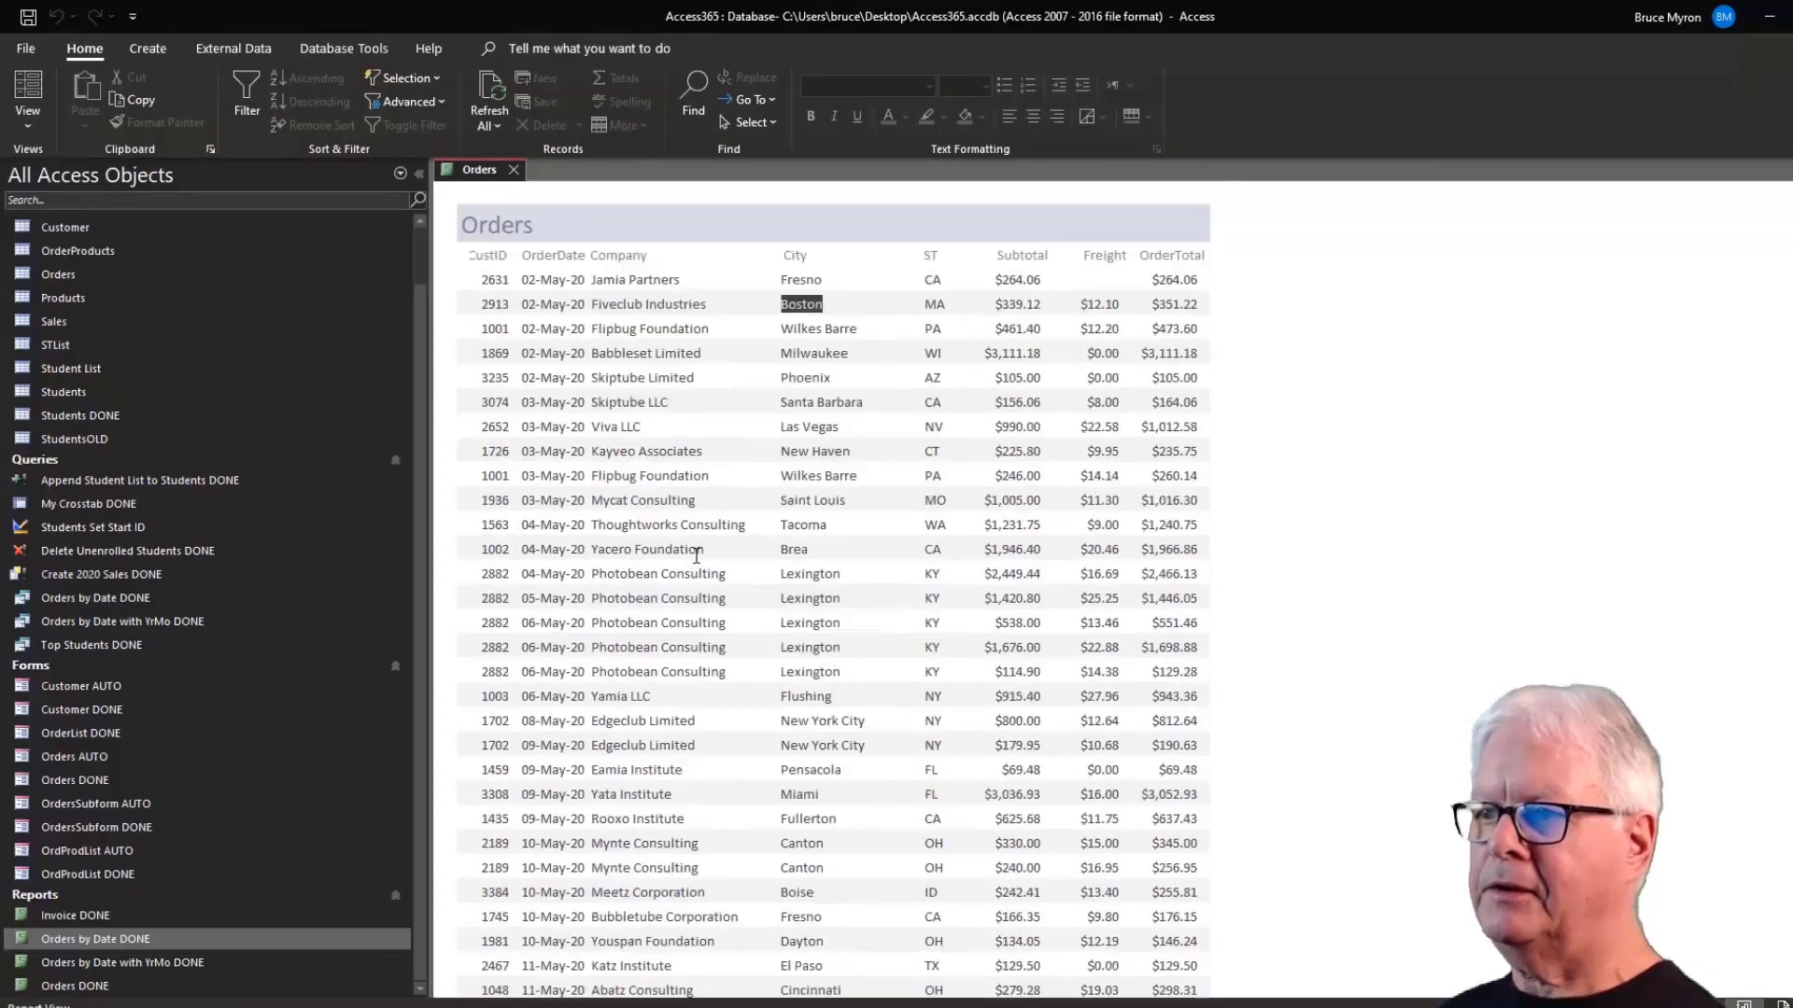
In Design View, inspect the Report Header, Page Header and Page Footer sections, and expand the empty Report Footer to about 0.3 inch high.
{"action": "left_click", "coordinate": [26, 128]}
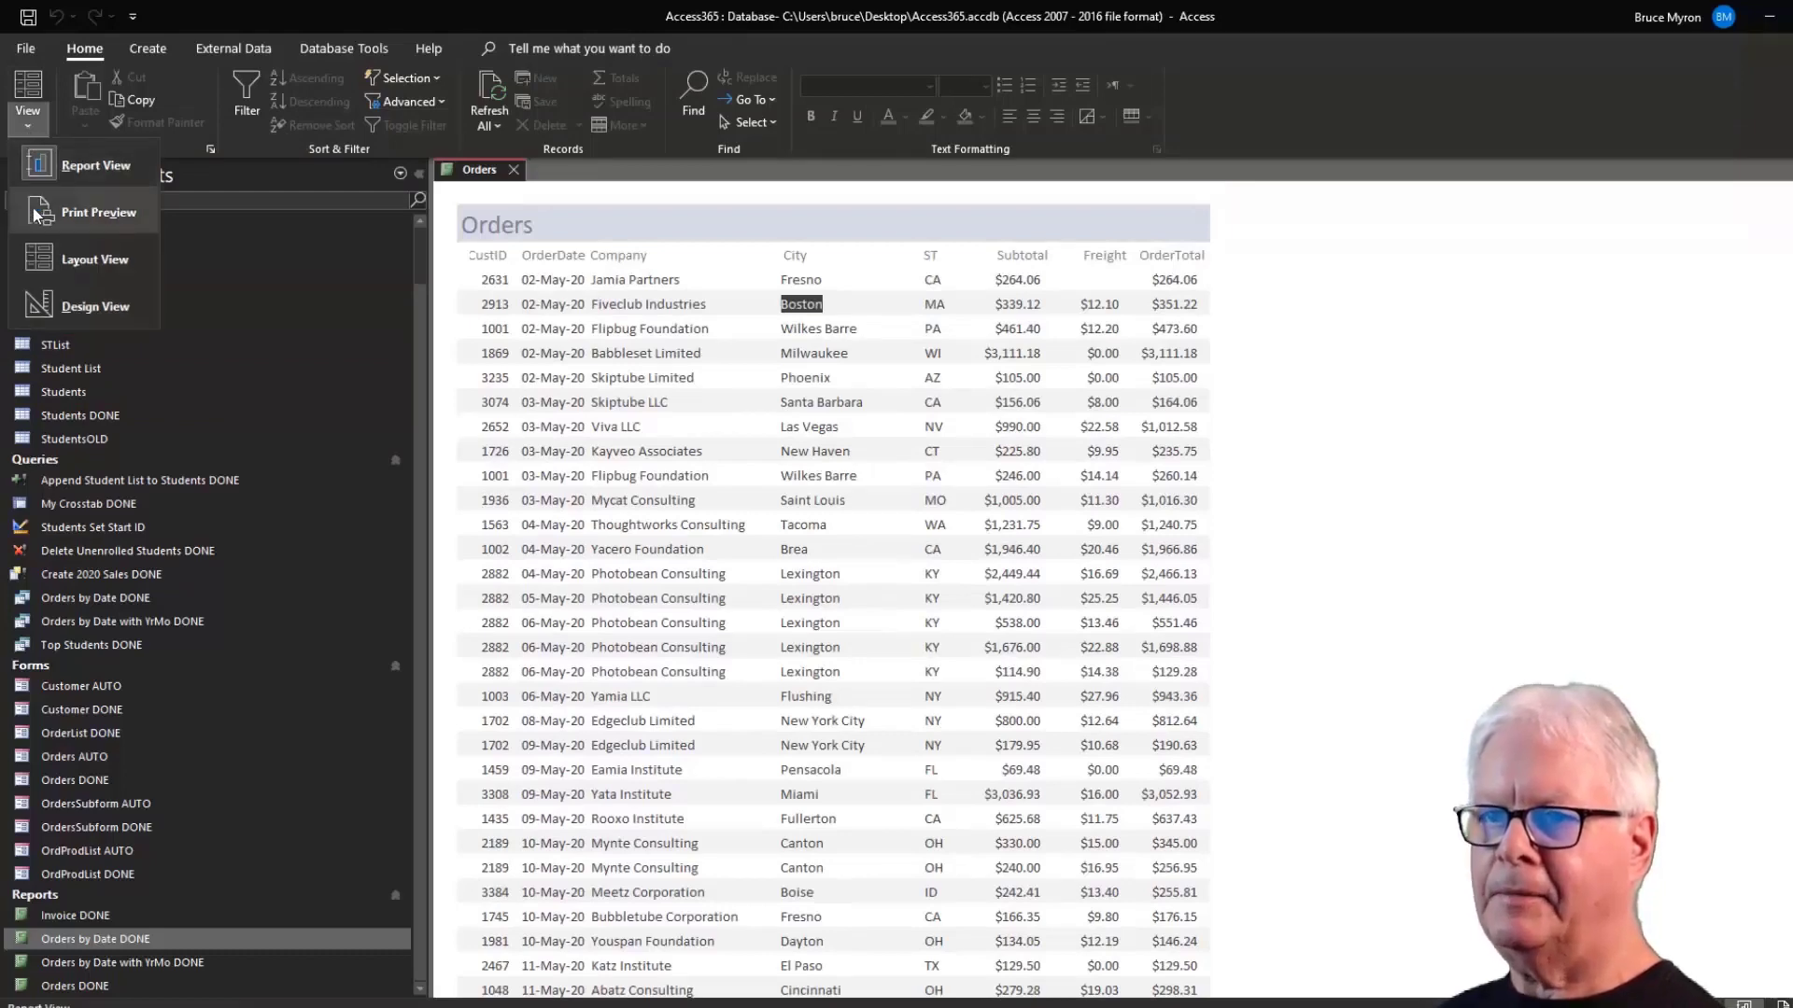
{"action": "left_click", "coordinate": [47, 301]}
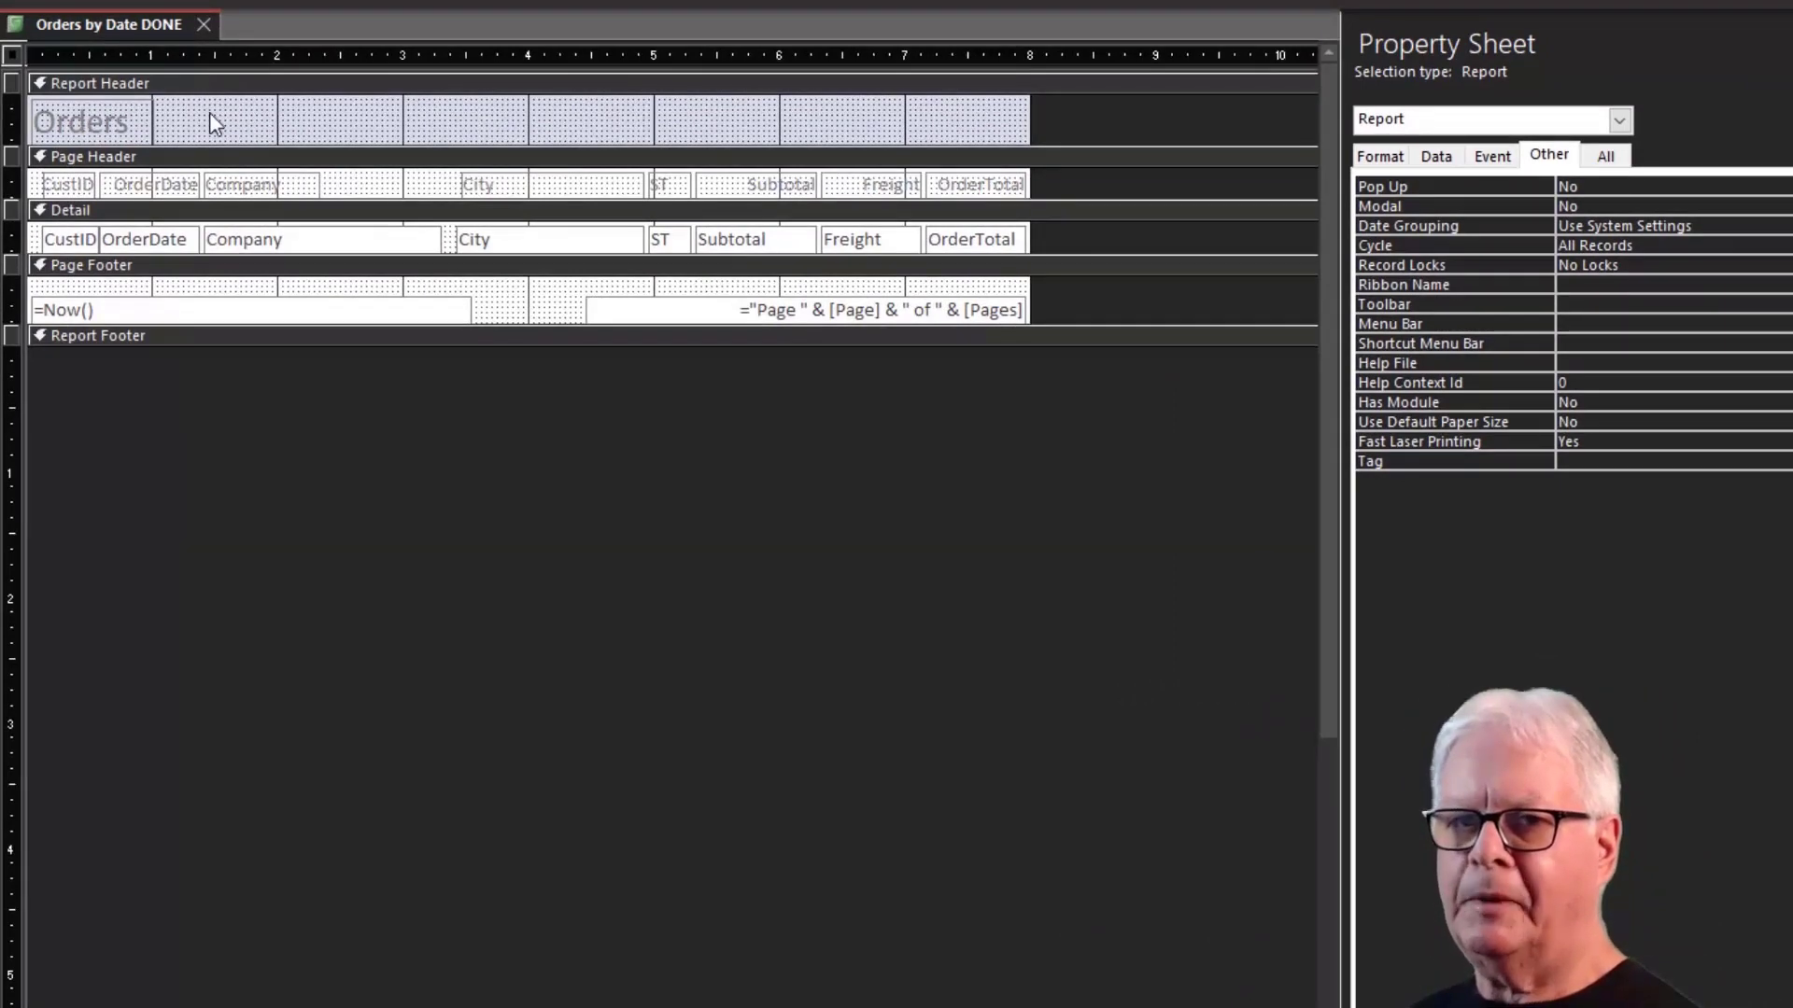
{"action": "left_click", "coordinate": [187, 84]}
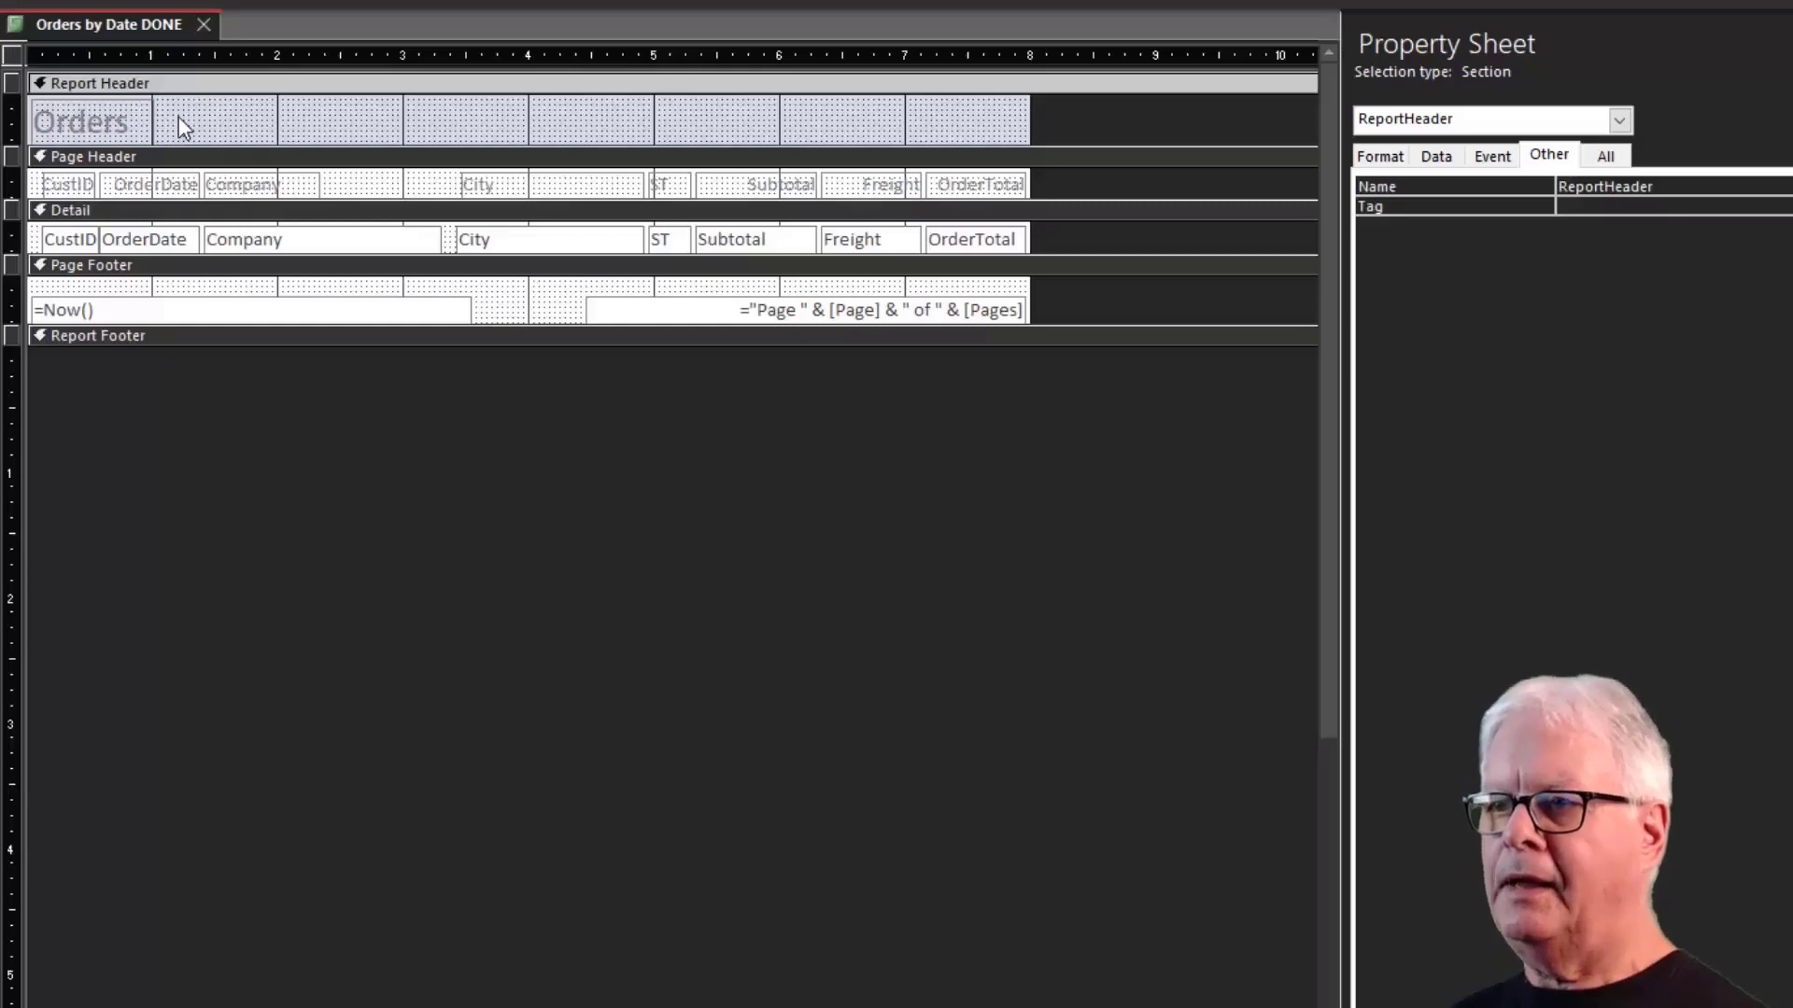
{"action": "left_click", "coordinate": [343, 178]}
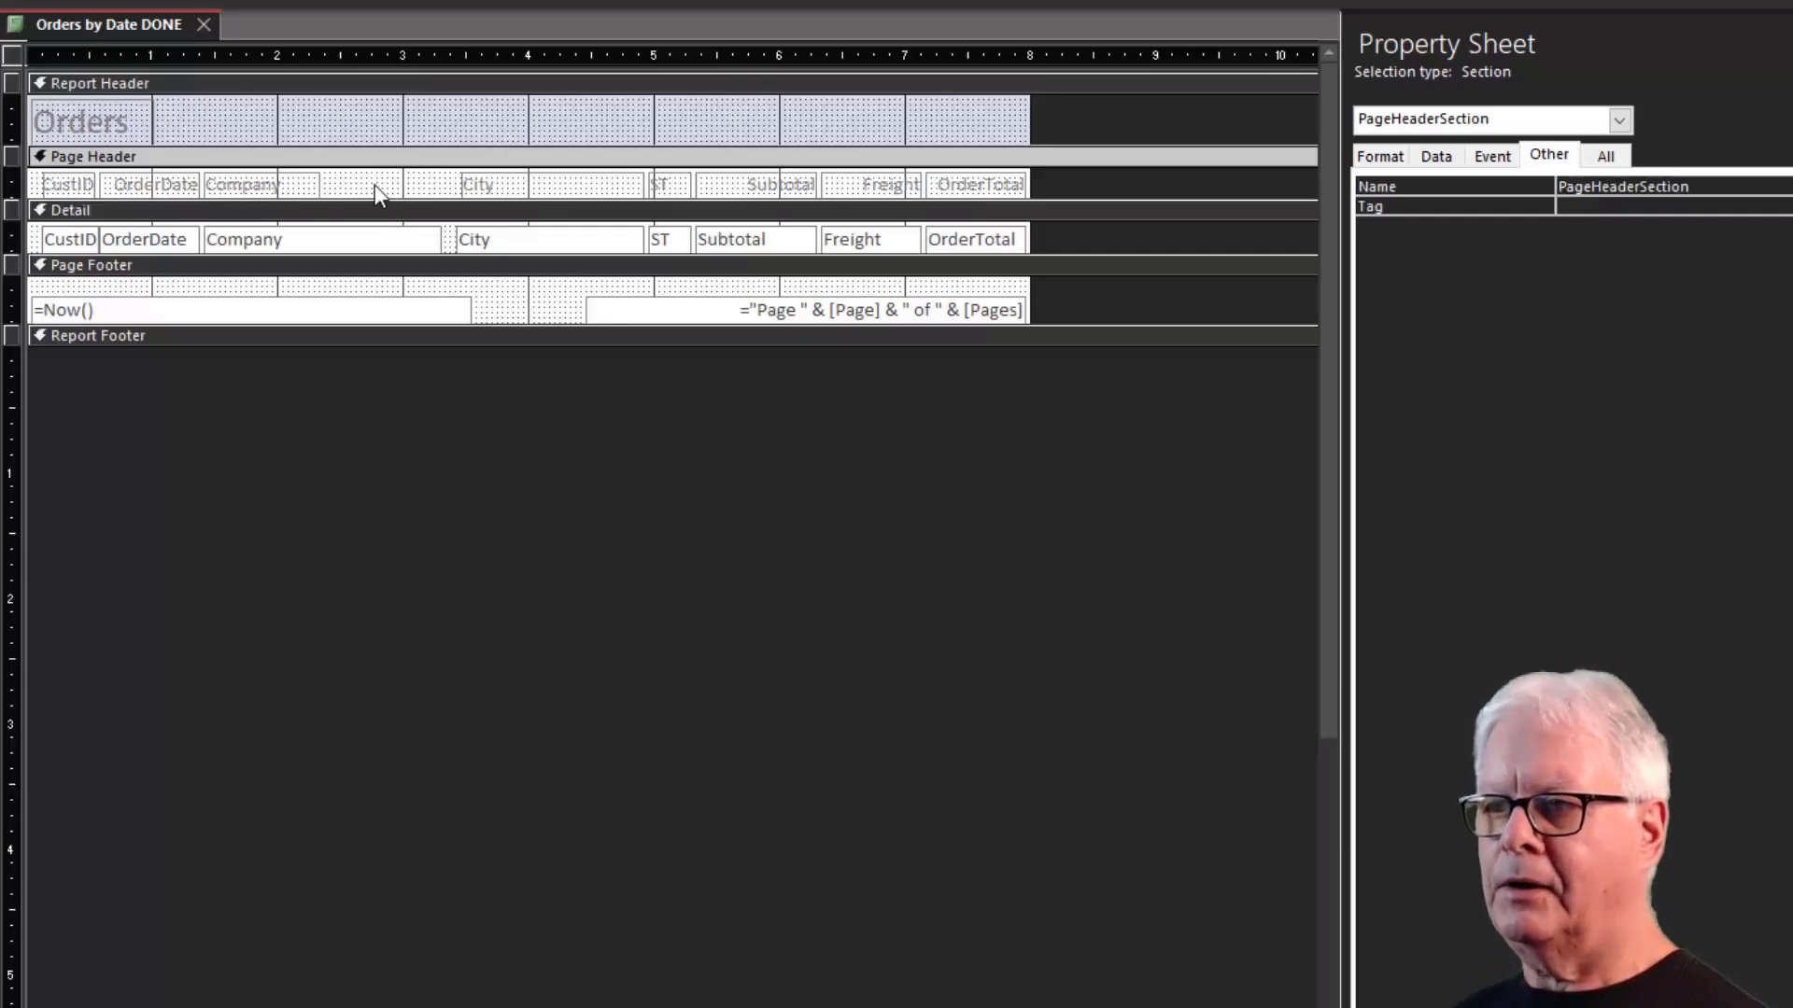
{"action": "left_click", "coordinate": [509, 311]}
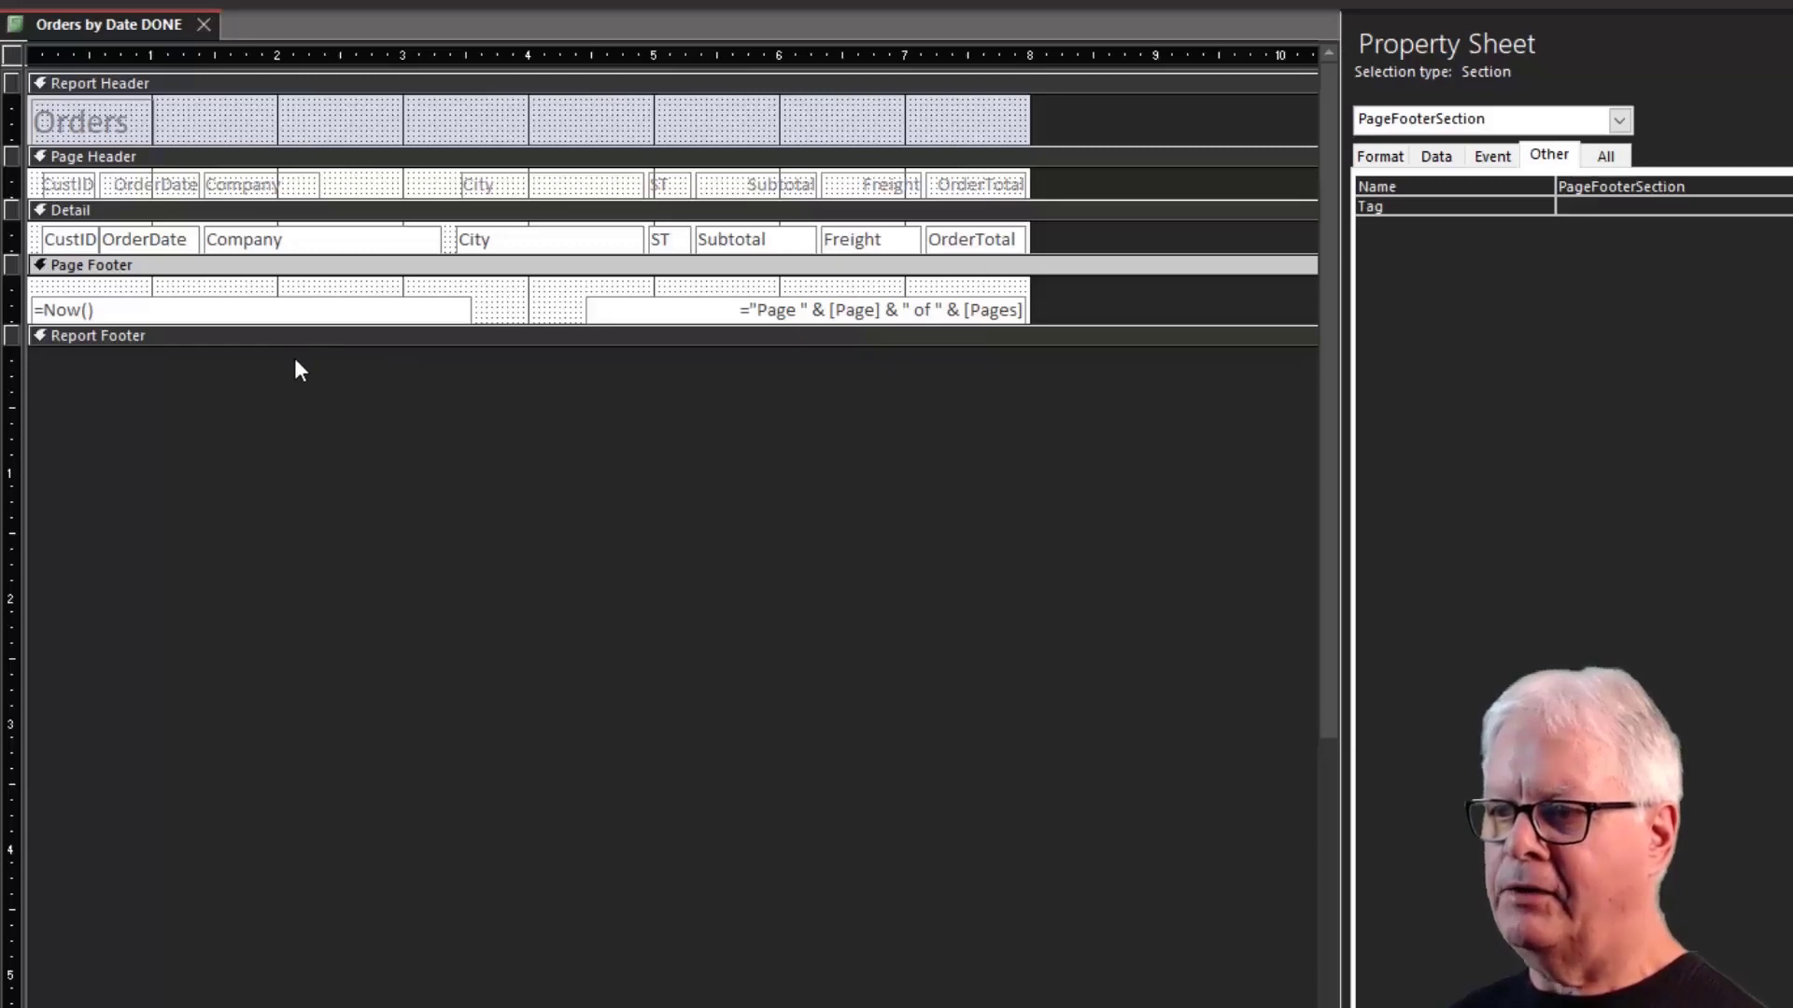
{"action": "left_click_drag", "start_coordinate": [300, 346], "coordinate": [301, 382]}
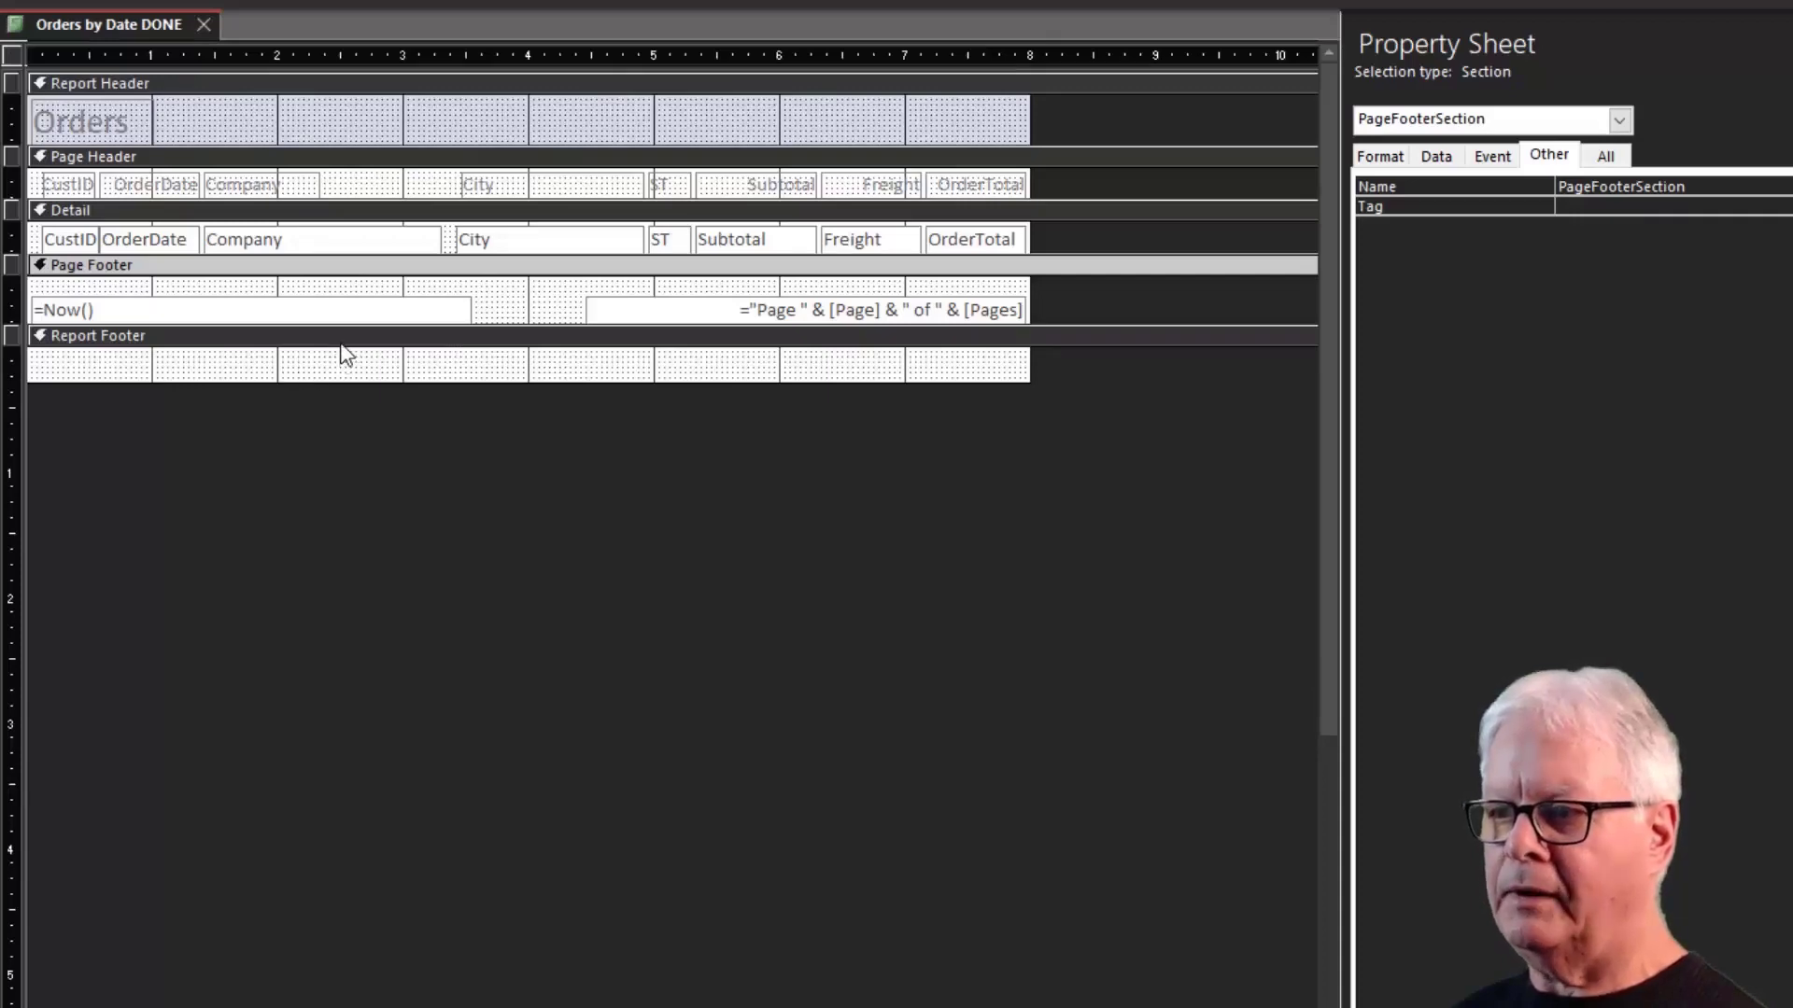
{"action": "mouse_move", "coordinate": [338, 380]}
{"action": "left_mouse_down"}
{"action": "mouse_move", "coordinate": [347, 344]}
{"action": "mouse_move", "coordinate": [344, 386]}
{"action": "left_mouse_up"}
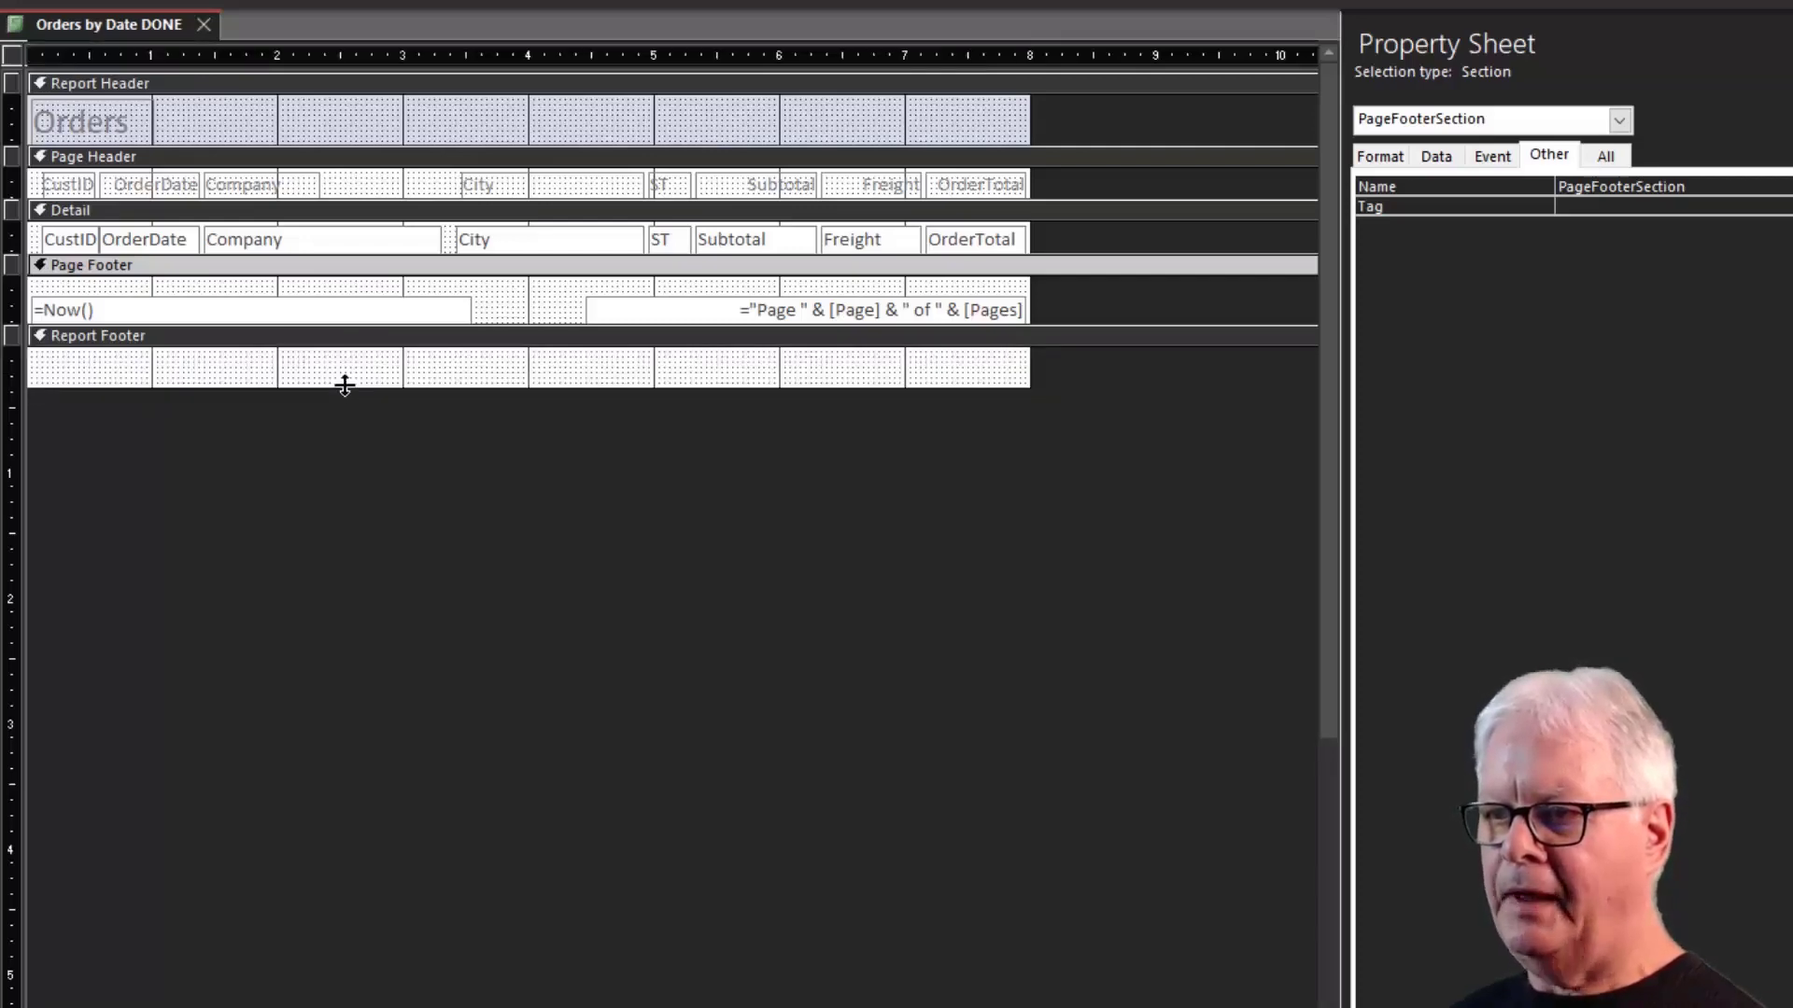
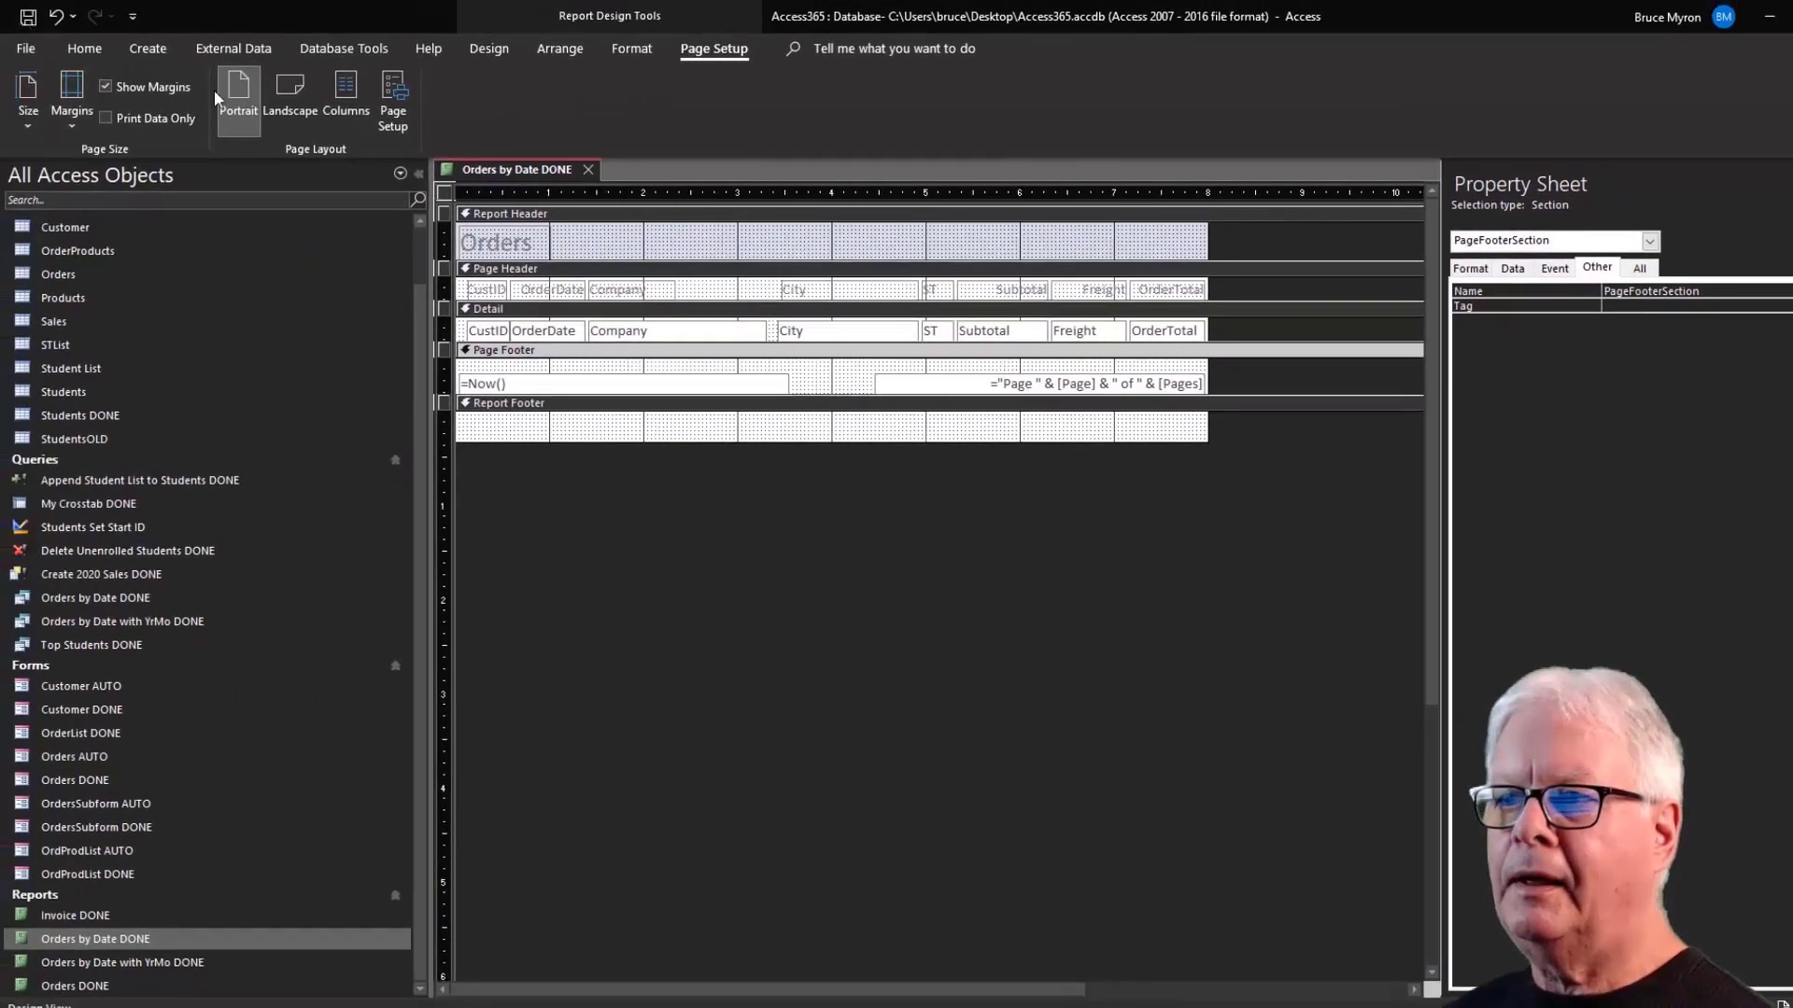
Check the headings on pages 1 and 2 of the report in Print Preview, and close the preview.
{"action": "left_click", "coordinate": [86, 49]}
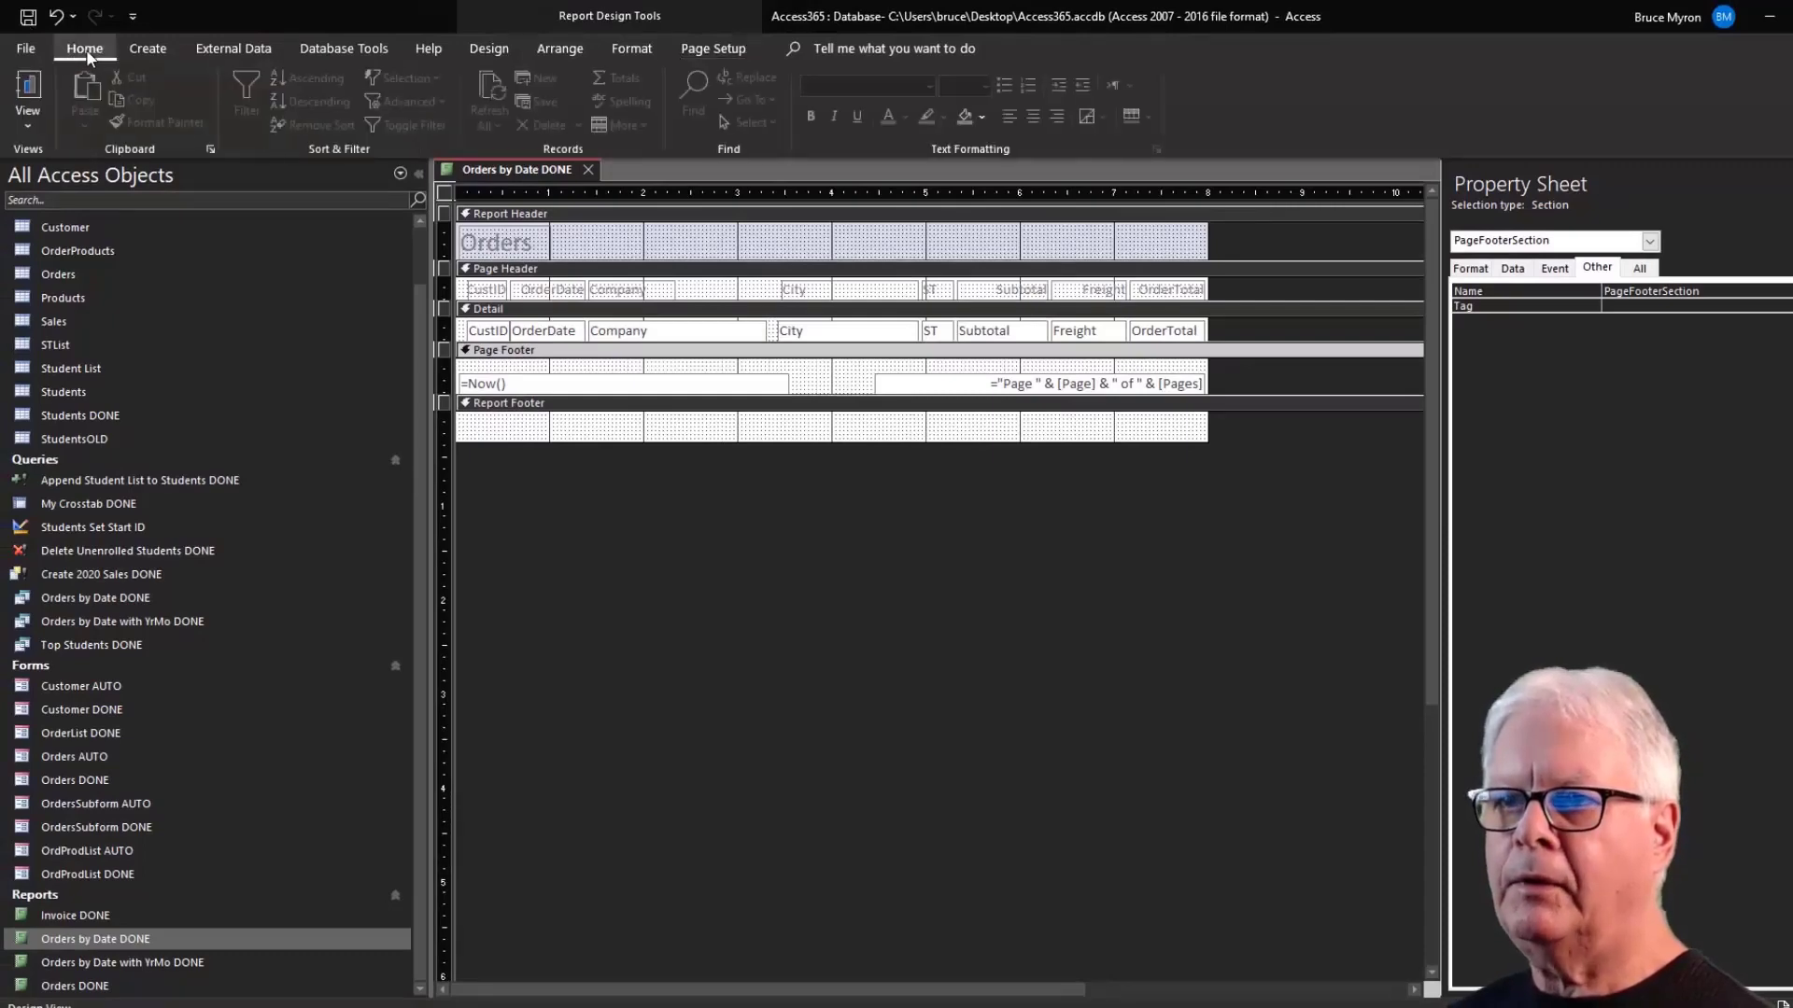
{"action": "left_click", "coordinate": [28, 125]}
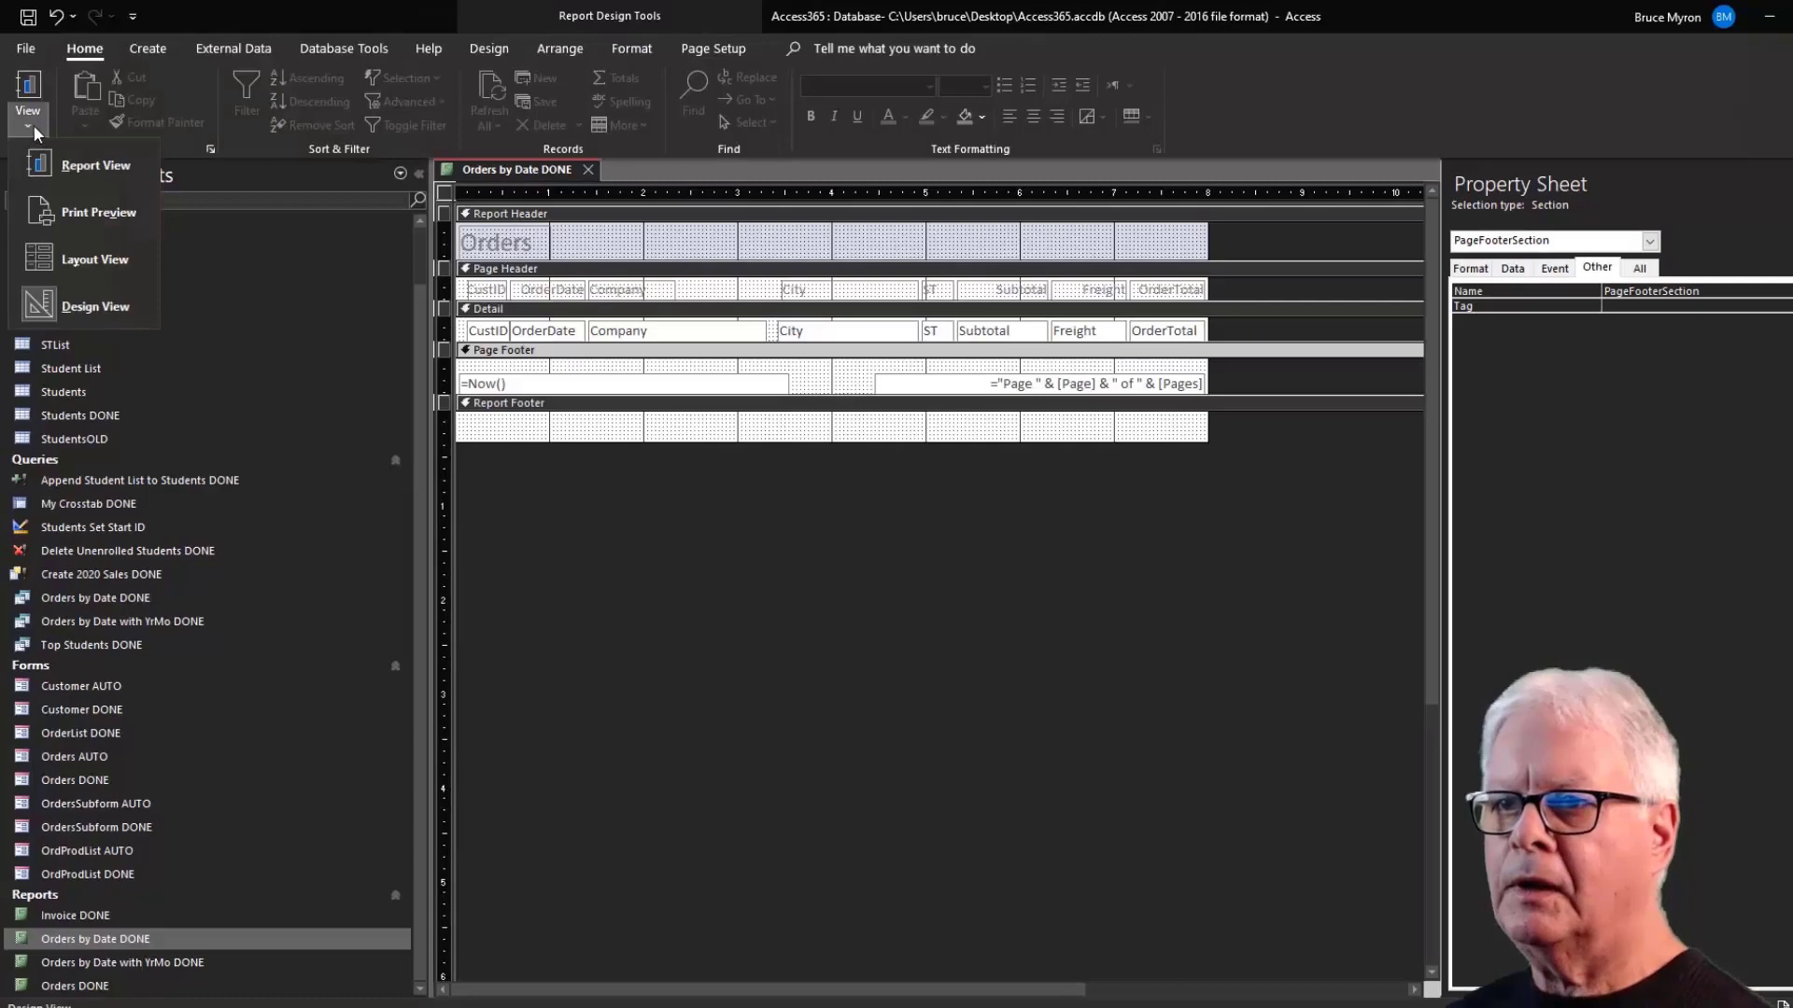
{"action": "left_click", "coordinate": [52, 210]}
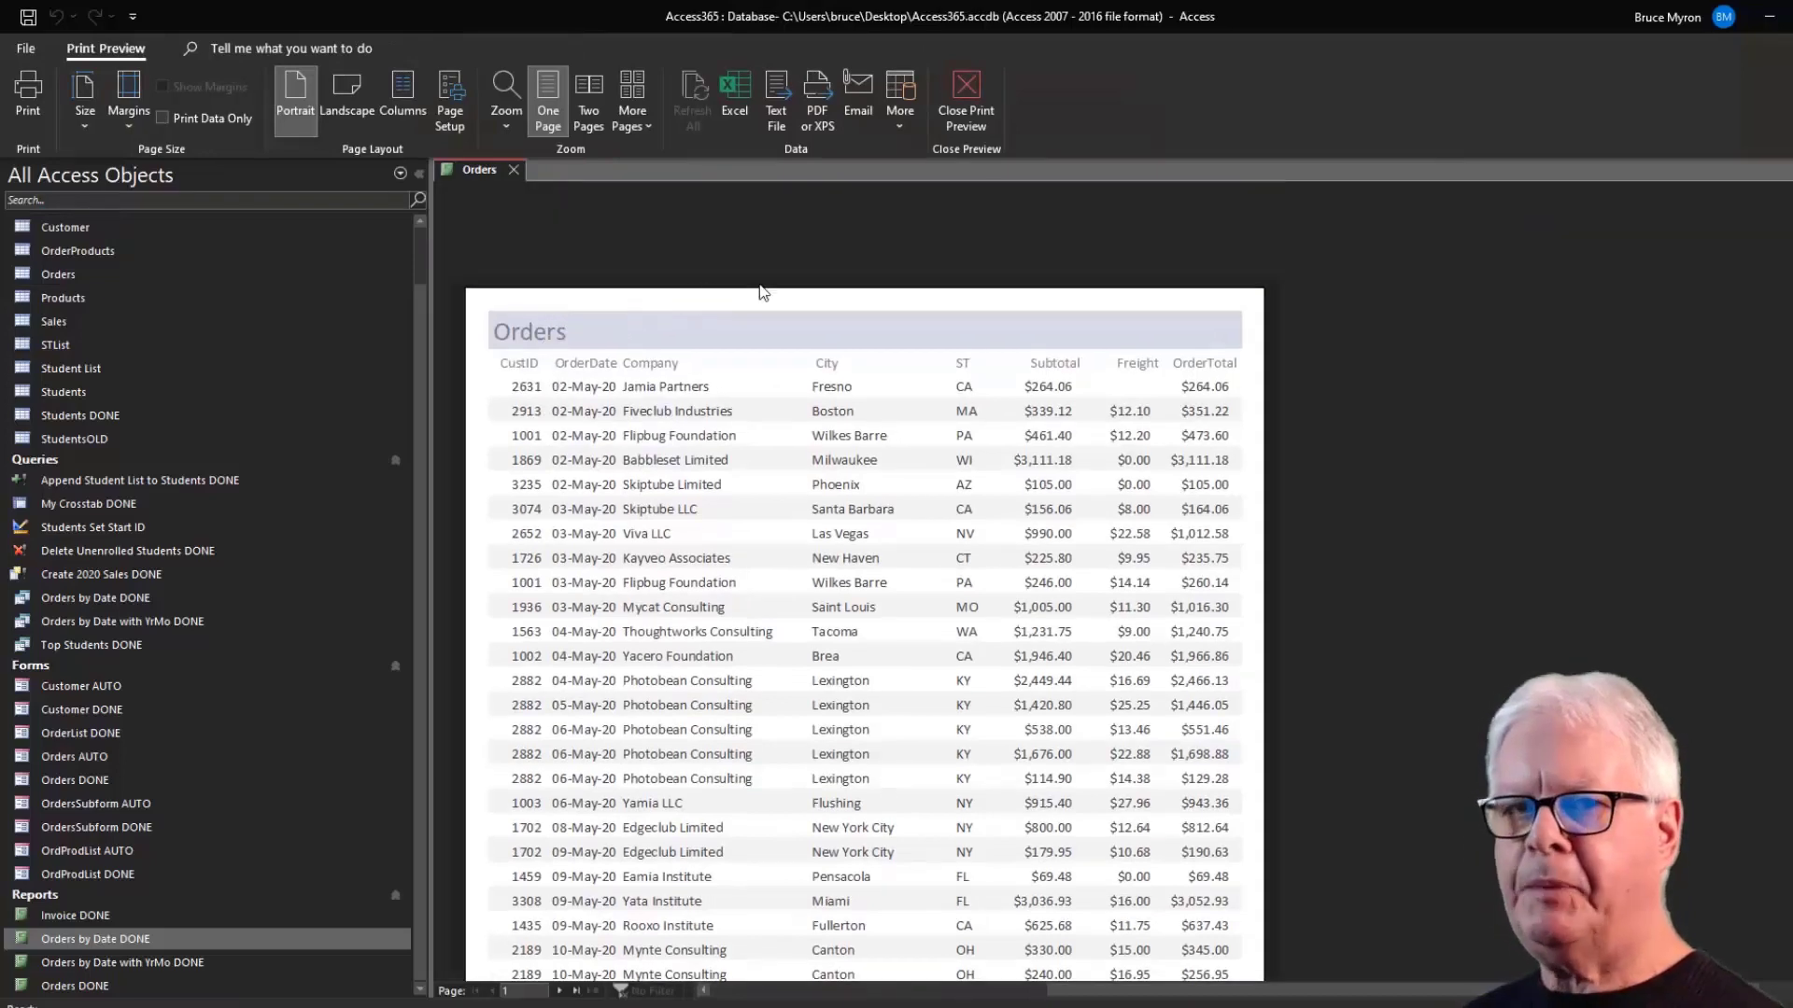
{"action": "scroll", "coordinate": [778, 448], "scroll_direction": "down", "scroll_amount": 1}
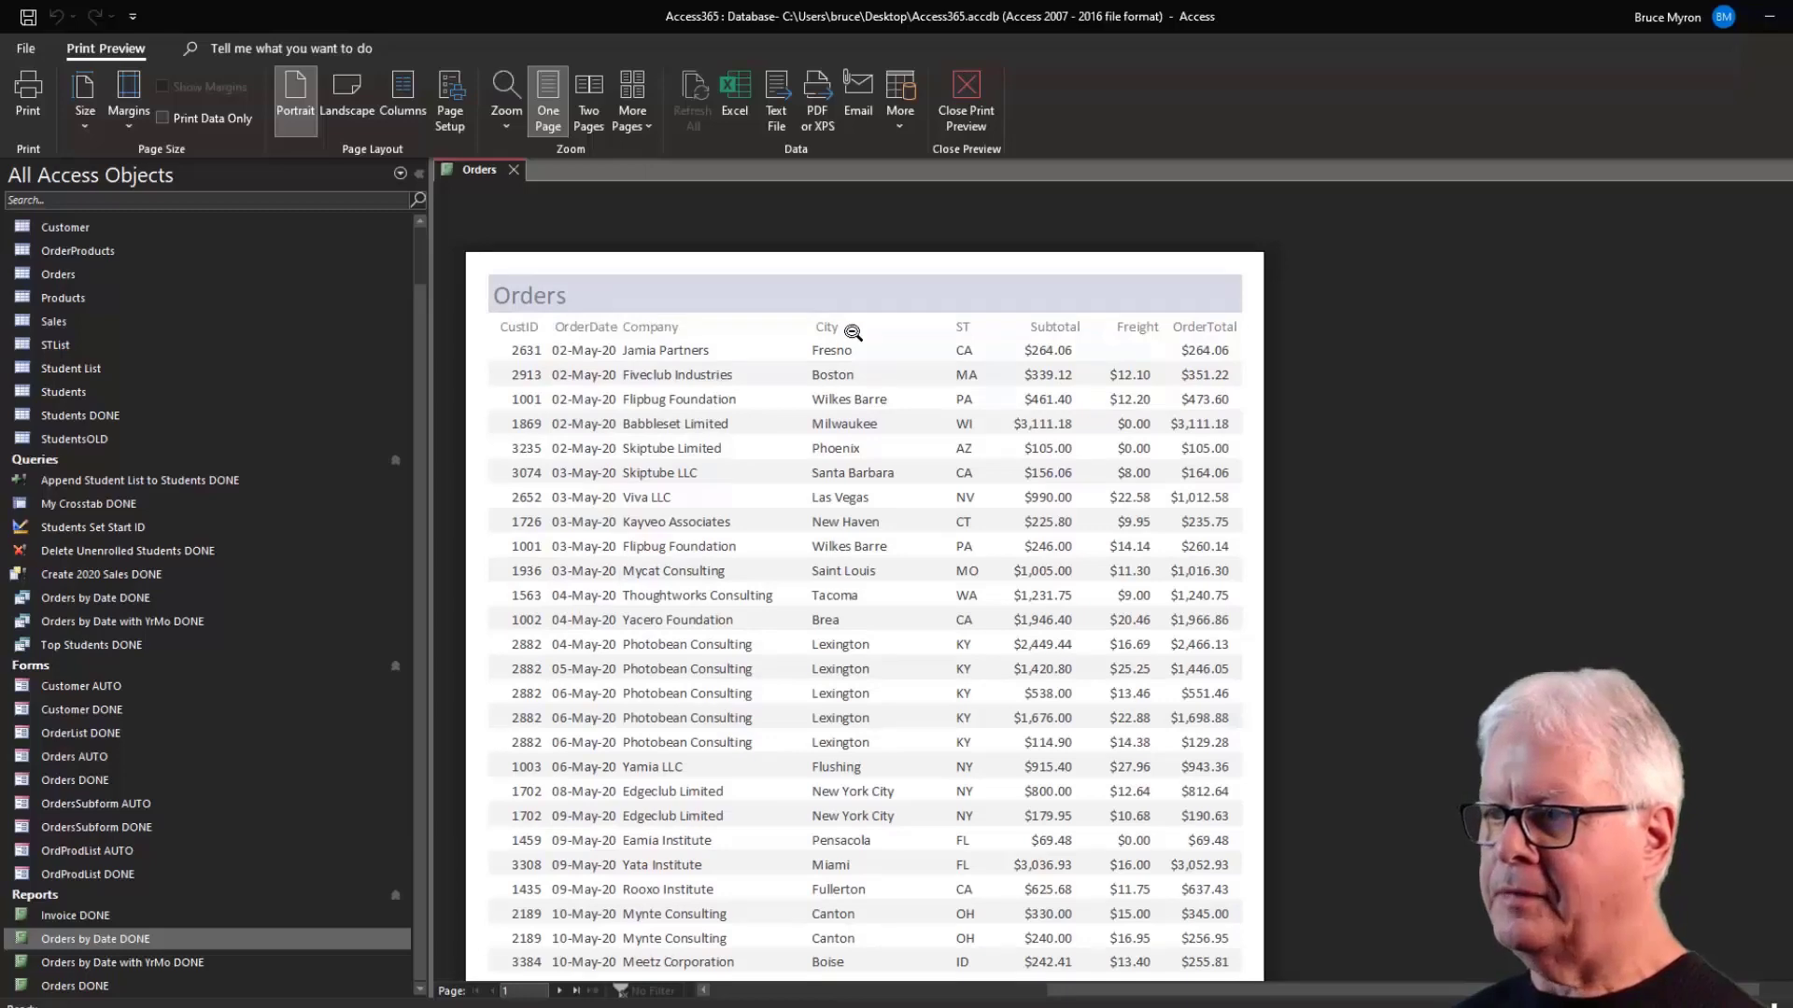
{"action": "scroll", "coordinate": [711, 569], "scroll_direction": "down", "scroll_amount": 2}
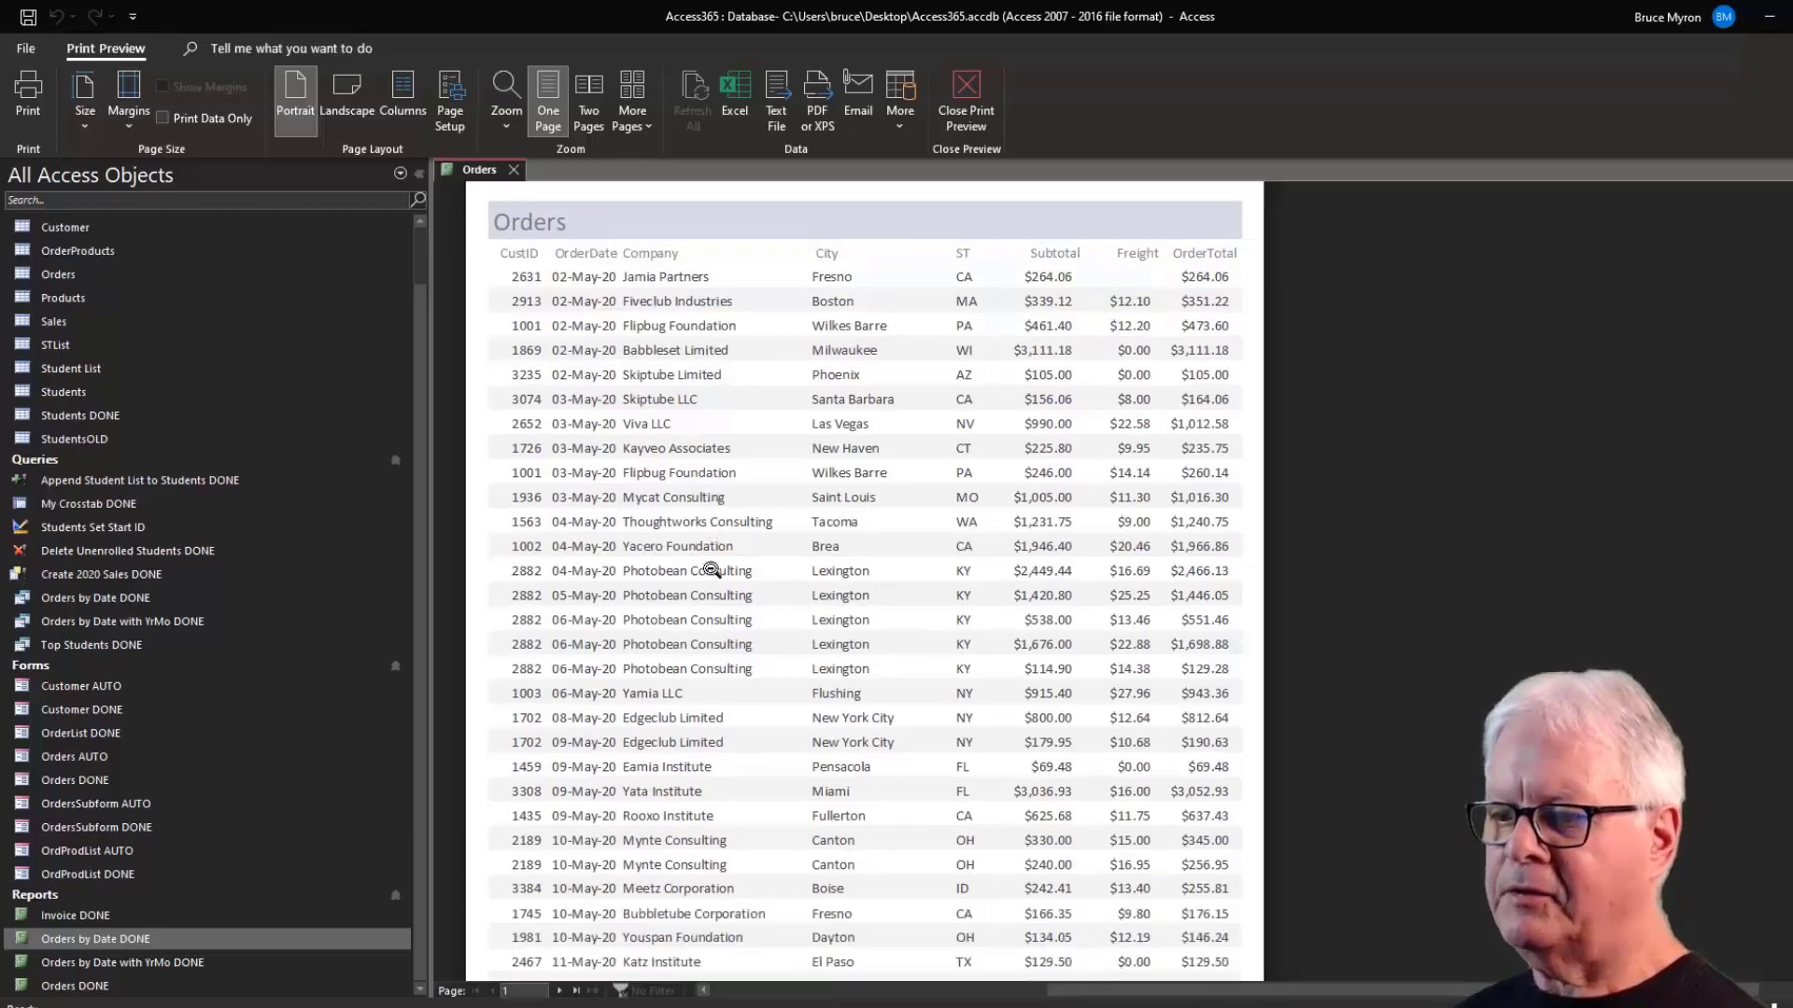
{"action": "left_click", "coordinate": [559, 991]}
{"action": "scroll", "coordinate": [686, 771], "scroll_direction": "up", "scroll_amount": 2}
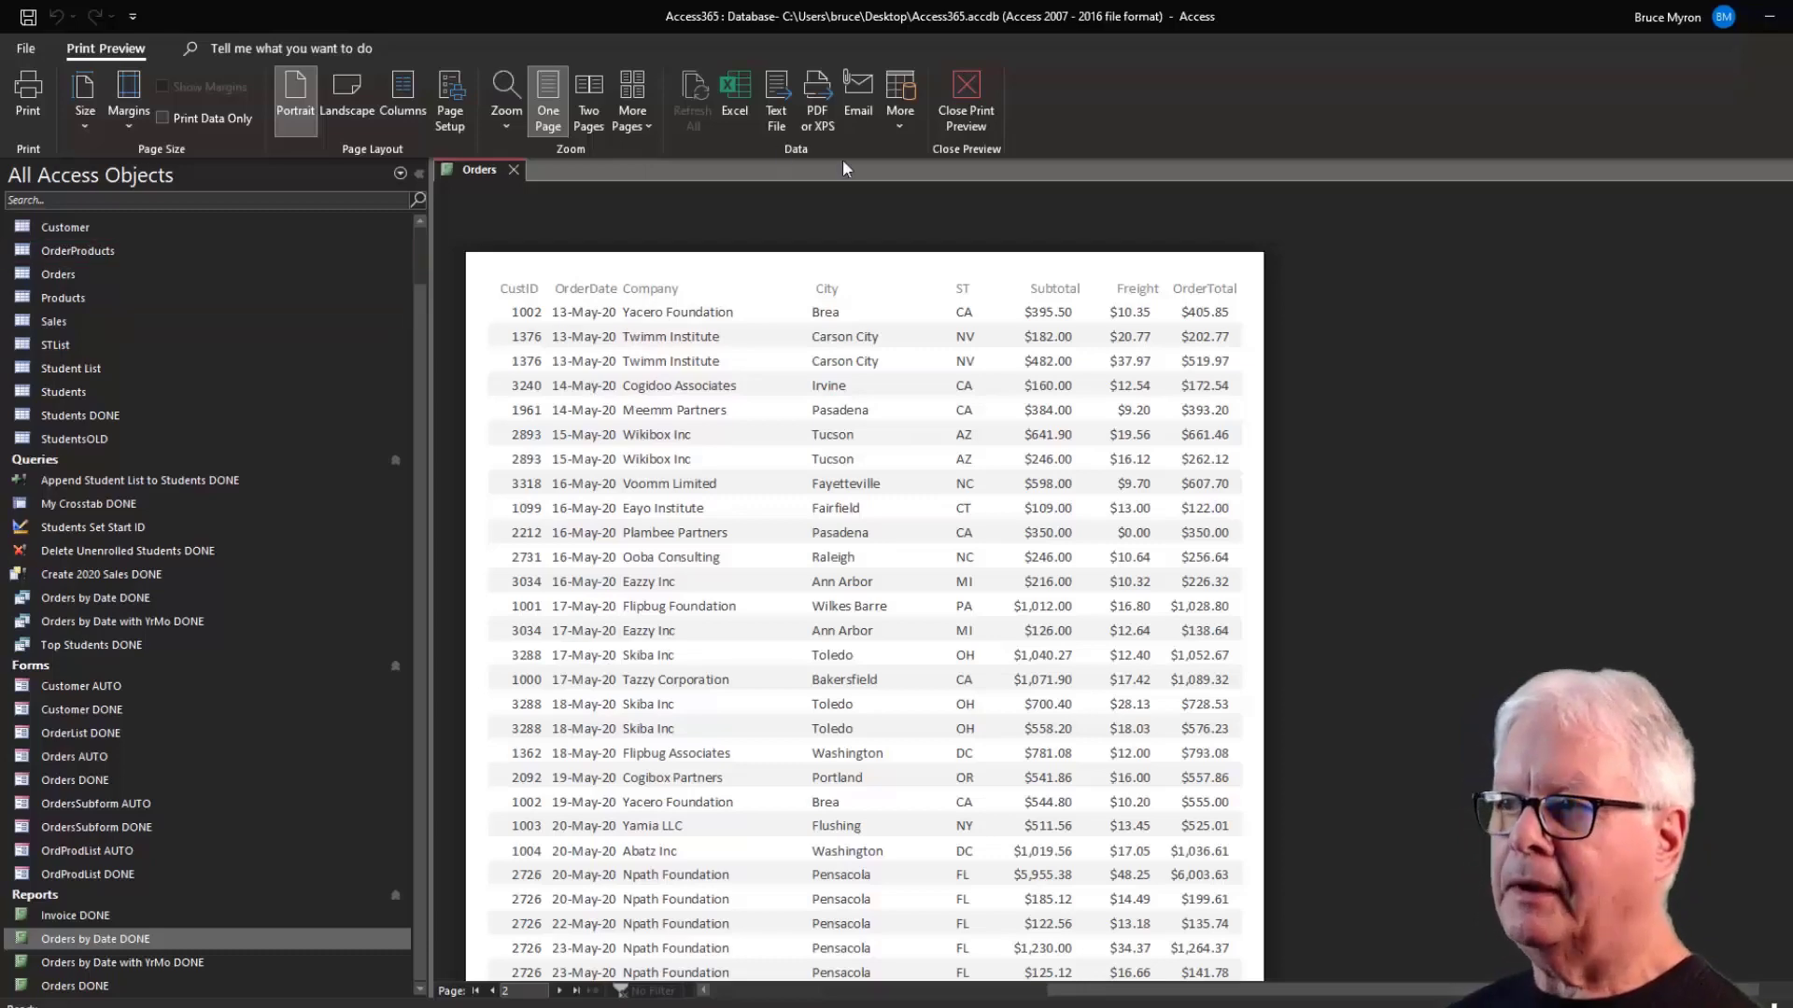
{"action": "left_click", "coordinate": [967, 103]}
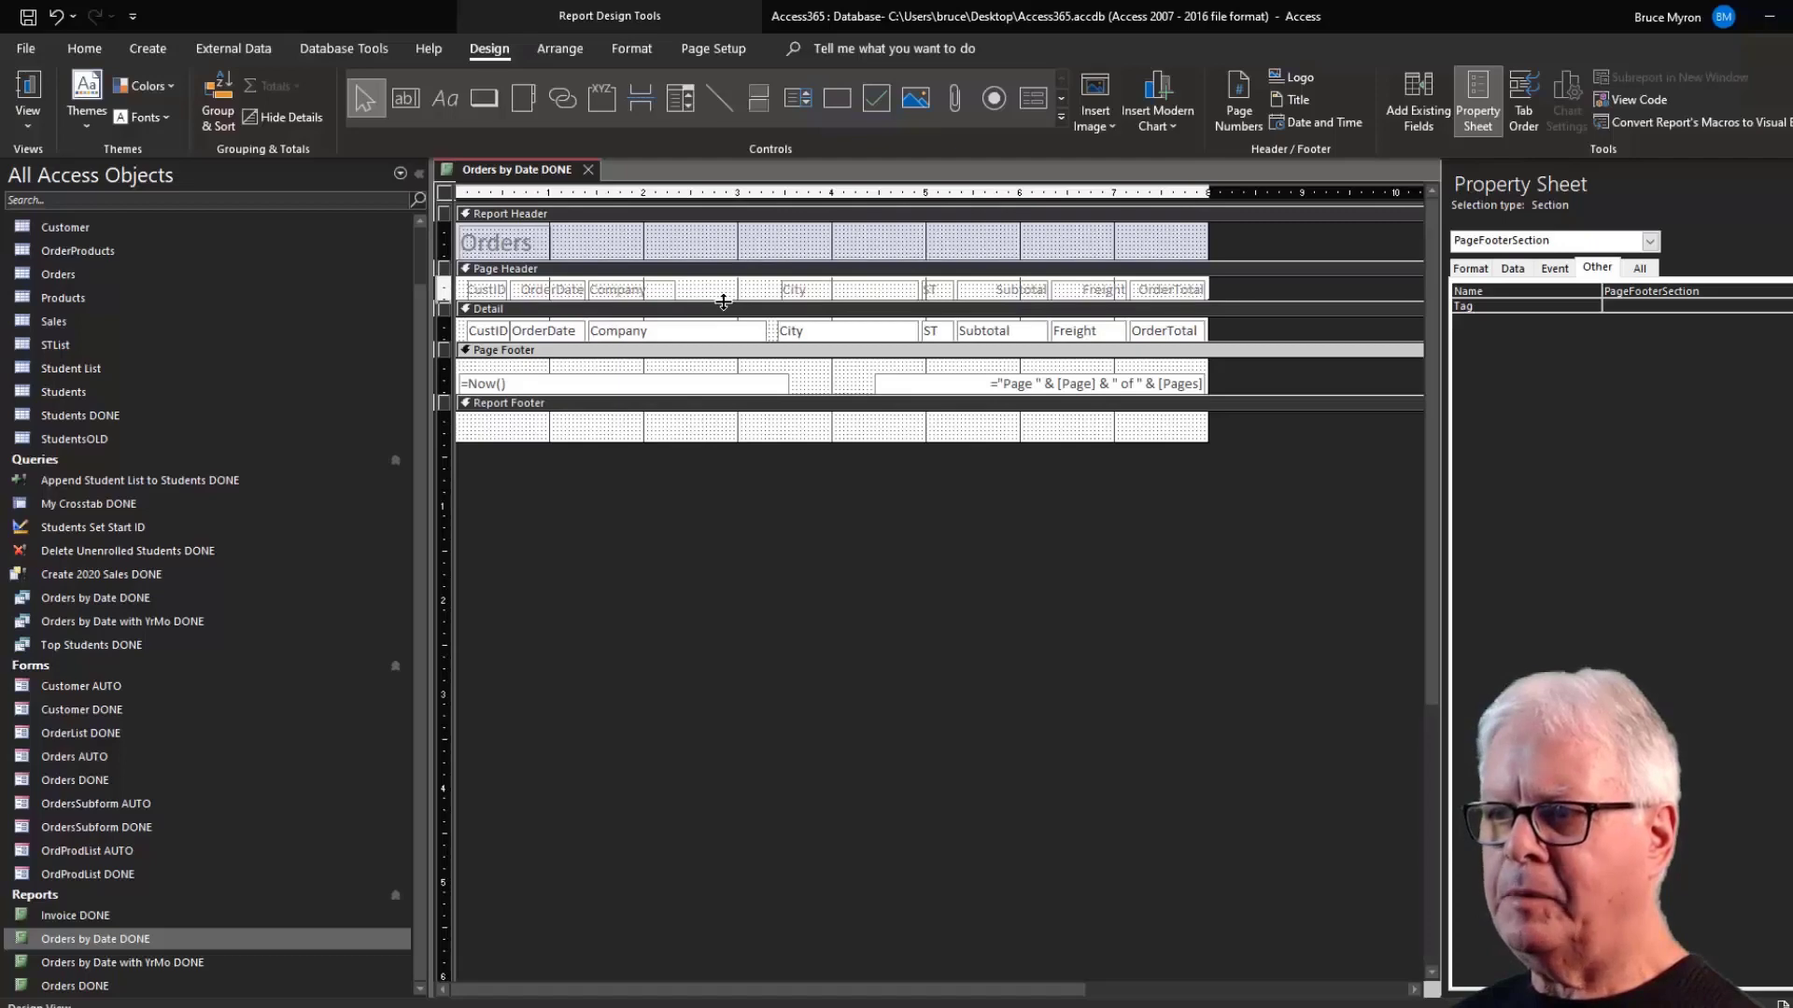
Increase the Page Header section's height to about 0.7 inch and move all its column labels down to the section's lower edge.
{"action": "left_click_drag", "start_coordinate": [724, 301], "coordinate": [724, 337]}
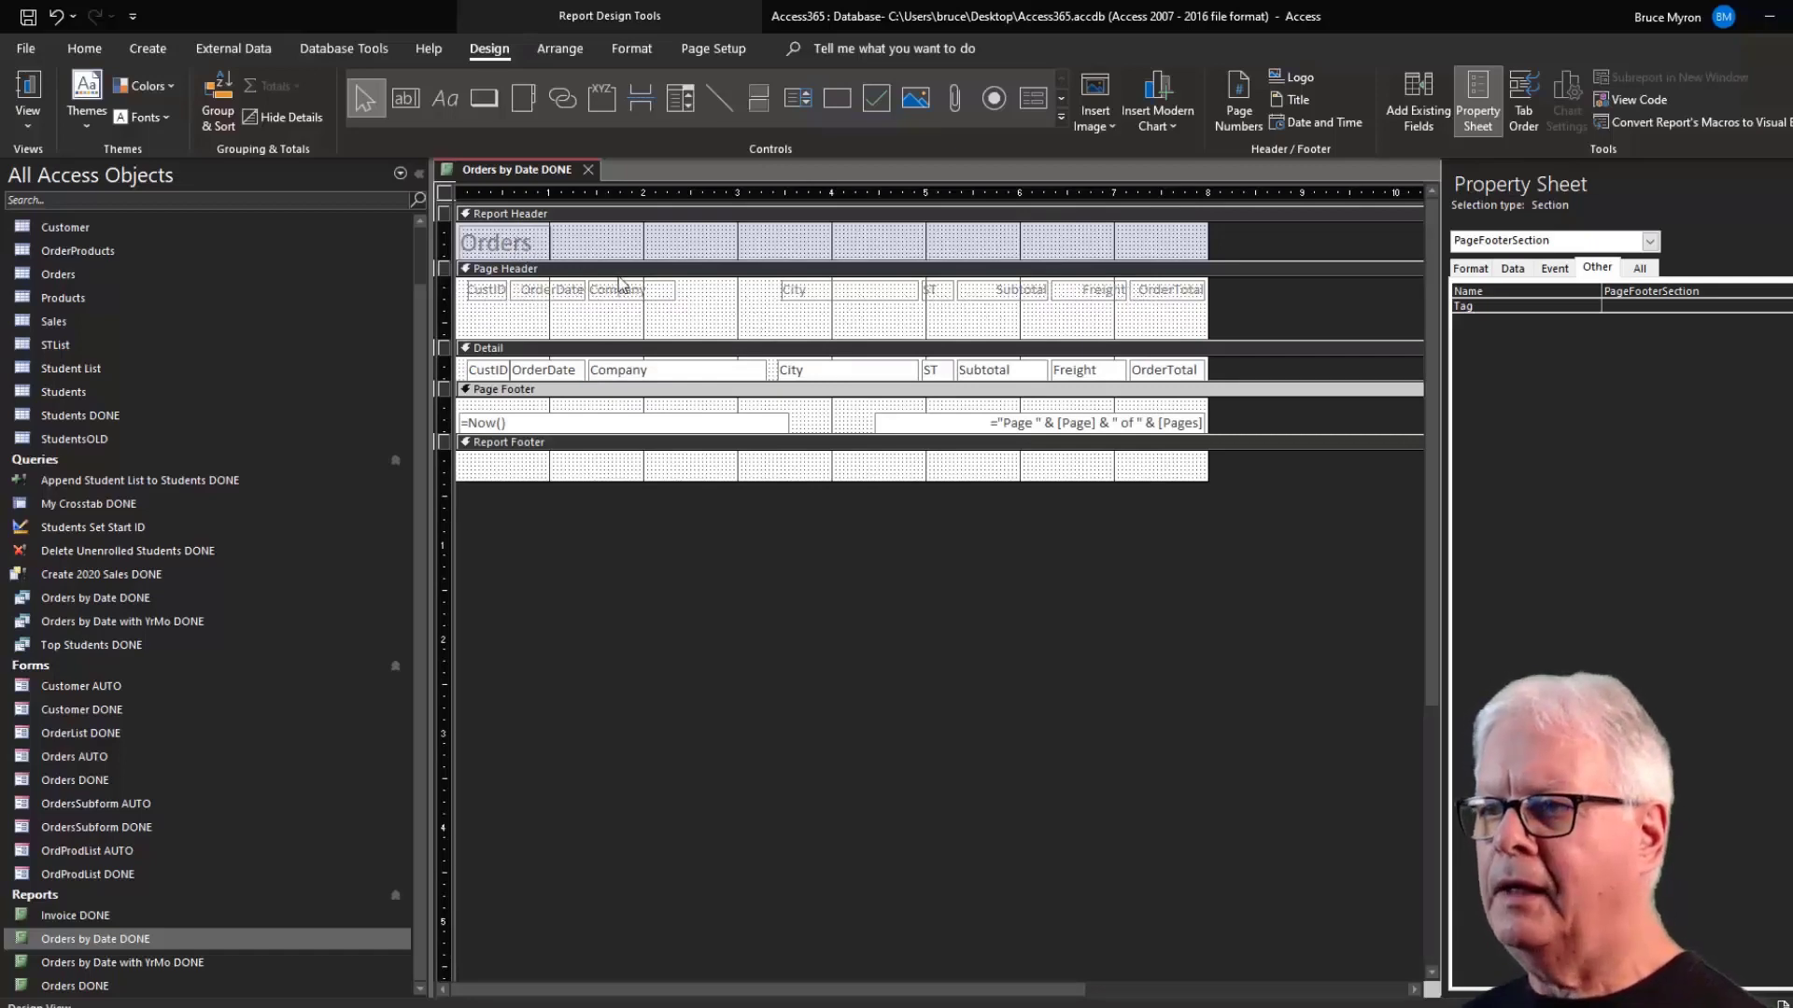
{"action": "left_click", "coordinate": [442, 288]}
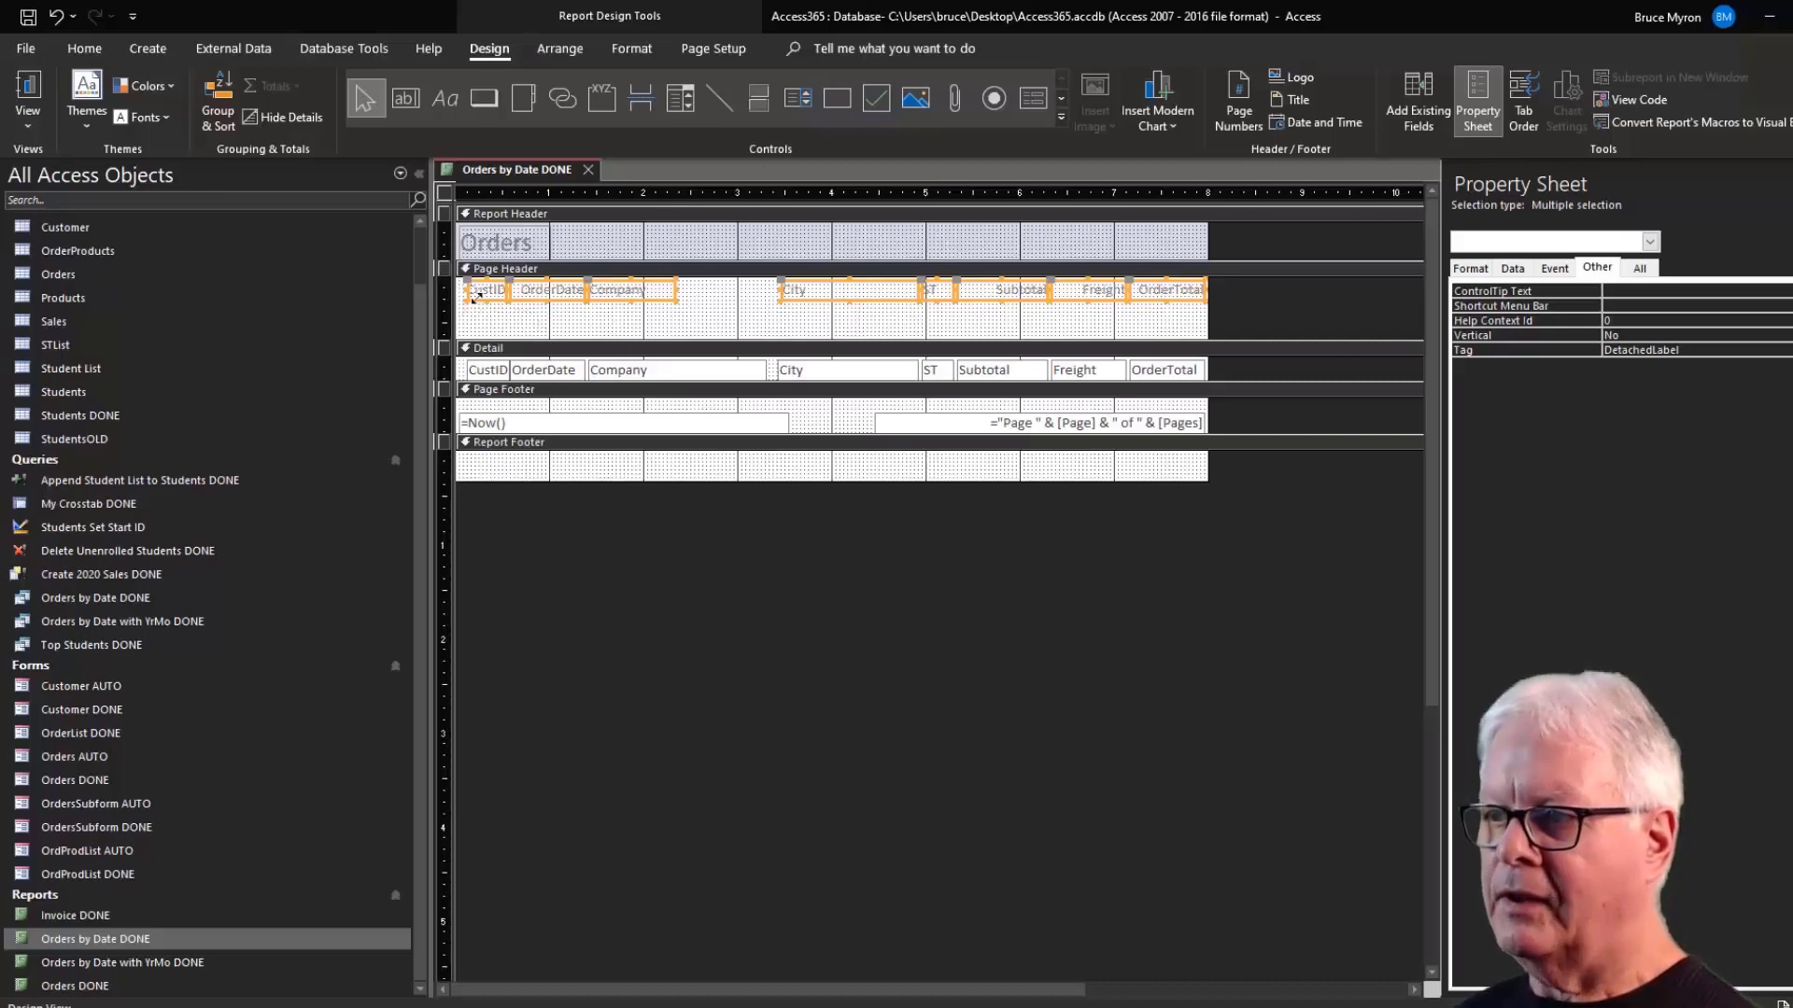
{"action": "left_click", "coordinate": [563, 295]}
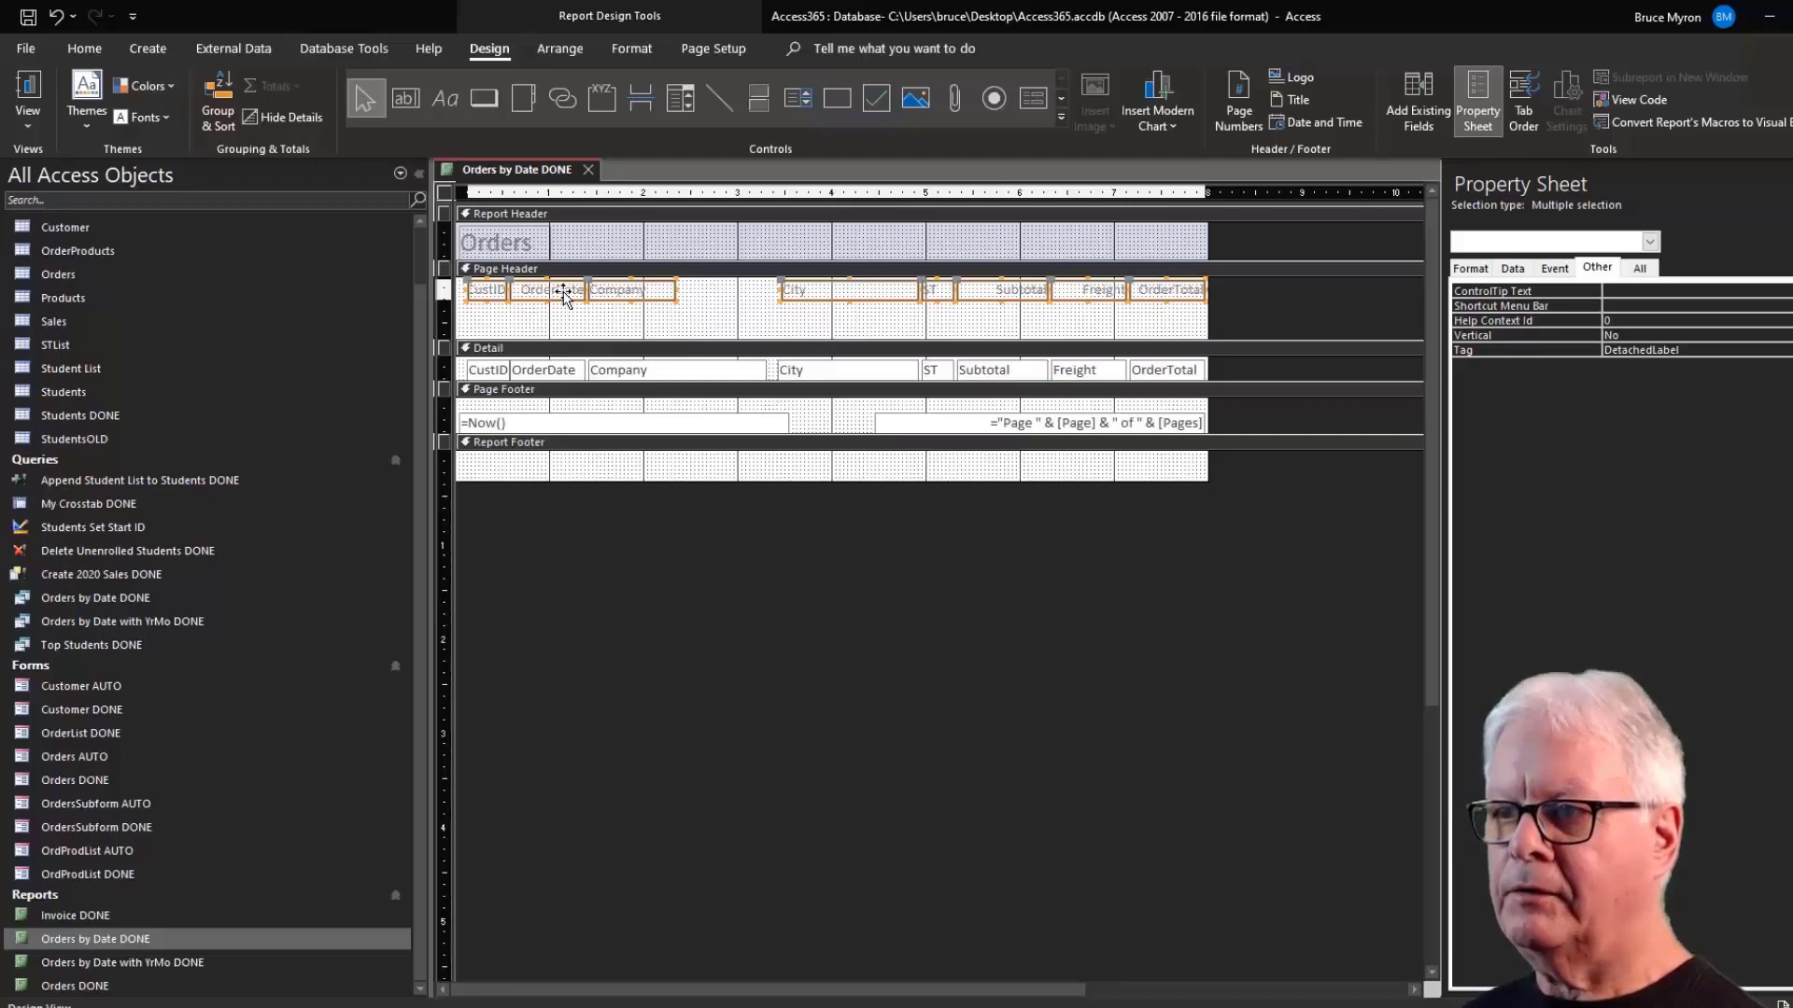
{"action": "left_click_drag", "start_coordinate": [563, 295], "coordinate": [561, 327]}
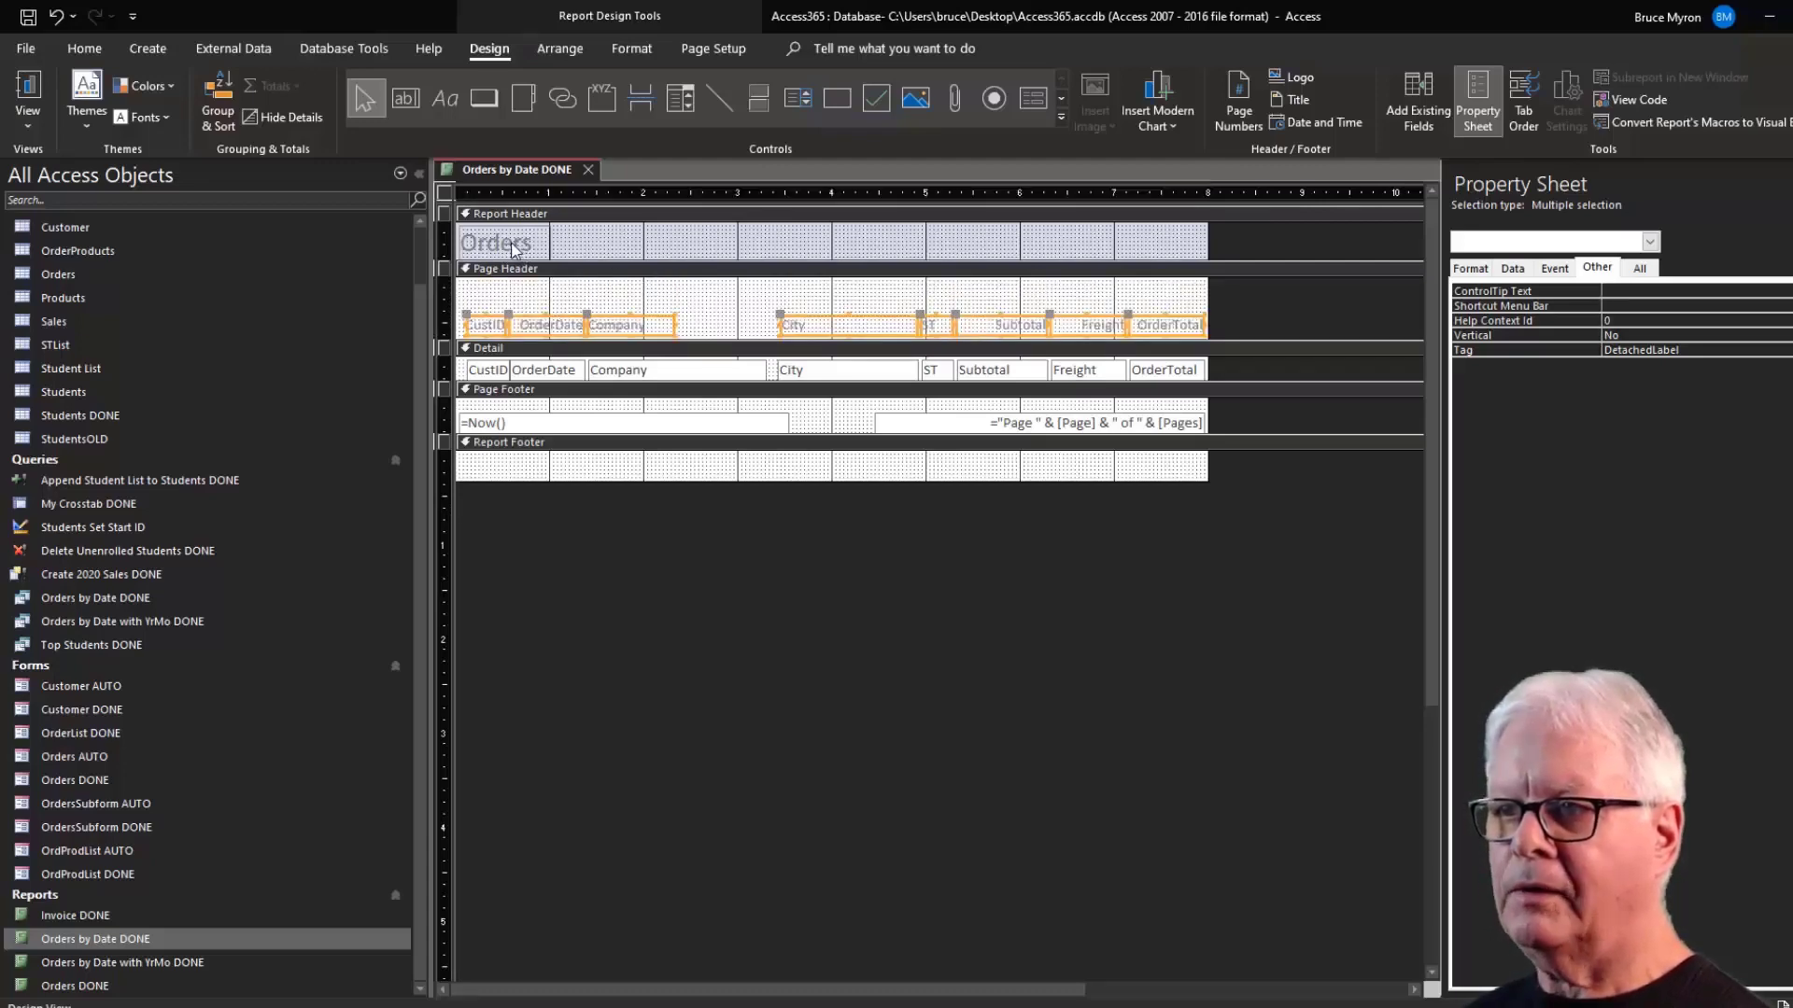
Move the Orders title label from the Report Header into the Page Header above the column labels, and collapse the Report Header completely.
{"action": "left_click_drag", "start_coordinate": [512, 248], "coordinate": [515, 284]}
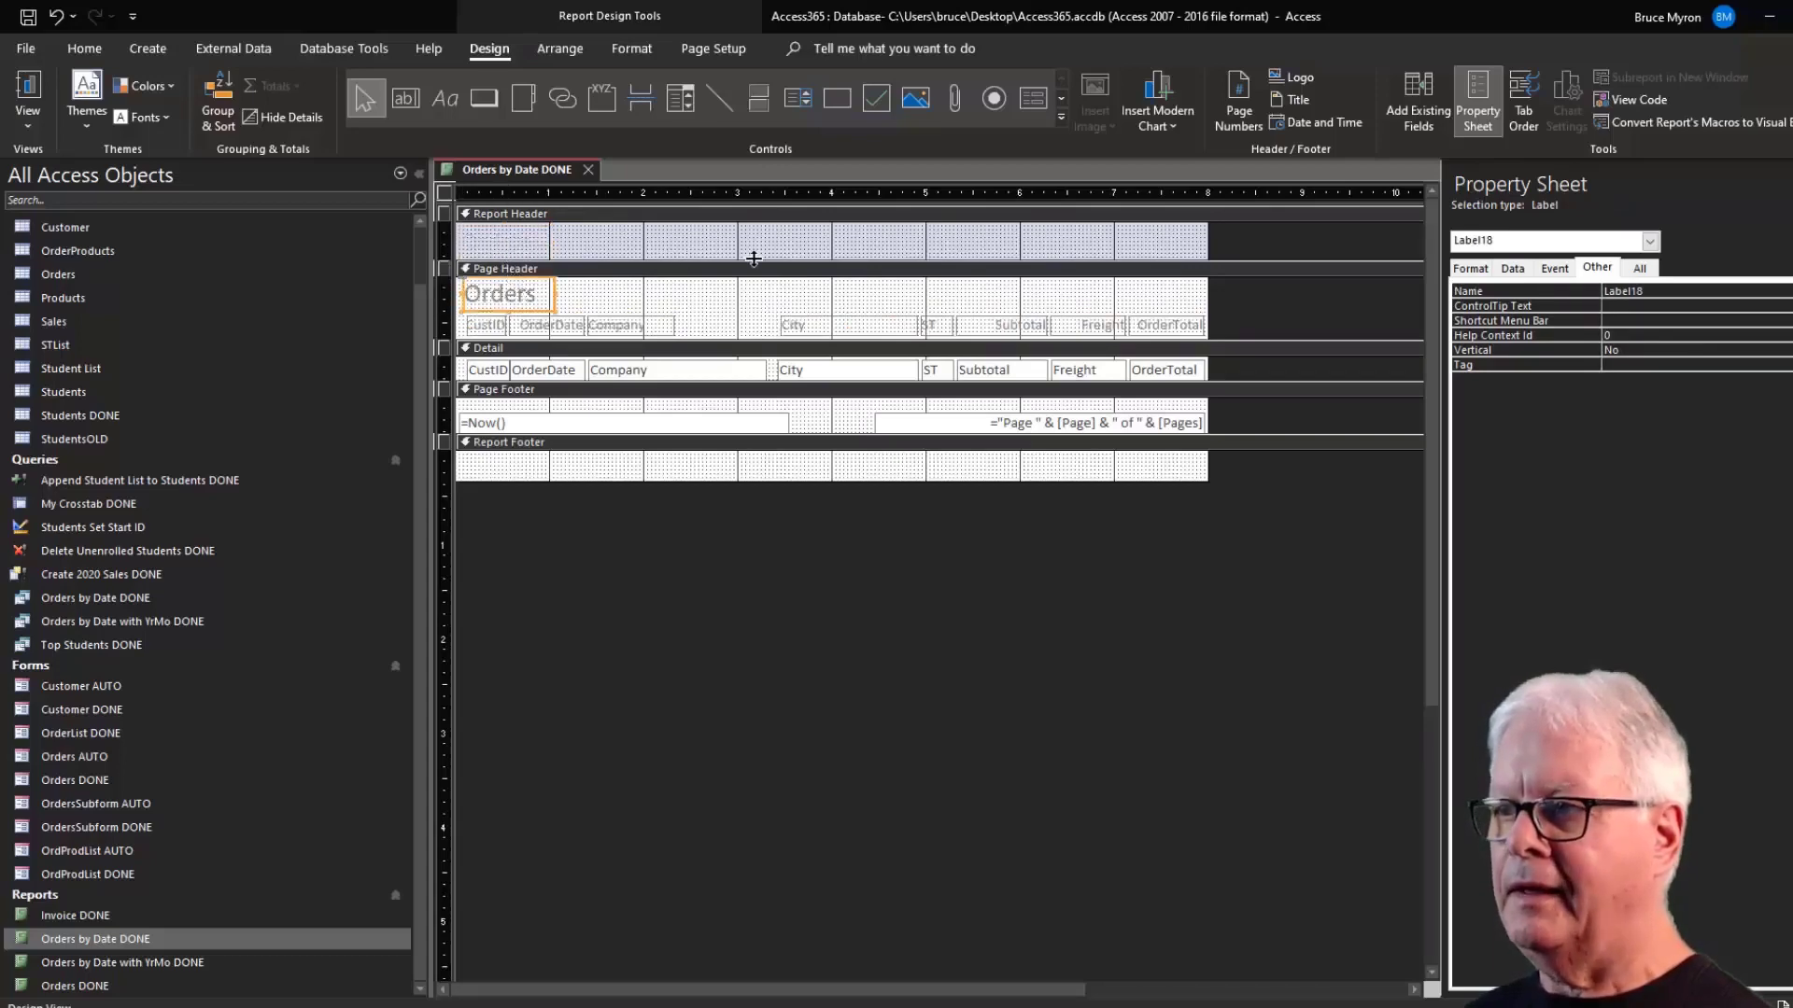
{"action": "left_click_drag", "start_coordinate": [790, 260], "coordinate": [797, 221]}
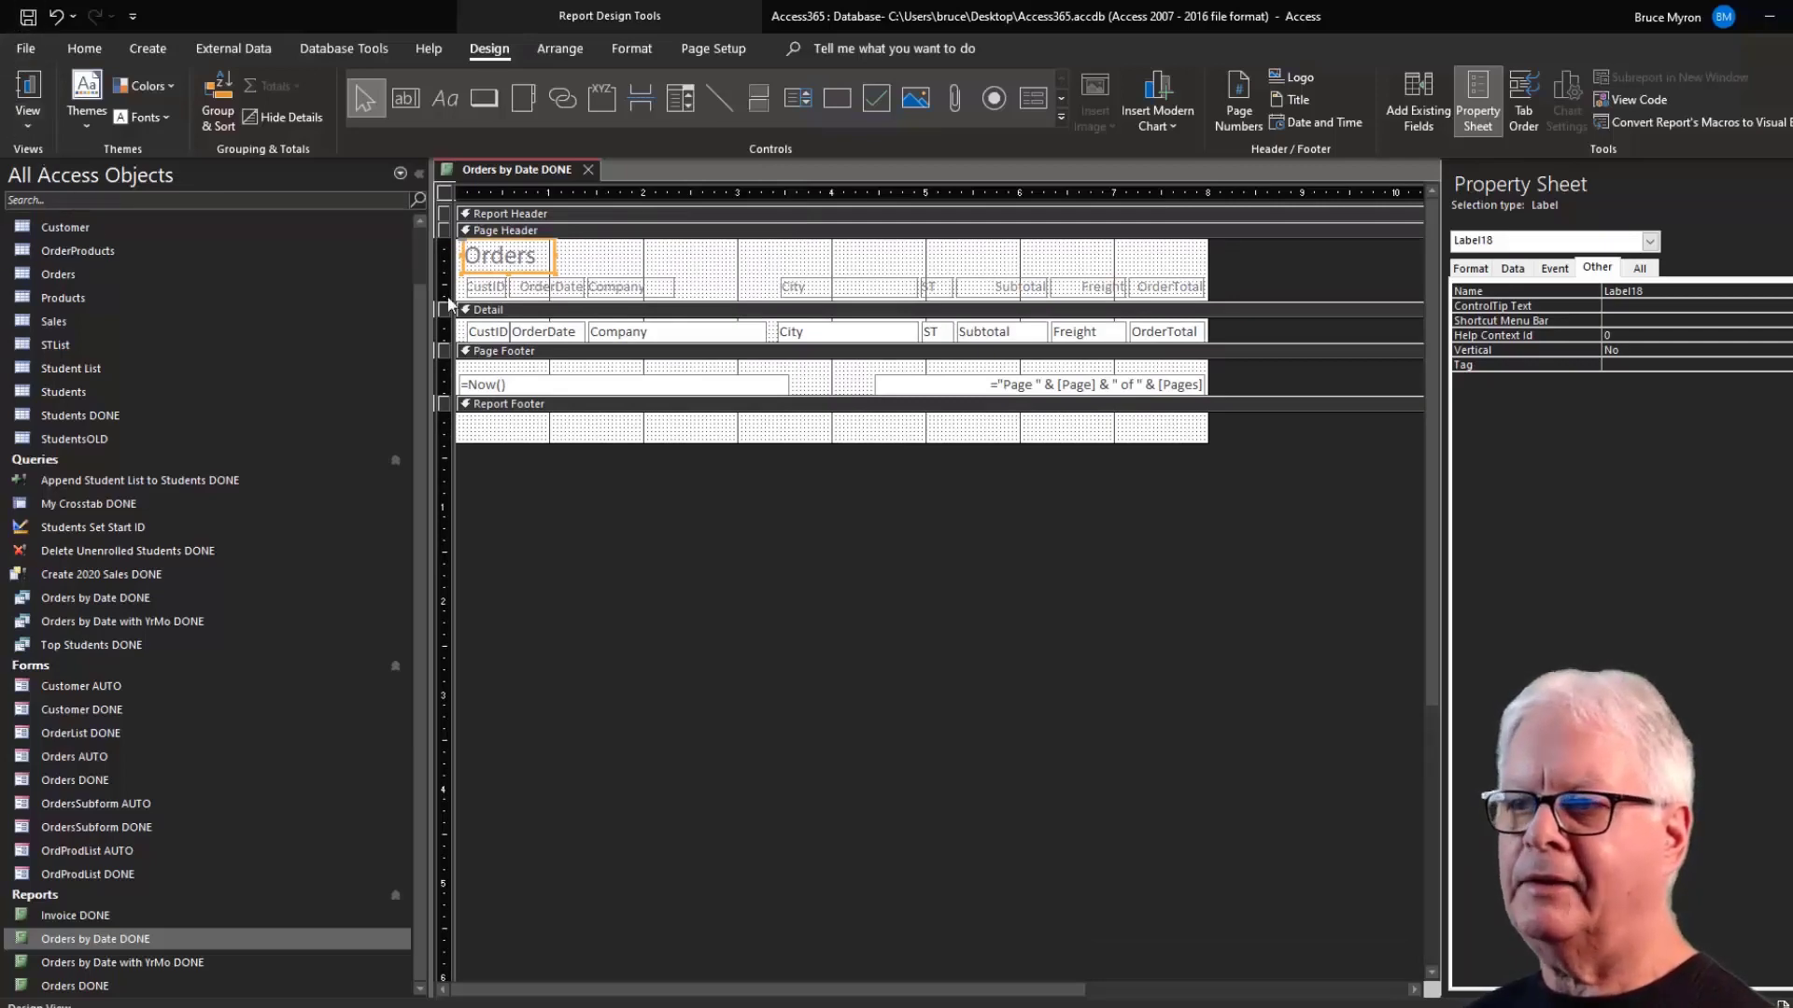
Preview pages 1 and 2 of the report to check the moved Orders title, and close Print Preview.
{"action": "left_click", "coordinate": [24, 129]}
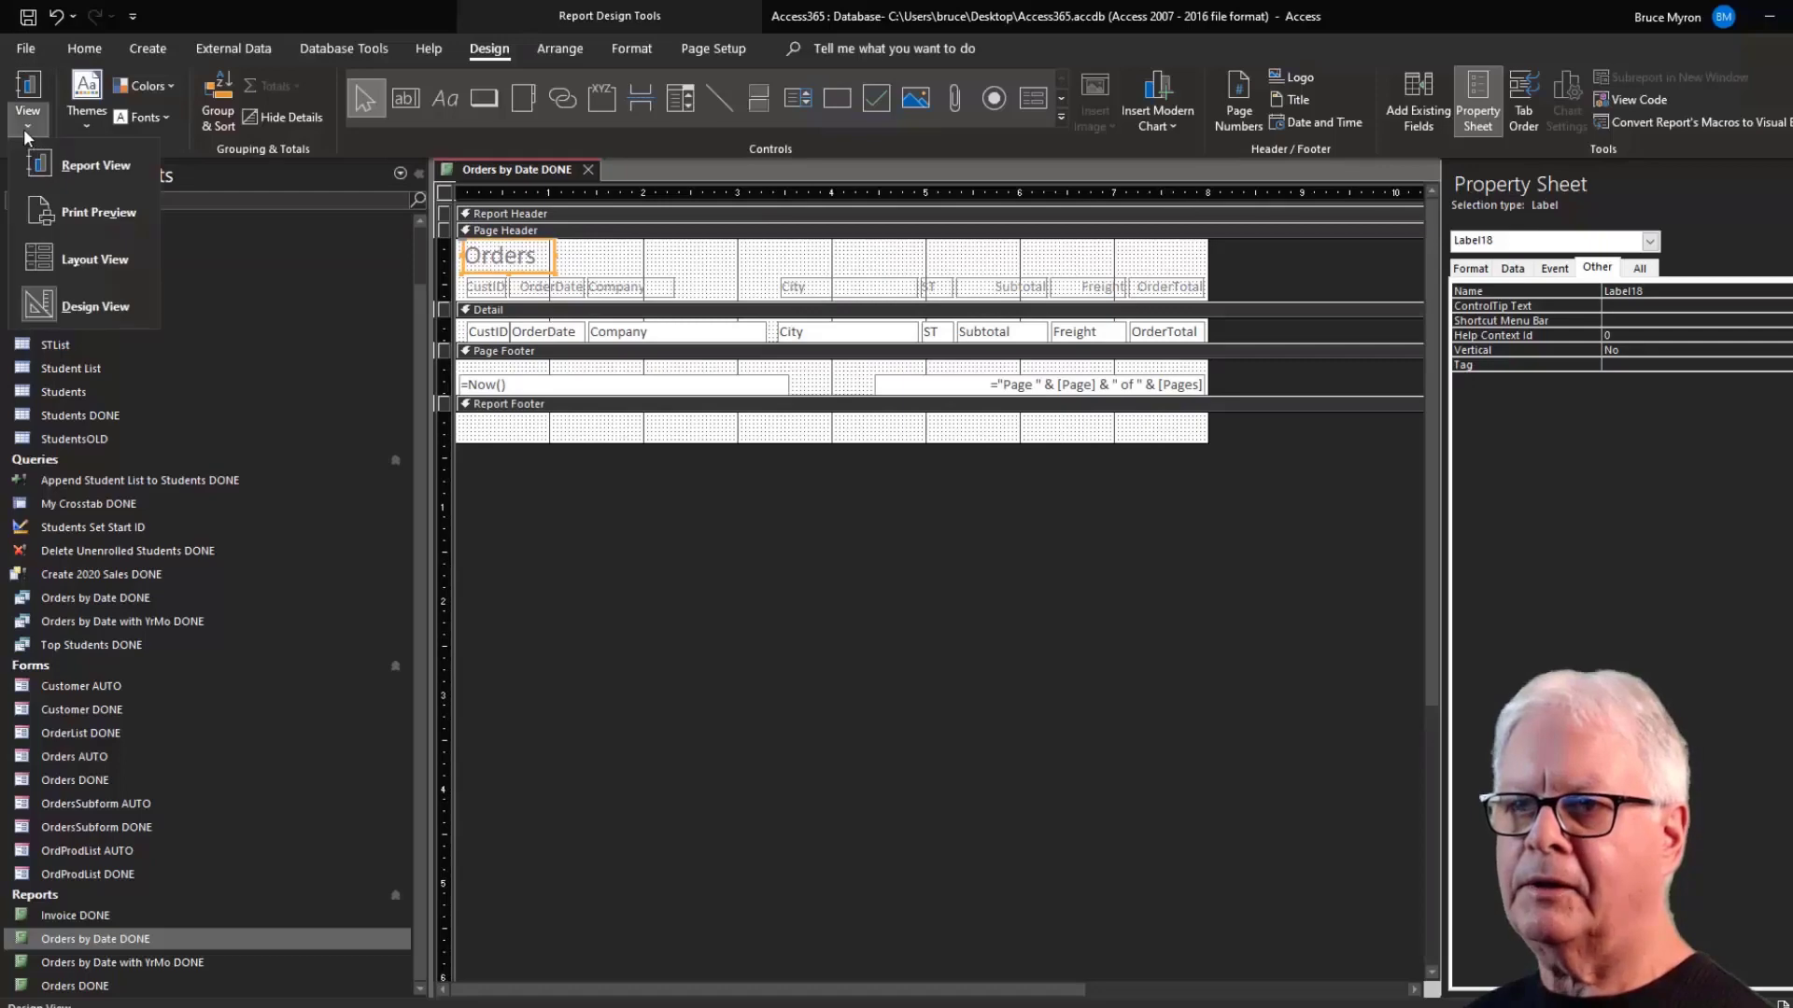
{"action": "left_click", "coordinate": [83, 216]}
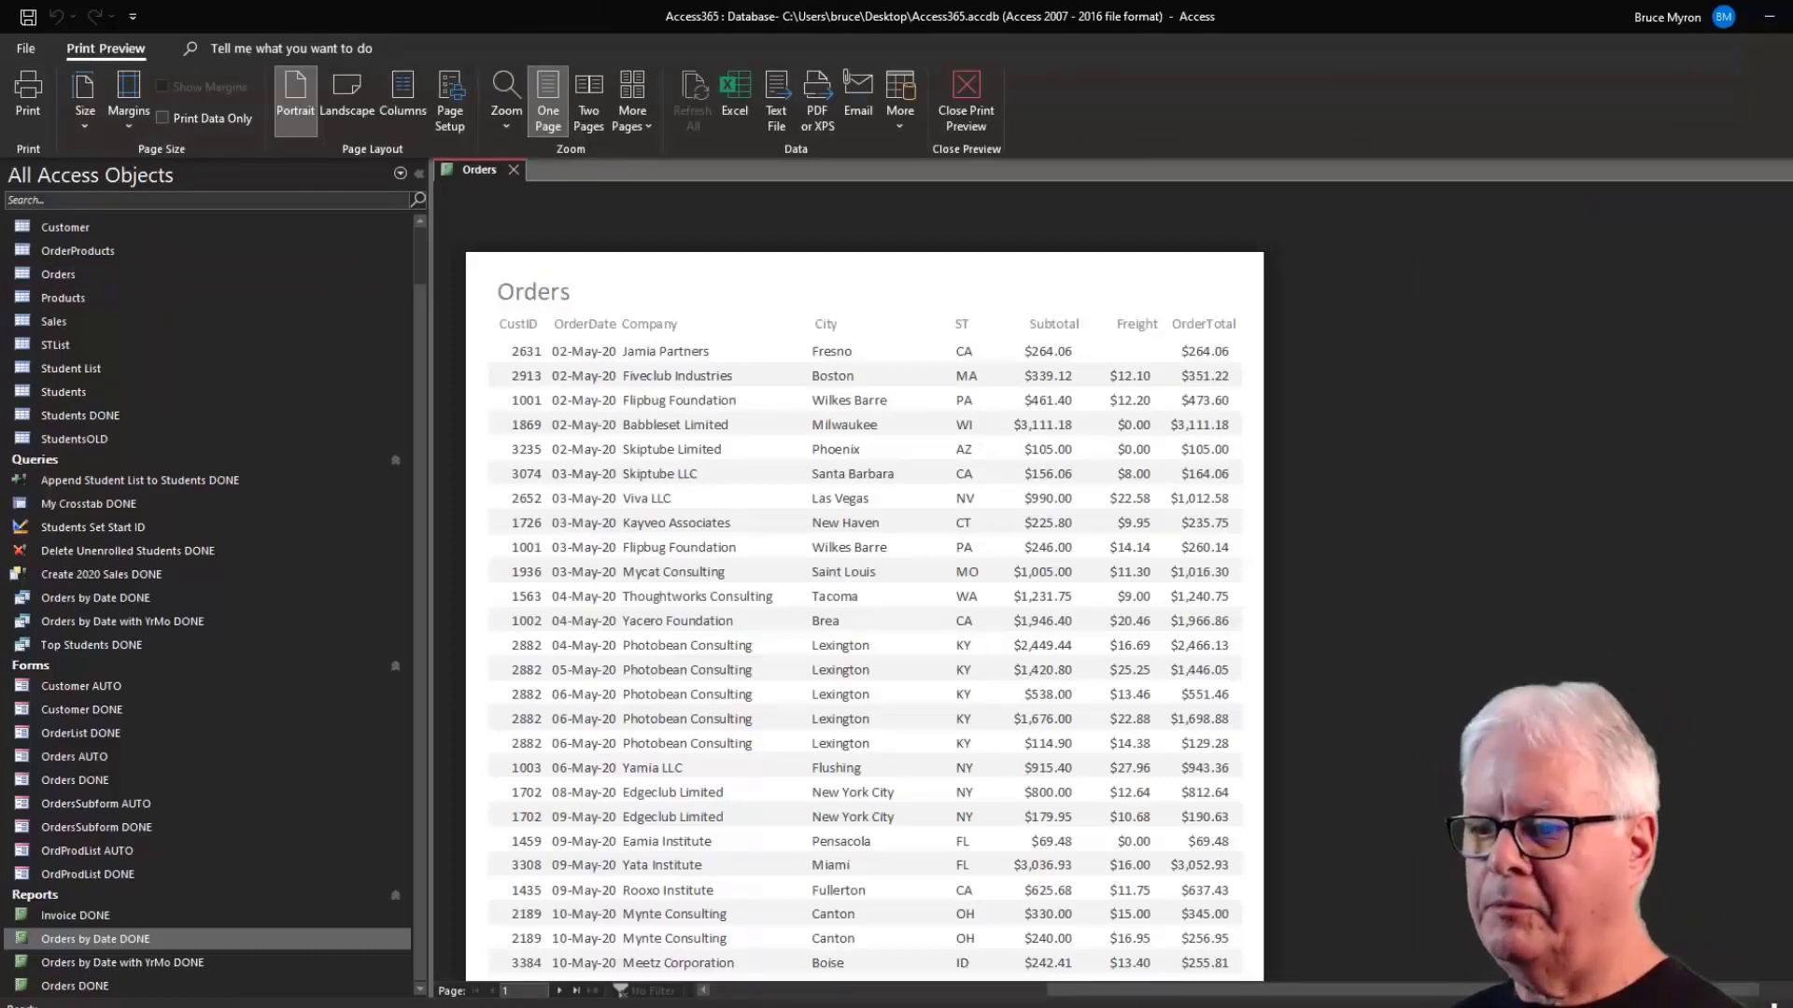
{"action": "left_click", "coordinate": [558, 991]}
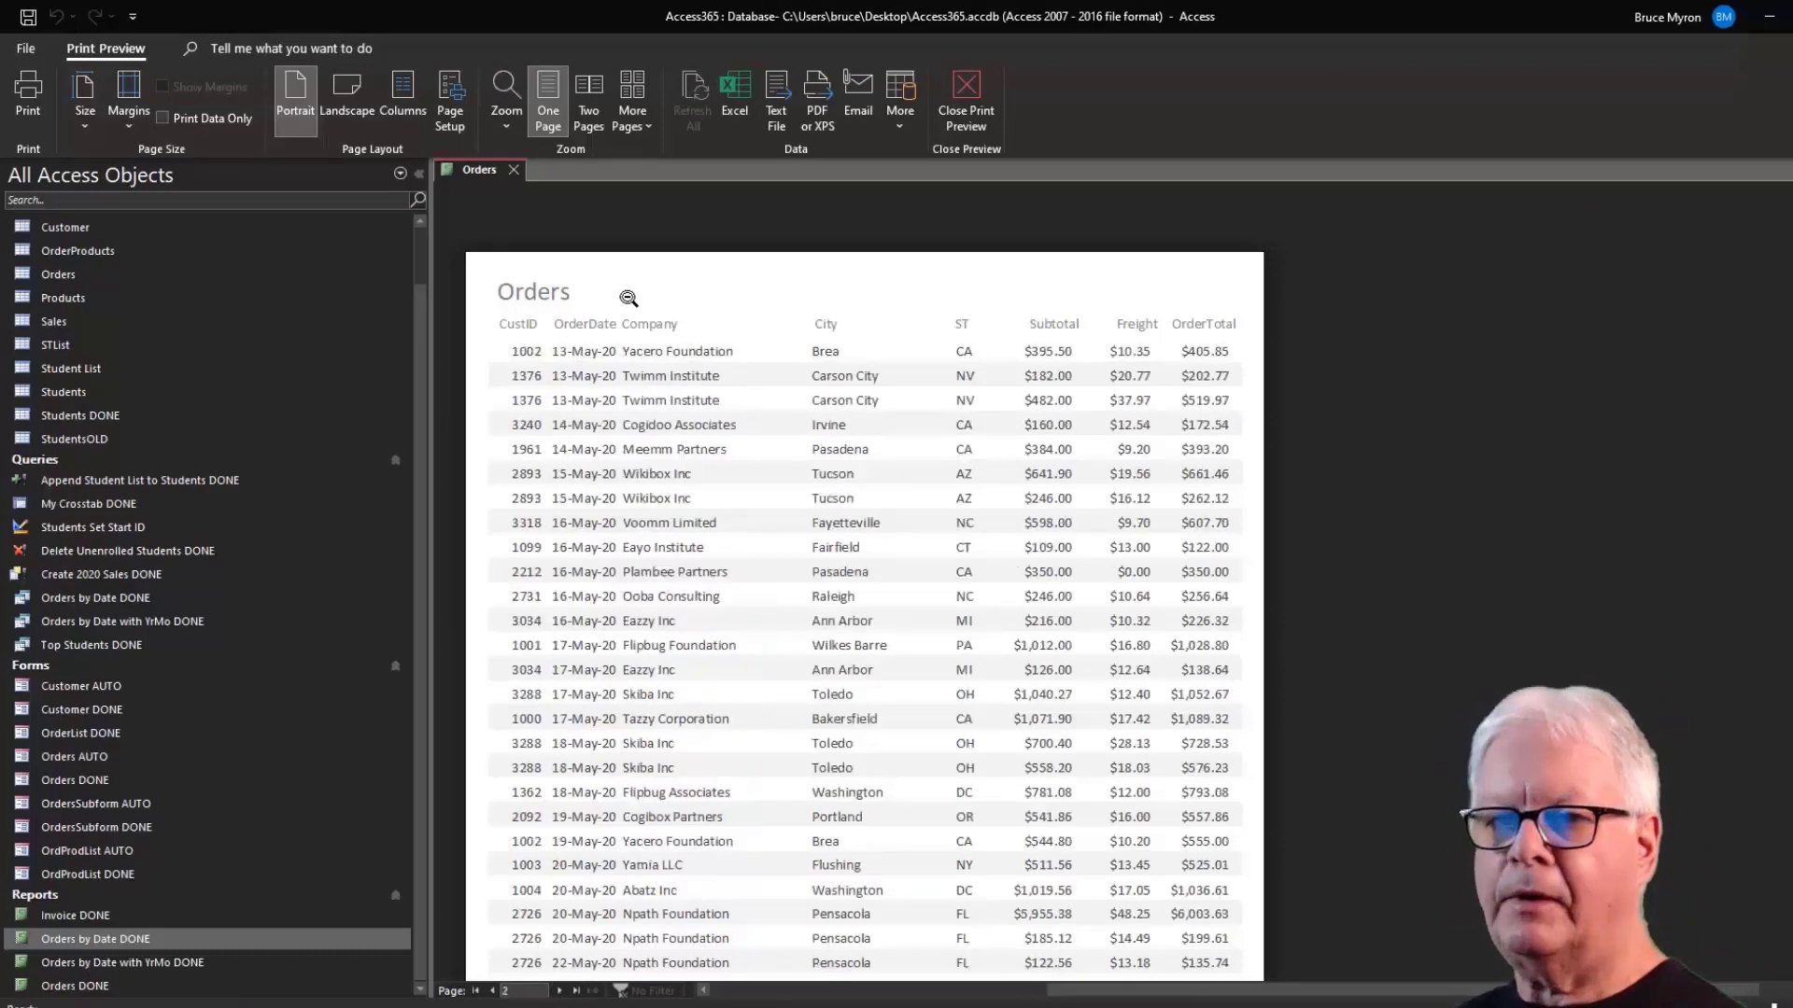
{"action": "left_click", "coordinate": [976, 102]}
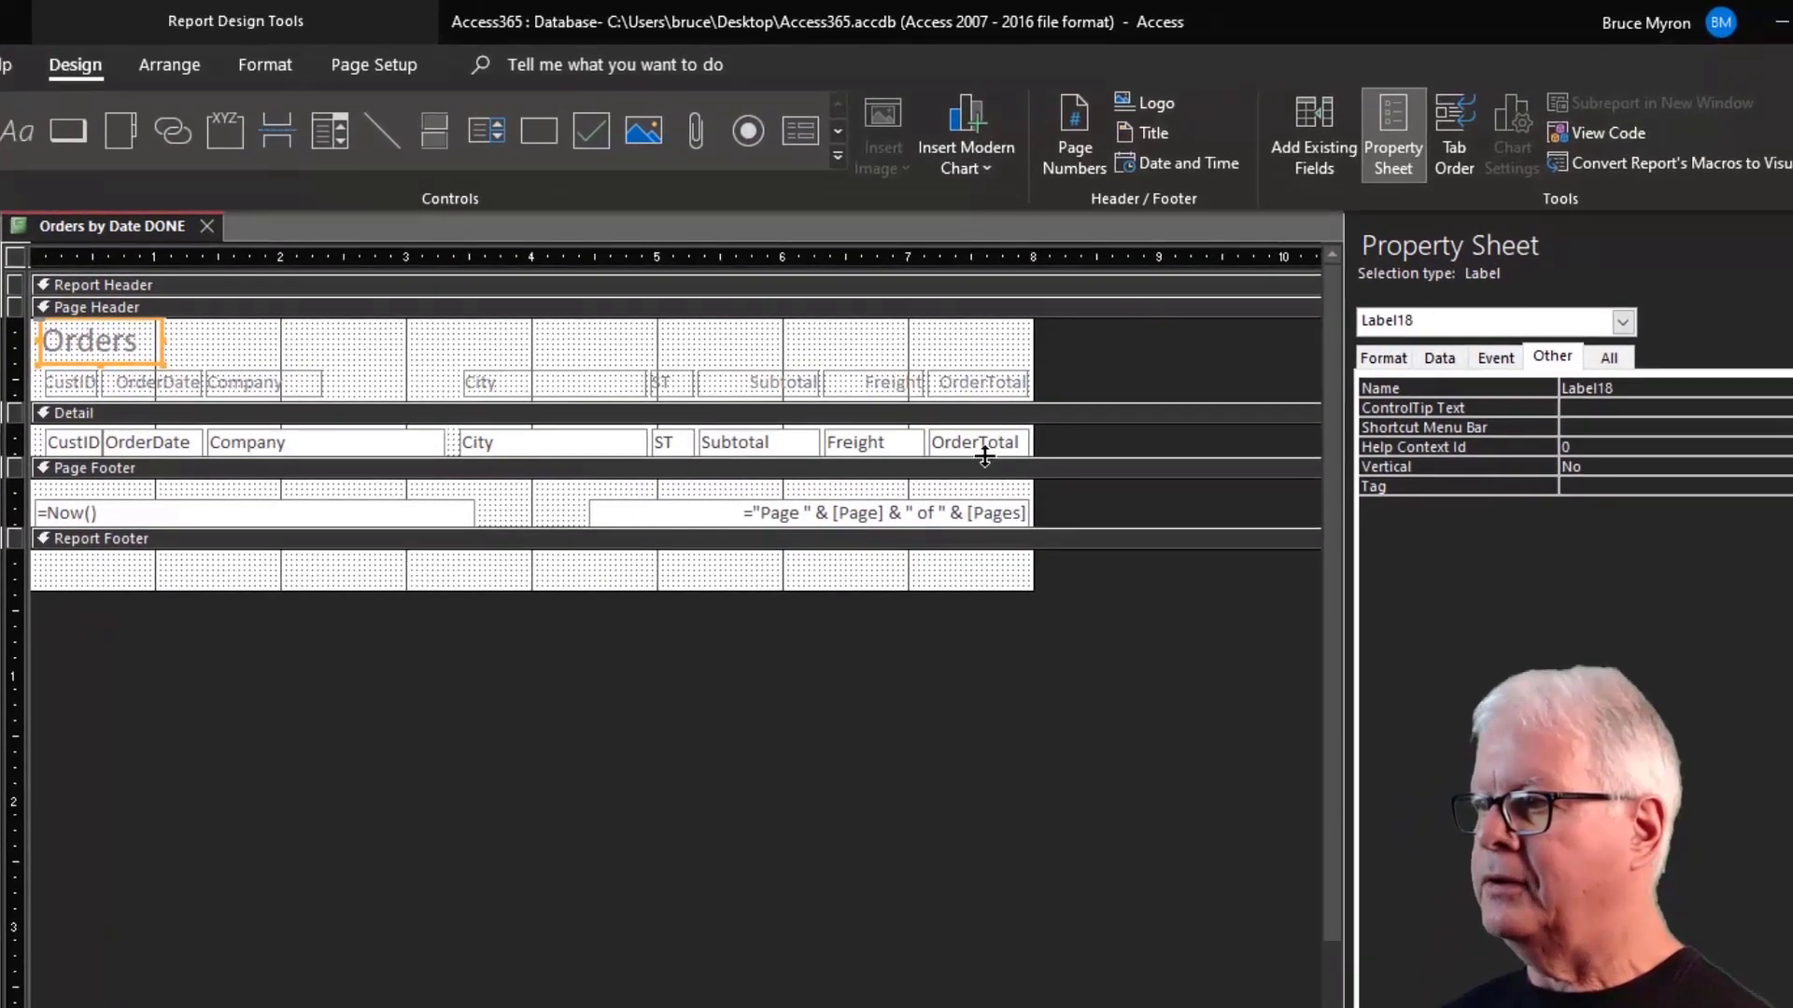
Copy the OrderTotal text box from the Detail section into the Report Footer.
{"action": "left_click", "coordinate": [982, 441]}
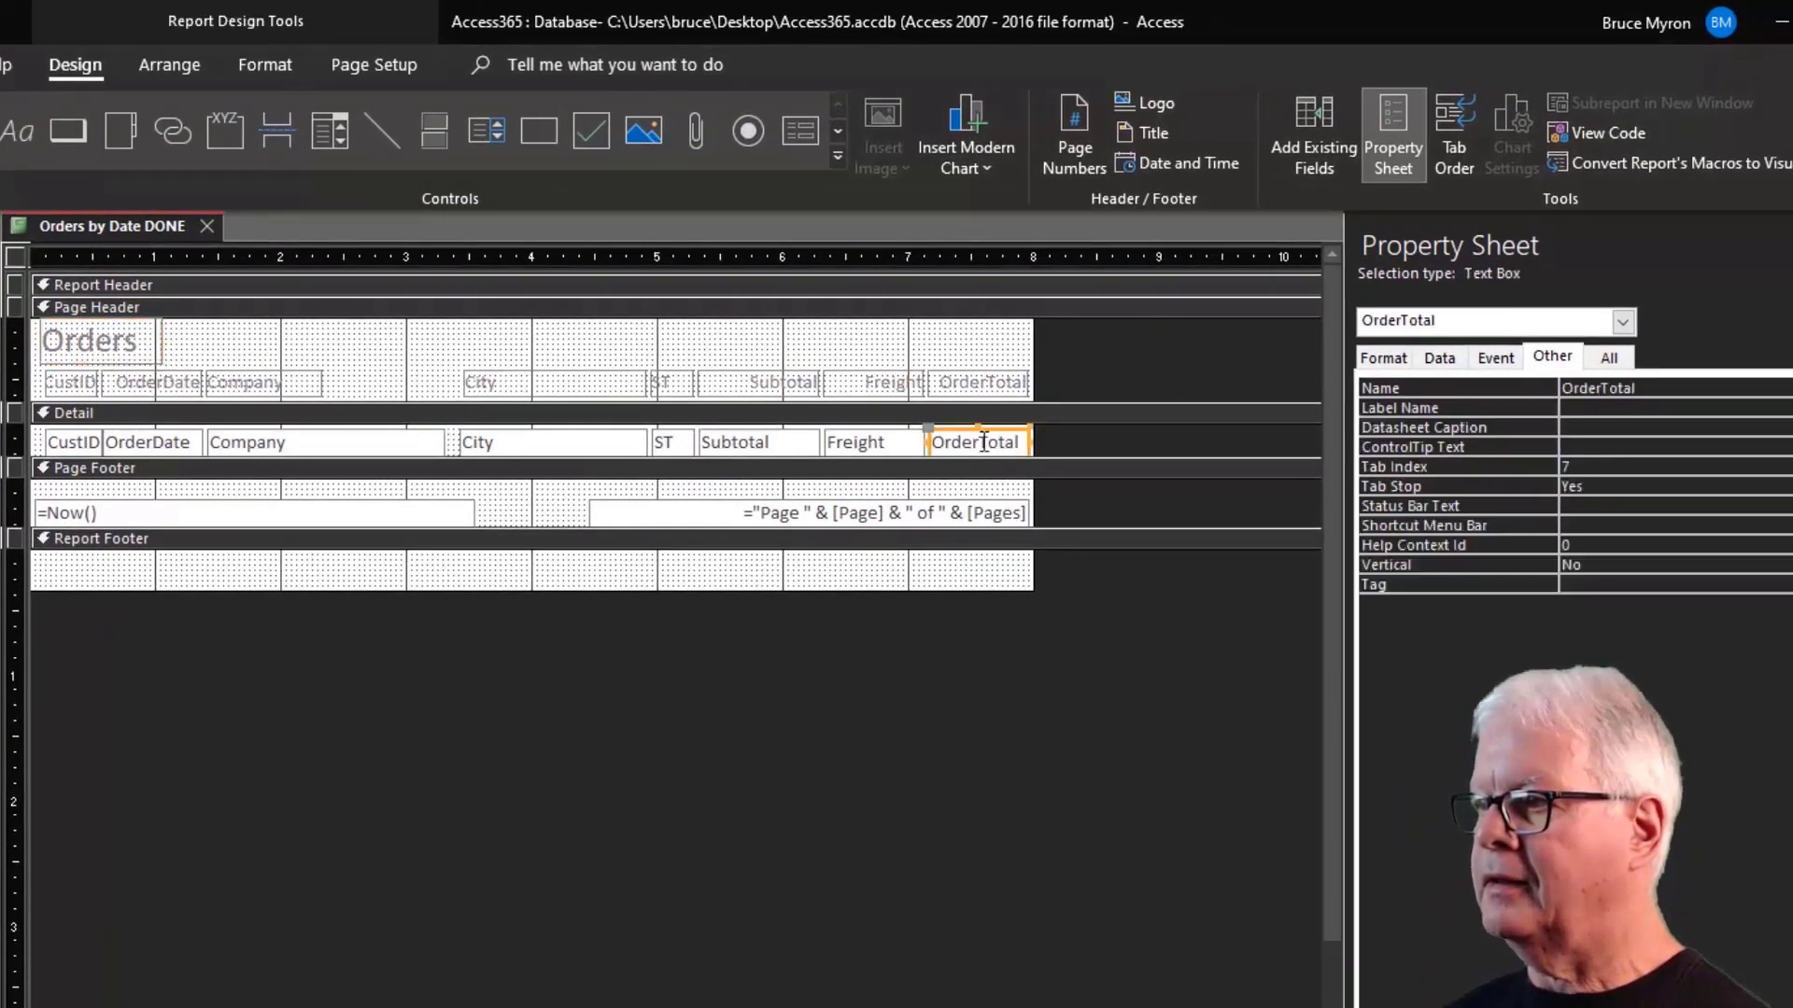
{"action": "left_click", "coordinate": [980, 580]}
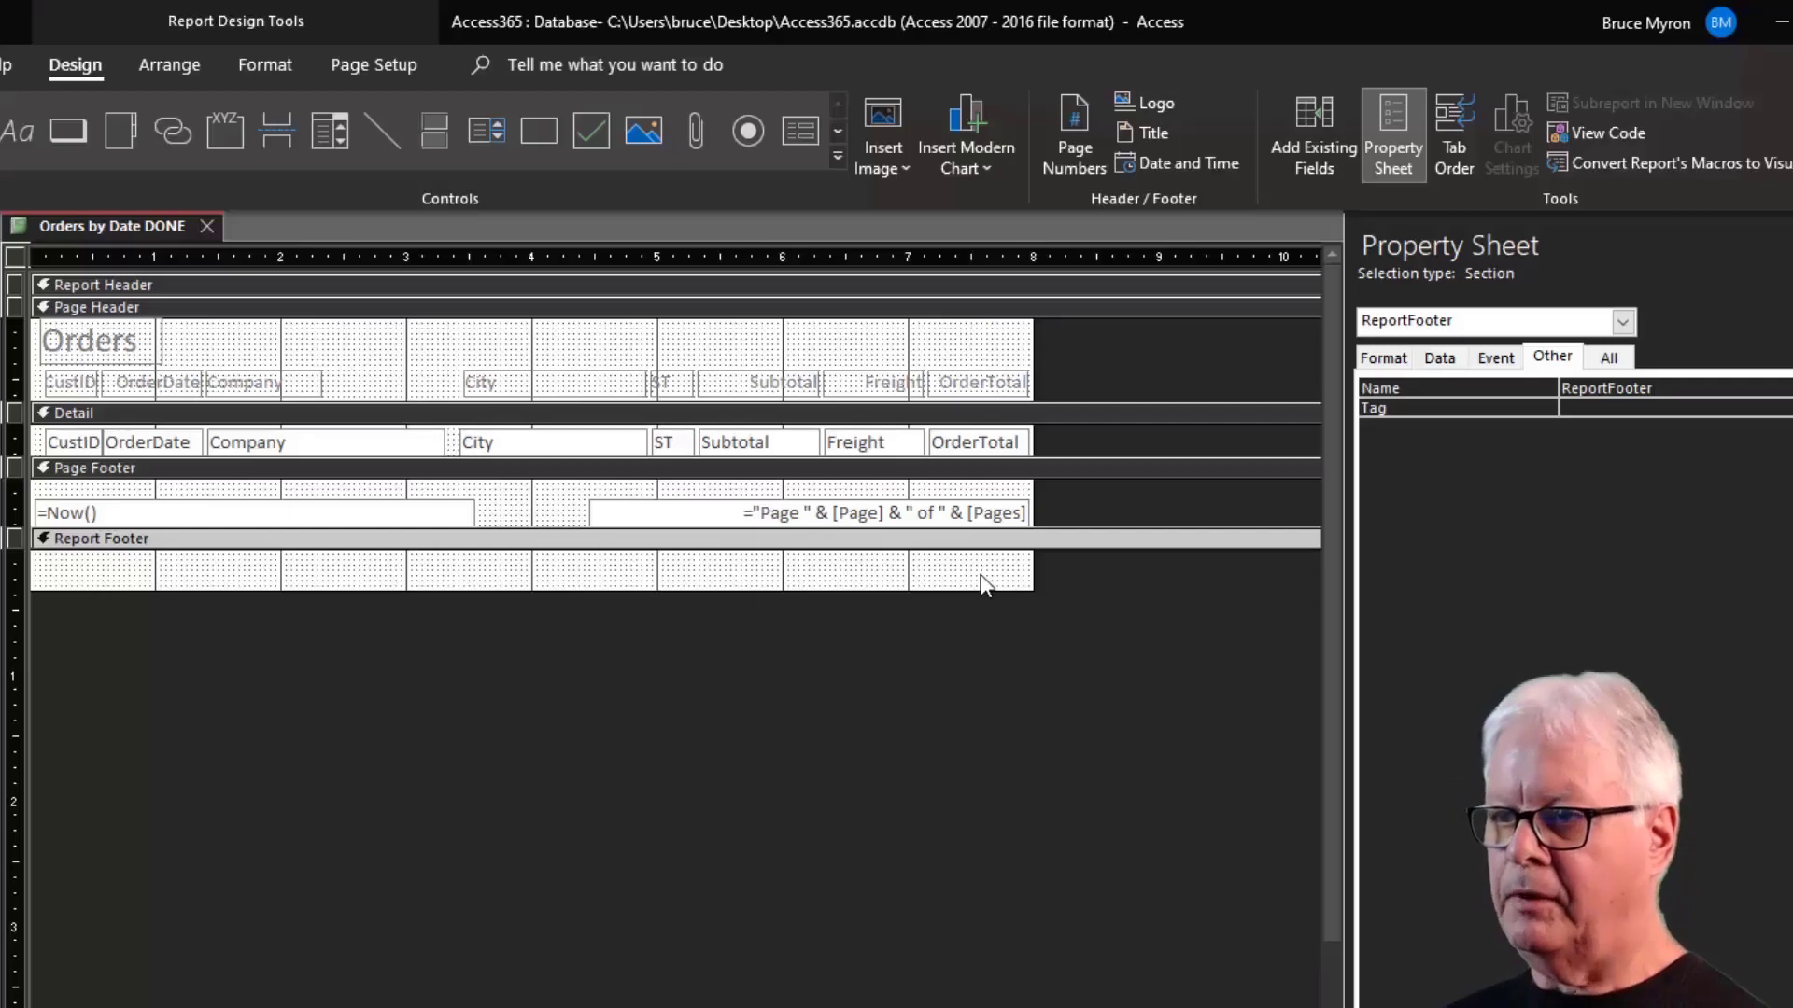
{"action": "key", "text": "ctrl+v"}
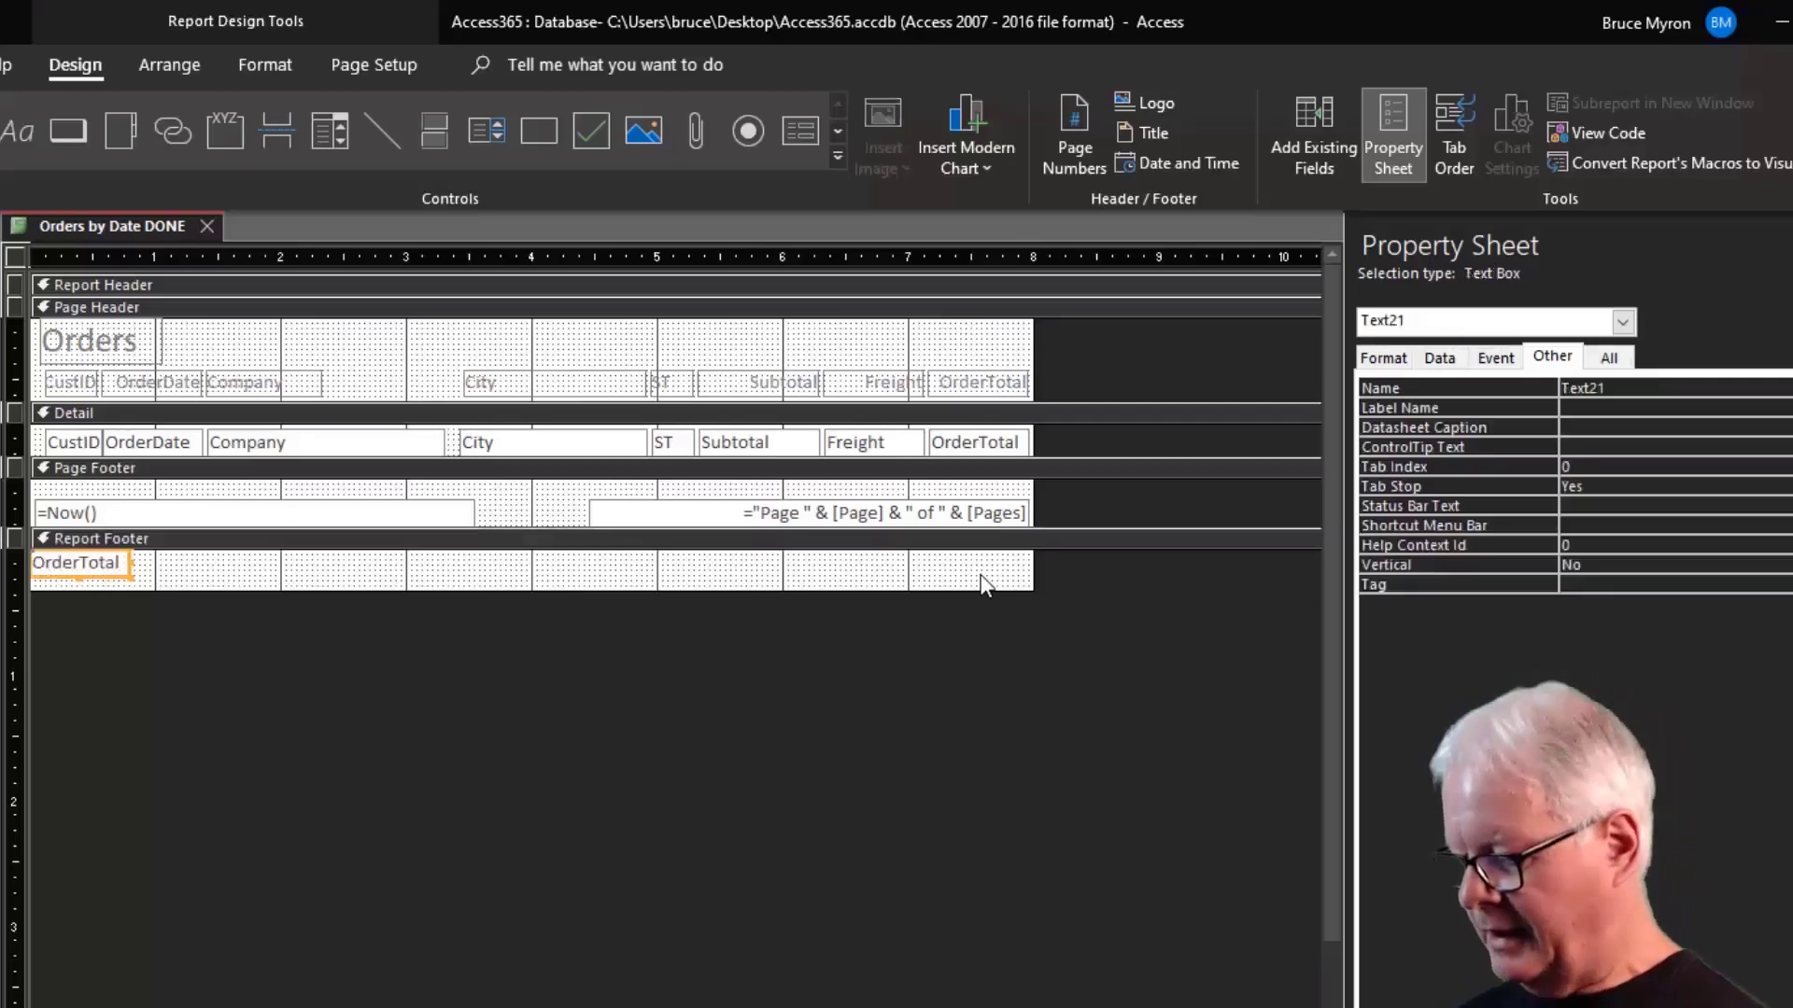
Move the copied OrderTotal text box beneath the OrderTotal column in the Report Footer and widen it leftward to about 1.08 inches.
{"action": "key", "text": "Down"}
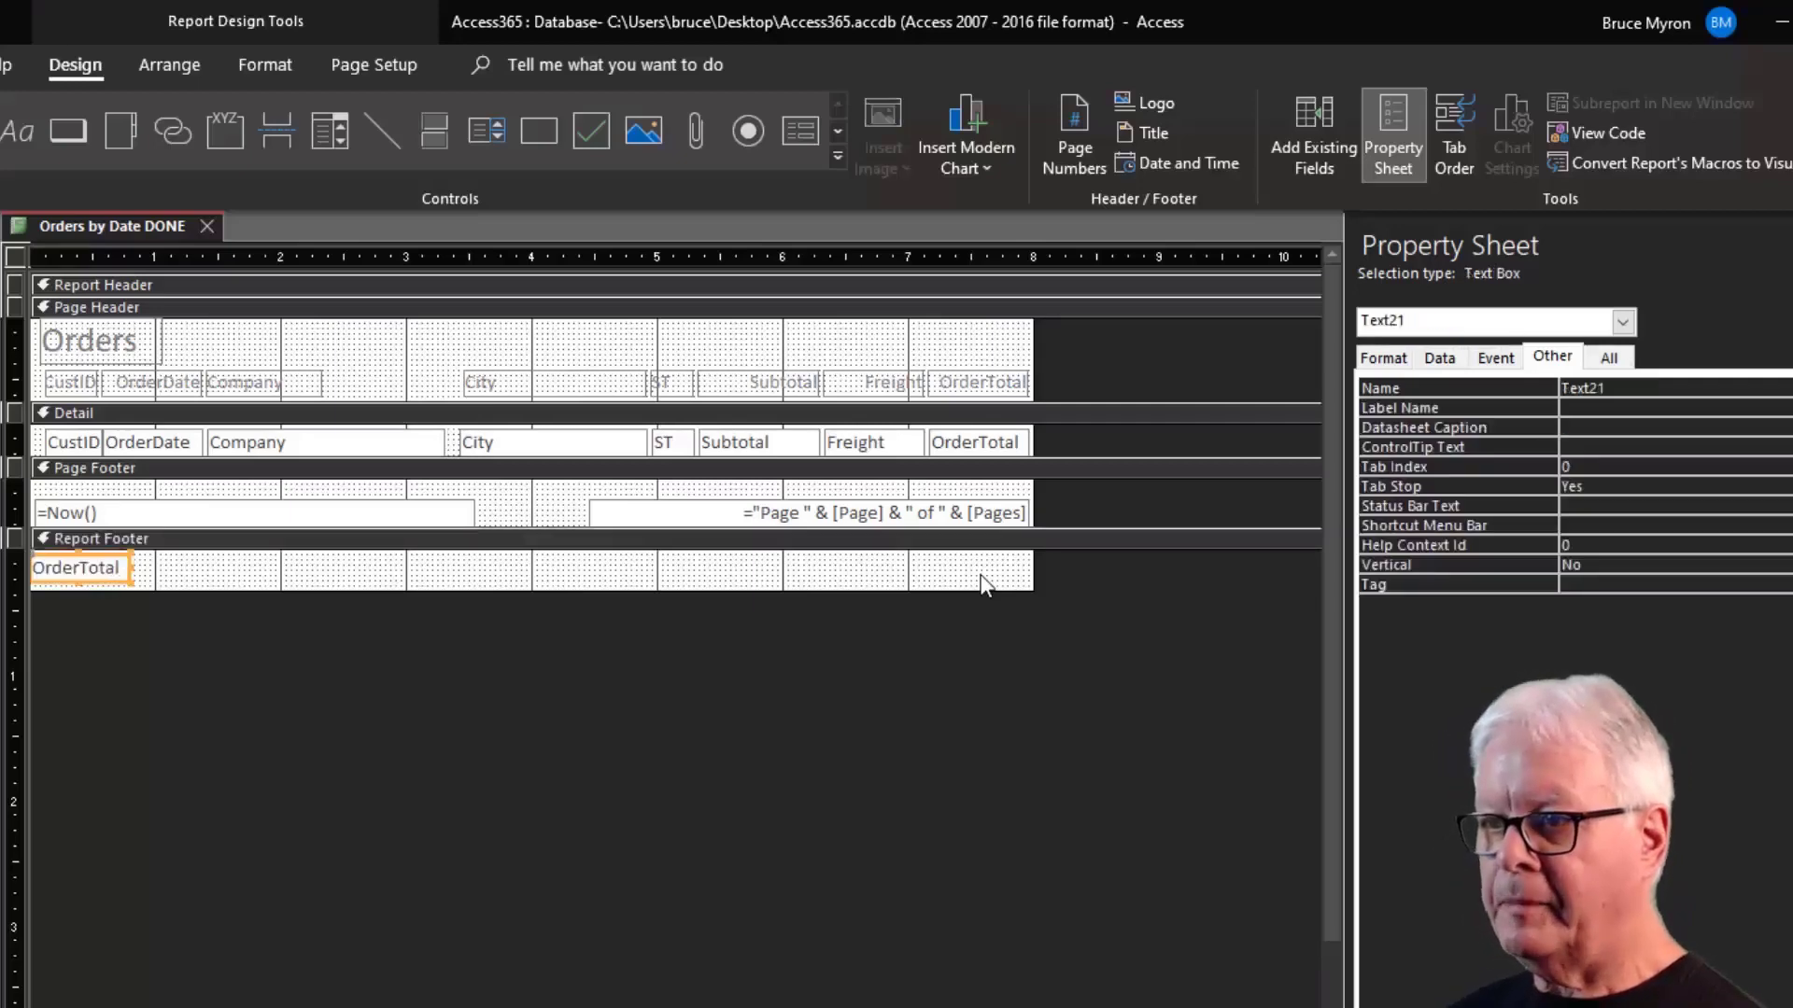
{"action": "key", "text": "Down"}
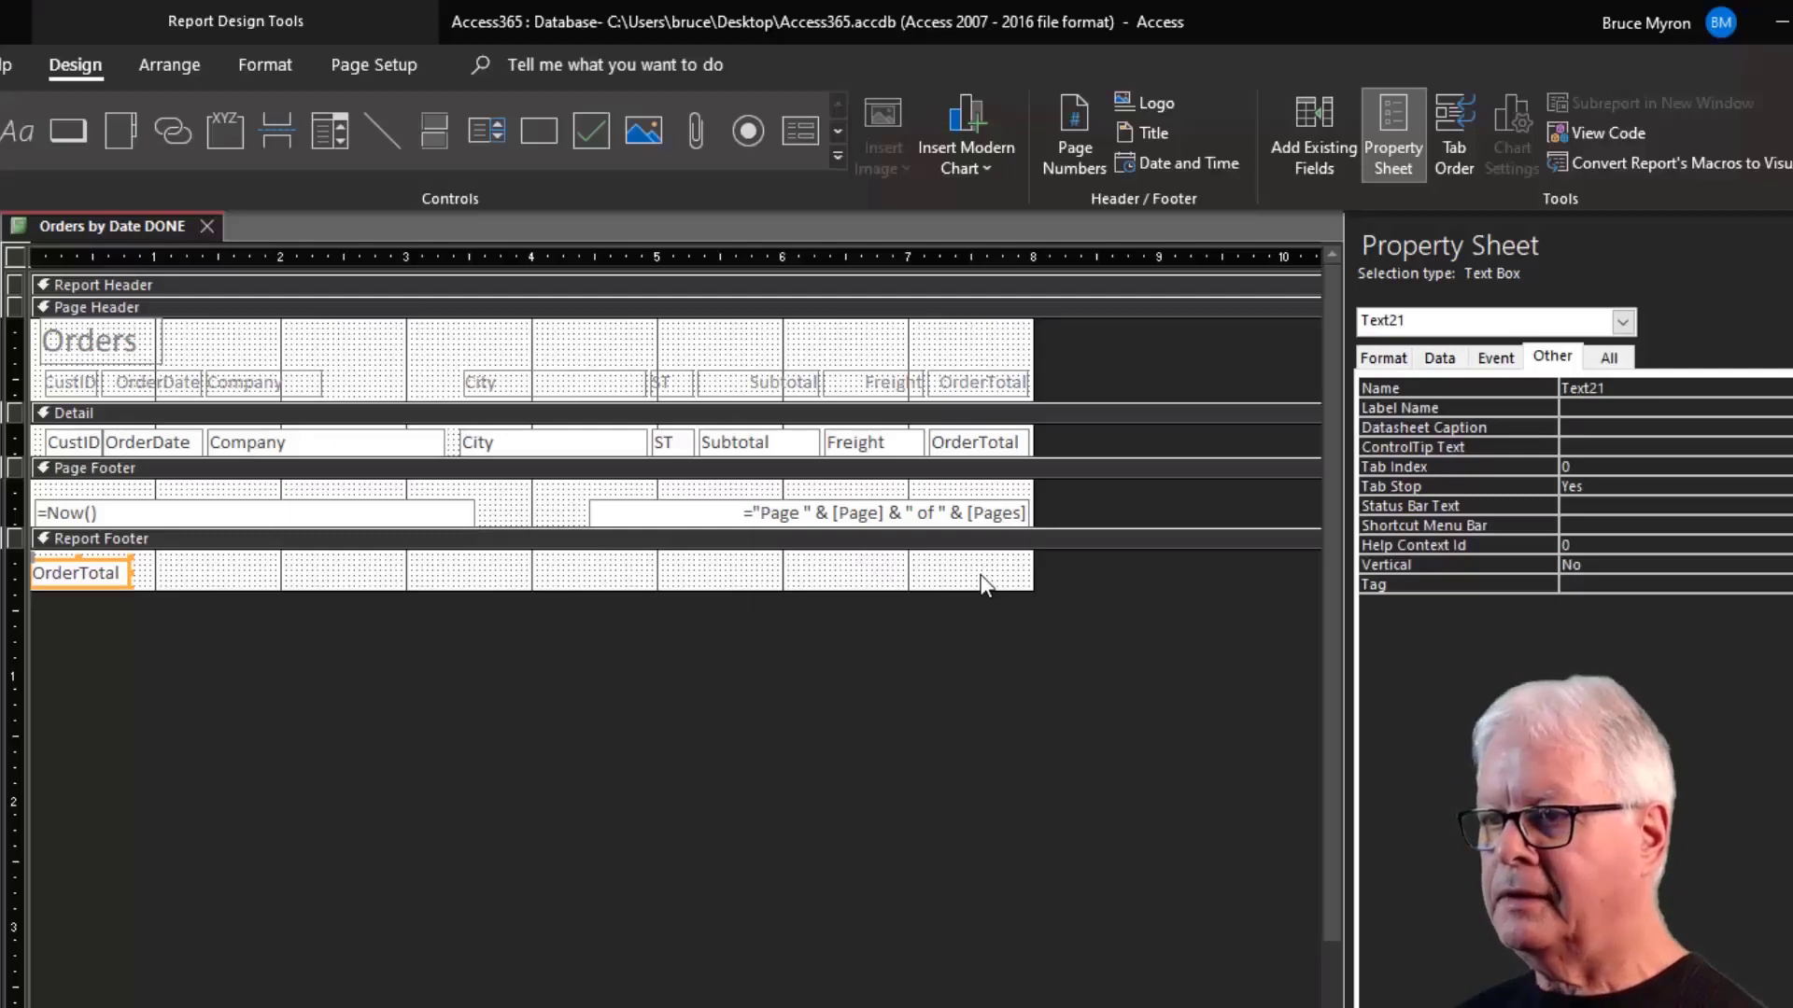
{"action": "key", "text": "Right"}
{"action": "key", "text": "Right"}
{"action": "key", "text": "Right"}
{"action": "key", "text": "Right"}
{"action": "key", "text": "Right"}
{"action": "key", "text": "Right"}
{"action": "key", "text": "Right"}
{"action": "key", "text": "Right"}
{"action": "key", "text": "Right"}
{"action": "key", "text": "Right"}
{"action": "key", "text": "Right"}
{"action": "key", "text": "Right"}
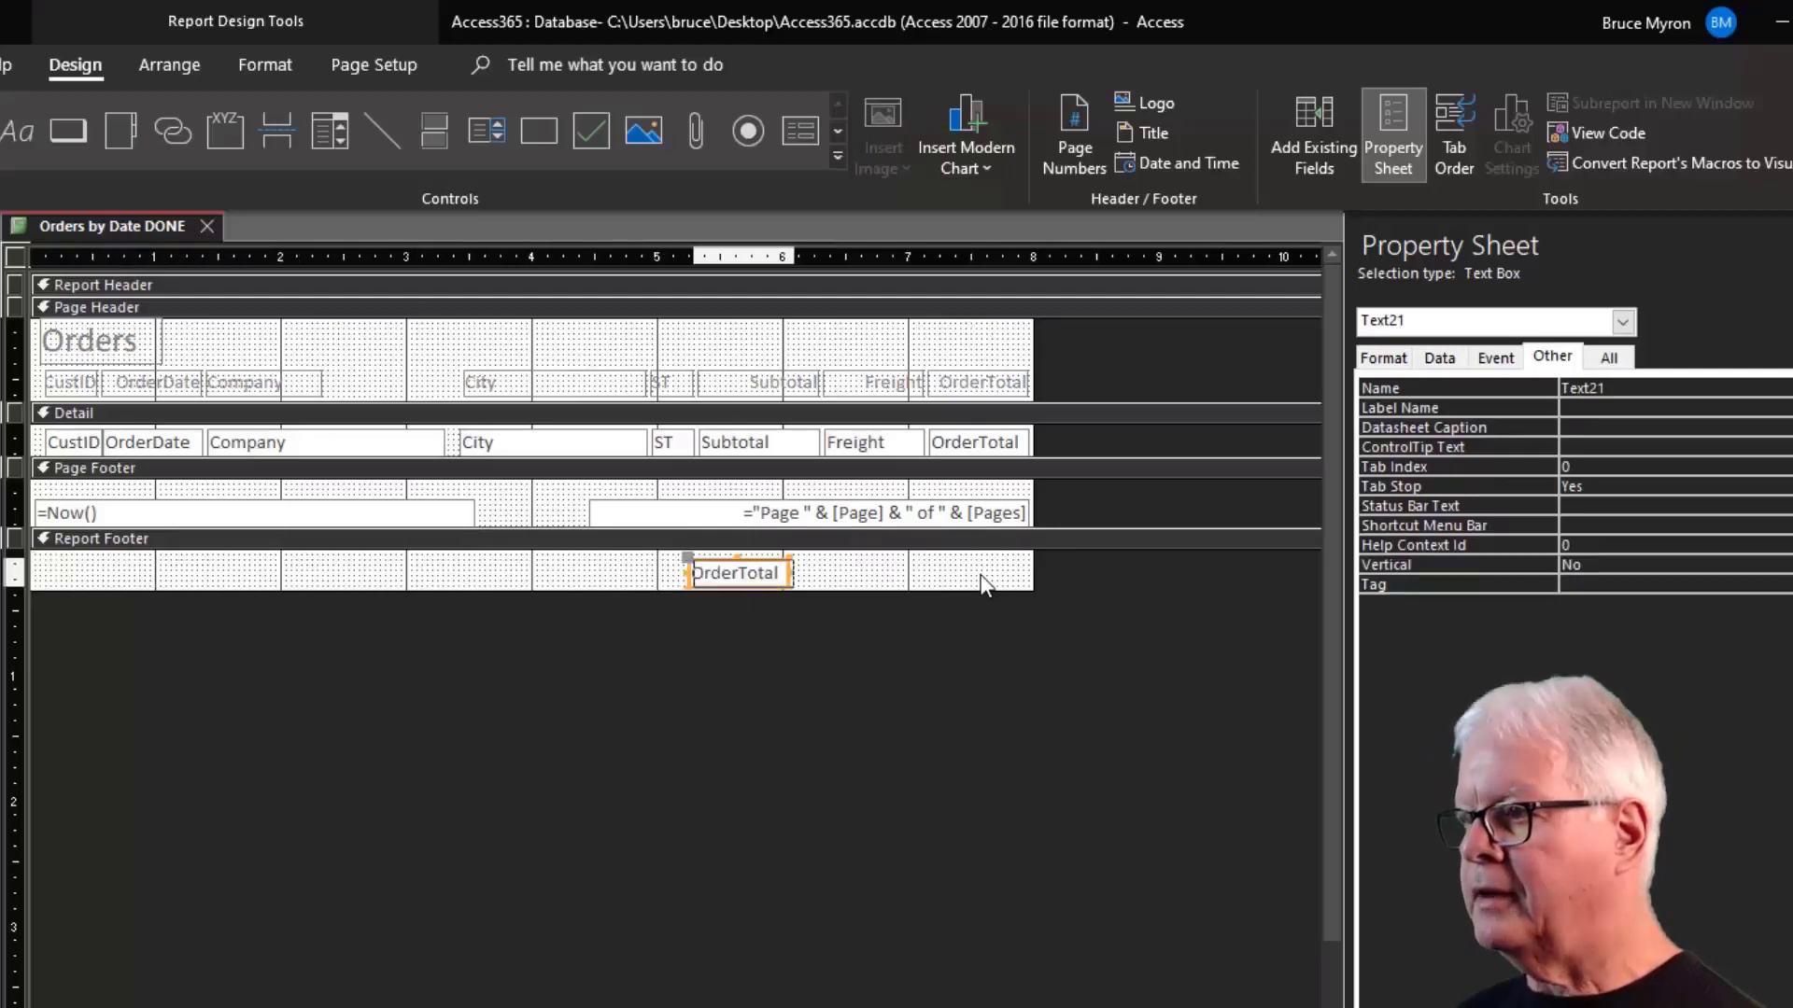
{"action": "key", "text": "Right"}
{"action": "key", "text": "Right"}
{"action": "key", "text": "Right"}
{"action": "key", "text": "Right"}
{"action": "key", "text": "Right"}
{"action": "key", "text": "Right"}
{"action": "key", "text": "Right"}
{"action": "key", "text": "Right"}
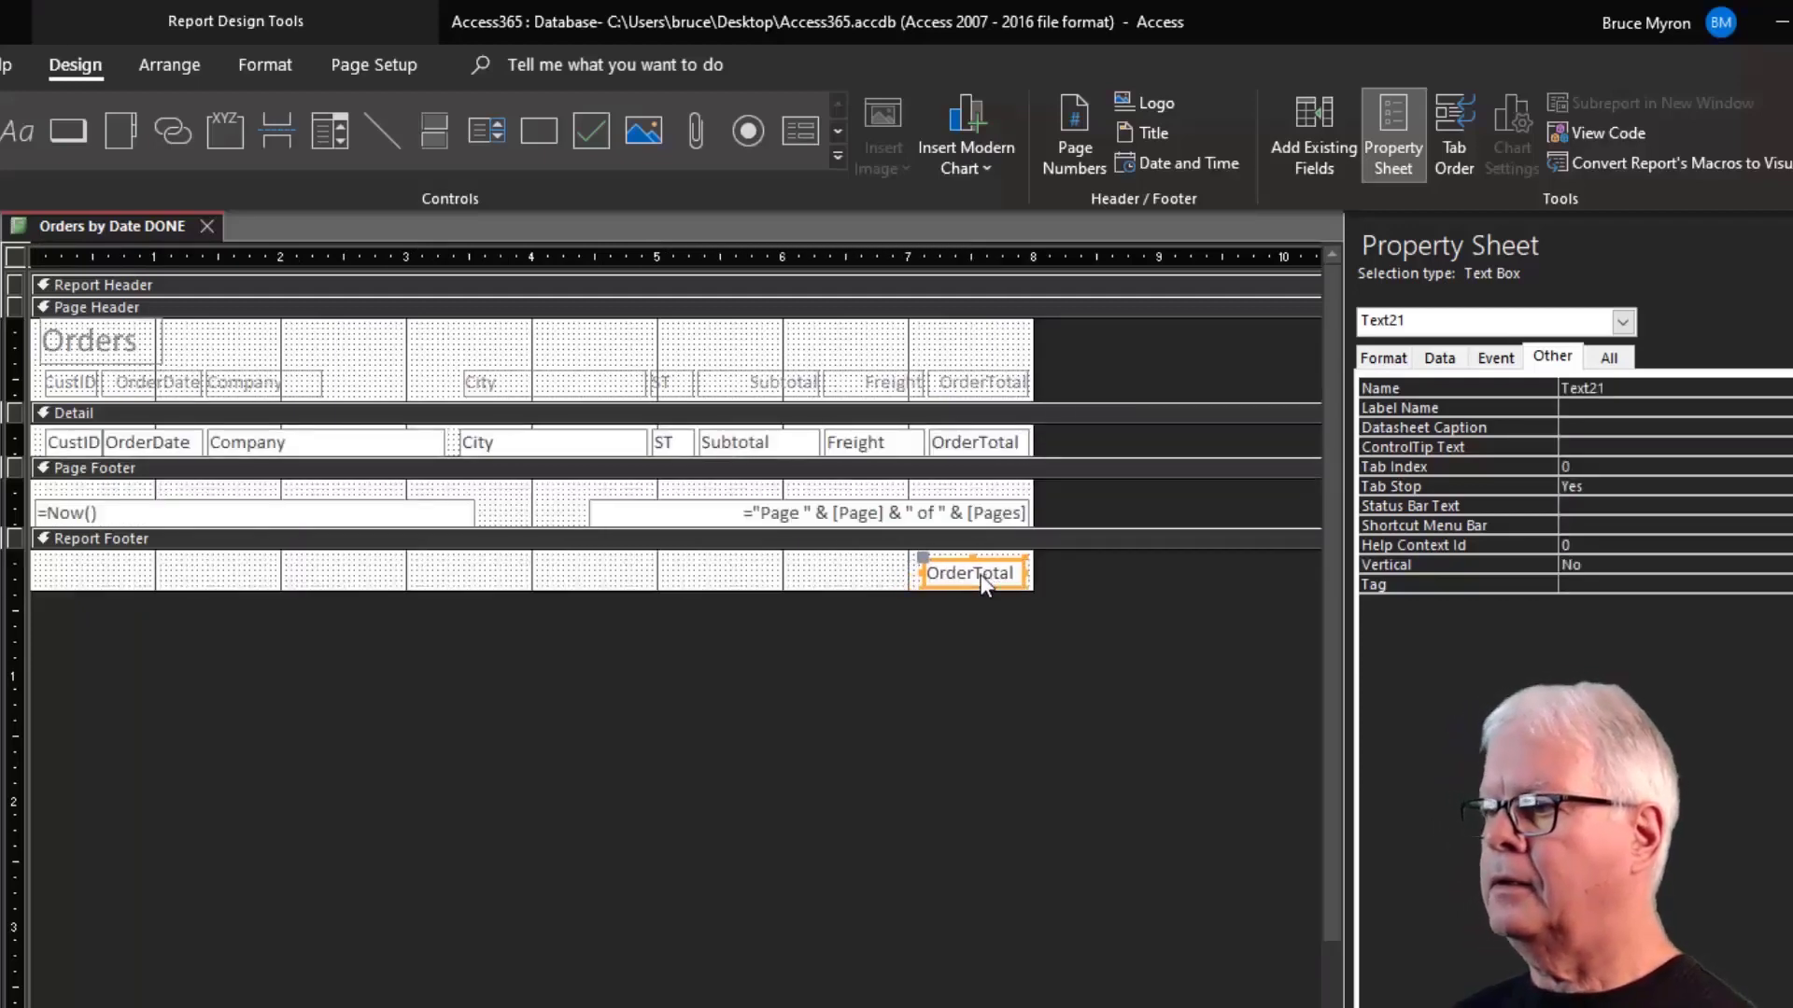
{"action": "key", "text": "Right"}
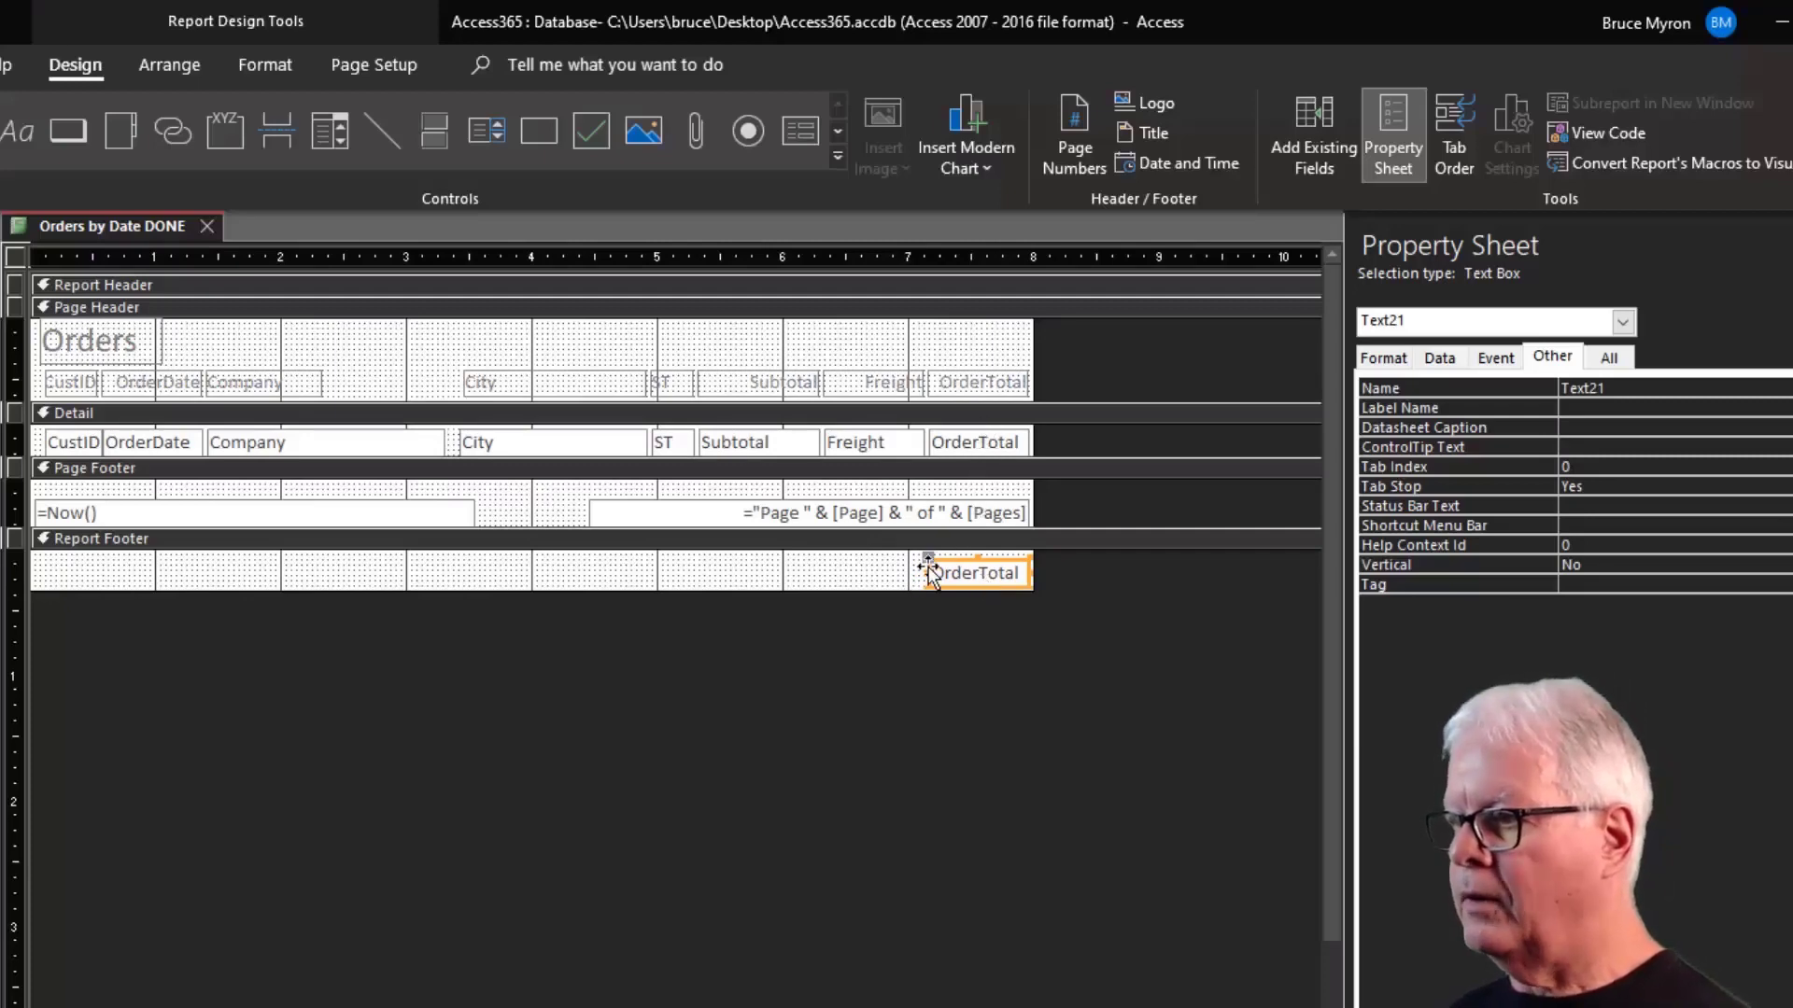
{"action": "left_click_drag", "start_coordinate": [926, 570], "coordinate": [927, 571]}
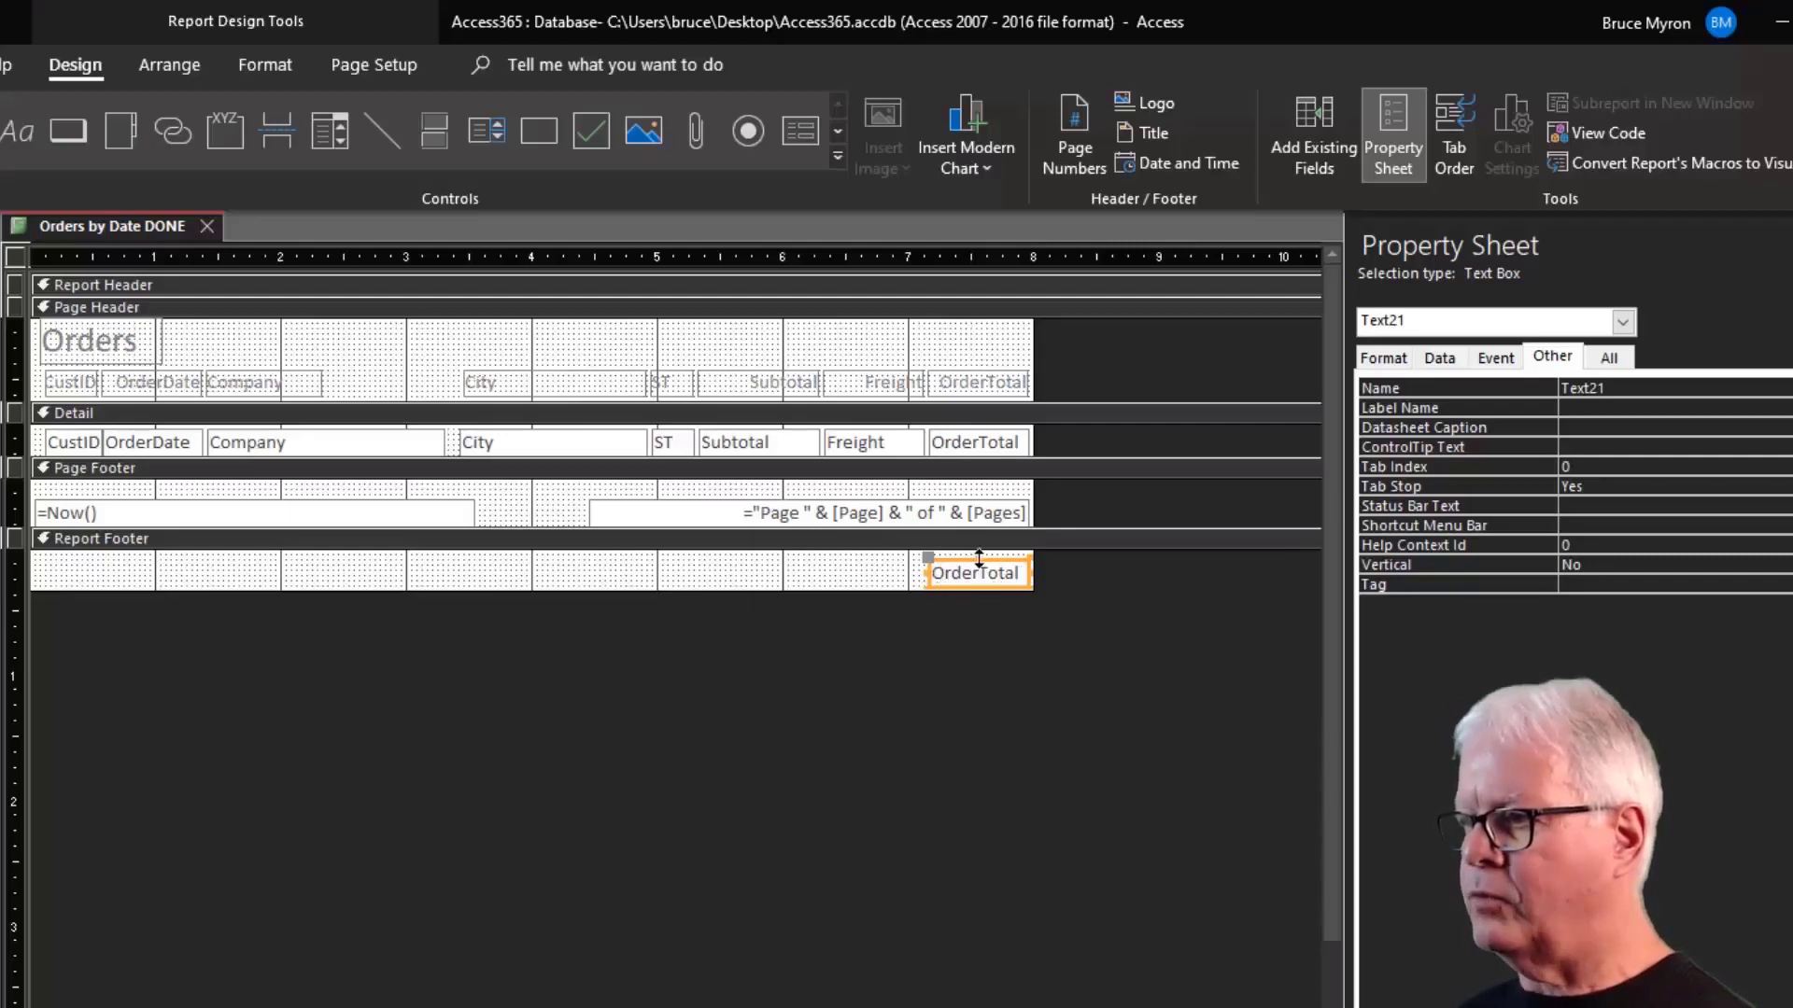
{"action": "left_click_drag", "start_coordinate": [927, 573], "coordinate": [891, 573]}
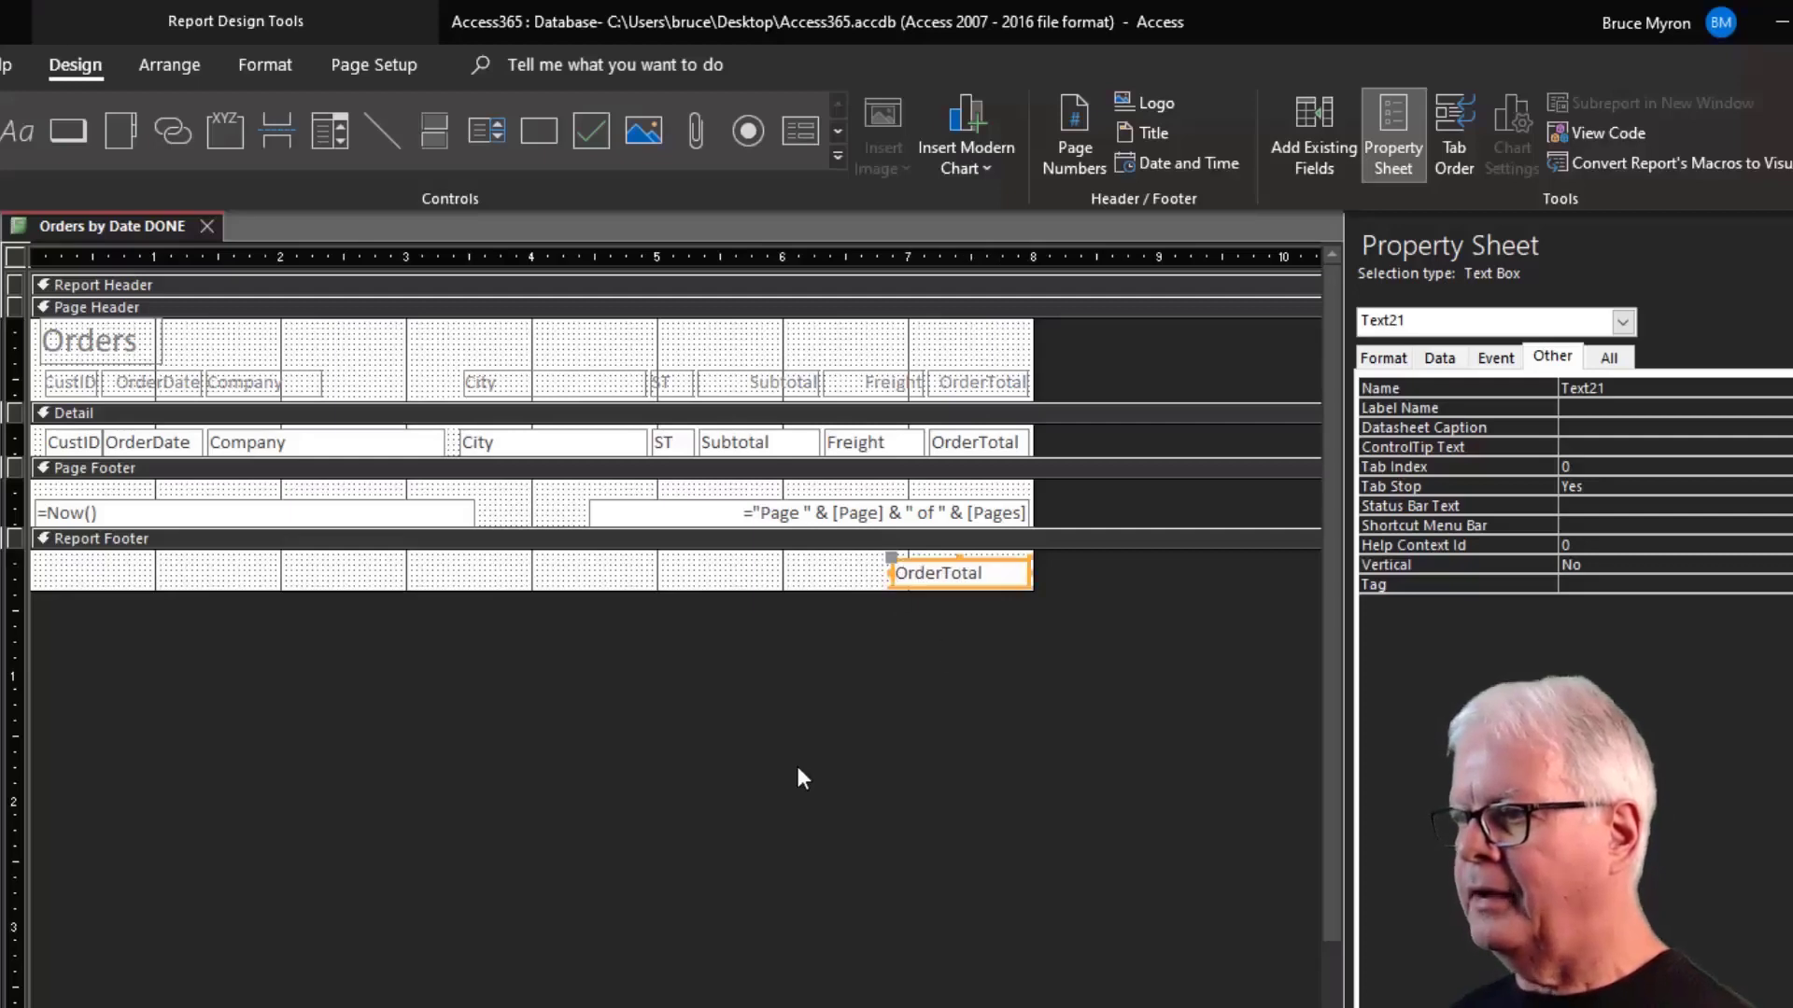
Set the Control Source of the Report Footer's OrderTotal text box to =sum([OrderTotal]).
{"action": "left_click", "coordinate": [963, 574]}
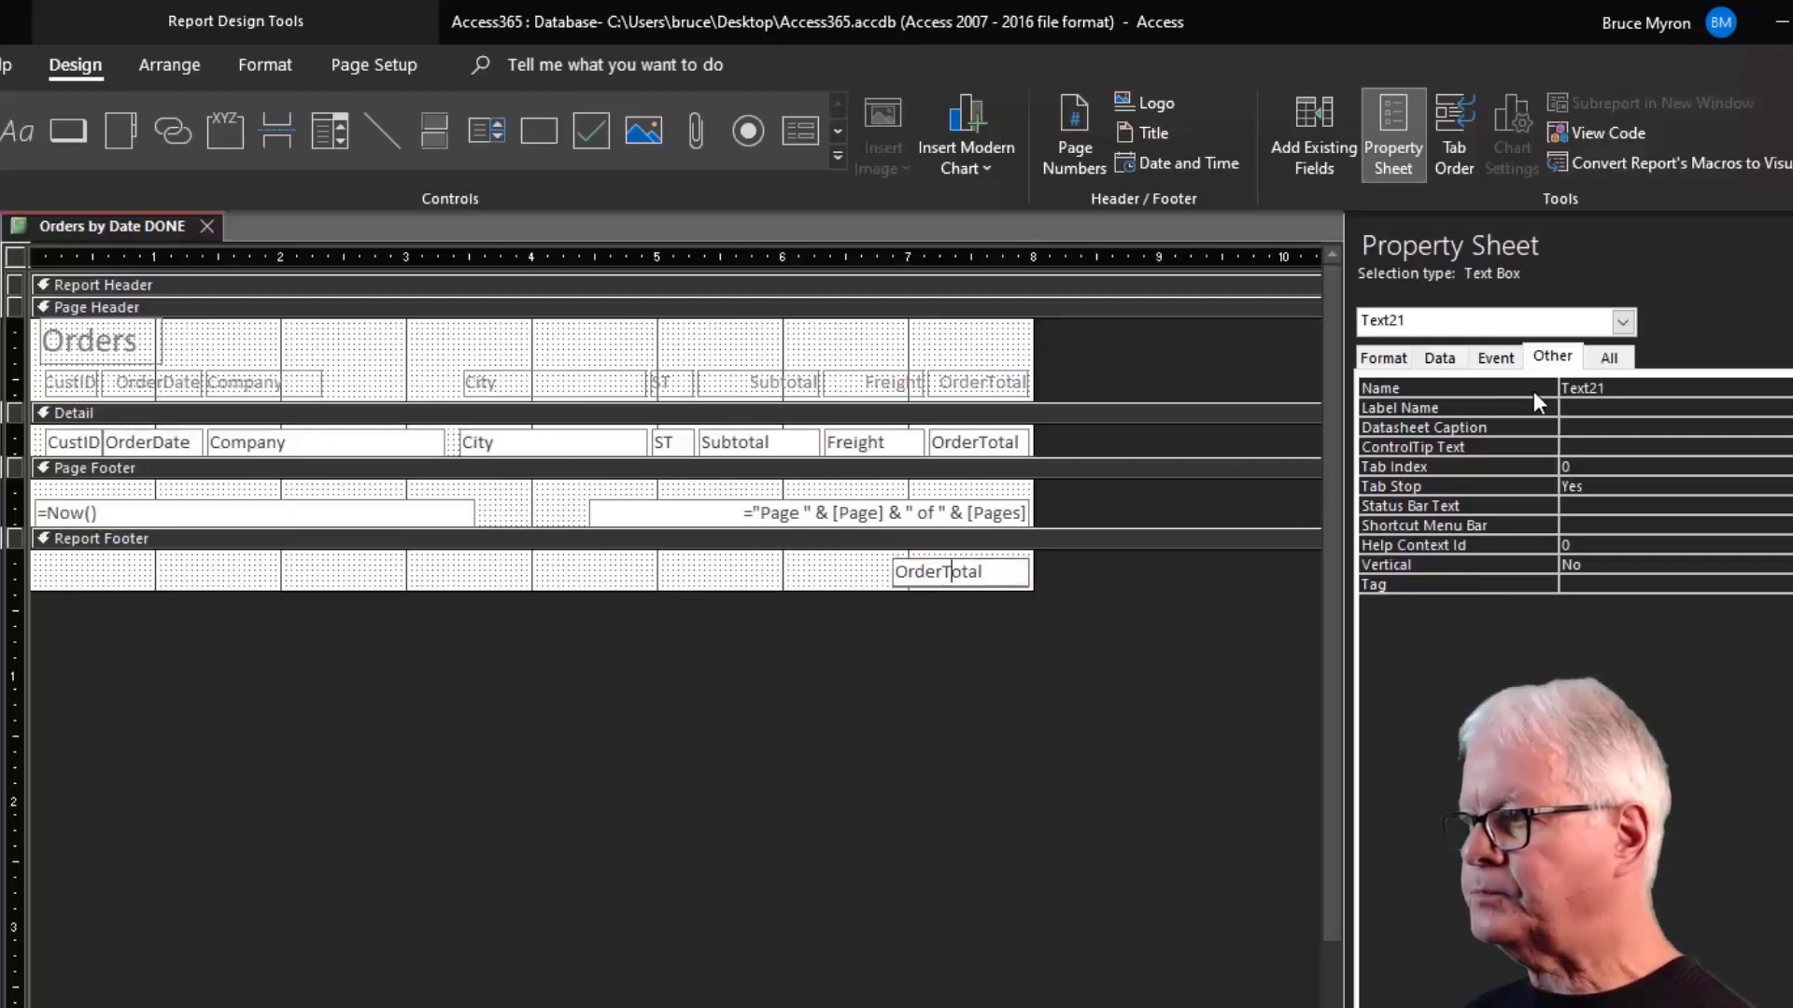
{"action": "left_click", "coordinate": [1610, 366]}
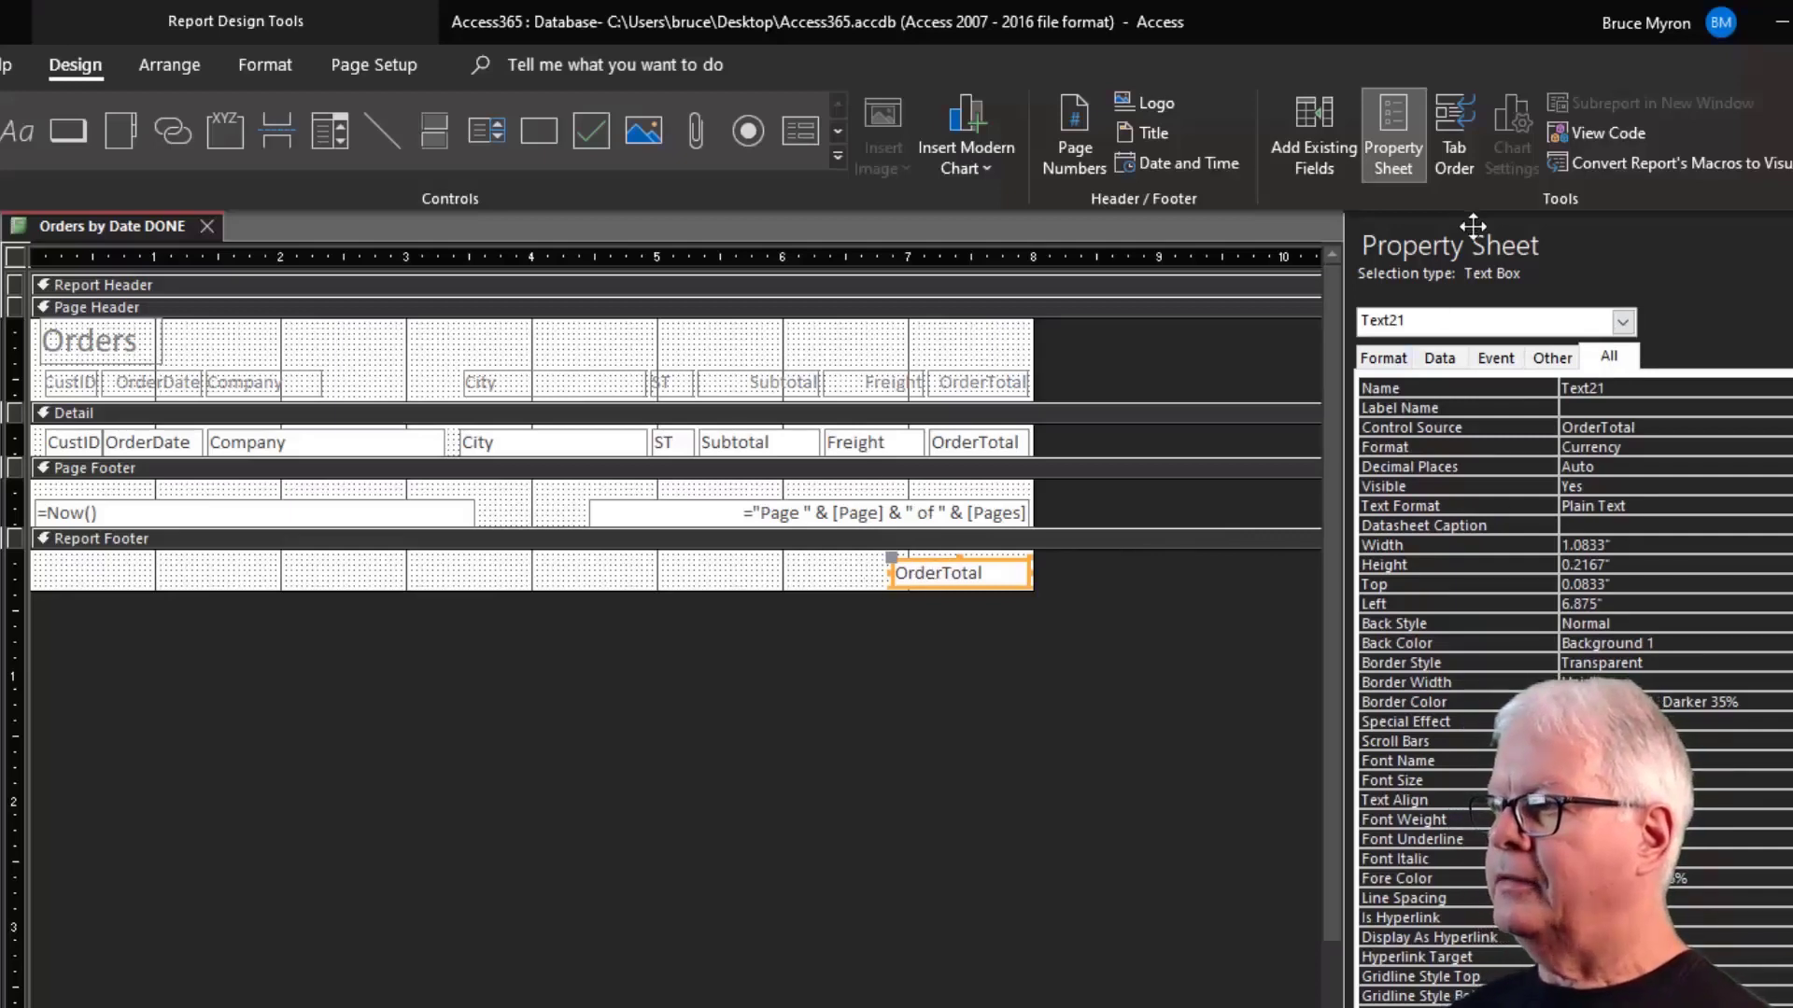
{"action": "left_click", "coordinate": [1389, 147]}
{"action": "left_click", "coordinate": [1381, 145]}
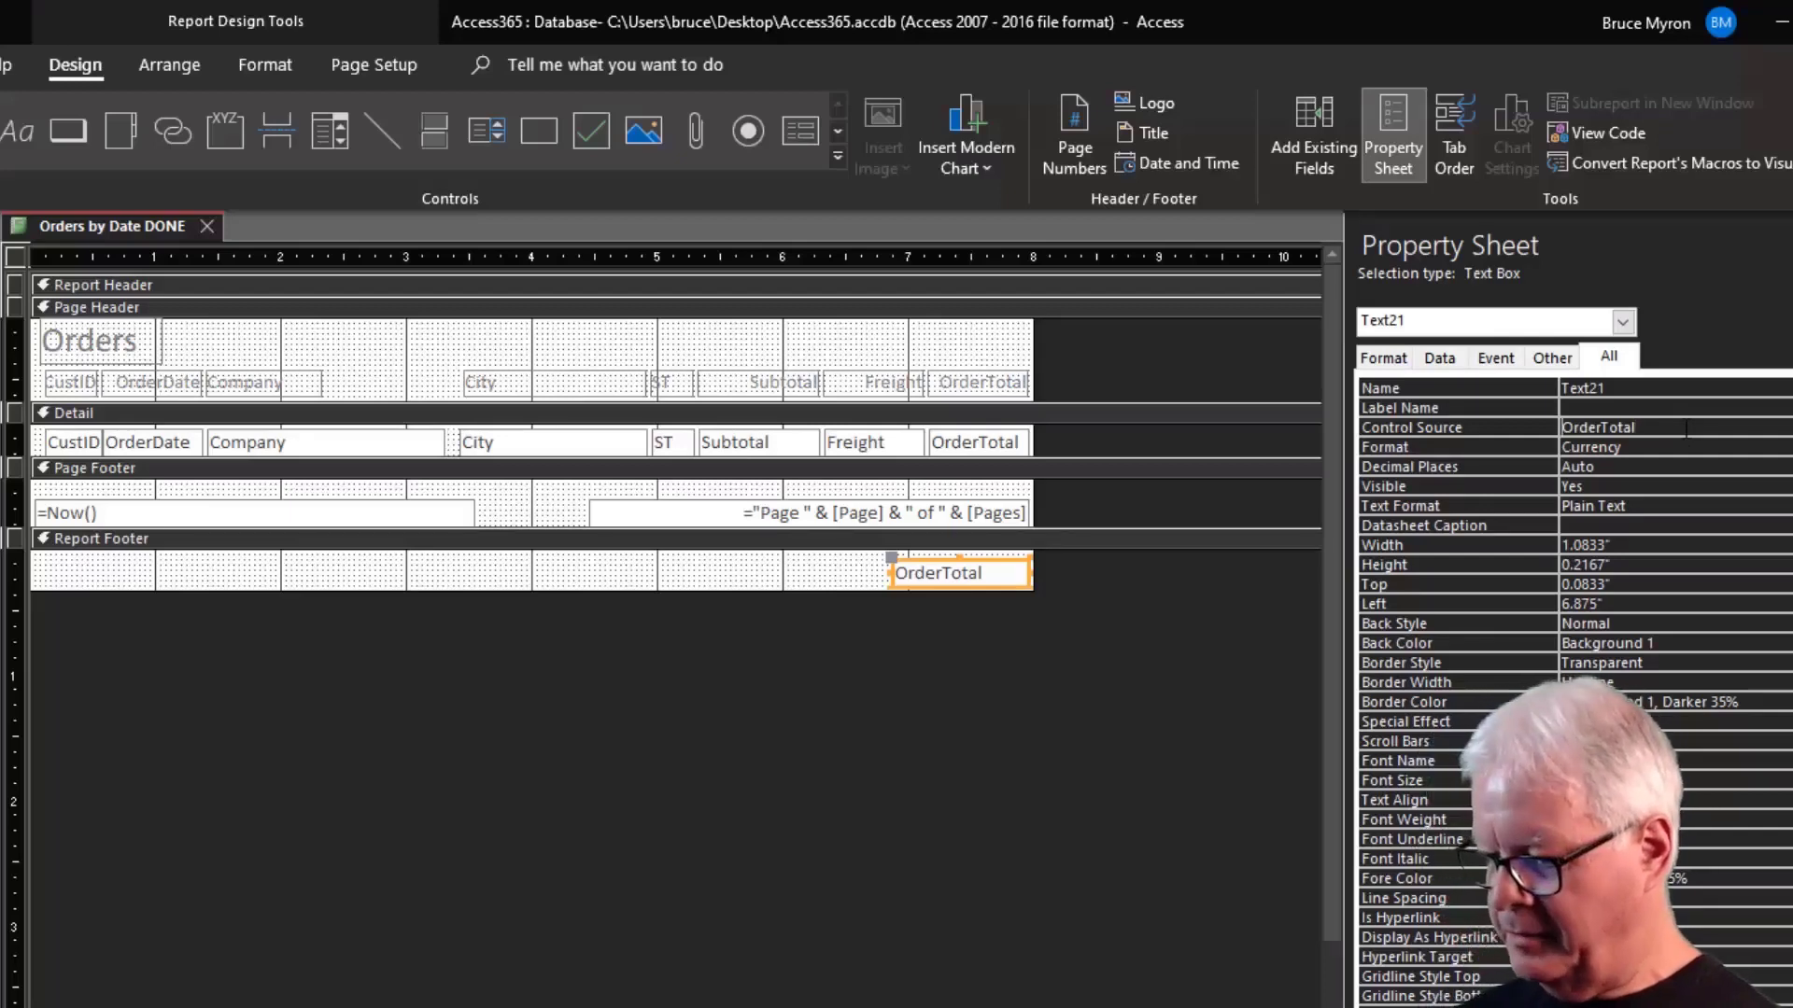
{"action": "type", "text": "=sum"}
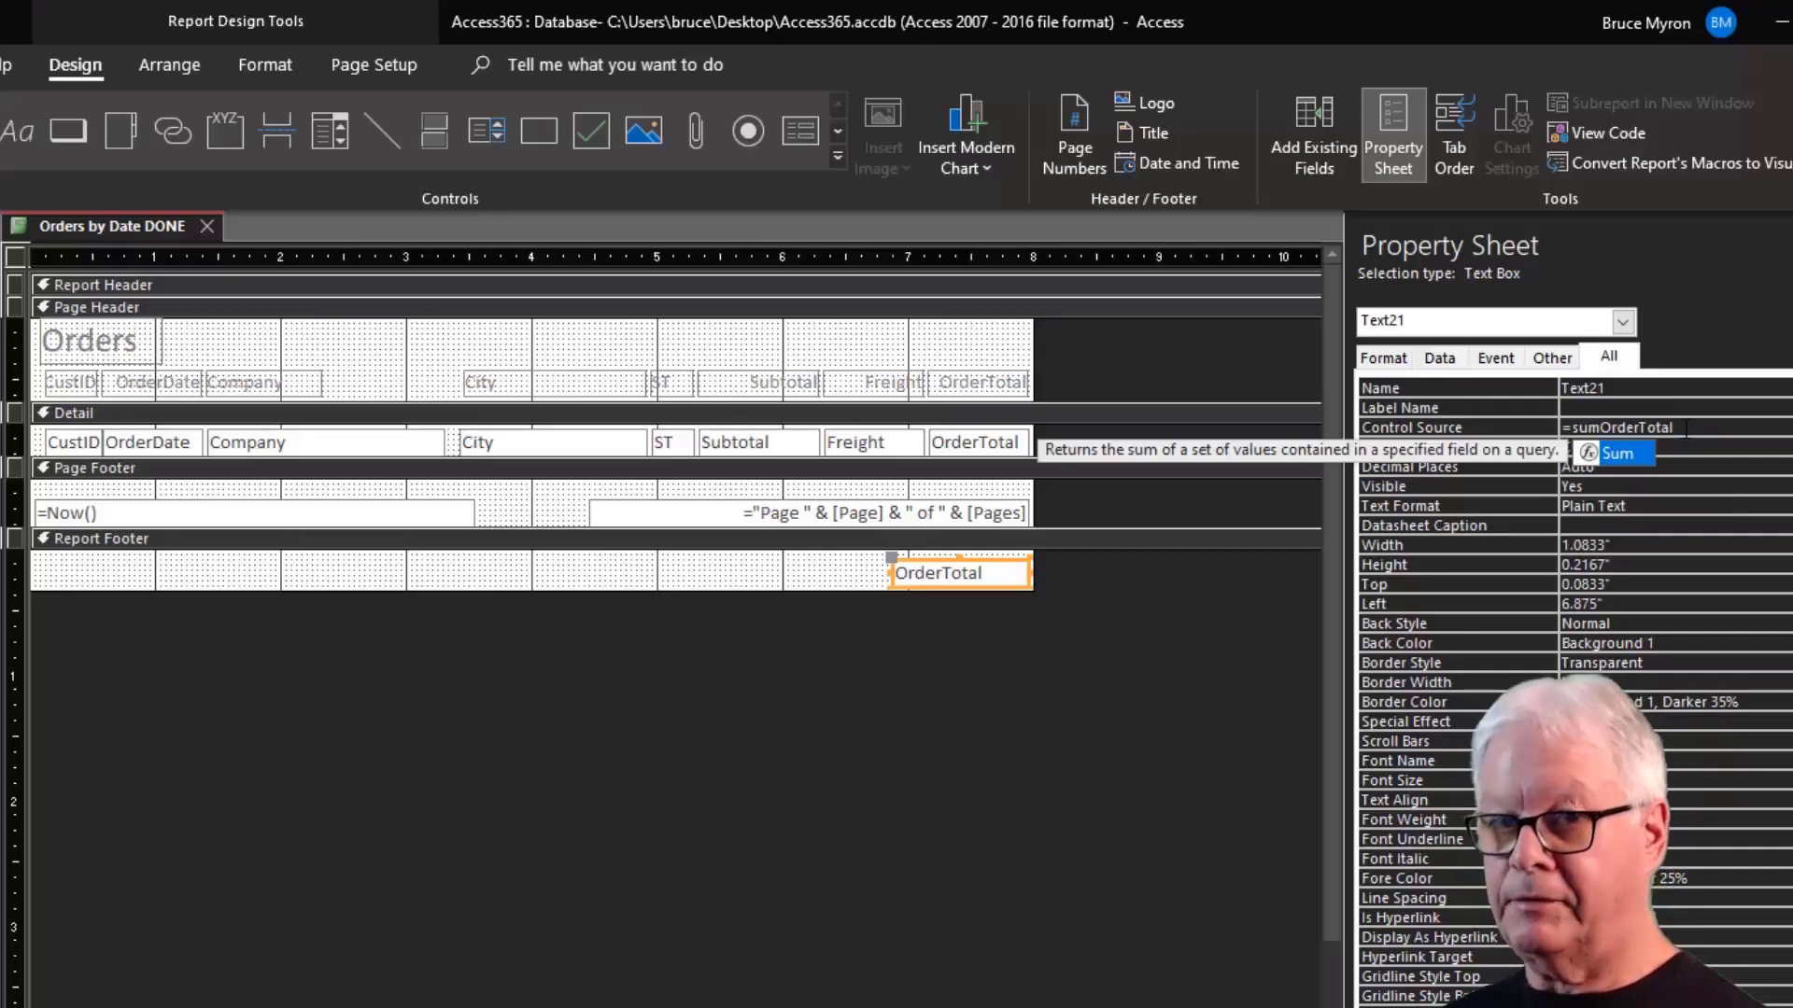
{"action": "type", "text": "("}
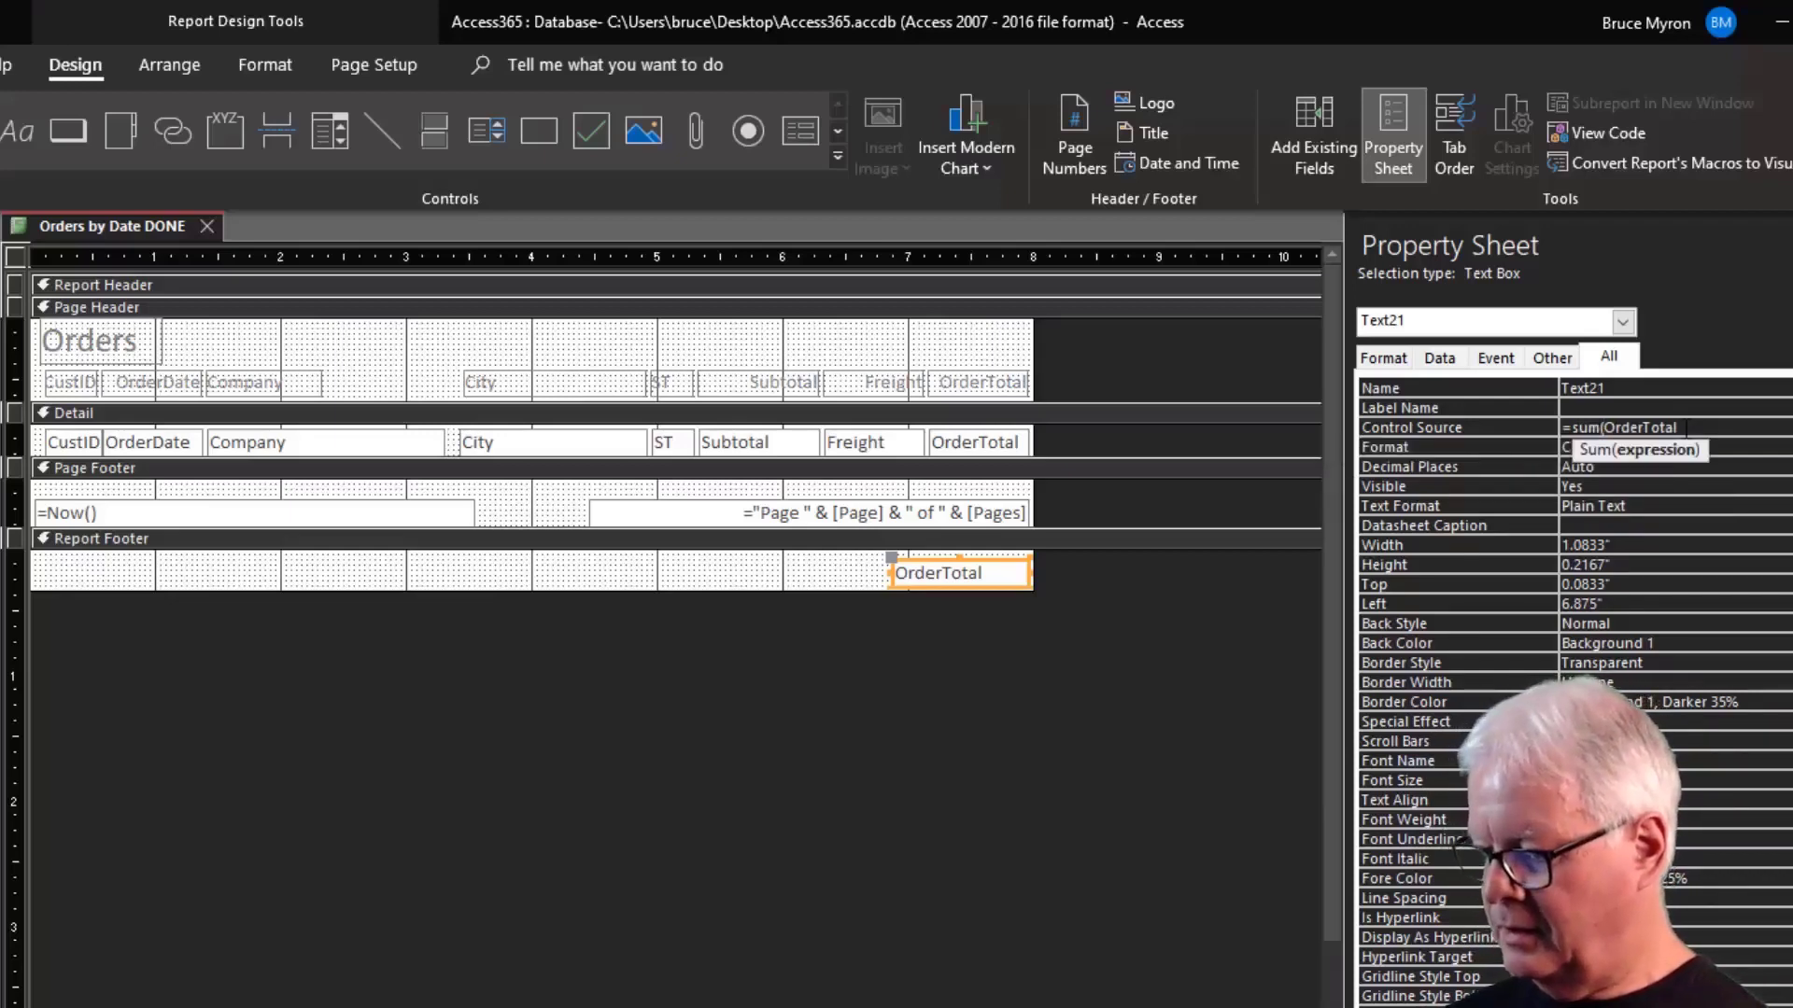
{"action": "type", "text": "["}
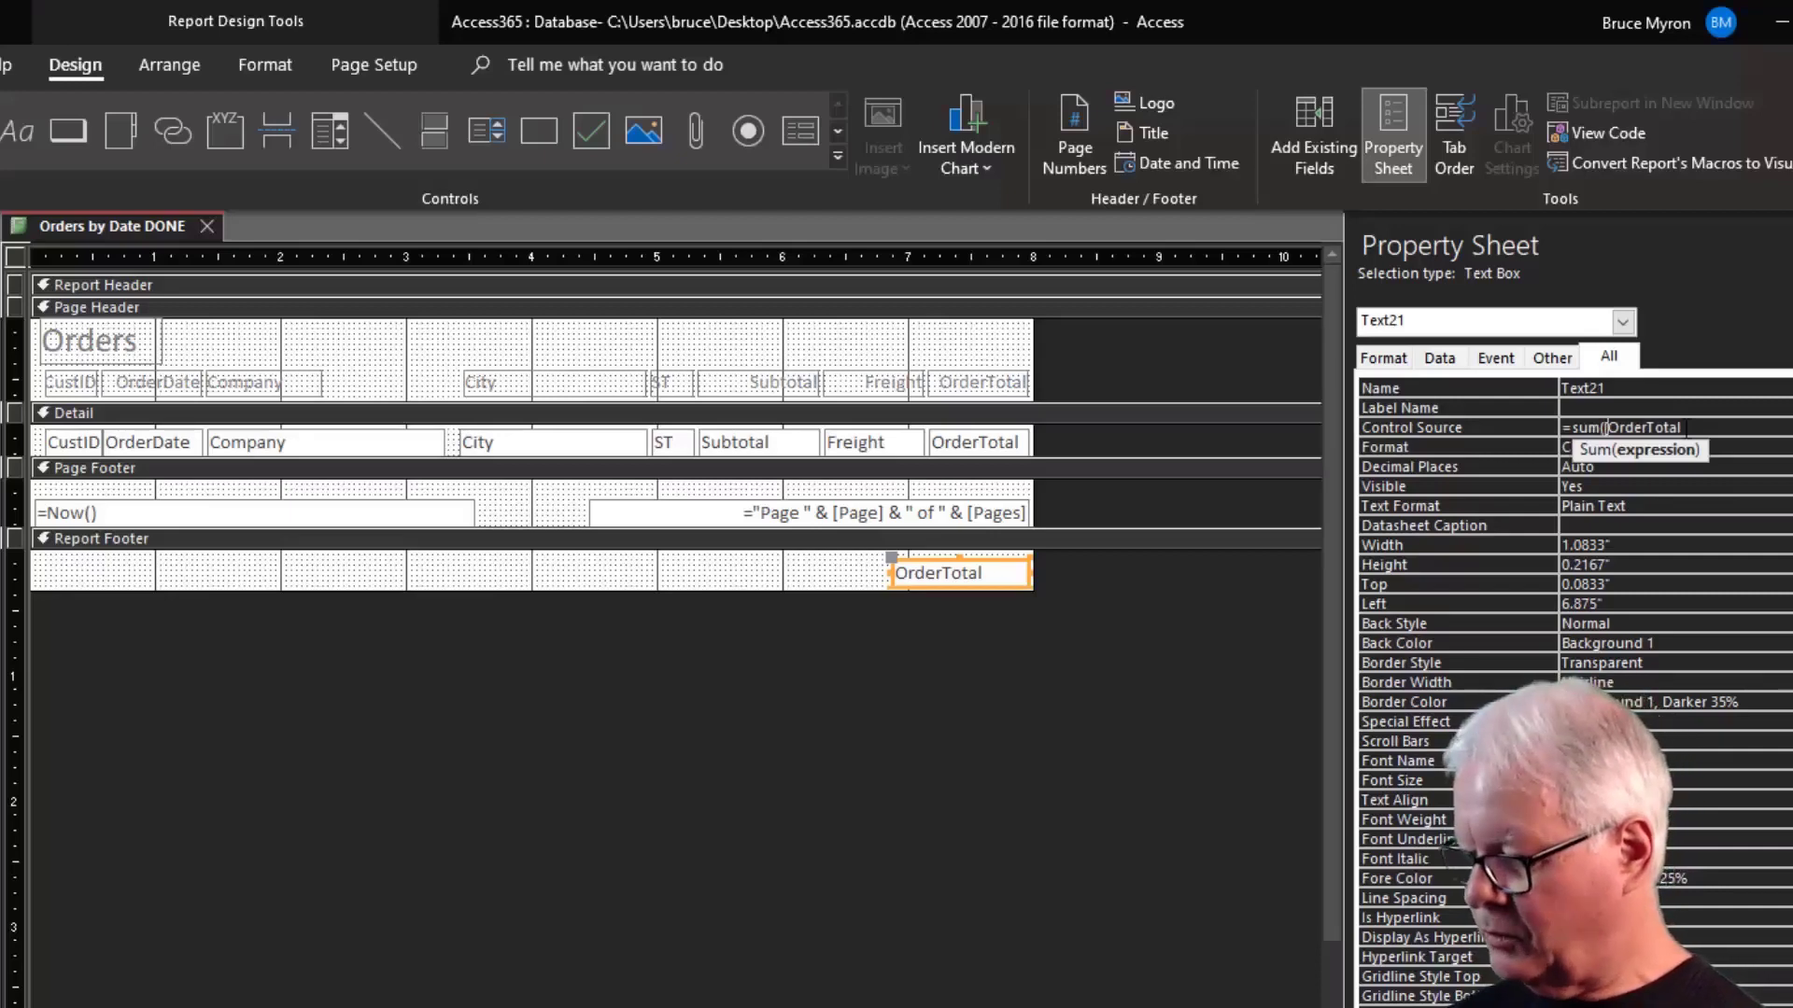
{"action": "type", "text": "])"}
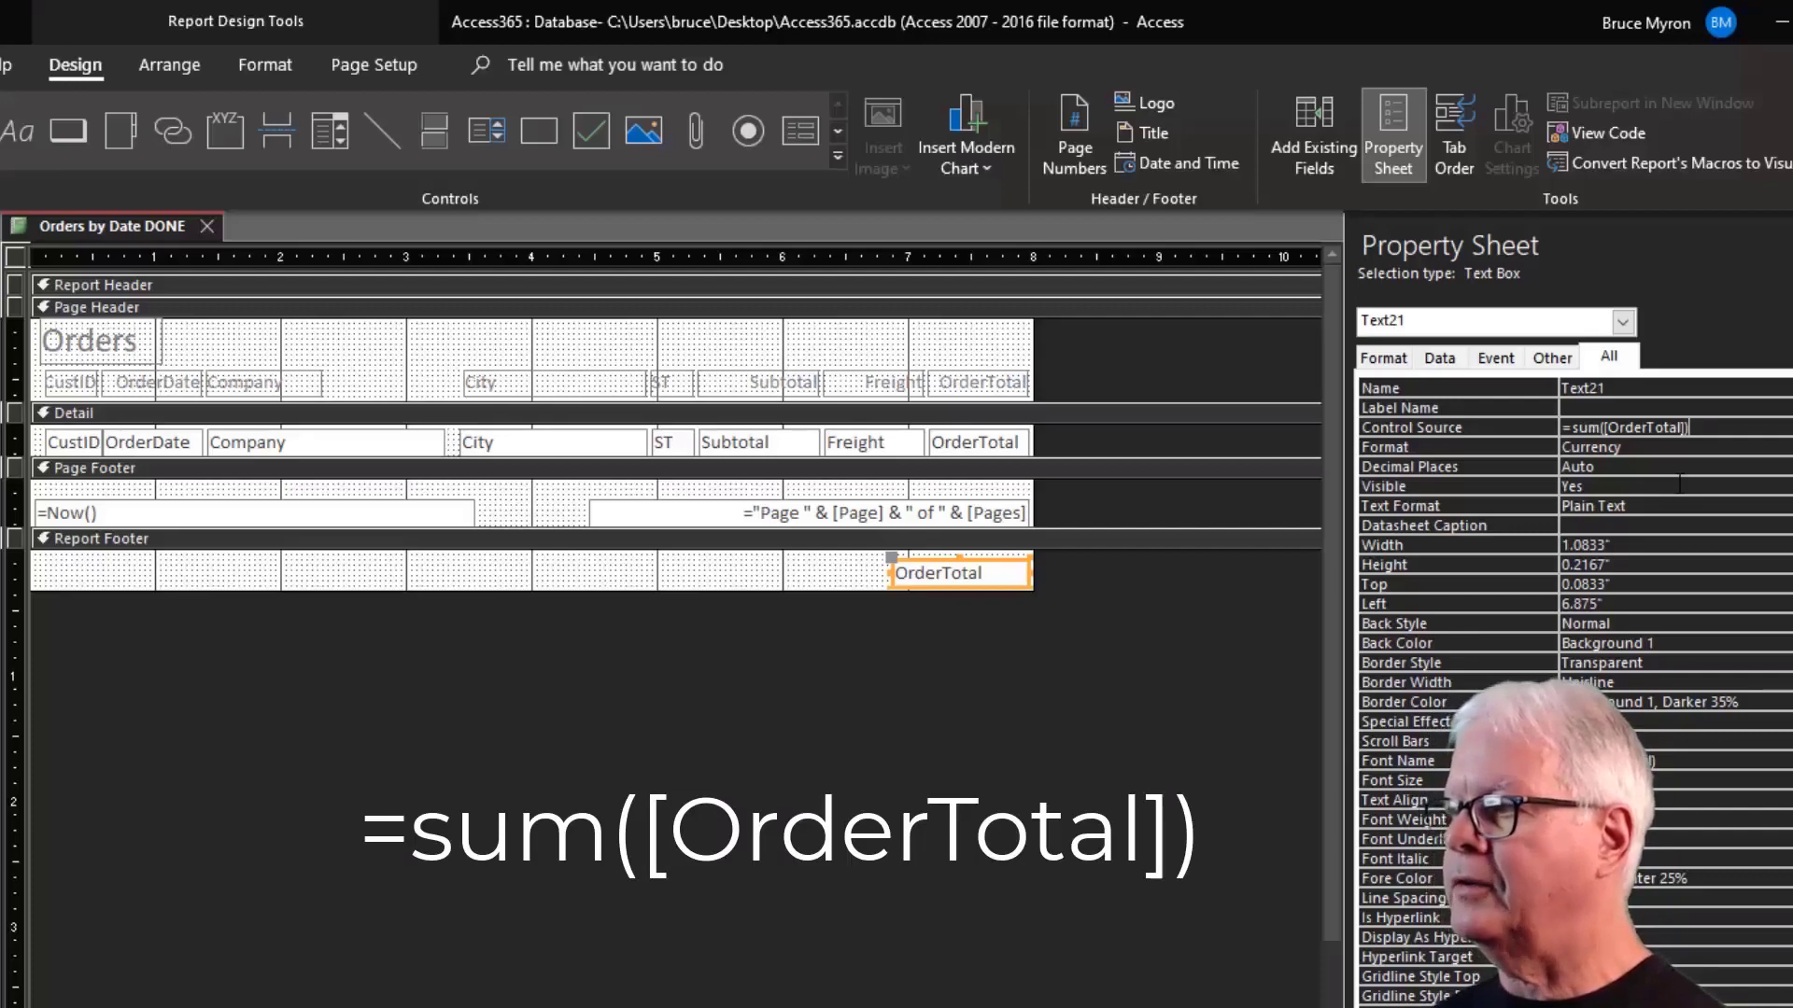
{"action": "left_click", "coordinate": [1746, 456]}
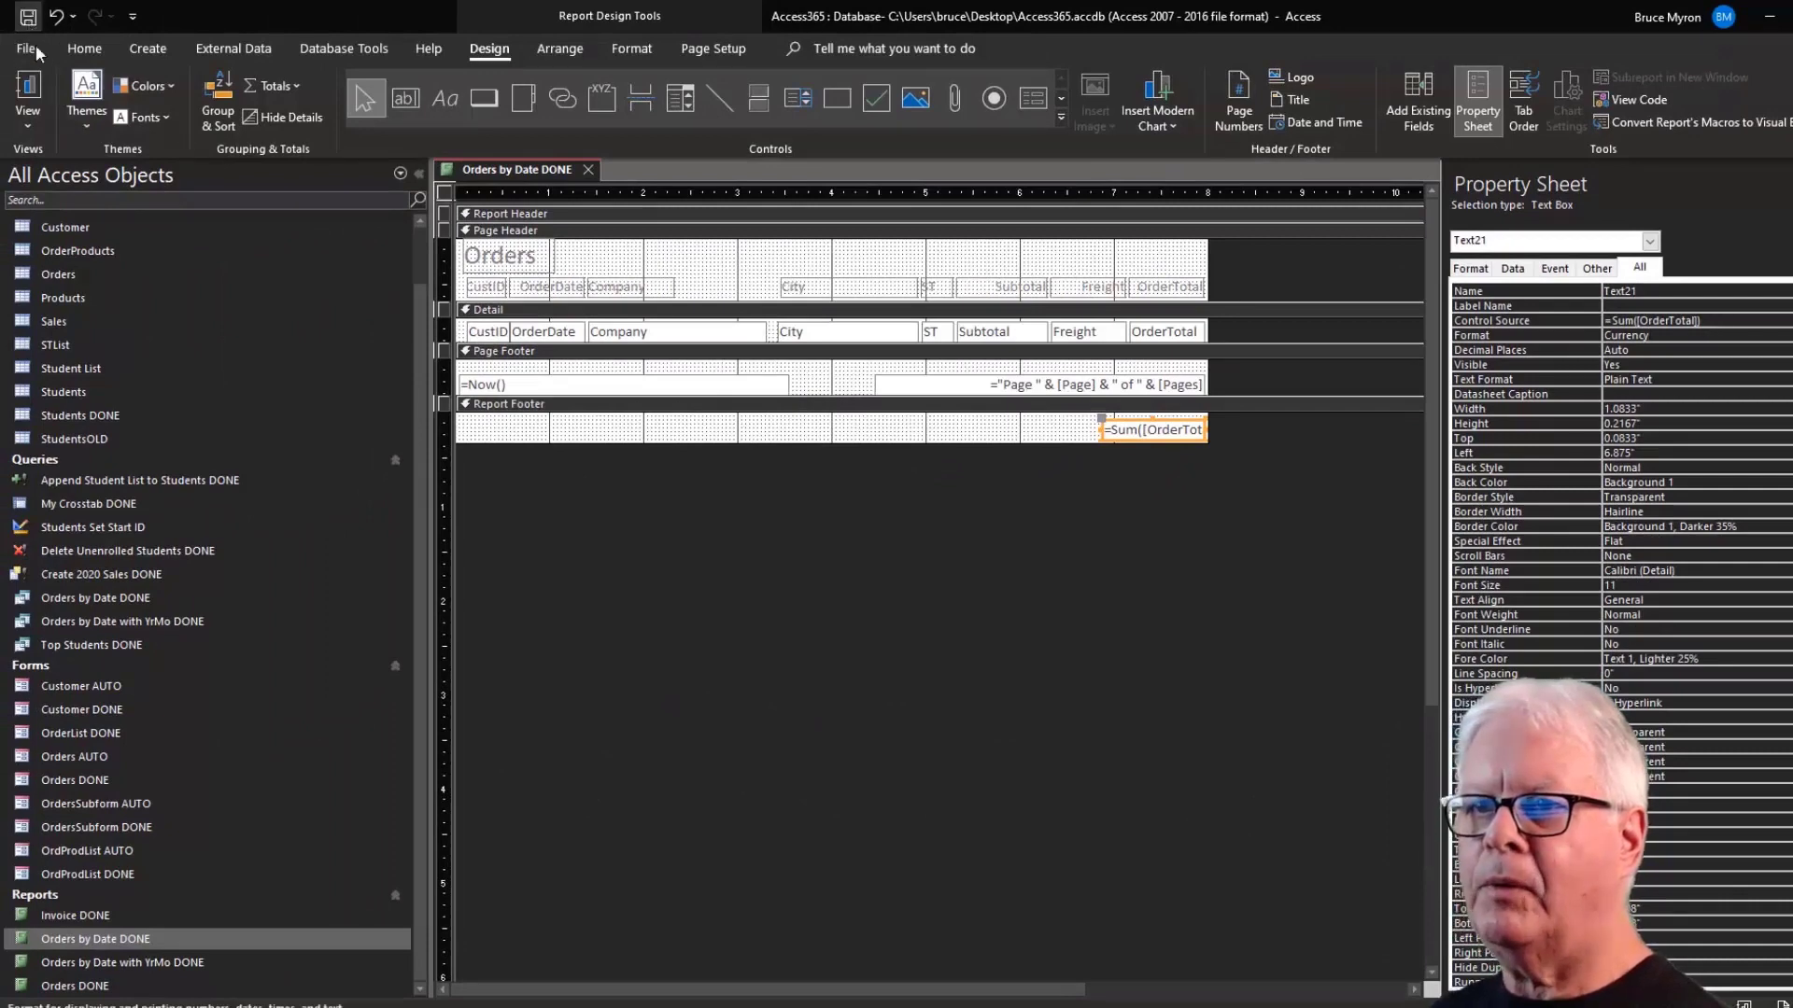
Open the report in Print Preview and look through pages 1 and 2 from heading to footer.
{"action": "left_click", "coordinate": [28, 126]}
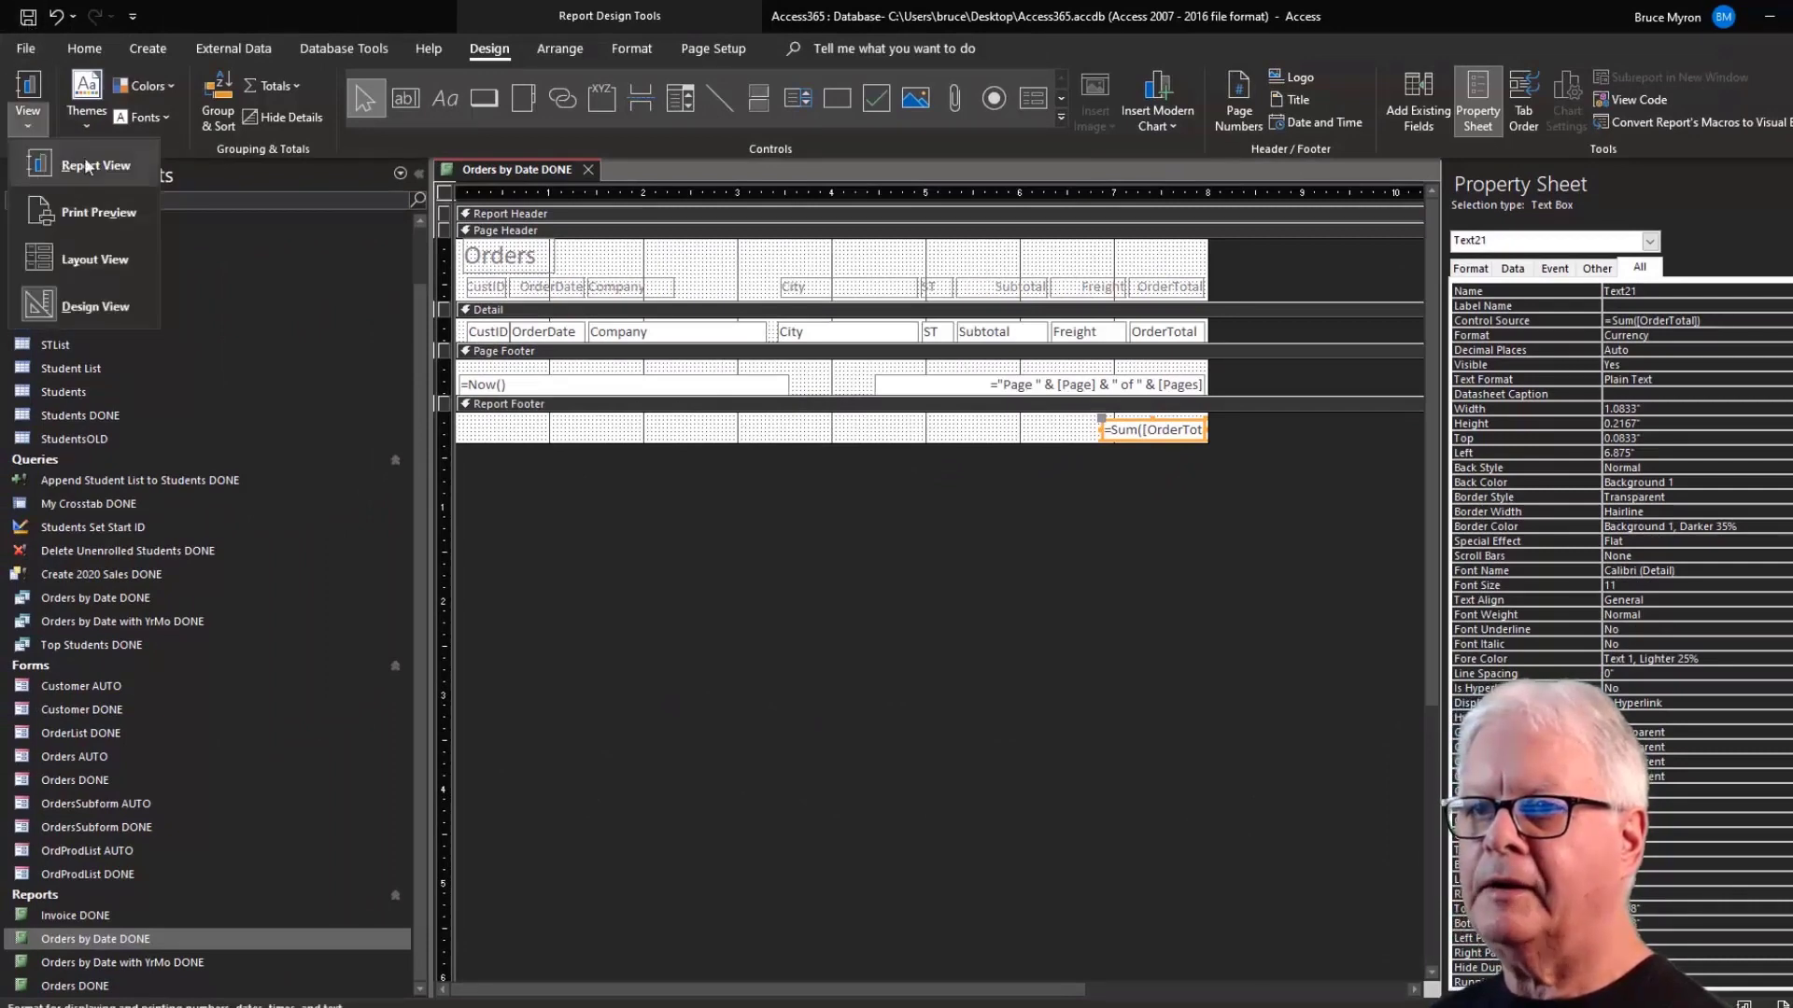
{"action": "left_click", "coordinate": [59, 214]}
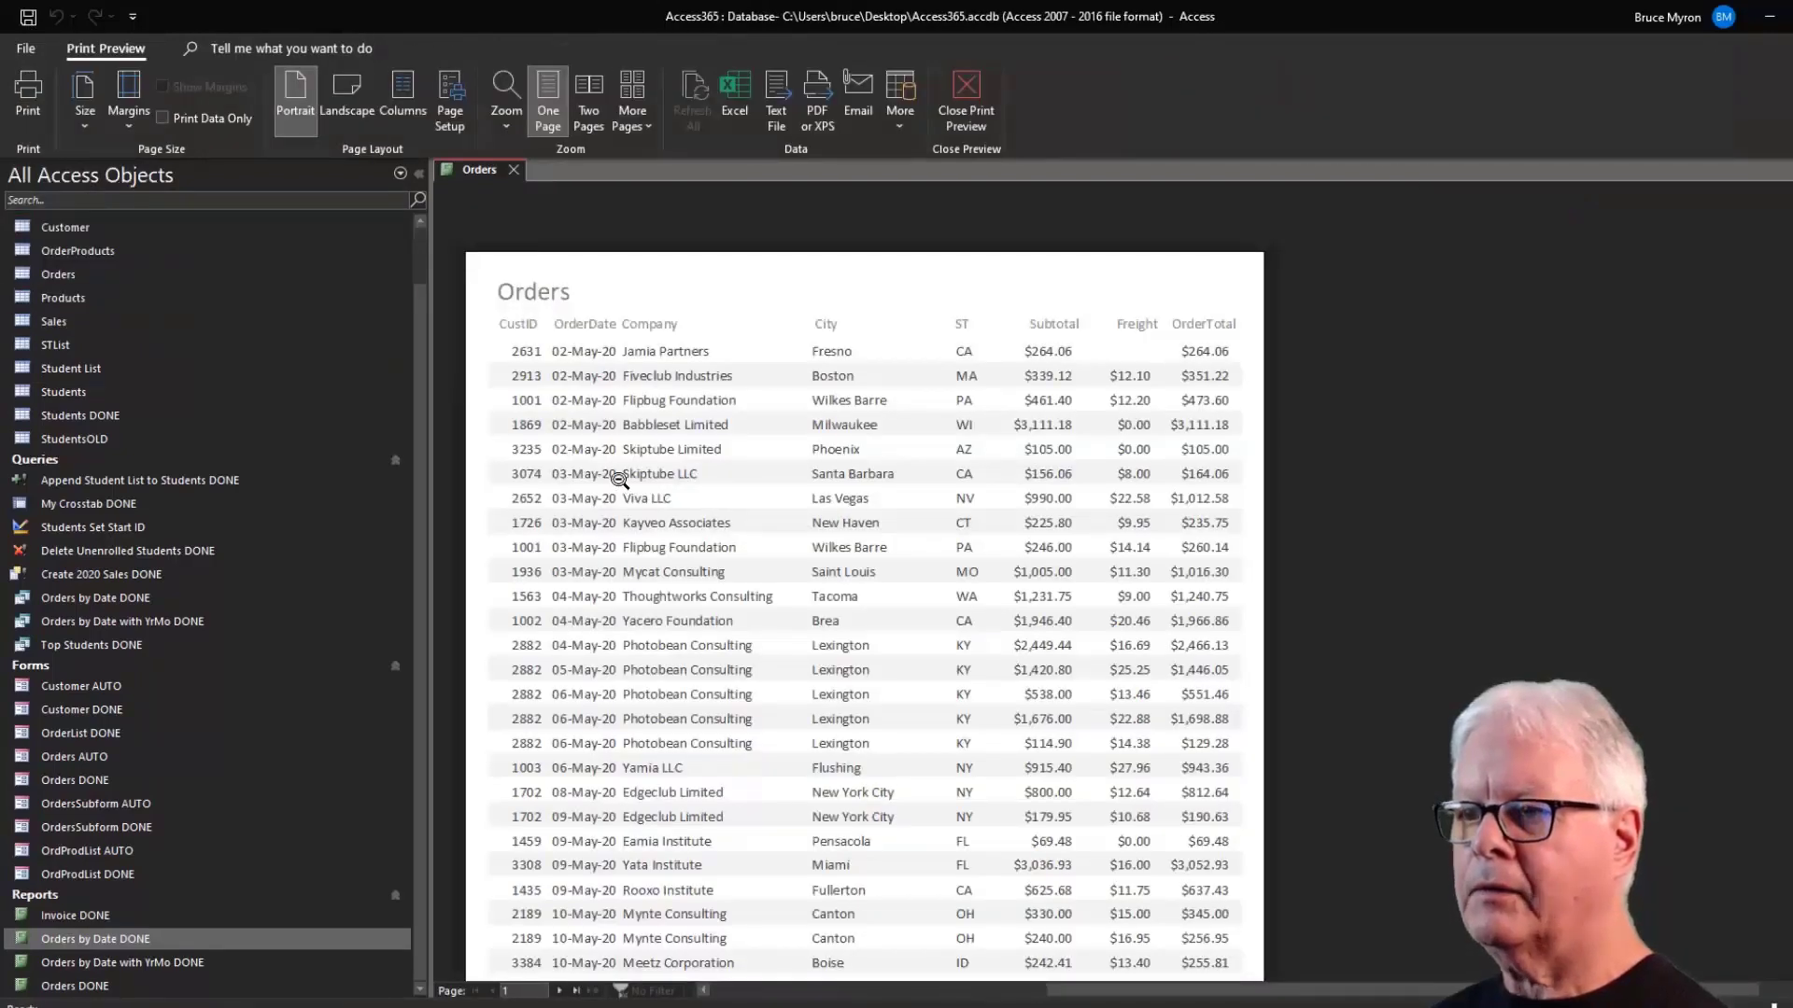
{"action": "scroll", "coordinate": [619, 479], "scroll_direction": "down", "scroll_amount": 3}
{"action": "scroll", "coordinate": [652, 498], "scroll_direction": "up", "scroll_amount": 3}
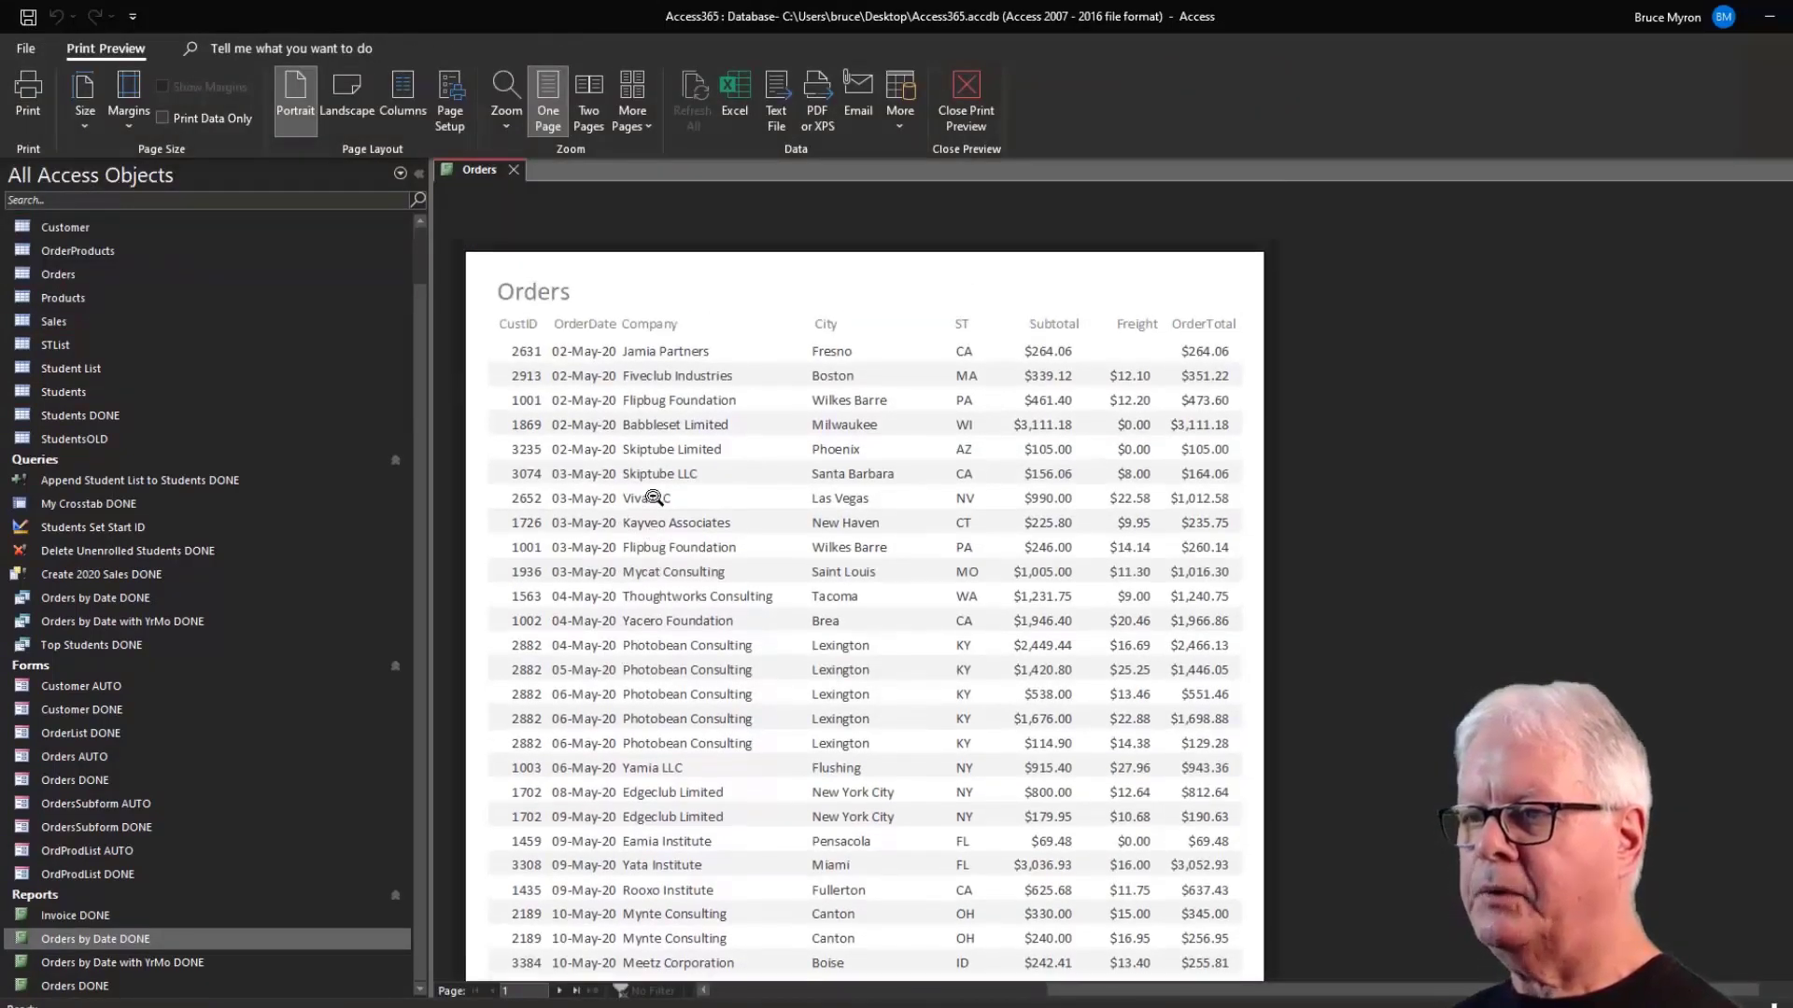
{"action": "scroll", "coordinate": [653, 498], "scroll_direction": "down", "scroll_amount": 5}
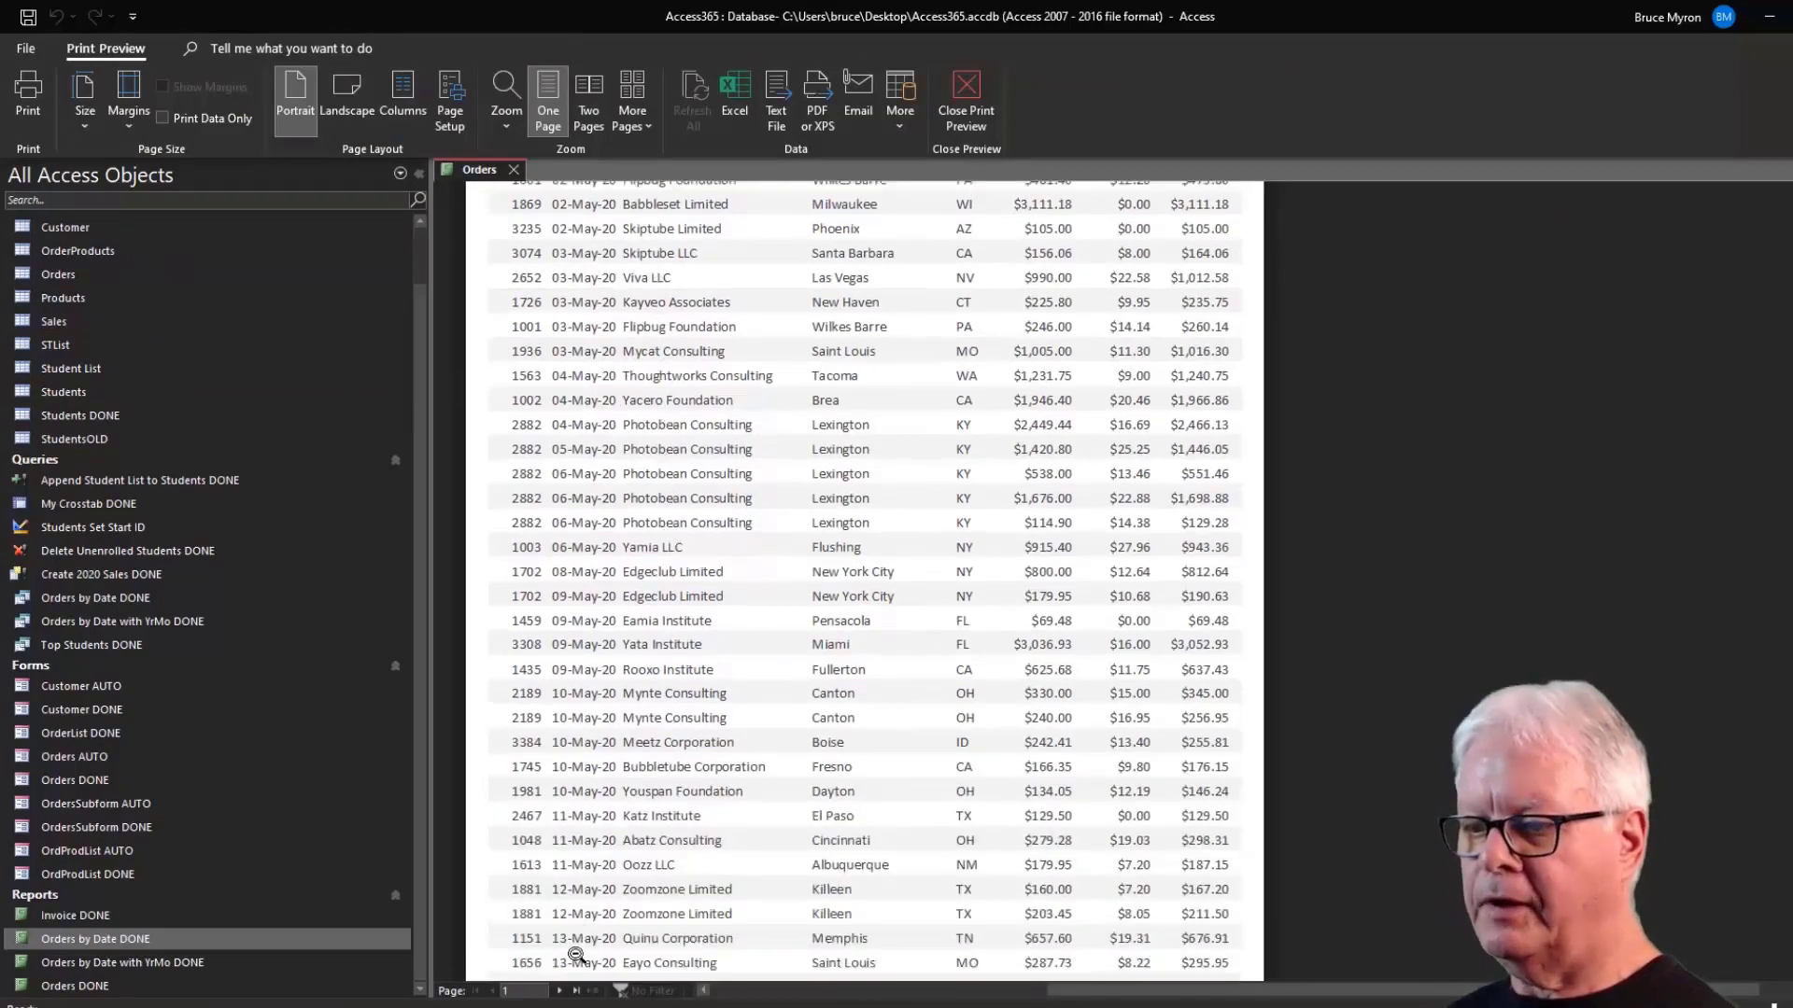
{"action": "left_click", "coordinate": [559, 991]}
{"action": "scroll", "coordinate": [653, 840], "scroll_direction": "down", "scroll_amount": 3}
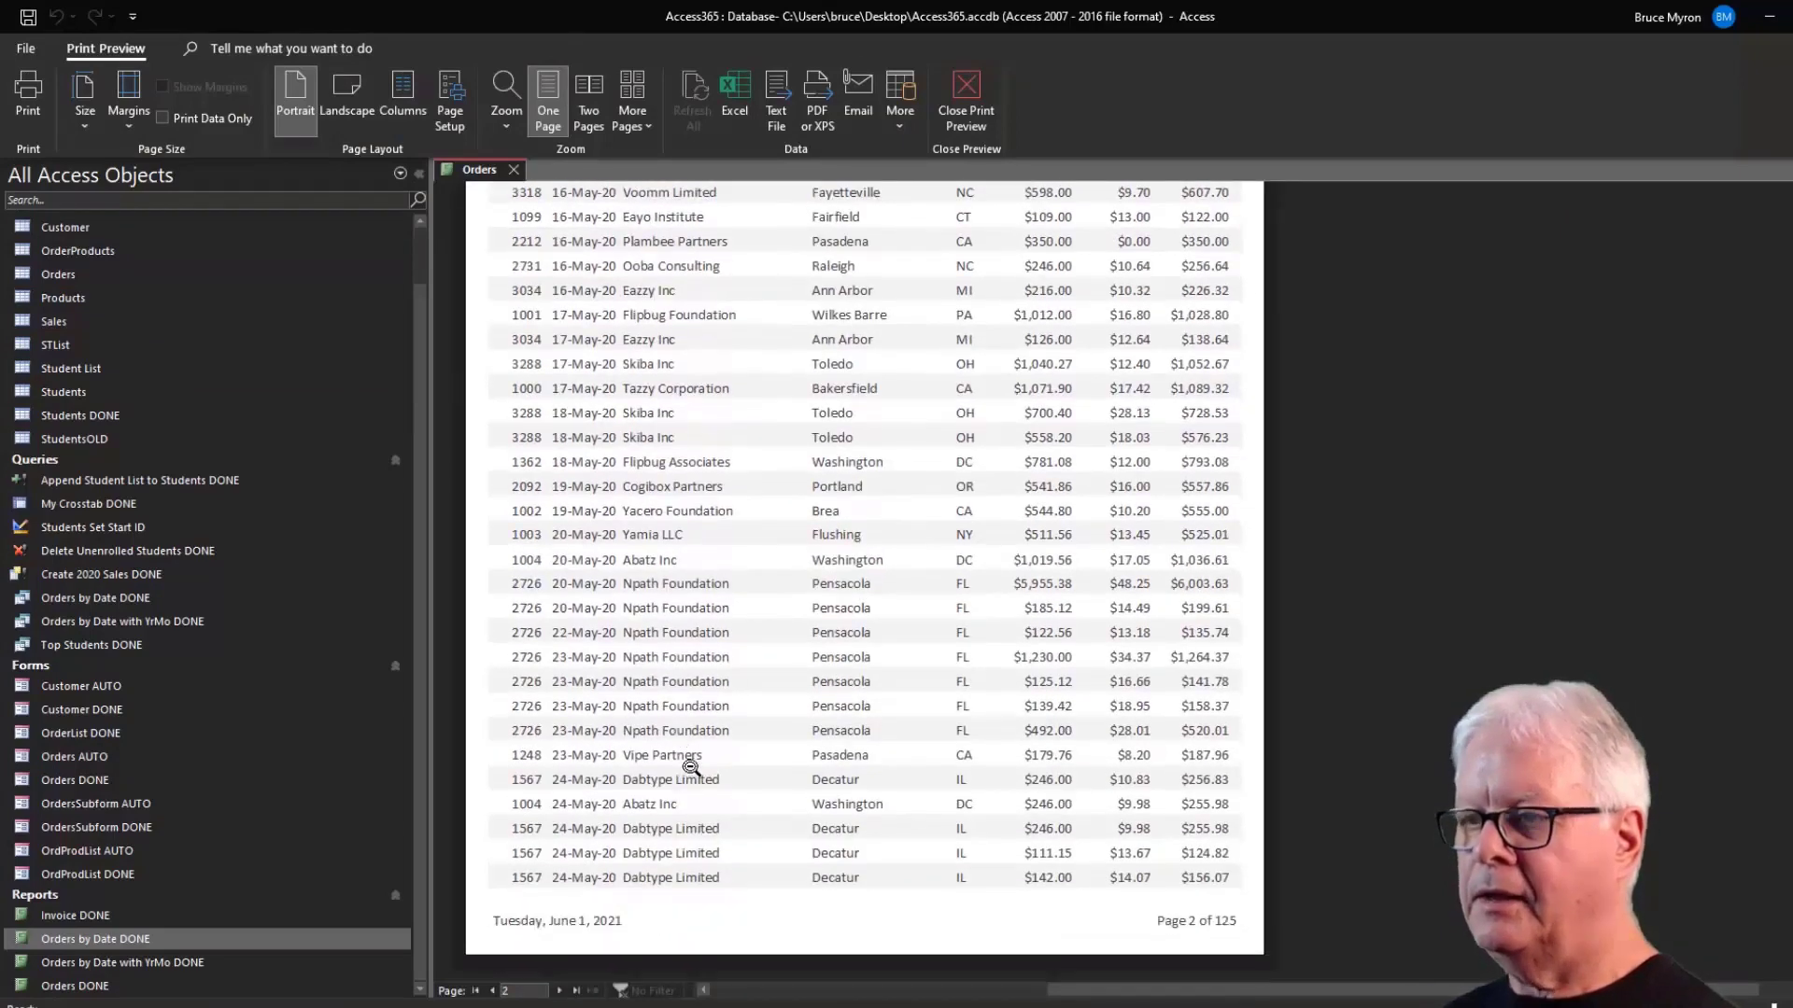
{"action": "scroll", "coordinate": [696, 747], "scroll_direction": "up", "scroll_amount": 6}
{"action": "scroll", "coordinate": [702, 737], "scroll_direction": "down", "scroll_amount": 4}
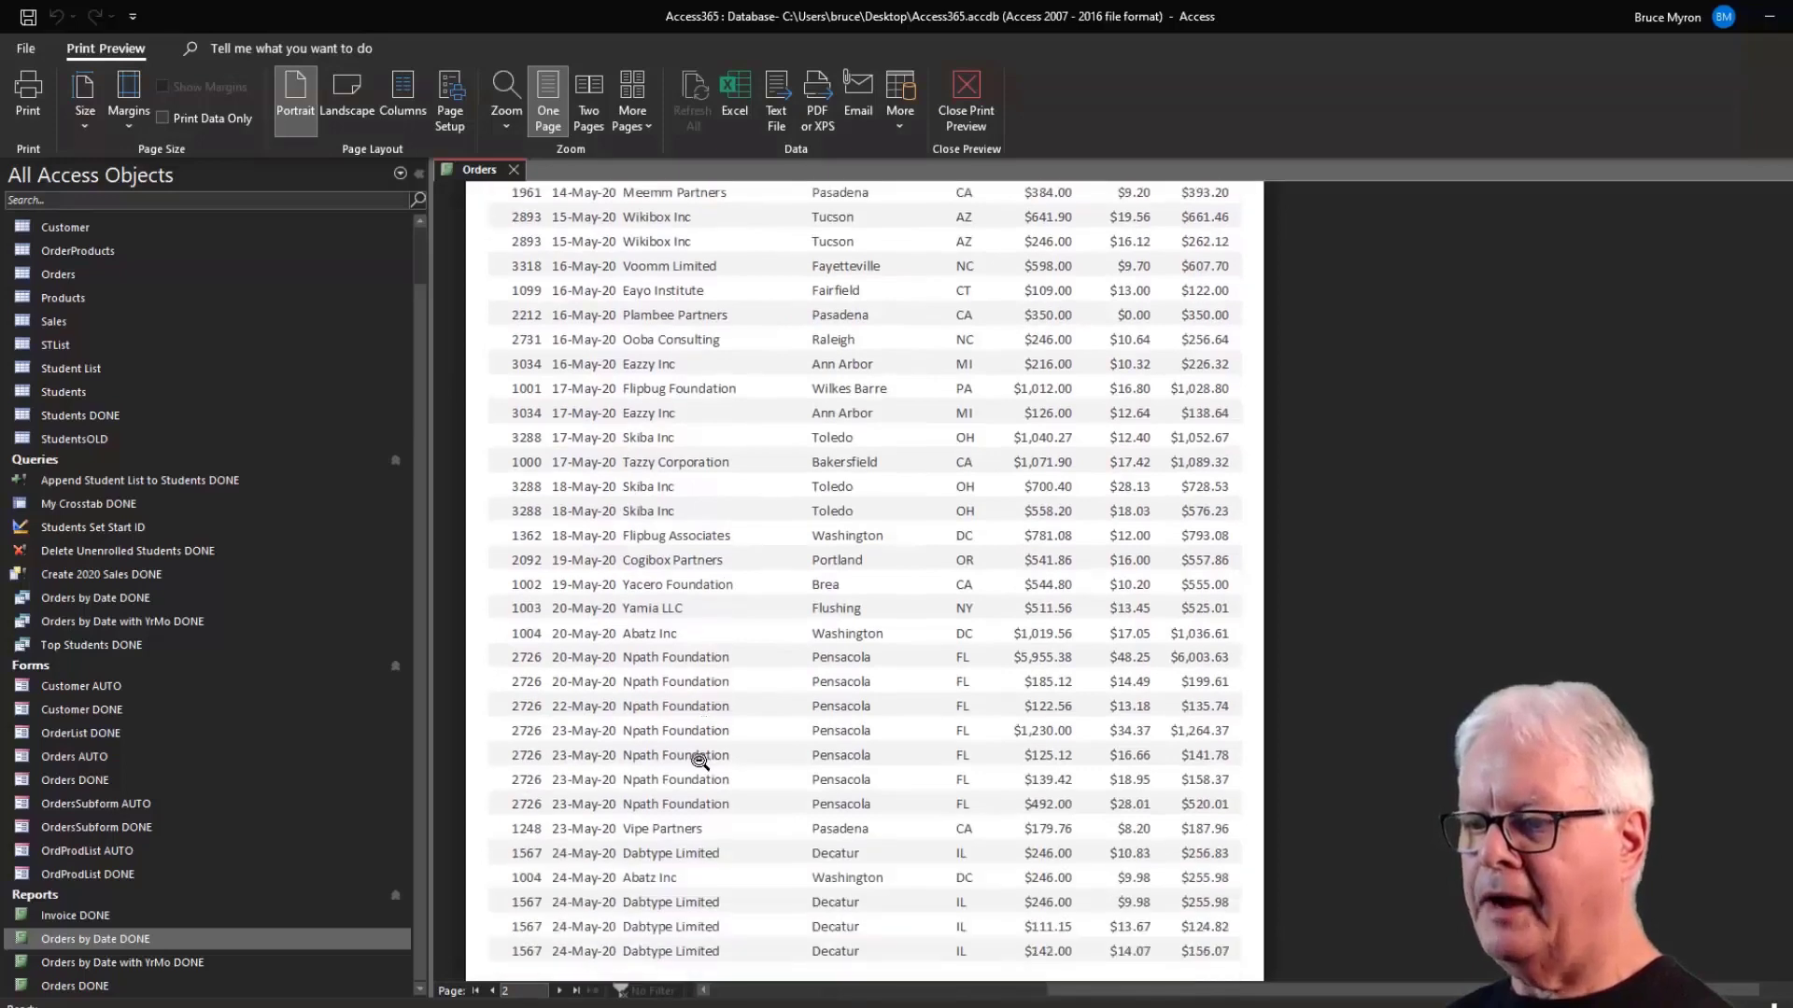
Check the end of page 2 and the last page of the Orders report preview, then close the preview.
{"action": "scroll", "coordinate": [695, 765], "scroll_direction": "down", "scroll_amount": 2}
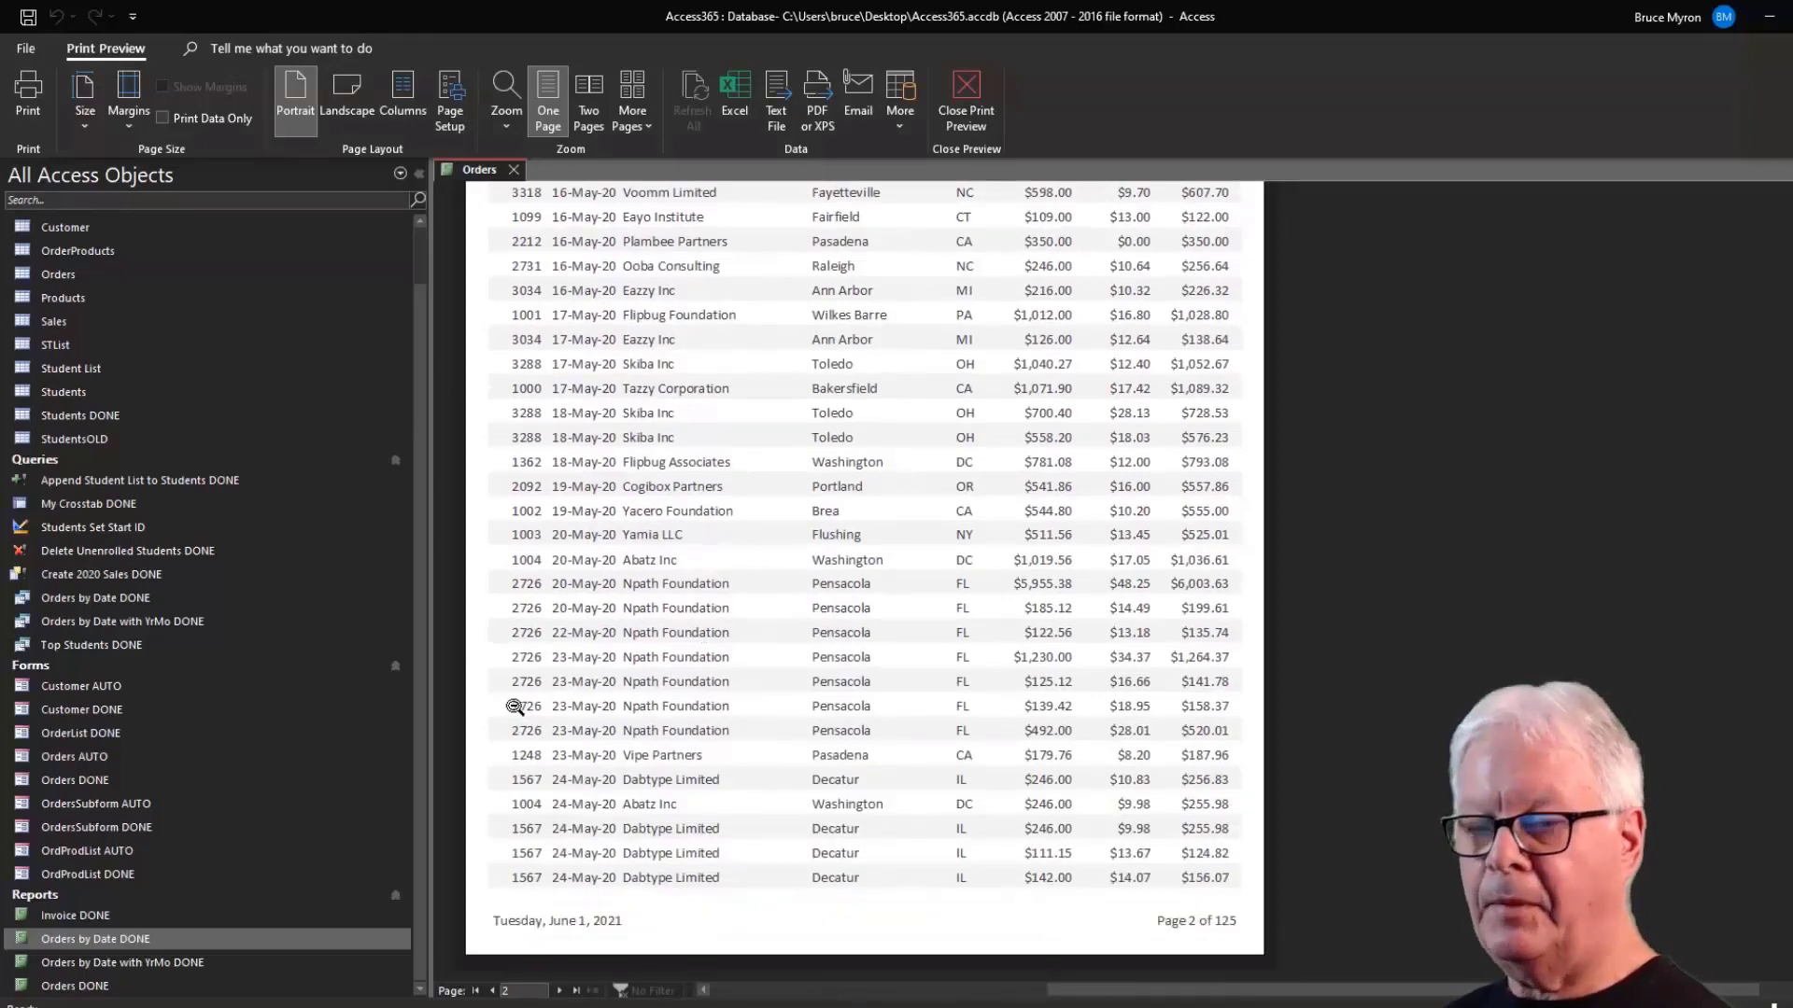
{"action": "left_click", "coordinate": [577, 991]}
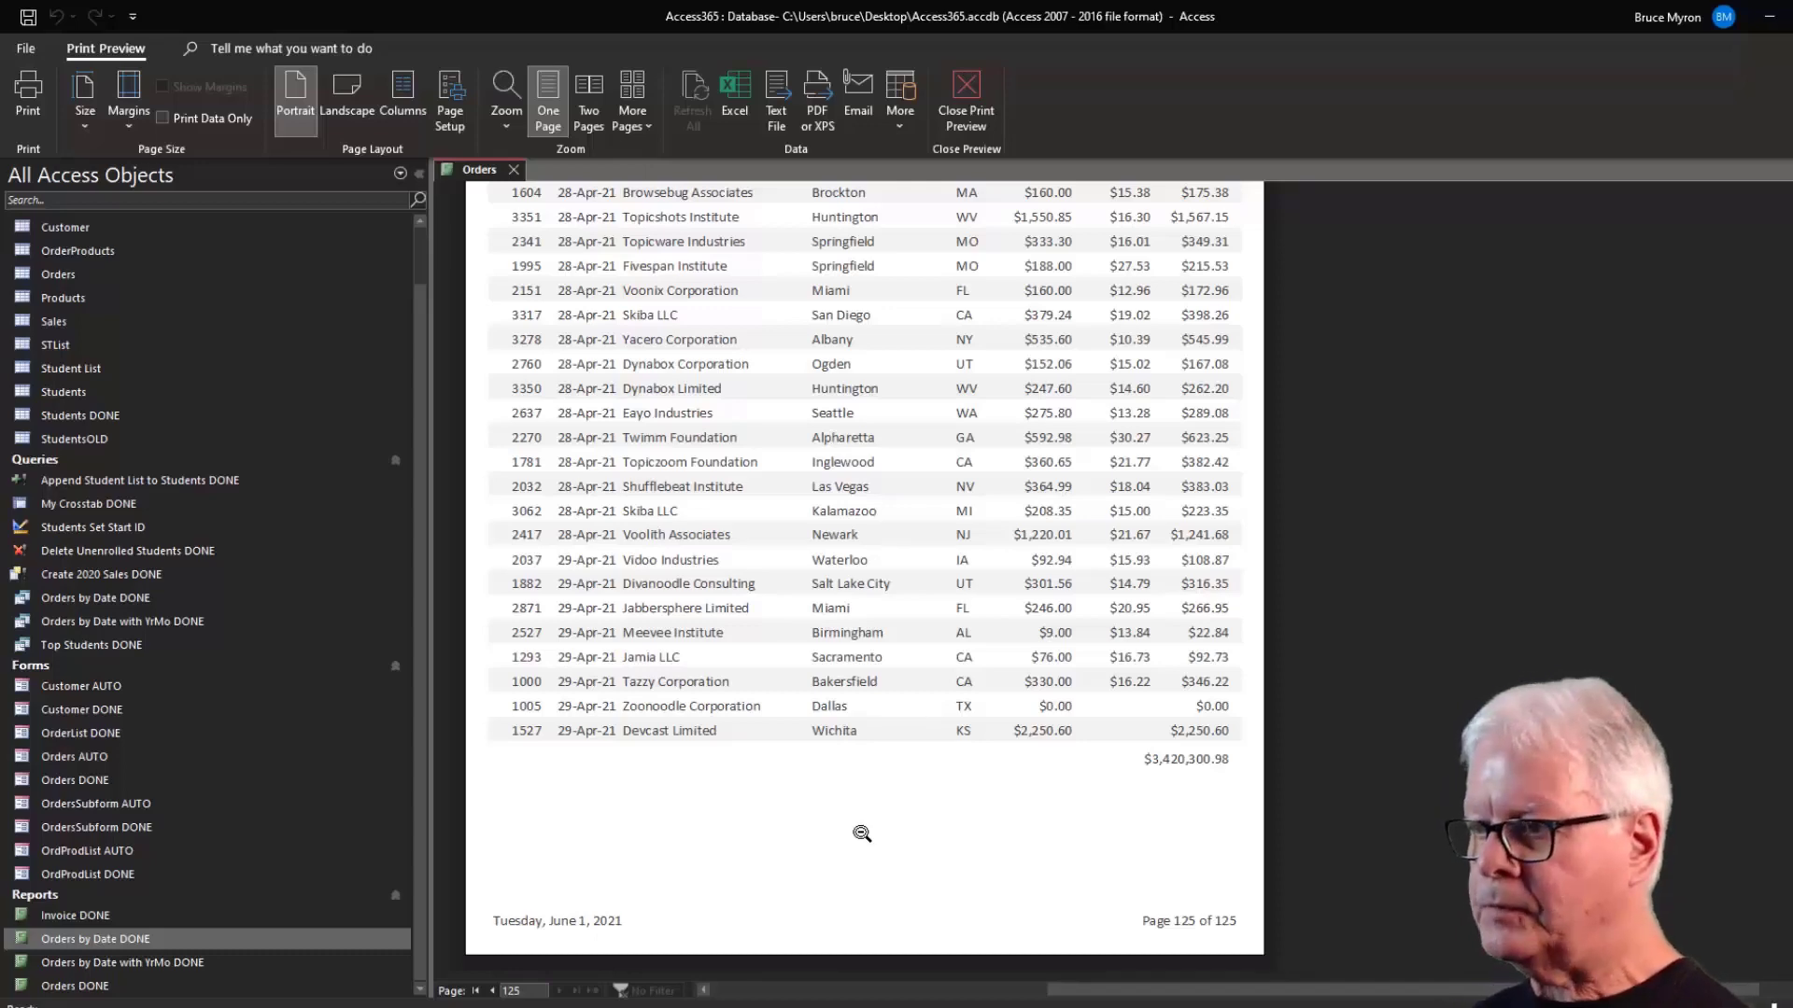
{"action": "left_click", "coordinate": [971, 108]}
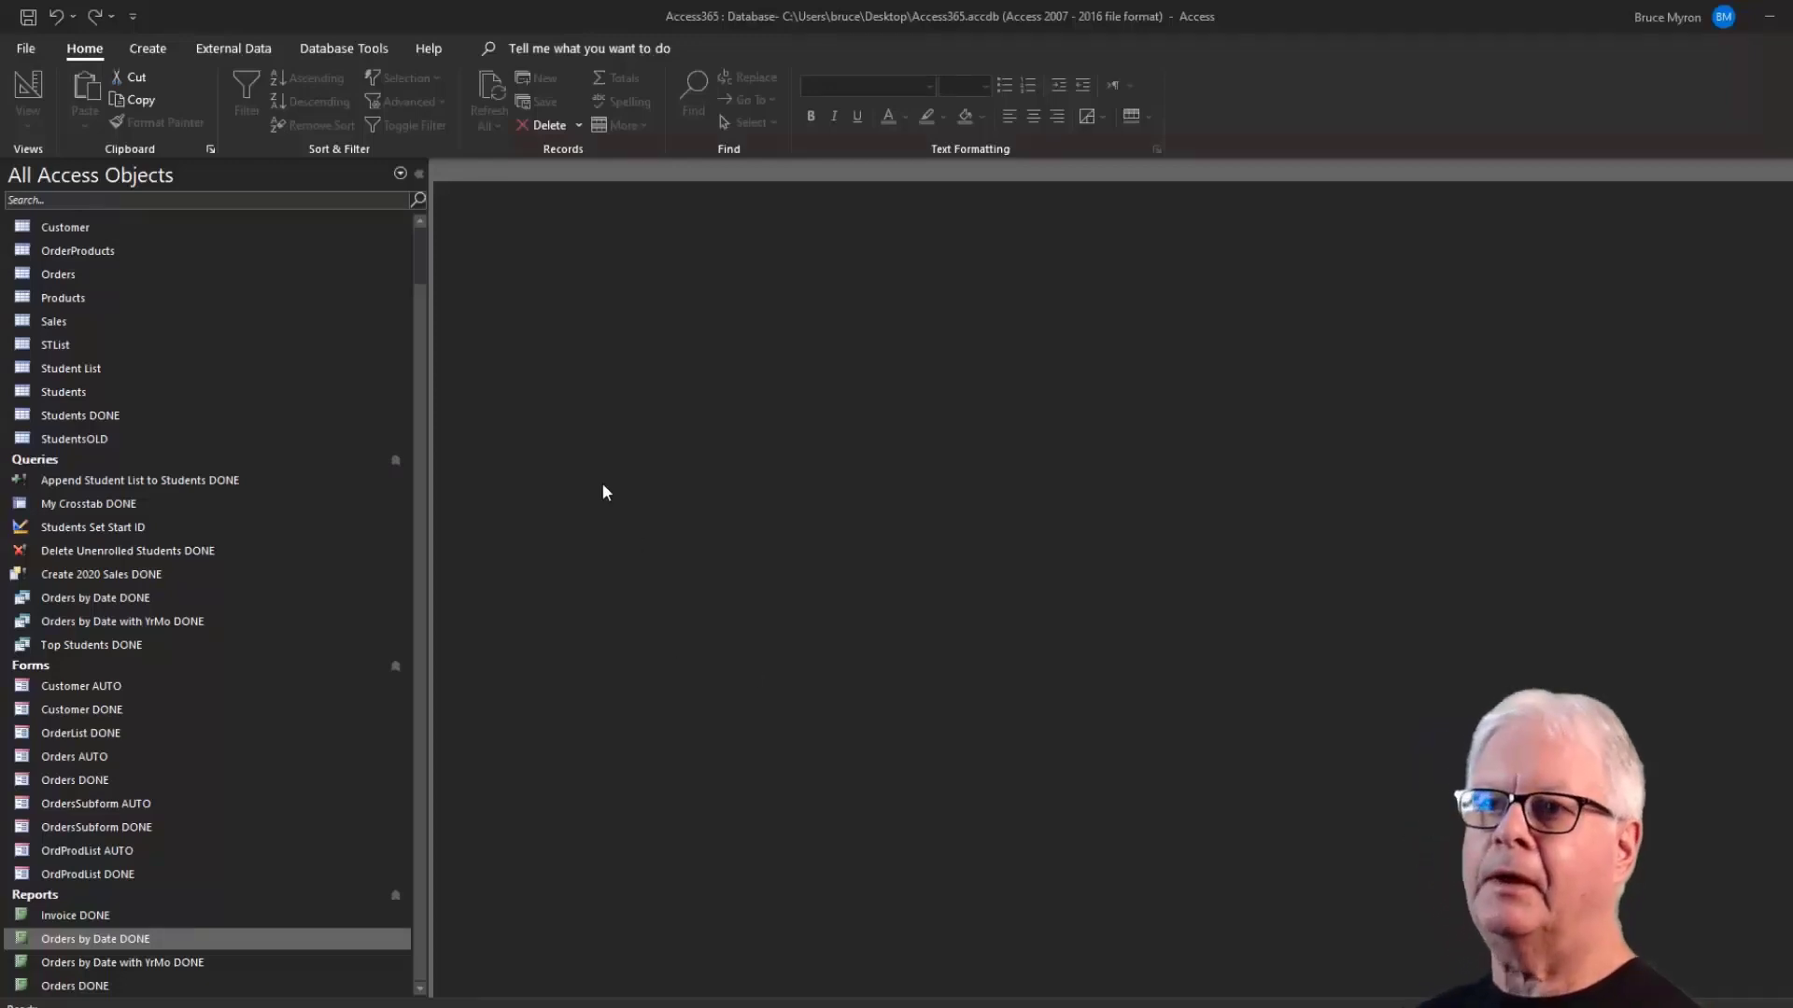
Start a Report Wizard report based on the Orders table and add the OrderNo, CustID and Company fields.
{"action": "left_click", "coordinate": [154, 48]}
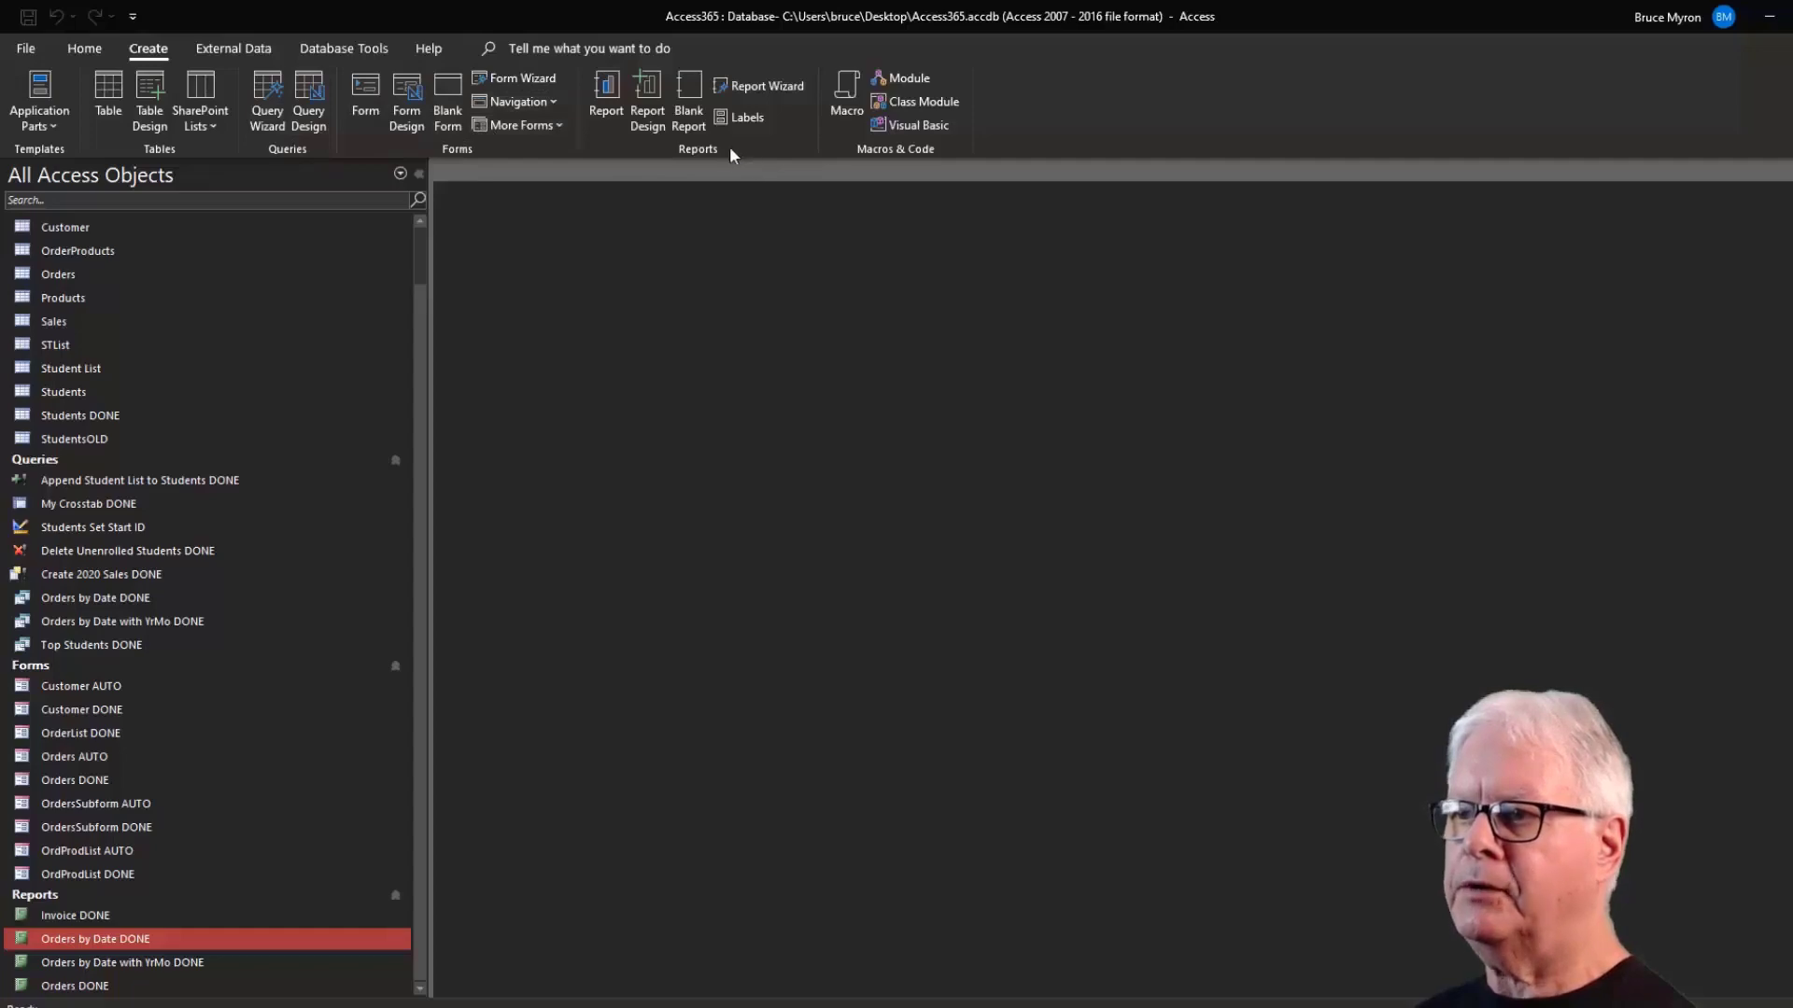
{"action": "left_click", "coordinate": [763, 84]}
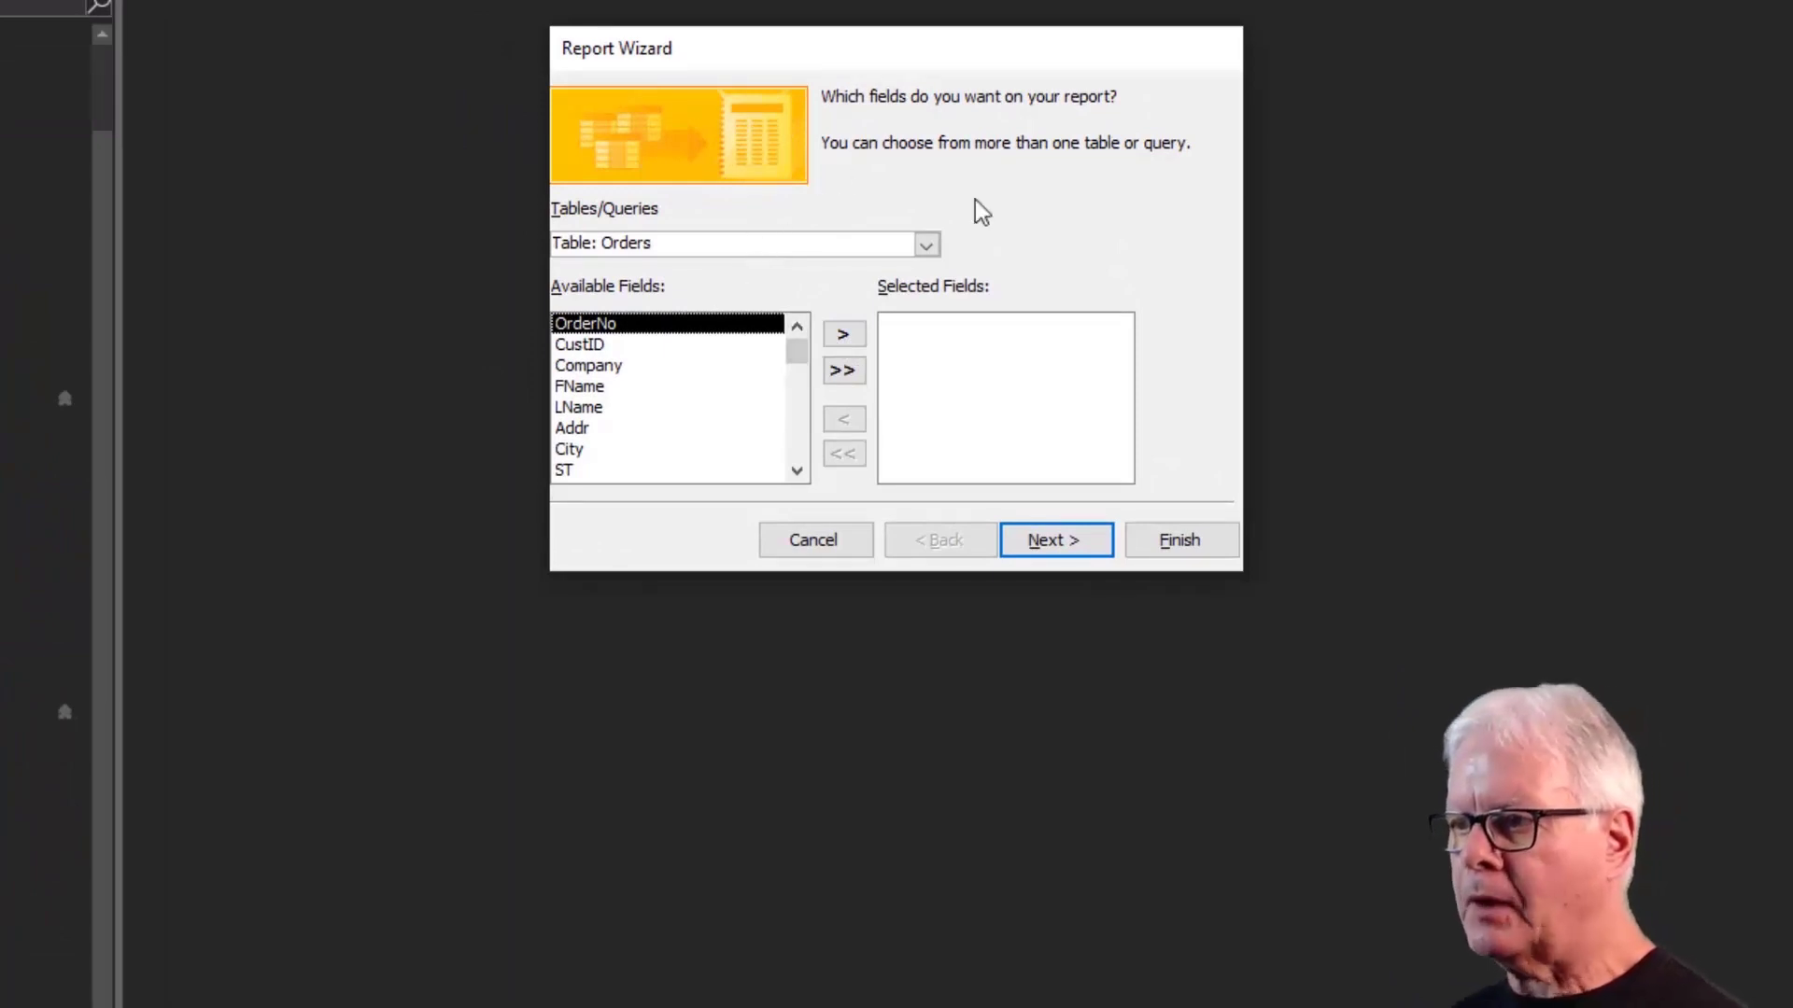
{"action": "left_click", "coordinate": [926, 245]}
{"action": "left_click", "coordinate": [926, 244]}
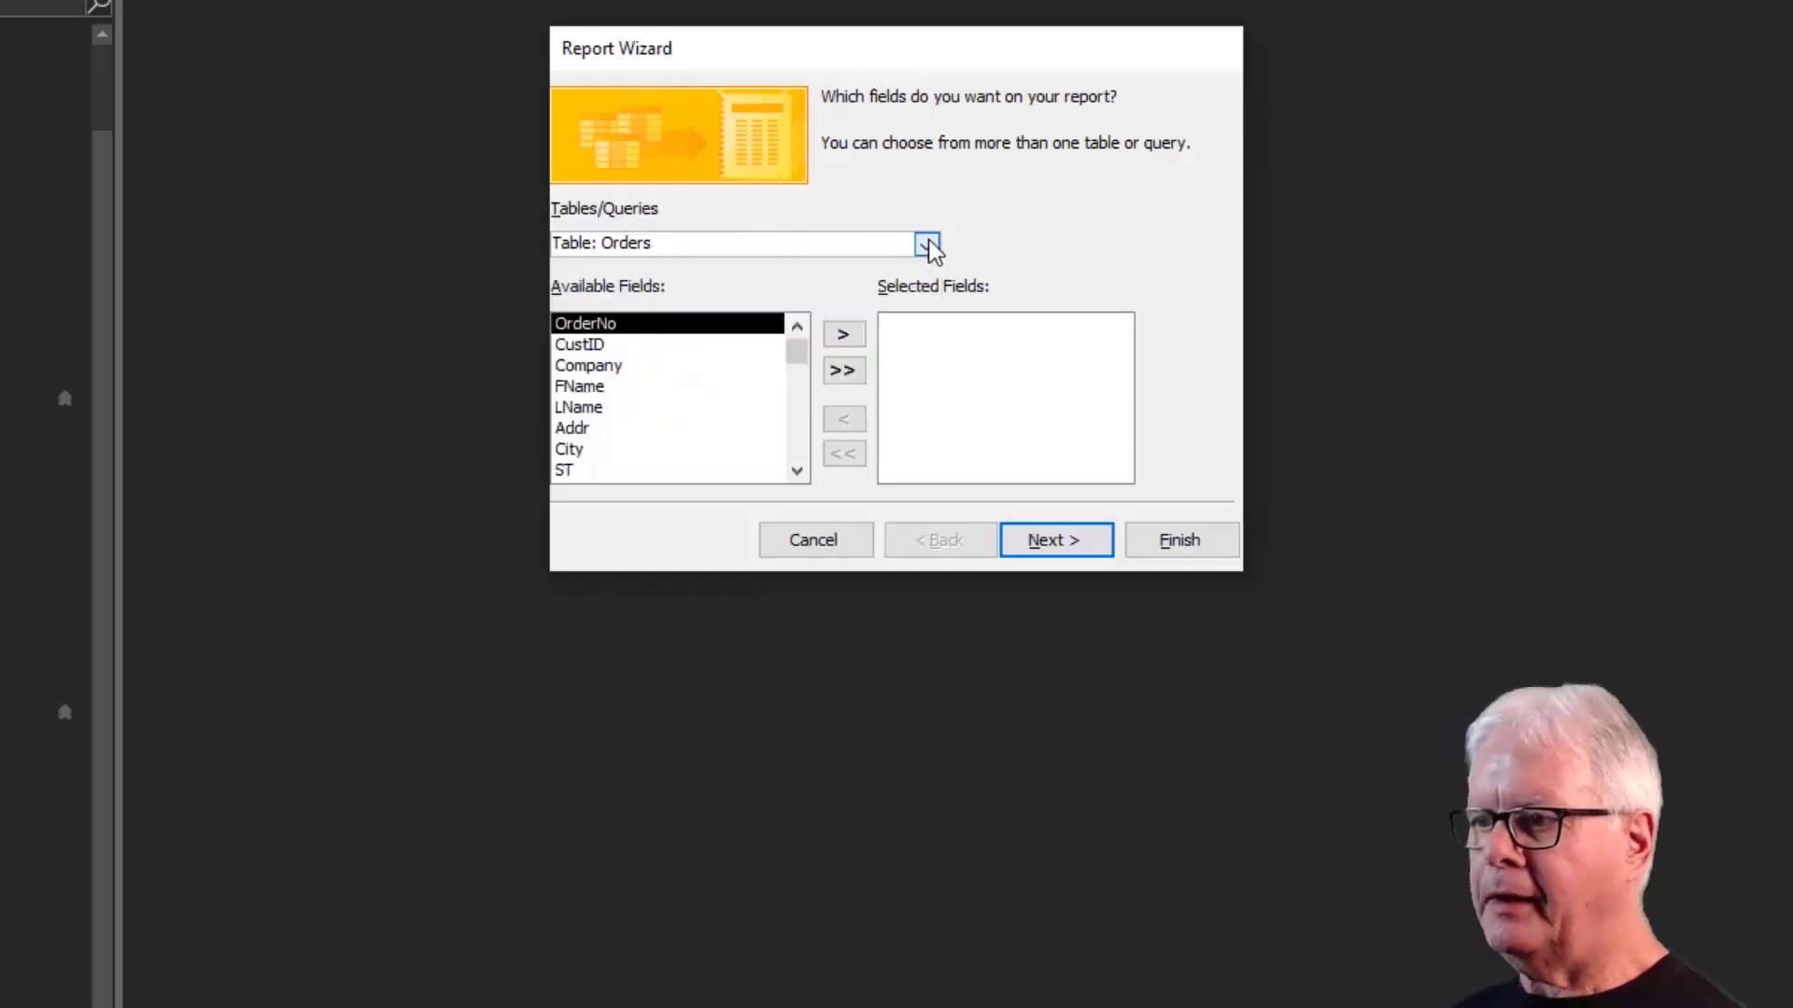
{"action": "left_click", "coordinate": [926, 245]}
{"action": "left_click", "coordinate": [927, 244]}
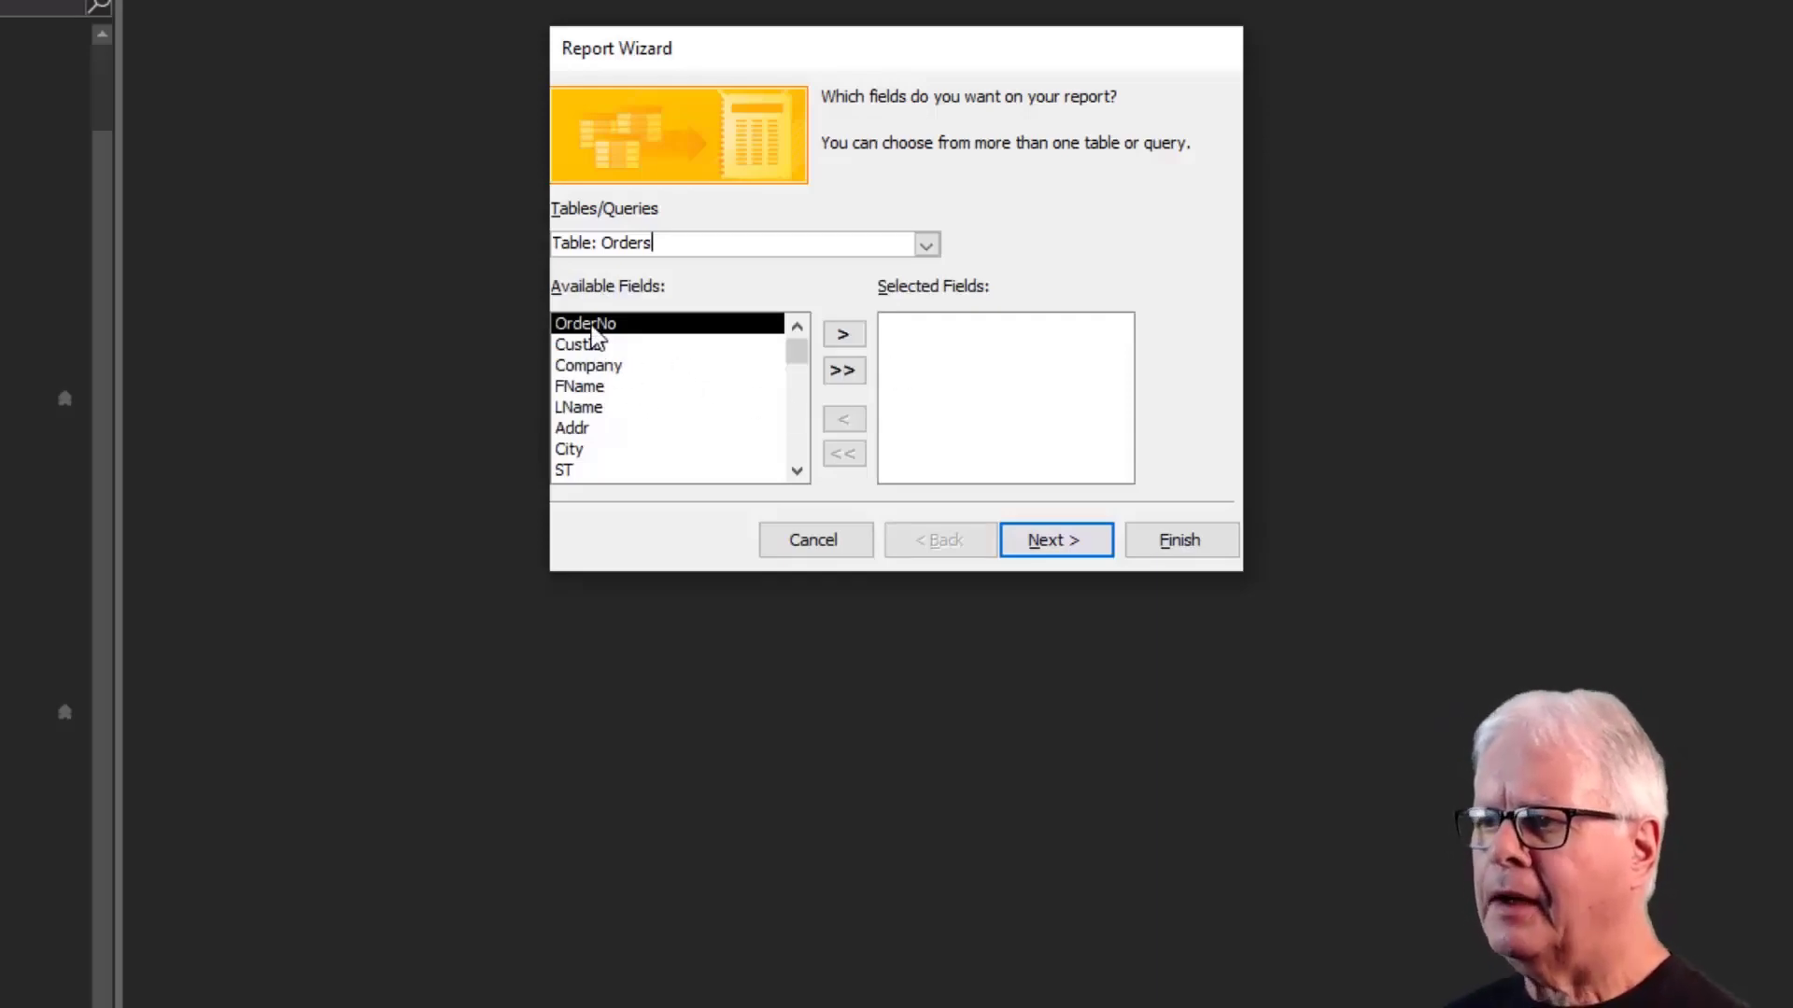
{"action": "left_click", "coordinate": [845, 335]}
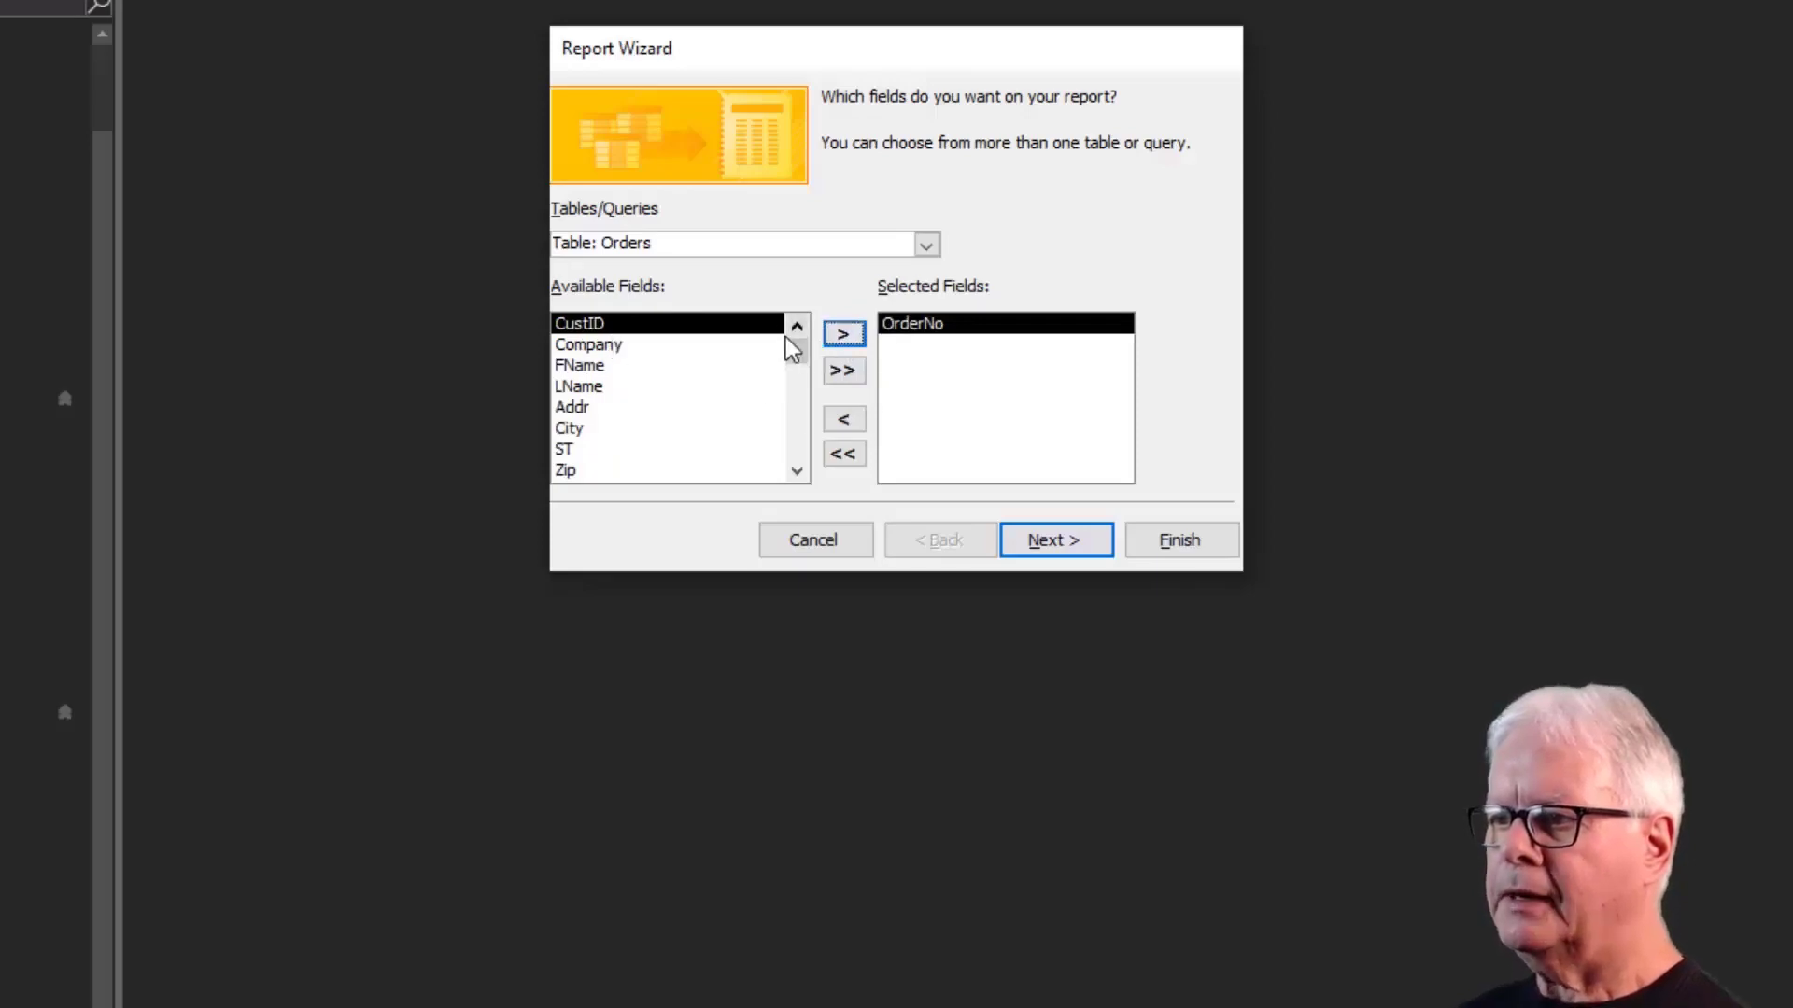
{"action": "left_click", "coordinate": [843, 334]}
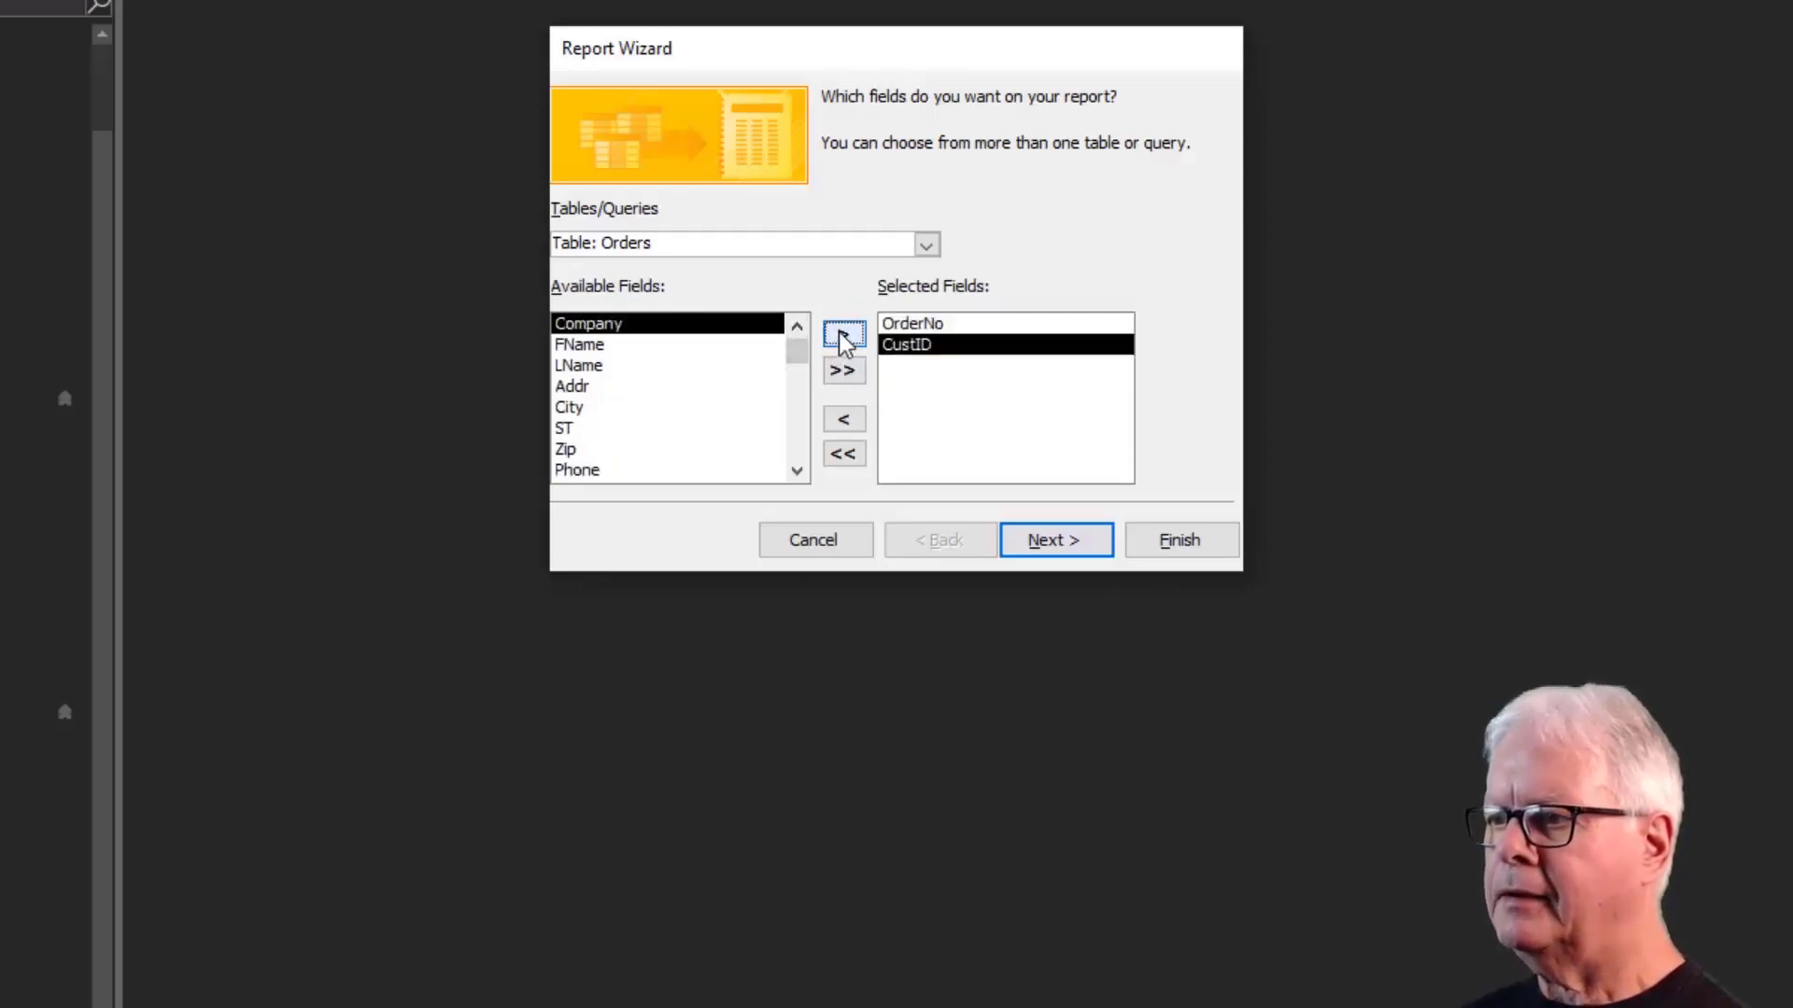
{"action": "double_click", "coordinate": [611, 327]}
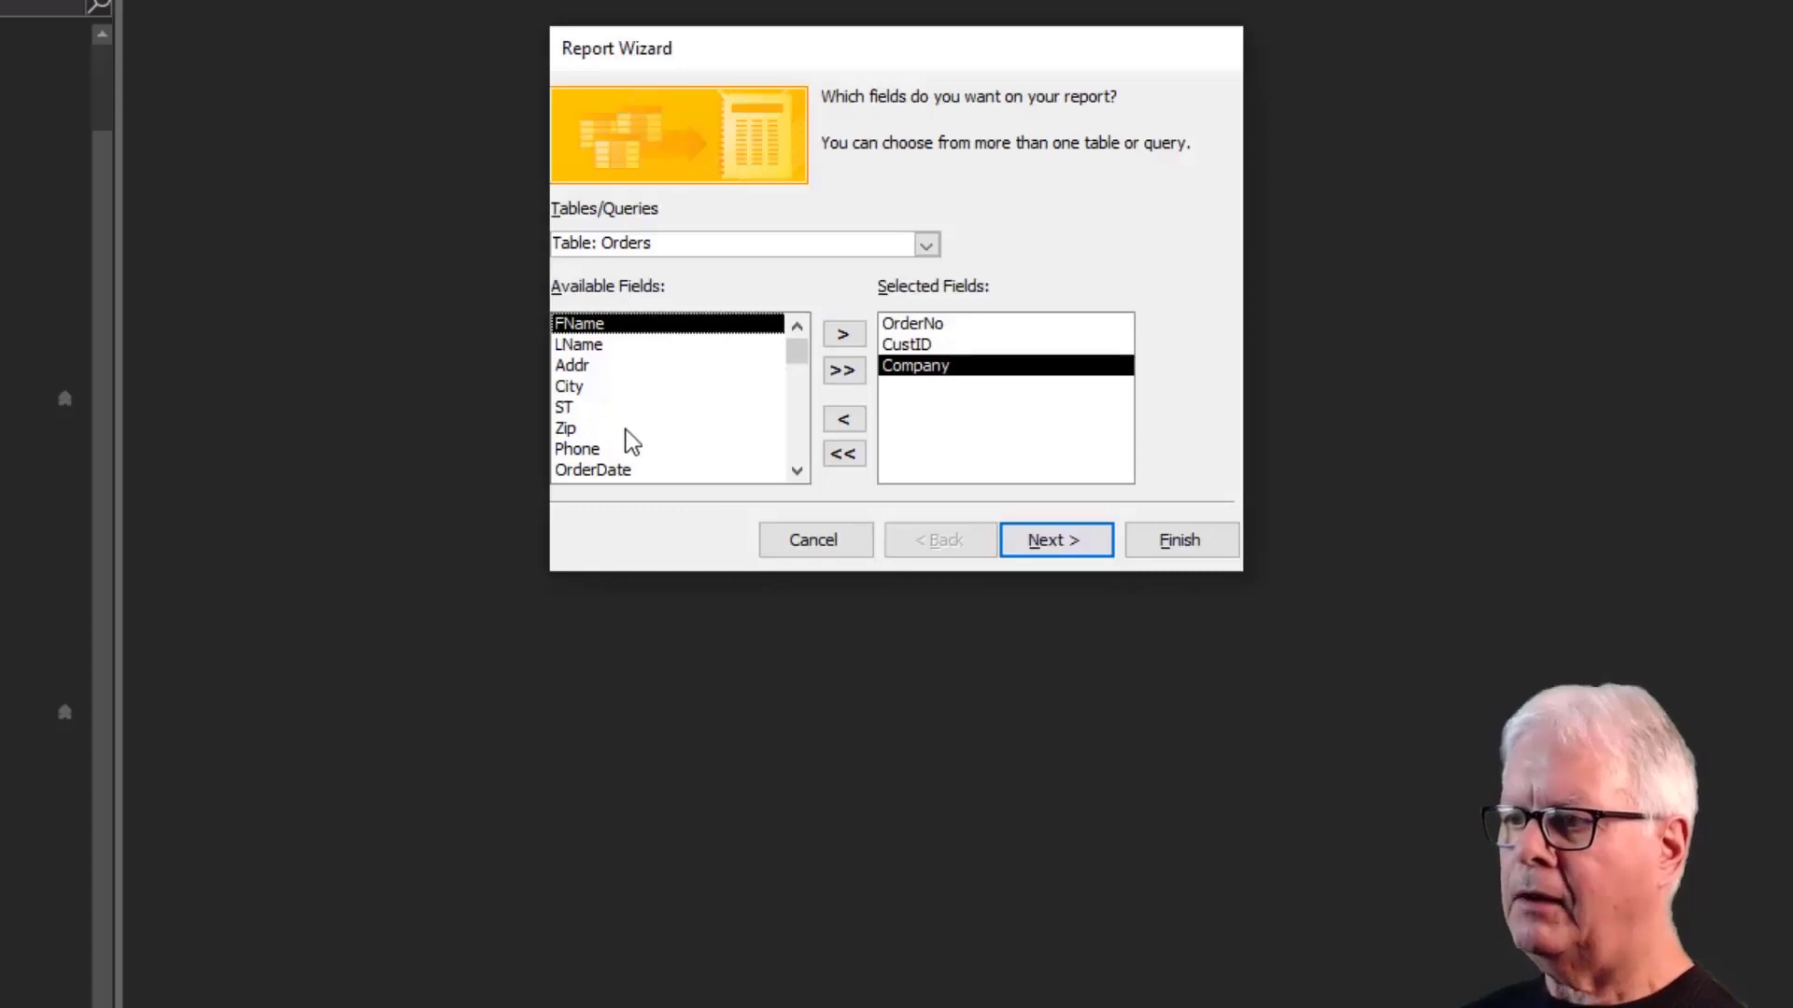
Add the OrderDate, Subtotal, Freight and OrderTotal fields to the report and accept the field selection.
{"action": "scroll", "coordinate": [630, 437], "scroll_direction": "down", "scroll_amount": 1}
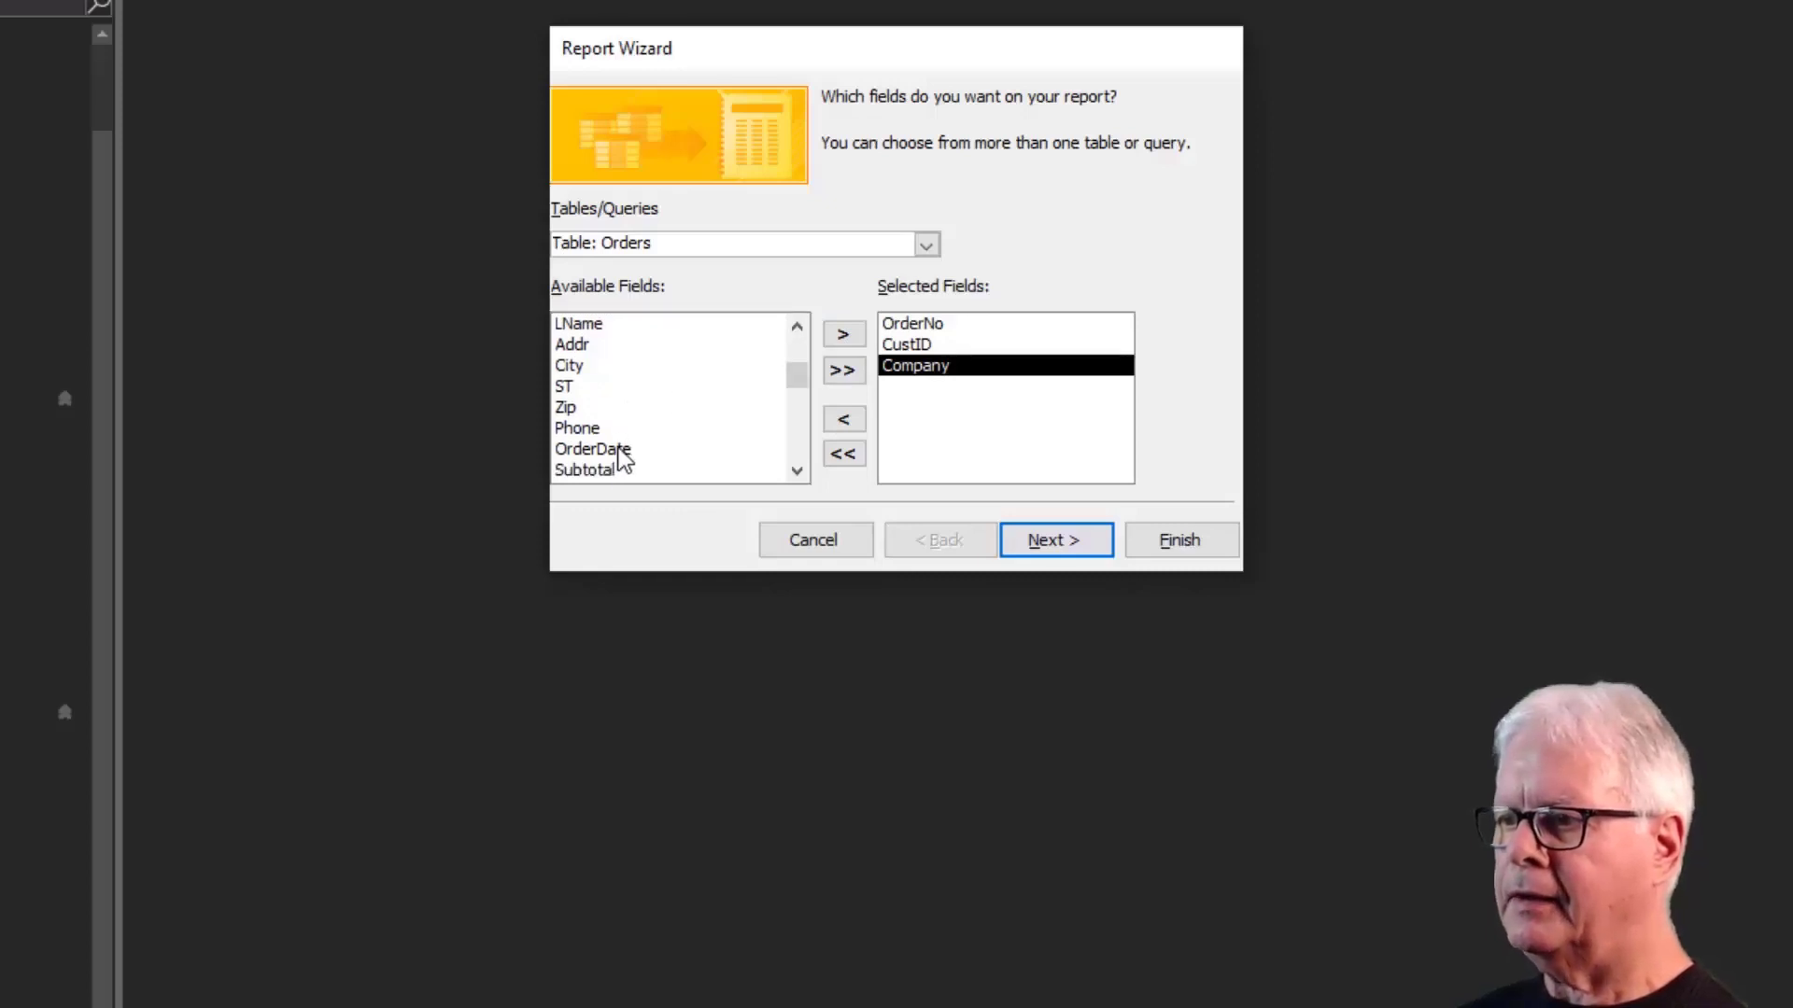
{"action": "left_click", "coordinate": [616, 450]}
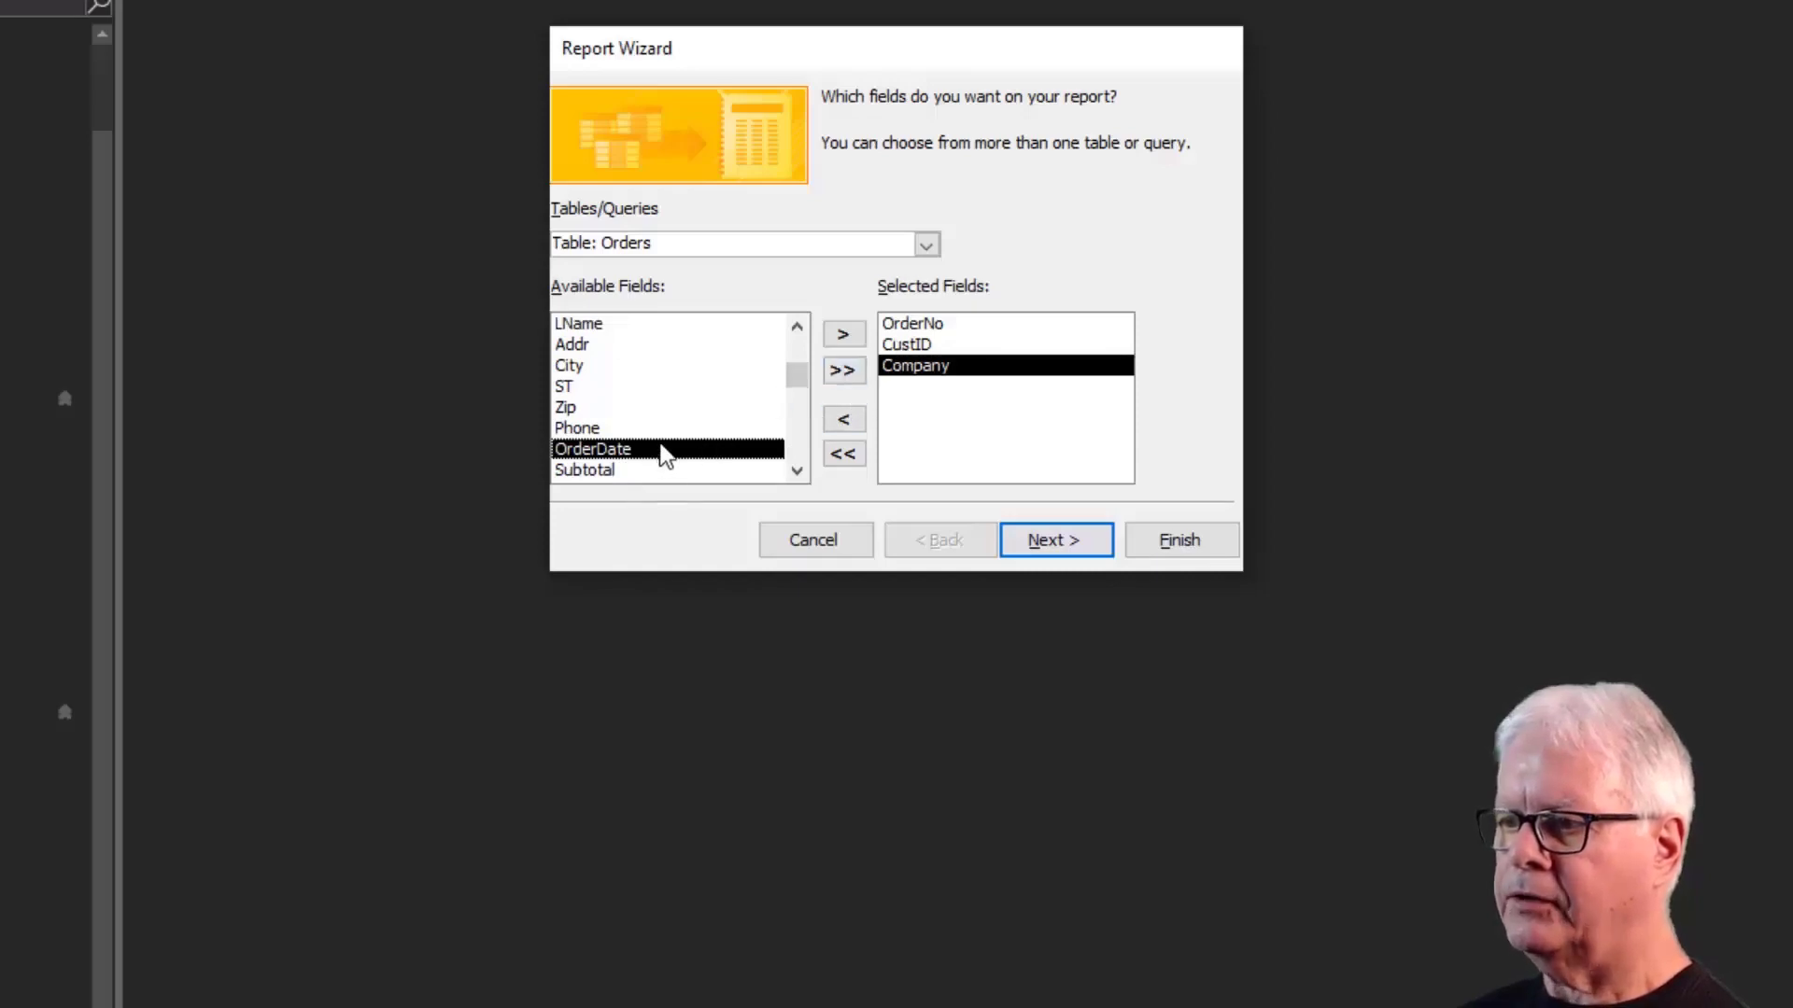
{"action": "scroll", "coordinate": [661, 456], "scroll_direction": "down", "scroll_amount": 2}
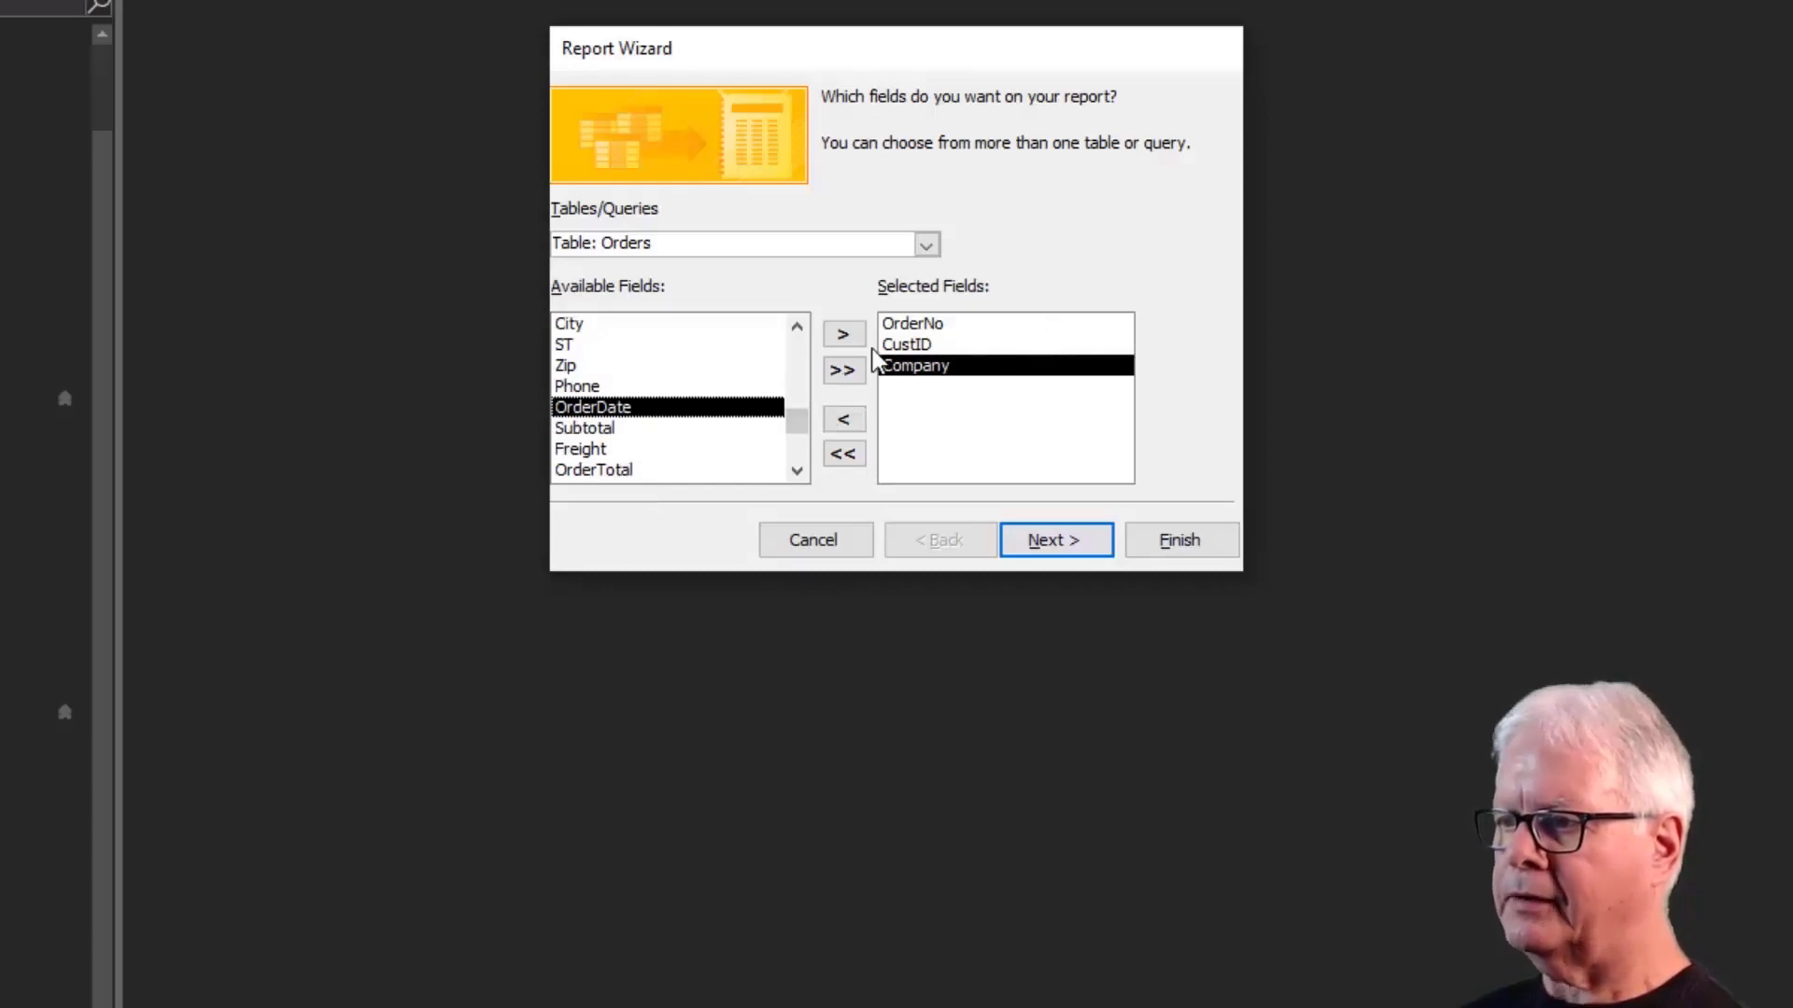
{"action": "left_click", "coordinate": [844, 336]}
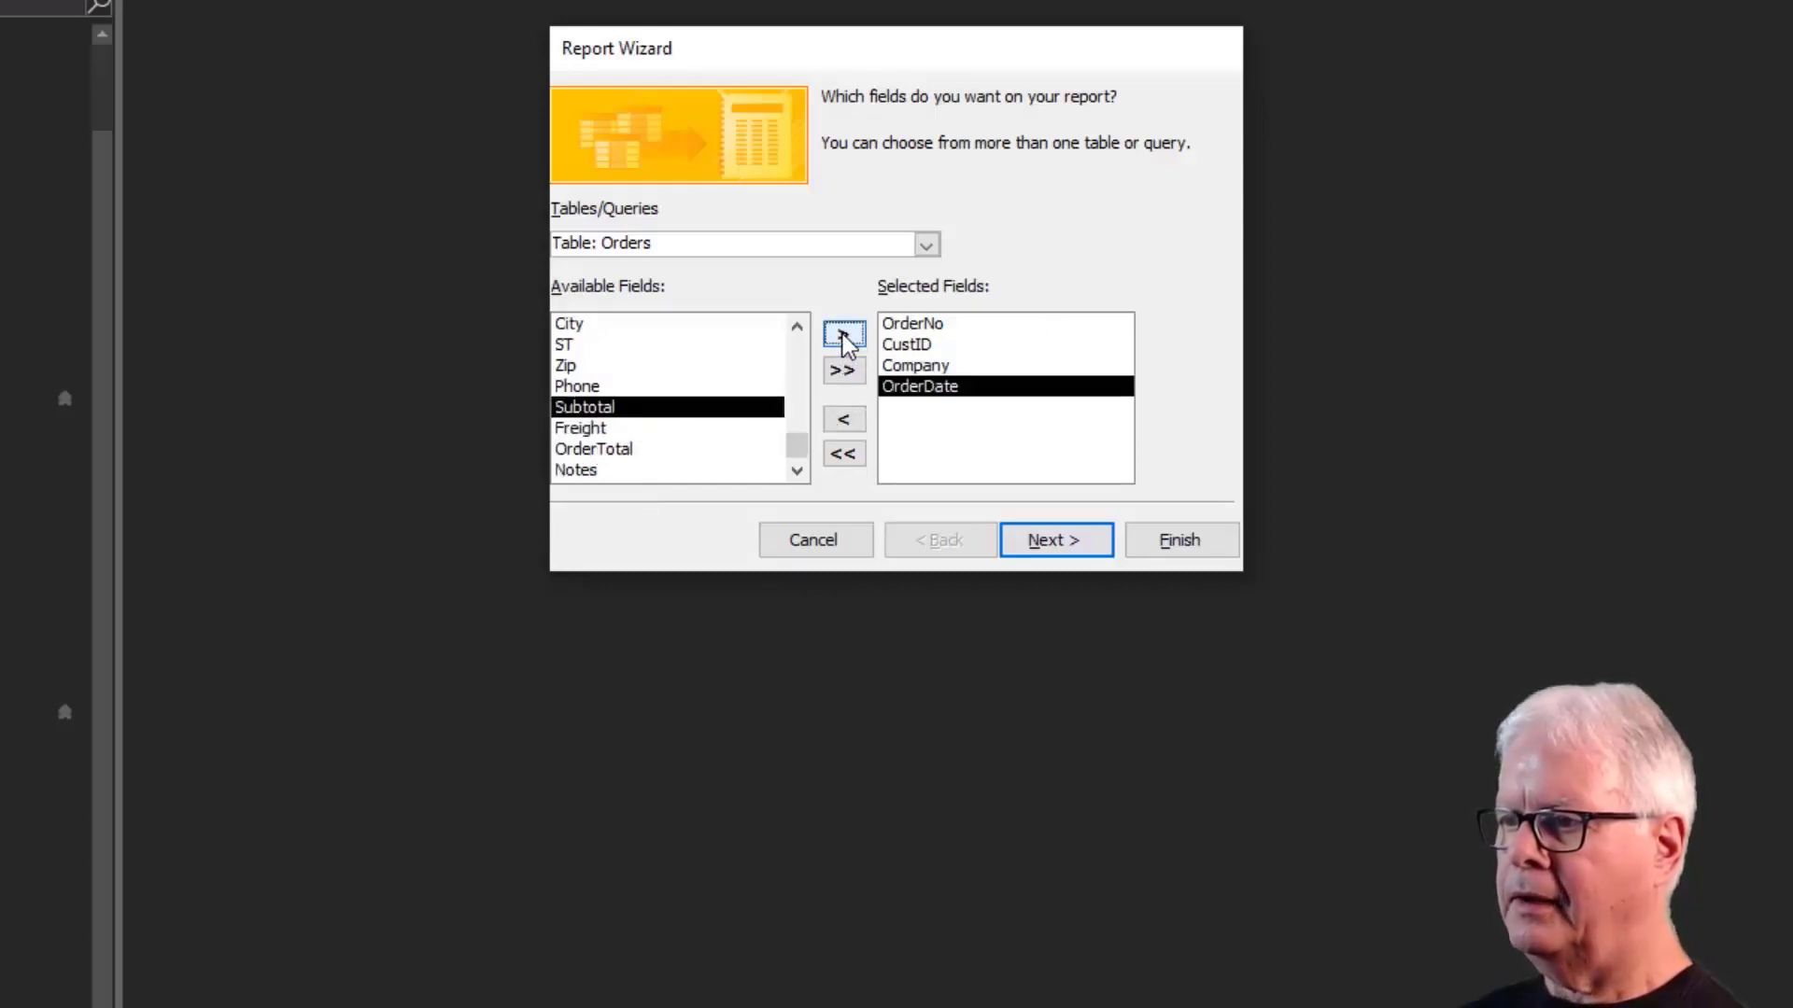
{"action": "left_click", "coordinate": [844, 338]}
{"action": "left_click", "coordinate": [844, 338]}
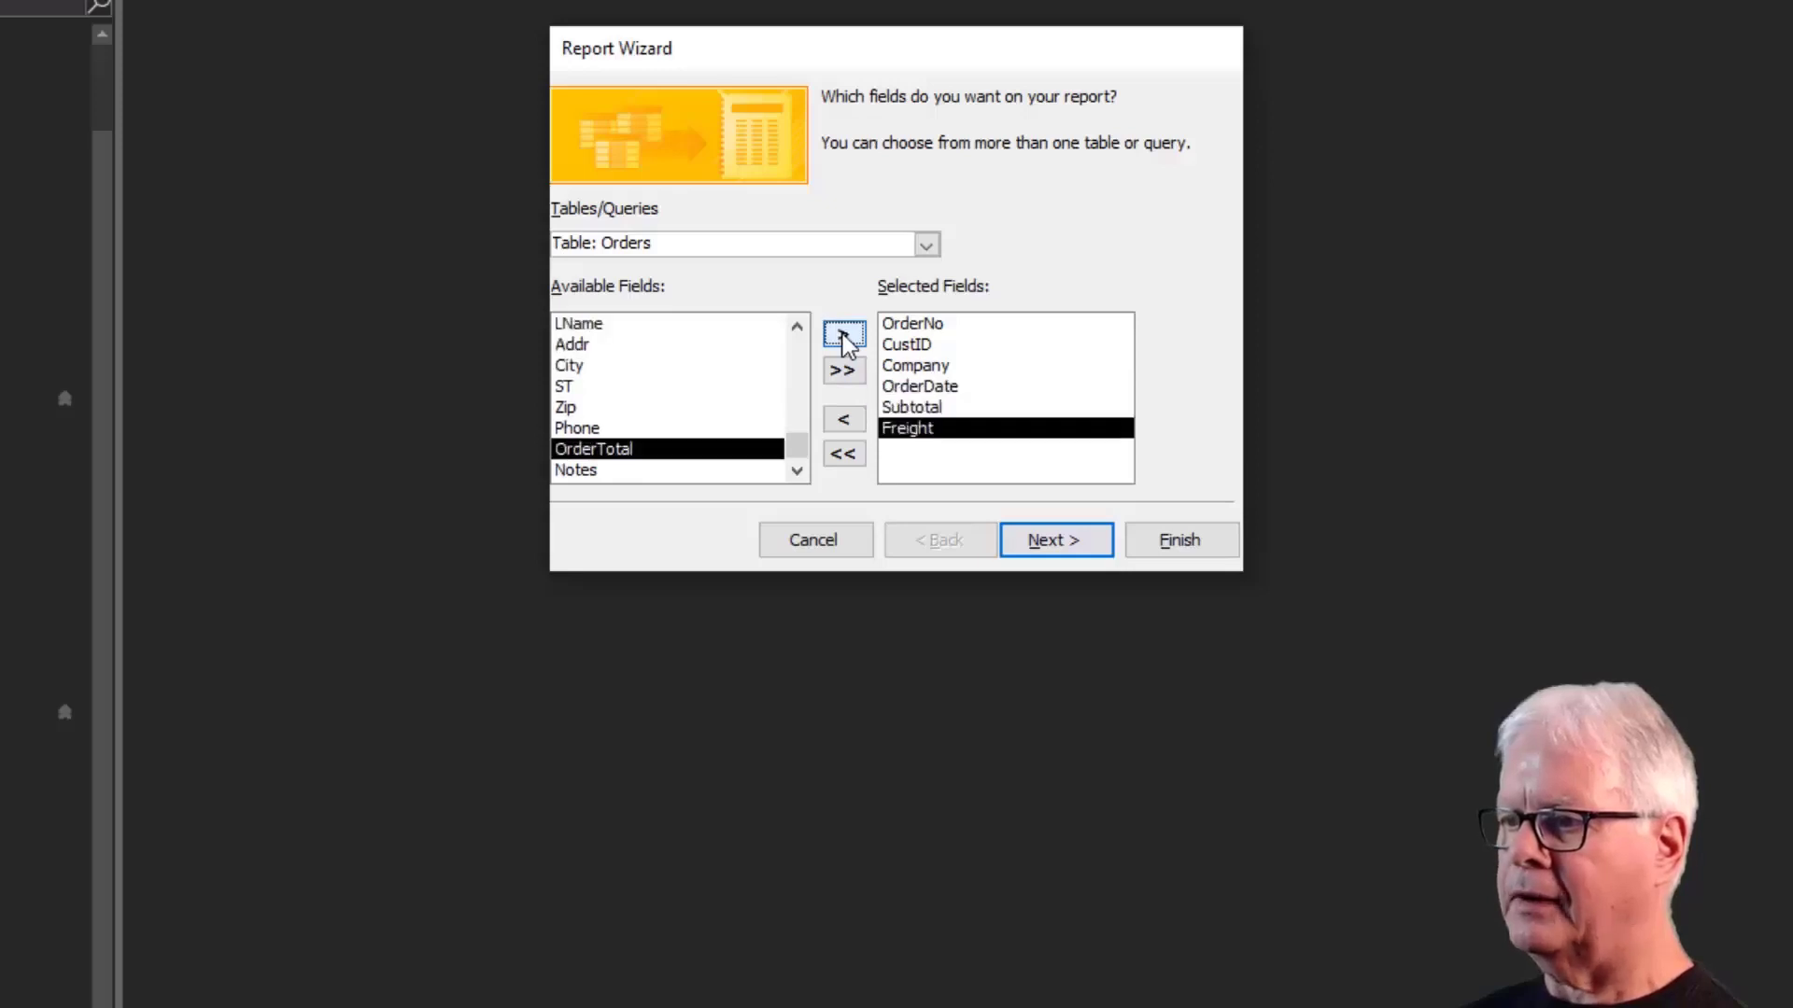
{"action": "left_click", "coordinate": [844, 338]}
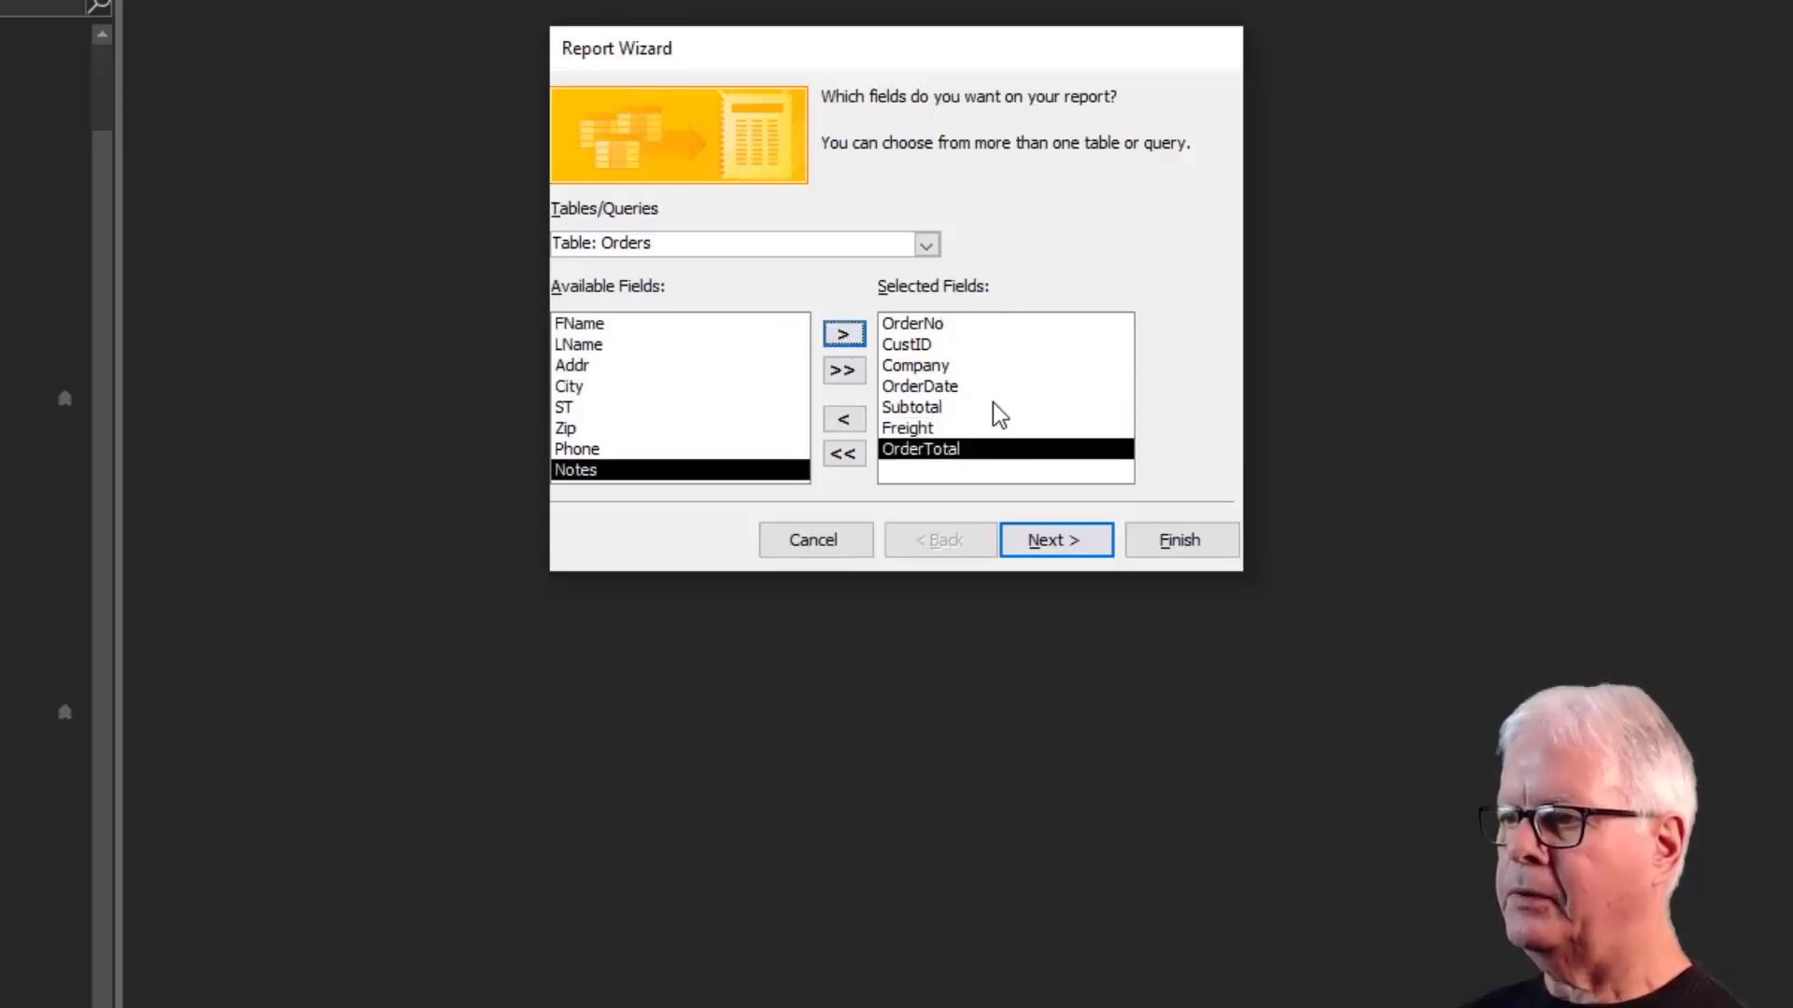
{"action": "left_click", "coordinate": [1064, 543]}
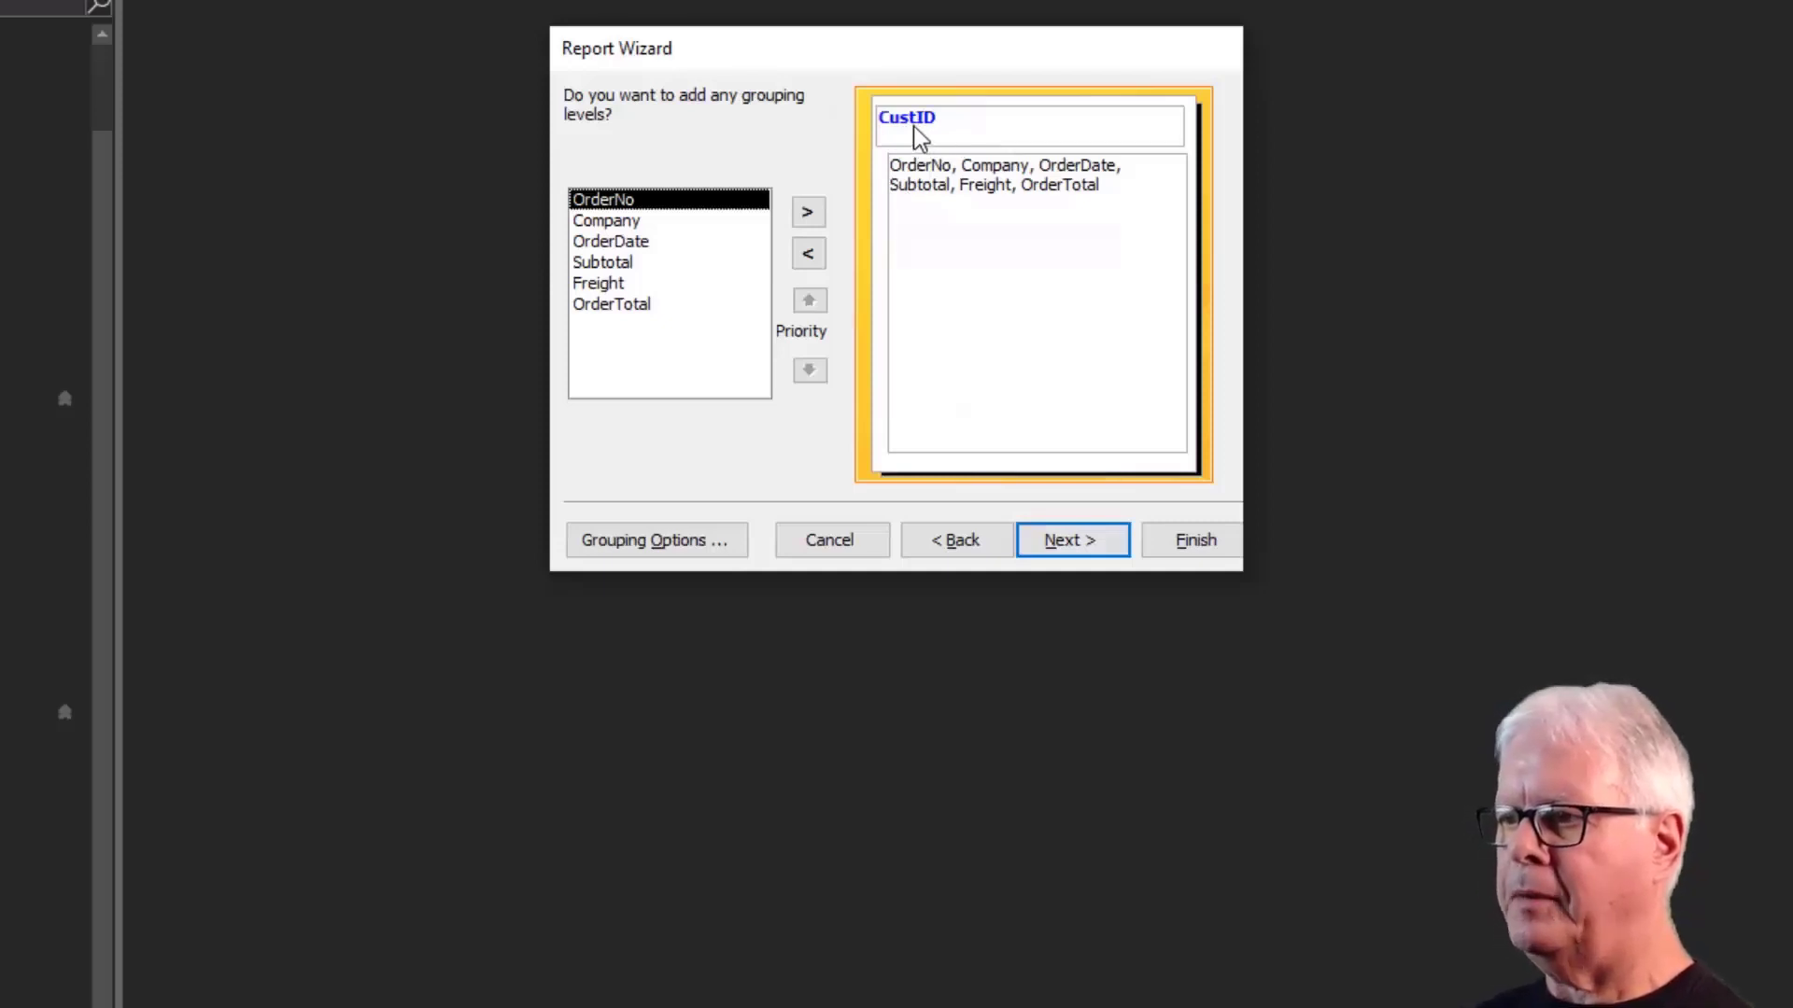
Remove the CustID grouping level from the report and leave the sort order unset.
{"action": "left_click", "coordinate": [809, 255]}
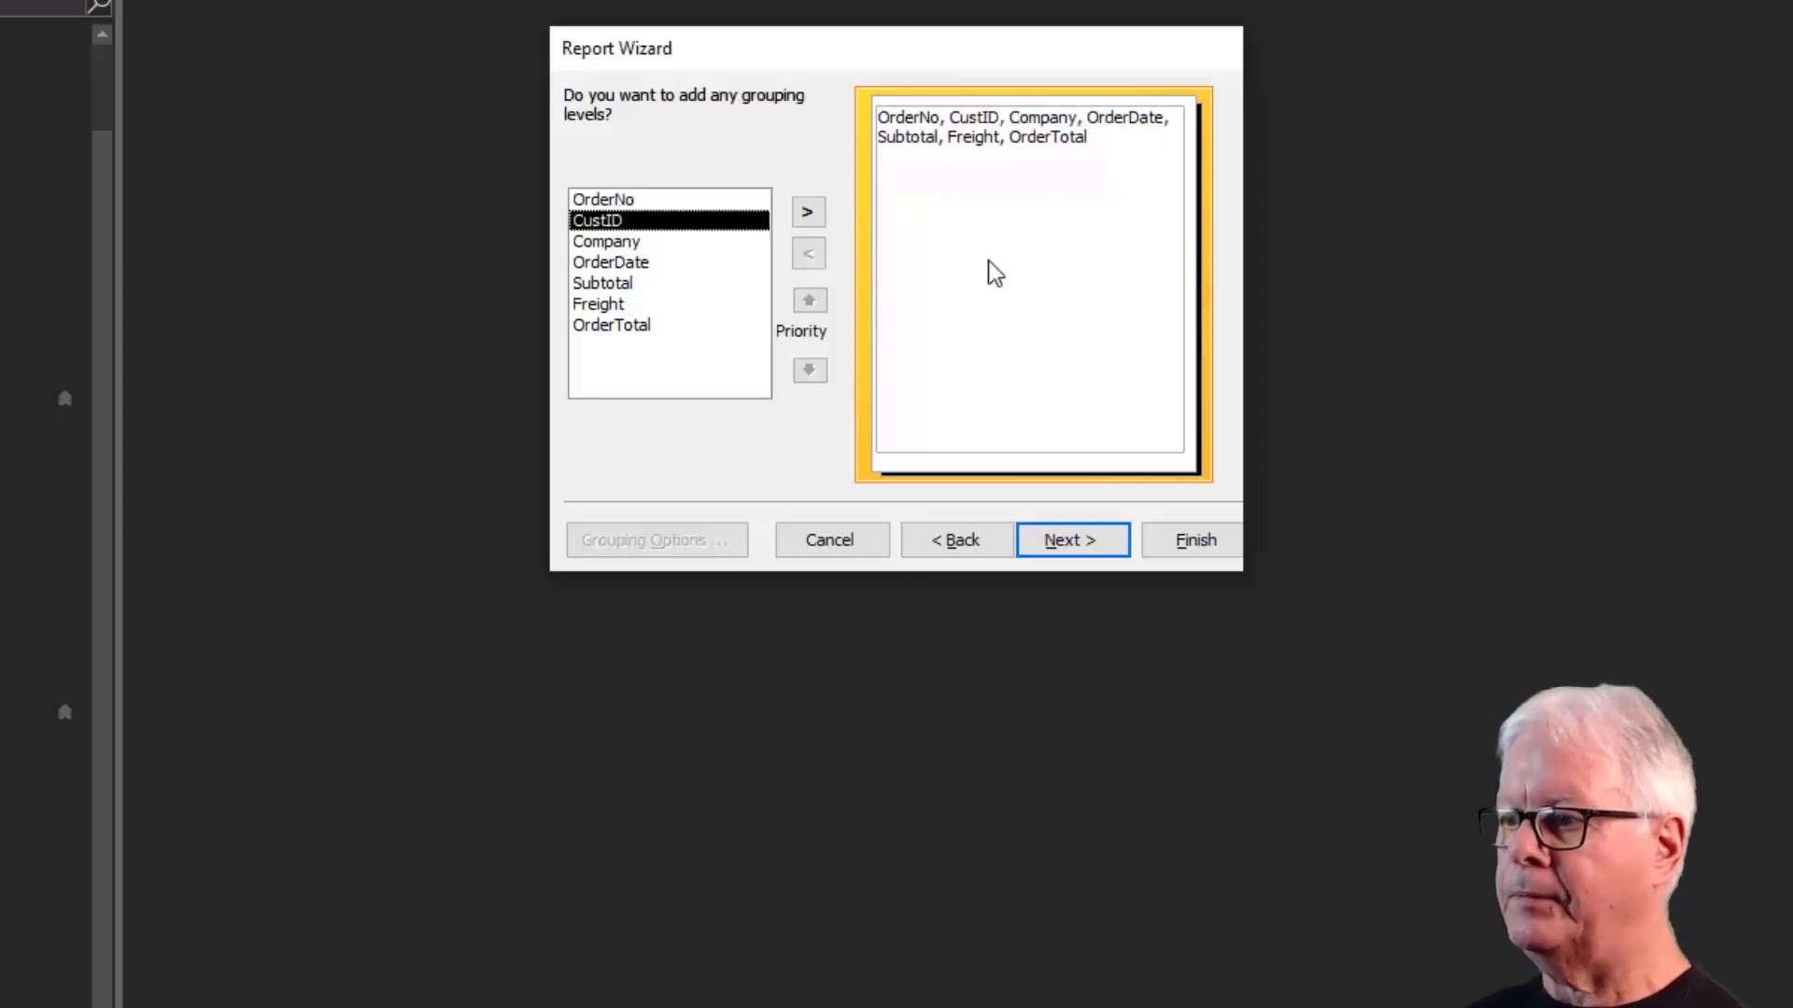
{"action": "left_click", "coordinate": [1069, 541]}
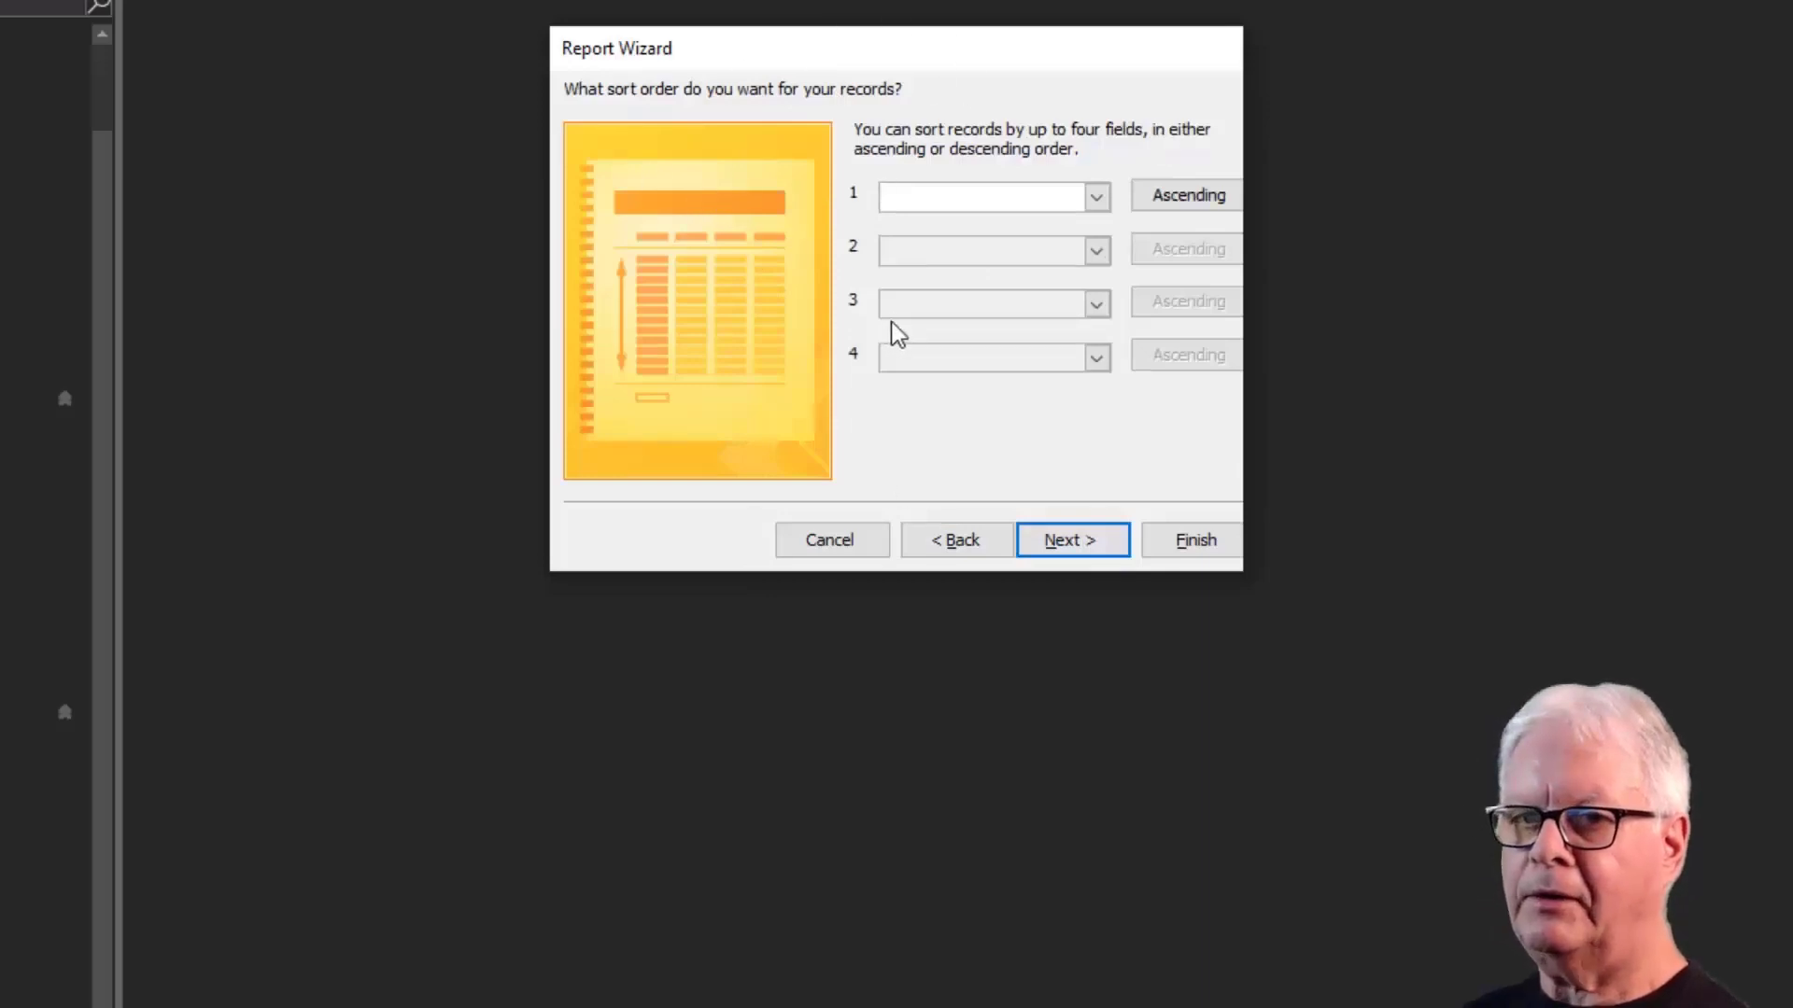
{"action": "left_click", "coordinate": [1078, 549]}
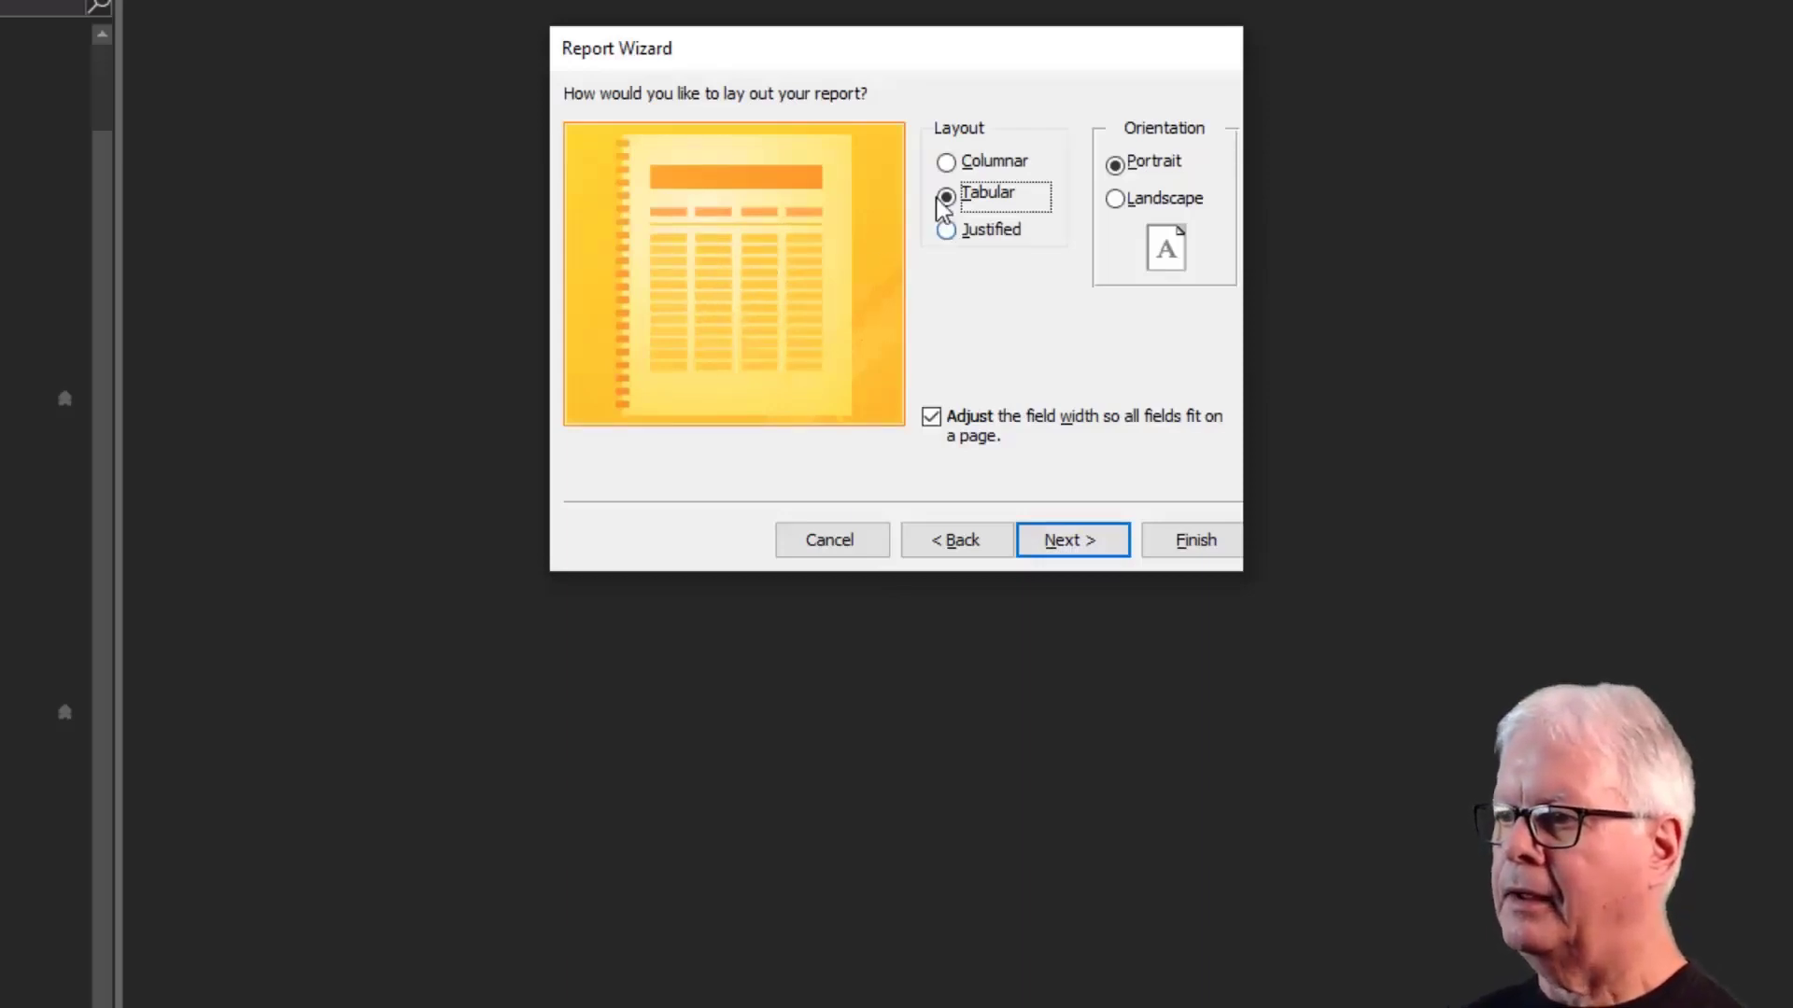
Choose the Tabular layout in Portrait after trying Columnar and Justified, and finish the report titled Orders with a preview.
{"action": "left_click", "coordinate": [950, 162]}
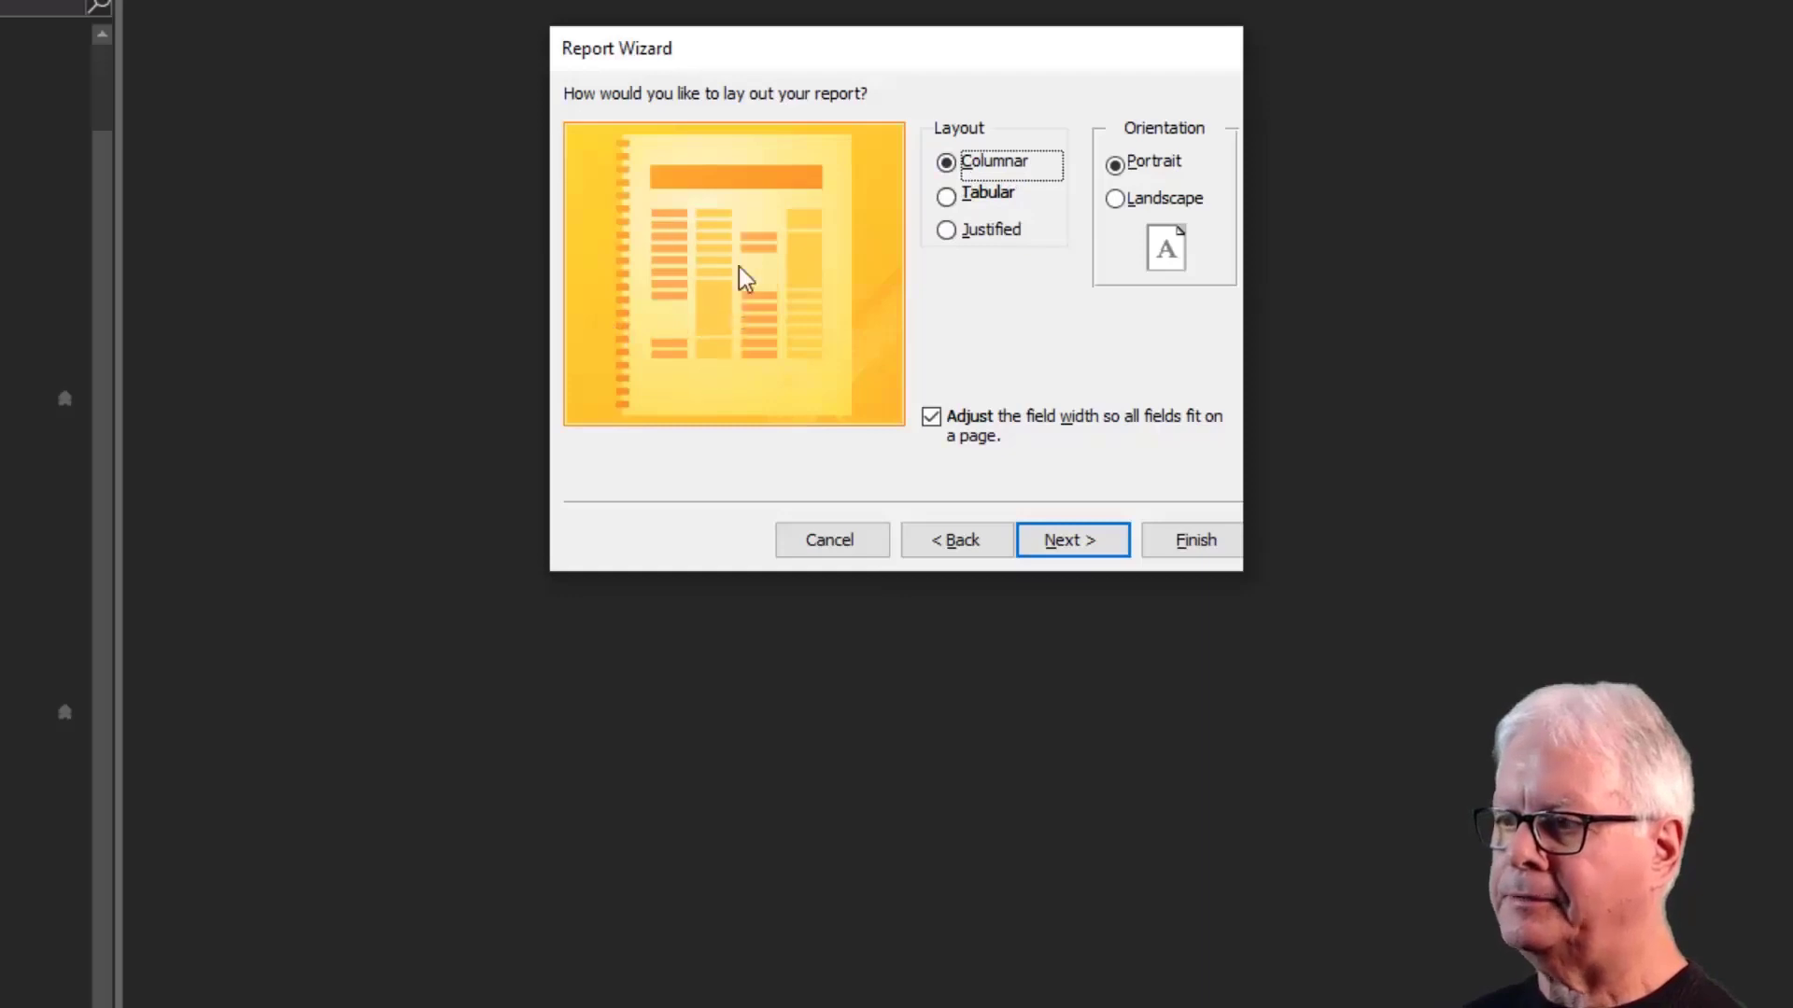
{"action": "left_click", "coordinate": [945, 235]}
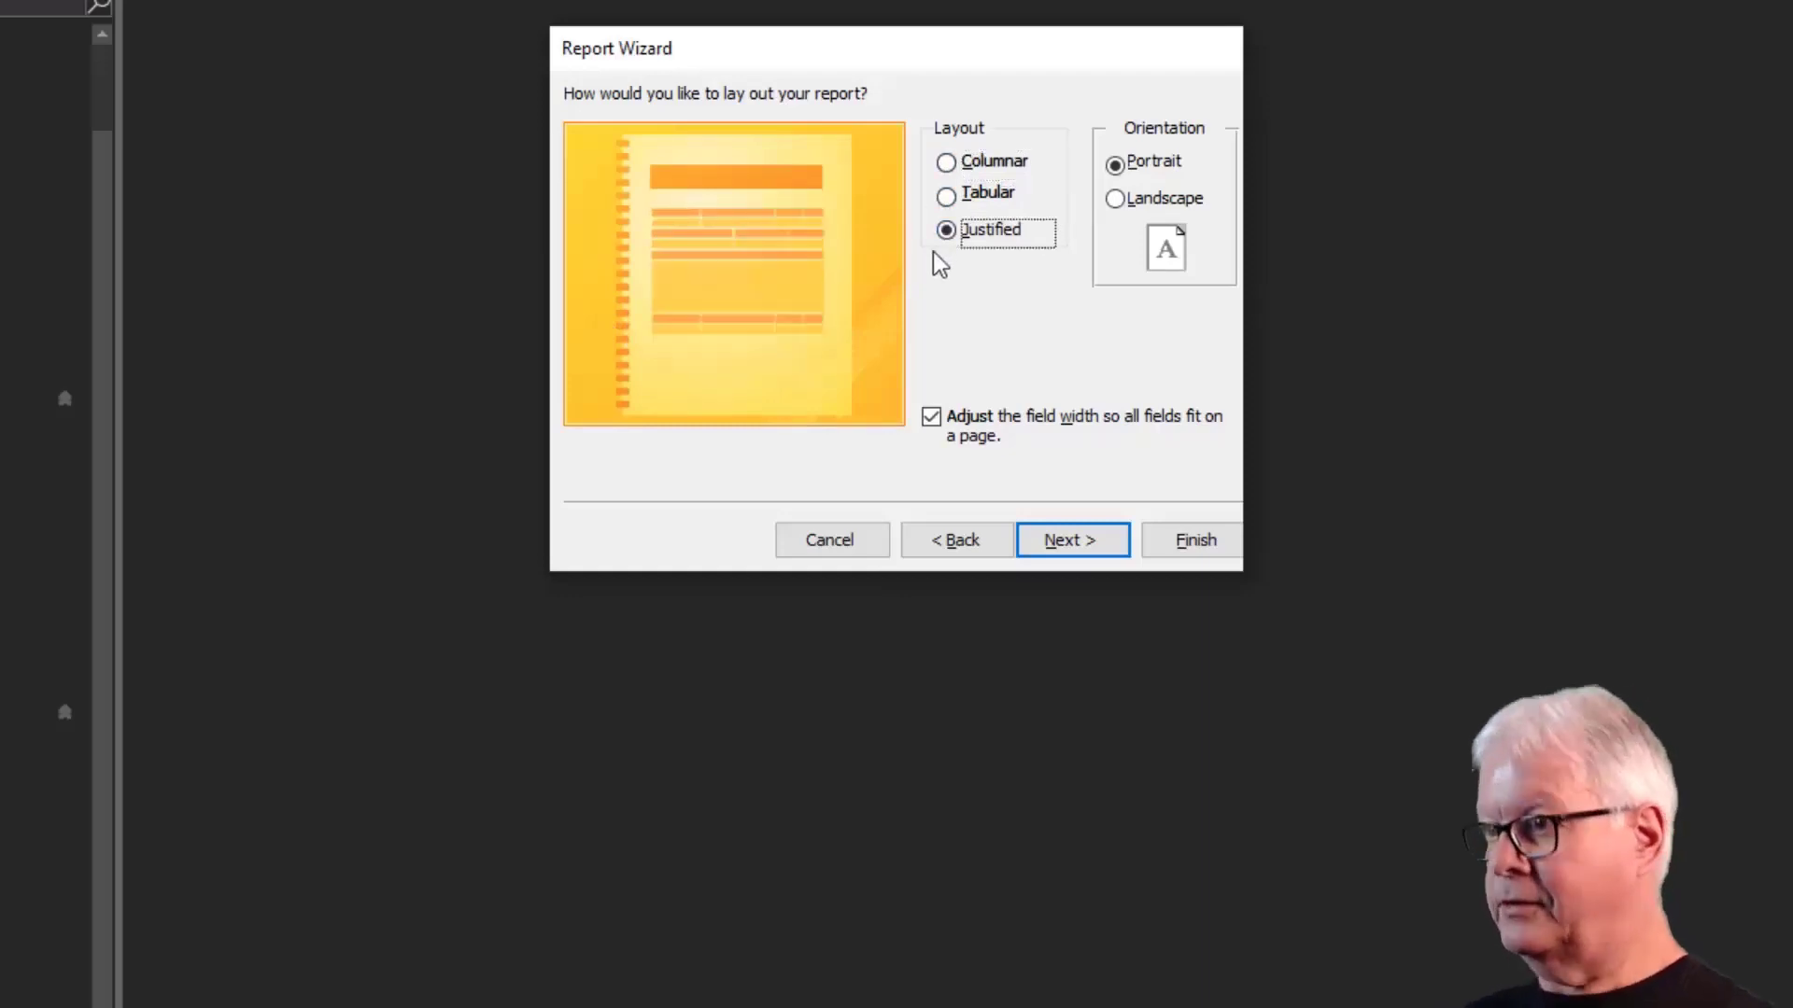
{"action": "left_click", "coordinate": [980, 196]}
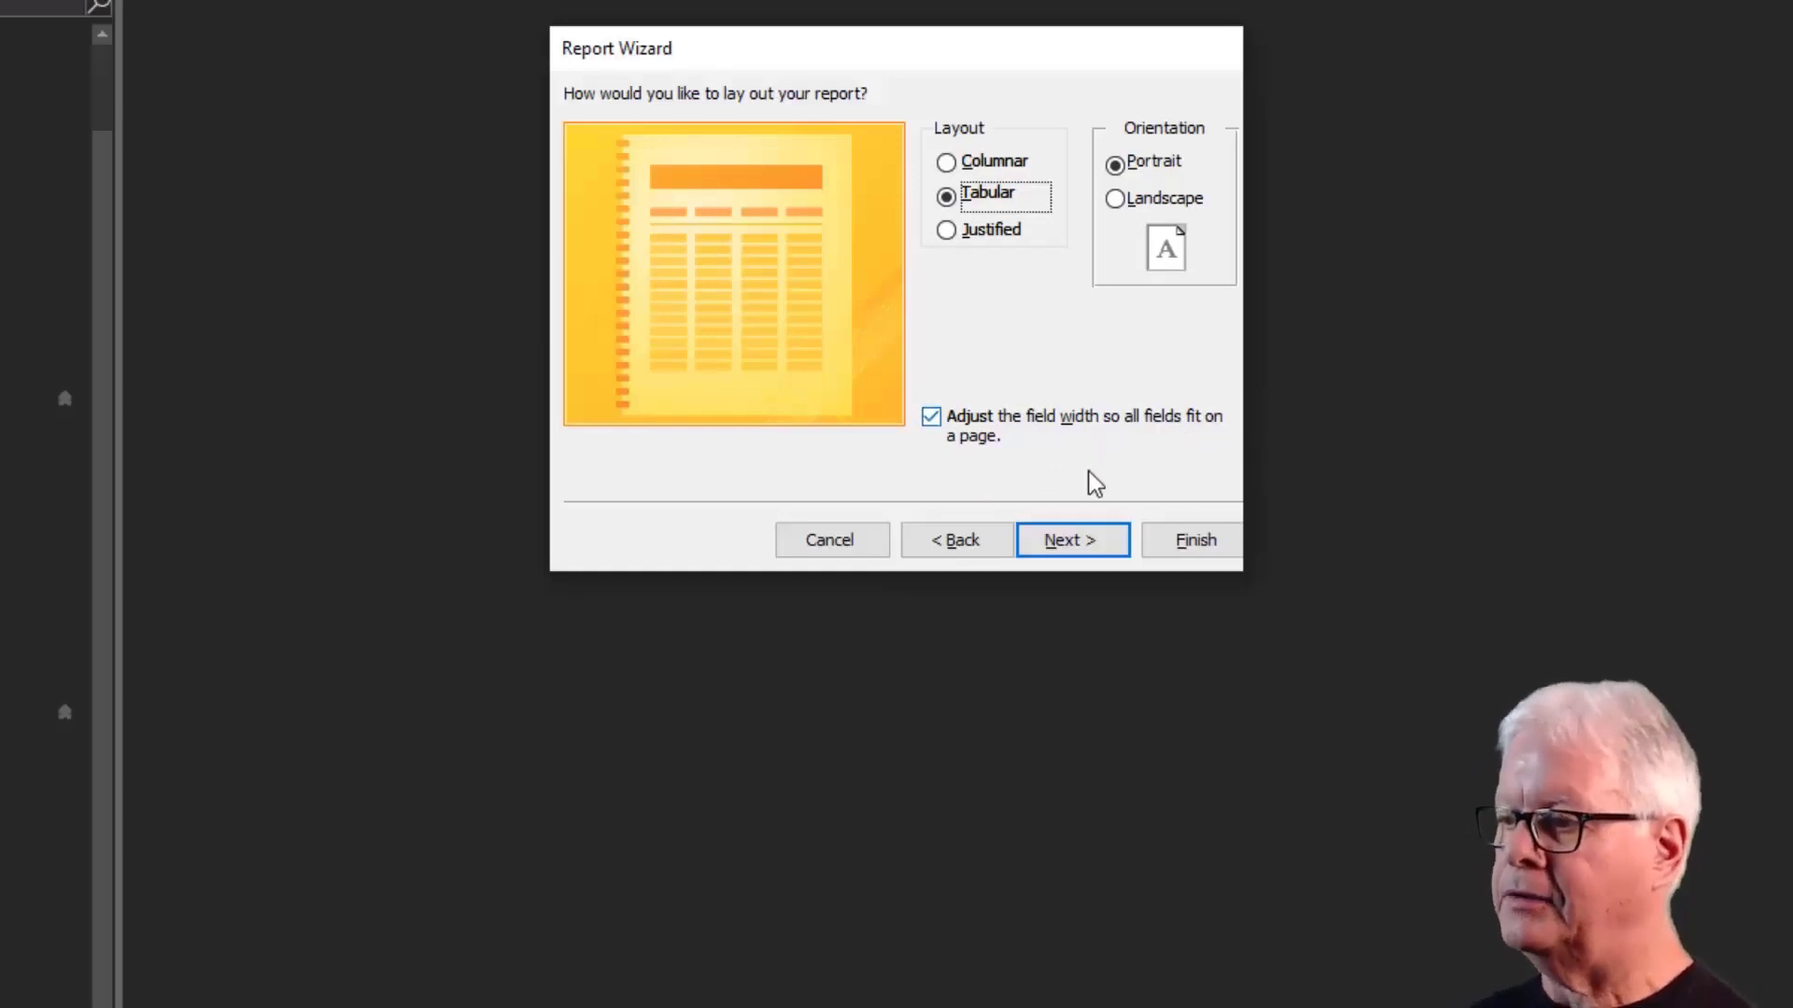
{"action": "left_click", "coordinate": [1083, 544]}
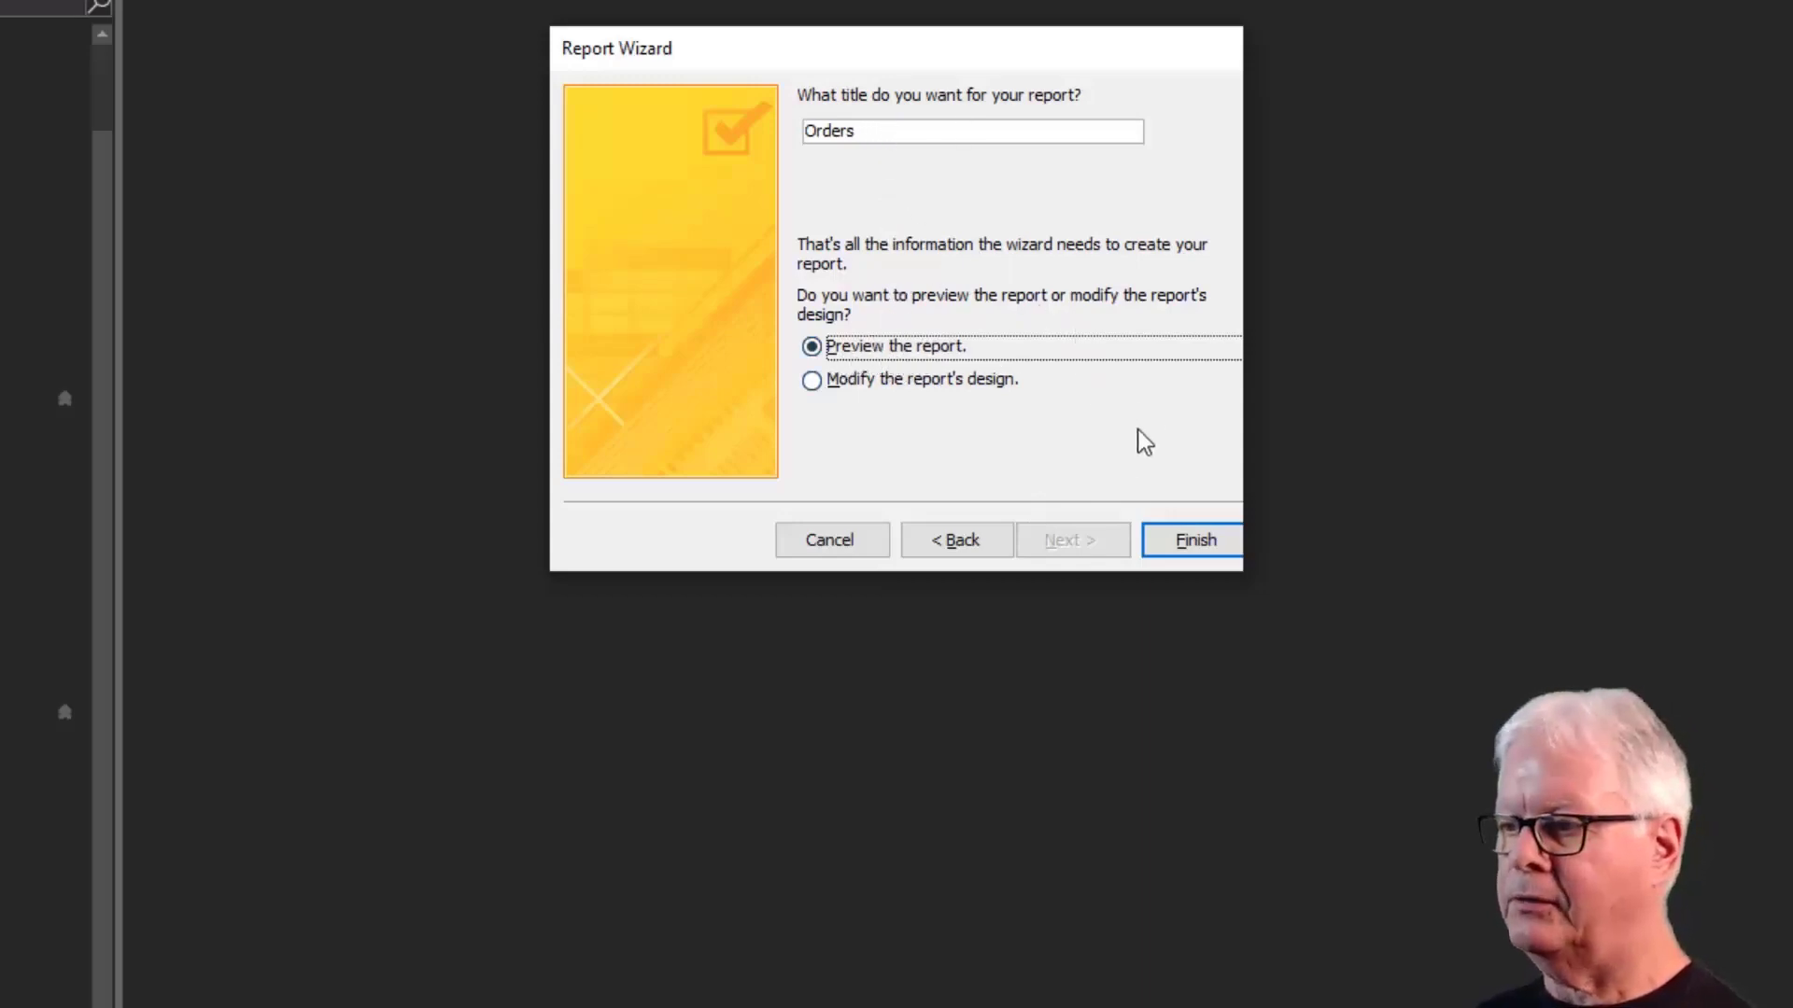
{"action": "left_click", "coordinate": [1188, 543]}
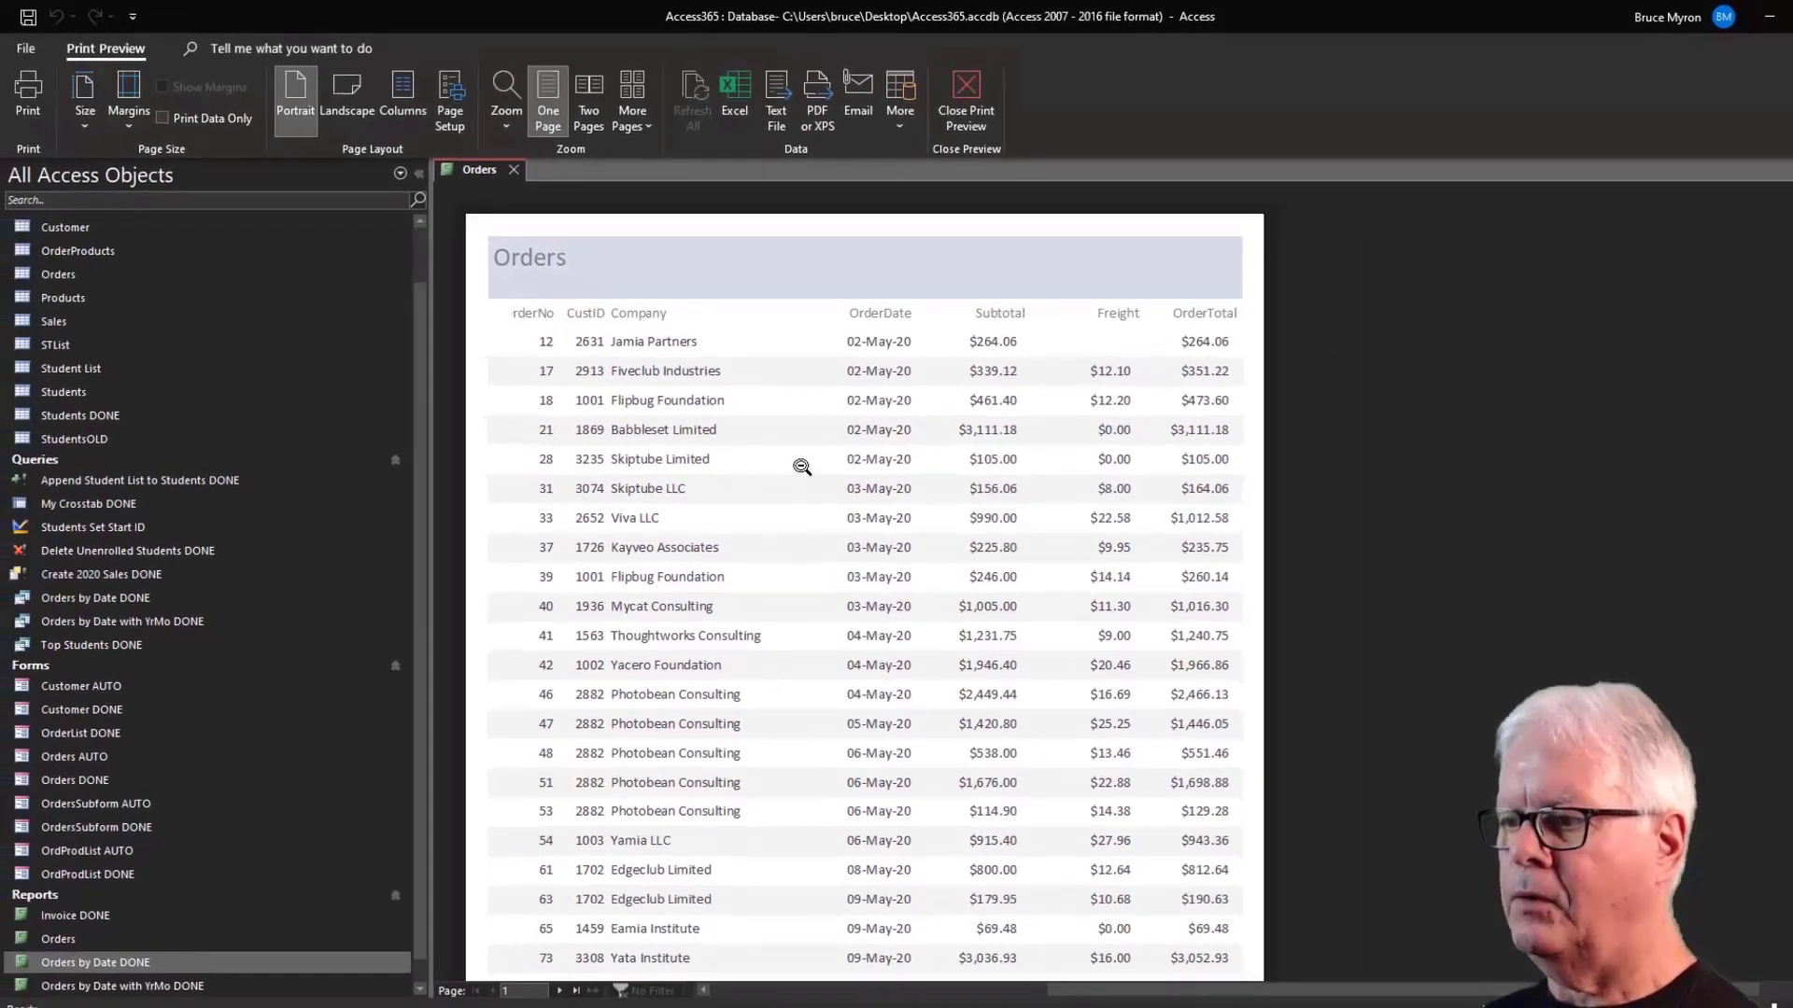
Examine the header and column layout of the new Orders report in print preview, then close the preview.
{"action": "scroll", "coordinate": [803, 483], "scroll_direction": "down", "scroll_amount": 3}
{"action": "scroll", "coordinate": [800, 480], "scroll_direction": "up", "scroll_amount": 4}
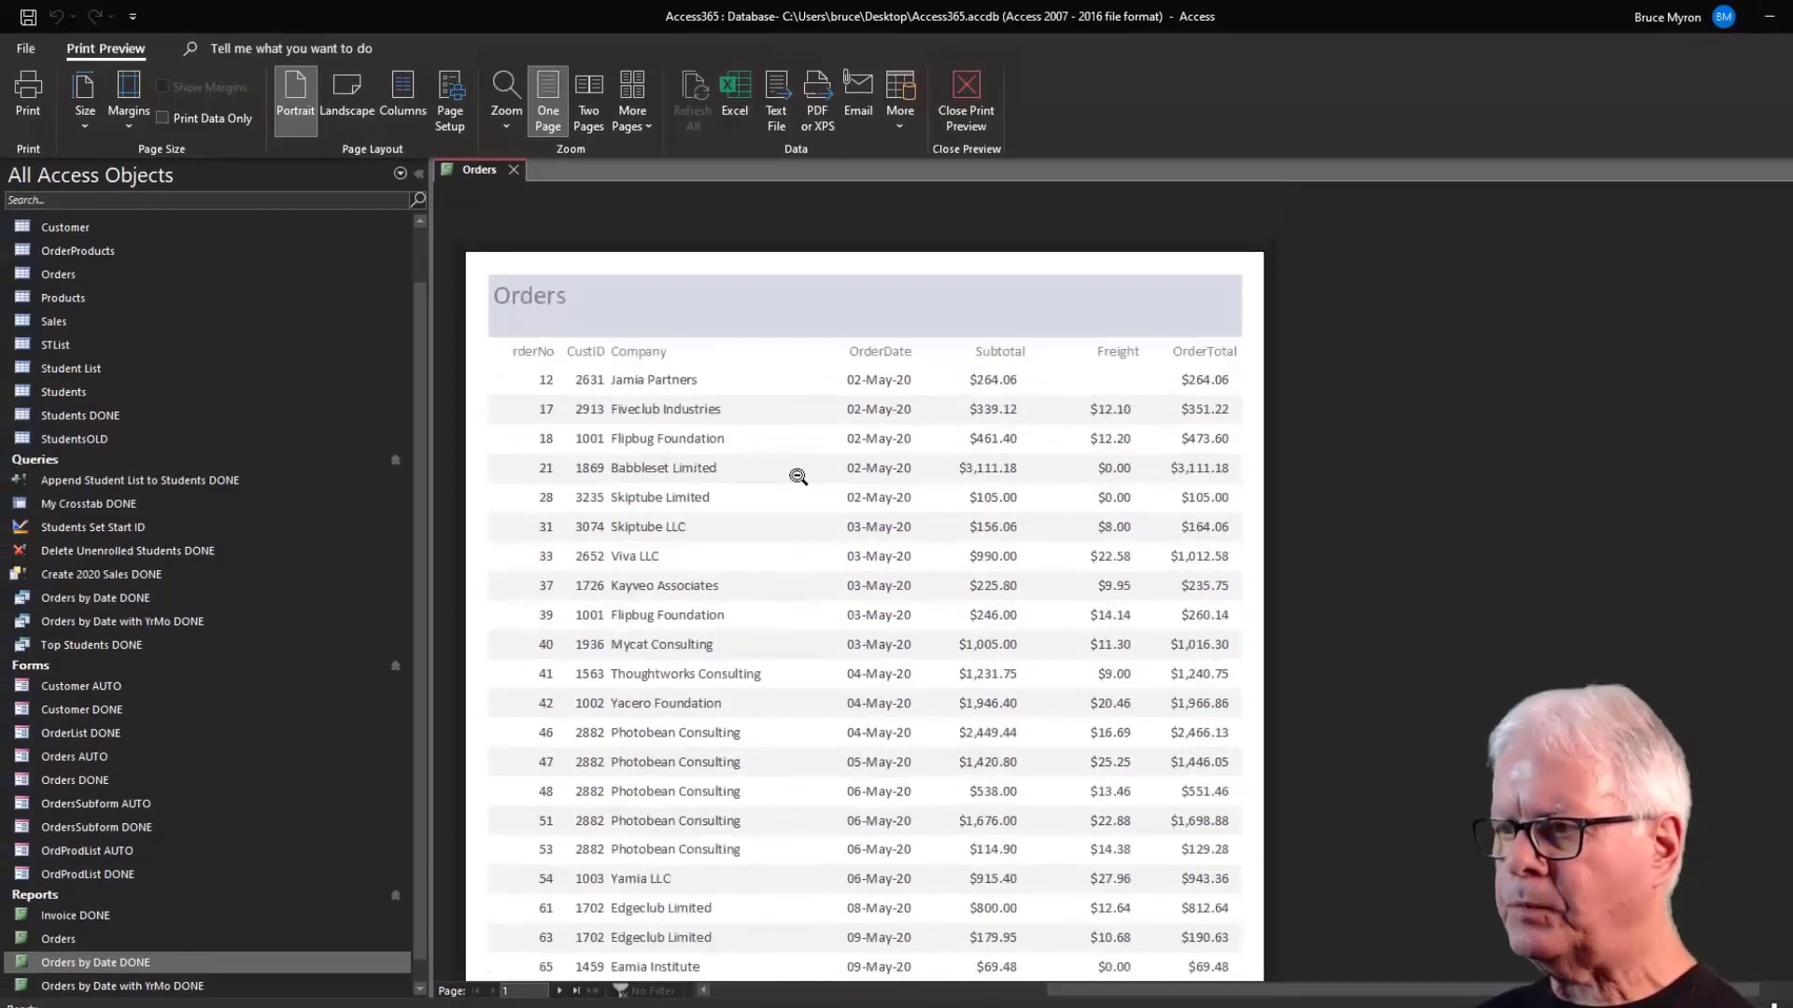
{"action": "scroll", "coordinate": [803, 481], "scroll_direction": "down", "scroll_amount": 1}
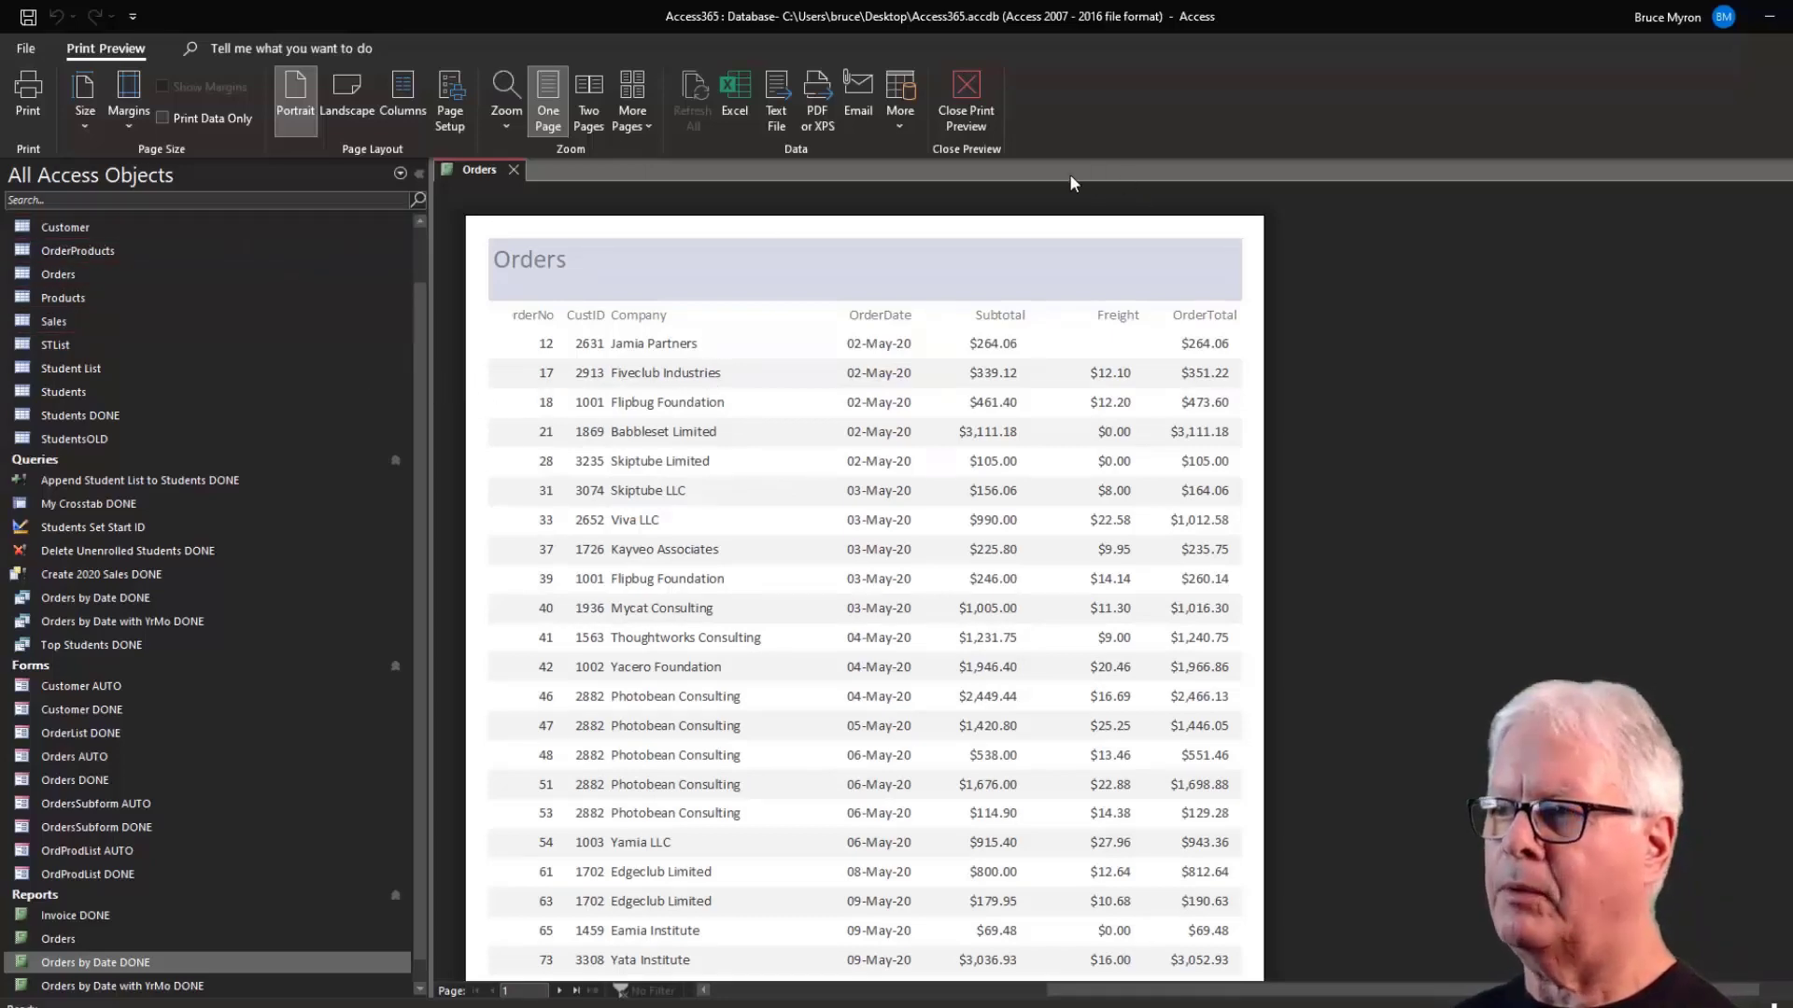
{"action": "left_click", "coordinate": [970, 97]}
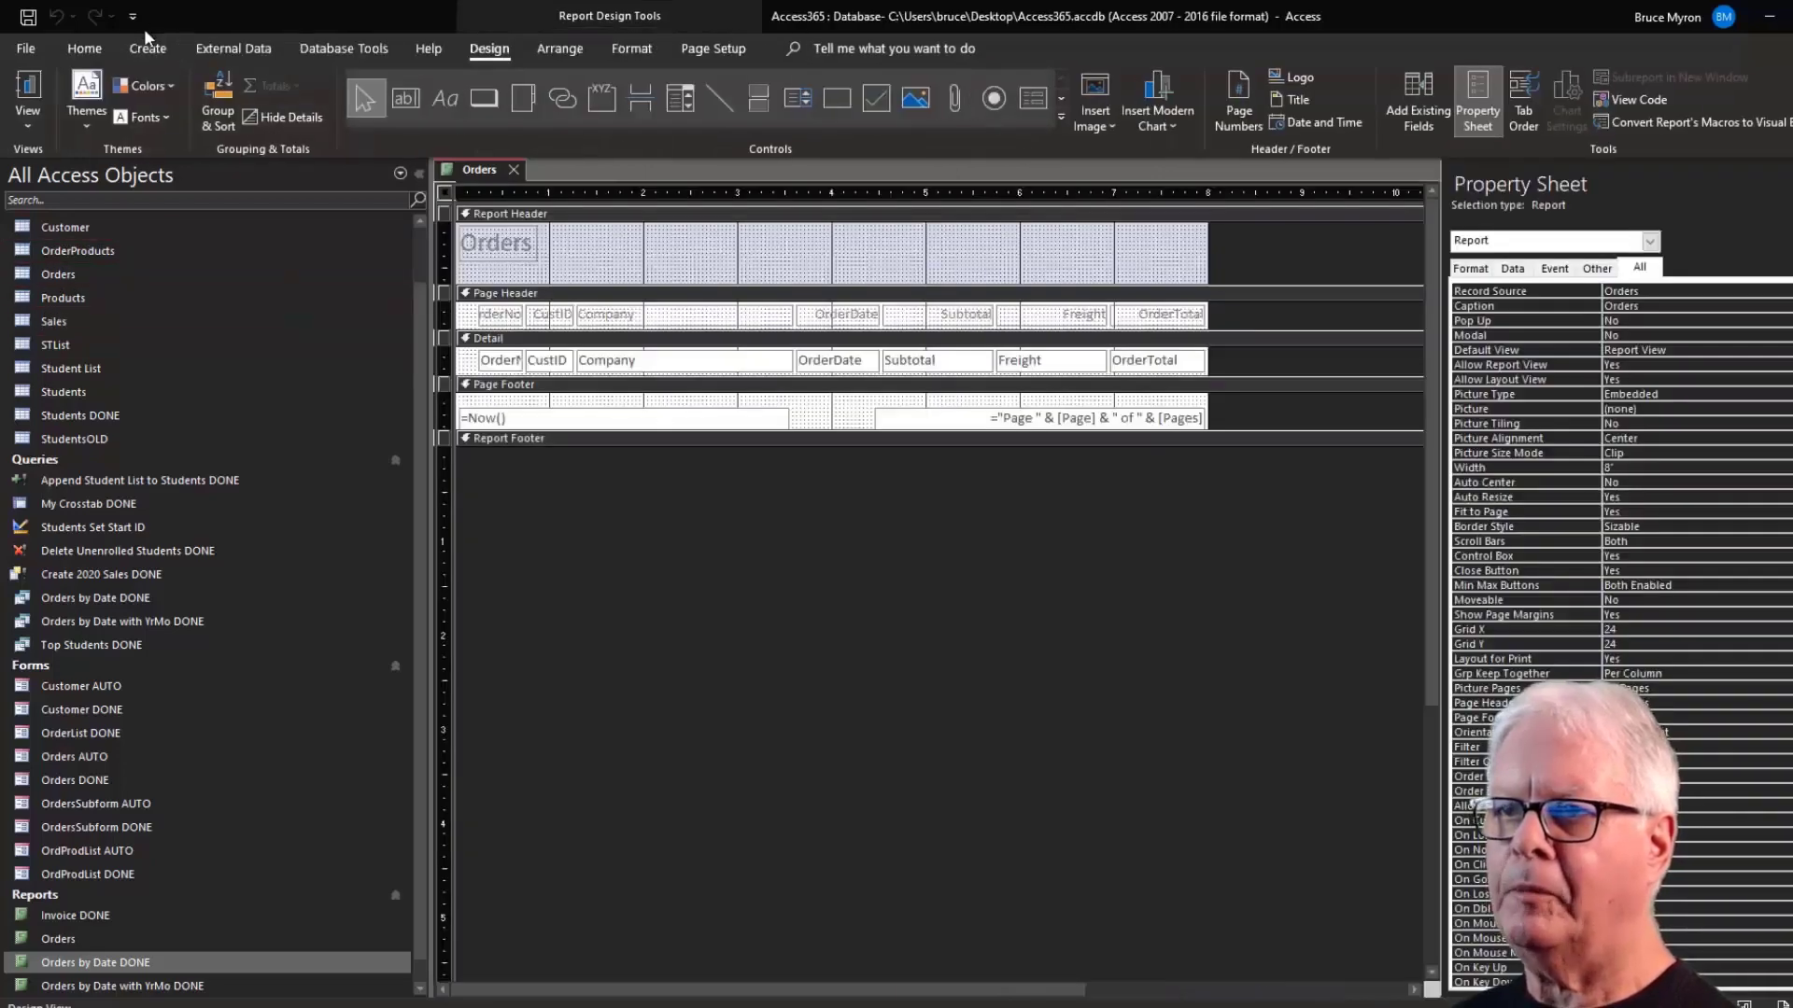
Start another Report Wizard report on the Orders table and add OrderNo, CustID, Company, FName, LName, Addr and City.
{"action": "left_click", "coordinate": [149, 48]}
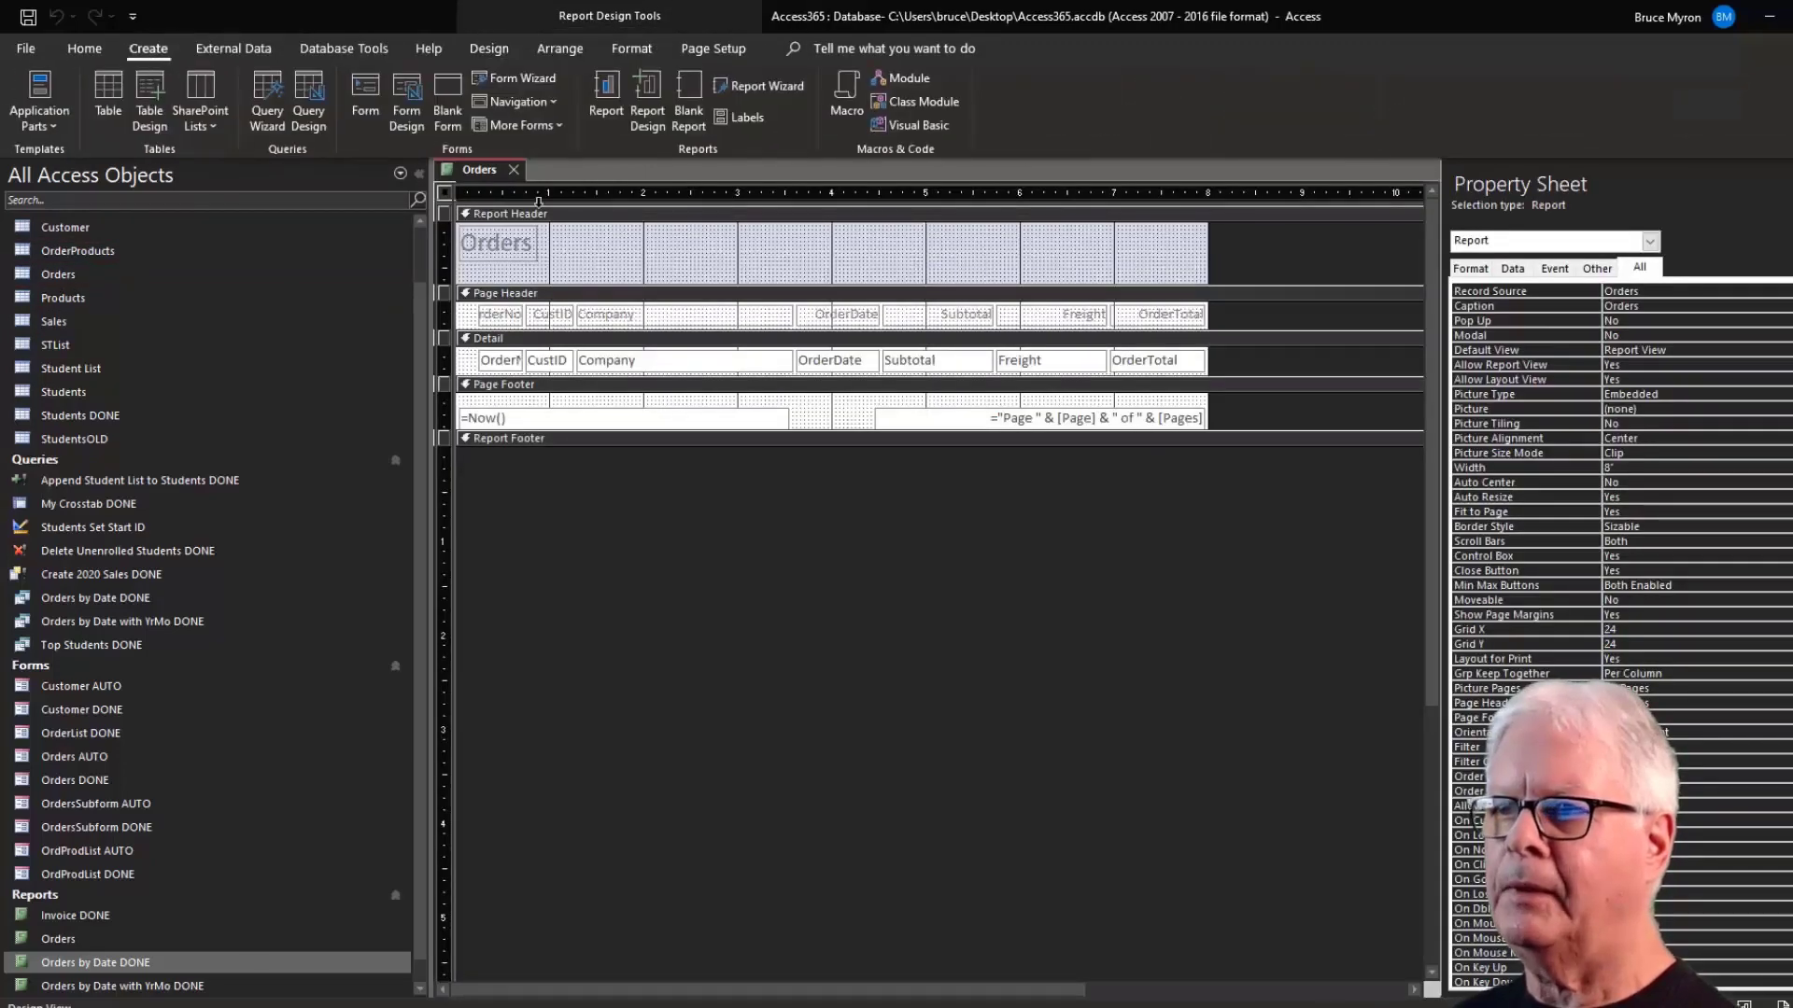
{"action": "left_click", "coordinate": [765, 86]}
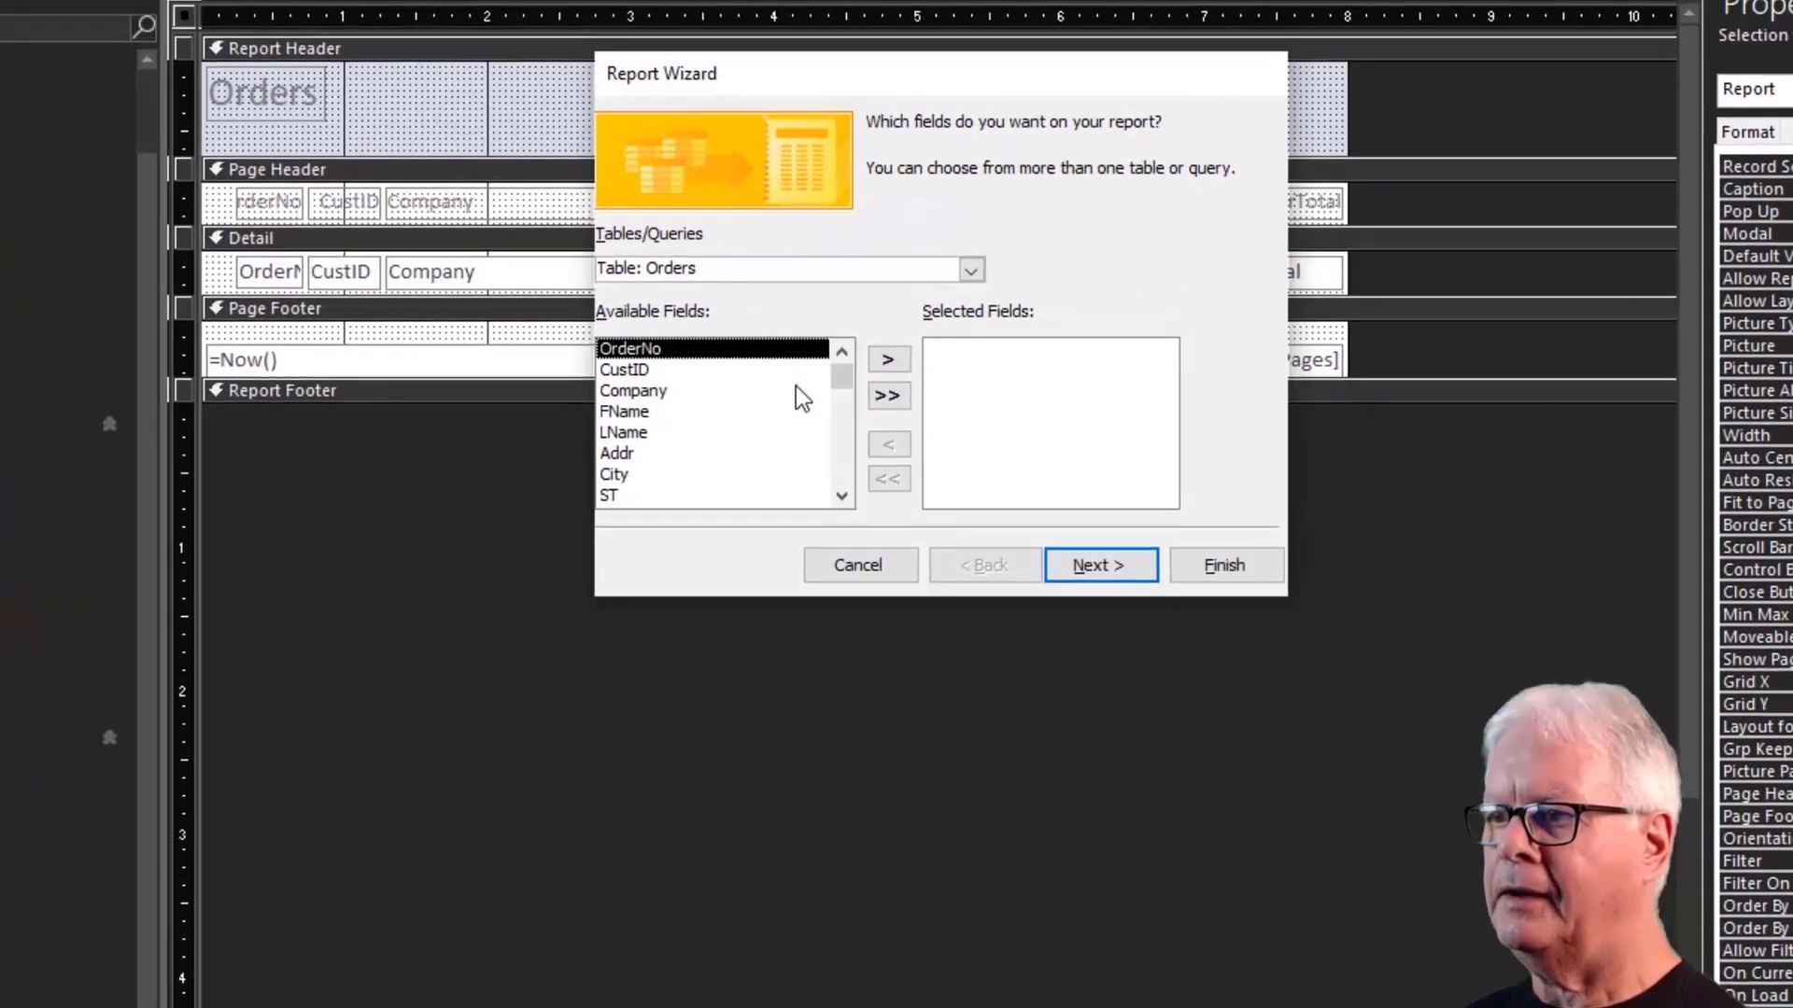
{"action": "left_click", "coordinate": [888, 360]}
{"action": "left_click", "coordinate": [888, 361]}
{"action": "left_click", "coordinate": [888, 361]}
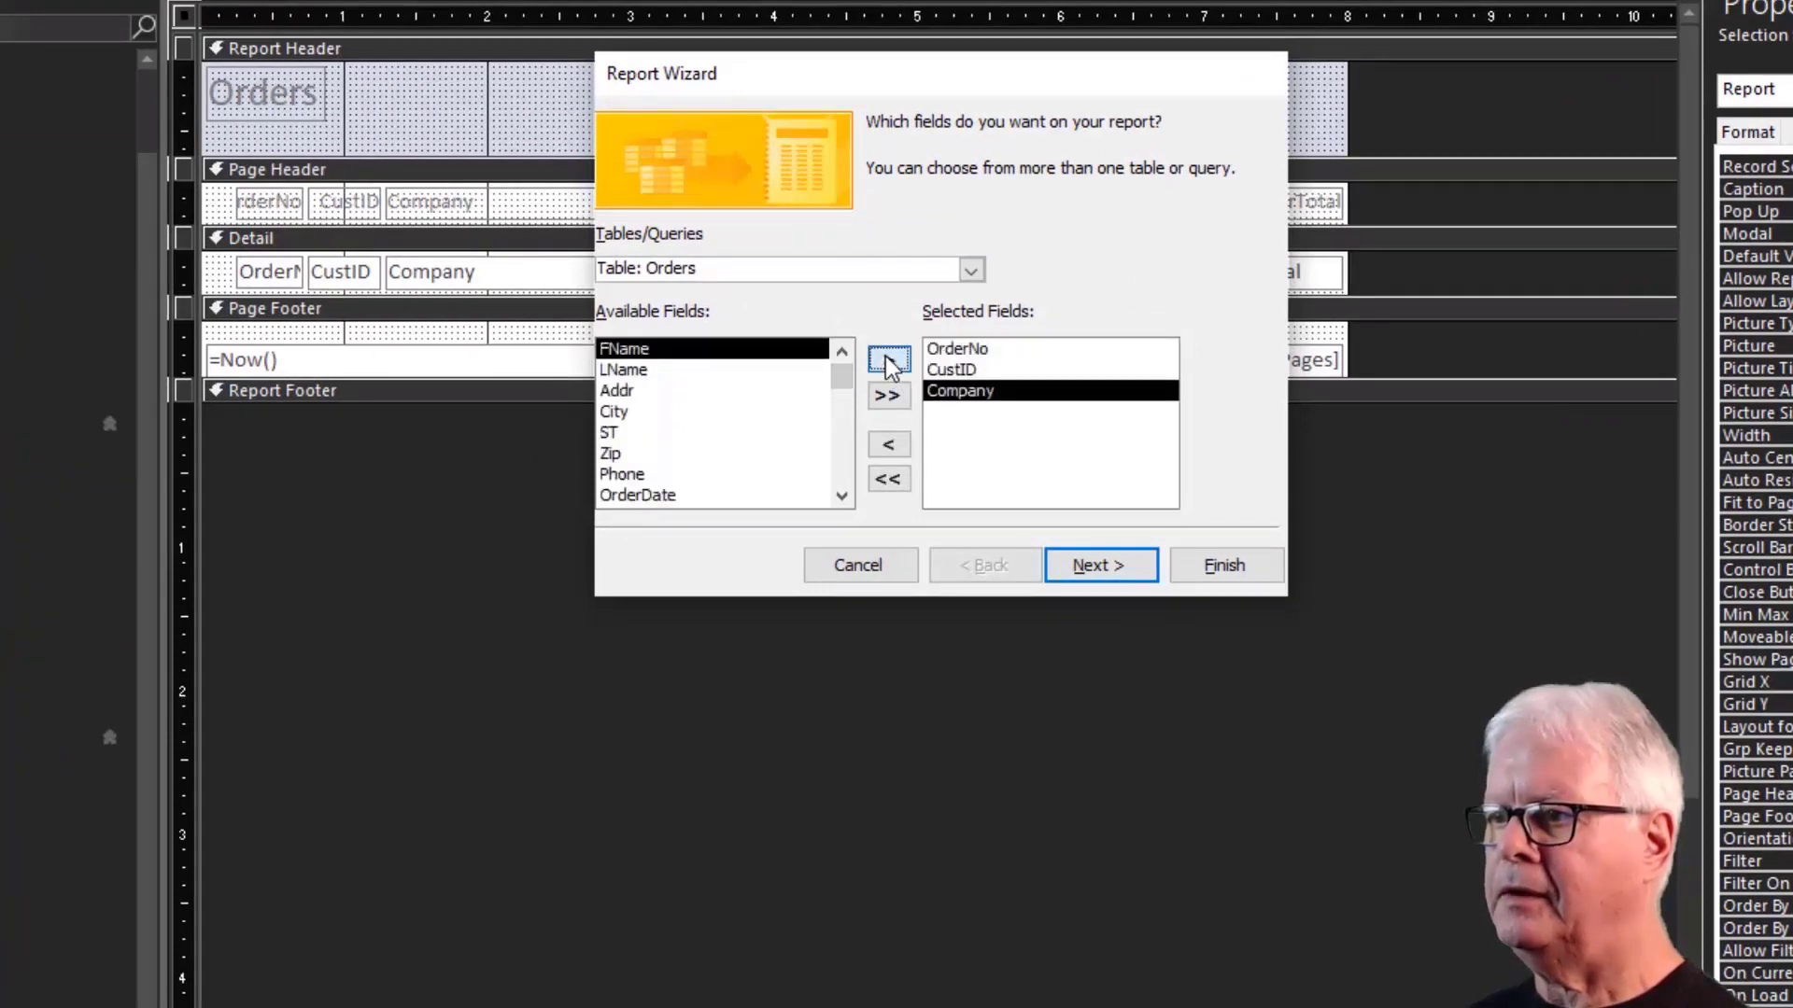
{"action": "left_click", "coordinate": [888, 360]}
{"action": "left_click", "coordinate": [888, 360]}
{"action": "left_click", "coordinate": [888, 364]}
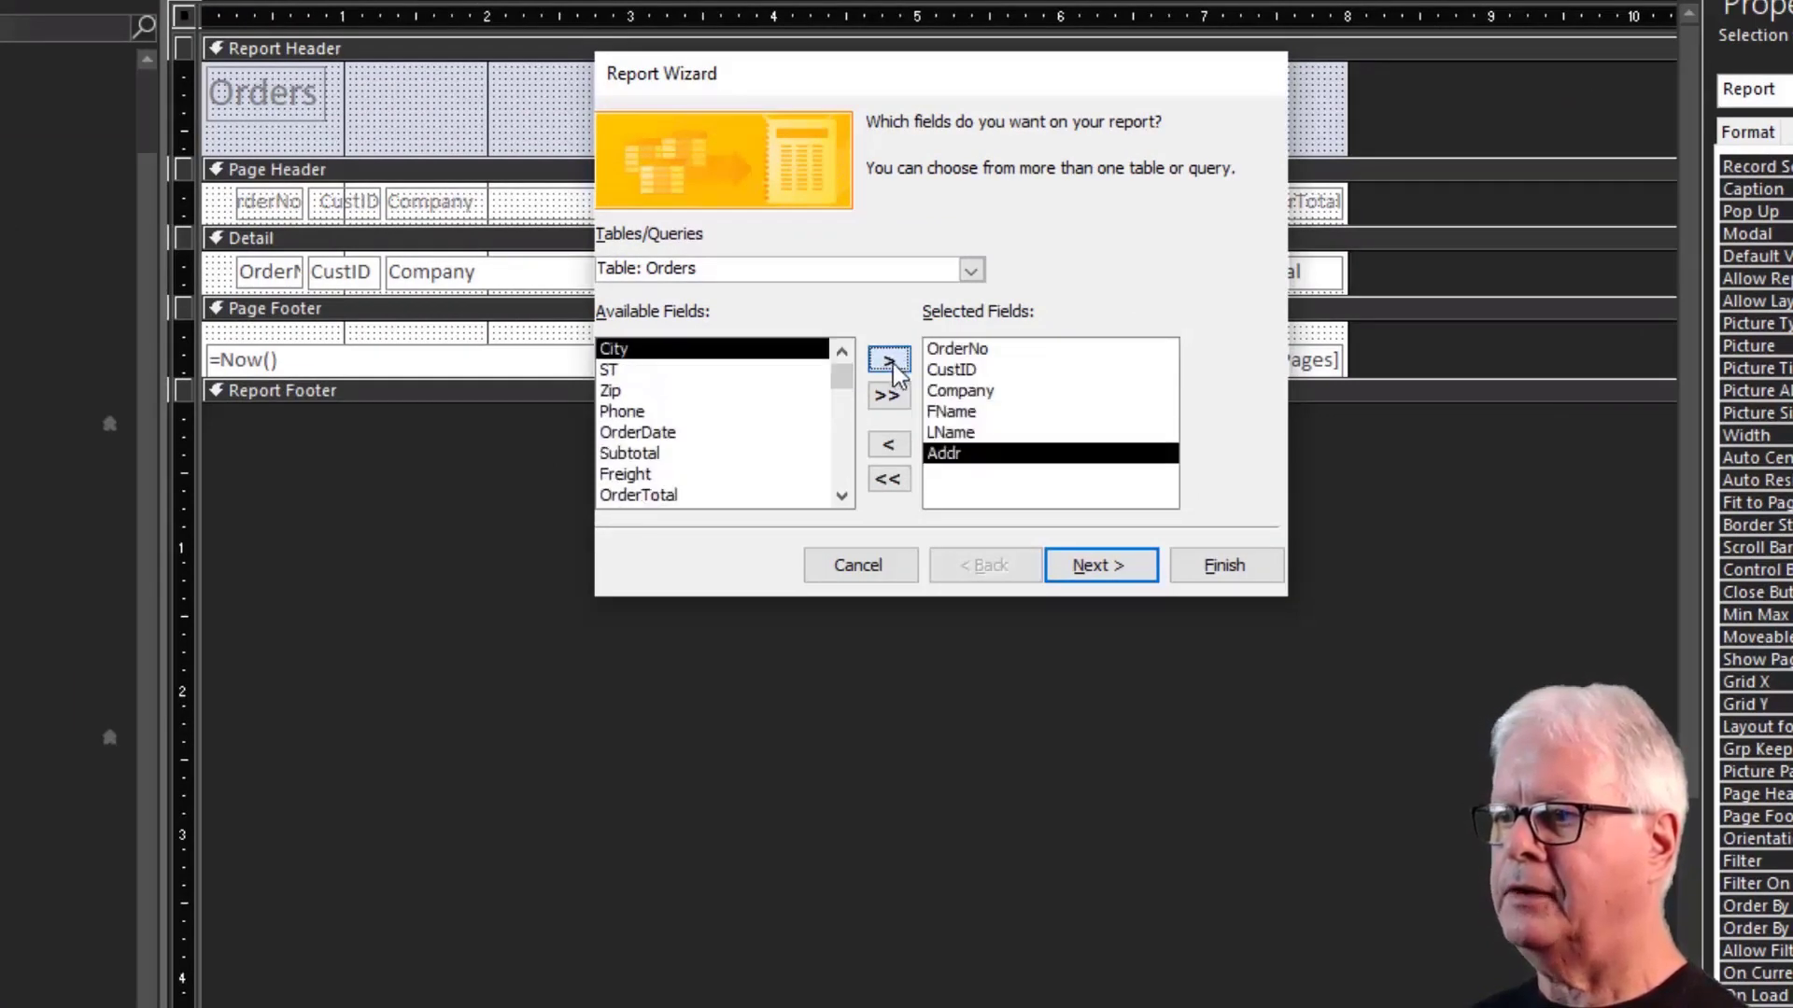
{"action": "left_click", "coordinate": [887, 364]}
Add the OrderDate, Subtotal, Freight and OrderTotal fields to the report, skipping ST, Zip and Phone.
{"action": "left_click", "coordinate": [695, 414]}
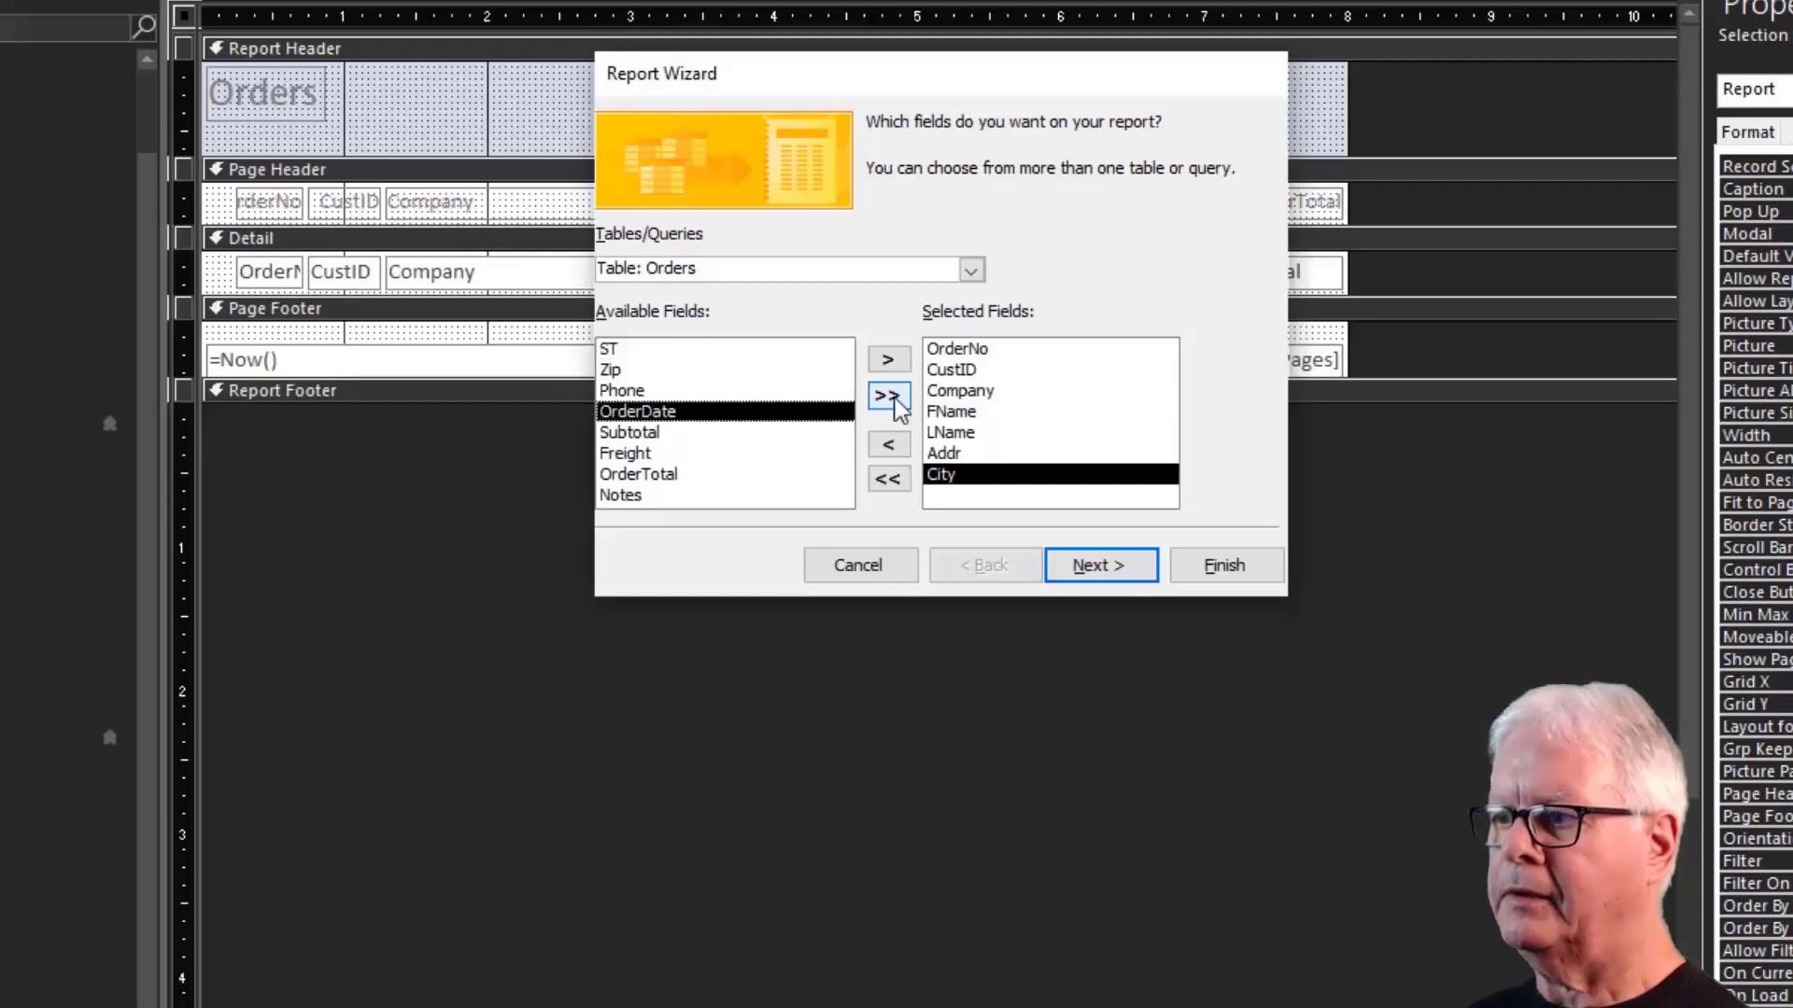
{"action": "left_click", "coordinate": [894, 366]}
{"action": "left_click", "coordinate": [890, 362]}
{"action": "left_click", "coordinate": [890, 362]}
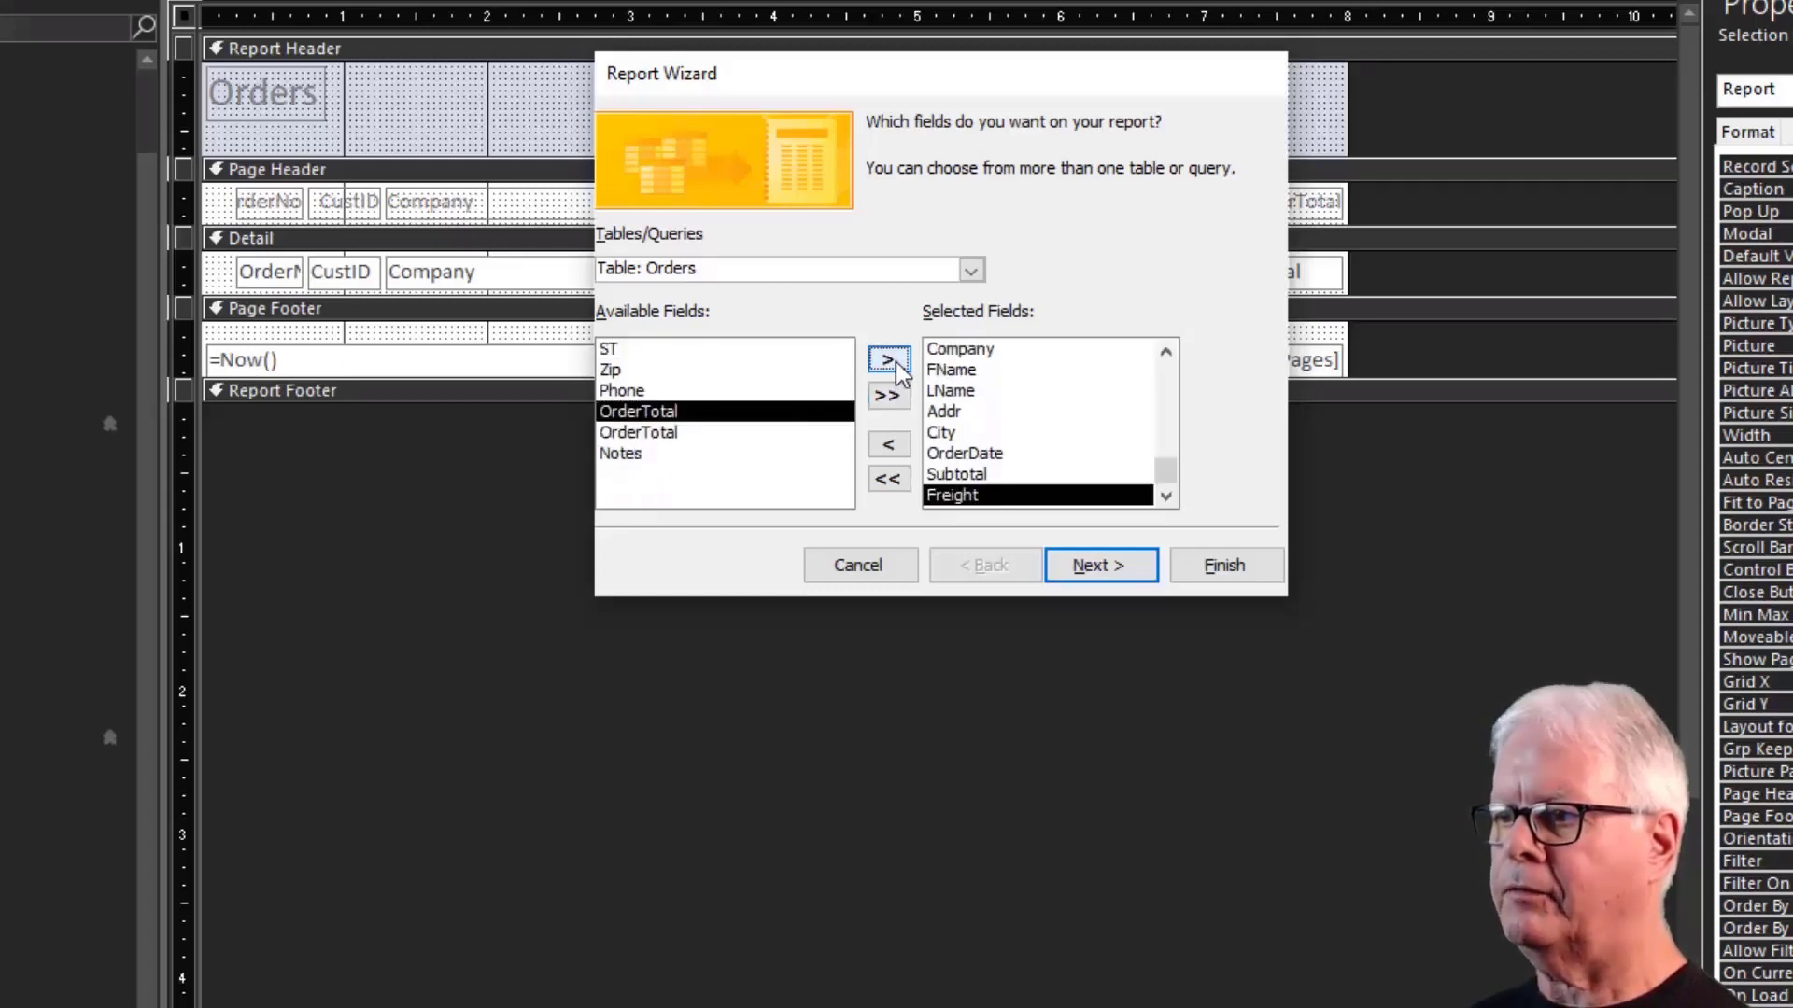
{"action": "left_click", "coordinate": [890, 362]}
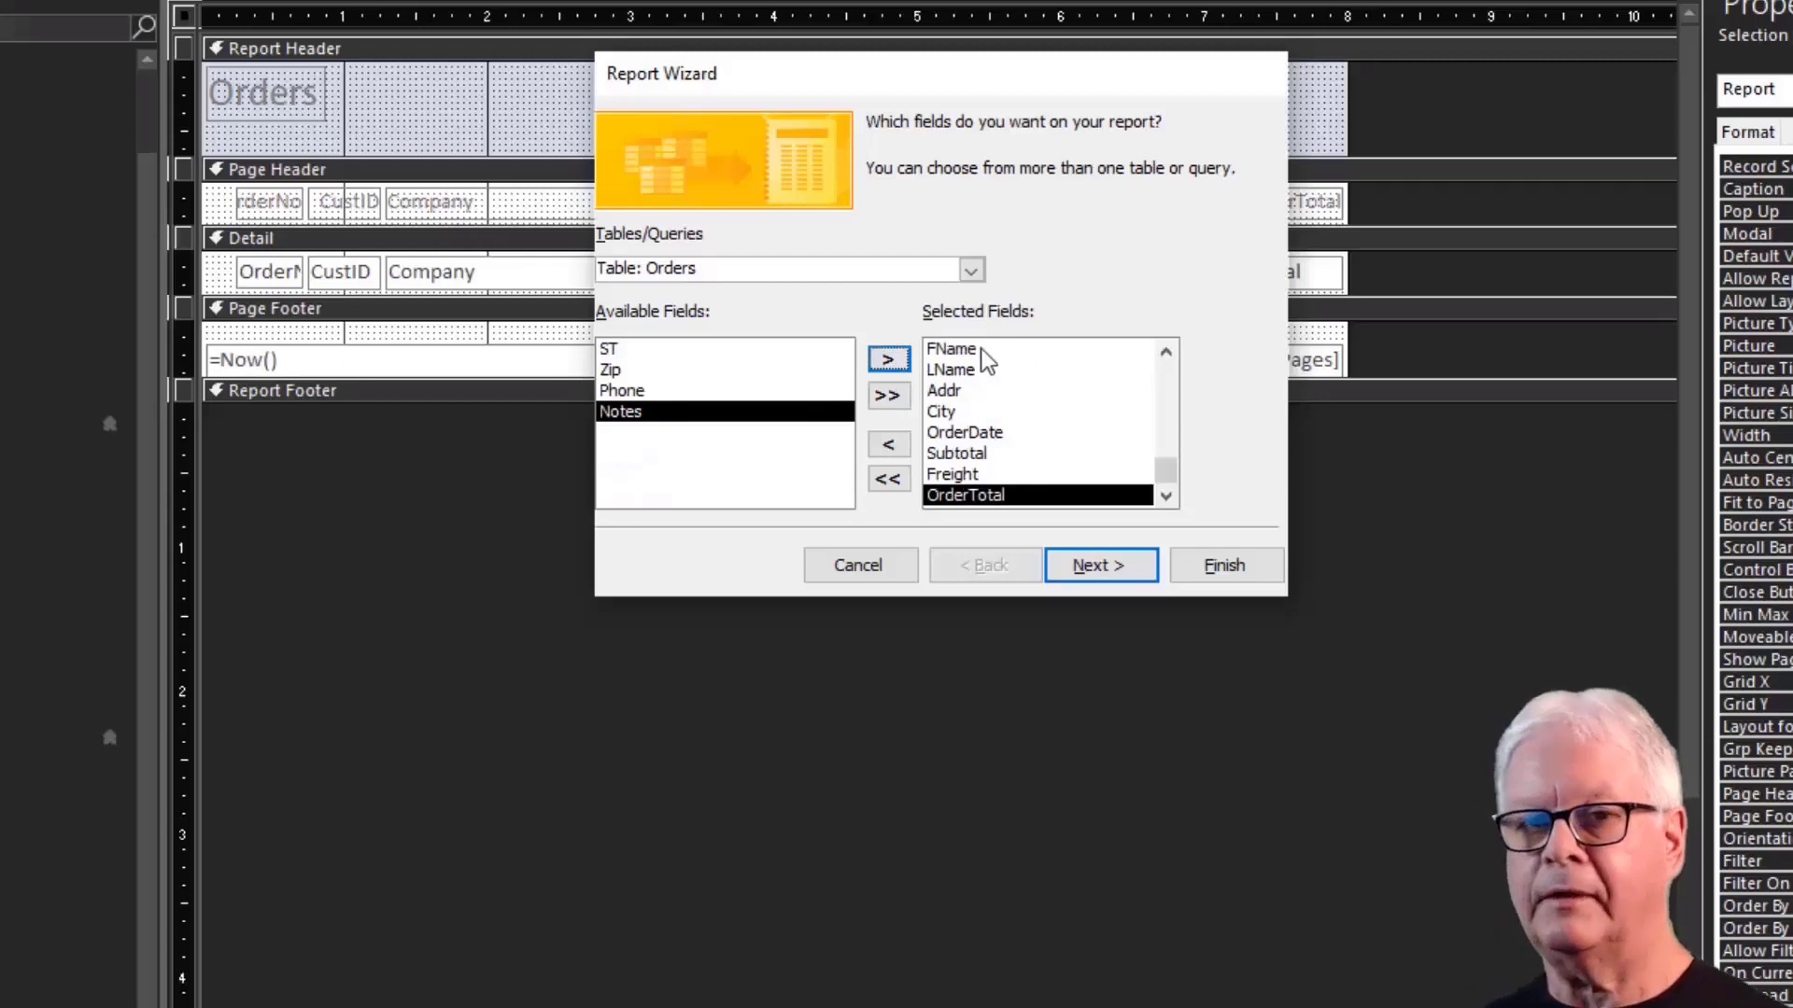
Finish the report as Orders1 without grouping or sorting, in Tabular layout and Portrait orientation, and preview it.
{"action": "left_click", "coordinate": [1102, 565]}
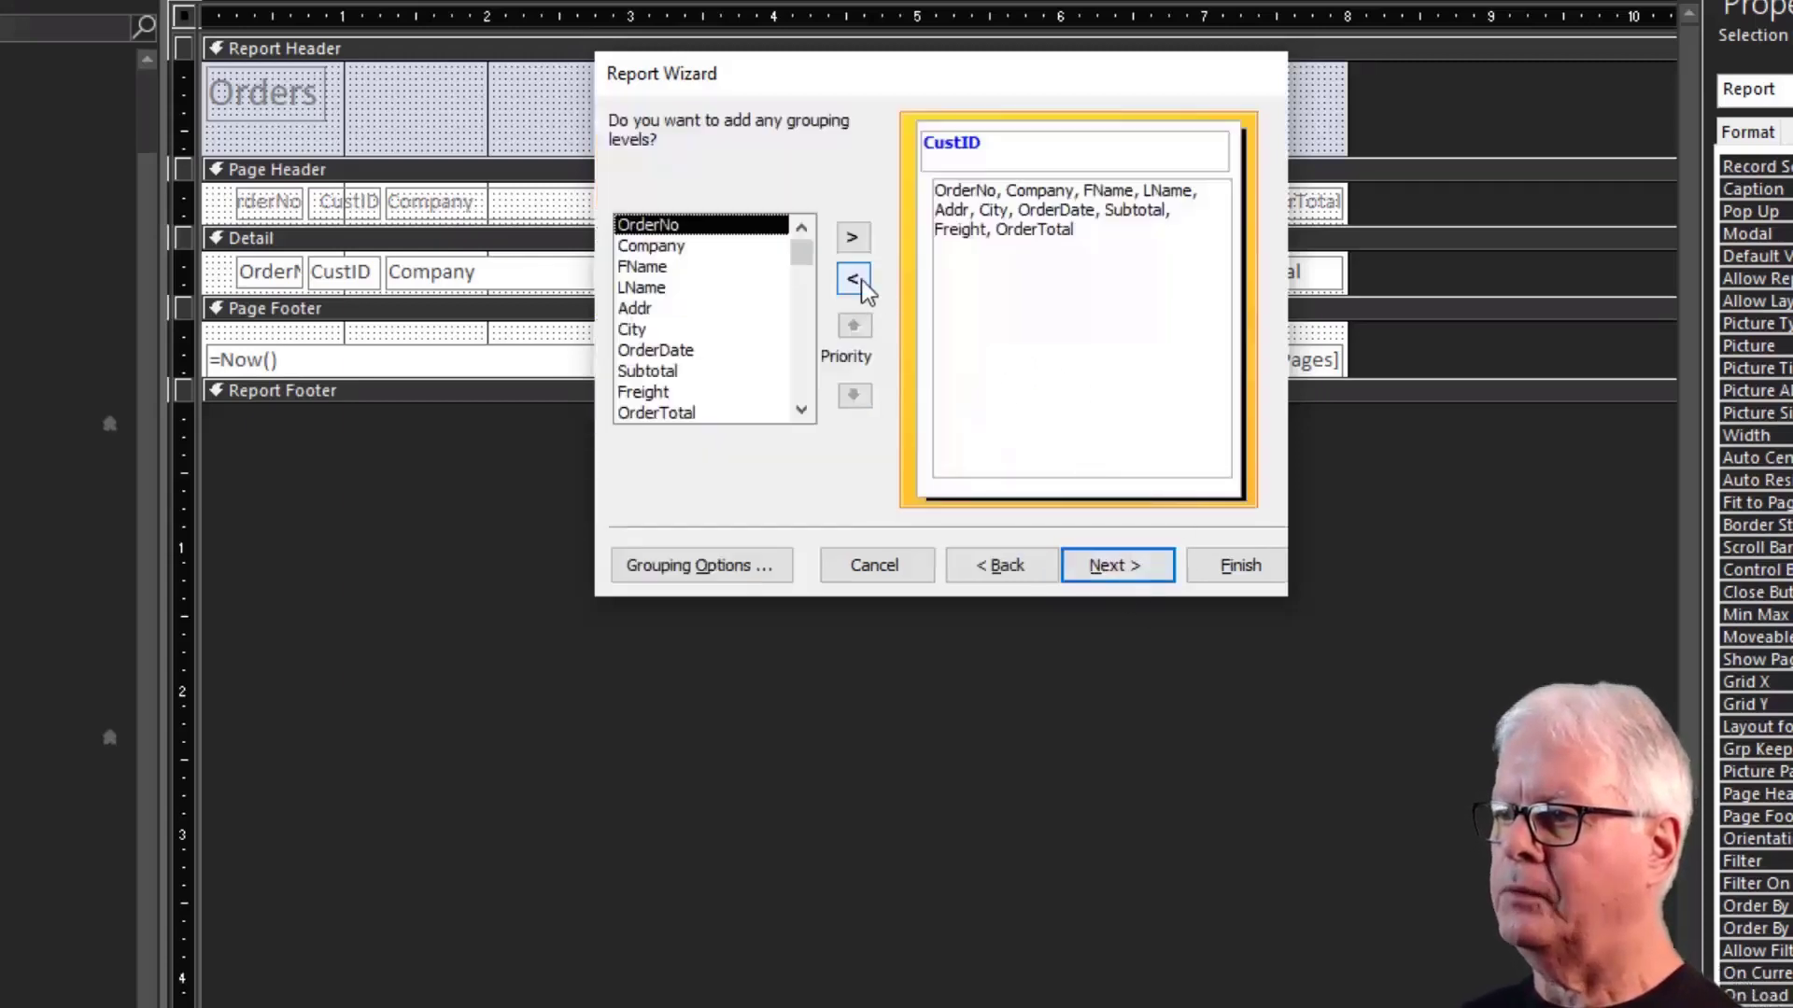
{"action": "left_click", "coordinate": [860, 283]}
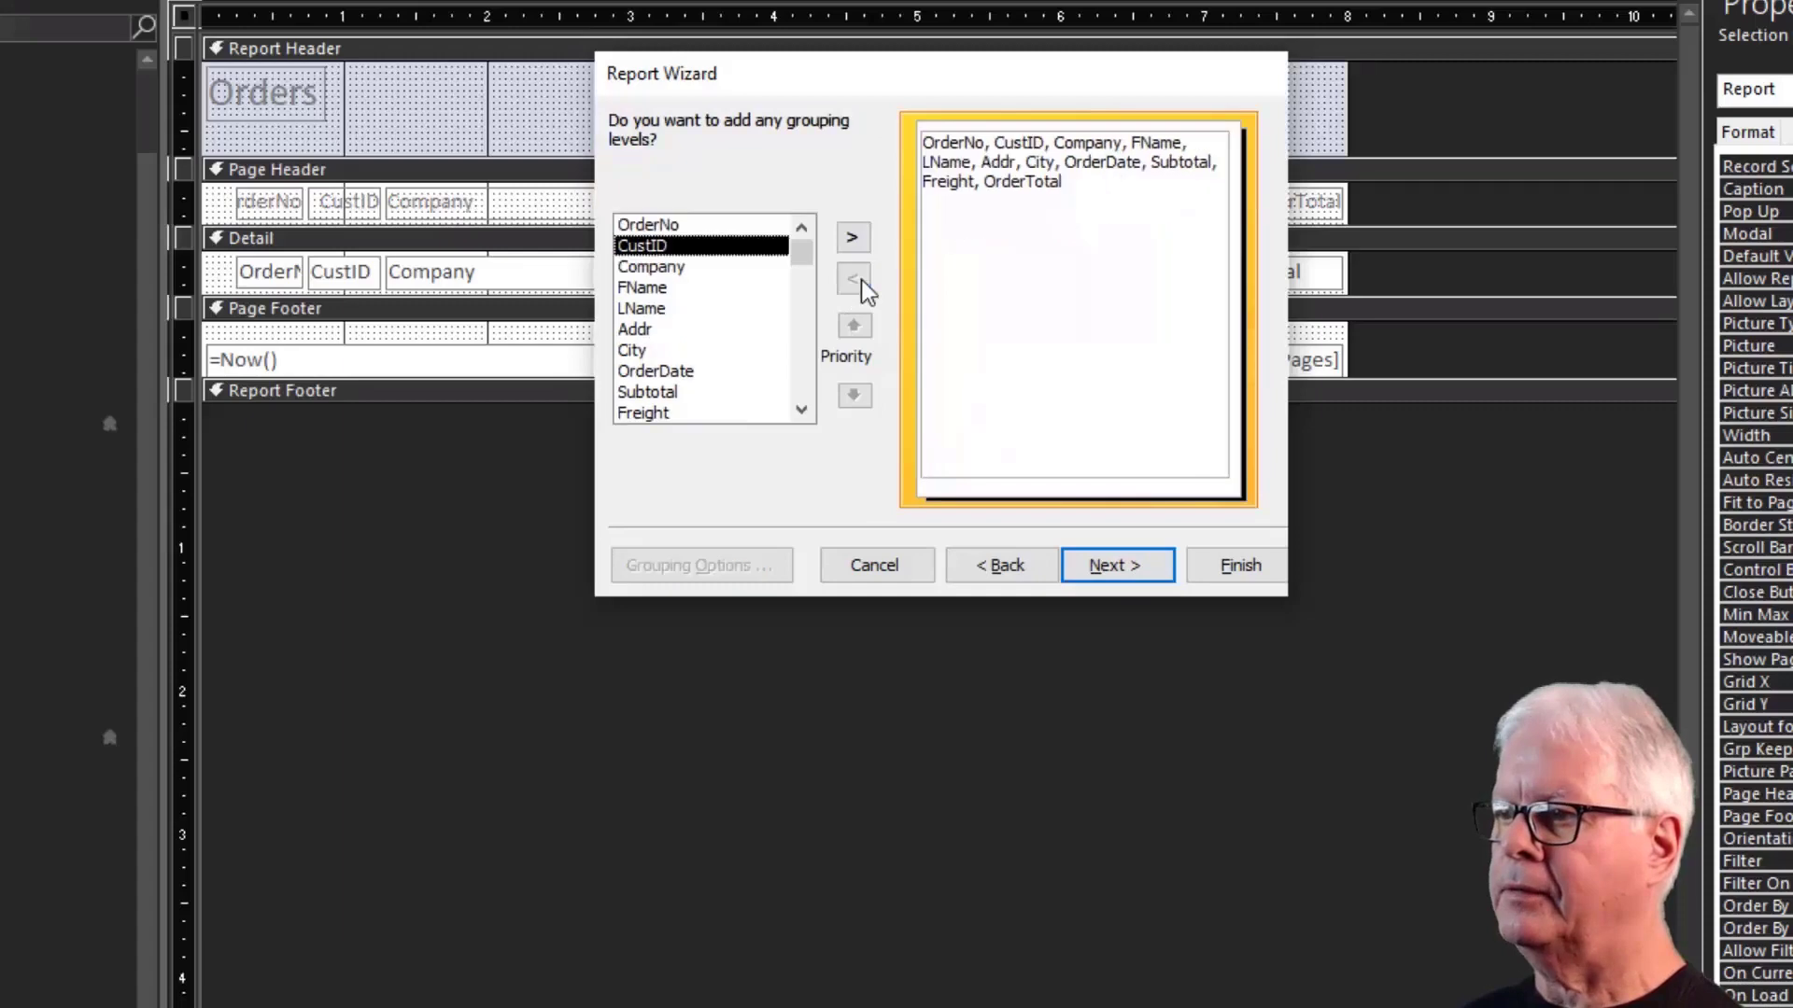
{"action": "left_click", "coordinate": [1123, 564]}
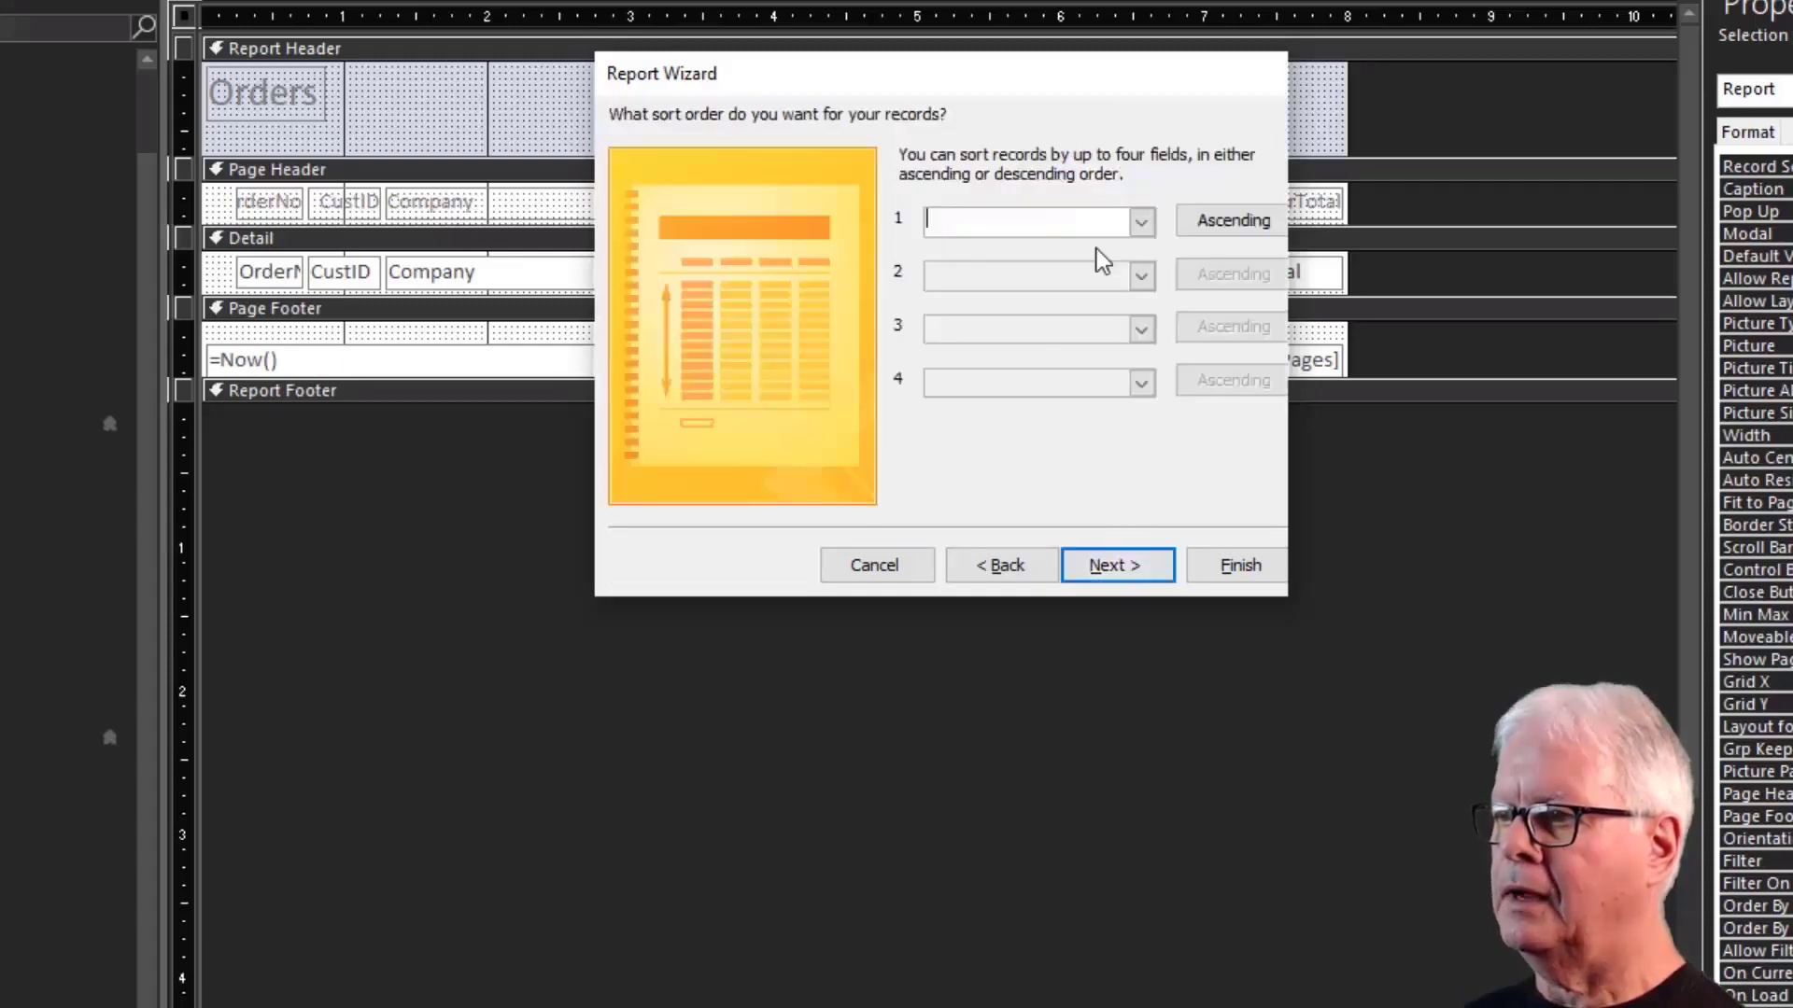
{"action": "left_click", "coordinate": [1128, 571]}
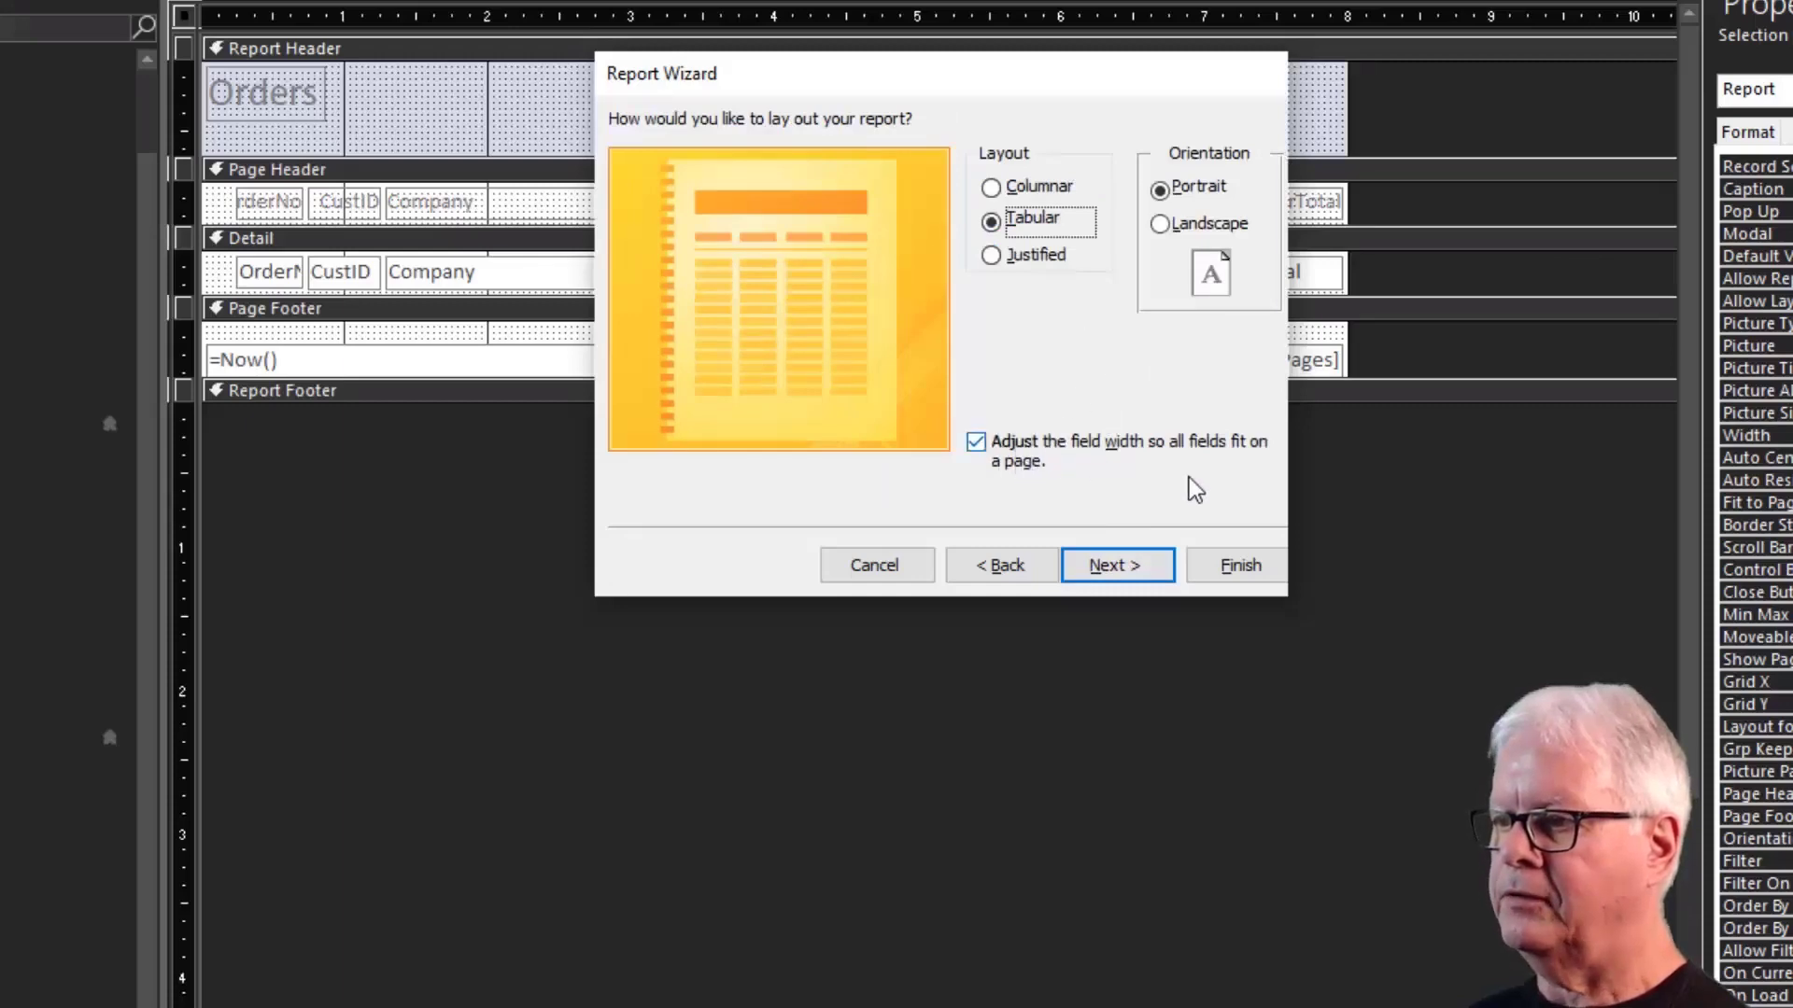
{"action": "left_click", "coordinate": [1130, 571]}
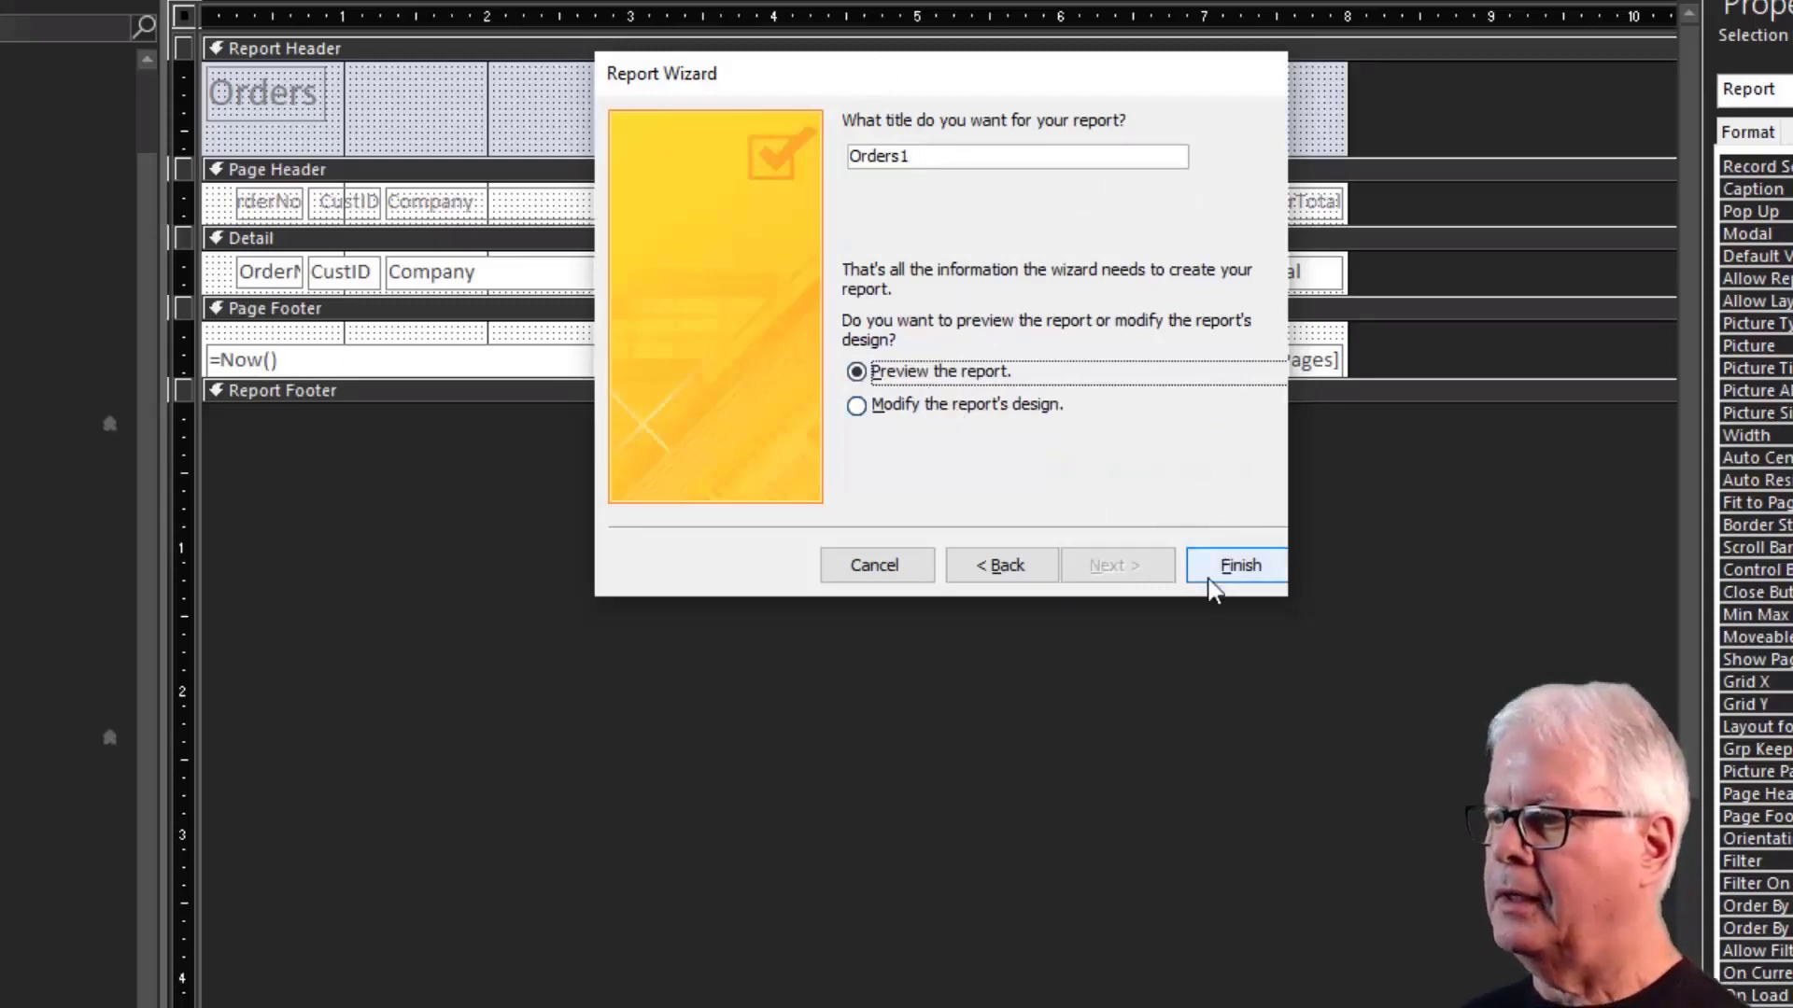
{"action": "left_click", "coordinate": [1240, 565]}
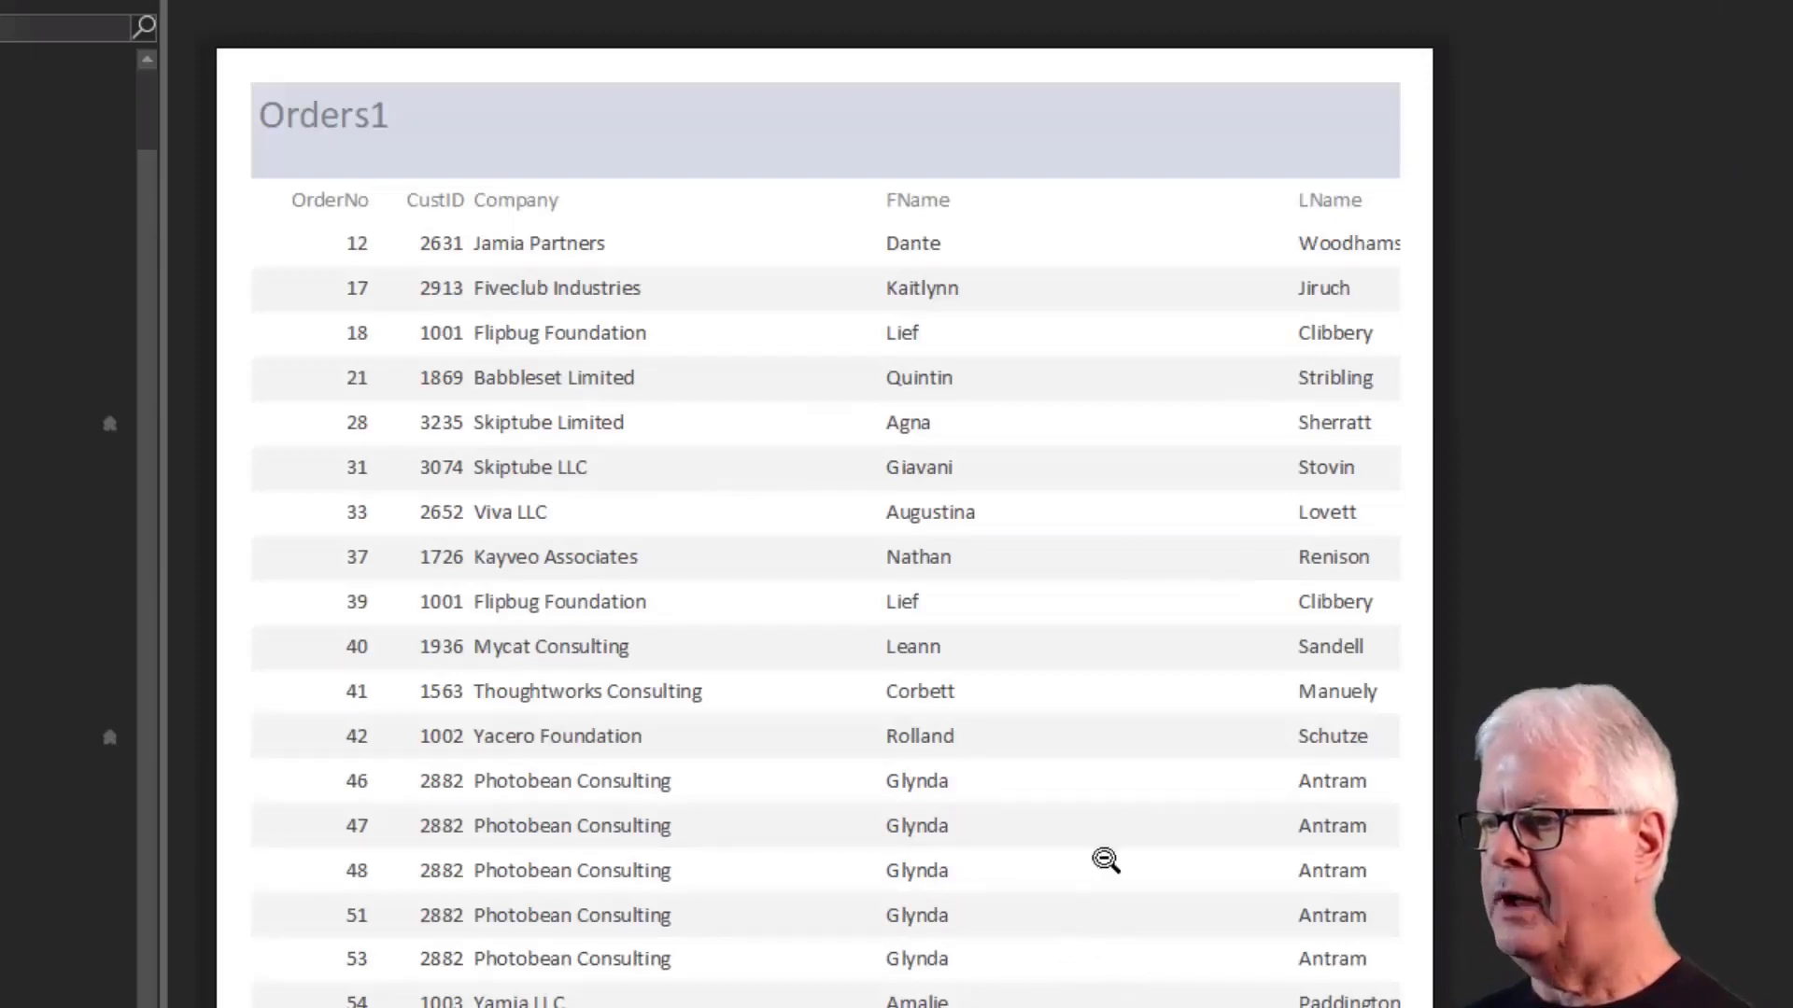
Examine which columns fit on the page in the Orders1 print preview, then close the preview.
{"action": "scroll", "coordinate": [984, 964], "scroll_direction": "down", "scroll_amount": 4}
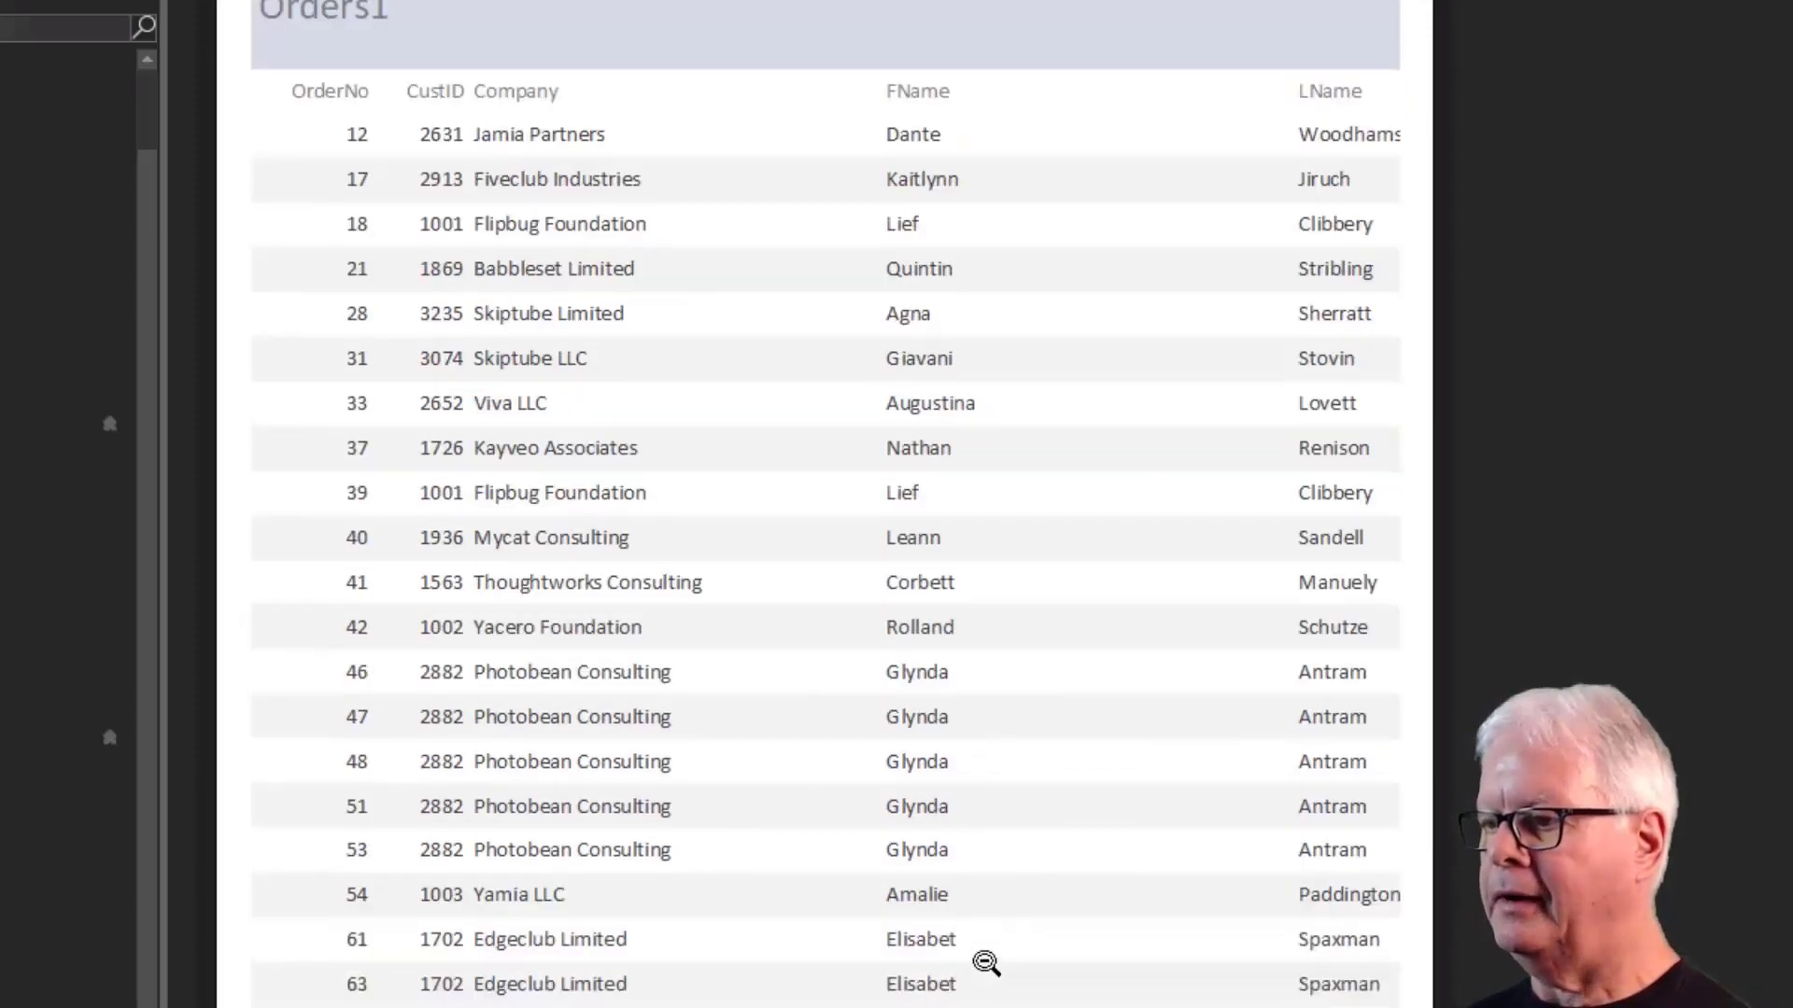
{"action": "scroll", "coordinate": [996, 960], "scroll_direction": "up", "scroll_amount": 5}
{"action": "scroll", "coordinate": [1016, 939], "scroll_direction": "down", "scroll_amount": 2}
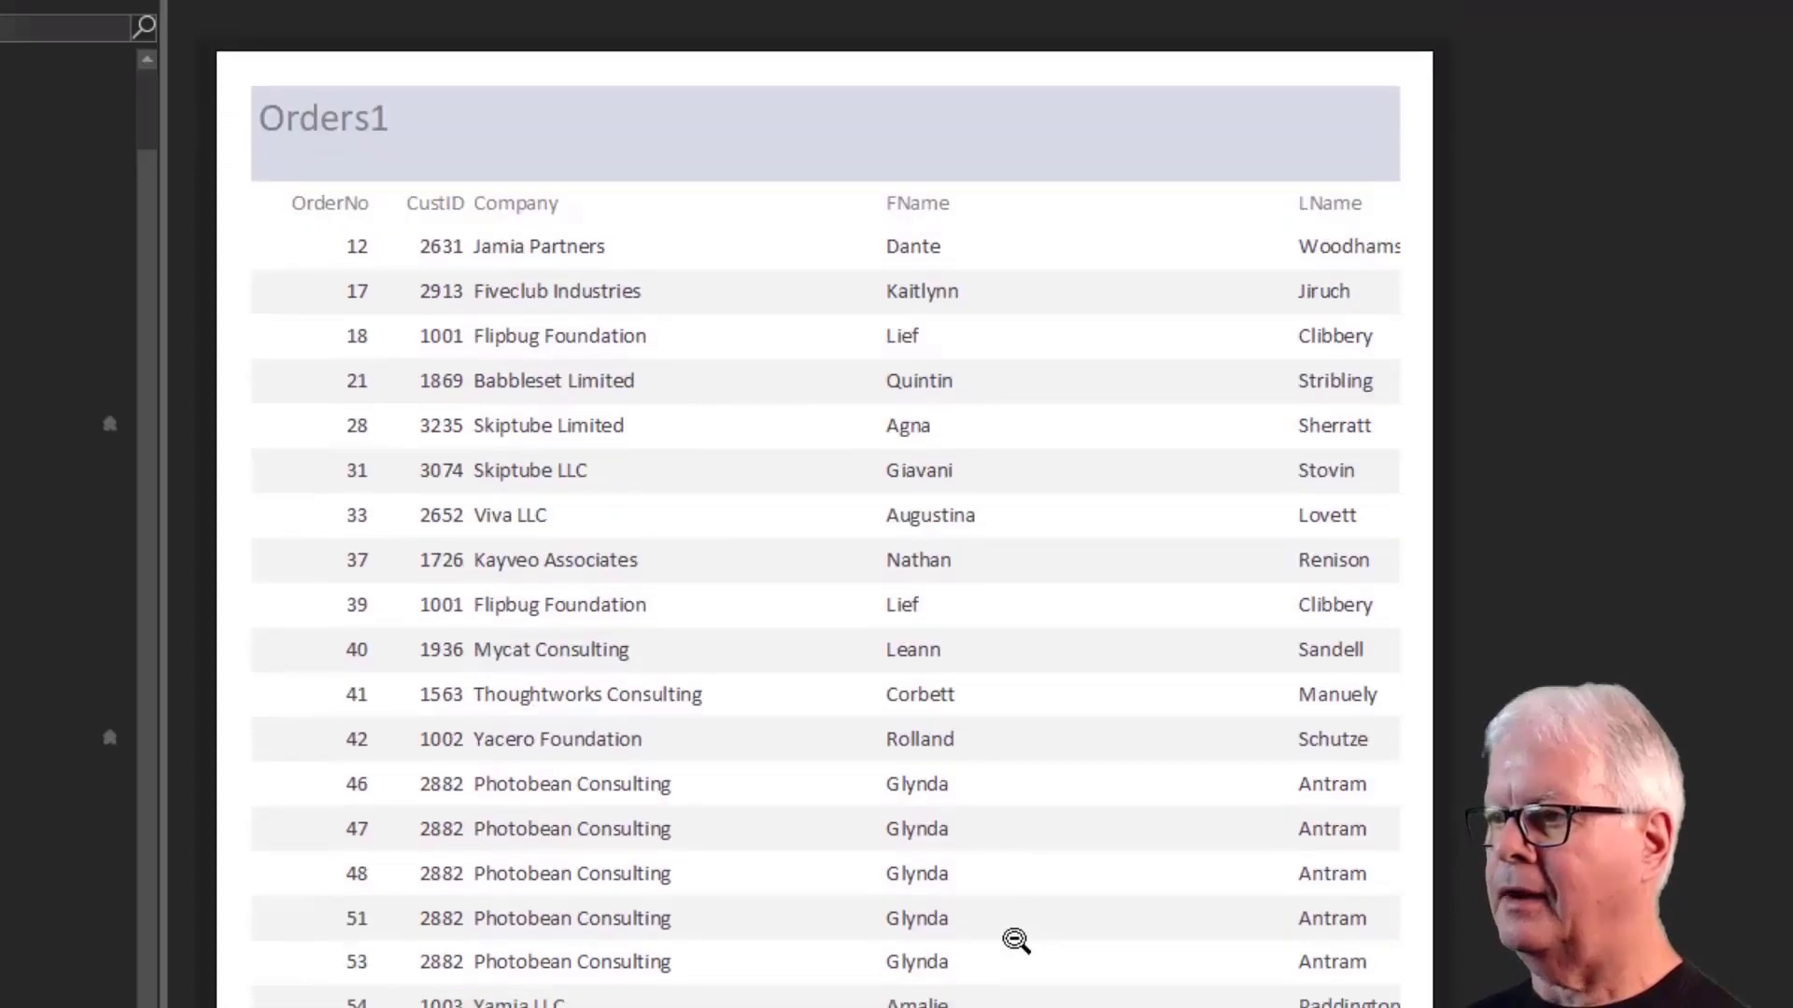
{"action": "scroll", "coordinate": [1016, 915], "scroll_direction": "up", "scroll_amount": 1}
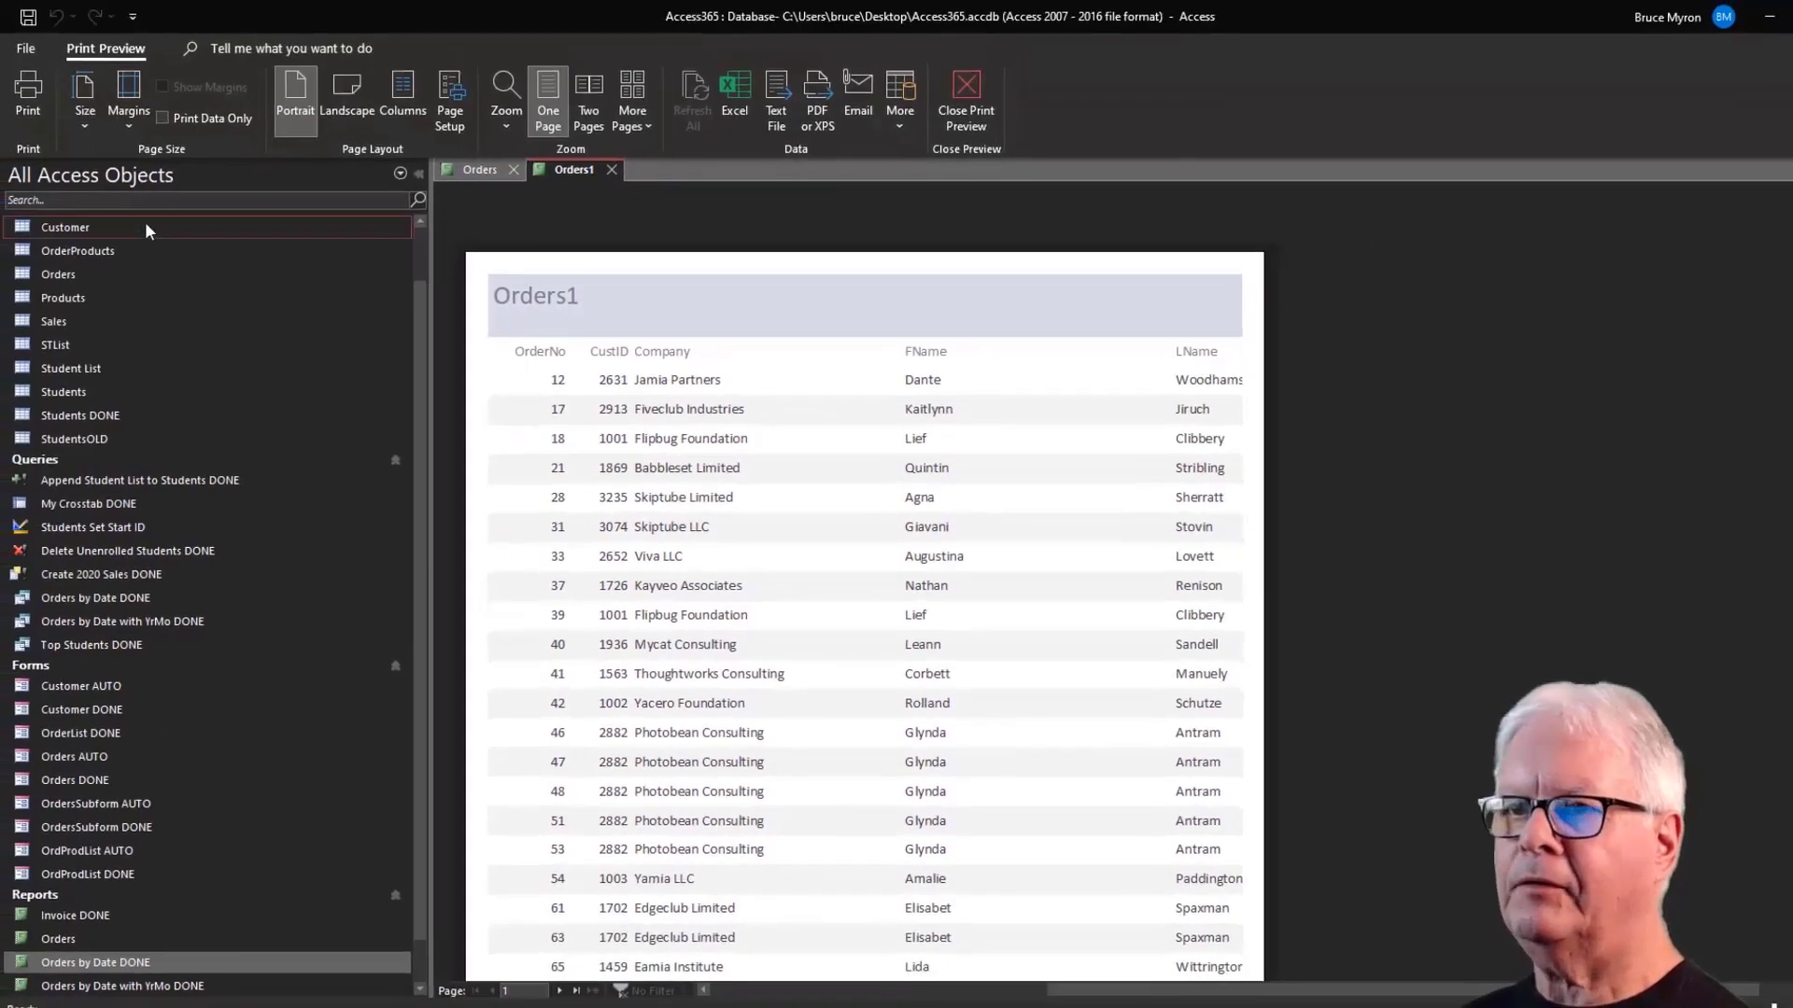
{"action": "left_click", "coordinate": [964, 99]}
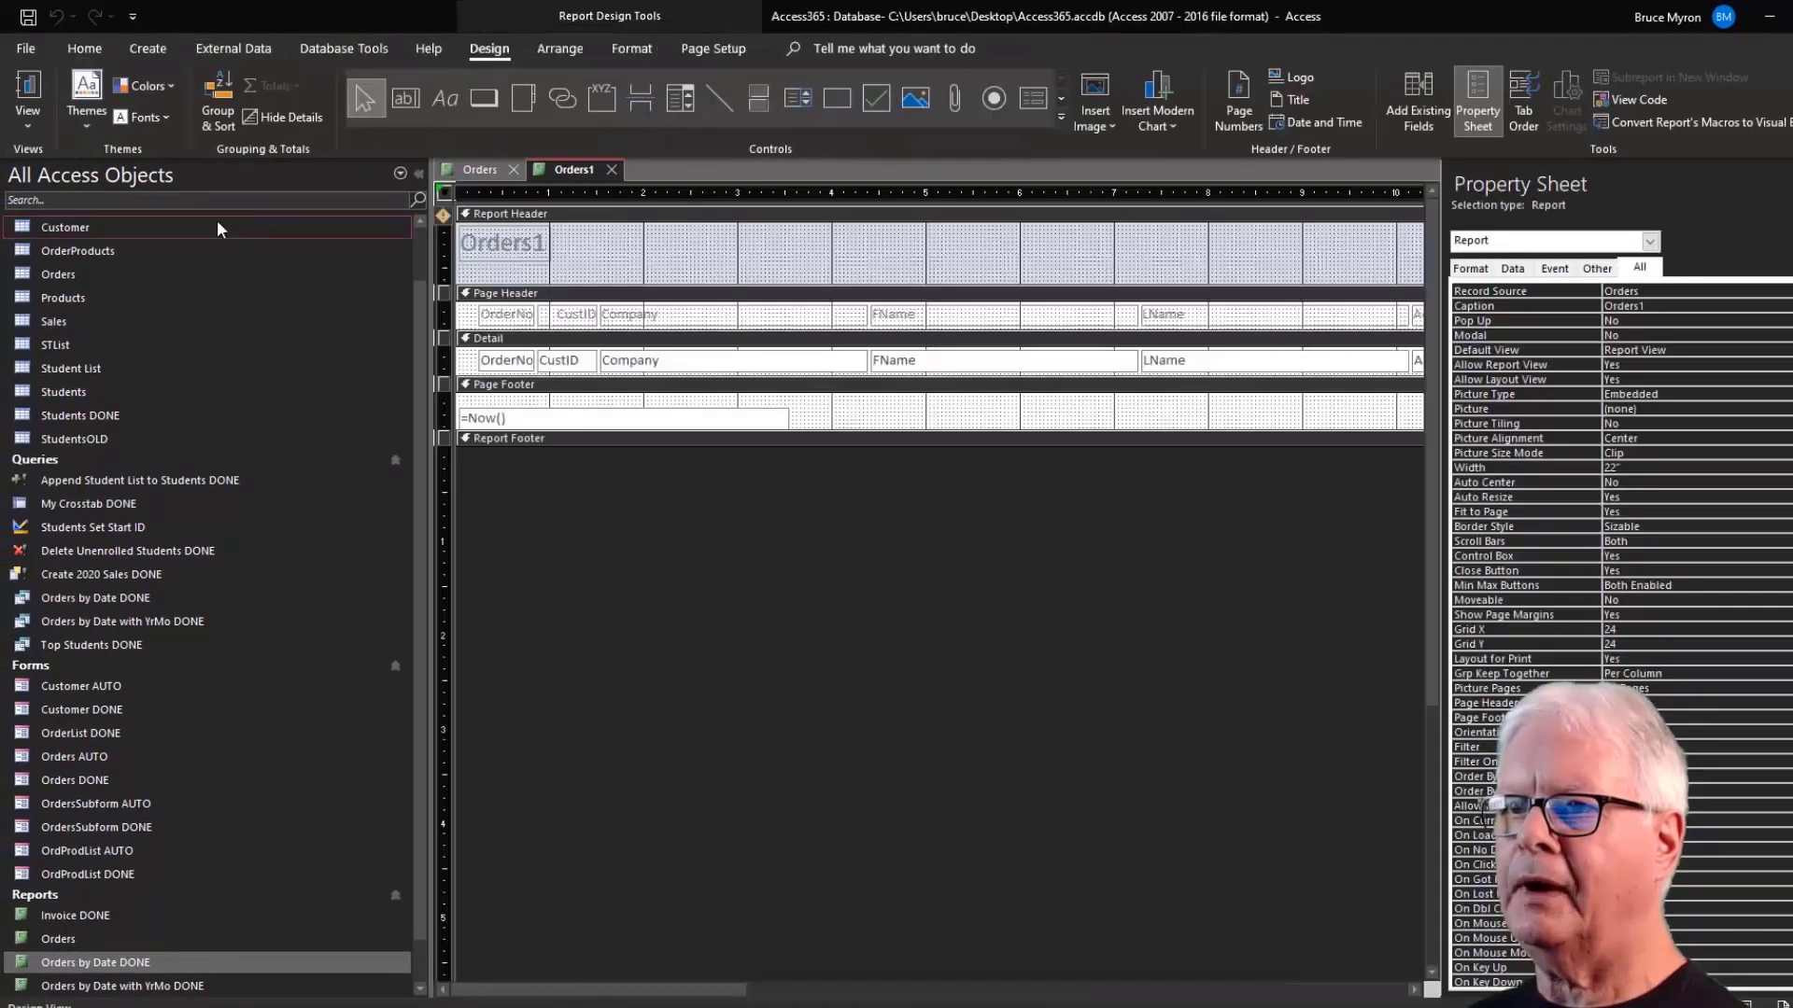
Examine in Design View how the field controls of Orders1 spread across the full width of the report.
{"action": "left_click", "coordinate": [28, 126]}
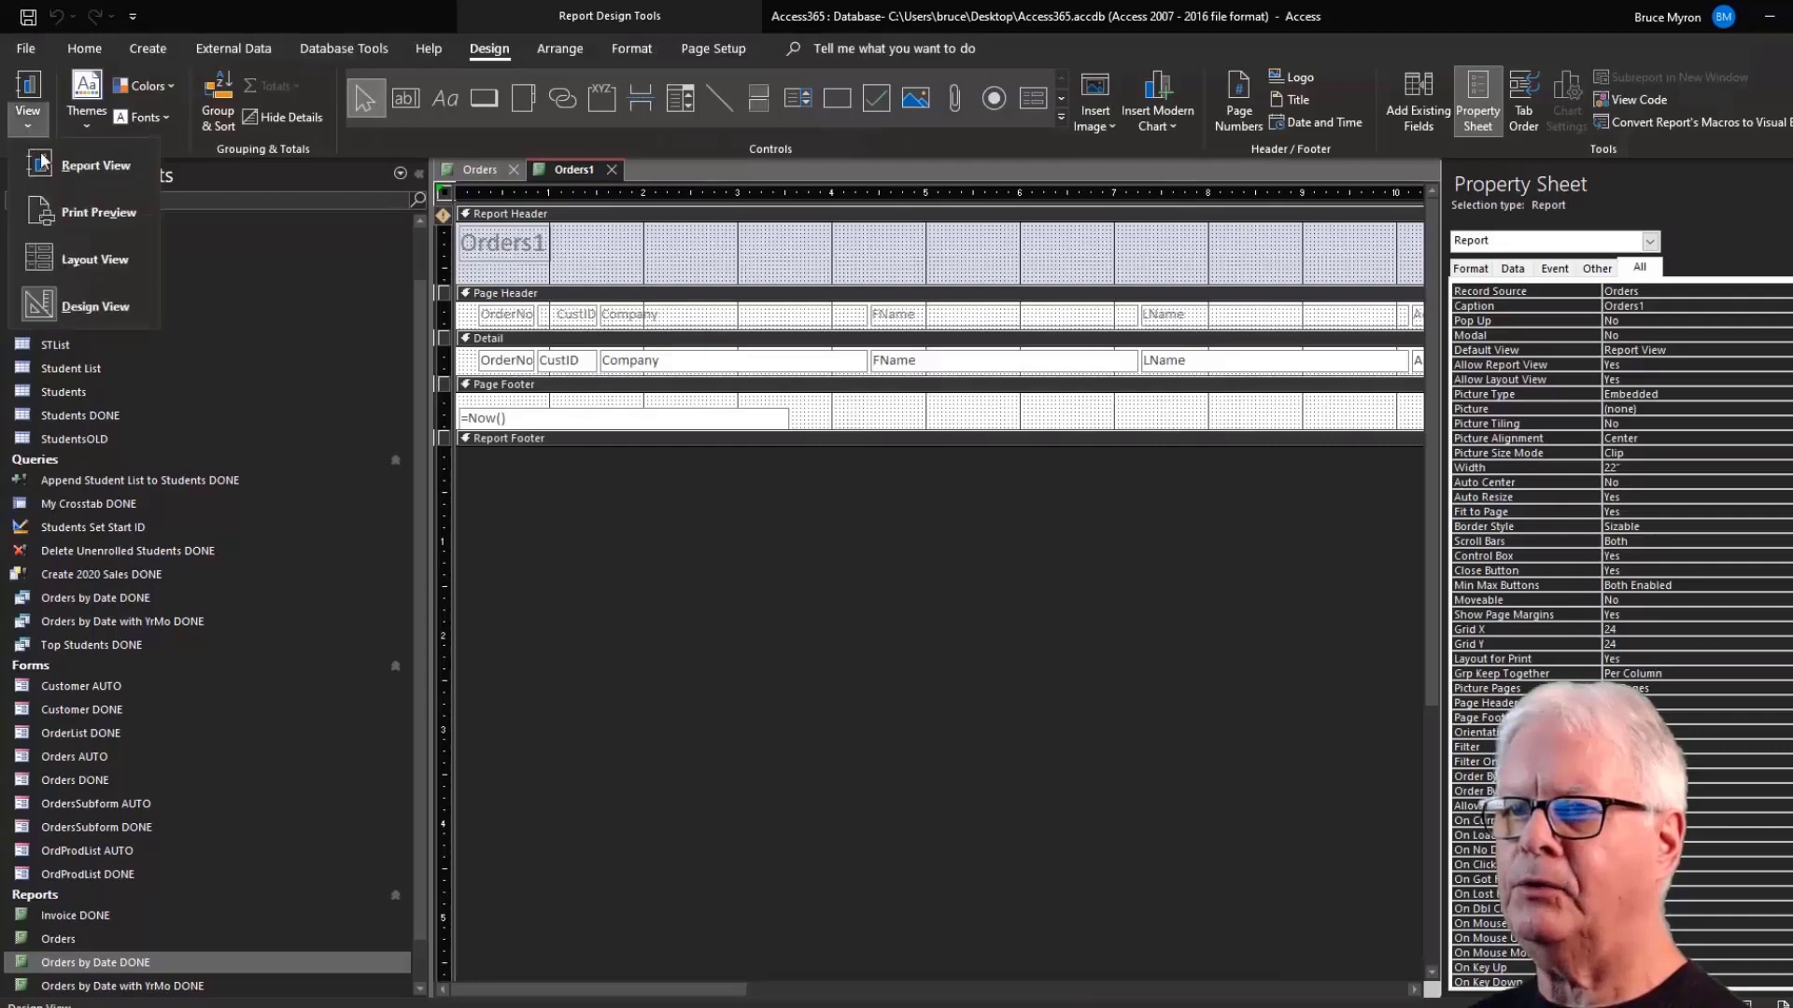
{"action": "left_click", "coordinate": [89, 312]}
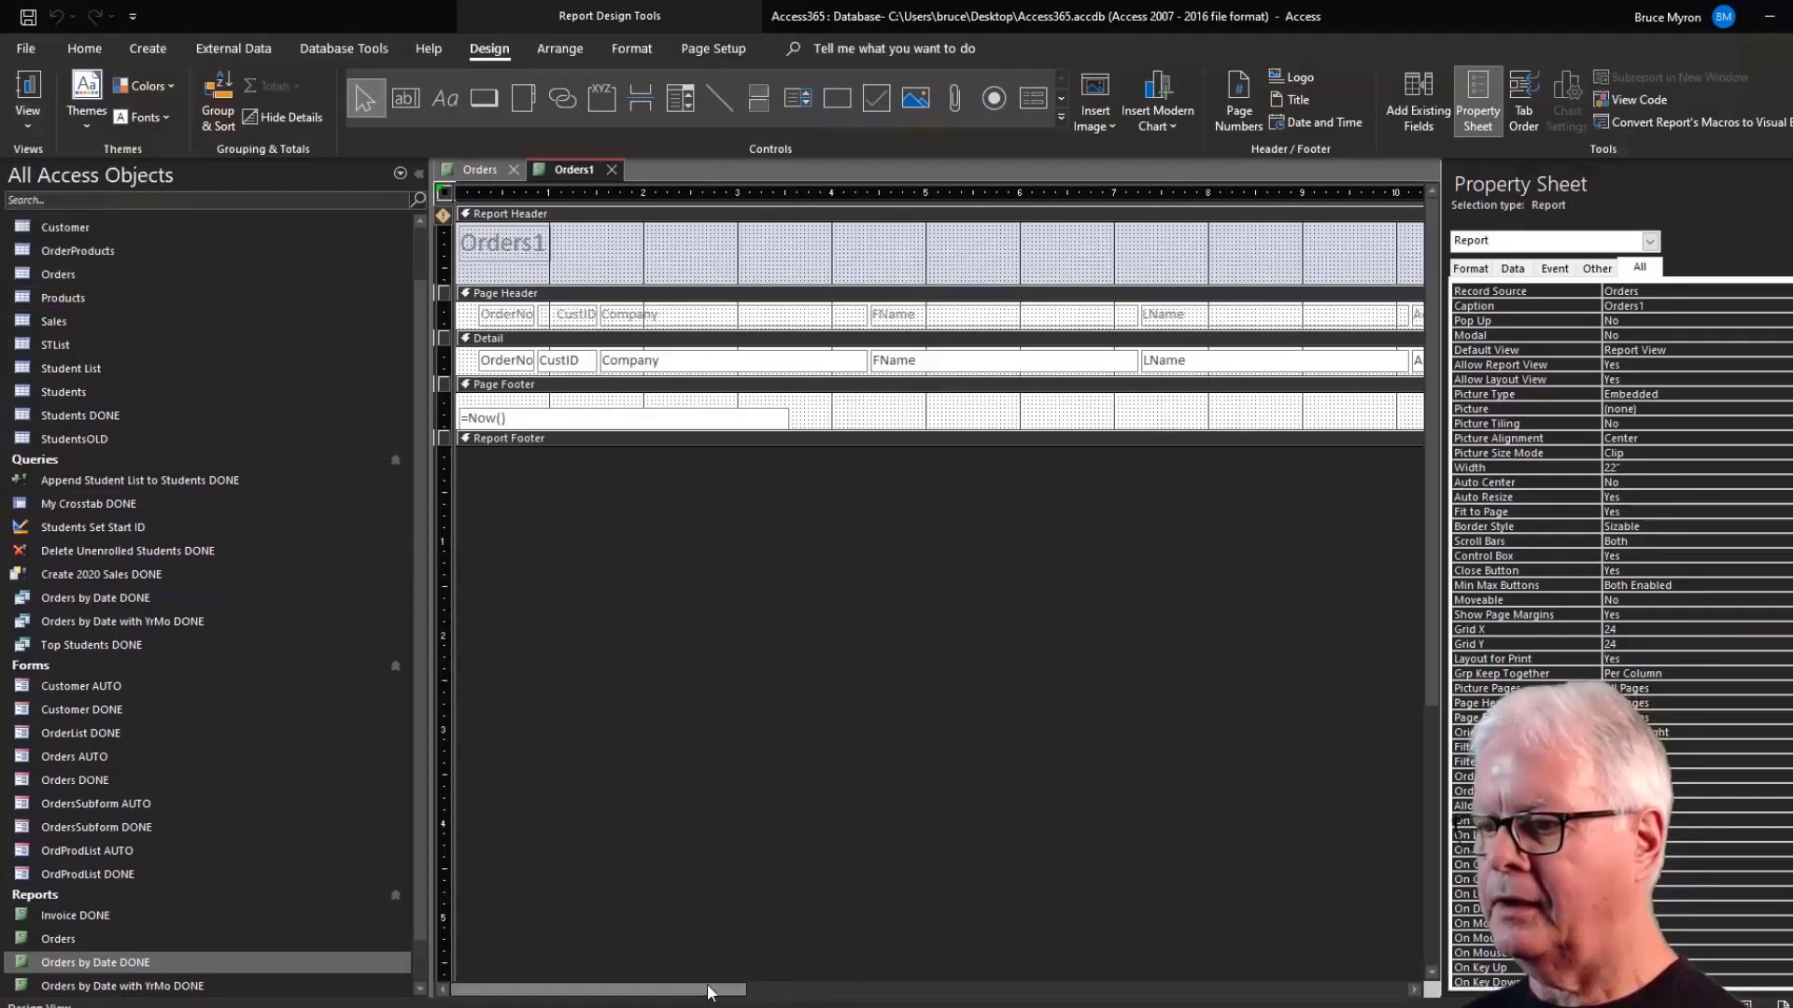
{"action": "left_click_drag", "start_coordinate": [677, 992], "coordinate": [1337, 992]}
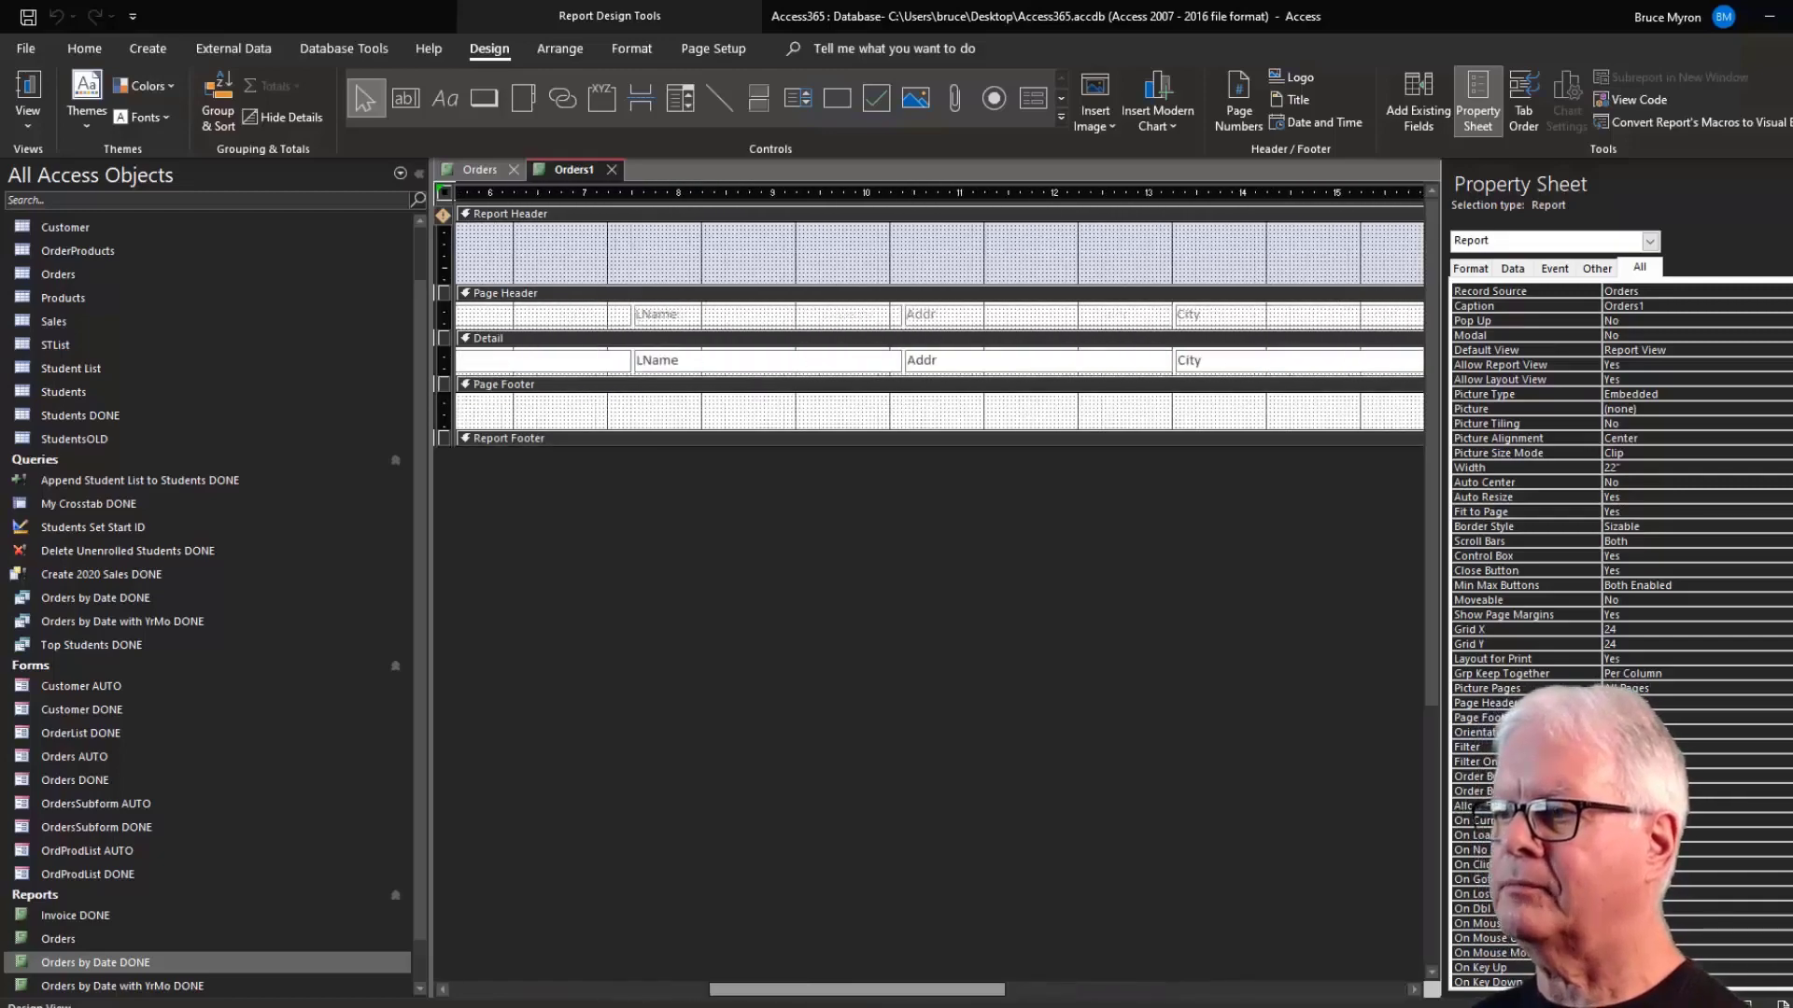
{"action": "left_click_drag", "start_coordinate": [1337, 991], "coordinate": [869, 991]}
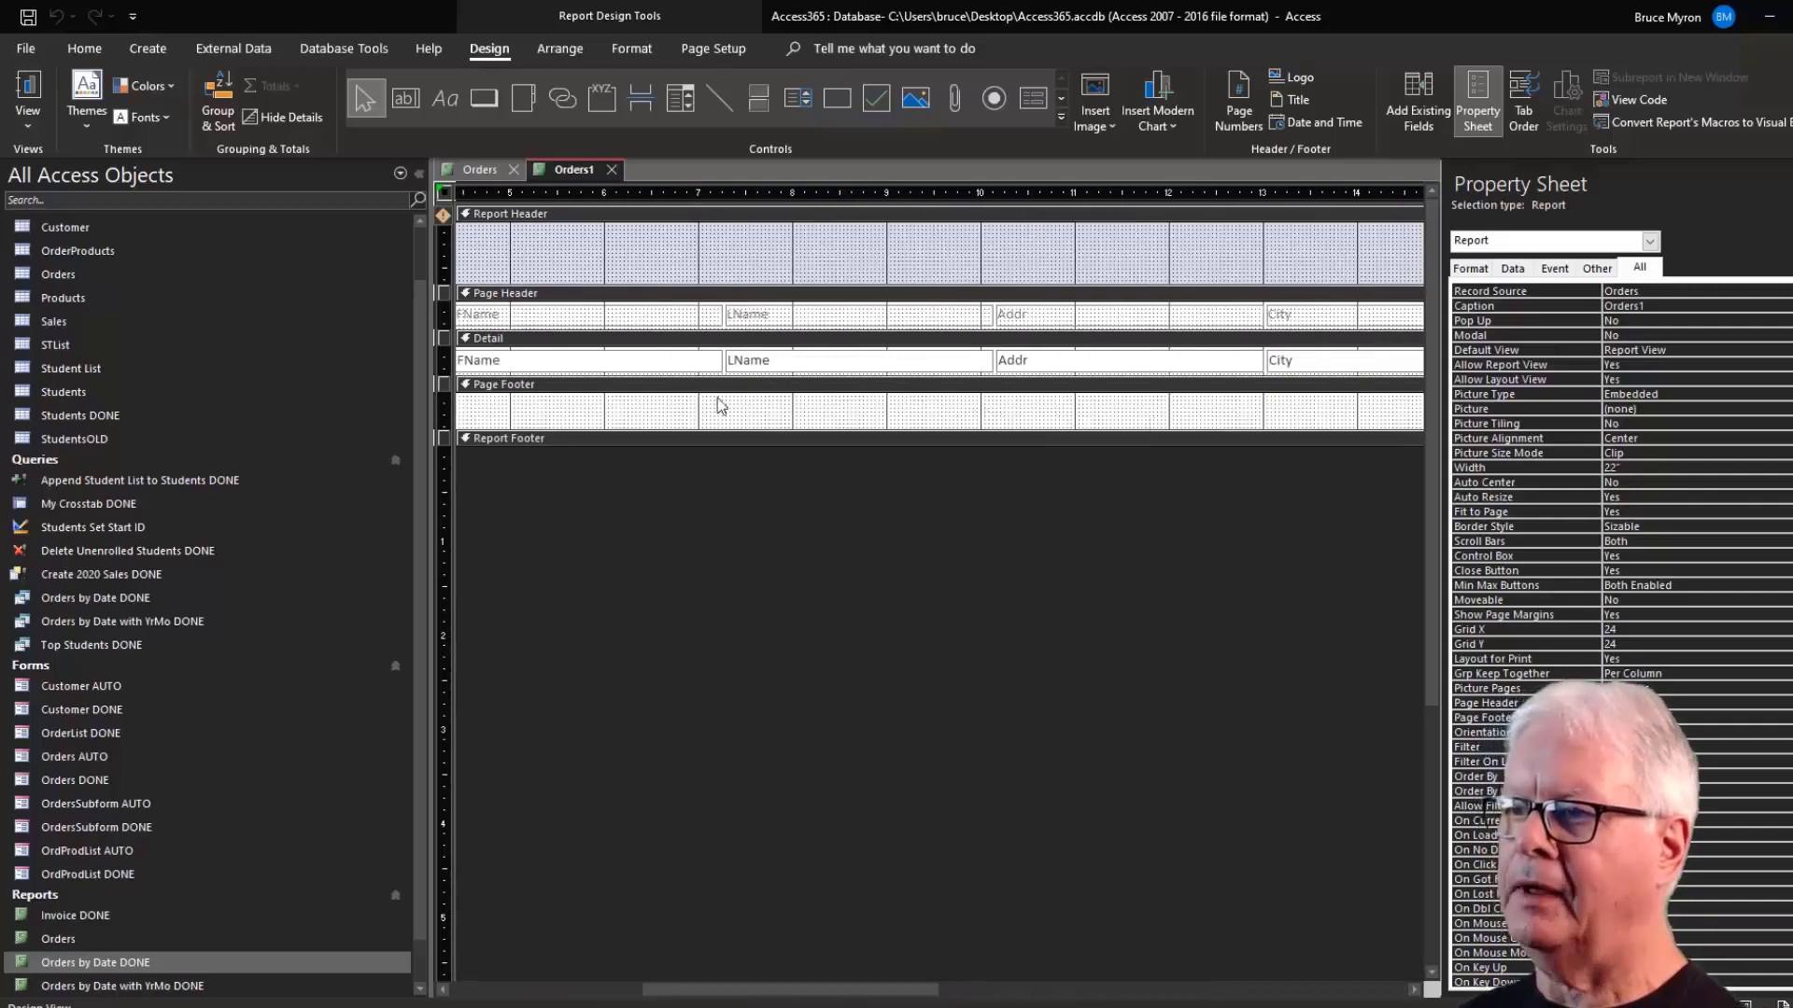
Close the Orders1 report and permanently delete it from the database.
{"action": "left_click", "coordinate": [611, 170]}
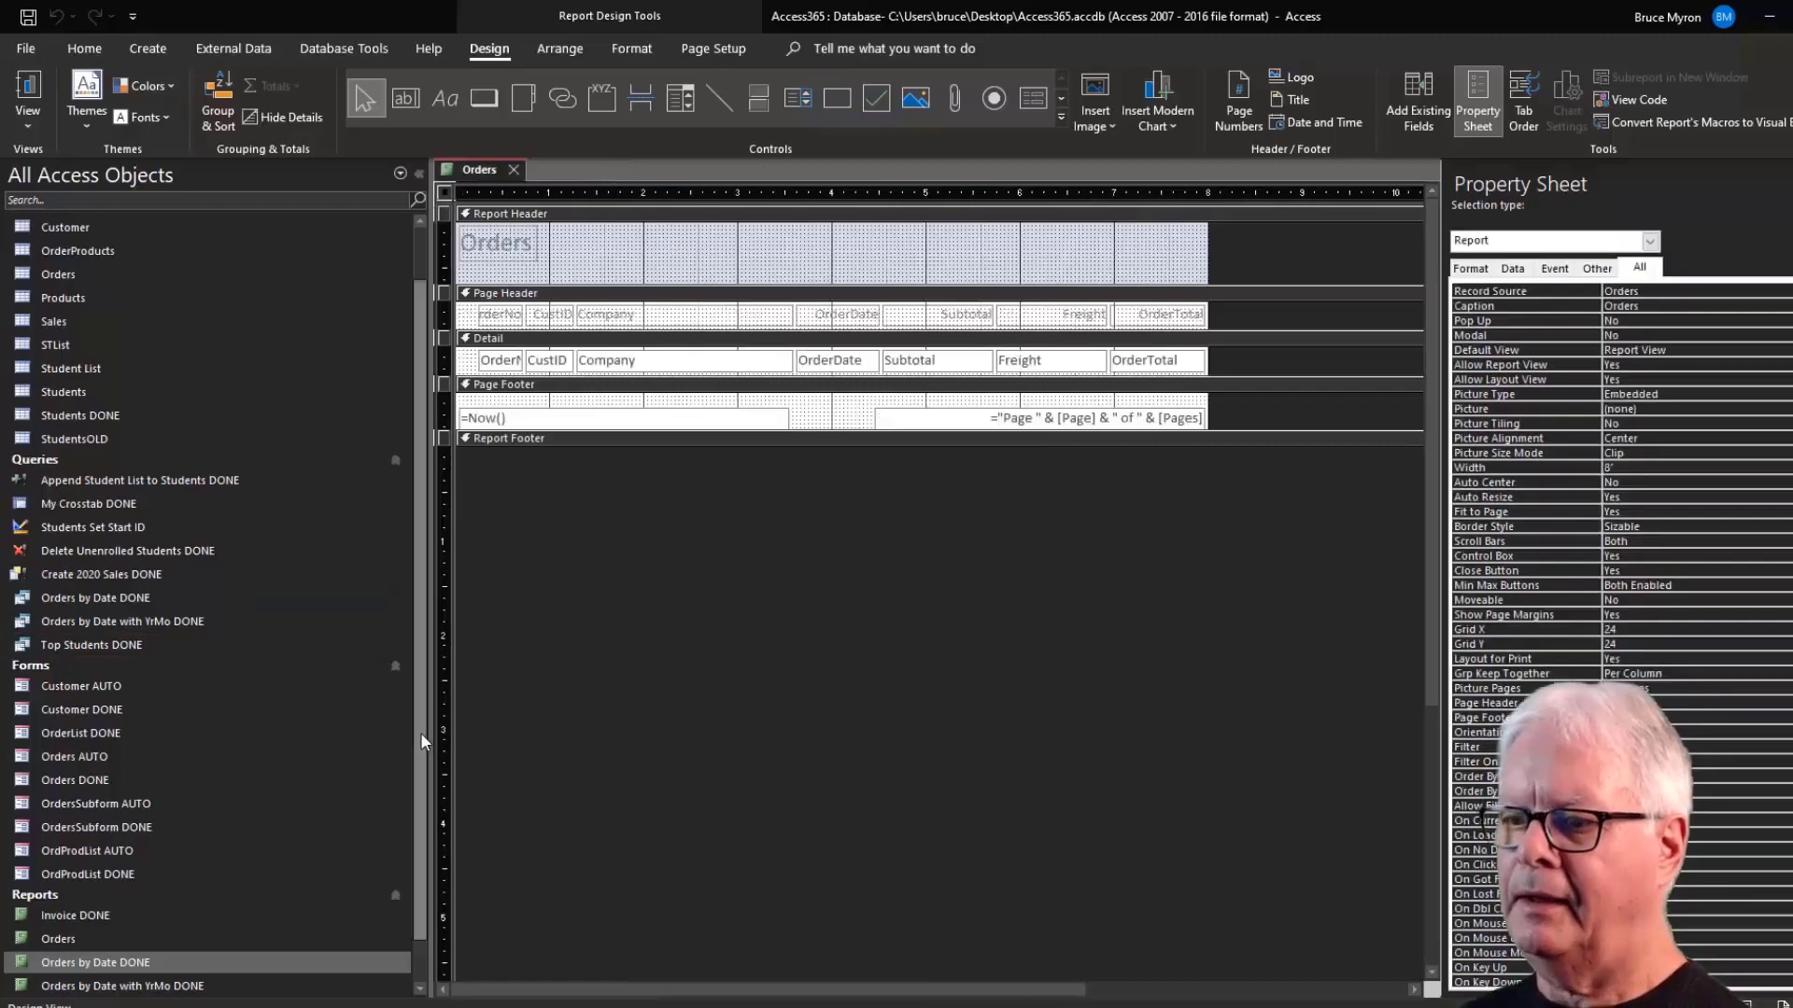
{"action": "scroll", "coordinate": [424, 719], "scroll_direction": "down", "scroll_amount": 2}
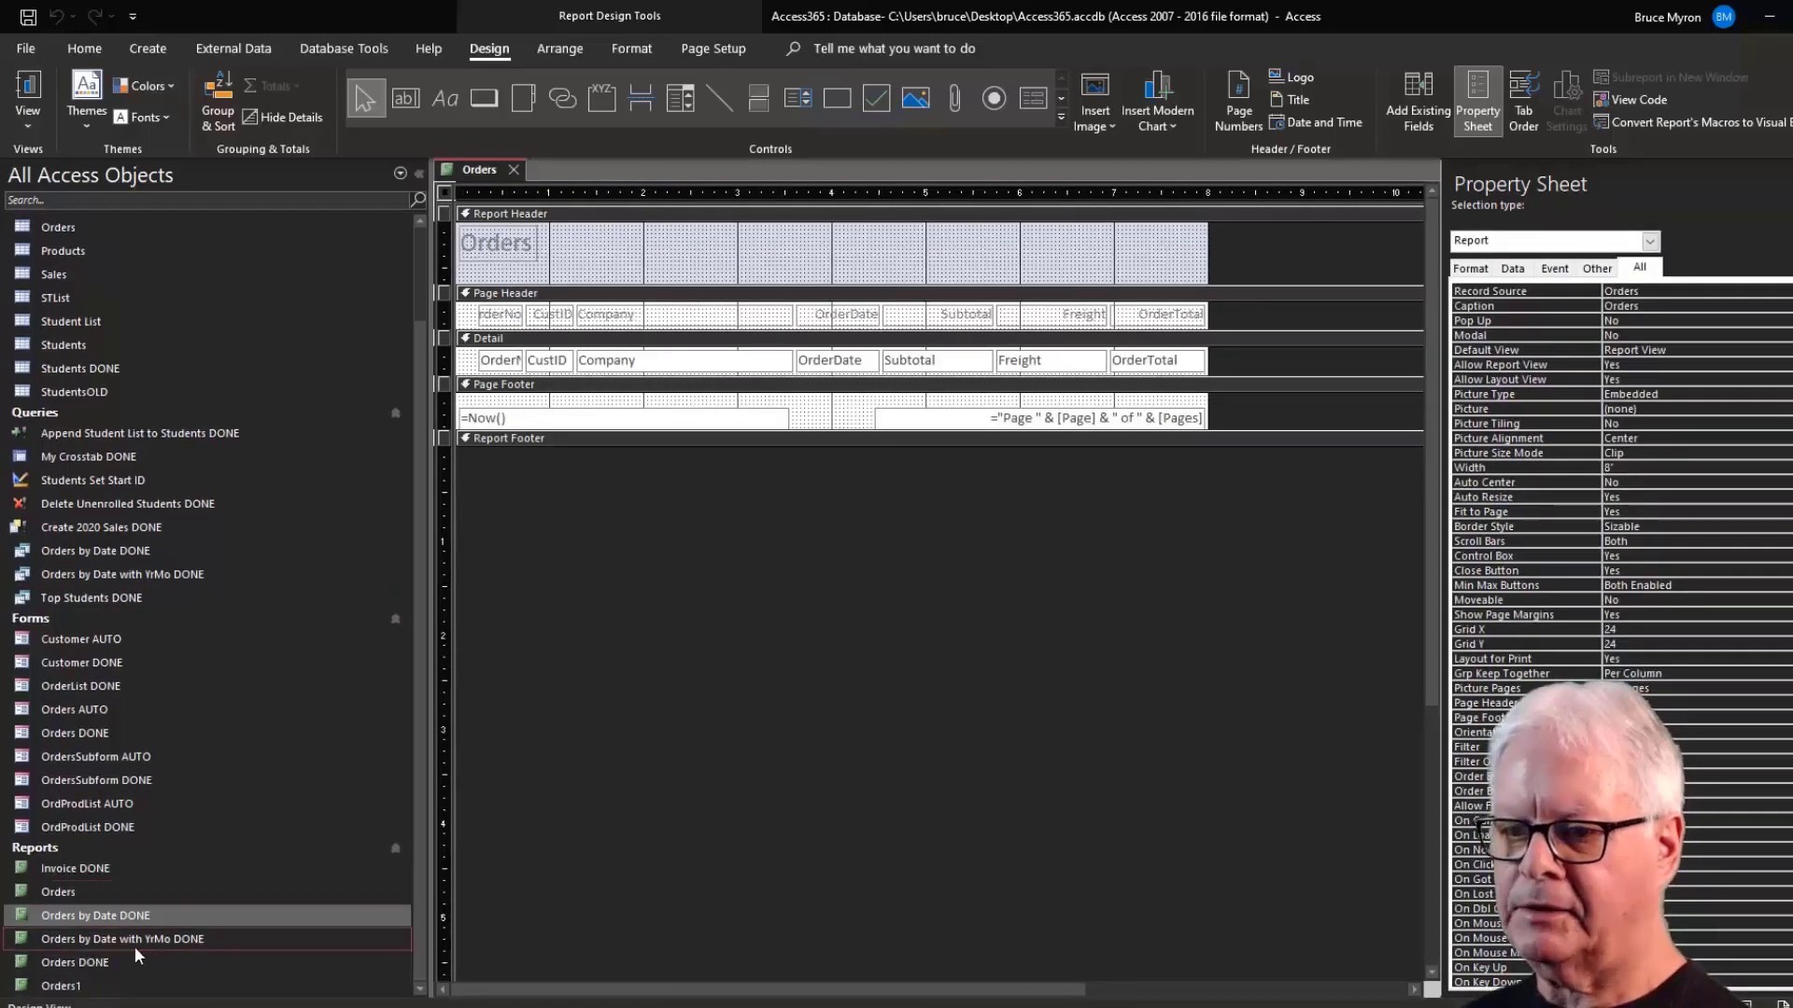
{"action": "left_click", "coordinate": [77, 987]}
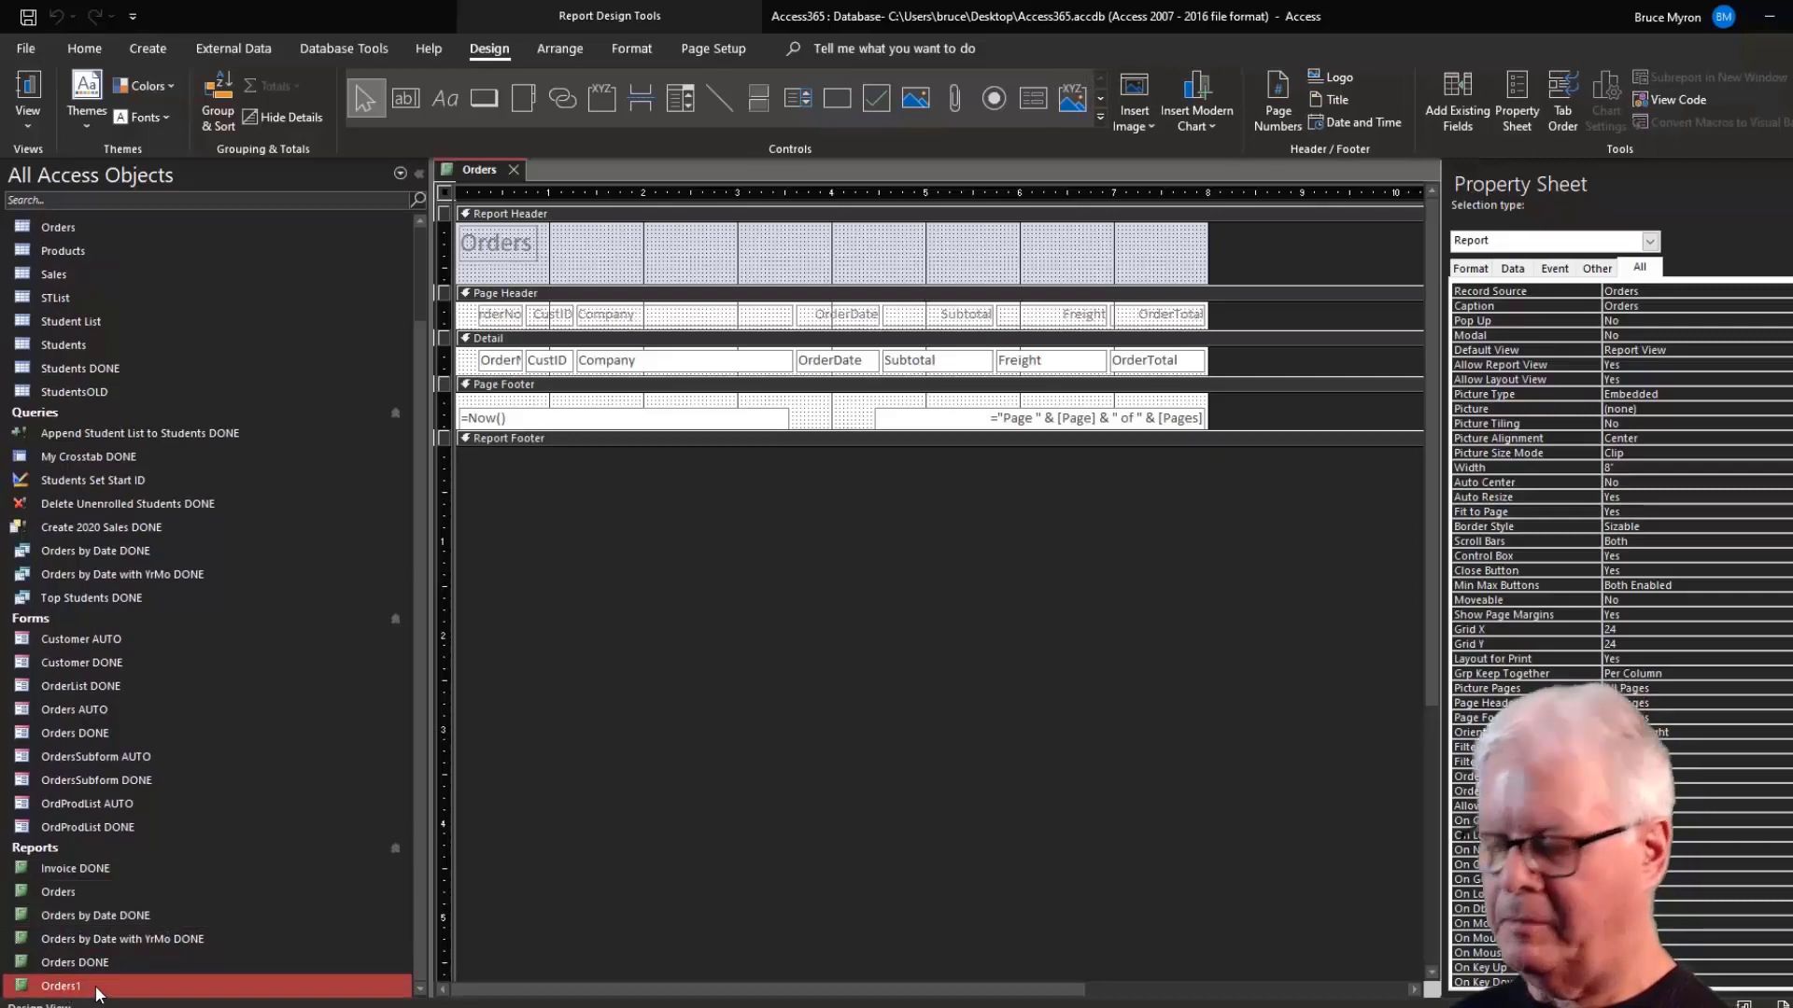
{"action": "key", "text": "Delete"}
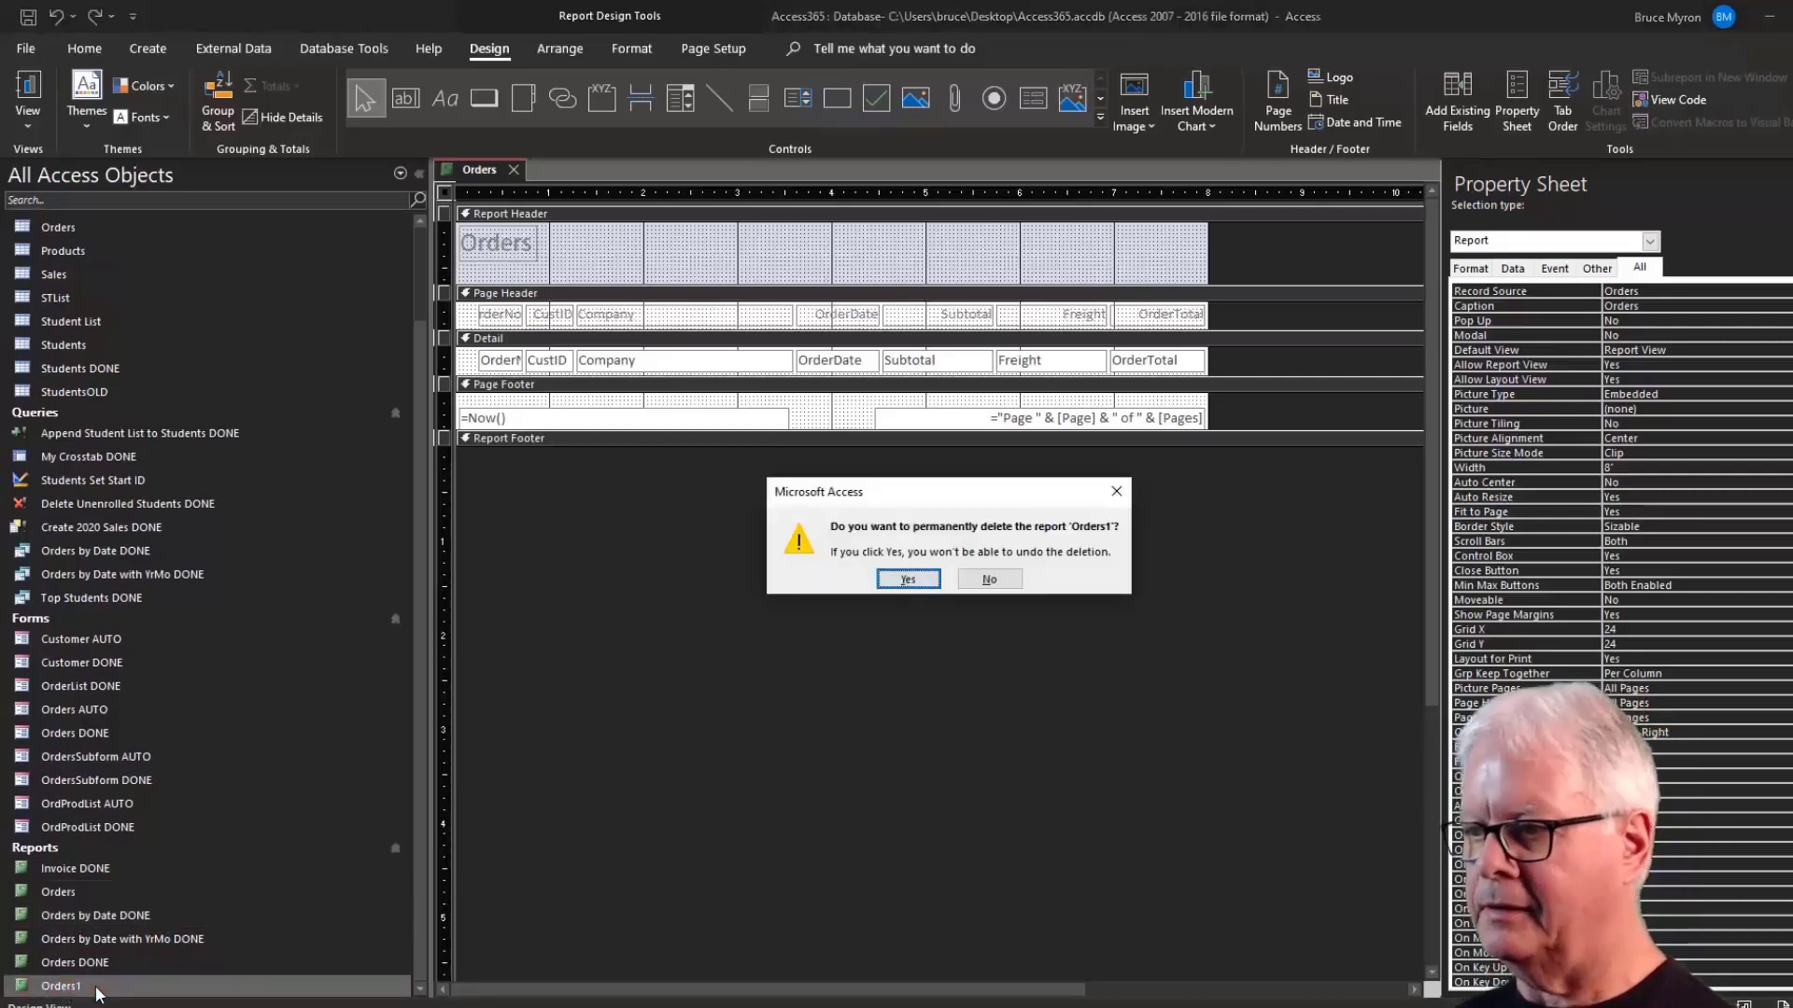
{"action": "left_click", "coordinate": [927, 581]}
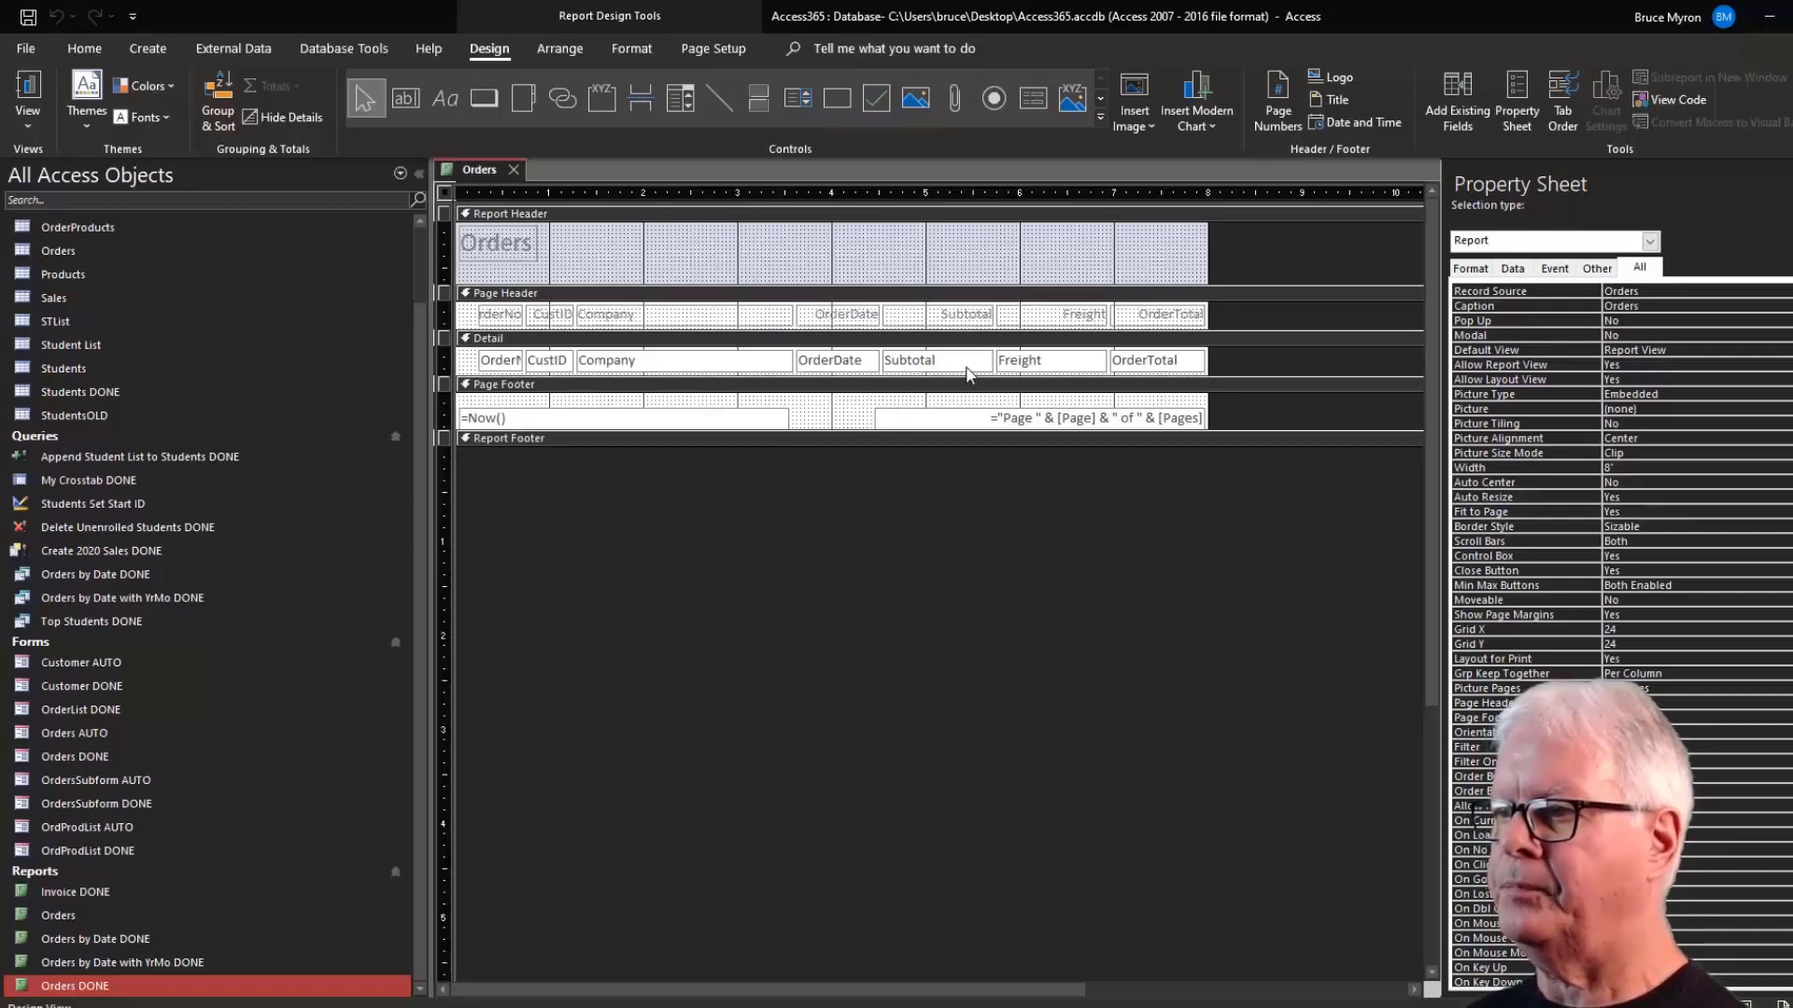
Enlarge the Orders report's Detail section to about 0.75" high and add the FName field with its label below Company.
{"action": "left_click", "coordinate": [776, 376]}
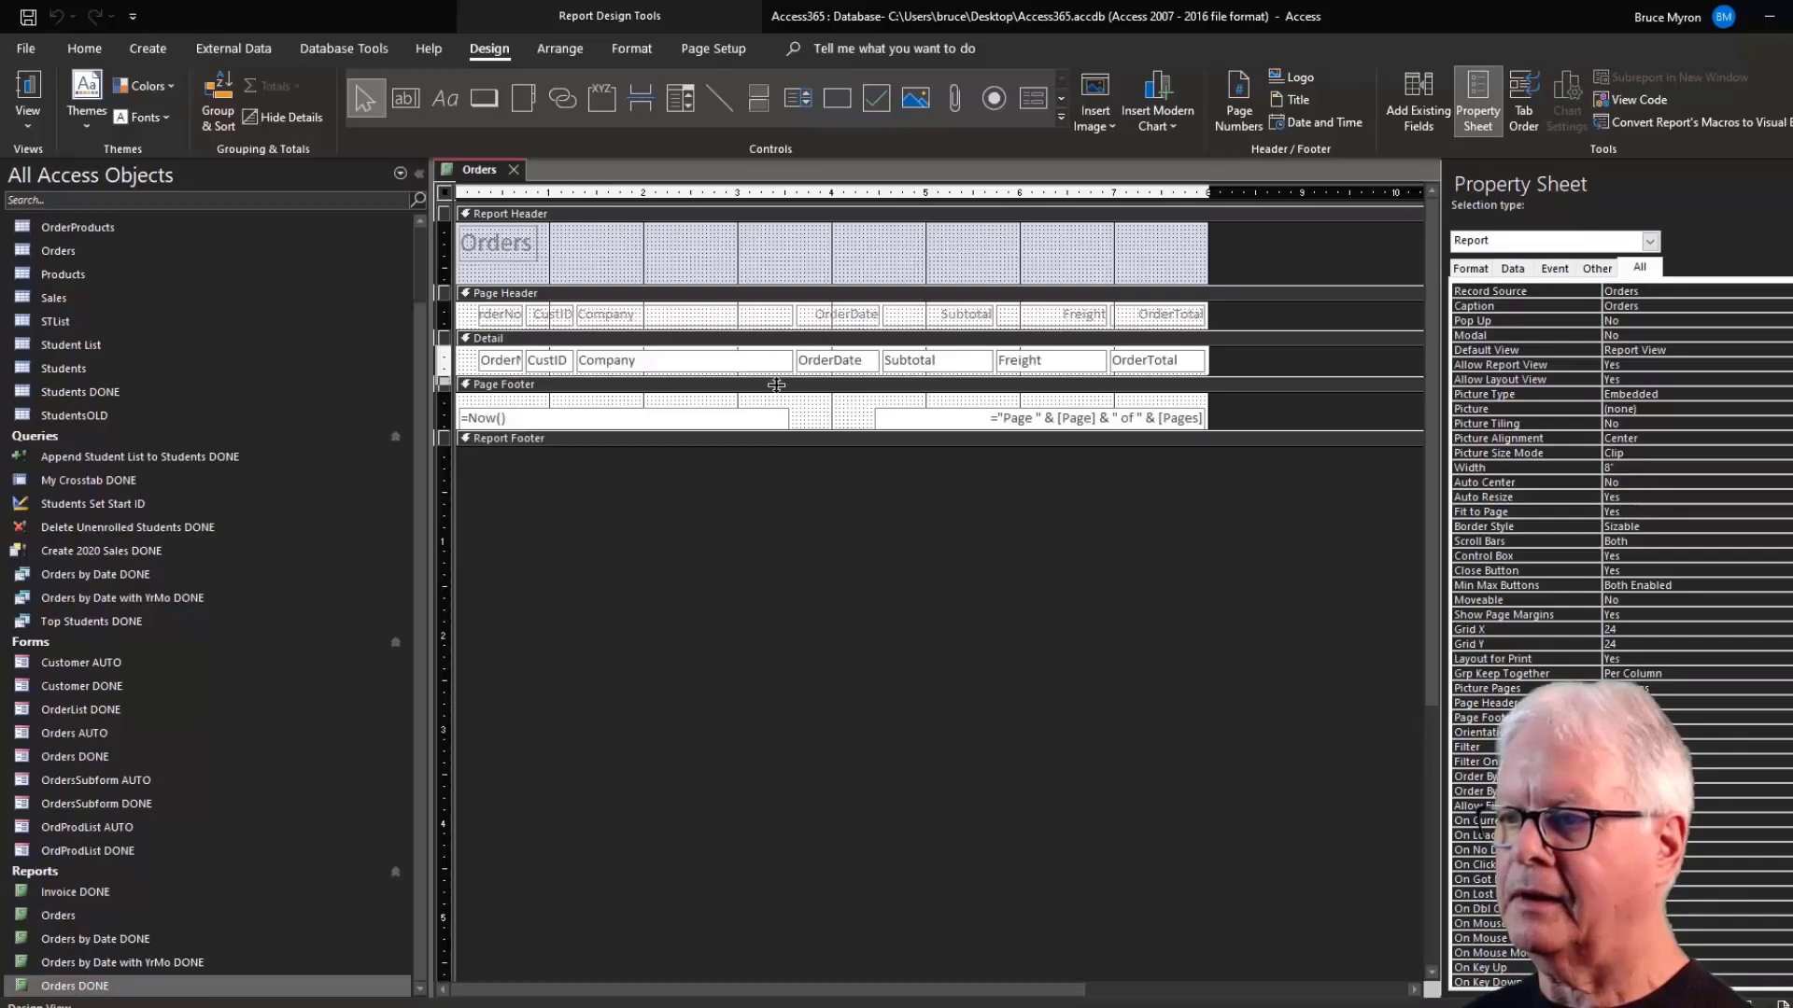
{"action": "left_click_drag", "start_coordinate": [776, 377], "coordinate": [778, 418]}
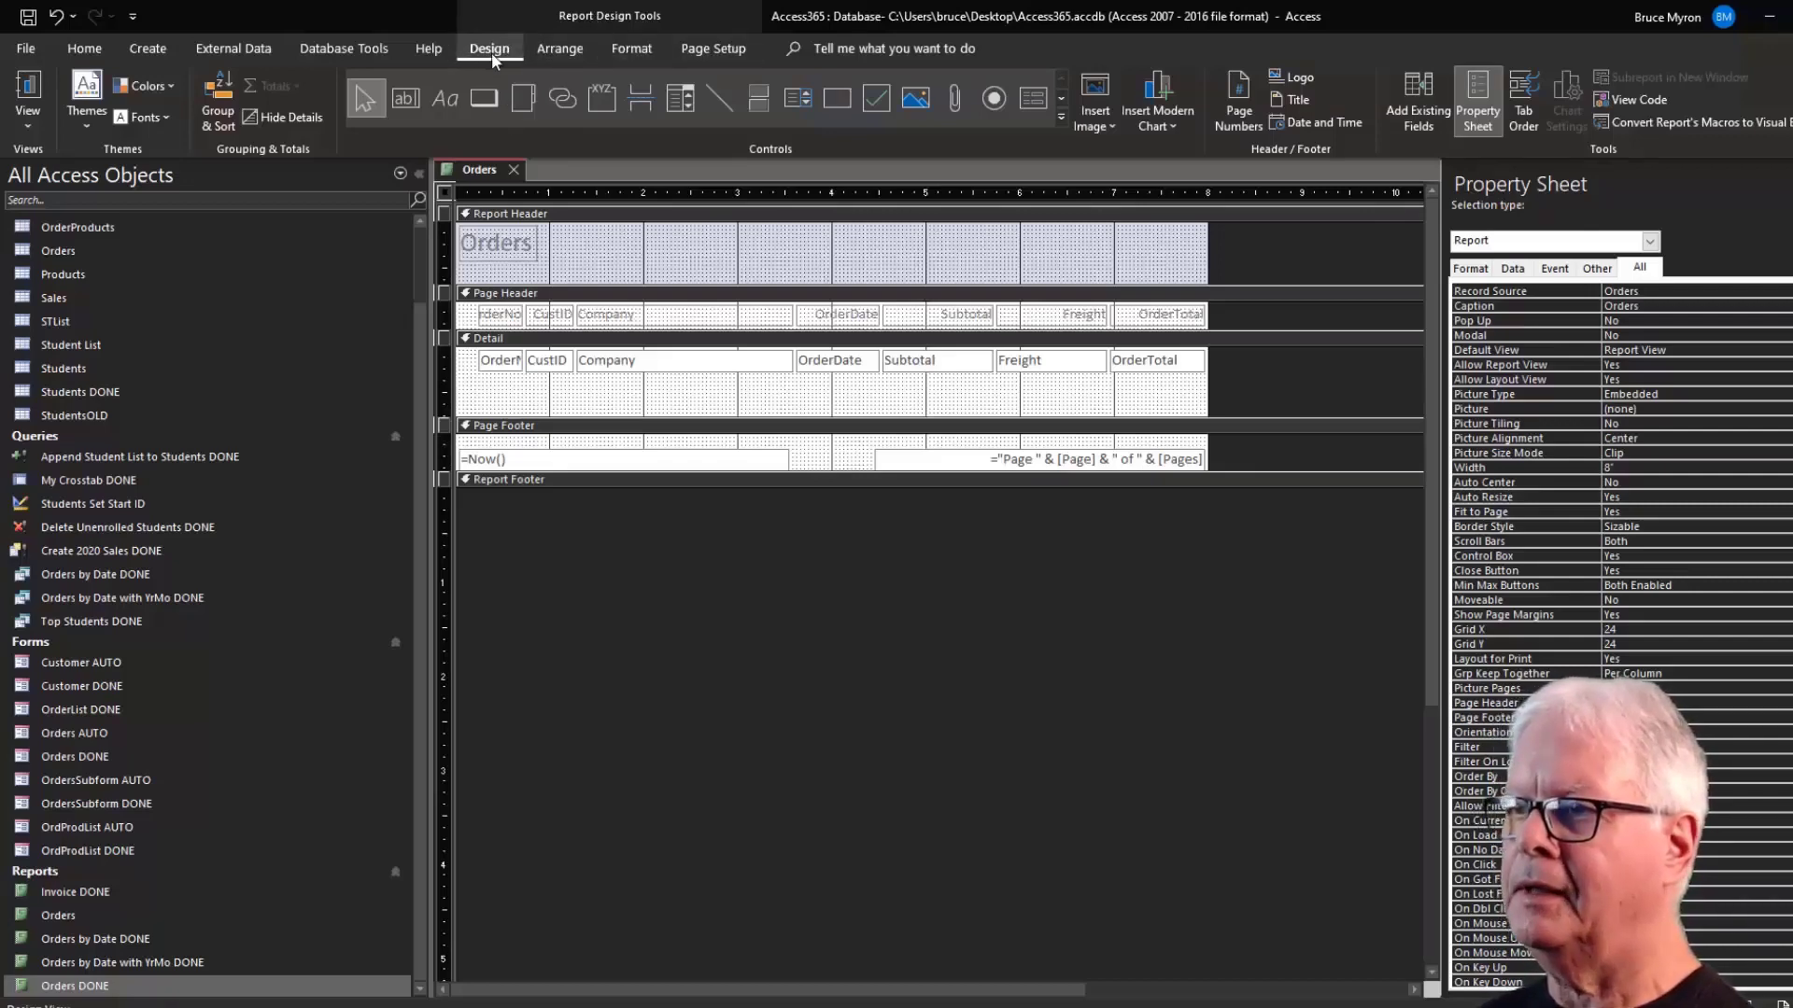
{"action": "left_click", "coordinate": [1419, 91]}
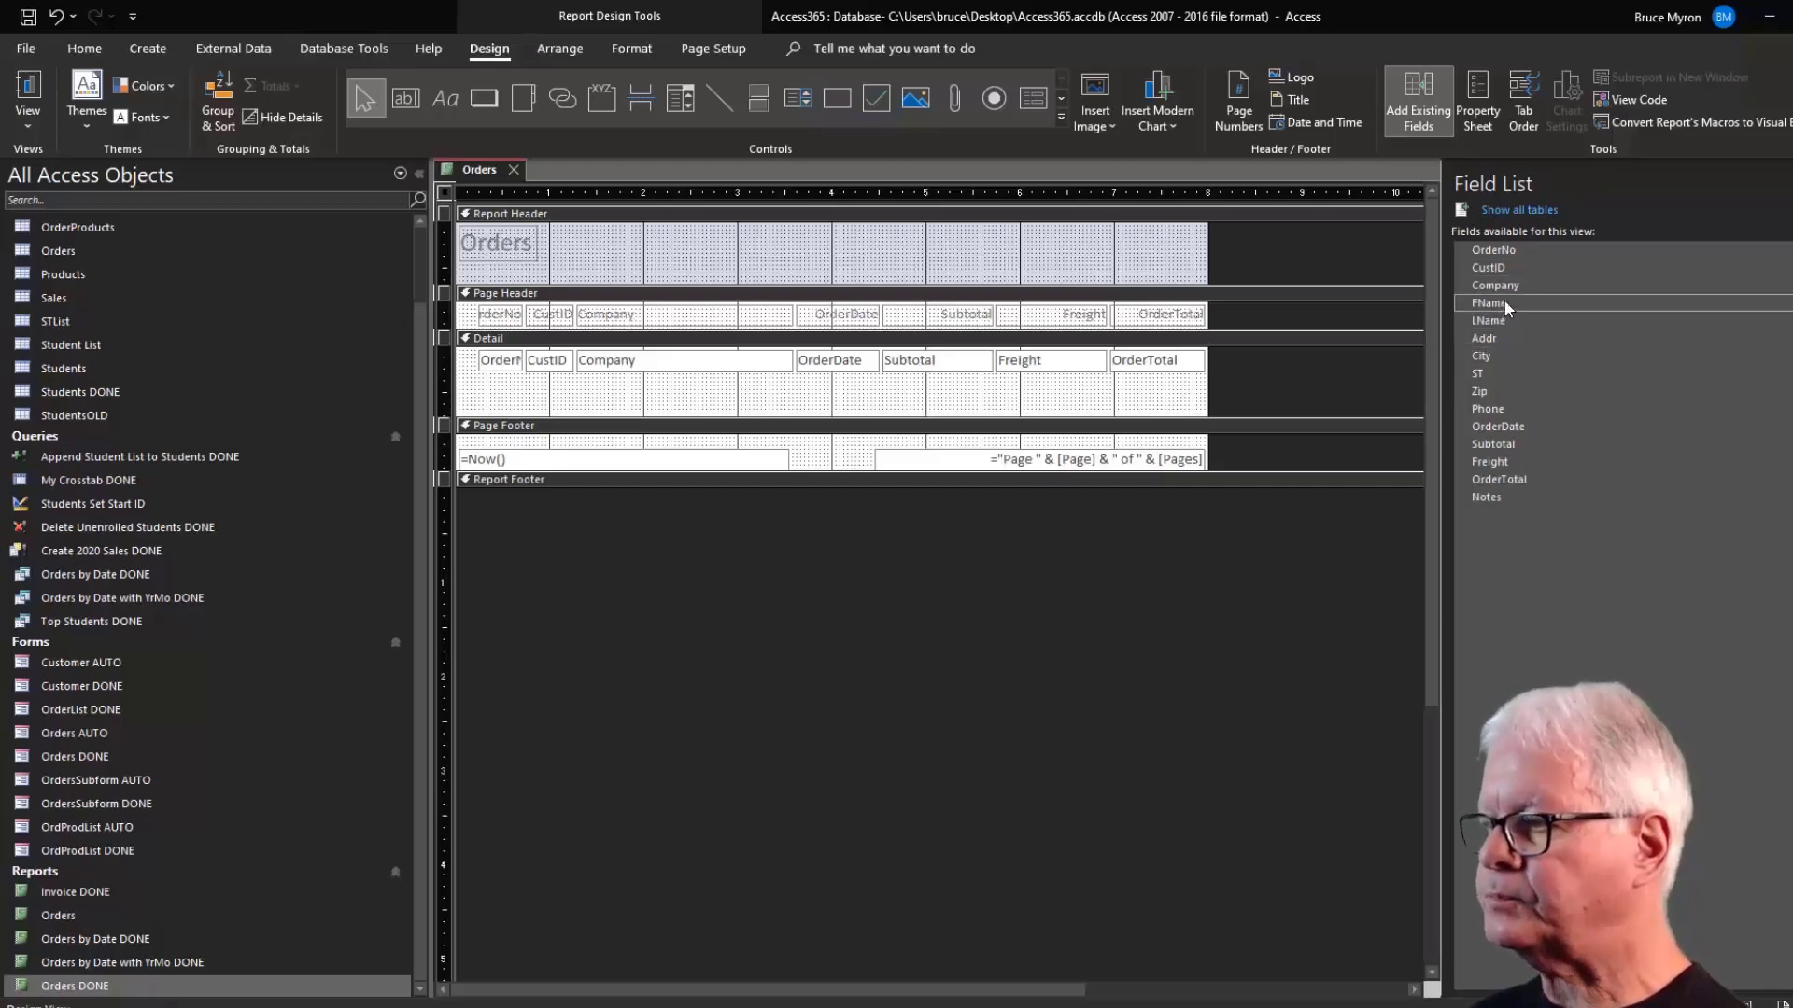
{"action": "left_click_drag", "start_coordinate": [1503, 303], "coordinate": [712, 399]}
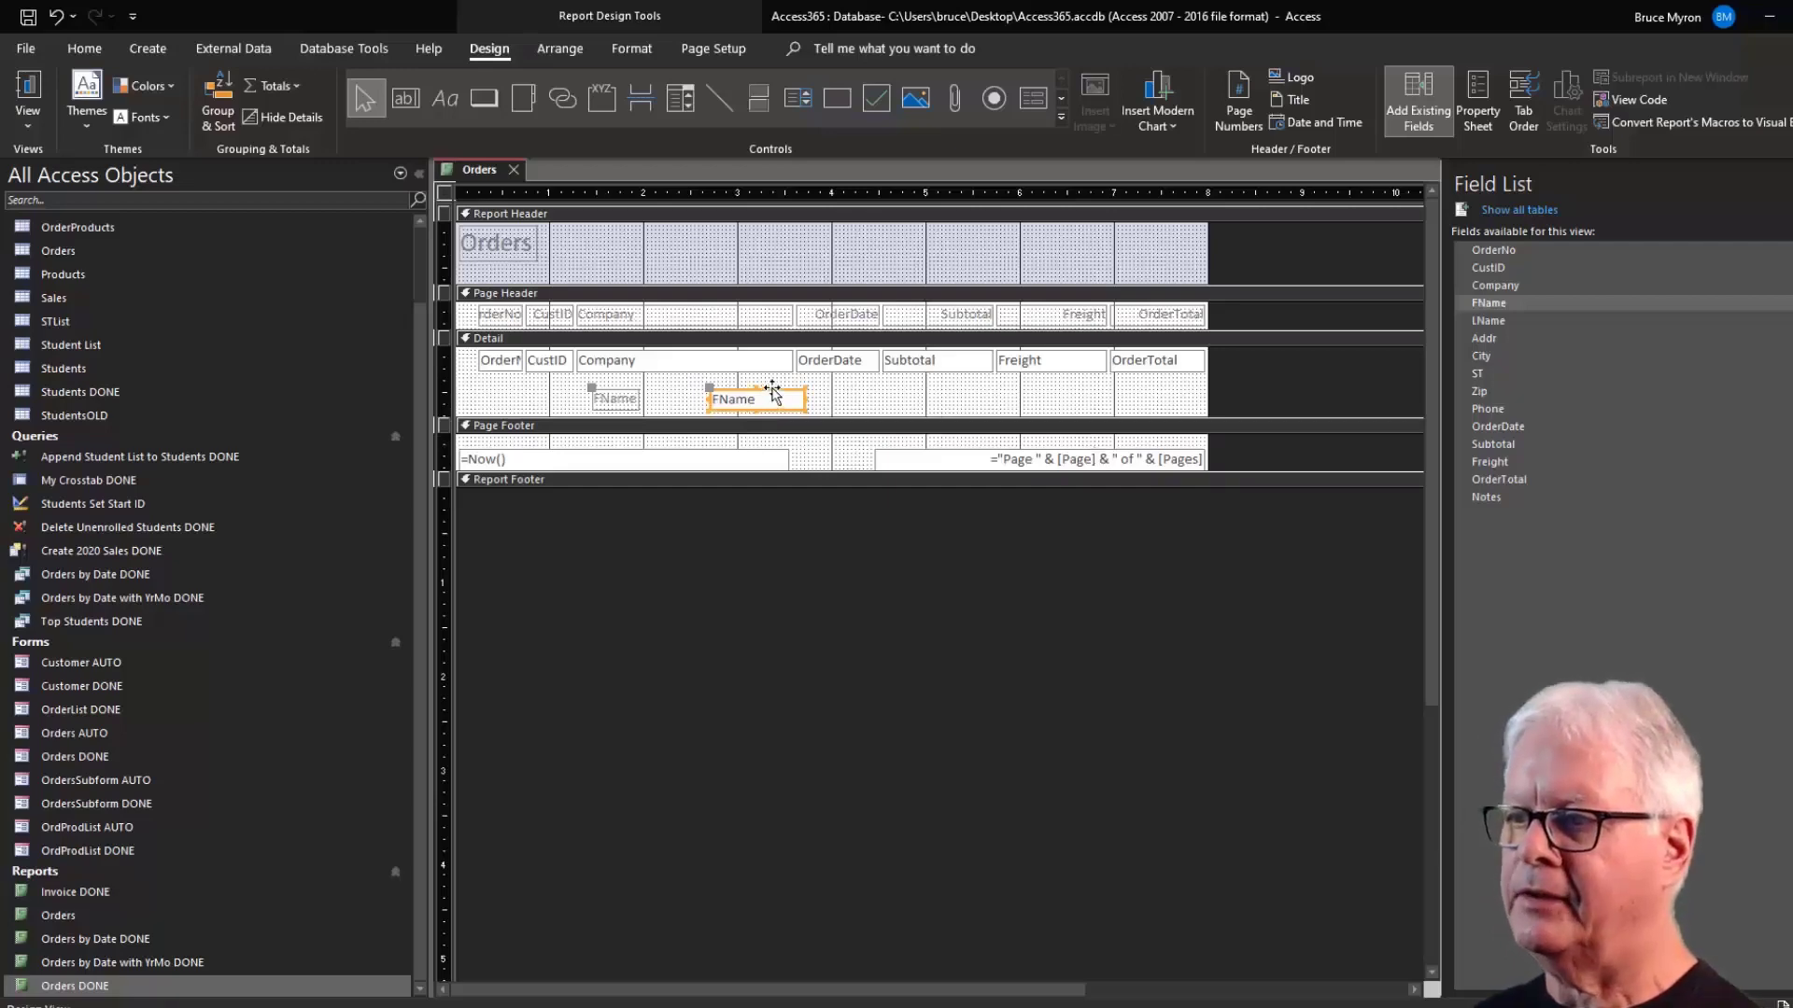
{"action": "left_click_drag", "start_coordinate": [766, 385], "coordinate": [736, 381]}
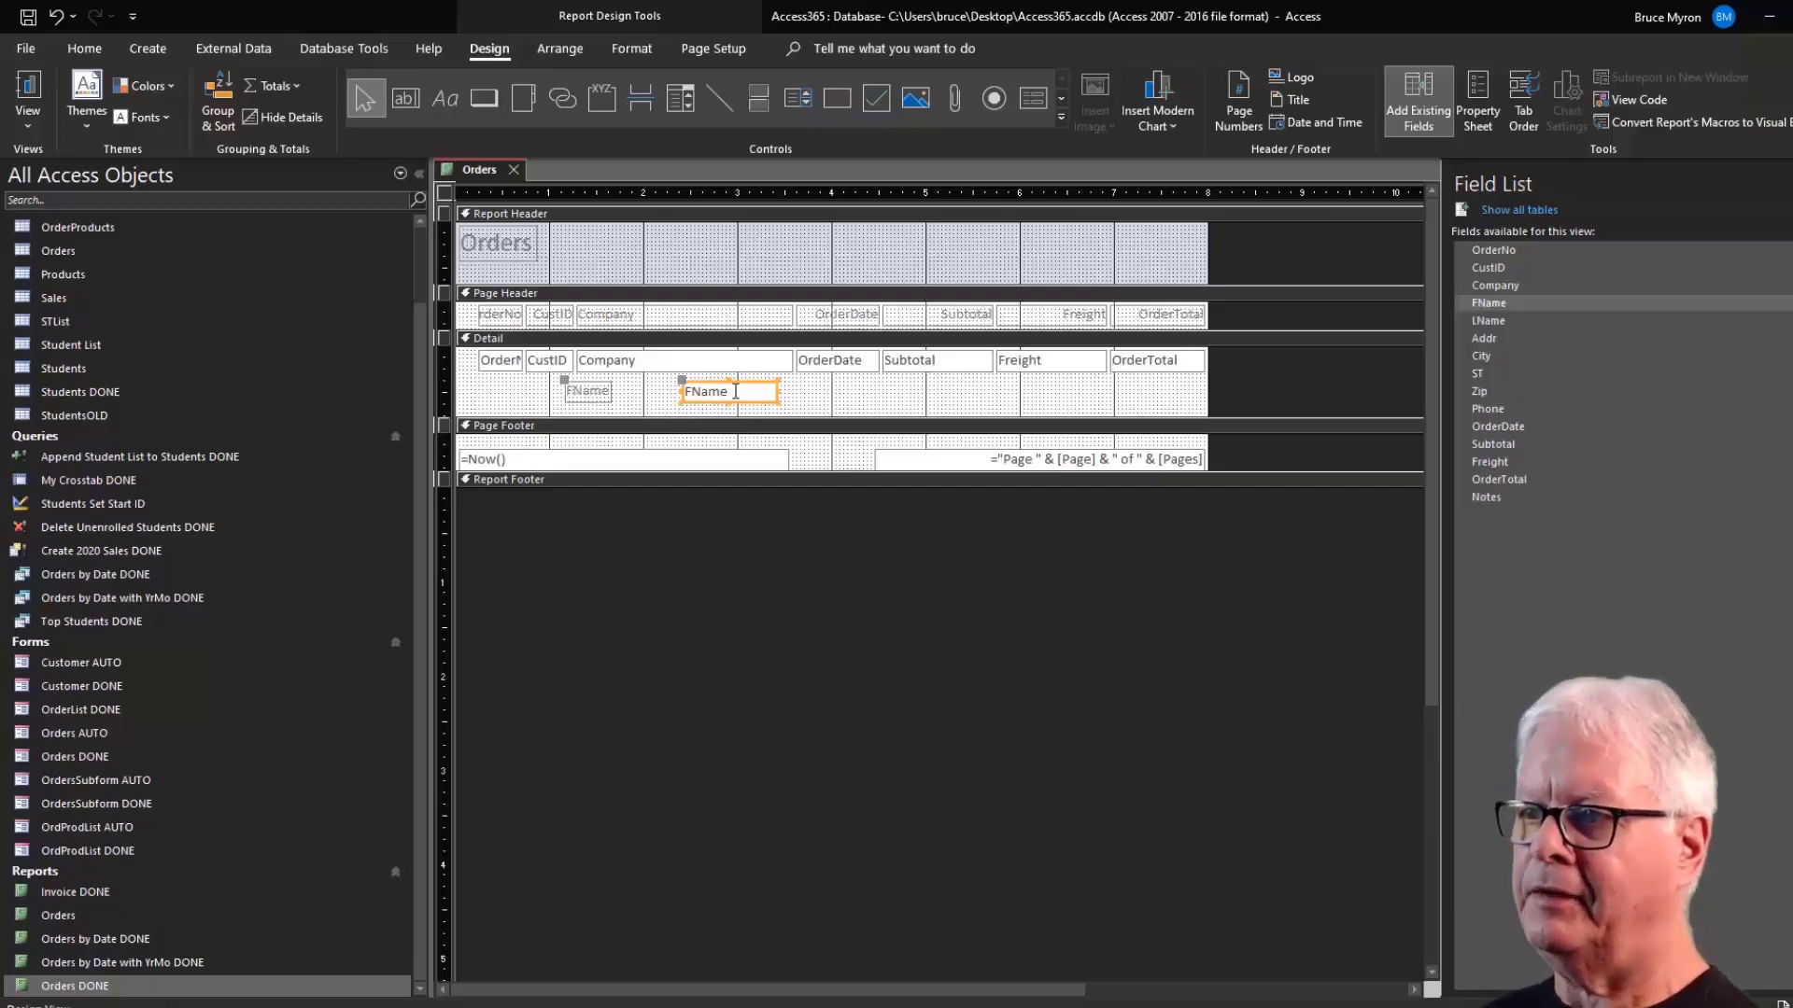
Compare the control types and properties of the FName label and the FName text box in the property sheet.
{"action": "left_click", "coordinate": [590, 393]}
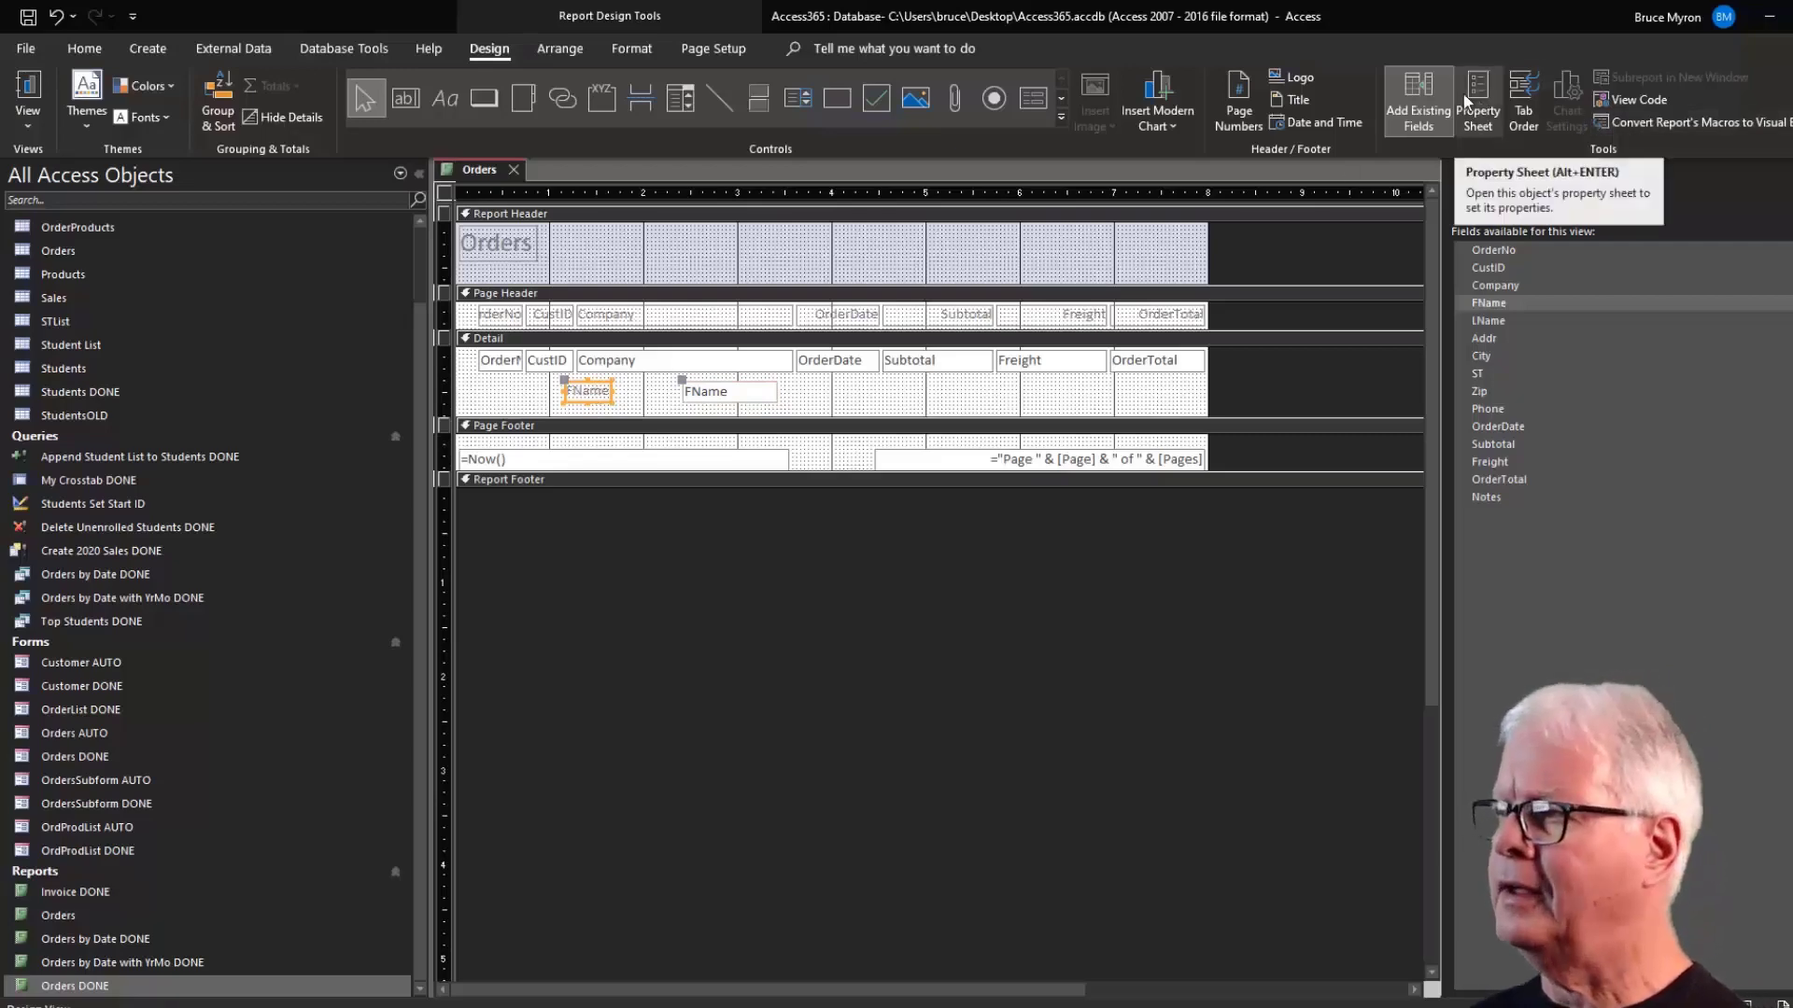
{"action": "left_click", "coordinate": [1486, 95]}
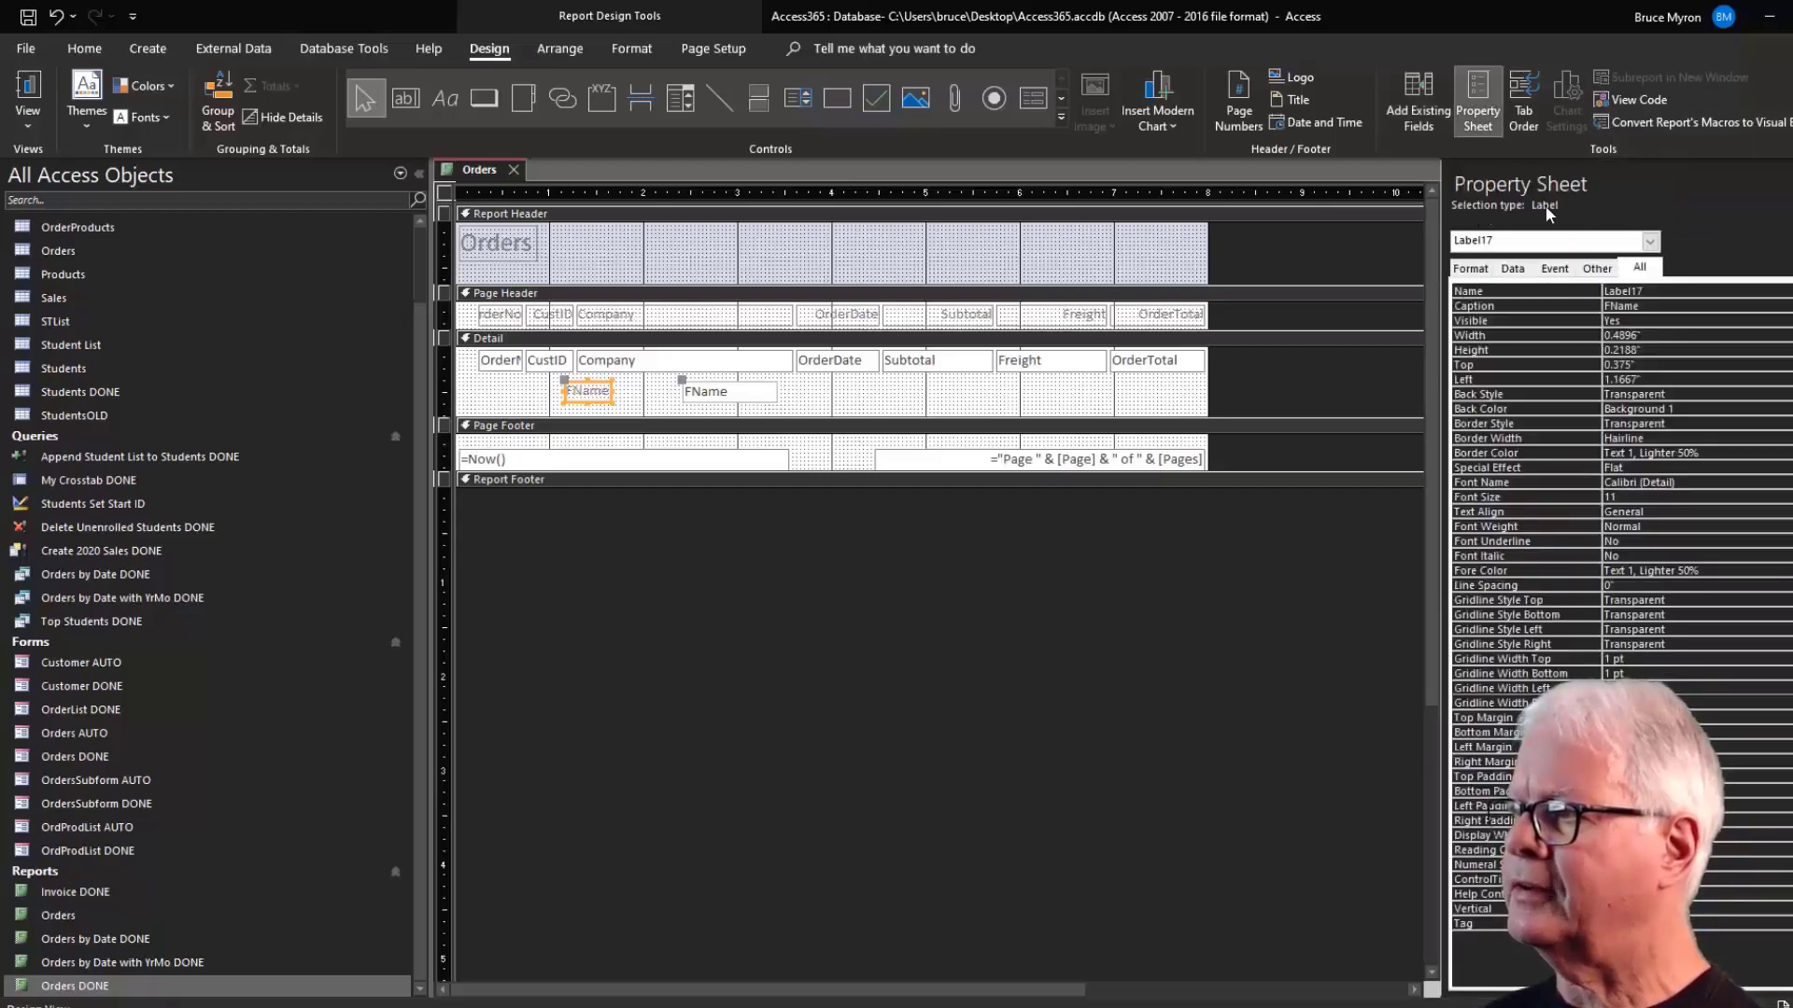
{"action": "left_click", "coordinate": [708, 397]}
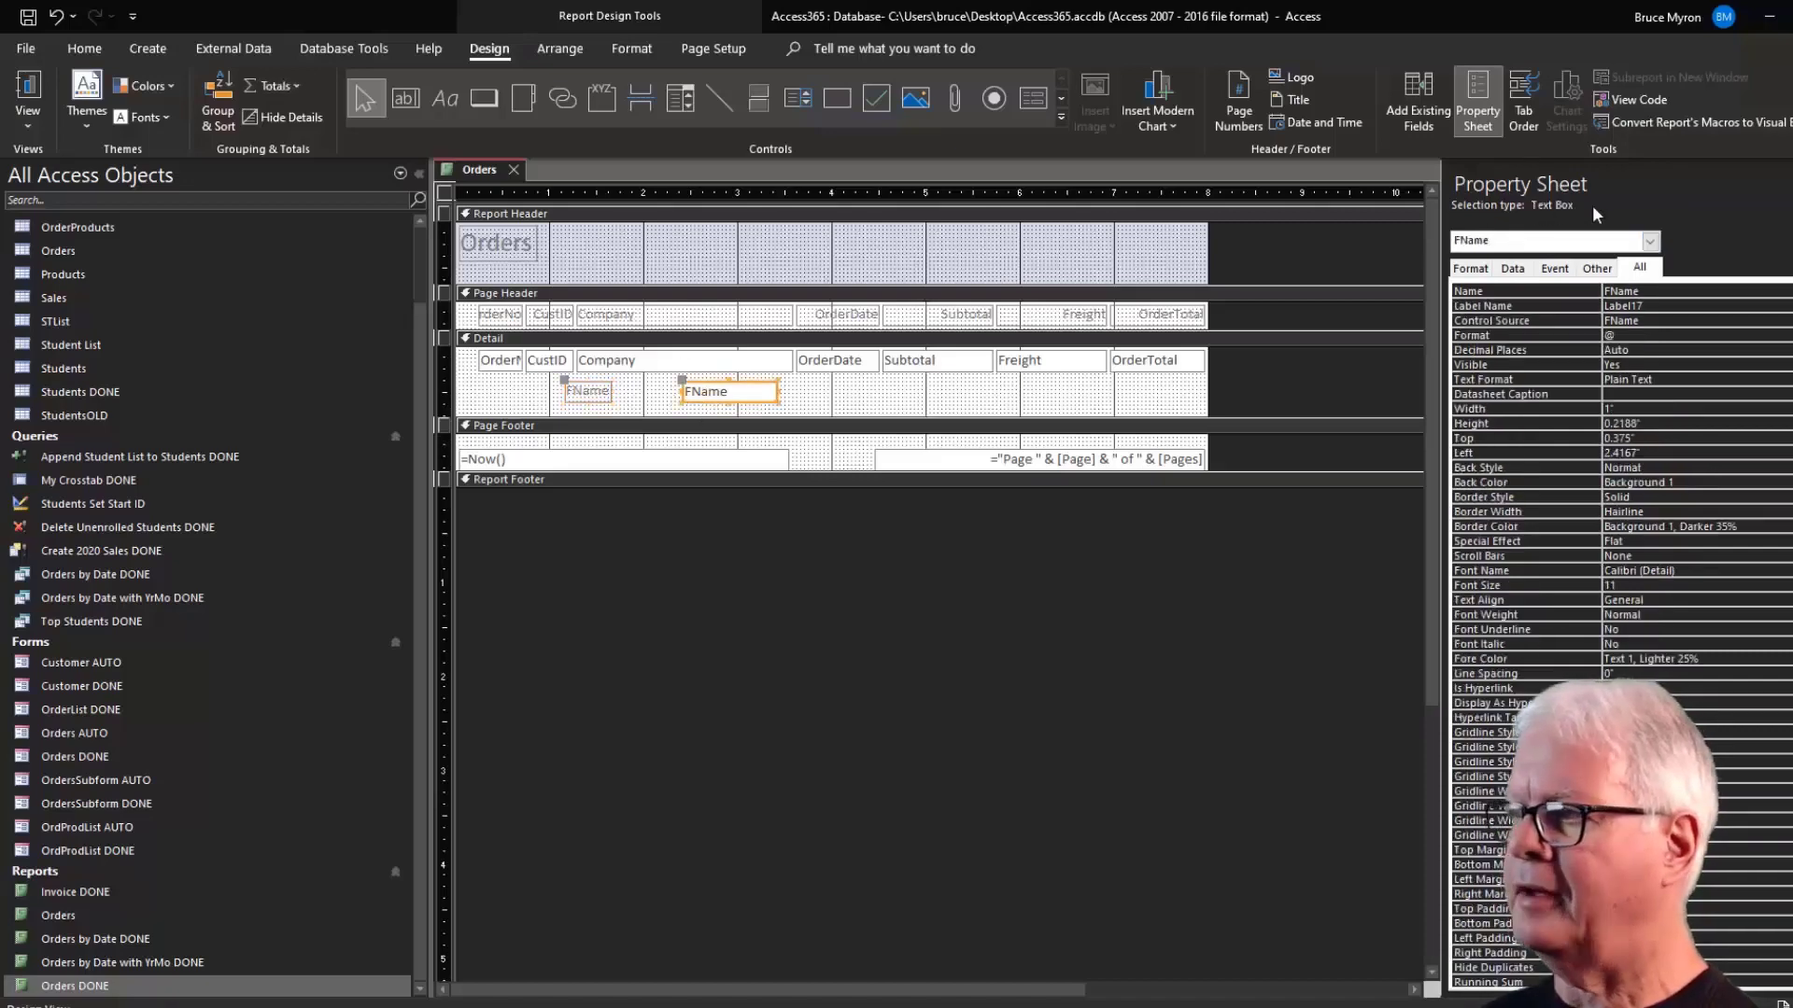
{"action": "left_click", "coordinate": [597, 394]}
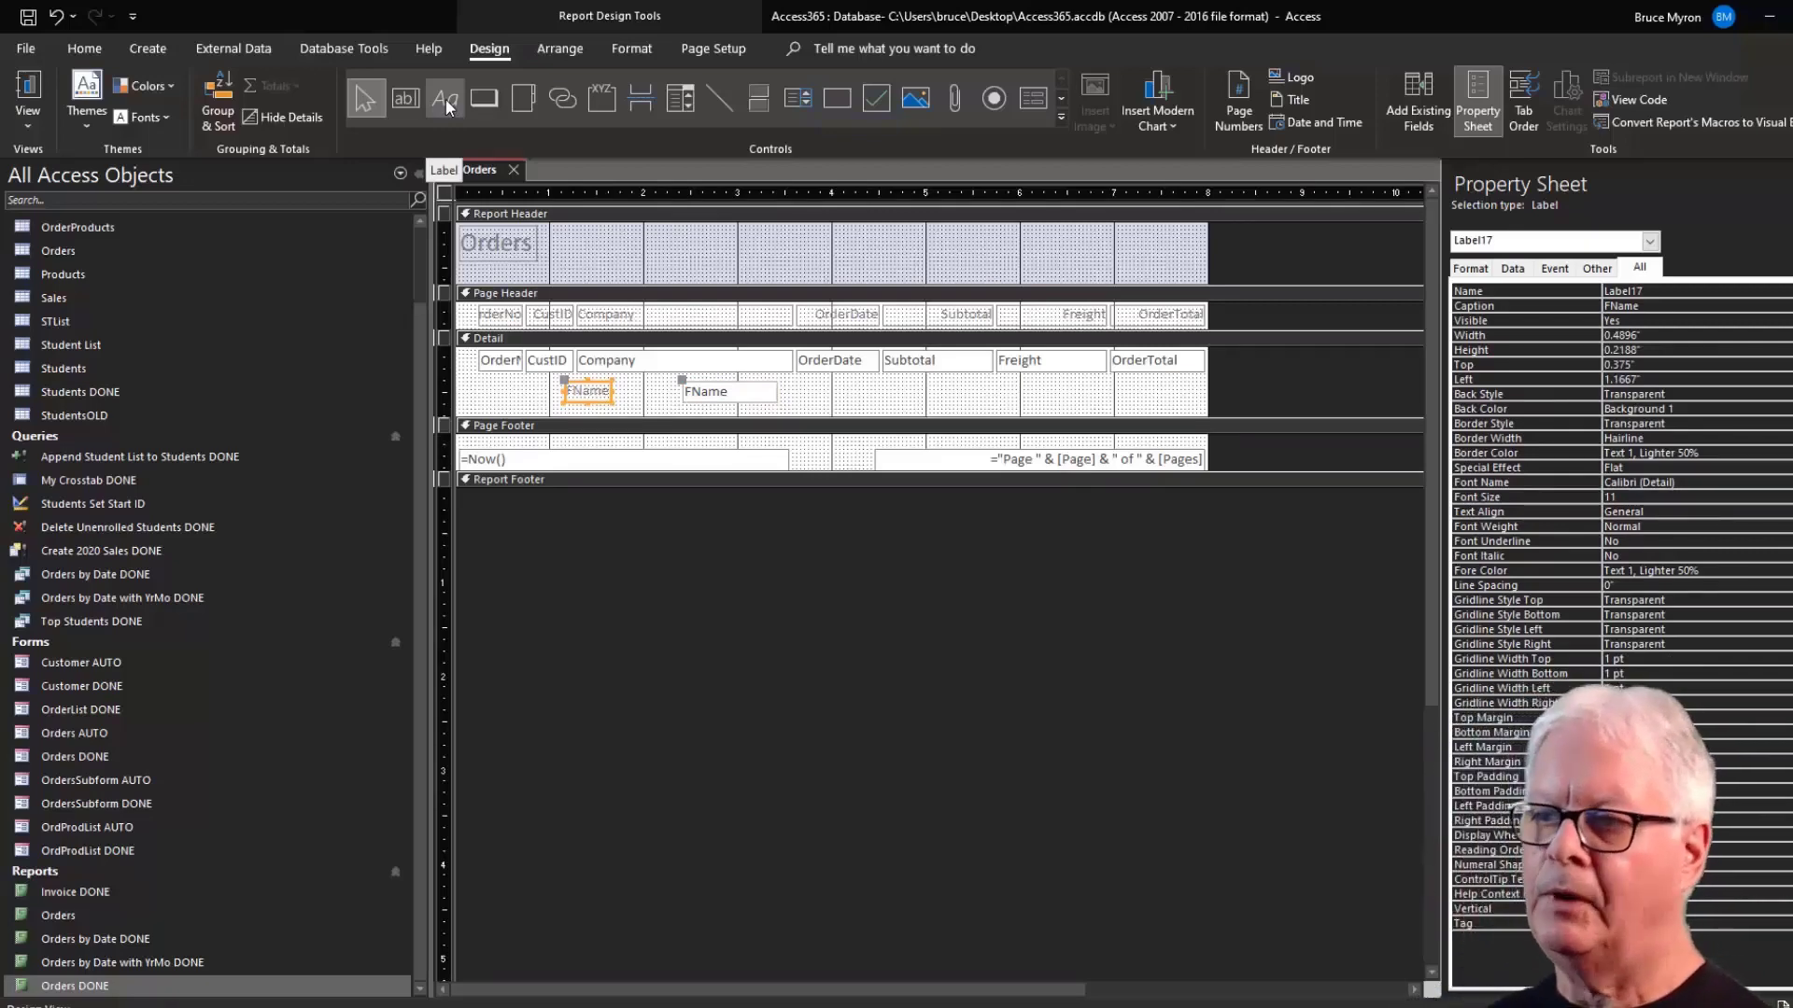
Inspect the properties of the Orders title label and the Company and Subtotal header labels.
{"action": "left_click", "coordinate": [525, 243]}
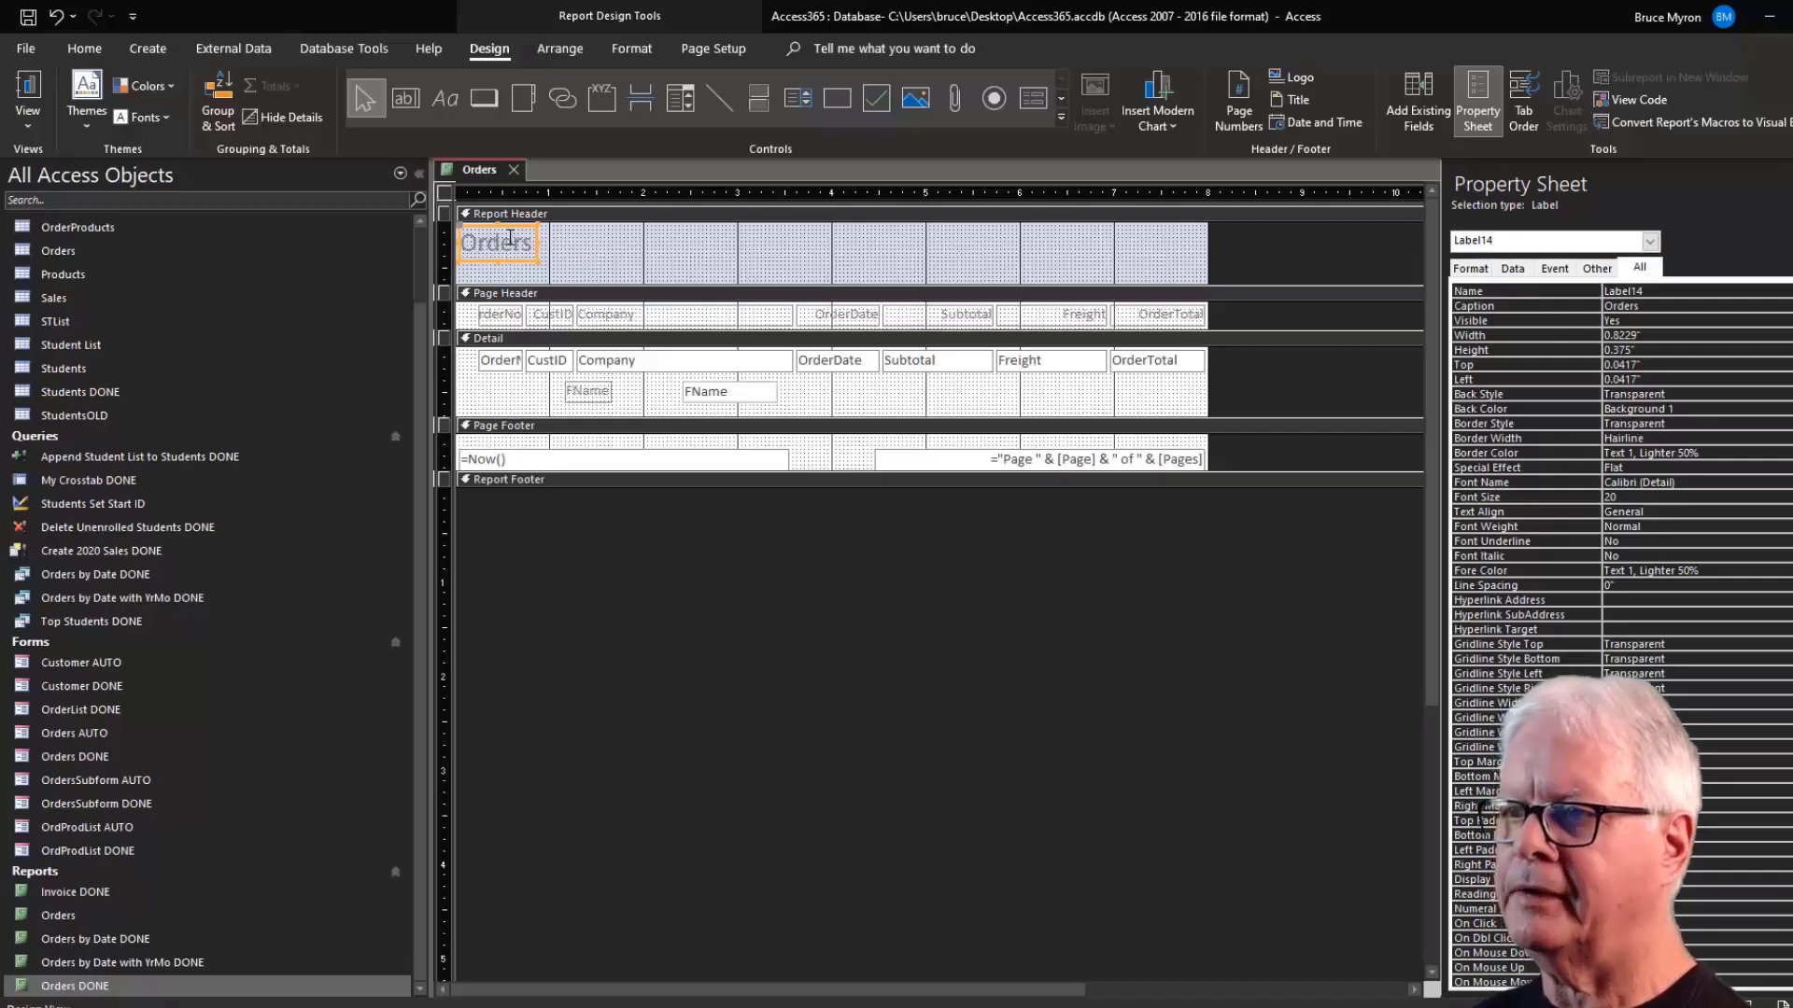
{"action": "left_click", "coordinate": [647, 315]}
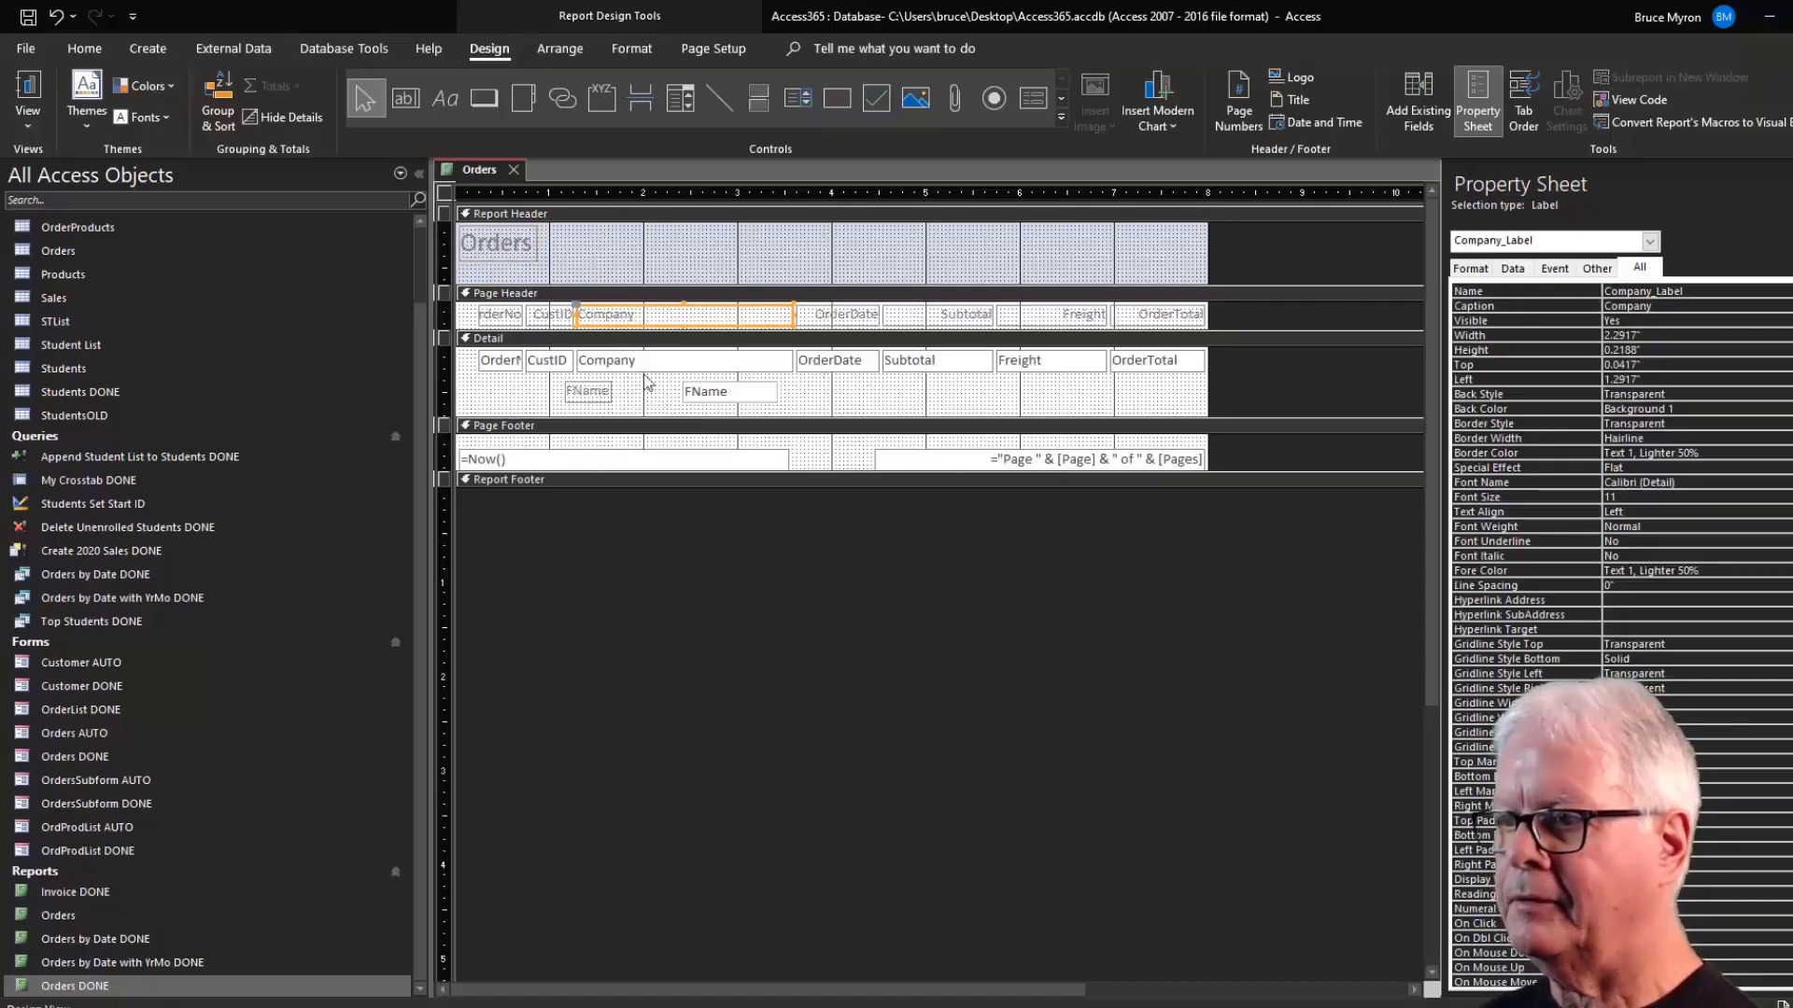
{"action": "left_click", "coordinate": [898, 316]}
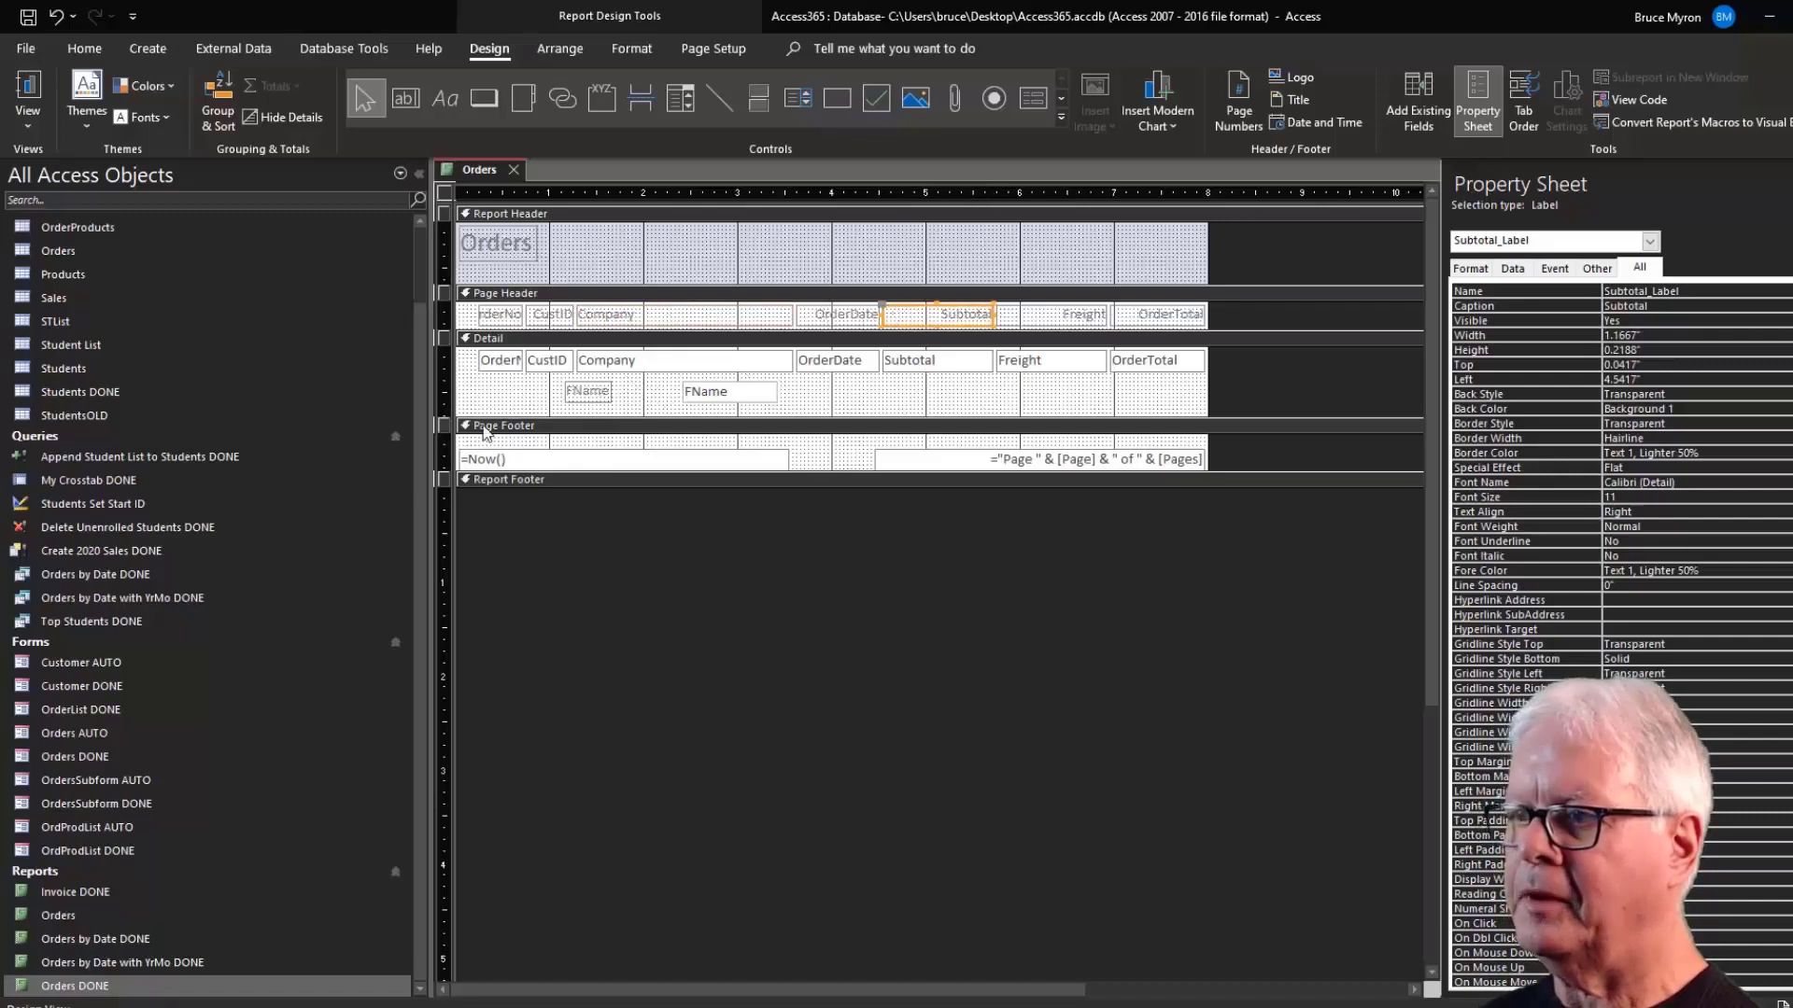
Inspect the Name and Control Source of the OrderNo and FName text boxes in the Detail section, then deselect them.
{"action": "left_click", "coordinate": [509, 364]}
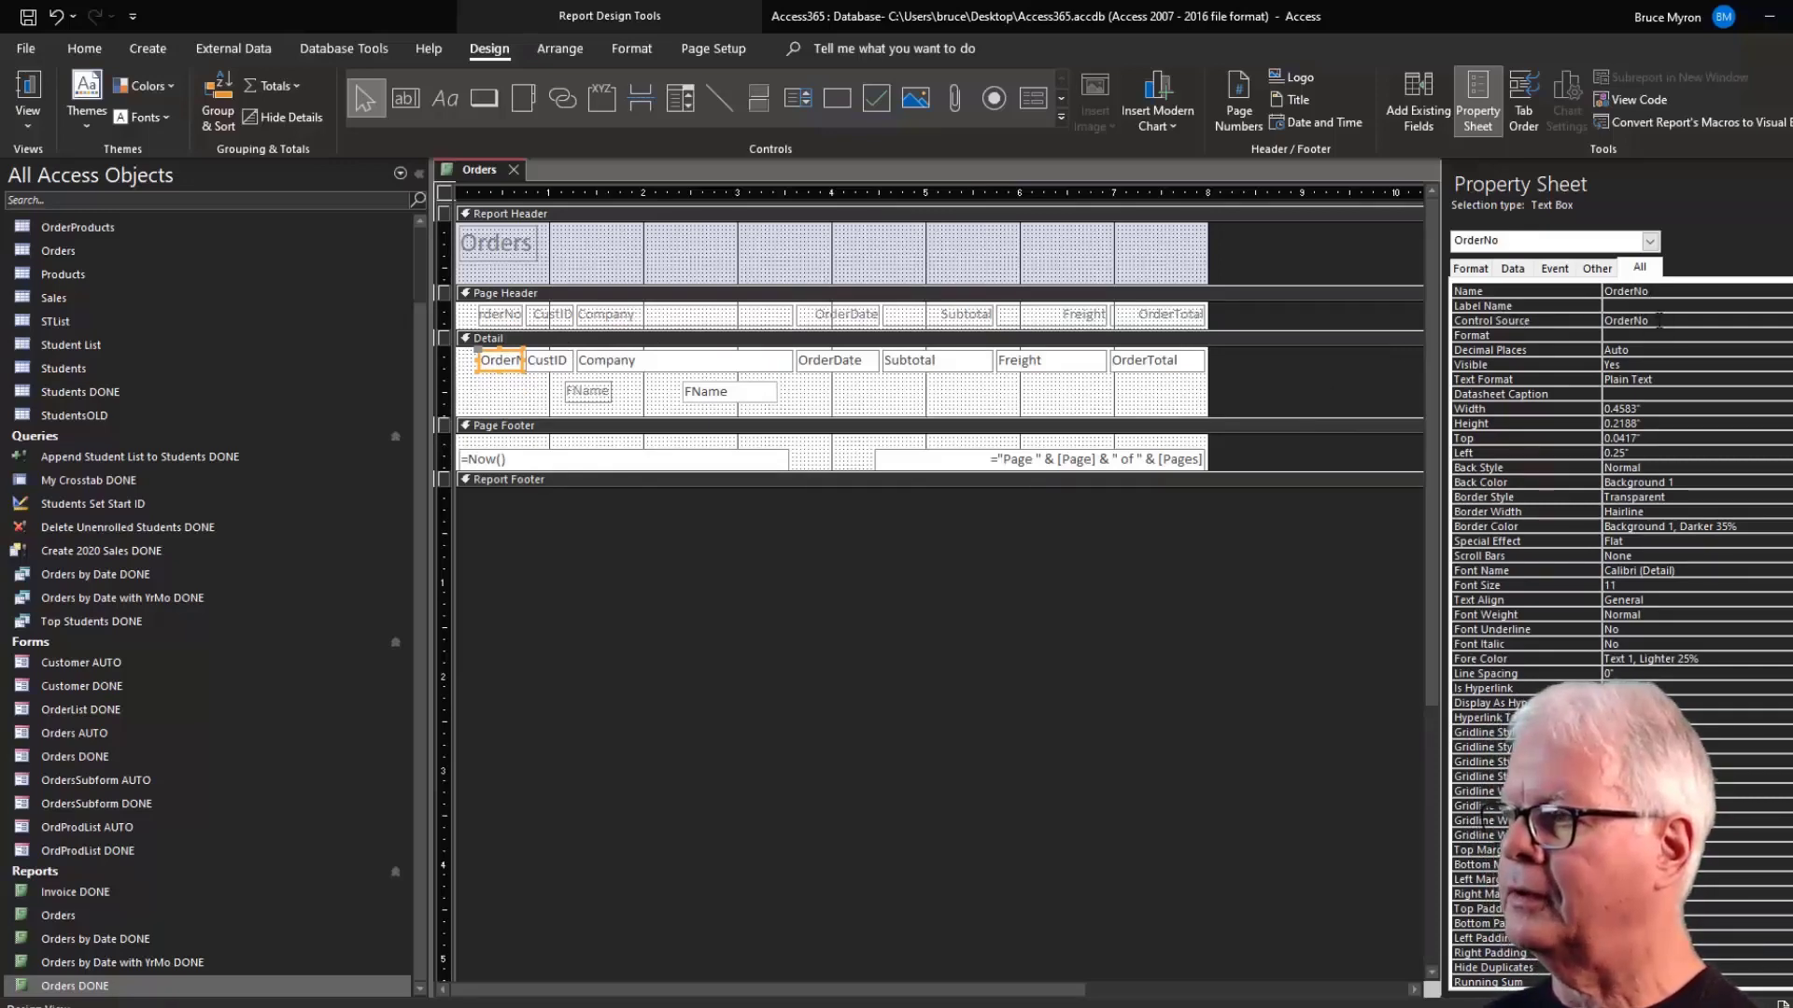
{"action": "left_click", "coordinate": [738, 394]}
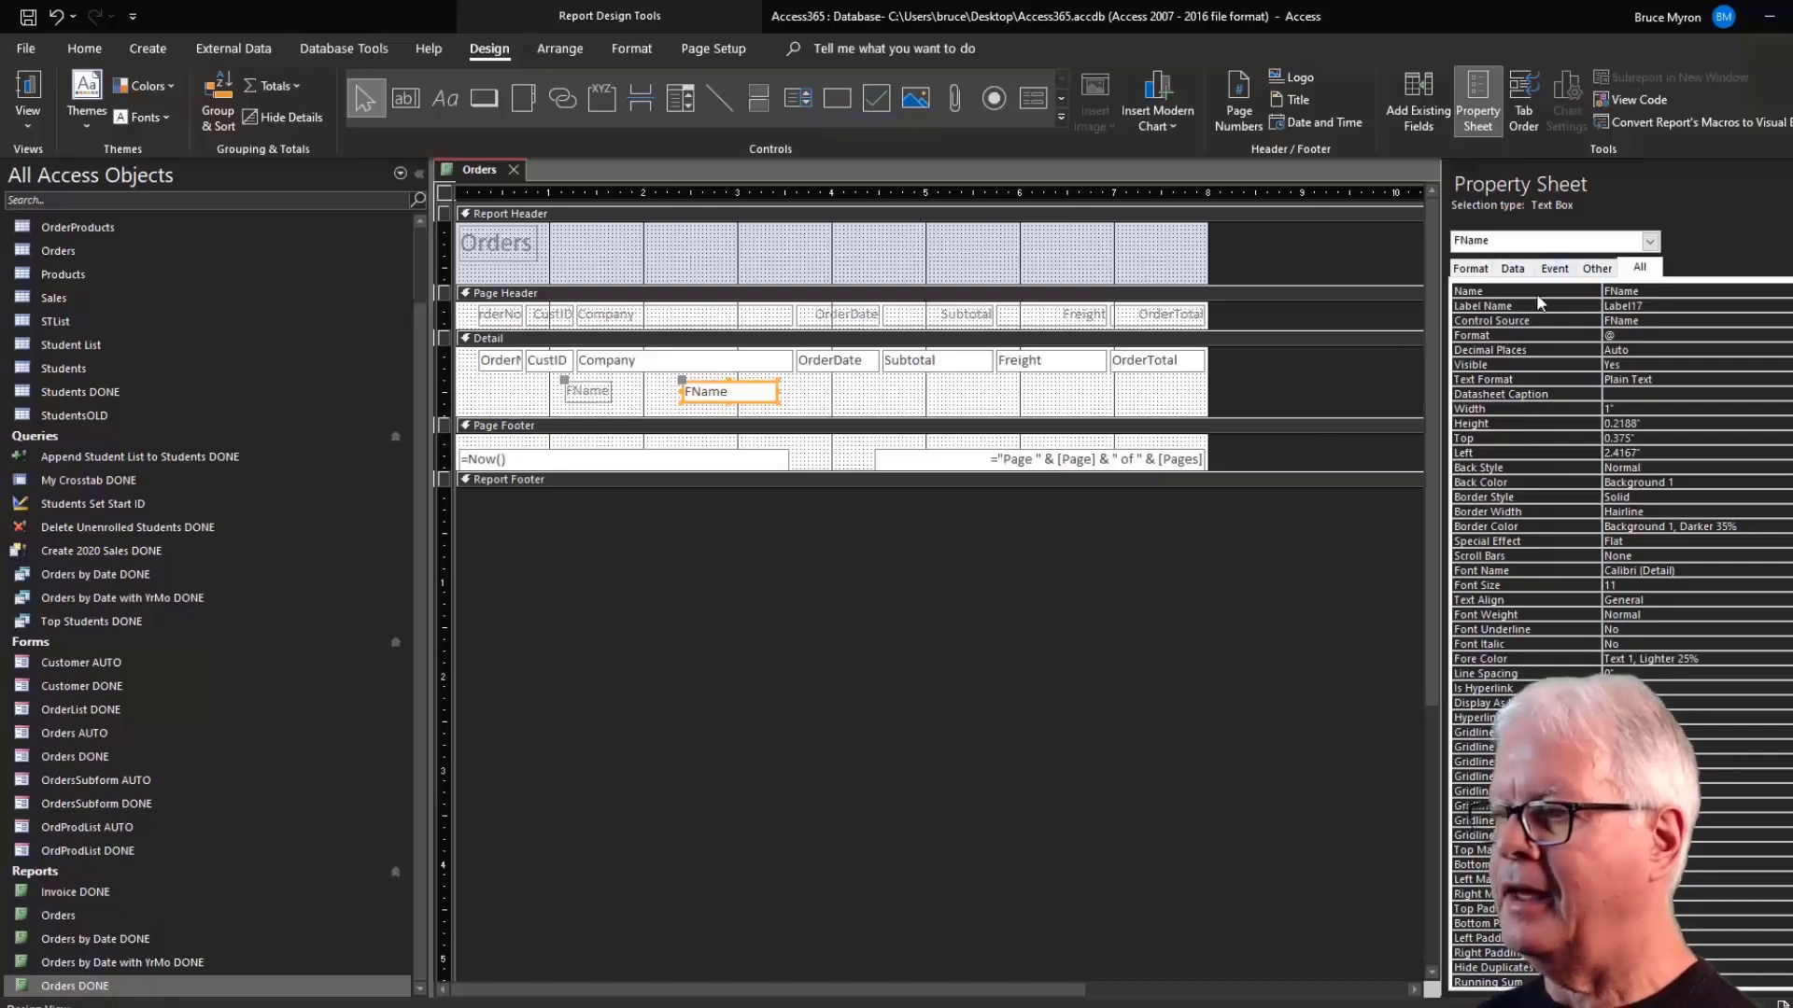
{"action": "left_click", "coordinate": [819, 403]}
{"action": "left_click", "coordinate": [715, 392]}
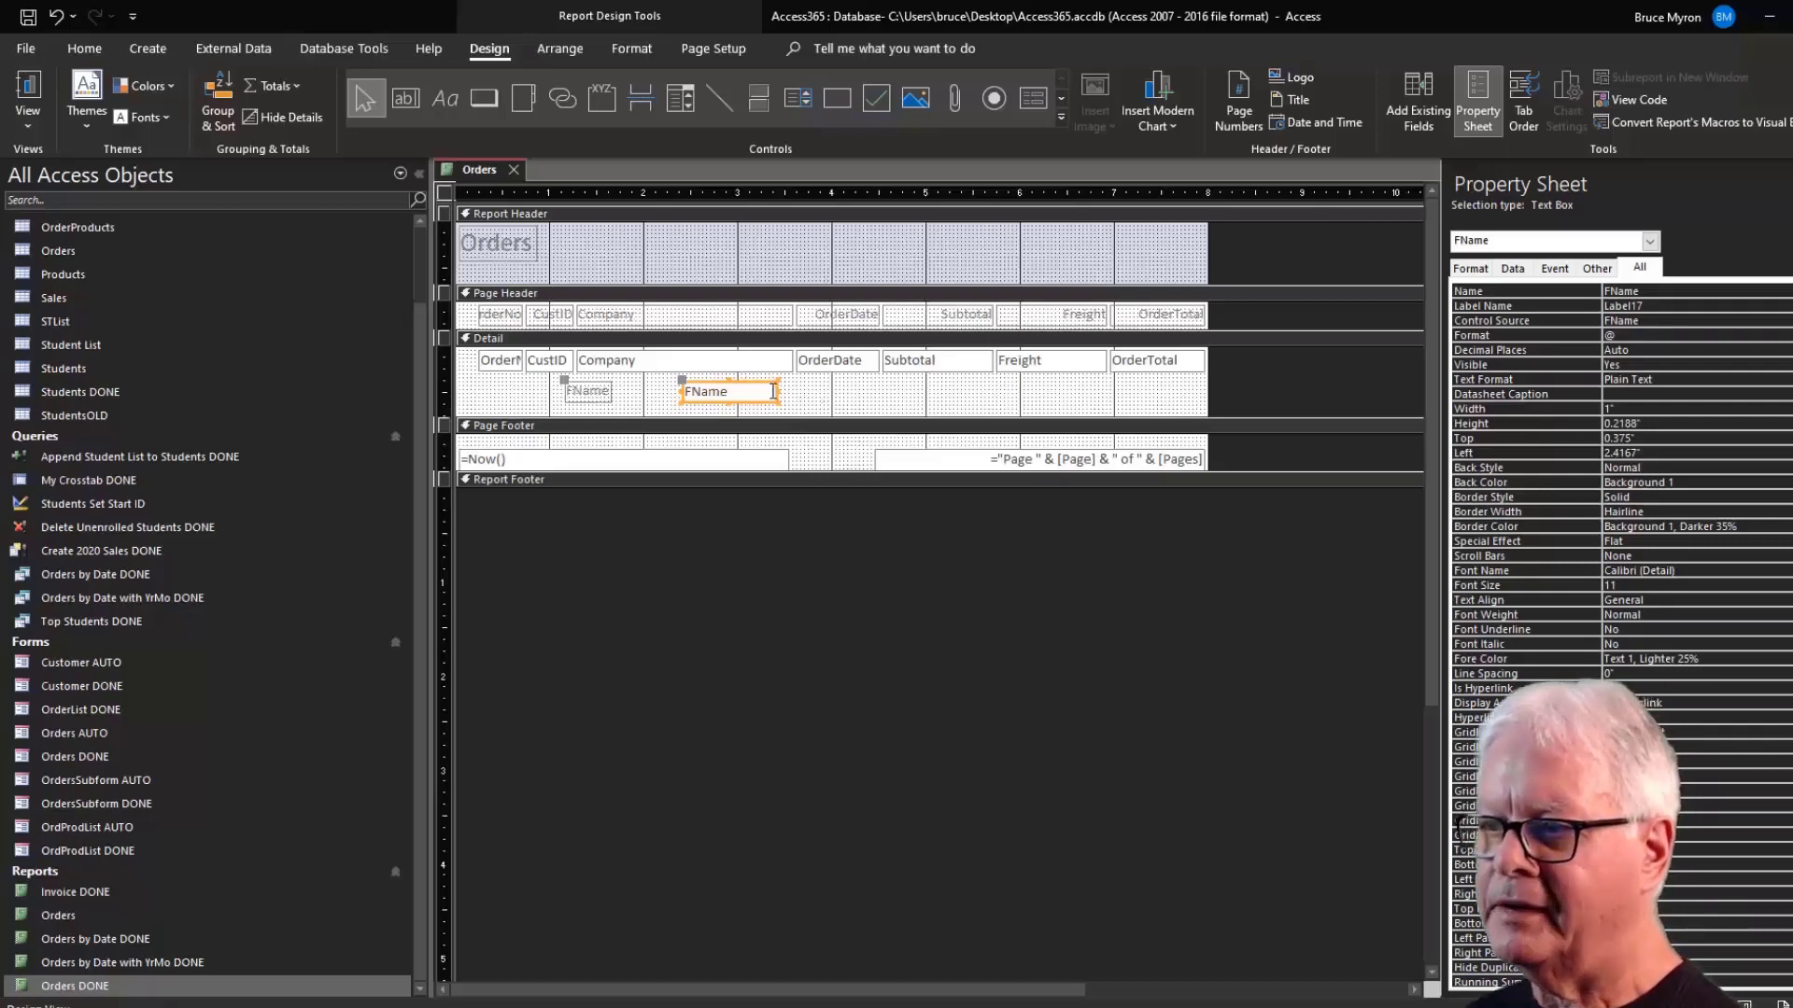
{"action": "left_click", "coordinate": [832, 400]}
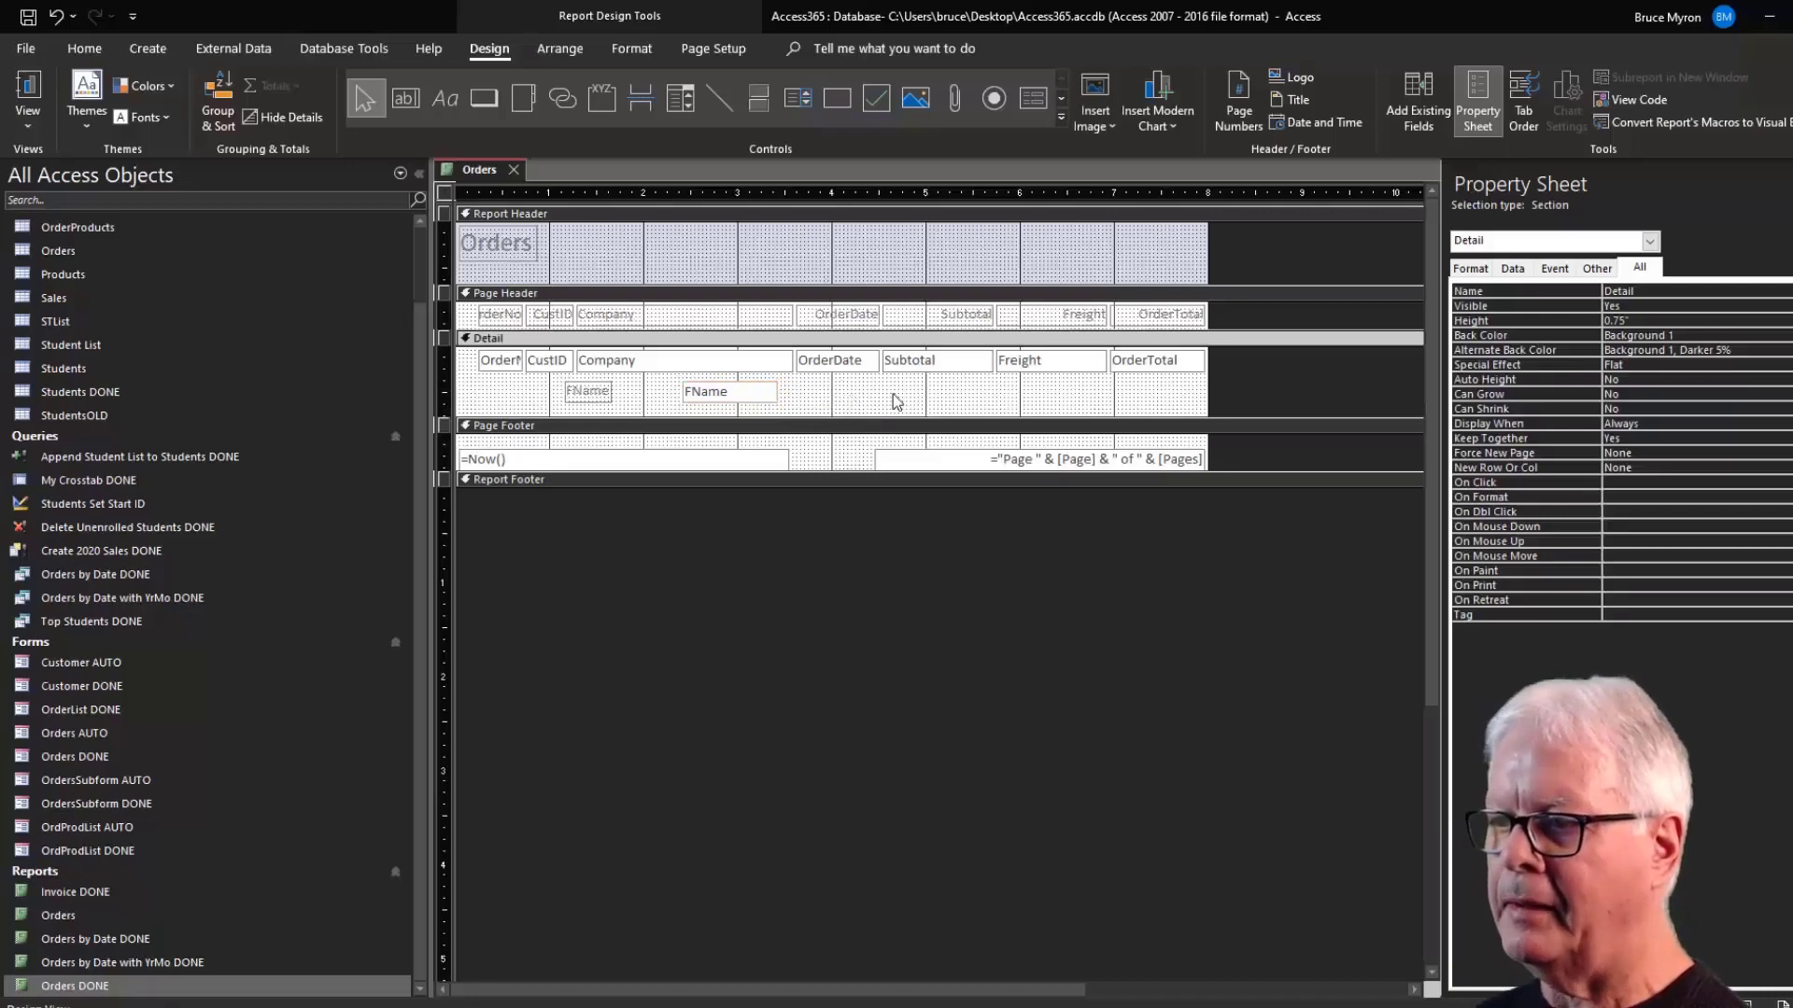
Move the FName label closer to its text box, and shift both so the text box starts about 3.33" from the left edge.
{"action": "left_click", "coordinate": [726, 393]}
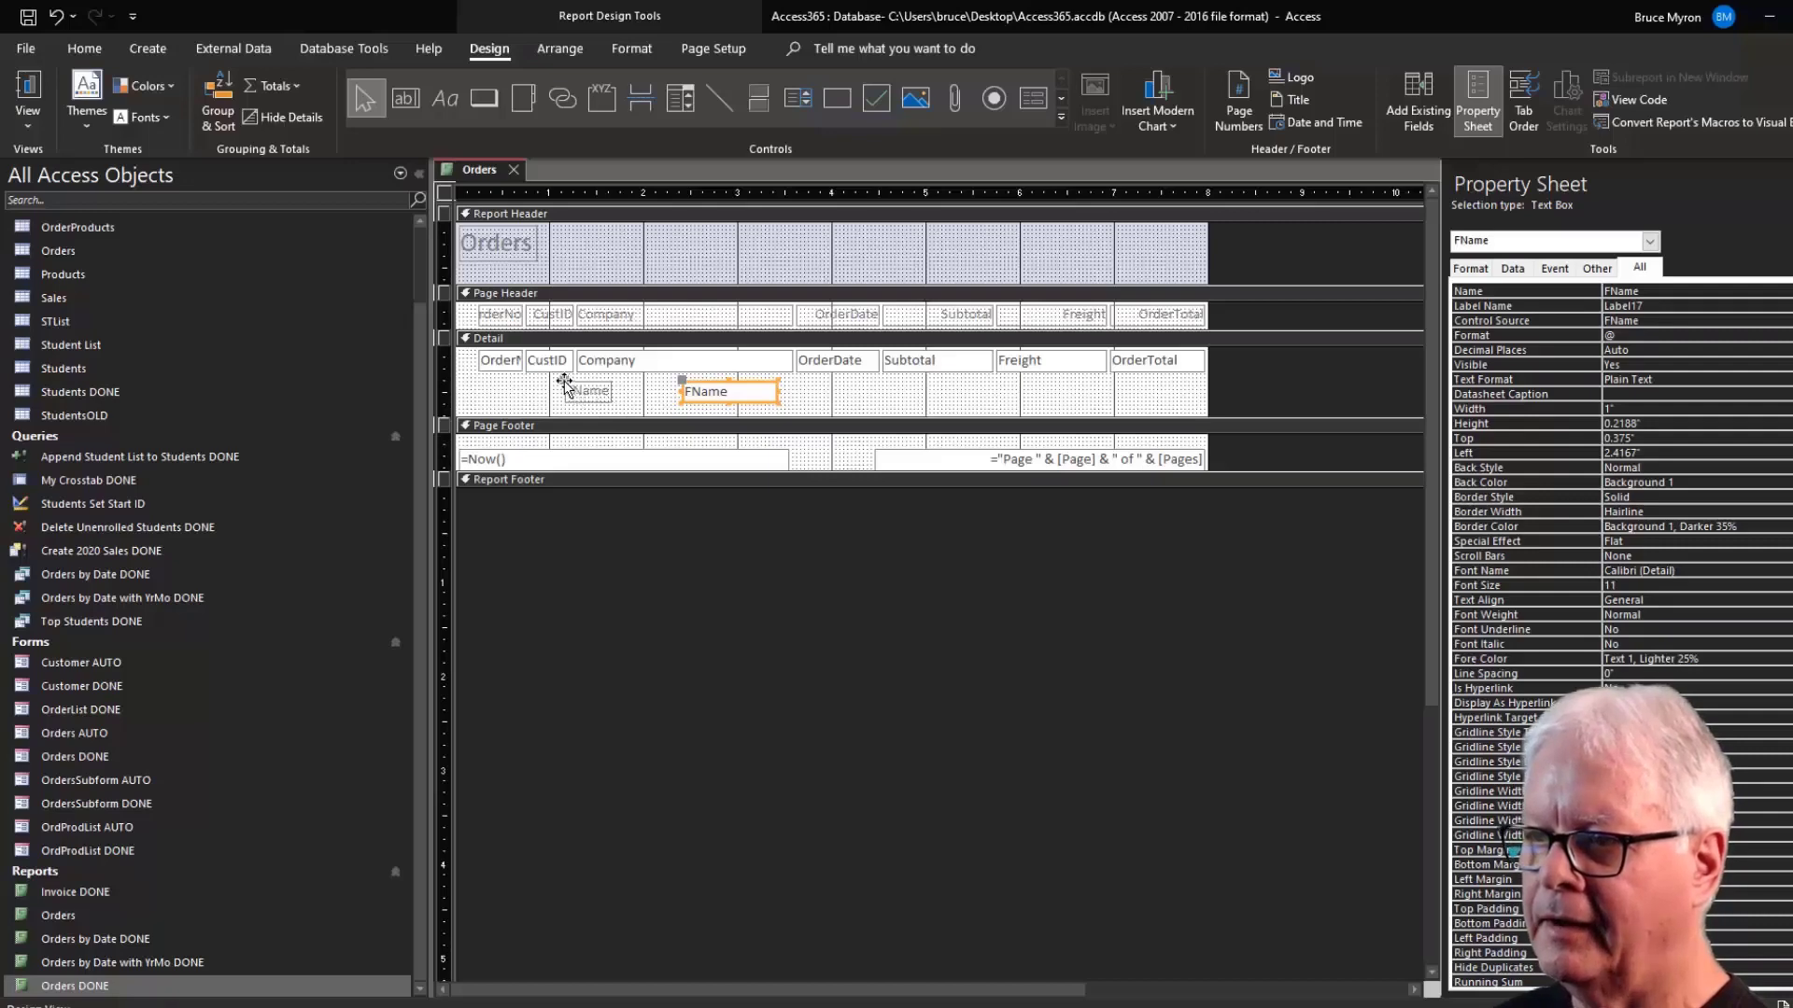
{"action": "left_click_drag", "start_coordinate": [564, 383], "coordinate": [603, 383]}
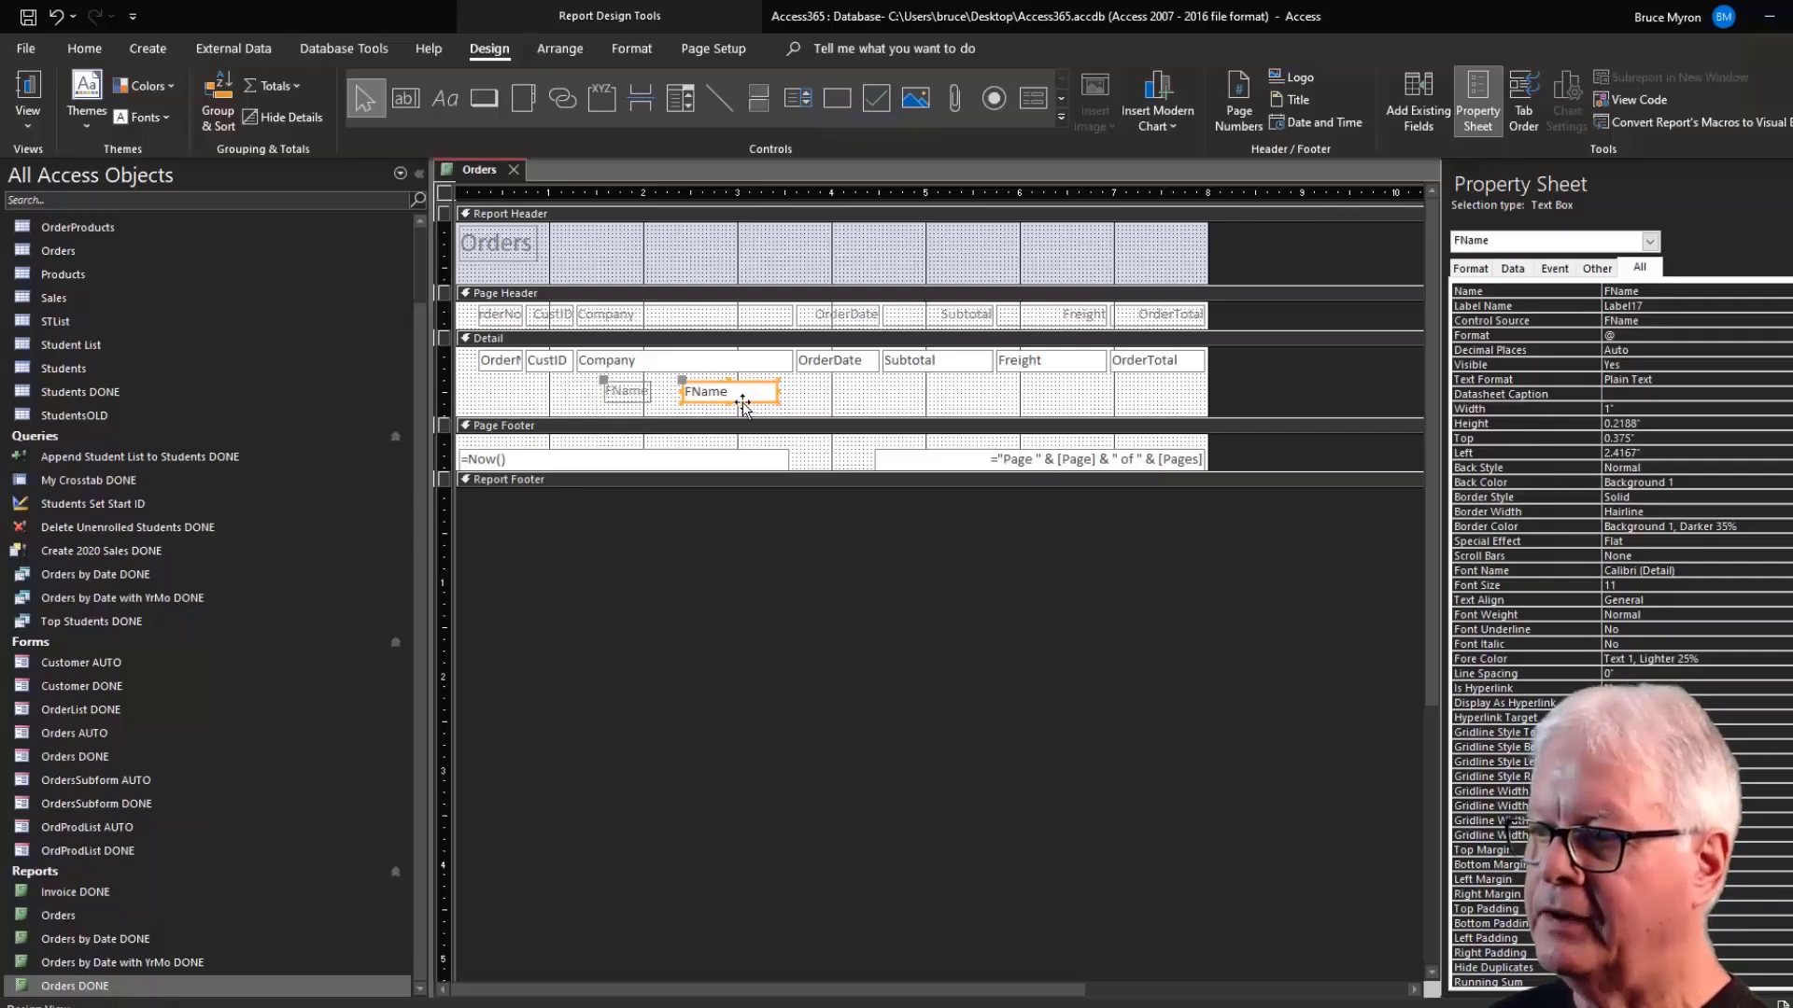
{"action": "left_click_drag", "start_coordinate": [745, 405], "coordinate": [831, 410]}
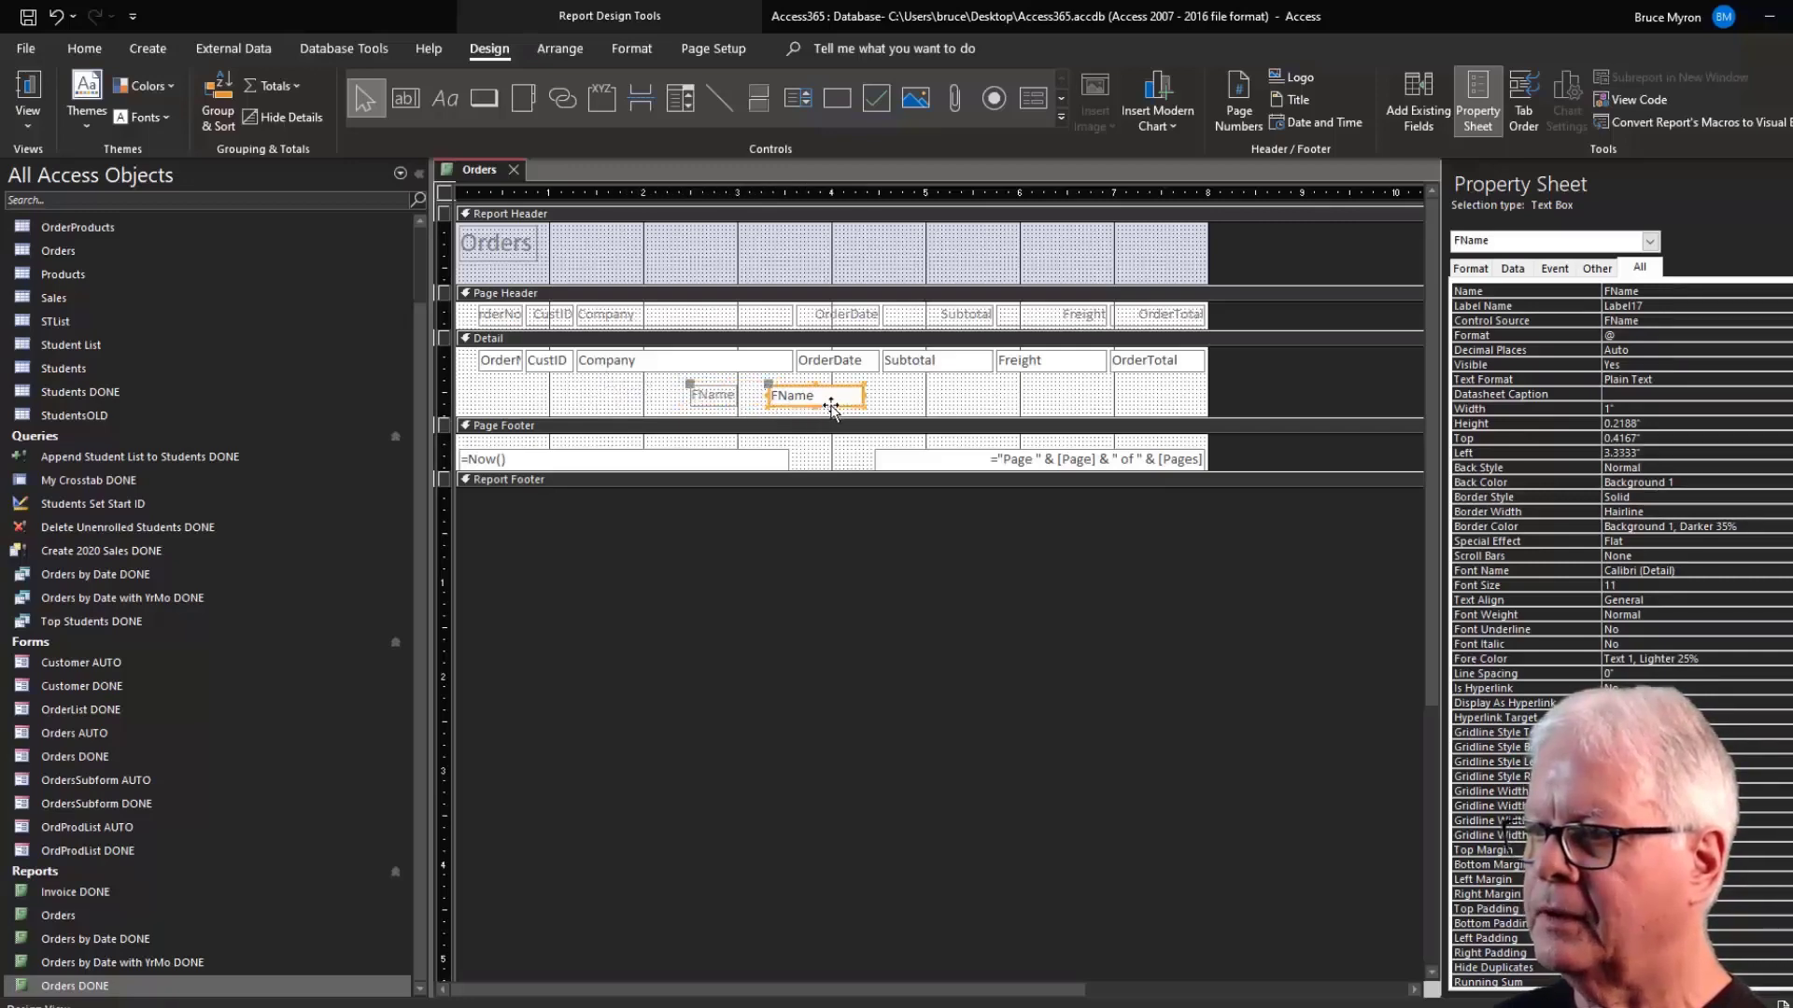
{"action": "left_click", "coordinate": [839, 401]}
{"action": "left_click", "coordinate": [931, 409]}
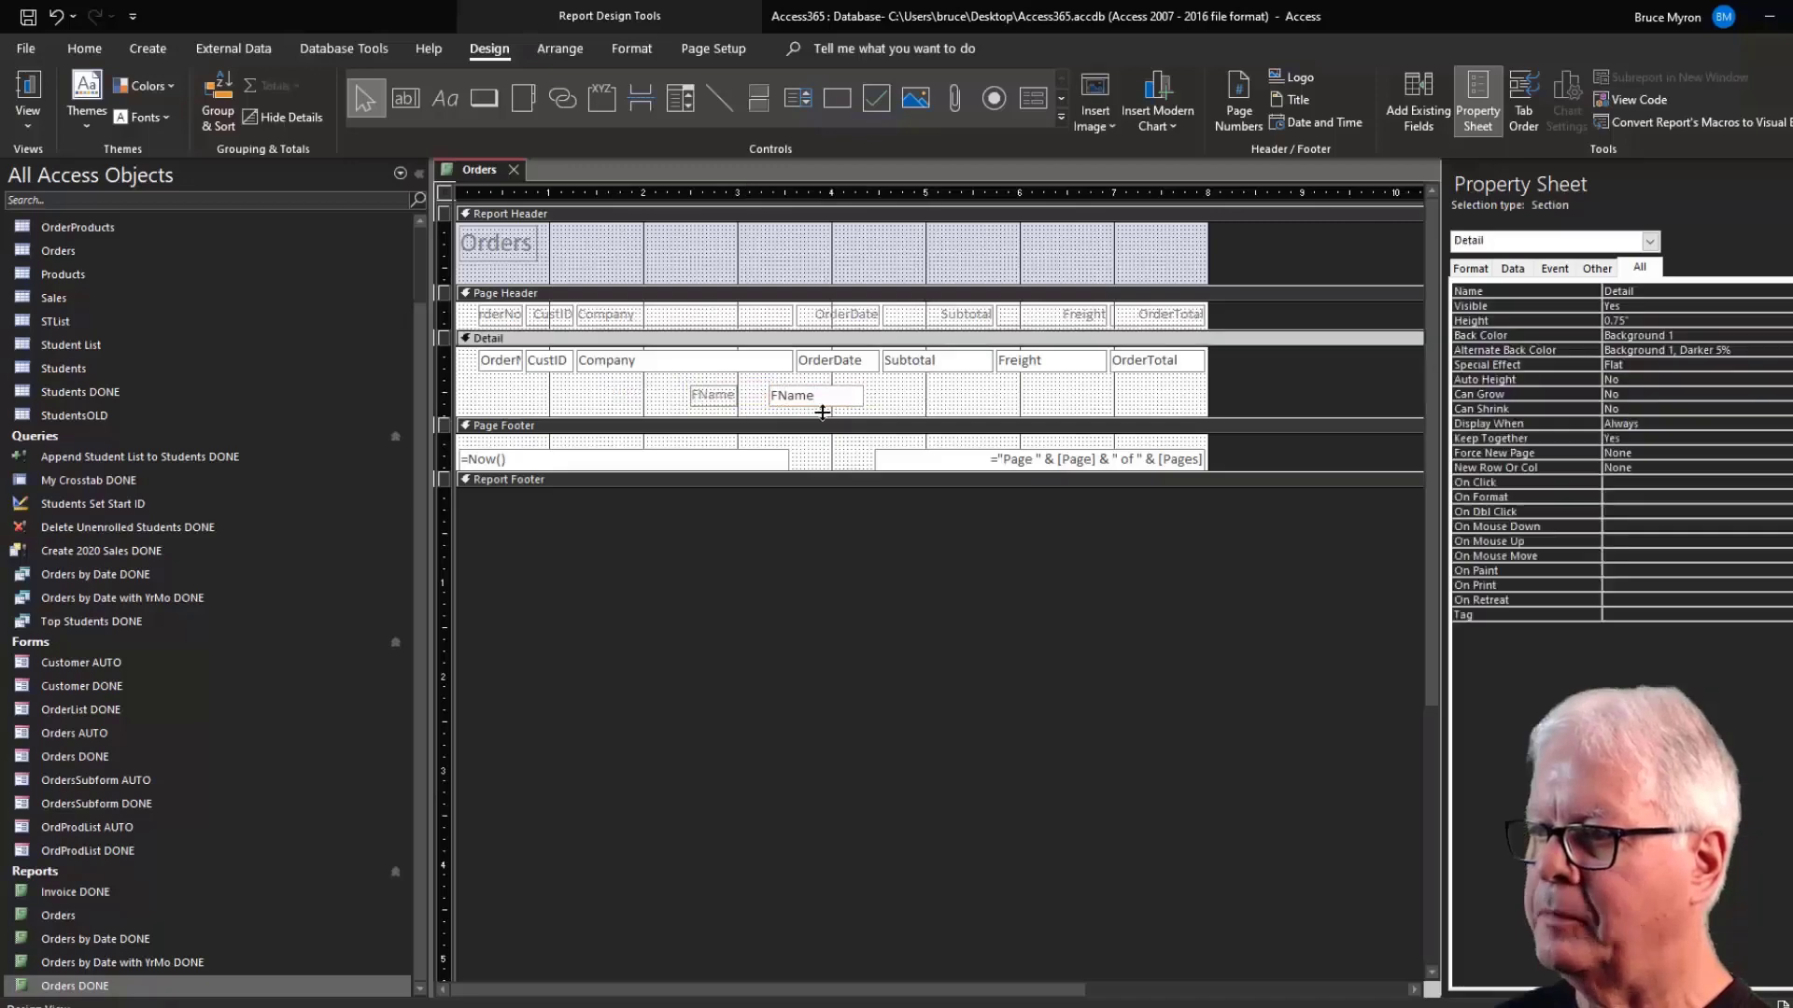
Move the FName text box and label to about 3.29" left and 0.46" down, and place the label directly against the text box.
{"action": "left_click", "coordinate": [834, 408]}
{"action": "mouse_move", "coordinate": [833, 408]}
{"action": "left_mouse_down"}
{"action": "mouse_move", "coordinate": [841, 393]}
{"action": "mouse_move", "coordinate": [832, 408]}
{"action": "left_mouse_up"}
{"action": "left_click", "coordinate": [843, 390]}
{"action": "double_click", "coordinate": [843, 390]}
{"action": "left_click", "coordinate": [845, 398]}
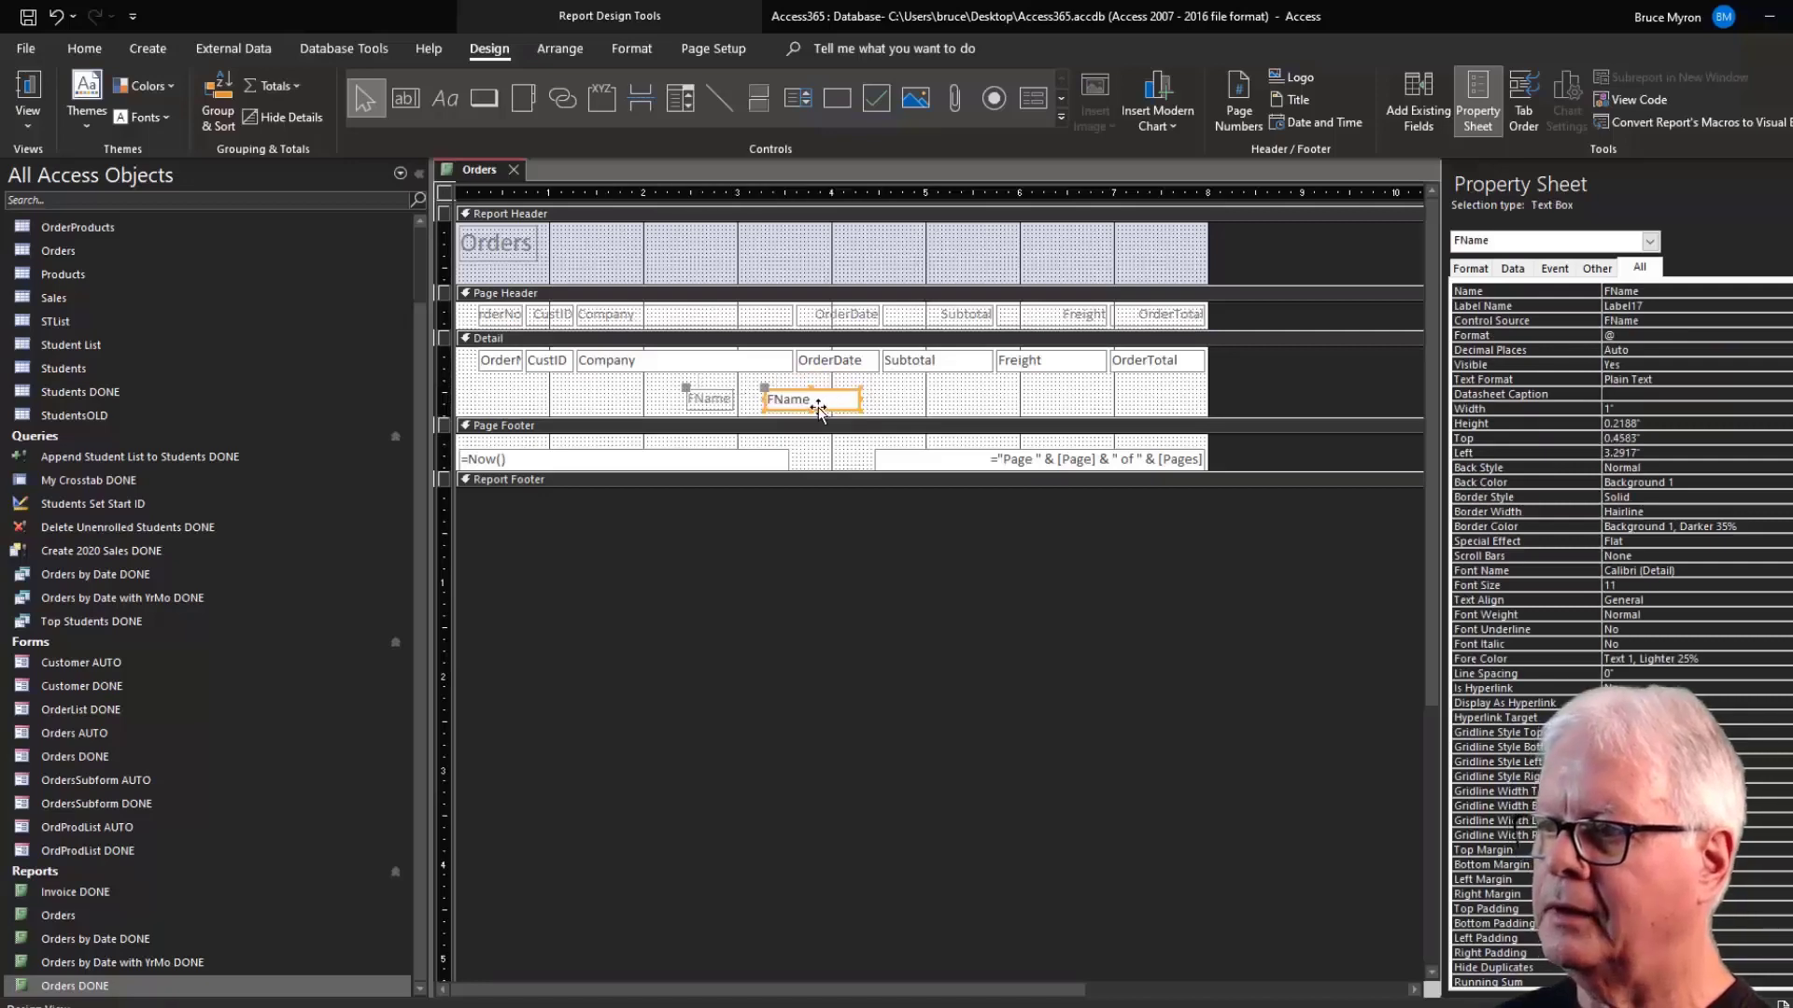
{"action": "mouse_move", "coordinate": [705, 402]}
{"action": "left_mouse_down"}
{"action": "mouse_move", "coordinate": [752, 373]}
{"action": "mouse_move", "coordinate": [695, 382]}
{"action": "mouse_move", "coordinate": [712, 398]}
{"action": "left_mouse_up"}
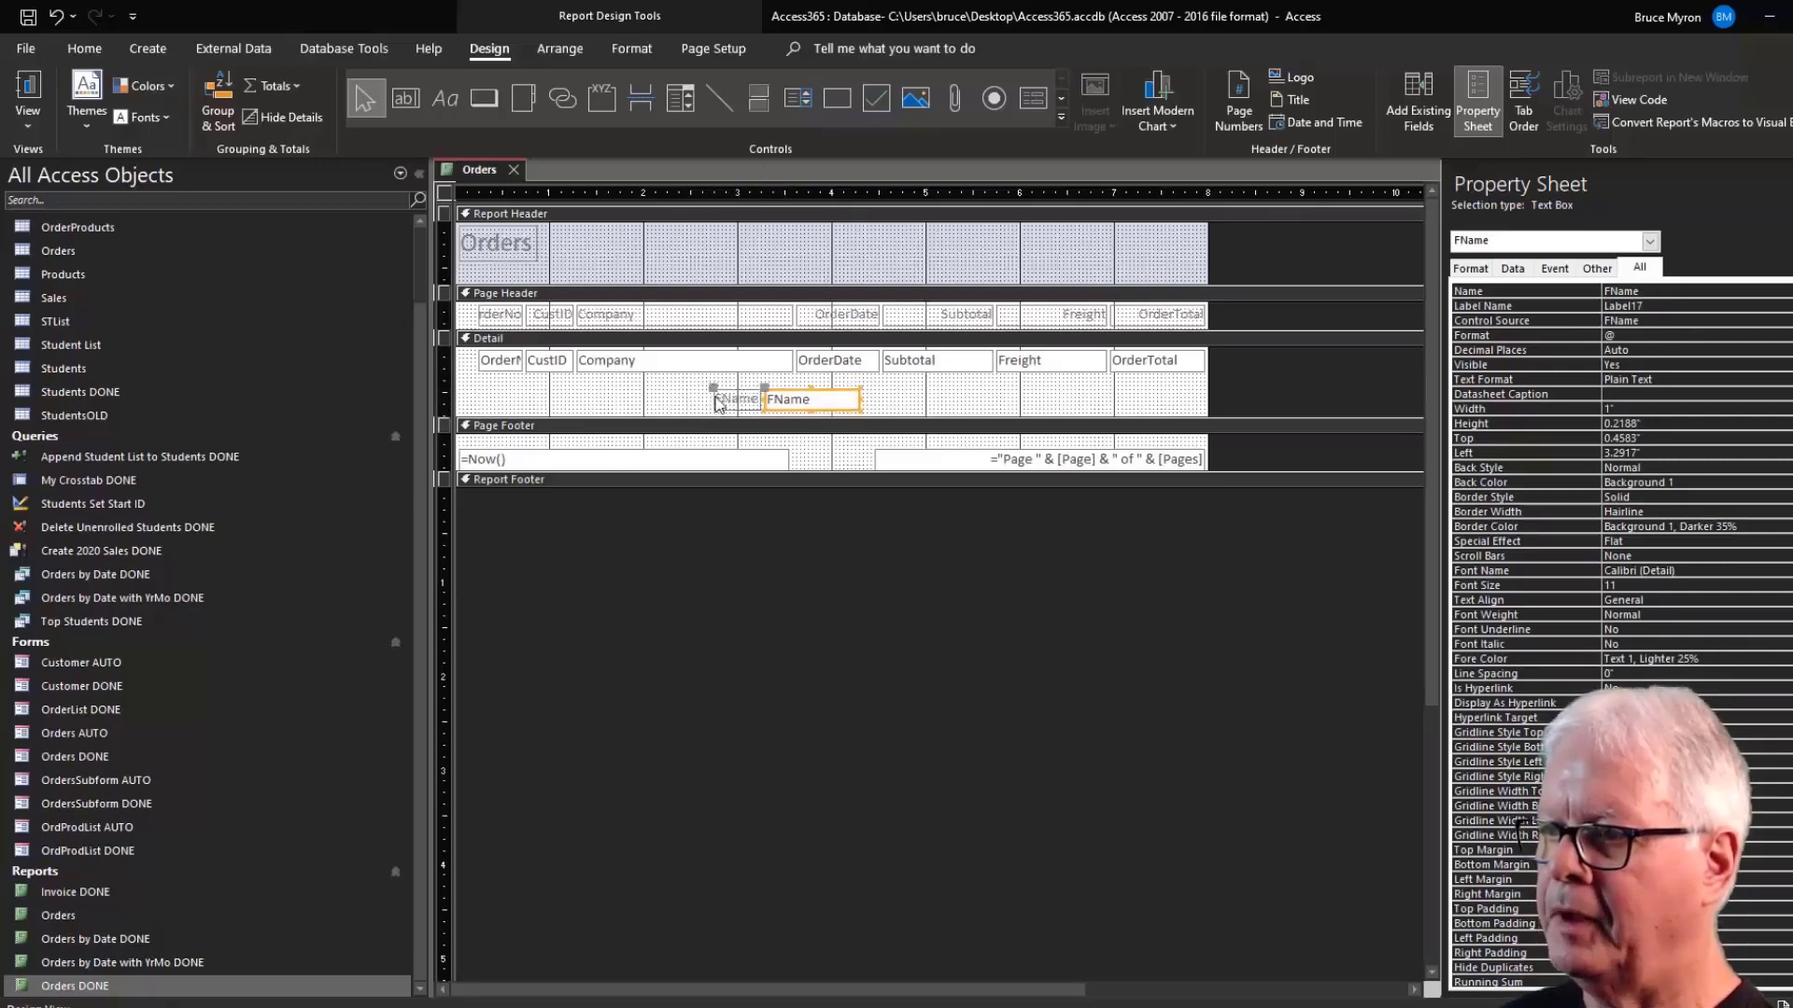
Widen the FName label leftward to about 0.74" and change its caption to First Name.
{"action": "left_click", "coordinate": [720, 400]}
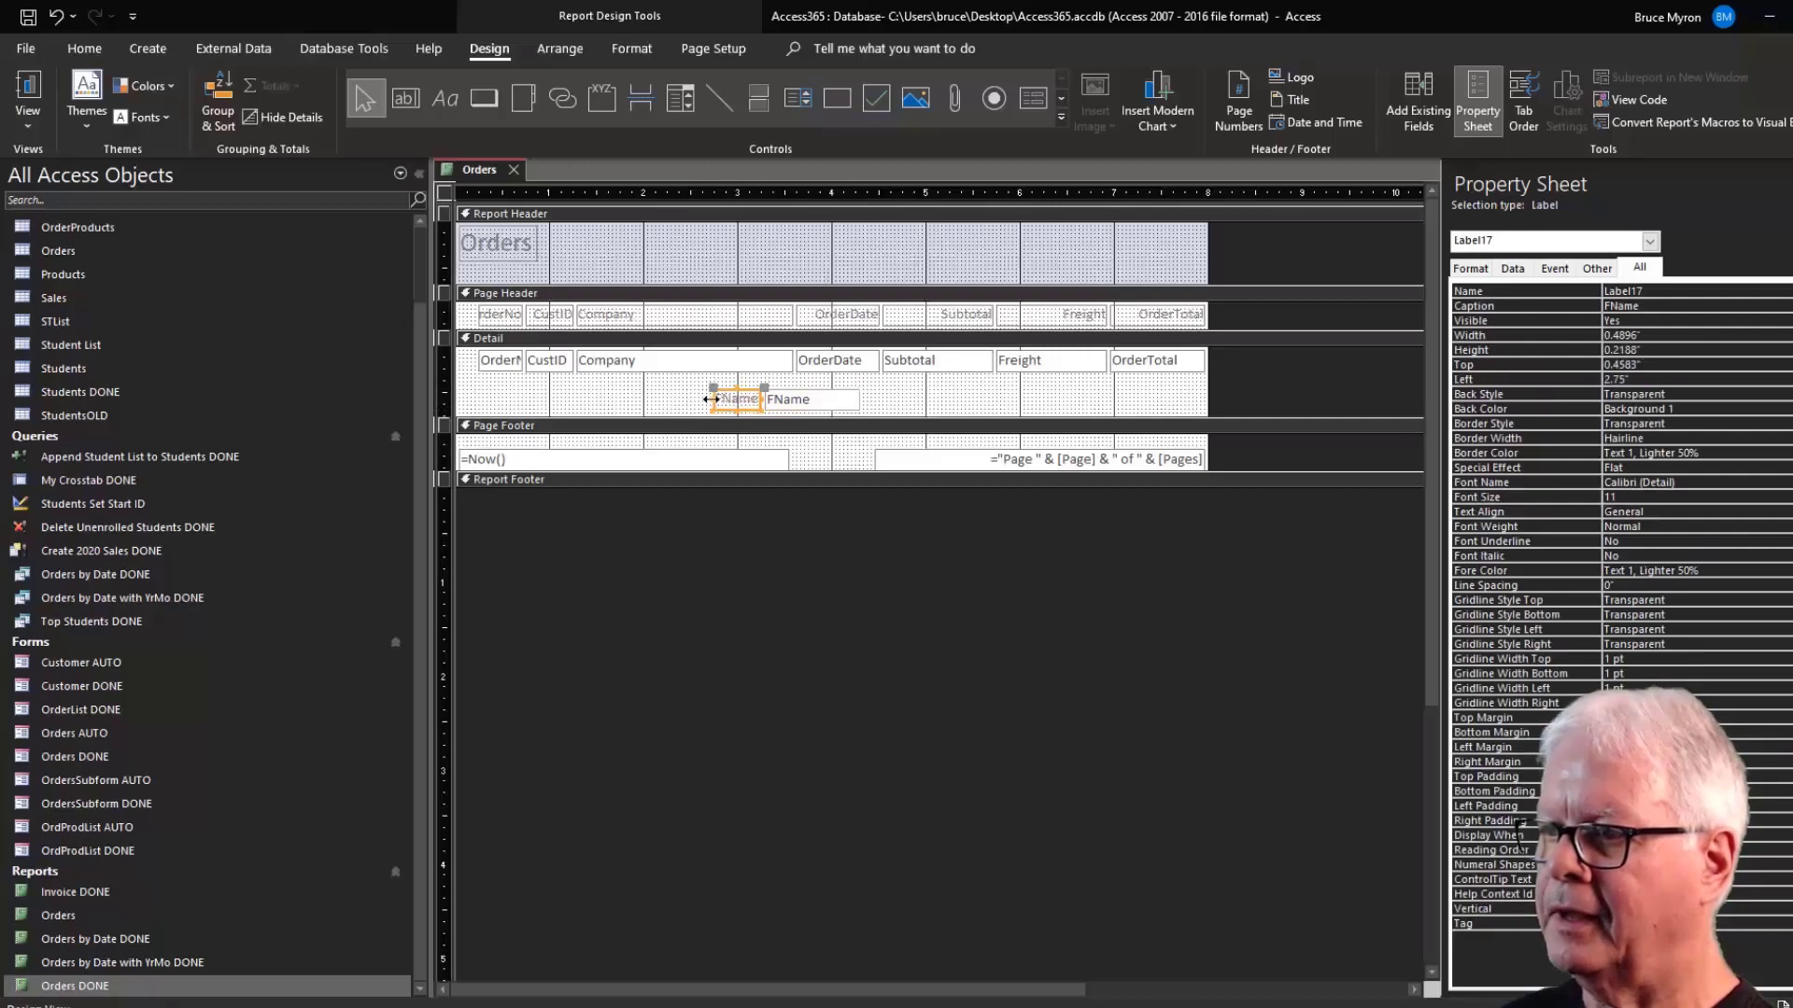
{"action": "left_click_drag", "start_coordinate": [710, 398], "coordinate": [689, 398]}
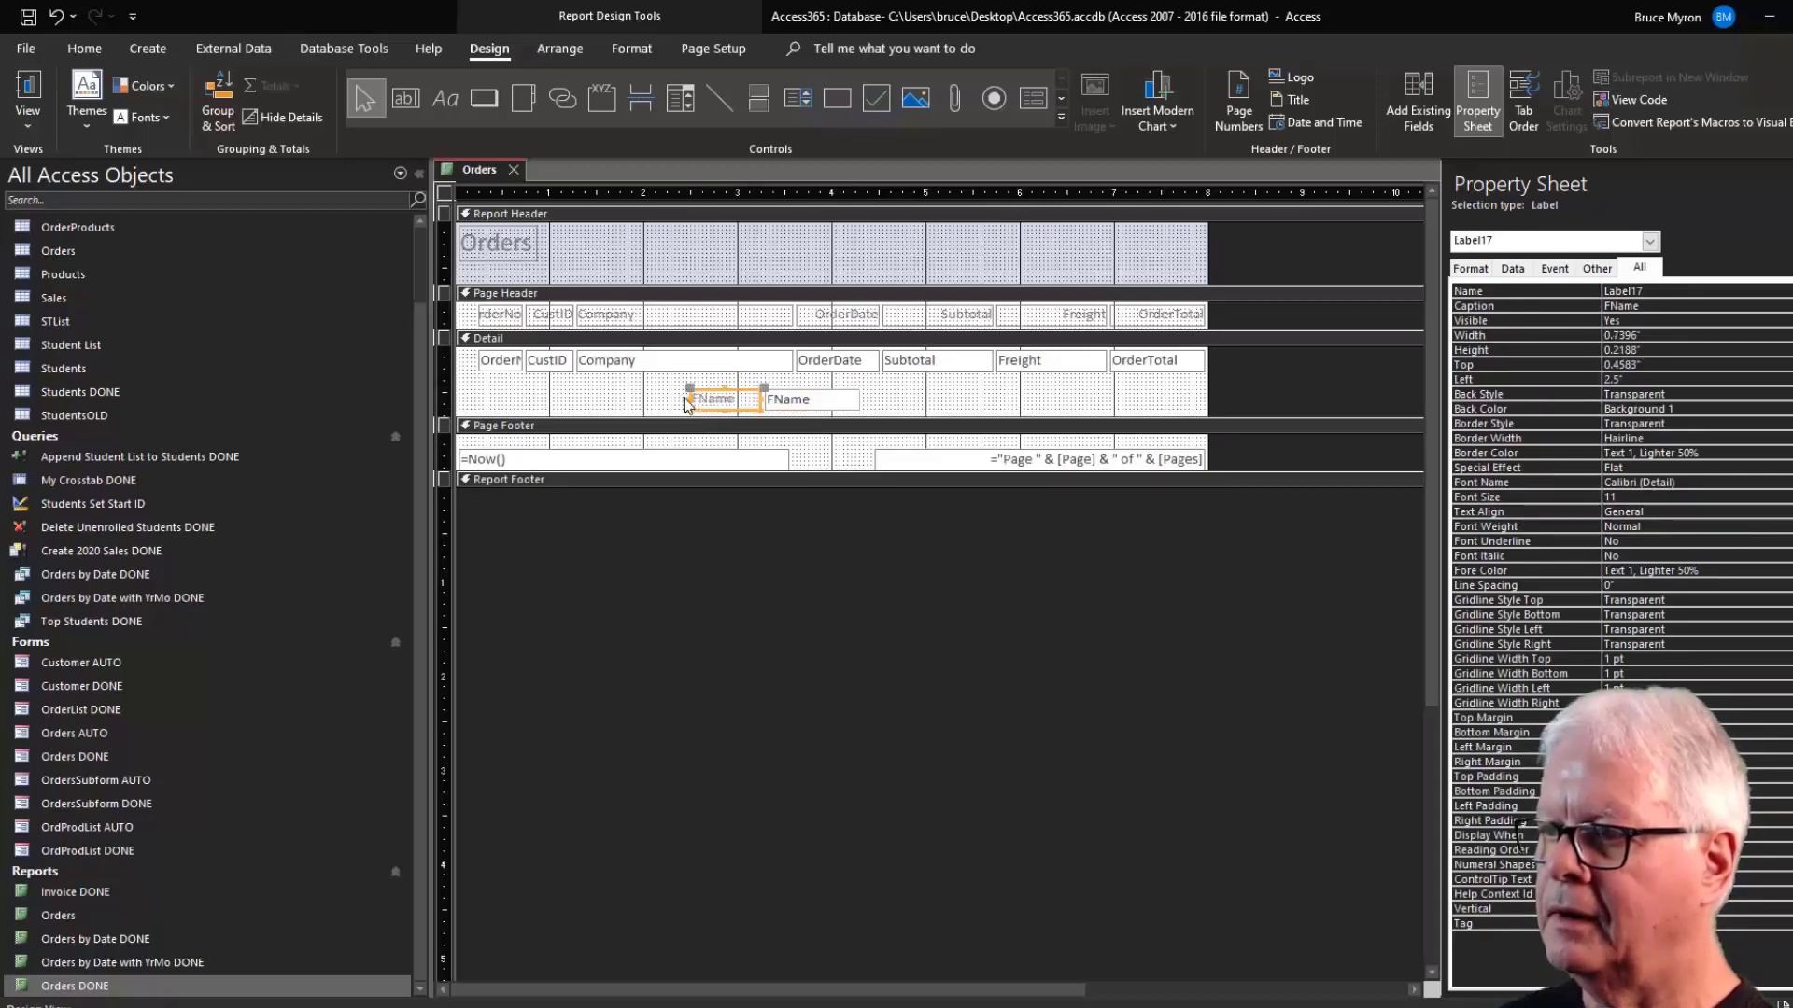
{"action": "left_click", "coordinate": [707, 397]}
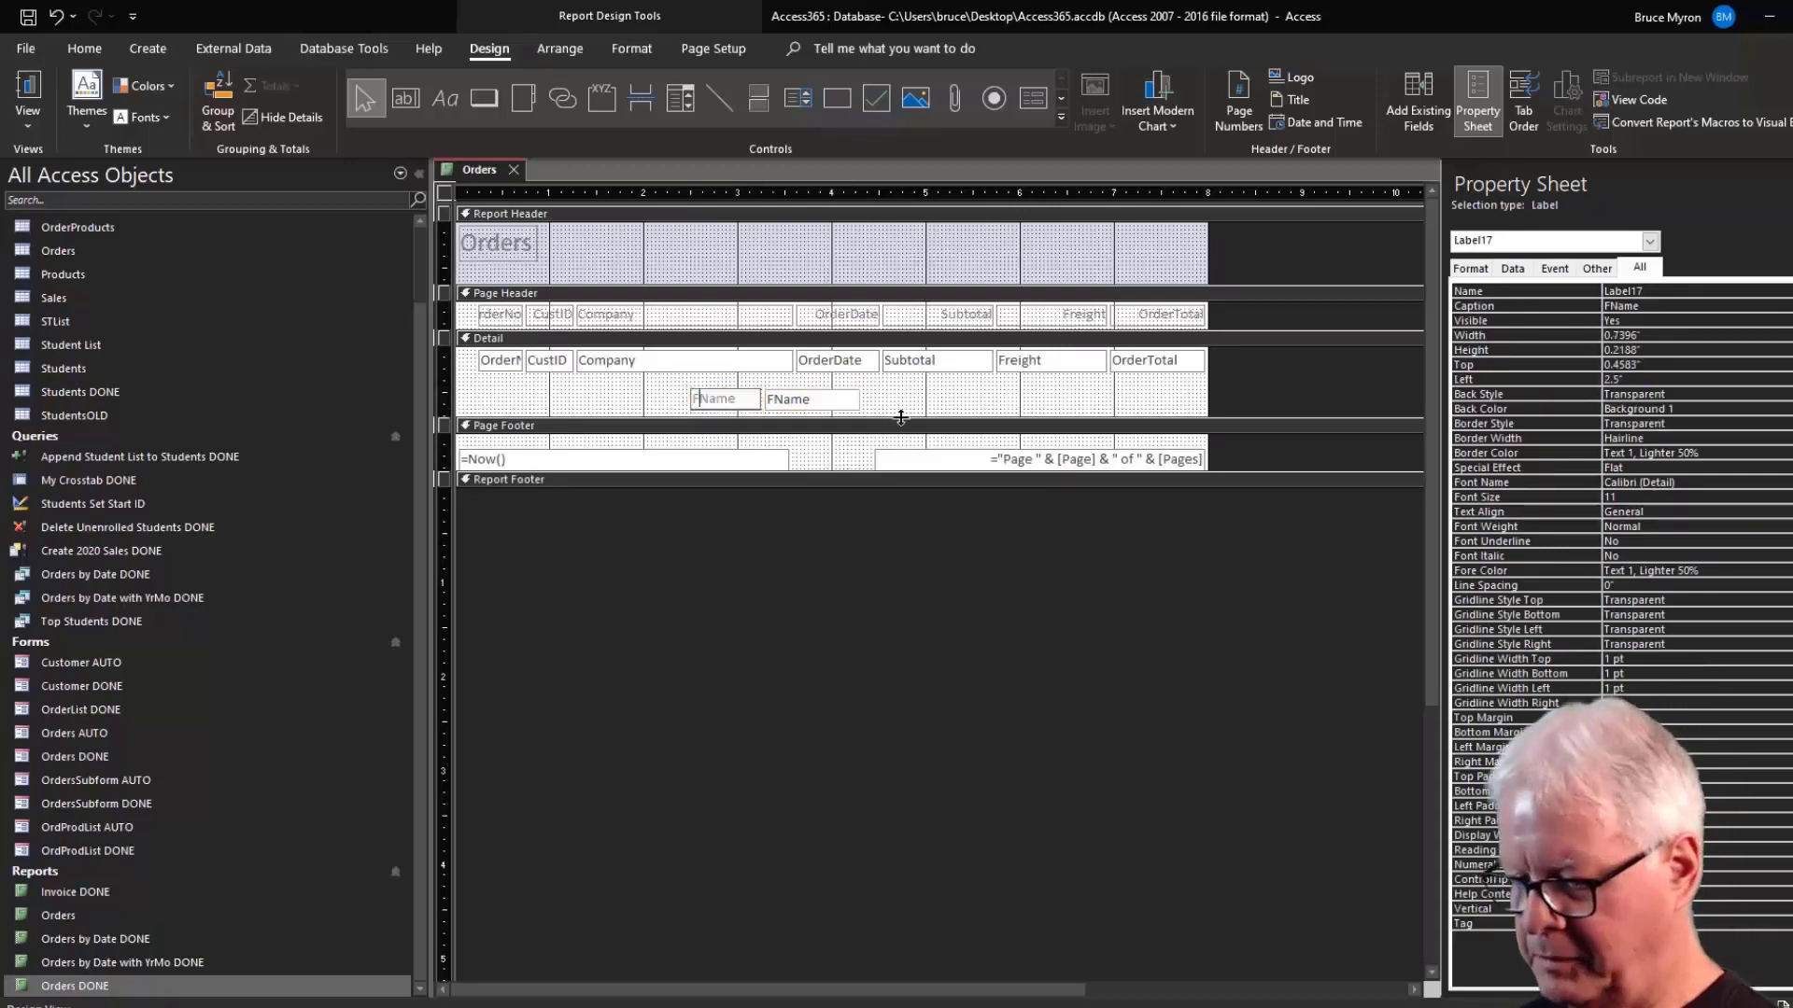
{"action": "type", "text": "irst"}
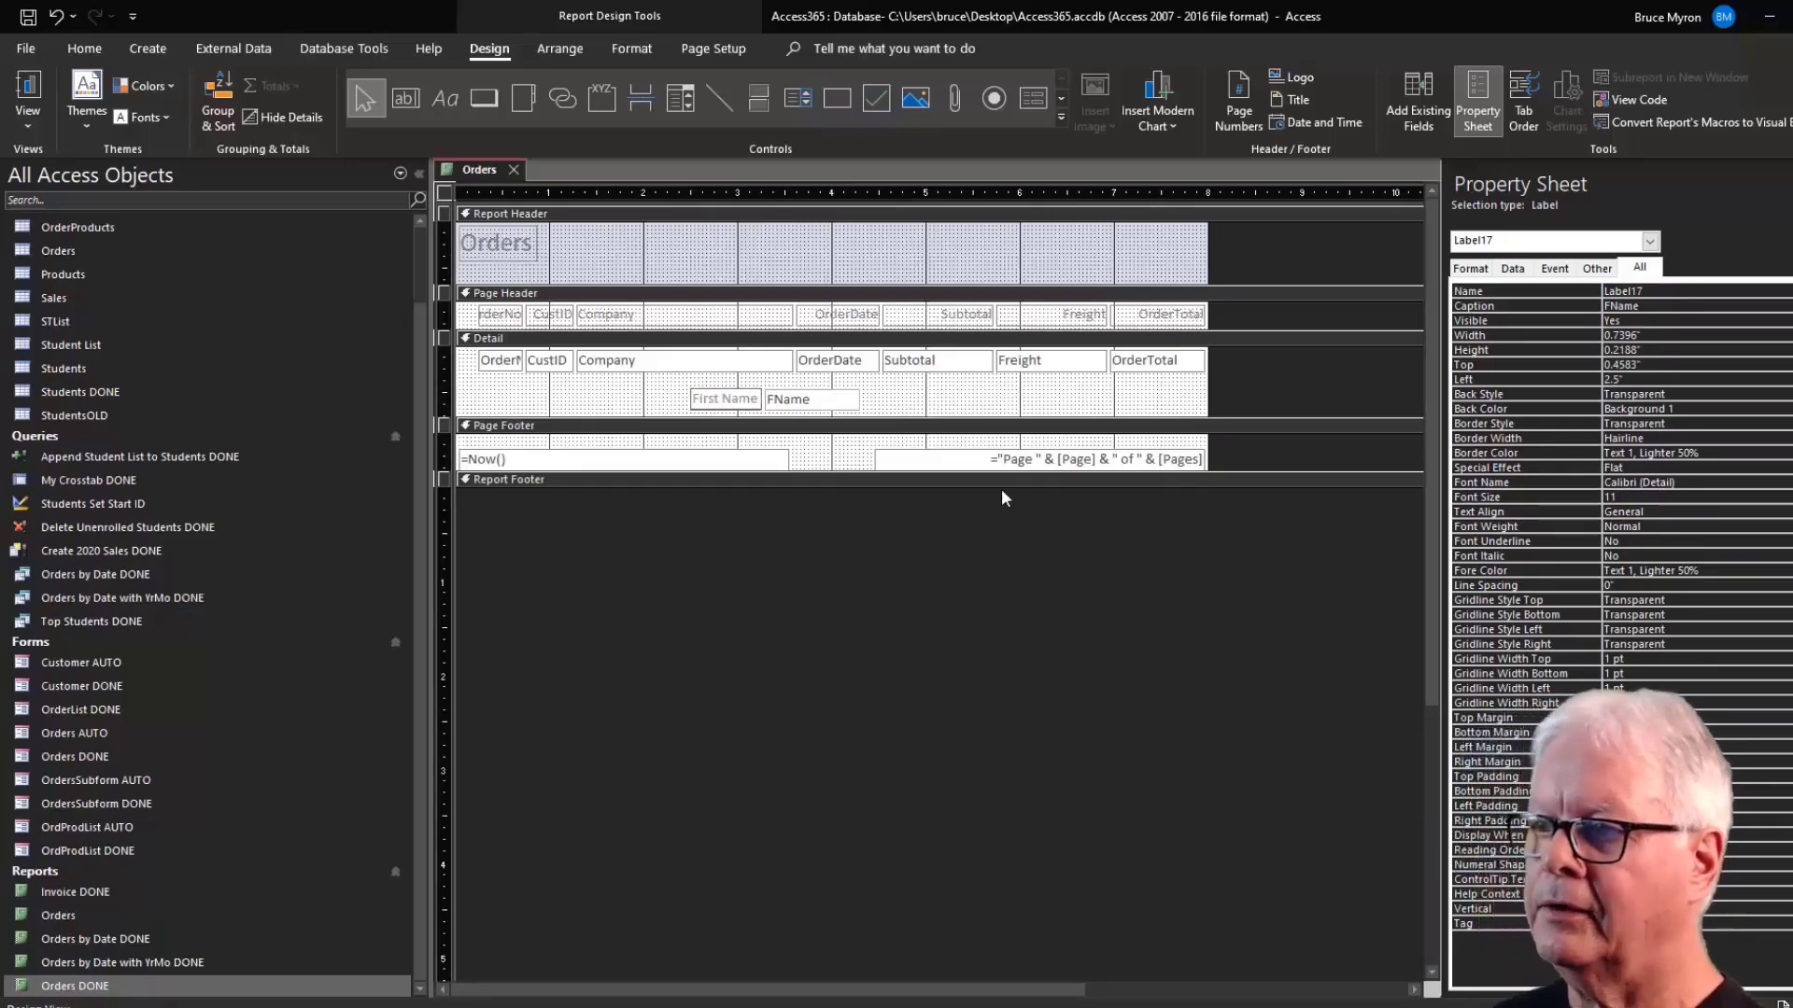
{"action": "left_click", "coordinate": [881, 412]}
Compare the properties of the FName text box and its First Name label.
{"action": "left_click", "coordinate": [814, 405]}
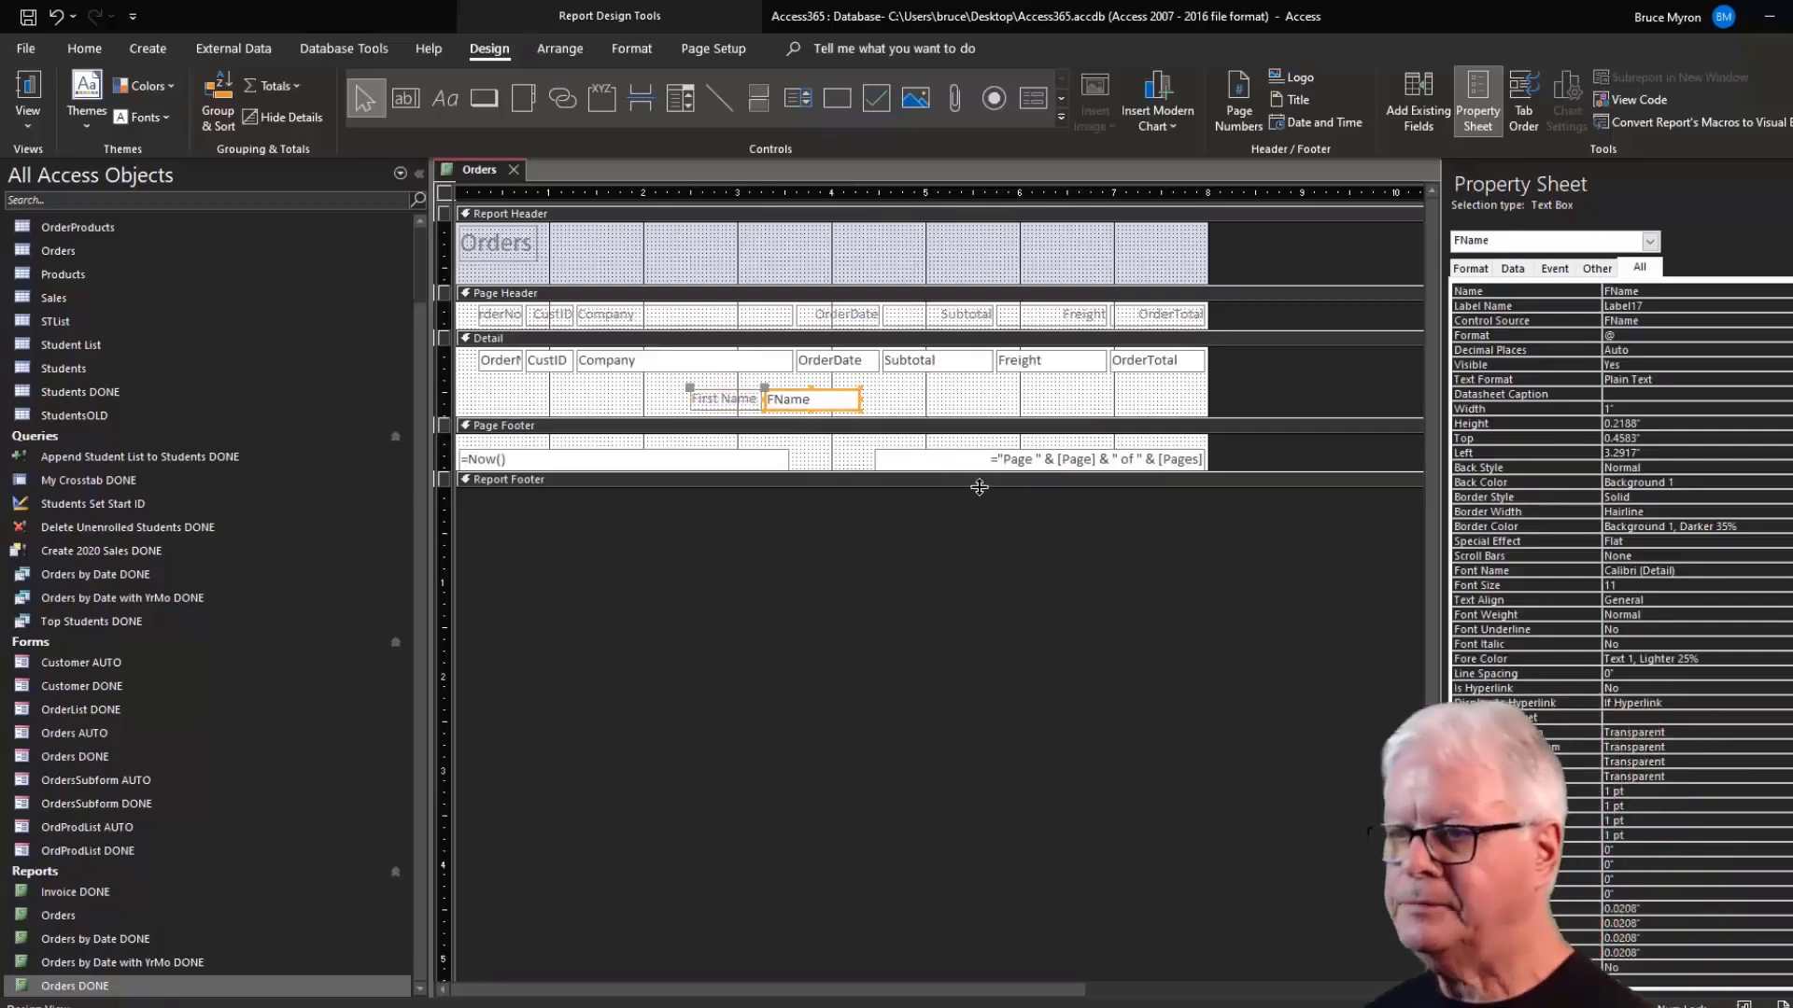
{"action": "left_click", "coordinate": [740, 402]}
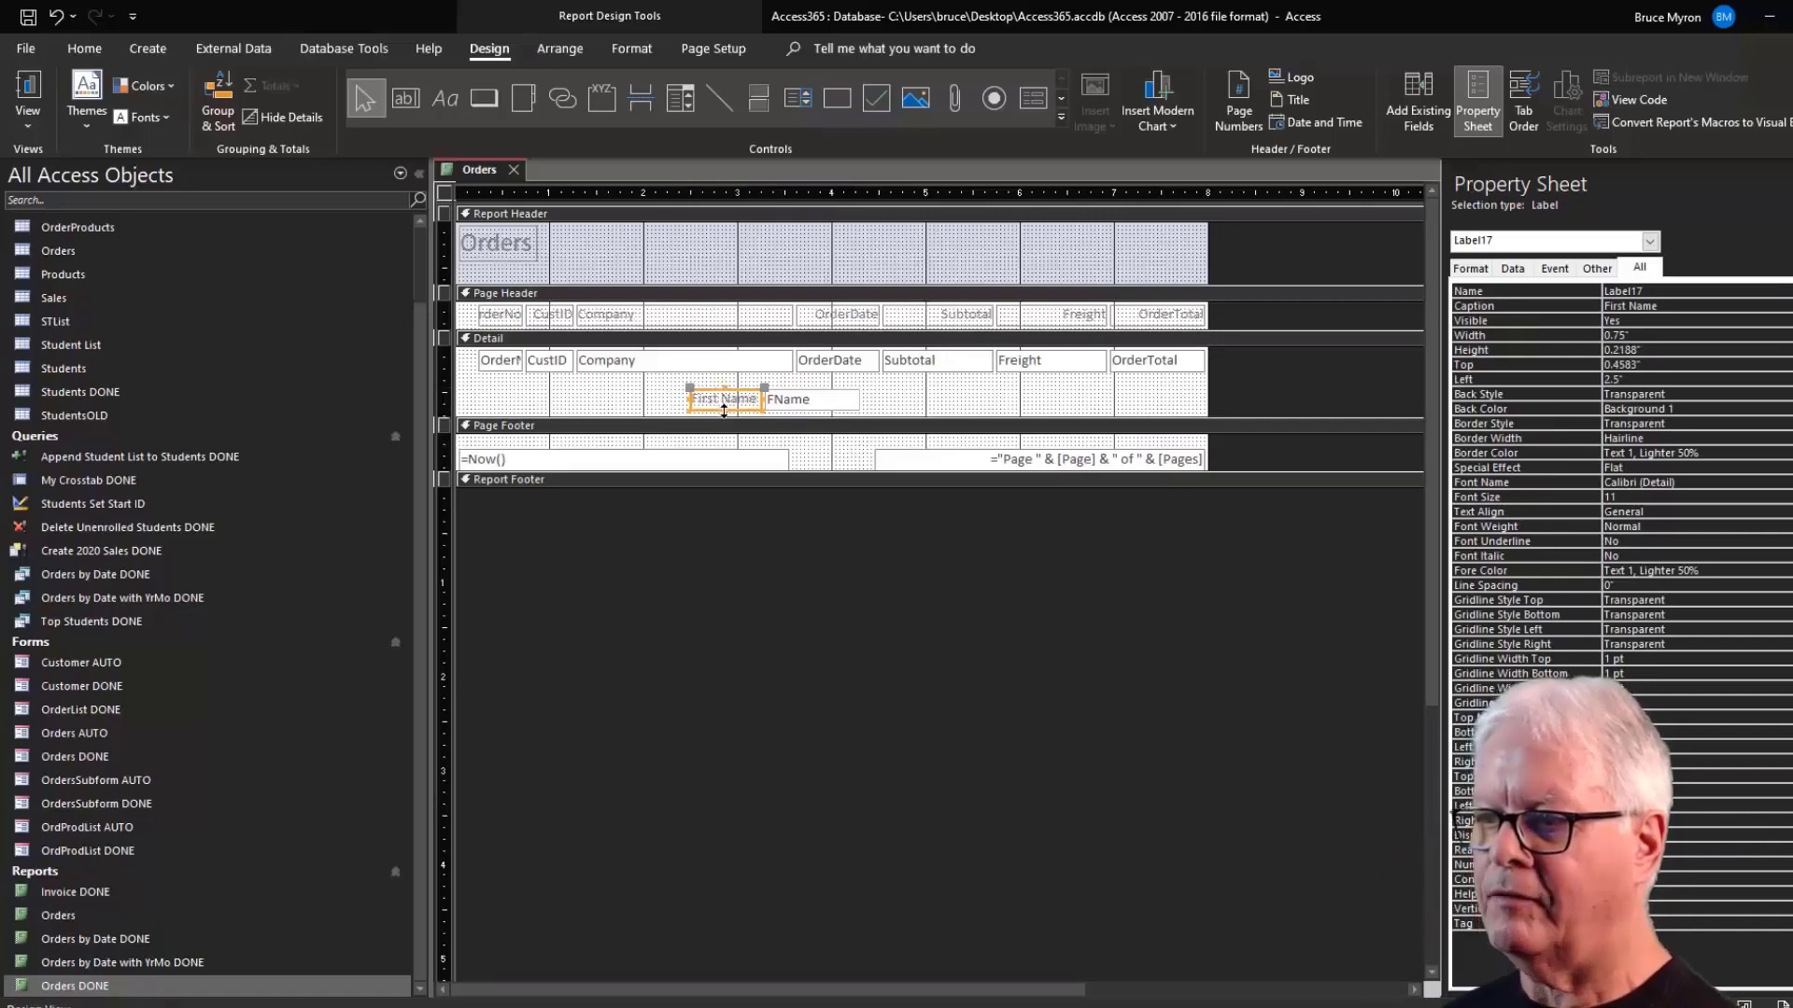
{"action": "left_click", "coordinate": [854, 401]}
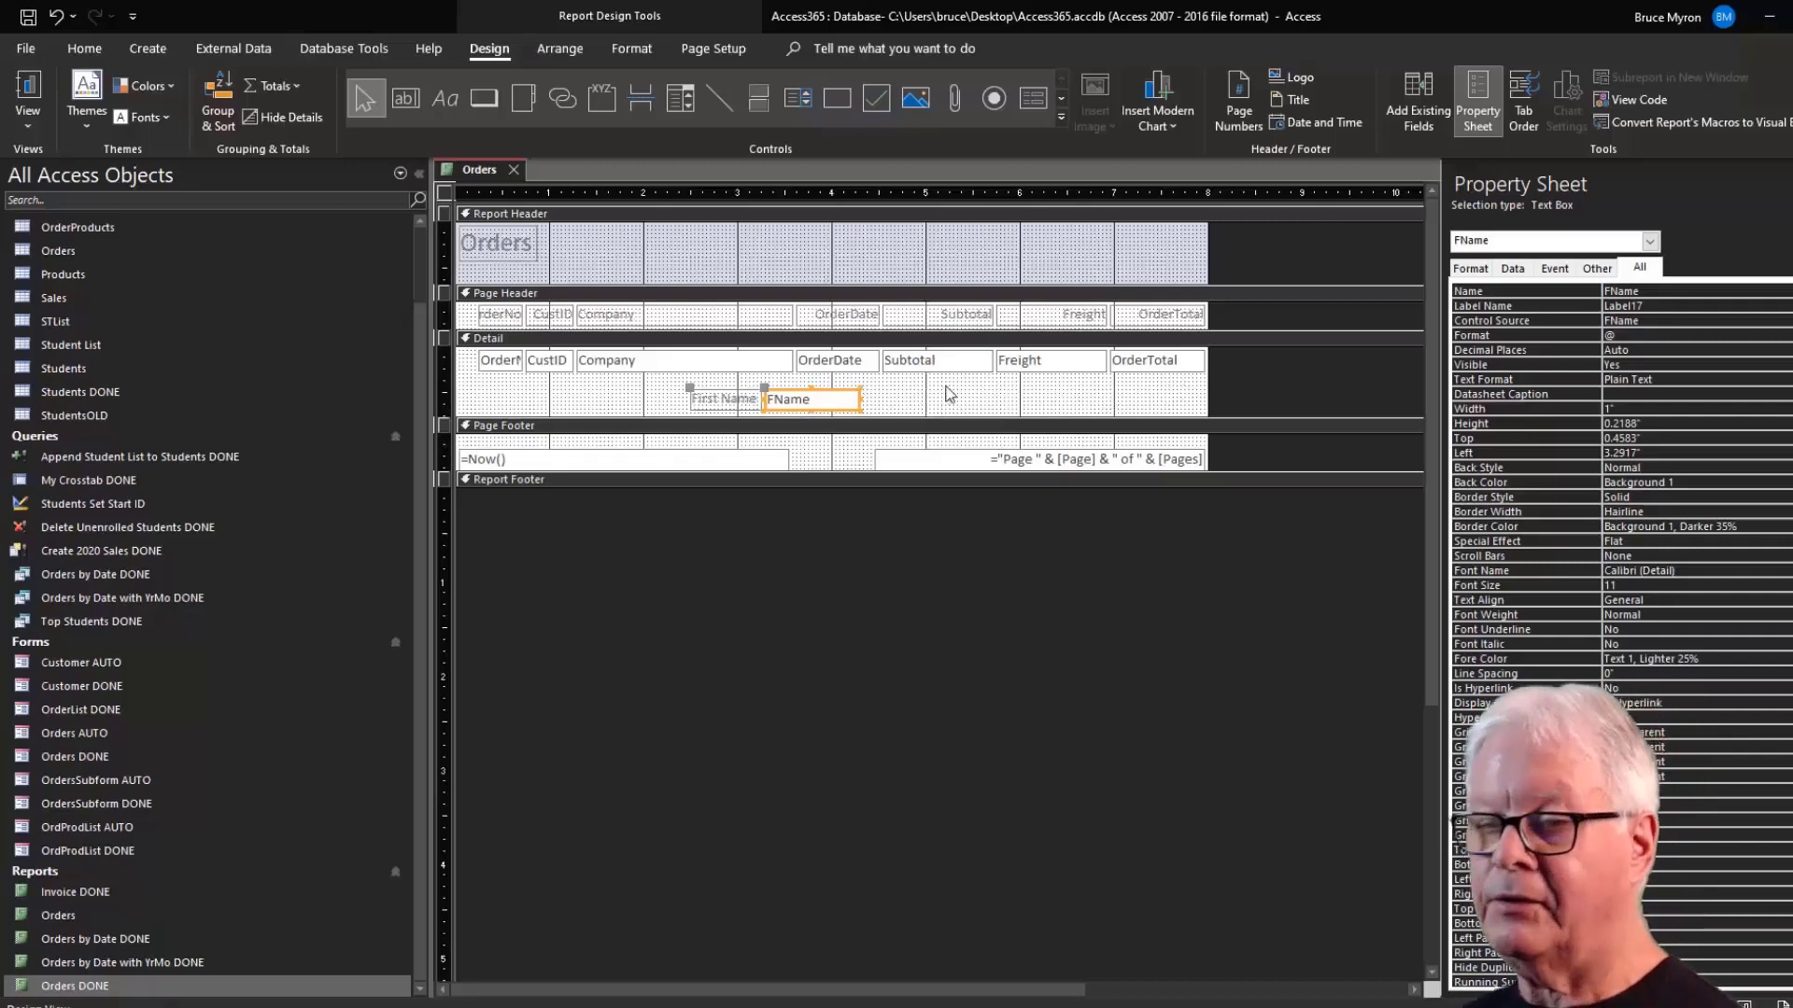
Select the OrderTotal, Freight and Subtotal text boxes together in the Detail section, then clear the selection.
{"action": "left_click", "coordinate": [1130, 362]}
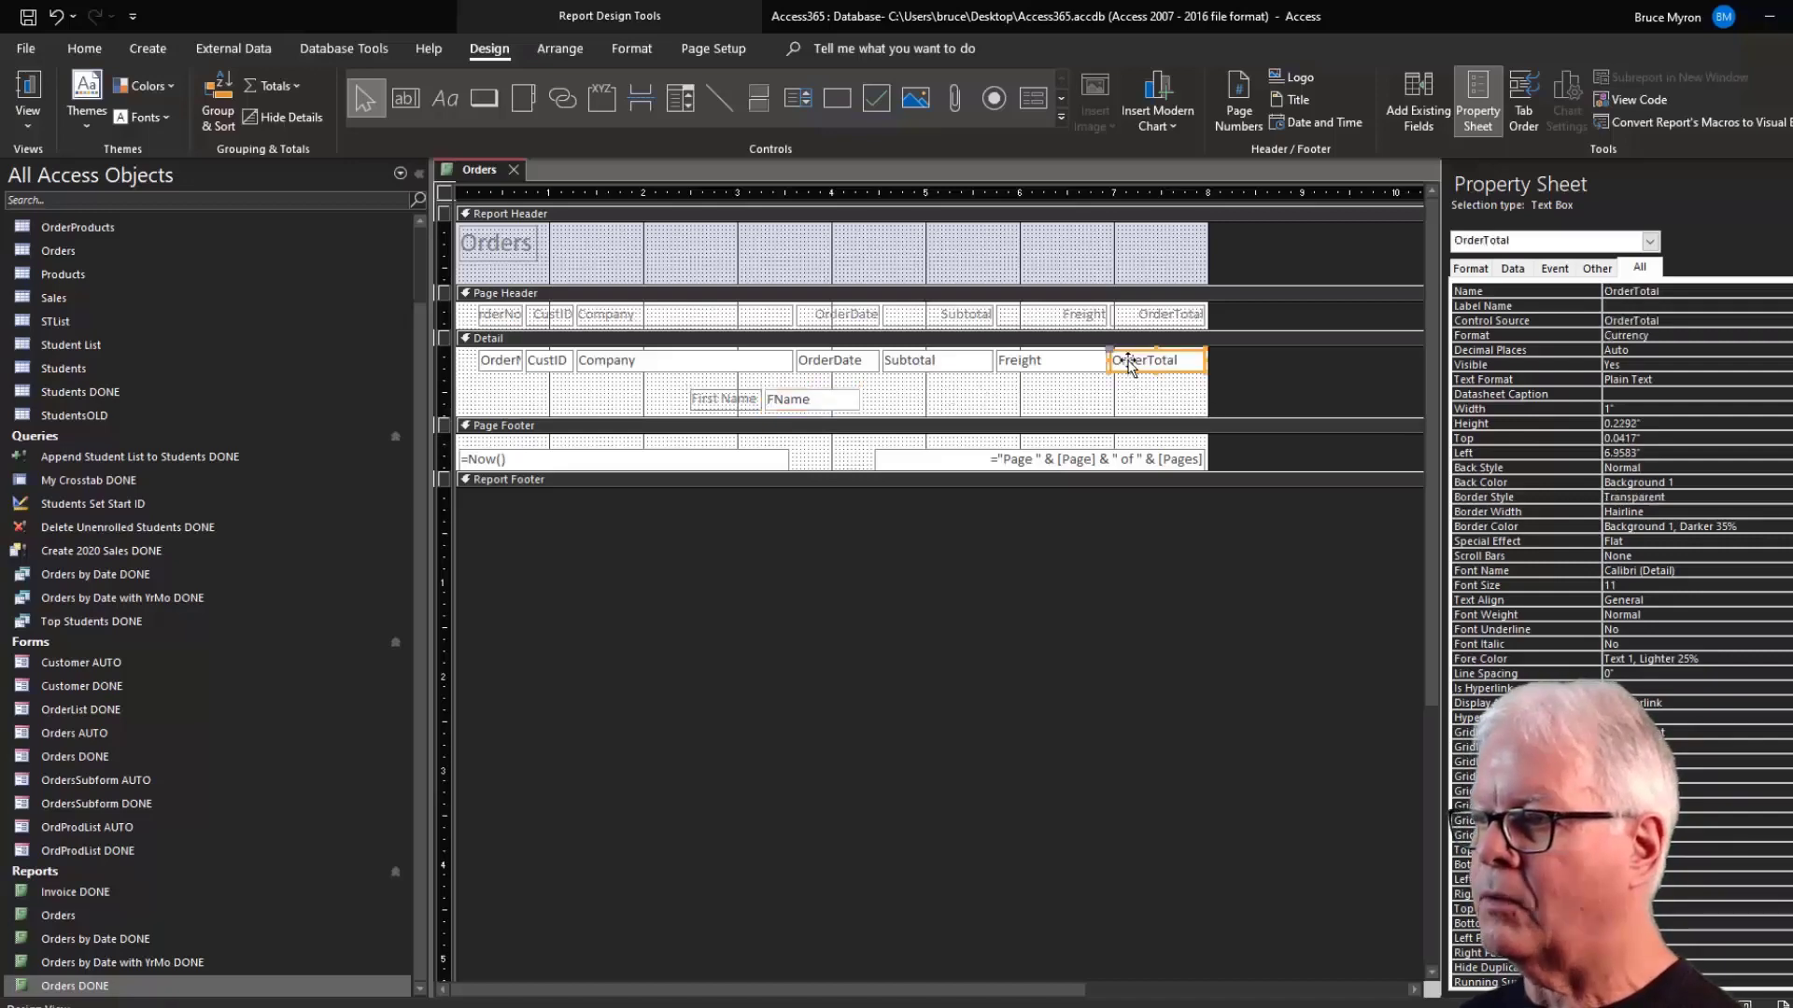
{"action": "left_click", "coordinate": [1051, 368], "text": "shift"}
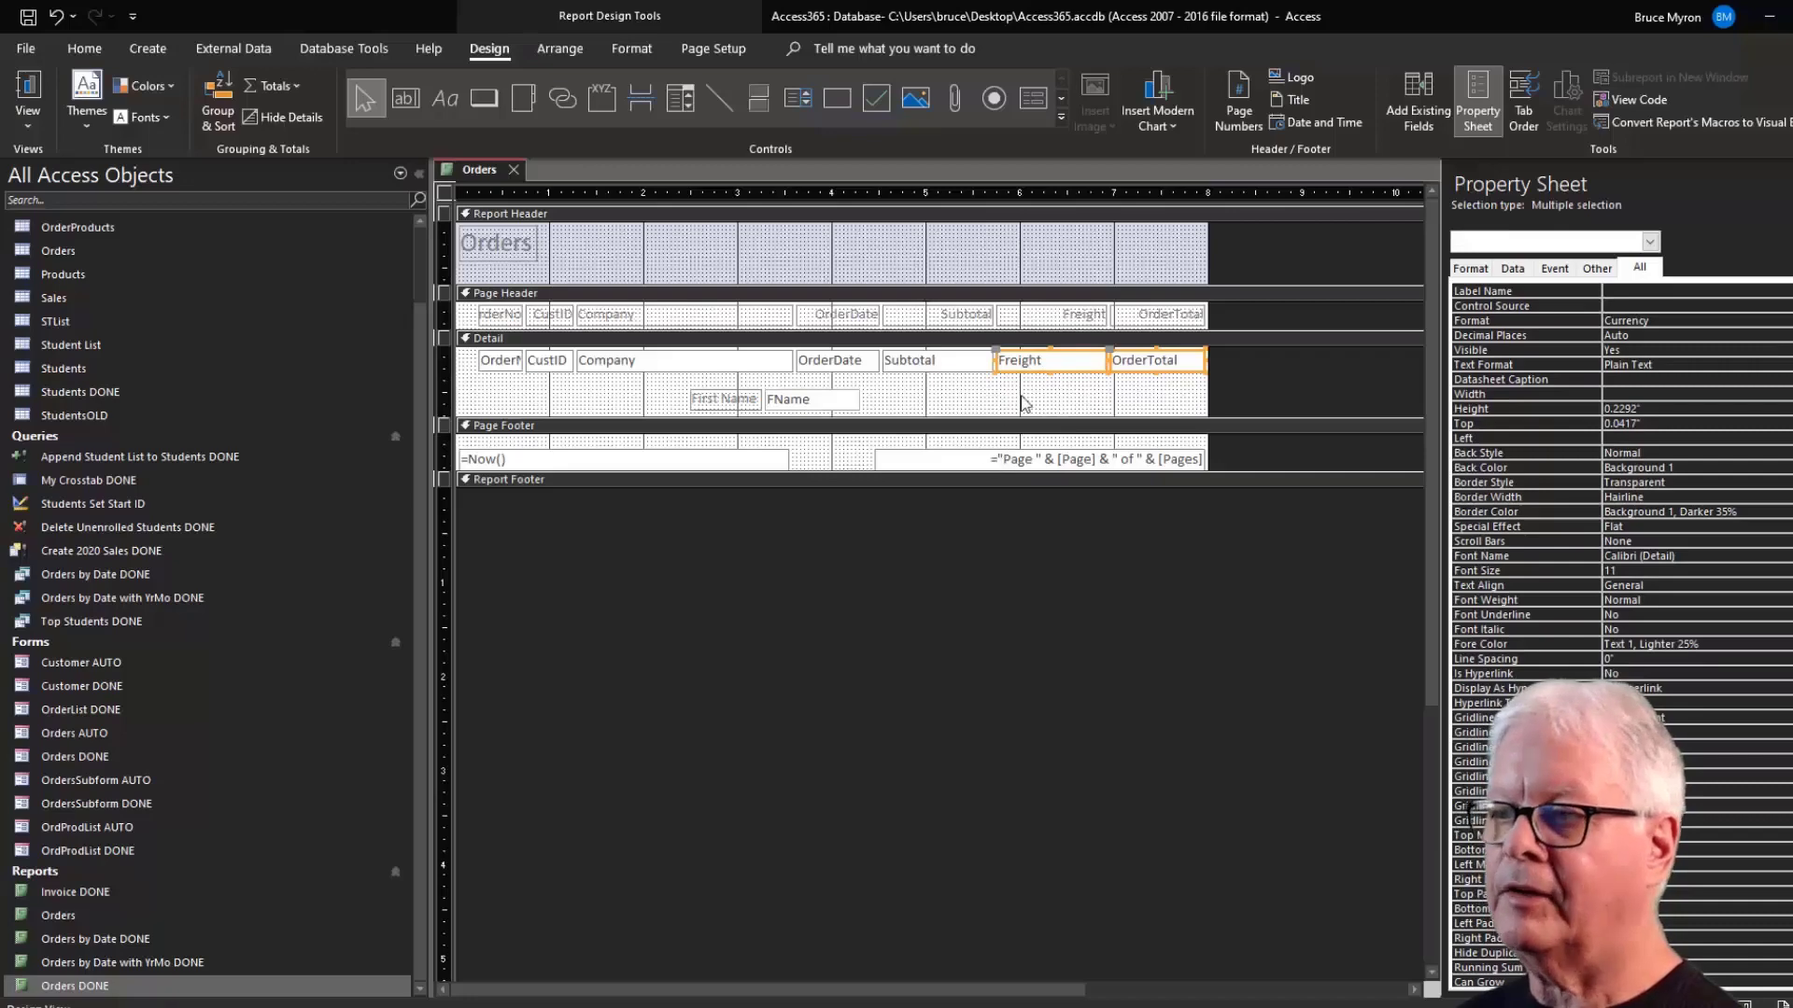
{"action": "left_click", "coordinate": [938, 366], "text": "shift"}
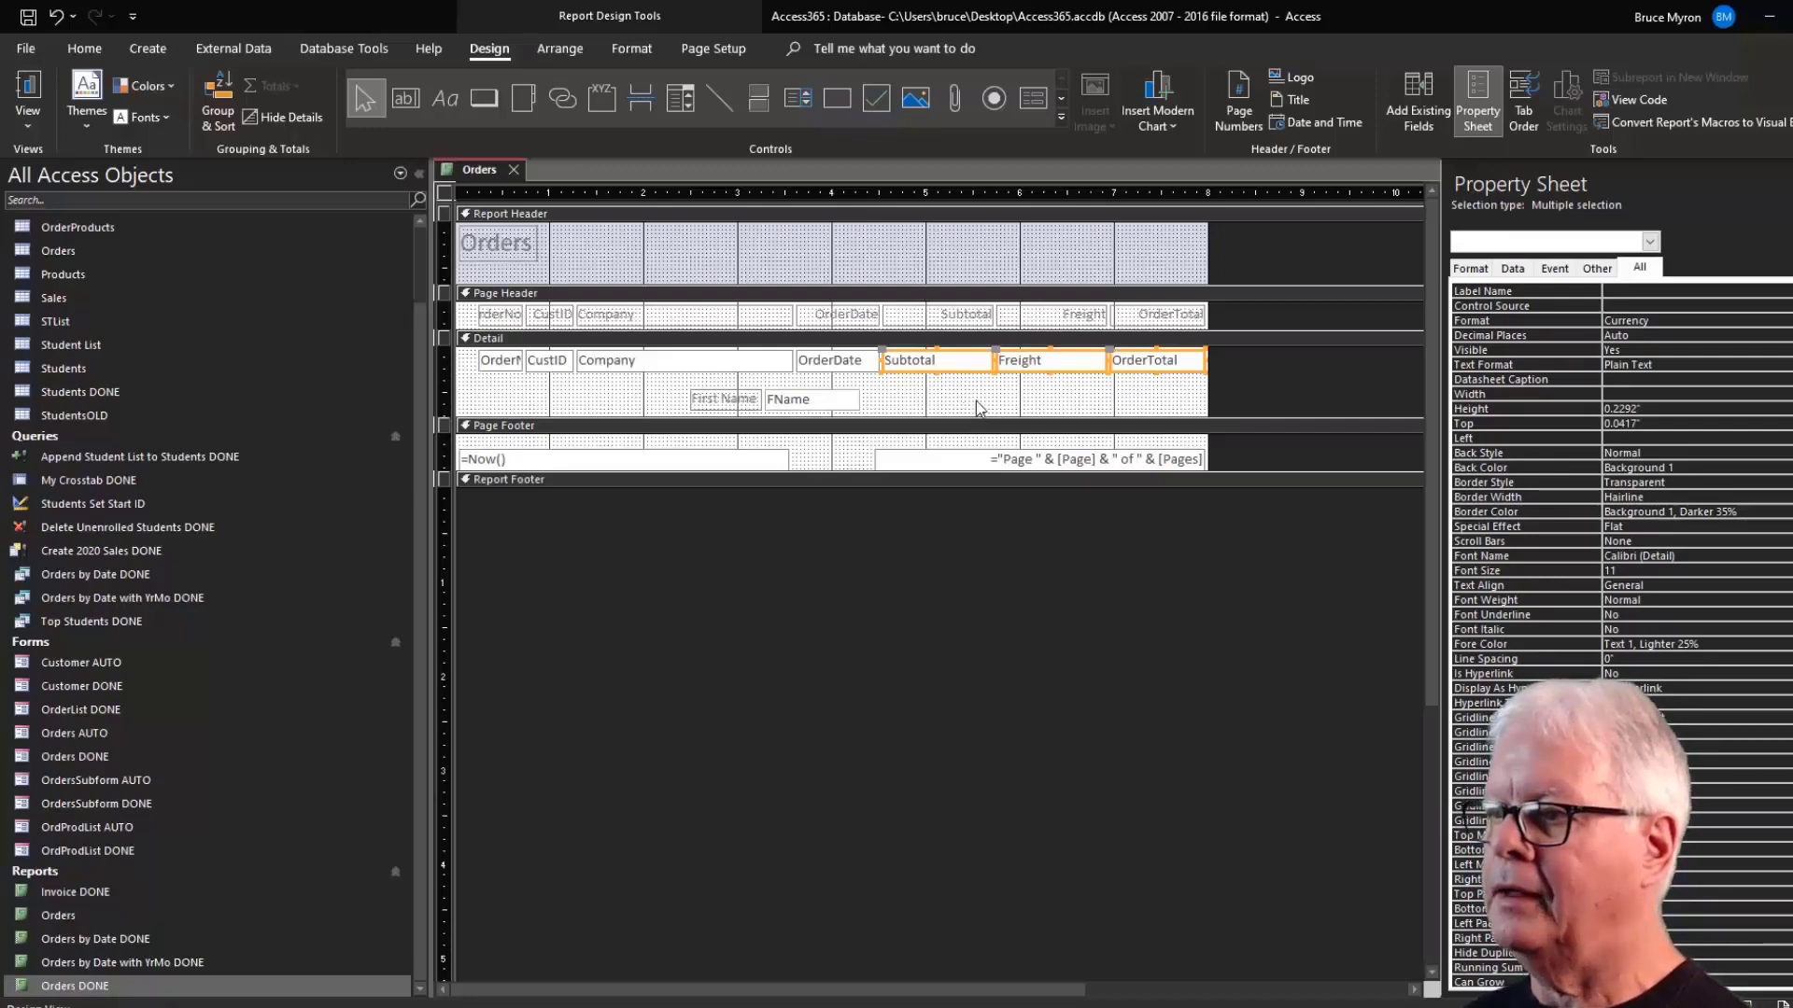
{"action": "left_click", "coordinate": [1164, 404]}
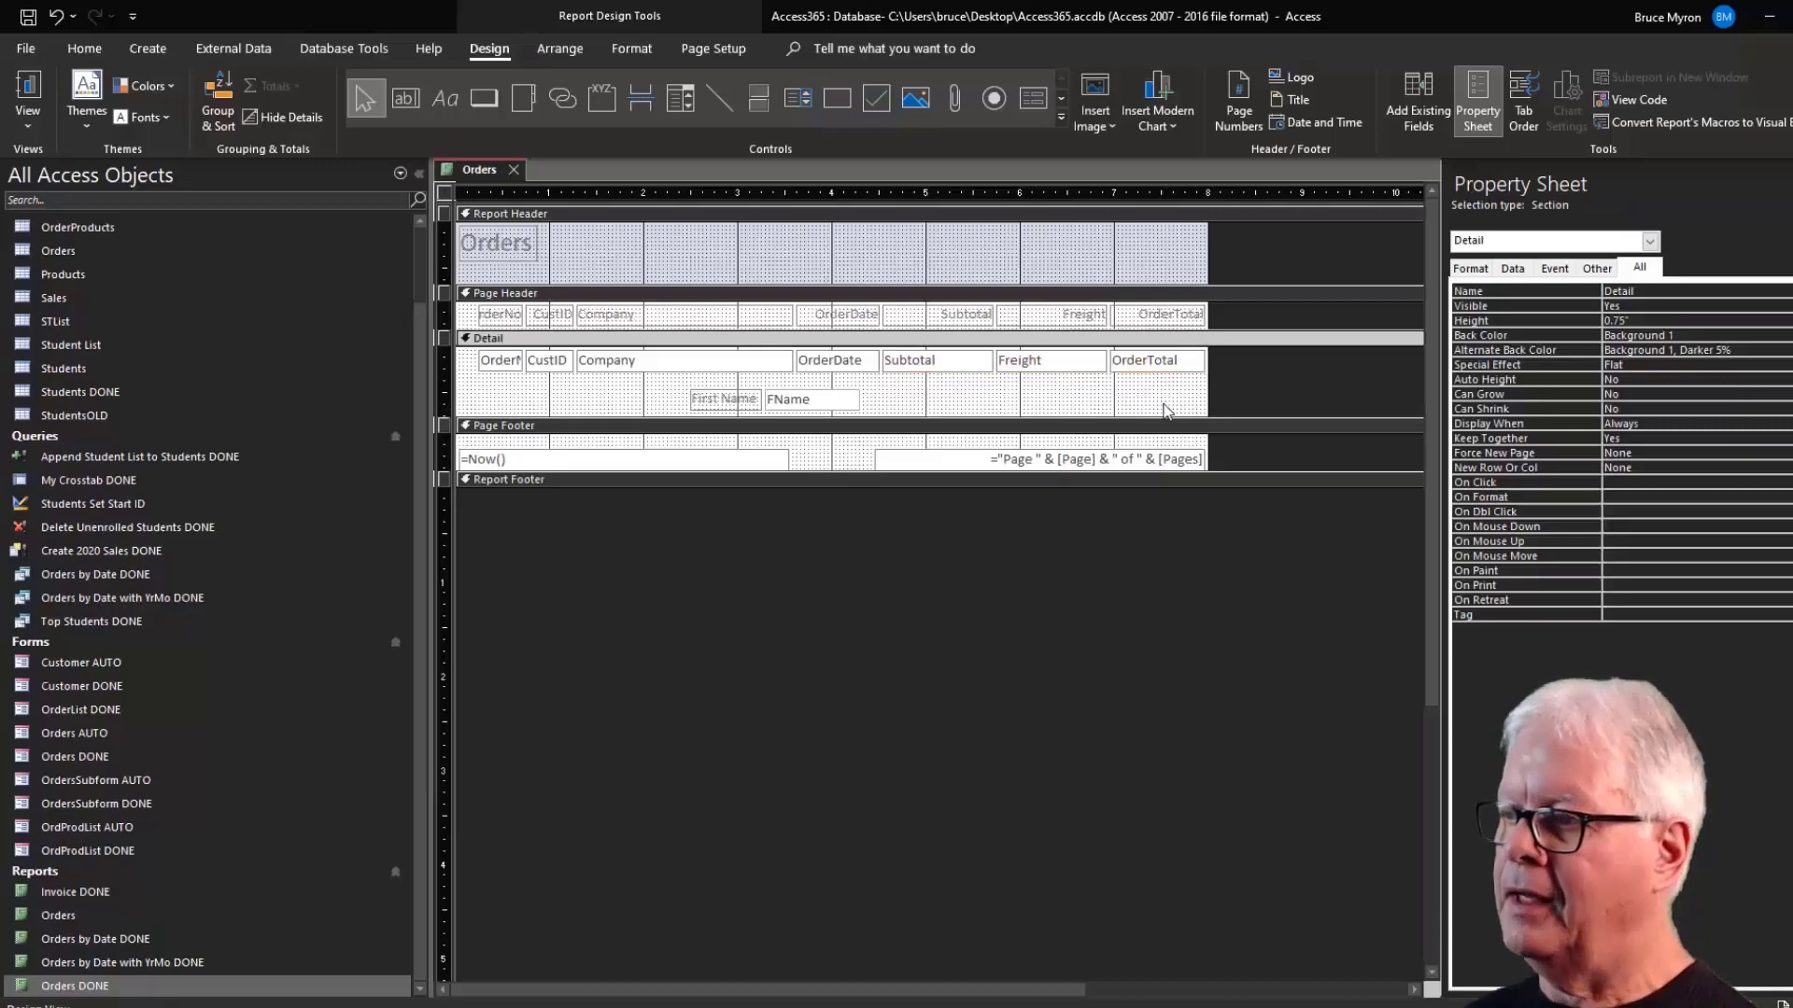
Select OrderDate, Subtotal, Freight, OrderTotal and FName together with a selection box in the Detail section, then deselect them.
{"action": "left_click_drag", "start_coordinate": [1167, 400], "coordinate": [846, 371]}
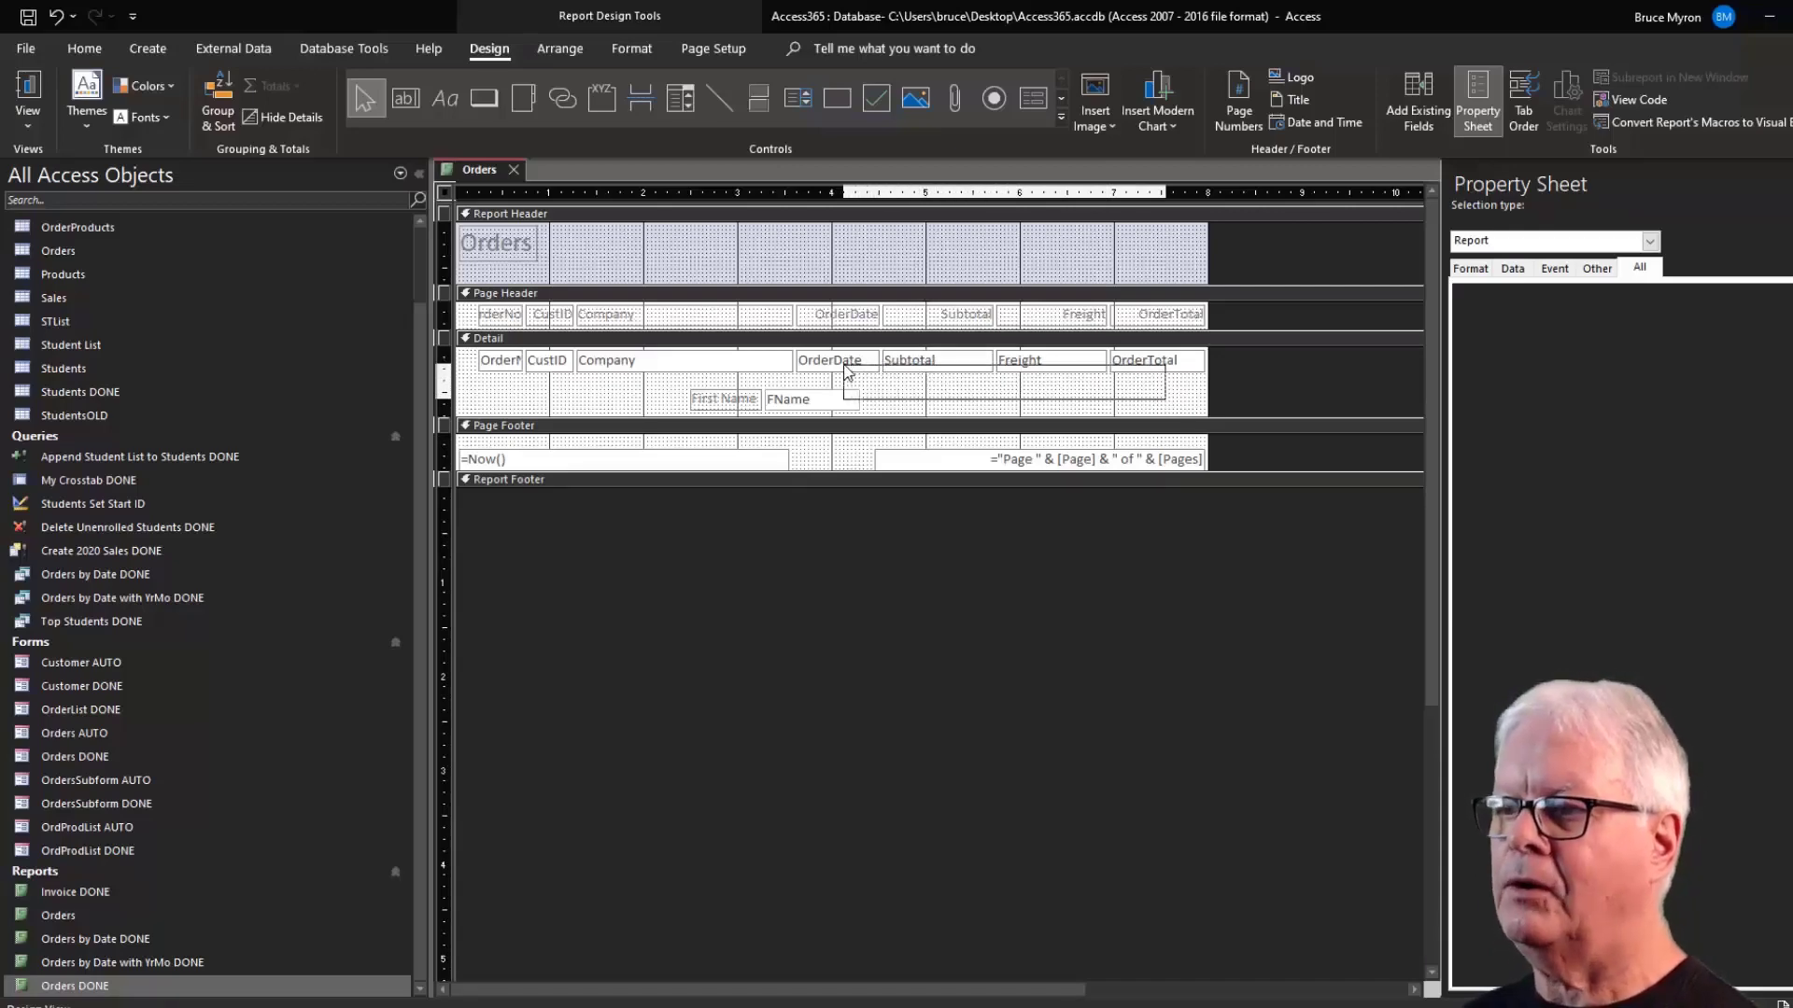
{"action": "left_click_drag", "start_coordinate": [847, 370], "coordinate": [847, 370]}
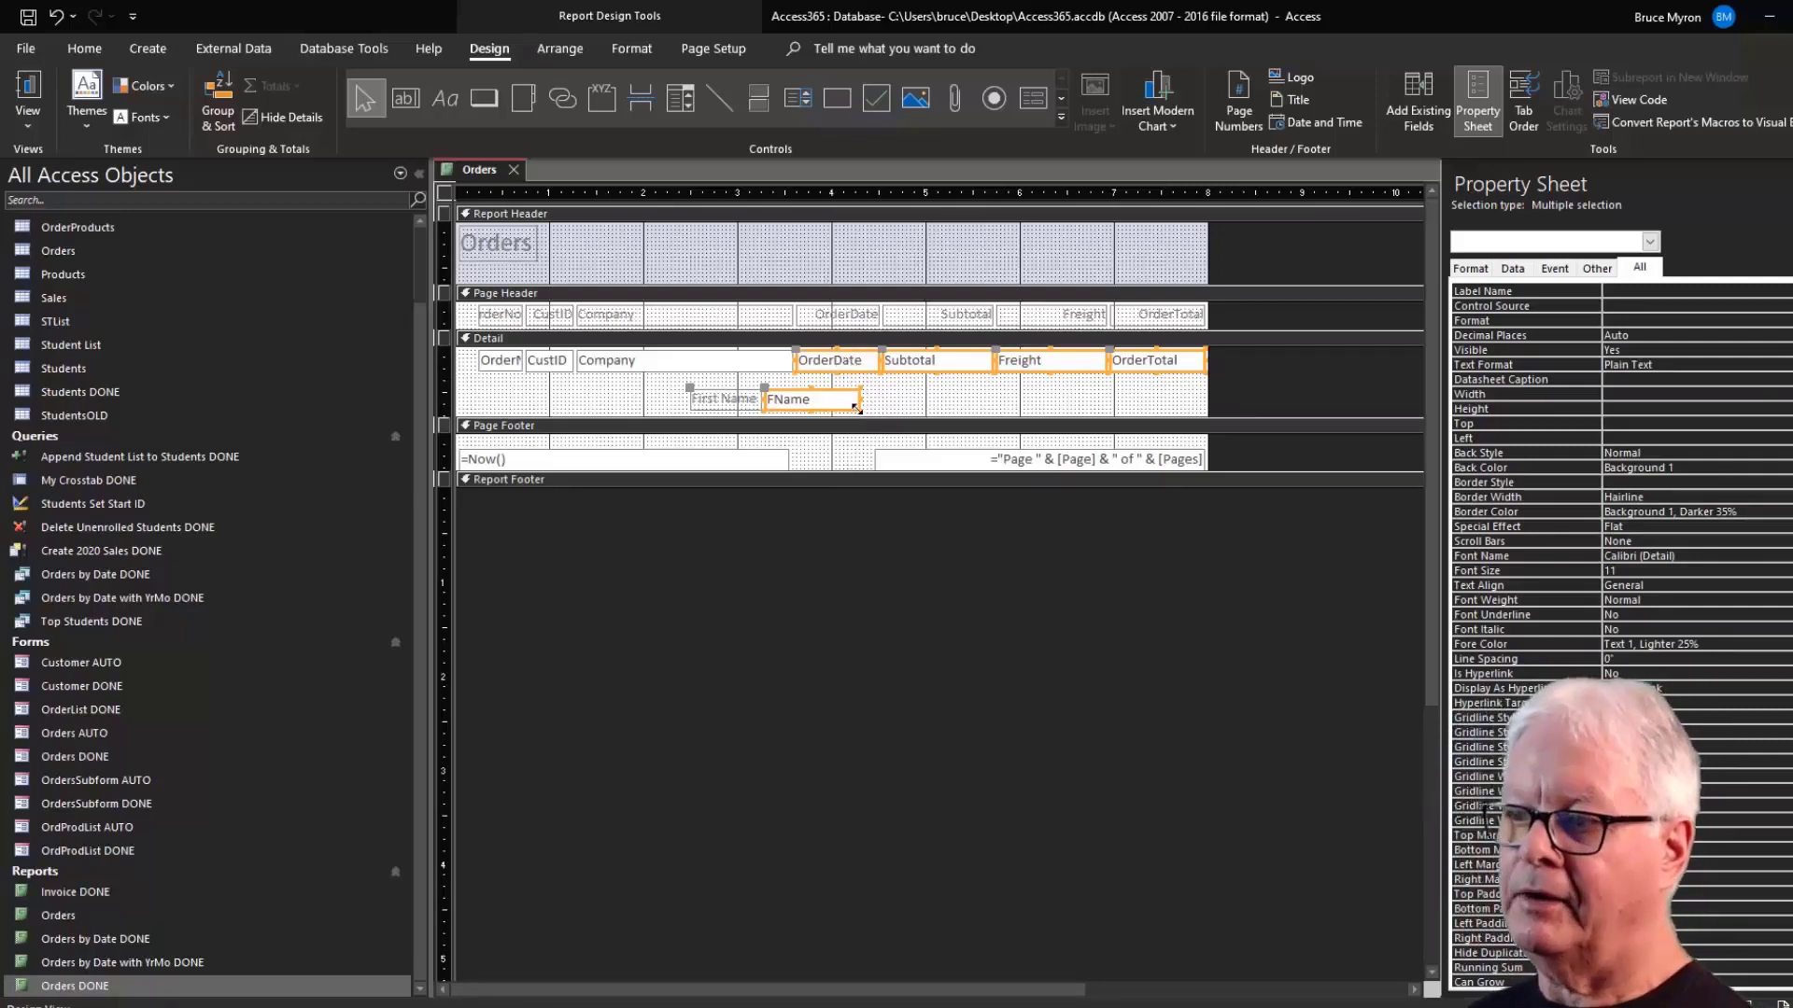
{"action": "mouse_move", "coordinate": [864, 404]}
{"action": "left_mouse_down"}
{"action": "mouse_move", "coordinate": [828, 399]}
{"action": "mouse_move", "coordinate": [857, 394]}
{"action": "left_mouse_up"}
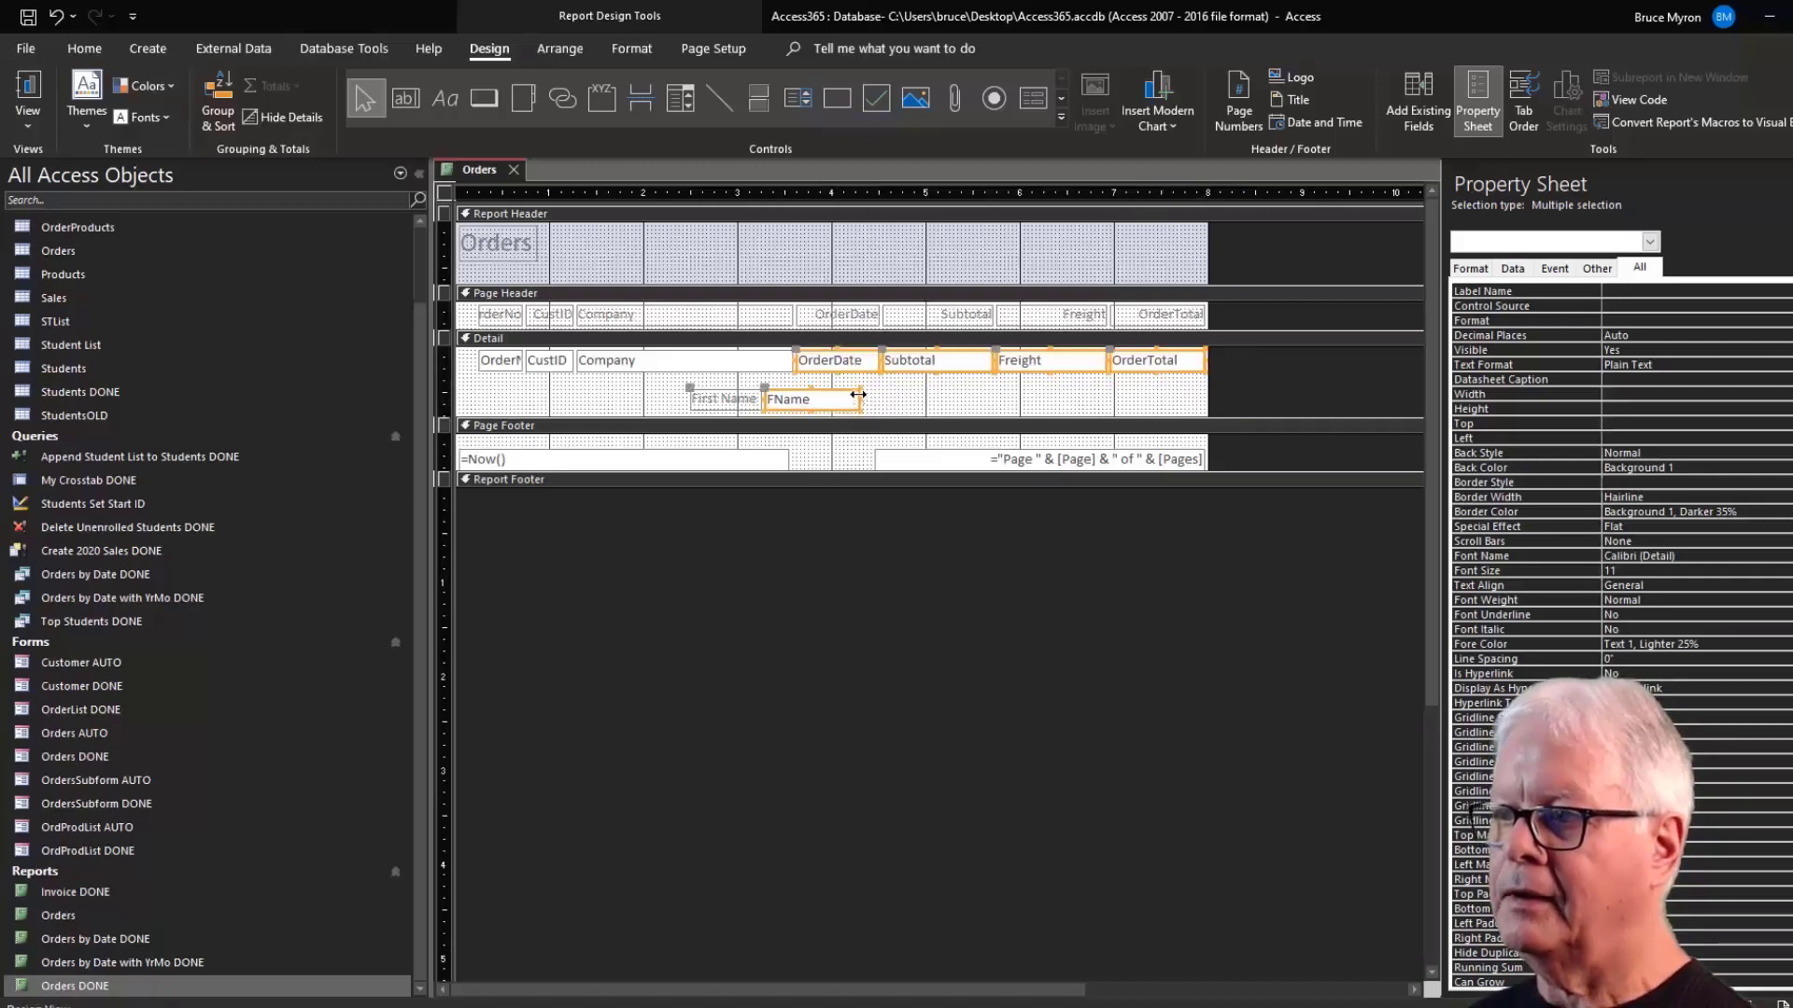
{"action": "left_click", "coordinate": [957, 406]}
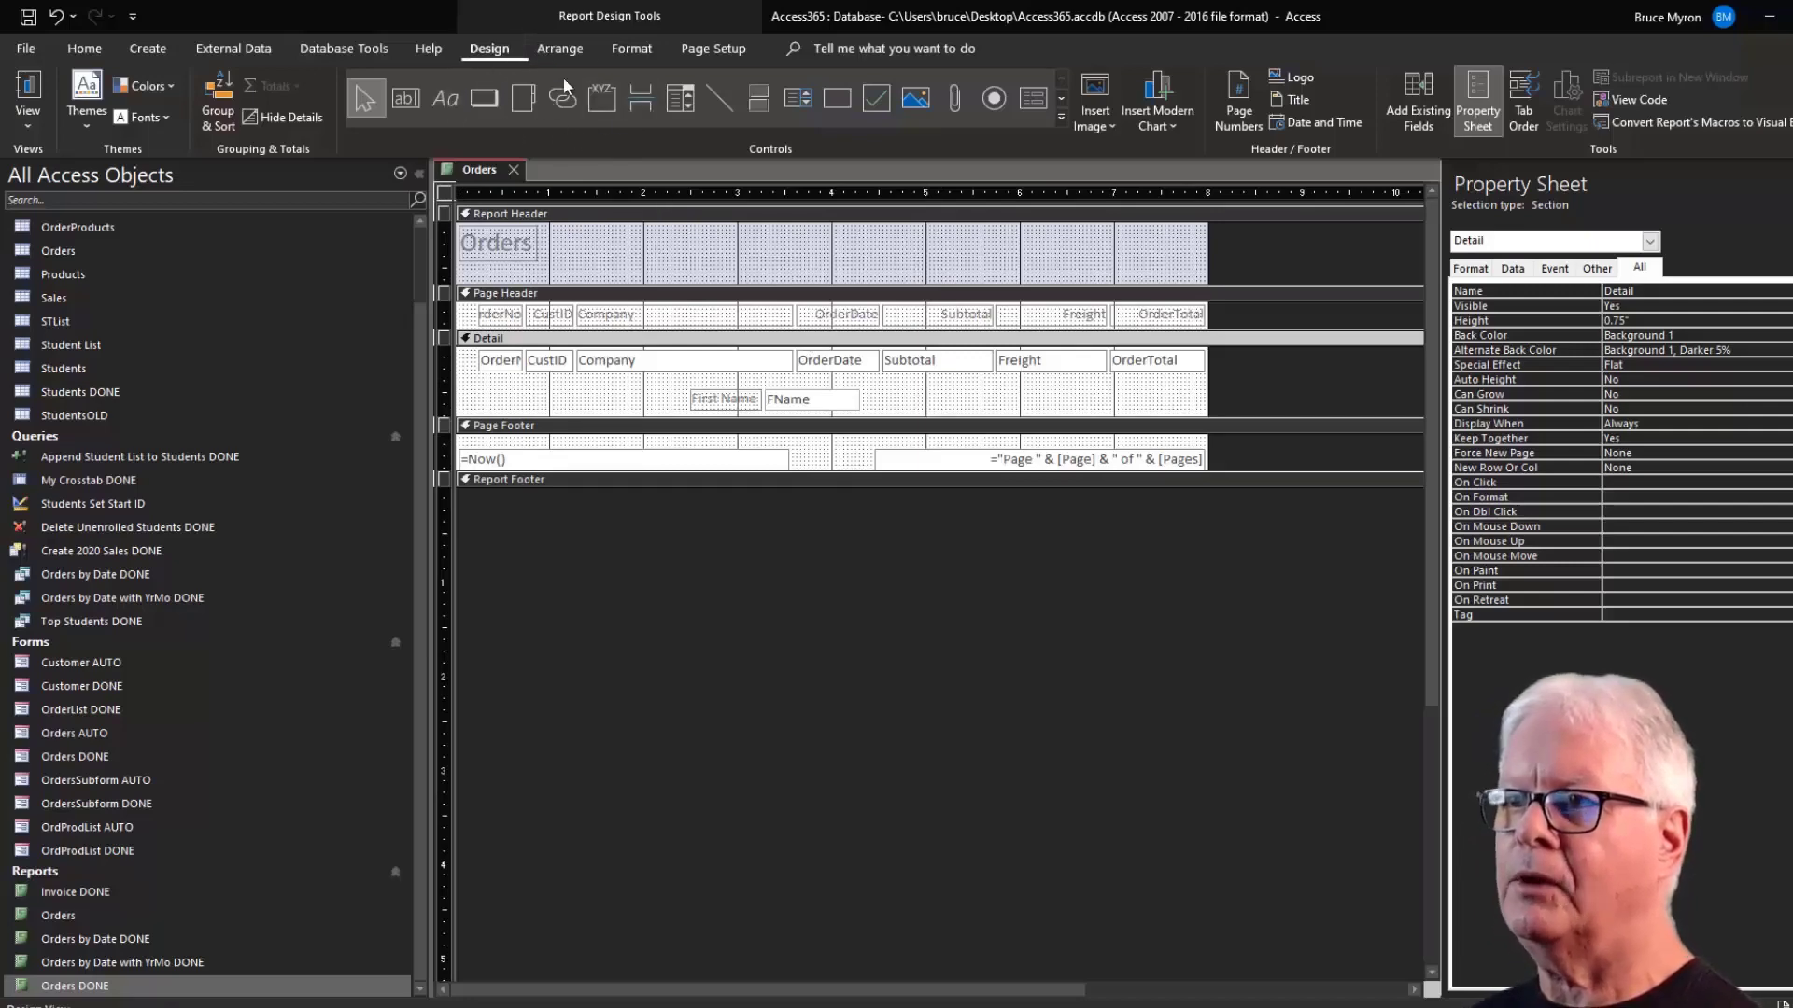
Check the Orders report in Print Preview, apply Narrow margins of 0.25", and return to Design View.
{"action": "left_click", "coordinate": [31, 116]}
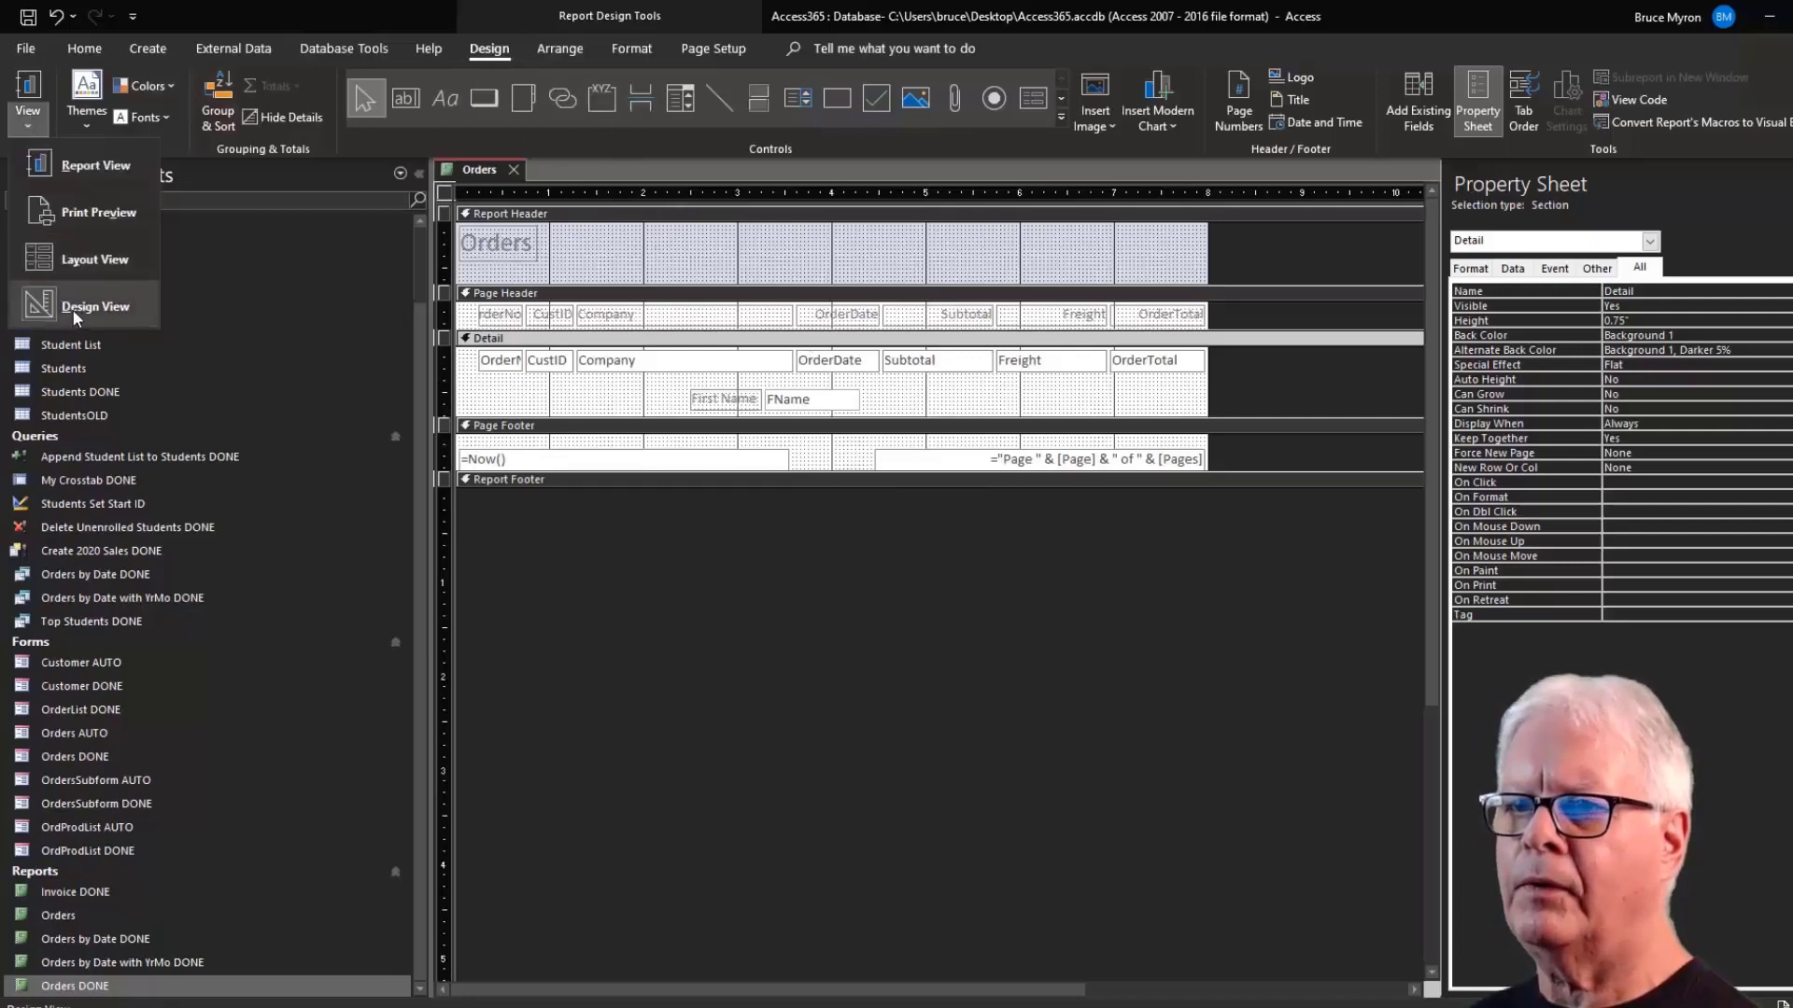
{"action": "left_click", "coordinate": [66, 211]}
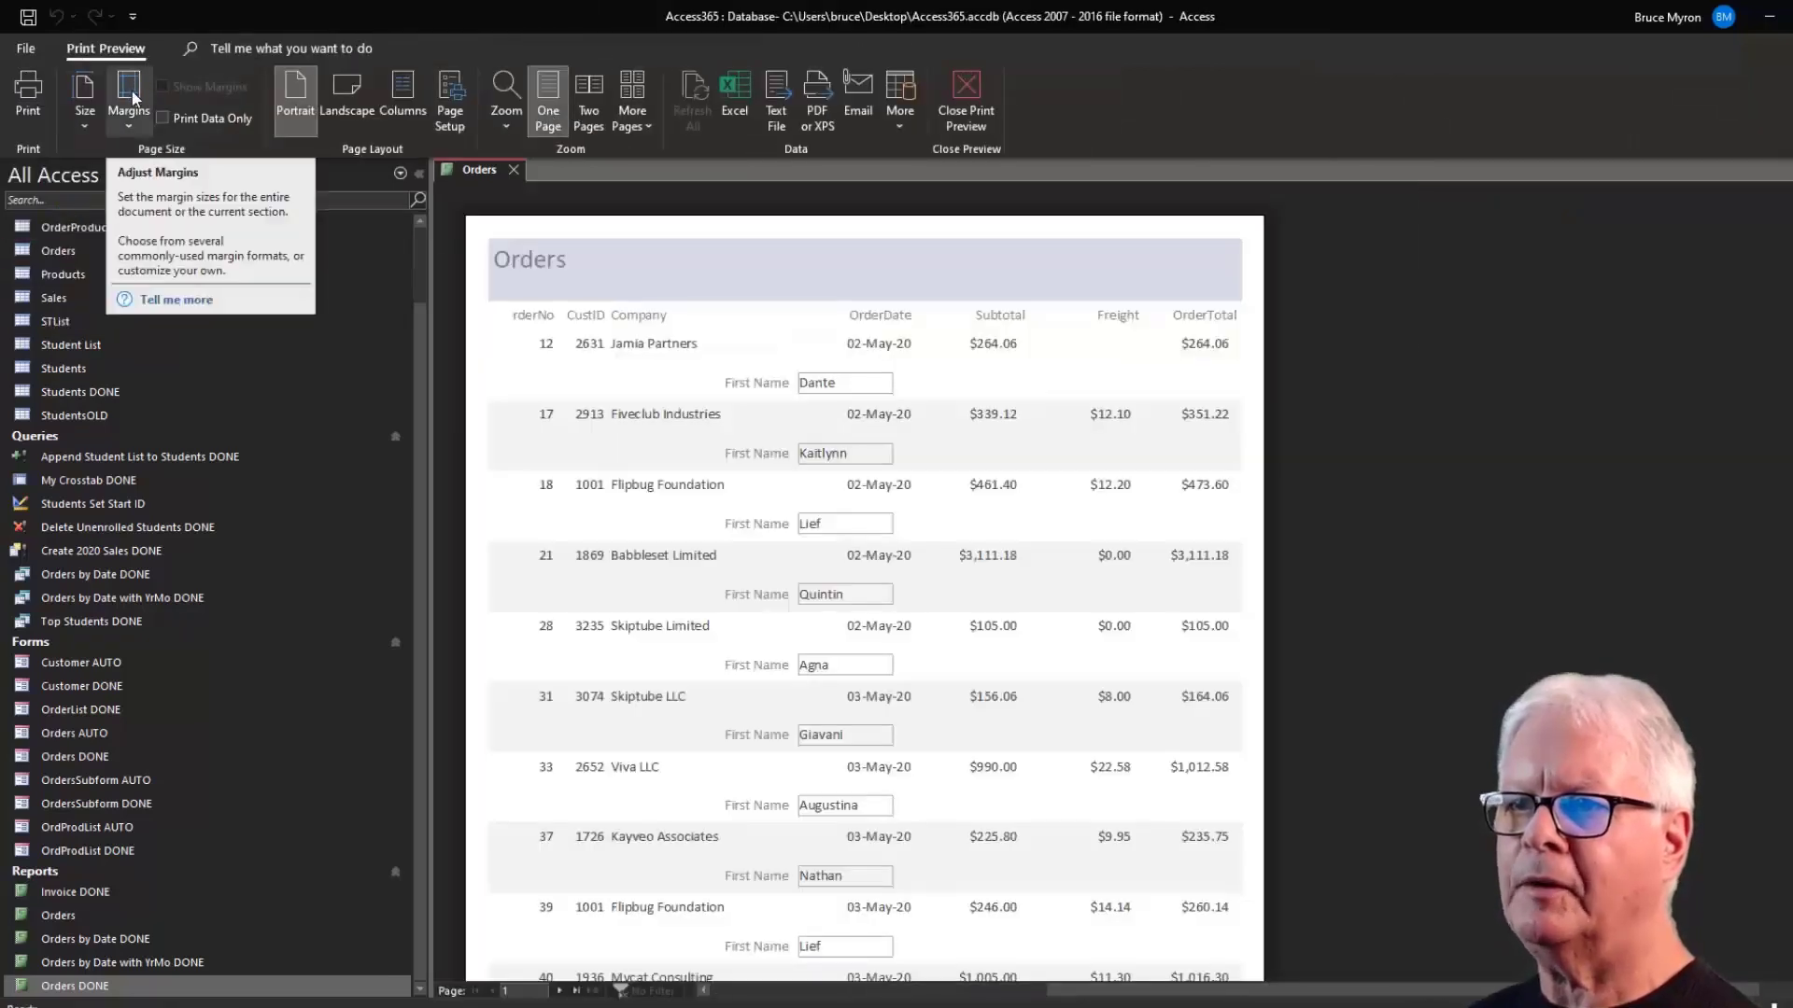
{"action": "left_click", "coordinate": [130, 98]}
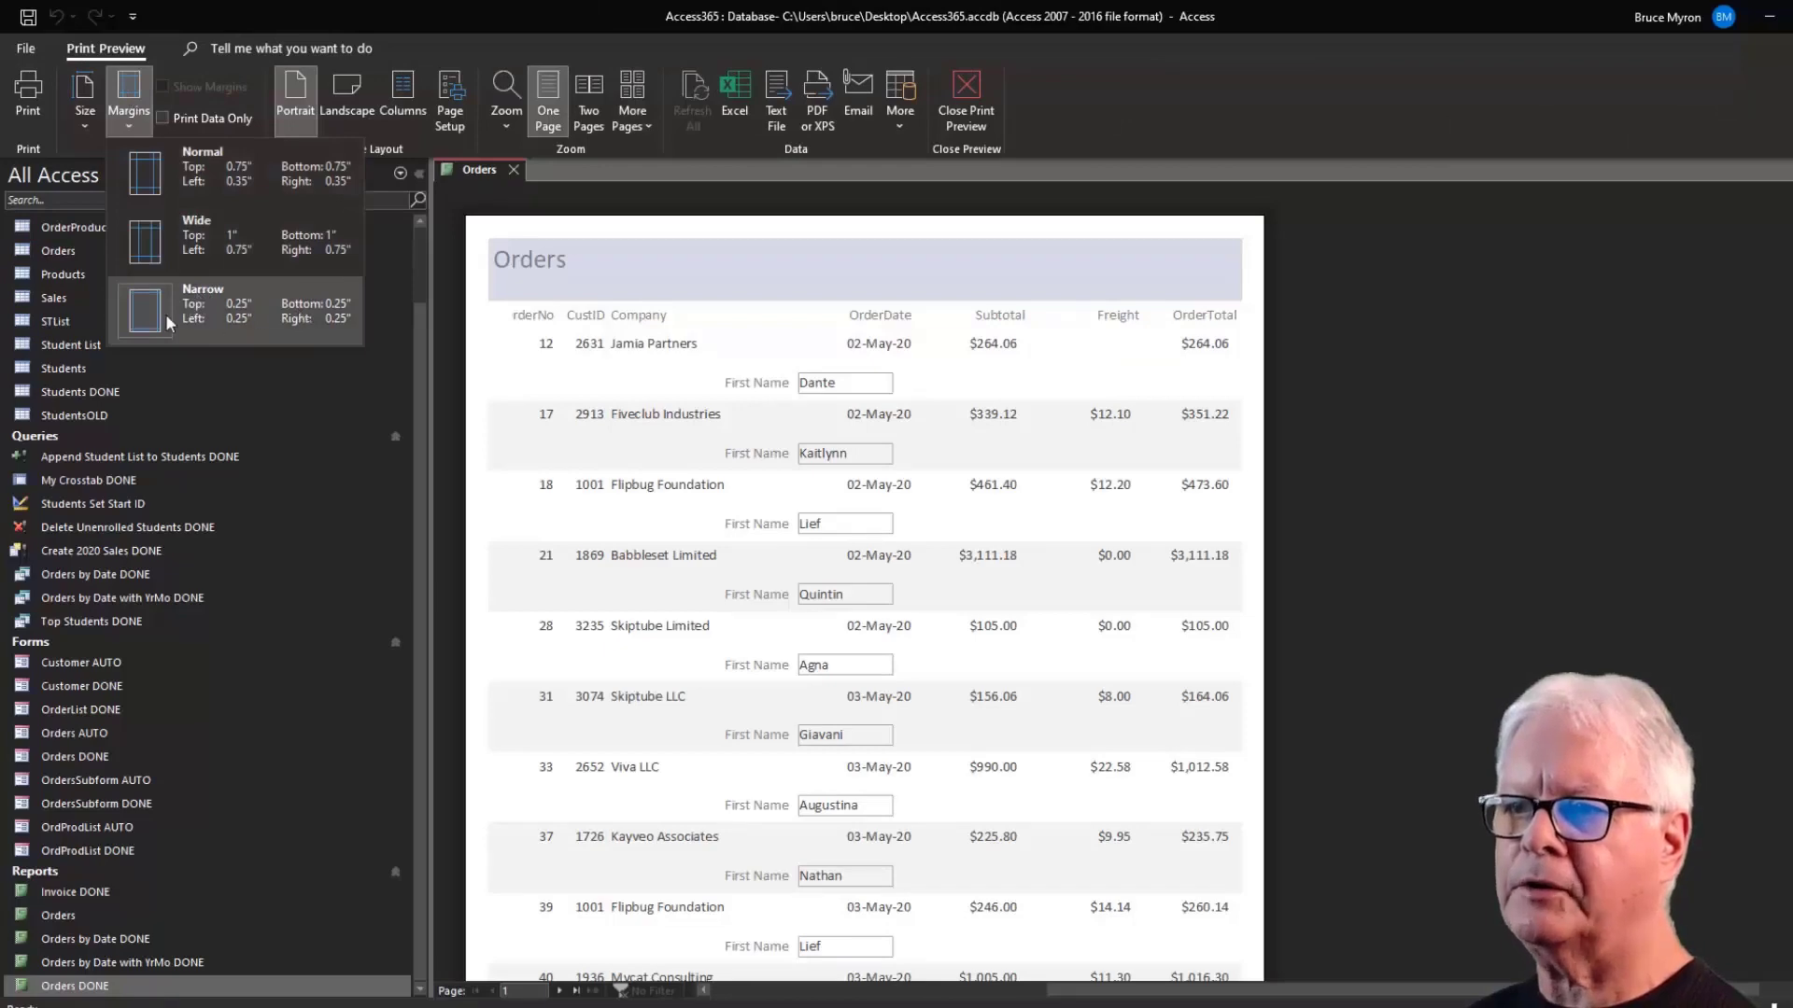
{"action": "left_click", "coordinate": [289, 315]}
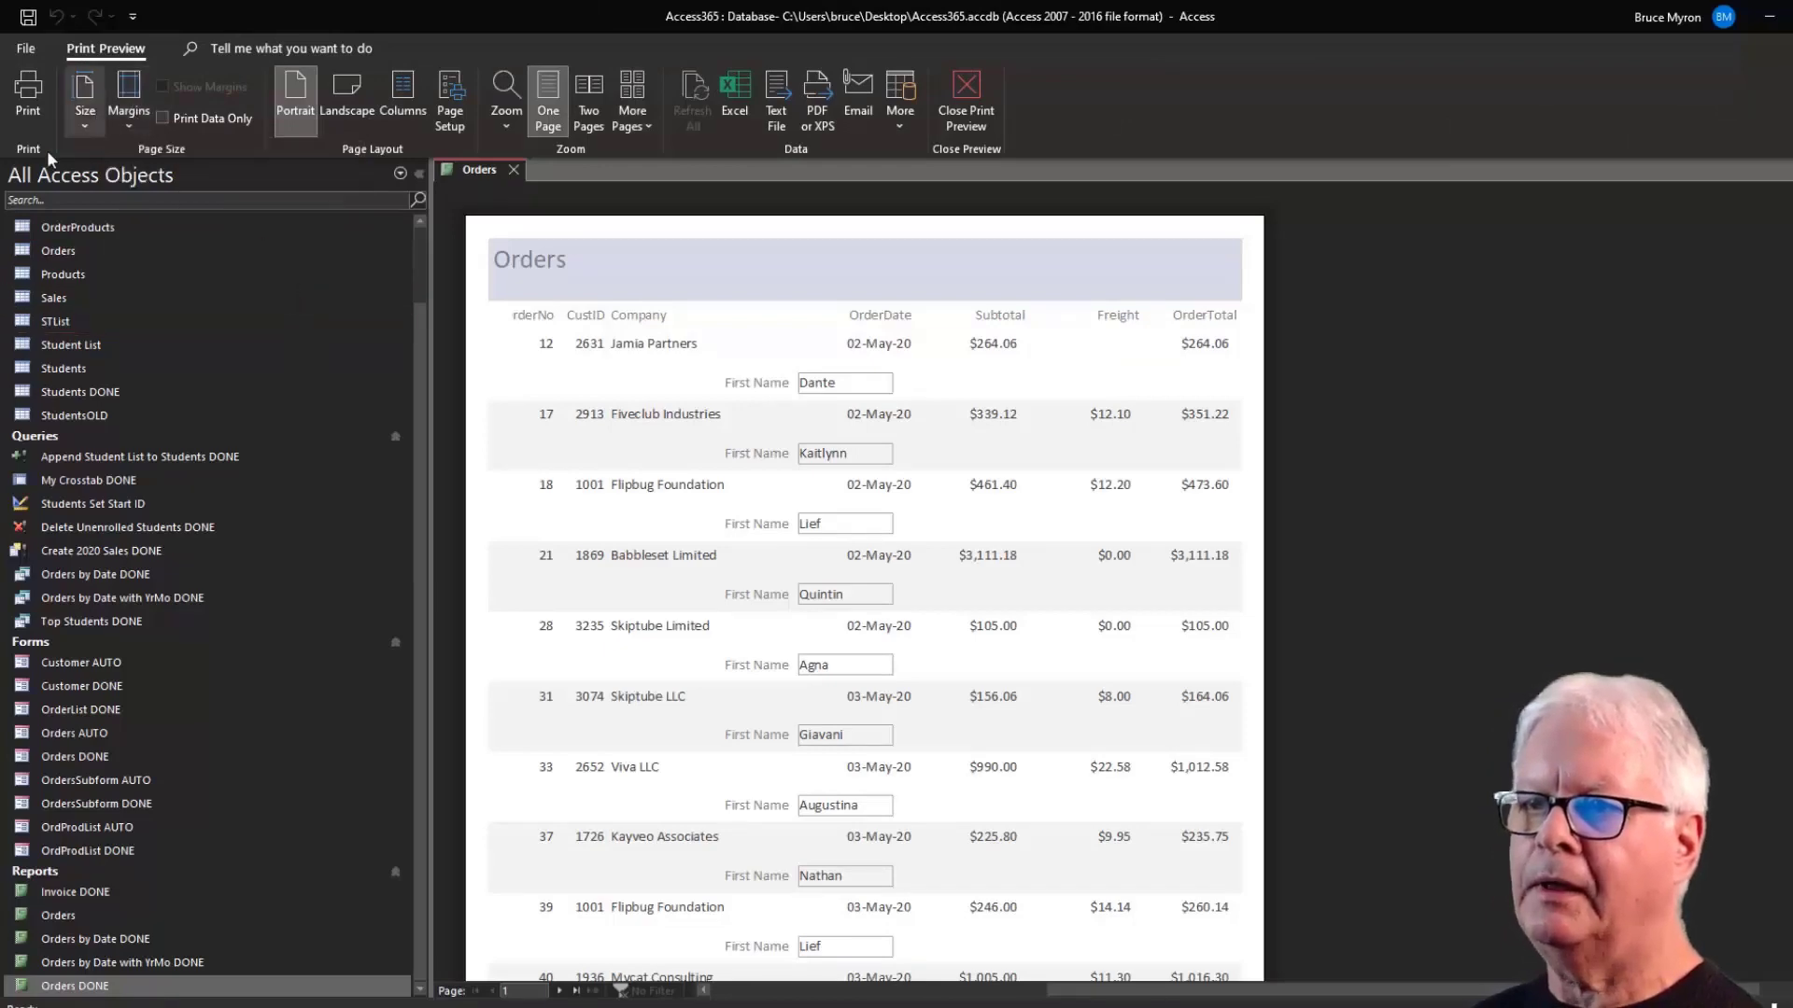
{"action": "left_click", "coordinate": [966, 98]}
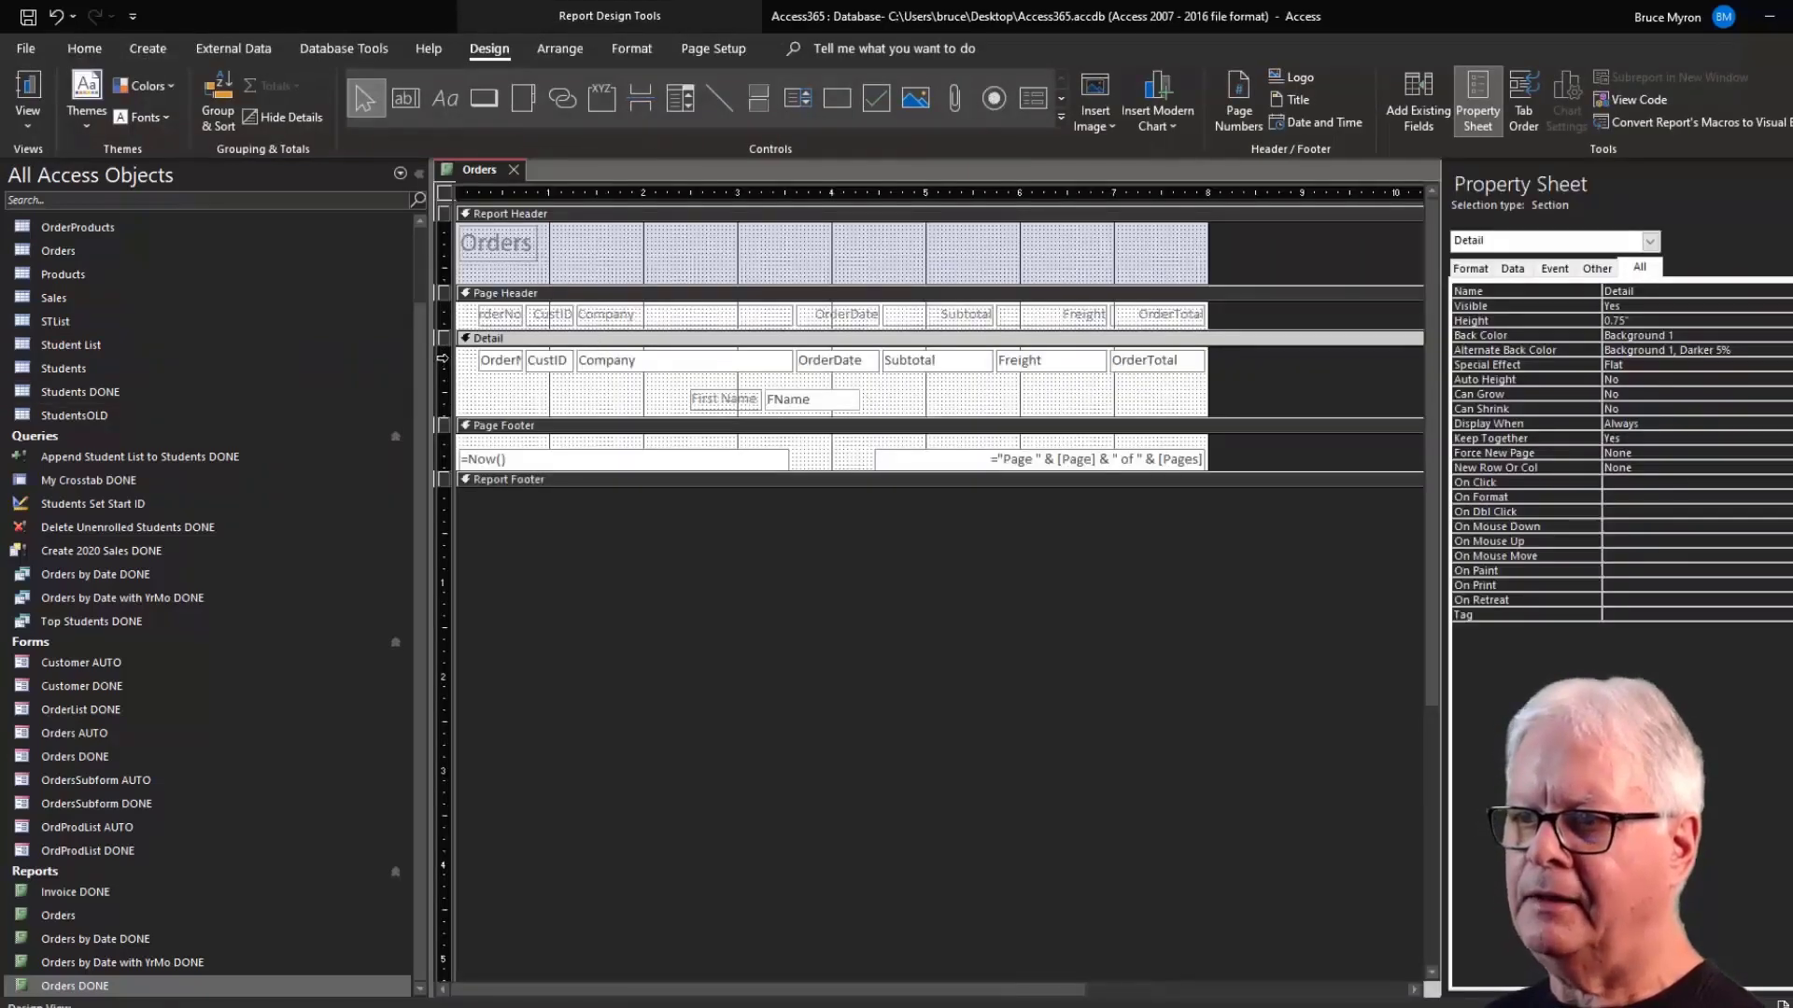
Select the Detail section's upper row of fields, then the OrderNo column without the page footer date, and clear the selection.
{"action": "left_click", "coordinate": [442, 359]}
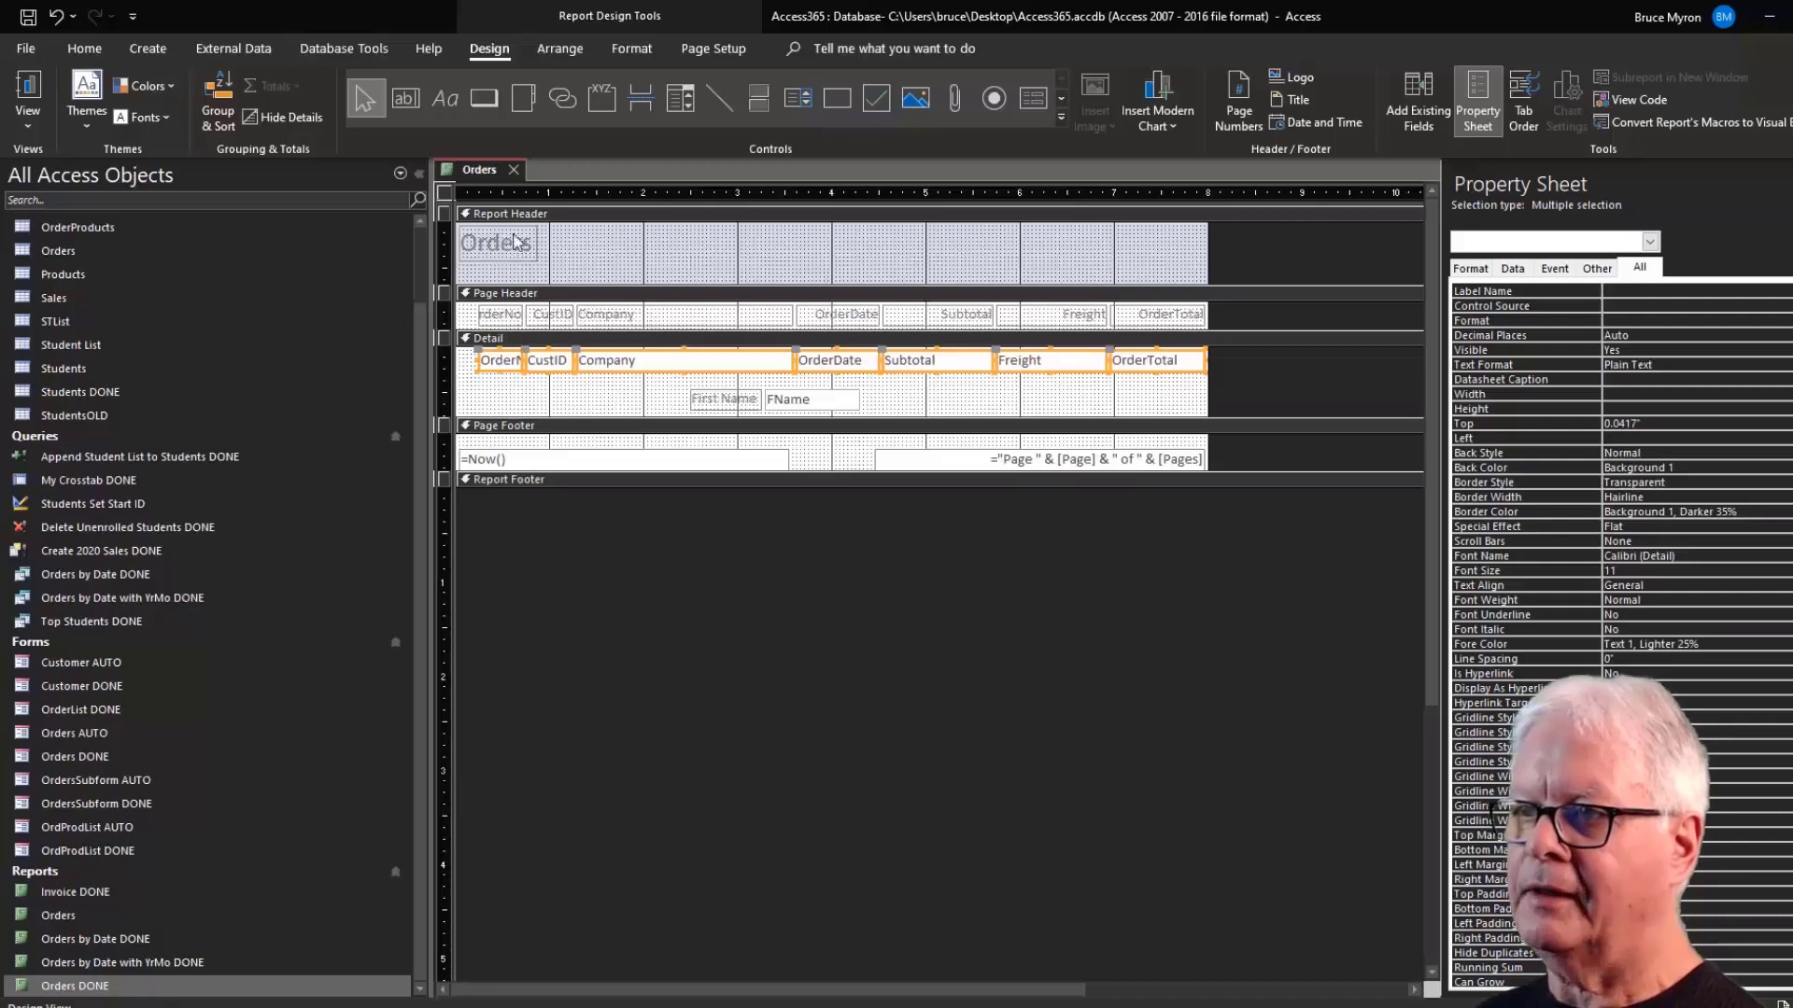
{"action": "left_click", "coordinate": [503, 191]}
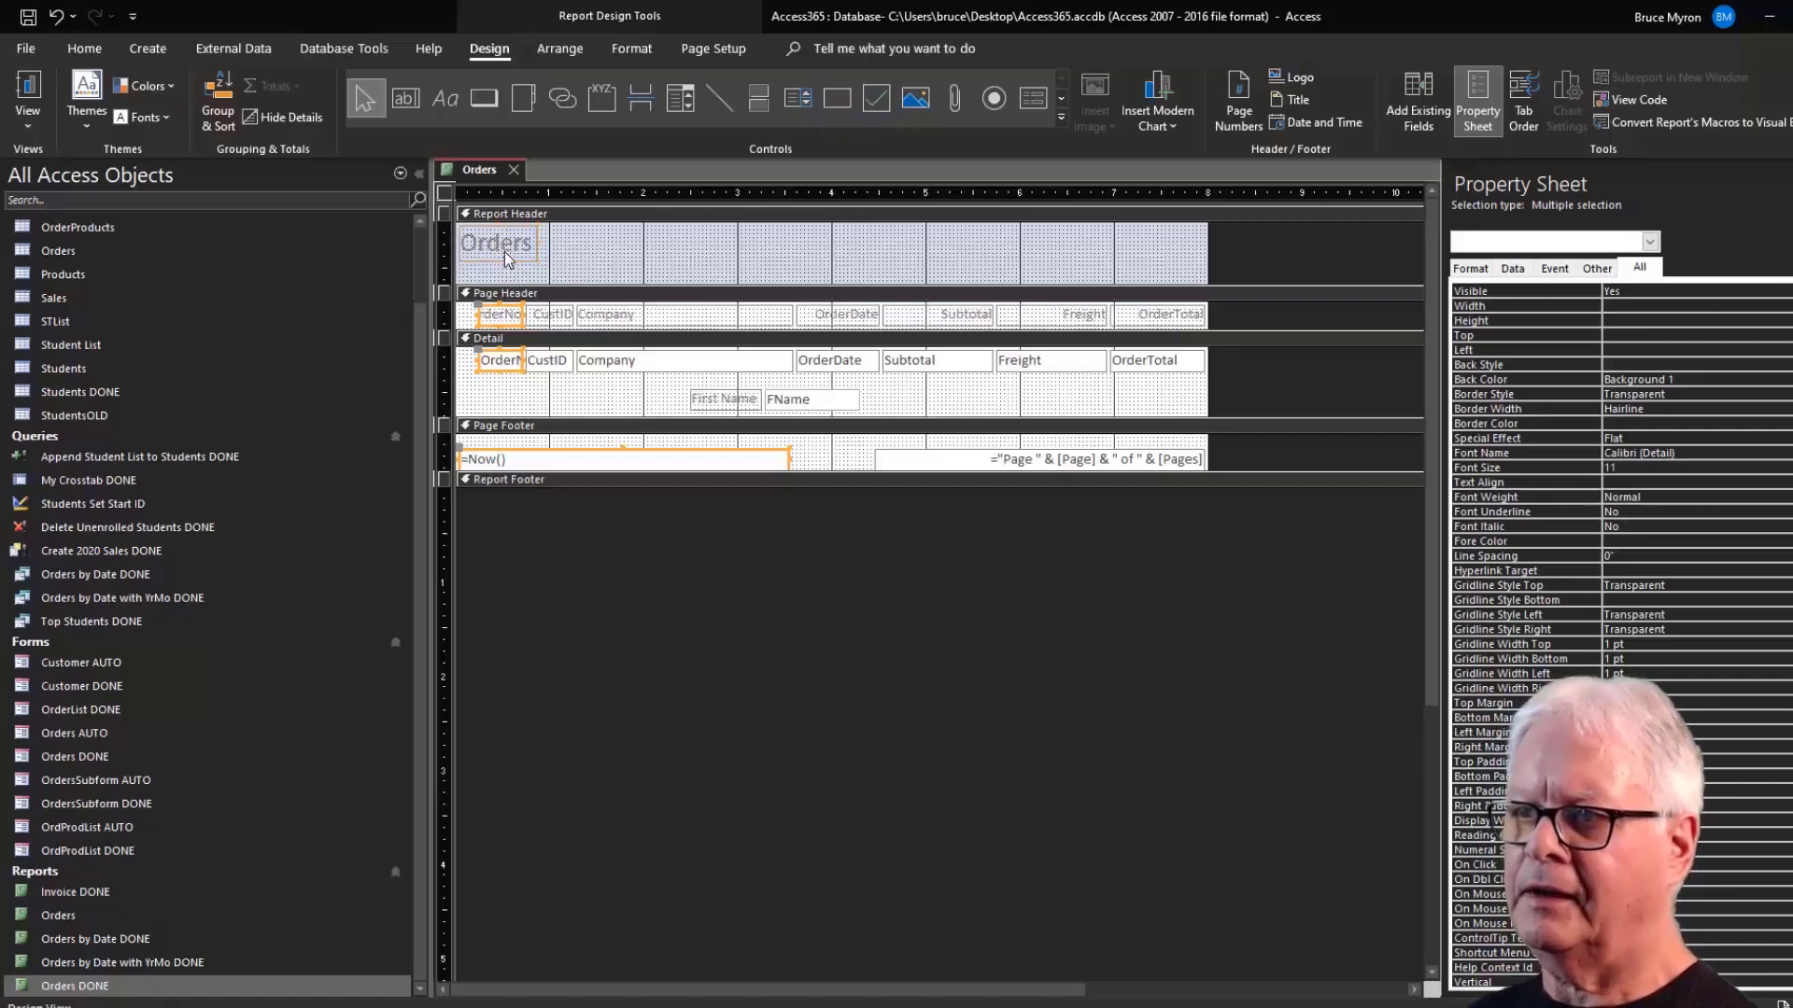
{"action": "left_click", "coordinate": [558, 459], "text": "shift"}
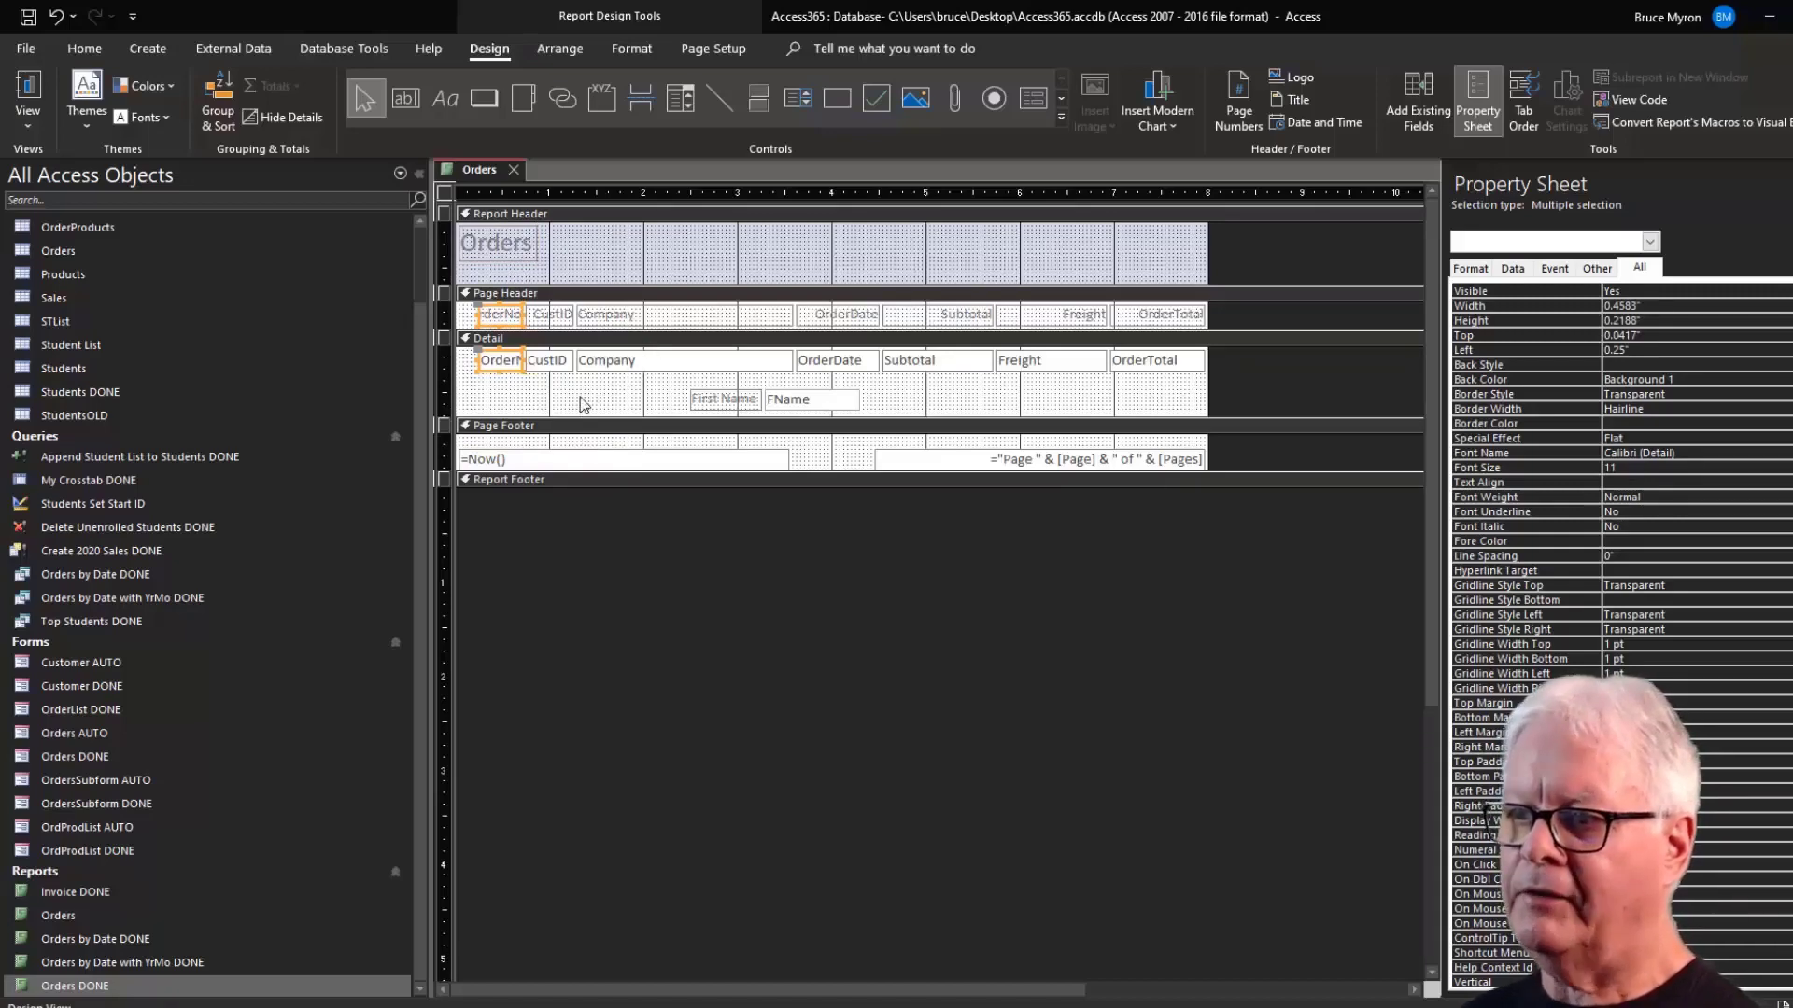
{"action": "left_click", "coordinate": [580, 403]}
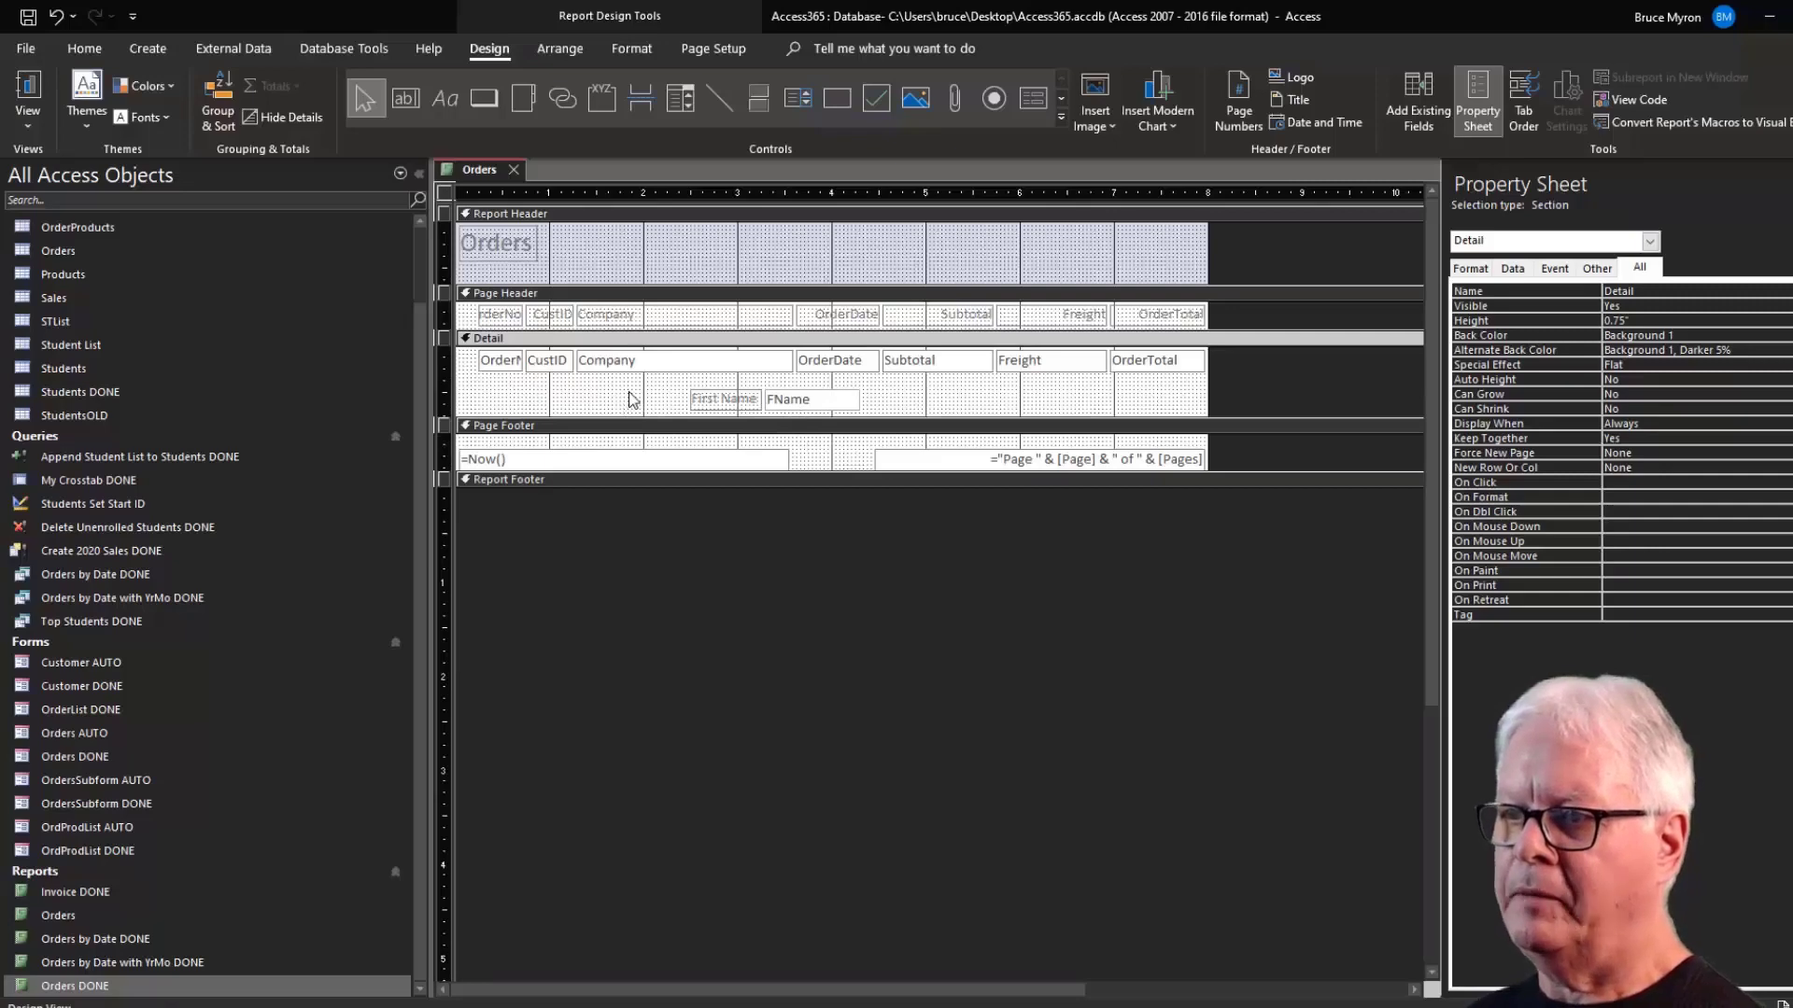
Open the finished Orders DONE report to examine its name and address layout, then close it.
{"action": "left_click", "coordinate": [803, 402]}
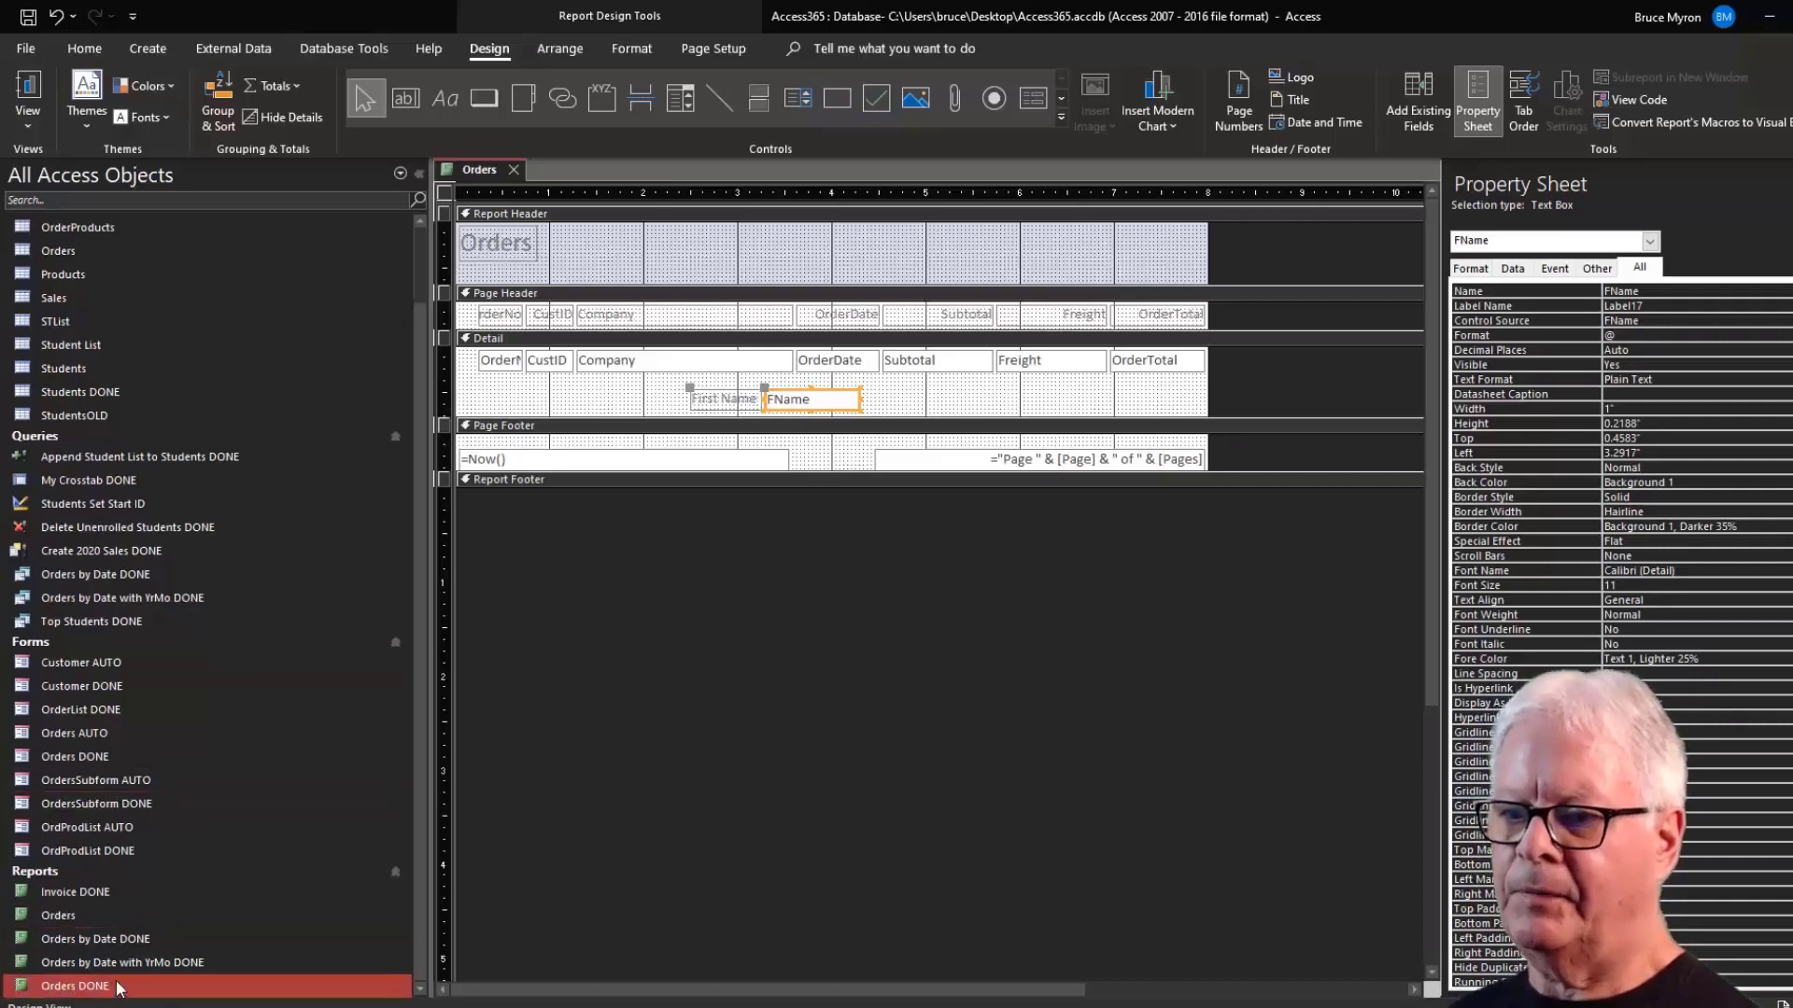
{"action": "double_click", "coordinate": [75, 986]}
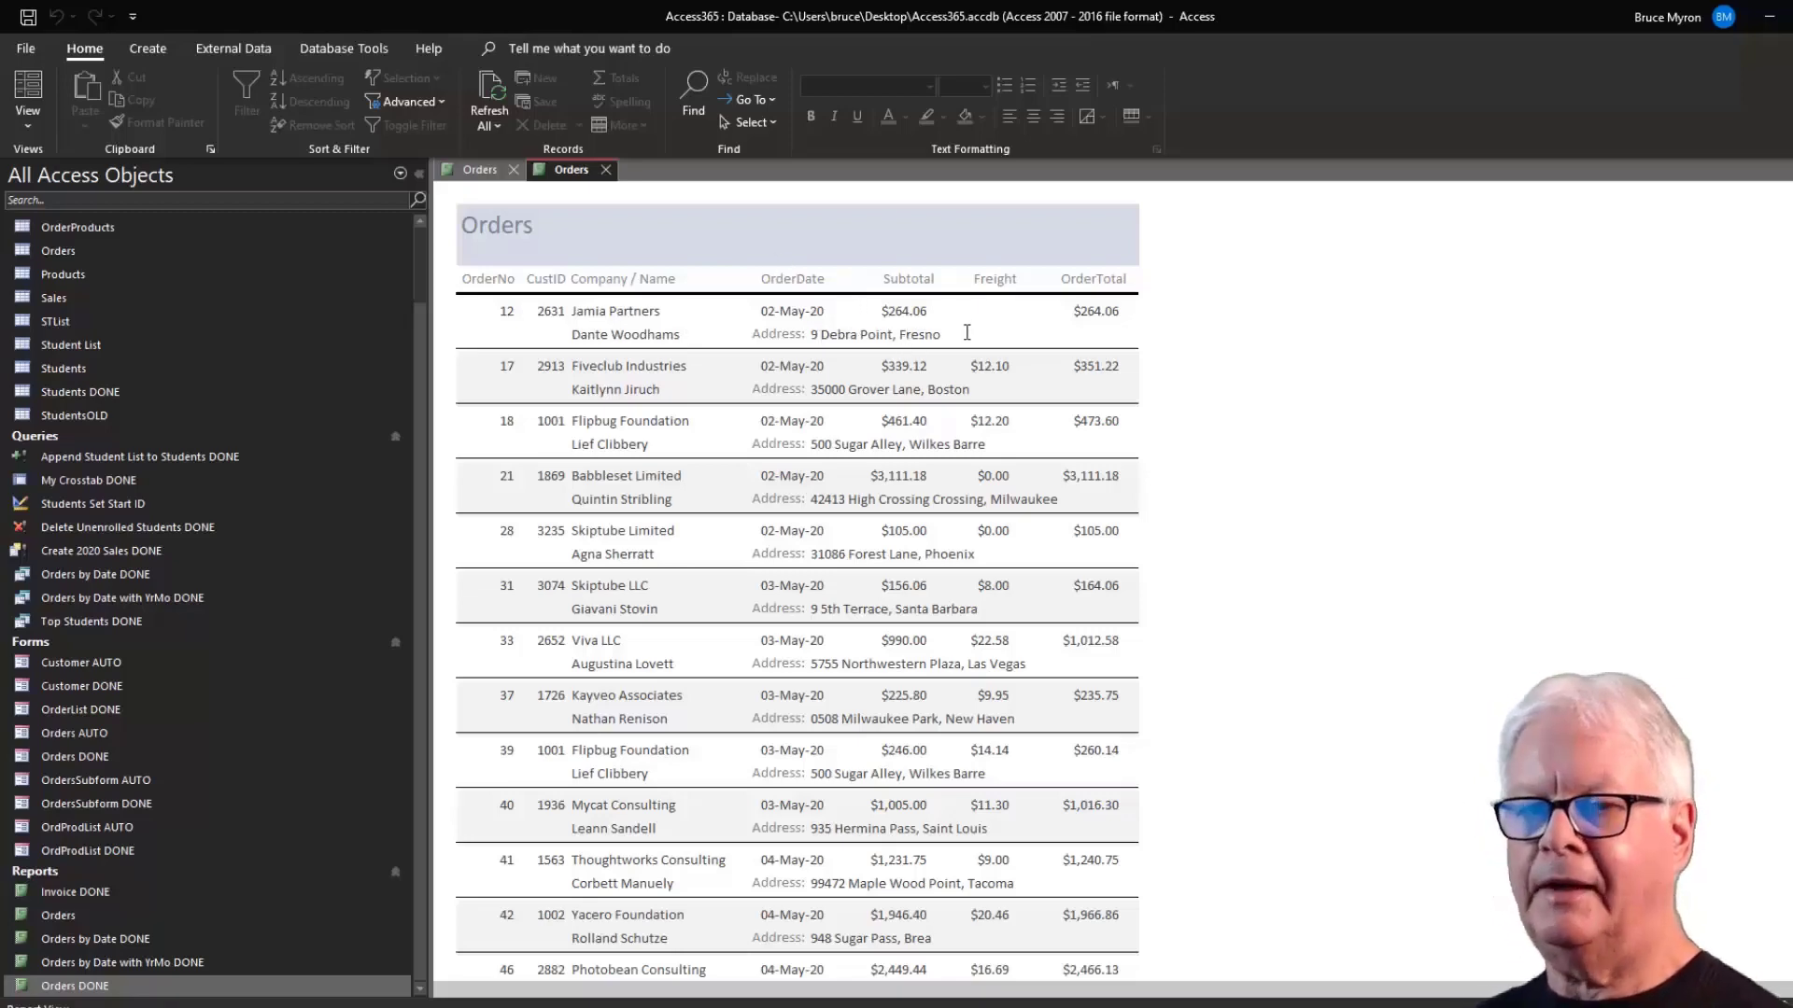
{"action": "left_click", "coordinate": [610, 170]}
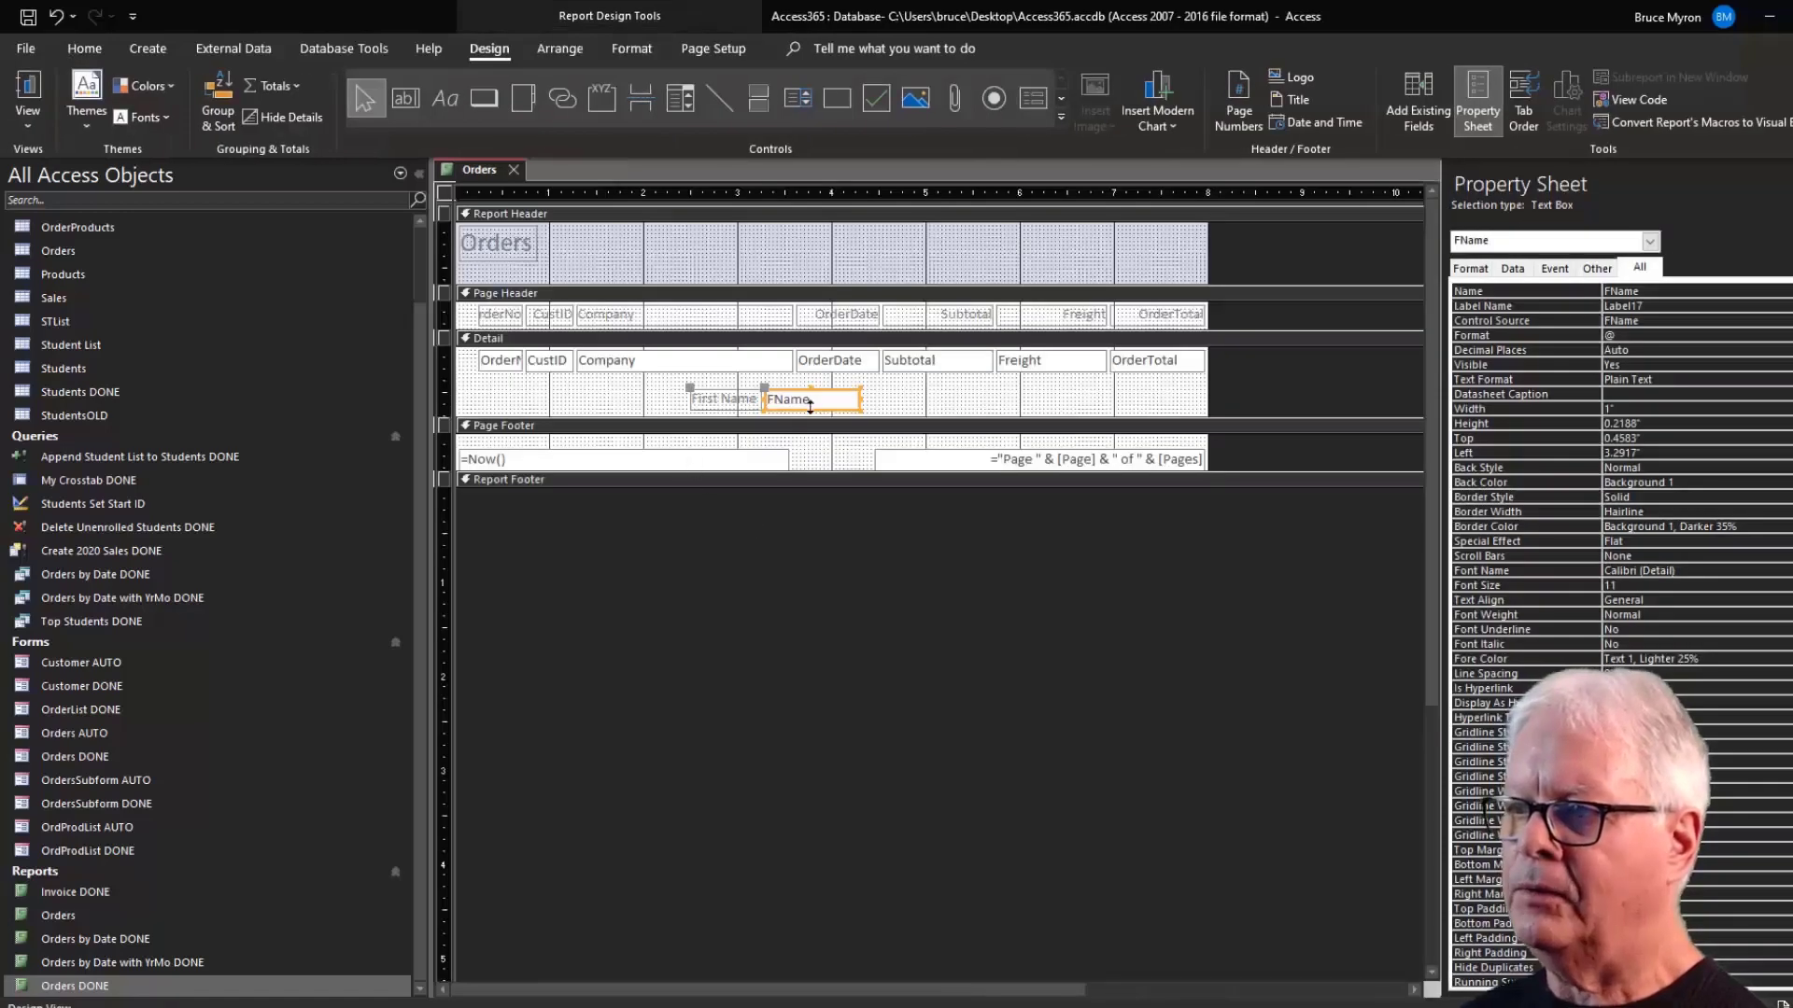
Move FName and its label directly beneath CustID and Company in the Detail section, and change the label's caption to "Name:".
{"action": "left_click_drag", "start_coordinate": [792, 408], "coordinate": [607, 403]}
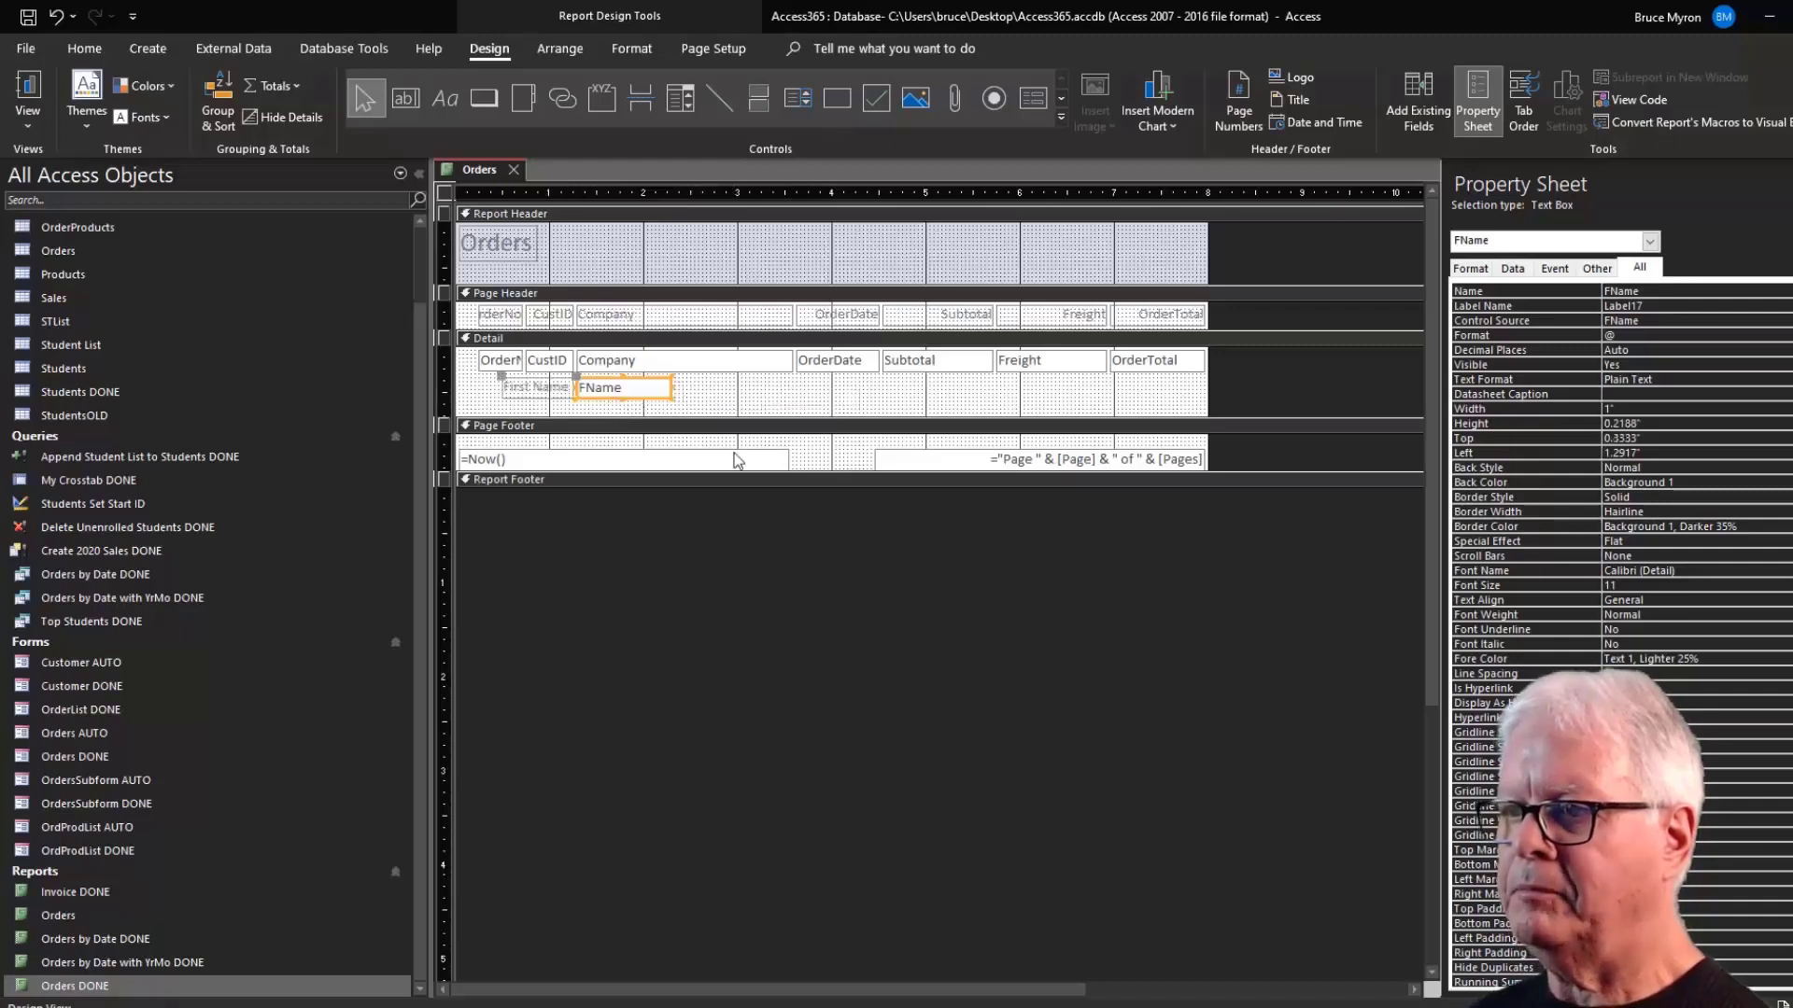
{"action": "left_click", "coordinate": [536, 384]}
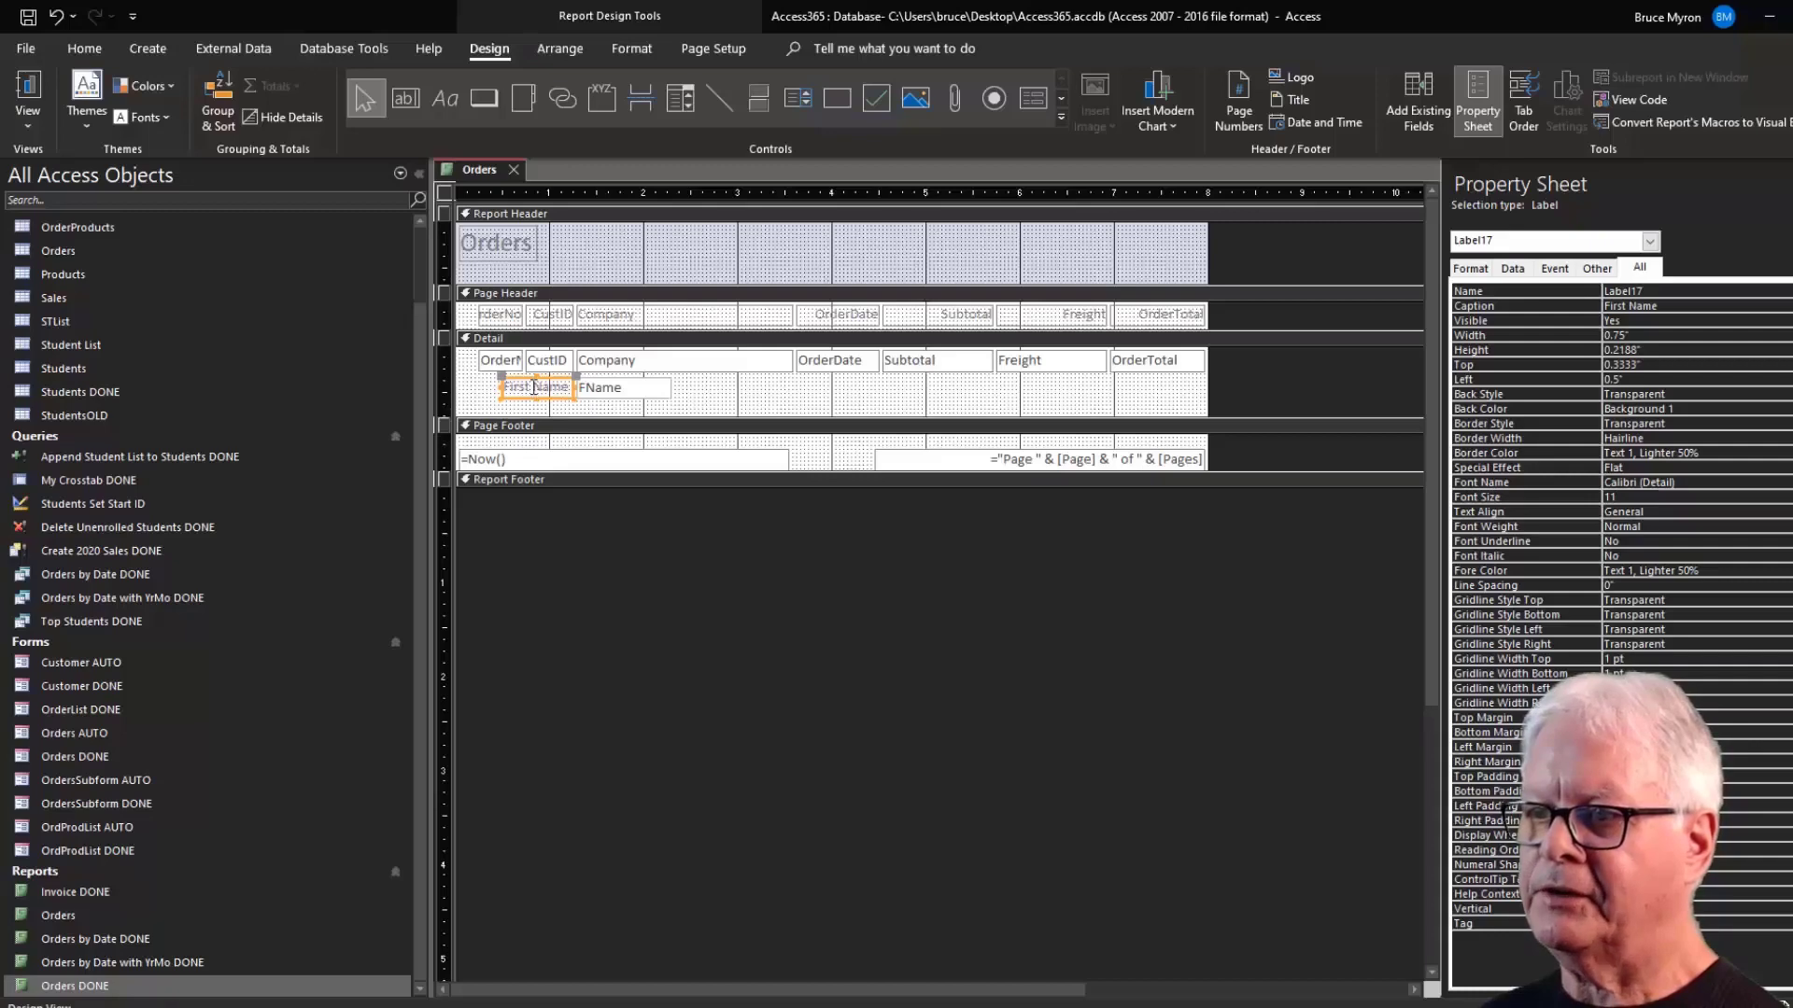
{"action": "left_click", "coordinate": [533, 386]}
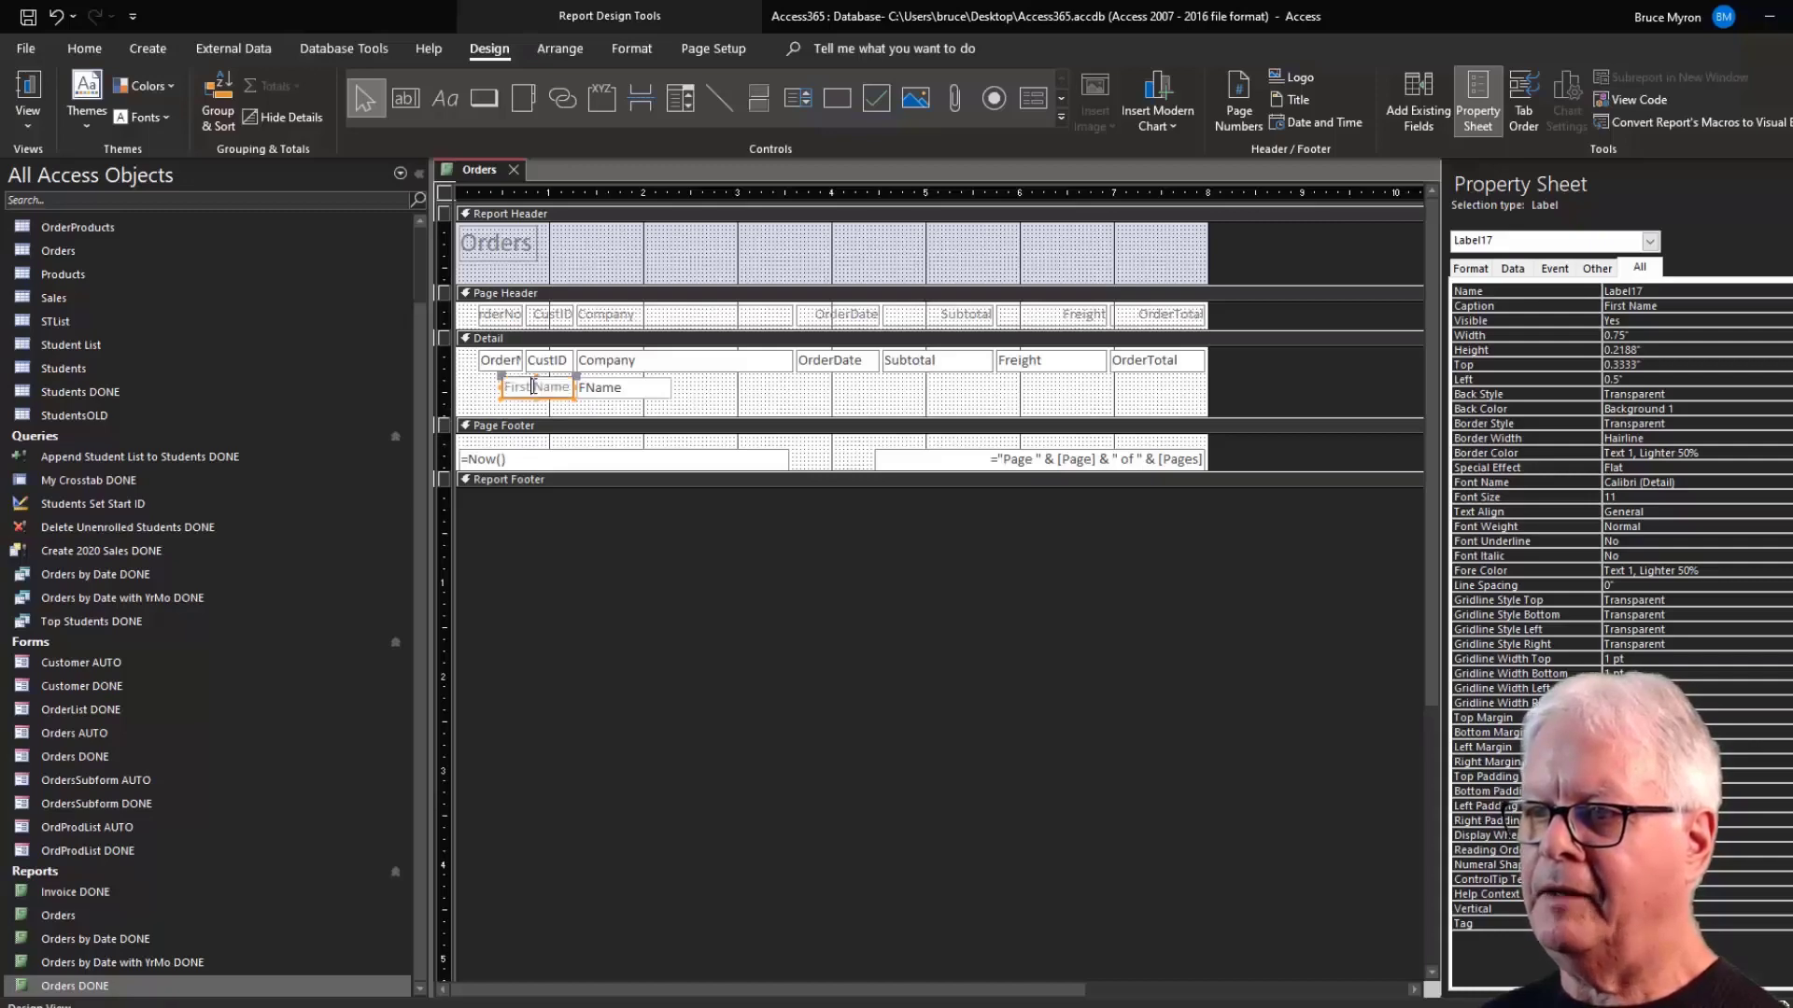
{"action": "left_click_drag", "start_coordinate": [533, 386], "coordinate": [481, 396]}
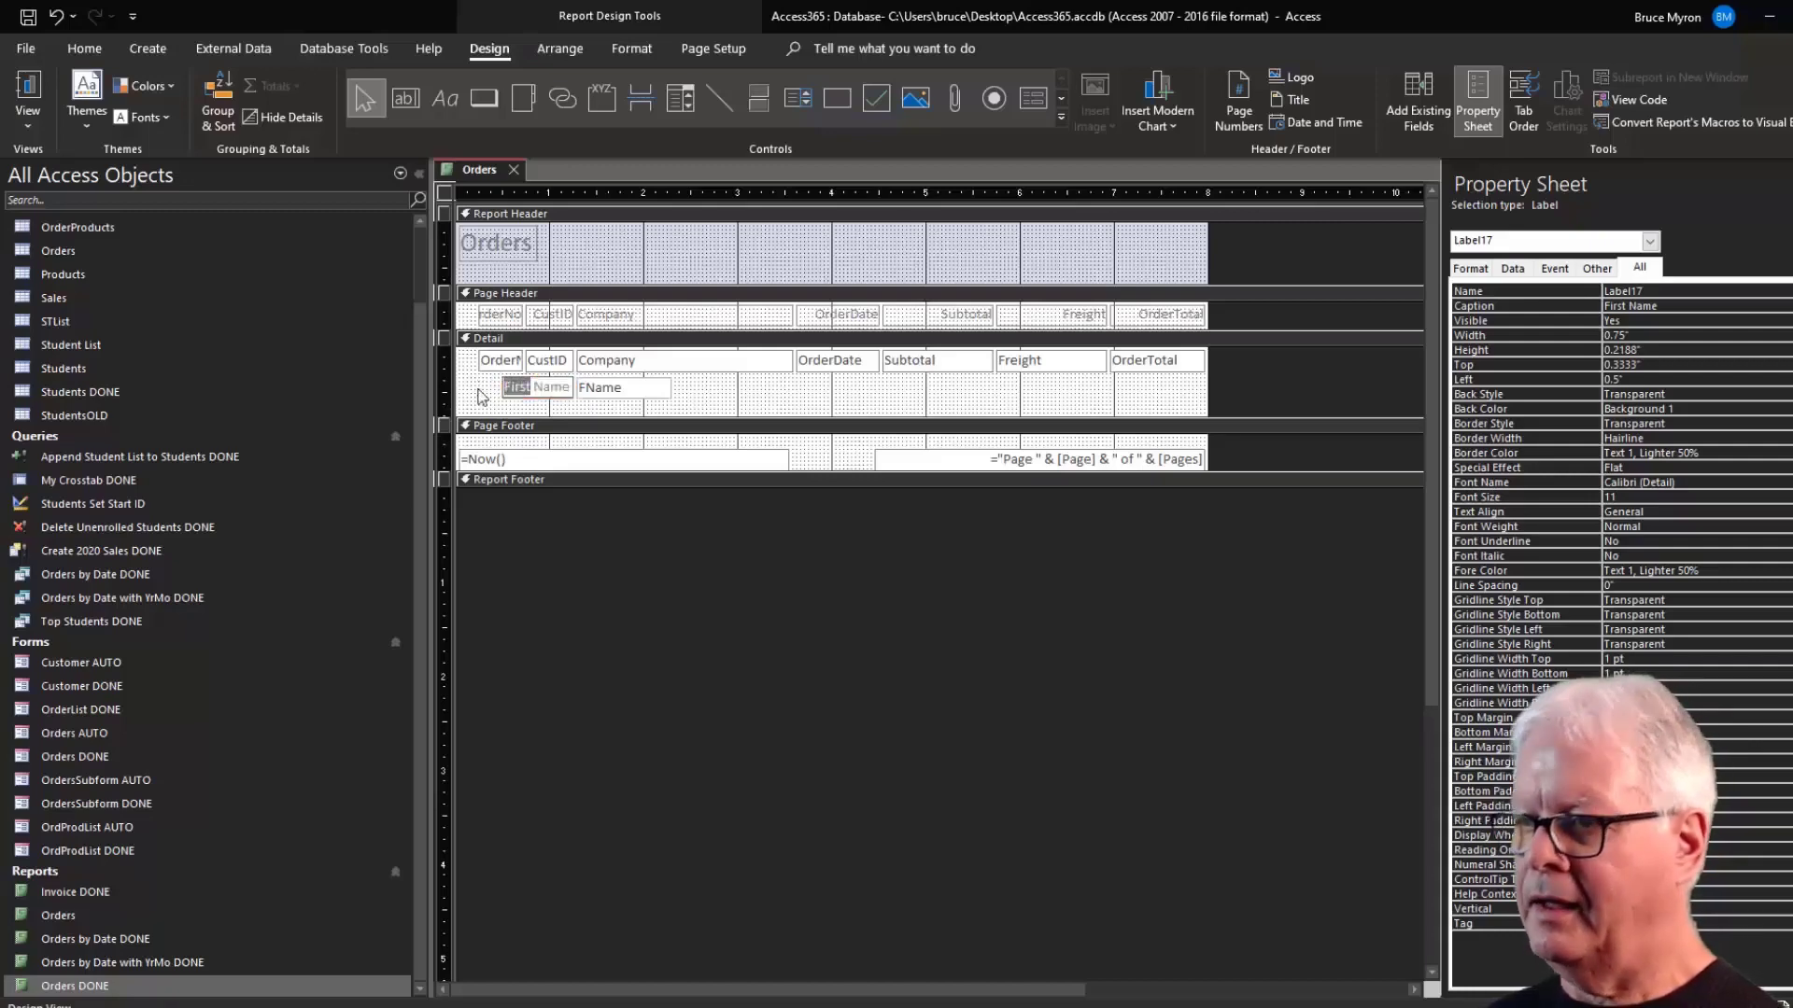
{"action": "key", "text": "Delete"}
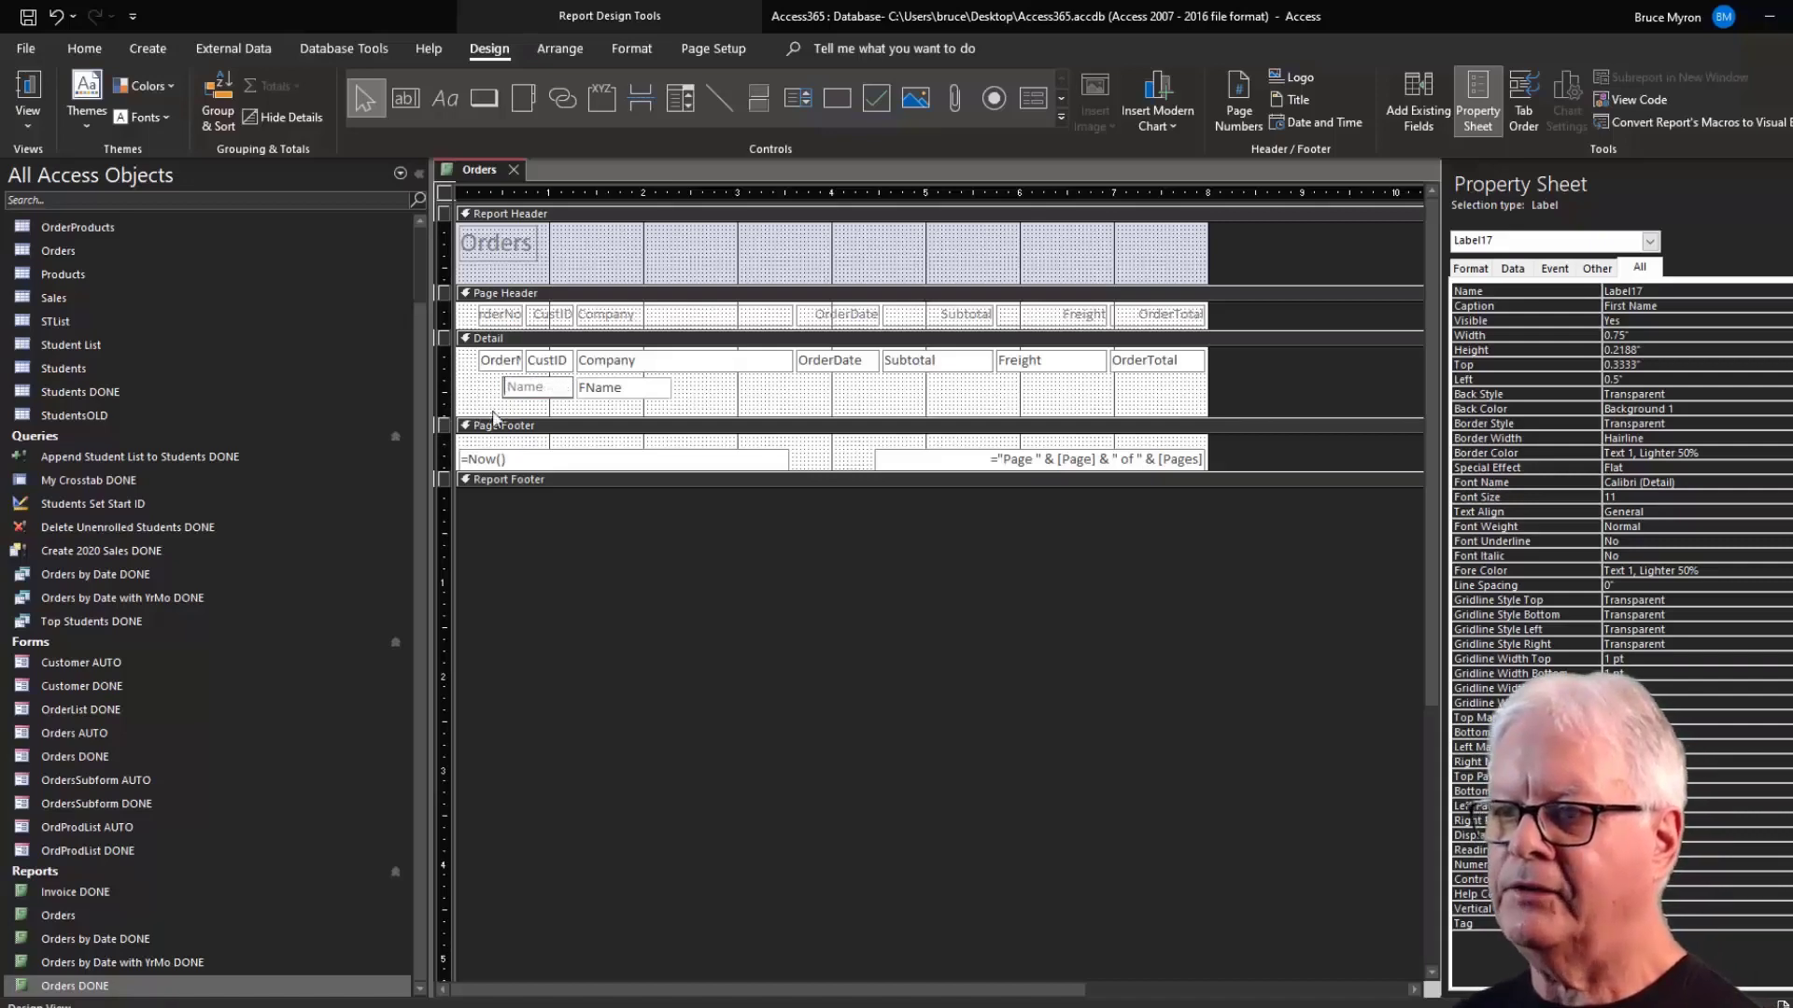
{"action": "left_click", "coordinate": [493, 399]}
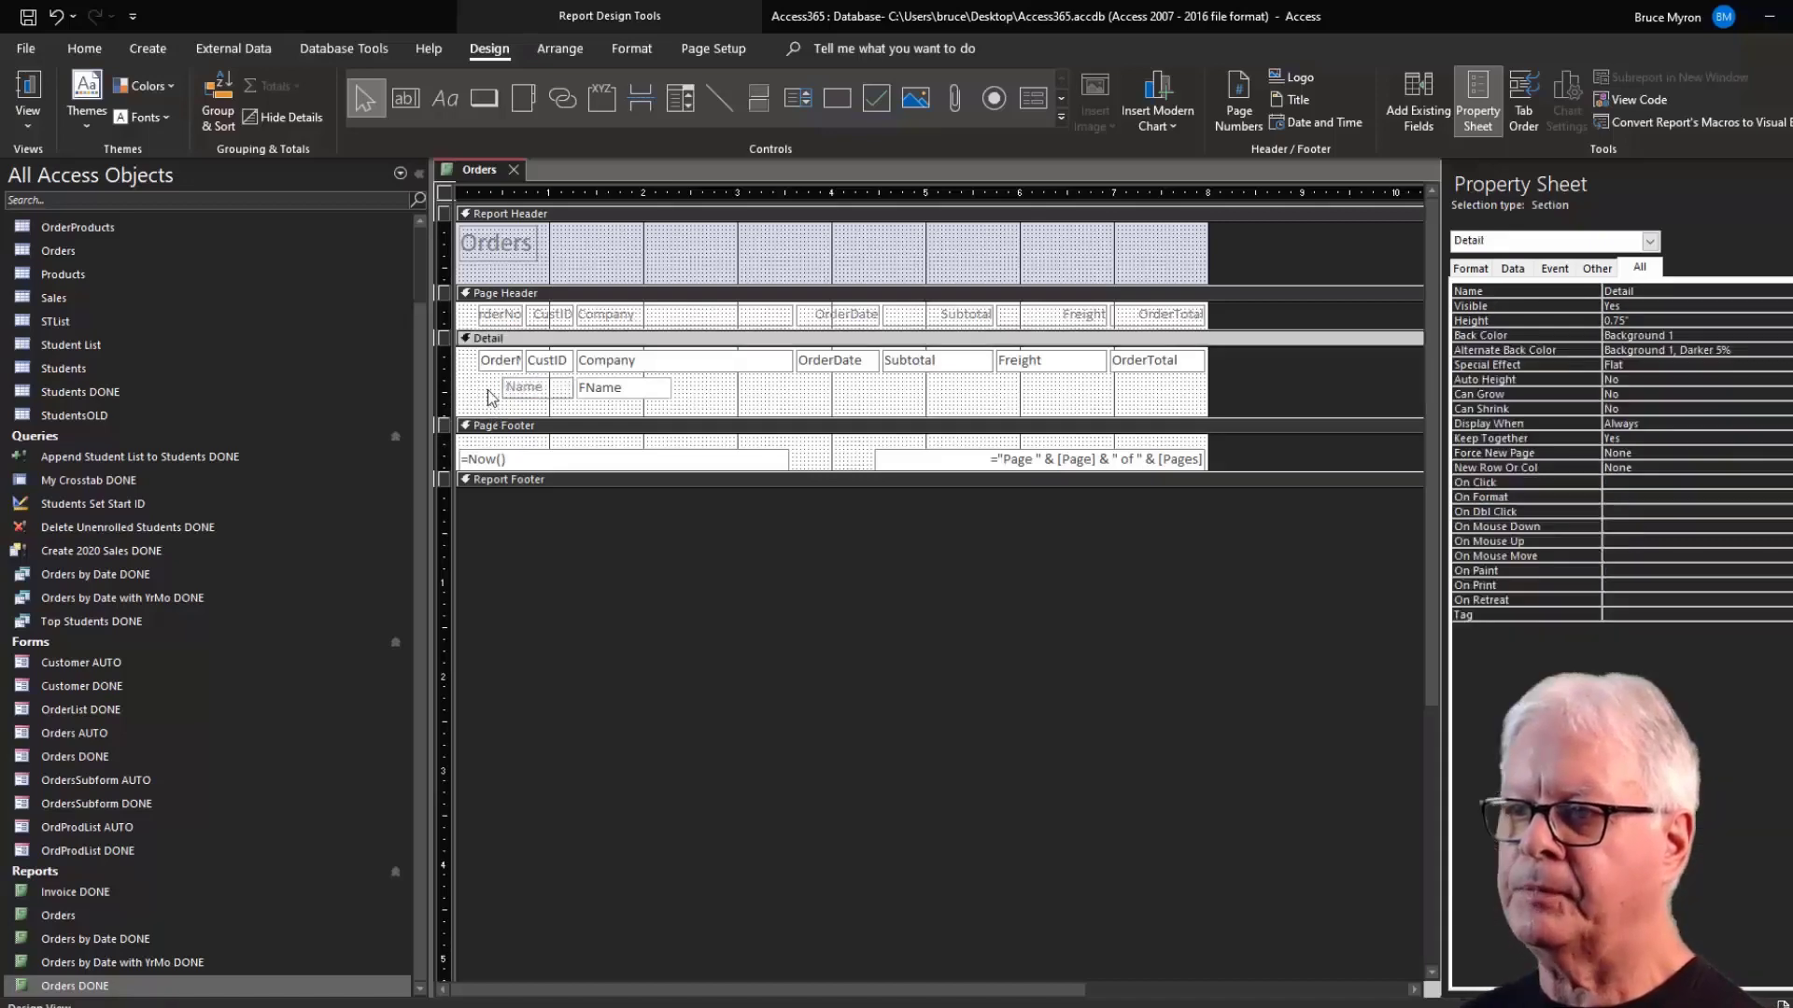
{"action": "left_click", "coordinate": [542, 388]}
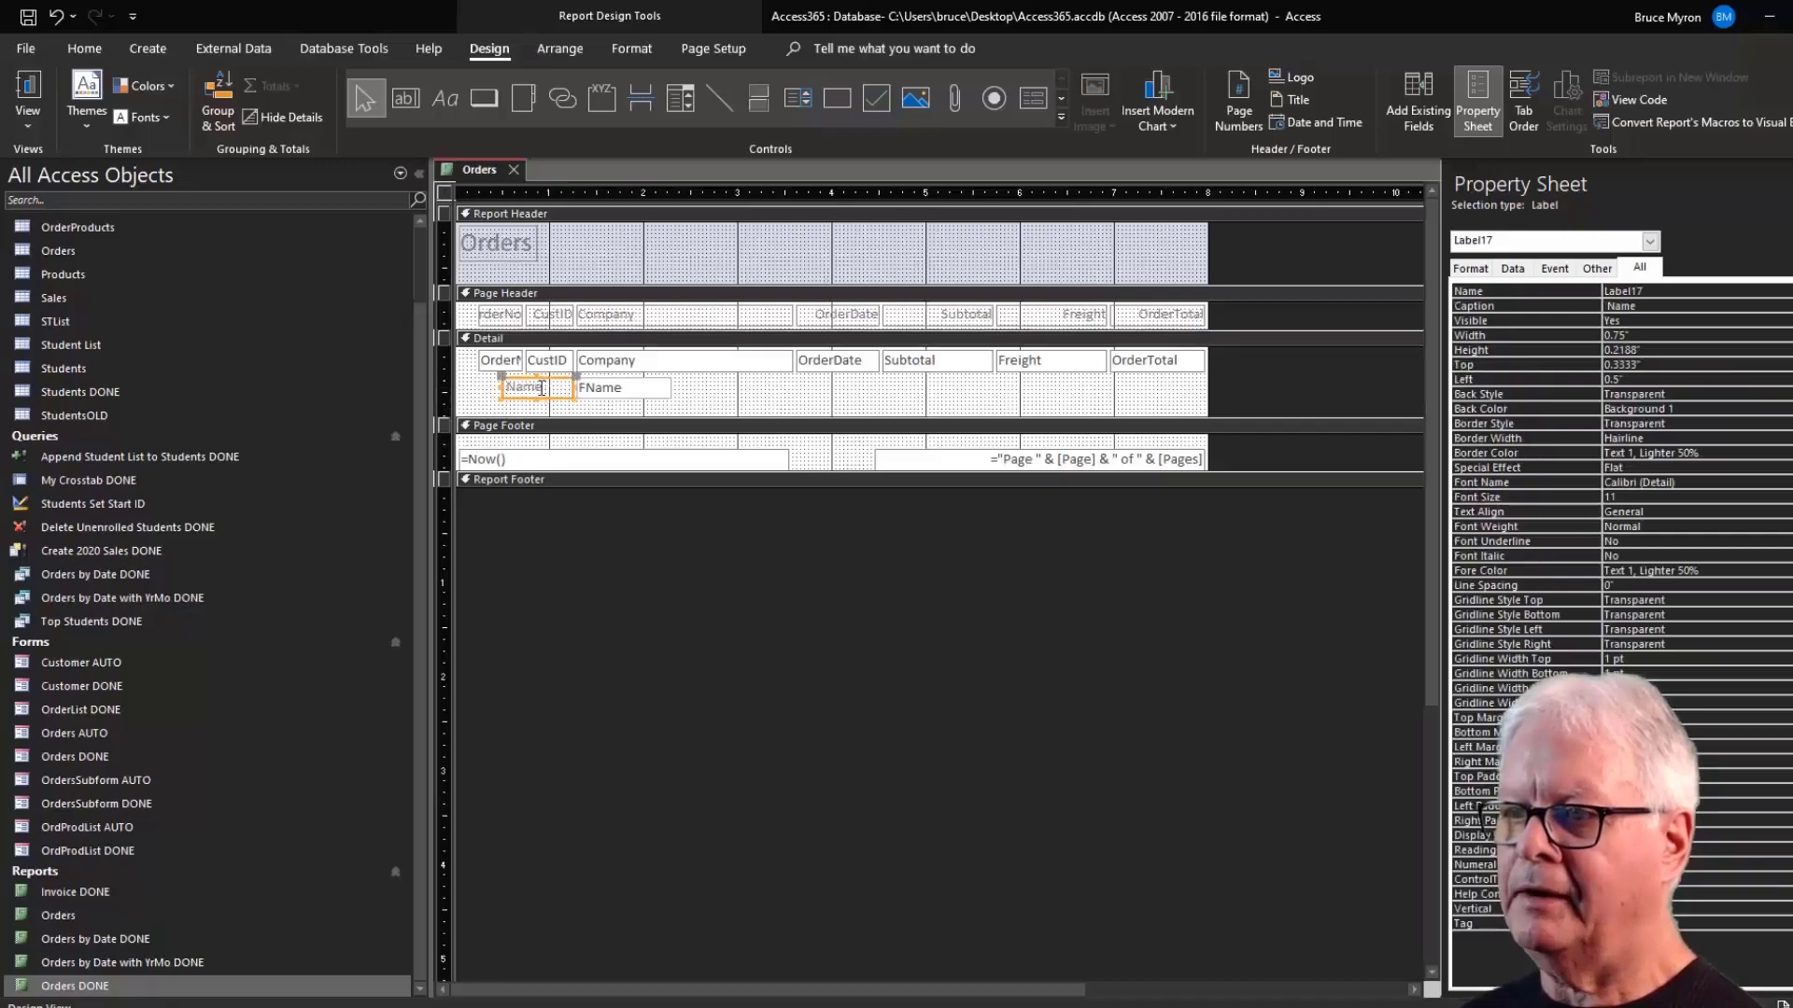
{"action": "left_click", "coordinate": [542, 388]}
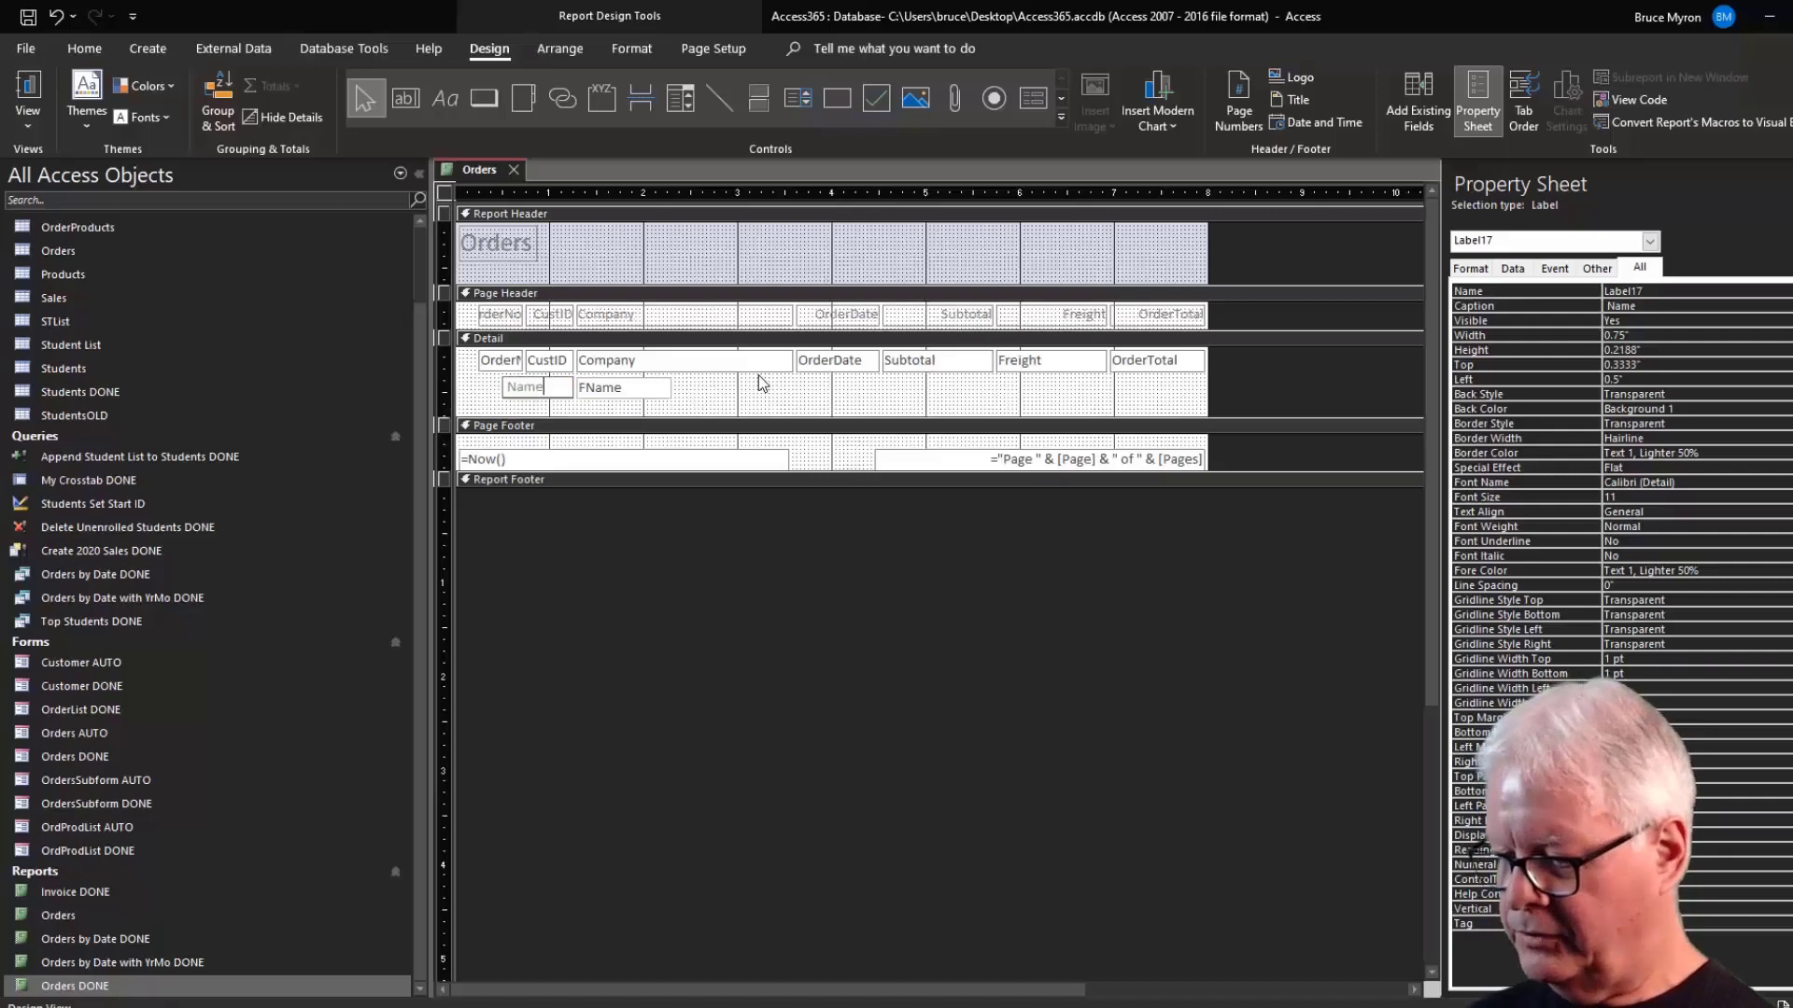
{"action": "type", "text": ":"}
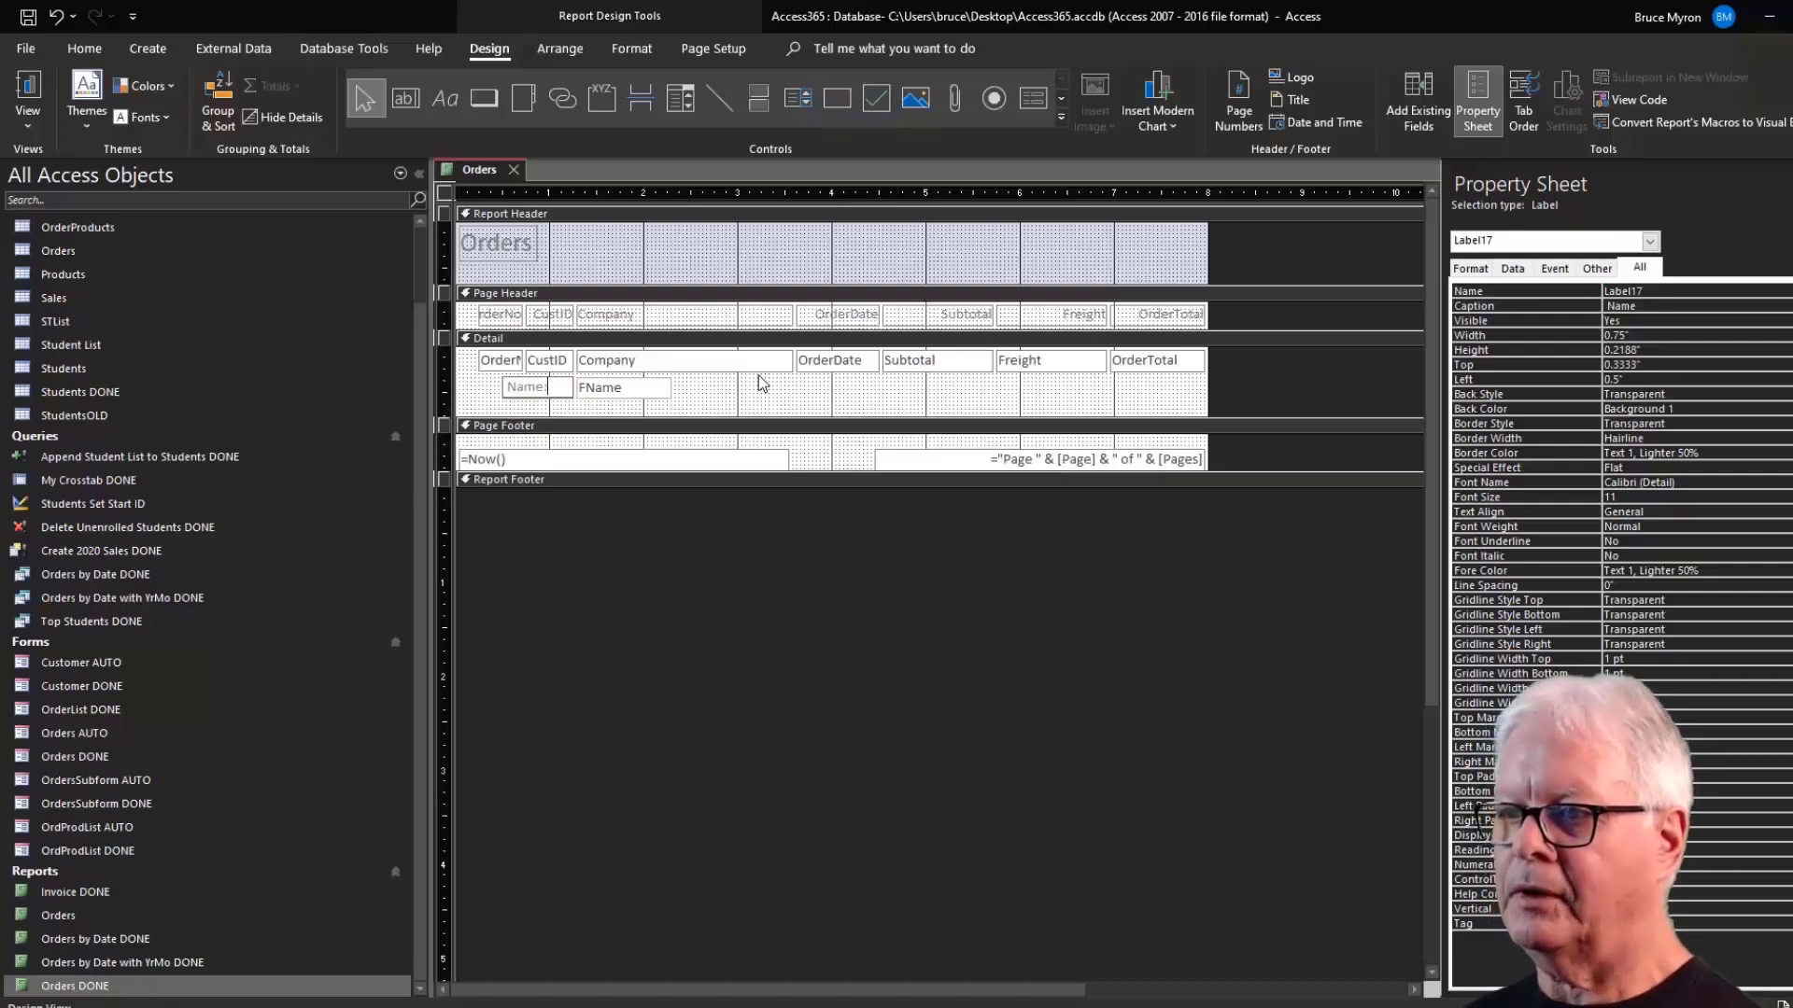
{"action": "left_click", "coordinate": [483, 397]}
{"action": "left_click", "coordinate": [482, 397]}
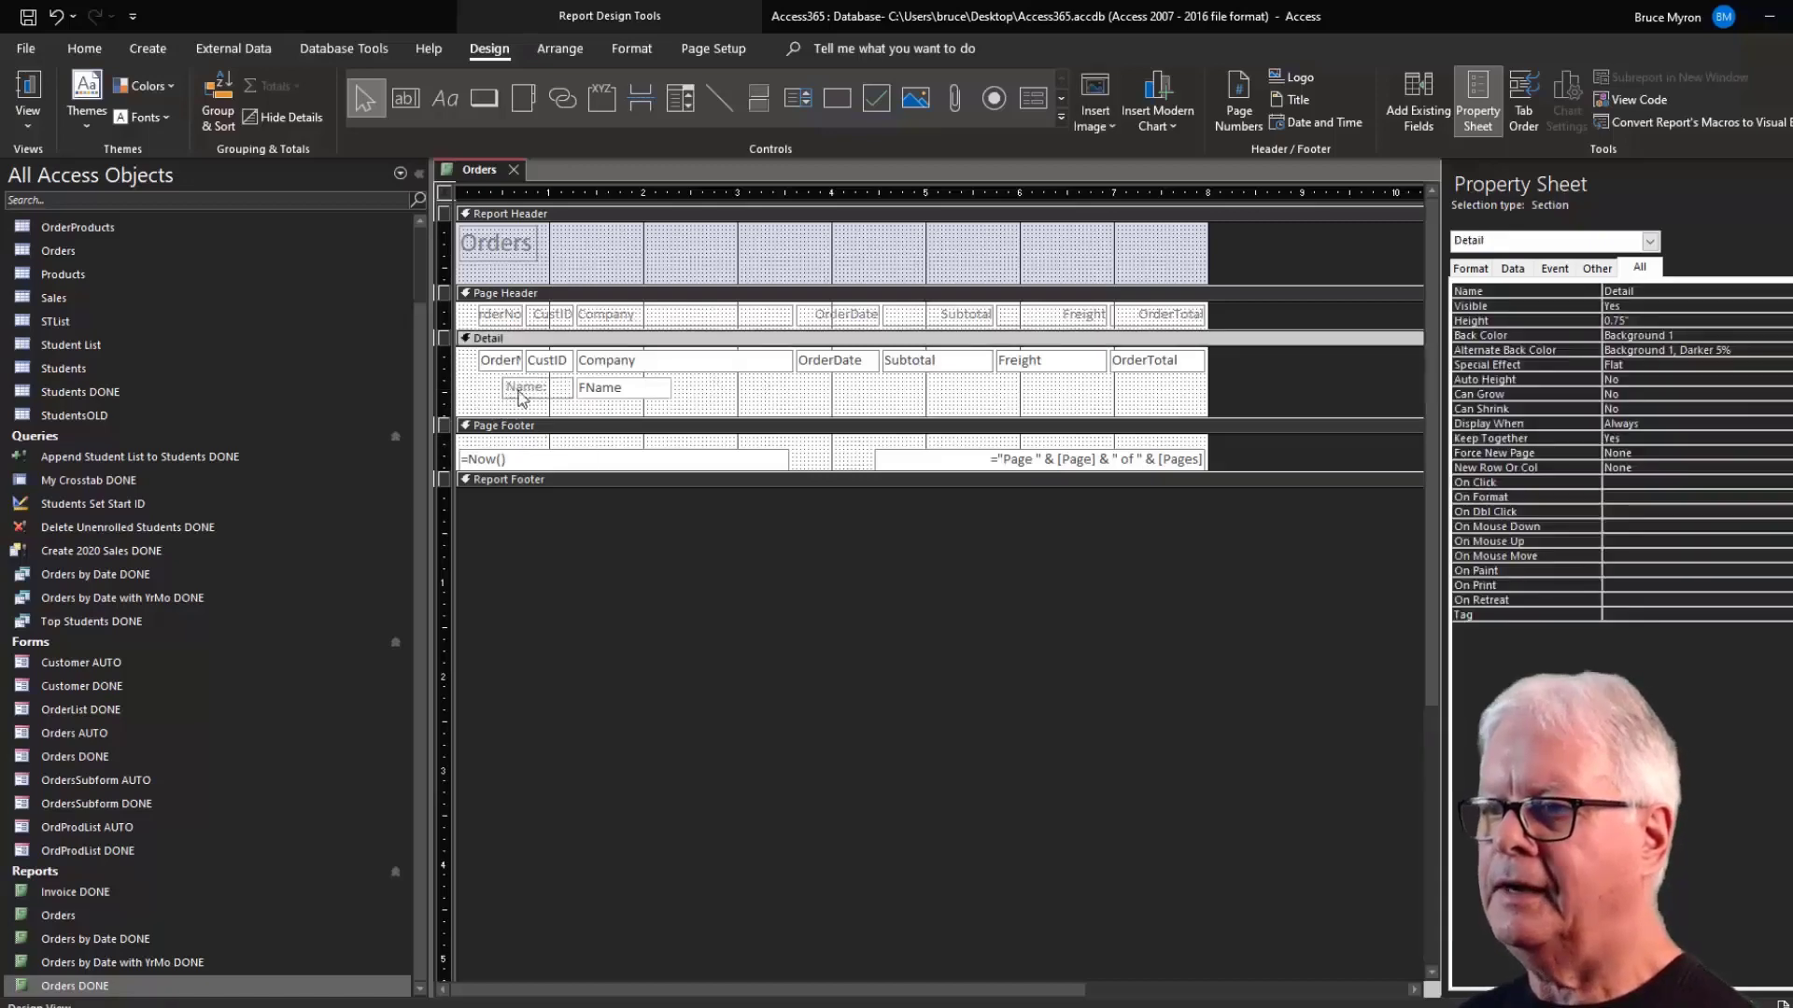
Right-align the "Name:" label and widen the FName text box to about 2.29" so it ends level with the Company field.
{"action": "left_click", "coordinate": [549, 396]}
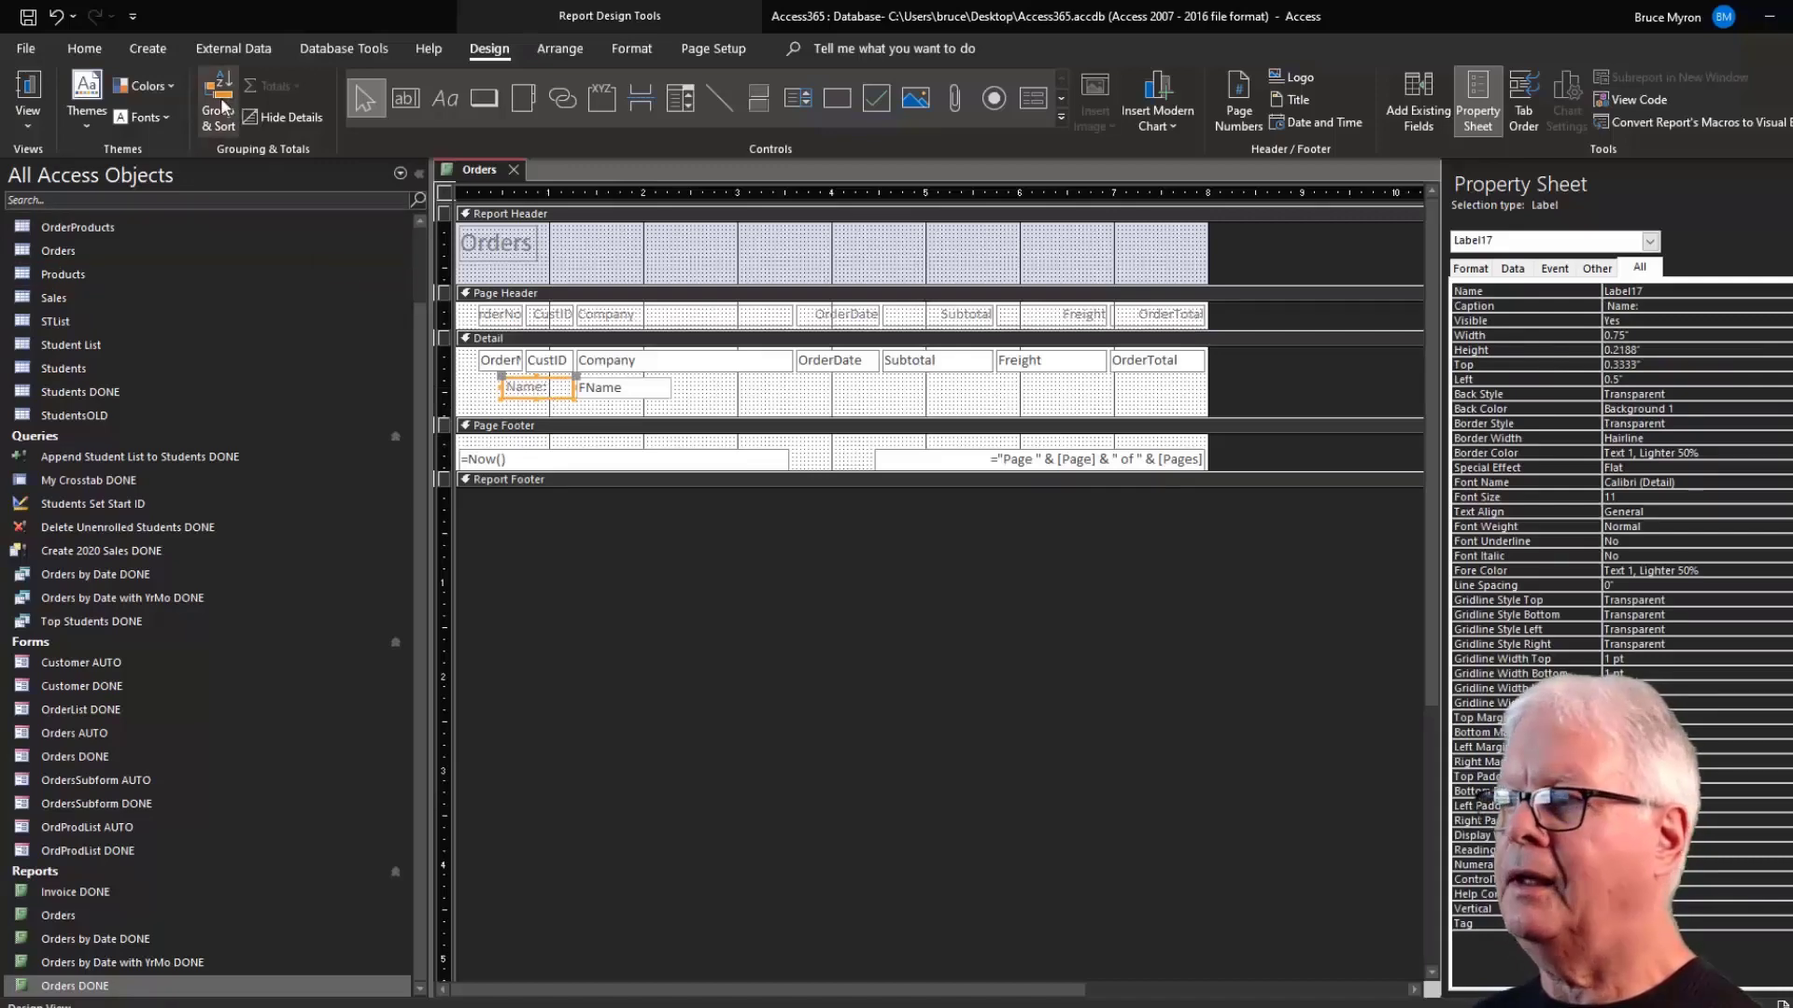
{"action": "left_click", "coordinate": [84, 48]}
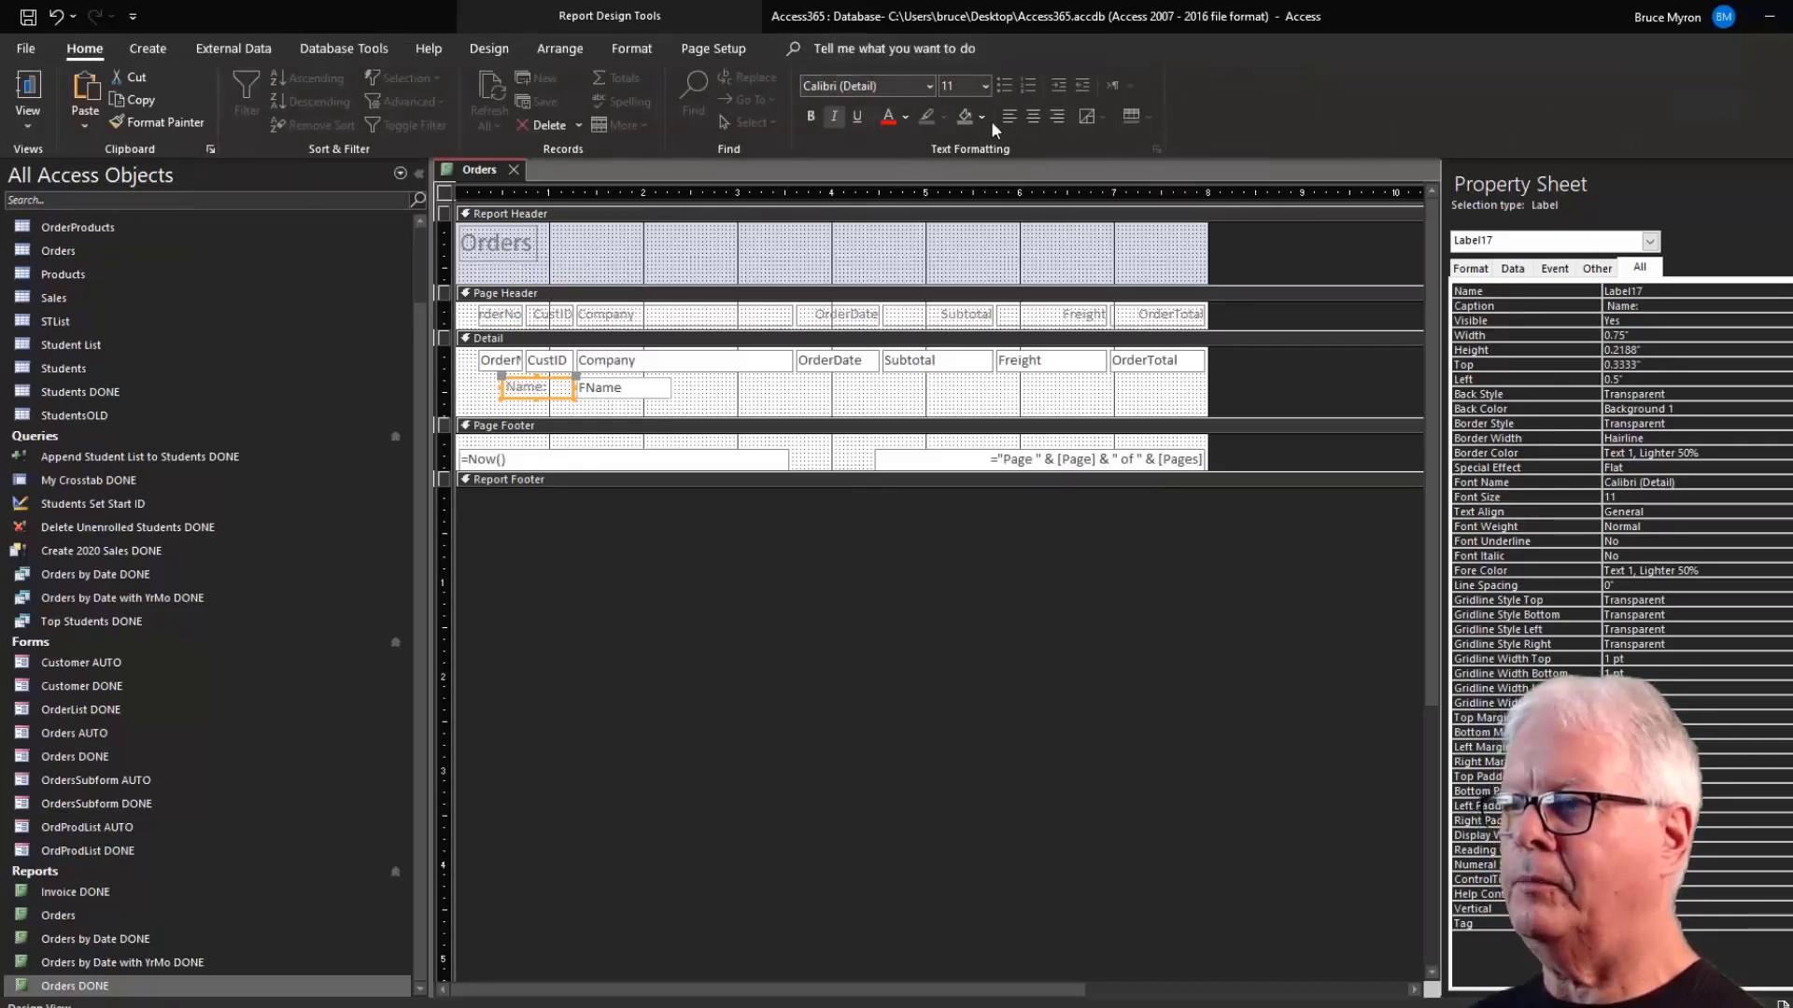
{"action": "left_click", "coordinate": [1058, 118]}
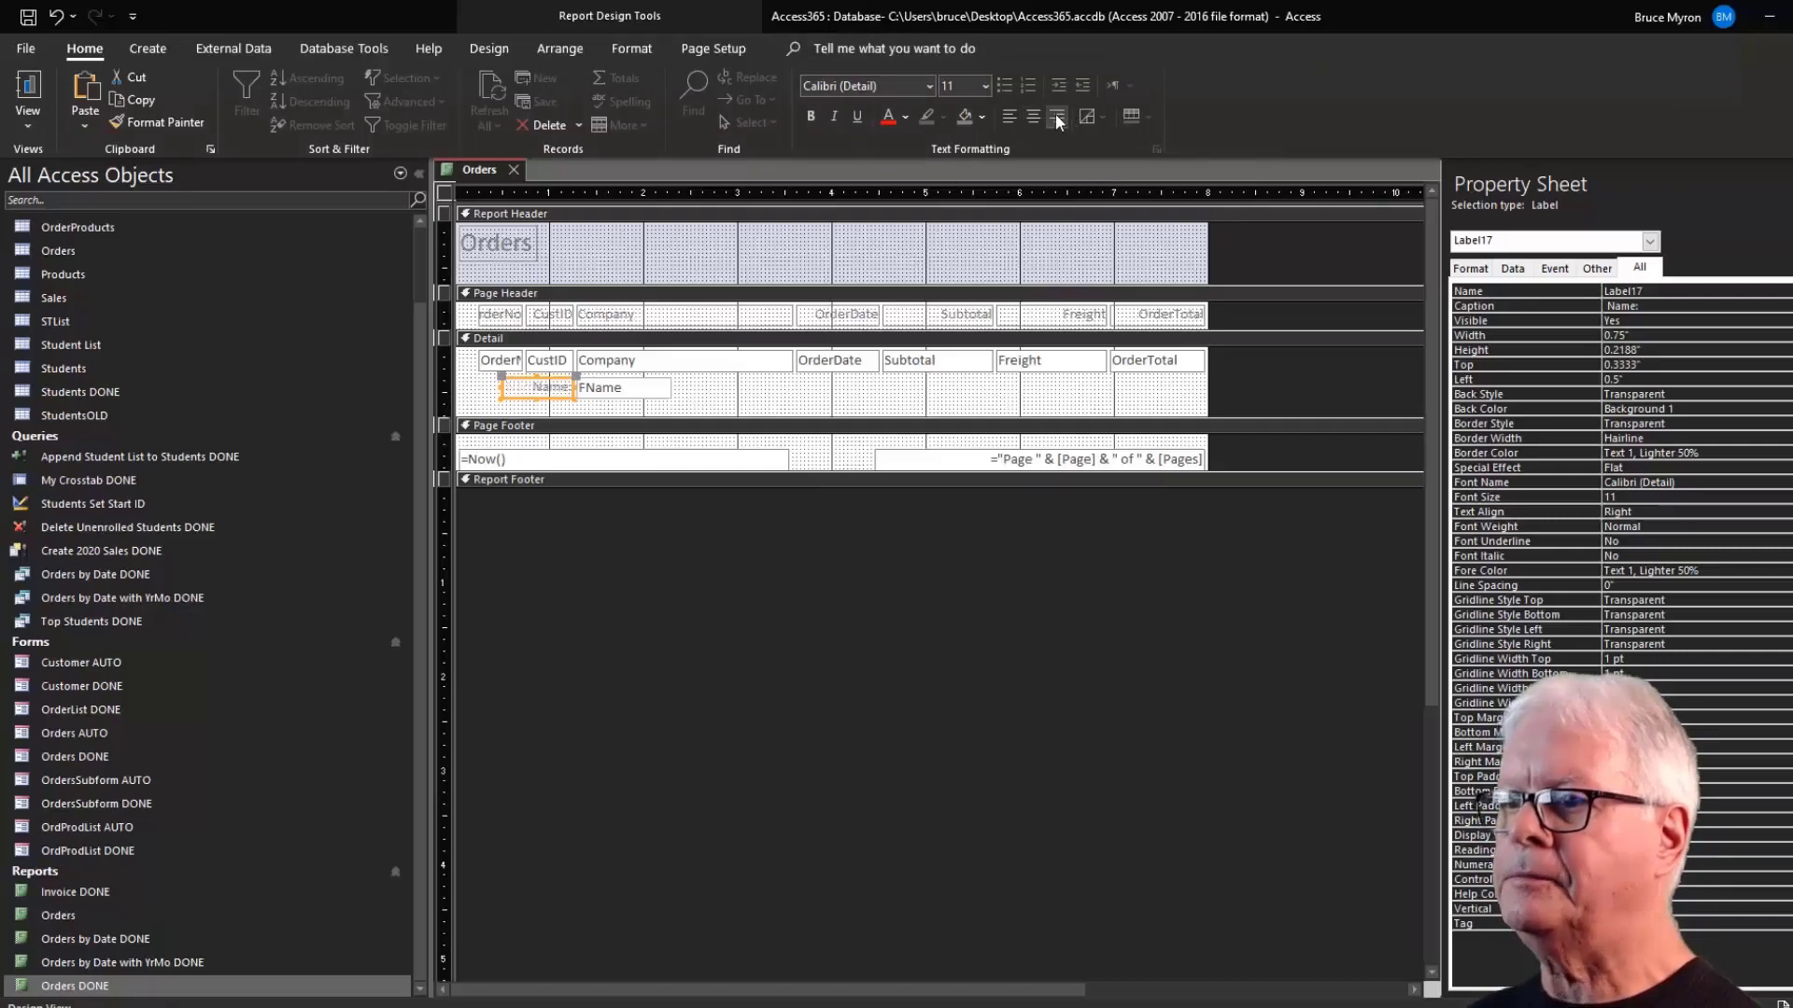
{"action": "left_click", "coordinate": [631, 392]}
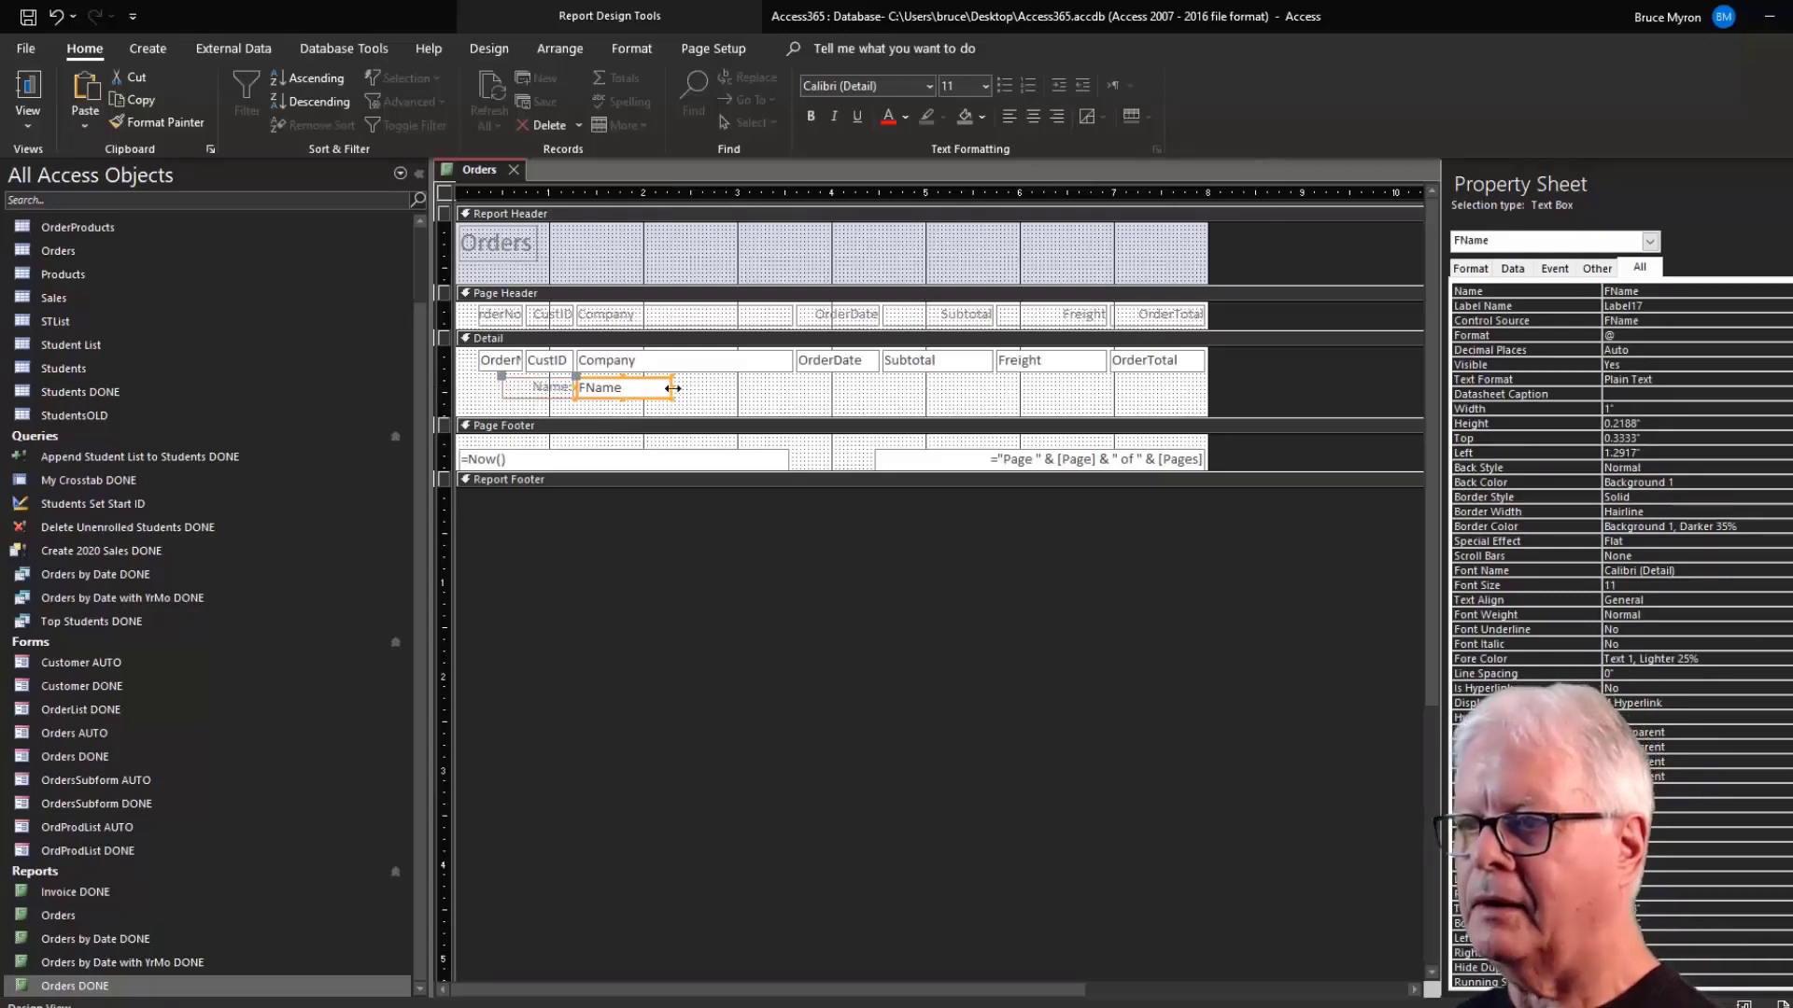
{"action": "left_click_drag", "start_coordinate": [672, 386], "coordinate": [793, 386]}
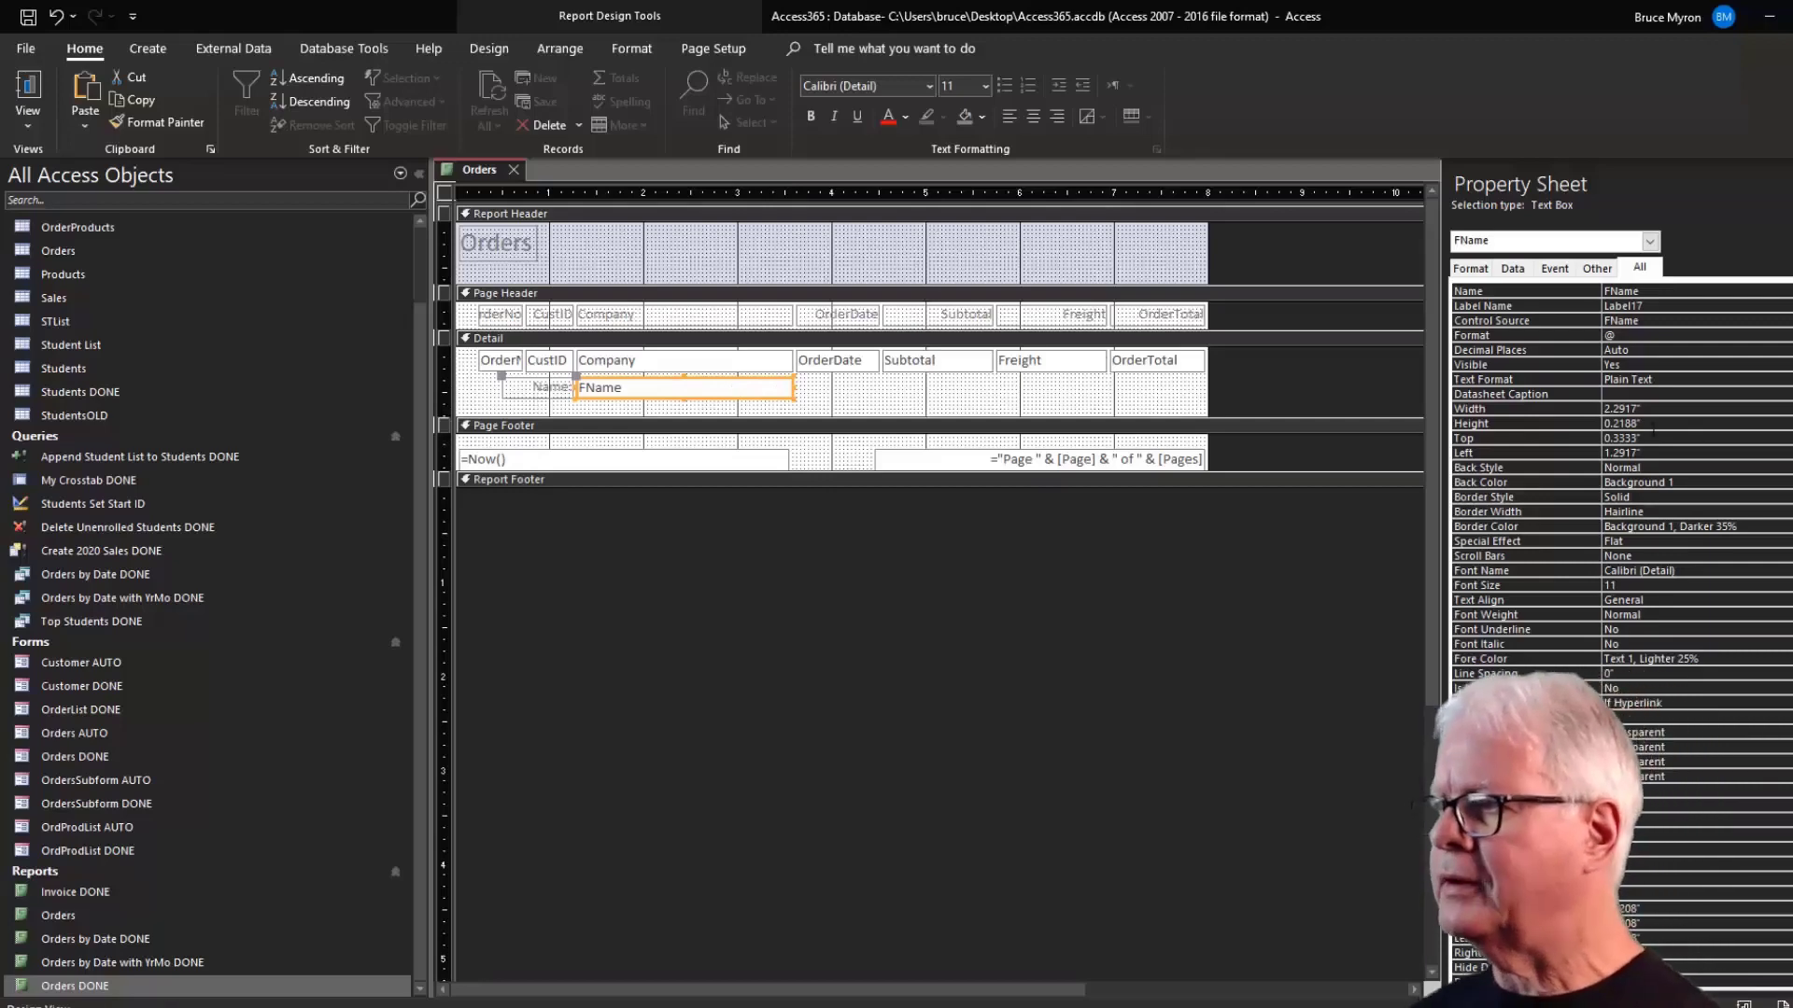
Choose LName as the Control Source of the FName text box.
{"action": "left_click", "coordinate": [1657, 320]}
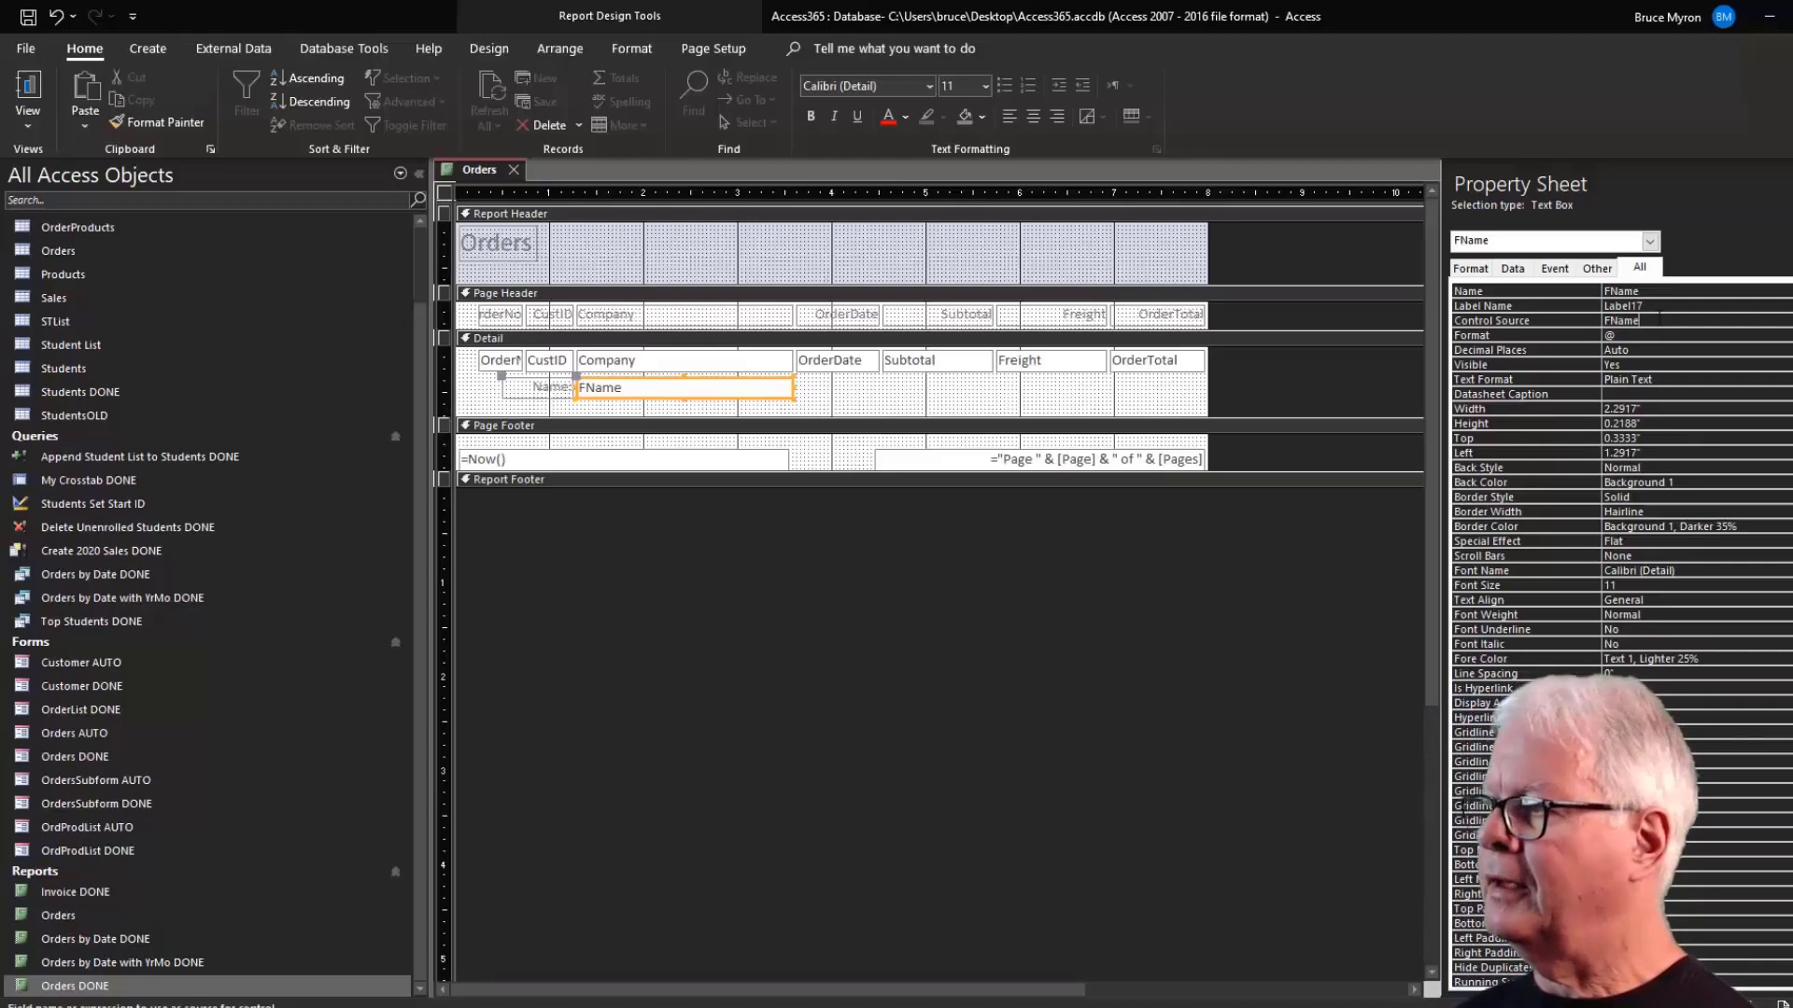
{"action": "left_click", "coordinate": [1787, 320]}
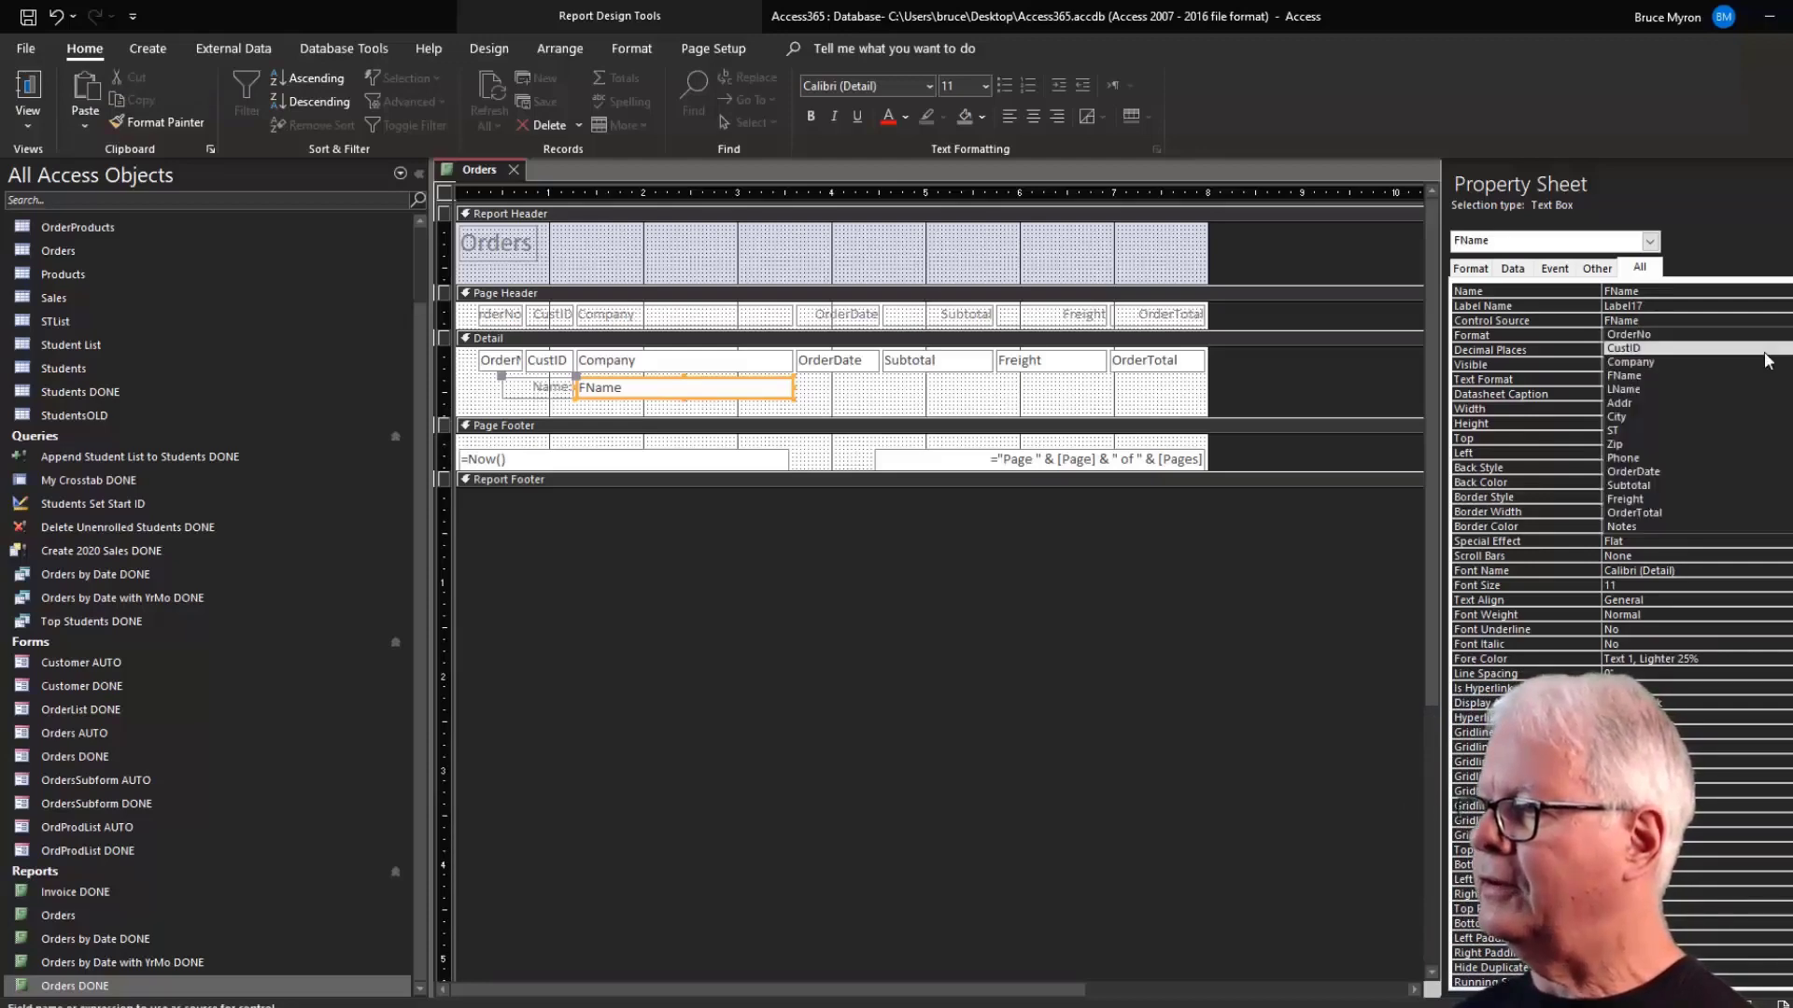
{"action": "left_click", "coordinate": [1645, 390]}
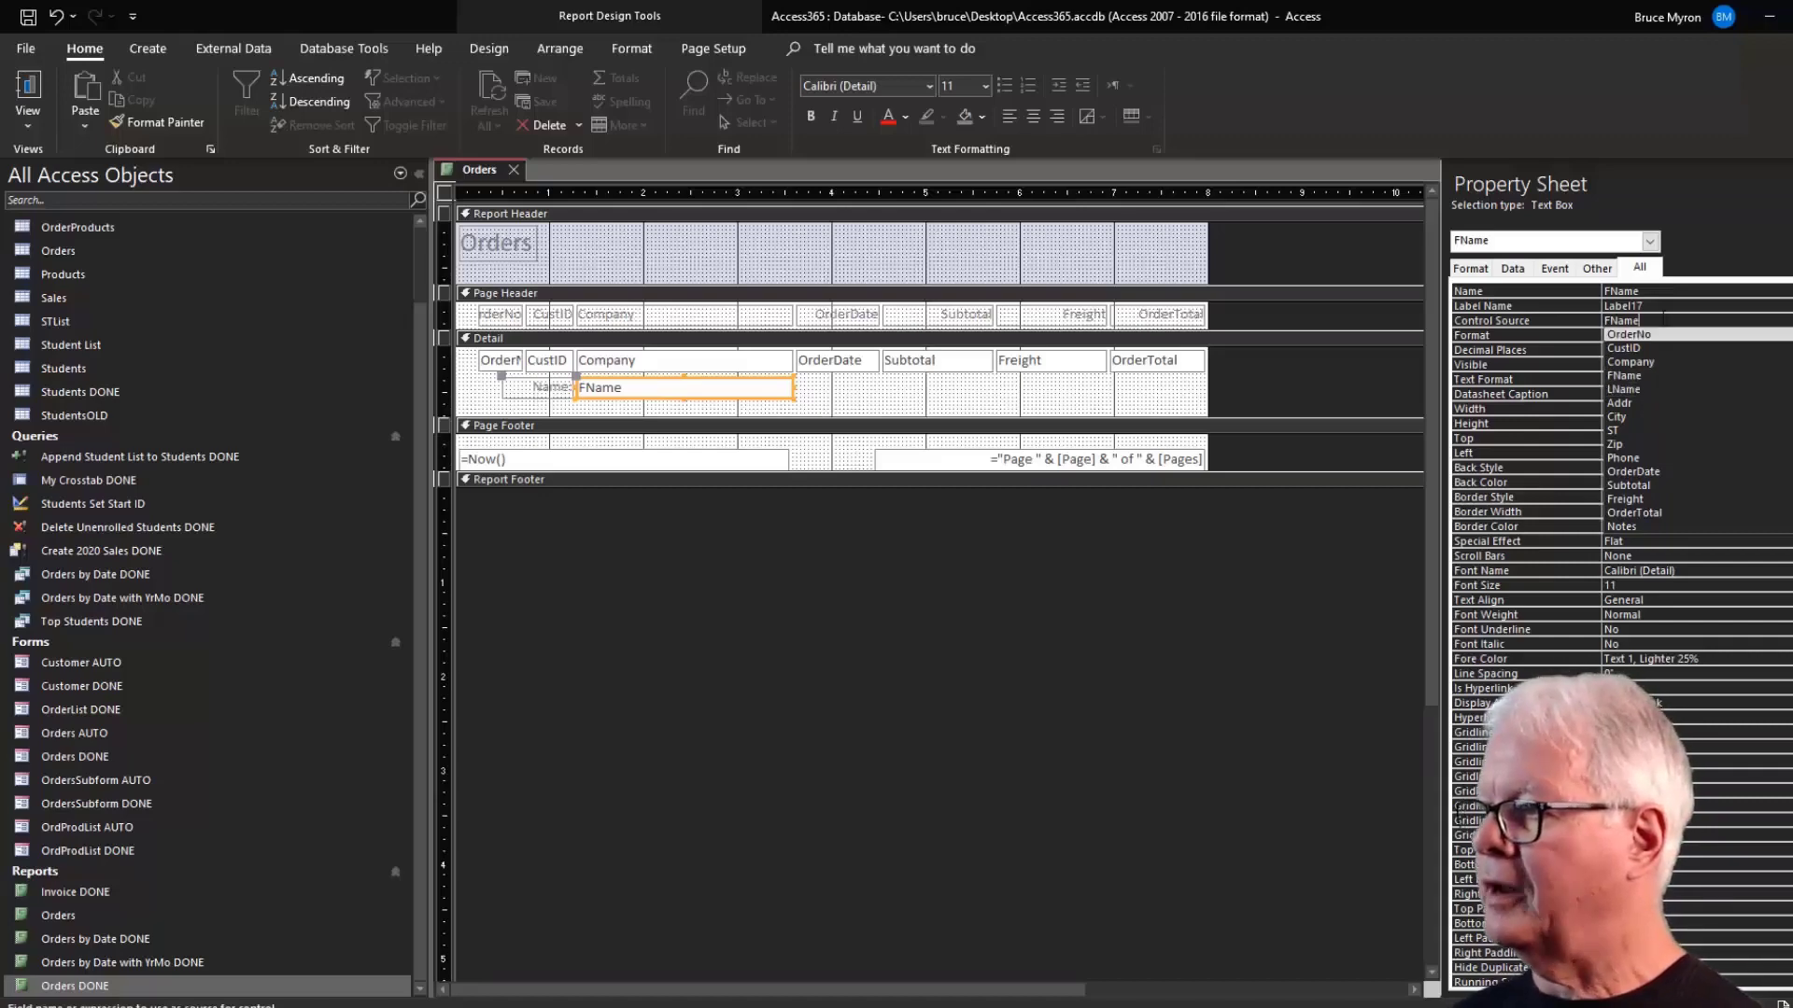
Set the name text box's Control Source to the expression =[fname]&" "&[lname] to combine first and last names.
{"action": "left_click_drag", "start_coordinate": [1662, 319], "coordinate": [1600, 326]}
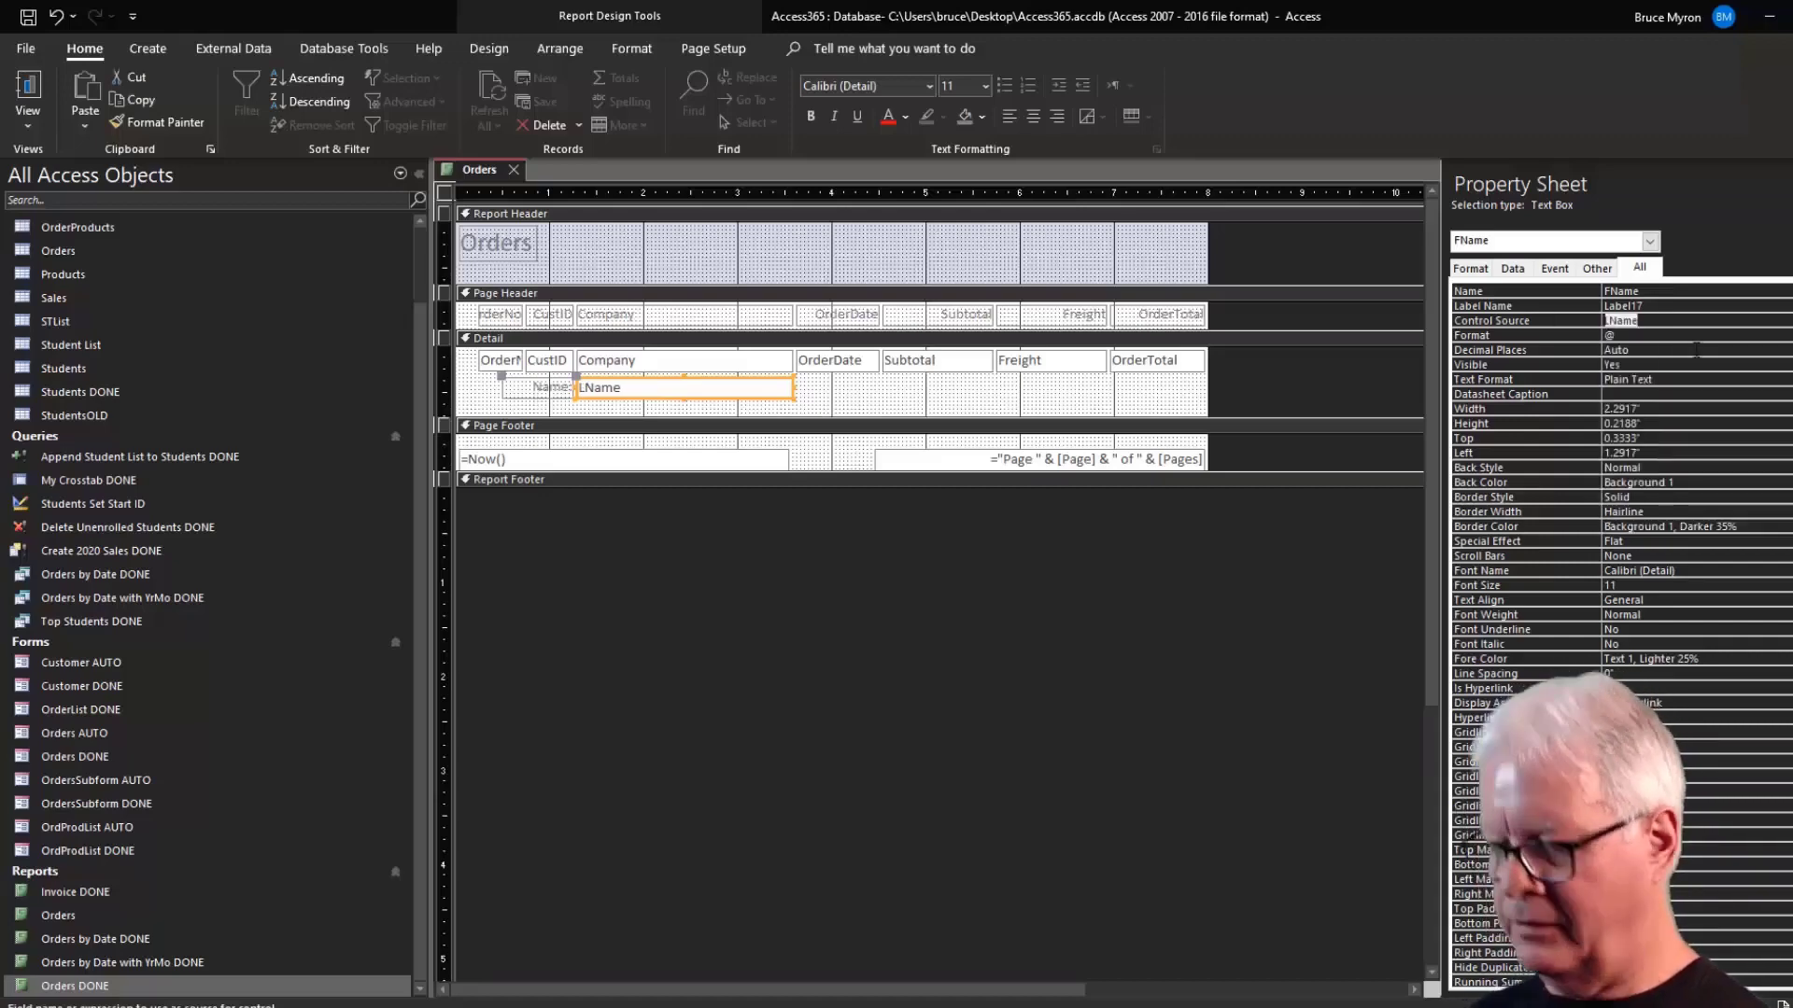
{"action": "type", "text": "=["}
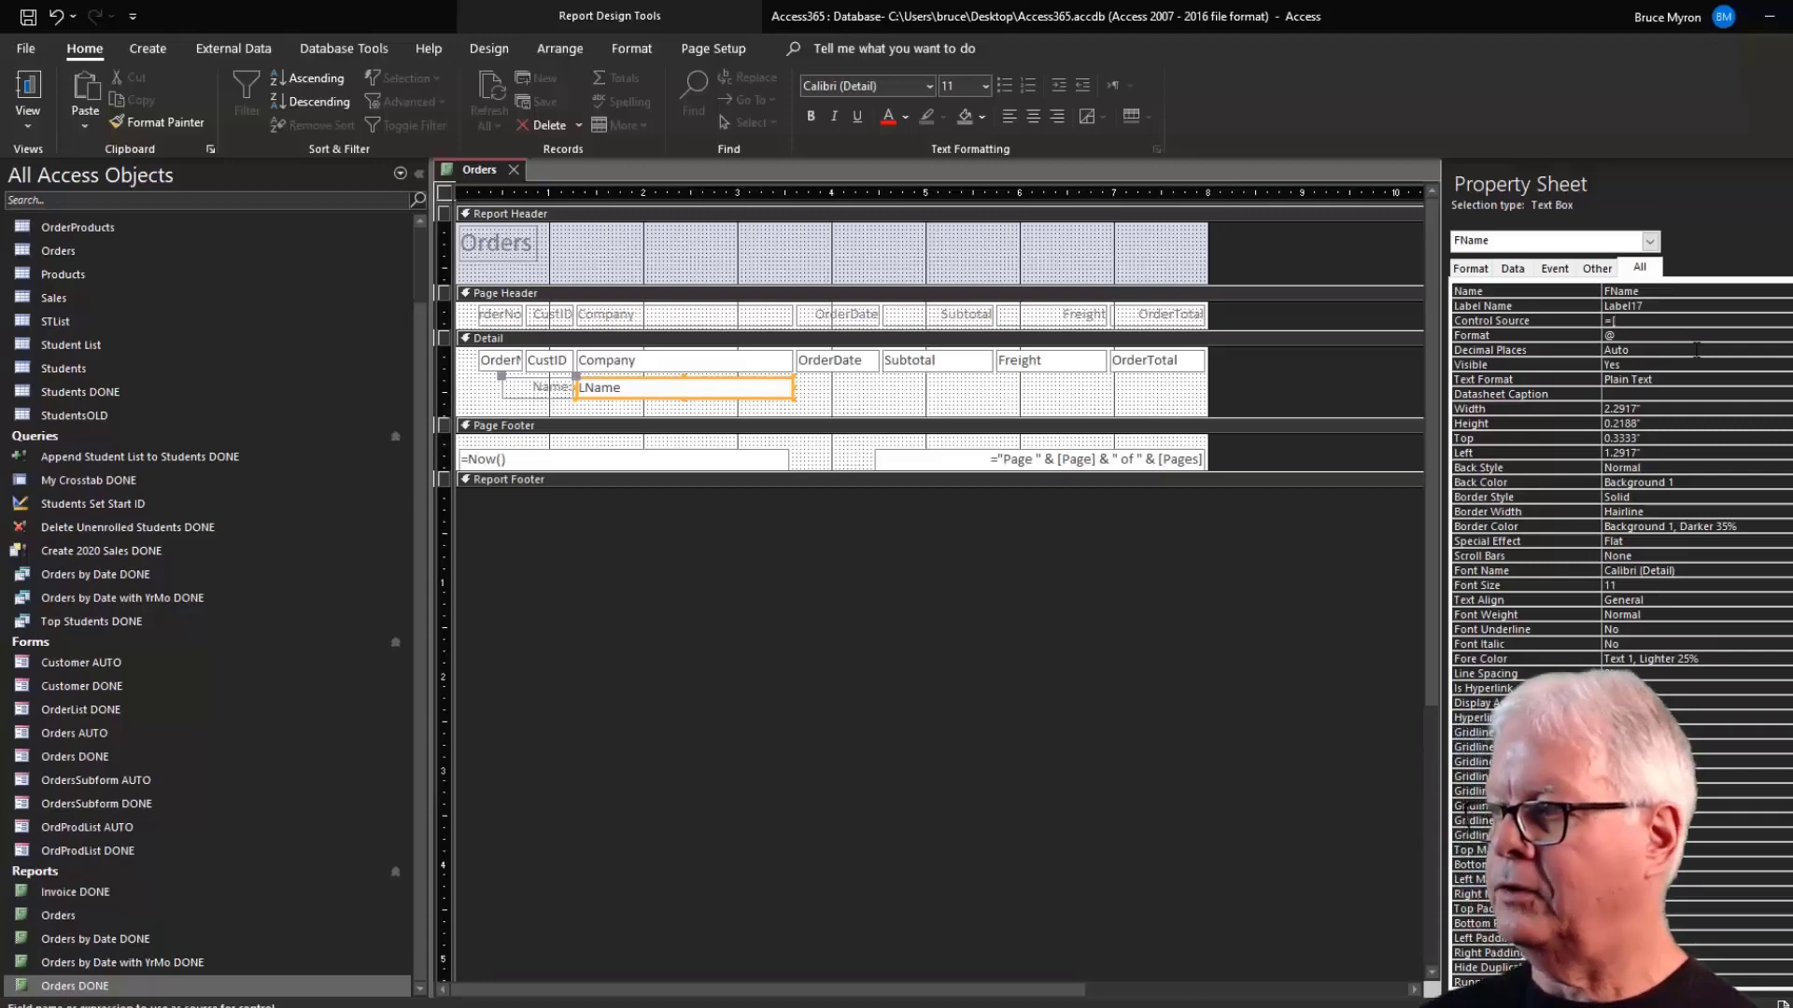
{"action": "key", "text": "shift+F2"}
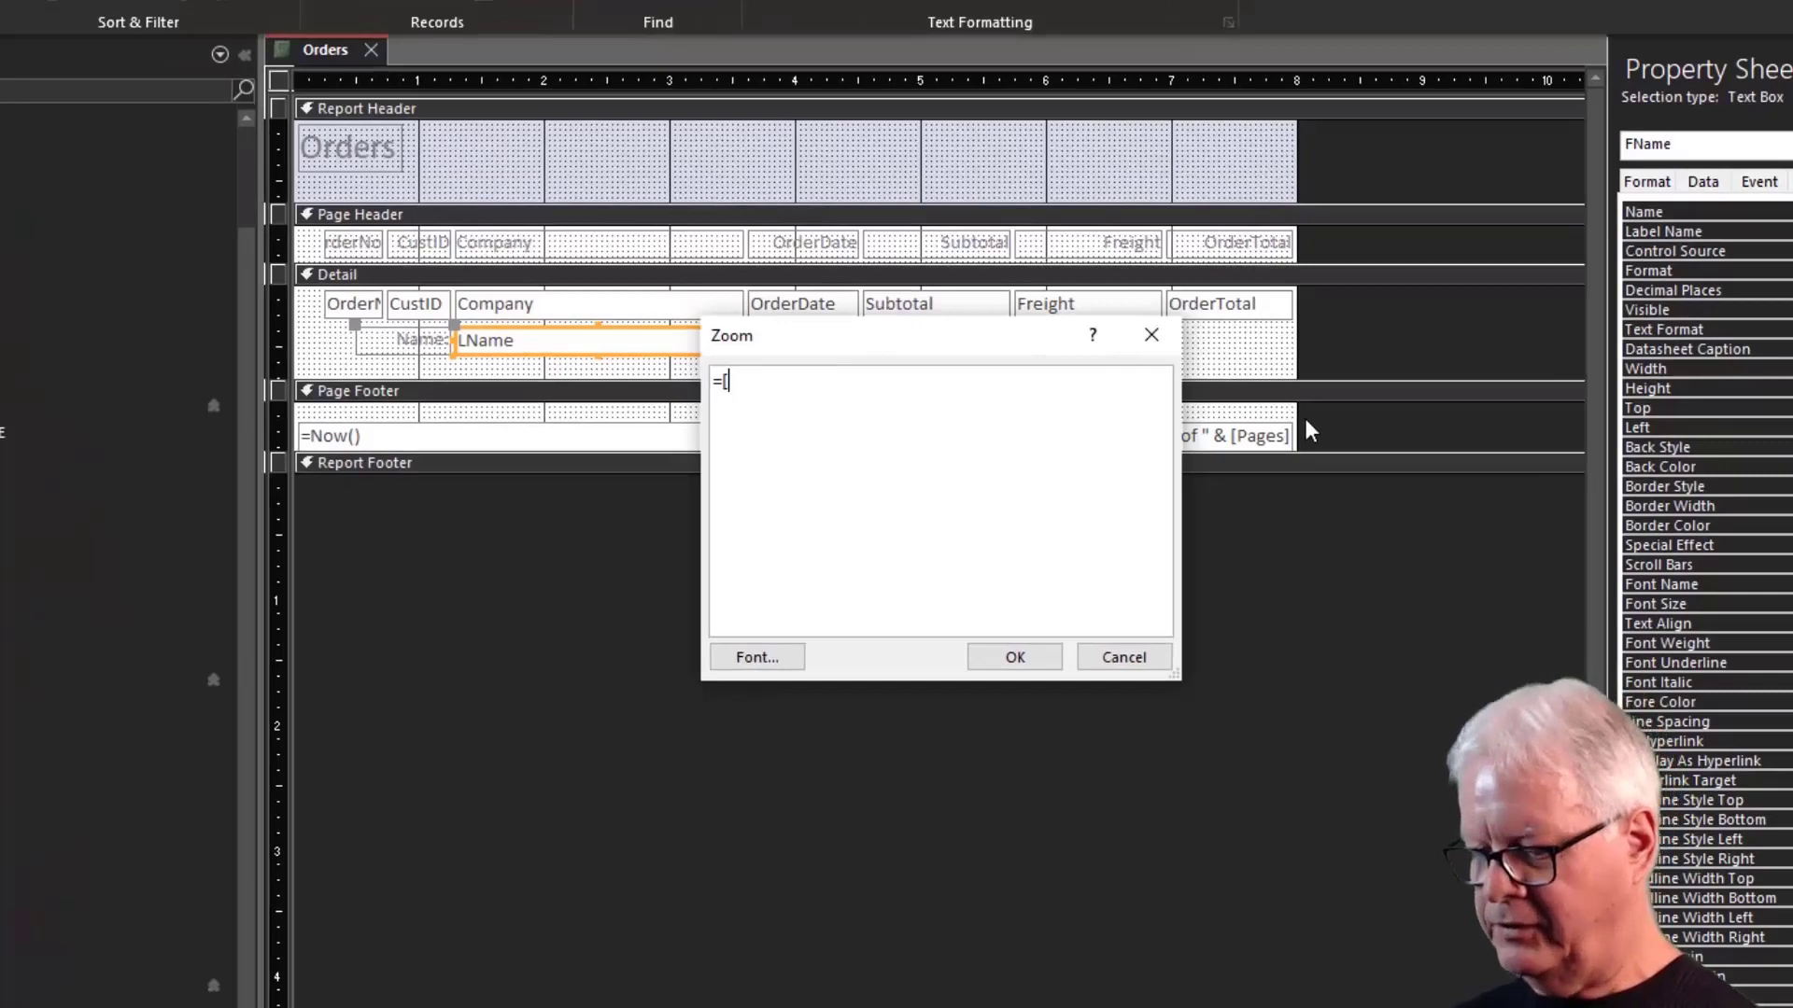
{"action": "type", "text": "f"}
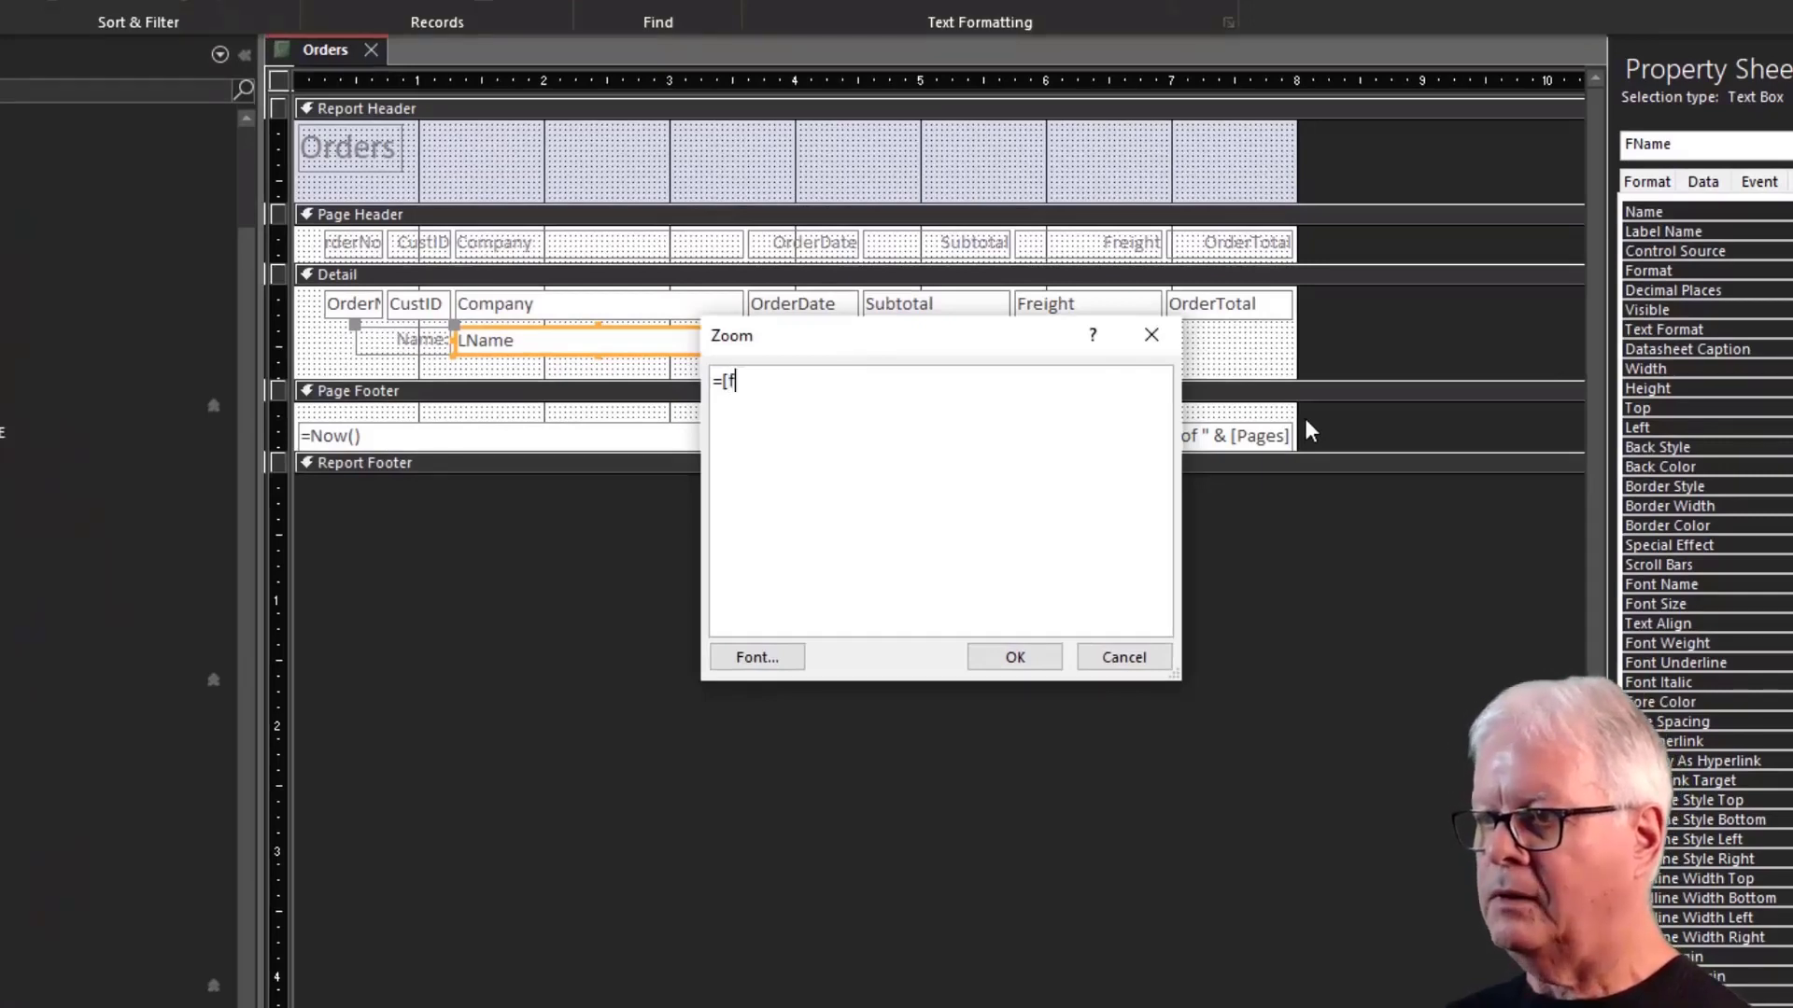
{"action": "type", "text": "name]"}
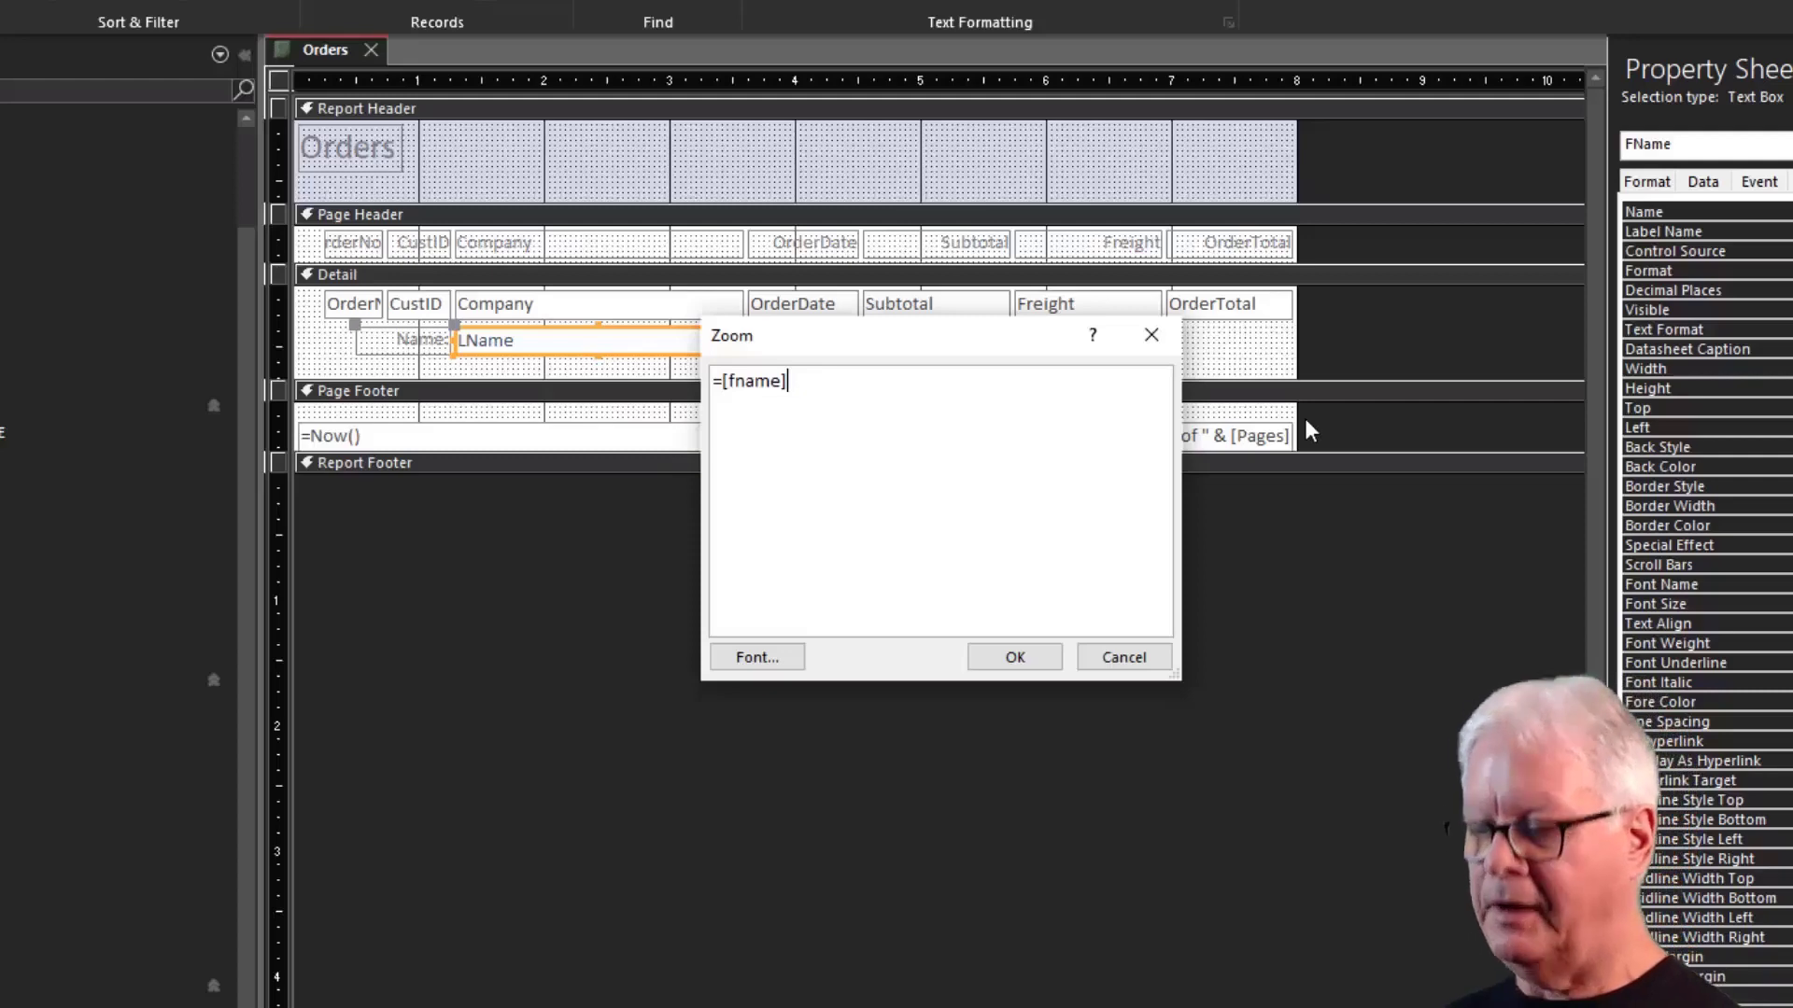
{"action": "type", "text": "&"}
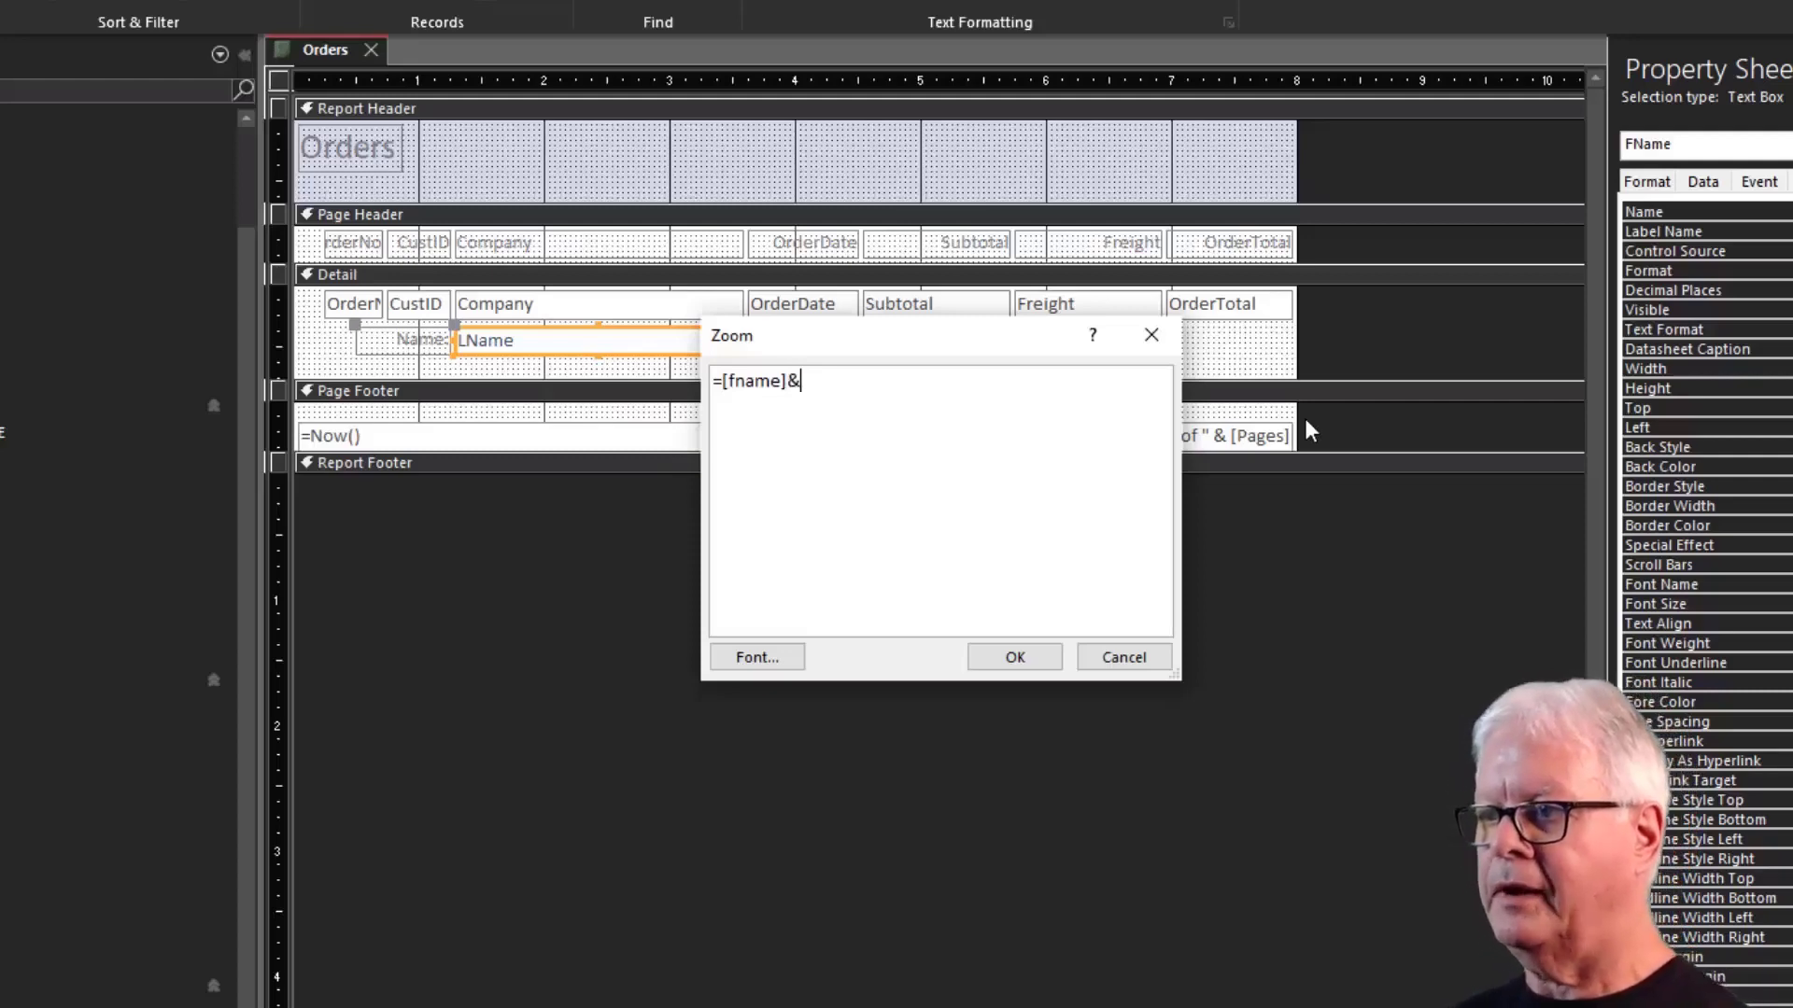
{"action": "type", "text": "\""}
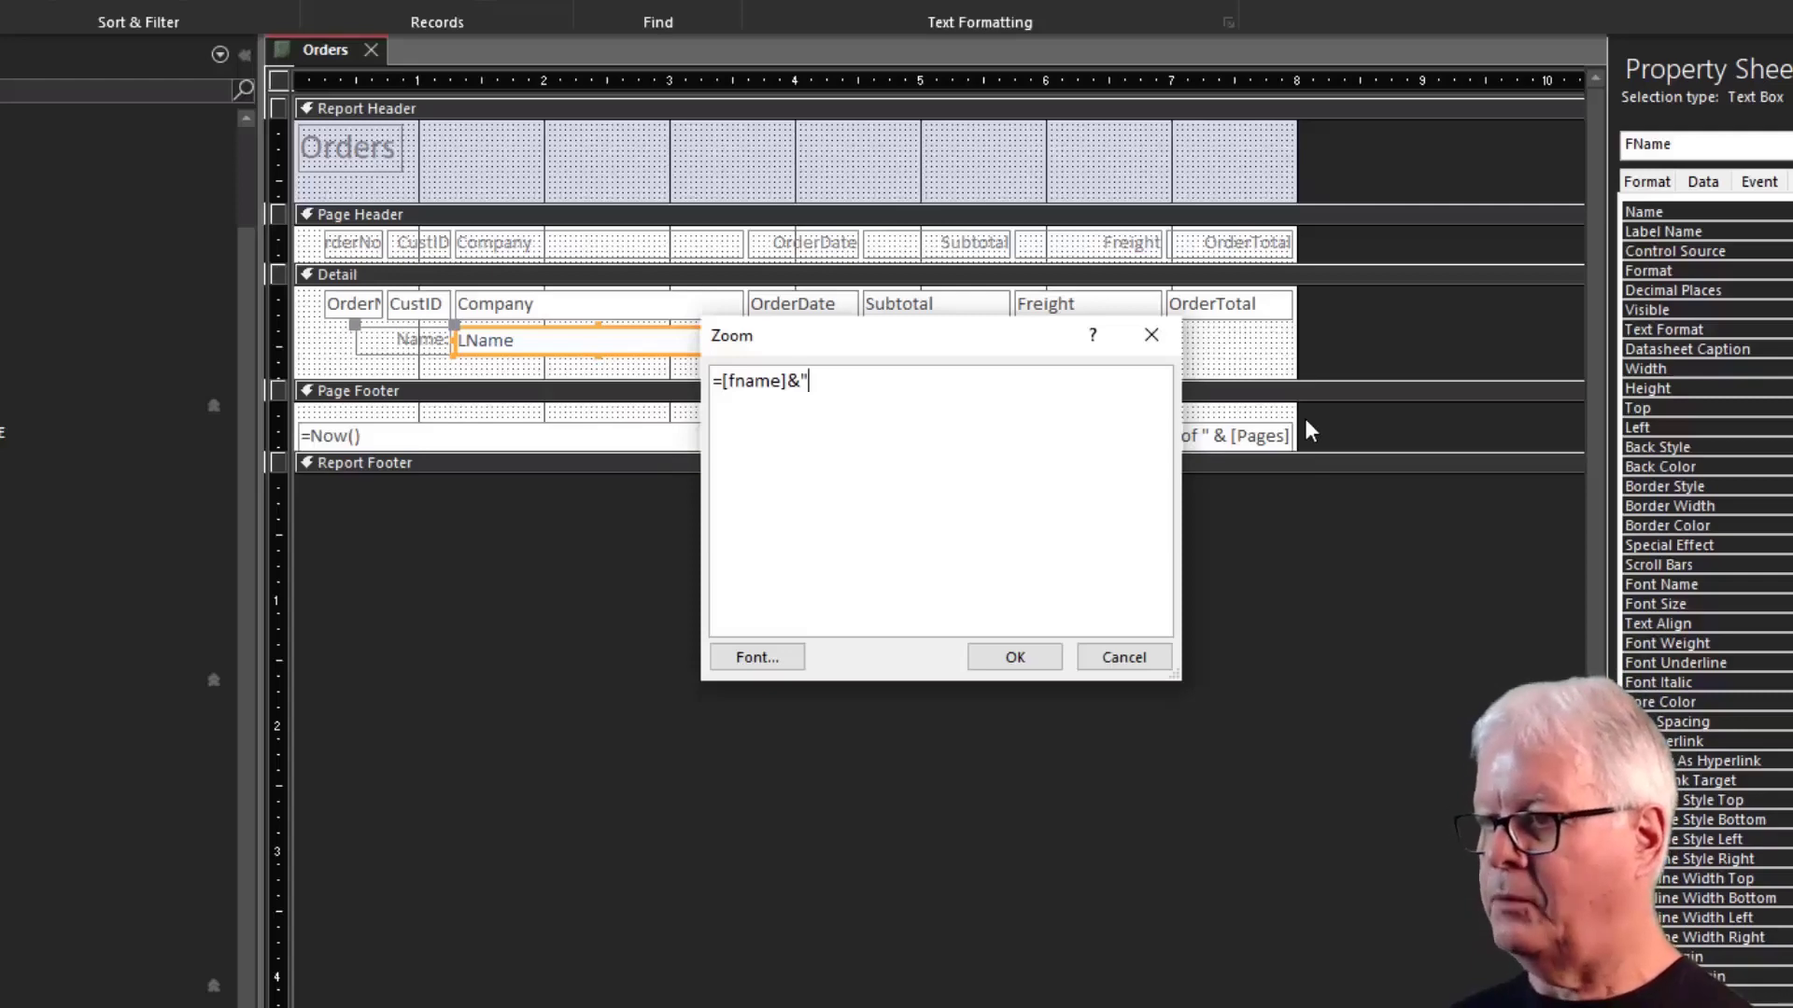
{"action": "type", "text": " \""}
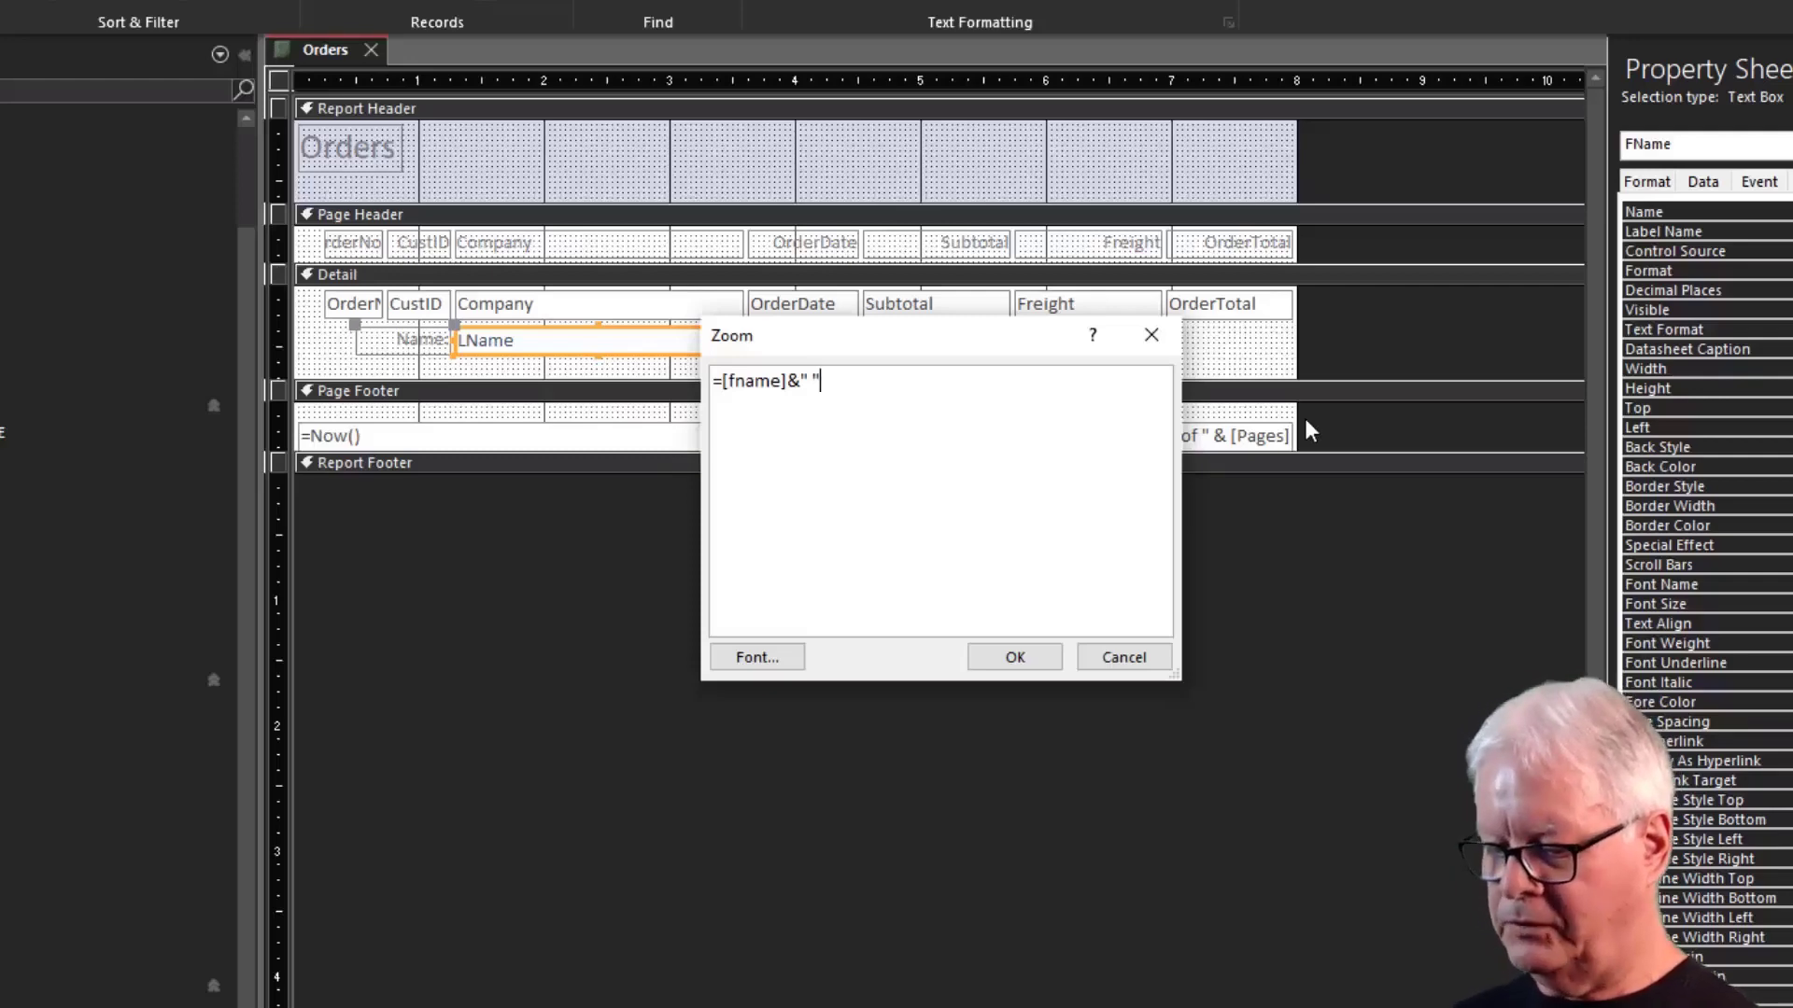
{"action": "type", "text": "&"}
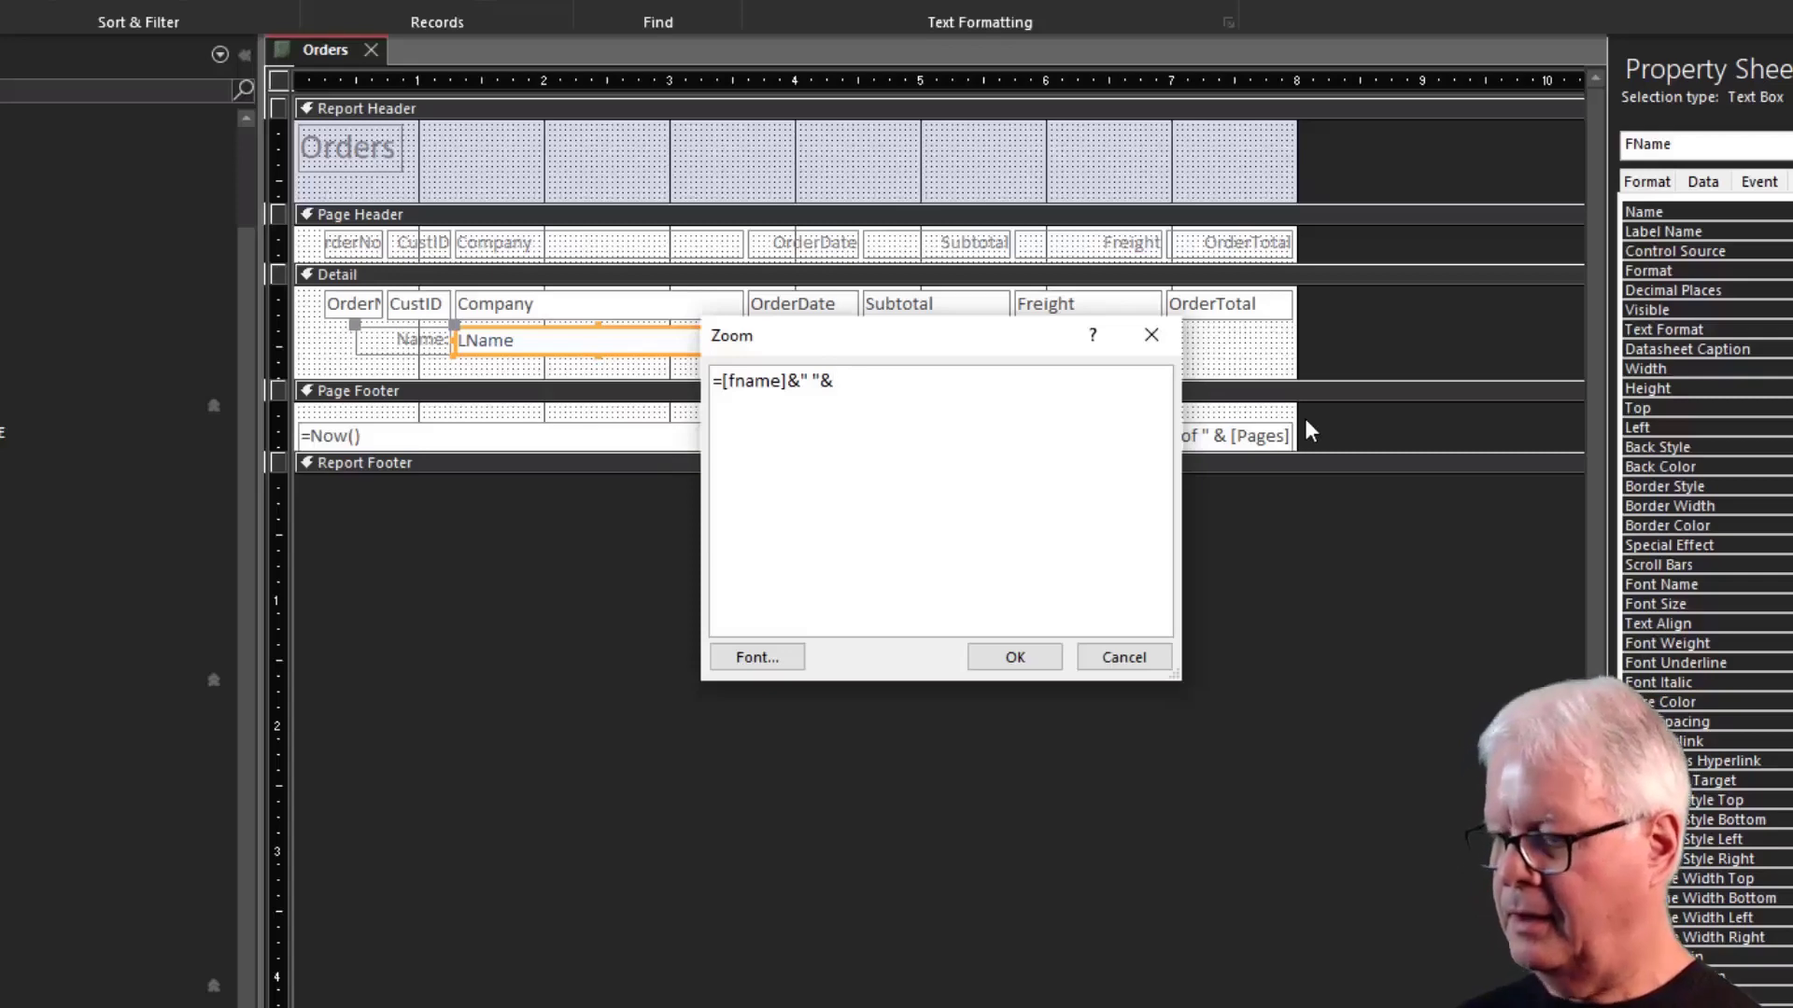
{"action": "type", "text": "["}
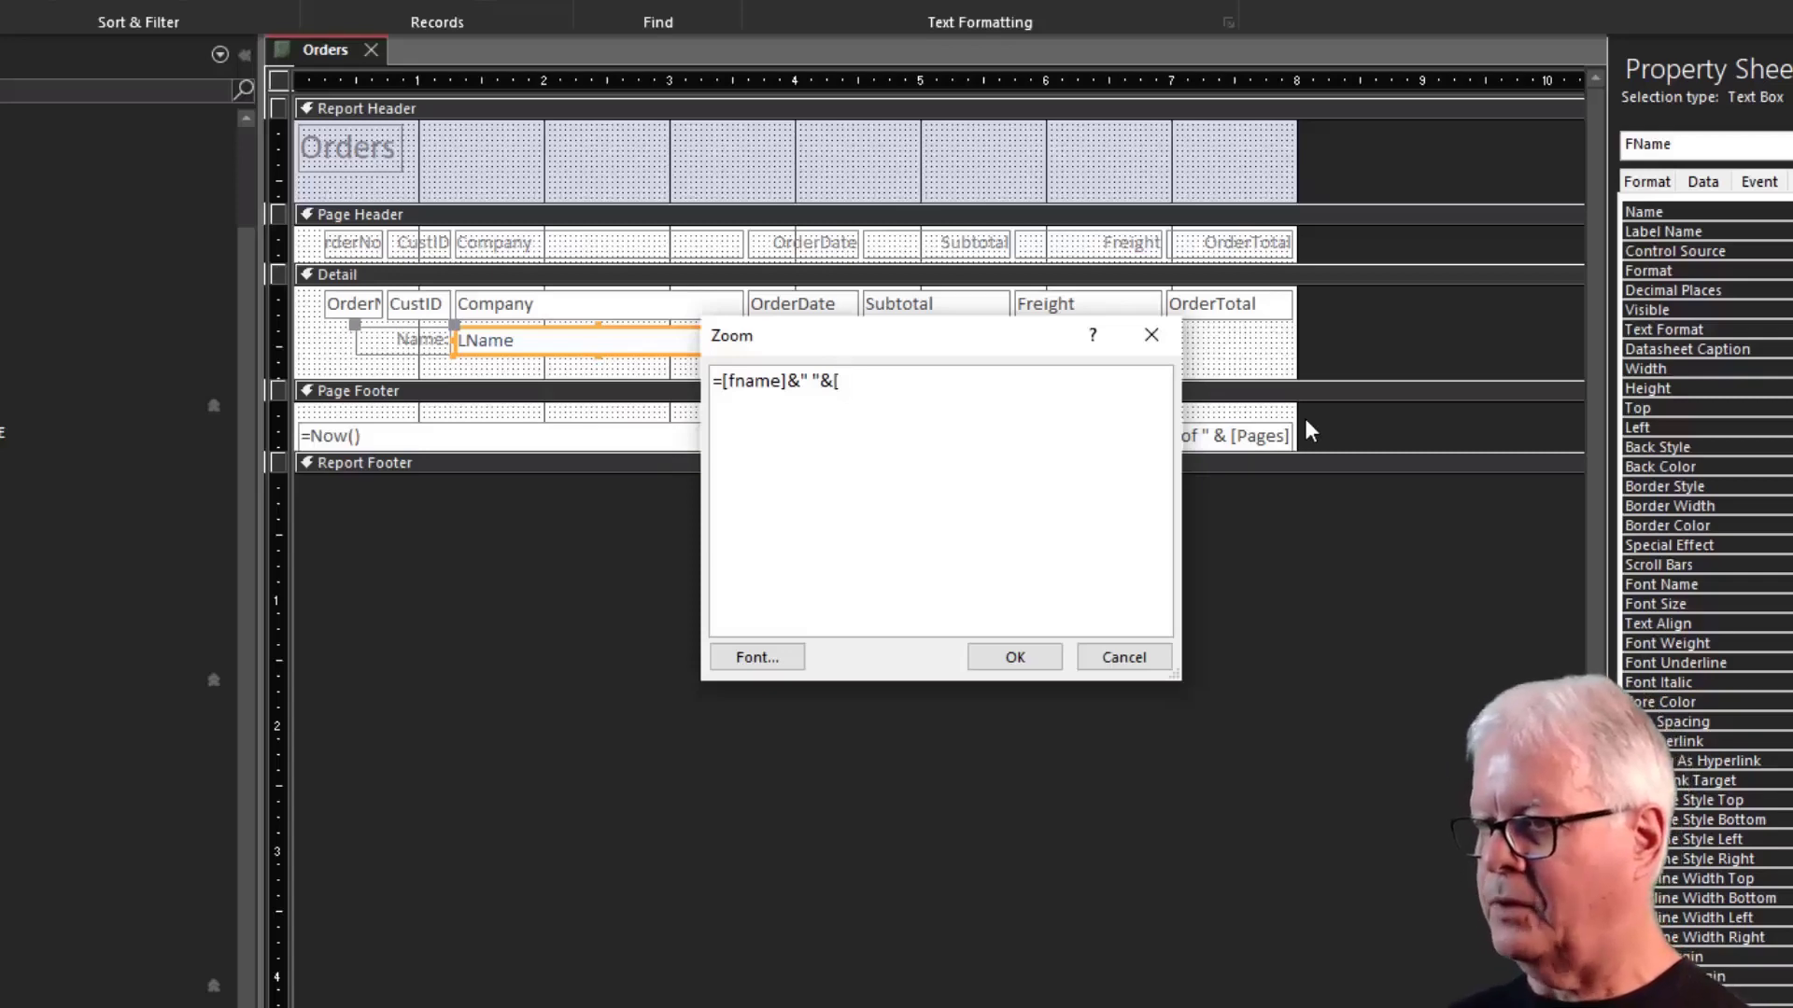
{"action": "type", "text": "lname"}
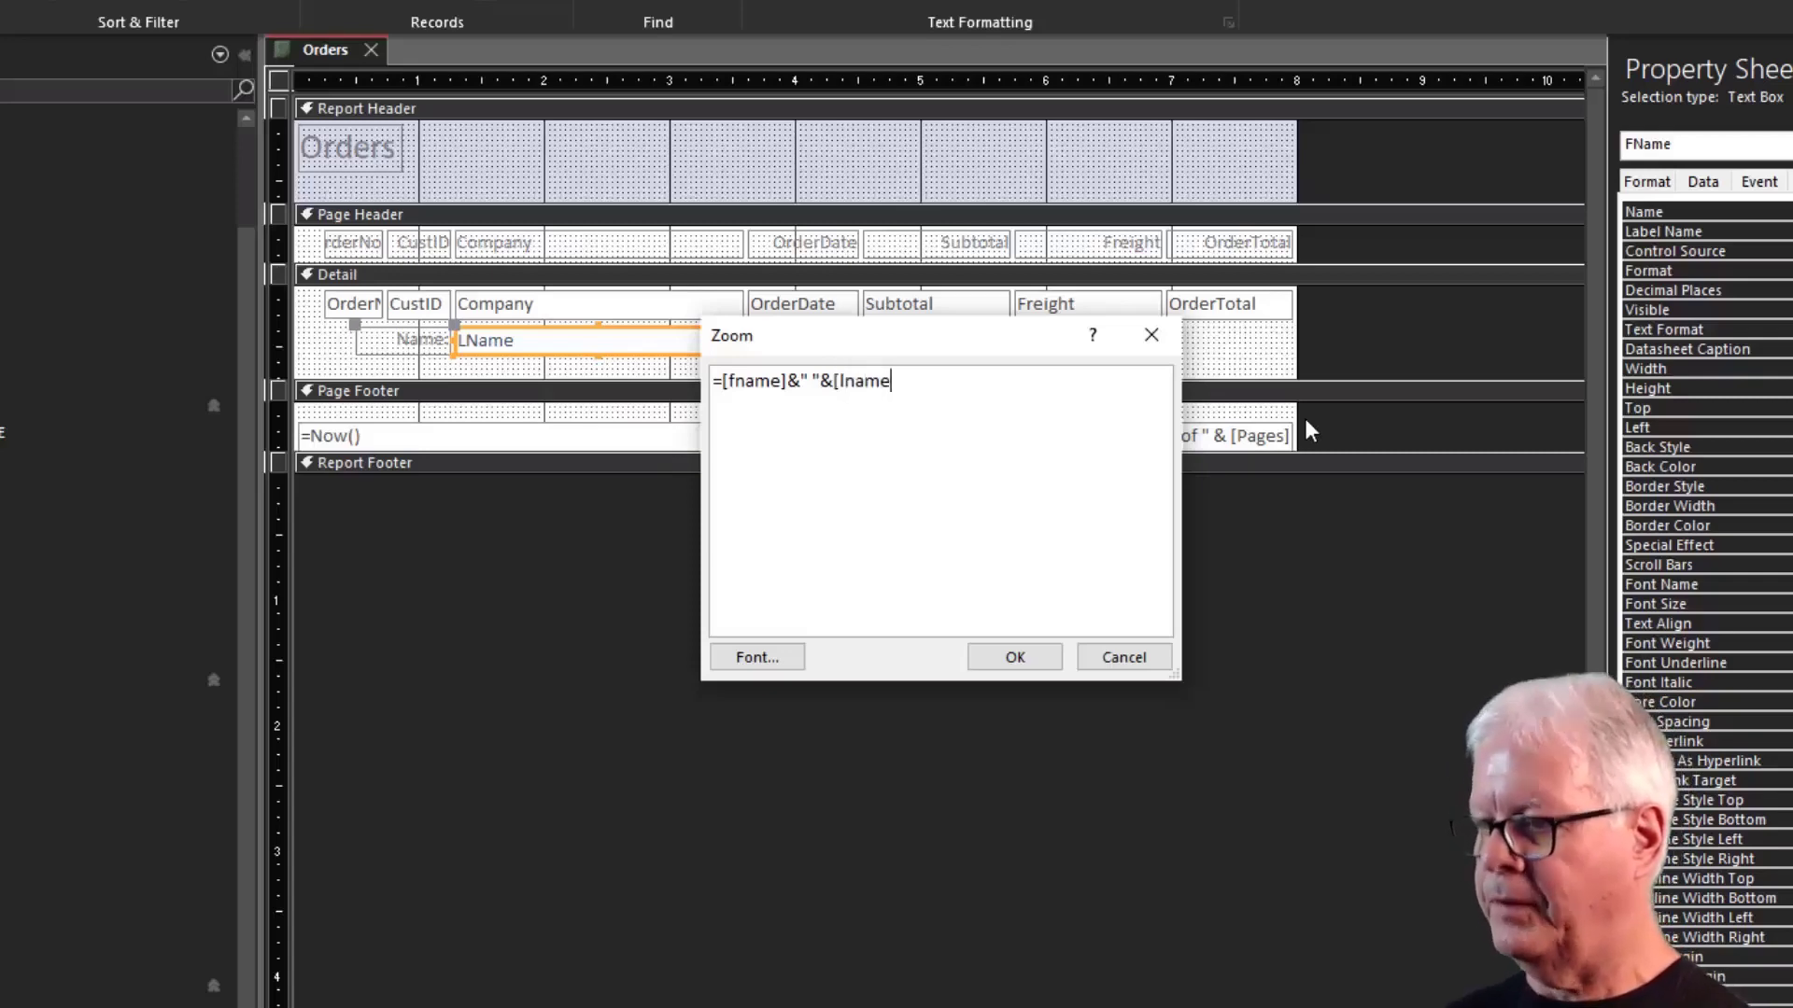
{"action": "type", "text": "]"}
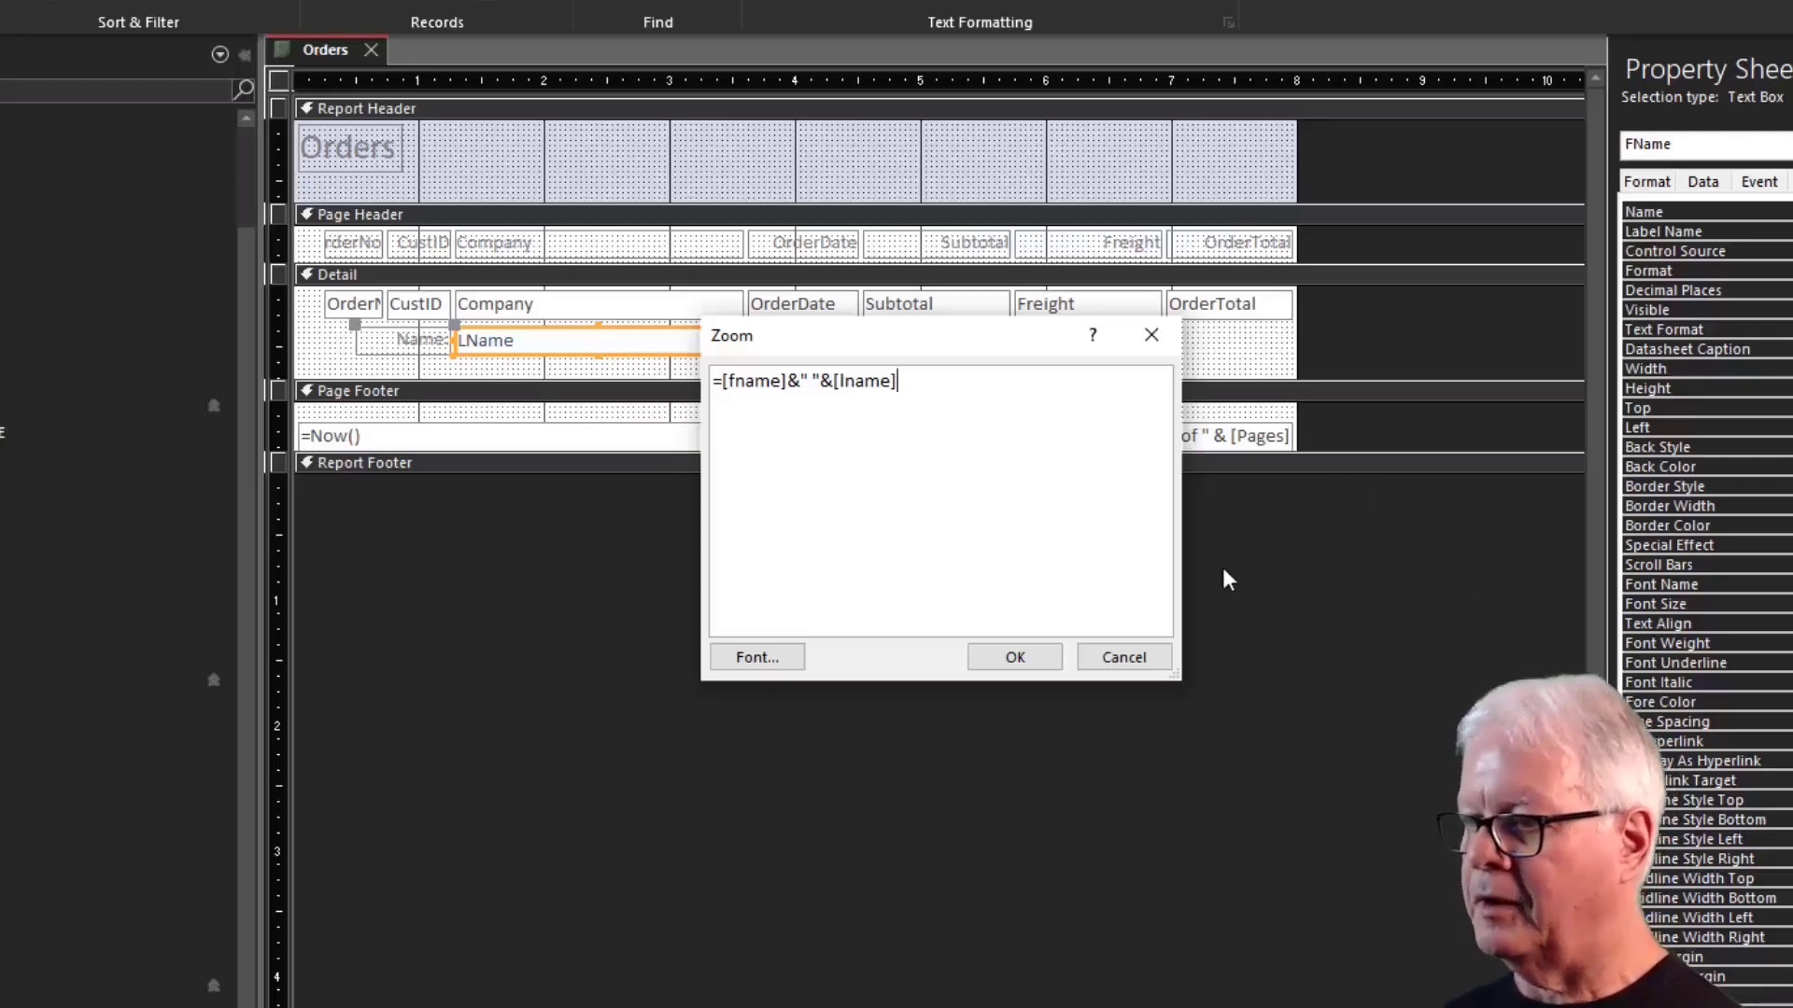
{"action": "left_click", "coordinate": [1017, 656]}
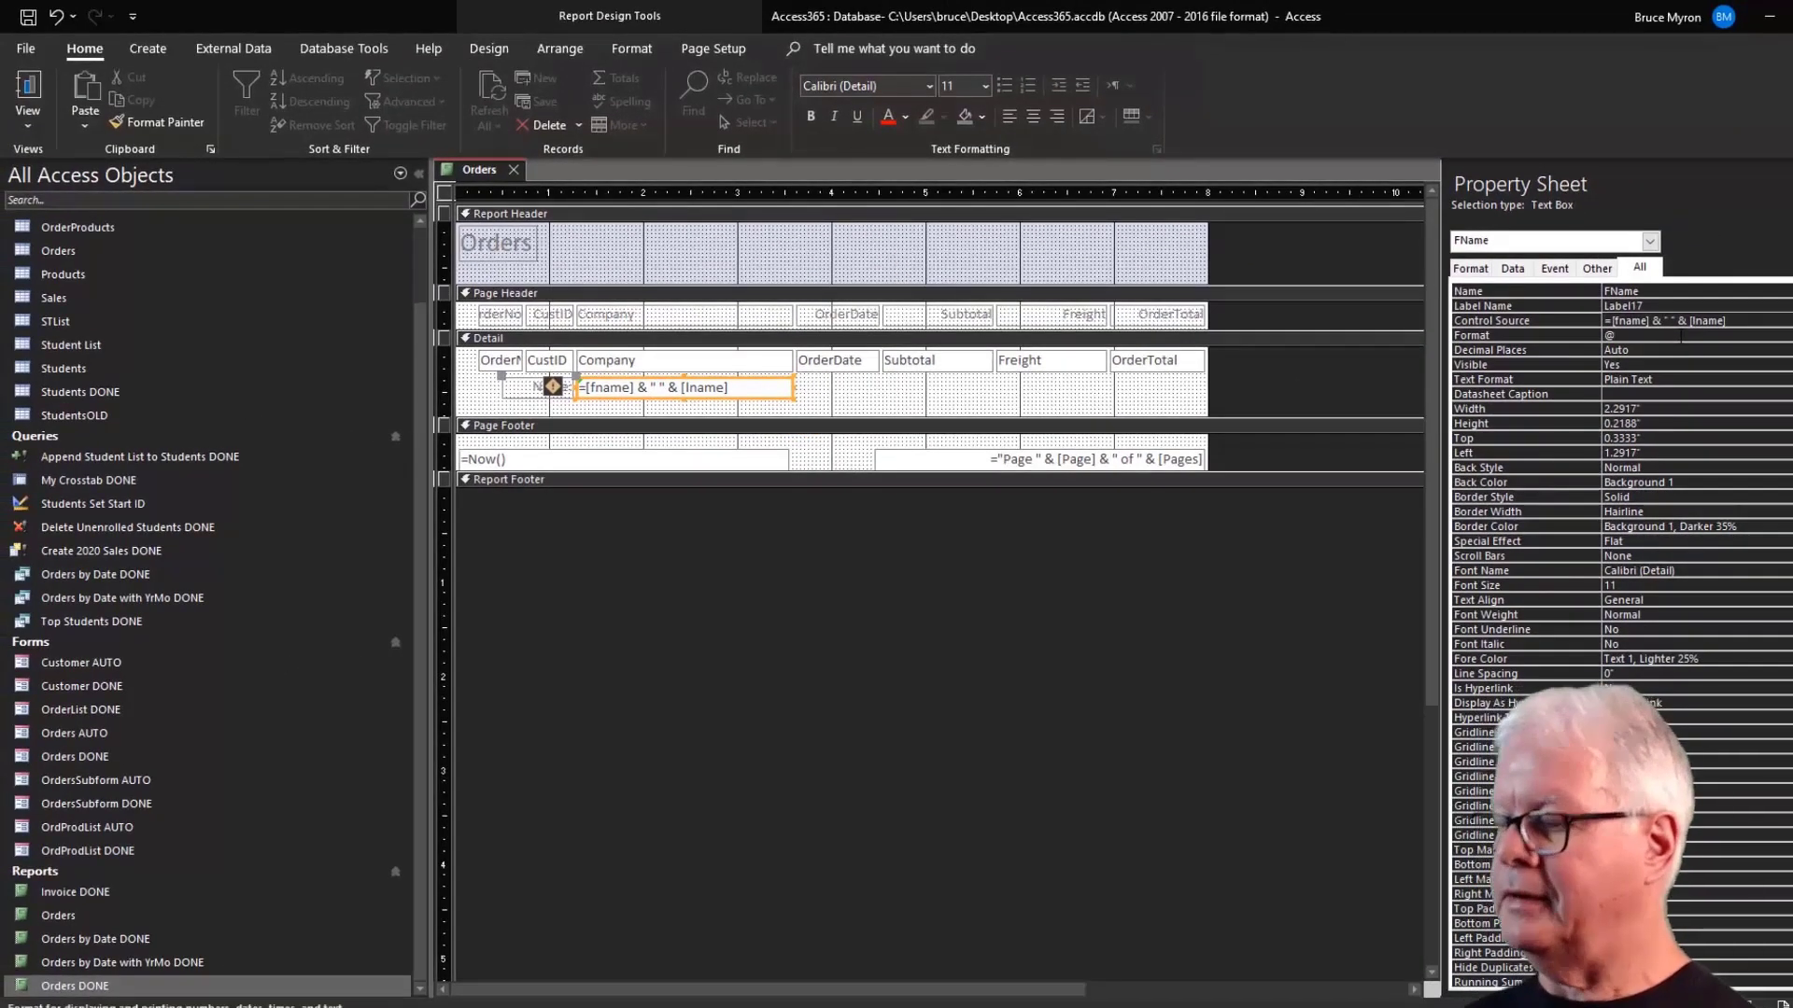
Set the Name property of the text box holding the combined-name expression to FullName.
{"action": "key", "text": "Up"}
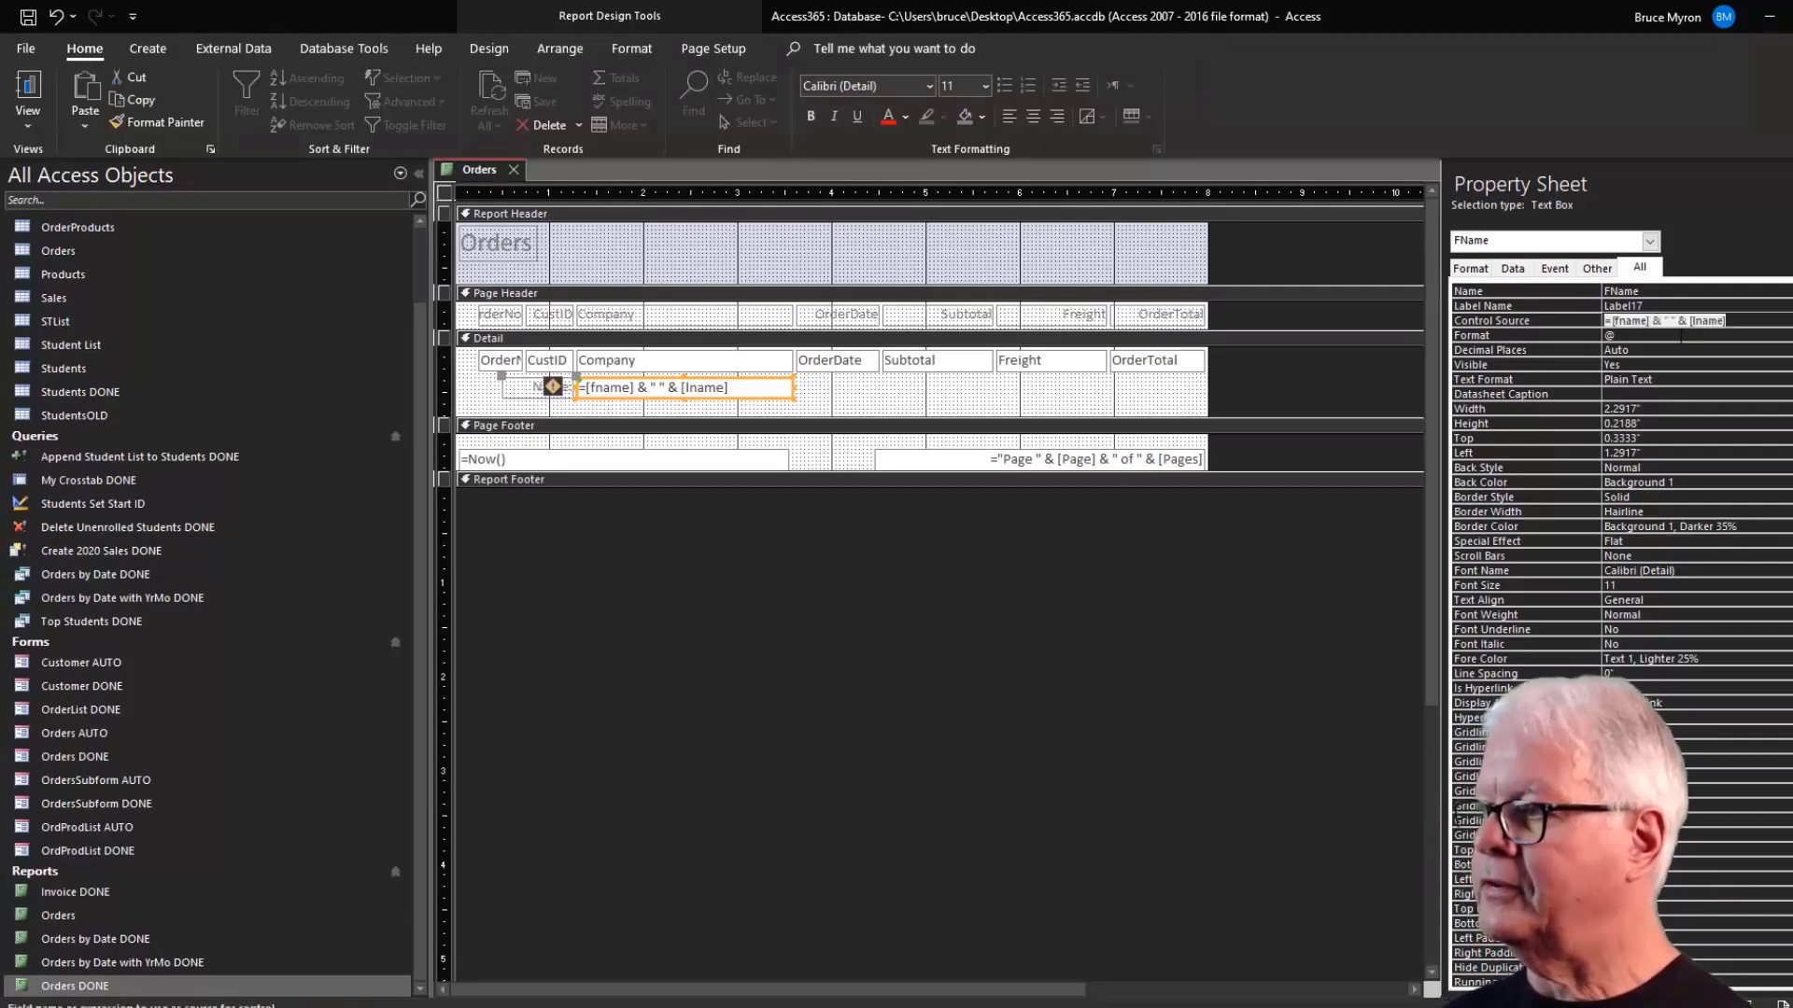
{"action": "key", "text": "Up"}
{"action": "key", "text": "Up"}
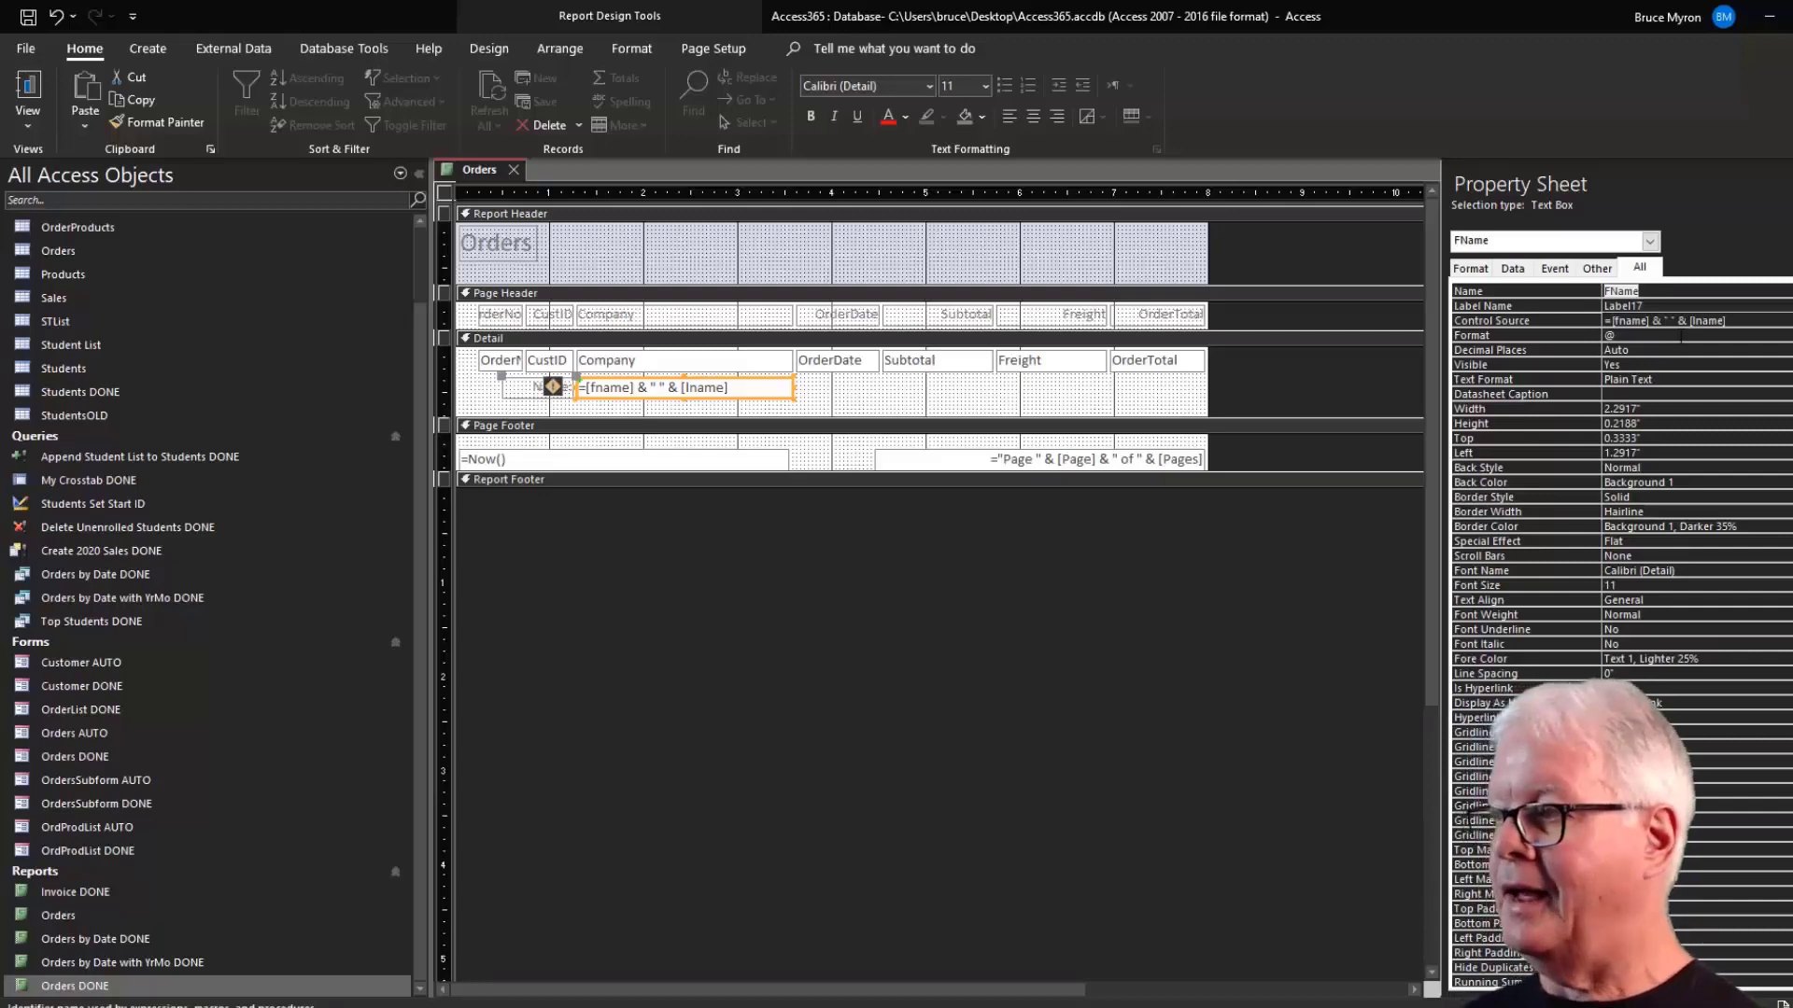
{"action": "type", "text": "FullName"}
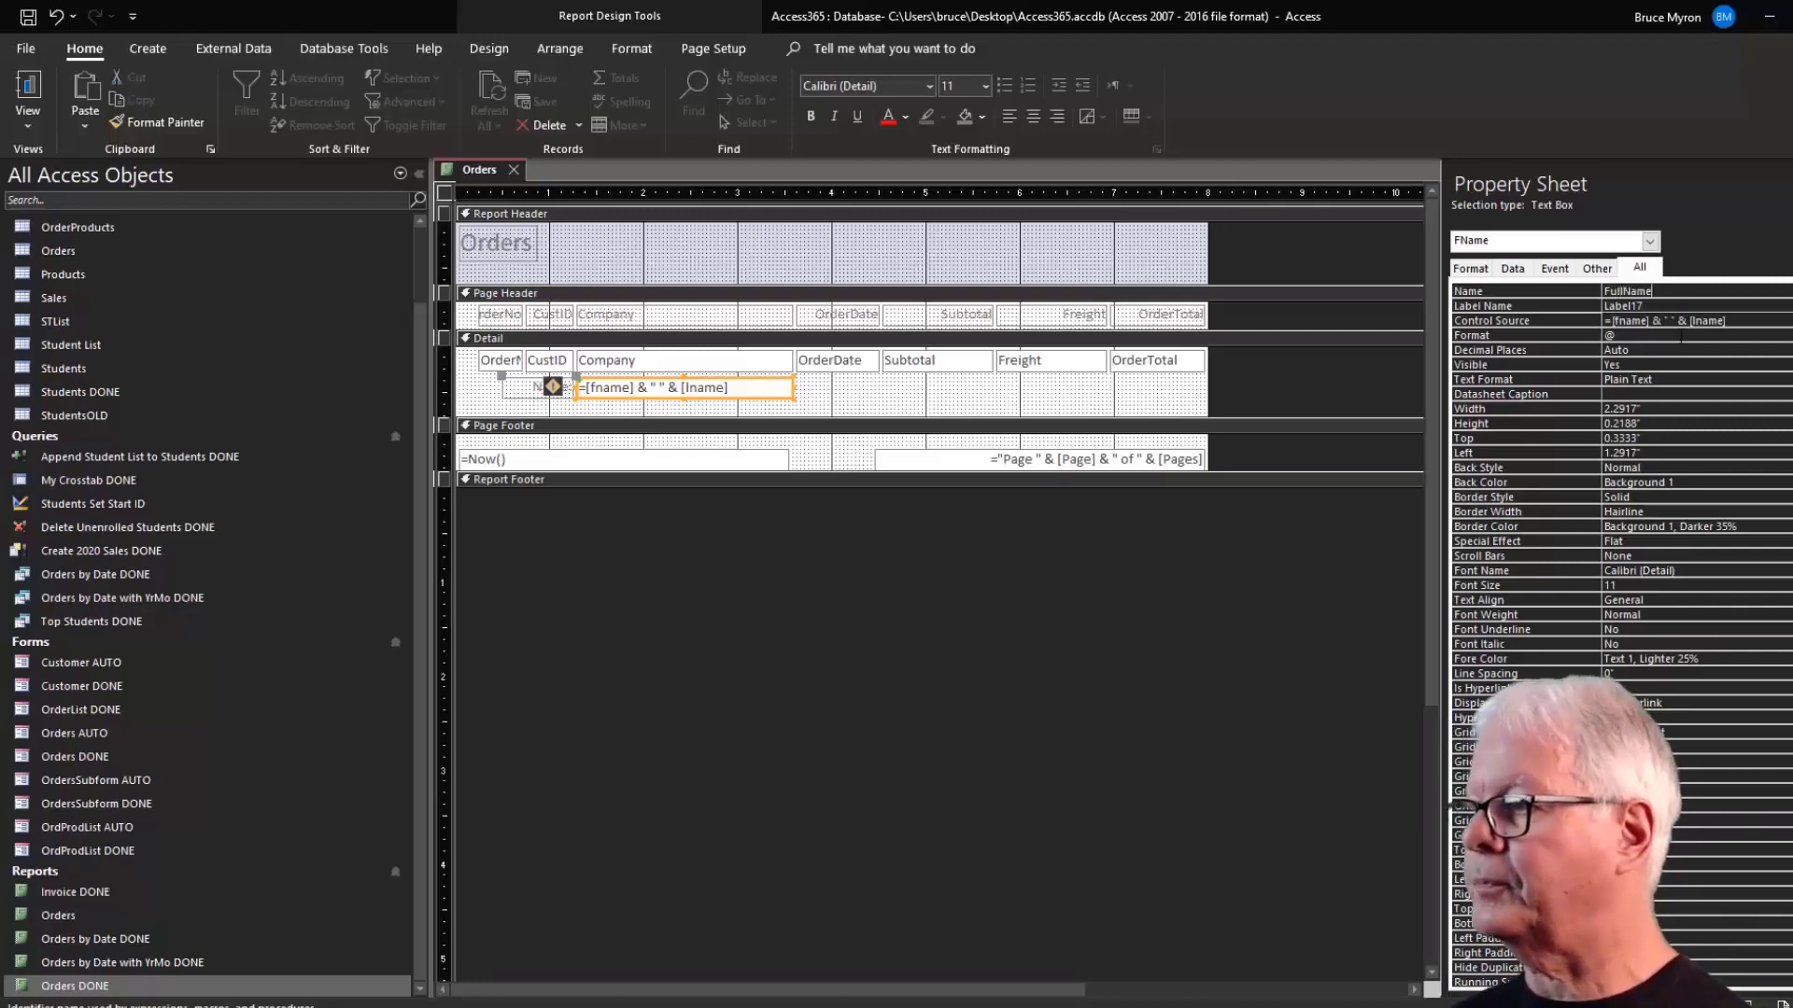
{"action": "key", "text": "Return"}
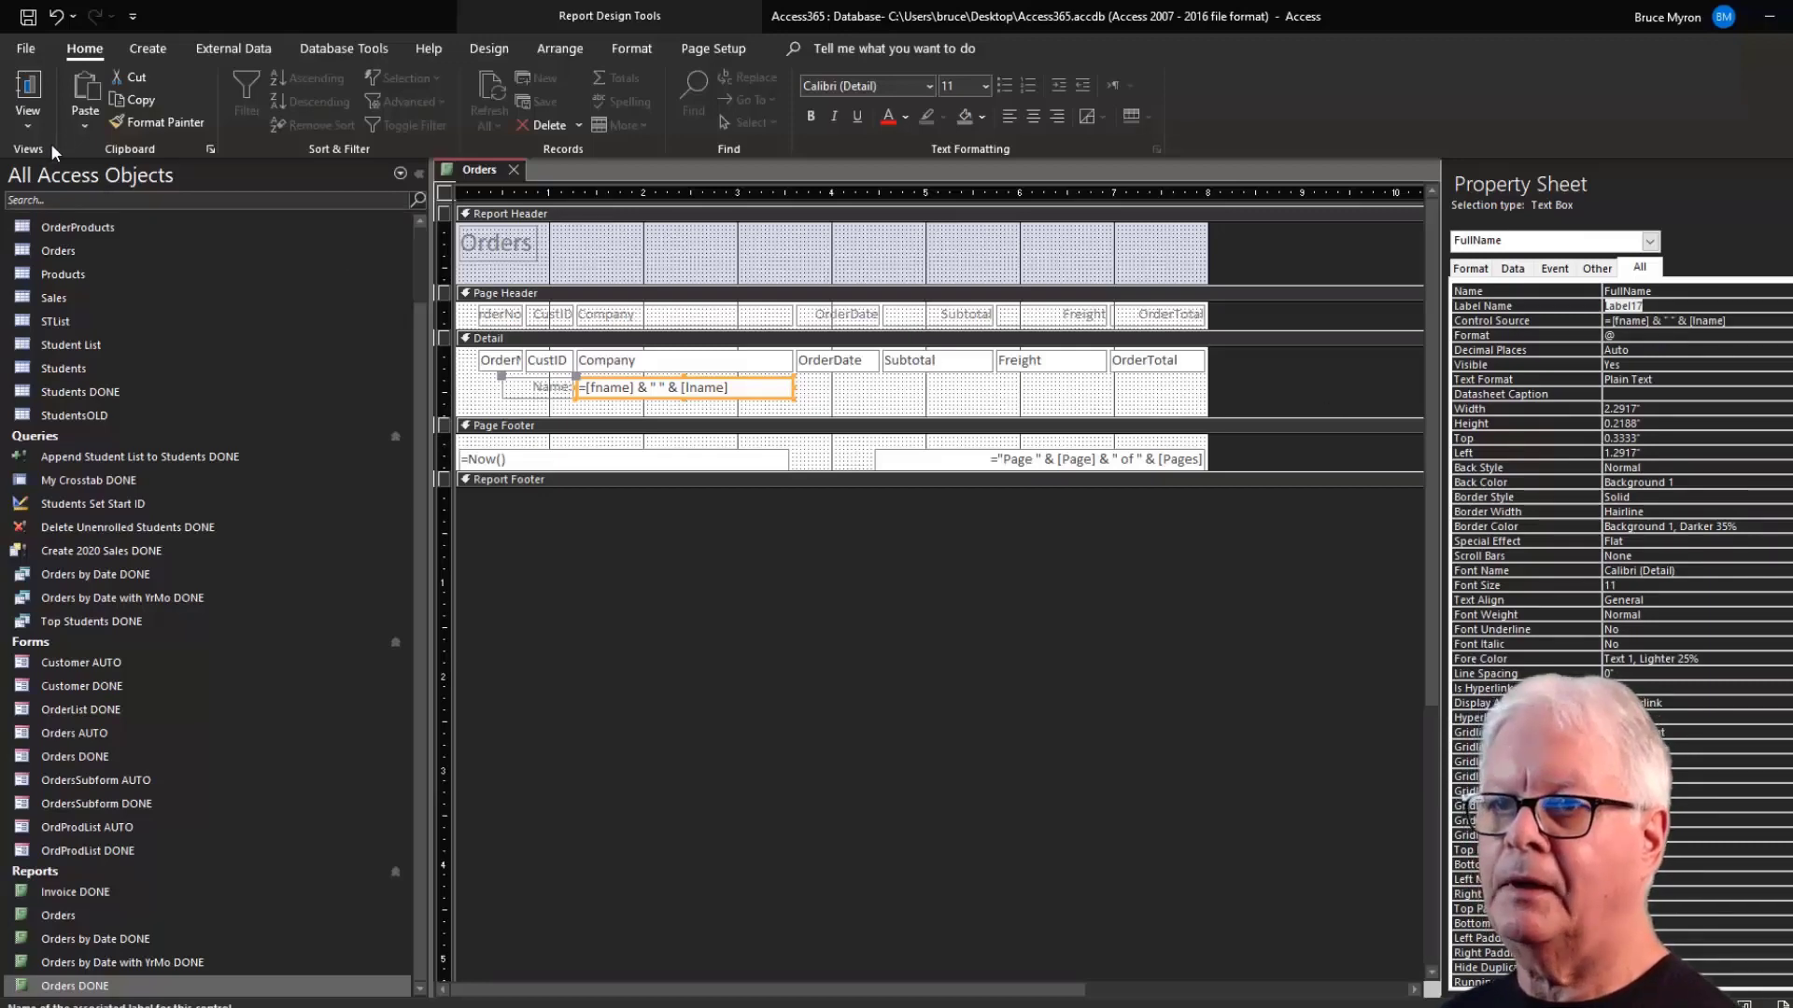
Check the combined full names in the report's Print Preview and return to Design View.
{"action": "left_click", "coordinate": [30, 129]}
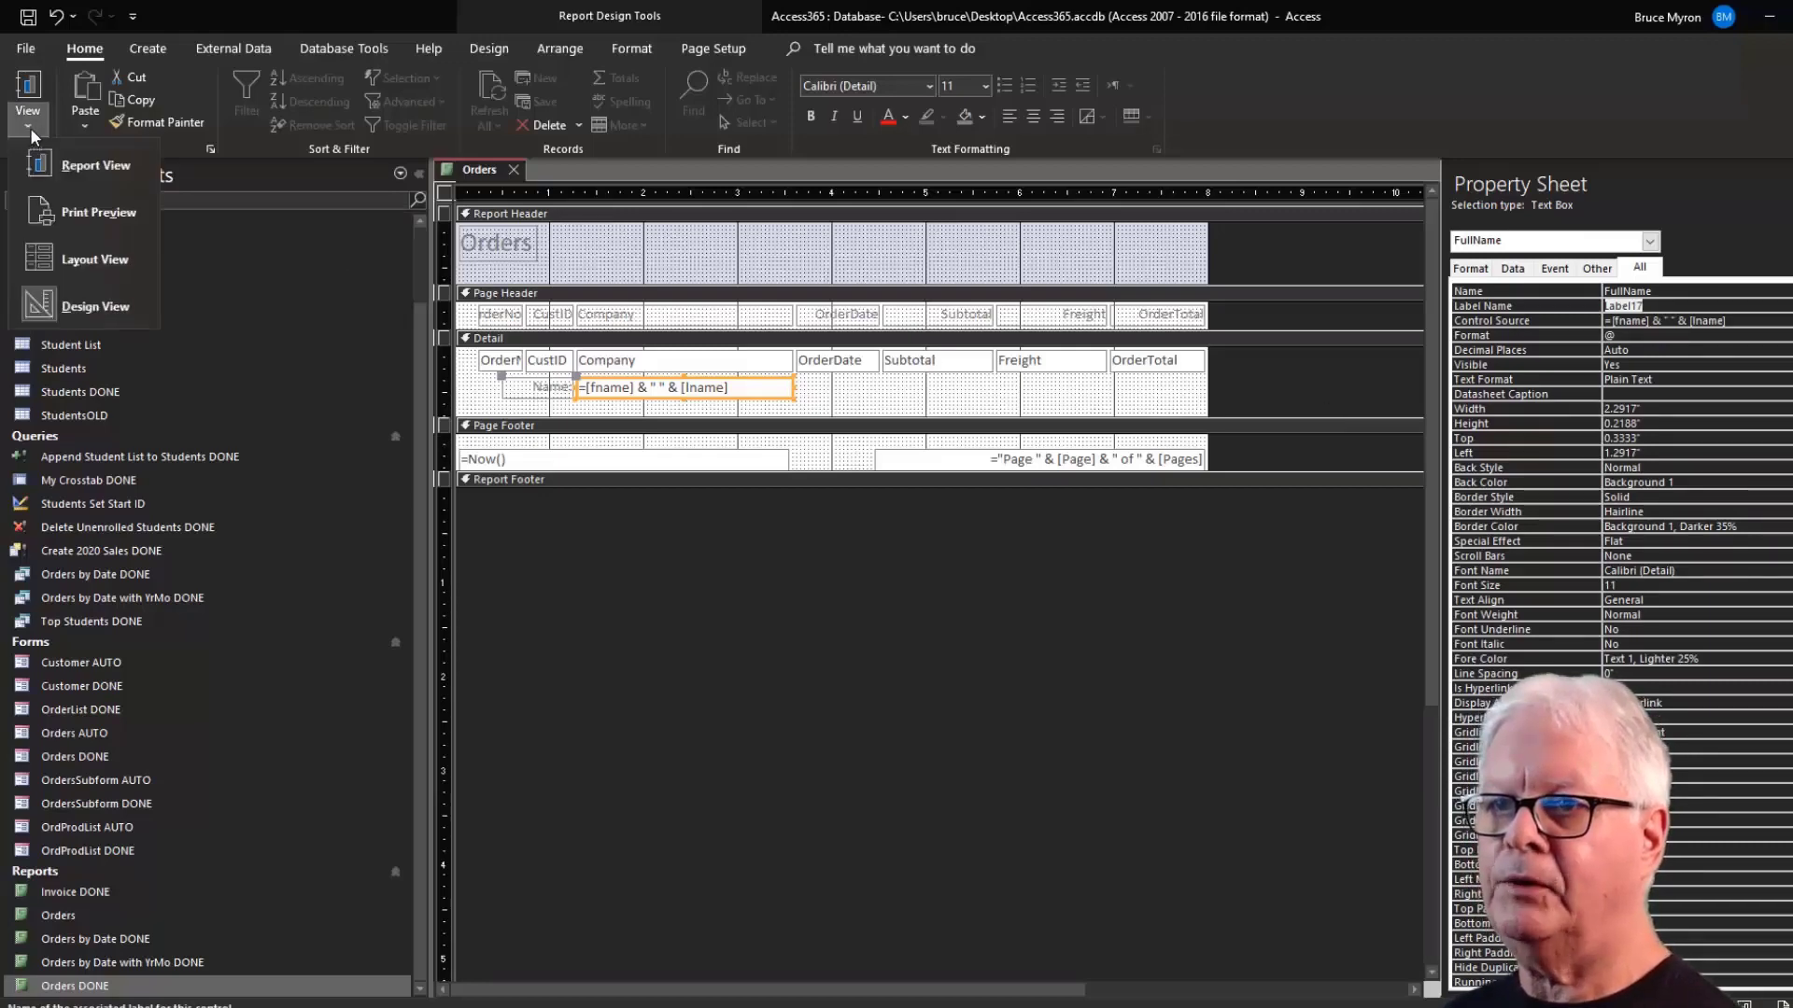
{"action": "left_click", "coordinate": [67, 210]}
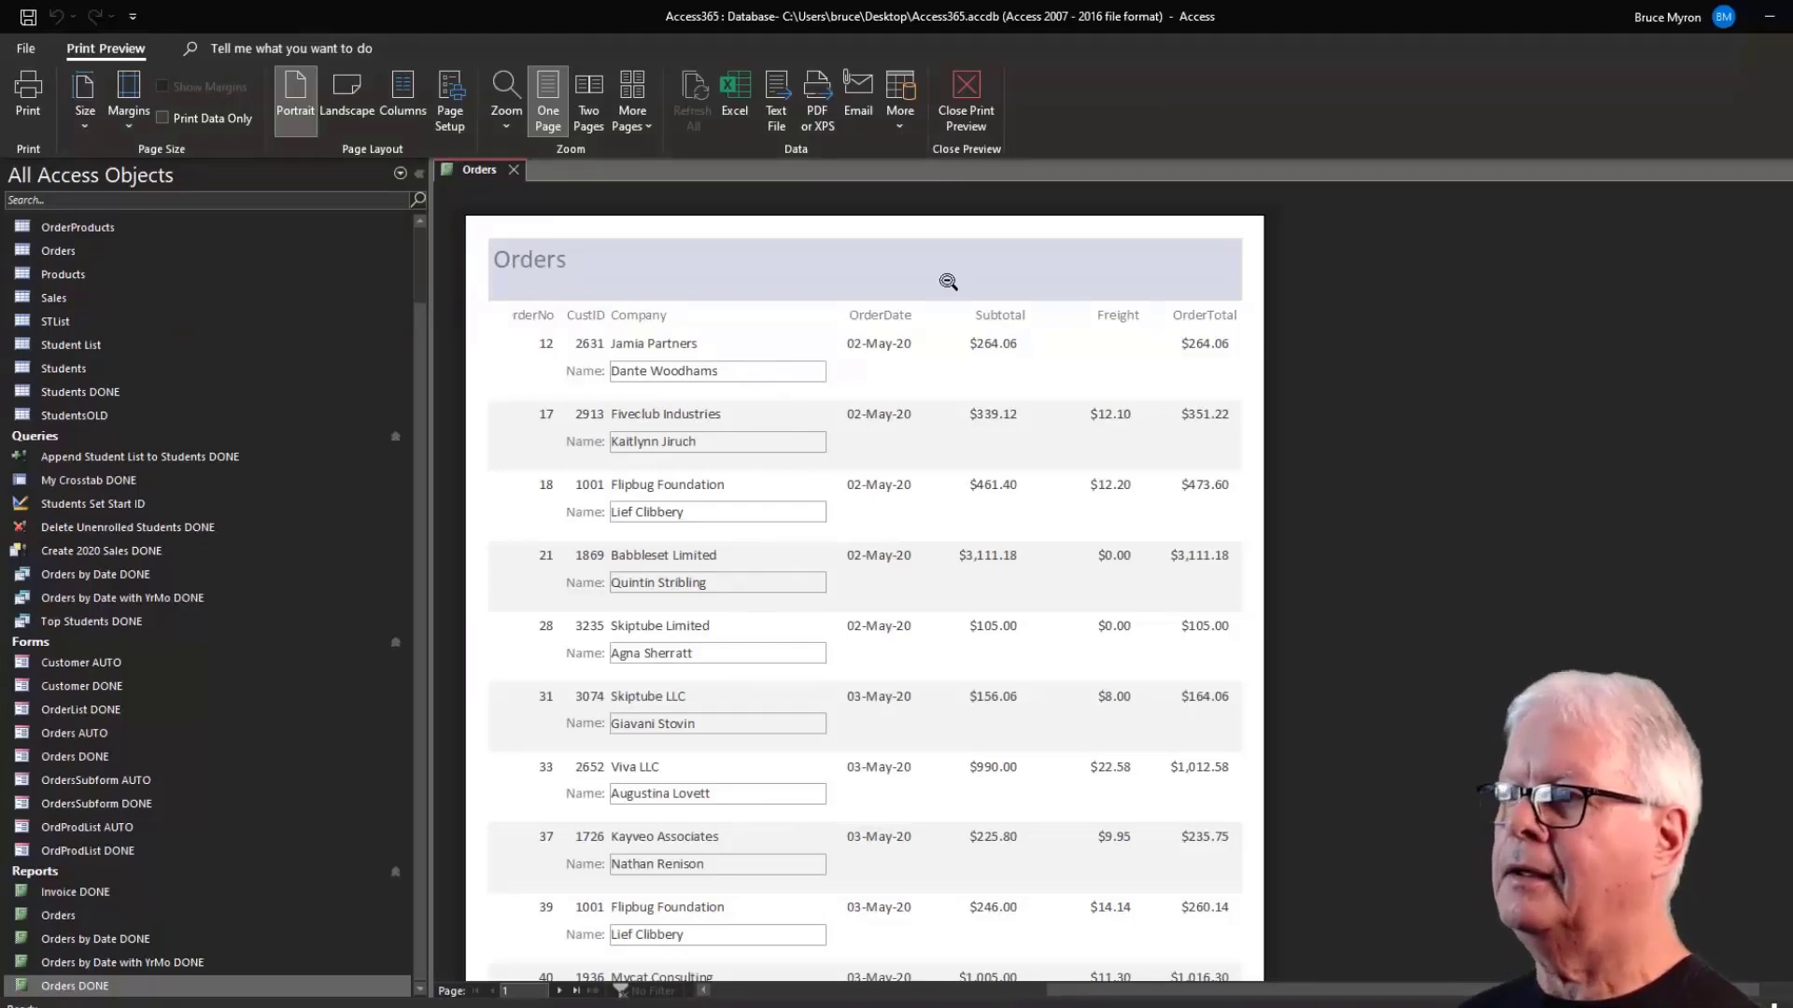
{"action": "left_click", "coordinate": [971, 97]}
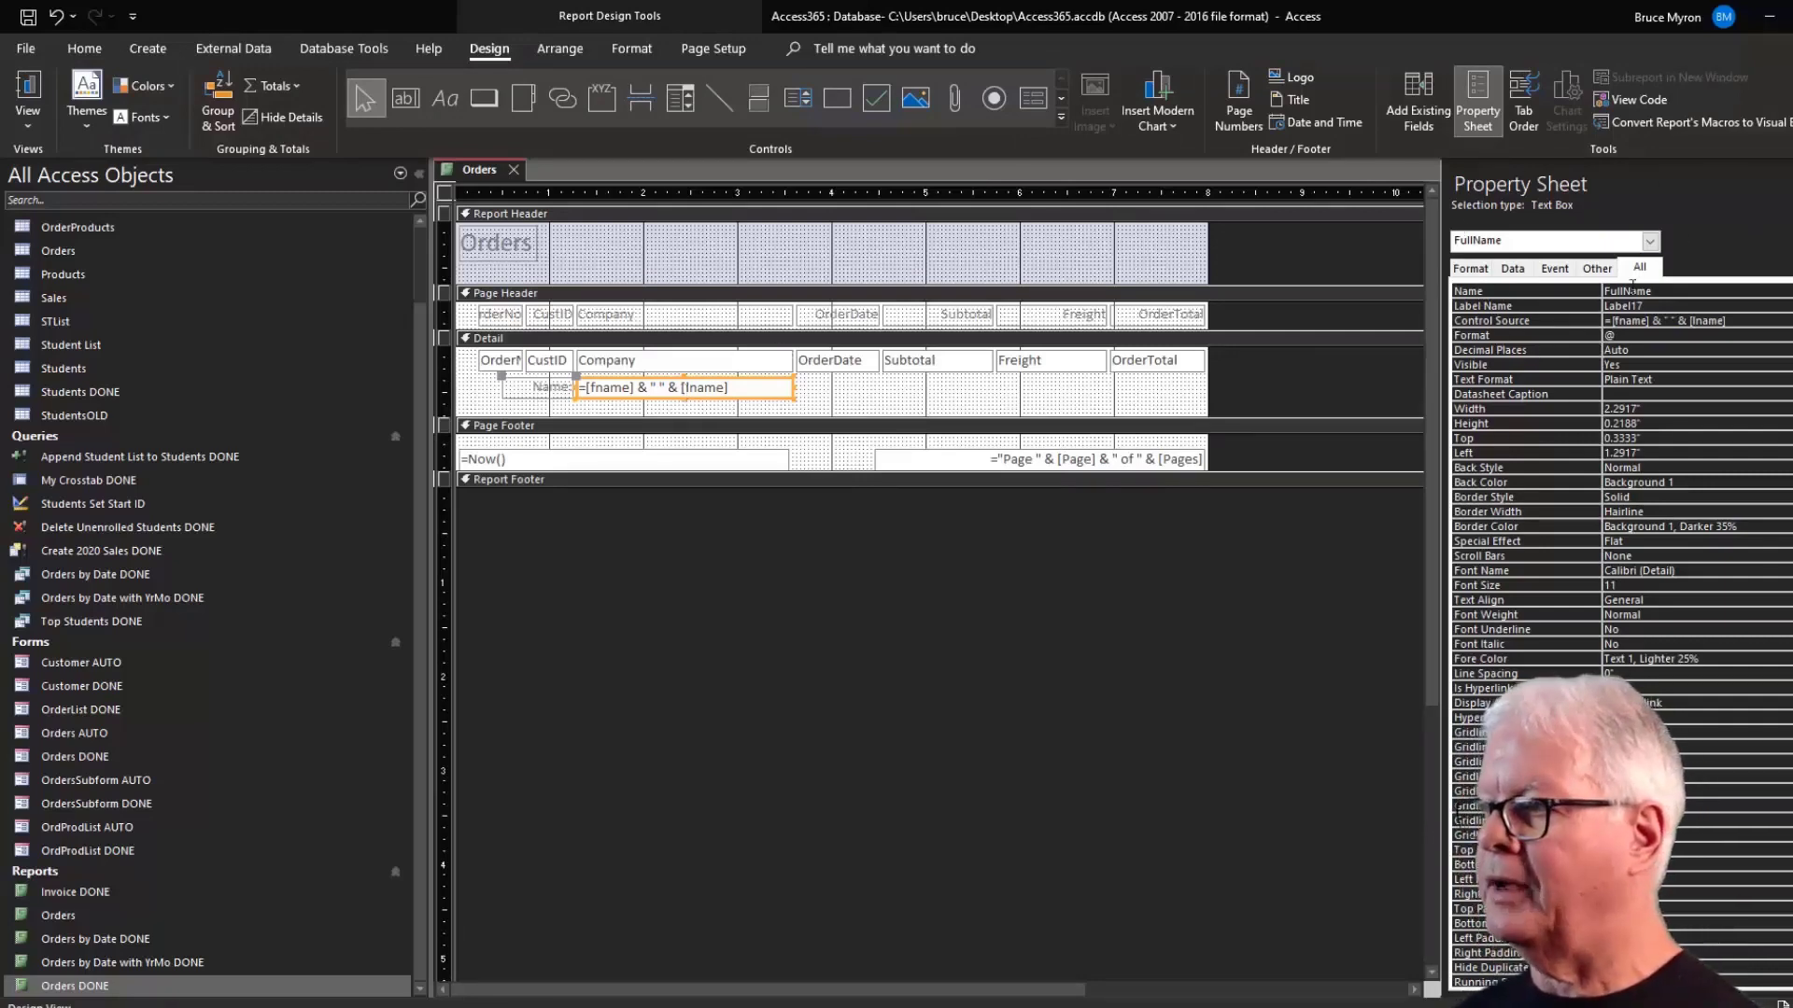
Set the Border Style of the FullName text box to Transparent.
{"action": "left_click", "coordinate": [1471, 269]}
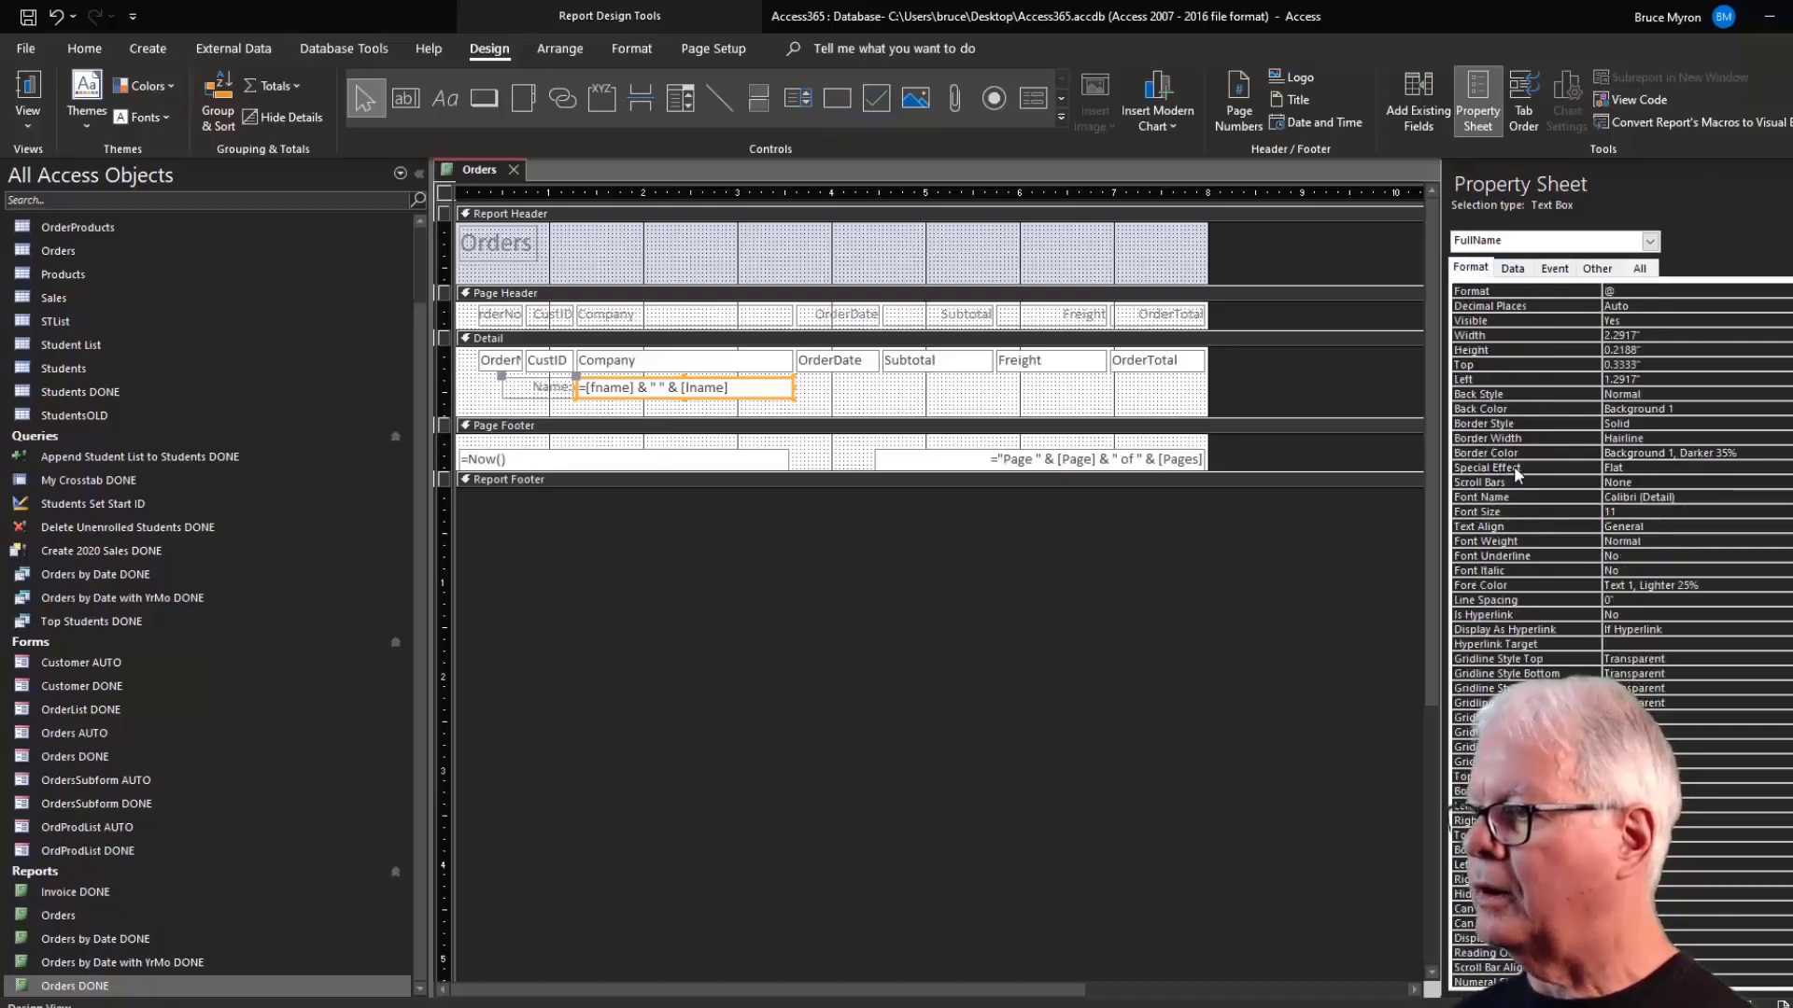
{"action": "left_click", "coordinate": [1653, 423]}
{"action": "double_click", "coordinate": [1654, 423]}
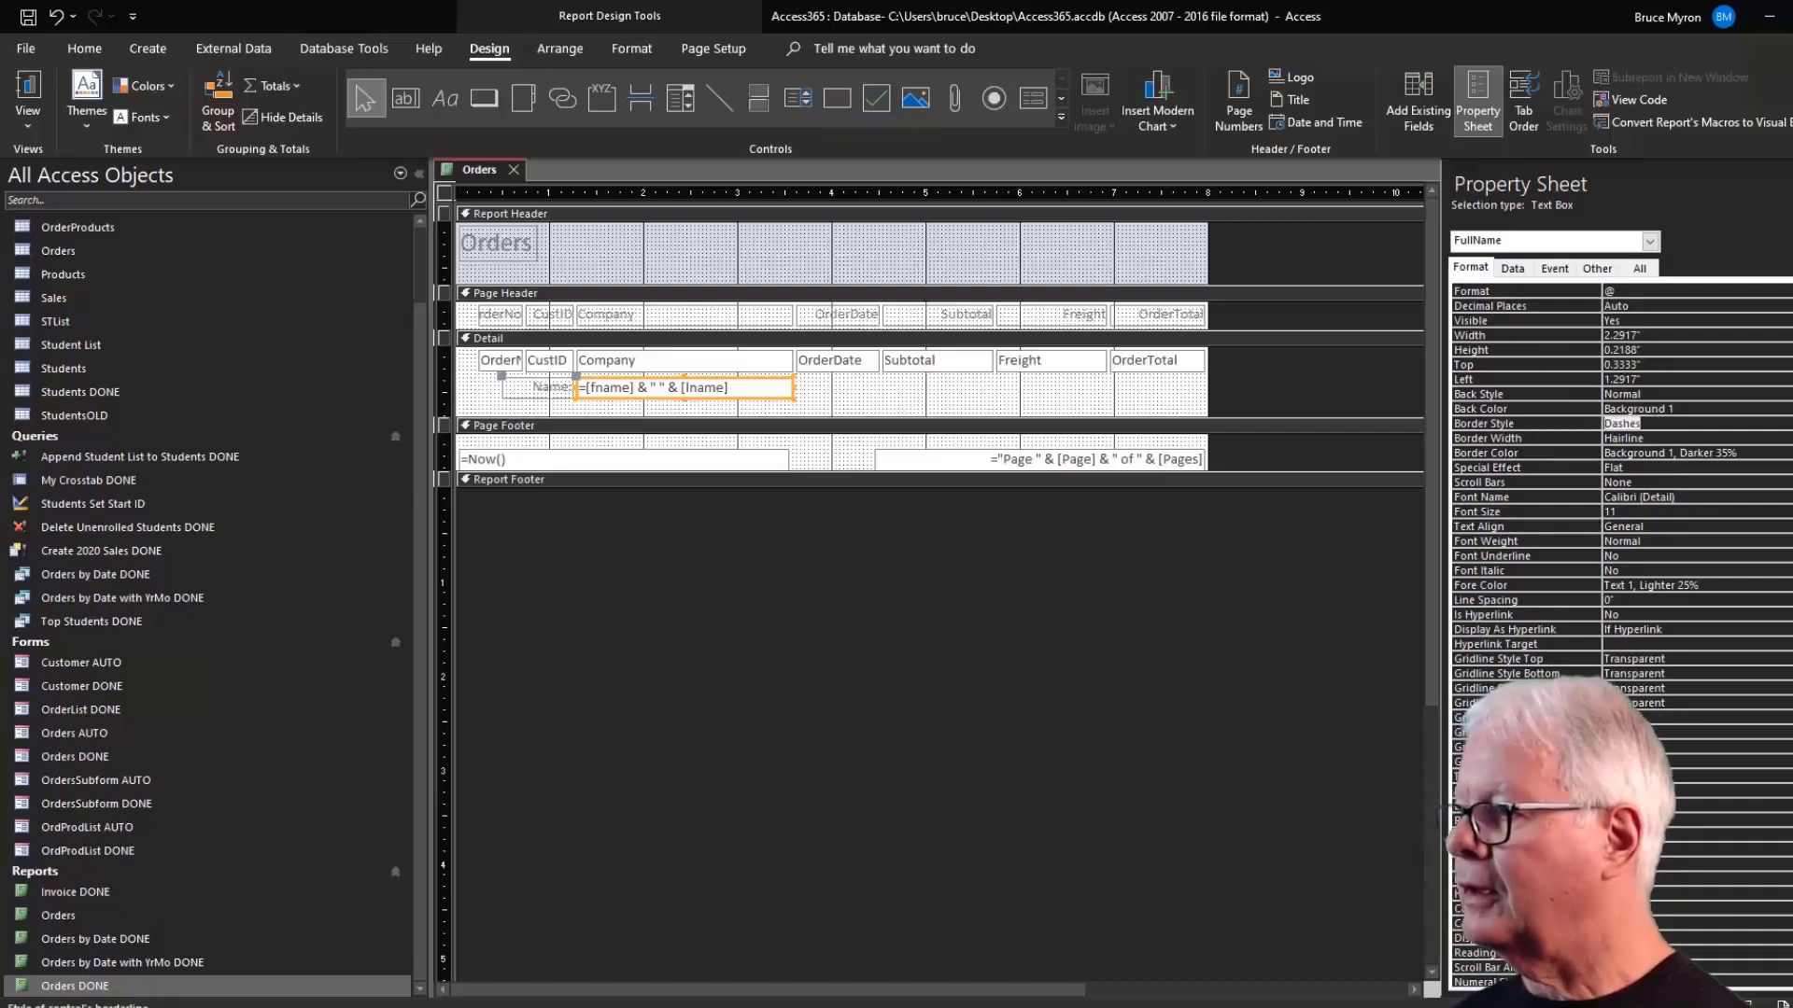
{"action": "left_click", "coordinate": [1740, 423]}
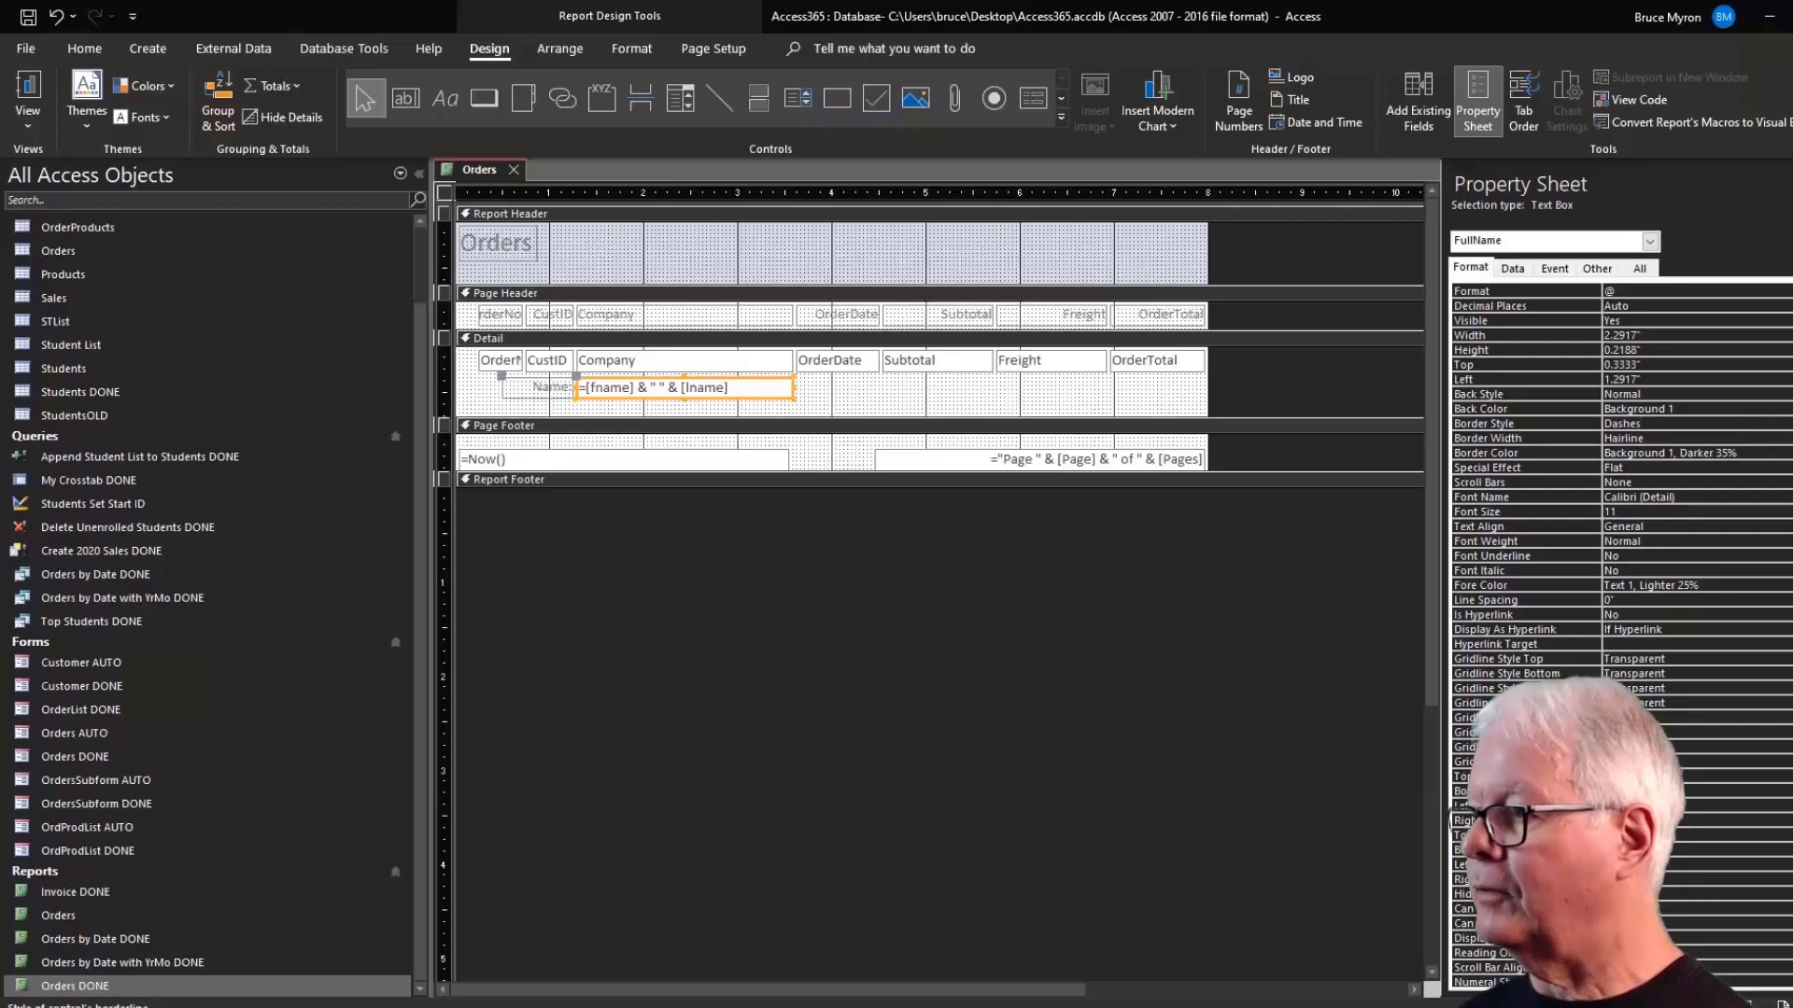
{"action": "left_click", "coordinate": [1790, 424]}
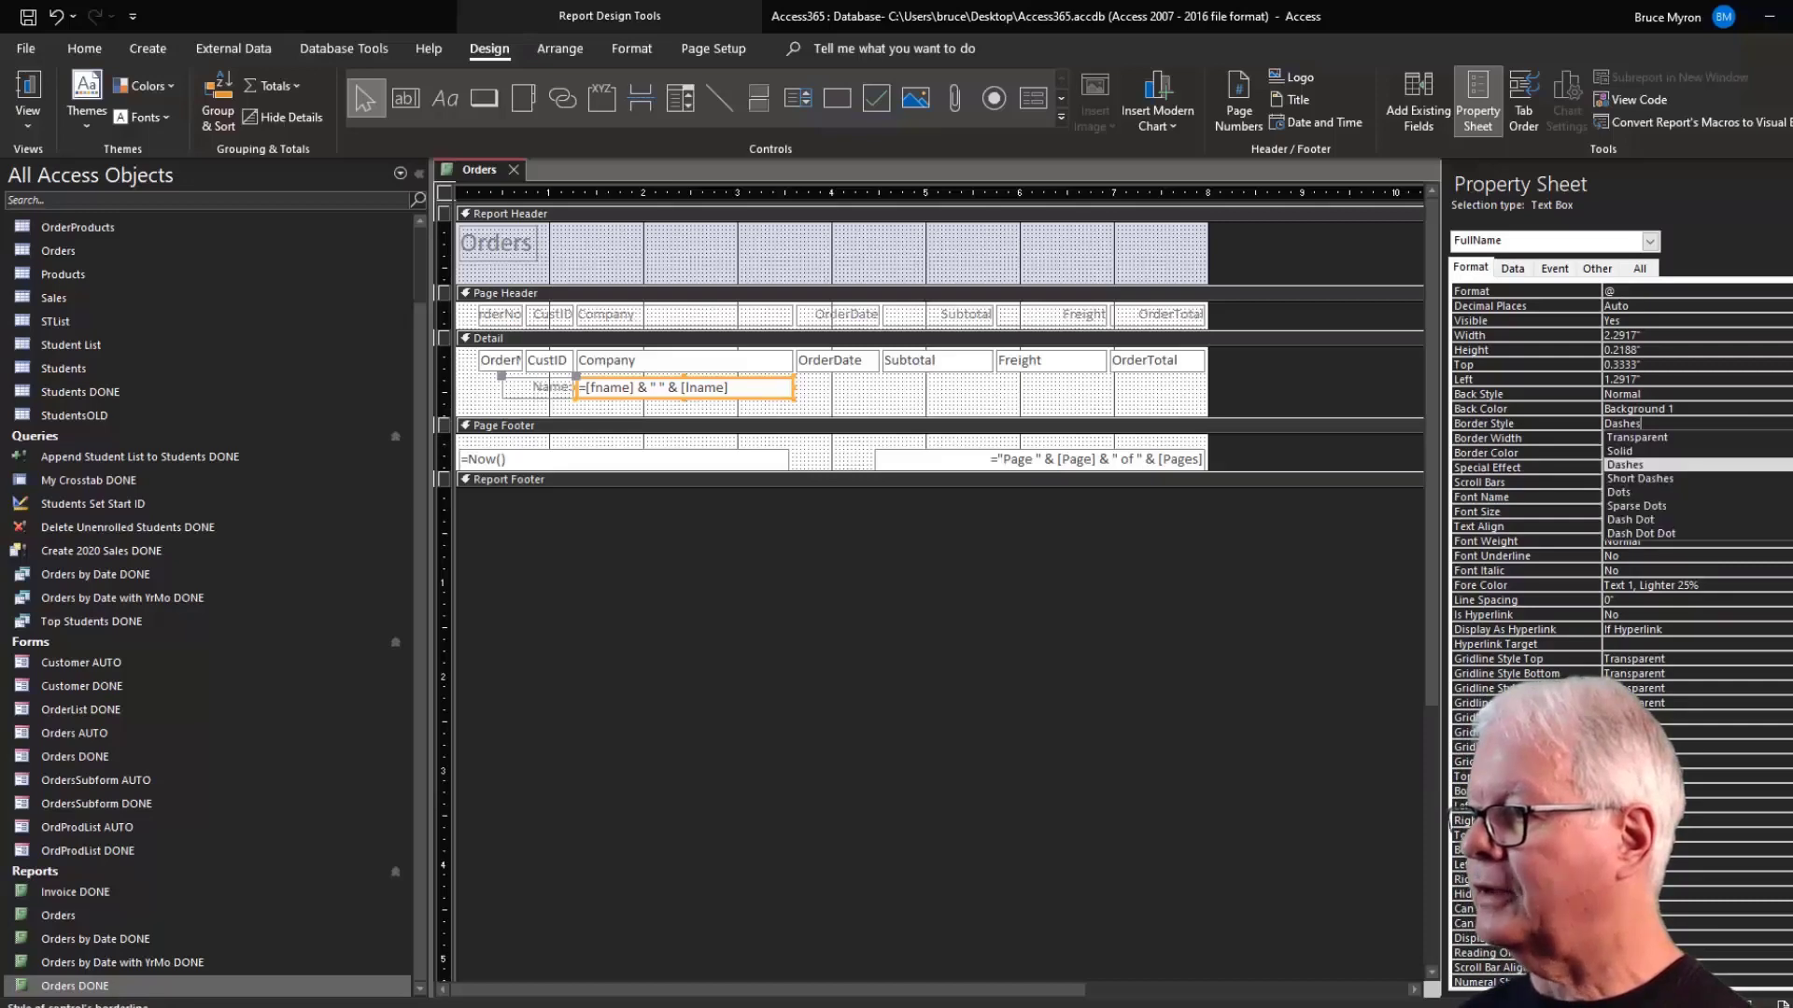
{"action": "left_click", "coordinate": [1679, 438]}
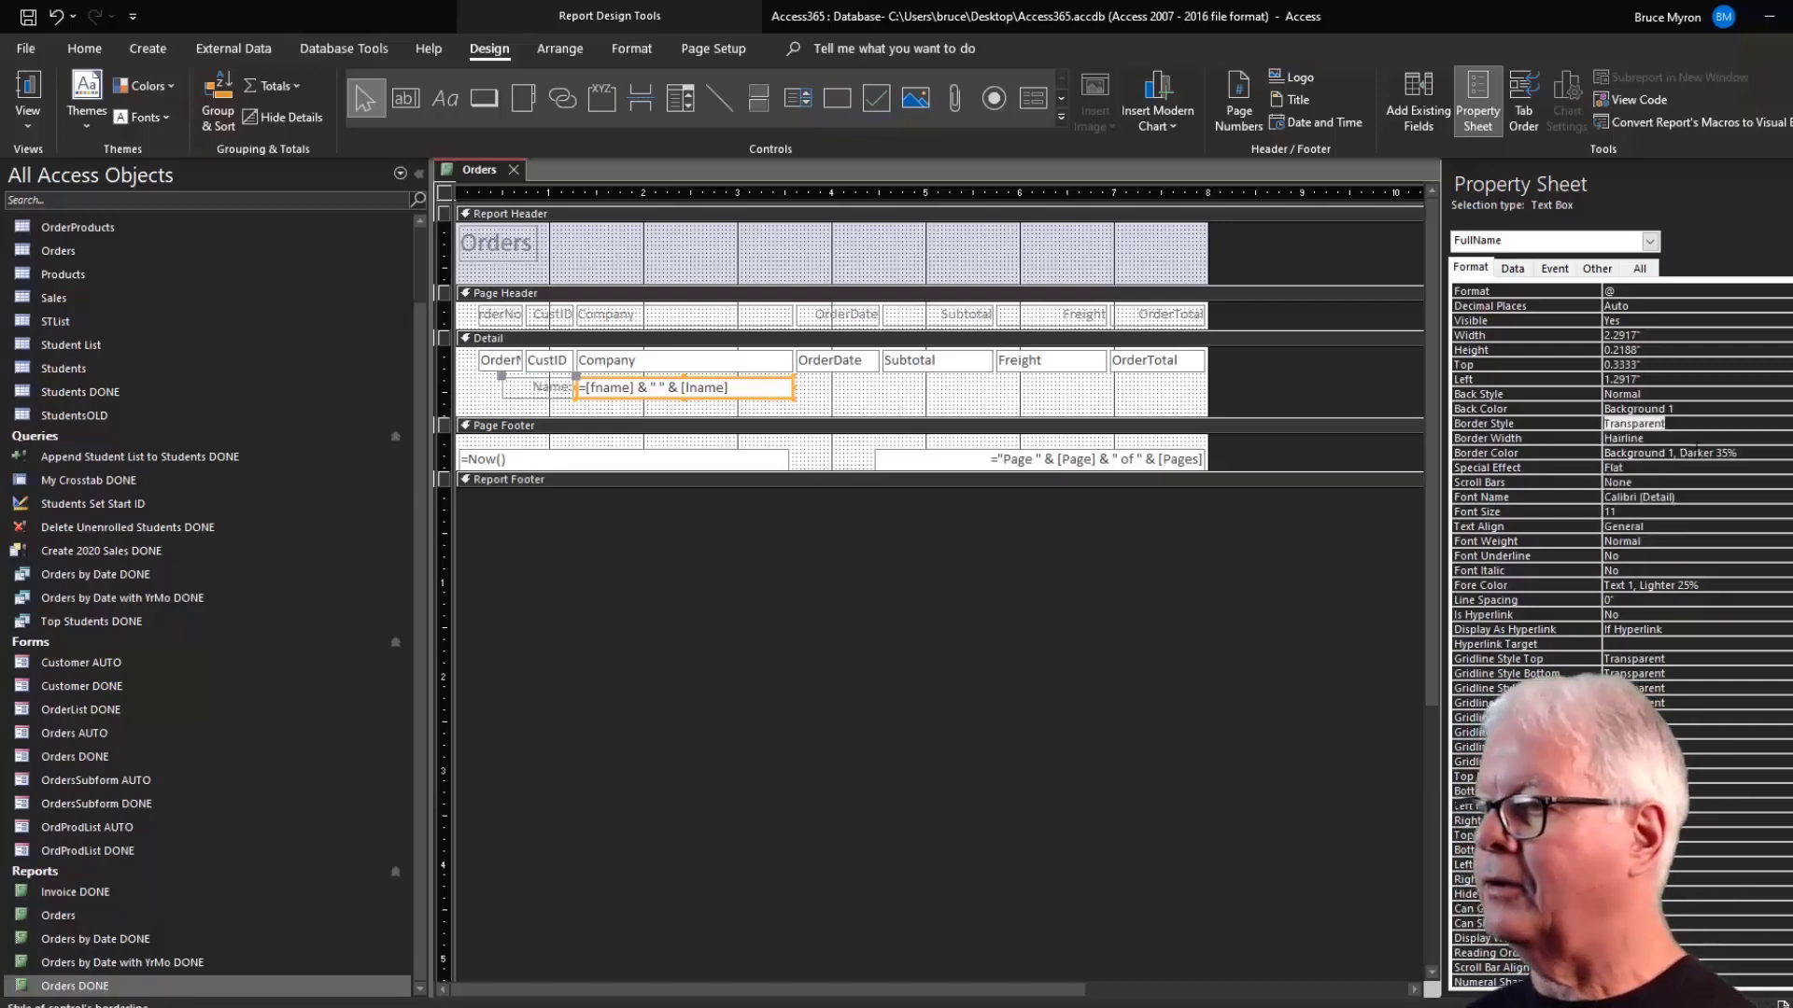
Check the border of the name field in Print Preview and return to Design View.
{"action": "left_click", "coordinate": [28, 122]}
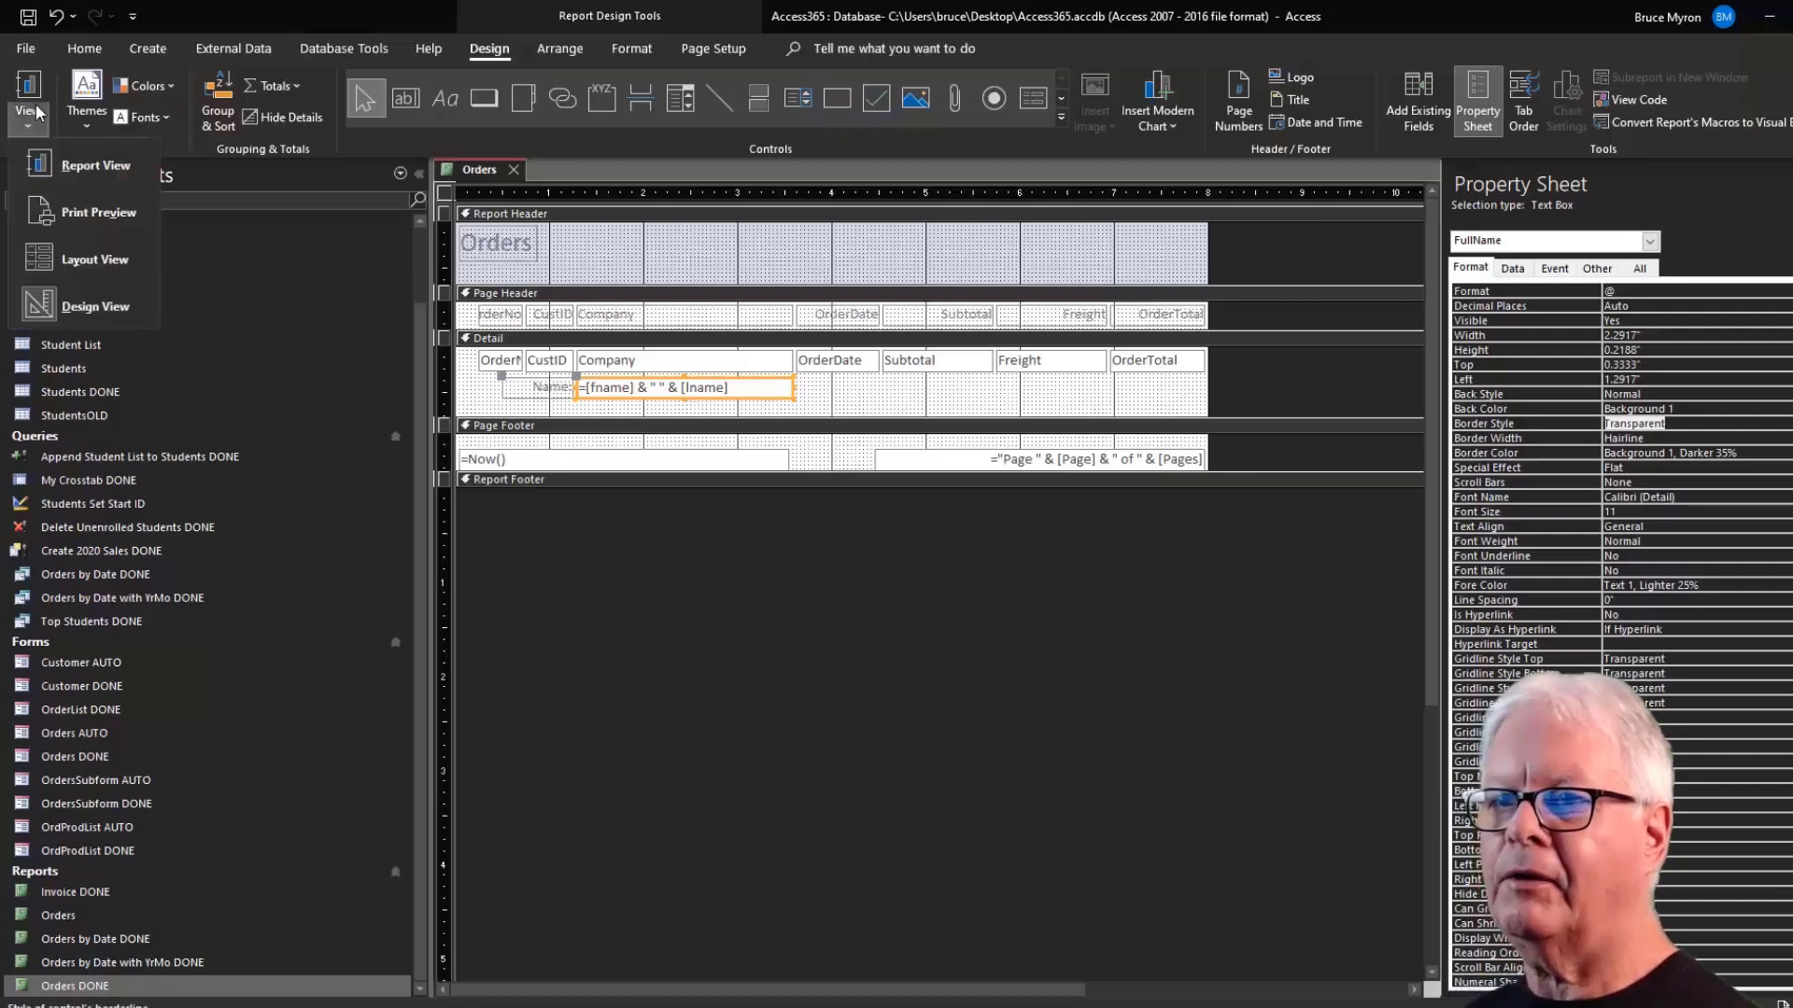
{"action": "left_click", "coordinate": [53, 215]}
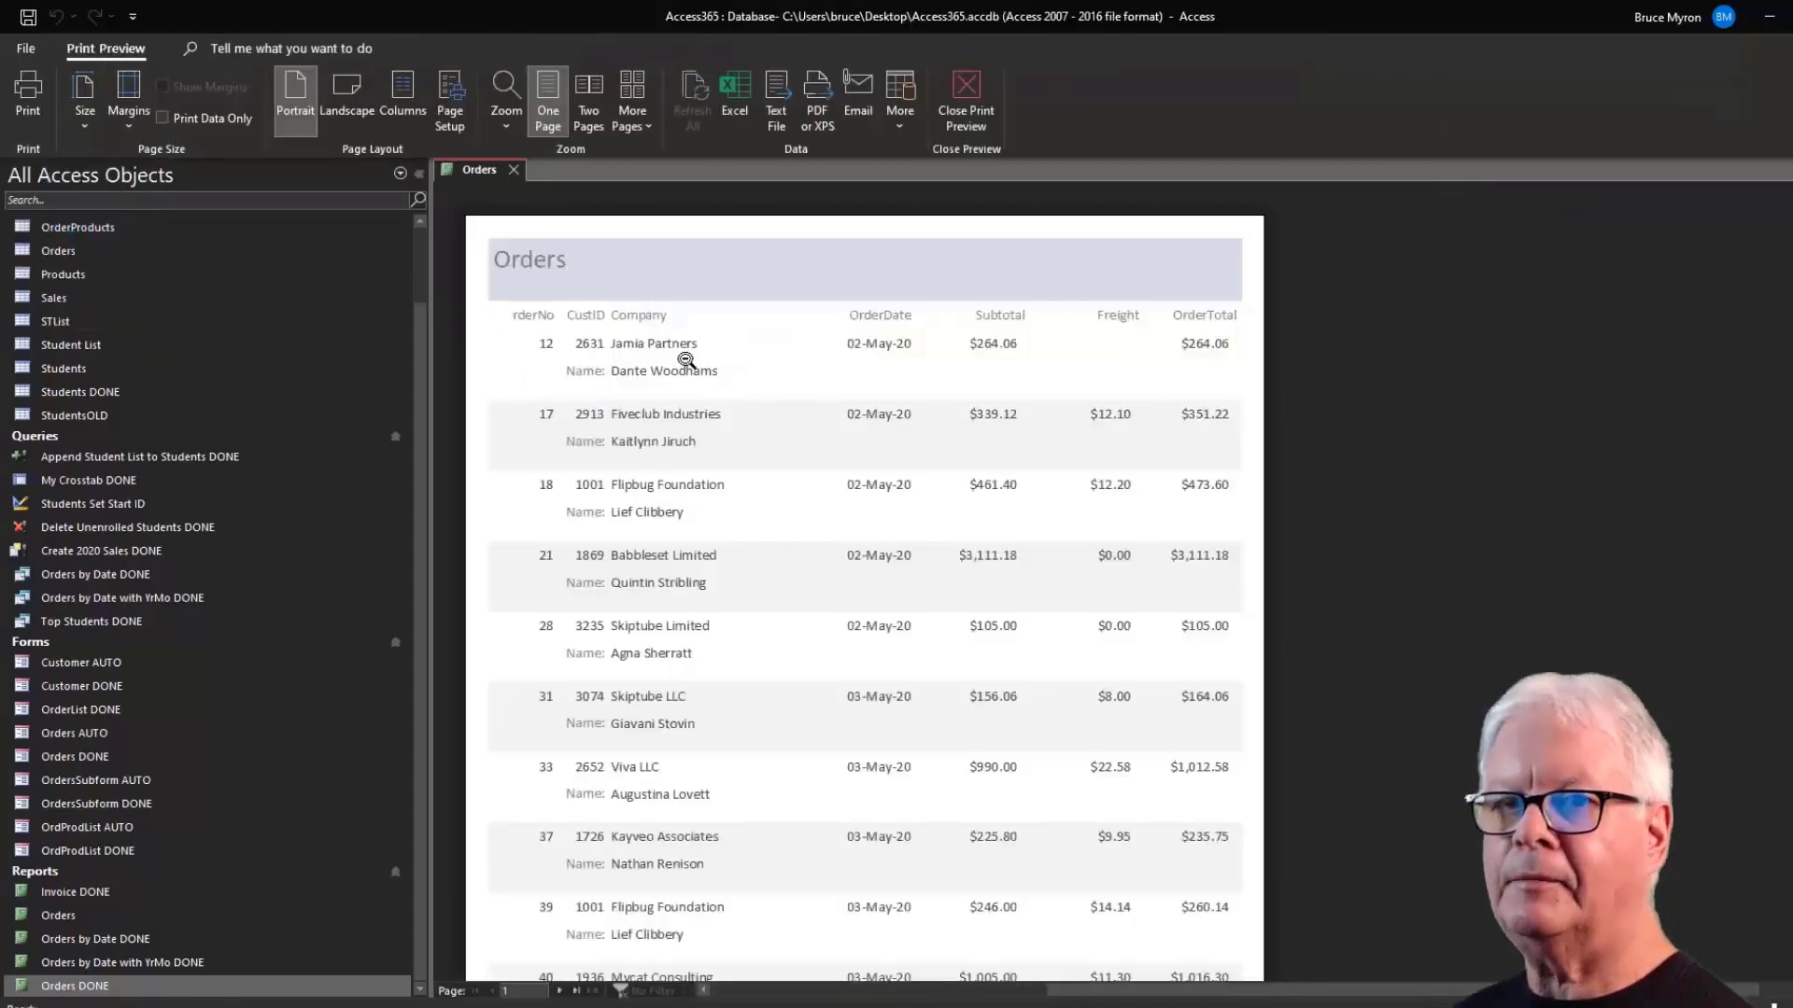
{"action": "left_click", "coordinate": [966, 100]}
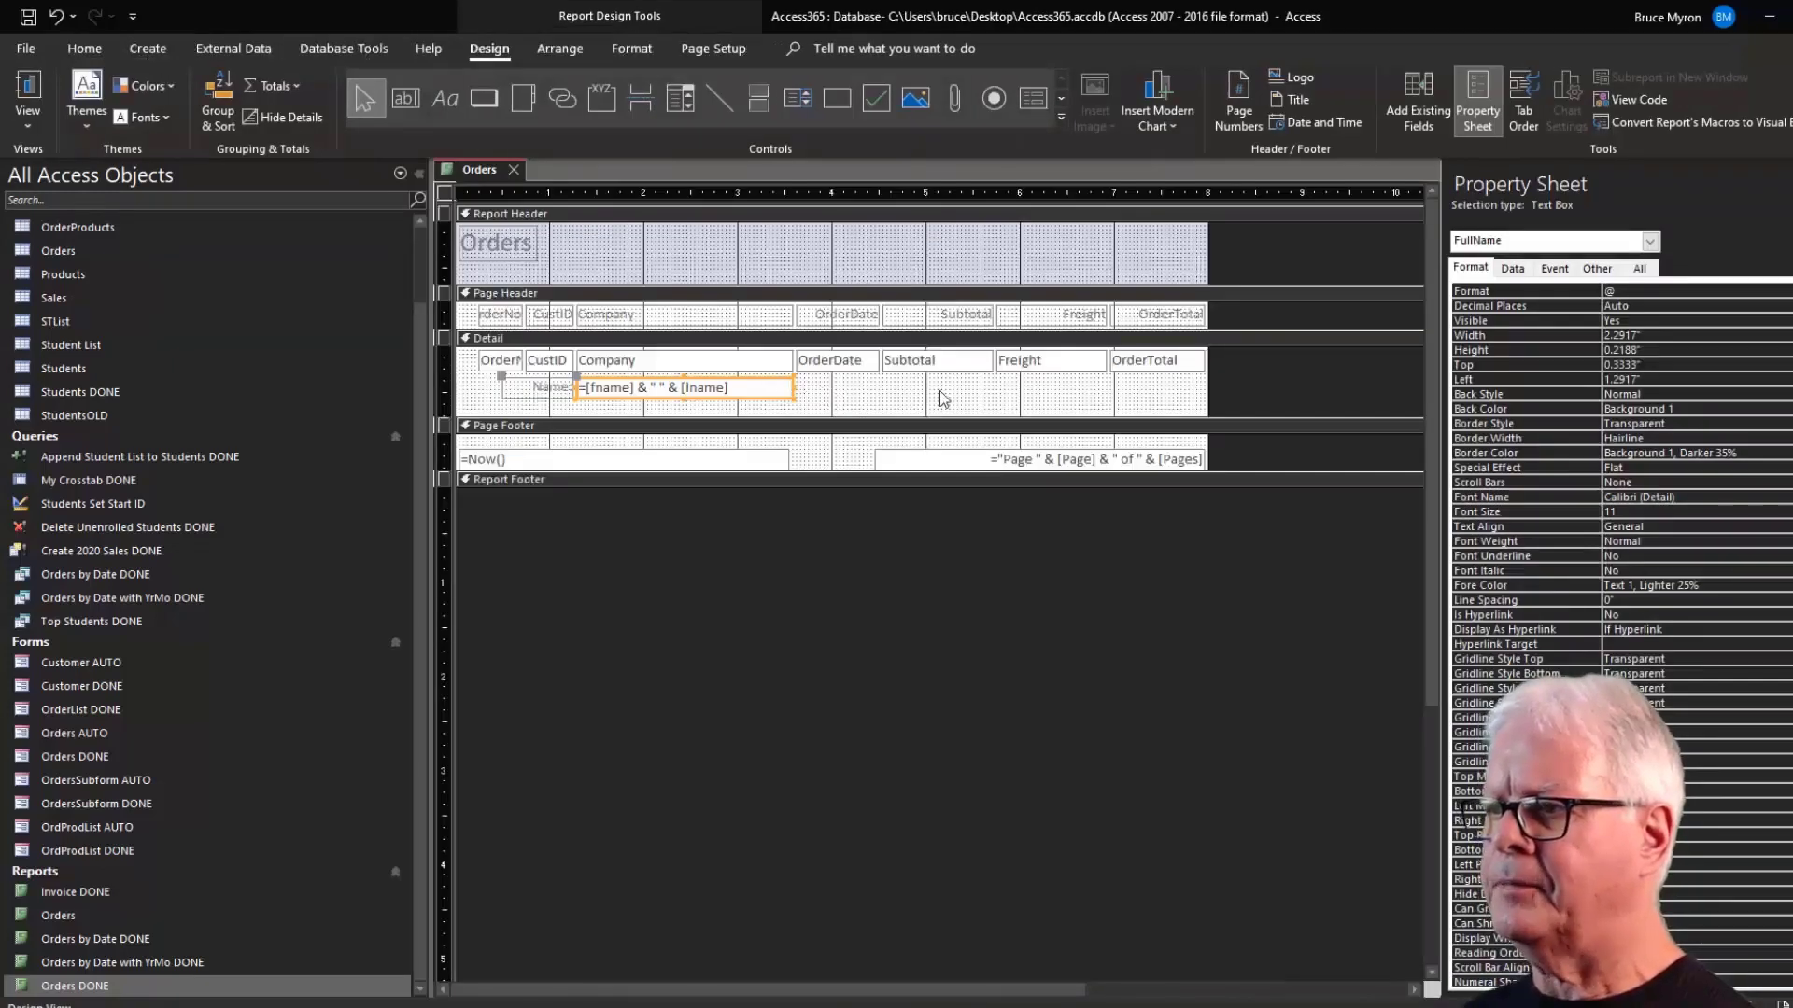
Paste a copy of the FullName text box with its label into the Detail section and lower it level with the original, at 0.3333".
{"action": "left_click", "coordinate": [854, 399]}
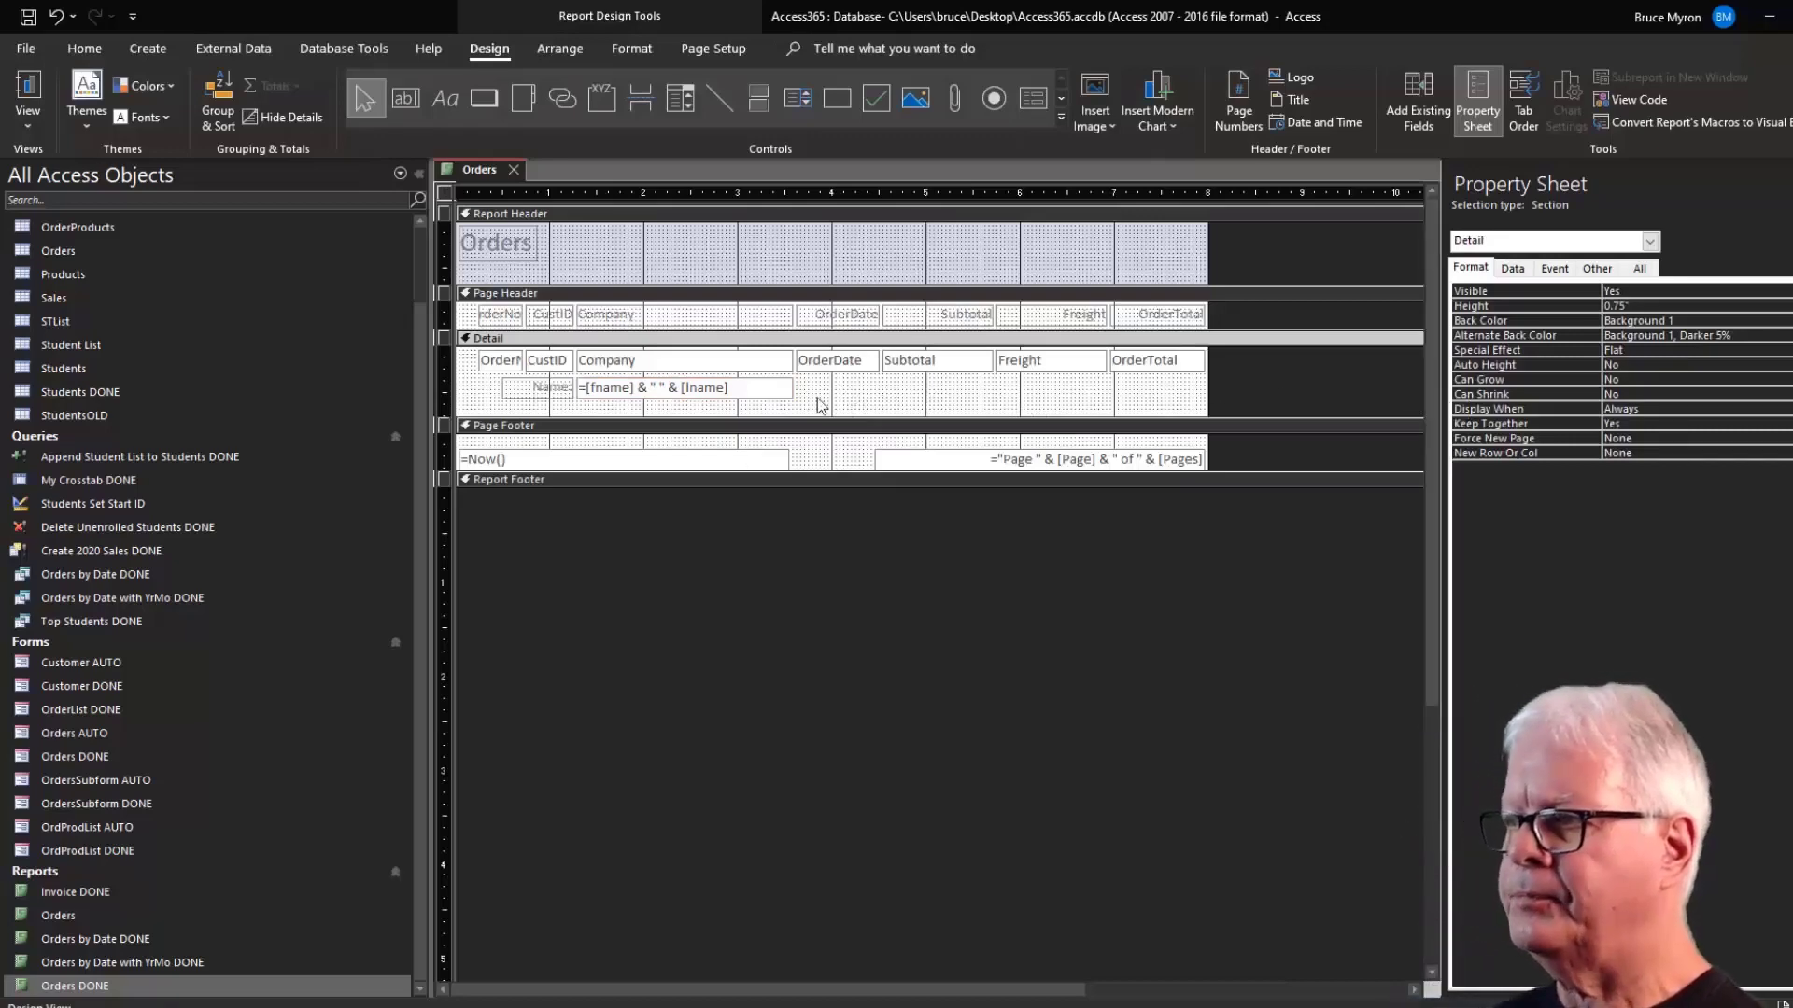
{"action": "left_click", "coordinate": [678, 392]}
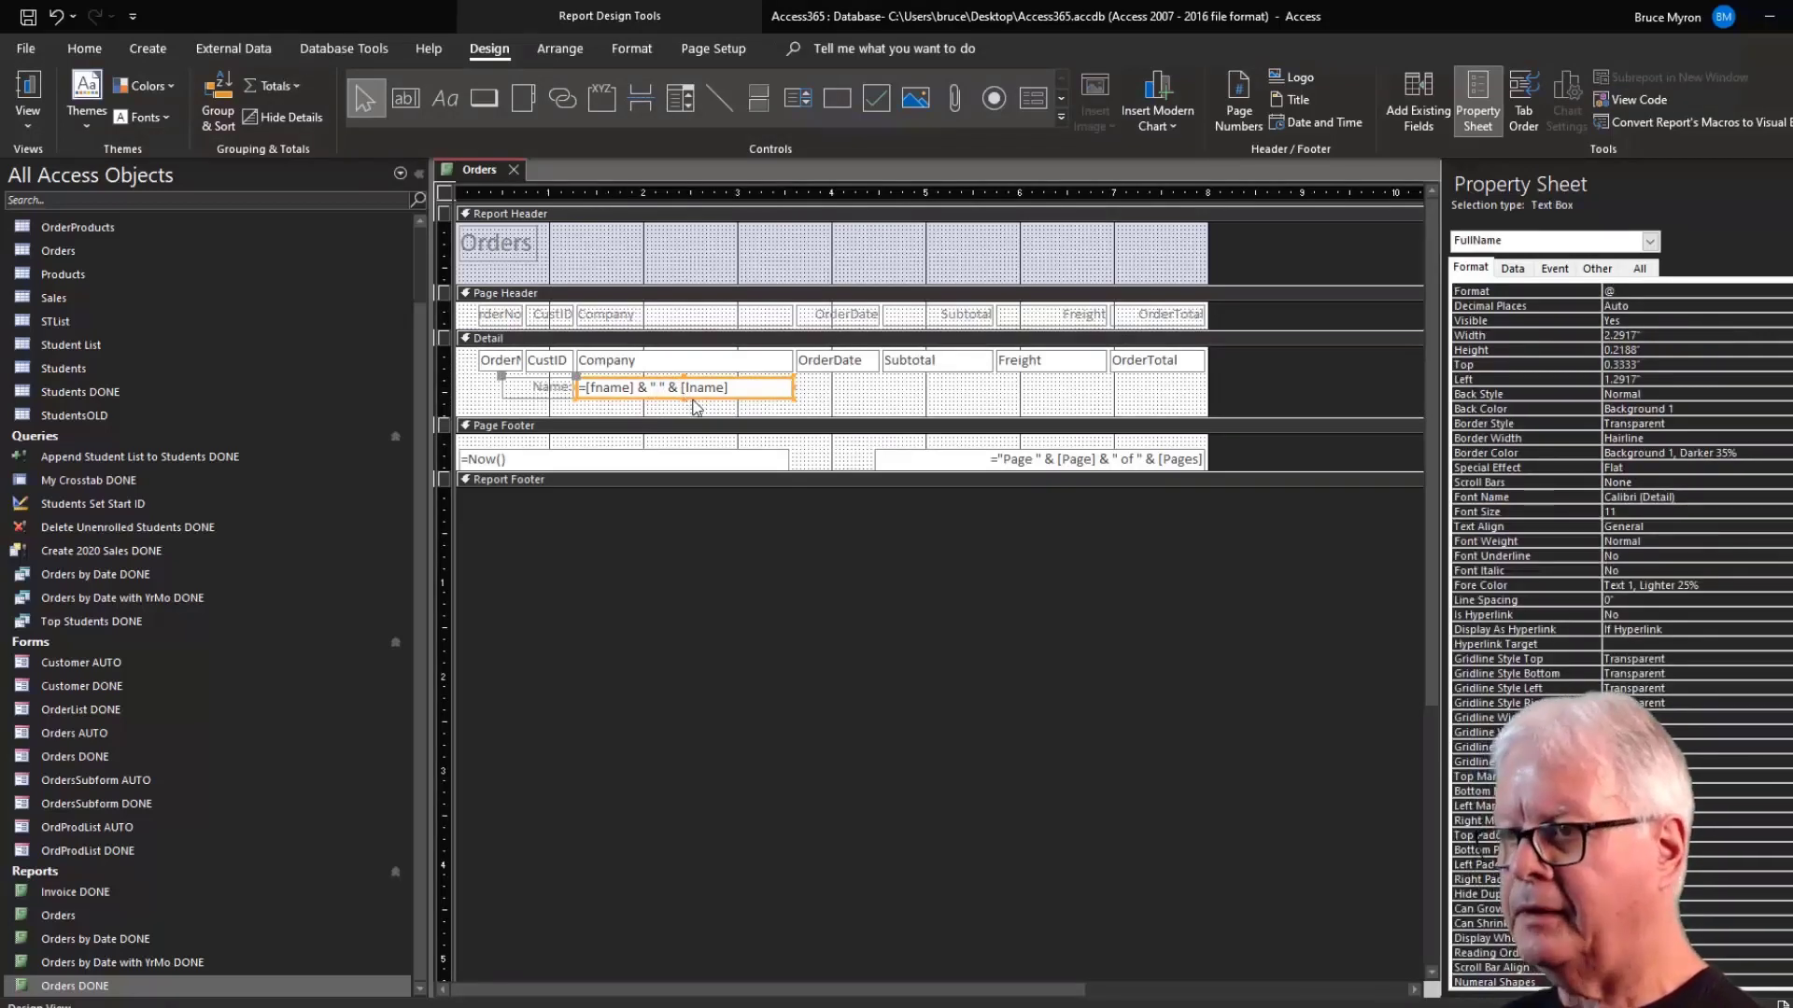
{"action": "left_click", "coordinate": [859, 397]}
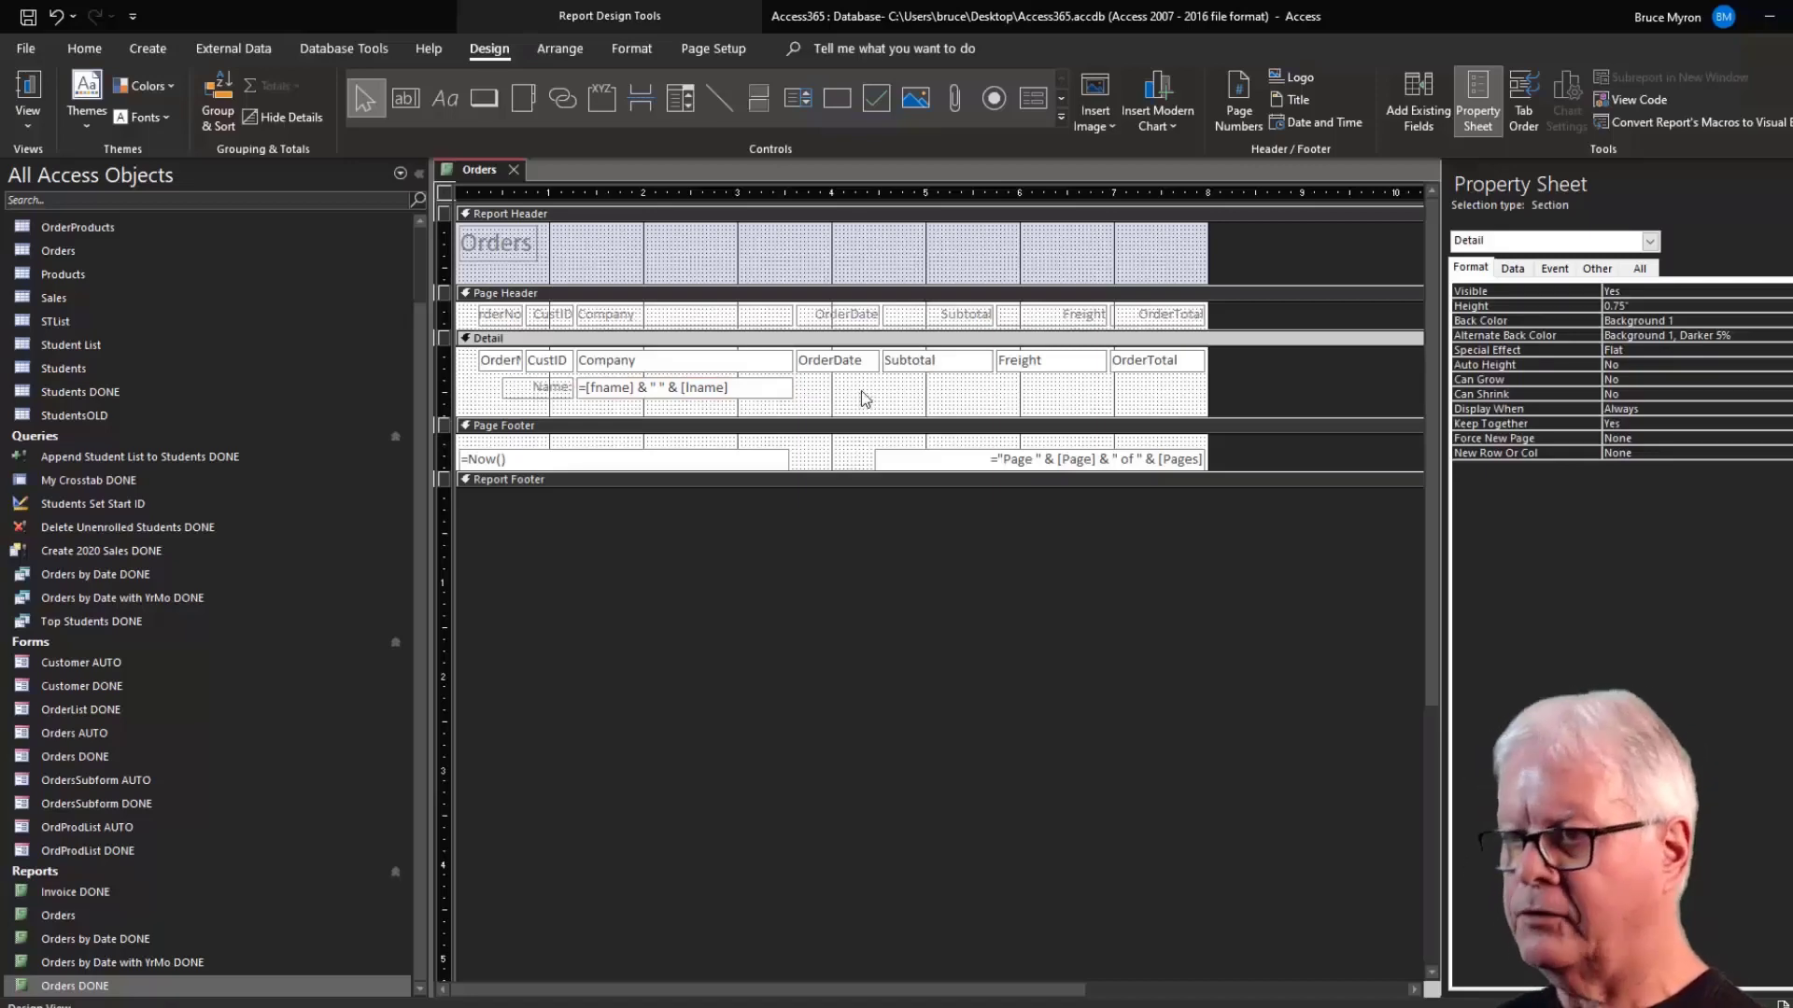
{"action": "key", "text": "ctrl+v"}
{"action": "key", "text": "Down"}
{"action": "key", "text": "Down"}
{"action": "key", "text": "Down"}
{"action": "key", "text": "Down"}
{"action": "key", "text": "Down"}
{"action": "key", "text": "Down"}
{"action": "key", "text": "Down"}
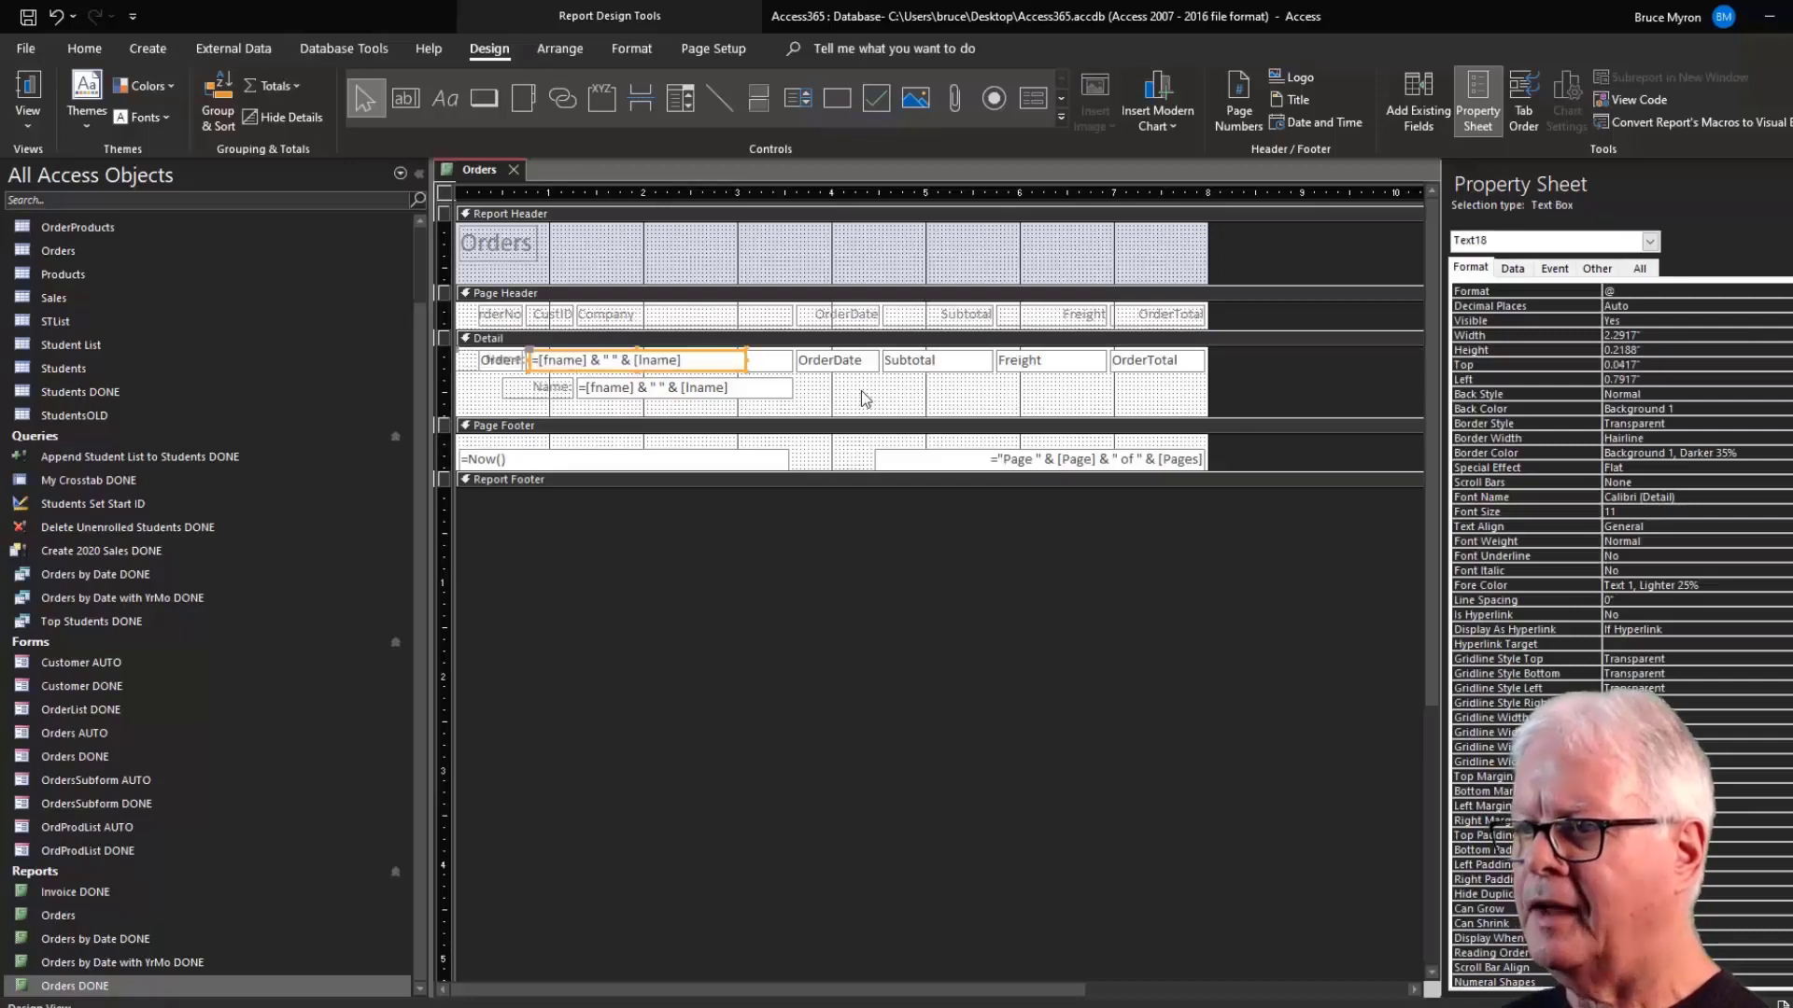
{"action": "key", "text": "Down"}
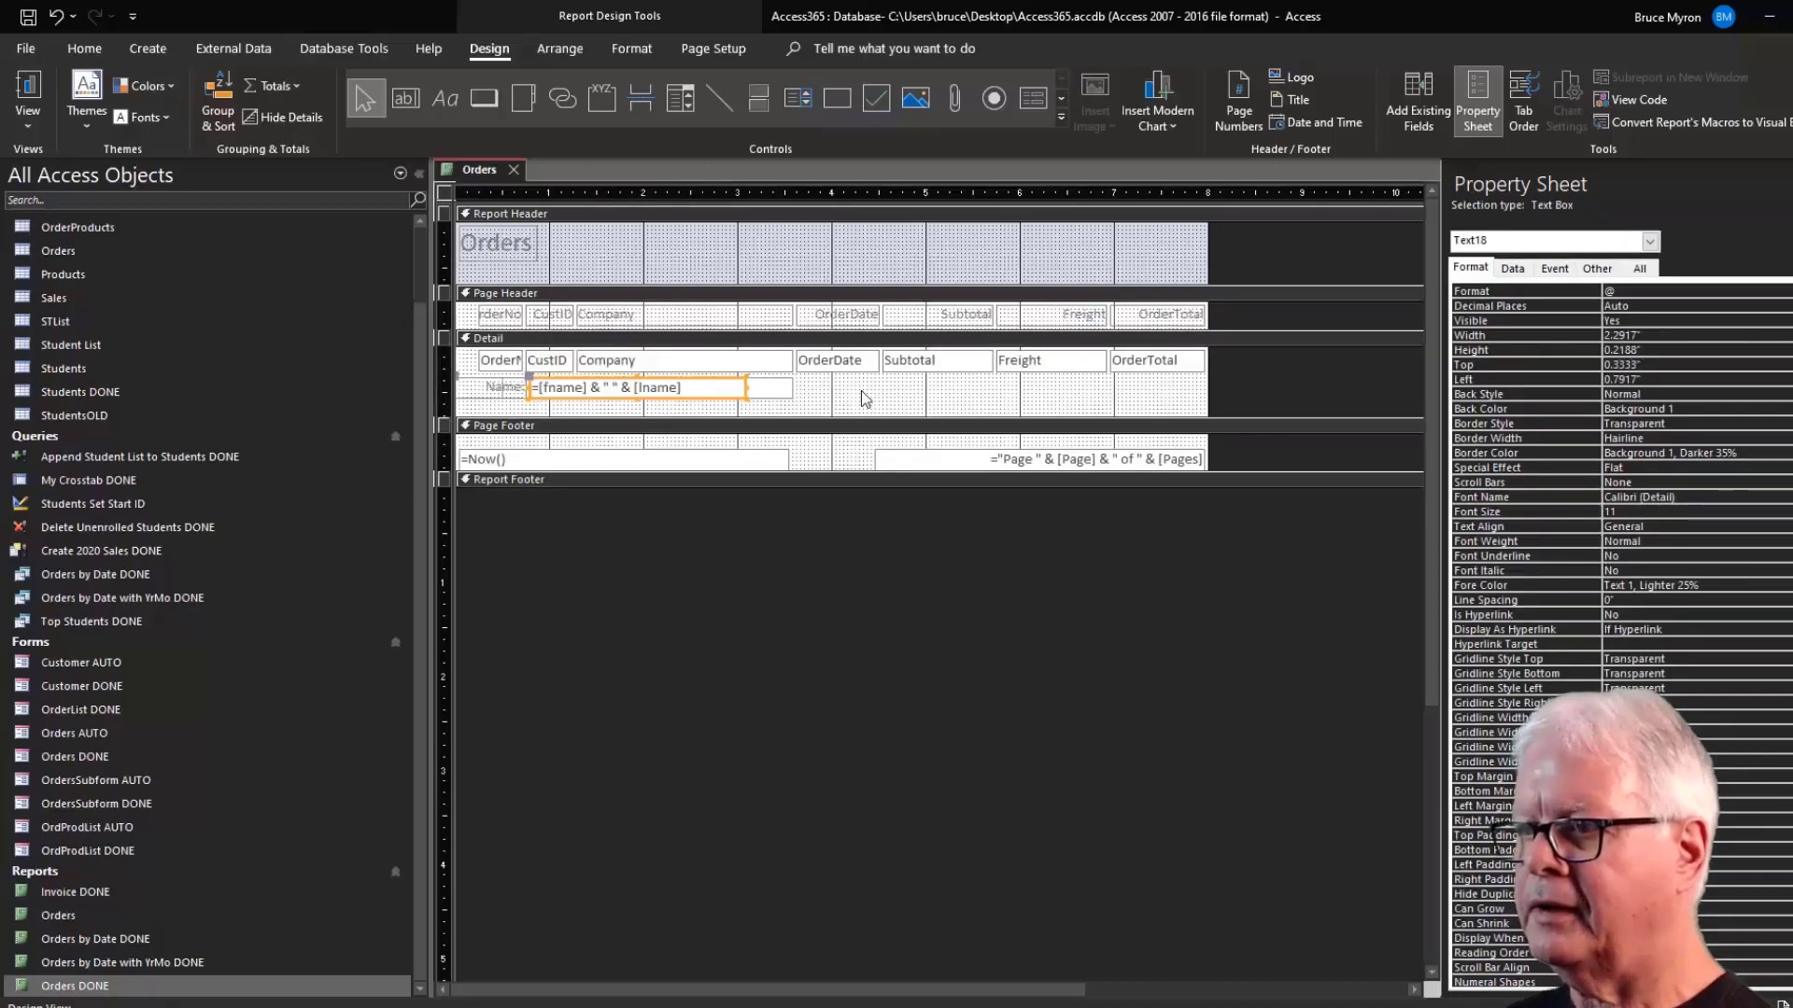
Move the copied text box and label right along the same row until the text box's left edge is at 4.5".
{"action": "key", "text": "Right"}
{"action": "key", "text": "Right"}
{"action": "key", "text": "Right"}
{"action": "key", "text": "Right"}
{"action": "key", "text": "Right"}
{"action": "key", "text": "Right"}
{"action": "key", "text": "Right"}
{"action": "key", "text": "Right"}
{"action": "key", "text": "Right"}
{"action": "key", "text": "Right"}
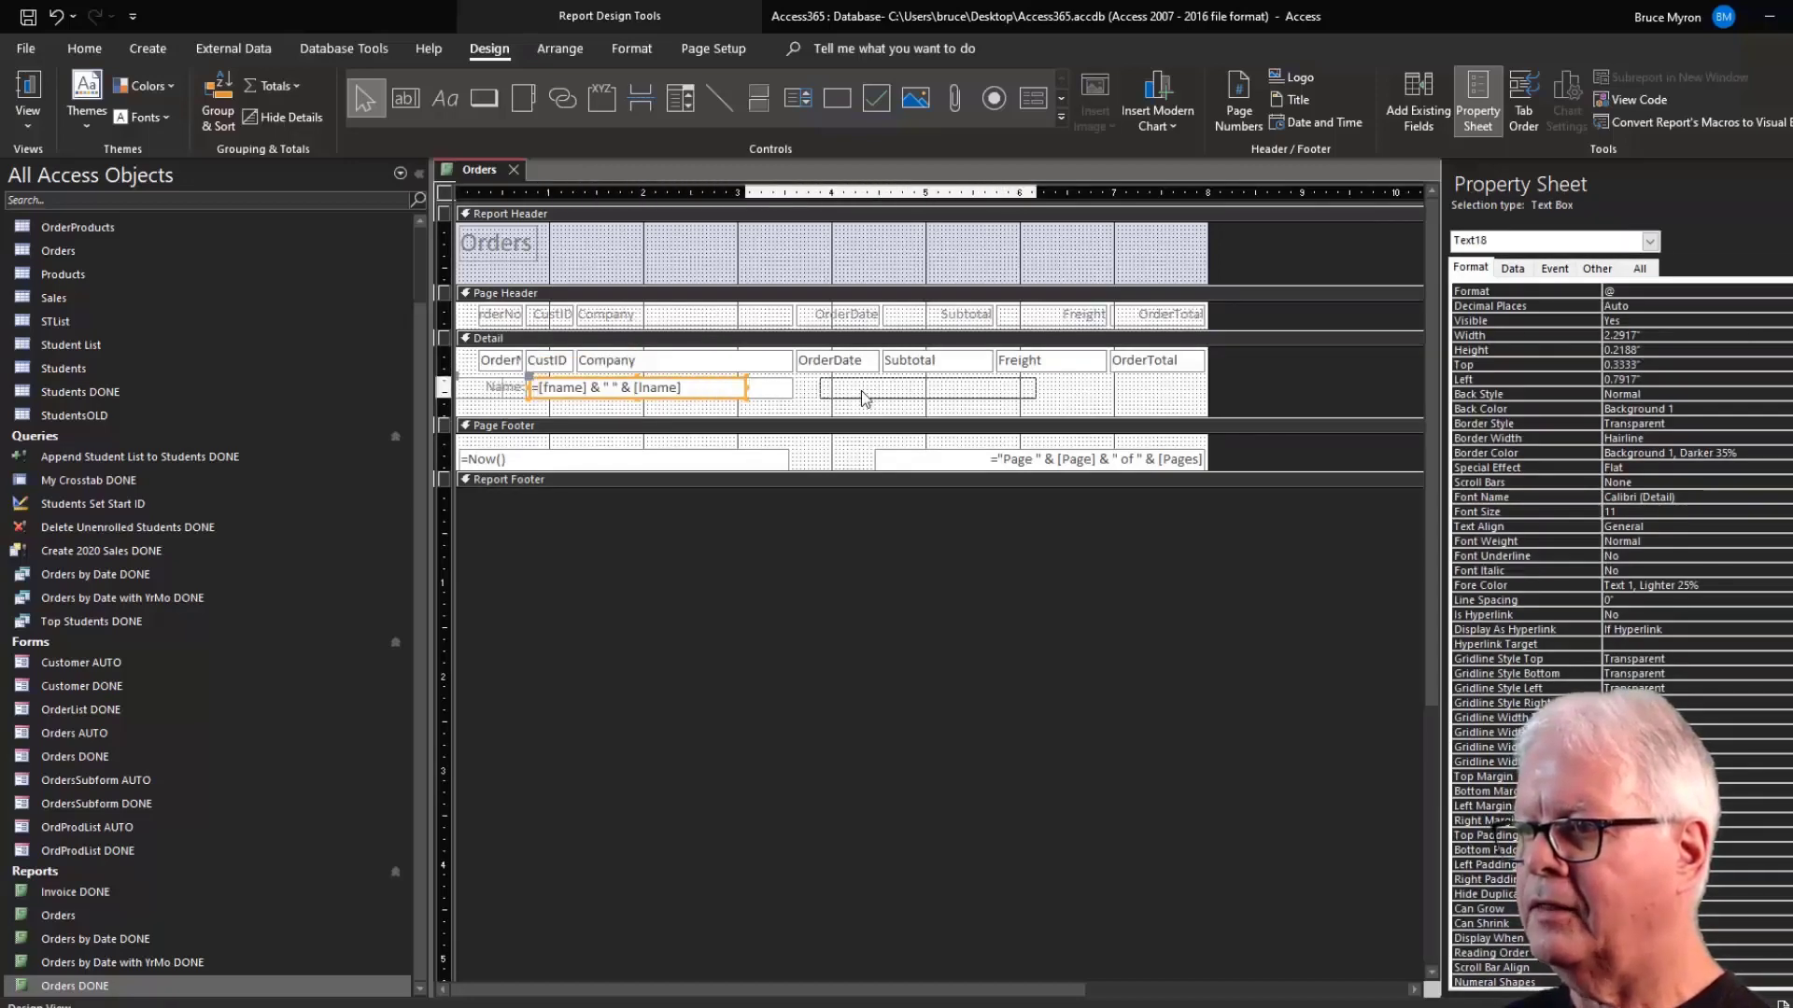
{"action": "key", "text": "Right"}
{"action": "key", "text": "Right"}
{"action": "key", "text": "Right"}
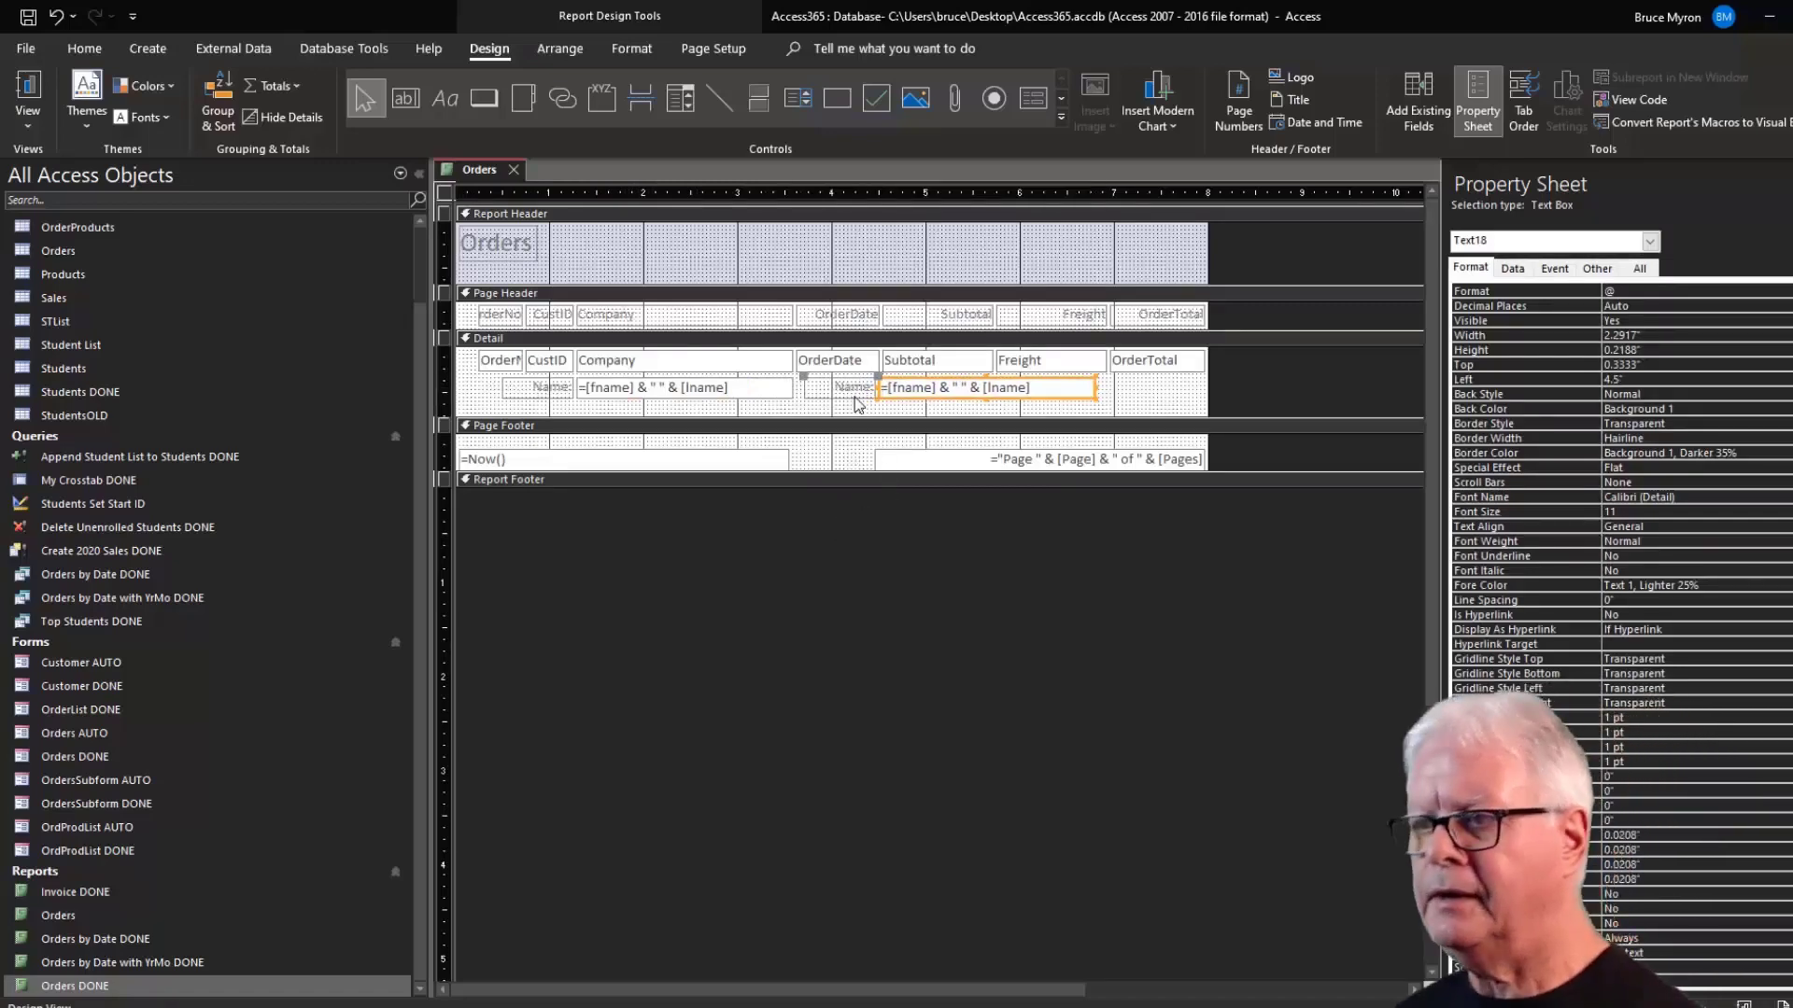
Change the caption of the copied label from "Name:" to "Address:".
{"action": "left_click", "coordinate": [851, 390]}
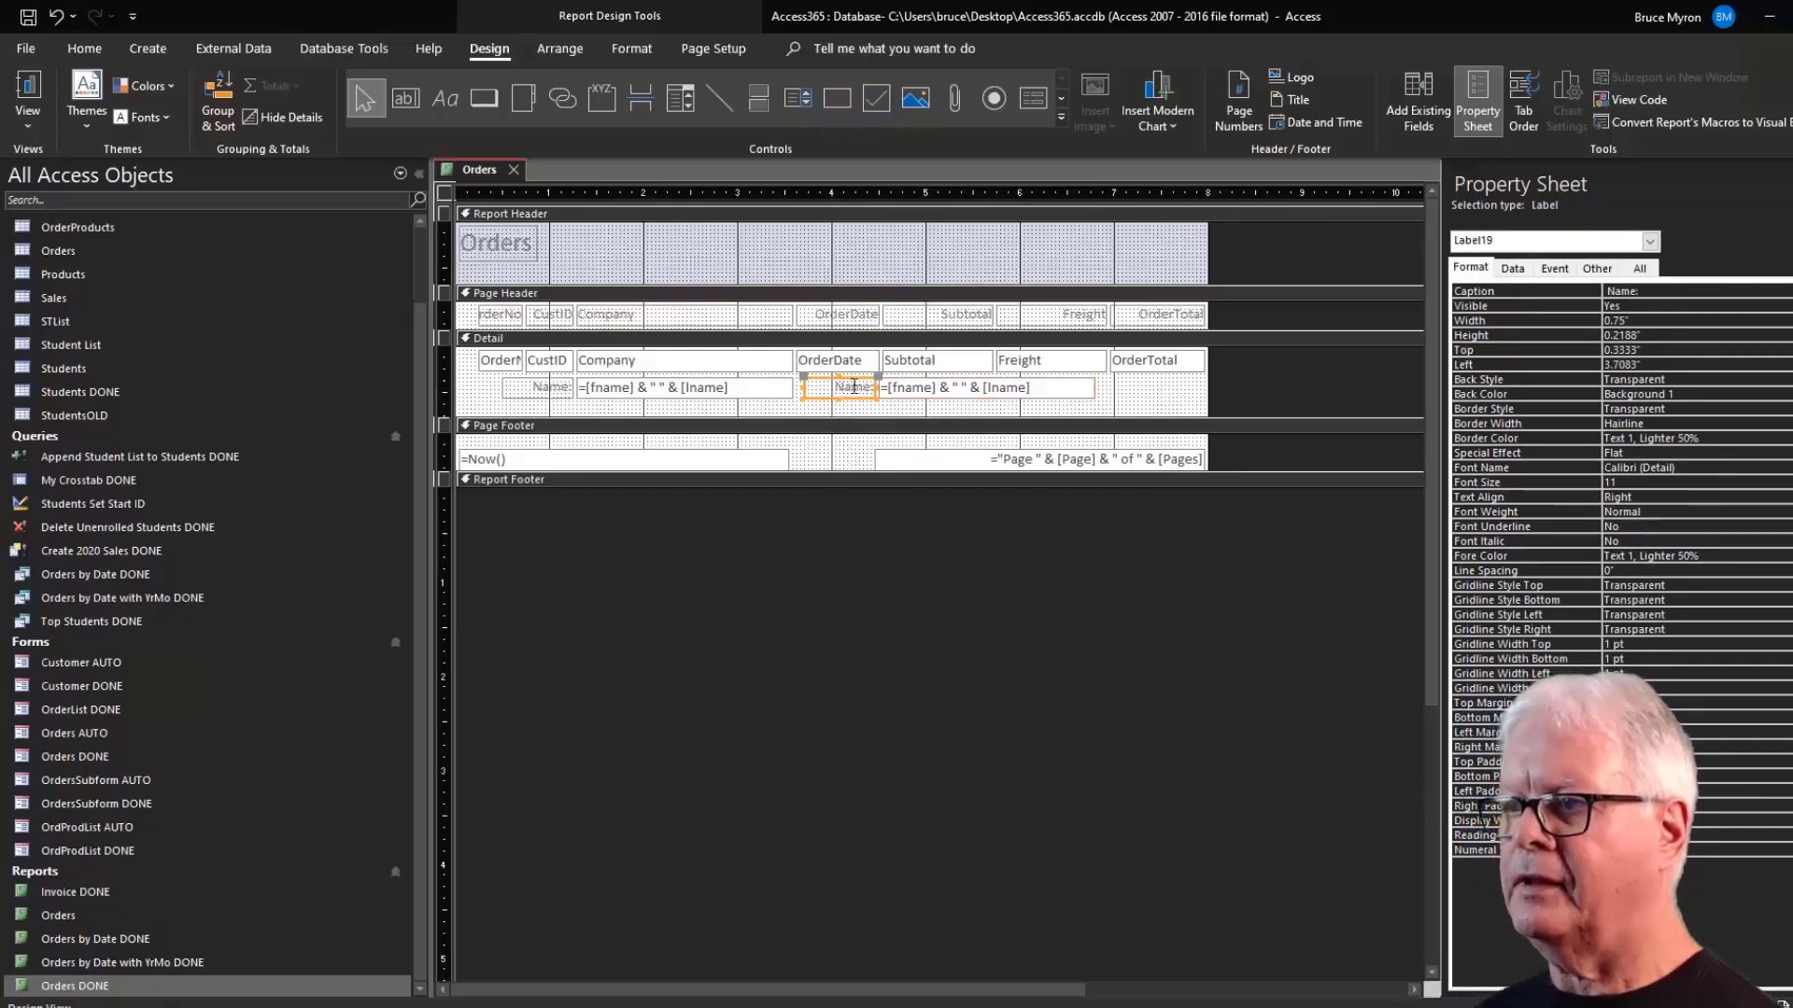
{"action": "left_click", "coordinate": [852, 386]}
{"action": "double_click", "coordinate": [853, 387]}
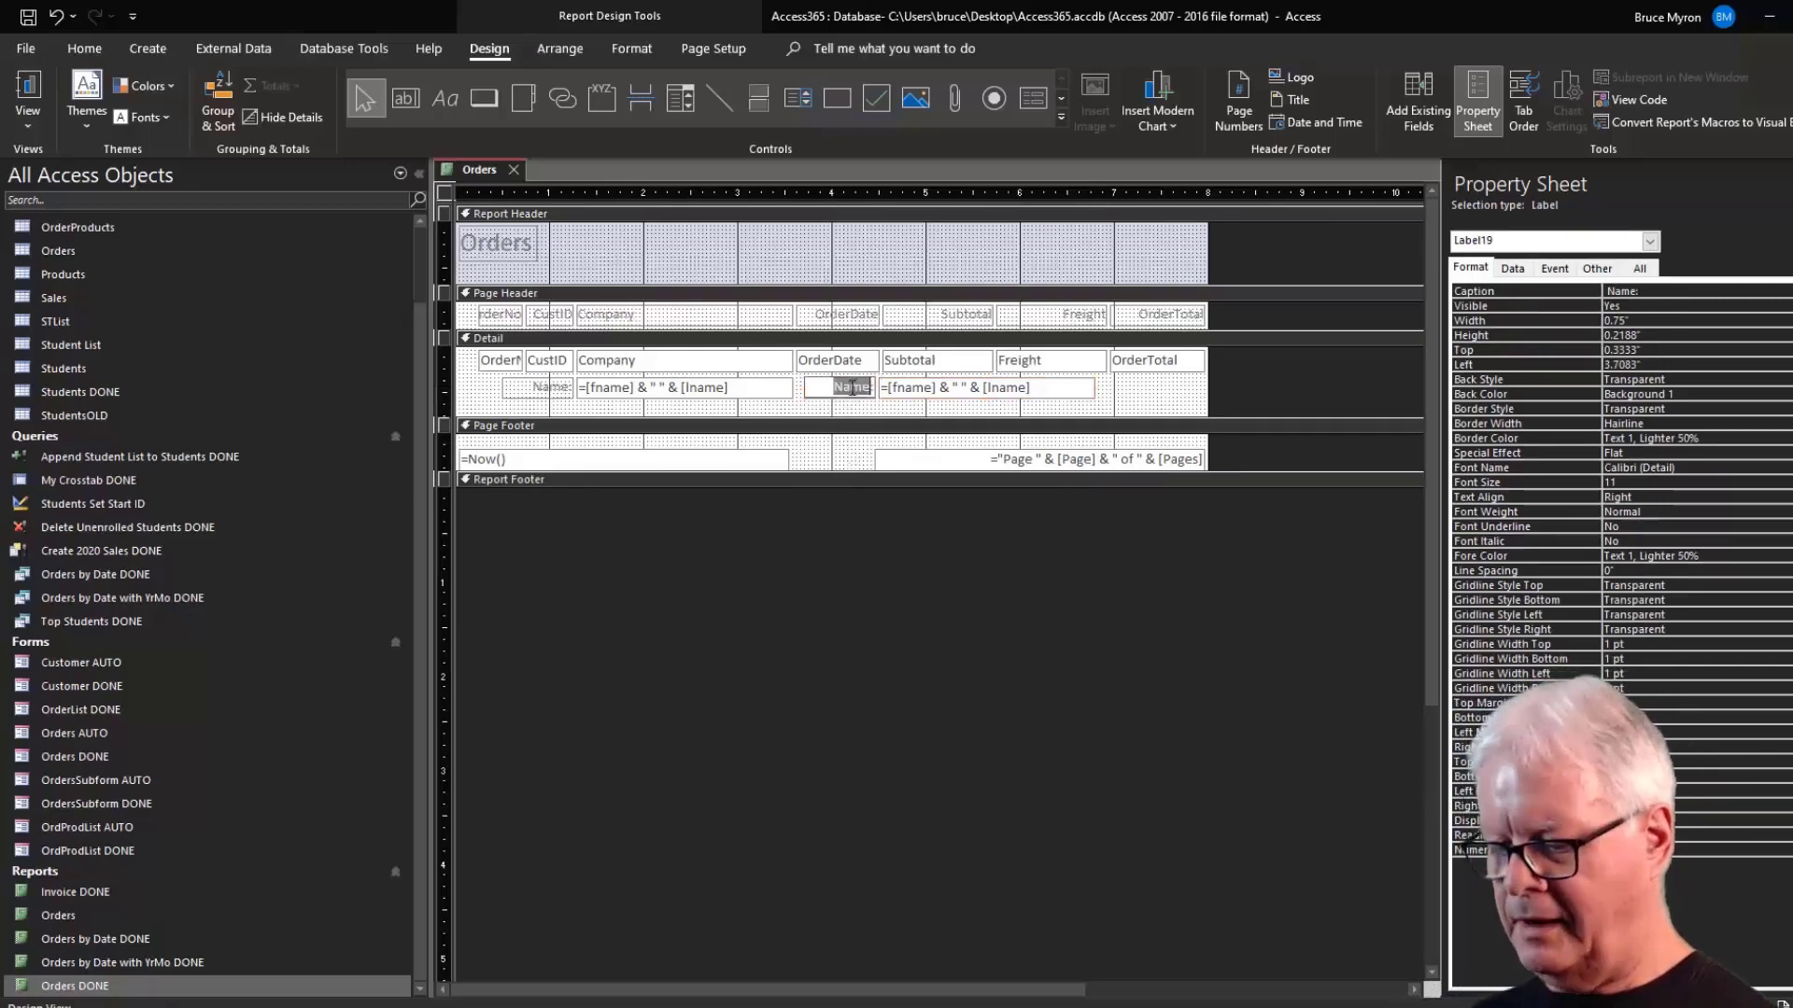
{"action": "type", "text": "Adr:"}
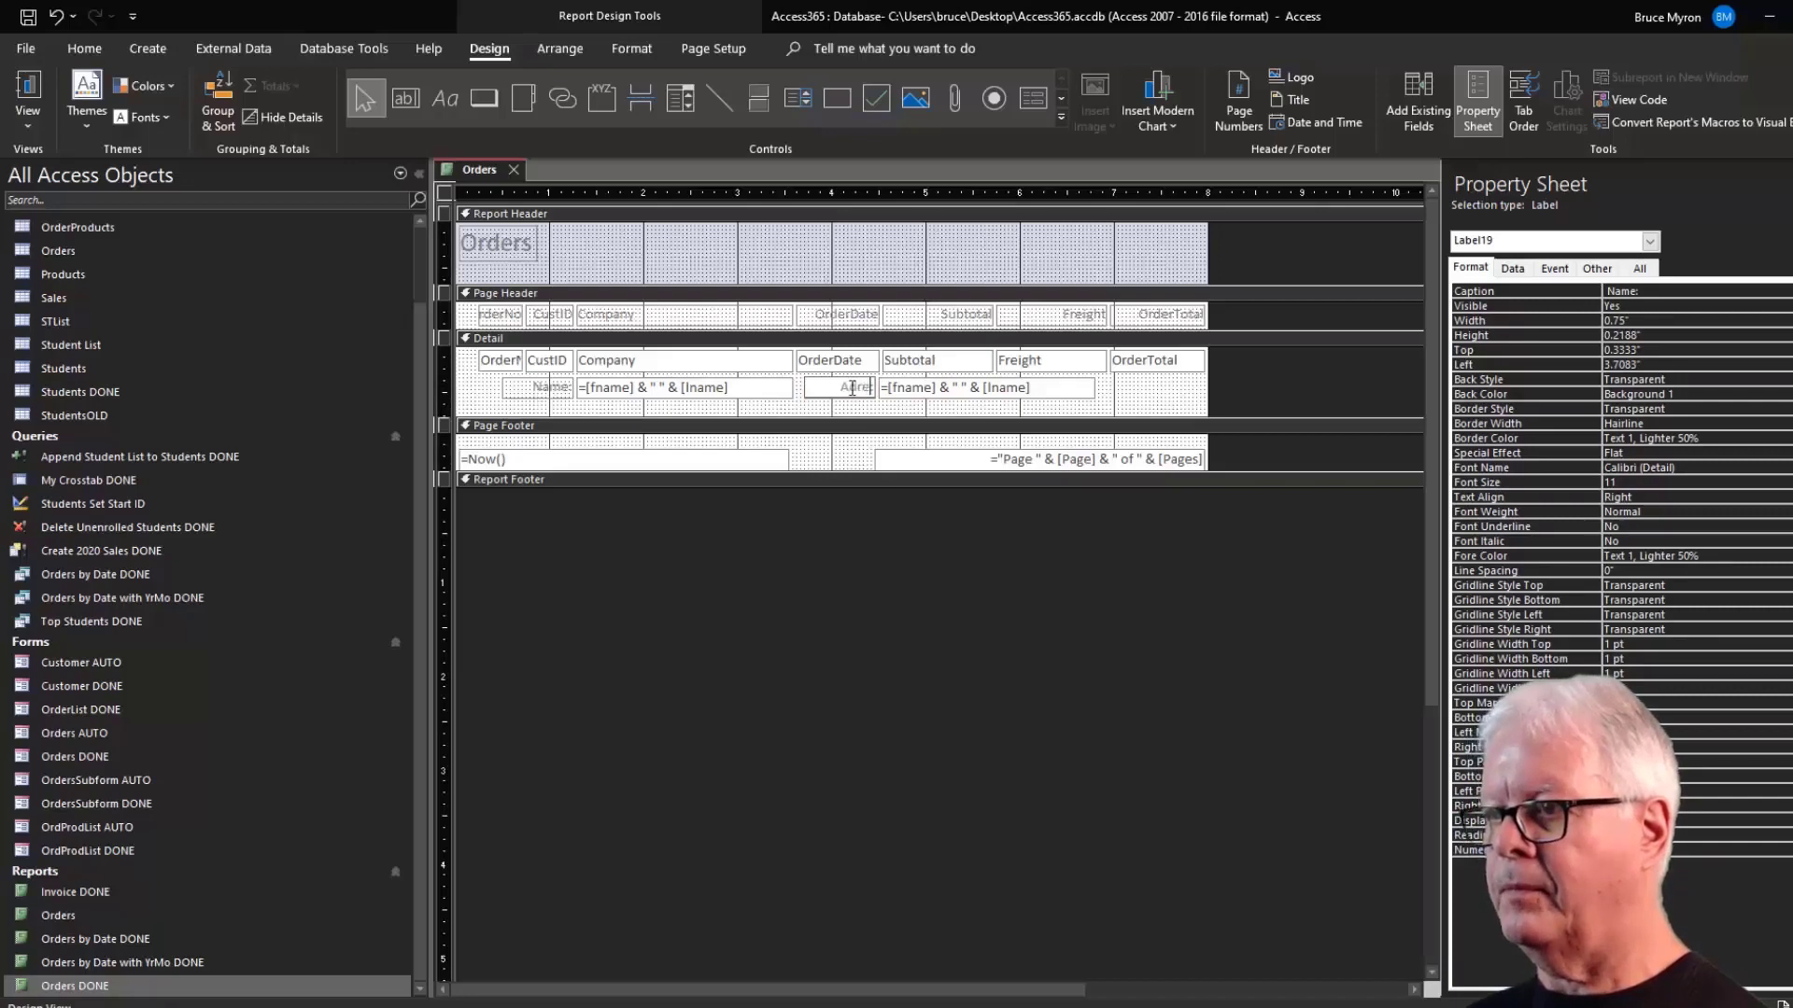
{"action": "key", "text": "BackSpace"}
{"action": "key", "text": "BackSpace"}
{"action": "type", "text": "dress"}
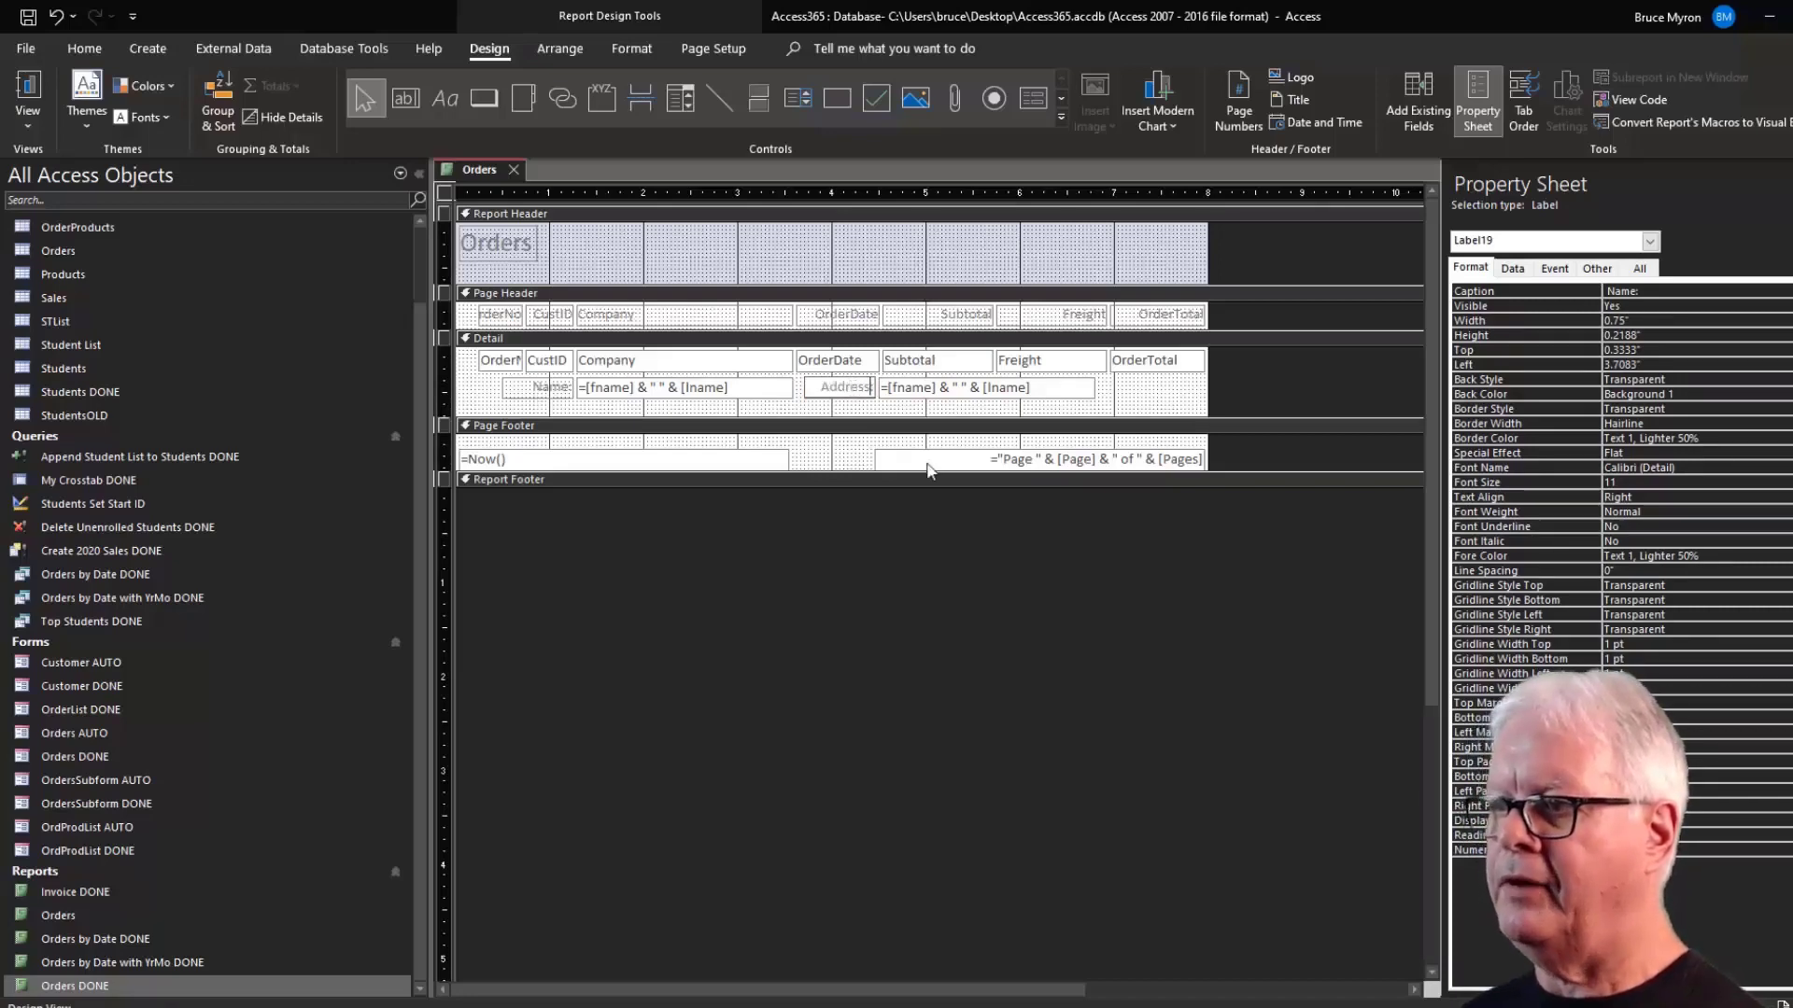
Review the fields available as Control Source for the text box beside the "Address:" label.
{"action": "left_click", "coordinate": [915, 392]}
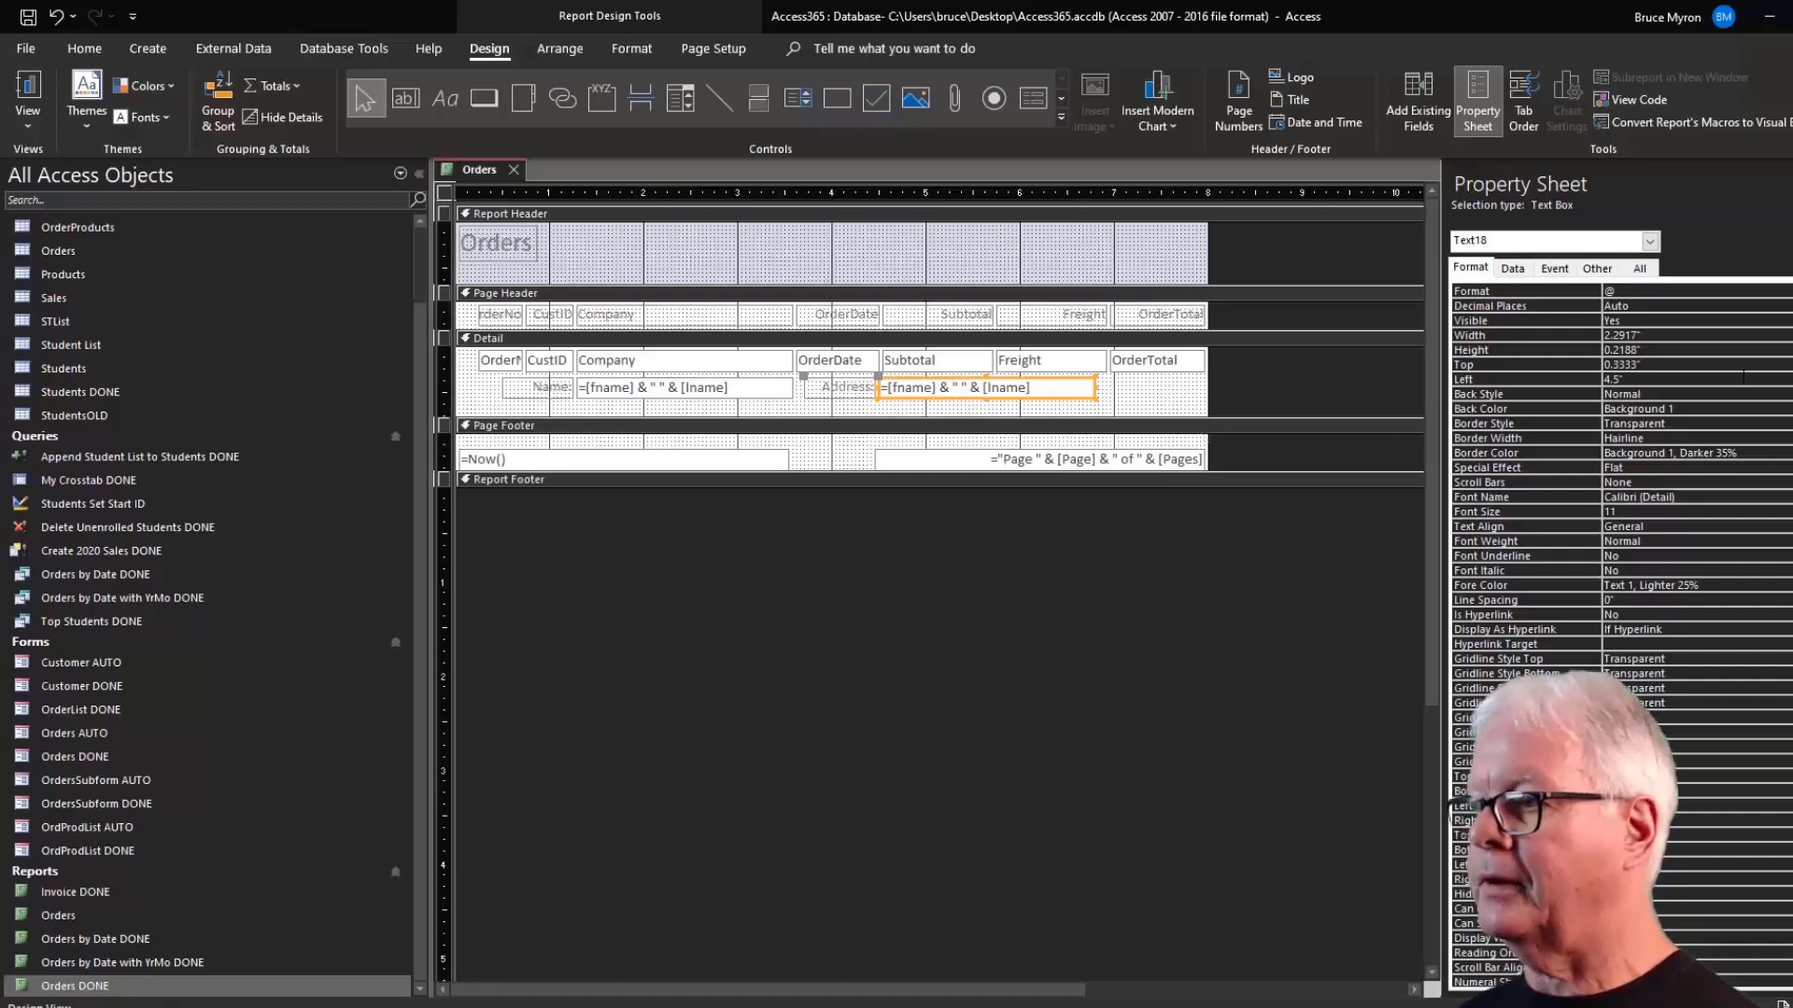
{"action": "left_click", "coordinate": [1641, 269]}
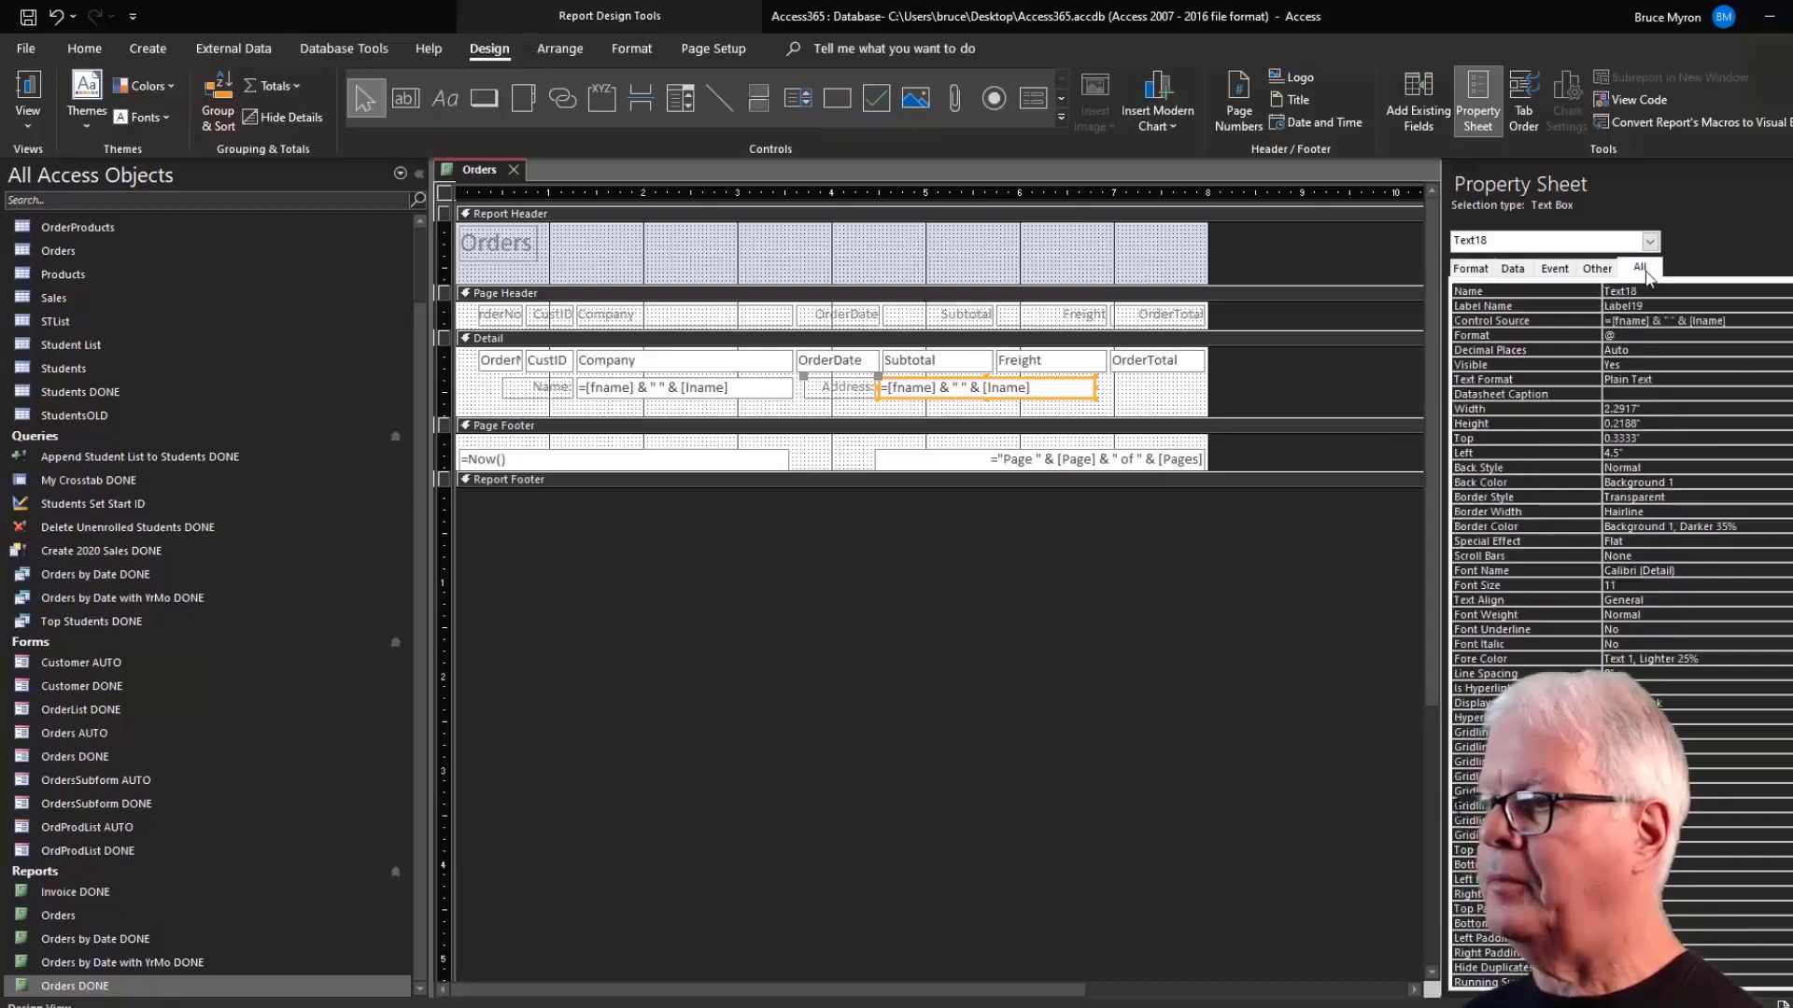
{"action": "left_click", "coordinate": [1775, 323]}
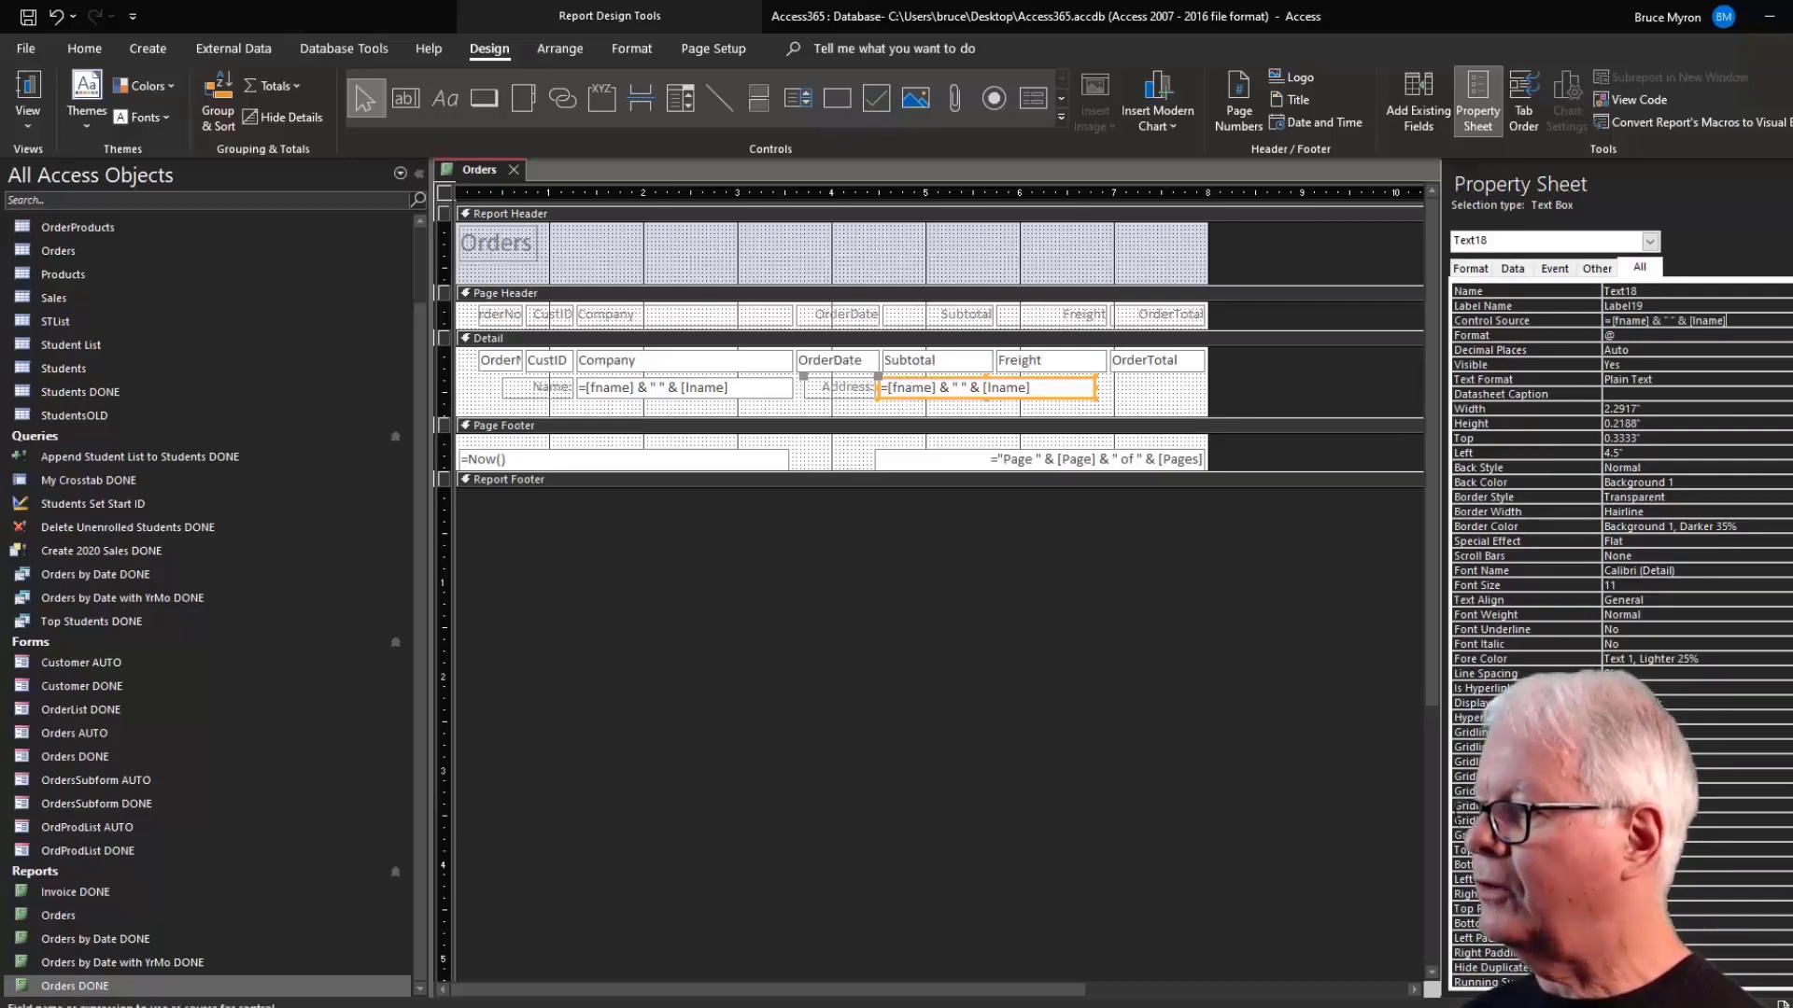
{"action": "left_click", "coordinate": [1788, 321]}
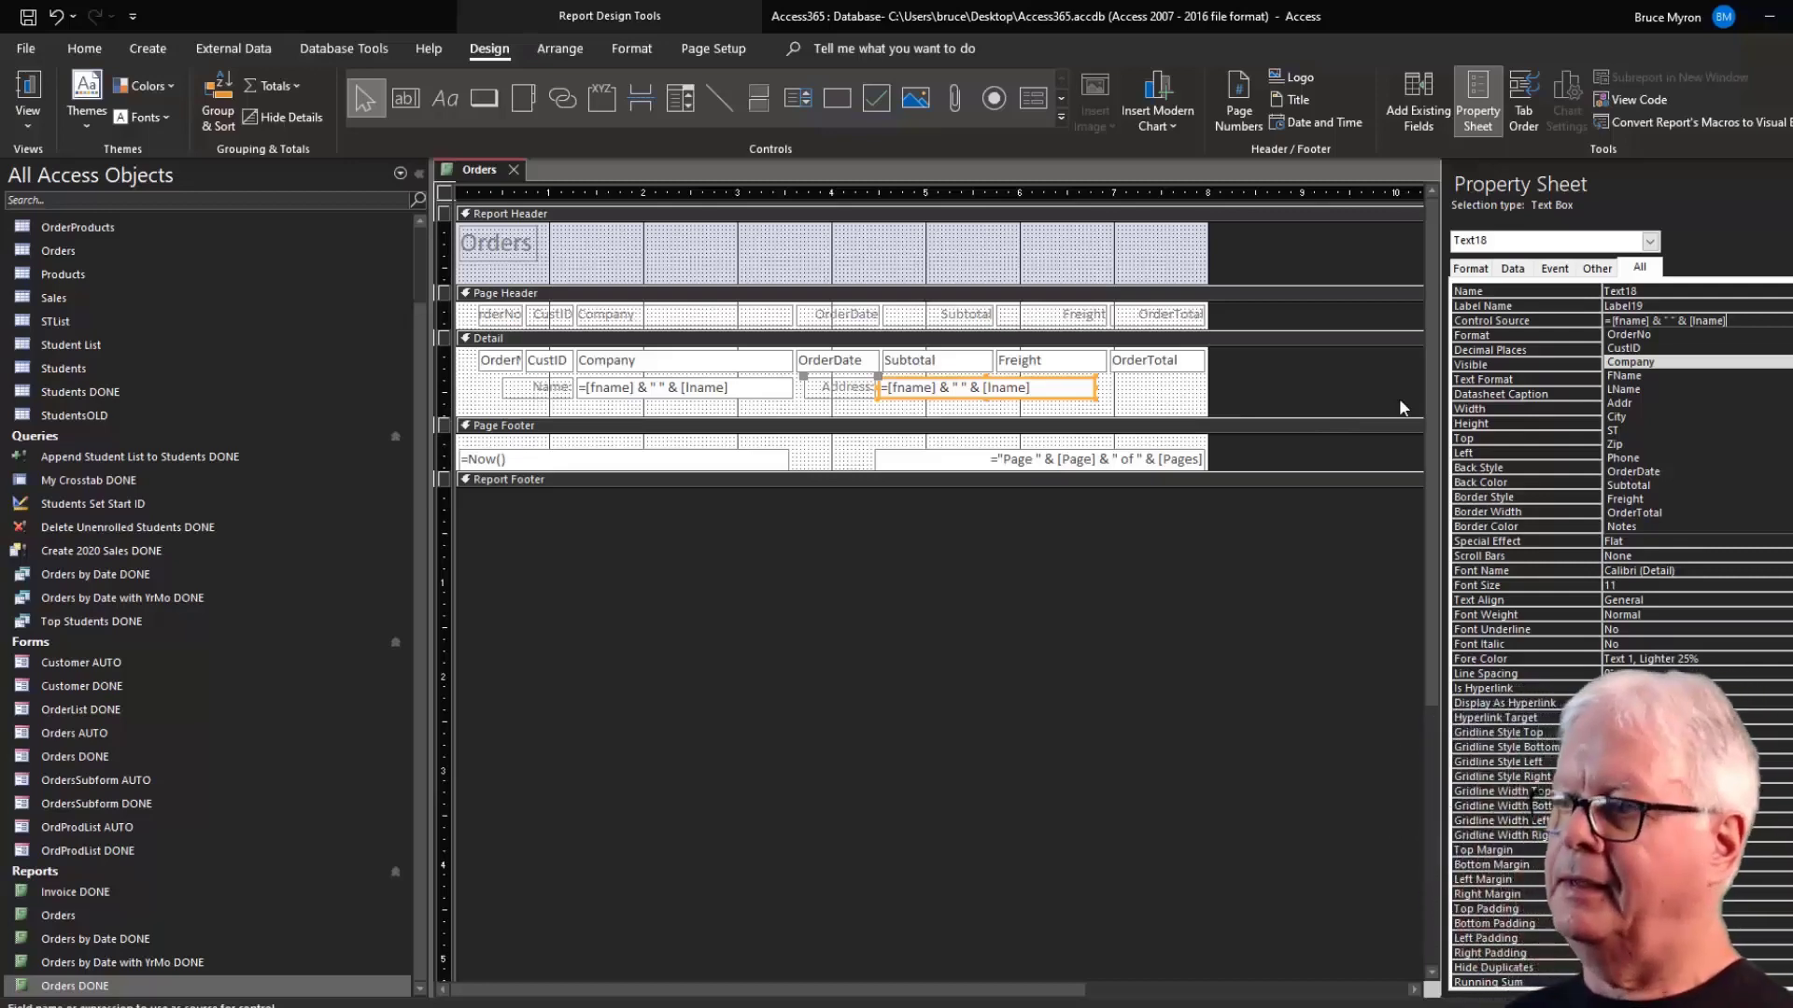
{"action": "left_click", "coordinate": [1124, 392]}
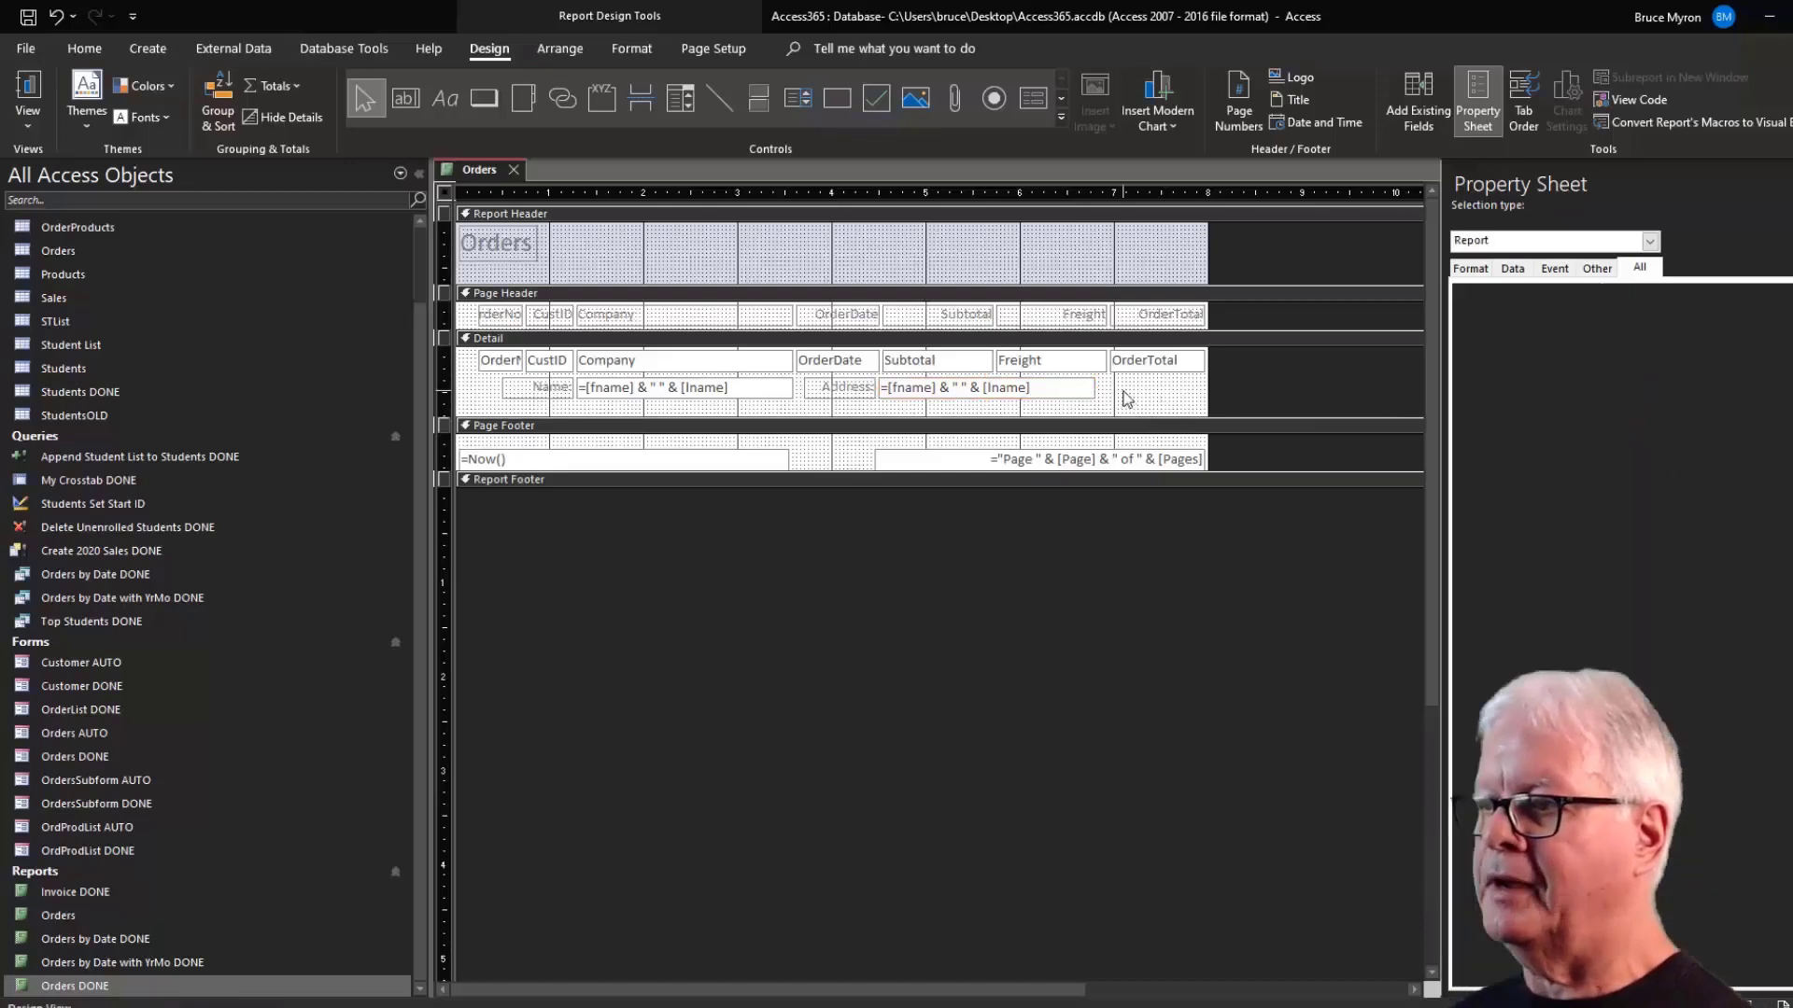
In the Address text box's expression, replace [fname] with [city] and add a comma before the space in the separator.
{"action": "left_click", "coordinate": [899, 389]}
{"action": "left_click", "coordinate": [896, 389]}
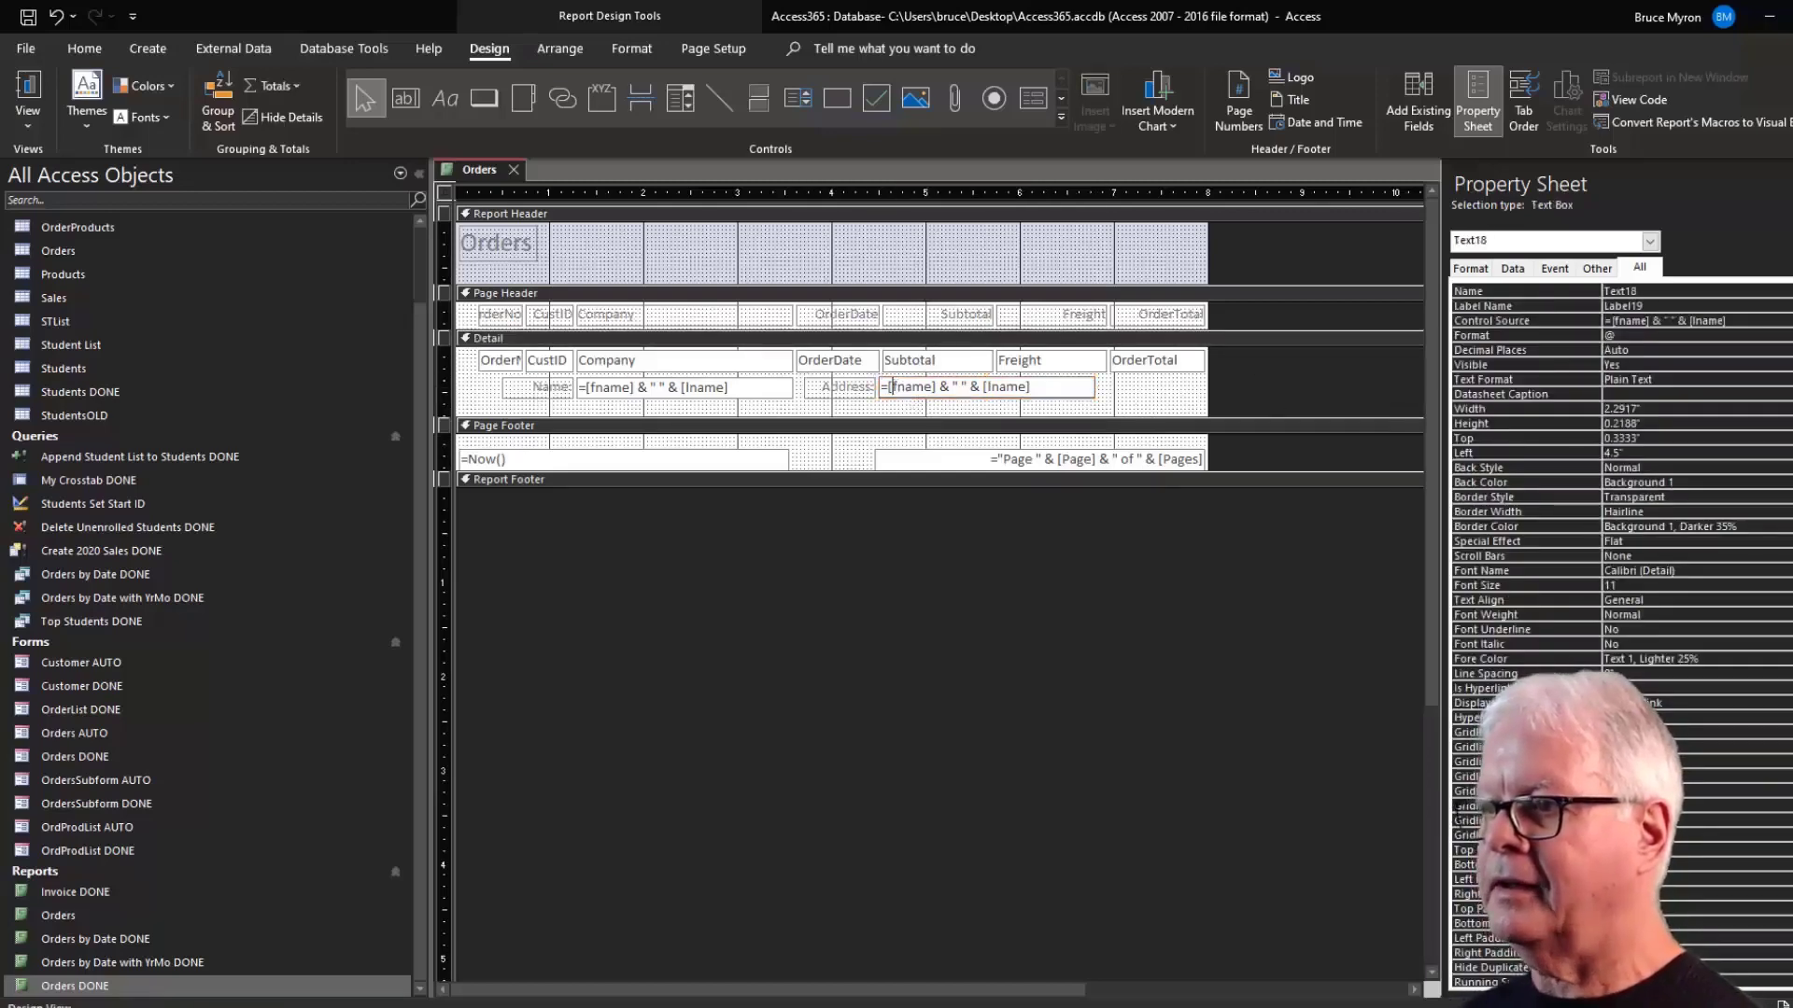
{"action": "key", "text": "Delete"}
{"action": "key", "text": "Delete"}
{"action": "key", "text": "Delete"}
{"action": "key", "text": "Delete"}
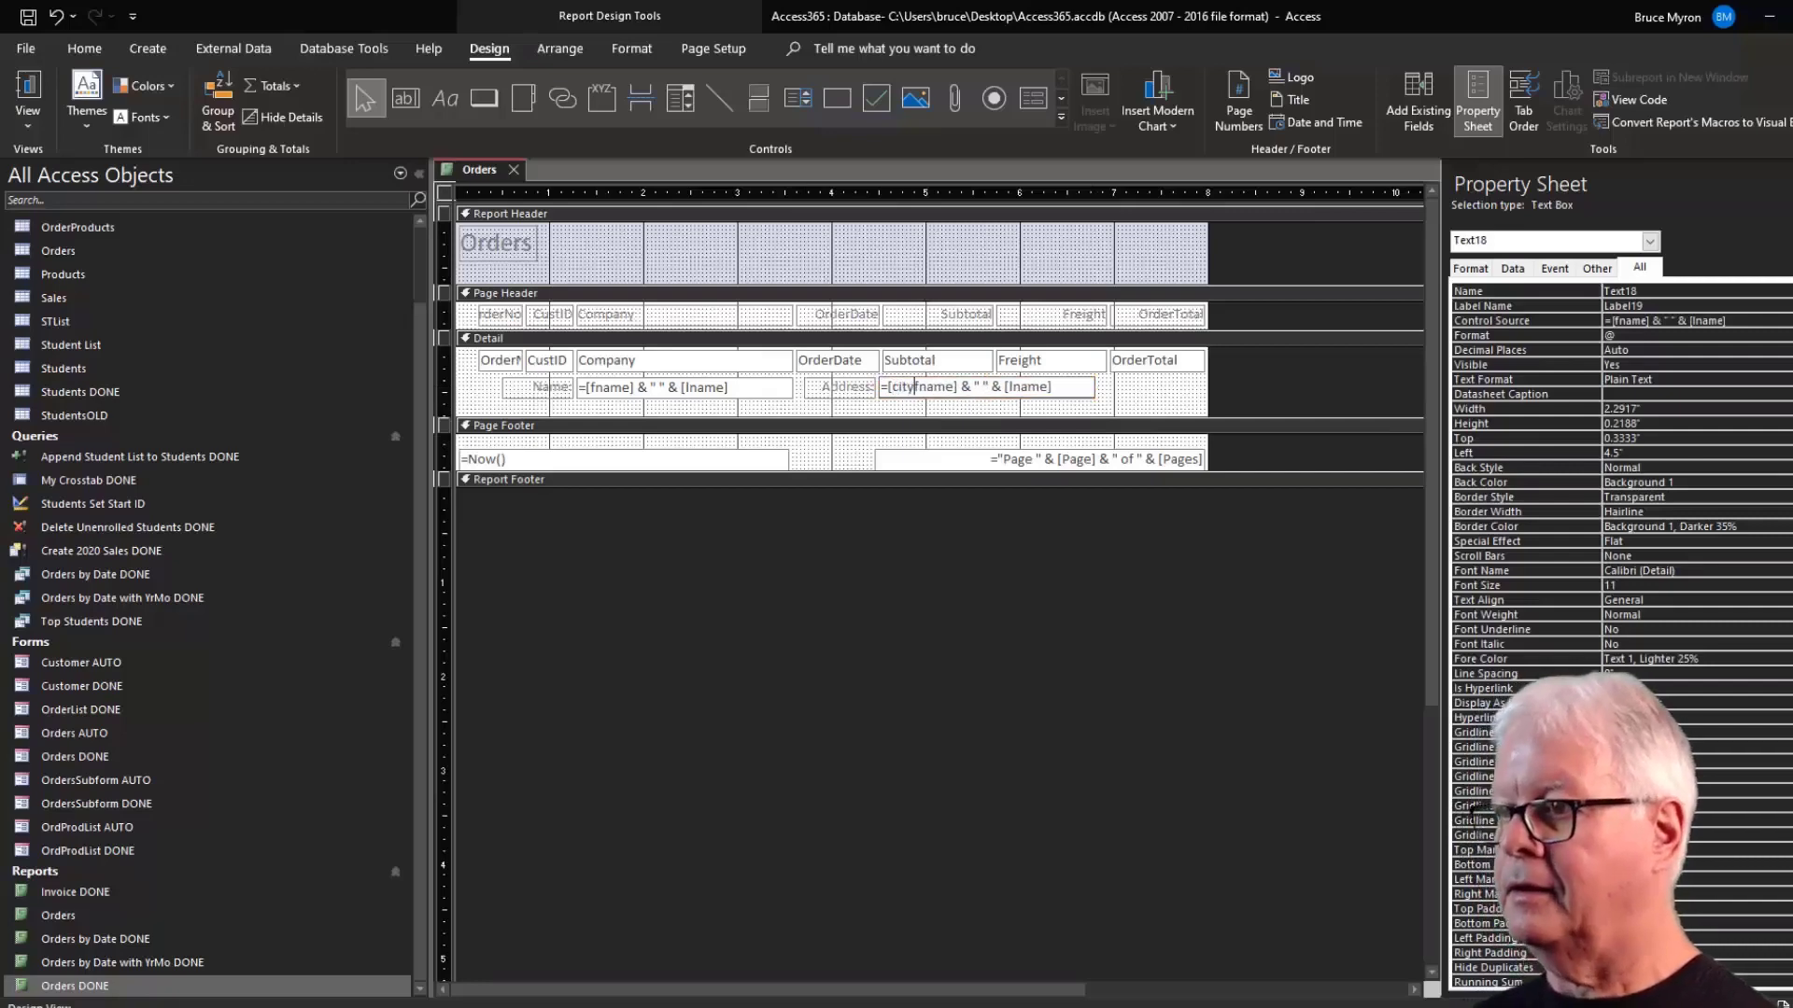
{"action": "type", "text": "city"}
{"action": "key", "text": "Delete"}
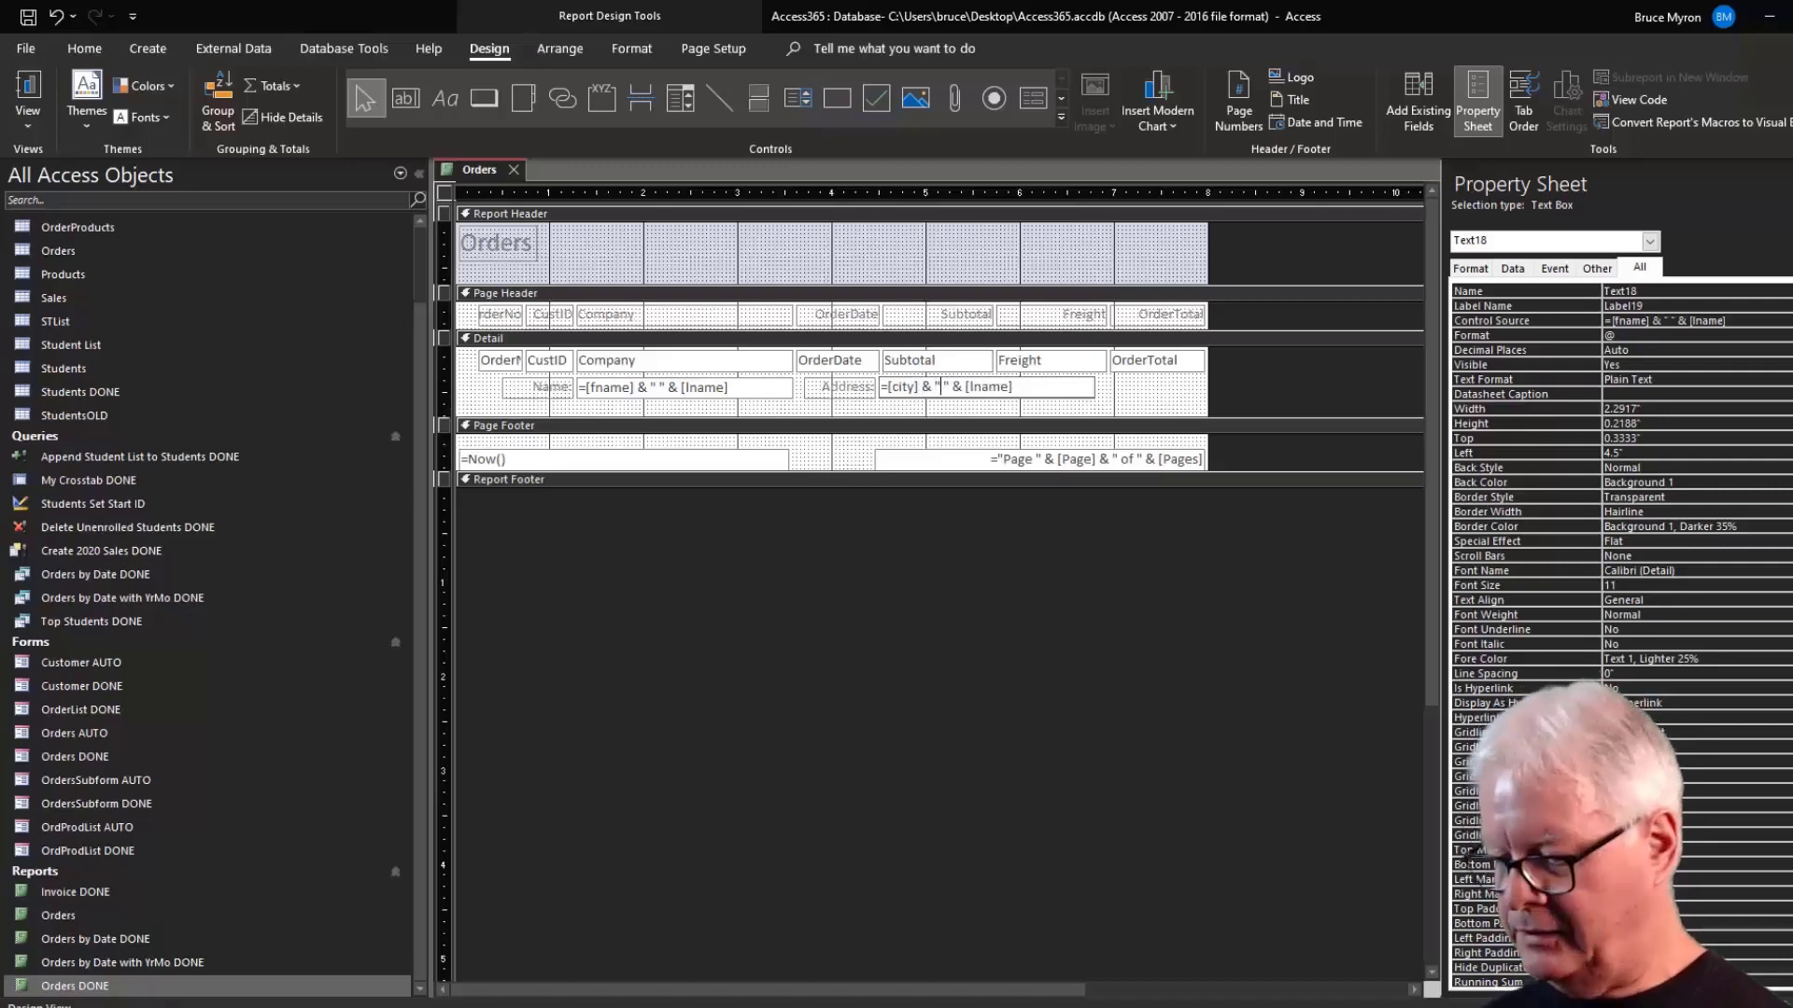
{"action": "type", "text": ","}
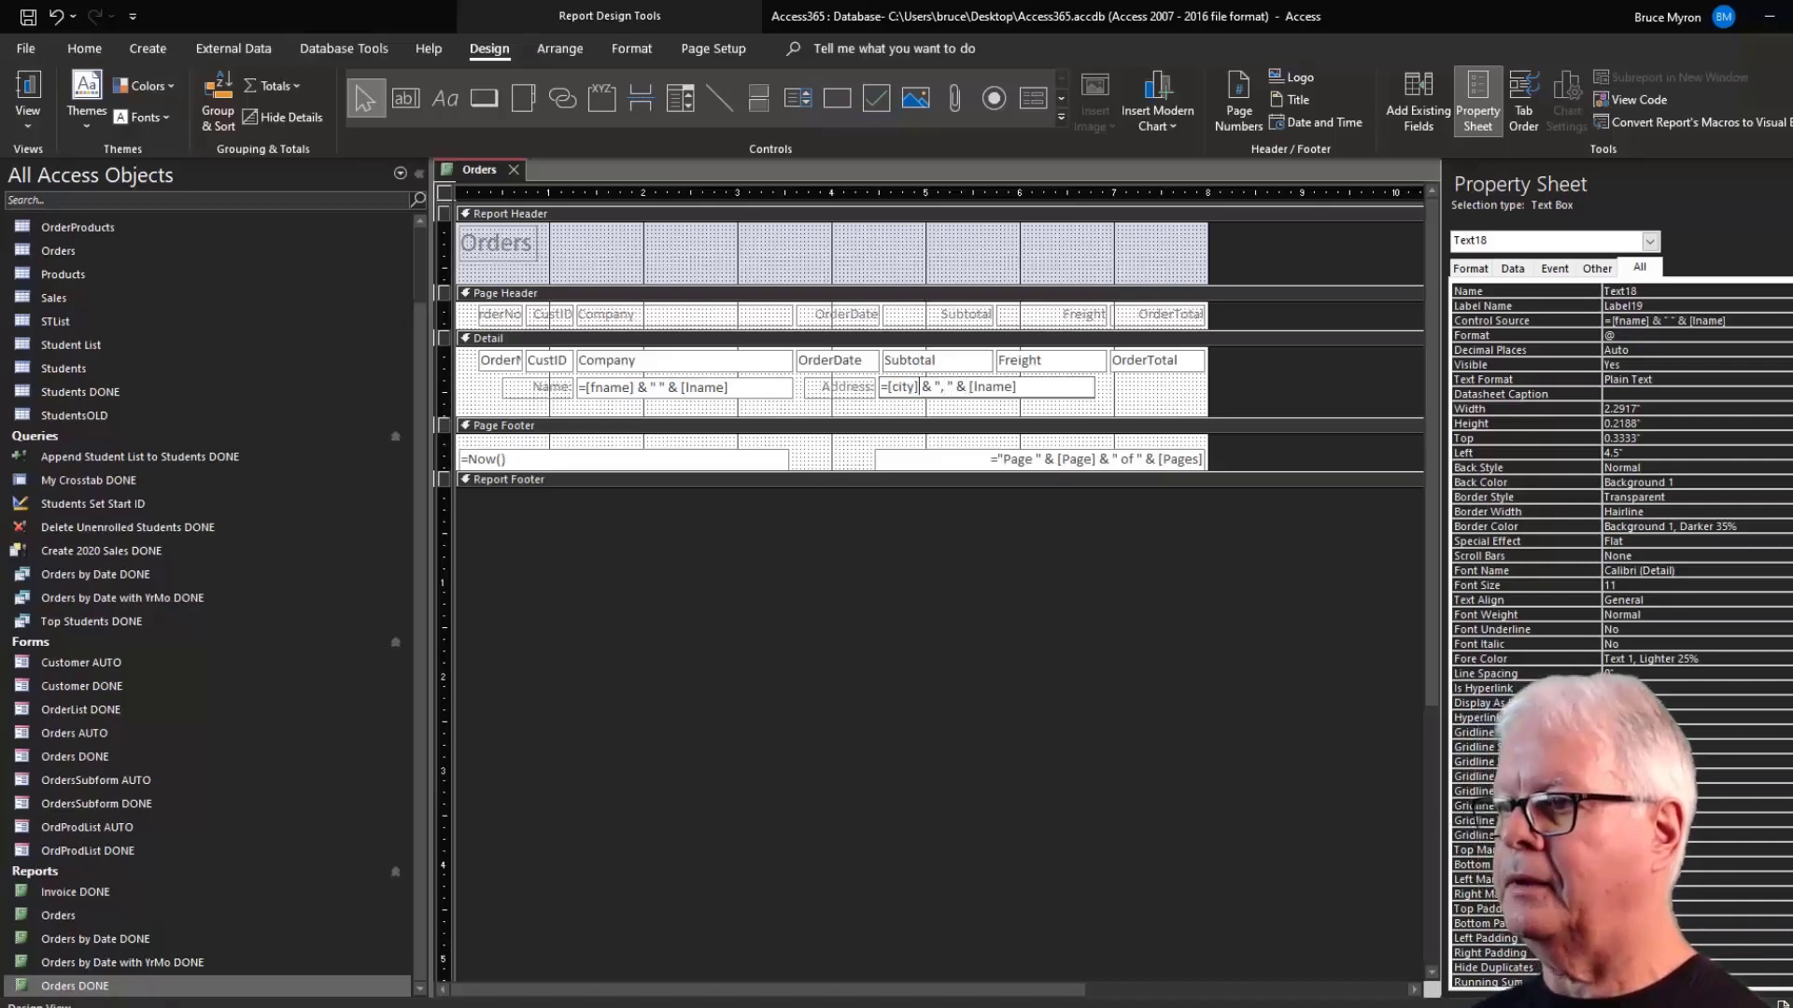
Replace [city] with [addr] and [lname] with [city] so the Address text box's expression reads =[addr] & ", " & [city].
{"action": "type", "text": "addr"}
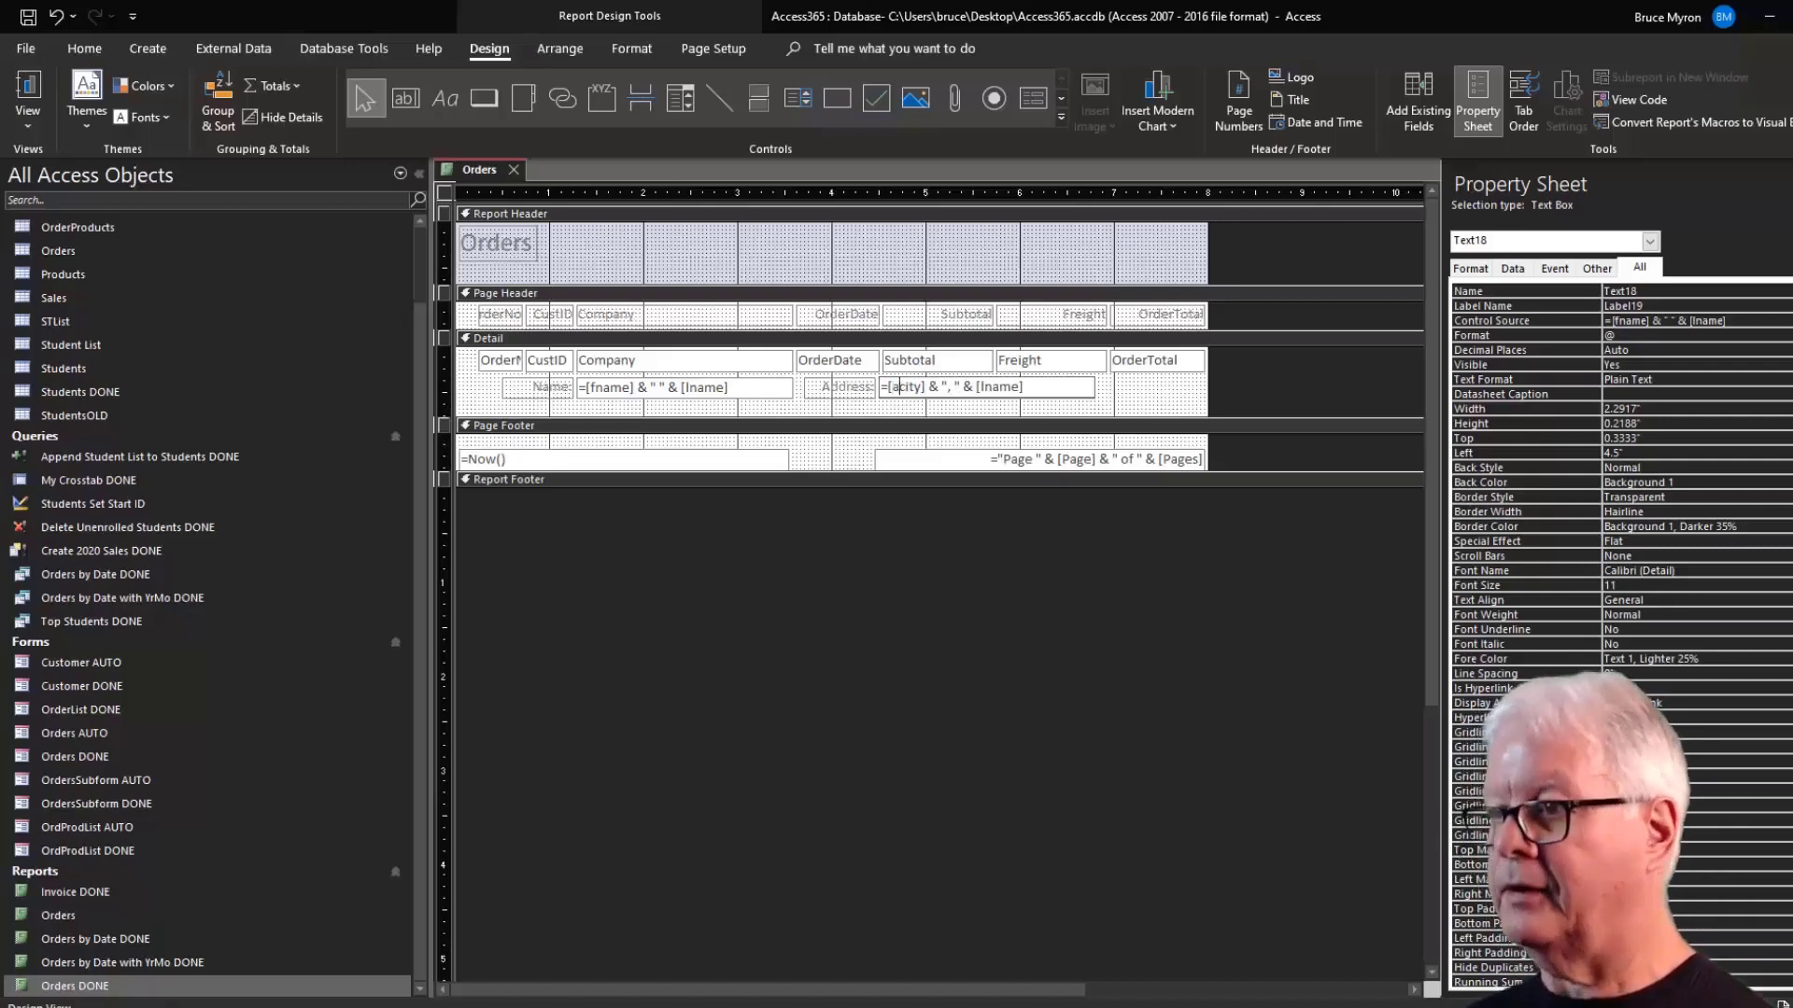
{"action": "key", "text": "Delete"}
{"action": "key", "text": "Delete"}
{"action": "key", "text": "Delete"}
{"action": "key", "text": "Delete"}
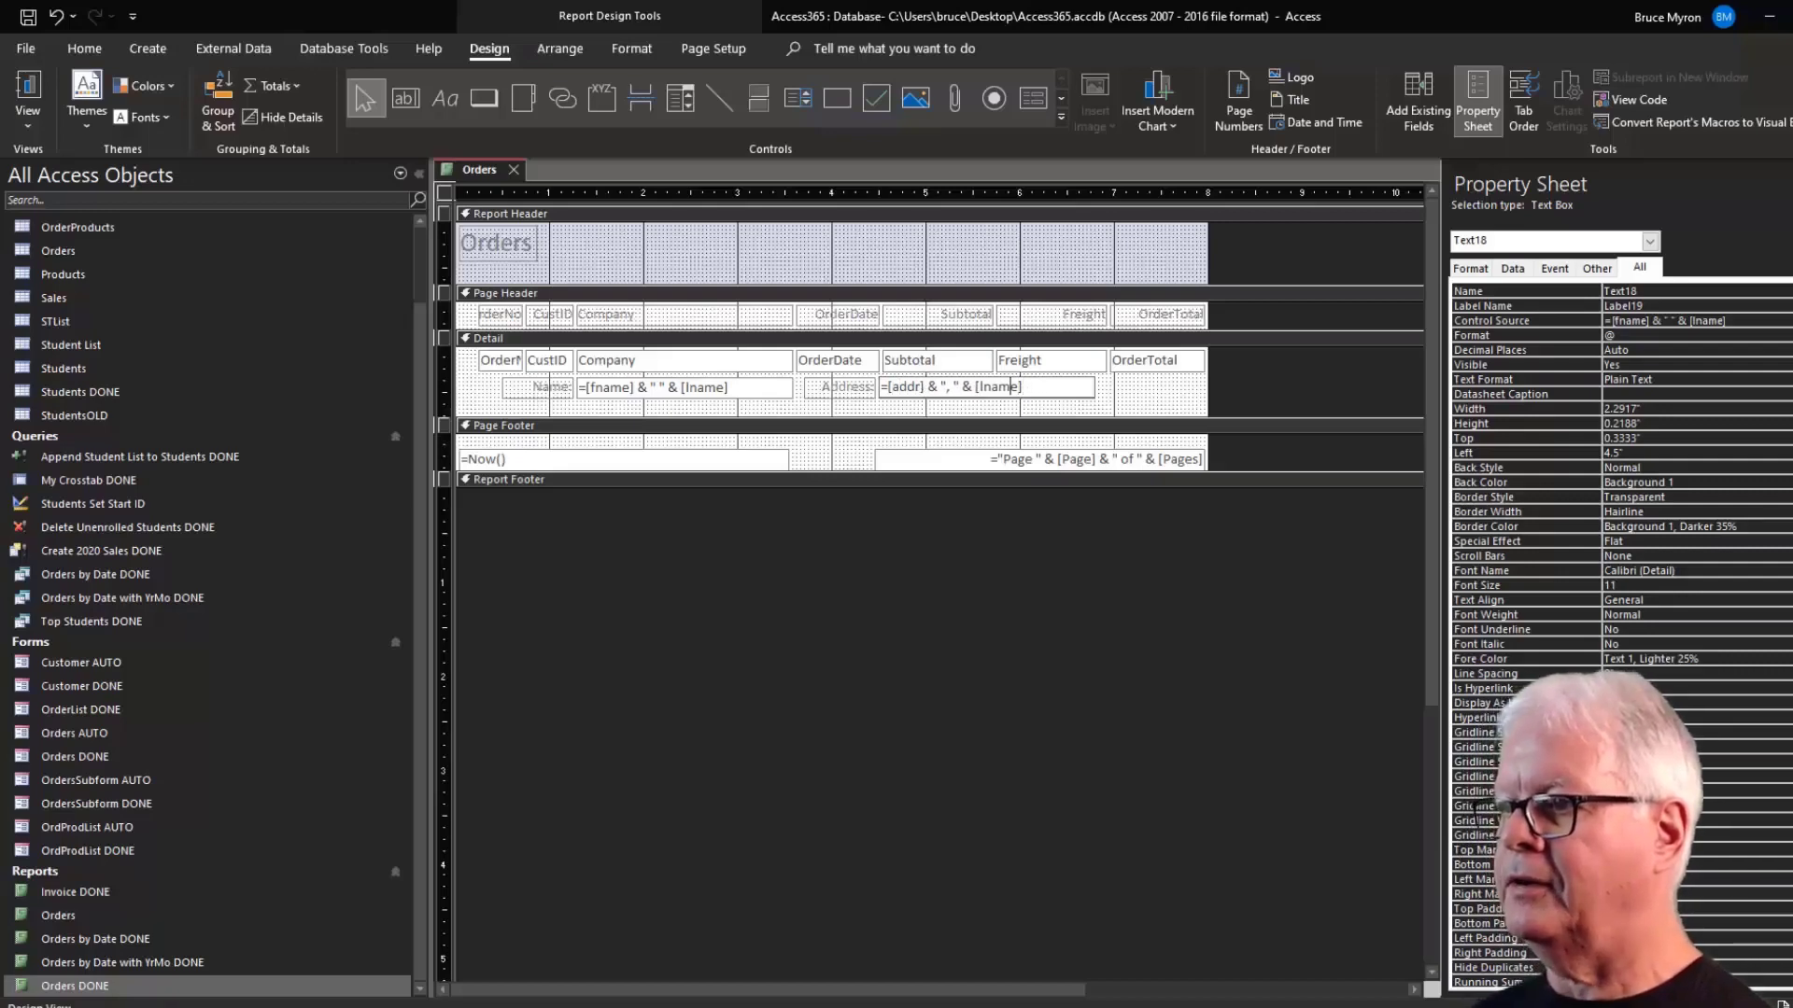
{"action": "type", "text": "city"}
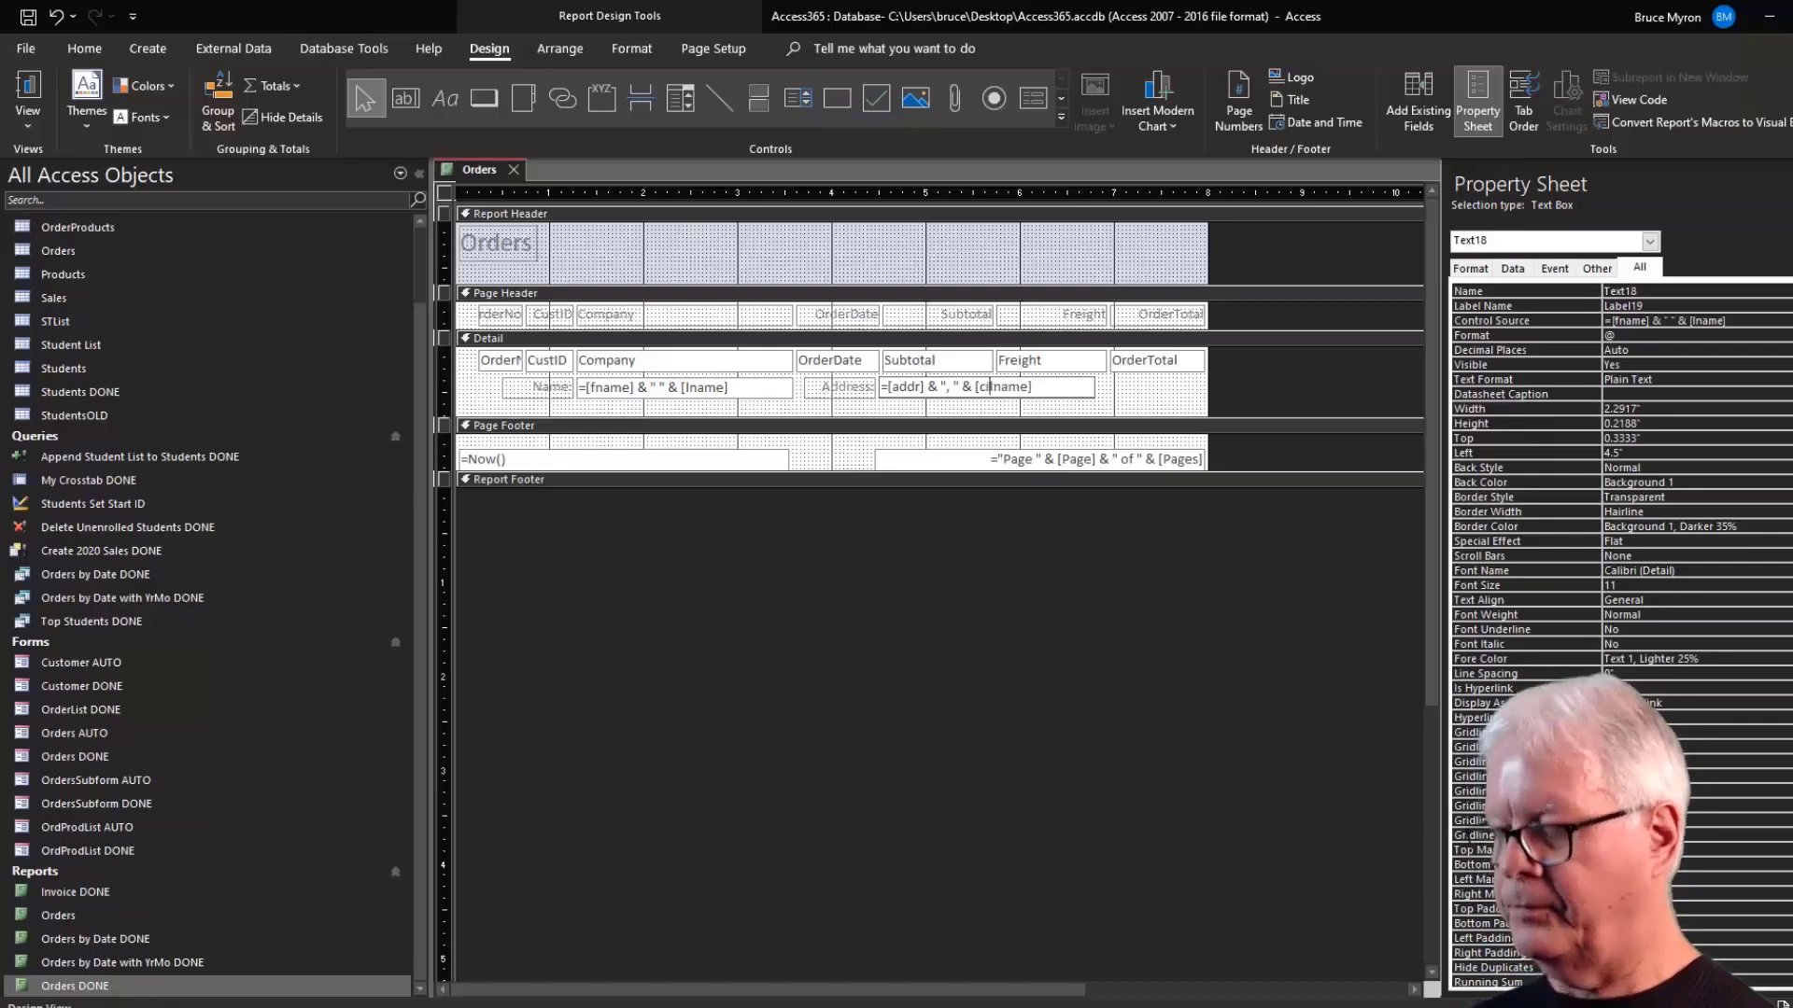
{"action": "key", "text": "Delete"}
{"action": "key", "text": "Delete"}
{"action": "key", "text": "Delete"}
{"action": "key", "text": "Delete"}
{"action": "key", "text": "Delete"}
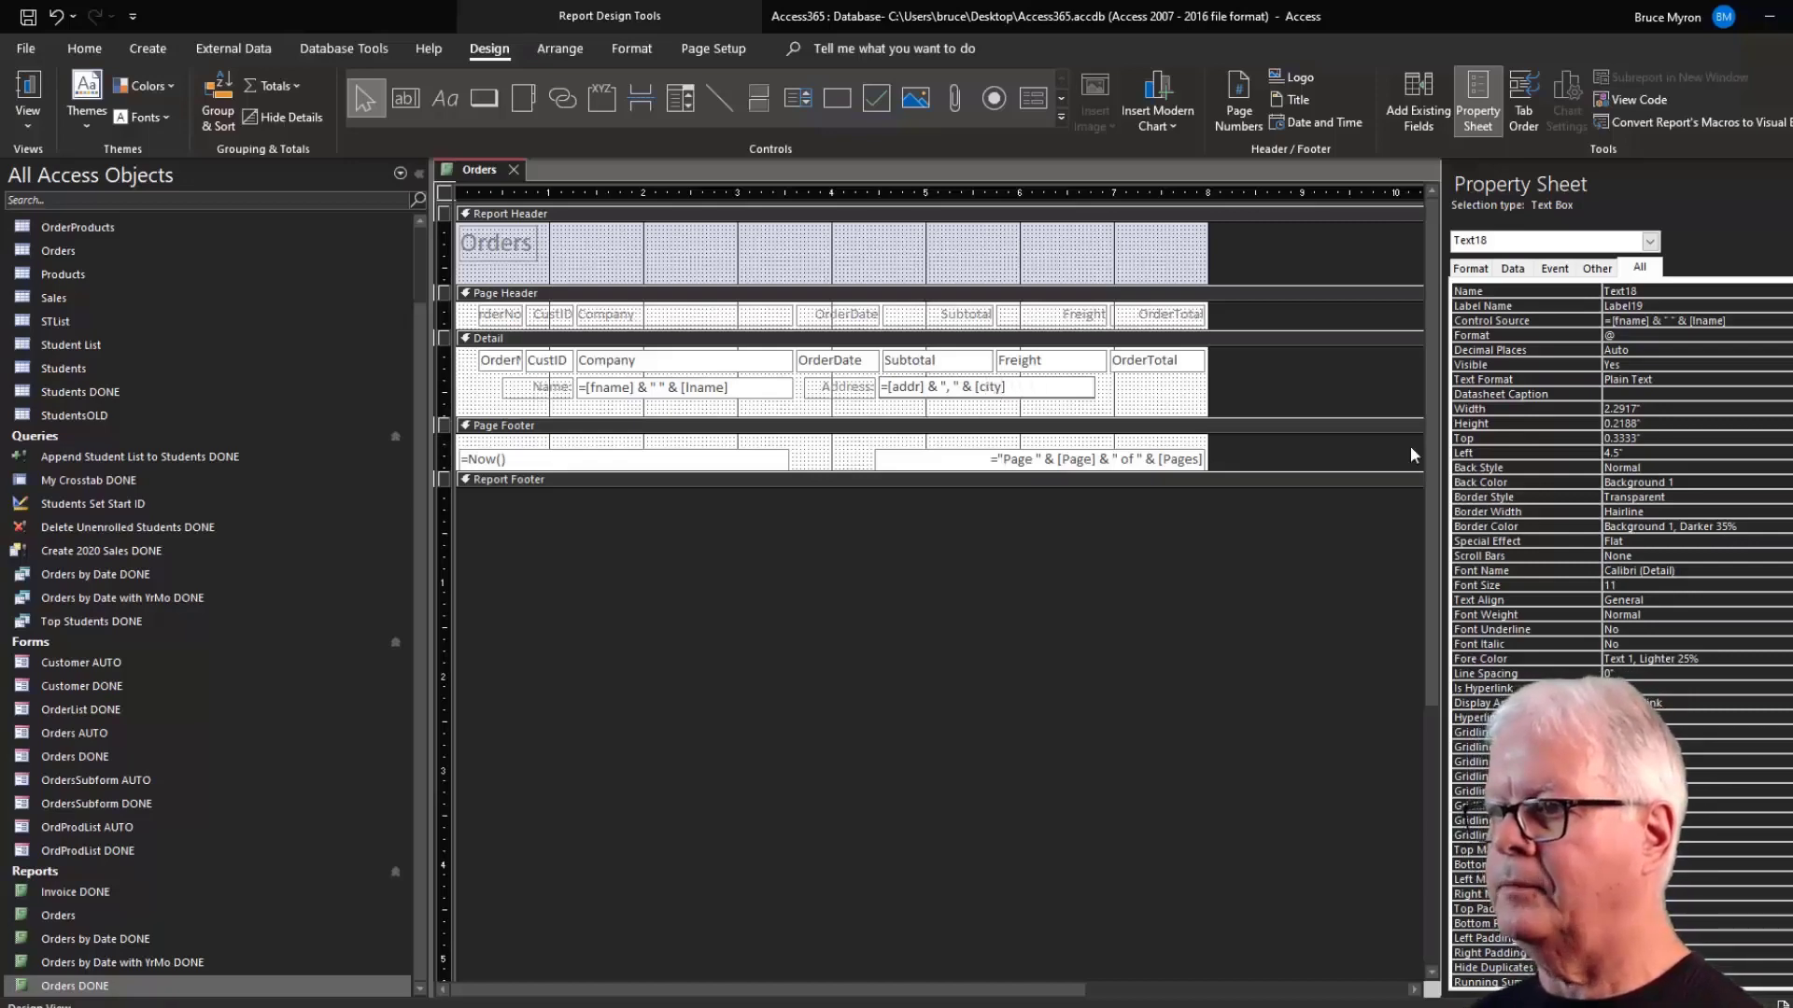
Widen the Address text box to about 3.46" so it ends level with the right edge of the OrderTotal field.
{"action": "left_click", "coordinate": [1114, 390]}
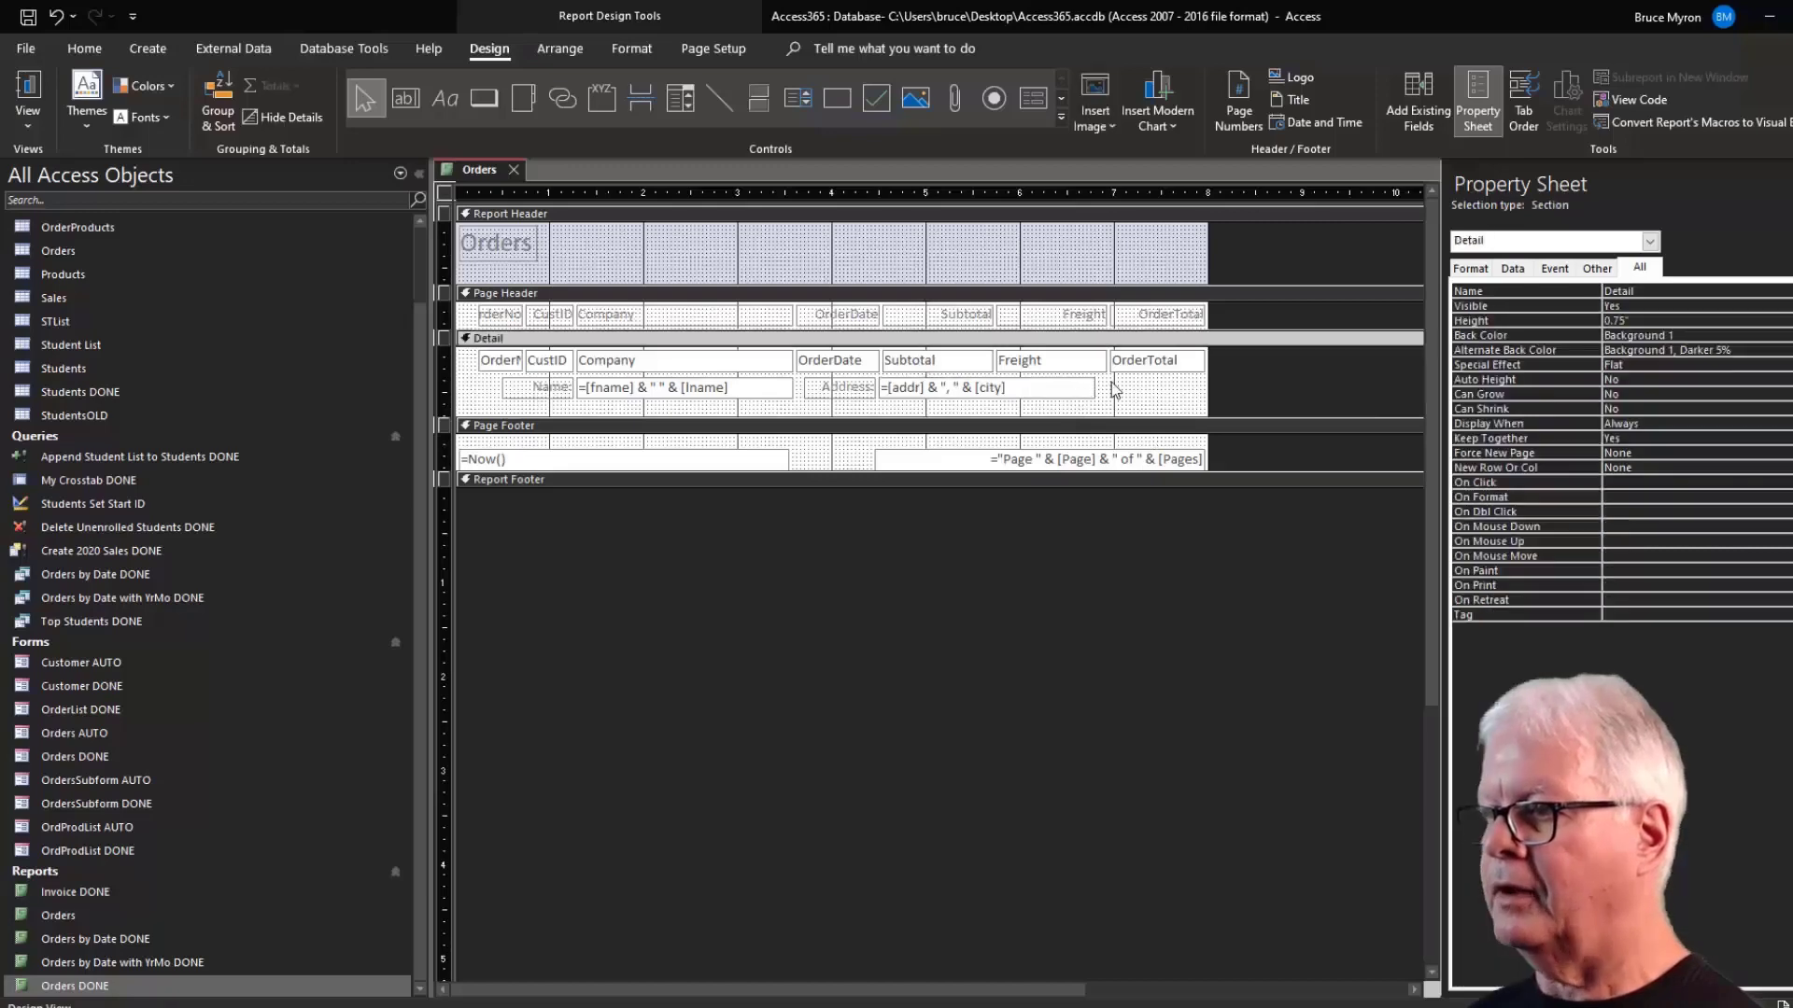
{"action": "left_click", "coordinate": [1088, 392]}
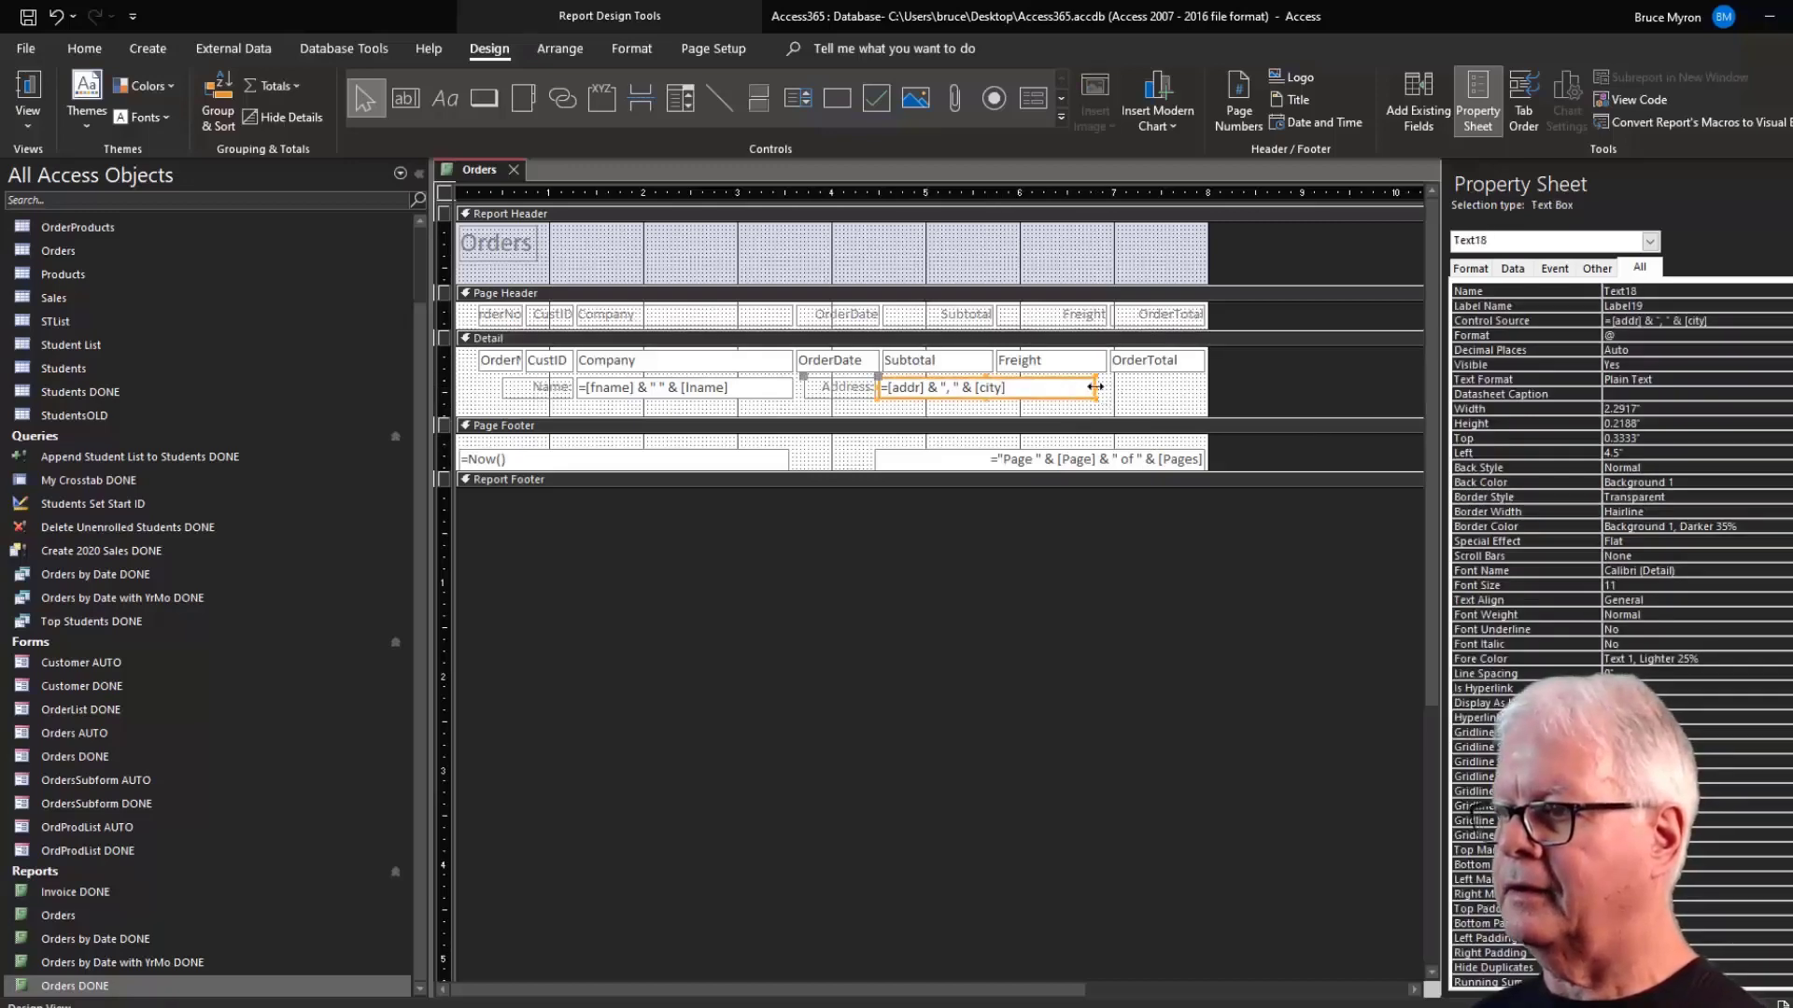
{"action": "left_click_drag", "start_coordinate": [1095, 386], "coordinate": [1205, 383]}
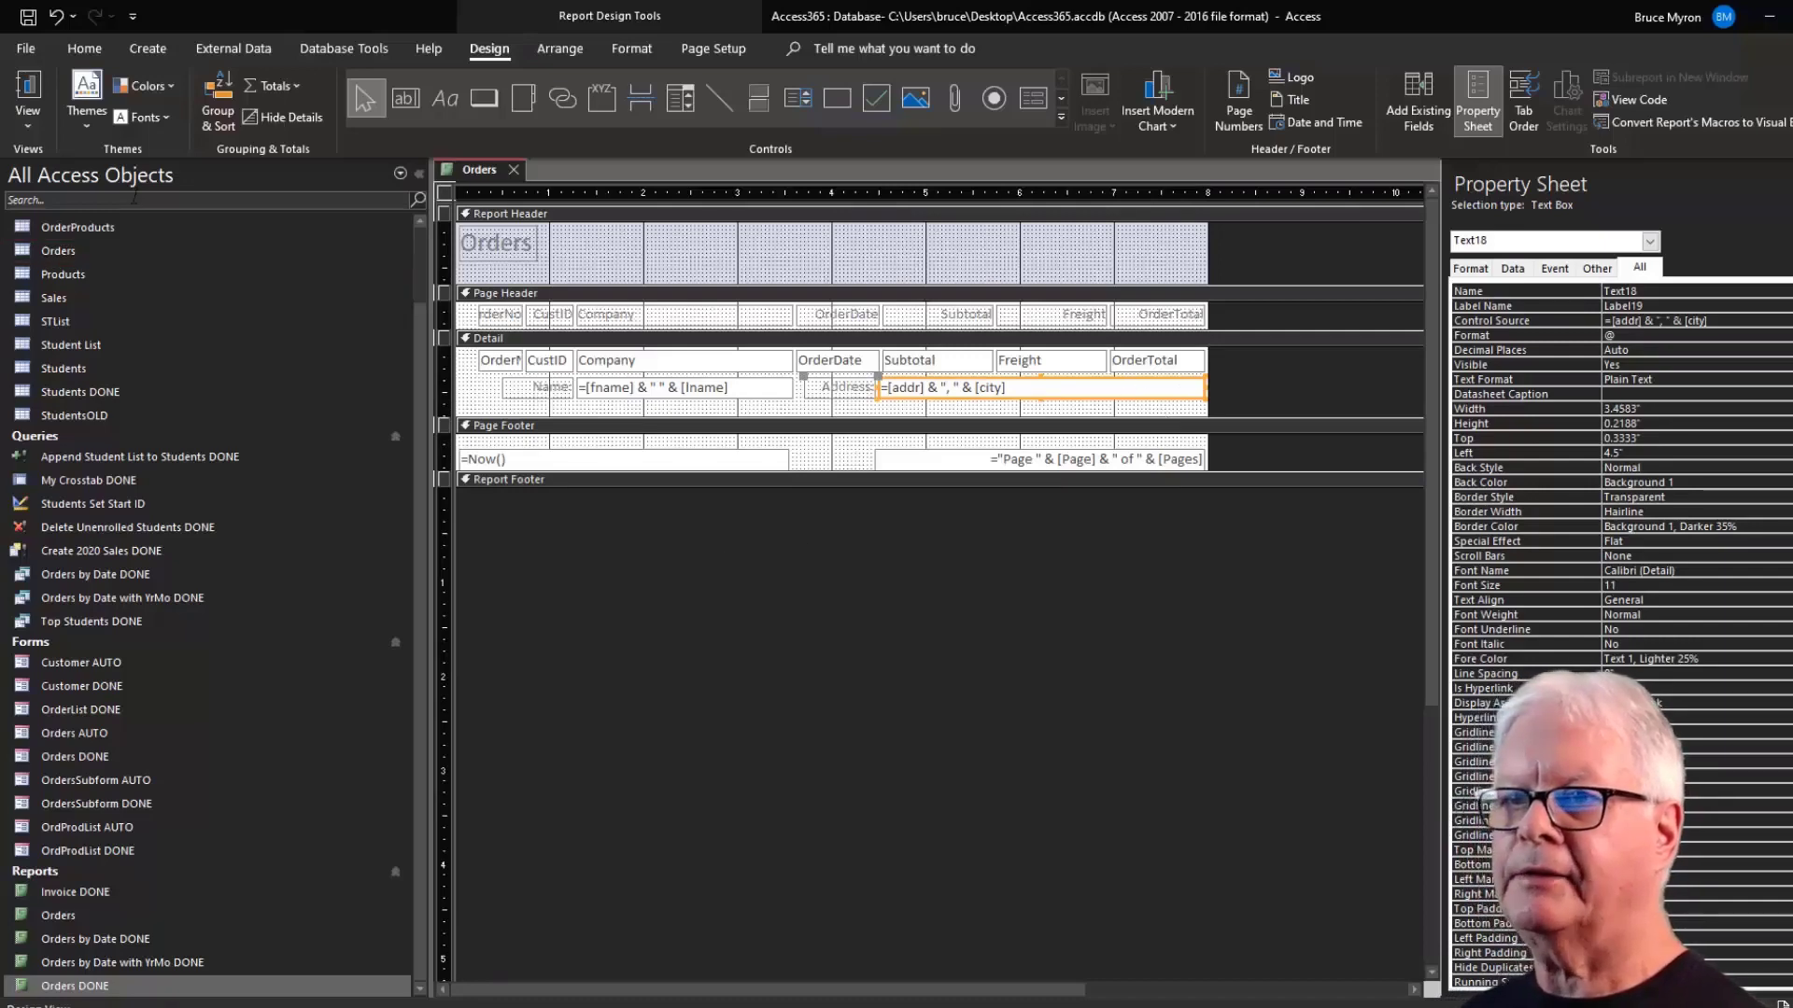
Check the name and address row in Report View and return to Design View.
{"action": "left_click", "coordinate": [30, 119]}
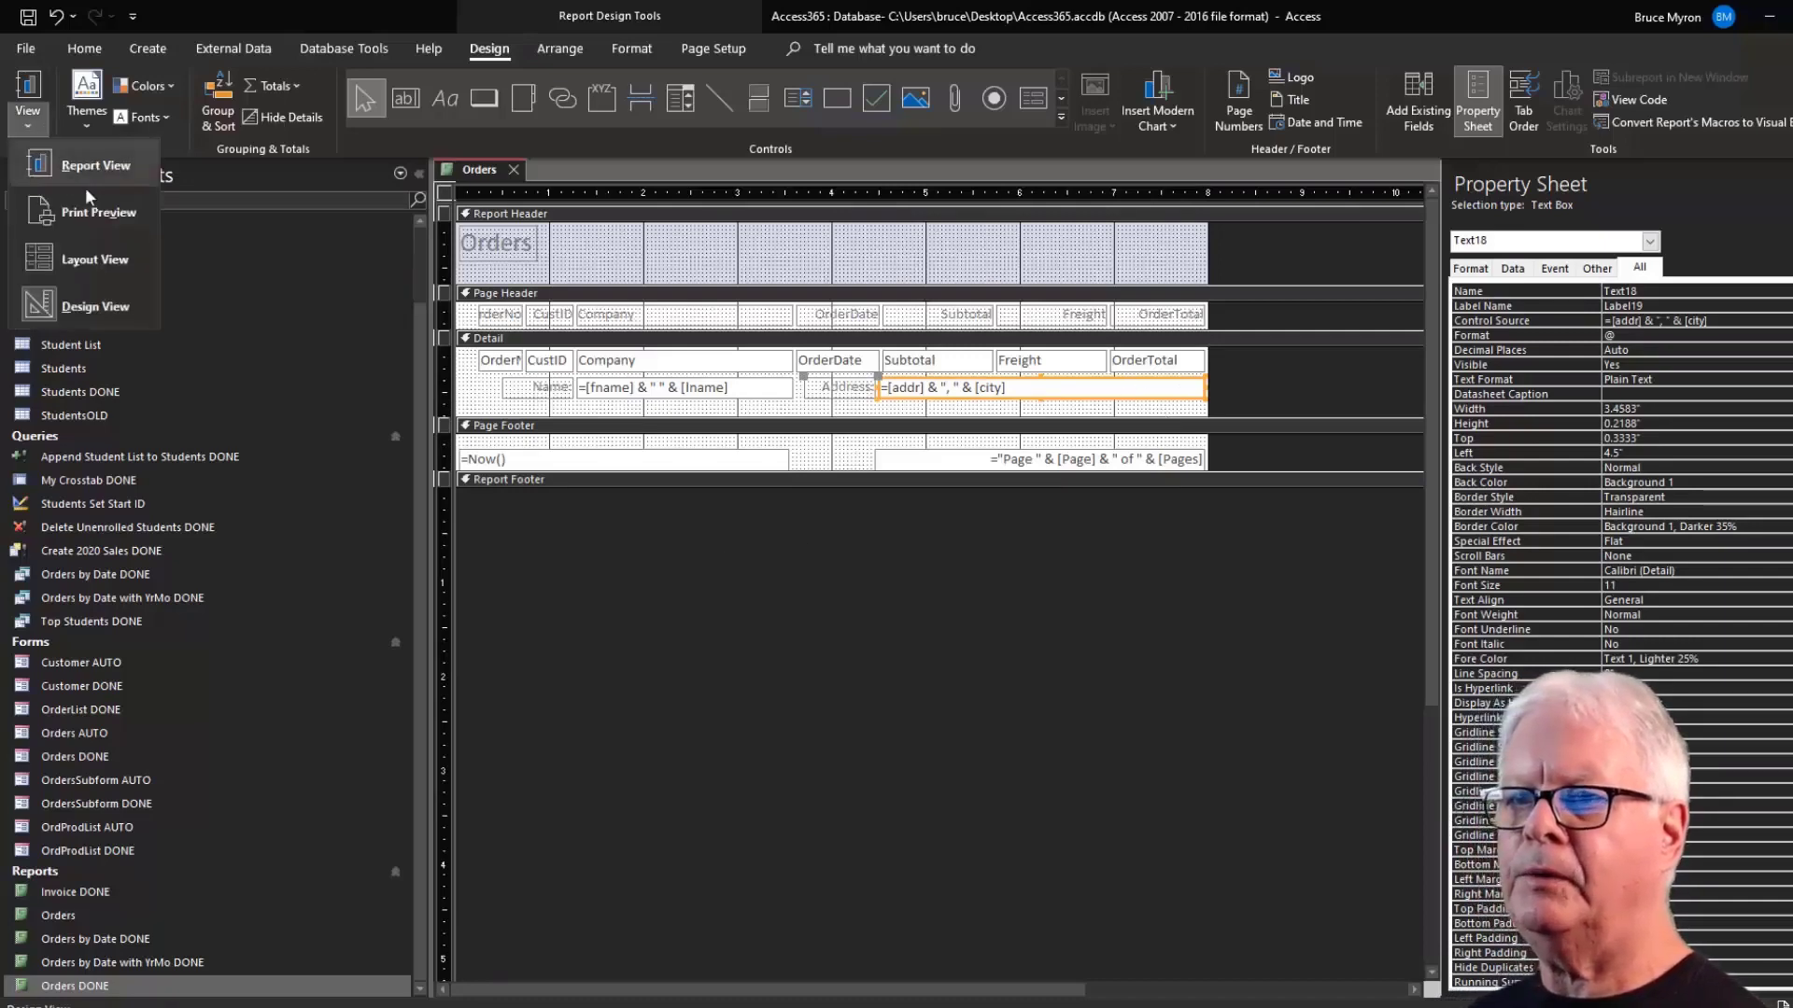
{"action": "left_click", "coordinate": [58, 172]}
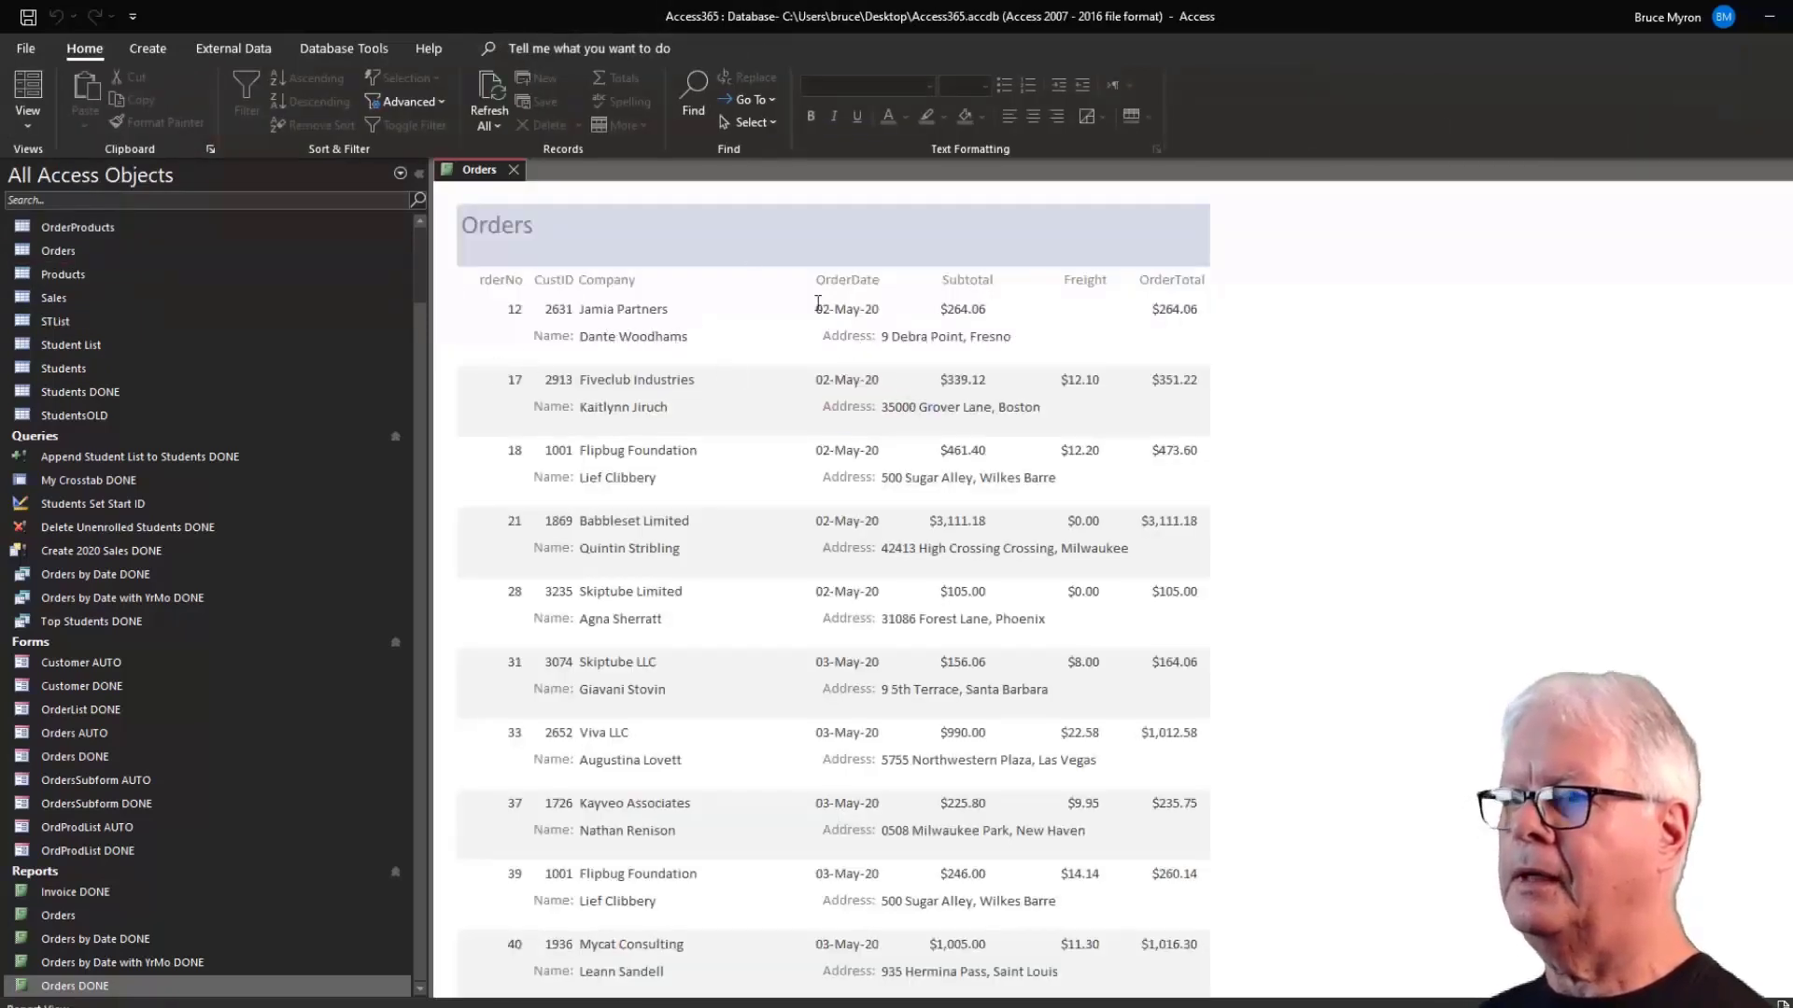
{"action": "left_click", "coordinate": [35, 131]}
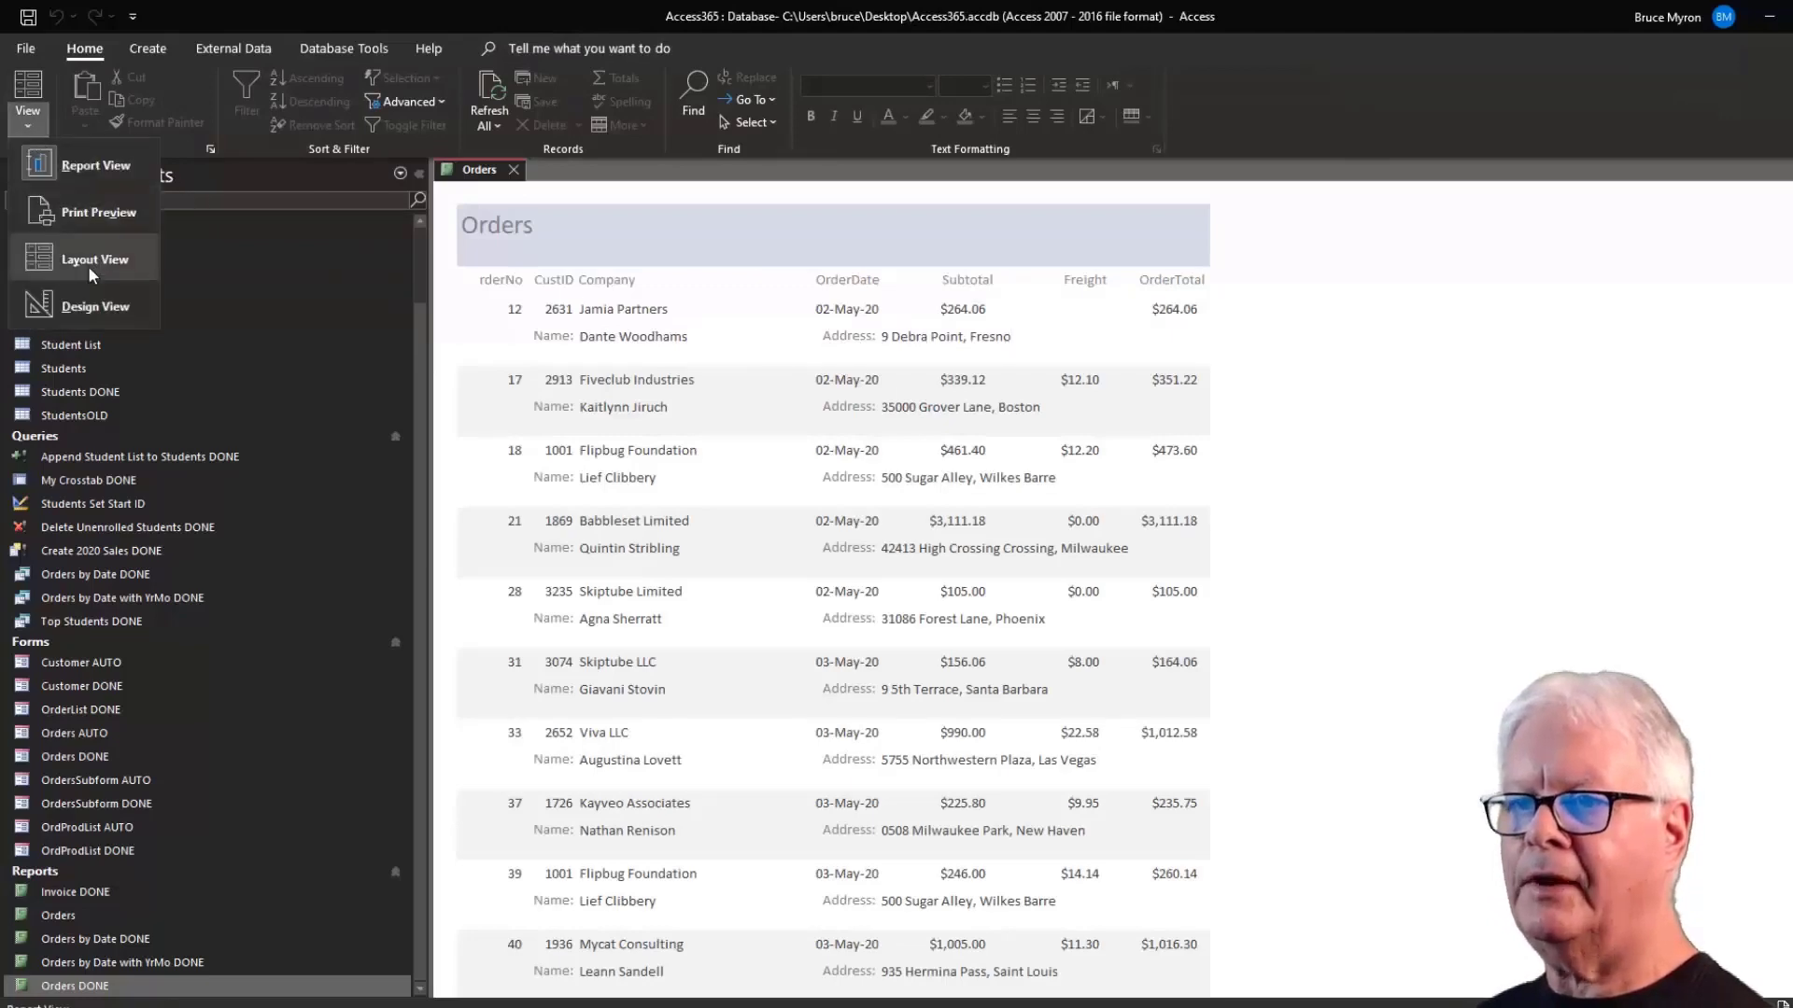
{"action": "left_click", "coordinate": [77, 308]}
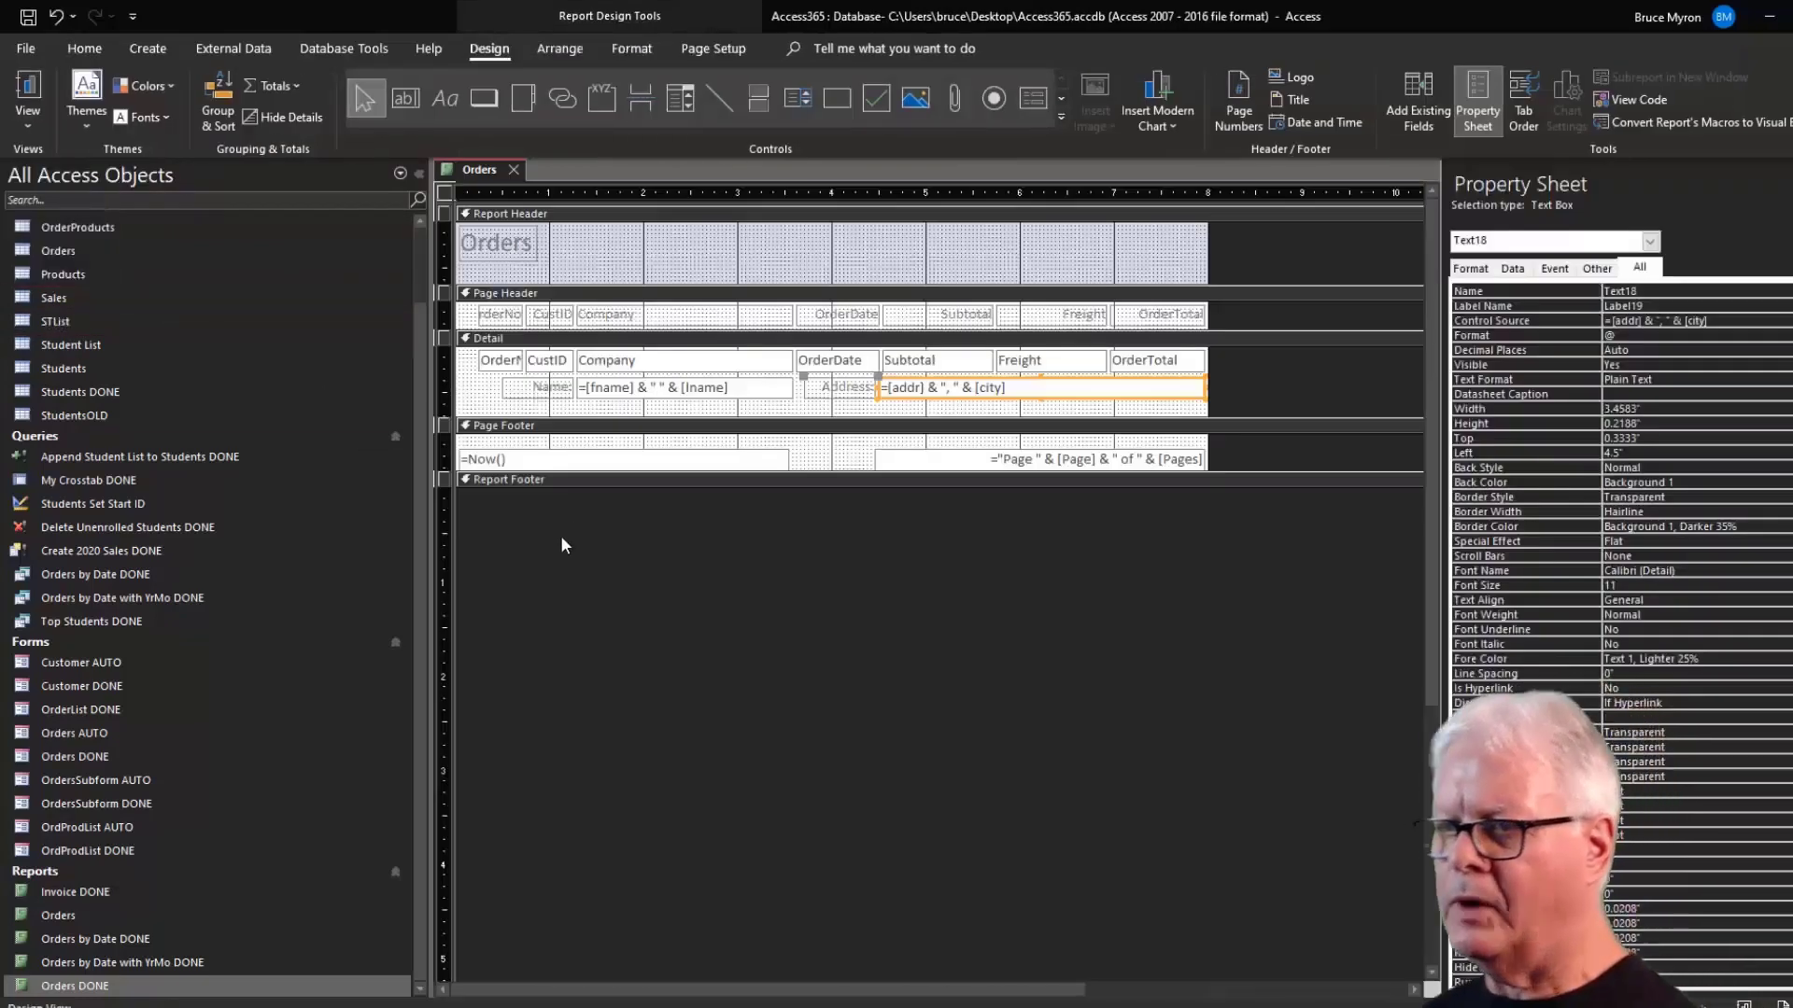
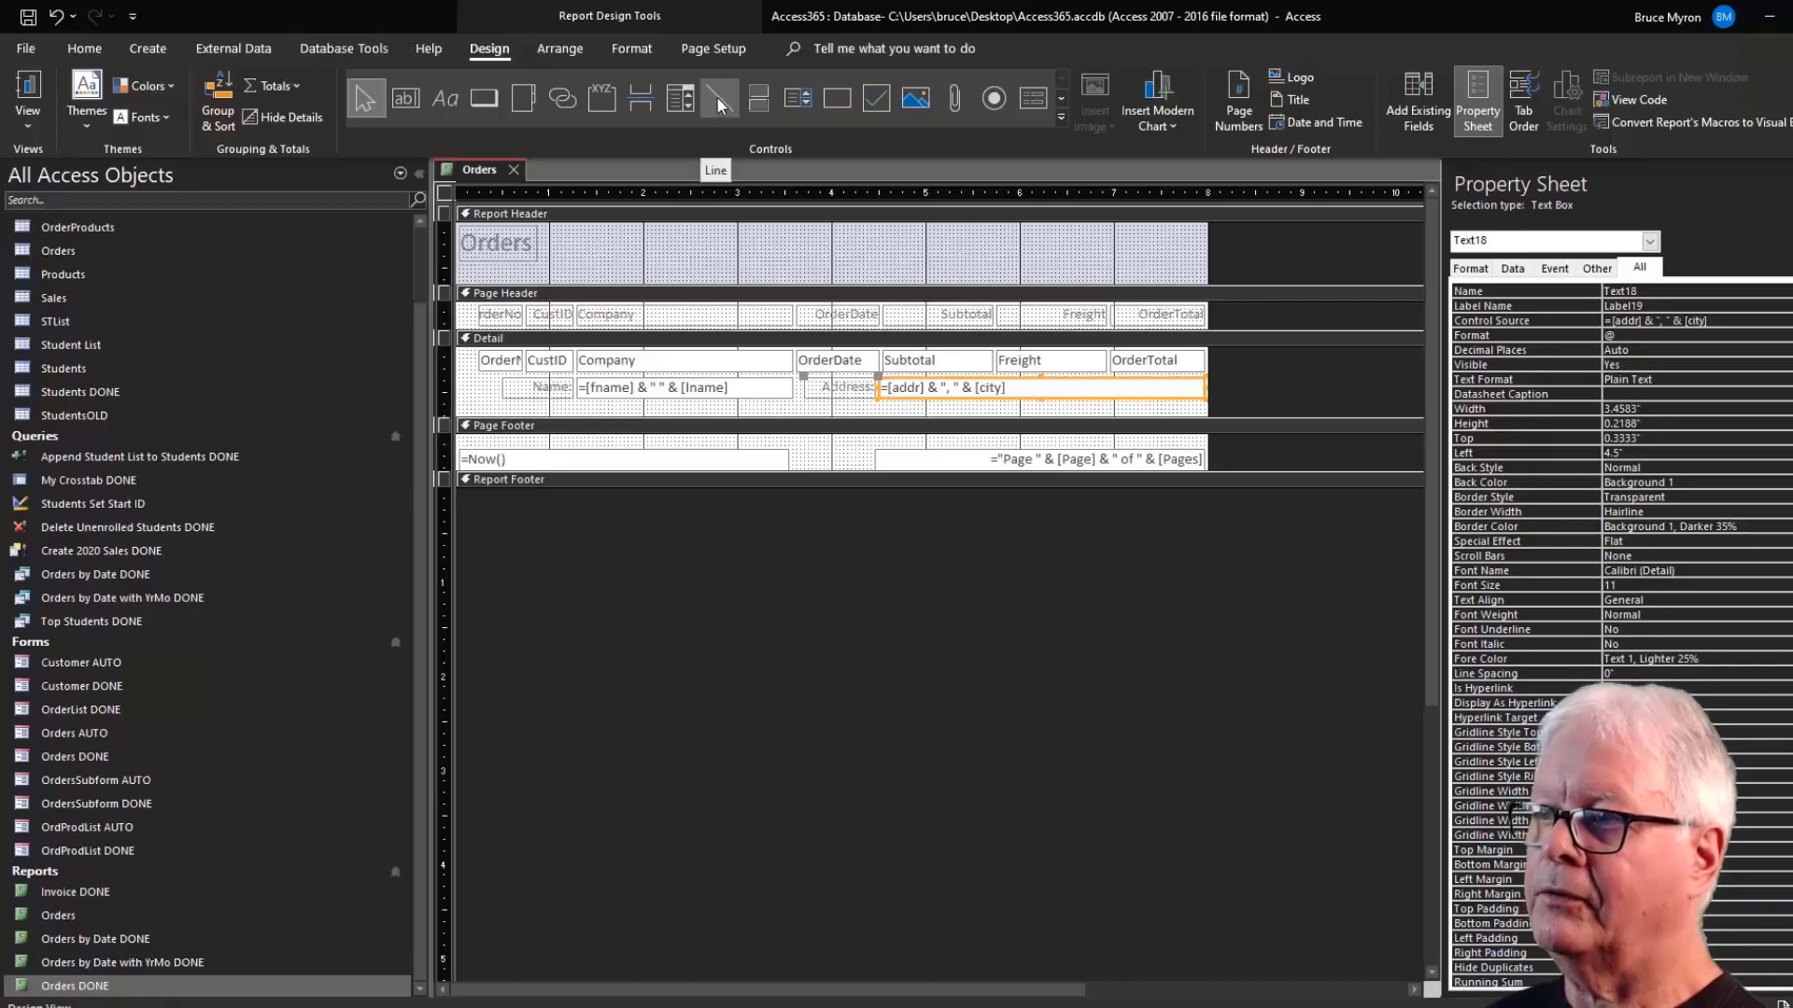
Draw a short horizontal line about 0.625" wide below the Name label in the Detail section and nudge it up to 0.625" from the section's top.
{"action": "left_click", "coordinate": [715, 98]}
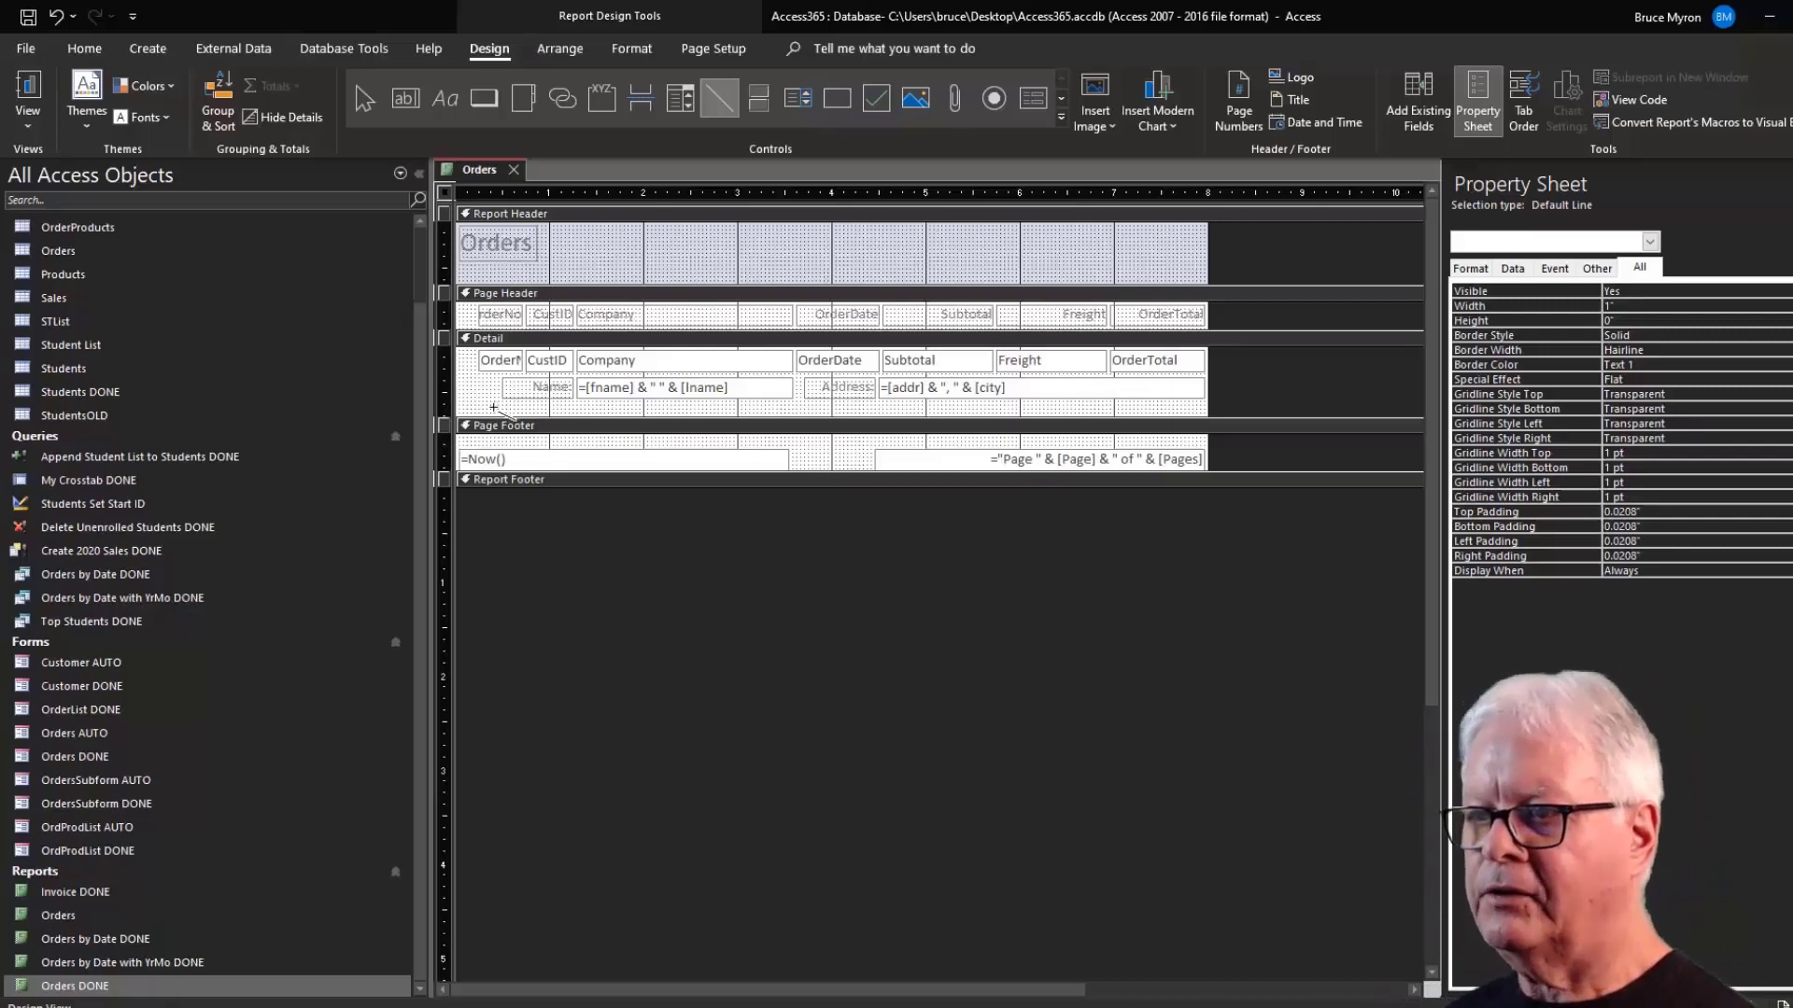
{"action": "left_click_drag", "start_coordinate": [493, 407], "coordinate": [557, 408]}
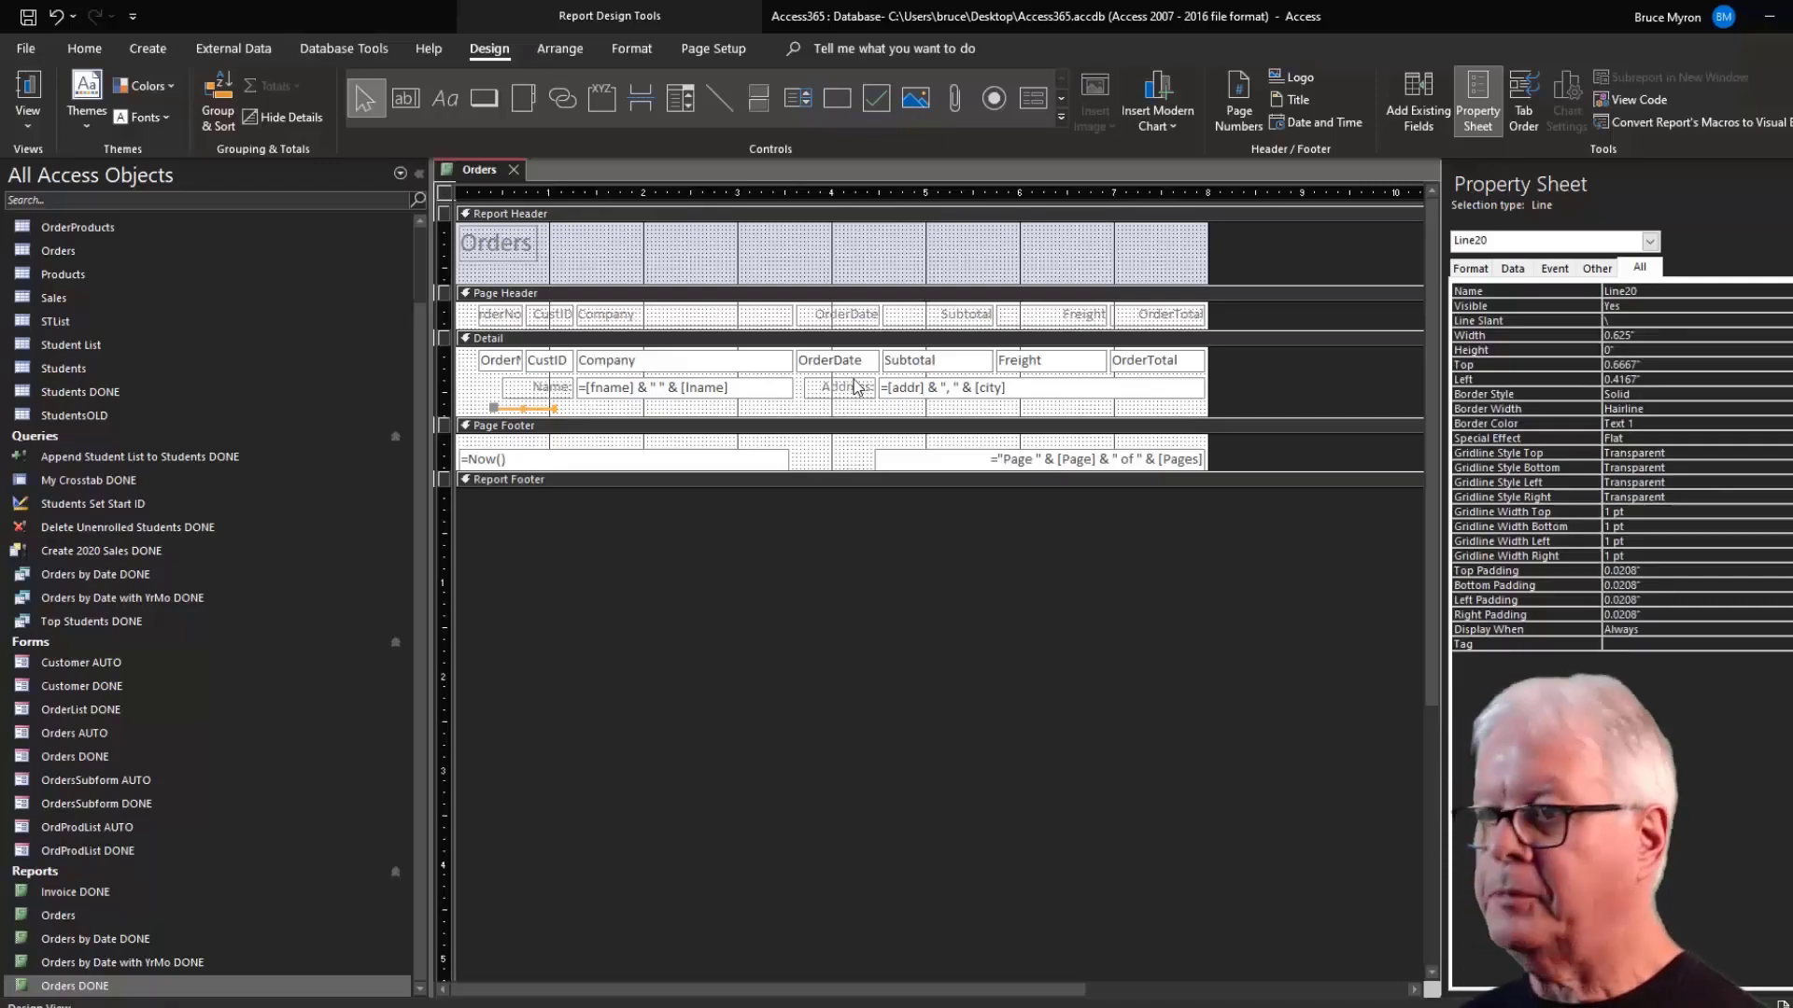
{"action": "key", "text": "Up"}
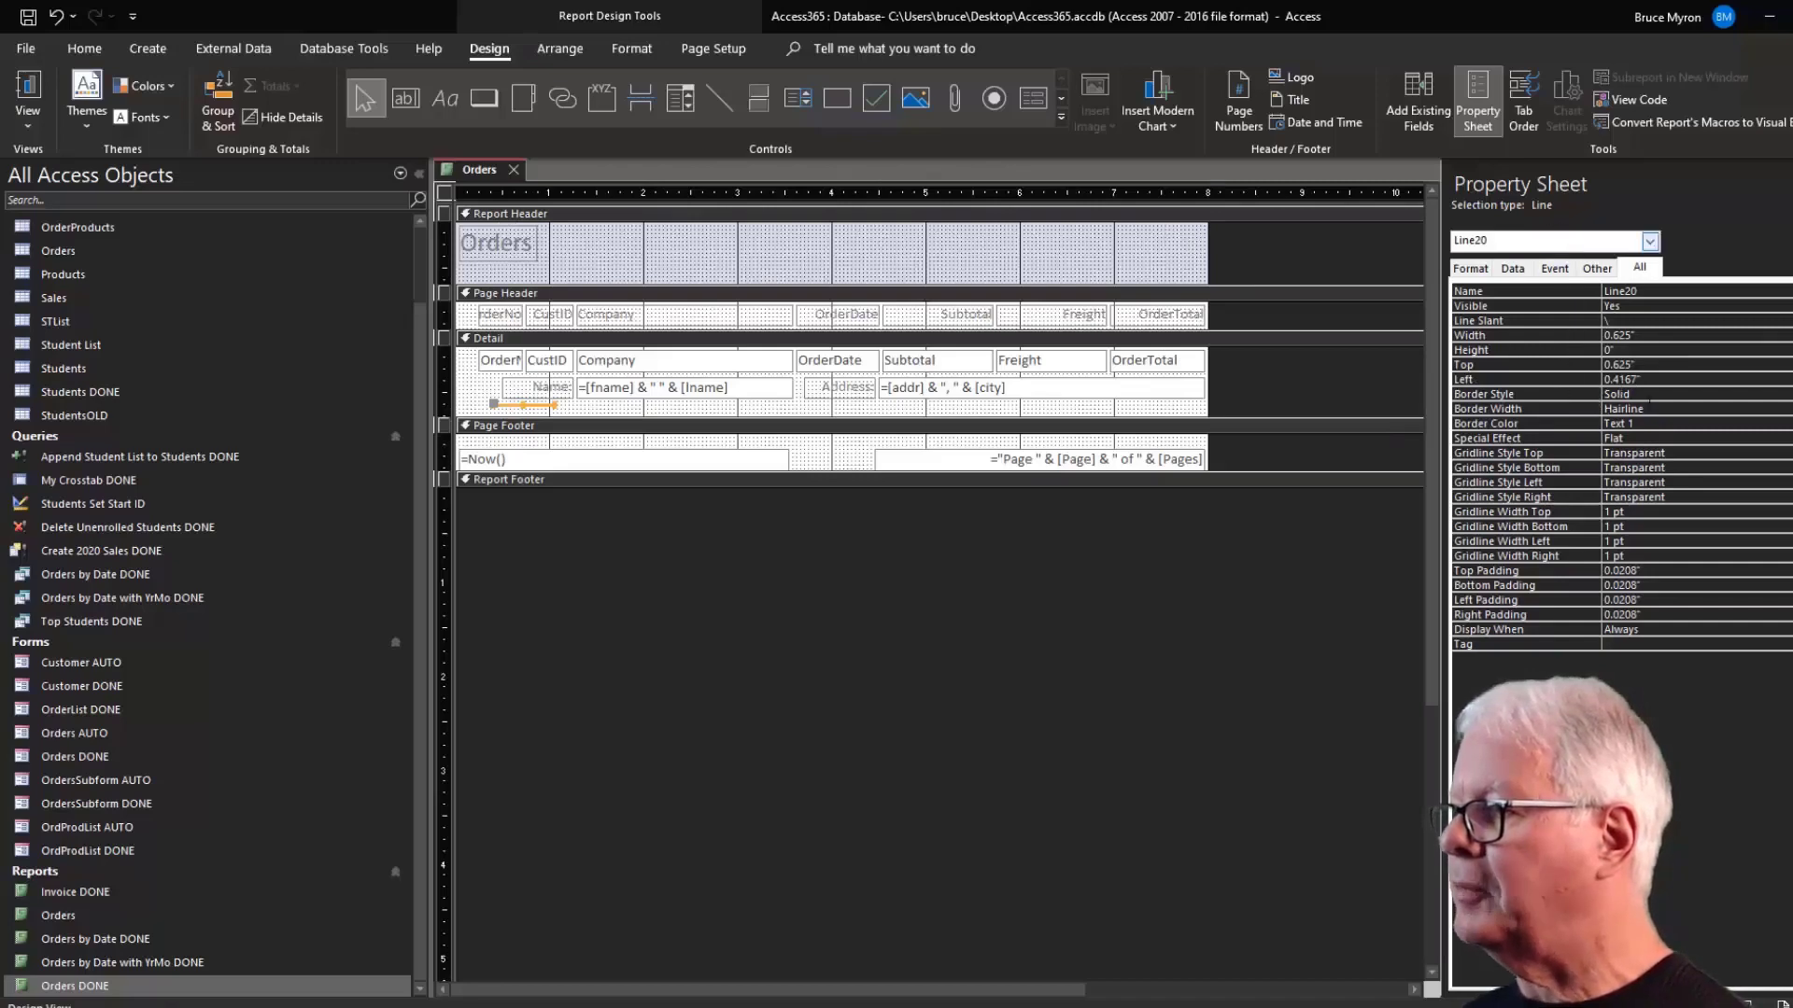
Set the Detail line's Left position to 0 and its Width to 8 inches so it spans the report.
{"action": "double_click", "coordinate": [1638, 378]}
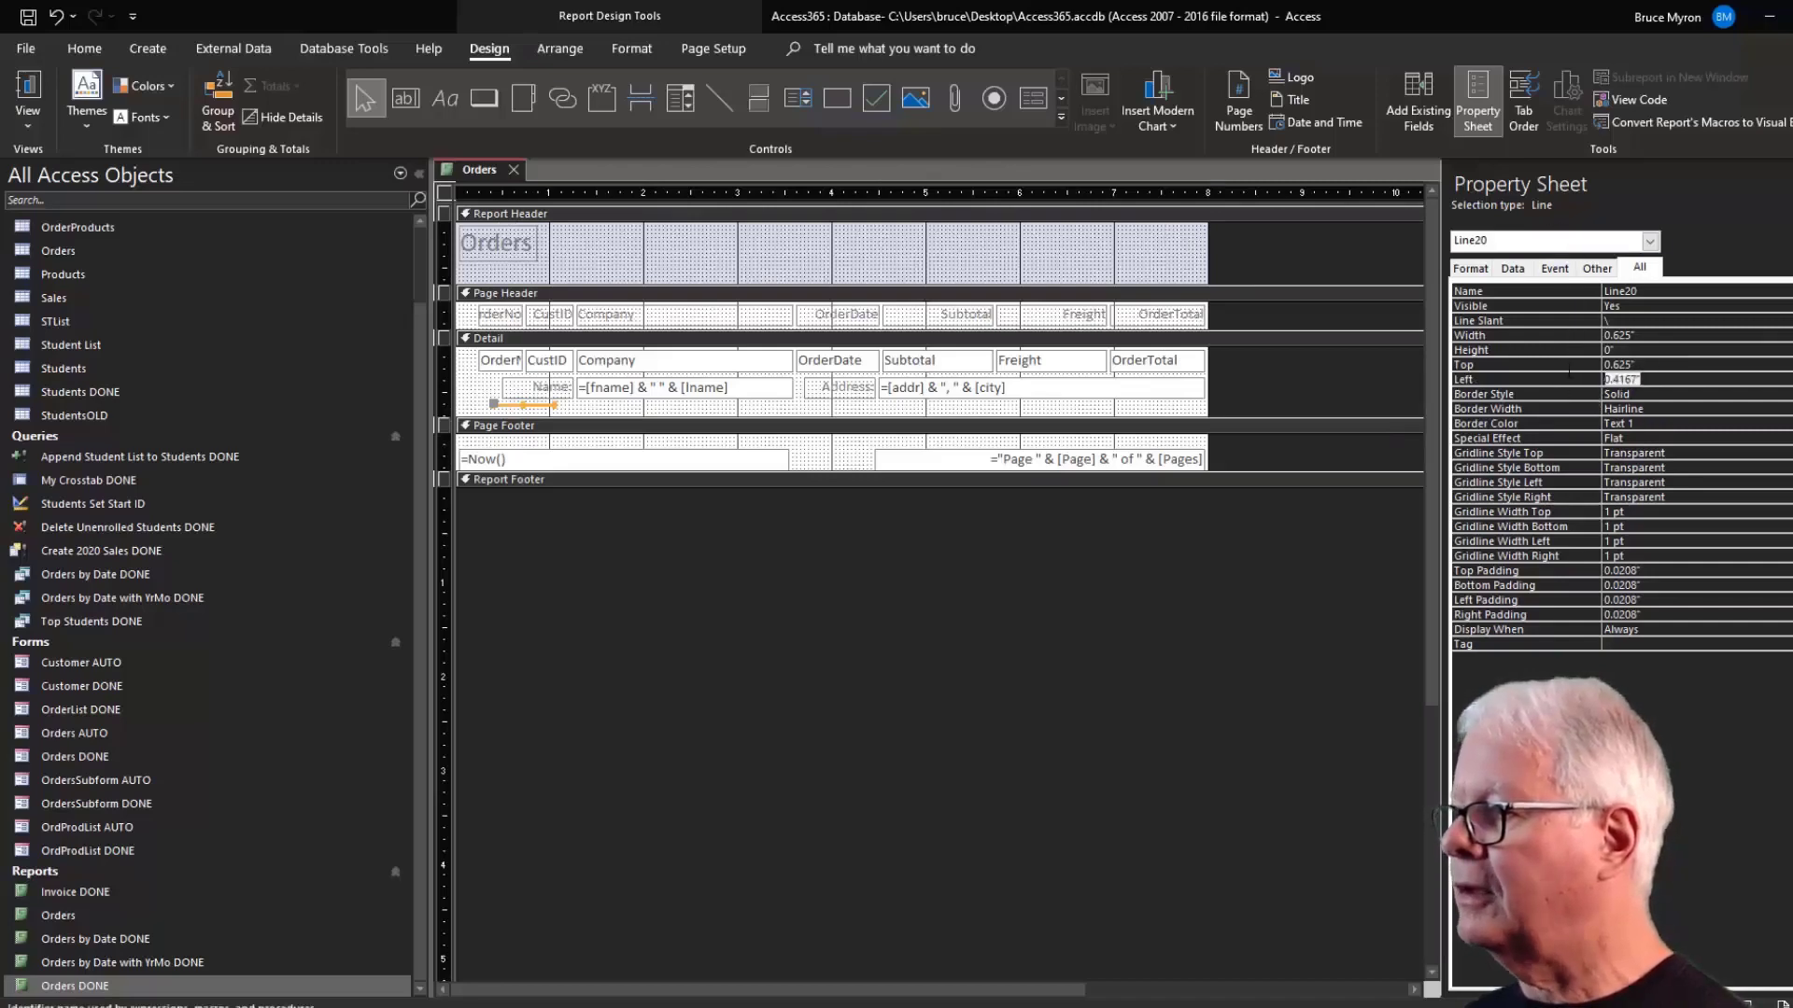
{"action": "type", "text": "0"}
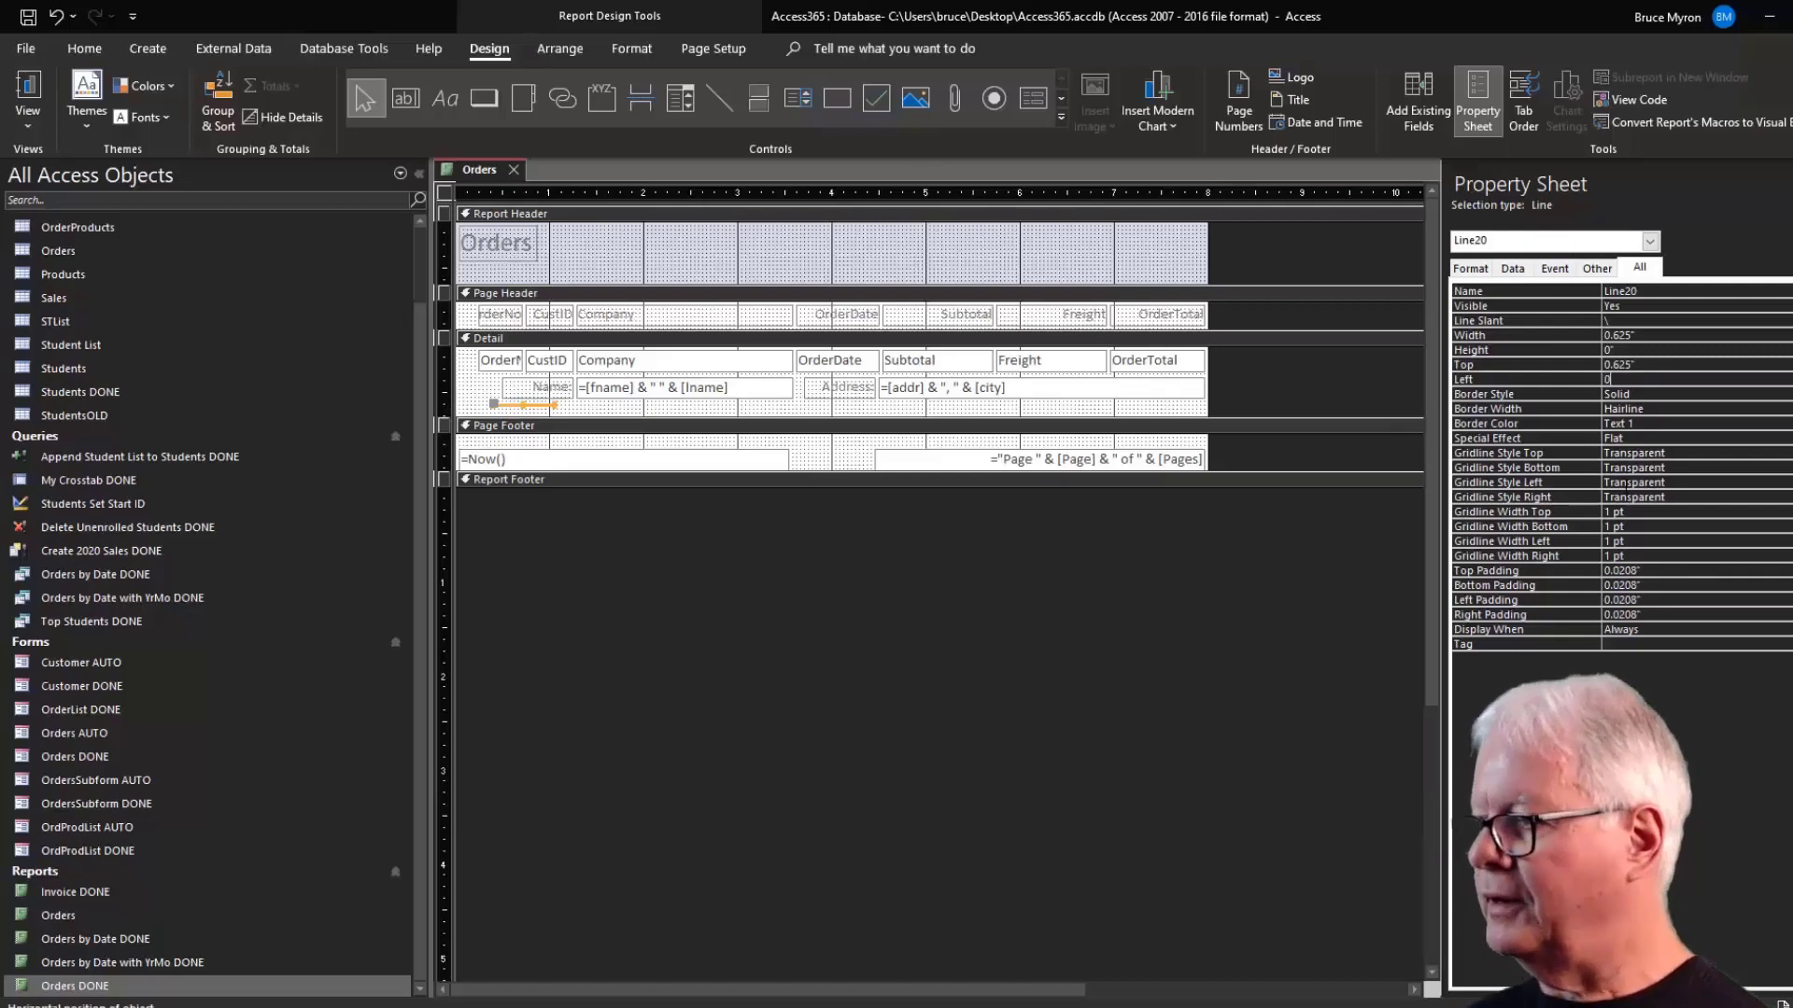
{"action": "key", "text": "Return"}
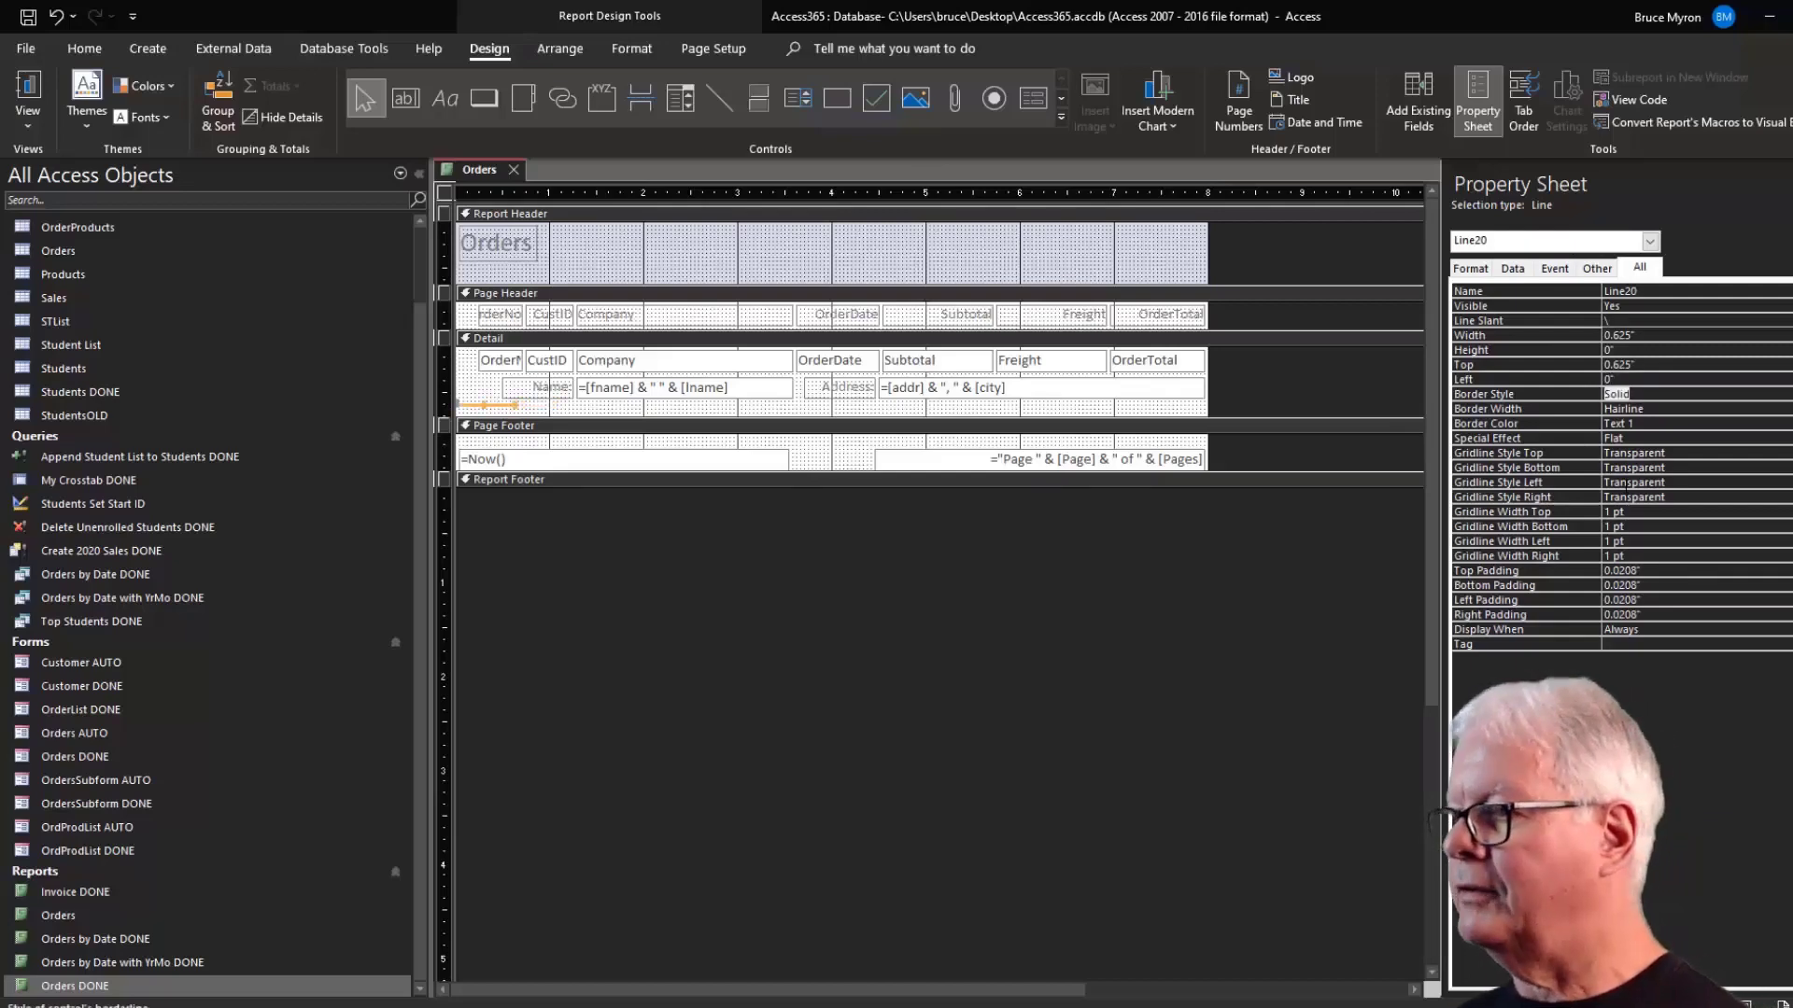
{"action": "key", "text": "Up"}
{"action": "key", "text": "Up"}
{"action": "key", "text": "Up"}
{"action": "key", "text": "Up"}
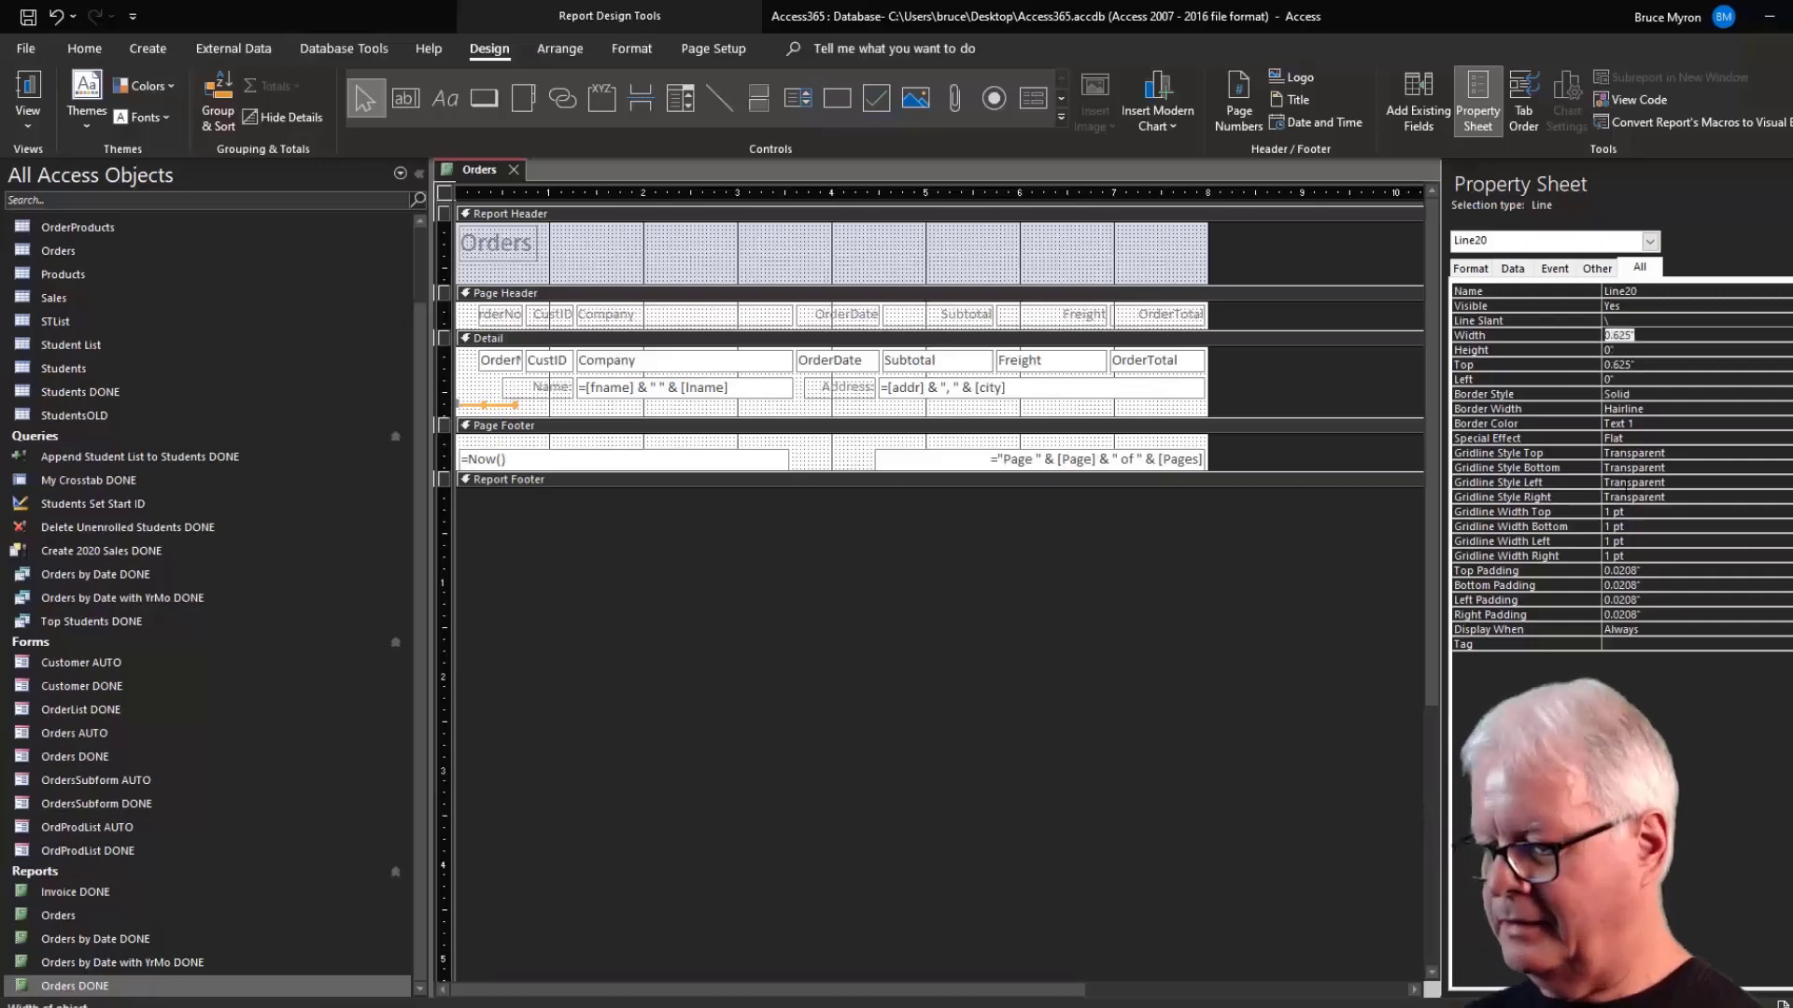
{"action": "type", "text": "8"}
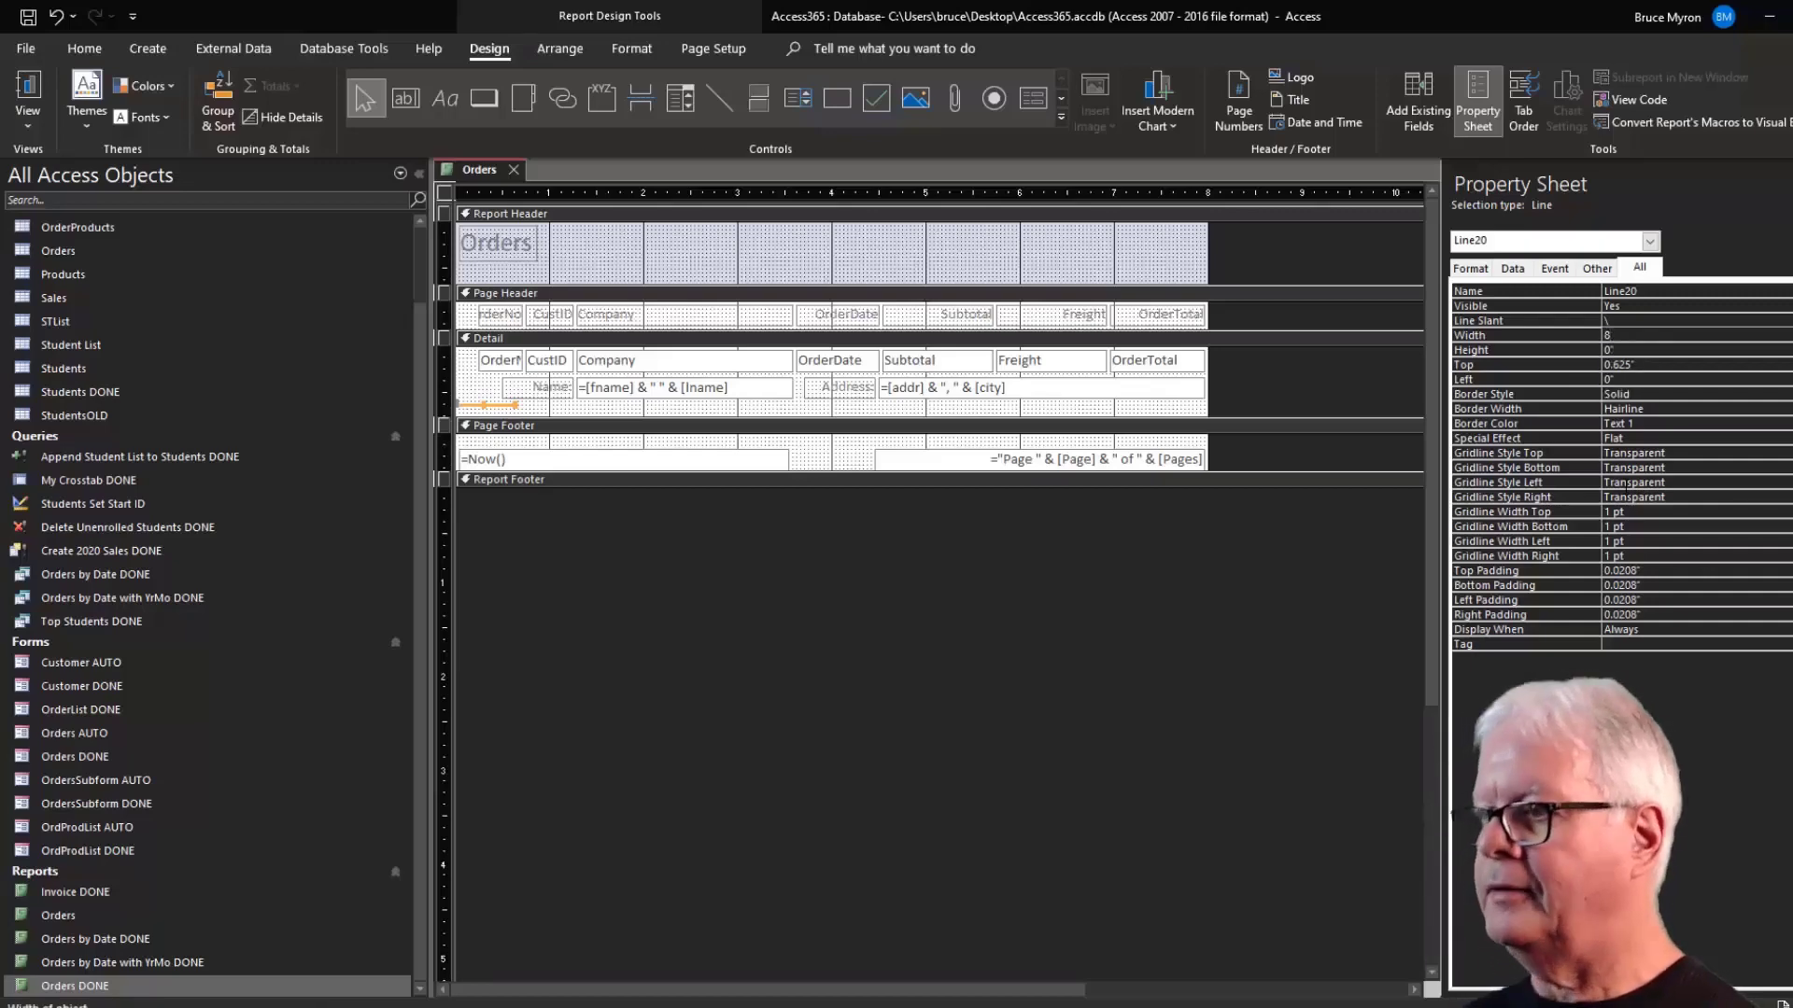
{"action": "key", "text": "Return"}
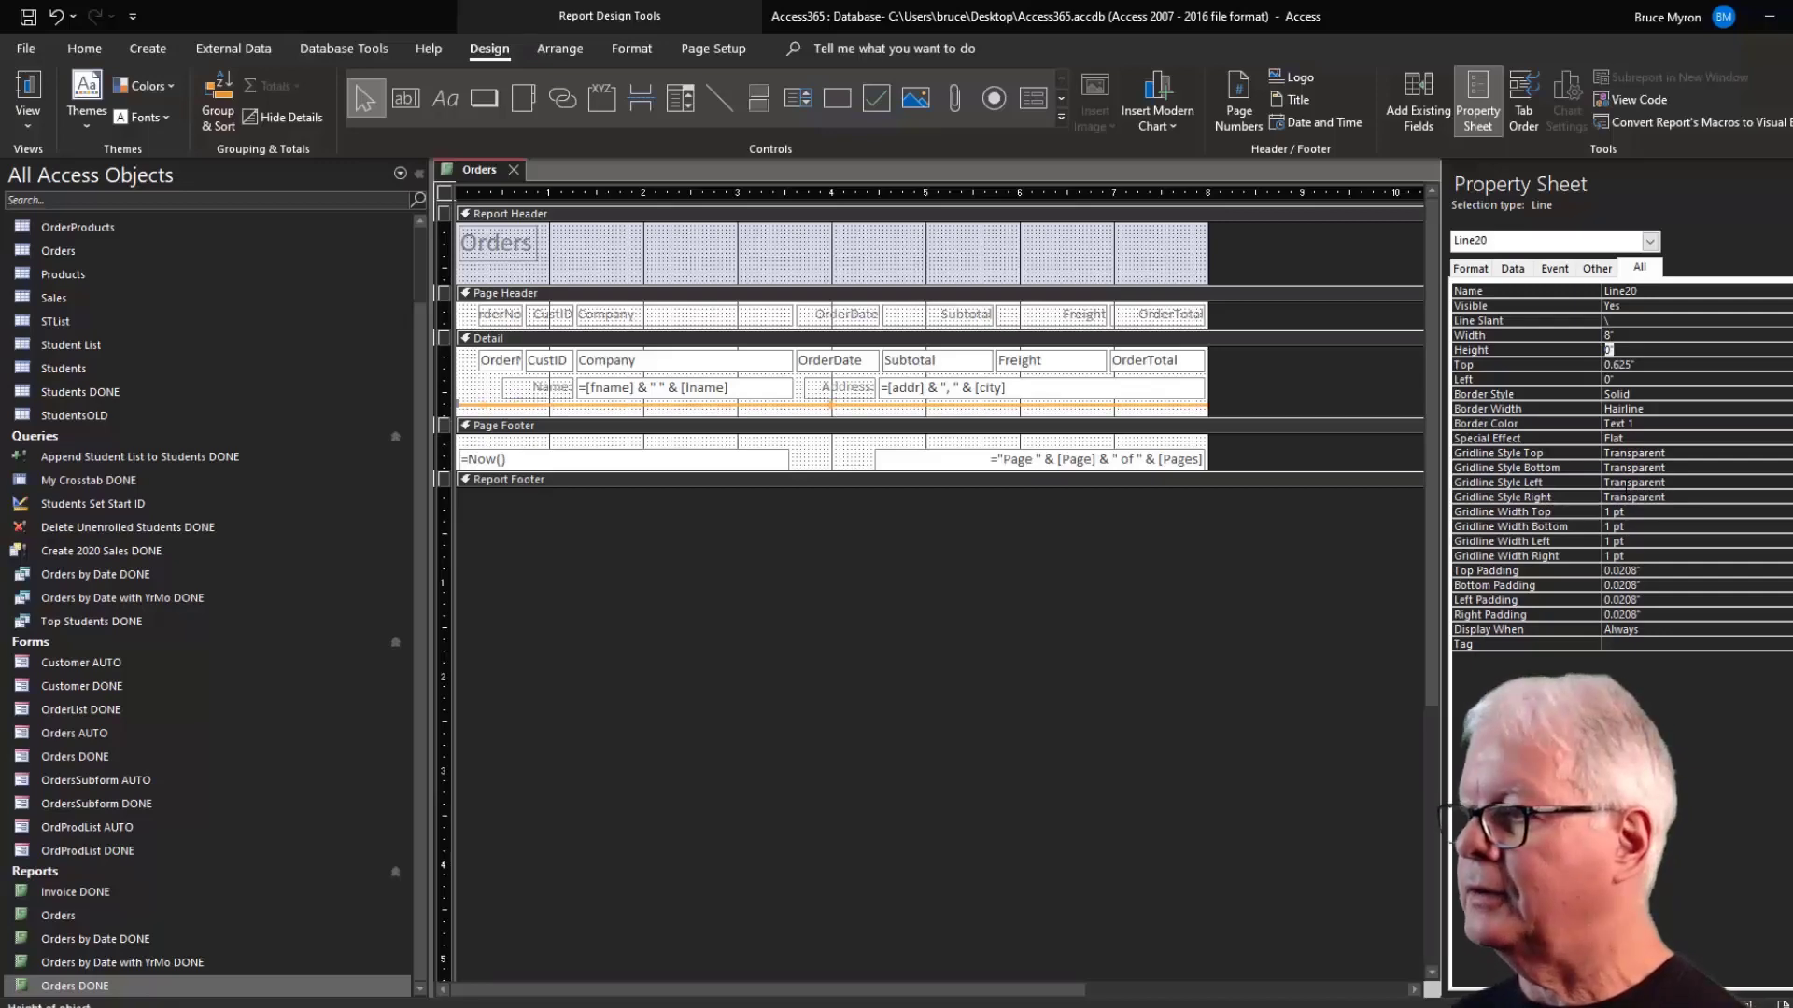
Try a 2 pt Border Width on the Detail line and settle on 1 pt.
{"action": "key", "text": "Down"}
{"action": "key", "text": "Down"}
{"action": "key", "text": "Down"}
{"action": "key", "text": "Down"}
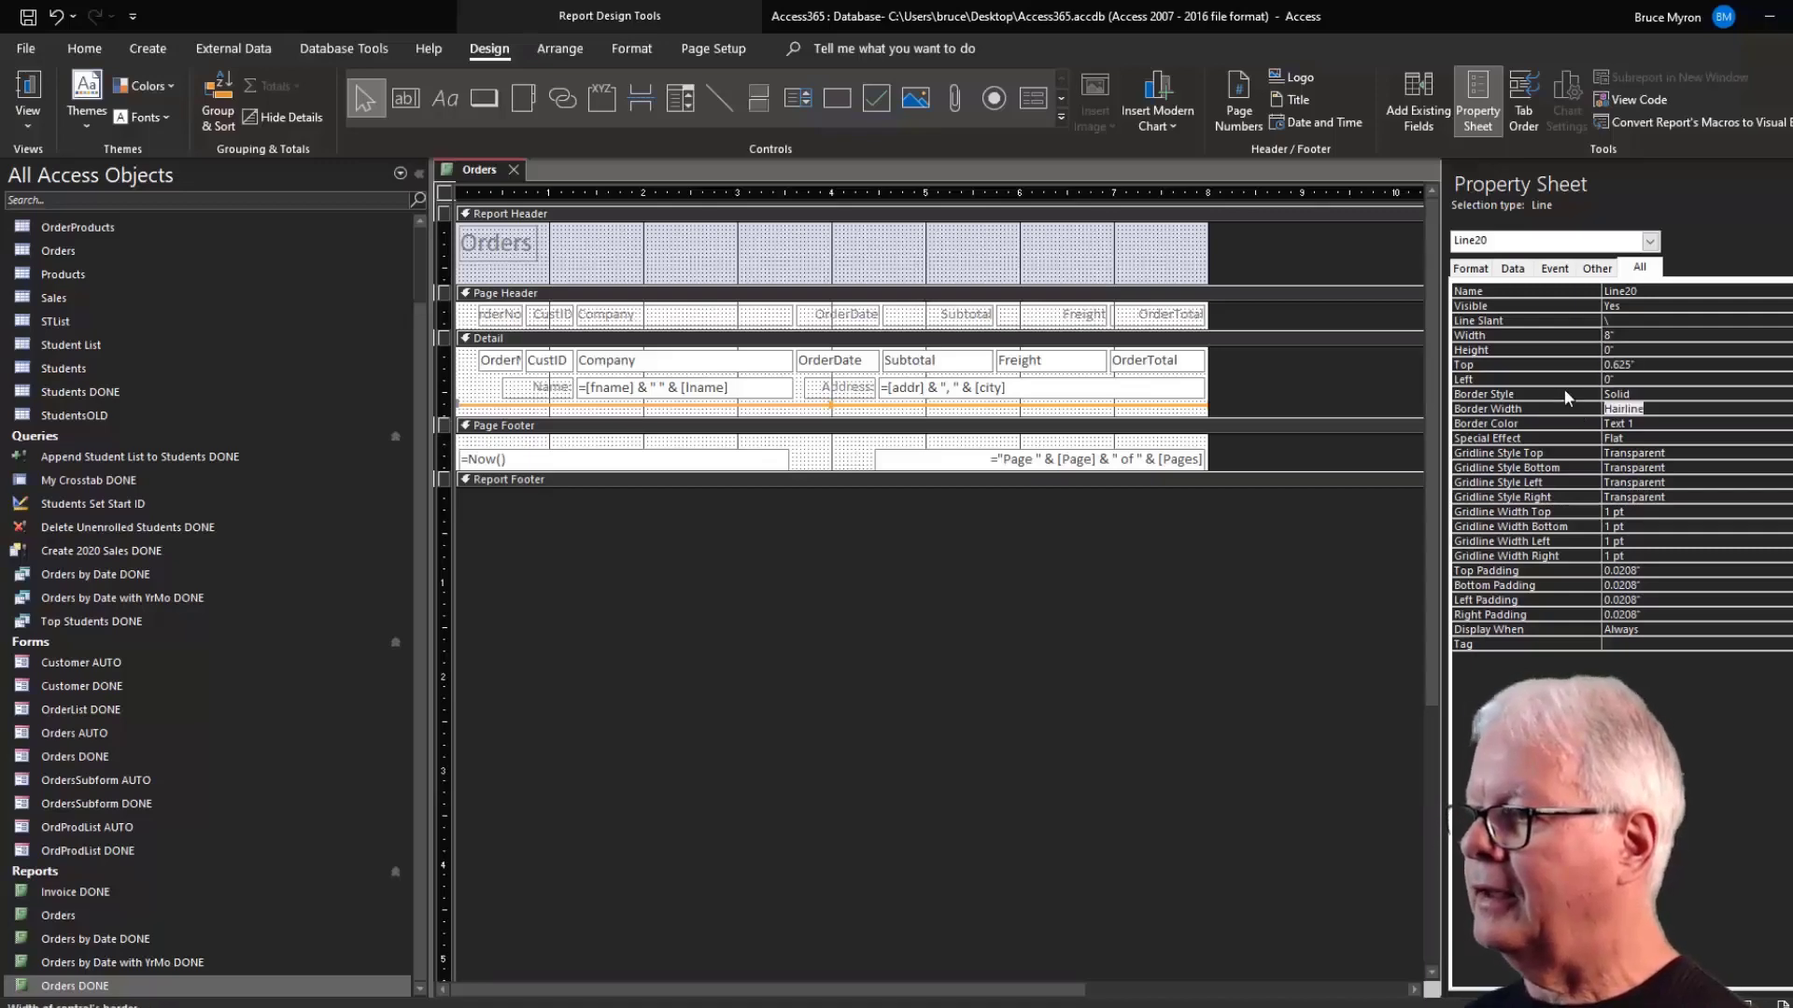
{"action": "key", "text": "alt+Down"}
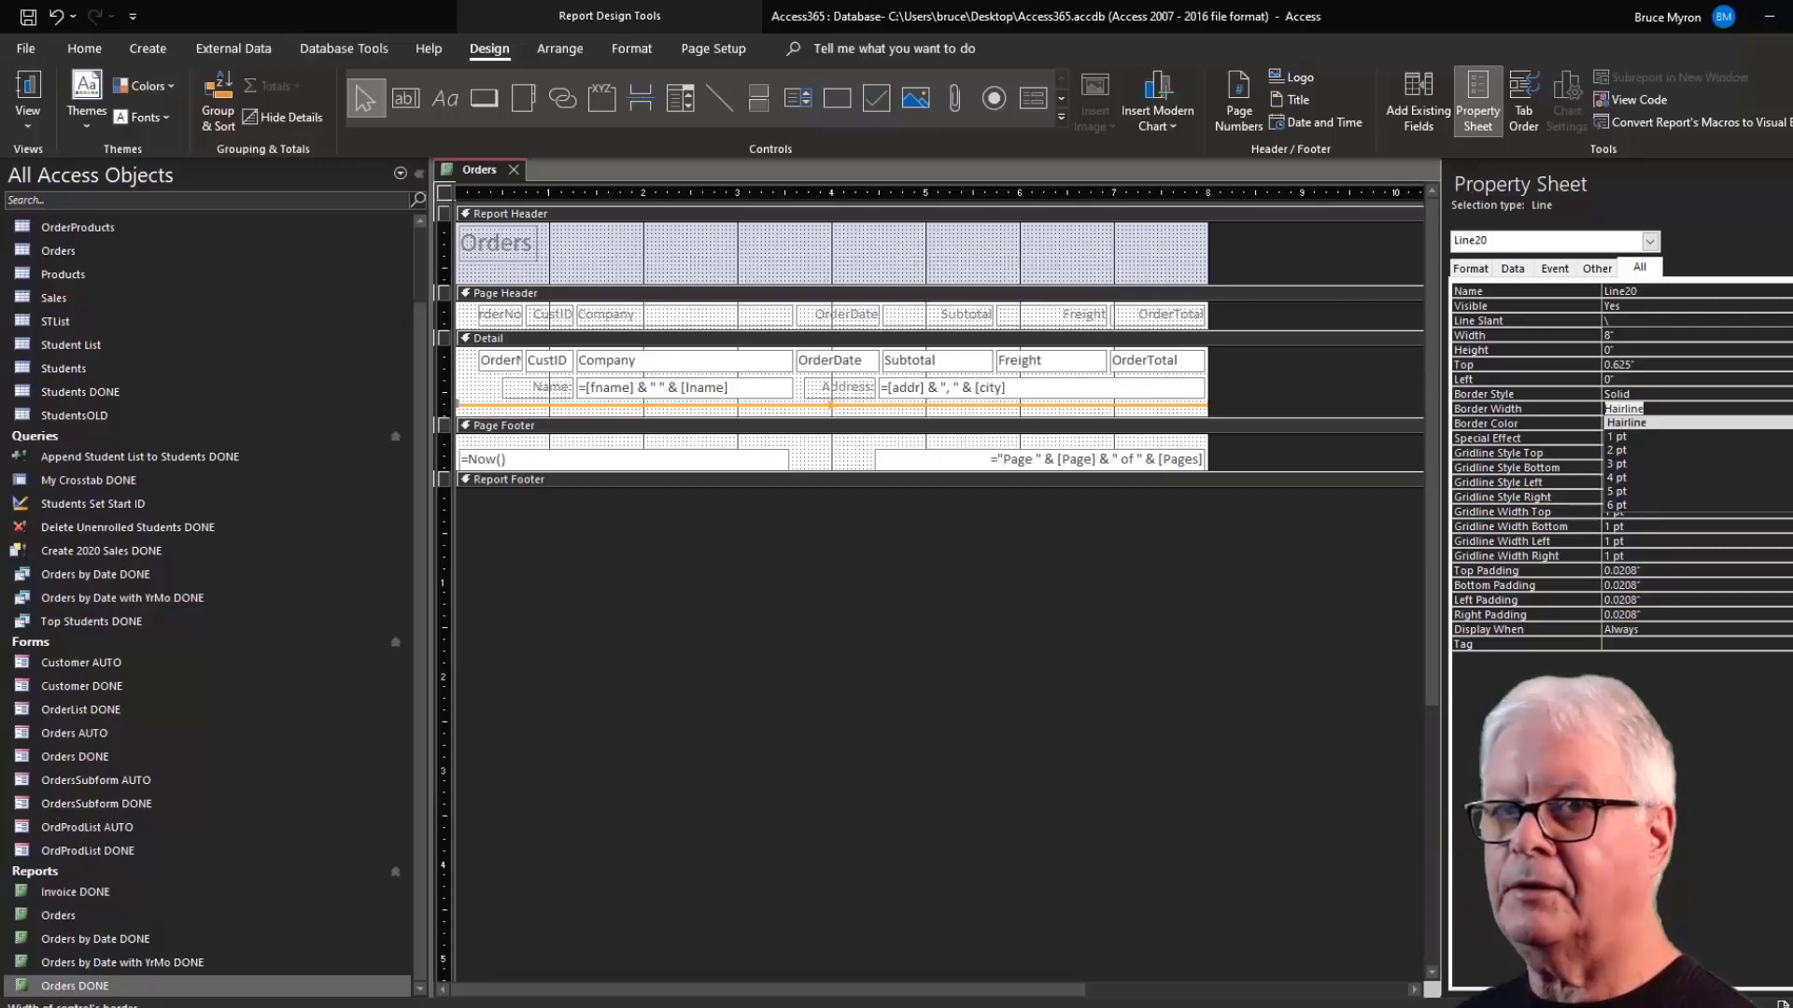
{"action": "left_click", "coordinate": [1742, 452]}
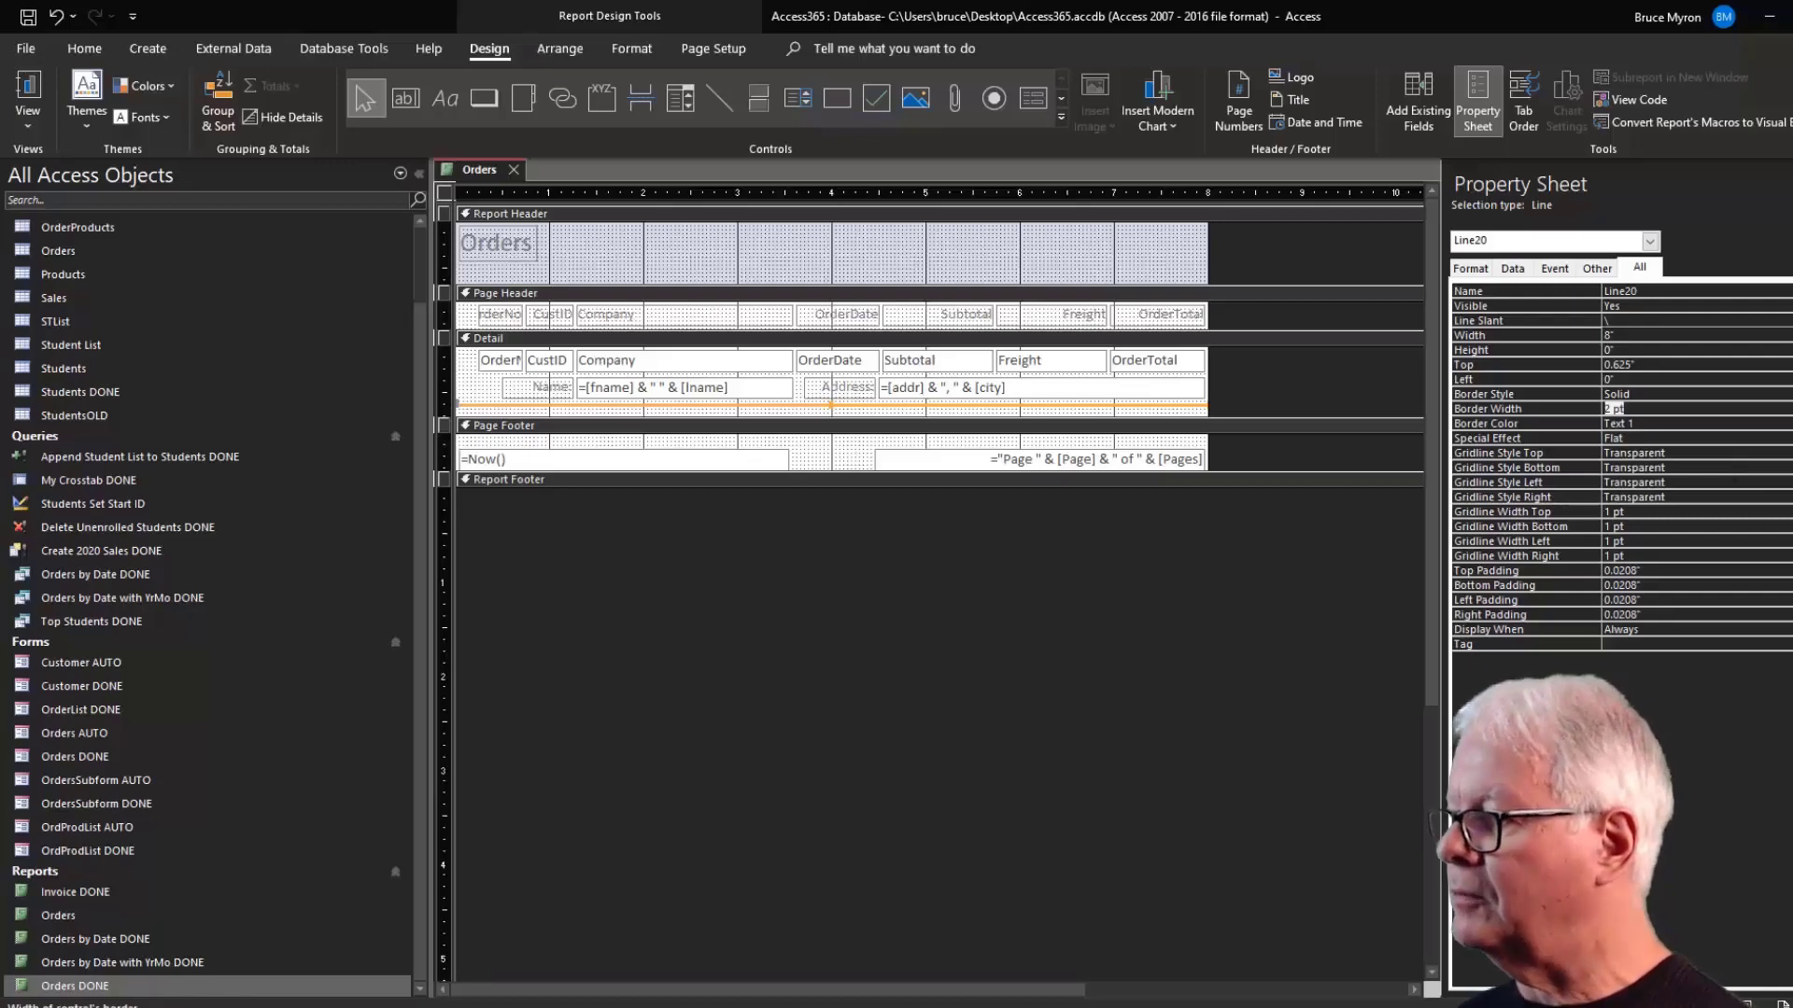
{"action": "left_click", "coordinate": [1787, 409]}
{"action": "left_click", "coordinate": [1742, 438]}
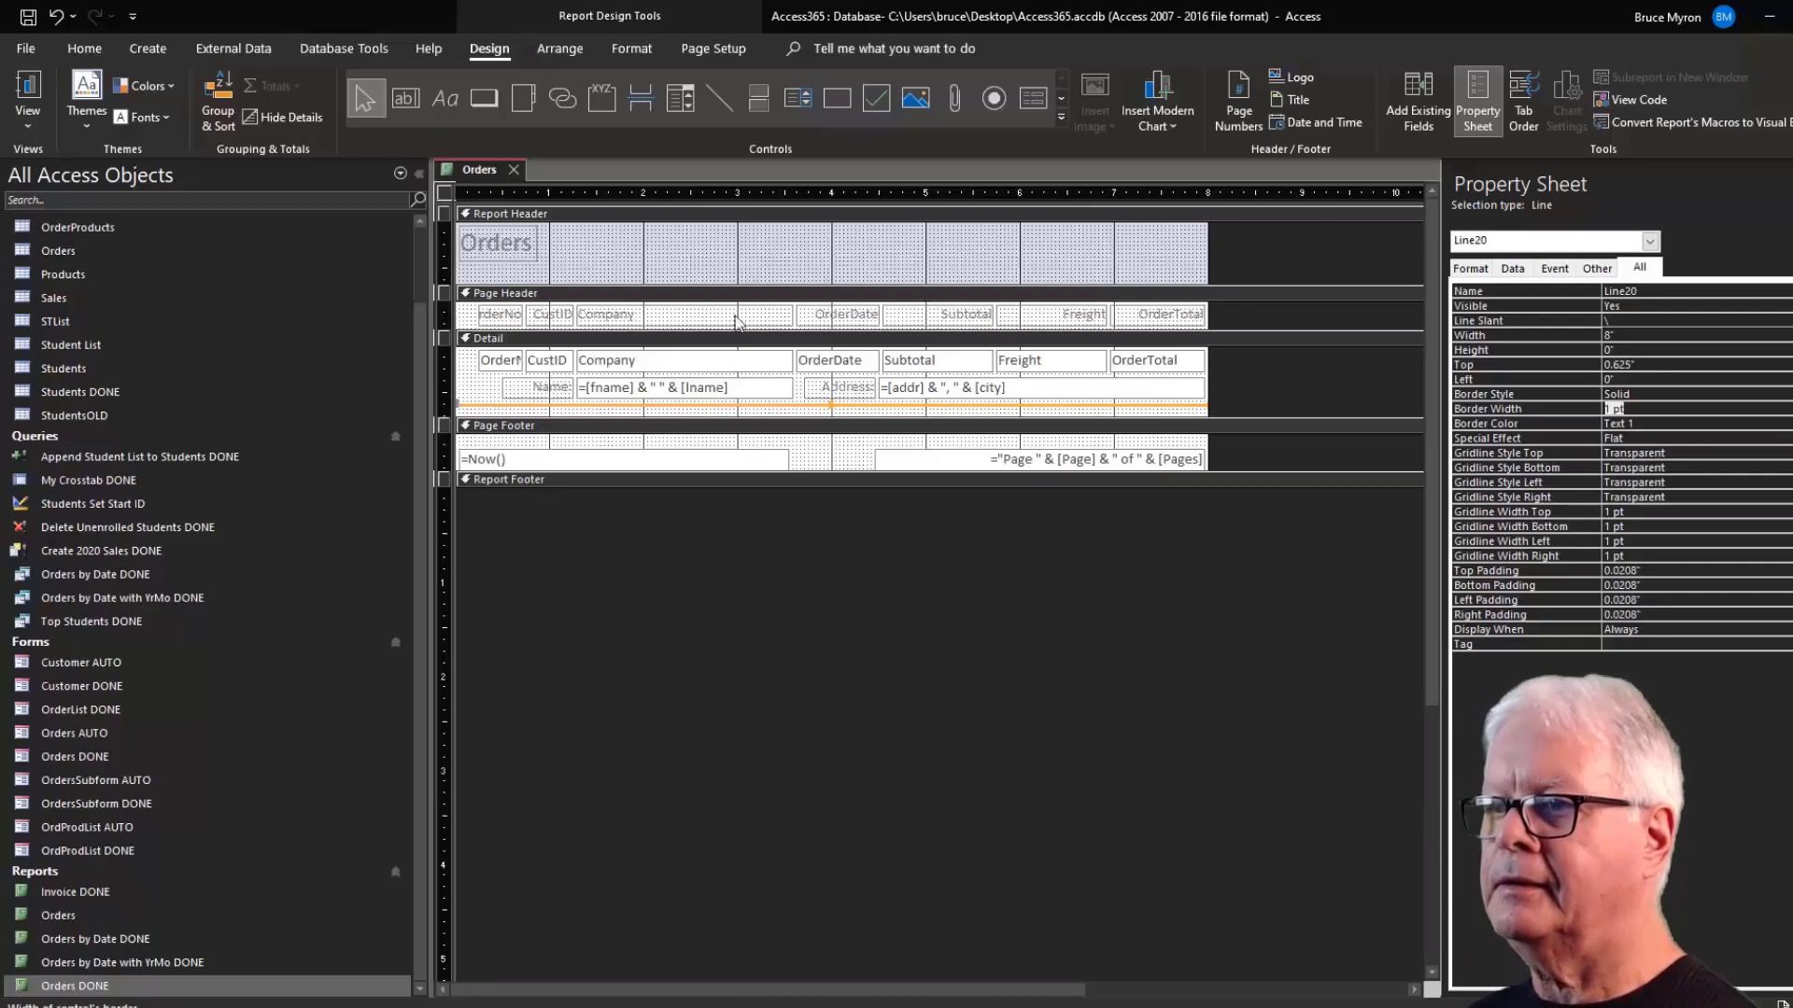
Shorten the Detail section to end just below the line, and check the row spacing in Report View before returning to Design View.
{"action": "left_click", "coordinate": [779, 417]}
{"action": "left_click_drag", "start_coordinate": [779, 417], "coordinate": [782, 409]}
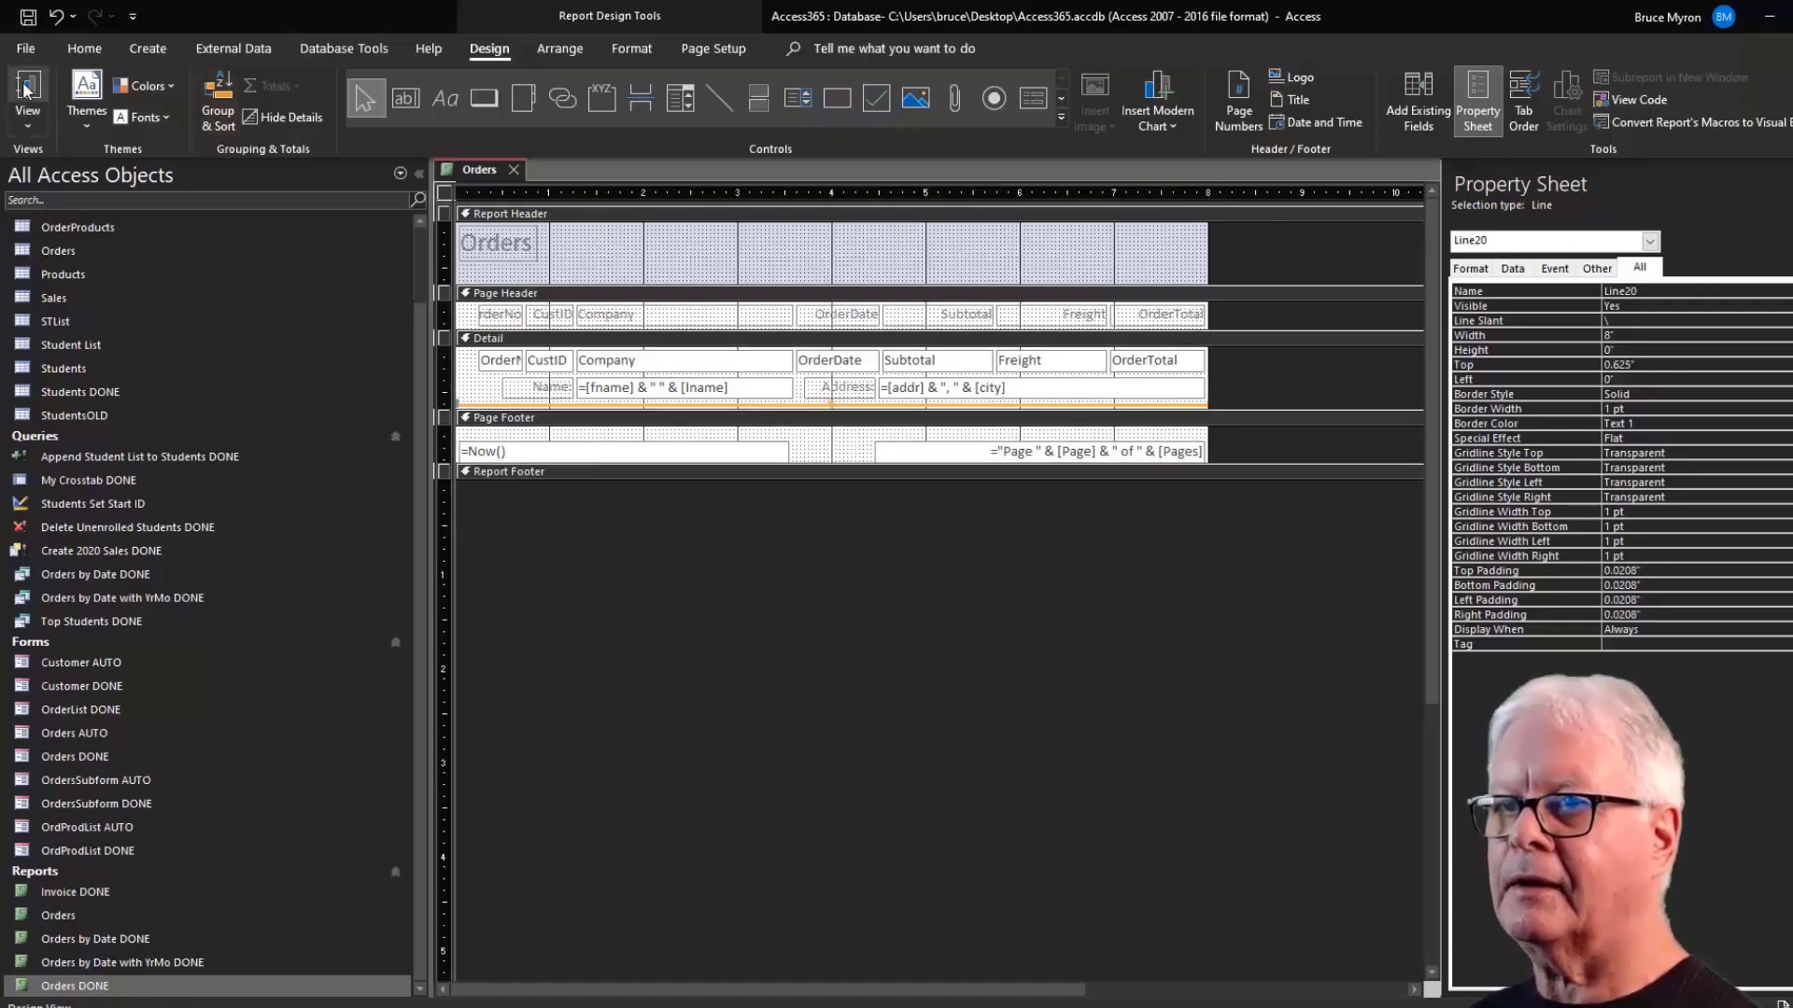
{"action": "left_click", "coordinate": [28, 119]}
{"action": "left_click", "coordinate": [50, 163]}
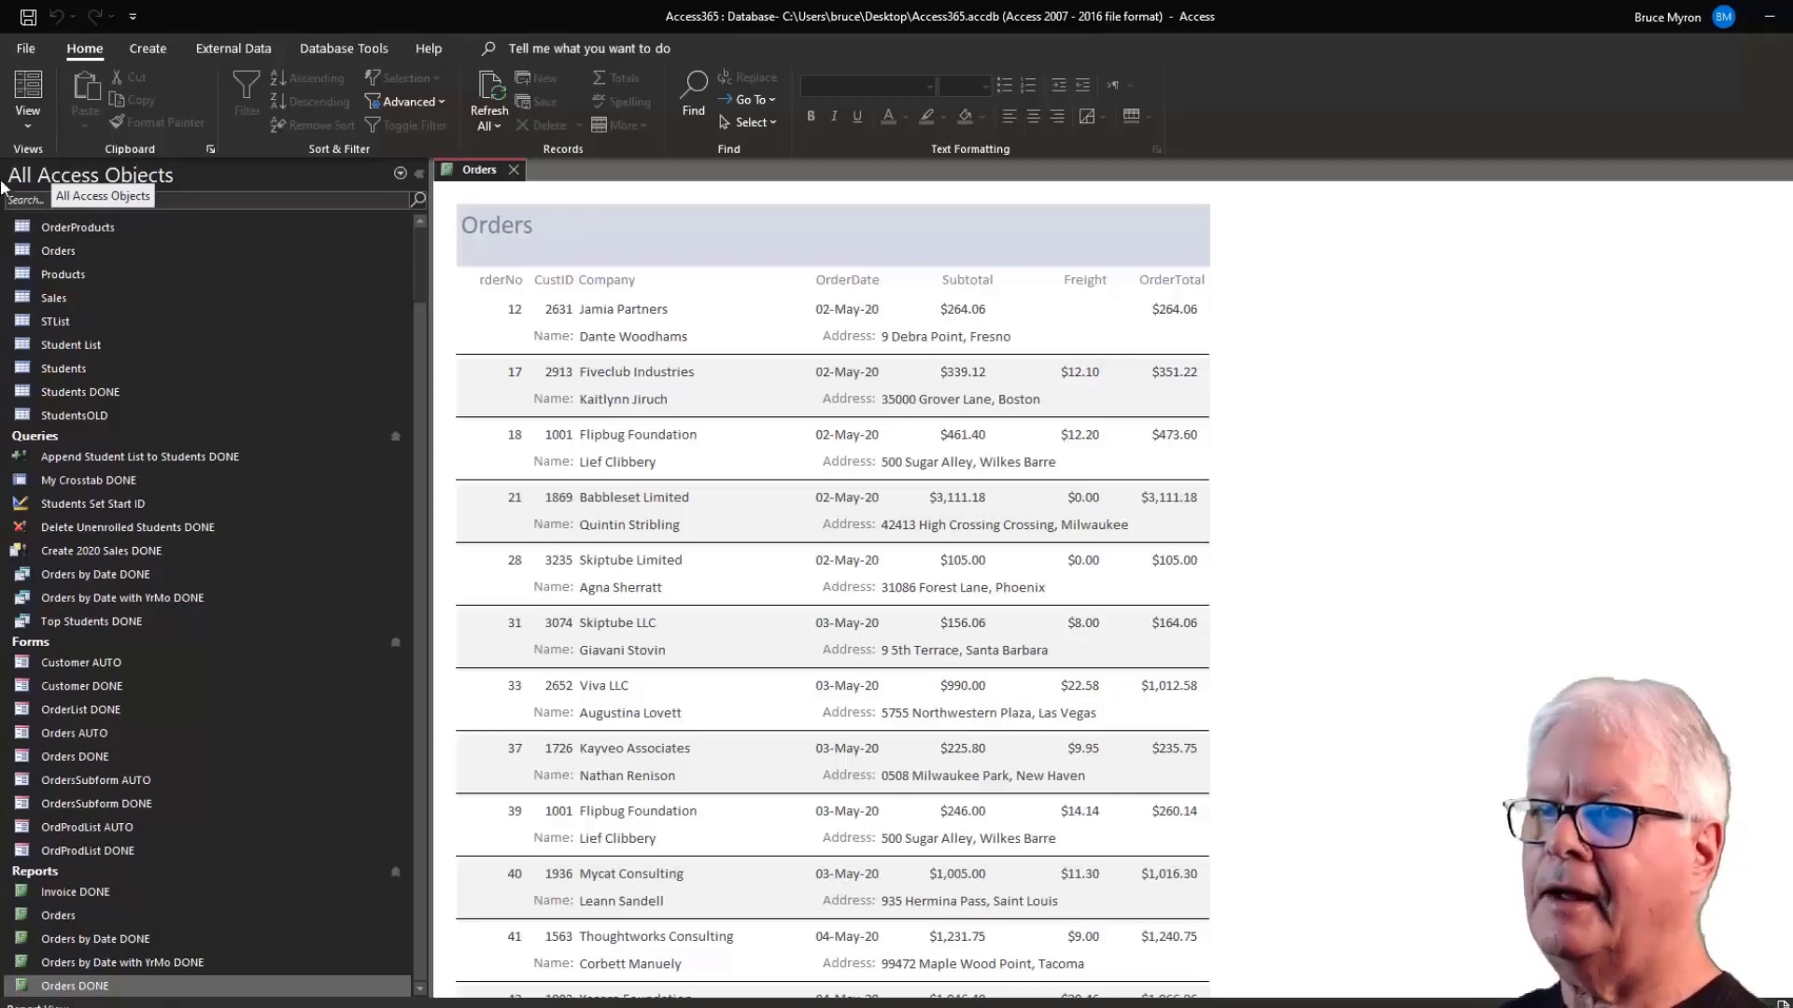
{"action": "left_click", "coordinate": [28, 119]}
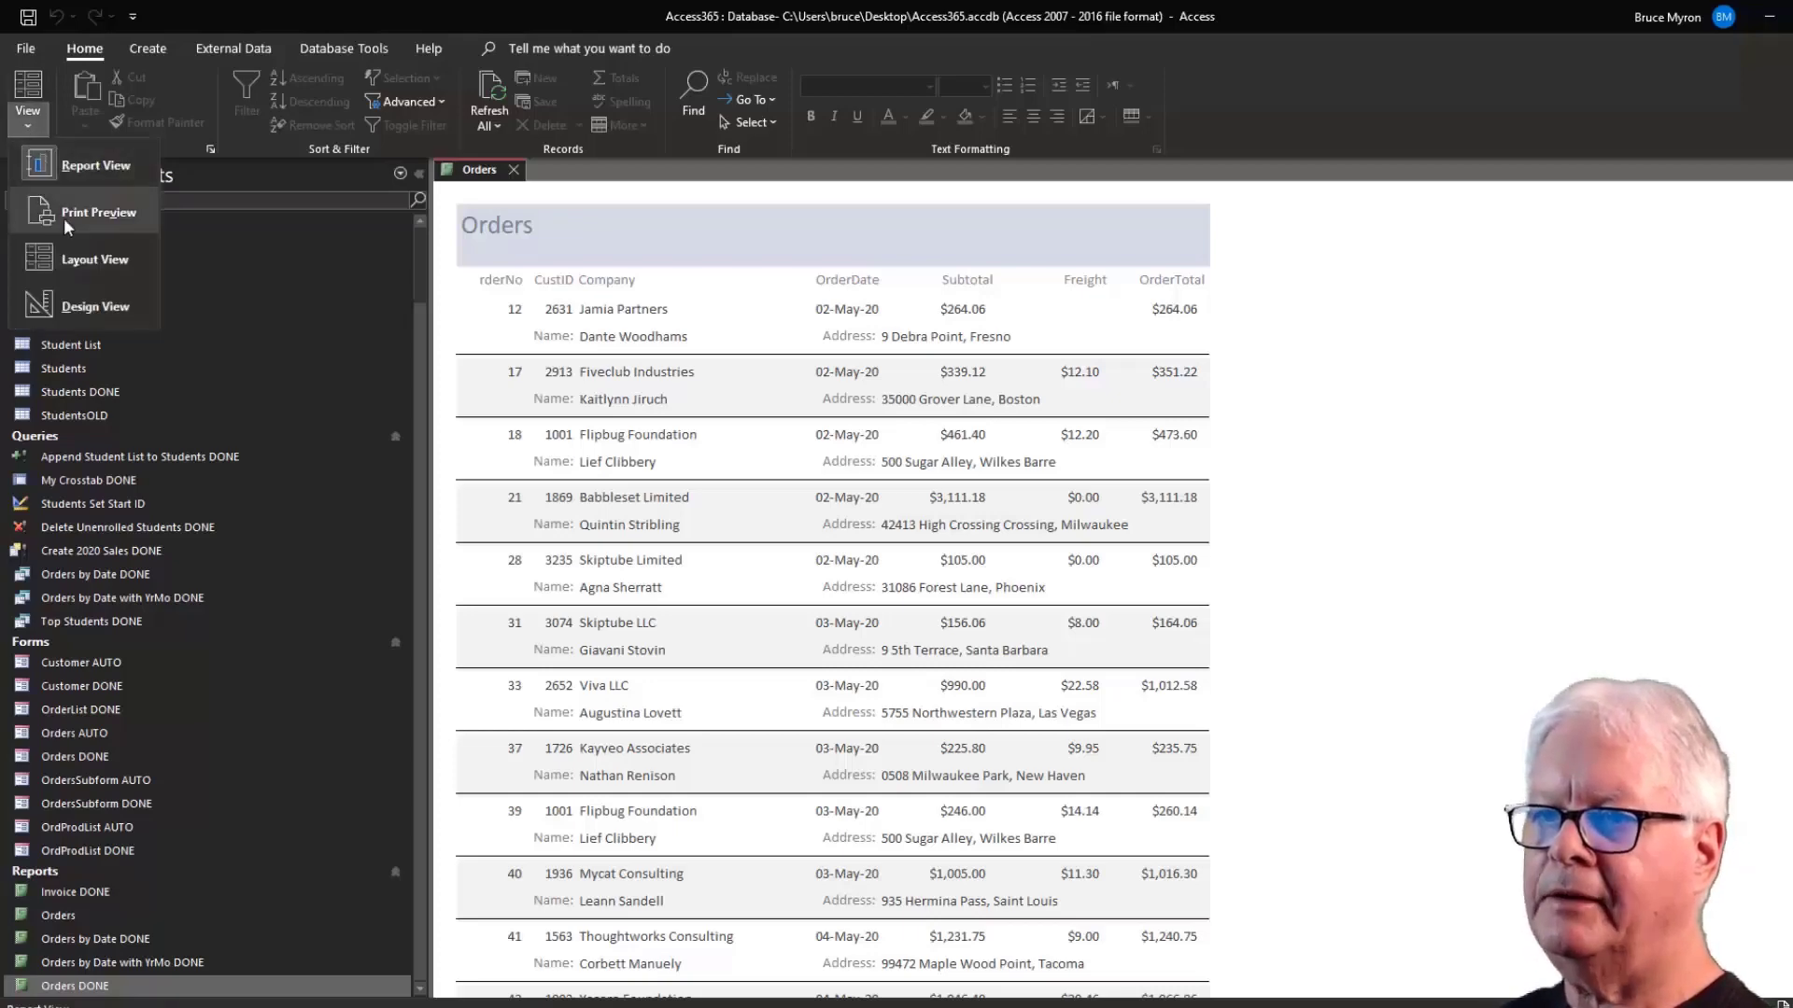
{"action": "left_click", "coordinate": [81, 306]}
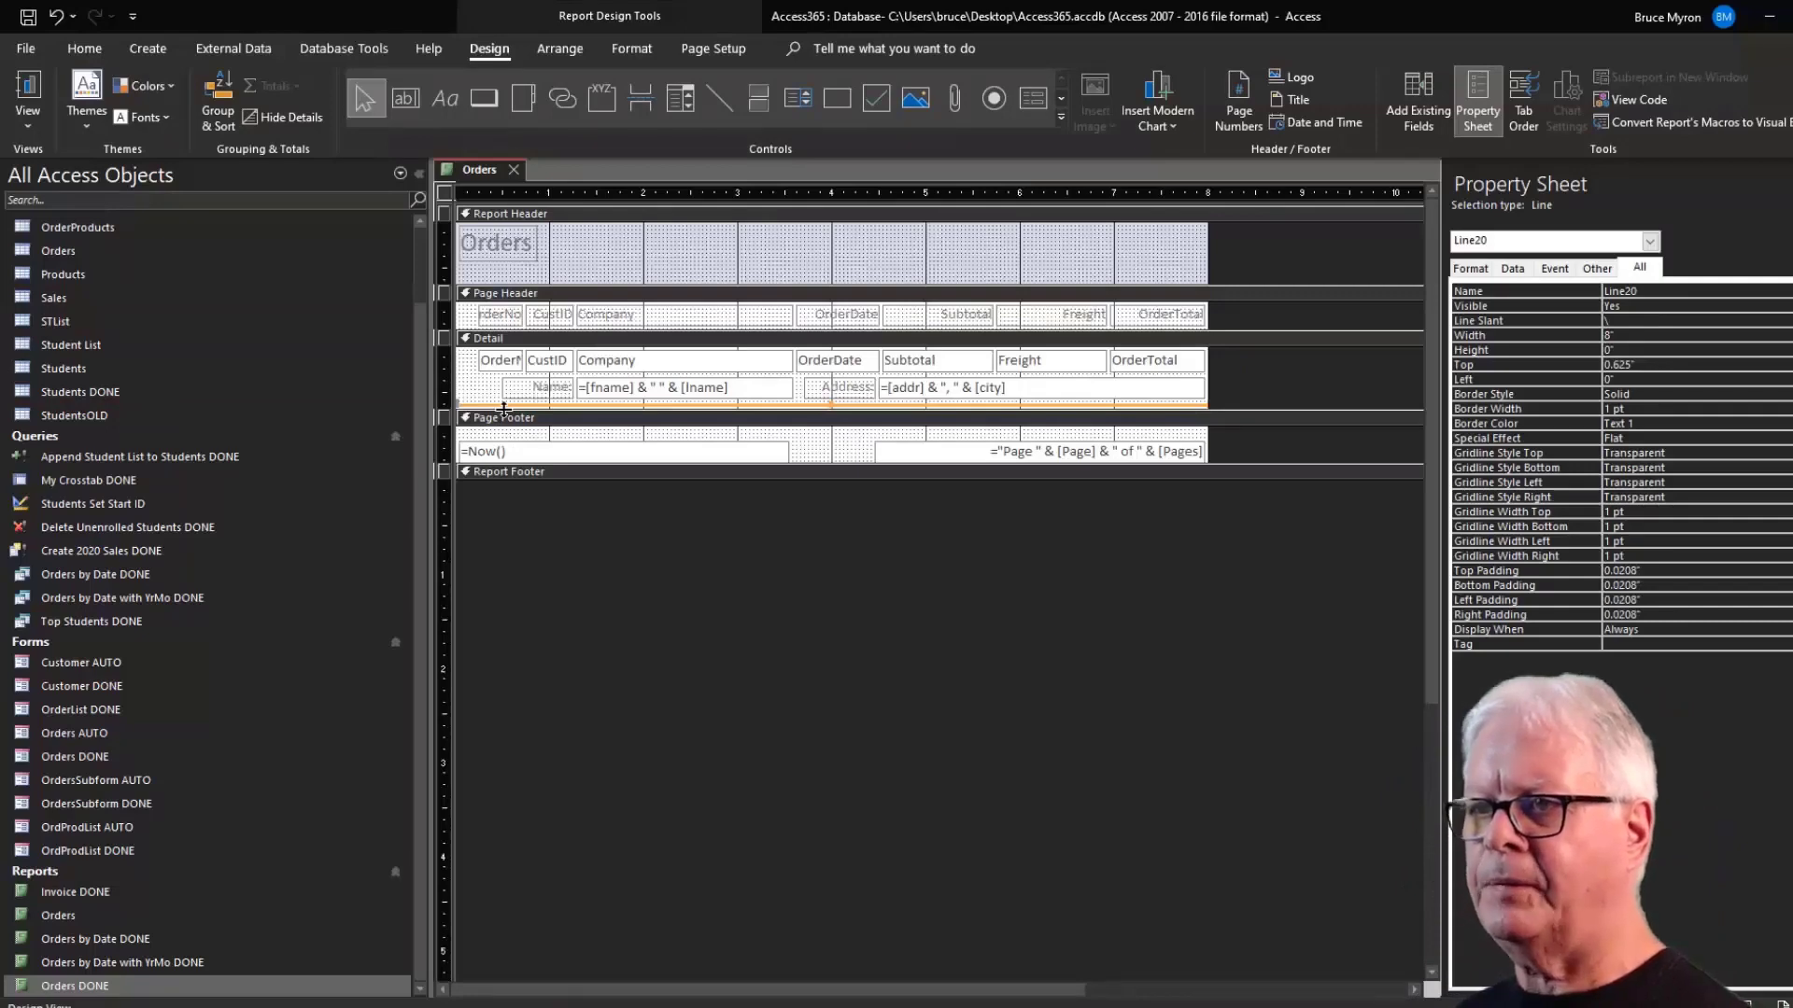
Place a copy of the Detail line in the Page Header and move it down beneath the column labels, at a Top of 0.25".
{"action": "left_click", "coordinate": [465, 320]}
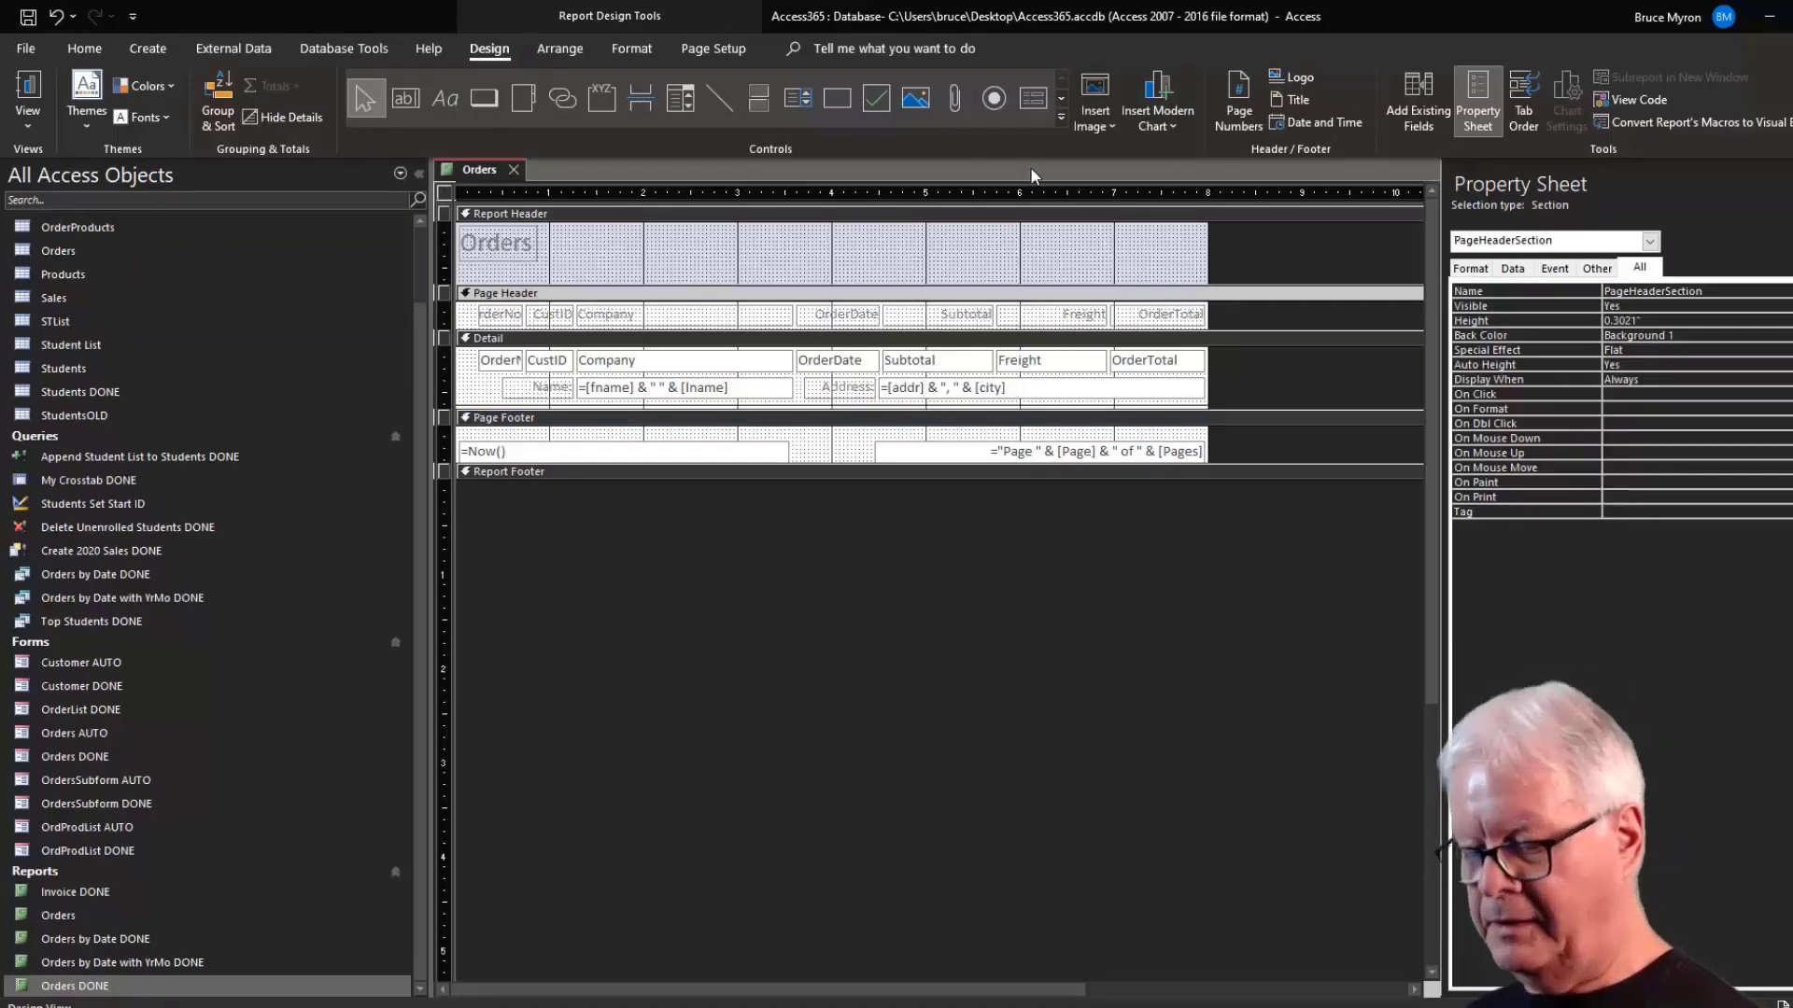
{"action": "key", "text": "ctrl+v"}
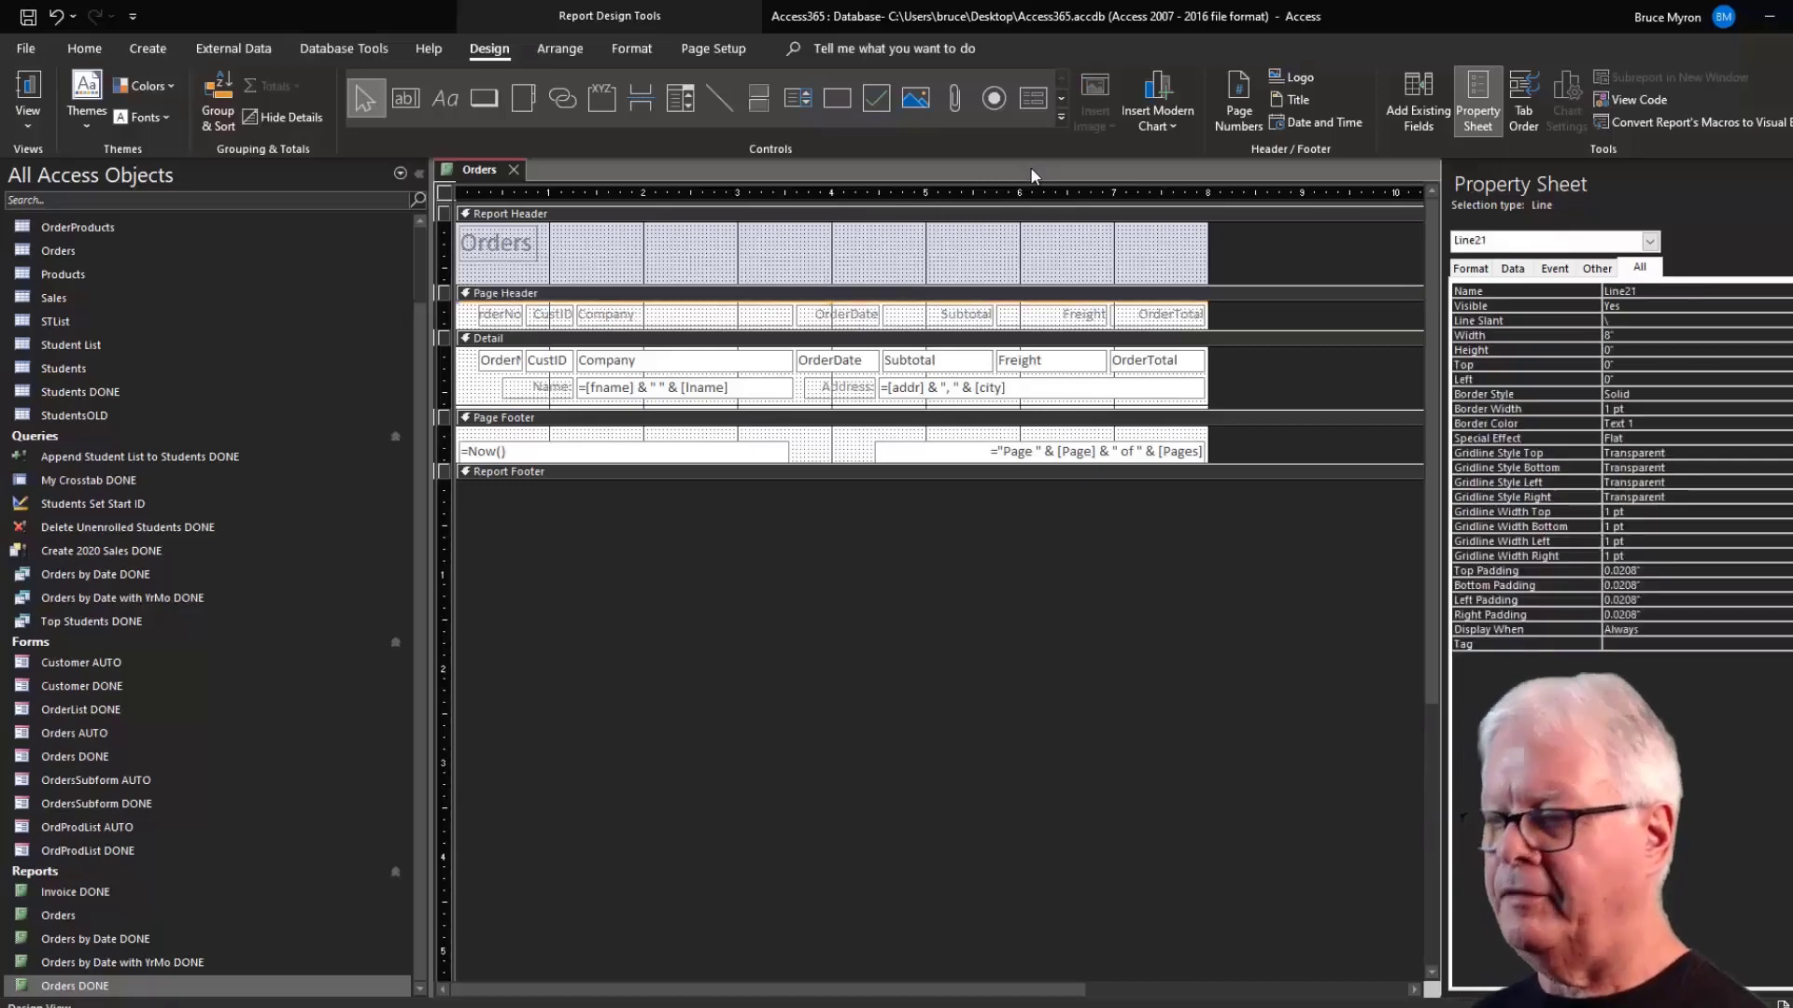
{"action": "key", "text": "Down"}
{"action": "key", "text": "Down"}
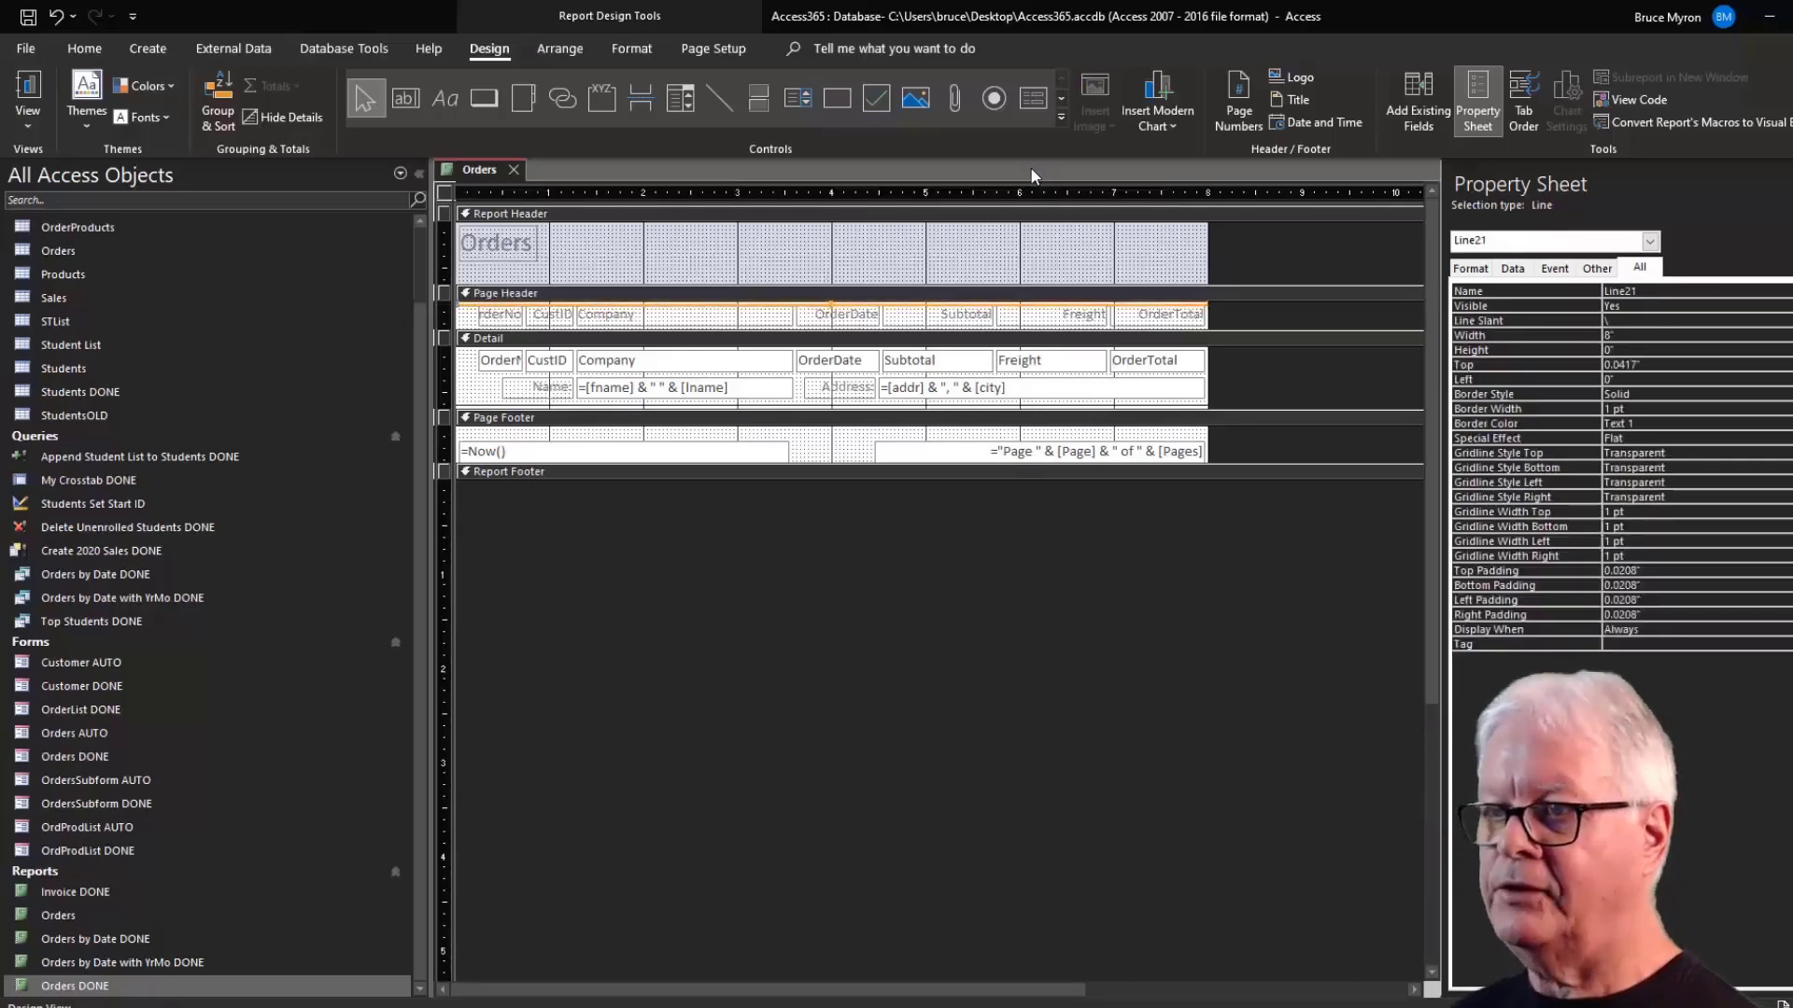
{"action": "key", "text": "Down"}
{"action": "key", "text": "Down"}
{"action": "key", "text": "Down"}
{"action": "key", "text": "Down"}
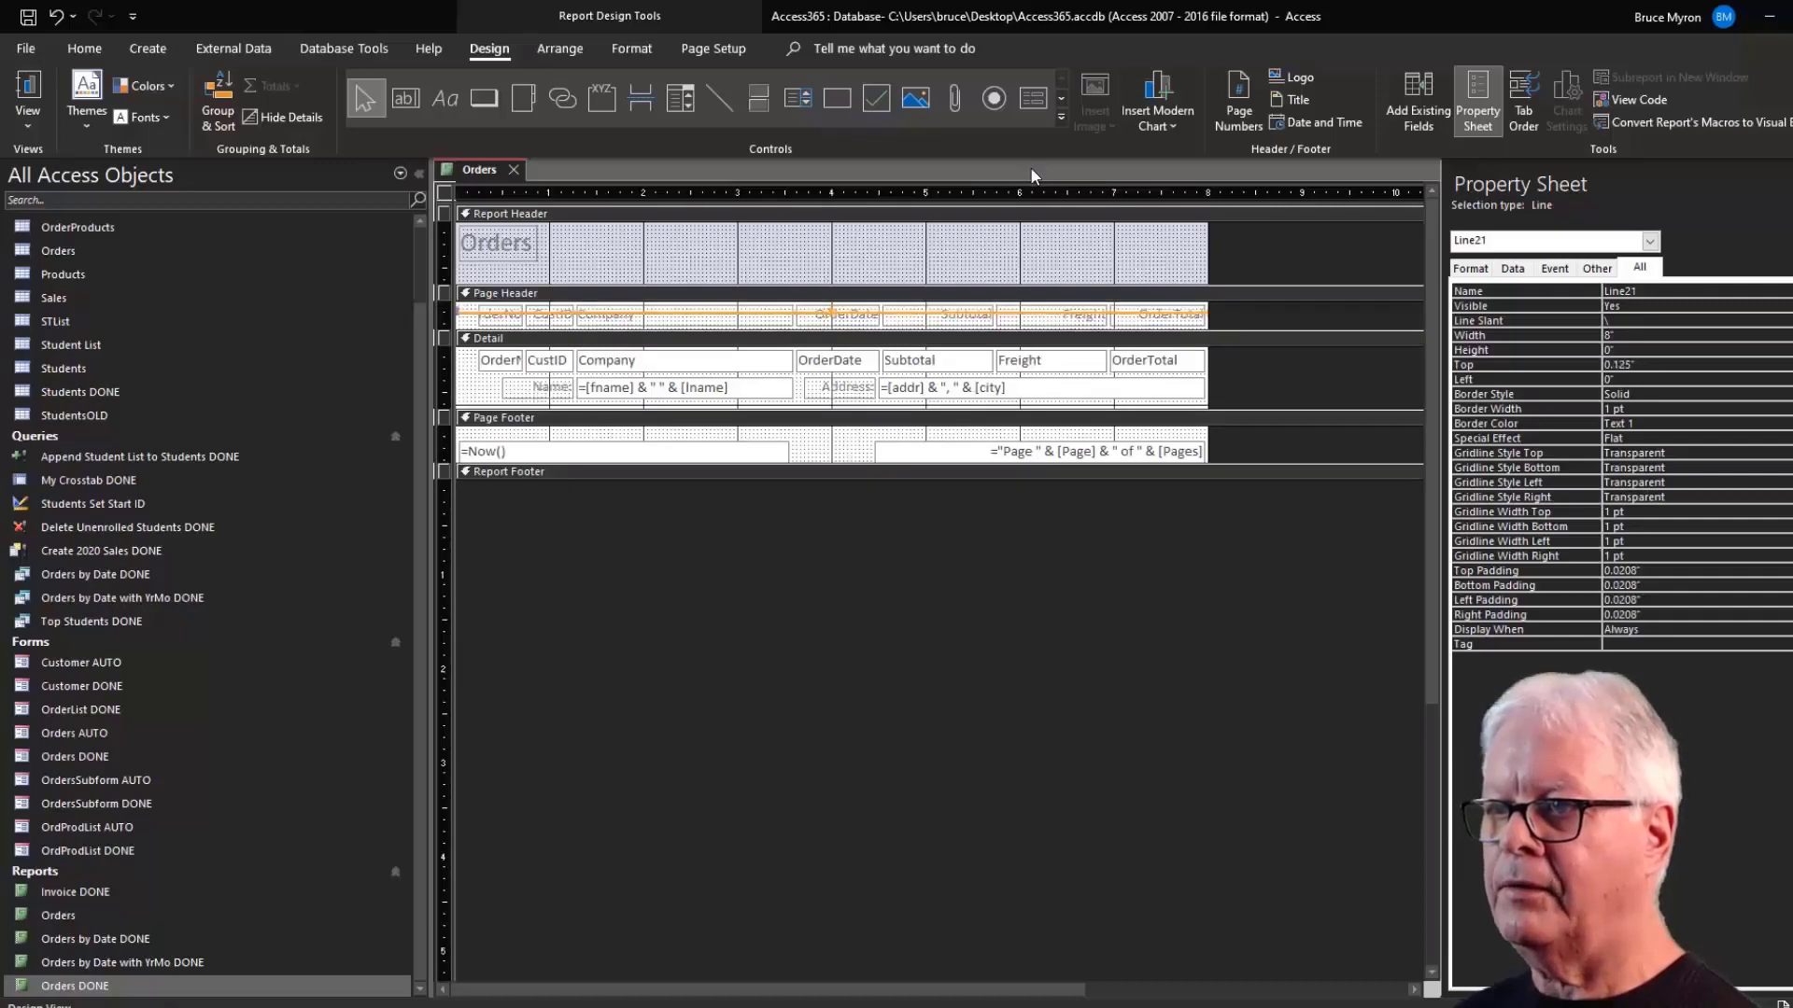
{"action": "key", "text": "Down"}
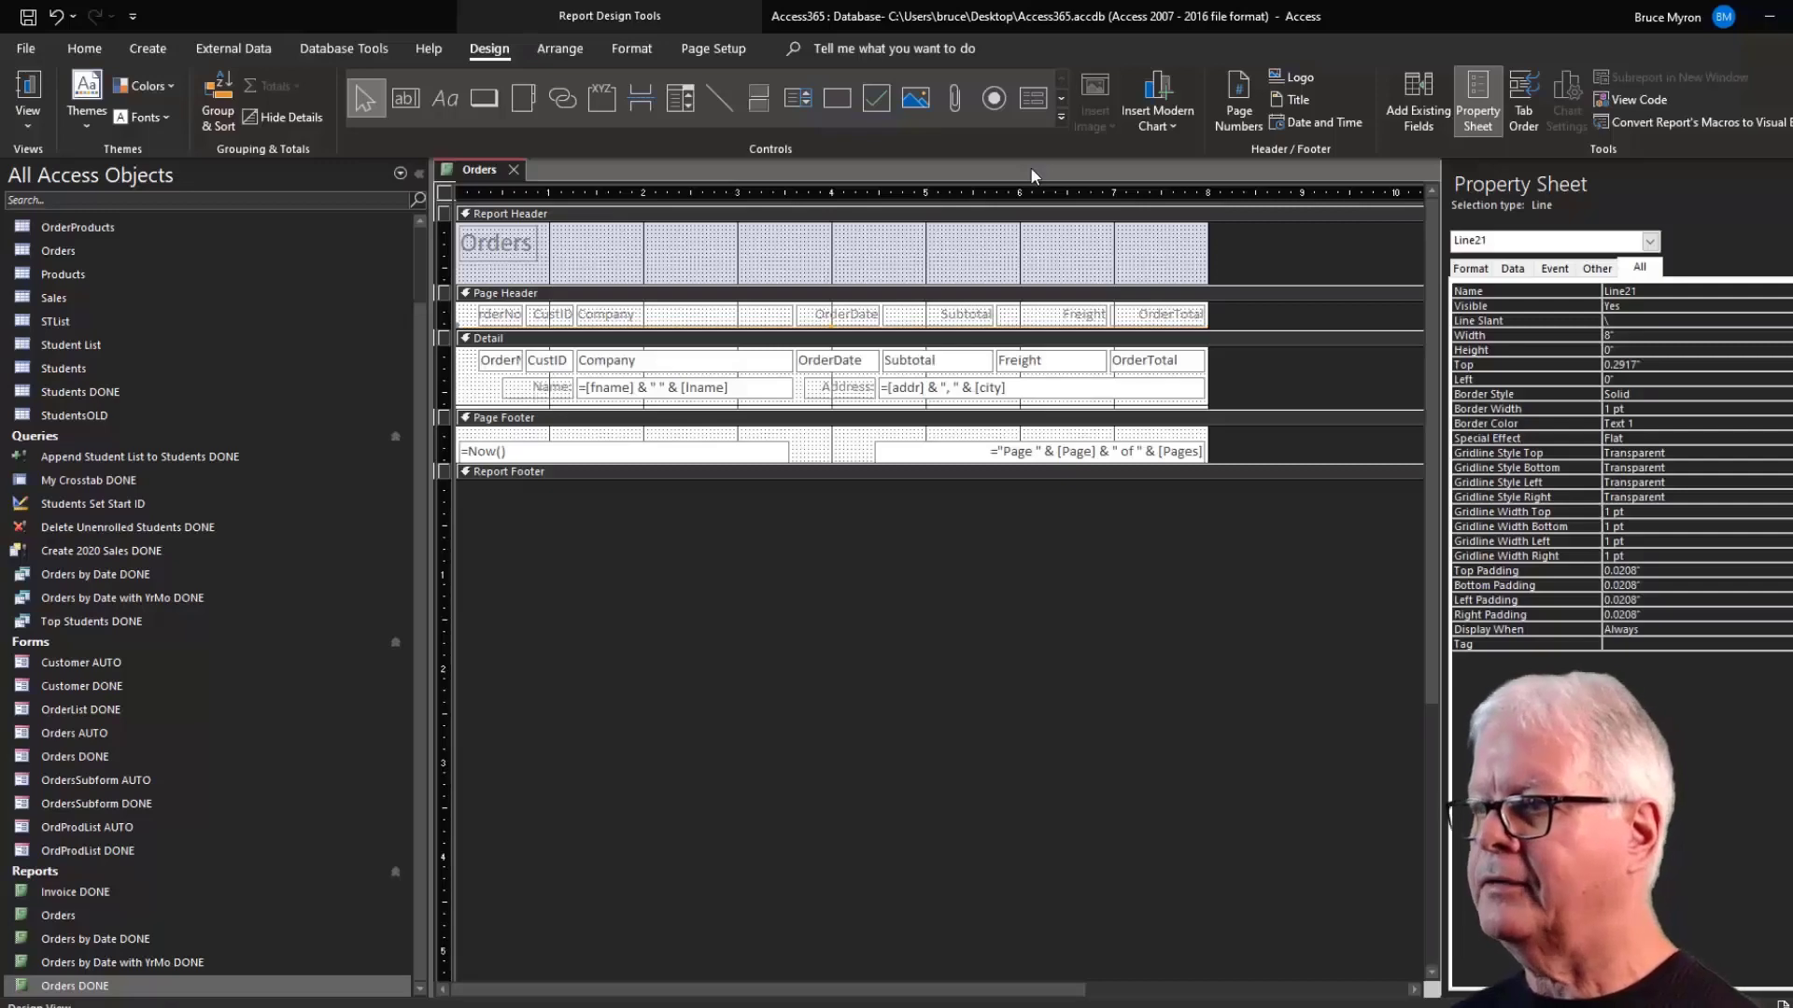
{"action": "key", "text": "Up"}
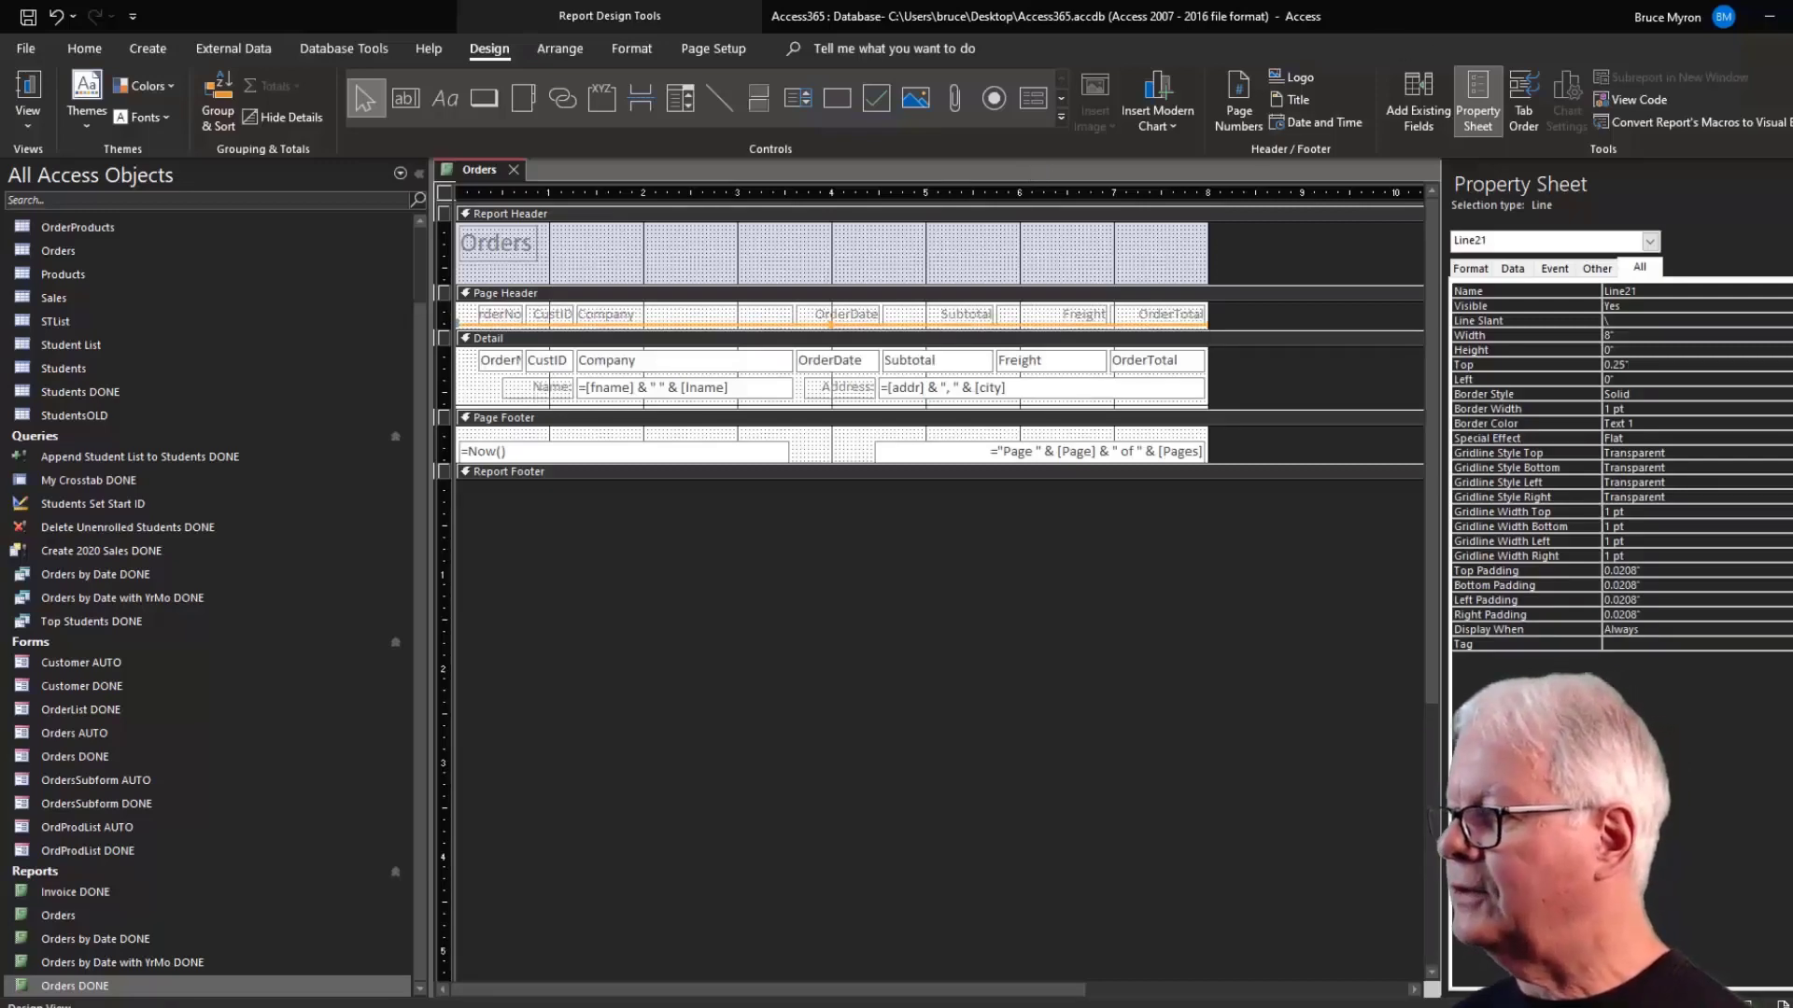
Set the Page Header line's Border Width to 2 pt and check the result in Report View.
{"action": "left_click", "coordinate": [1790, 408]}
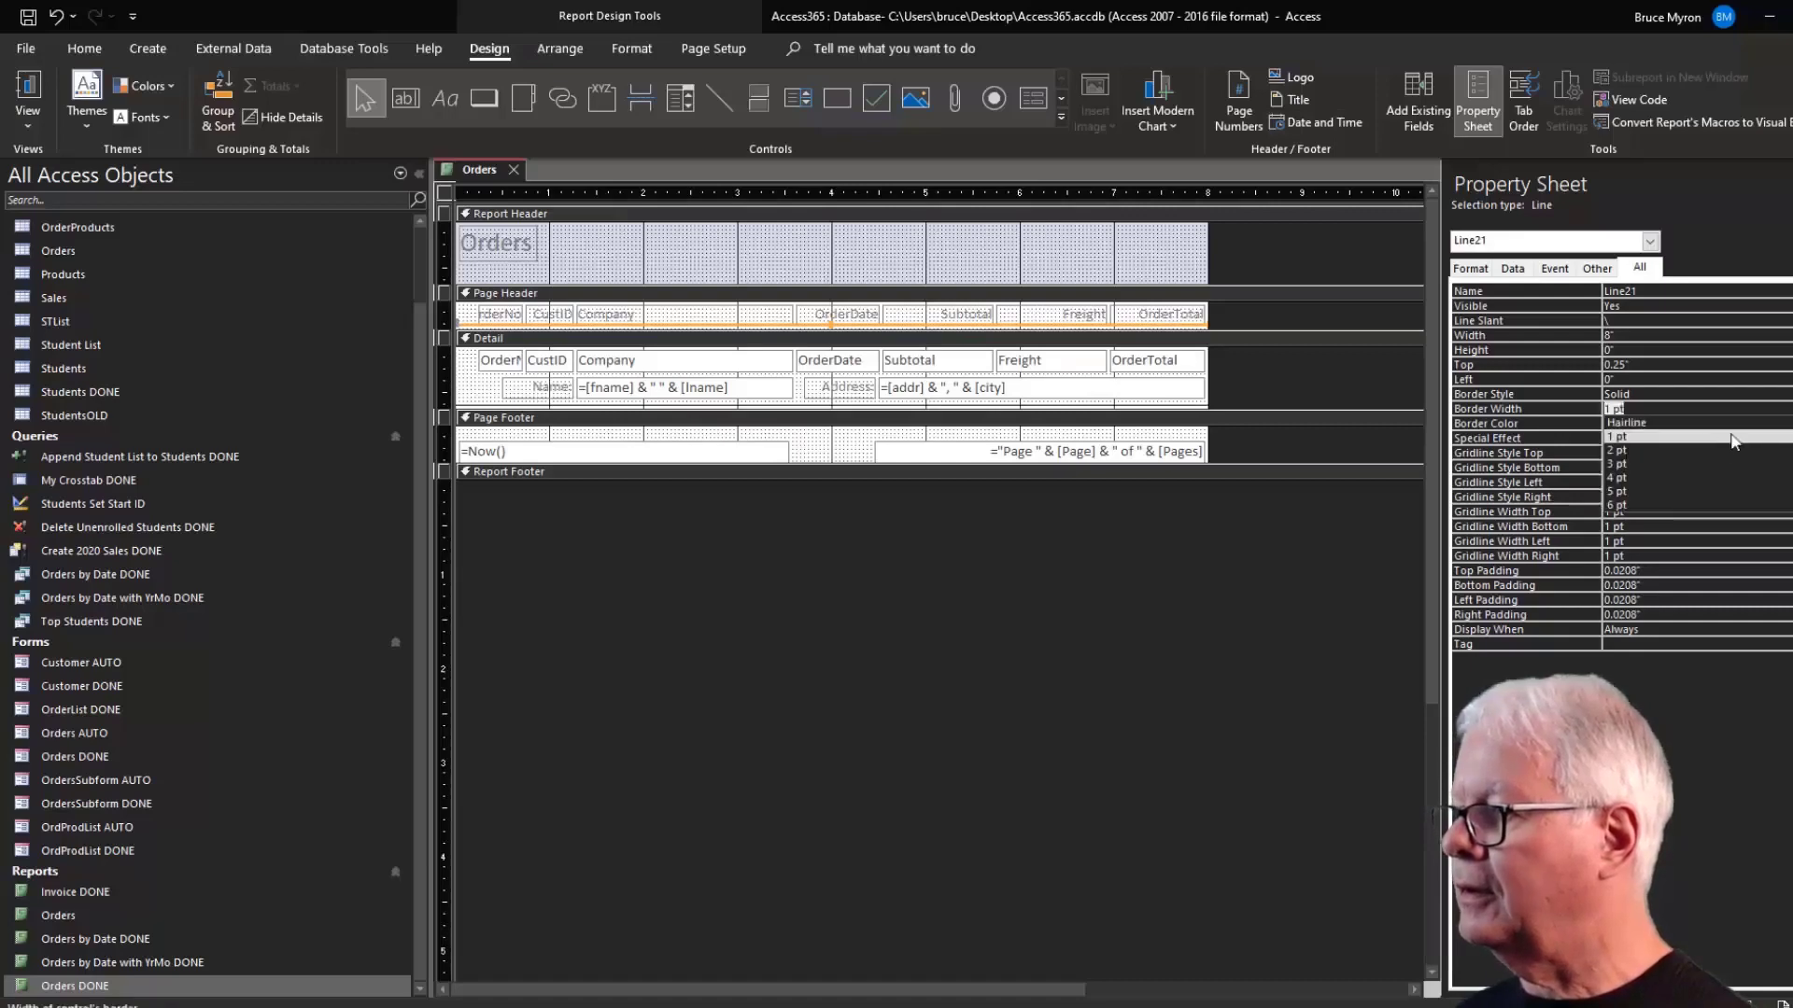
{"action": "left_click", "coordinate": [1663, 454]}
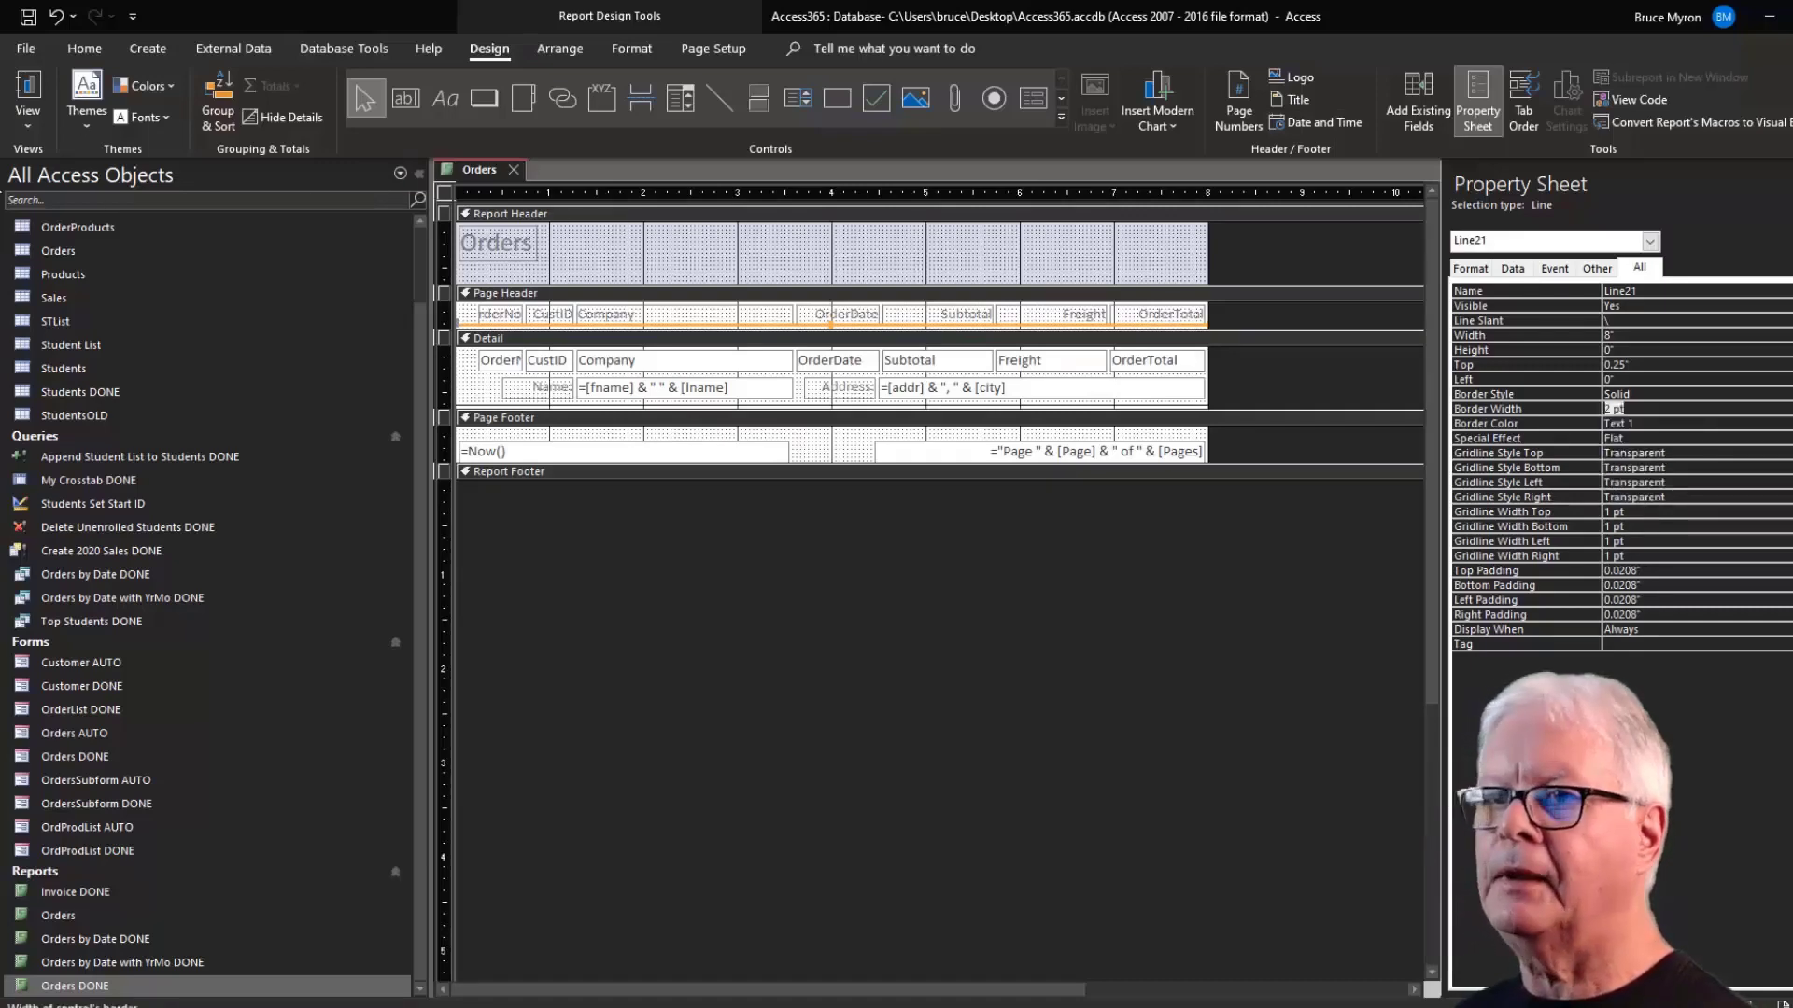
{"action": "left_click", "coordinate": [31, 94]}
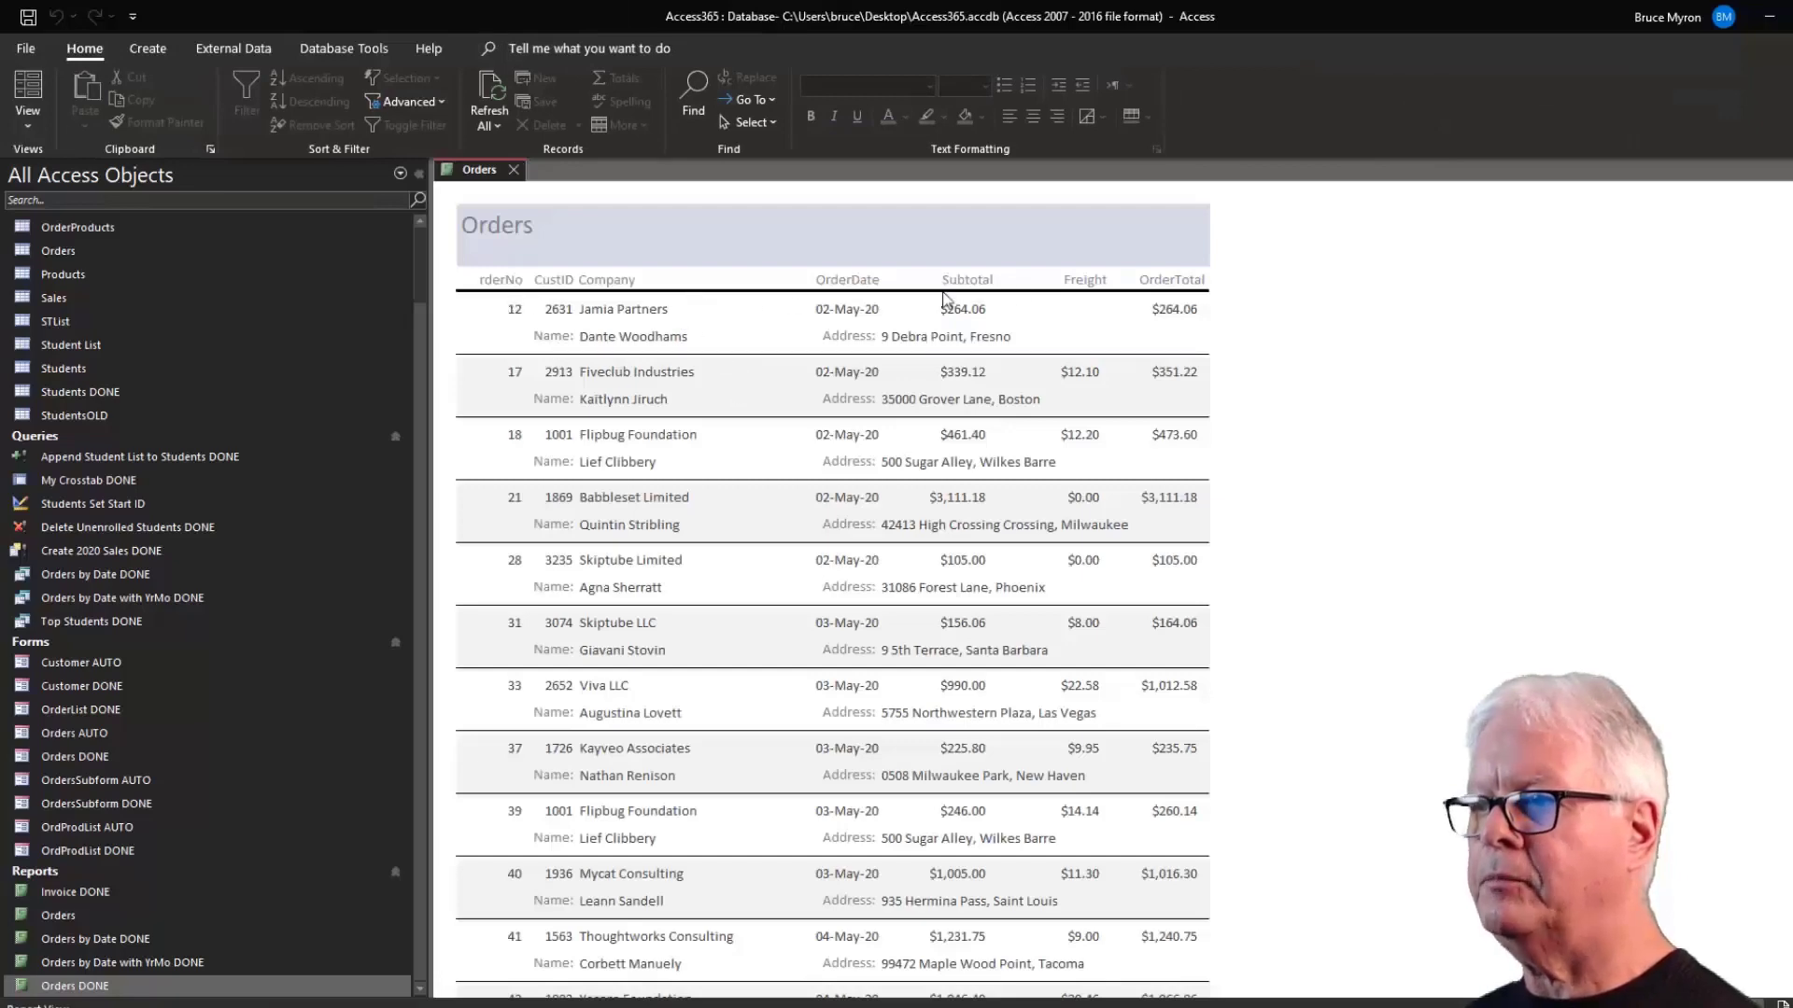
{"action": "left_click", "coordinate": [1221, 285]}
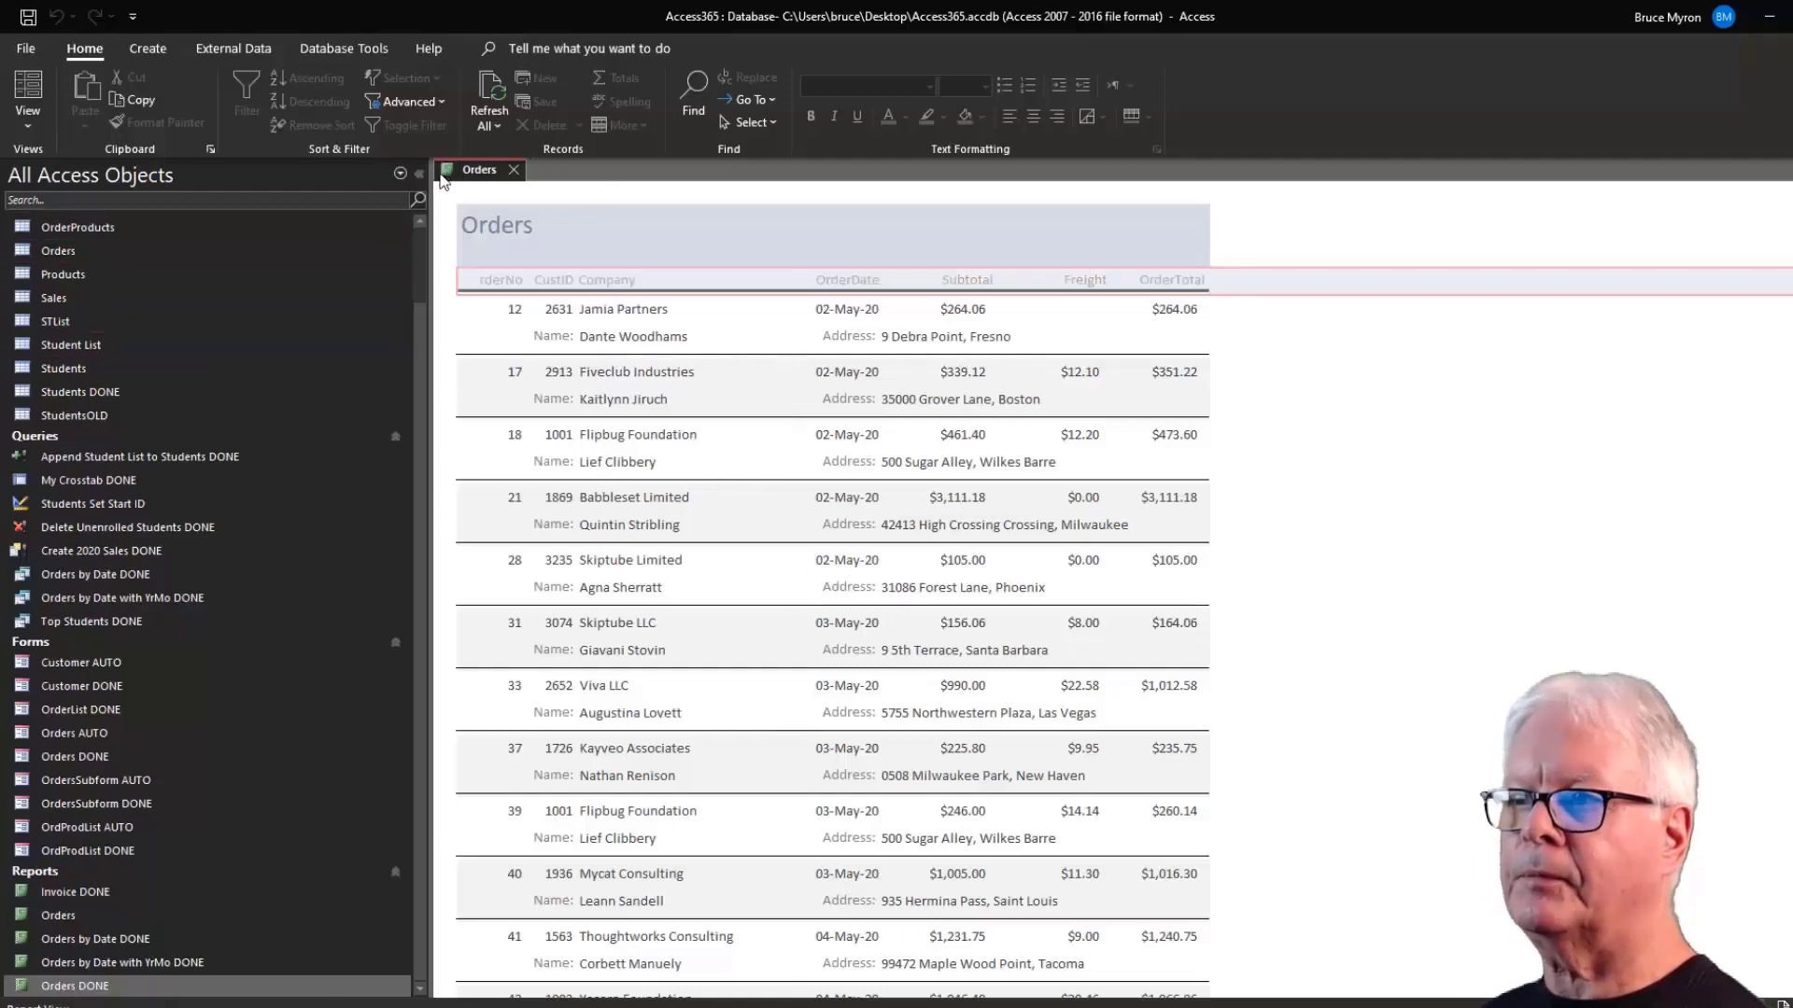
Return the Orders report to Design View and widen the OrderNo column label in the Page Header toward the section's edge.
{"action": "left_click", "coordinate": [35, 130]}
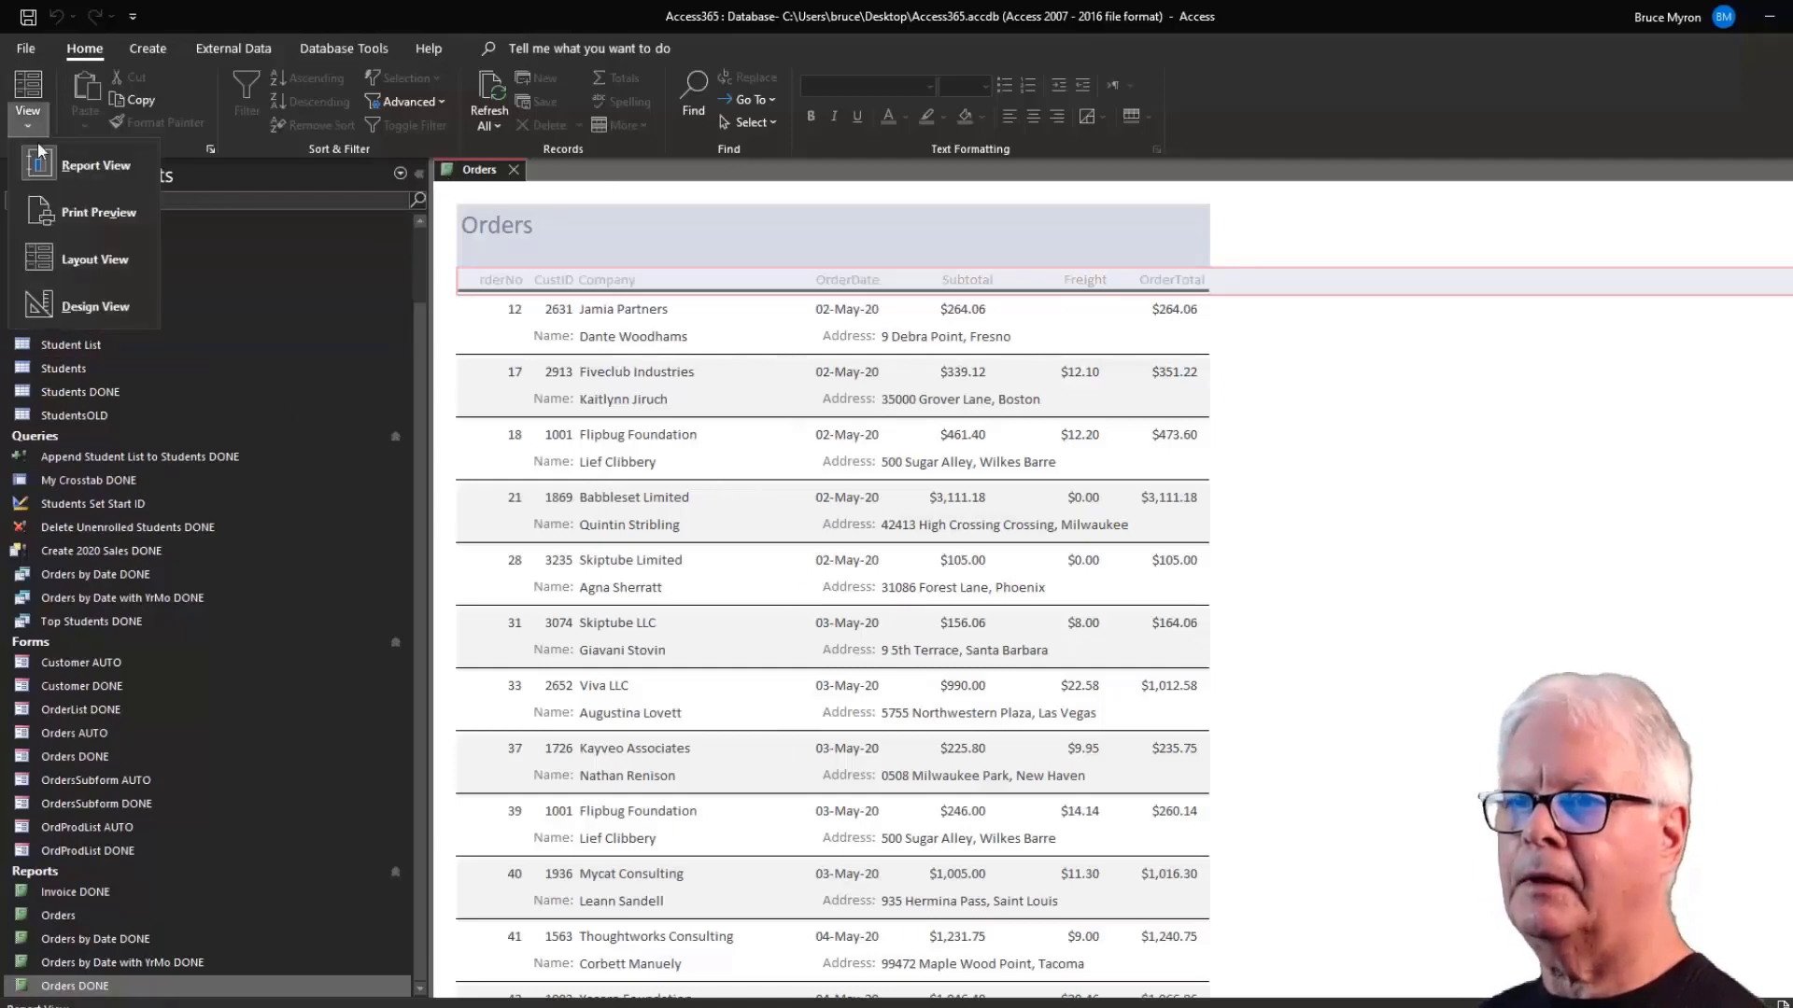
{"action": "left_click", "coordinate": [80, 308]}
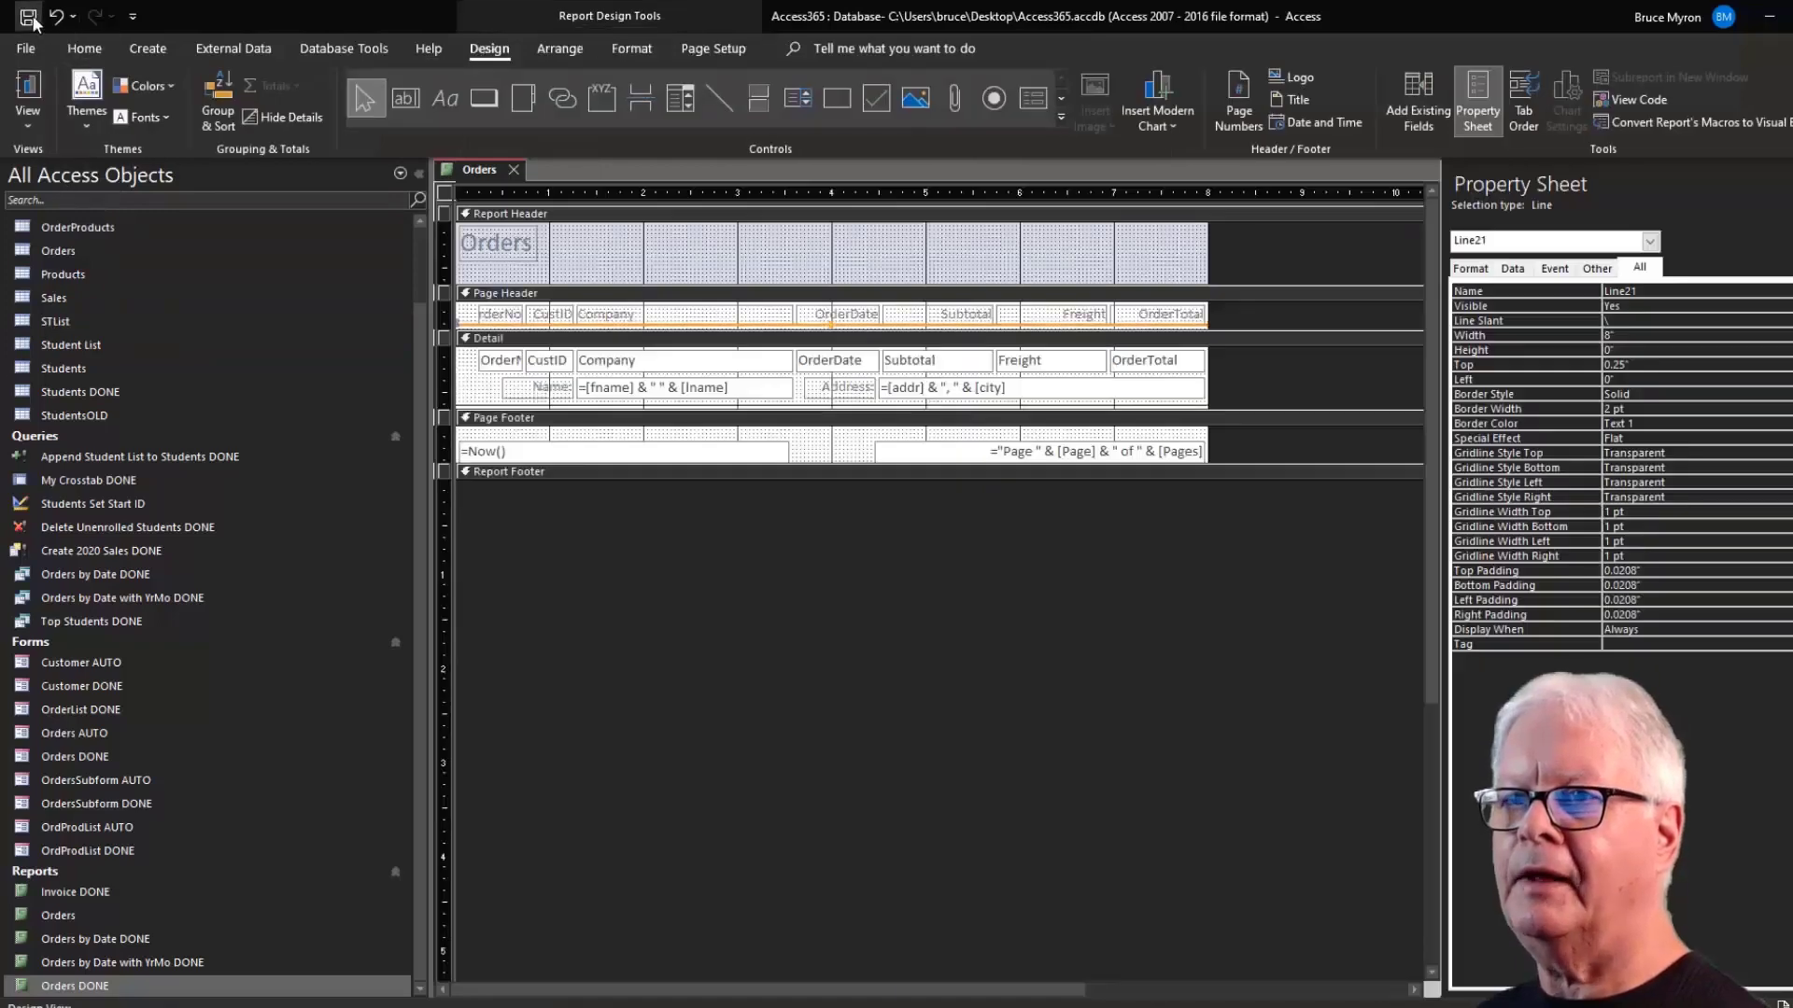
{"action": "left_click", "coordinate": [489, 316]}
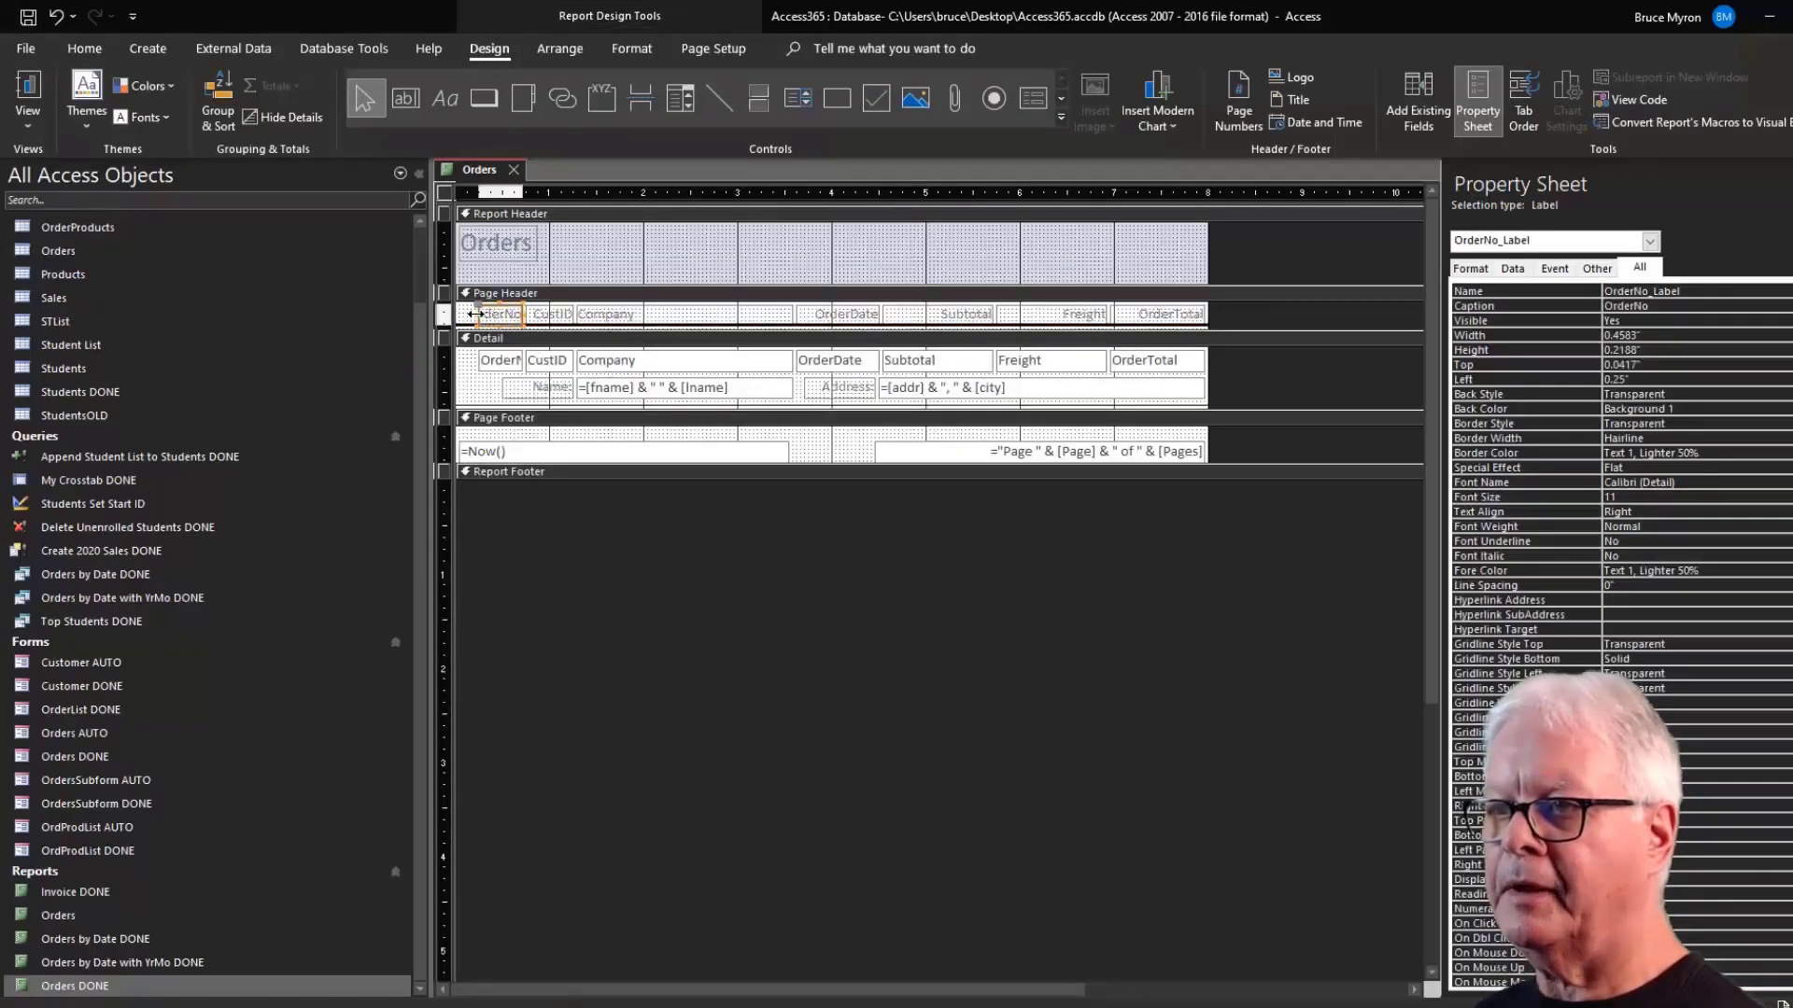
{"action": "left_click_drag", "start_coordinate": [462, 315], "coordinate": [451, 314]}
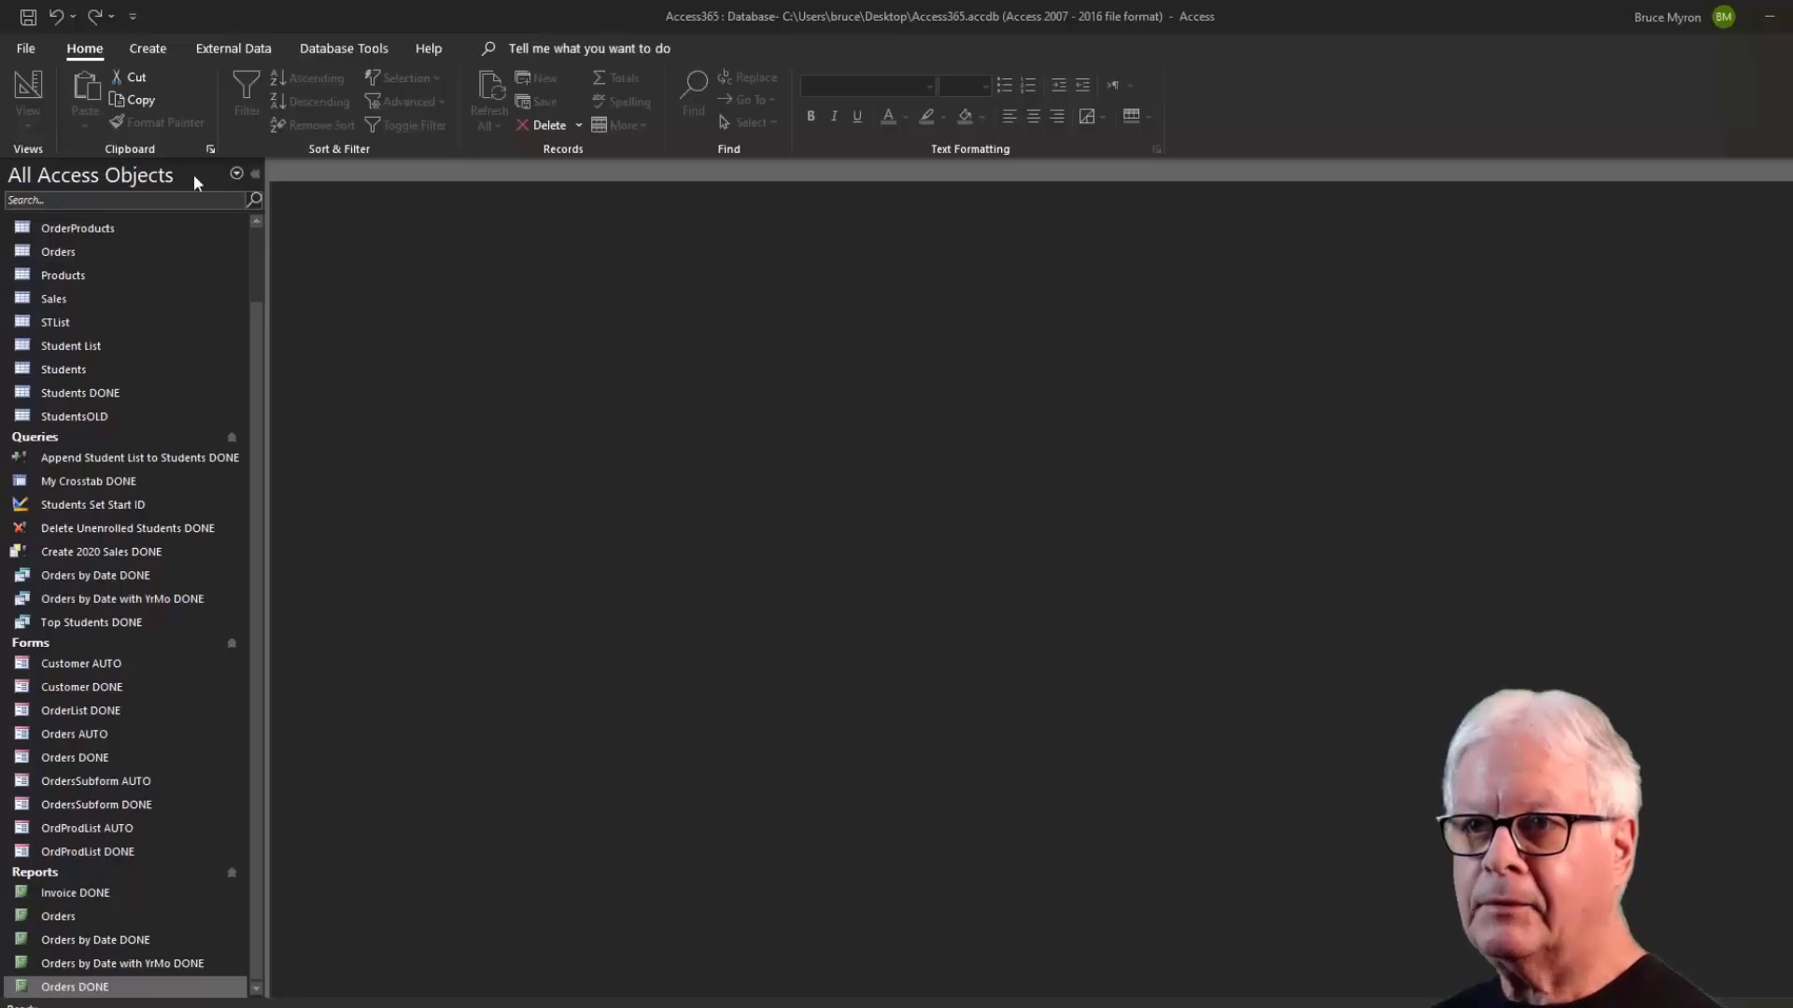
Create a new query in Design View with a taller design grid and add the Orders table, closing the side panes.
{"action": "left_click", "coordinate": [144, 49]}
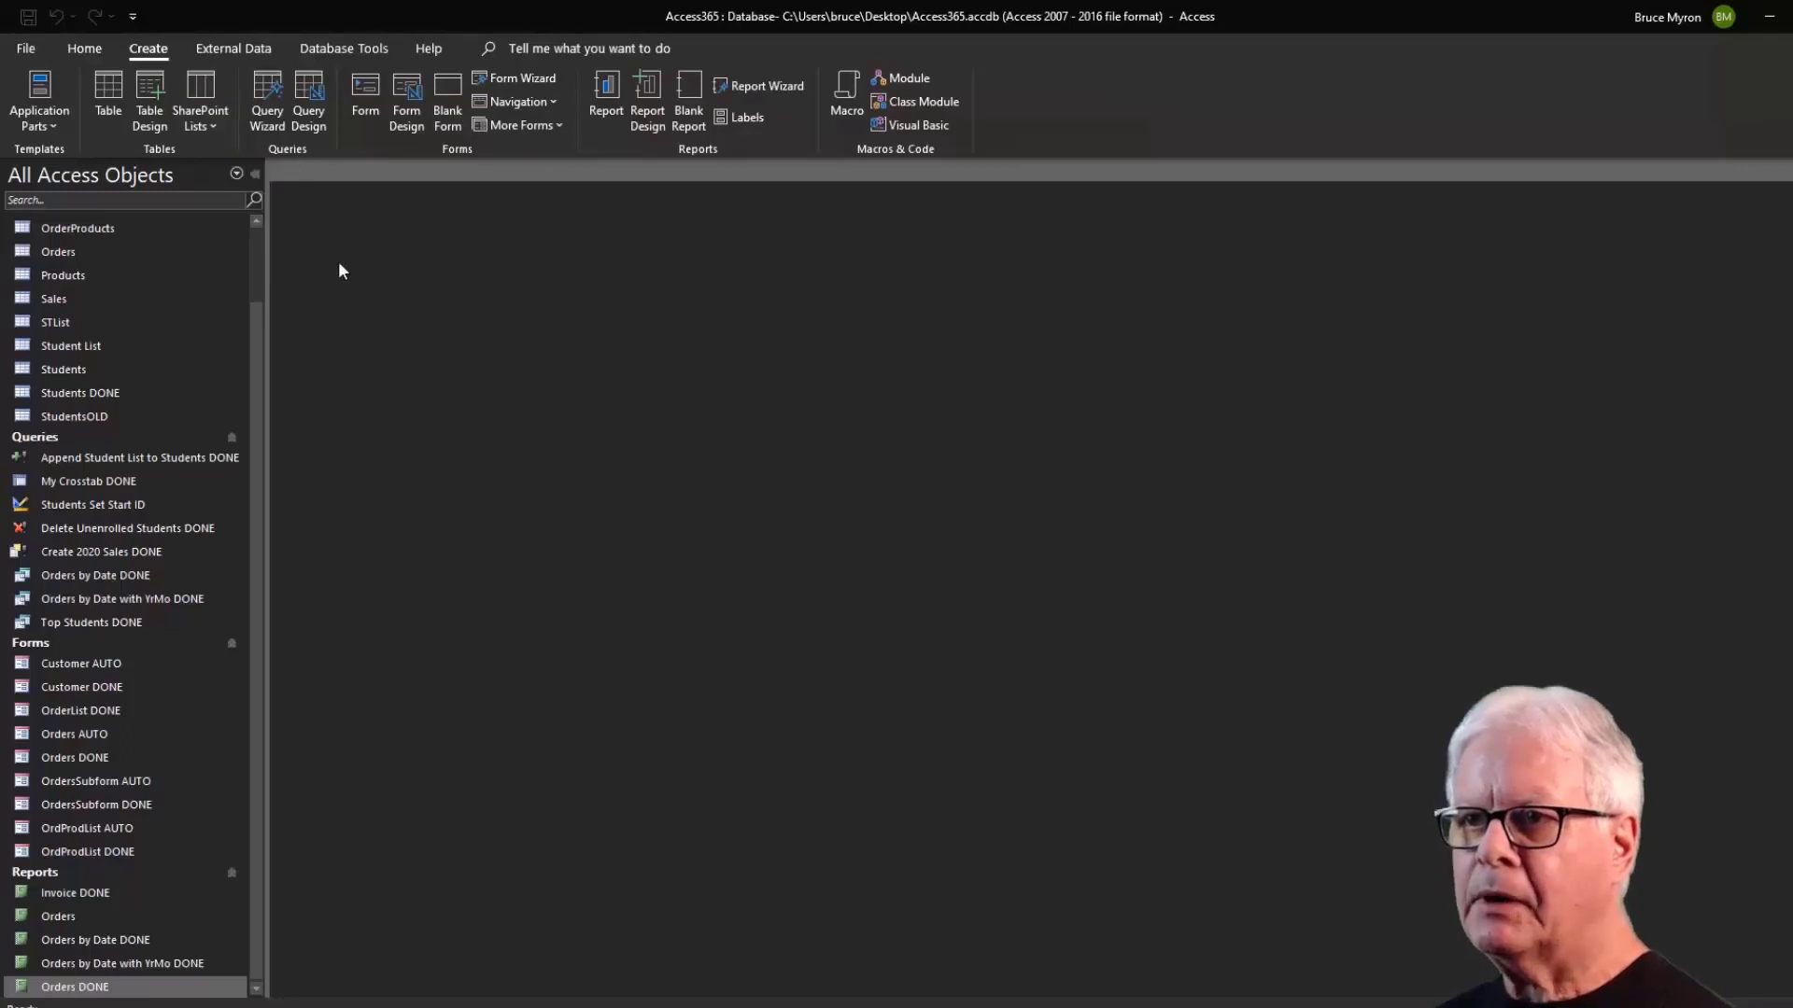
{"action": "left_click", "coordinate": [311, 110]}
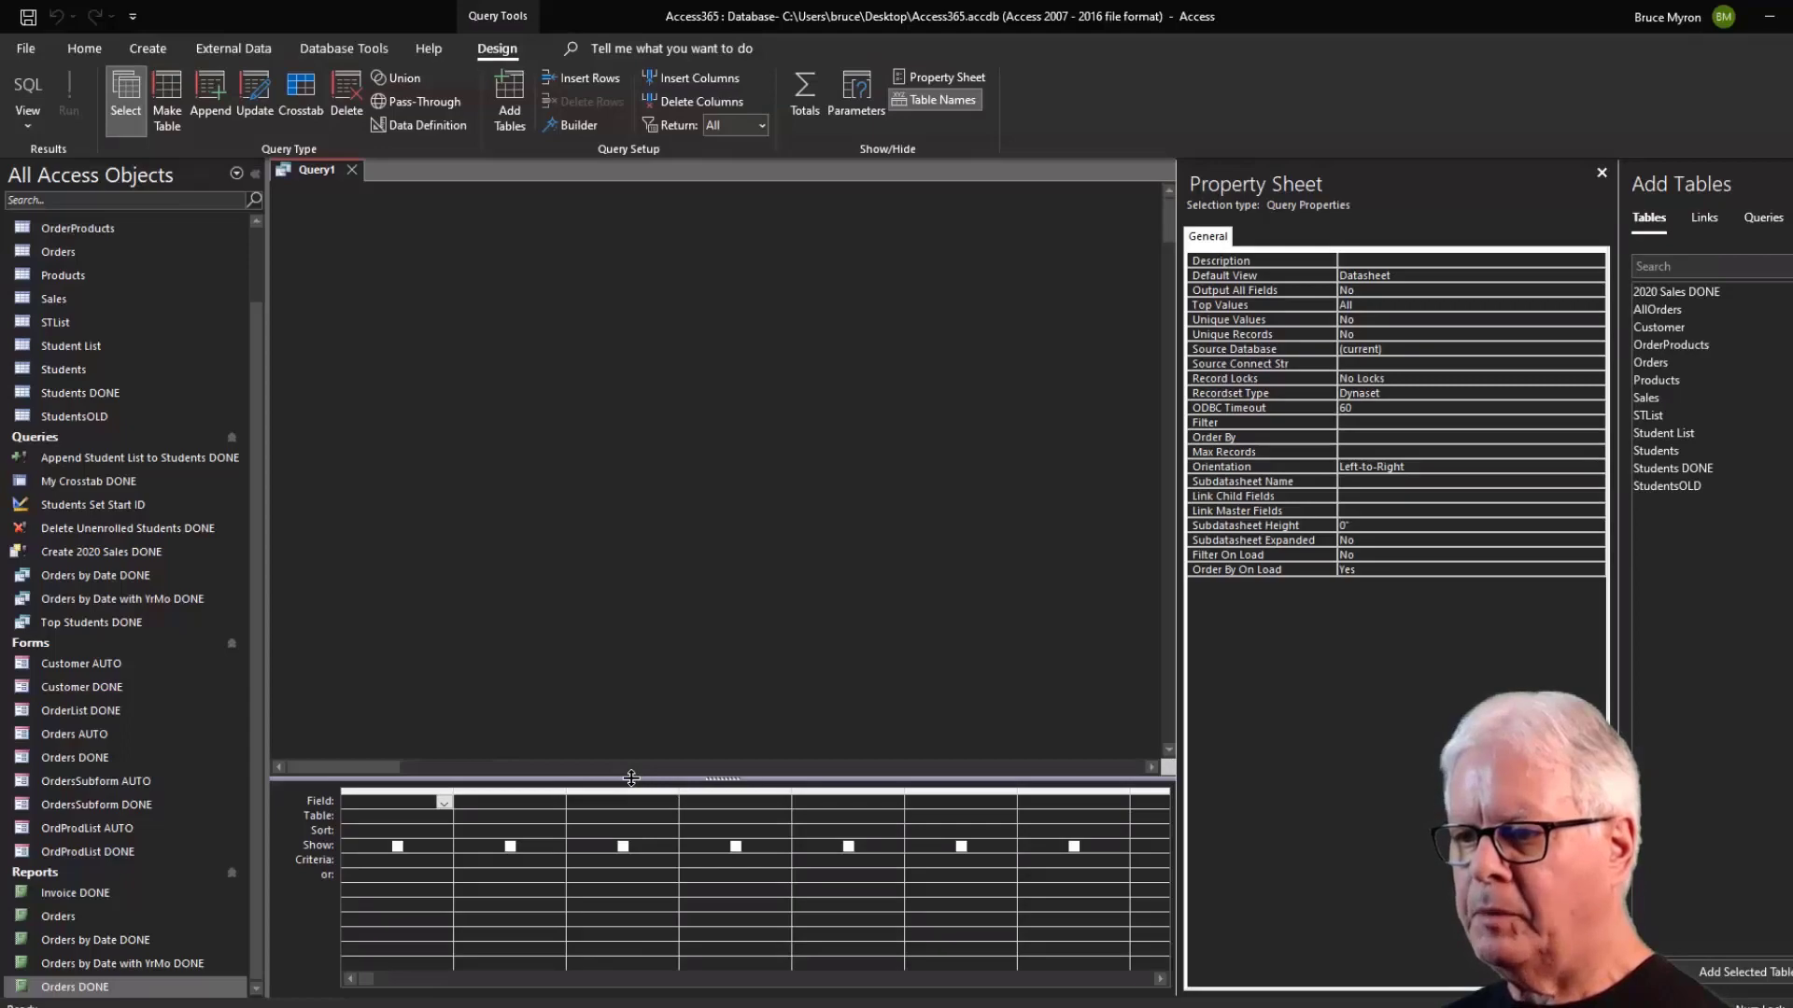
{"action": "left_click_drag", "start_coordinate": [631, 778], "coordinate": [616, 511]}
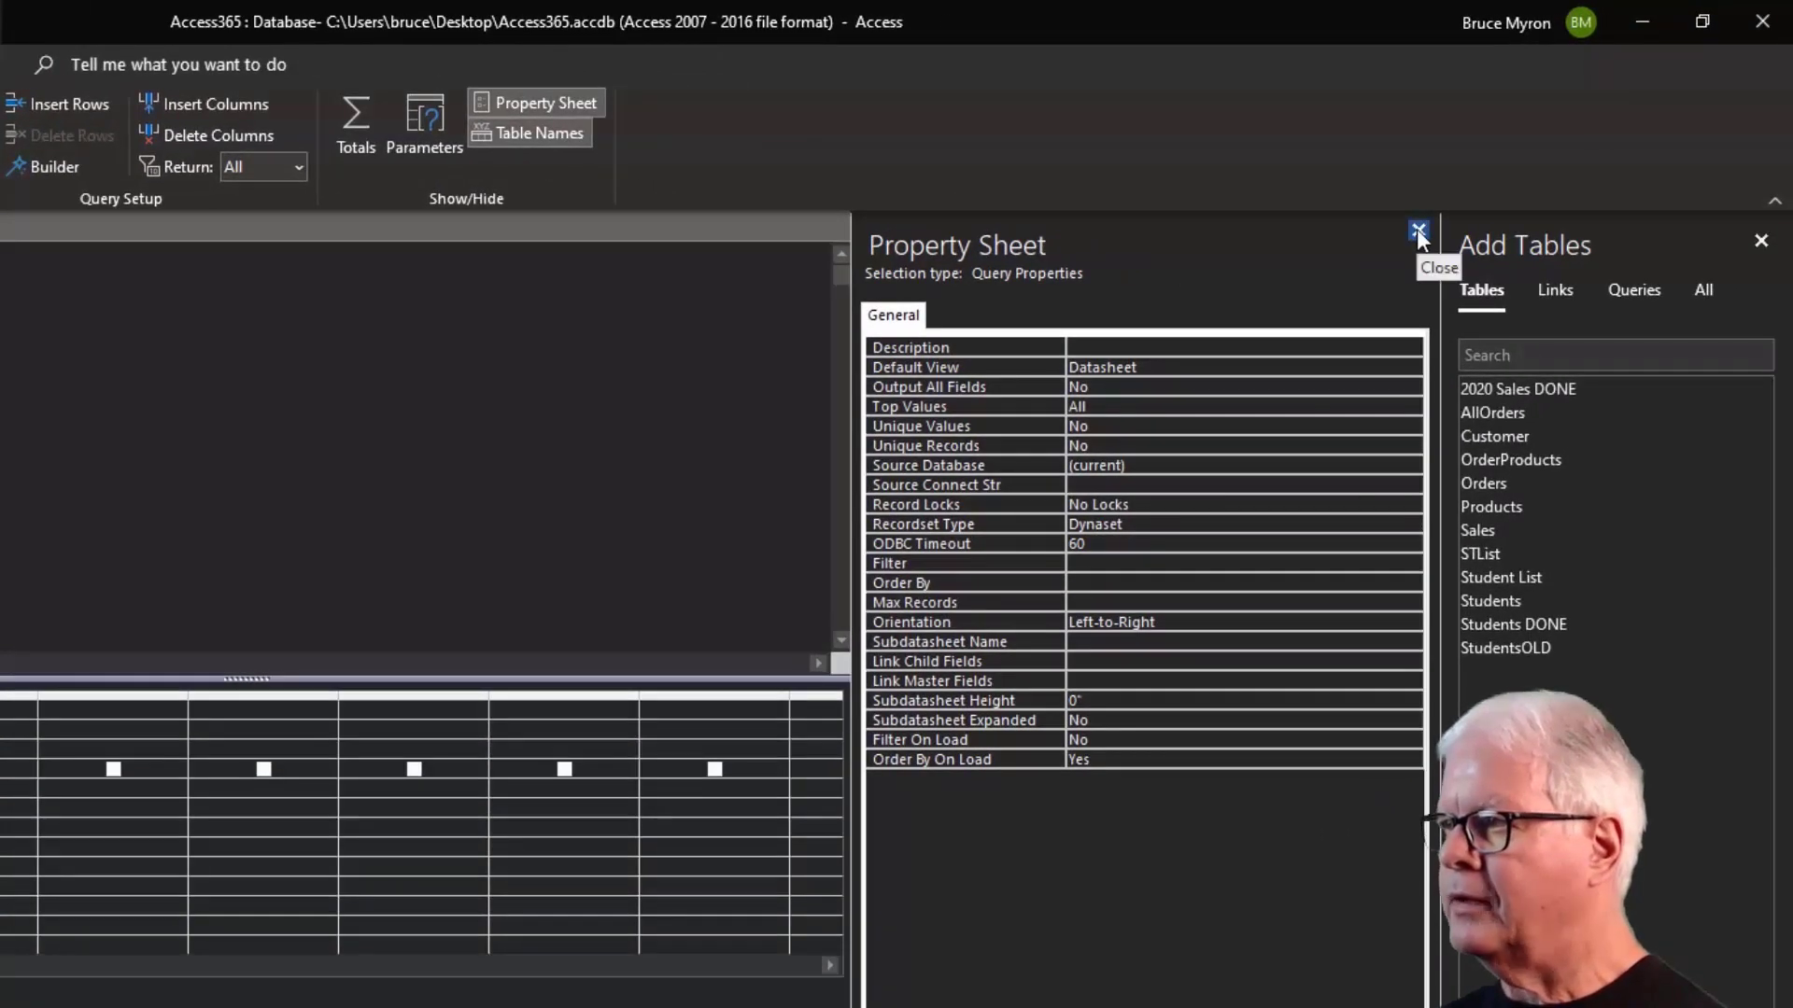
{"action": "left_click", "coordinate": [1417, 230]}
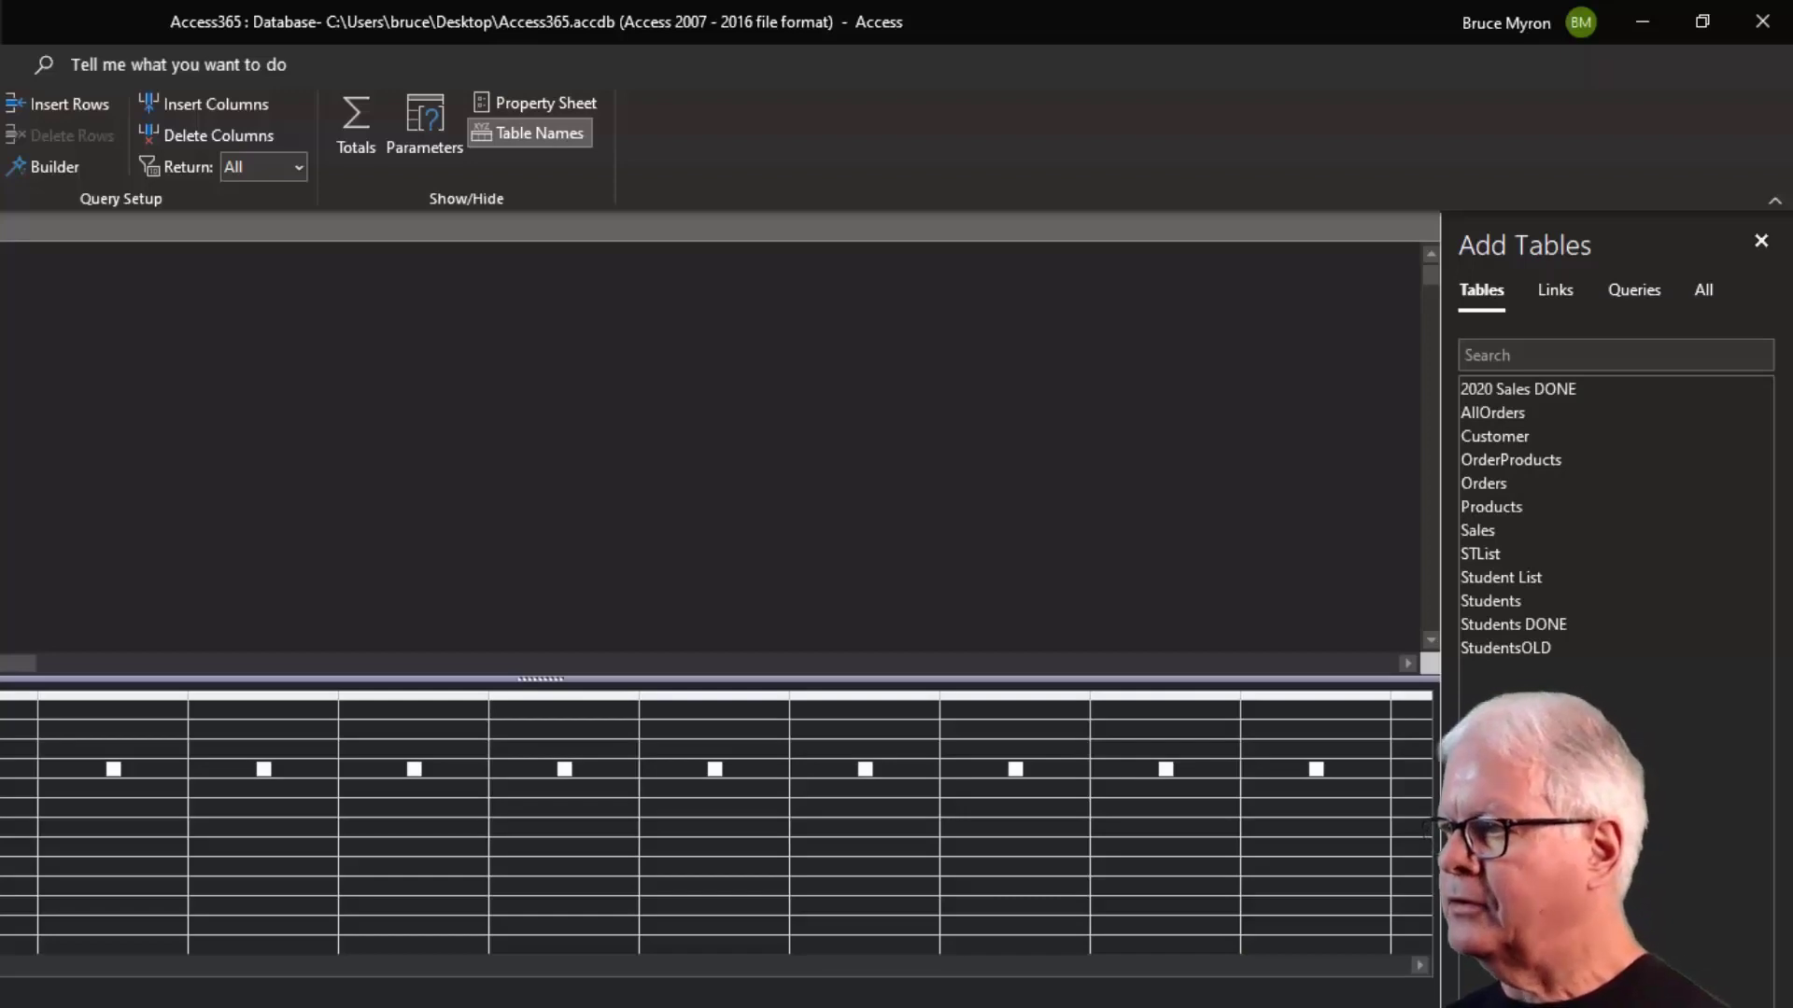
{"action": "left_click", "coordinate": [1492, 480]}
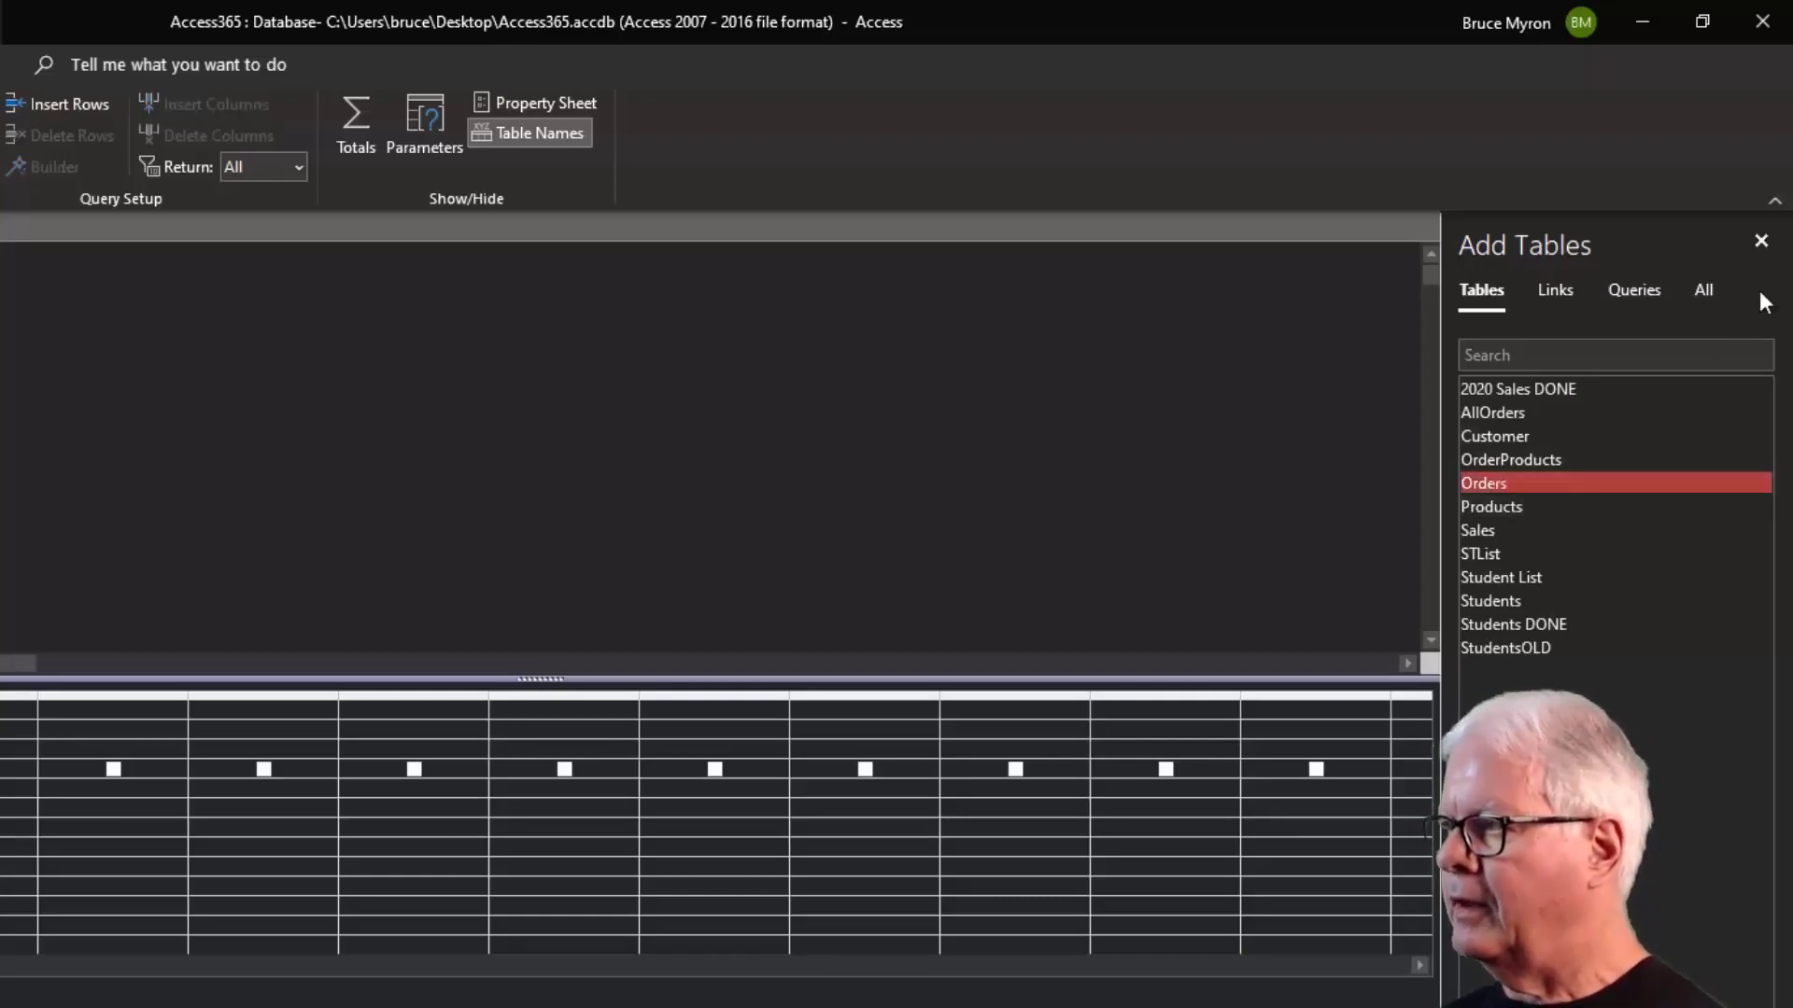
{"action": "left_click", "coordinate": [1761, 241]}
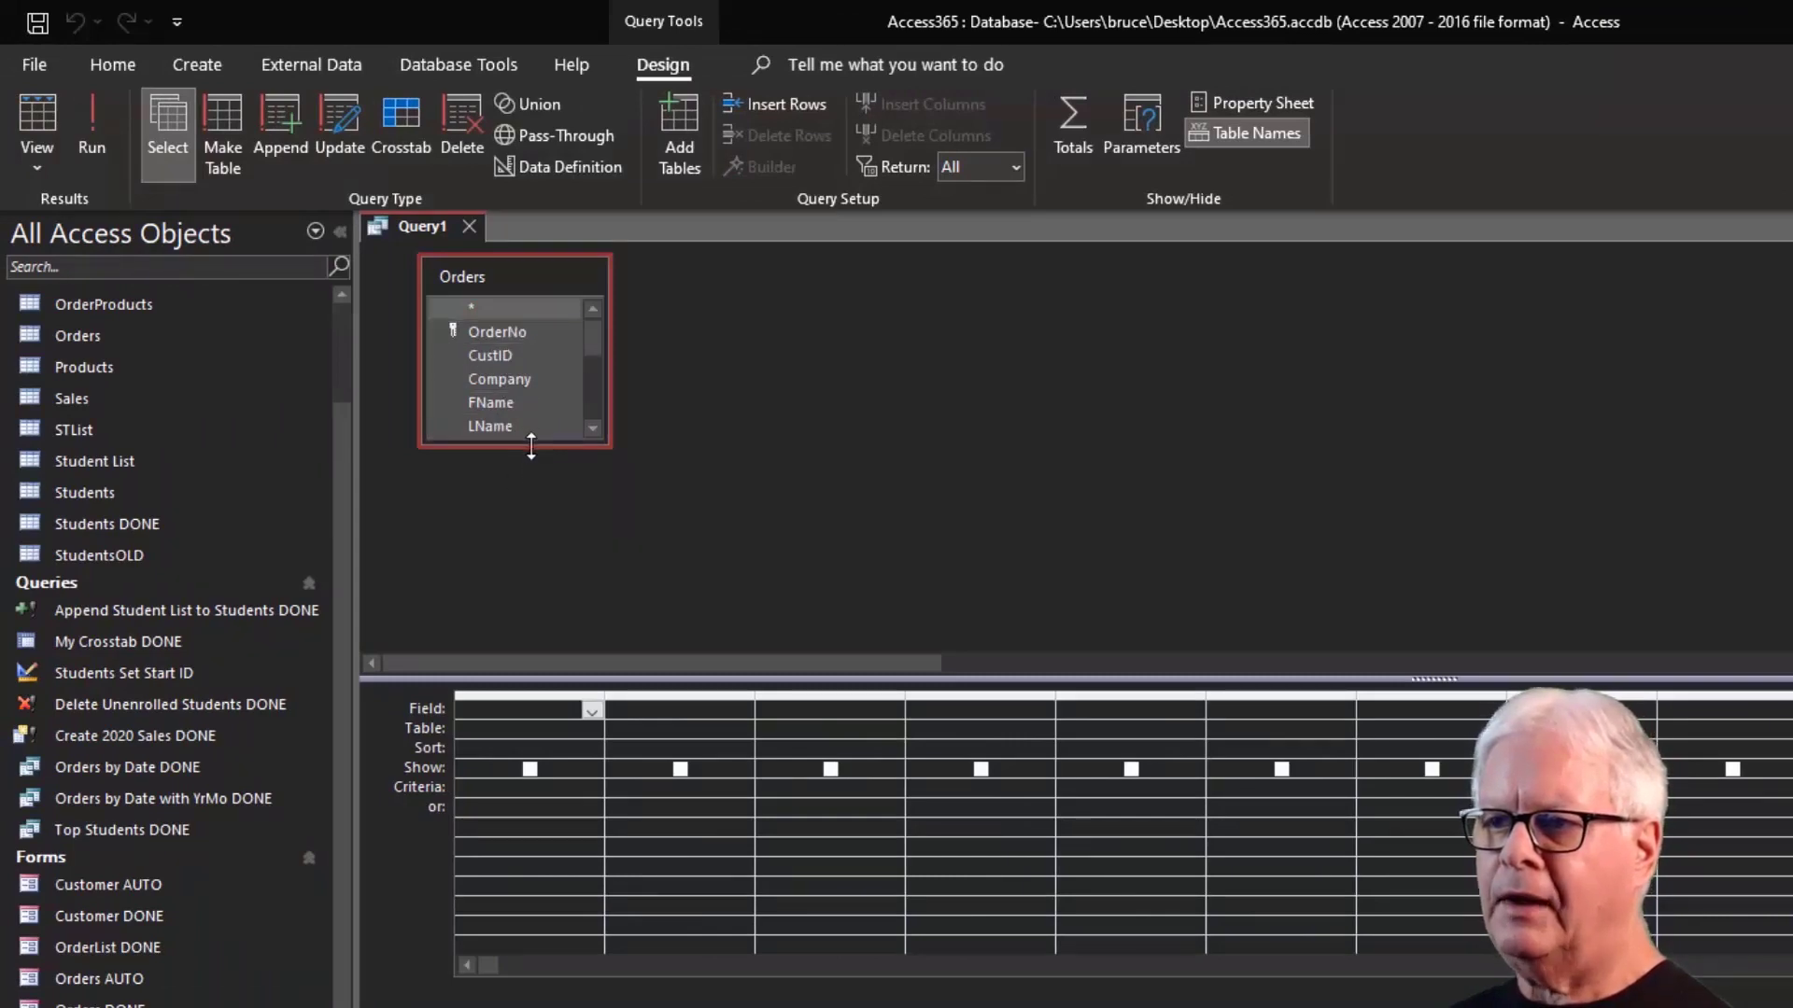
Lengthen the Orders field list and add its City field to the first column of the query grid.
{"action": "left_click_drag", "start_coordinate": [529, 445], "coordinate": [534, 595]}
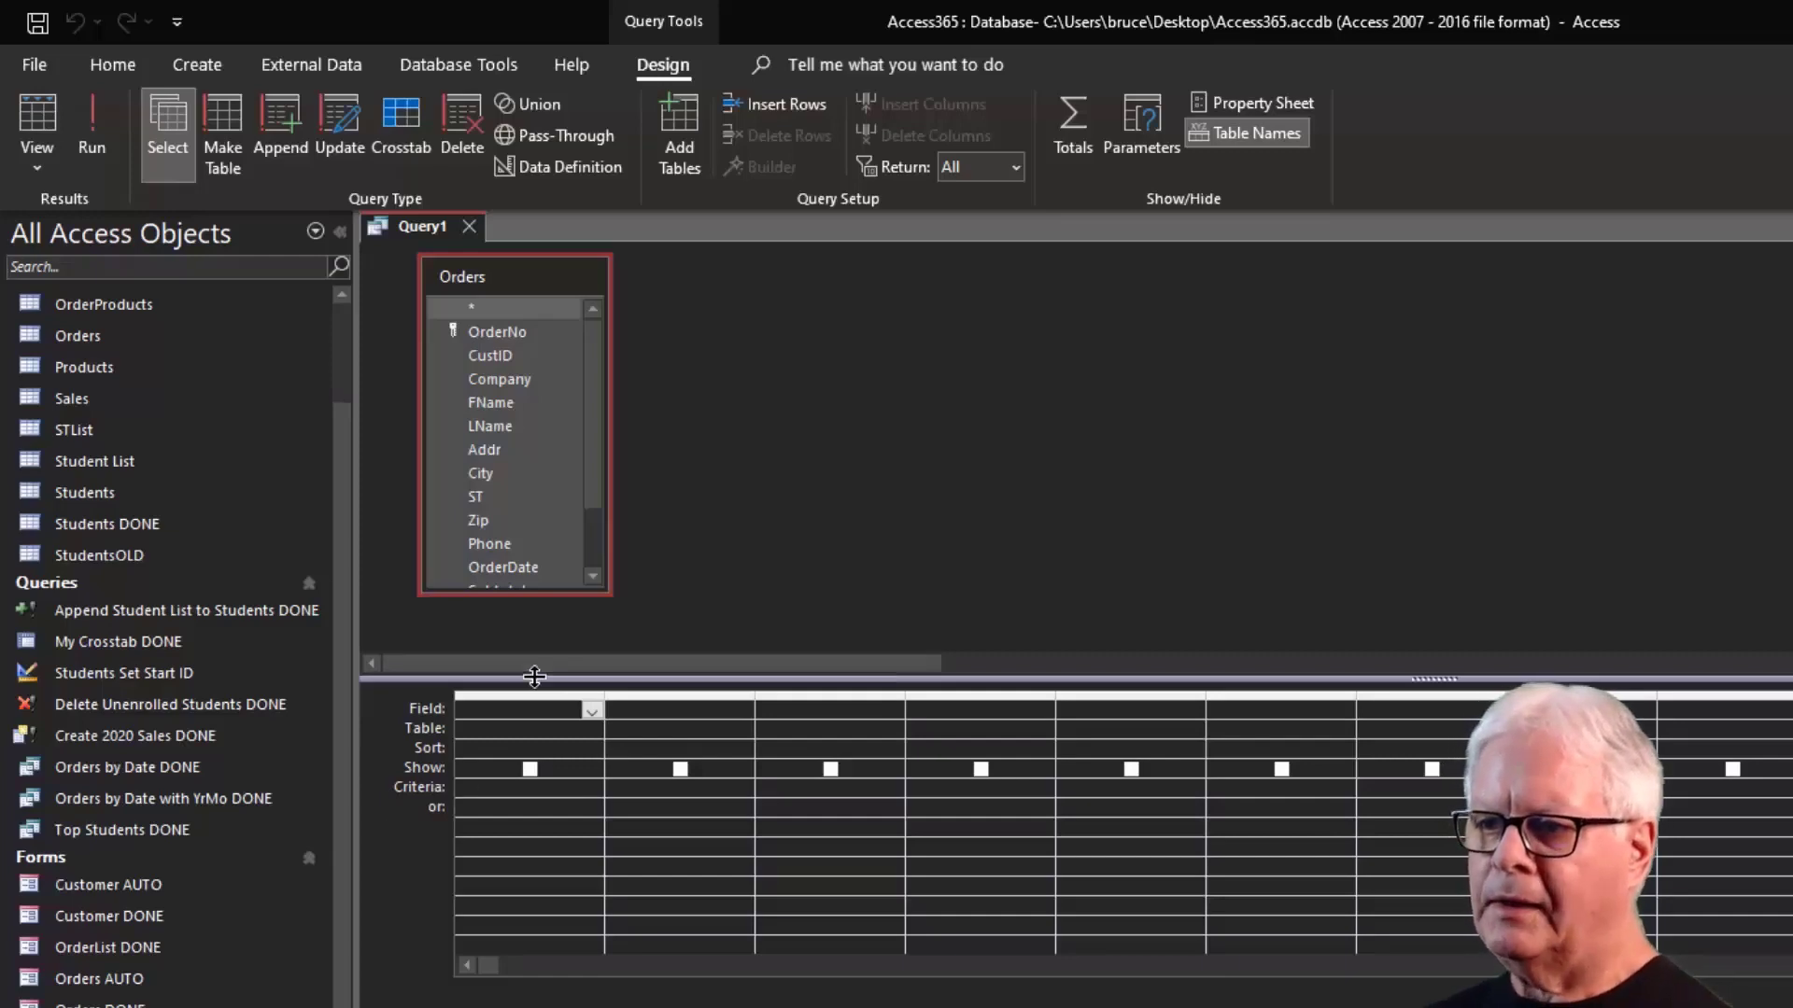
{"action": "left_click", "coordinate": [565, 498]}
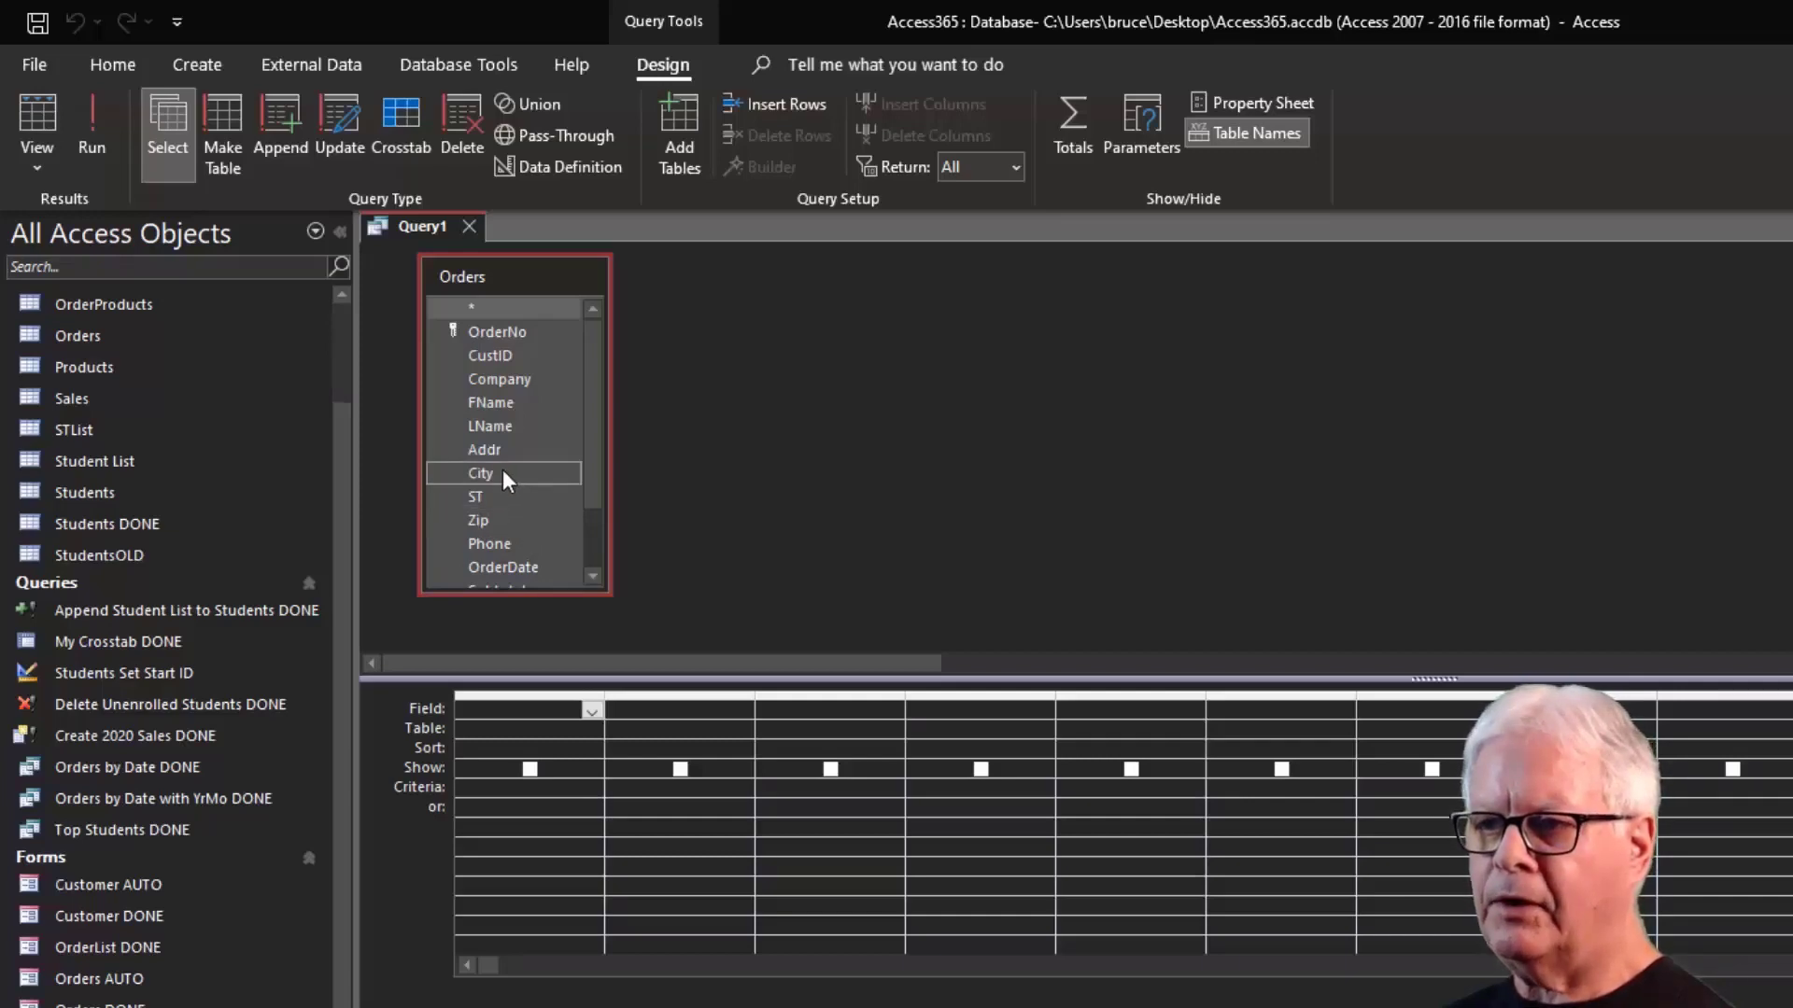
{"action": "left_click_drag", "start_coordinate": [503, 473], "coordinate": [507, 702]}
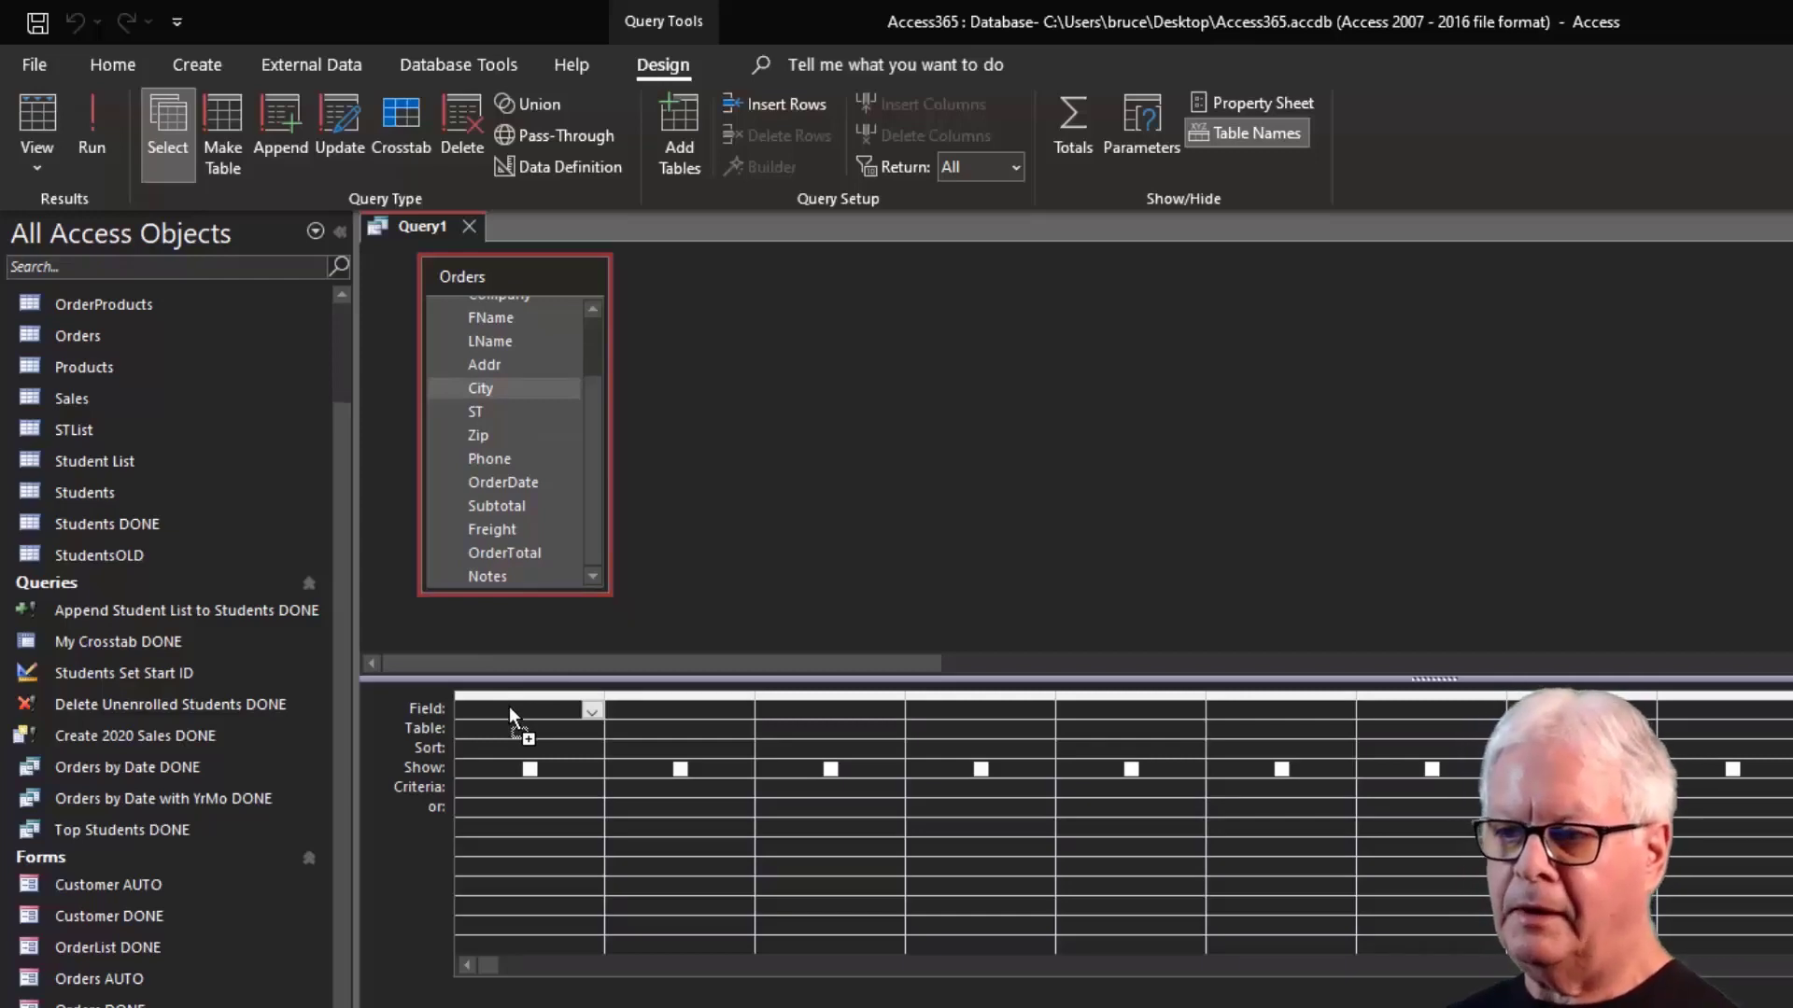
{"action": "left_click_drag", "start_coordinate": [508, 706], "coordinate": [508, 706]}
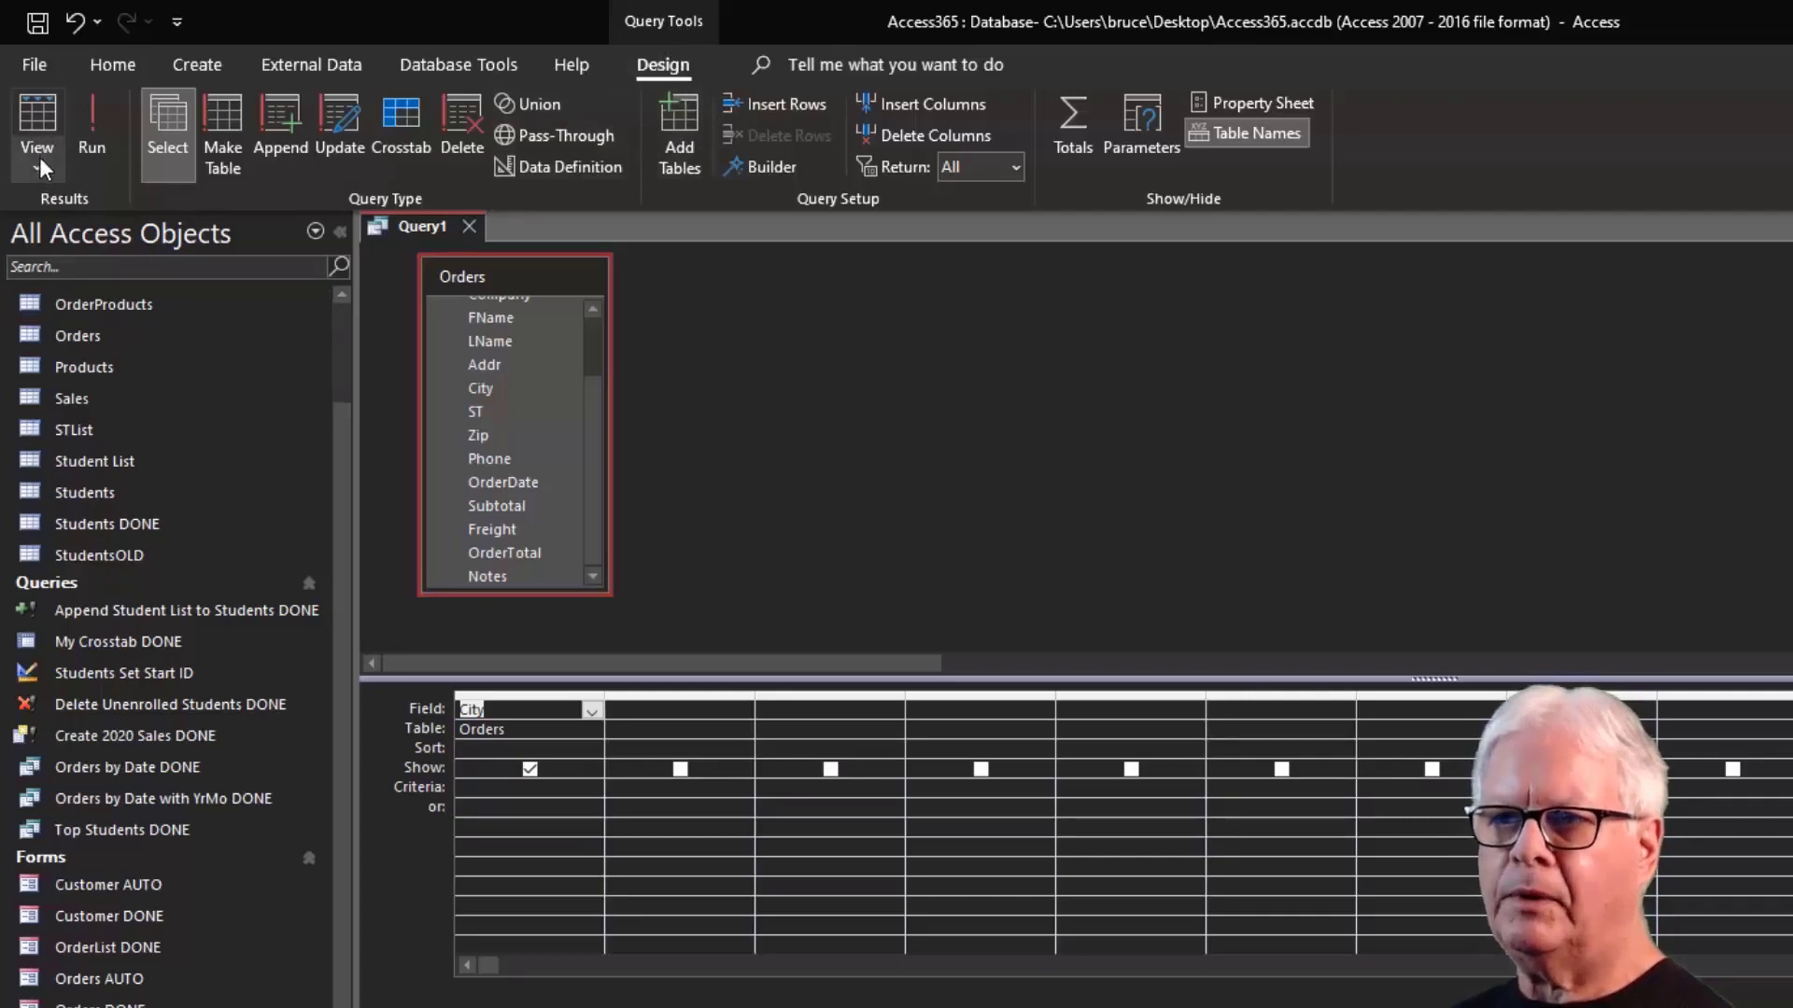
Check the City column's records in Datasheet View and return to the query design.
{"action": "left_click", "coordinate": [113, 68]}
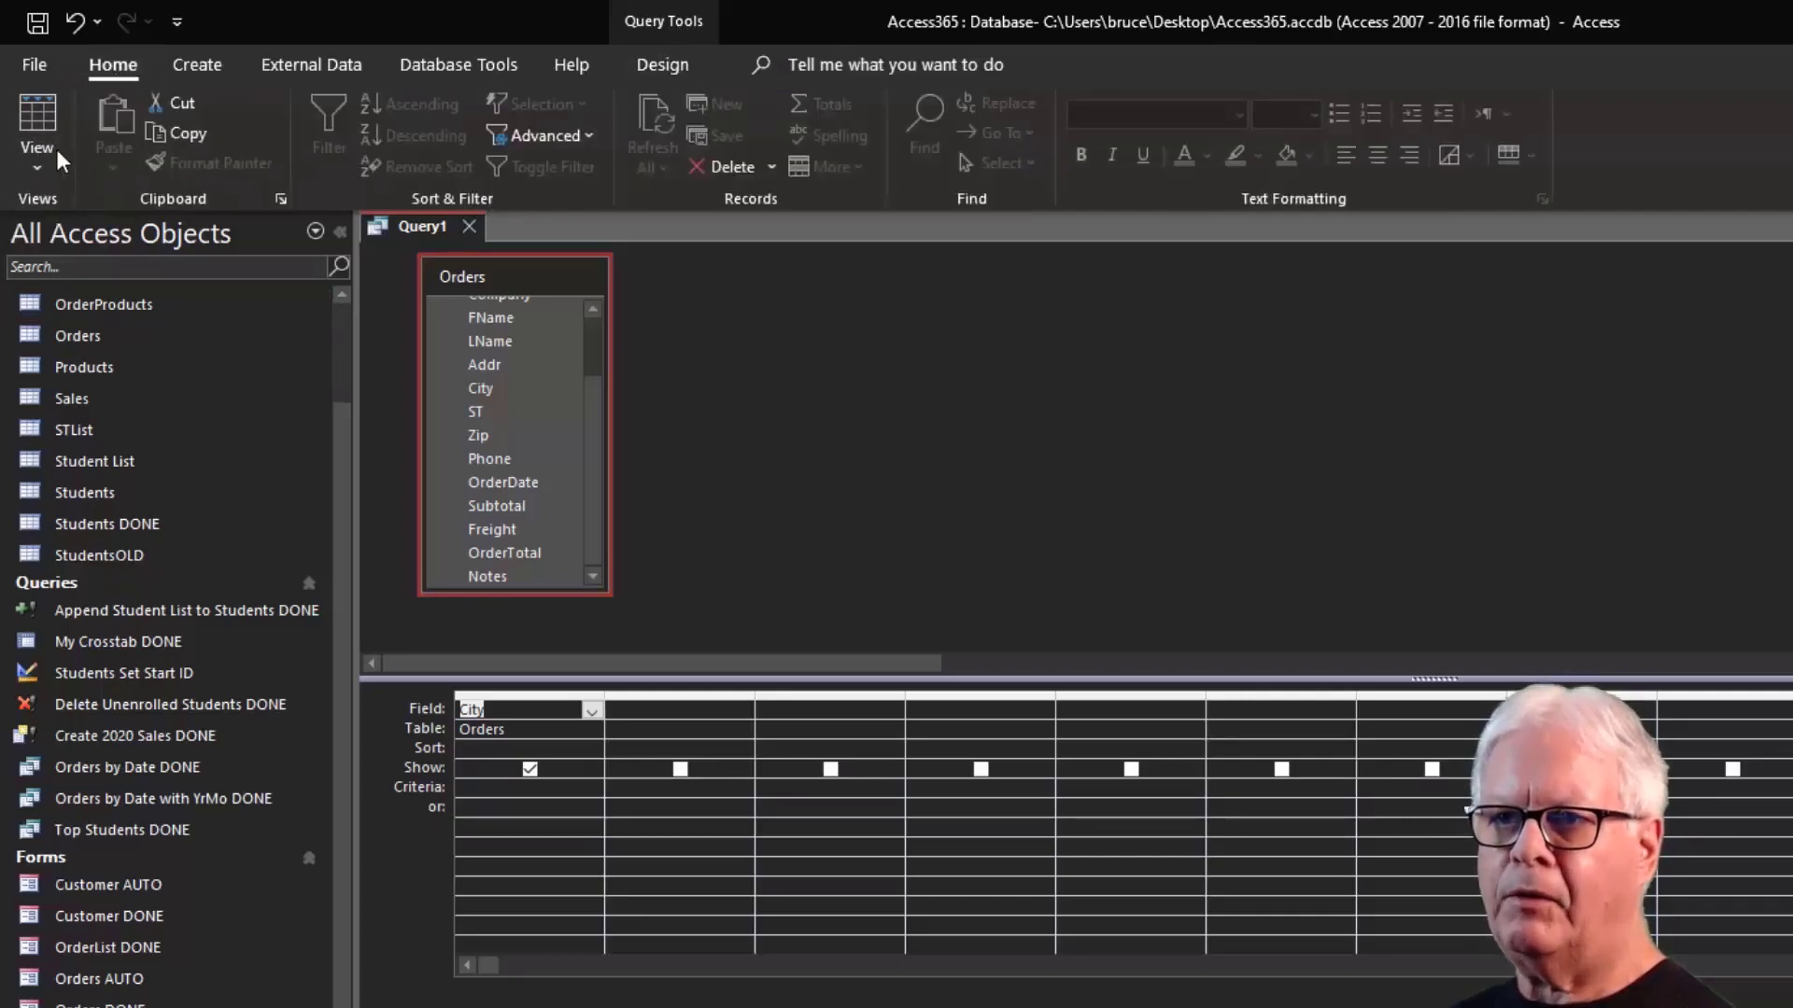
{"action": "left_click", "coordinate": [655, 63]}
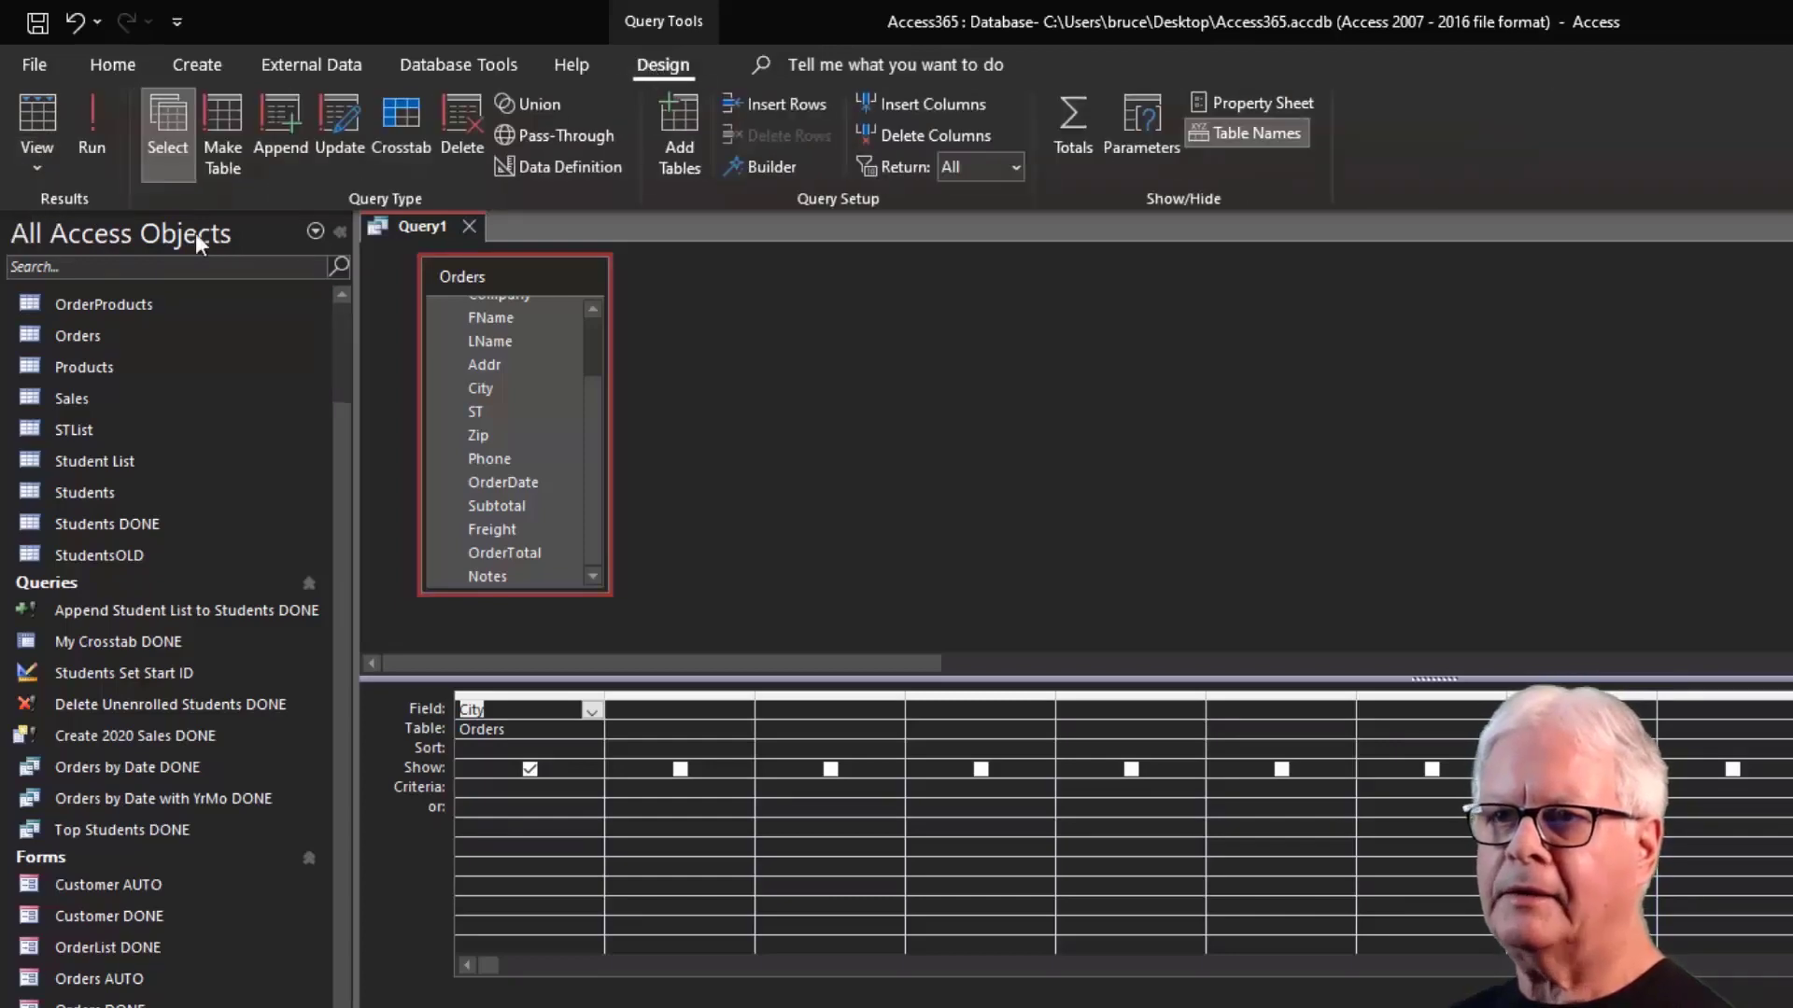
{"action": "left_click", "coordinate": [36, 115]}
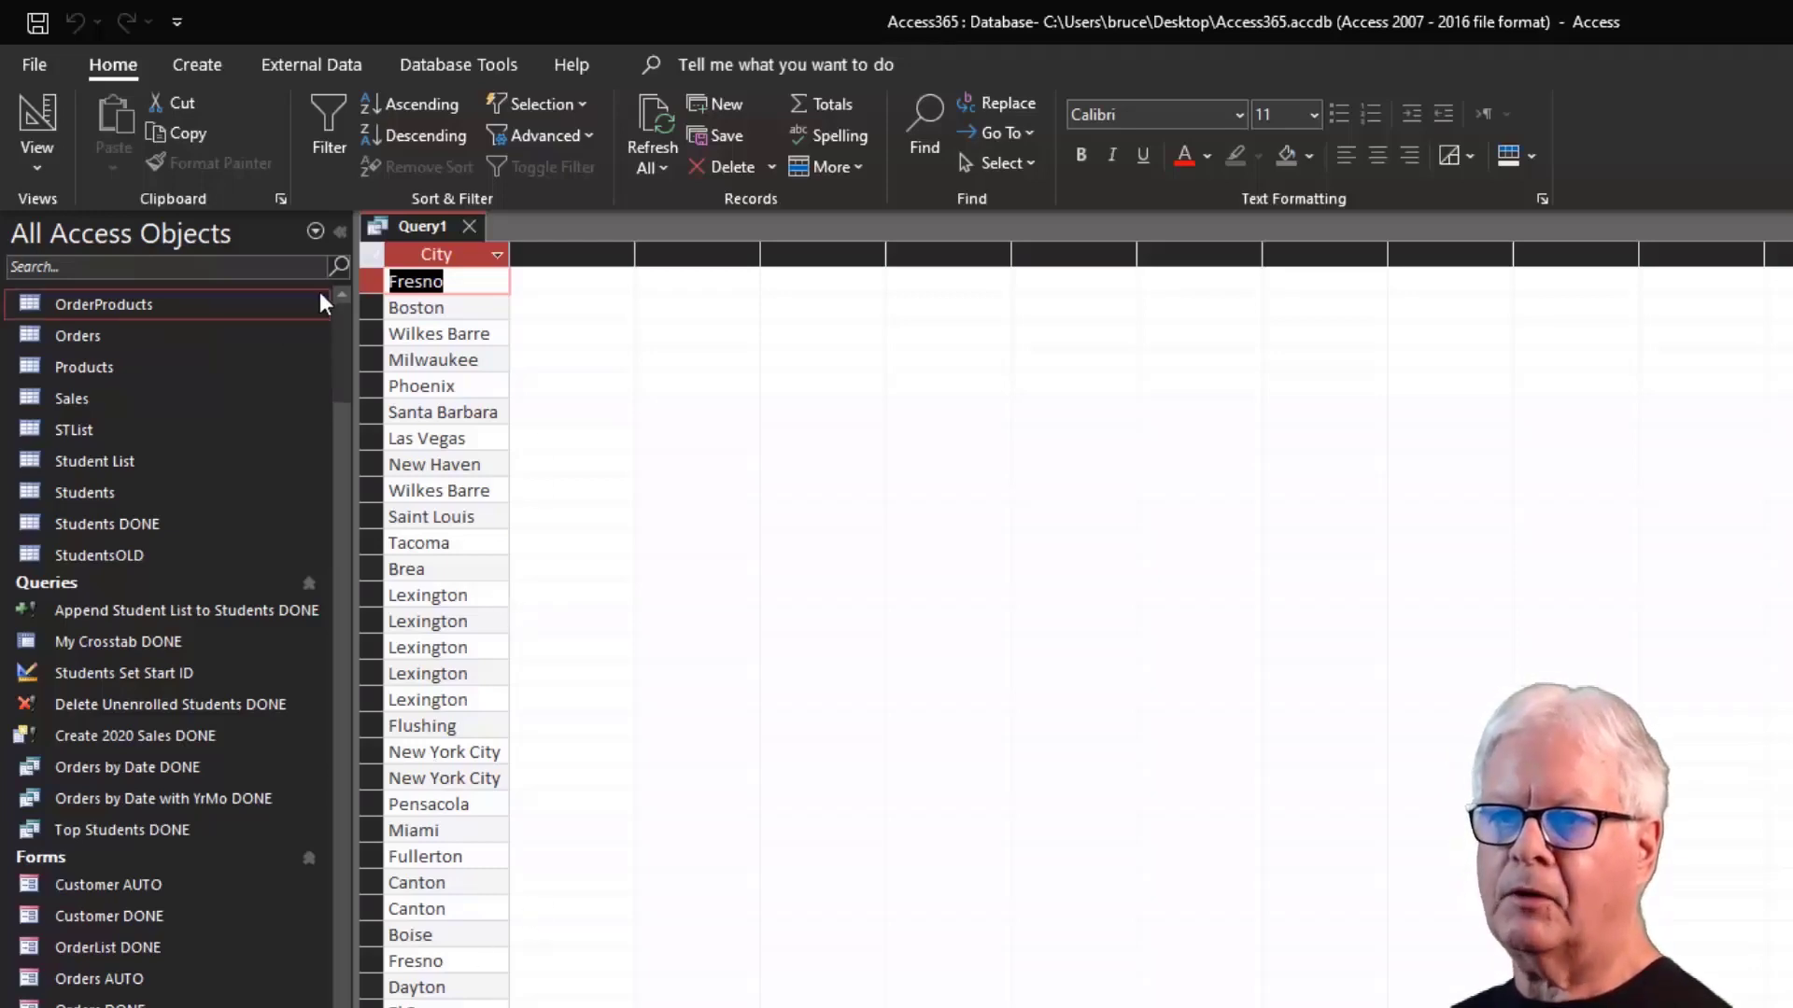
{"action": "left_click", "coordinate": [32, 129]}
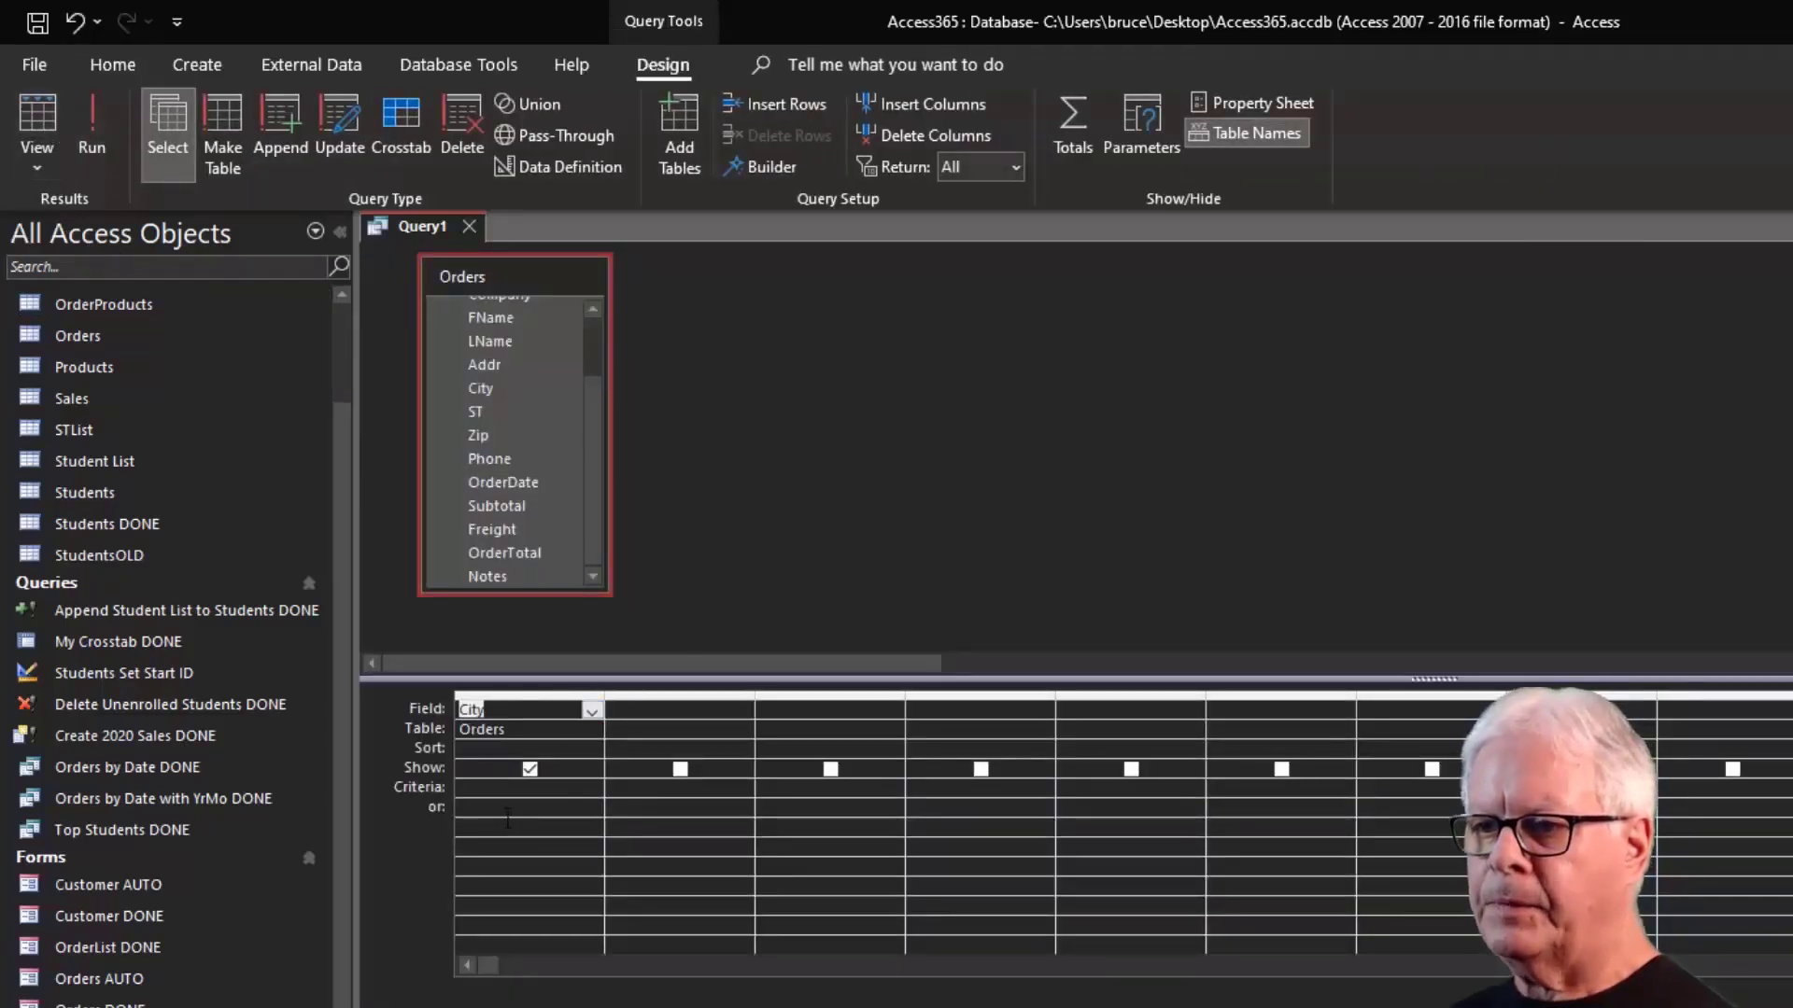
Add the ST field to the query after City and check both columns in Datasheet View before returning to Design View.
{"action": "left_click", "coordinate": [499, 416]}
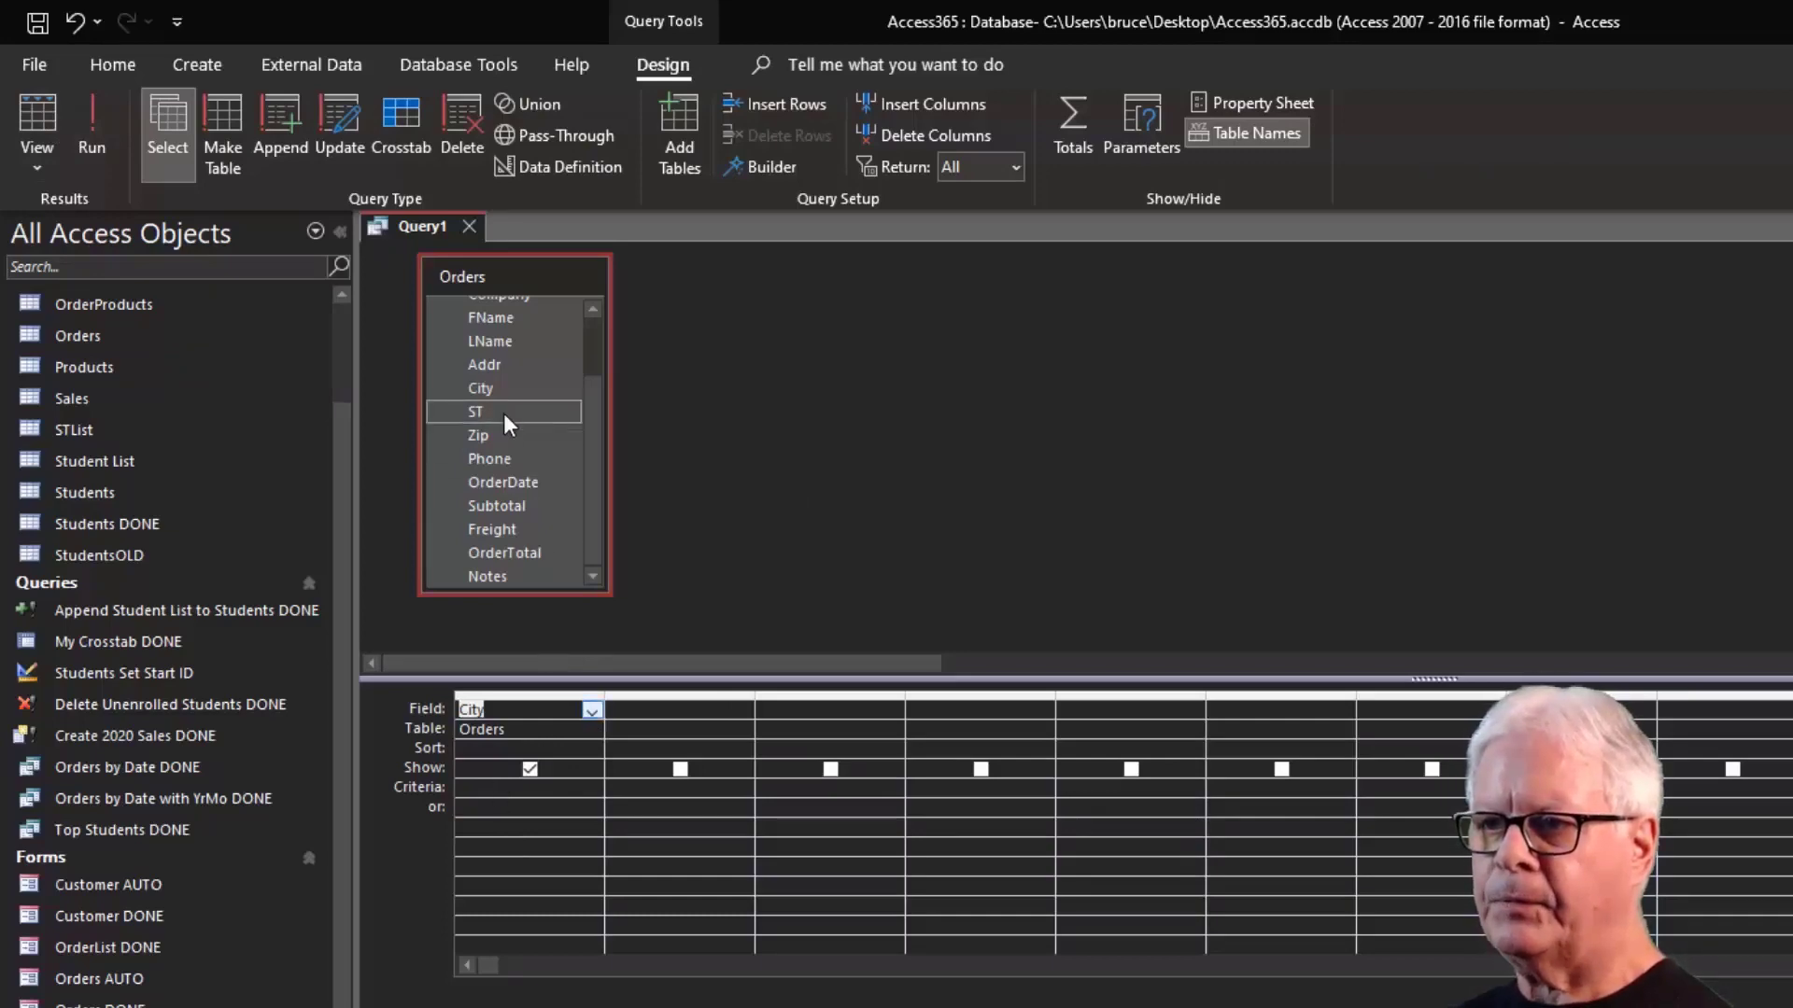
{"action": "double_click", "coordinate": [502, 412]}
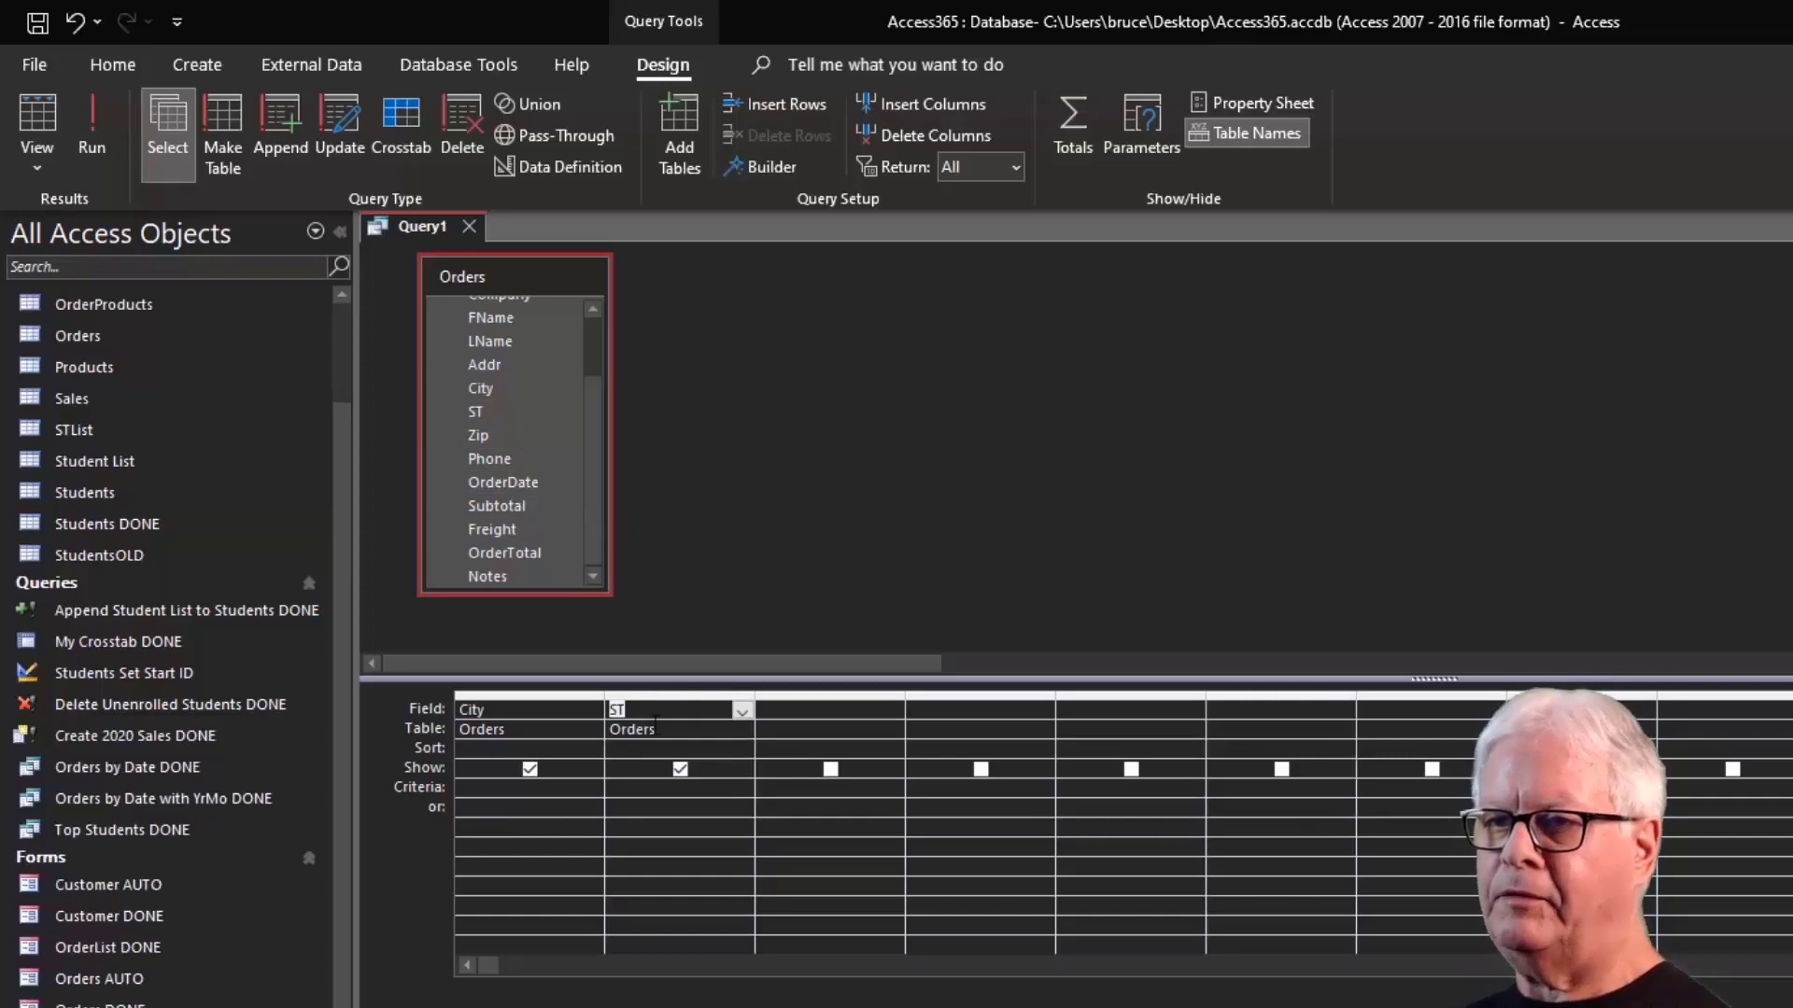
{"action": "left_click", "coordinate": [44, 109]}
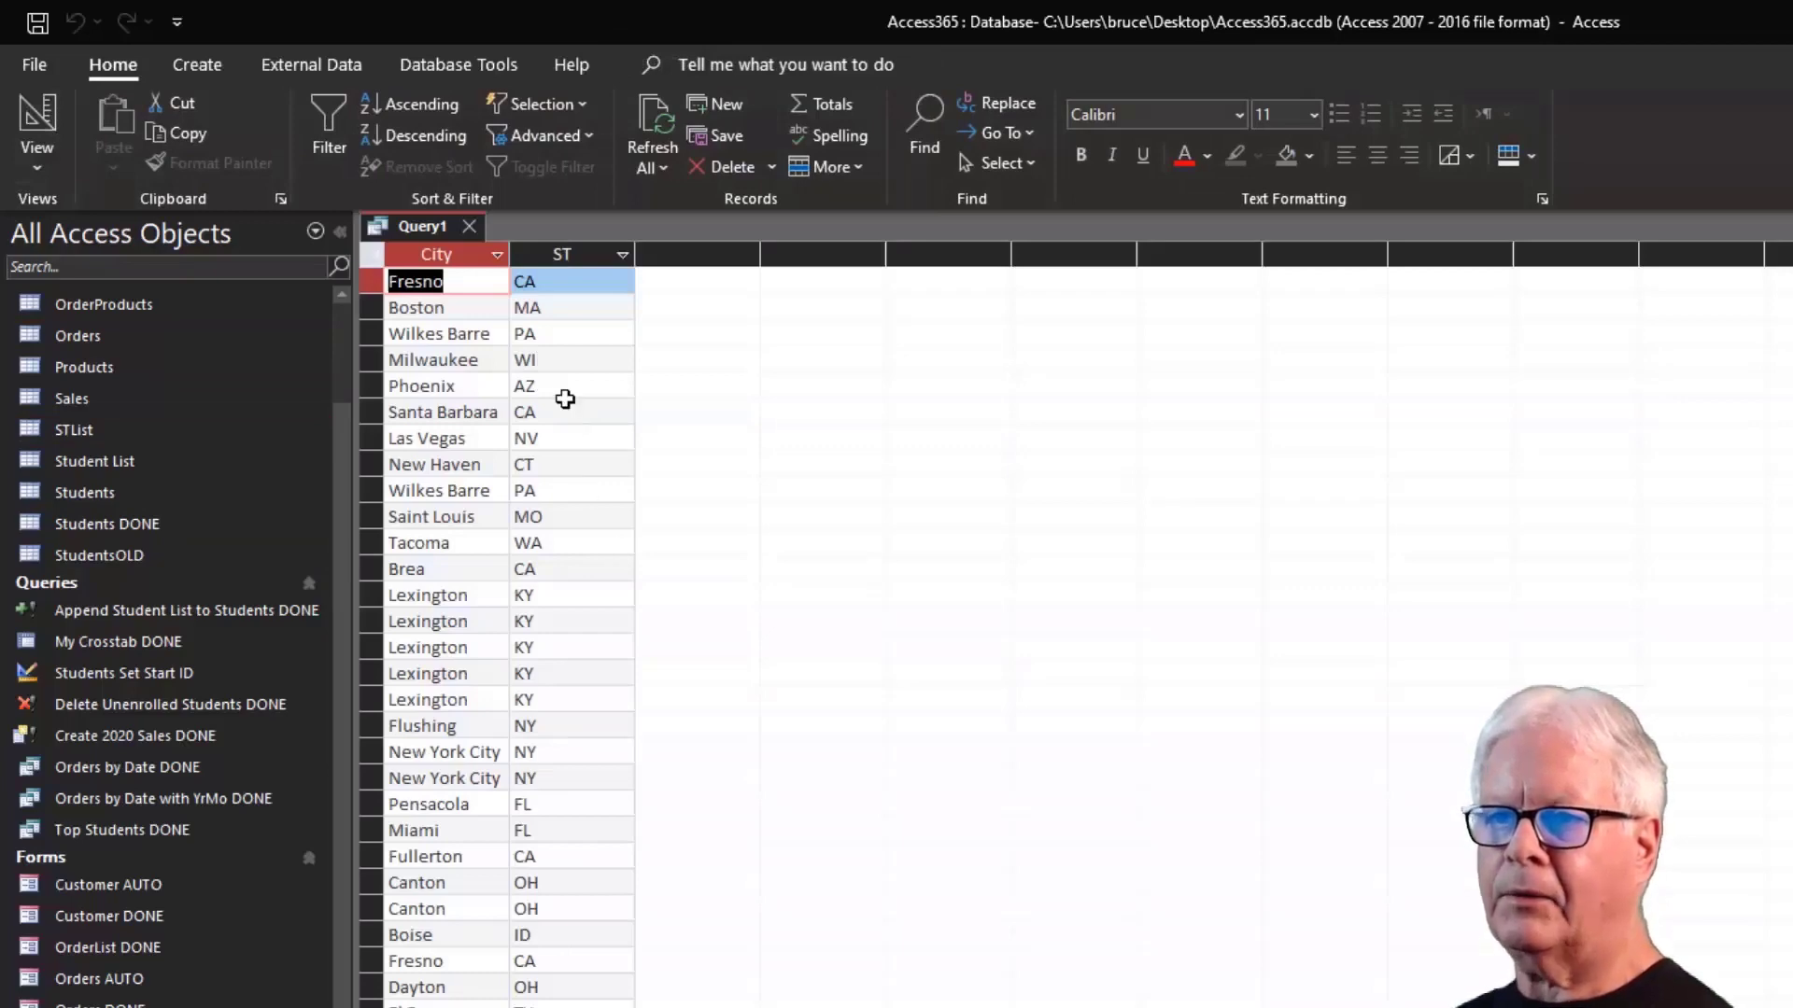
{"action": "left_click", "coordinate": [37, 116]}
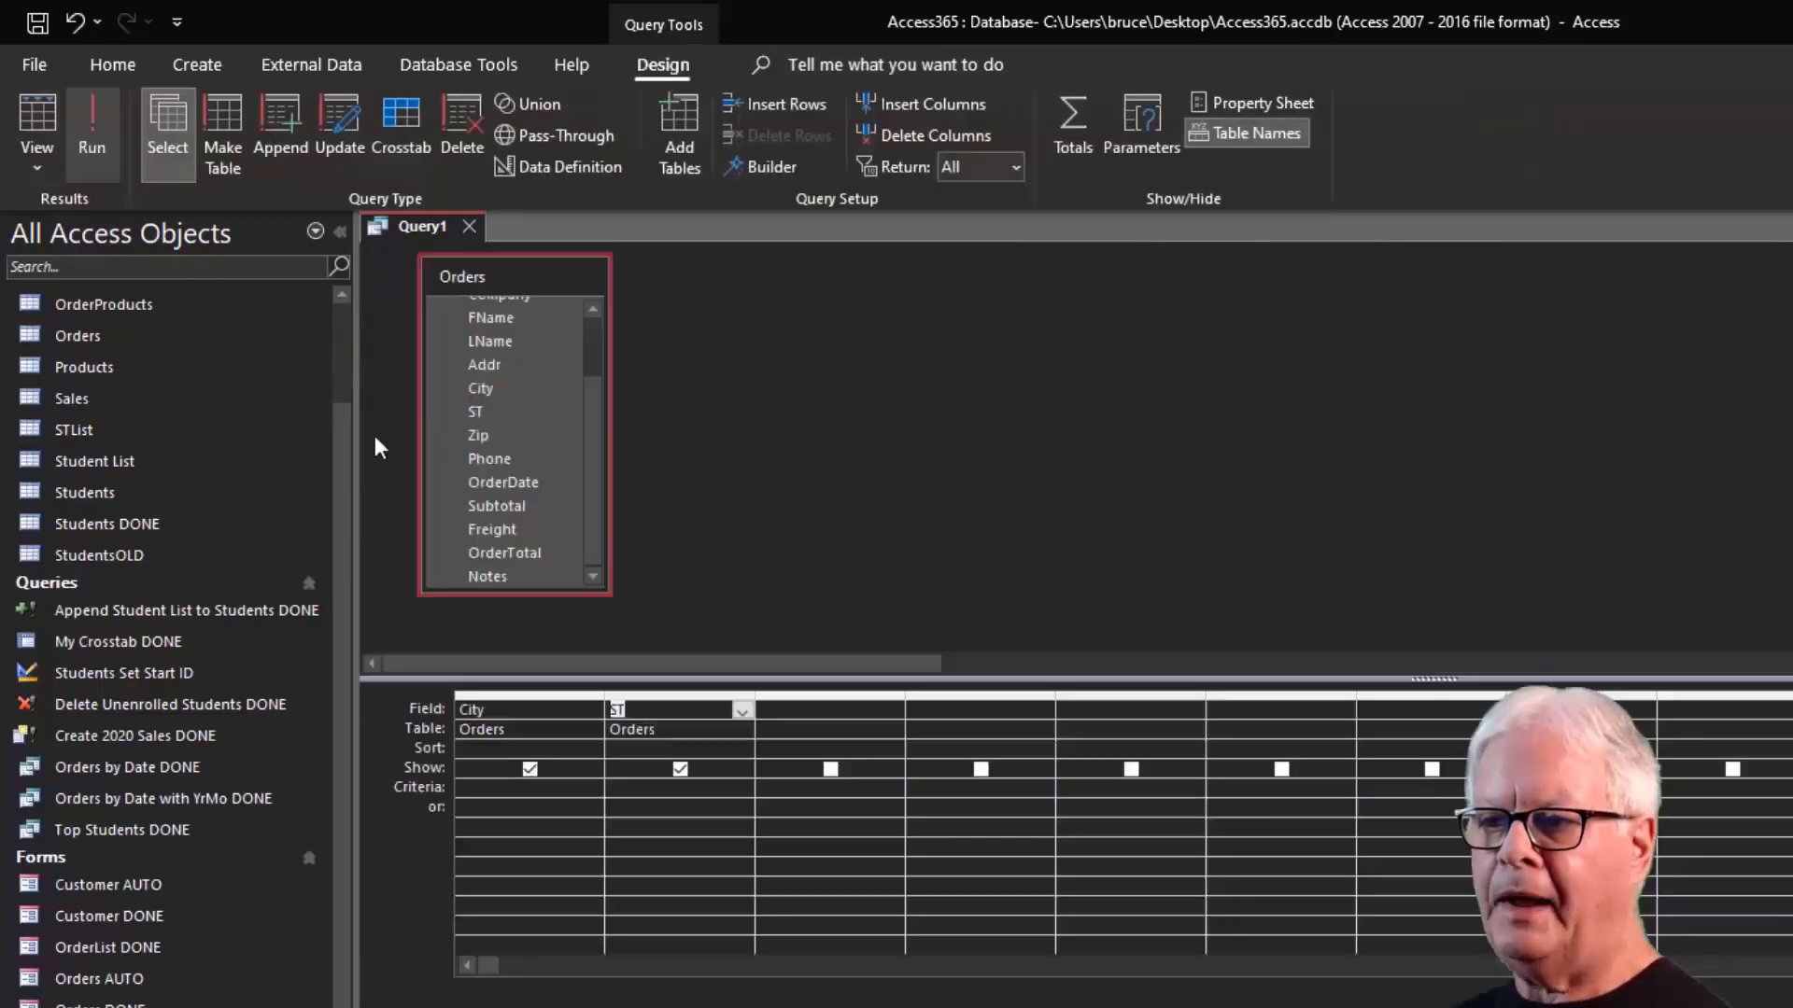
Set the City field's sort order to Ascending and check the sorted records in Datasheet View, returning to Design View.
{"action": "left_click", "coordinate": [560, 747]}
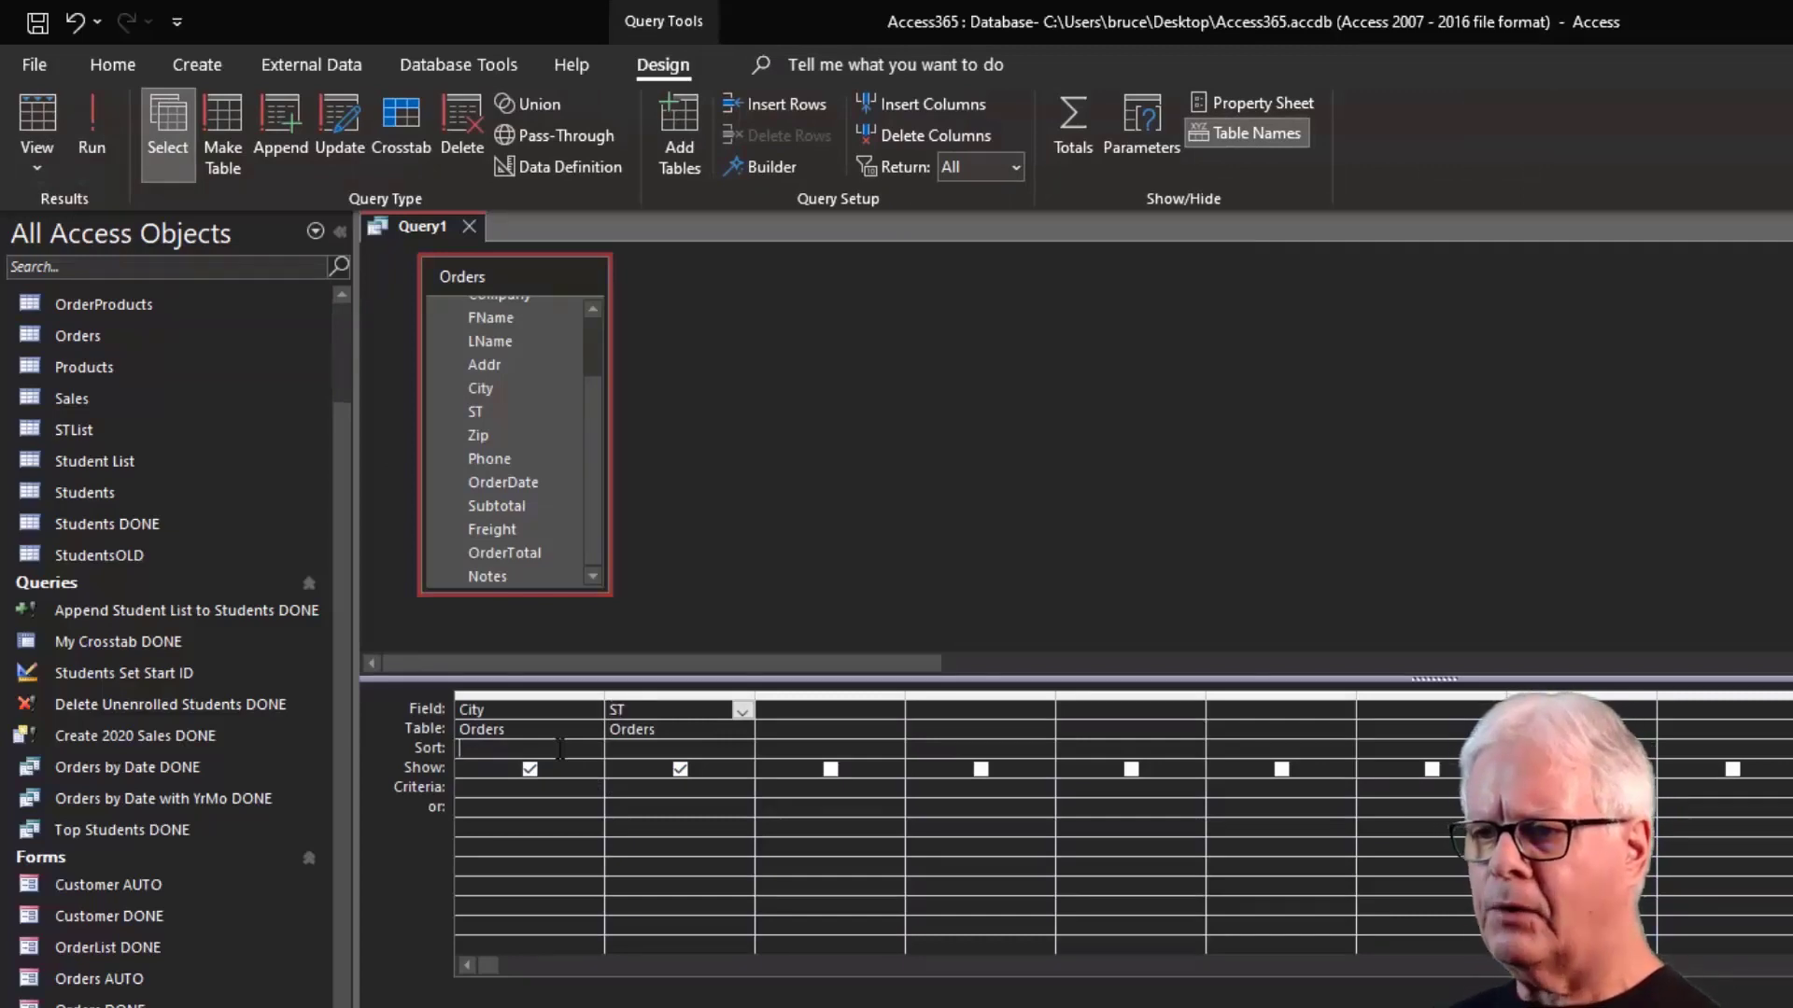
{"action": "left_click", "coordinate": [591, 751]}
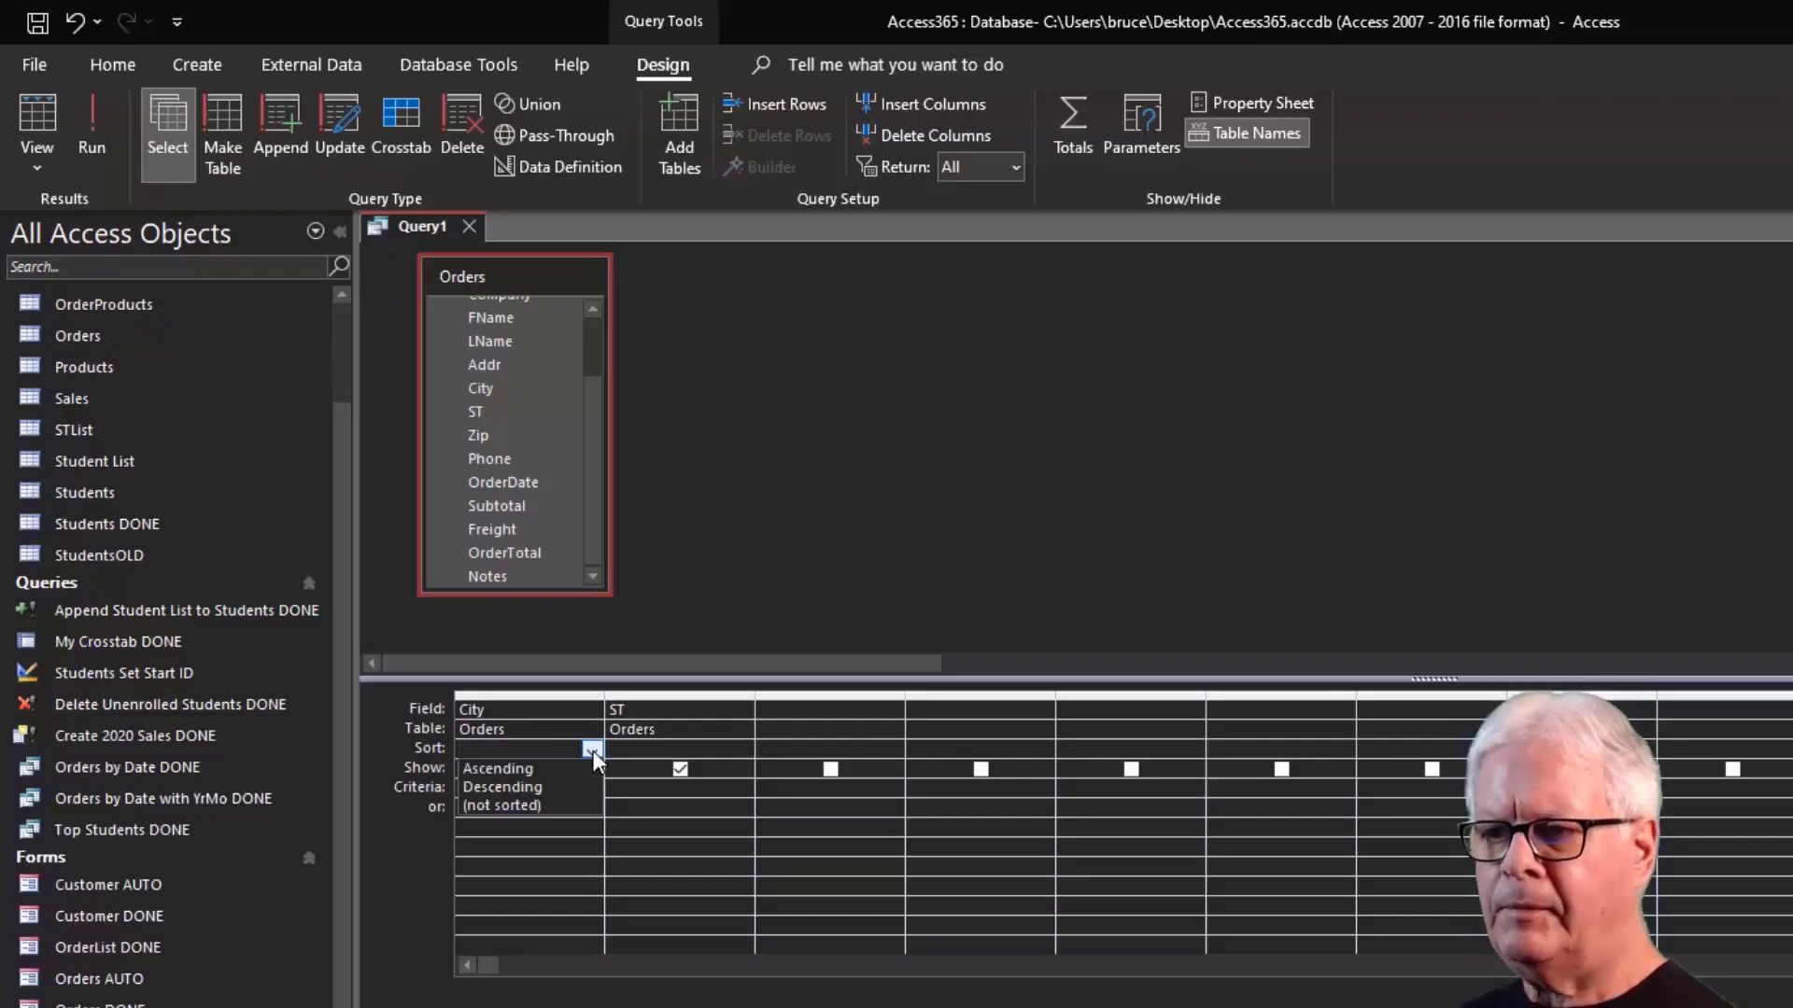
{"action": "left_click", "coordinate": [547, 770]}
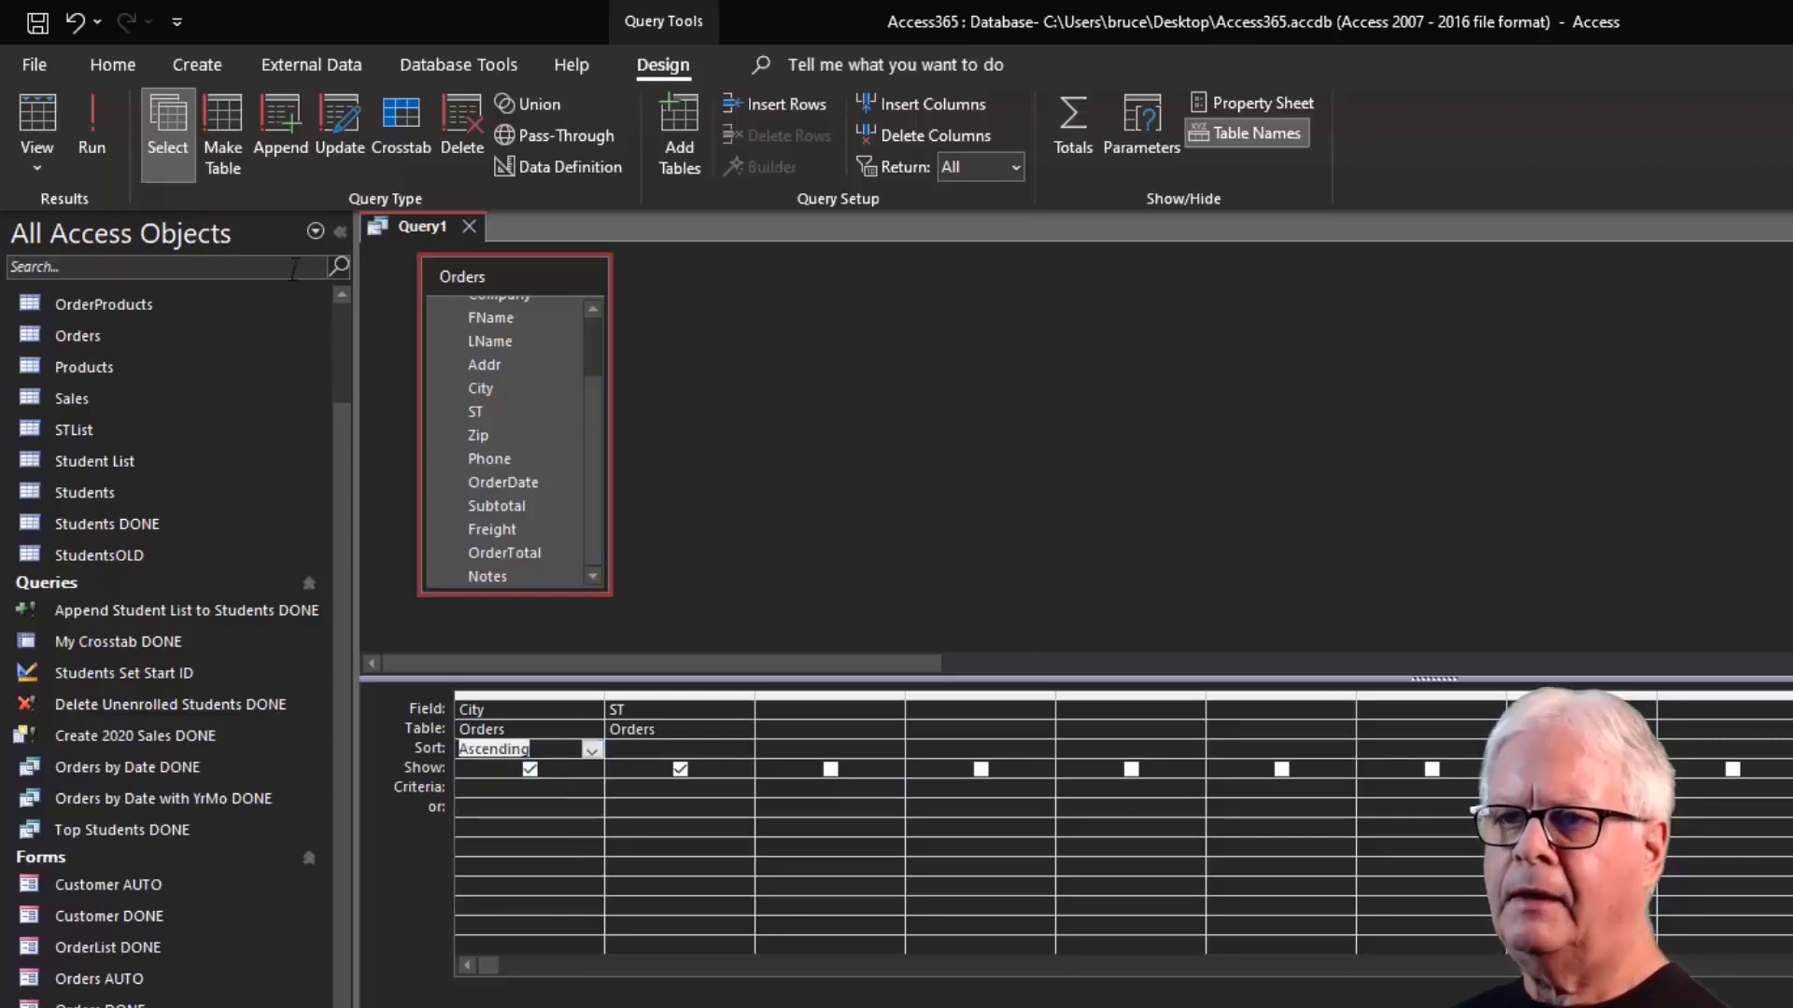
{"action": "left_click", "coordinate": [45, 116]}
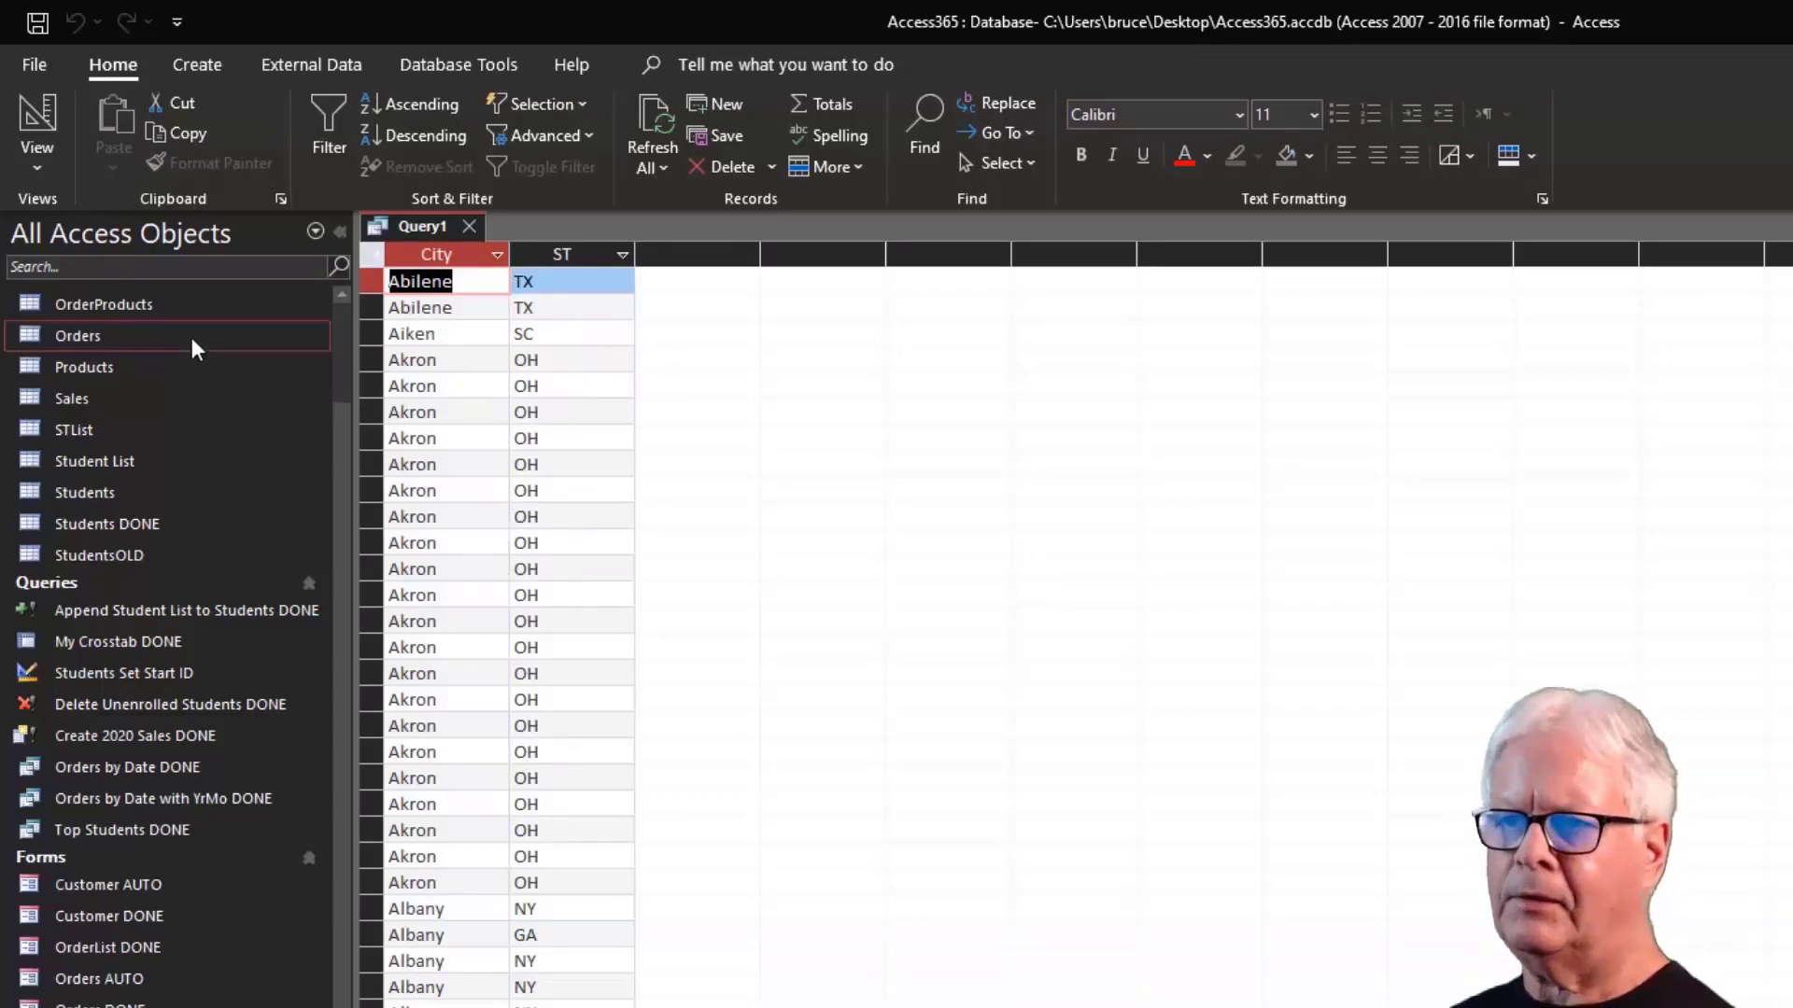
{"action": "left_click", "coordinate": [36, 121]}
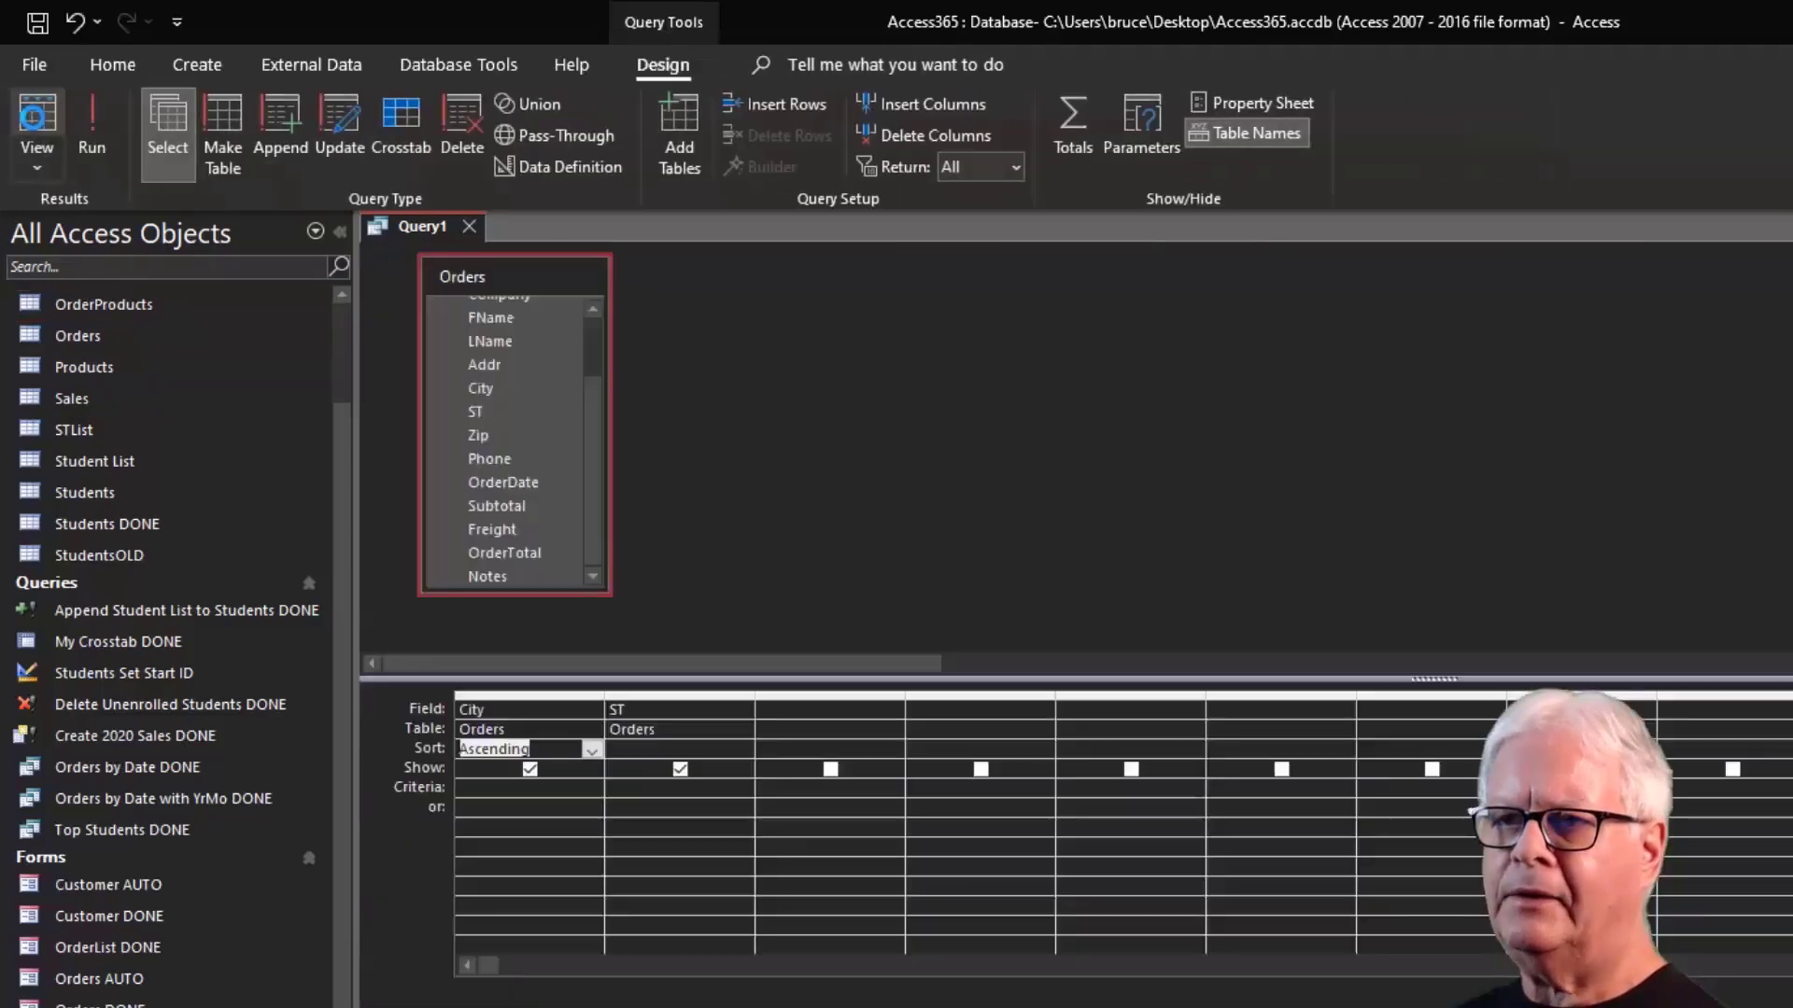
Set the ST field's sort order to Ascending and check the combined sort in Datasheet View before returning to Design View.
{"action": "left_click", "coordinate": [737, 750]}
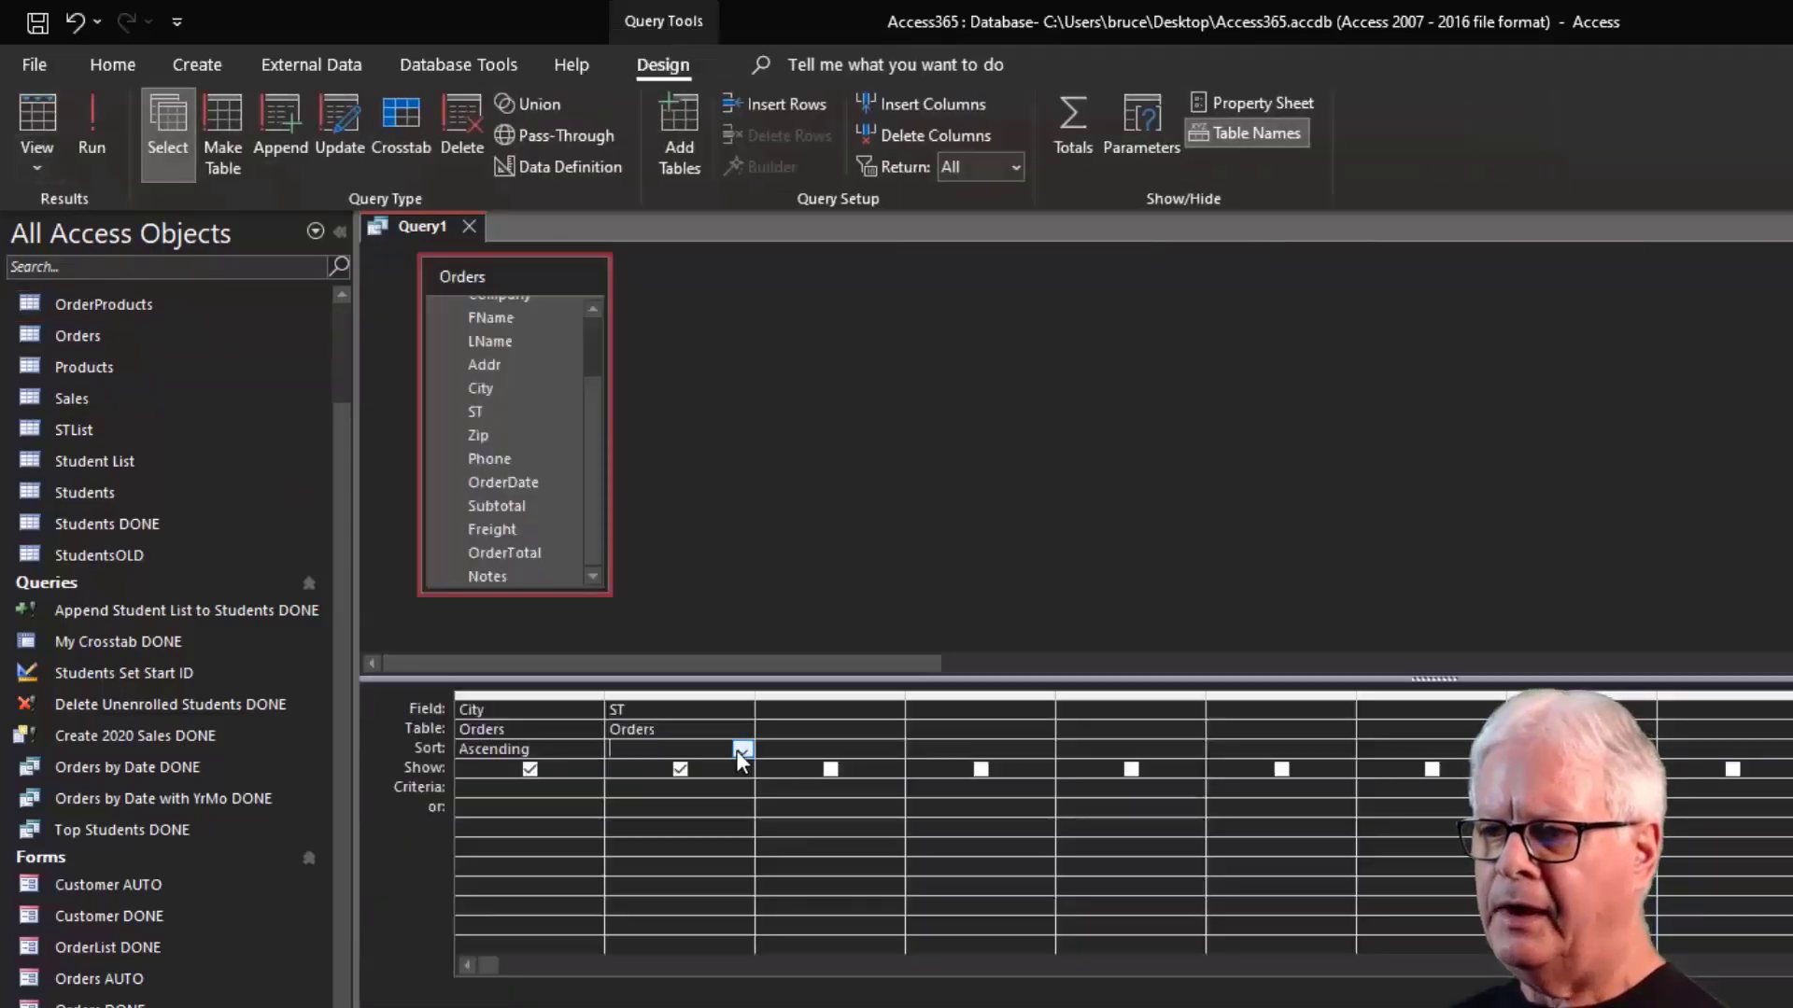
{"action": "left_click", "coordinate": [742, 749]}
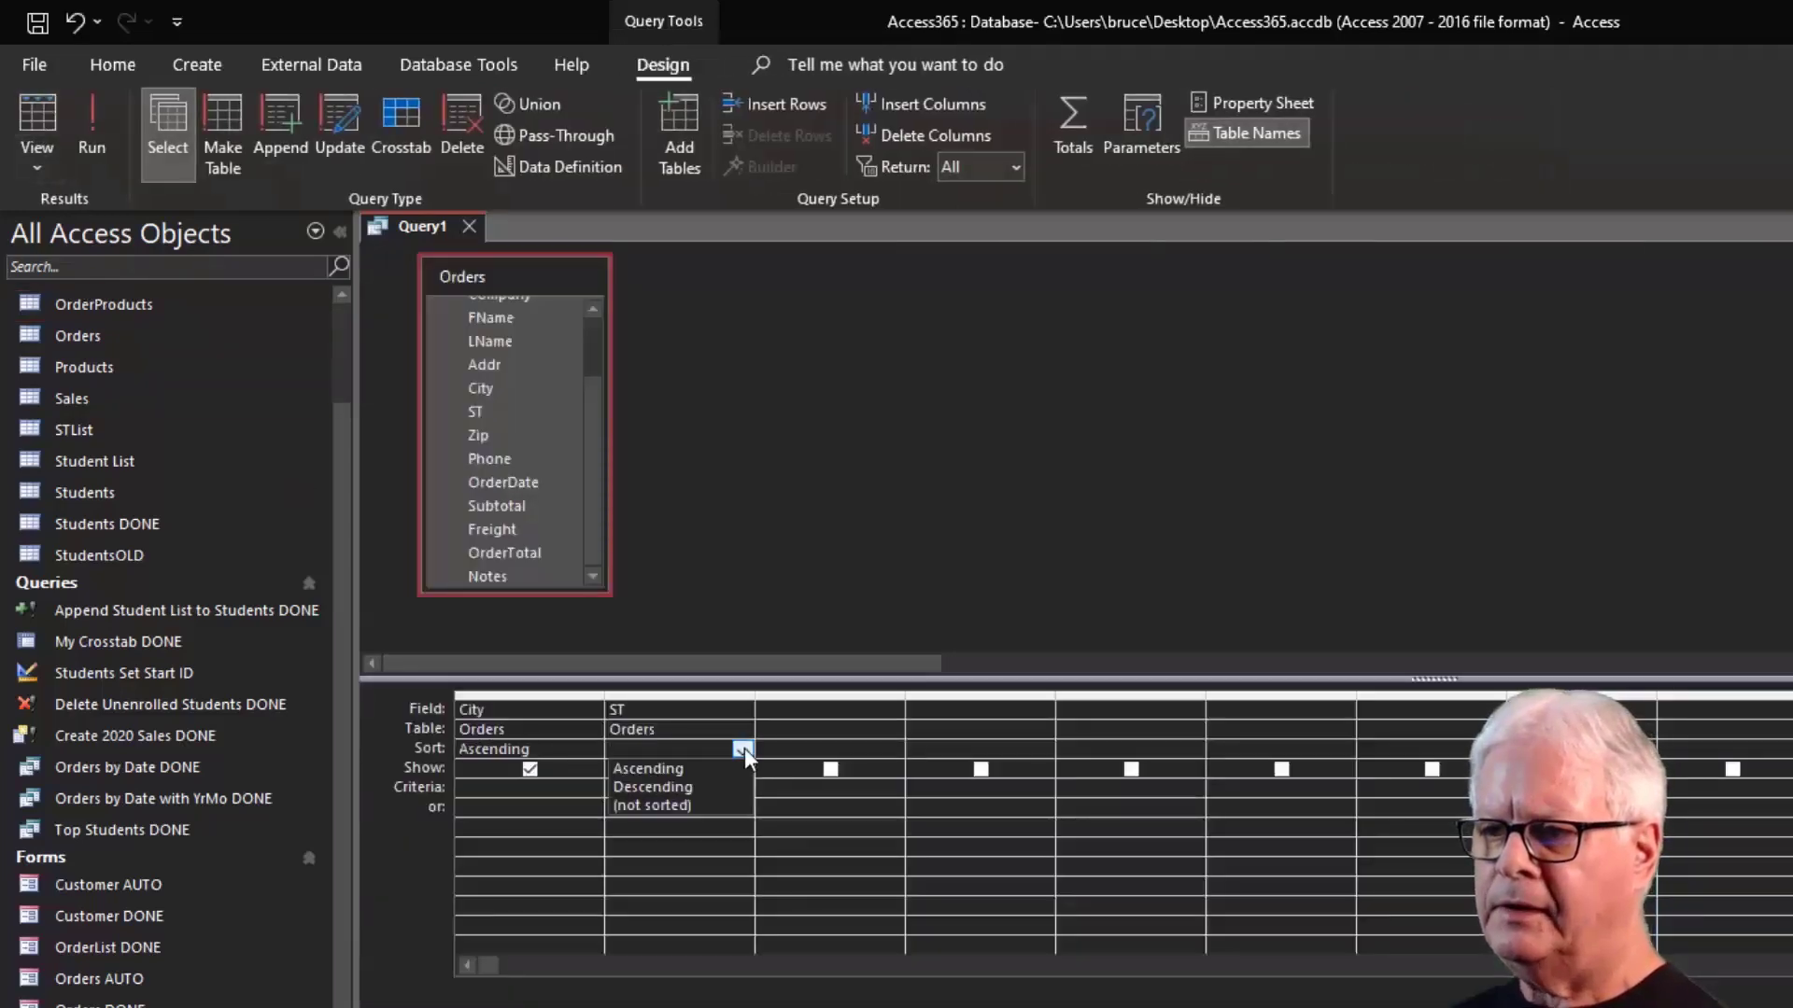
{"action": "left_click", "coordinate": [676, 769]}
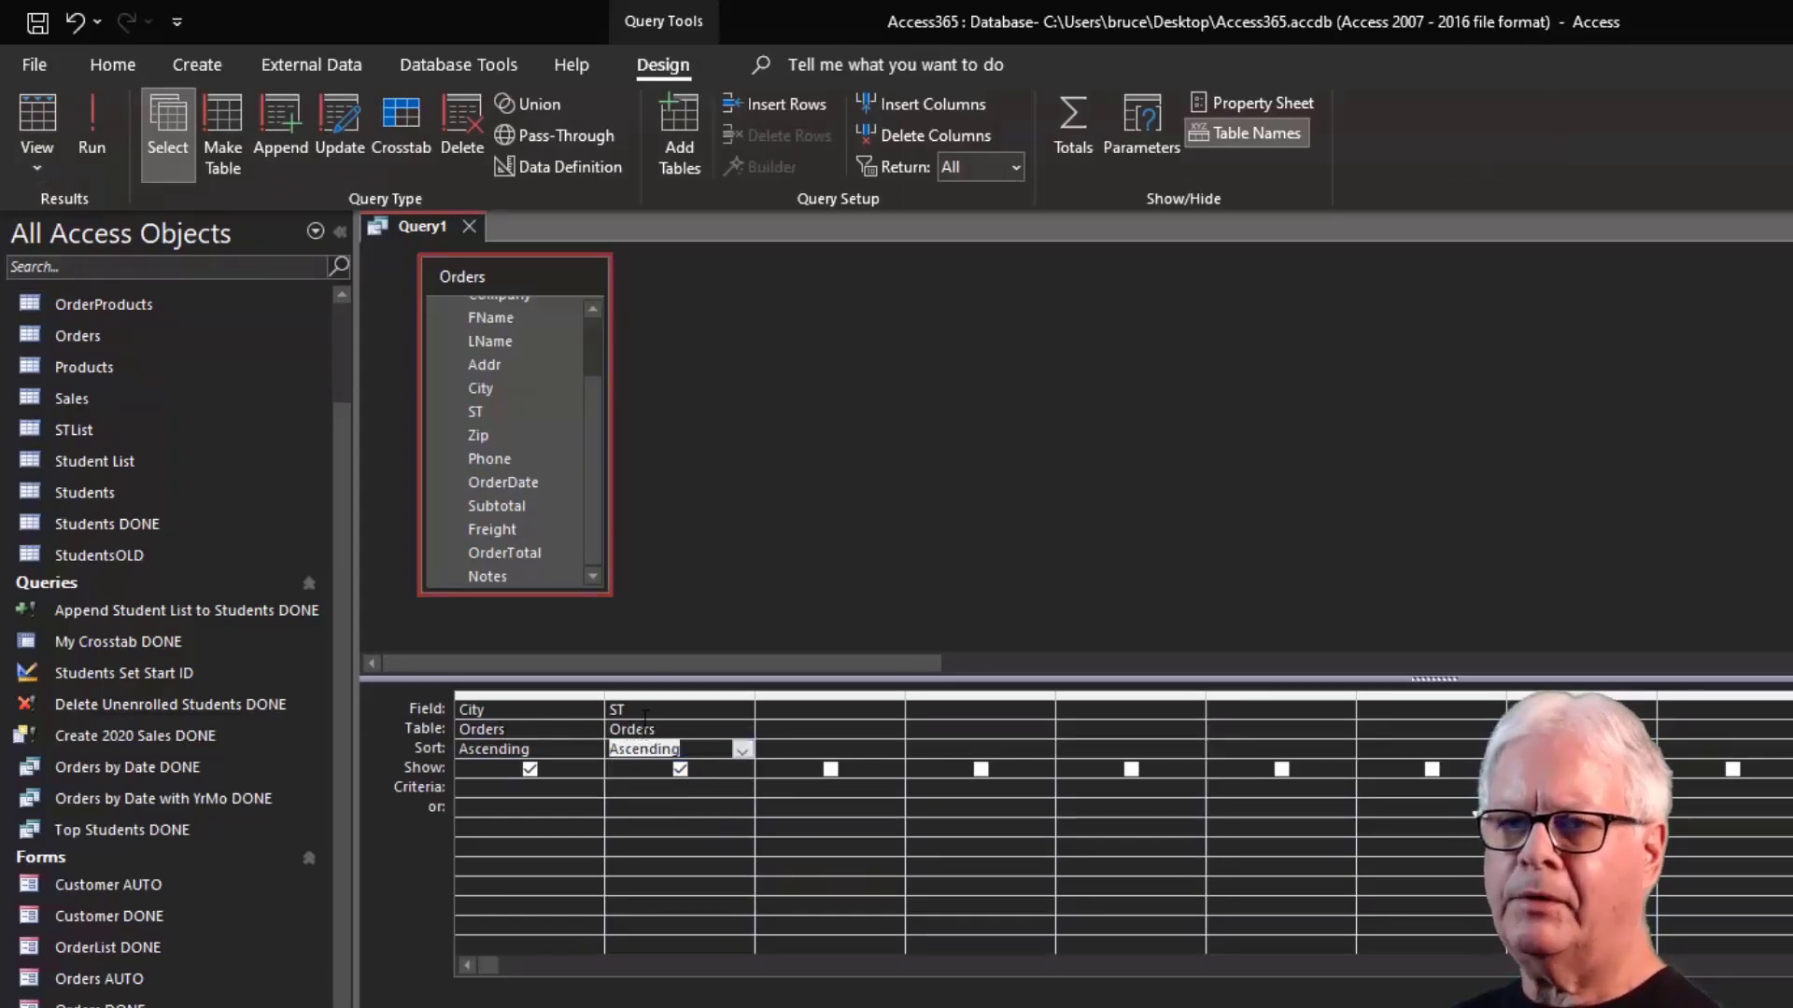
{"action": "left_click", "coordinate": [35, 110]}
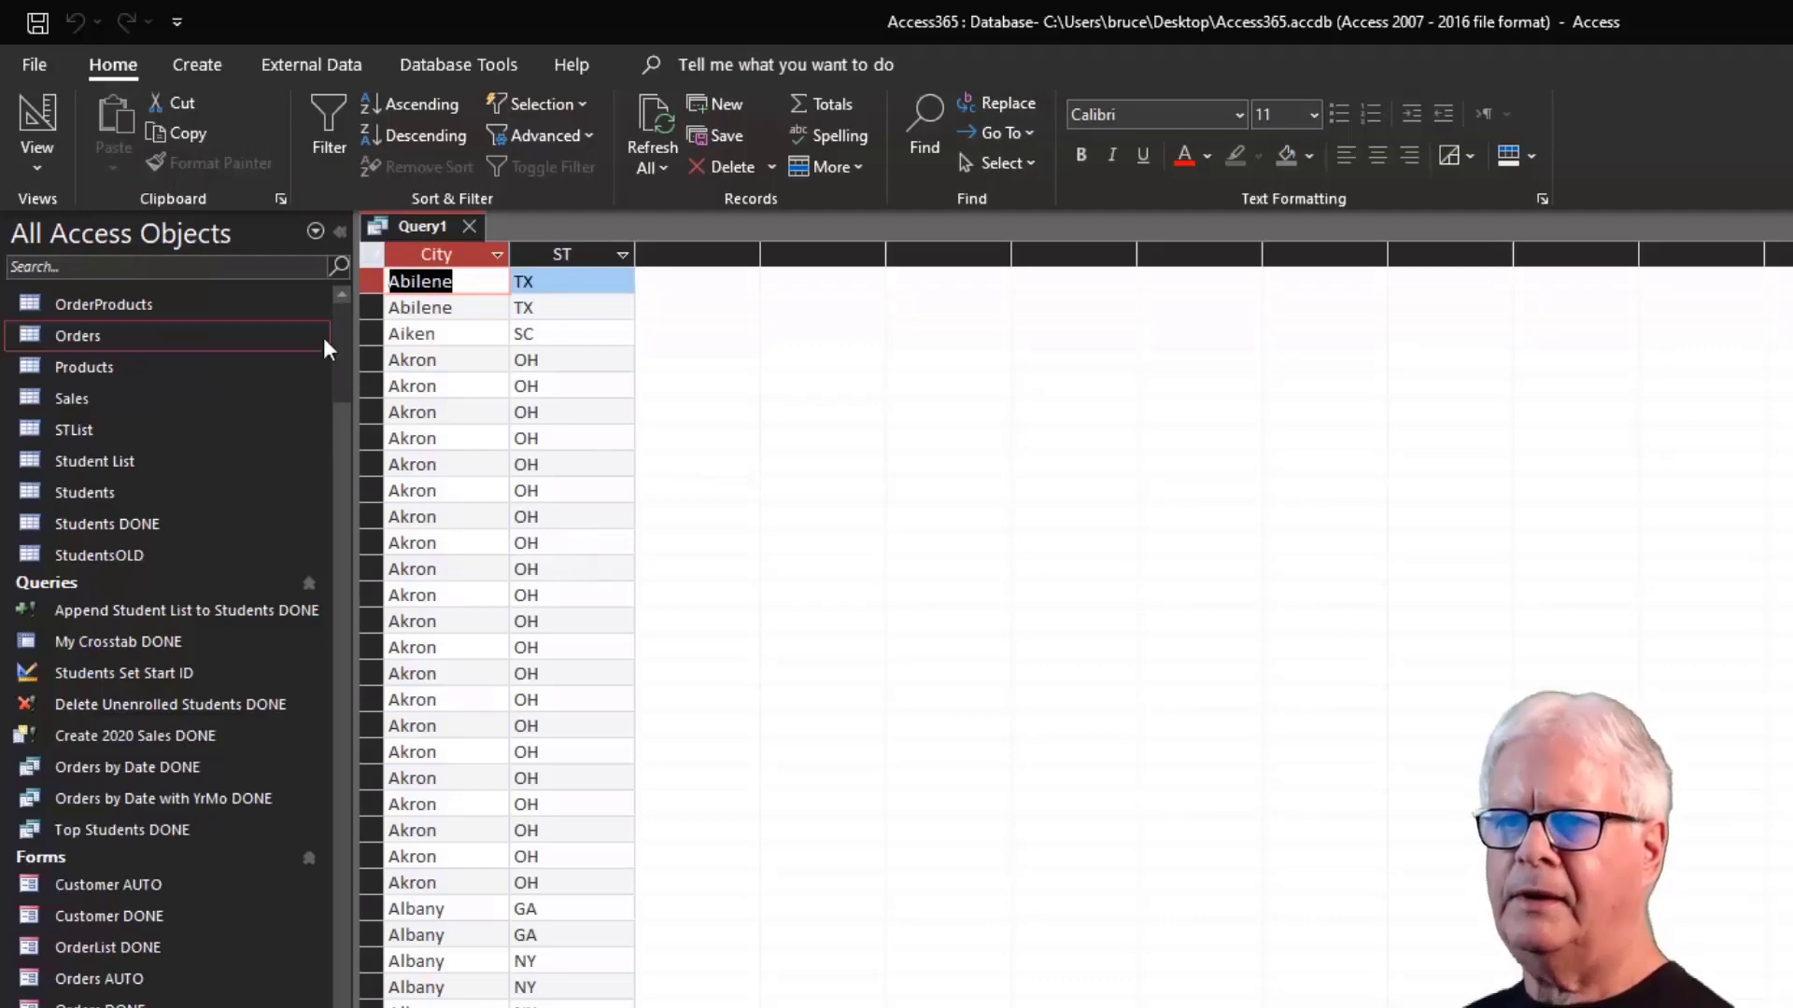
{"action": "left_click", "coordinate": [41, 114]}
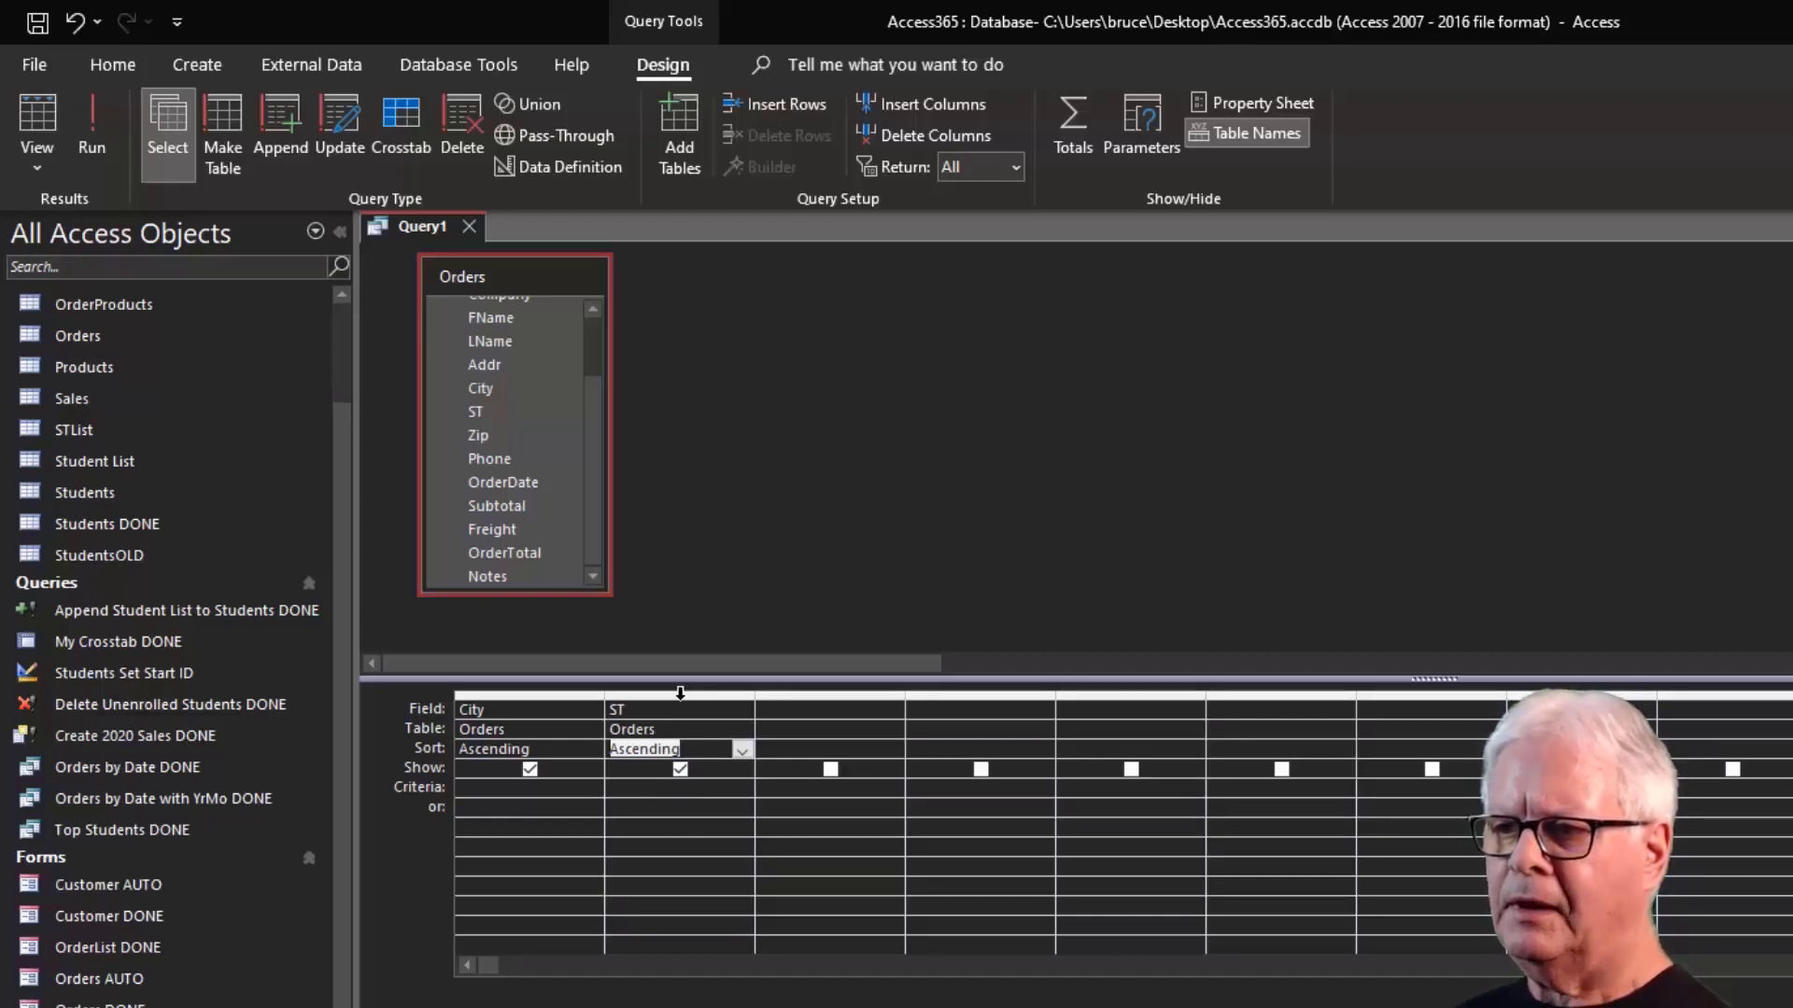
Move the ST column ahead of City in the query and check the combined sort in Datasheet View before returning to Design View.
{"action": "left_click", "coordinate": [679, 693]}
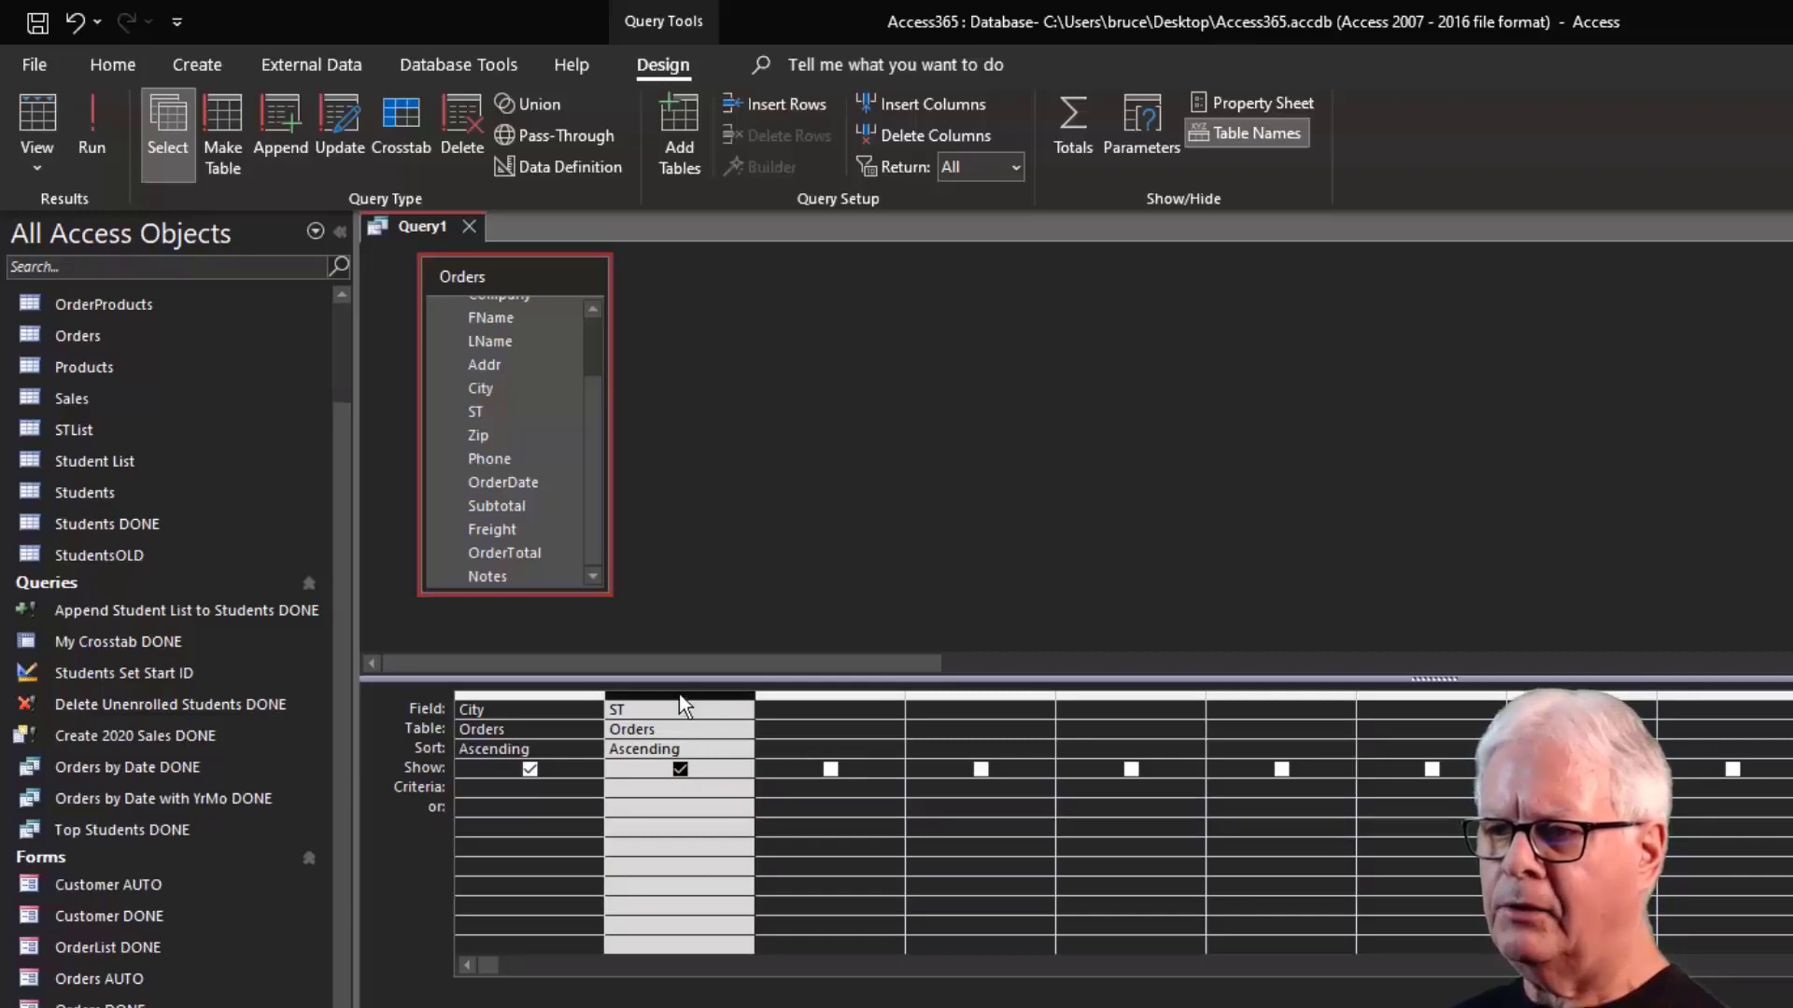
{"action": "left_click_drag", "start_coordinate": [680, 693], "coordinate": [680, 693]}
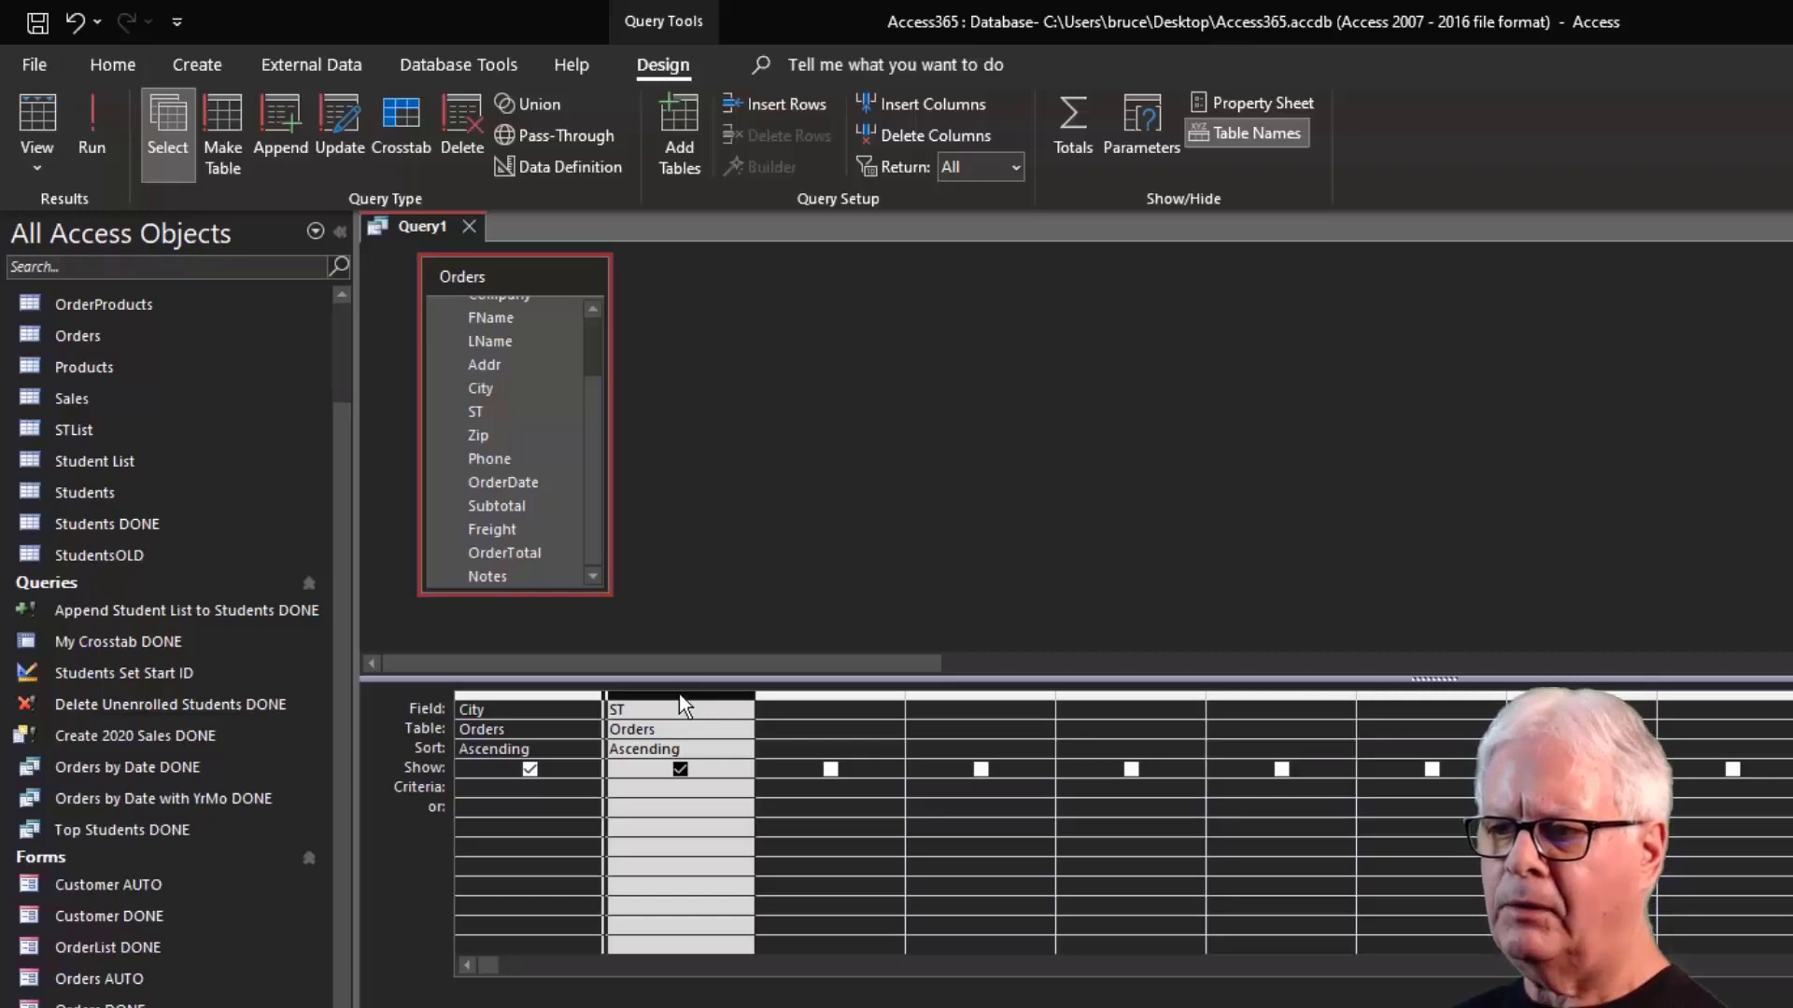
{"action": "left_click_drag", "start_coordinate": [679, 695], "coordinate": [594, 710]}
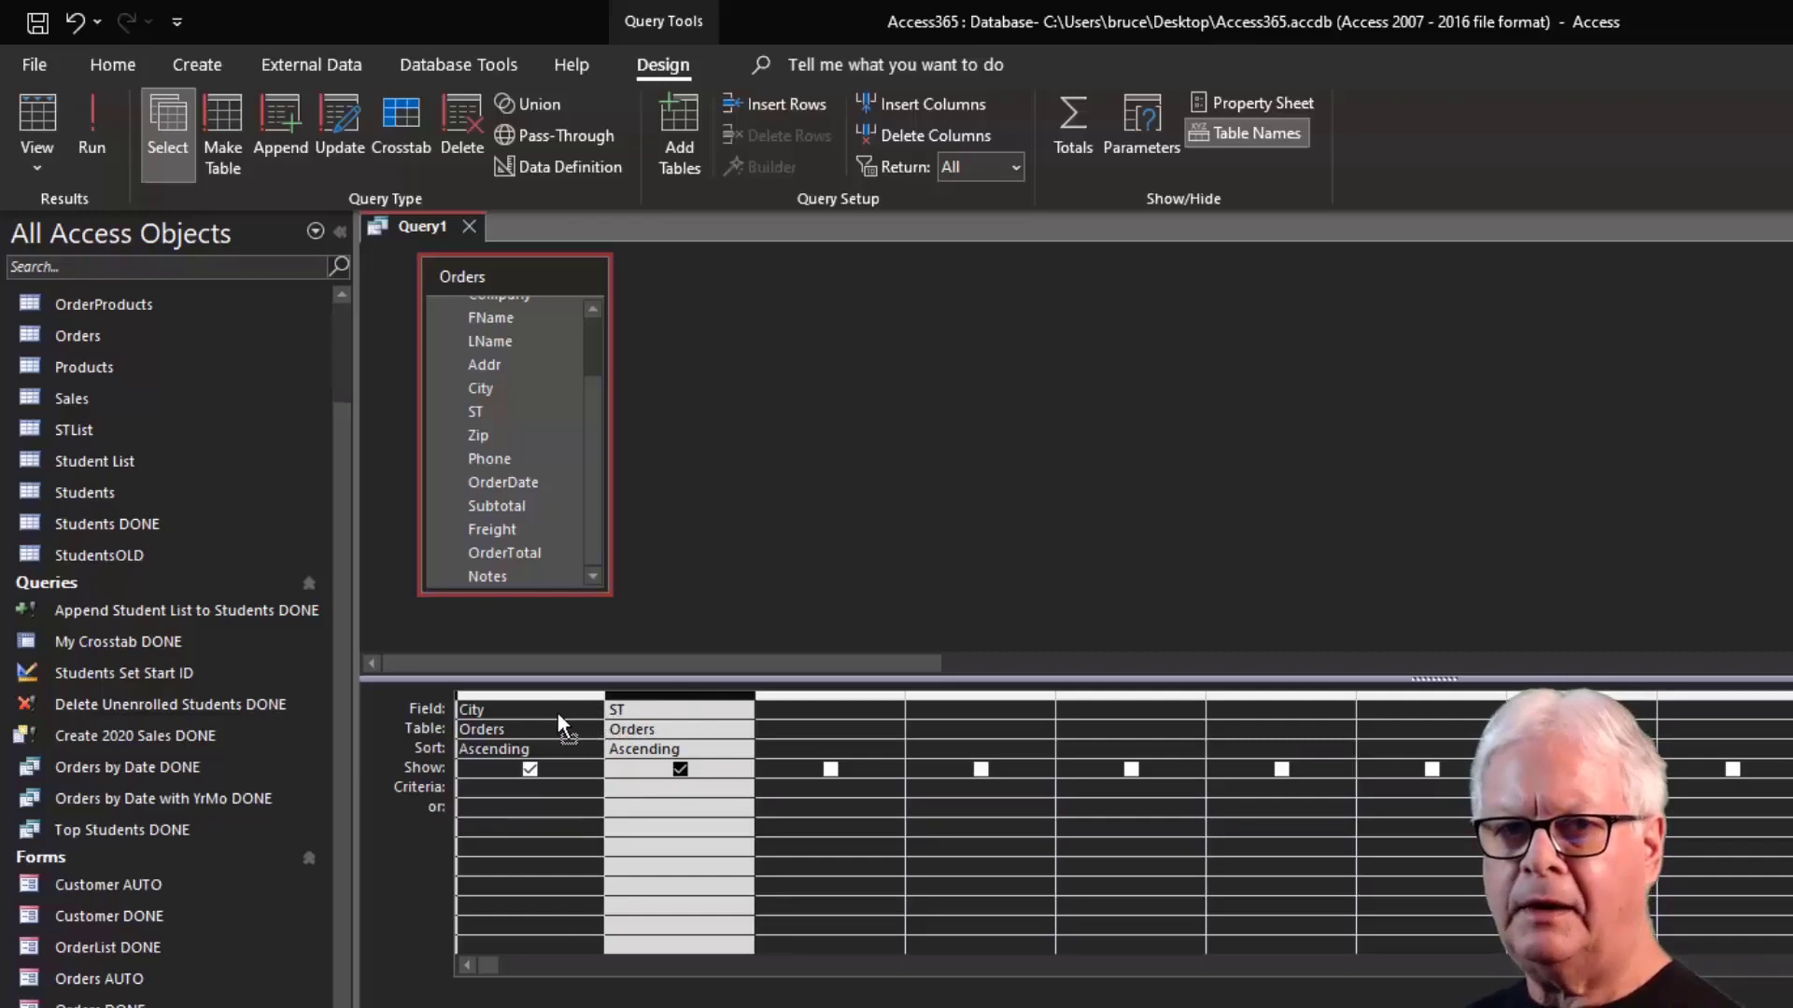
{"action": "left_click_drag", "start_coordinate": [557, 714], "coordinate": [557, 715]}
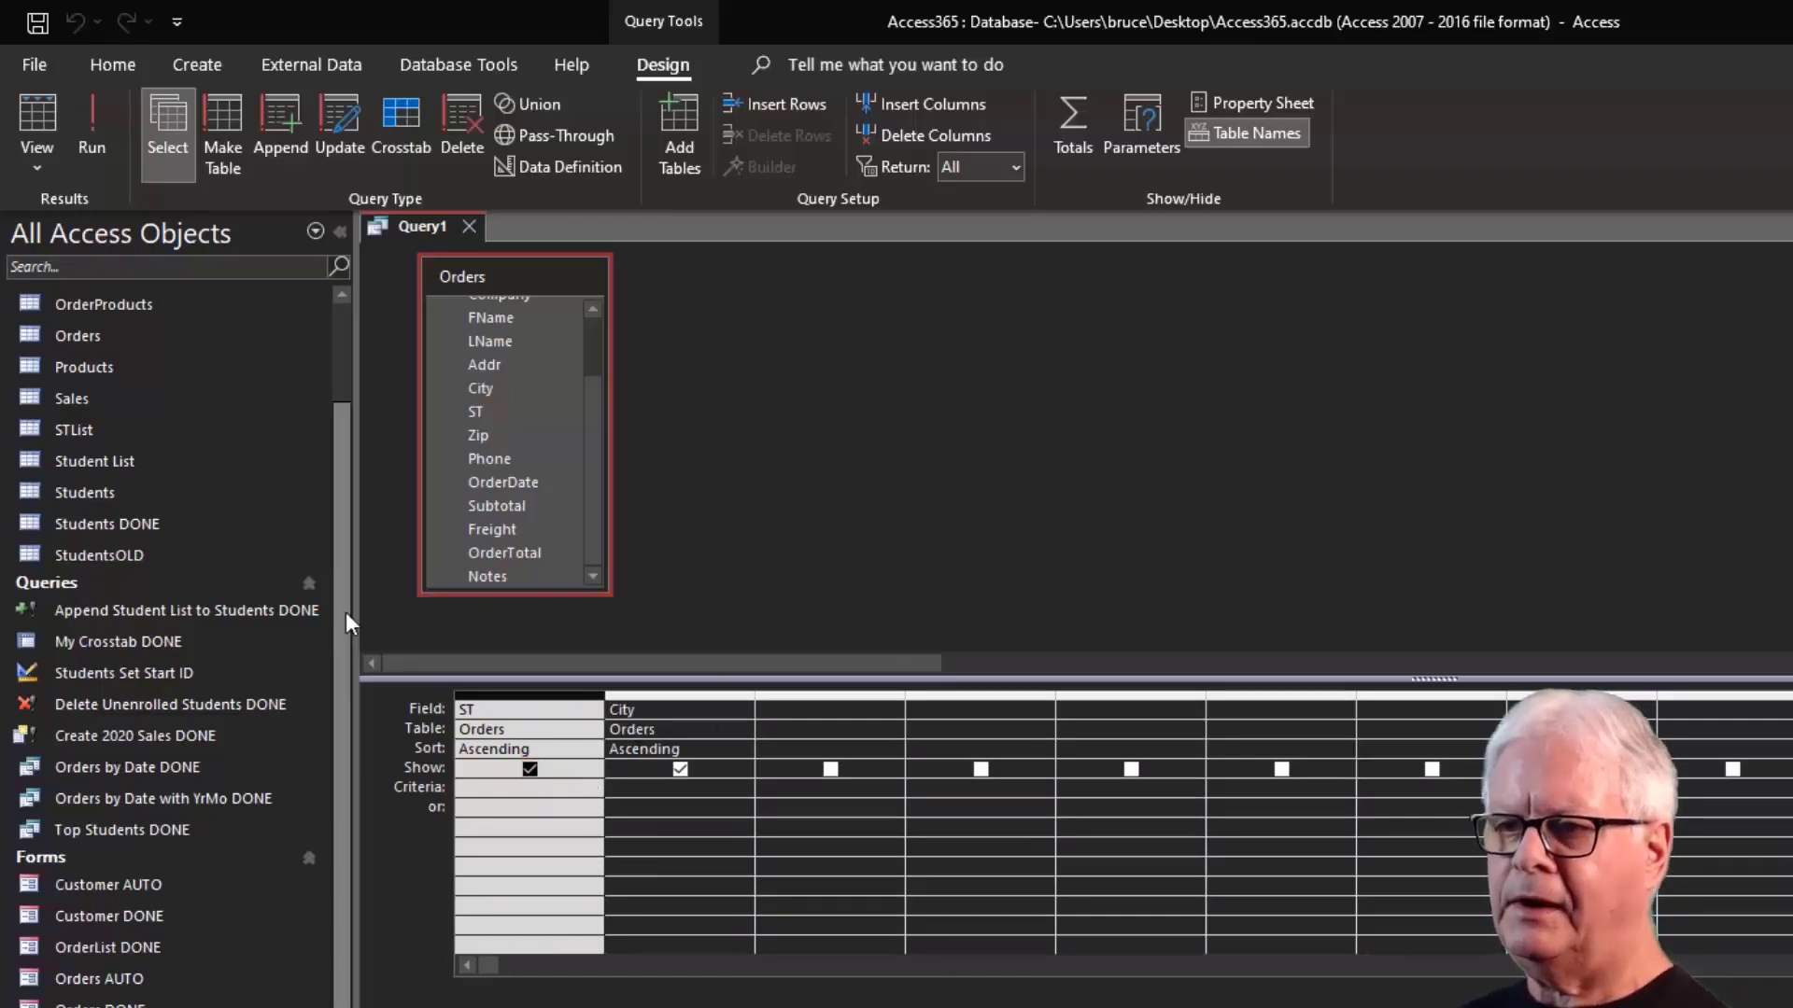
{"action": "left_click", "coordinate": [47, 110]}
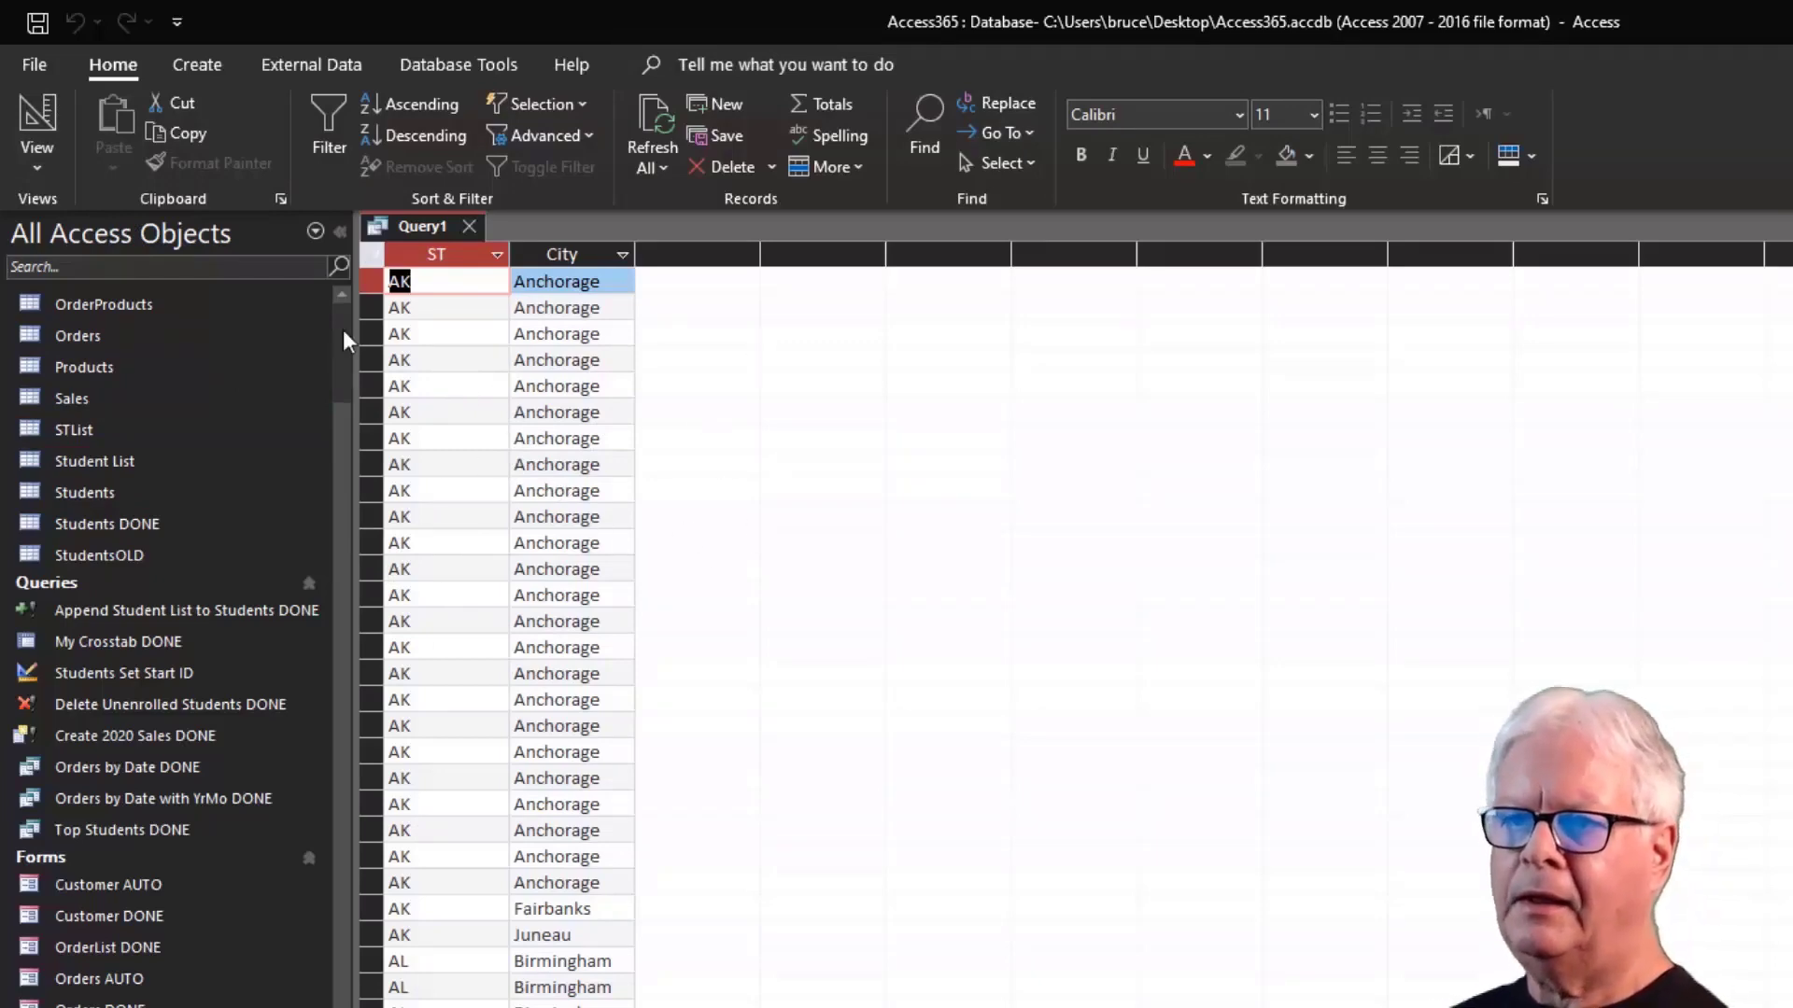
{"action": "left_click", "coordinate": [41, 124]}
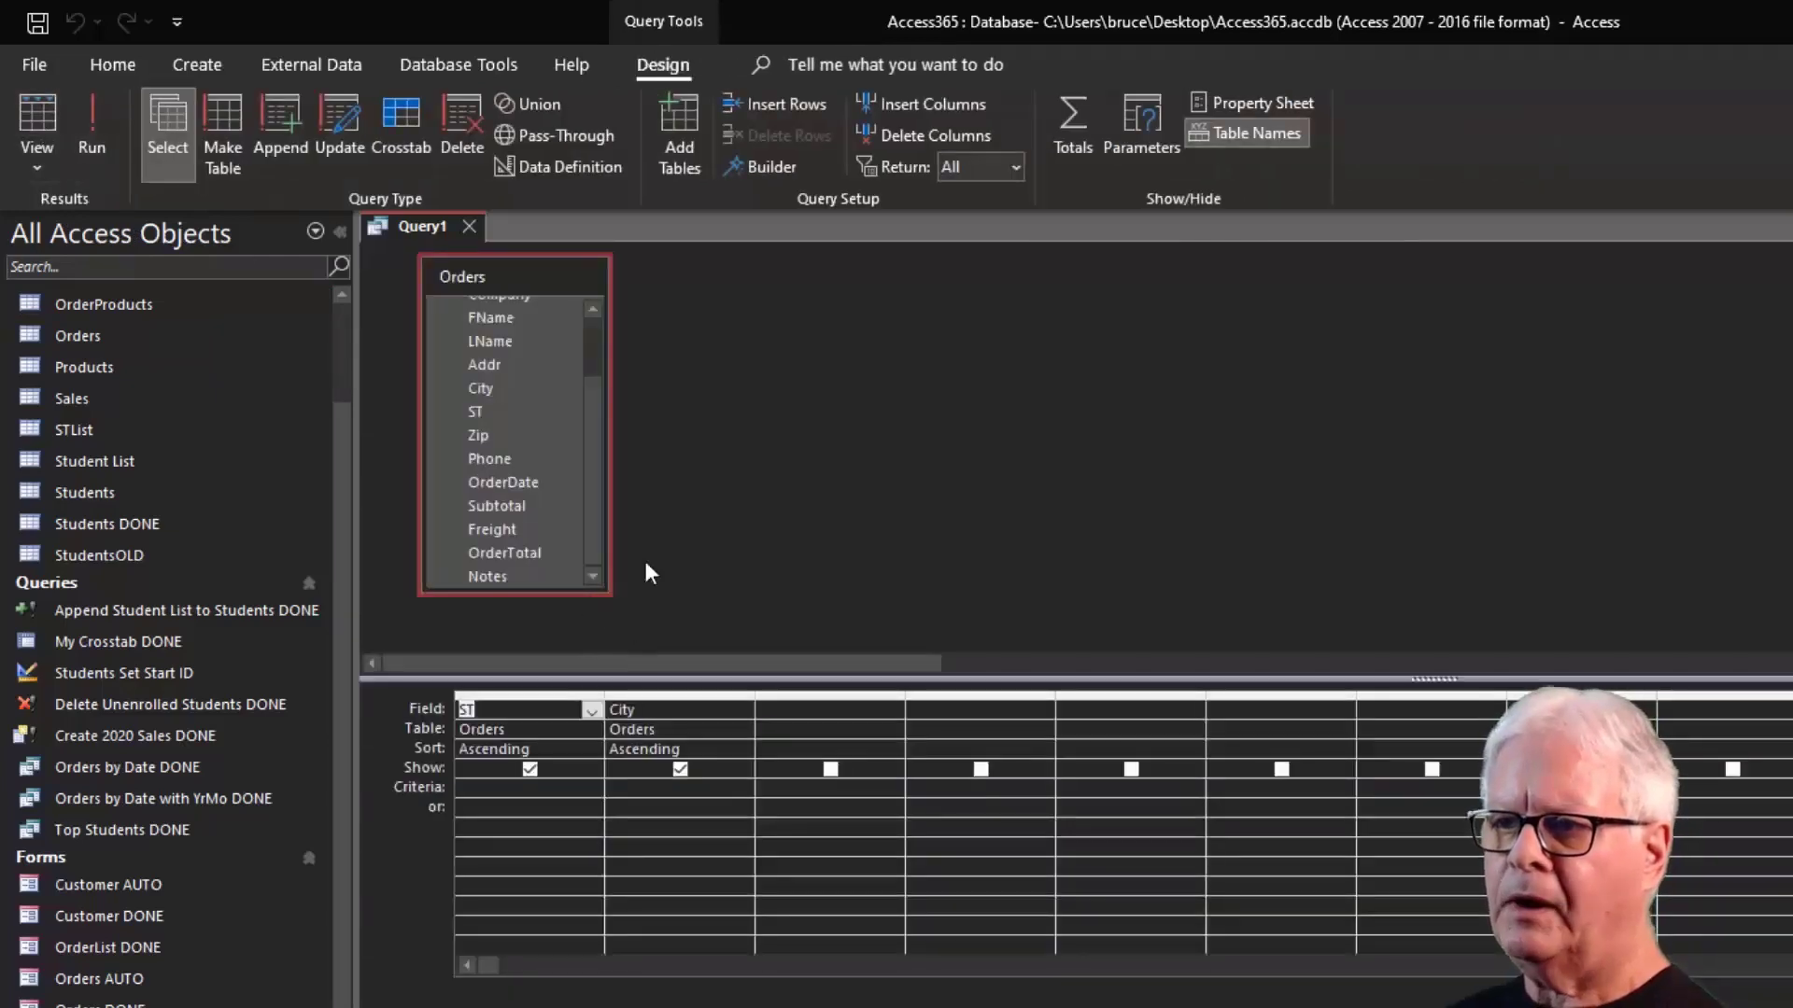
Add ST again after City, hide the first ST column from the results, and check the output in Datasheet View before returning to Design View.
{"action": "double_click", "coordinate": [485, 413]}
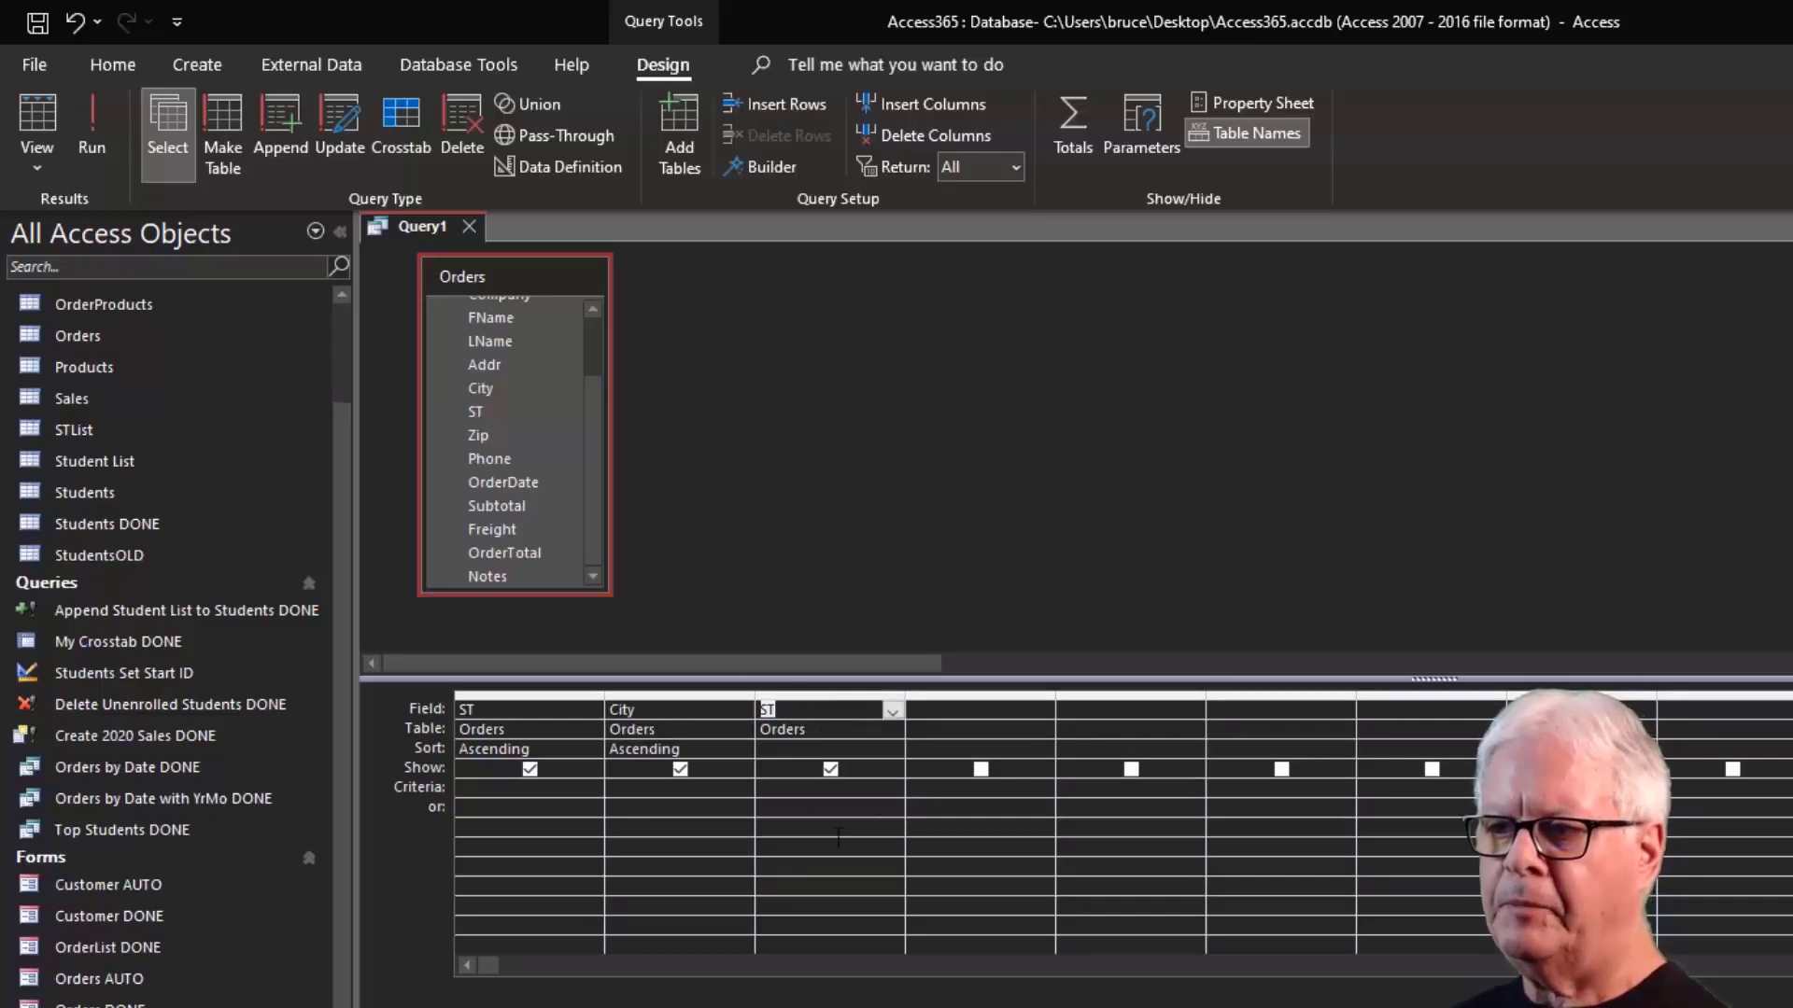
{"action": "left_click", "coordinate": [530, 769]}
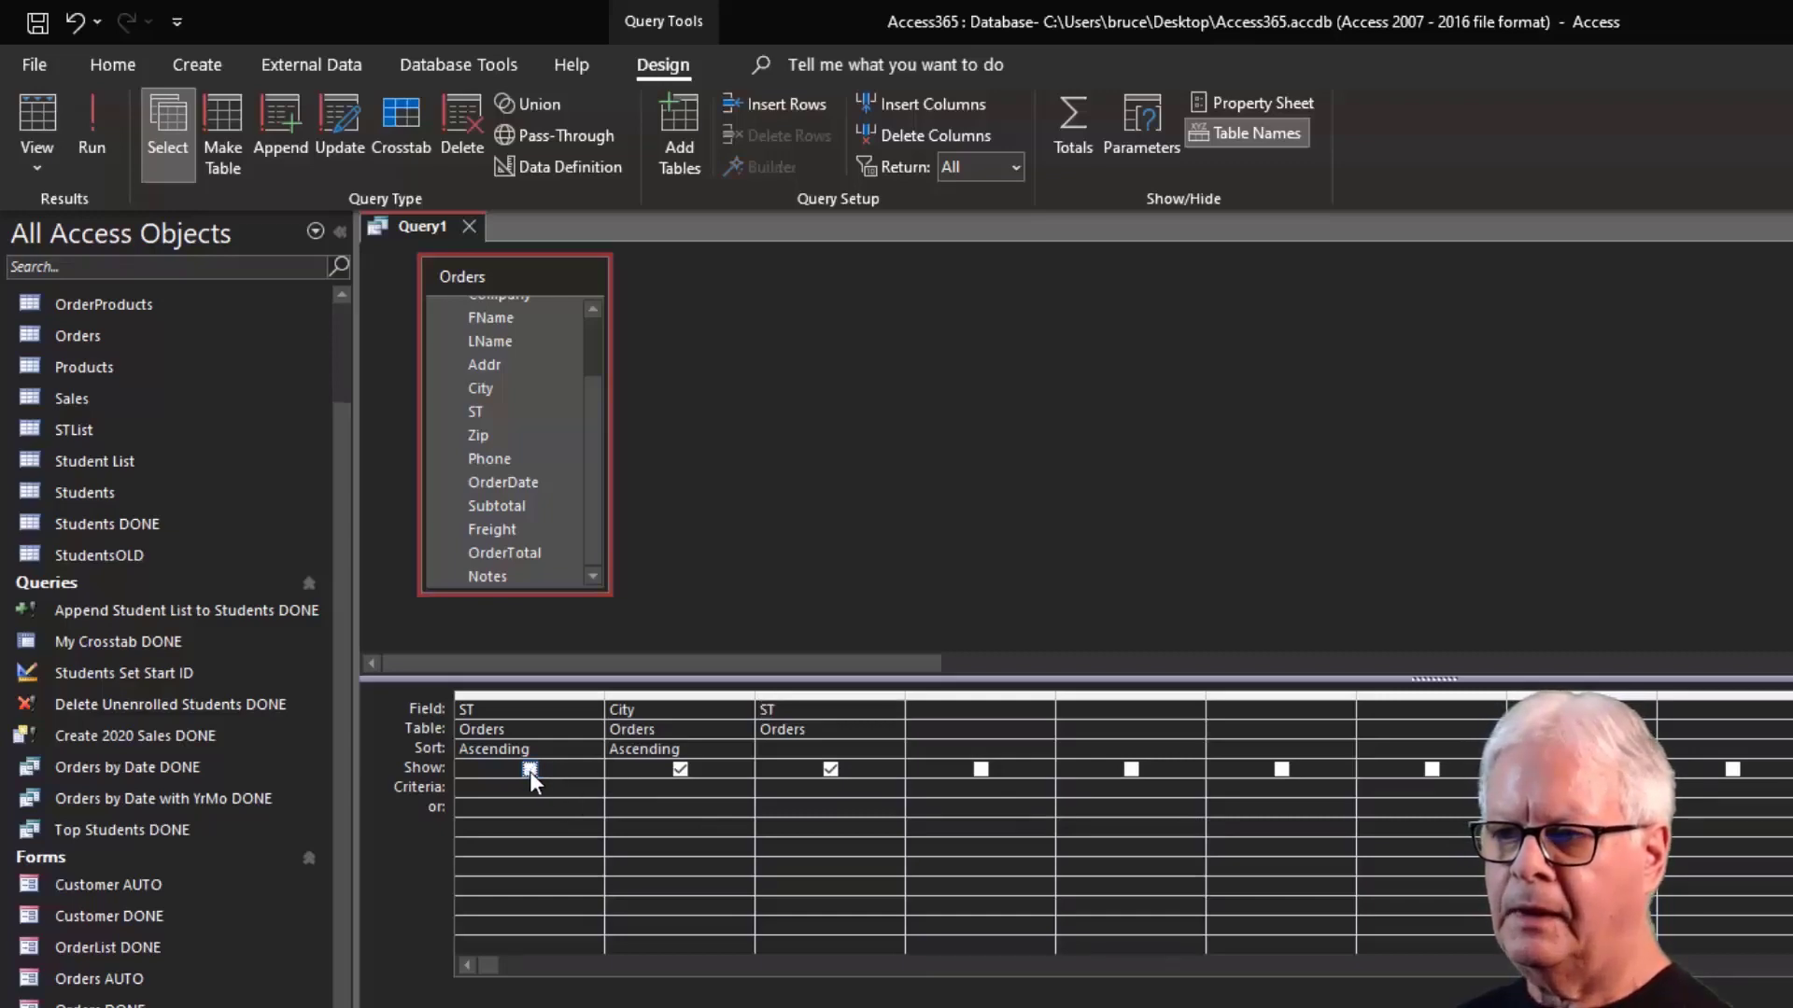
{"action": "left_click", "coordinate": [37, 110]}
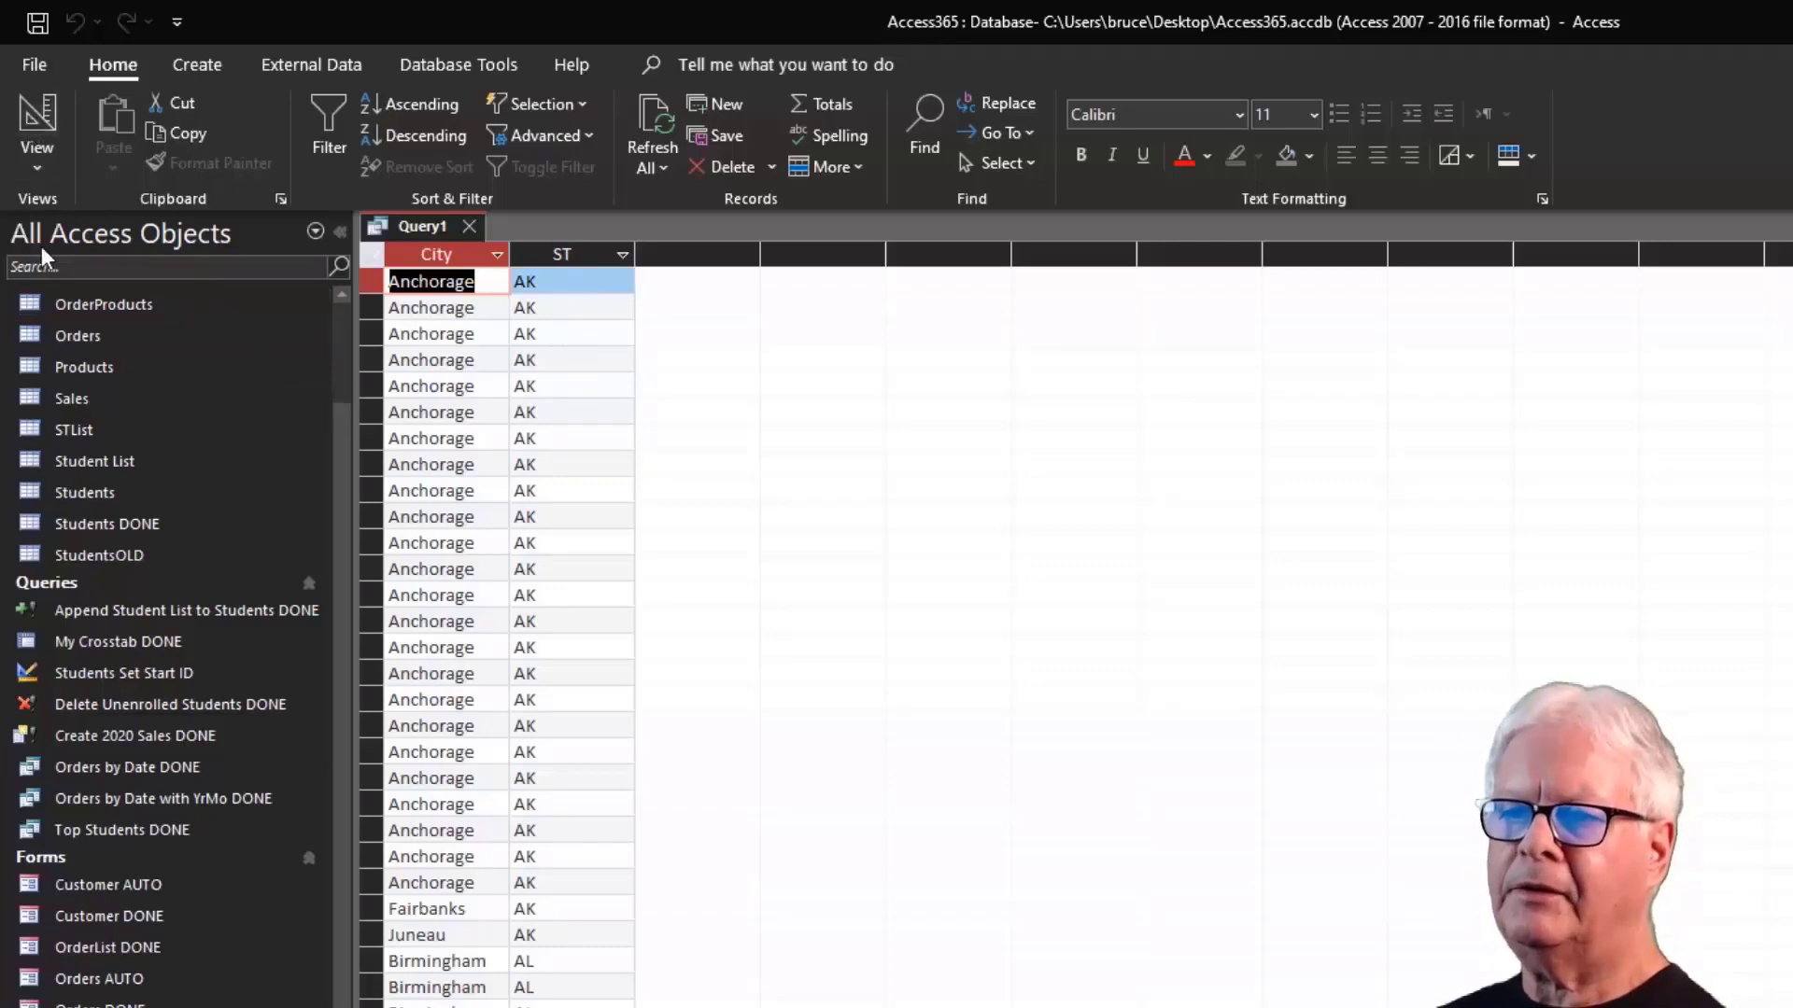
{"action": "left_click", "coordinate": [38, 129]}
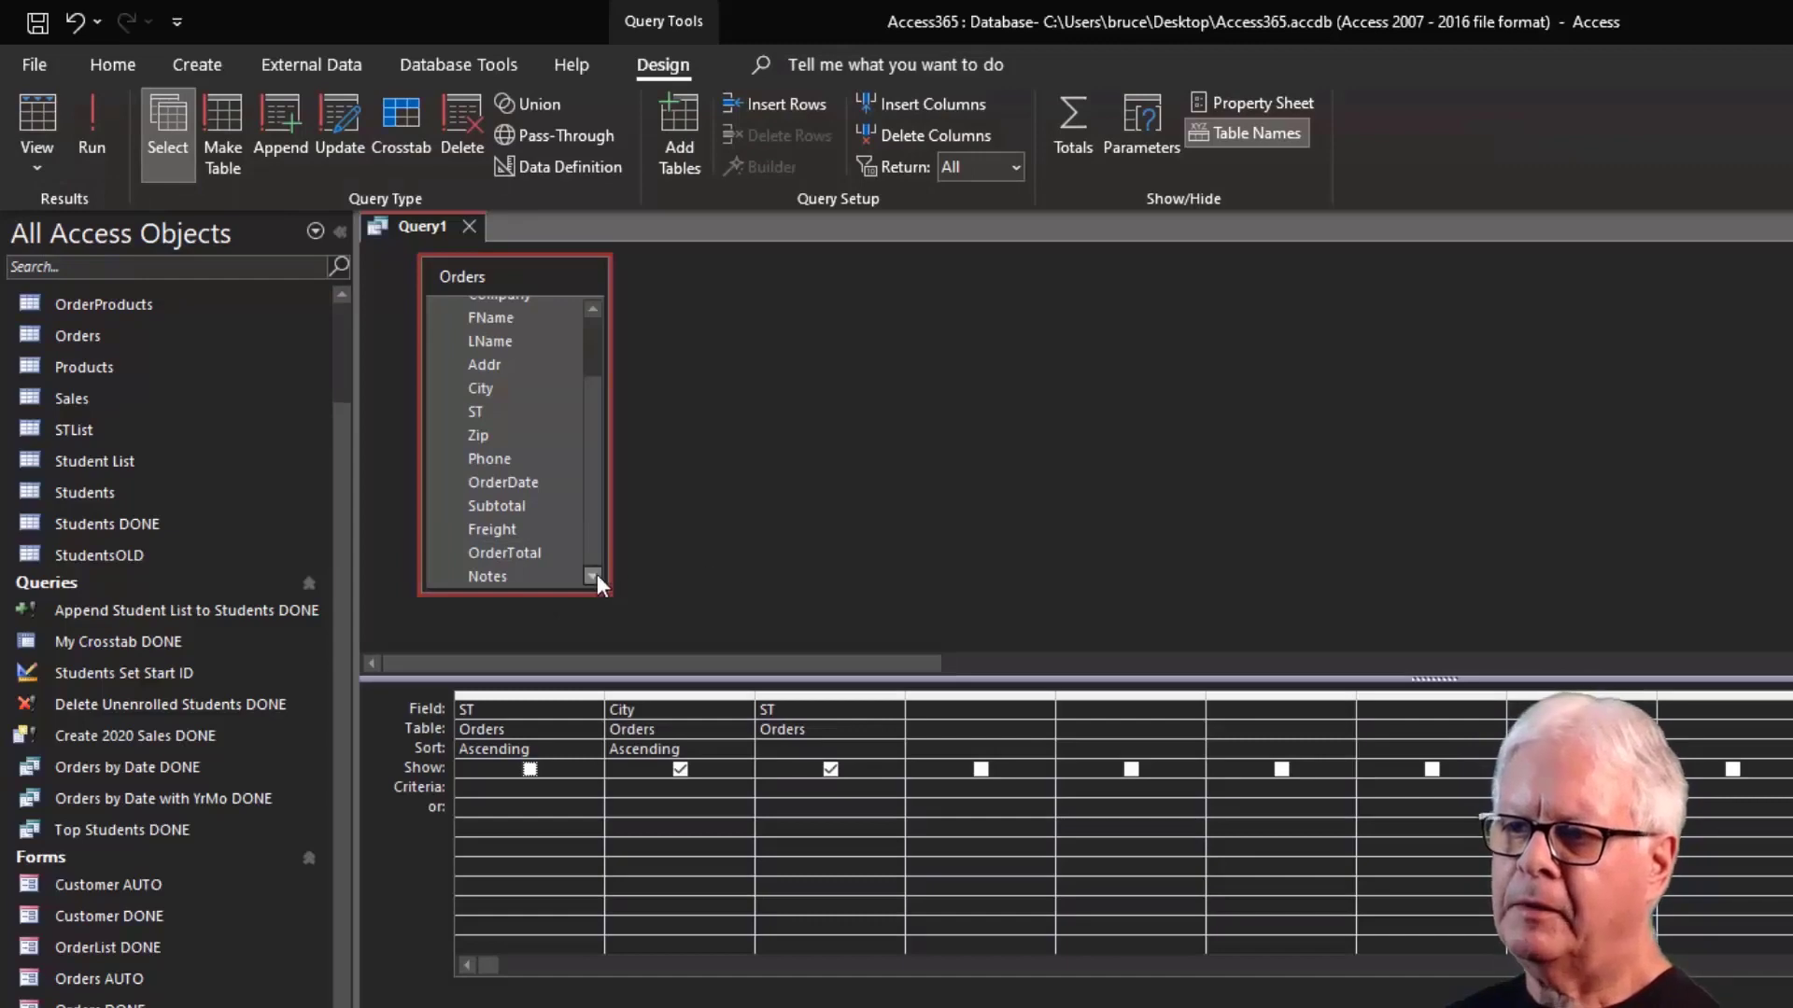
Add the Freight field to the query and delete the hidden ST column ahead of City.
{"action": "double_click", "coordinate": [489, 528]}
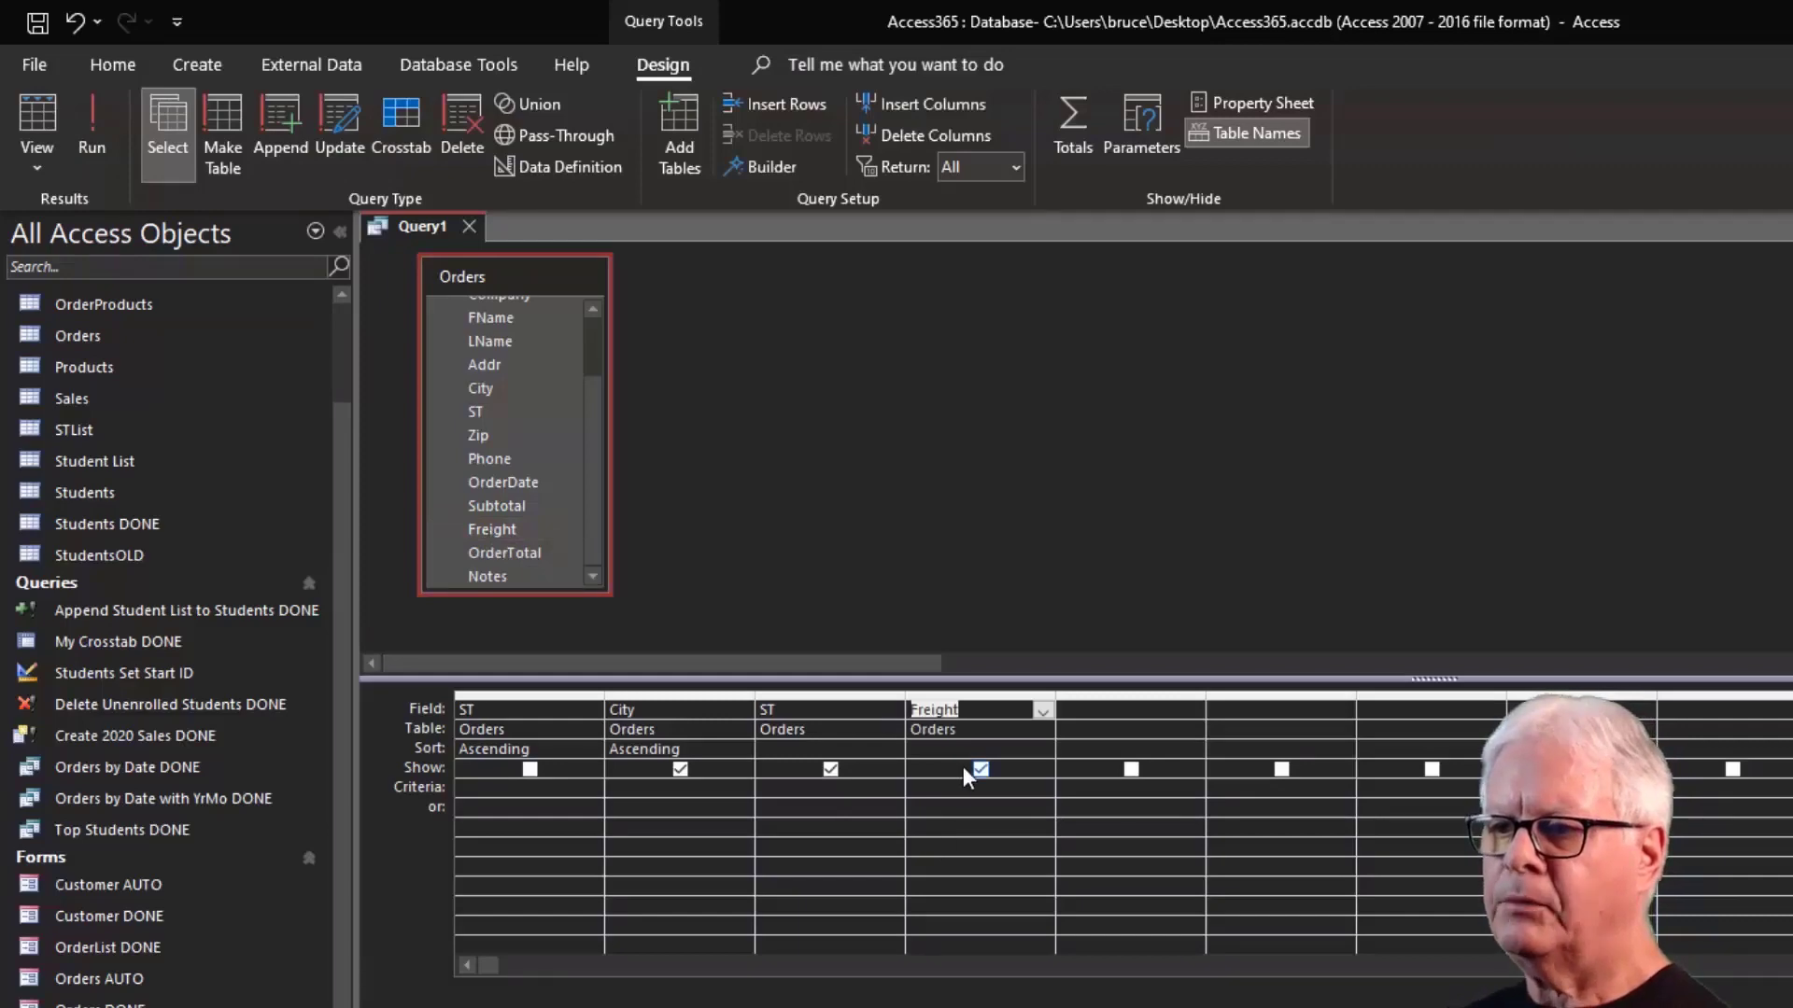
{"action": "left_click", "coordinate": [1007, 748]}
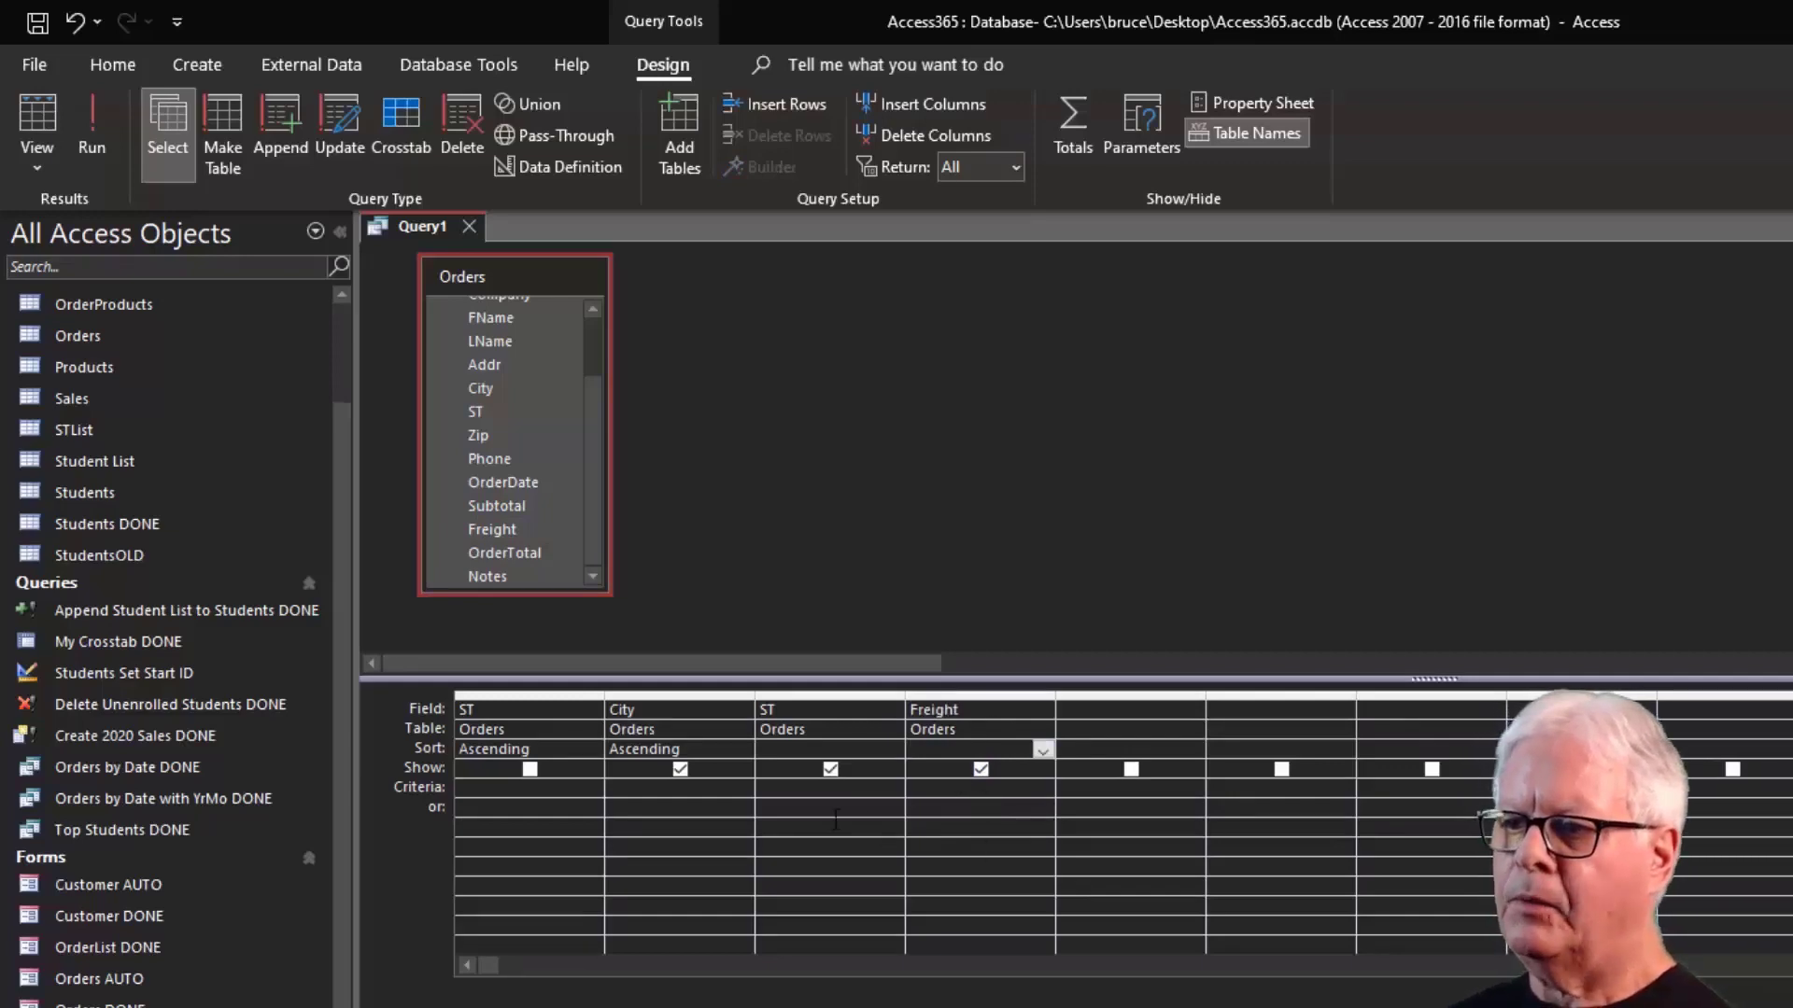
{"action": "left_click", "coordinate": [565, 749]}
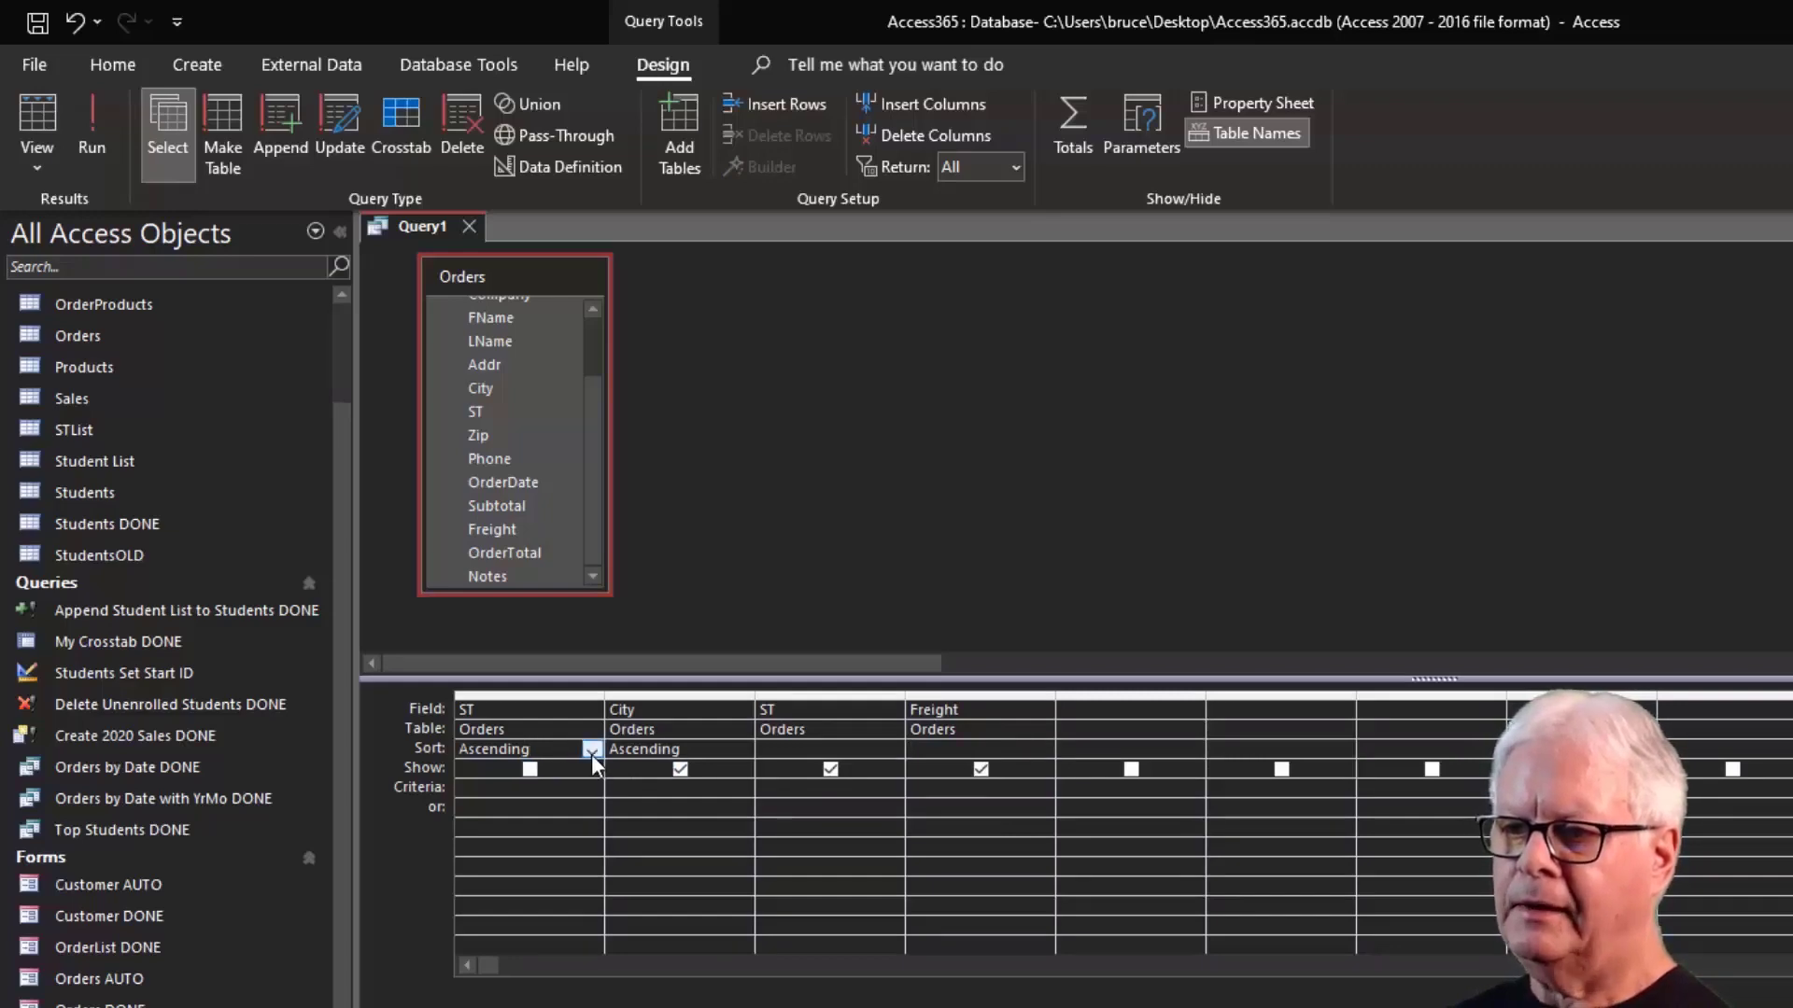
{"action": "left_click", "coordinate": [591, 753]}
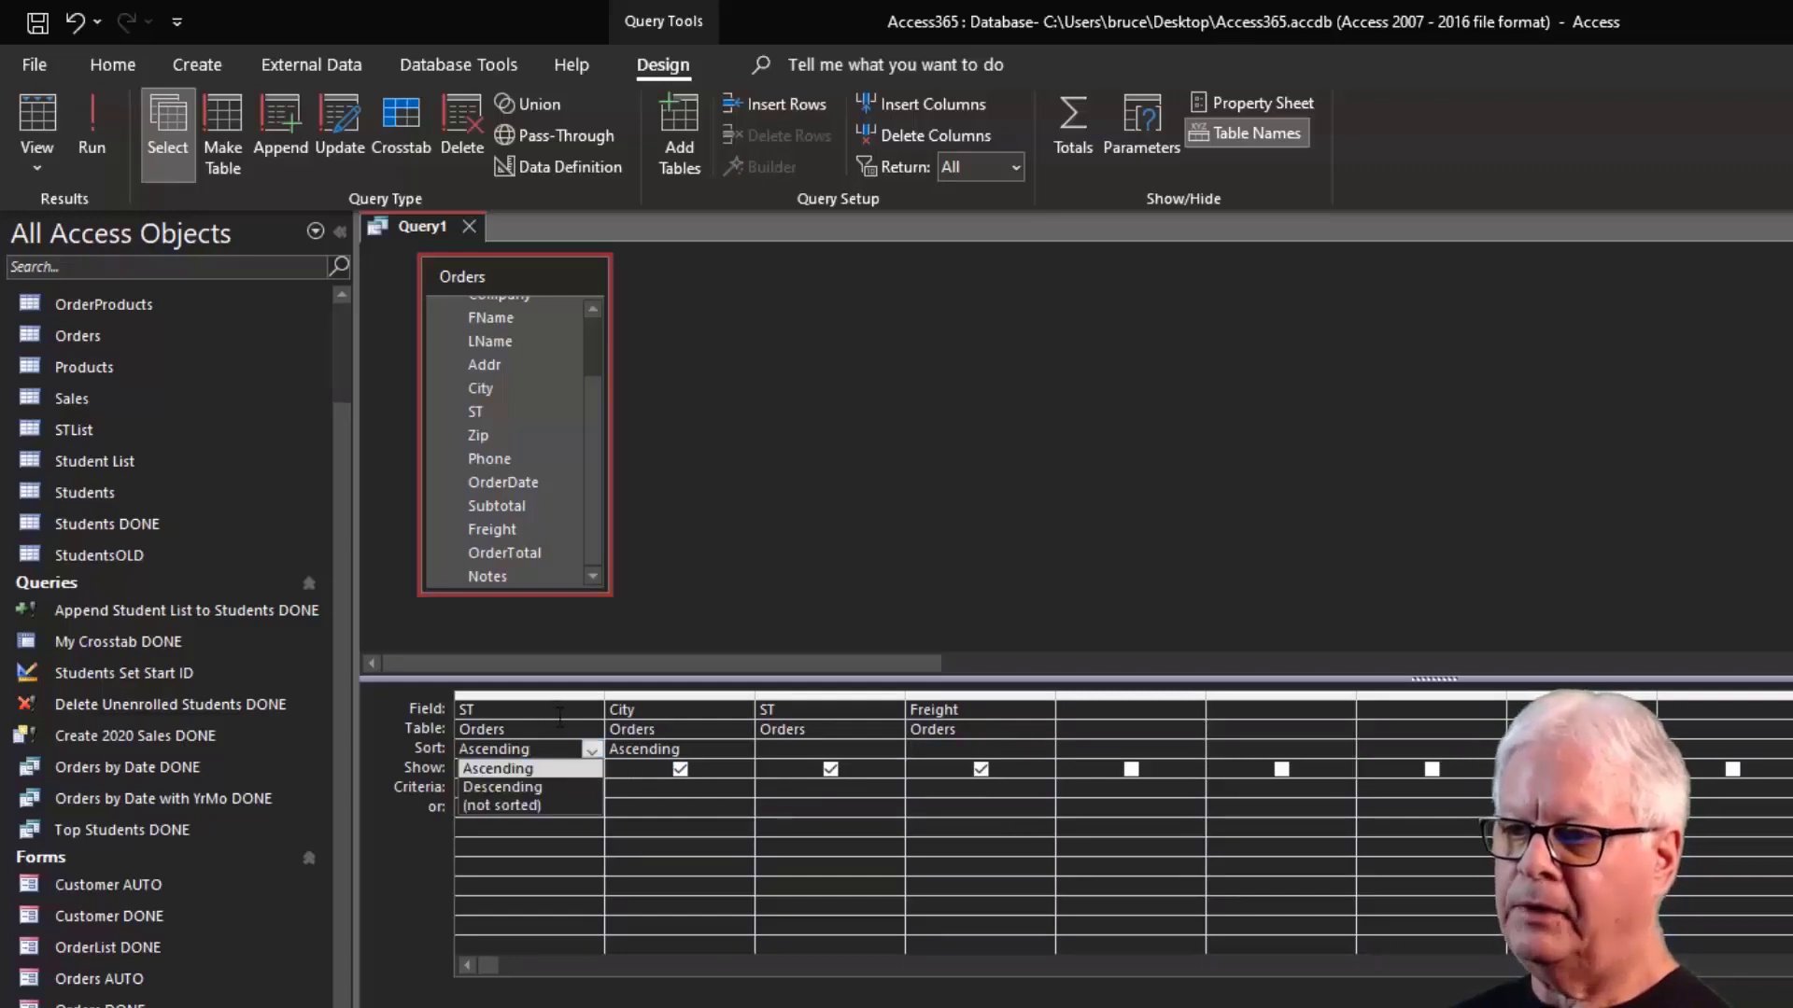
{"action": "key", "text": "Down"}
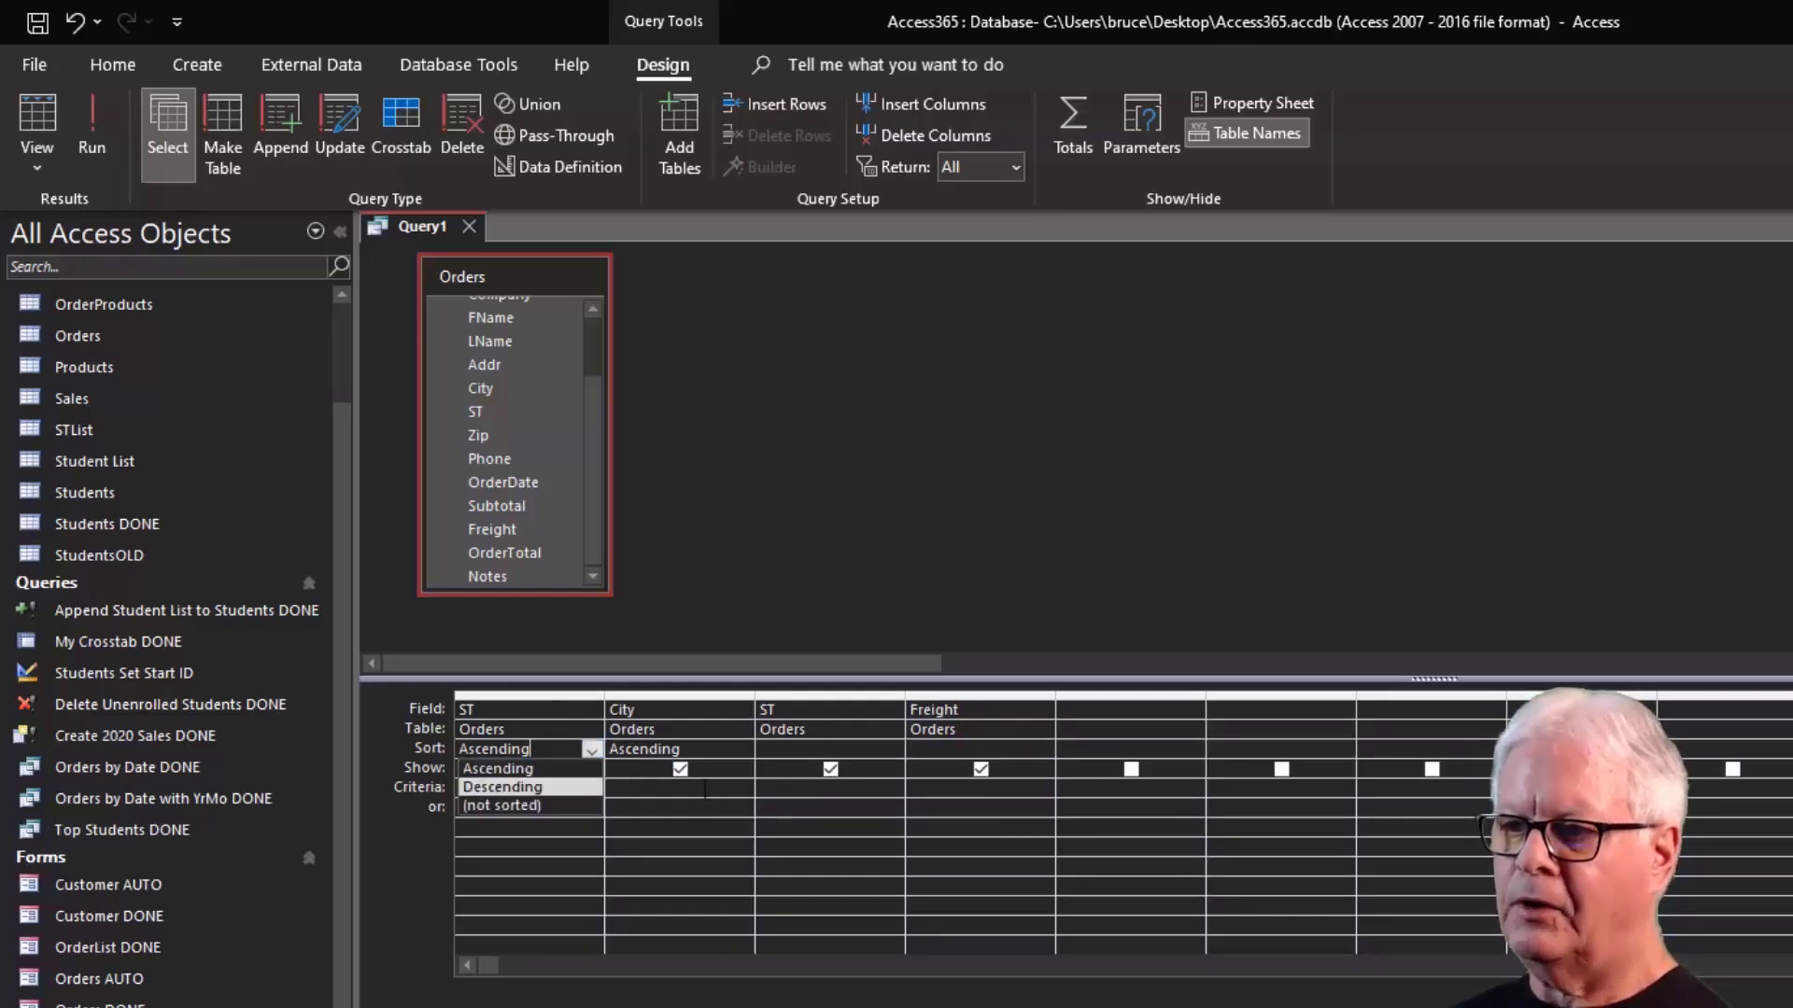
{"action": "left_click", "coordinate": [533, 694]}
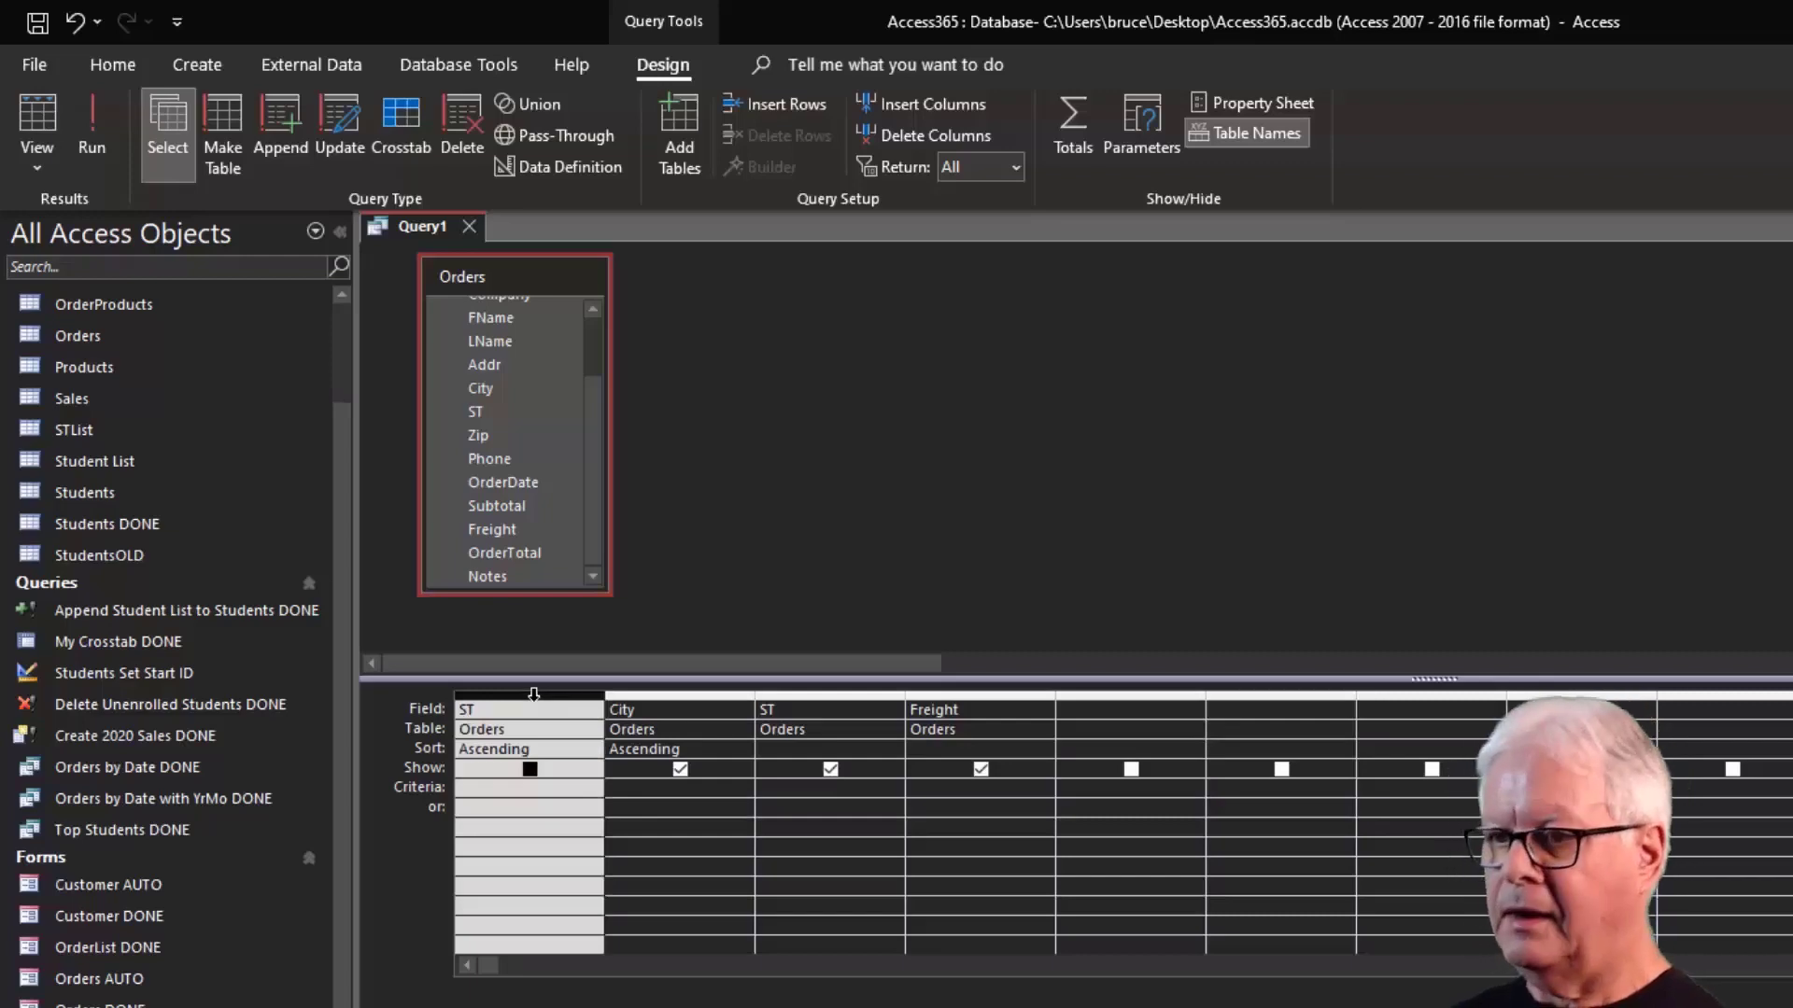
{"action": "key", "text": "Delete"}
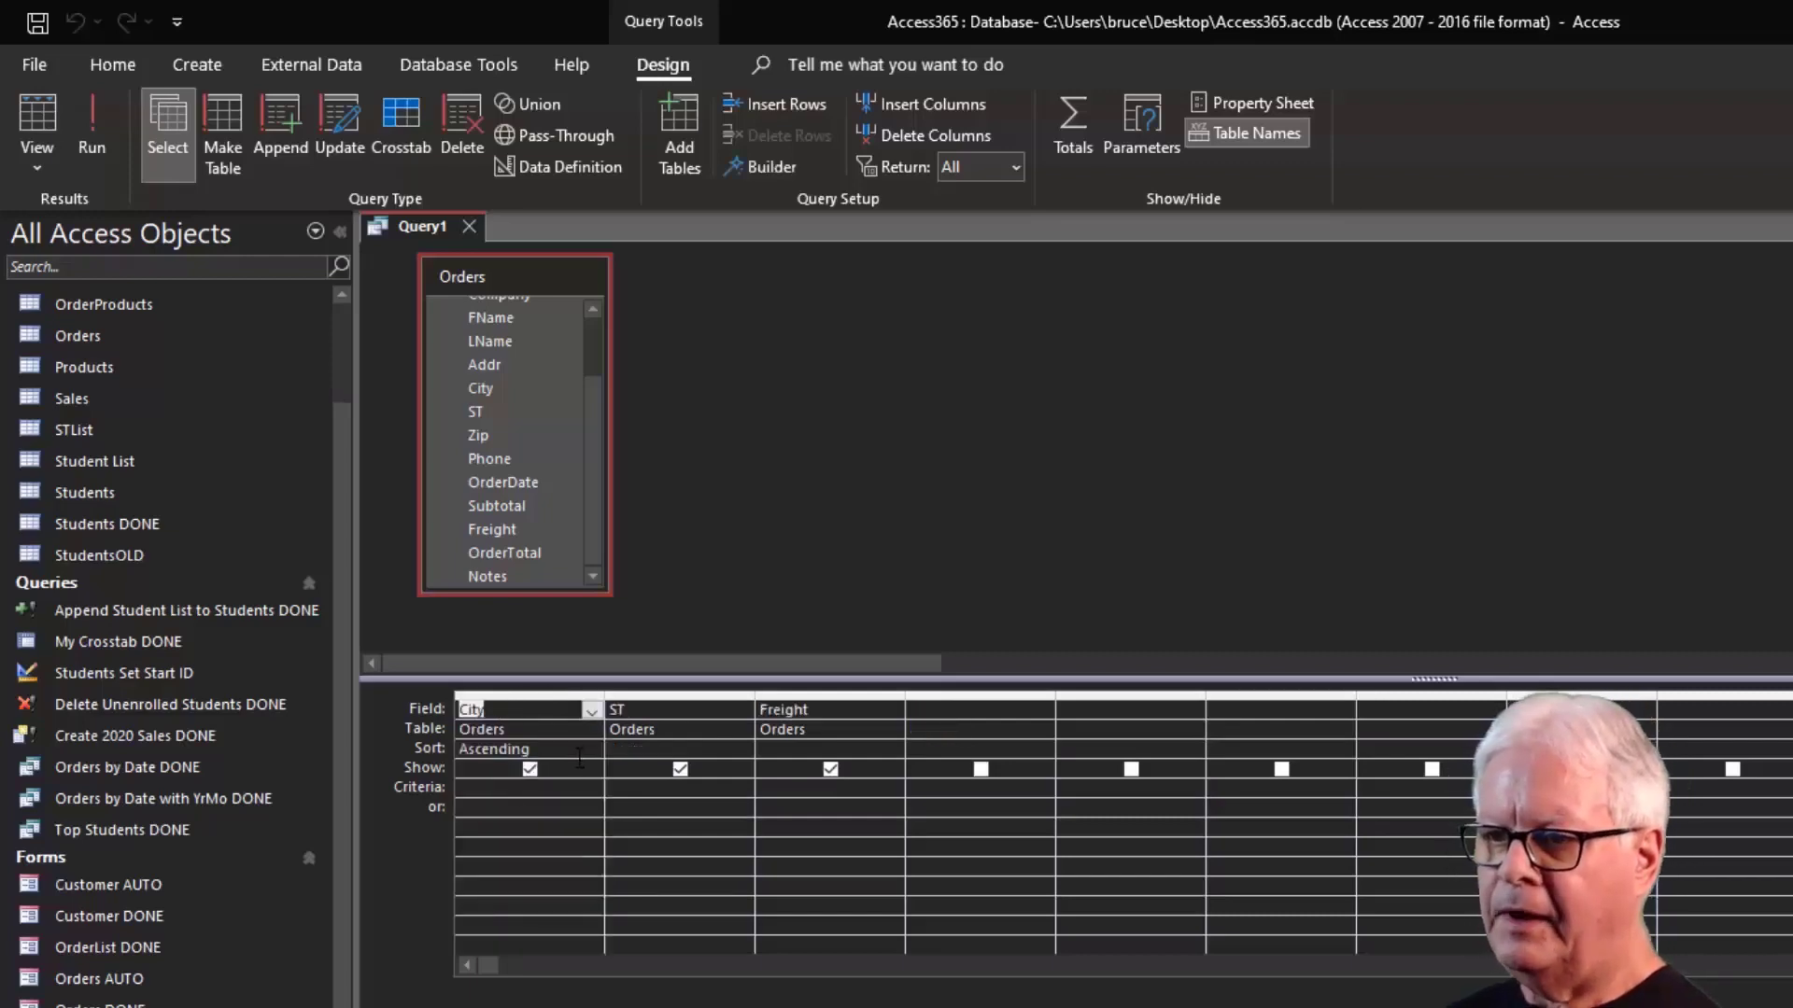
Set the City field's sort order to (not sorted).
{"action": "left_click", "coordinate": [571, 750]}
{"action": "left_click", "coordinate": [592, 749]}
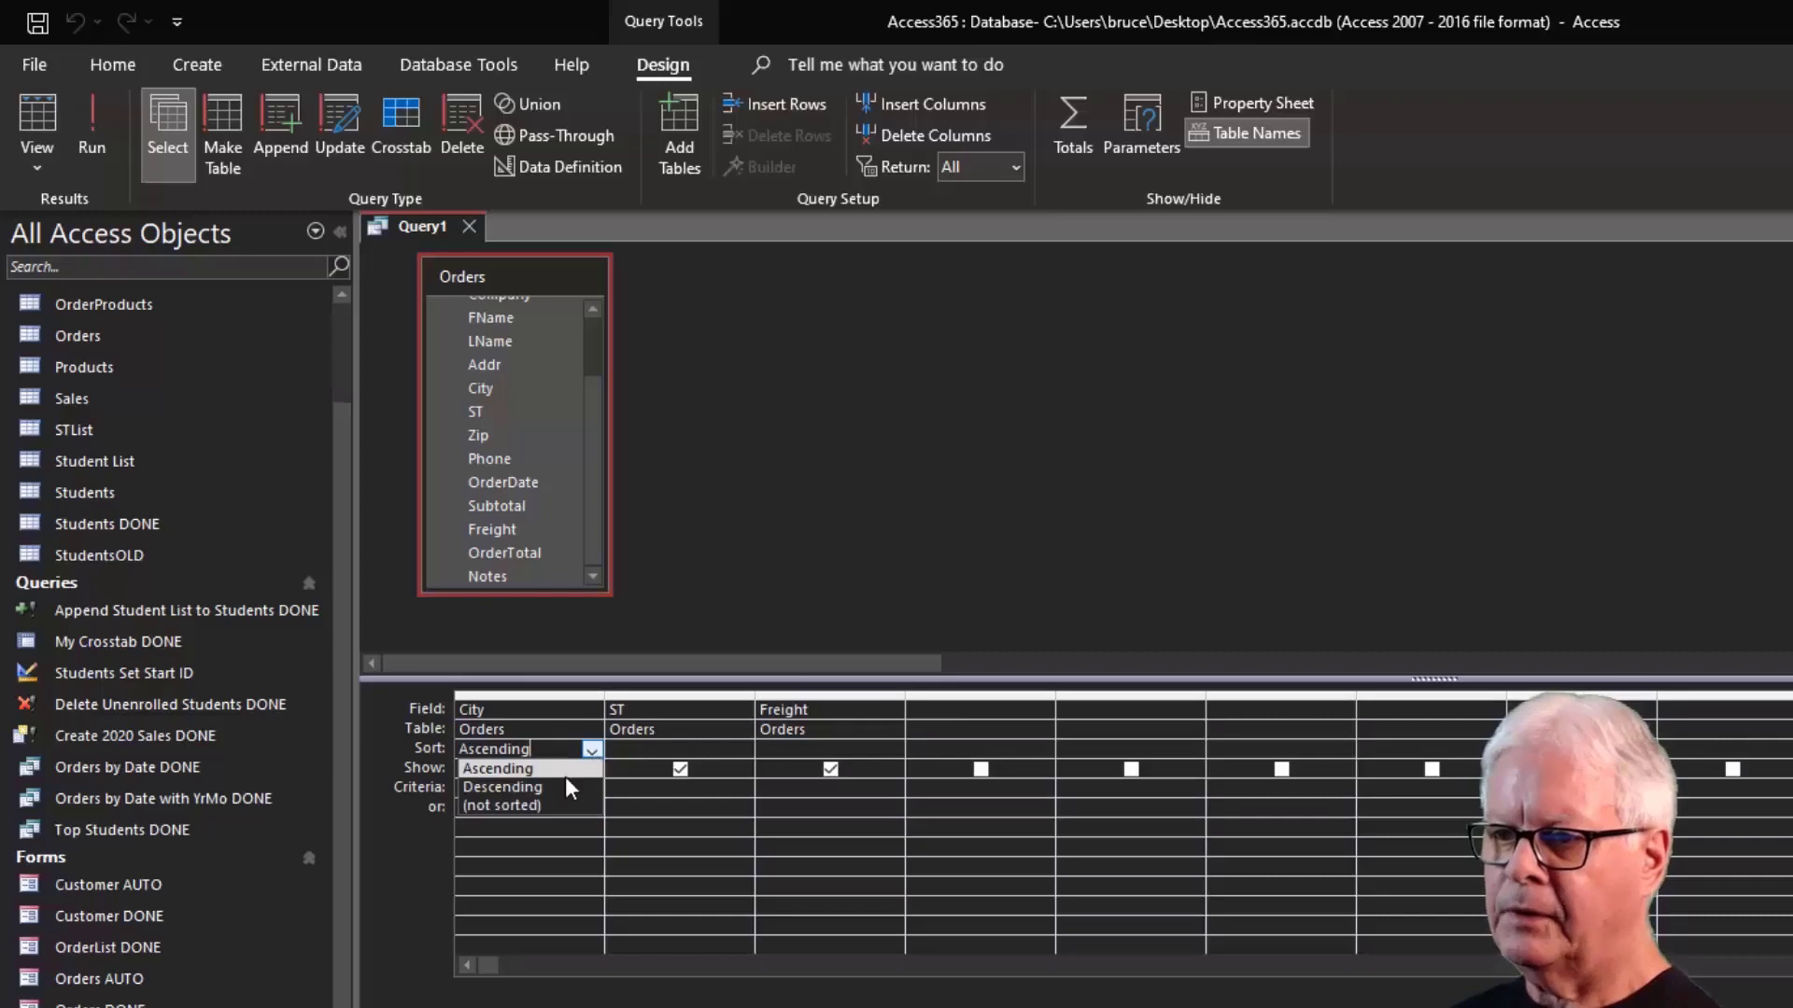
{"action": "left_click", "coordinate": [551, 805]}
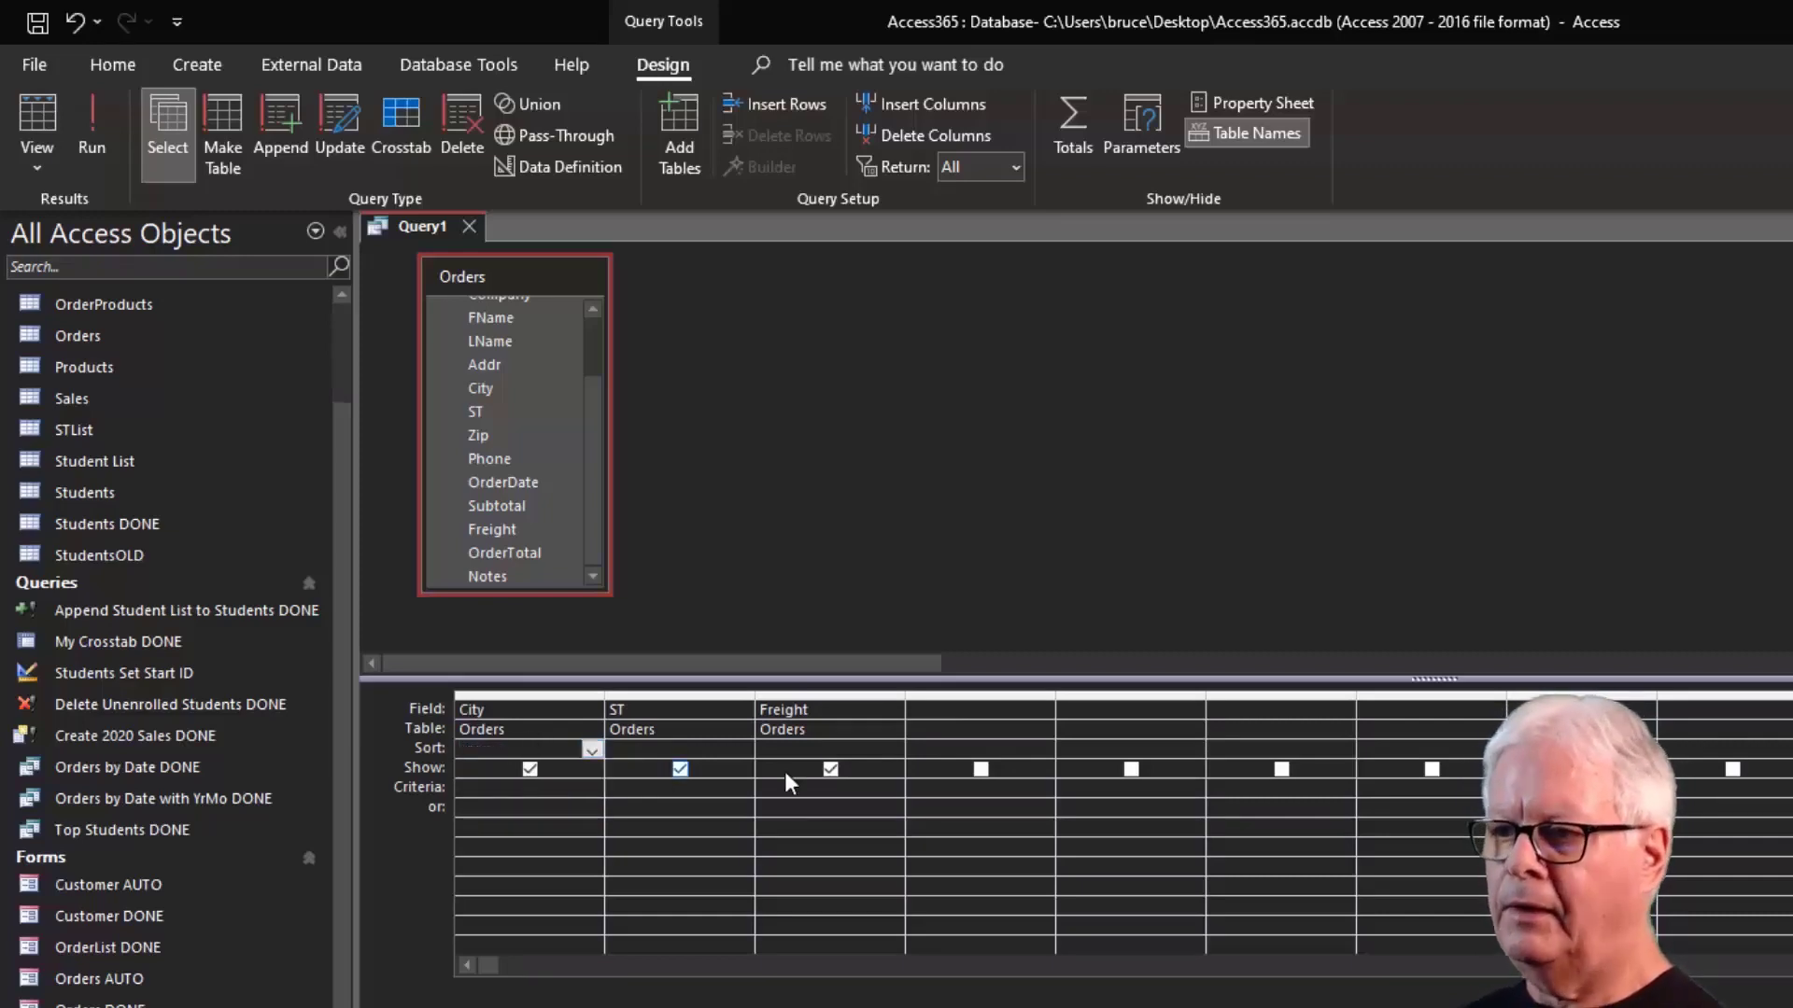
Set the Freight field's sort order to Ascending and check the records in Datasheet View, returning to Design View.
{"action": "left_click", "coordinate": [865, 748]}
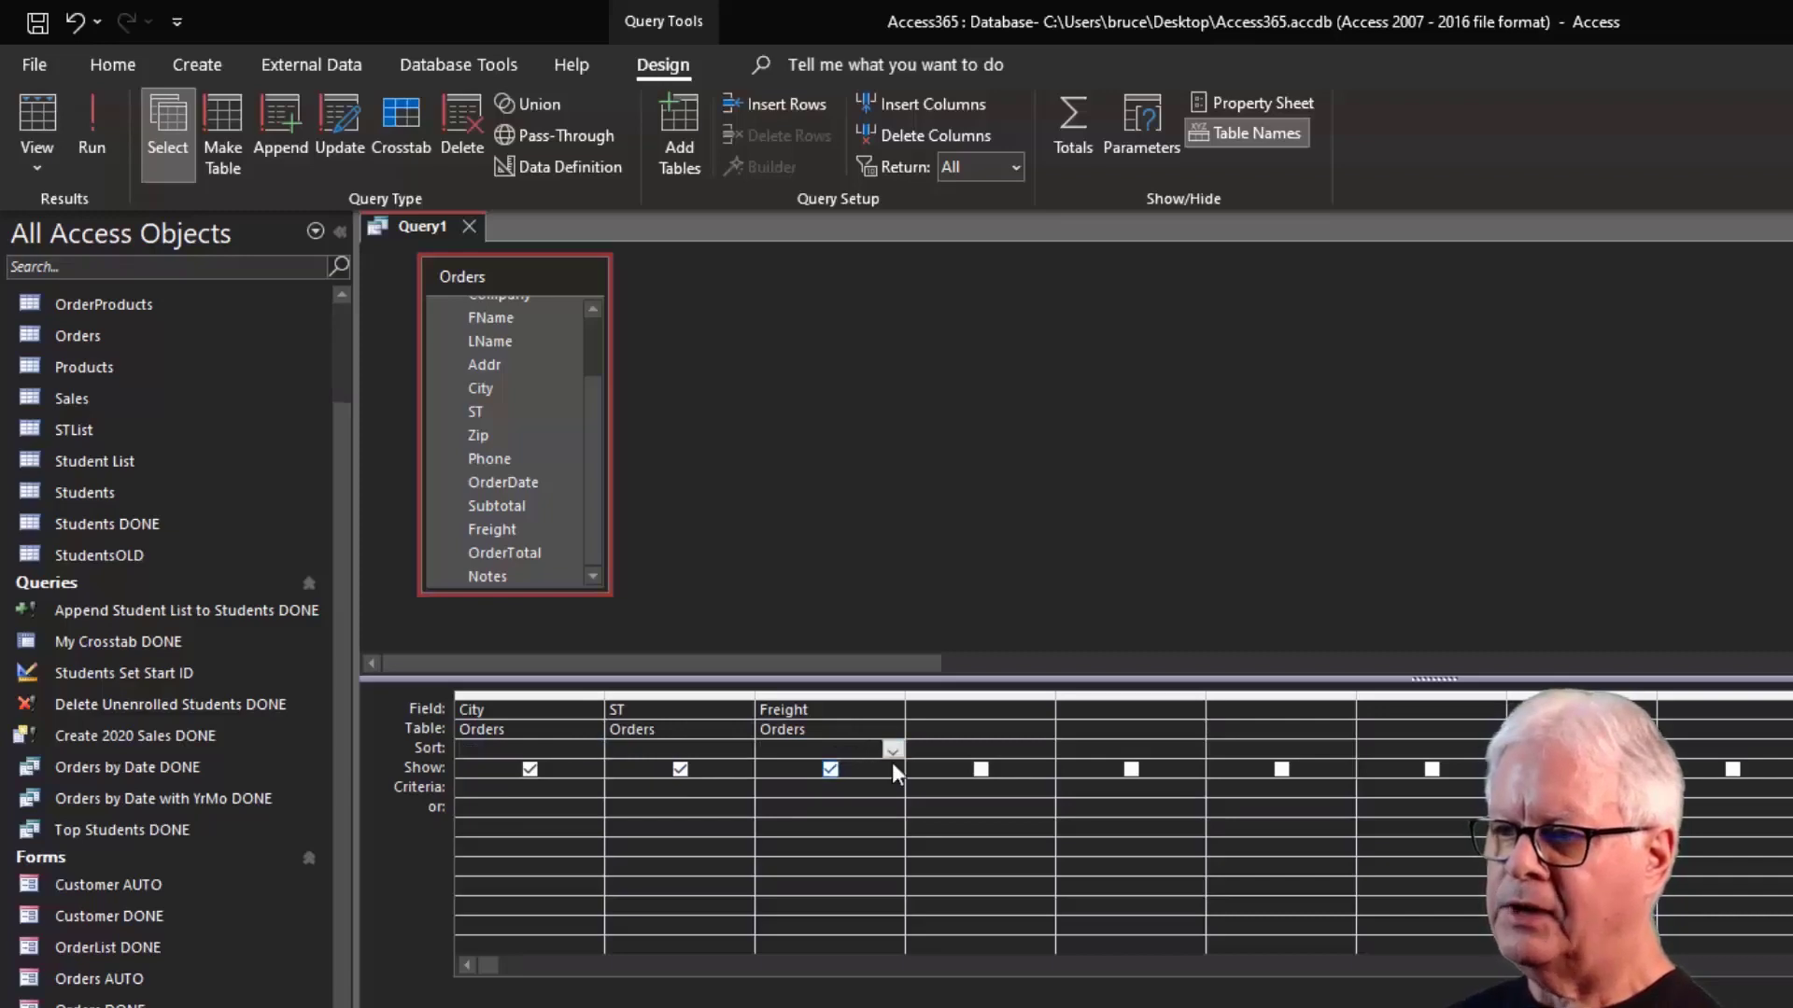
{"action": "left_click", "coordinate": [893, 748]}
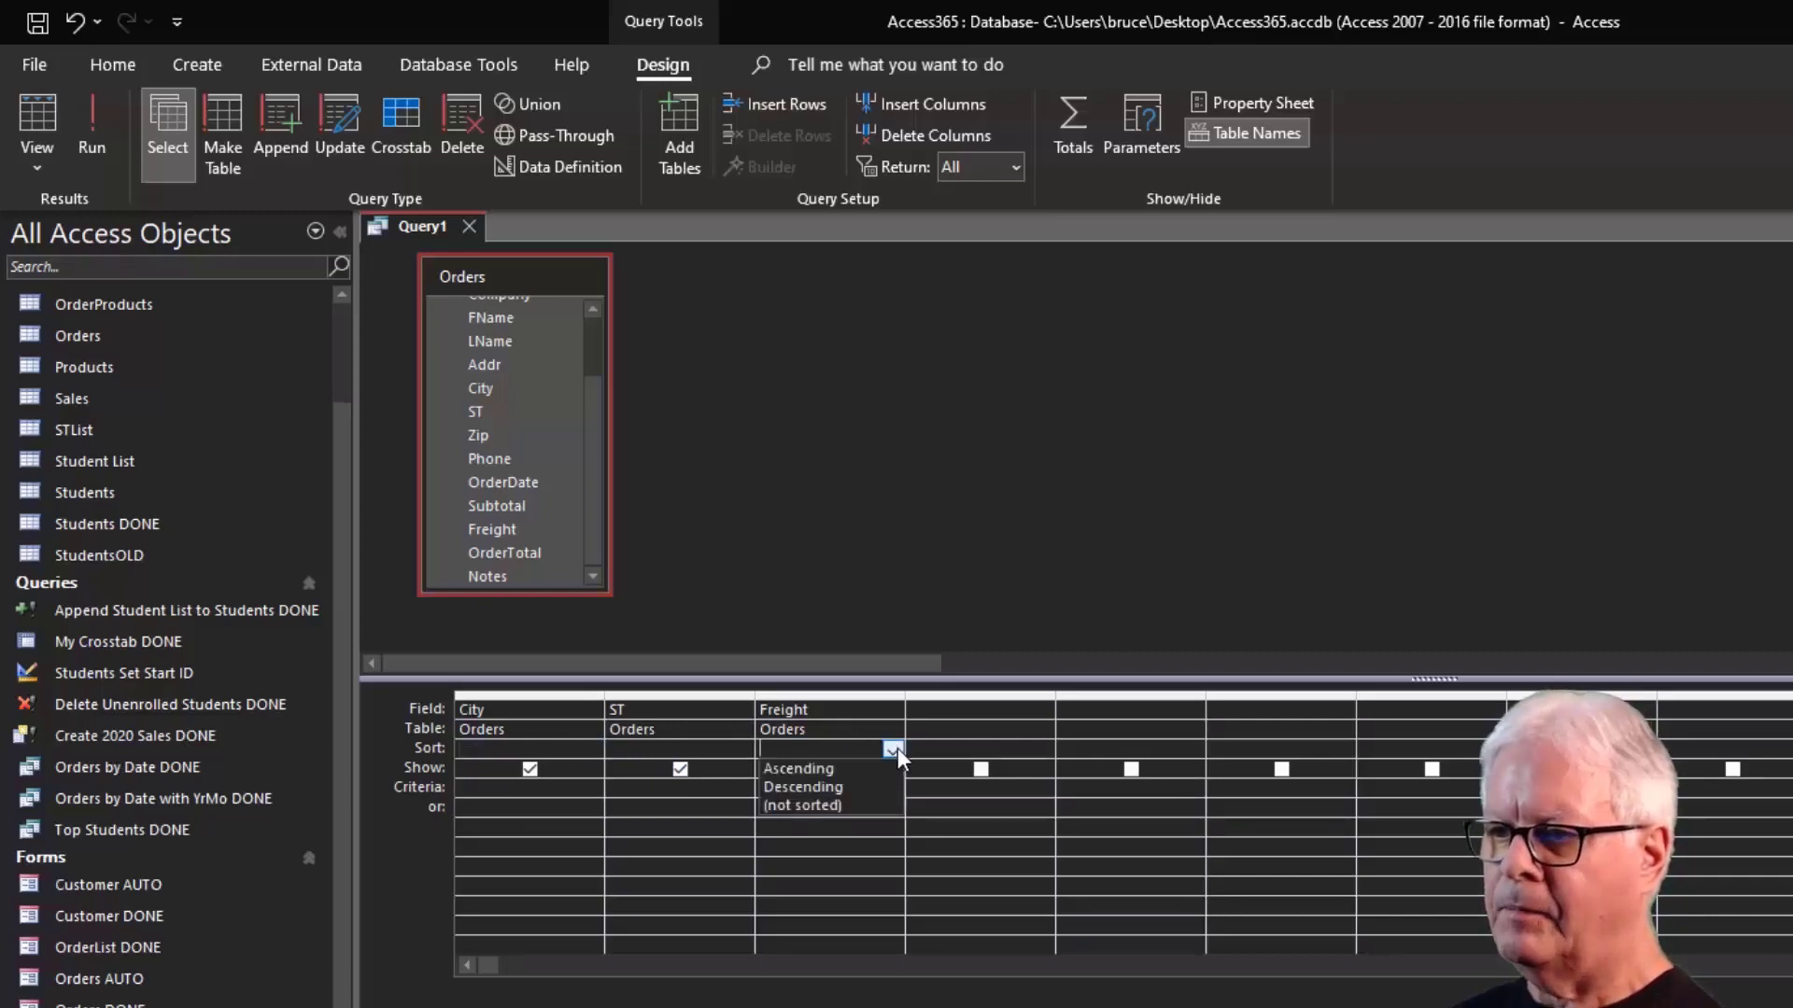
{"action": "left_click", "coordinate": [856, 771]}
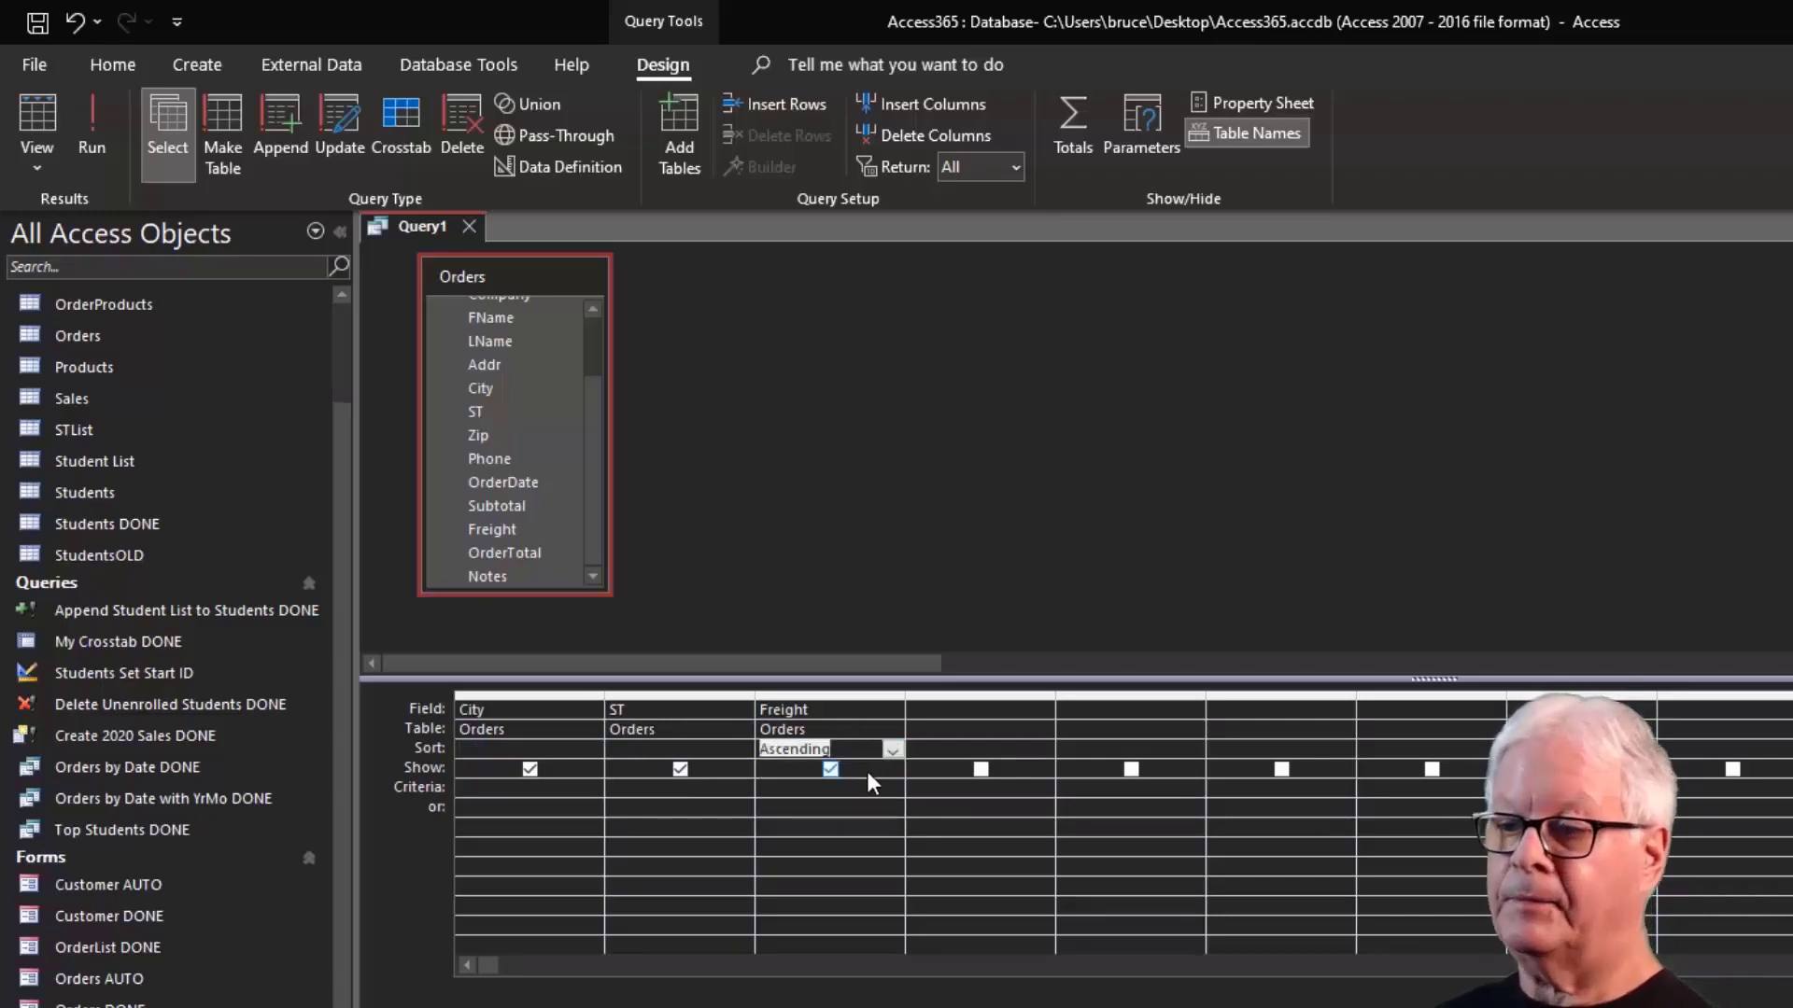
{"action": "left_click", "coordinate": [39, 118]}
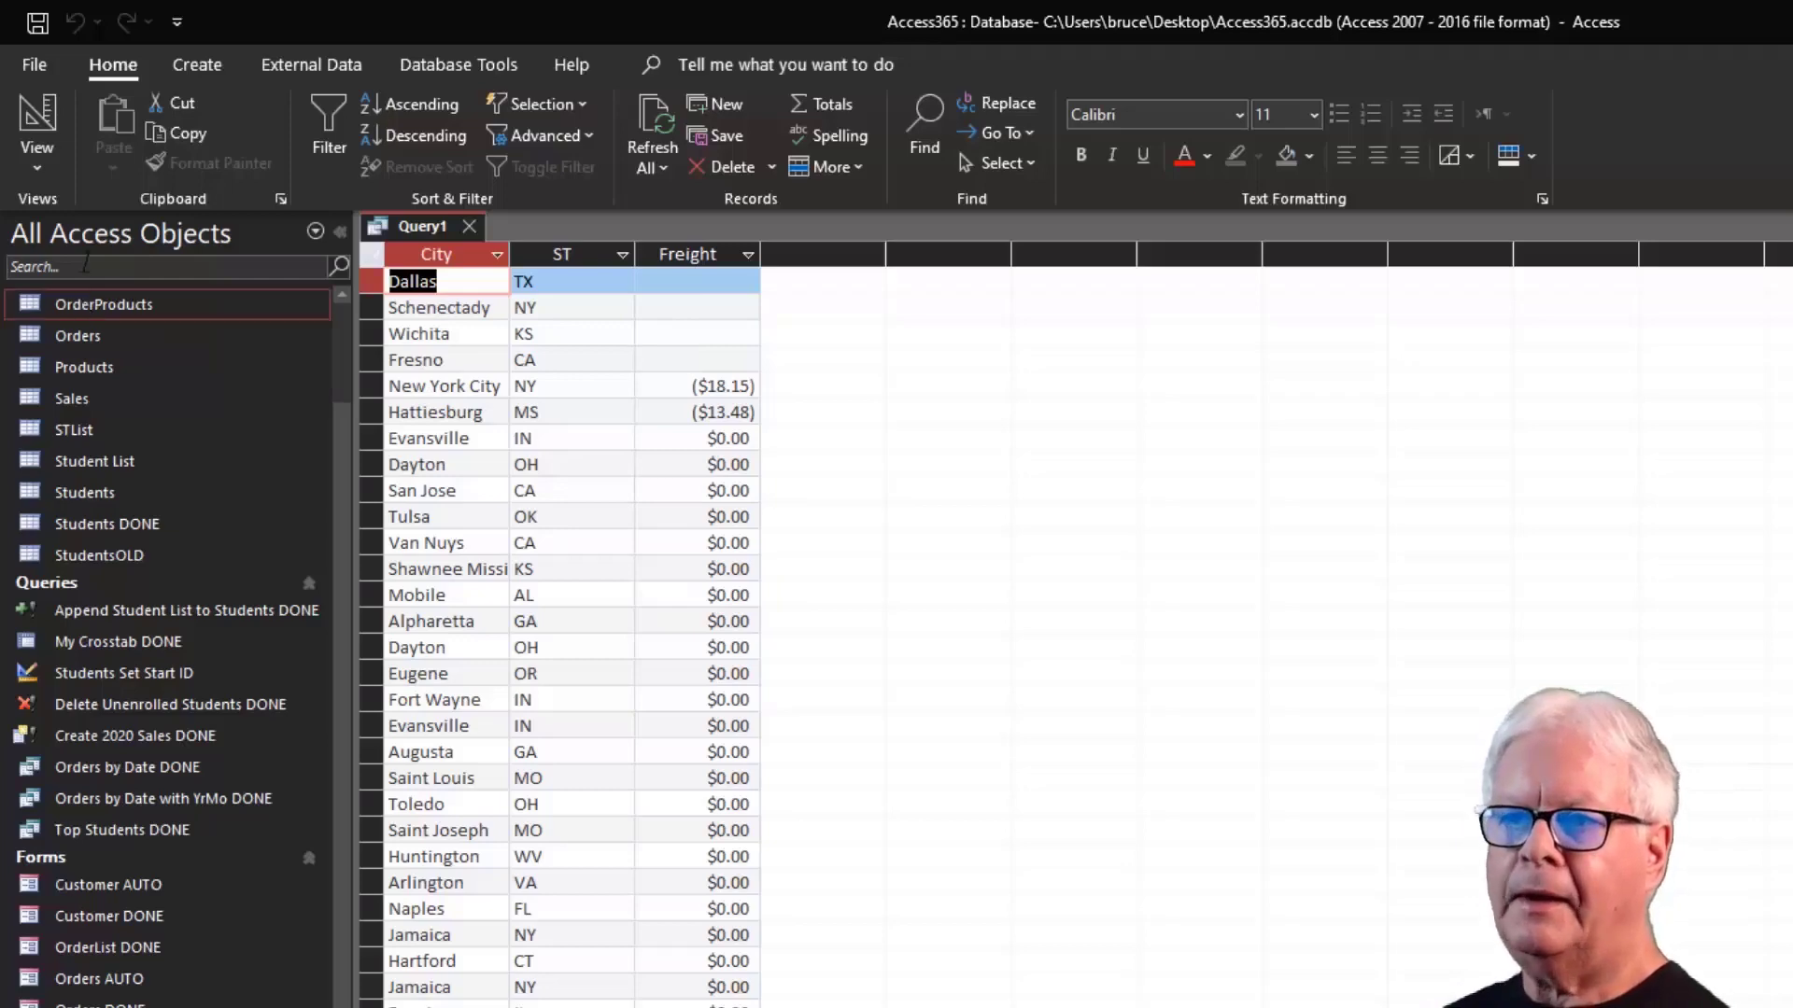
{"action": "left_click", "coordinate": [41, 120]}
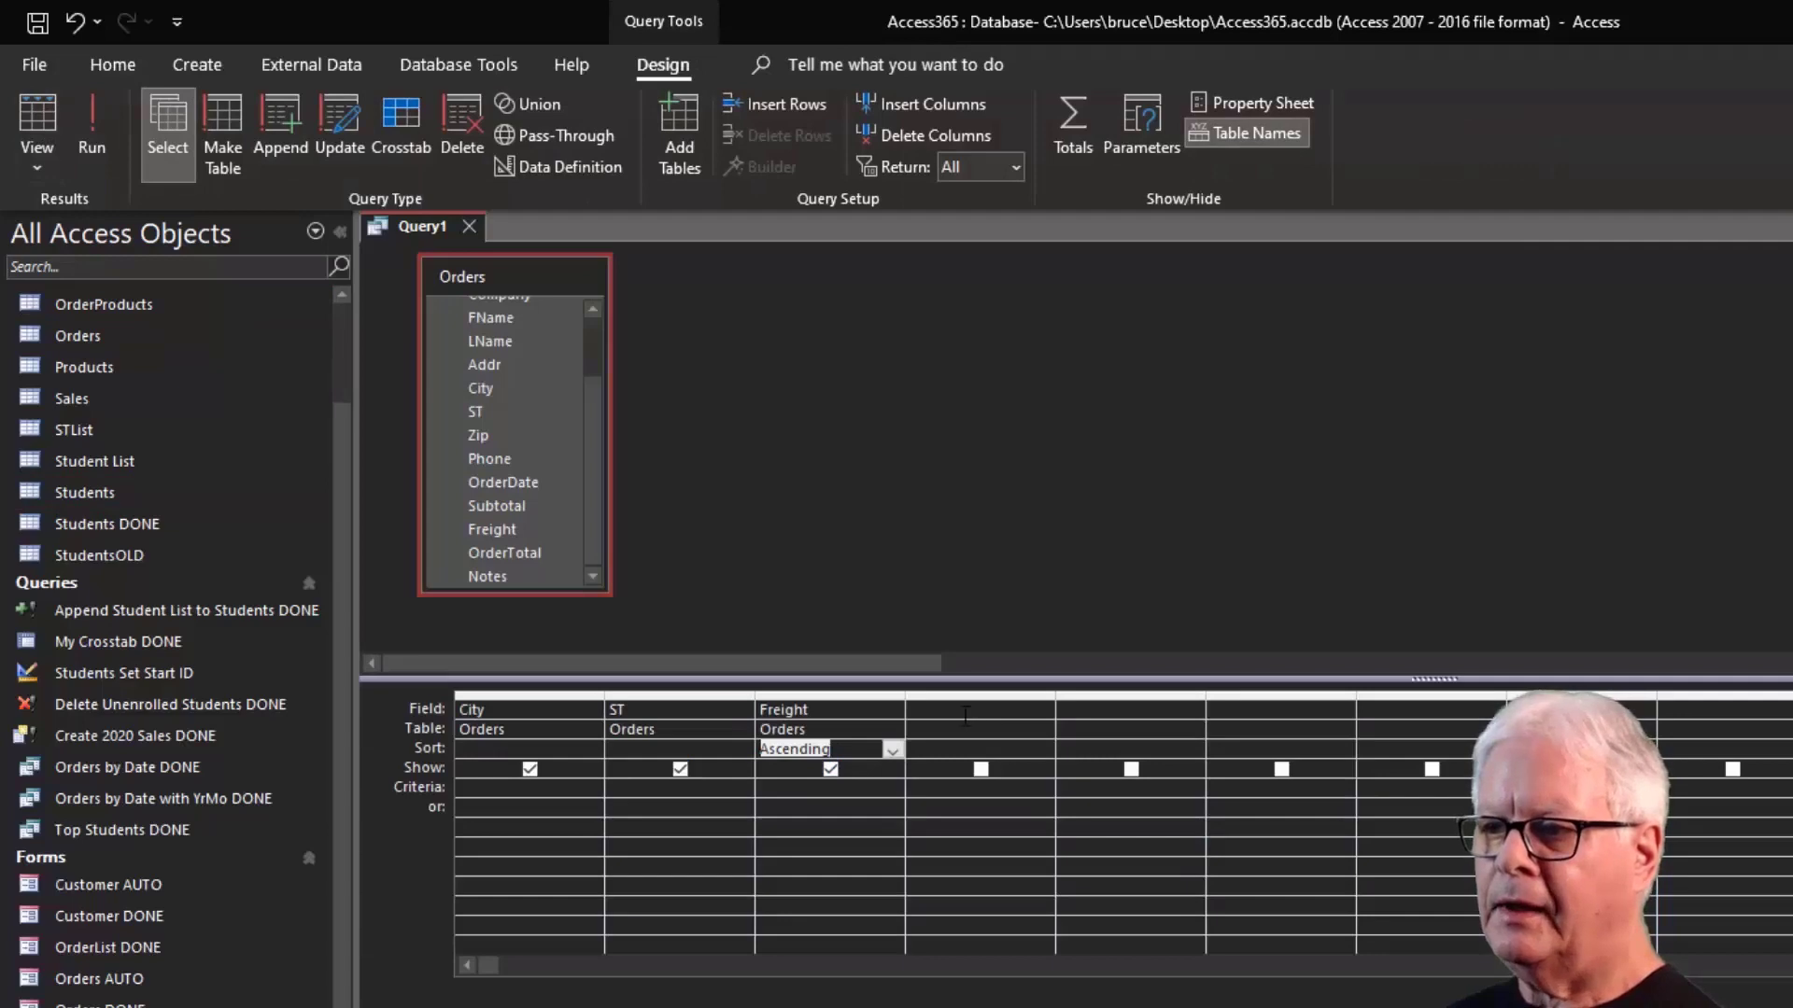
Add the Subtotal field to the query and clear the Freight field's sort order.
{"action": "double_click", "coordinate": [500, 505]}
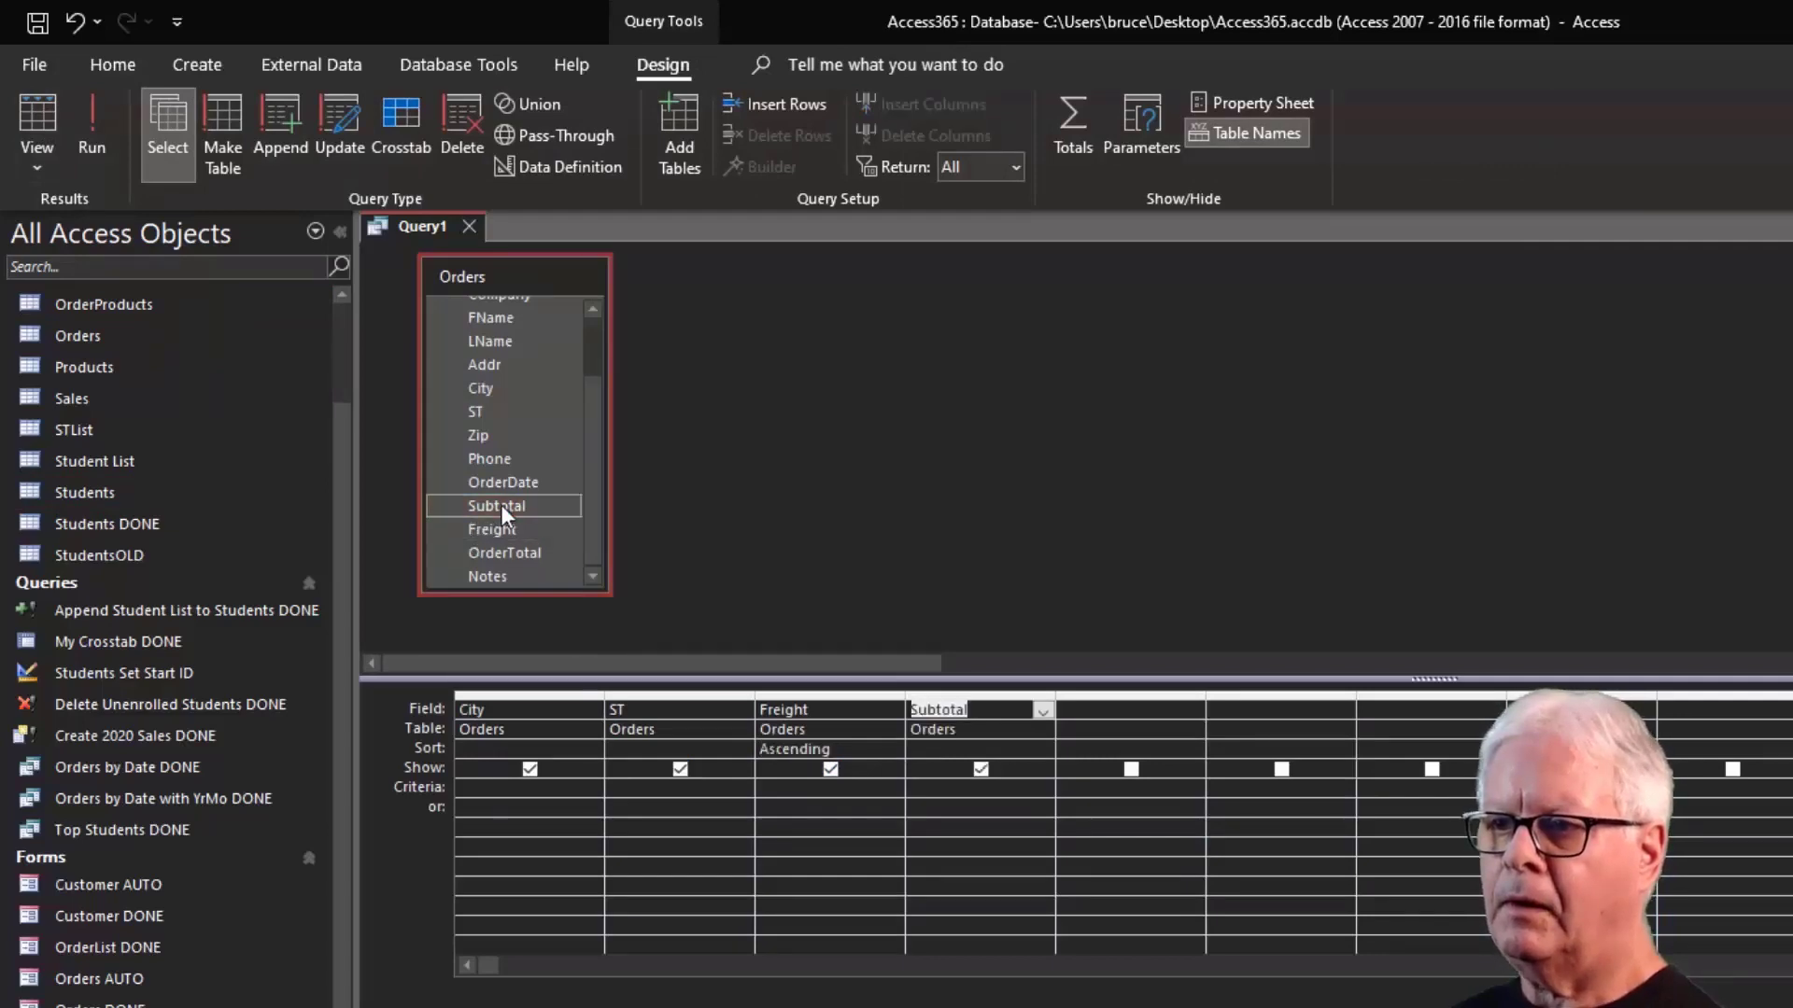
{"action": "left_click", "coordinate": [892, 748]}
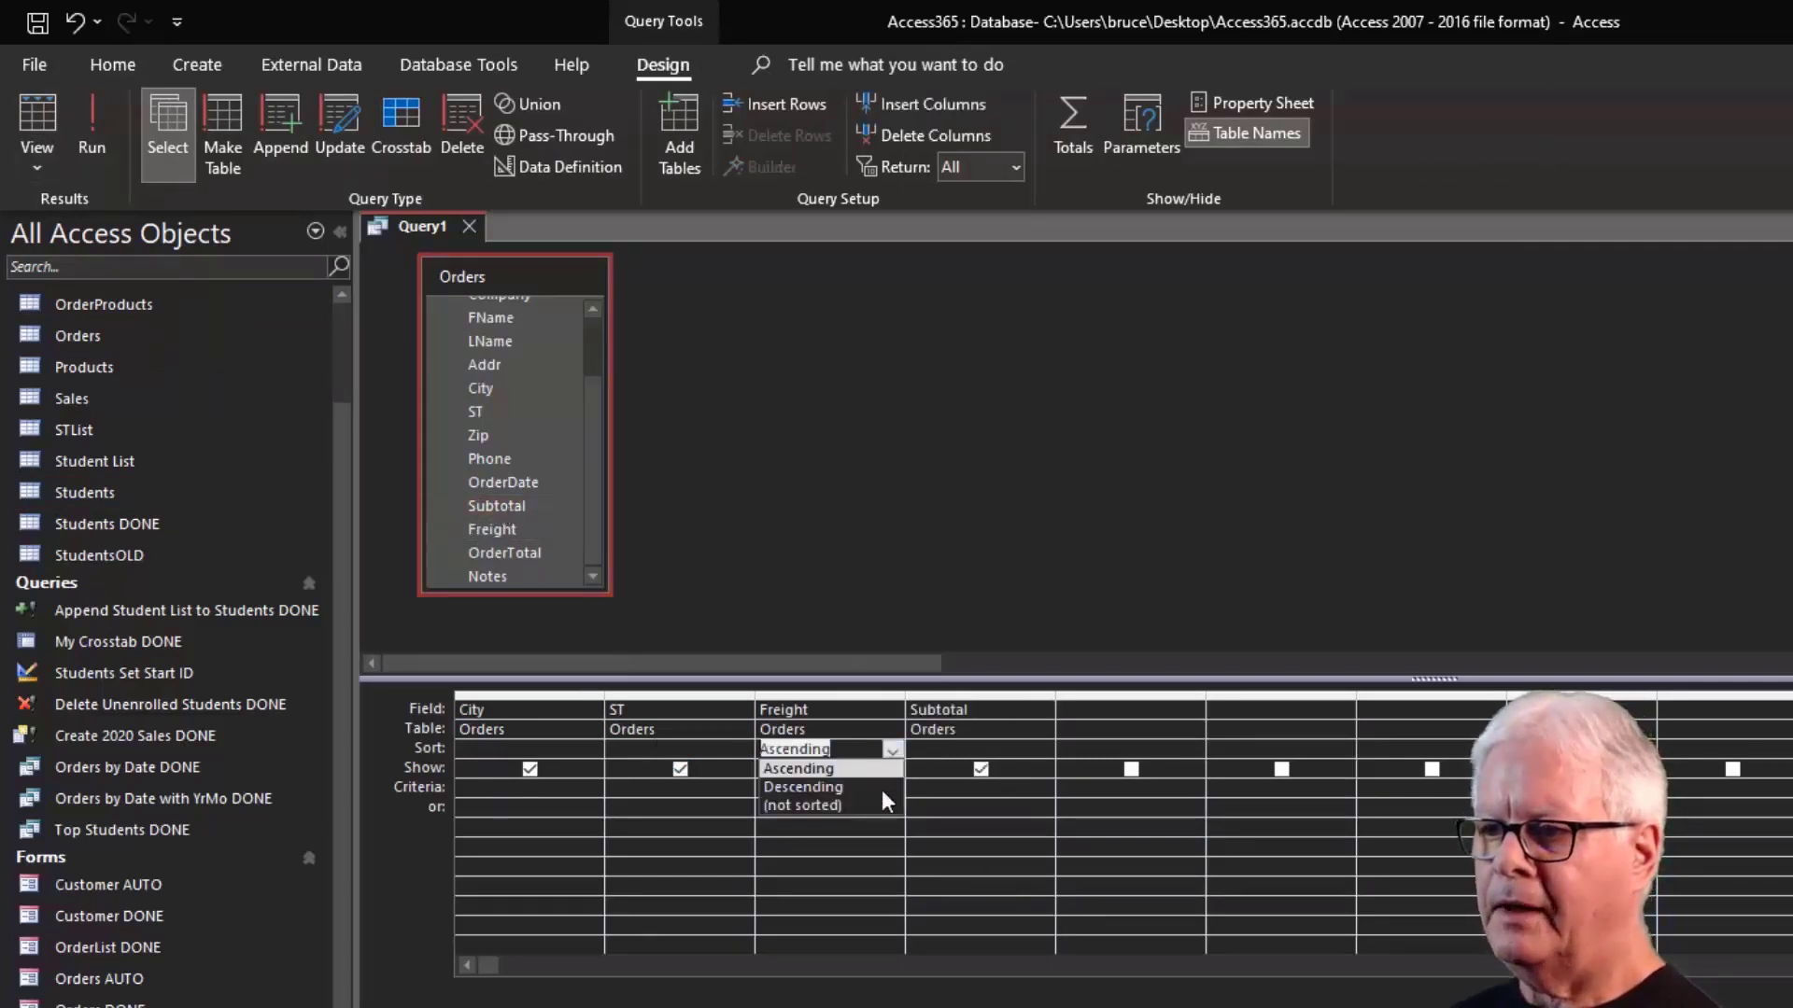
{"action": "left_click", "coordinate": [682, 747]}
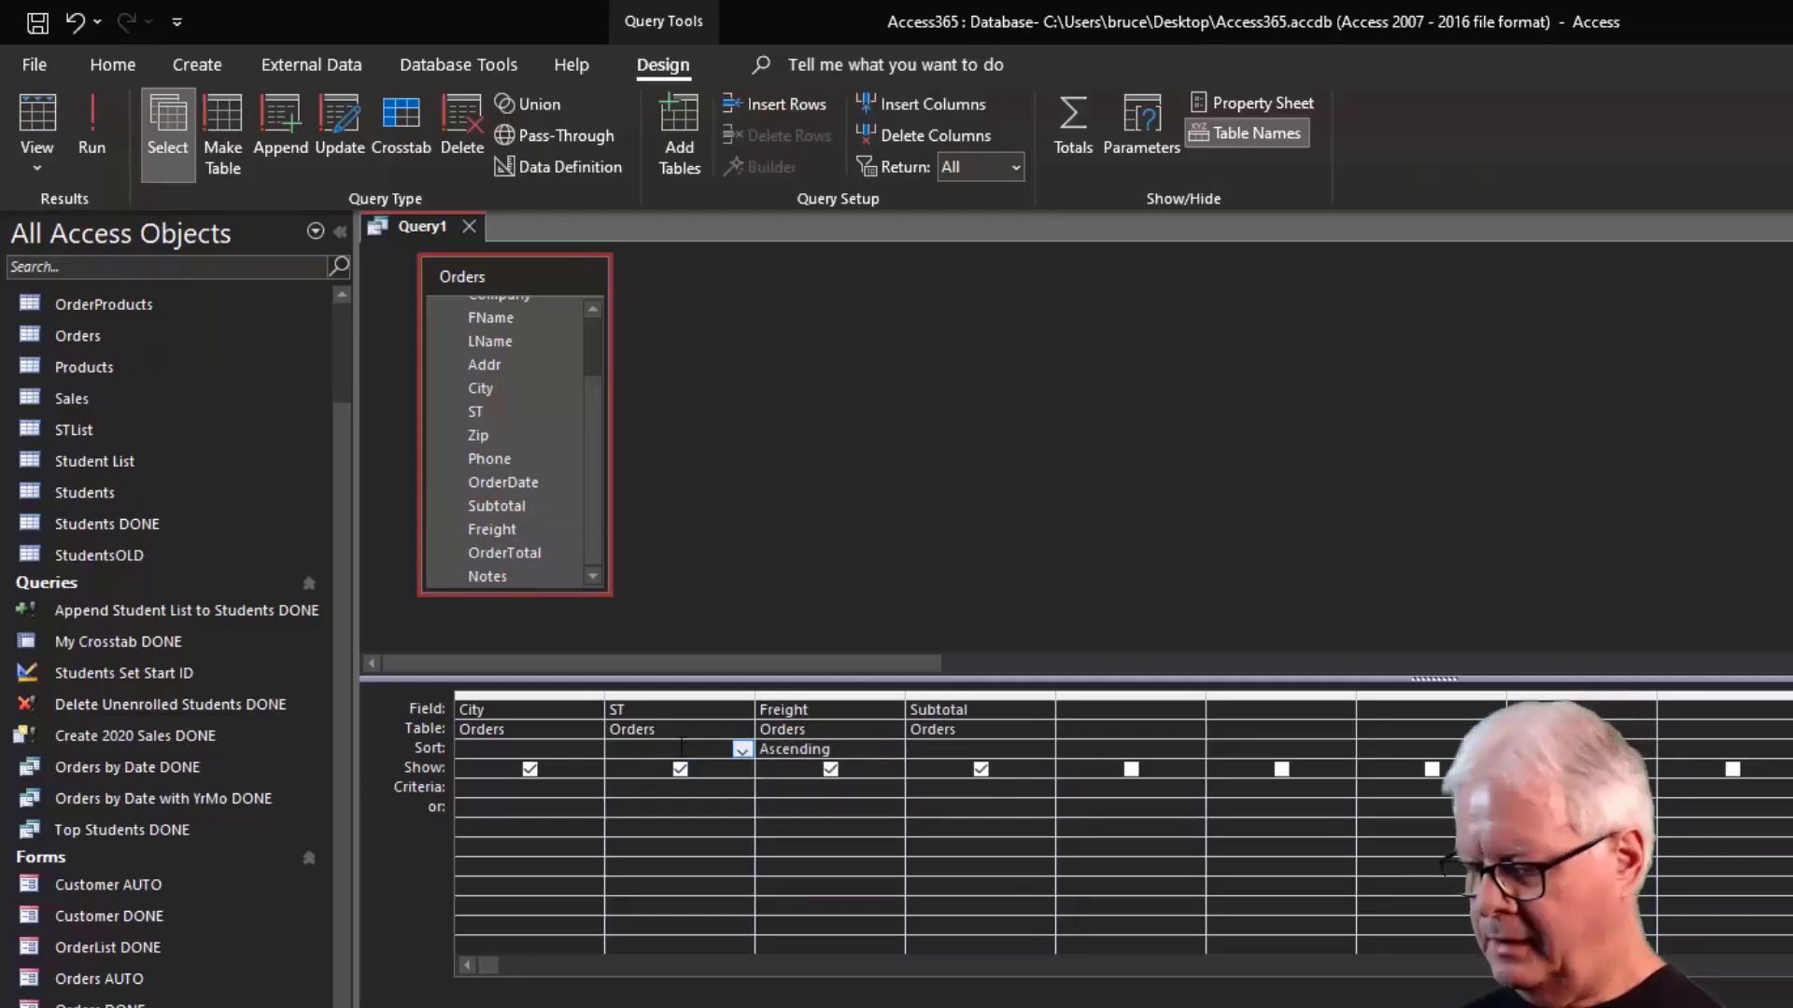
{"action": "key", "text": "Tab"}
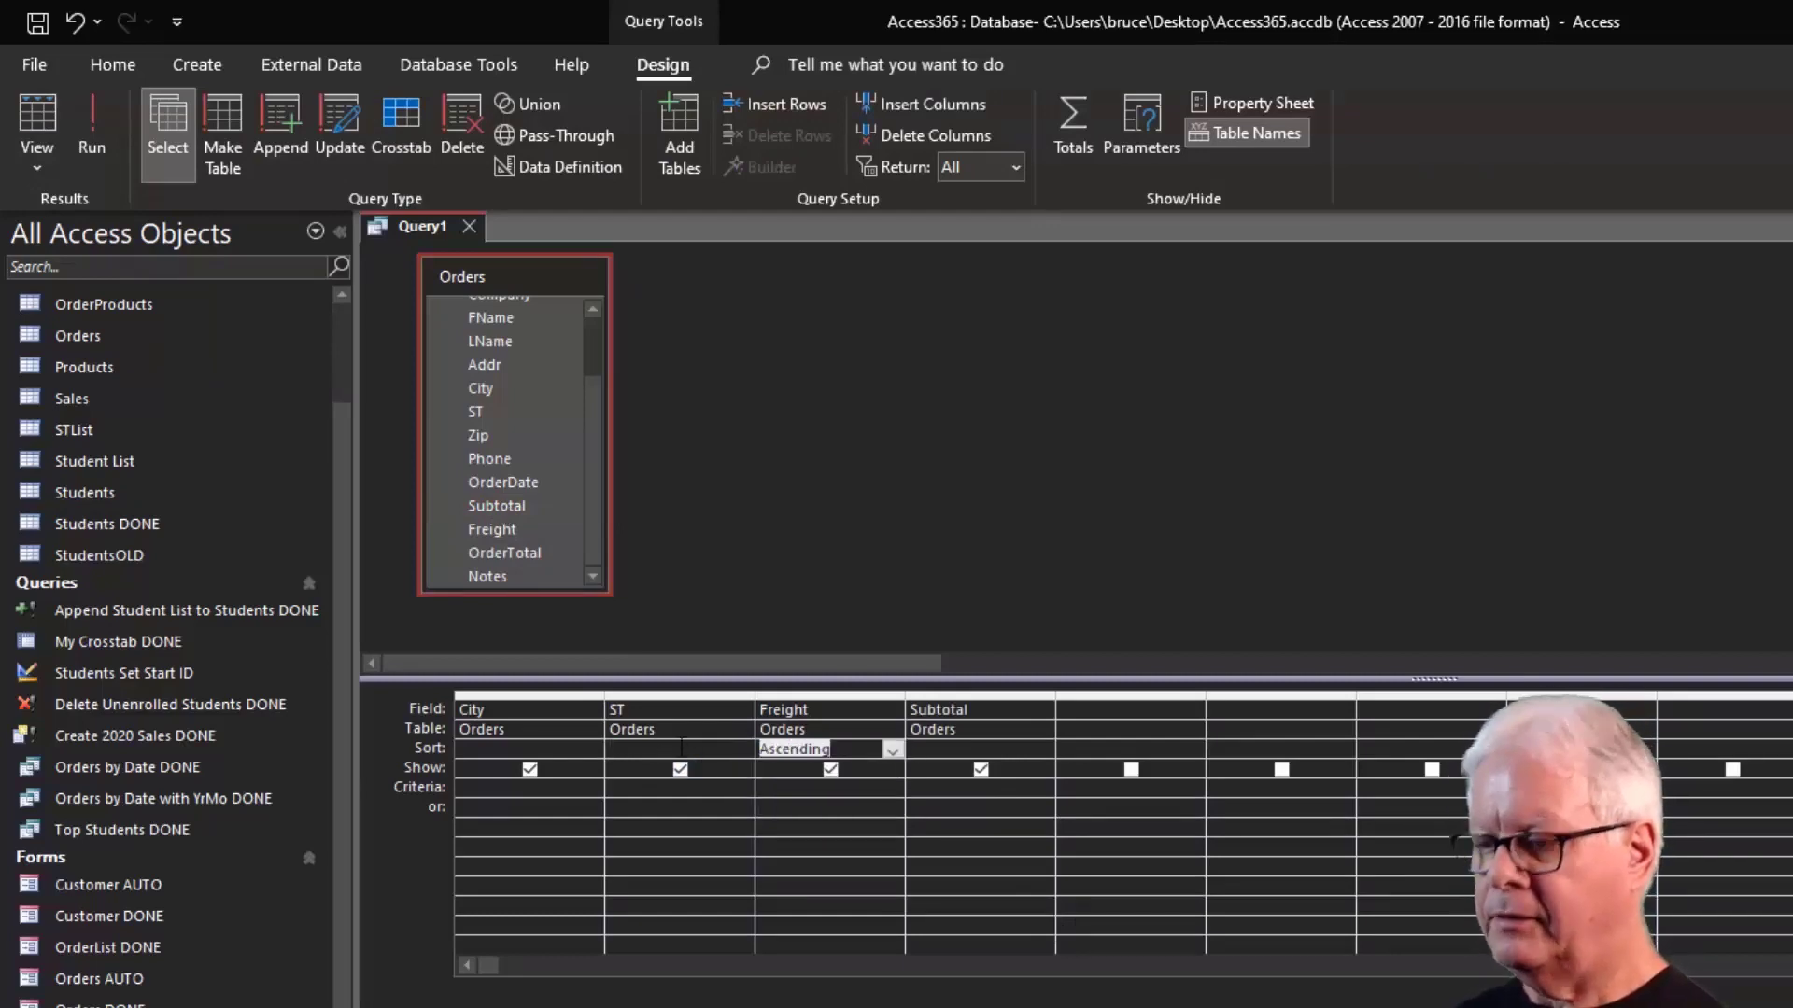
{"action": "key", "text": "Delete"}
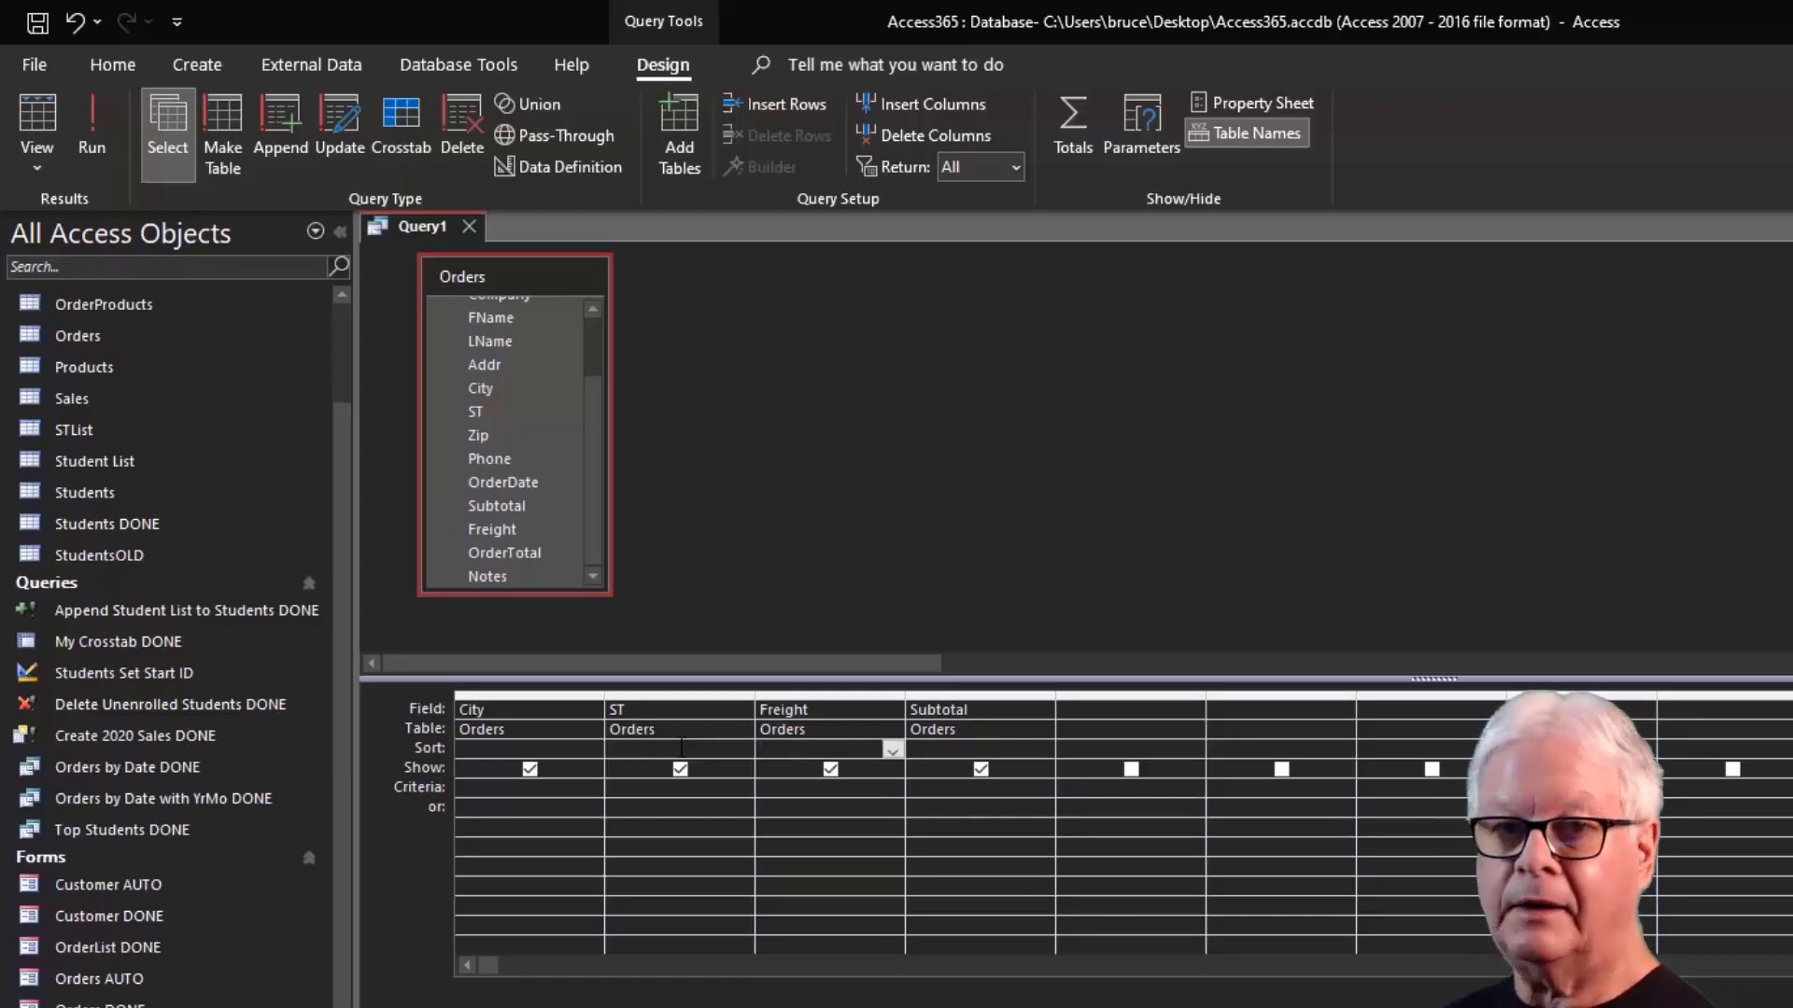
{"action": "key", "text": "Tab"}
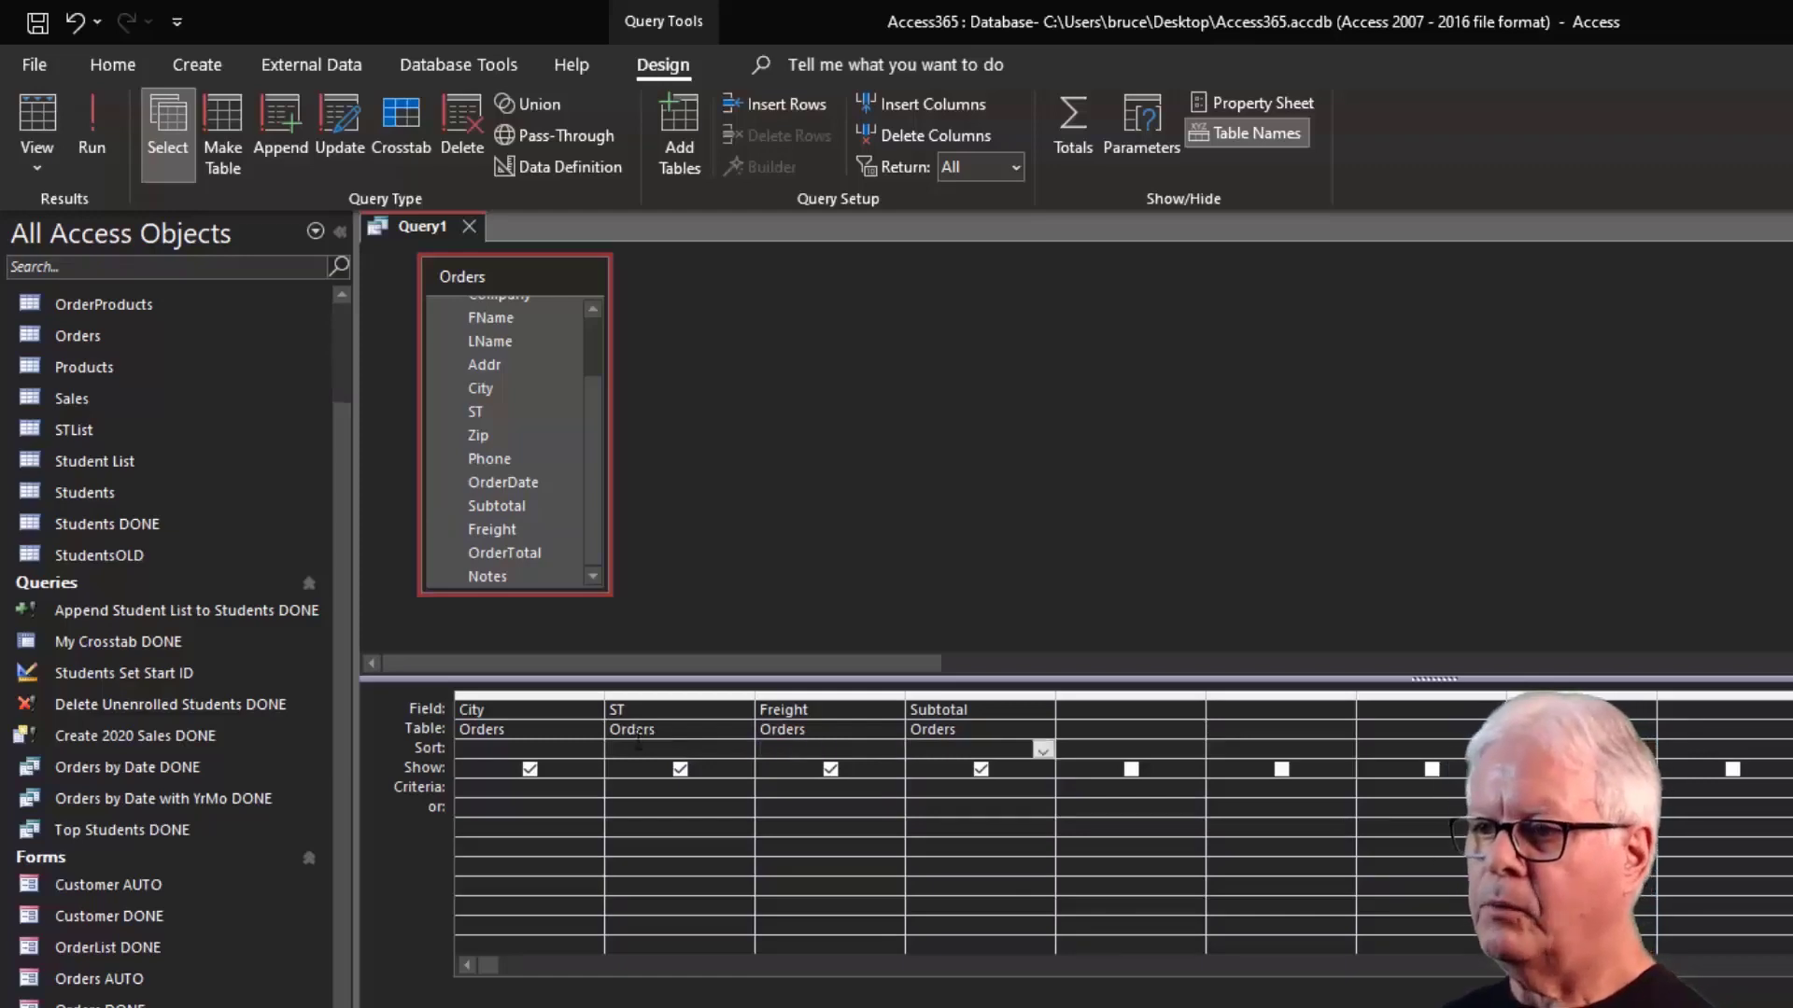
Set the Subtotal field's sort order to Descending and check the records in Datasheet View before returning to Design View.
{"action": "left_click", "coordinate": [1043, 751]}
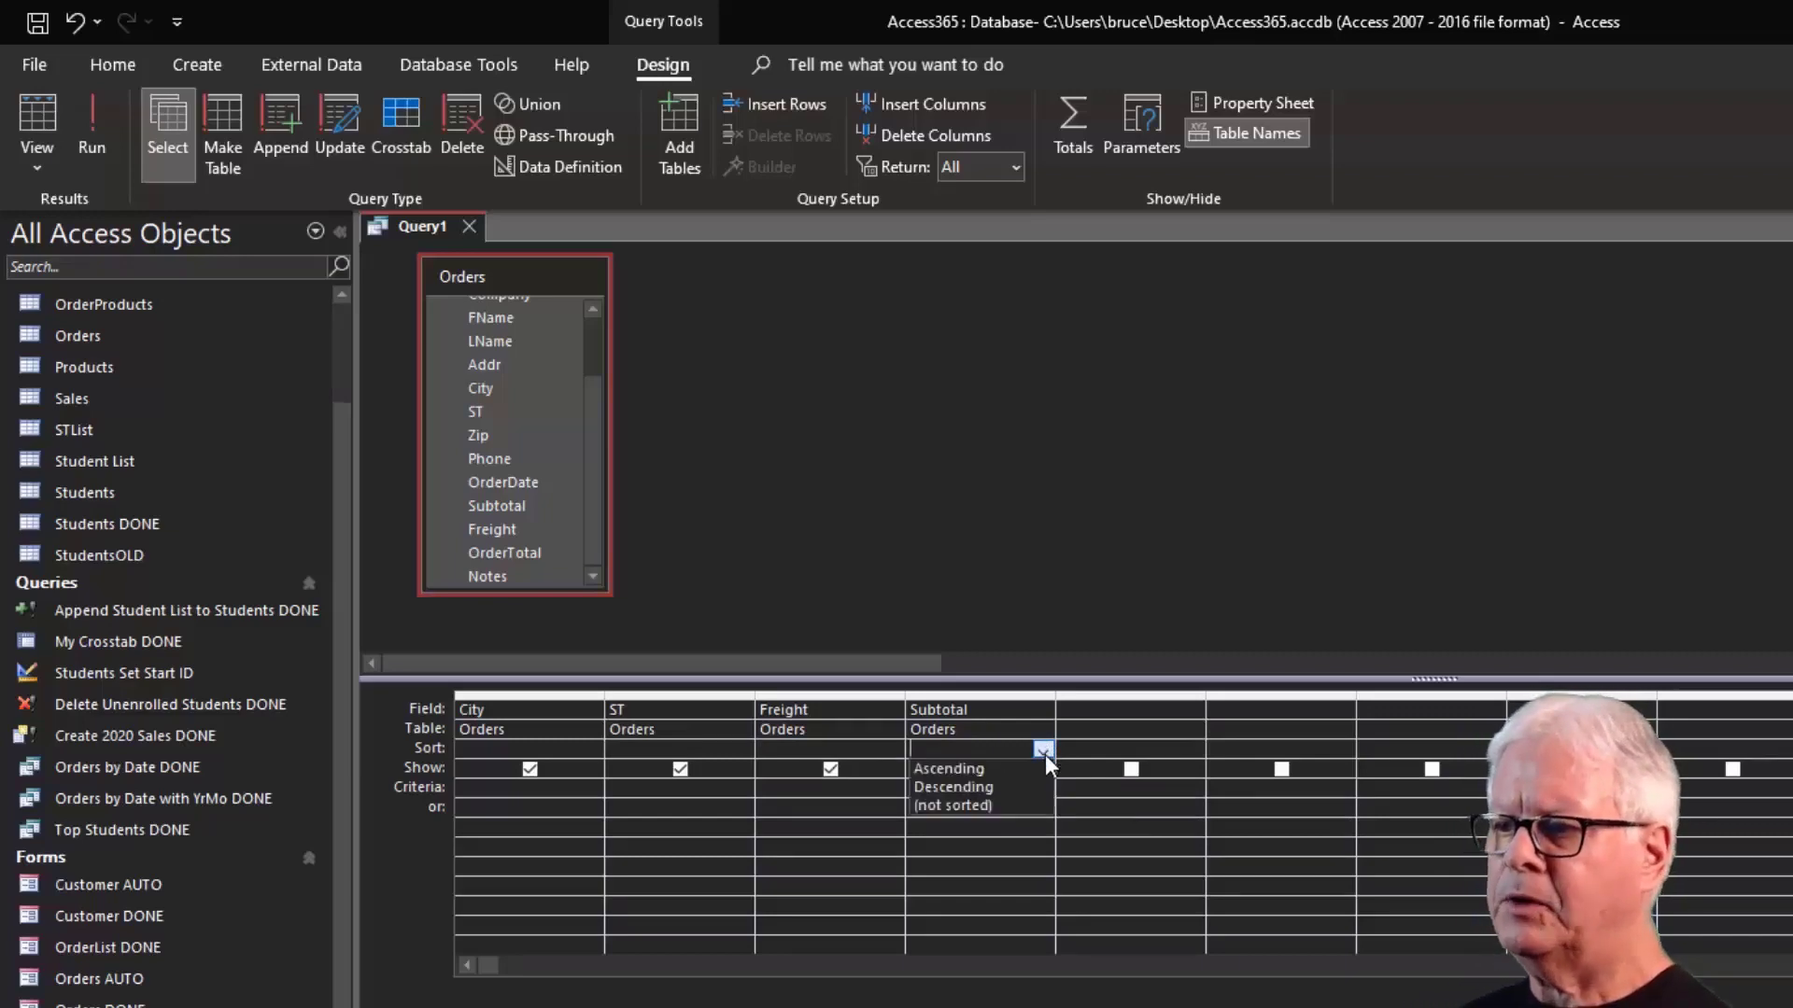
{"action": "left_click", "coordinate": [1010, 786]}
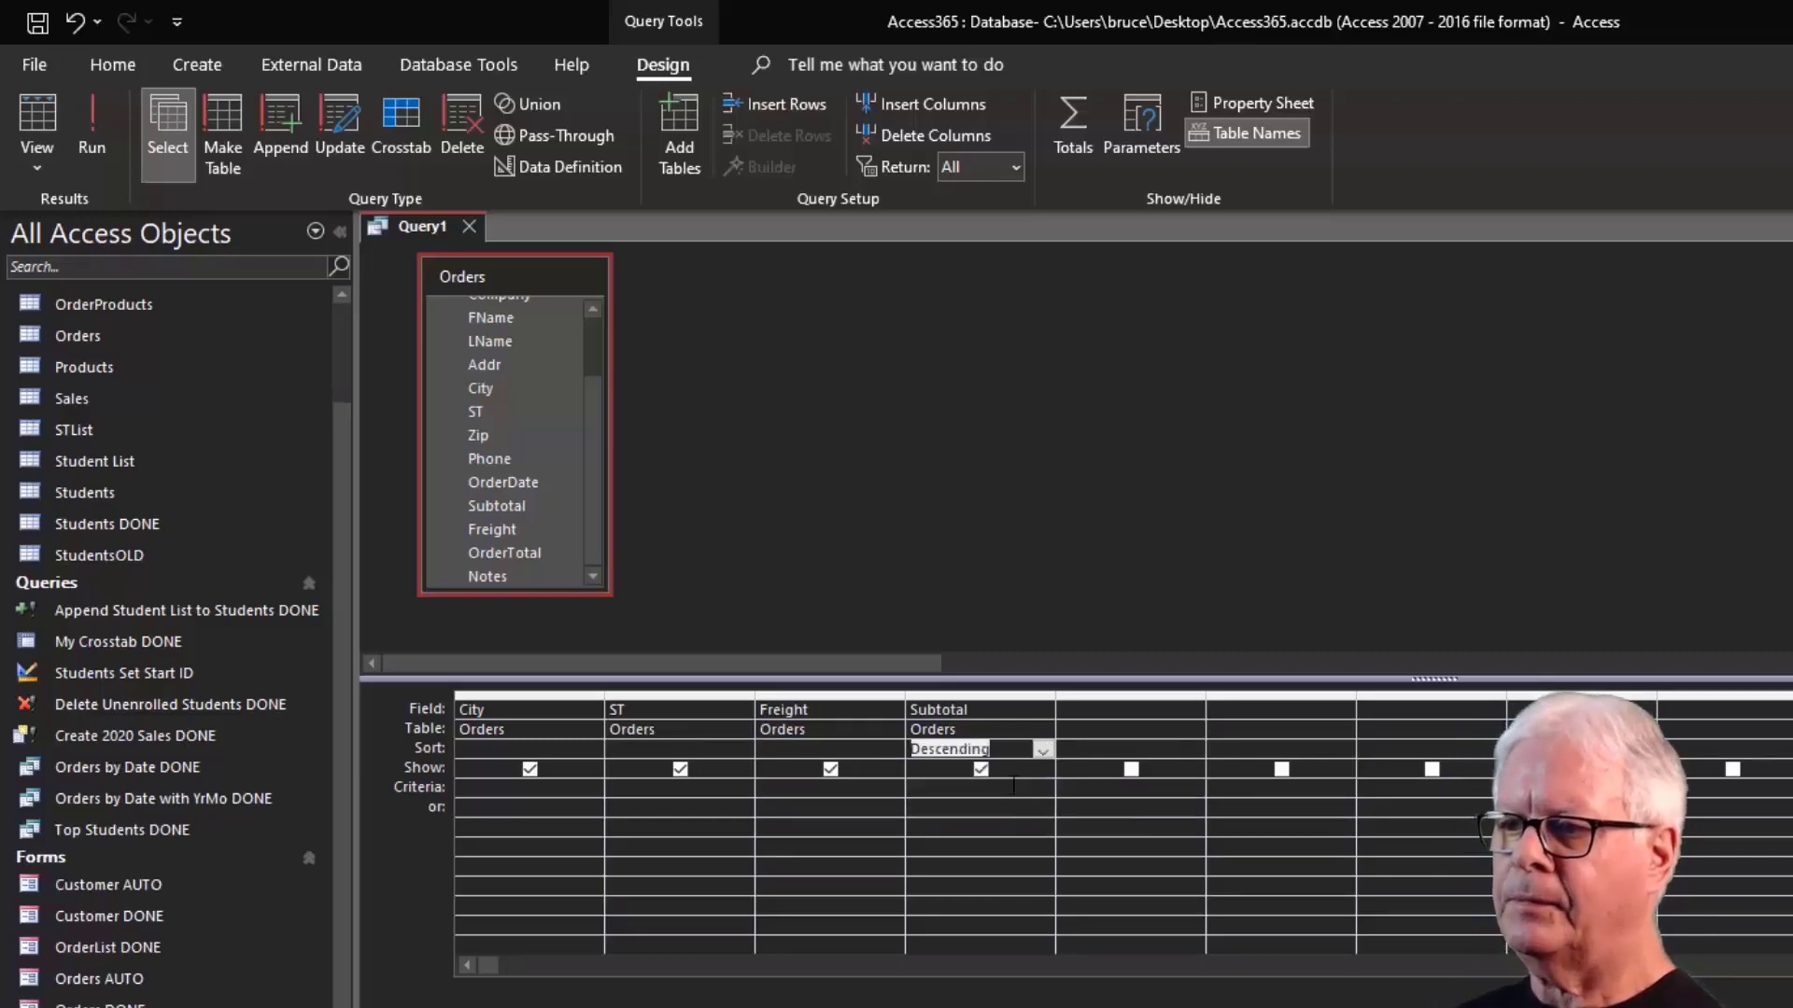
{"action": "left_click", "coordinate": [36, 127]}
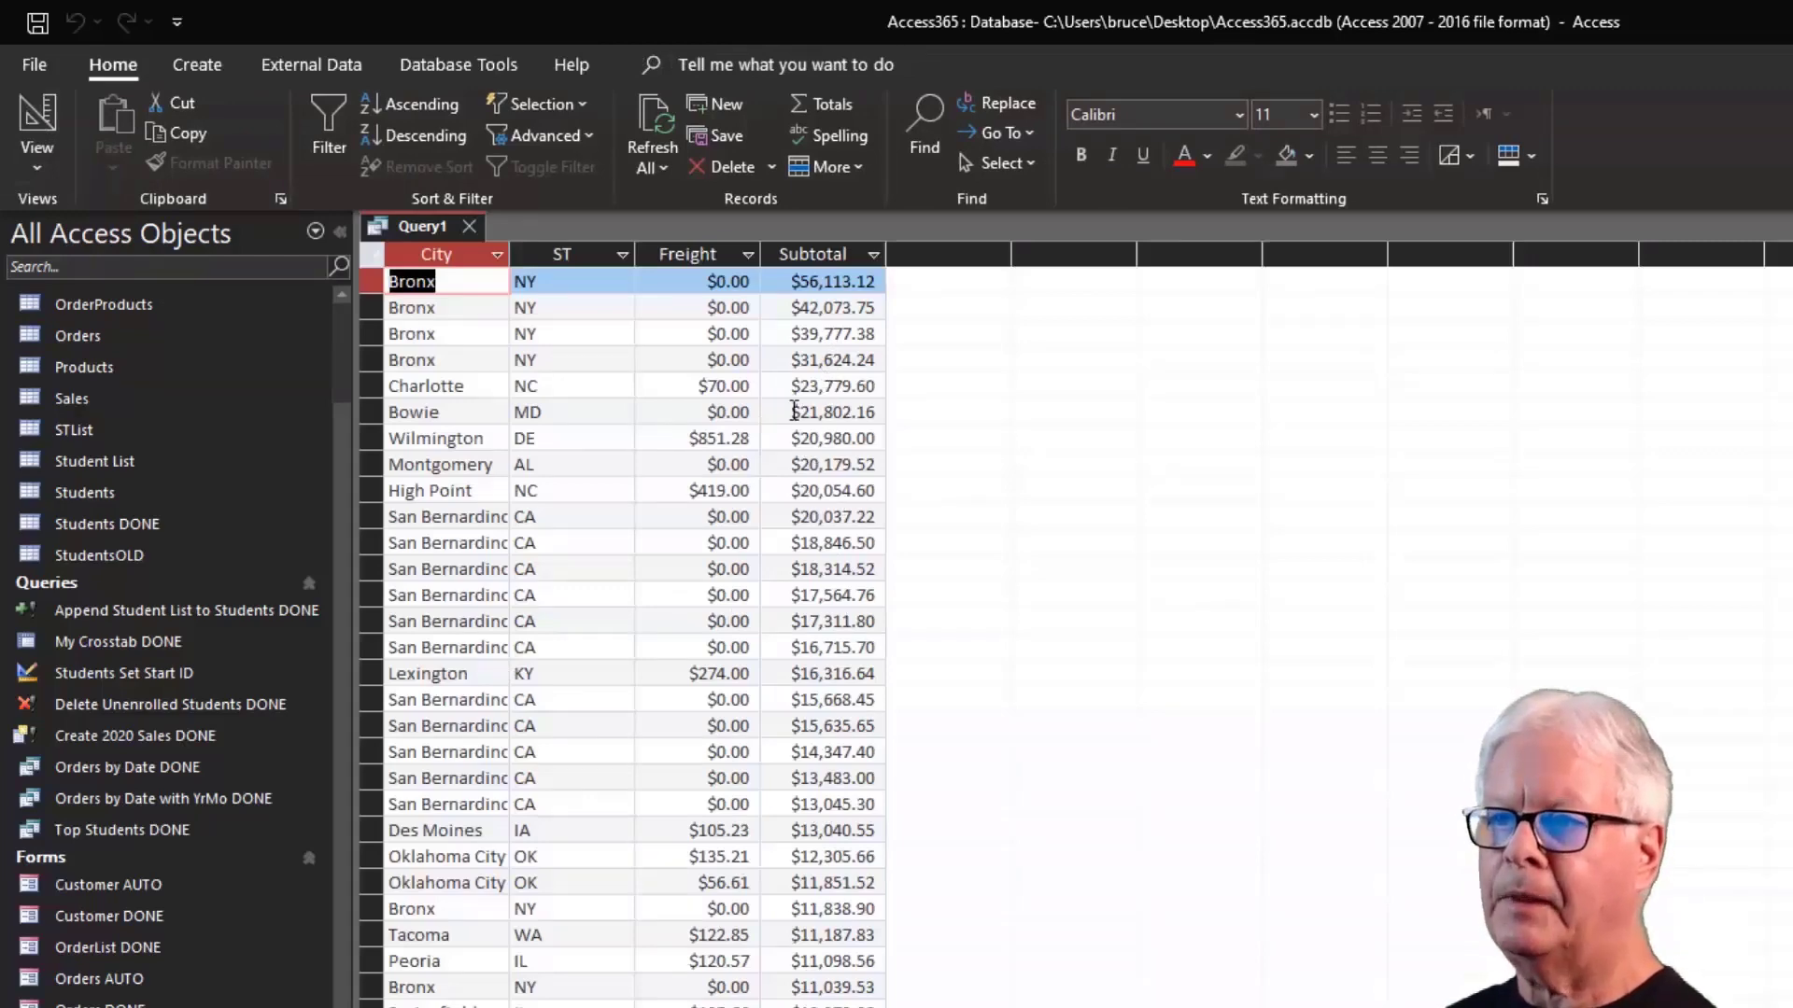
{"action": "left_click", "coordinate": [37, 122]}
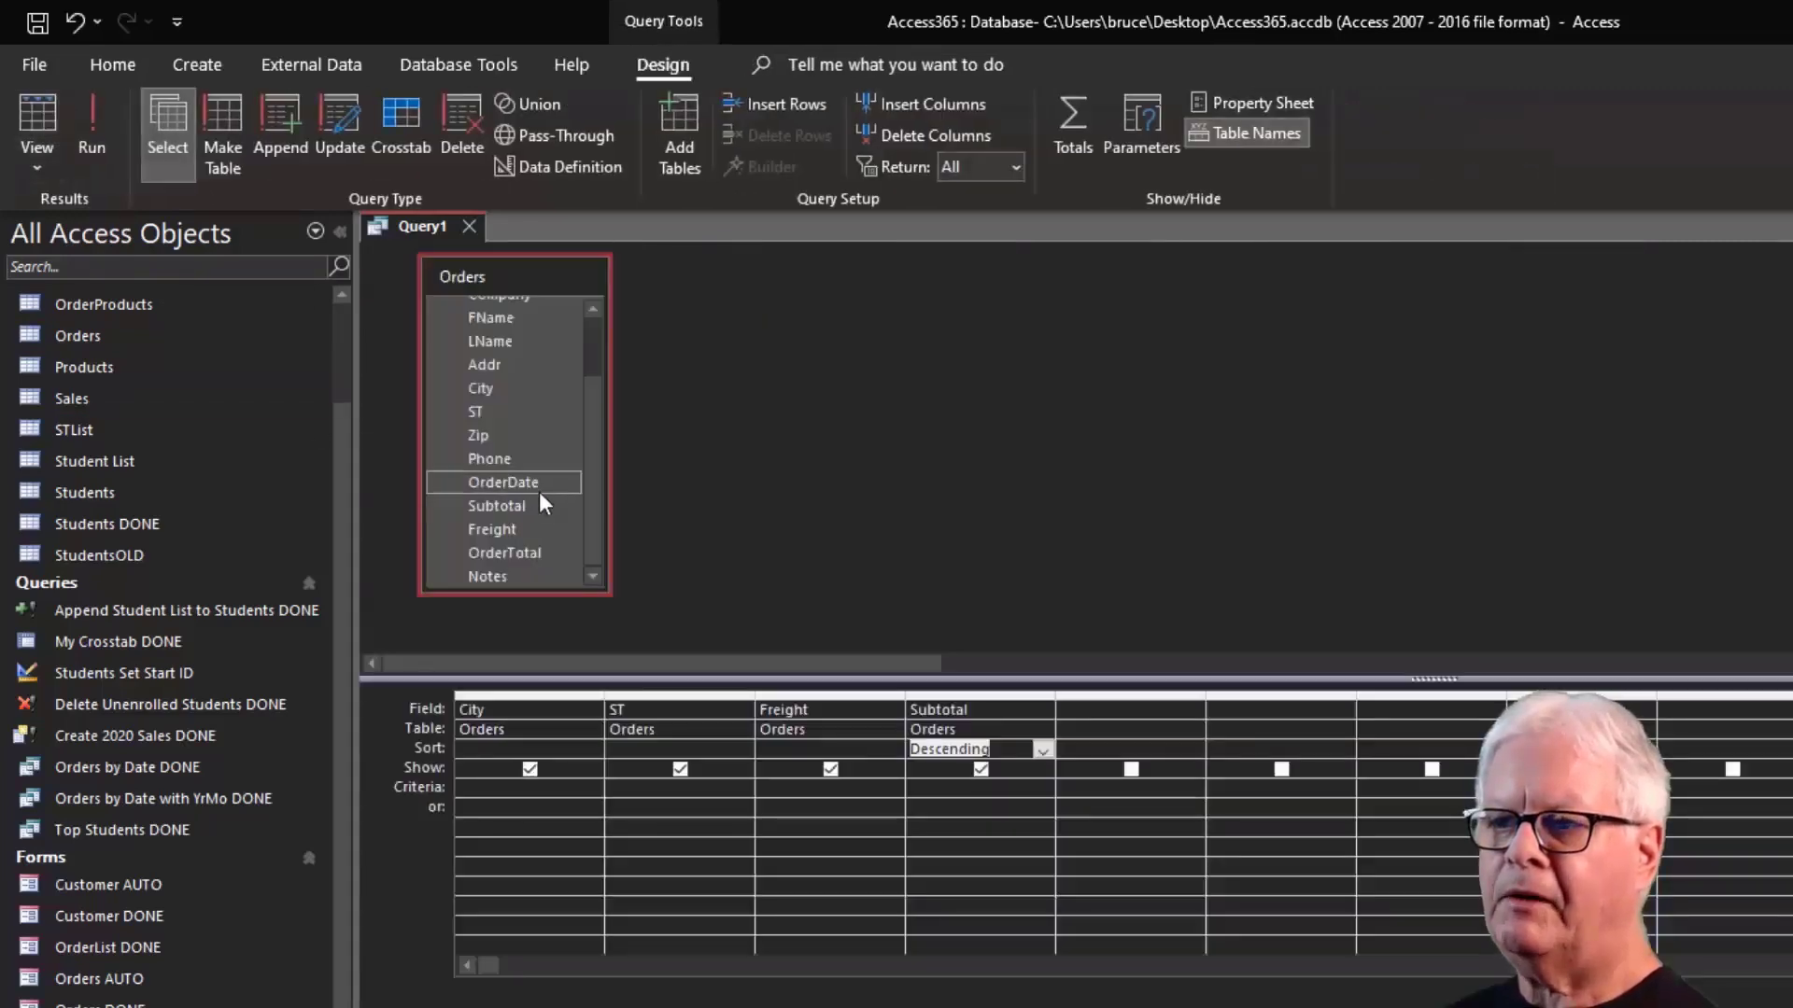
{"action": "left_click", "coordinate": [474, 527]}
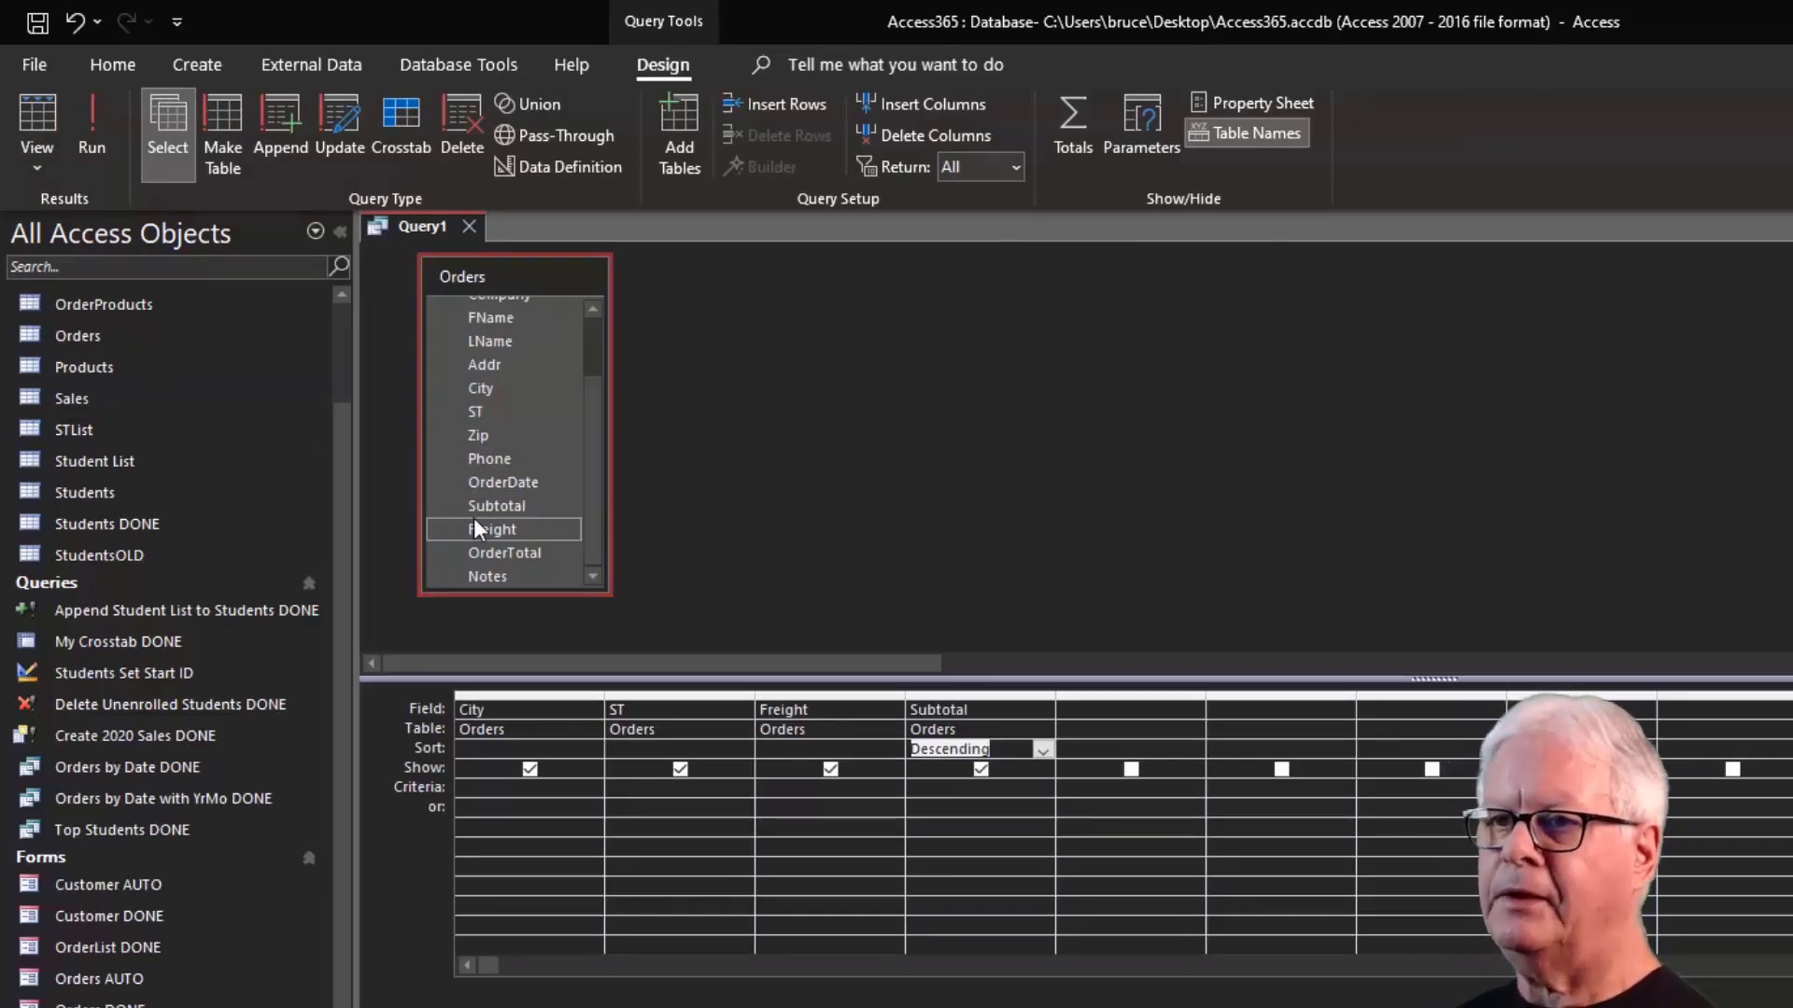
Review the records in Datasheet View, return to Design View and remove the Freight and Subtotal columns from the query.
{"action": "left_click", "coordinate": [46, 114]}
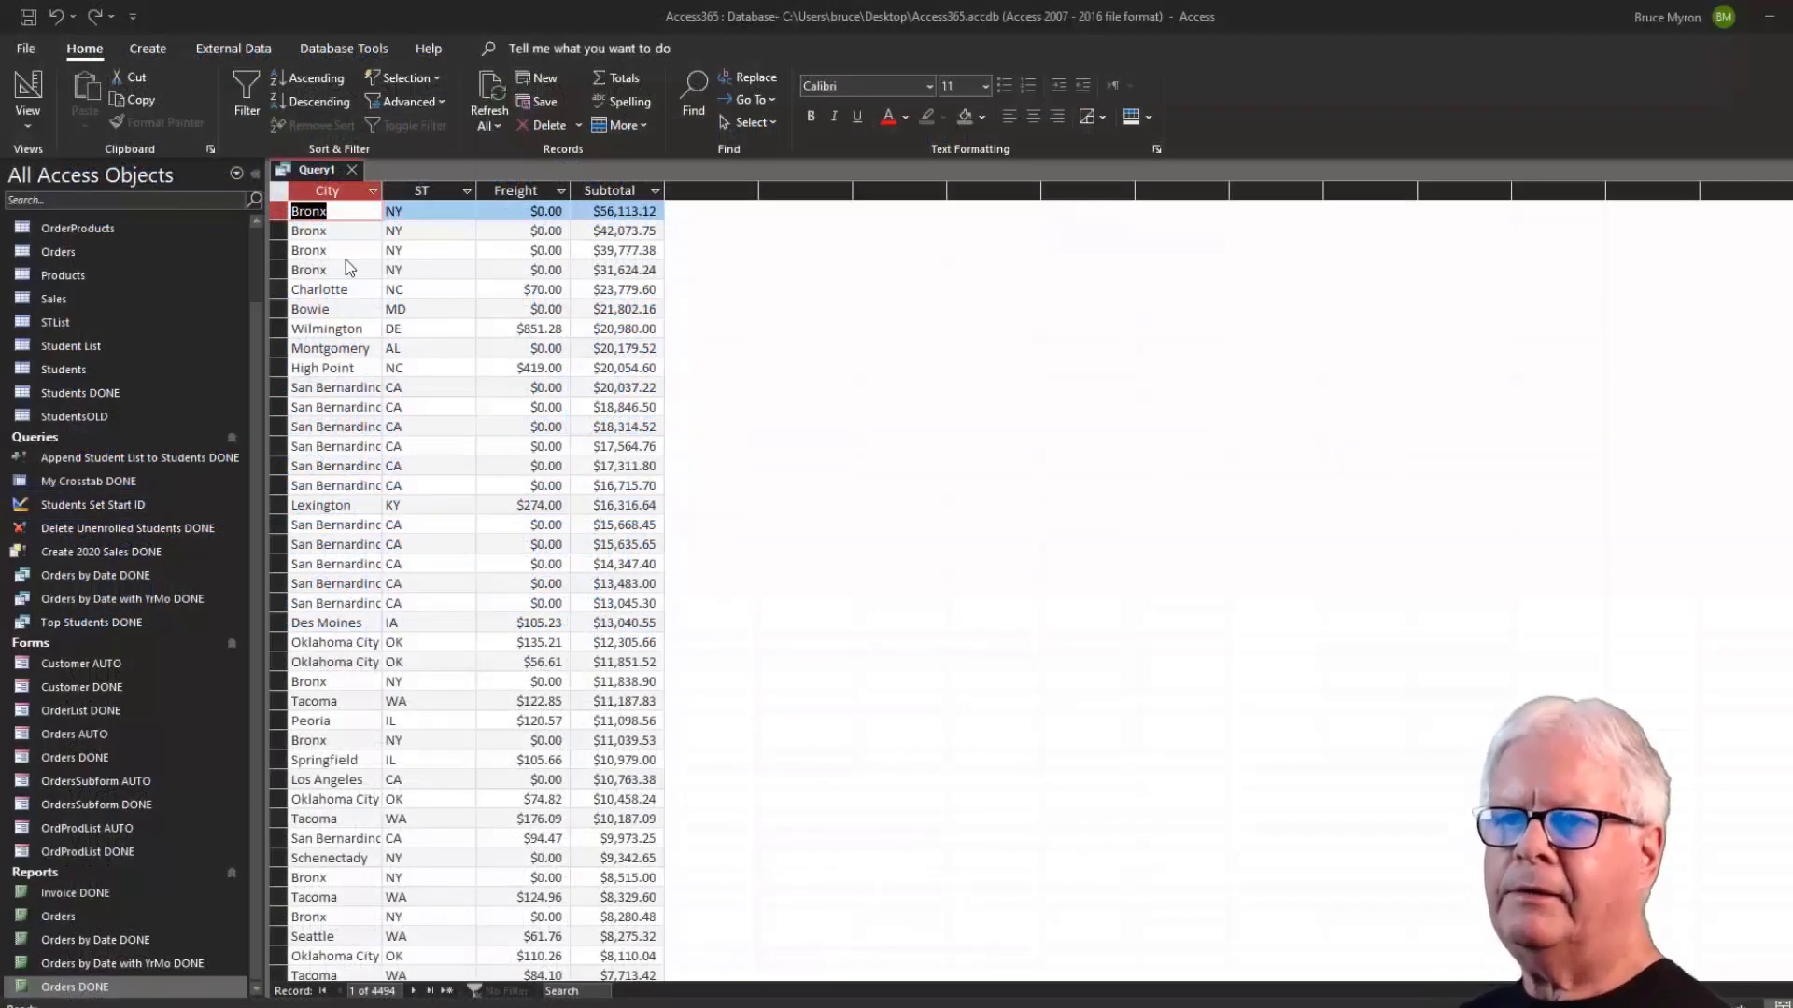
{"action": "left_click", "coordinate": [29, 93]}
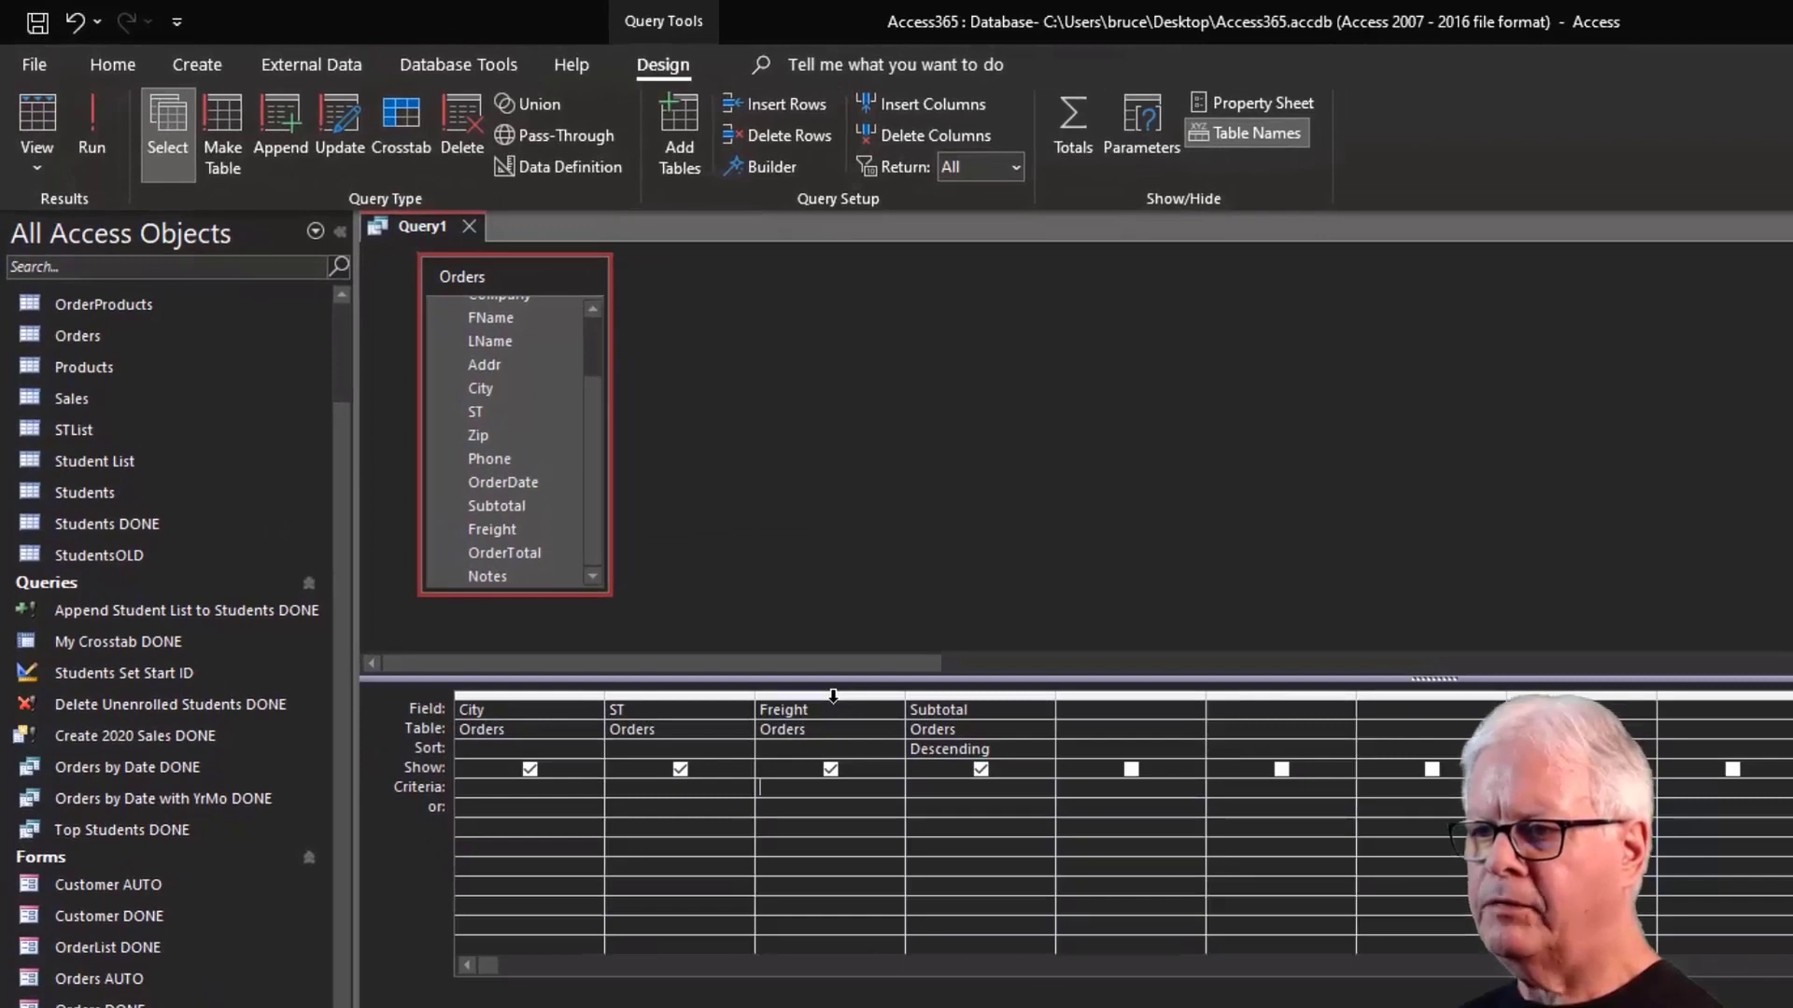
{"action": "left_click", "coordinate": [833, 696]}
{"action": "left_click_drag", "start_coordinate": [833, 695], "coordinate": [943, 707]}
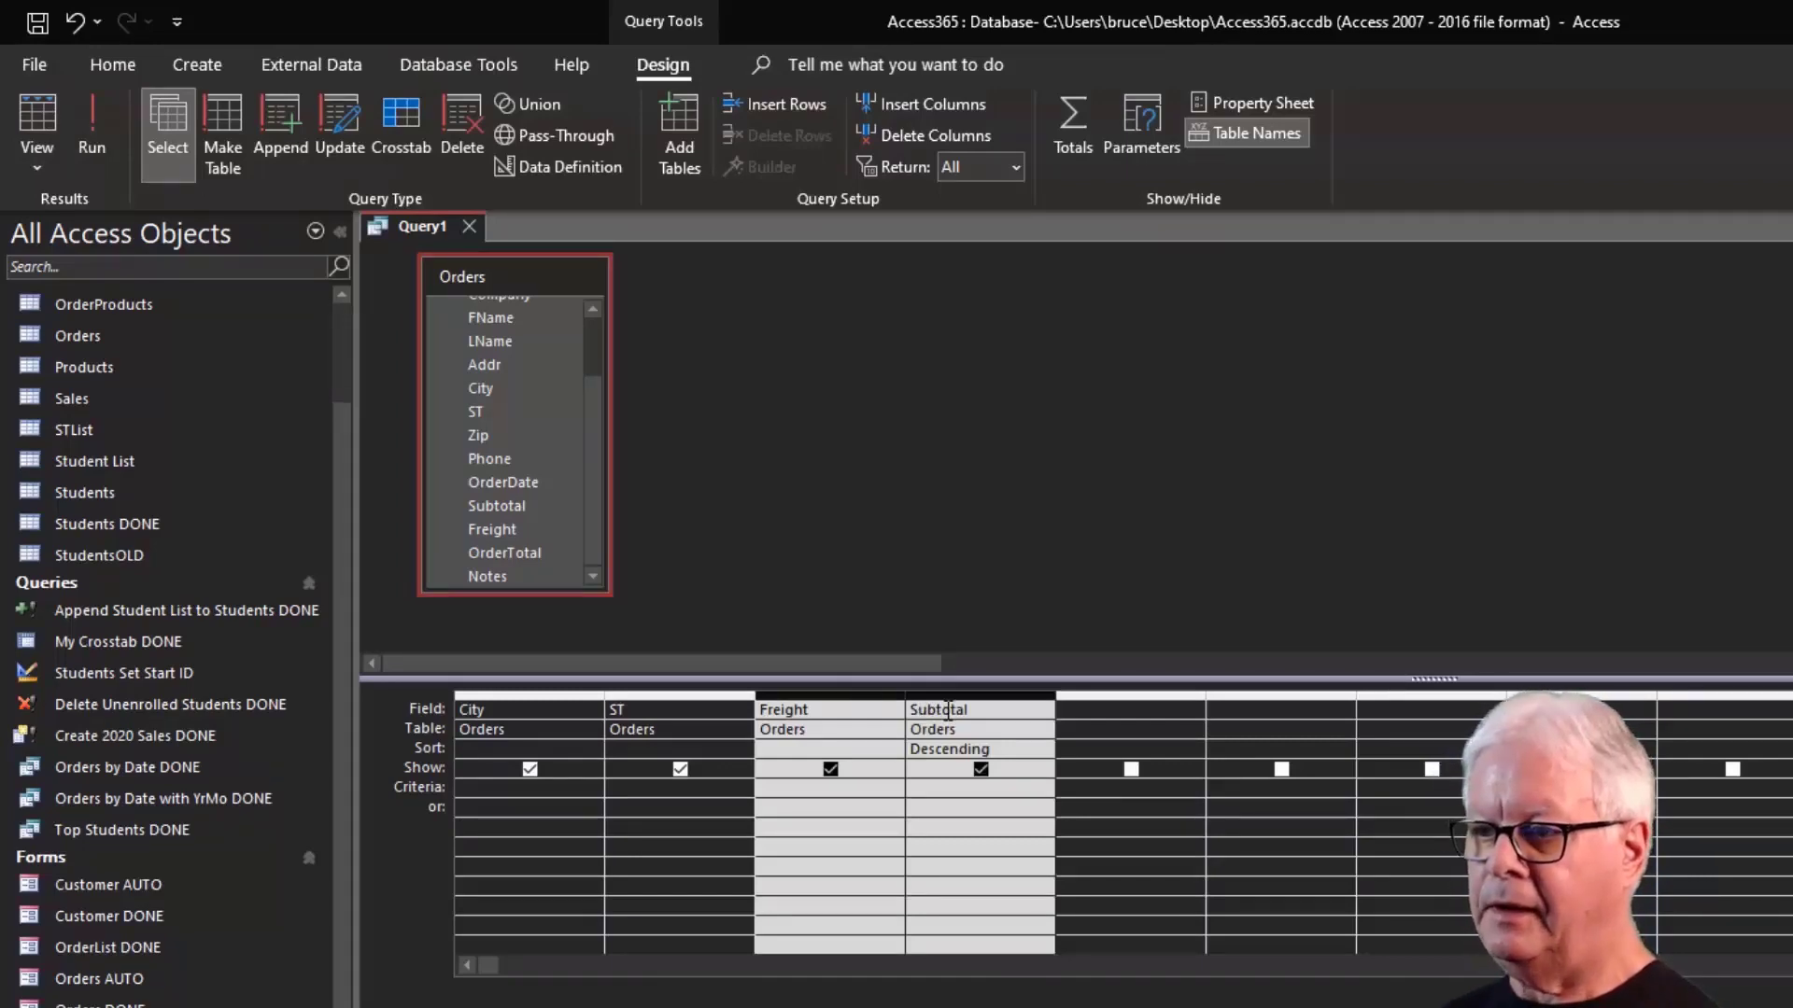
{"action": "key", "text": "Delete"}
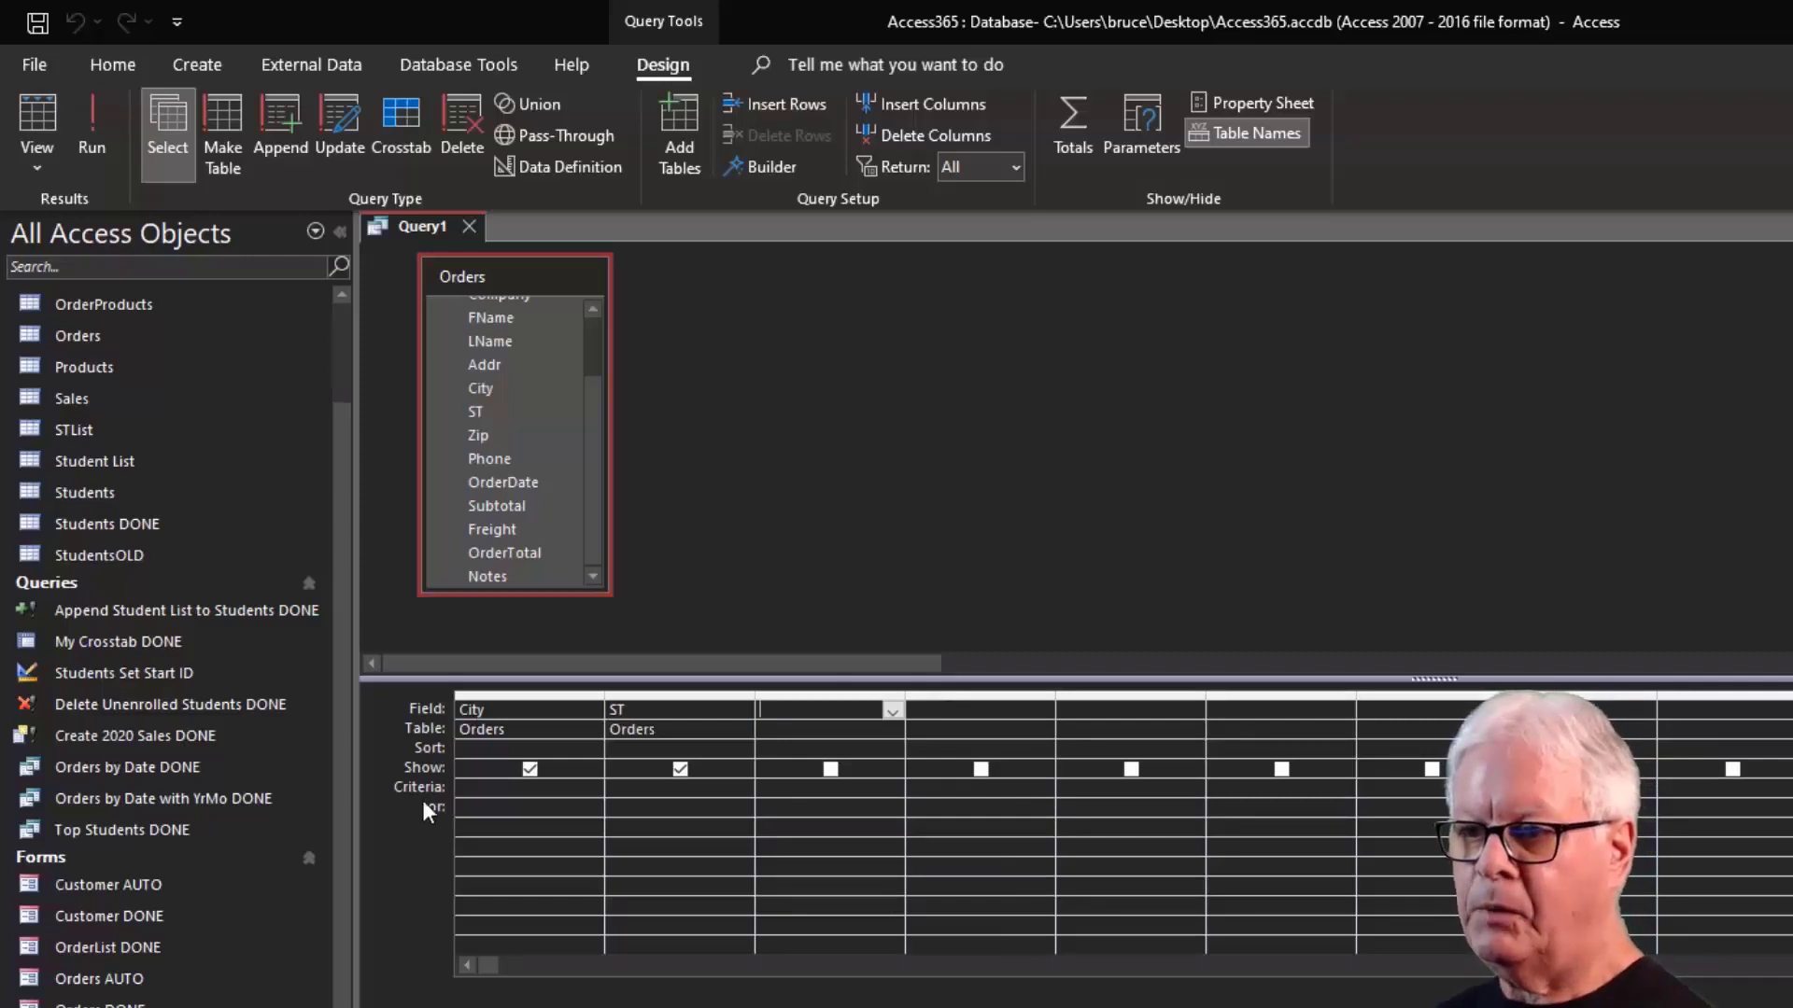
Set the City field's criteria to las vegas and check the records in Datasheet View before returning to Design View.
{"action": "left_click", "coordinate": [481, 787]}
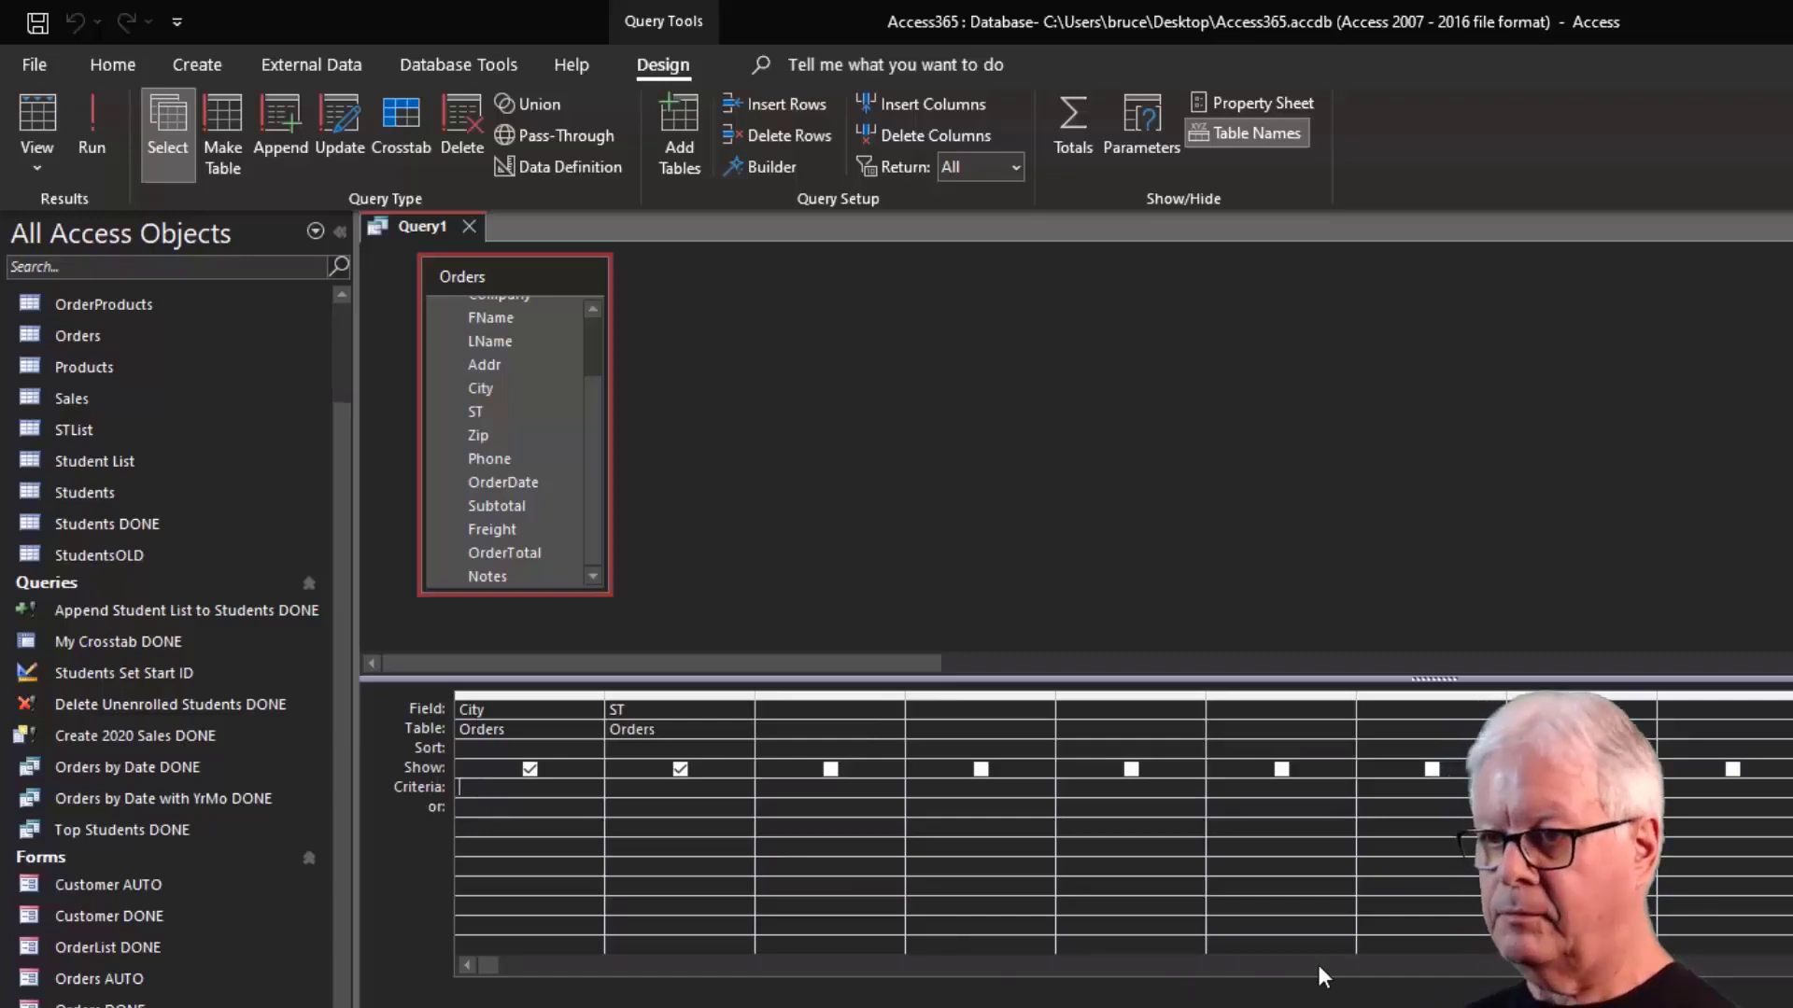
{"action": "type", "text": "las ve"}
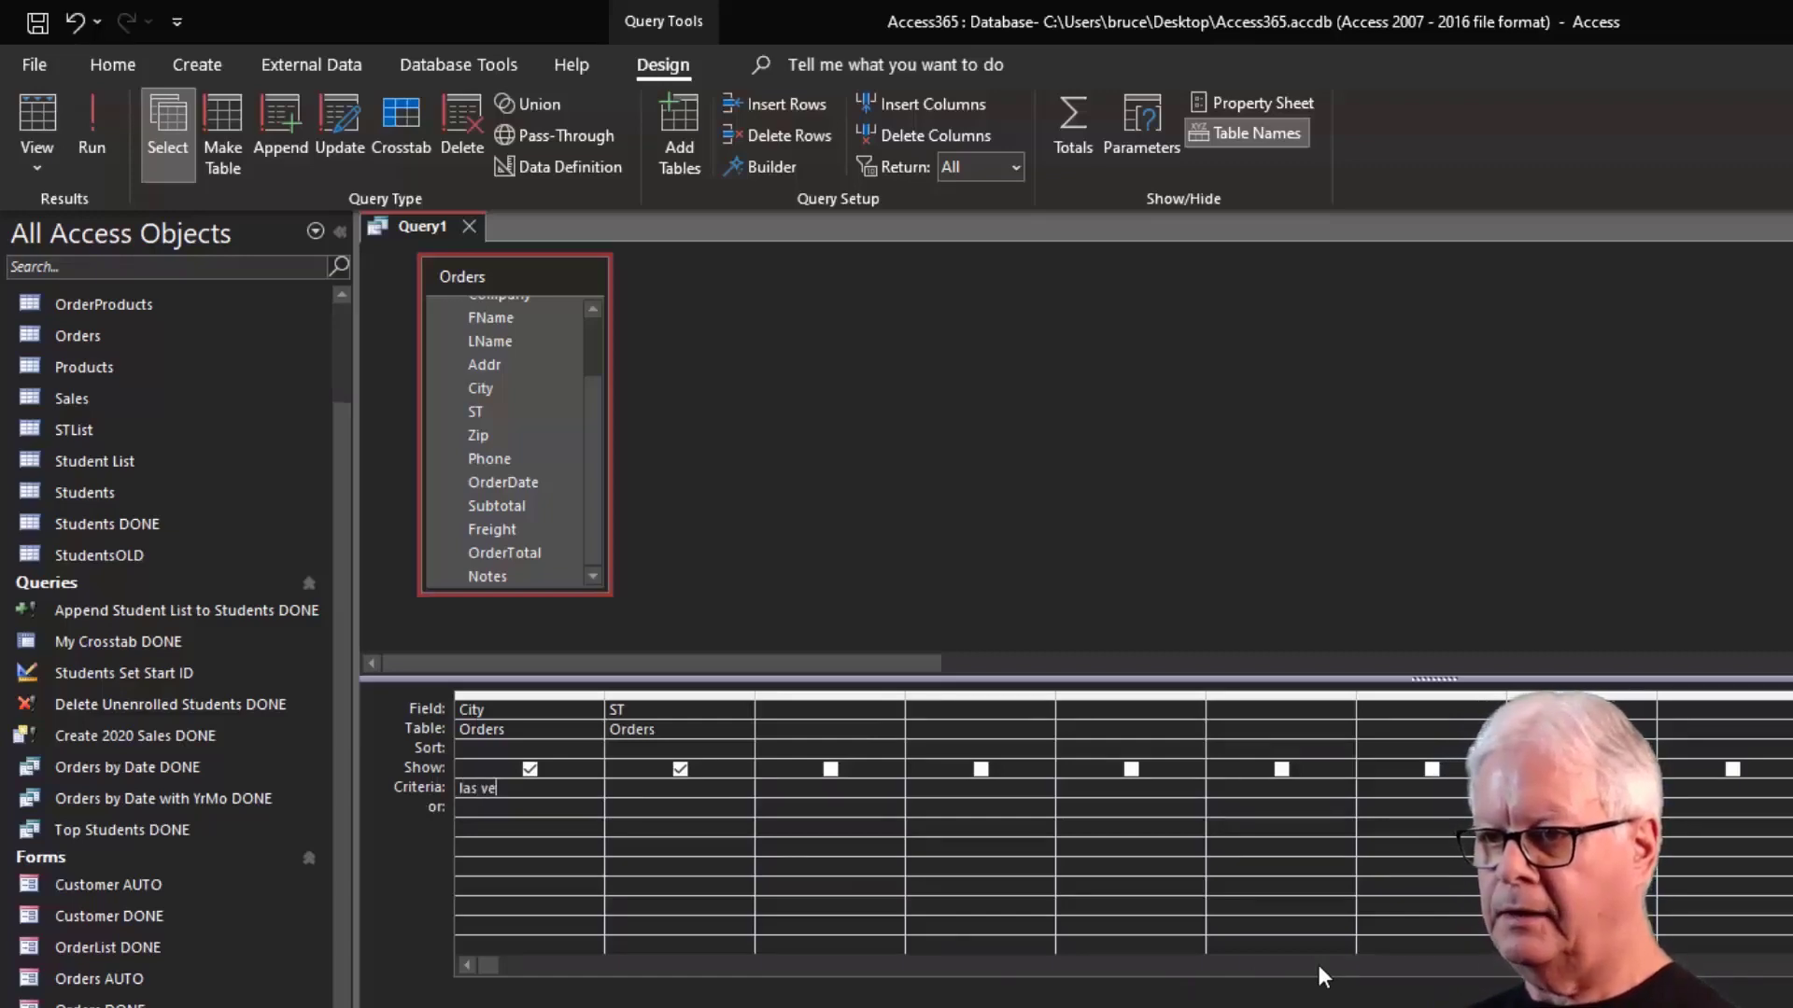
{"action": "type", "text": "gas"}
{"action": "key", "text": "Tab"}
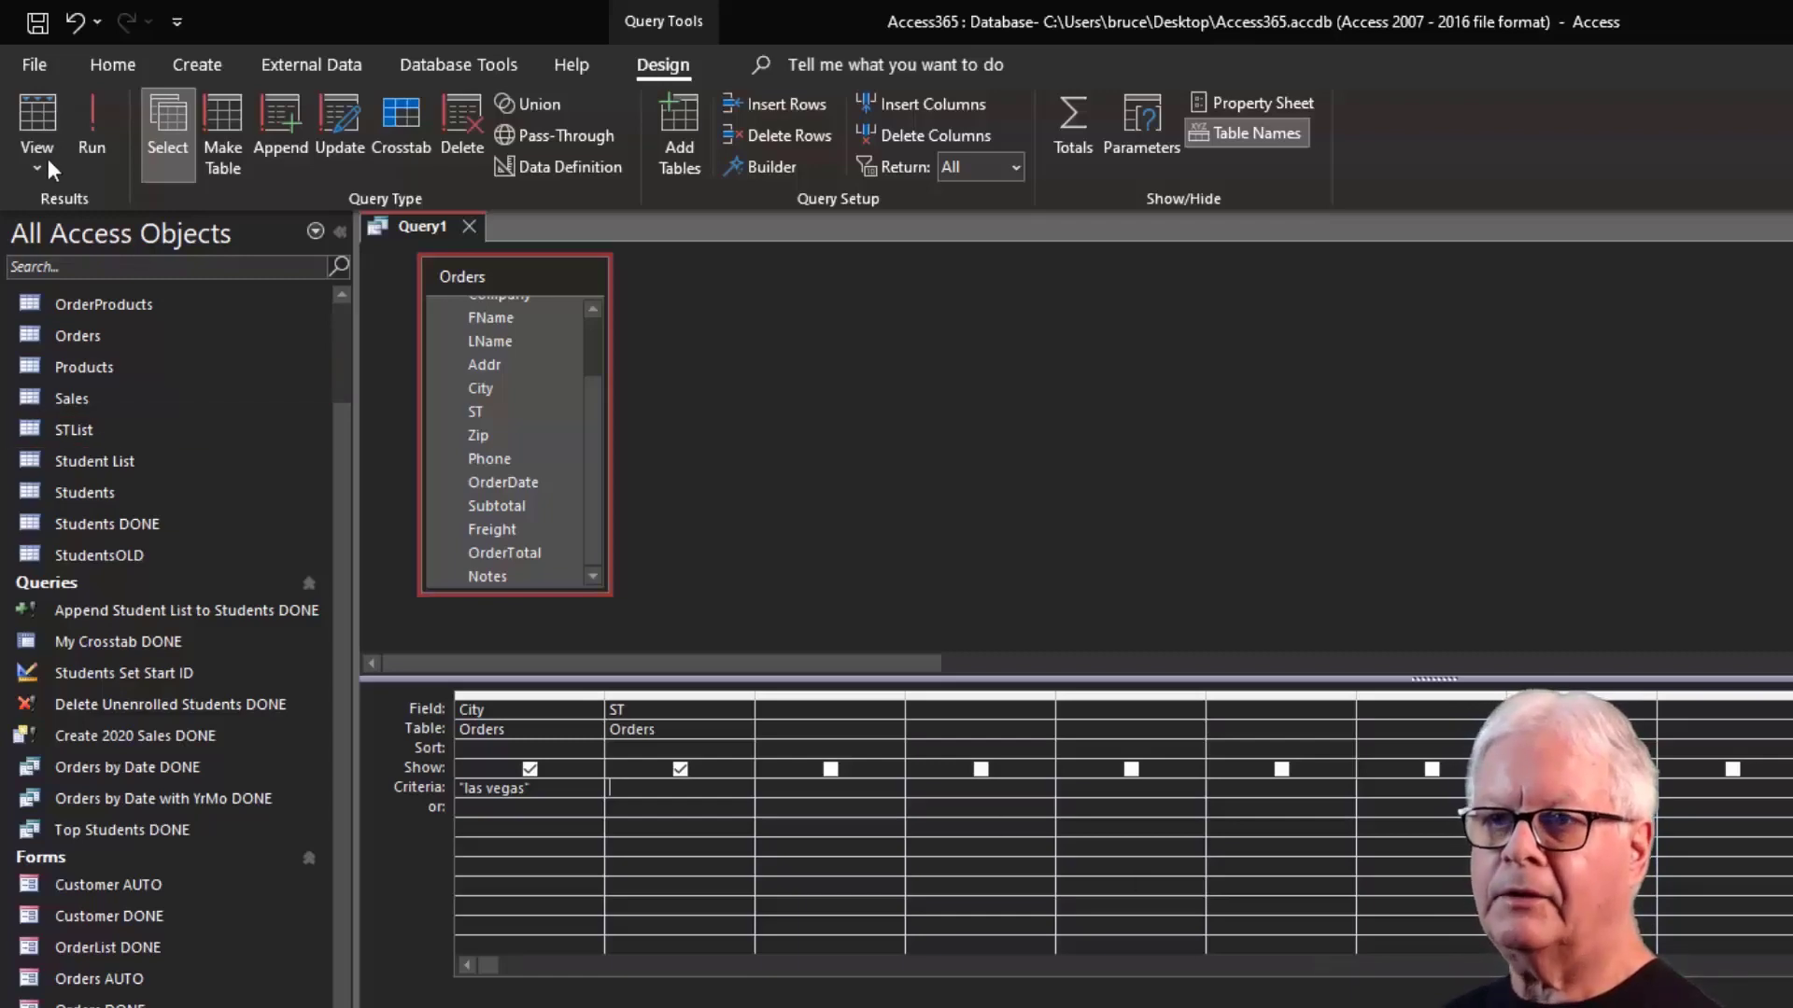
{"action": "left_click", "coordinate": [37, 119]}
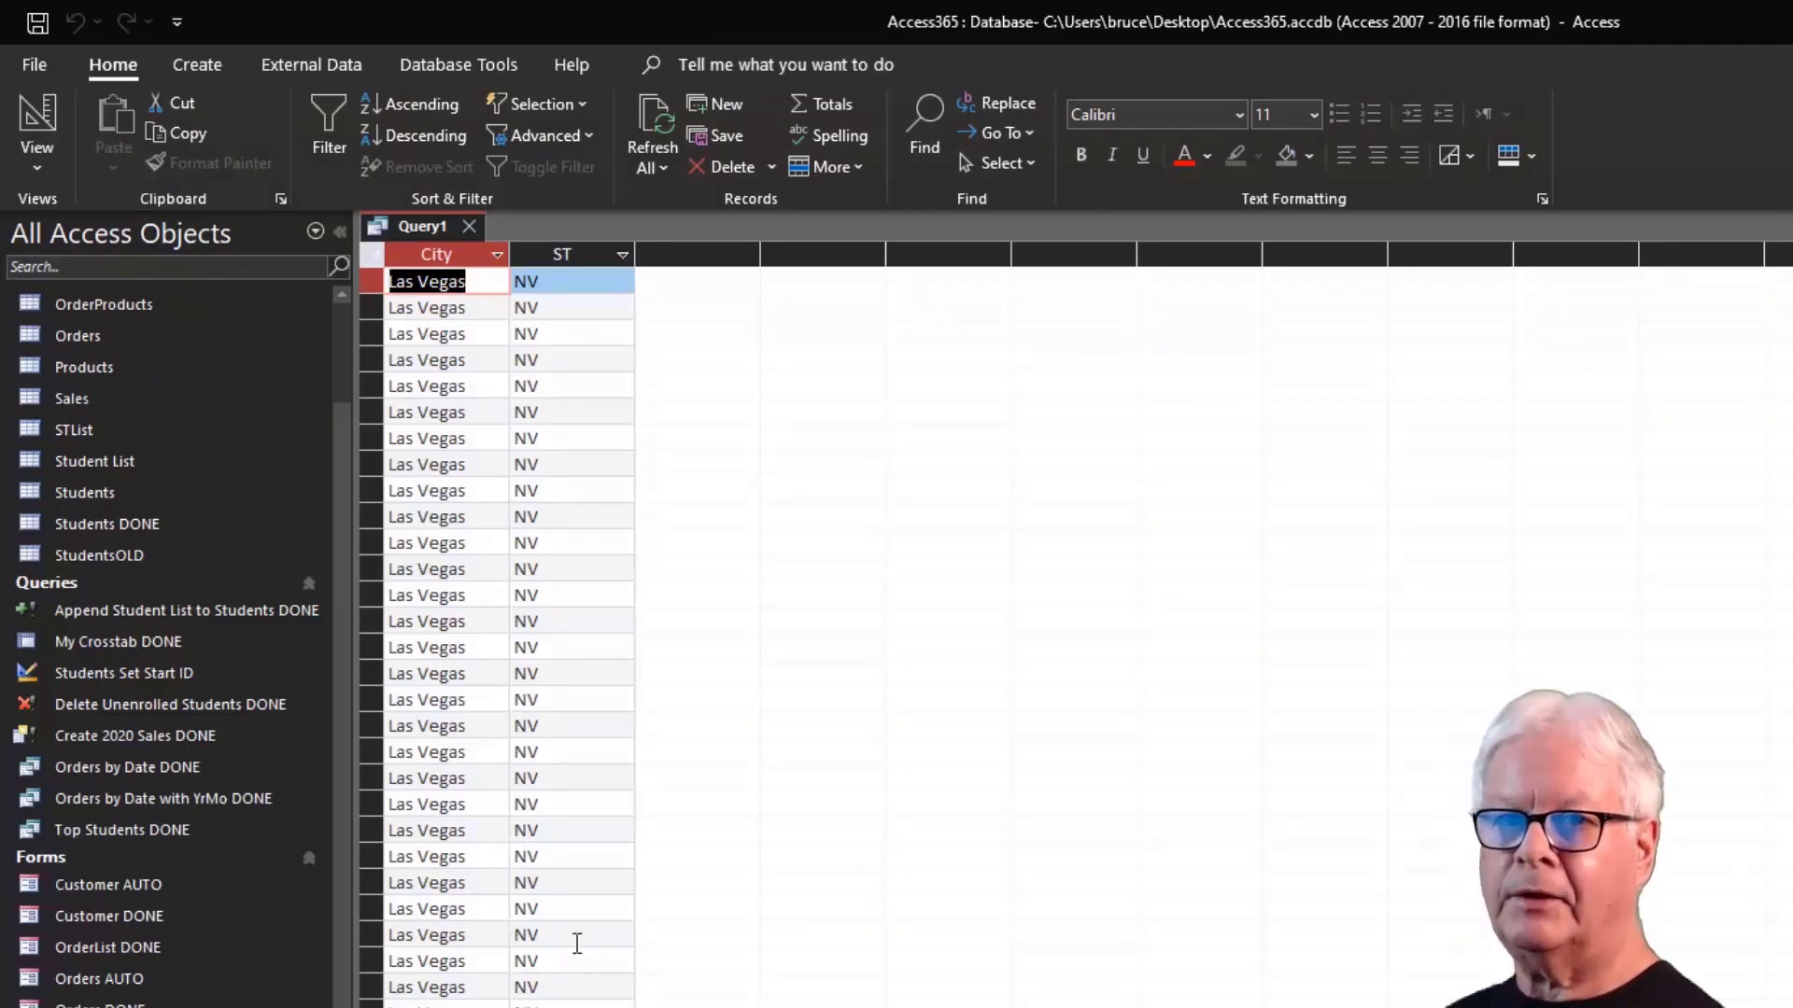
{"action": "left_click", "coordinate": [36, 116]}
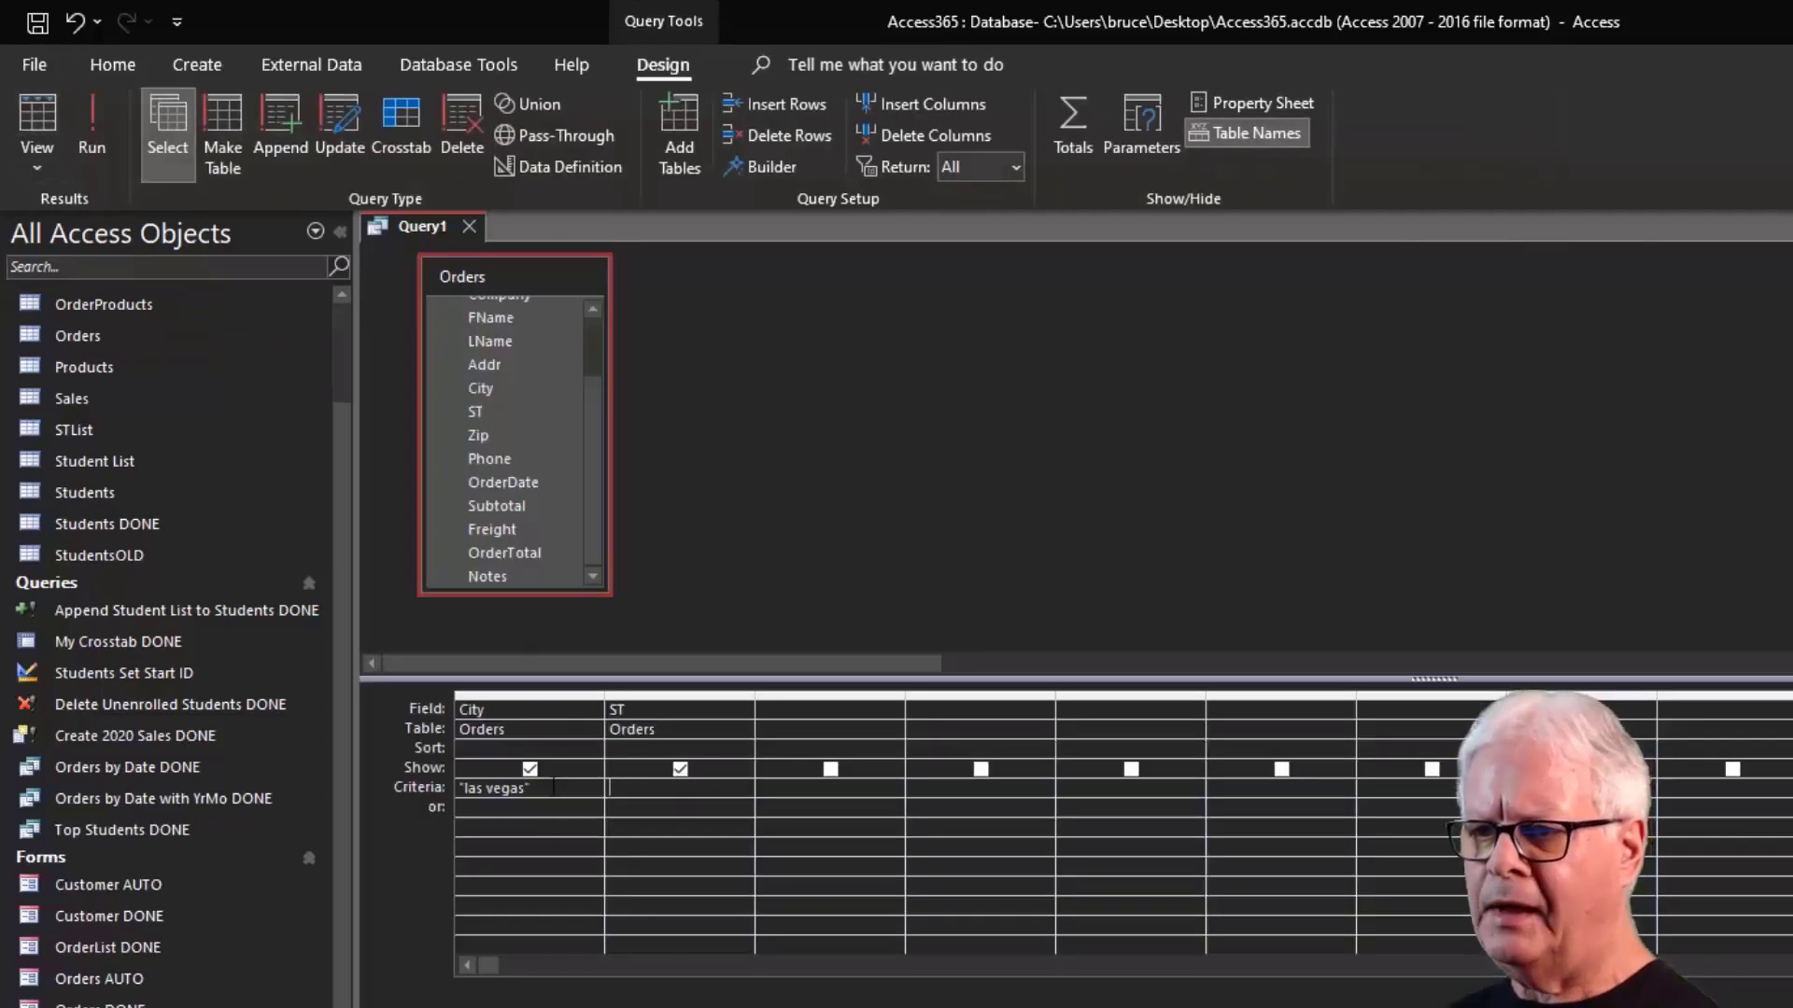
Replace the City field's criteria with las* and check the records in Datasheet View, returning to Design View.
{"action": "left_click_drag", "start_coordinate": [551, 788], "coordinate": [412, 778]}
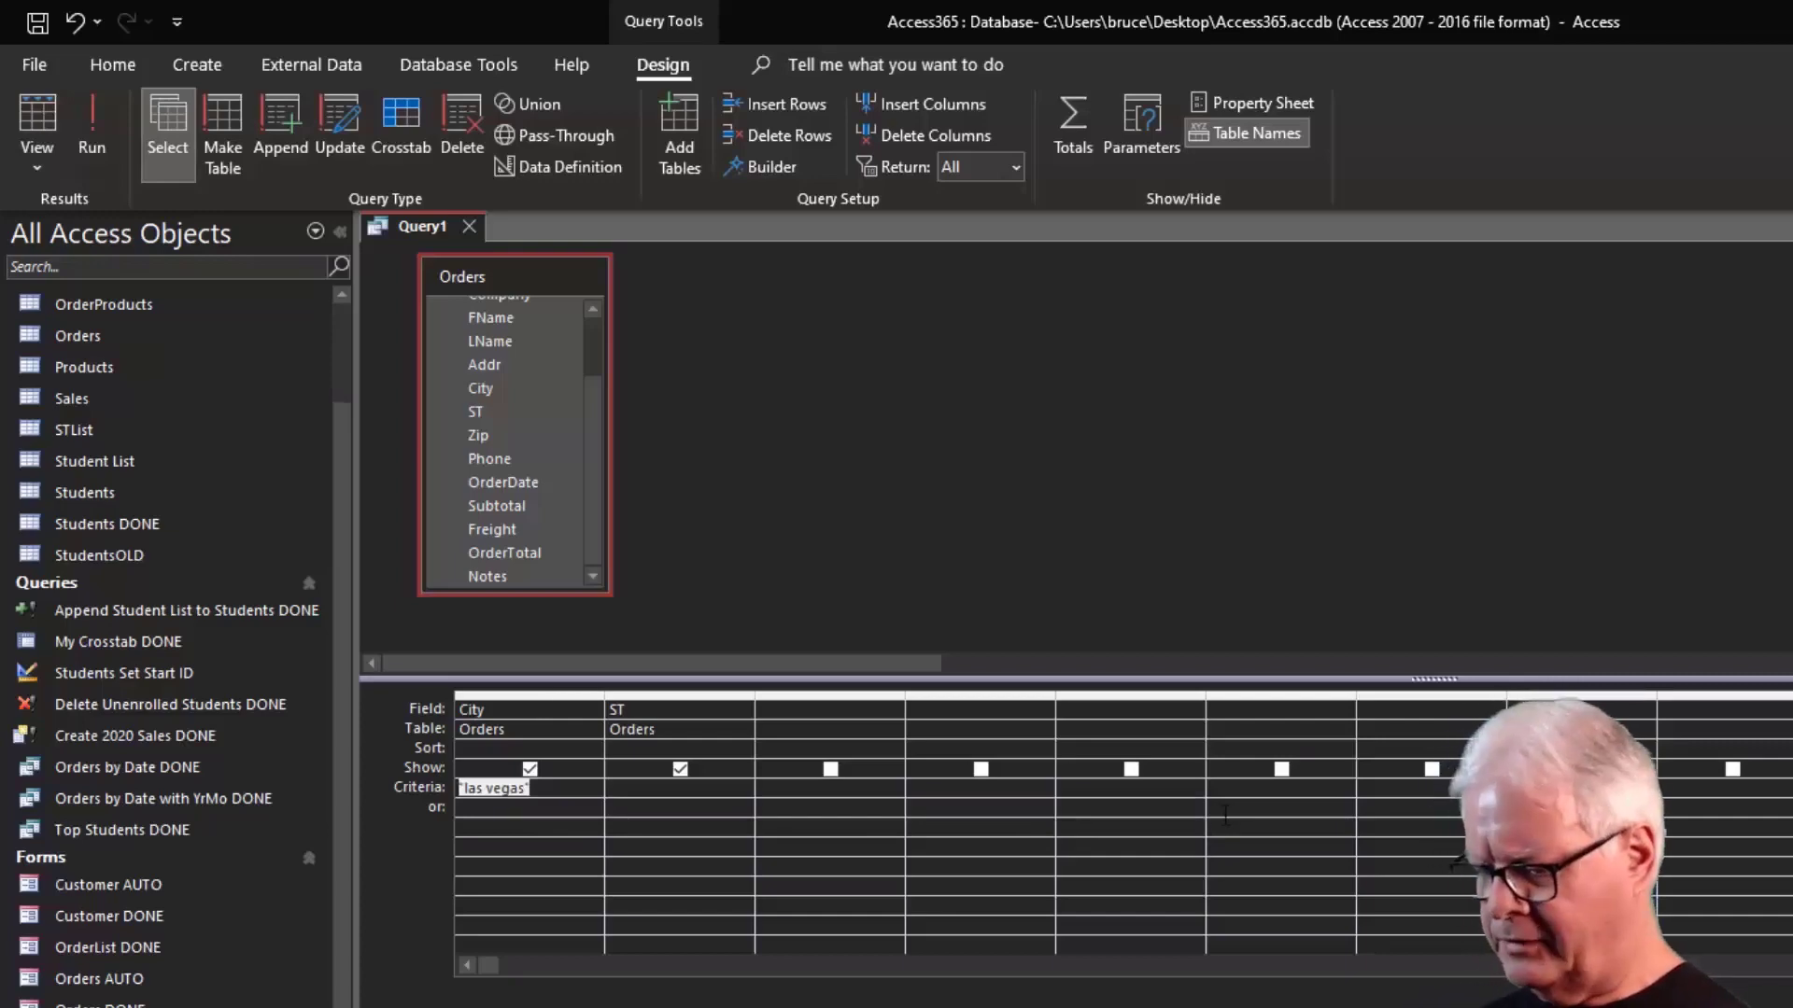
{"action": "type", "text": "l"}
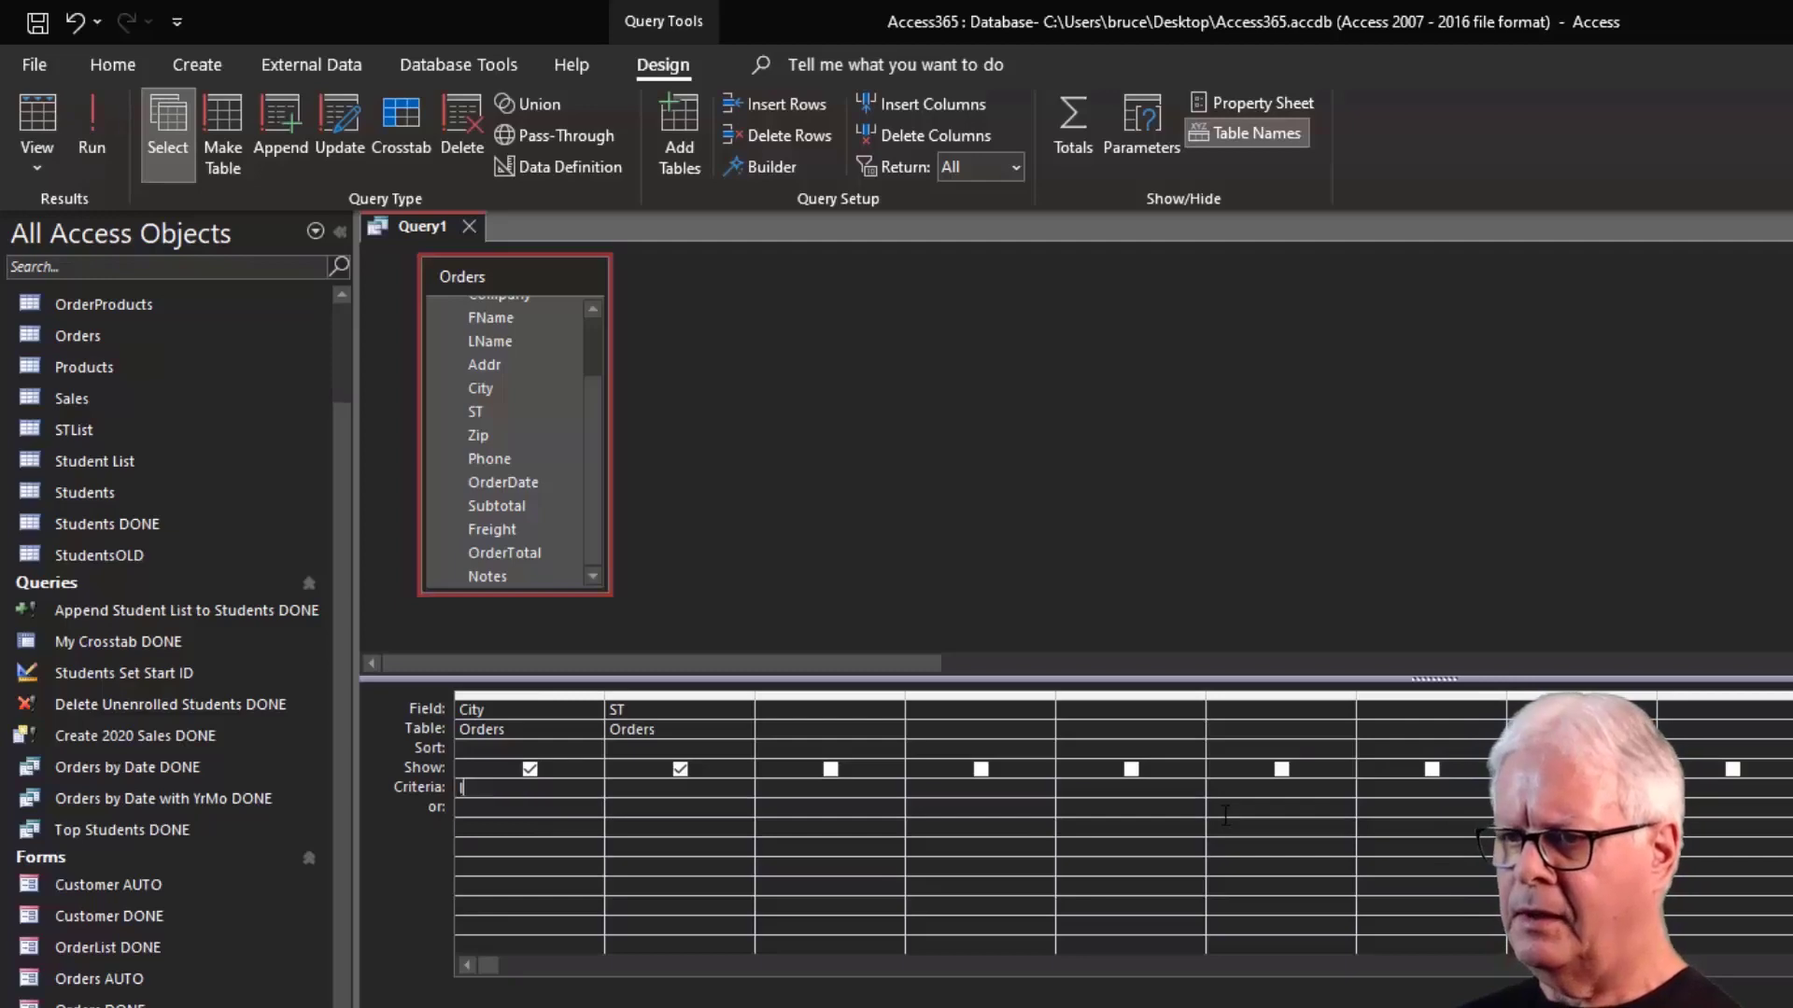
{"action": "type", "text": "as"}
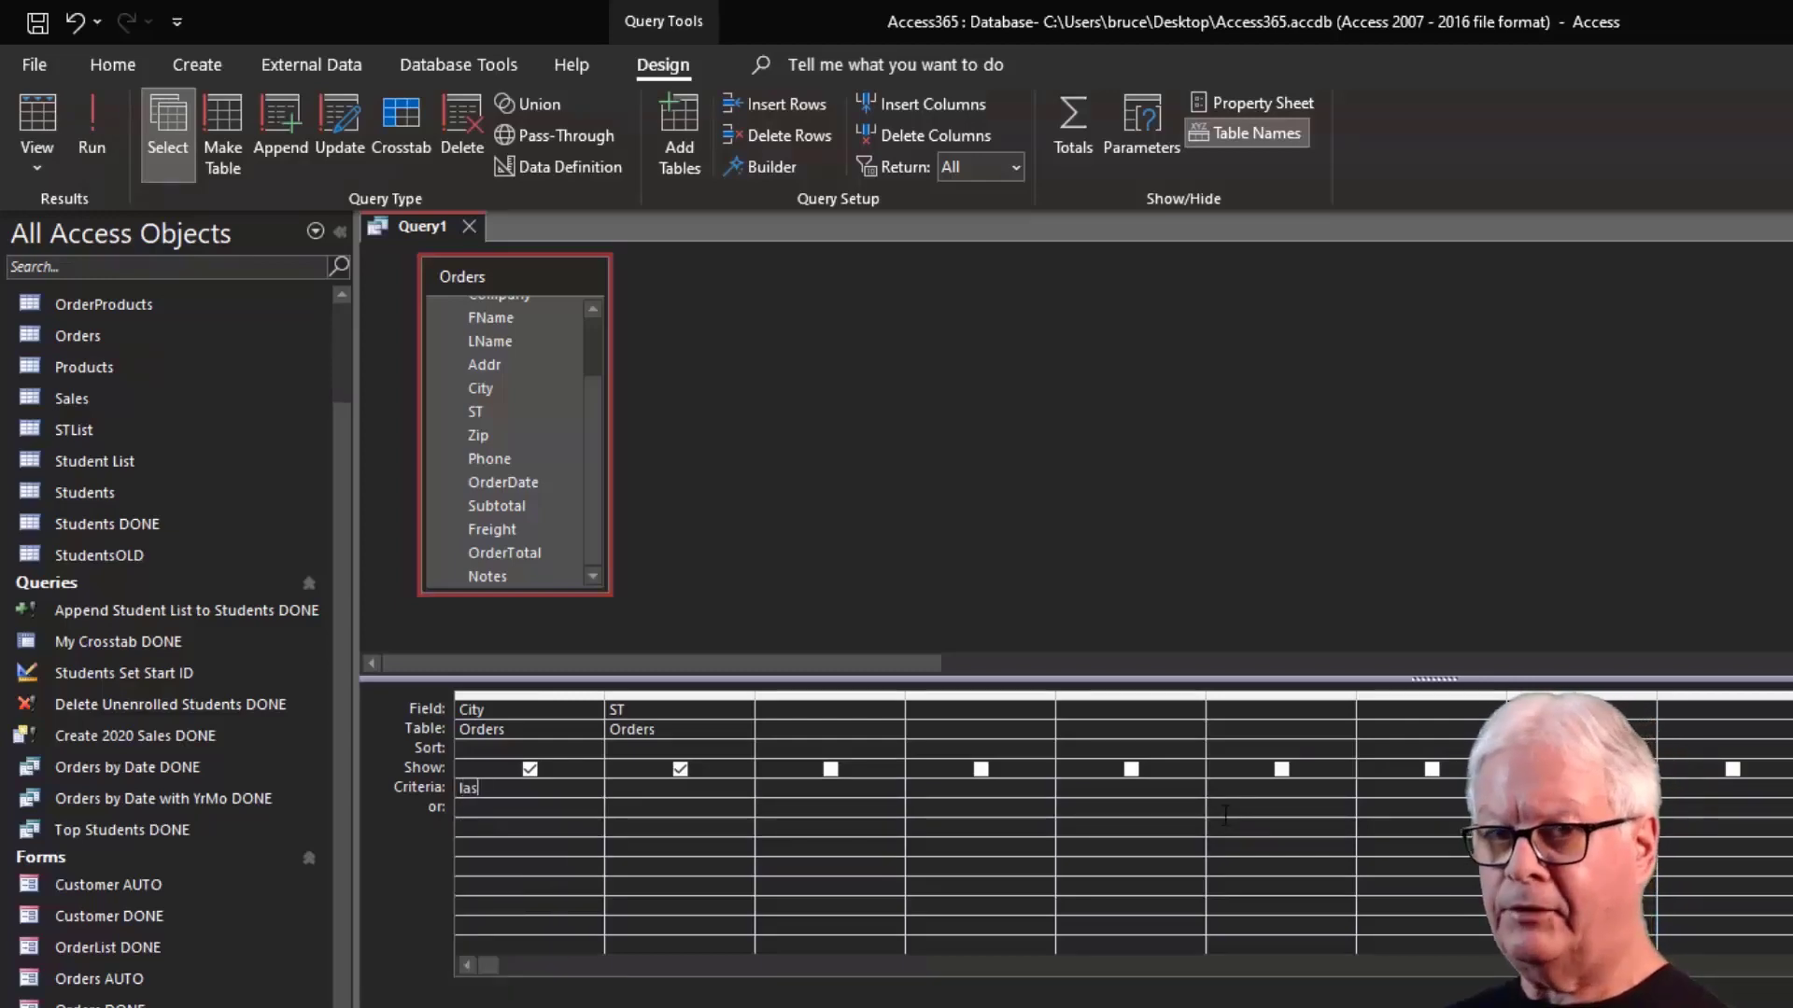
{"action": "type", "text": "*"}
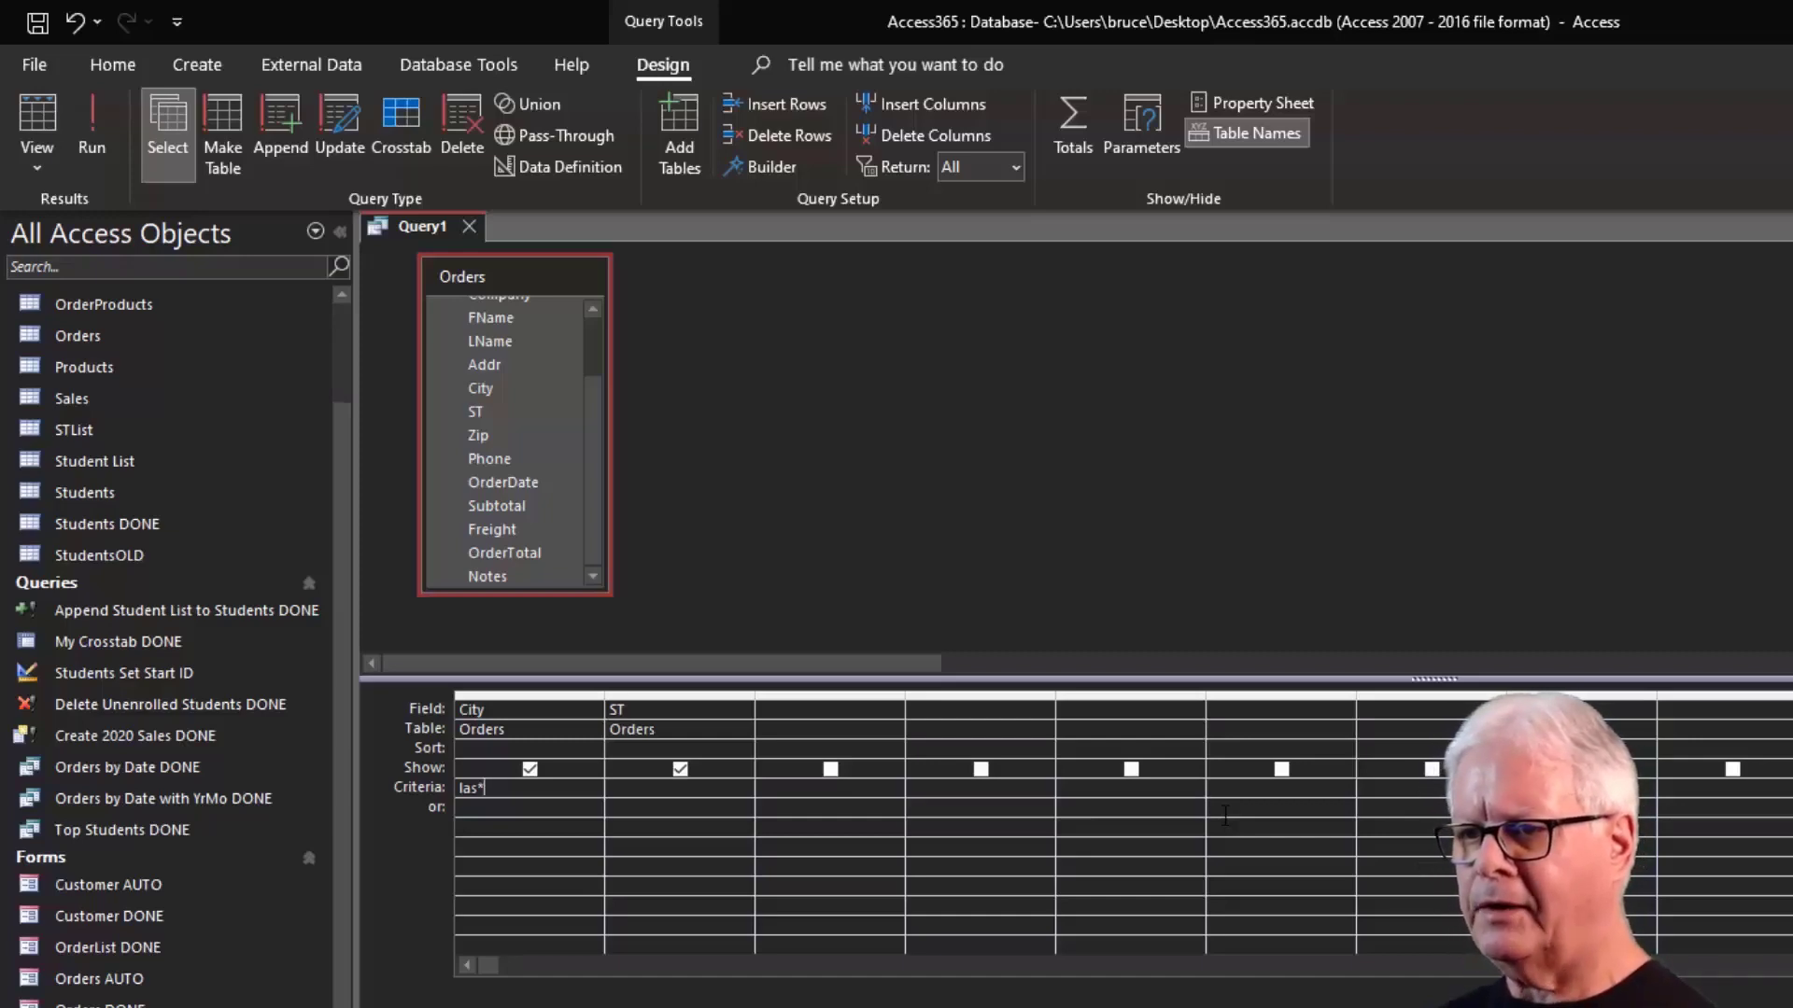
{"action": "key", "text": "Tab"}
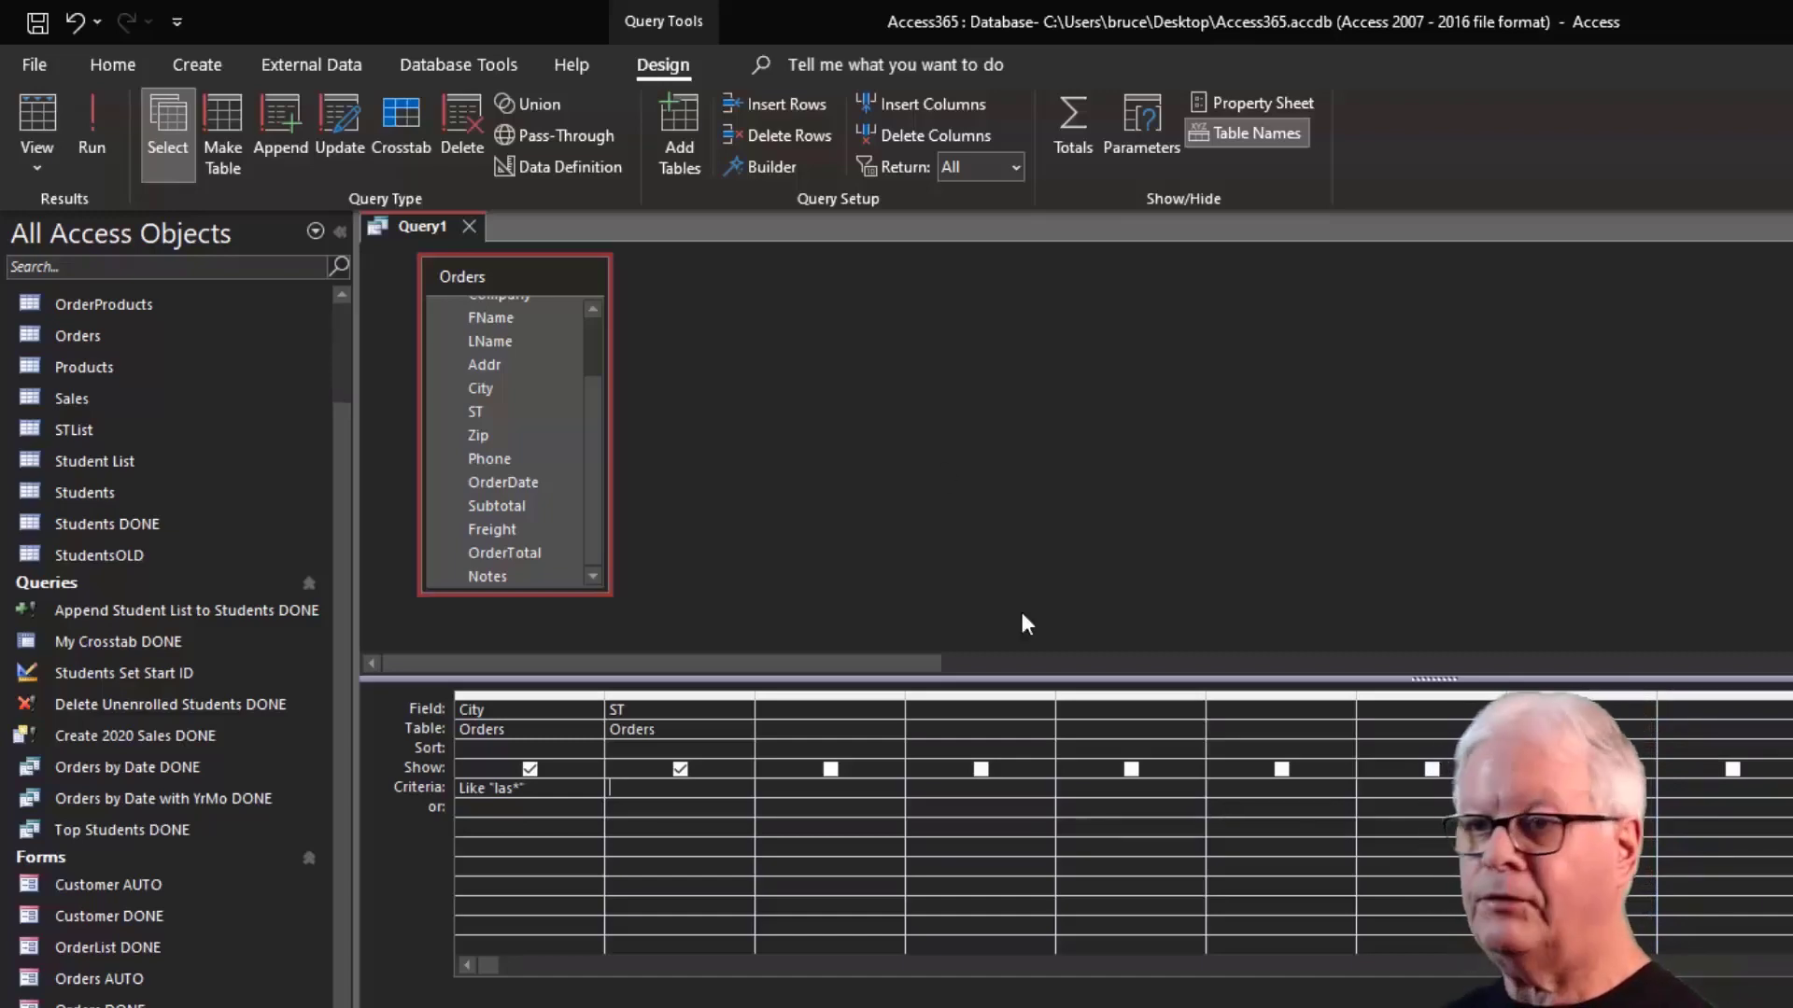
{"action": "left_click", "coordinate": [39, 112]}
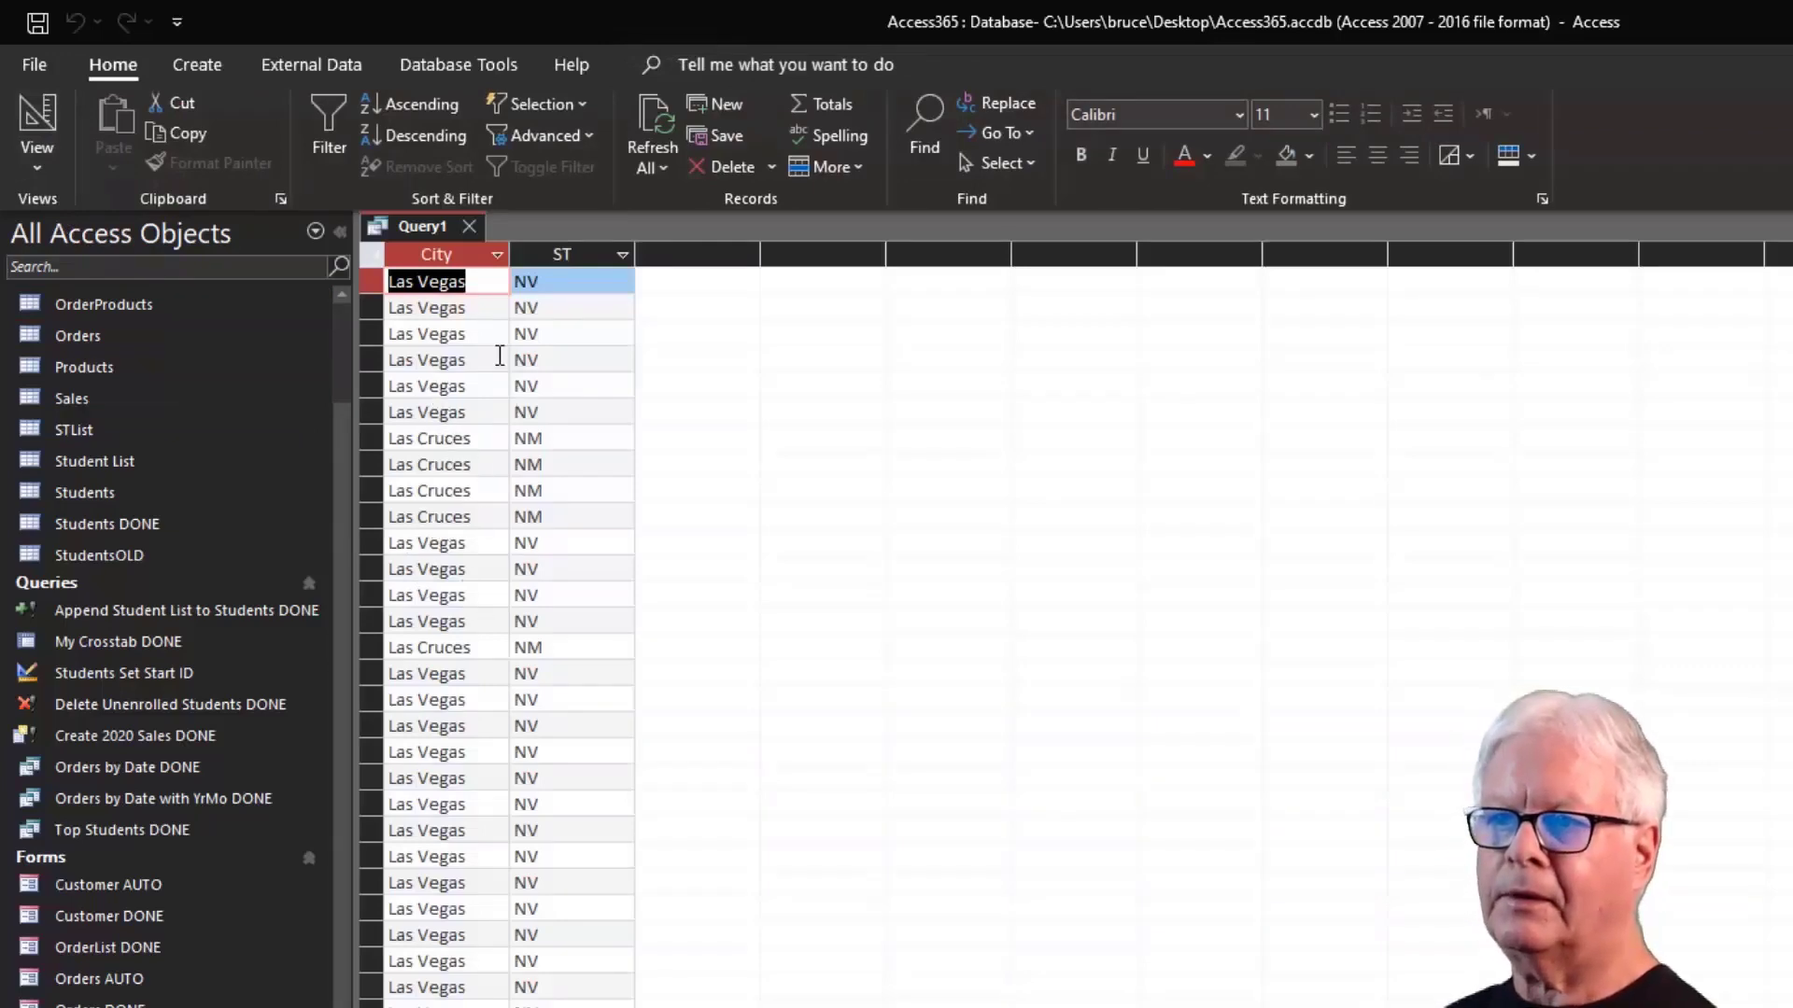
{"action": "left_click", "coordinate": [36, 110]}
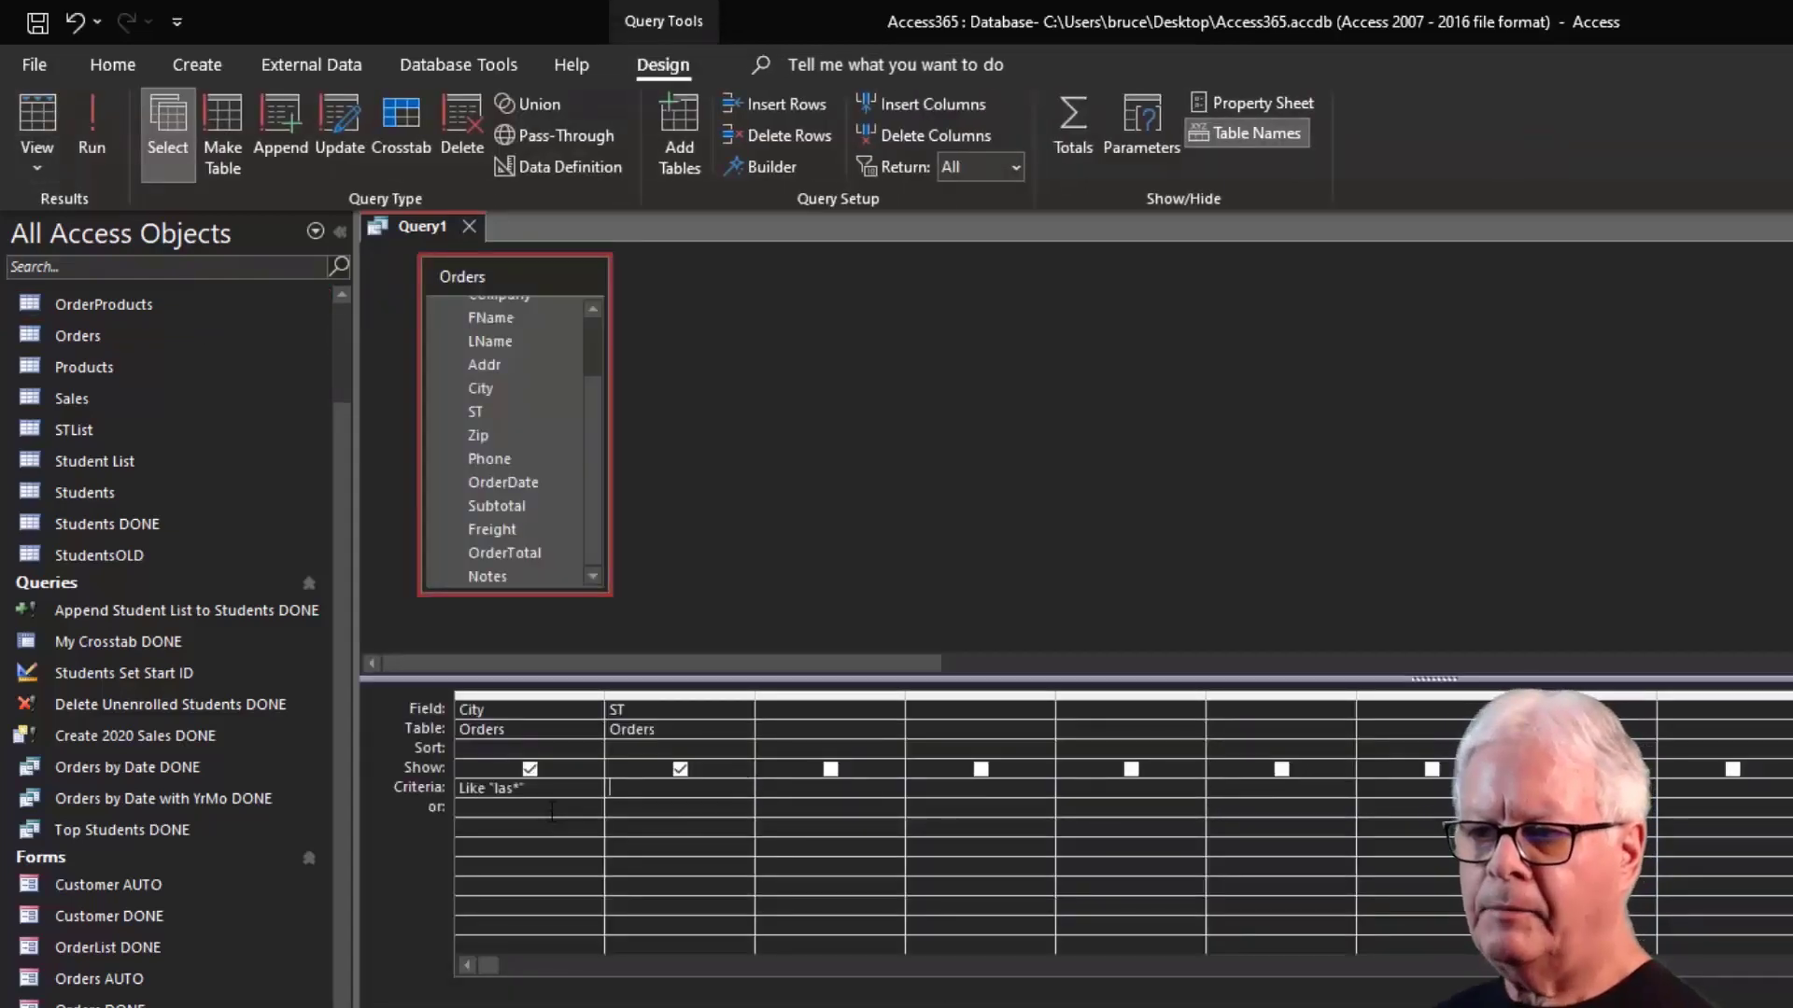
Change the City field's criteria to *las* to match cities containing that text anywhere.
{"action": "key", "text": "shift+Tab"}
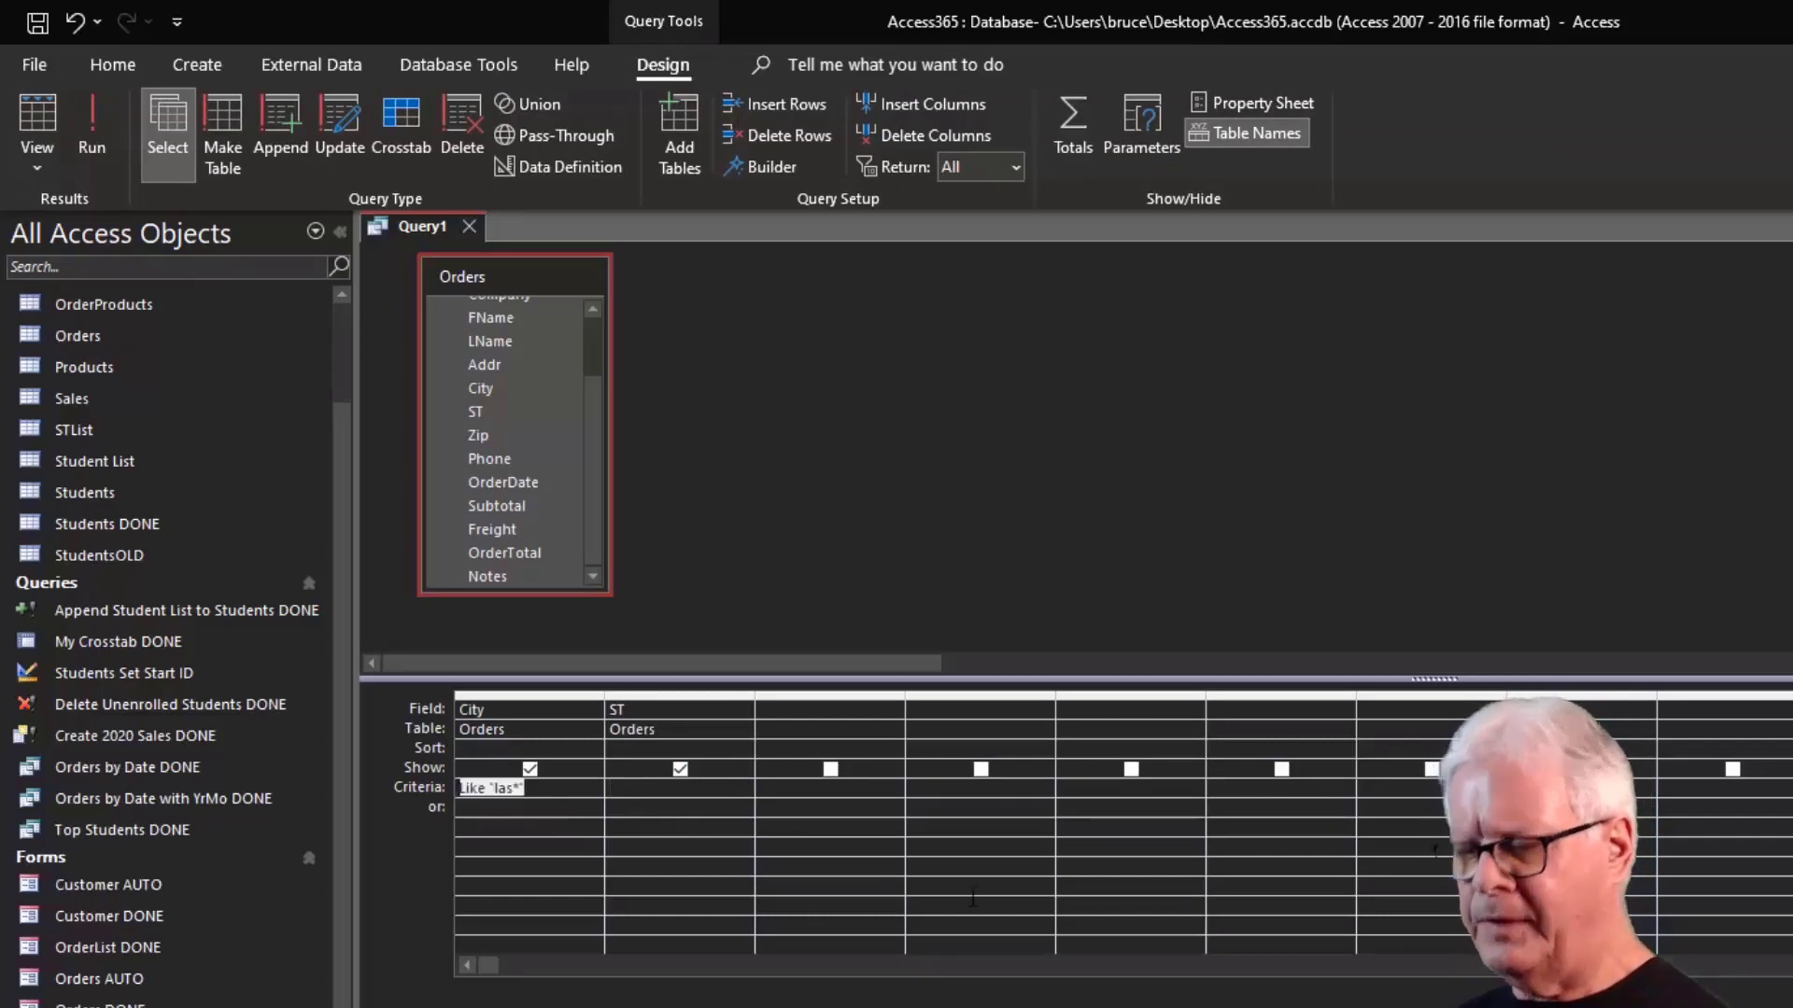
{"action": "key", "text": "Delete"}
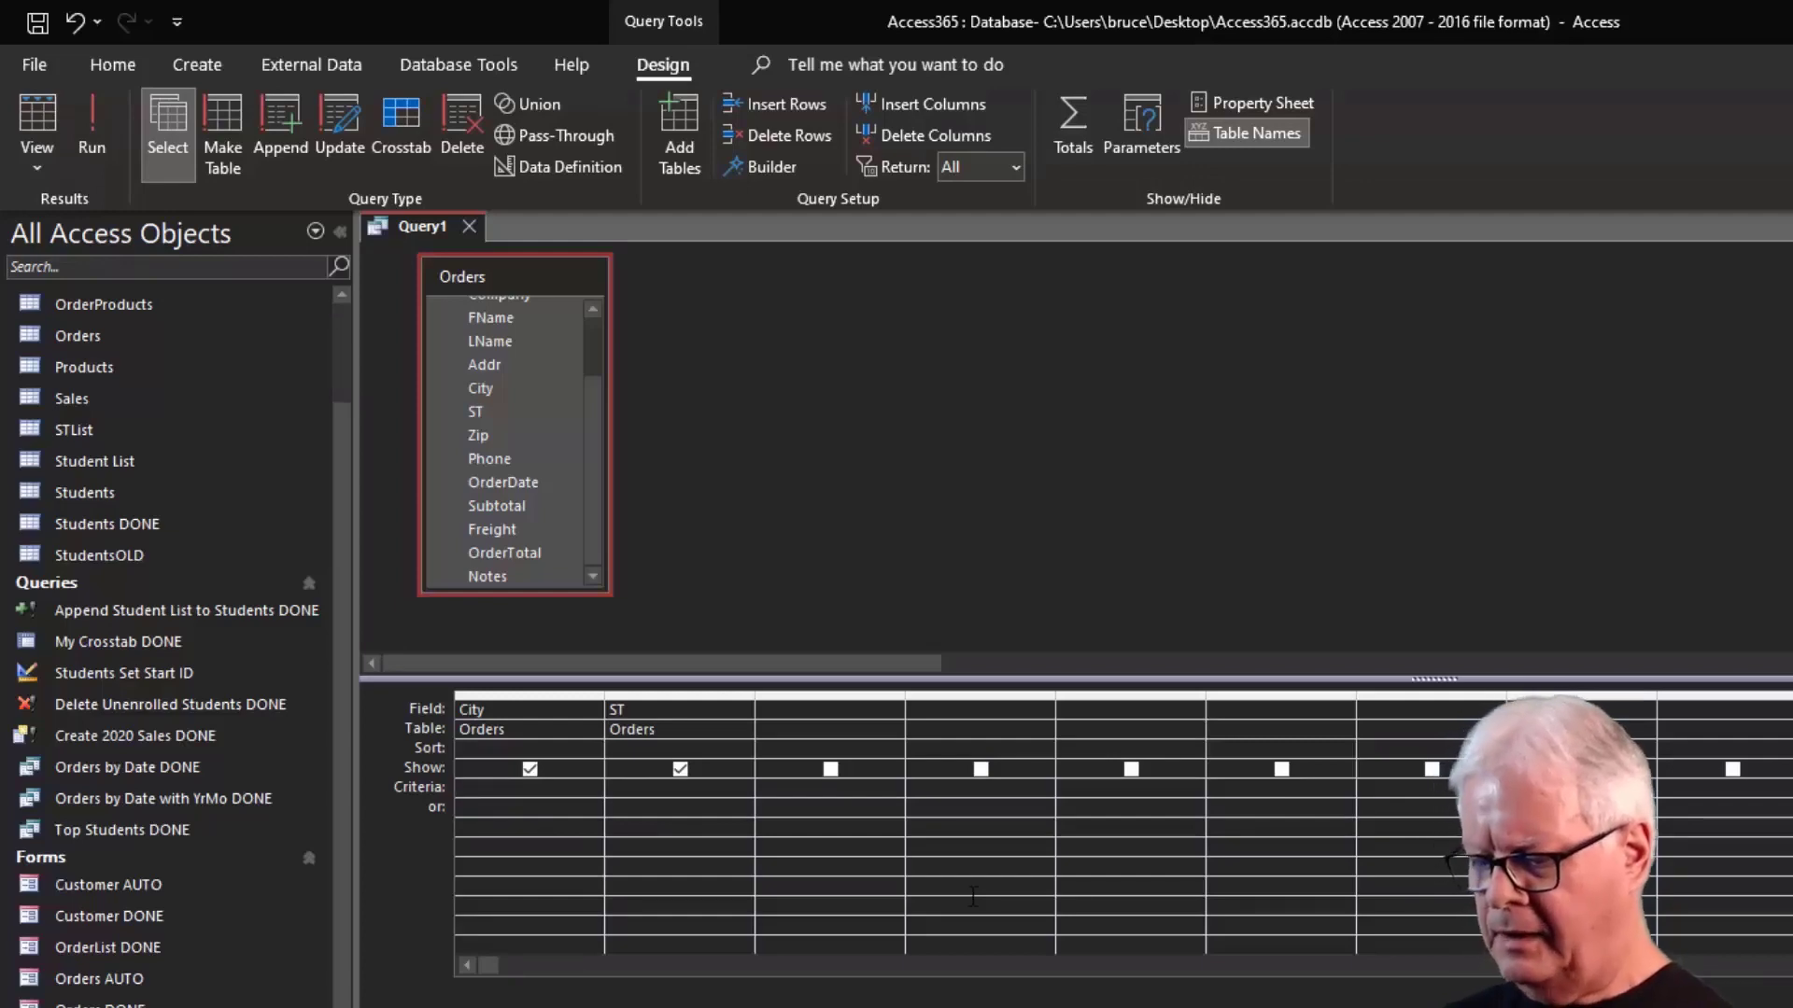
{"action": "type", "text": "\"*"}
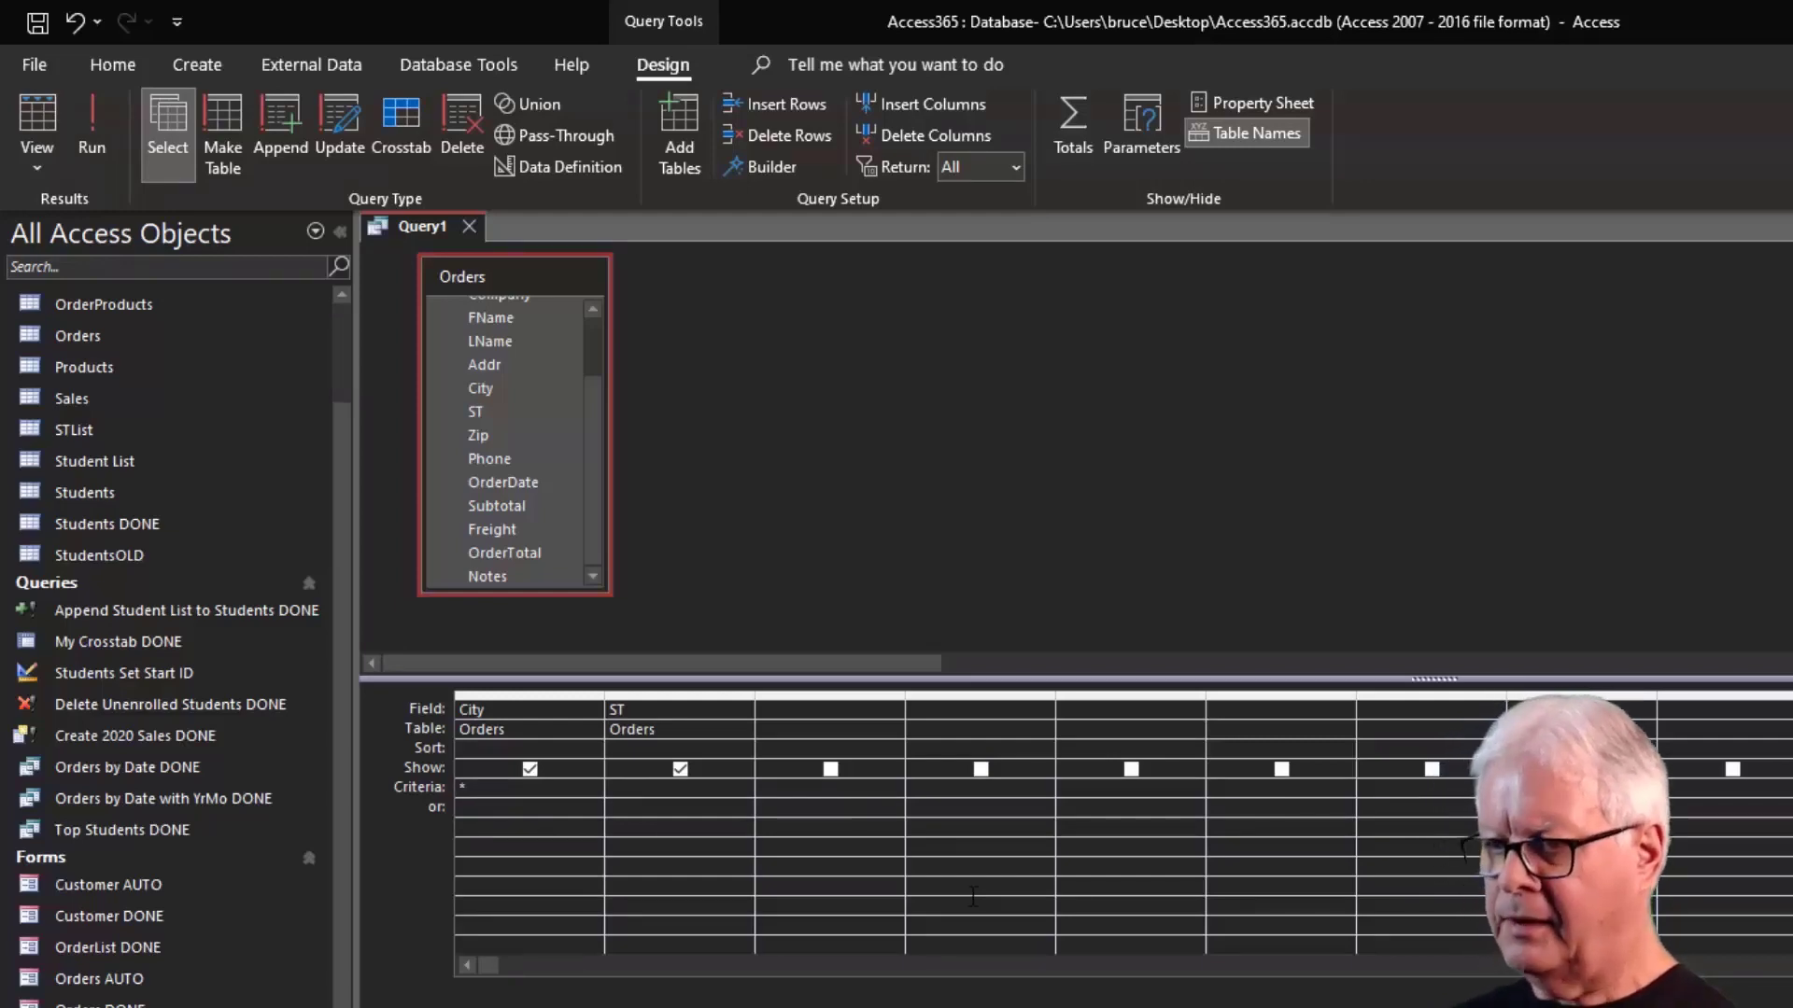
{"action": "type", "text": "las*"}
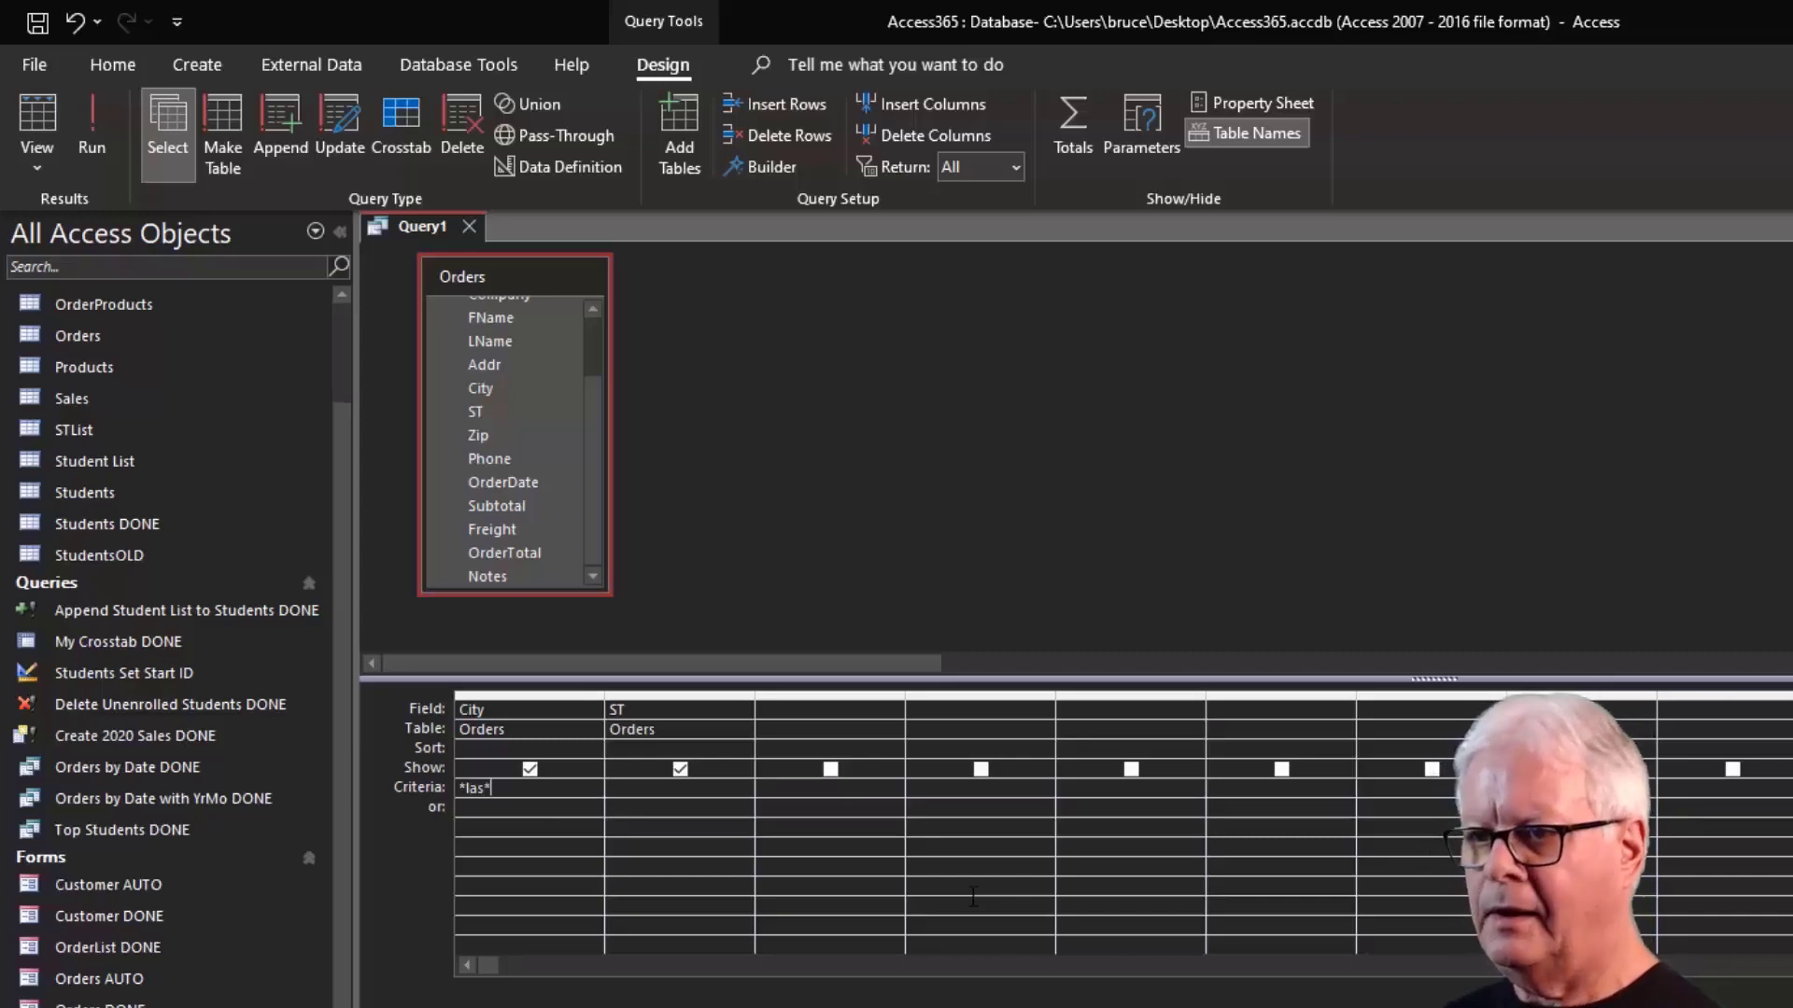
{"action": "key", "text": "Tab"}
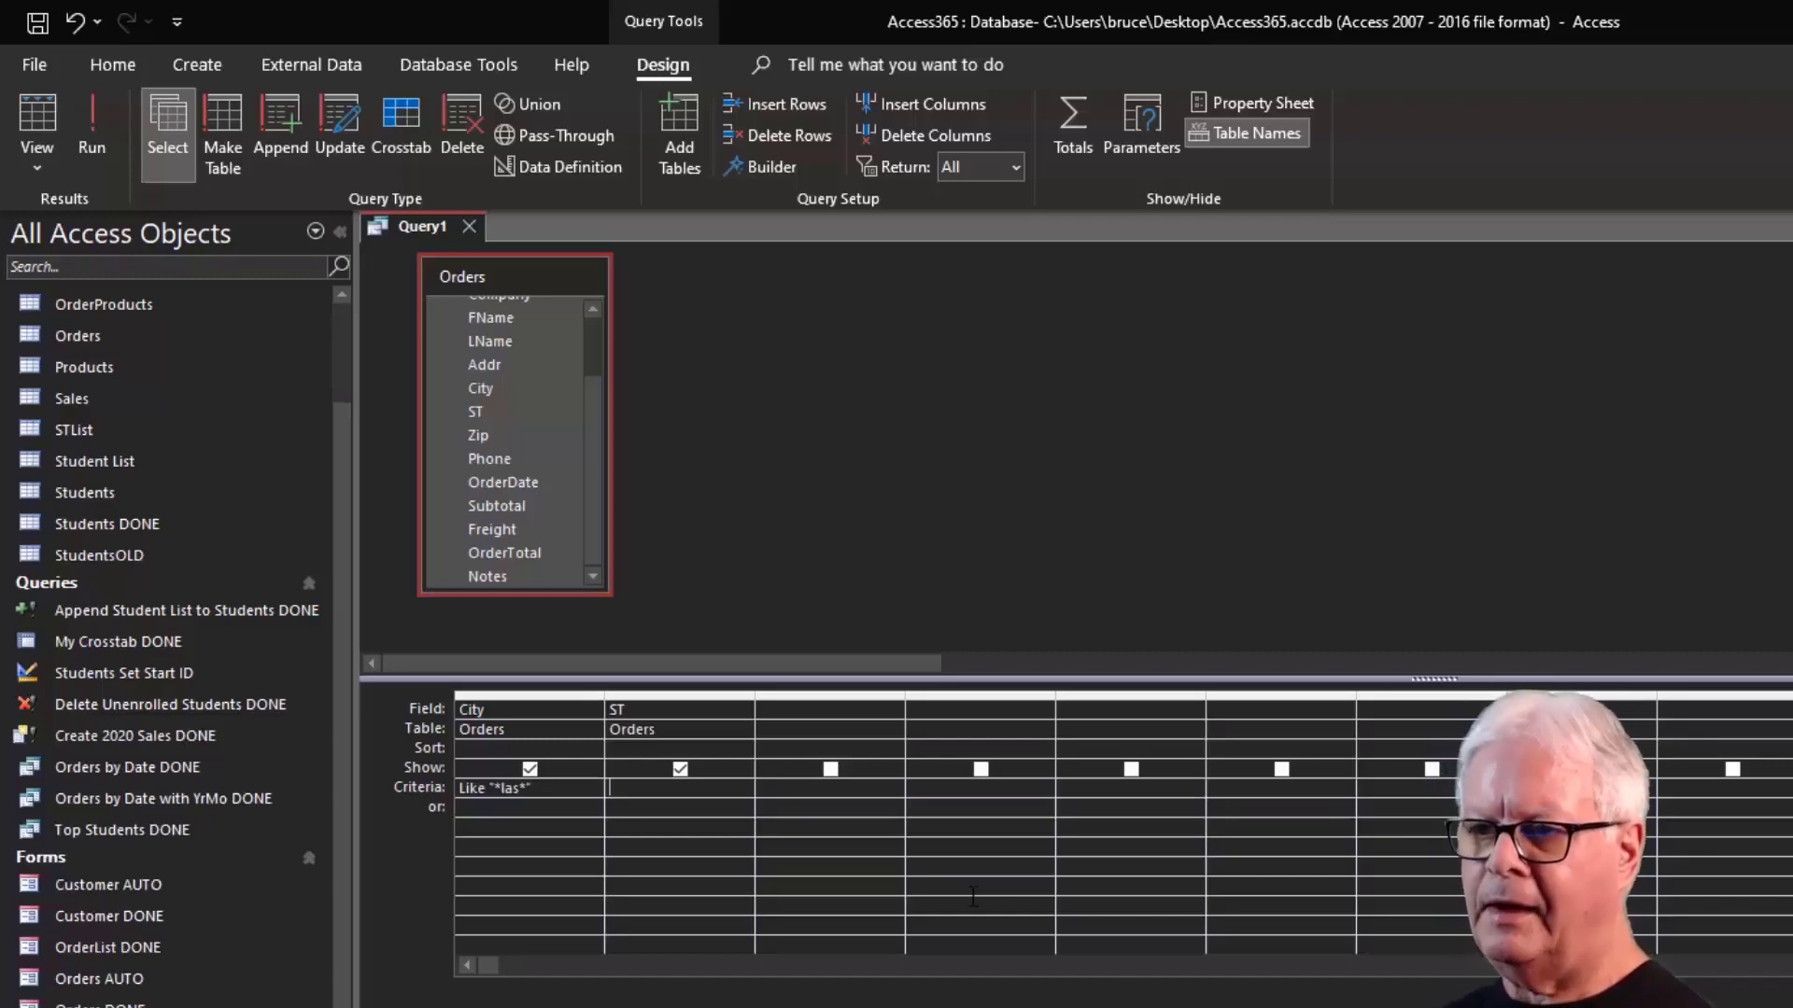
Examine which cities match the *las* criteria in Datasheet View and return to Design View.
{"action": "left_click", "coordinate": [36, 116]}
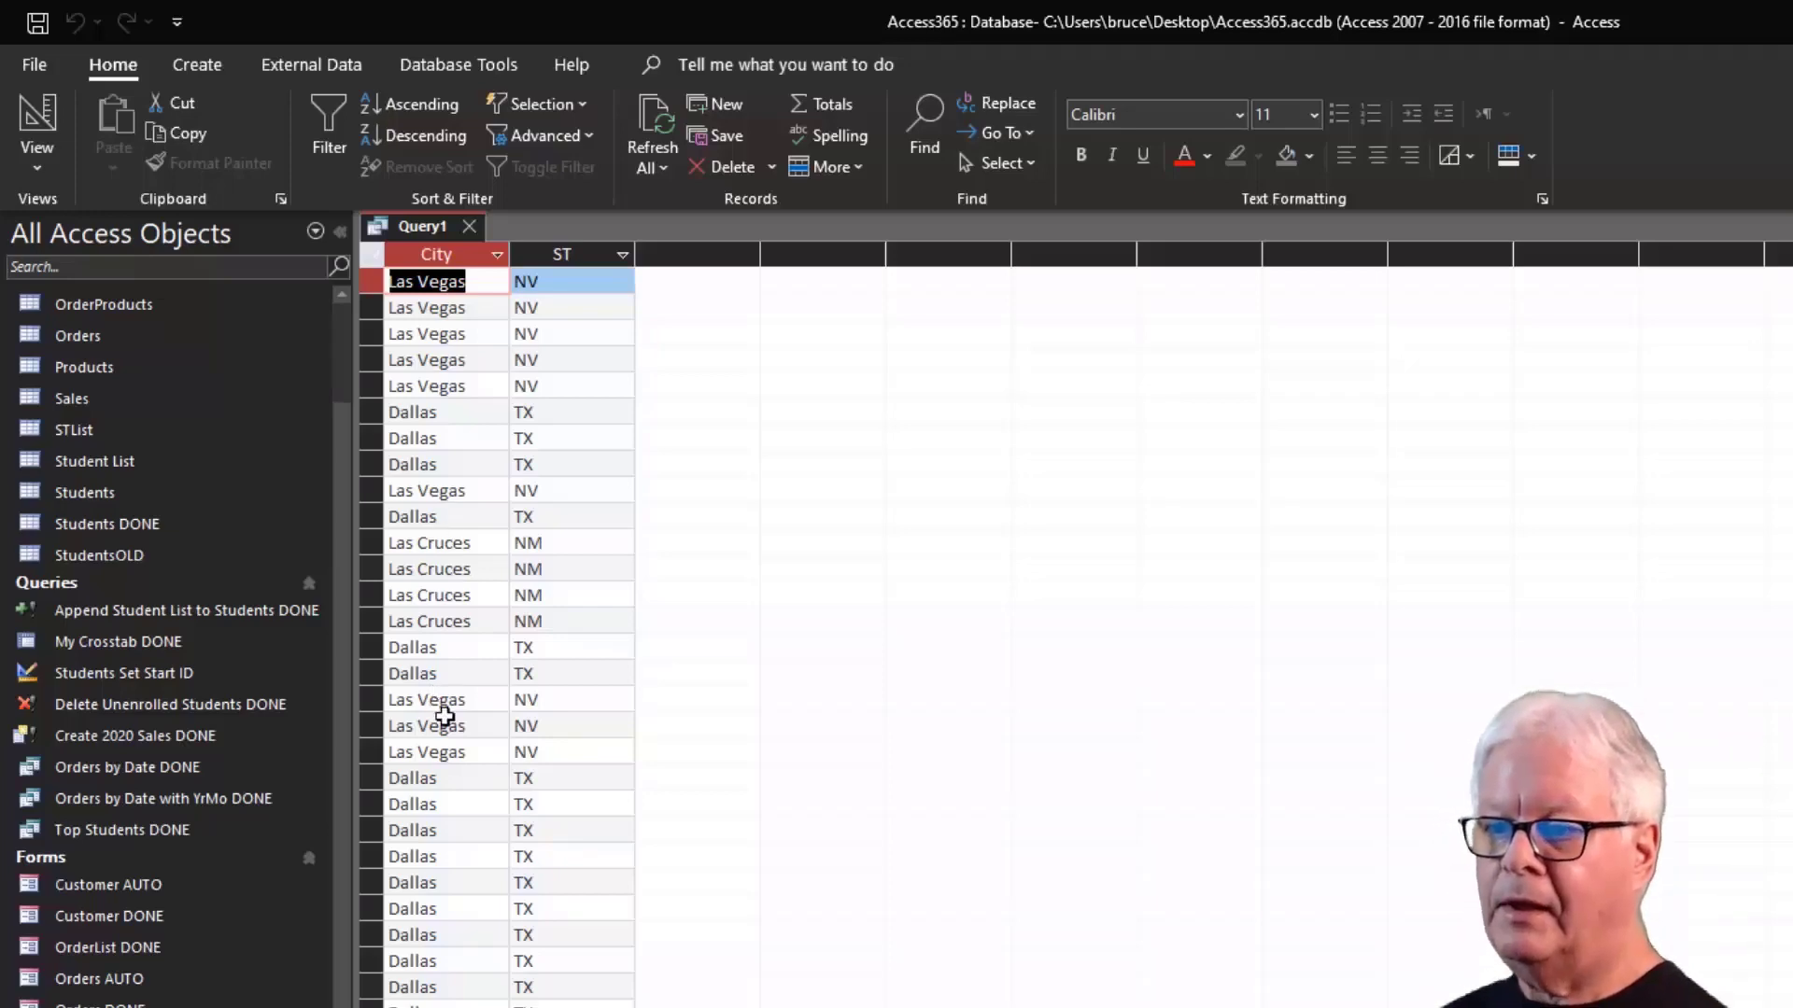
{"action": "scroll", "coordinate": [440, 788], "scroll_direction": "down", "scroll_amount": 3}
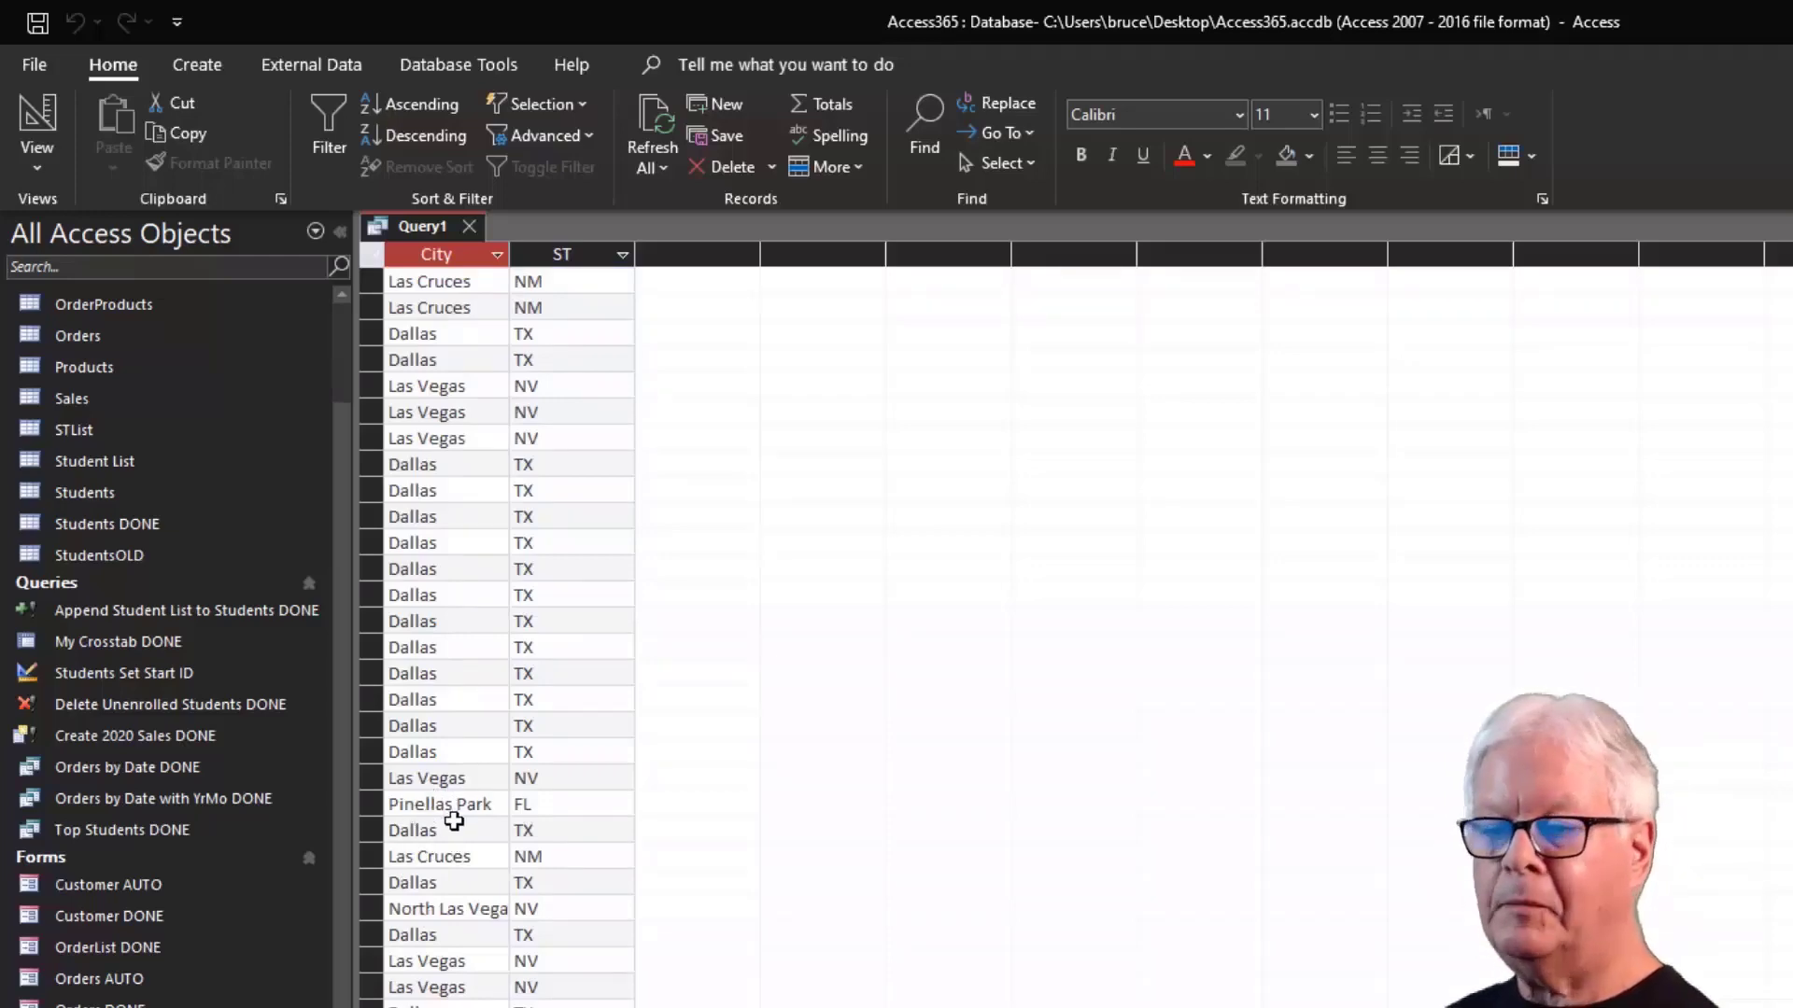
{"action": "scroll", "coordinate": [467, 905], "scroll_direction": "down", "scroll_amount": 2}
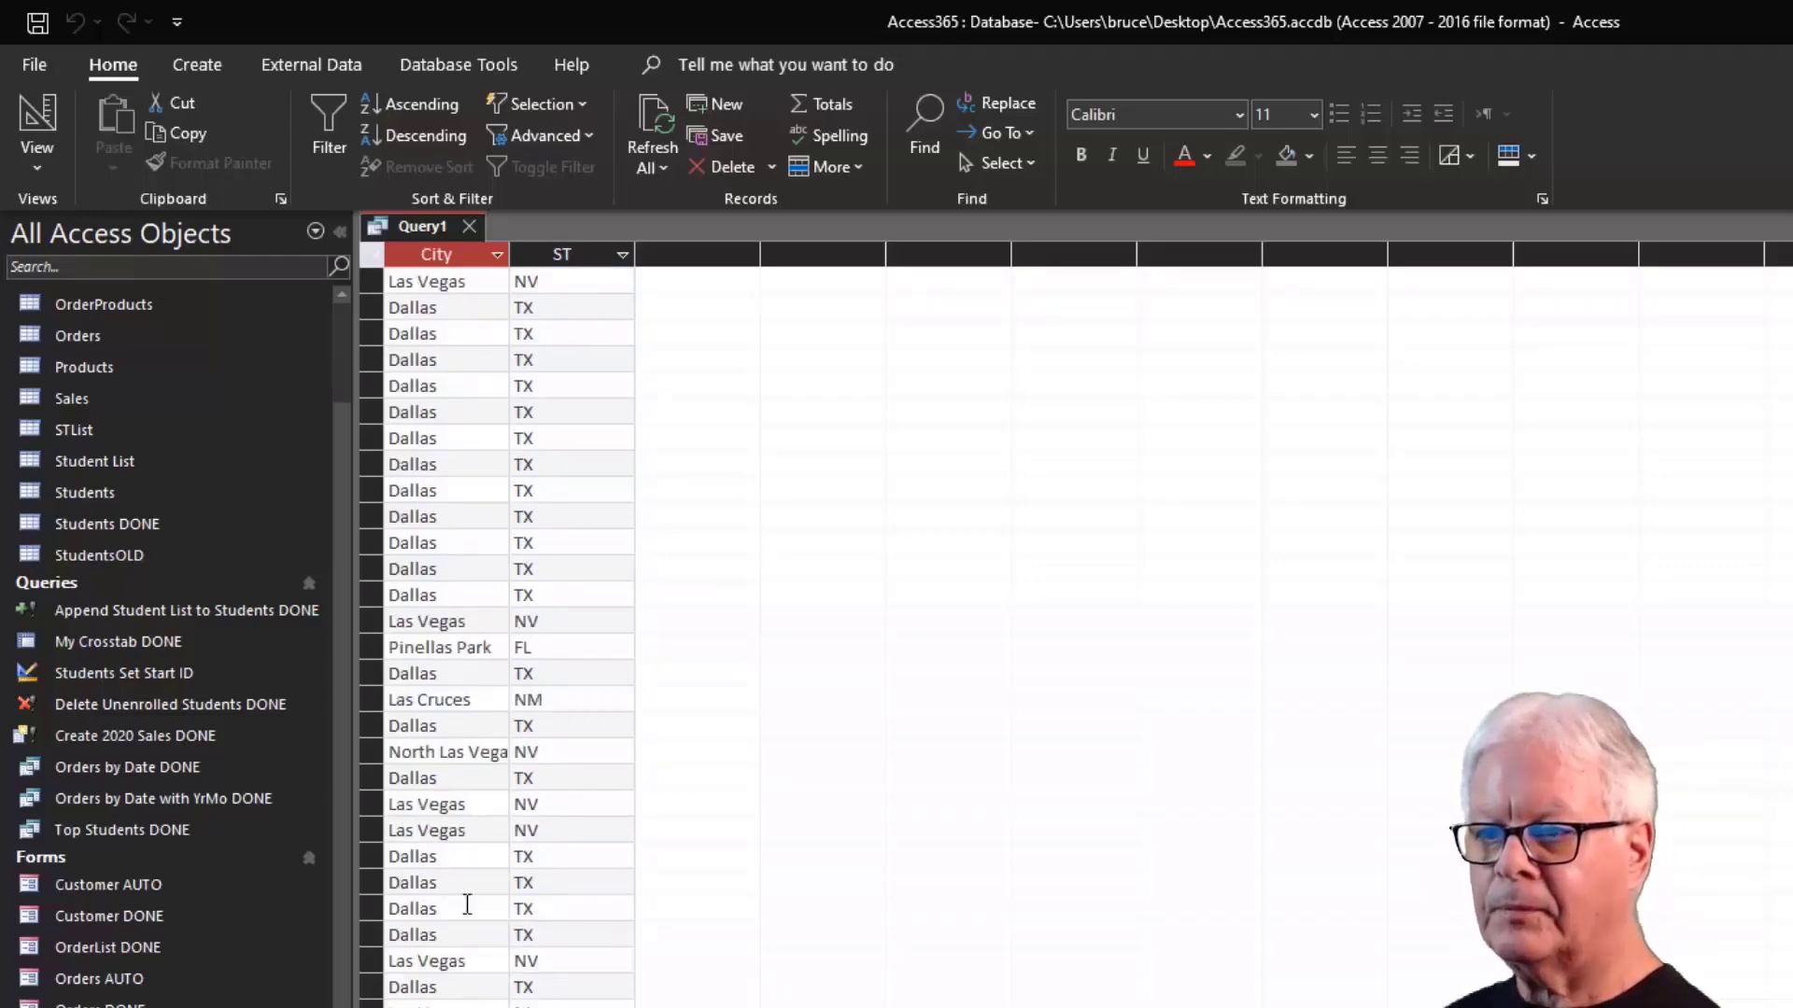
{"action": "scroll", "coordinate": [467, 905], "scroll_direction": "down", "scroll_amount": 12}
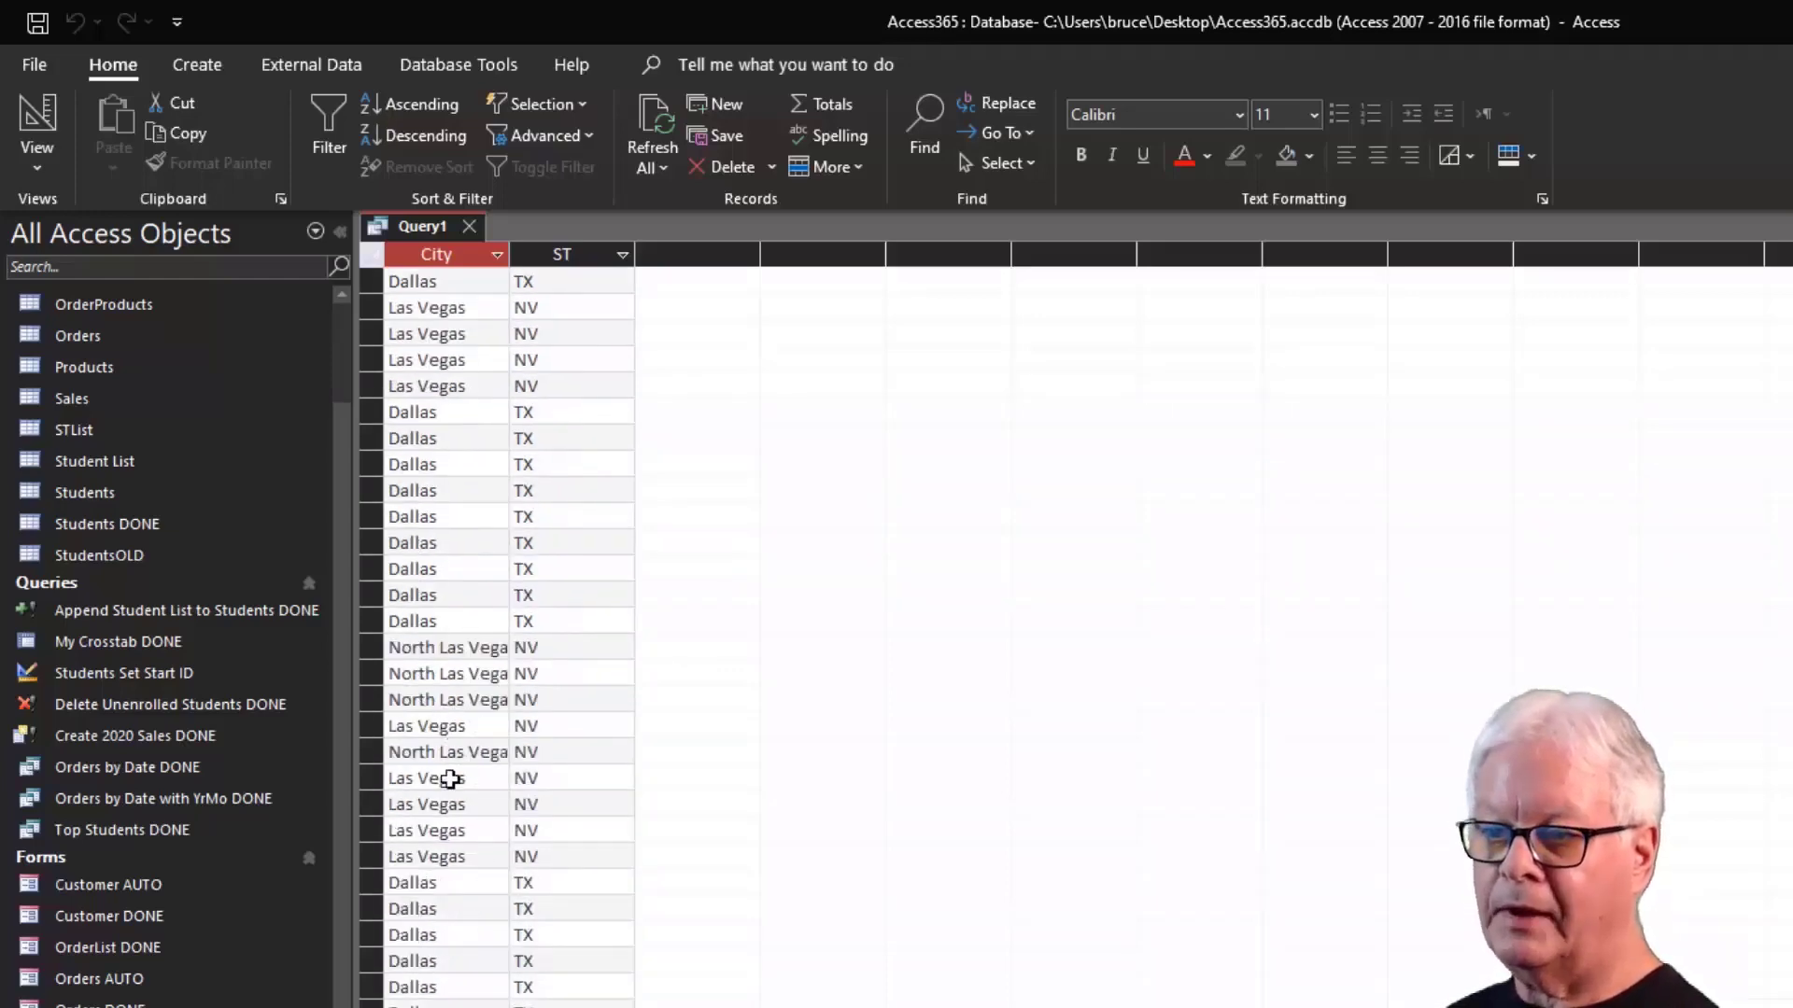
{"action": "scroll", "coordinate": [460, 835], "scroll_direction": "up", "scroll_amount": 10}
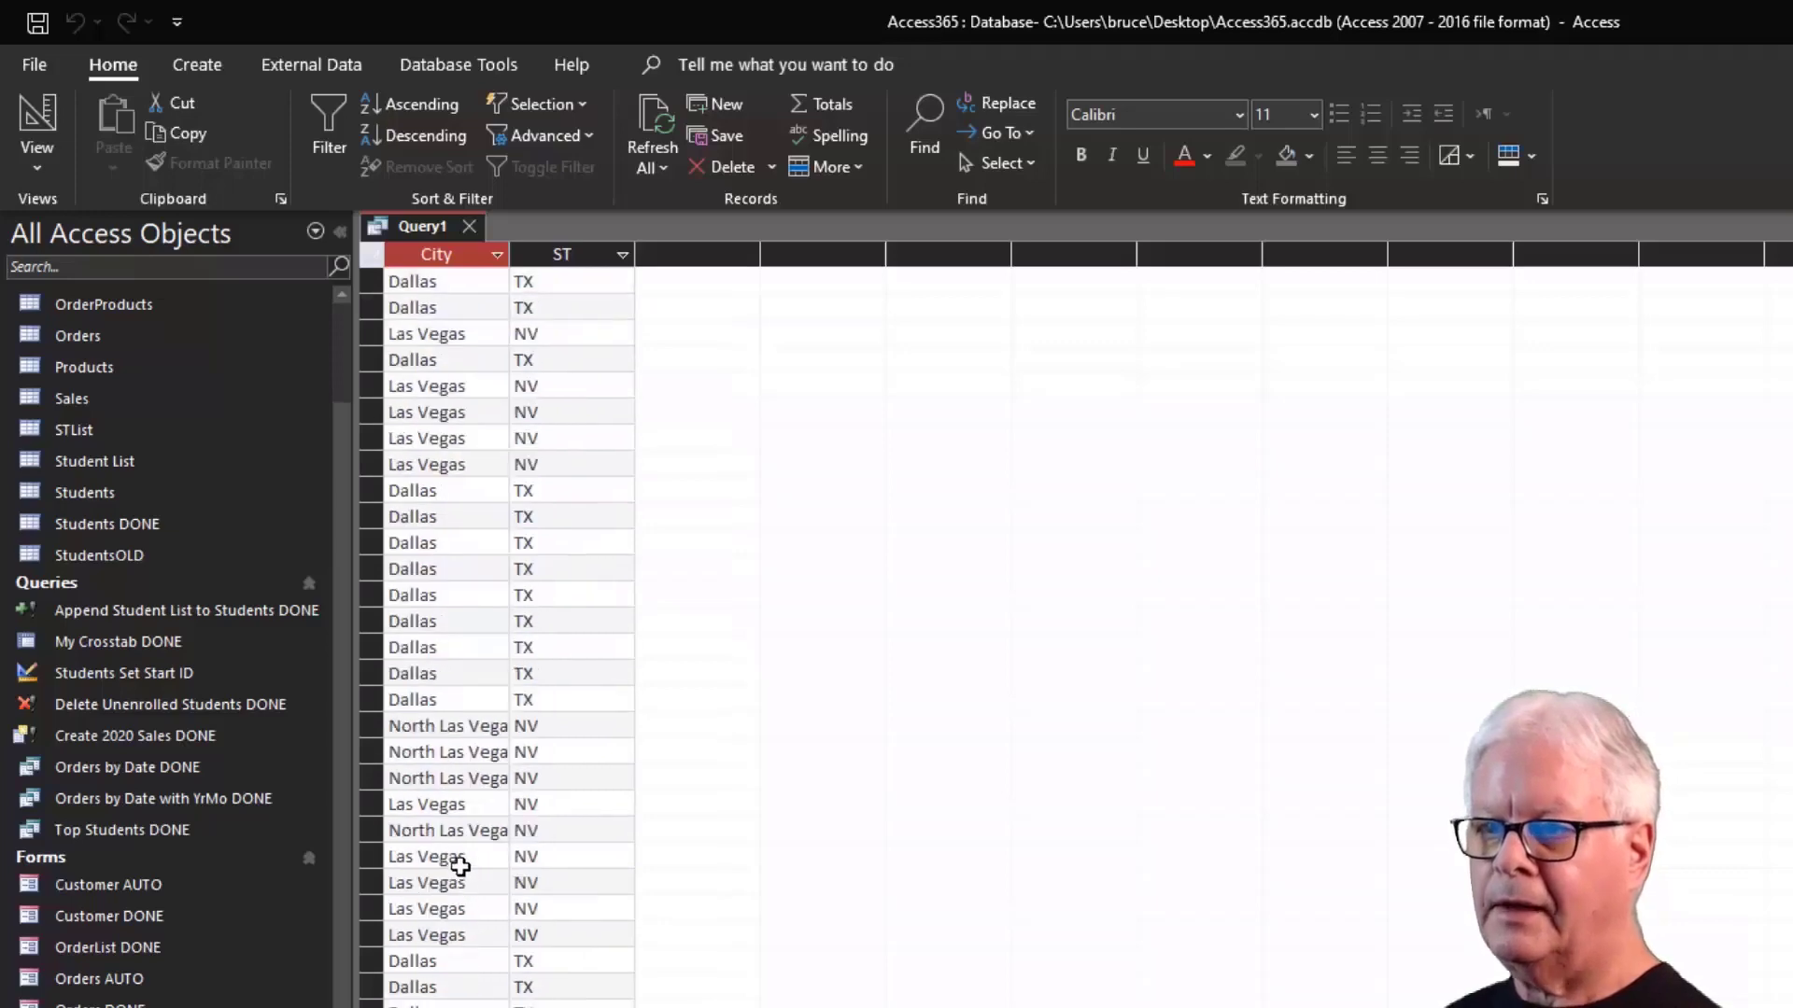
{"action": "scroll", "coordinate": [466, 844], "scroll_direction": "up", "scroll_amount": 7}
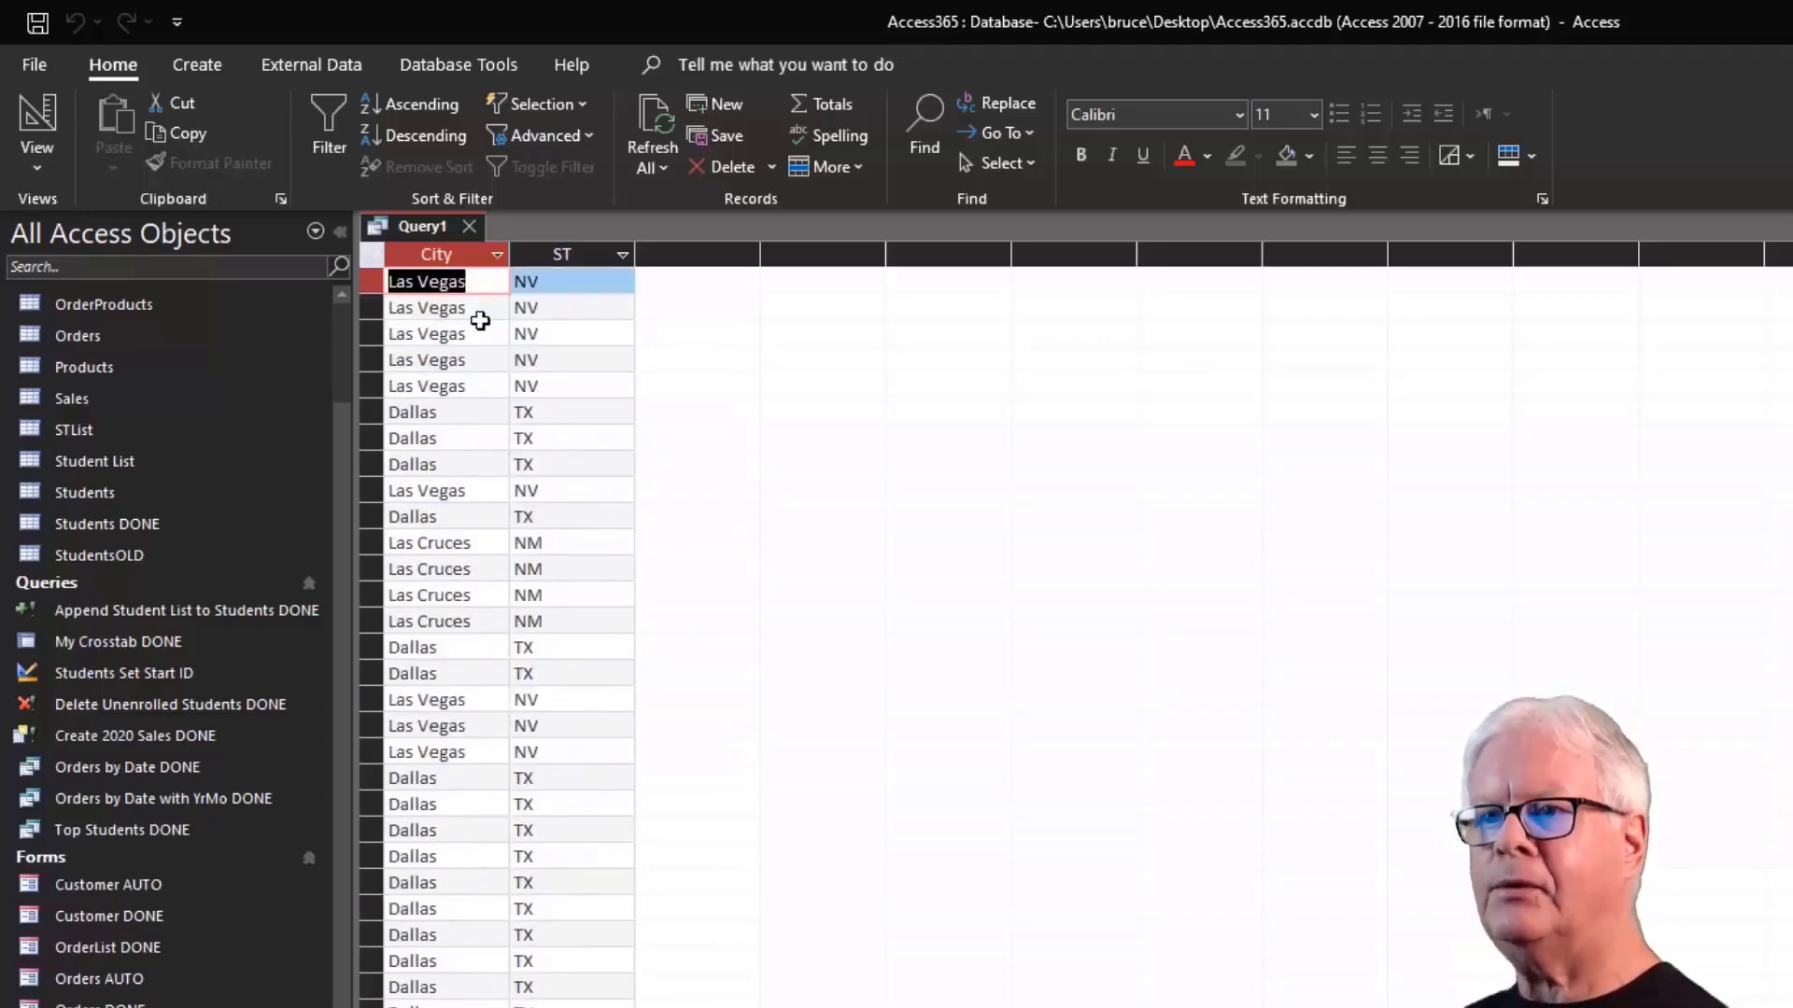
{"action": "left_click", "coordinate": [43, 131]}
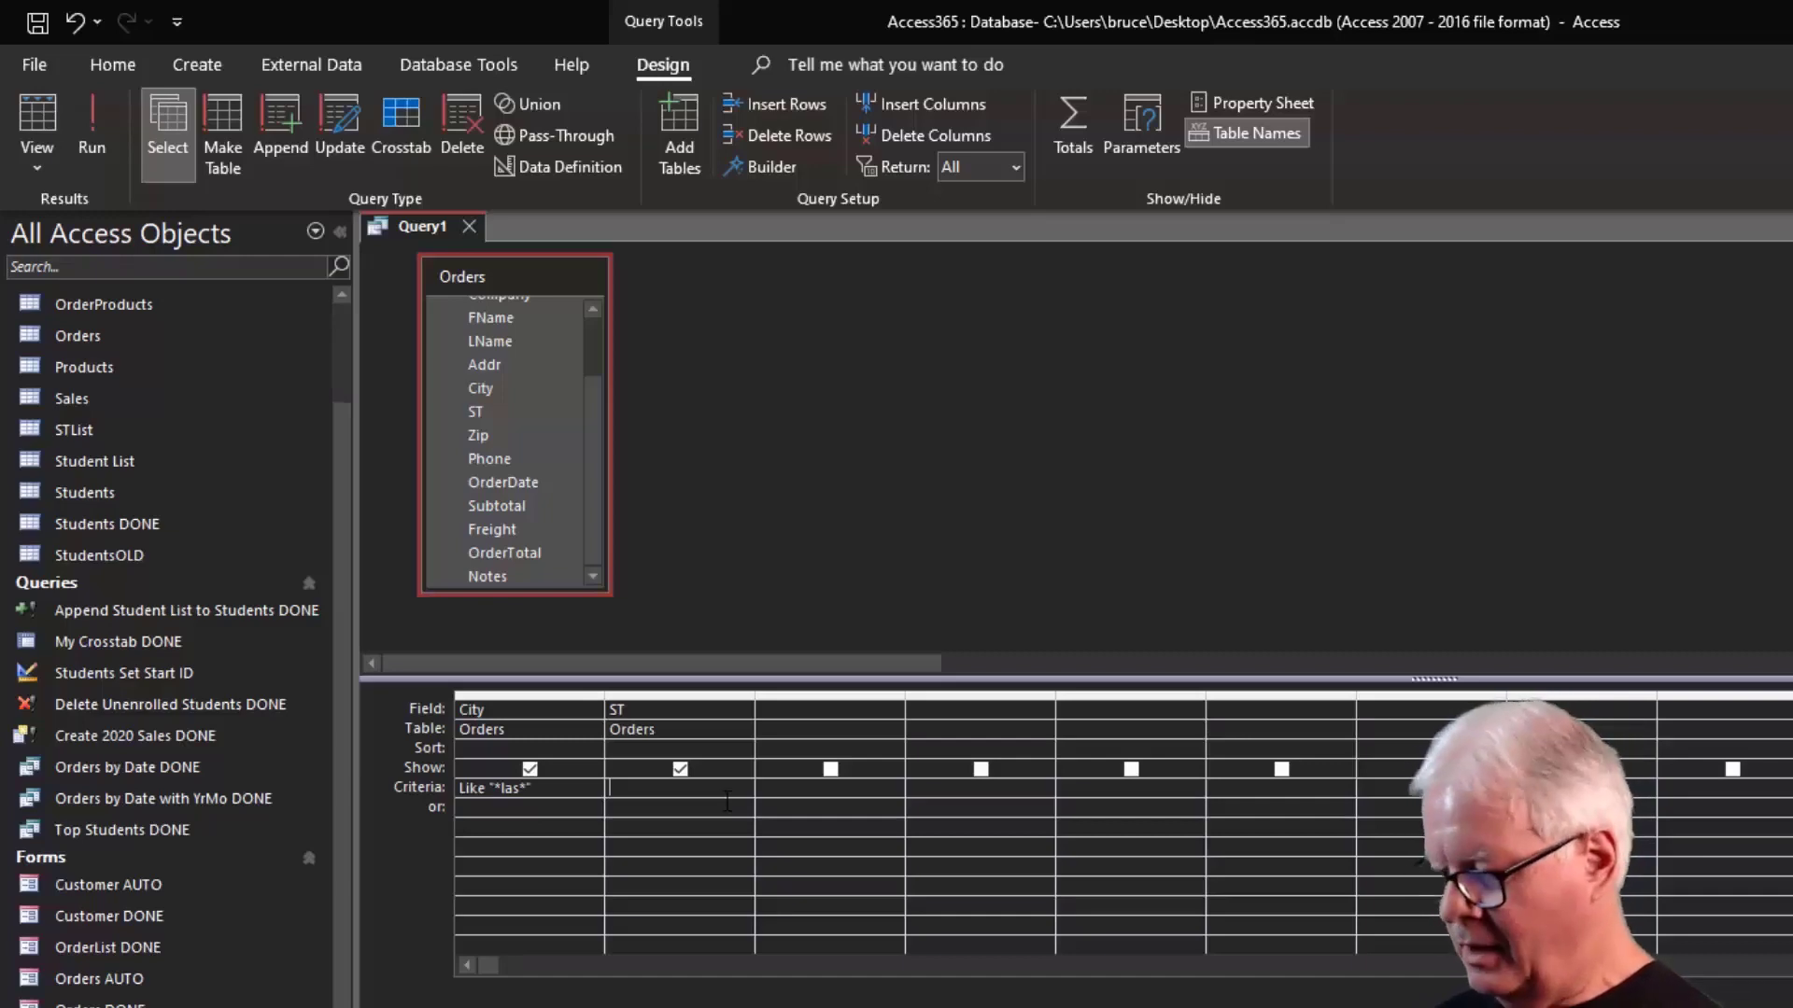
Set the City field's criteria to l?s*, using a single-character wildcard for the second letter.
{"action": "key", "text": "shift+Tab"}
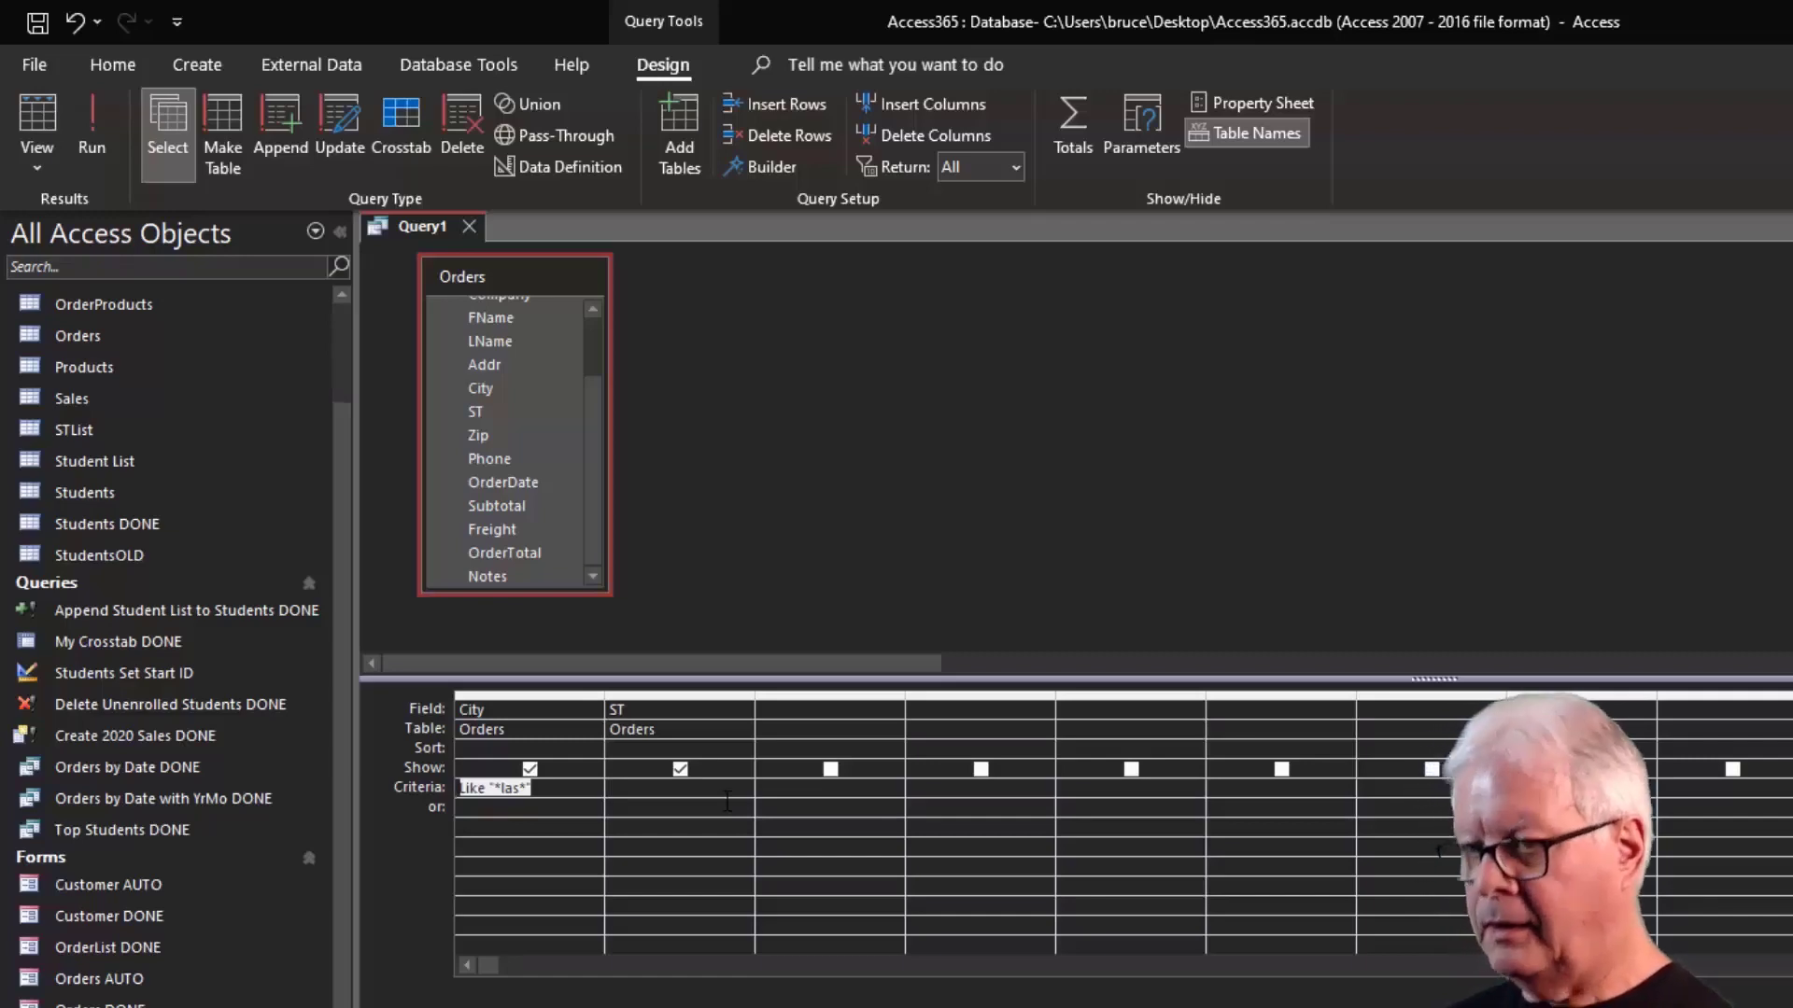
{"action": "type", "text": "l"}
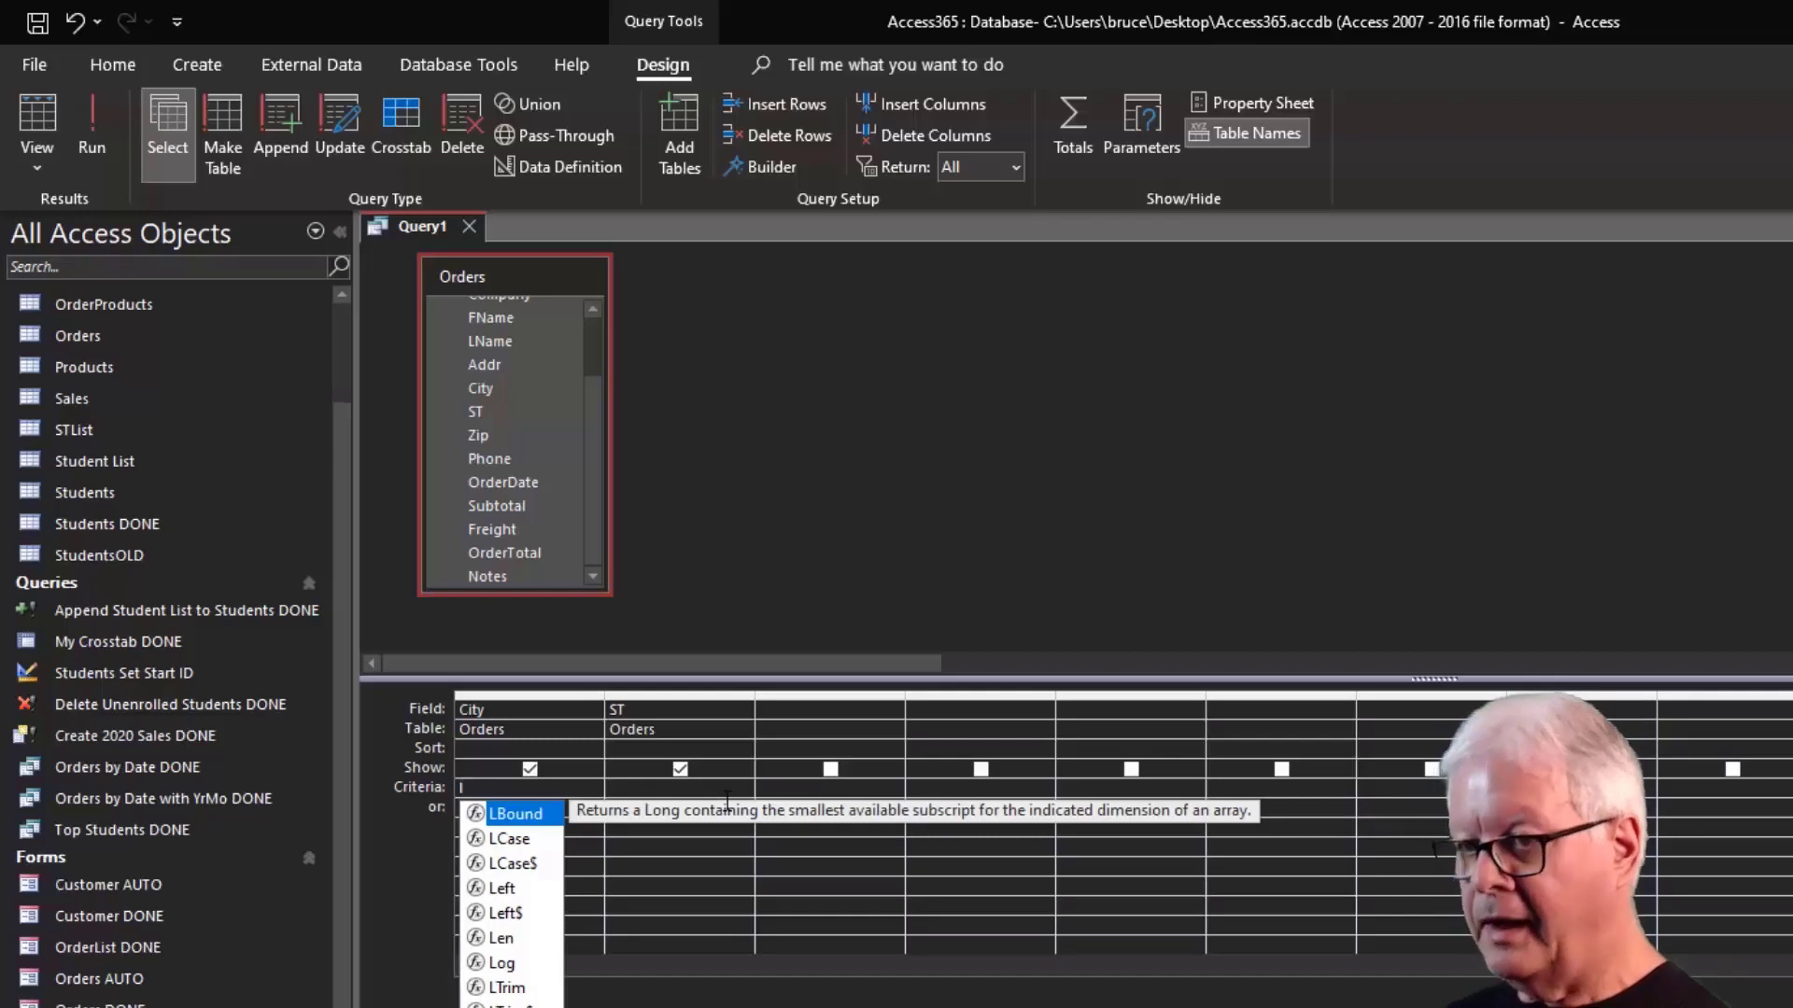
{"action": "type", "text": "?"}
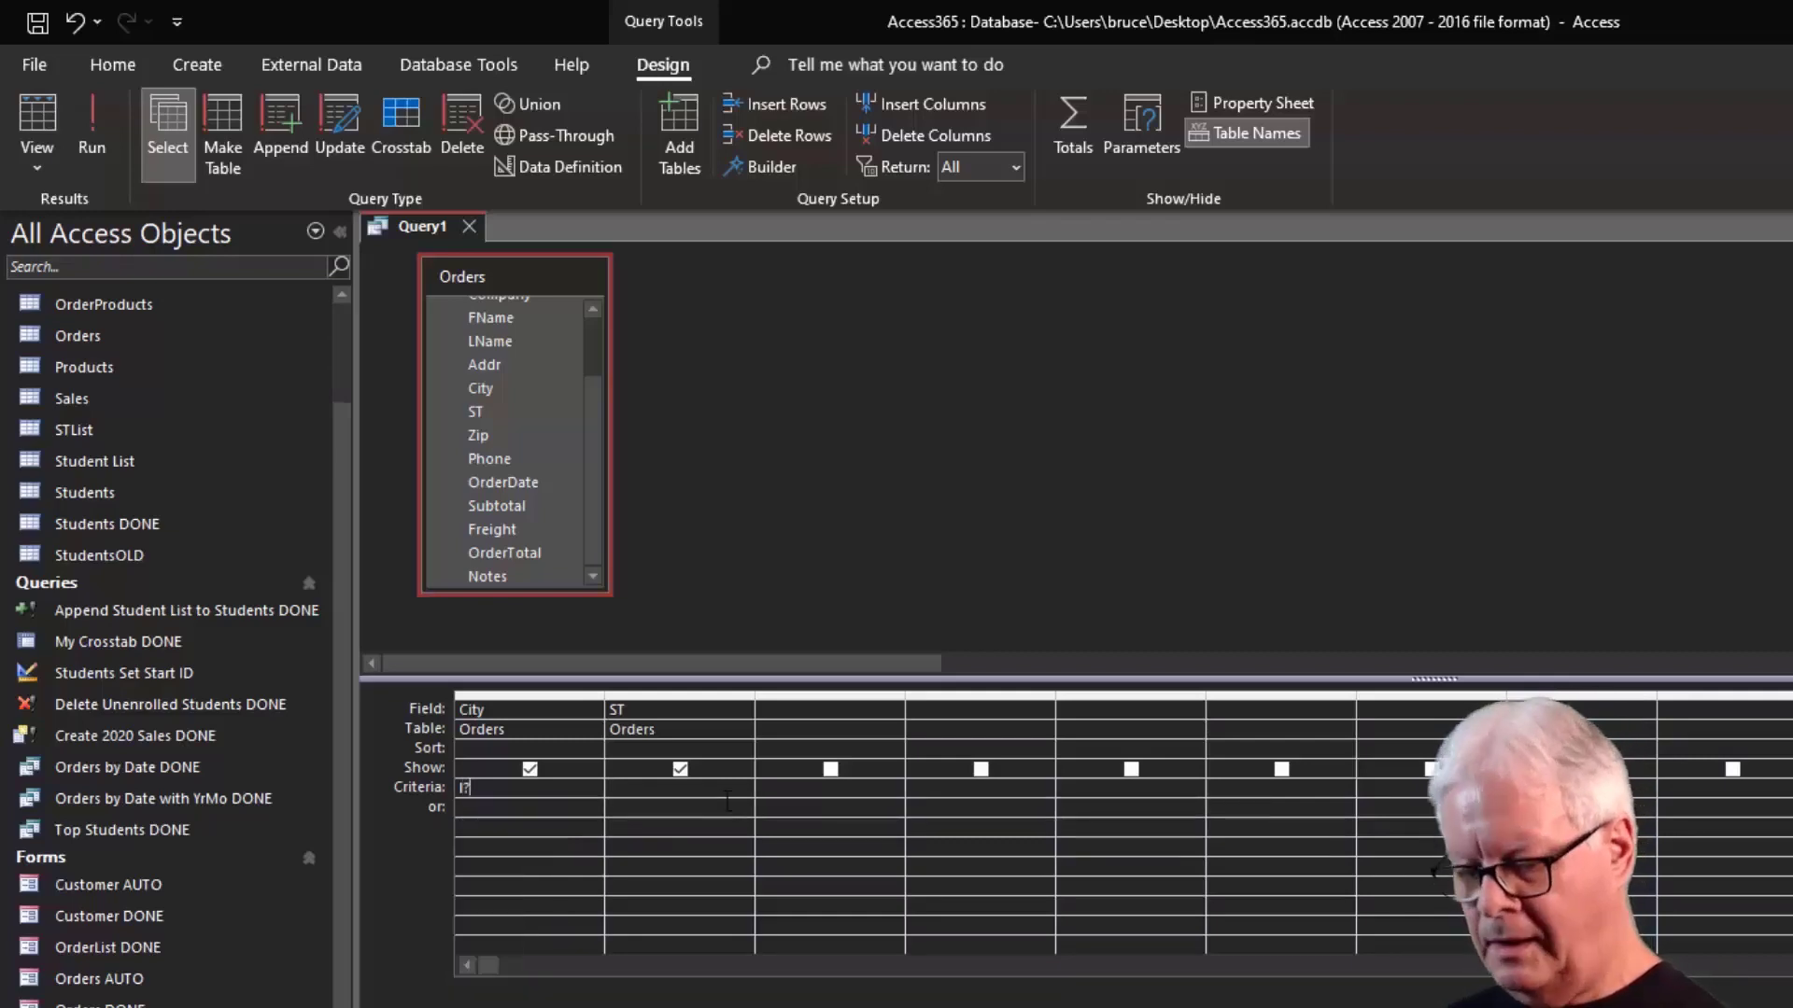
{"action": "type", "text": "s*"}
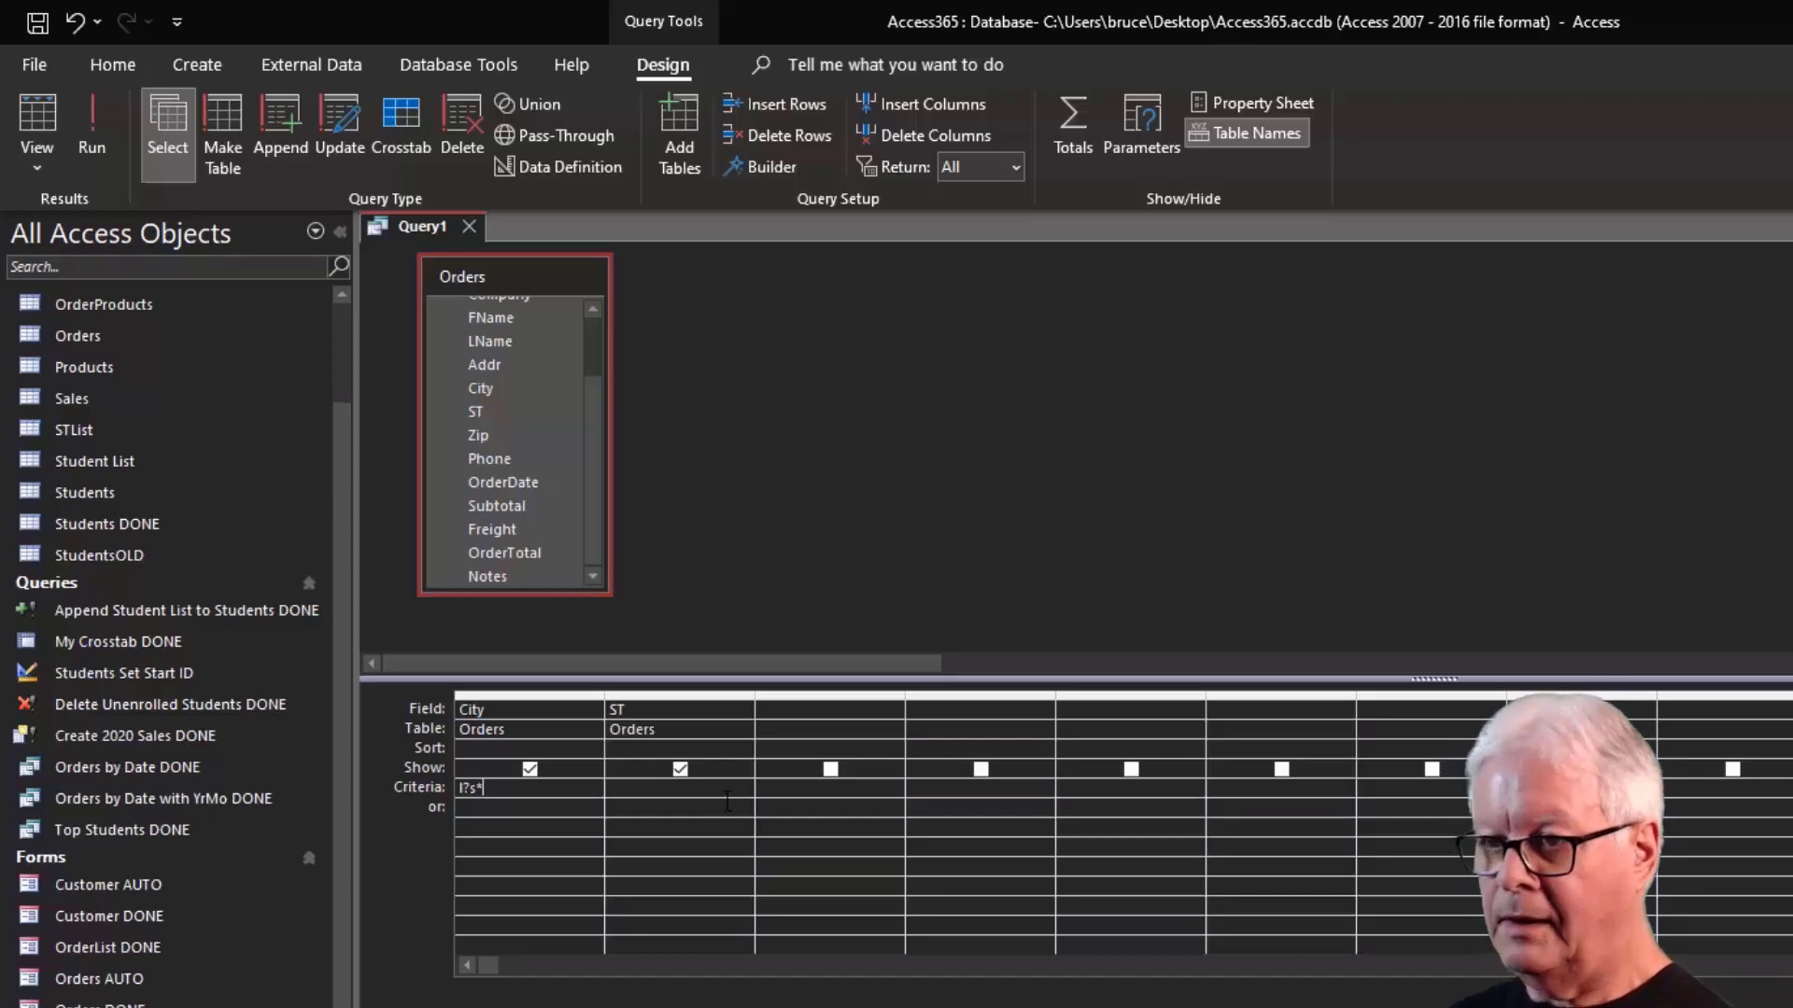
{"action": "key", "text": "Tab"}
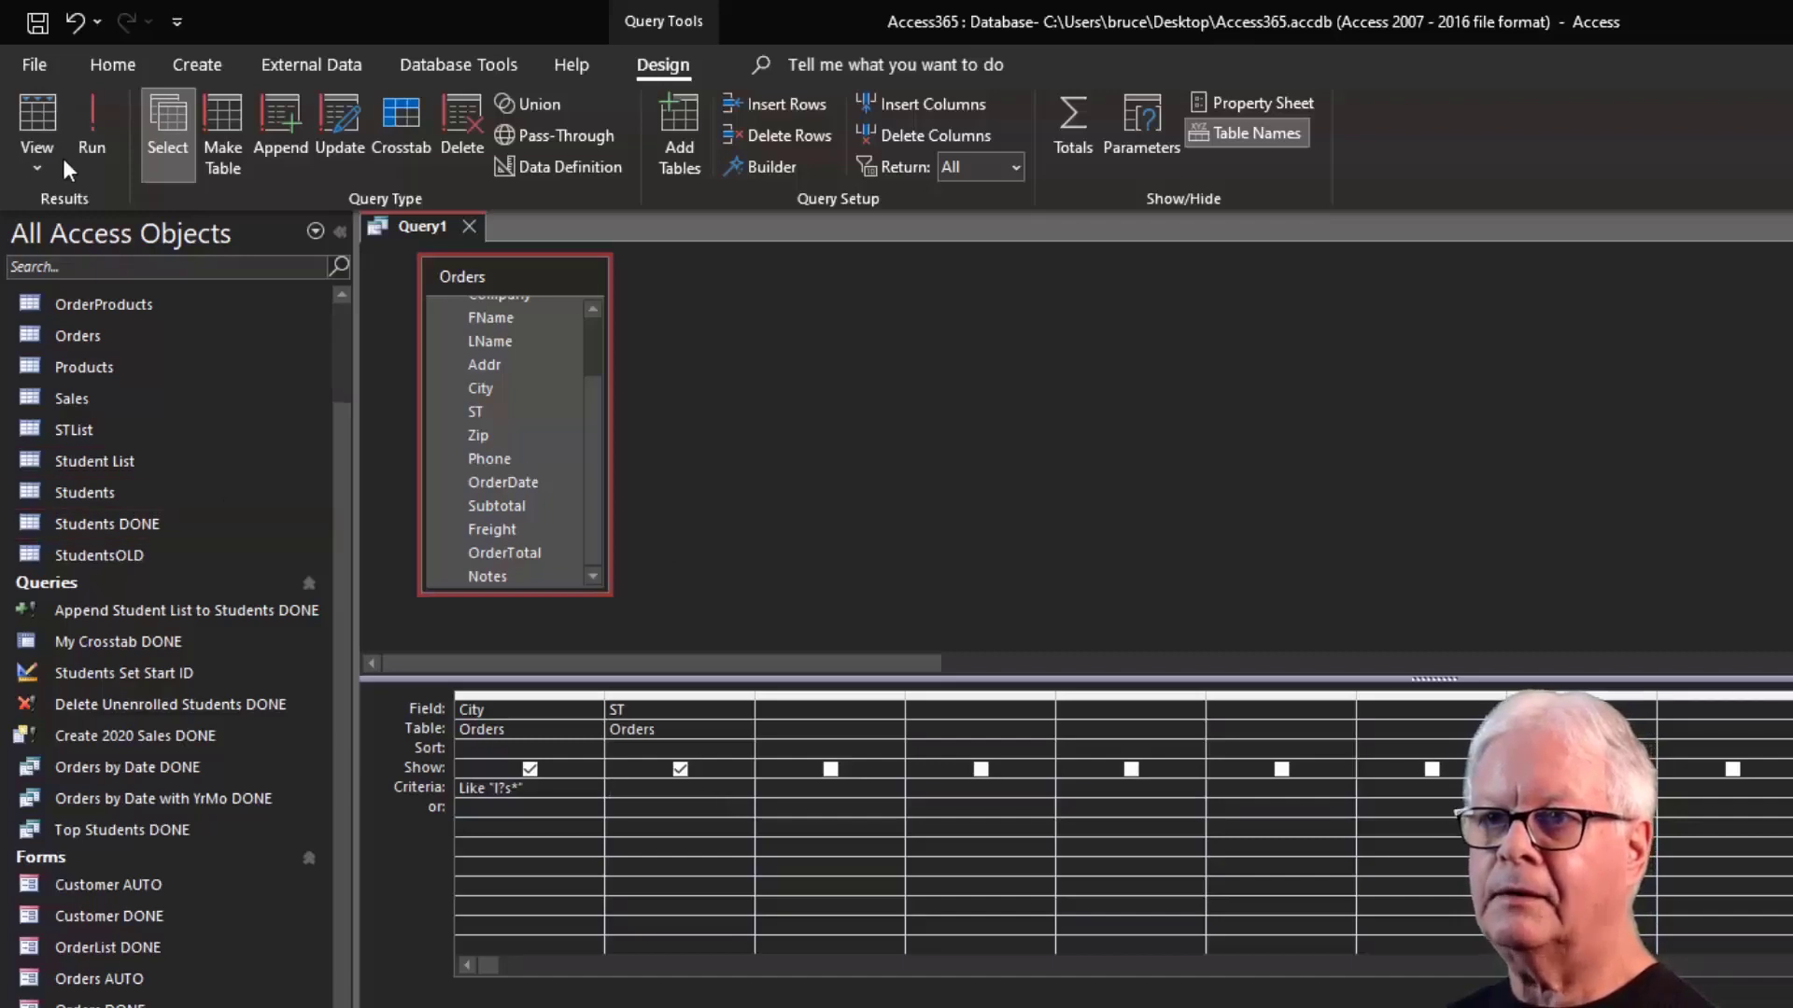
Go through the City records in Datasheet View to see which ones match the l?s* criteria.
{"action": "left_click", "coordinate": [43, 108]}
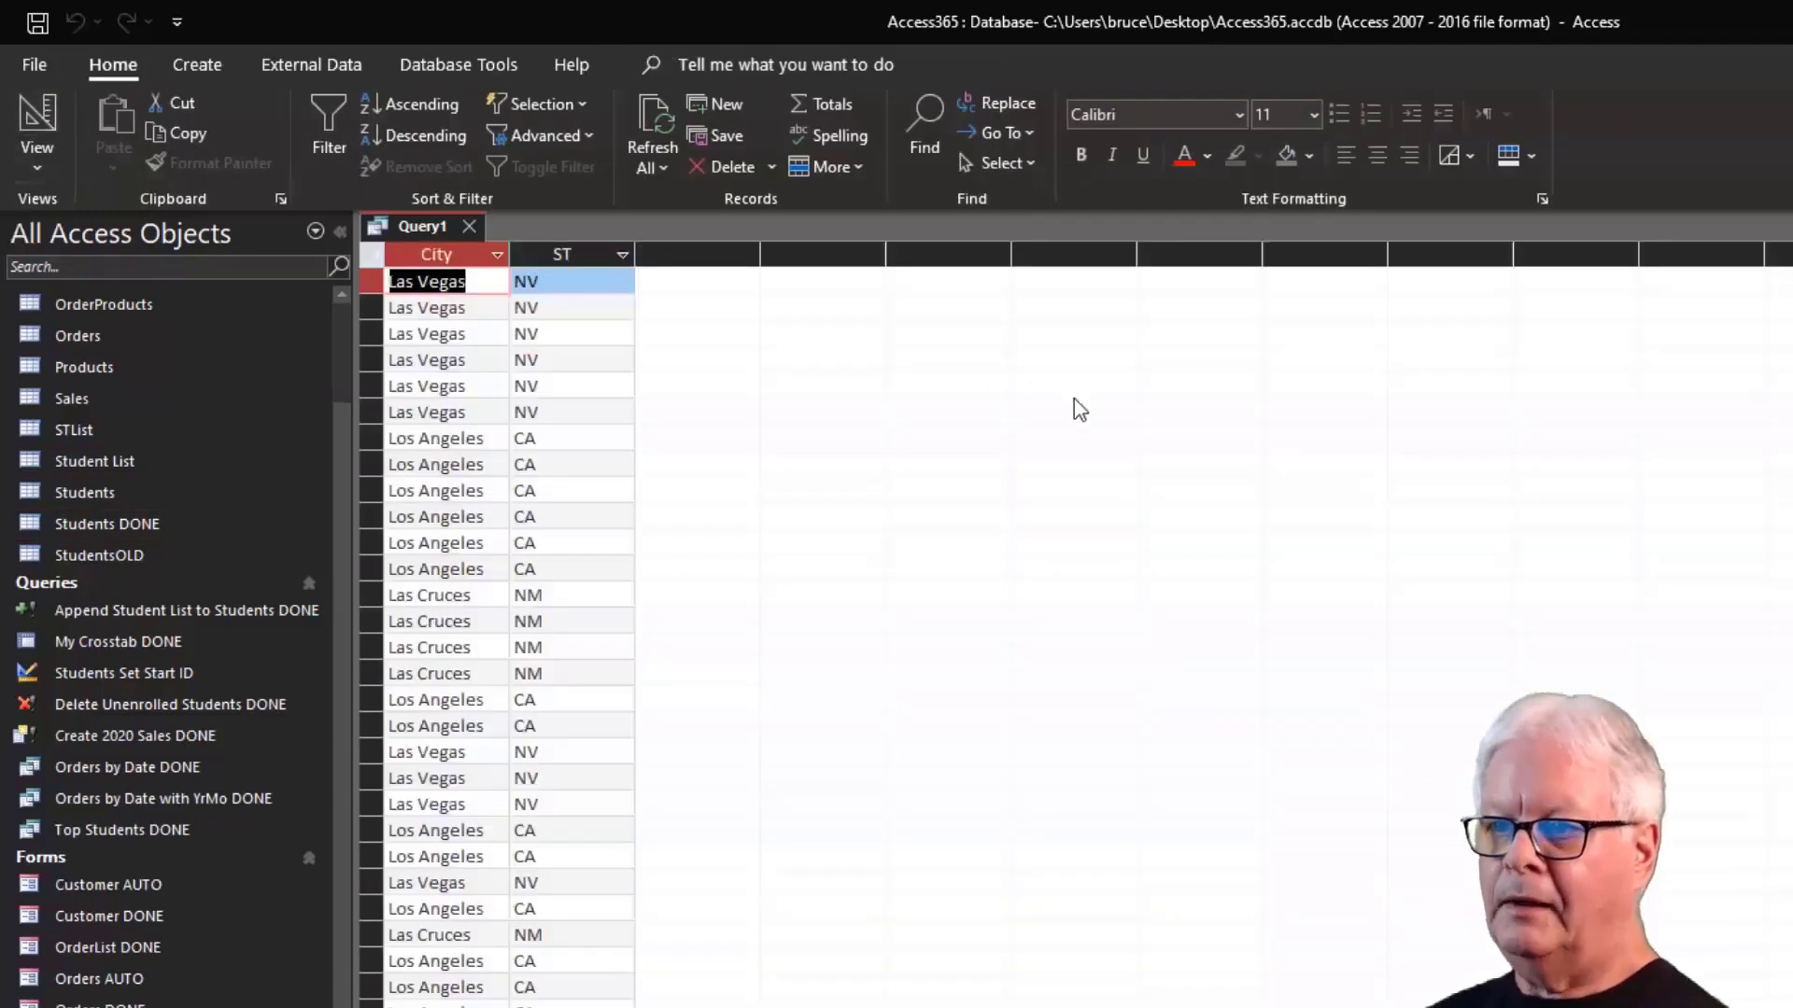
{"action": "key", "text": "Down"}
{"action": "key", "text": "Down"}
{"action": "key", "text": "Down"}
{"action": "key", "text": "Down"}
{"action": "key", "text": "Down"}
{"action": "key", "text": "Down"}
{"action": "key", "text": "Down"}
{"action": "key", "text": "Down"}
{"action": "key", "text": "Down"}
{"action": "key", "text": "Down"}
{"action": "key", "text": "Down"}
{"action": "key", "text": "Down"}
{"action": "key", "text": "Down"}
{"action": "key", "text": "Down"}
{"action": "key", "text": "Down"}
{"action": "key", "text": "Down"}
{"action": "key", "text": "Down"}
{"action": "key", "text": "Down"}
{"action": "key", "text": "Down"}
{"action": "key", "text": "Down"}
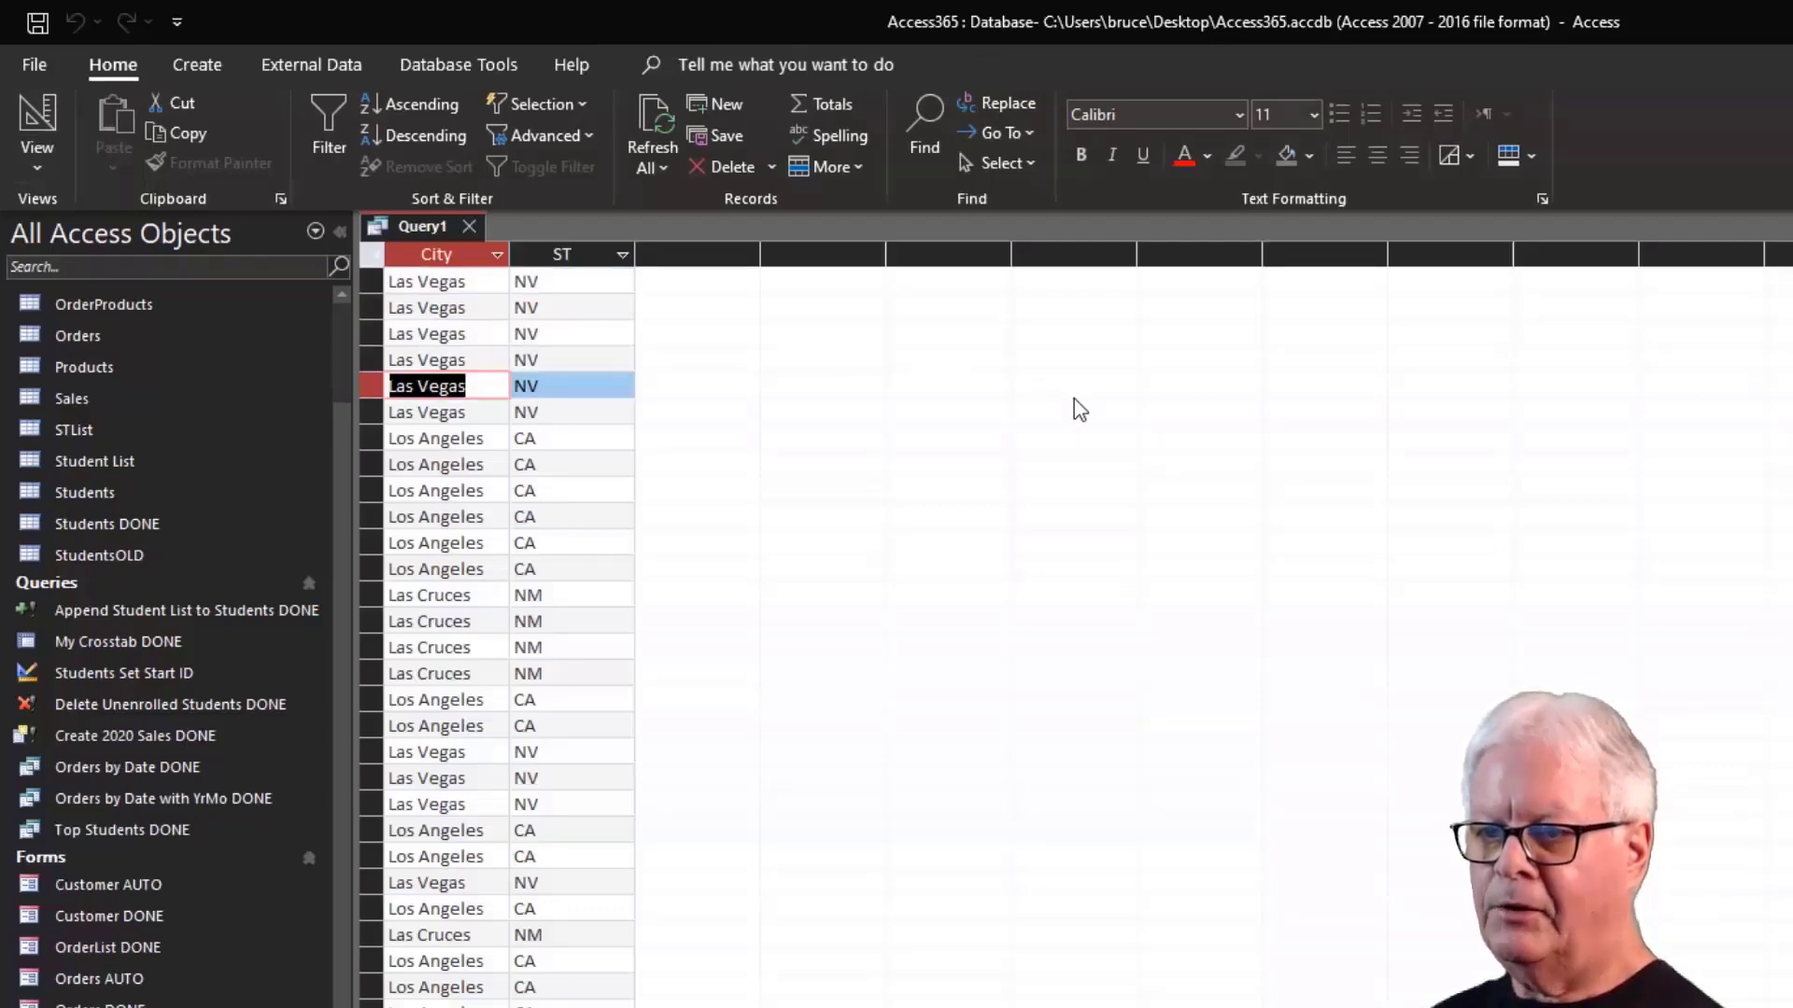
Continue through the query's records in Datasheet View, comparing the second letter of each city name with the ? wildcard.
{"action": "key", "text": "Down"}
{"action": "key", "text": "Down"}
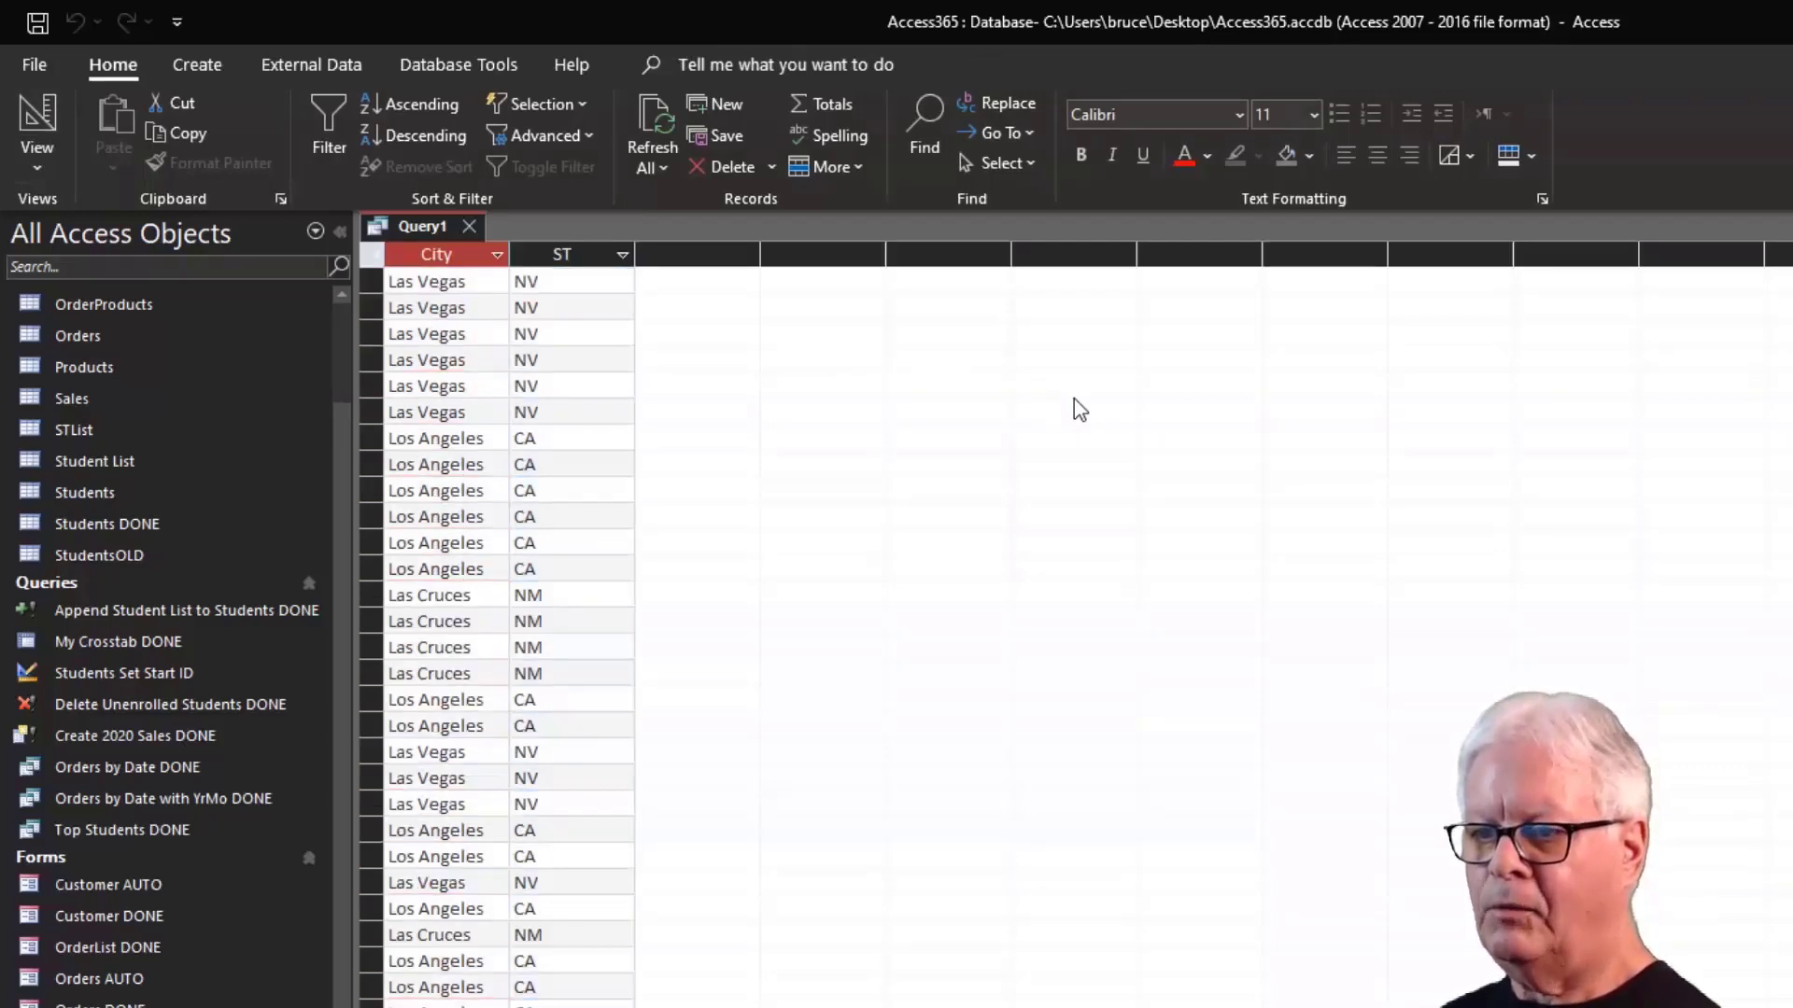
{"action": "key", "text": "Down"}
{"action": "key", "text": "Down"}
{"action": "key", "text": "Down"}
{"action": "key", "text": "Down"}
{"action": "key", "text": "Down"}
{"action": "key", "text": "Down"}
{"action": "key", "text": "Down"}
{"action": "key", "text": "Down"}
{"action": "key", "text": "Down"}
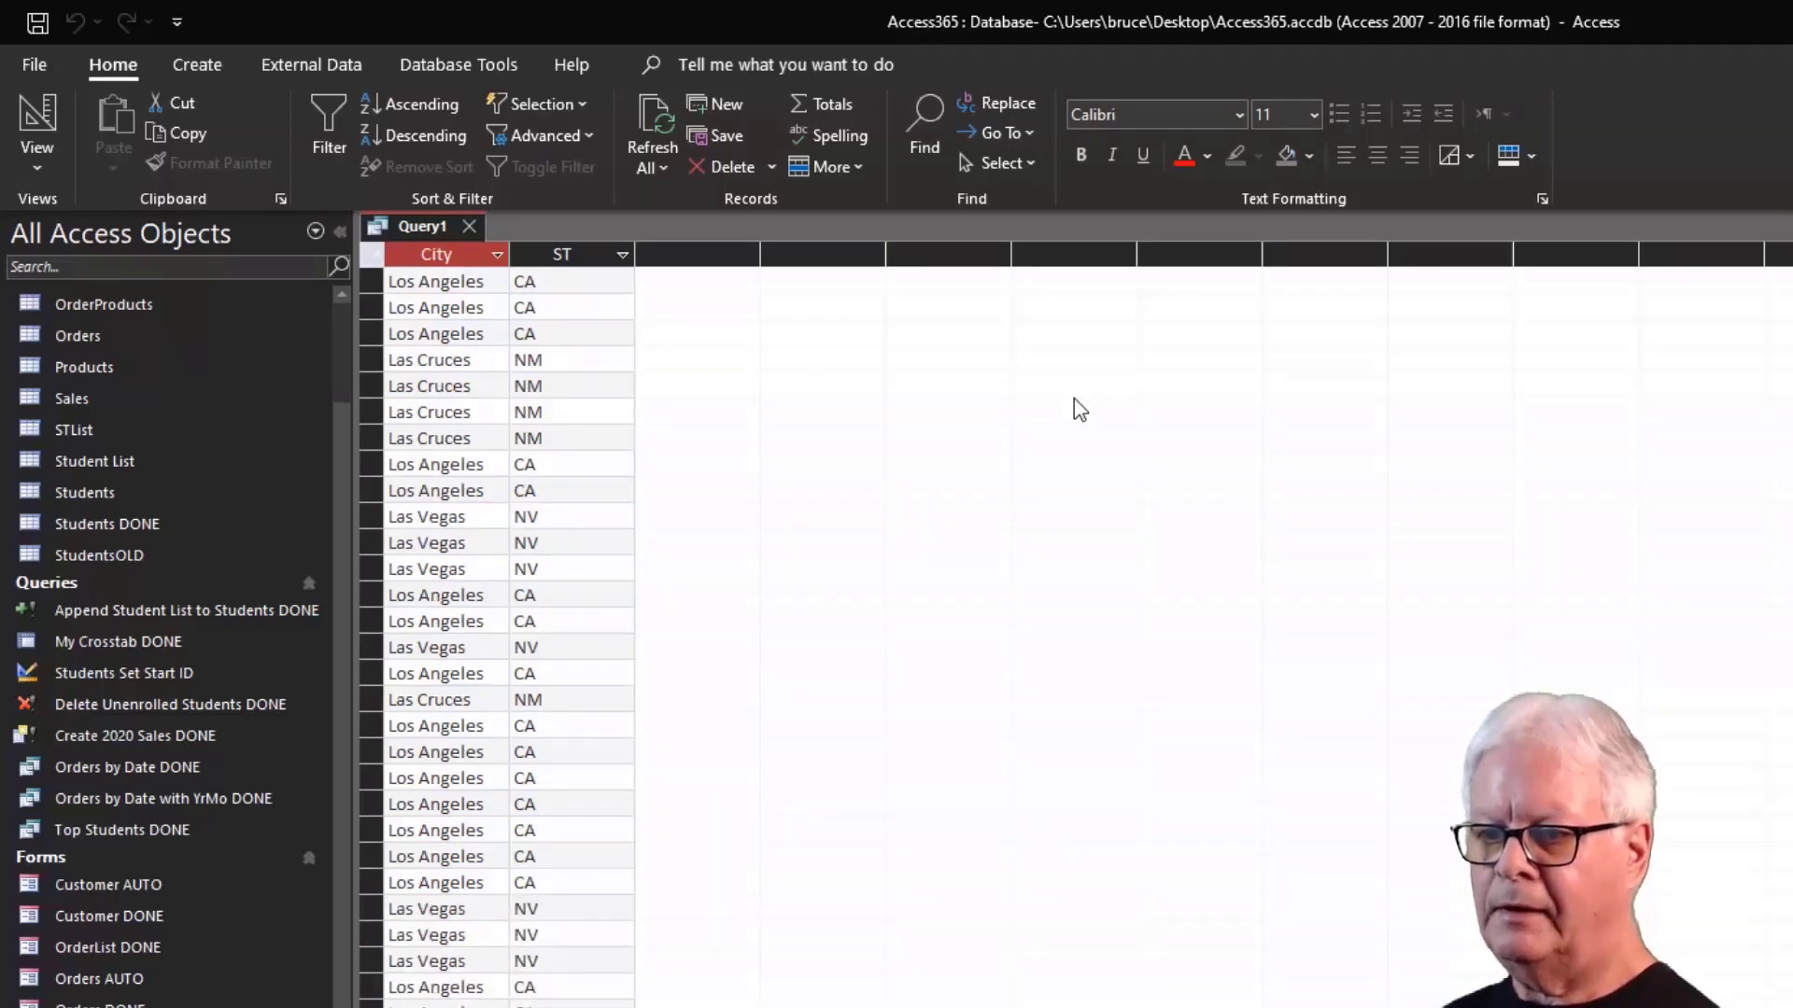
{"action": "key", "text": "Down"}
{"action": "key", "text": "Down"}
{"action": "key", "text": "Down"}
{"action": "key", "text": "Down"}
{"action": "key", "text": "Down"}
{"action": "key", "text": "Down"}
{"action": "key", "text": "Down"}
{"action": "key", "text": "Down"}
{"action": "key", "text": "Down"}
{"action": "key", "text": "Down"}
{"action": "key", "text": "Down"}
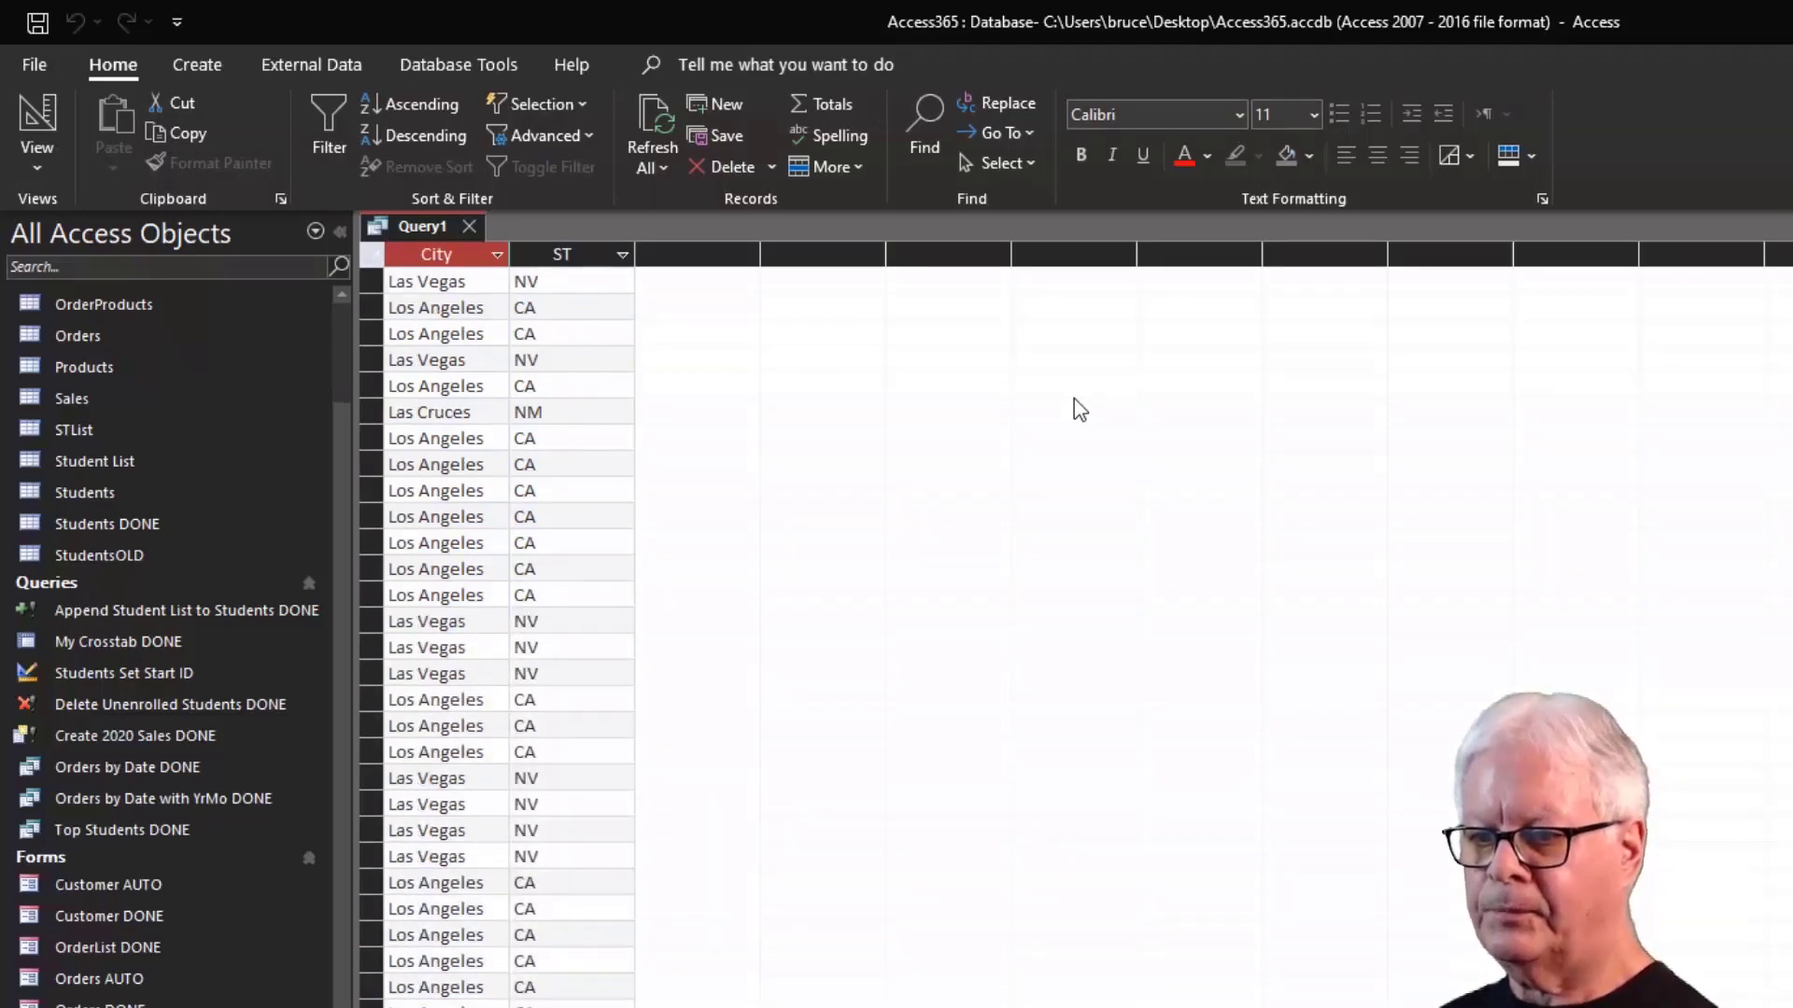
{"action": "key", "text": "Up"}
{"action": "key", "text": "Up"}
{"action": "key", "text": "Up"}
{"action": "key", "text": "Up"}
{"action": "key", "text": "Up"}
{"action": "key", "text": "Up"}
{"action": "key", "text": "Up"}
{"action": "key", "text": "Up"}
{"action": "key", "text": "Up"}
{"action": "key", "text": "Up"}
{"action": "key", "text": "Up"}
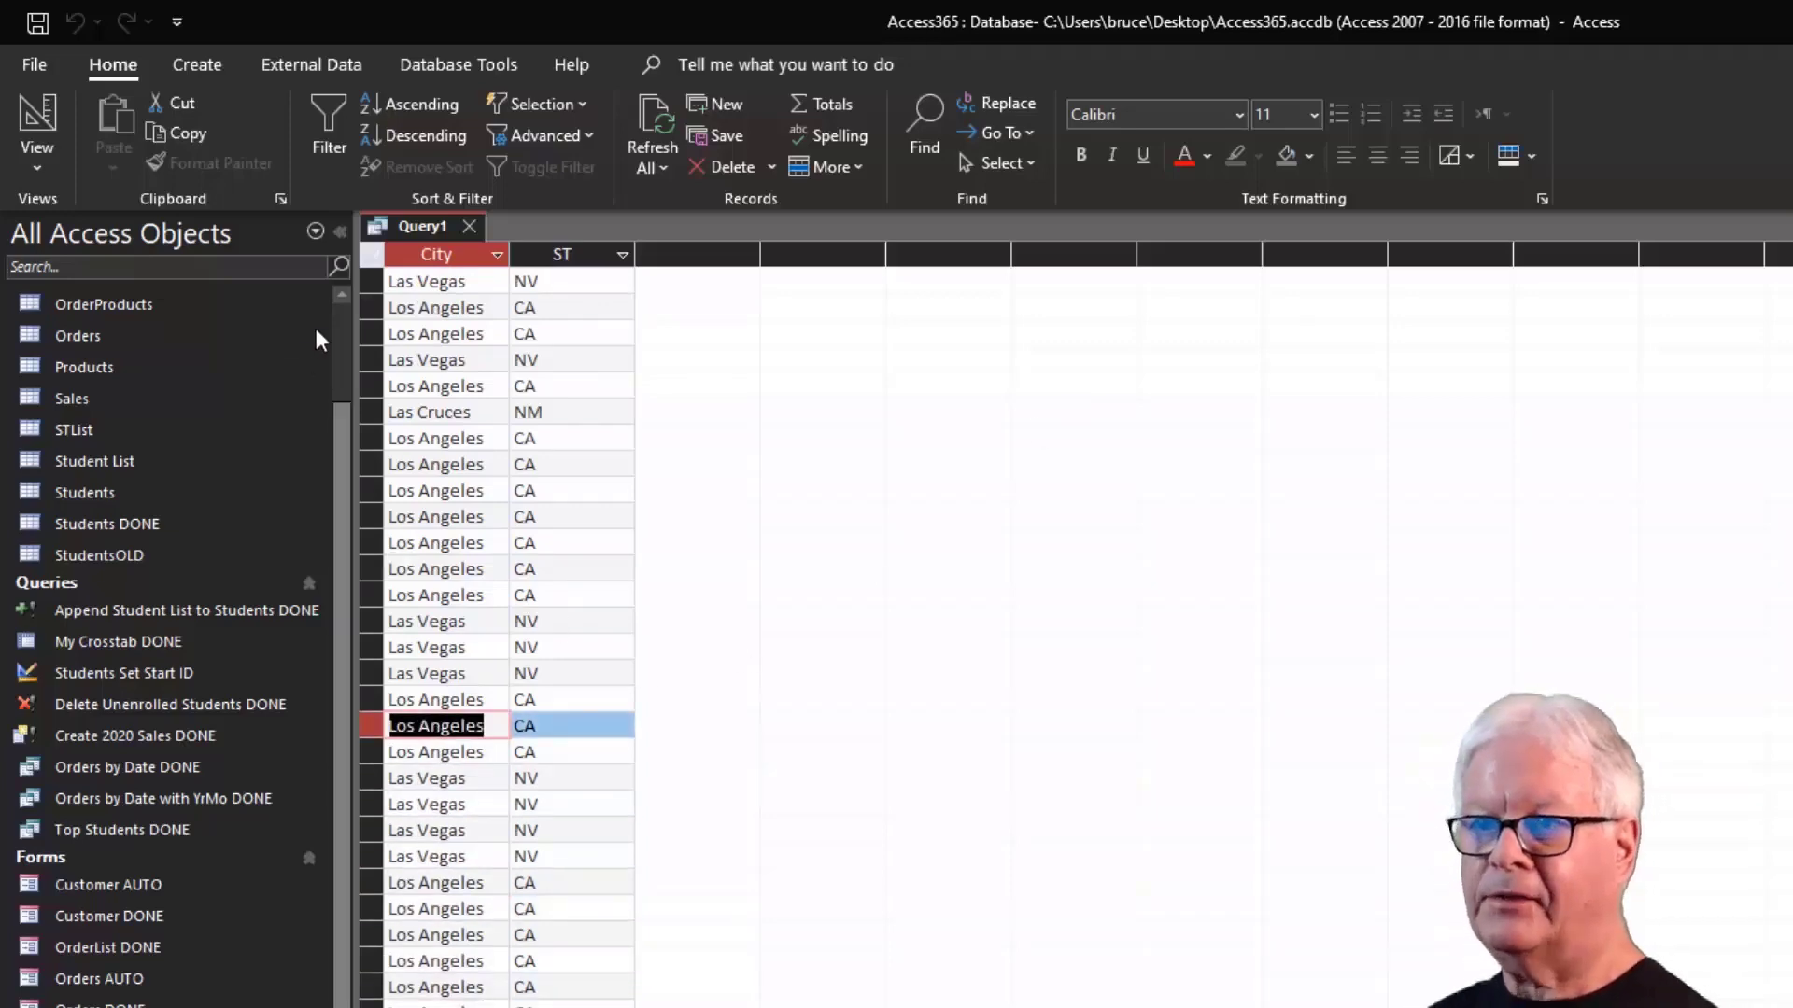
Return to Design View and change the City field's criteria to Like "*l?s*" in the Zoom window.
{"action": "left_click", "coordinate": [37, 119]}
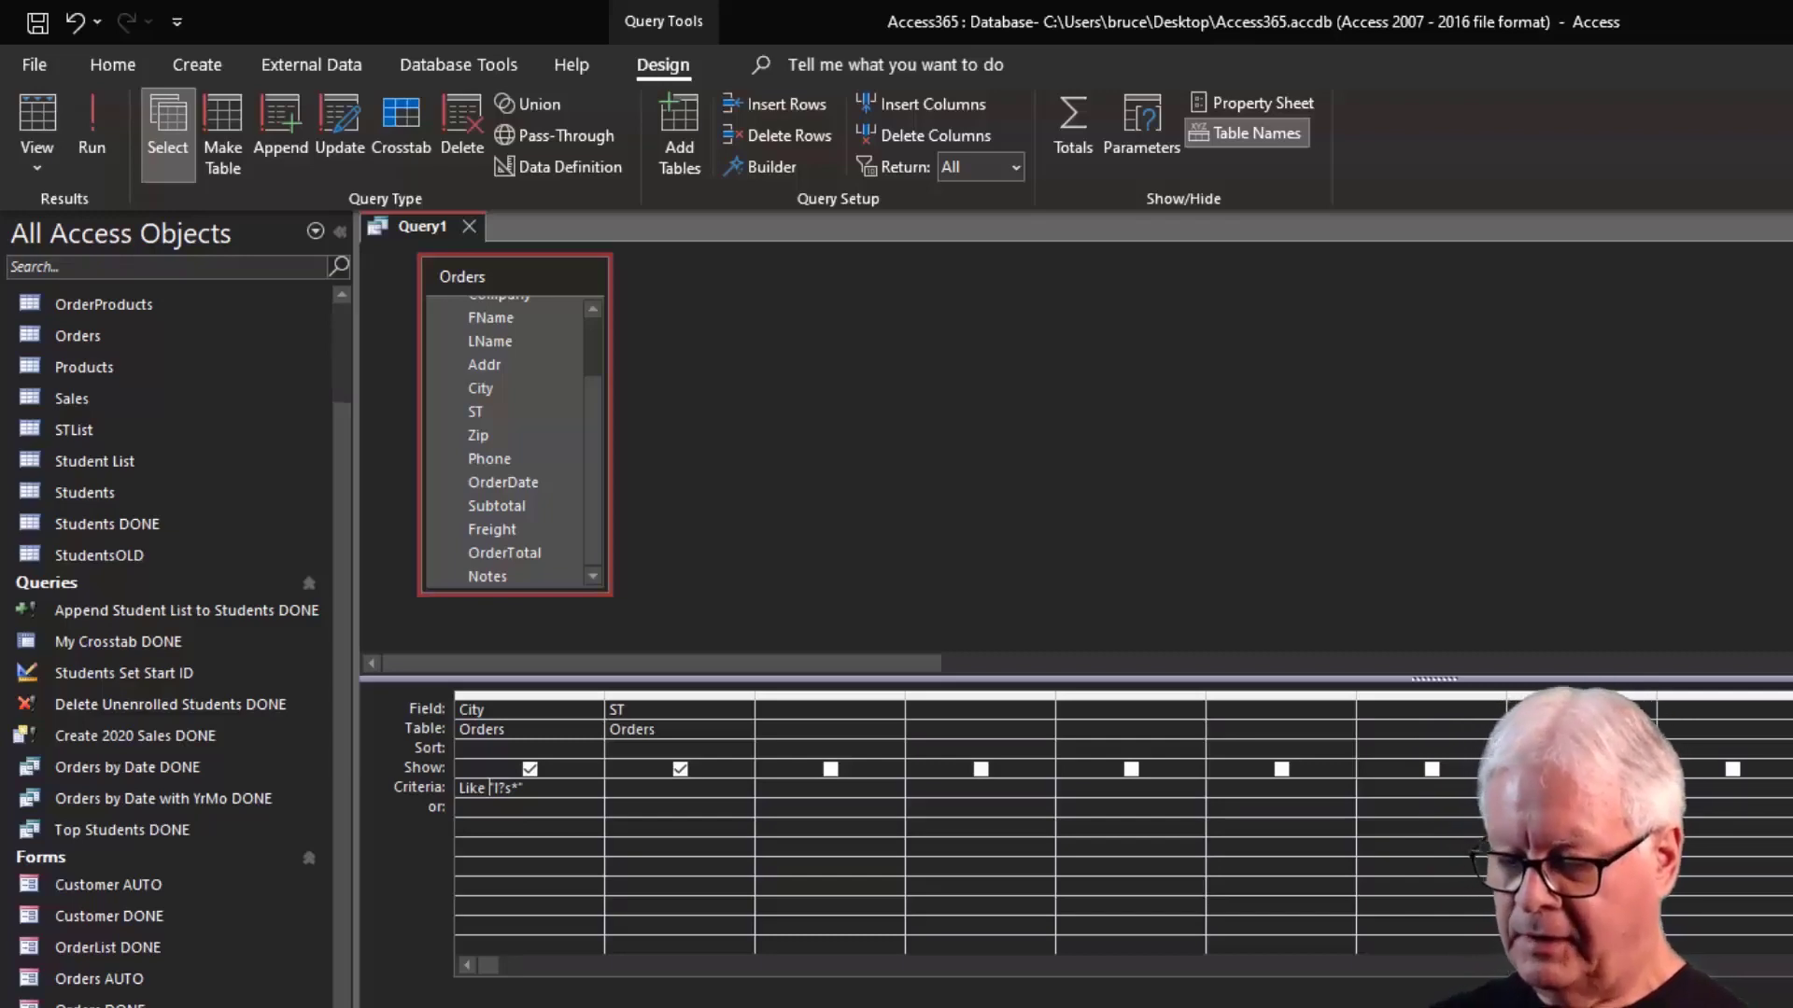
{"action": "key", "text": "shift+F2"}
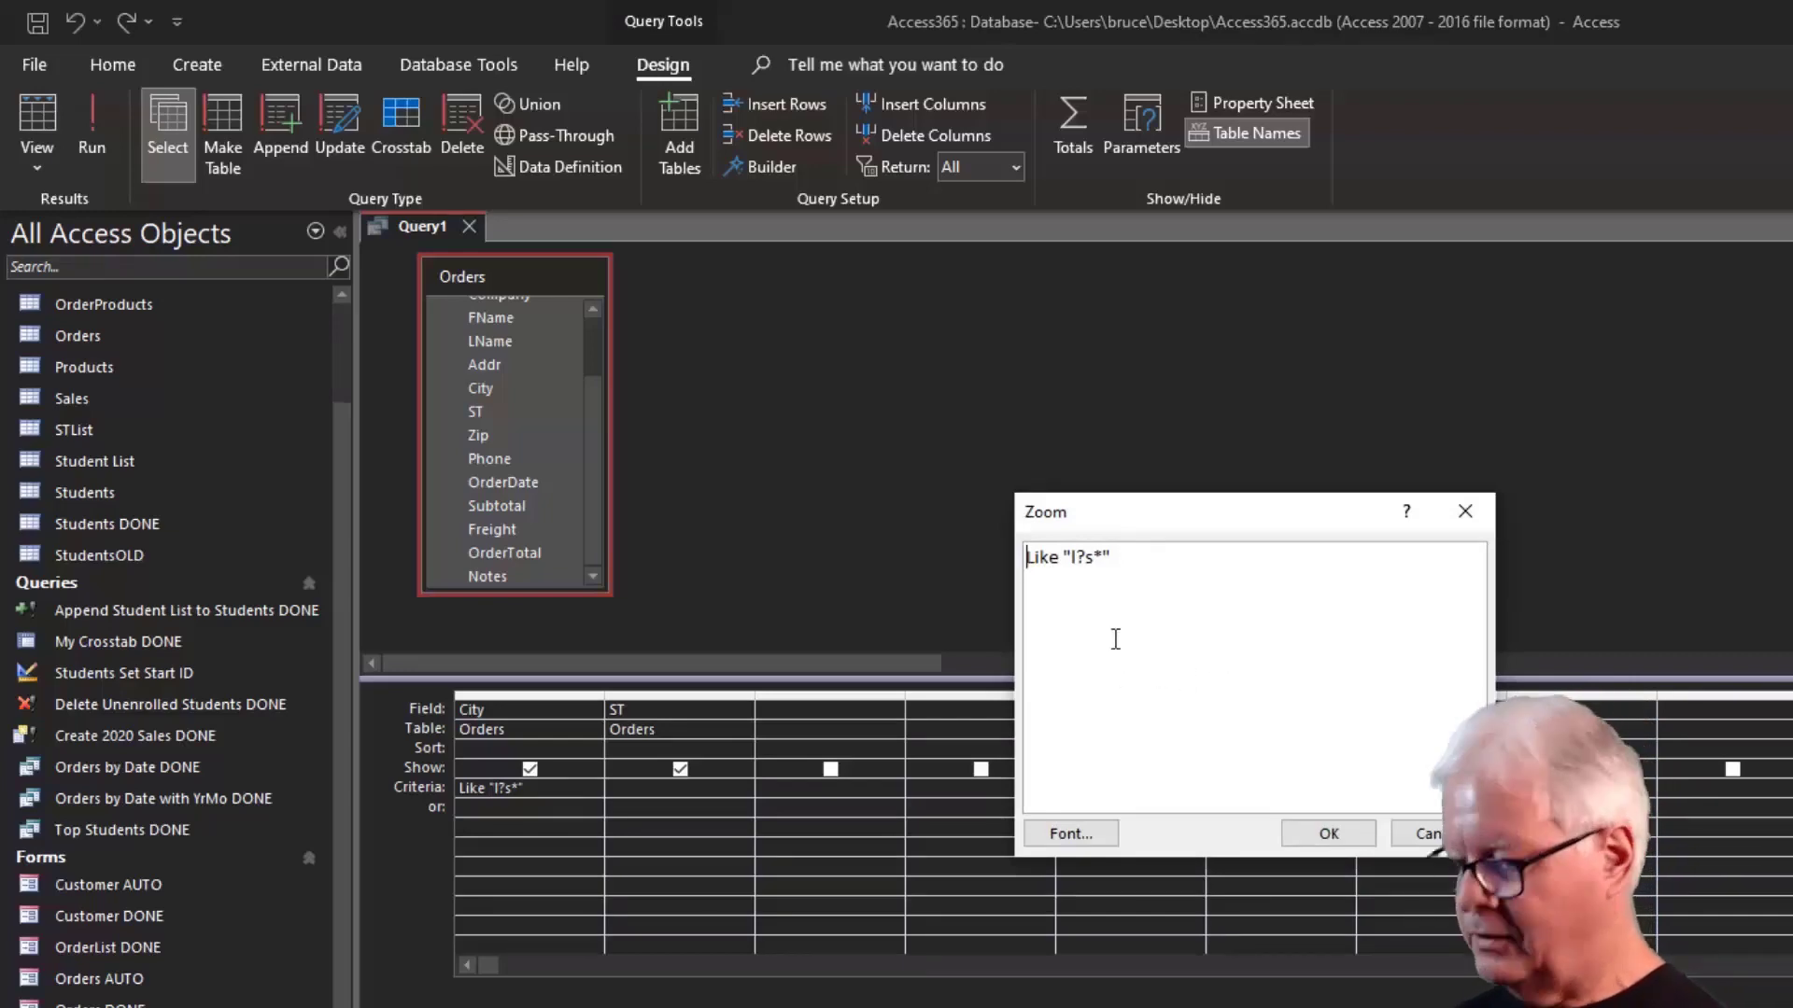
{"action": "key", "text": "Right"}
{"action": "key", "text": "Right"}
{"action": "key", "text": "Right"}
{"action": "key", "text": "Right"}
{"action": "key", "text": "Right"}
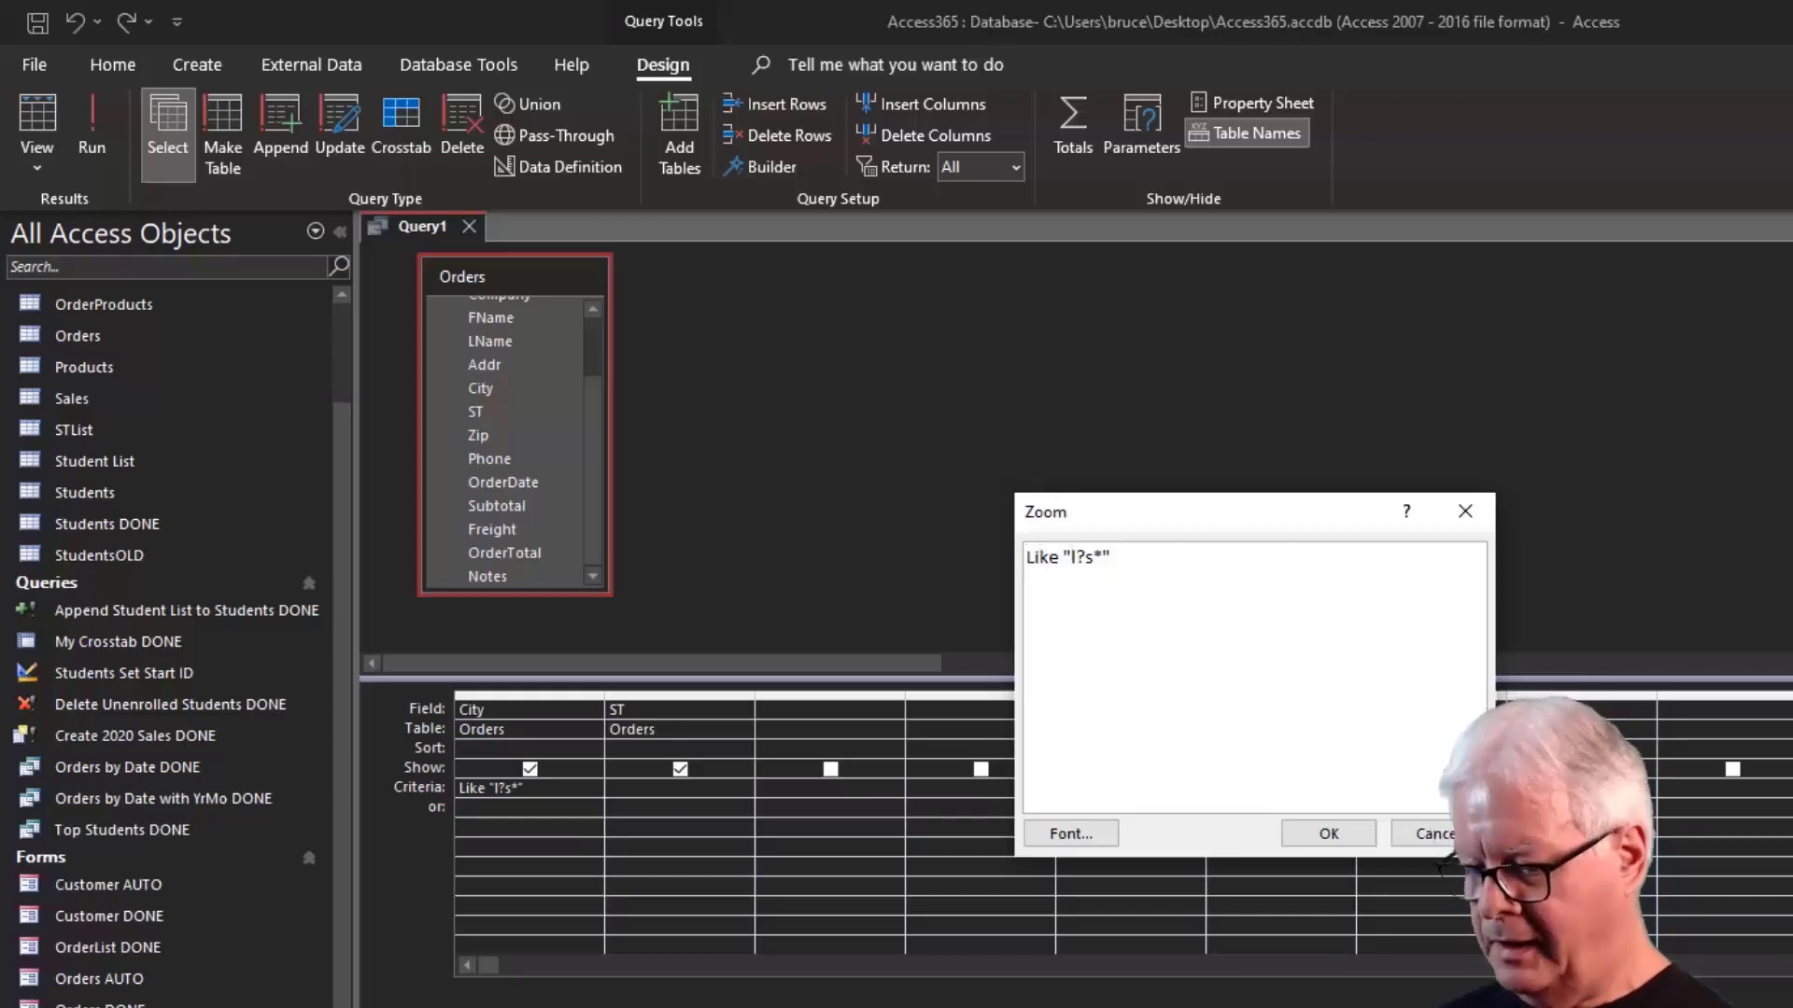
{"action": "type", "text": "*"}
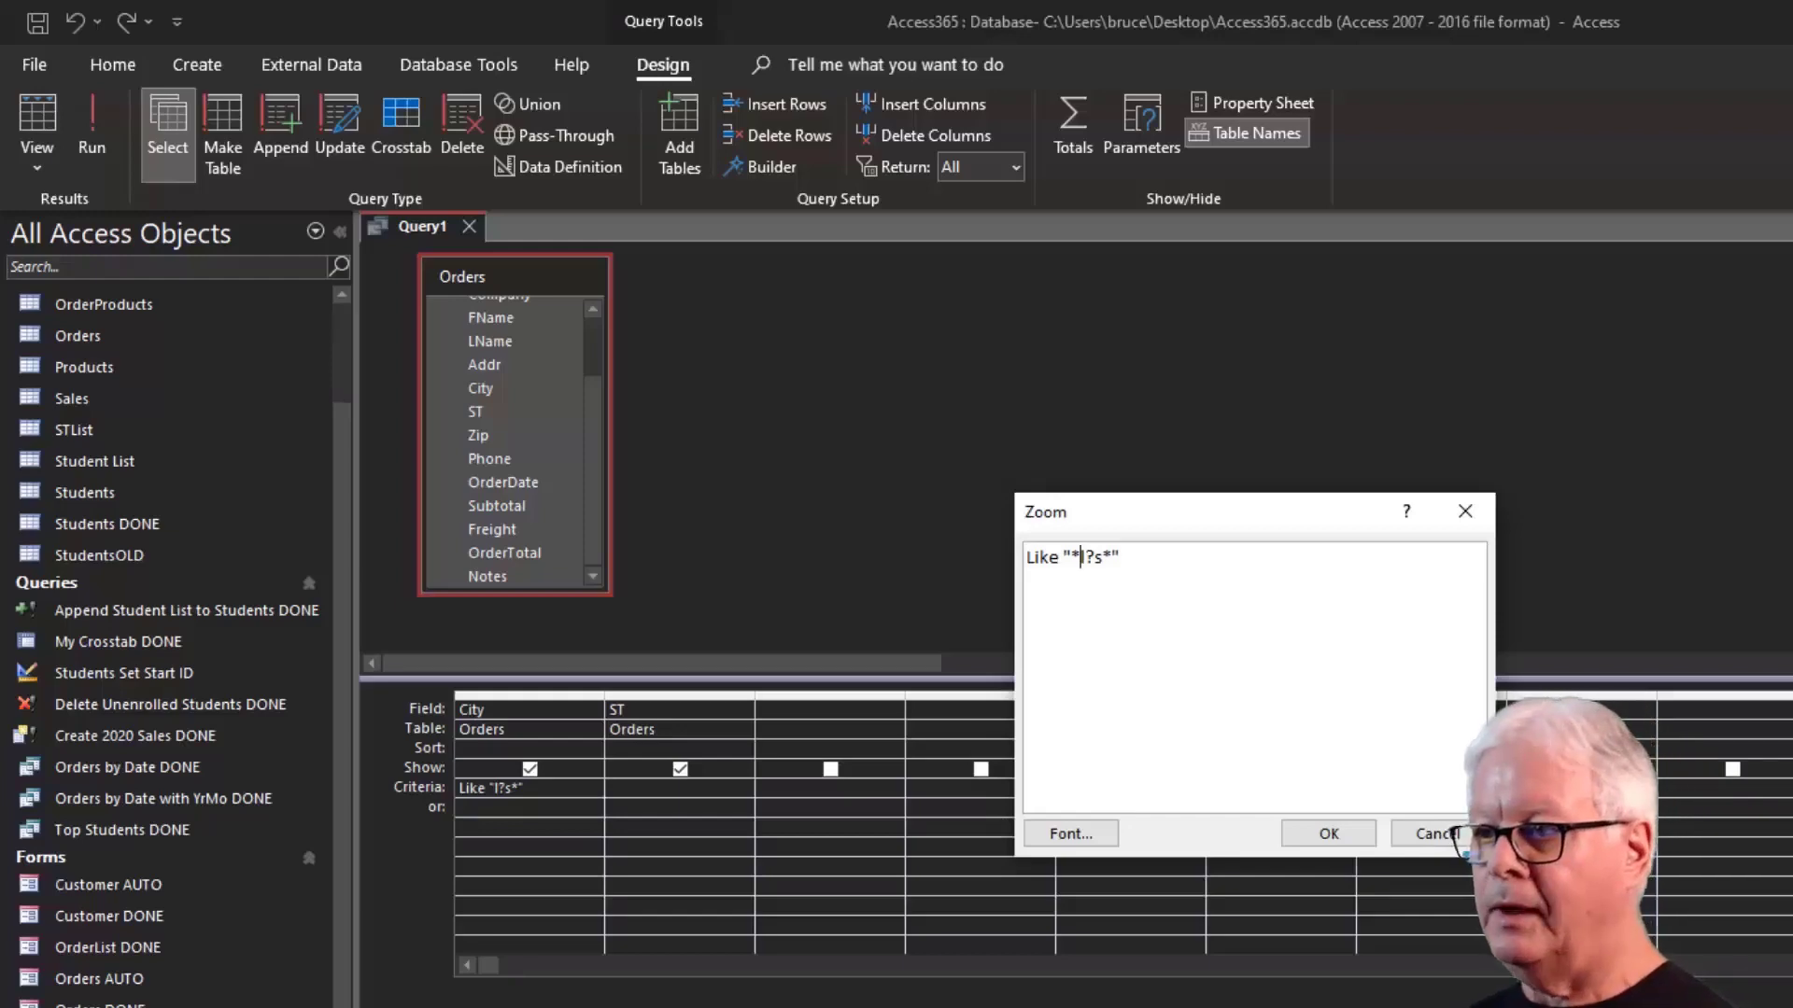
{"action": "left_click", "coordinate": [1329, 833]}
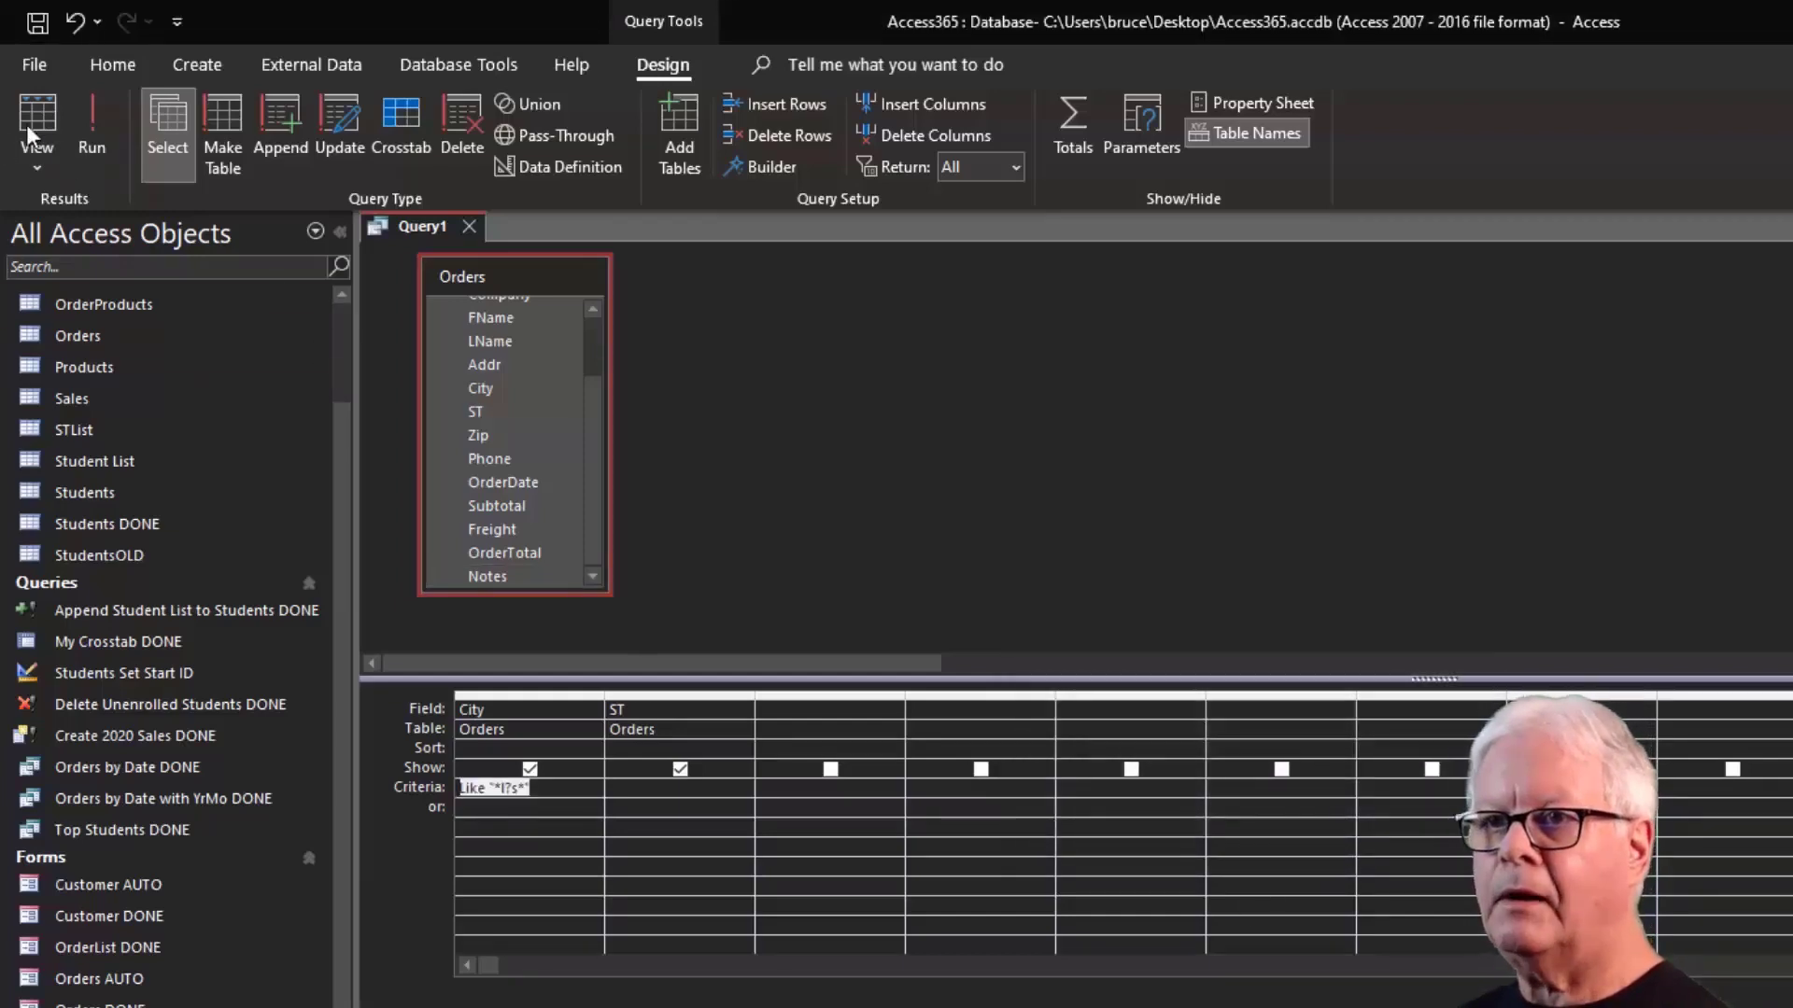
Examine in Datasheet View which cities match the *l?s* criteria.
{"action": "left_click", "coordinate": [35, 110]}
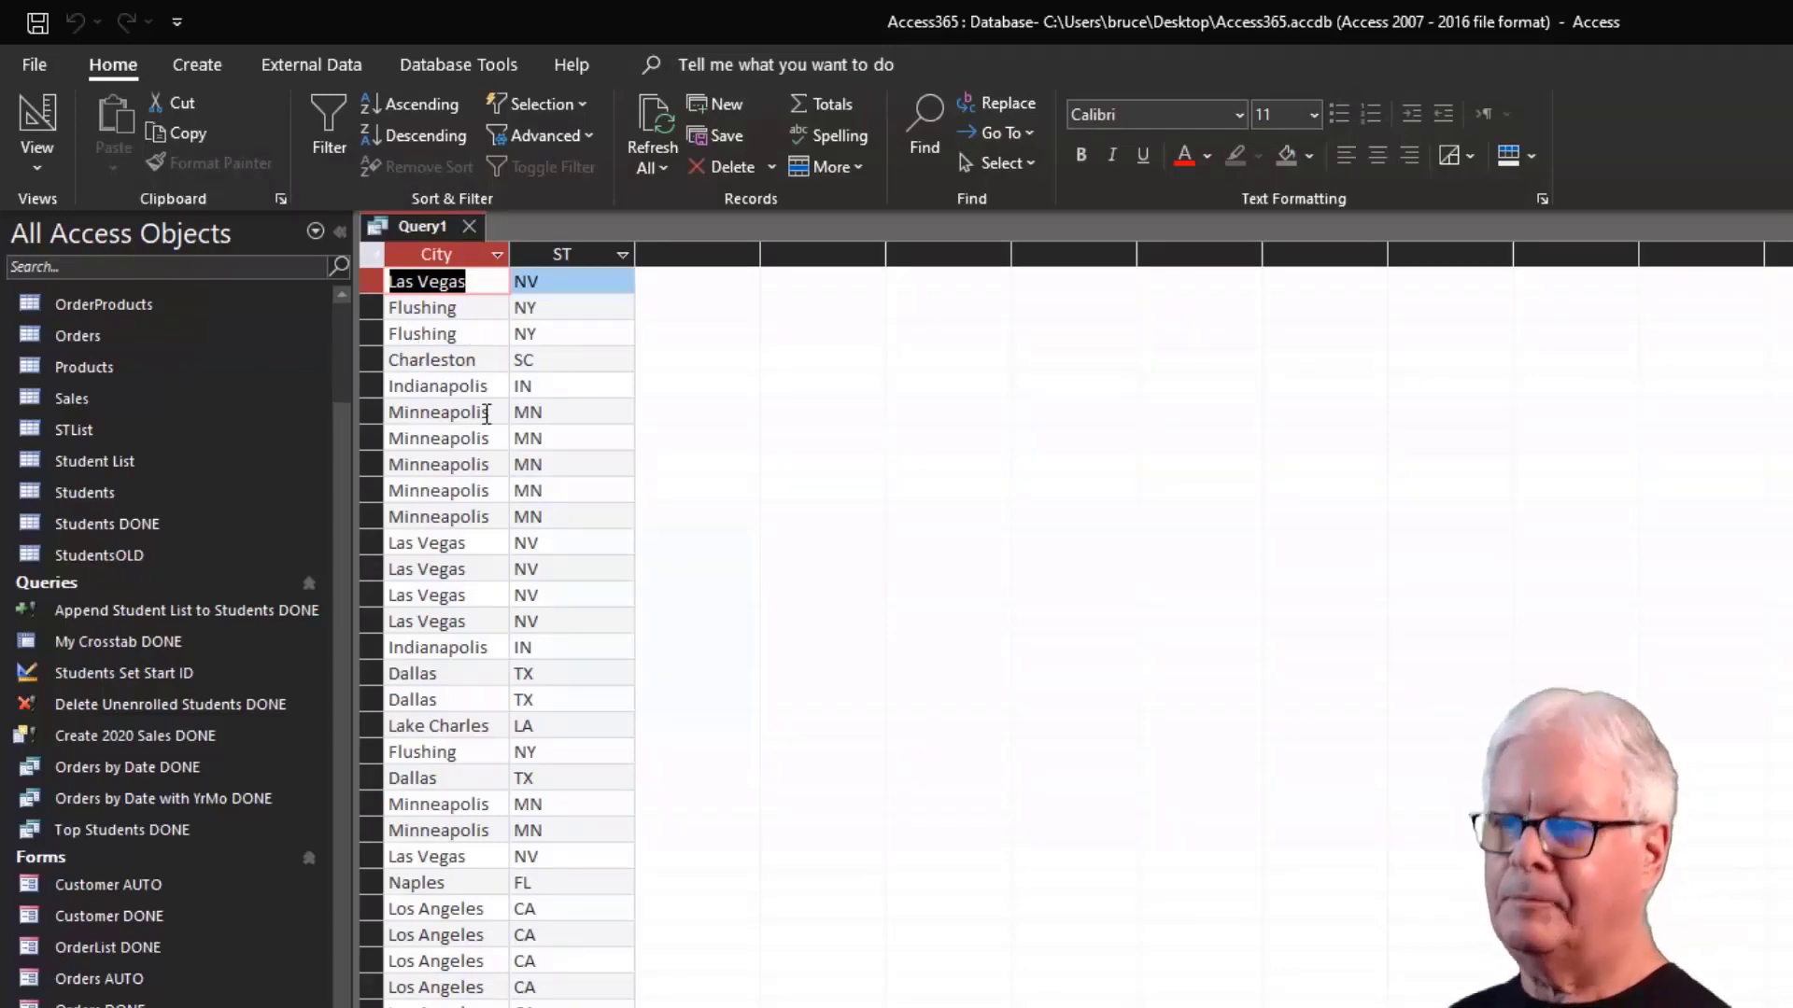
{"action": "scroll", "coordinate": [414, 524], "scroll_direction": "down", "scroll_amount": 16}
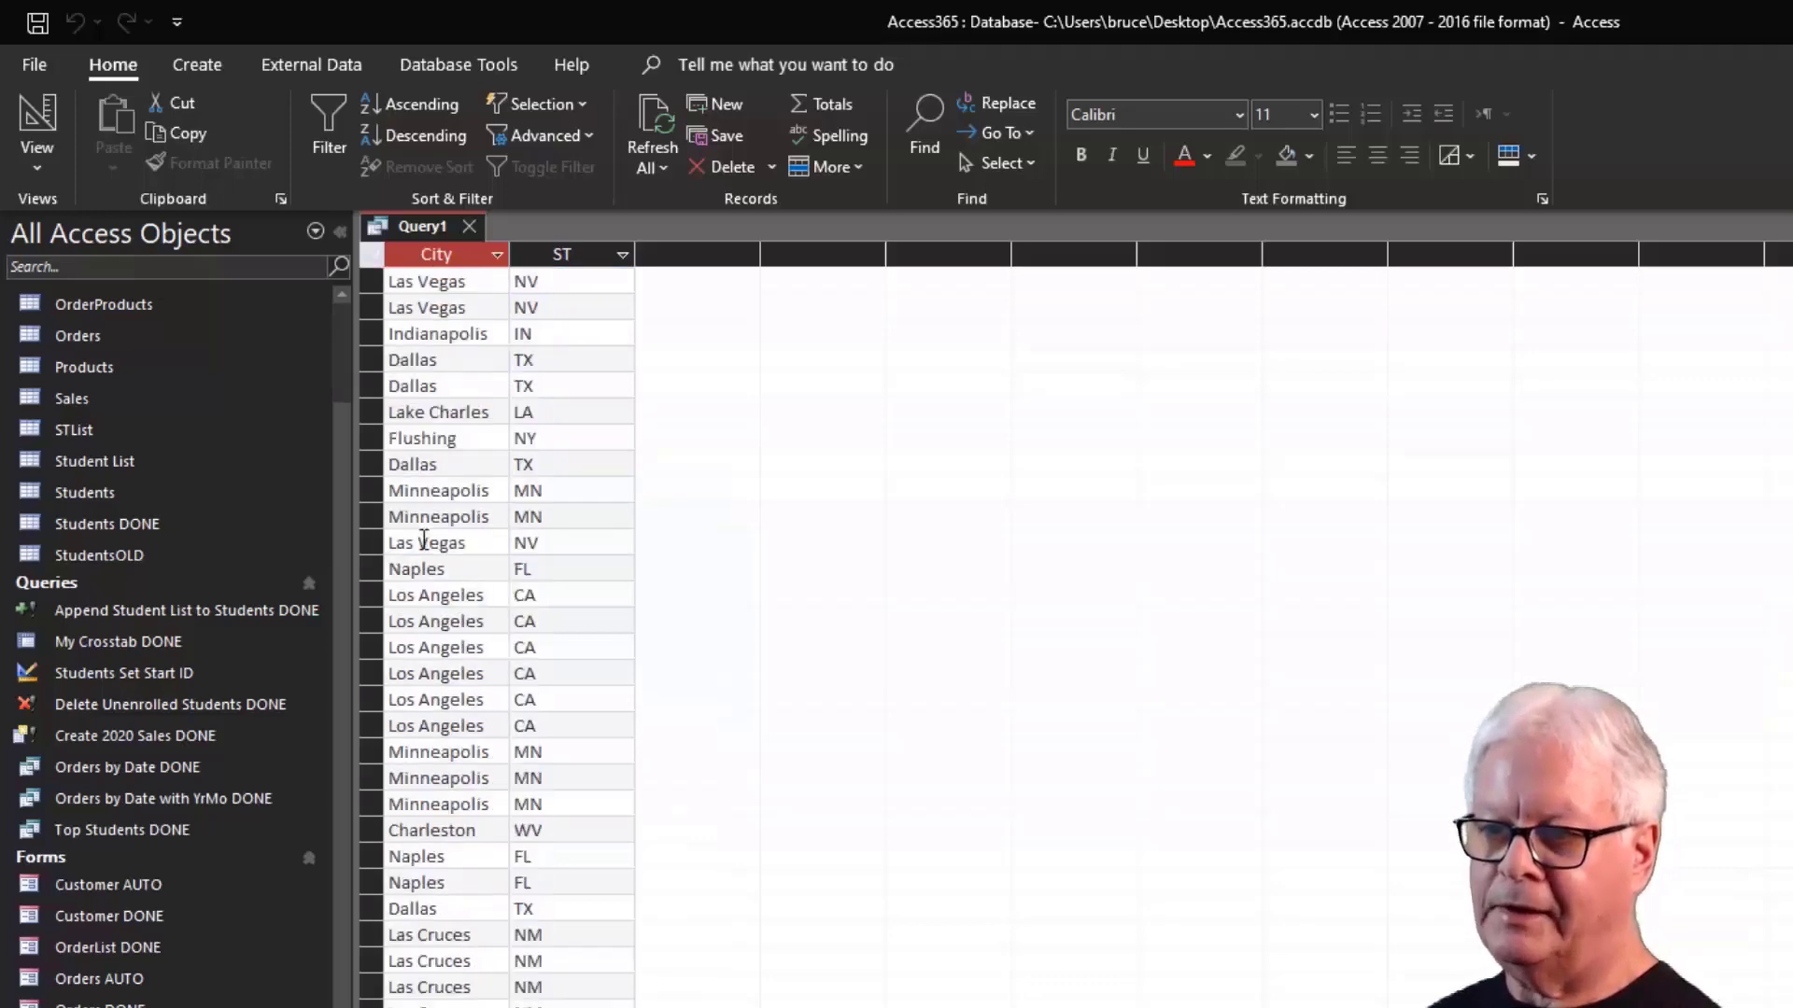
{"action": "scroll", "coordinate": [513, 695], "scroll_direction": "down", "scroll_amount": 2}
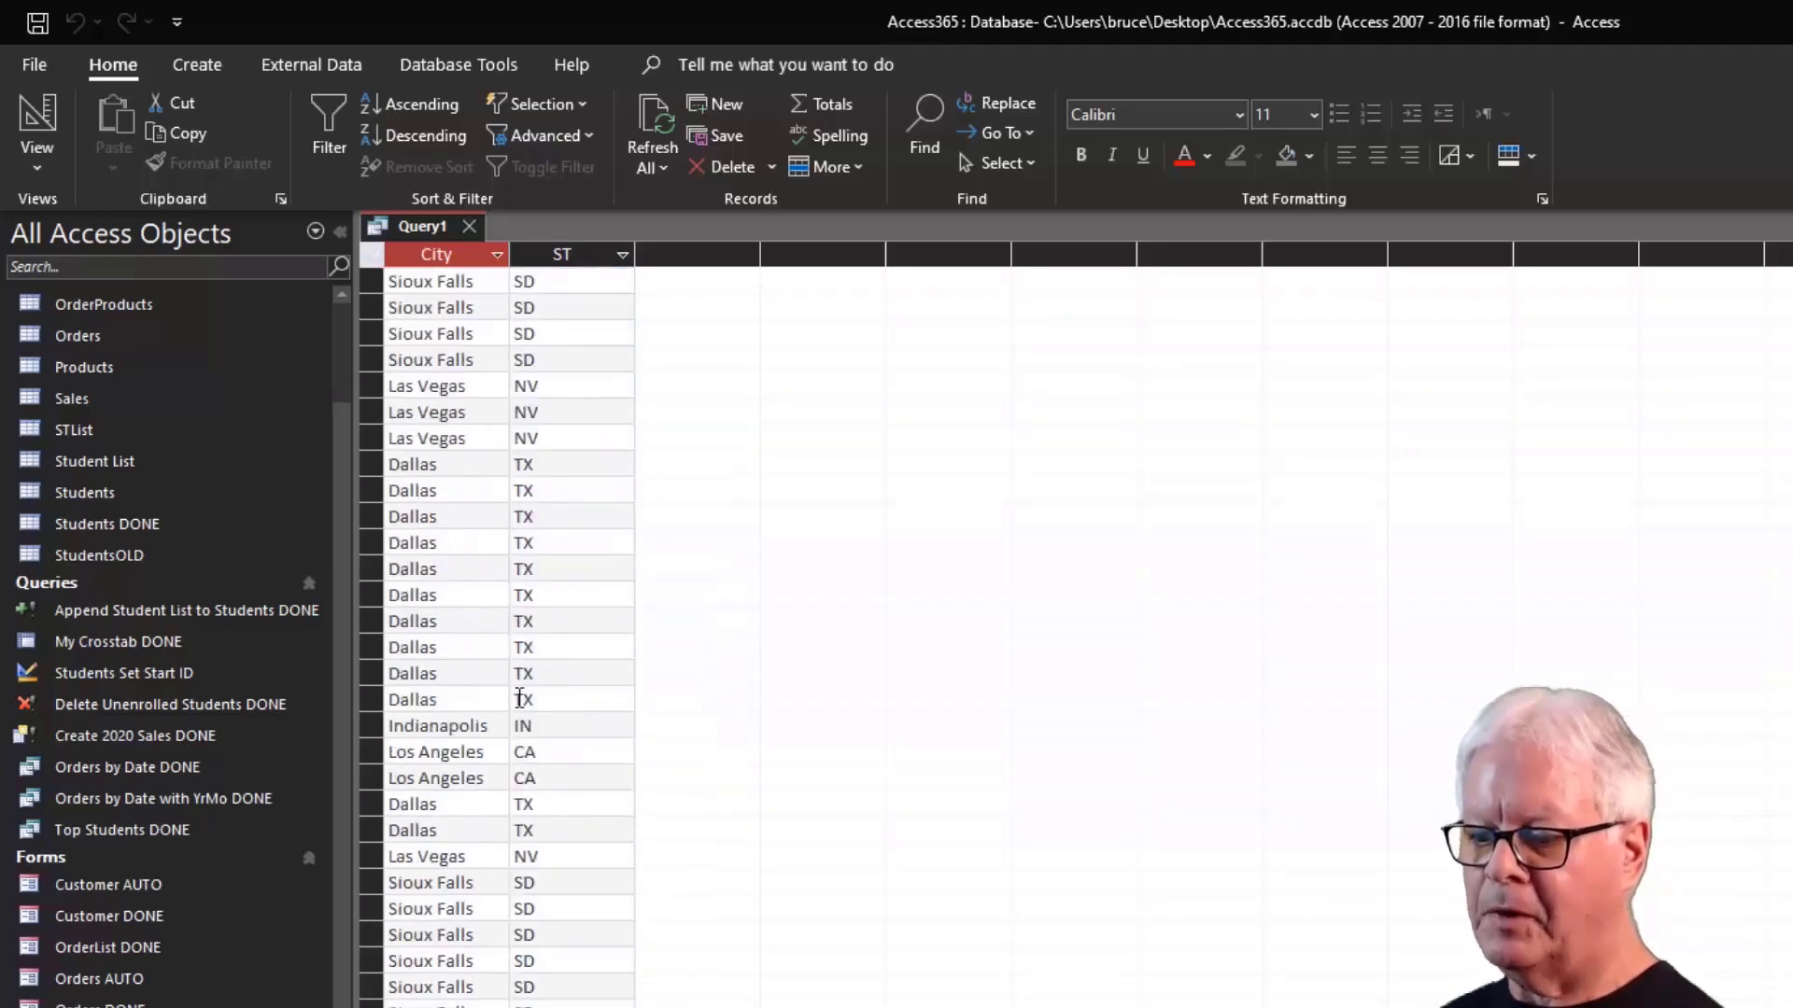
{"action": "scroll", "coordinate": [517, 693], "scroll_direction": "up", "scroll_amount": 10}
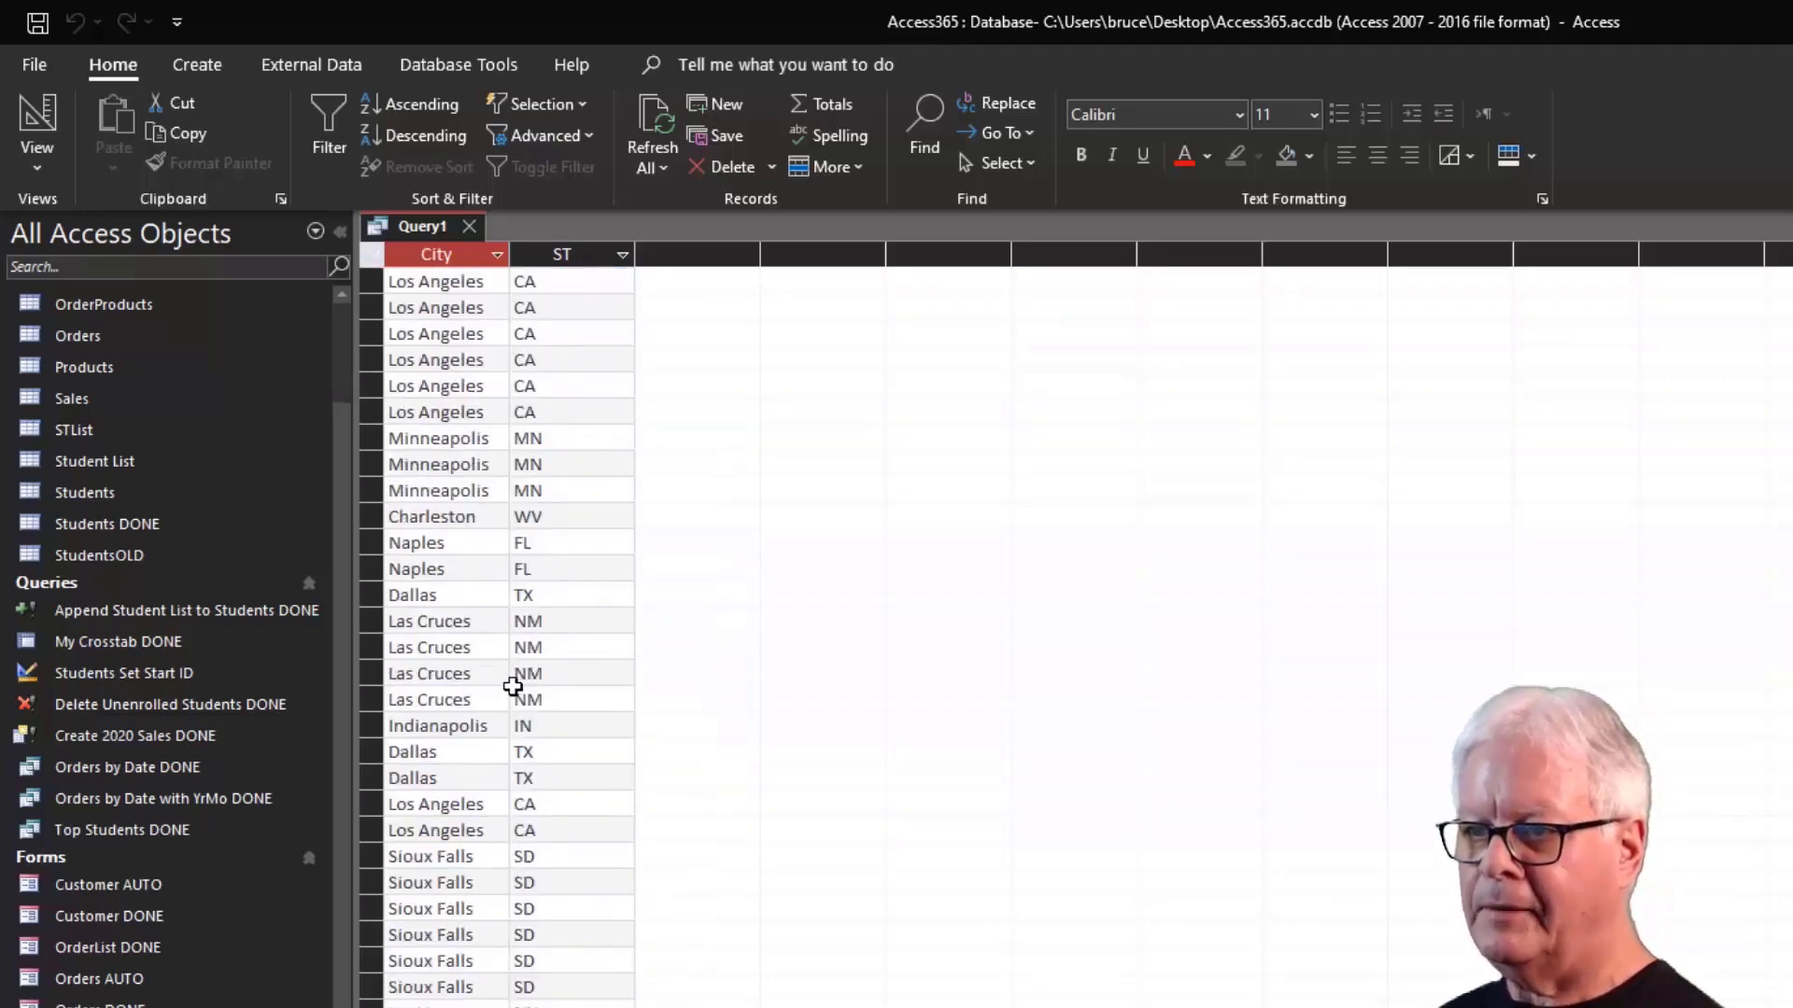
{"action": "scroll", "coordinate": [512, 687], "scroll_direction": "up", "scroll_amount": 5}
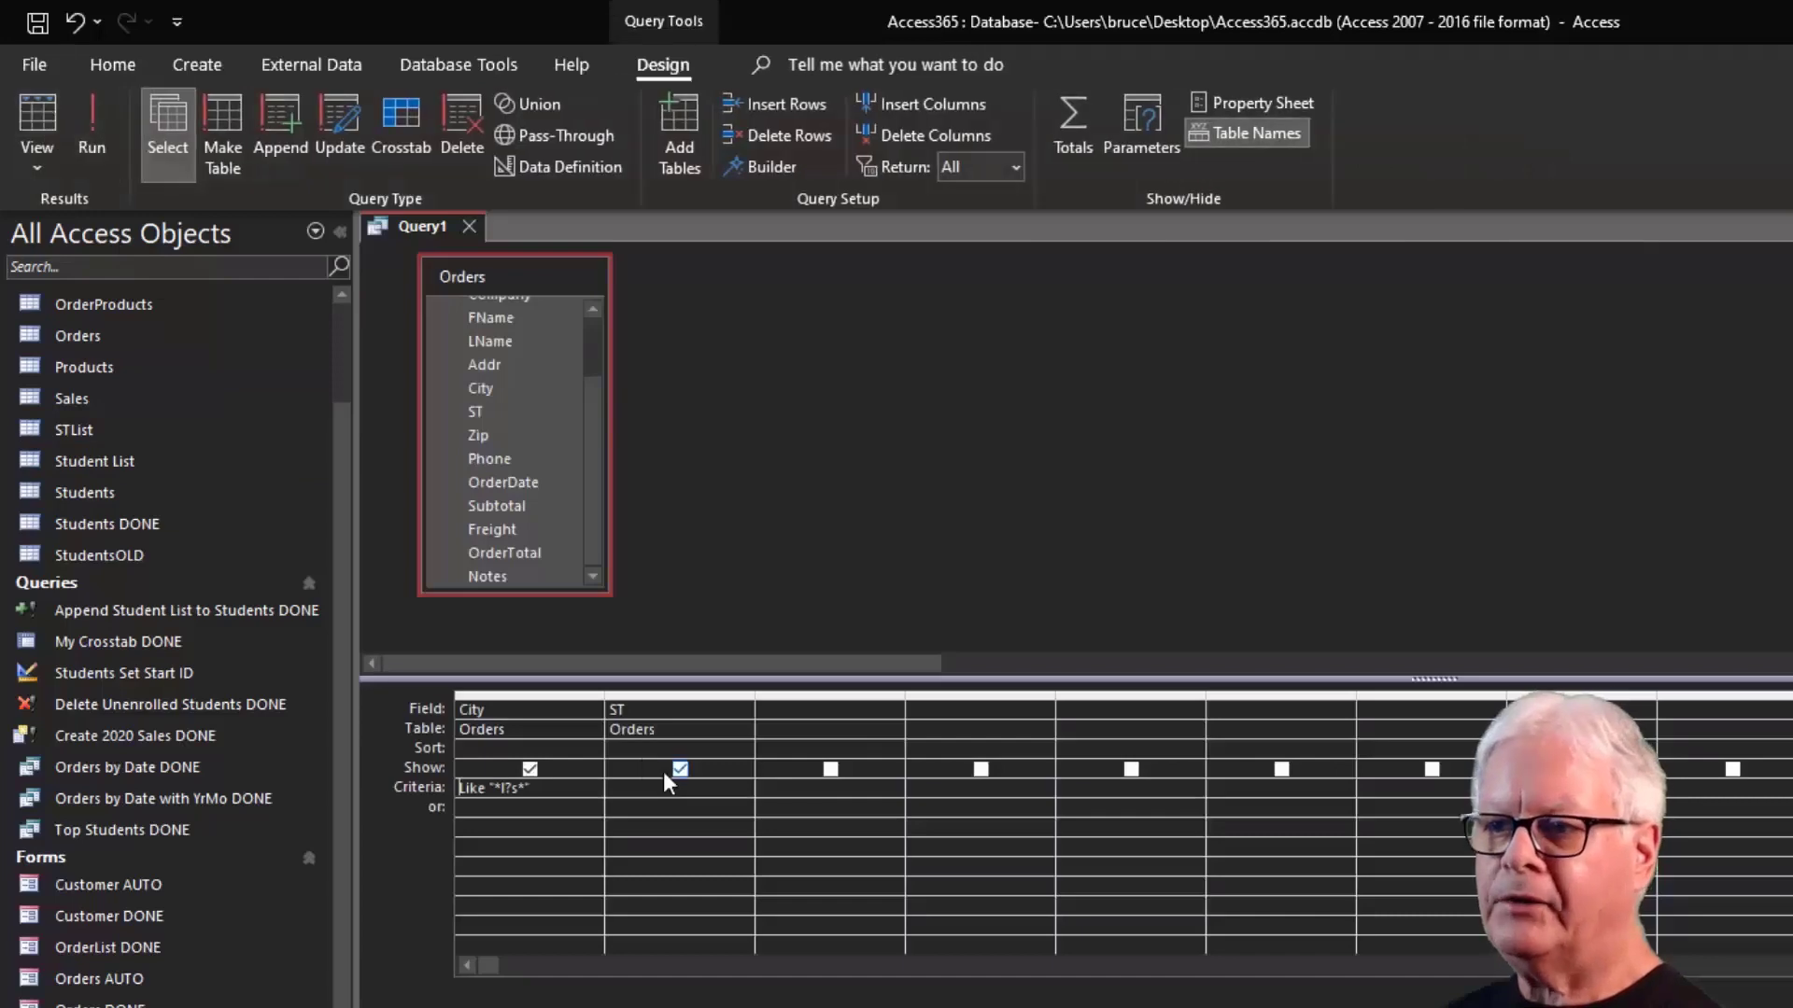
Set the ST field's criteria to like n*, check the matching records in Datasheet View, and return to Design View.
{"action": "left_click", "coordinate": [638, 787]}
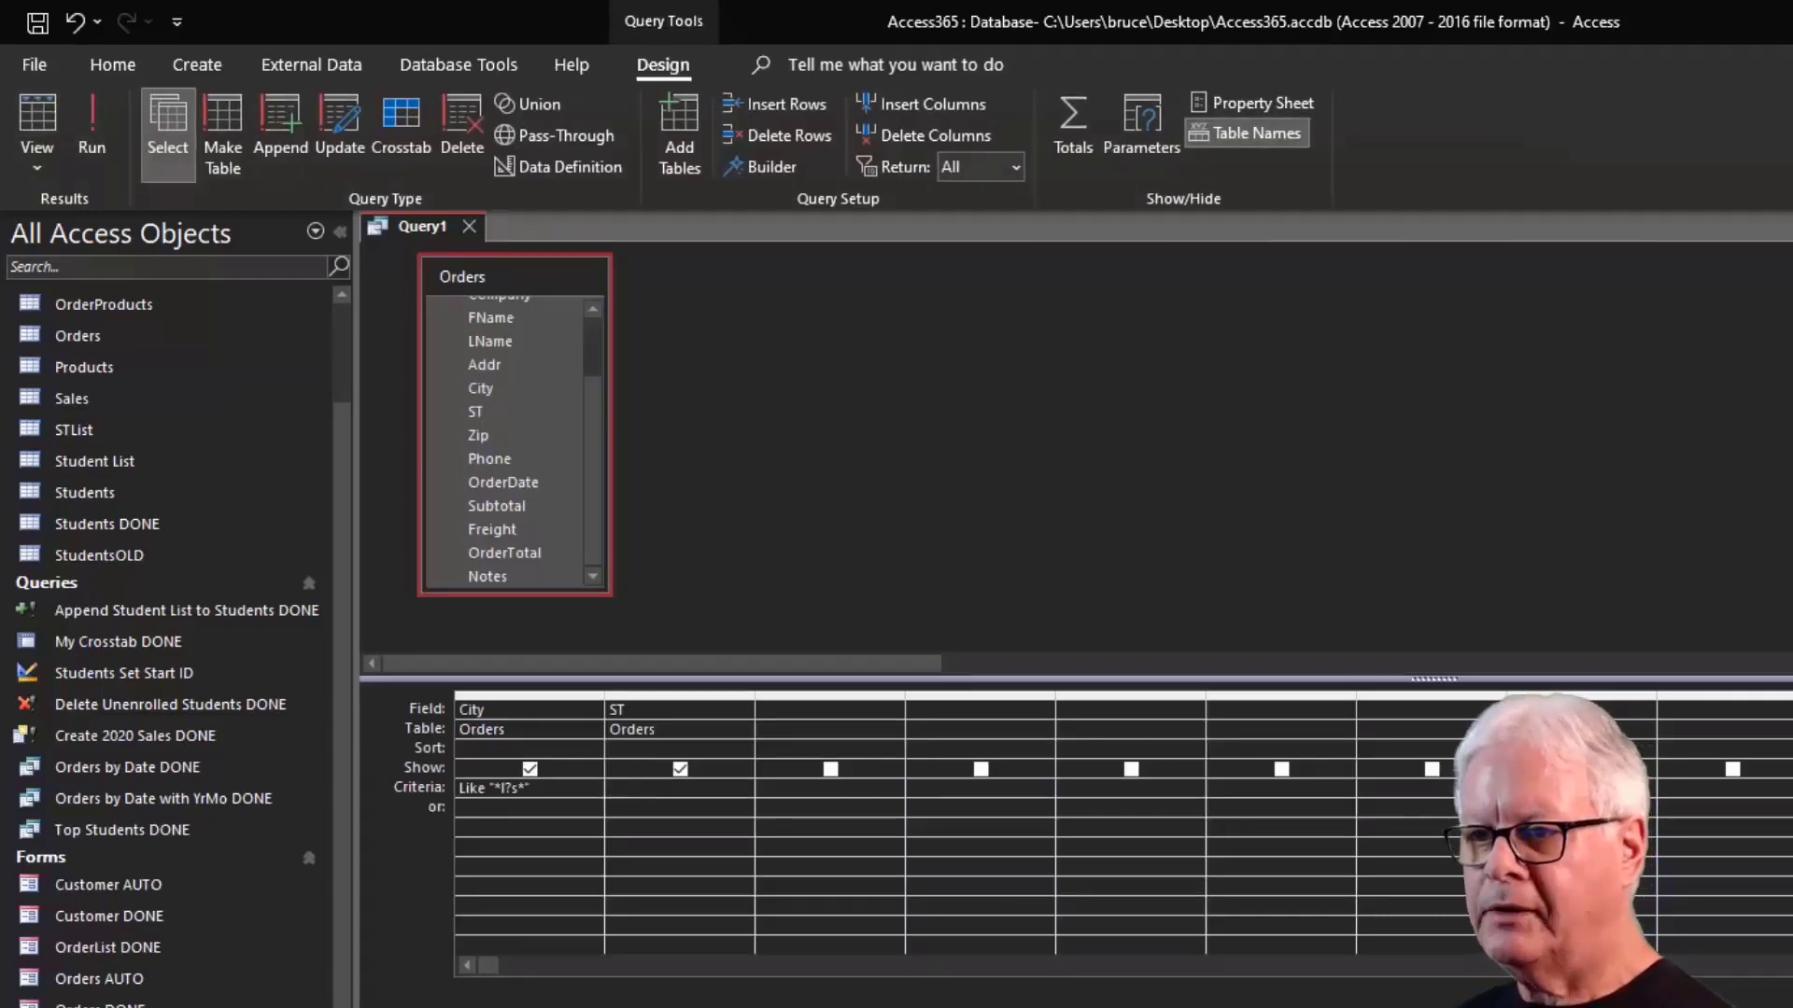
{"action": "left_click", "coordinate": [36, 112]}
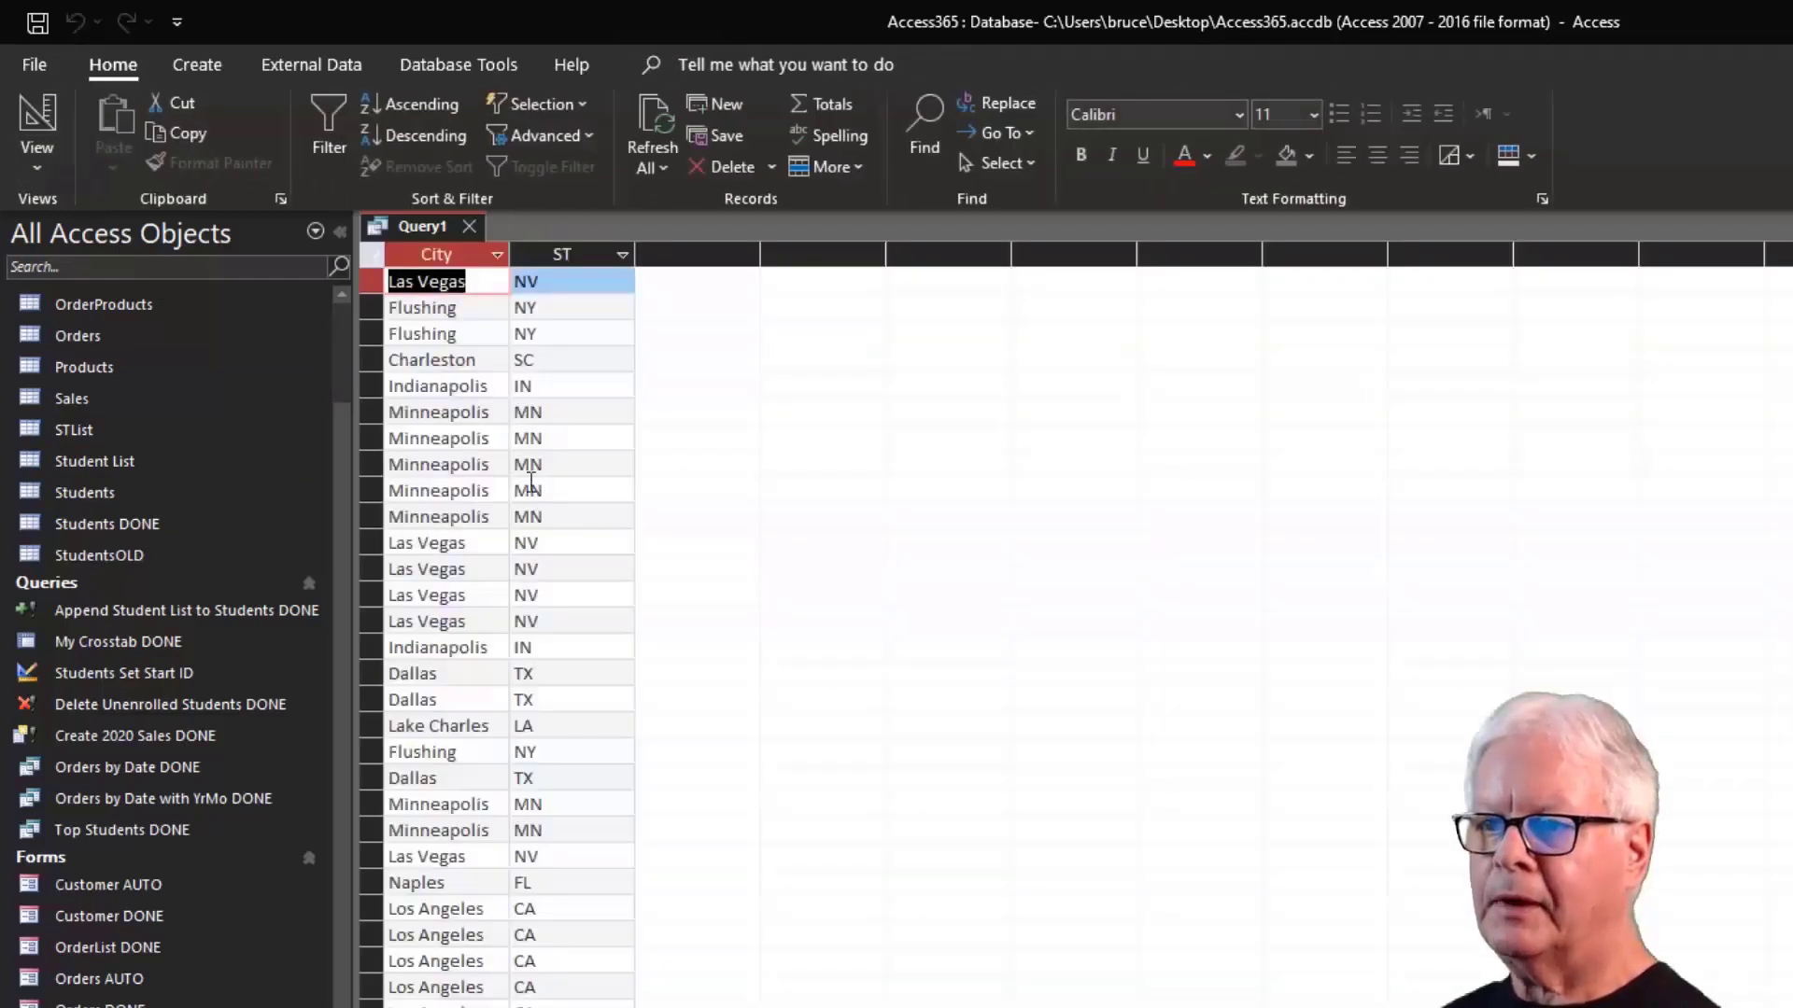
{"action": "left_click", "coordinate": [52, 126]}
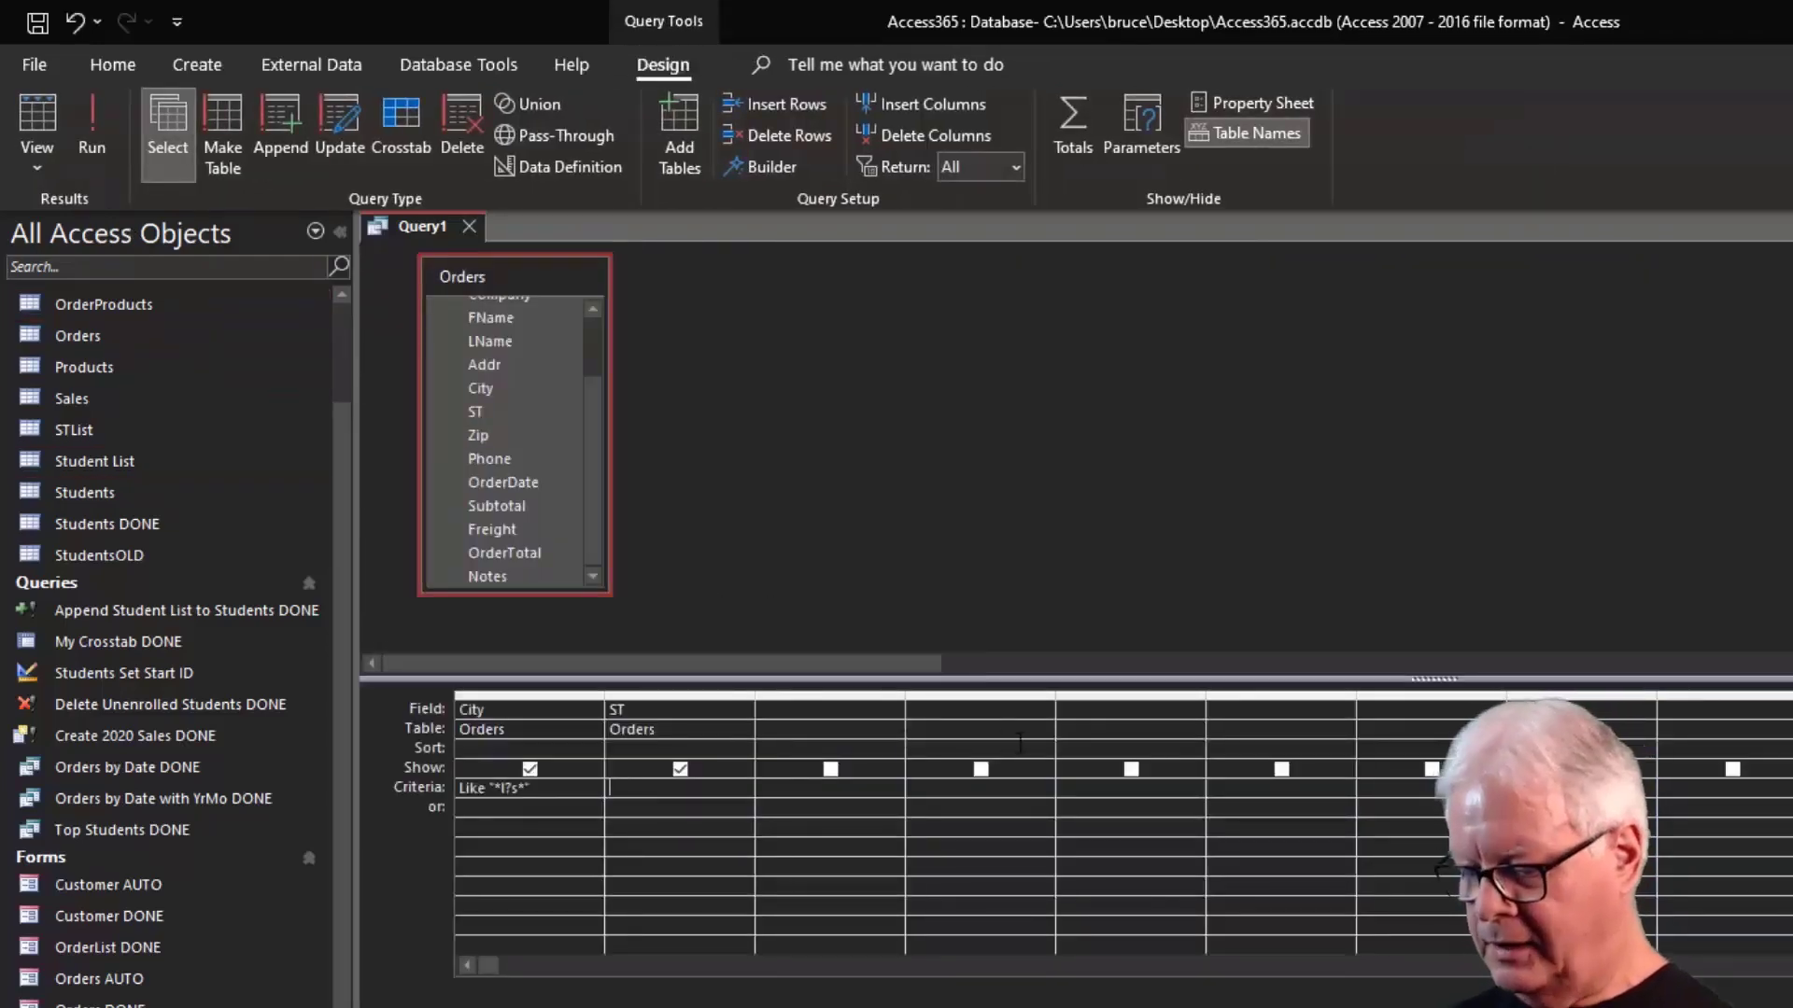
{"action": "type", "text": "like n*"}
{"action": "key", "text": "Tab"}
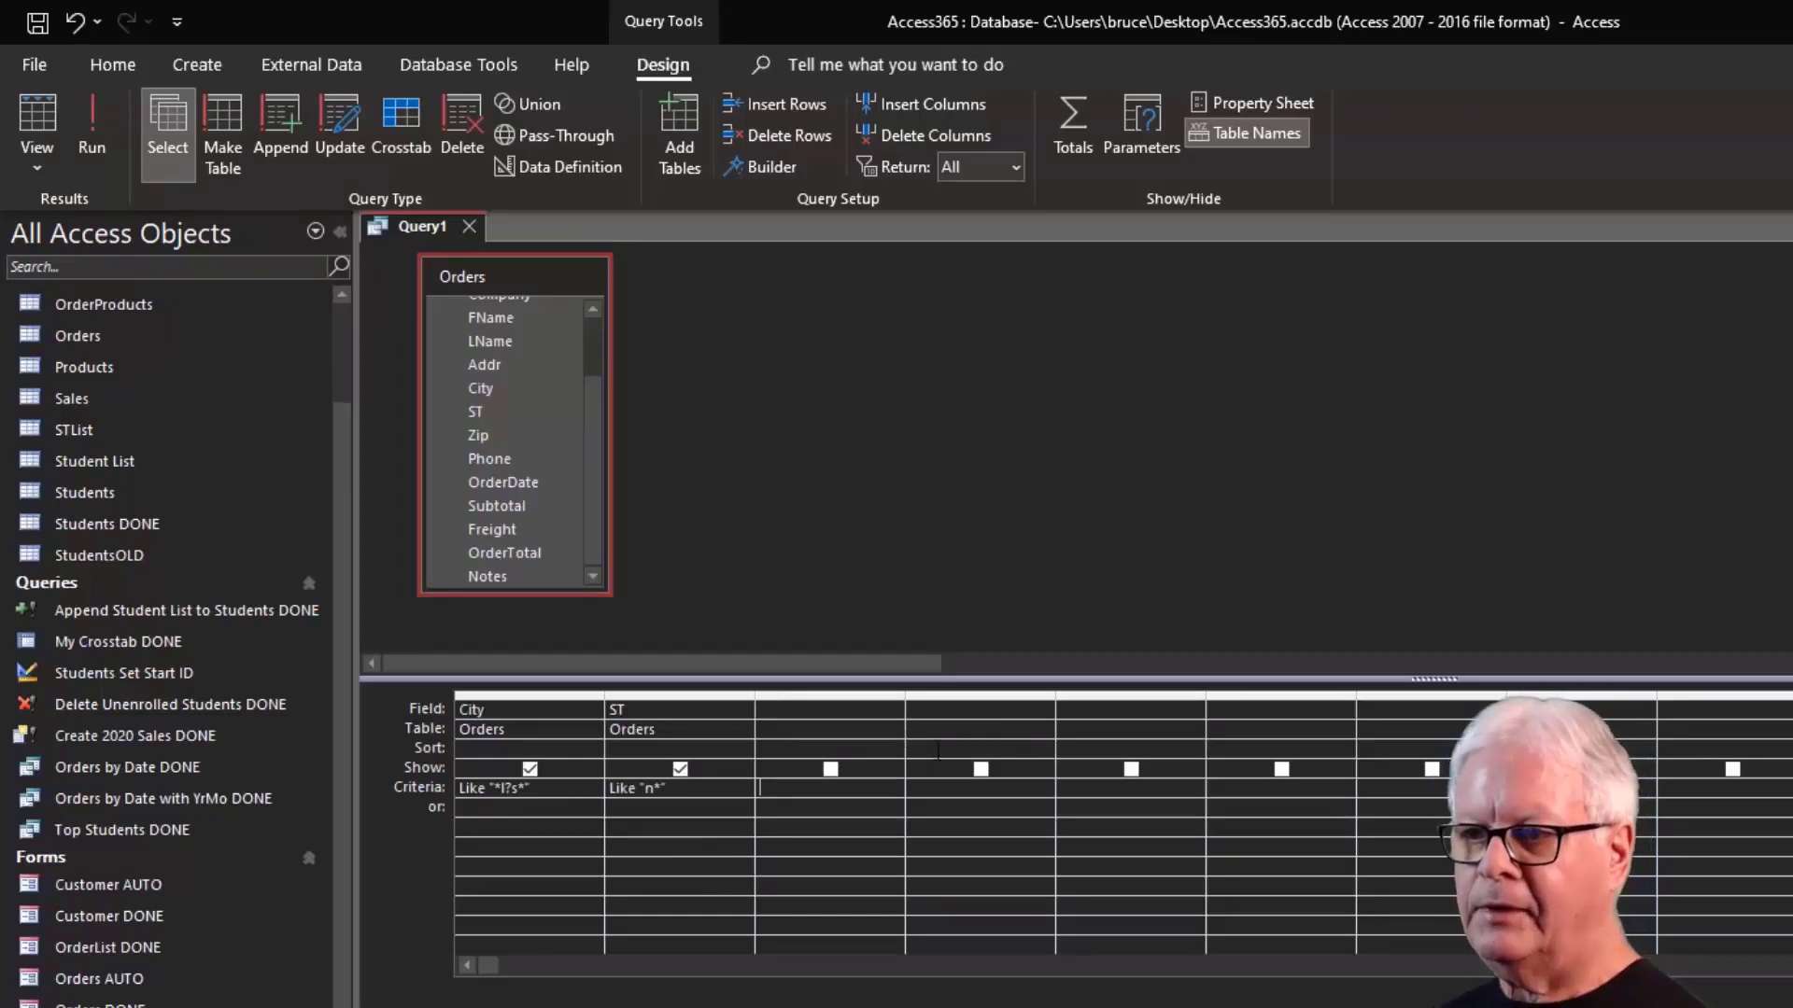
{"action": "left_click", "coordinate": [39, 122]}
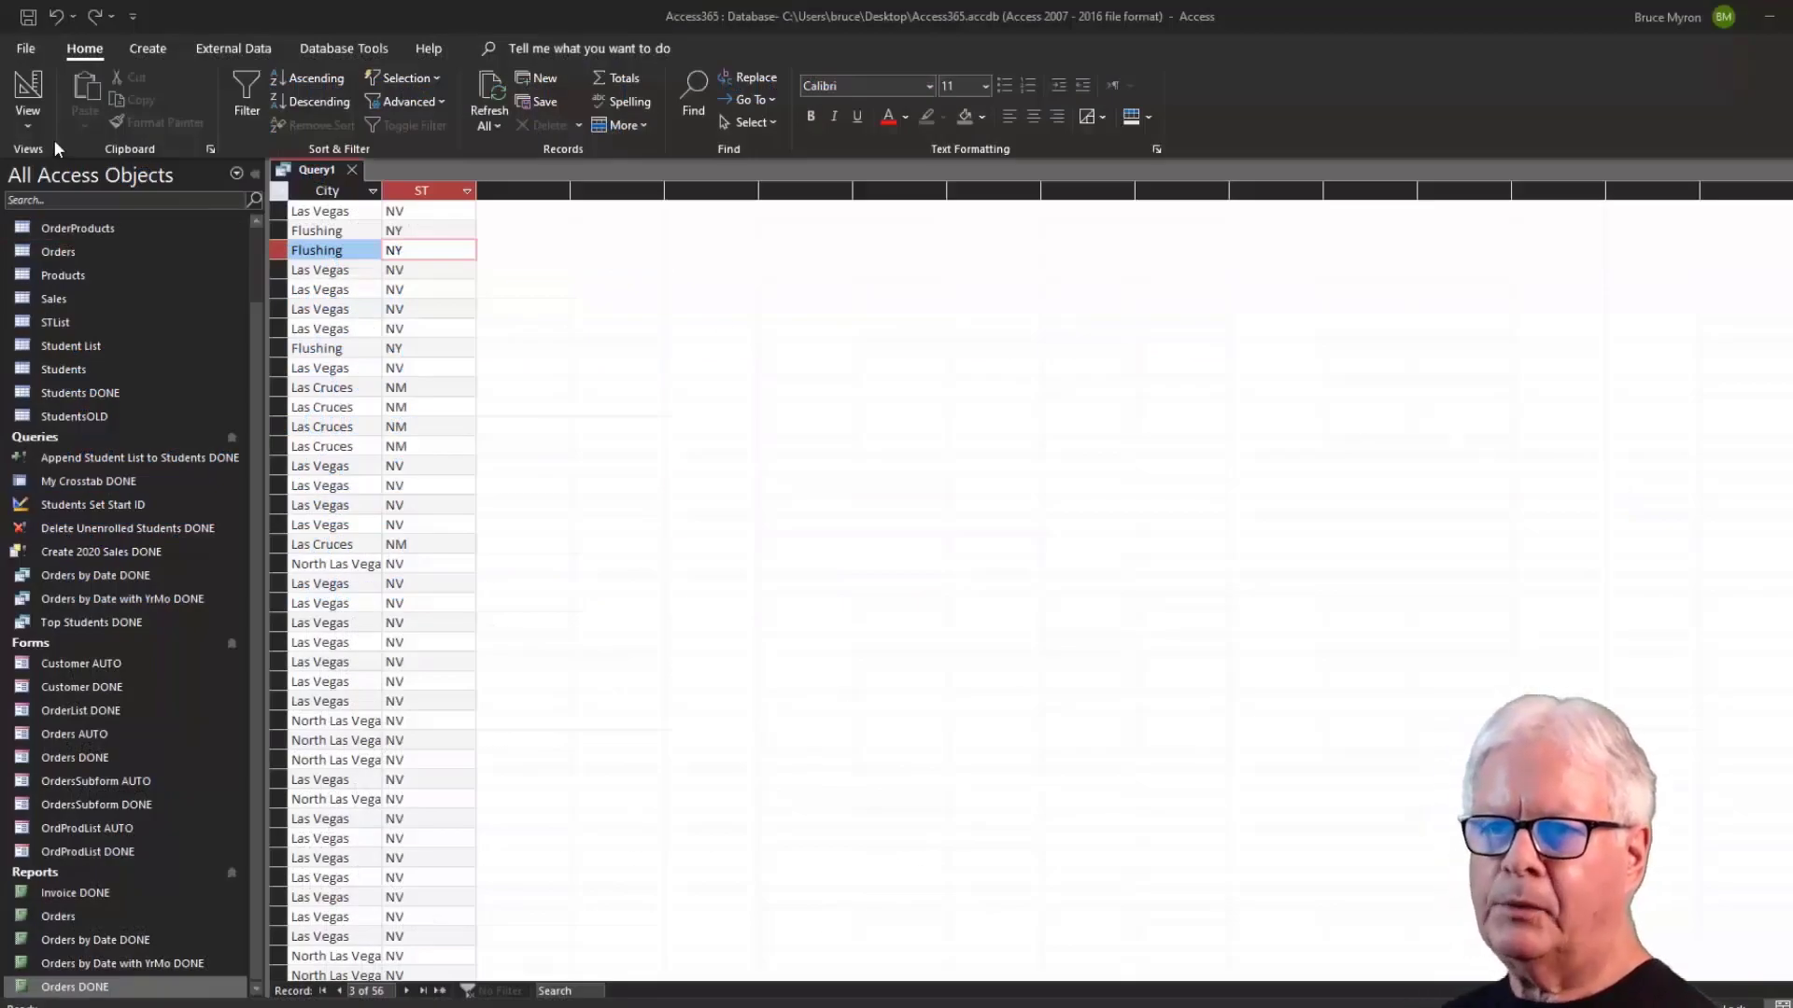
{"action": "left_click", "coordinate": [30, 94]}
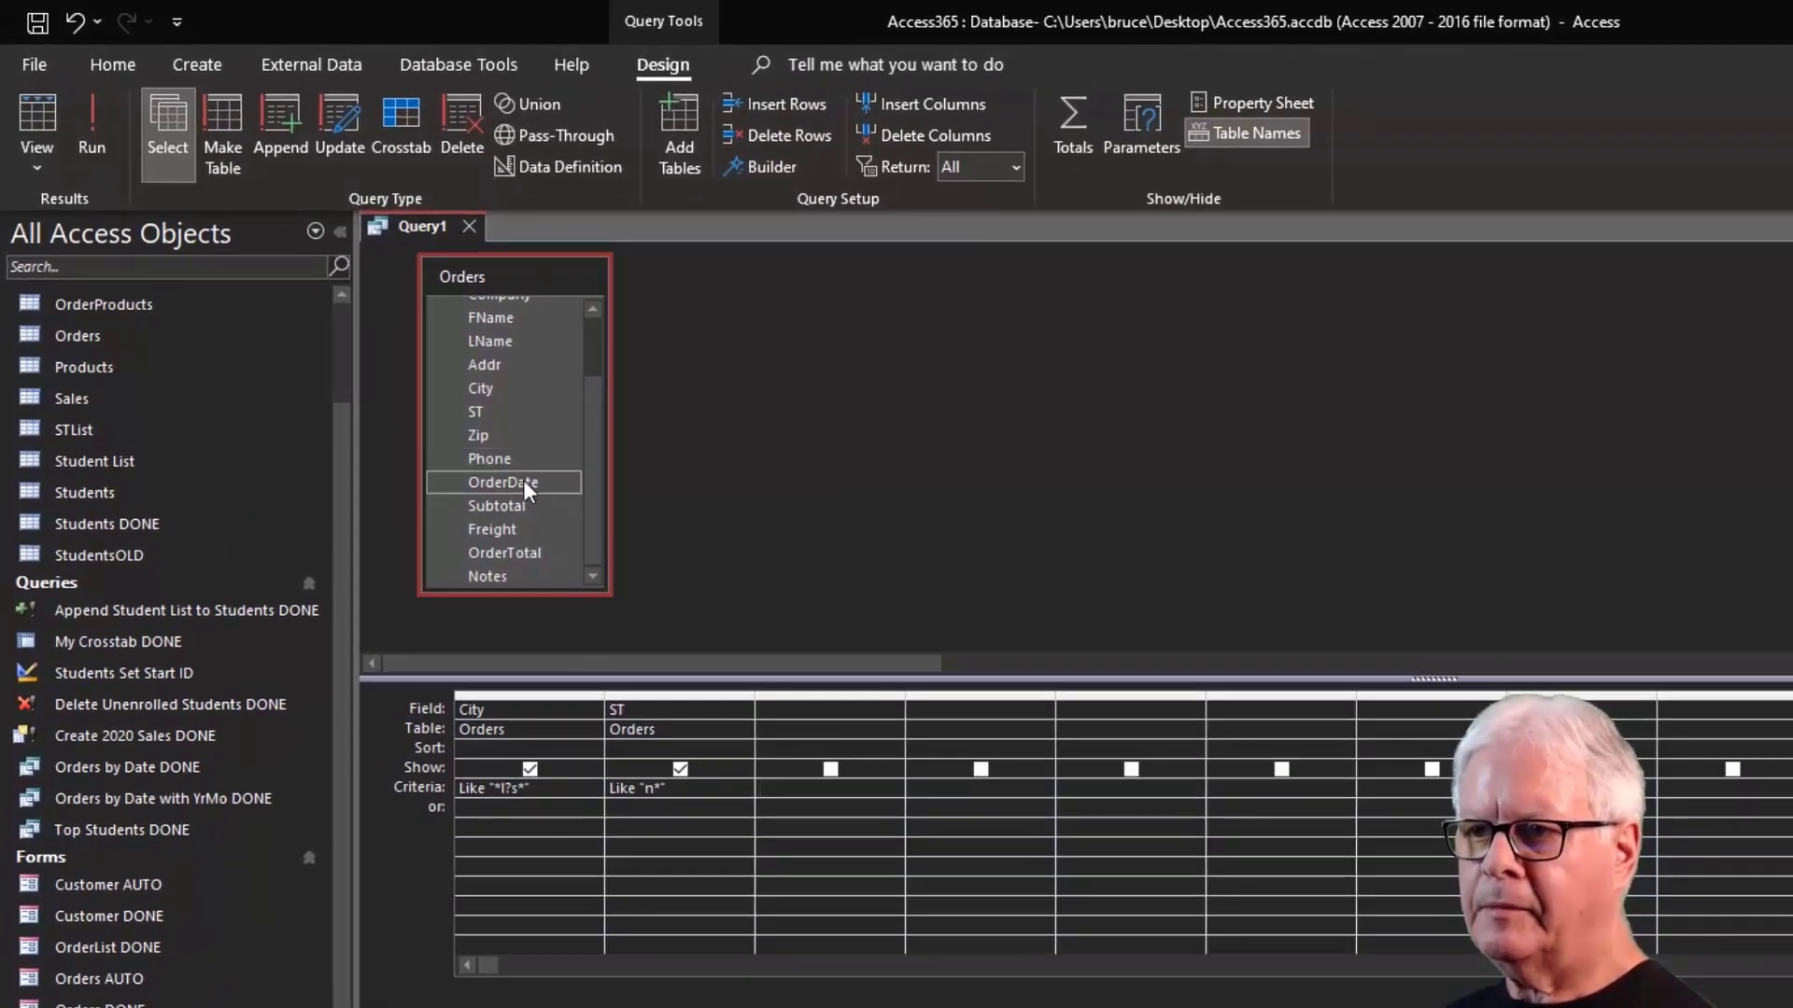
Add the OrderDate and Subtotal fields to the query and delete the criteria for City and ST.
{"action": "double_click", "coordinate": [523, 480]}
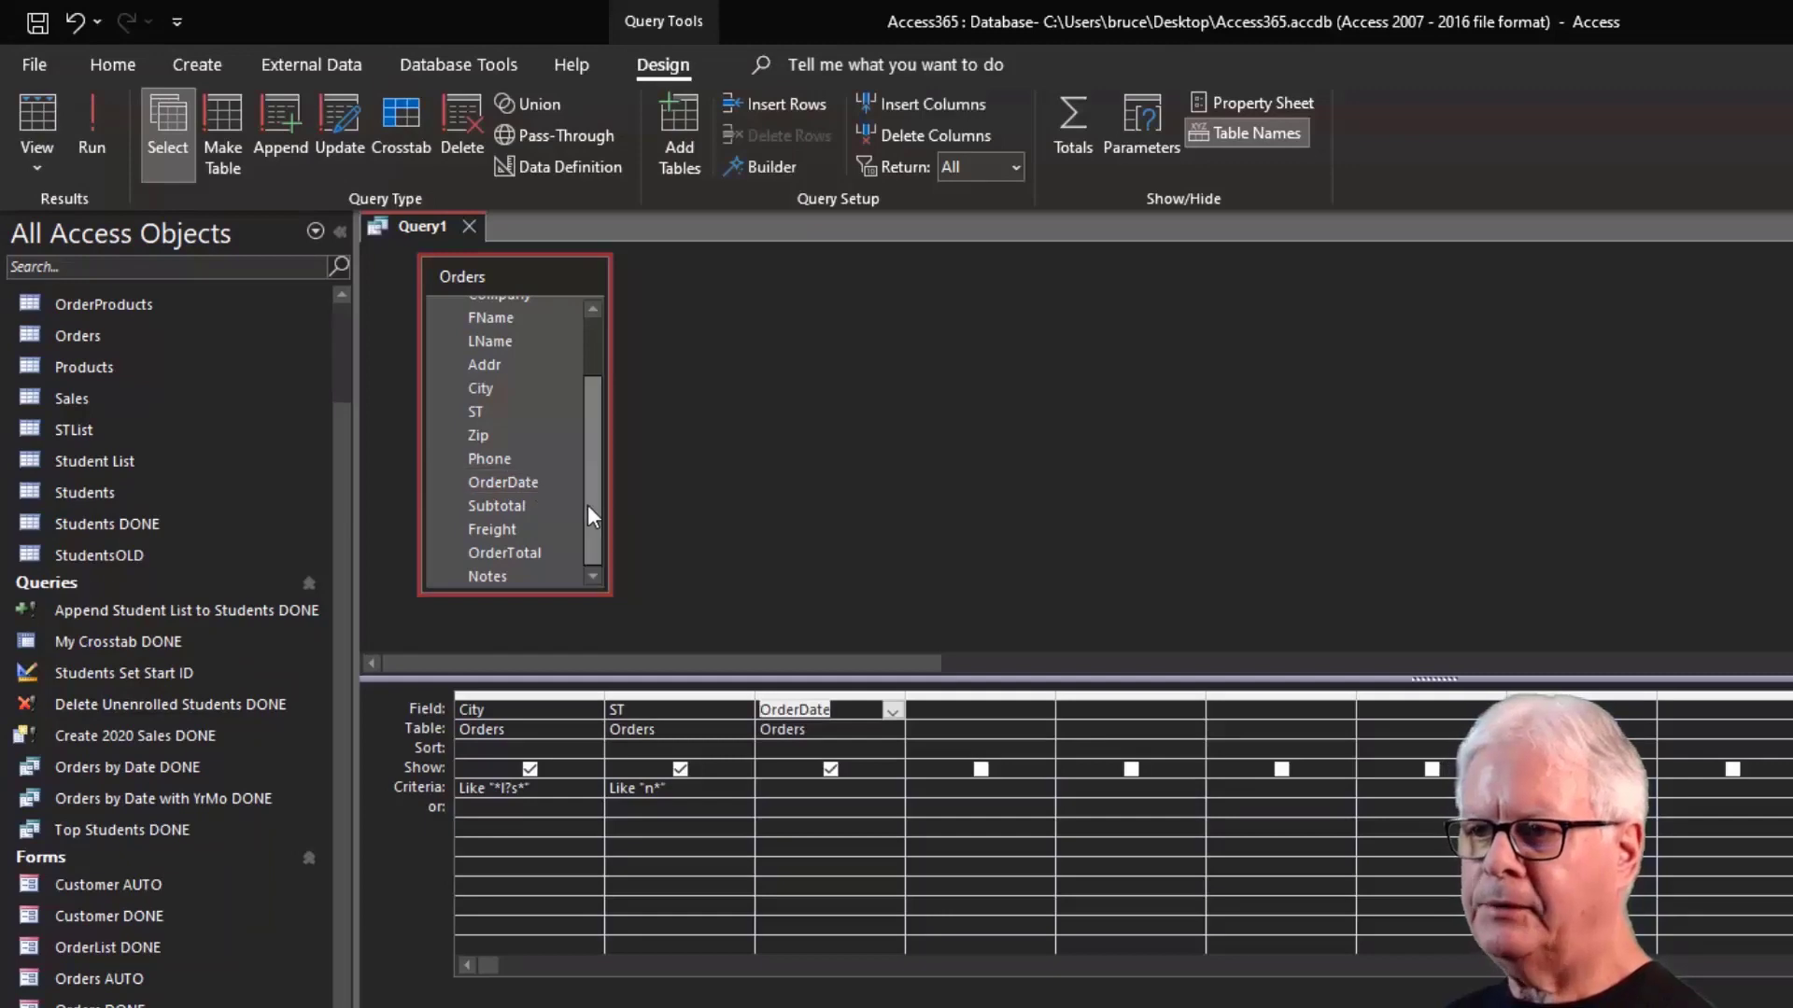
{"action": "double_click", "coordinate": [515, 504]}
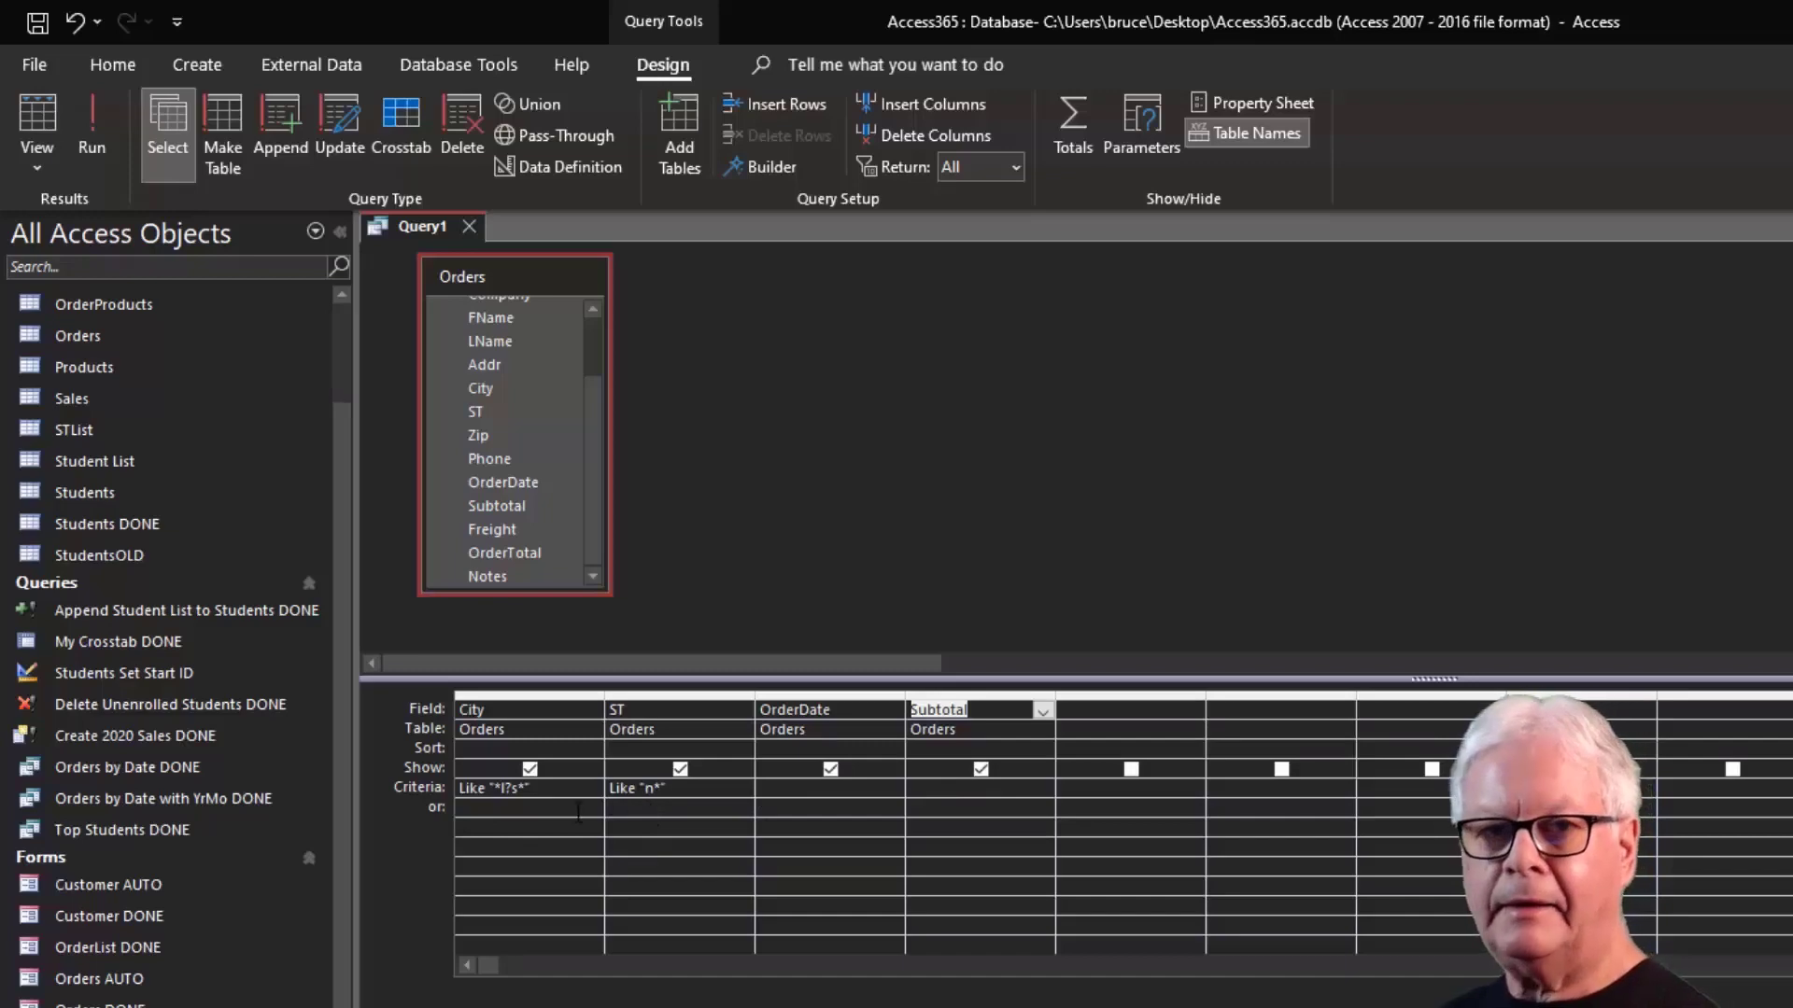
{"action": "left_click", "coordinate": [457, 787]}
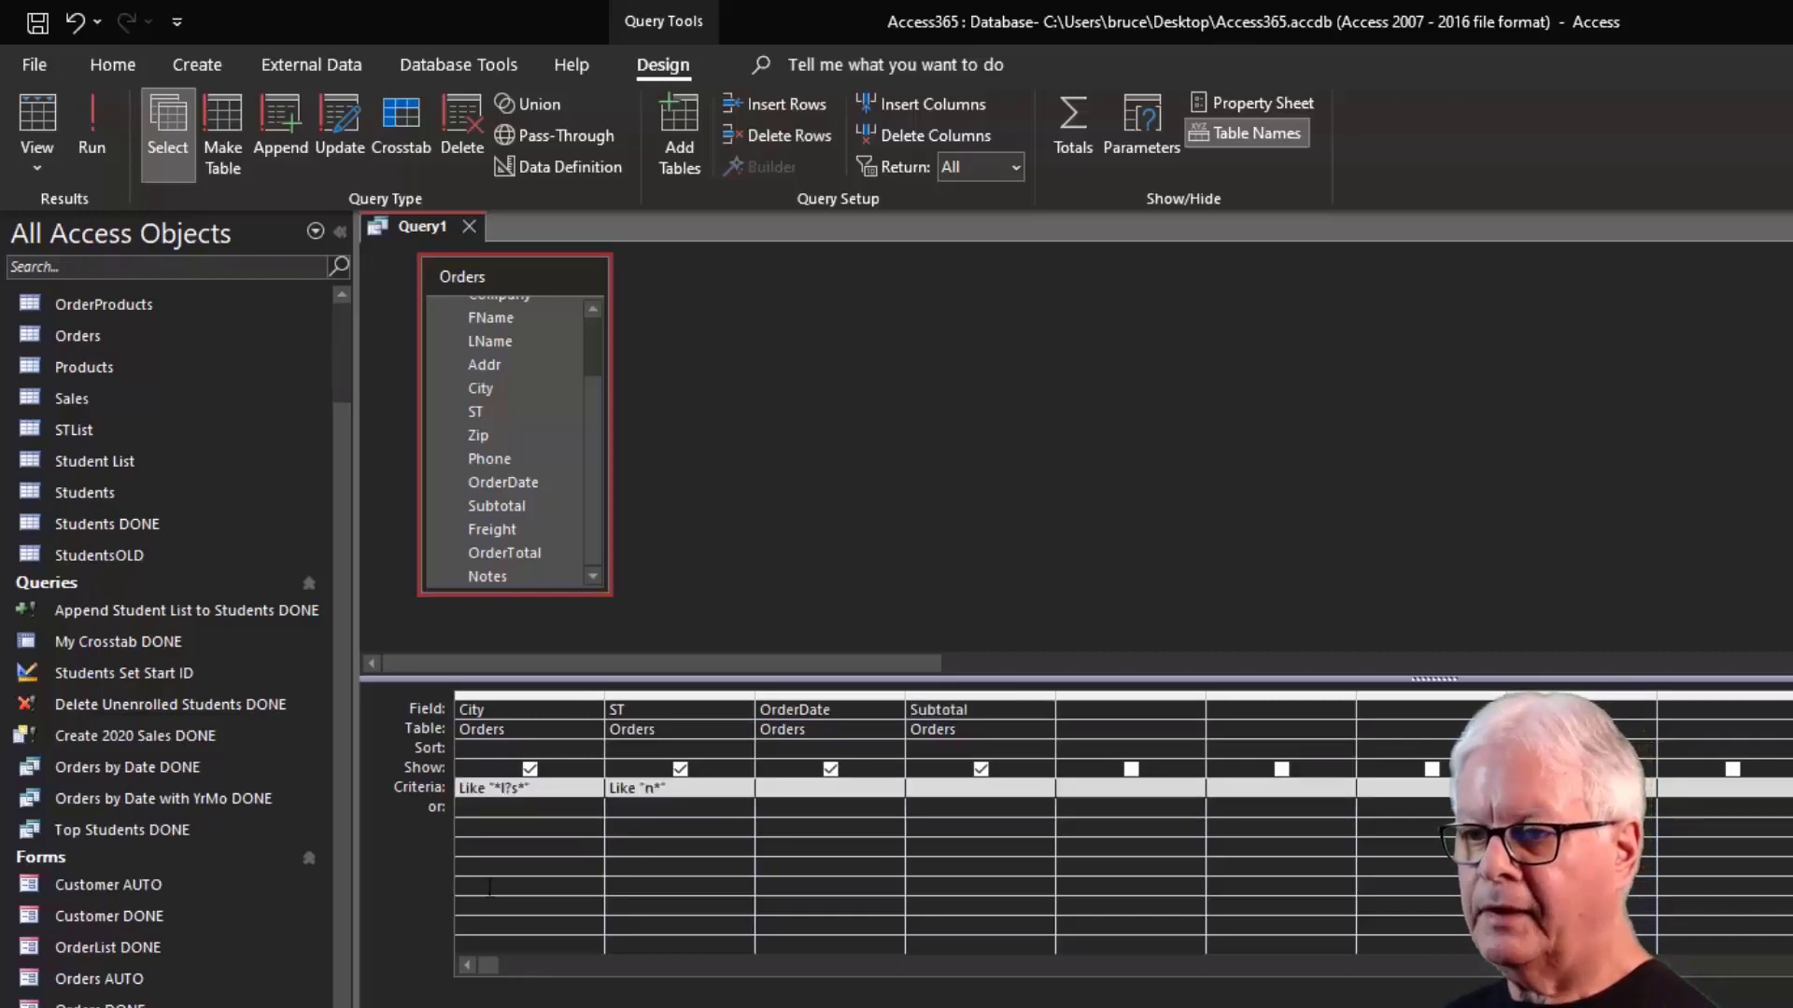
{"action": "key", "text": "Delete"}
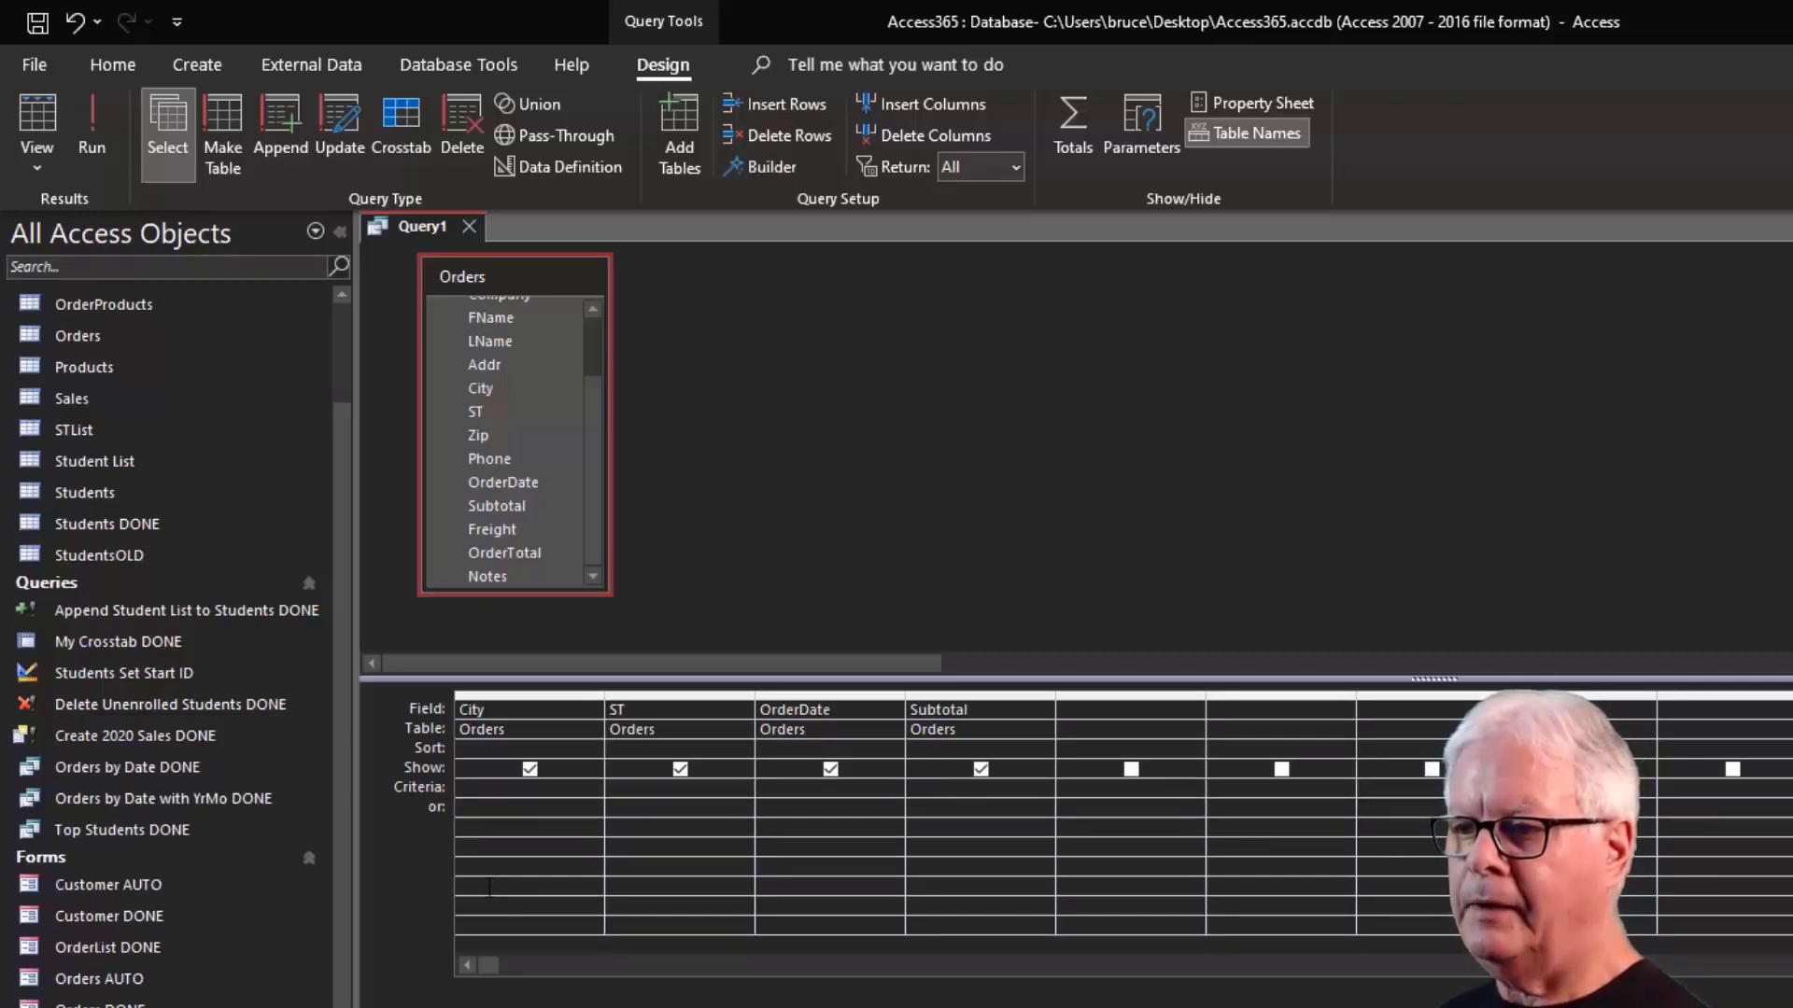
Set the Subtotal field's criteria to >=10000, check the records in Datasheet View, and return to Design View.
{"action": "left_click", "coordinate": [934, 791]}
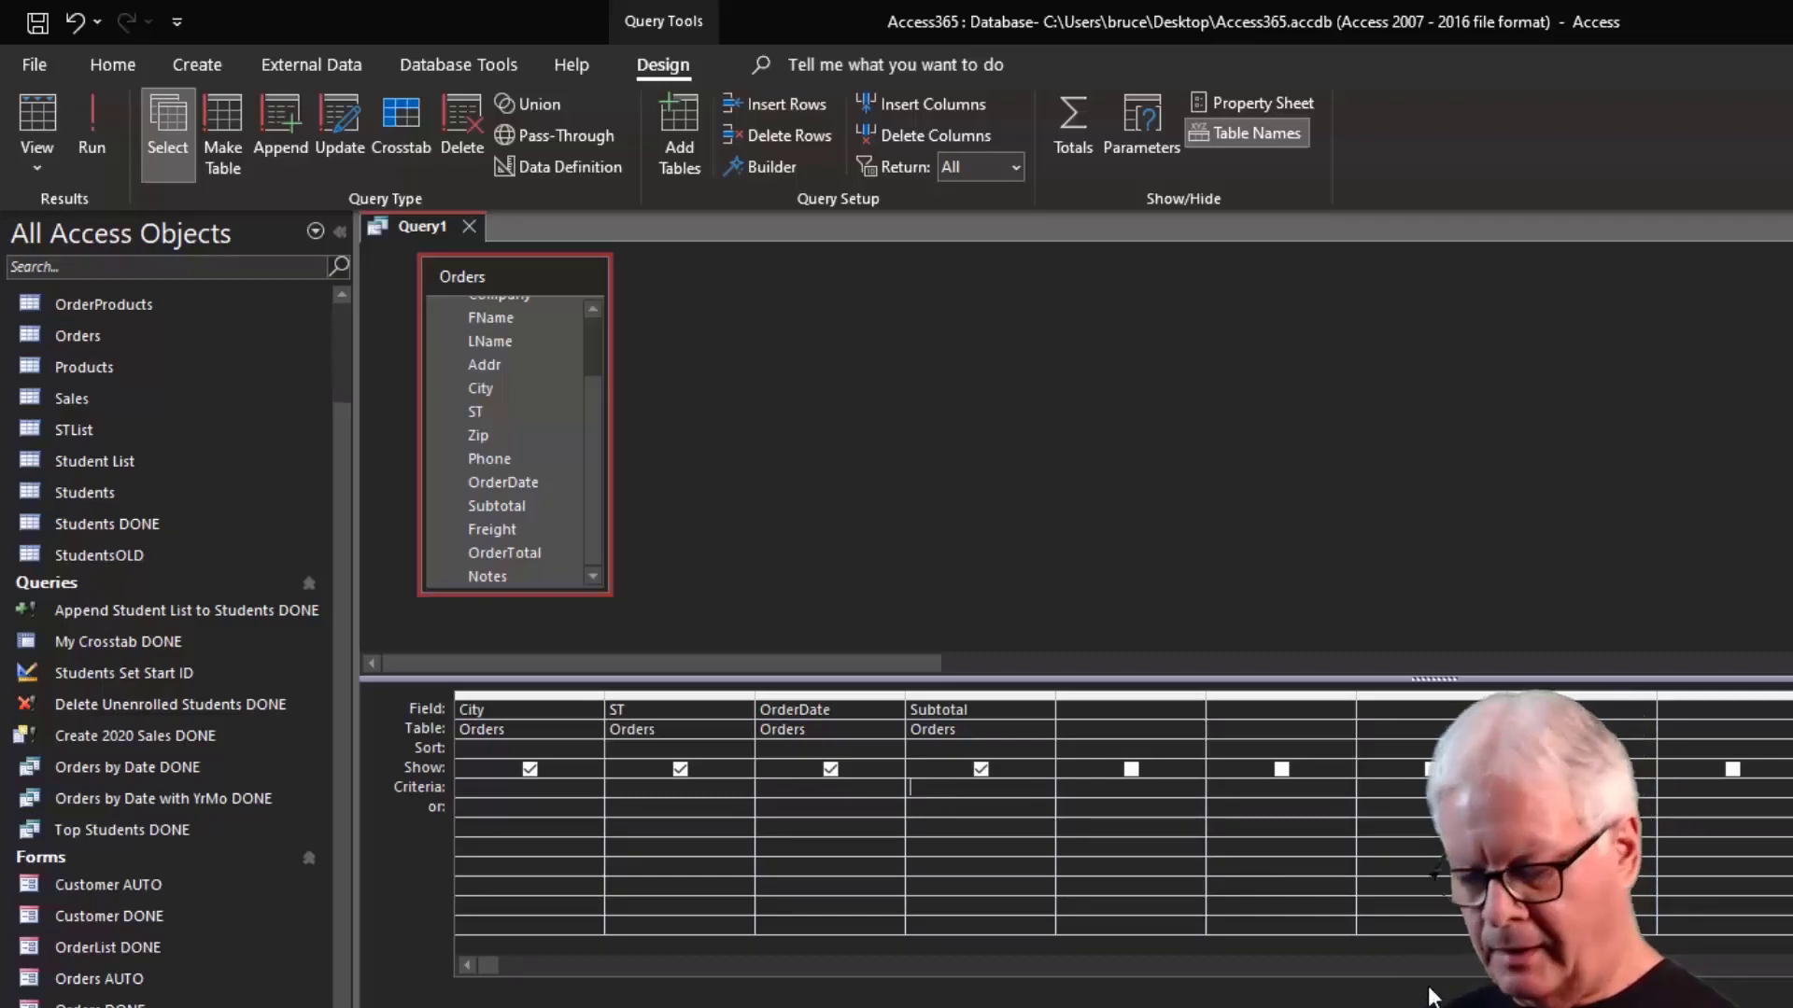
{"action": "type", "text": ">"}
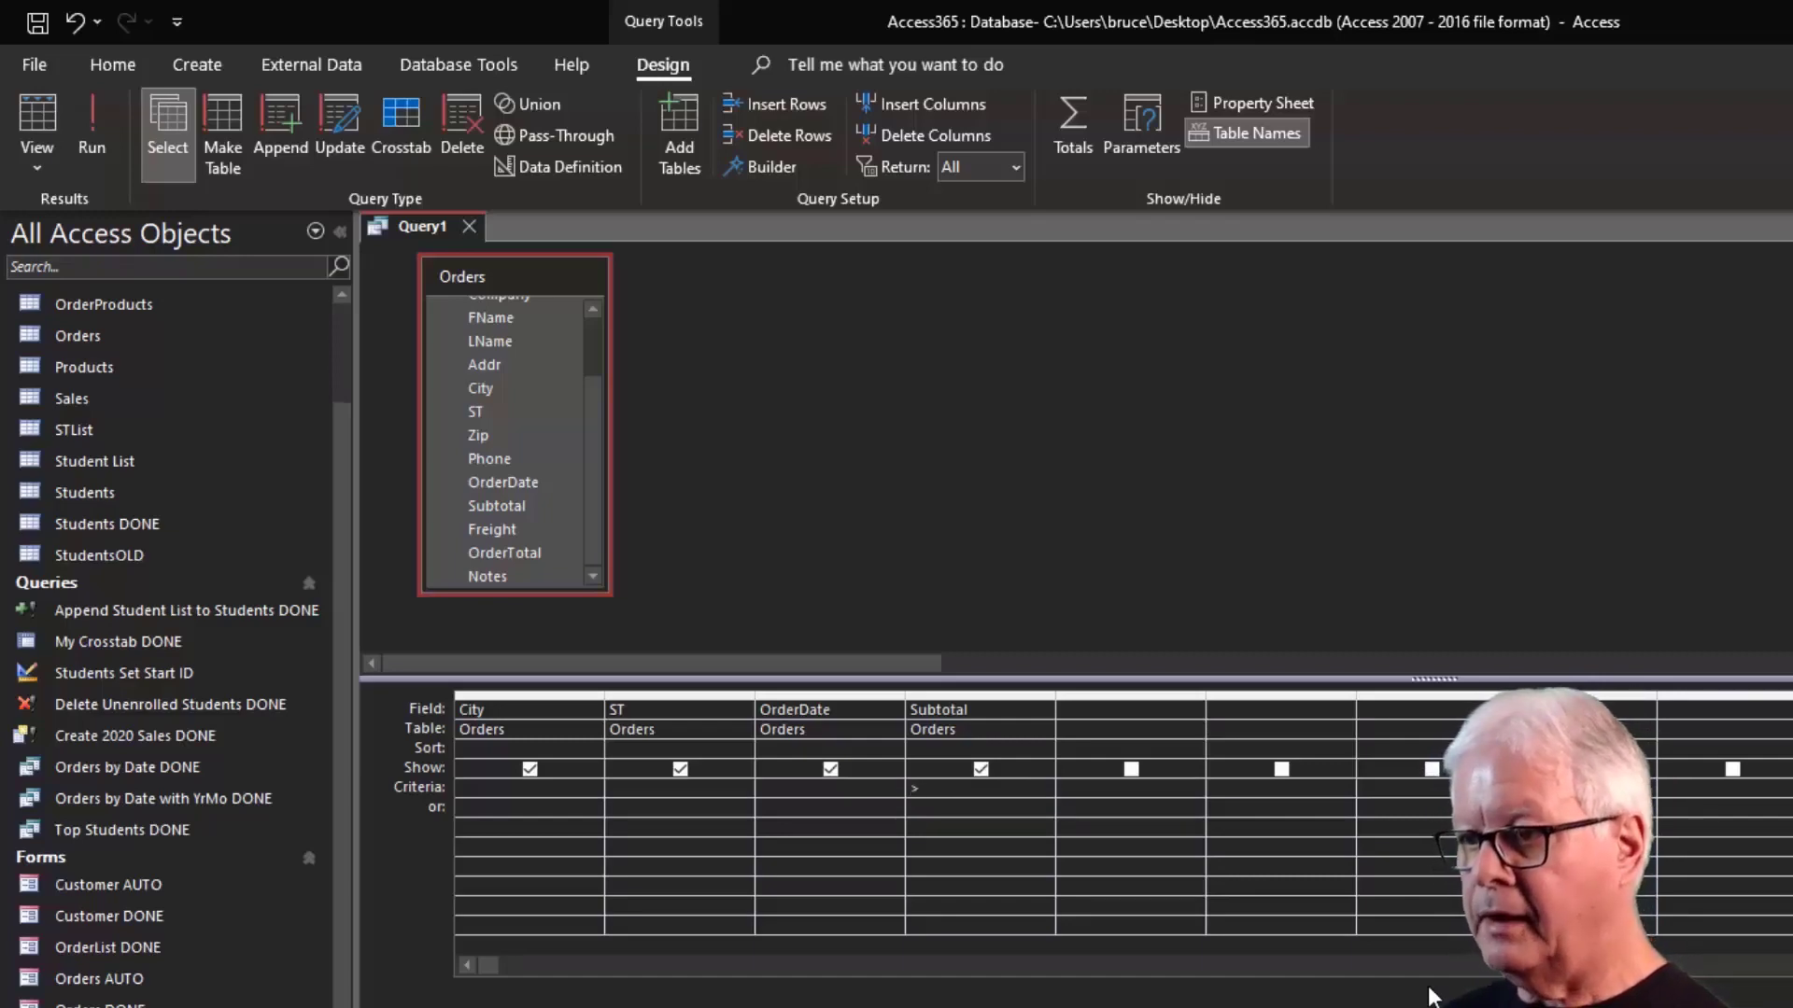
{"action": "type", "text": "="}
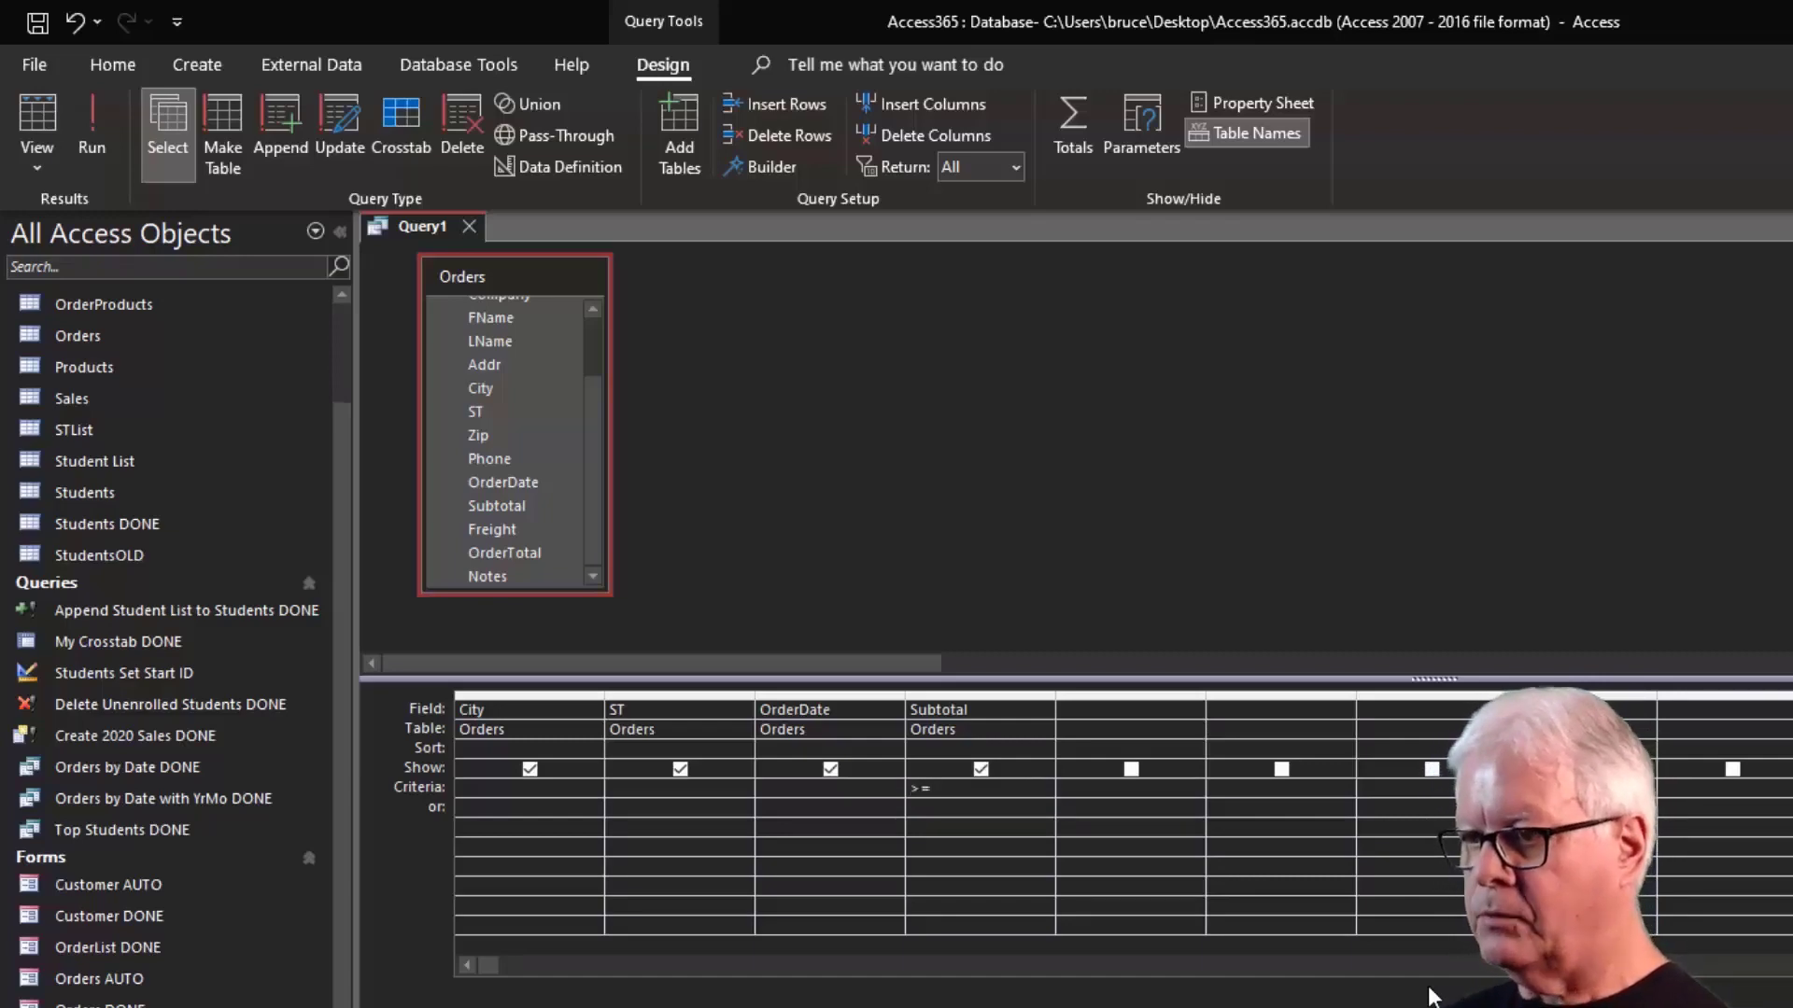
{"action": "type", "text": "10000"}
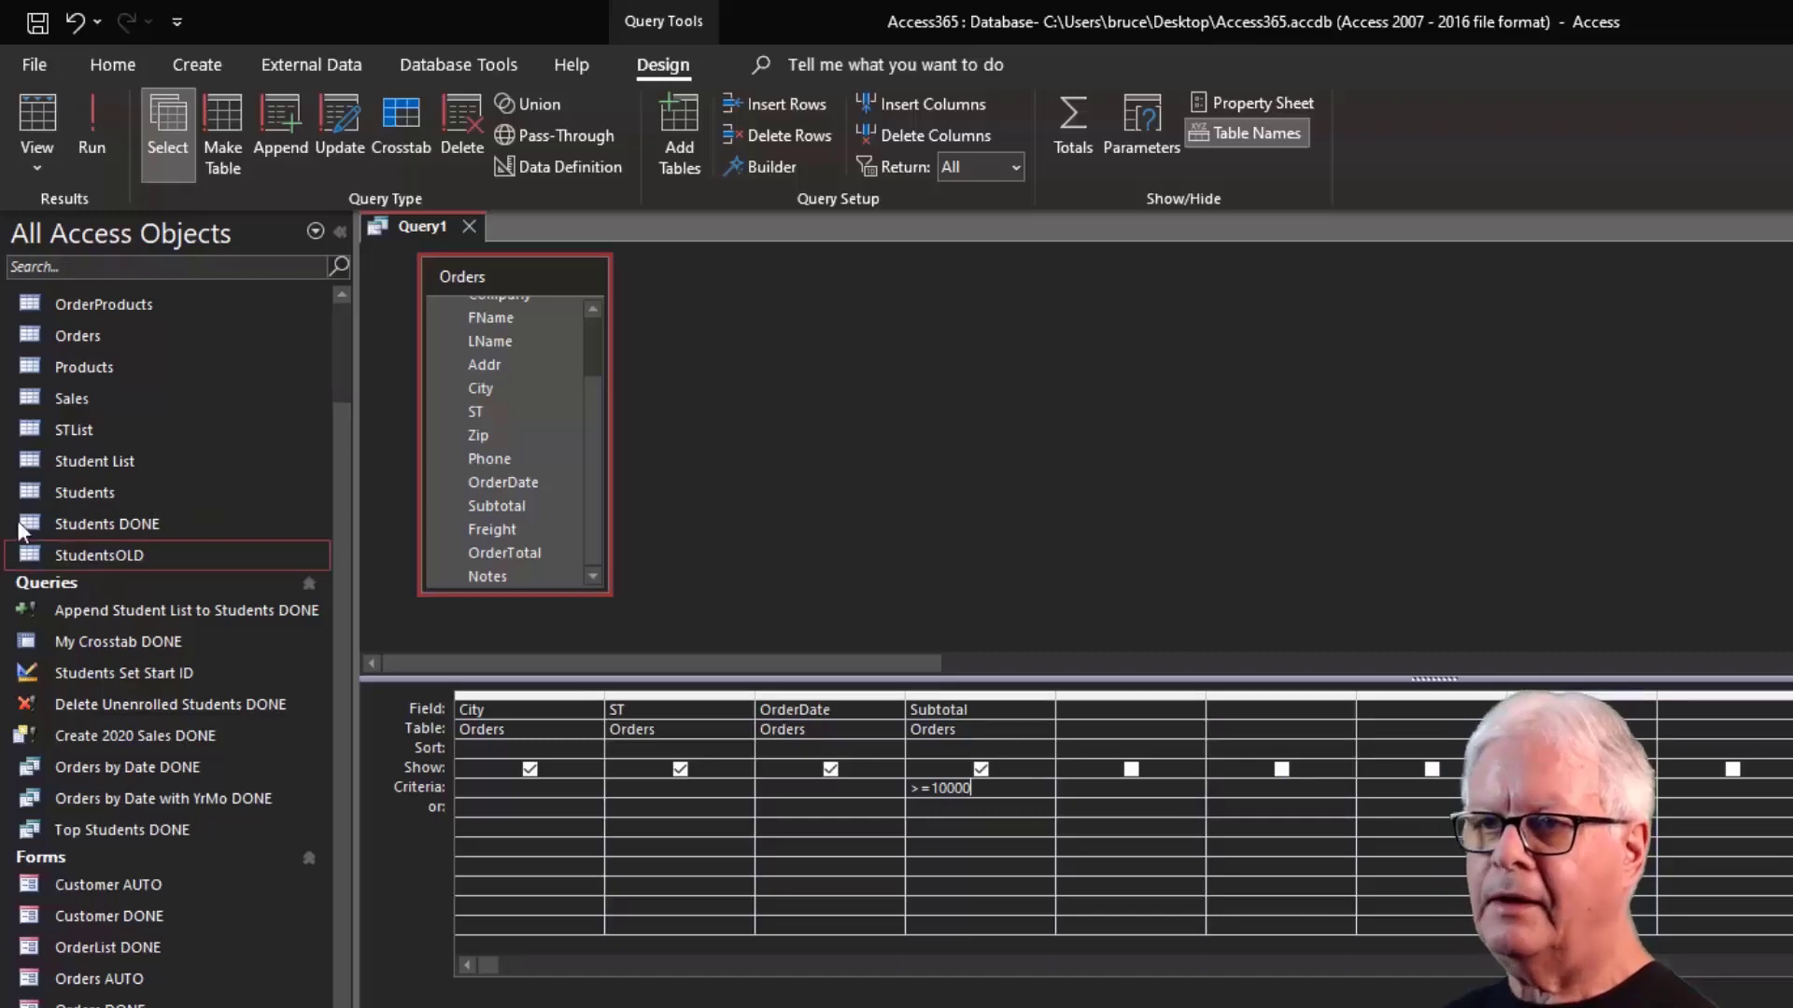
{"action": "left_click", "coordinate": [43, 117]}
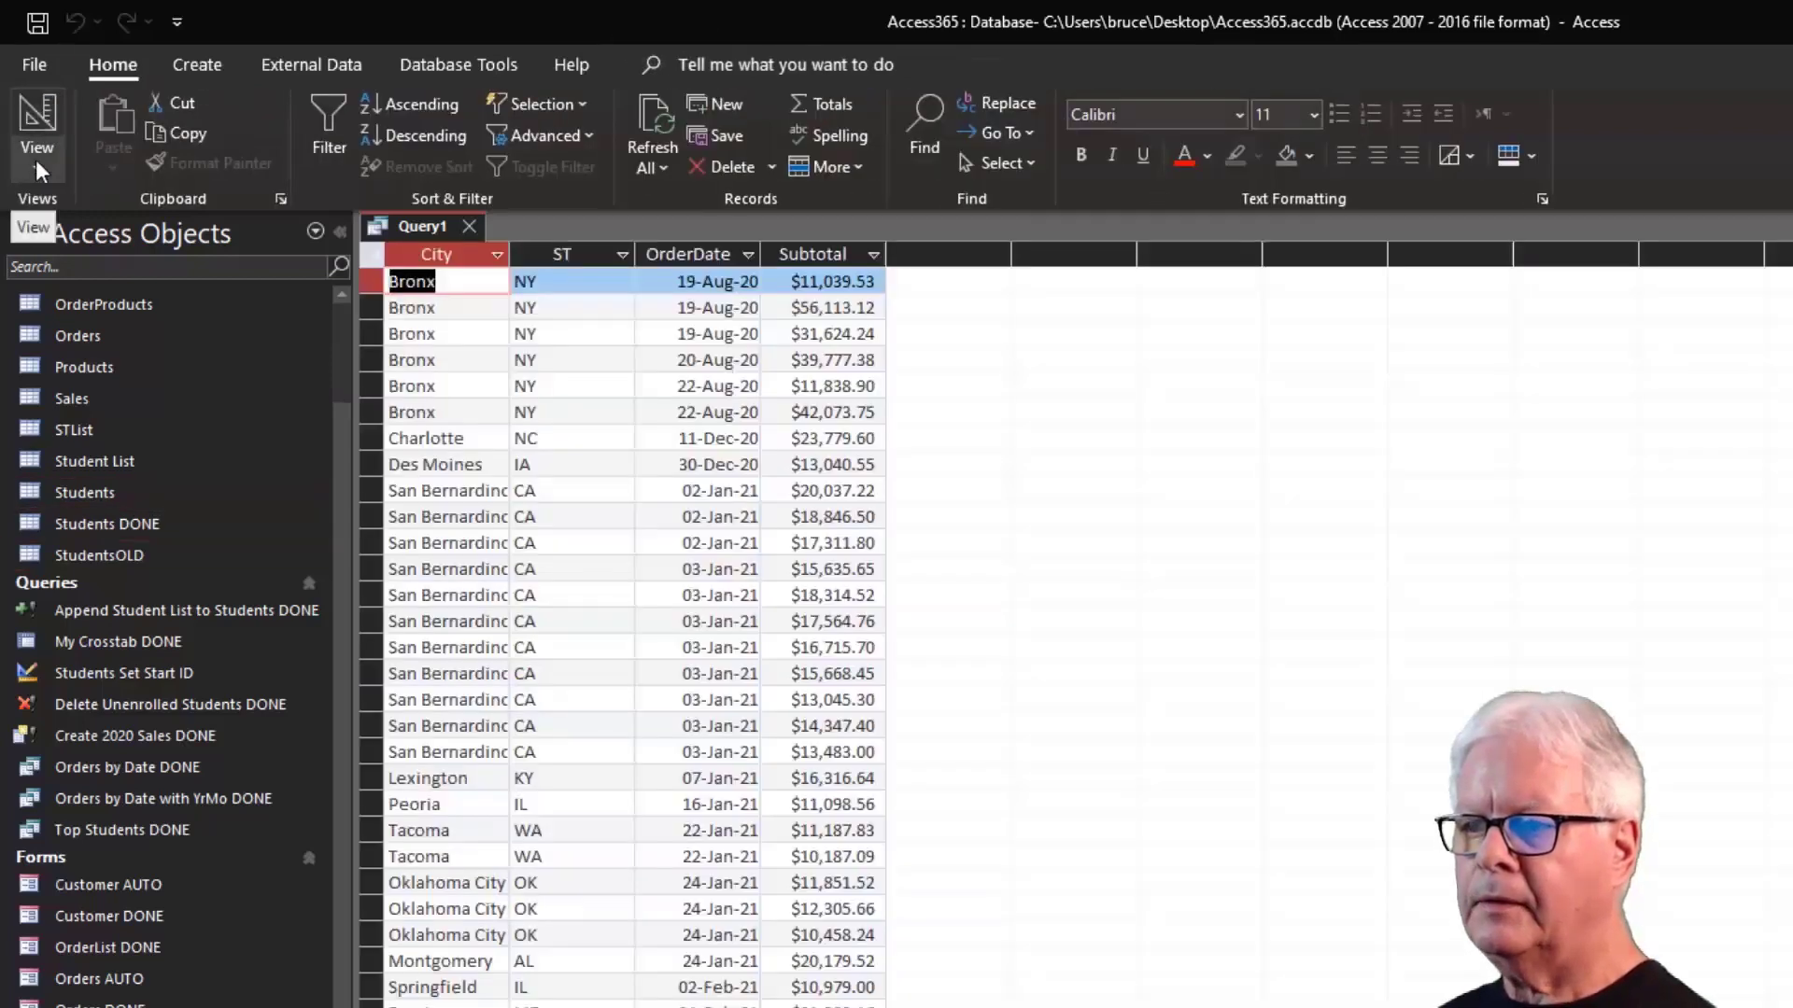
{"action": "left_click", "coordinate": [38, 112]}
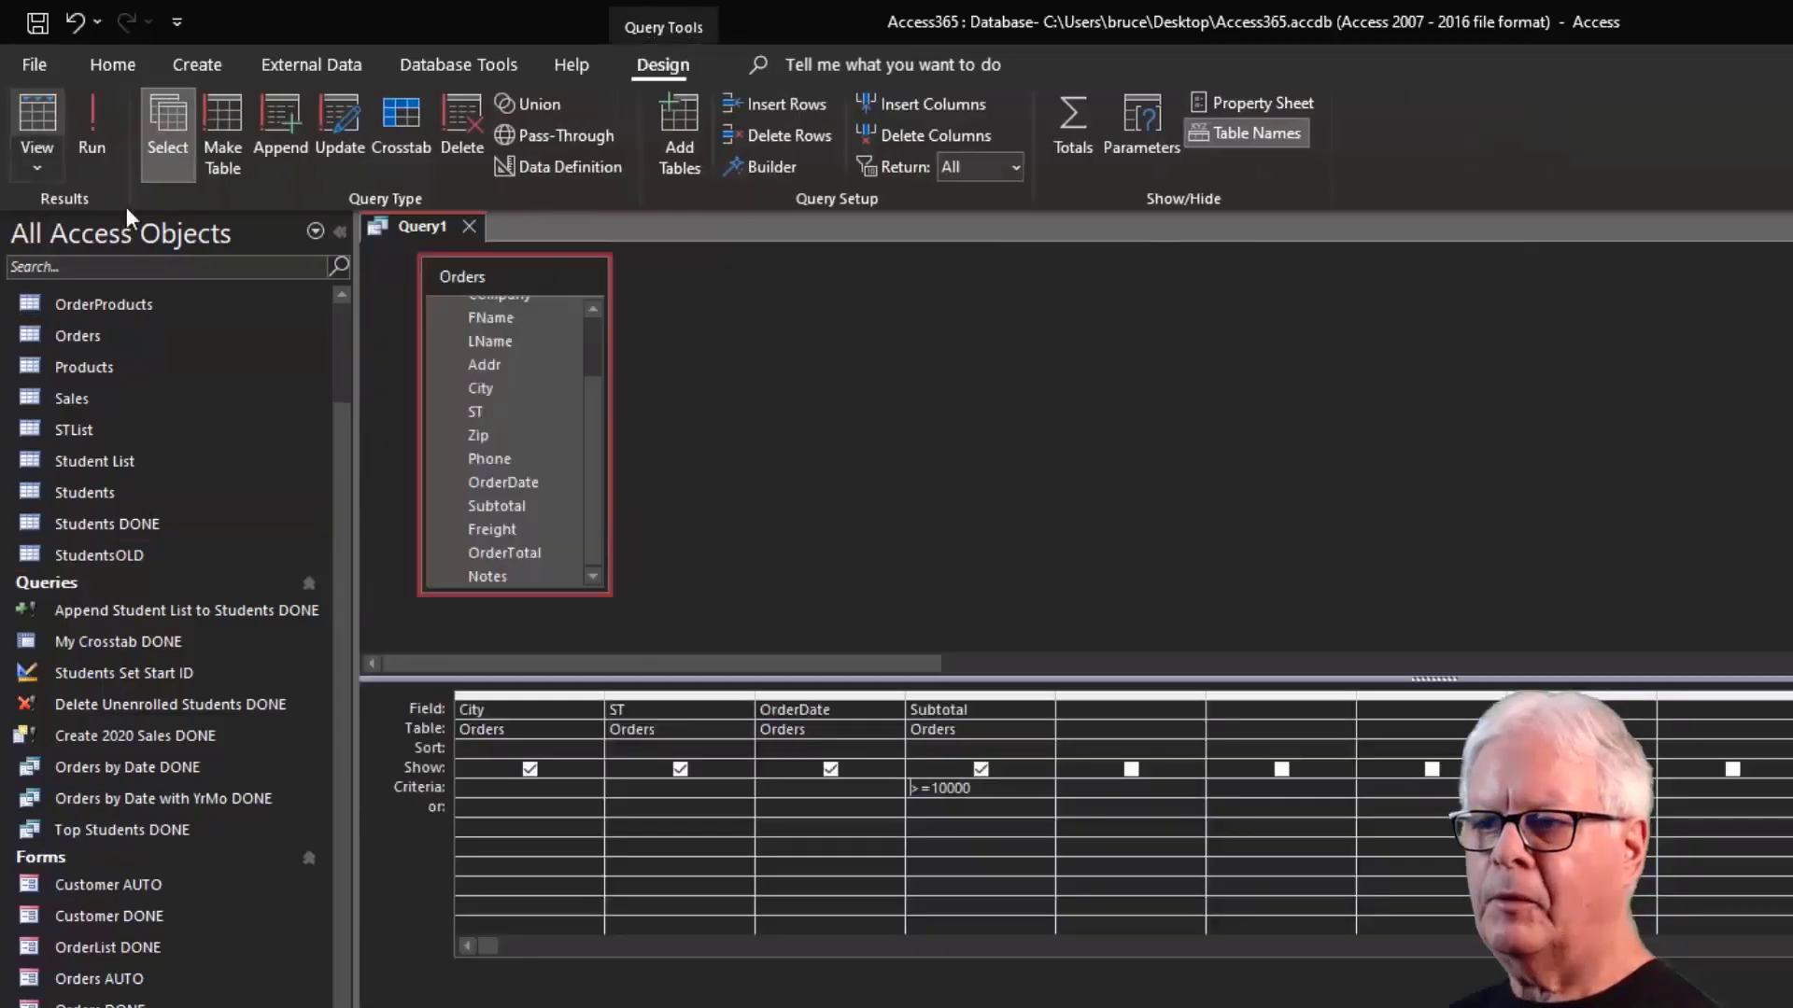
Sort the query by Subtotal in descending order and view the records in Datasheet View.
{"action": "left_click", "coordinate": [1031, 747]}
{"action": "left_click", "coordinate": [1041, 747]}
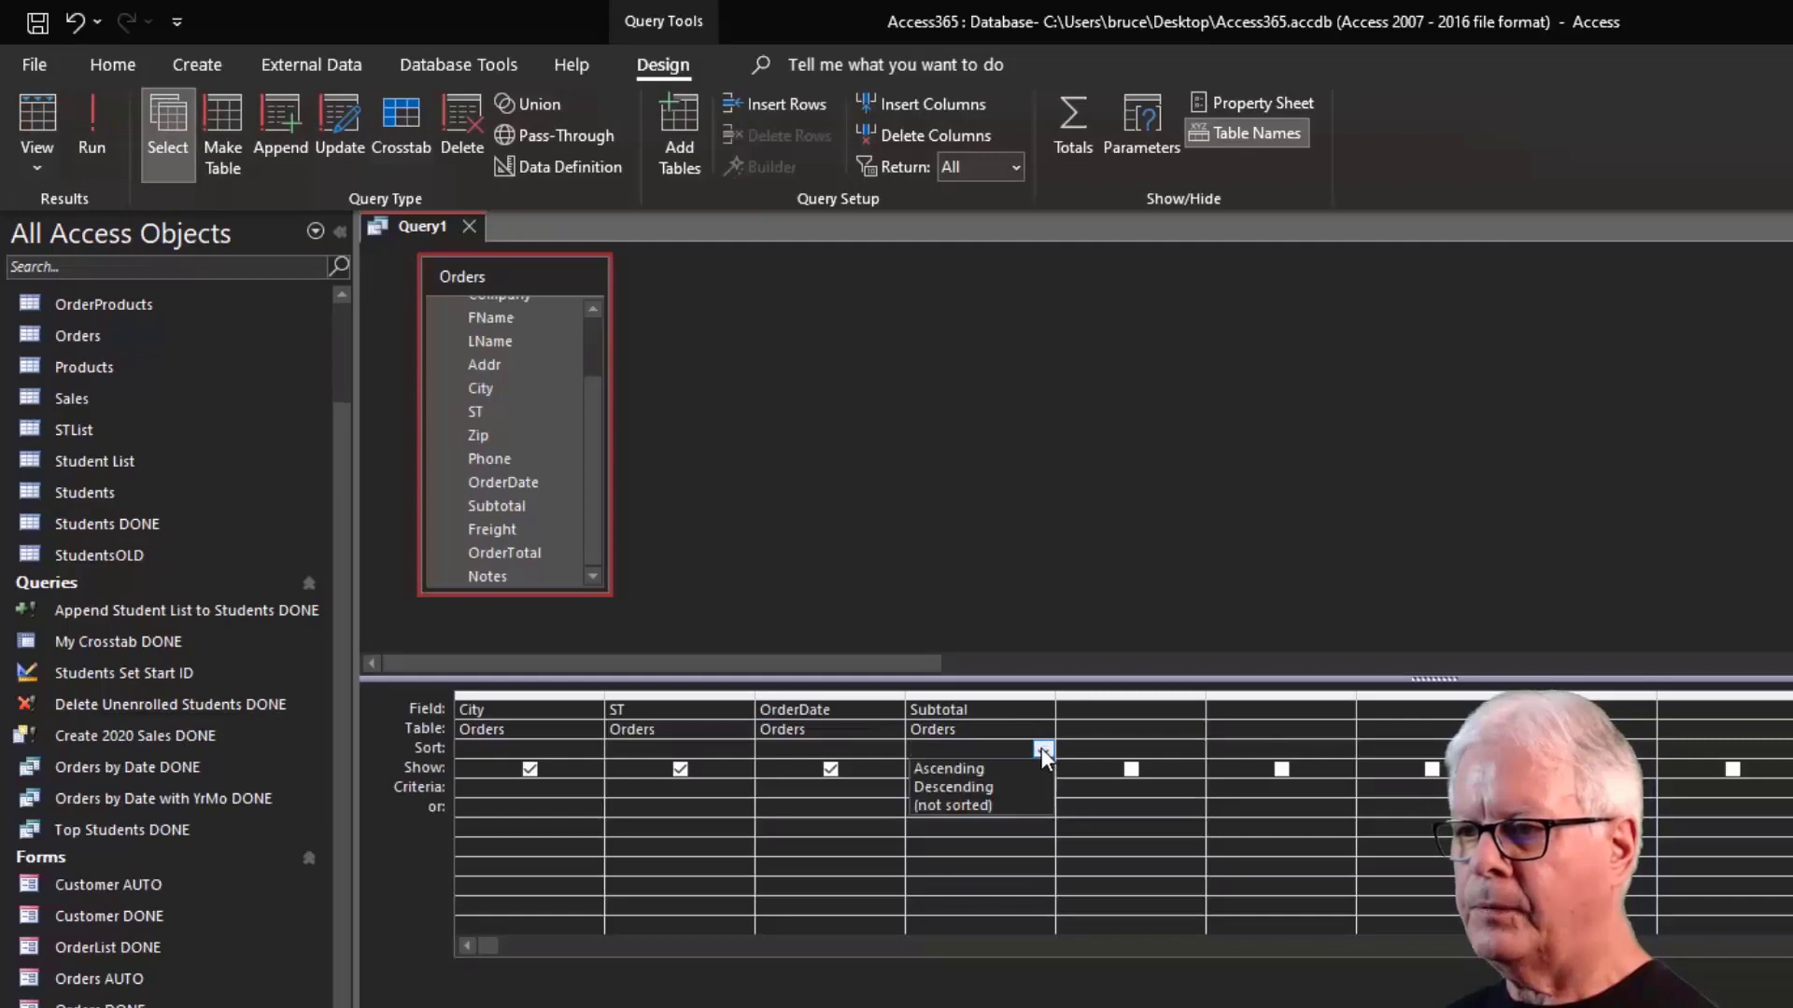
{"action": "left_click", "coordinate": [953, 787]}
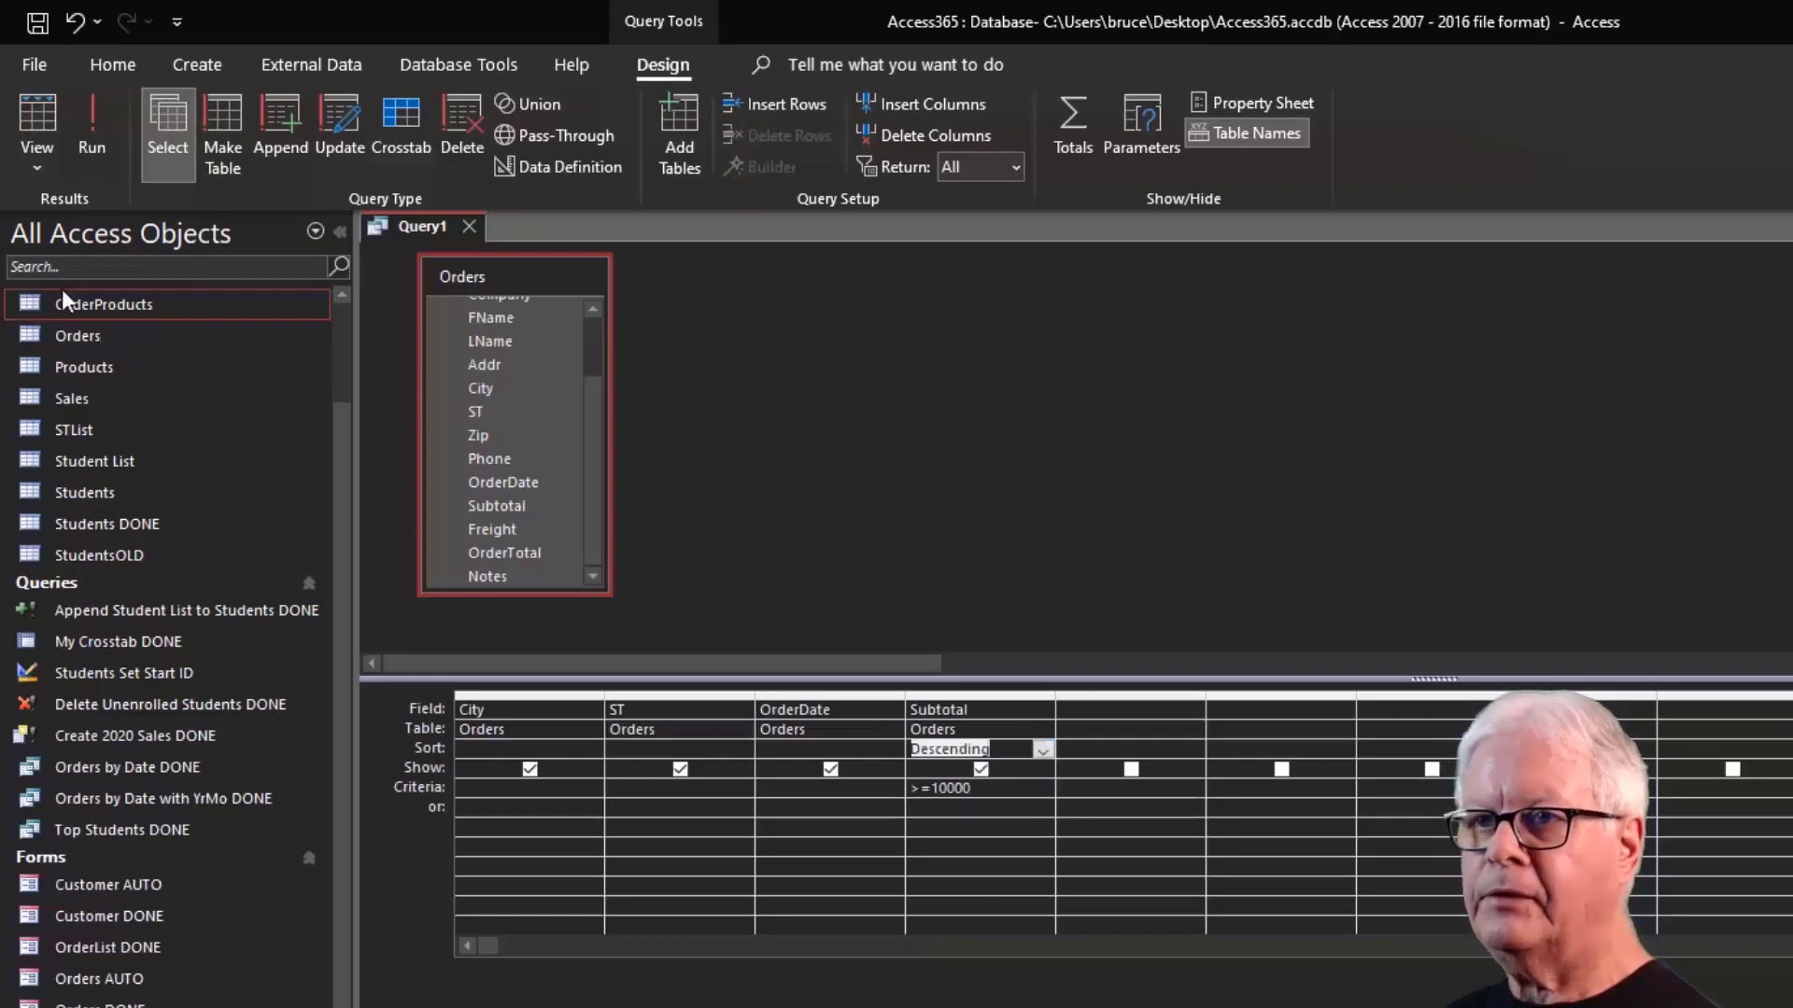
{"action": "left_click", "coordinate": [30, 118]}
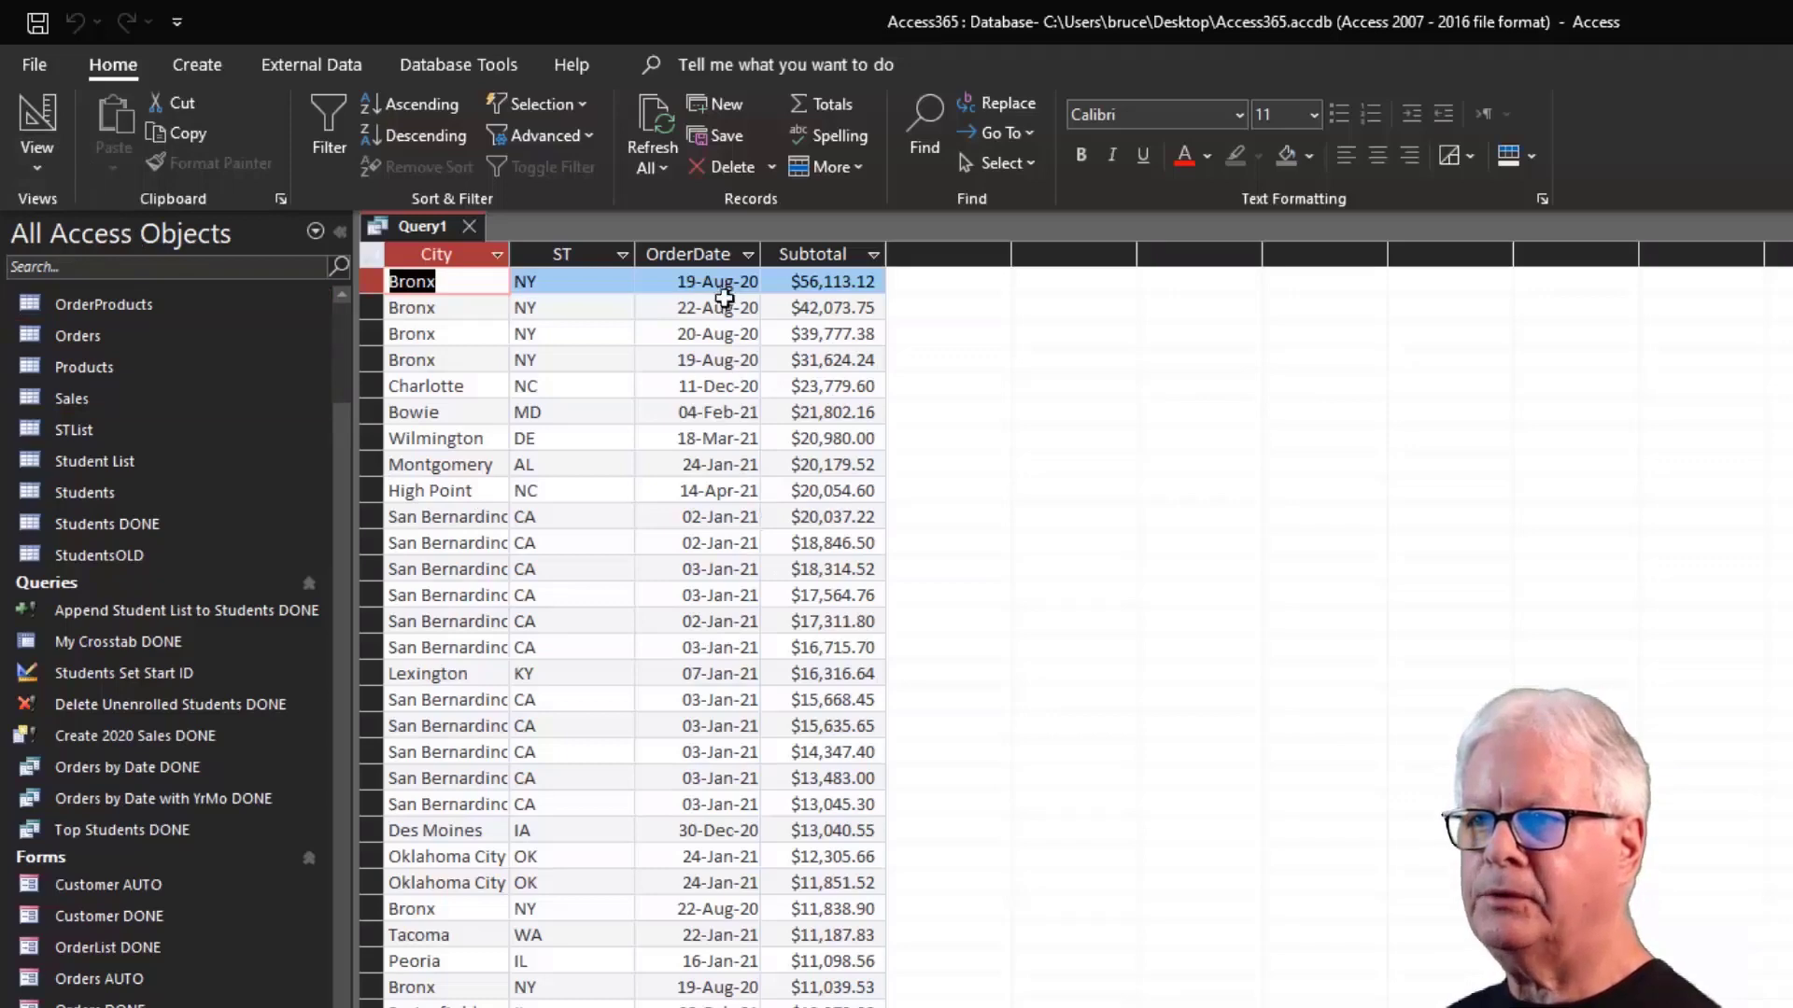
Return to Design View, set the OrderDate field's criteria to >=1/1/21, and check the matching records in Datasheet View.
{"action": "left_click", "coordinate": [26, 129]}
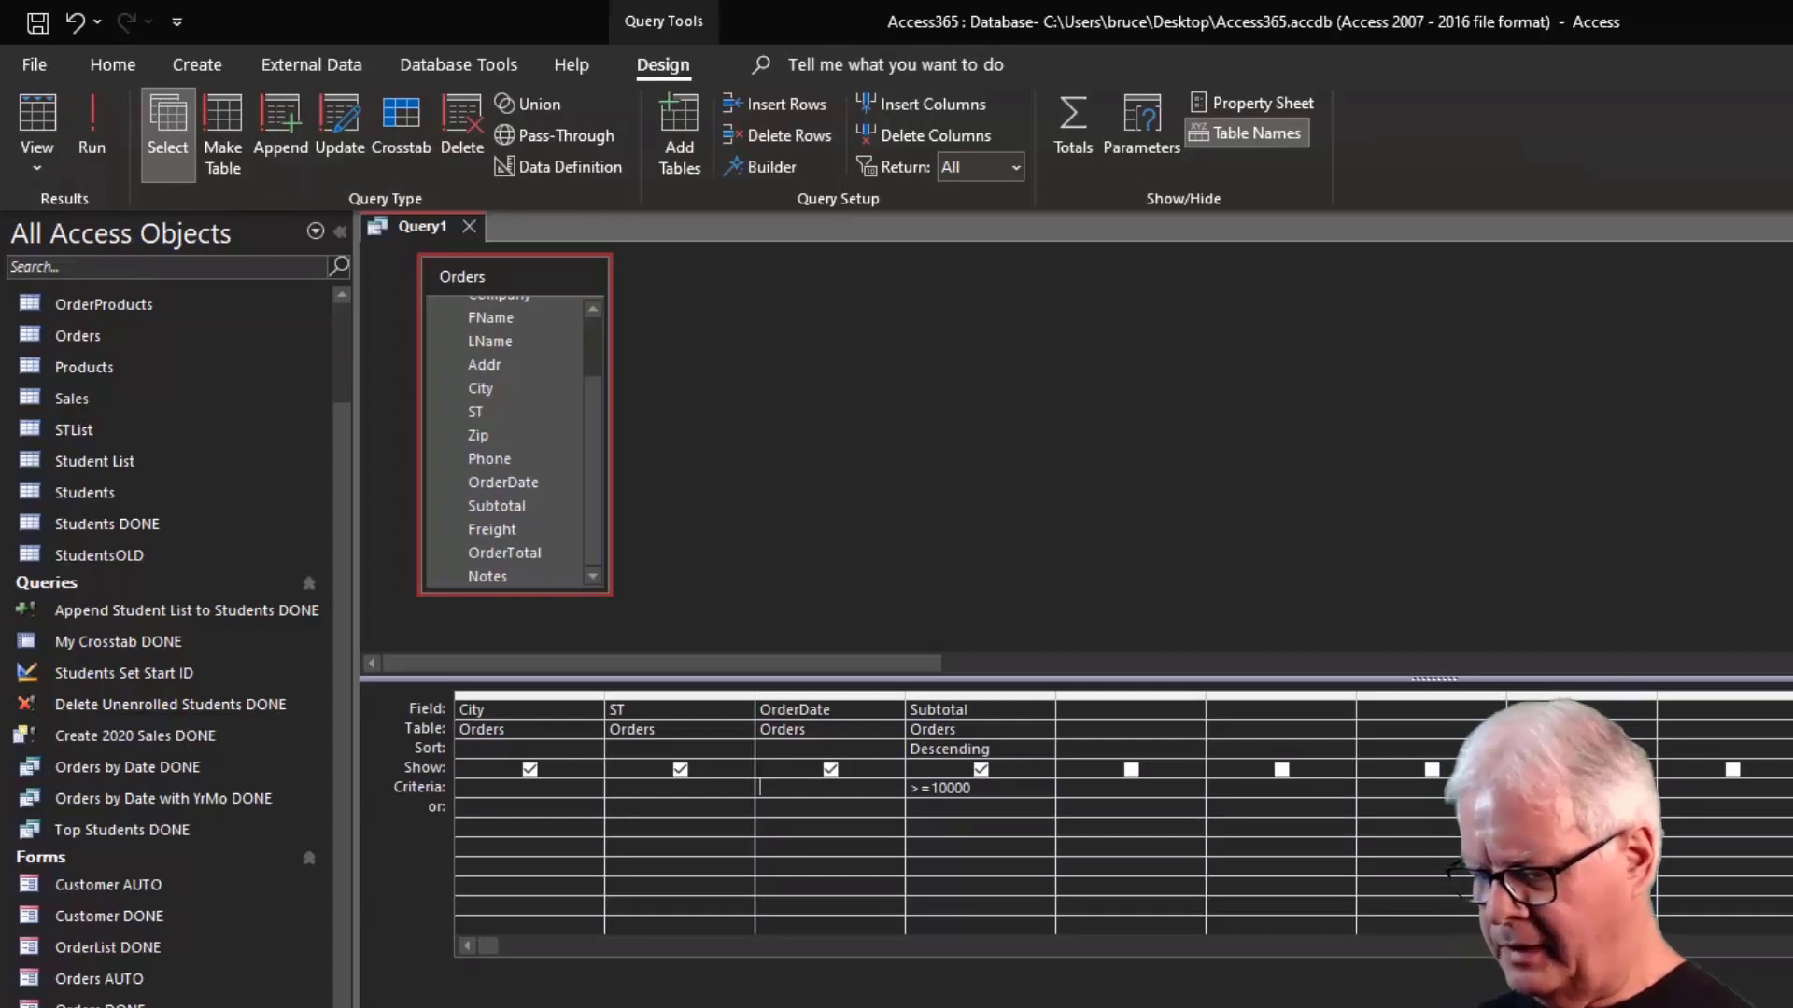
{"action": "type", "text": ">"}
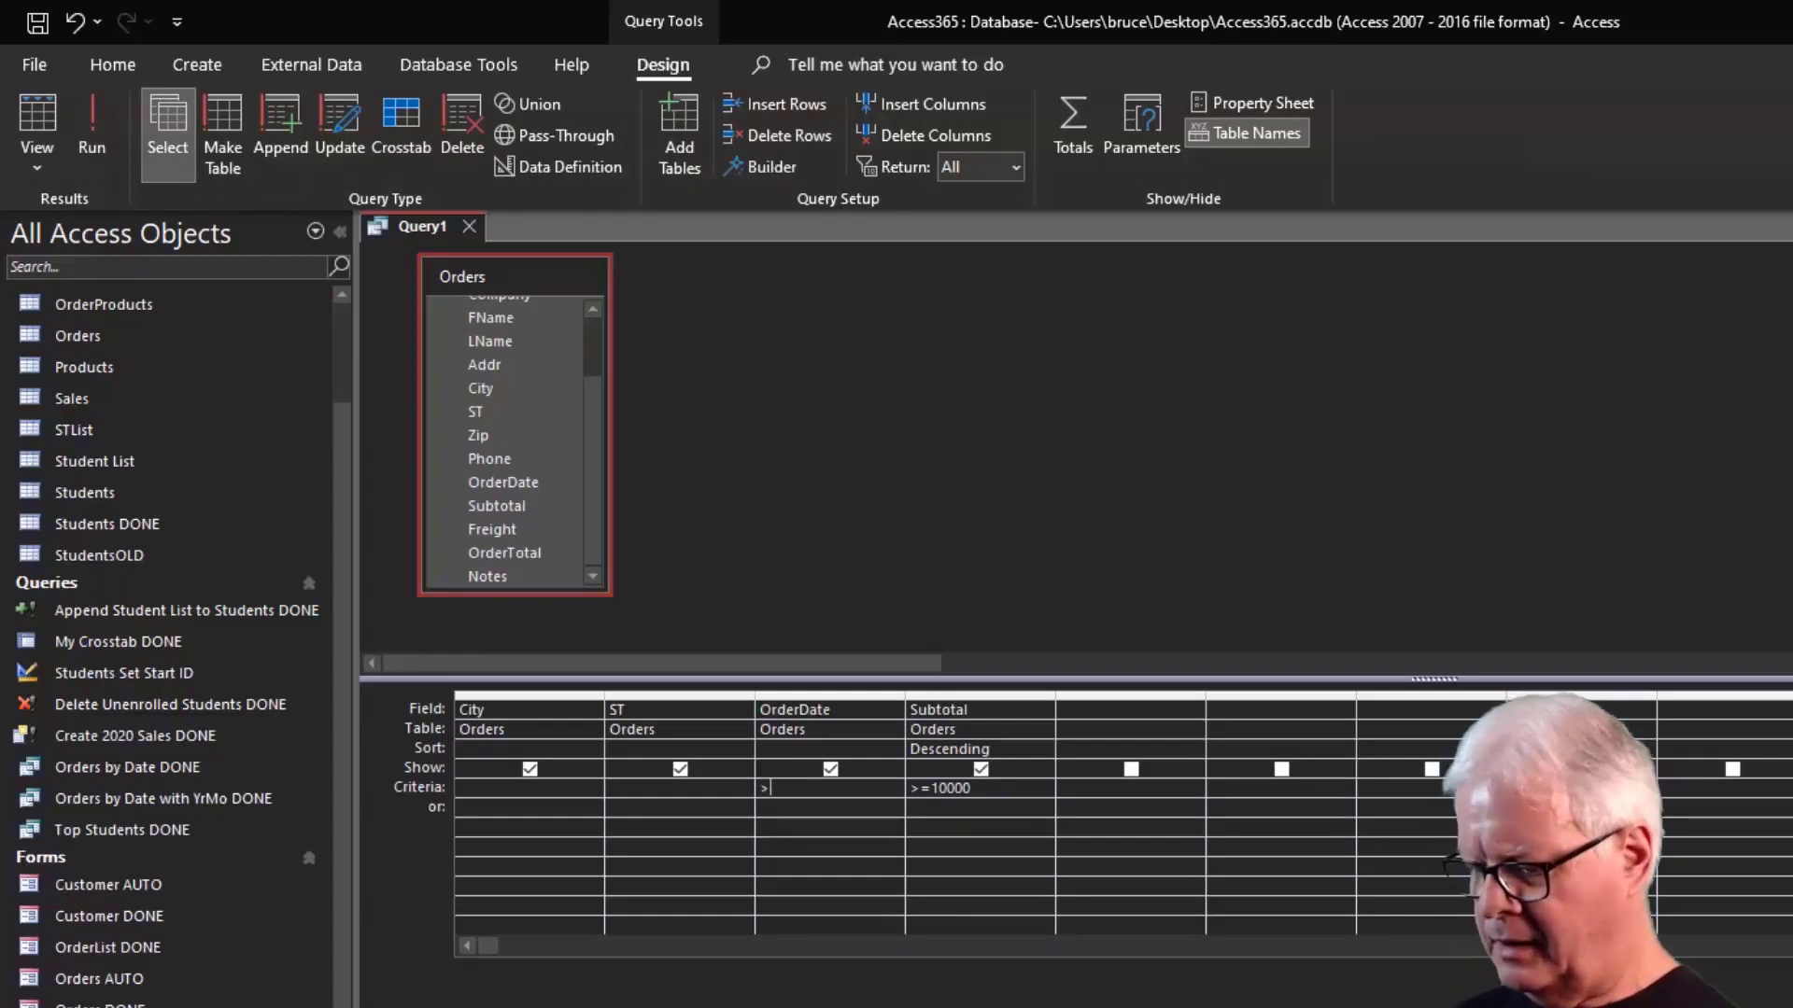
{"action": "type", "text": "="}
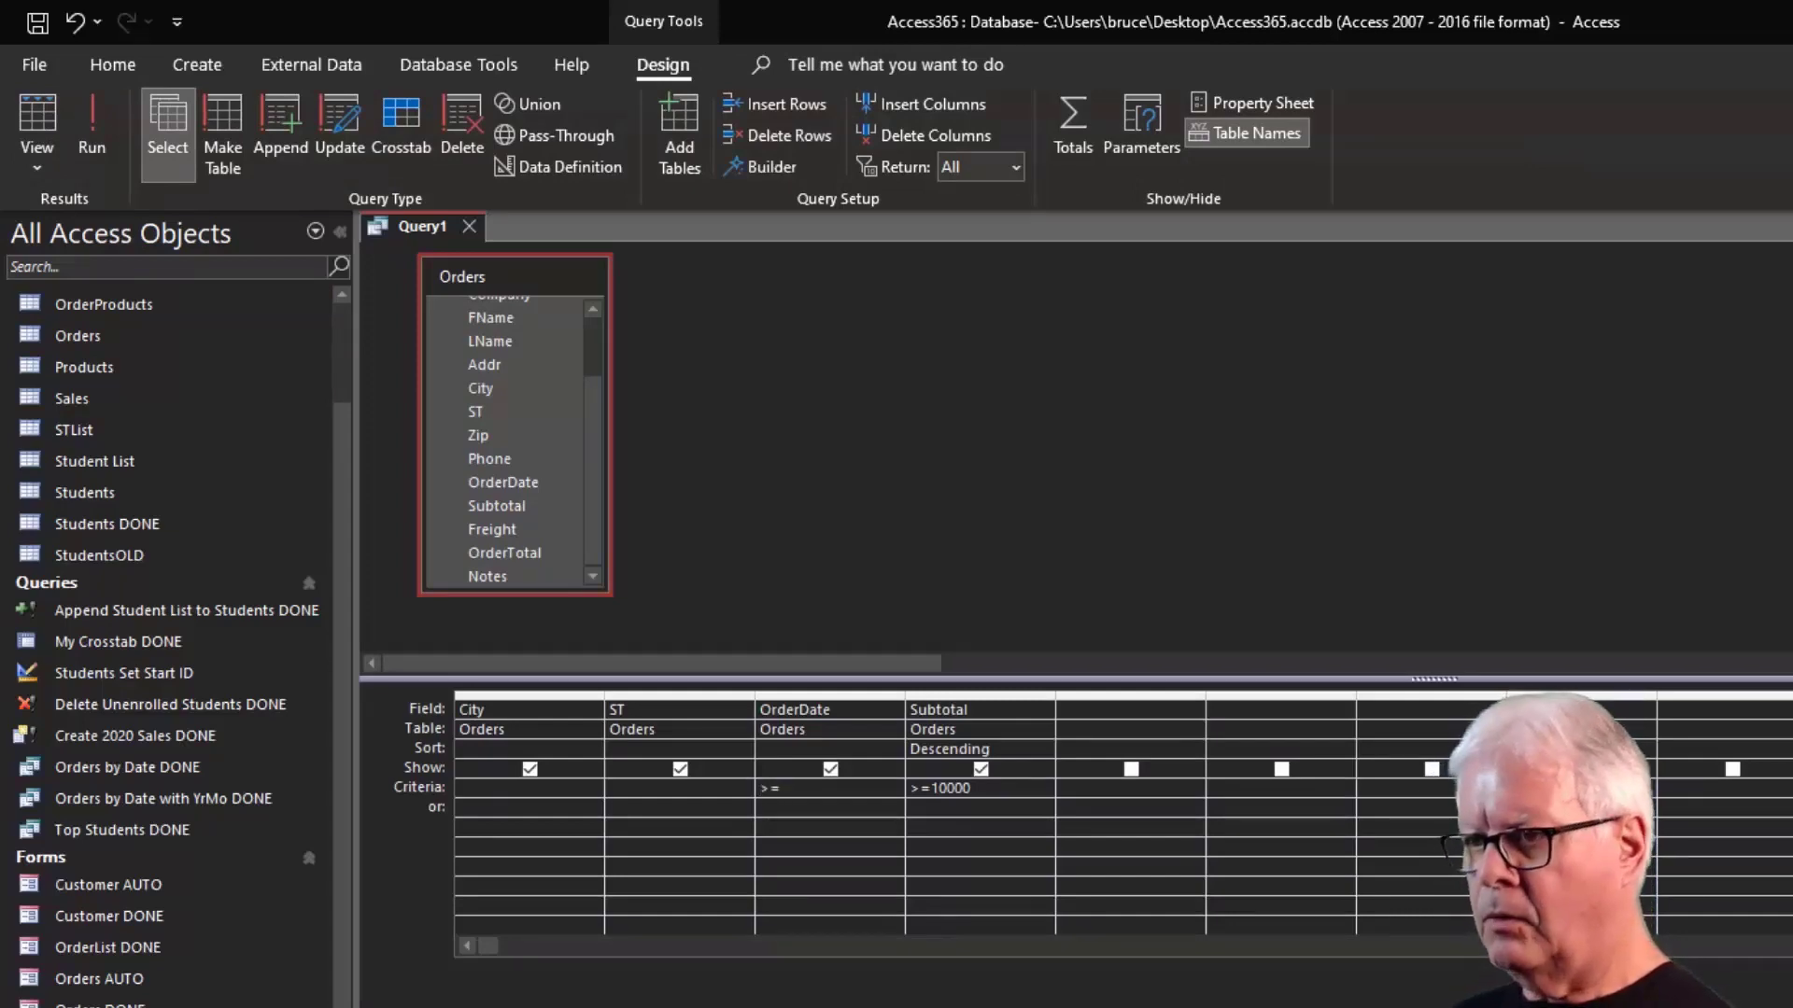
{"action": "type", "text": "1/1/21"}
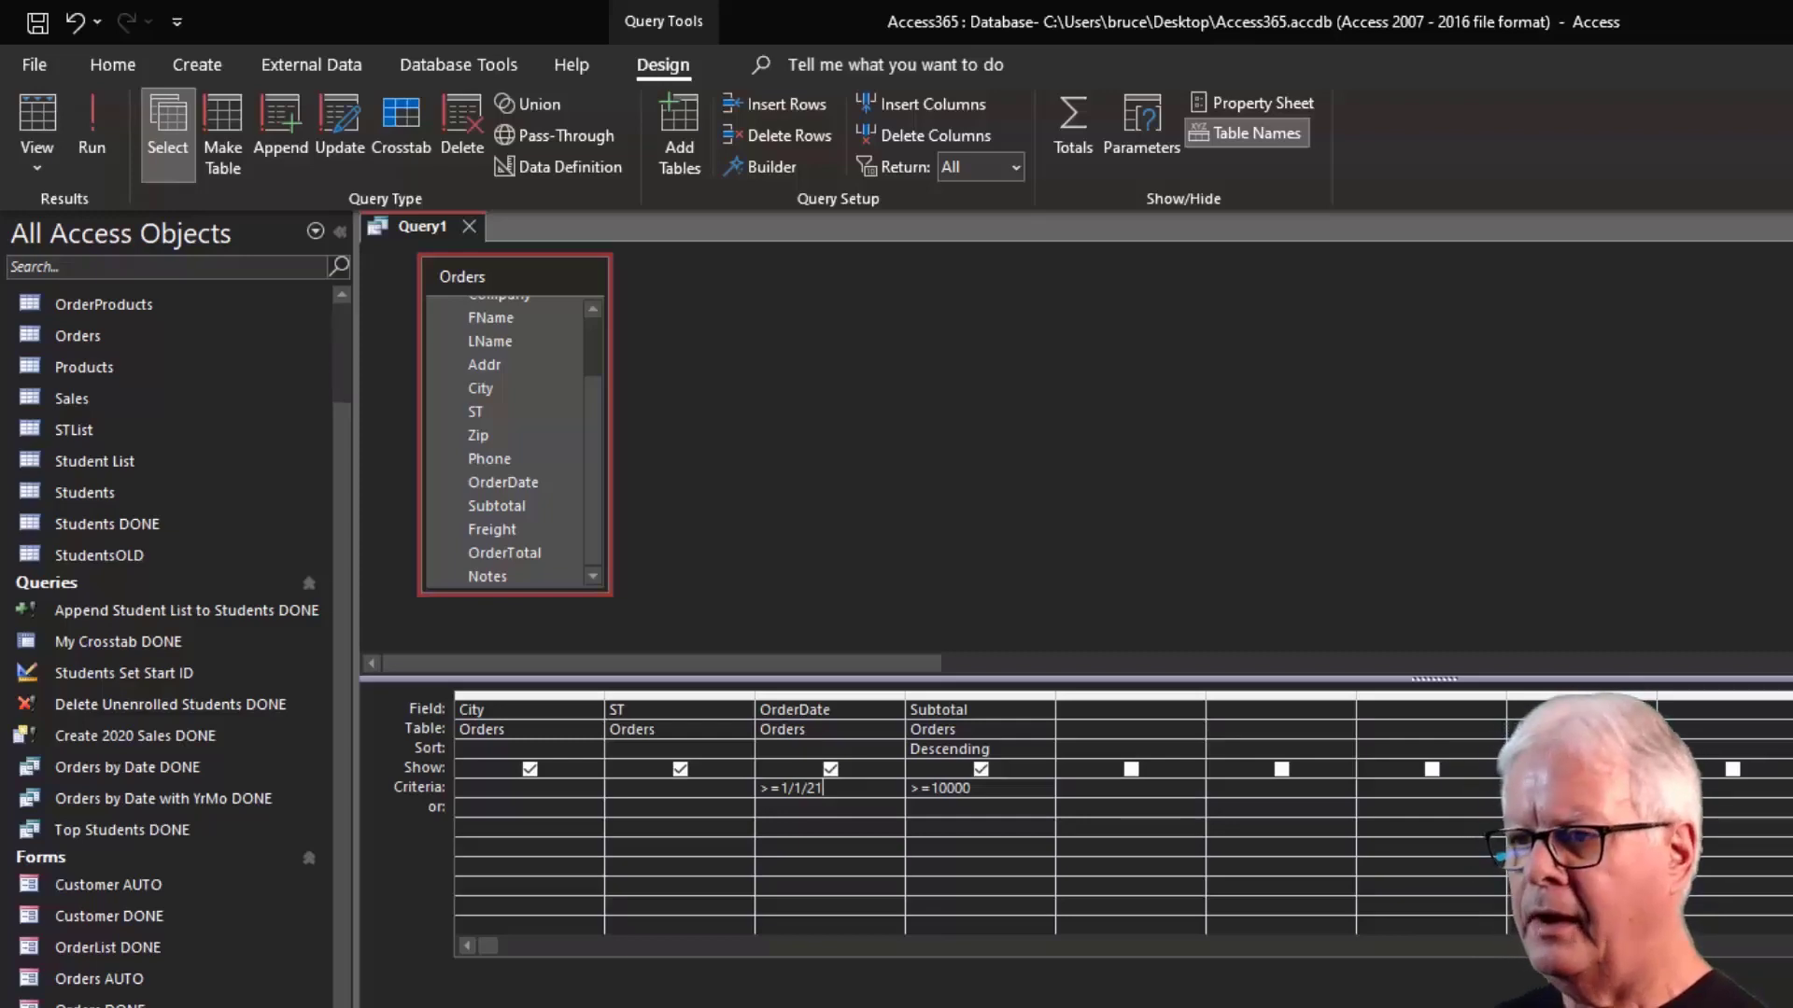
{"action": "key", "text": "Tab"}
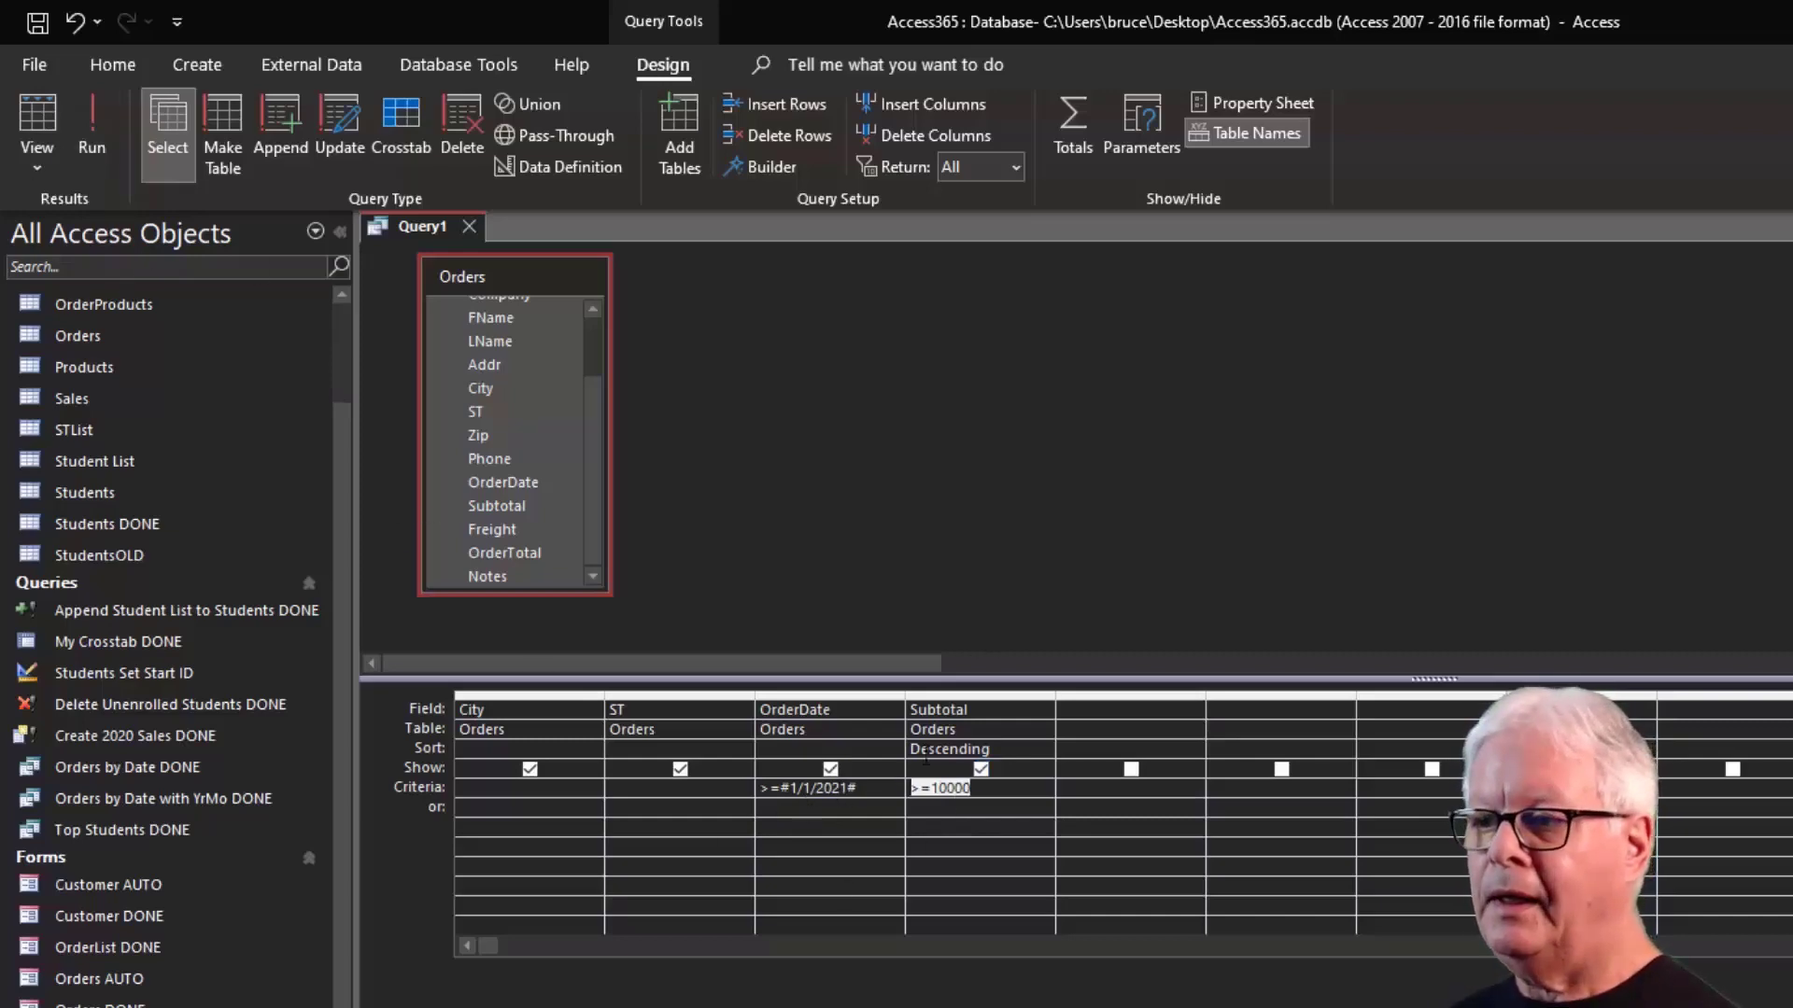
{"action": "left_click", "coordinate": [38, 116]}
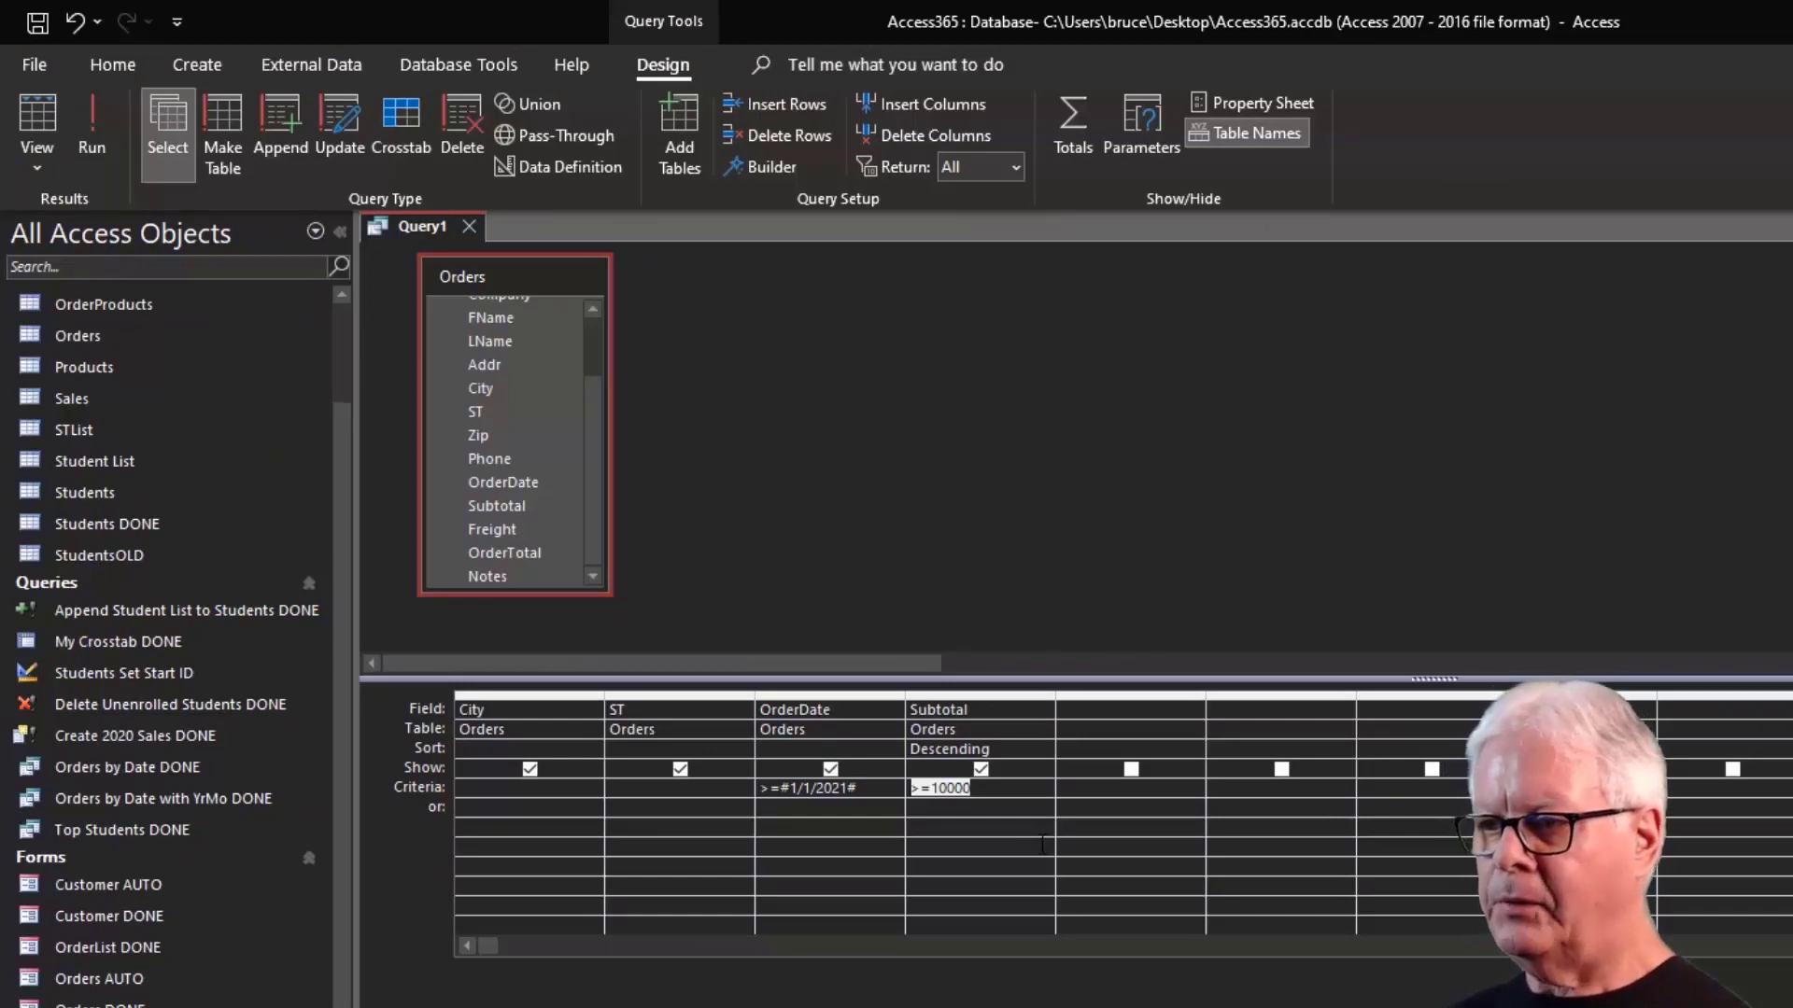
Replace the OrderDate field's criteria with >=1/1/21 and <=1/31/21.
{"action": "key", "text": "shift+Tab"}
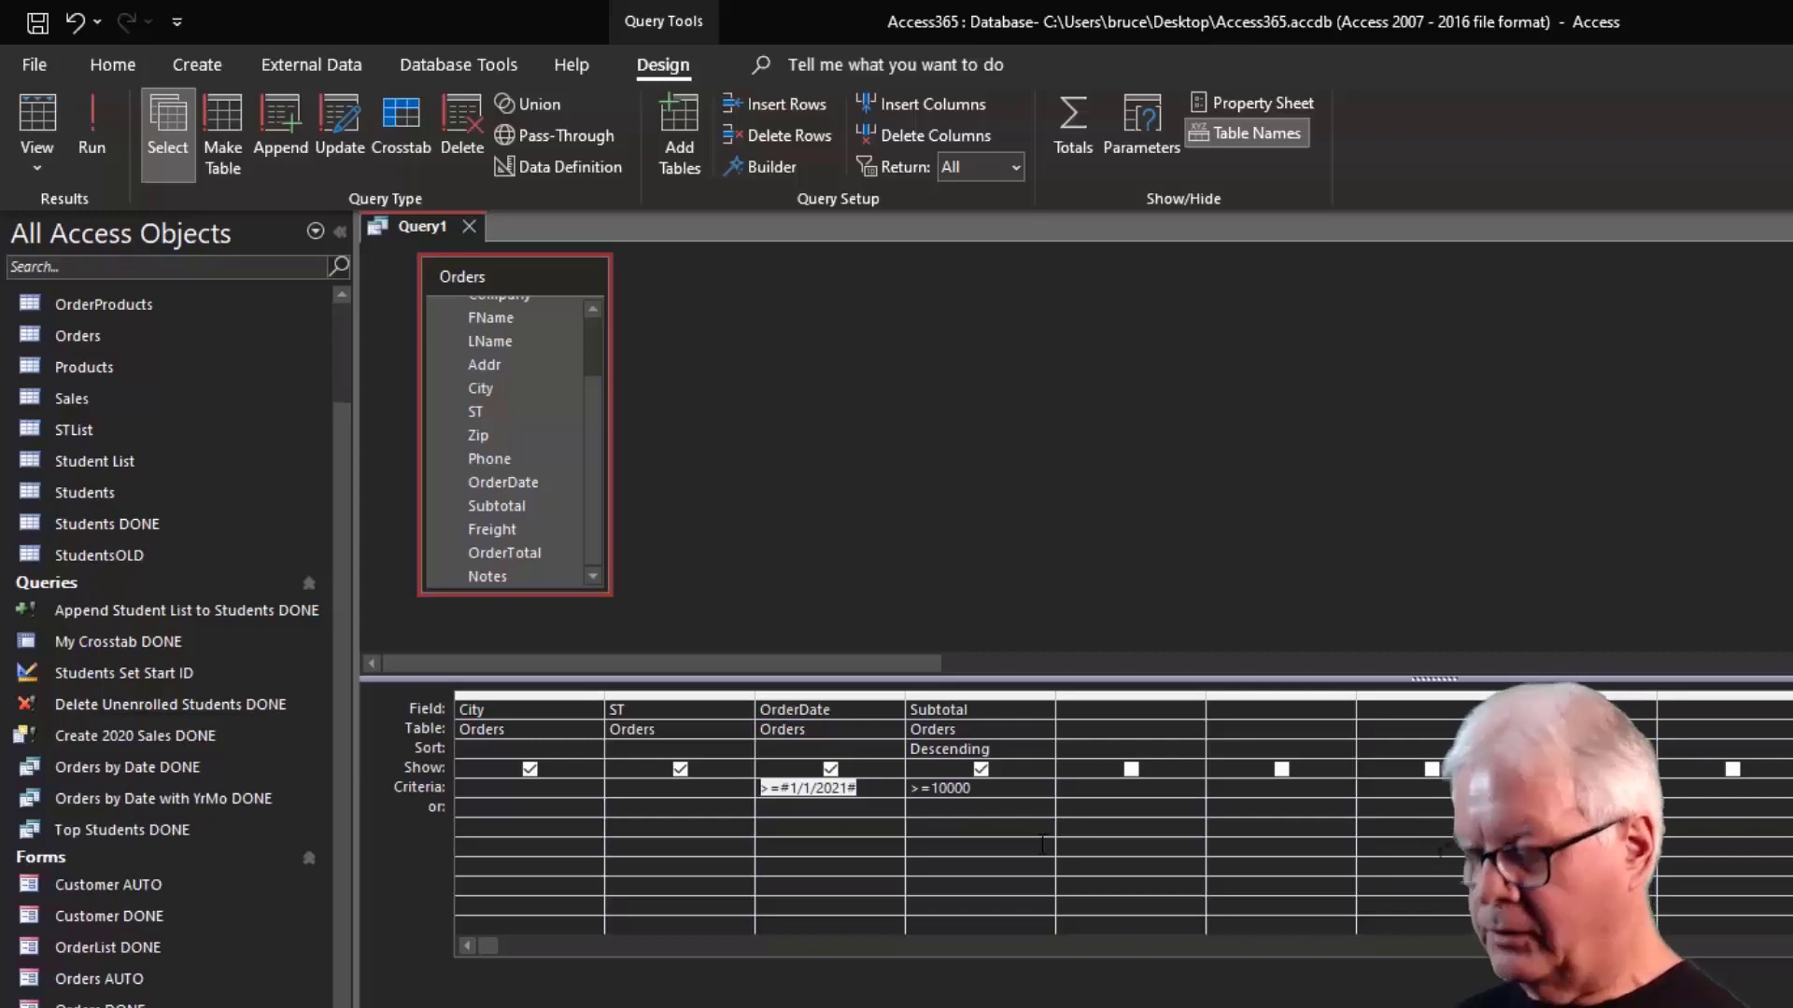
{"action": "type", "text": ">"}
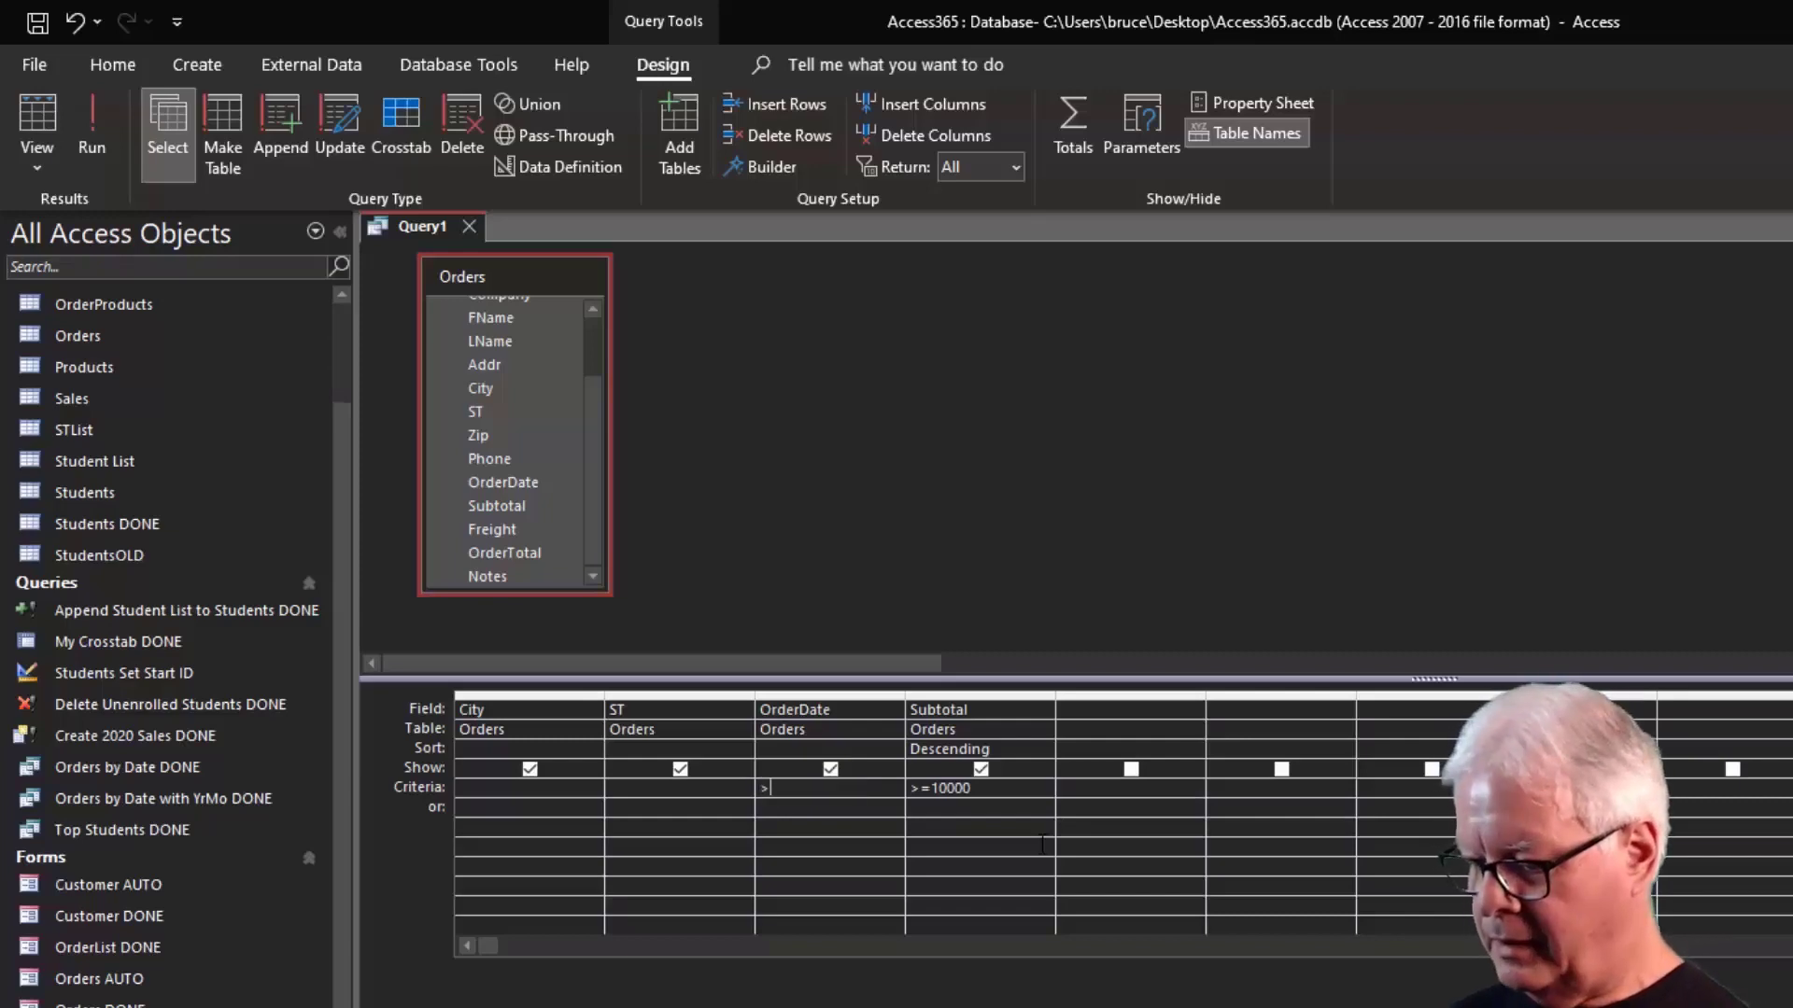
{"action": "type", "text": "=1/1"}
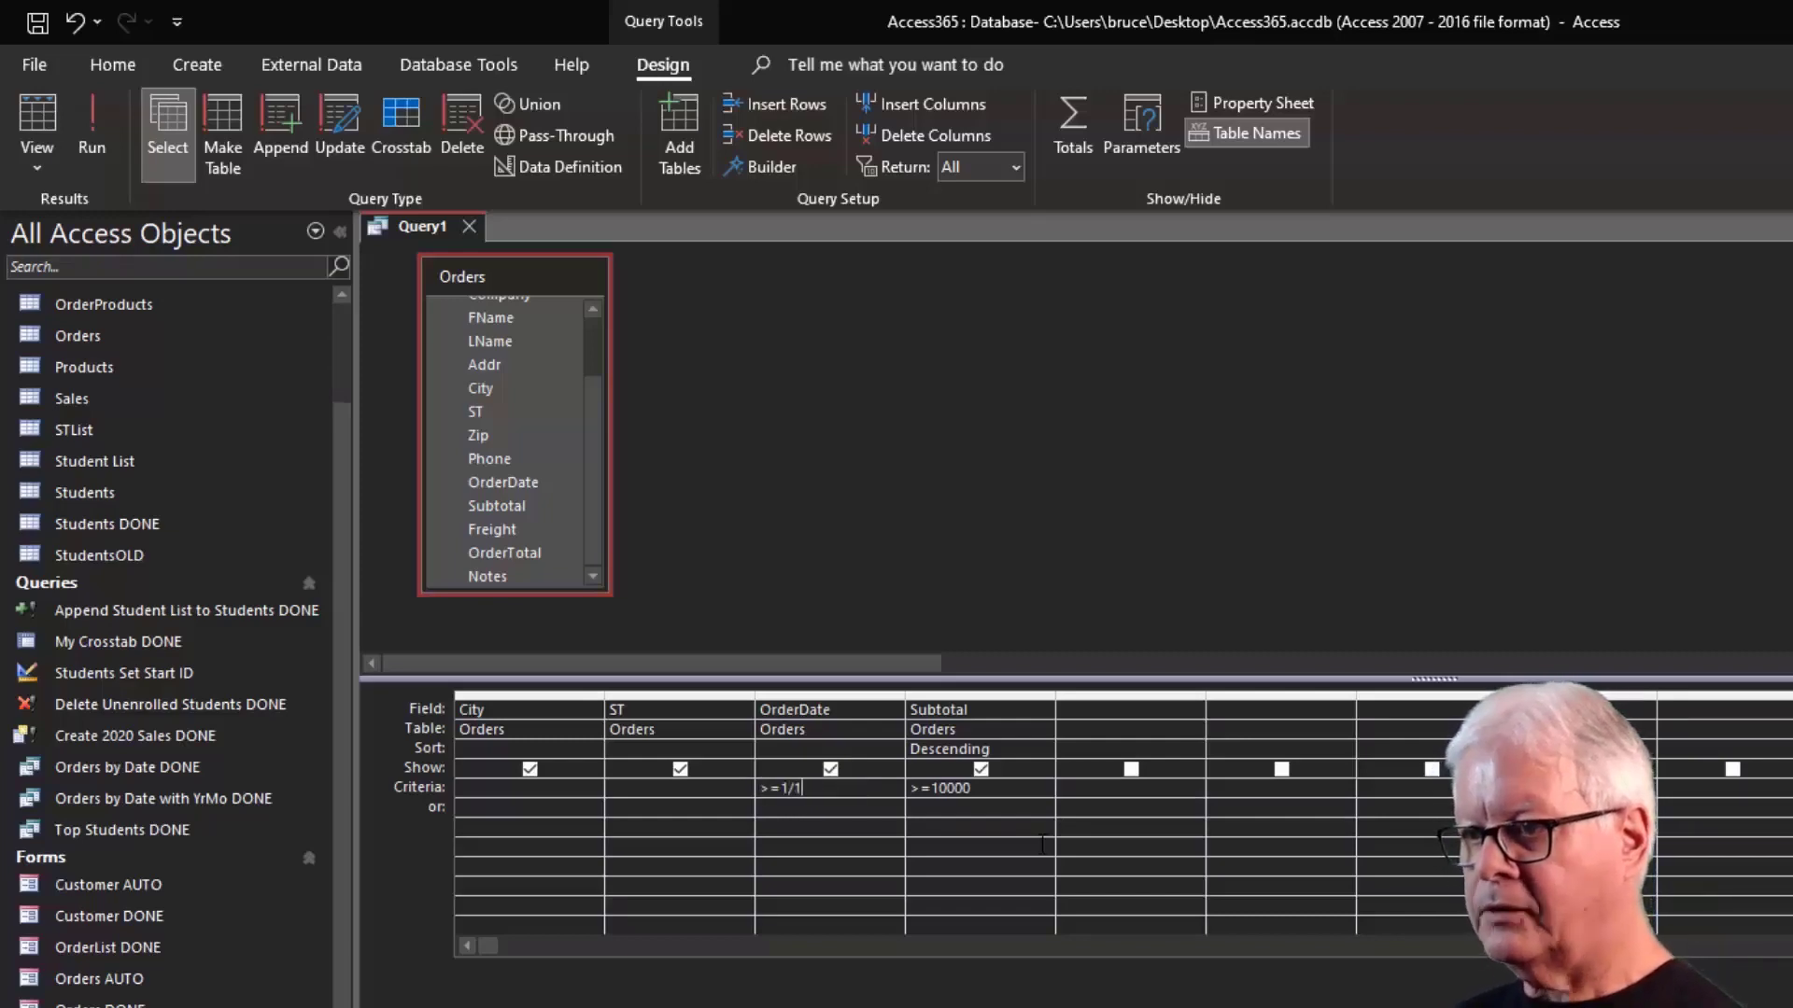
{"action": "type", "text": "/21"}
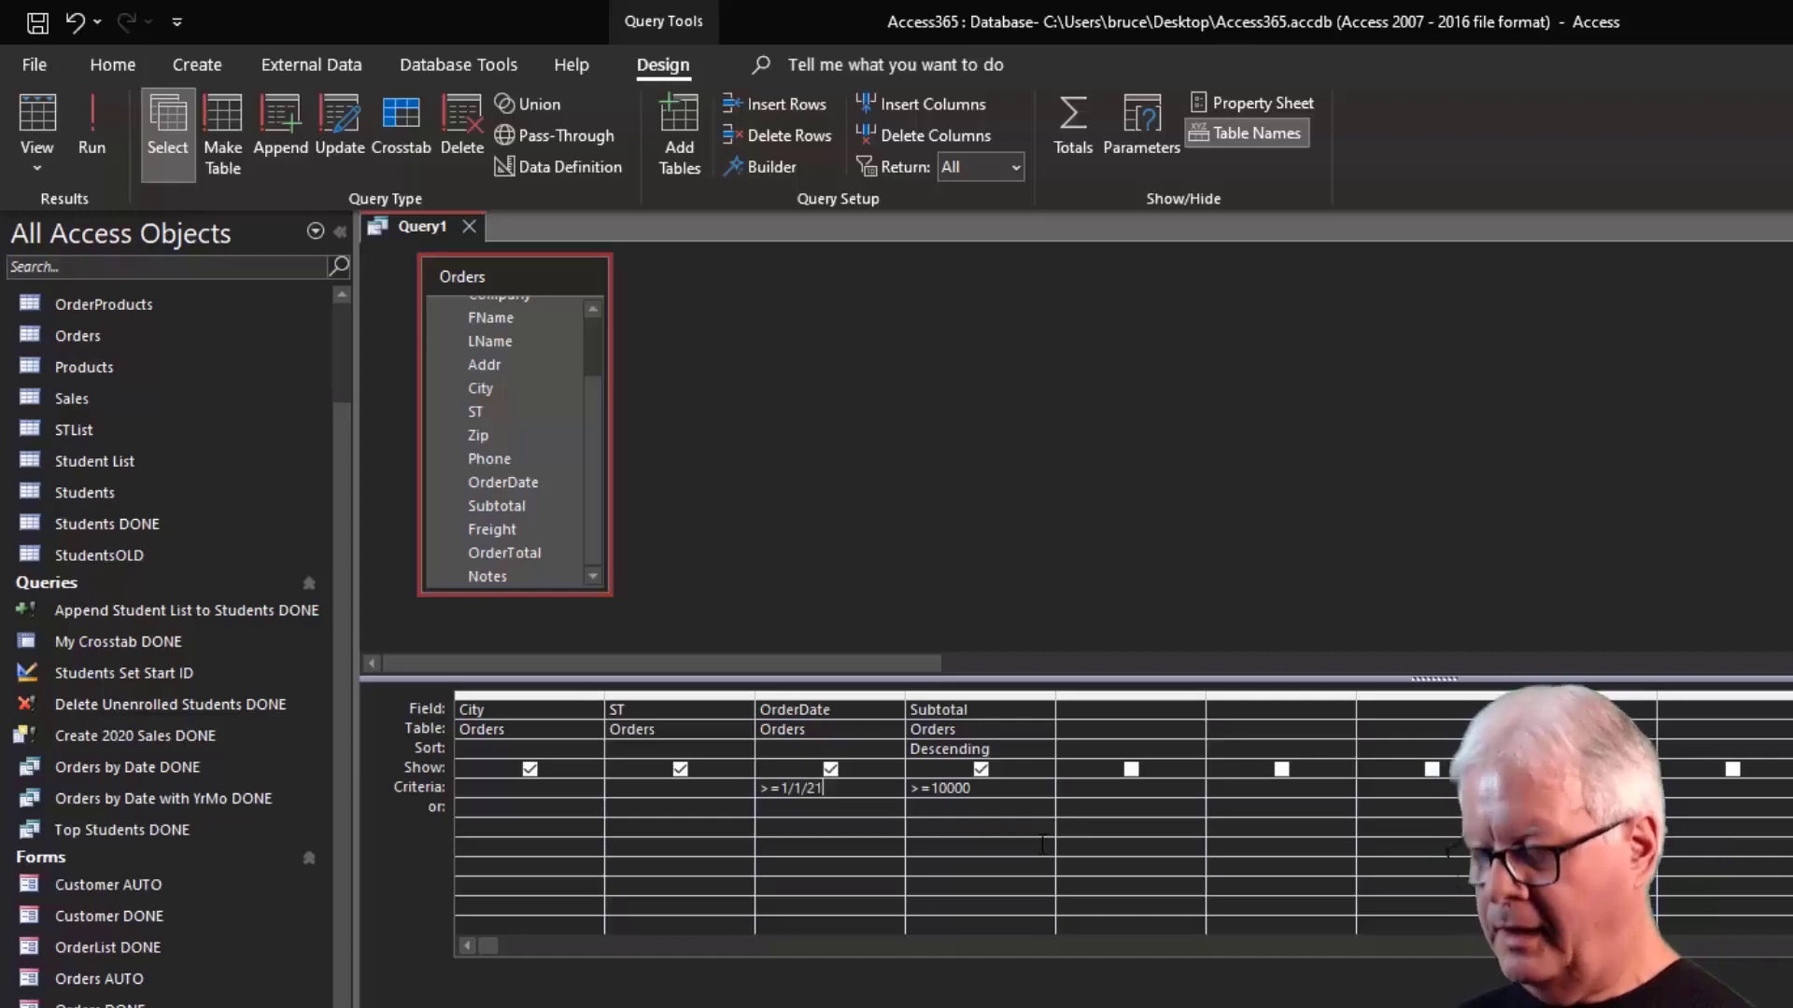
{"action": "type", "text": " and"}
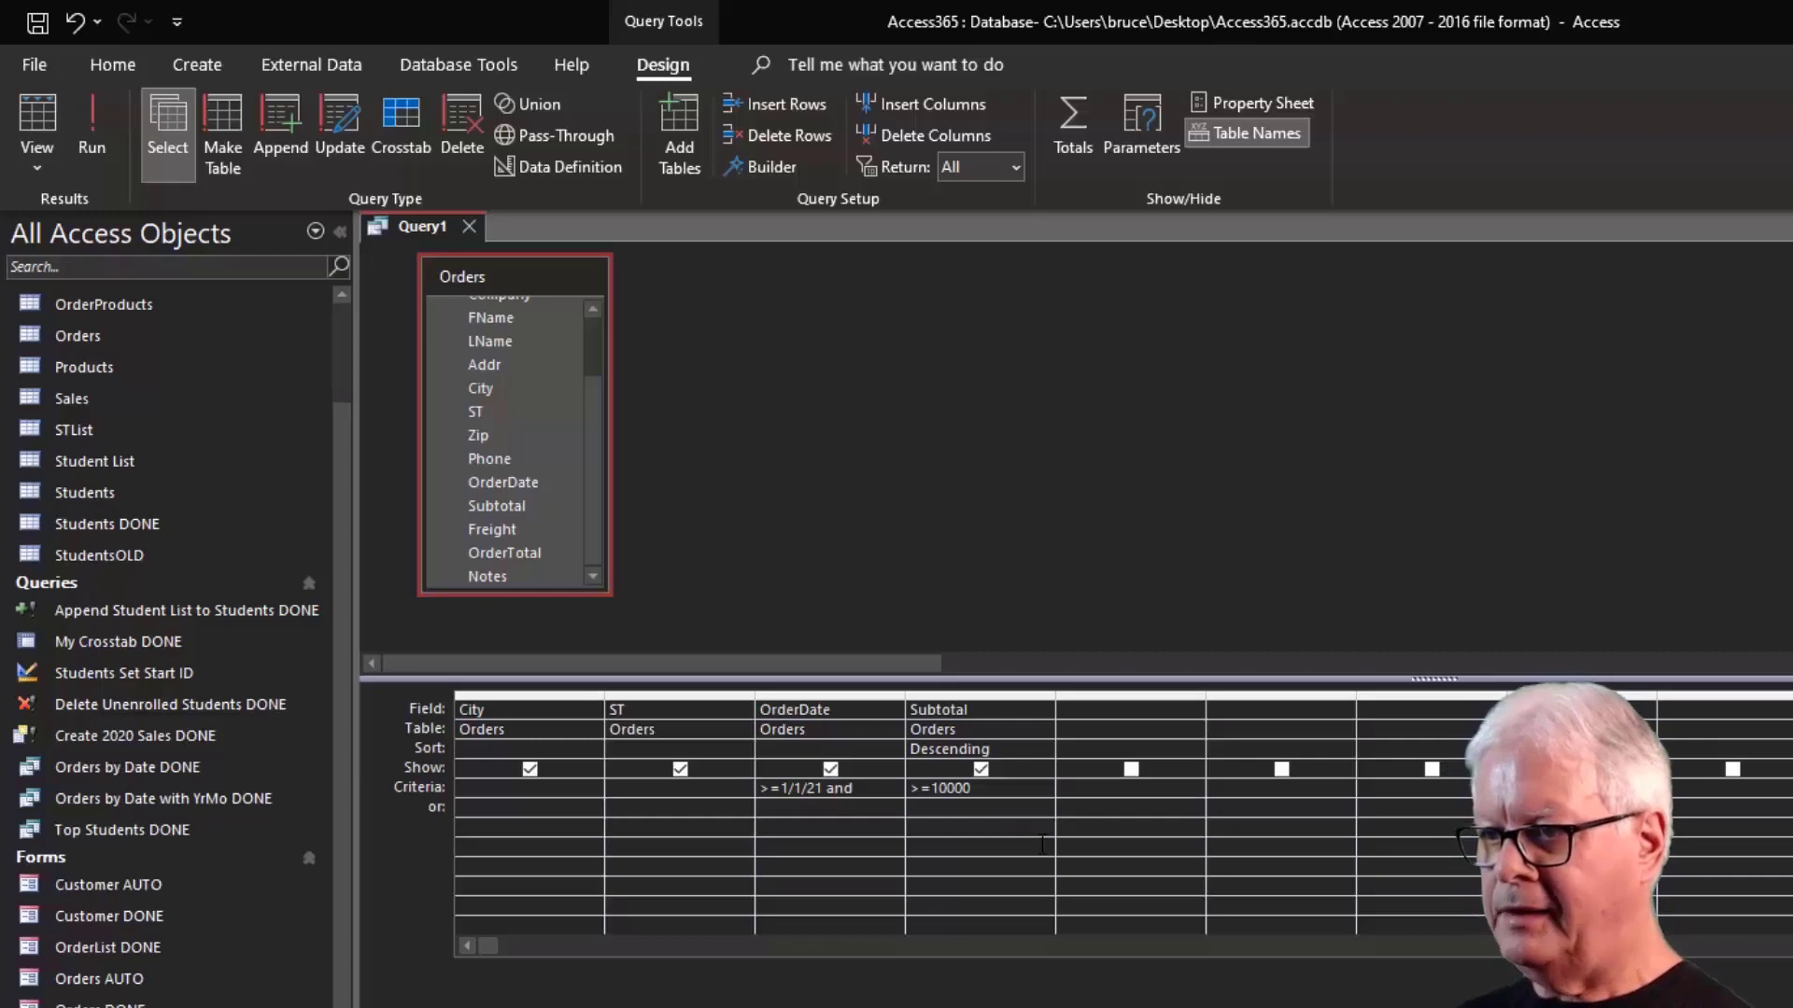
{"action": "type", "text": " <"}
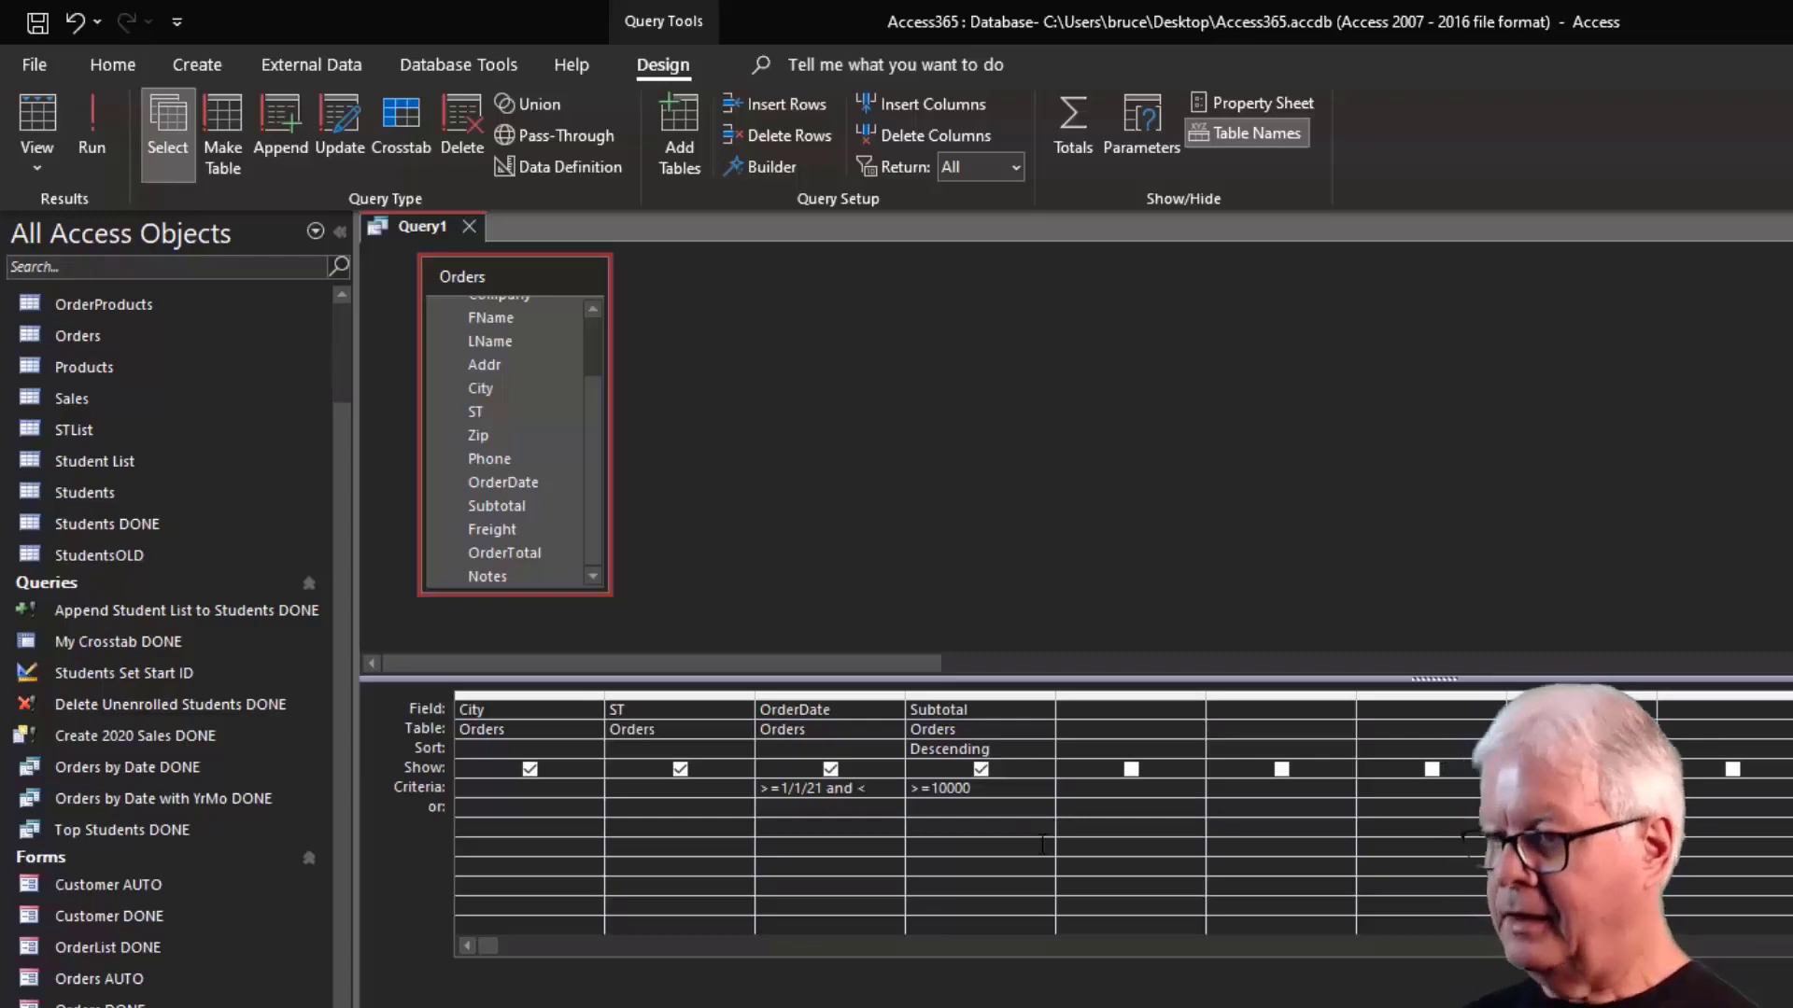
{"action": "type", "text": "=1"}
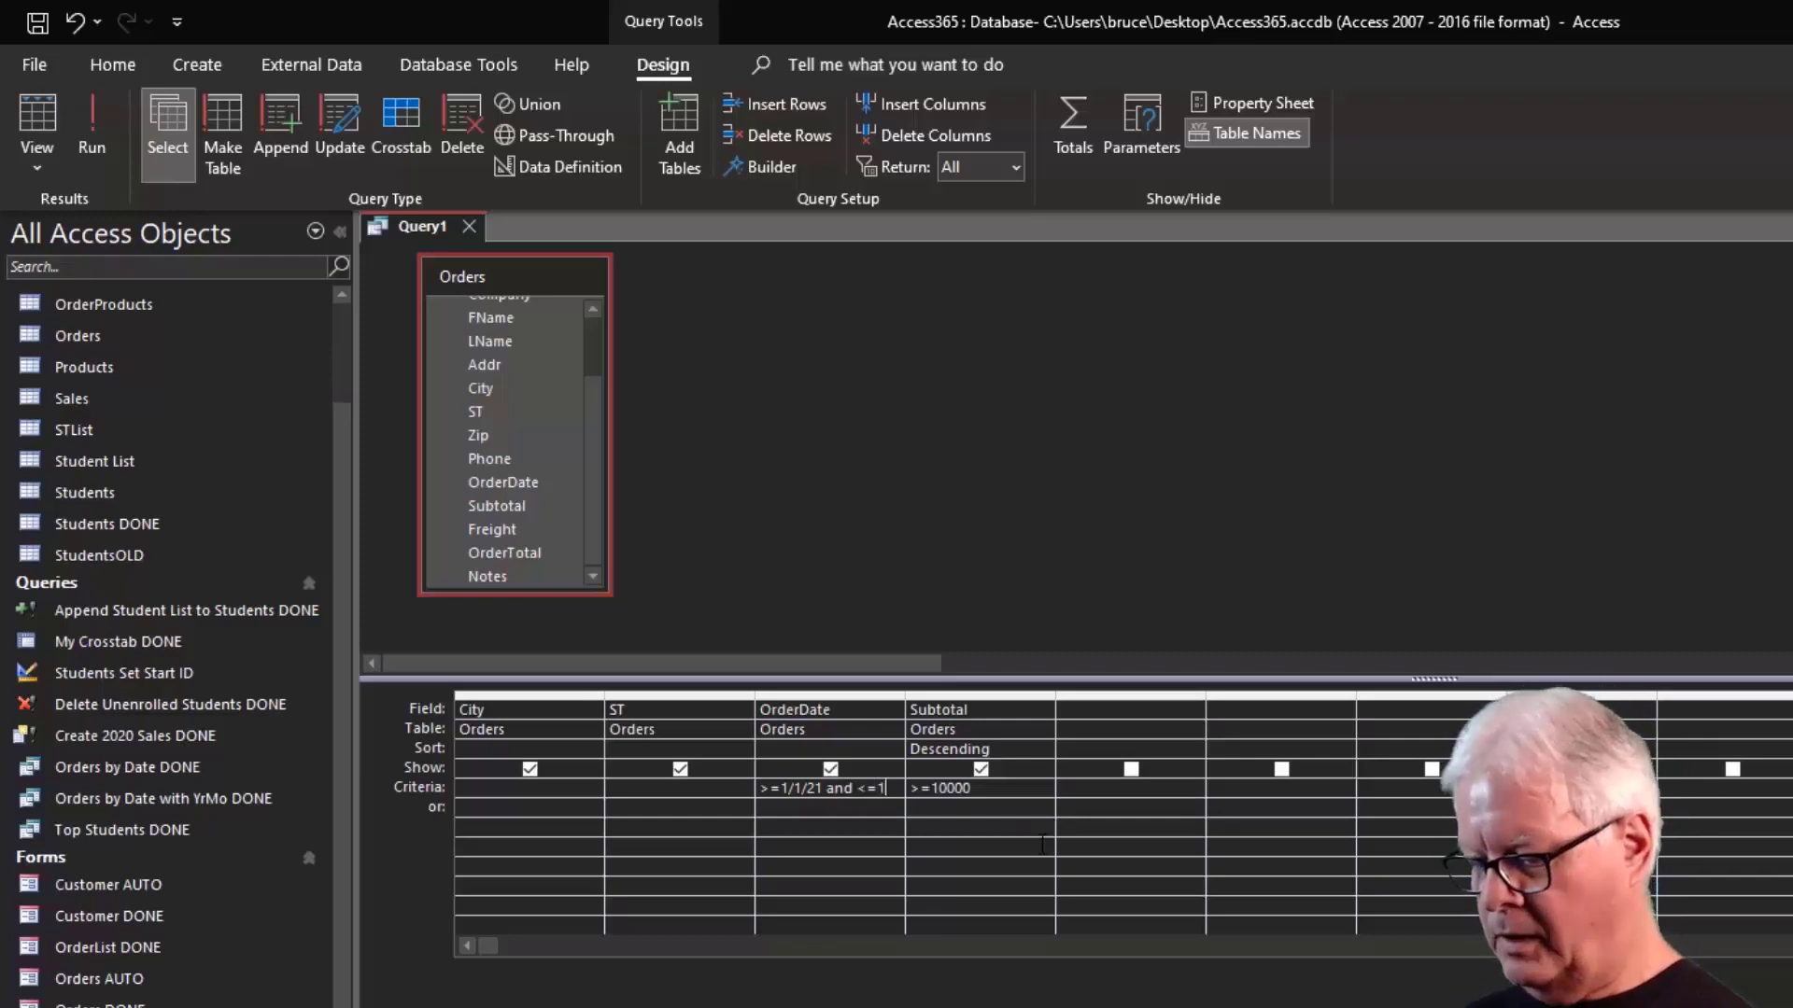
{"action": "type", "text": "/31/21"}
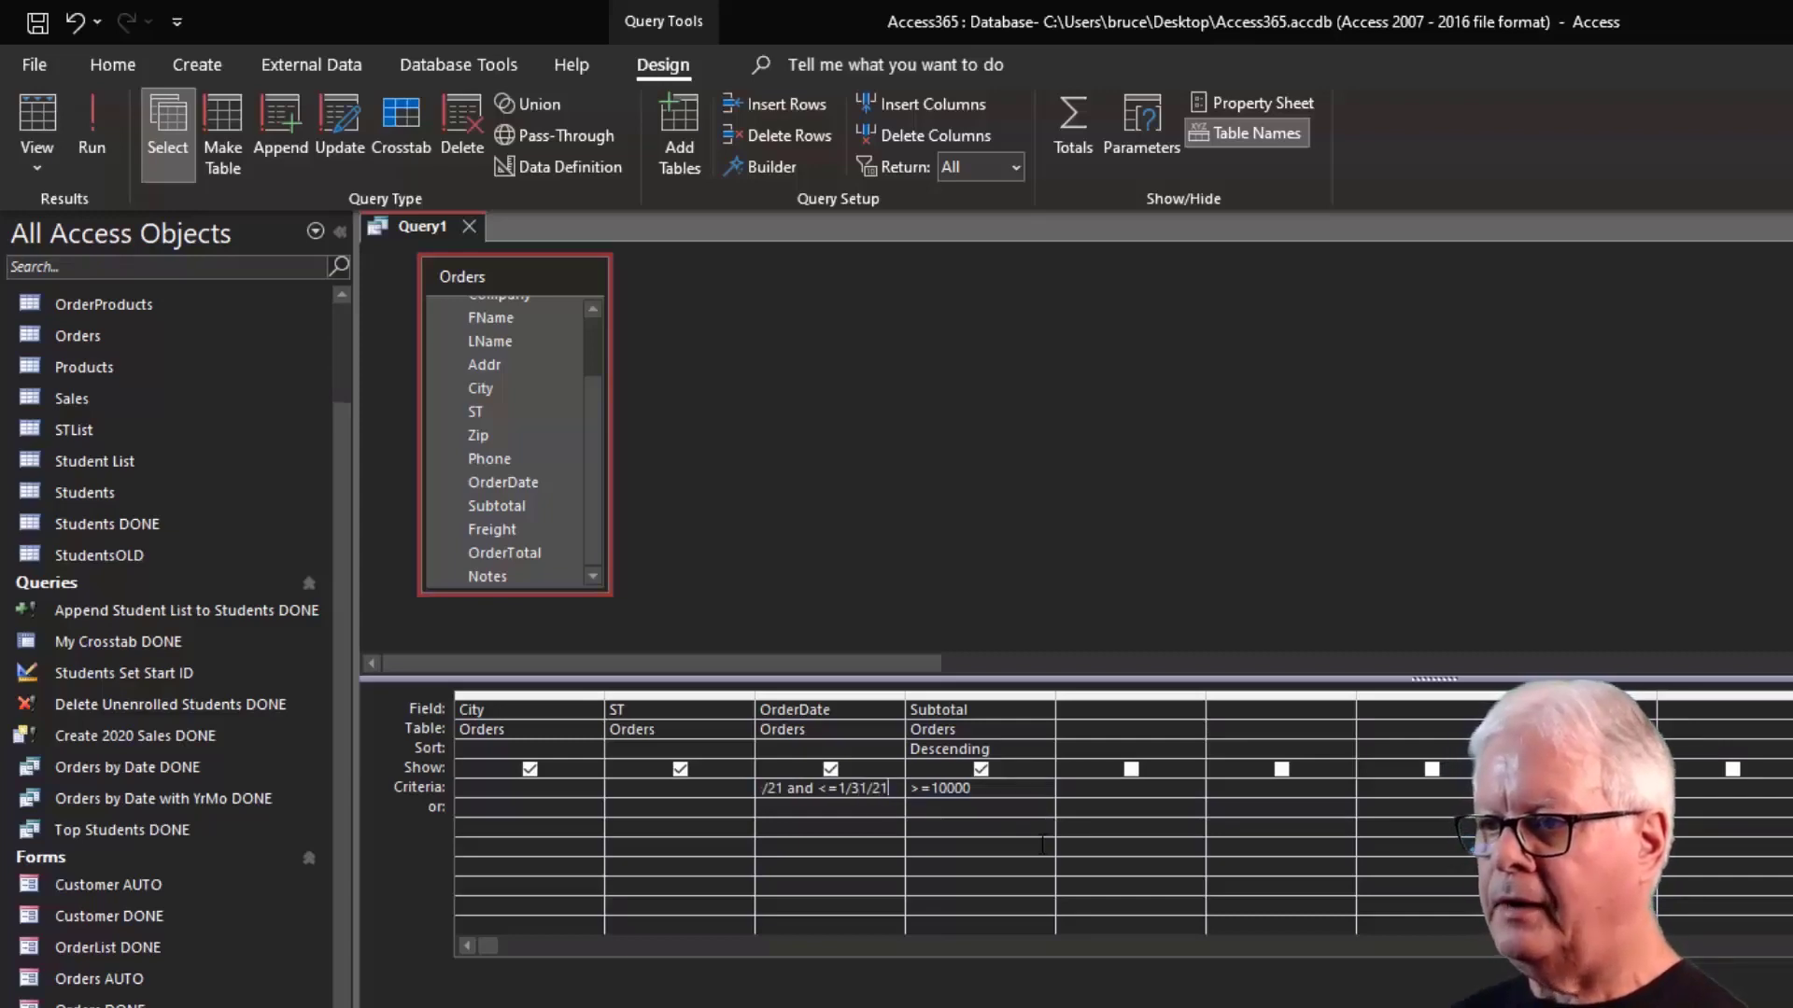
{"action": "key", "text": "Tab"}
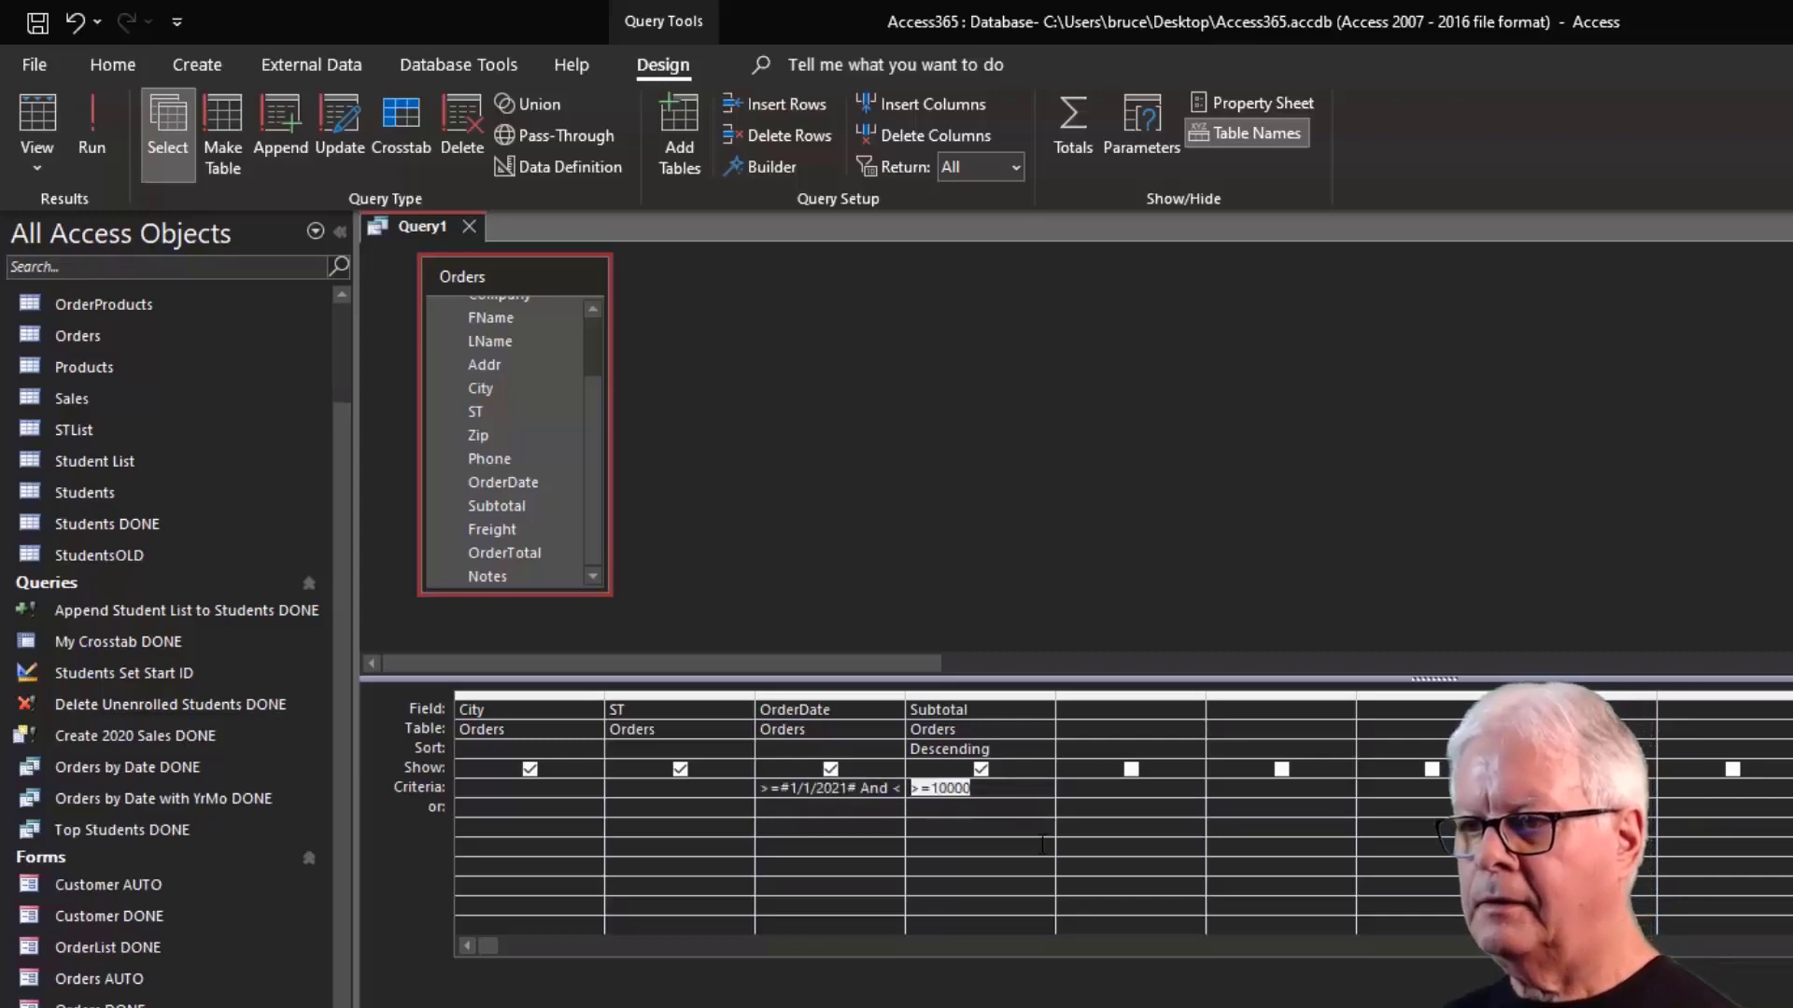
Inspect the full OrderDate criteria in the Zoom window, check the records in Datasheet View, and return to Design View.
{"action": "key", "text": "shift+Tab"}
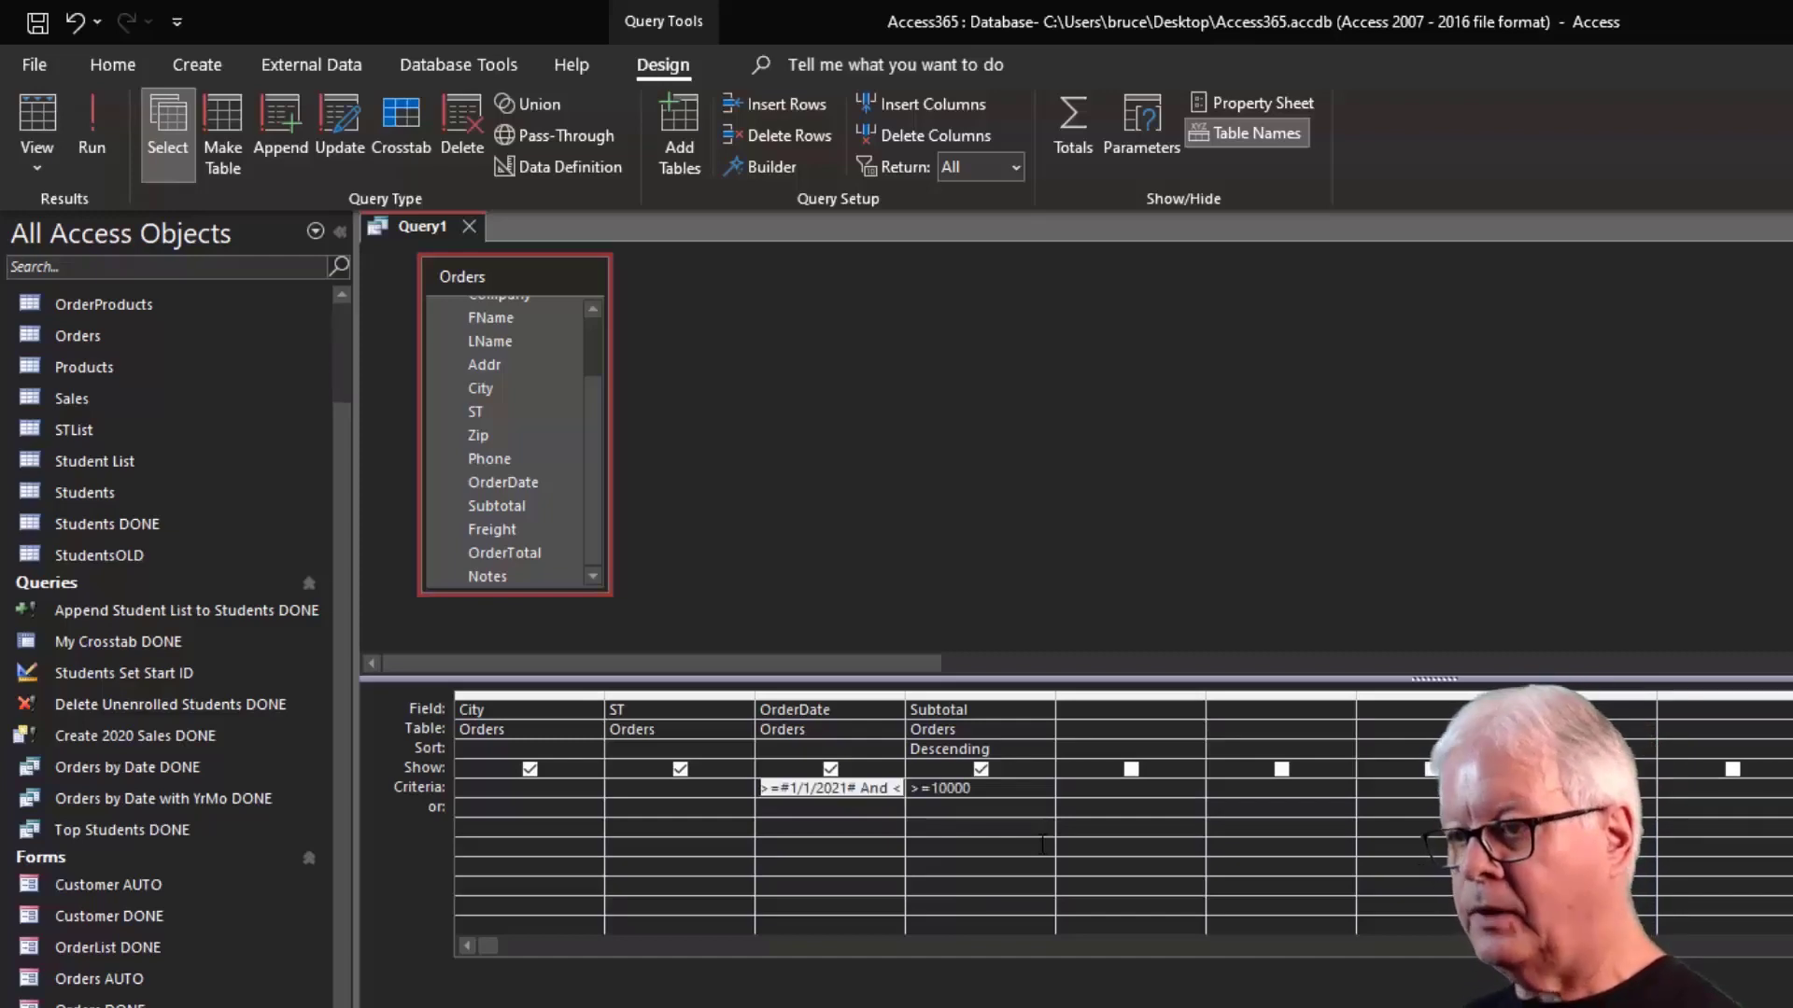
{"action": "key", "text": "shift+F2"}
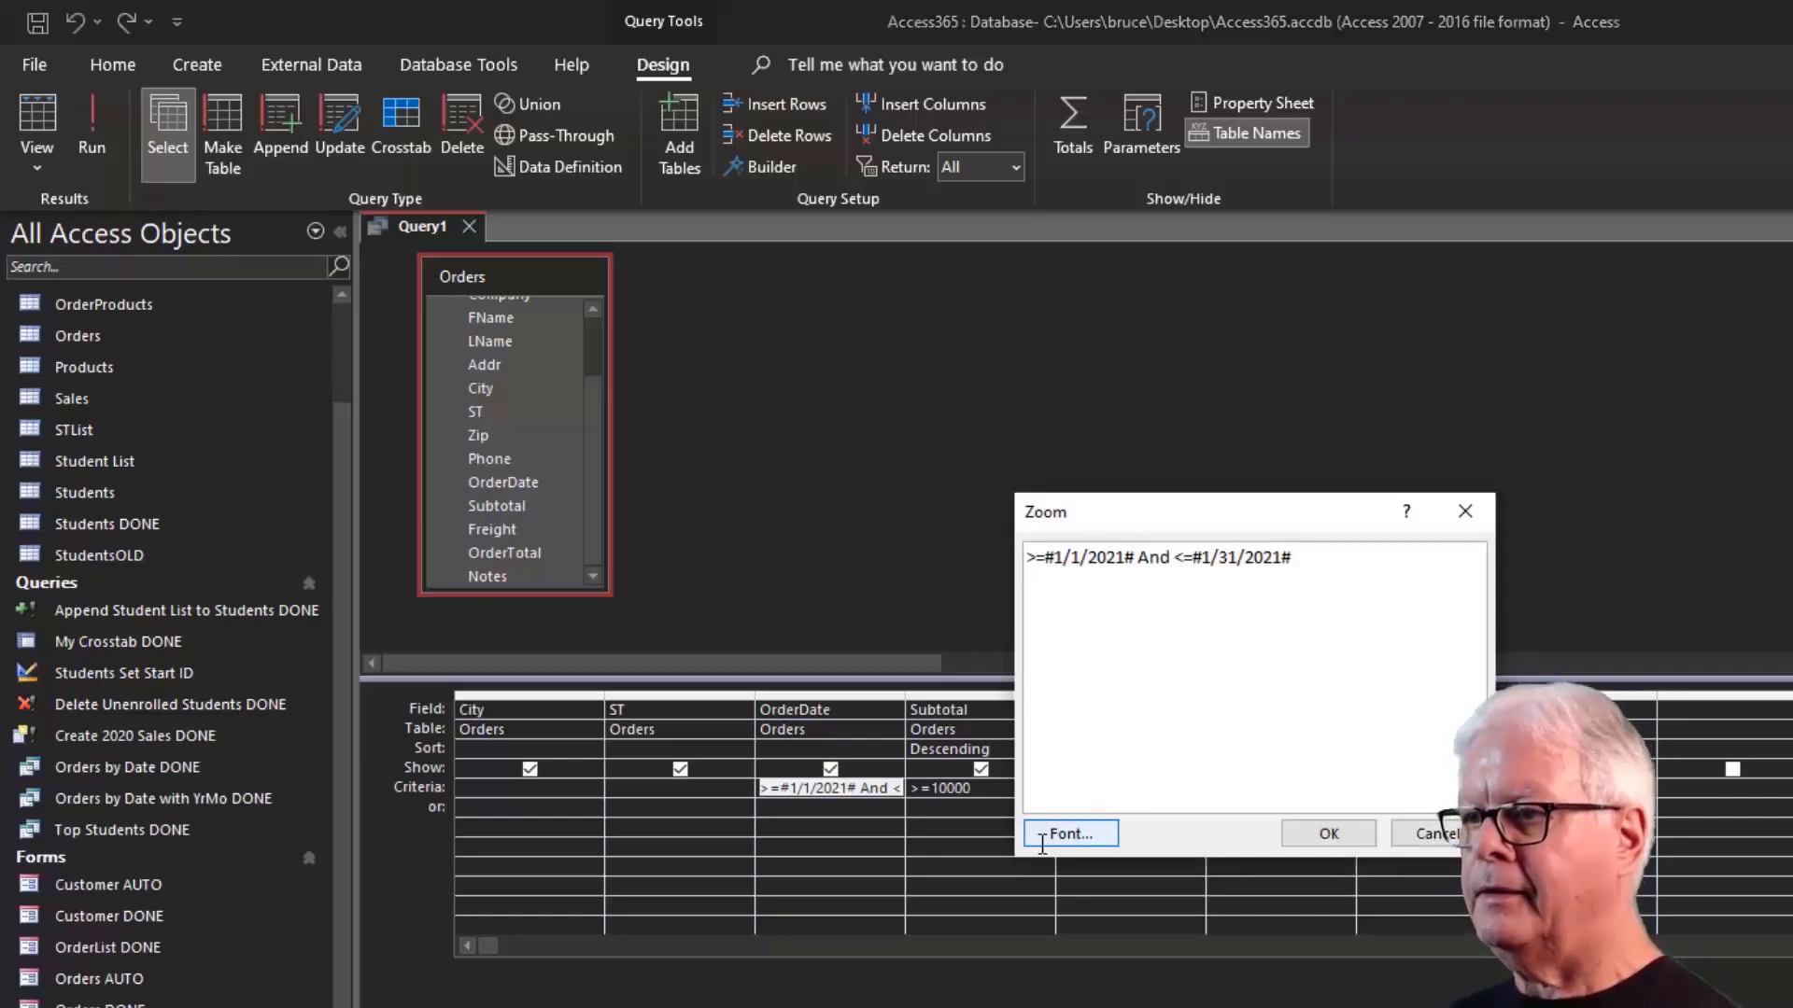
{"action": "left_click", "coordinate": [1324, 833]}
{"action": "left_click", "coordinate": [35, 116]}
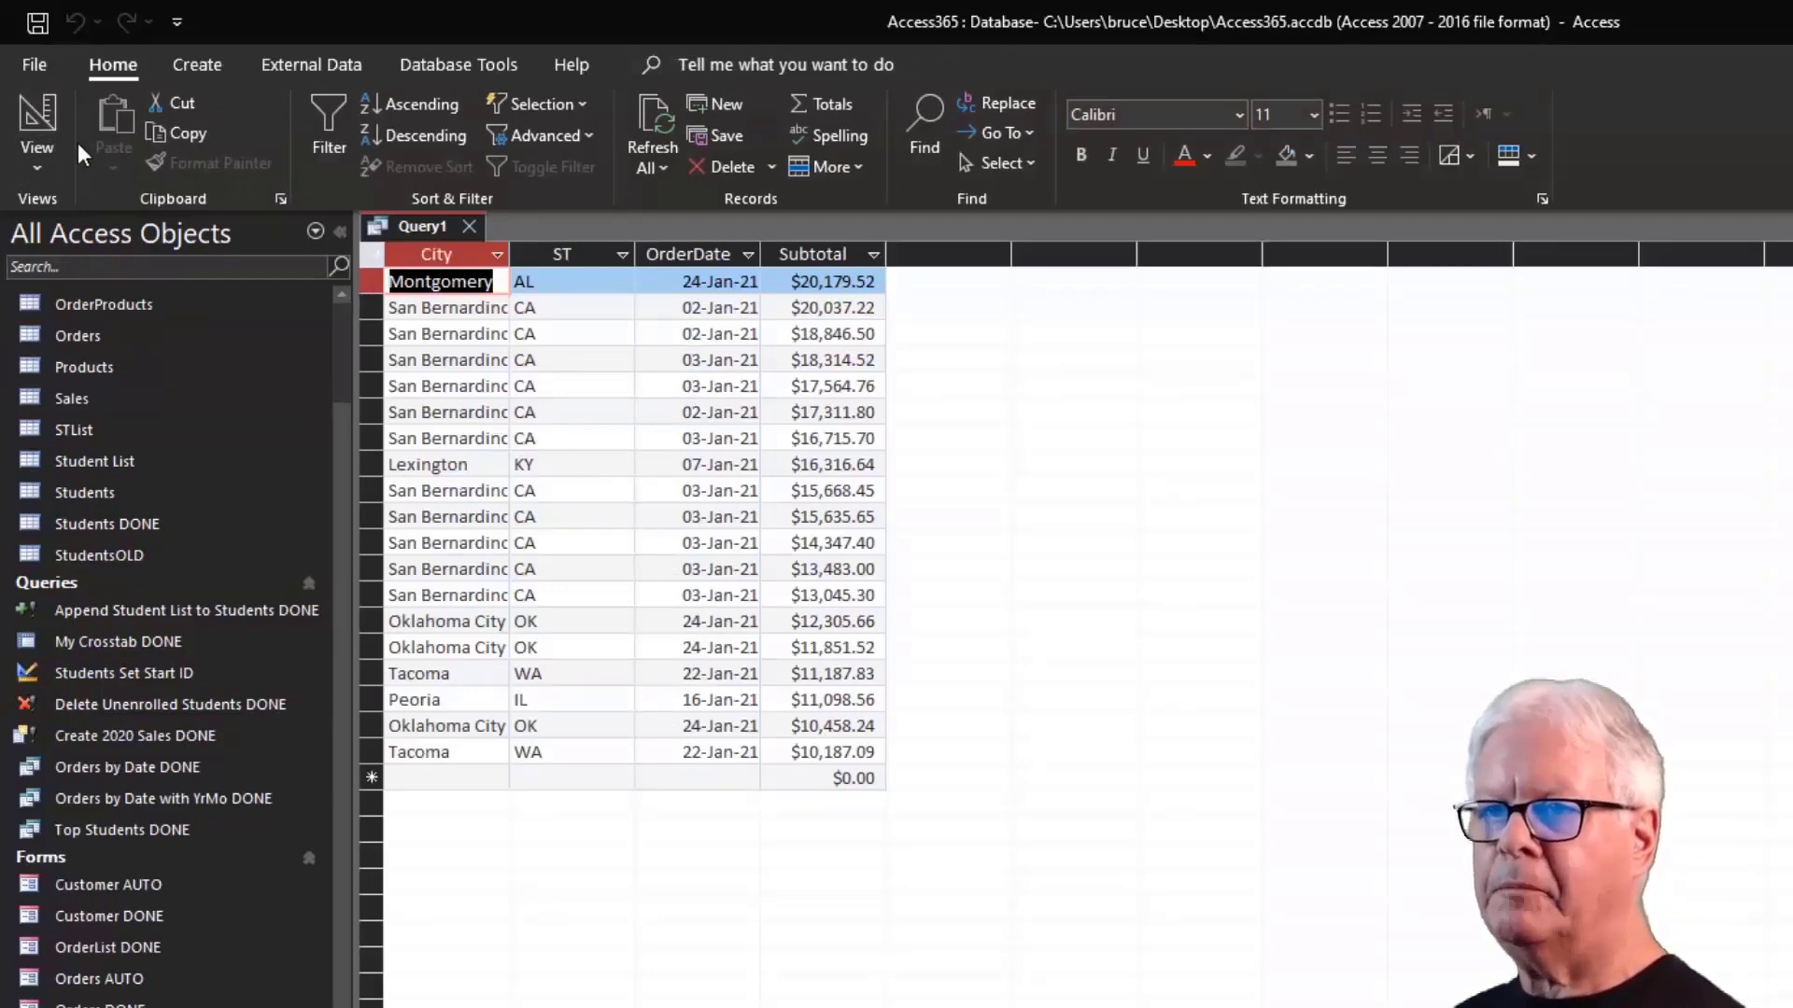
{"action": "left_click", "coordinate": [36, 115]}
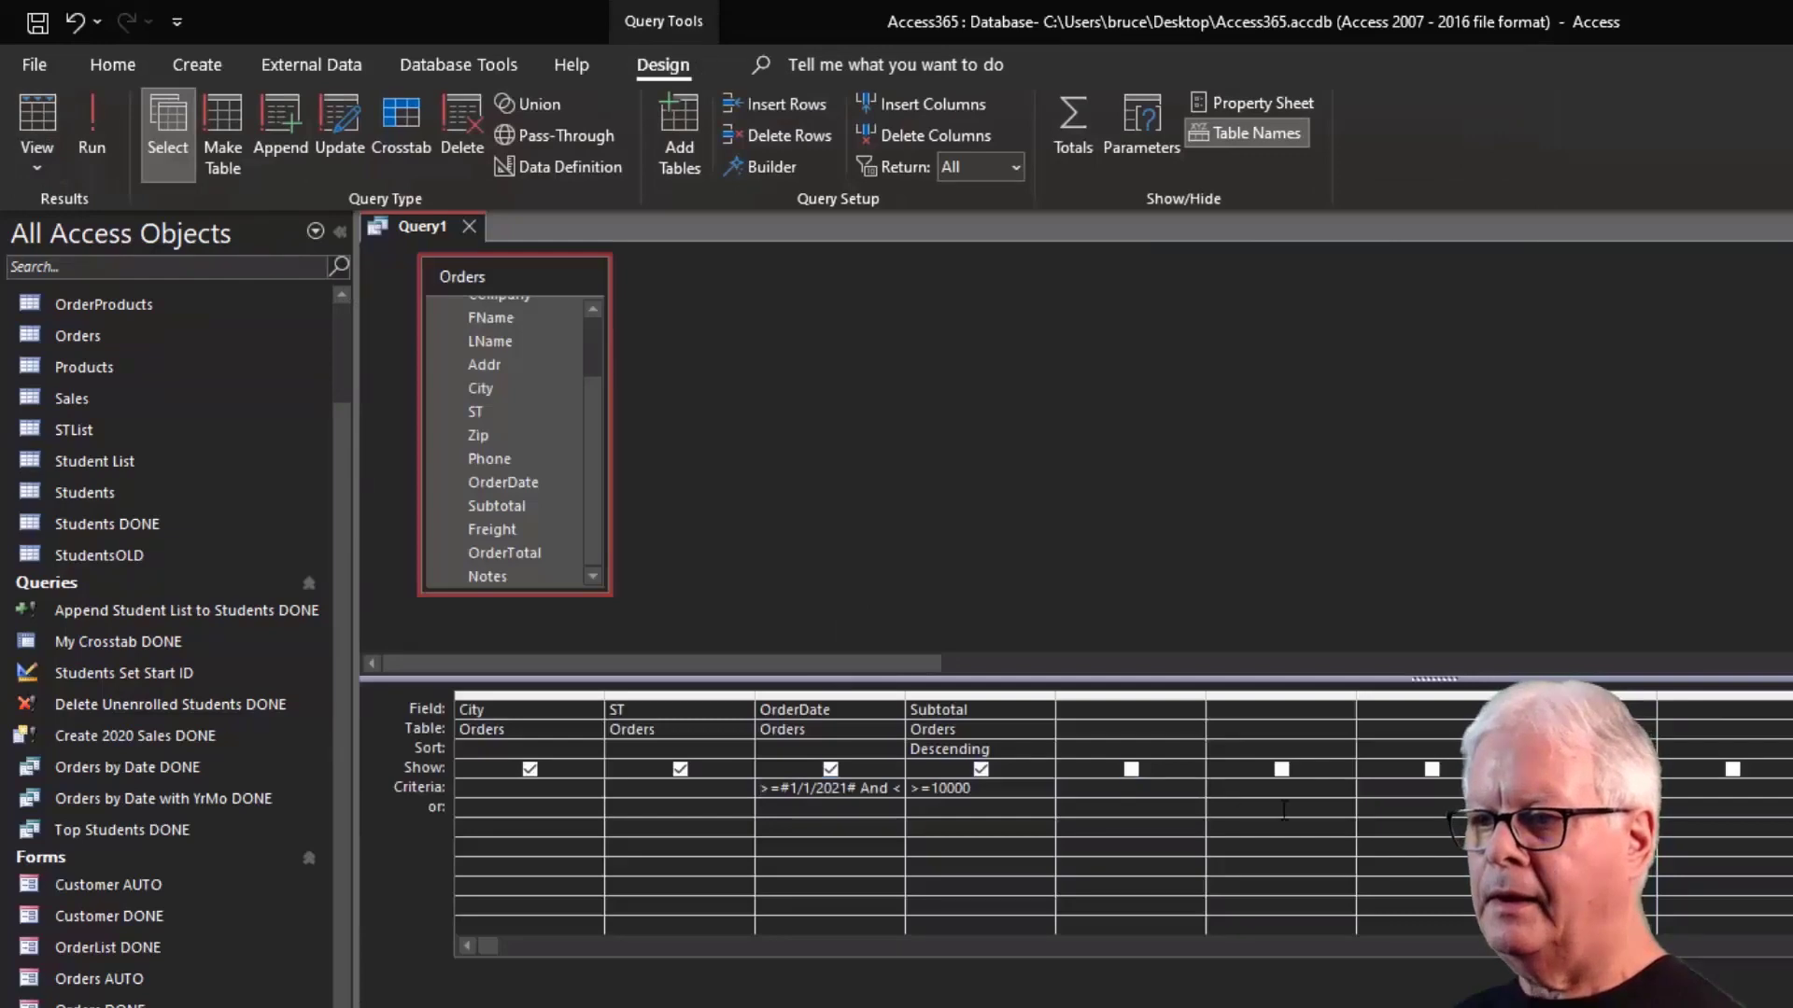
Replace the OrderDate field's criteria with a between condition starting at 1/1/21.
{"action": "key", "text": "F2"}
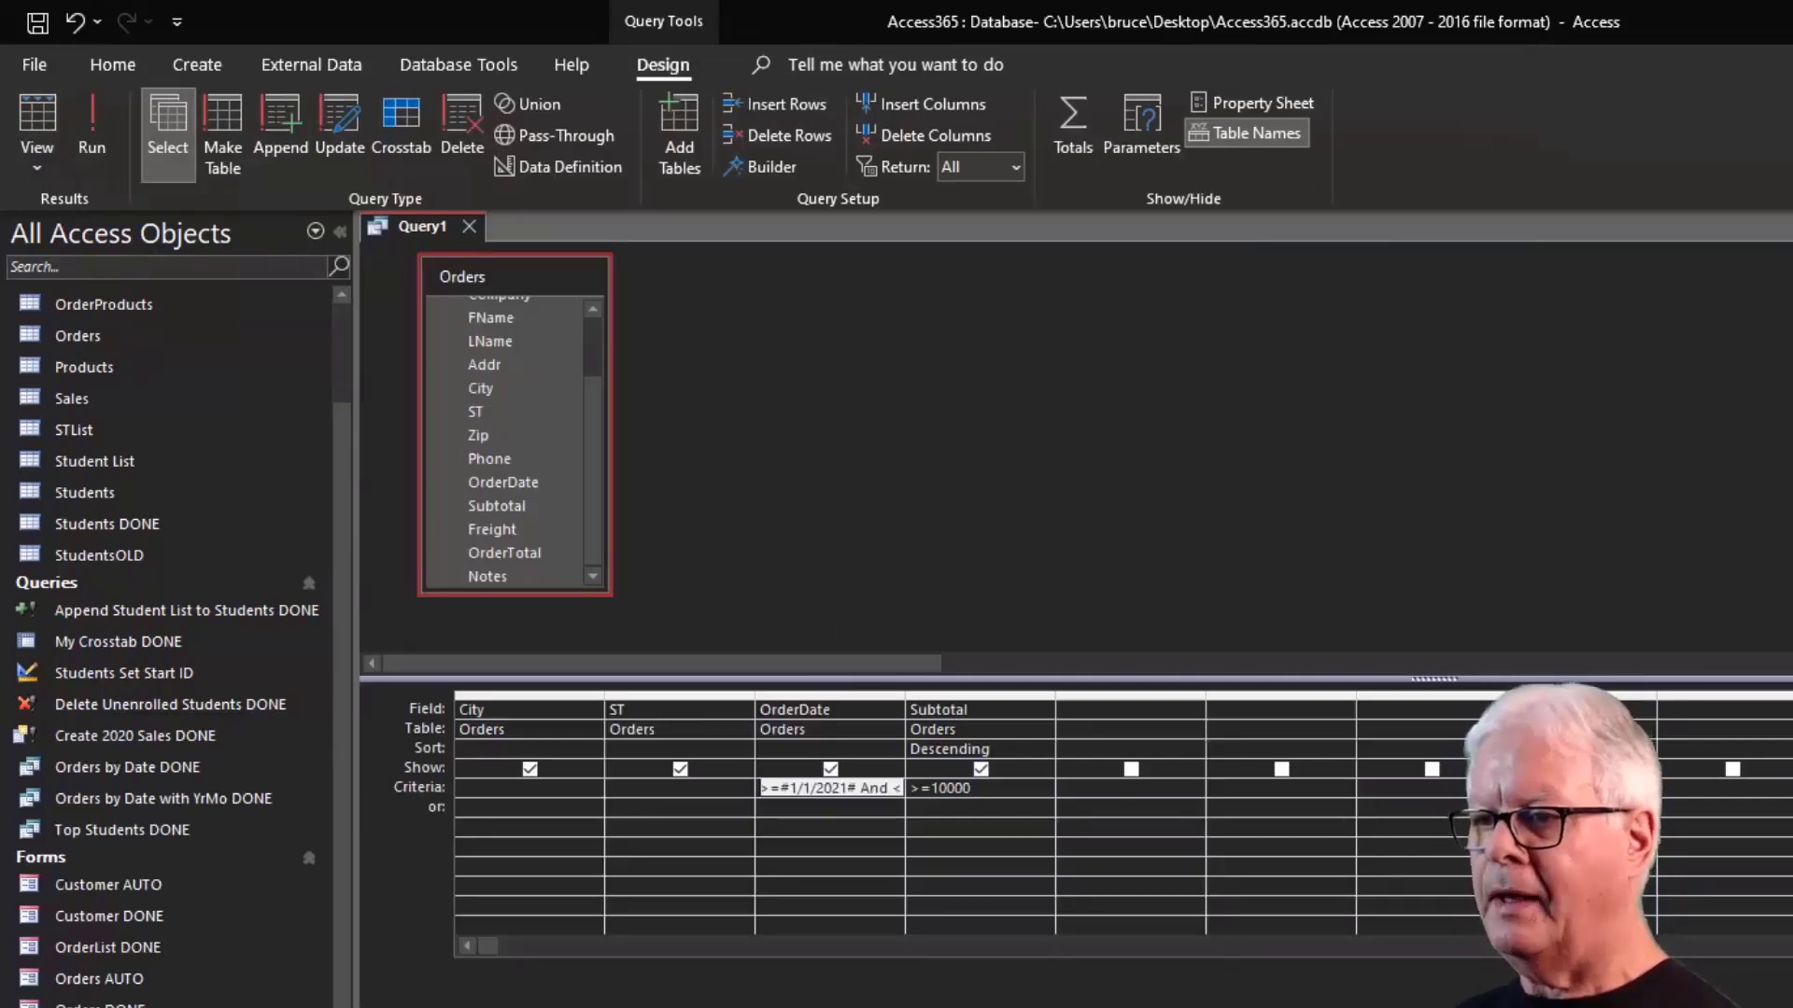
{"action": "key", "text": "Delete"}
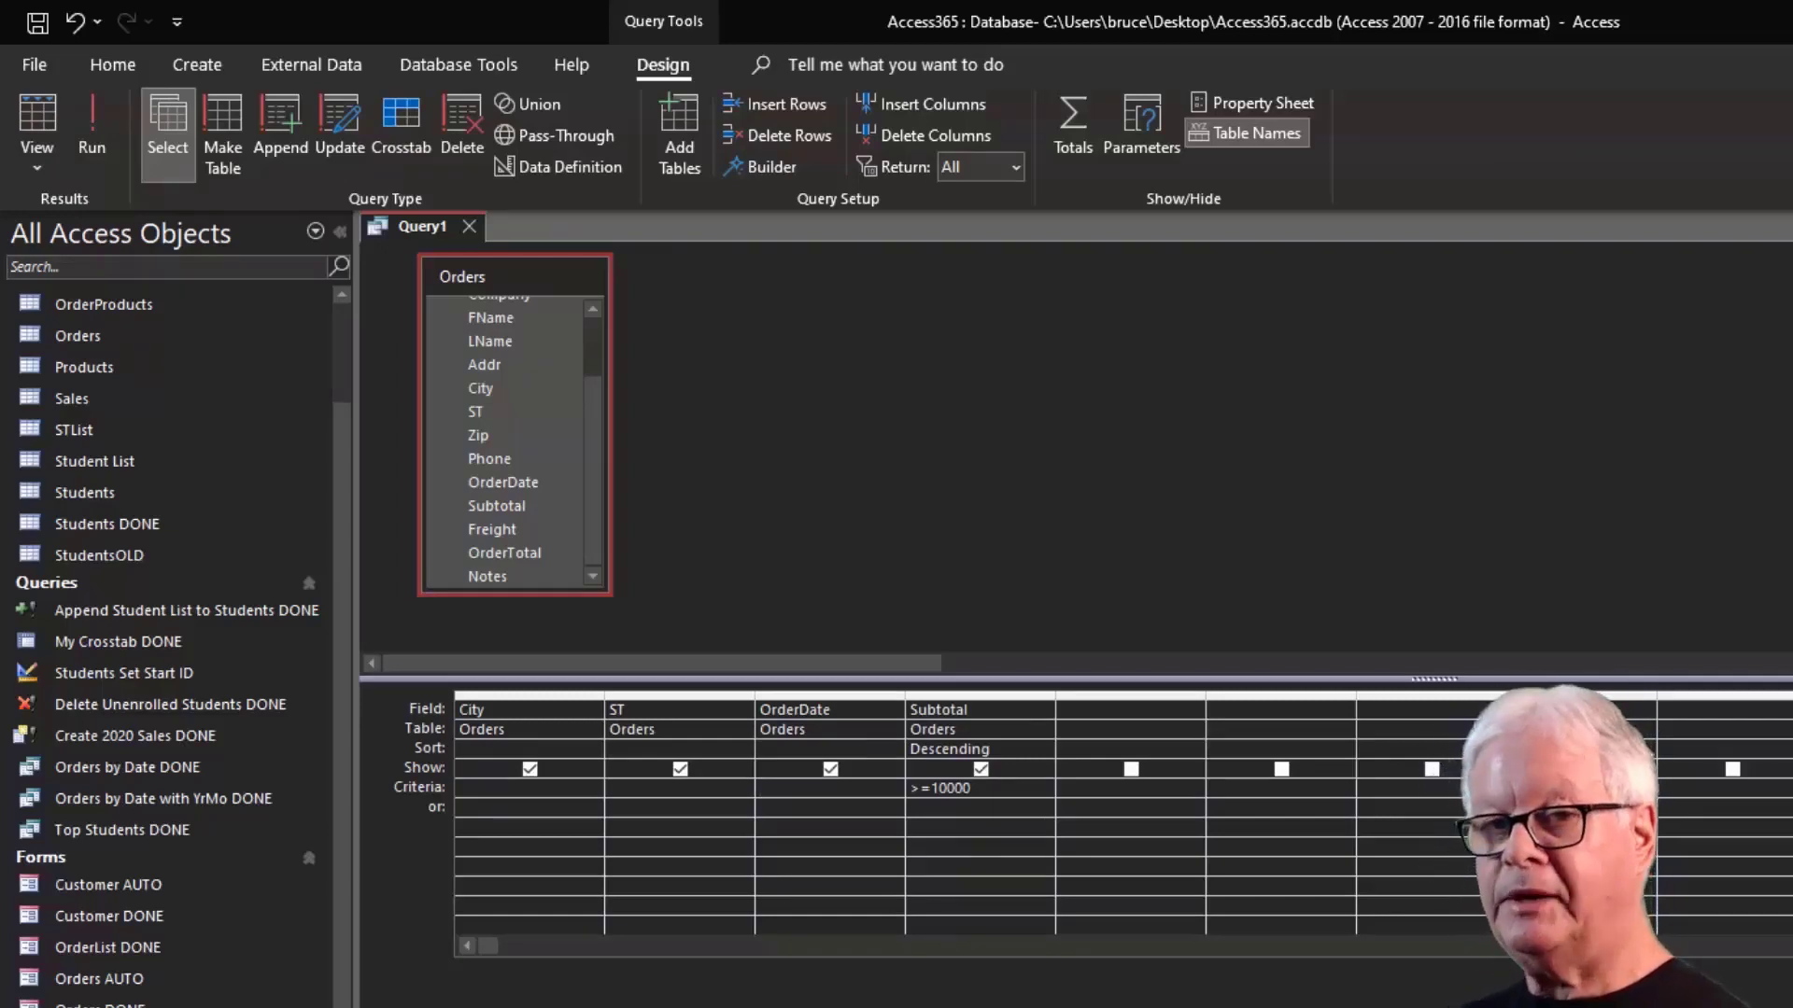
{"action": "type", "text": "betwee"}
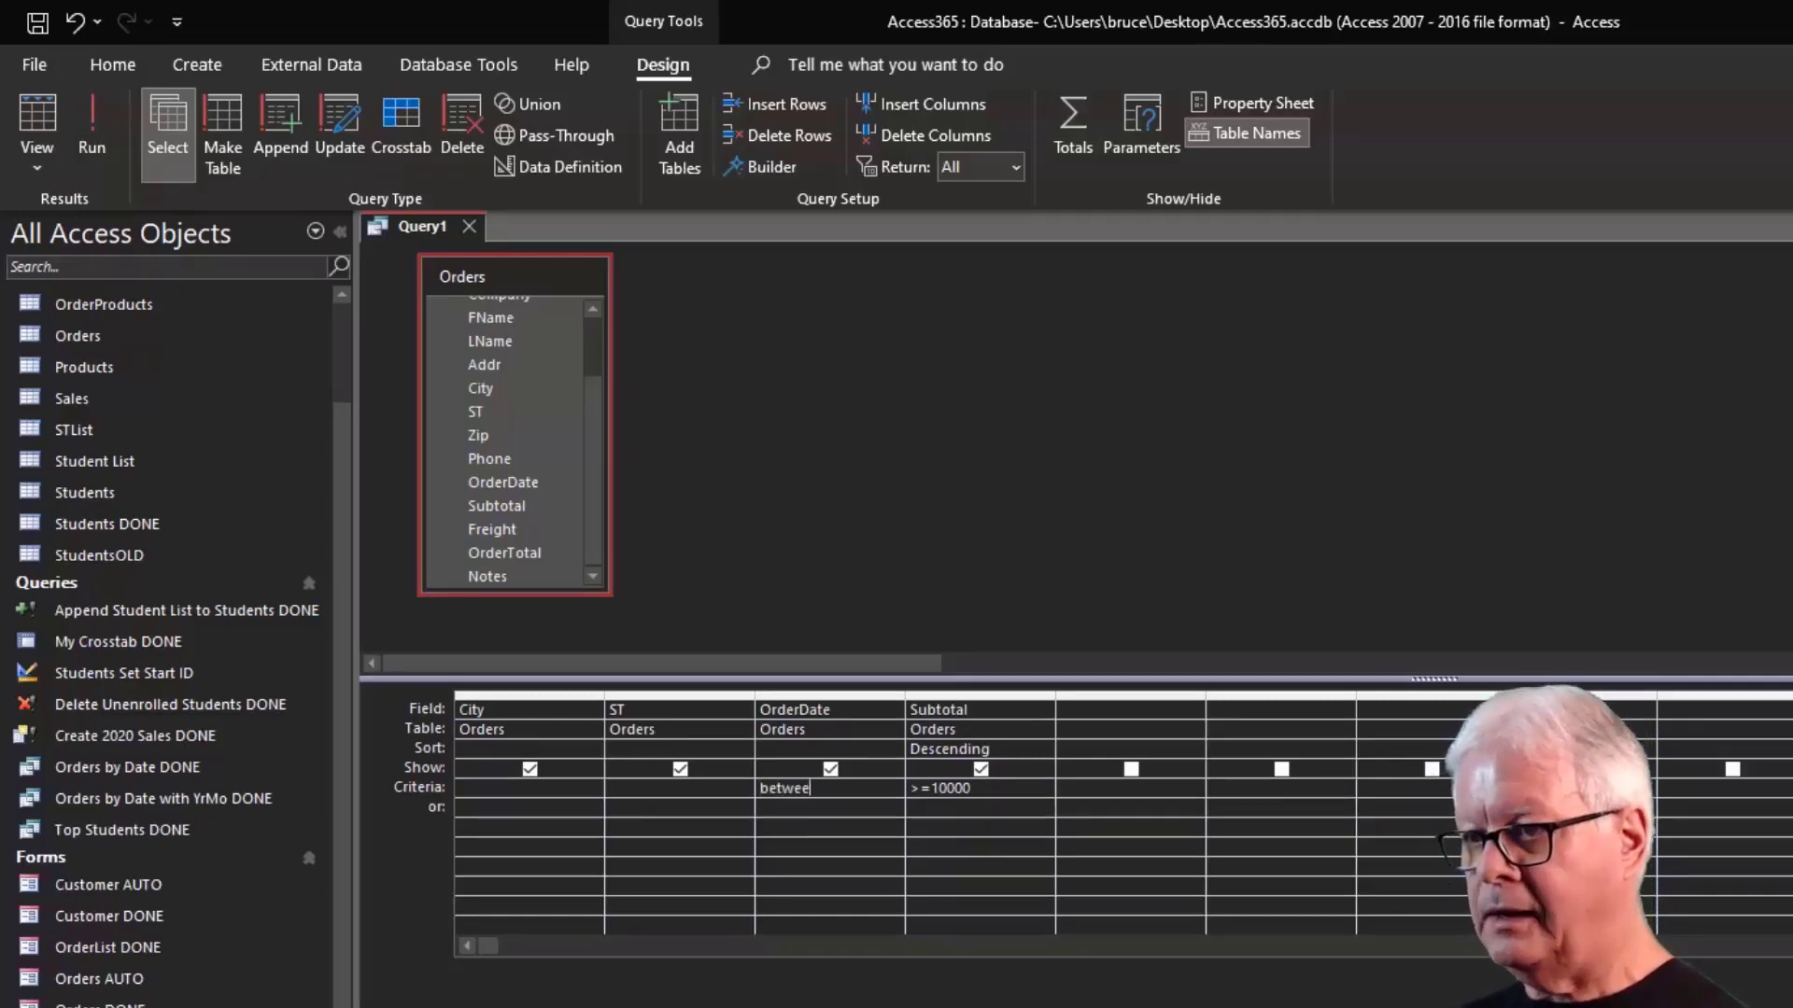
{"action": "type", "text": "n 1/1/21"}
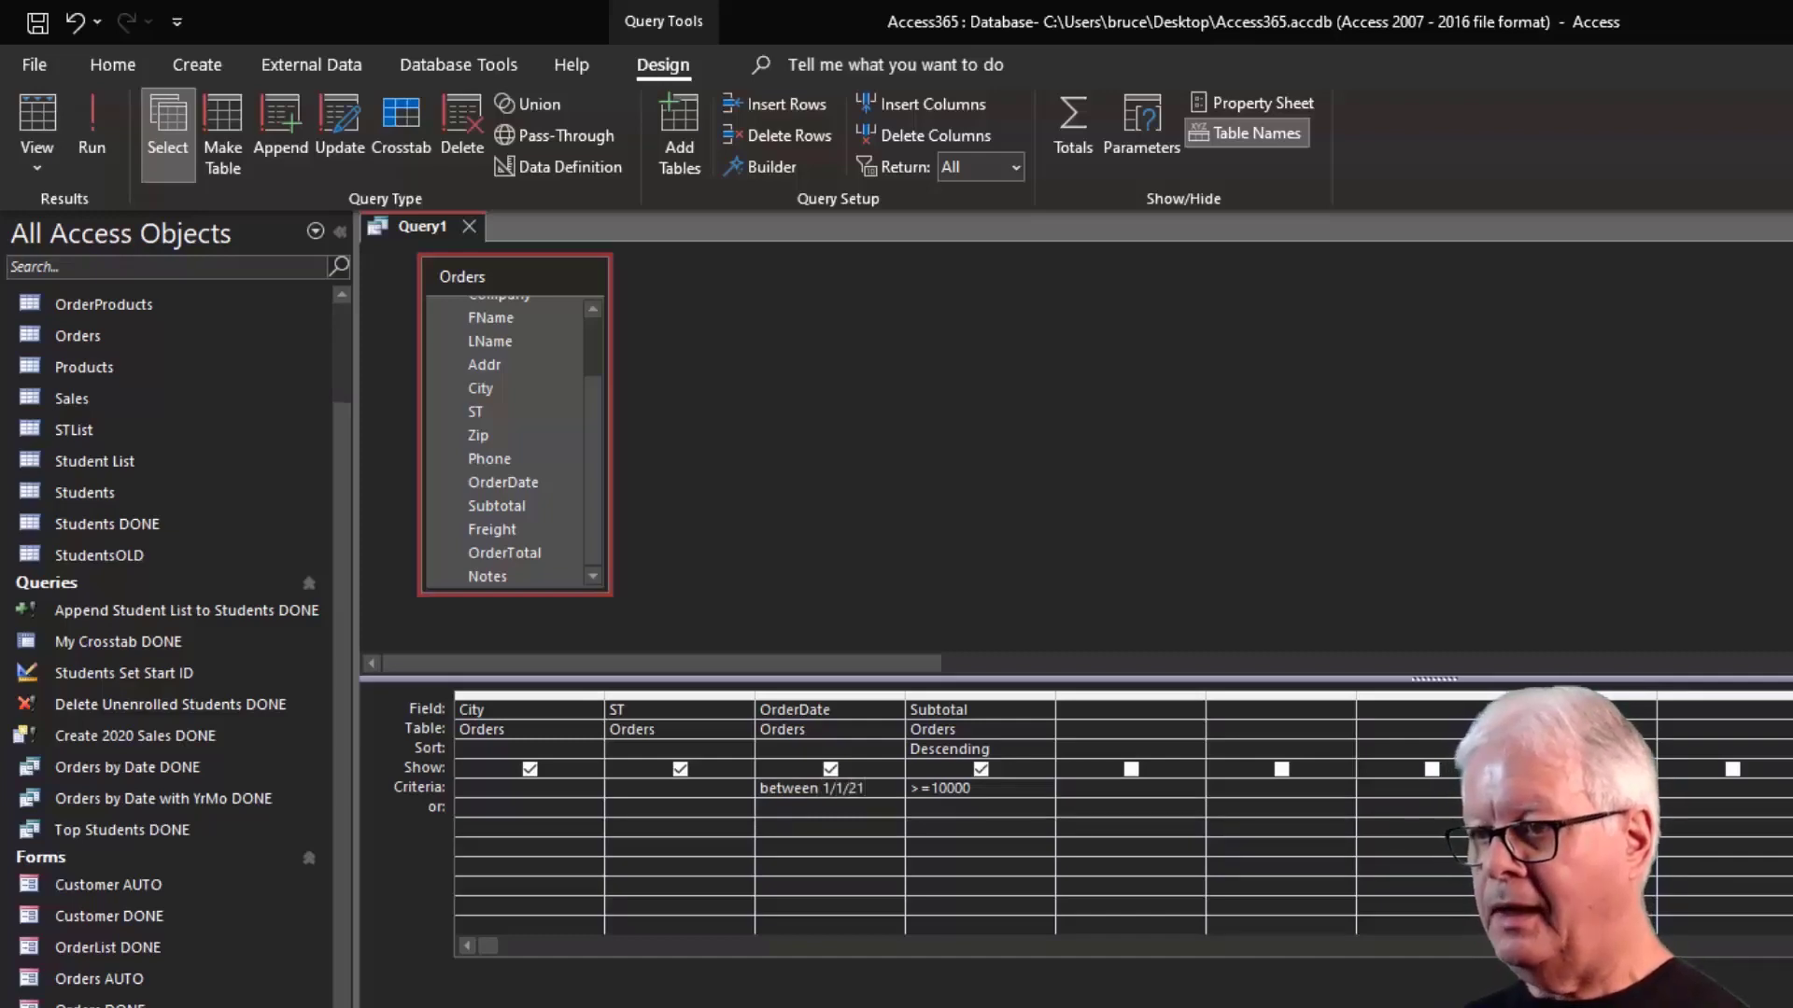
Complete the OrderDate criterion as between 1/1/21 and 1/31/21 and check the full expression in the Zoom box.
{"action": "type", "text": " and"}
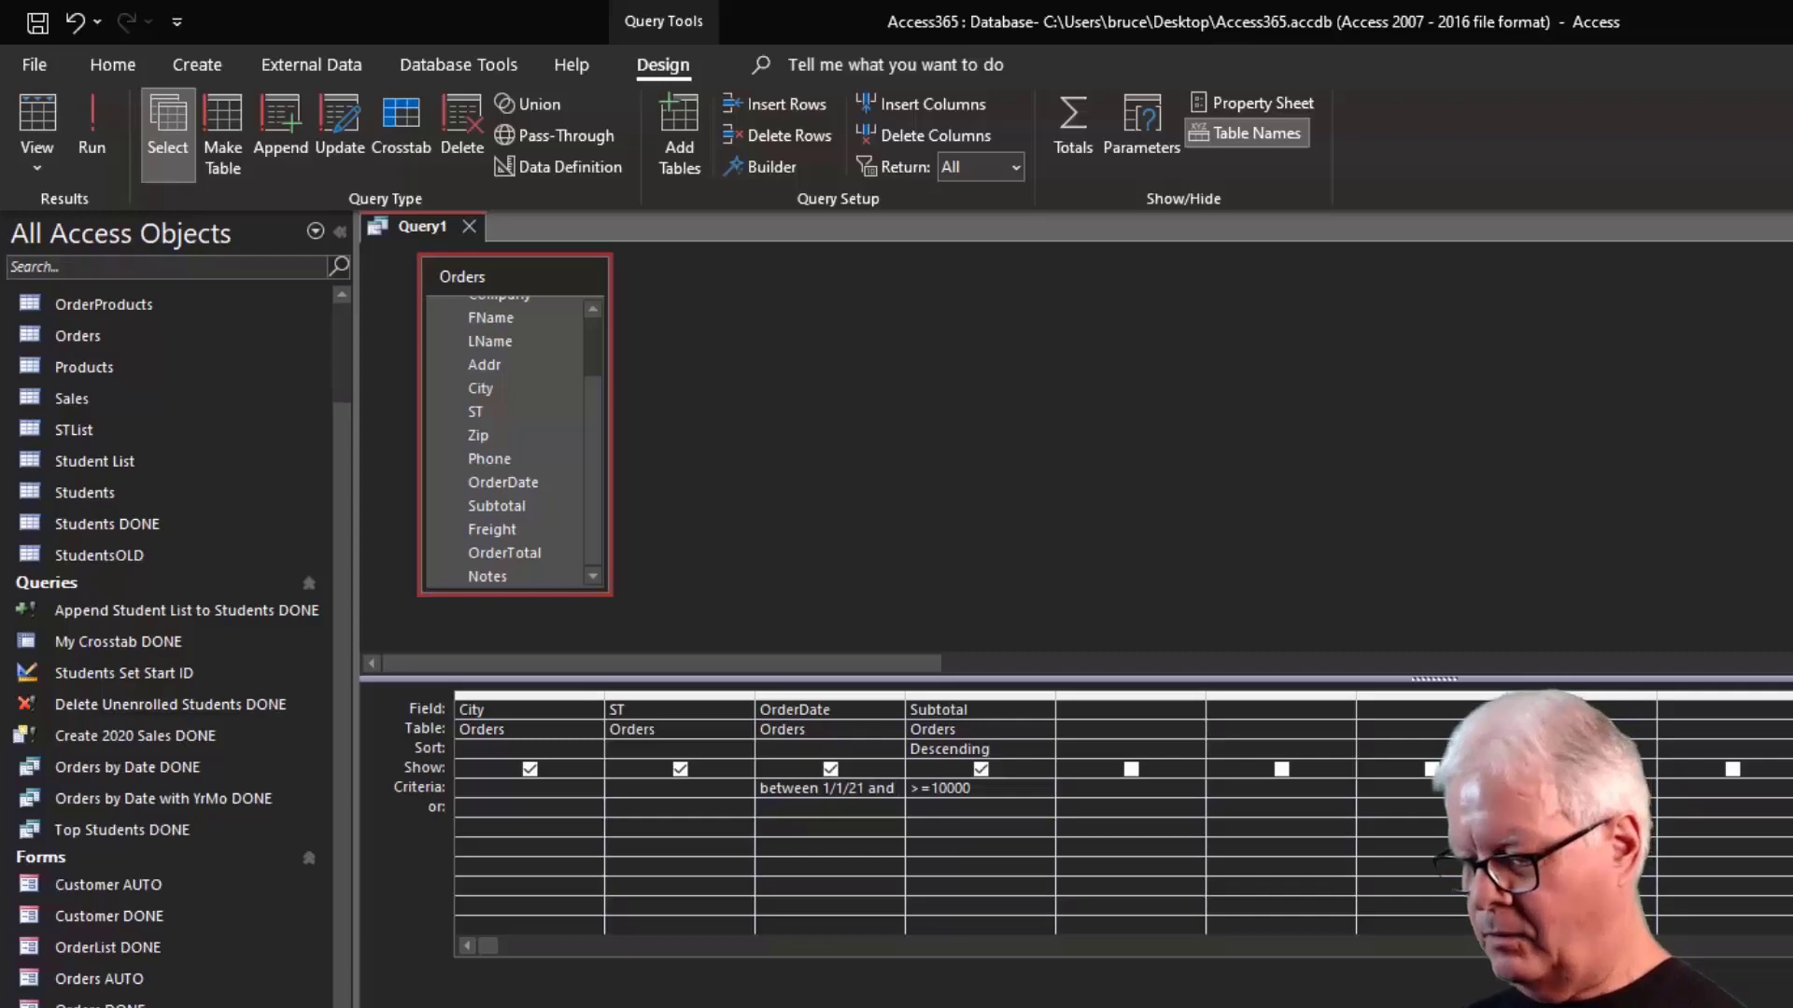
{"action": "type", "text": " 1/31/21"}
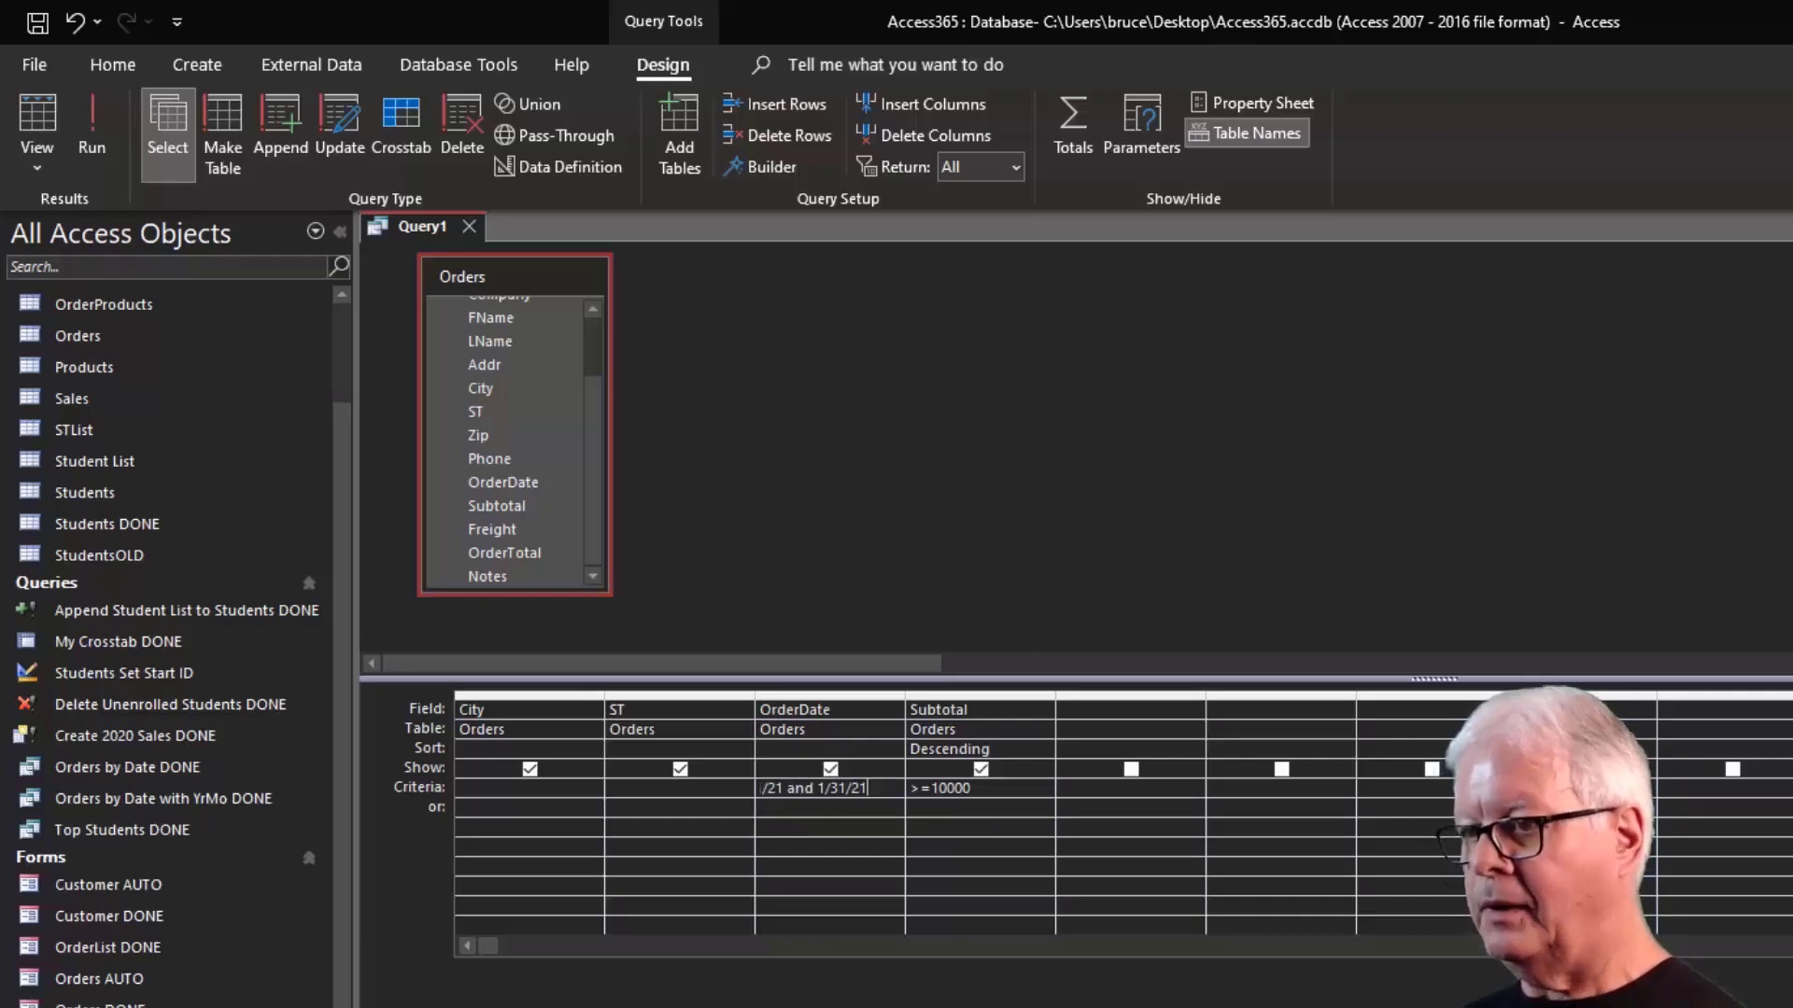
{"action": "key", "text": "Tab"}
{"action": "key", "text": "shift+Tab"}
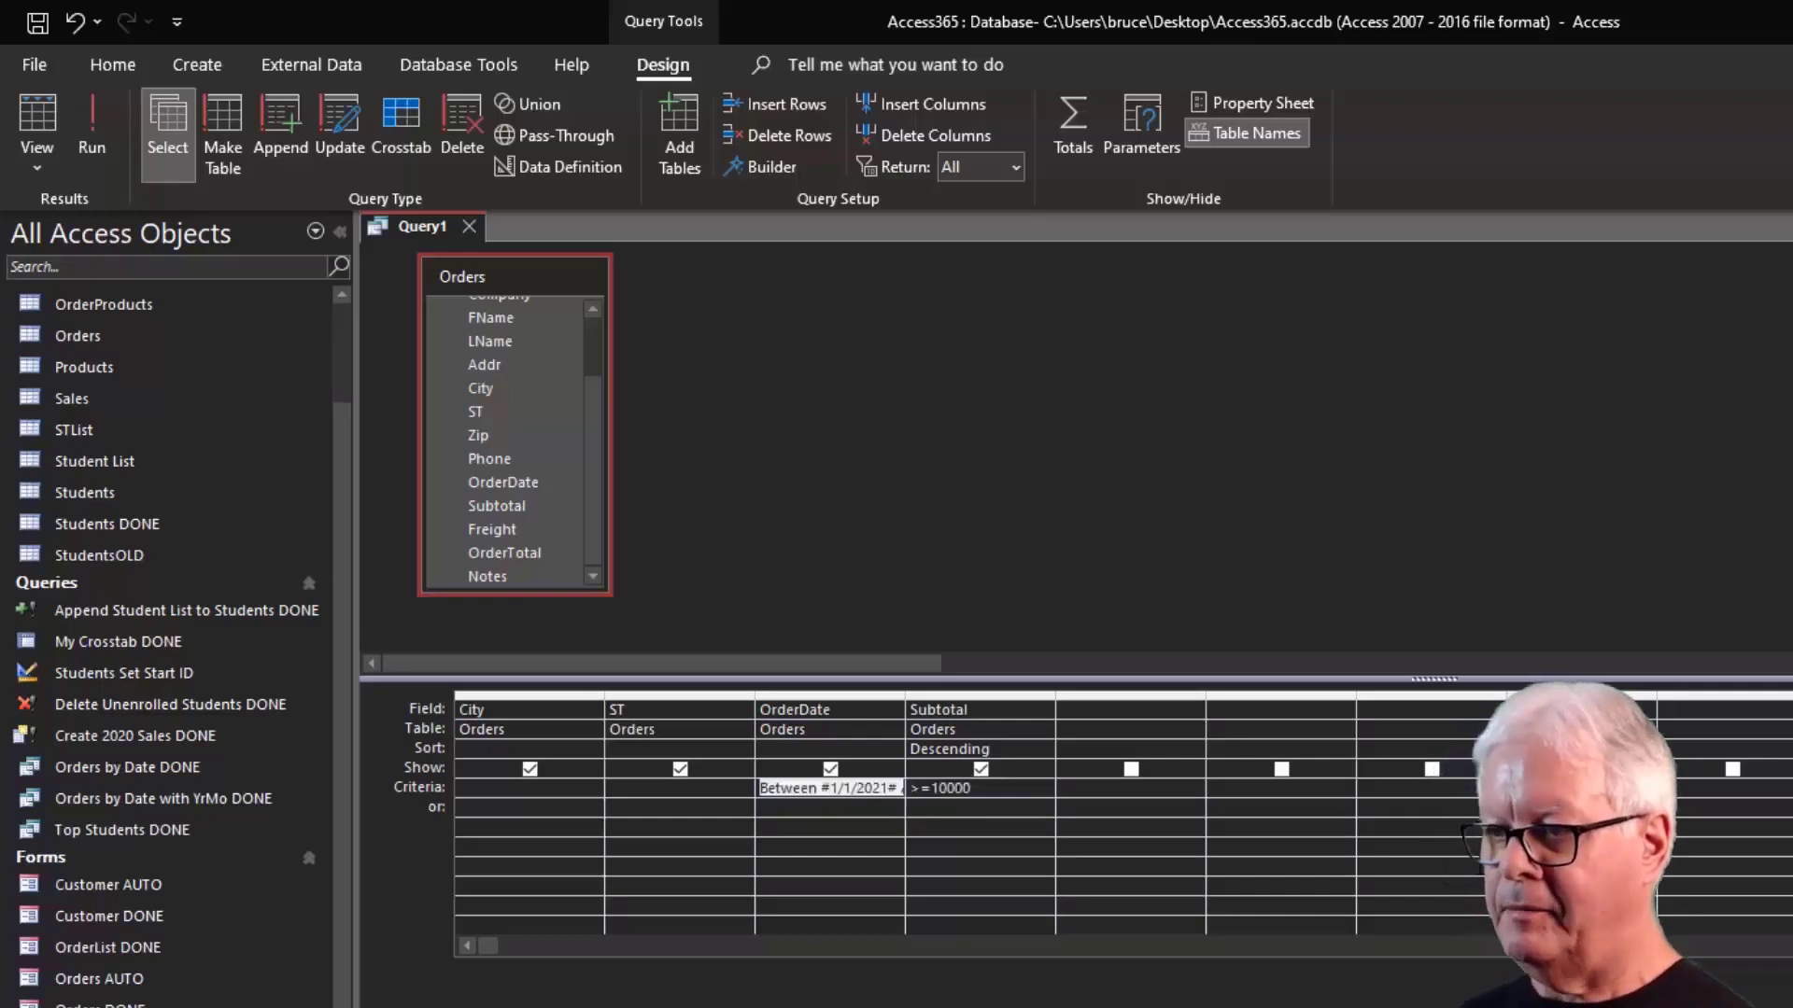
{"action": "key", "text": "shift+F2"}
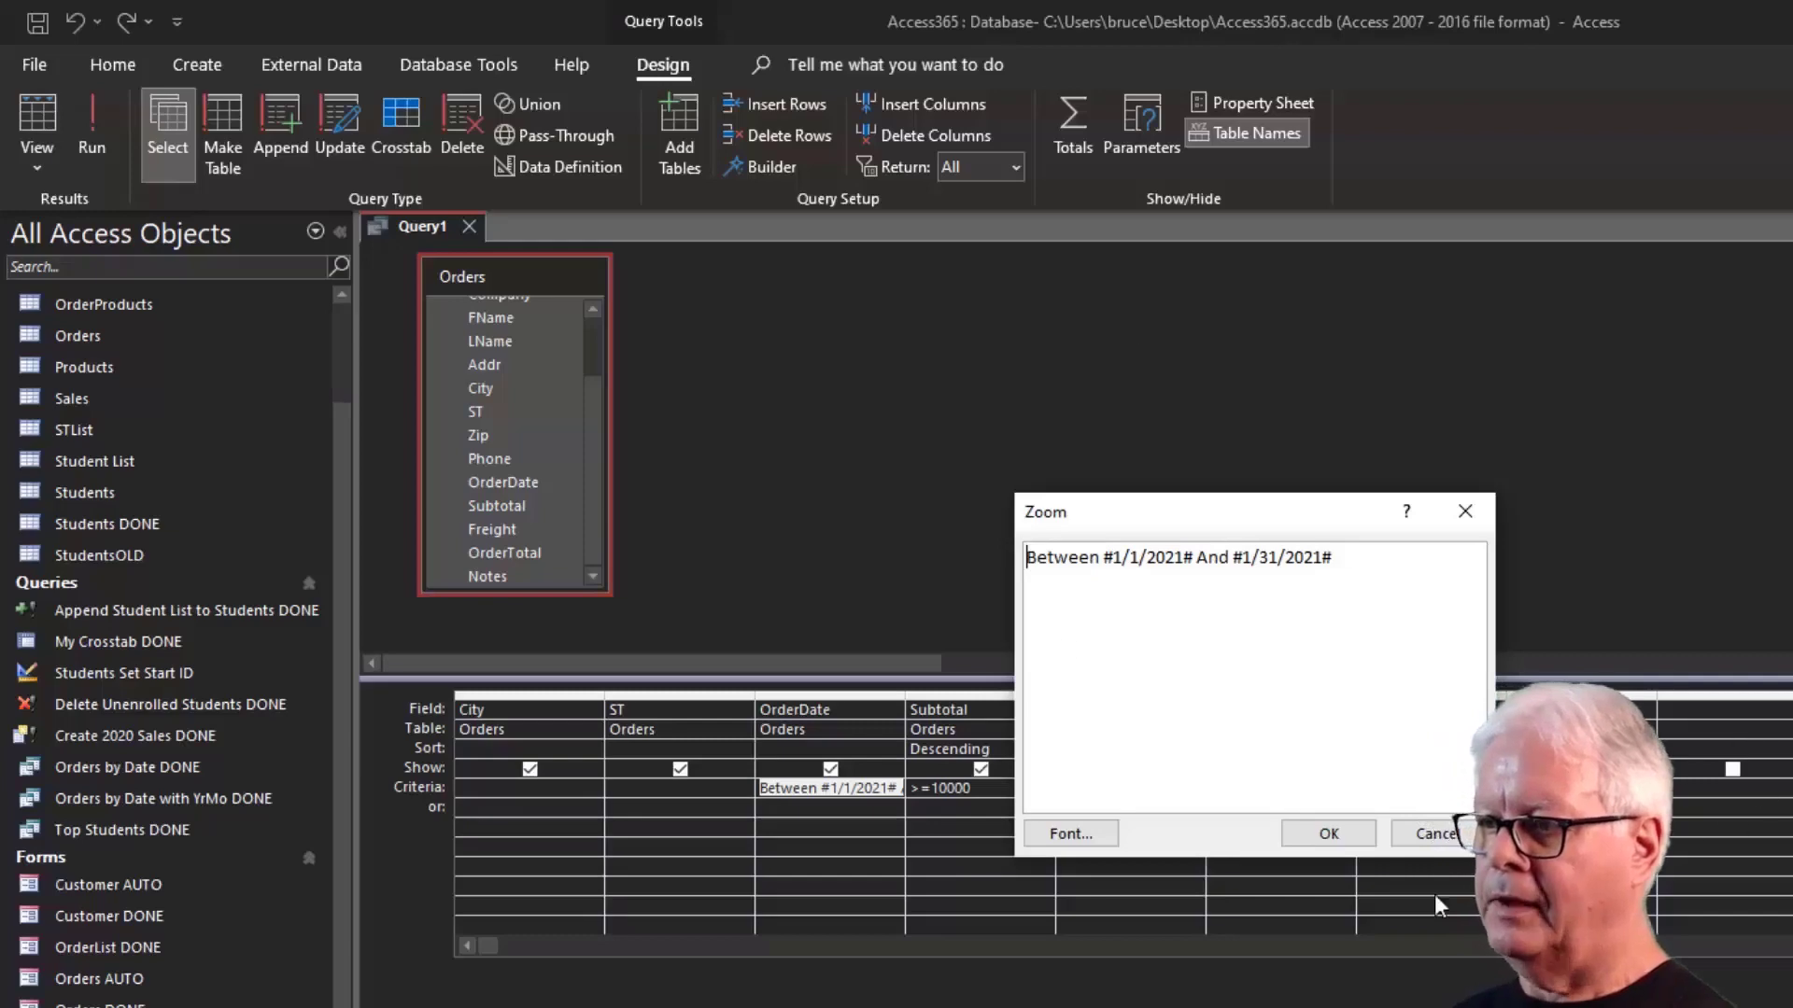
{"action": "left_click", "coordinate": [1345, 836]}
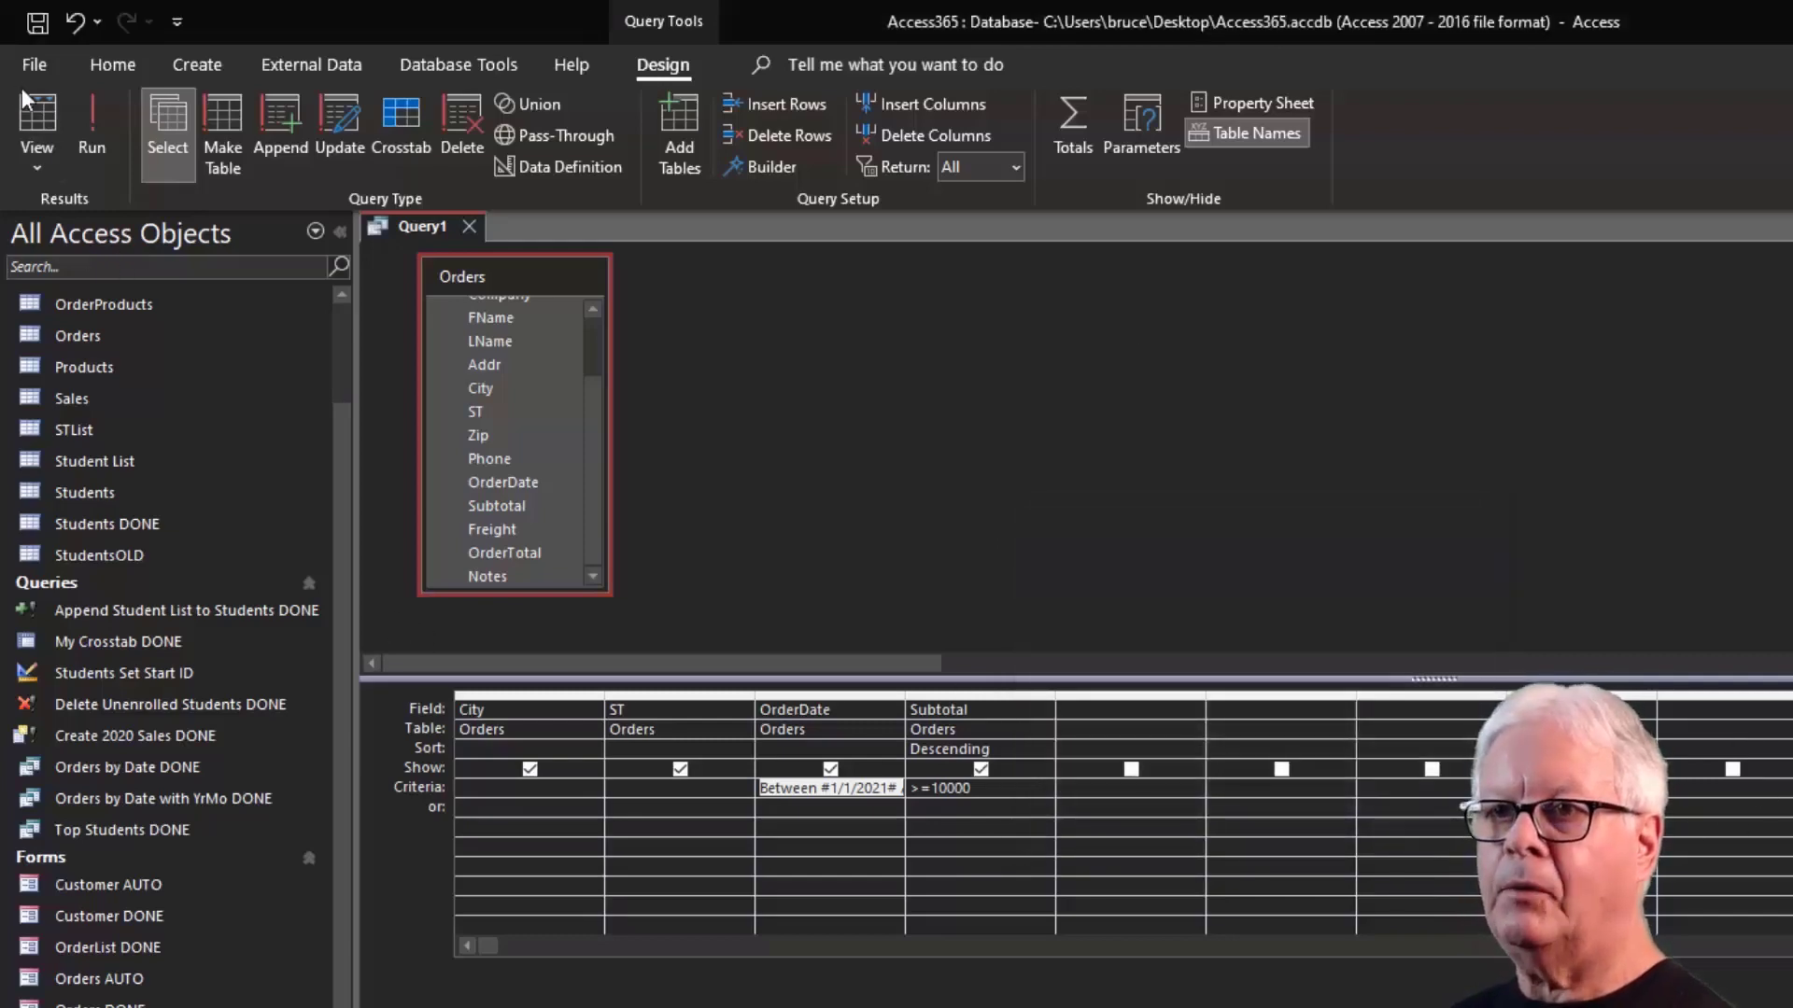
View the query's results in the datasheet to check the order dates and subtotals against the design criteria.
{"action": "left_click", "coordinate": [28, 103]}
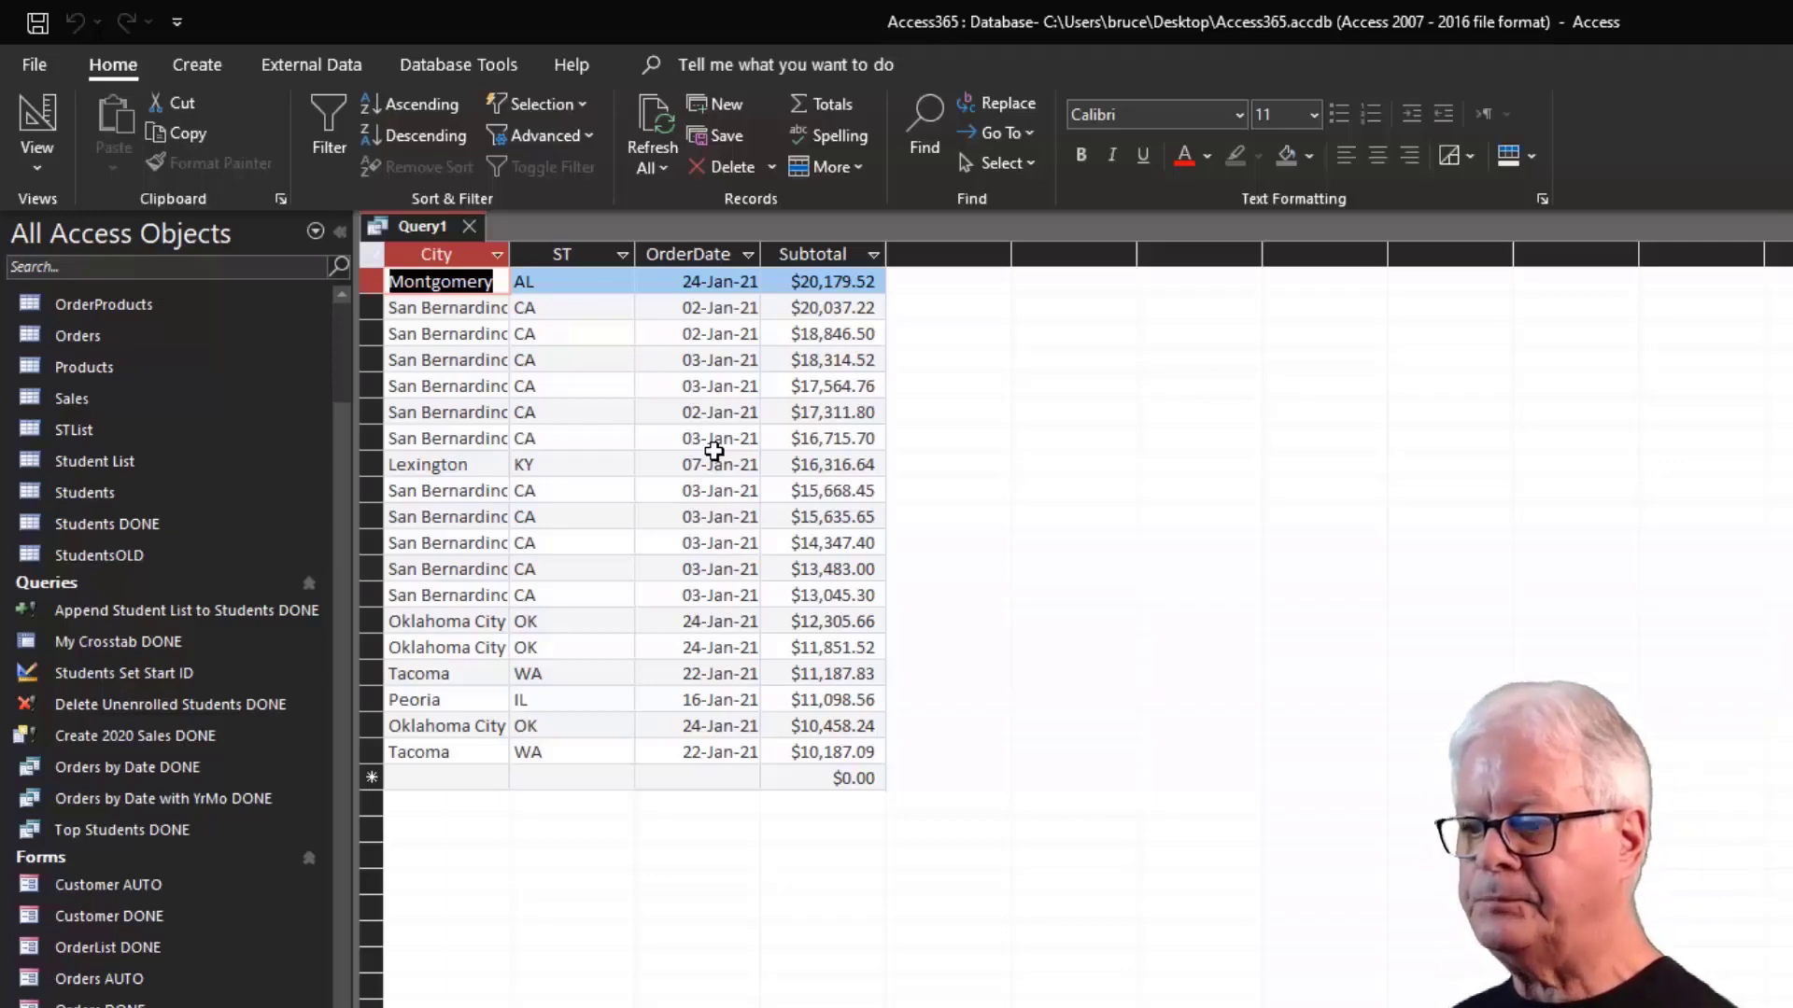
{"action": "left_click", "coordinate": [42, 116]}
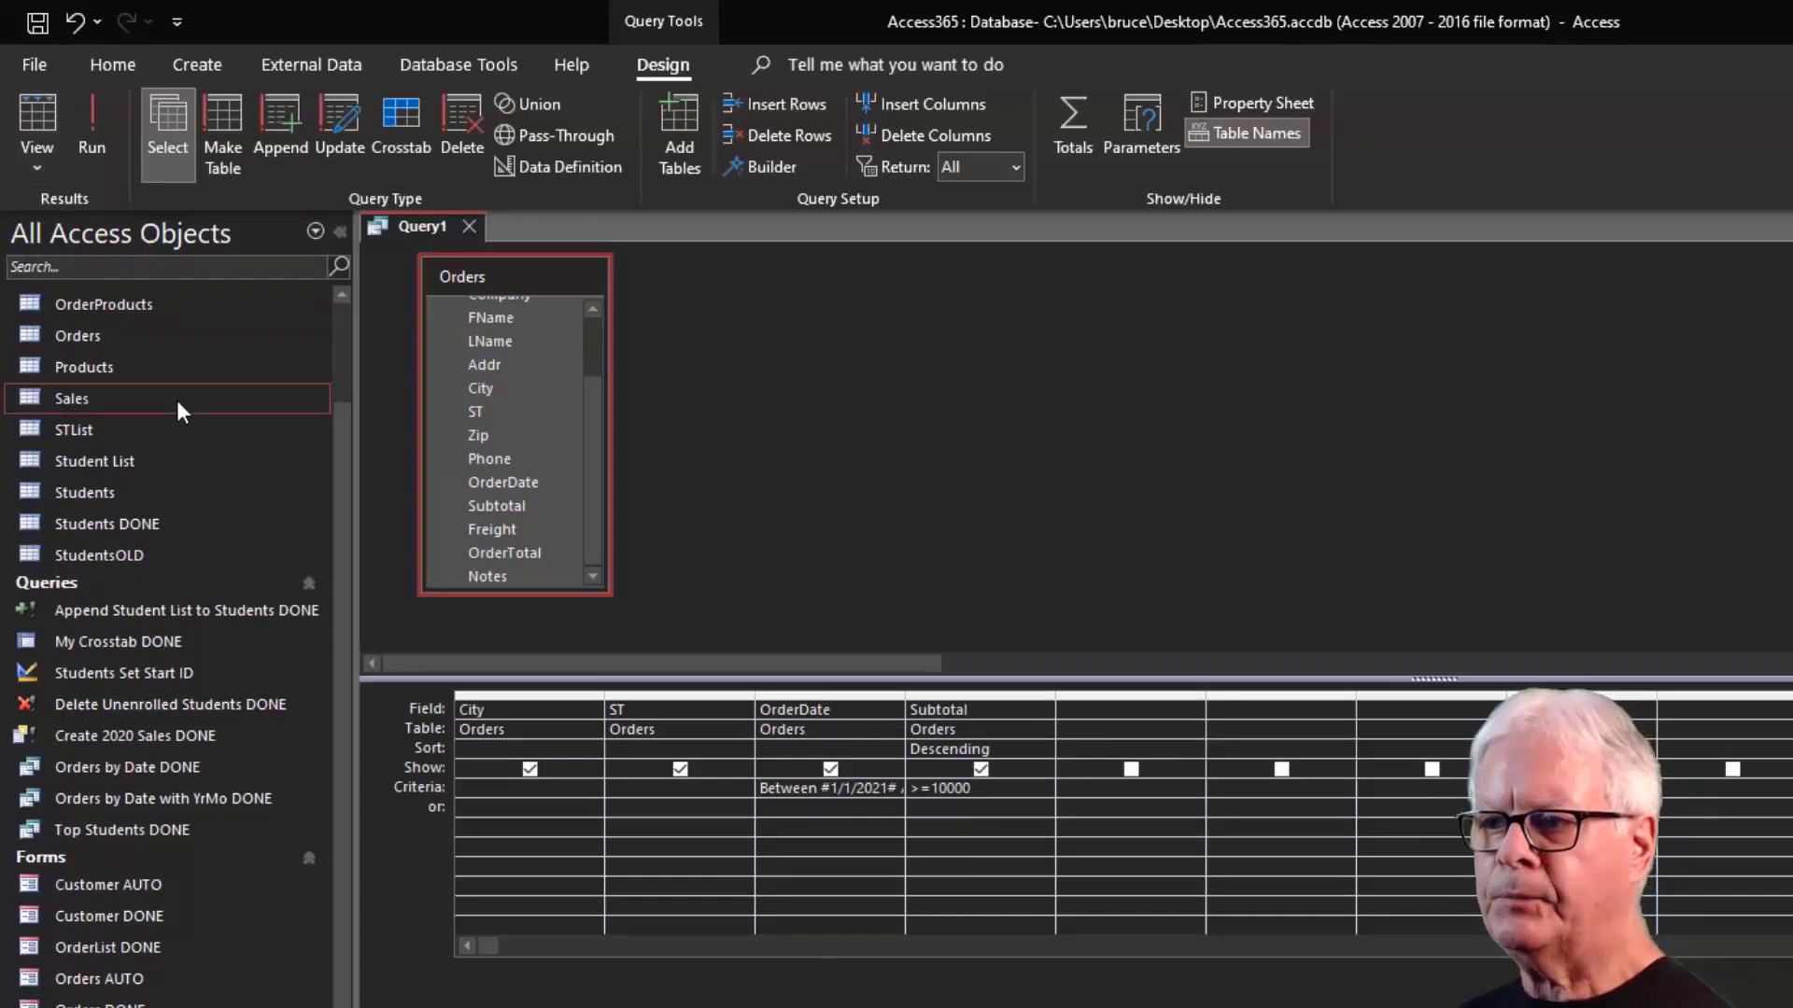
{"action": "left_click", "coordinate": [36, 125]}
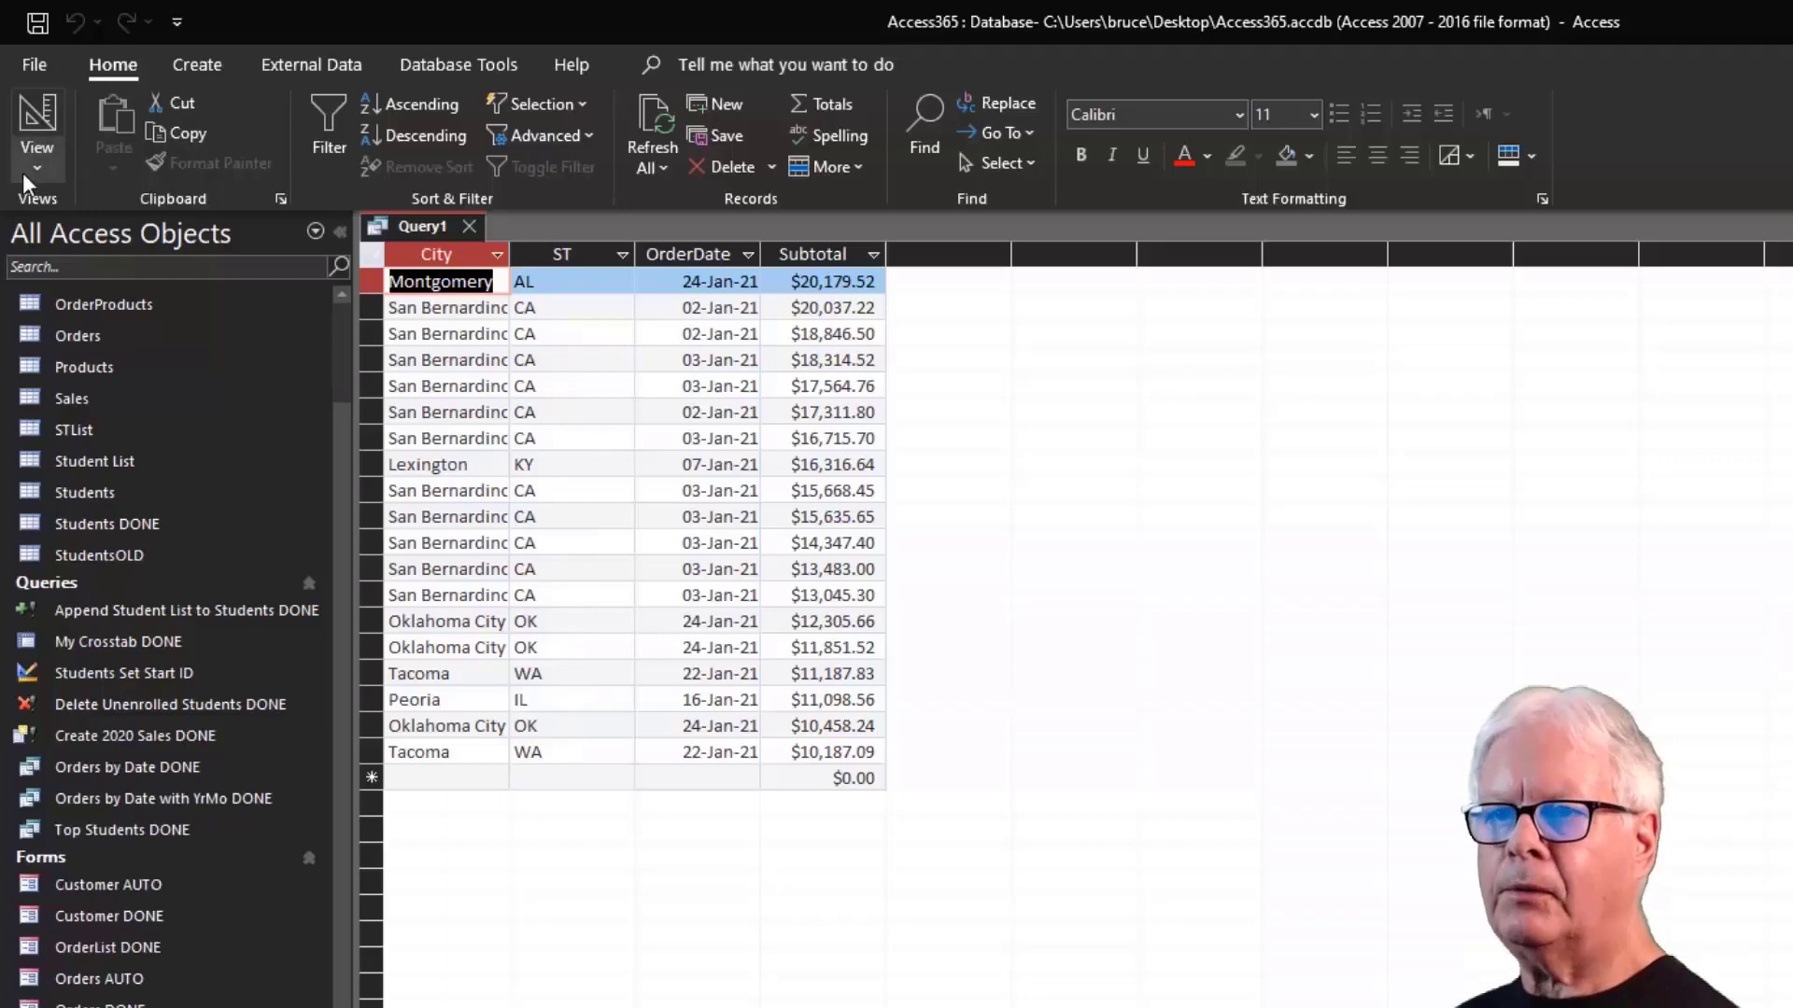
Add the criterion "ca" to the ST field and view the query's results.
{"action": "left_click", "coordinate": [37, 116]}
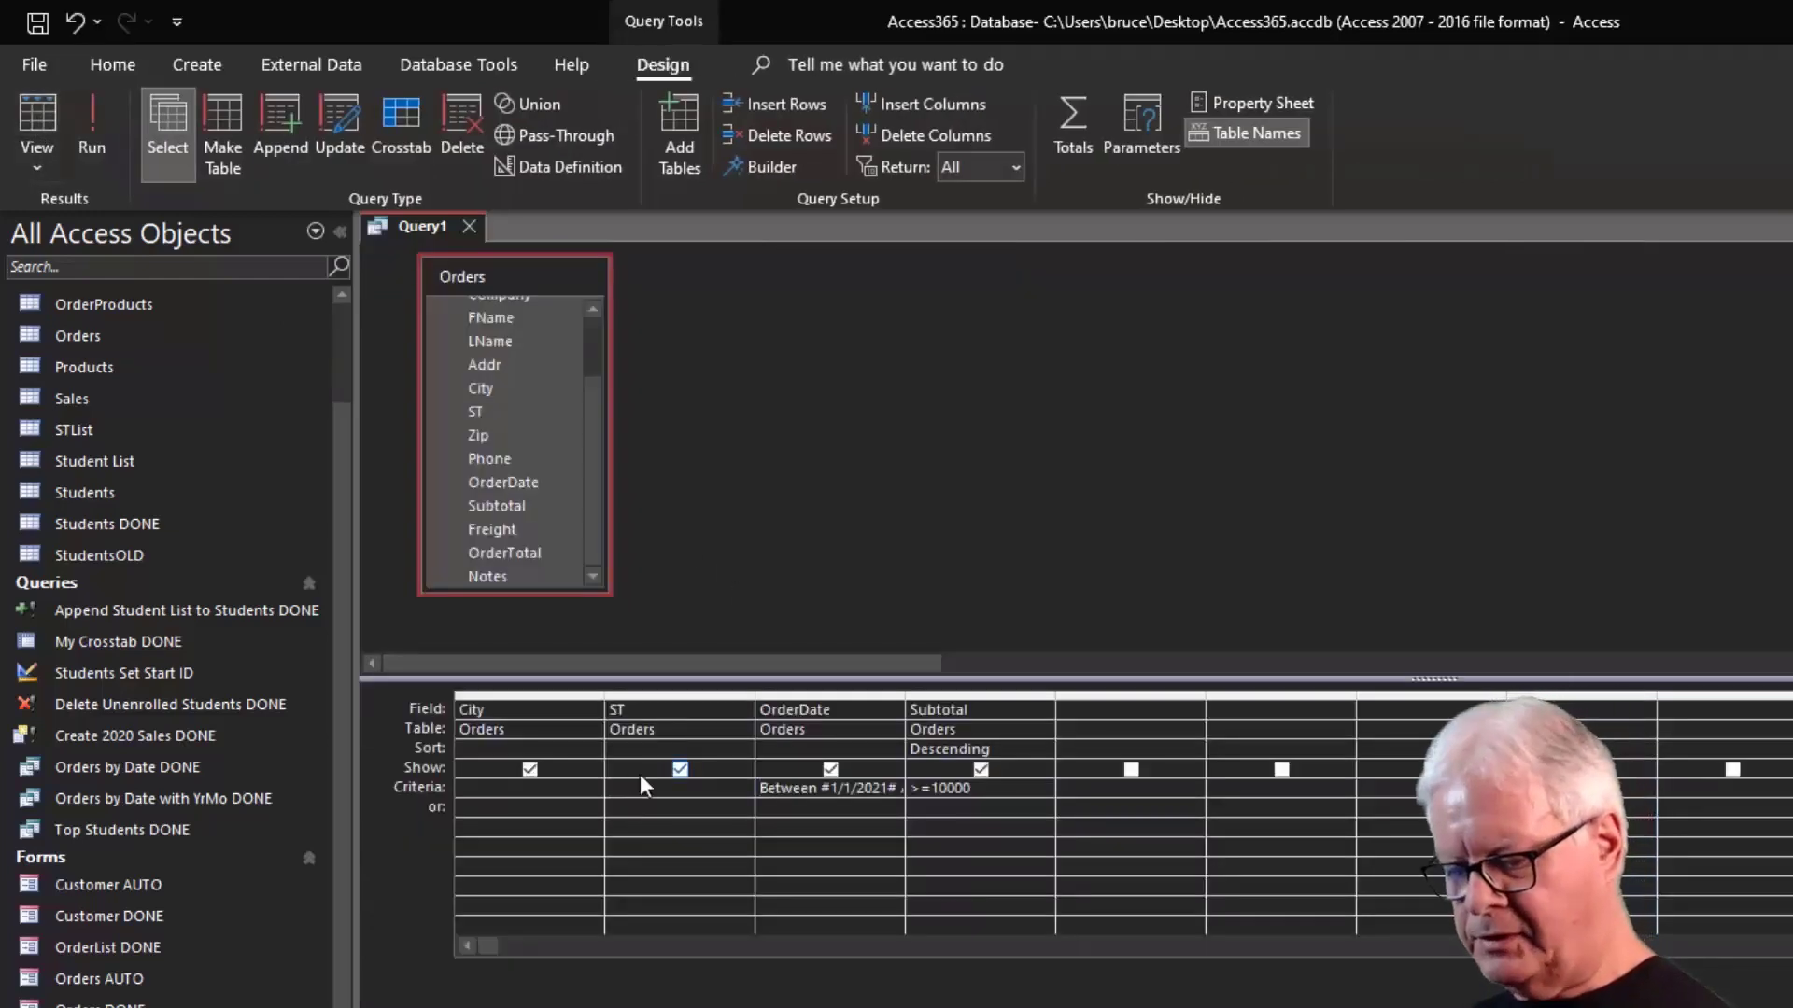
{"action": "key", "text": "Tab"}
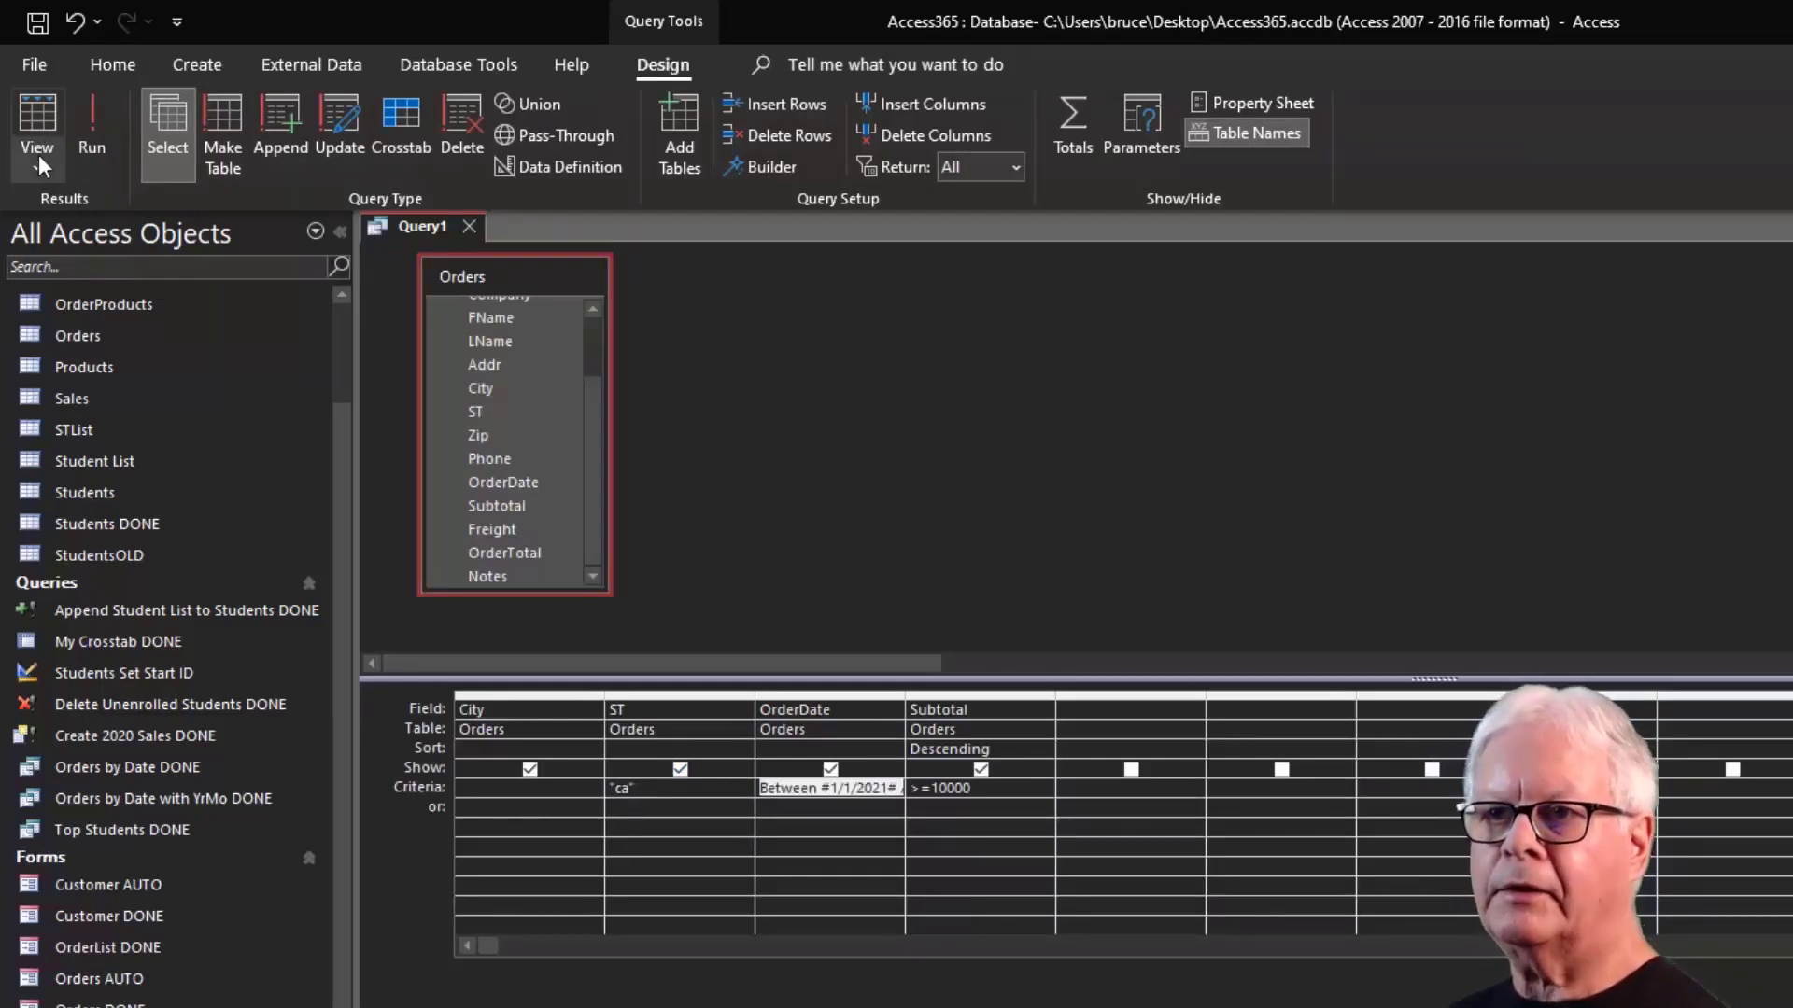
{"action": "left_click", "coordinate": [38, 114]}
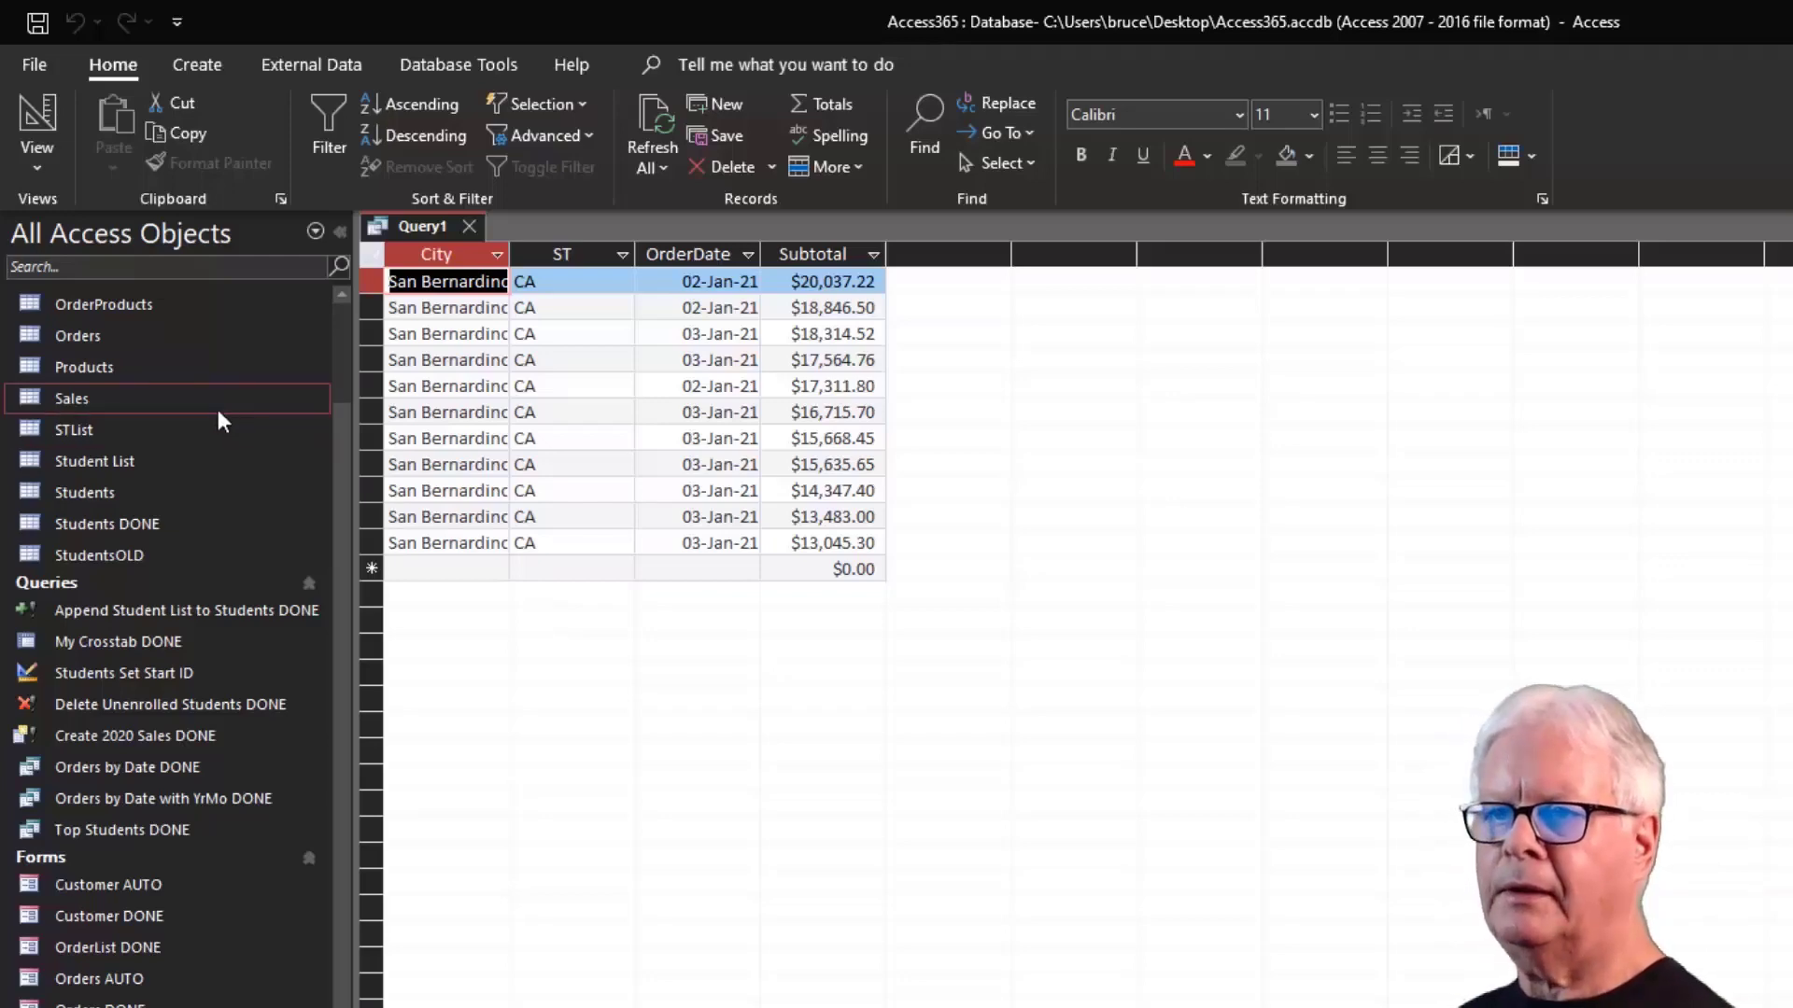
Replace the ST criterion in the query design with "ca or wa".
{"action": "left_click", "coordinate": [37, 120]}
{"action": "left_click_drag", "start_coordinate": [658, 792], "coordinate": [564, 780]}
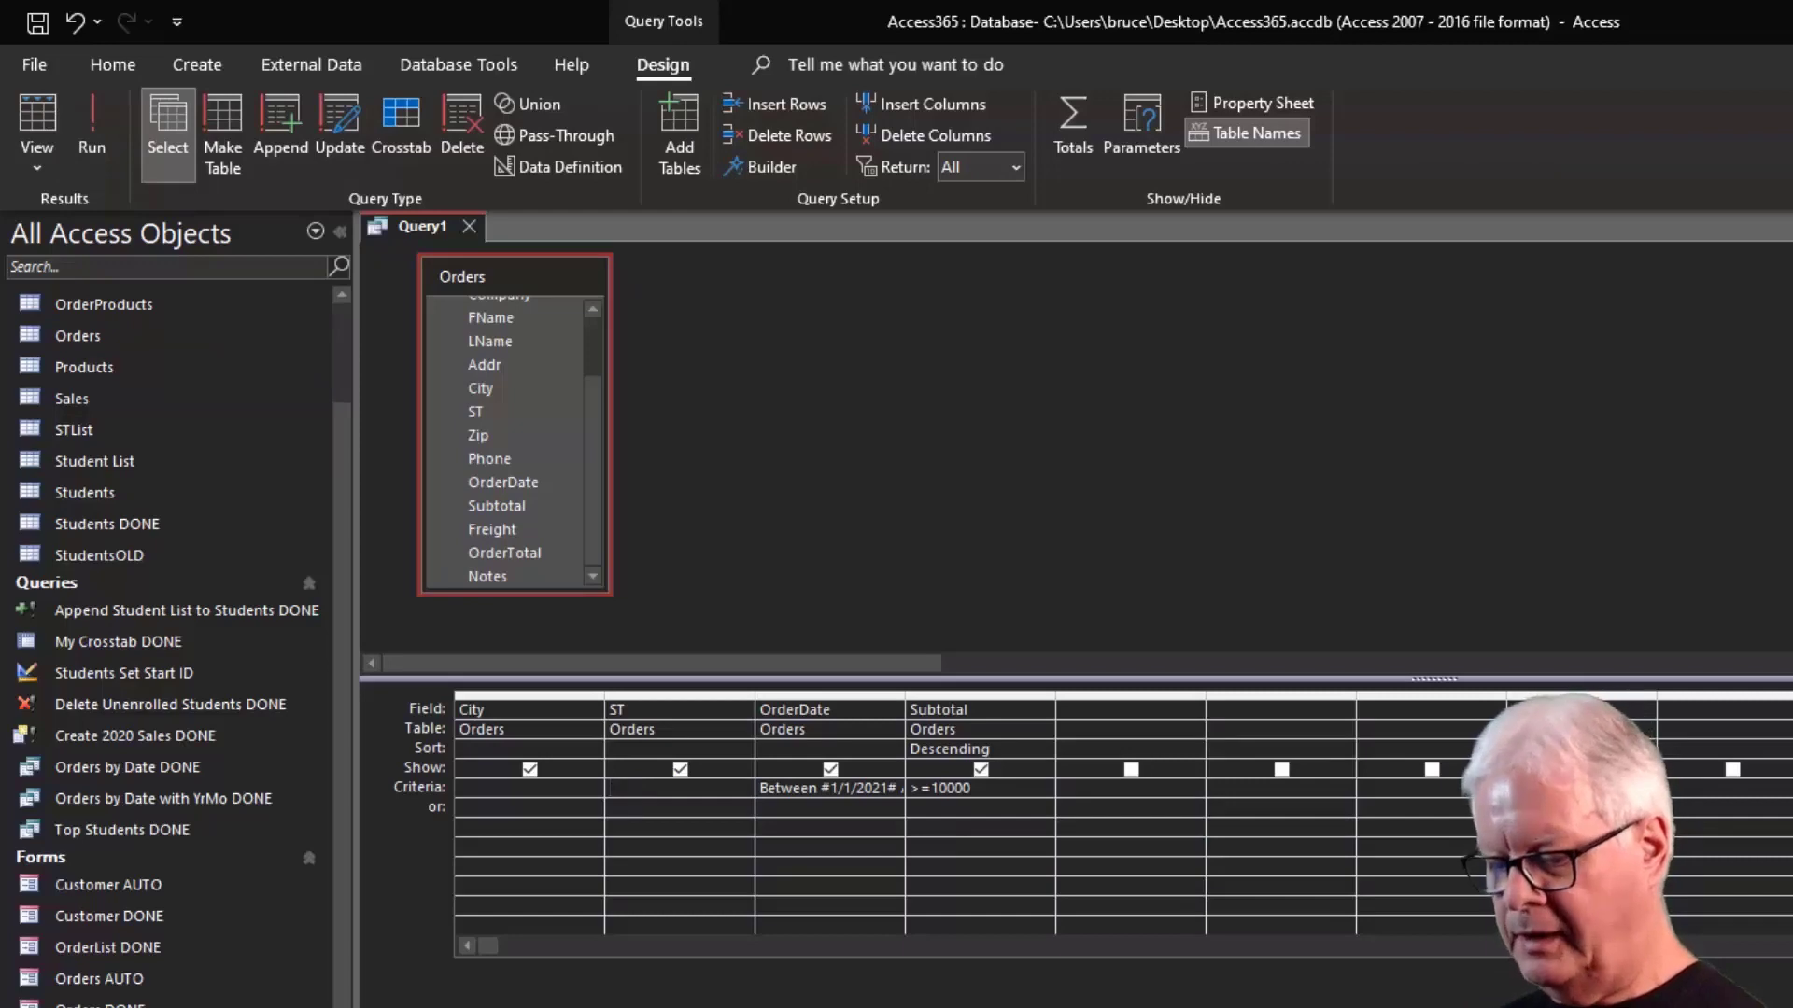
{"action": "type", "text": "ca"}
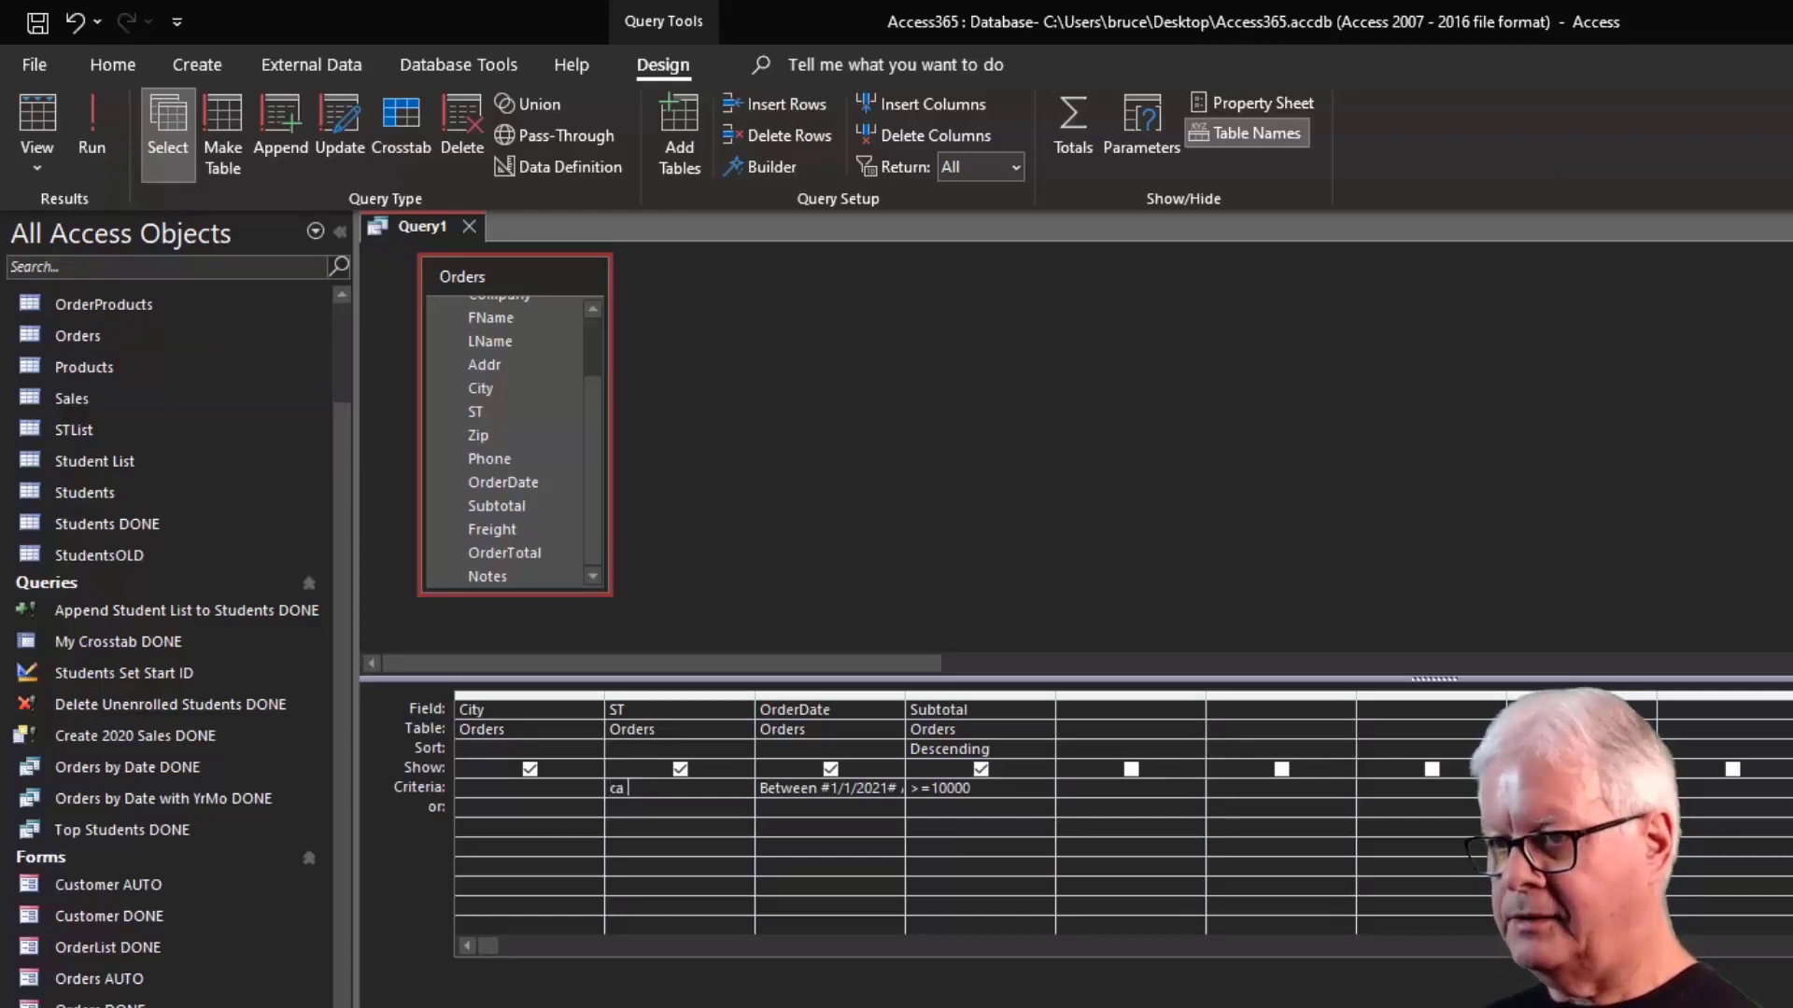
{"action": "type", "text": " or"}
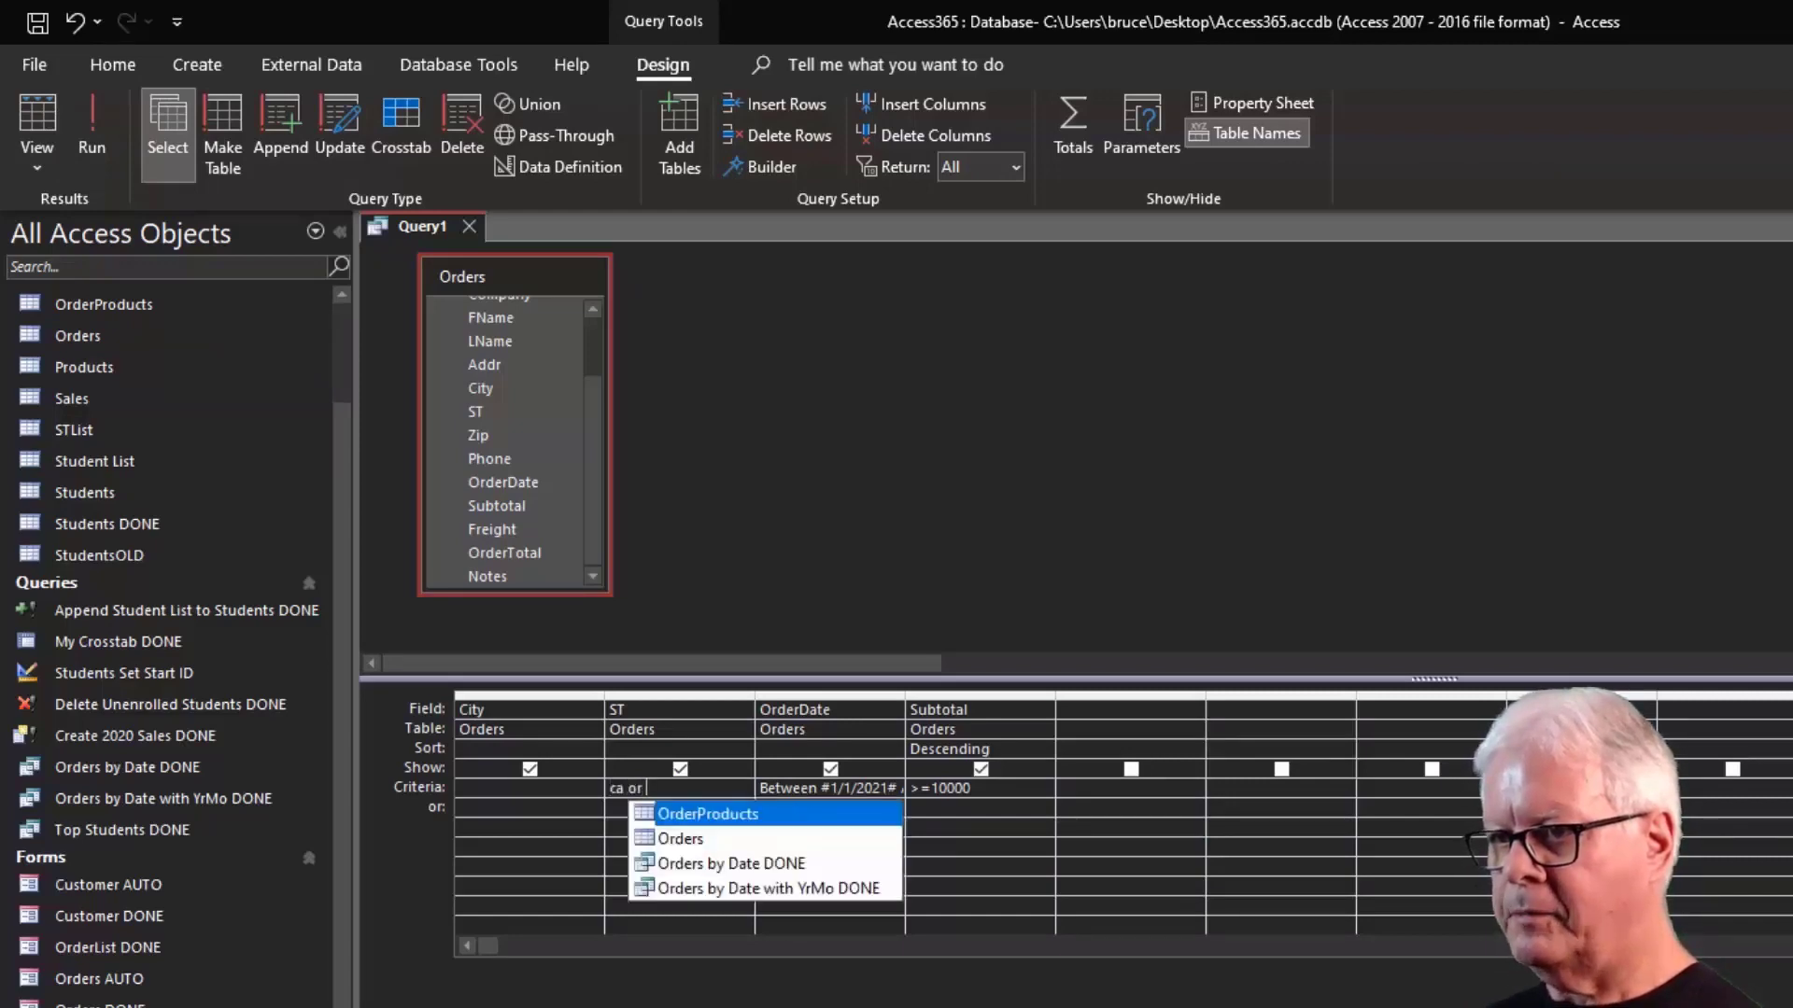
{"action": "type", "text": " wa"}
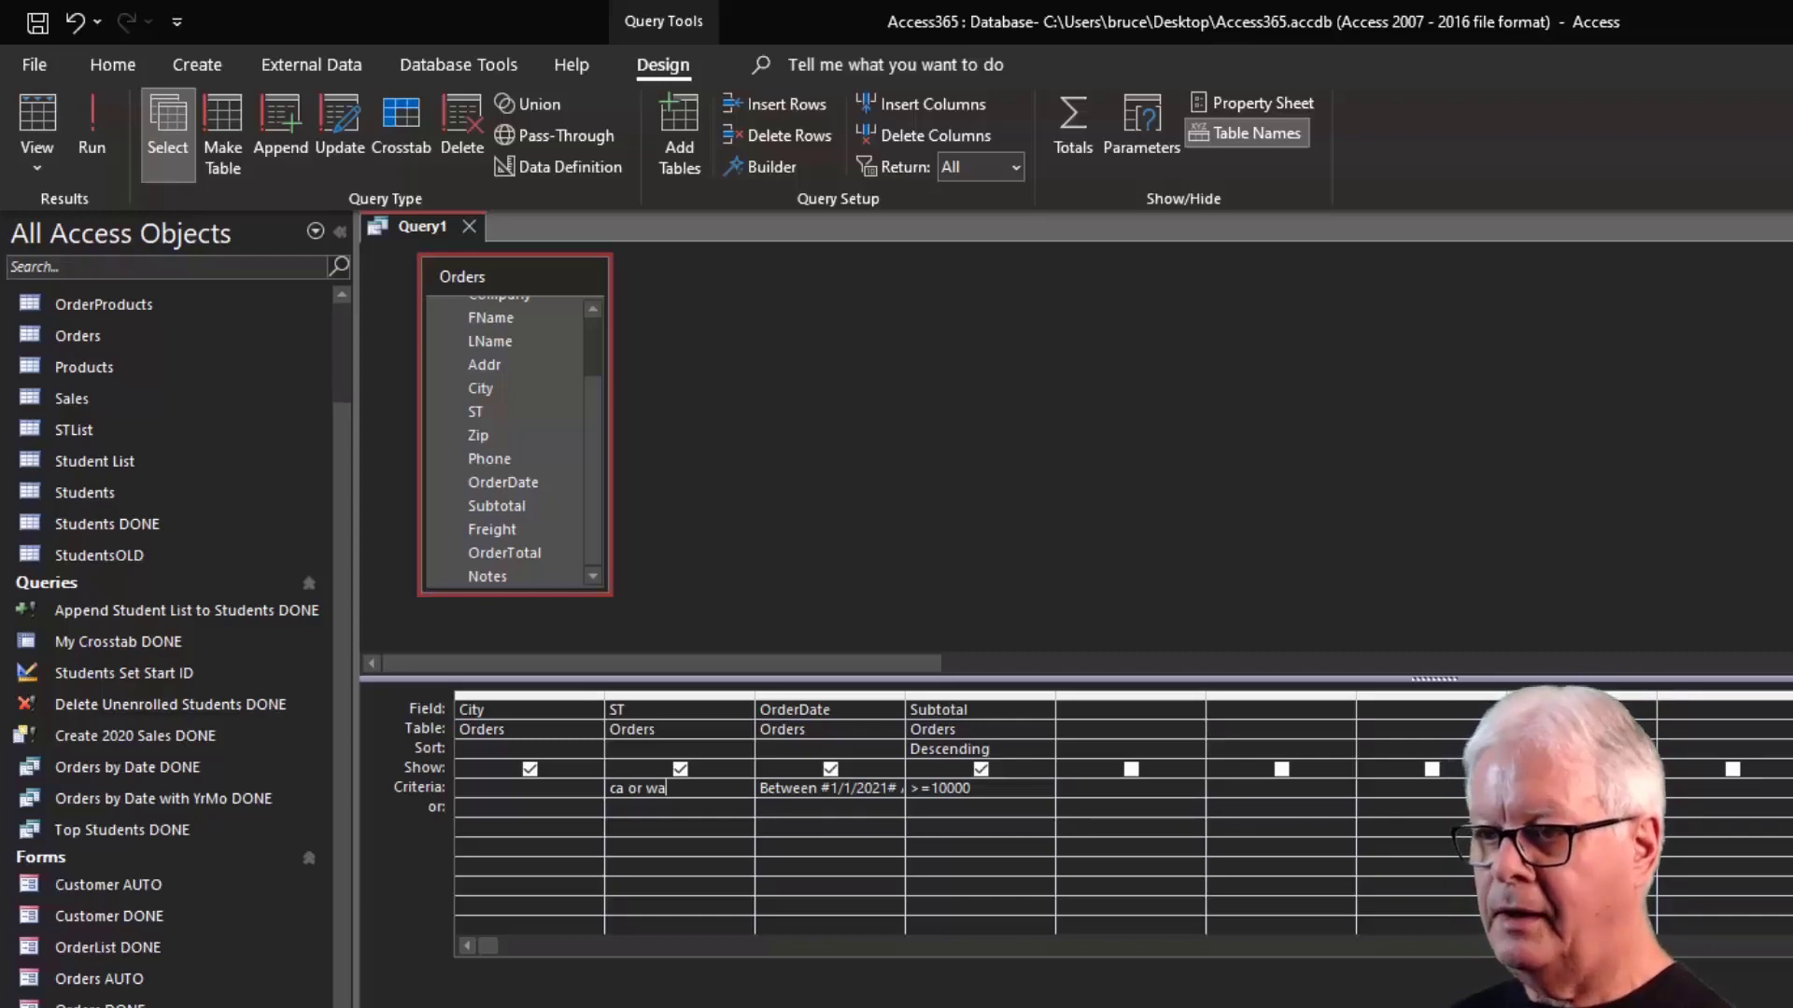
{"action": "key", "text": "Tab"}
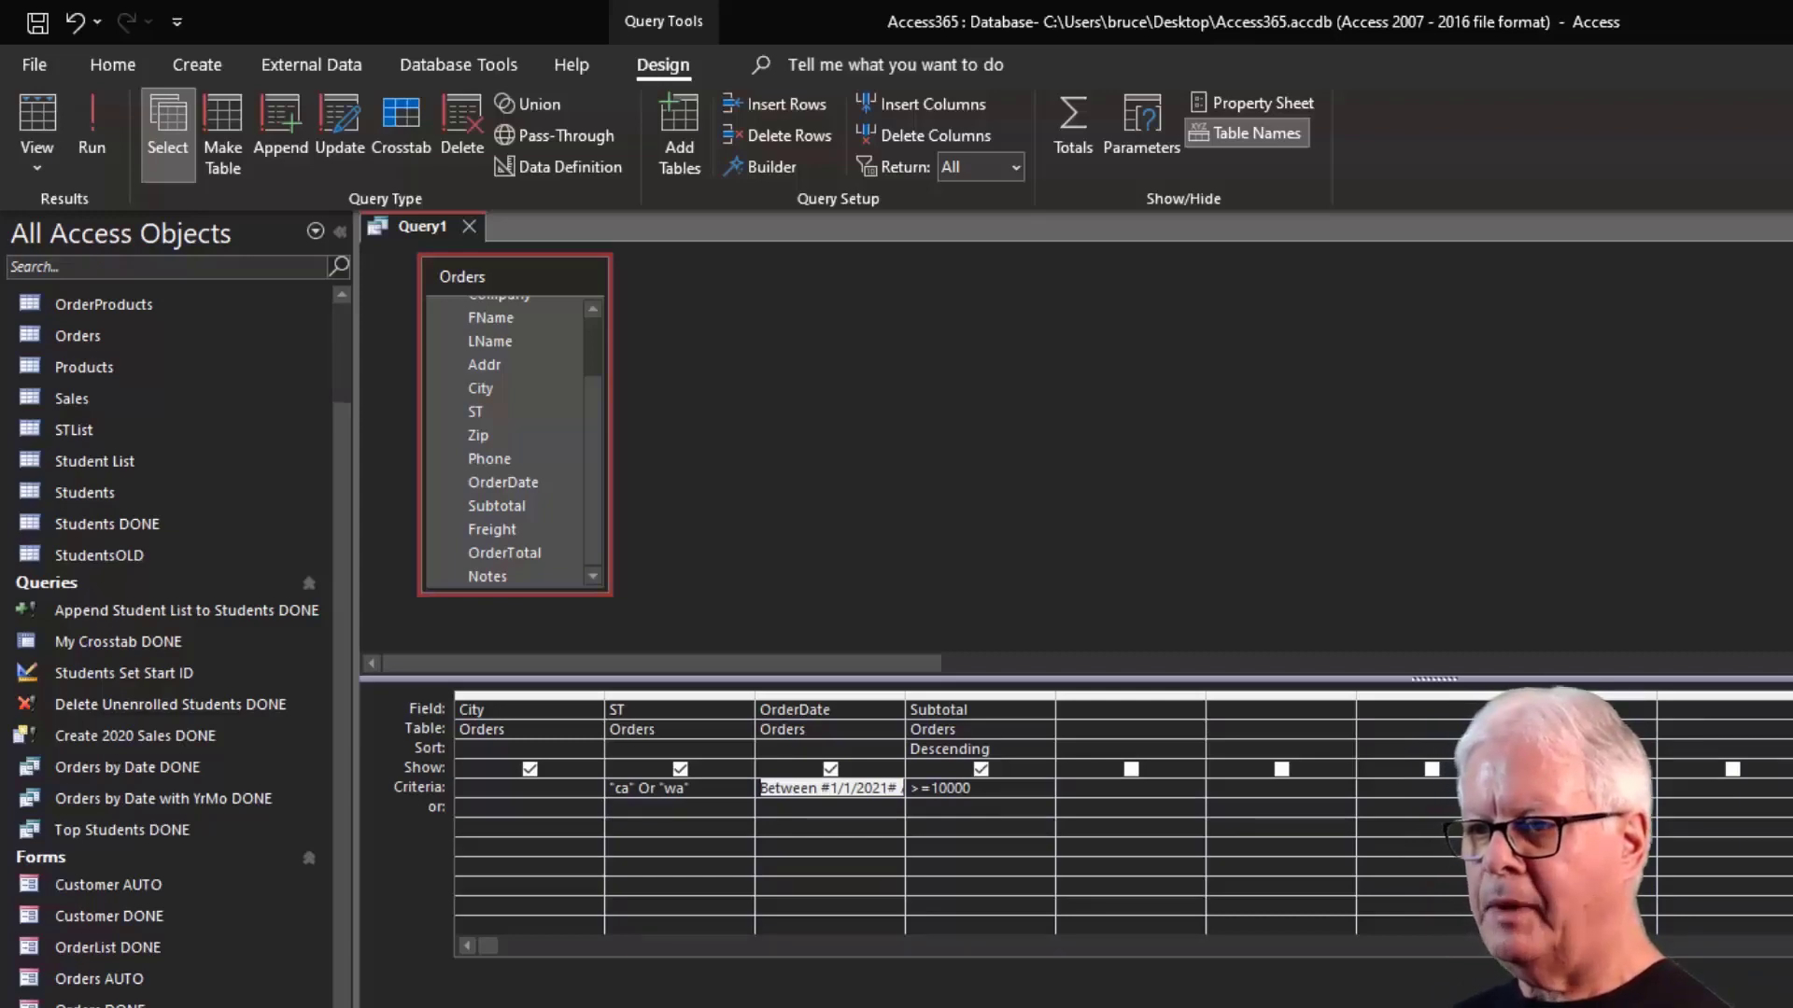
Review the criteria across the ST, OrderDate and Subtotal fields and view the query's results.
{"action": "key", "text": "shift+Tab"}
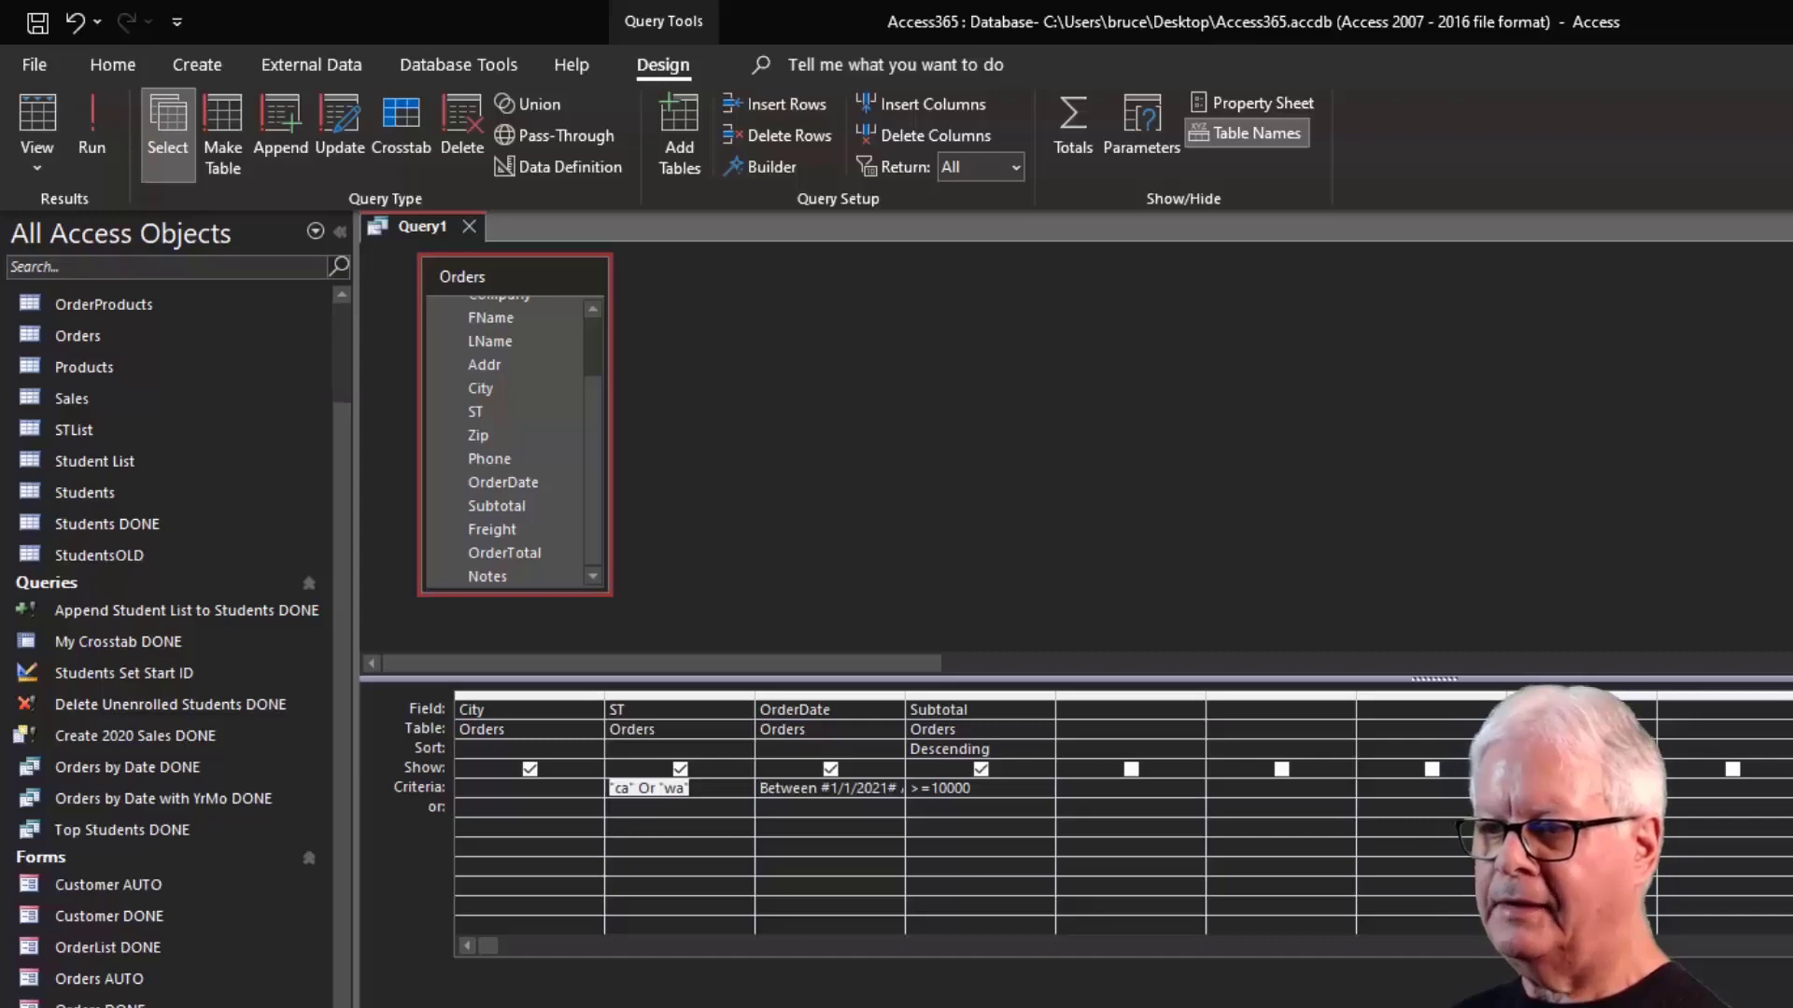
{"action": "key", "text": "Tab"}
{"action": "key", "text": "Tab"}
{"action": "key", "text": "shift+Tab"}
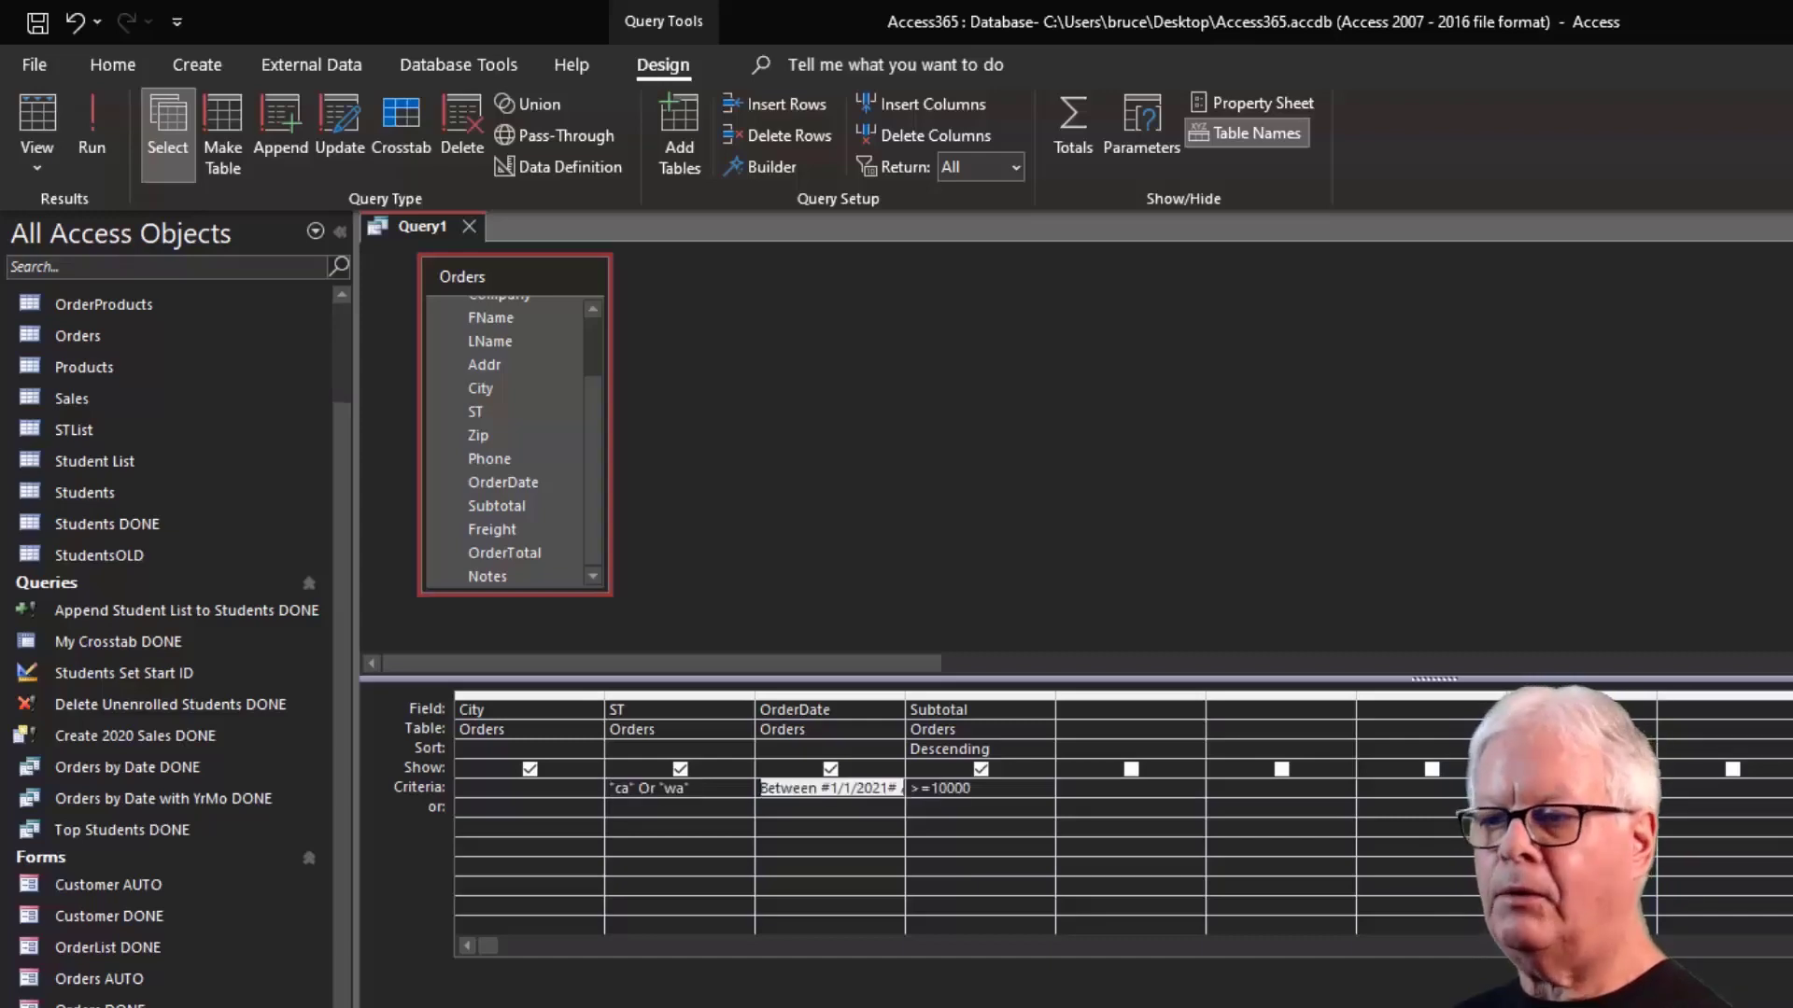
{"action": "key", "text": "shift+Tab"}
{"action": "key", "text": "Tab"}
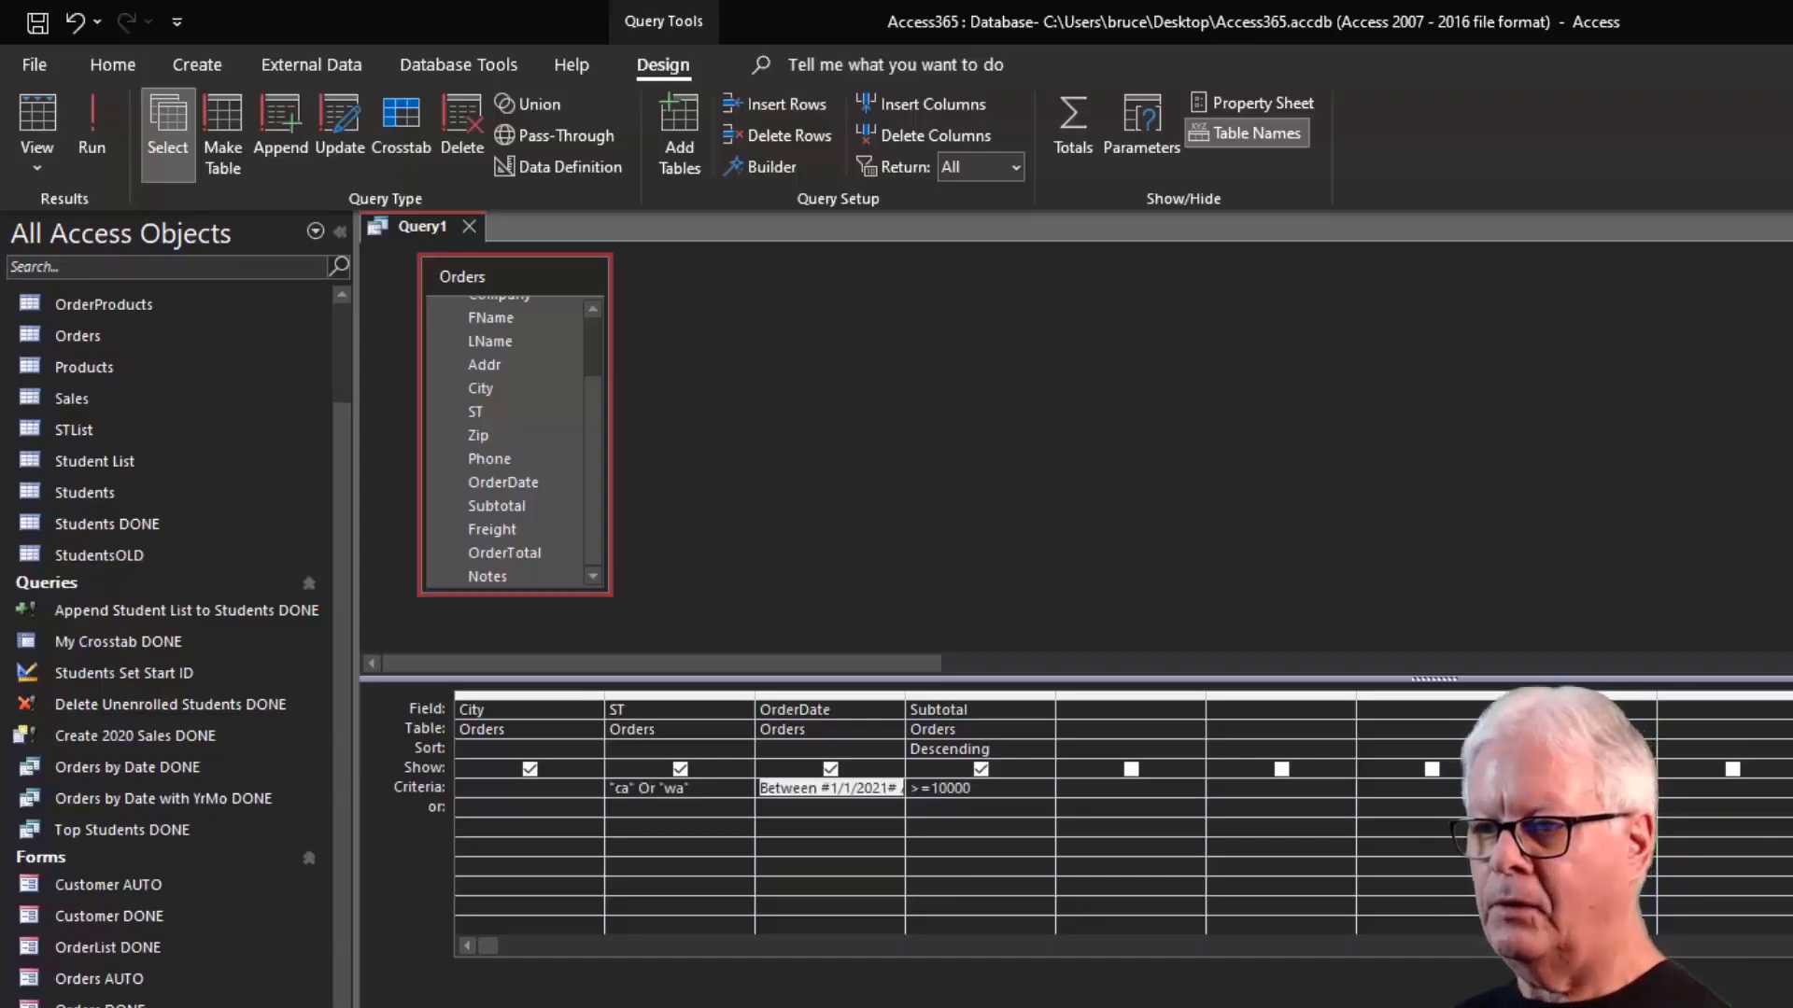
{"action": "key", "text": "shift+Tab"}
{"action": "key", "text": "Tab"}
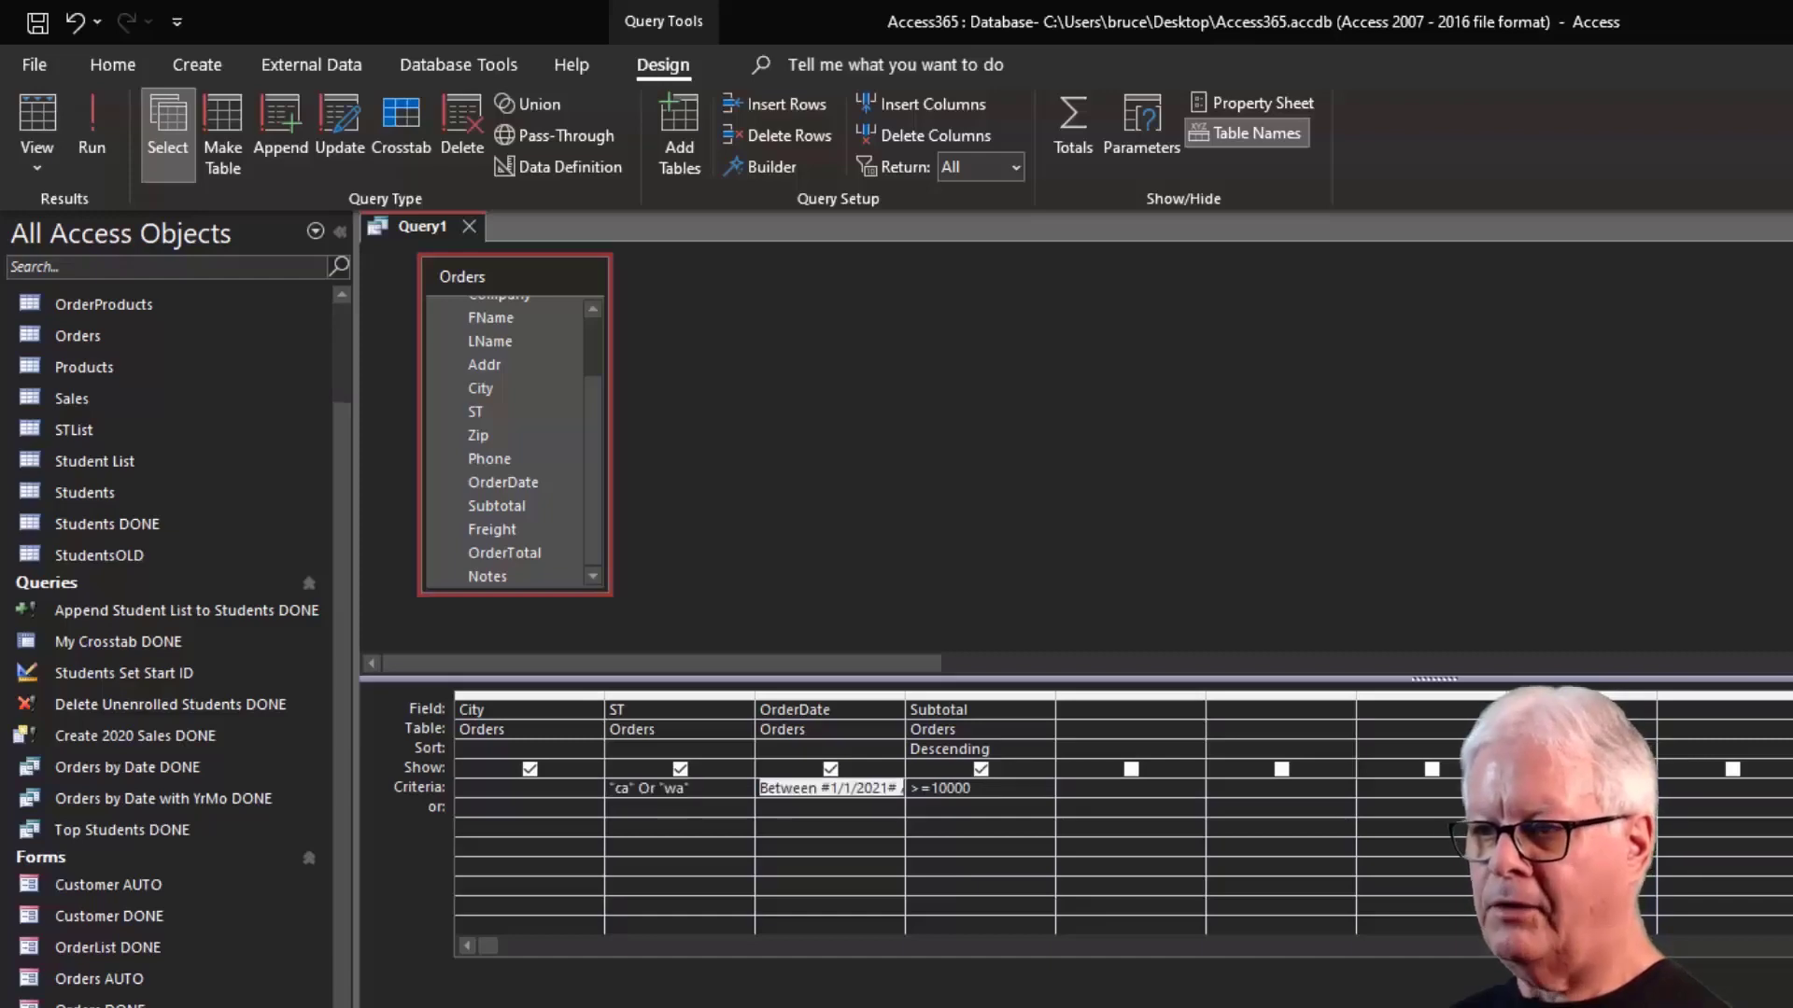
{"action": "key", "text": "Tab"}
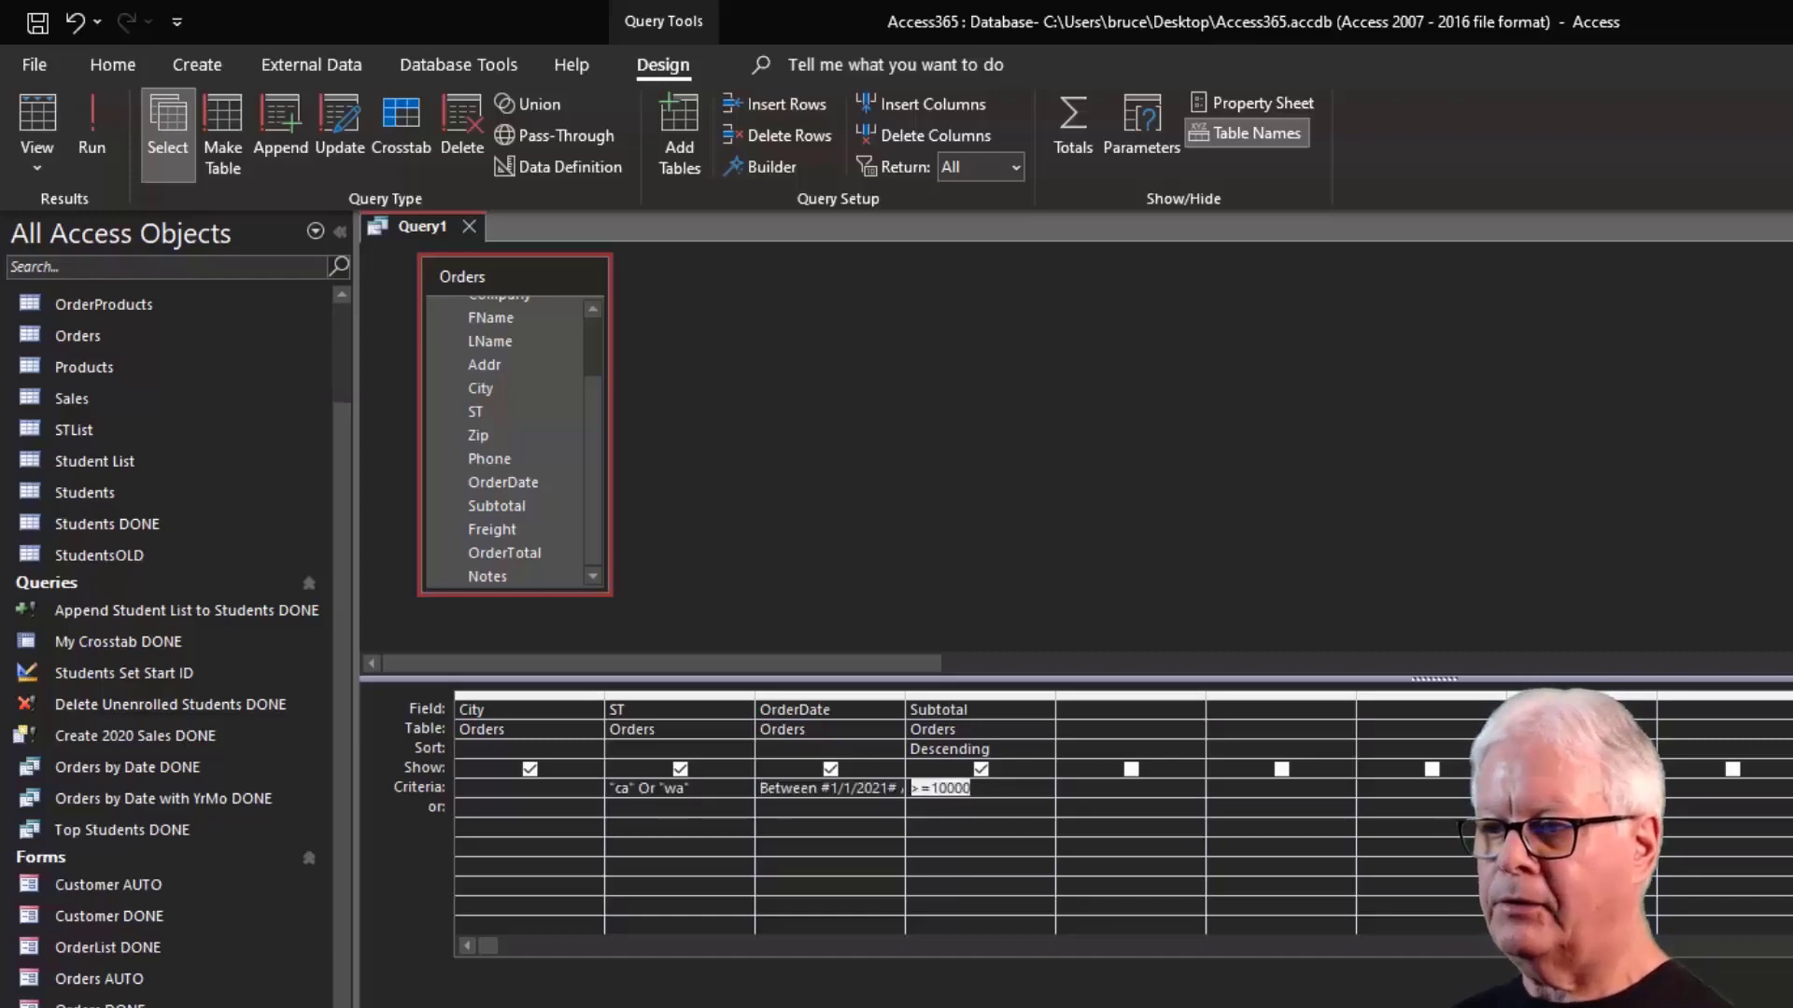
{"action": "left_click", "coordinate": [42, 125]}
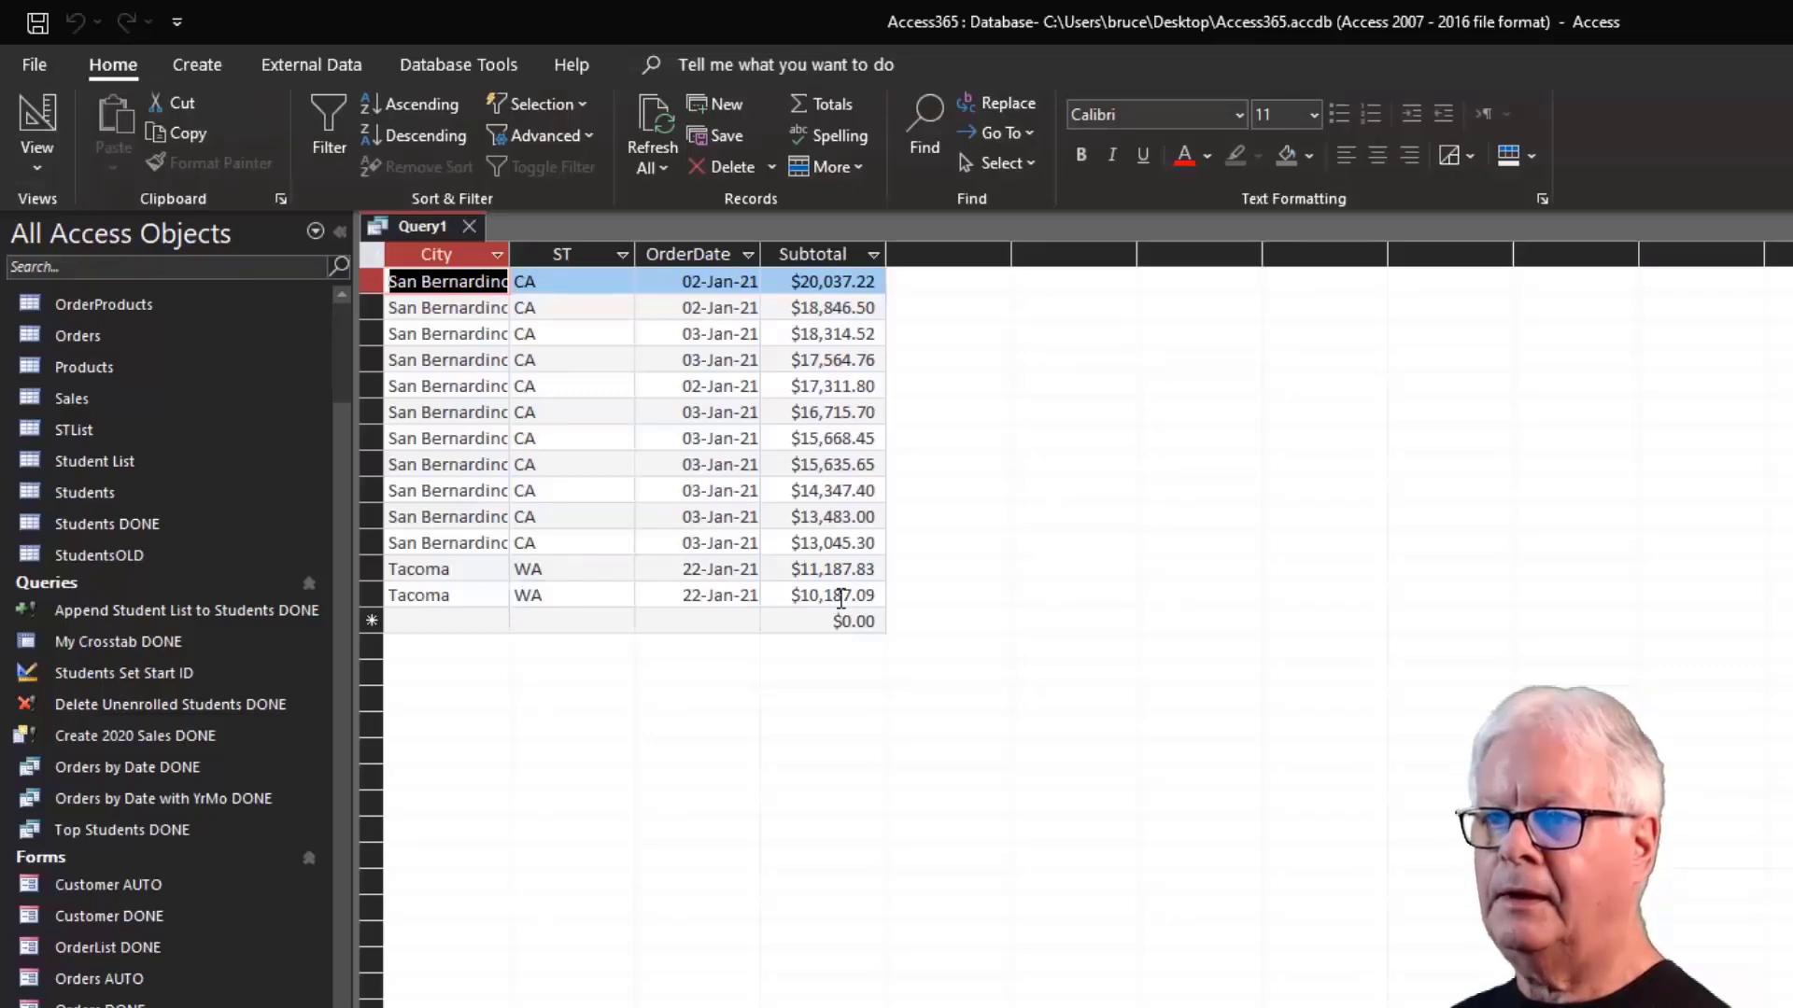
Set the ST criterion to "ca" in the Criteria row and enter "wa" in the or row beneath it.
{"action": "left_click", "coordinate": [37, 122]}
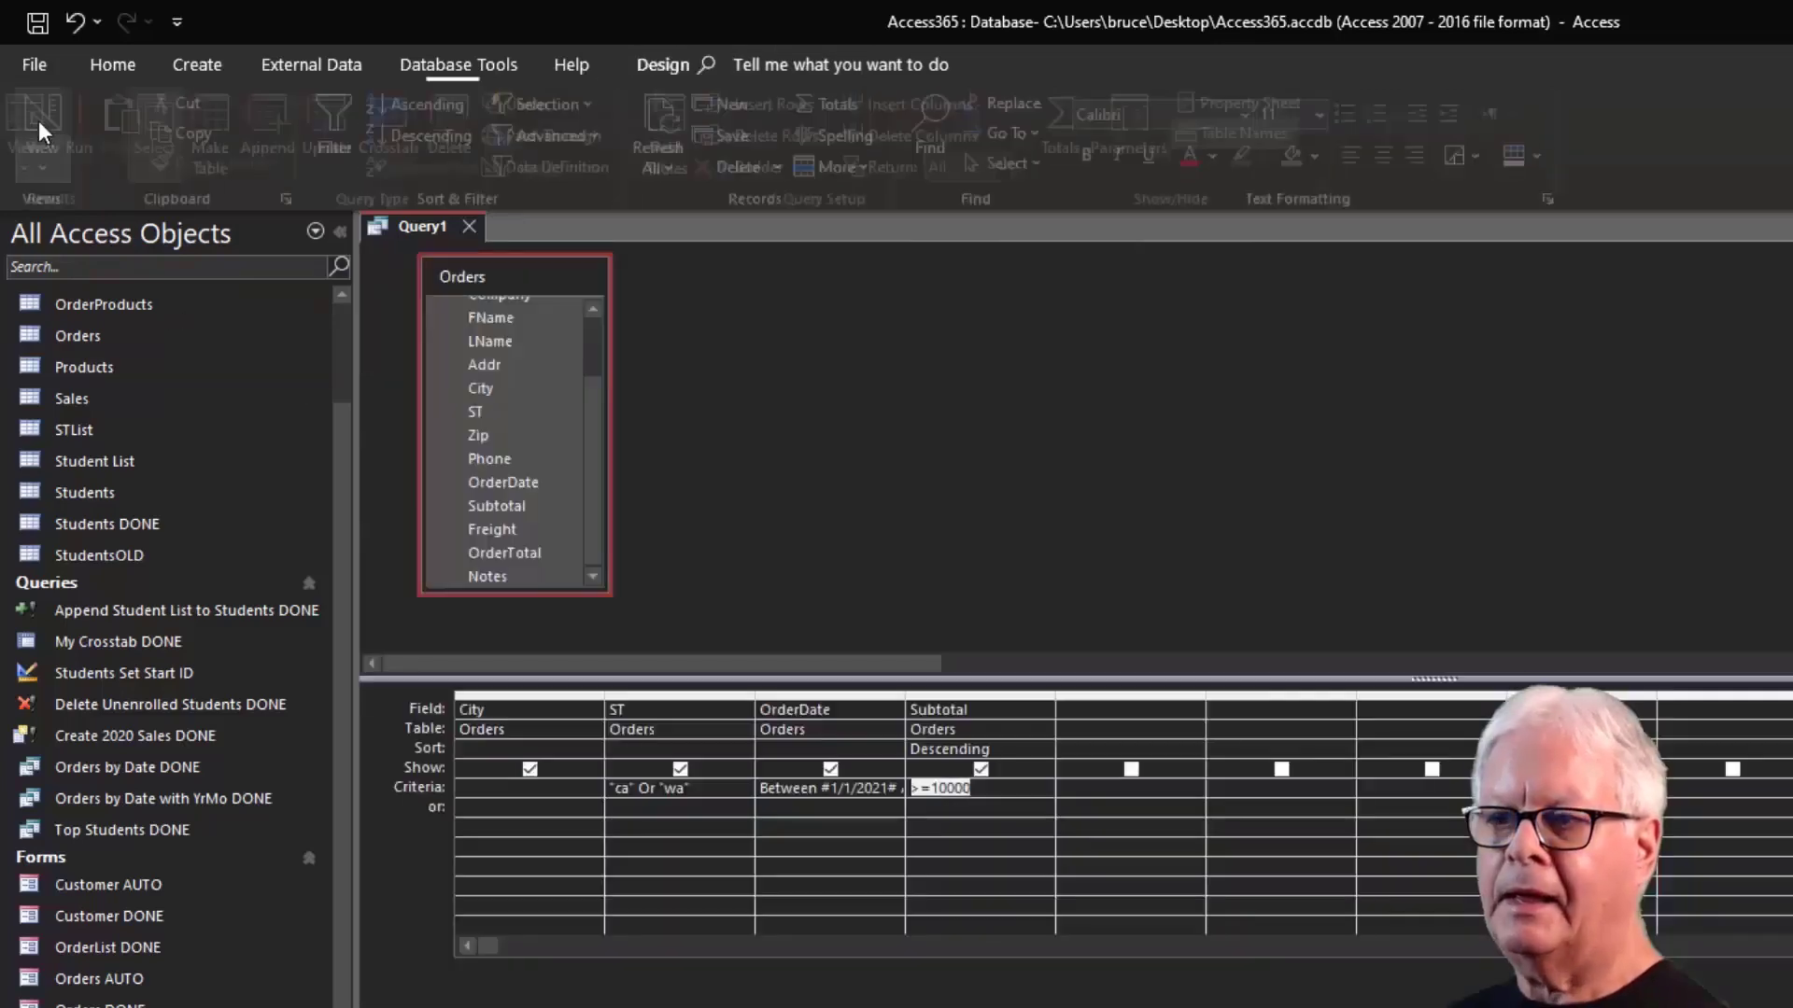
{"action": "left_click", "coordinate": [705, 813]}
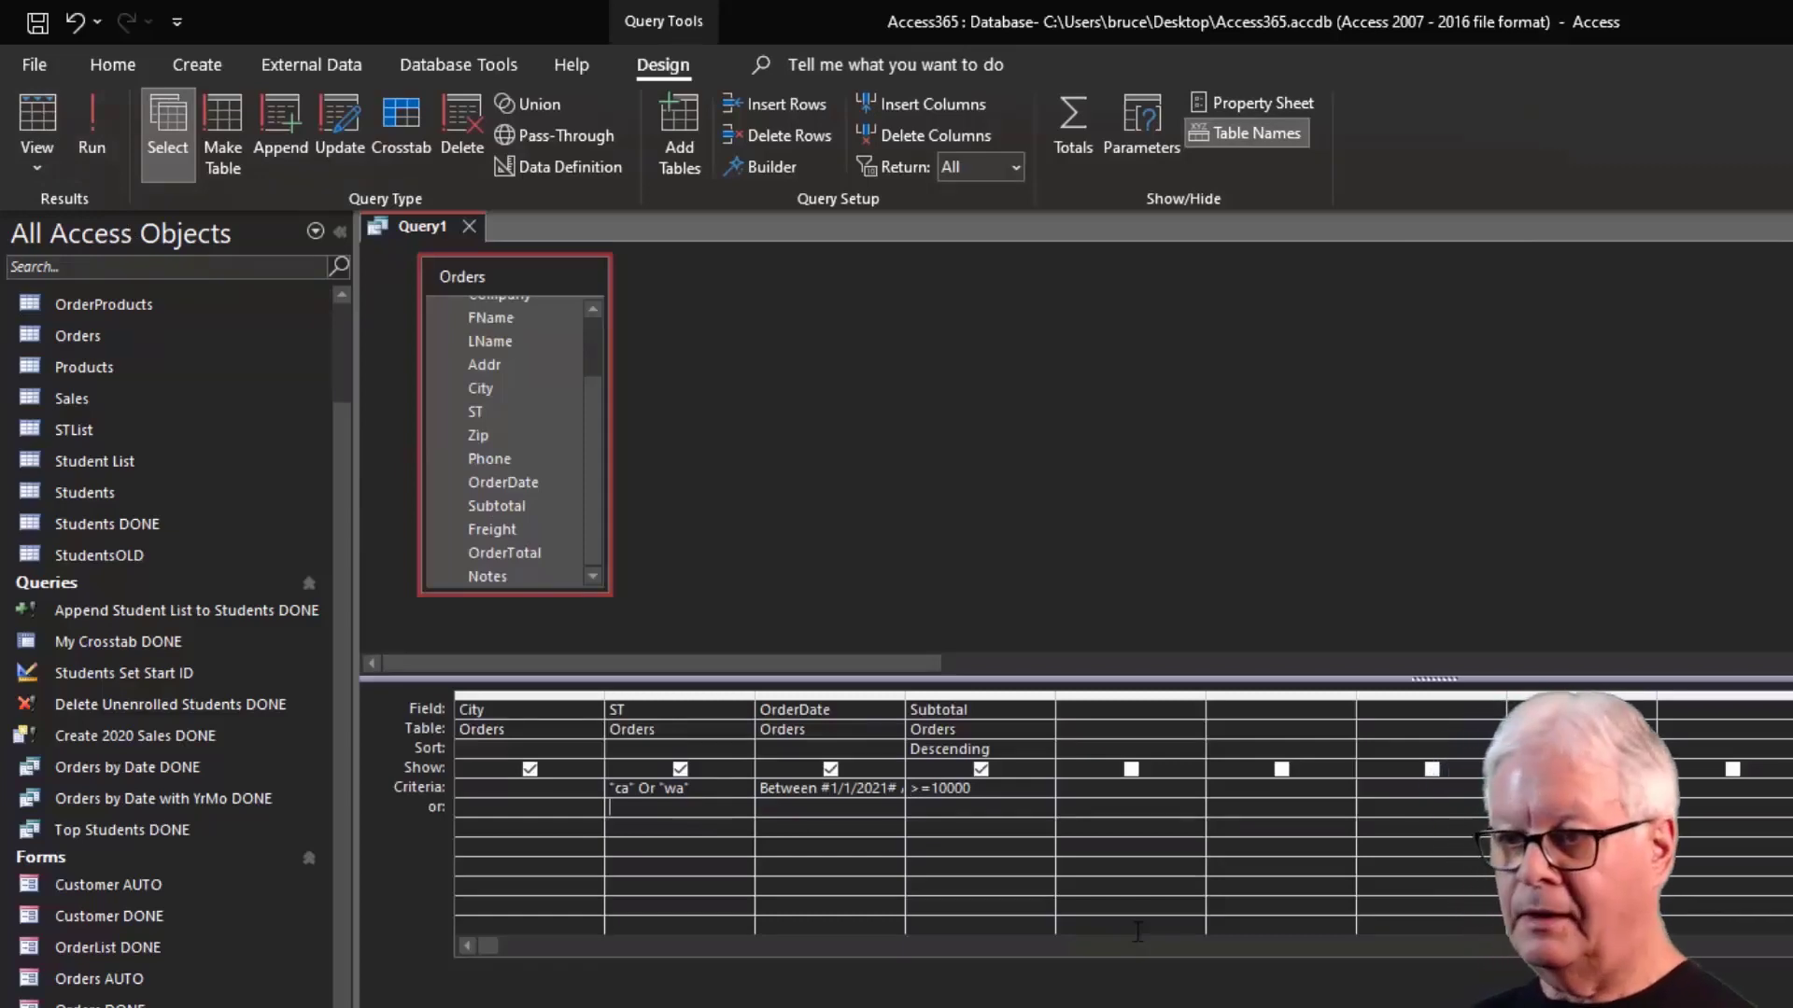
{"action": "key", "text": "Up"}
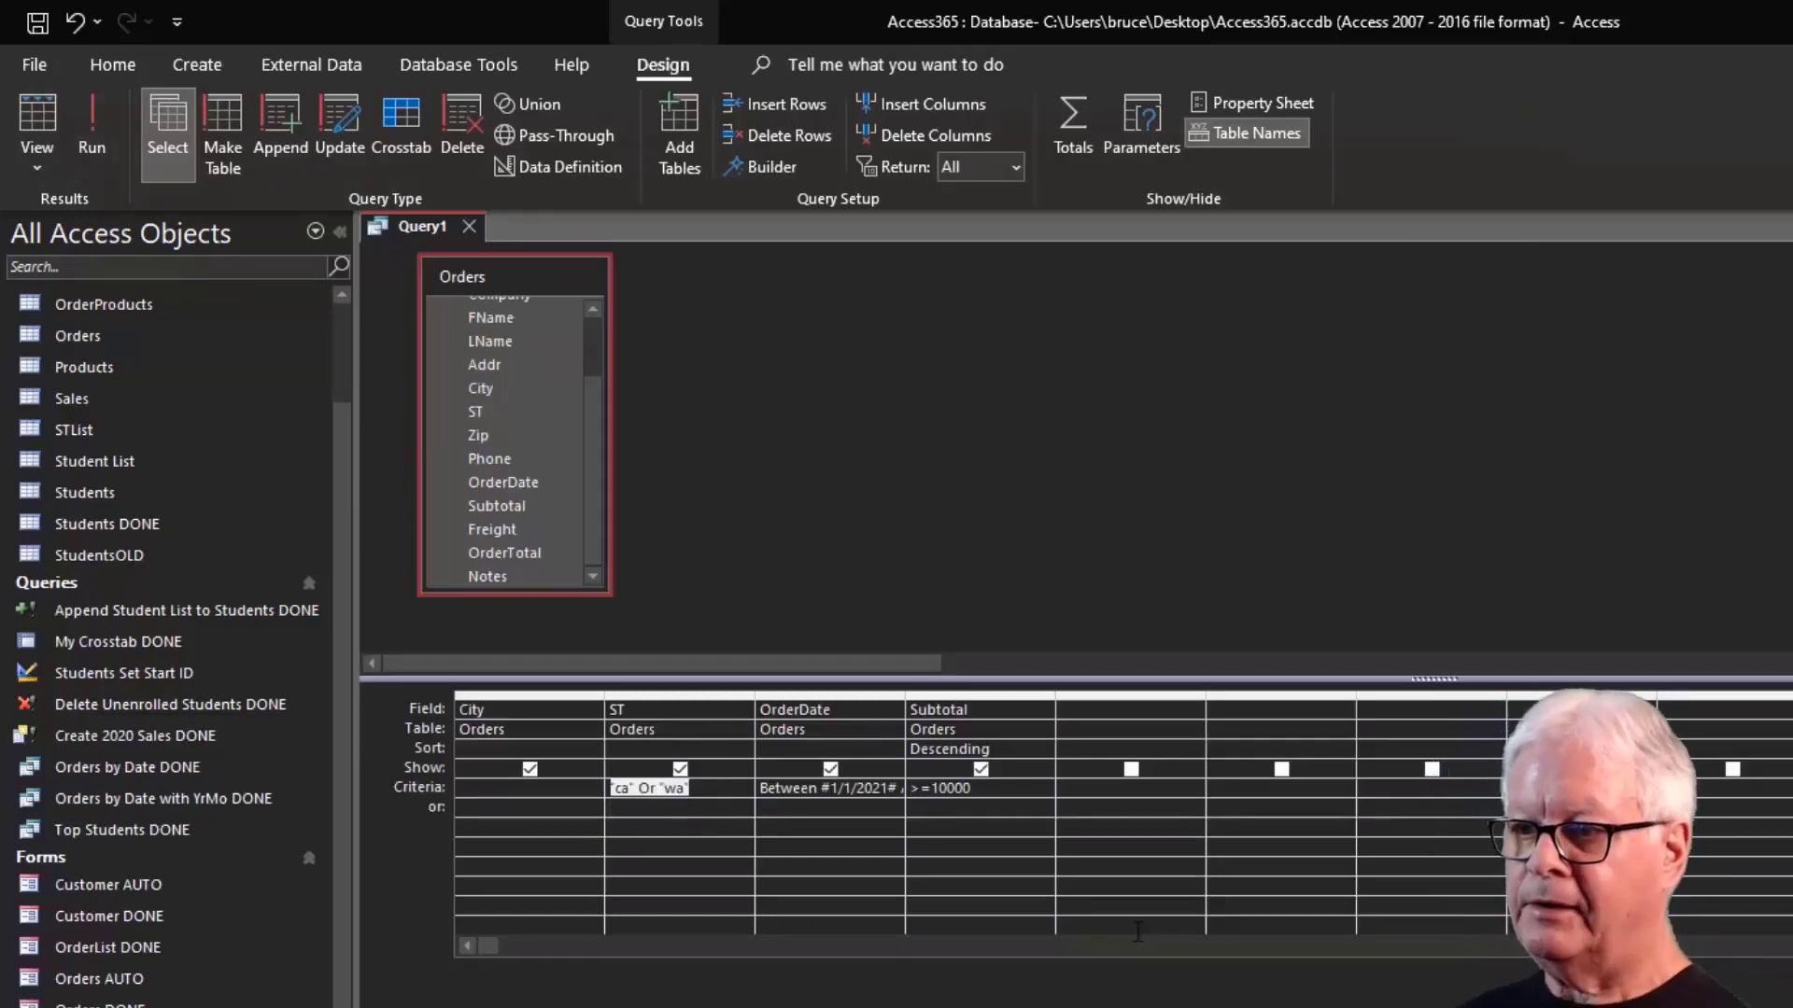
{"action": "type", "text": "ca"}
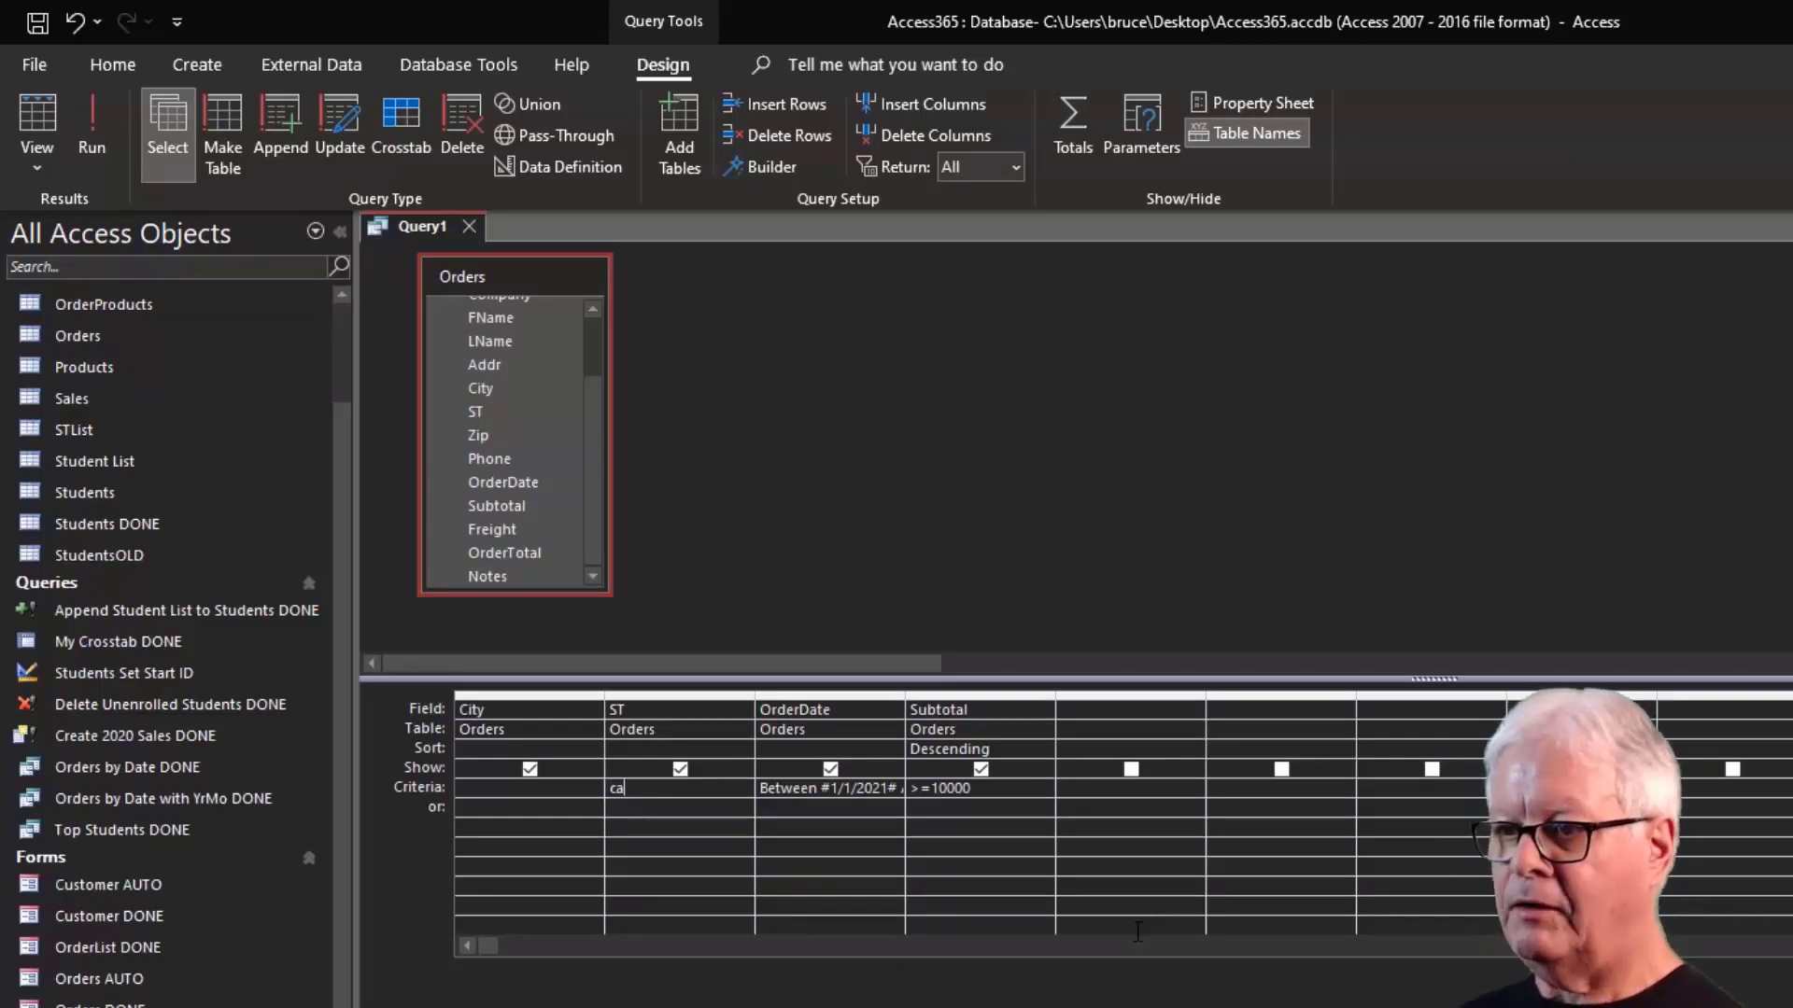
{"action": "key", "text": "Down"}
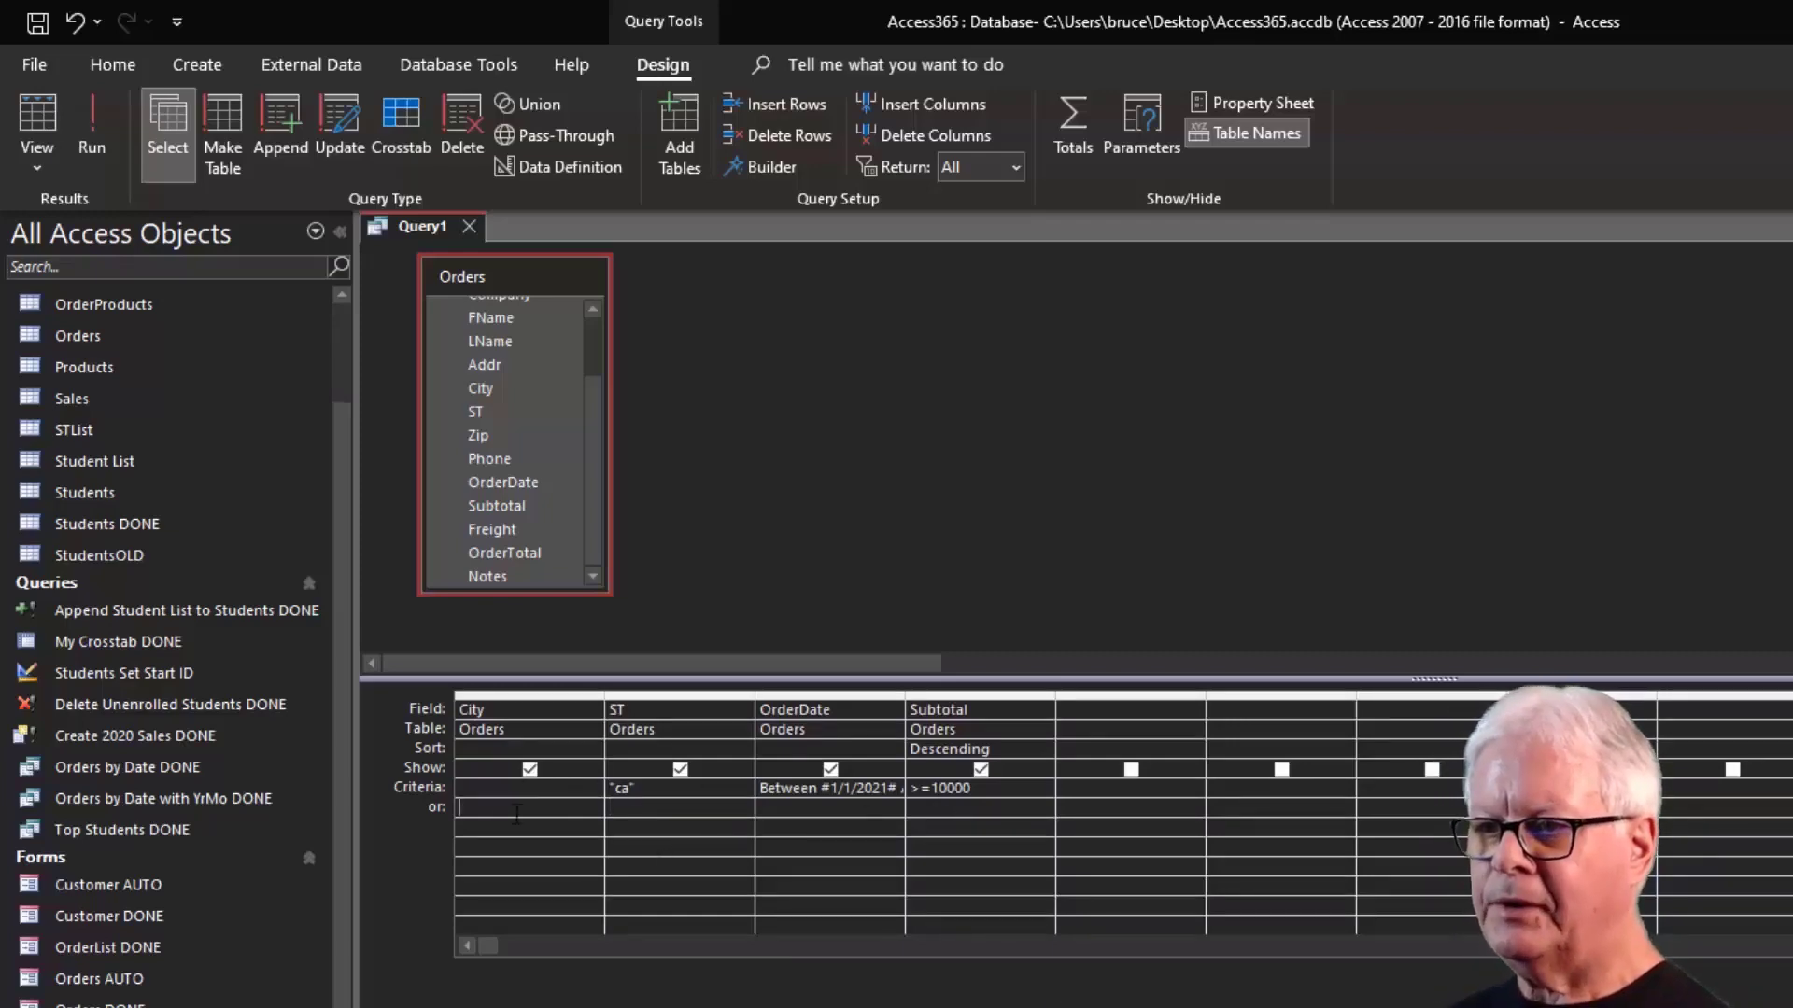
{"action": "left_click", "coordinate": [573, 813]}
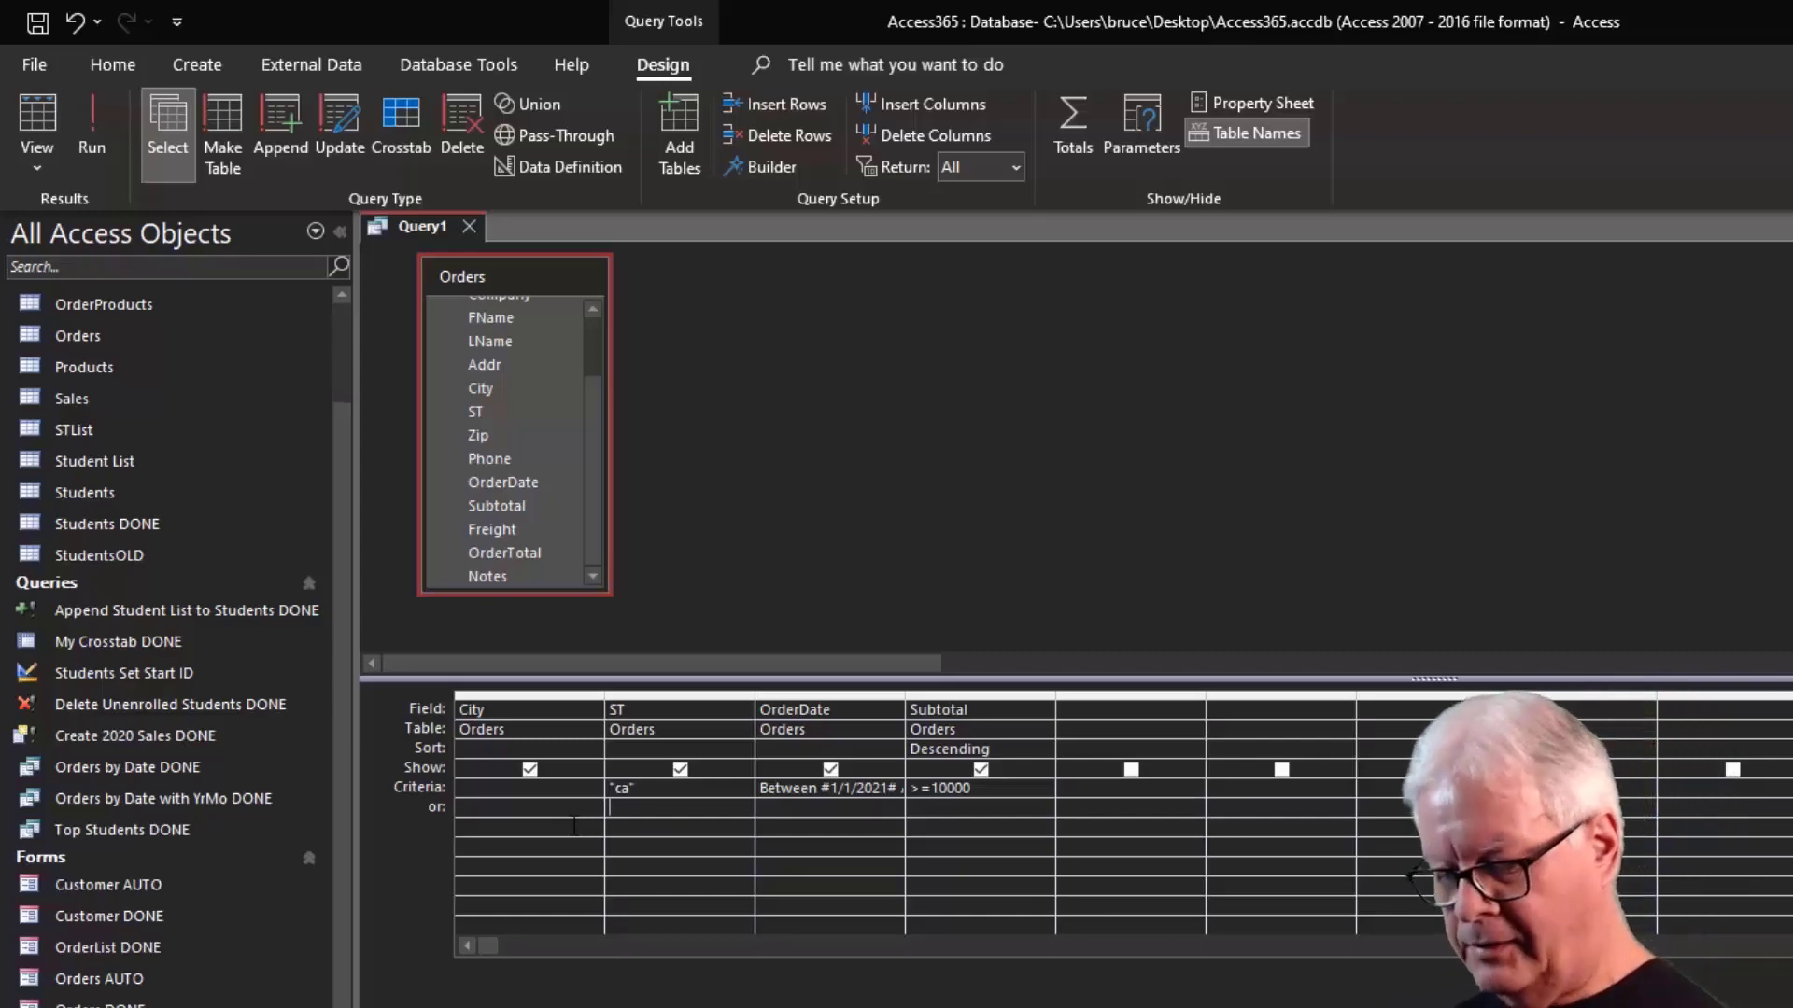
{"action": "type", "text": "wa"}
{"action": "key", "text": "Tab"}
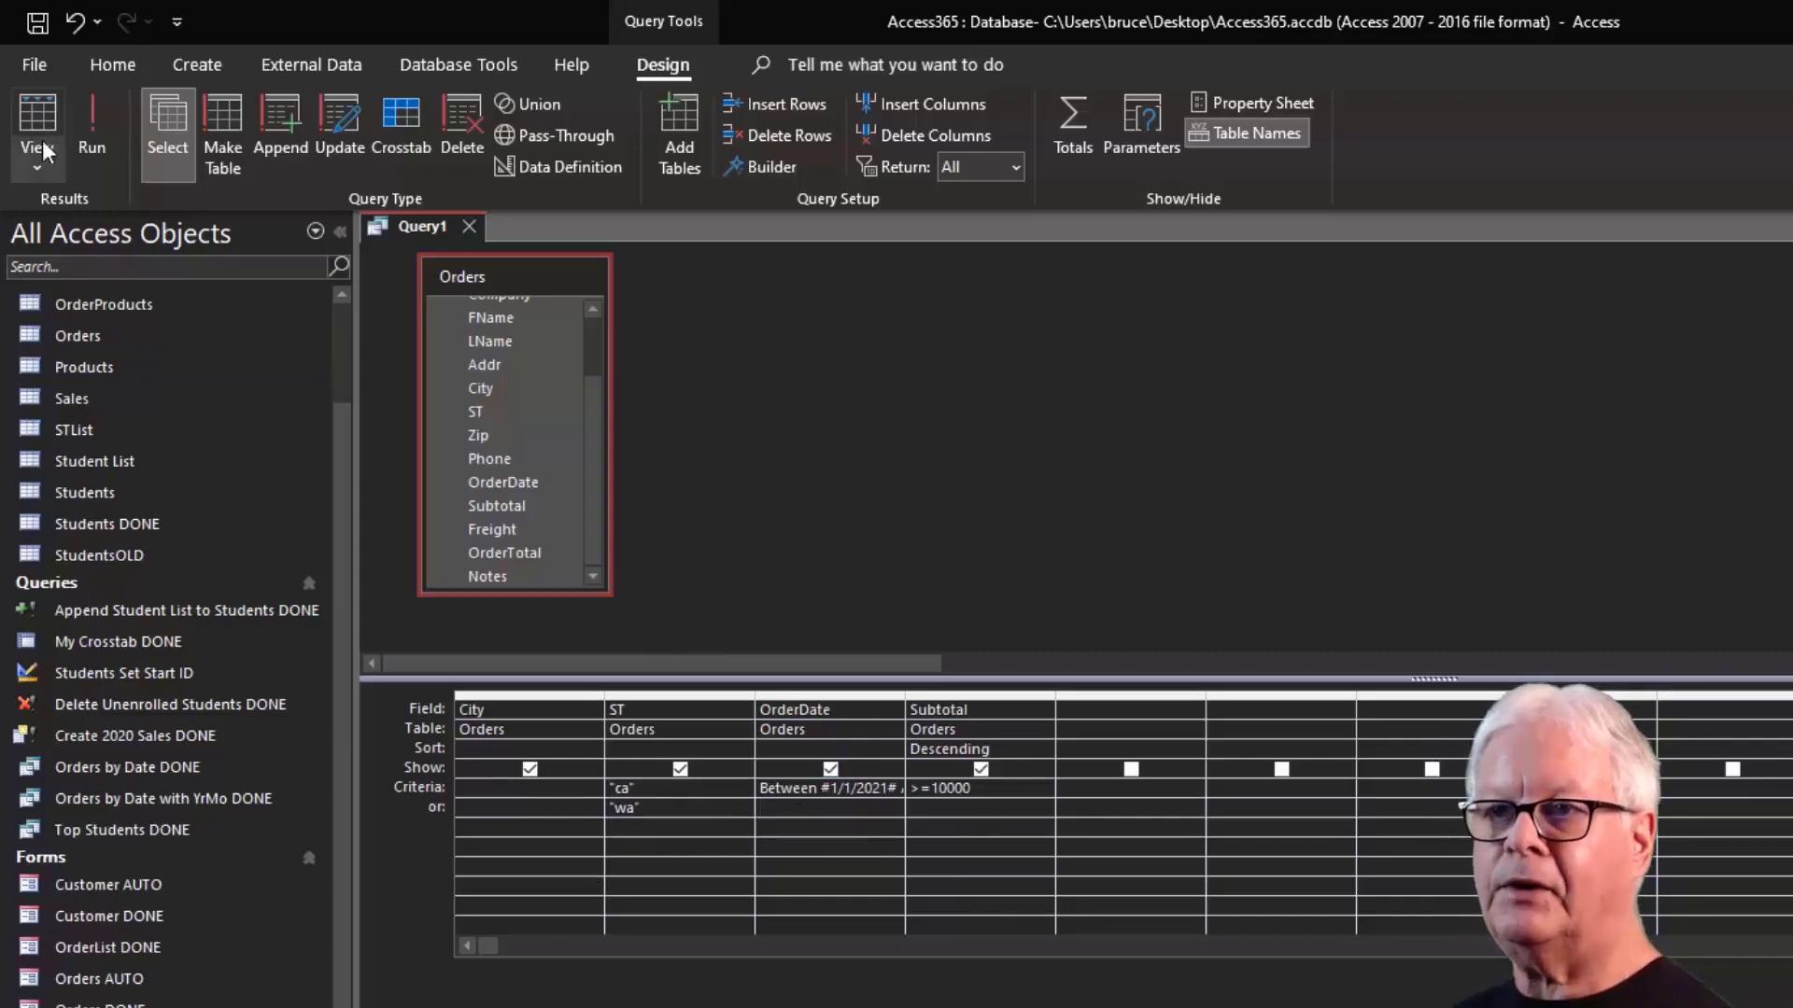
View the query's results and compare the order dates and subtotals of the WA rows with those of the CA rows.
{"action": "left_click", "coordinate": [37, 112]}
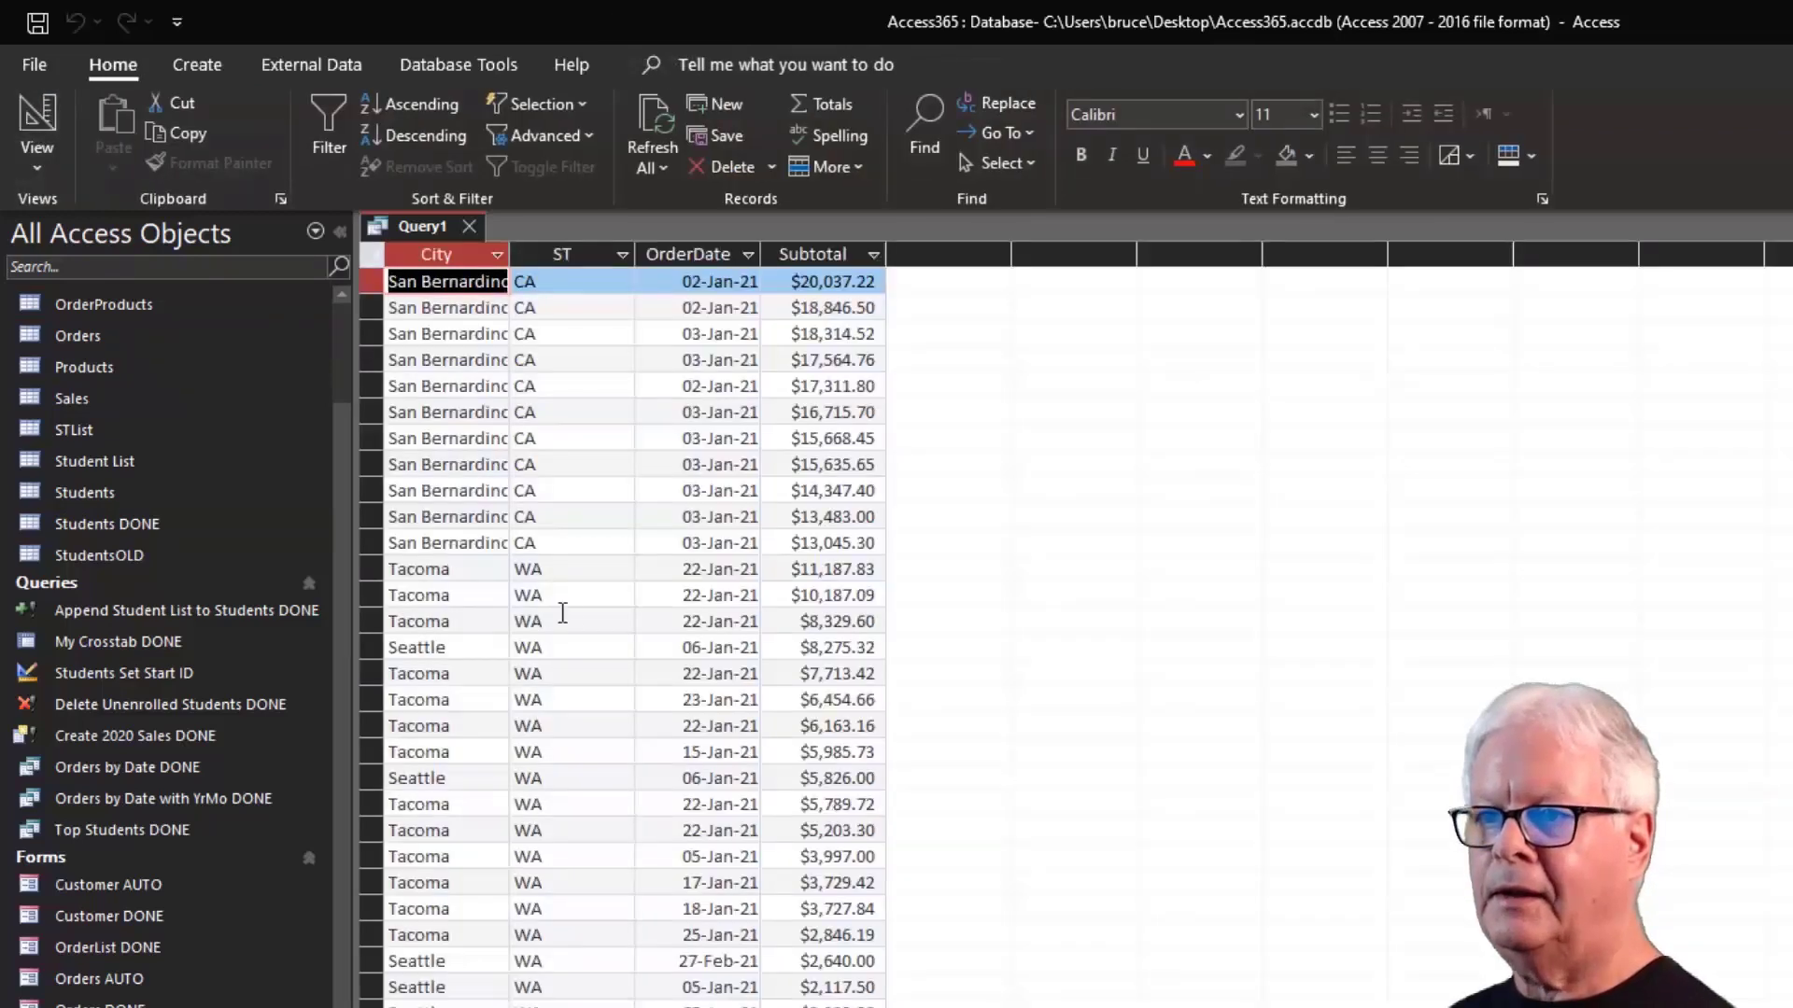
{"action": "scroll", "coordinate": [611, 598], "scroll_direction": "down", "scroll_amount": 8}
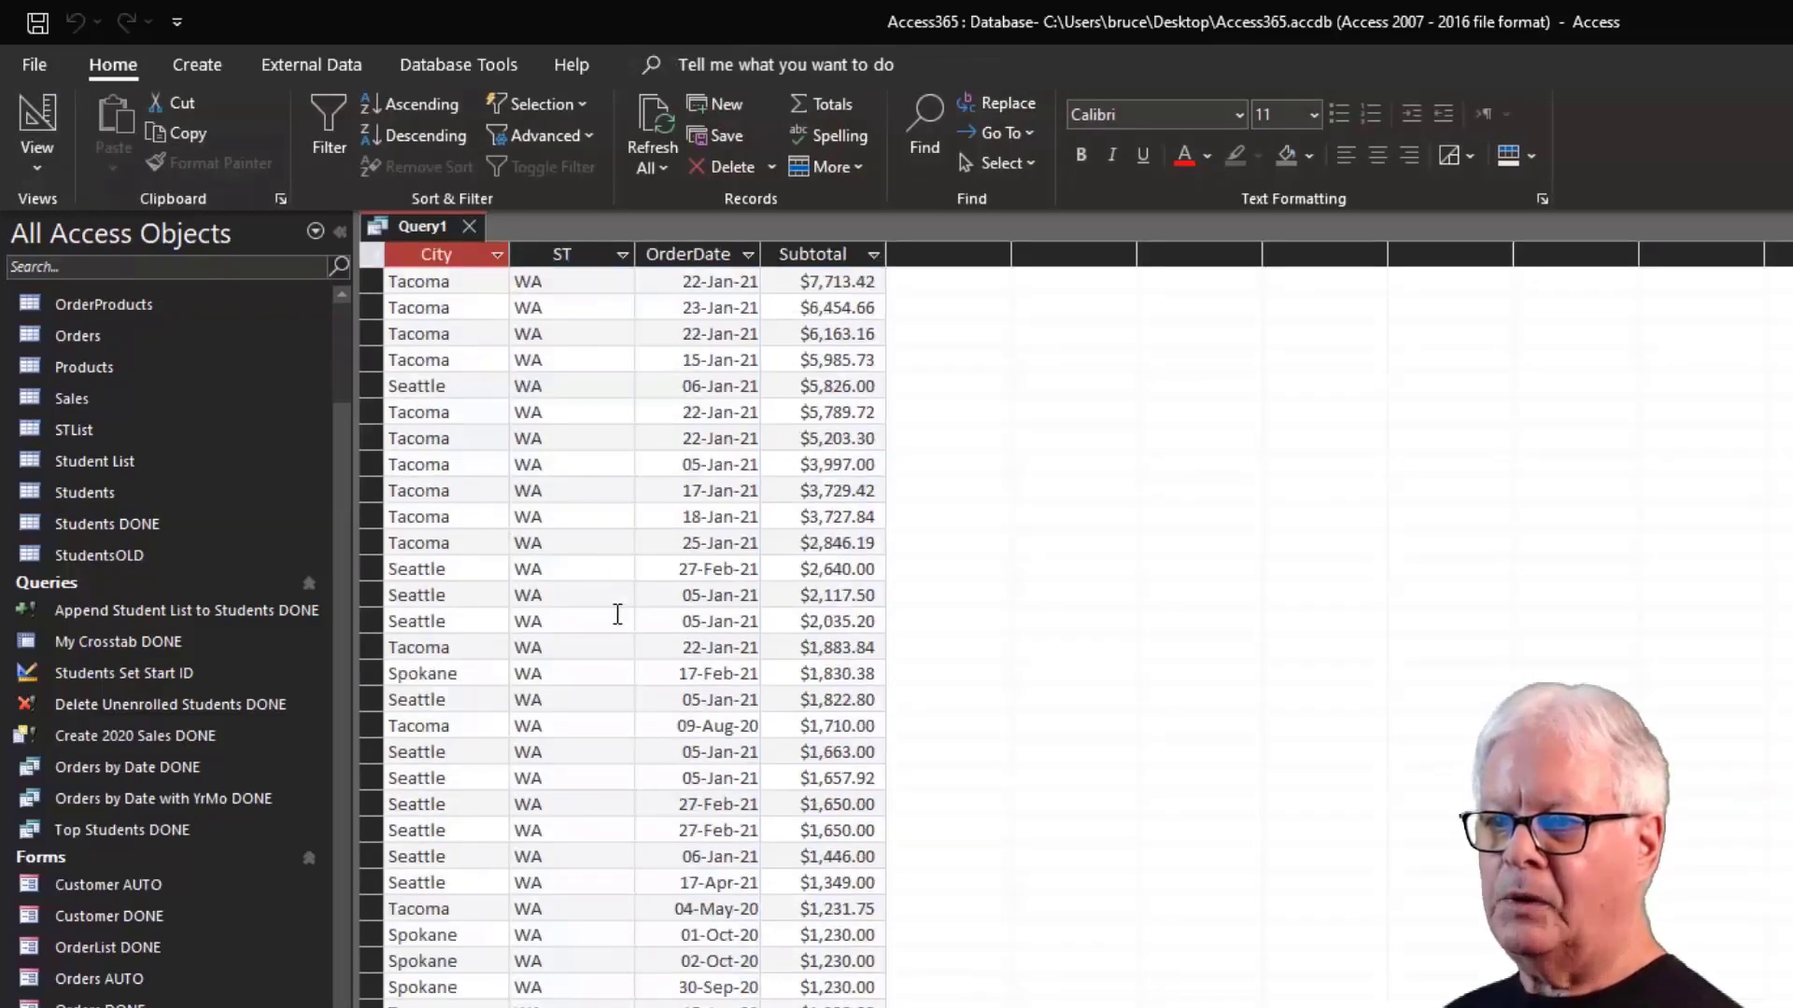
{"action": "scroll", "coordinate": [725, 721], "scroll_direction": "up", "scroll_amount": 5}
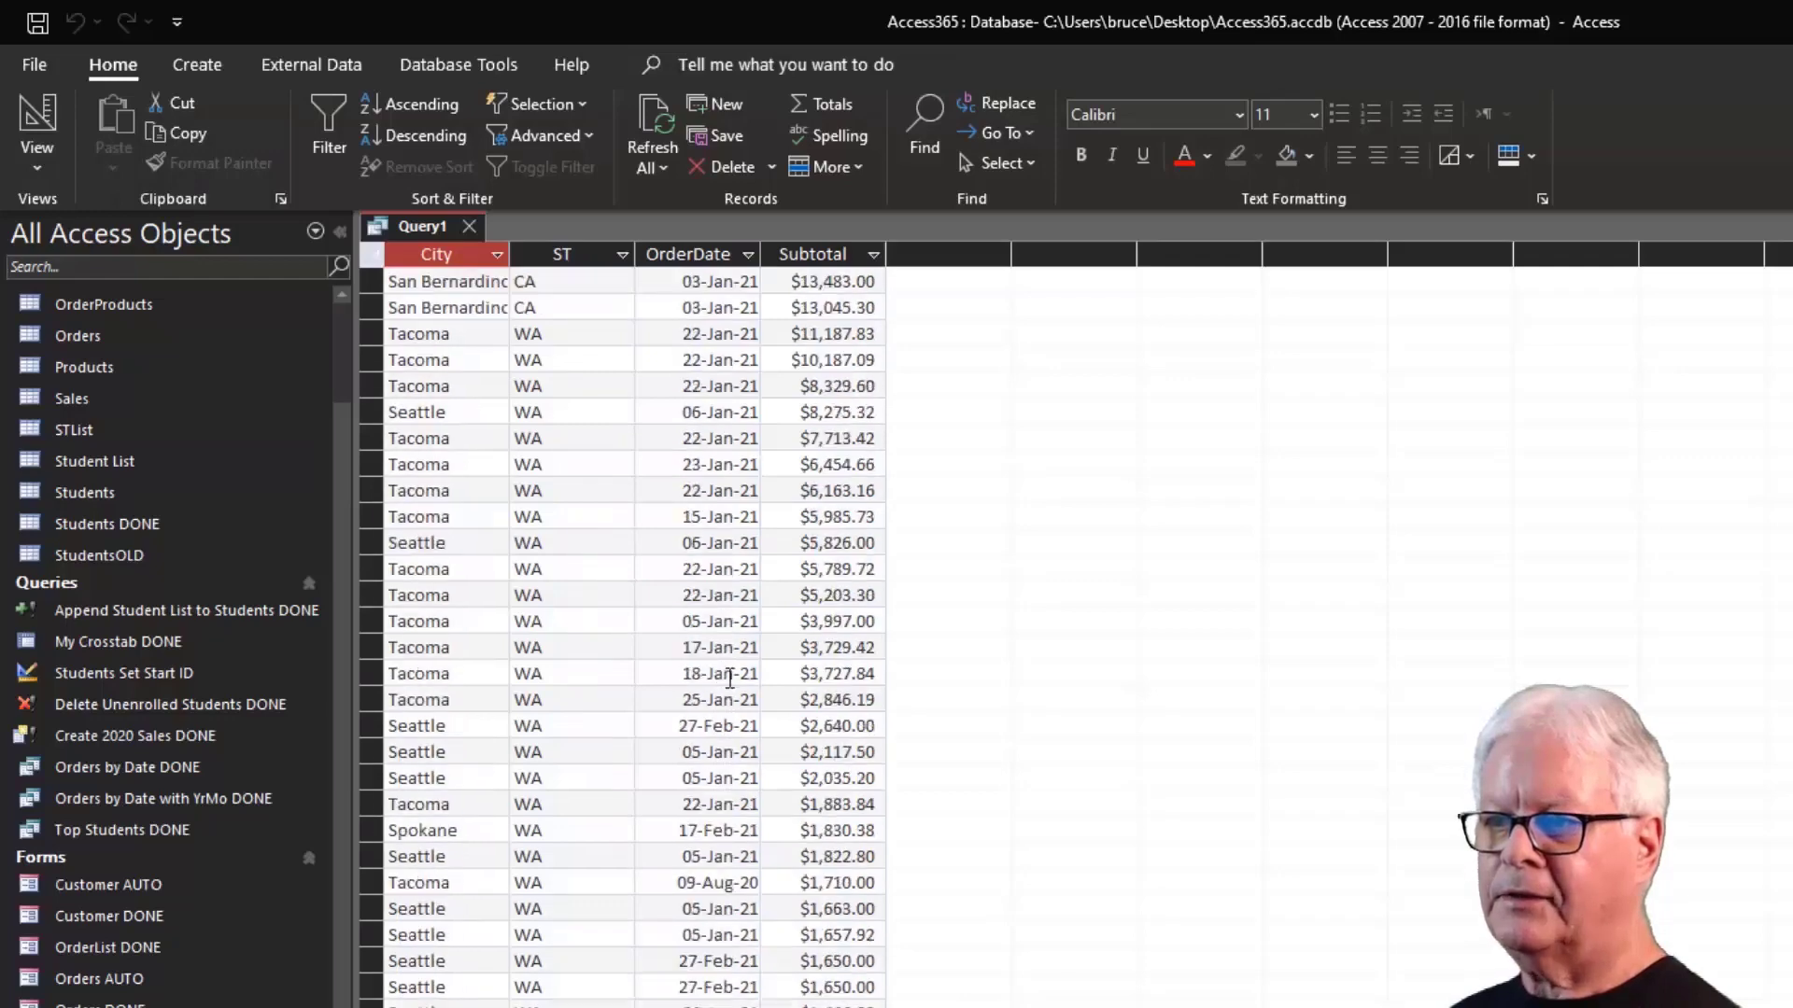
{"action": "scroll", "coordinate": [812, 477], "scroll_direction": "down", "scroll_amount": 5}
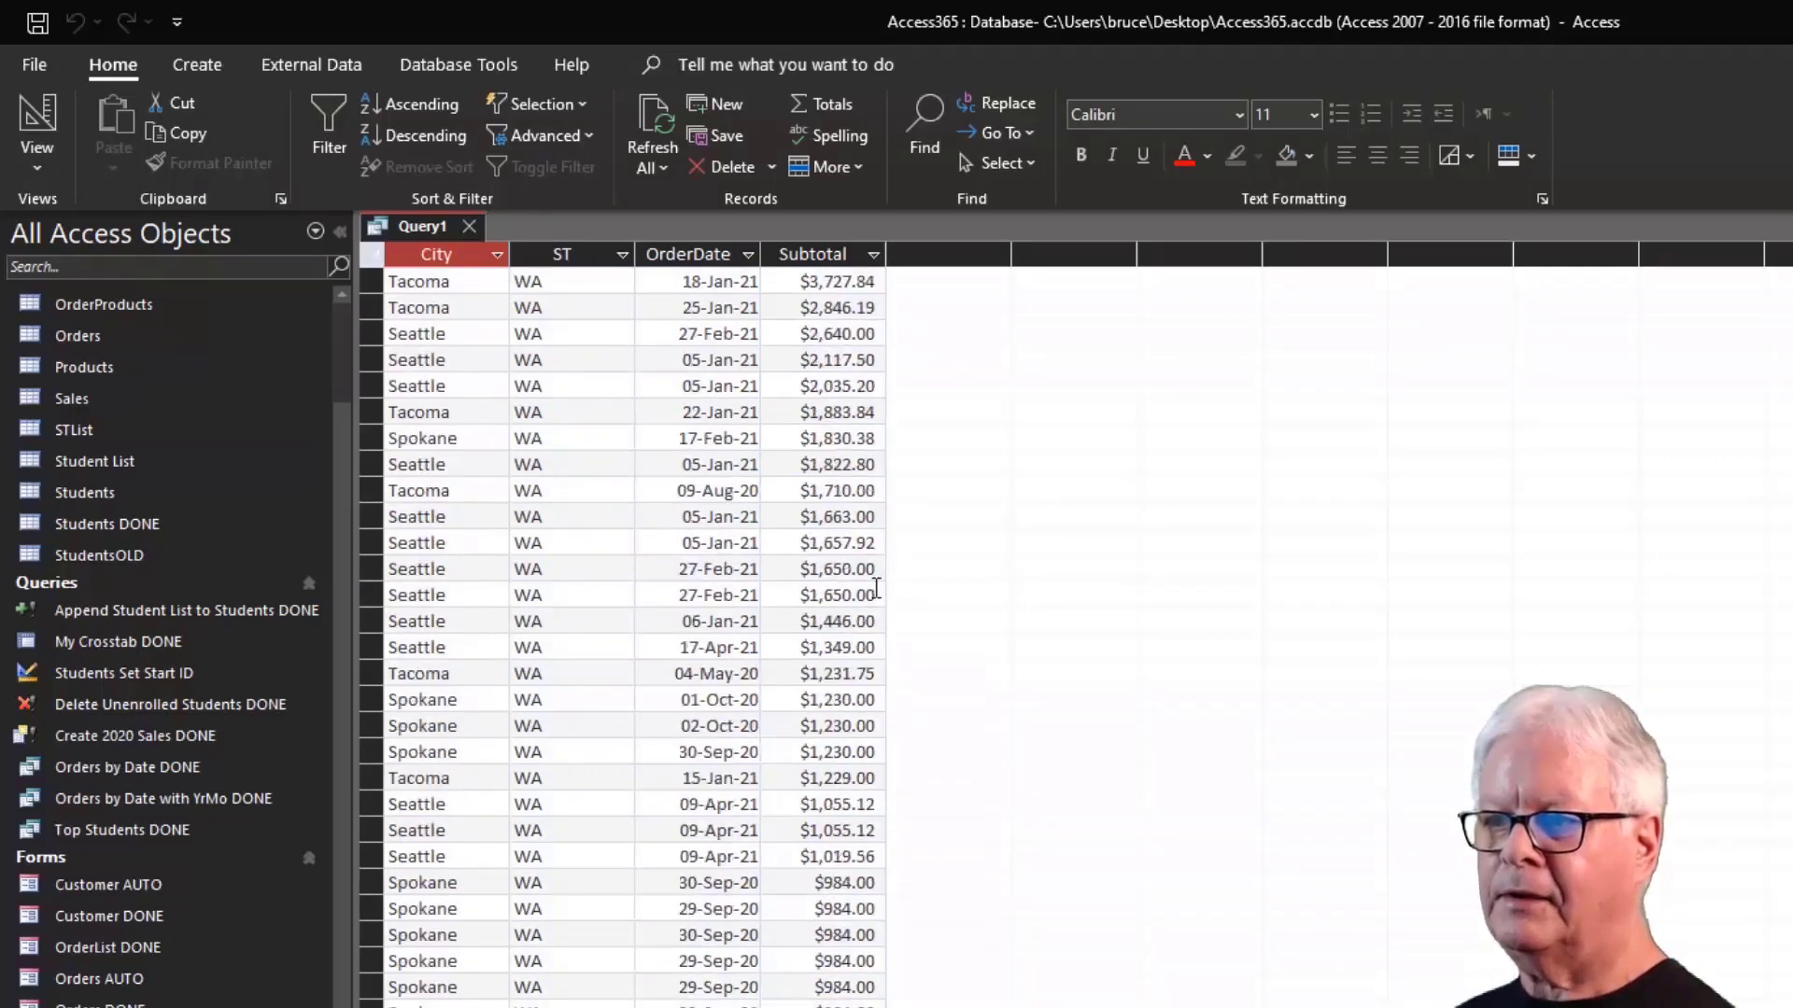
{"action": "scroll", "coordinate": [887, 593], "scroll_direction": "up", "scroll_amount": 6}
{"action": "scroll", "coordinate": [876, 588], "scroll_direction": "up", "scroll_amount": 2}
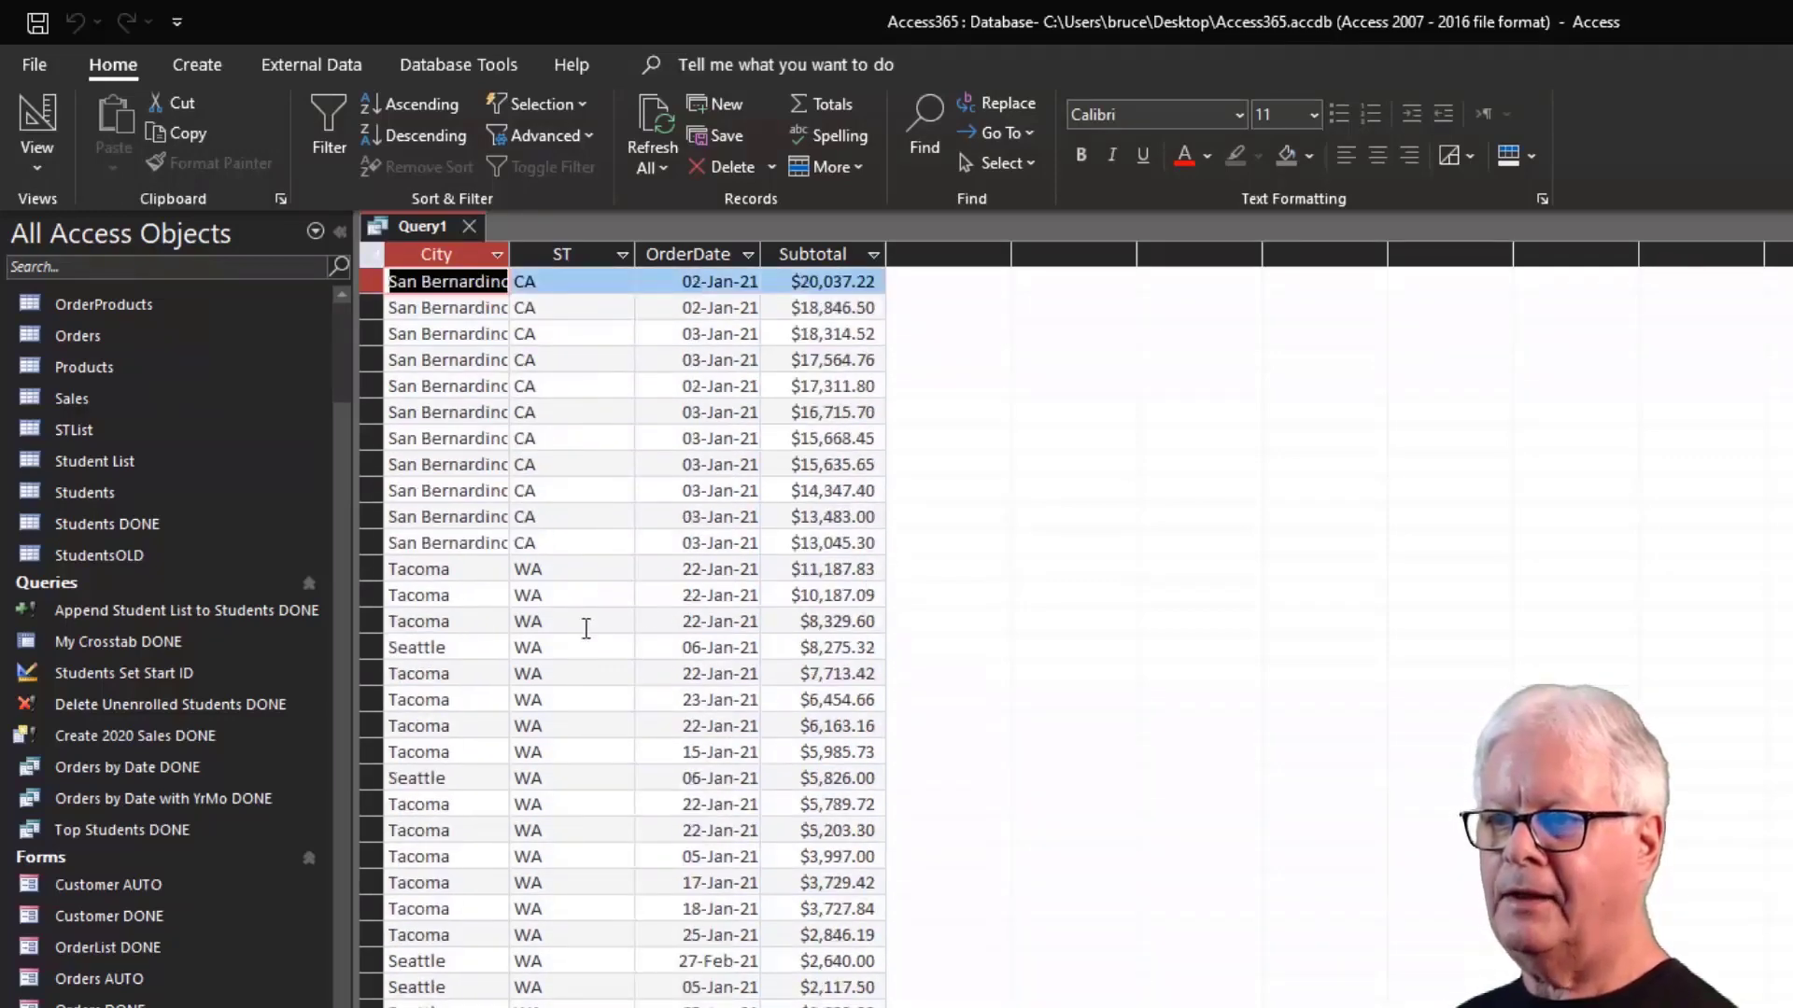
{"action": "scroll", "coordinate": [480, 623], "scroll_direction": "down", "scroll_amount": 1}
{"action": "scroll", "coordinate": [480, 623], "scroll_direction": "down", "scroll_amount": 3}
{"action": "key", "text": "ctrl+Home"}
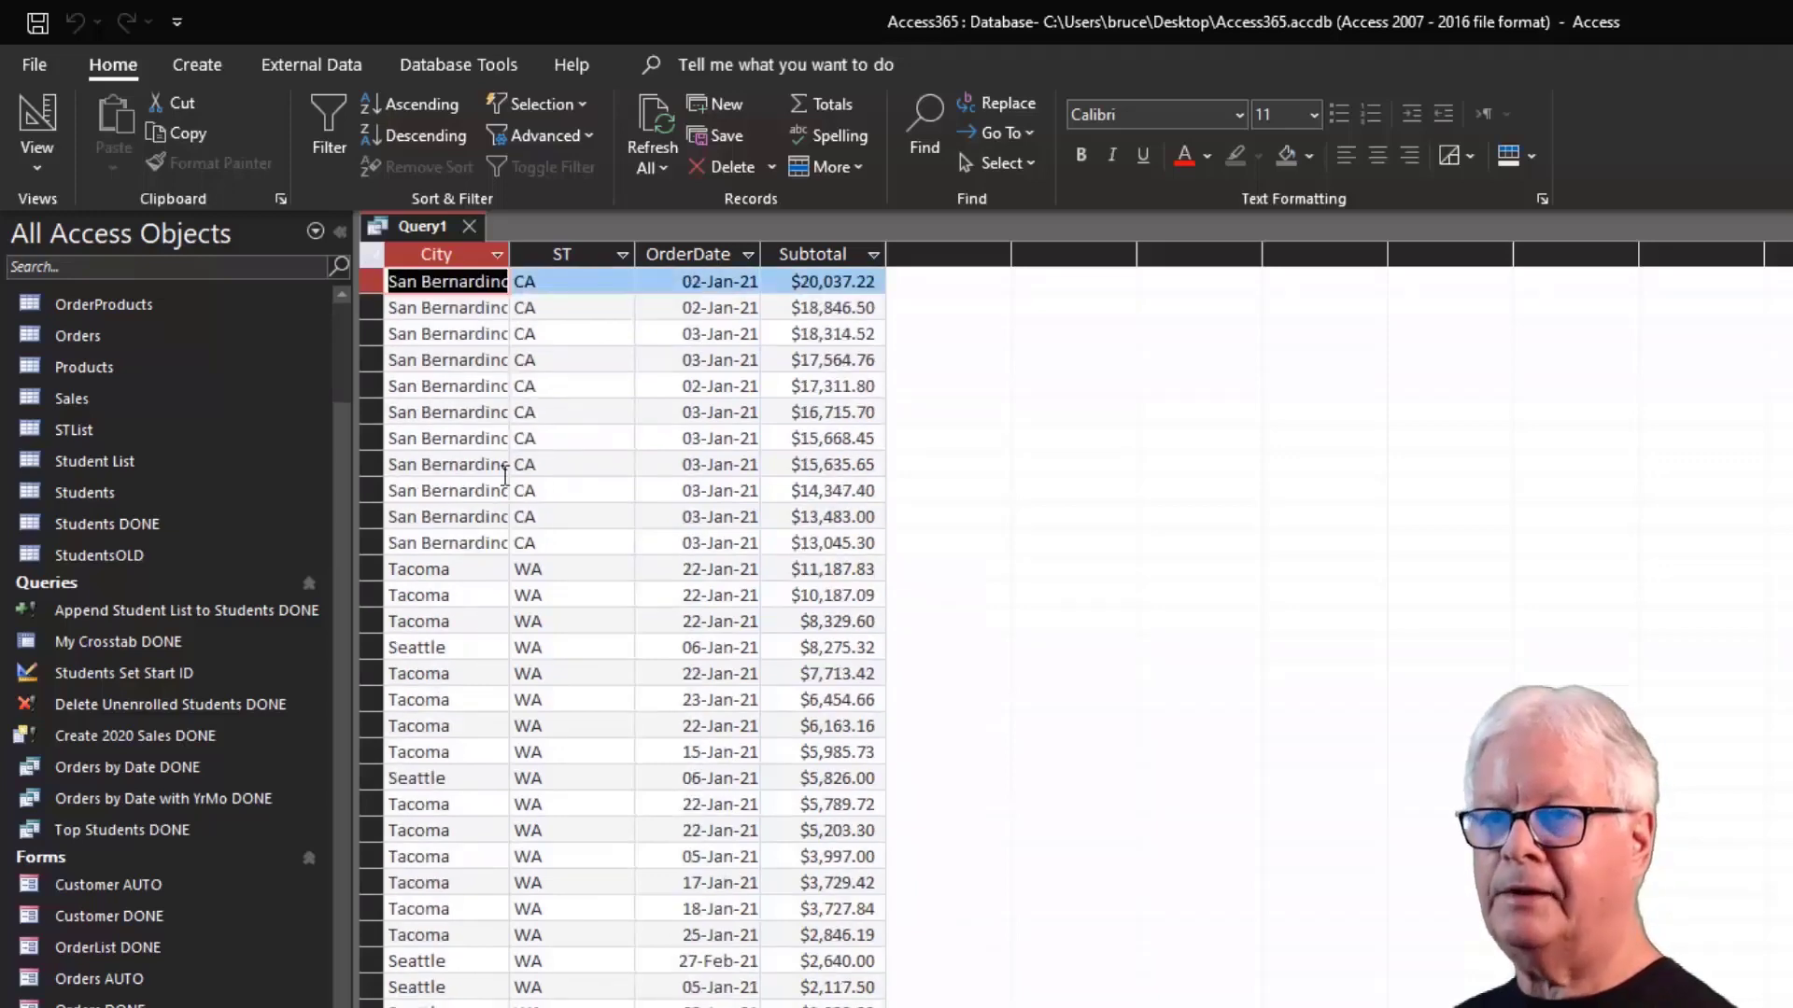
Add "il" as another ST criterion in the row beneath "wa" and view the query's results.
{"action": "left_click", "coordinate": [38, 117]}
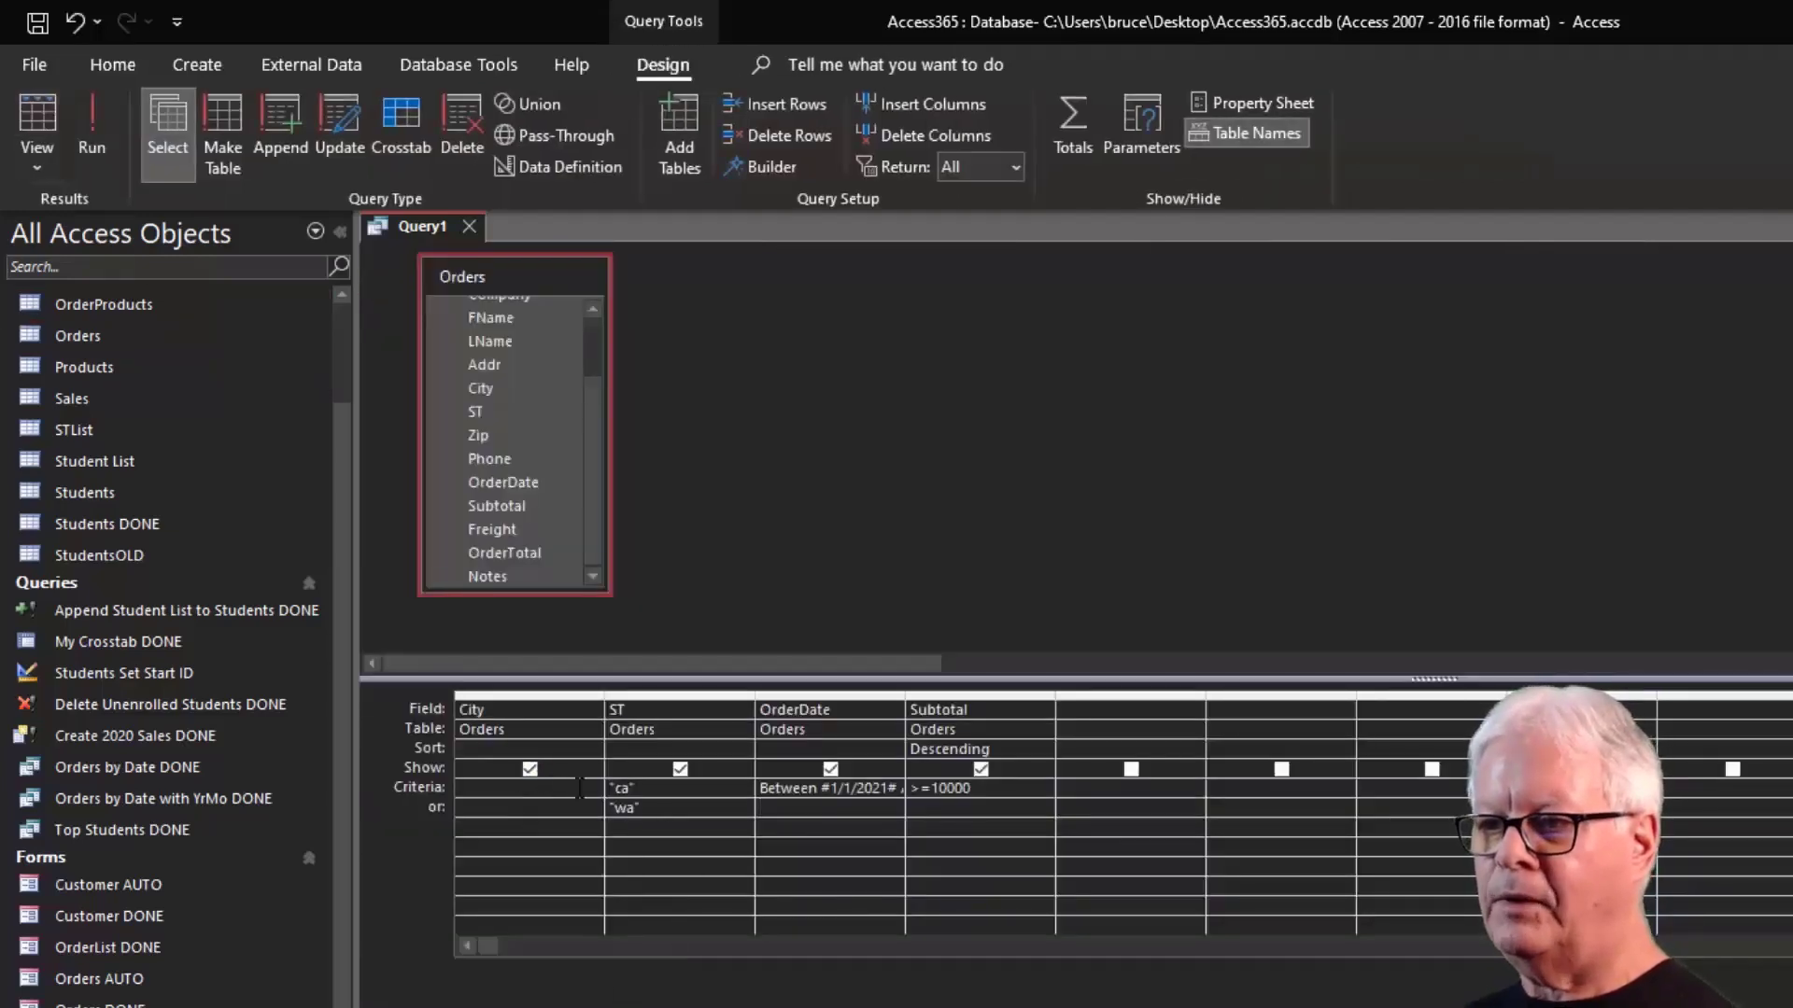
{"action": "left_click", "coordinate": [770, 807]}
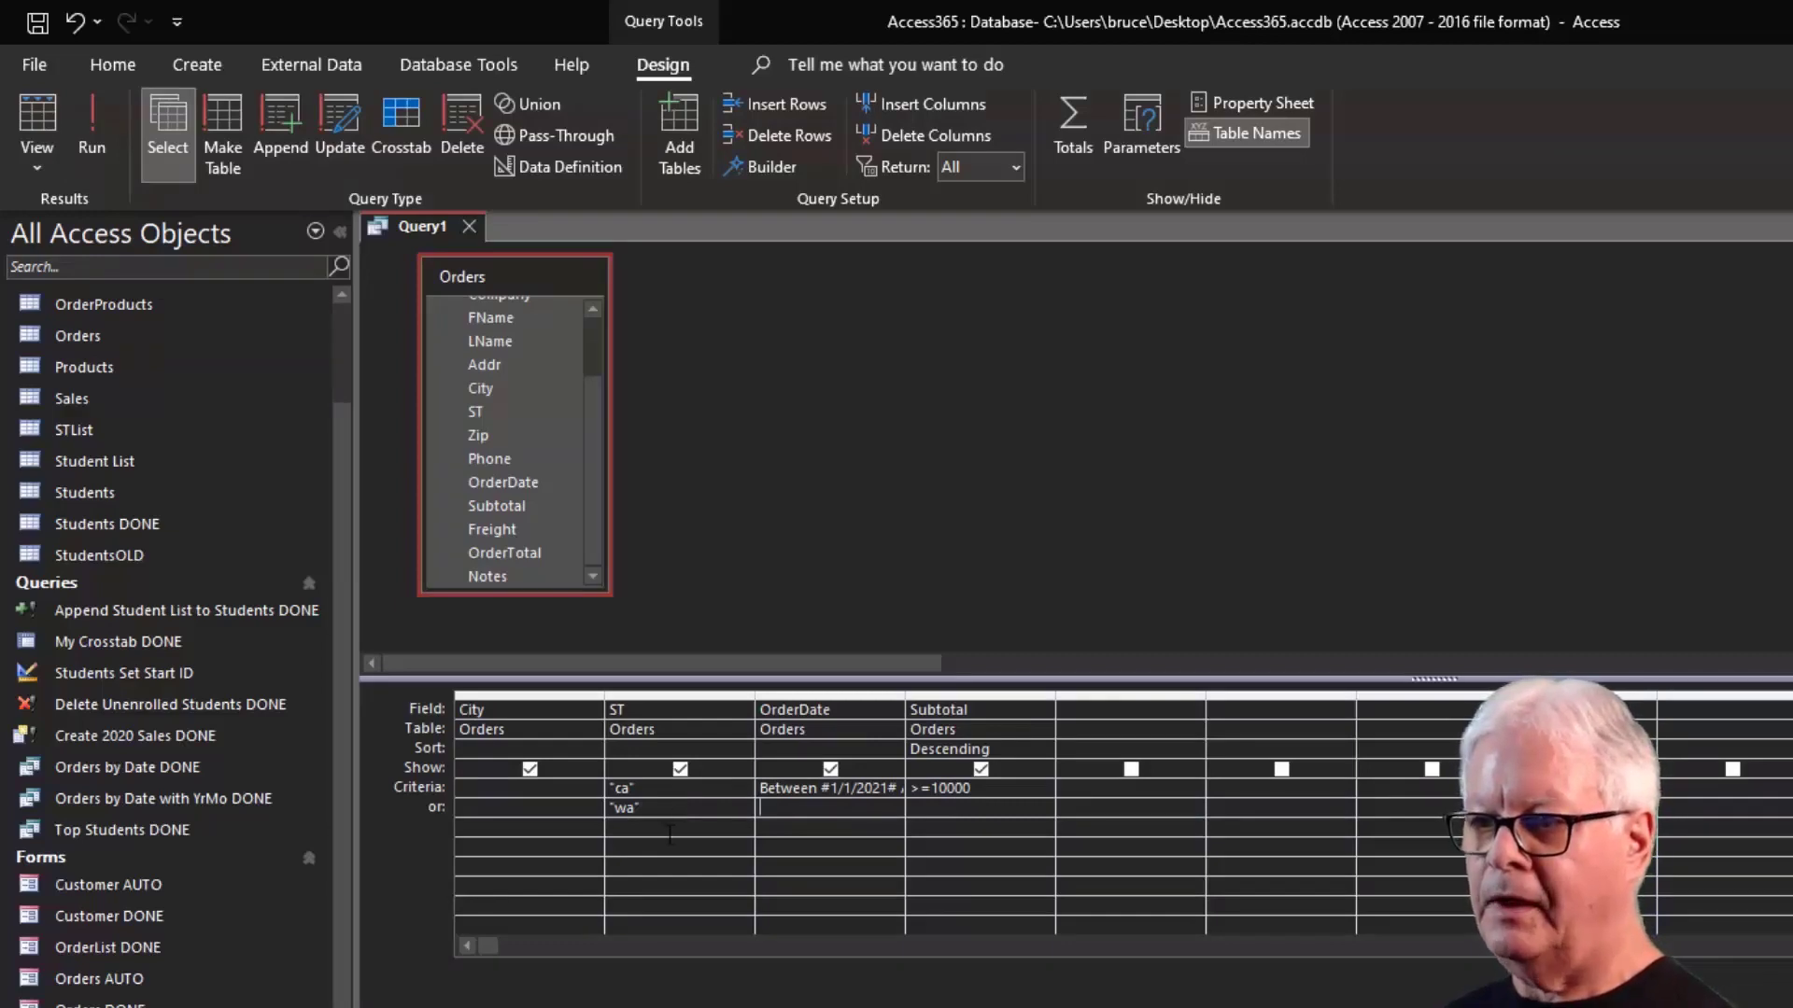
{"action": "type", "text": "il"}
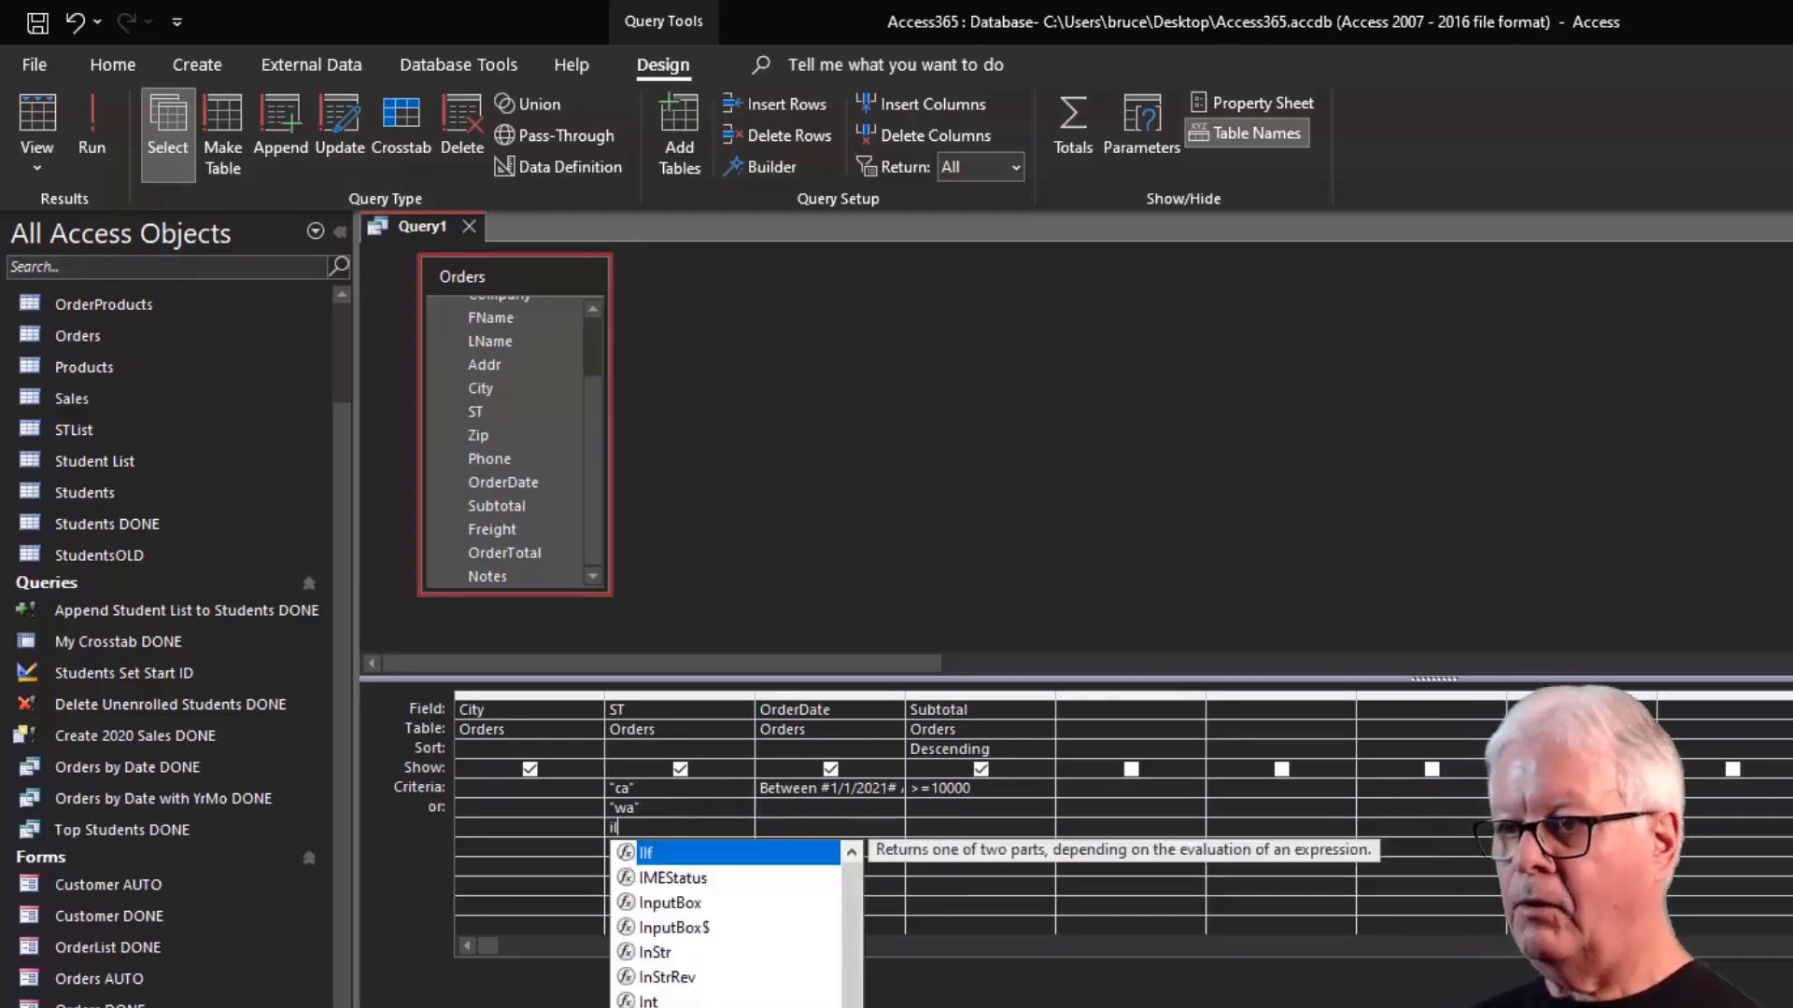
{"action": "key", "text": "Return"}
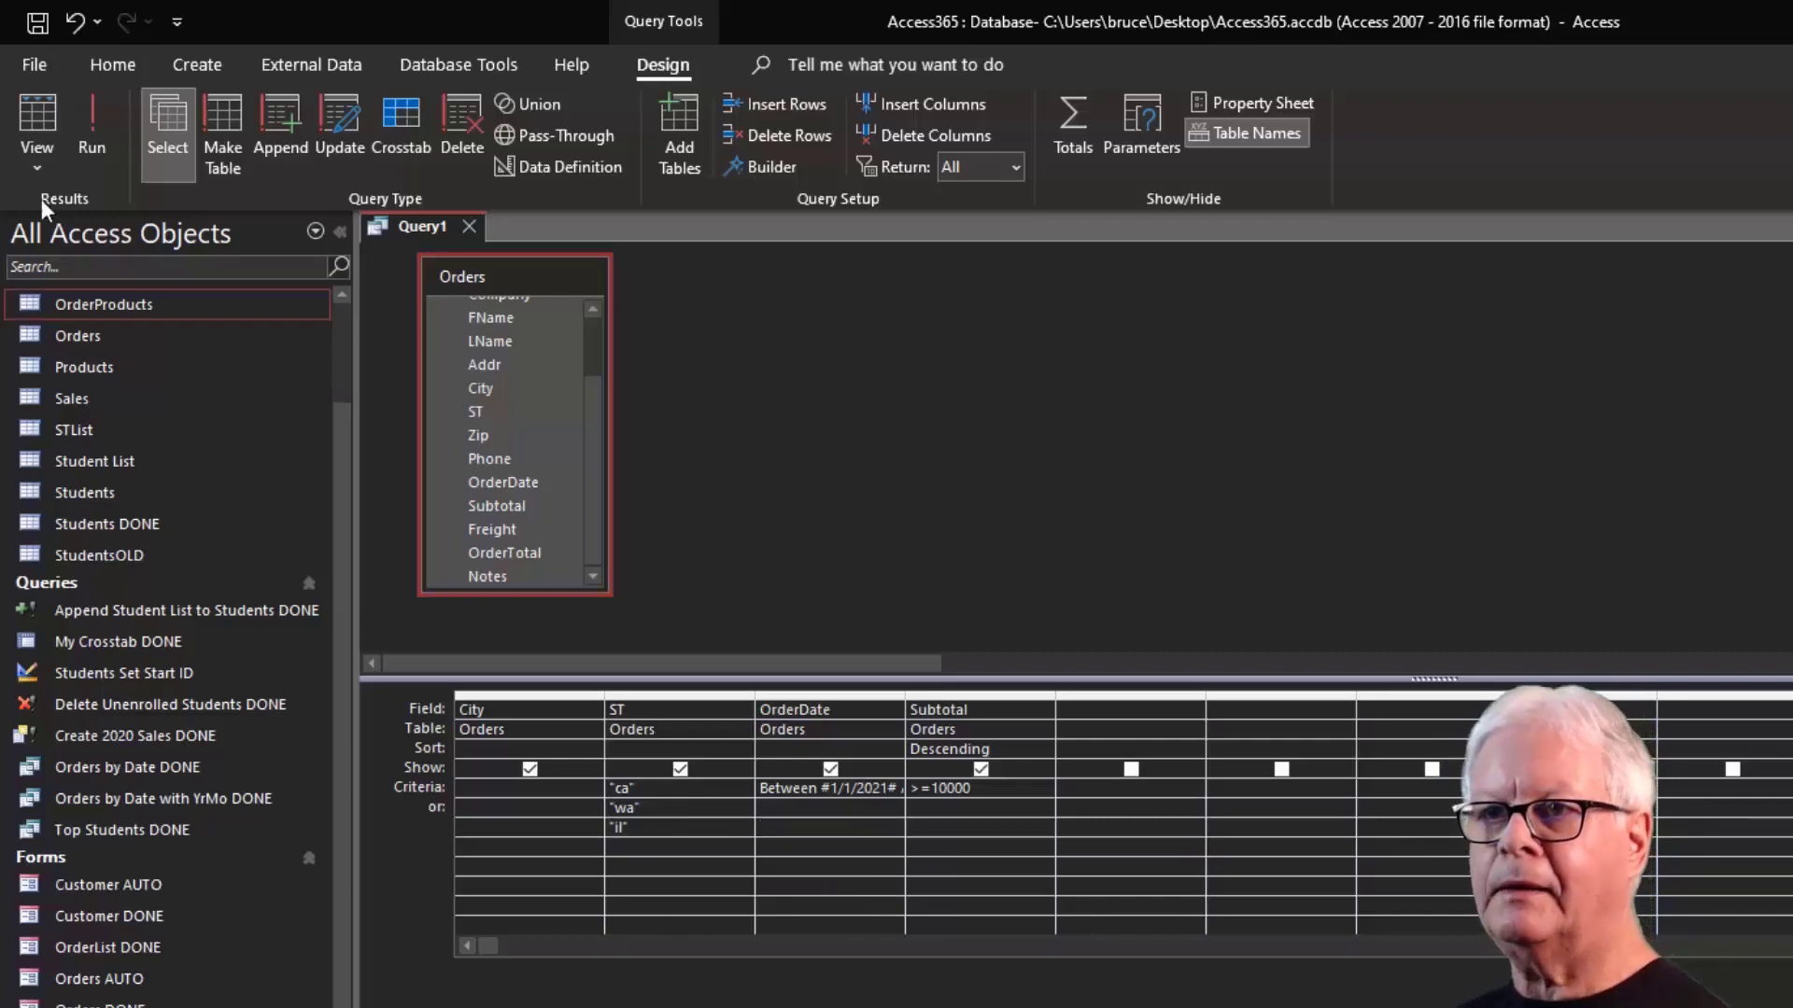
{"action": "left_click", "coordinate": [34, 114]}
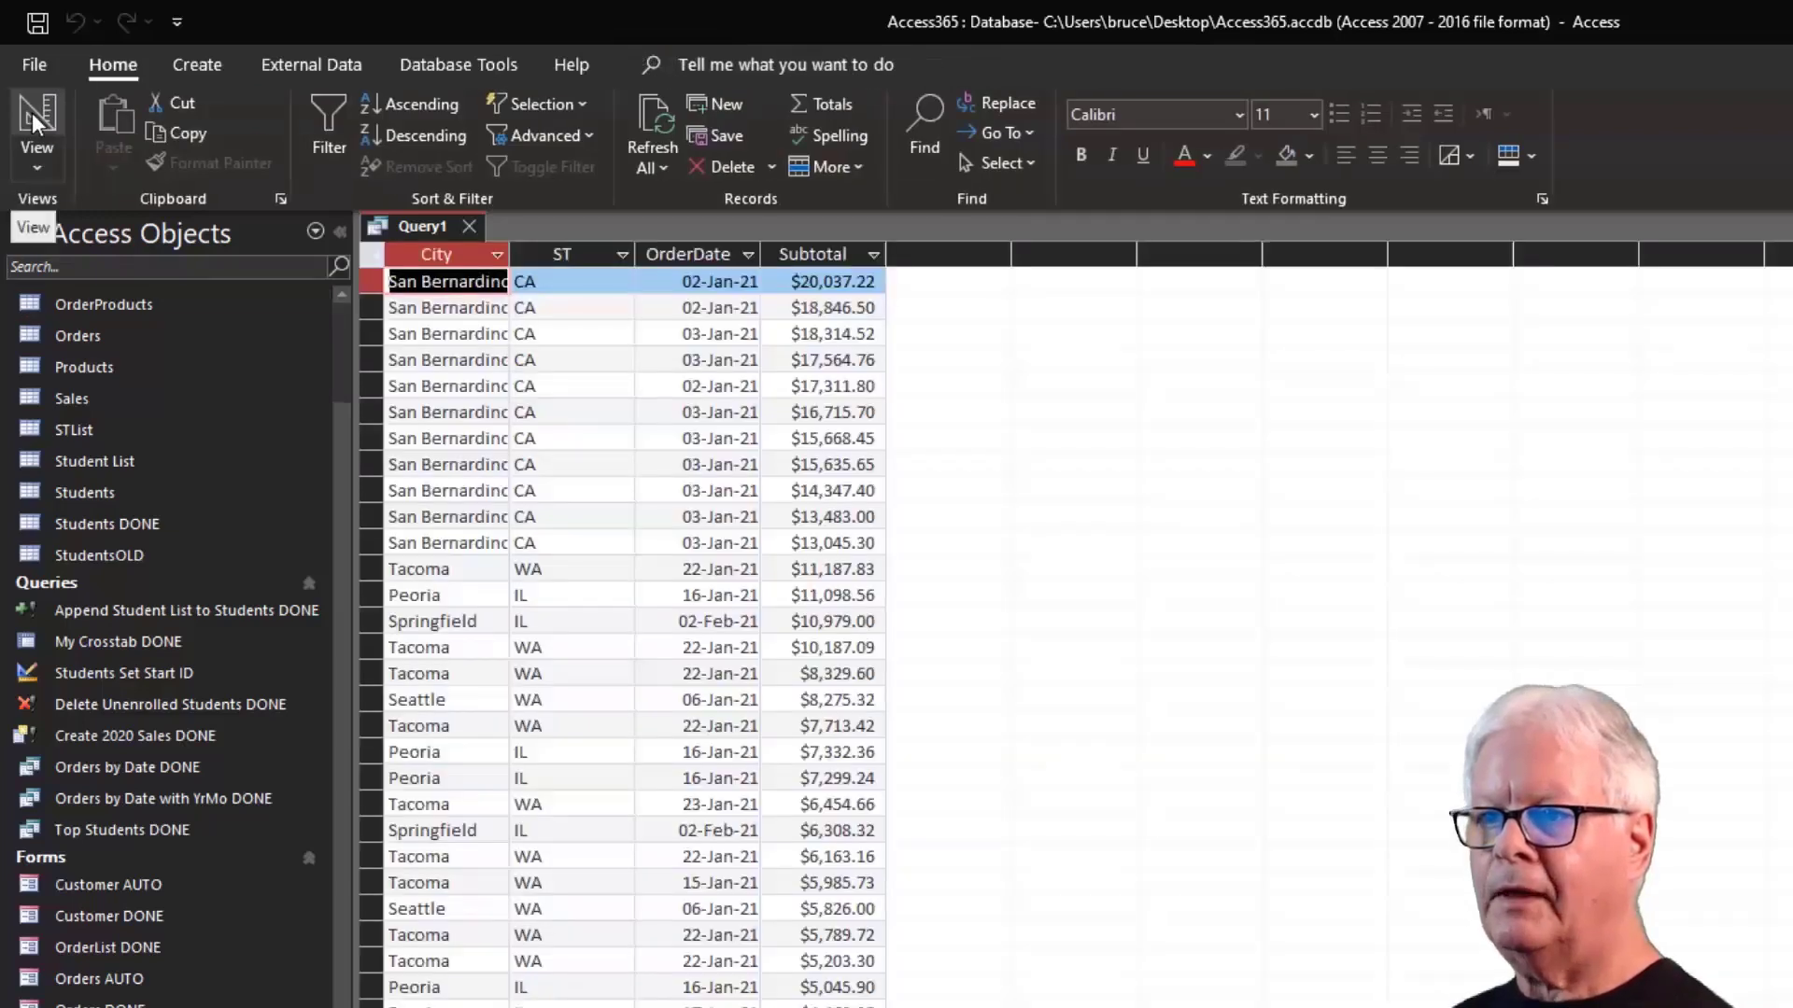
Set the Subtotal criterion to >=10000 for the "il" row and >=7500 for the "wa" row, and view the query's results.
{"action": "left_click", "coordinate": [32, 112]}
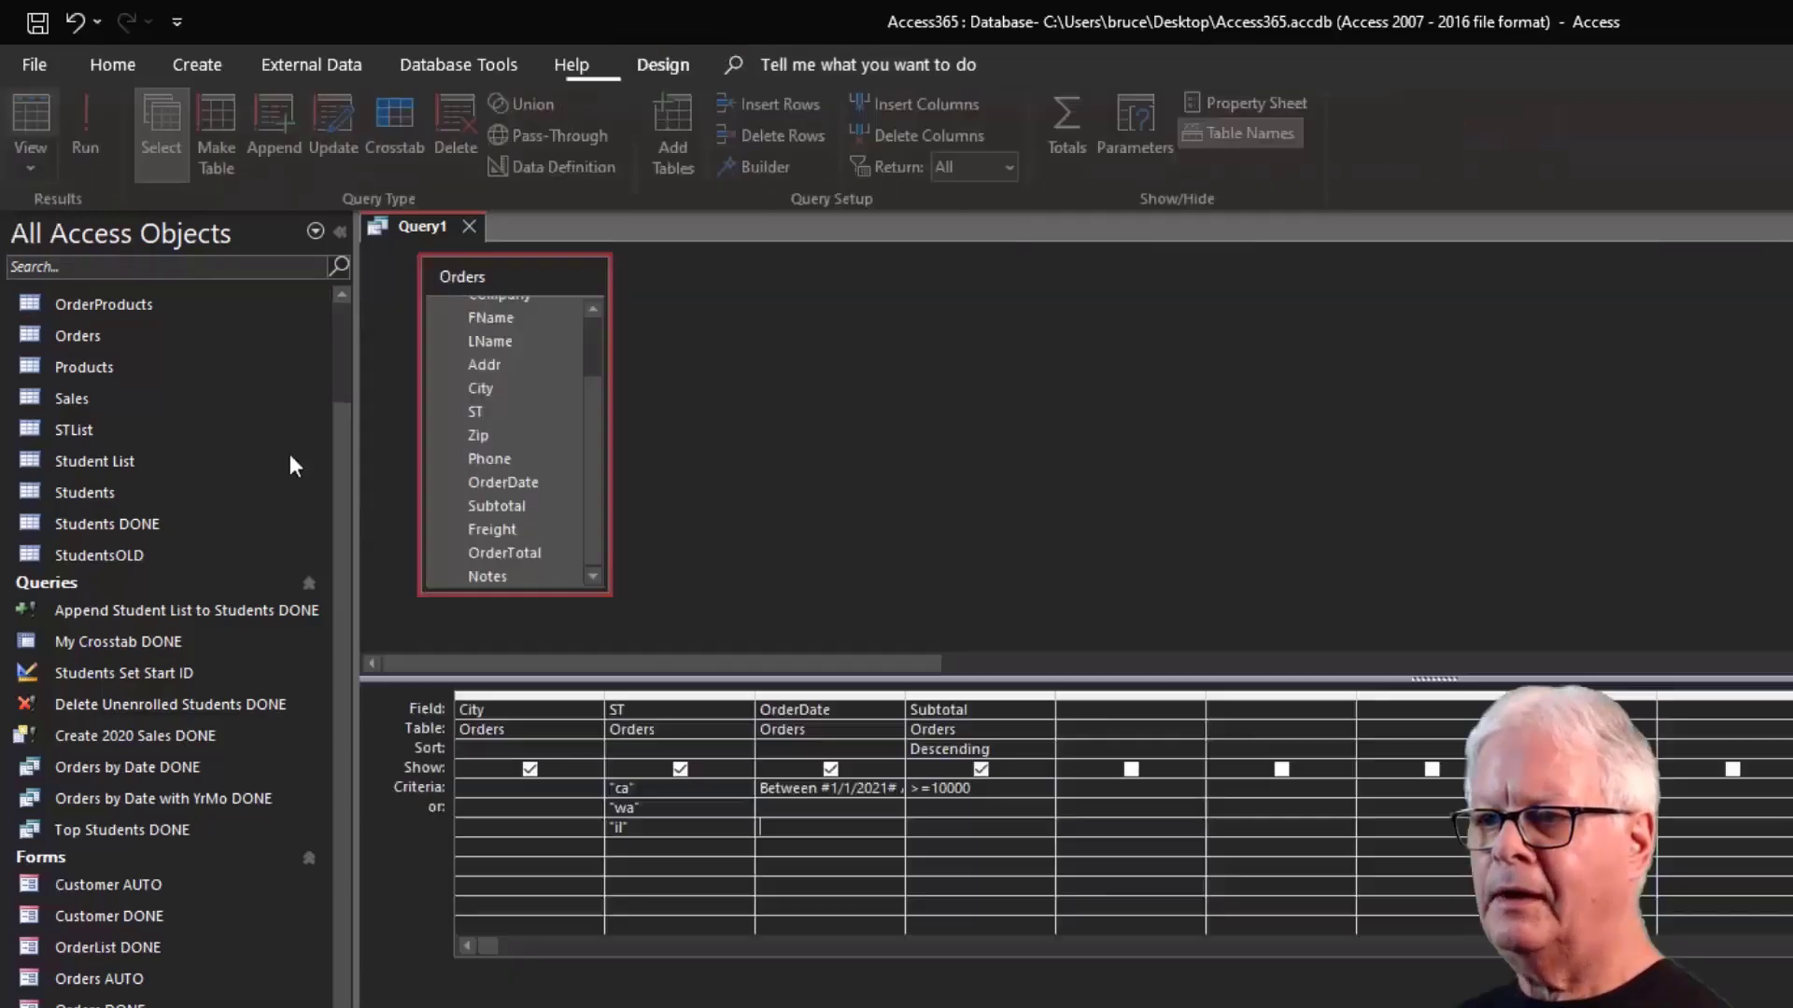
{"action": "left_click", "coordinate": [947, 828]}
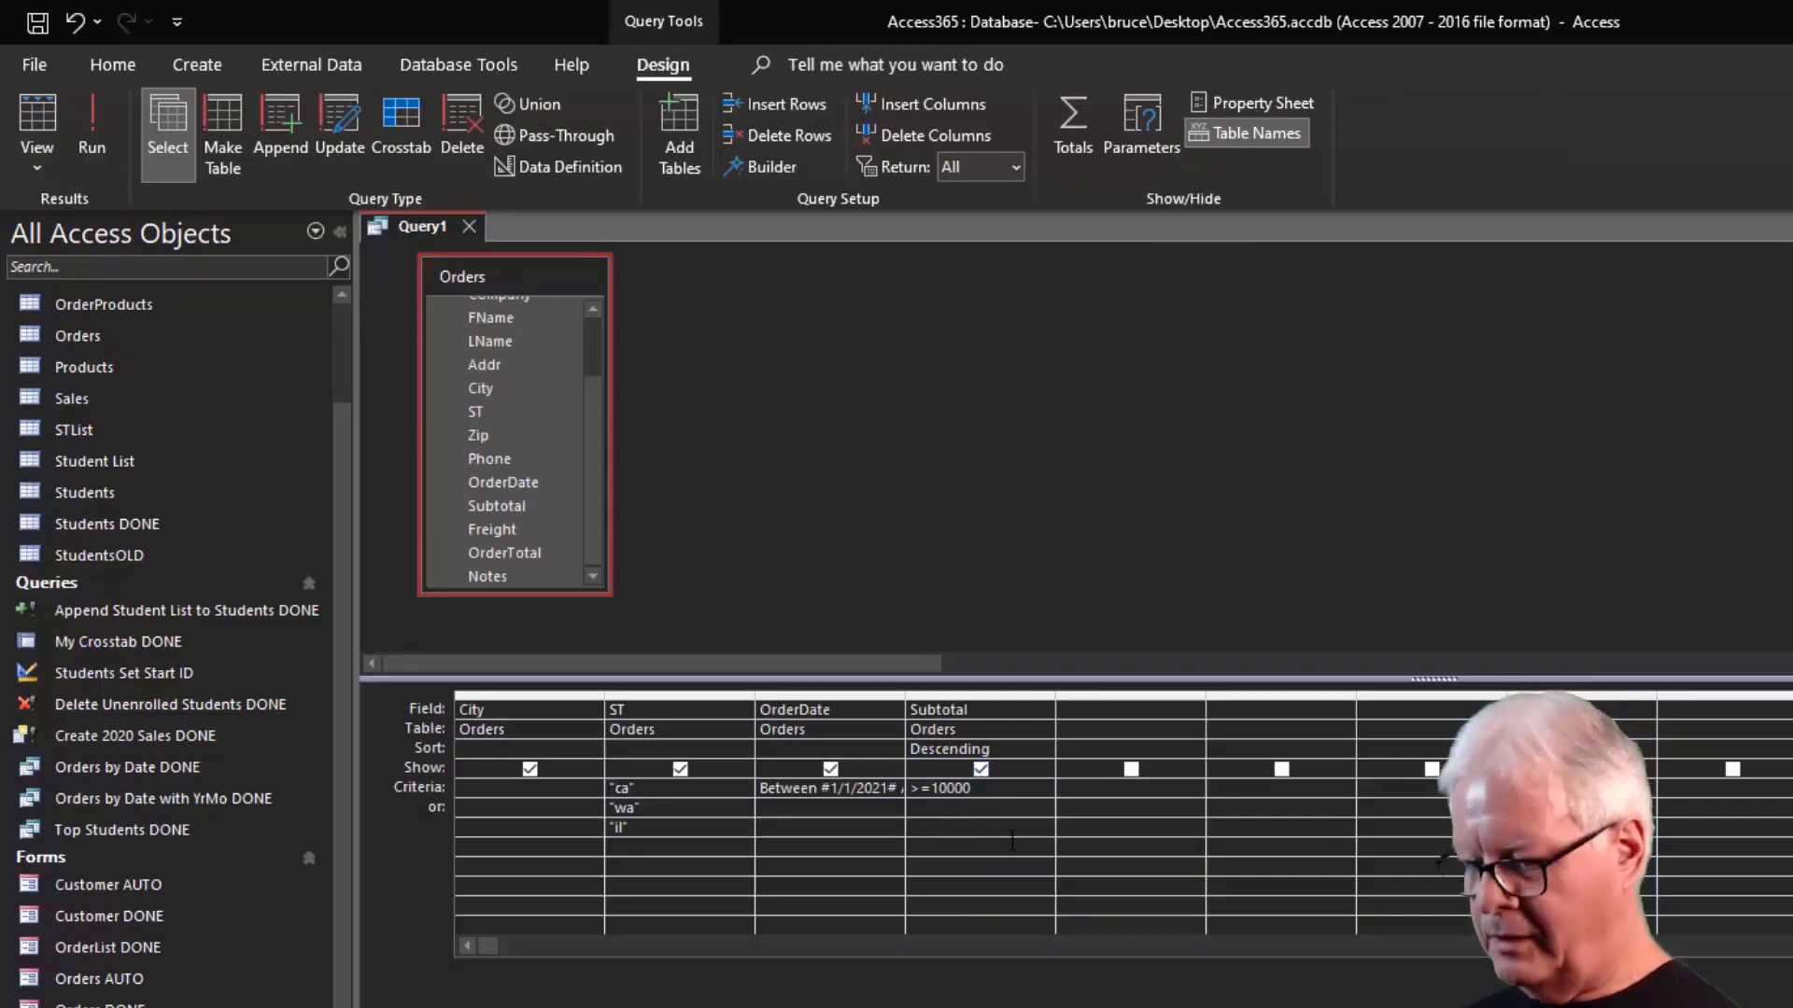
{"action": "type", "text": ">=1000"}
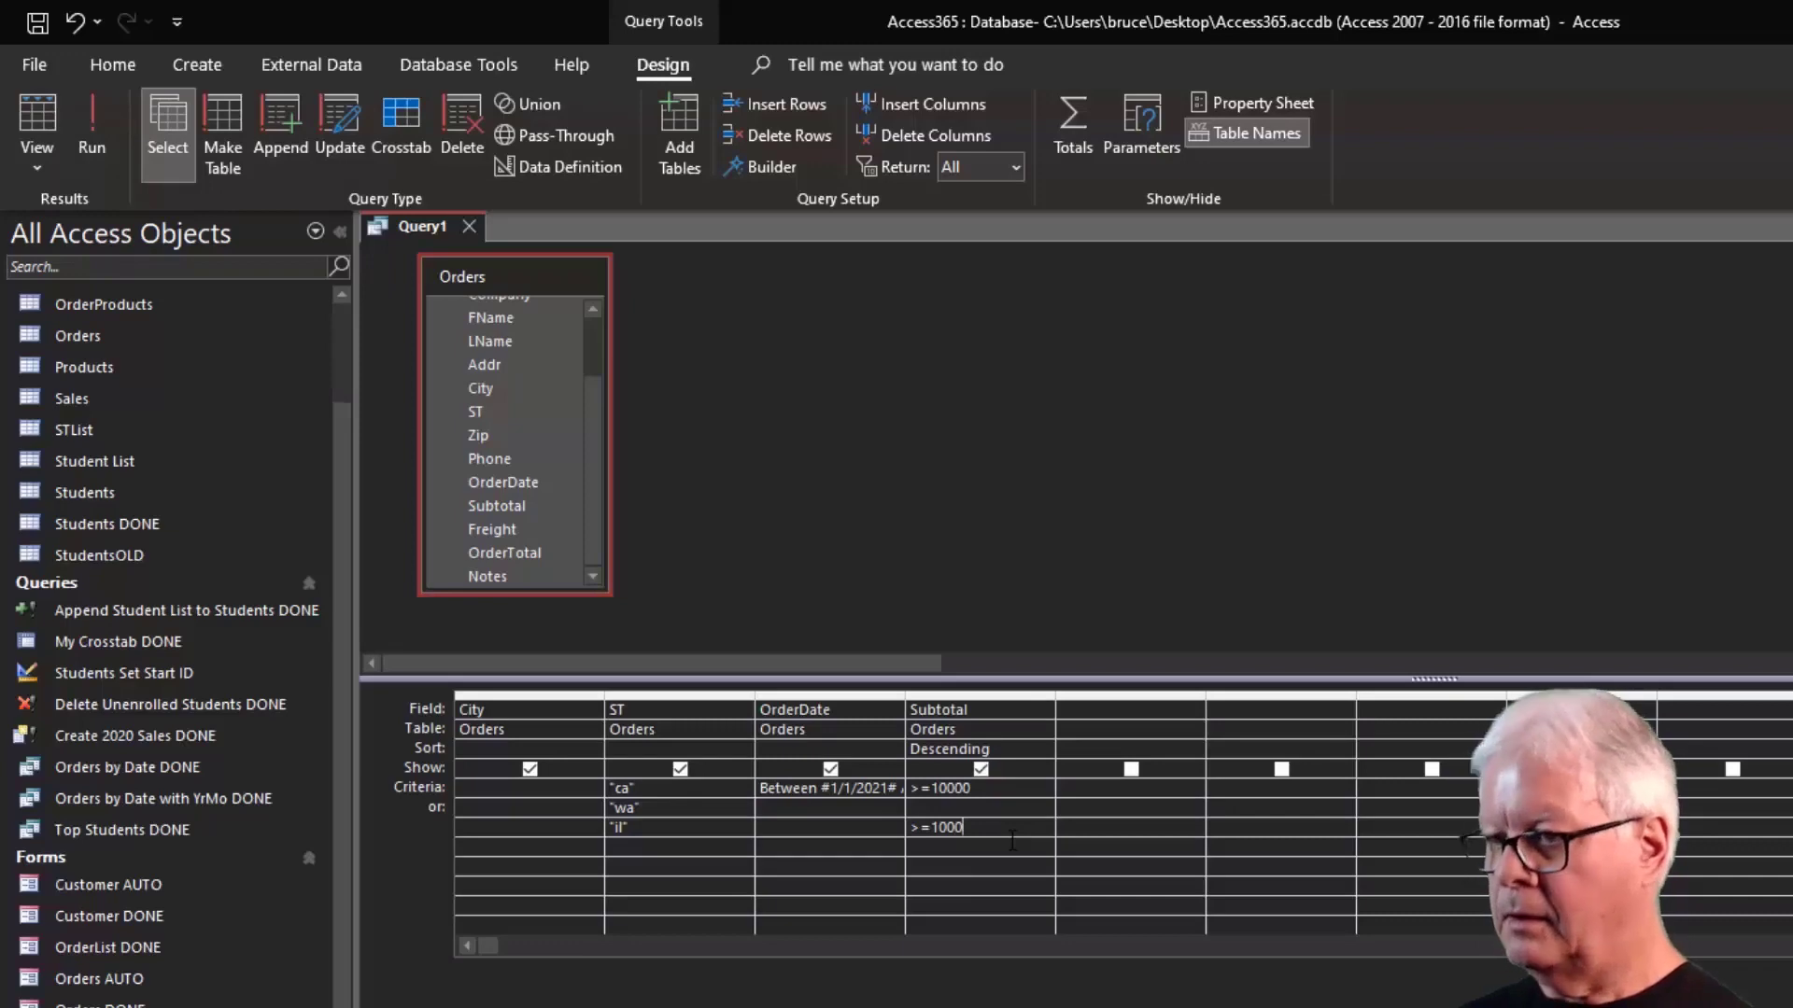
{"action": "type", "text": "0"}
{"action": "key", "text": "Up"}
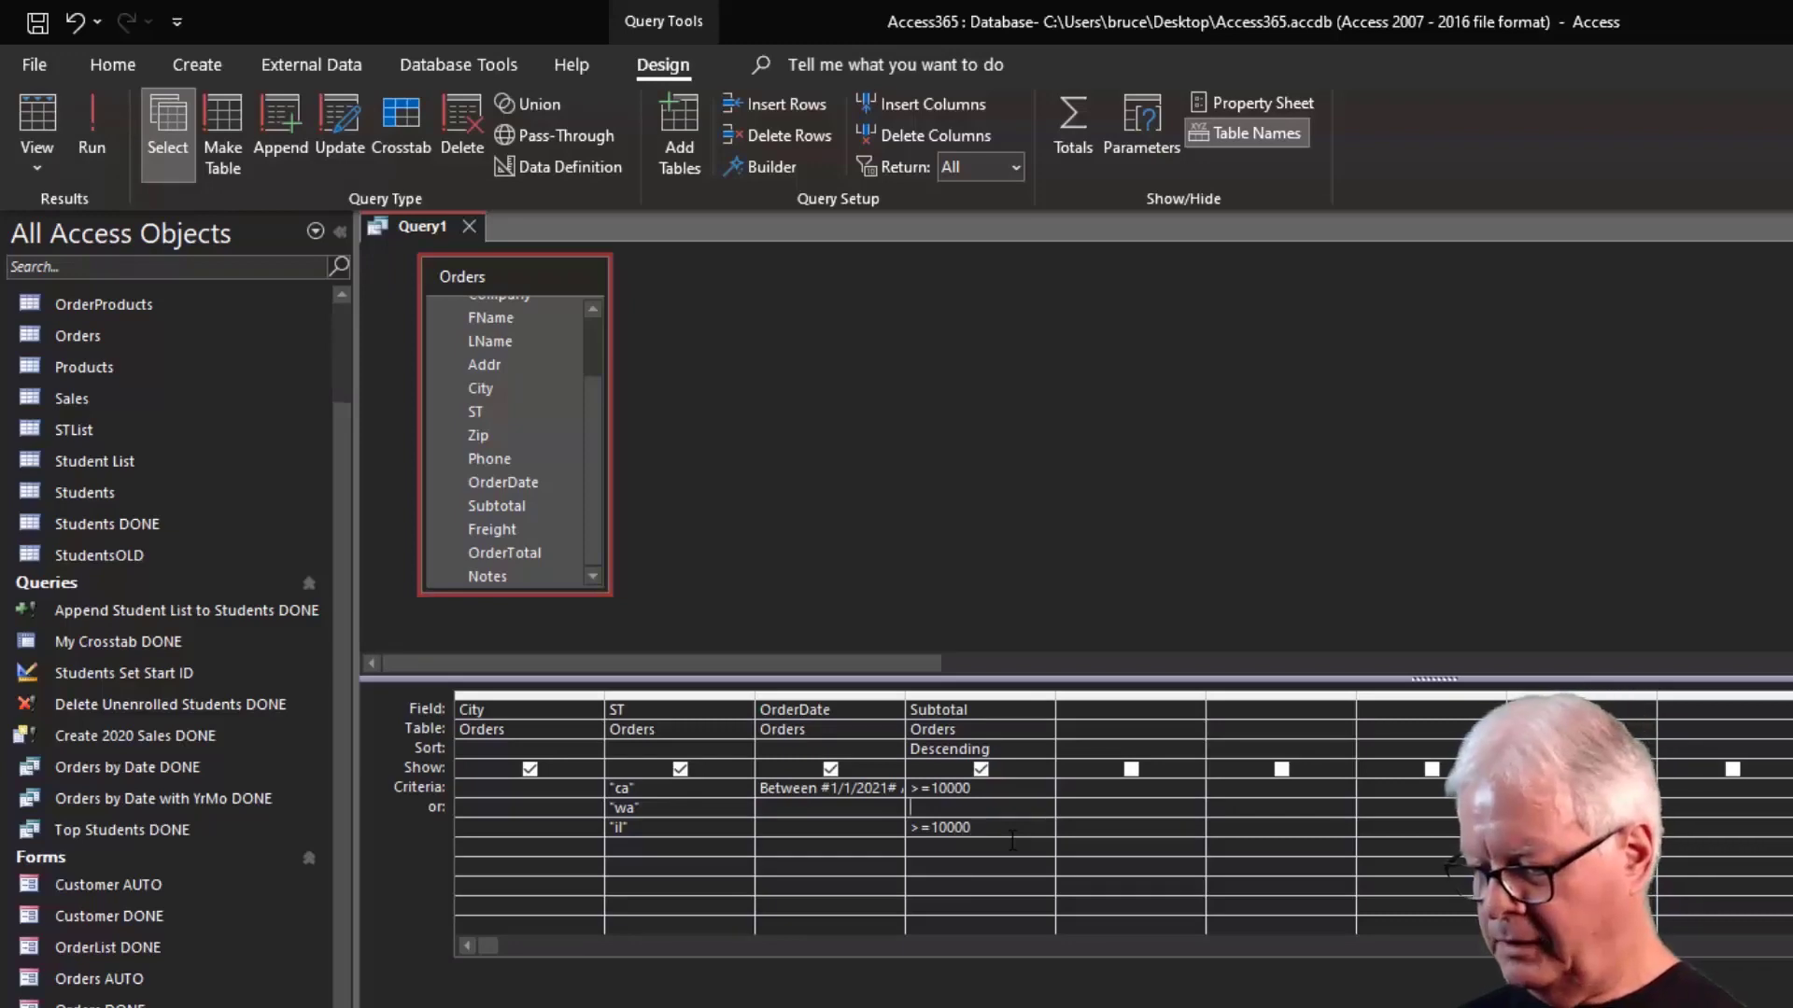
{"action": "type", "text": ">="}
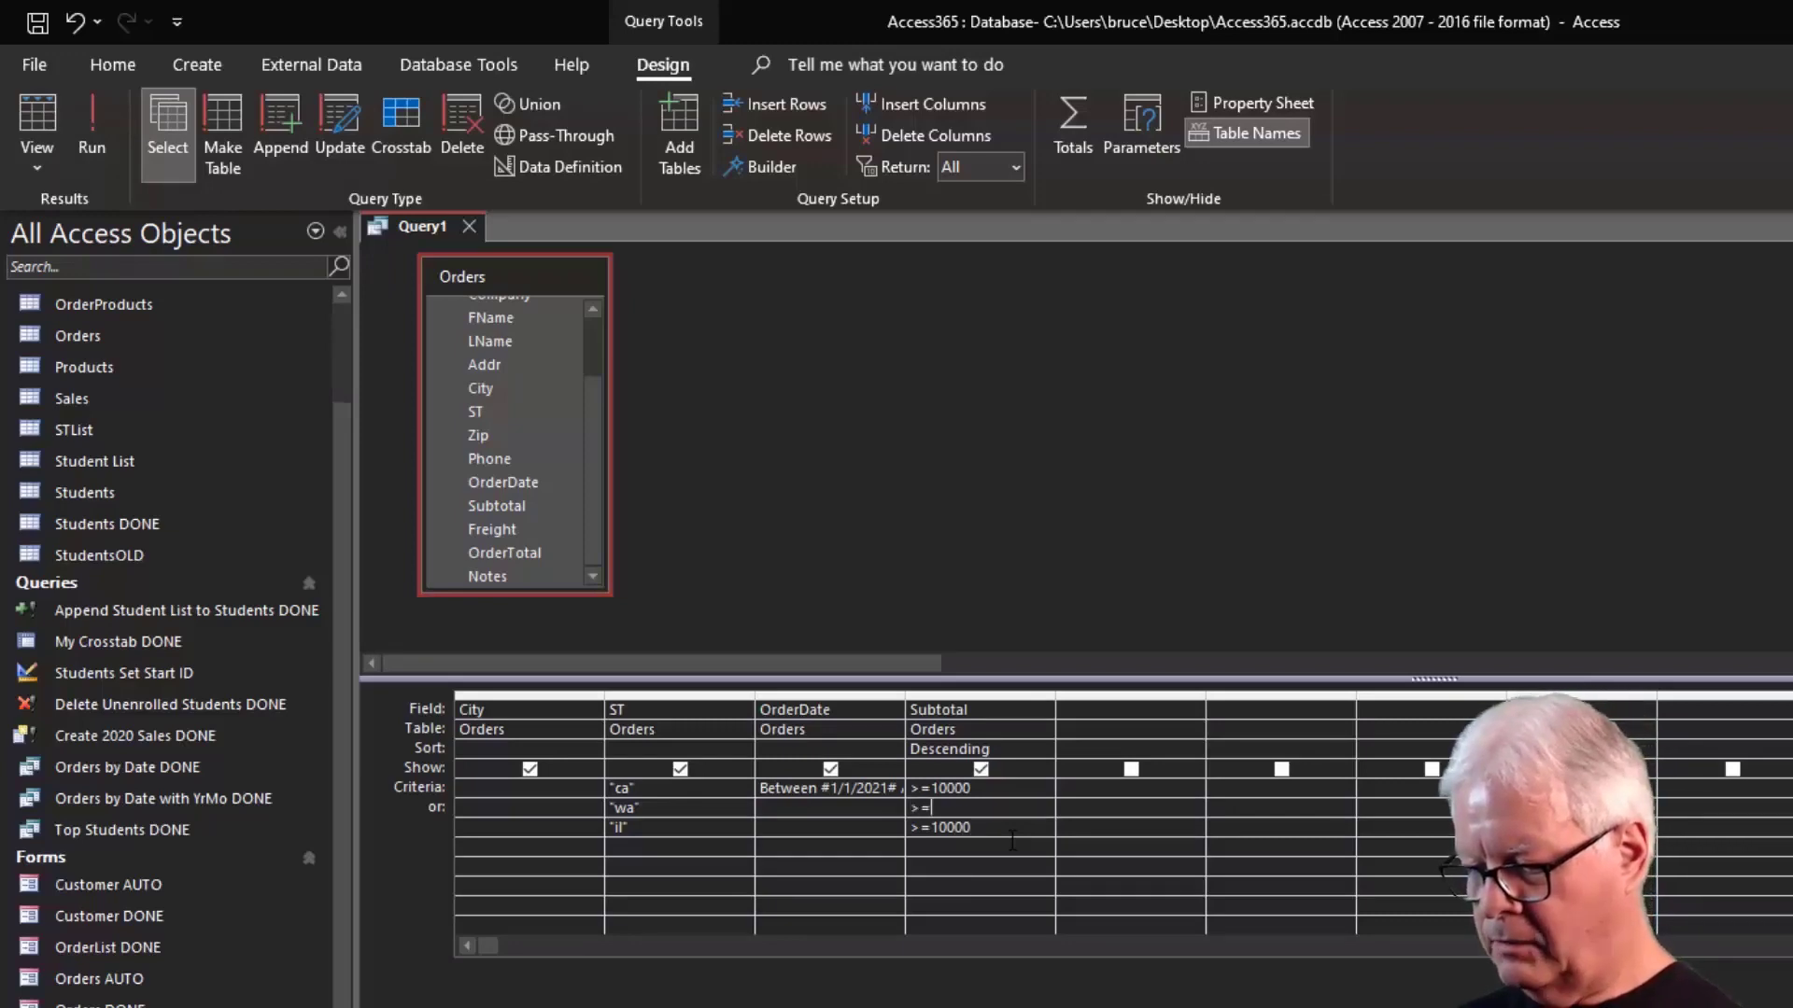
{"action": "type", "text": "7500"}
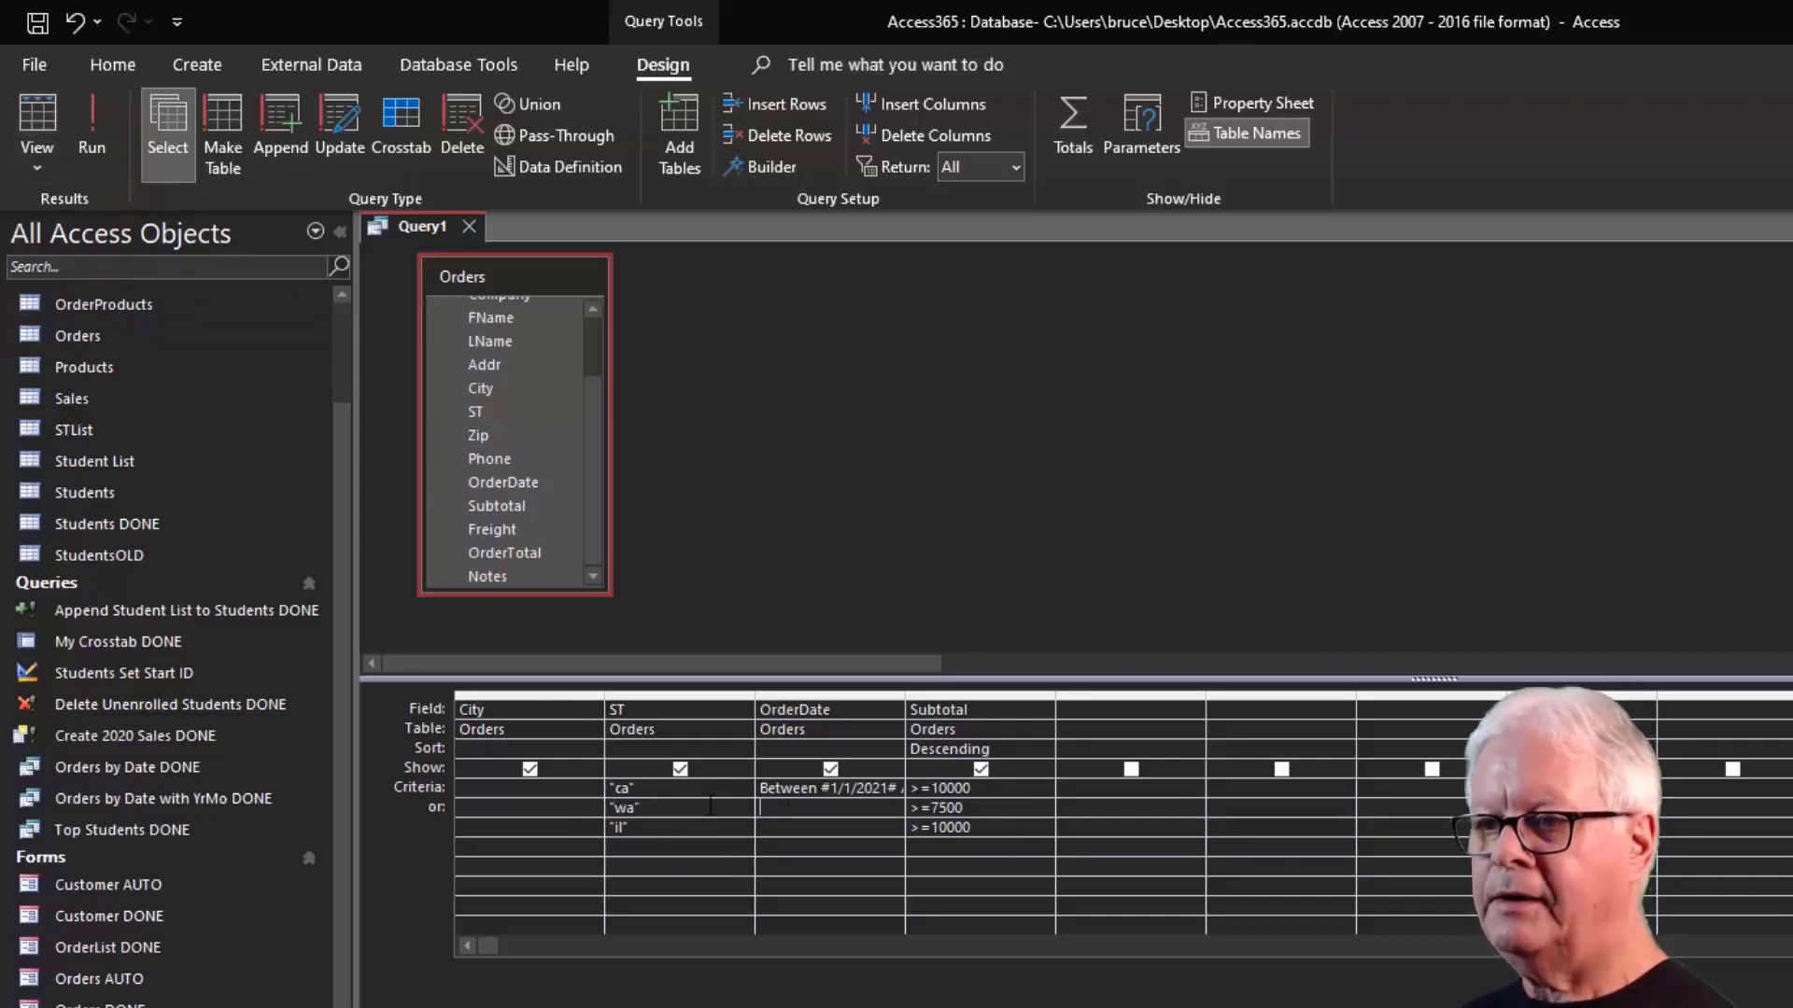
{"action": "left_click", "coordinate": [32, 125]}
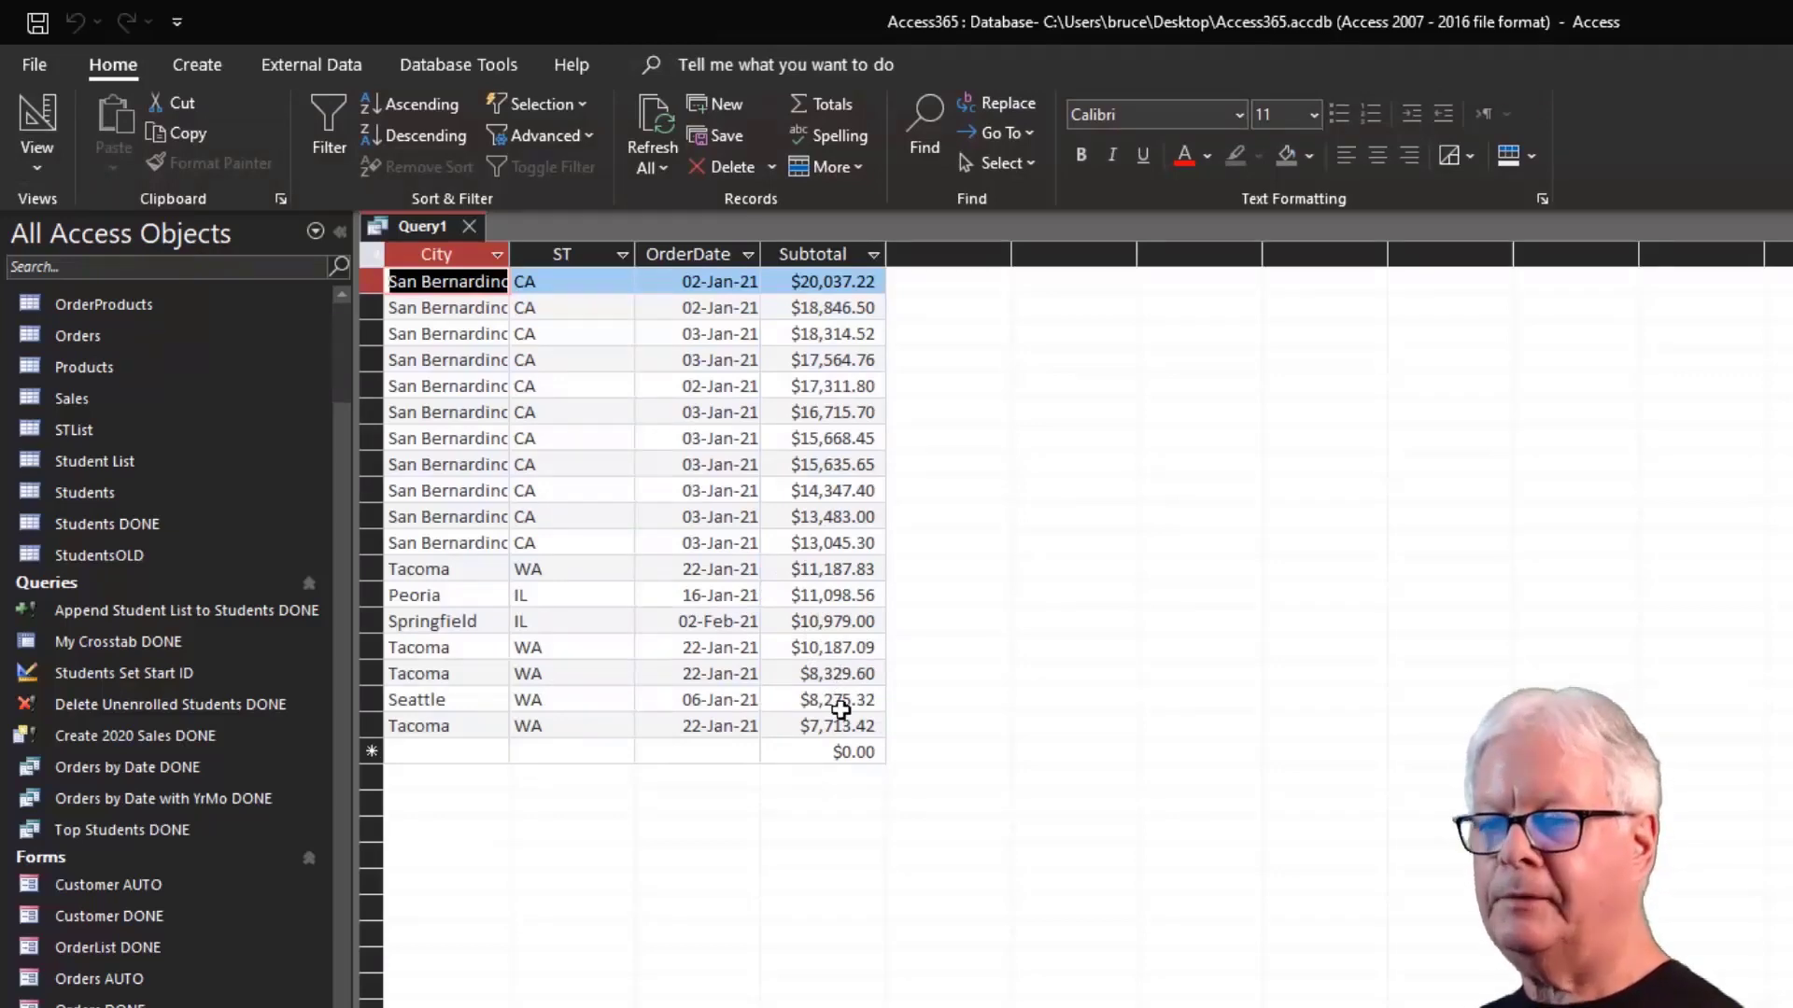
Delete the "wa" and "il" criteria rows and three empty rows below the Criteria row in the query design.
{"action": "left_click", "coordinate": [39, 112]}
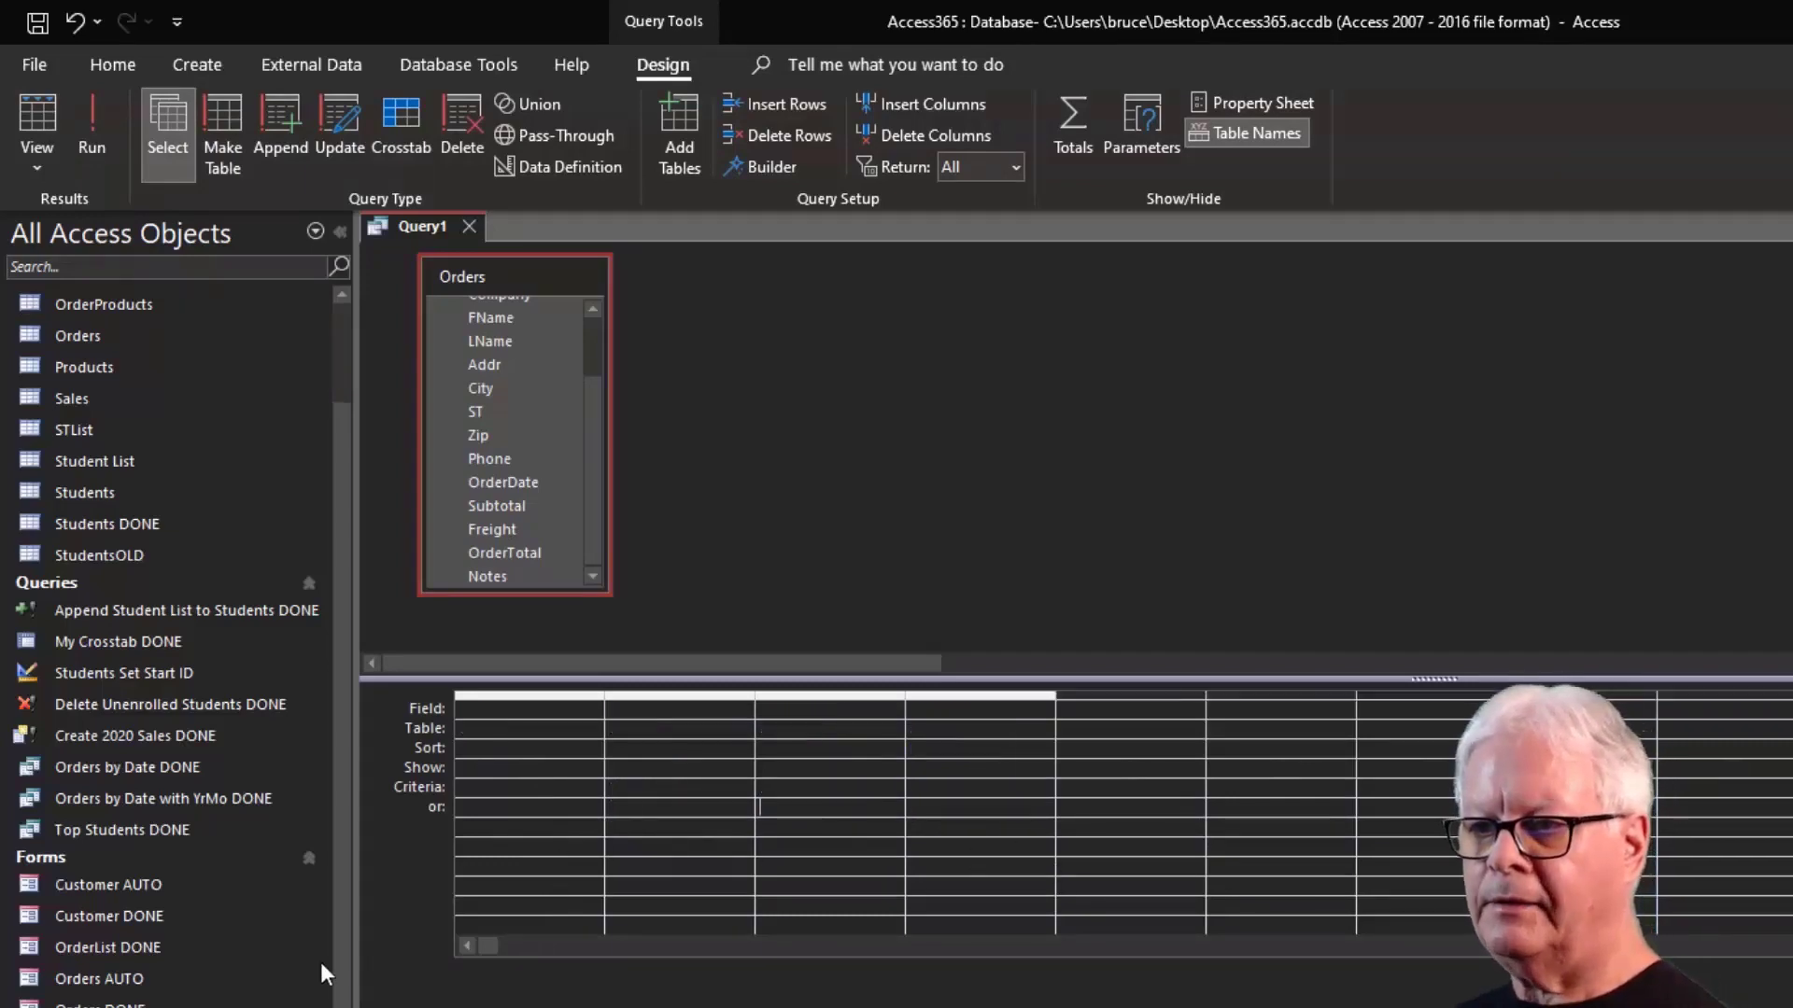
{"action": "left_click", "coordinate": [457, 804]}
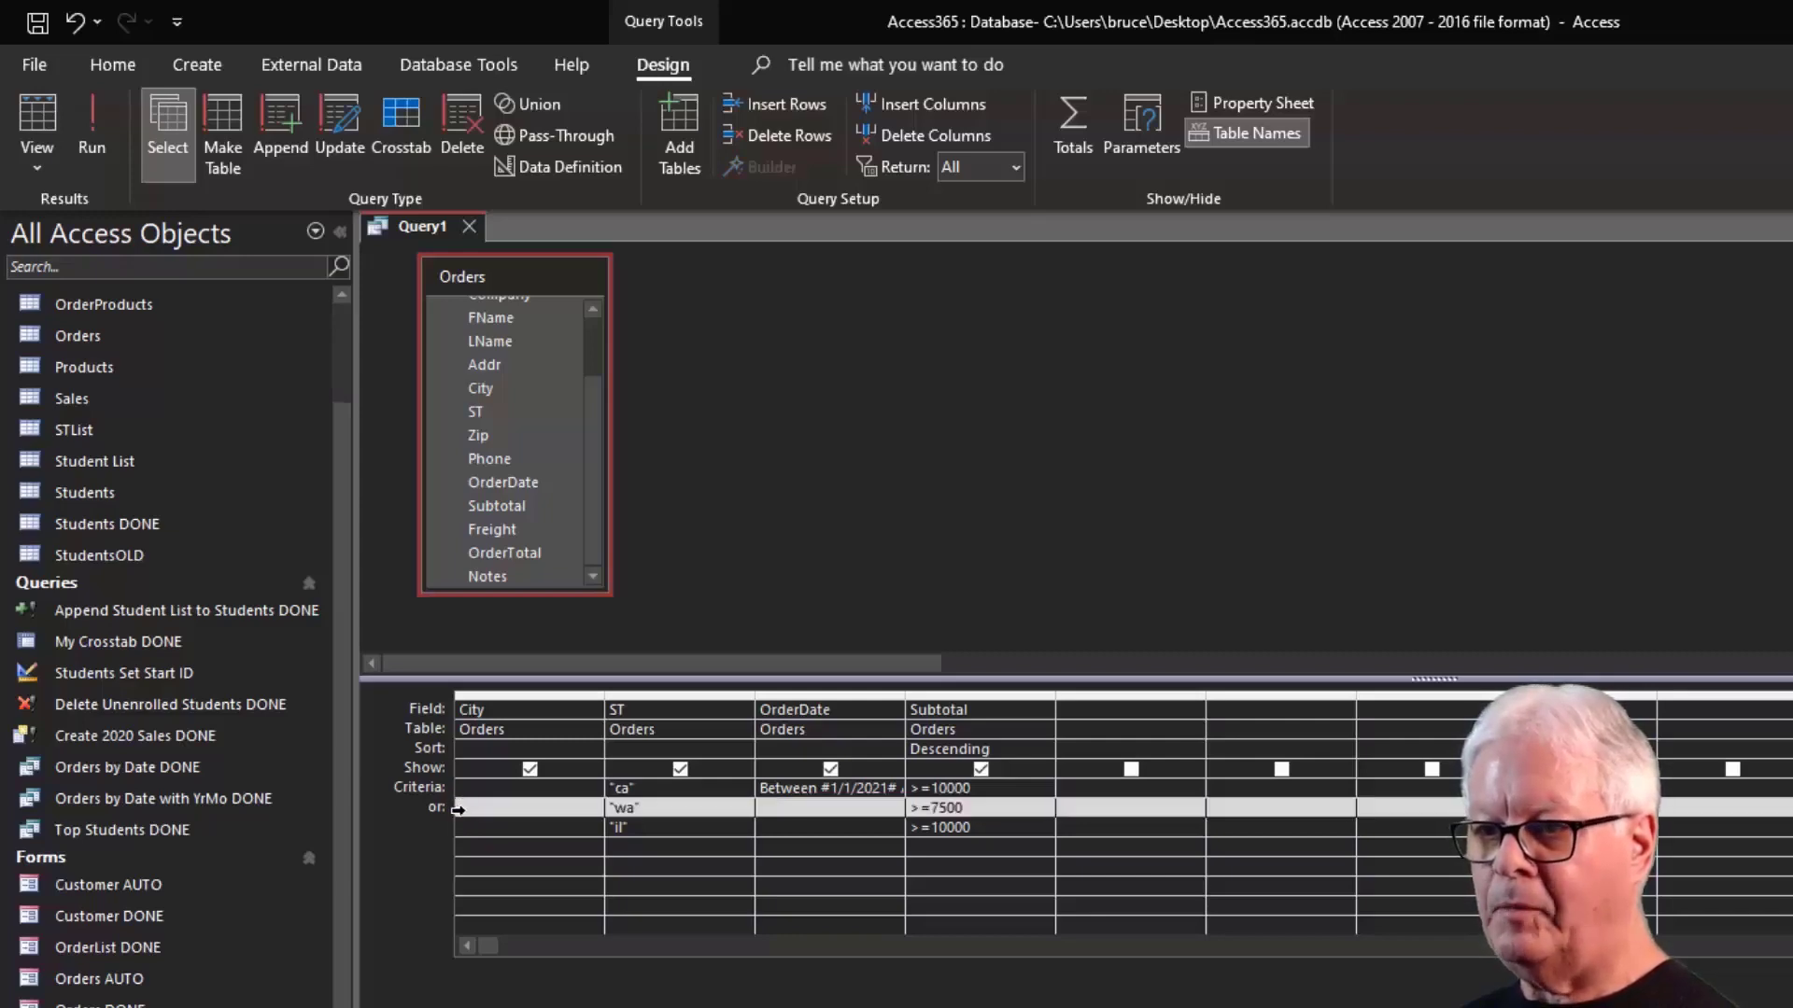
{"action": "left_click_drag", "start_coordinate": [457, 810], "coordinate": [460, 827]}
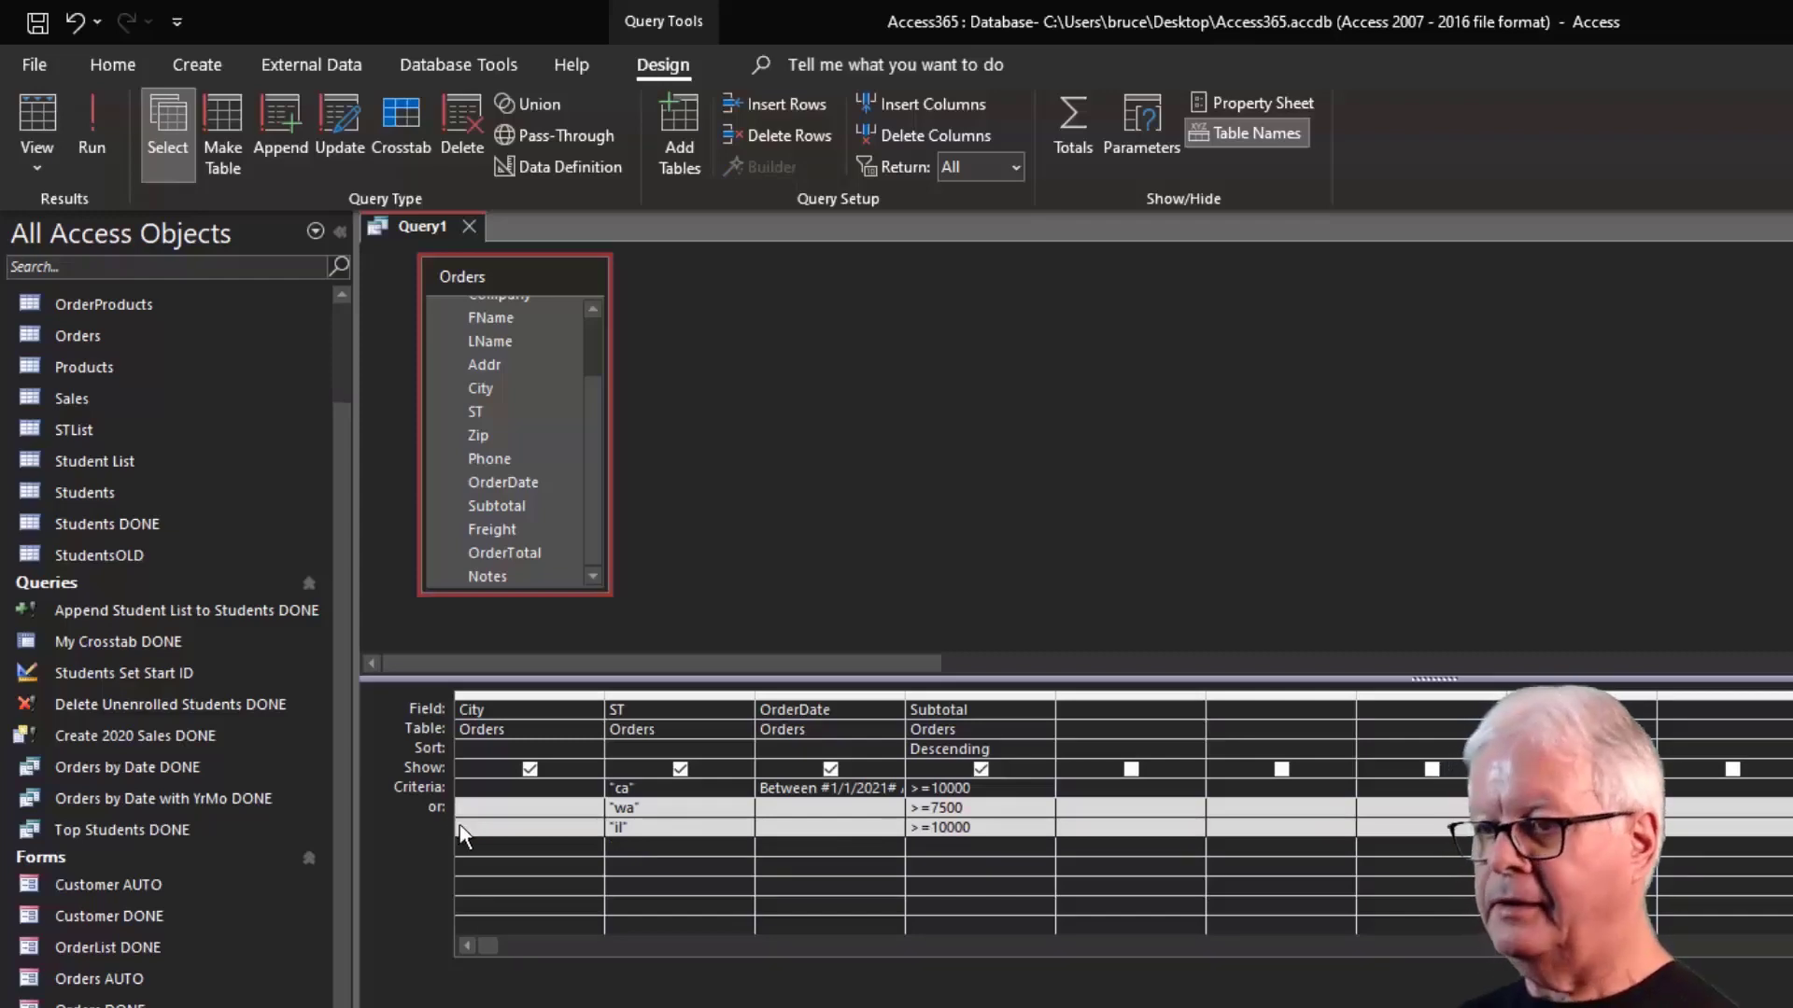
{"action": "key", "text": "Delete"}
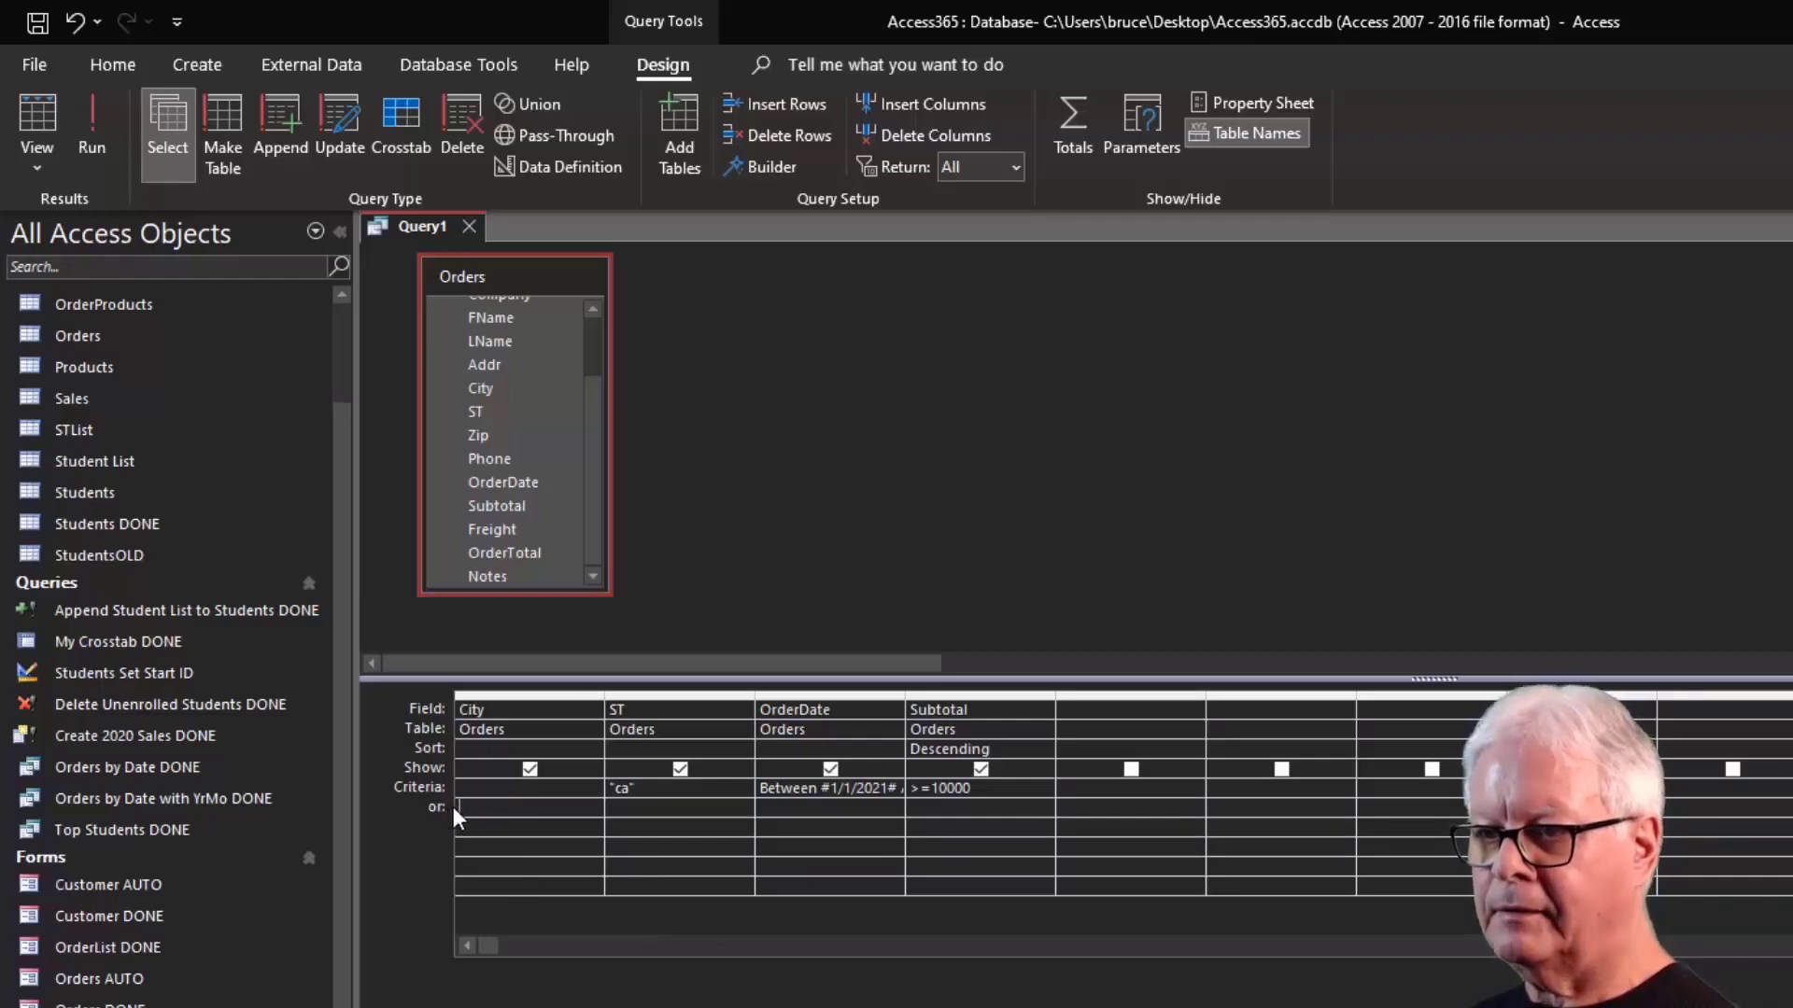
{"action": "left_click_drag", "start_coordinate": [452, 807], "coordinate": [451, 847]}
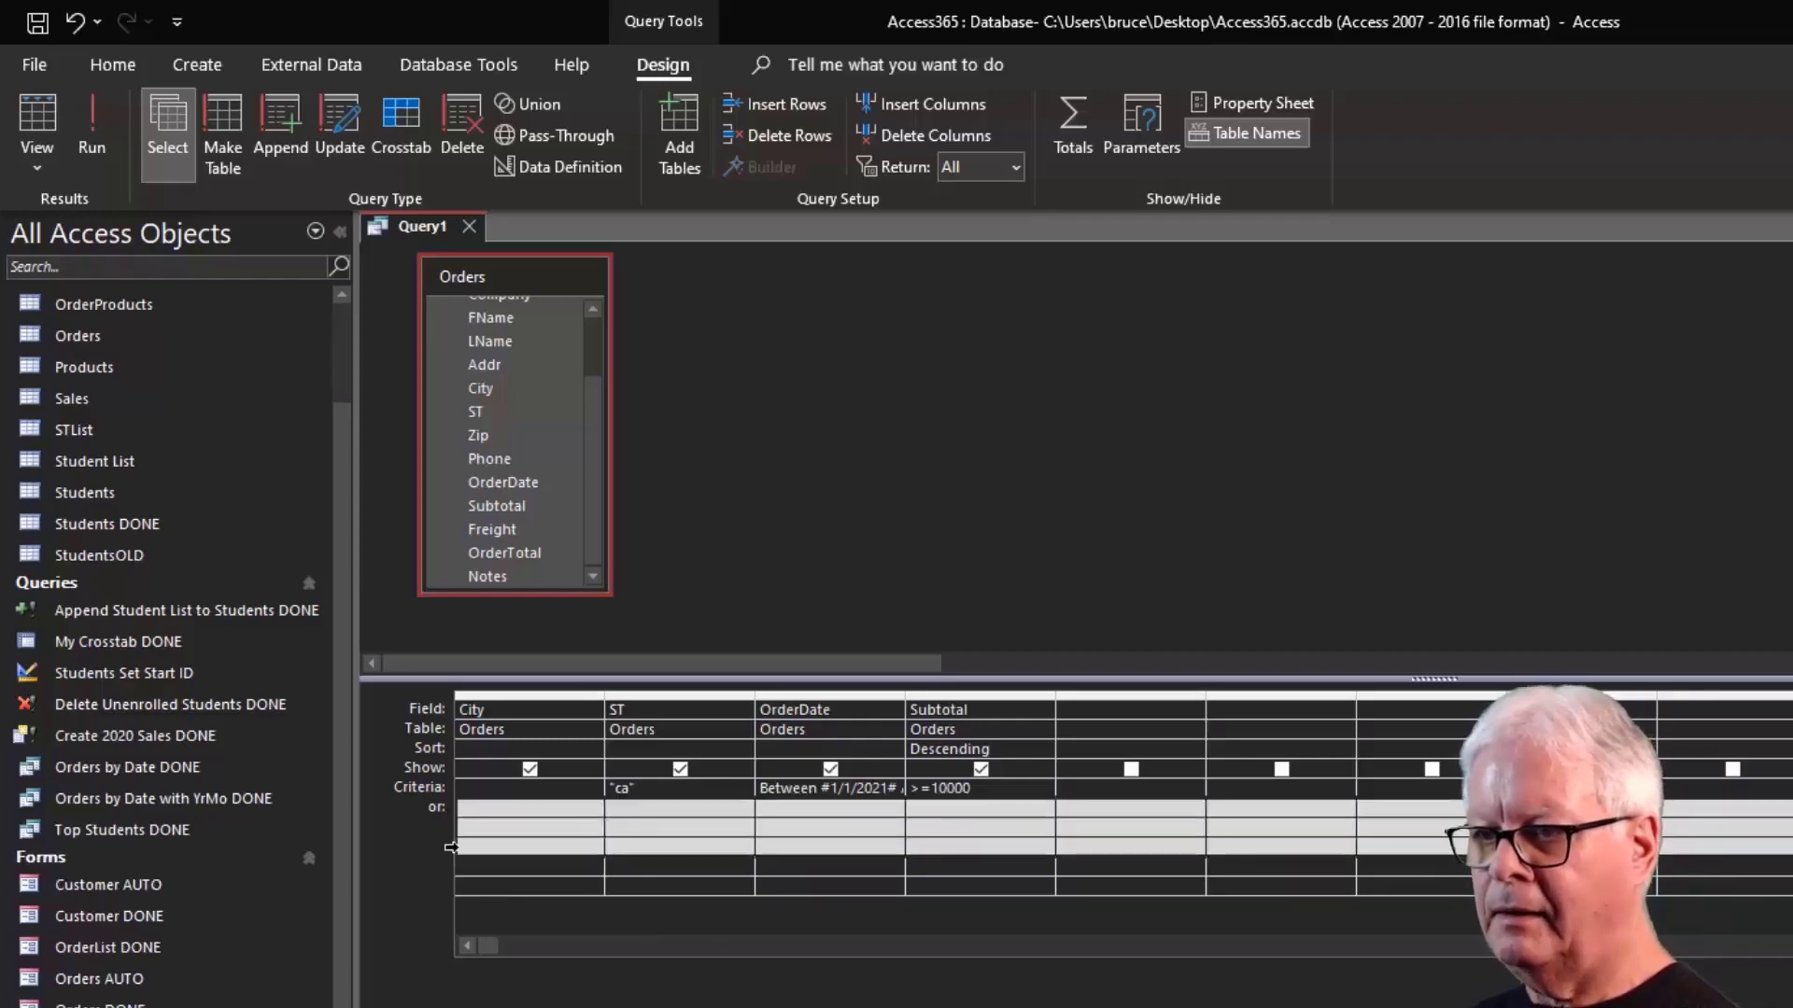
{"action": "key", "text": "Delete"}
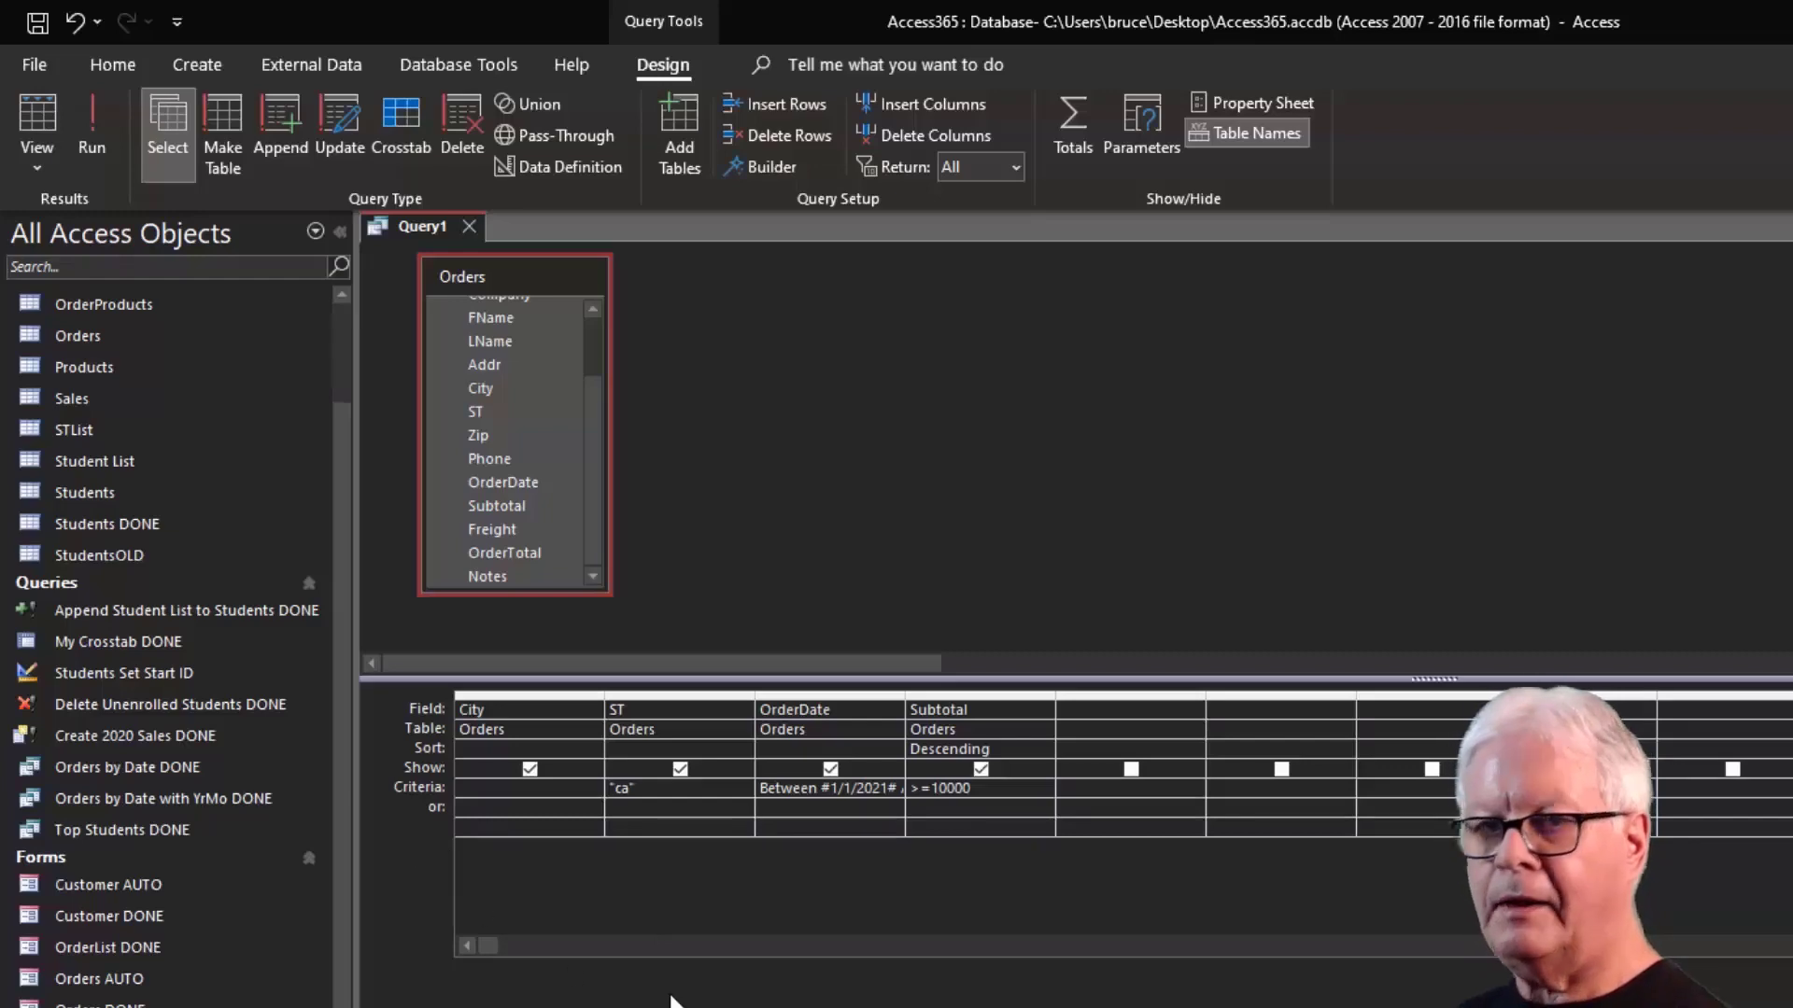
Insert four blank criteria rows in the query design grid.
{"action": "left_click", "coordinate": [777, 105]}
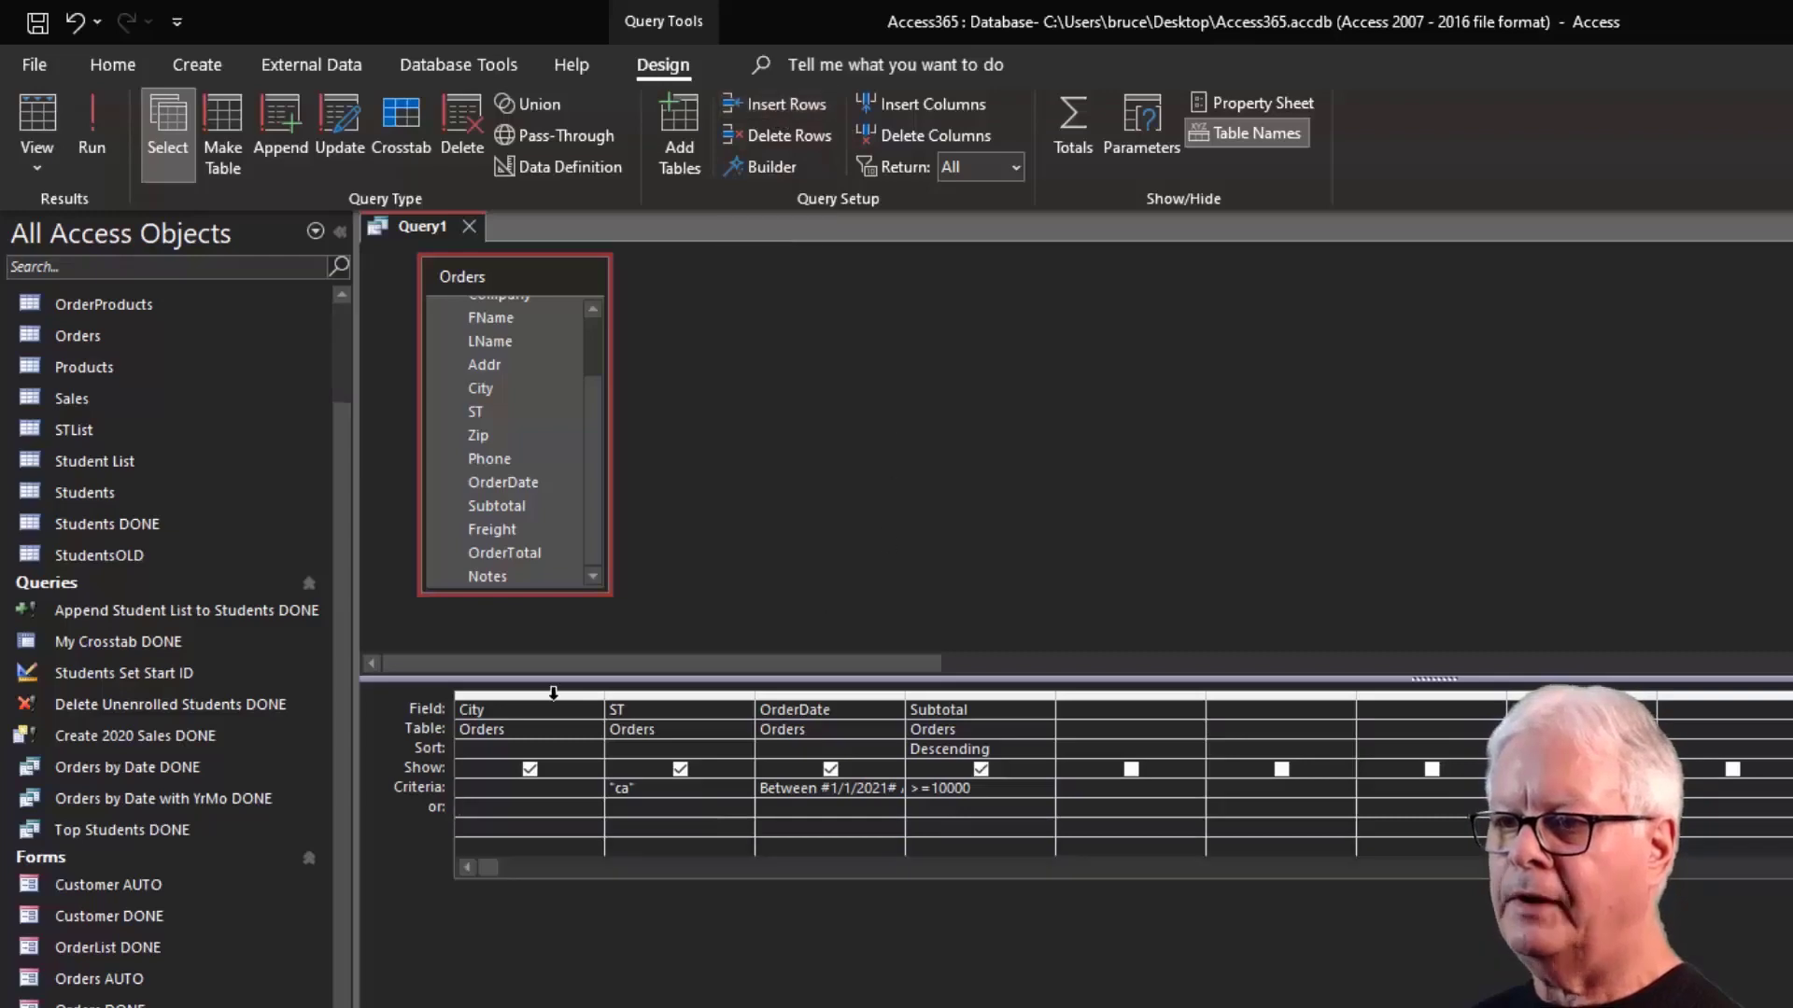
{"action": "left_click", "coordinate": [800, 104]}
{"action": "left_click", "coordinate": [799, 104]}
{"action": "left_click", "coordinate": [799, 104]}
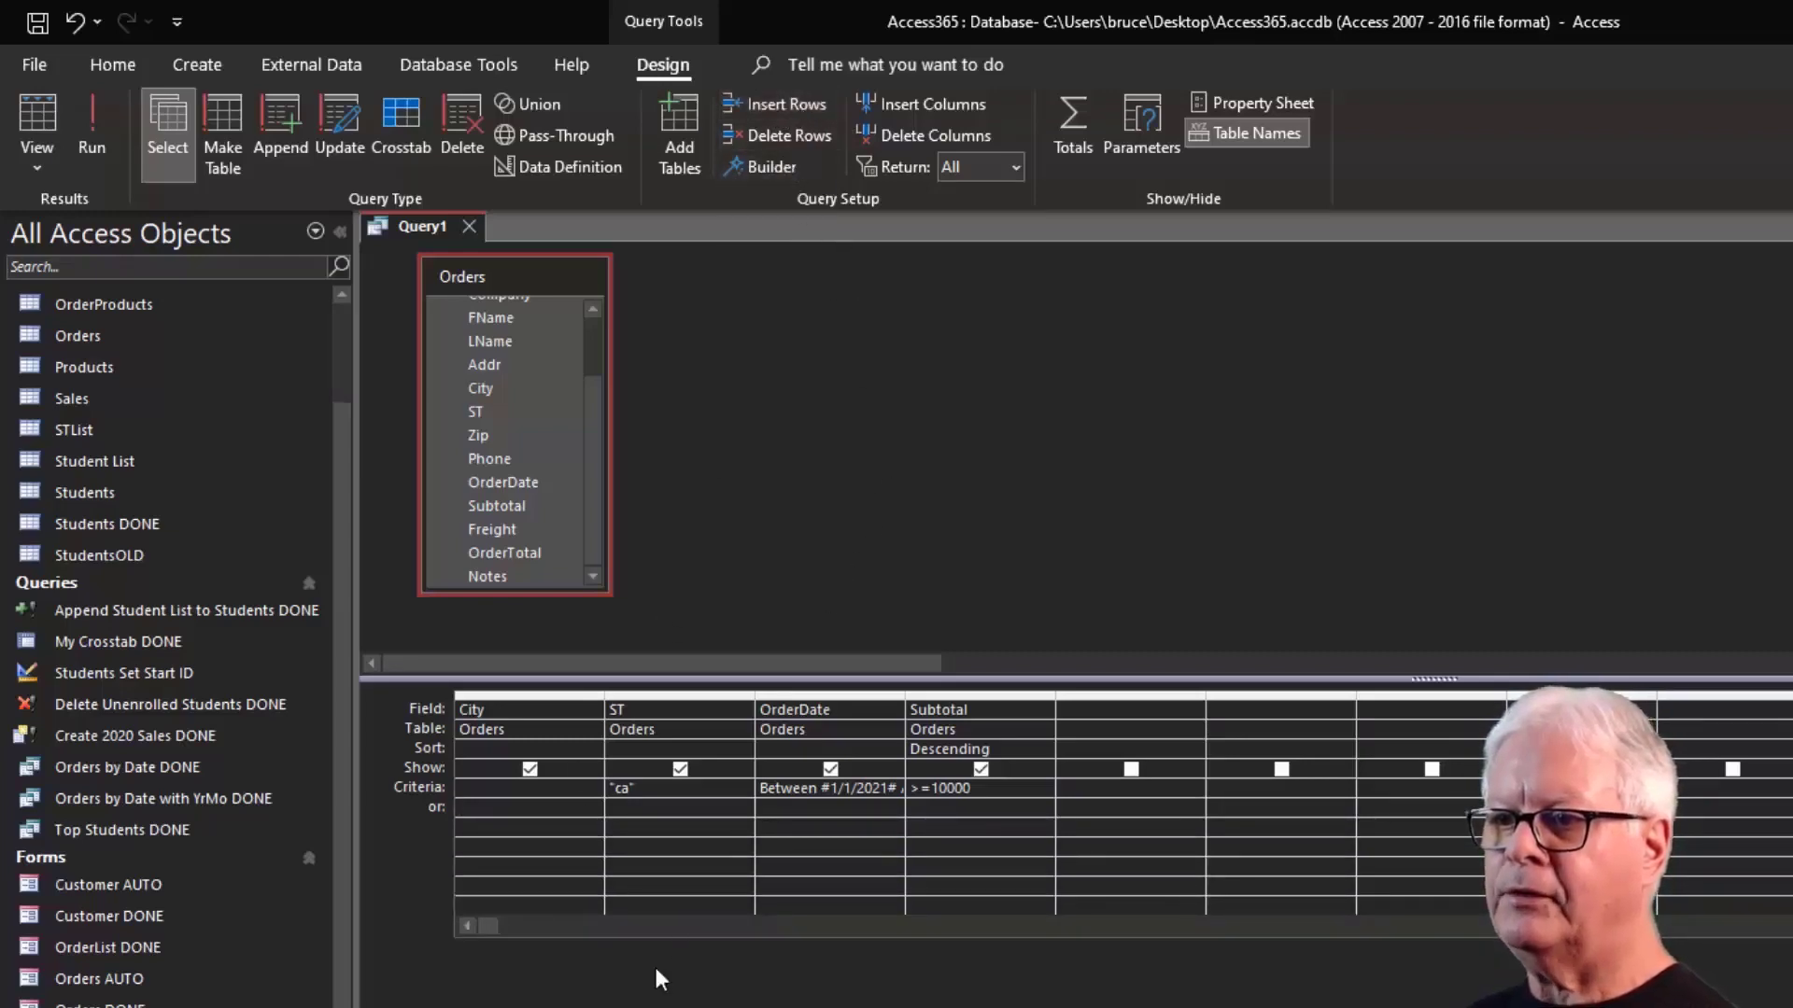
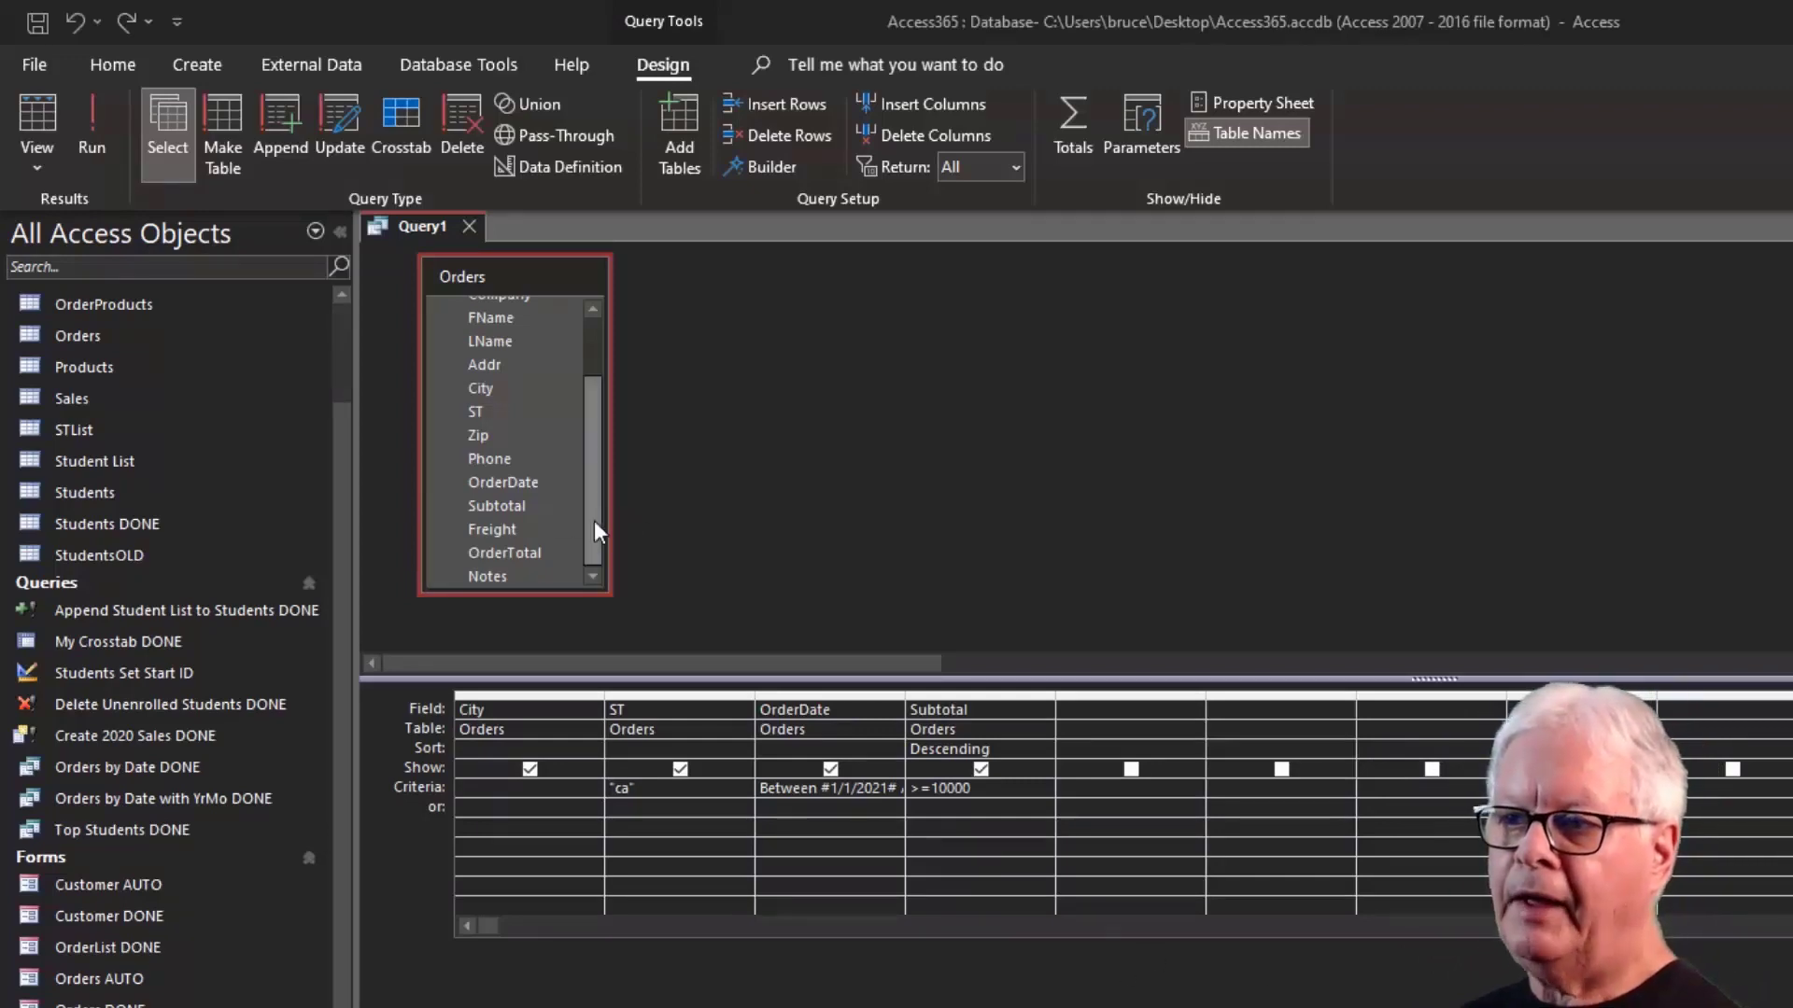
Add all fields of the Orders table to the query with the asterisk field and view the results.
{"action": "left_click_drag", "start_coordinate": [597, 516], "coordinate": [518, 316]}
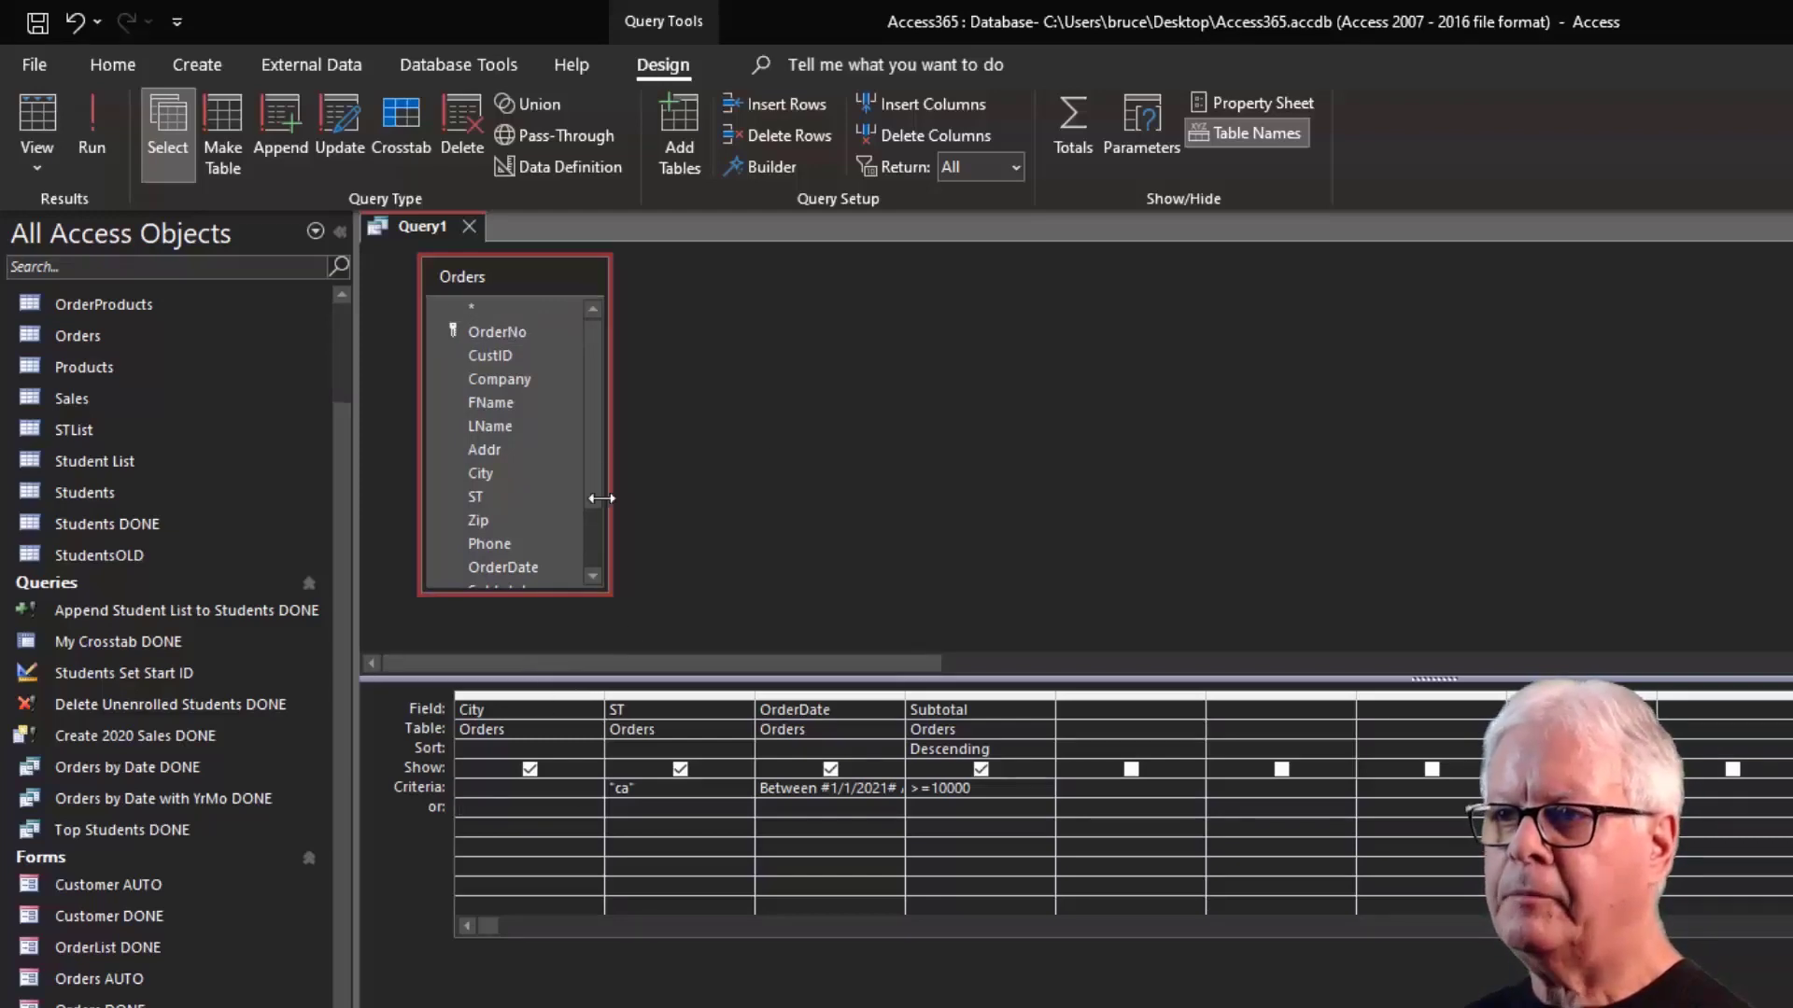
{"action": "double_click", "coordinate": [511, 306]}
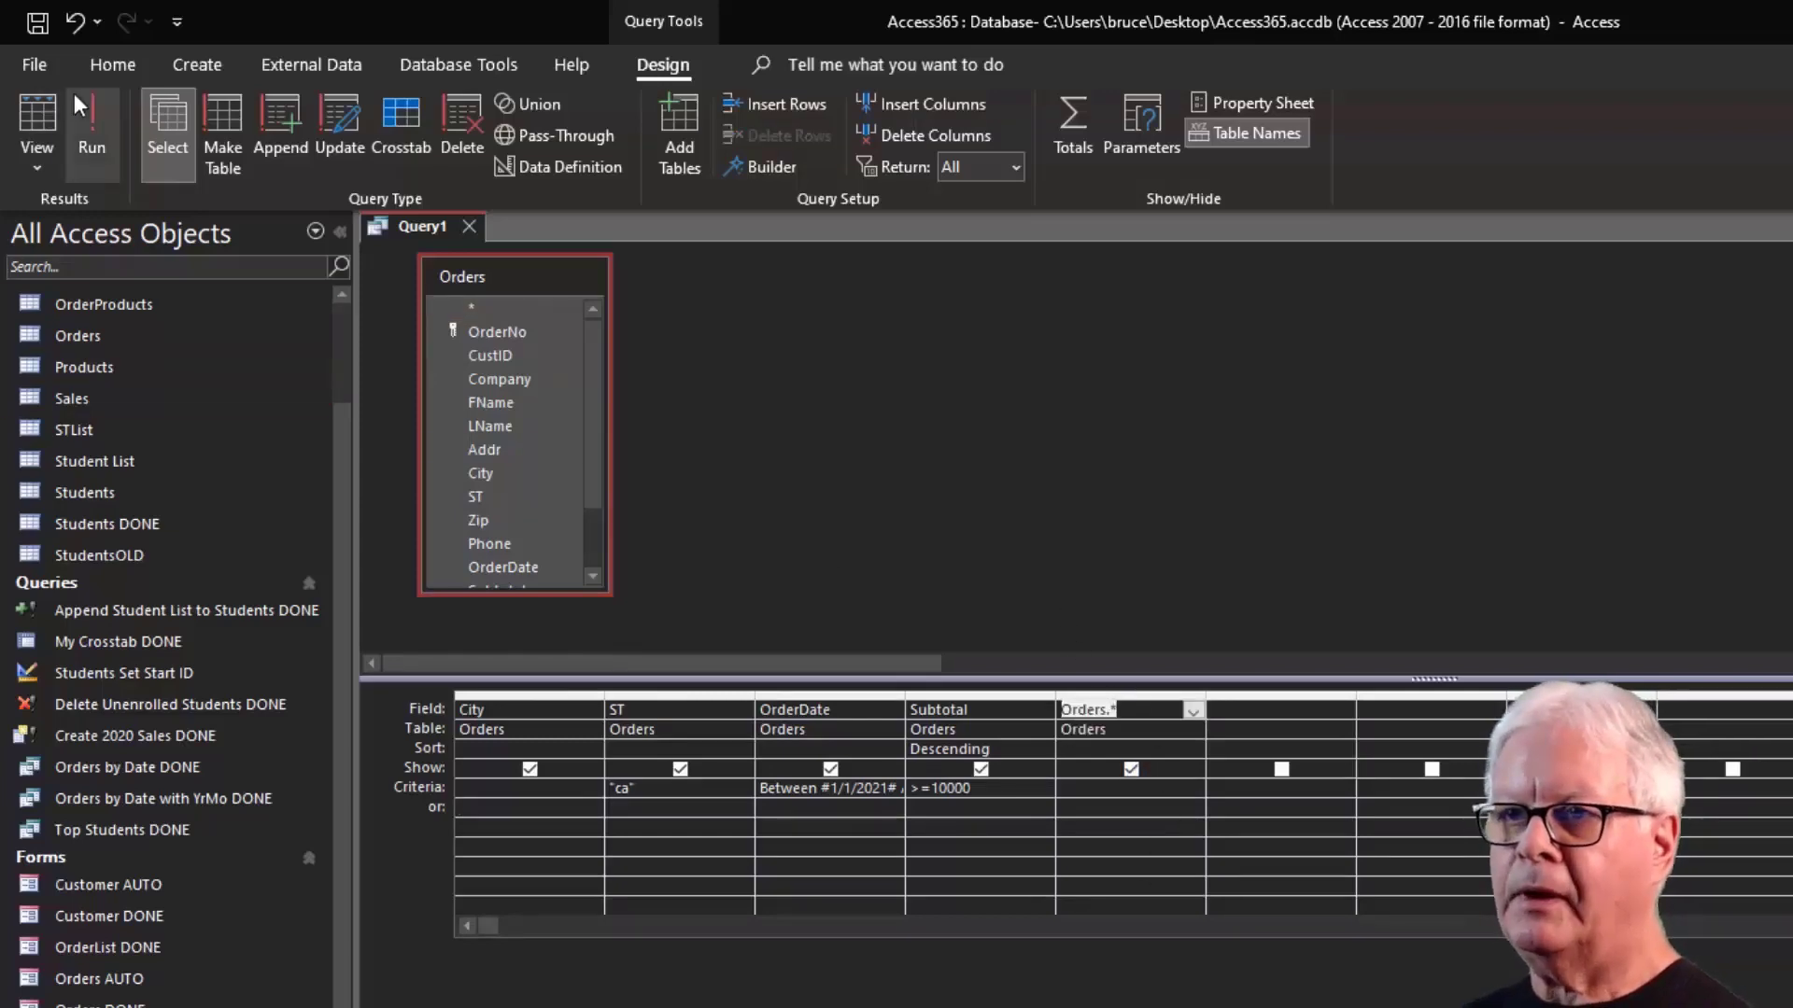
{"action": "left_click", "coordinate": [36, 121]}
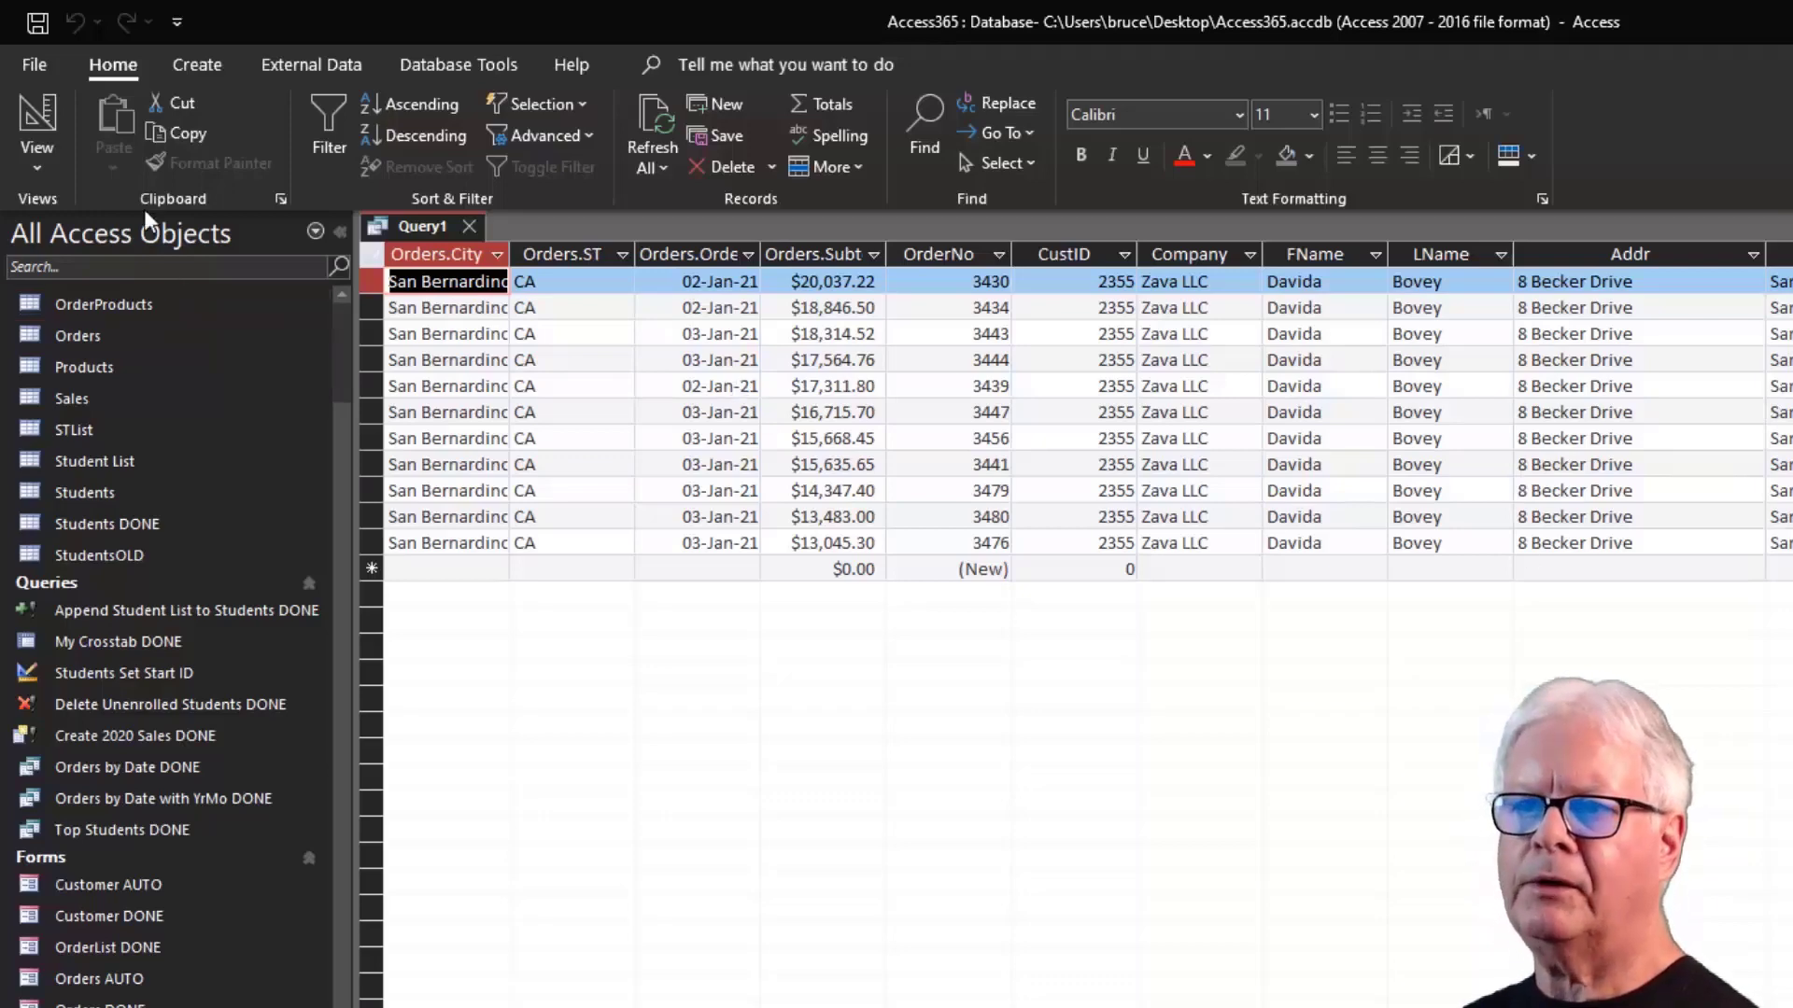
Move the Orders.* column to the first position in the query design and delete the City column.
{"action": "left_click", "coordinate": [36, 118]}
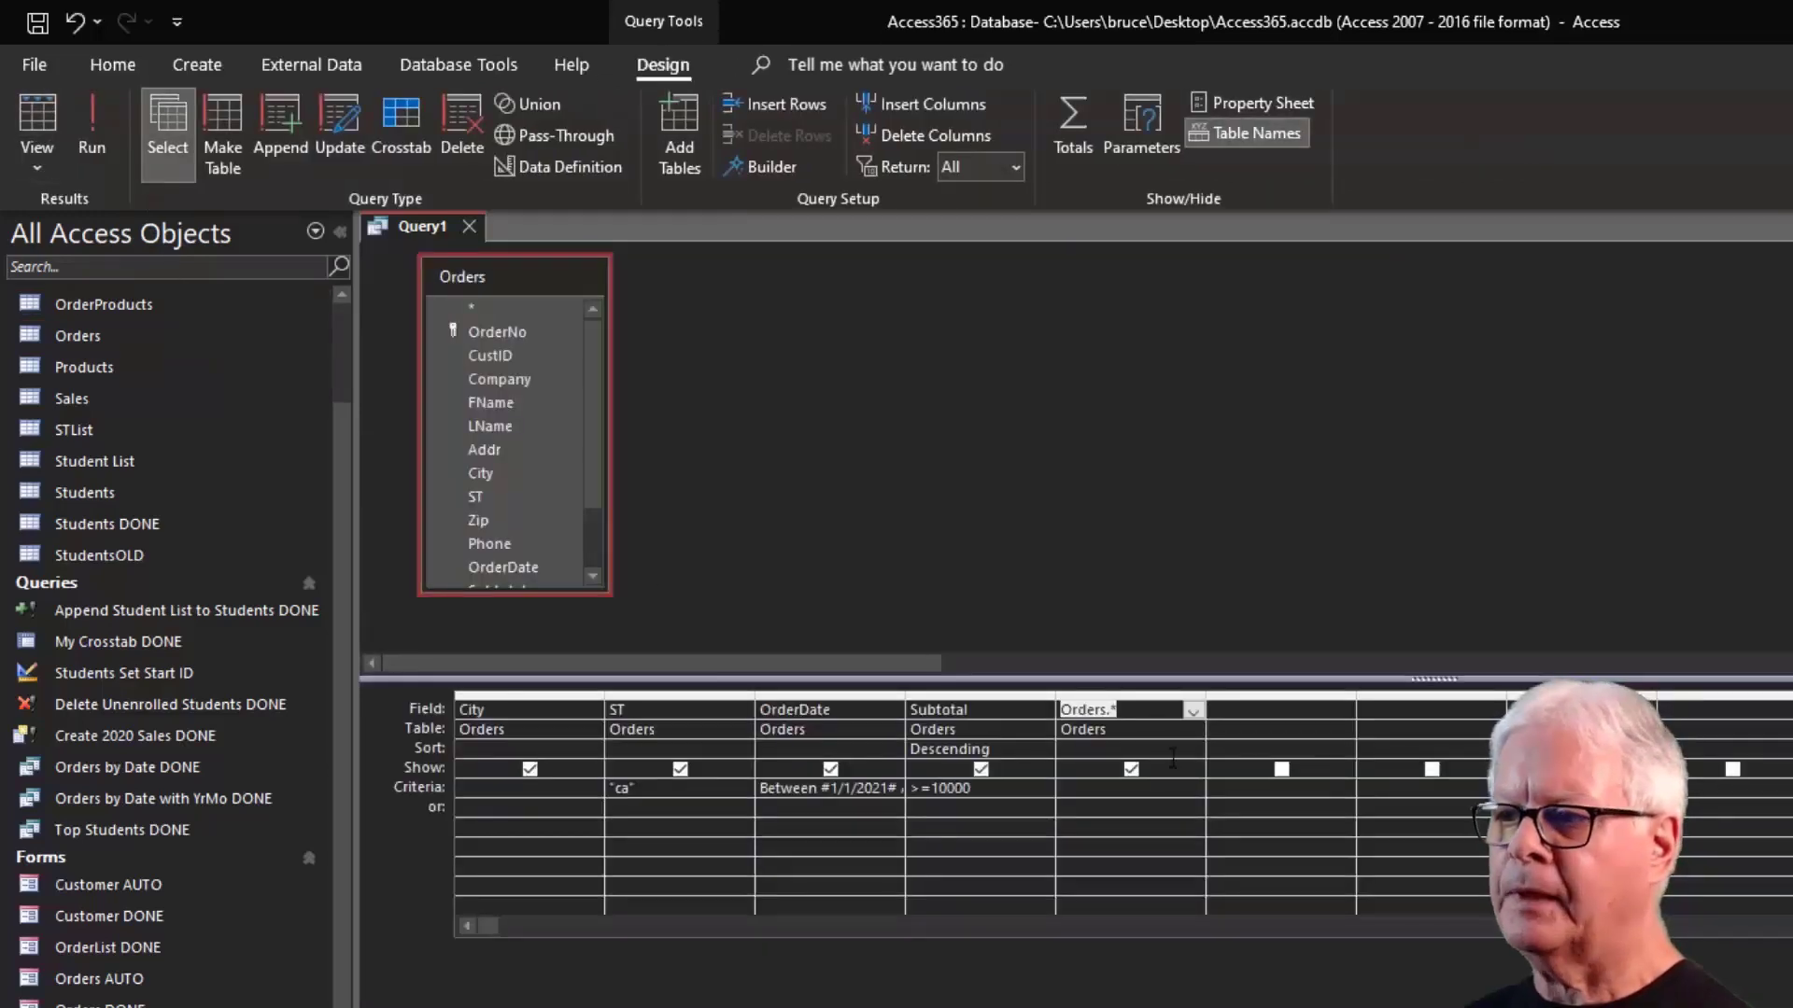
{"action": "left_click", "coordinate": [1143, 694]}
{"action": "left_click_drag", "start_coordinate": [1143, 697], "coordinate": [570, 707]}
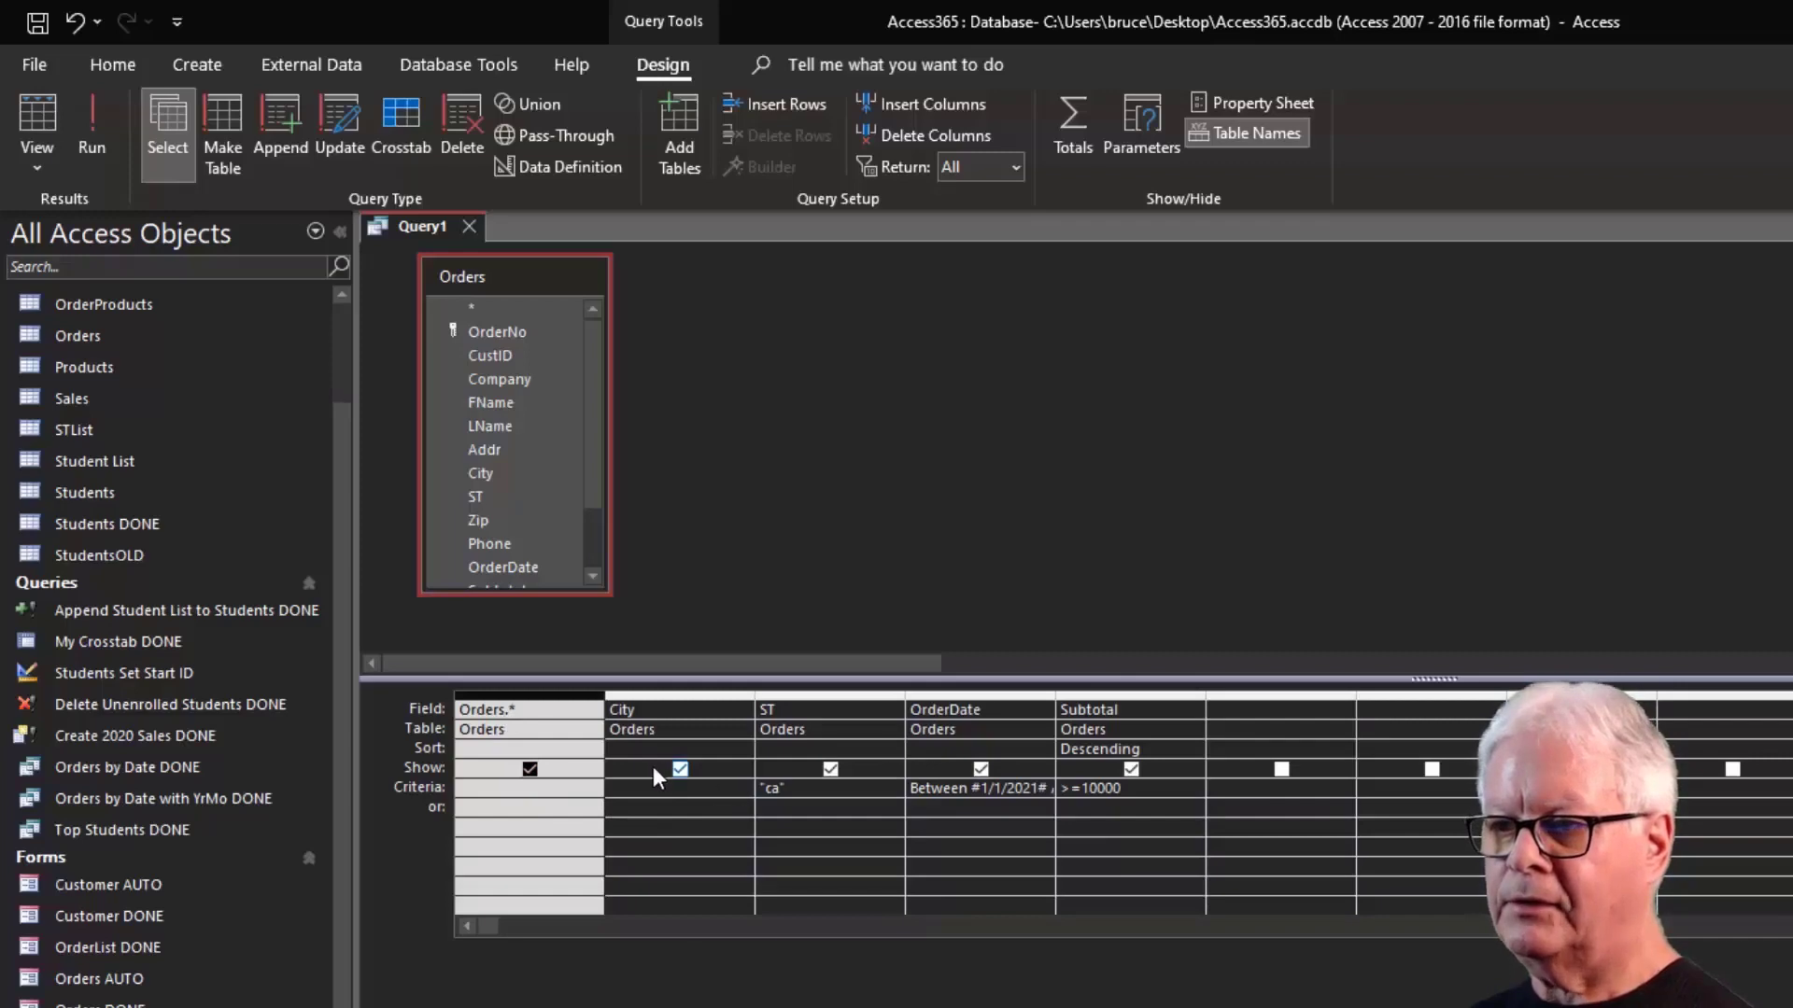
{"action": "left_click", "coordinate": [680, 770]}
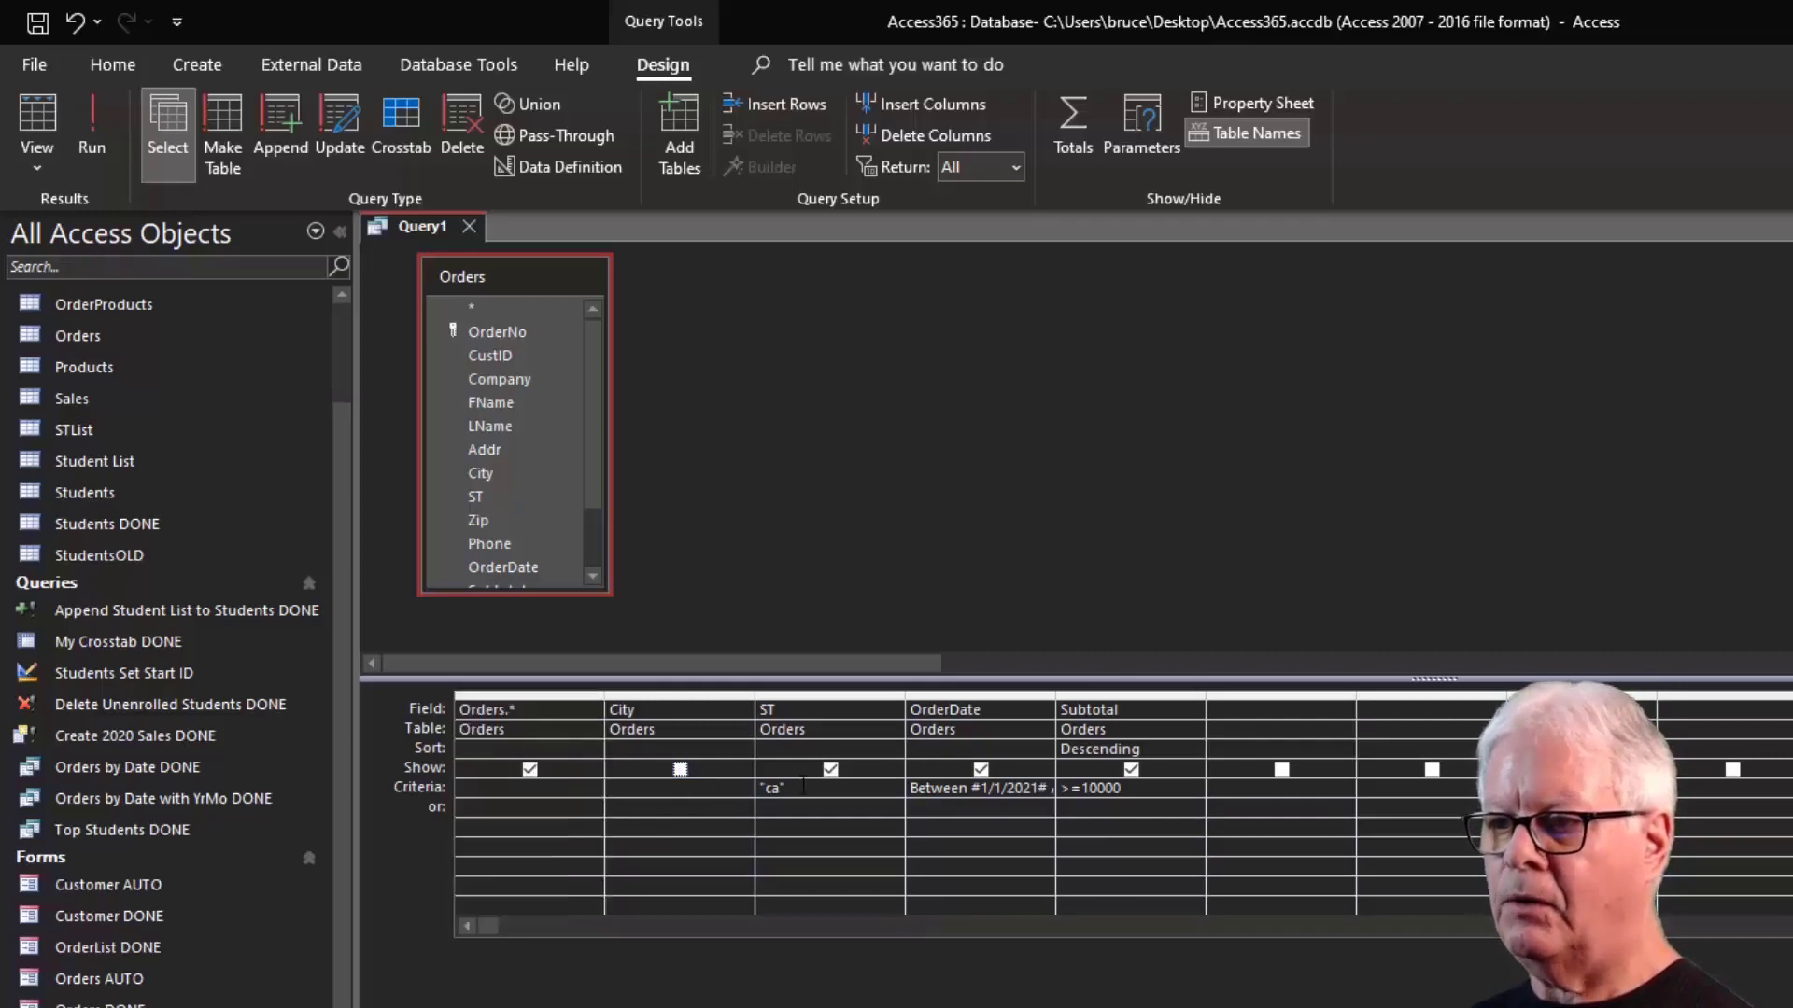
{"action": "left_click", "coordinate": [682, 694]}
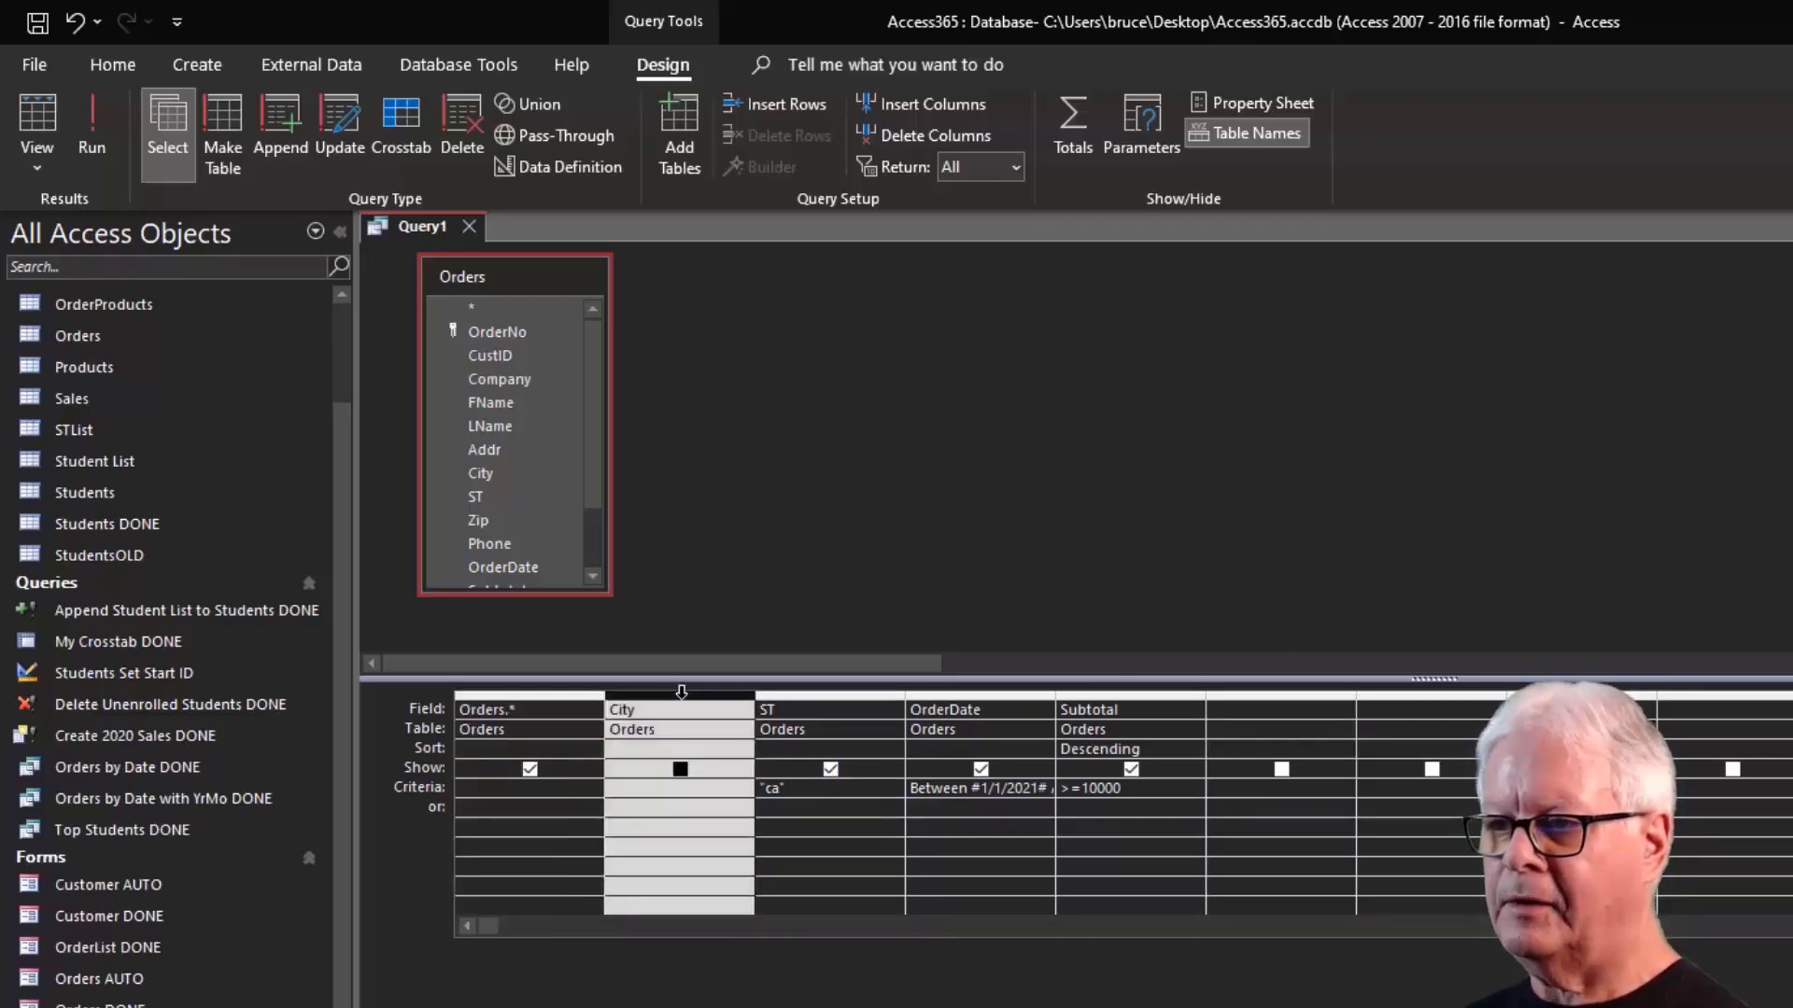
{"action": "key", "text": "Delete"}
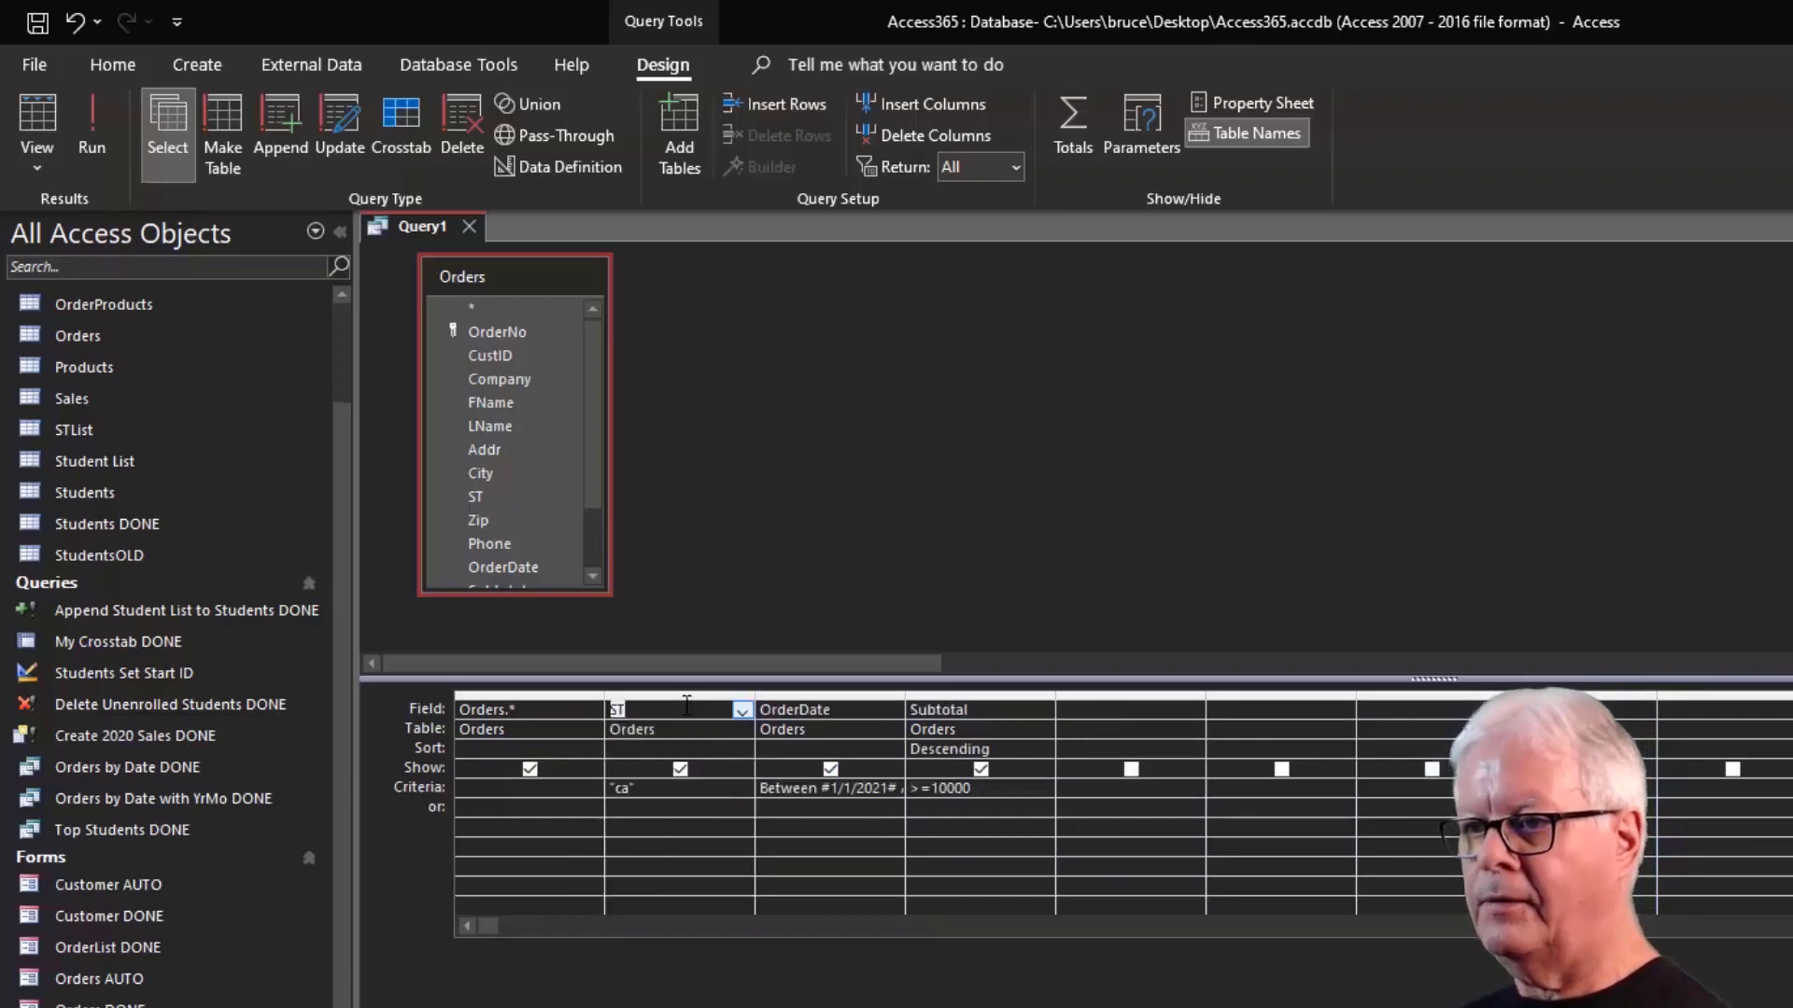
Hide the ST, OrderDate and Subtotal columns from the query's output while keeping their criteria.
{"action": "left_click", "coordinate": [679, 769]}
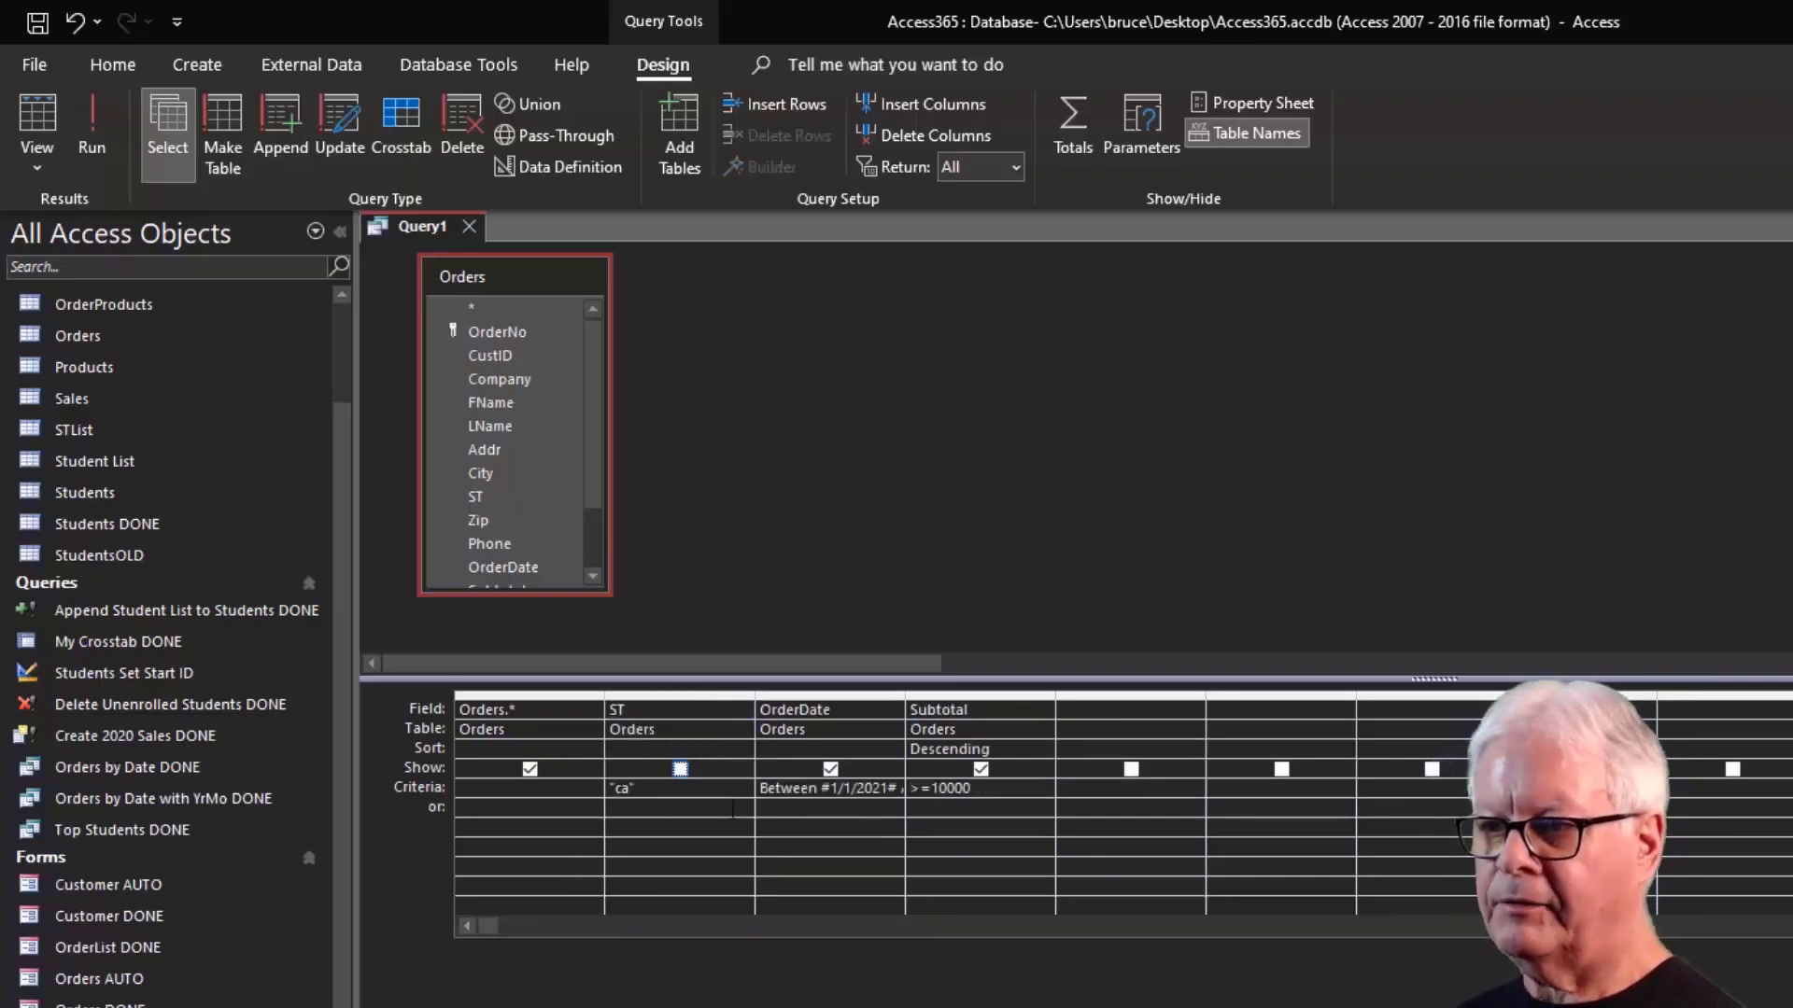
{"action": "left_click", "coordinate": [830, 769]}
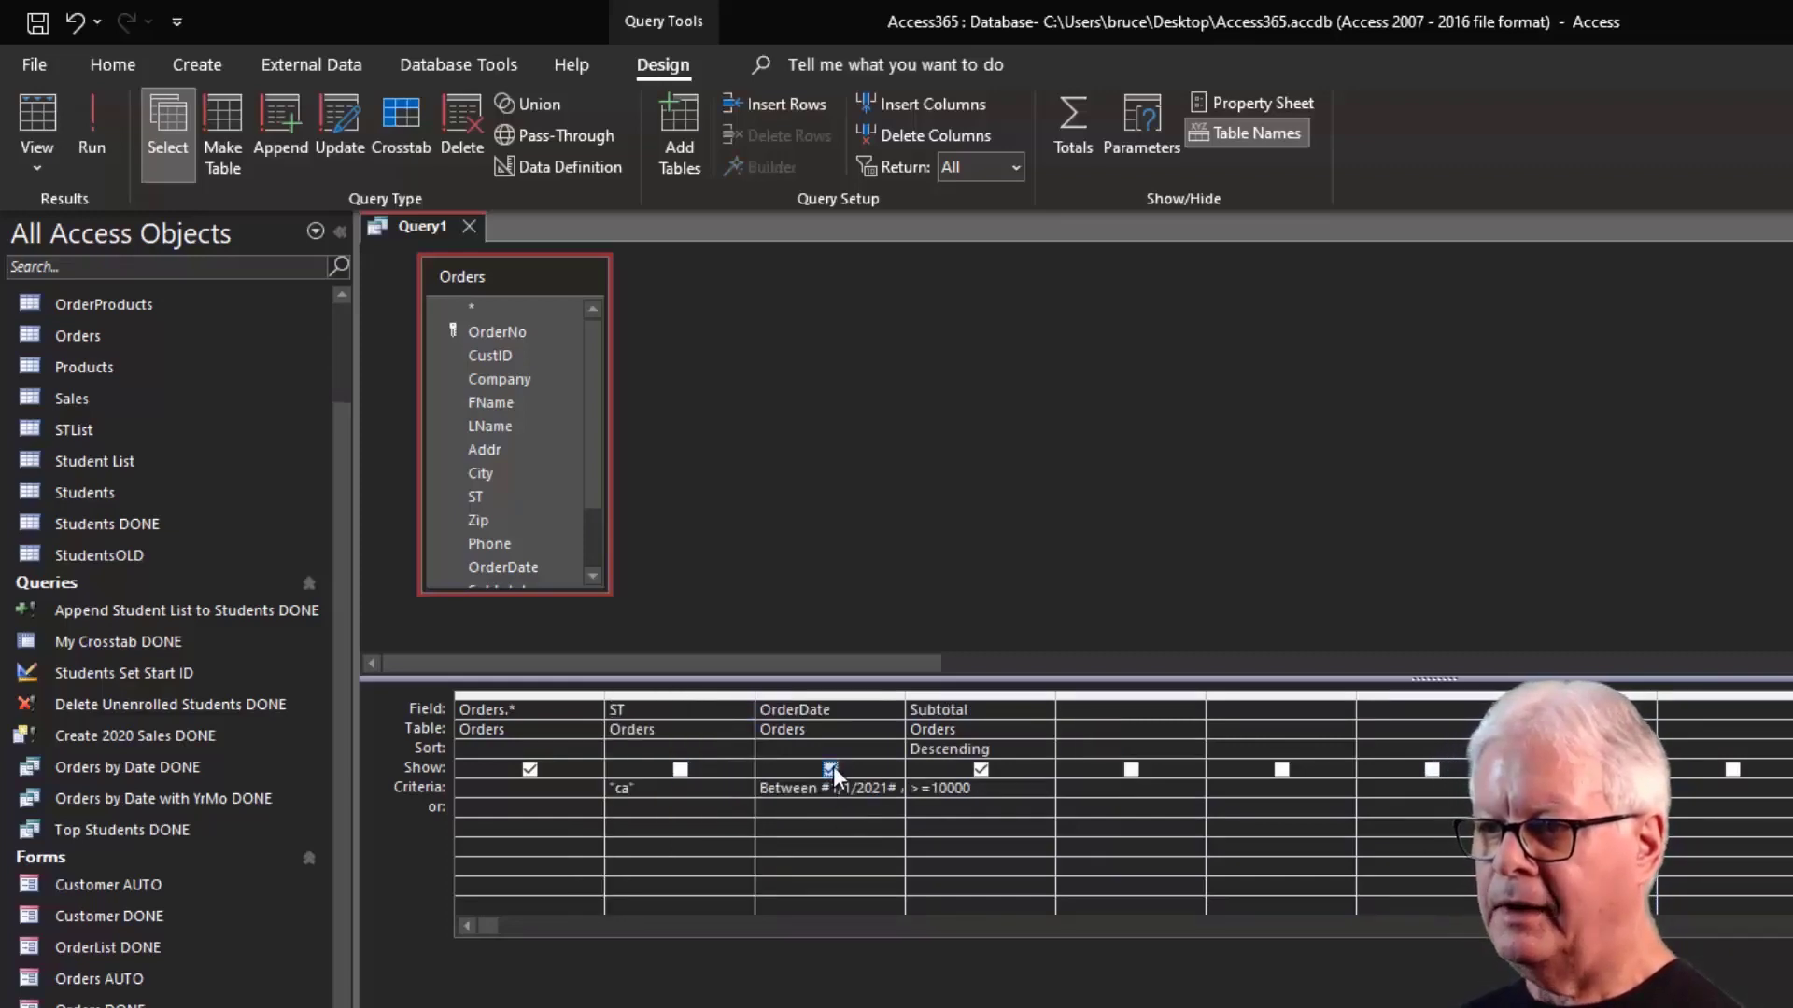
{"action": "left_click", "coordinate": [982, 773]}
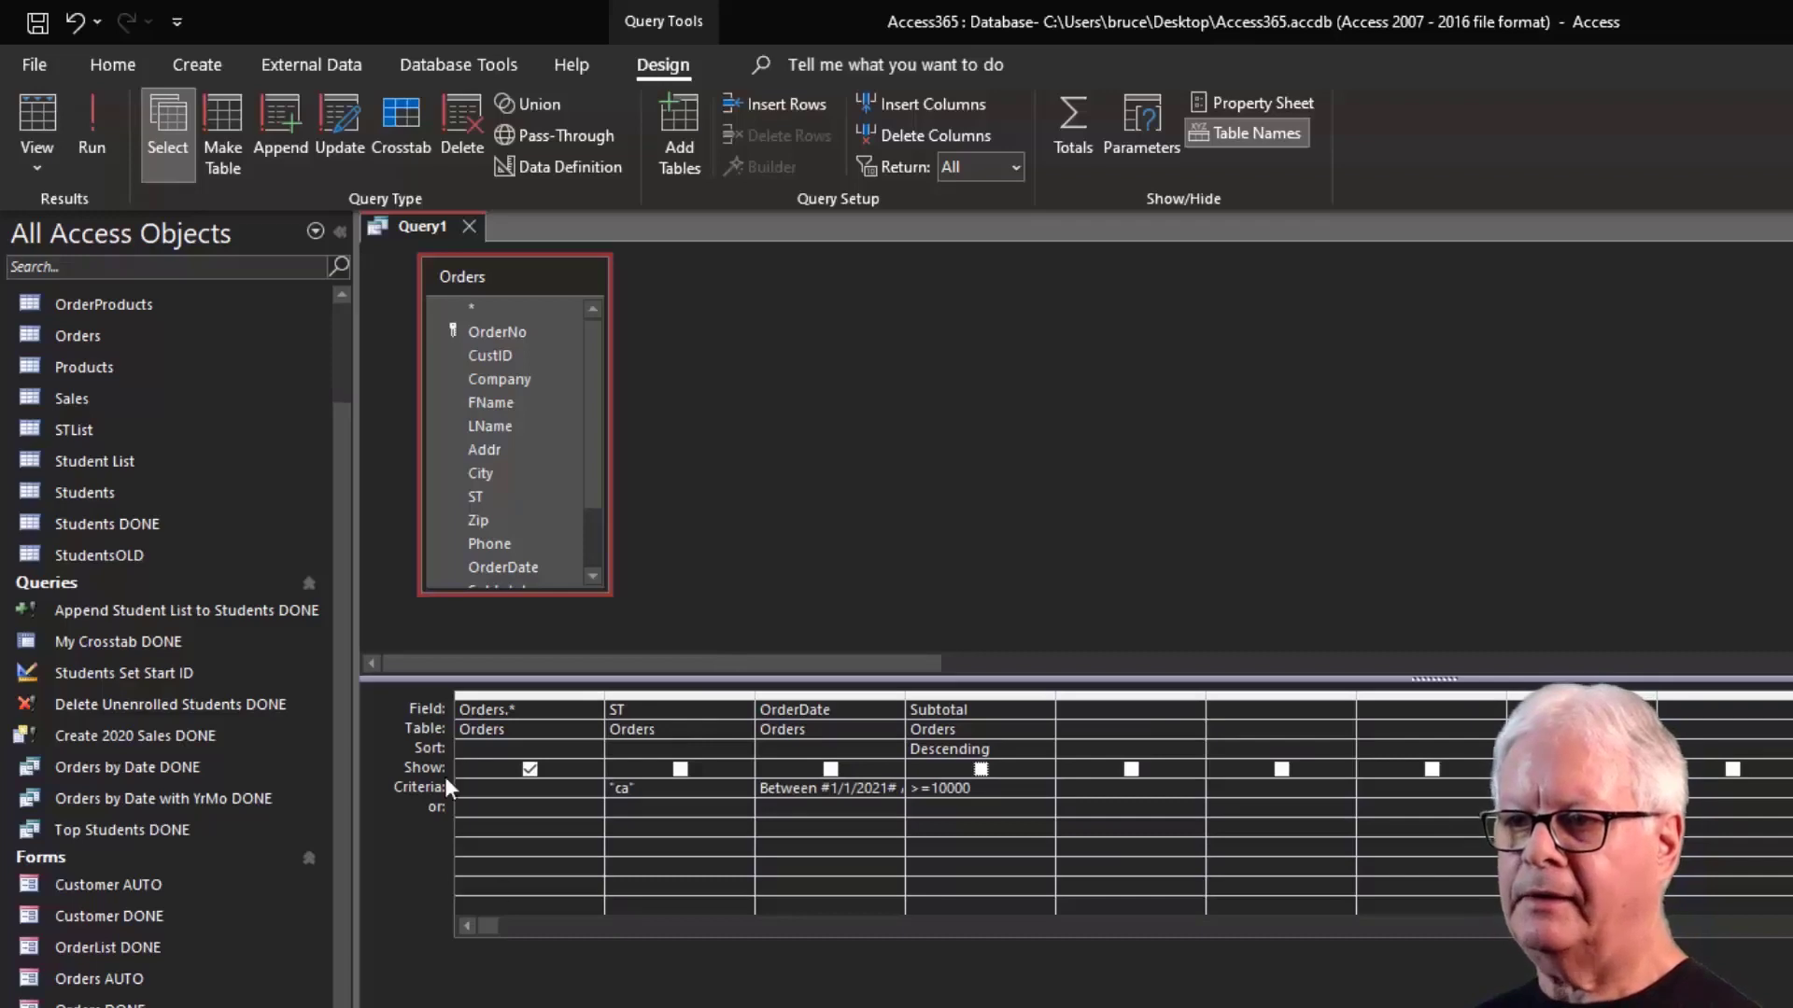
View the query's results, return to the design and look through the Orders table's field list.
{"action": "left_click", "coordinate": [45, 119]}
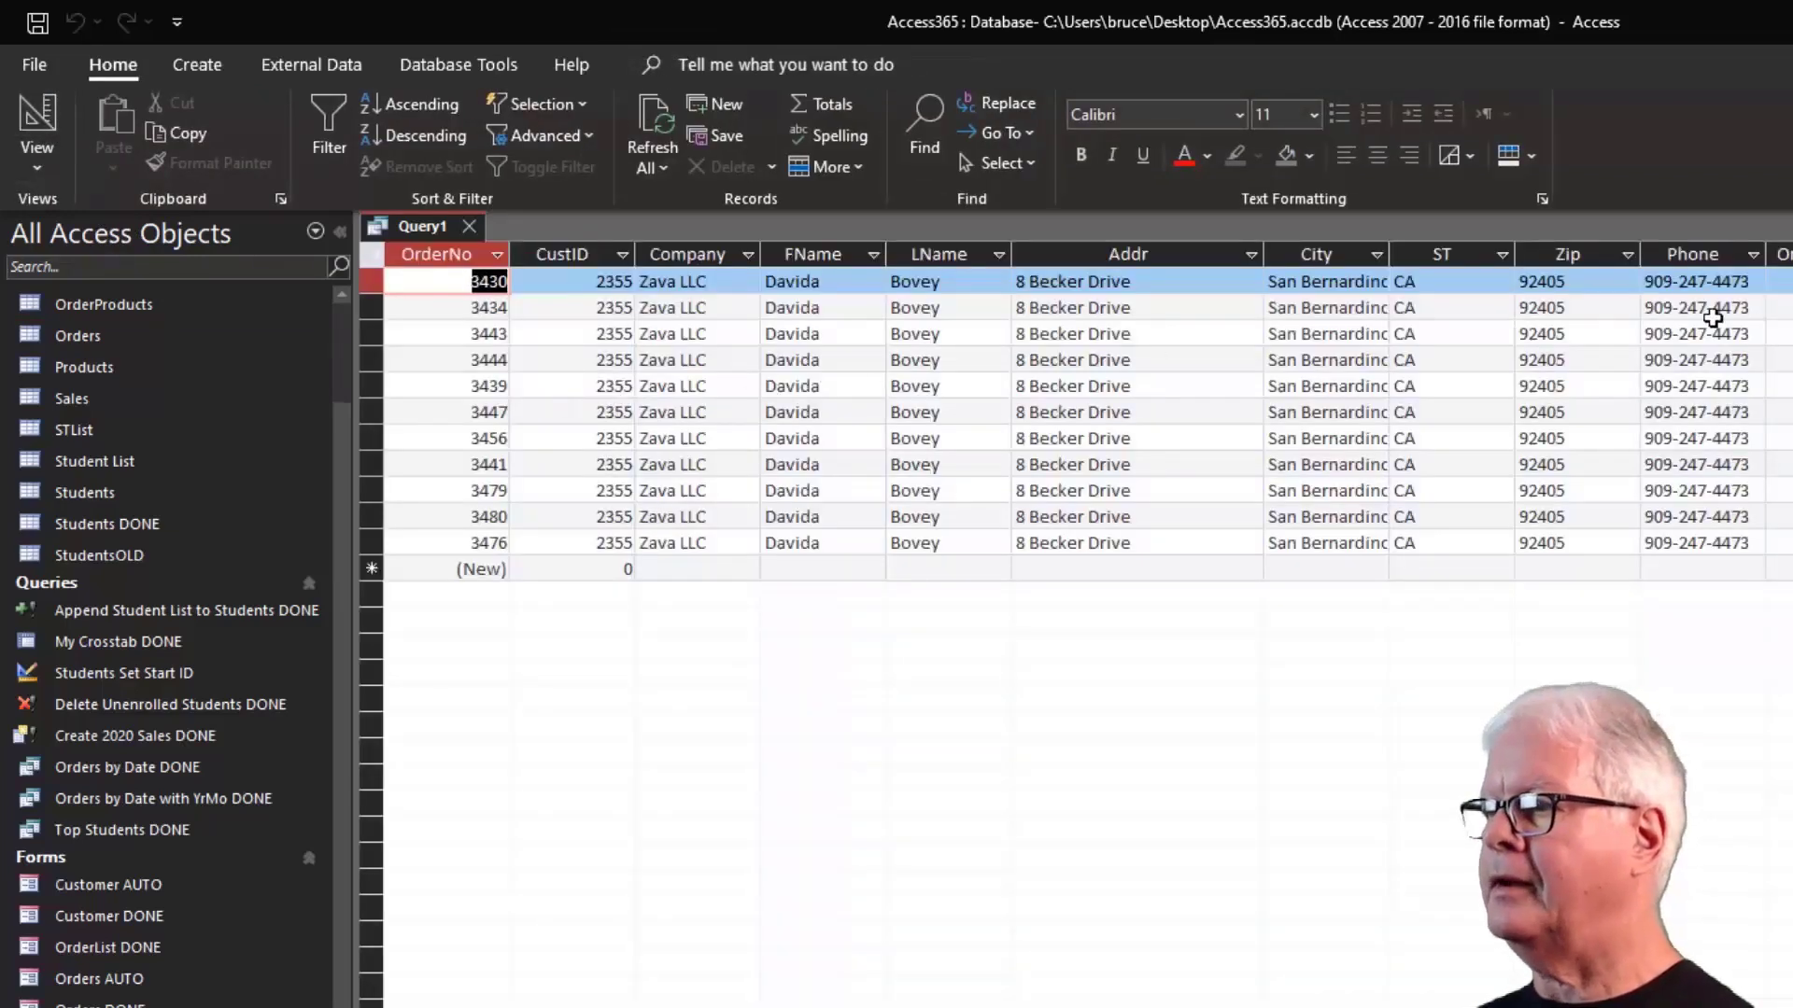
{"action": "left_click", "coordinate": [48, 120]}
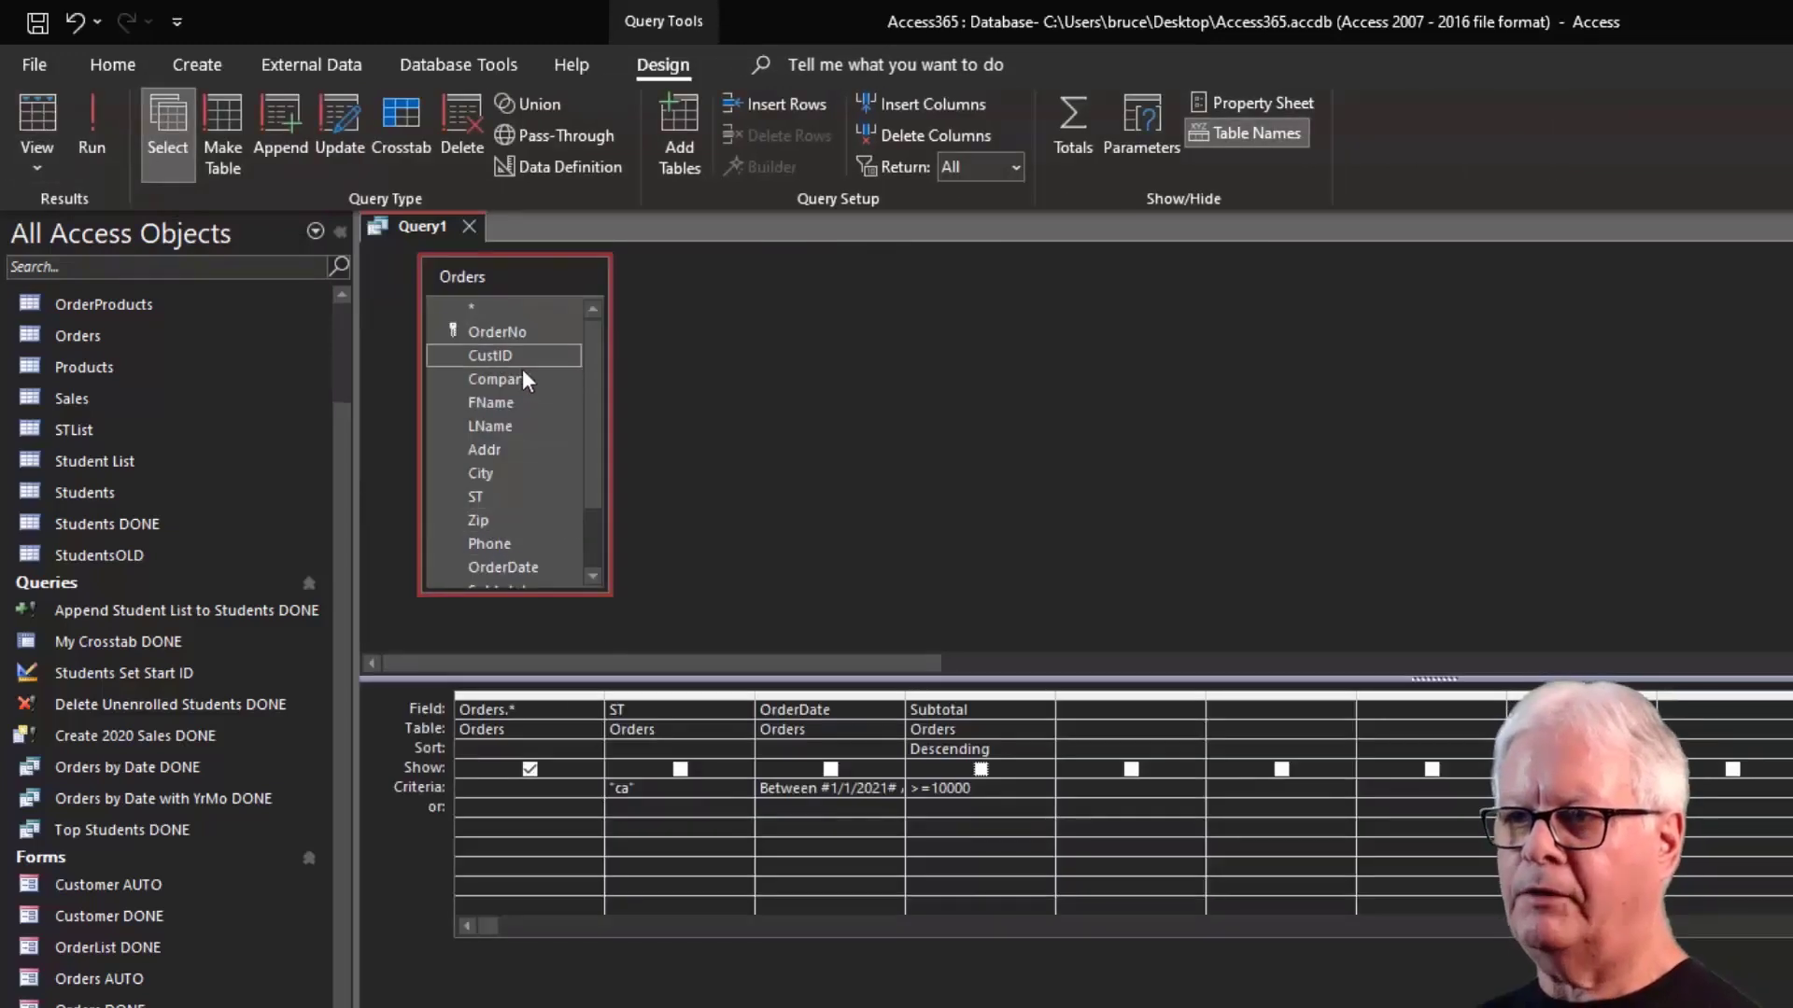
{"action": "mouse_move", "coordinate": [592, 372]}
{"action": "left_mouse_down"}
{"action": "mouse_move", "coordinate": [600, 448]}
{"action": "mouse_move", "coordinate": [597, 390]}
{"action": "left_mouse_up"}
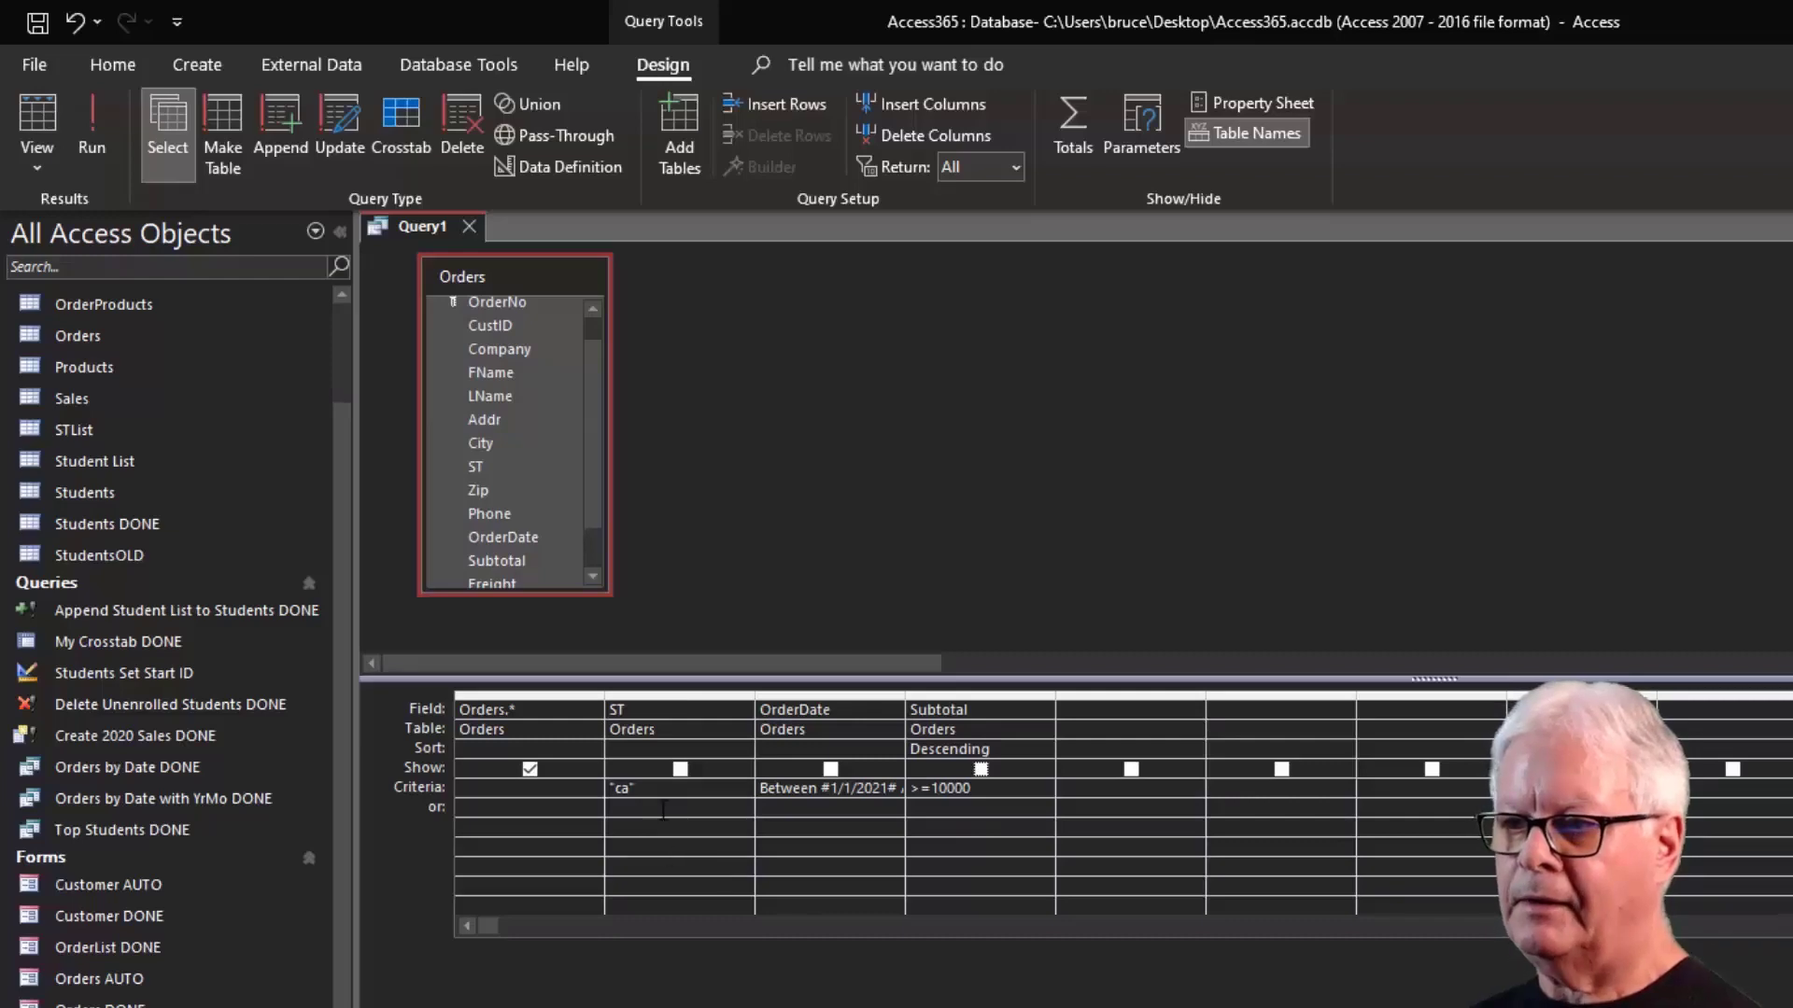
Replace the ST column's criterion with the parameter prompt [Enter State], writing it in the Zoom box.
{"action": "left_click_drag", "start_coordinate": [654, 791], "coordinate": [609, 789]}
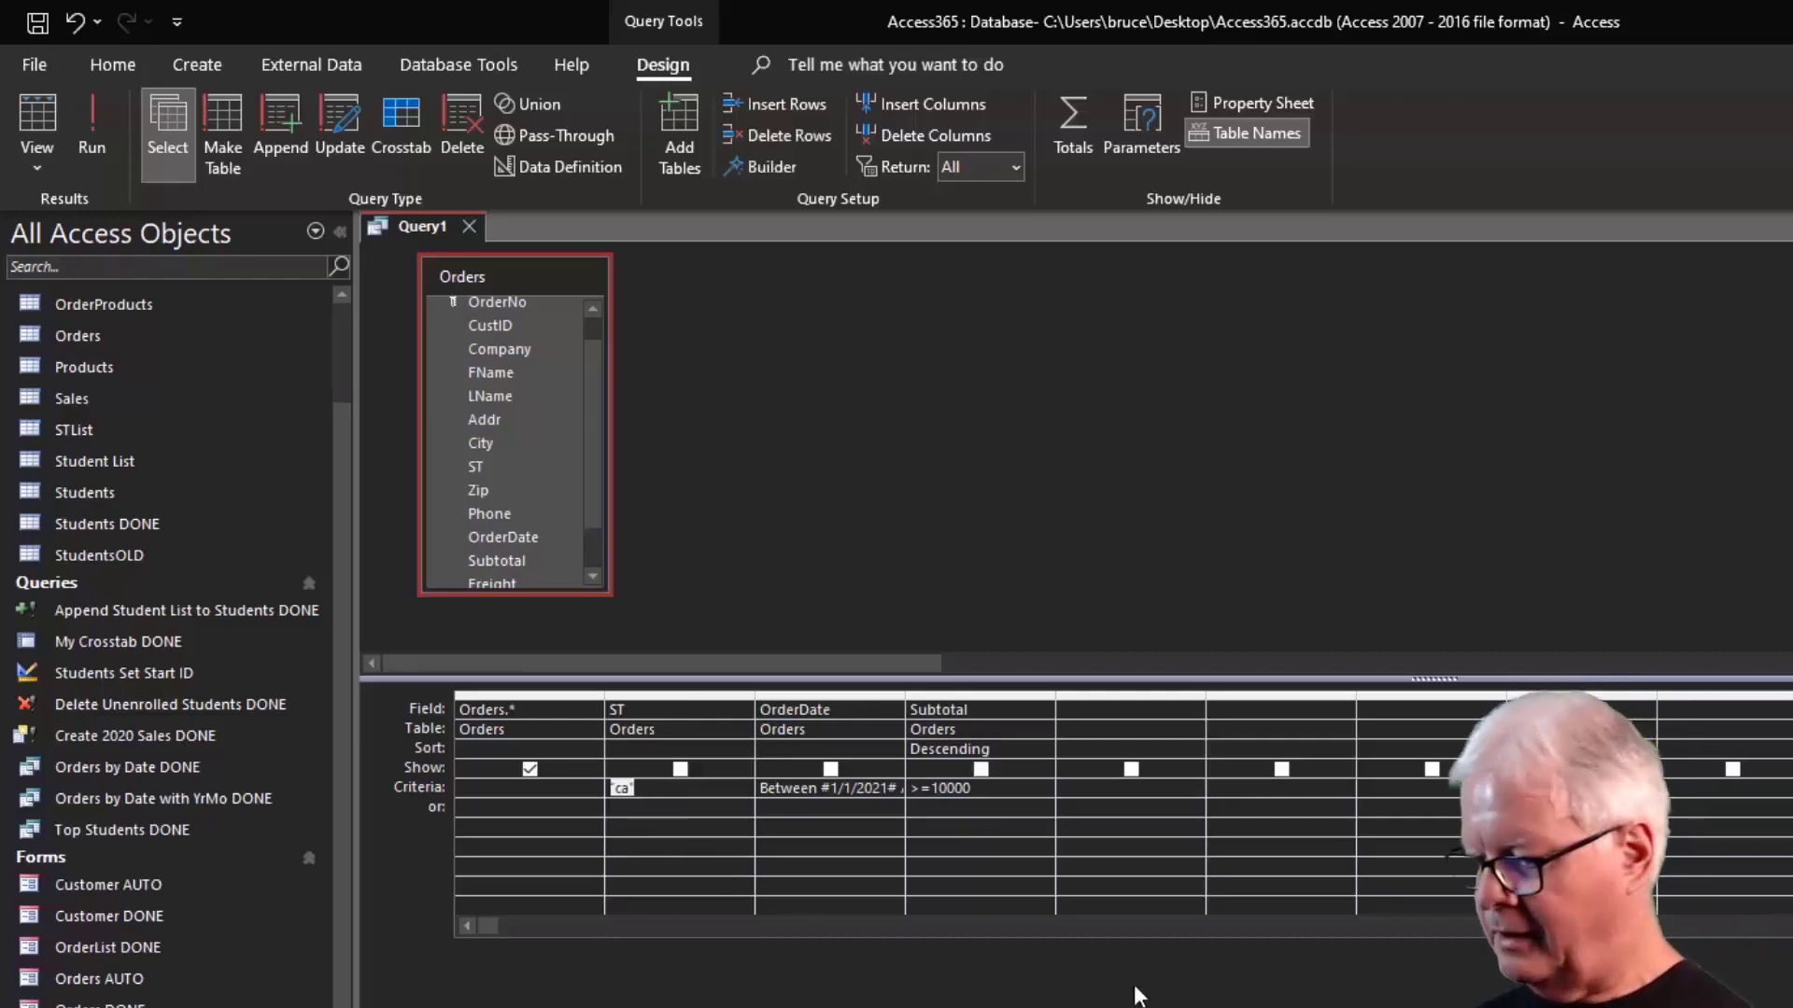
{"action": "key", "text": "Delete"}
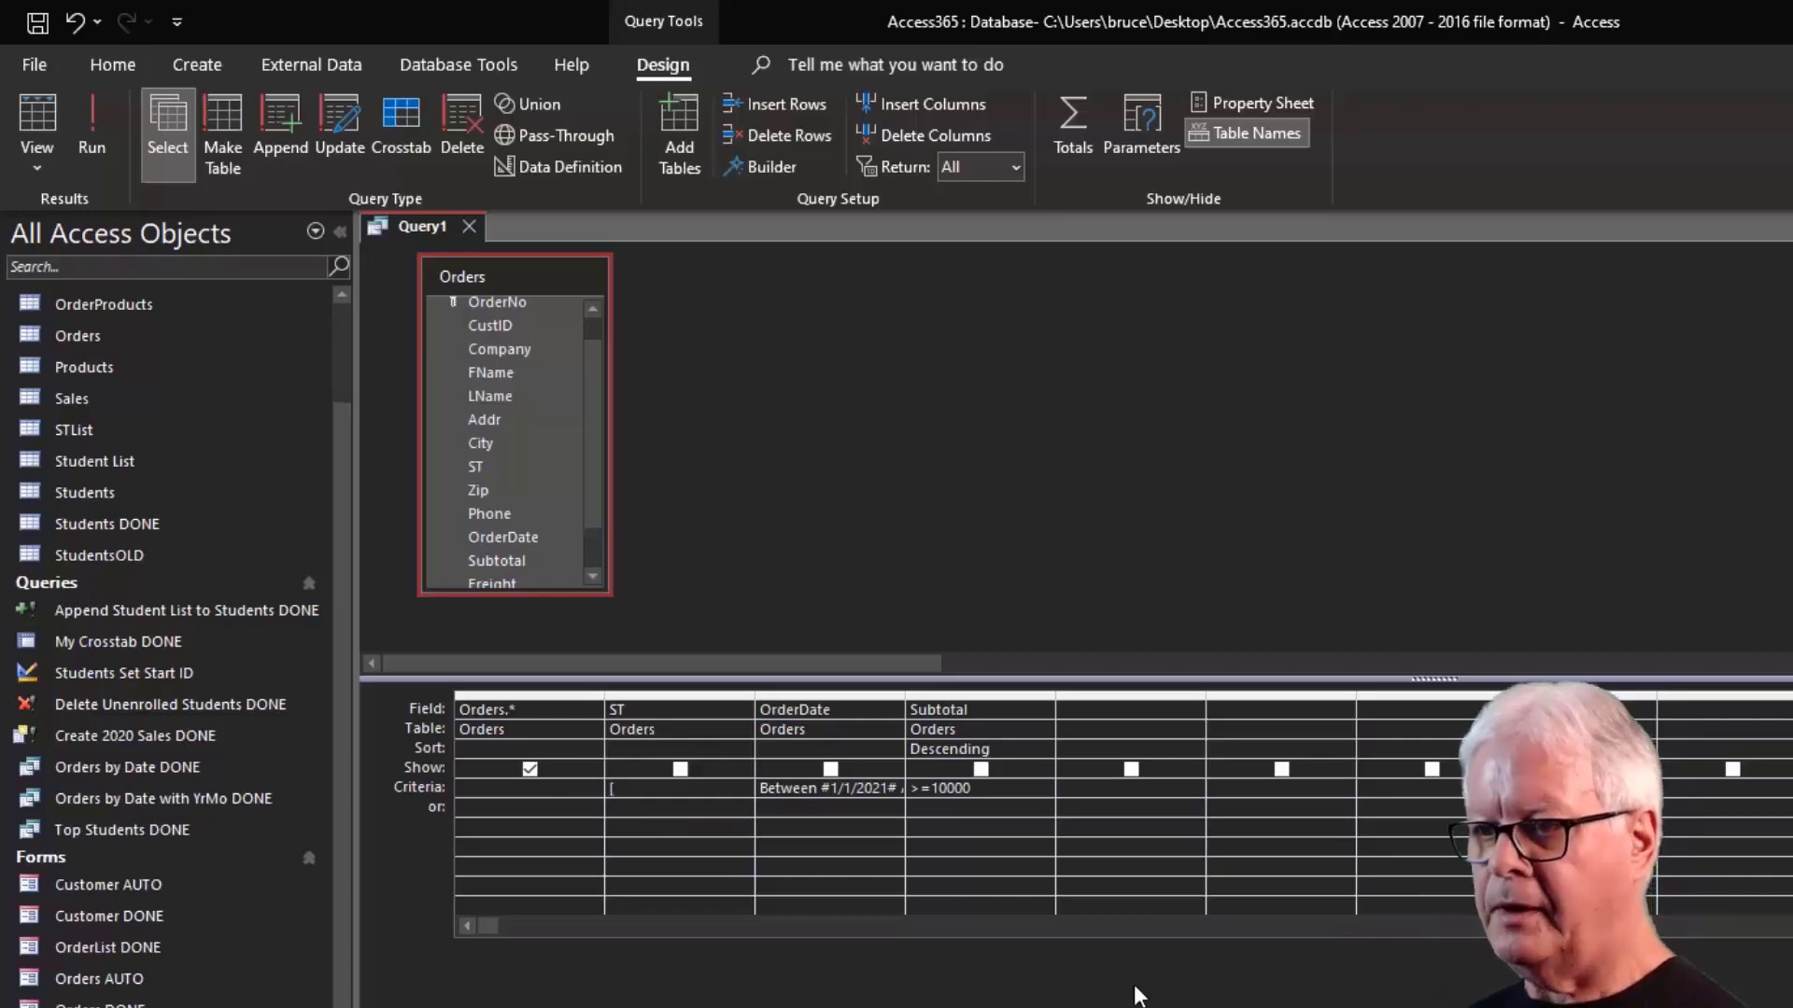
{"action": "key", "text": "BackSpace"}
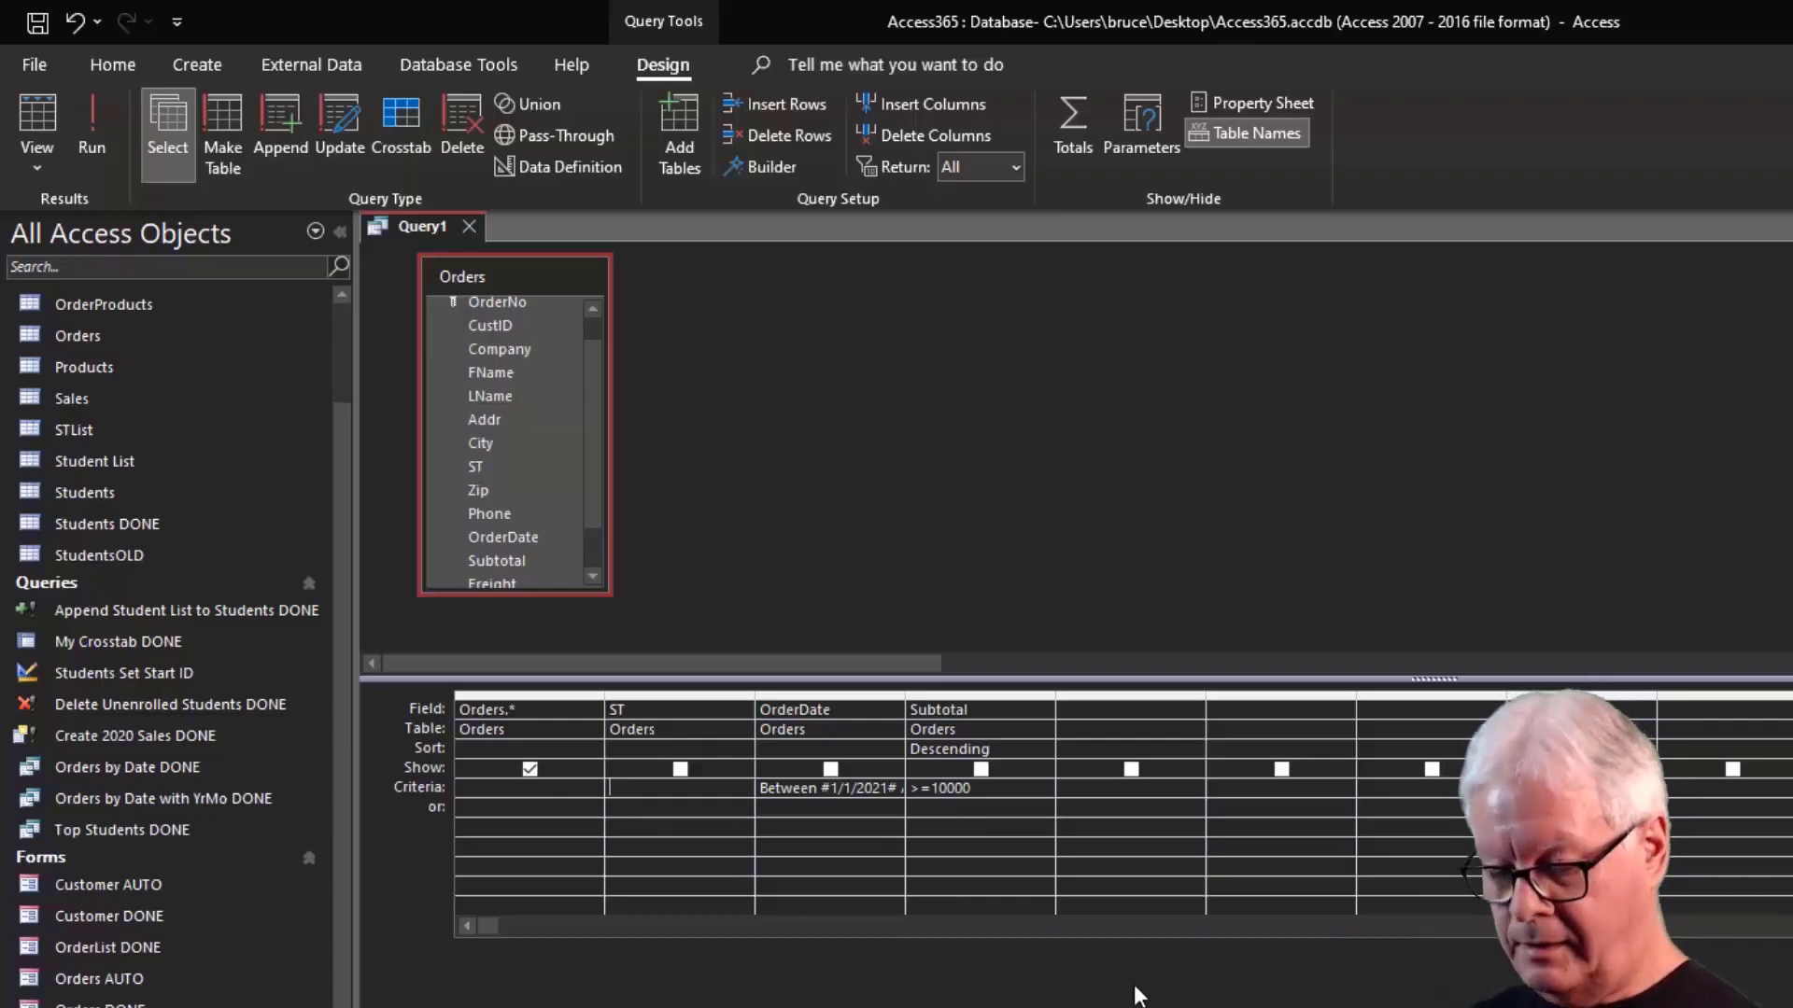
{"action": "key", "text": "shift+F2"}
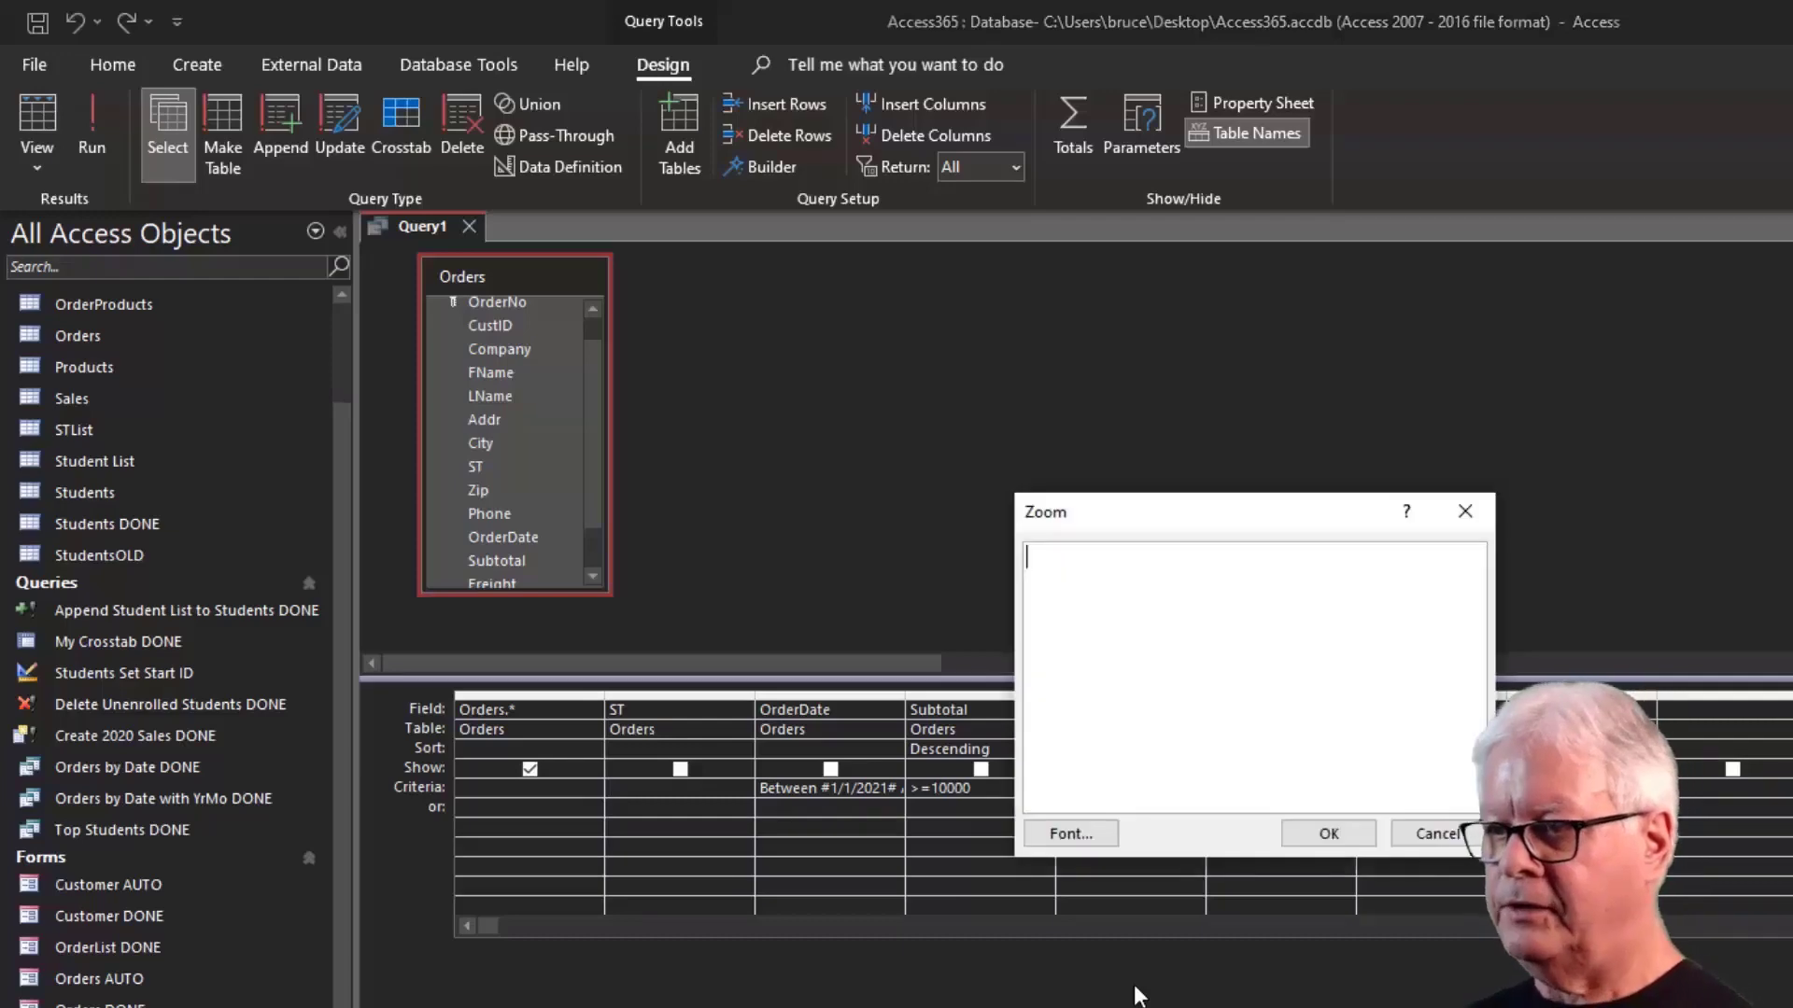
{"action": "type", "text": "["}
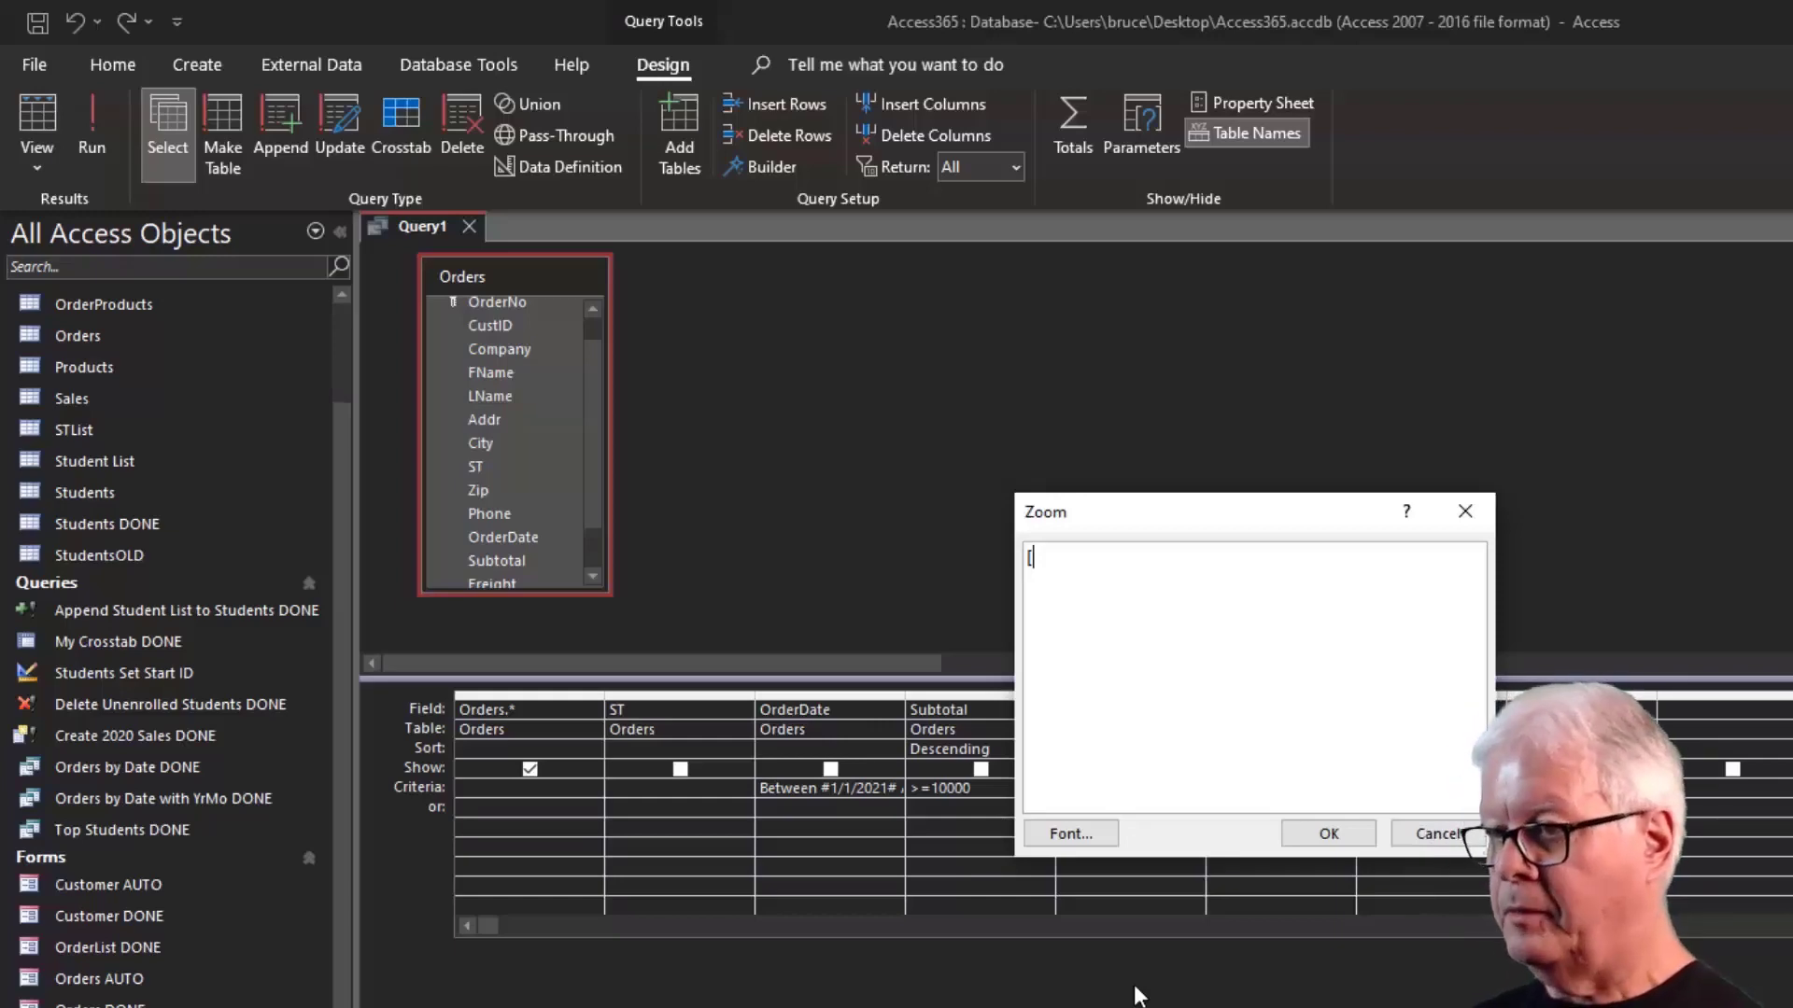
{"action": "type", "text": "Enter"}
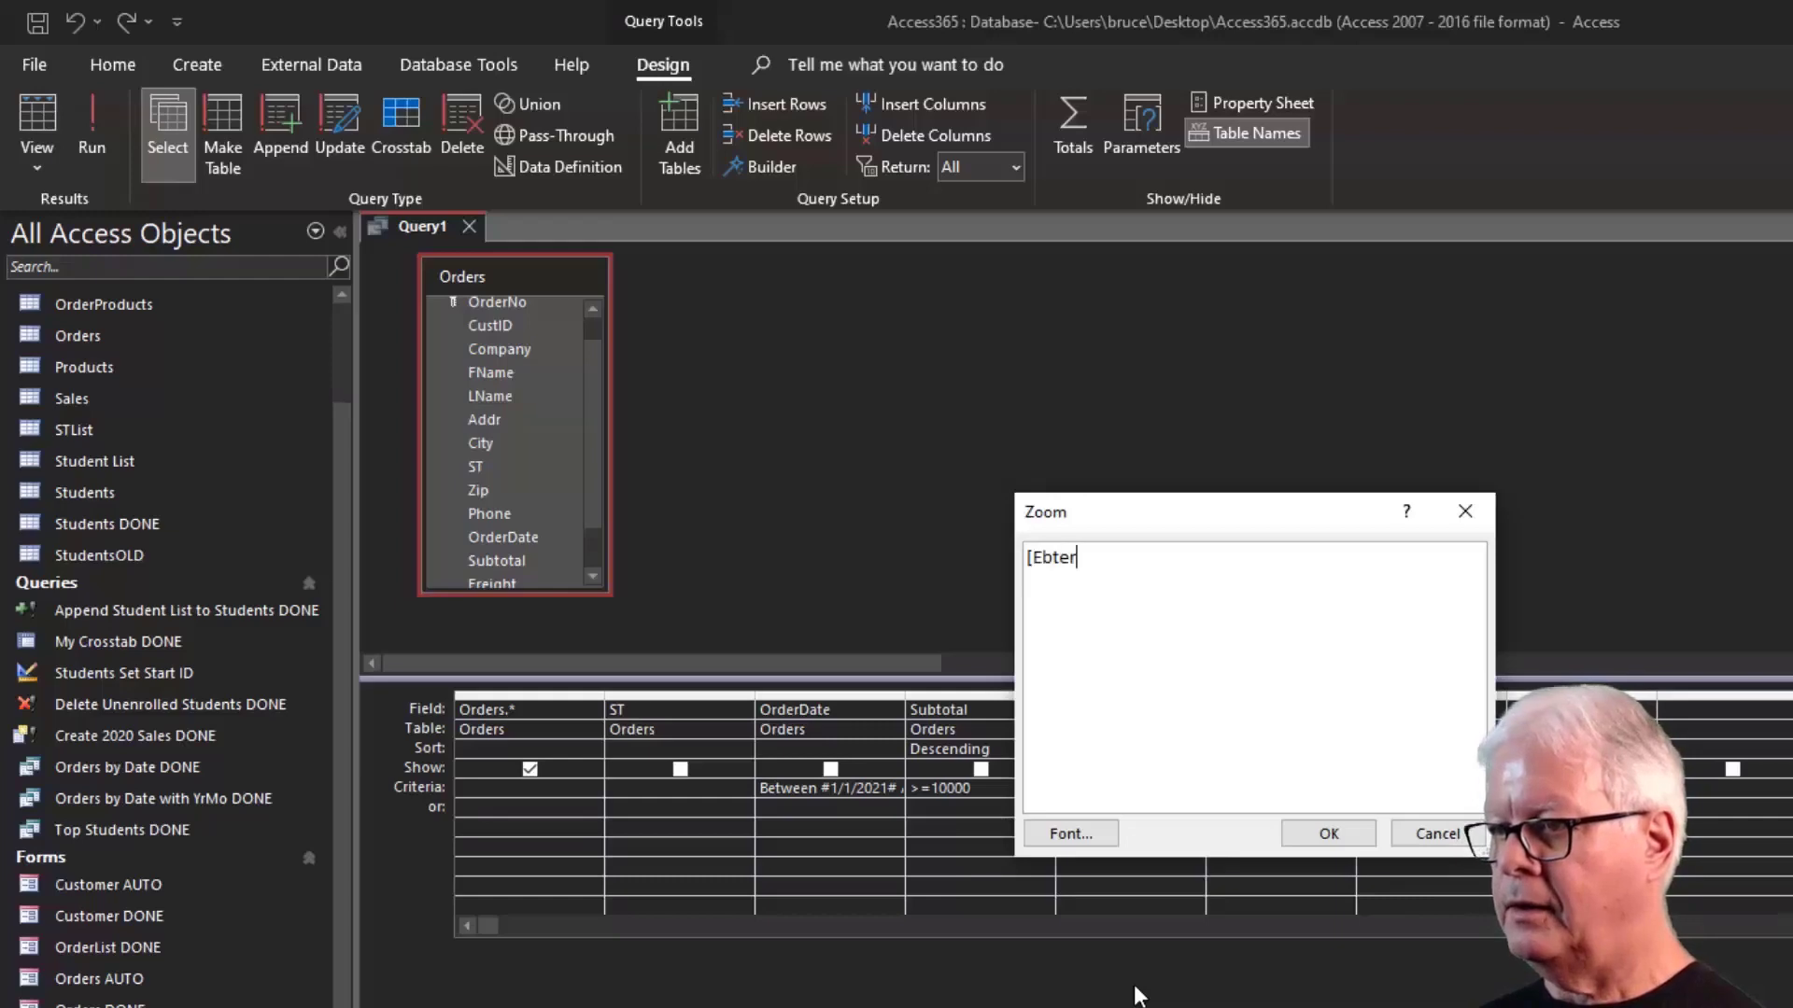
{"action": "key", "text": "BackSpace"}
{"action": "key", "text": "BackSpace"}
{"action": "key", "text": "BackSpace"}
{"action": "type", "text": "t"}
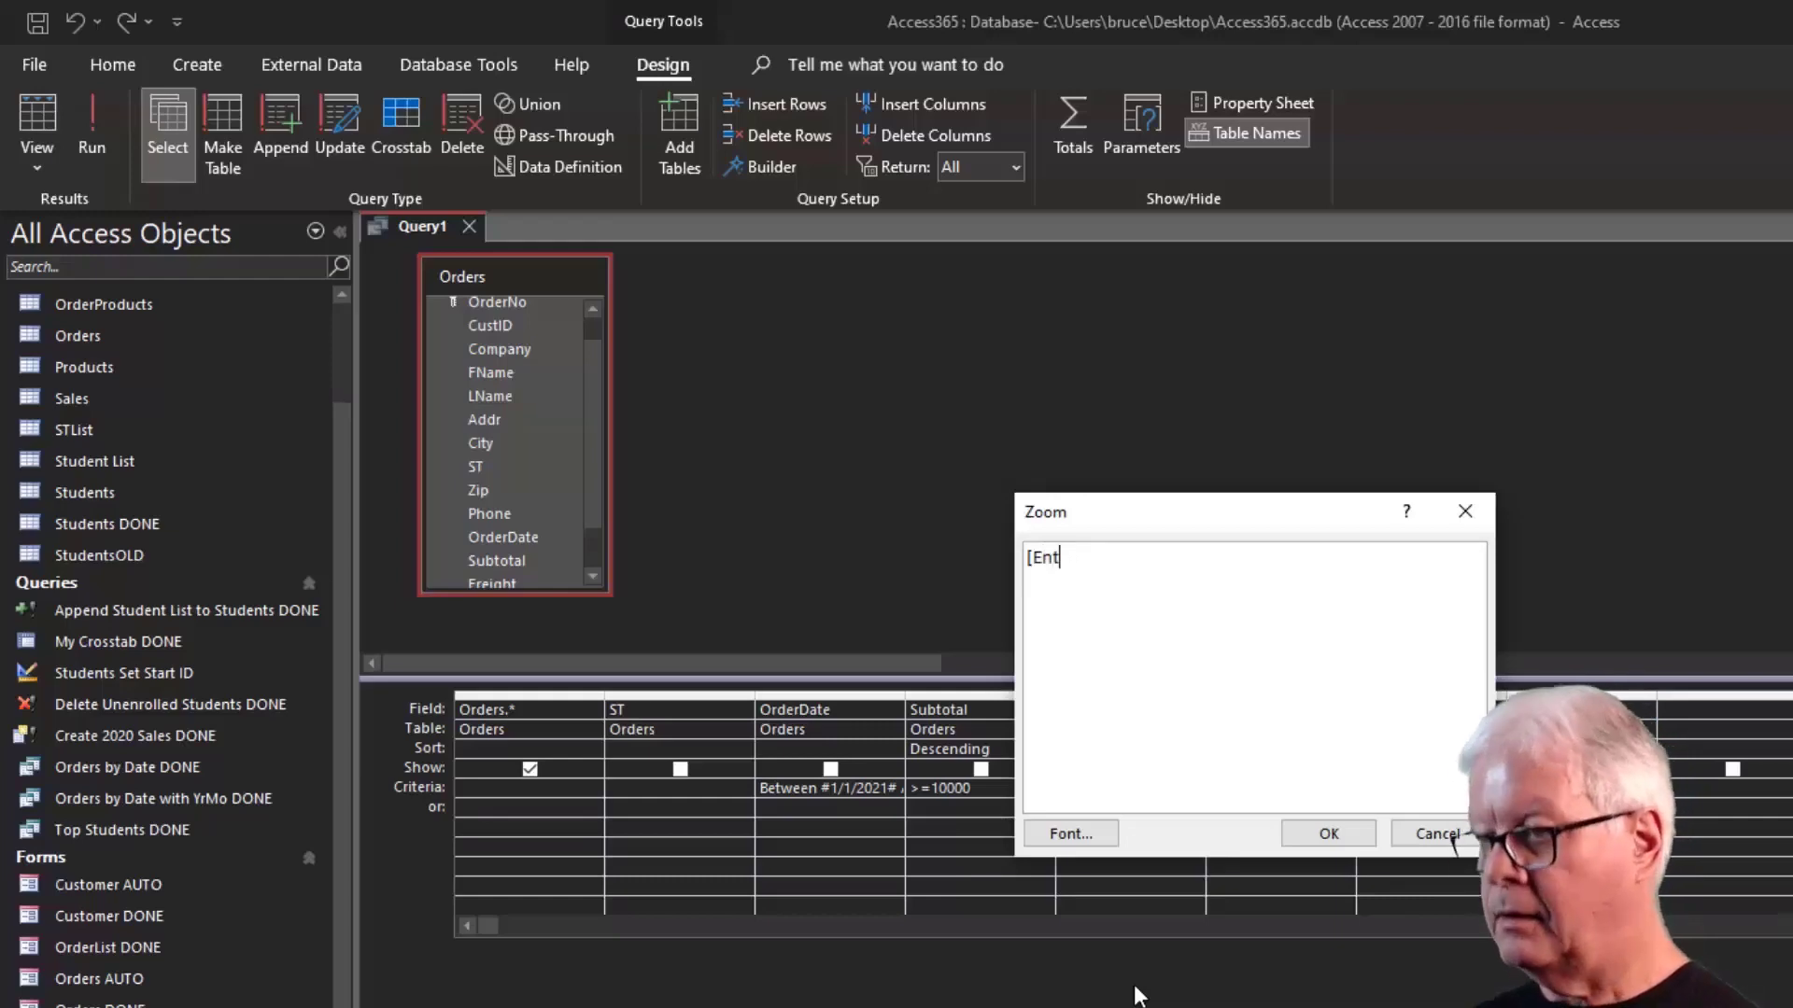
{"action": "type", "text": "er State]"}
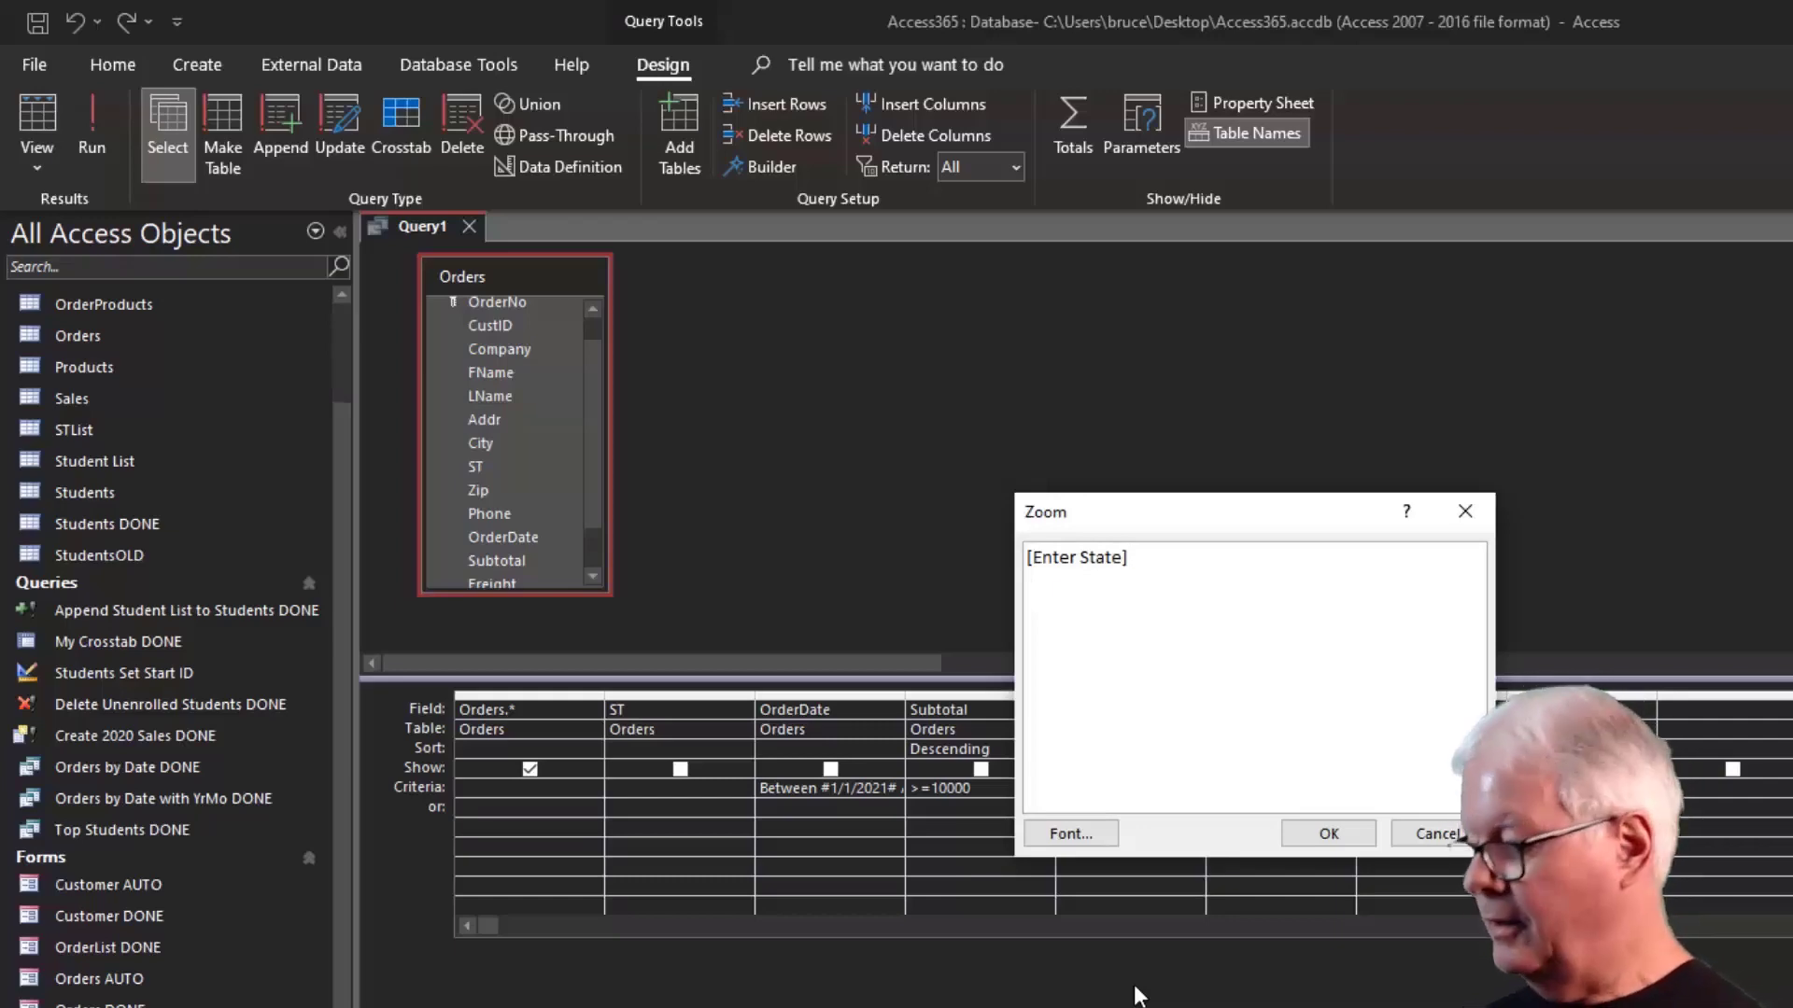
{"action": "left_click", "coordinate": [1326, 832]}
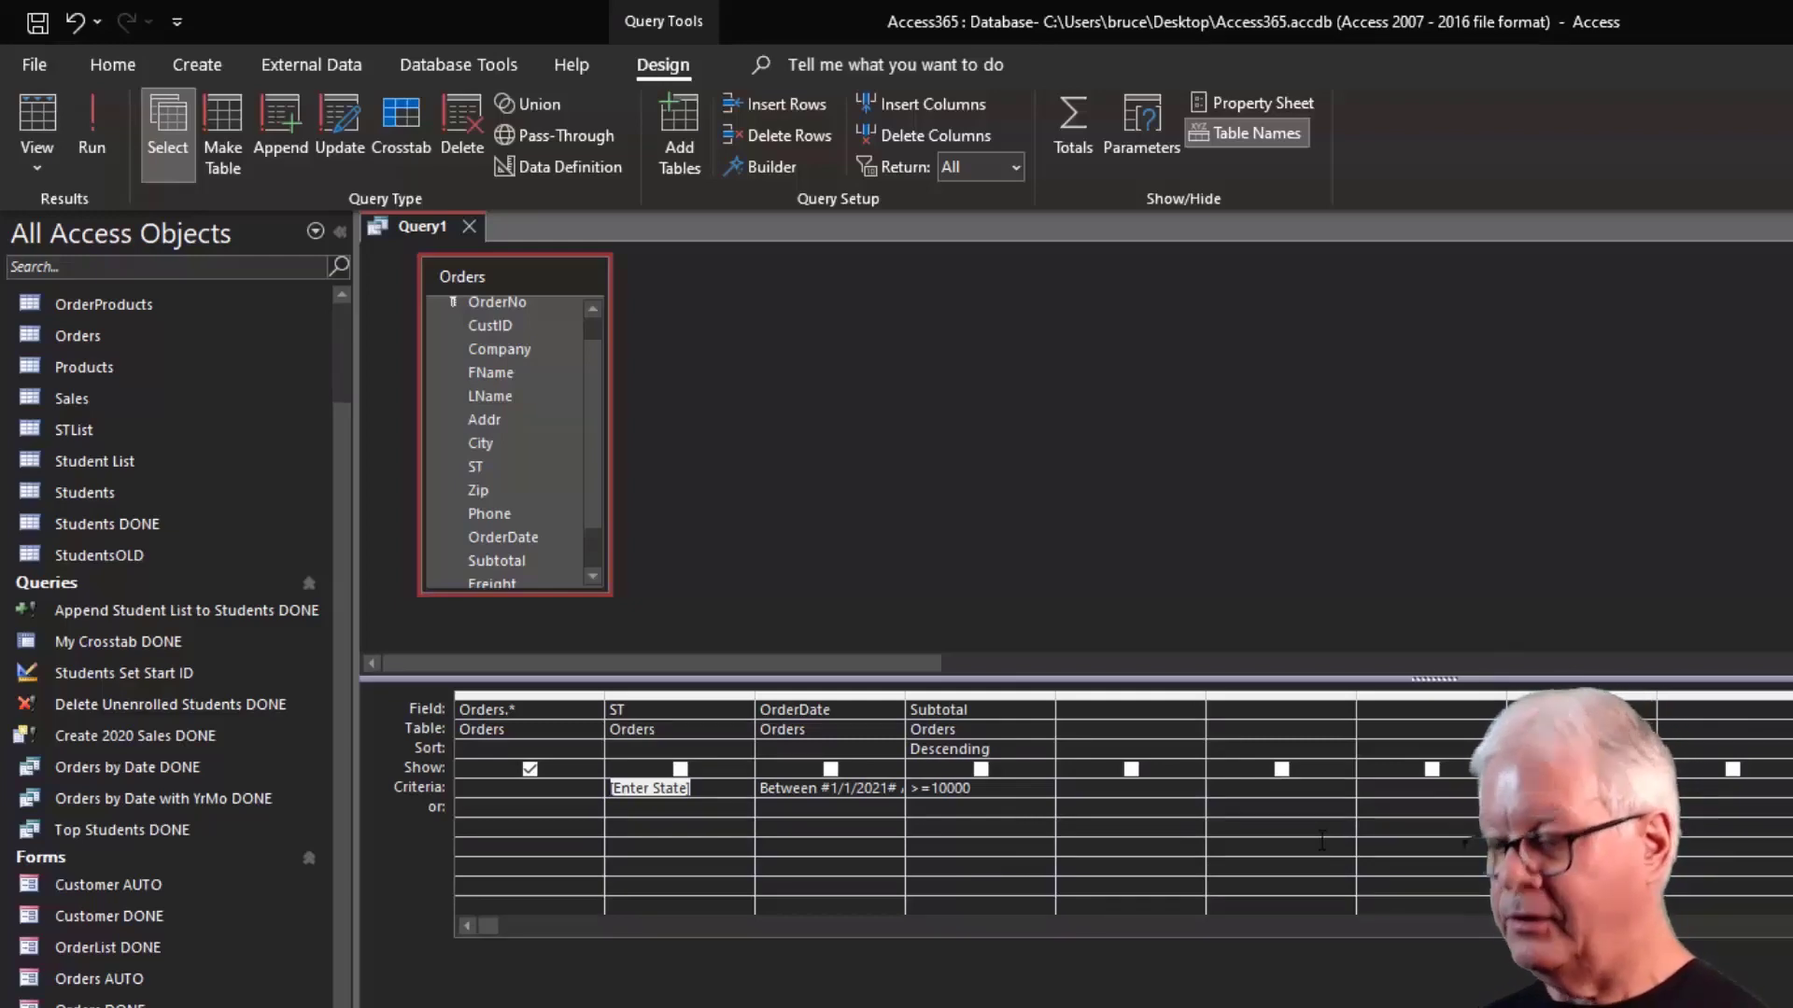
{"action": "key", "text": "Tab"}
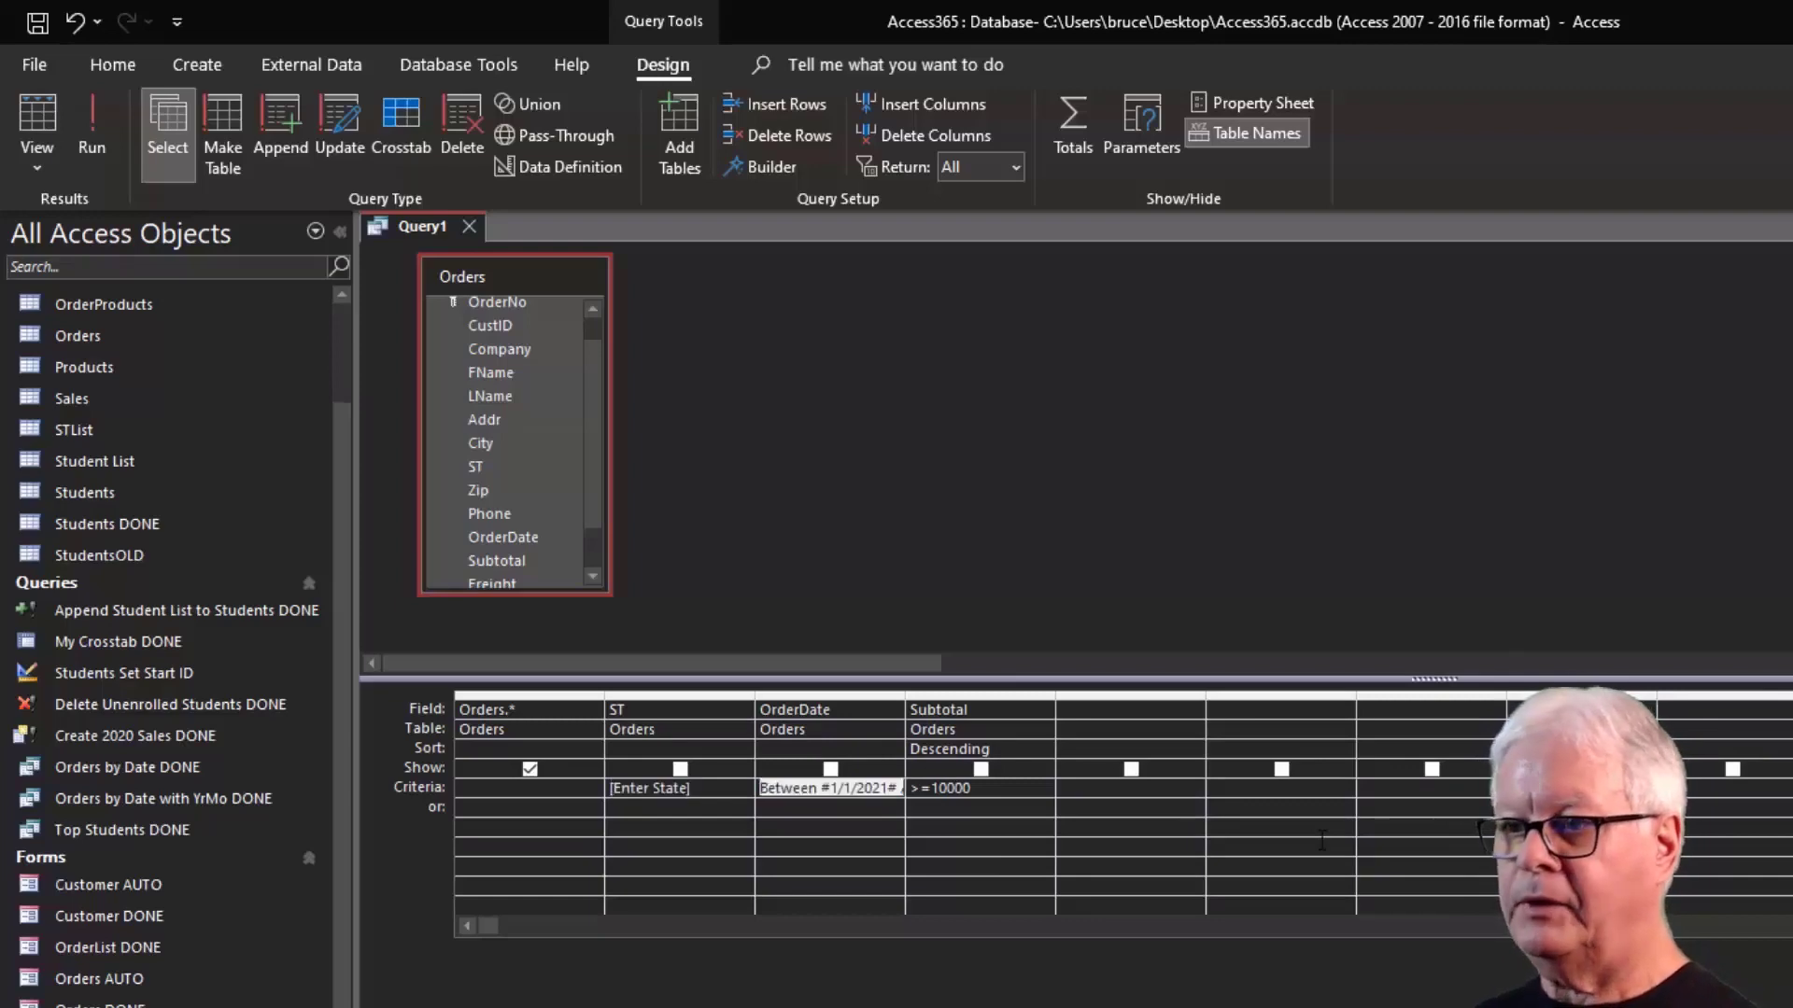
Try committing the ST criterion without its closing bracket, and restore it to [Enter State].
{"action": "key", "text": "shift+Tab"}
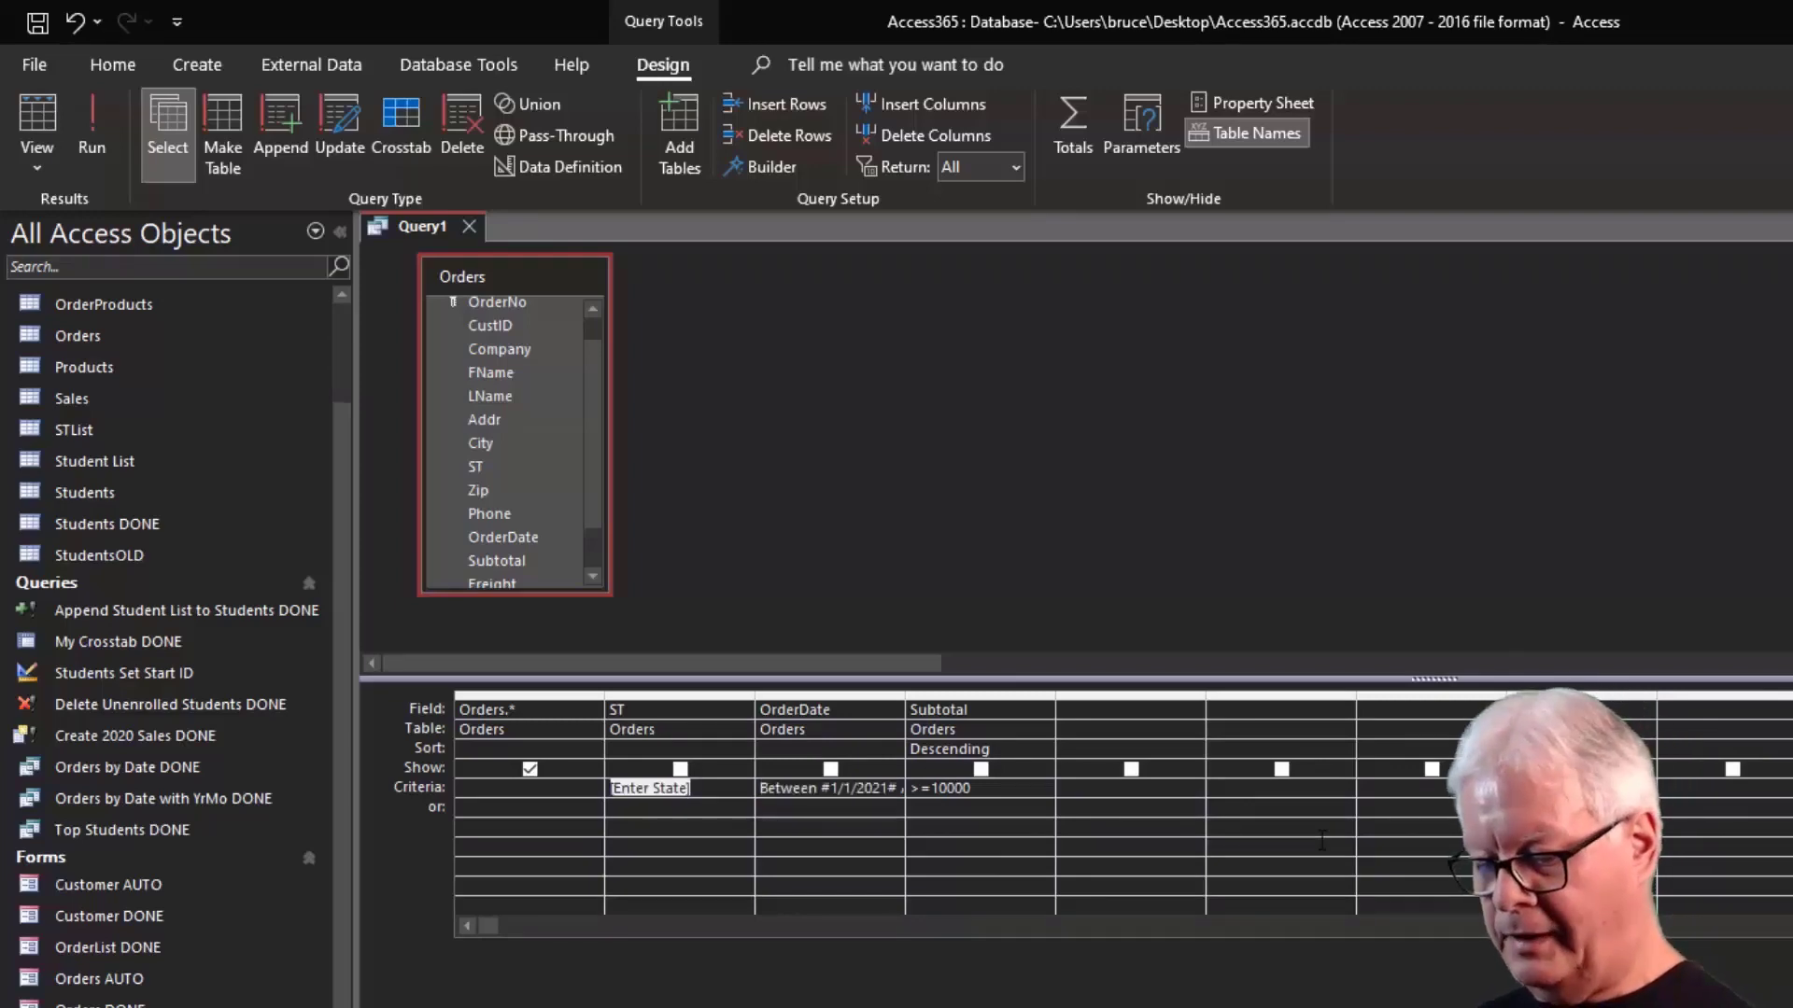
{"action": "key", "text": "shift+F2"}
{"action": "left_click", "coordinate": [1153, 557]}
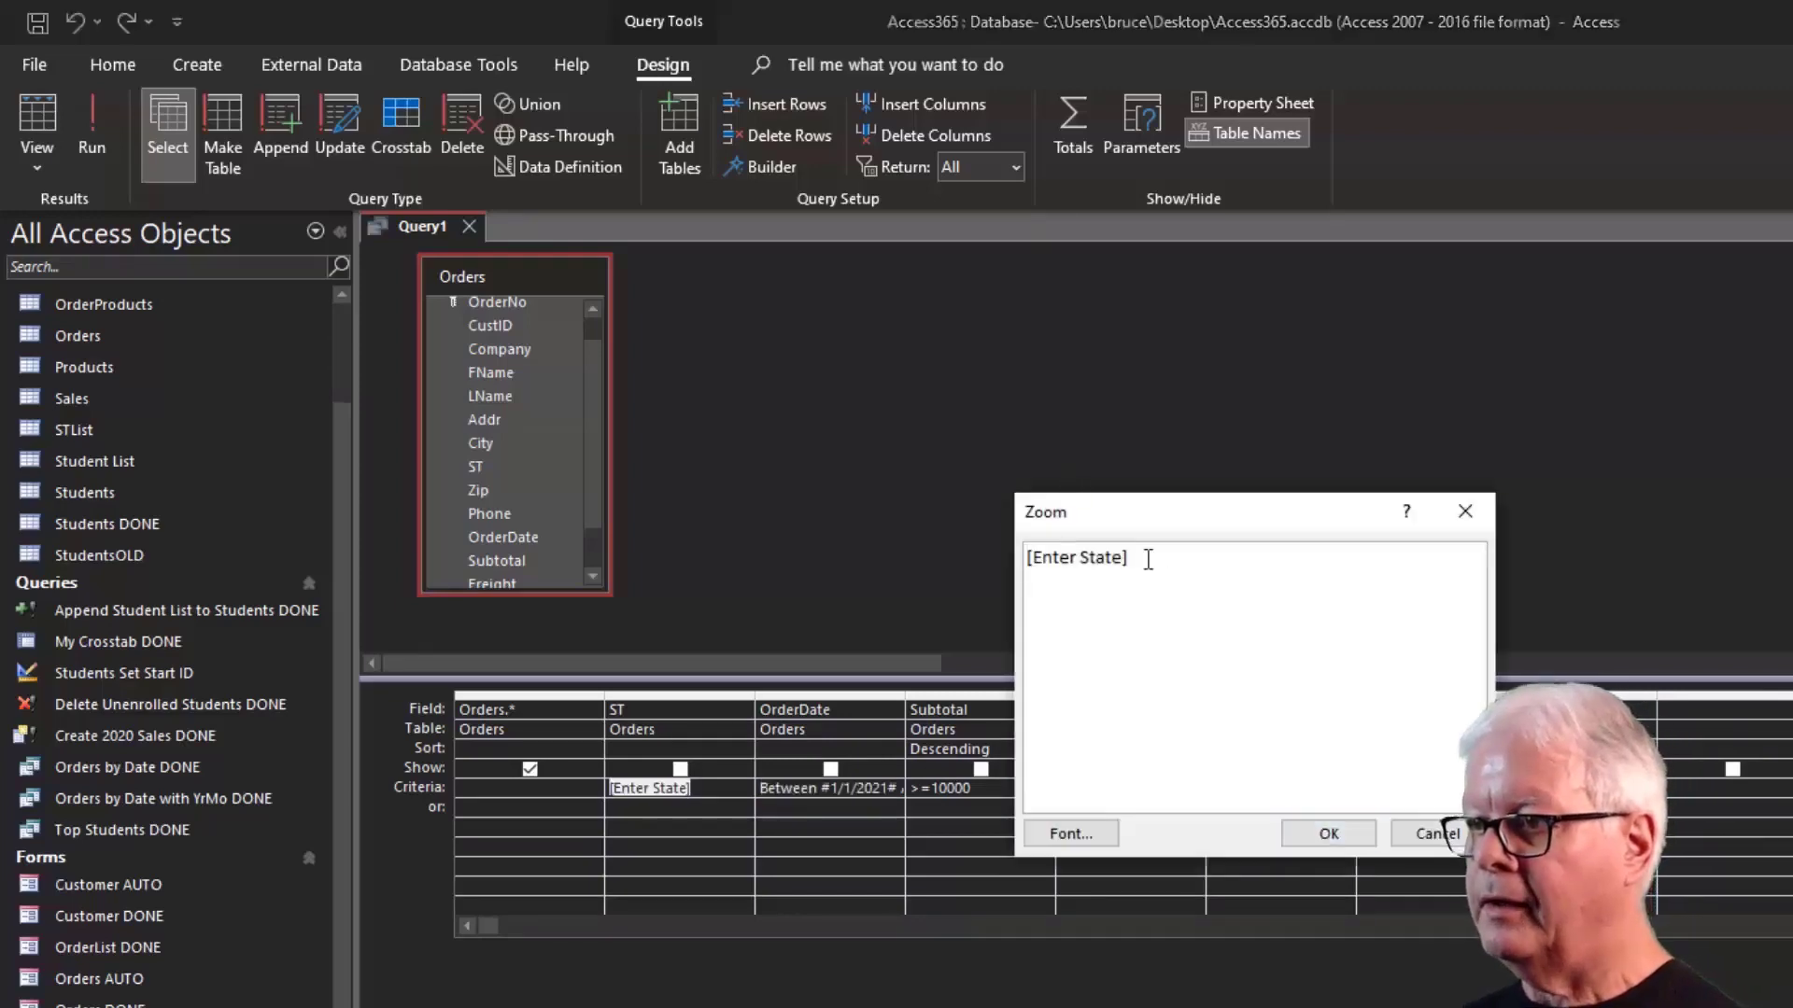
{"action": "key", "text": "BackSpace"}
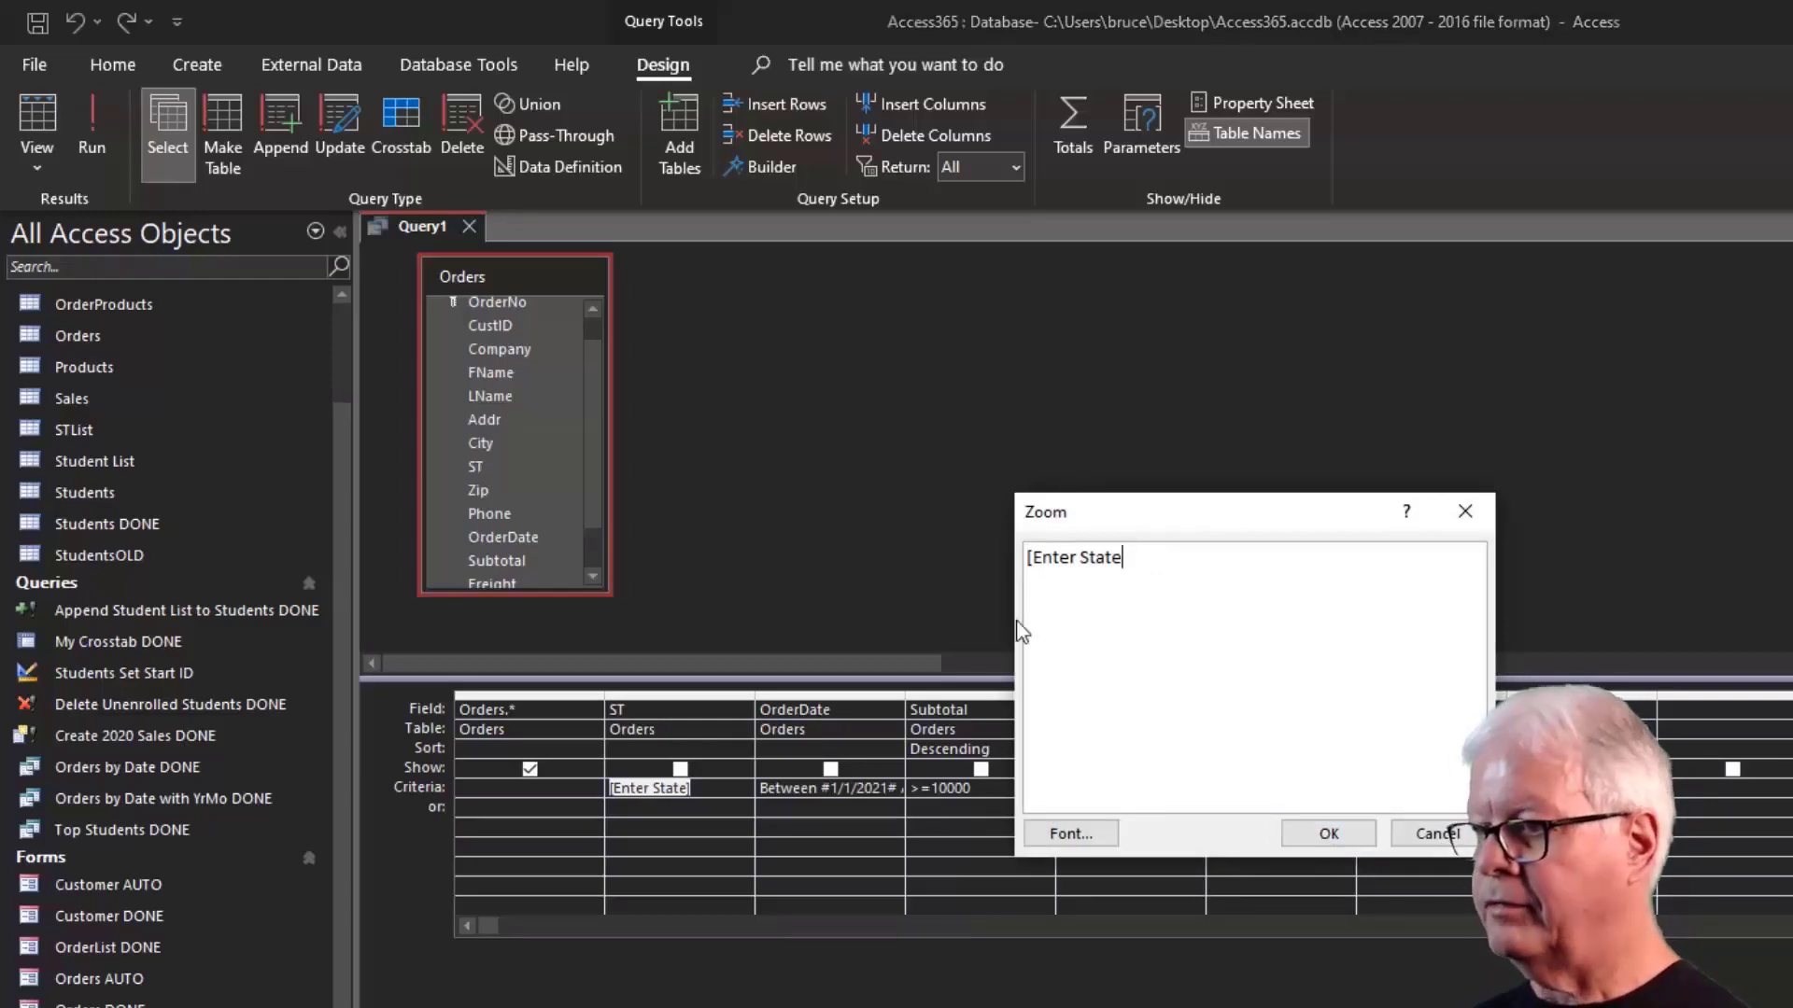
{"action": "left_click", "coordinate": [1326, 845]}
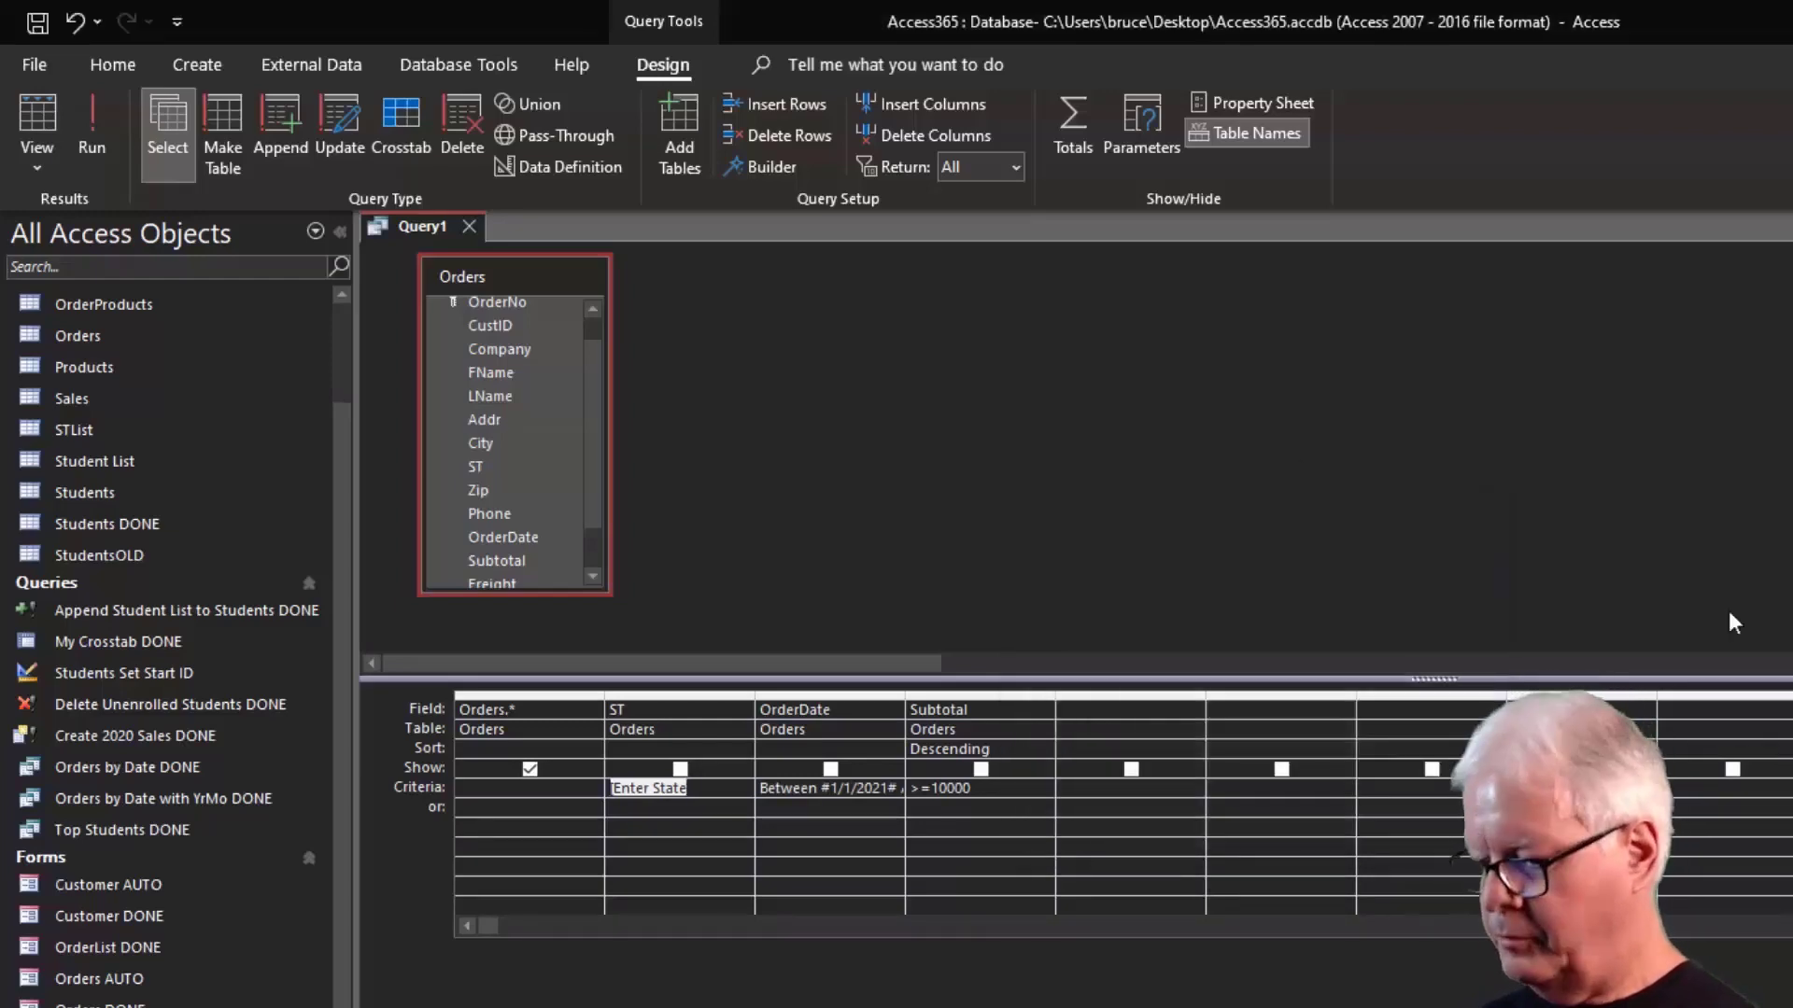
{"action": "key", "text": "Tab"}
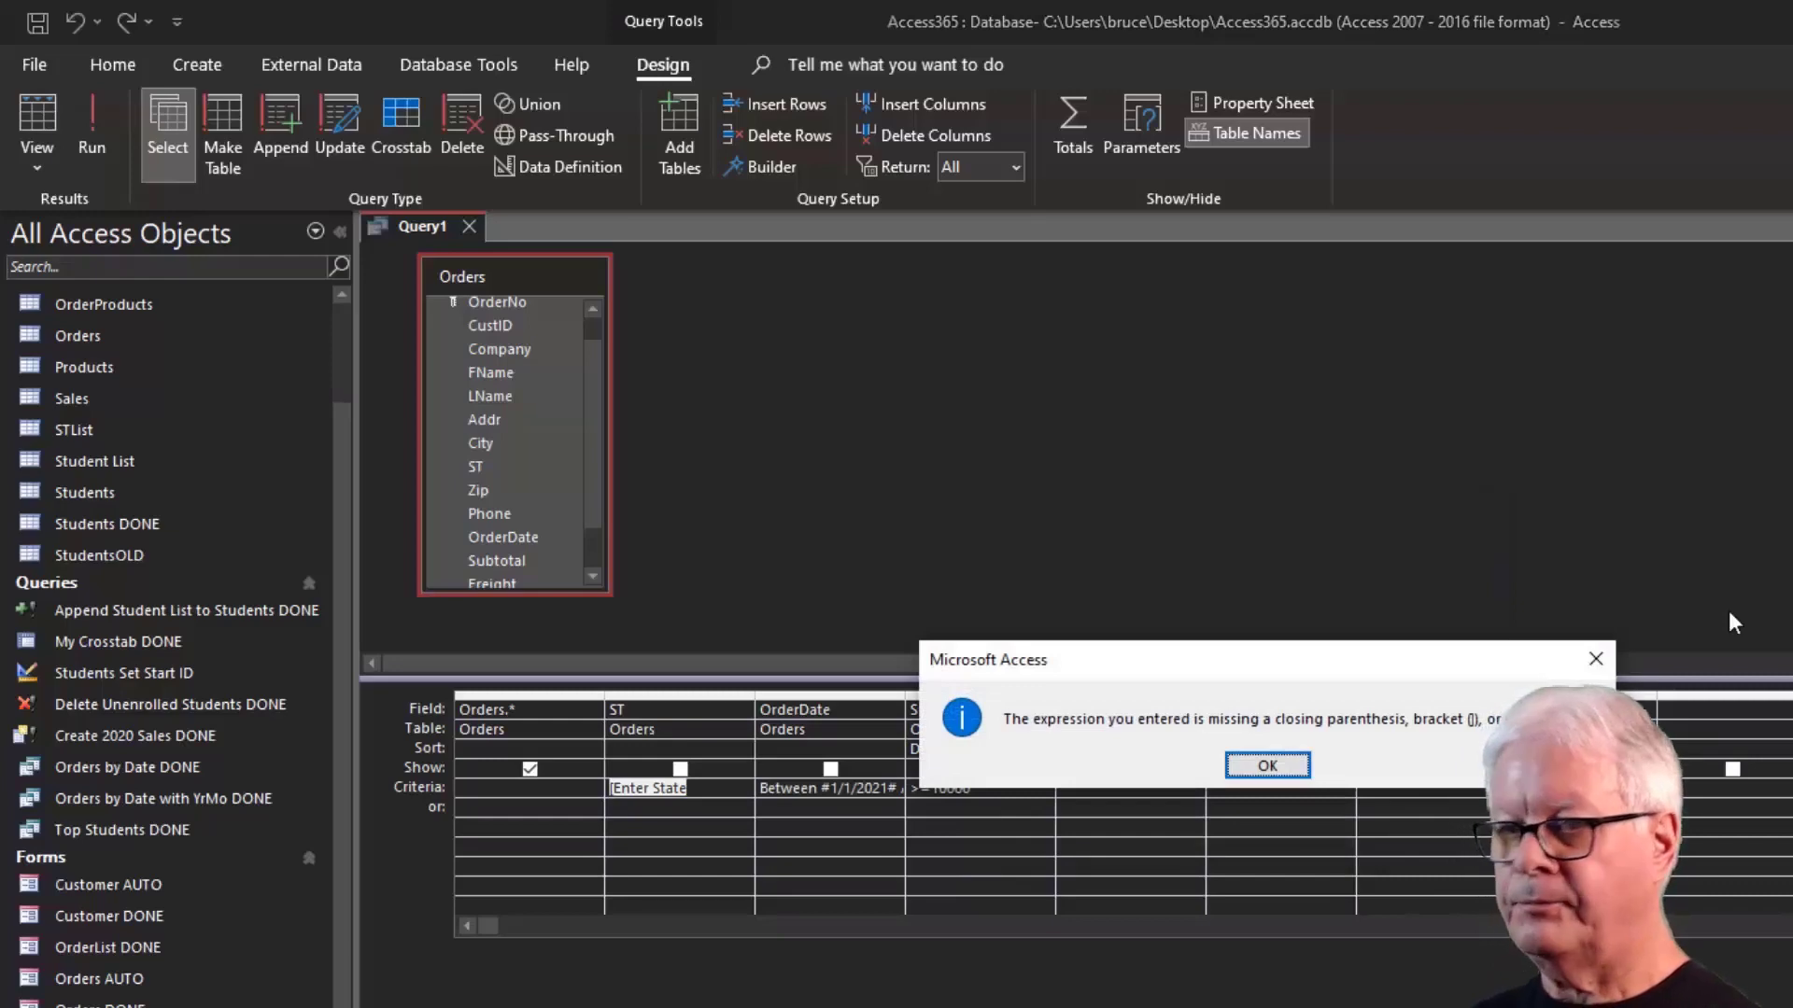
{"action": "key", "text": "Return"}
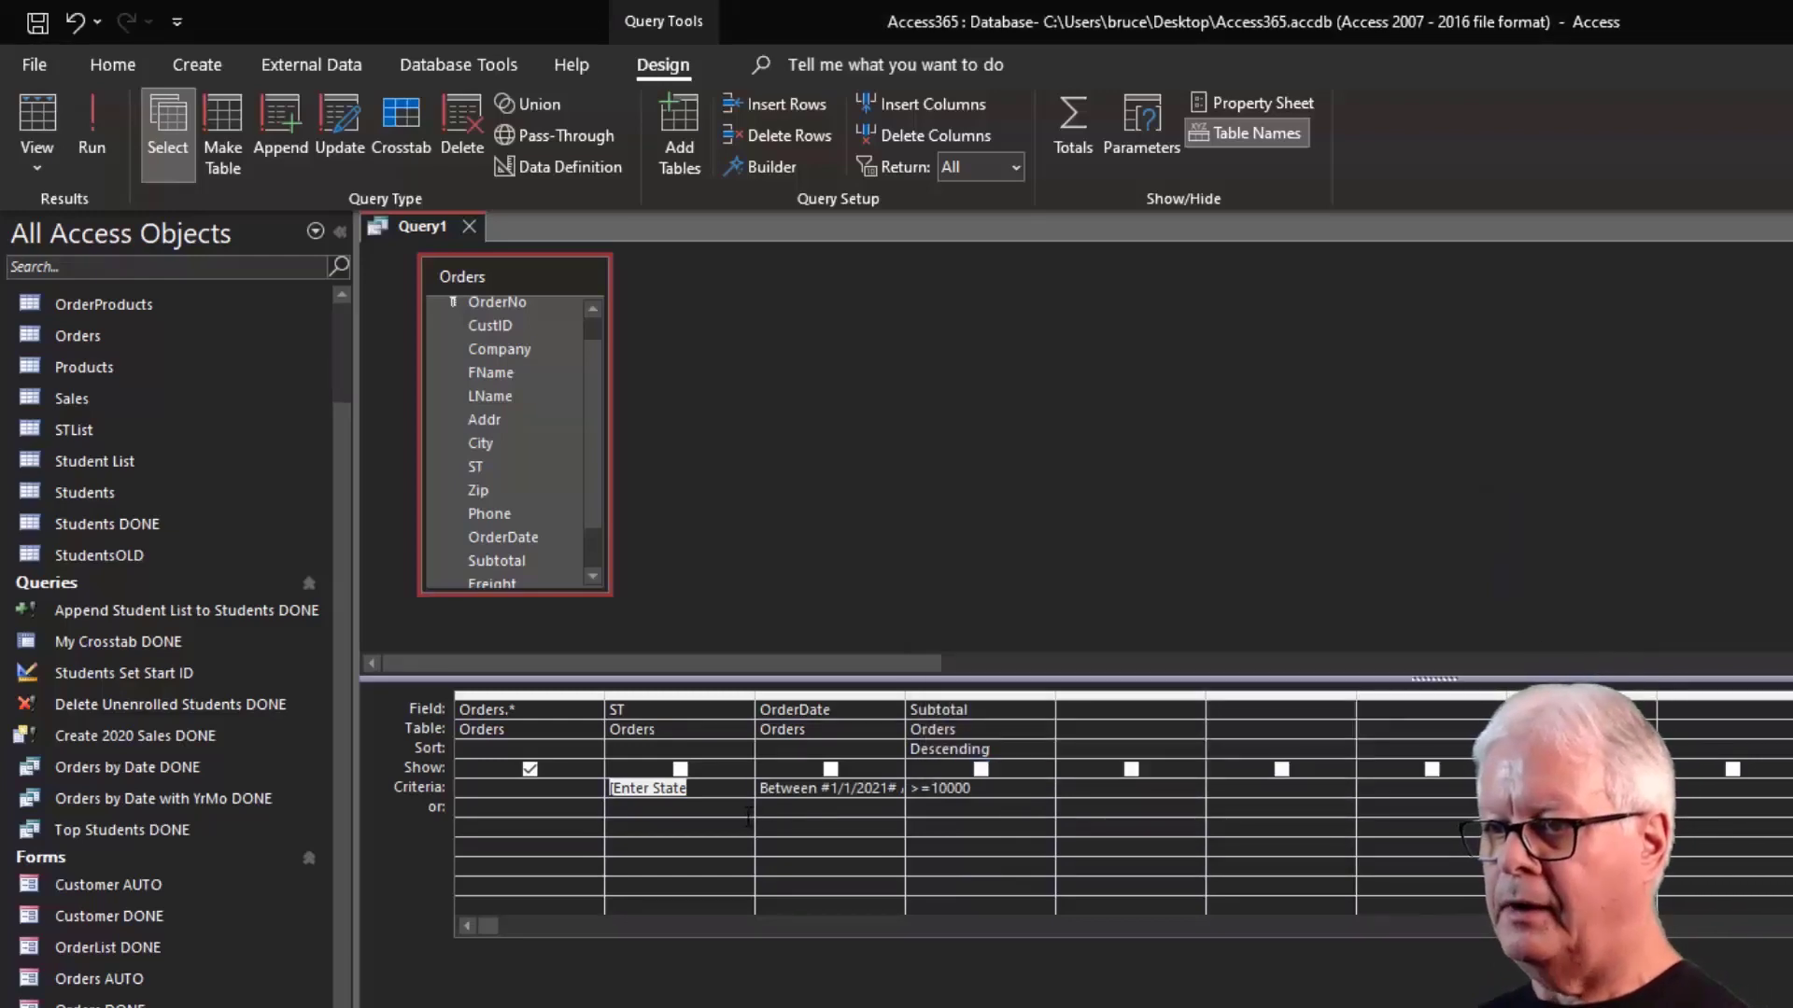
{"action": "left_click", "coordinate": [716, 792]}
{"action": "type", "text": "]"}
{"action": "key", "text": "Tab"}
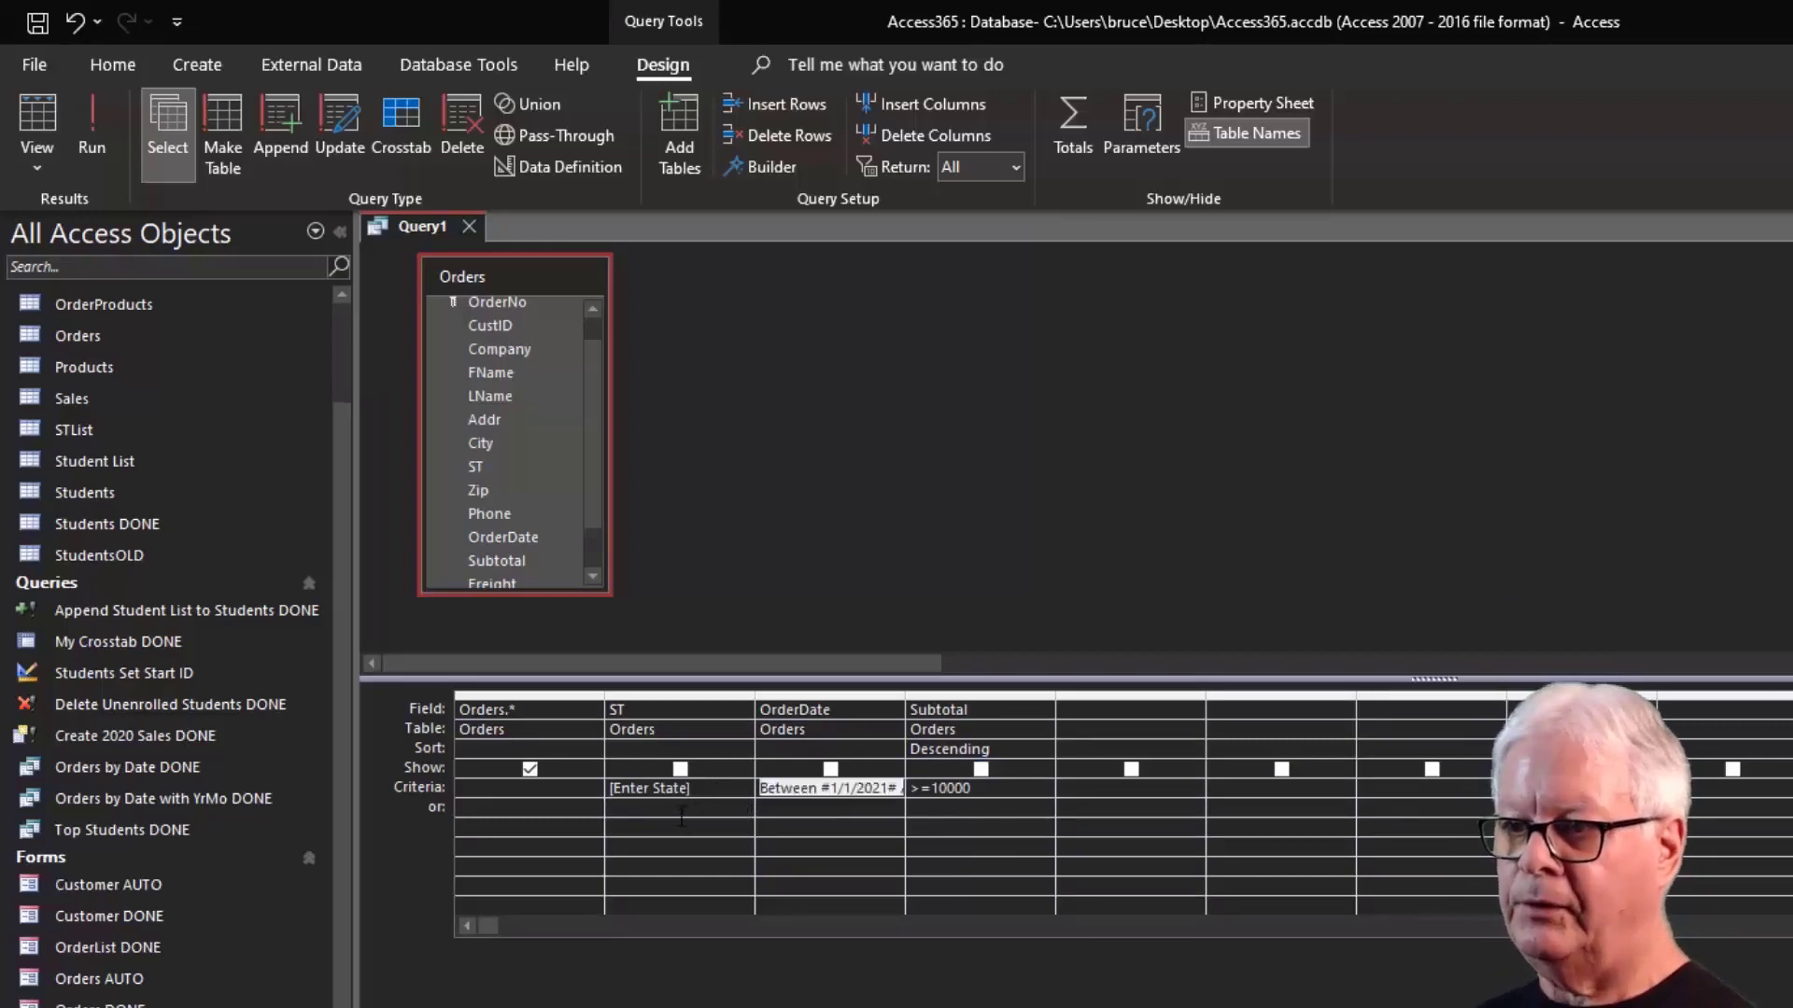
View the query's results for the state "il" and return to the design.
{"action": "left_click", "coordinate": [37, 114]}
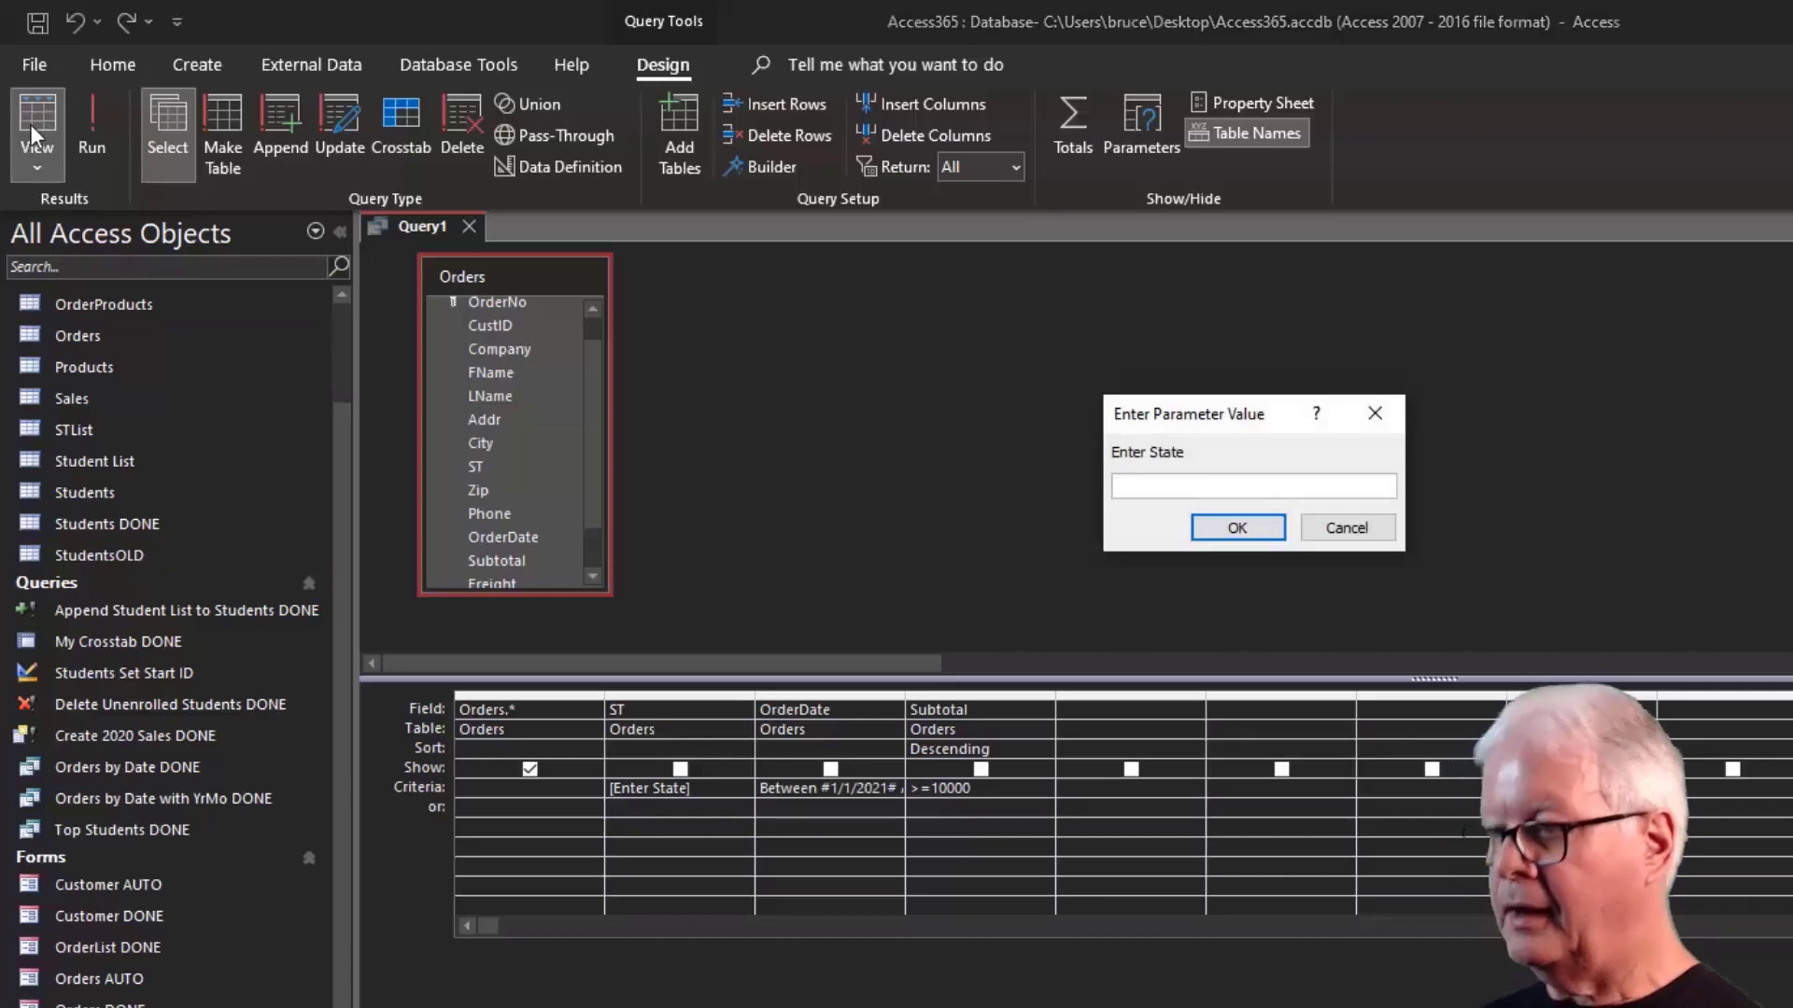
{"action": "type", "text": "il"}
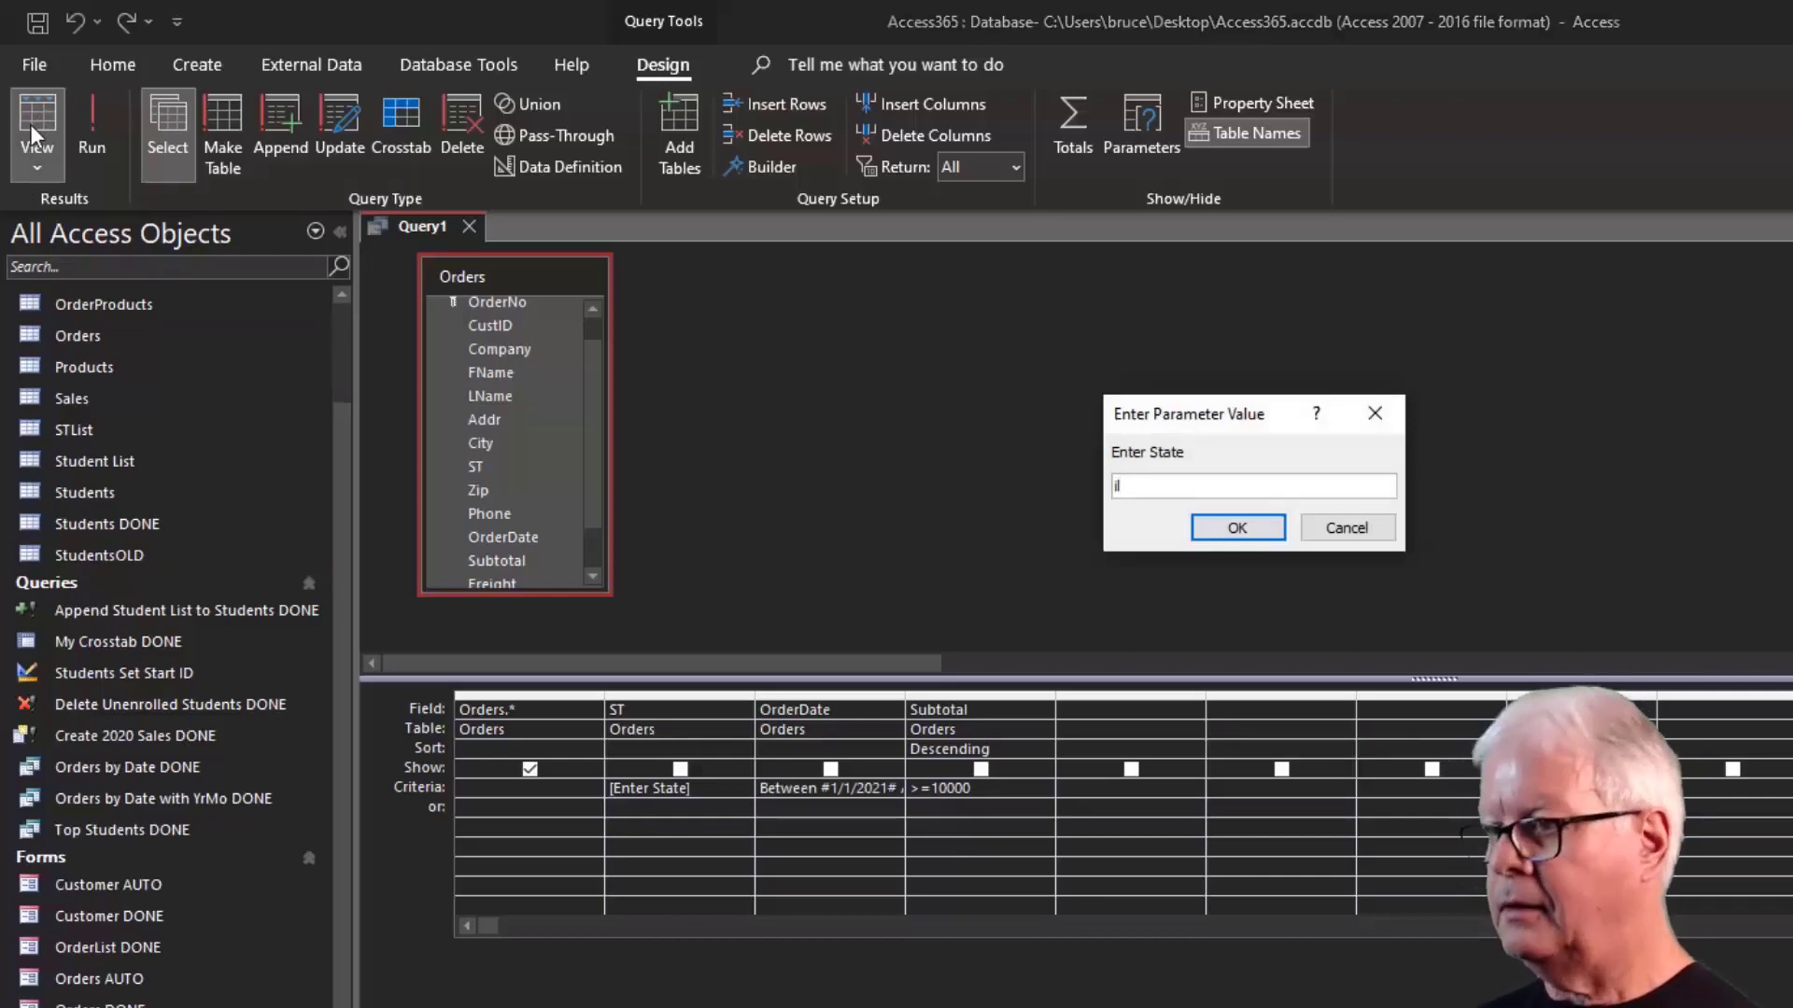
{"action": "key", "text": "Return"}
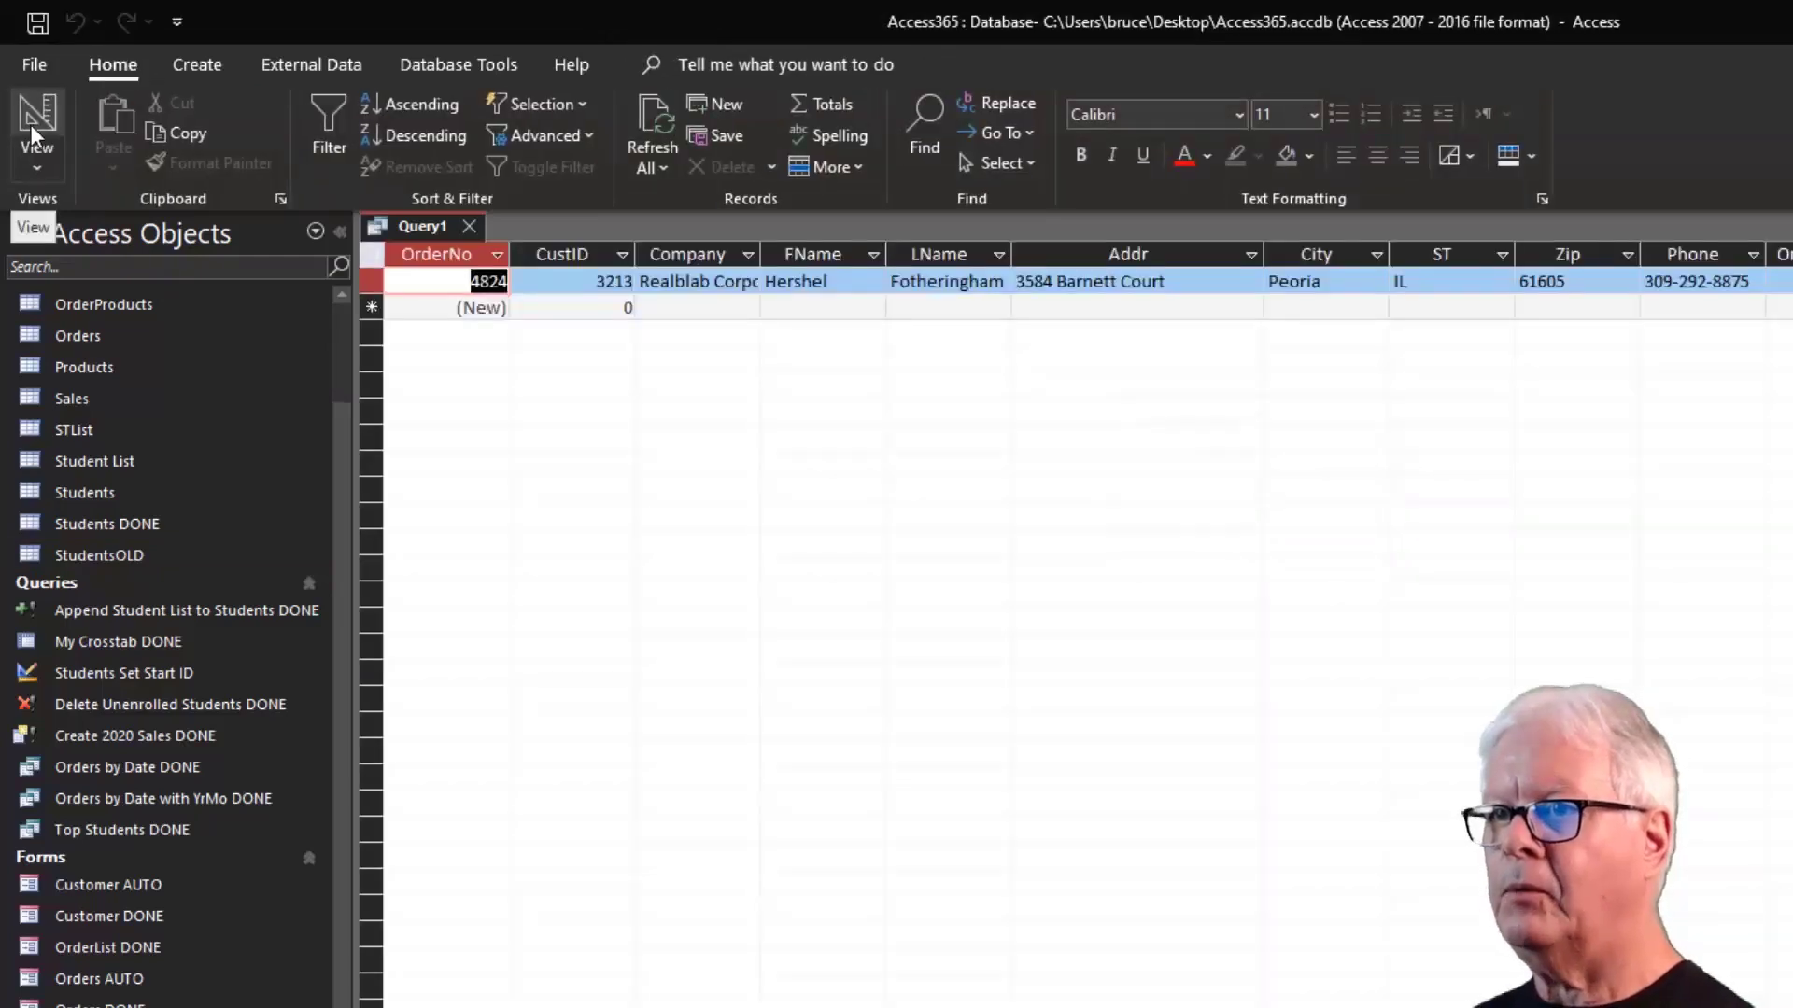
{"action": "left_click", "coordinate": [33, 127]}
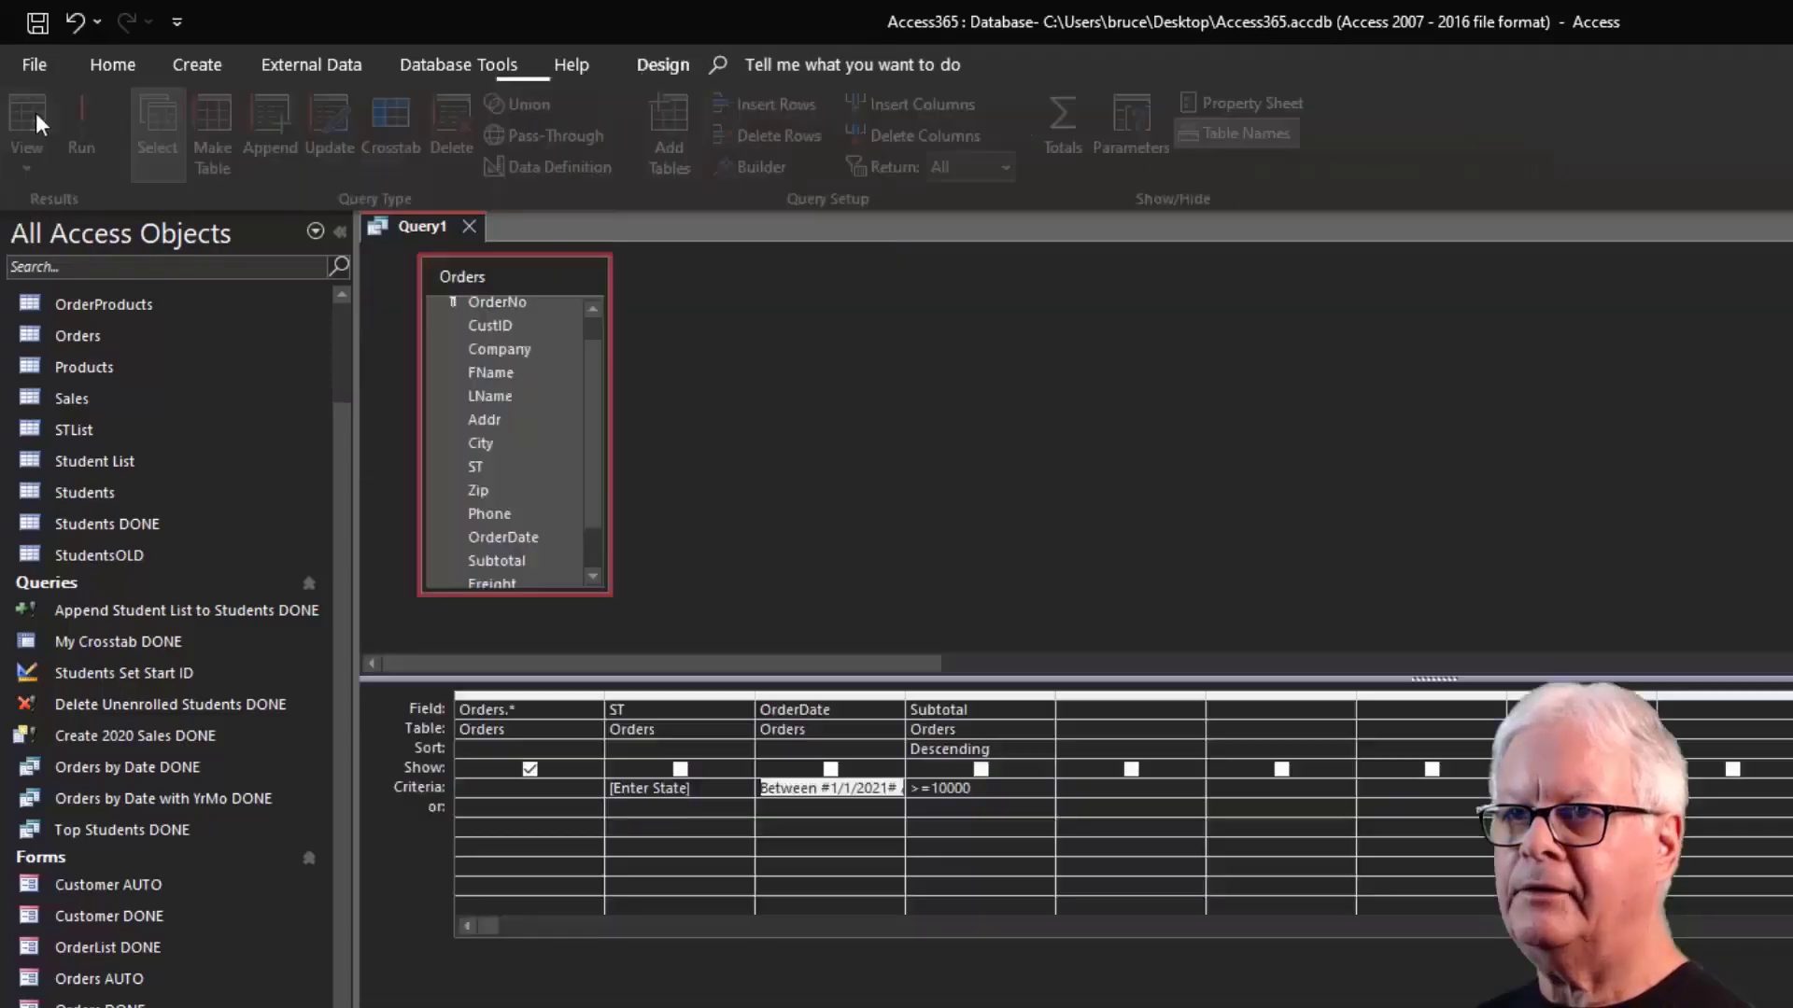
View the query's results for the state "wa" and return to the design.
{"action": "left_click", "coordinate": [37, 118]}
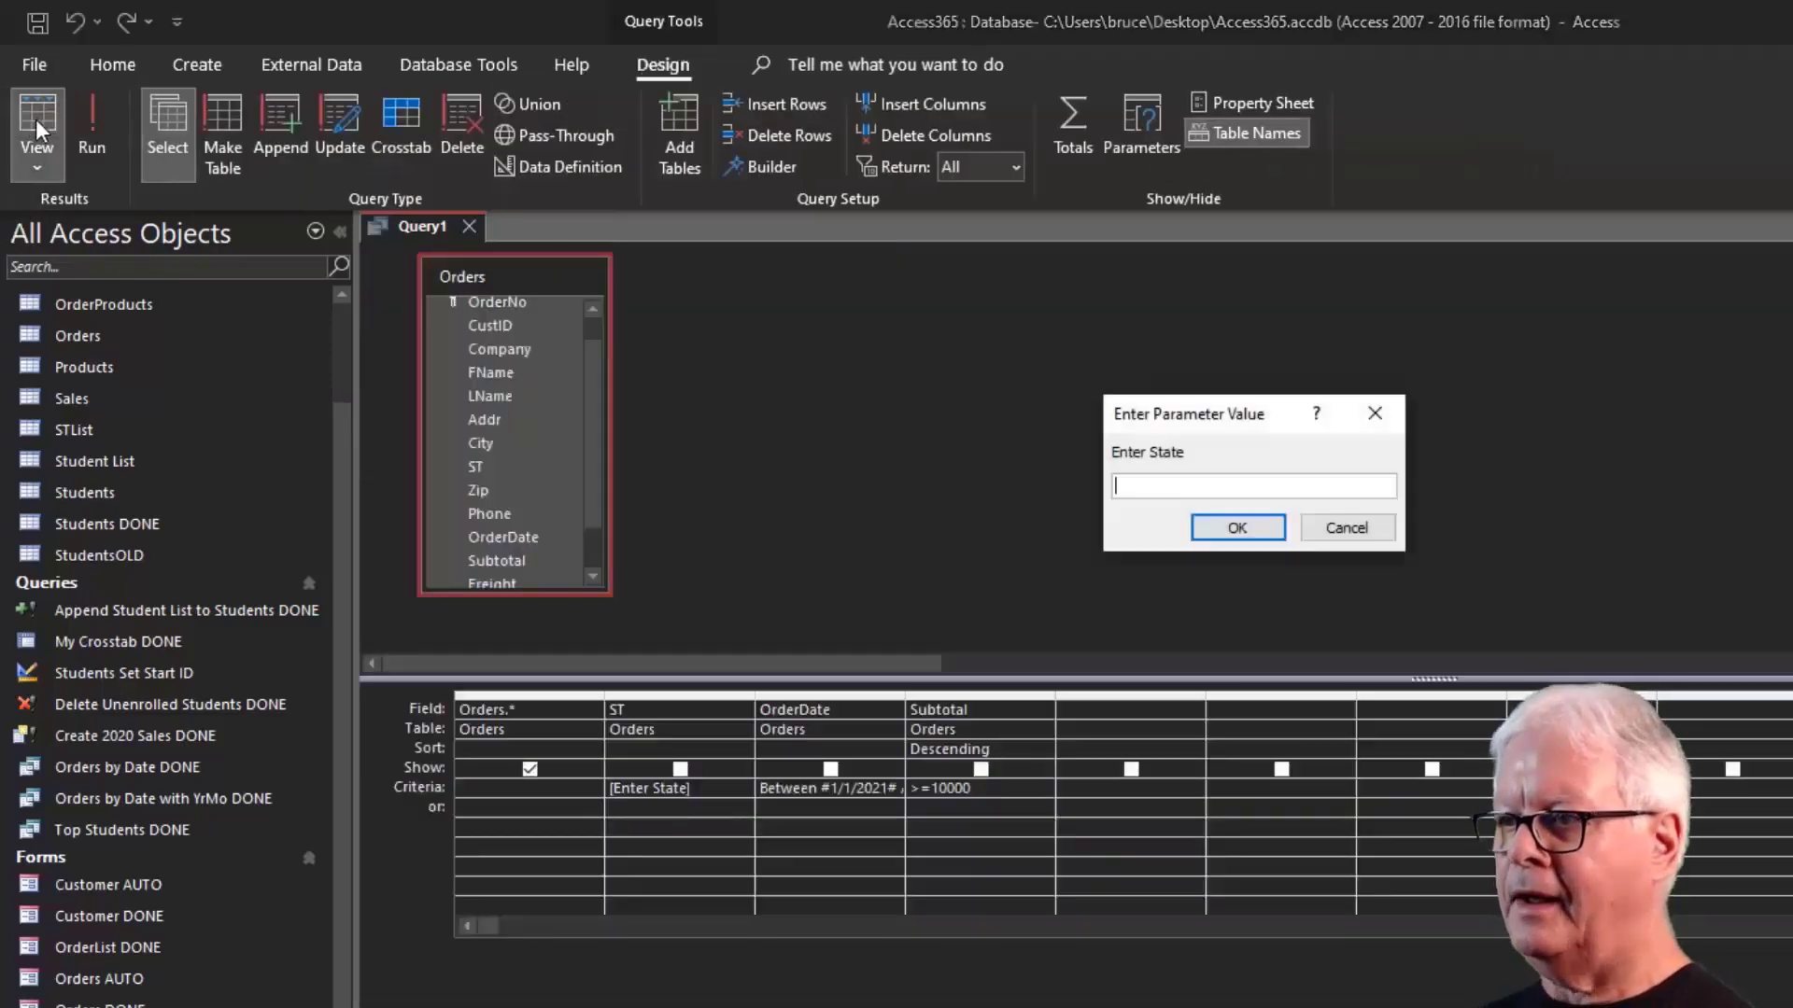
{"action": "type", "text": "wa"}
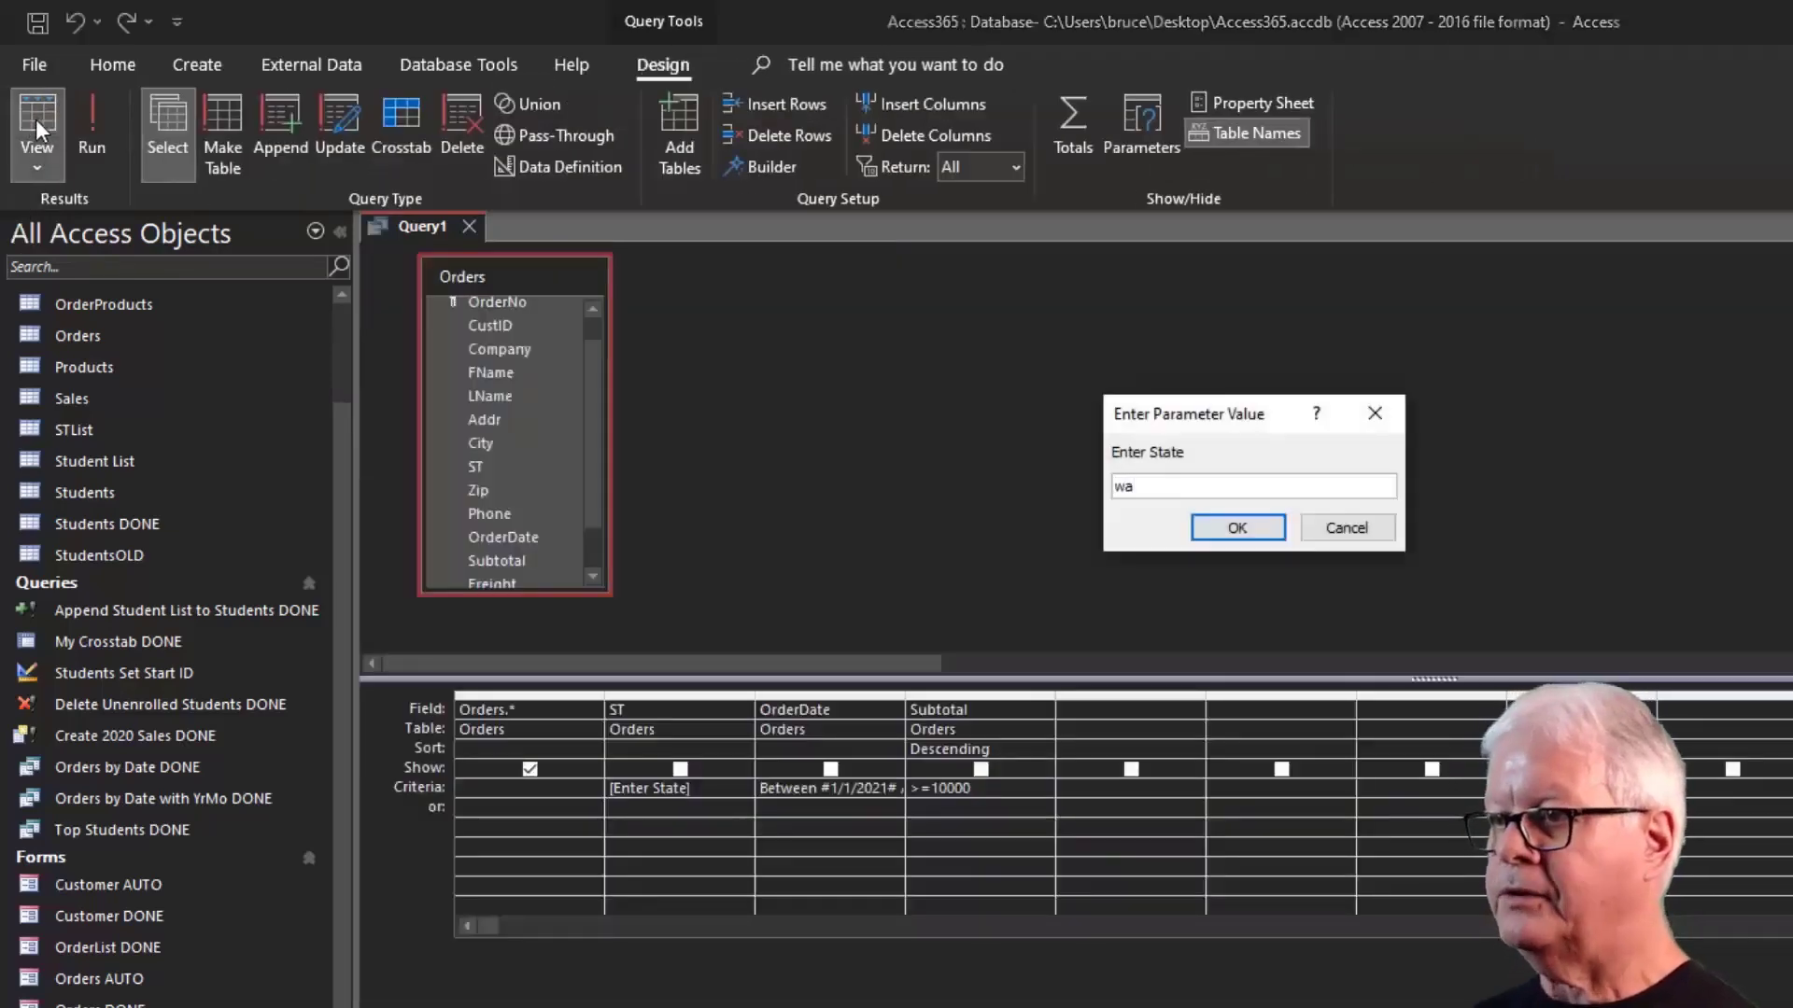
{"action": "key", "text": "Return"}
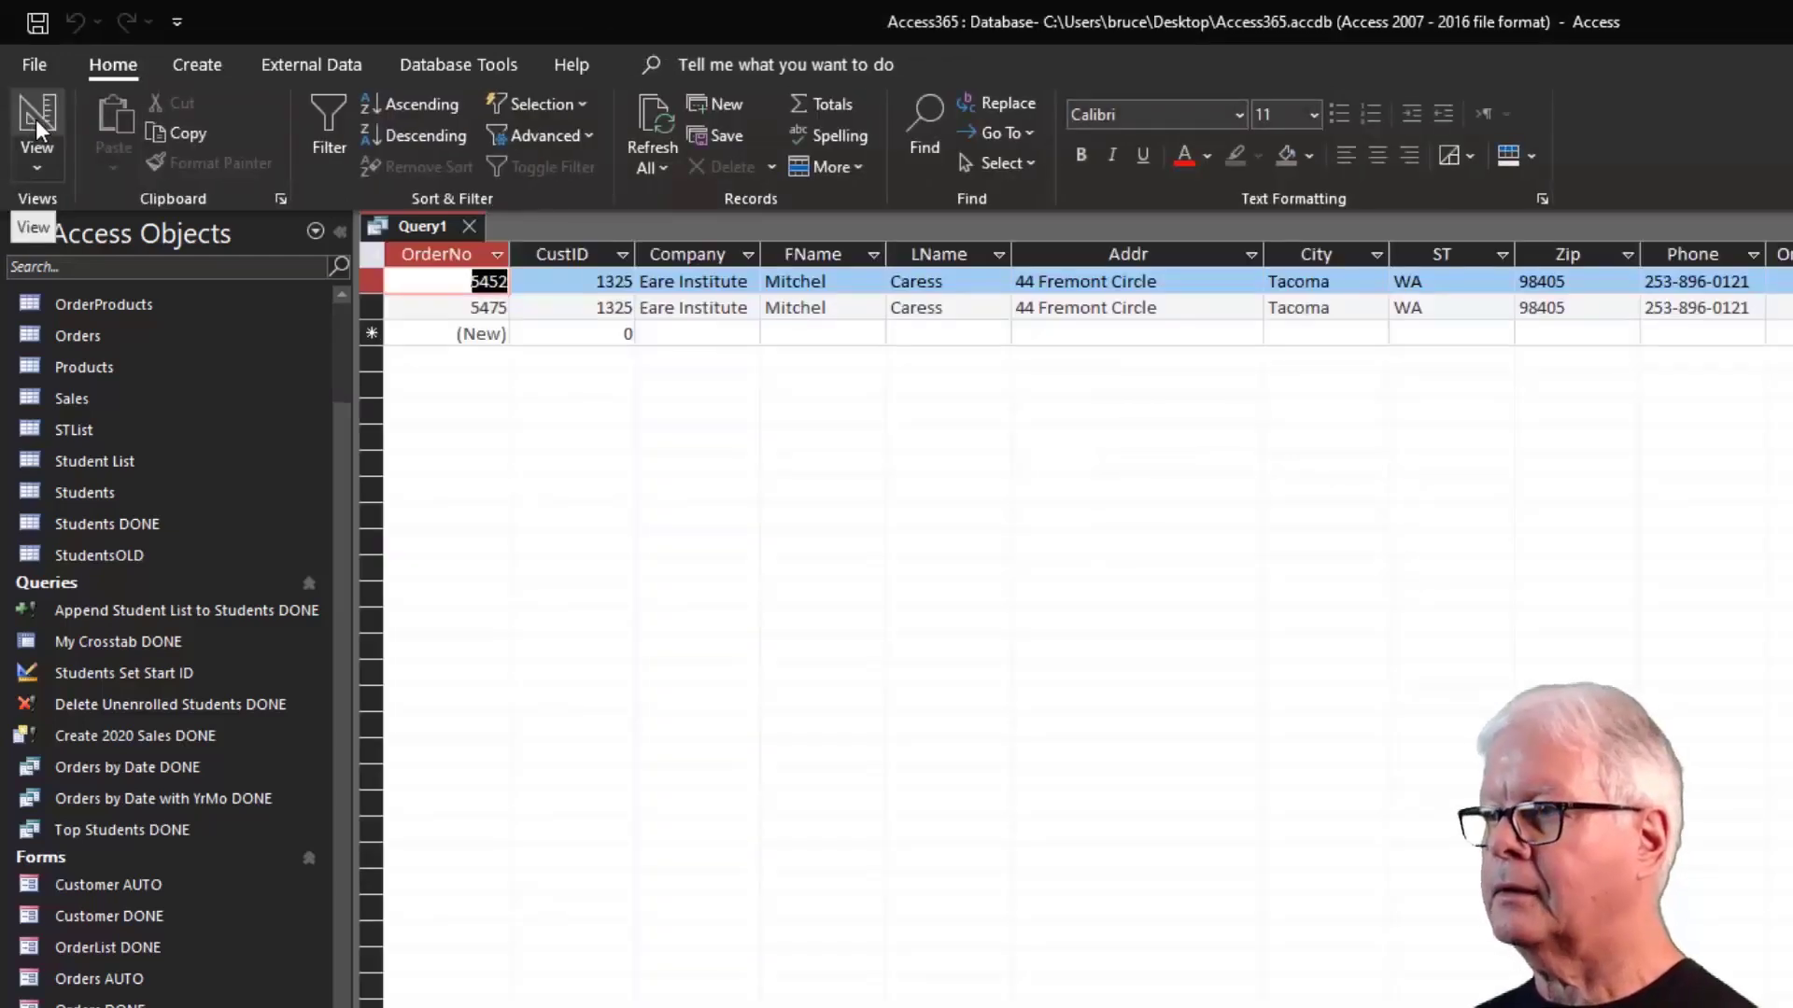
{"action": "left_click", "coordinate": [36, 120]}
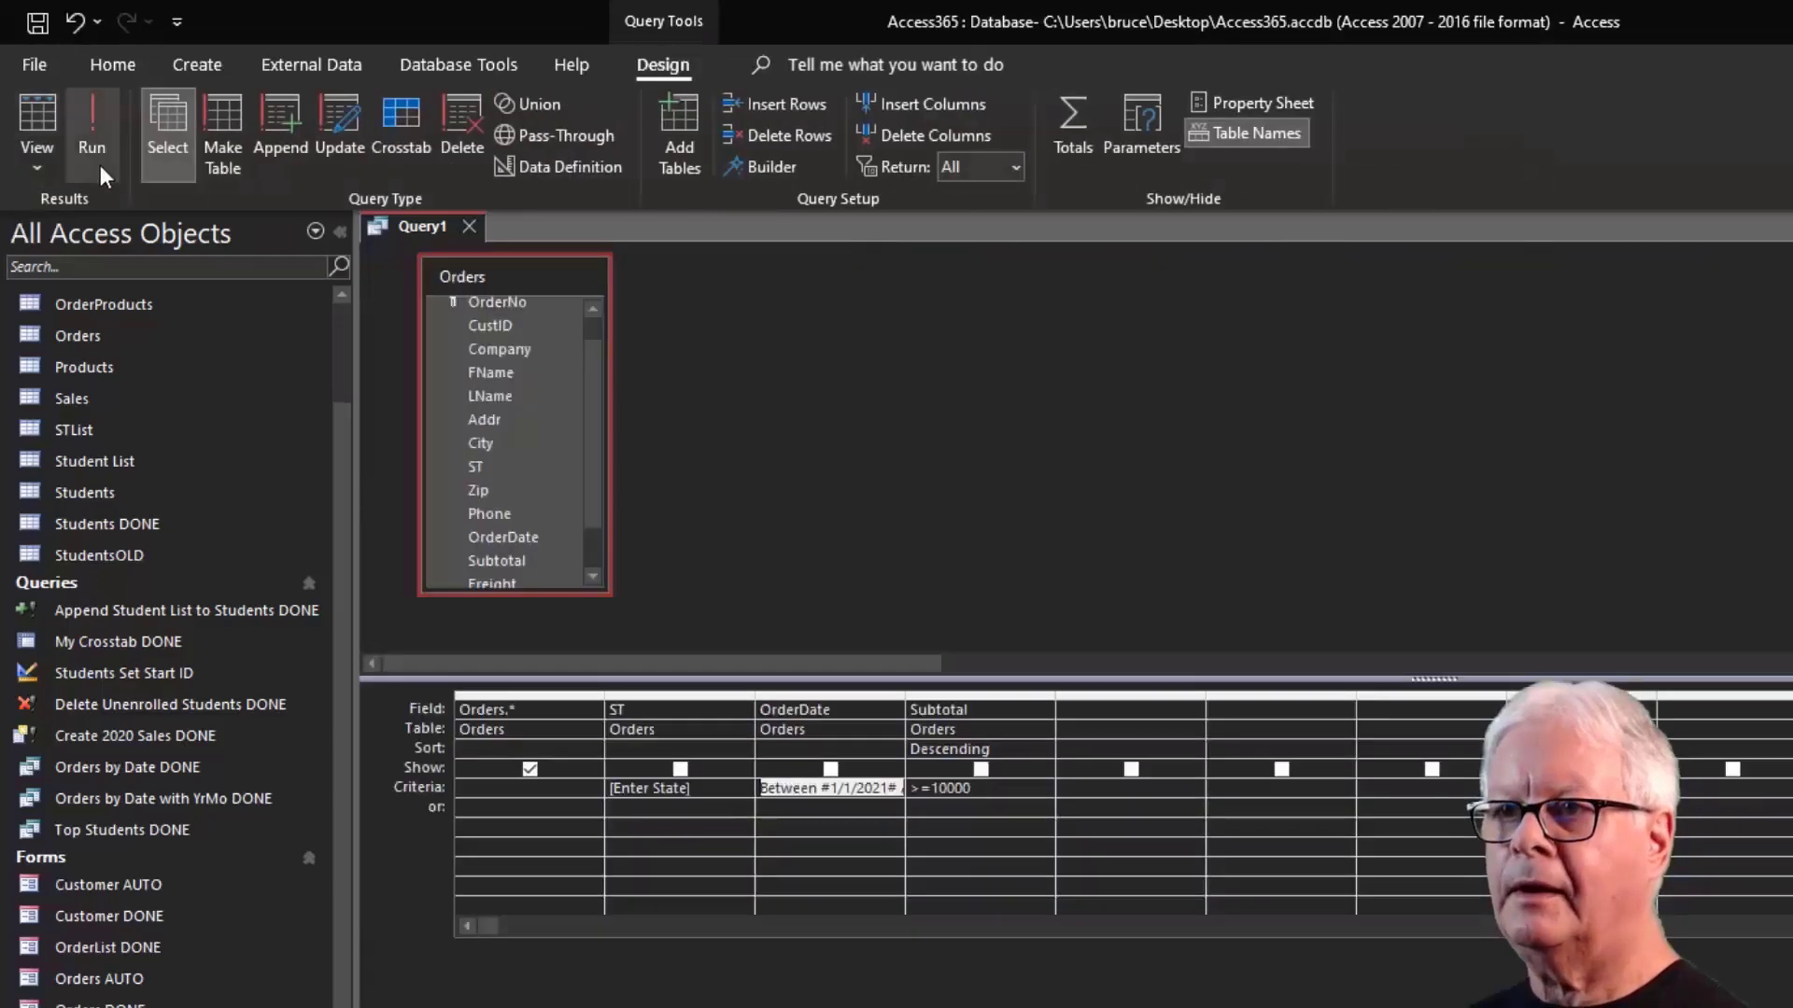
View the query's results for the state "ca" and return to the design.
{"action": "left_click", "coordinate": [48, 127]}
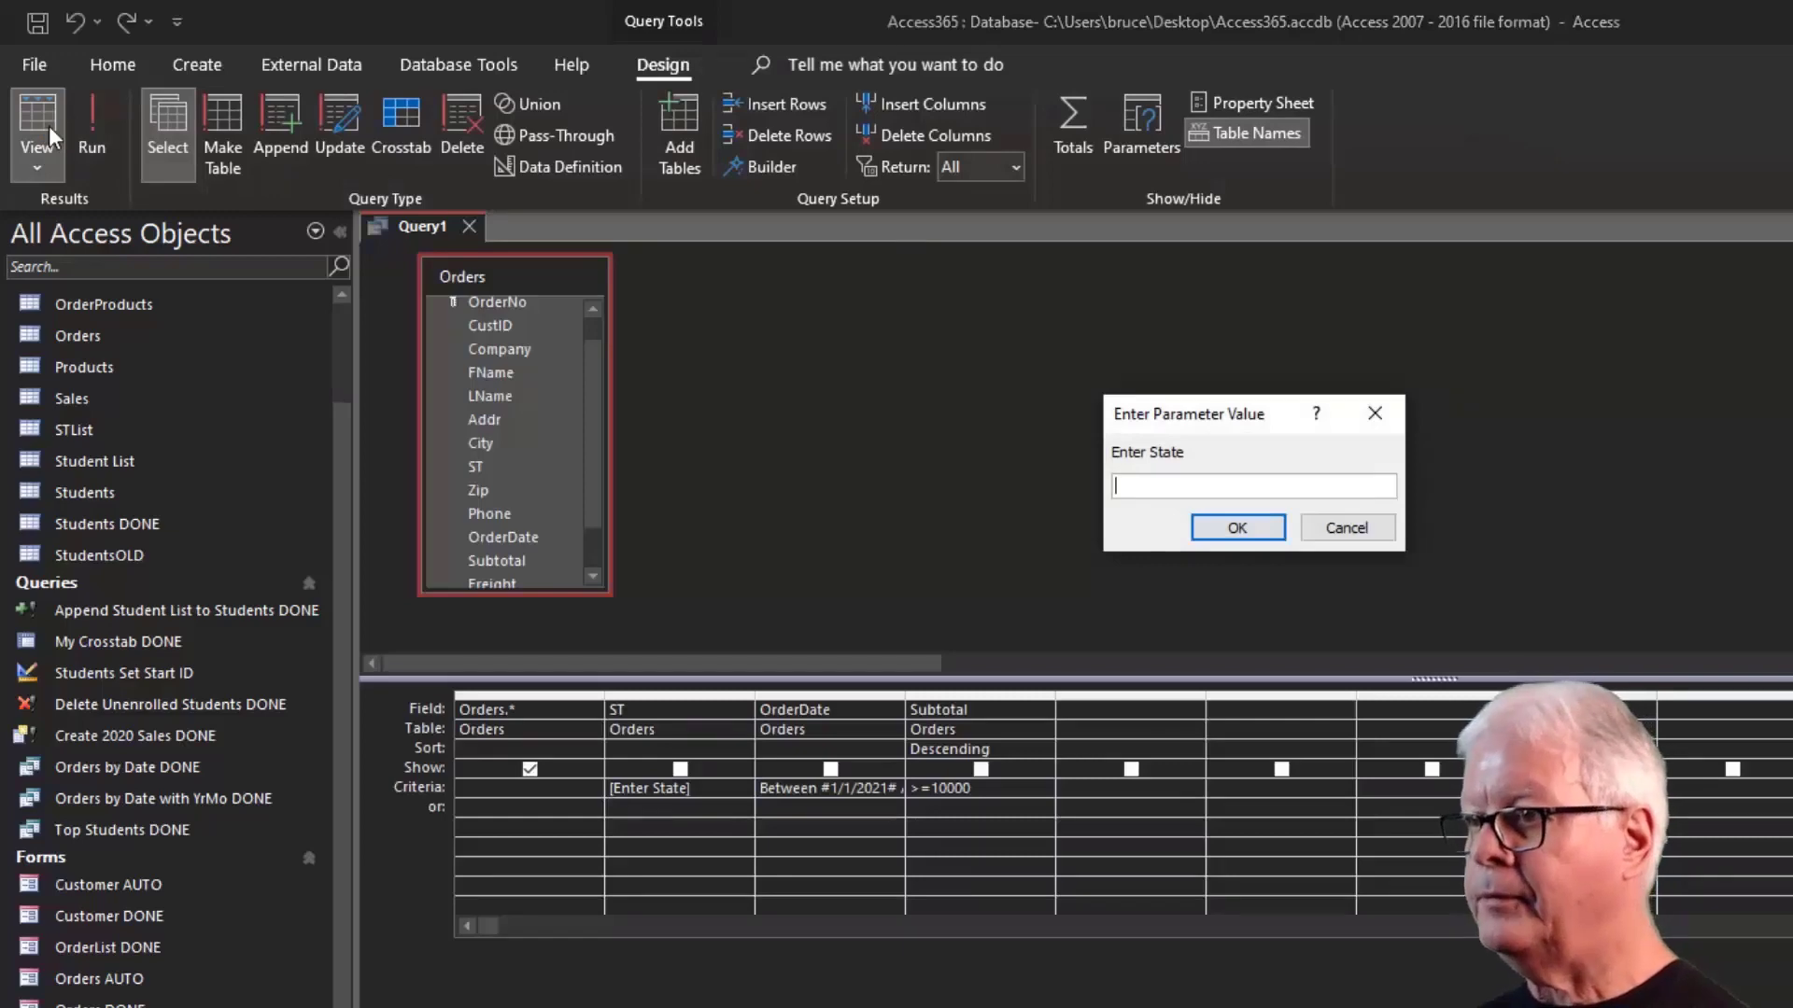
{"action": "type", "text": "ca"}
{"action": "key", "text": "Return"}
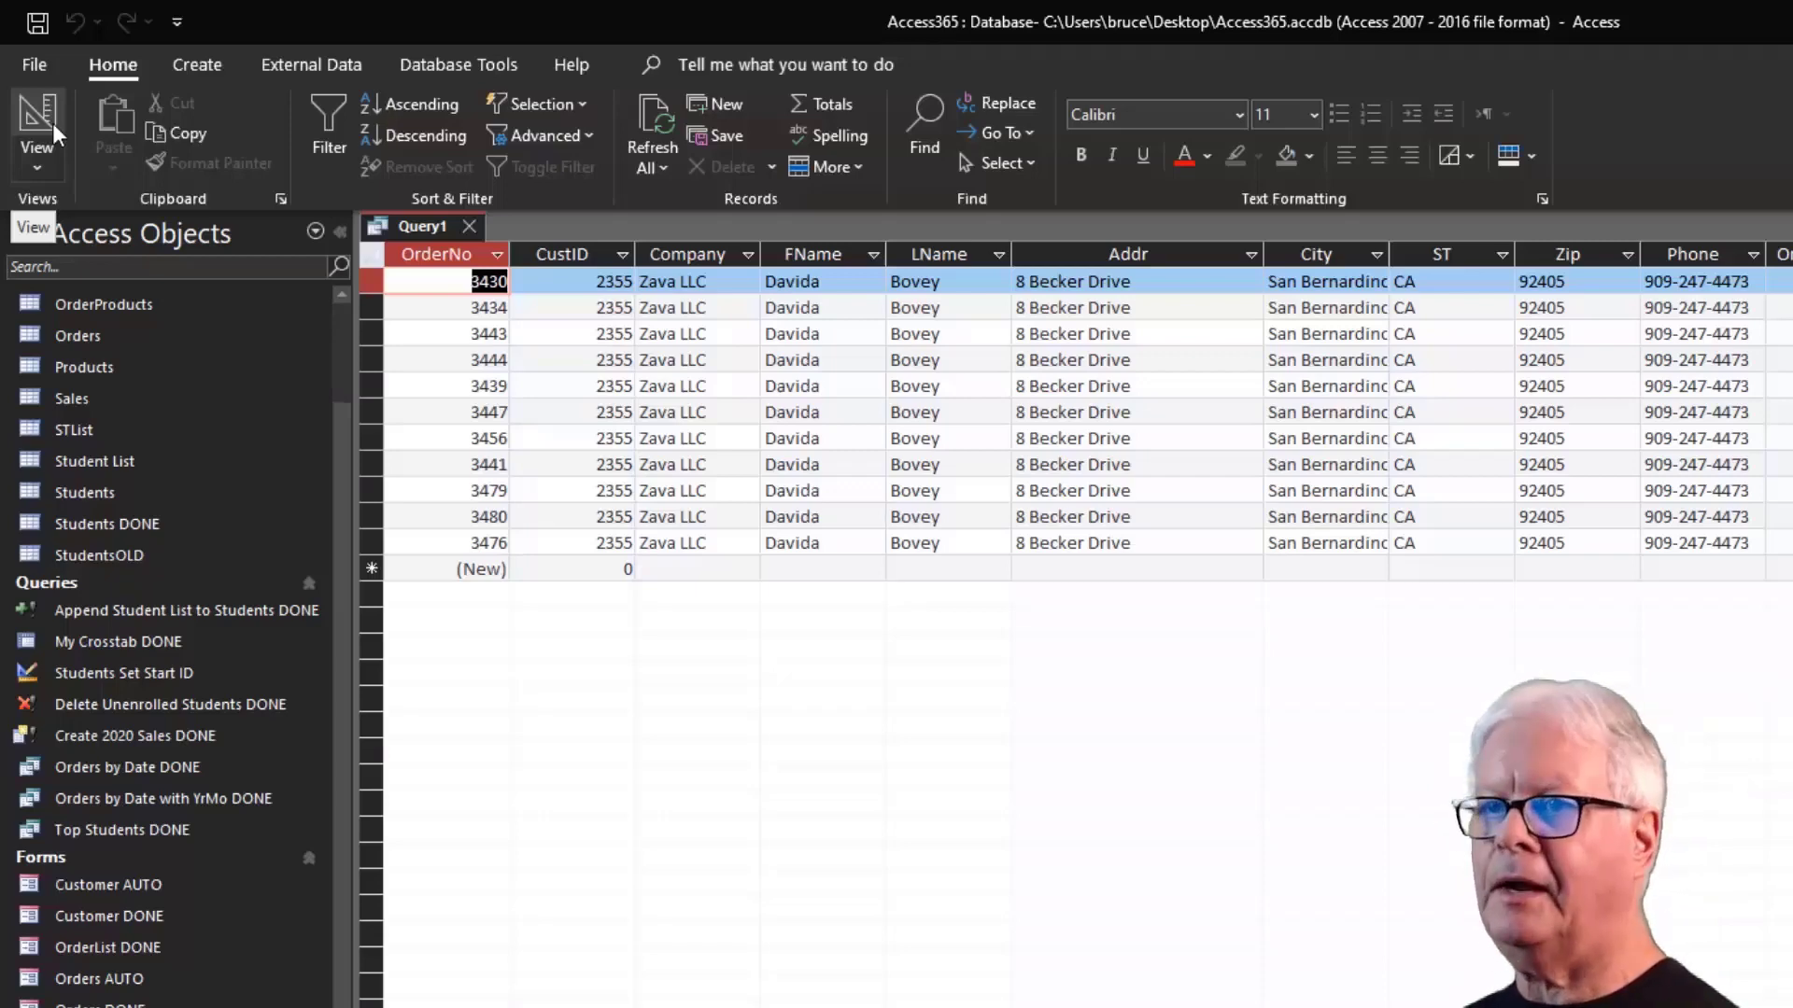
{"action": "left_click", "coordinate": [51, 127]}
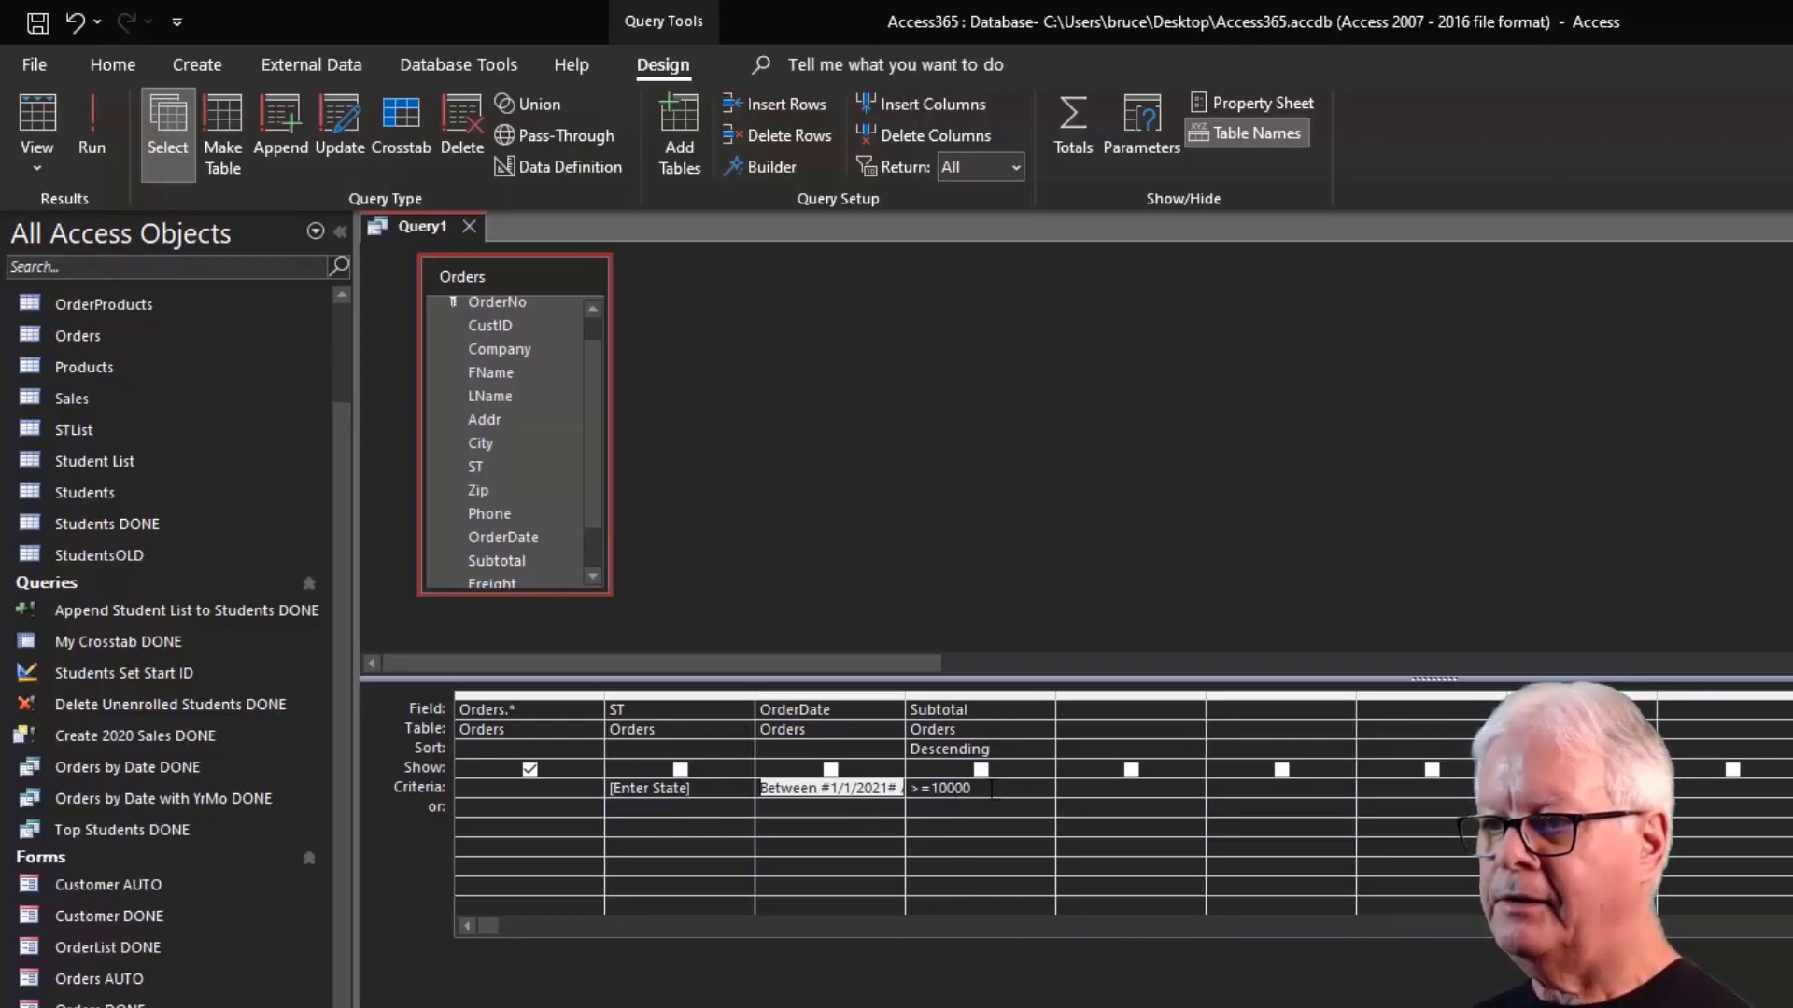
Set the Subtotal criterion to >=[Enter Subtotal Amount (no commas)].
{"action": "left_click", "coordinate": [1004, 790]}
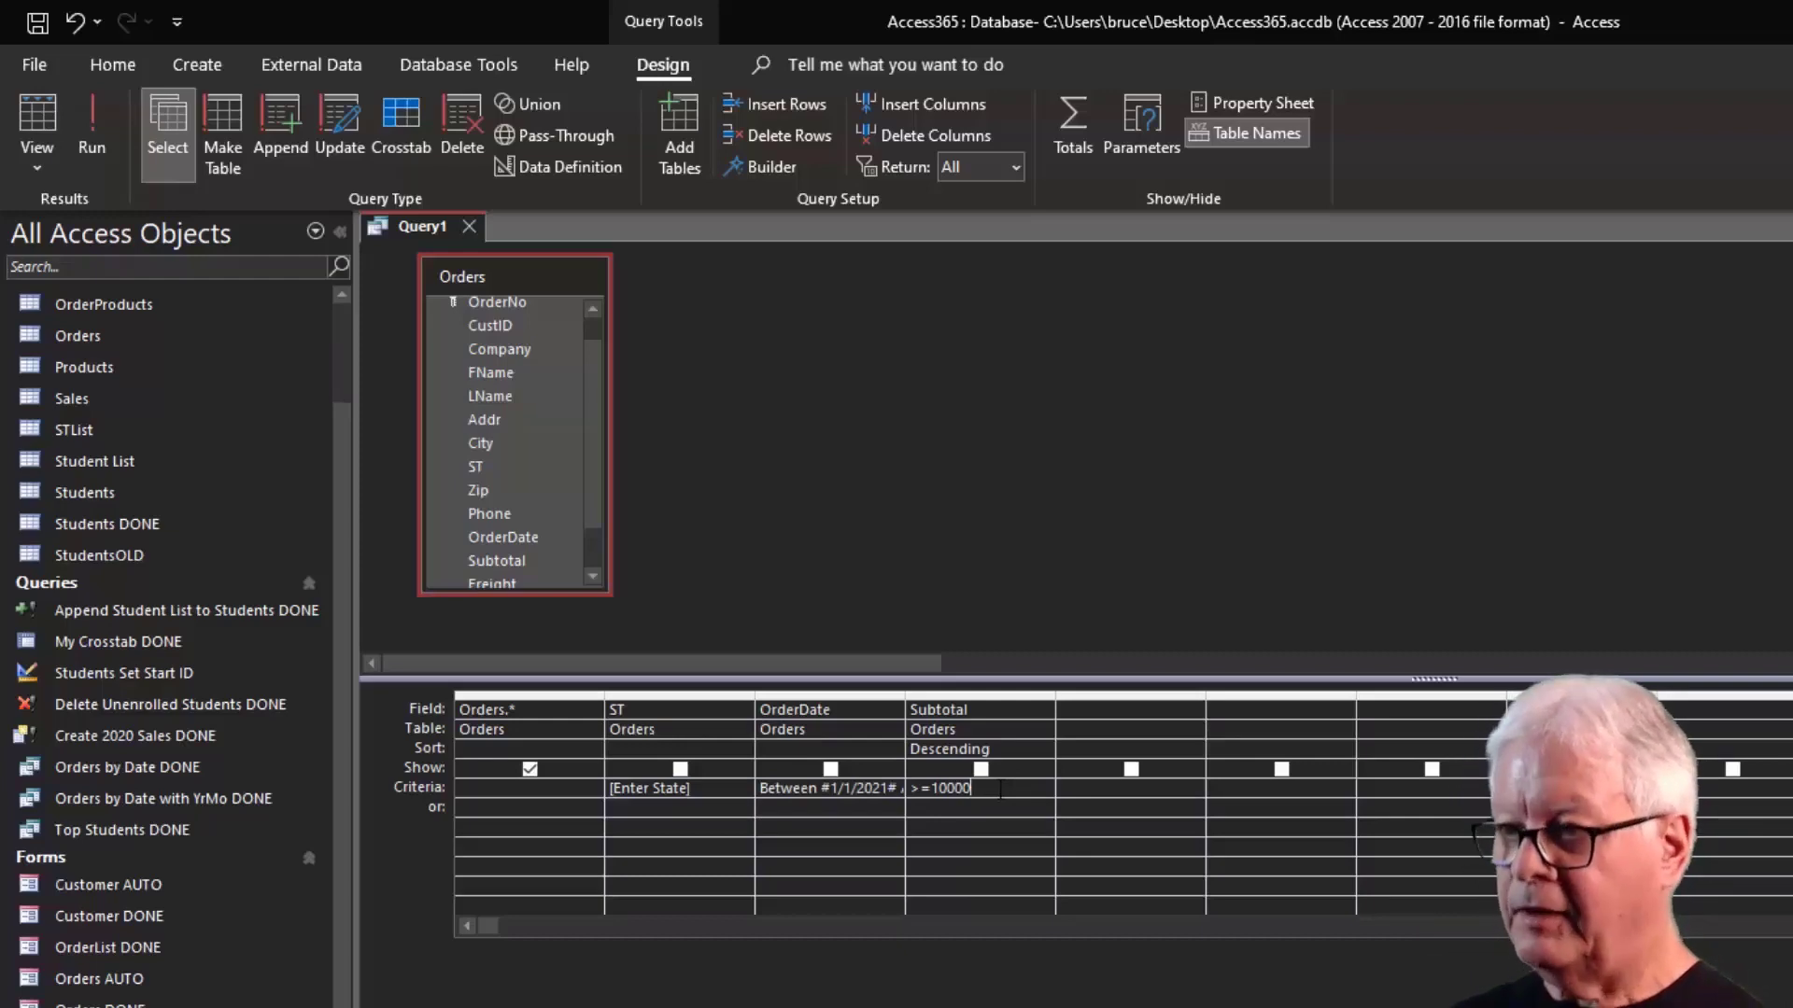
{"action": "key", "text": "shift+F2"}
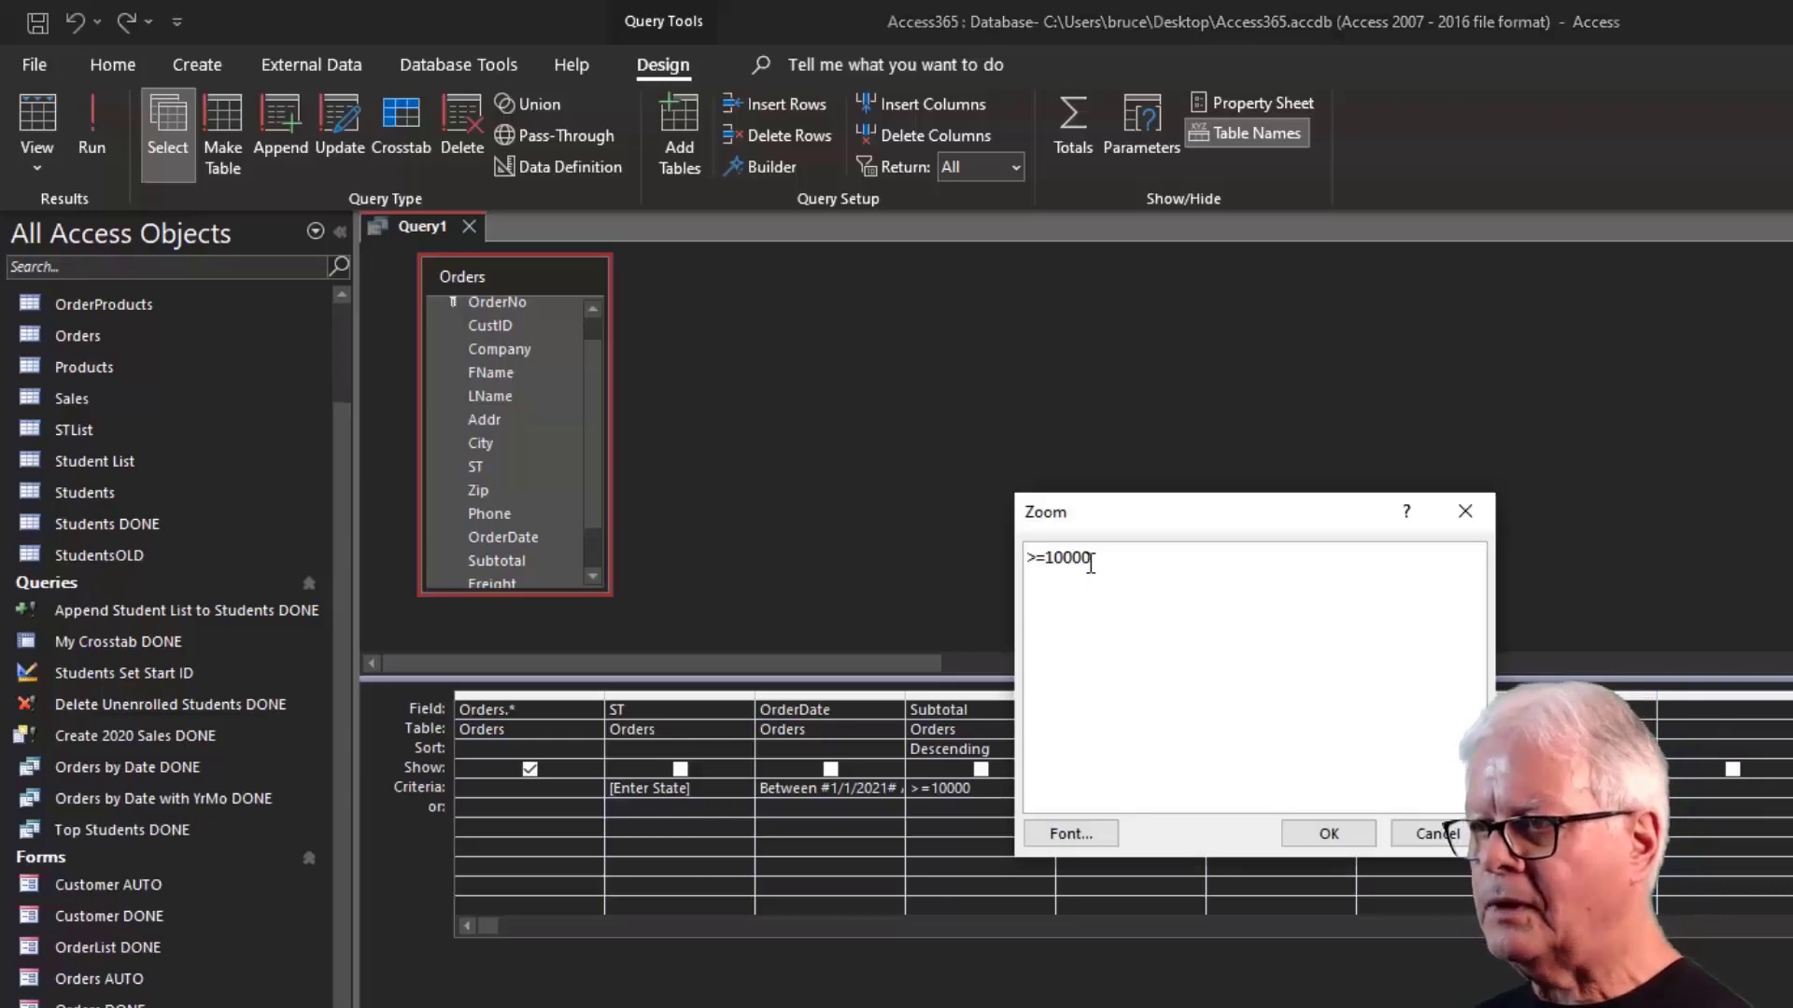
{"action": "left_click_drag", "start_coordinate": [1092, 558], "coordinate": [1046, 570]}
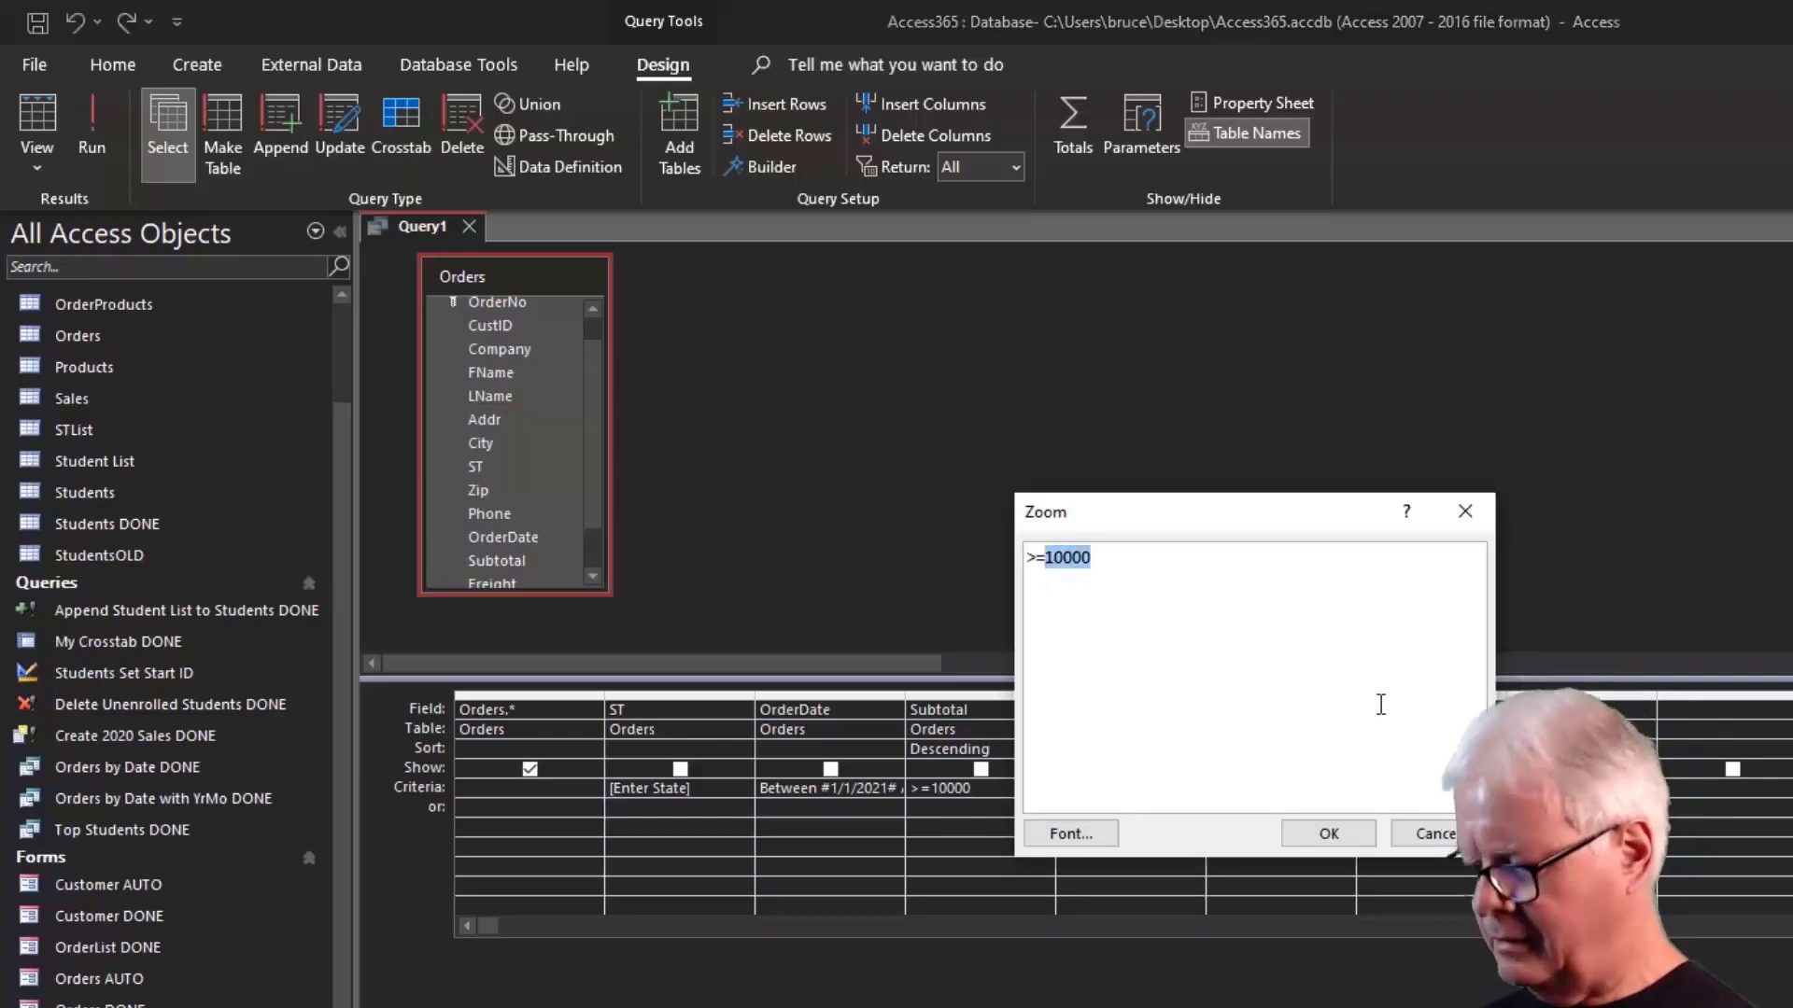
{"action": "key", "text": "Delete"}
{"action": "type", "text": "["}
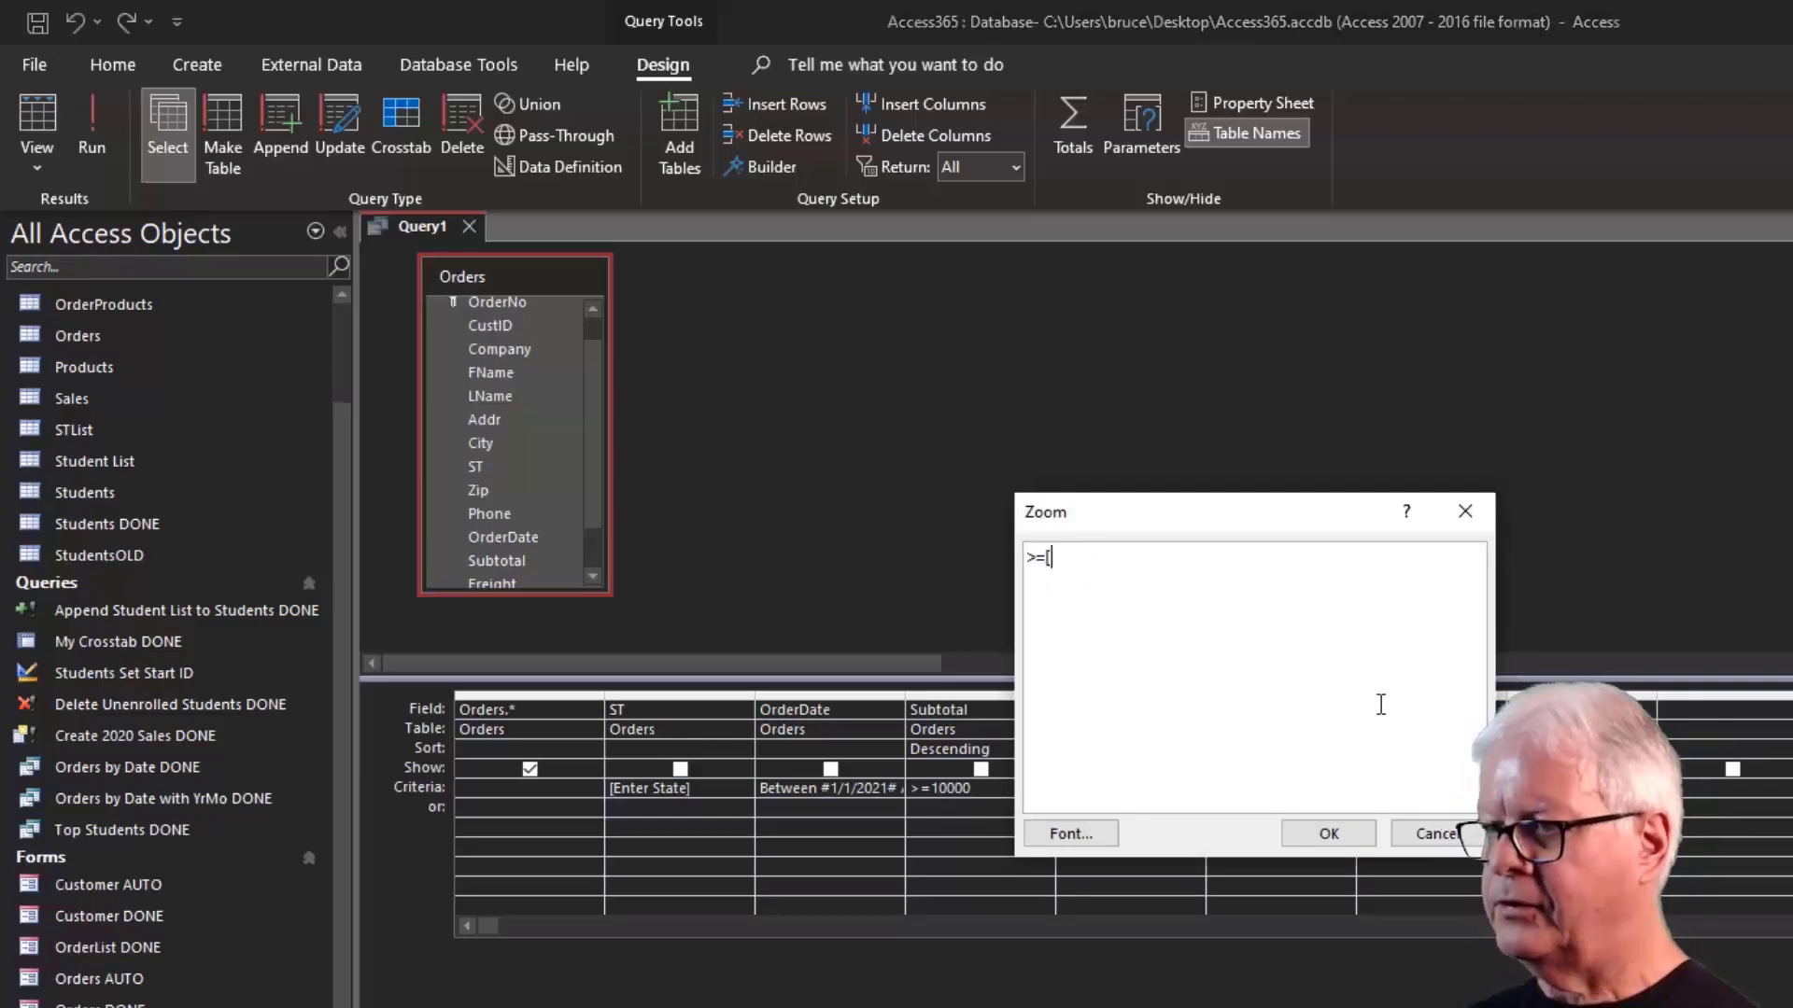
{"action": "type", "text": "Enter "}
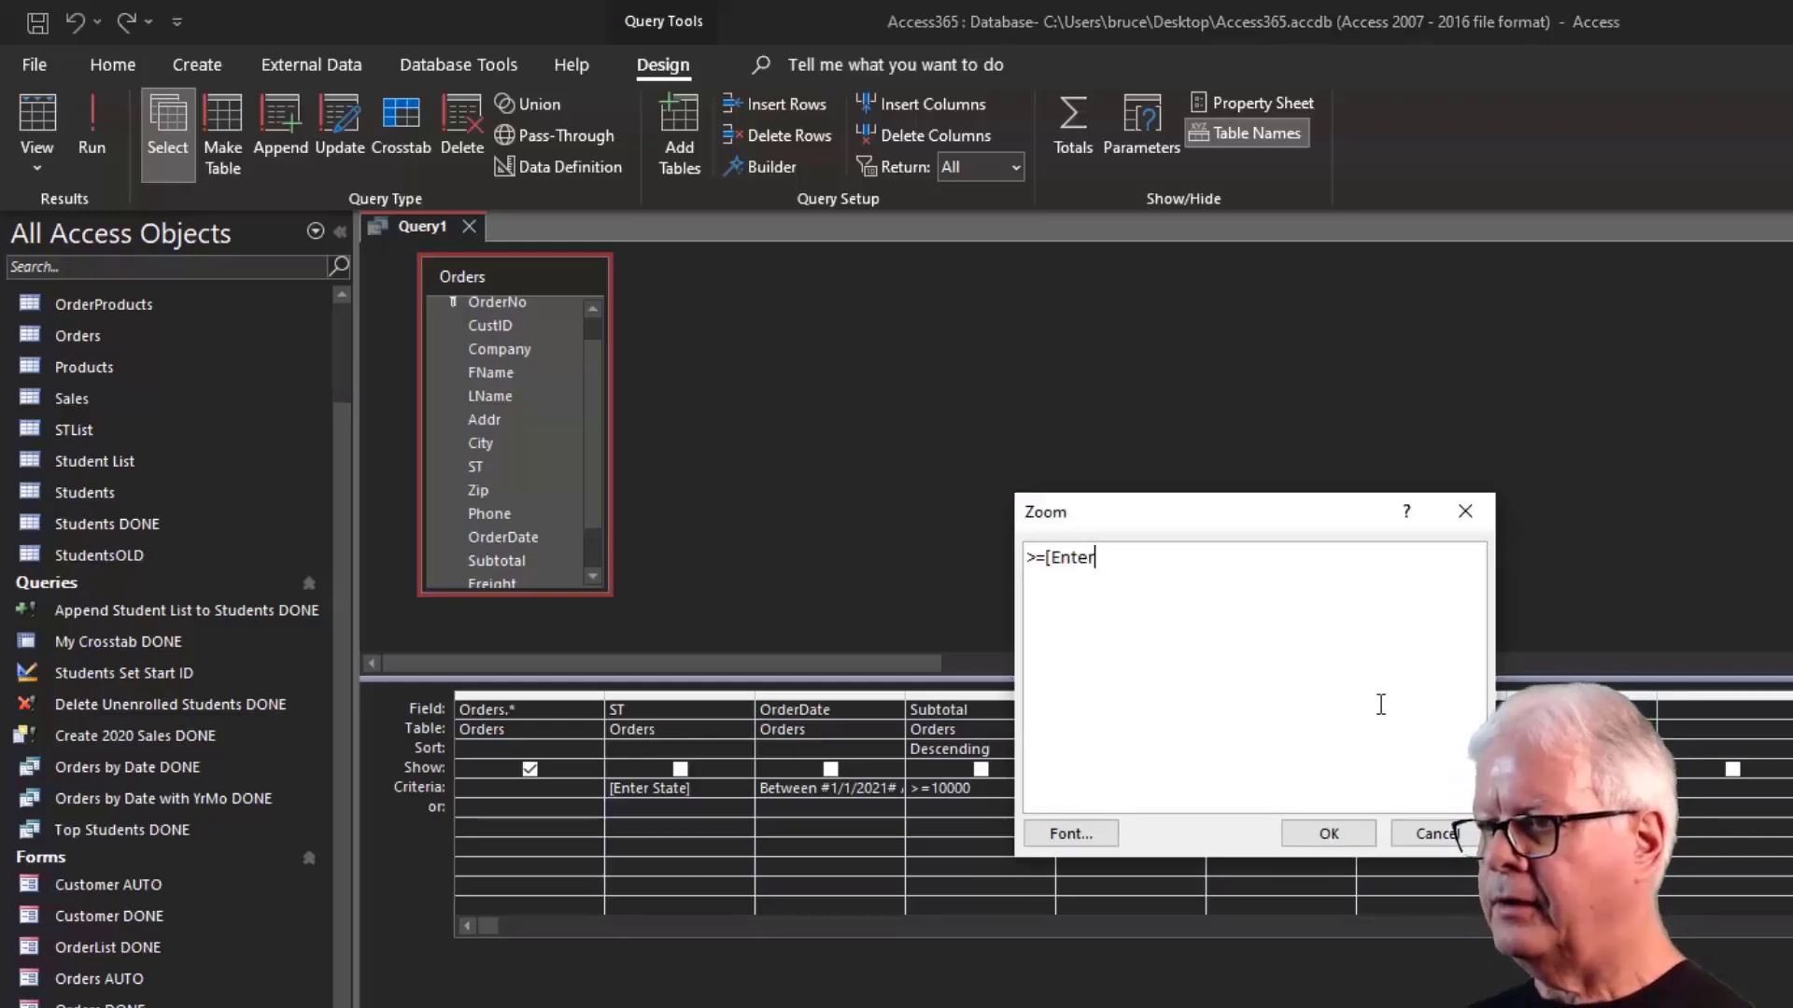
{"action": "type", "text": "Su"}
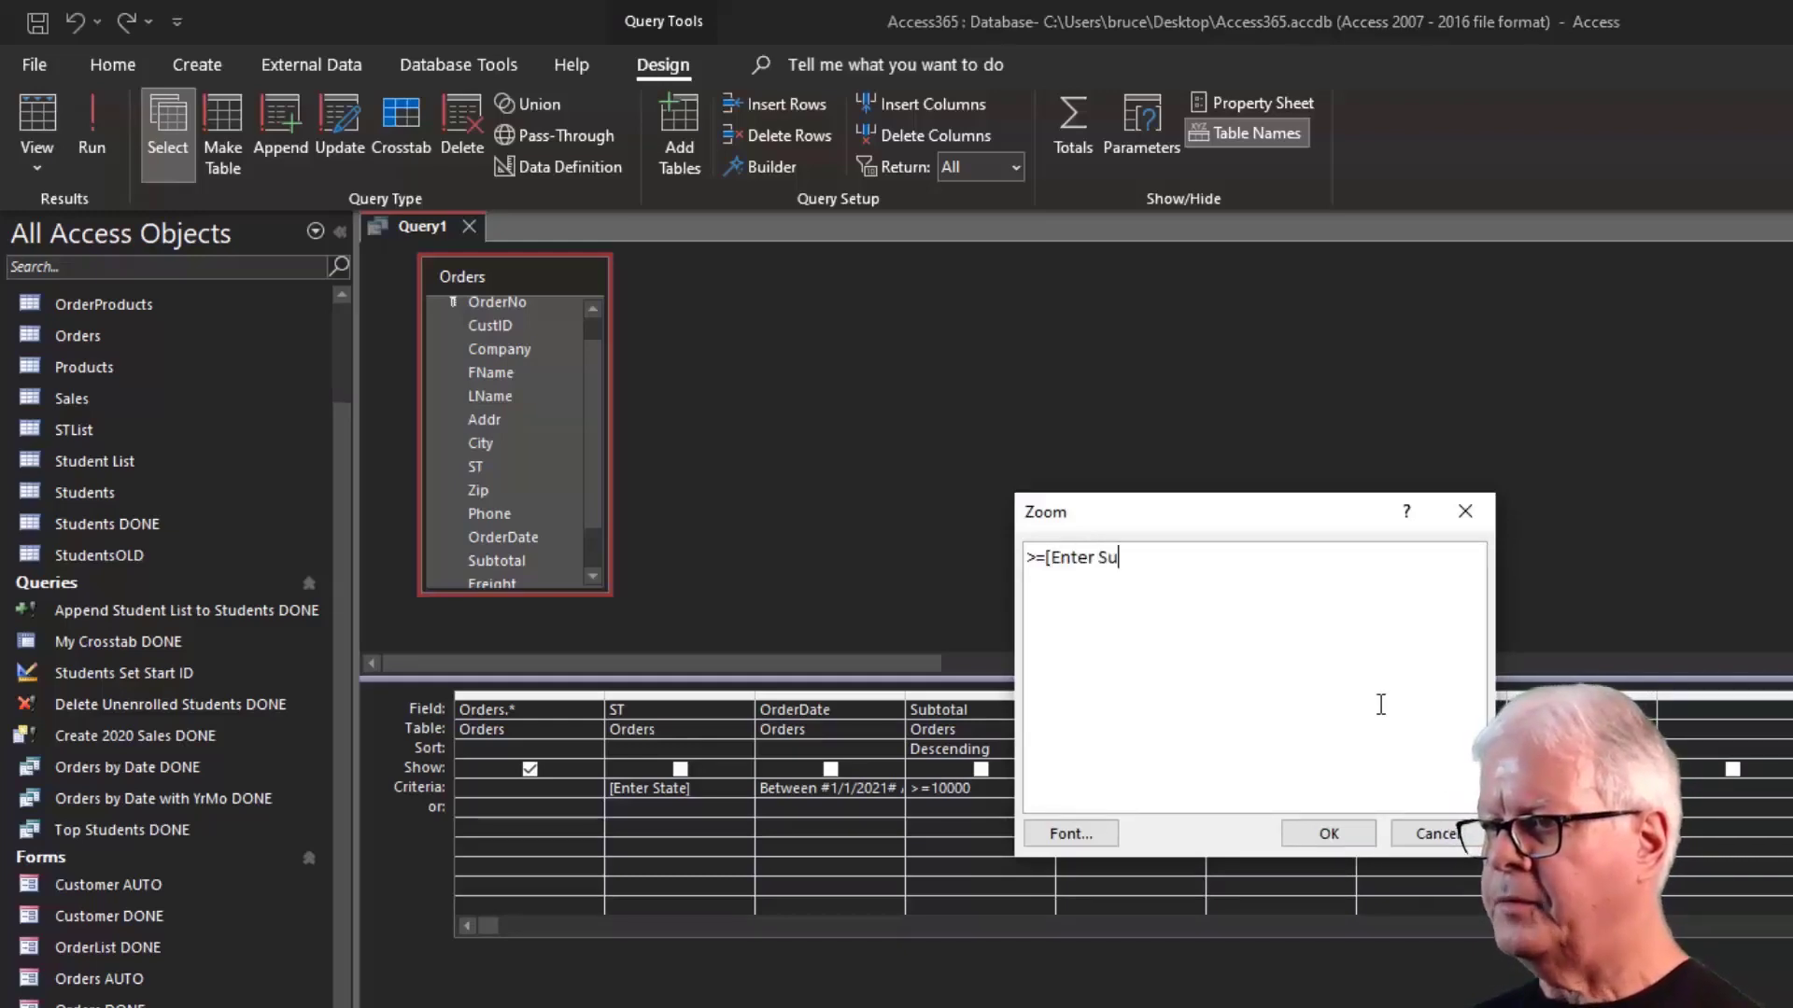
{"action": "type", "text": "btota"}
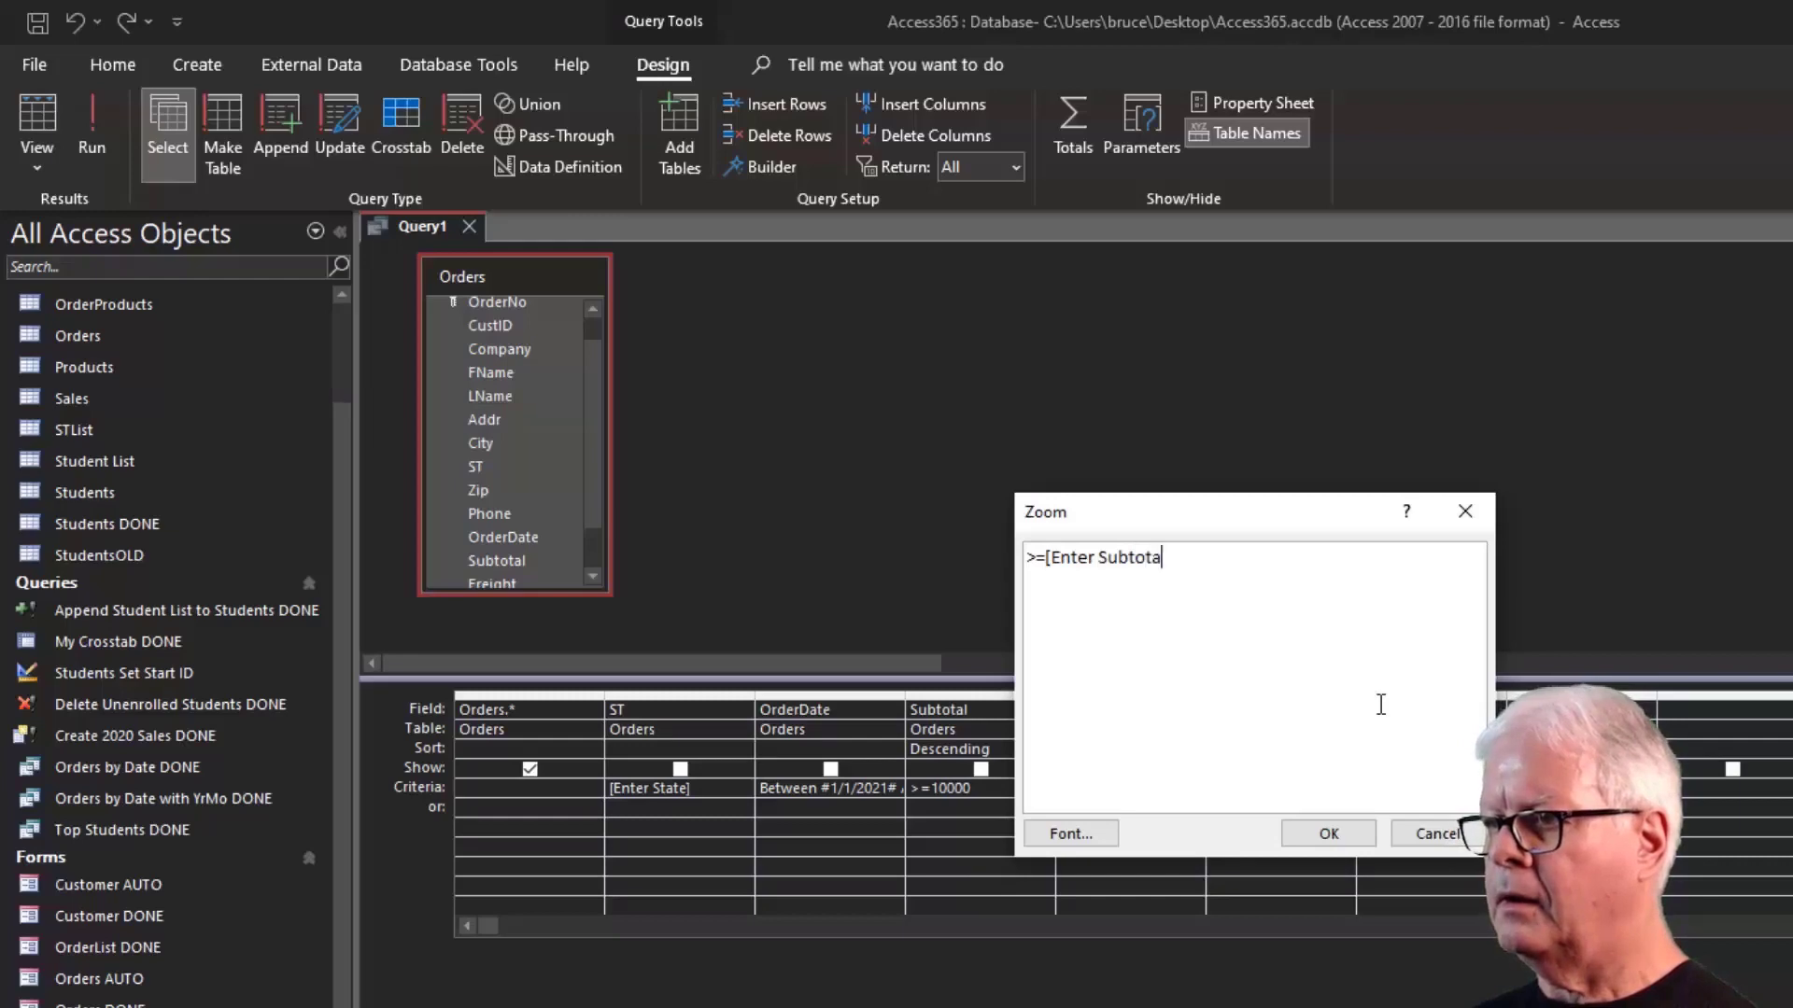
{"action": "type", "text": "l Amount"}
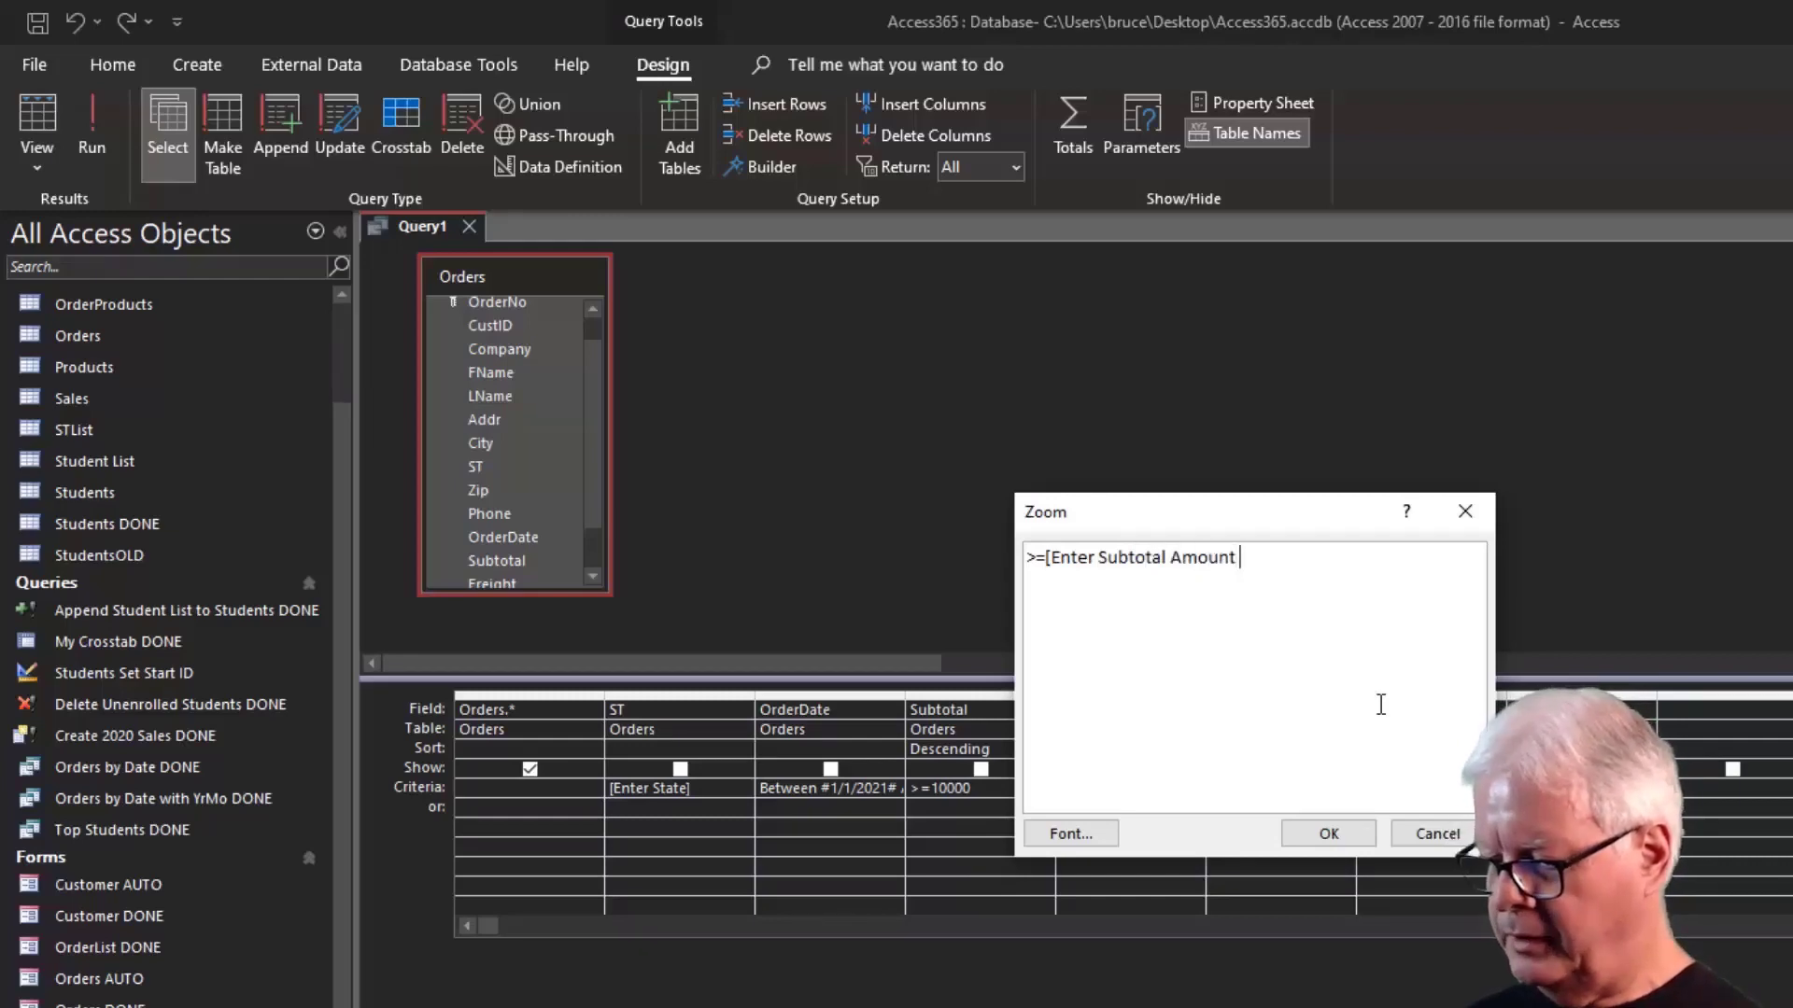
{"action": "type", "text": " (no"}
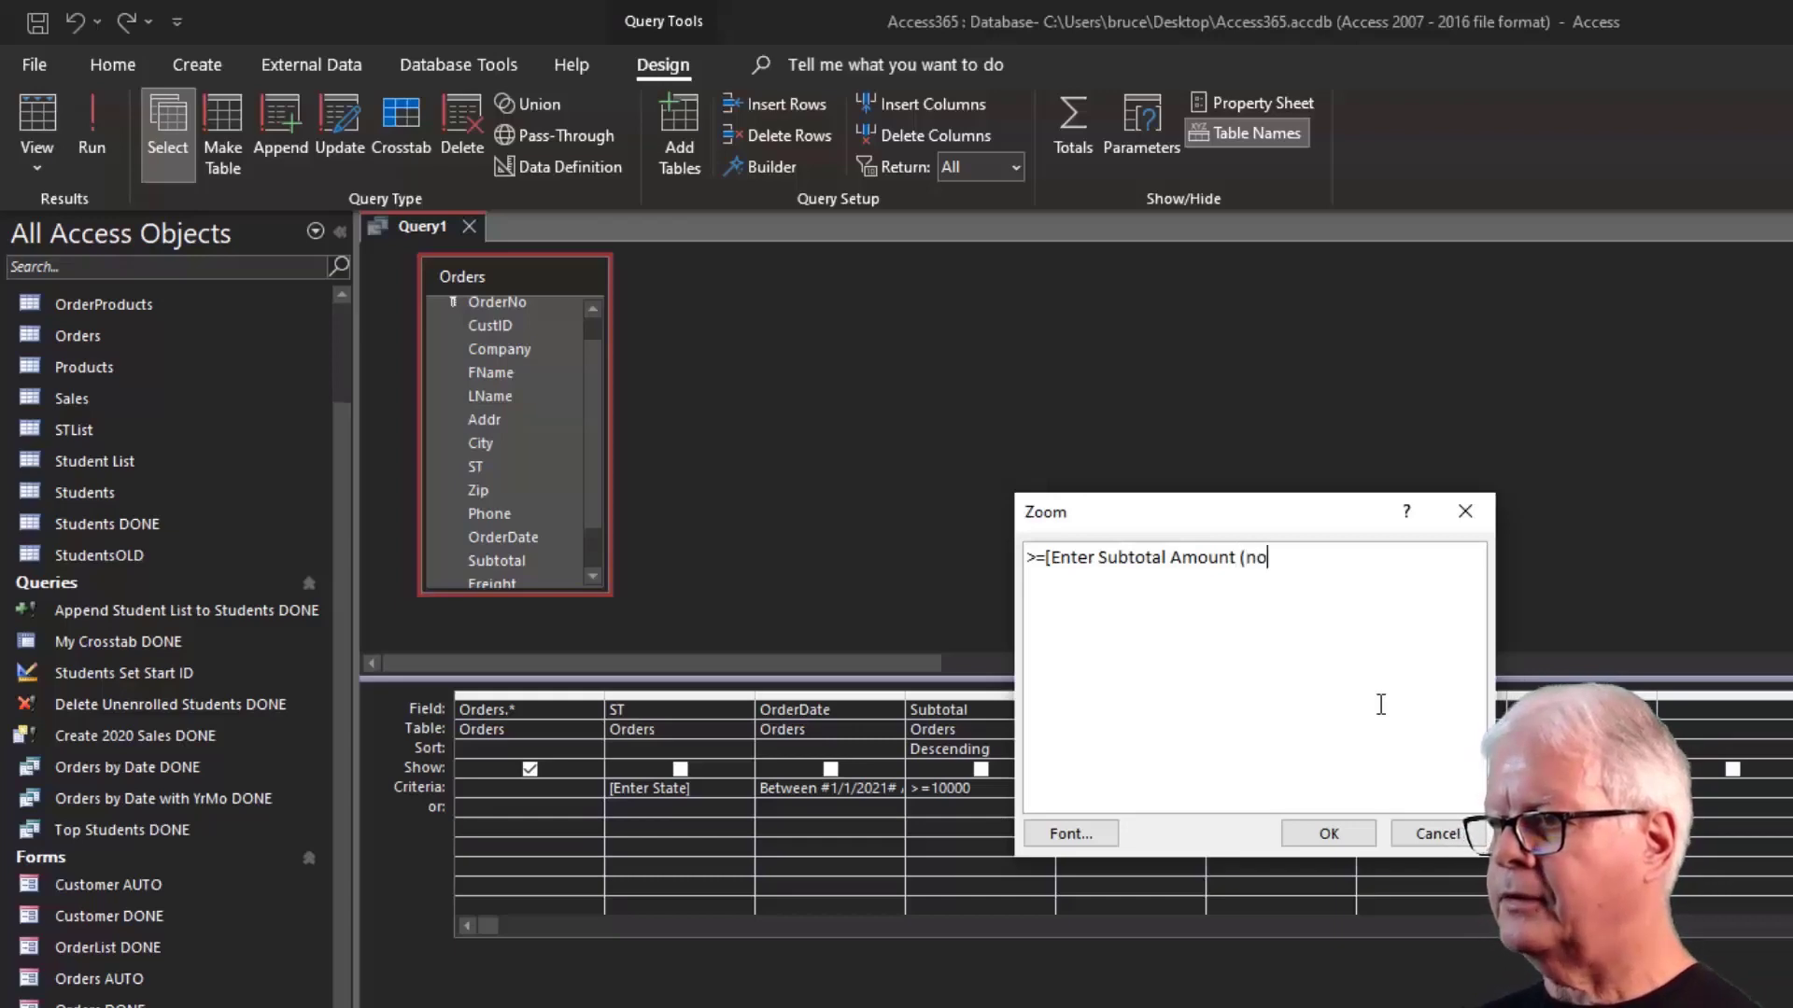
{"action": "type", "text": " commas"}
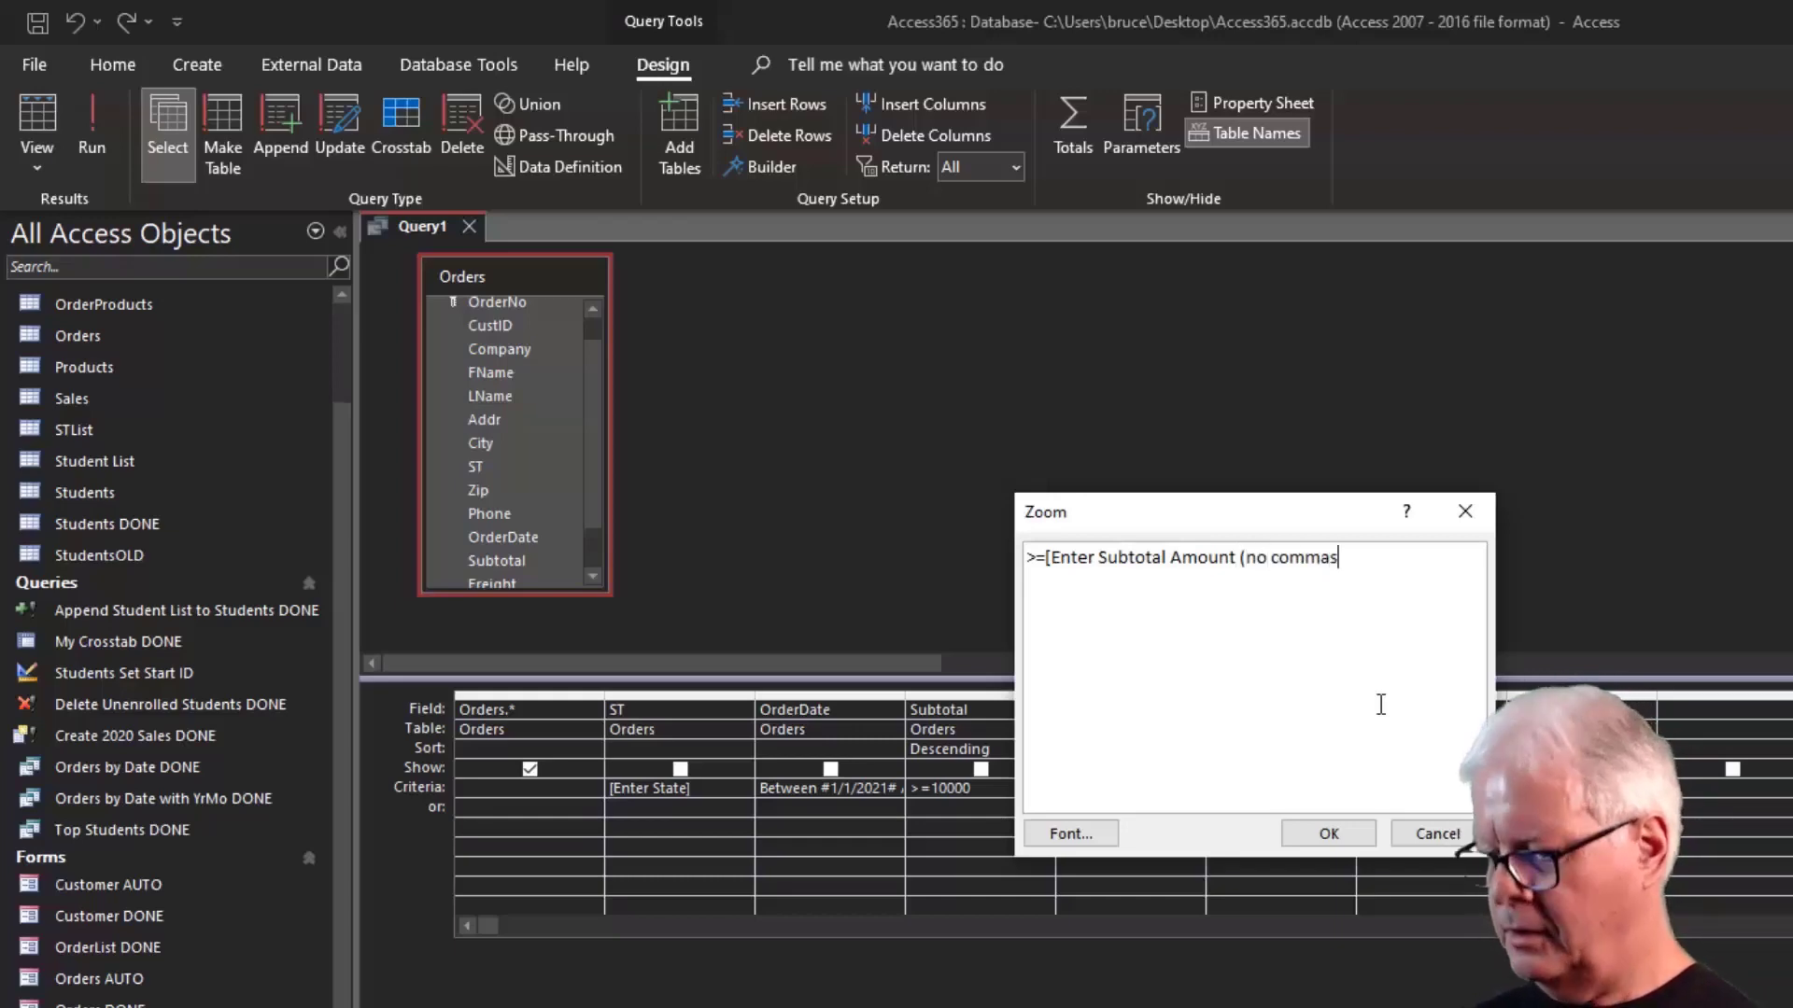
{"action": "type", "text": ")]"}
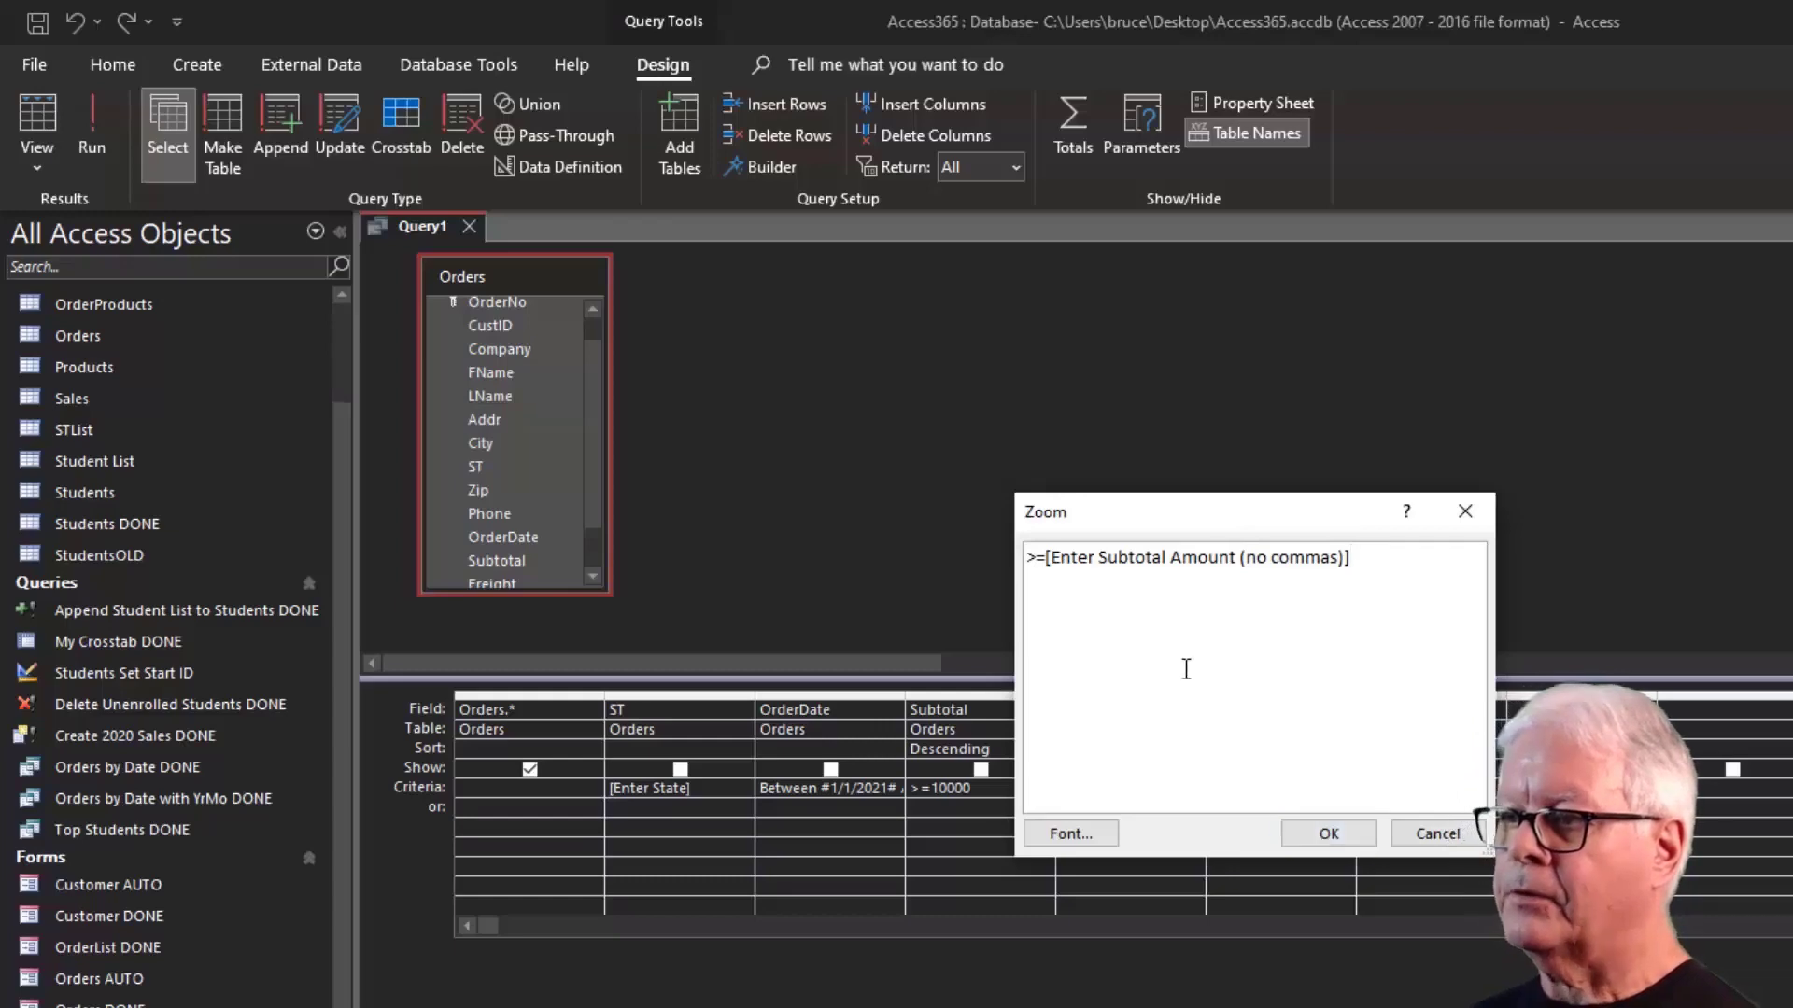
{"action": "left_click", "coordinate": [1335, 830]}
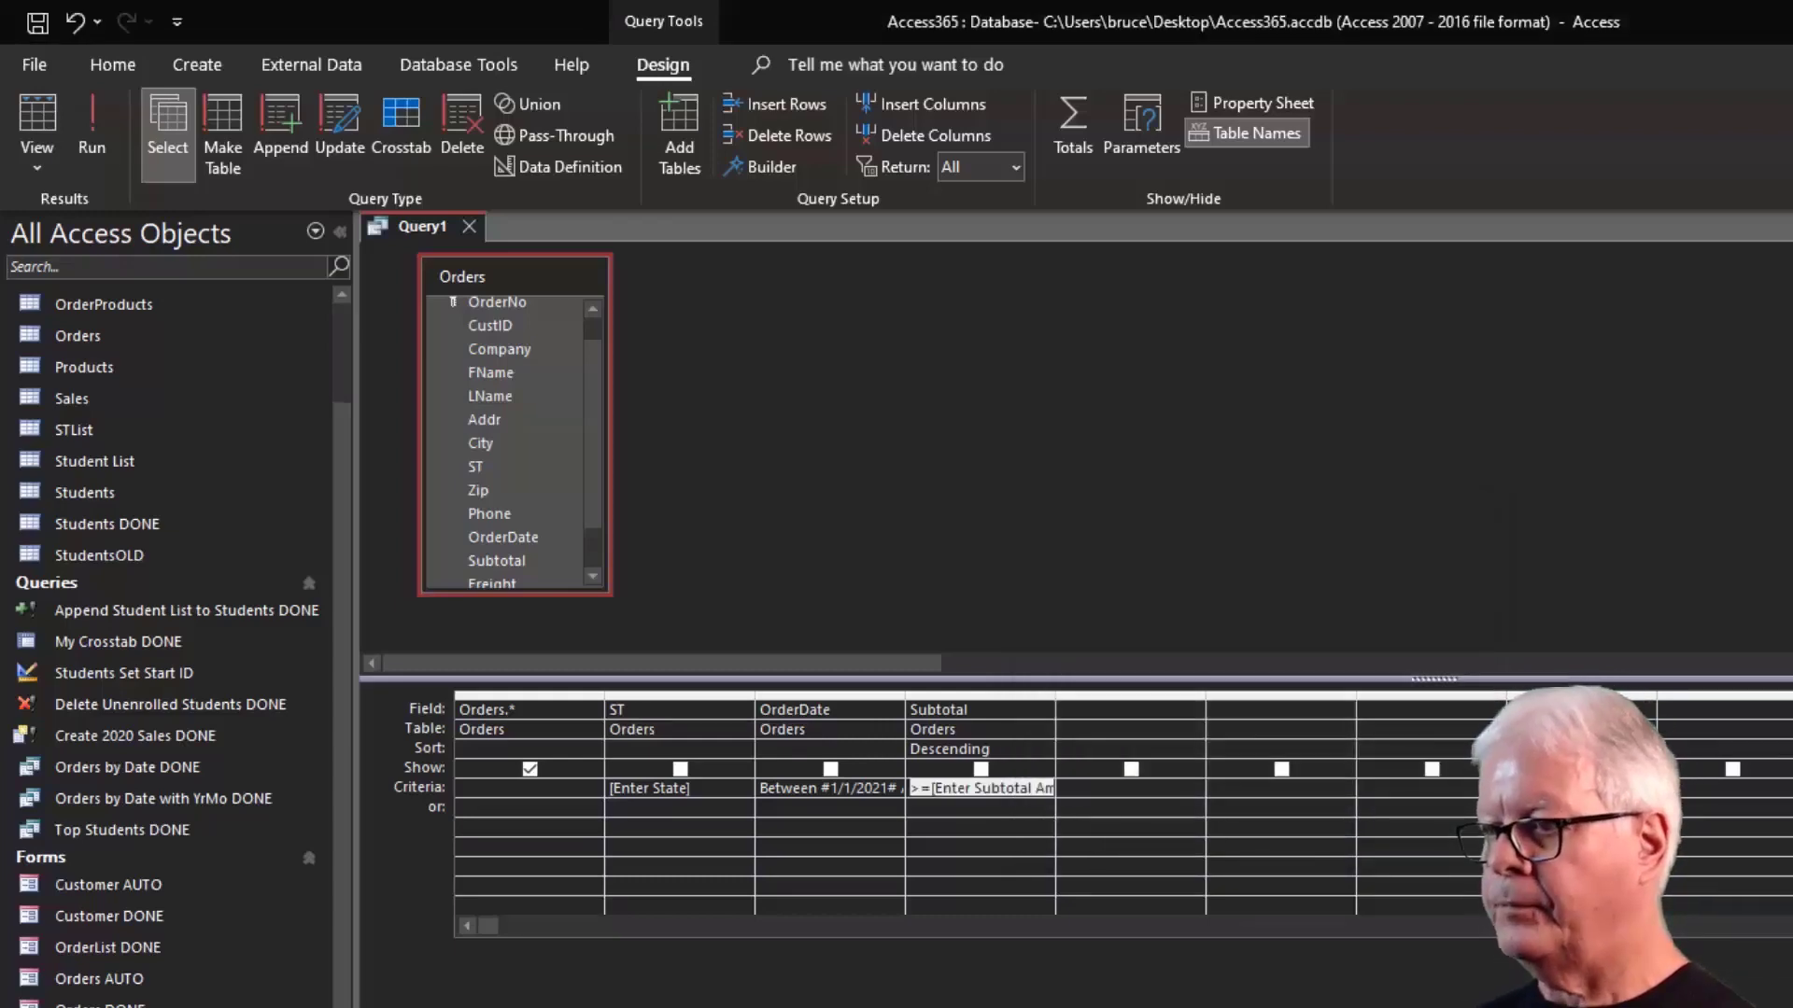
{"action": "left_click", "coordinate": [1062, 788]}
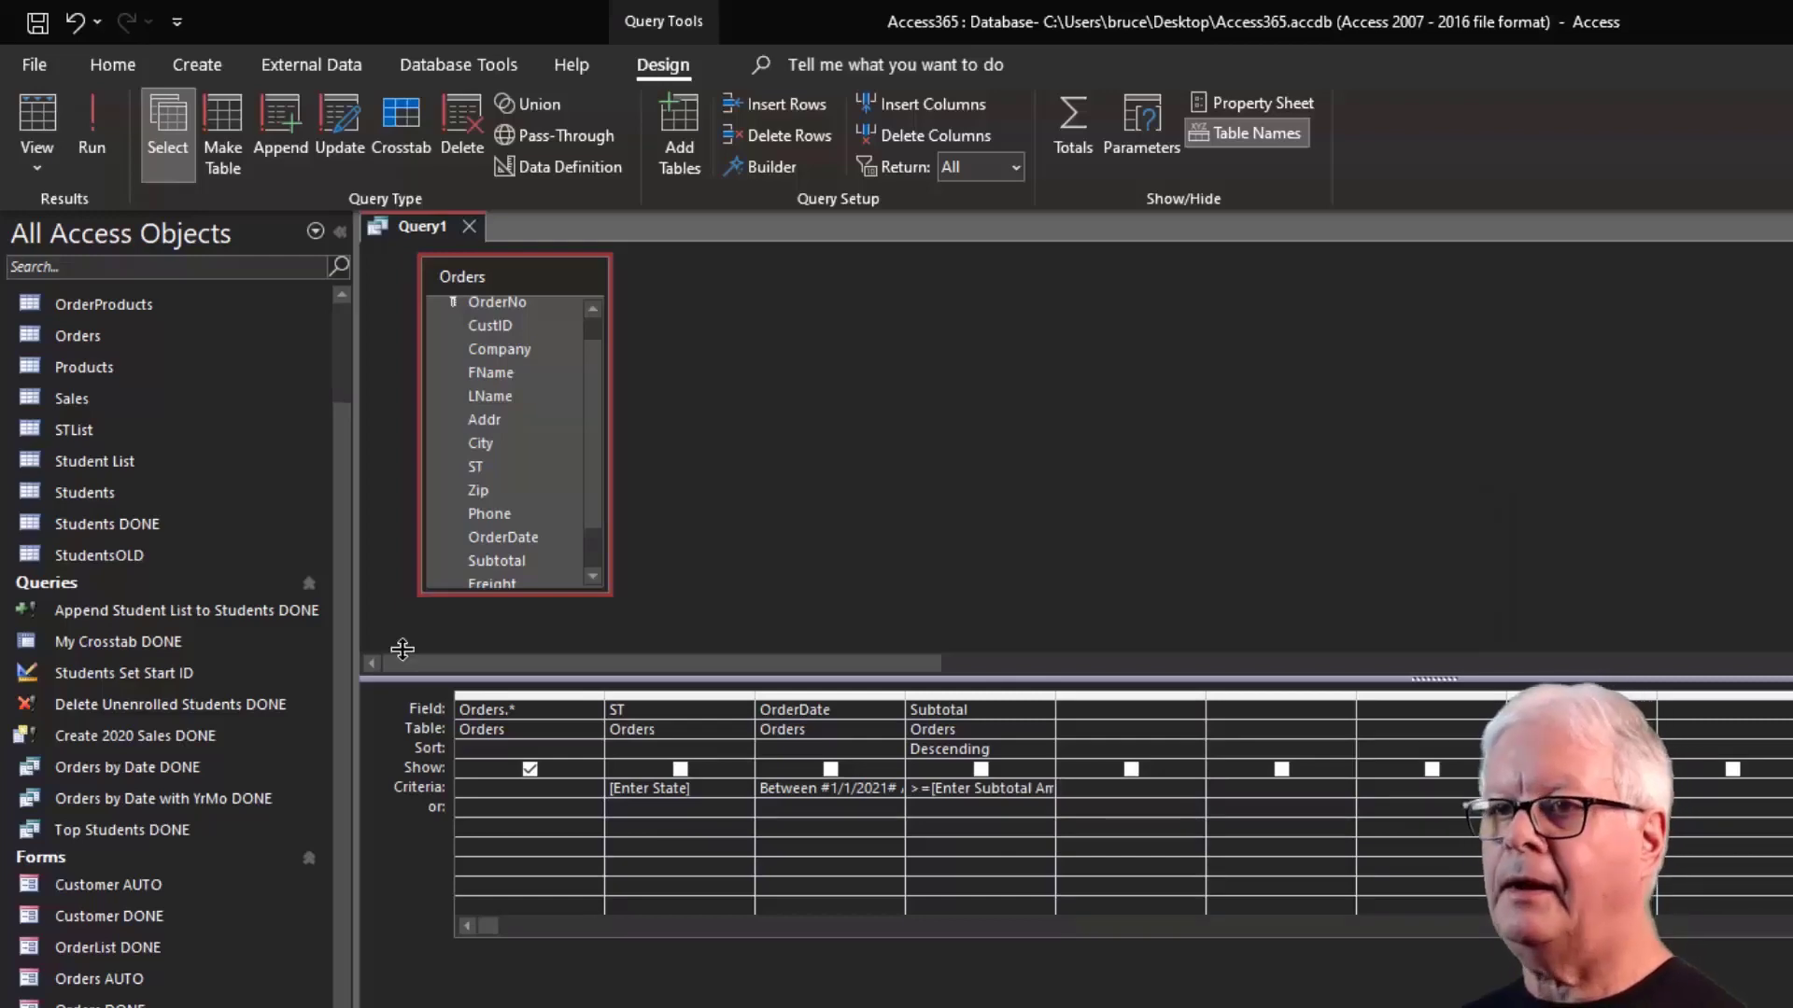
View the query's results for the state "ca" with a subtotal amount of 13500, and return to the design.
{"action": "left_click", "coordinate": [39, 113]}
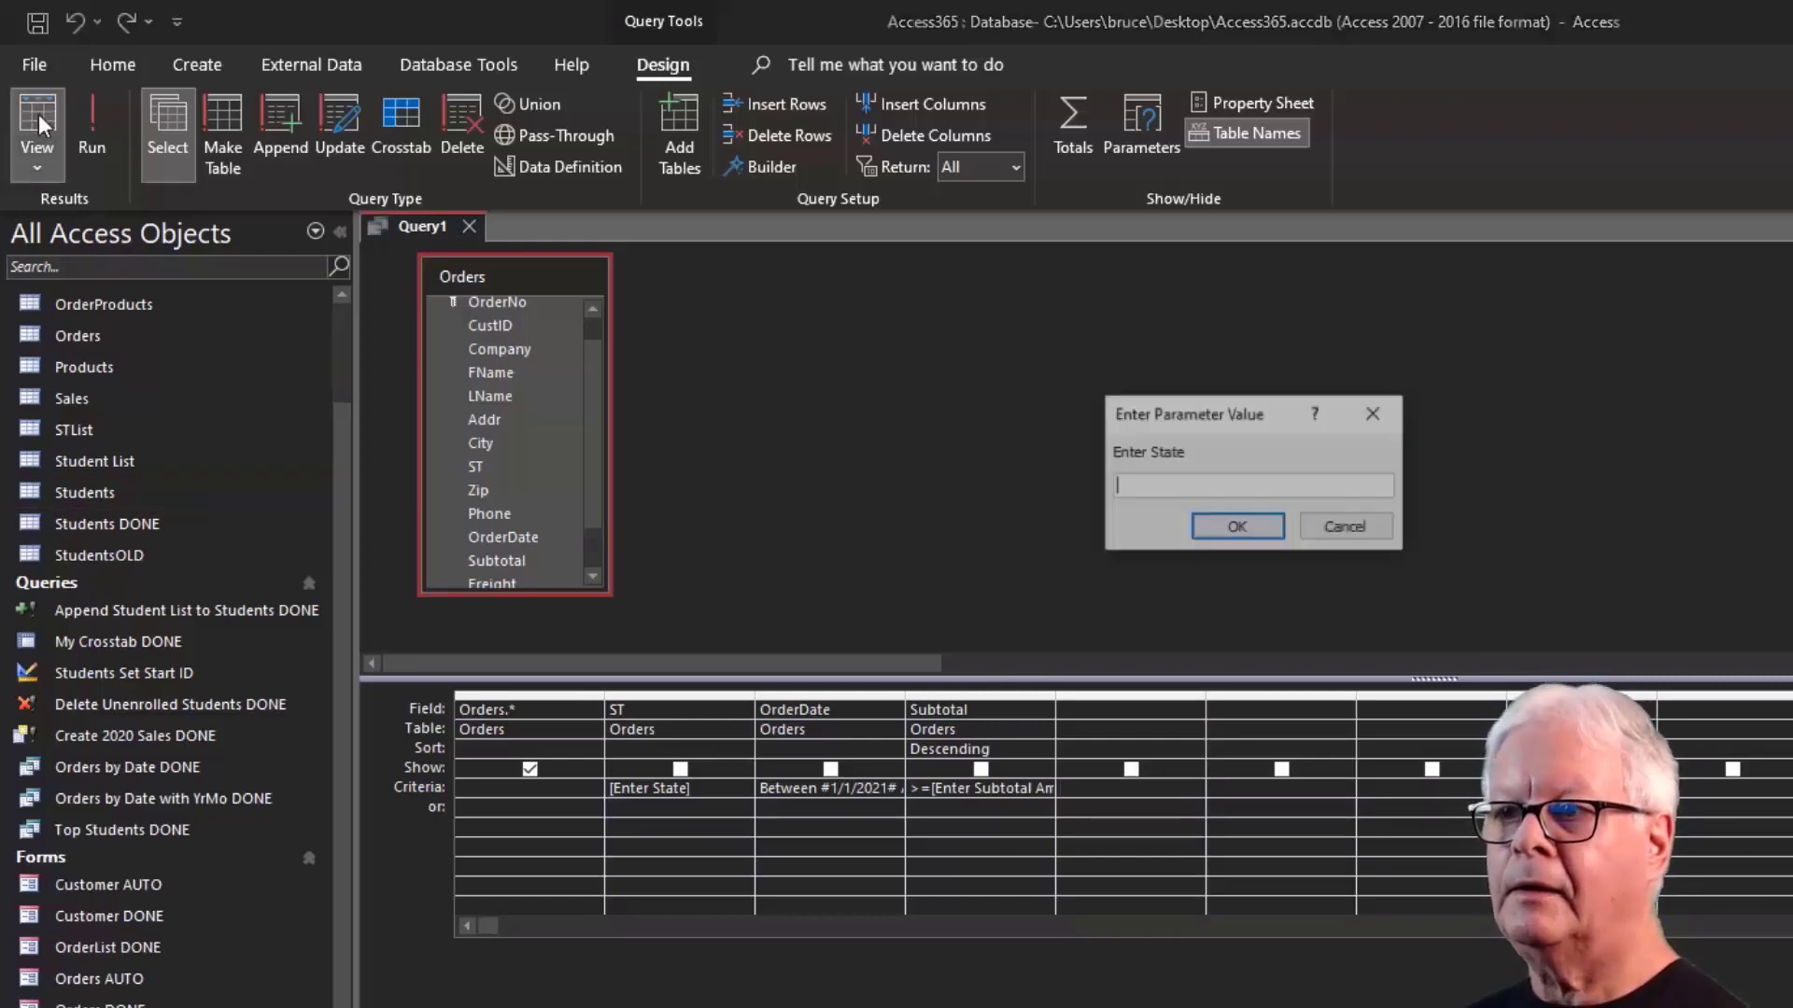
{"action": "type", "text": "ca"}
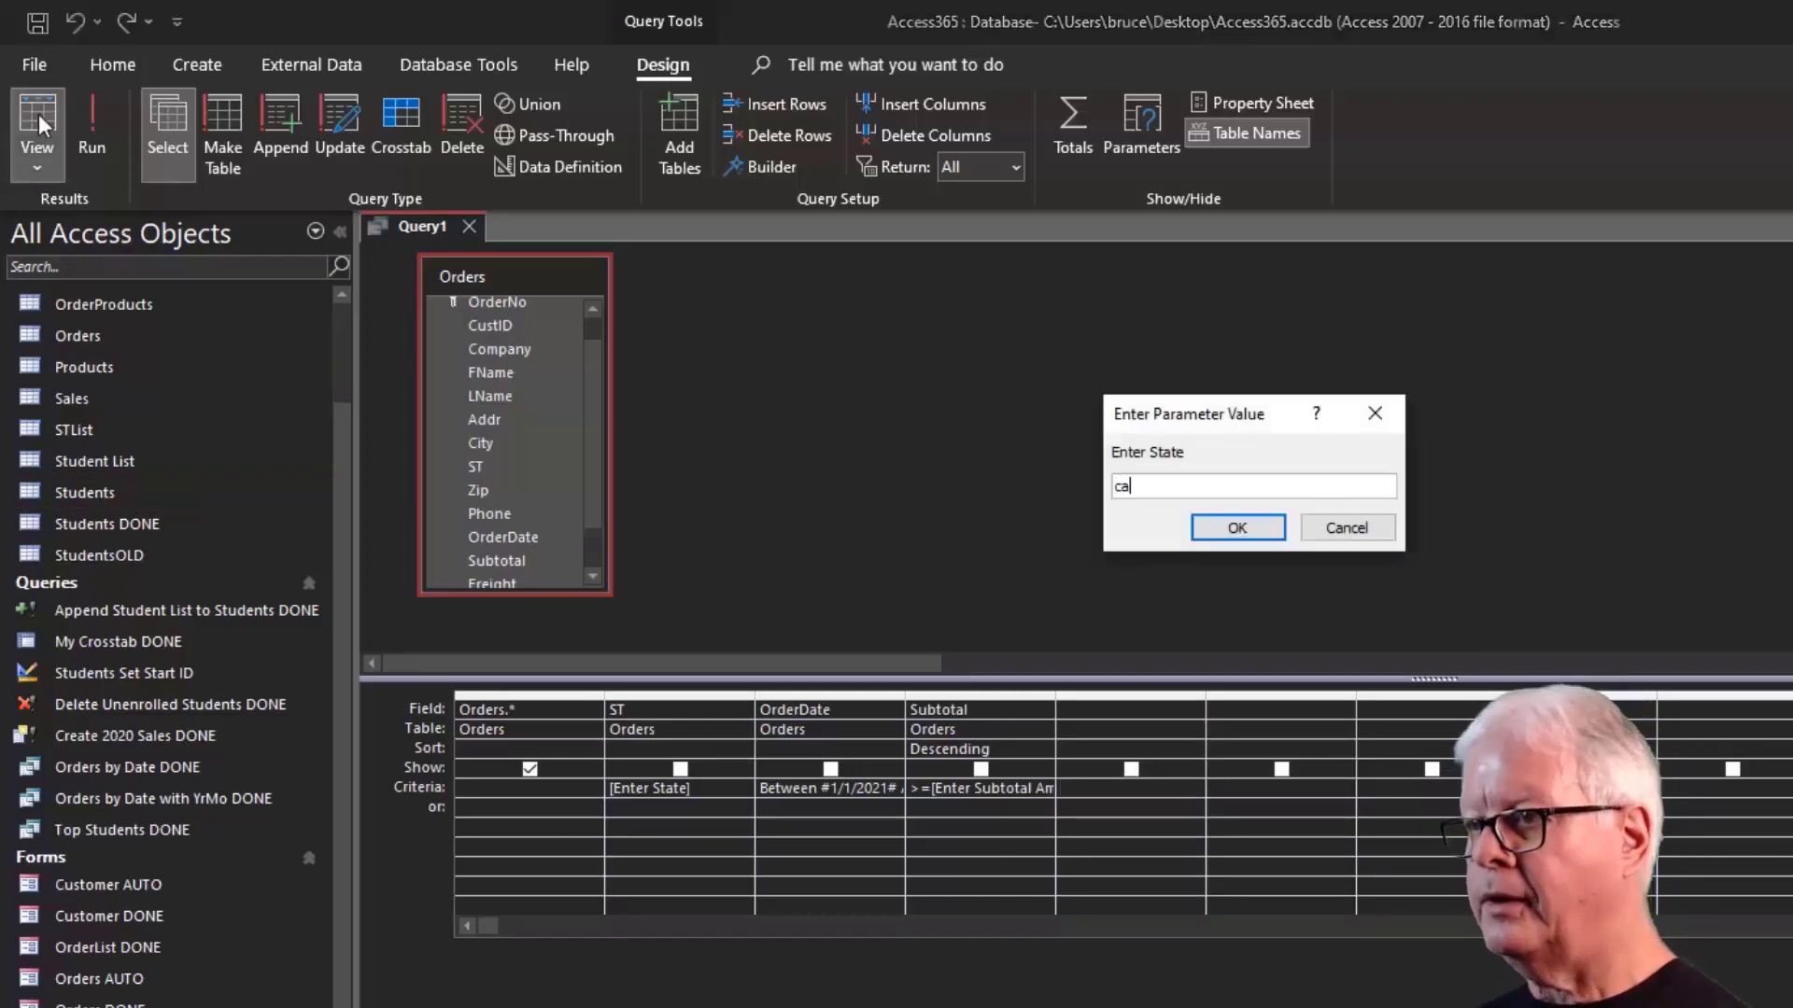
{"action": "key", "text": "Return"}
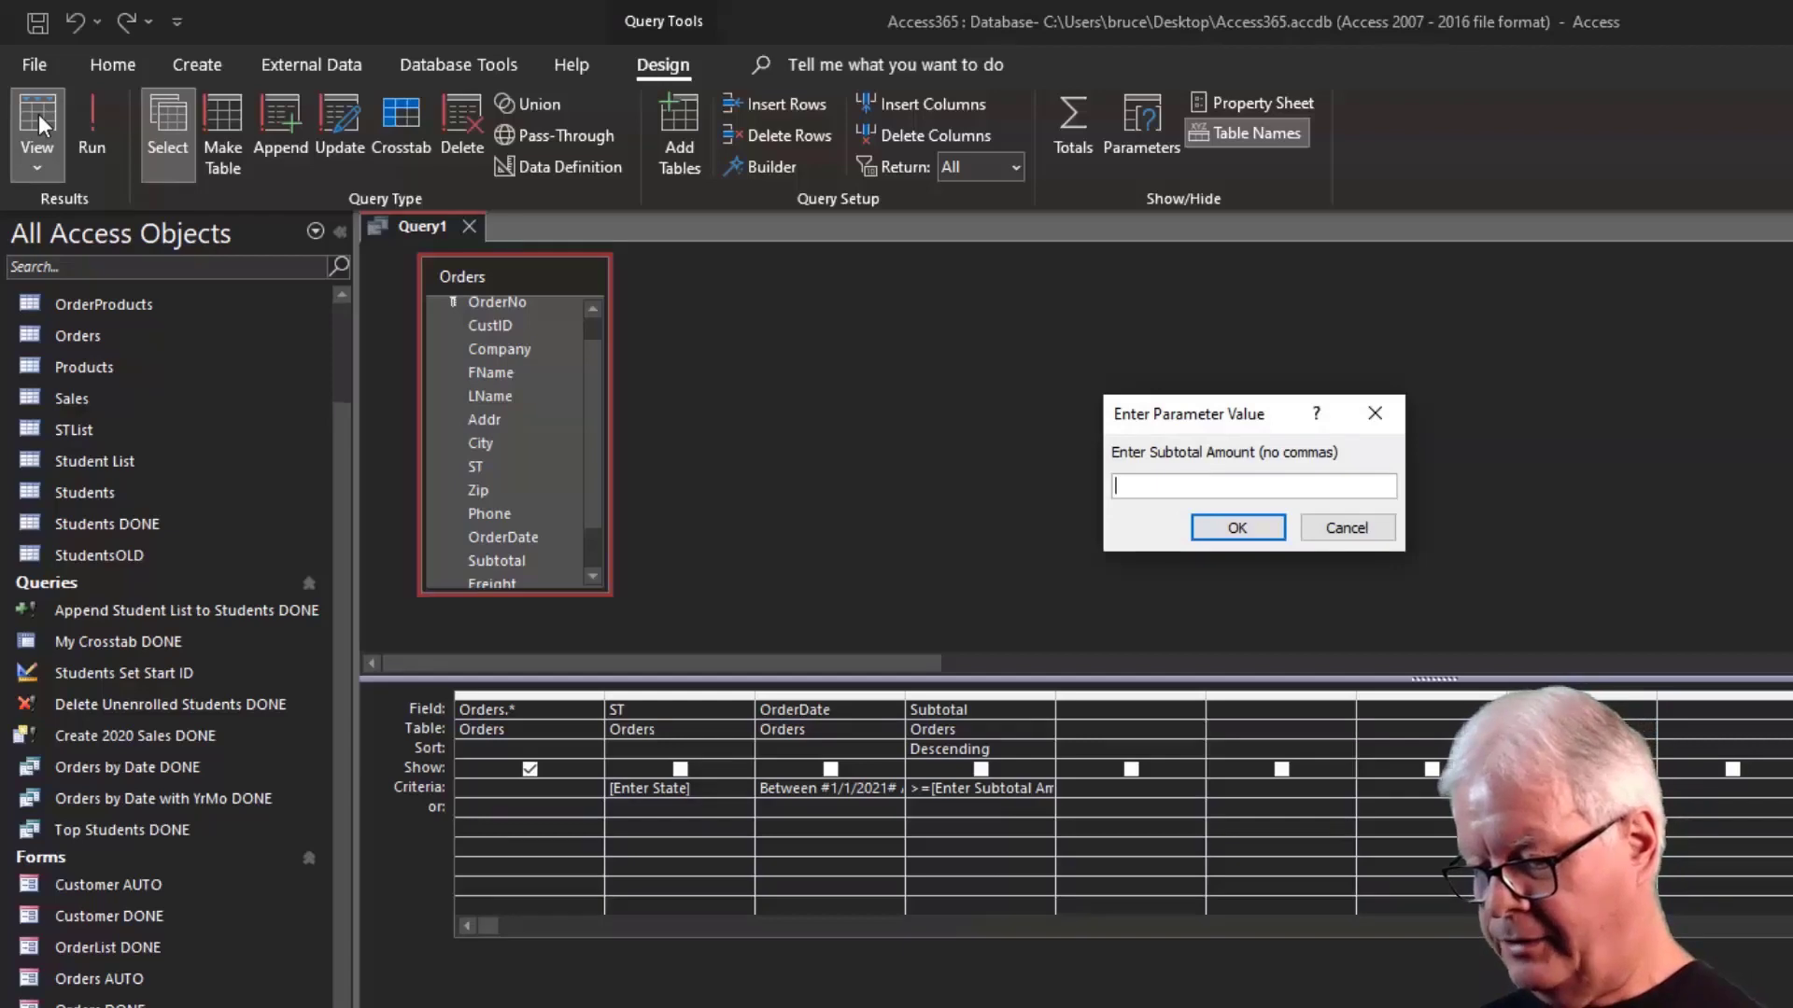
{"action": "type", "text": "13500"}
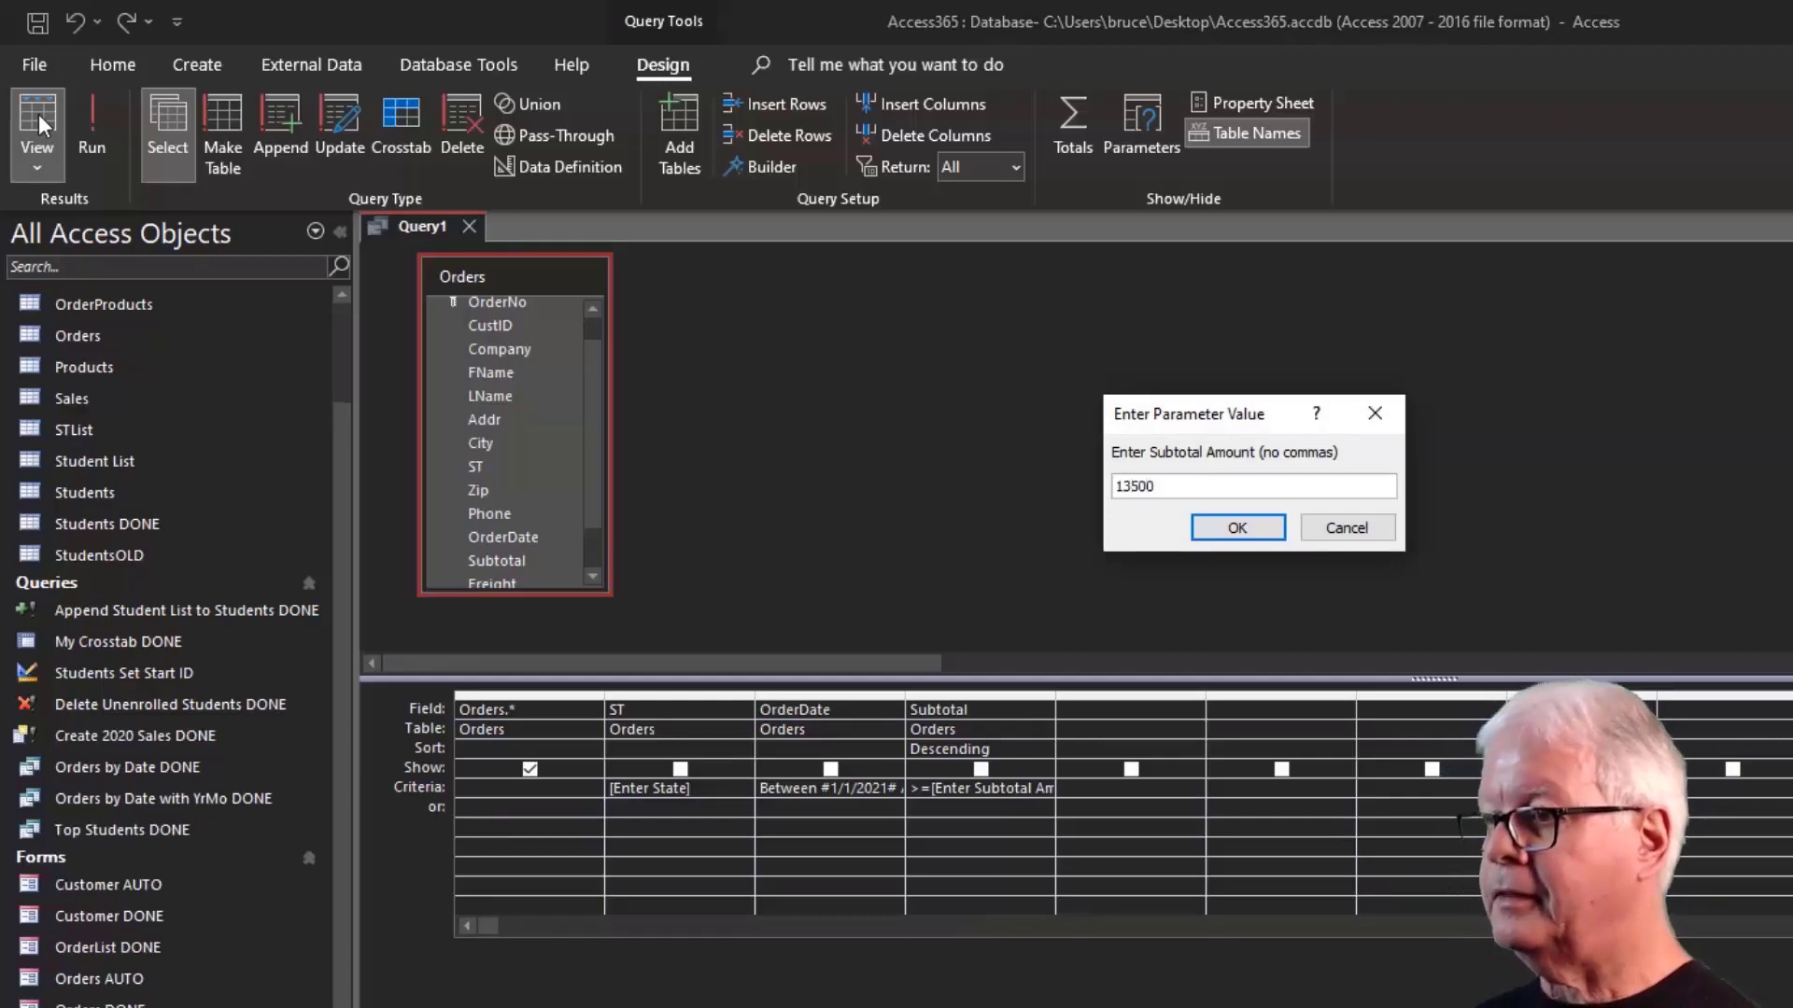
{"action": "key", "text": "Return"}
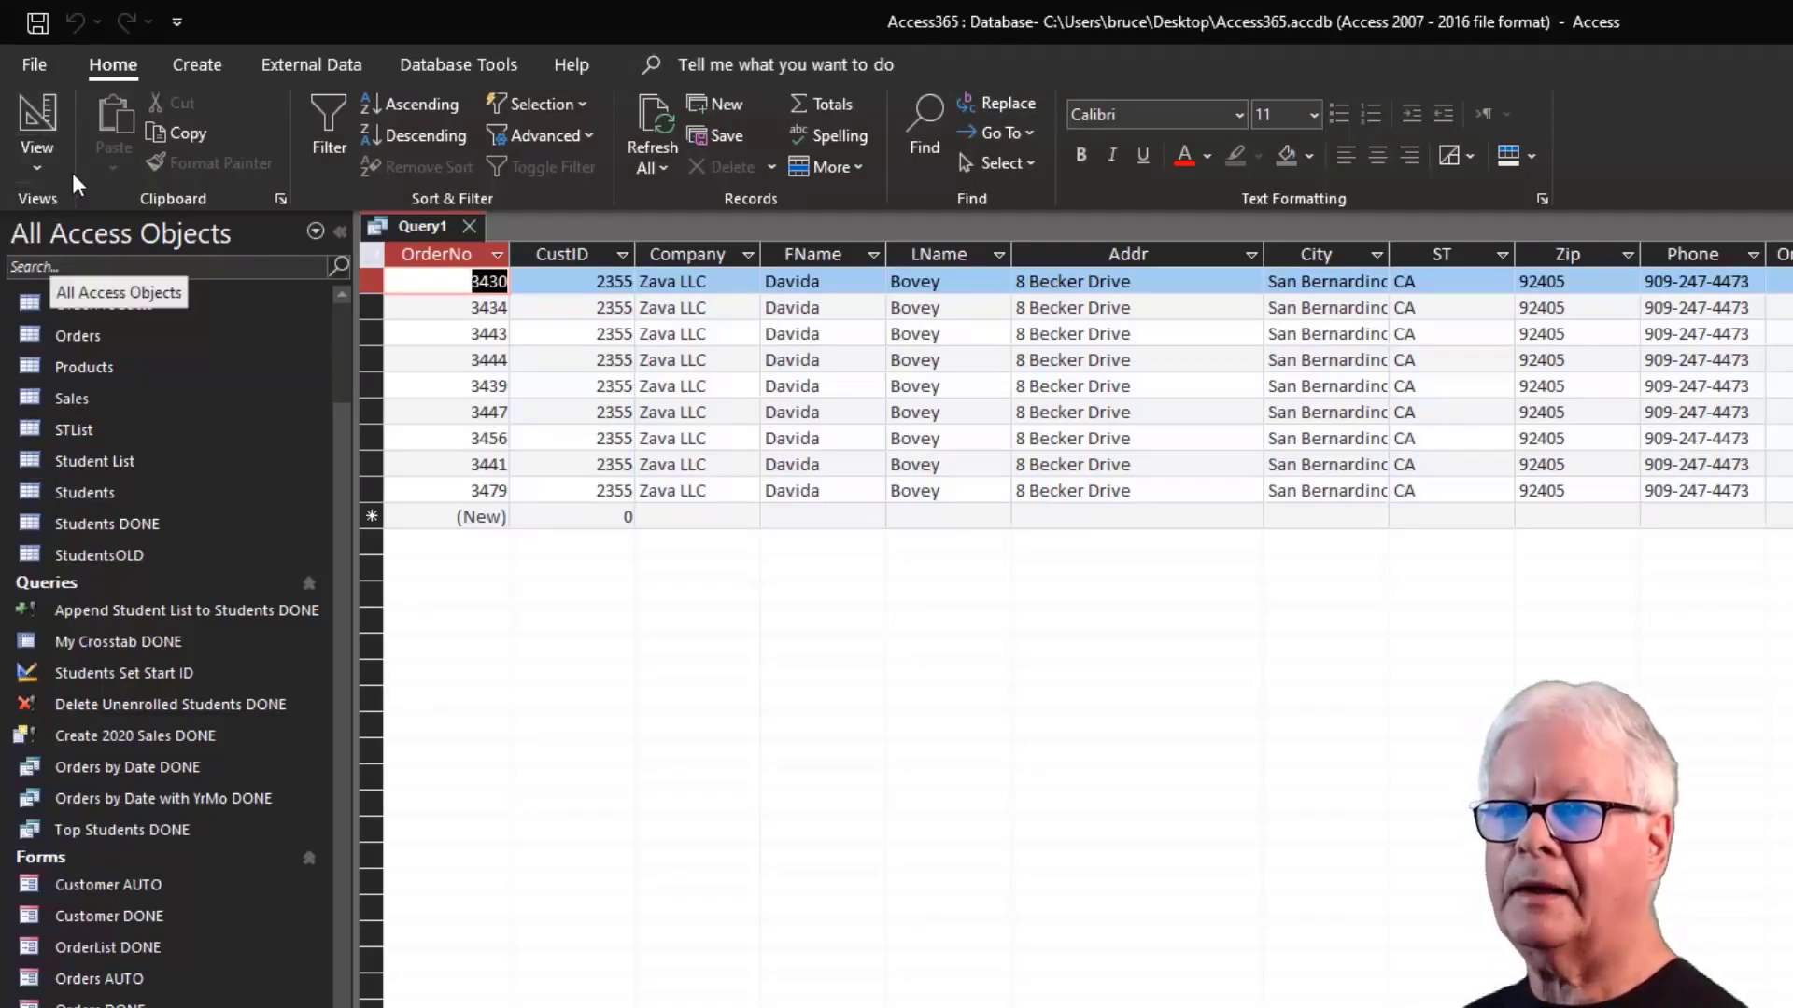
{"action": "left_click", "coordinate": [44, 125]}
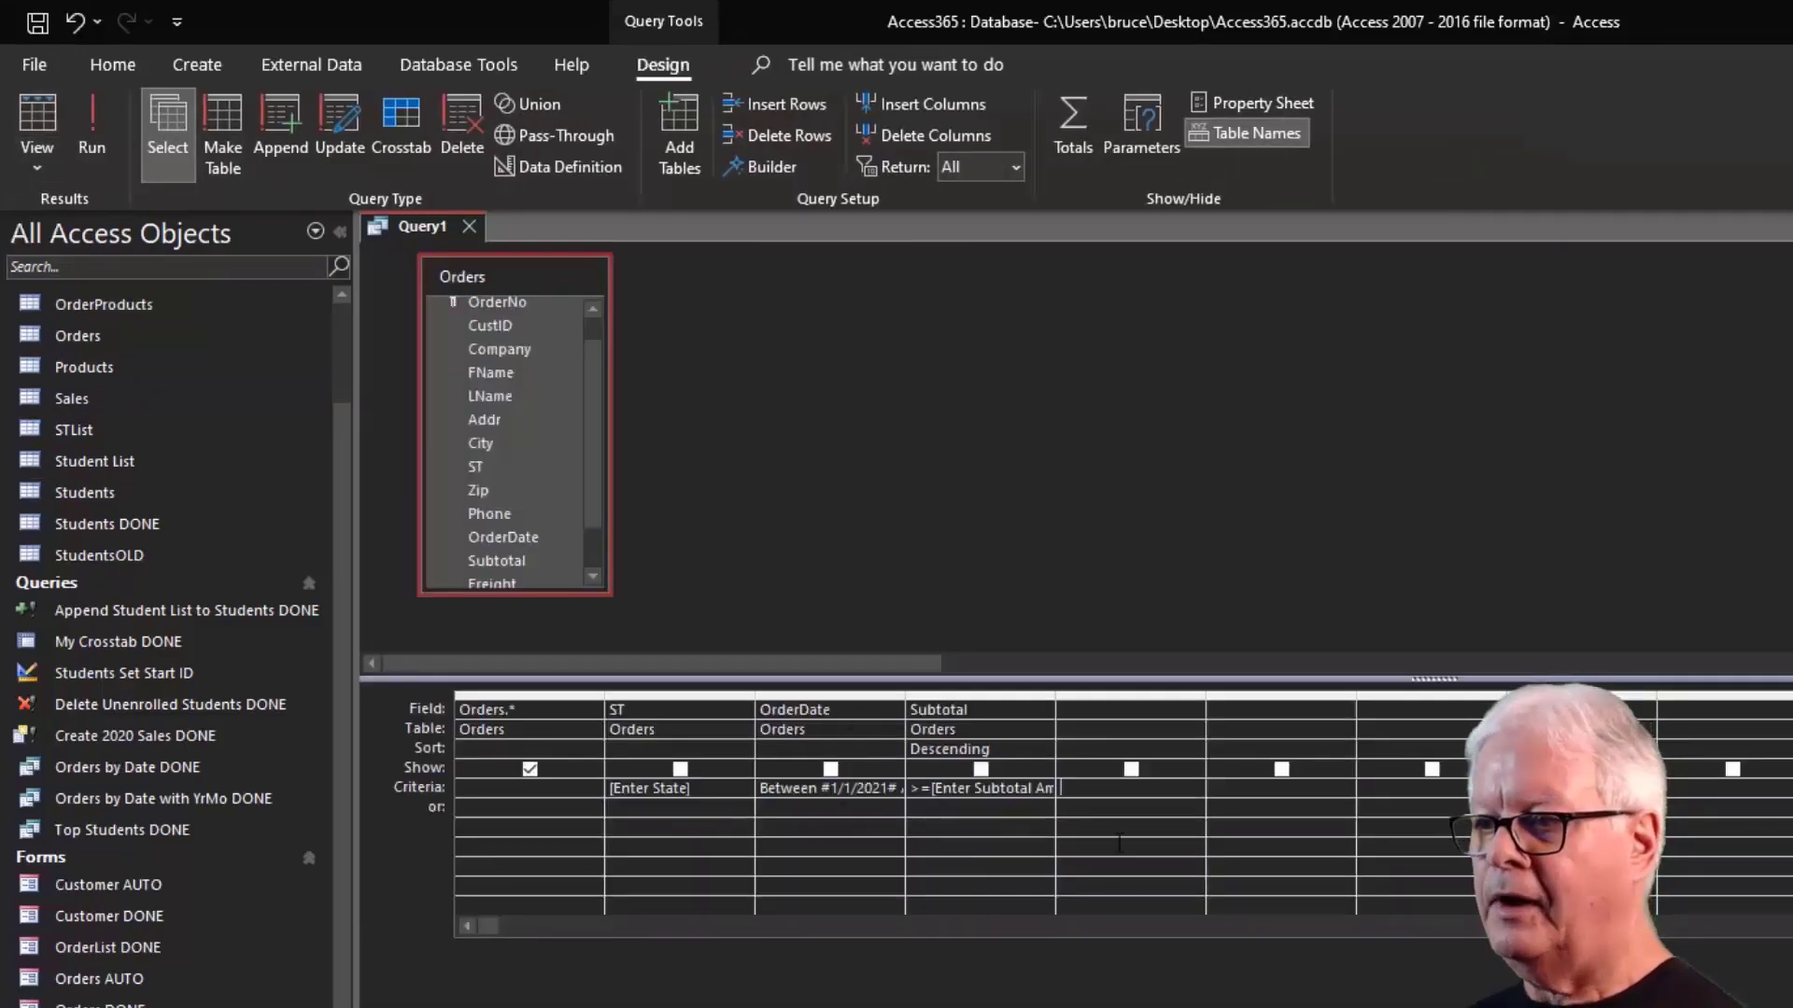
Replace the start date between the # signs of the OrderDate criterion with the prompt [Enter Start Date].
{"action": "left_click", "coordinate": [838, 792]}
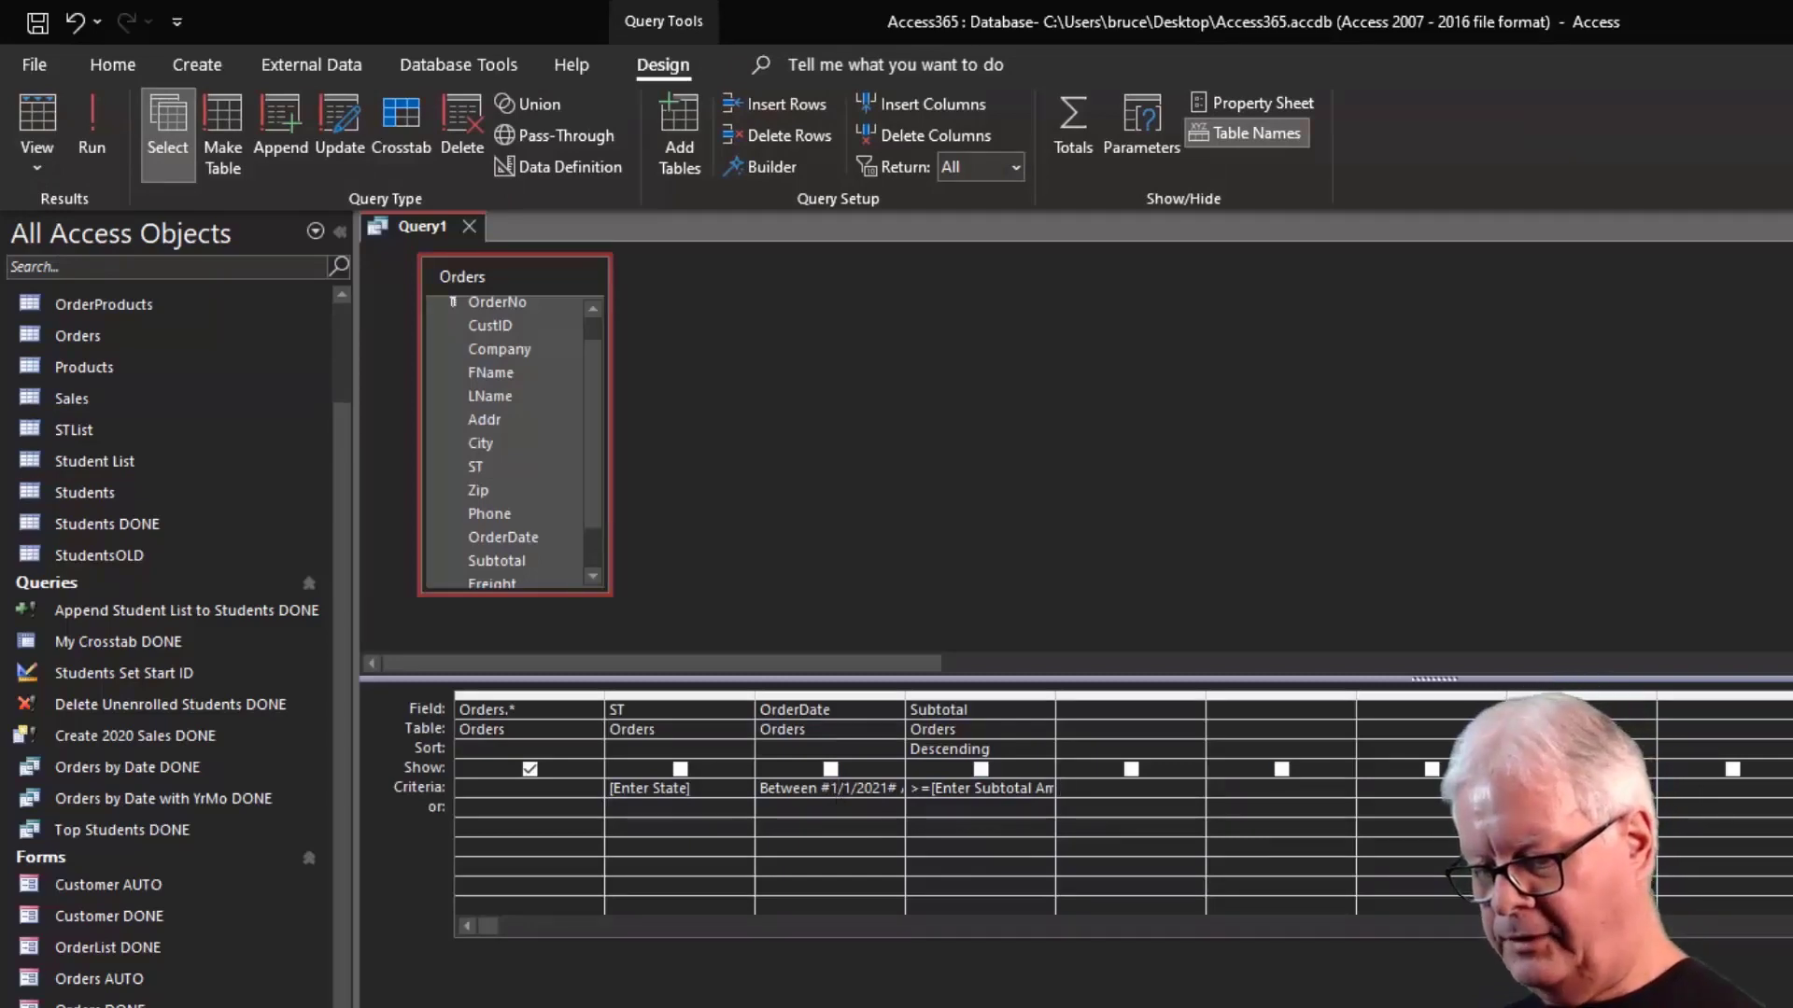
{"action": "key", "text": "shift+F2"}
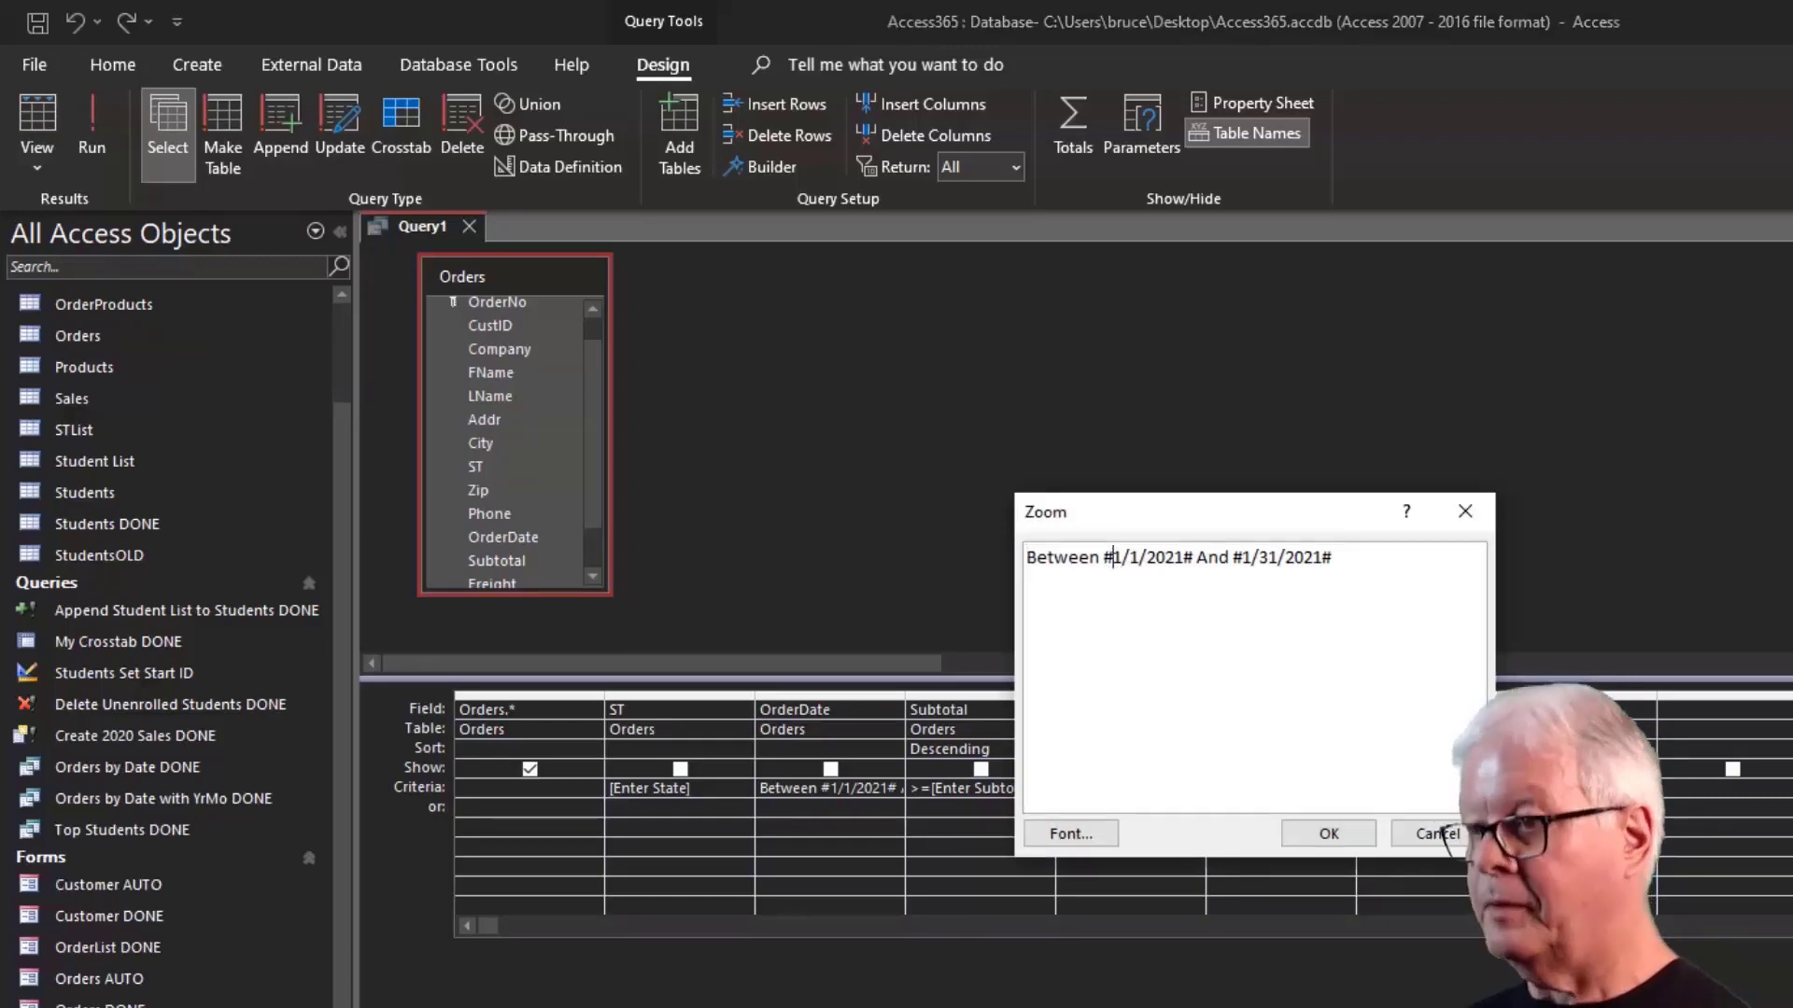
{"action": "key", "text": "shift+Right"}
{"action": "key", "text": "shift+Right"}
{"action": "key", "text": "shift+Right"}
{"action": "key", "text": "shift+Right"}
{"action": "key", "text": "shift+Right"}
{"action": "key", "text": "shift+Right"}
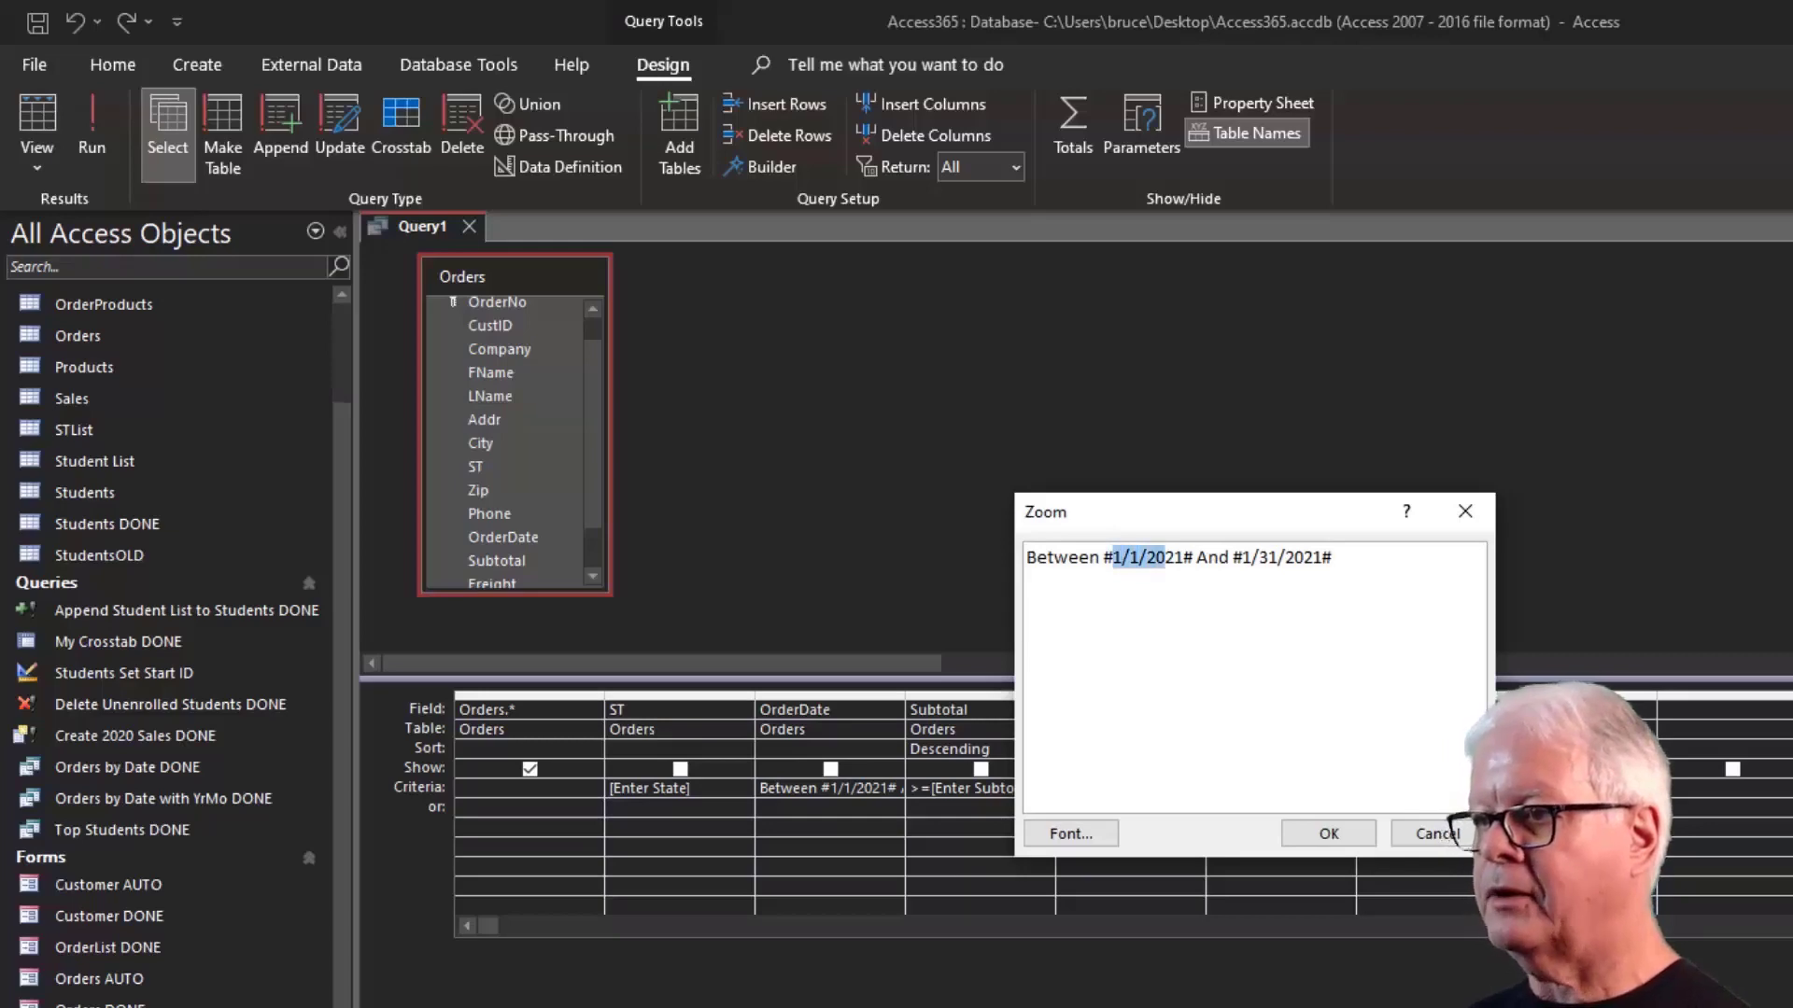
{"action": "key", "text": "shift+Right"}
{"action": "key", "text": "shift+Right"}
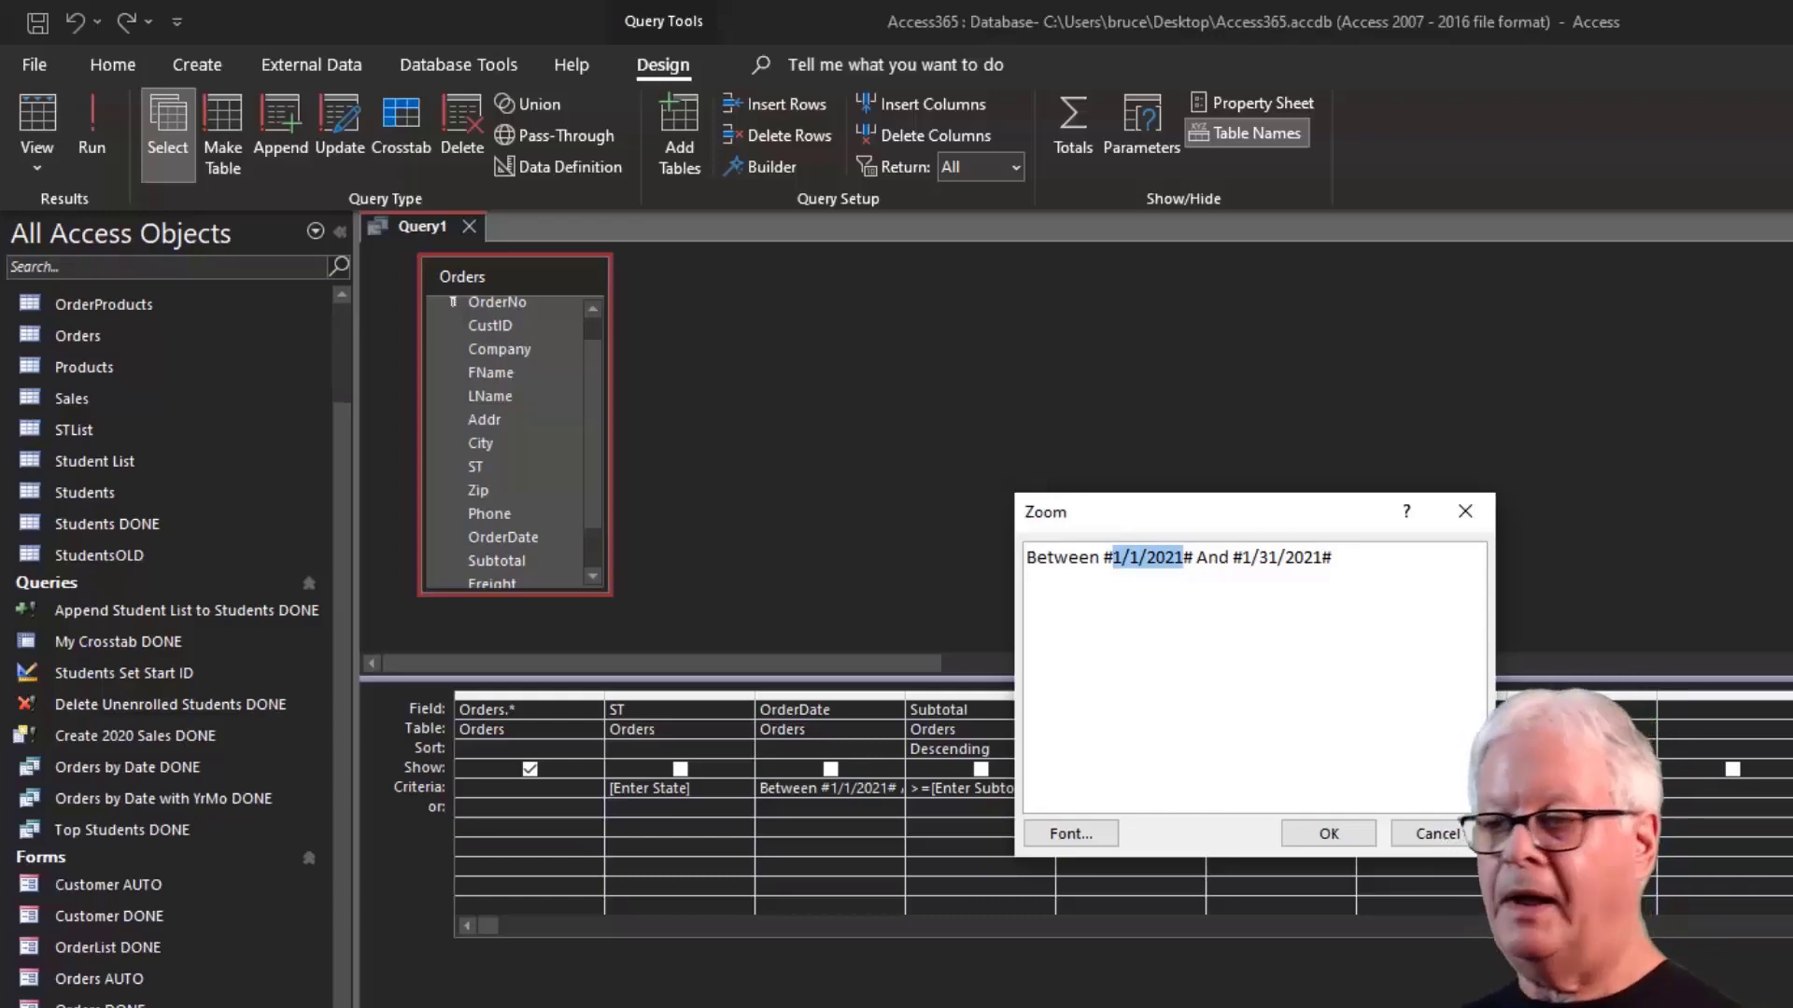
{"action": "type", "text": "["}
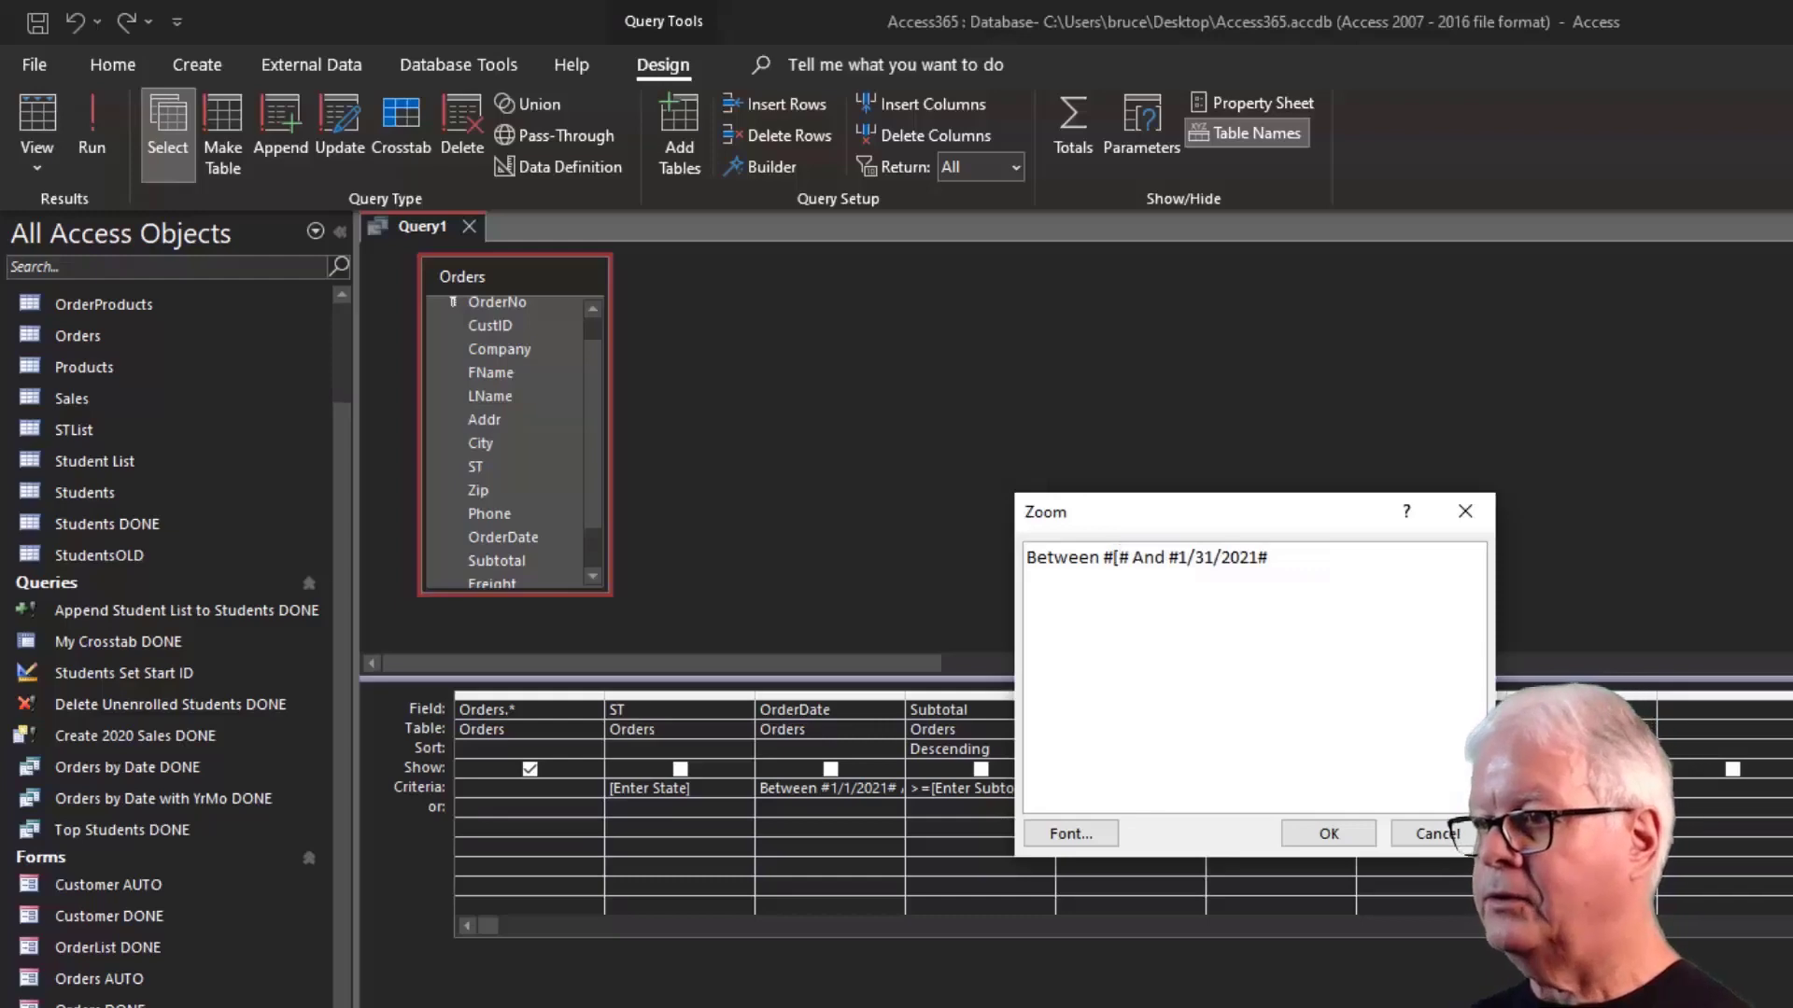
{"action": "type", "text": "Enter Star"}
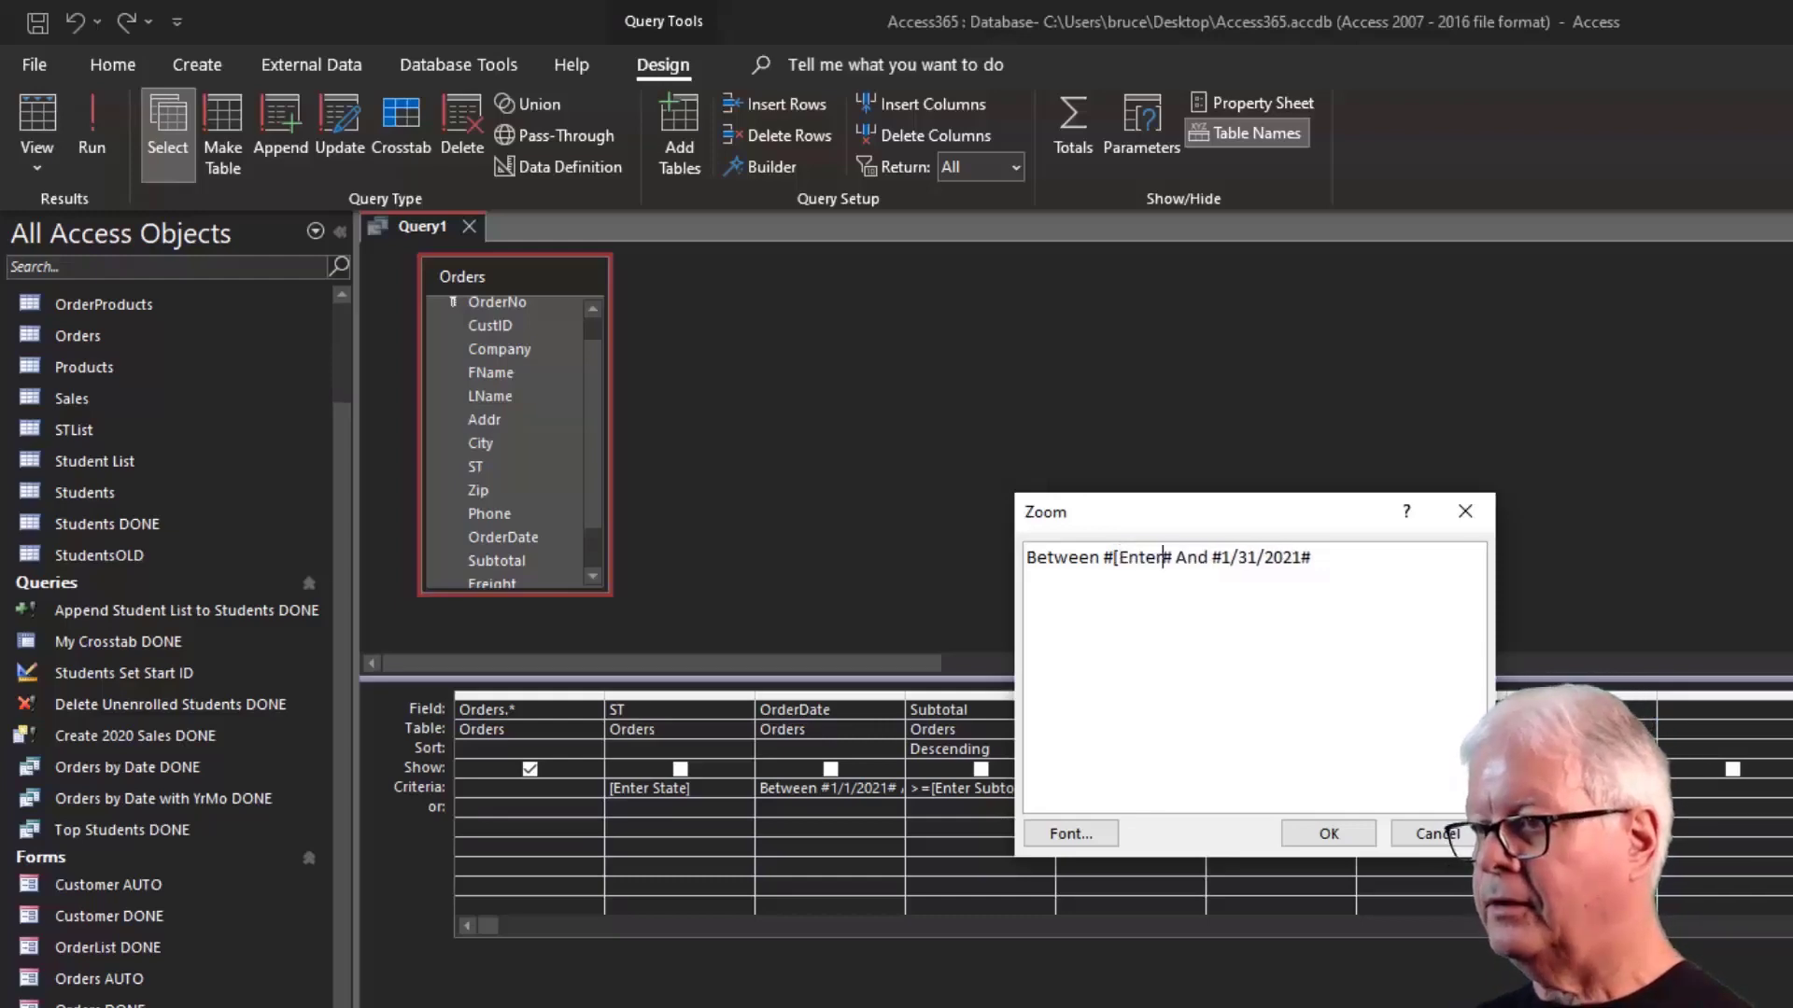
{"action": "type", "text": "t Date]"}
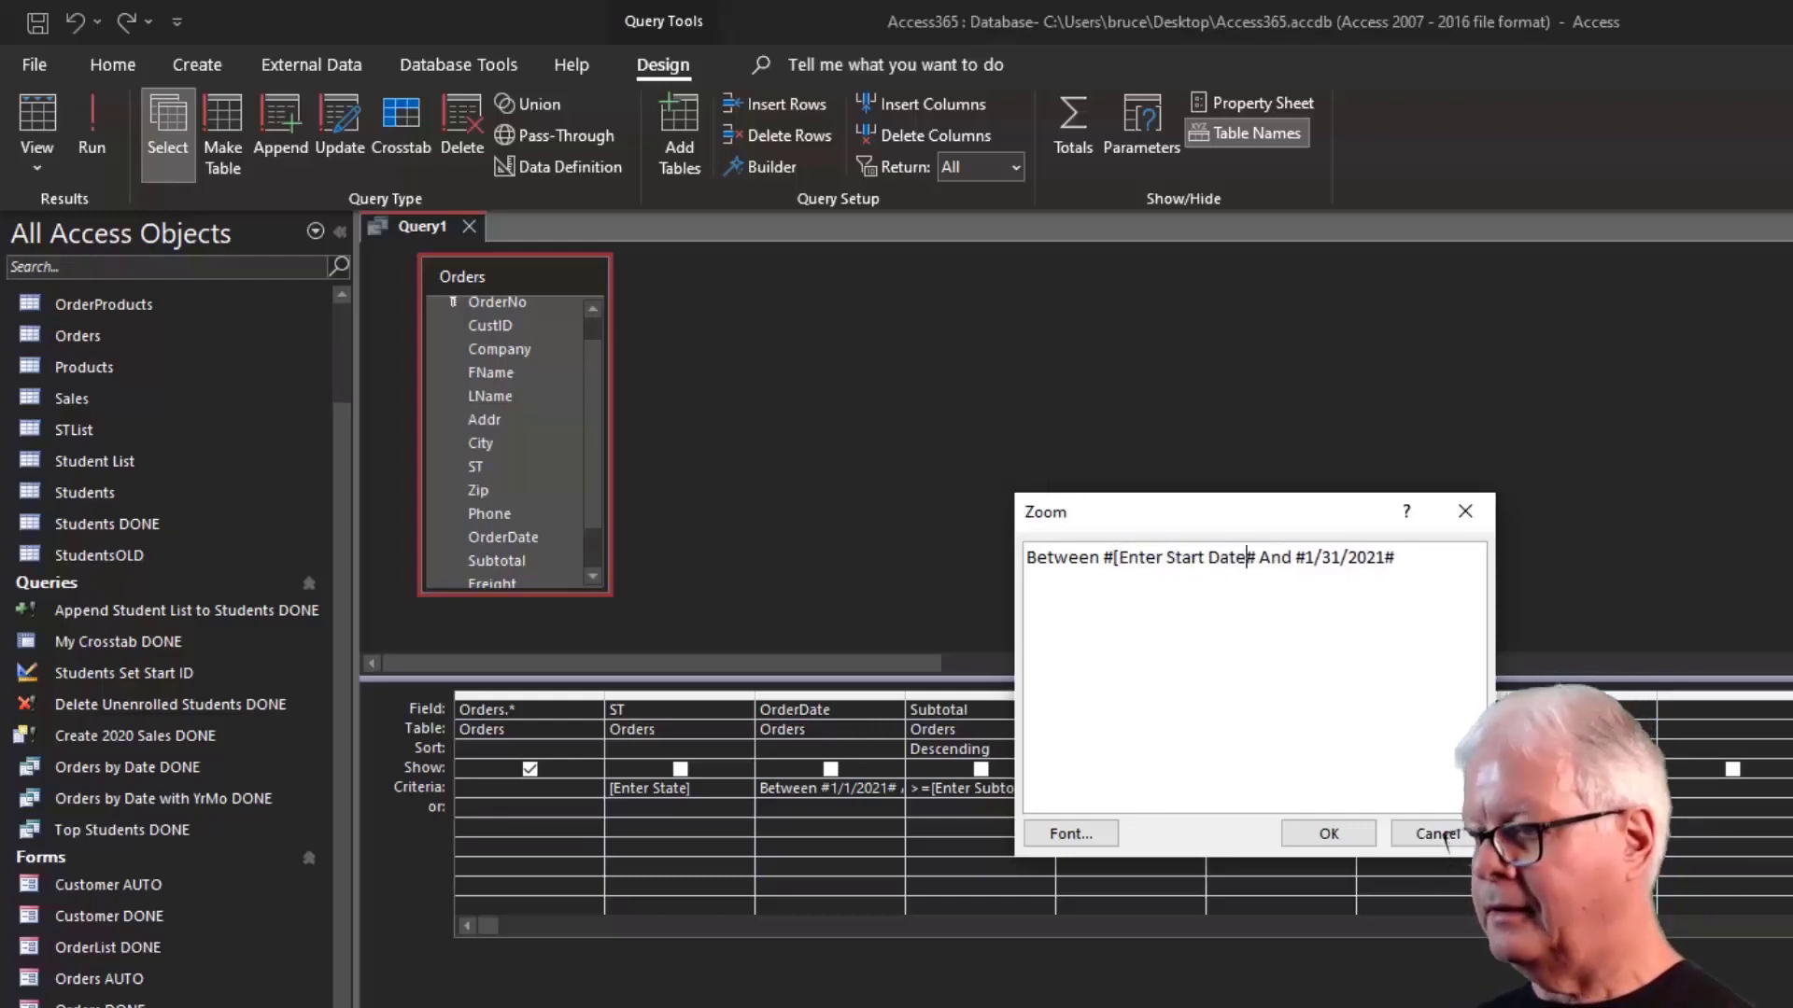
Replace the OrderDate criterion's end date with [Enter End Date], keeping the # signs around both prompts, and try committing the criterion.
{"action": "key", "text": "Right"}
{"action": "key", "text": "Right"}
{"action": "key", "text": "Right"}
{"action": "key", "text": "Right"}
{"action": "key", "text": "Right"}
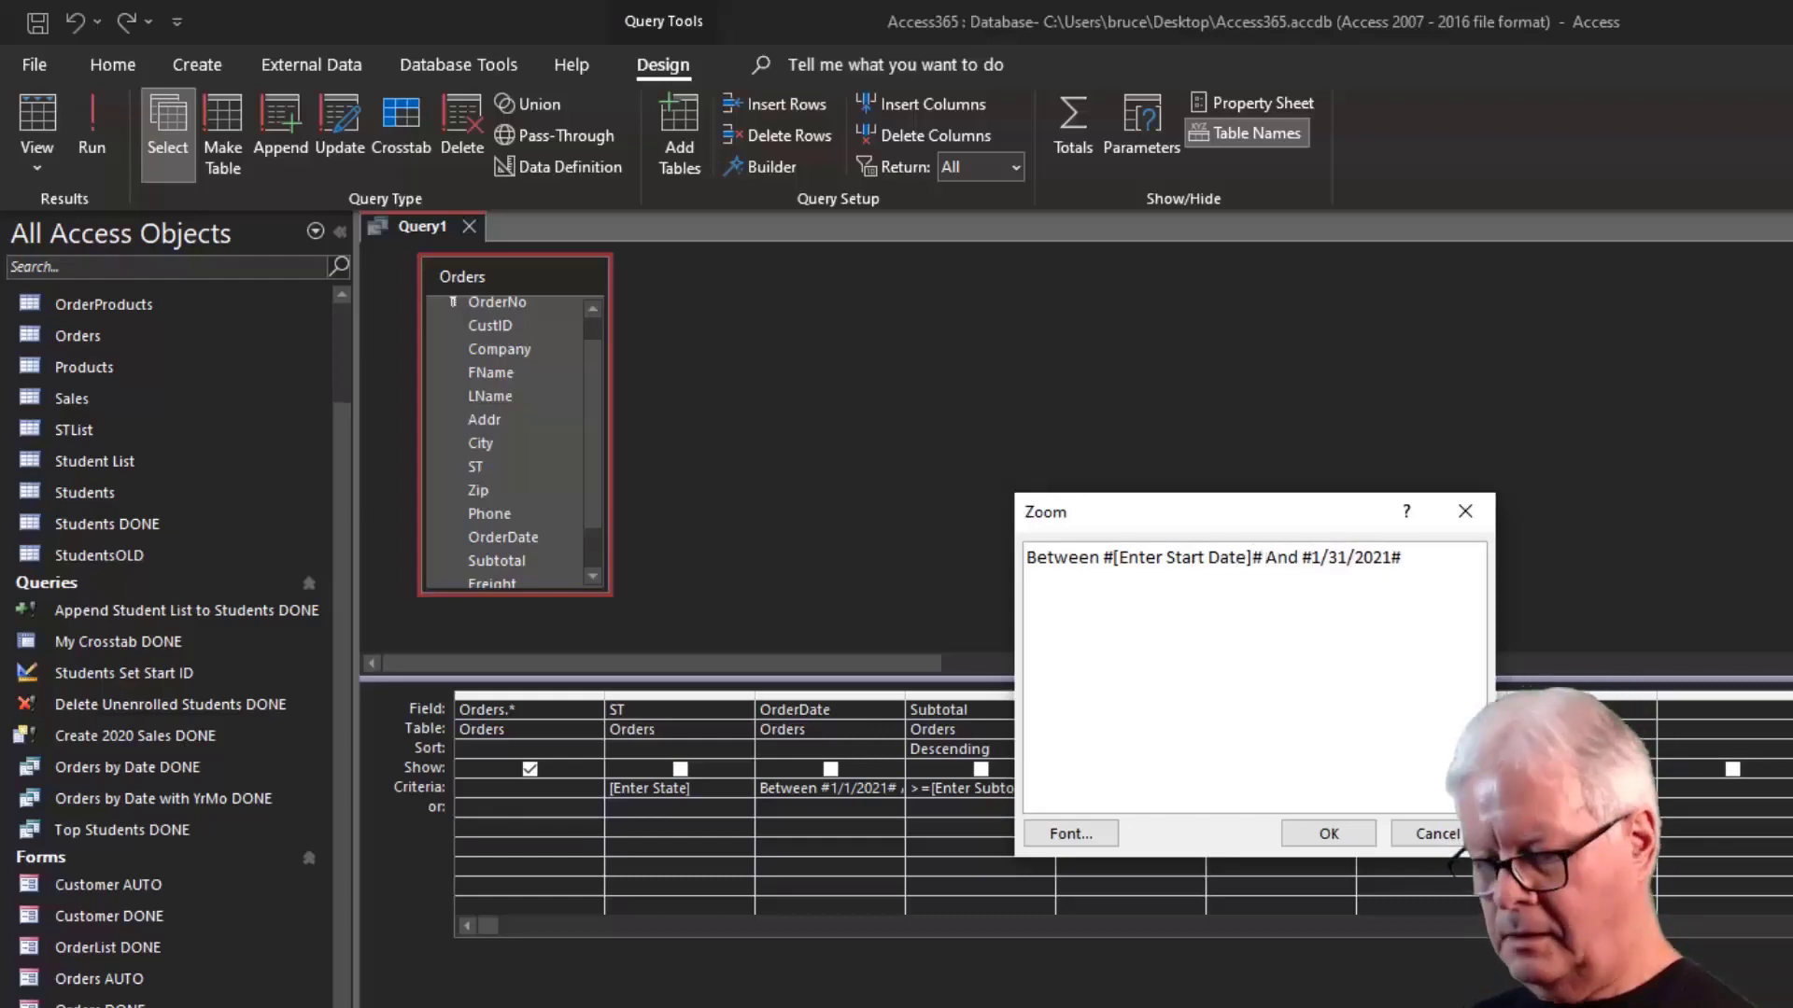
{"action": "key", "text": "shift+Right"}
{"action": "key", "text": "shift+Right"}
{"action": "key", "text": "shift+Right"}
{"action": "key", "text": "shift+Right"}
{"action": "key", "text": "shift+Right"}
{"action": "key", "text": "shift+Right"}
{"action": "key", "text": "shift+Right"}
{"action": "key", "text": "shift+Right"}
{"action": "key", "text": "shift+Right"}
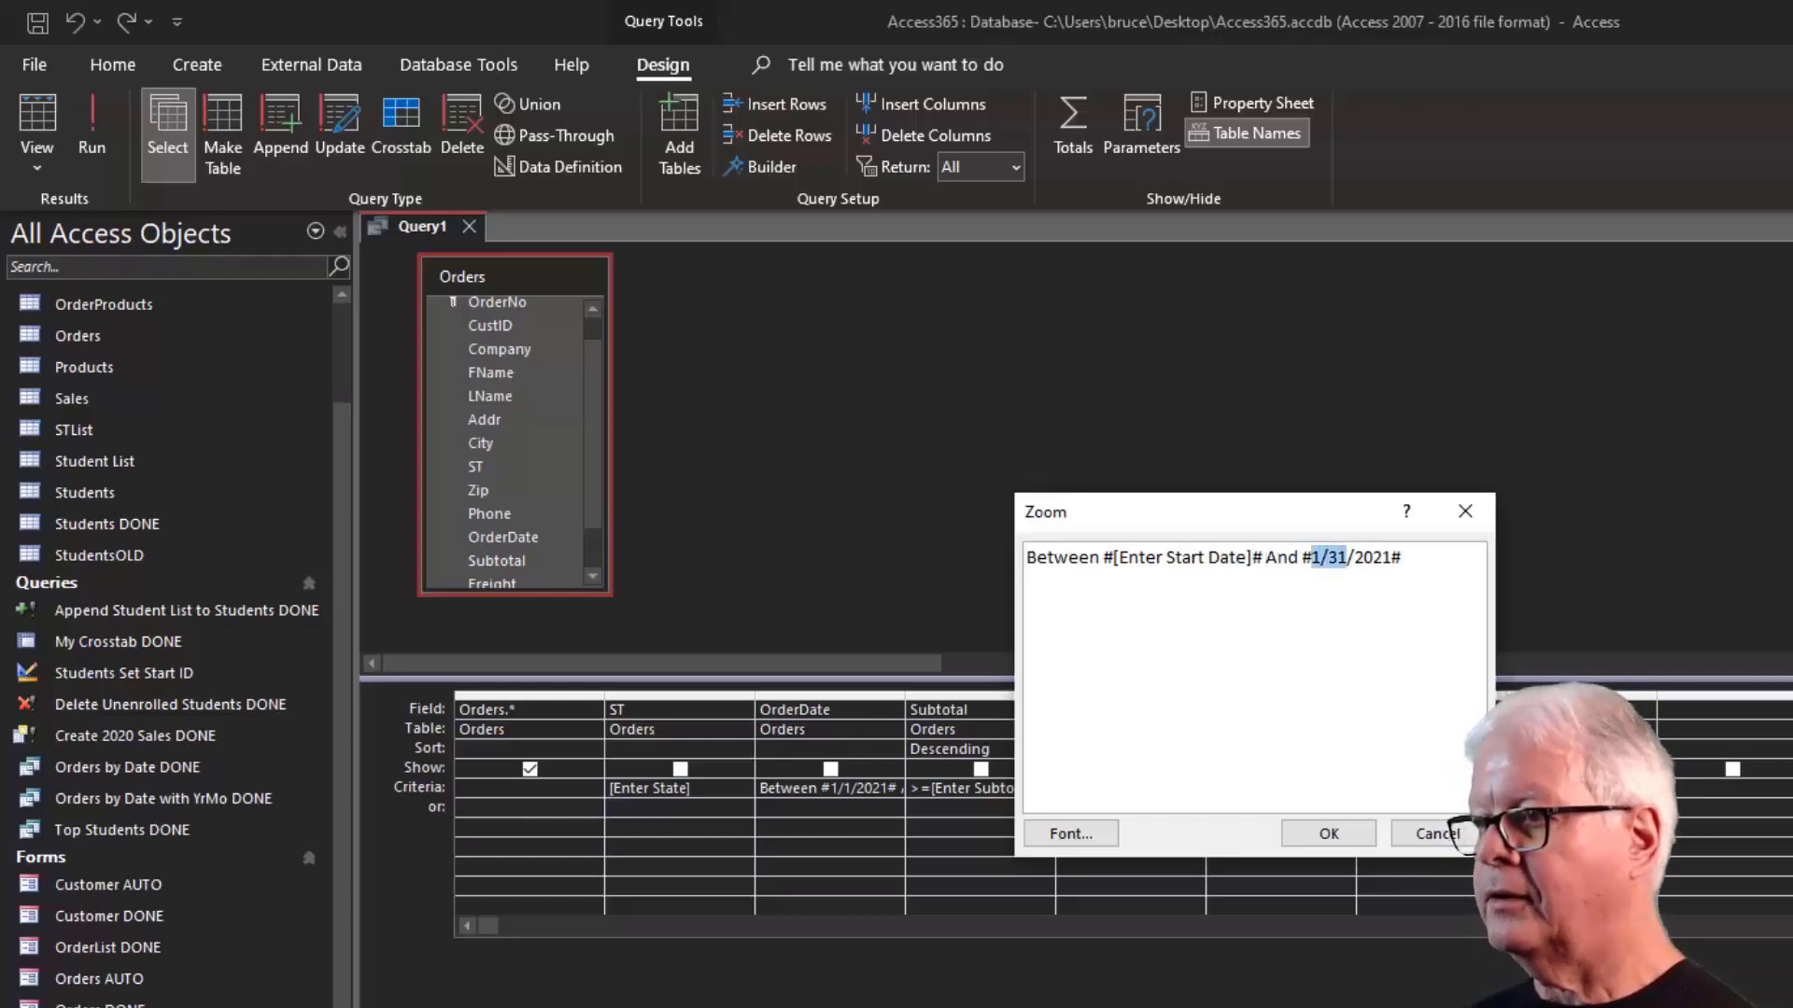
{"action": "type", "text": "[Ent"}
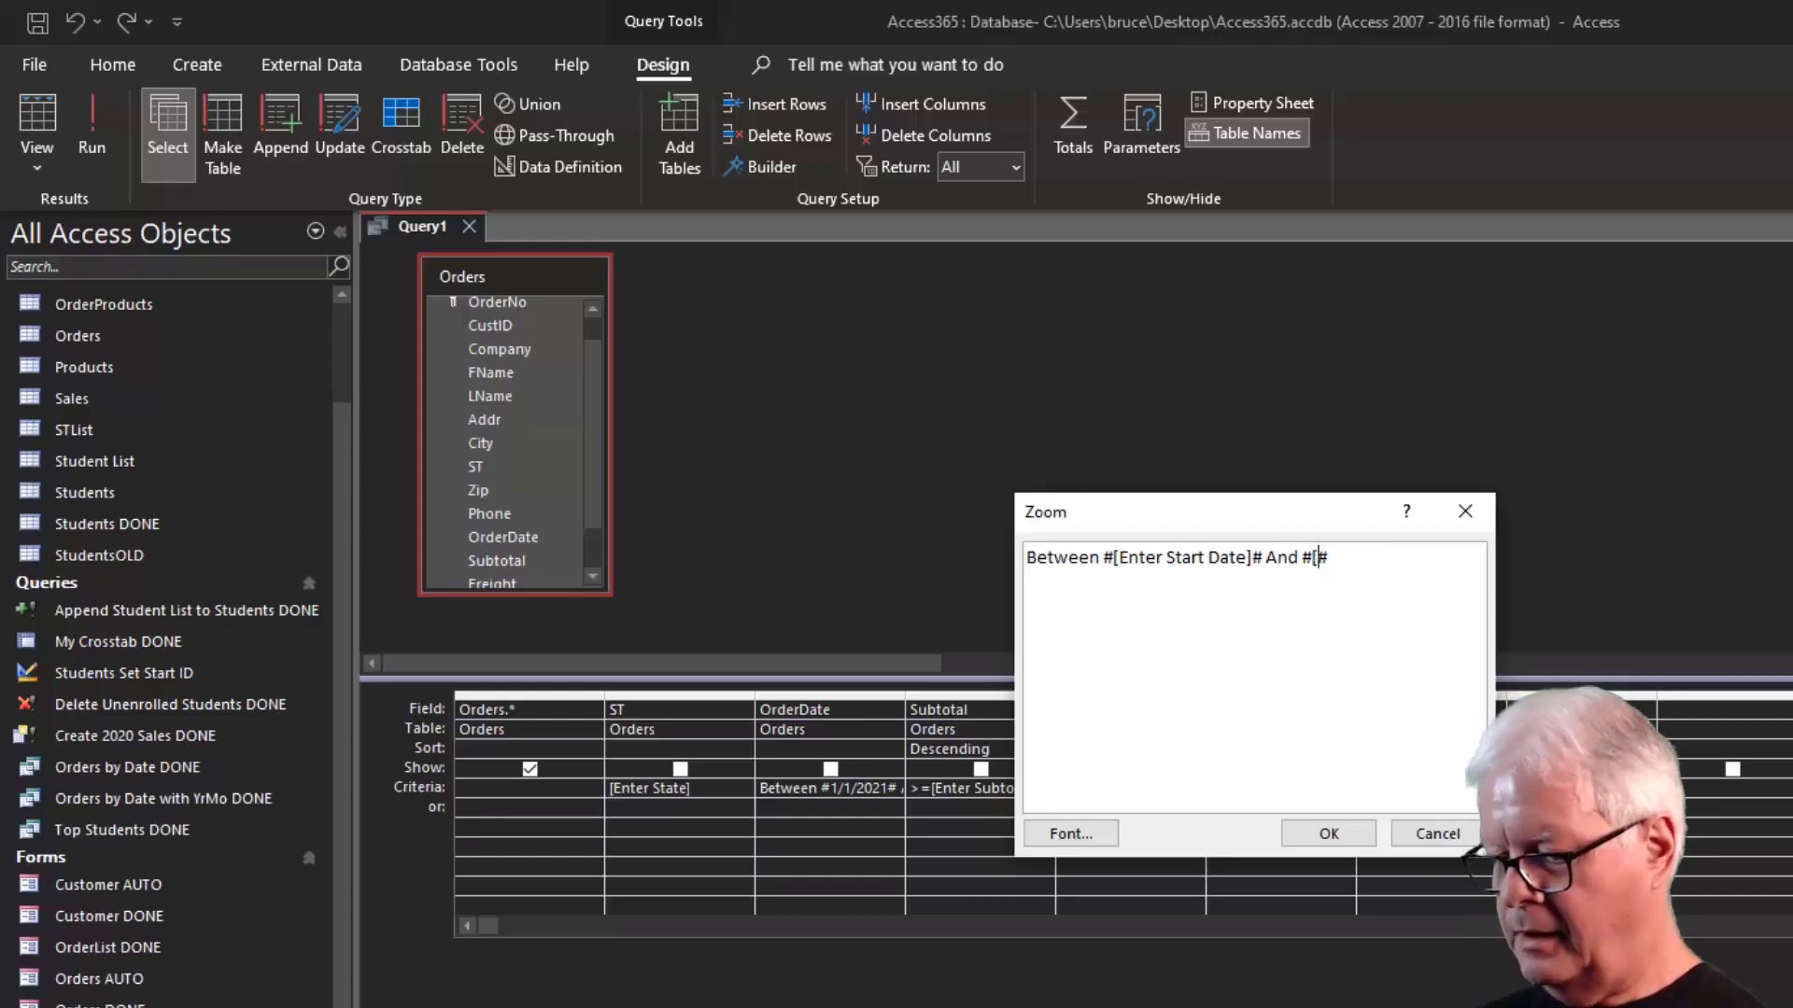
{"action": "type", "text": "er End Date"}
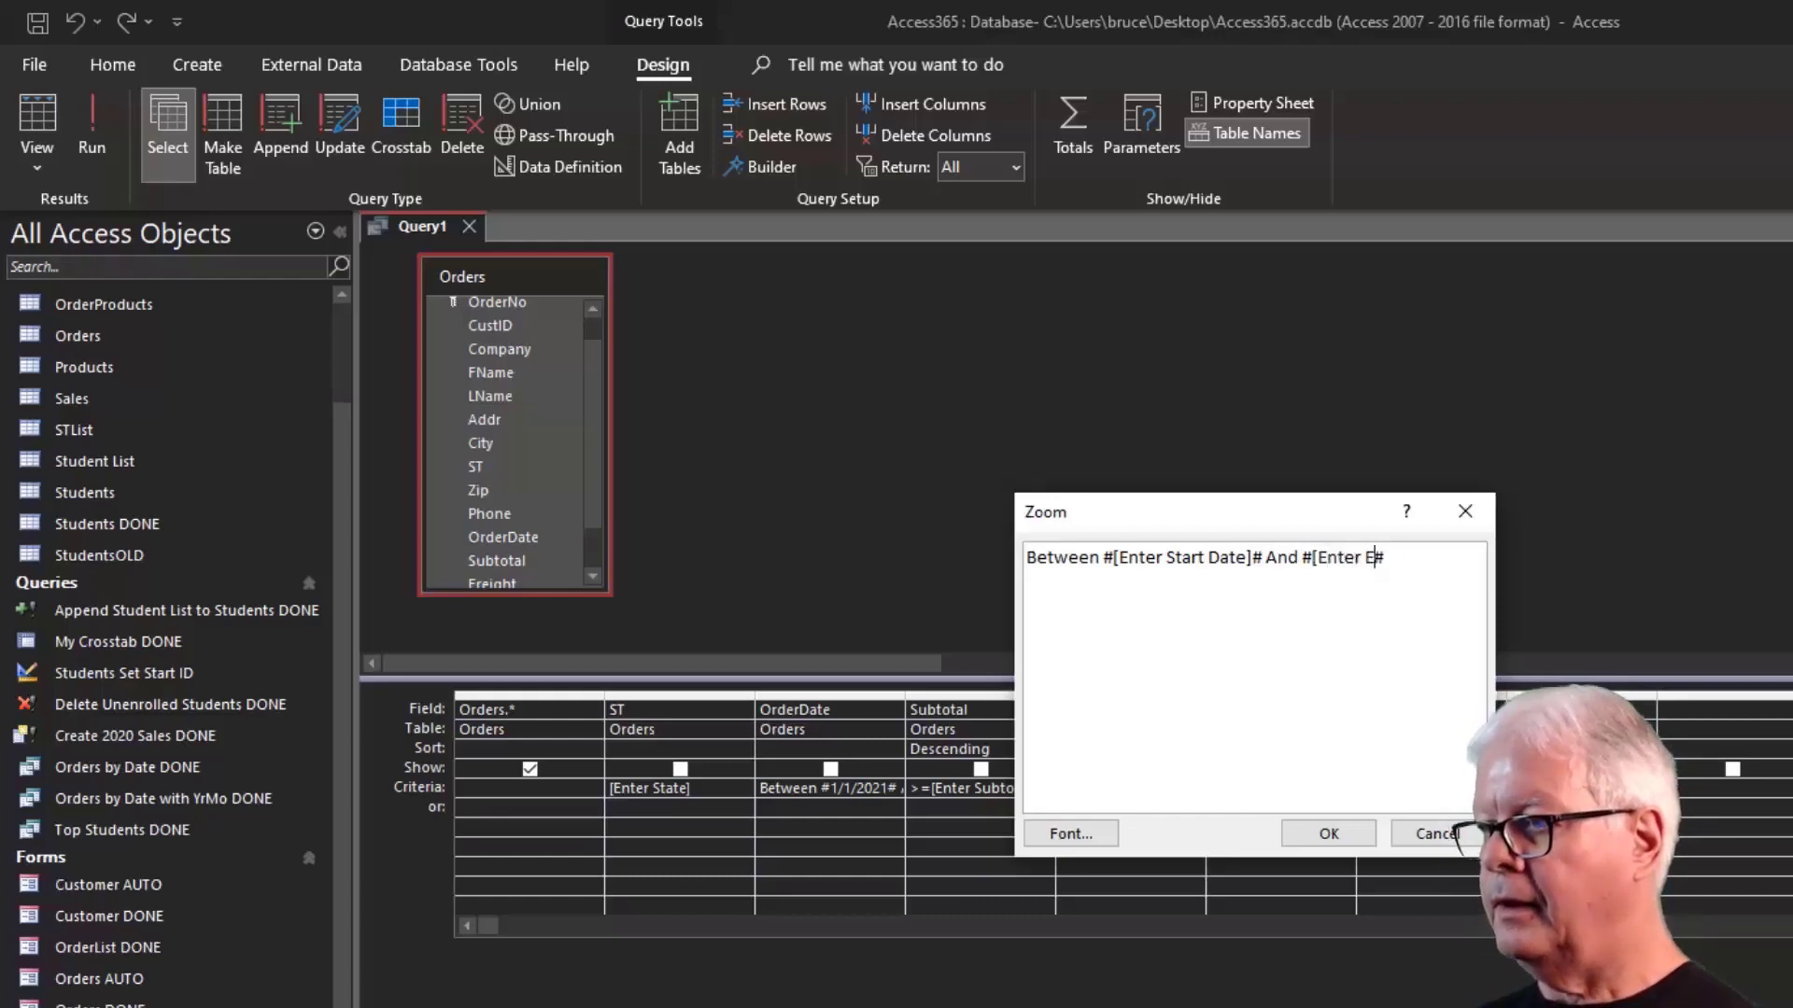
{"action": "type", "text": "]"}
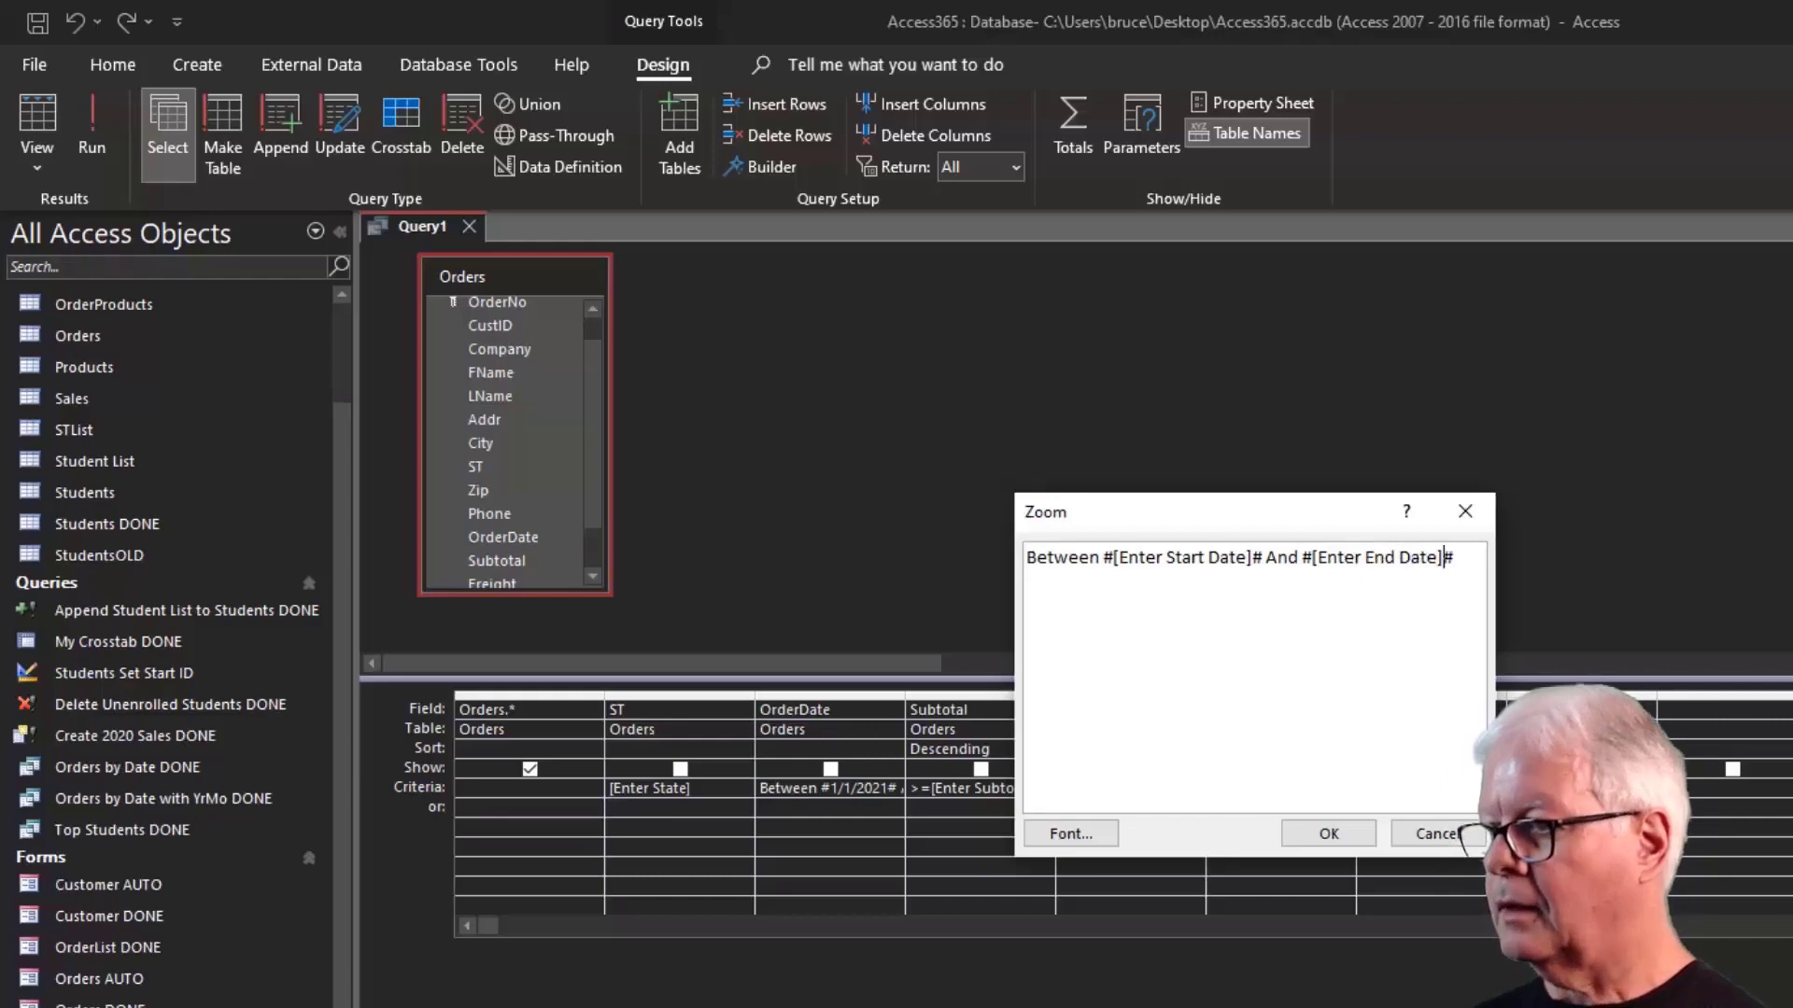
{"action": "left_click", "coordinate": [1328, 833]}
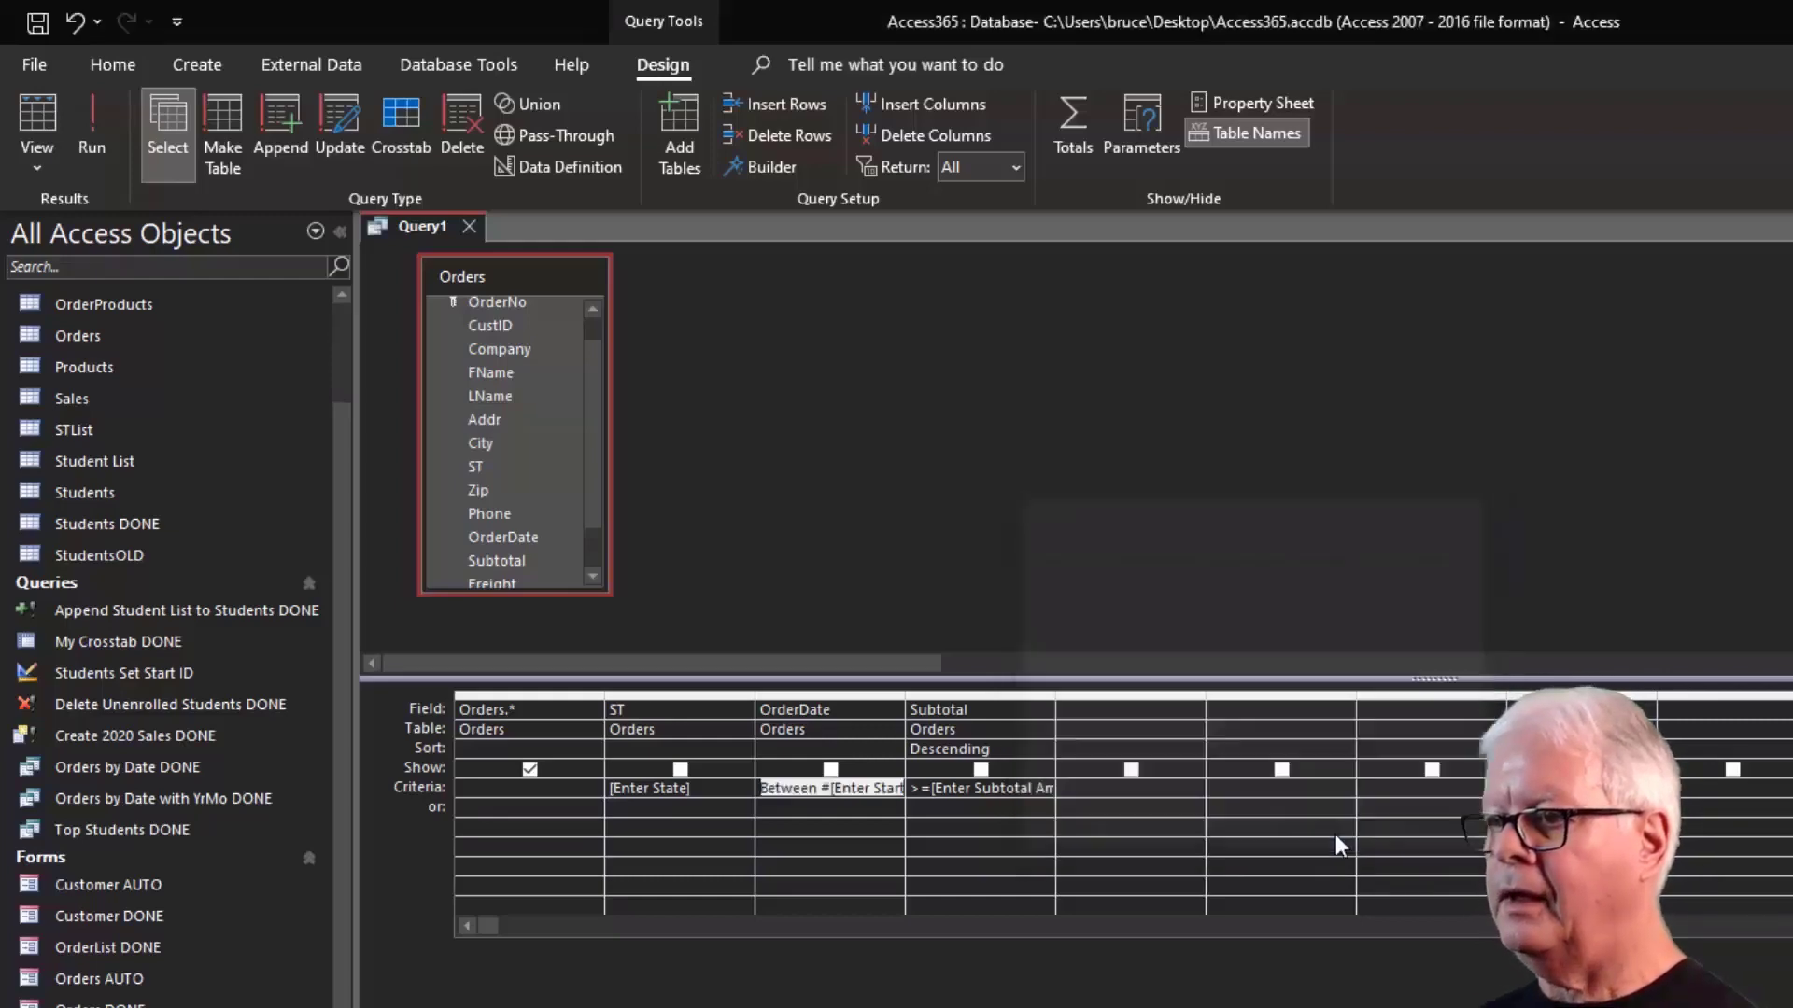
{"action": "left_click", "coordinate": [1250, 830]}
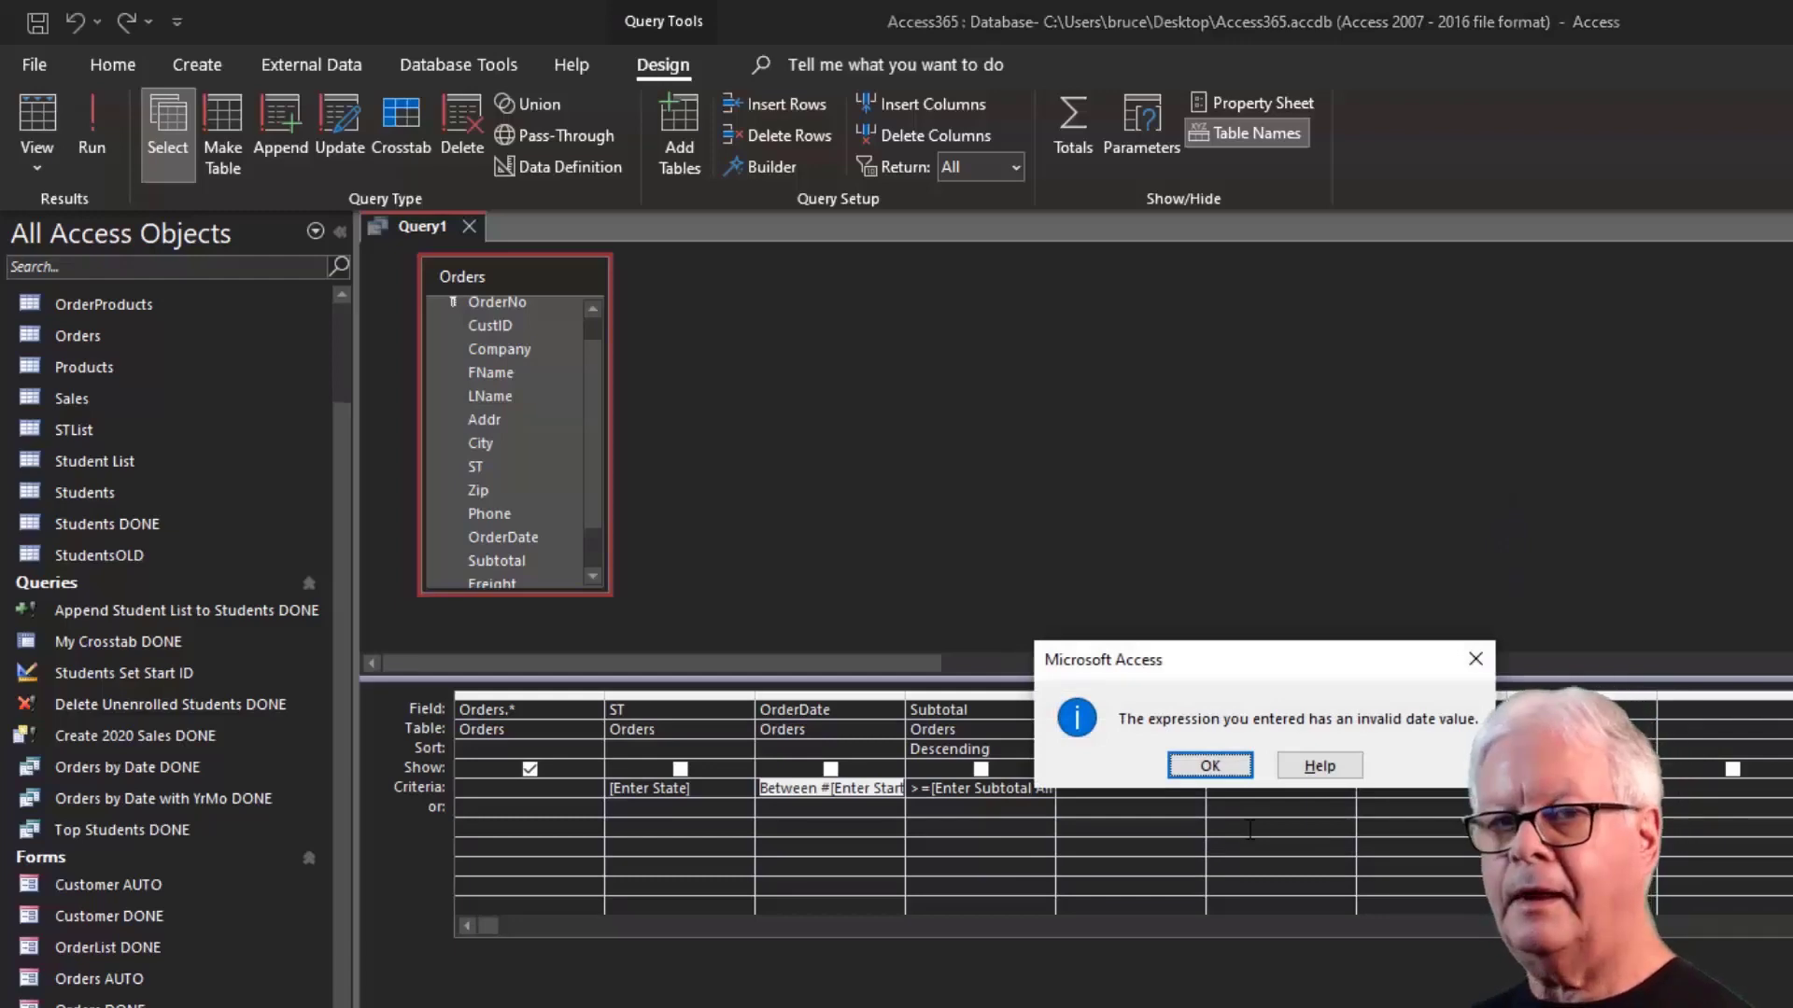
{"action": "left_click", "coordinate": [1211, 766]}
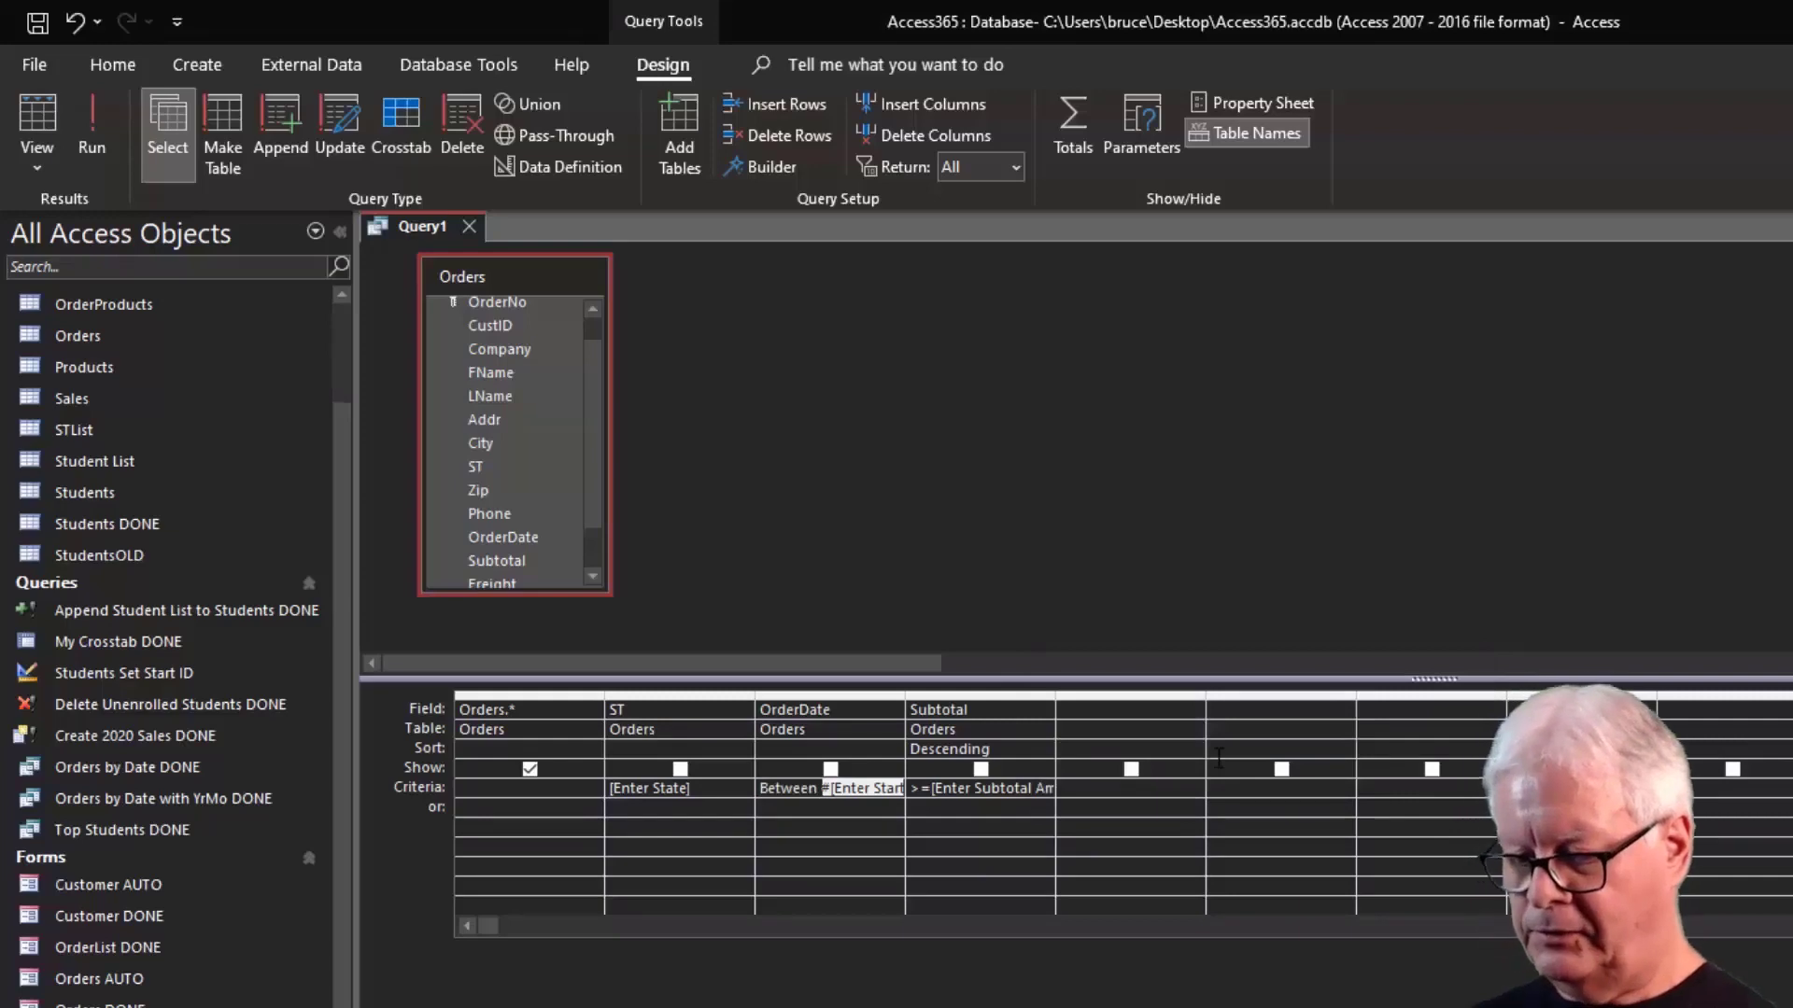
Remove the # signs around the [Enter Start Date] prompt in the OrderDate criterion.
{"action": "key", "text": "shift+F2"}
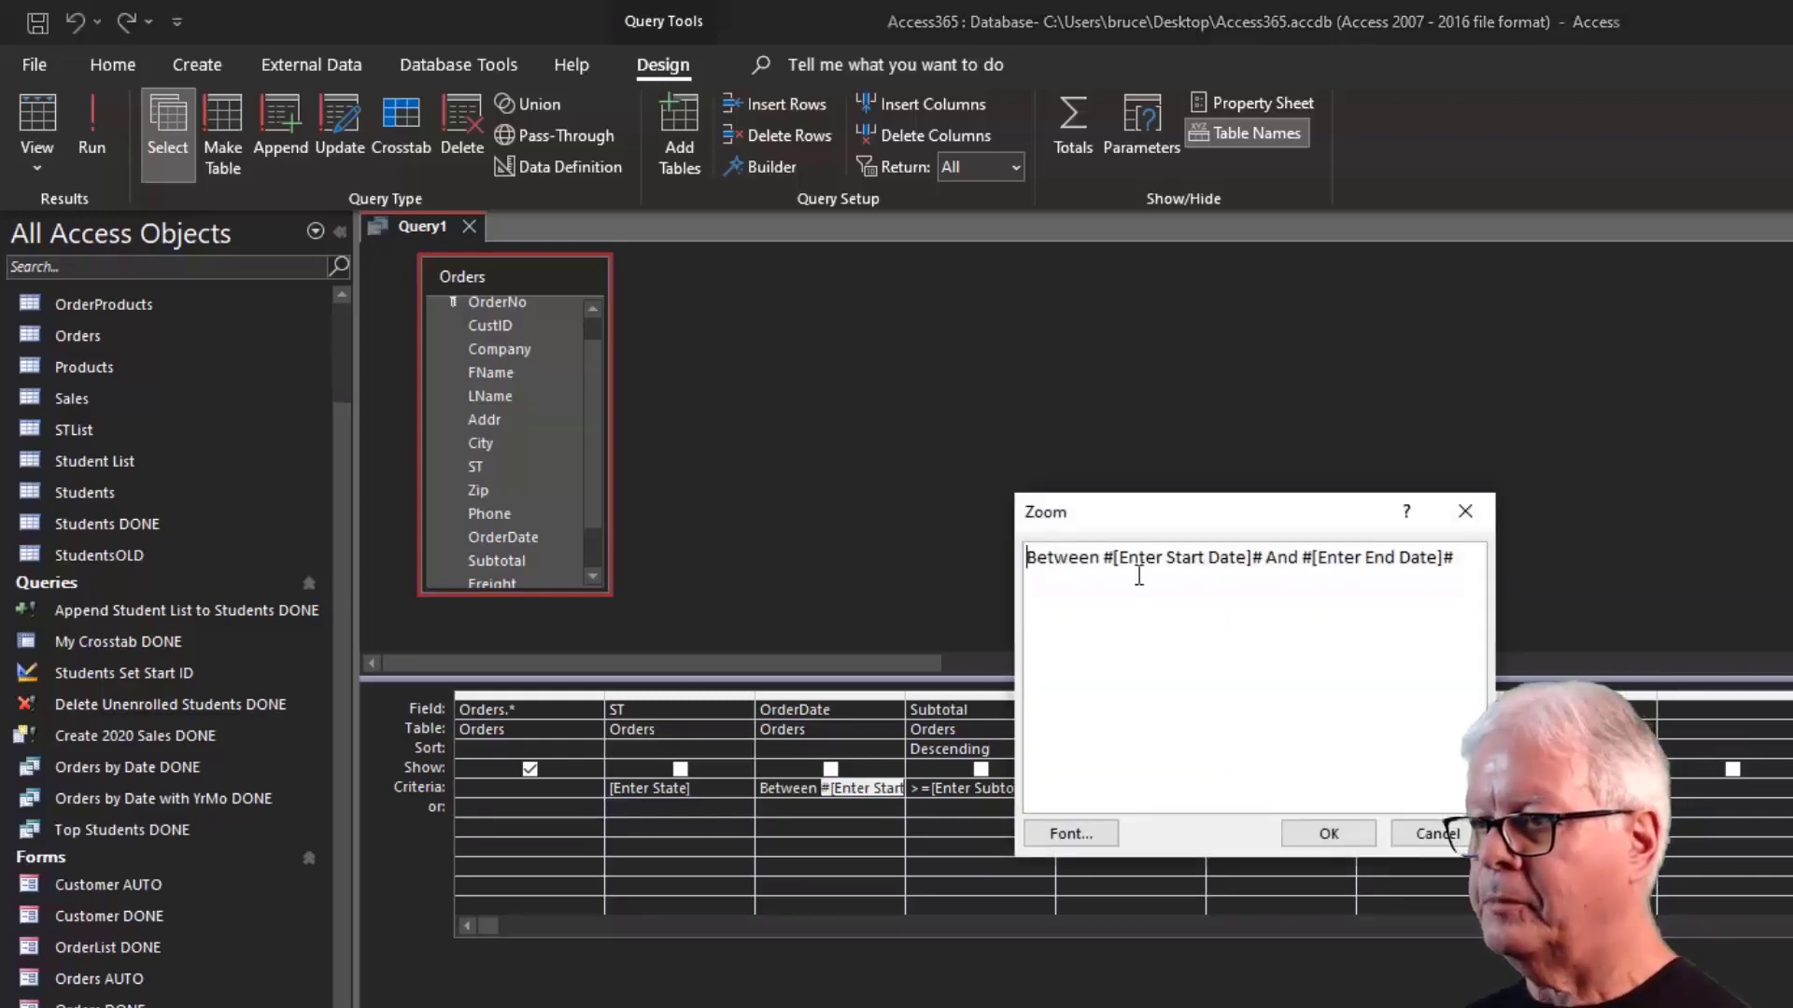
{"action": "left_click", "coordinate": [1102, 558]}
{"action": "key", "text": "Delete"}
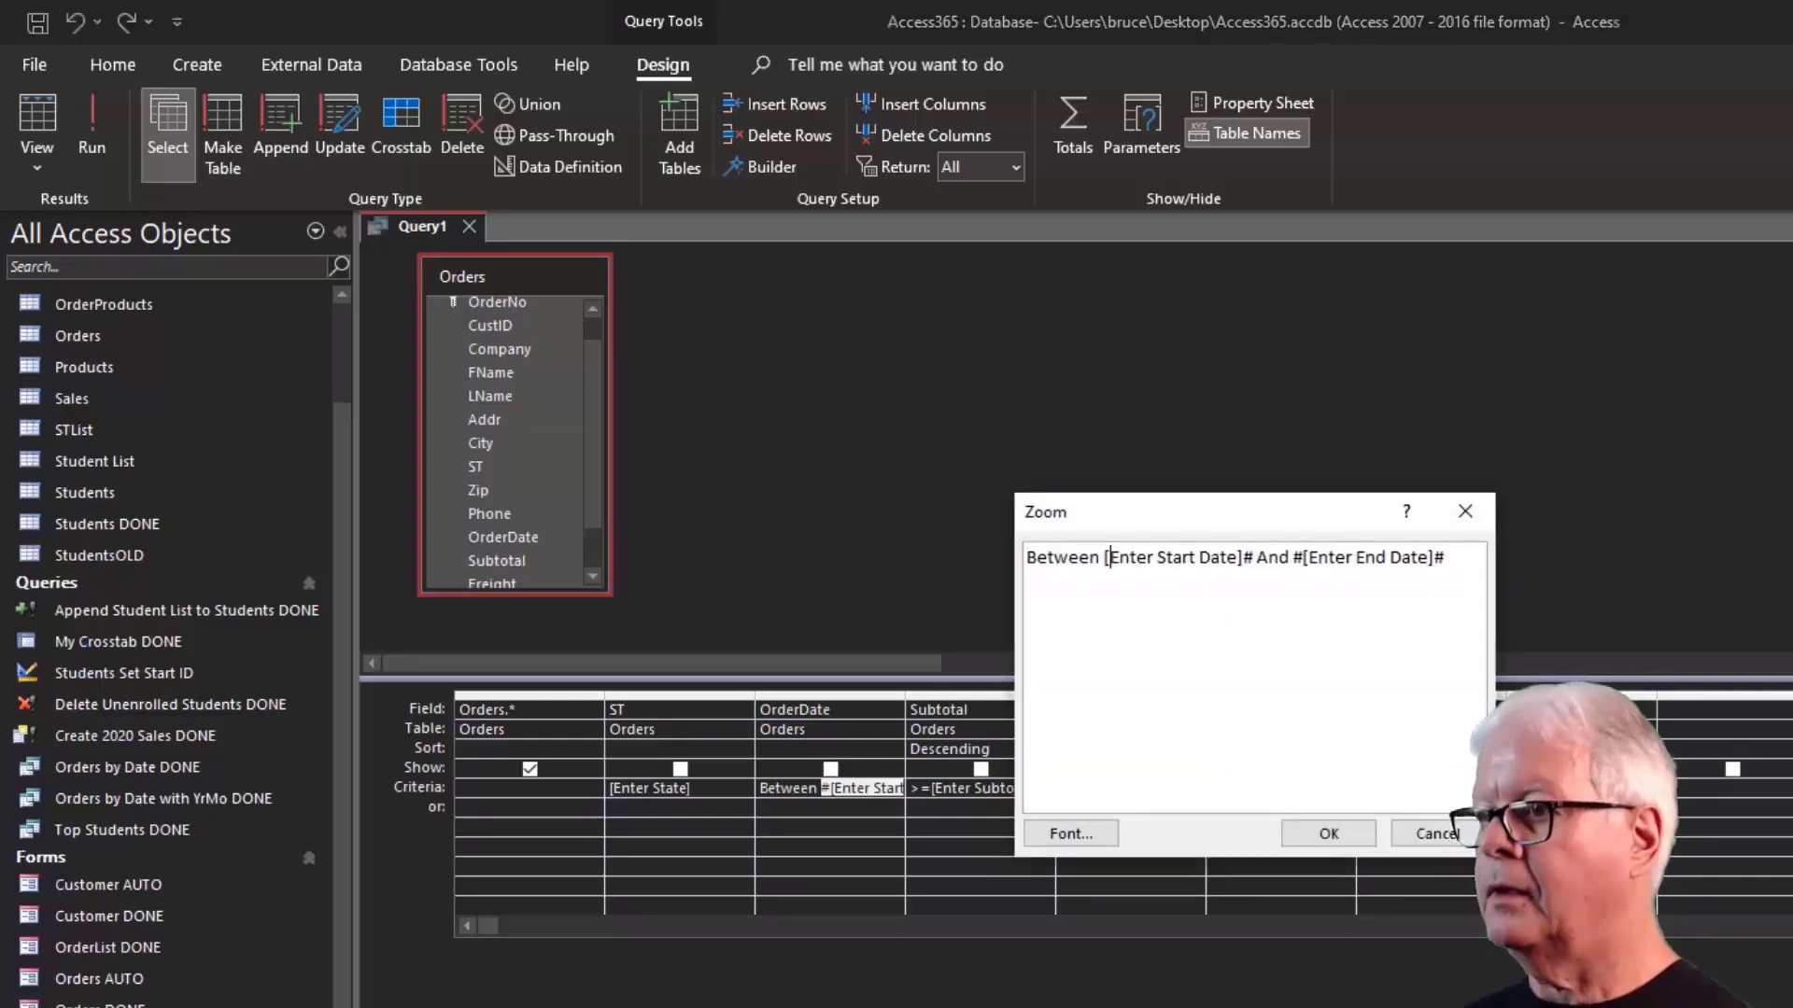
{"action": "key", "text": "Right"}
{"action": "key", "text": "Right"}
{"action": "key", "text": "Right"}
{"action": "key", "text": "Right"}
{"action": "key", "text": "Right"}
{"action": "key", "text": "Right"}
{"action": "key", "text": "Right"}
{"action": "key", "text": "Right"}
{"action": "key", "text": "Right"}
{"action": "key", "text": "Right"}
{"action": "key", "text": "Right"}
{"action": "key", "text": "Right"}
{"action": "key", "text": "Right"}
{"action": "key", "text": "Right"}
{"action": "key", "text": "Right"}
{"action": "key", "text": "Right"}
{"action": "key", "text": "Right"}
{"action": "key", "text": "Right"}
{"action": "key", "text": "Delete"}
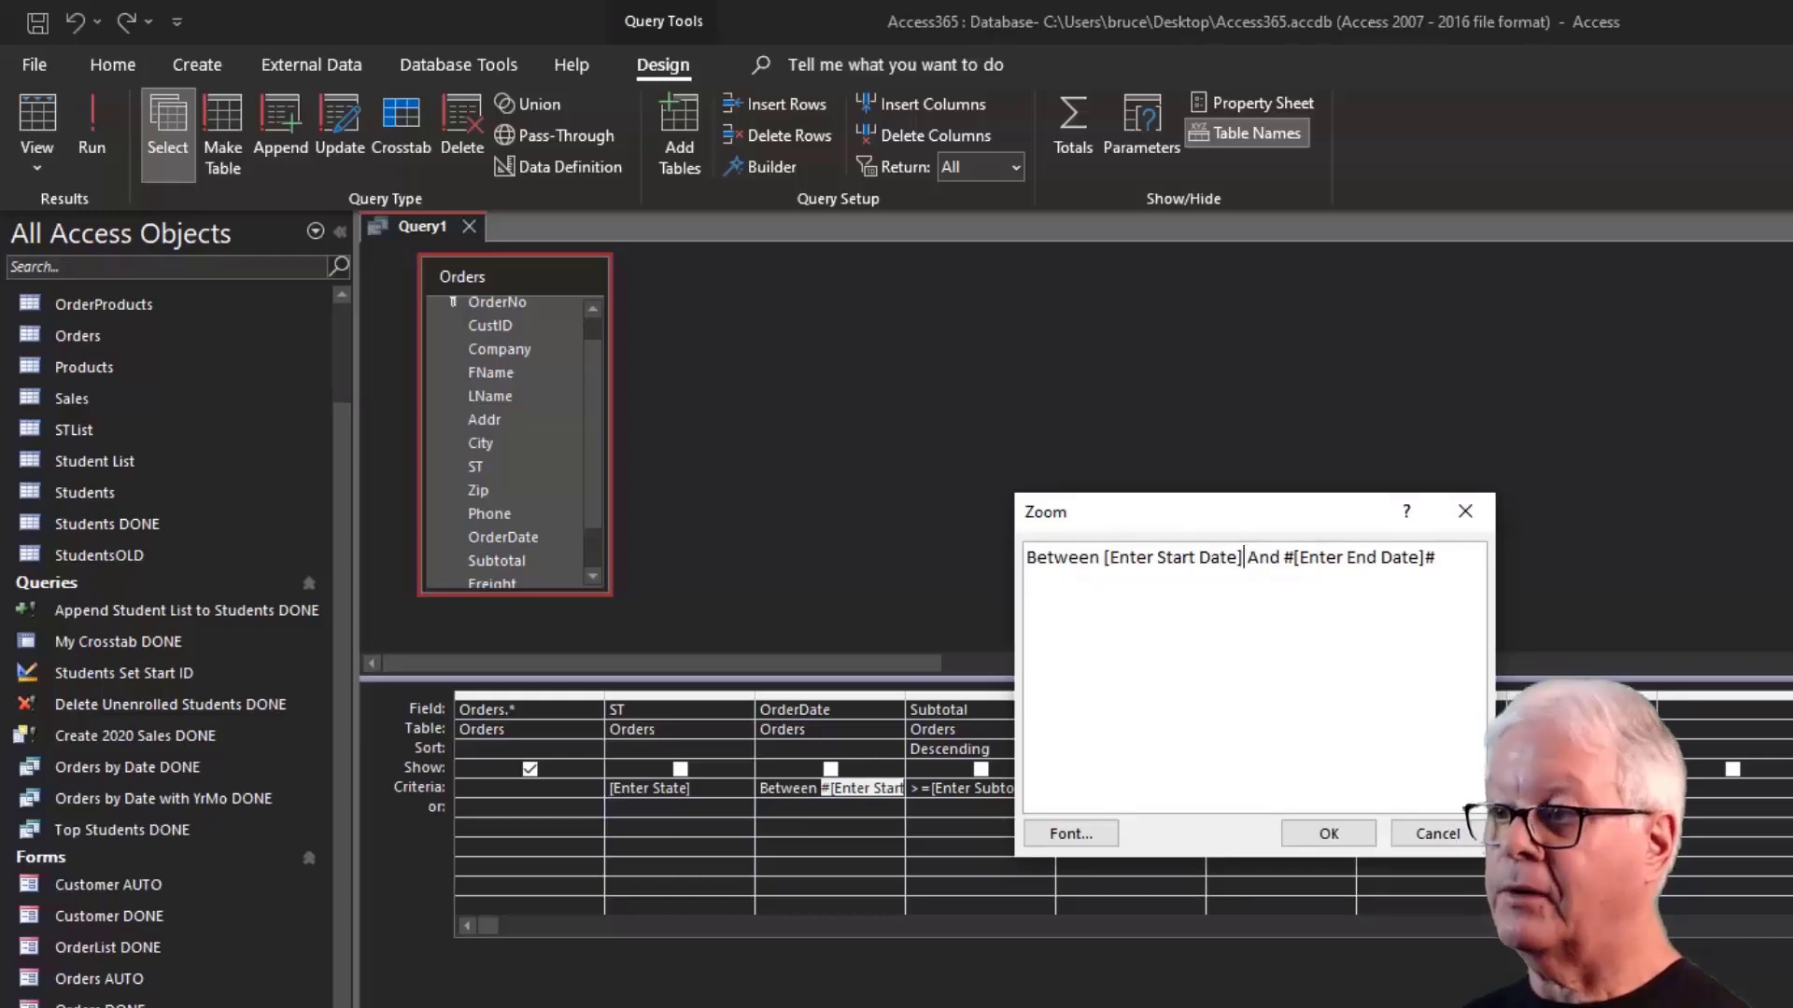
Remove the # signs around [Enter End Date] and commit the OrderDate criterion as Between [Enter Start Date] And [Enter End Date].
{"action": "key", "text": "Right"}
{"action": "key", "text": "Right"}
{"action": "key", "text": "Right"}
{"action": "key", "text": "Right"}
{"action": "key", "text": "Right"}
{"action": "key", "text": "Delete"}
{"action": "key", "text": "End"}
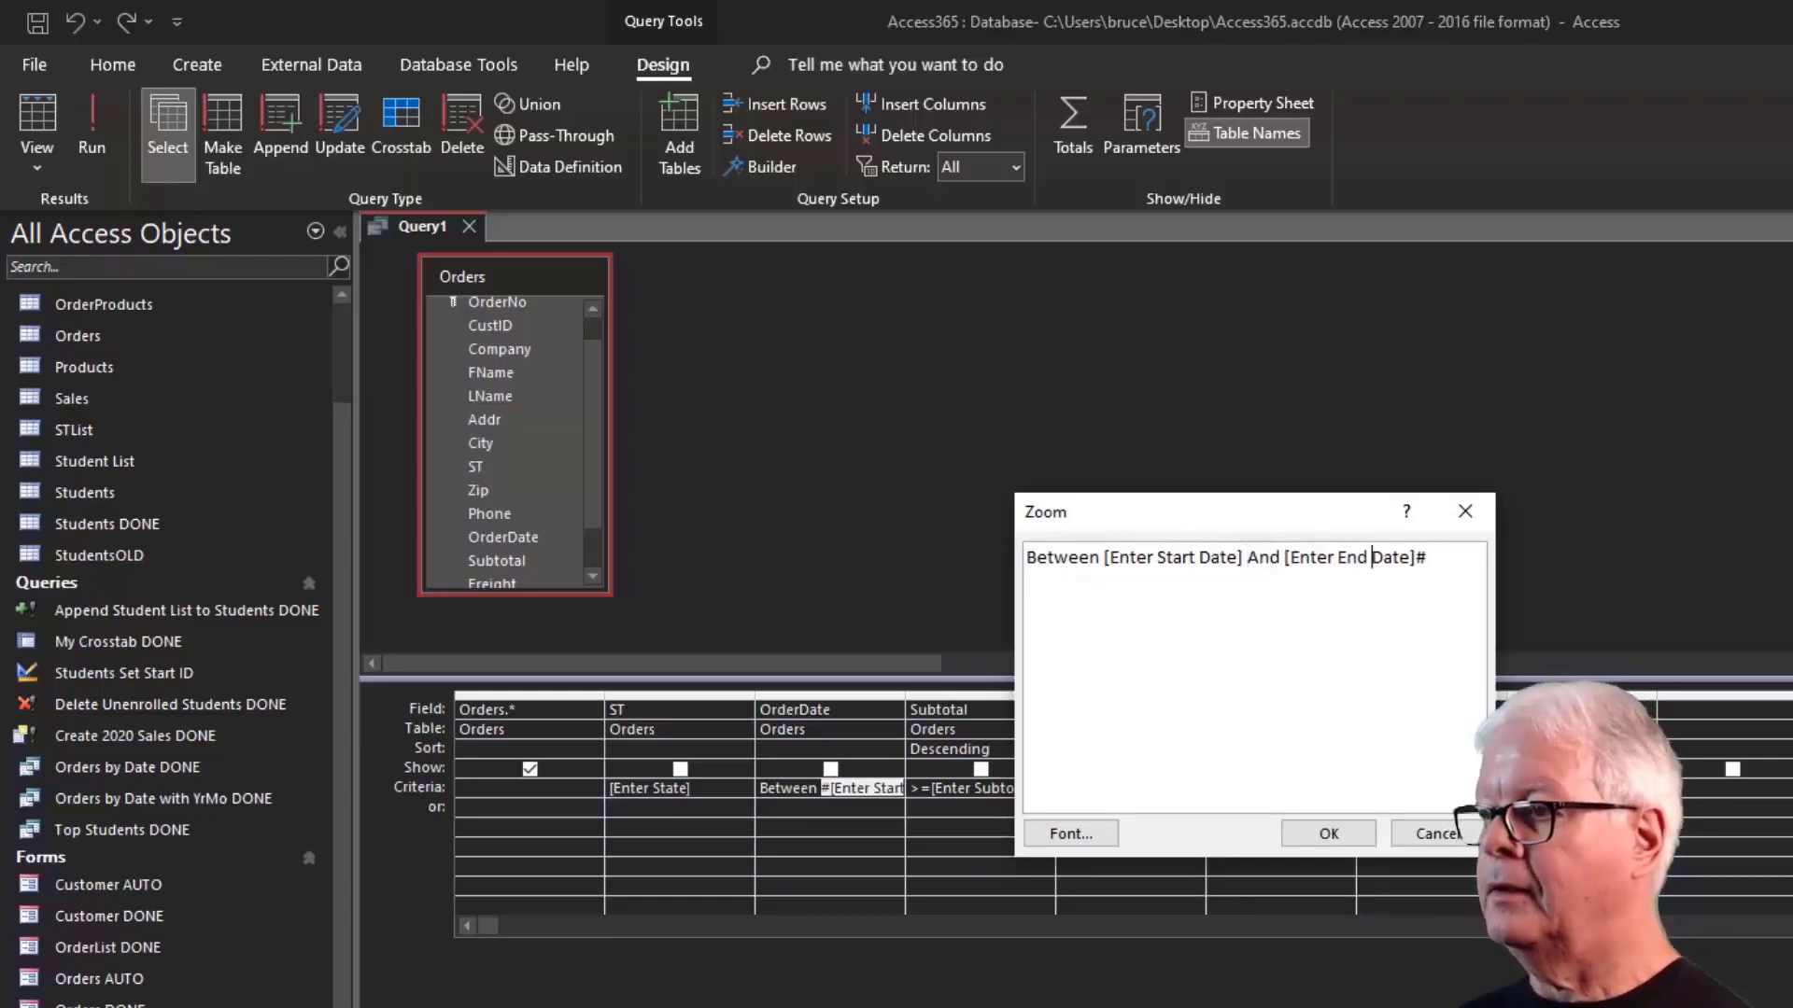
{"action": "key", "text": "BackSpace"}
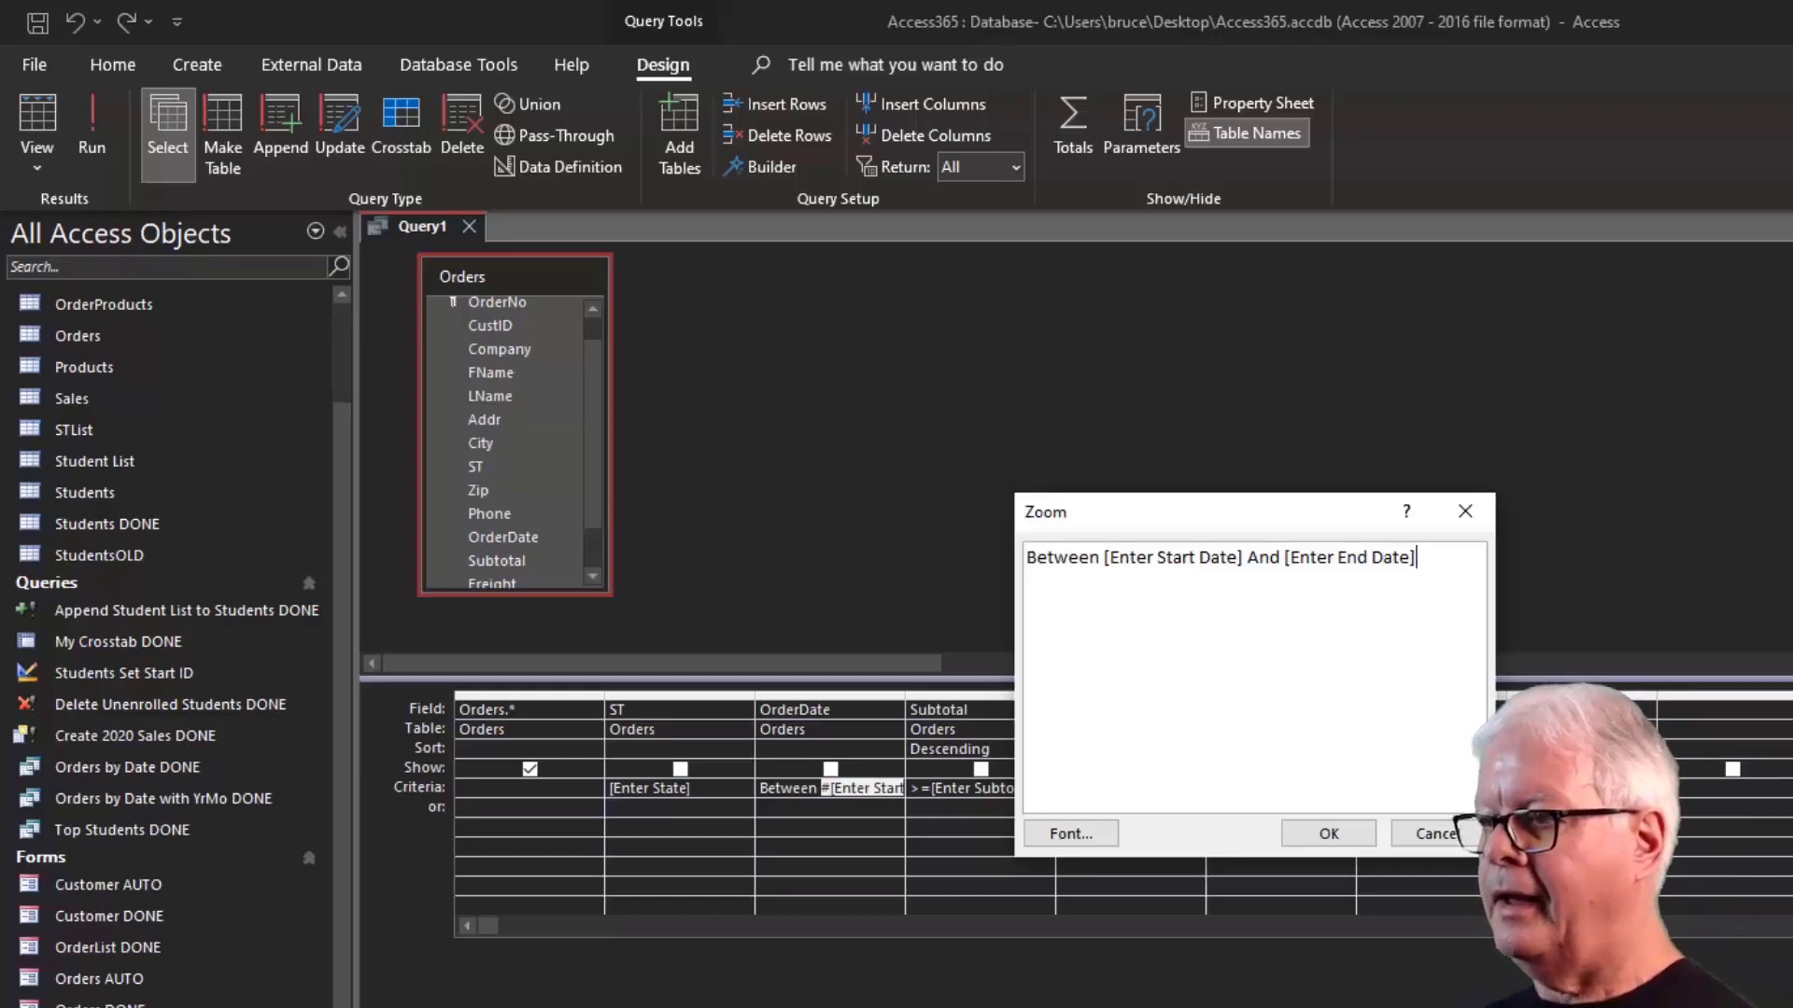
{"action": "left_click", "coordinate": [1307, 837]}
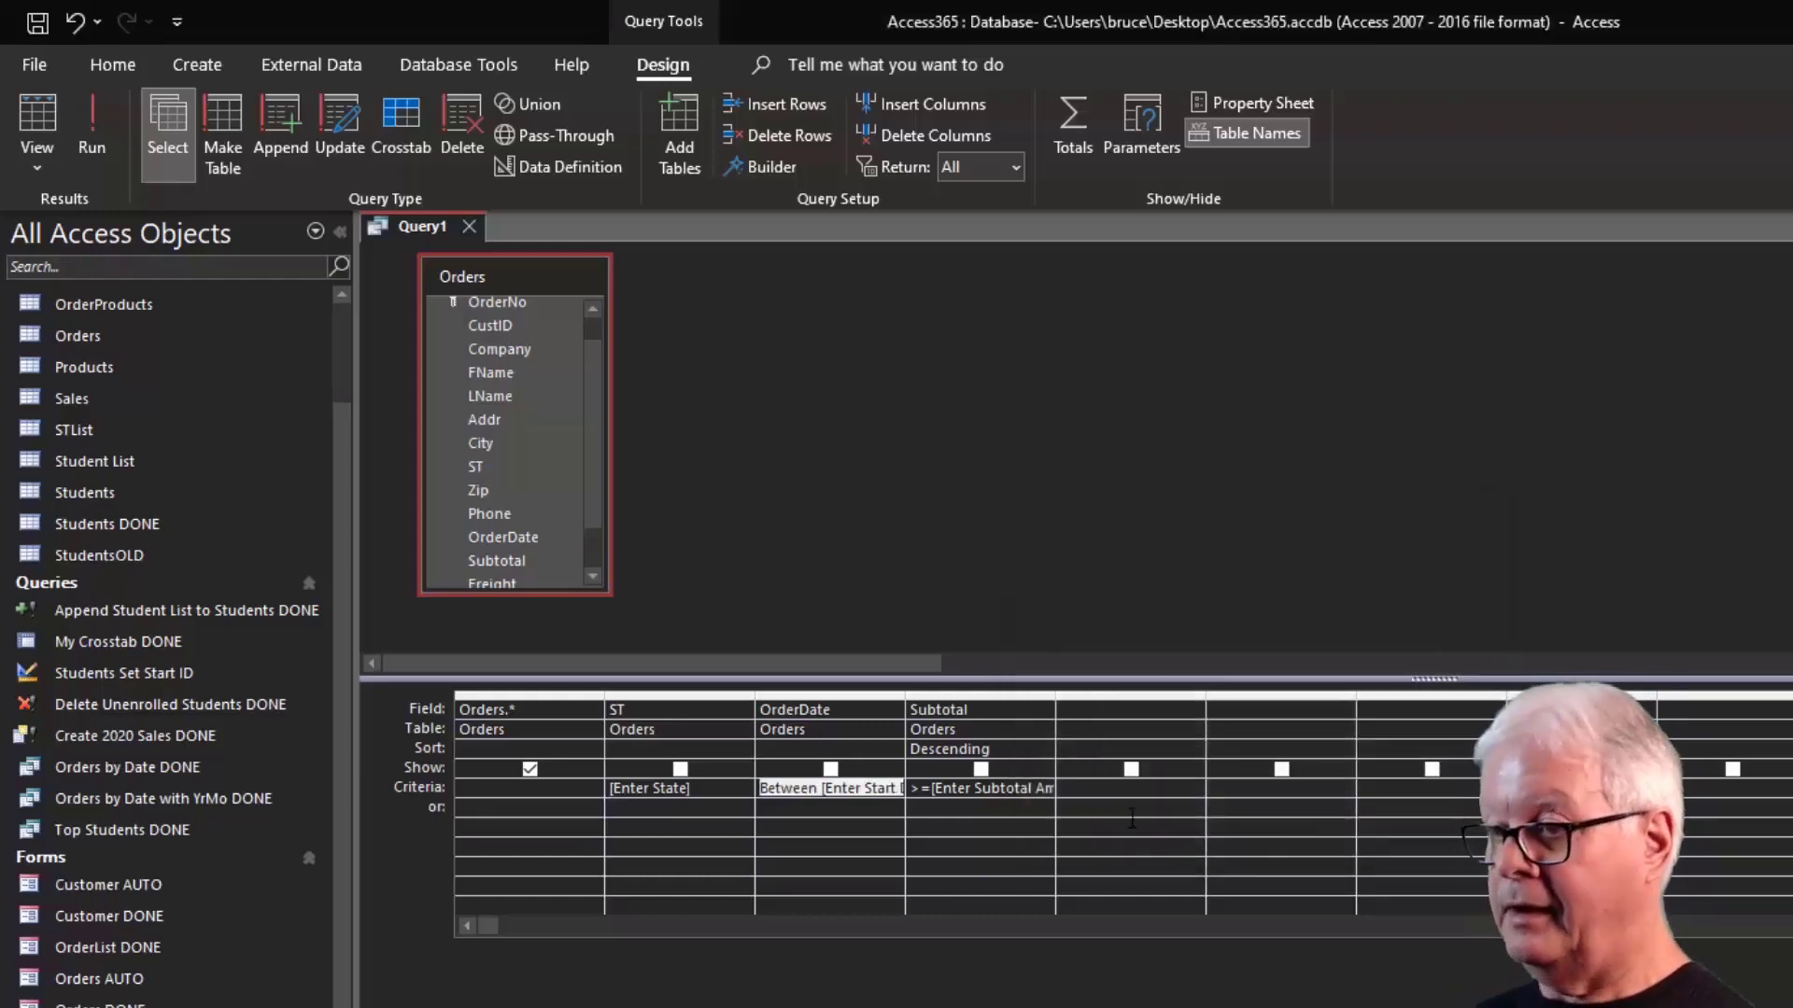
{"action": "key", "text": "Tab"}
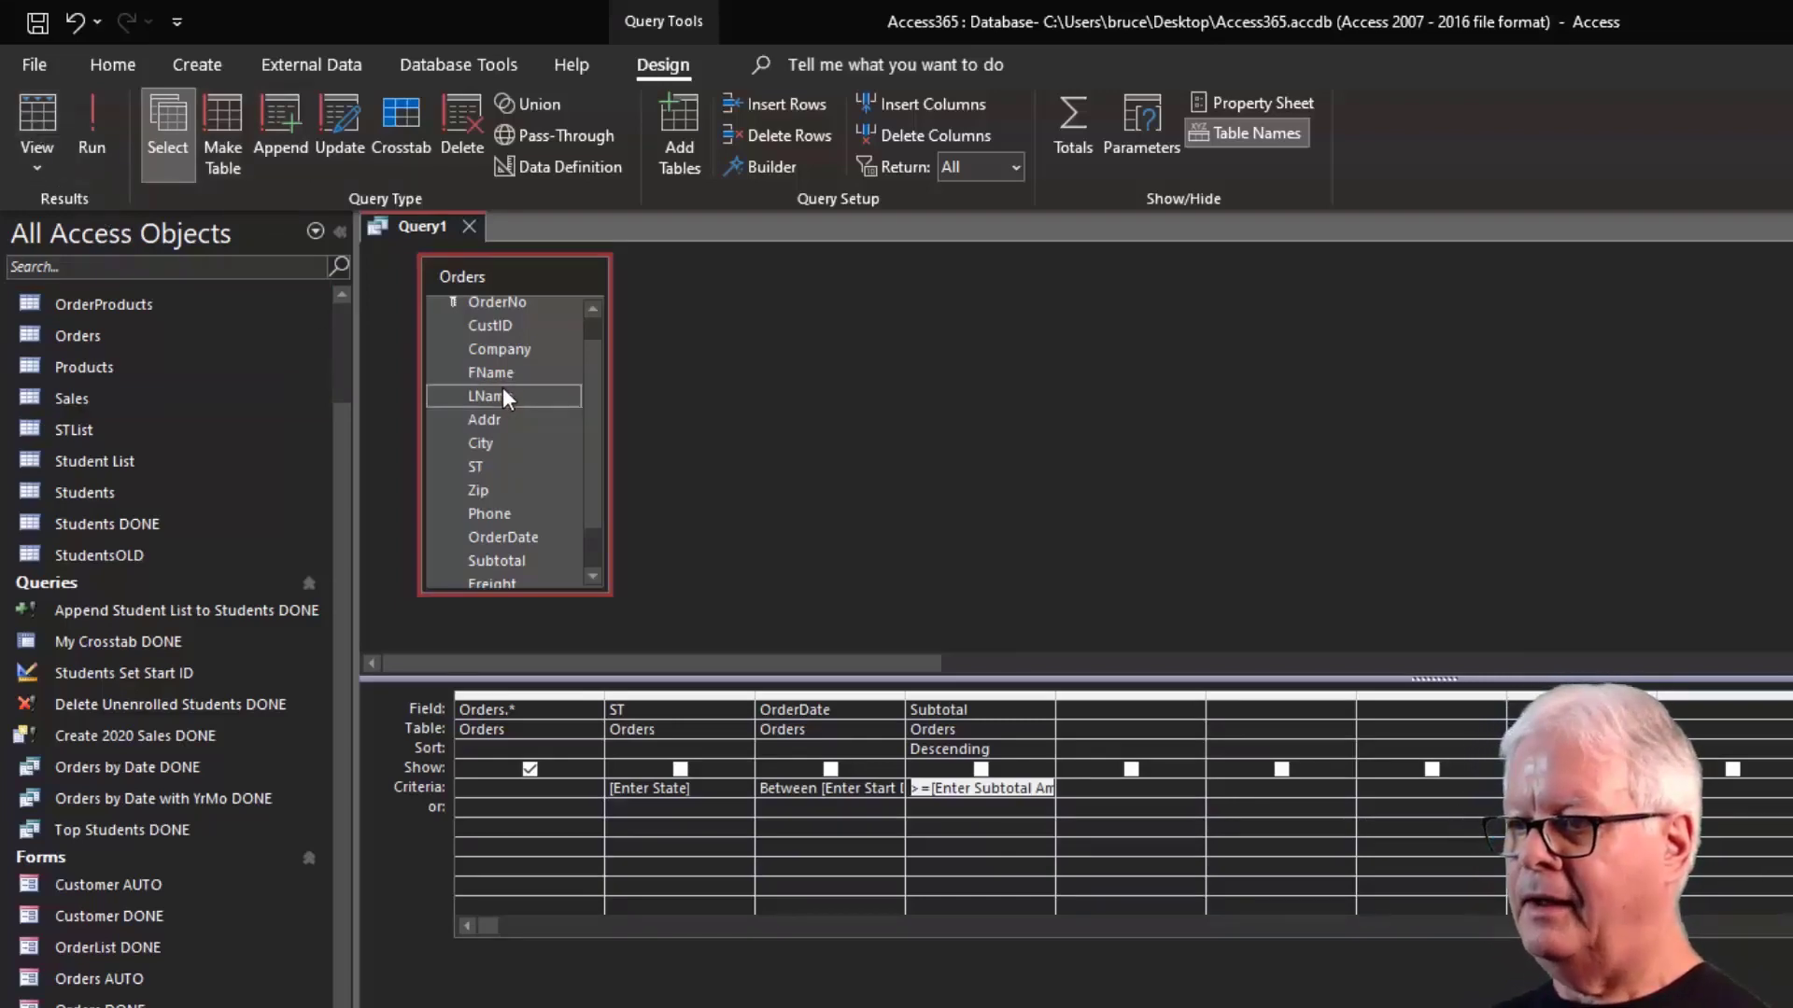
View the query's results for state "ca", start date 2/1/21, end date 2/15/21 and subtotal amount 5000, and return to the design.
{"action": "left_click", "coordinate": [47, 115]}
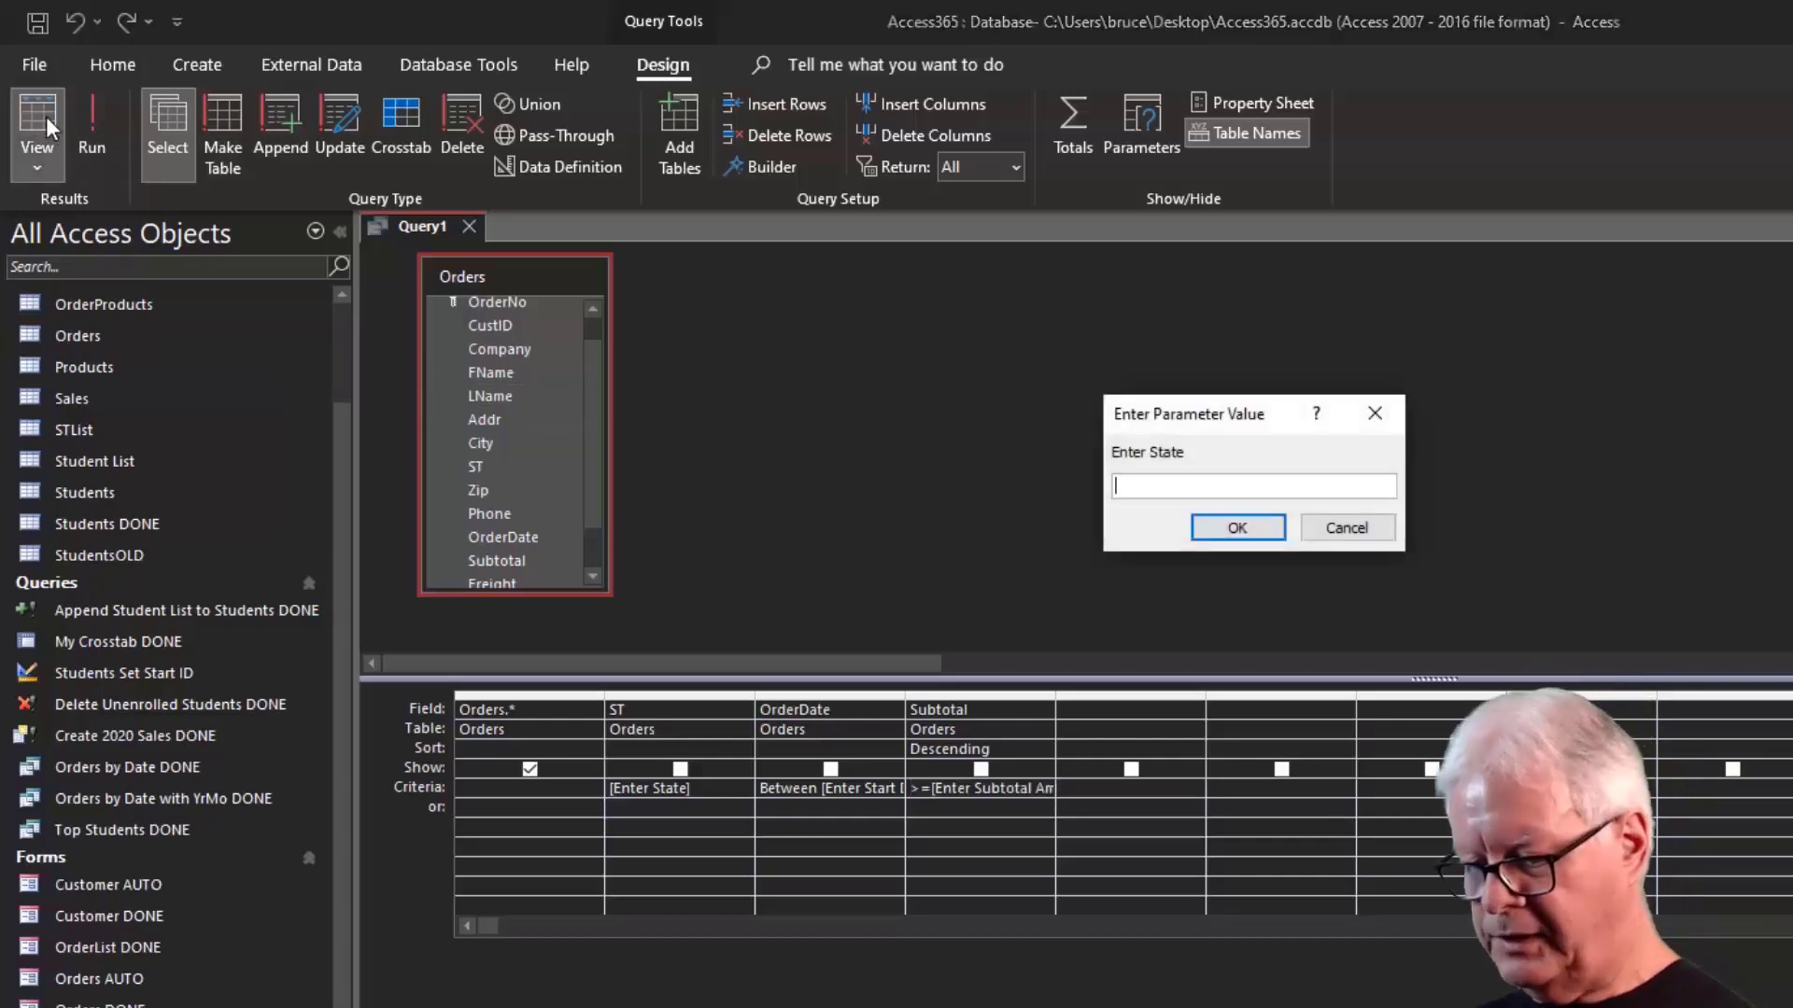
{"action": "type", "text": "ca"}
{"action": "key", "text": "Return"}
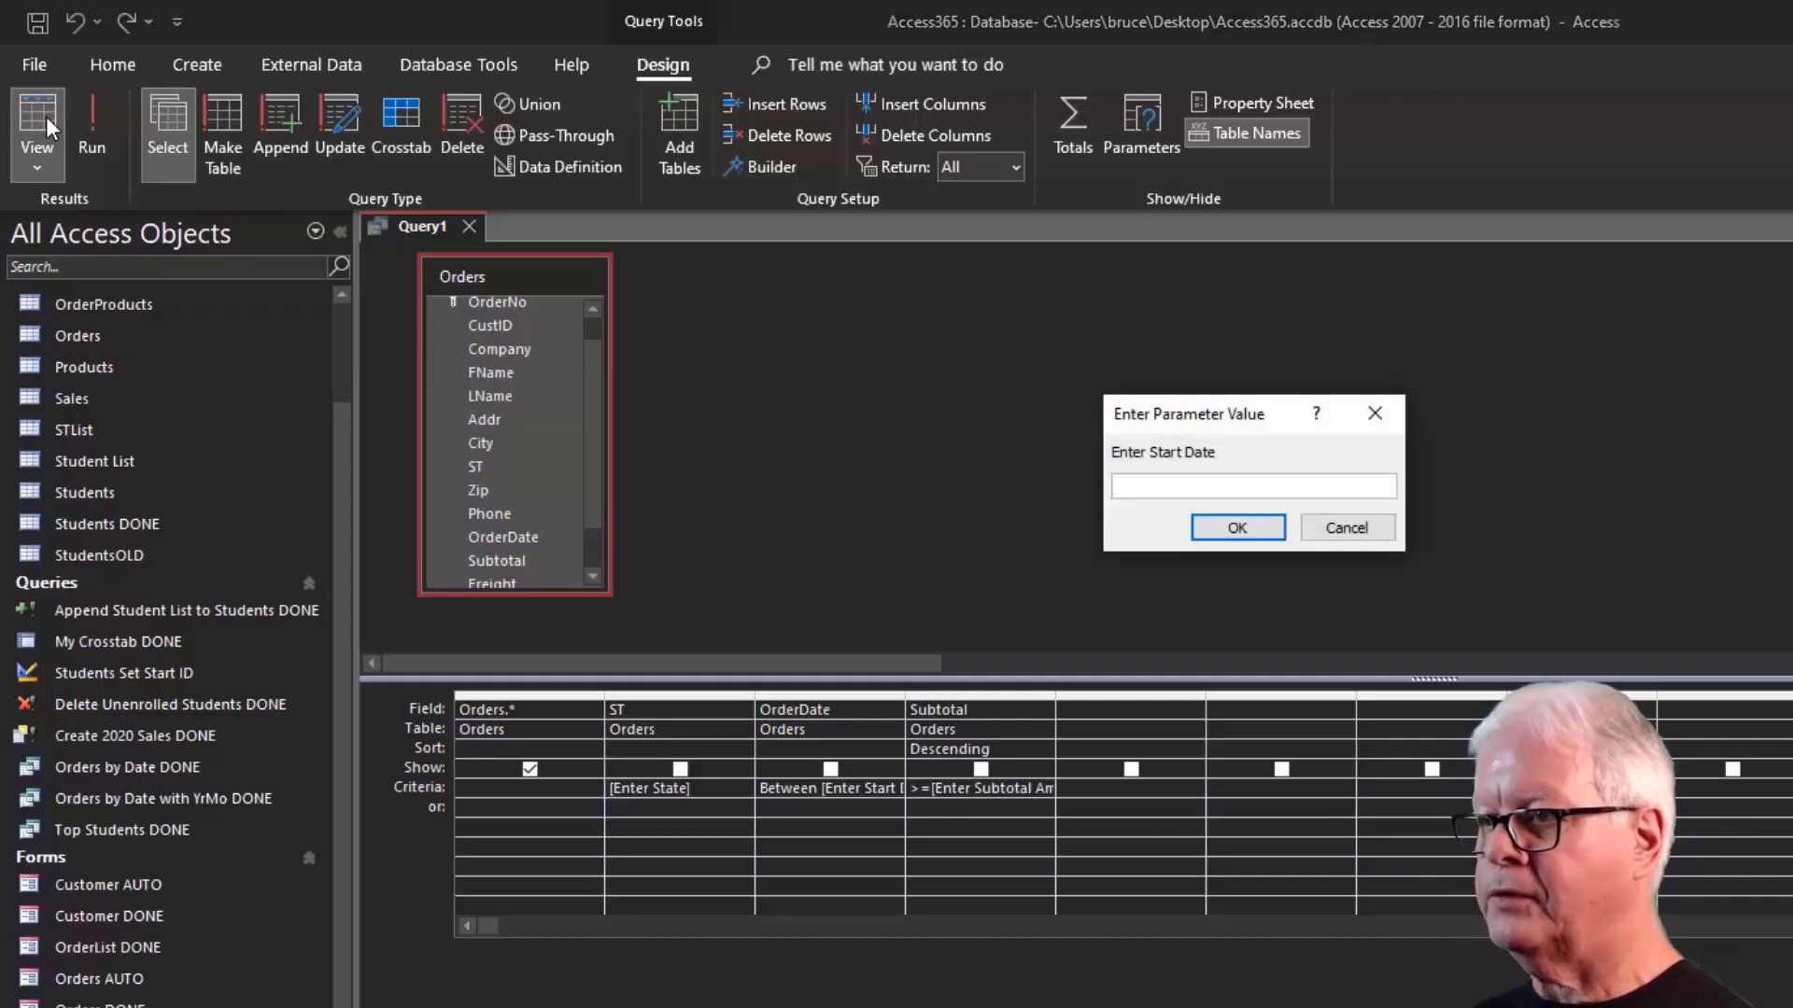
{"action": "type", "text": "2/1/21"}
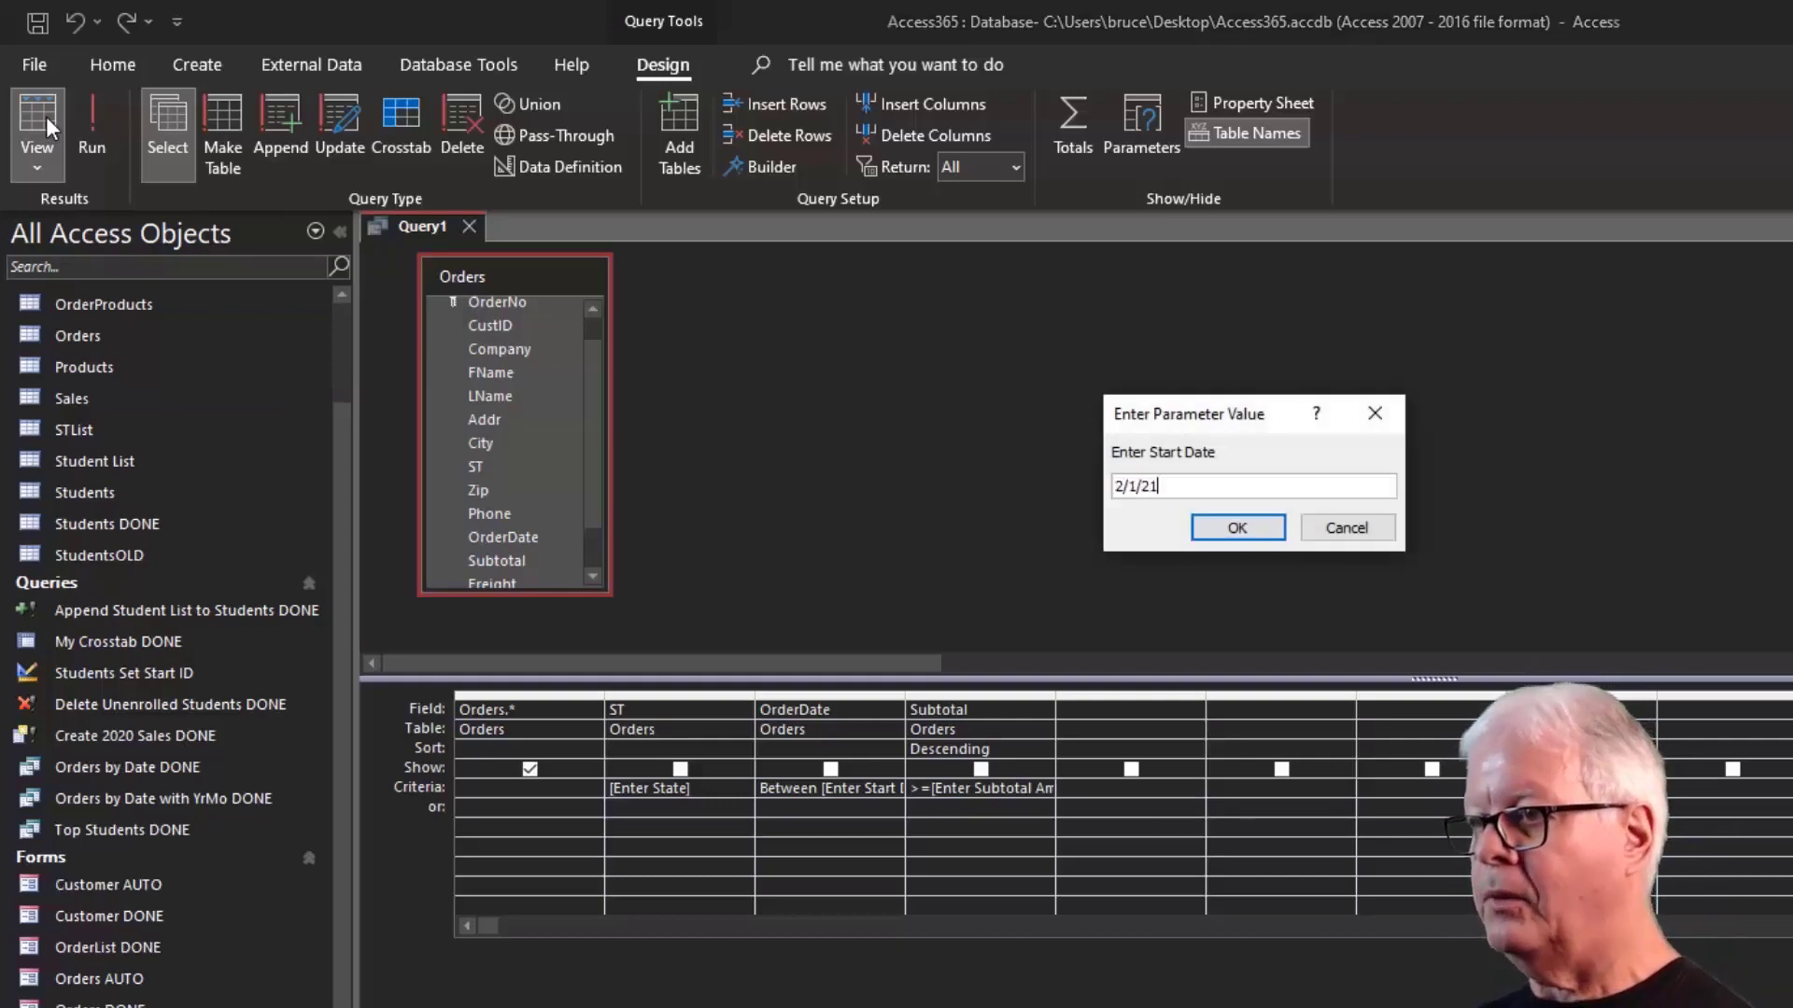
{"action": "key", "text": "Return"}
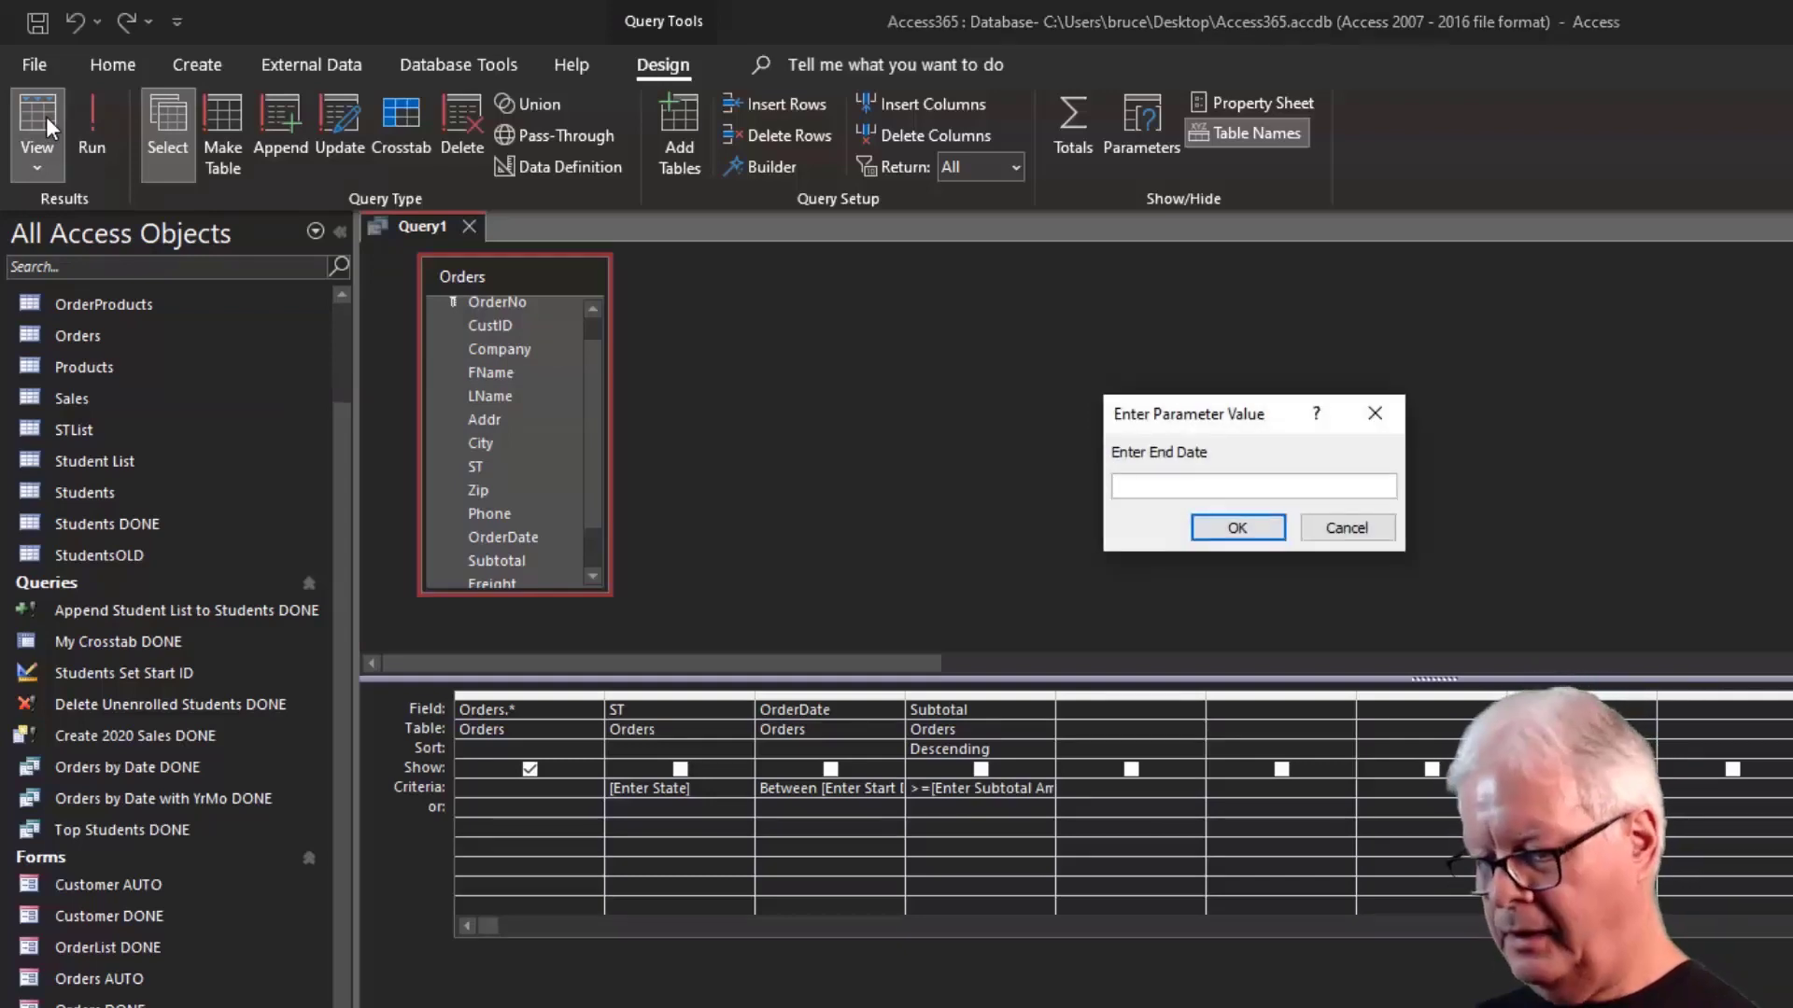
{"action": "type", "text": "2/15/21"}
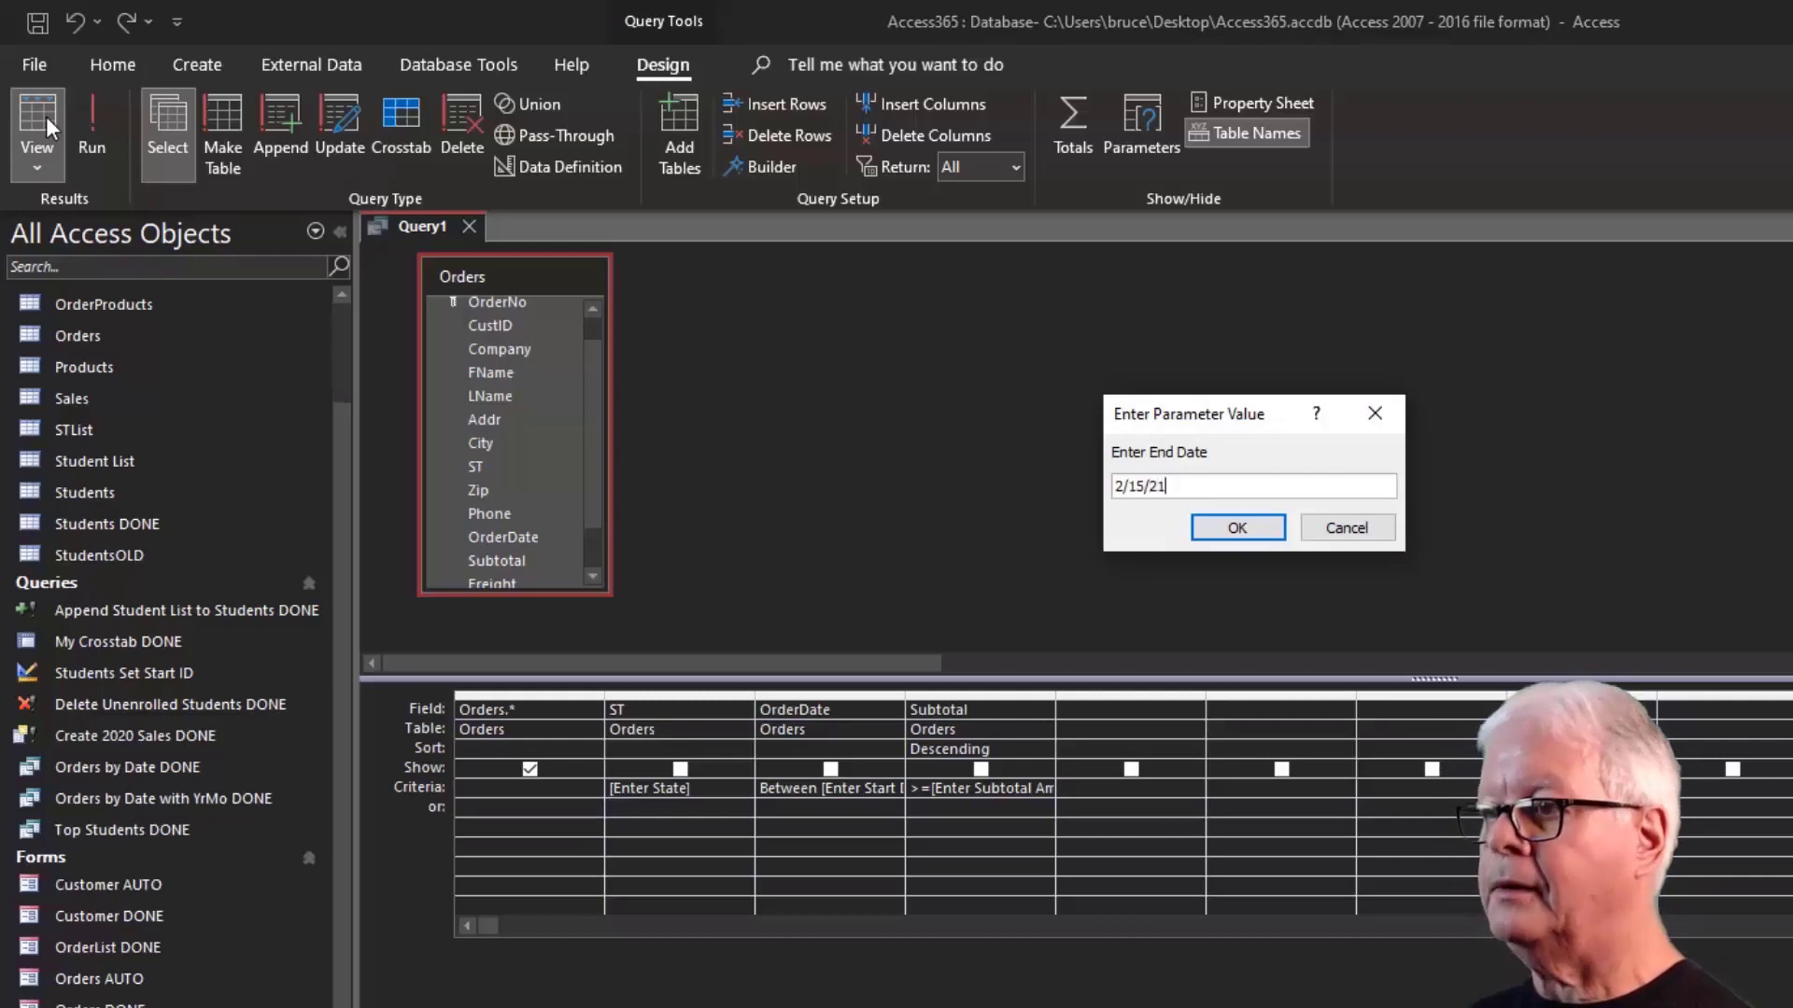
{"action": "key", "text": "Return"}
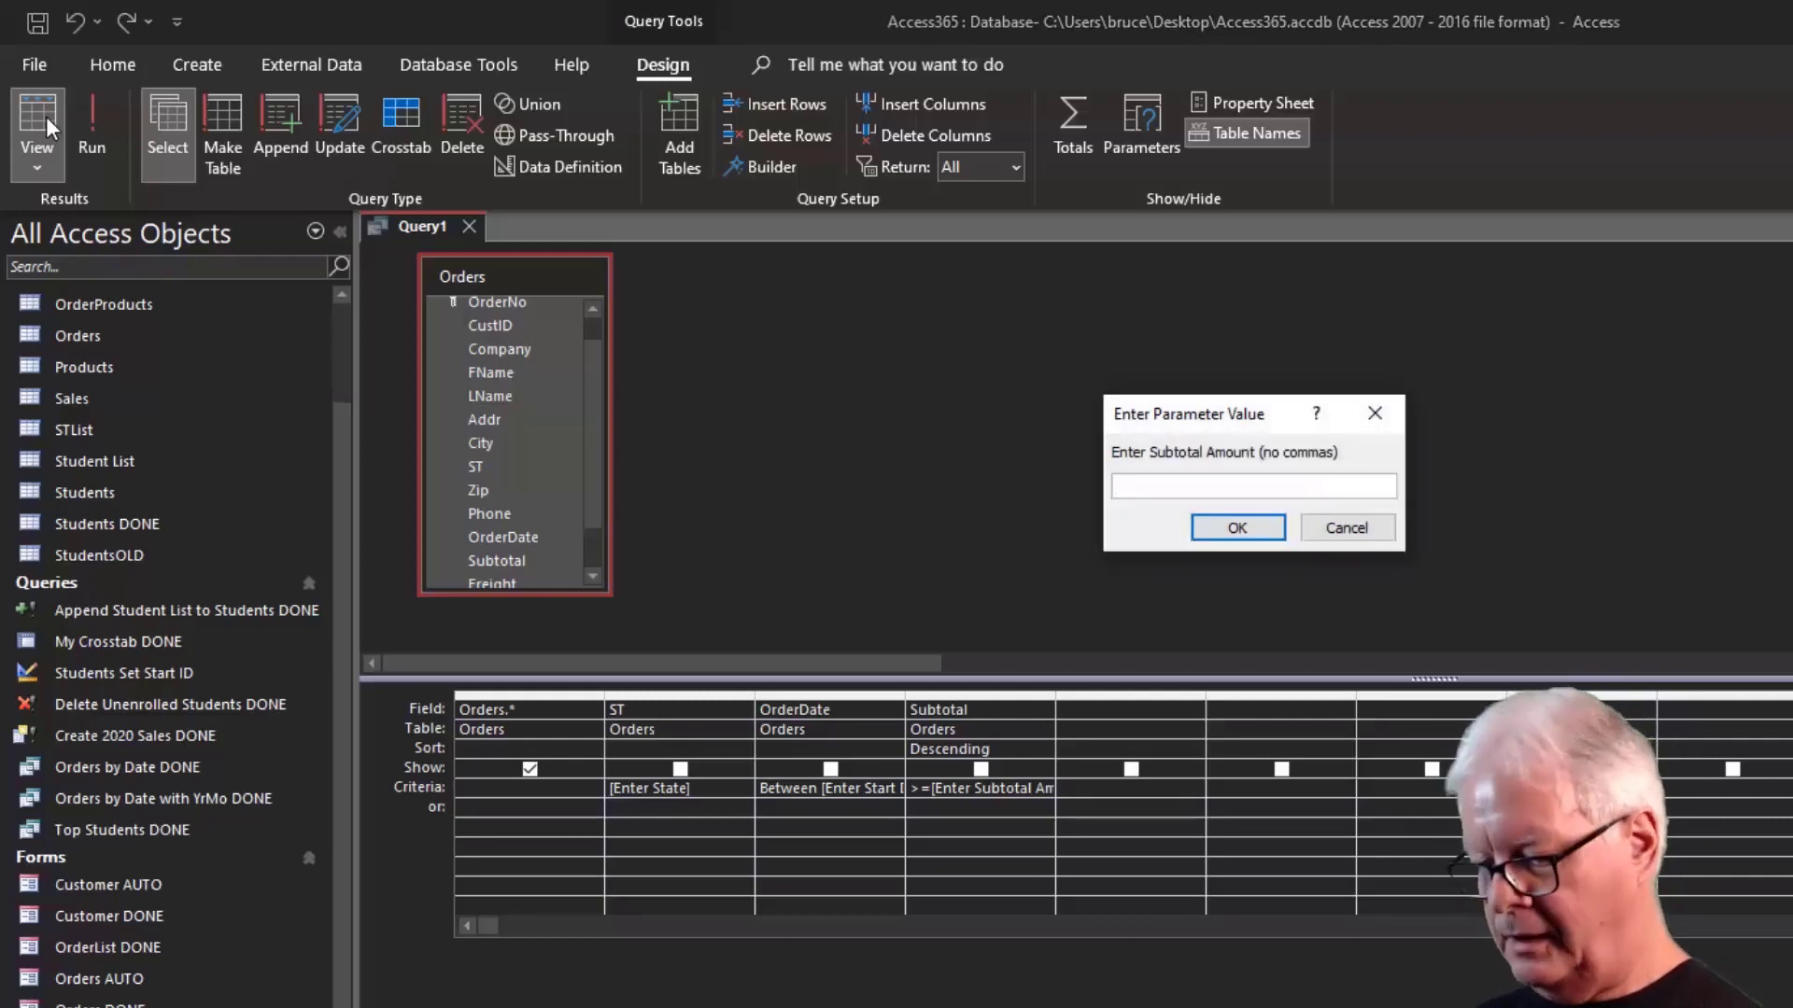
{"action": "type", "text": "5000"}
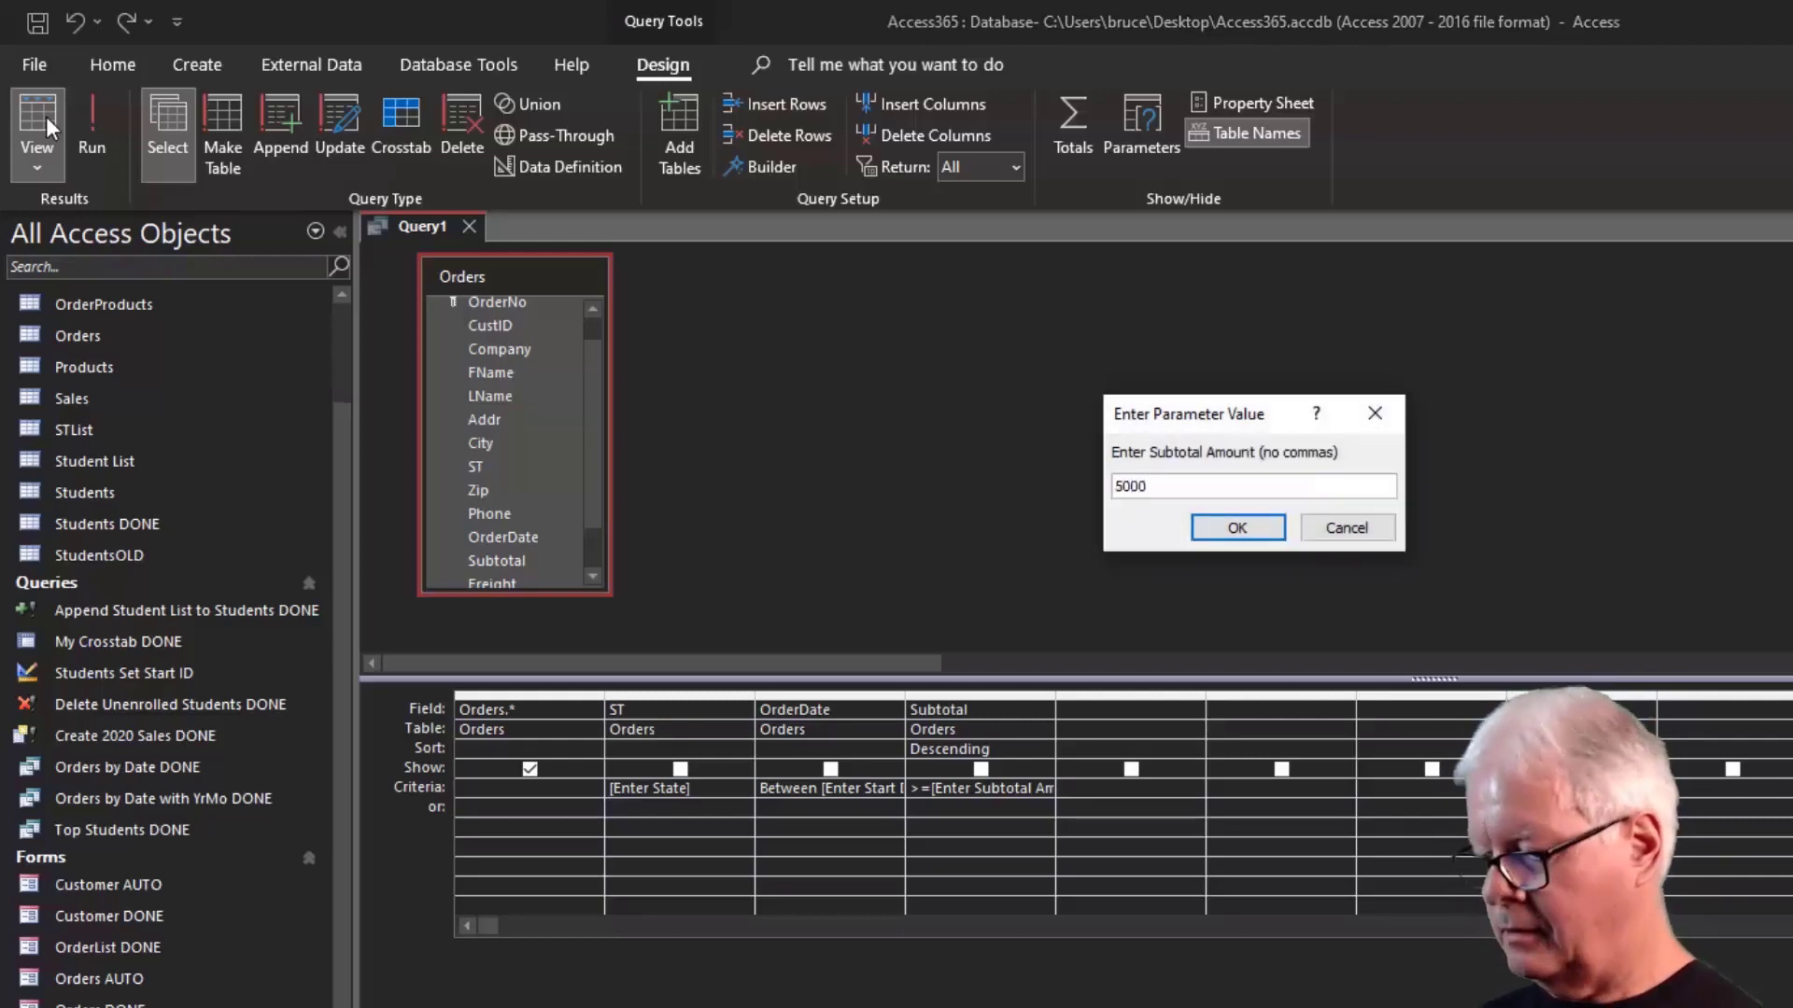
{"action": "key", "text": "Return"}
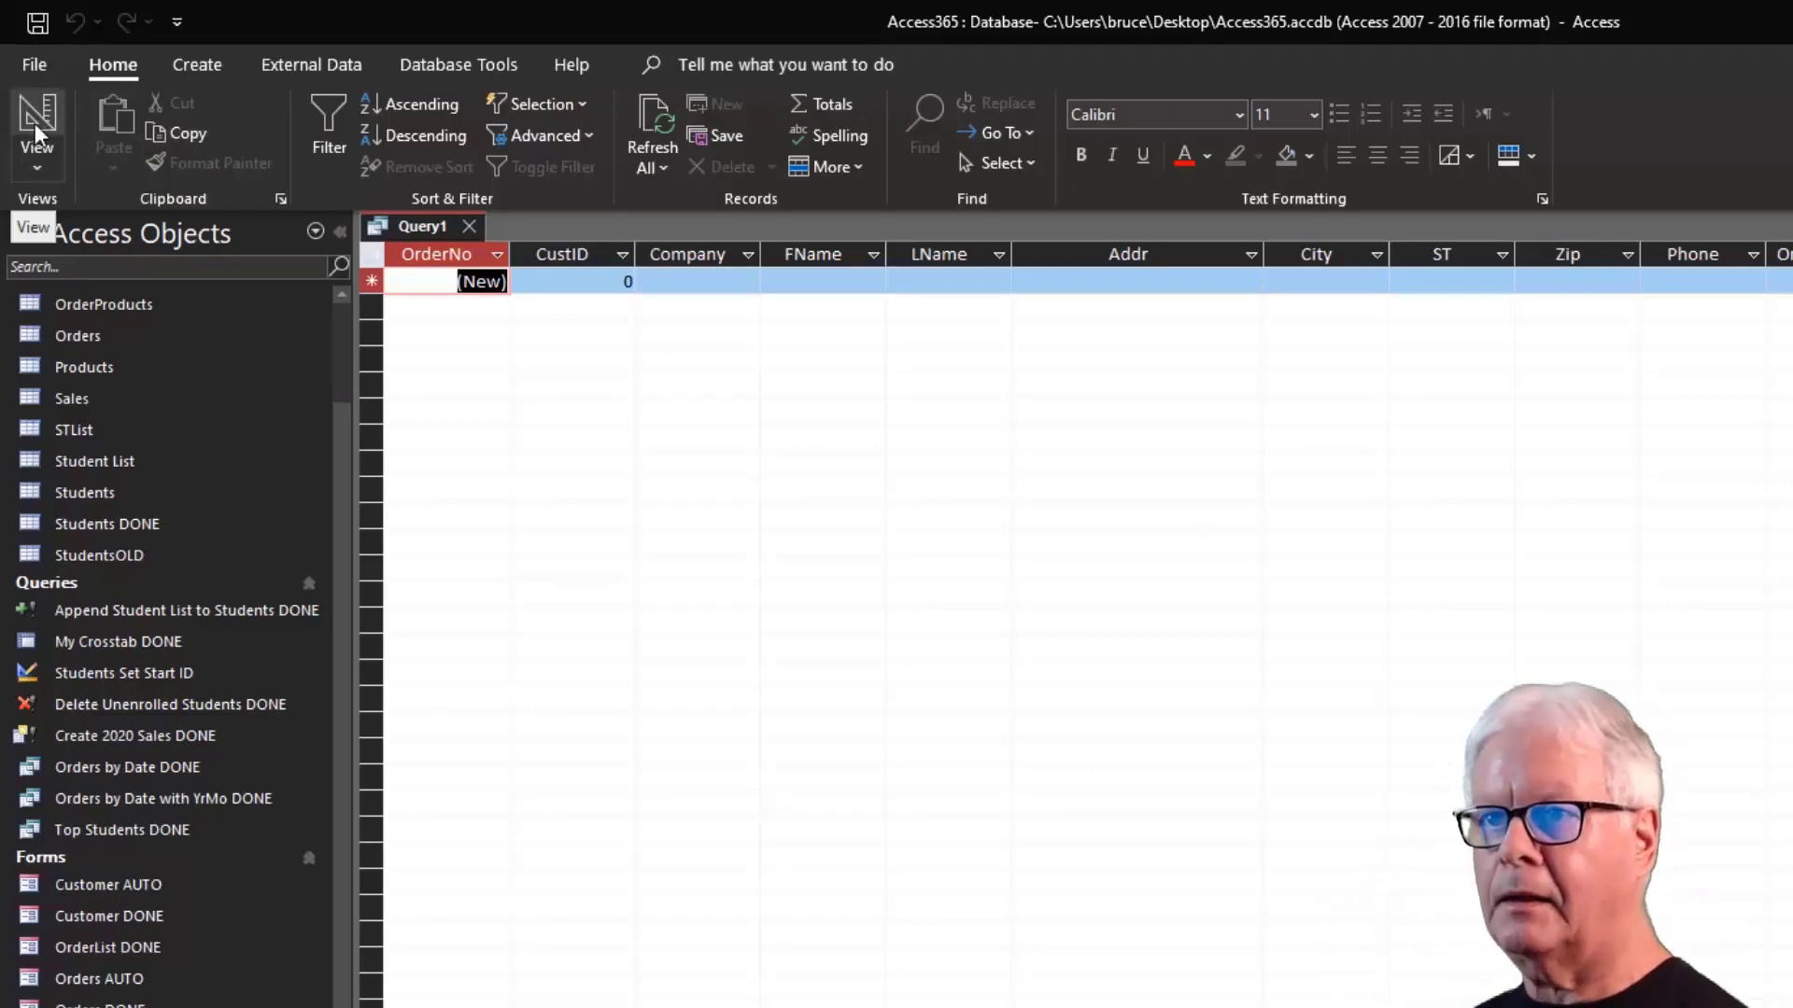
{"action": "left_click", "coordinate": [31, 119]}
View the query's results for state "ca", start date 1/1/10, end date 1/31/21 and subtotal amount 12500, and return to the design.
{"action": "left_click", "coordinate": [35, 120]}
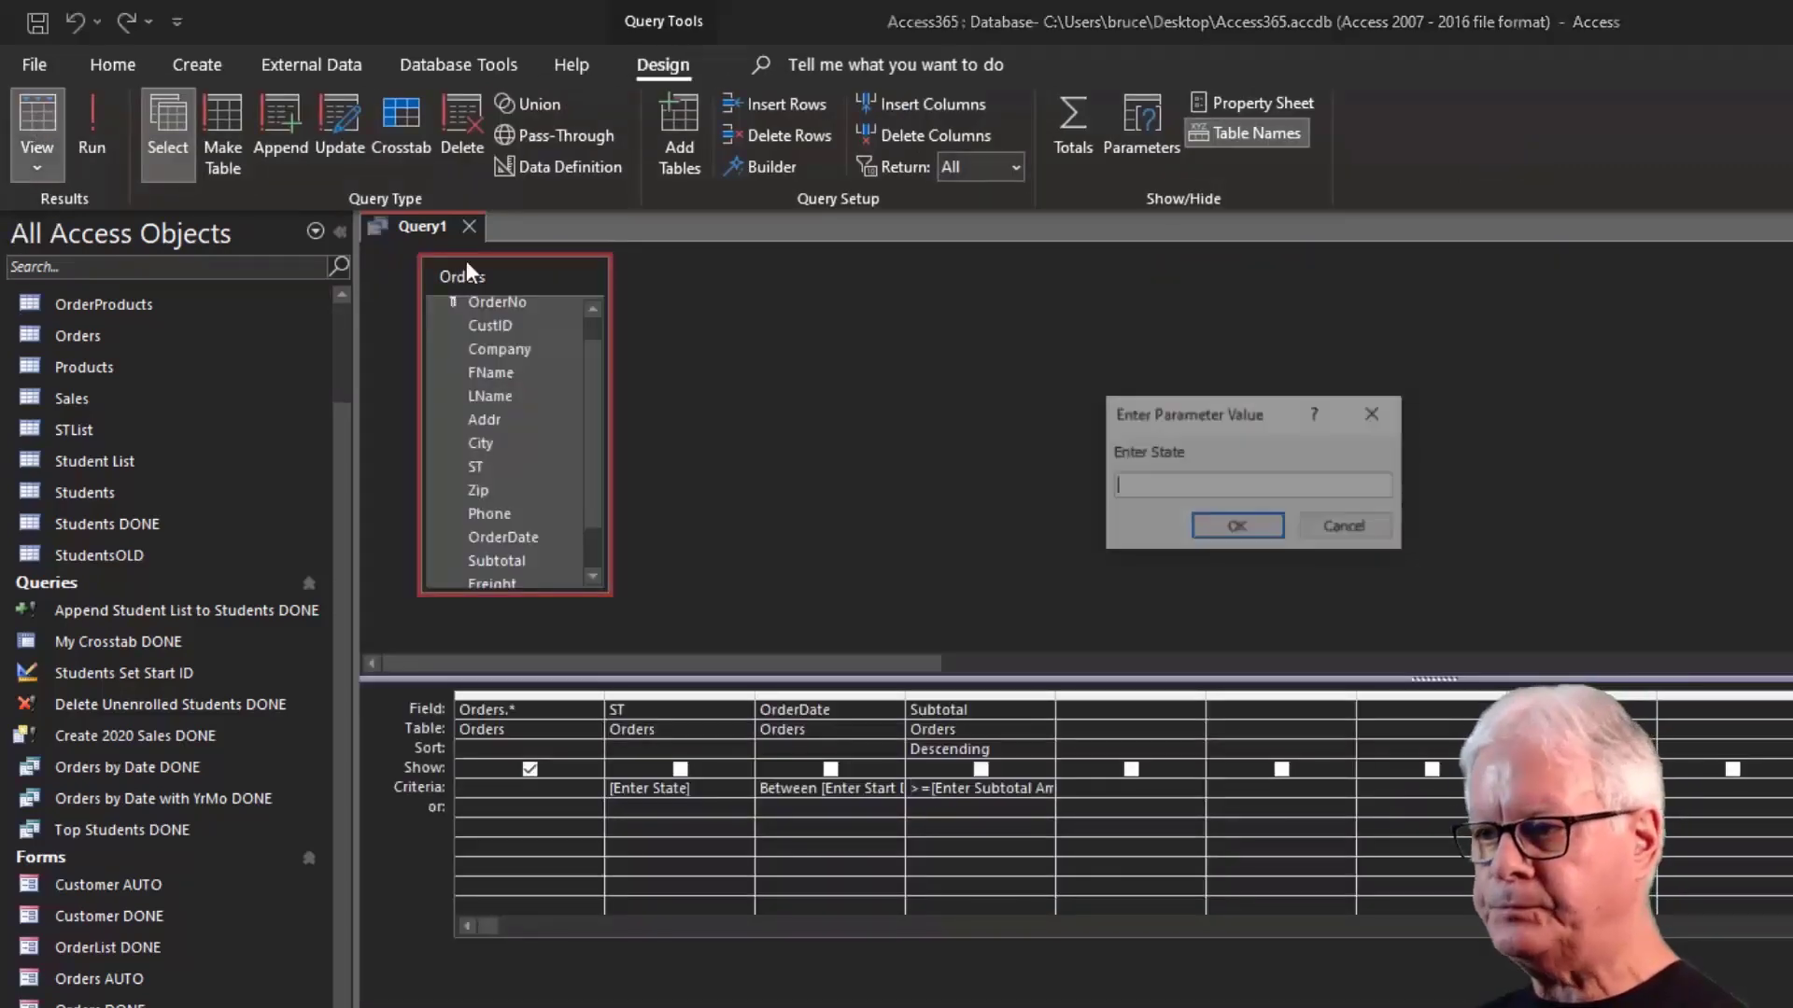
{"action": "type", "text": "ca"}
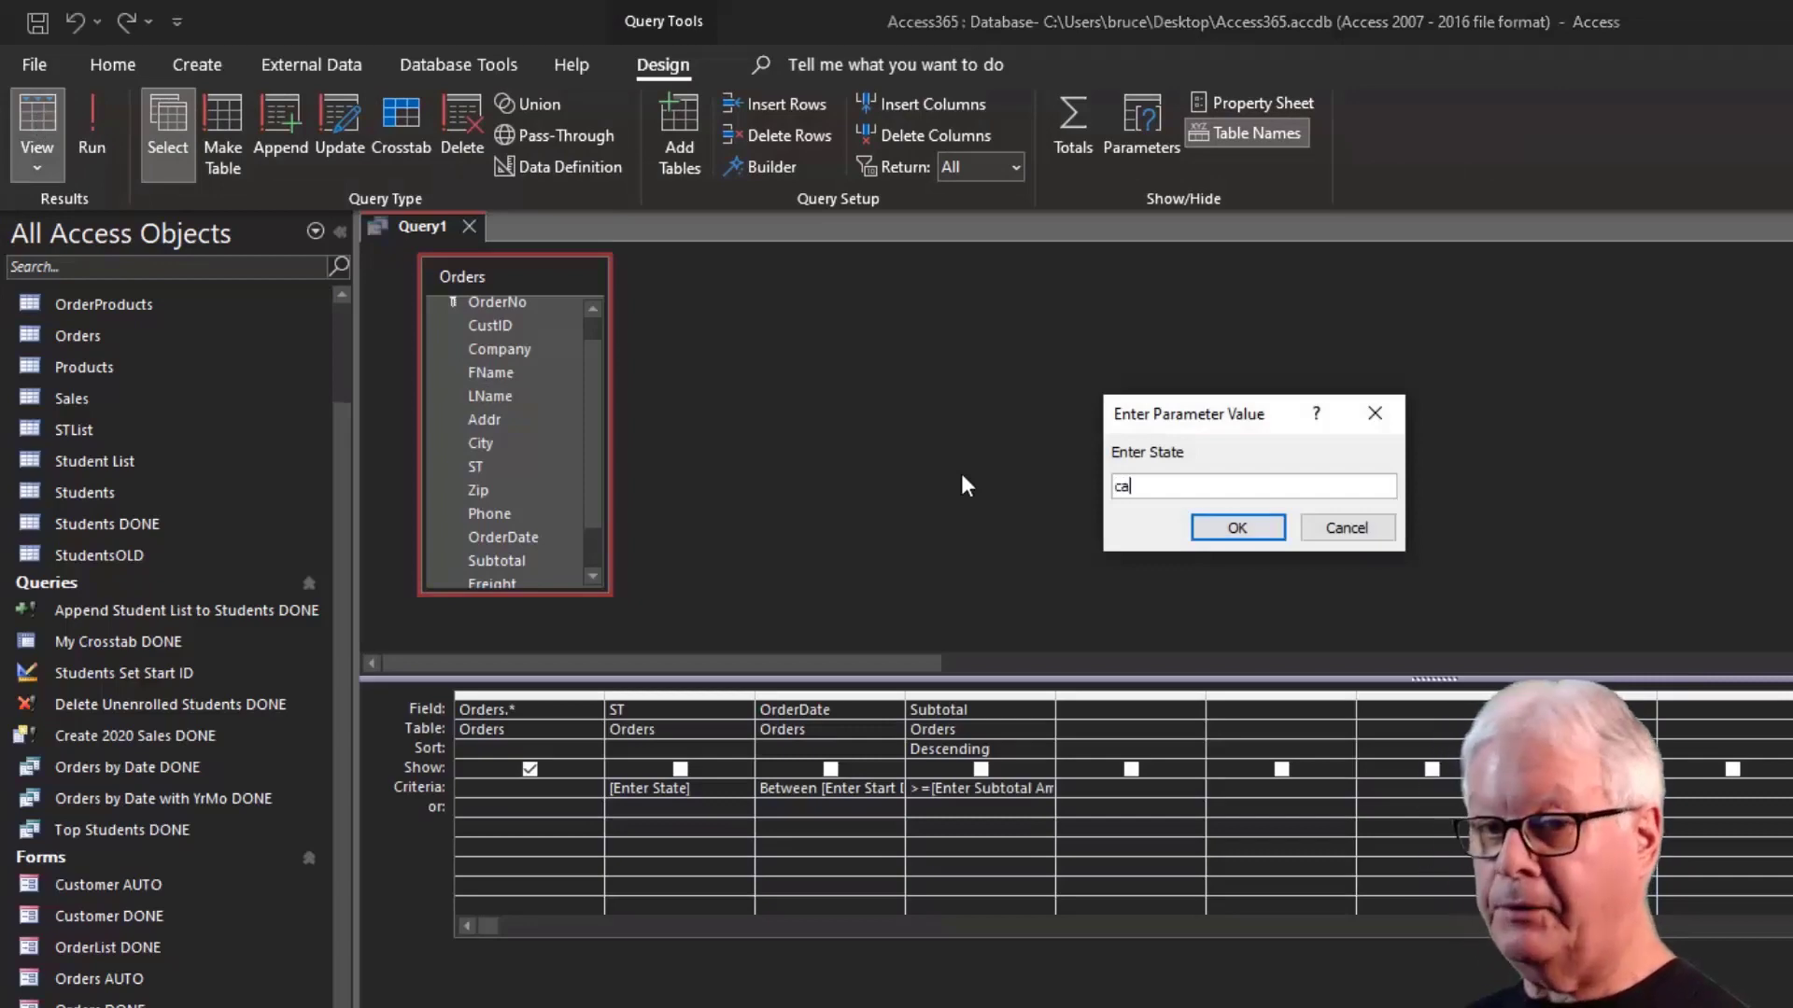
{"action": "key", "text": "Return"}
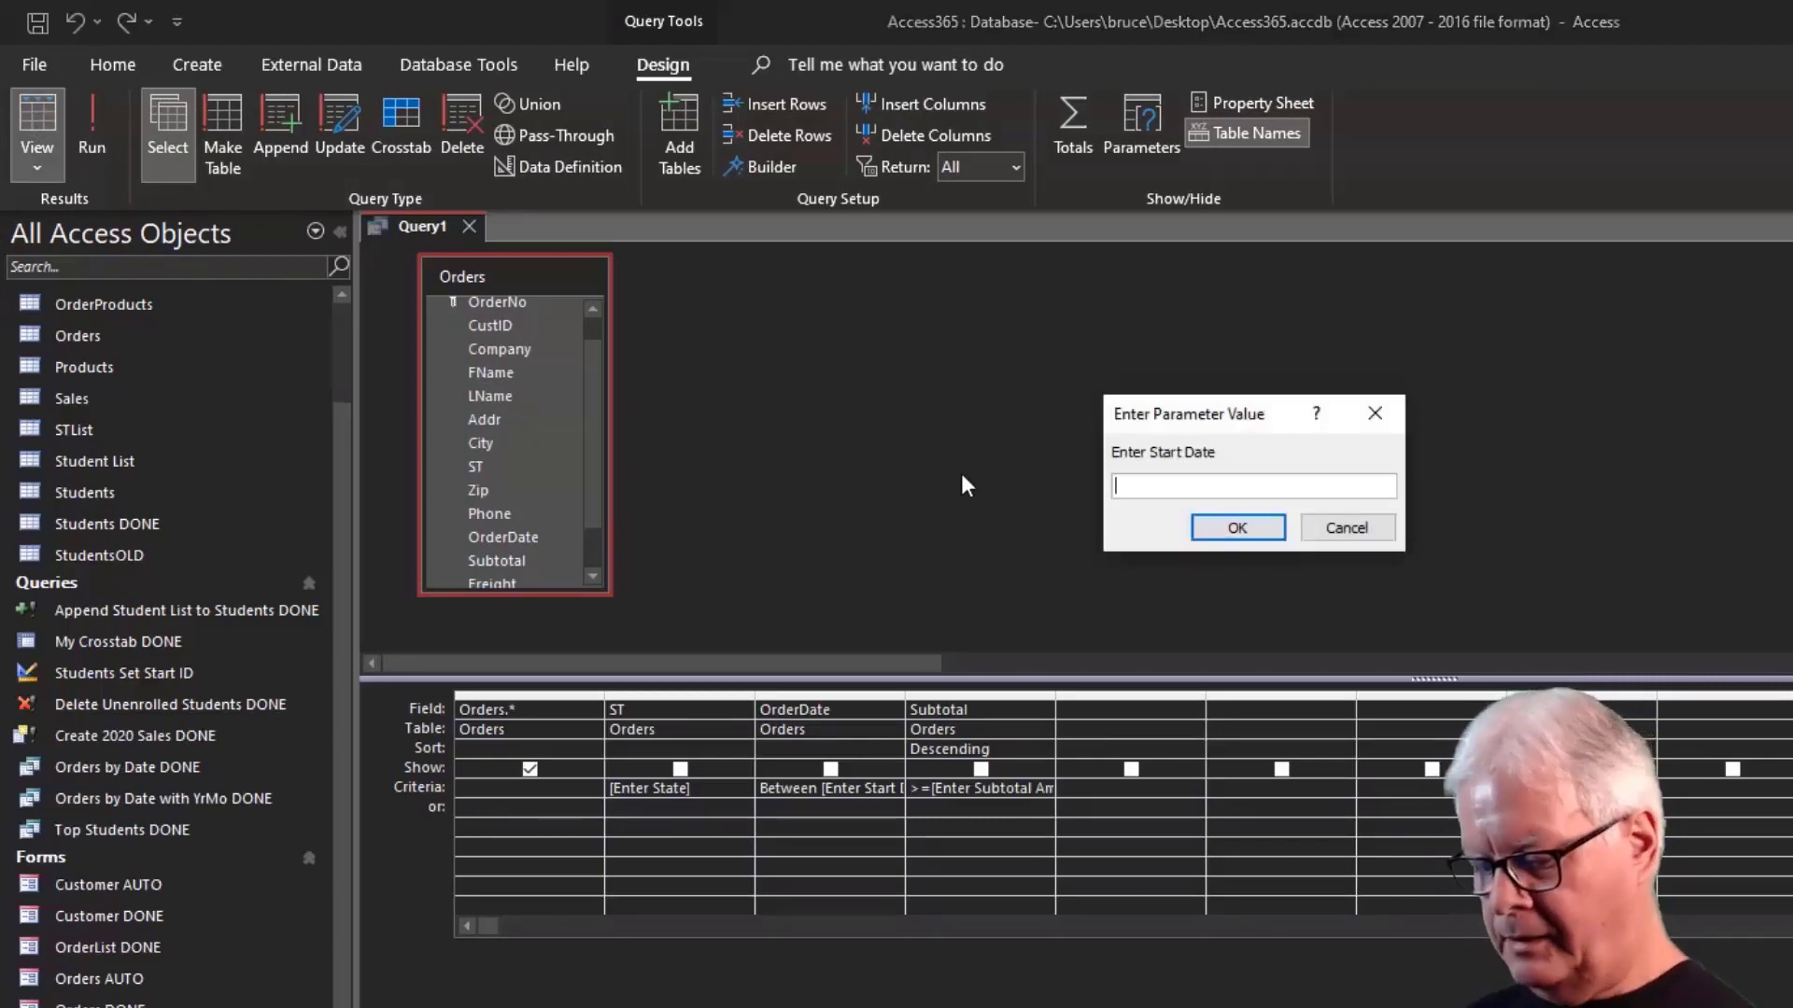
{"action": "type", "text": "1/1/"}
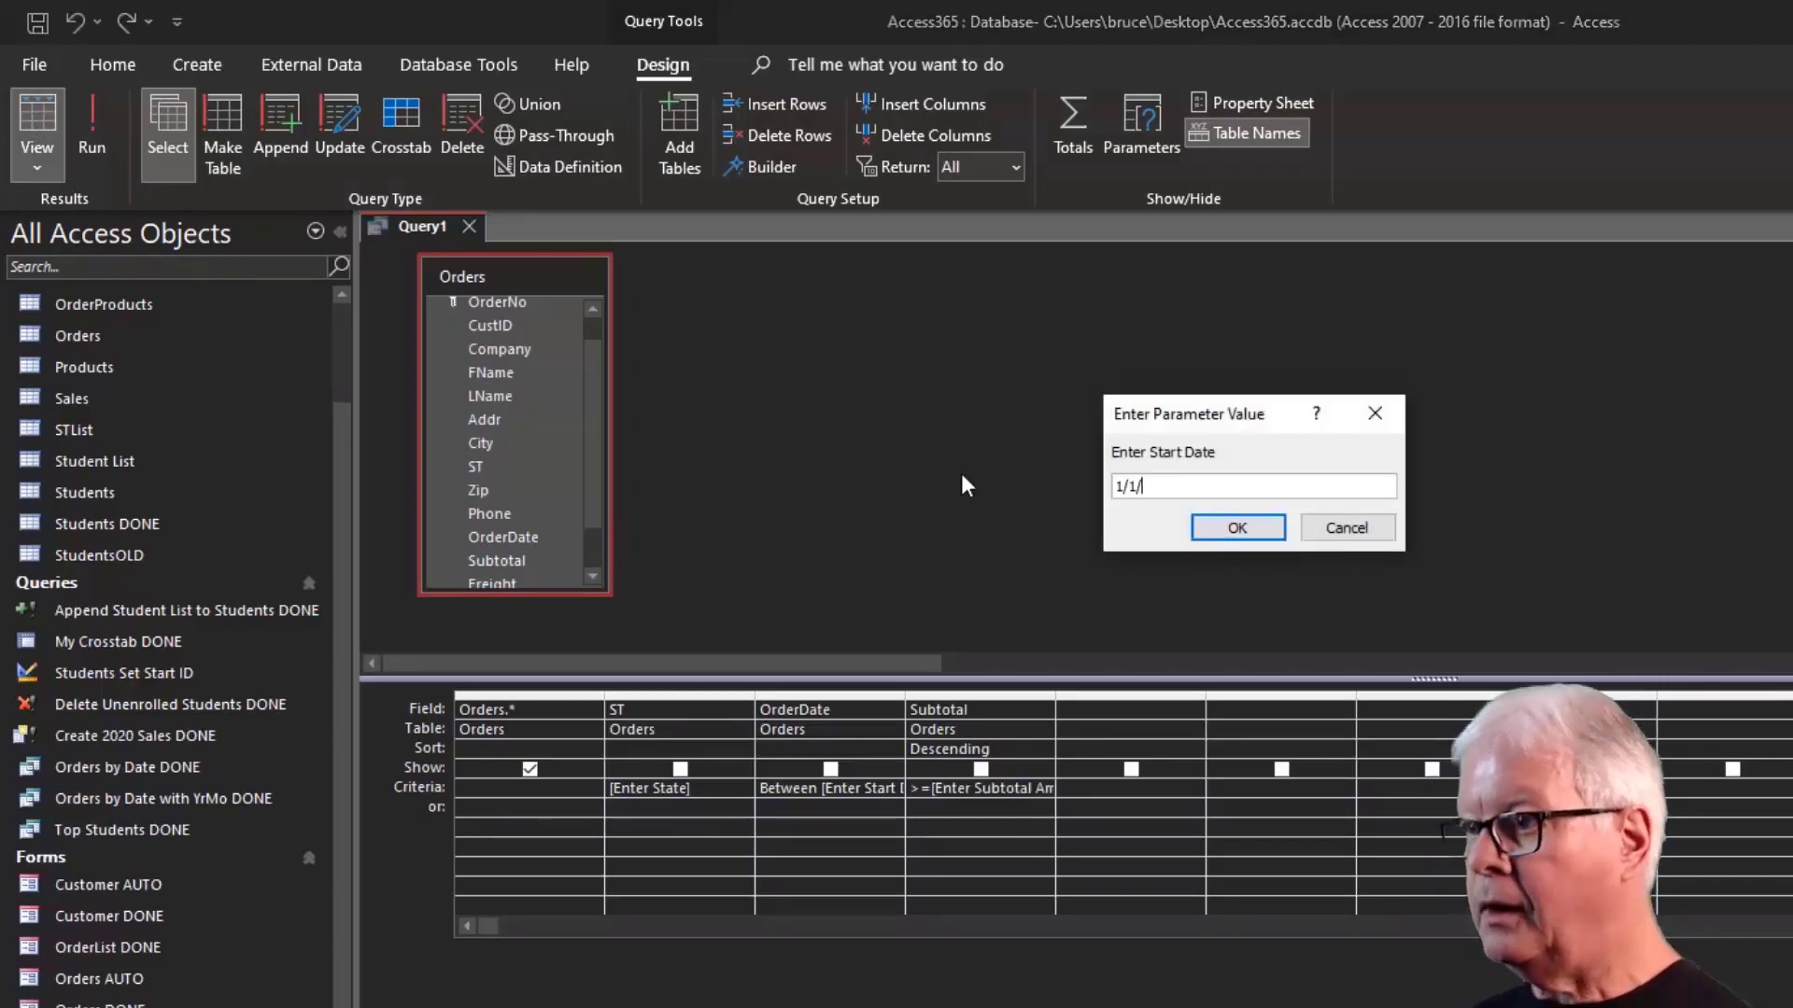
{"action": "type", "text": "10"}
{"action": "key", "text": "Return"}
{"action": "type", "text": "1/31/21"}
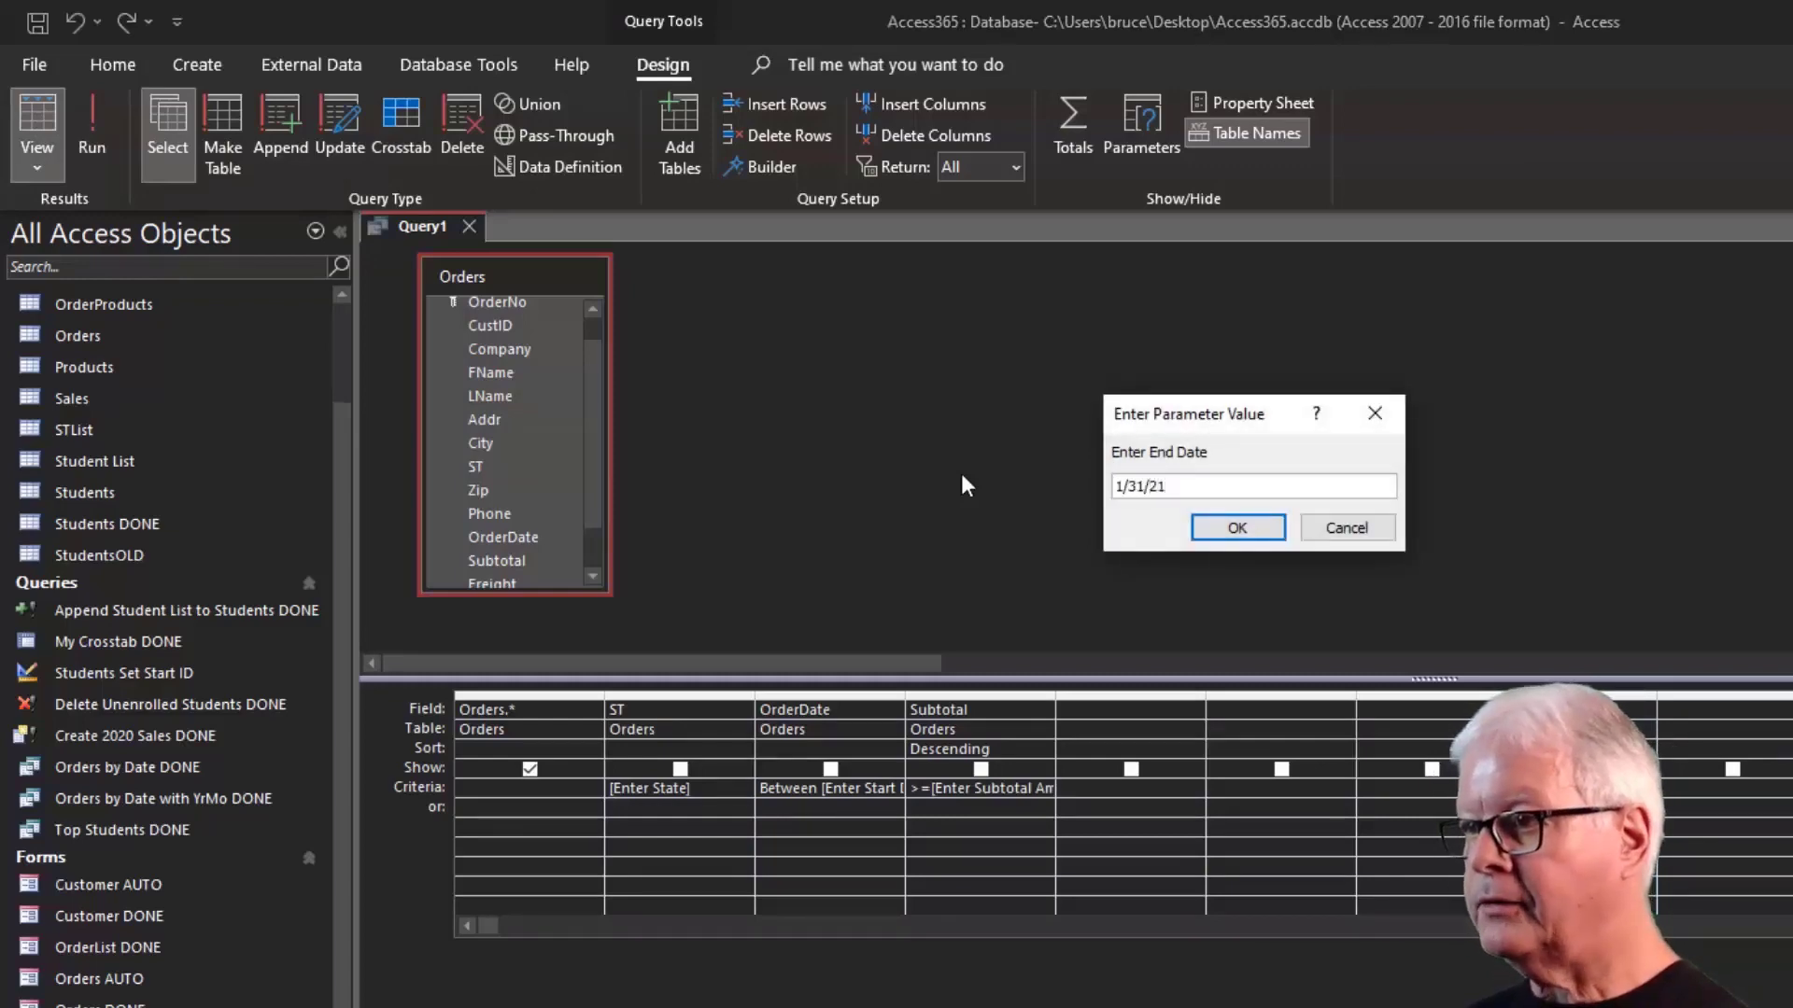
{"action": "key", "text": "Return"}
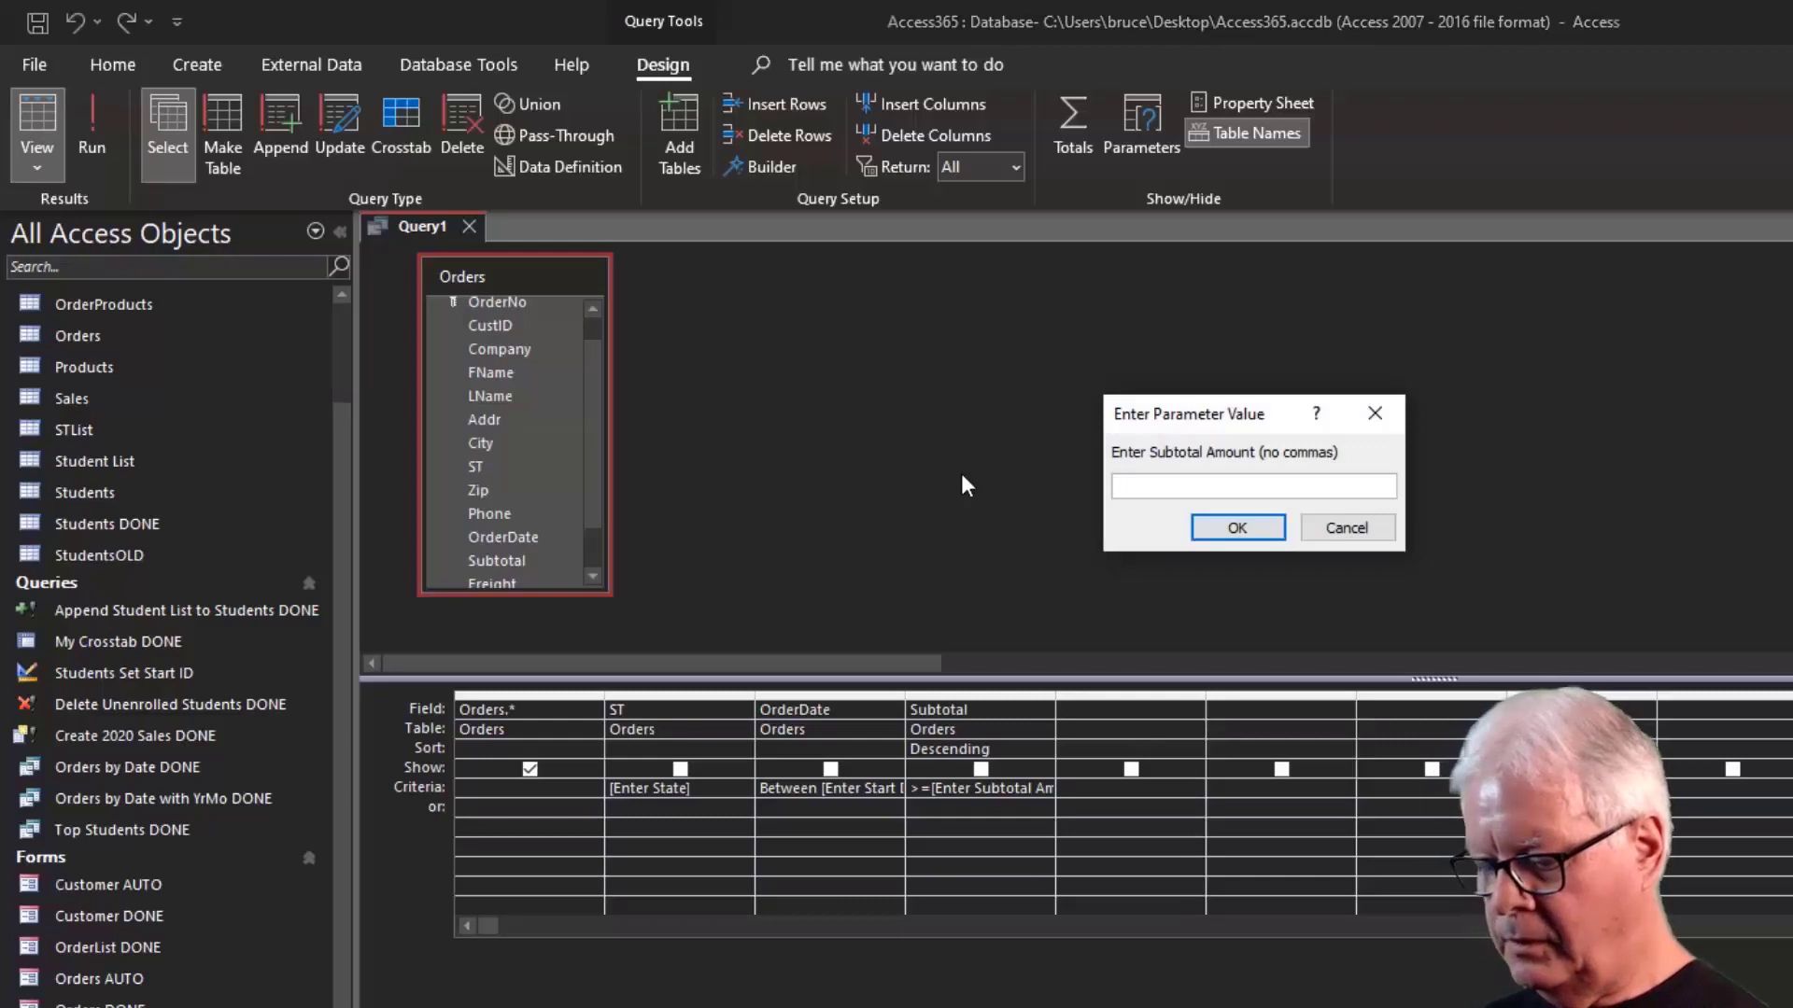
{"action": "type", "text": "12500"}
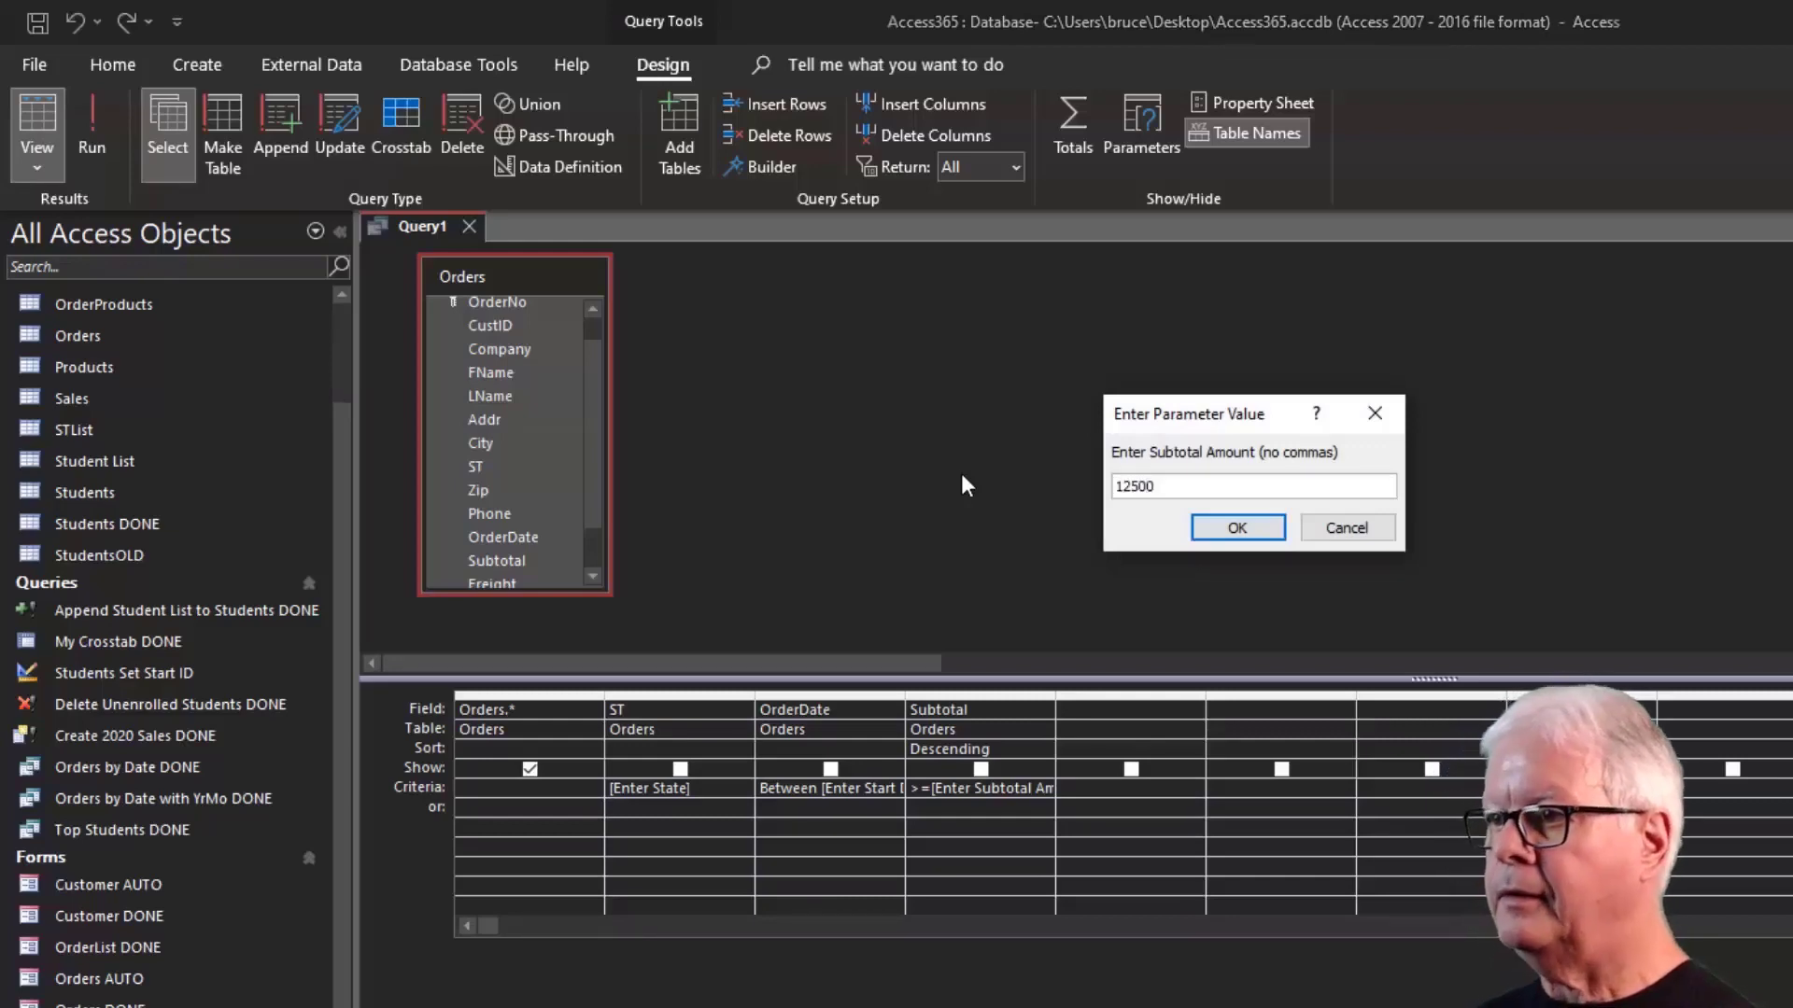
{"action": "key", "text": "Return"}
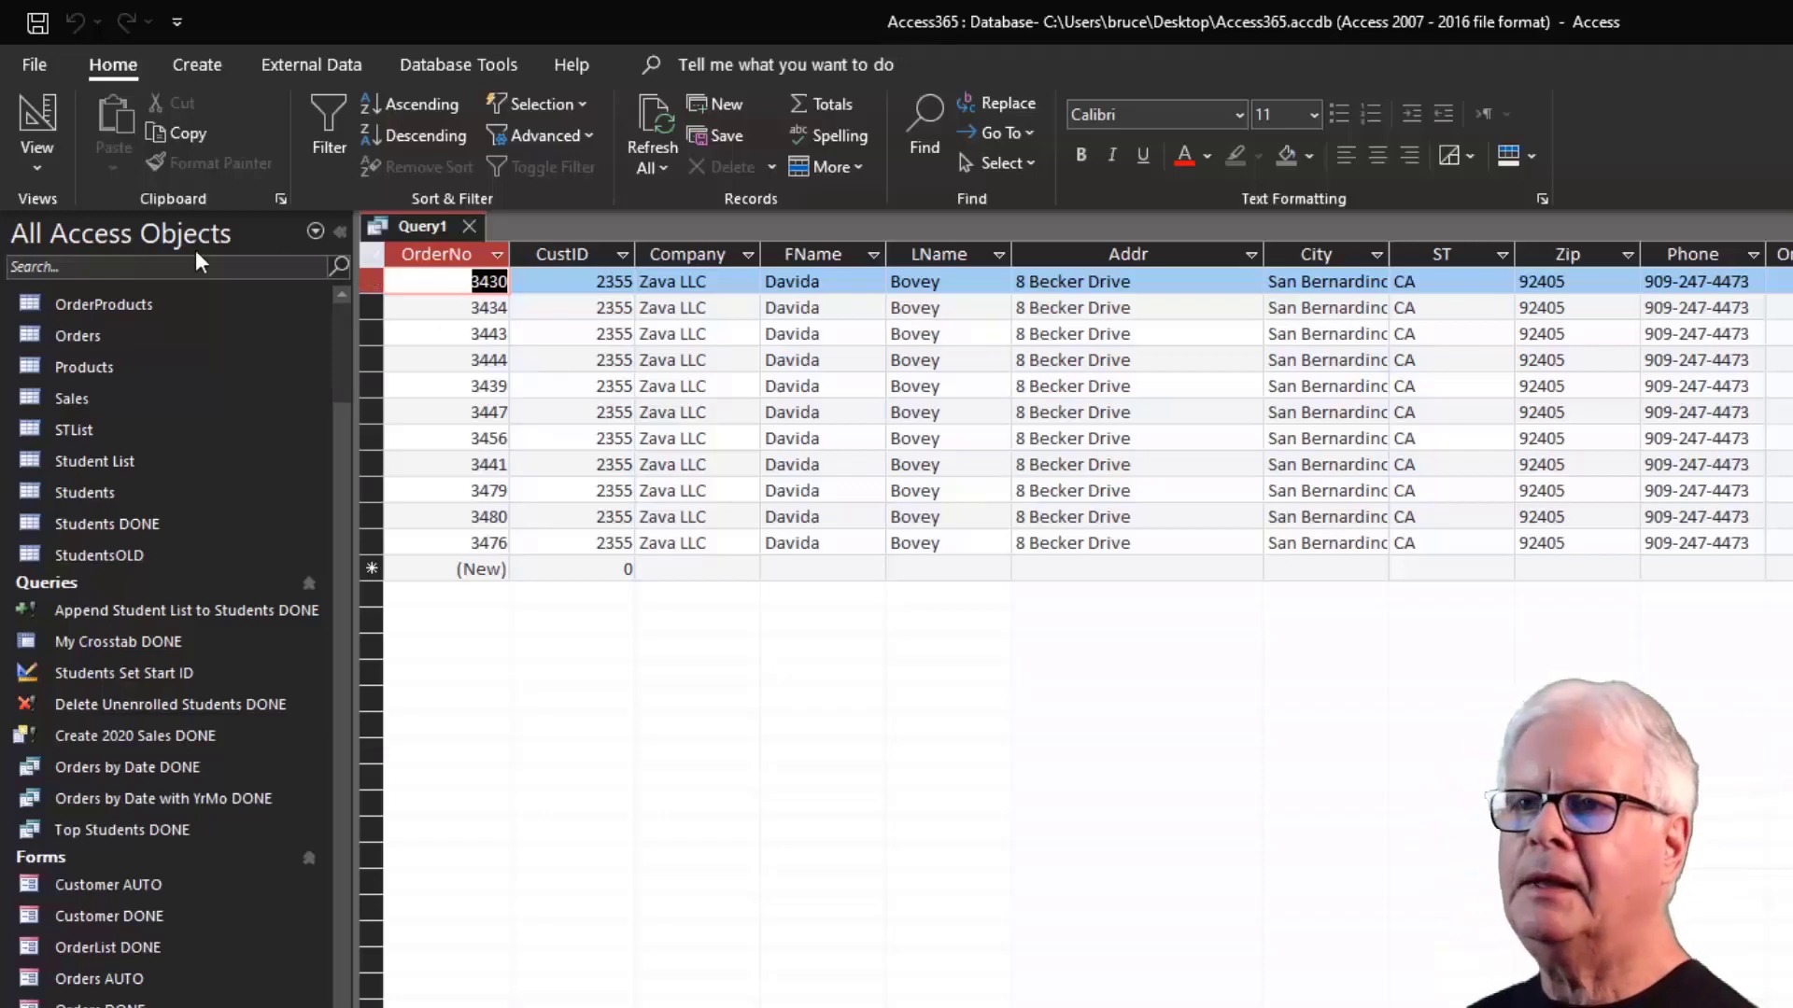
{"action": "left_click", "coordinate": [37, 116]}
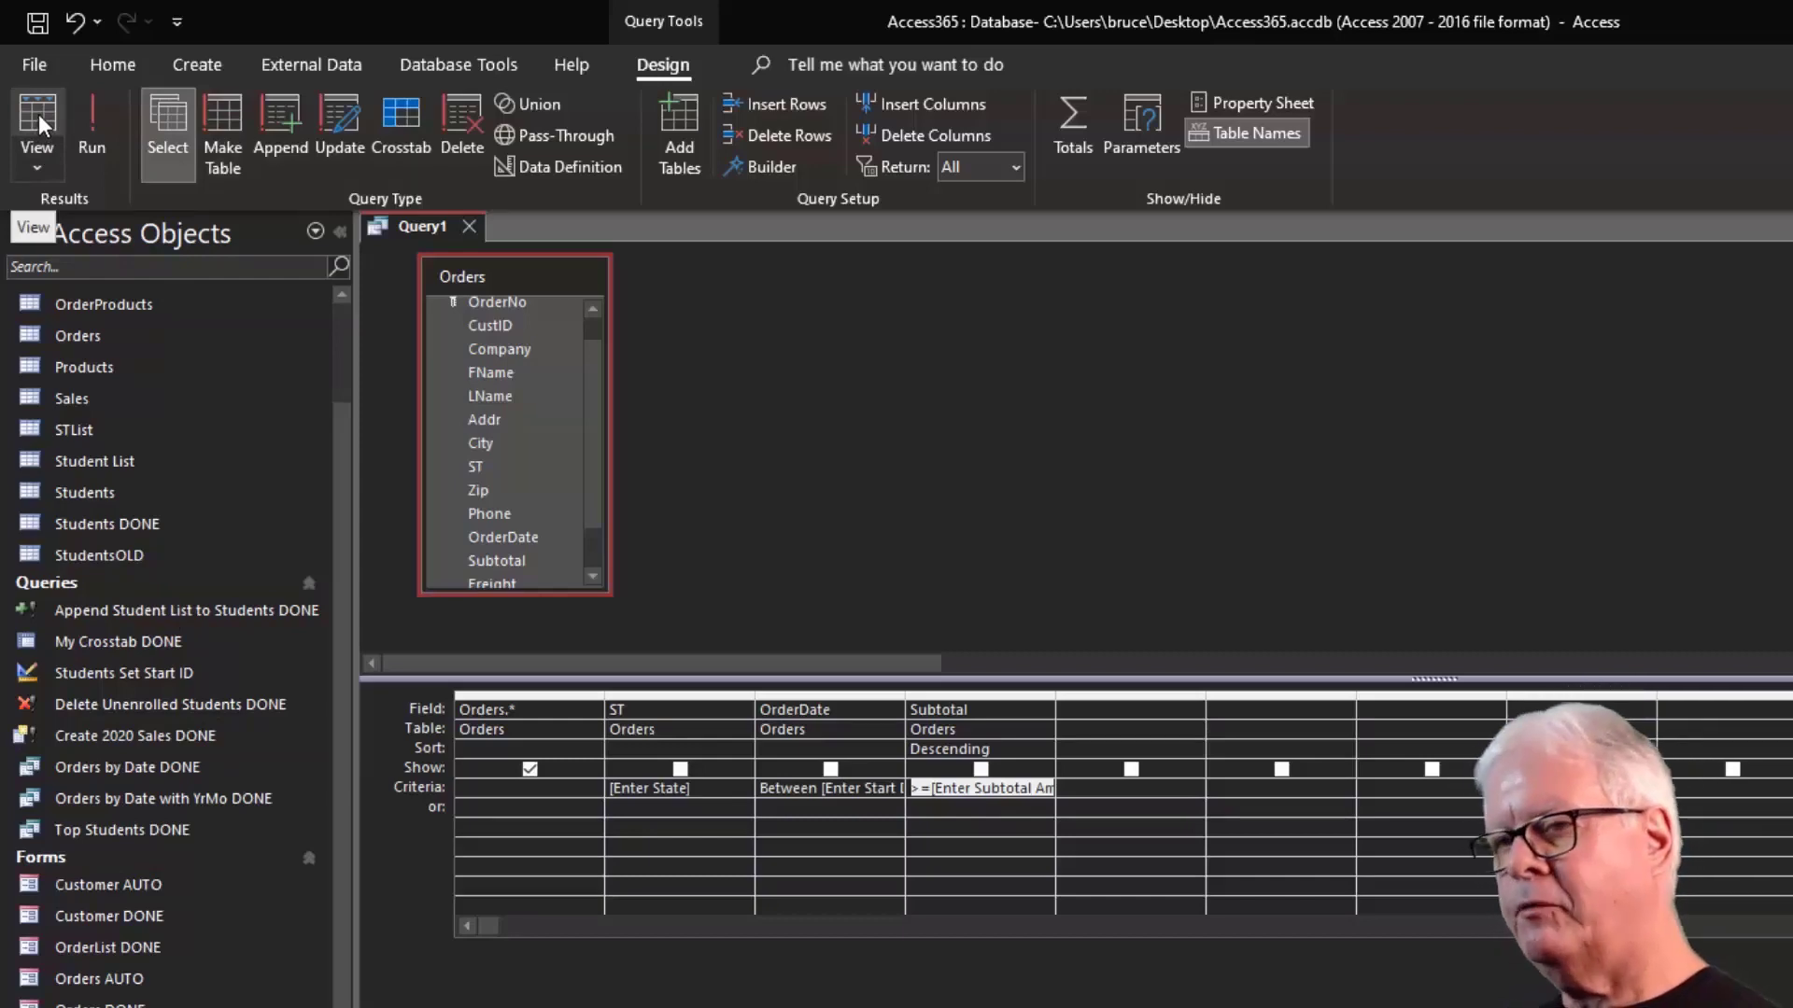
Examine the SQL statement behind the parameter query and return to its design without running it.
{"action": "left_click", "coordinate": [42, 170]}
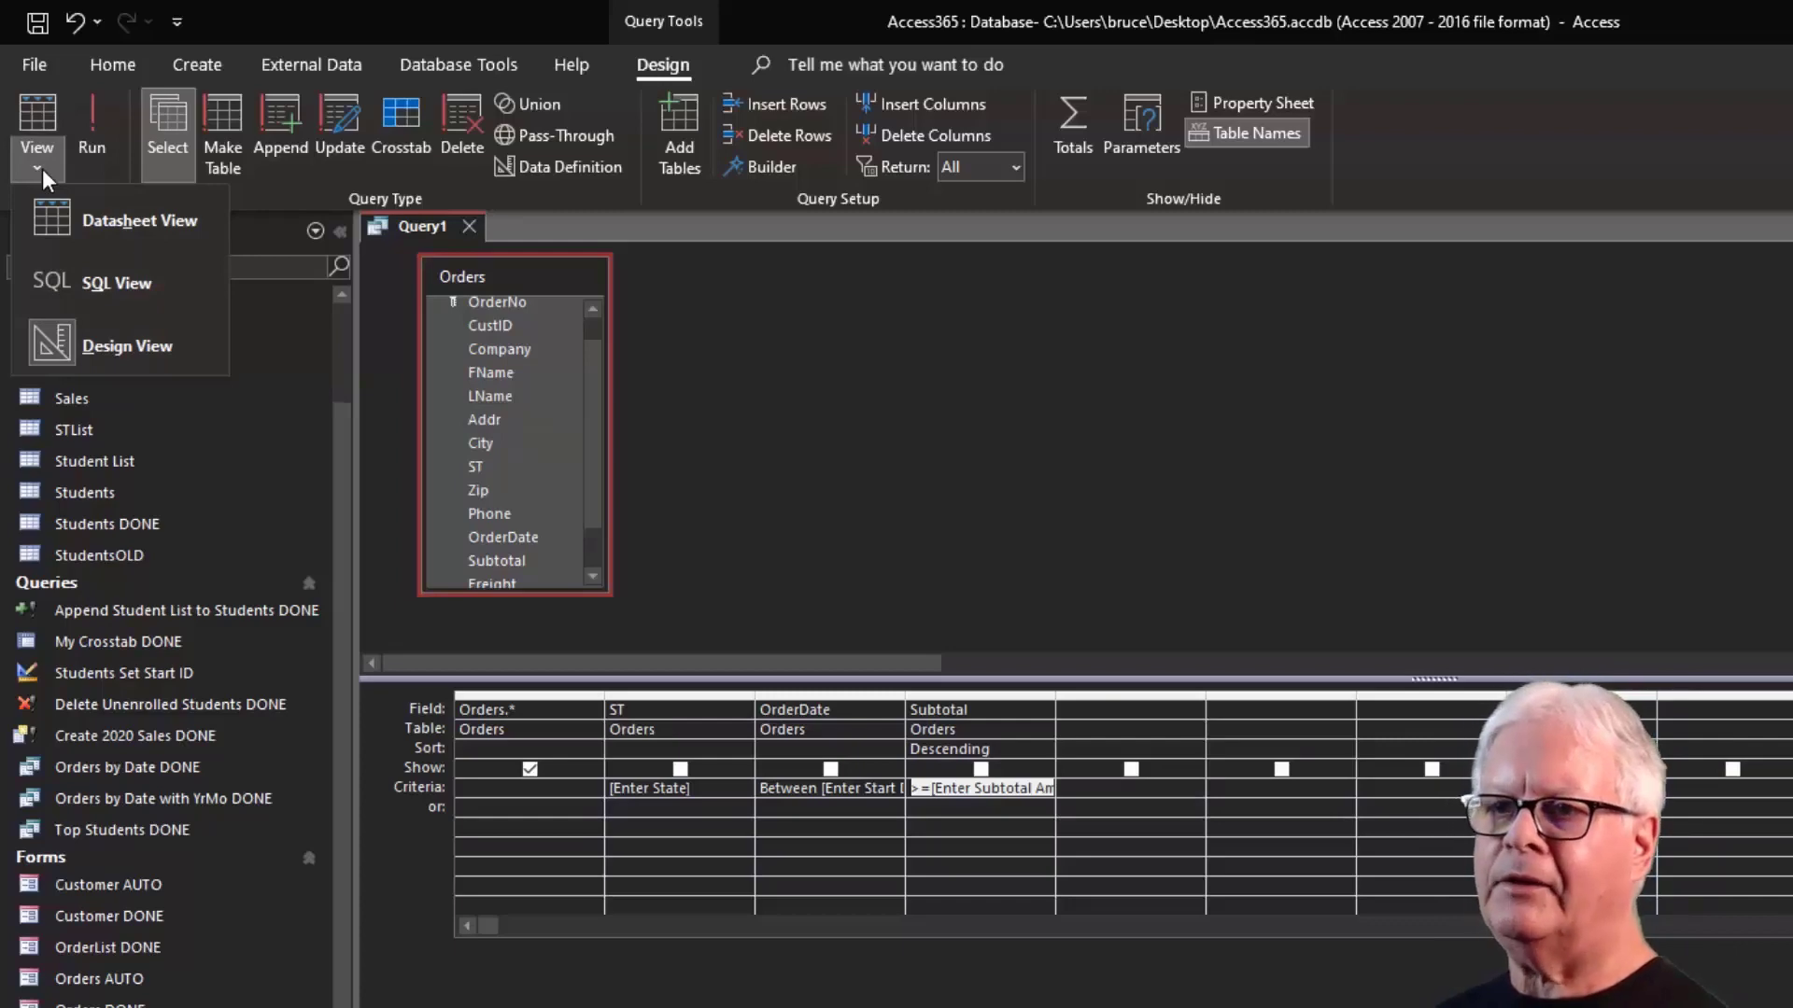
{"action": "left_click", "coordinate": [99, 283]}
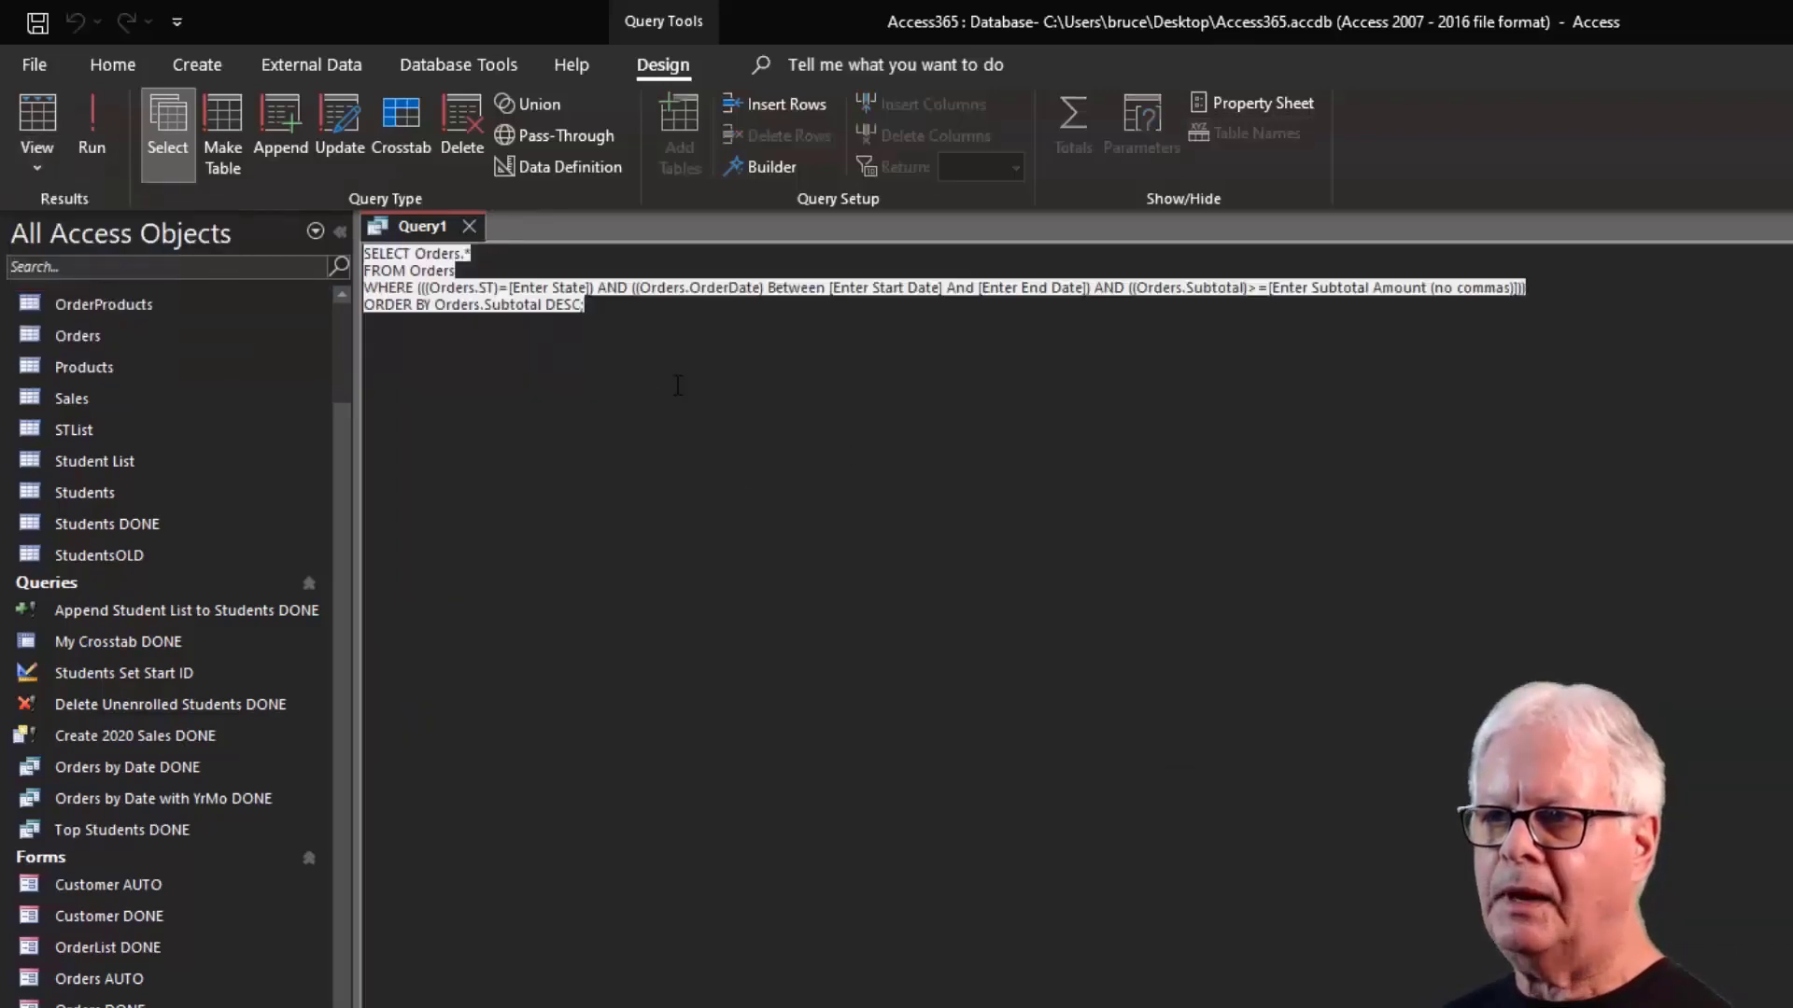
{"action": "left_click", "coordinate": [617, 336]}
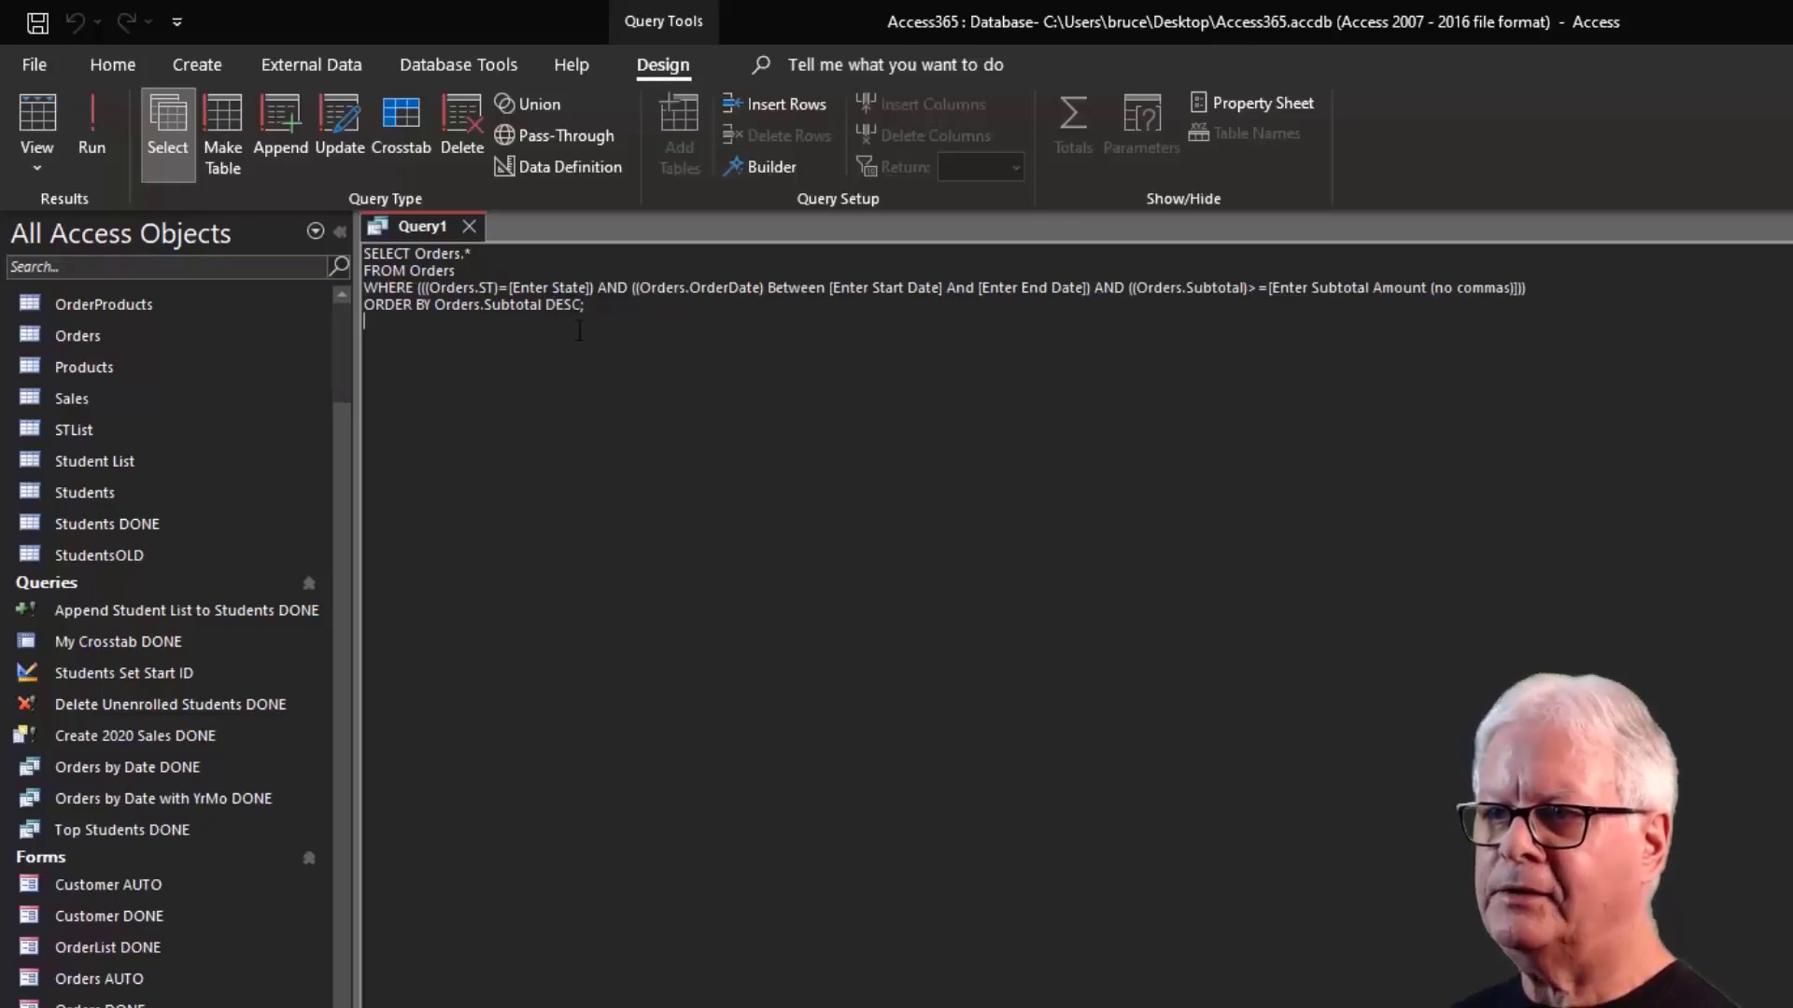
{"action": "left_click", "coordinate": [591, 305]}
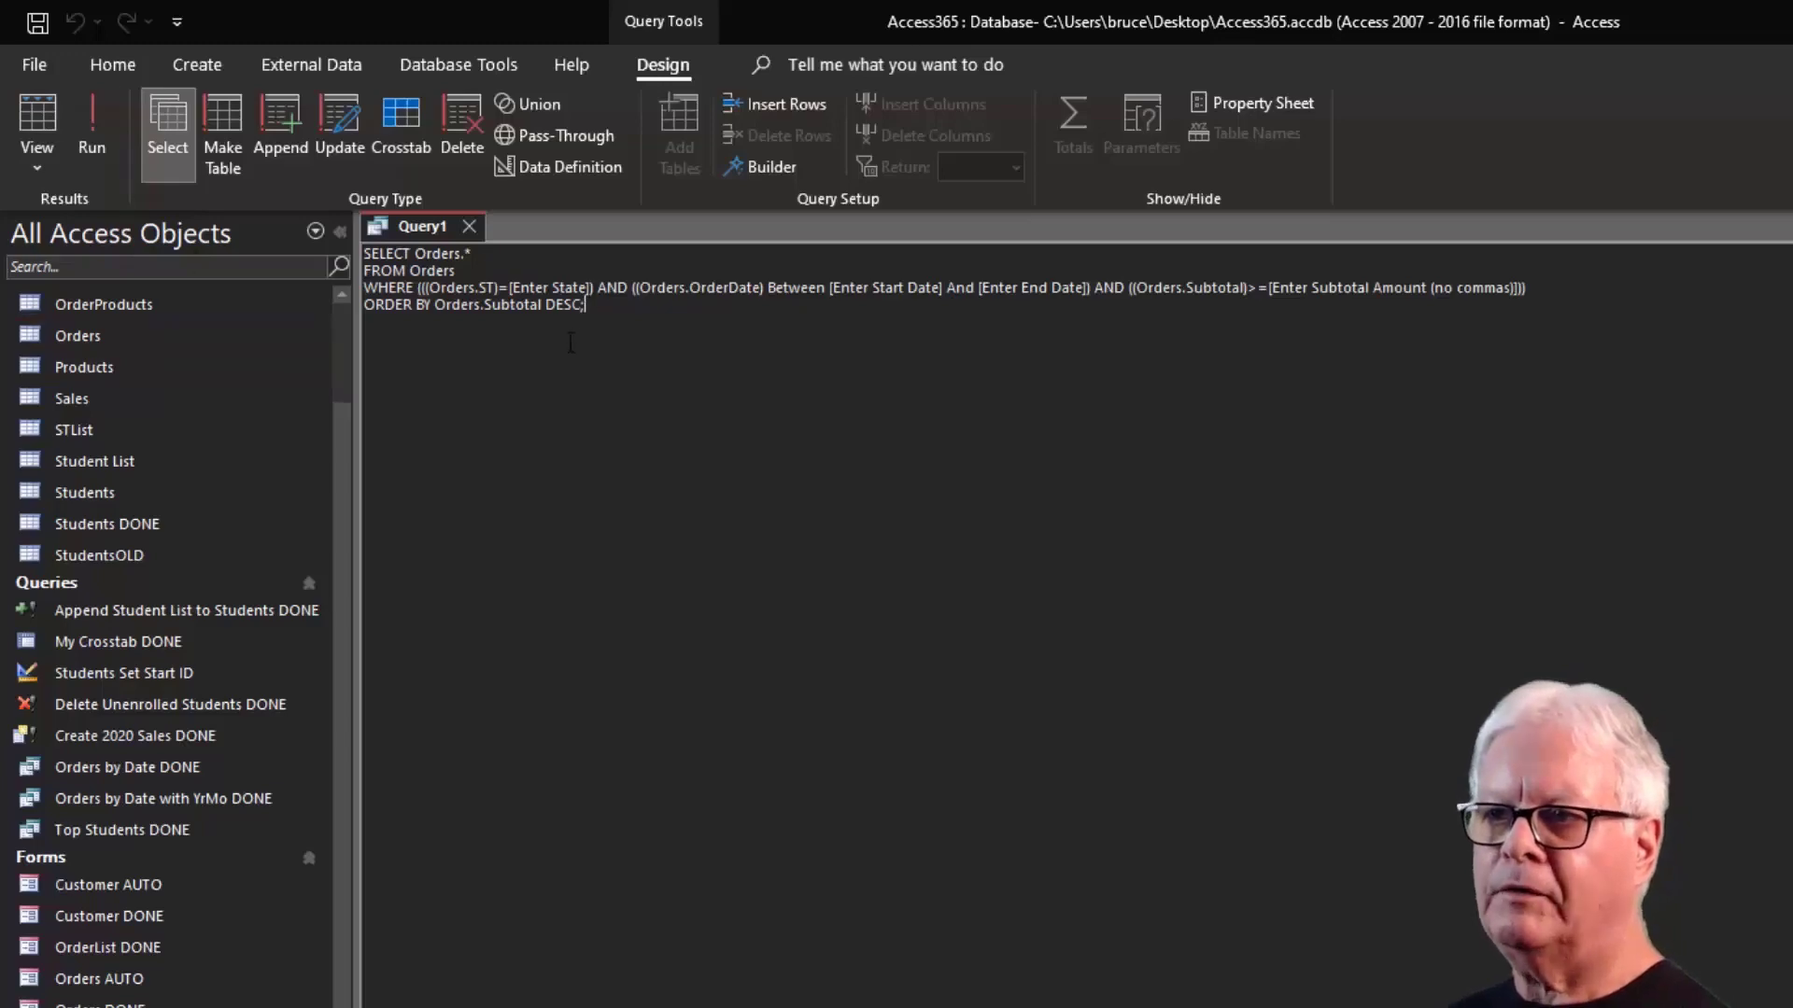
{"action": "left_click", "coordinate": [37, 114]}
{"action": "left_click", "coordinate": [1342, 528]}
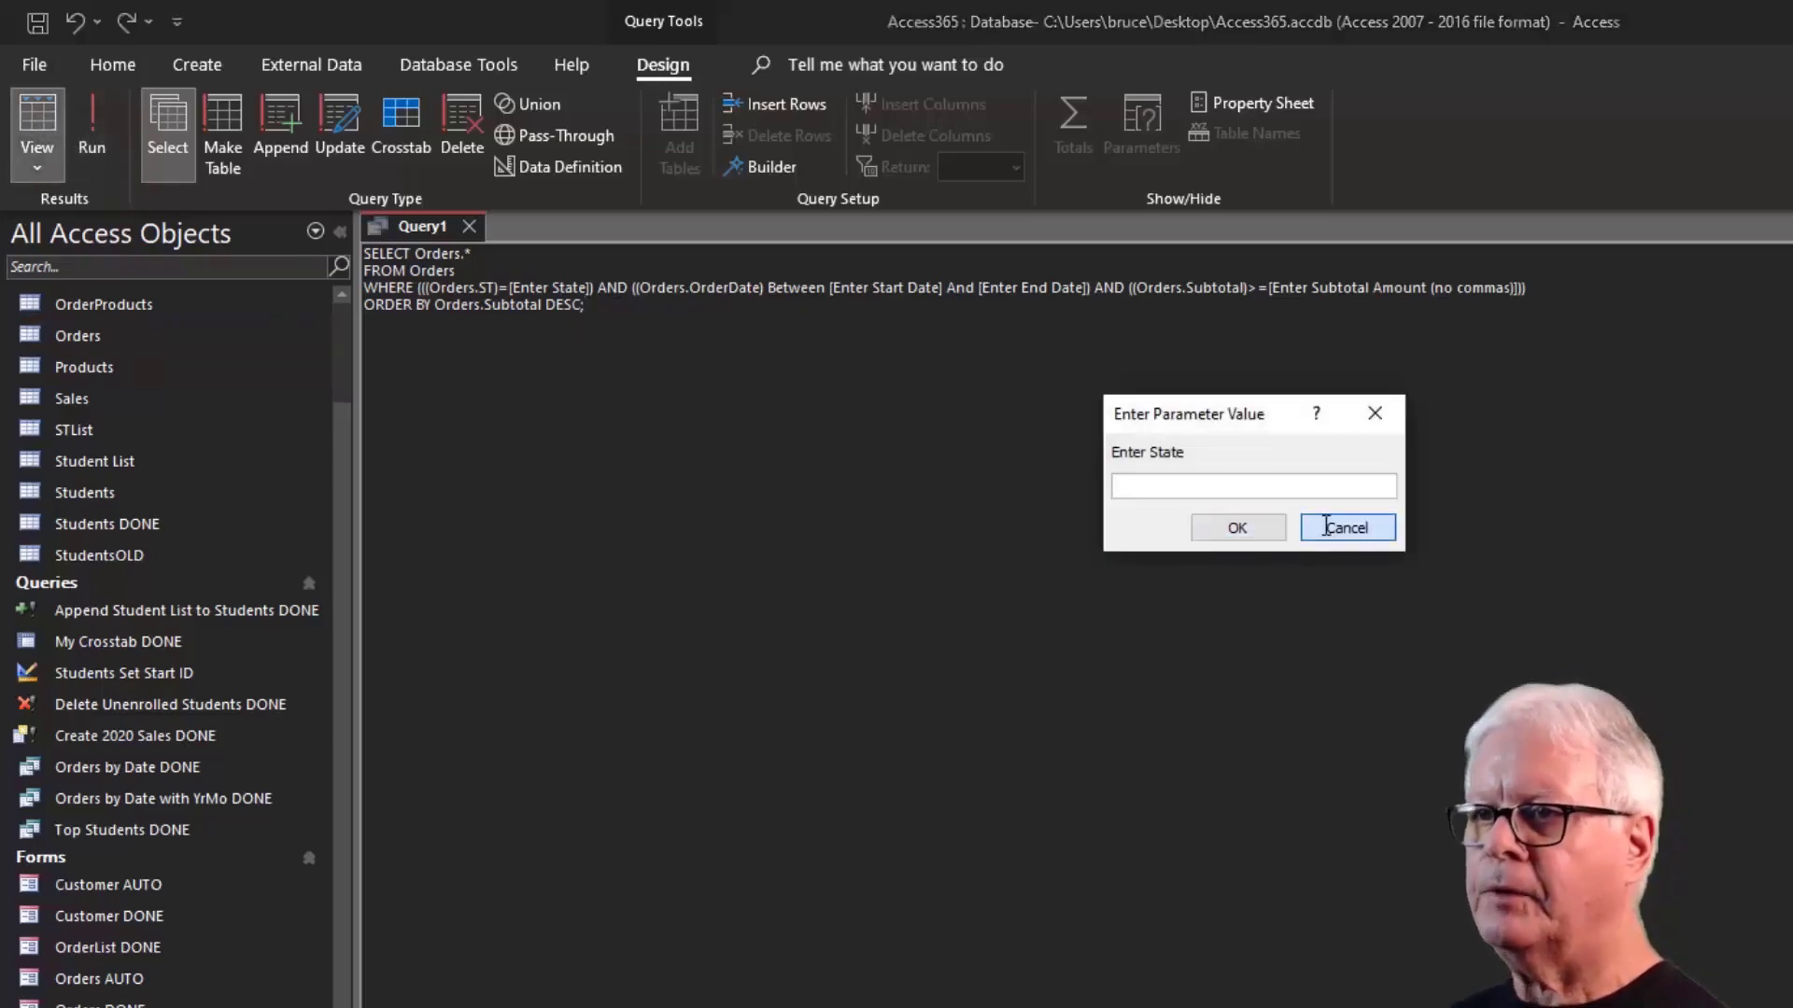
{"action": "left_click", "coordinate": [34, 175]}
{"action": "left_click", "coordinate": [81, 351]}
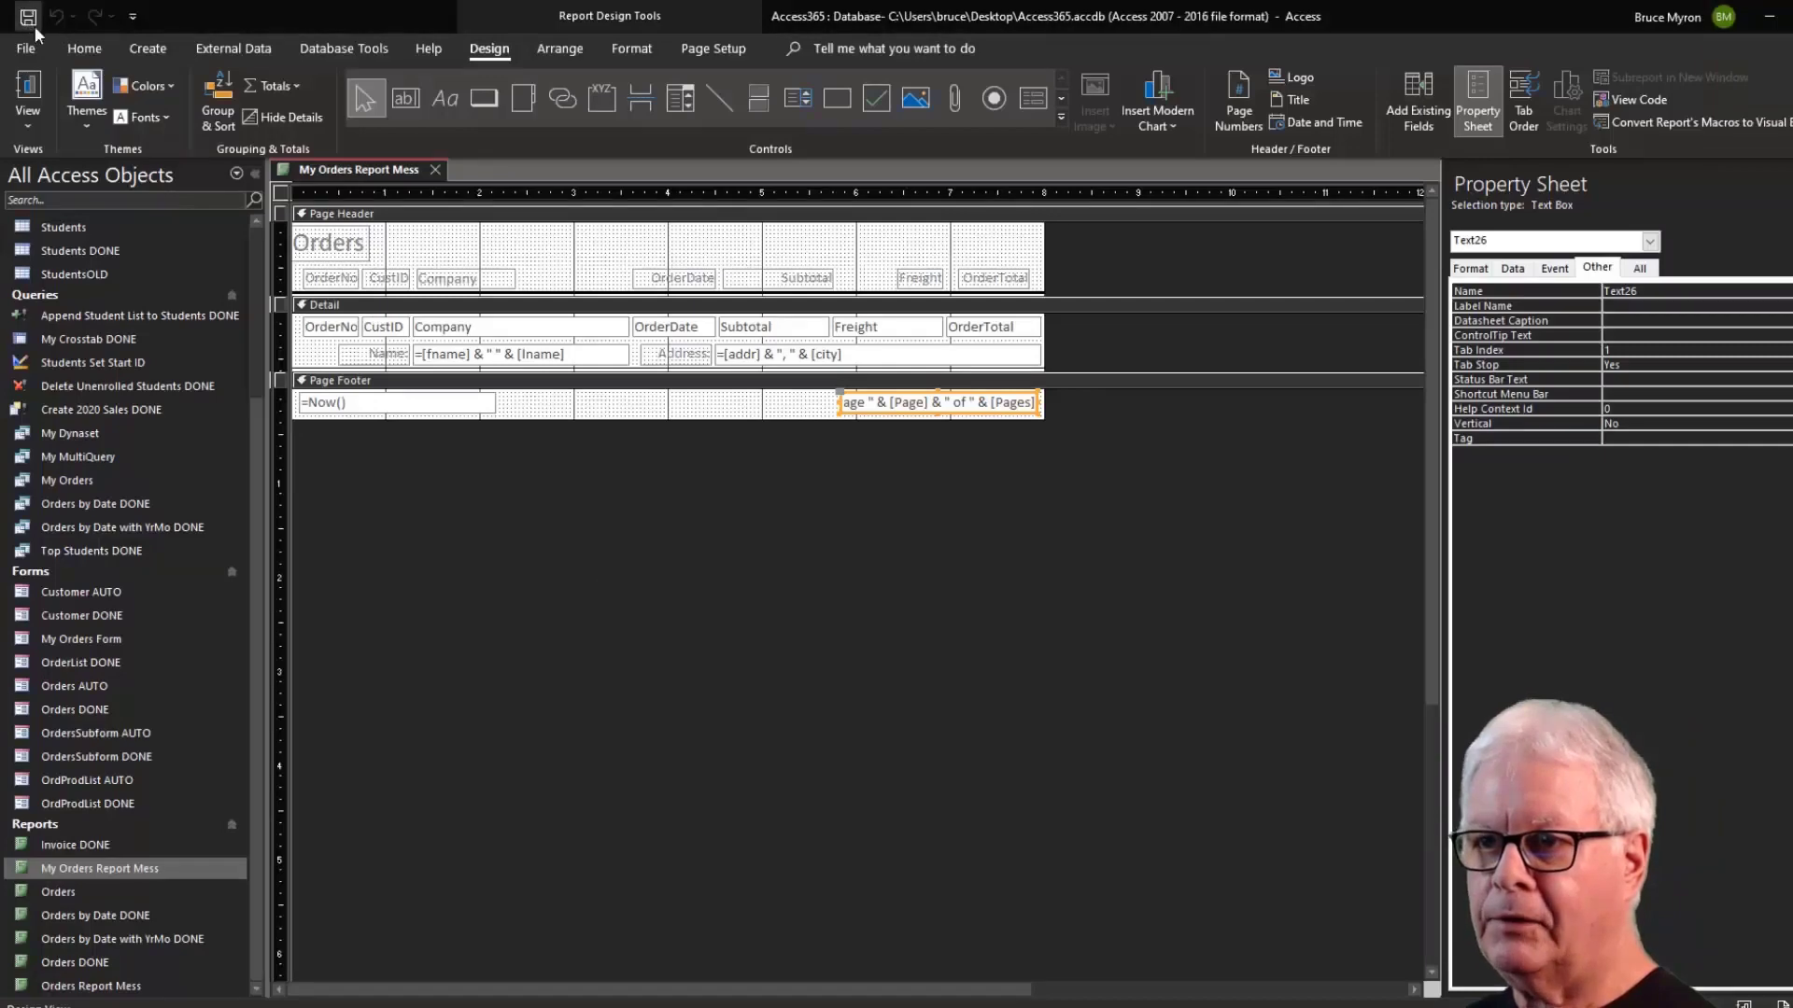
Close the My Orders Report Mess report and start a new form with the Form Wizard, using the Orders table as its source.
{"action": "left_click", "coordinate": [435, 170]}
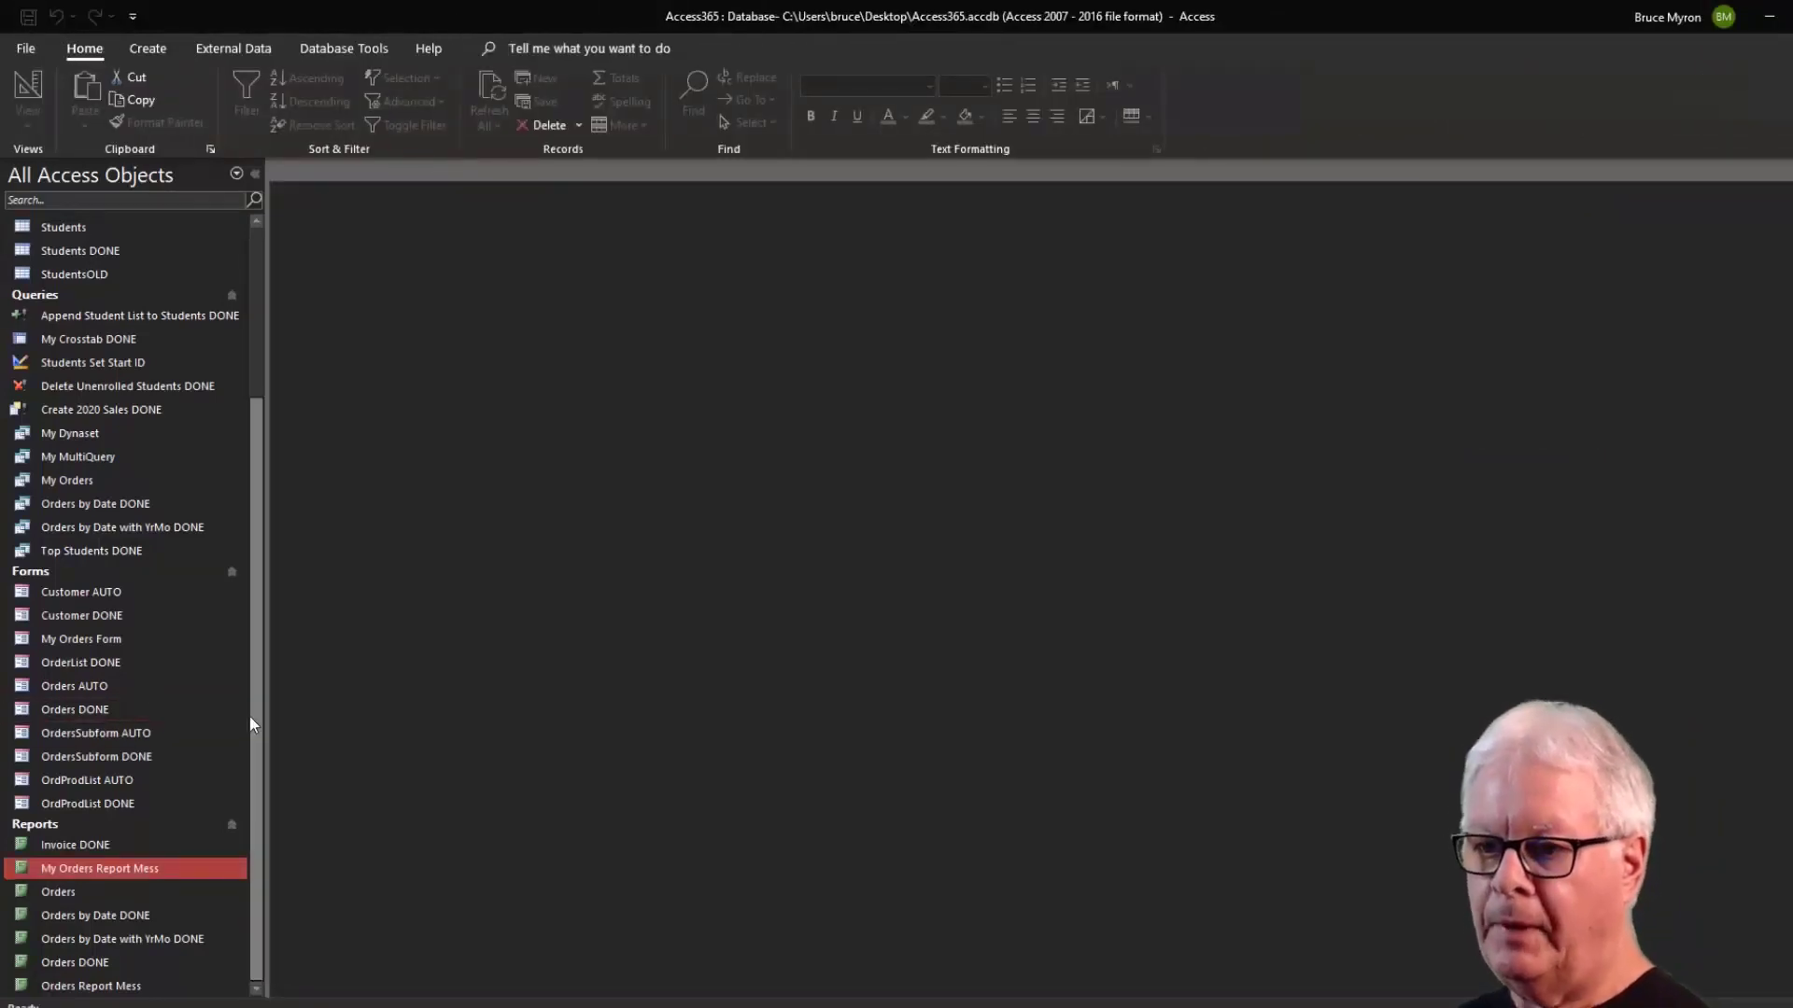
{"action": "left_click", "coordinate": [148, 52]}
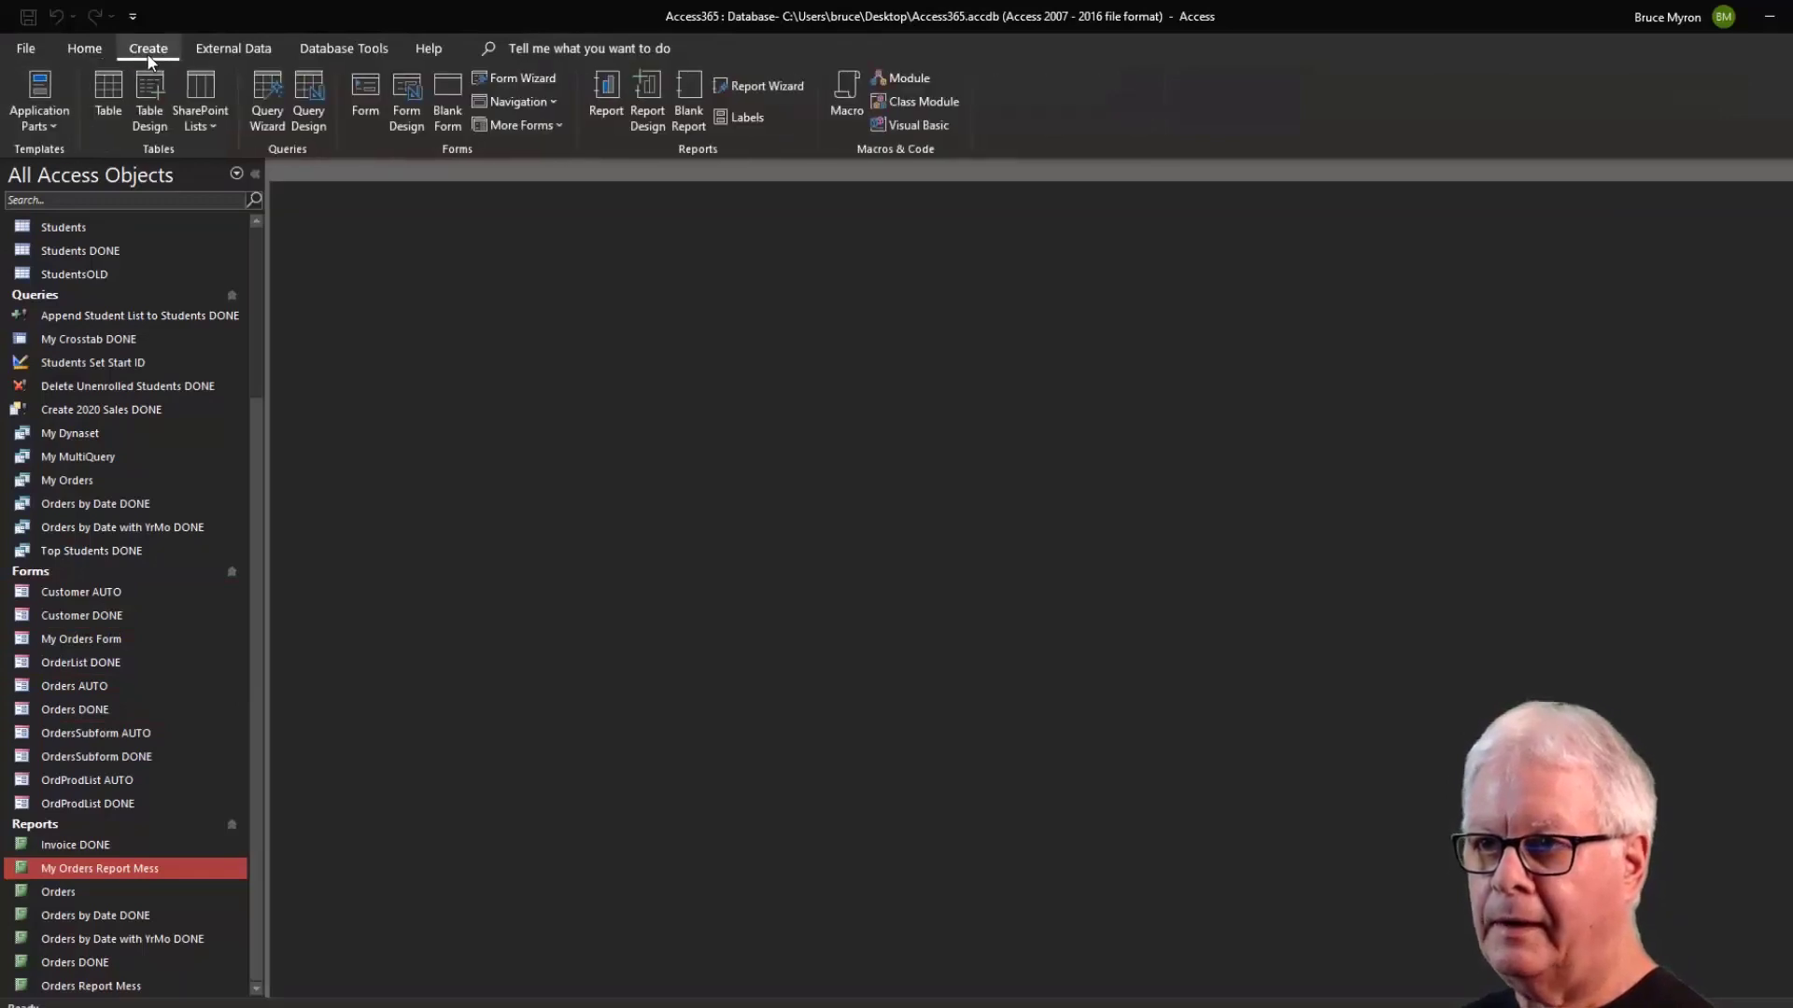
{"action": "left_click", "coordinate": [524, 77]}
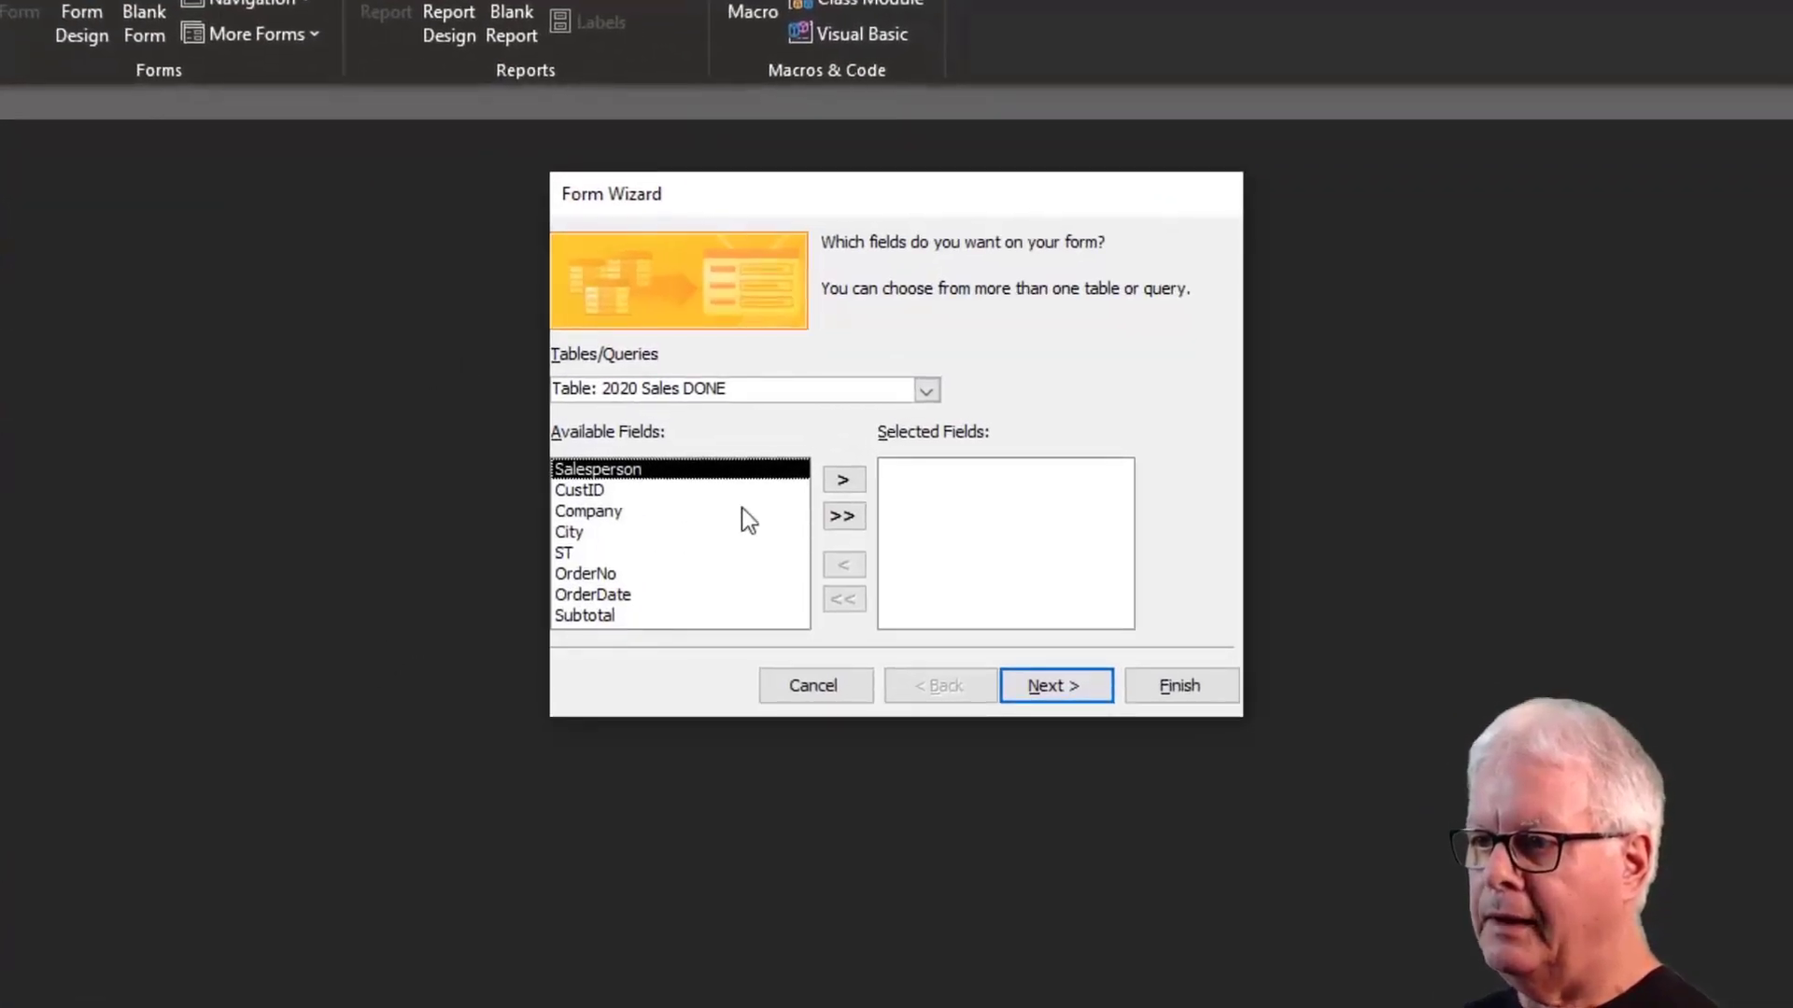
{"action": "left_click", "coordinate": [927, 390]}
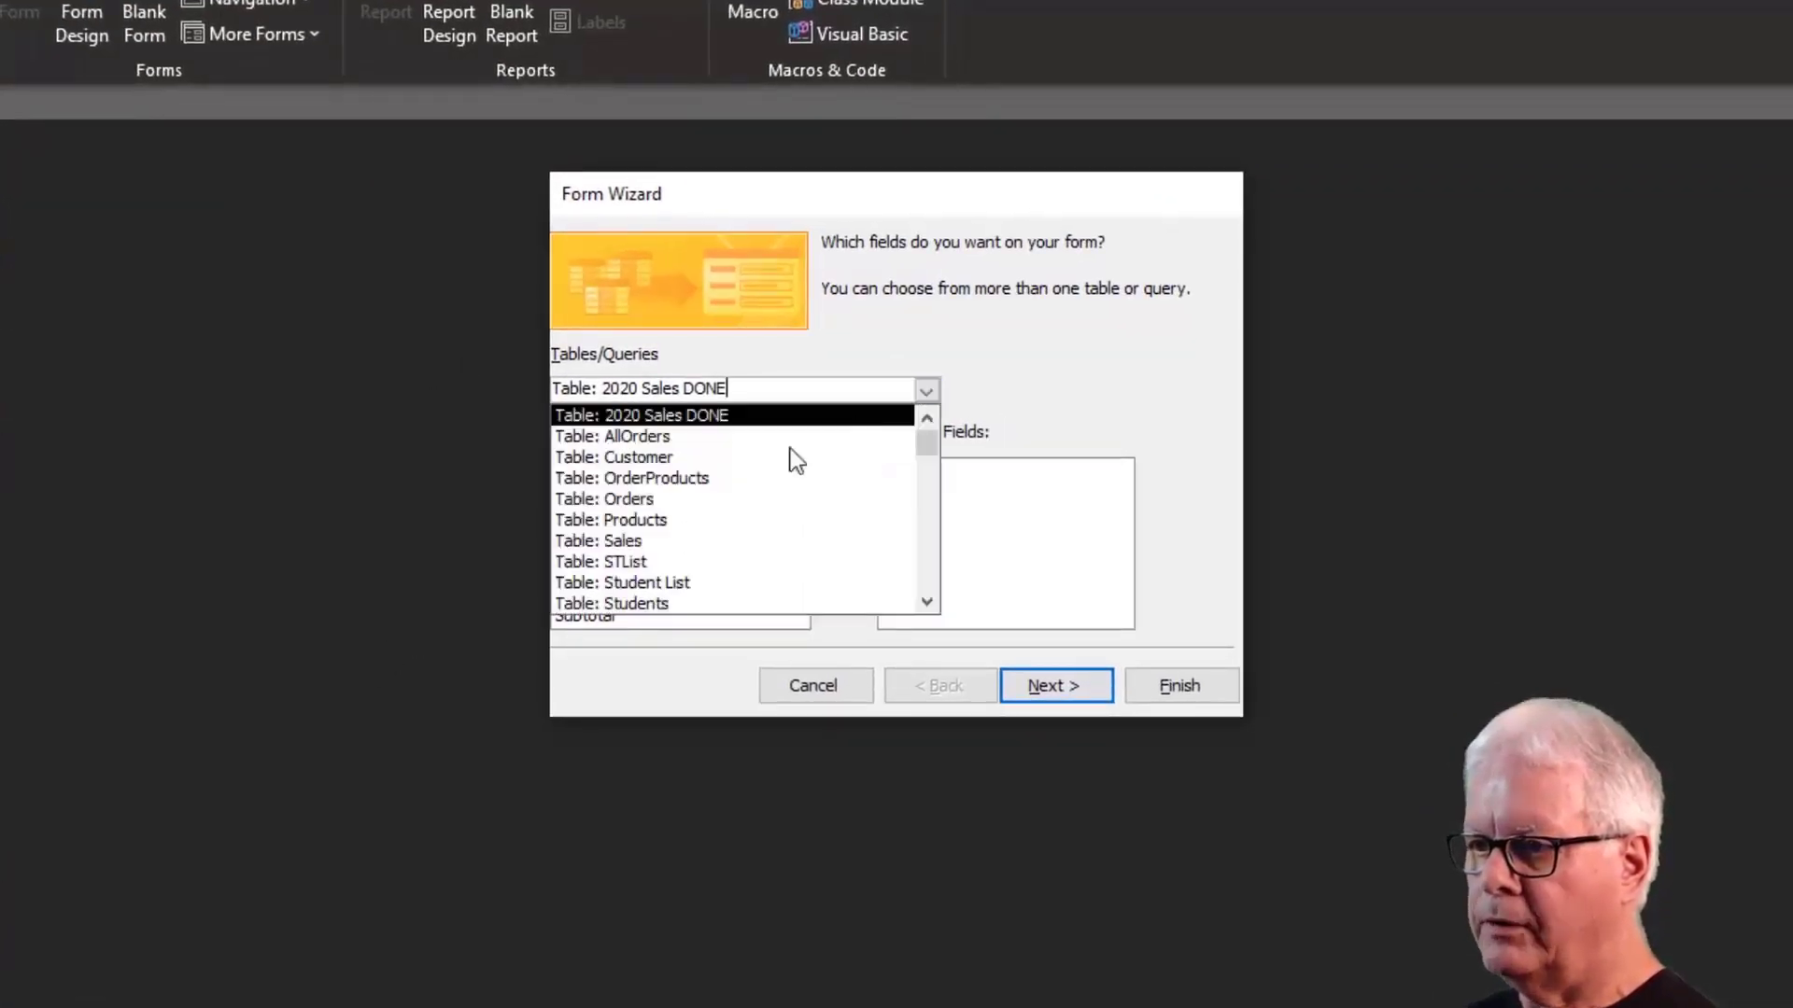
{"action": "left_click", "coordinate": [652, 495]}
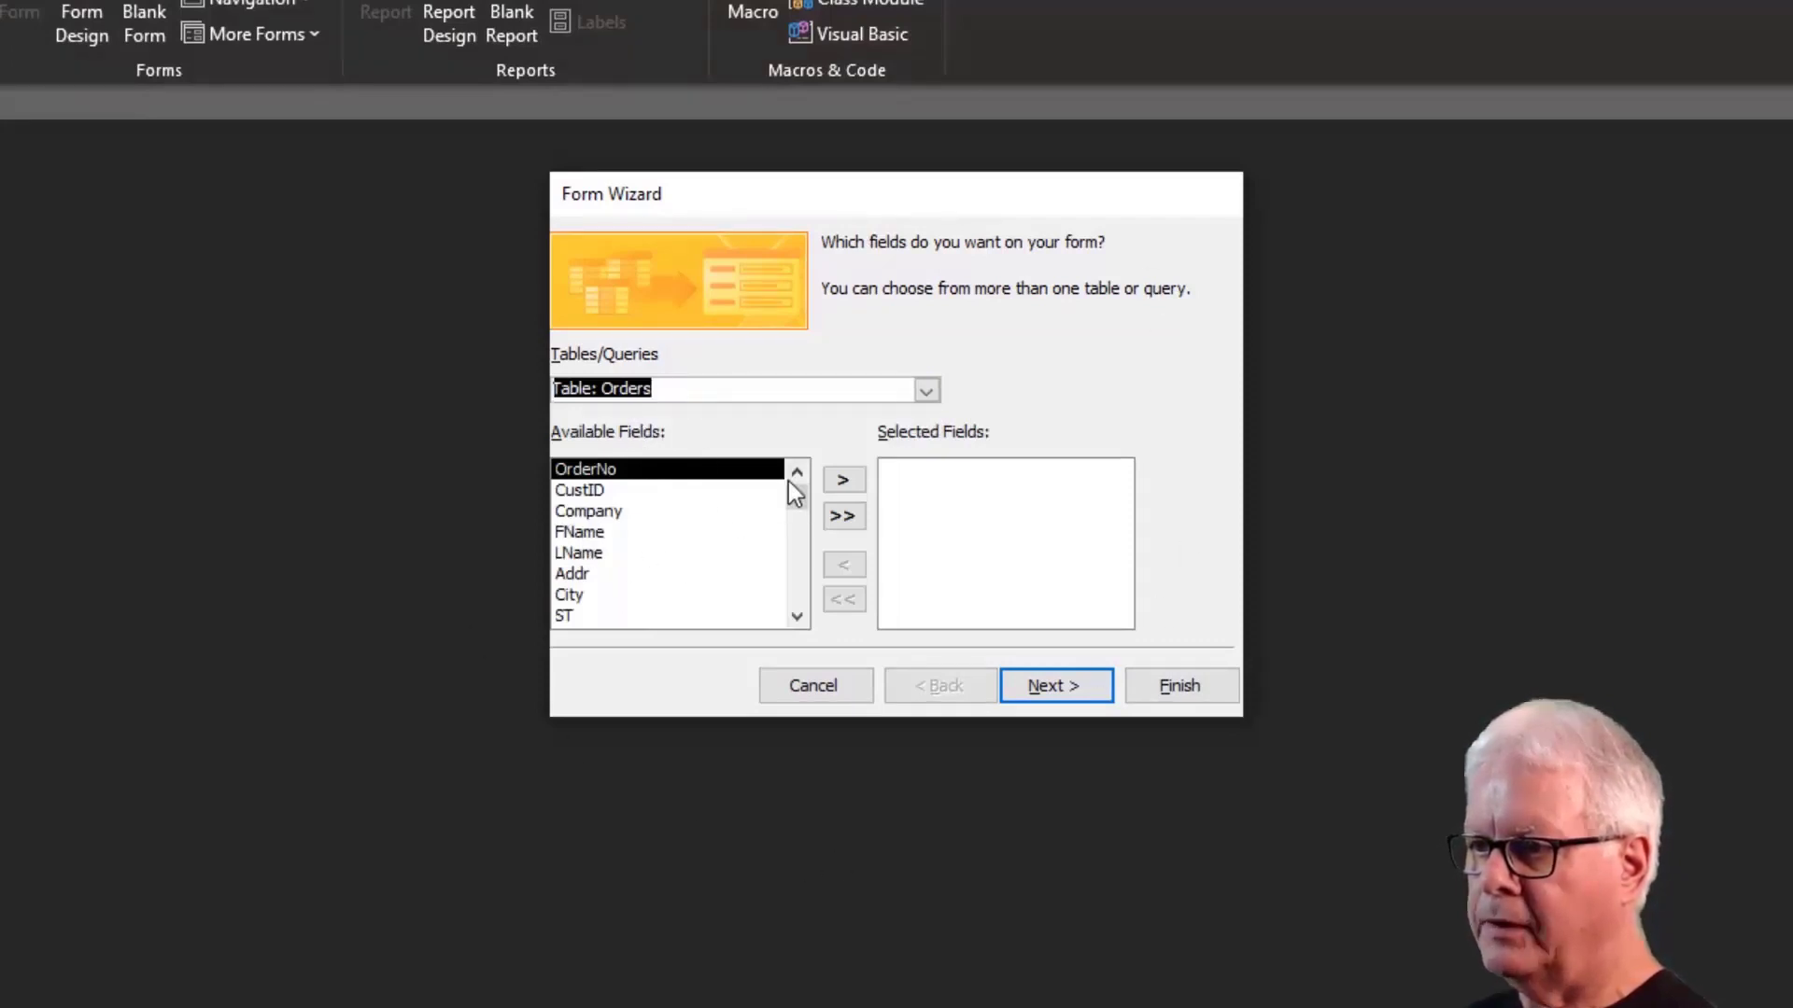
Include all fields of the Orders table in the form and choose the Columnar layout.
{"action": "left_click", "coordinate": [847, 515]}
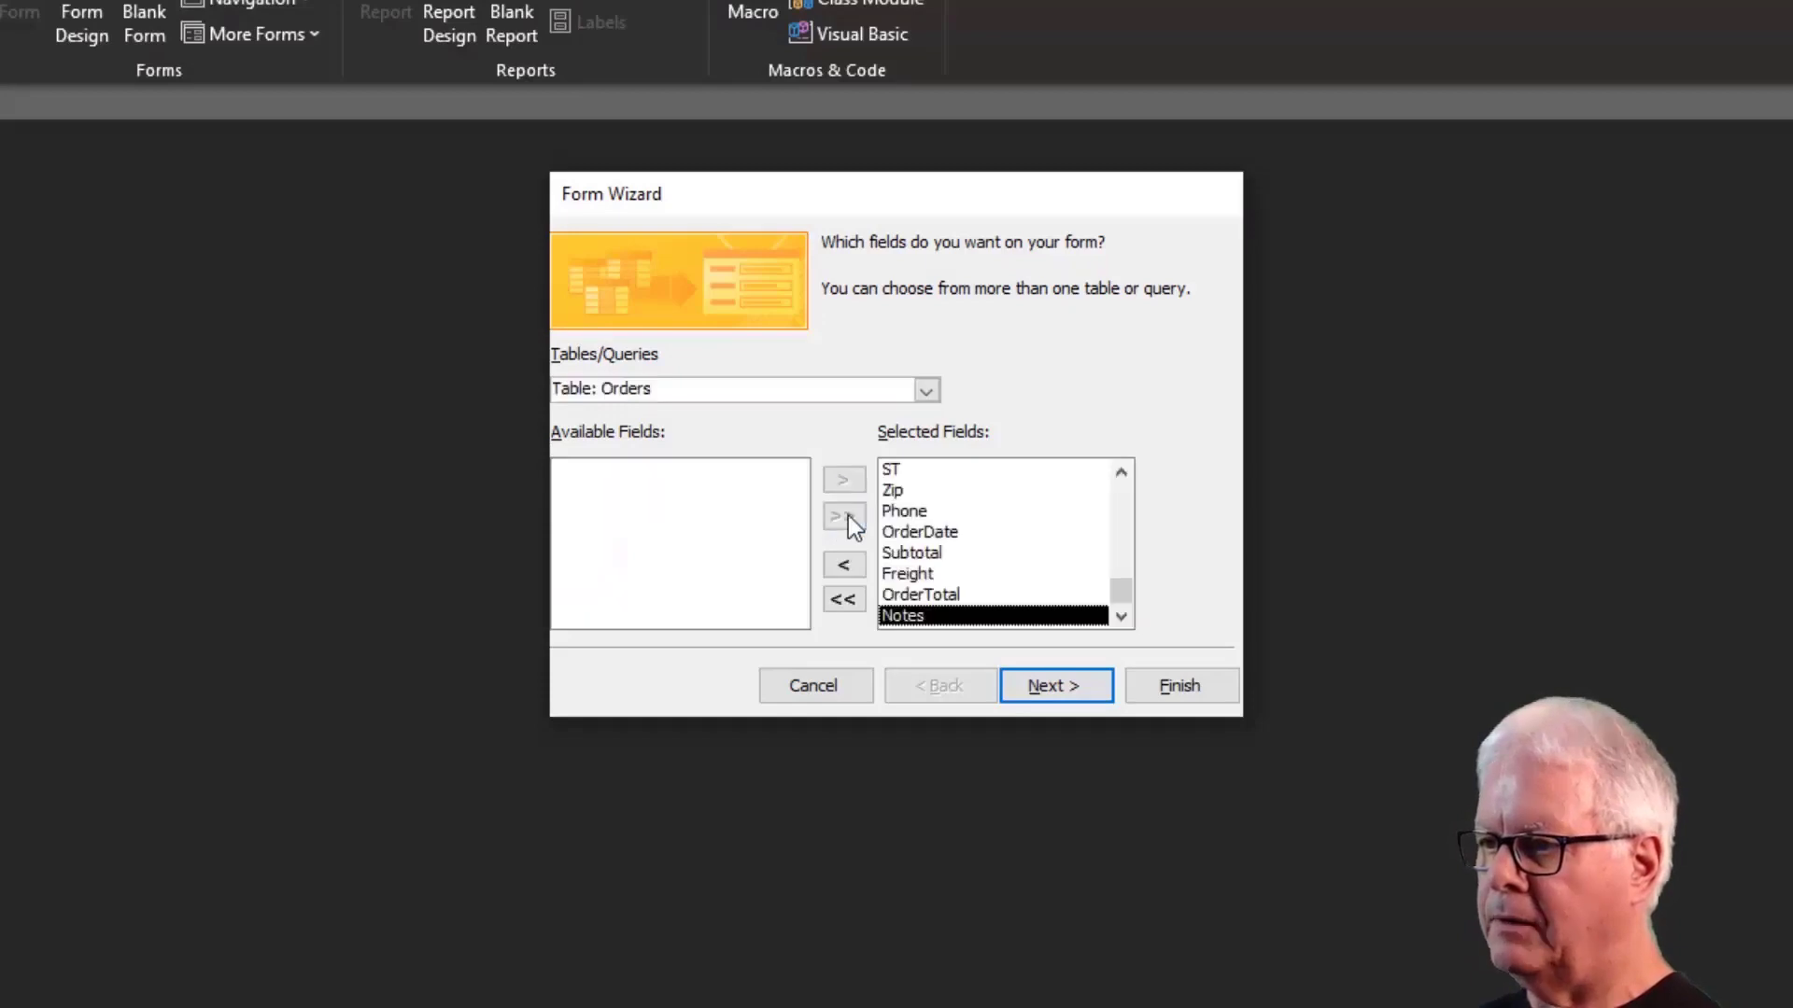
{"action": "left_click", "coordinate": [1065, 687]}
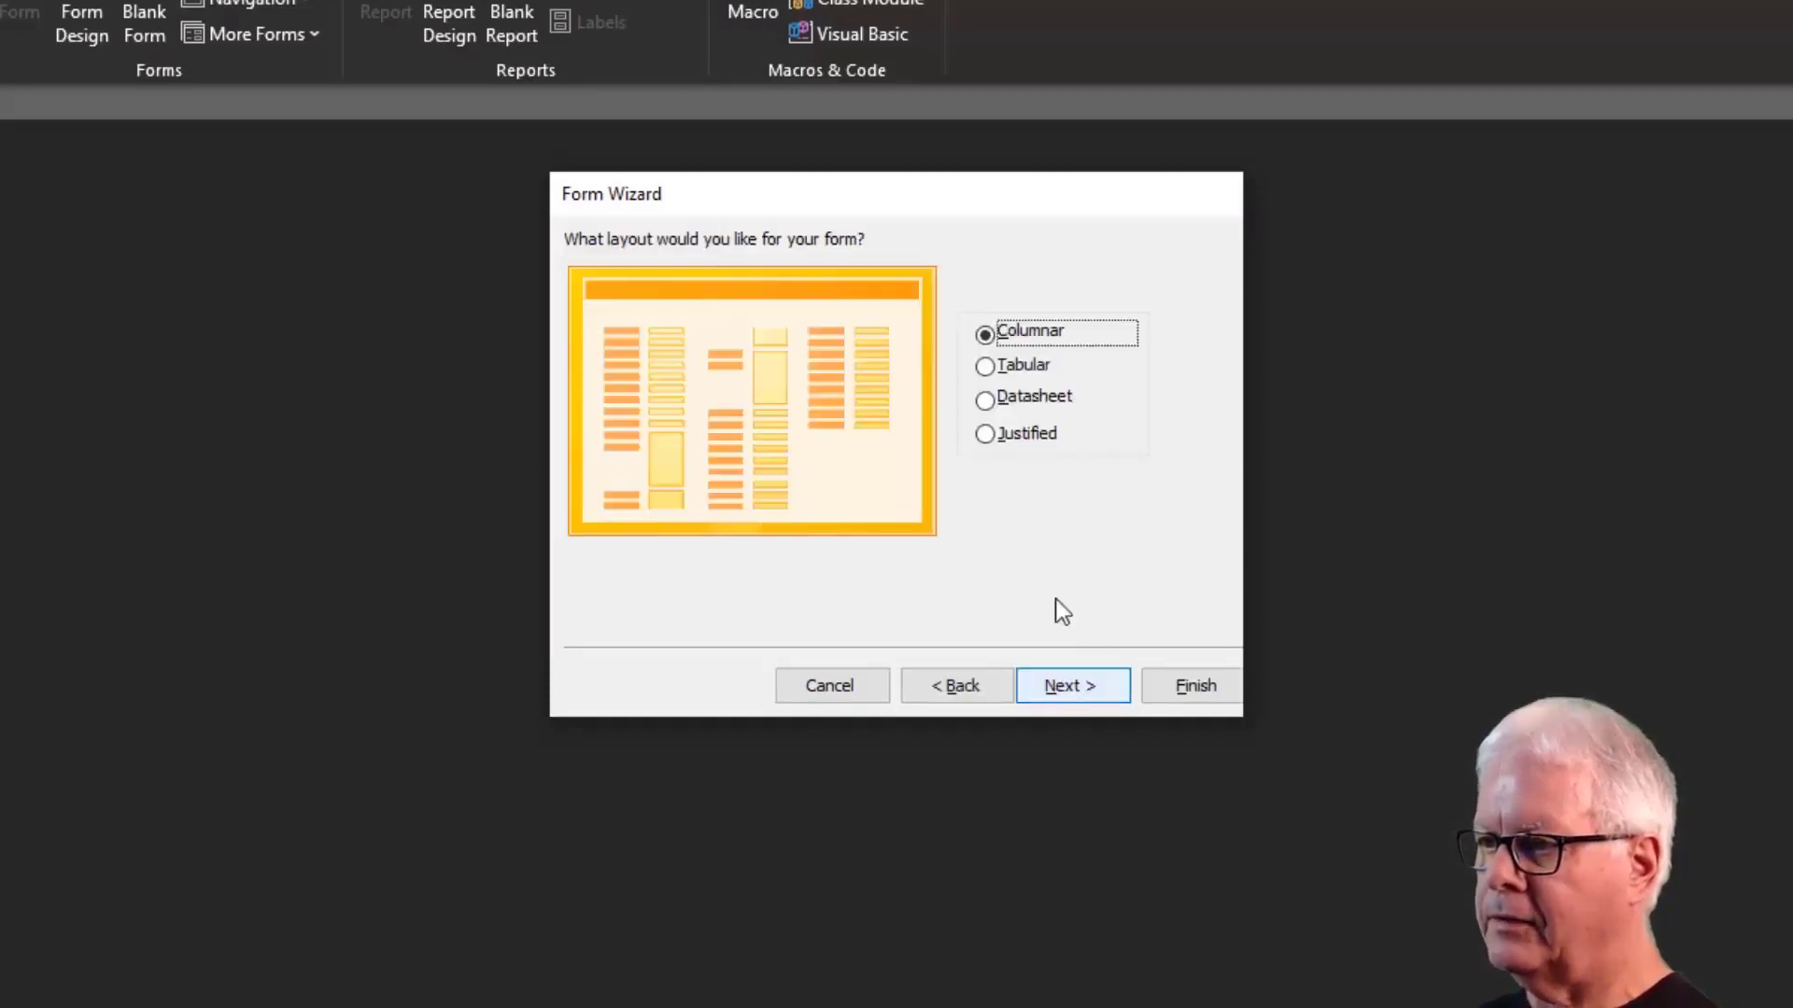
{"action": "left_click", "coordinate": [1005, 372]}
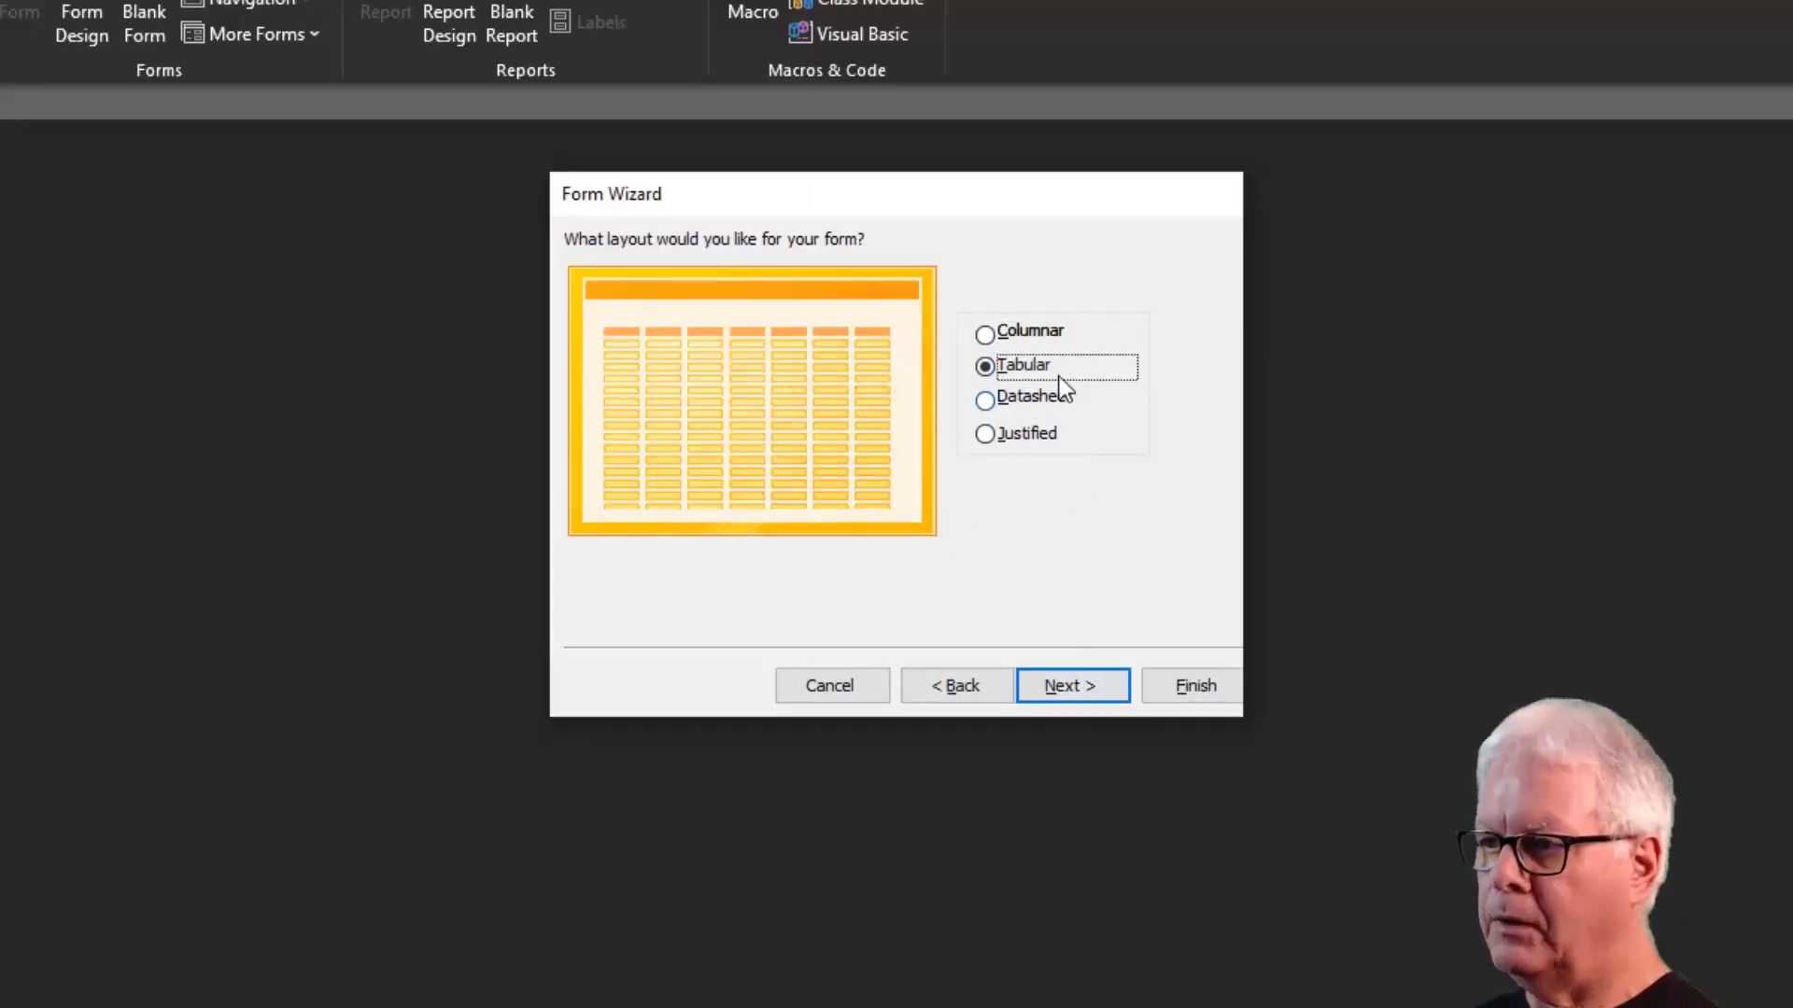
{"action": "left_click", "coordinate": [985, 336]}
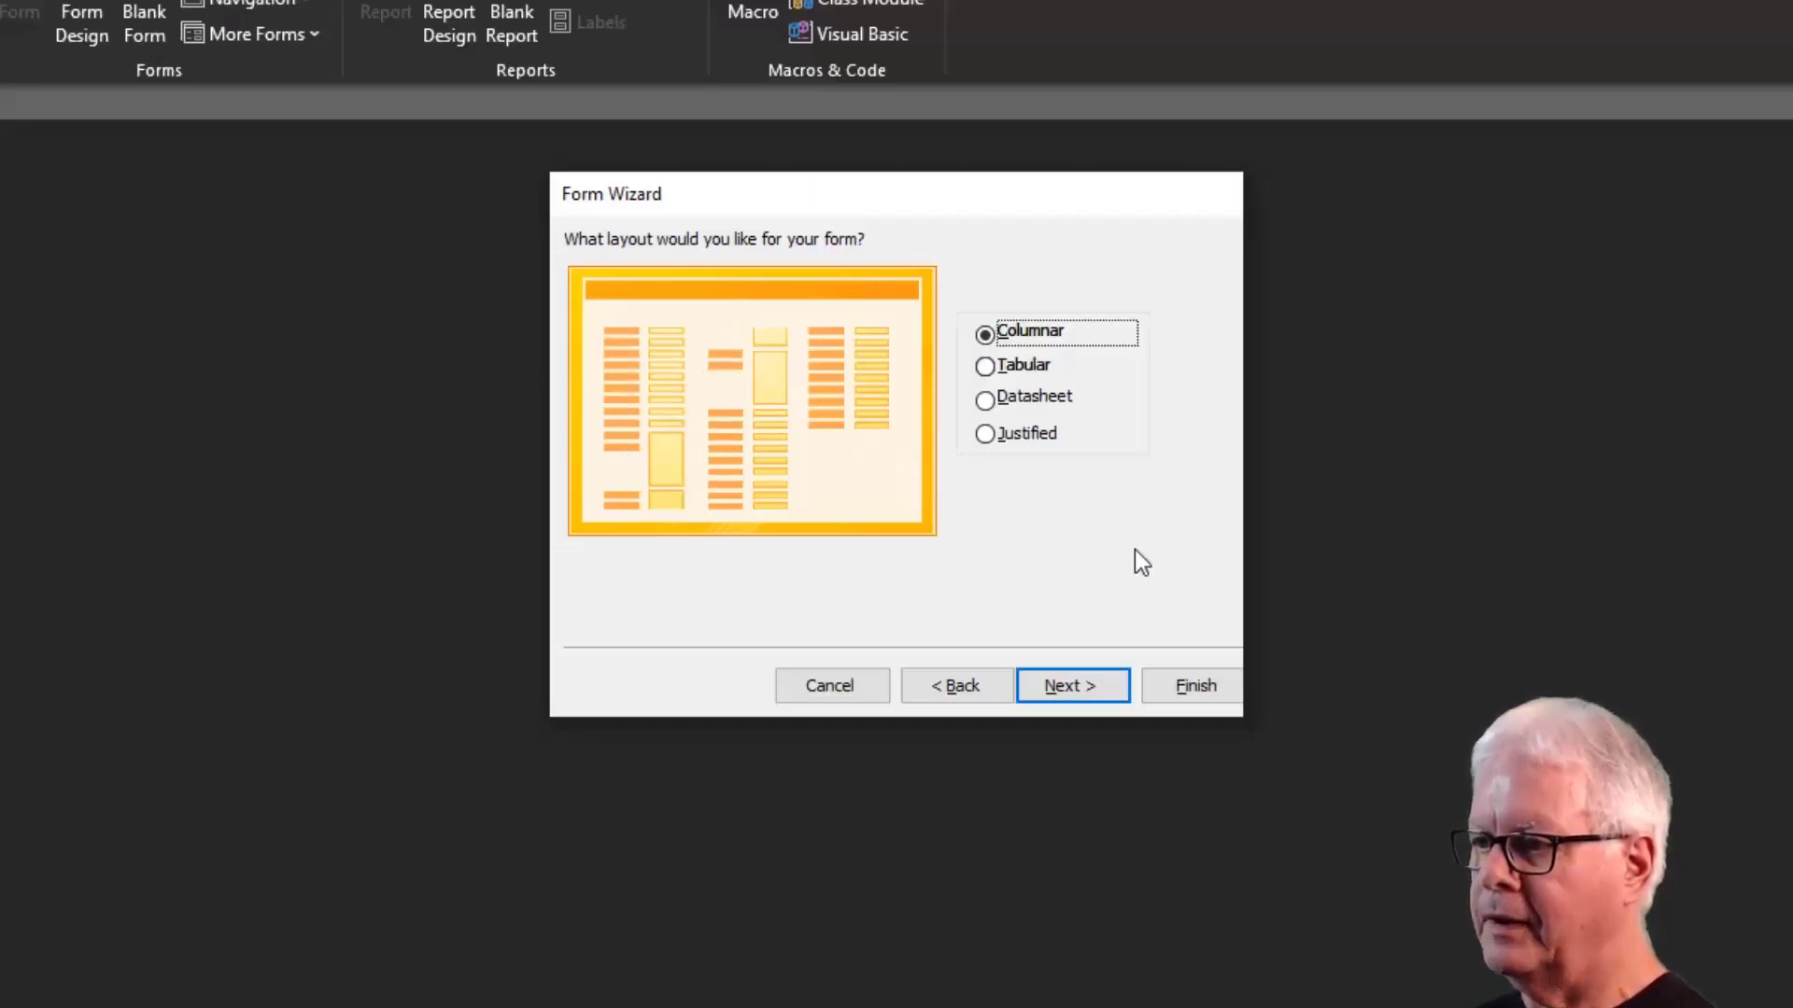
{"action": "left_click", "coordinate": [1085, 687]}
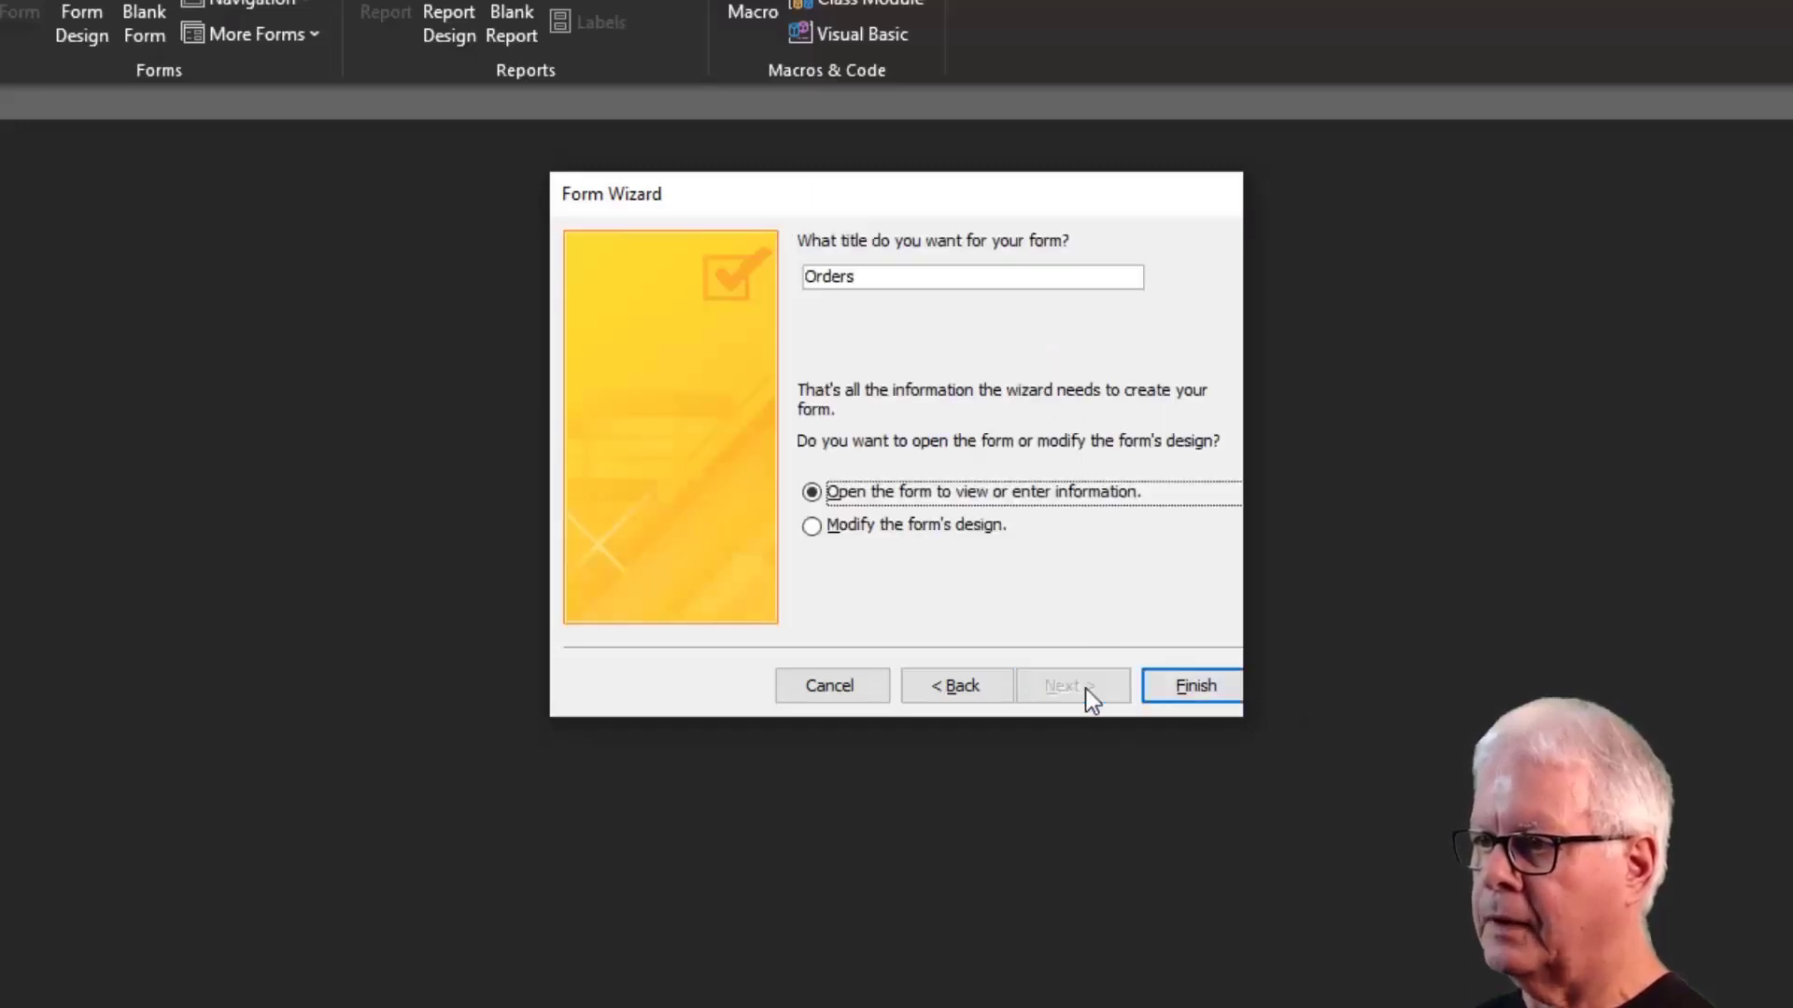
Title the form "My Orders" and finish the wizard, opening the form to view its records.
{"action": "left_click", "coordinate": [905, 278]}
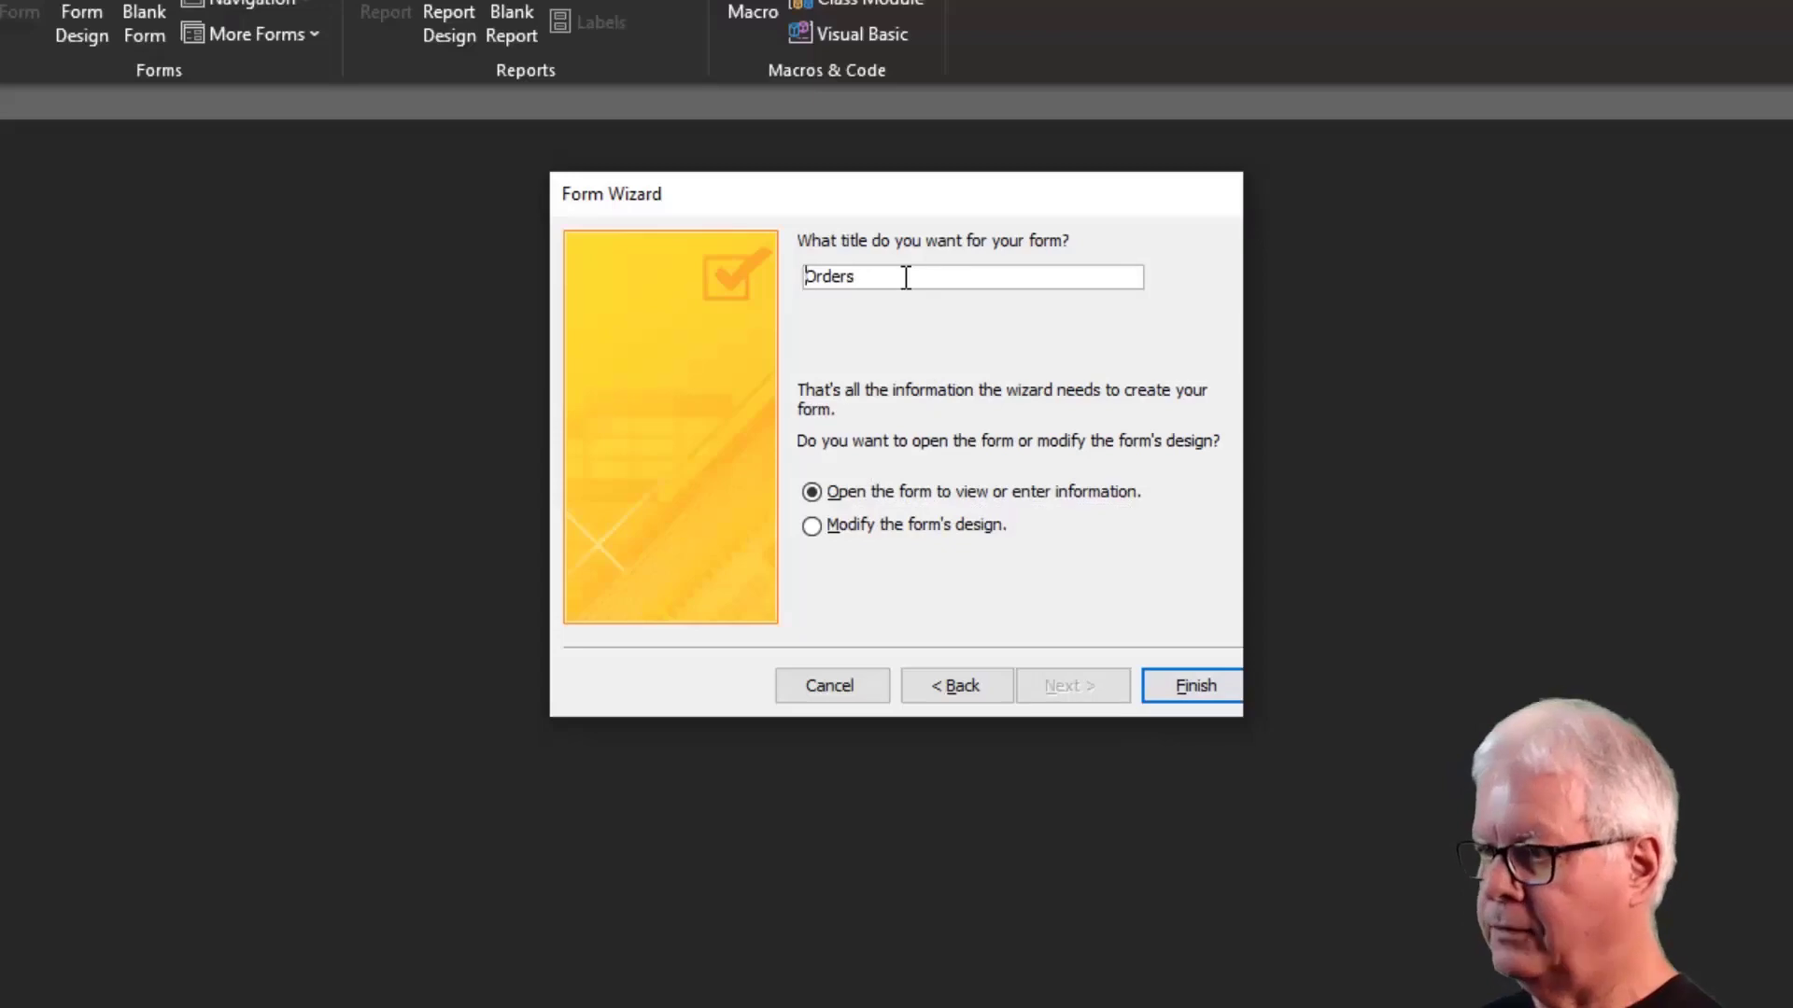
{"action": "key", "text": "Home"}
{"action": "type", "text": "My"}
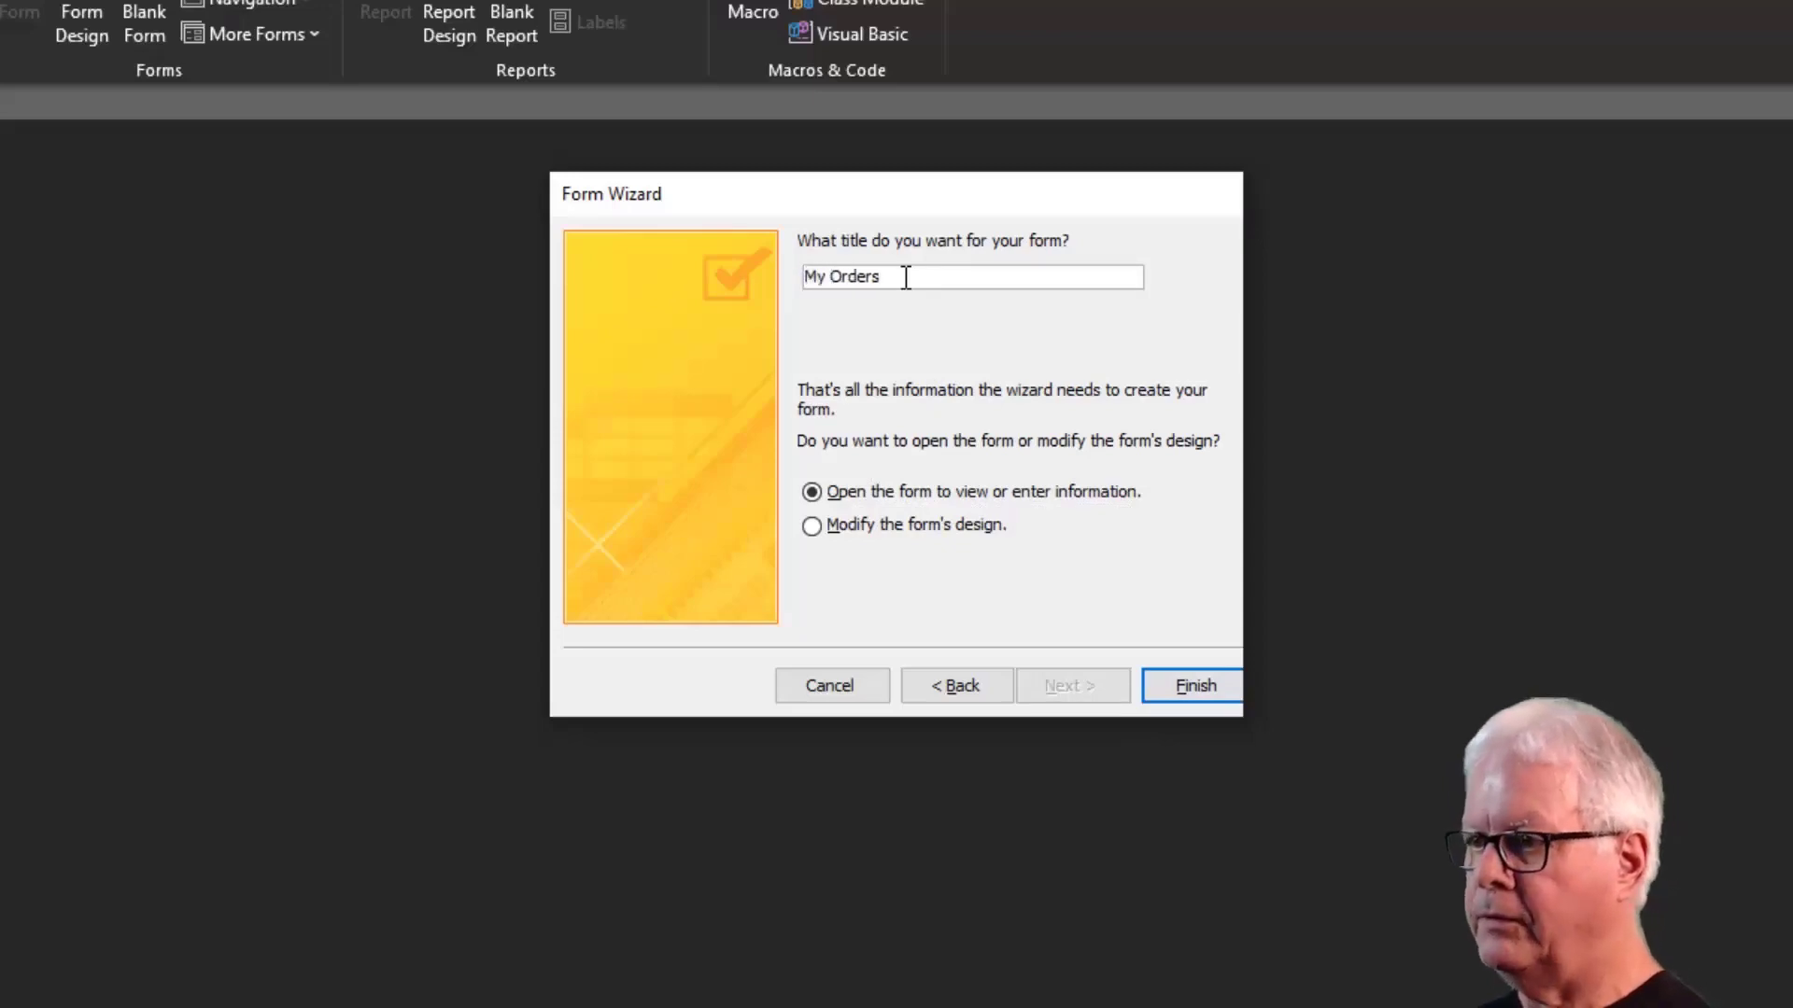
{"action": "left_click", "coordinate": [1190, 691]}
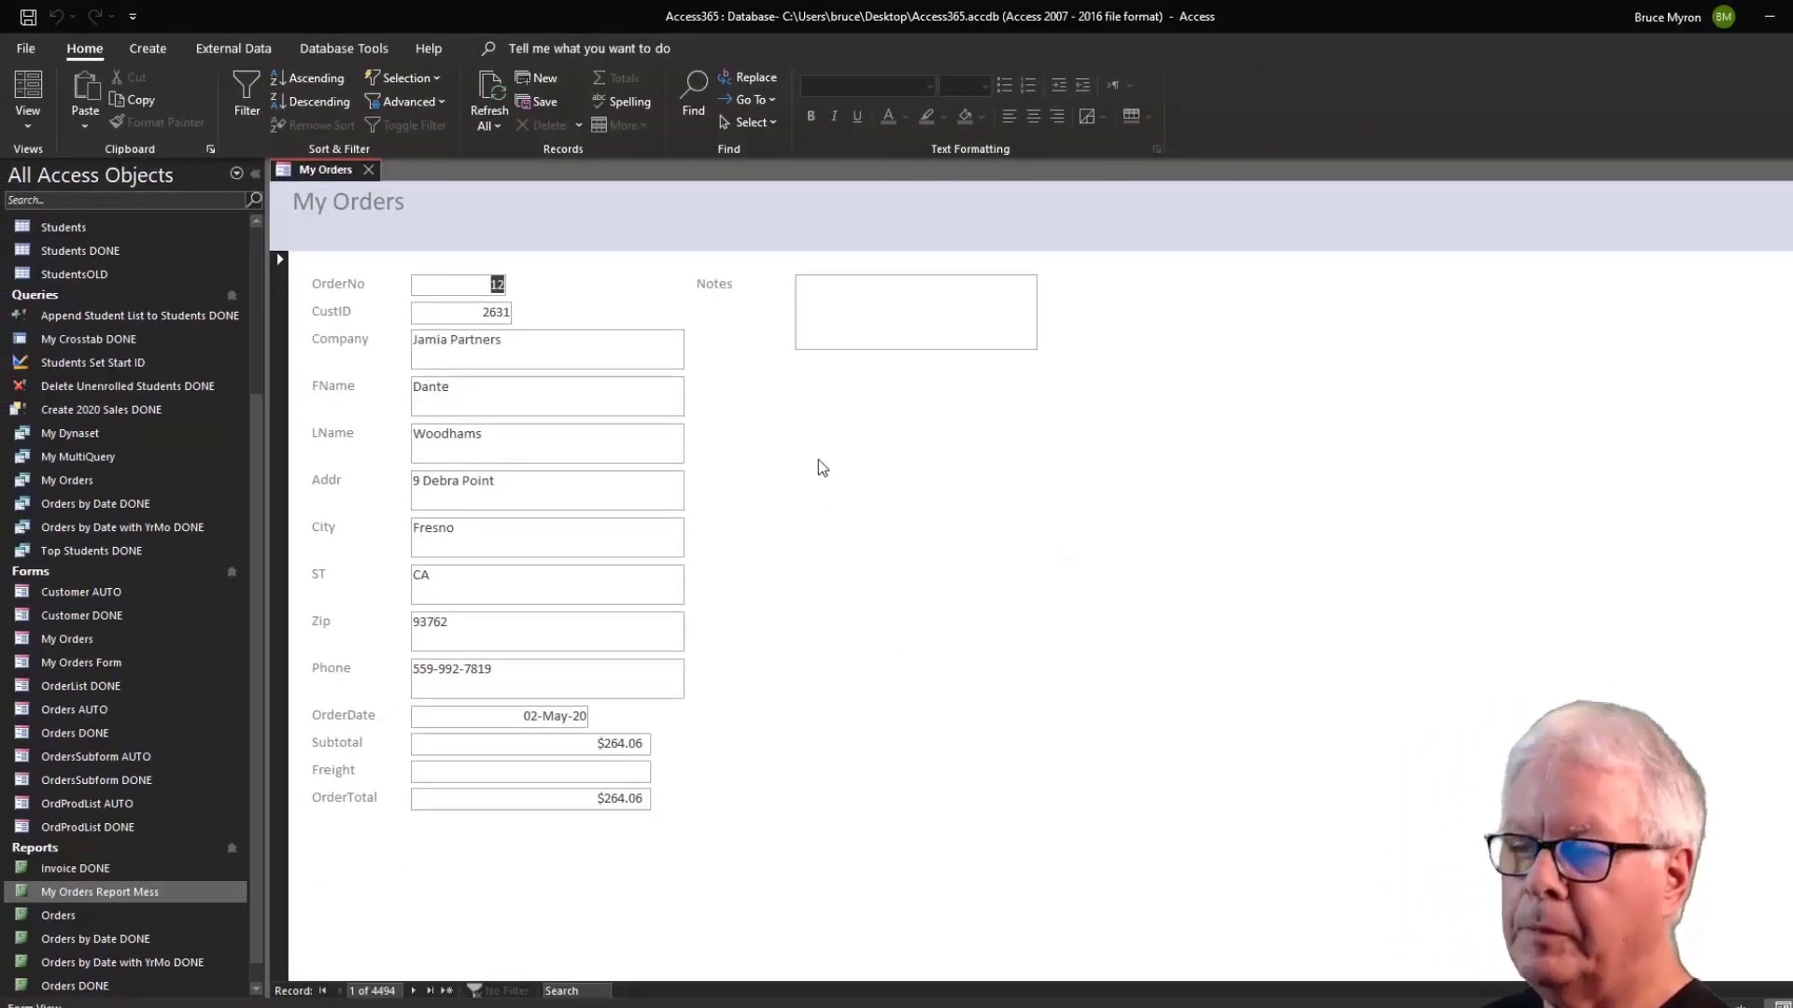
Show the form in design view and look at the commands available for its Detail section without applying any.
{"action": "left_click", "coordinate": [28, 120]}
{"action": "left_click", "coordinate": [42, 264]}
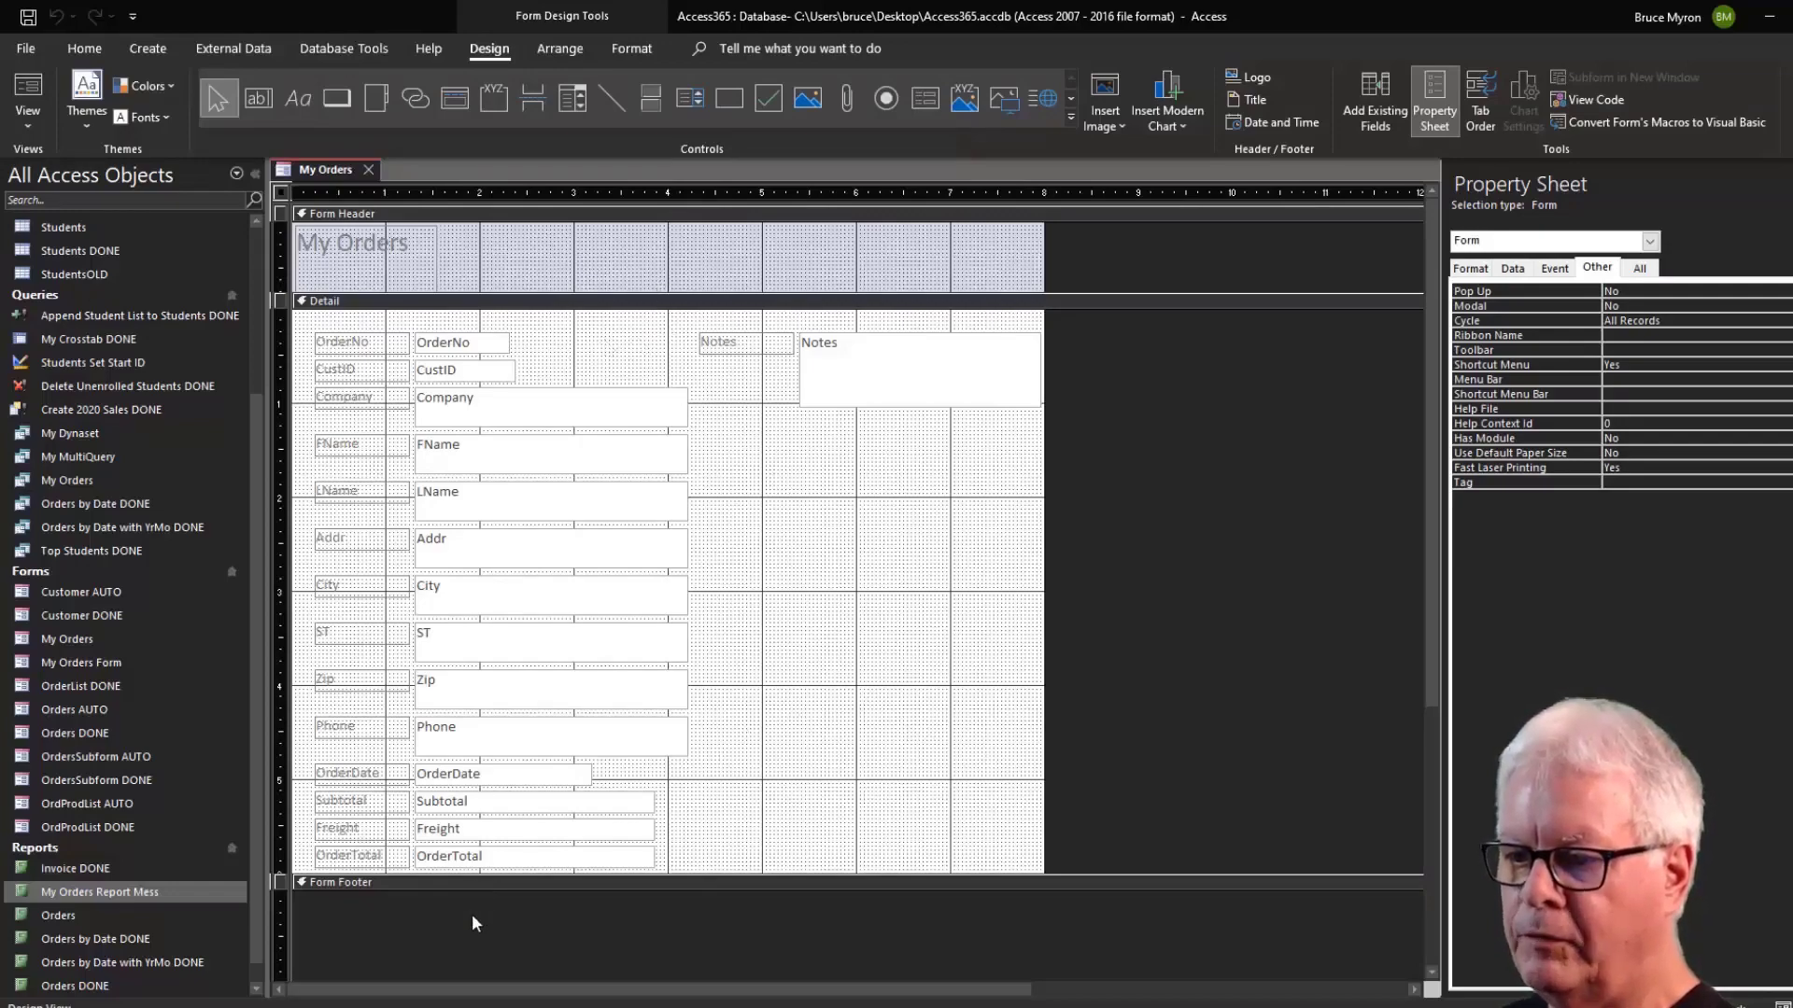
{"action": "right_click", "coordinate": [772, 532]}
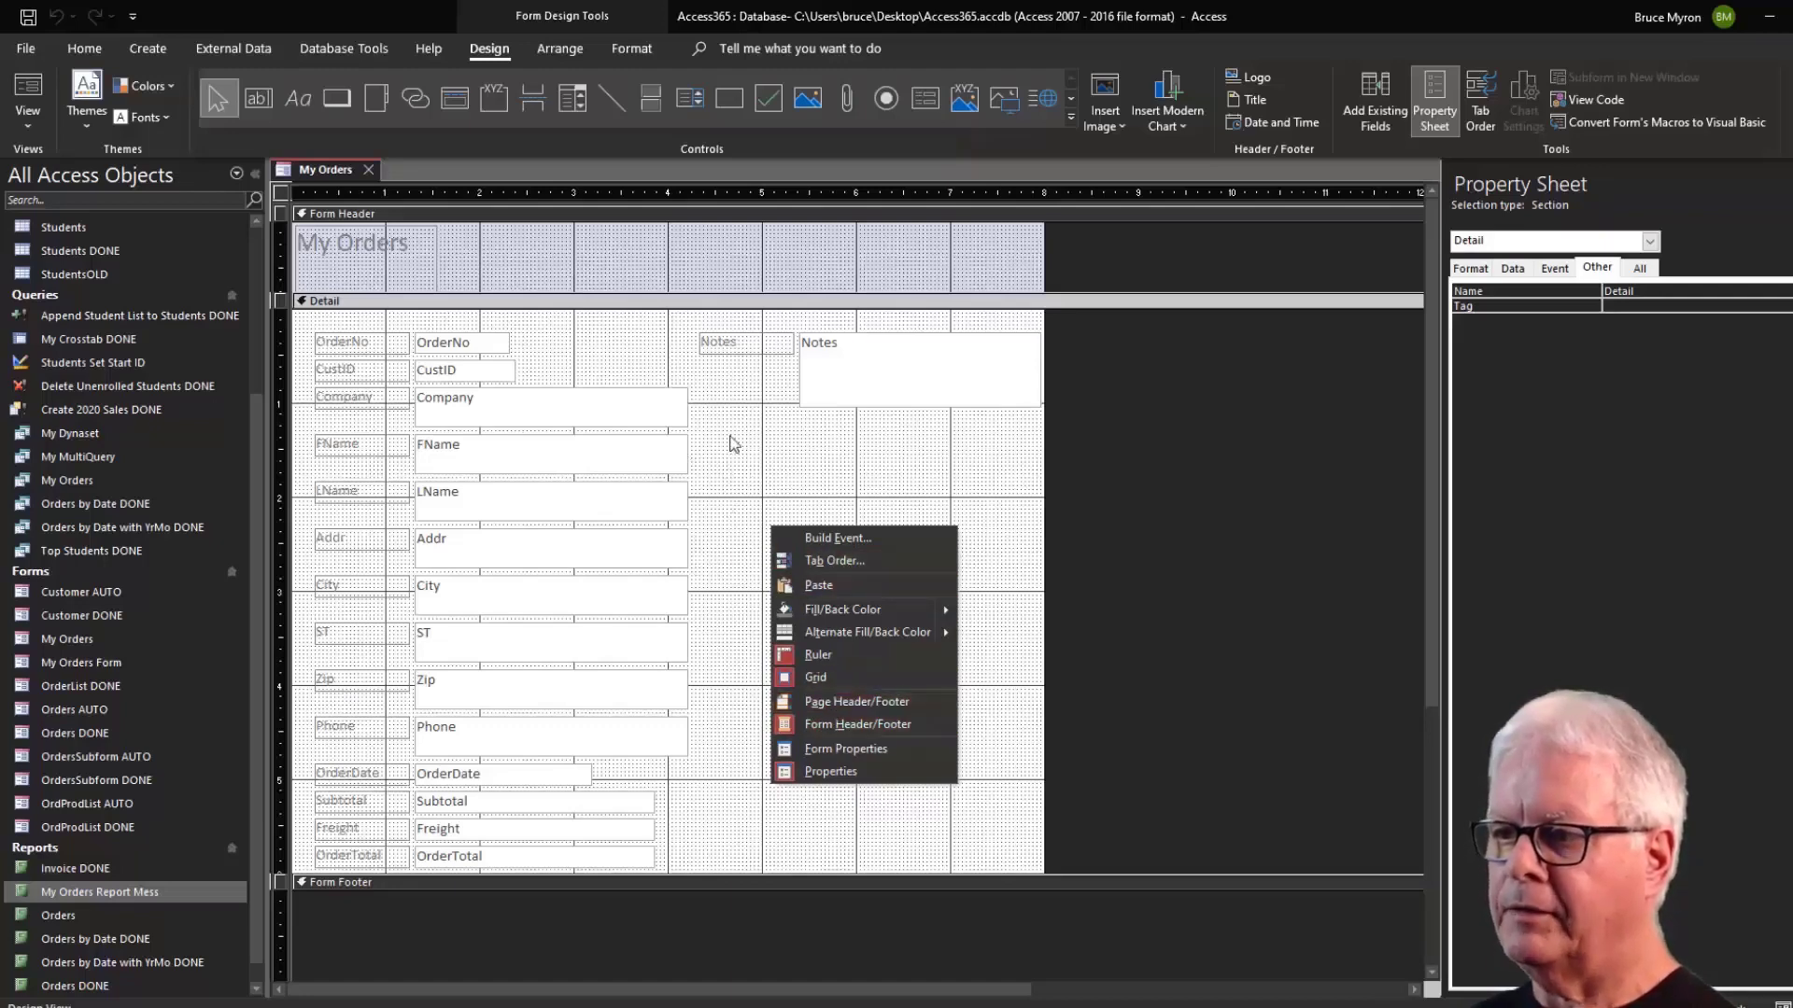
{"action": "left_click", "coordinate": [733, 446]}
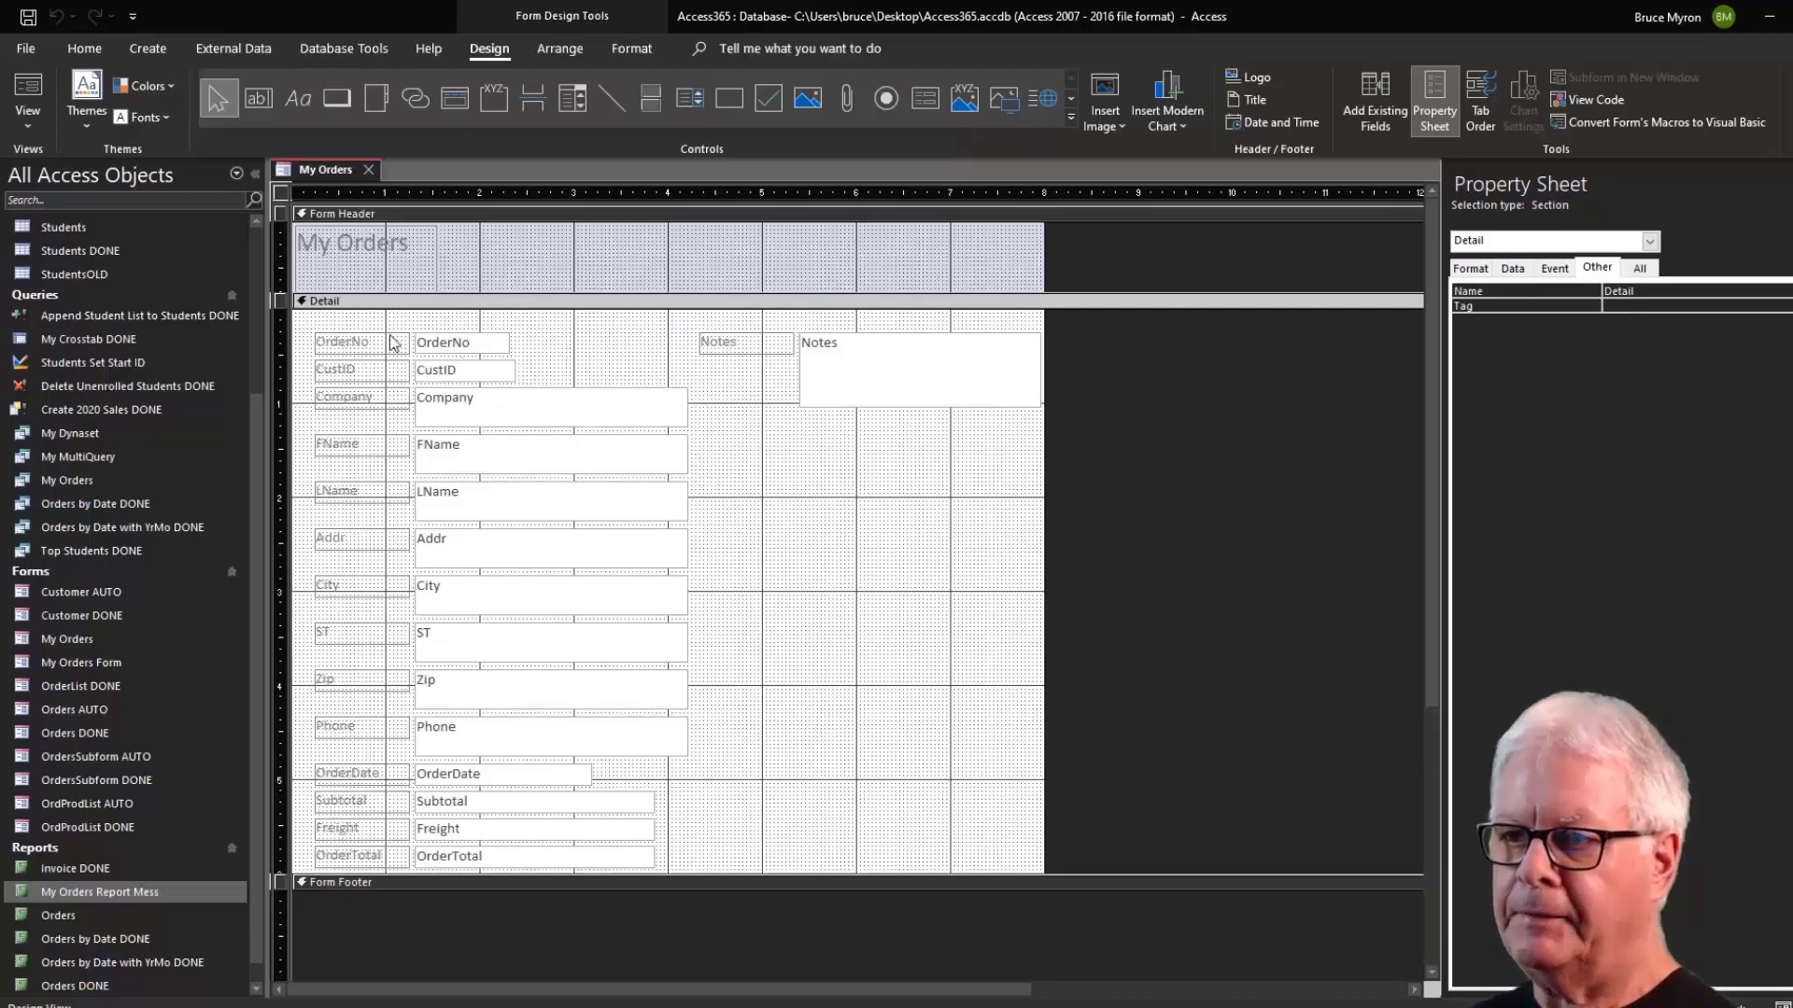
Step through the OrderNo, CustID and Company fields in form view, then glance at the design and return to the form.
{"action": "left_click", "coordinate": [28, 93]}
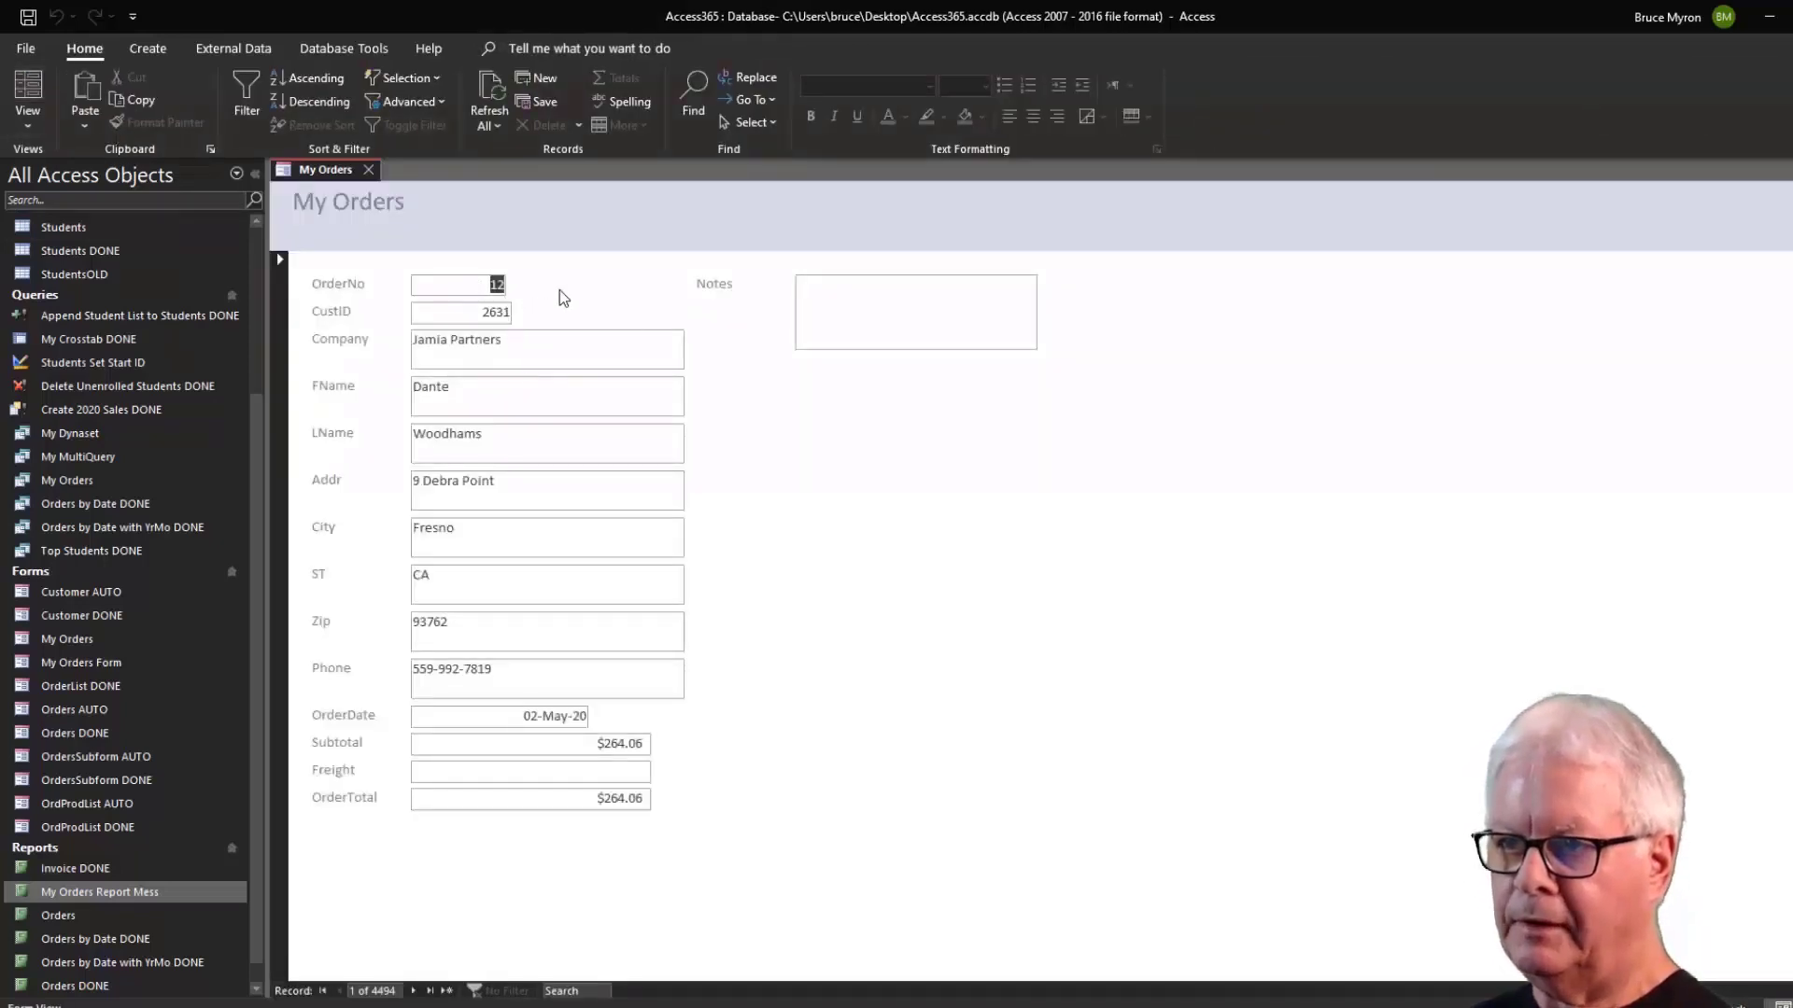
{"action": "key", "text": "Tab"}
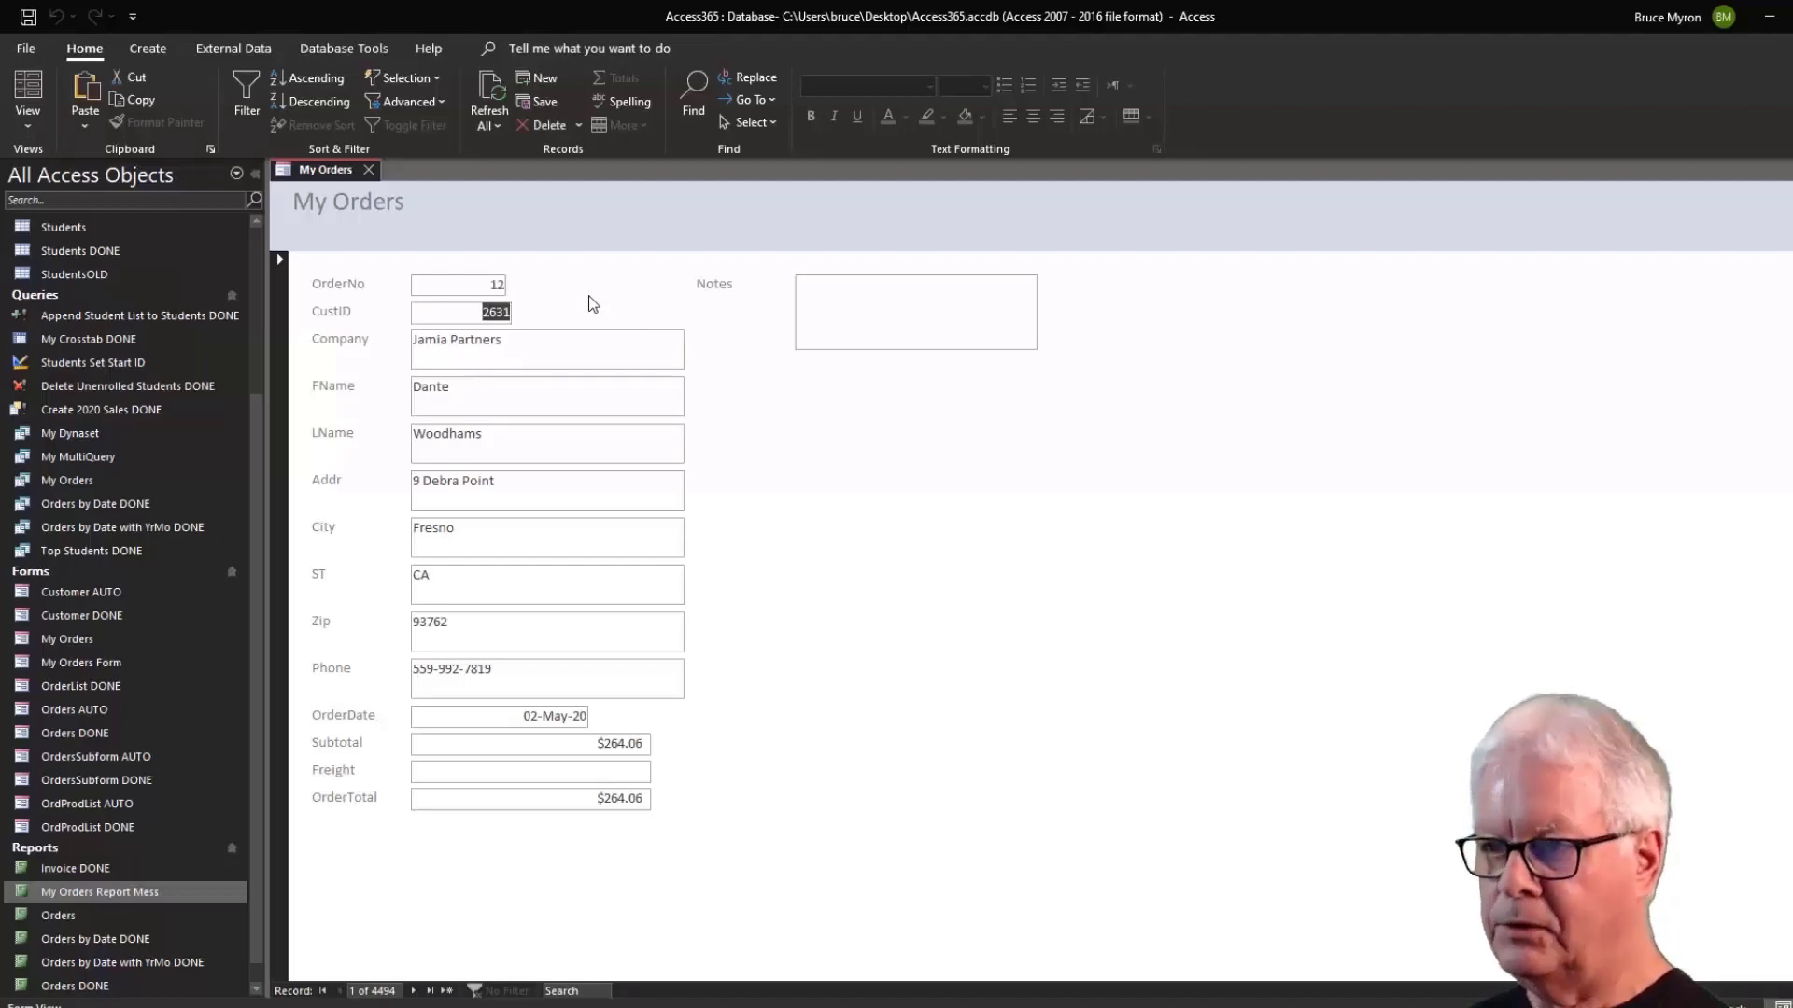
{"action": "key", "text": "shift+Tab"}
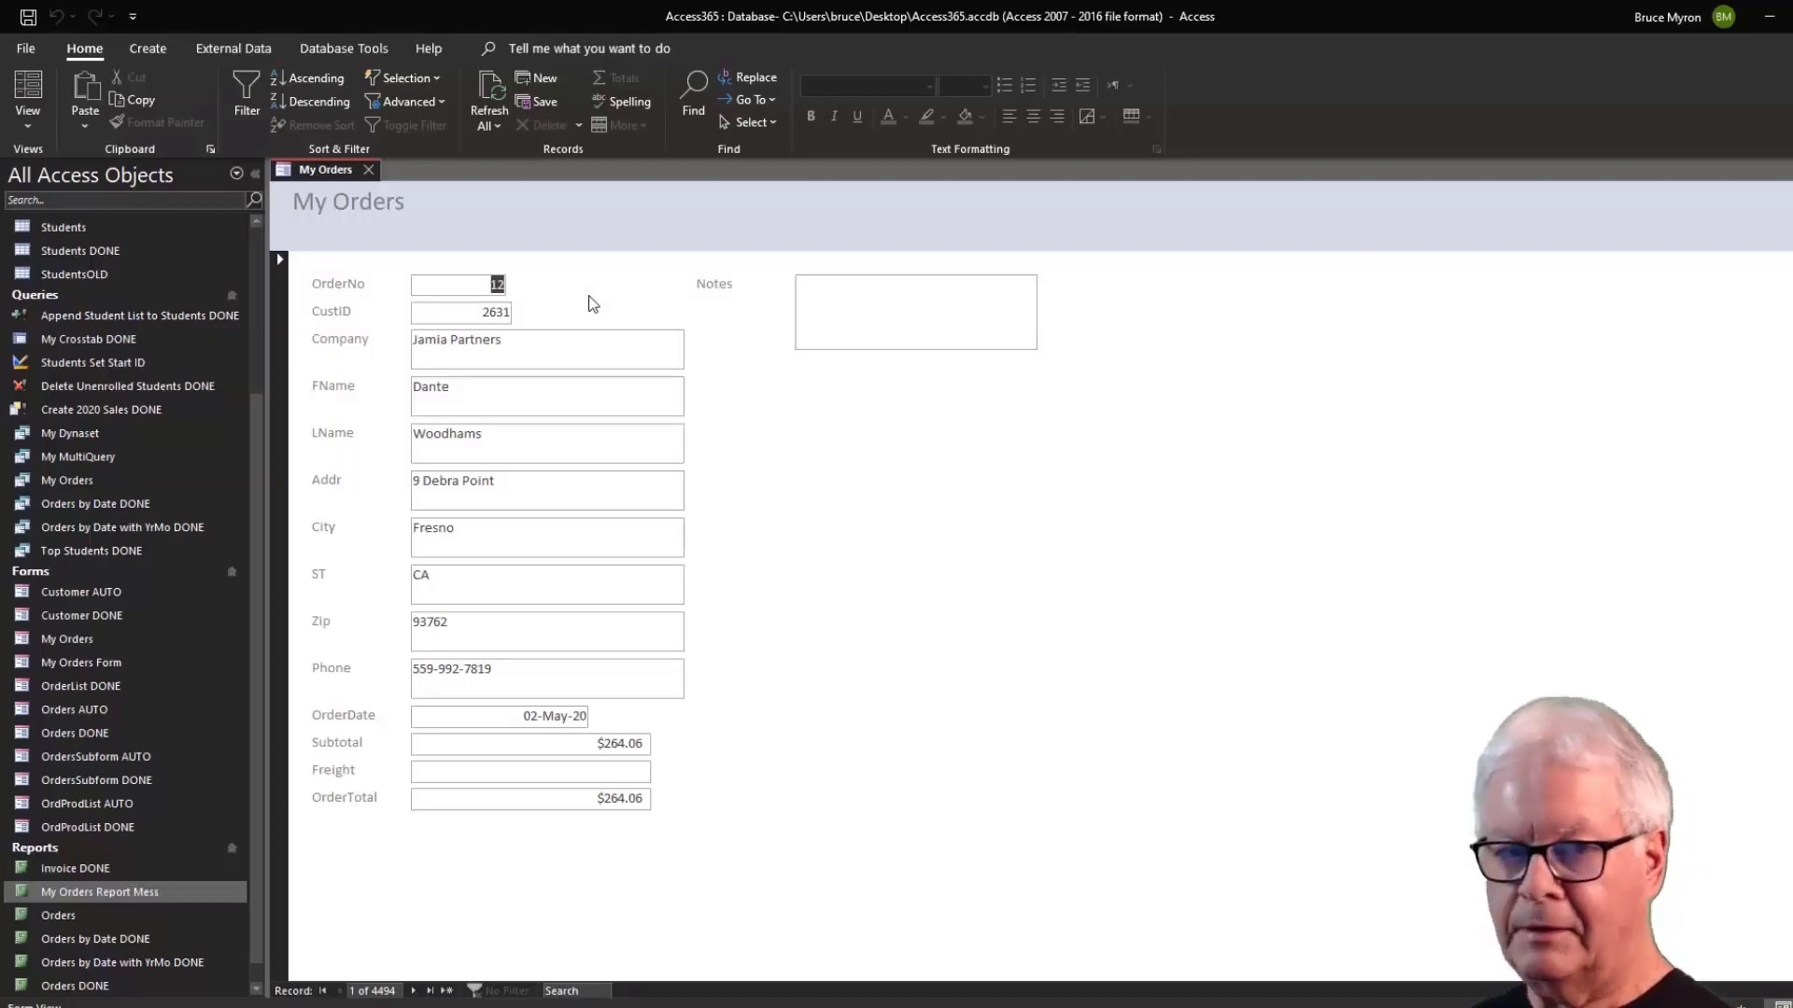
{"action": "key", "text": "Tab"}
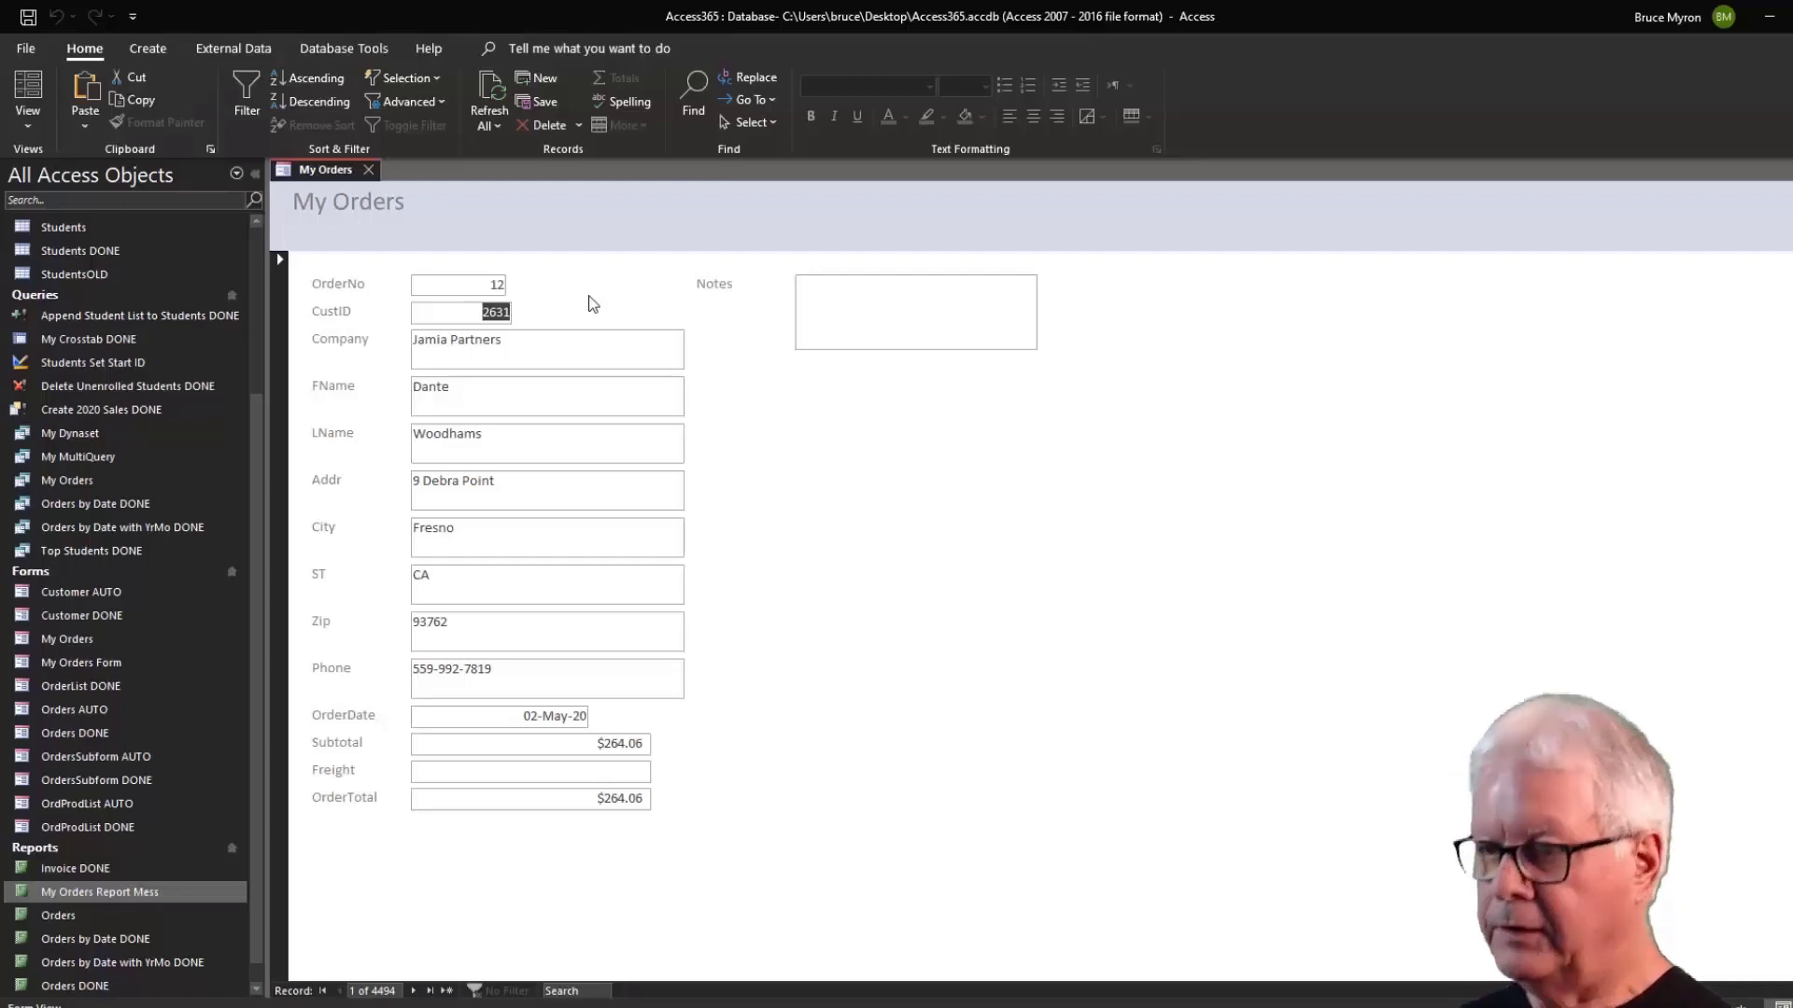
{"action": "key", "text": "Tab"}
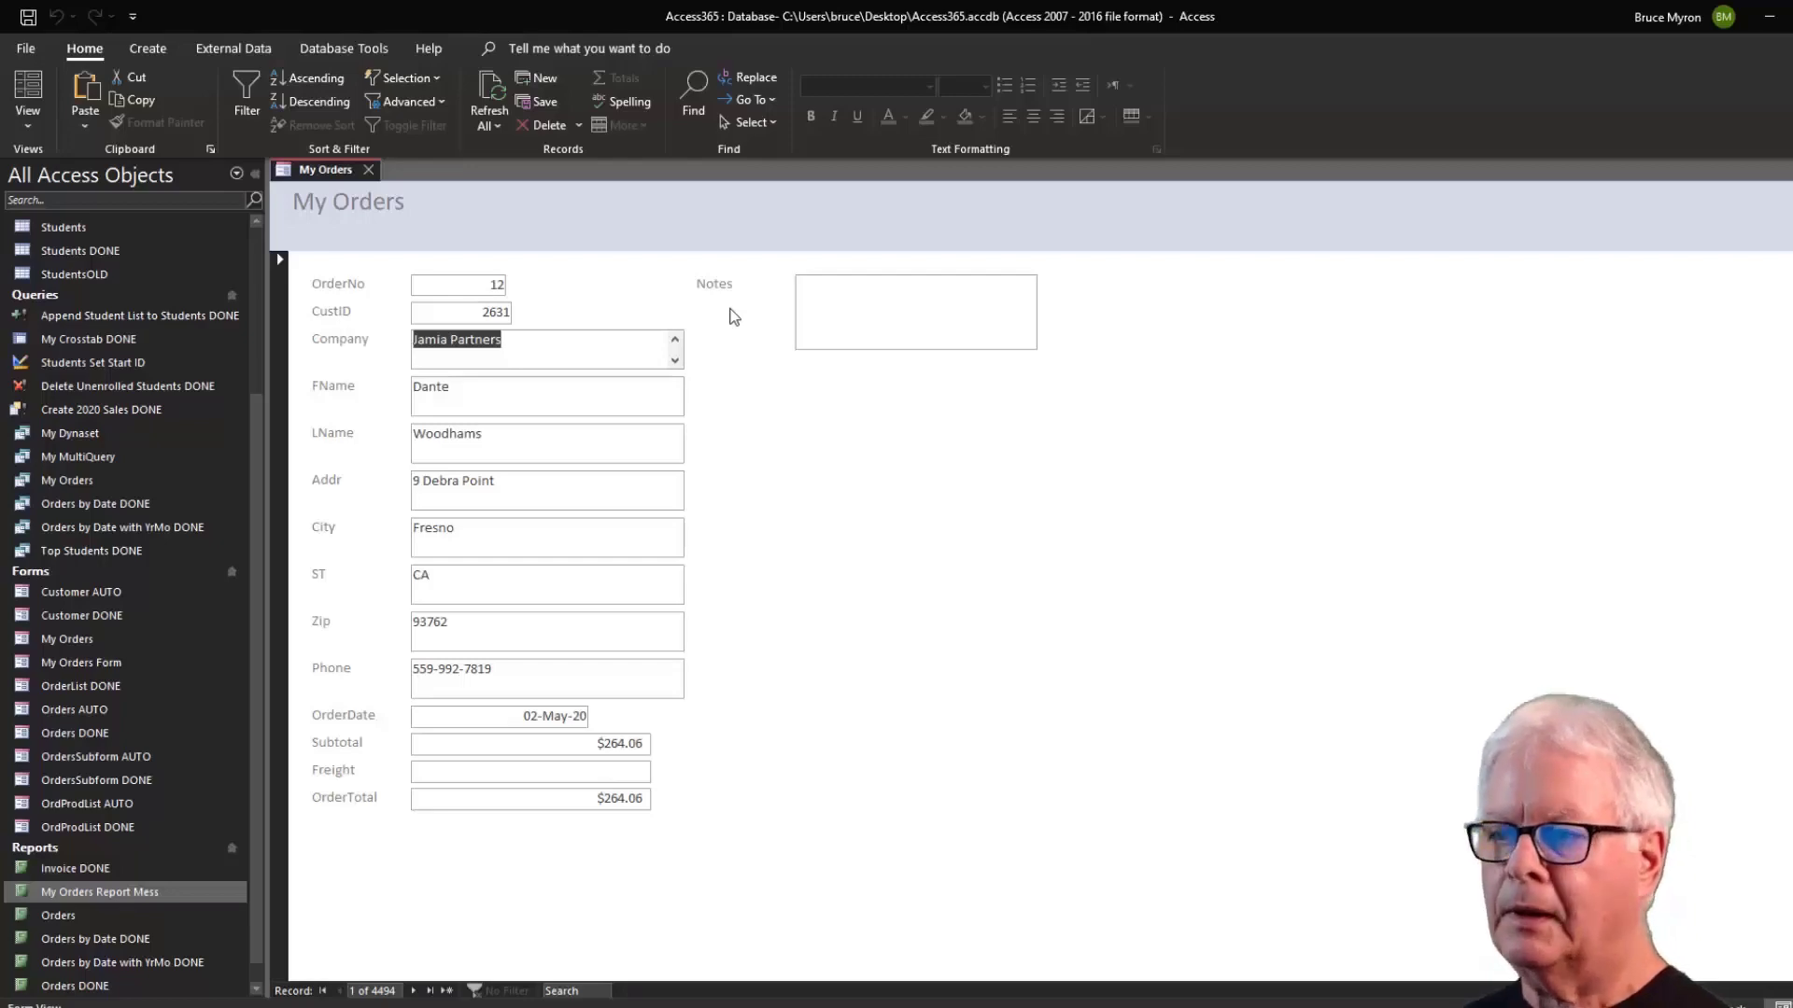
{"action": "left_click", "coordinate": [29, 137]}
{"action": "left_click", "coordinate": [51, 254]}
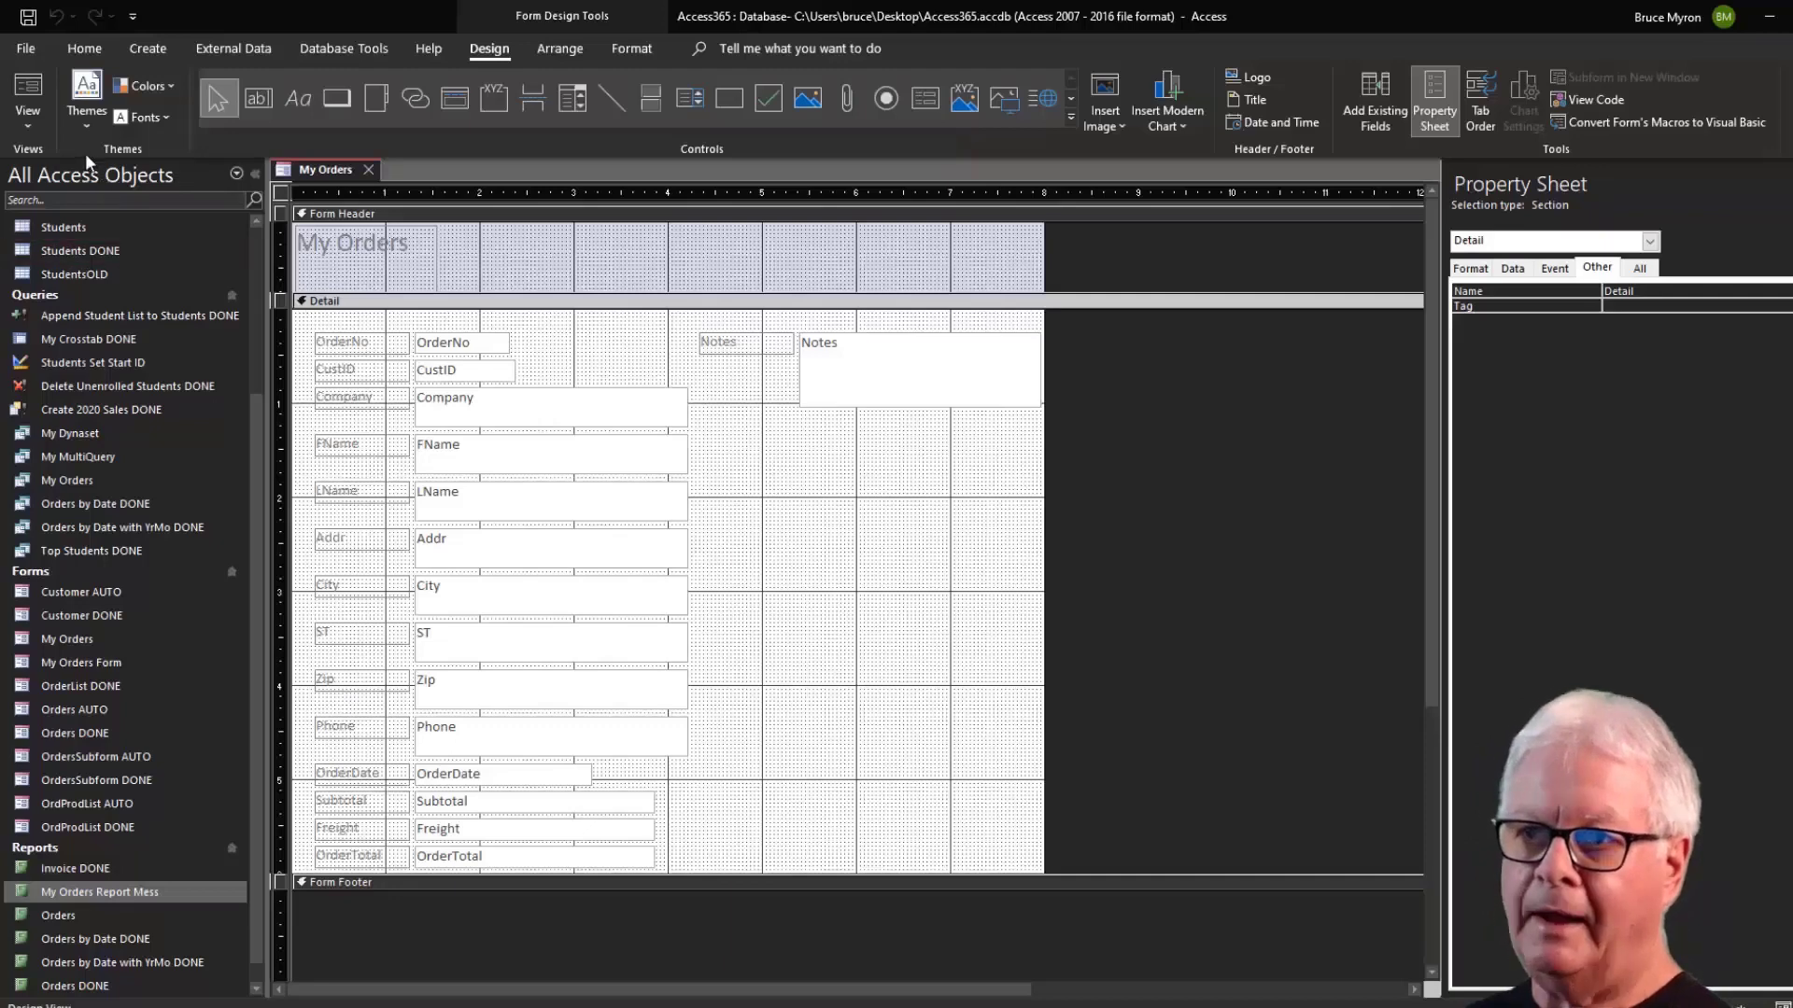
{"action": "left_click", "coordinate": [27, 93]}
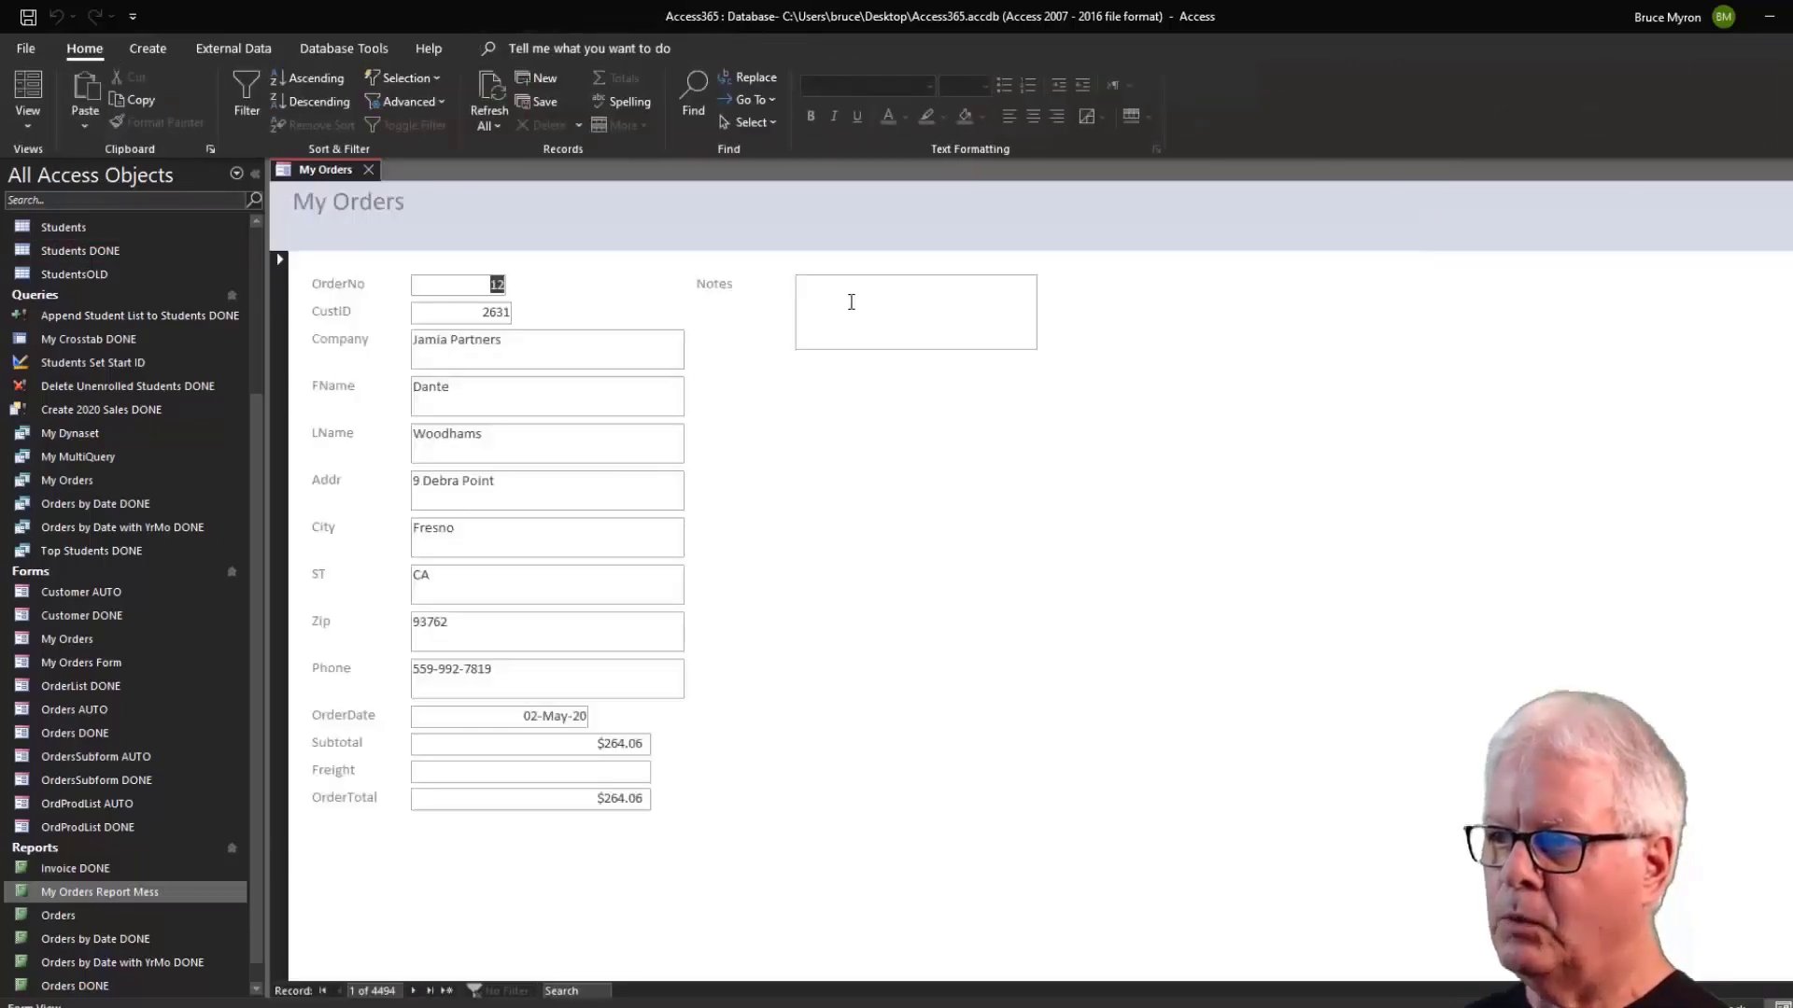
Try entering several lines in the first record's Notes field, starting with "this is a test" and followed by filler text.
{"action": "left_click", "coordinate": [850, 301]}
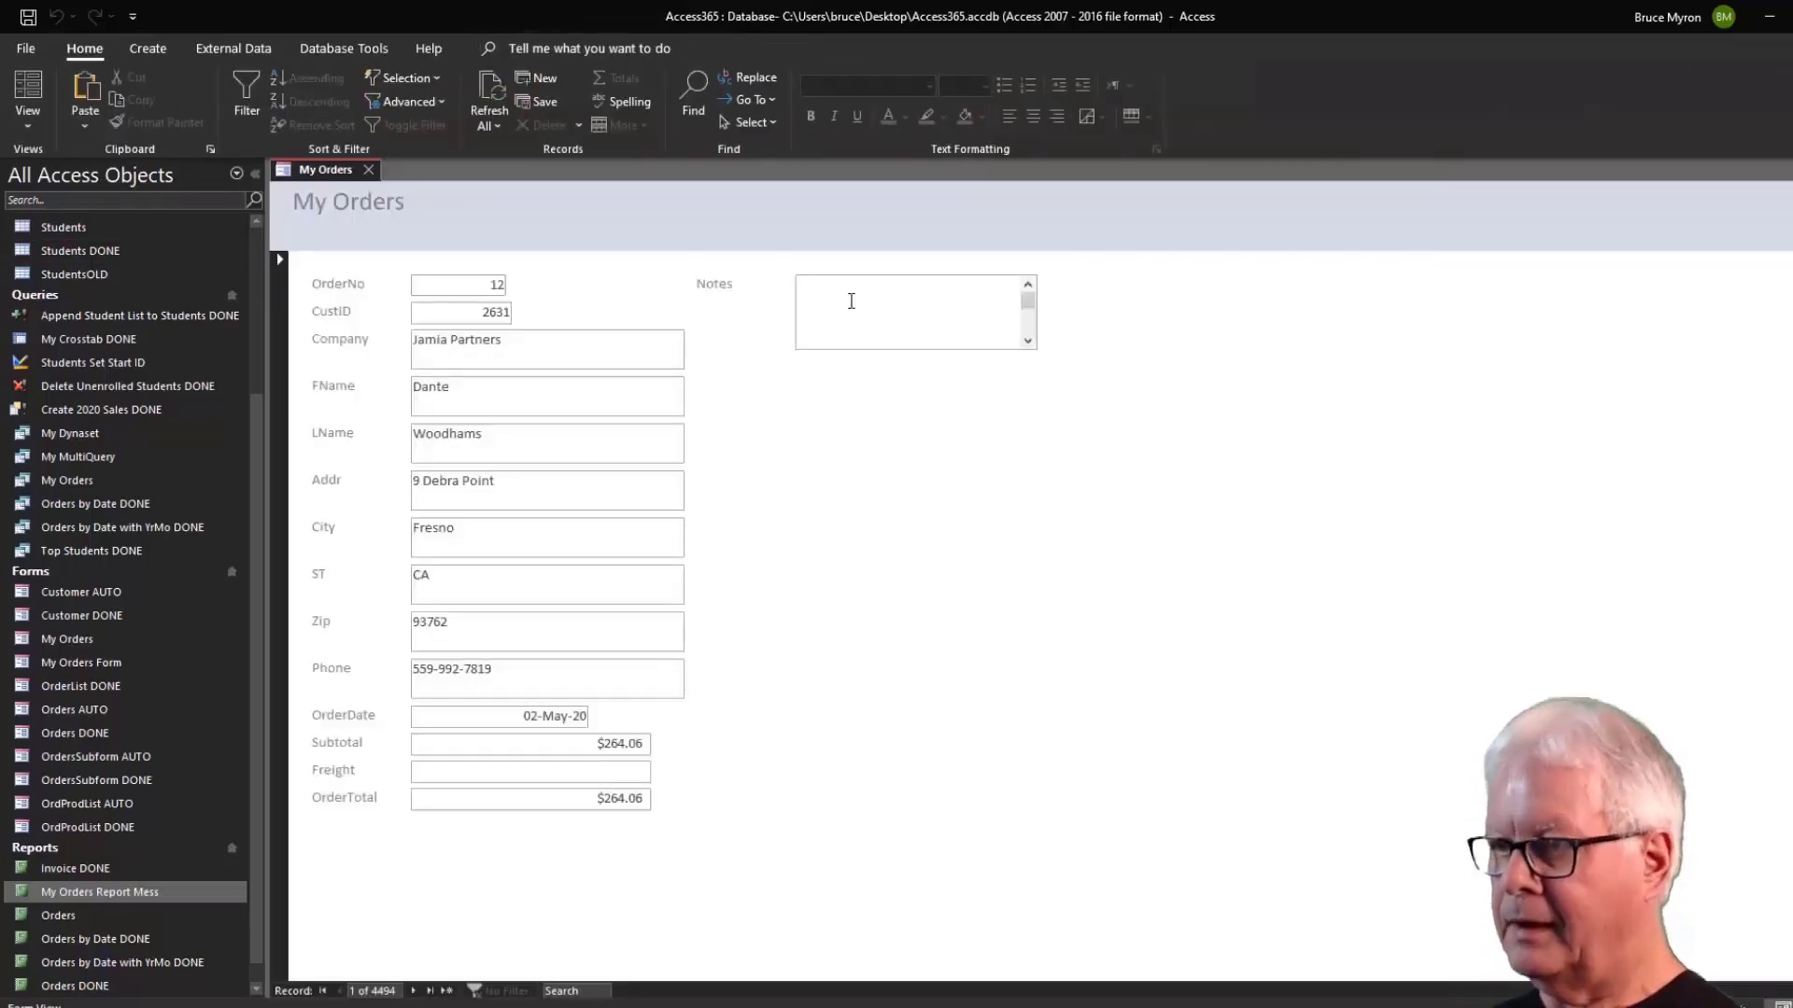
{"action": "type", "text": "this is a test "}
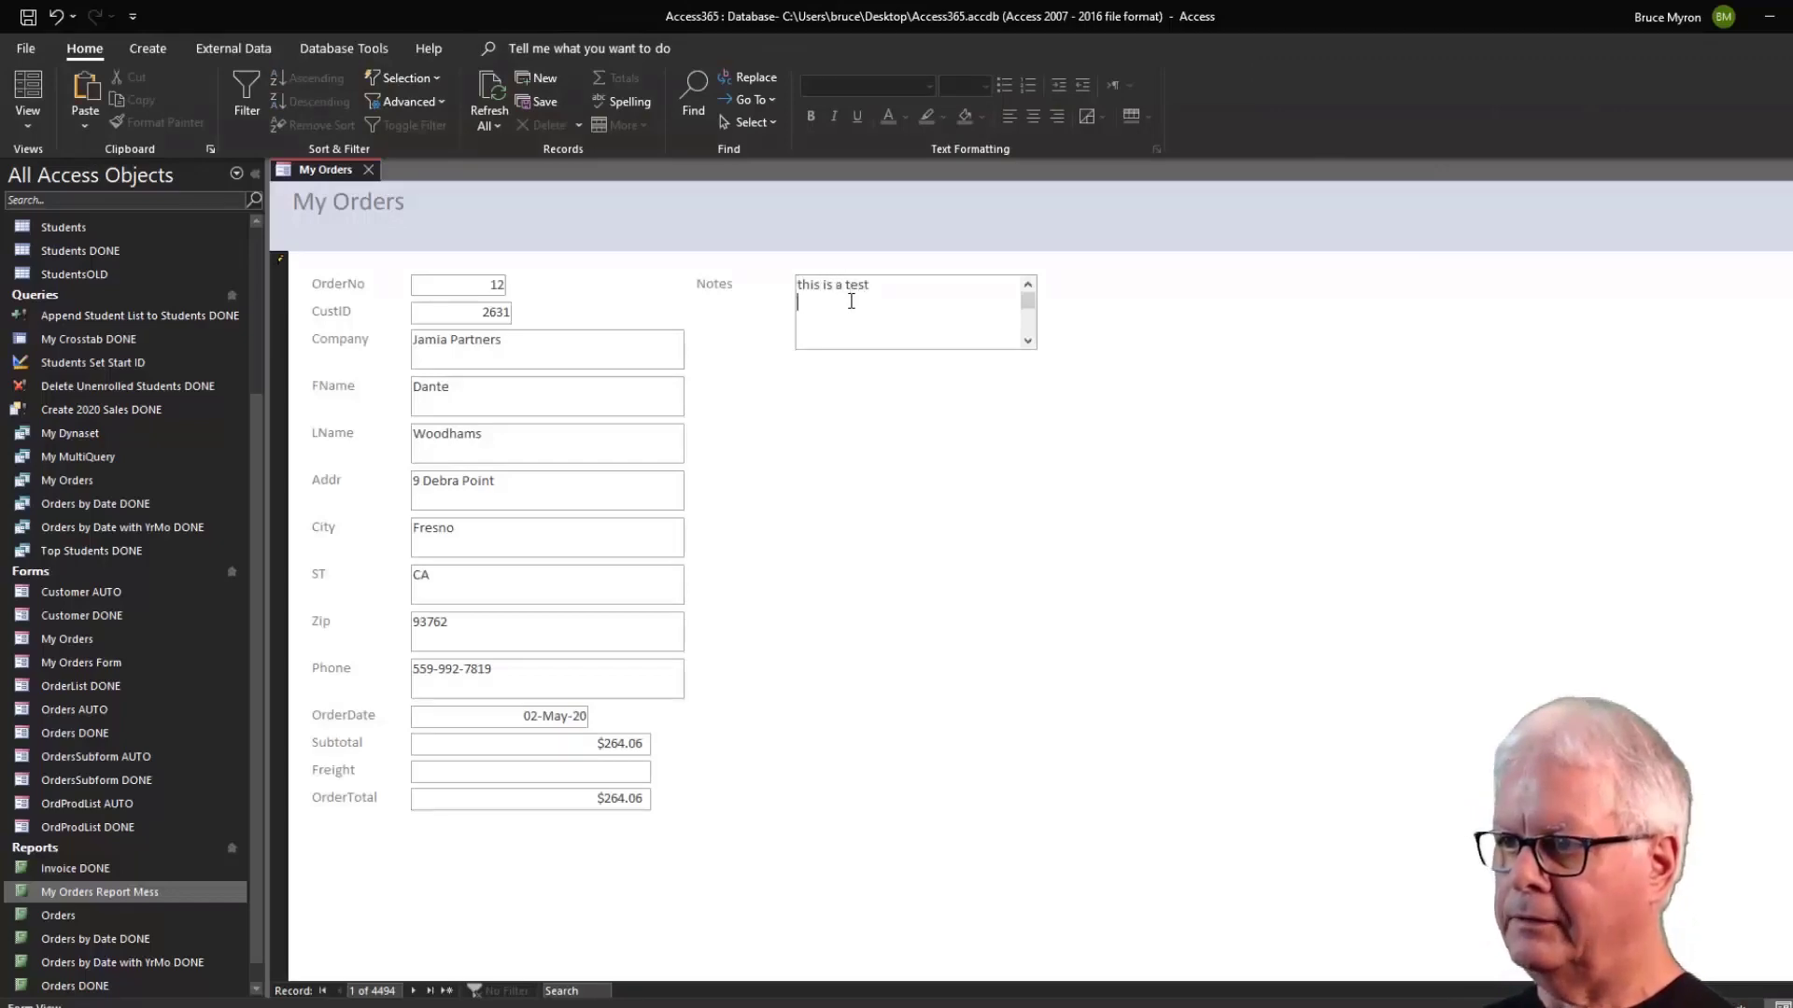
{"action": "type", "text": "lsdjds fsdfl;kasd f asd f"}
{"action": "key", "text": "Return"}
{"action": "type", "text": "sd;ldfja"}
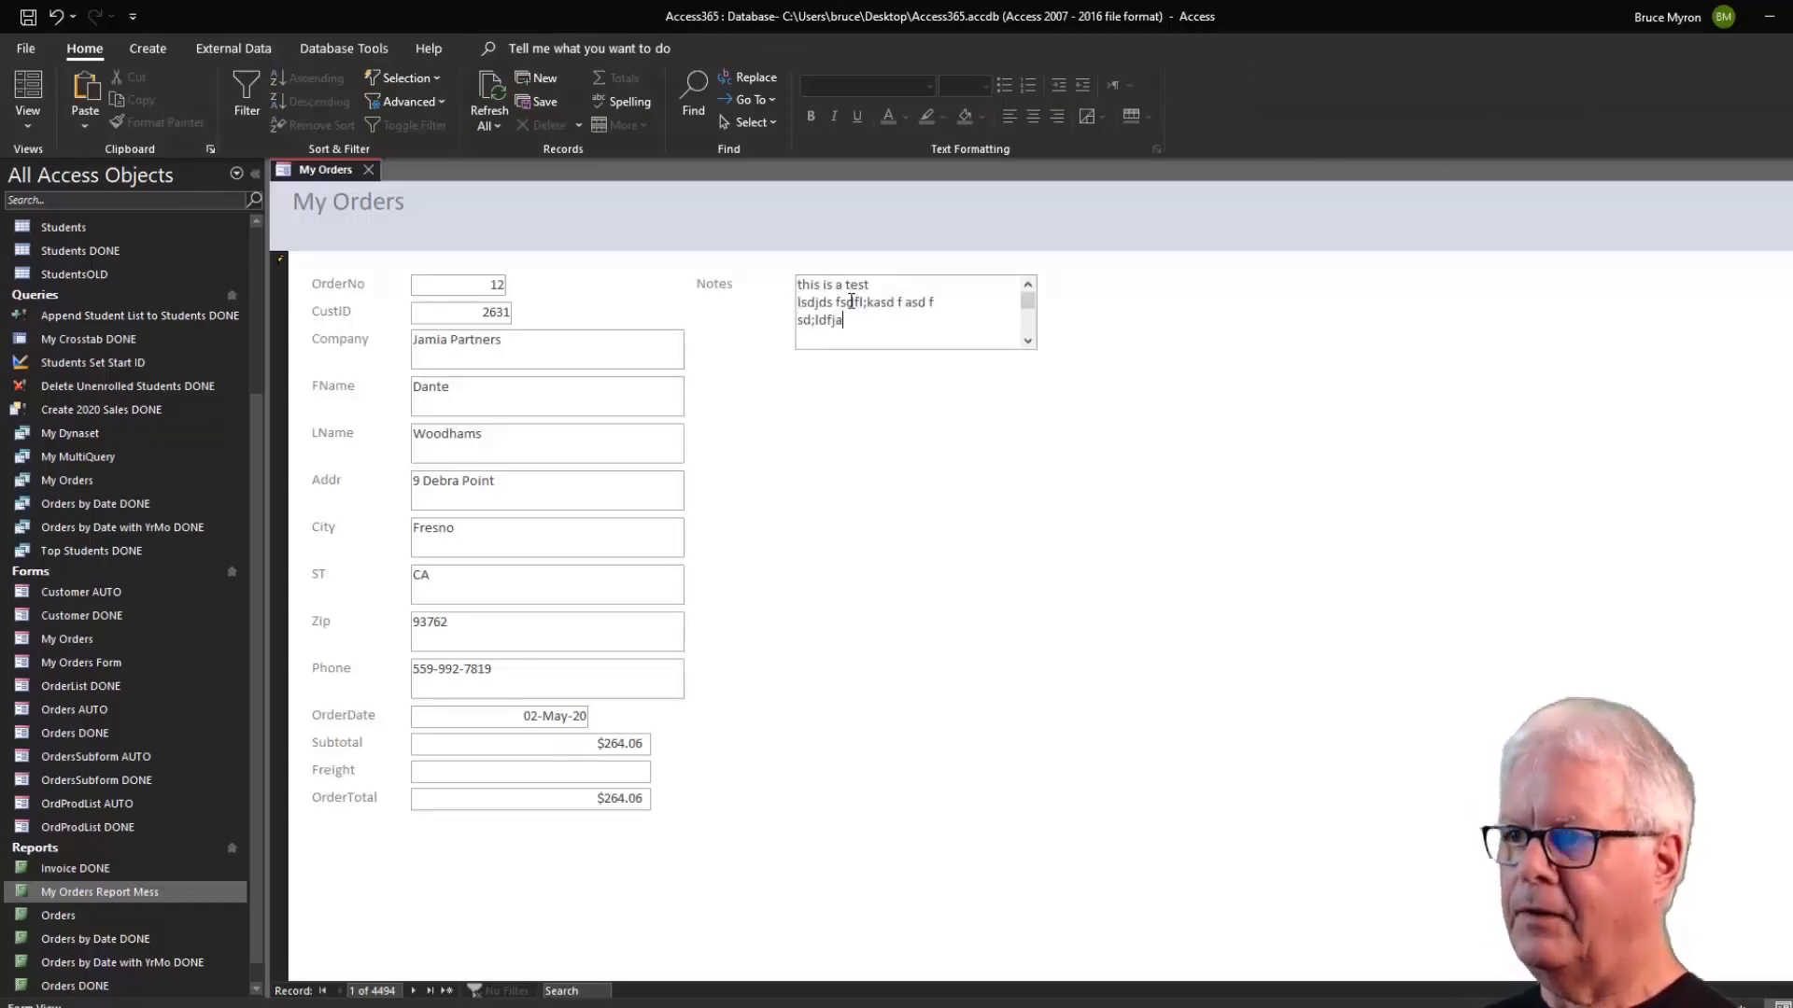
{"action": "type", "text": "sdf"}
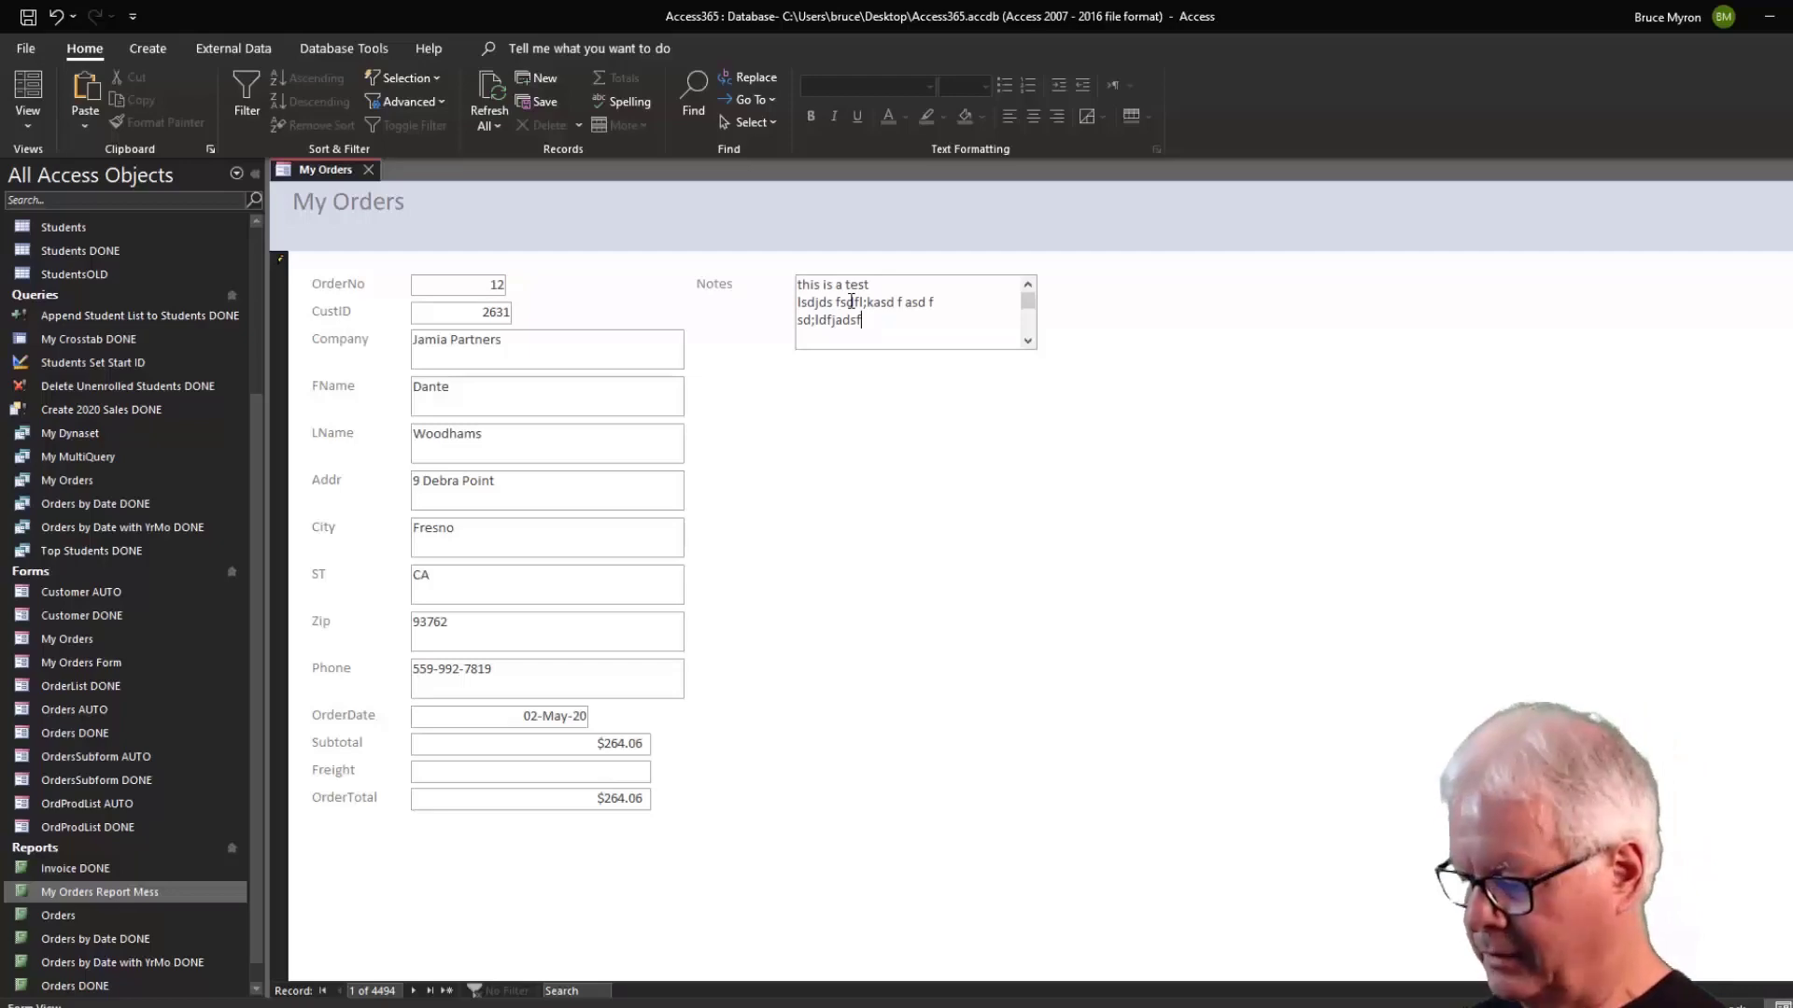
Delete all the test text from the first record's Notes field.
{"action": "key", "text": "shift+Home"}
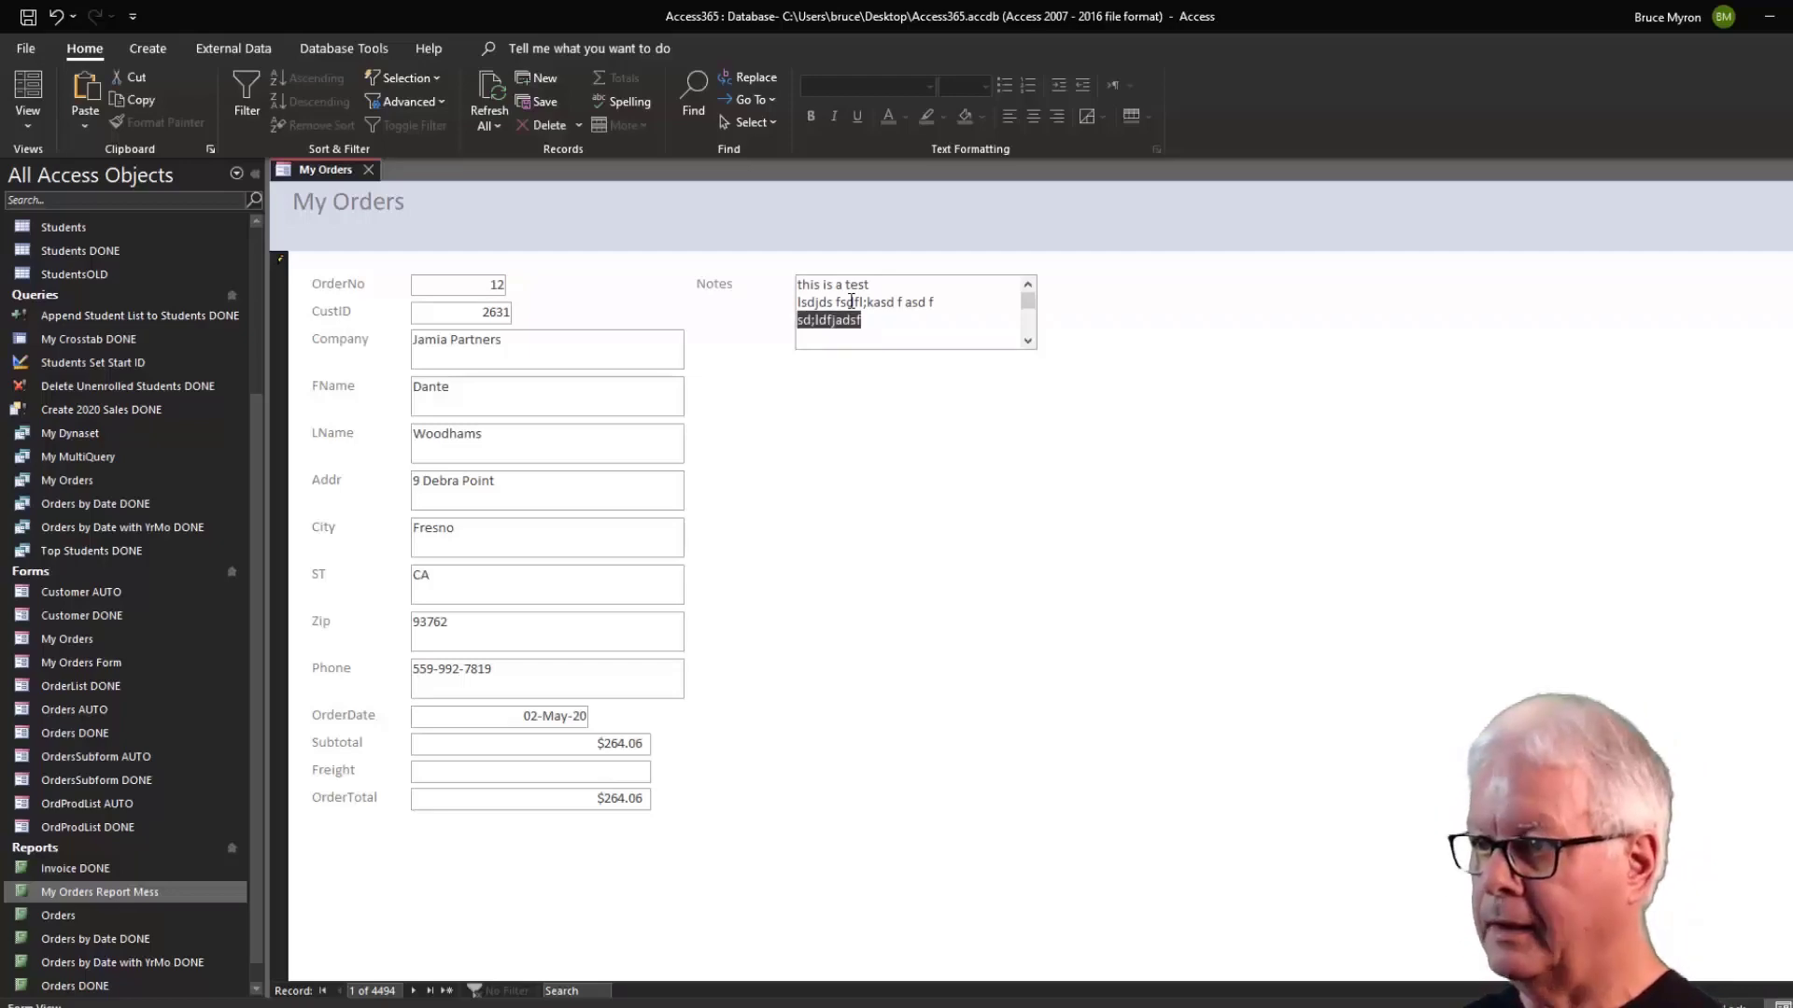
{"action": "key", "text": "Delete"}
{"action": "key", "text": "ctrl+shift+Home"}
{"action": "key", "text": "Delete"}
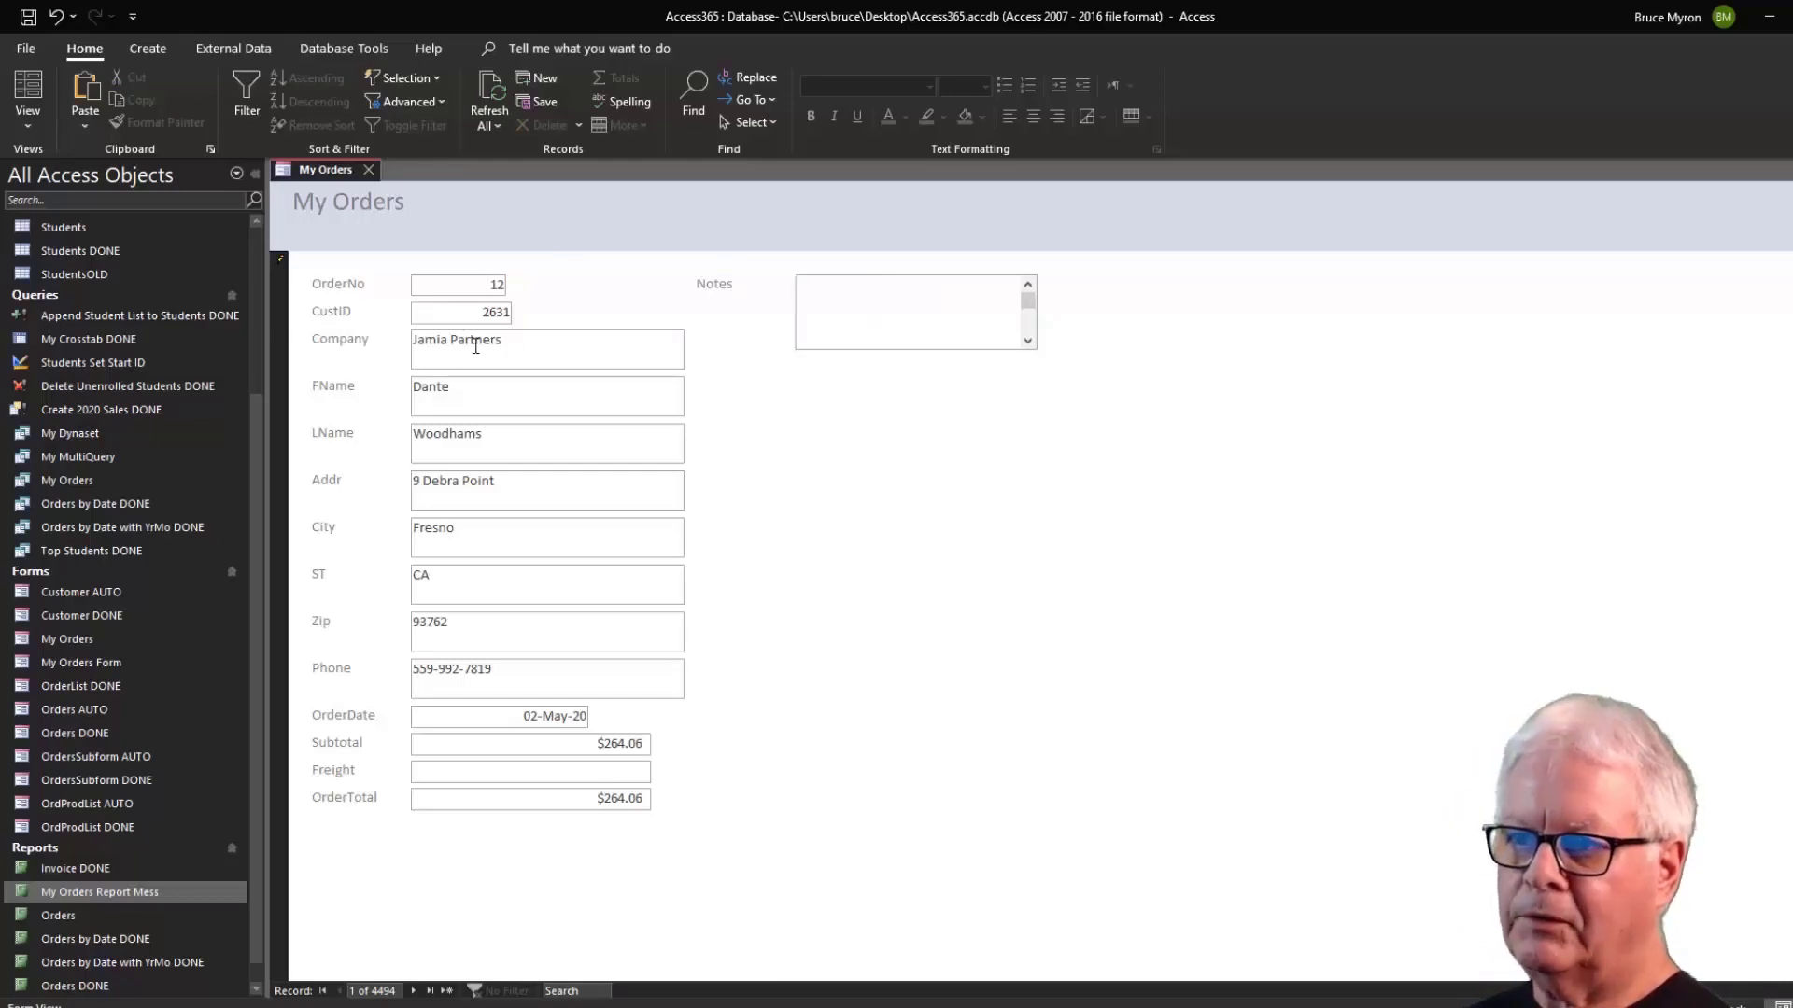
In design view, set Enter Key Behavior to Default for all the text boxes from Company through Phone.
{"action": "left_click", "coordinate": [29, 122]}
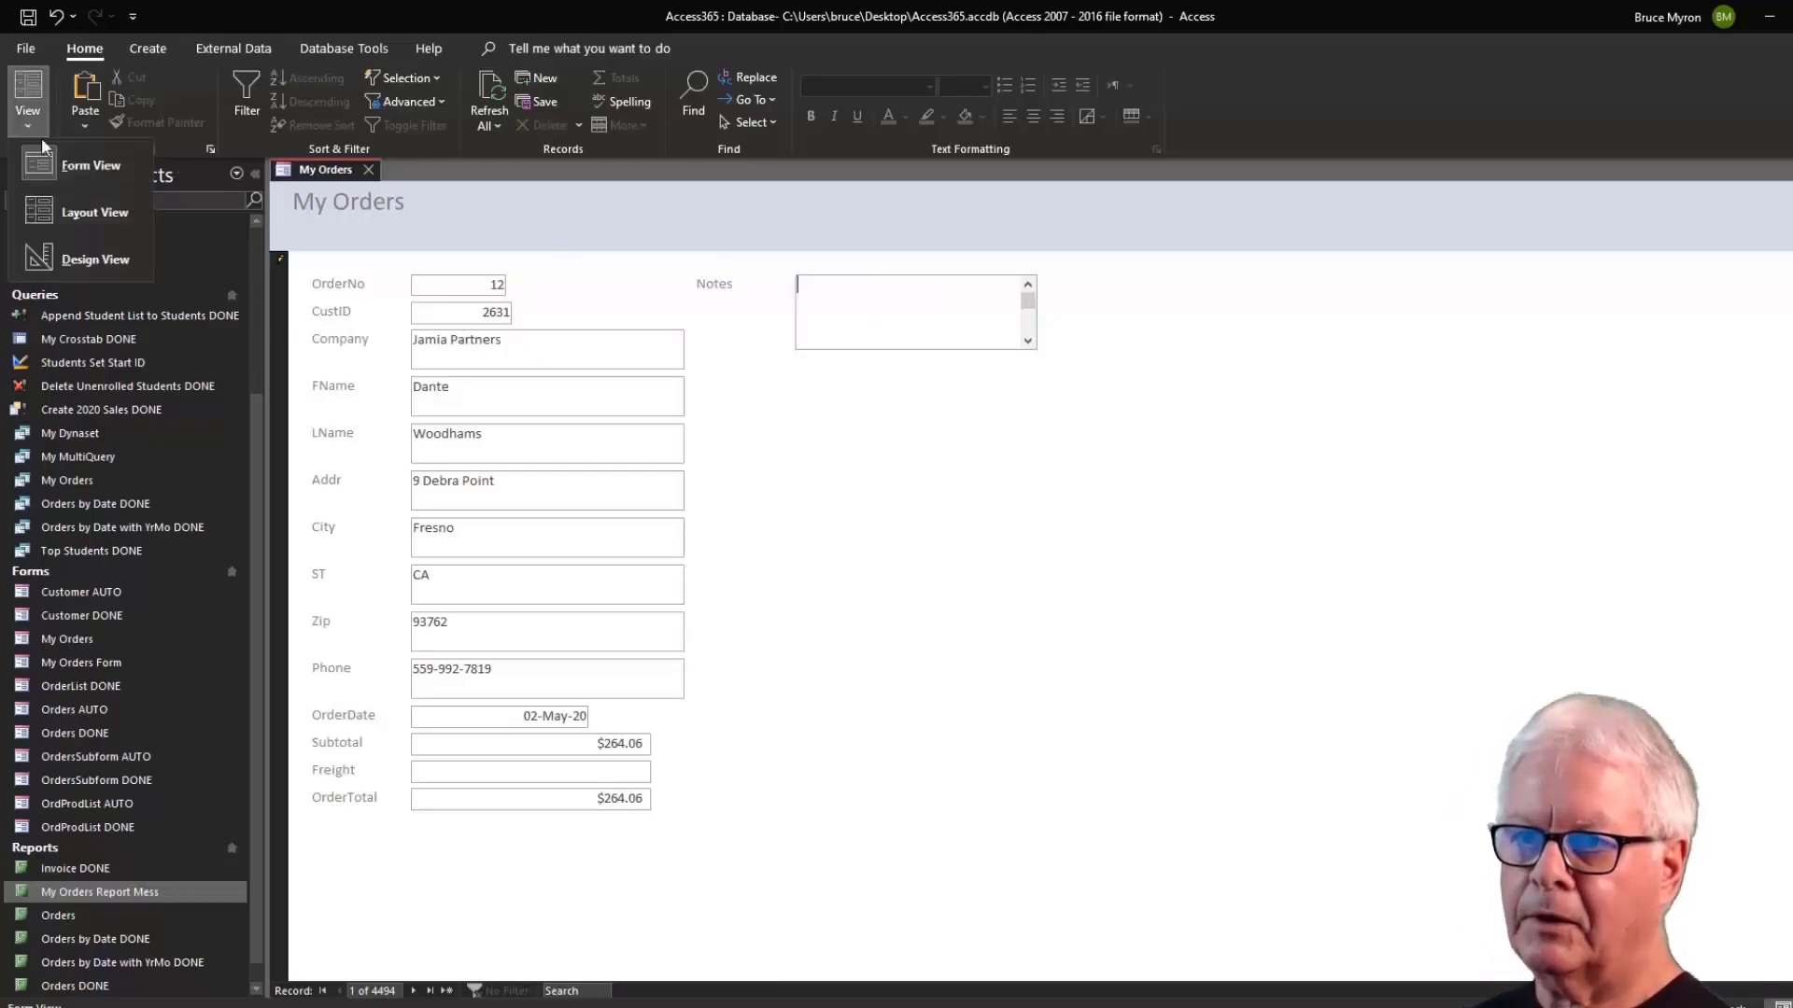
{"action": "left_click", "coordinate": [70, 260]}
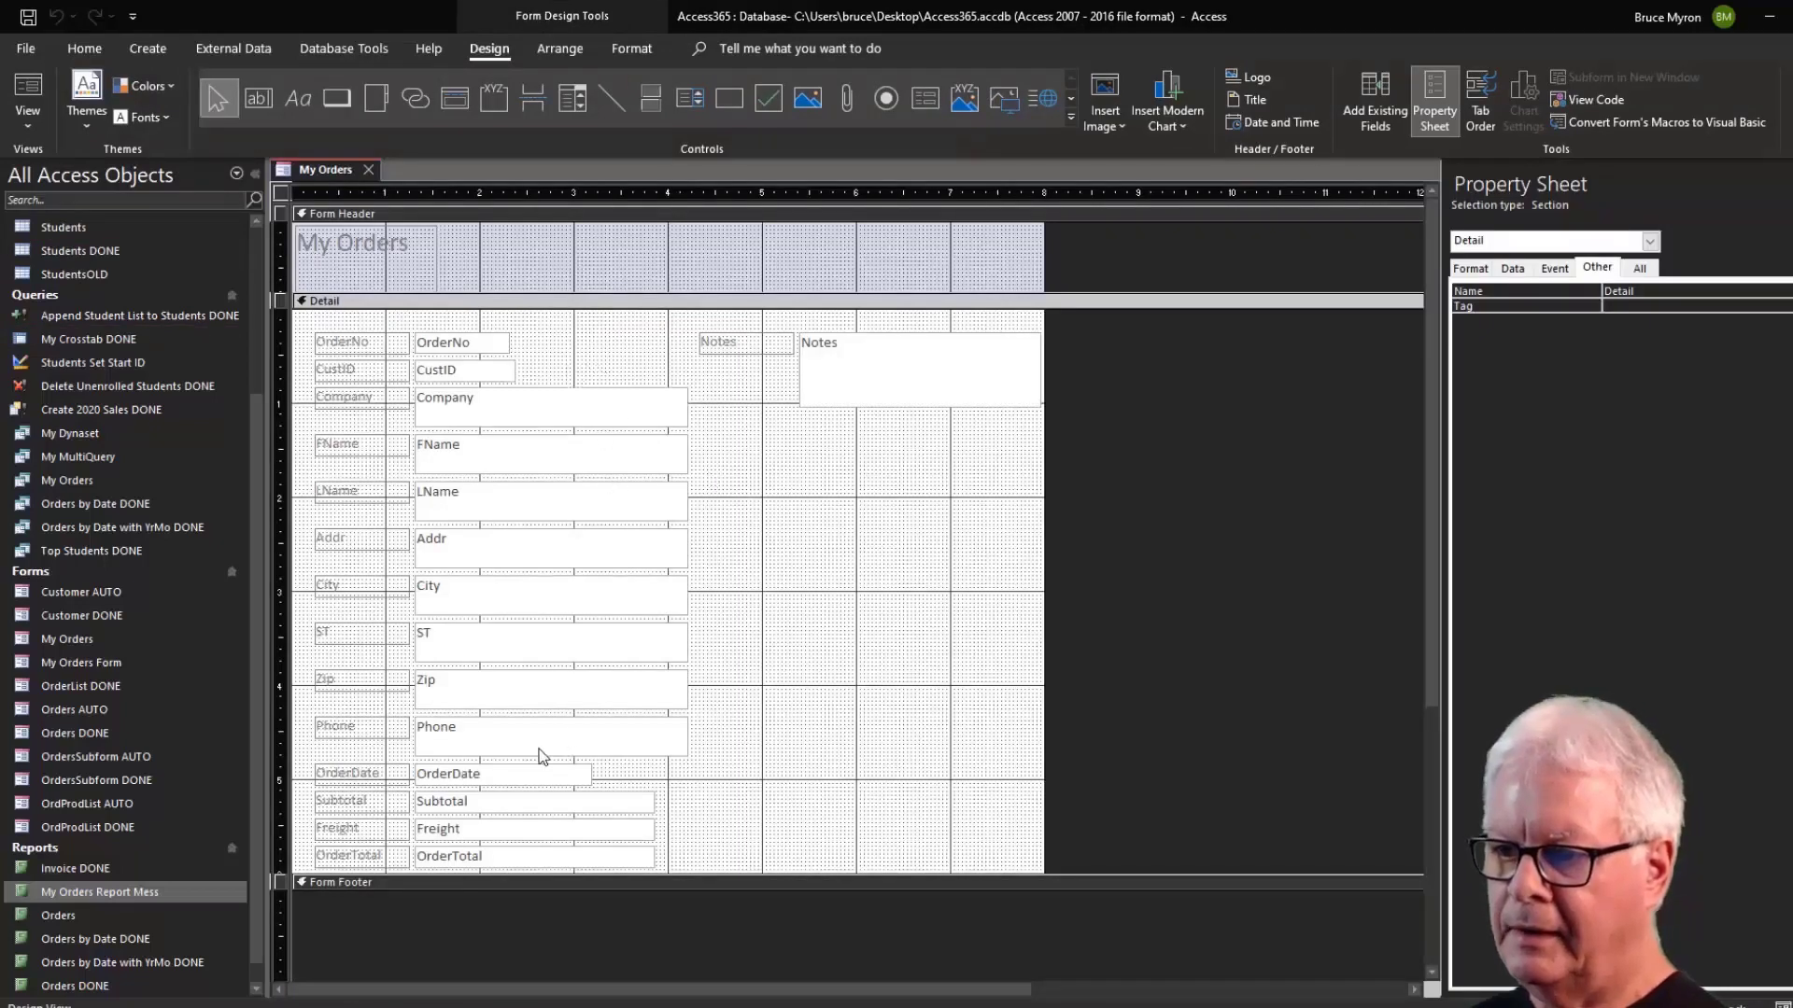
{"action": "left_click_drag", "start_coordinate": [630, 376], "coordinate": [629, 744]}
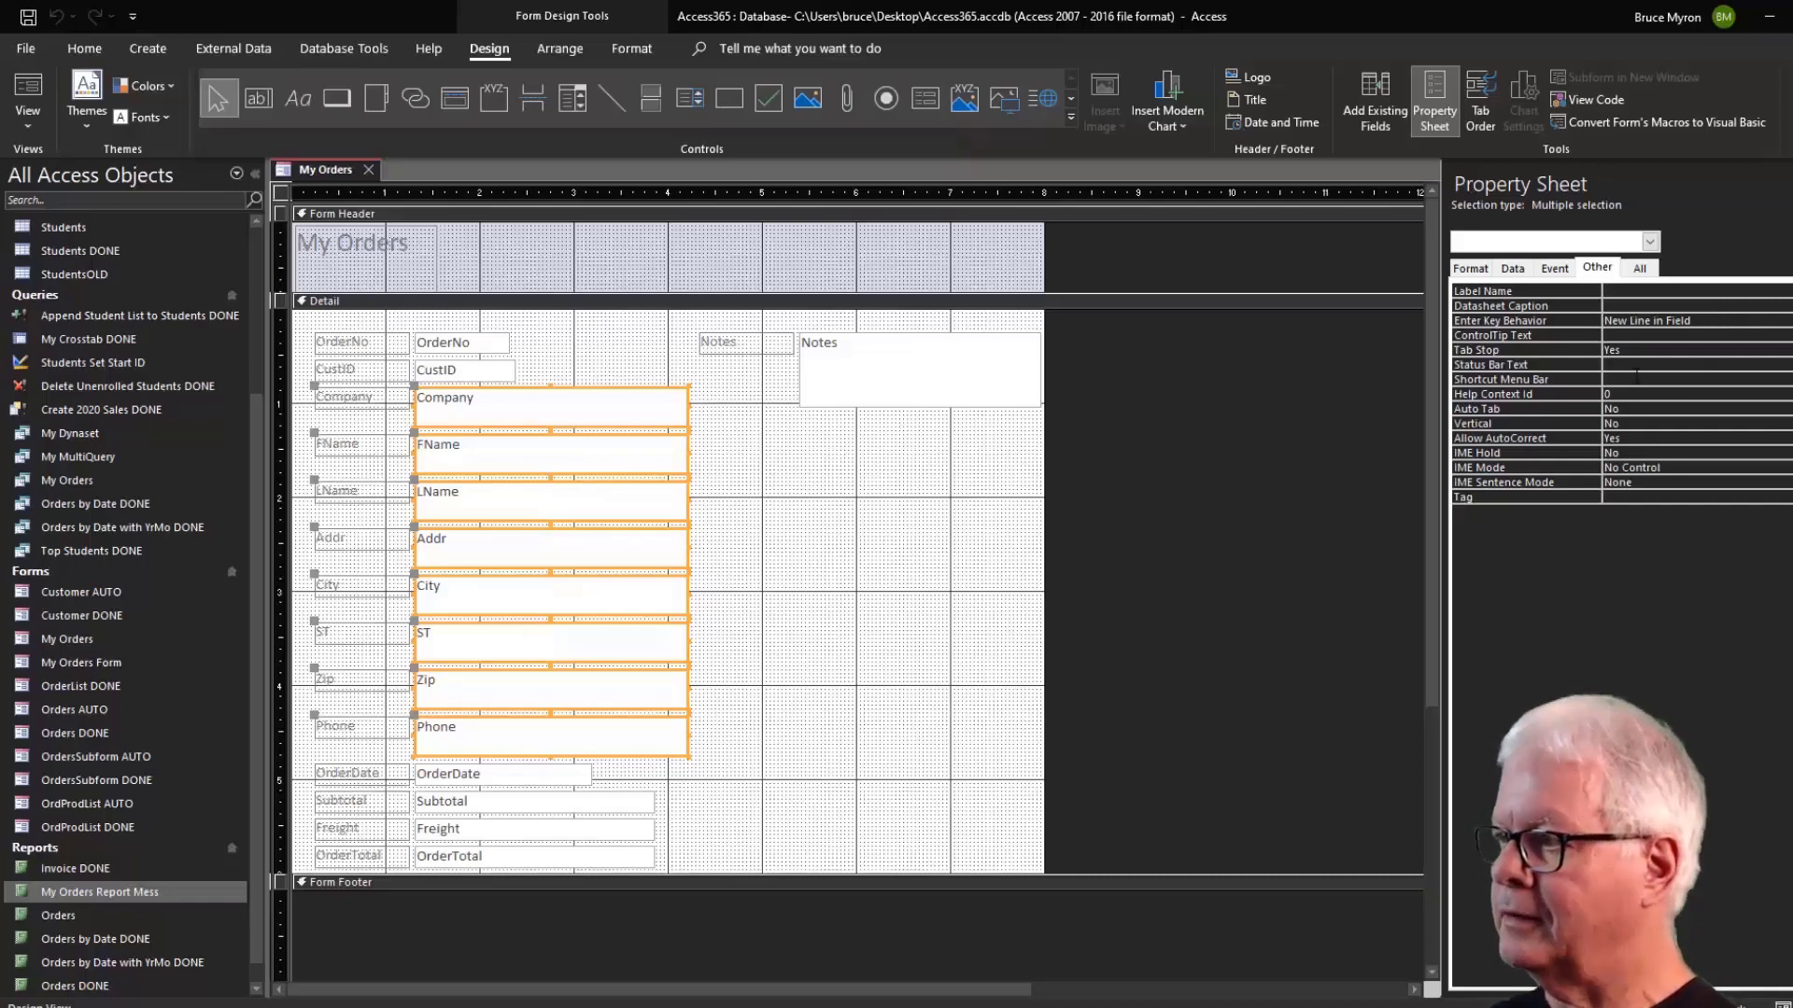
{"action": "left_click", "coordinate": [1749, 320]}
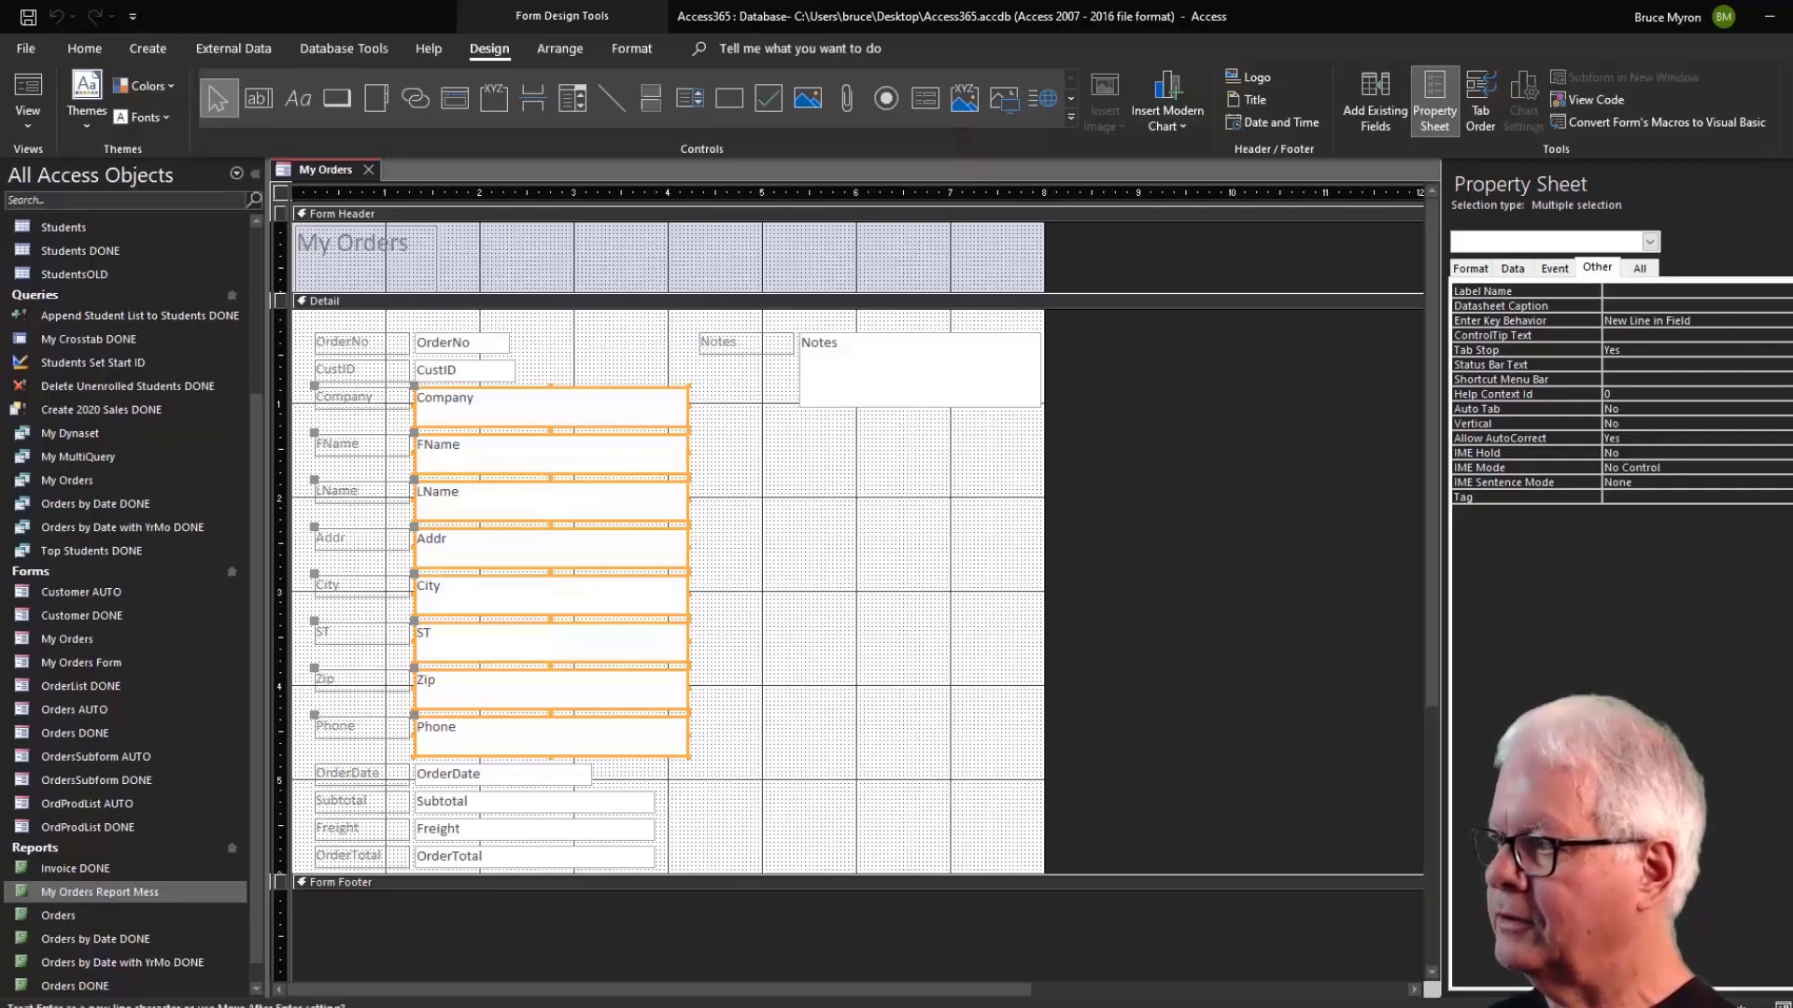
{"action": "left_click", "coordinate": [1790, 321]}
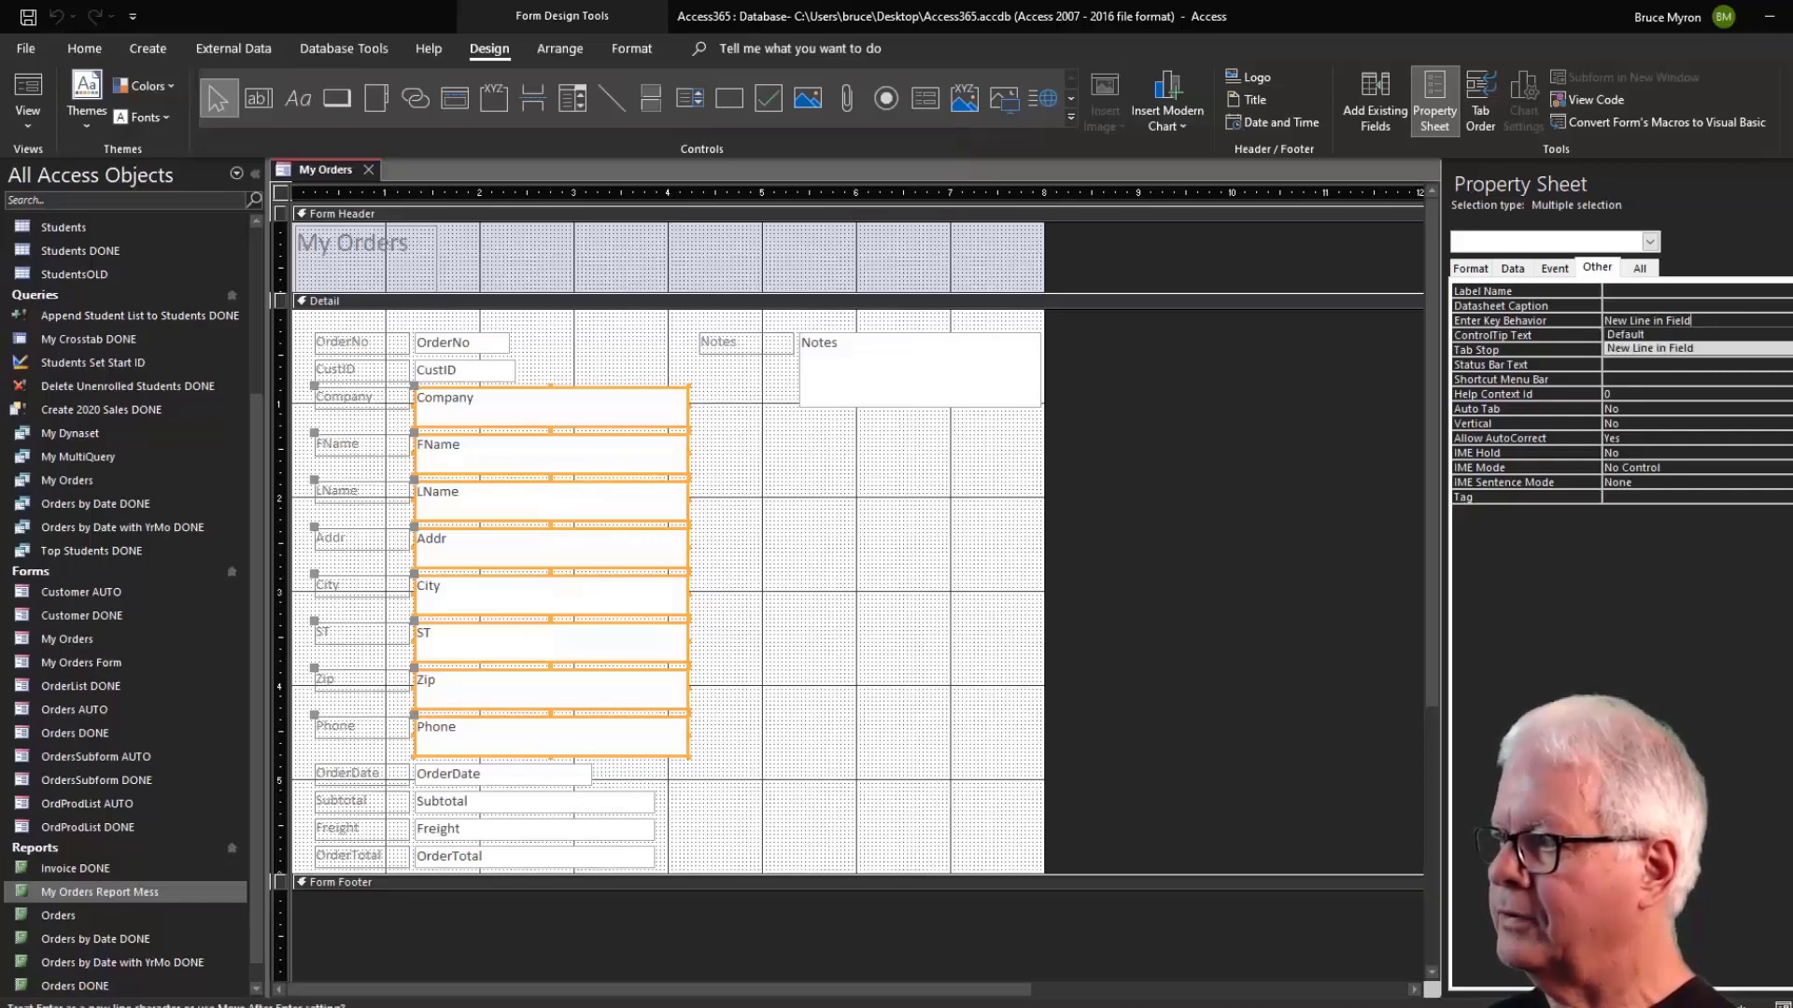
{"action": "left_click", "coordinate": [1677, 335]}
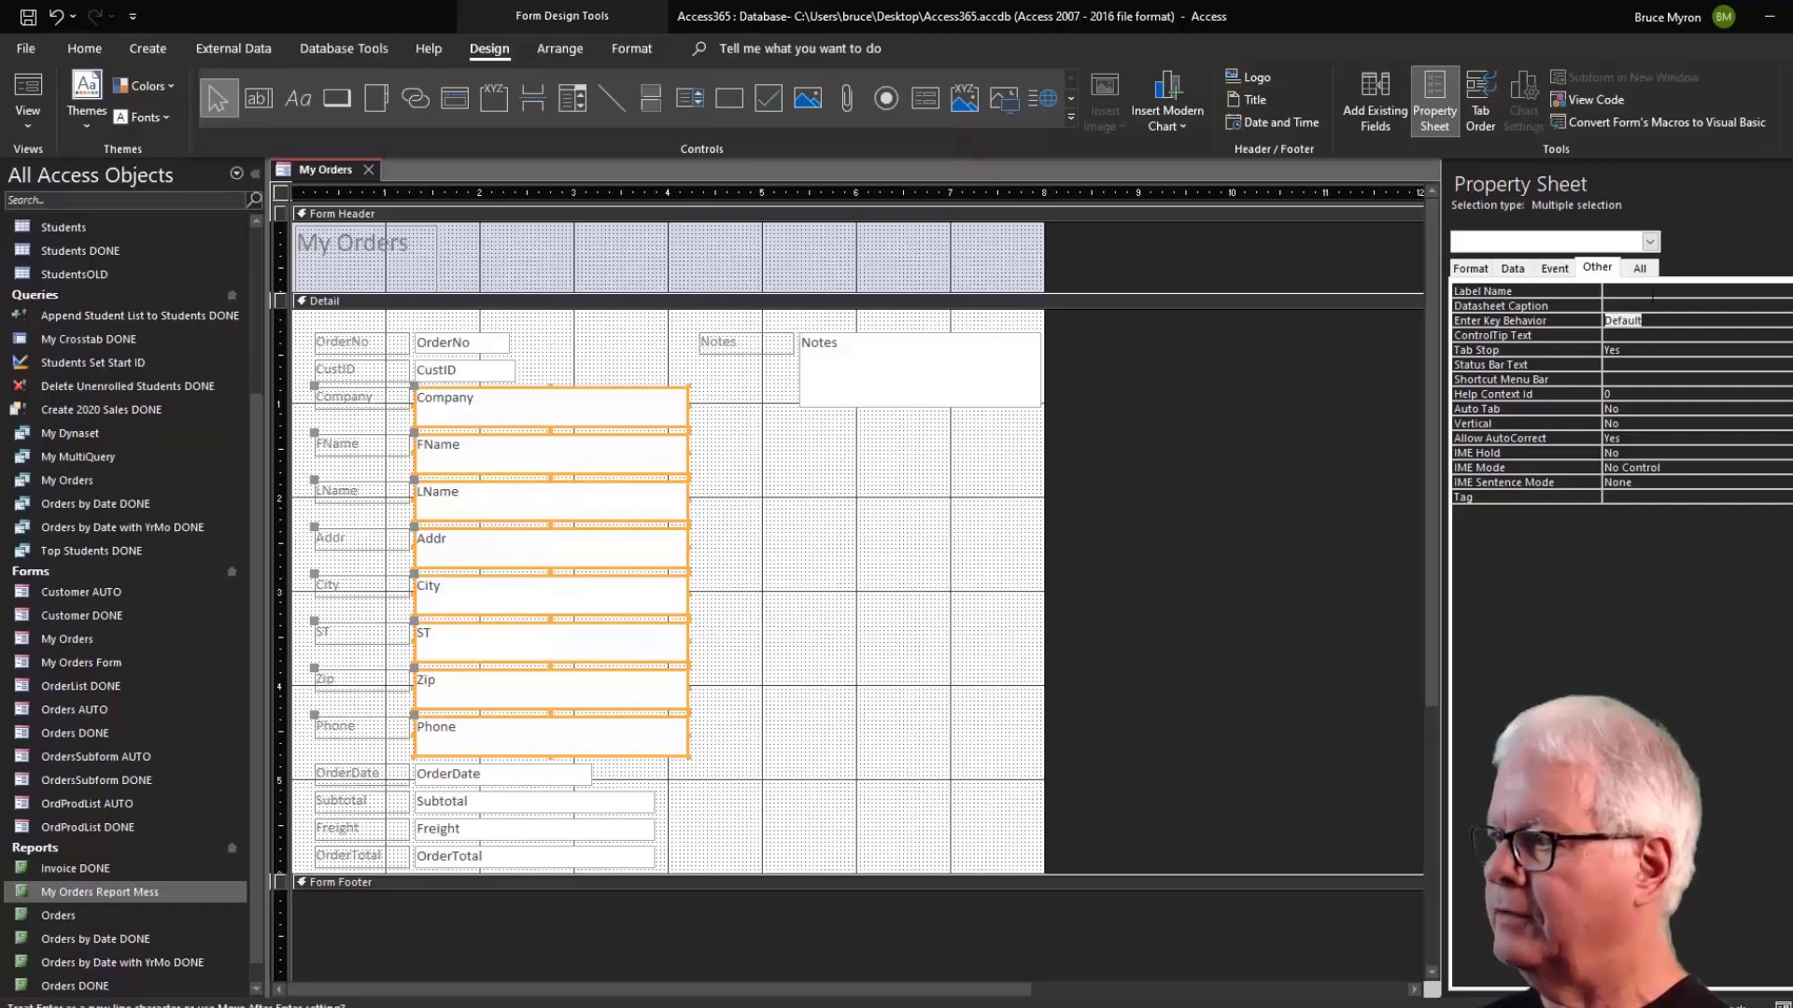
Set Scroll Bars to None for the selected Company through Phone text boxes and show the result in form view.
{"action": "left_click", "coordinate": [1472, 269]}
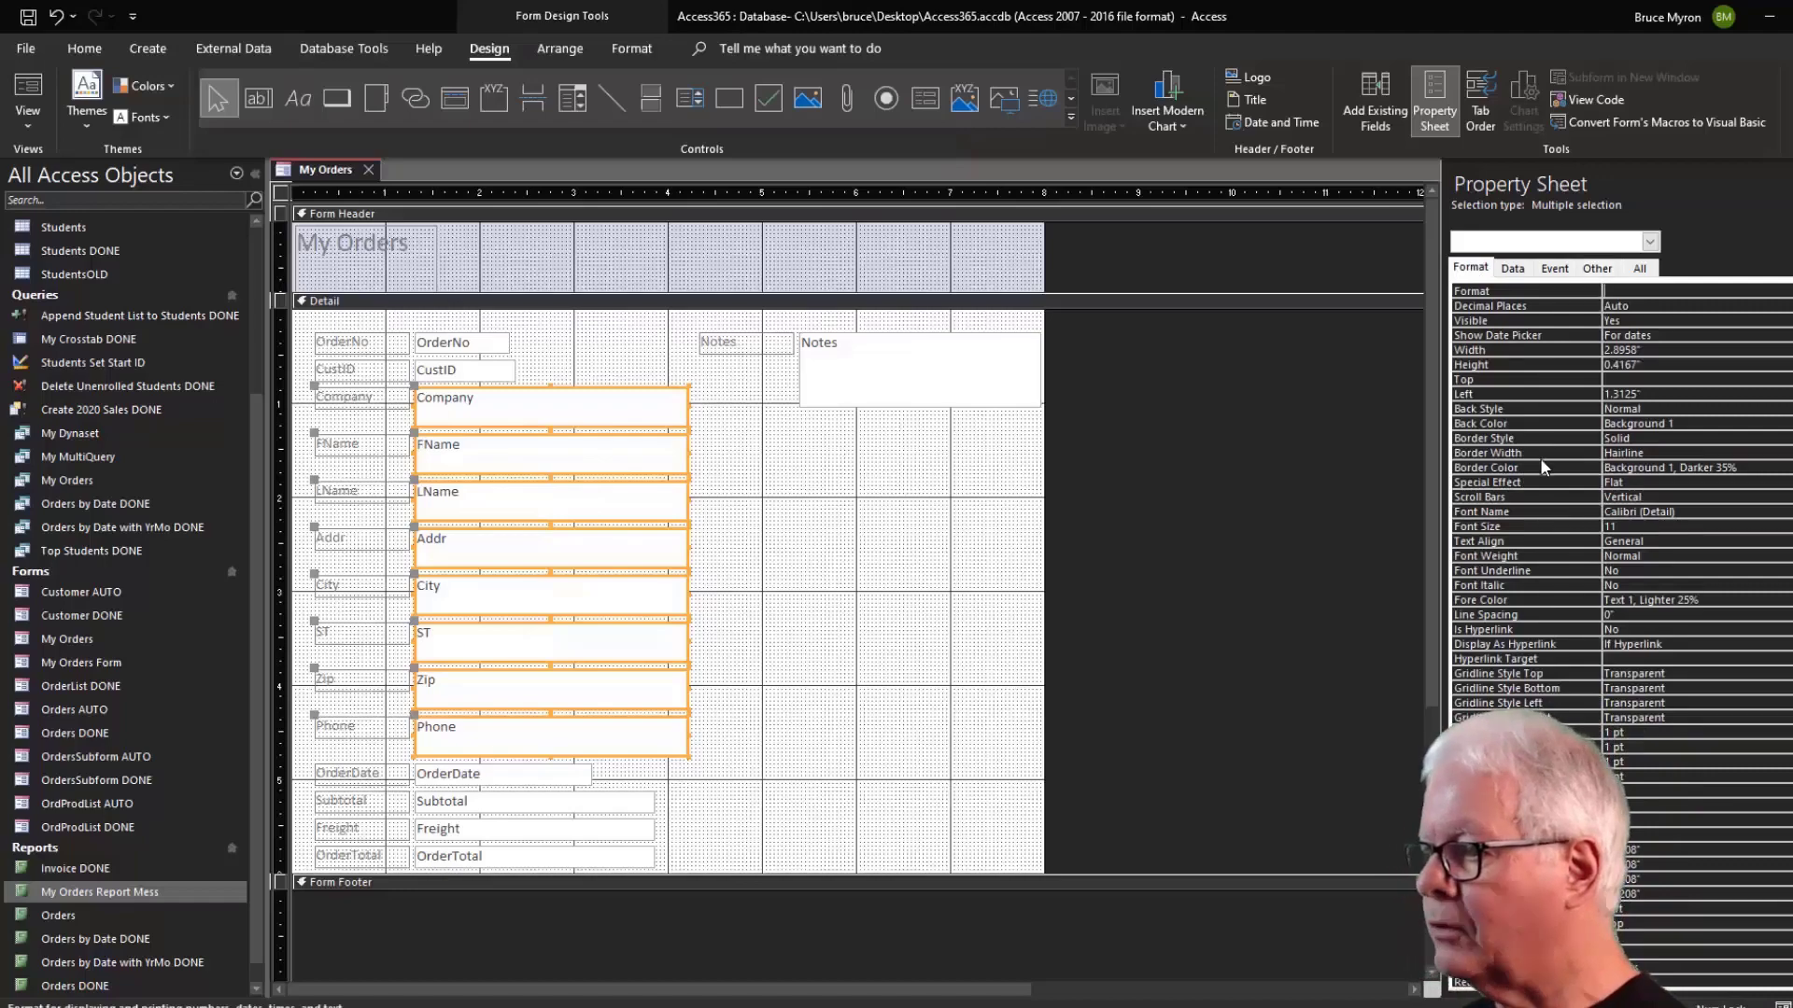
{"action": "left_click", "coordinate": [1529, 498]}
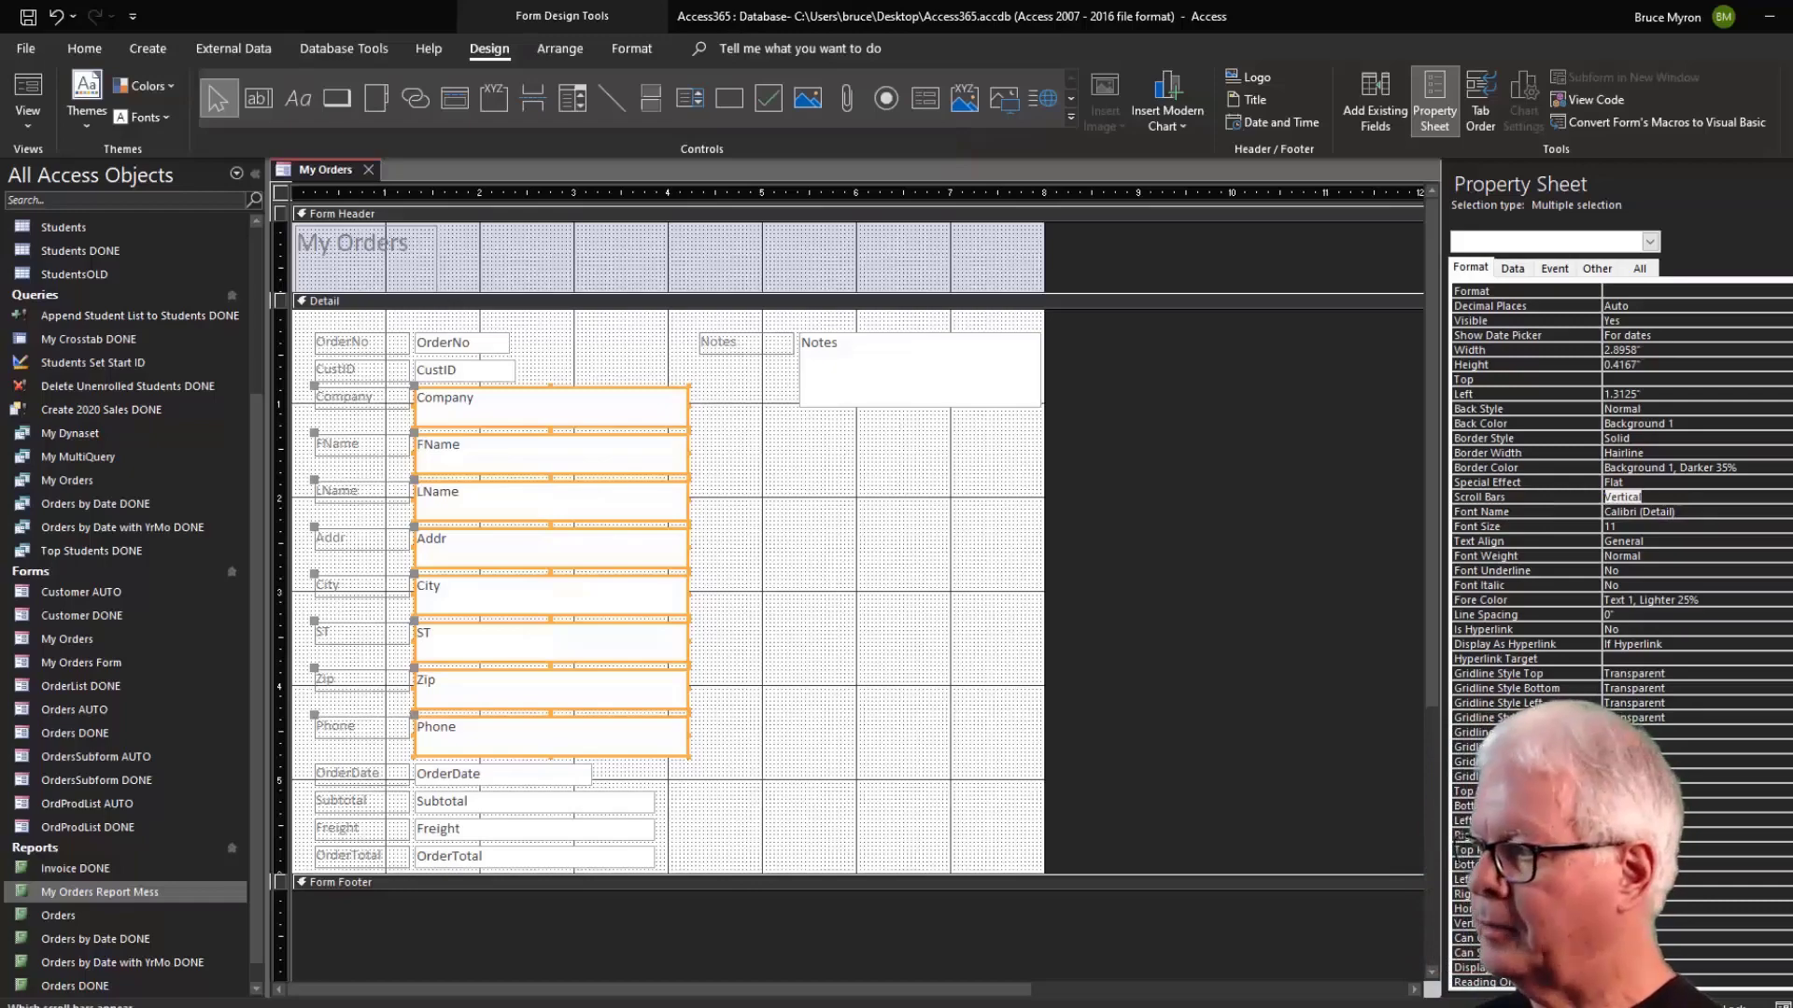
{"action": "left_click", "coordinate": [1788, 497]}
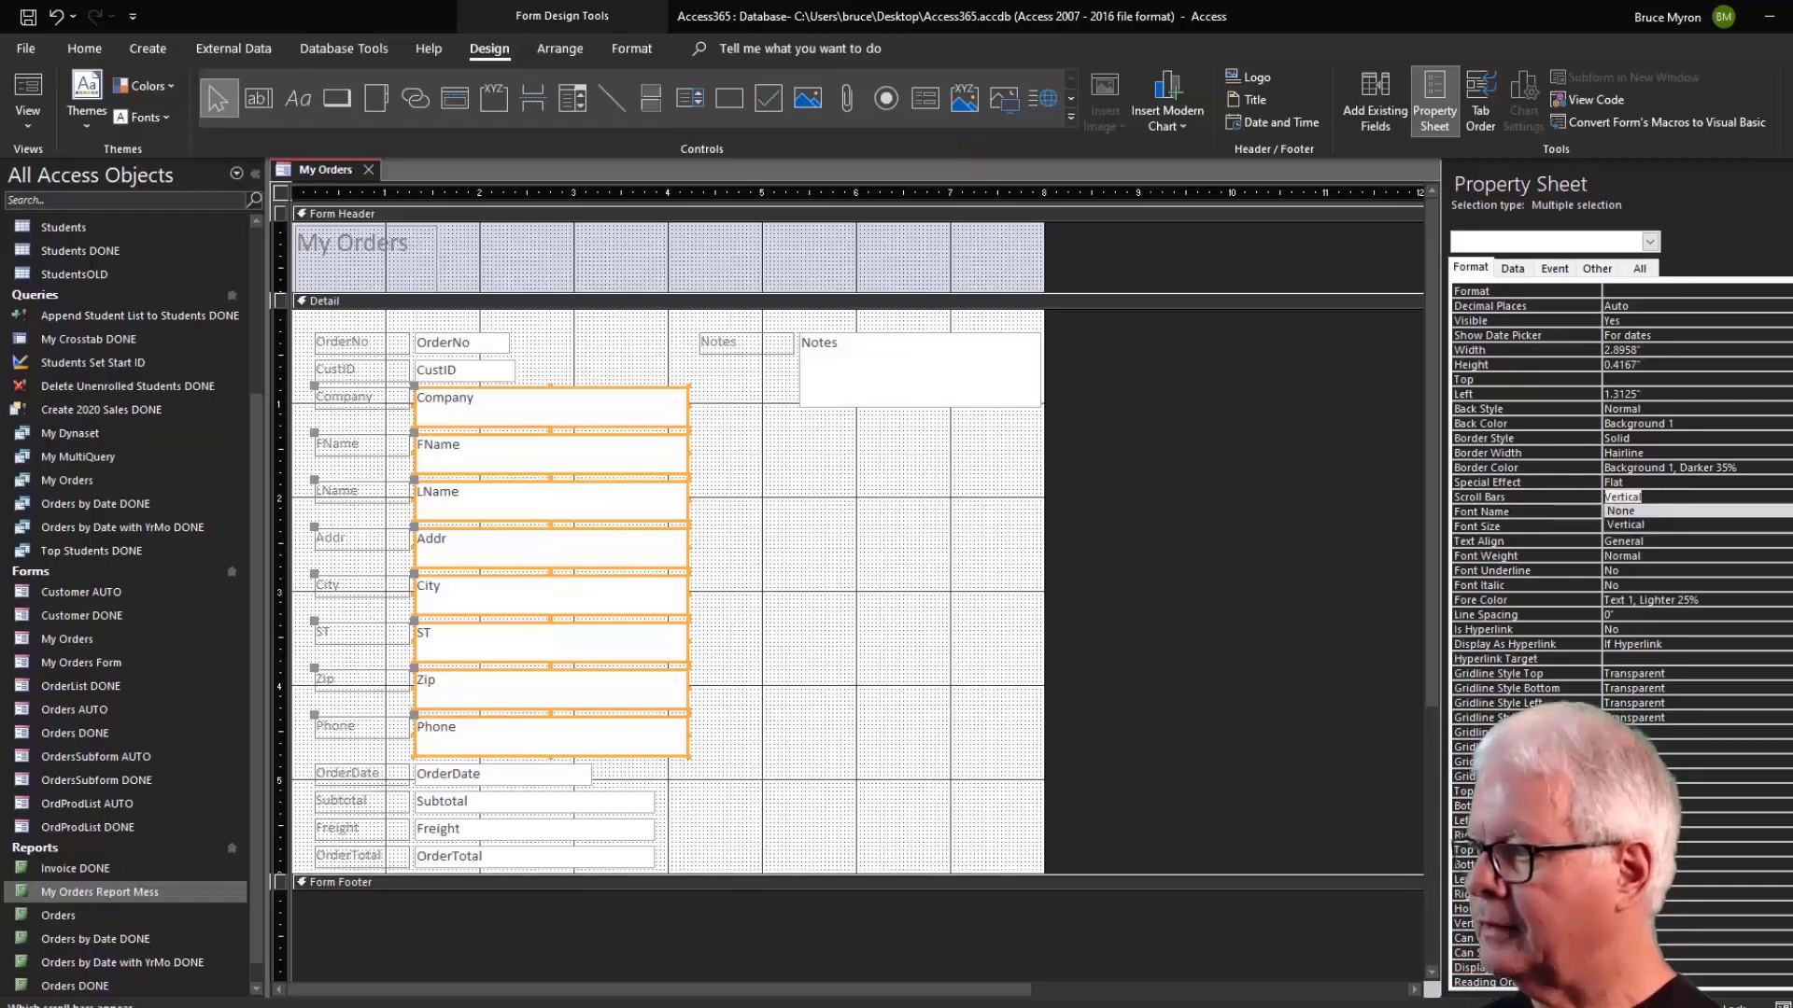
{"action": "key", "text": "Return"}
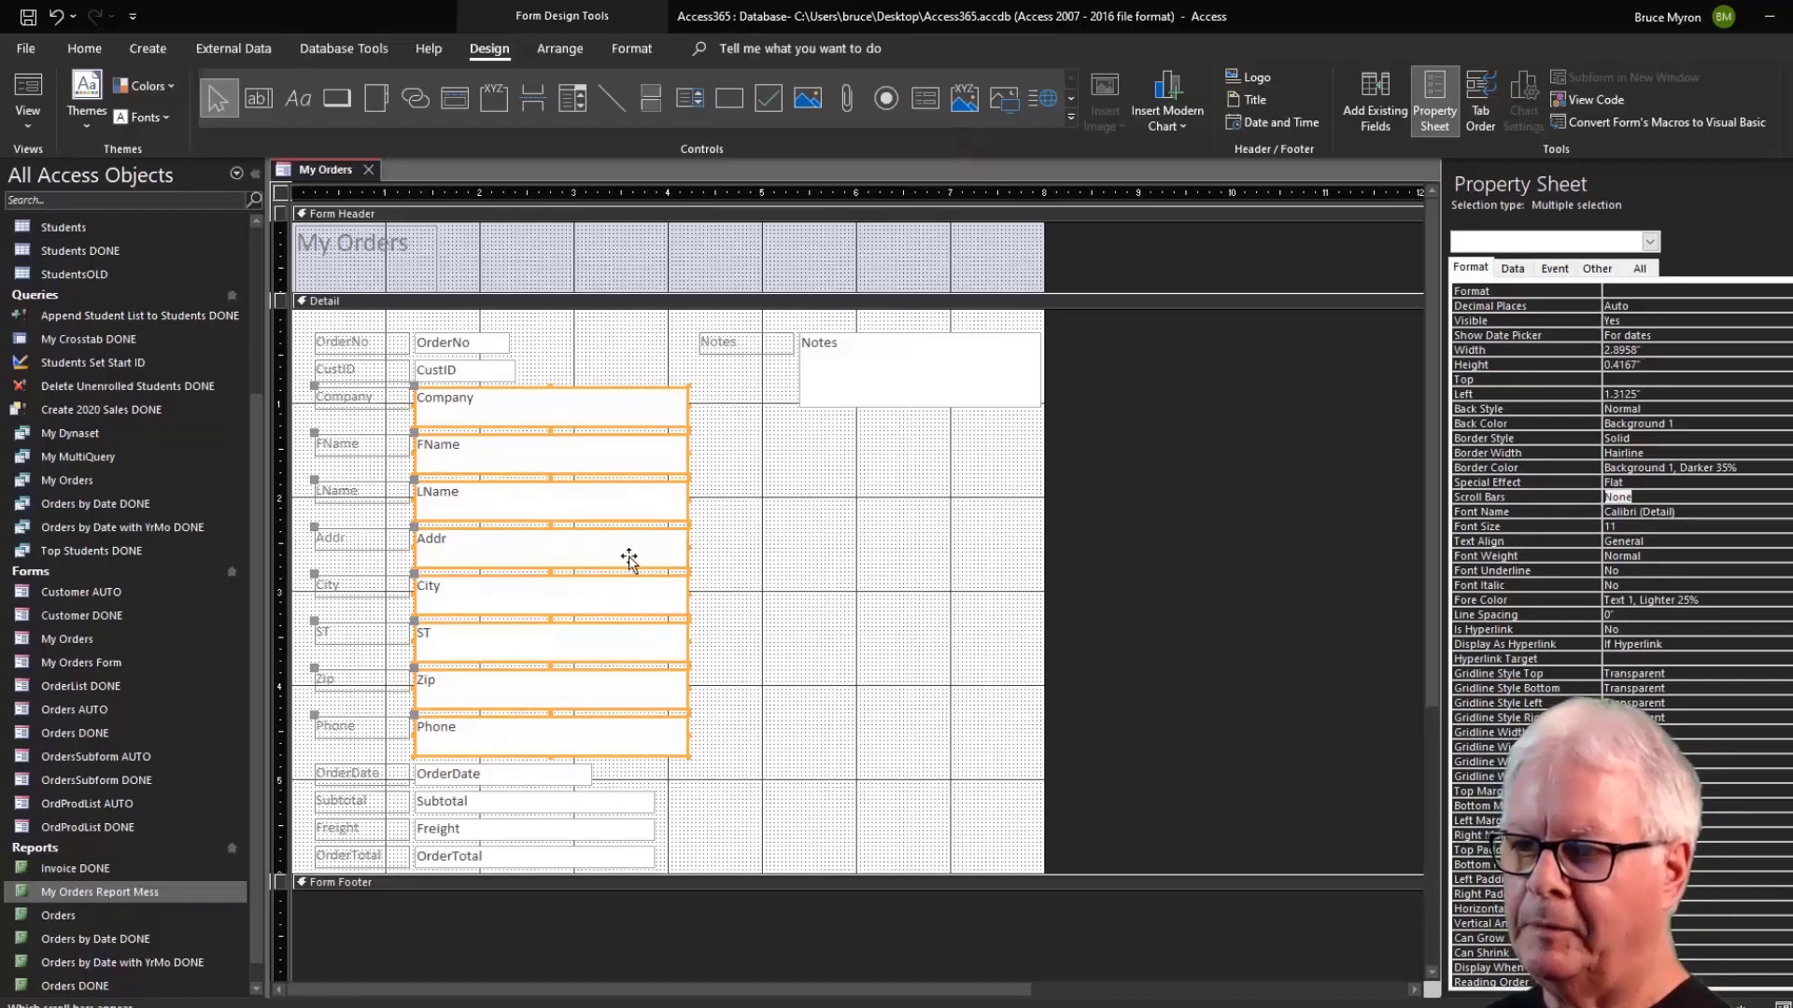
{"action": "left_click", "coordinate": [28, 94]}
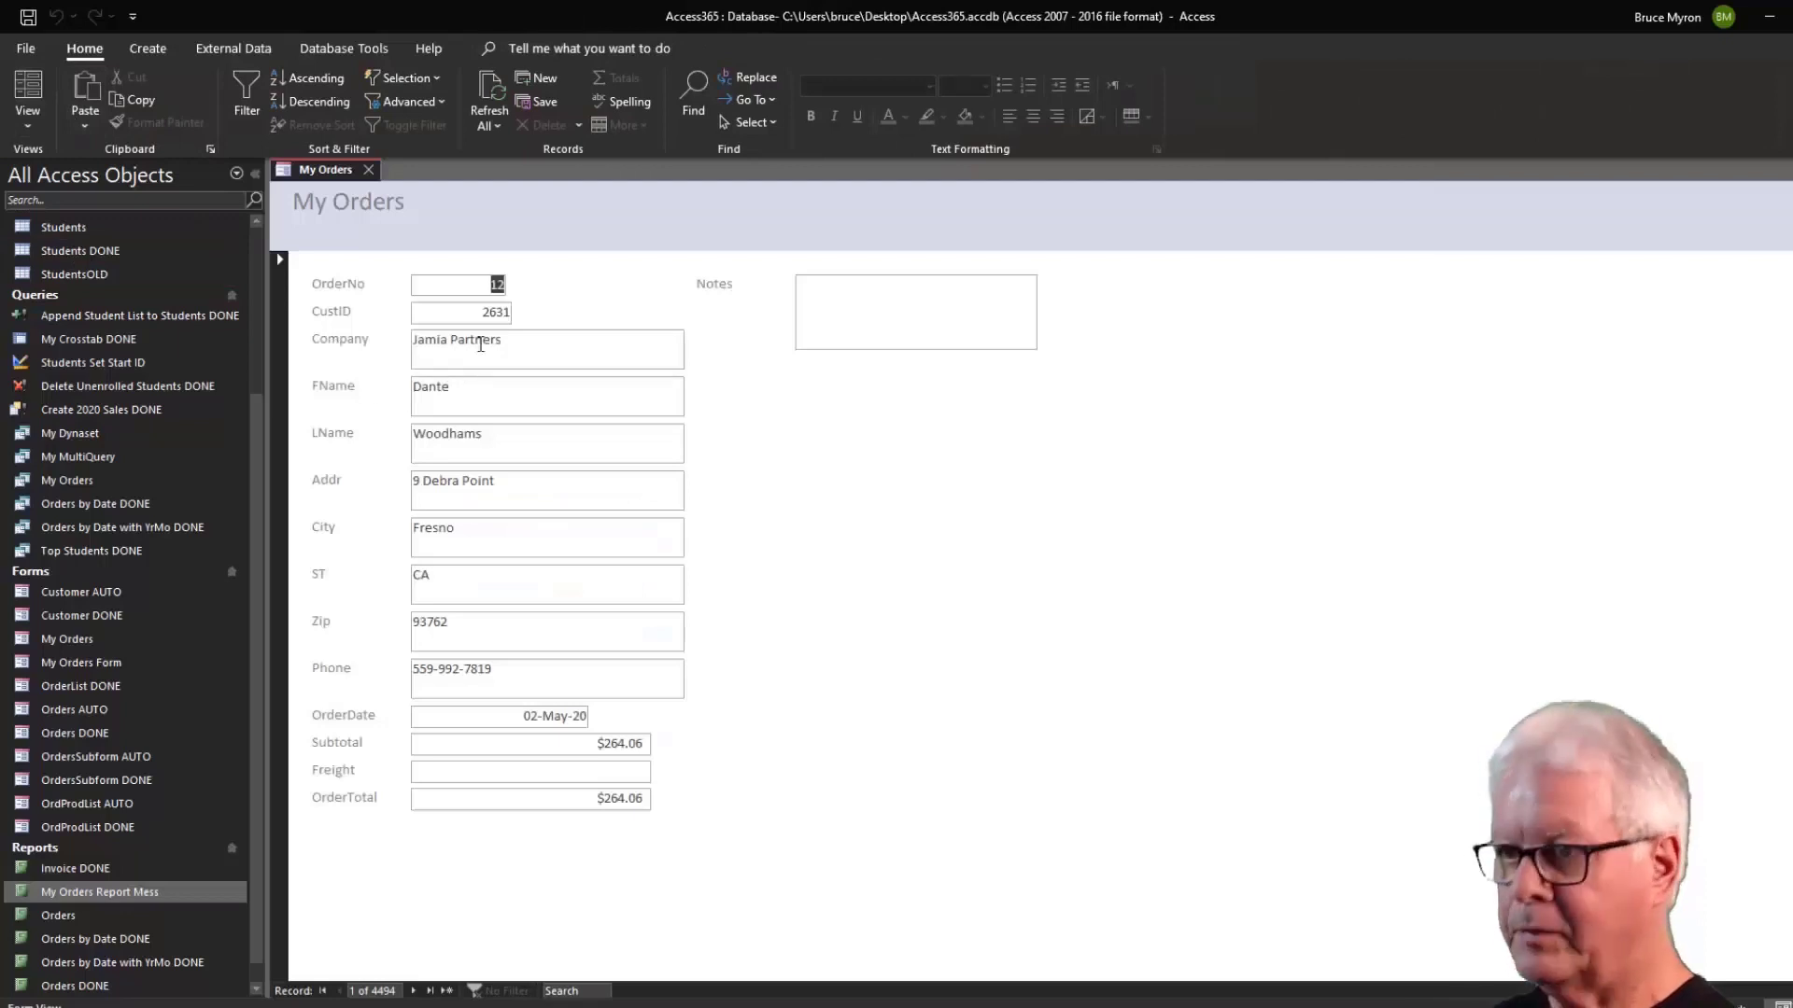
Move through the first record's fields in form view from OrderNo to ST to check the navigation.
{"action": "key", "text": "Tab"}
{"action": "key", "text": "Tab"}
{"action": "key", "text": "Tab"}
{"action": "key", "text": "Tab"}
{"action": "key", "text": "Tab"}
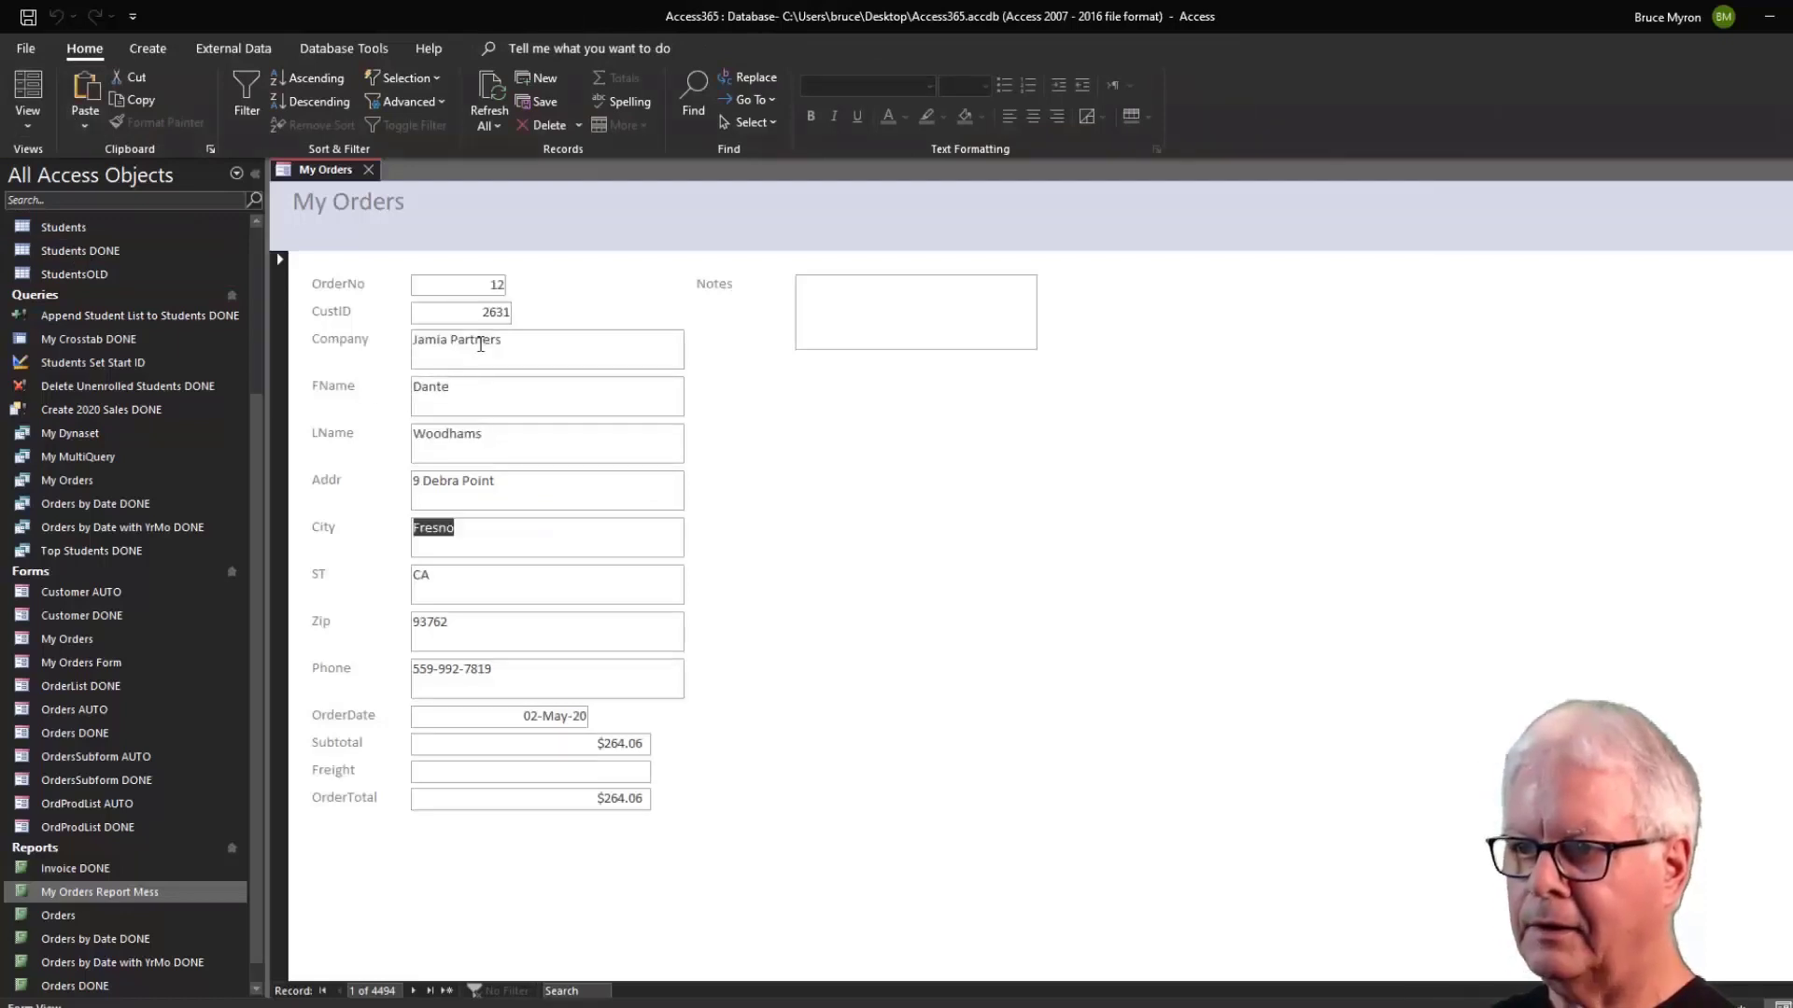
{"action": "key", "text": "Tab"}
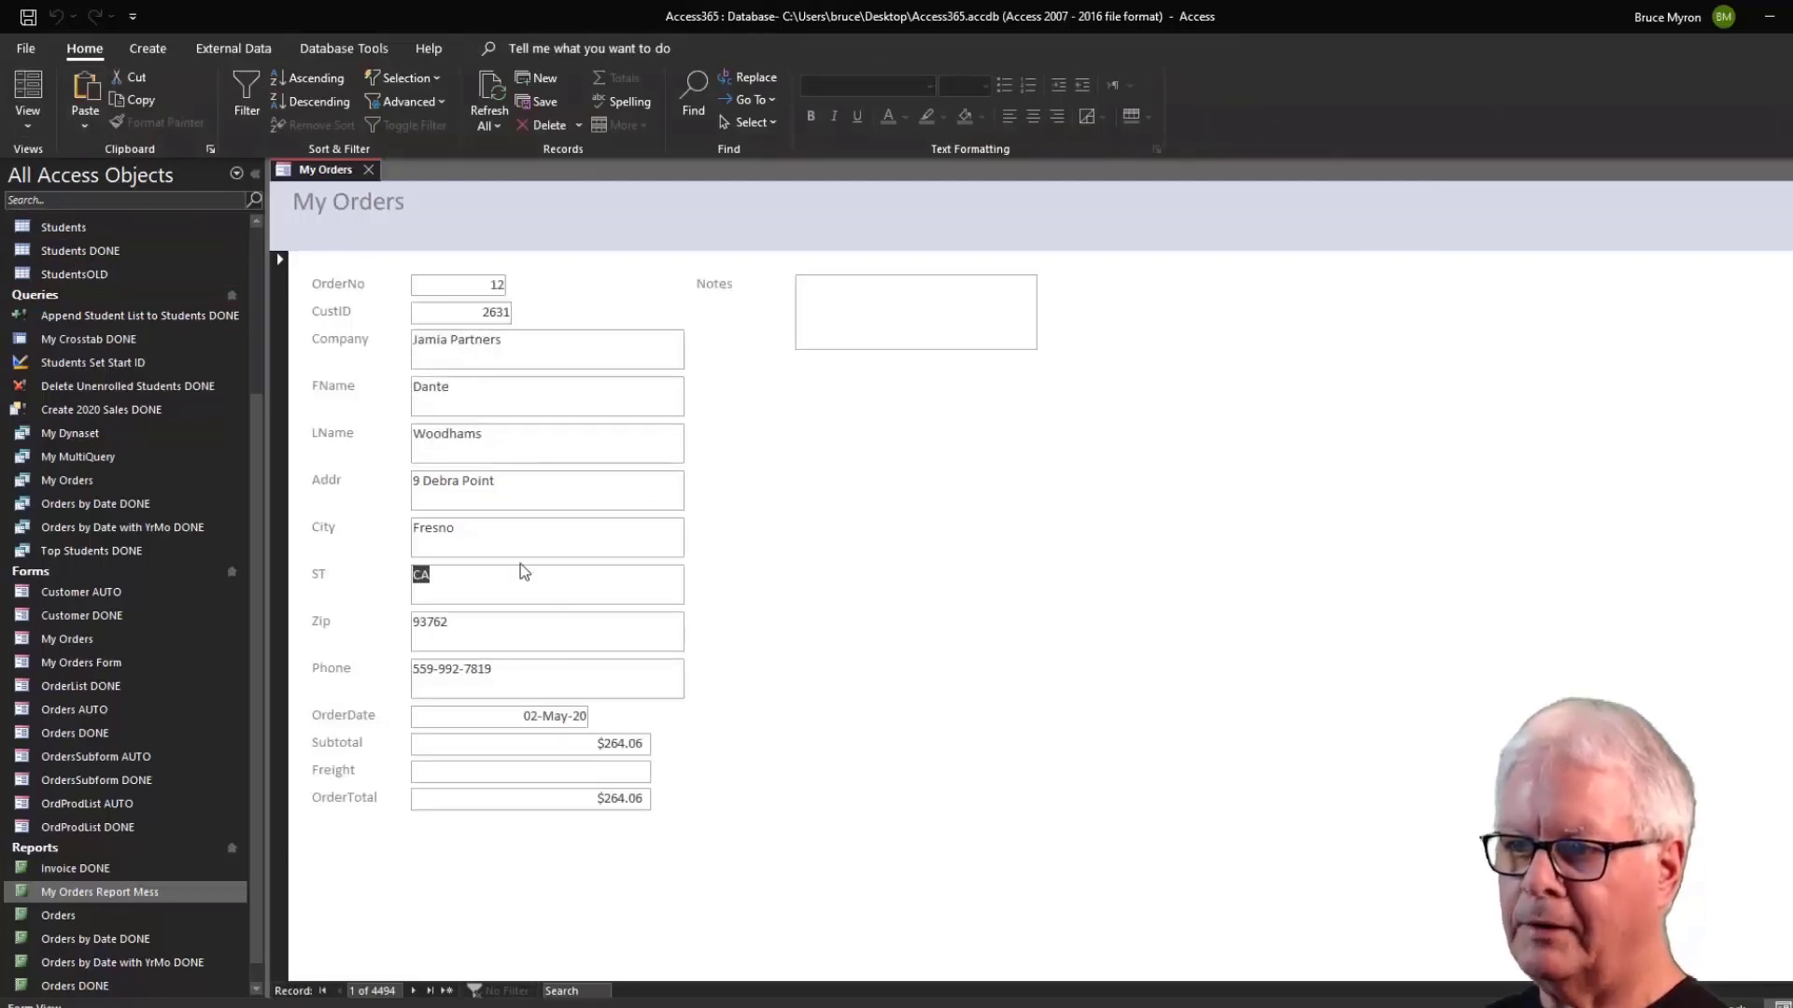
In design view, set the height of the Company through Phone text boxes to 0.2292", matching the CustID text box.
{"action": "left_click", "coordinate": [28, 112]}
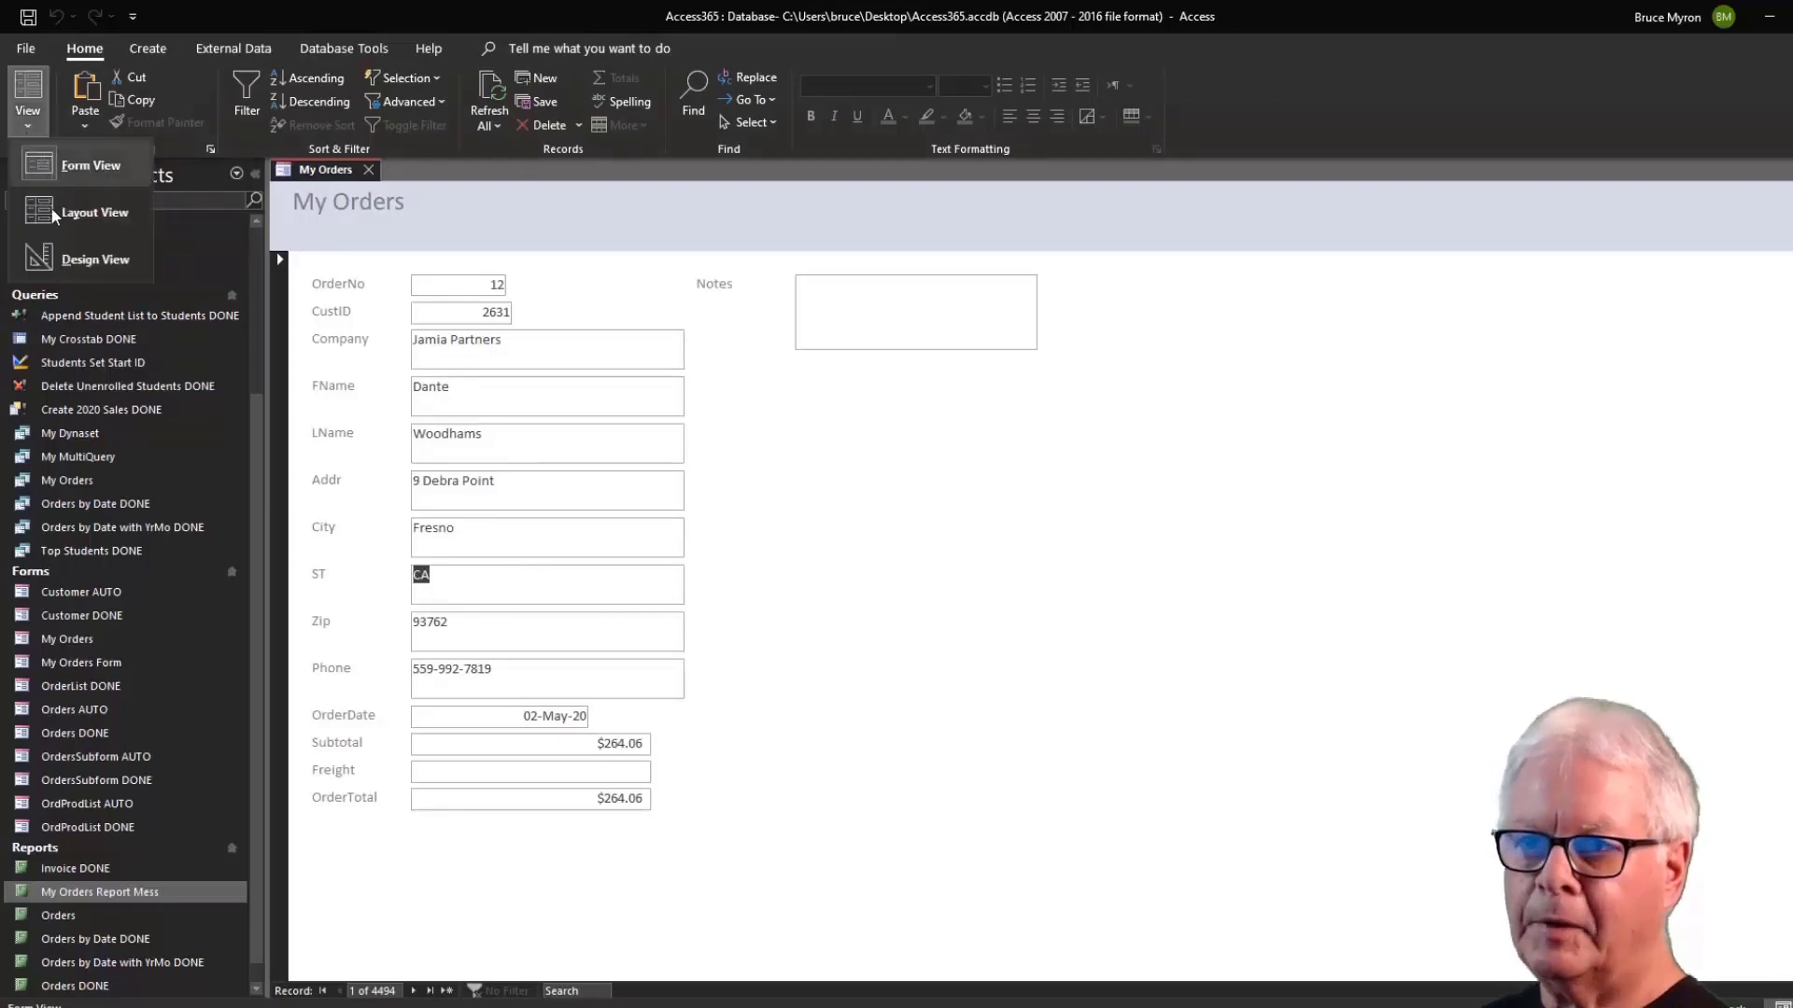
{"action": "left_click", "coordinate": [61, 235]}
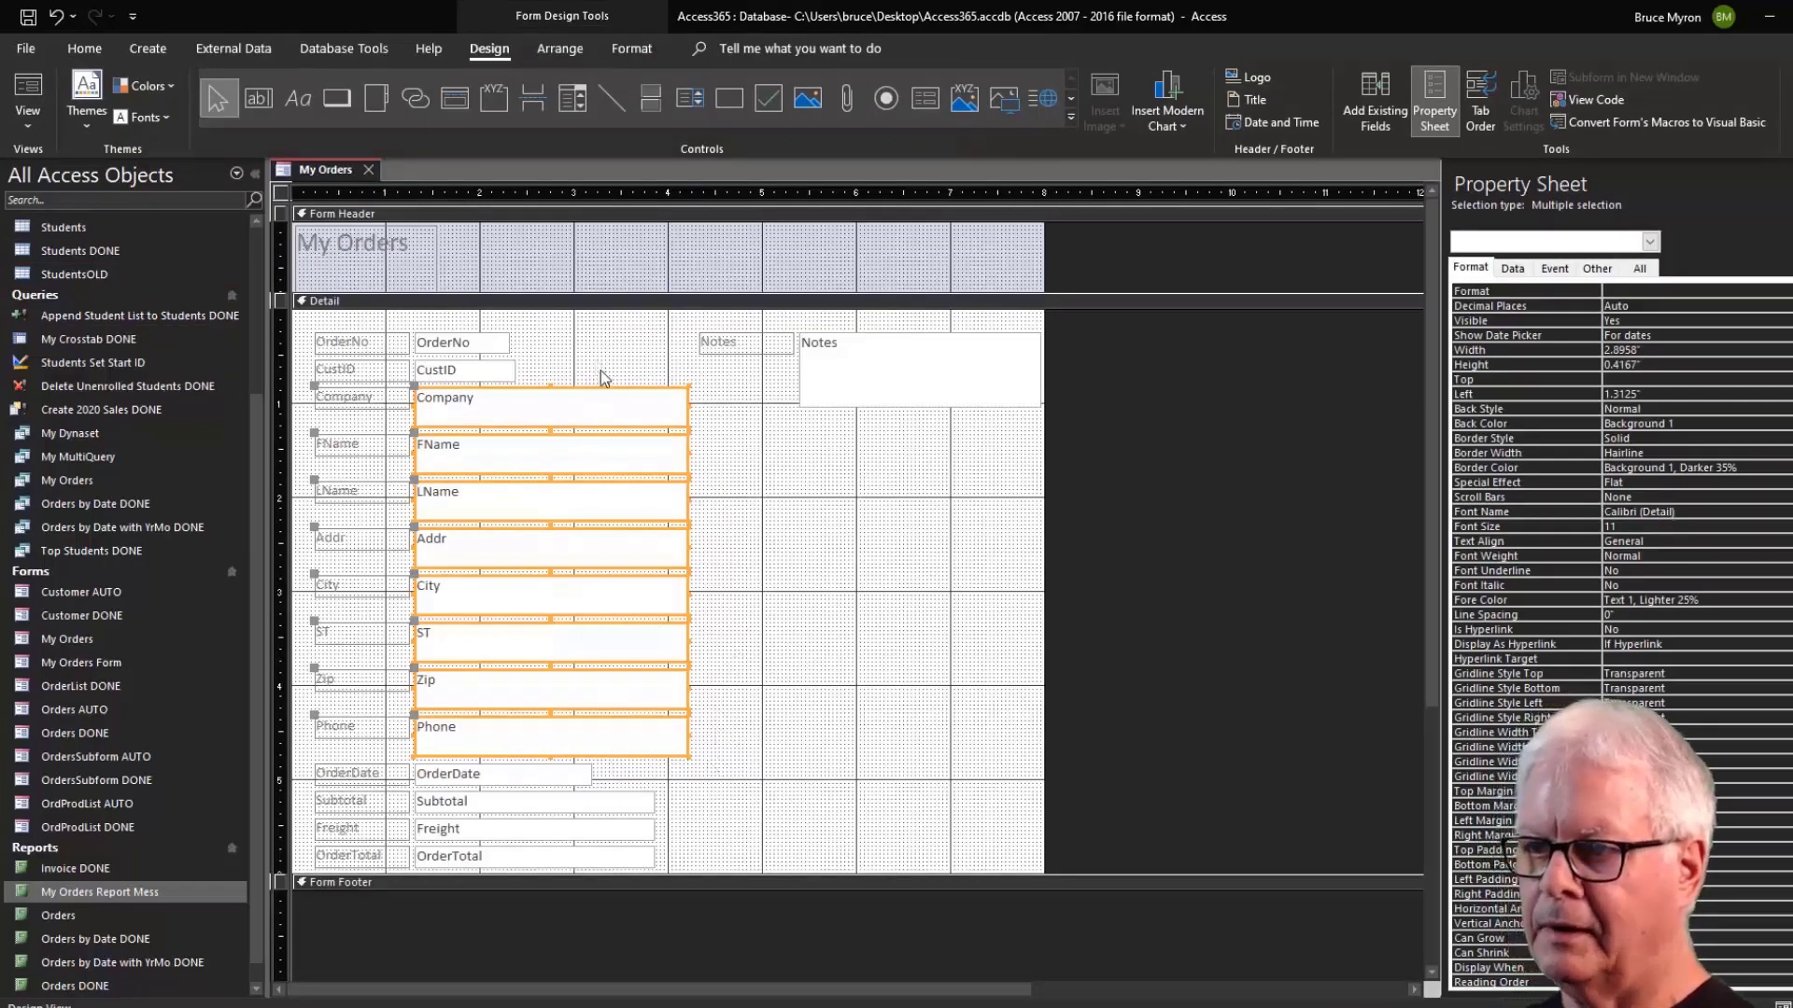
{"action": "left_click", "coordinate": [484, 376]}
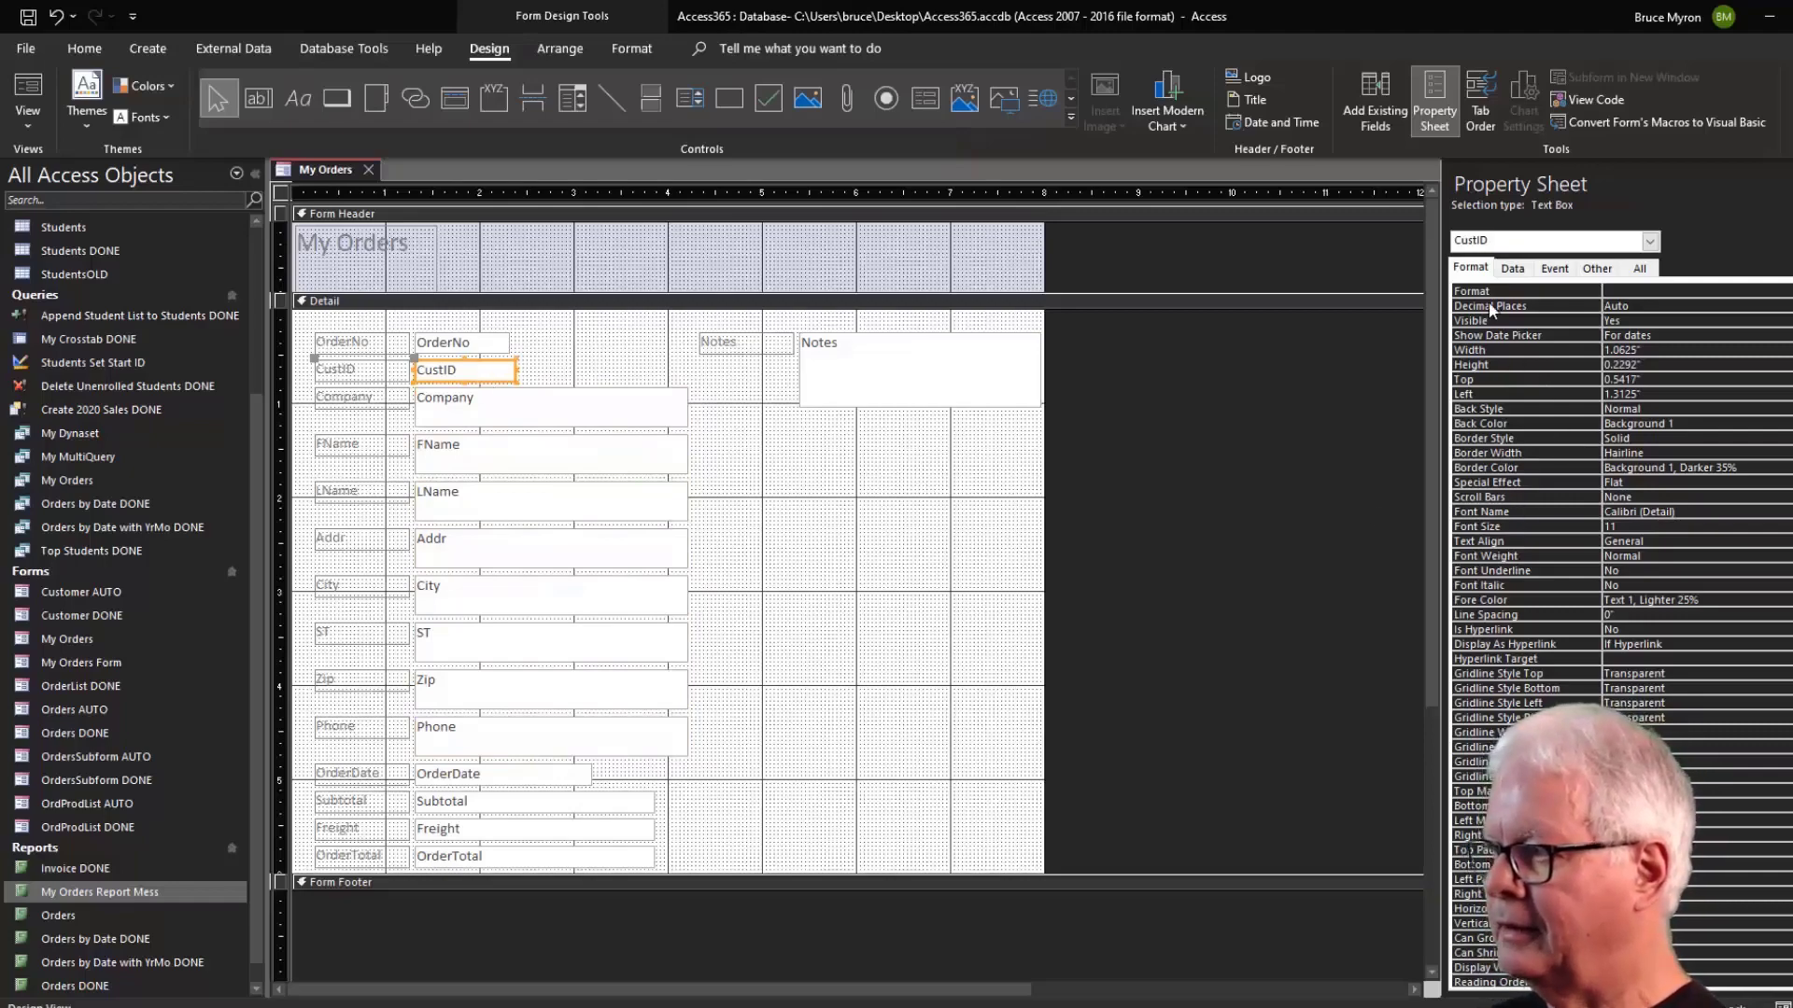
{"action": "left_click", "coordinate": [1641, 270]}
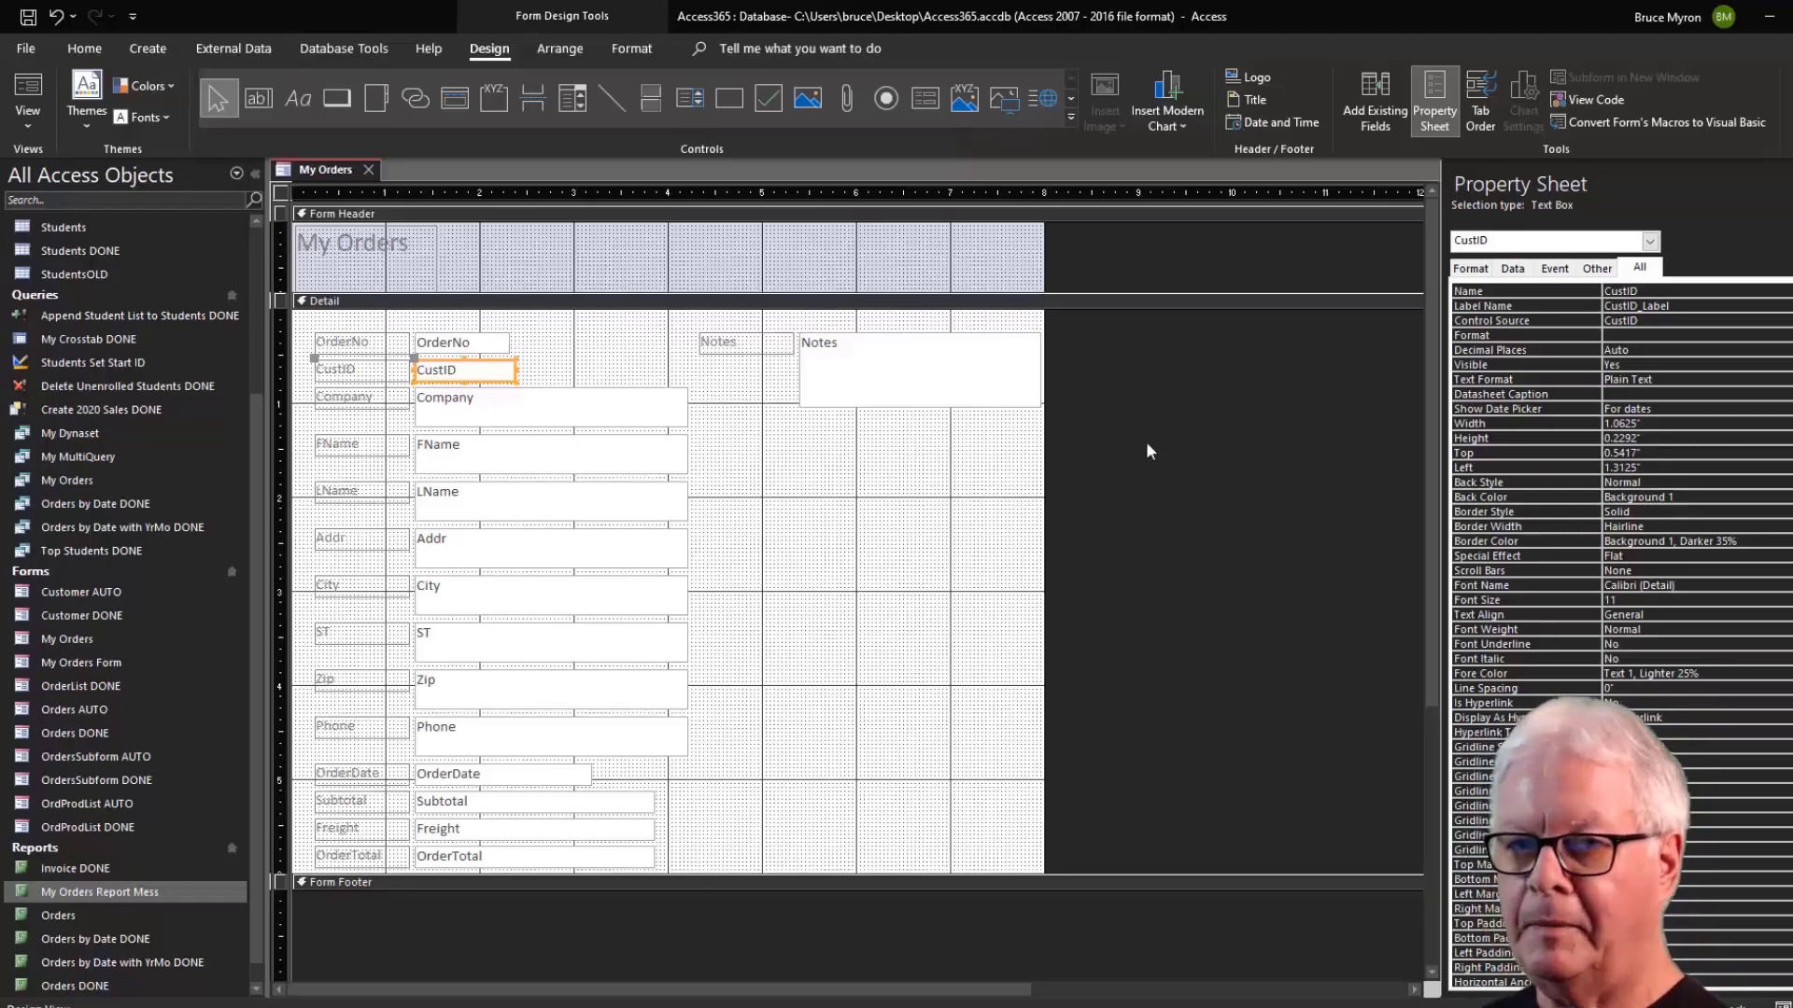
{"action": "left_click_drag", "start_coordinate": [1641, 438], "coordinate": [1602, 437]}
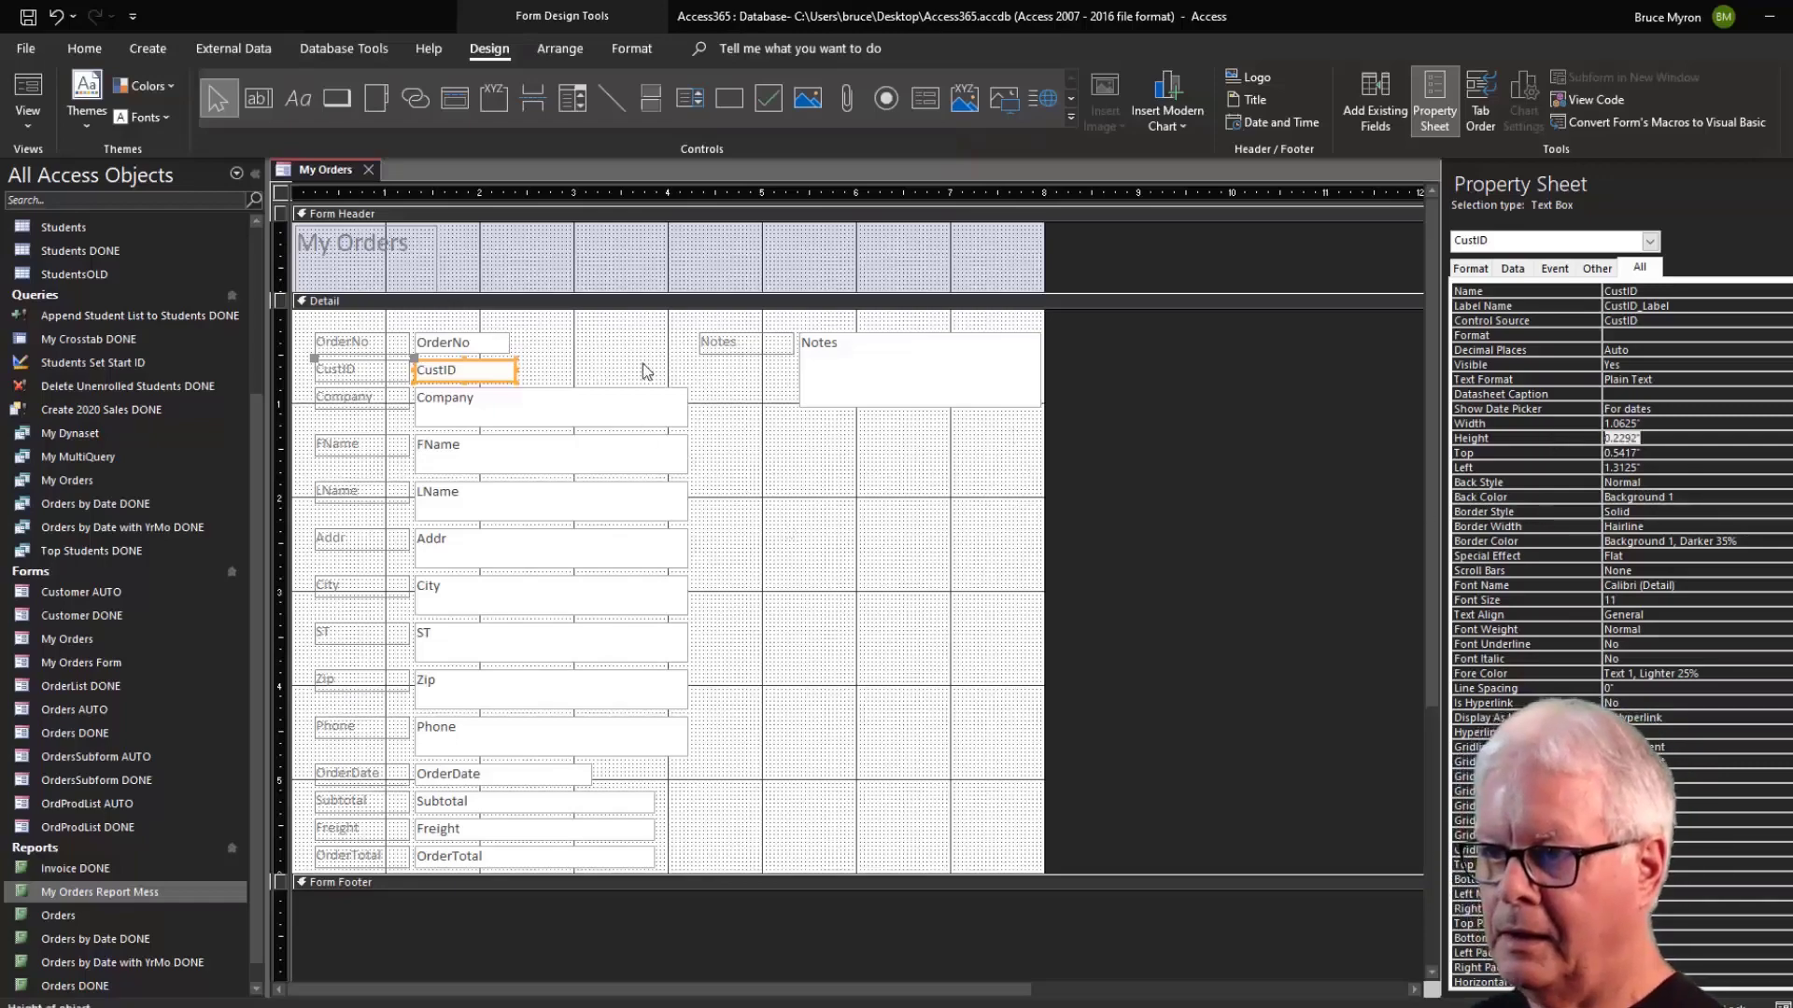
{"action": "left_click_drag", "start_coordinate": [644, 364], "coordinate": [643, 756]}
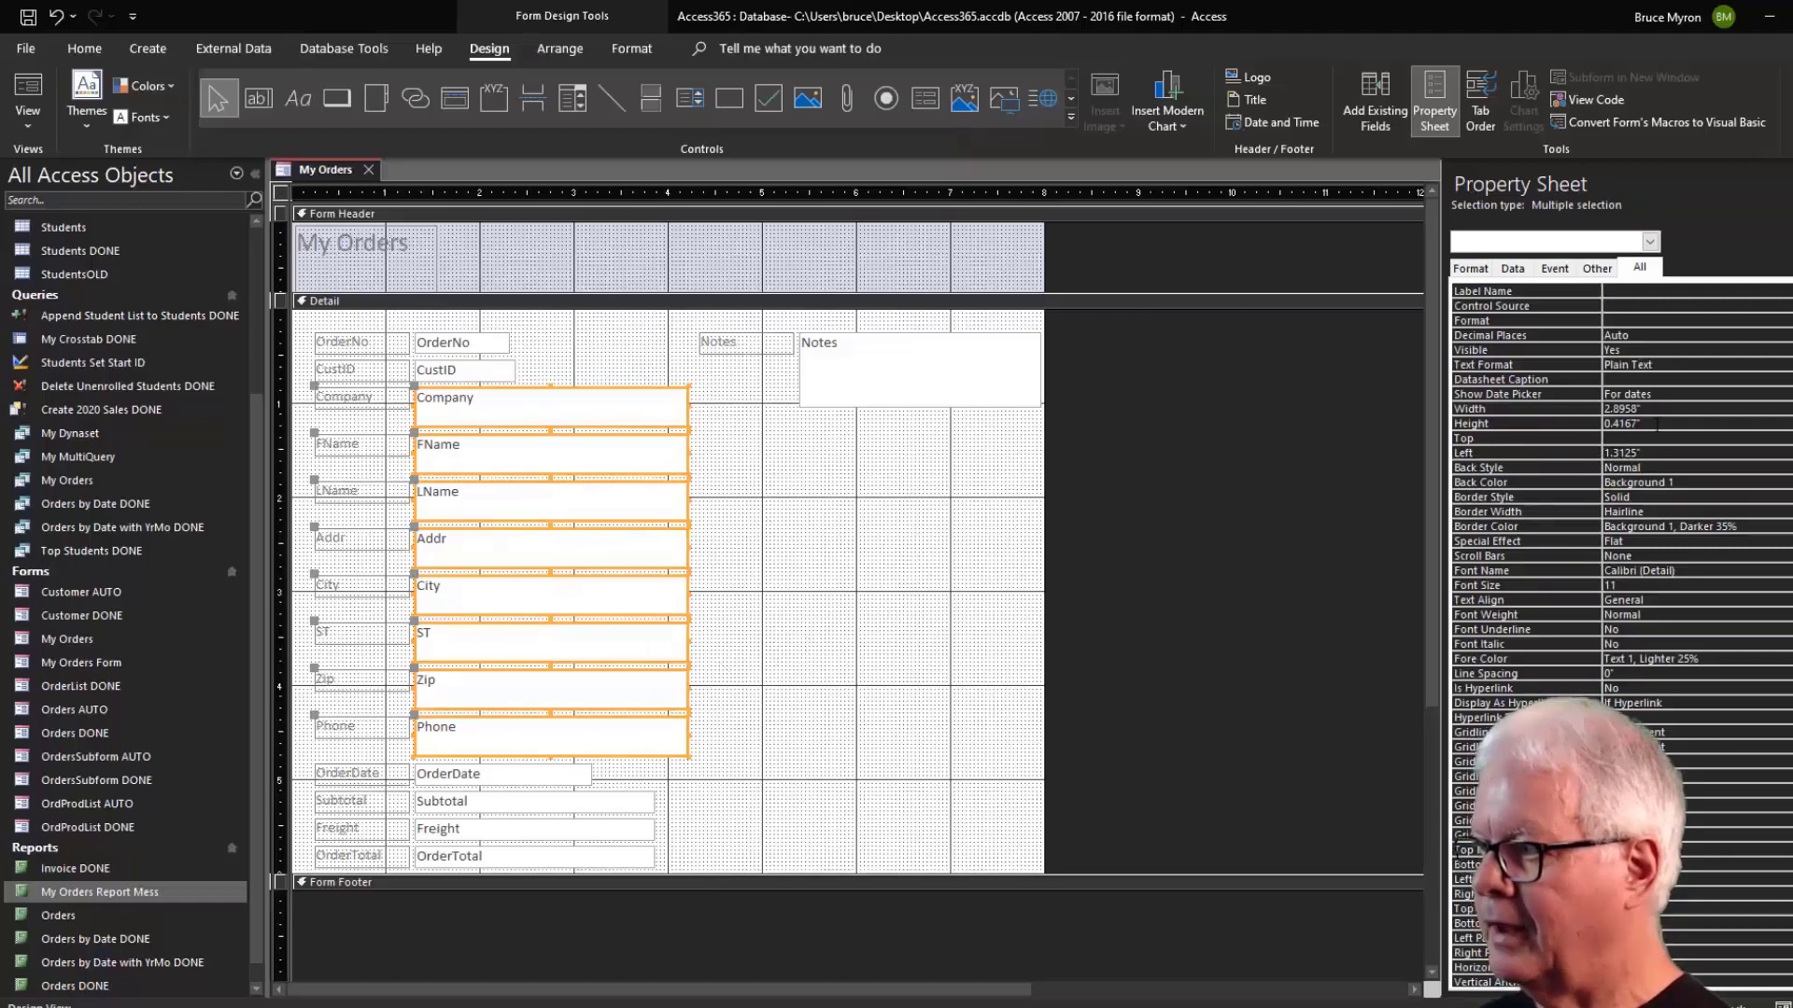
{"action": "left_click", "coordinate": [1558, 421]}
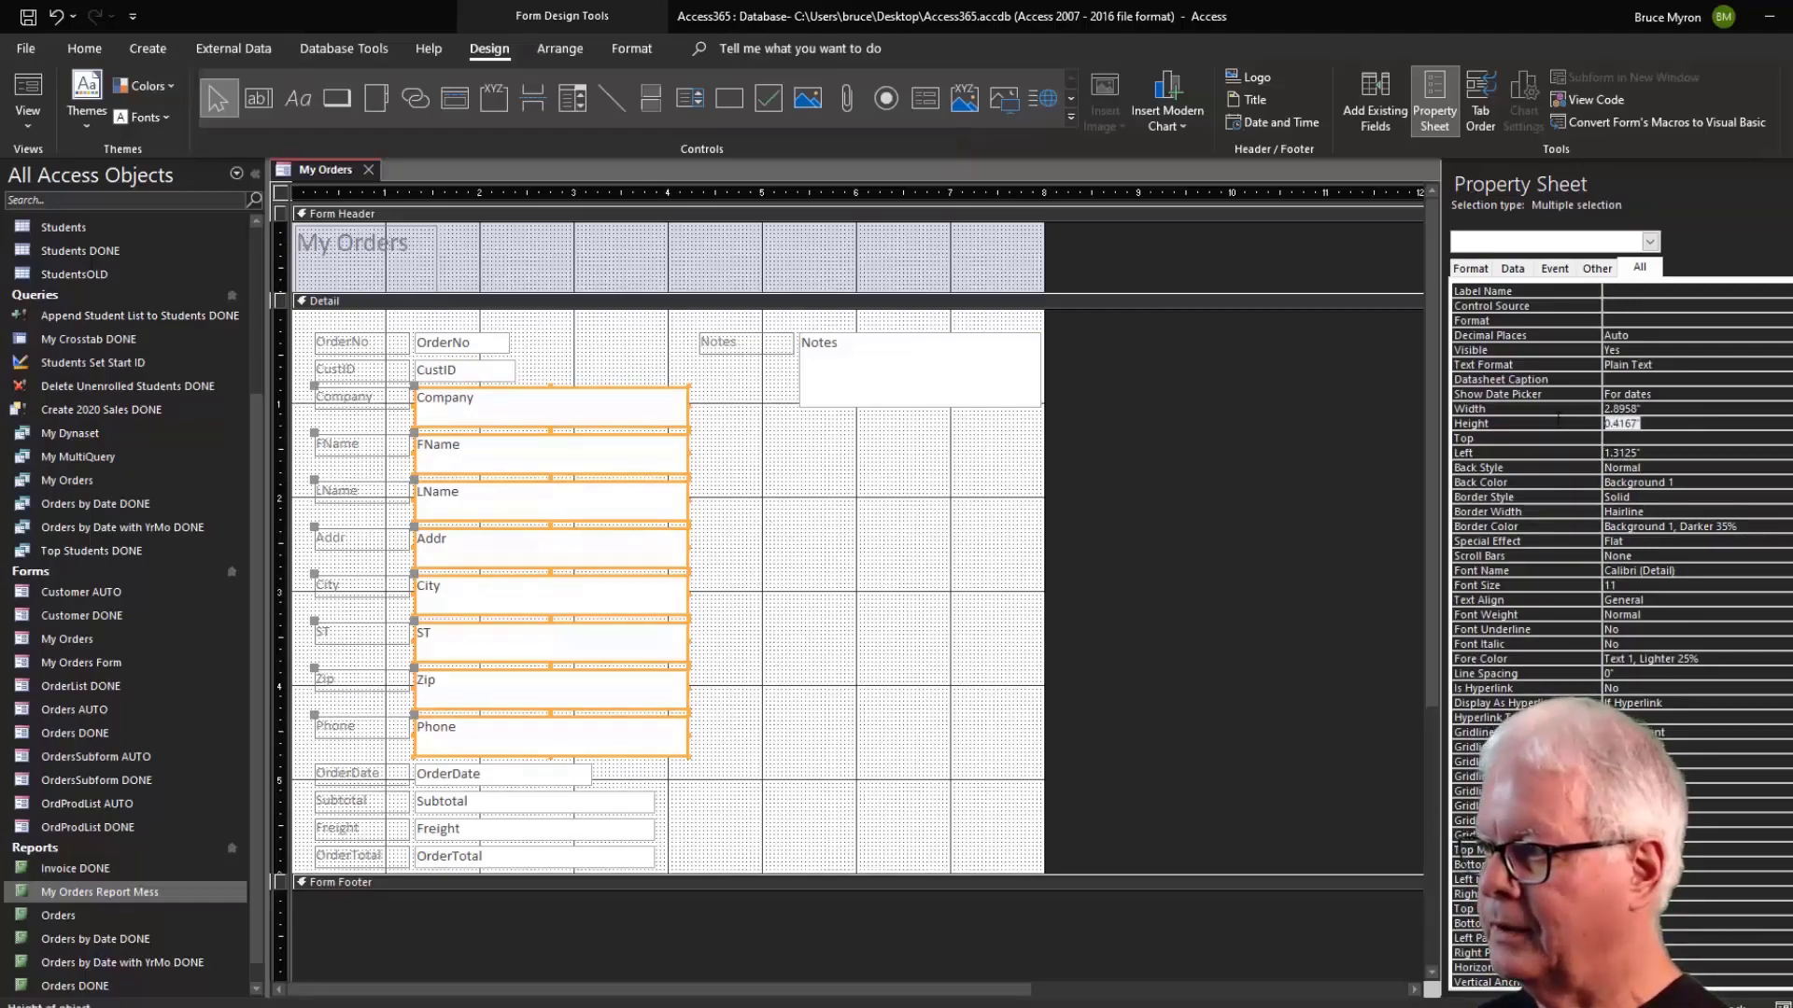
{"action": "type", "text": "0.2292"}
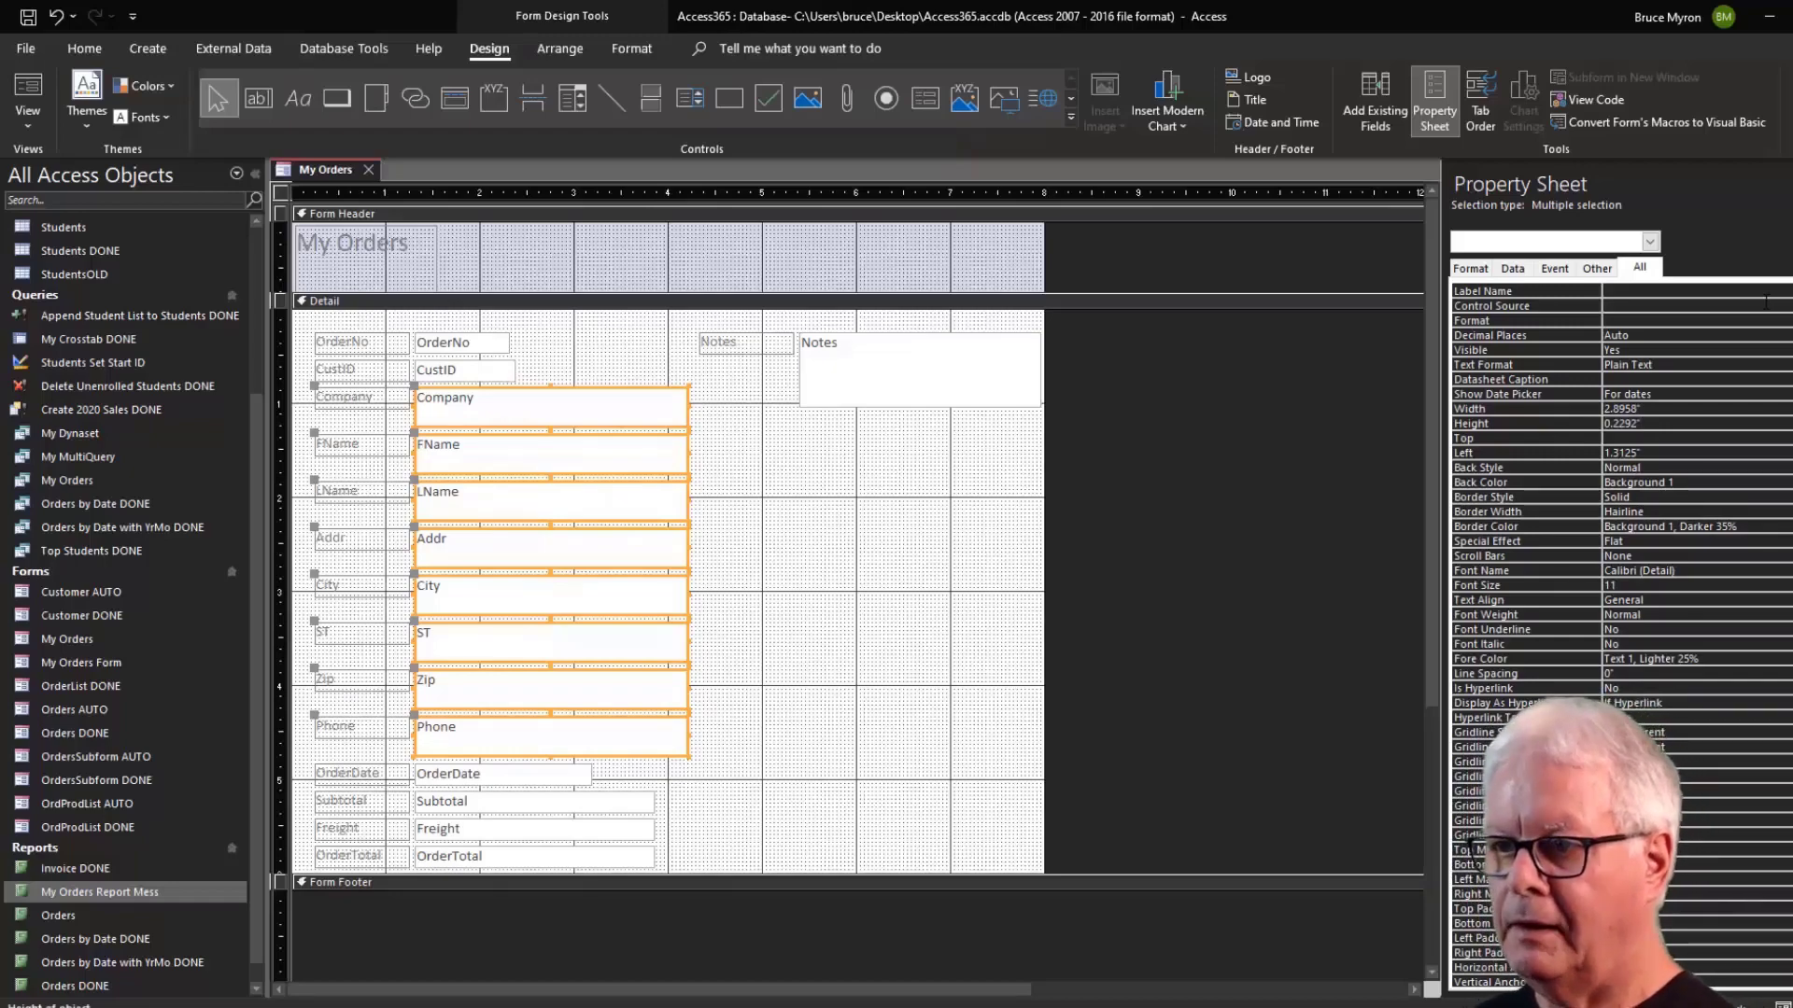
{"action": "key", "text": "Return"}
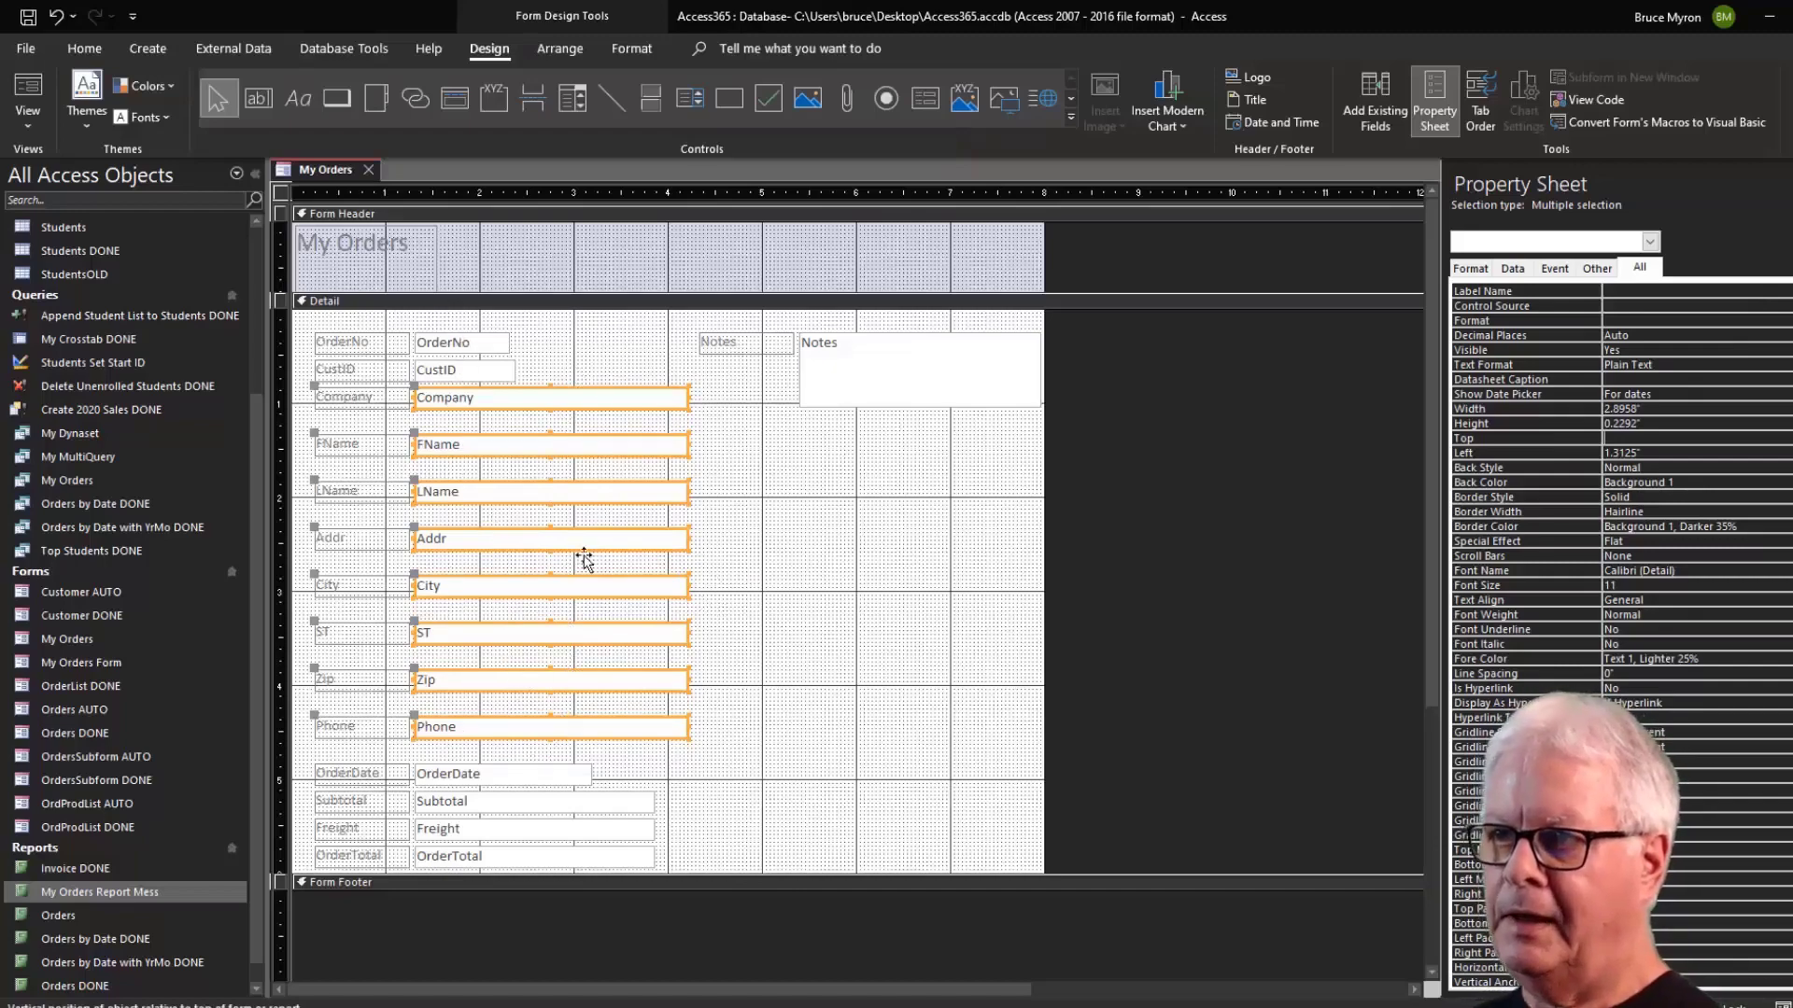
Decrease the vertical spacing between the Company through Phone text boxes four times, then clear the selection.
{"action": "left_click", "coordinate": [561, 51]}
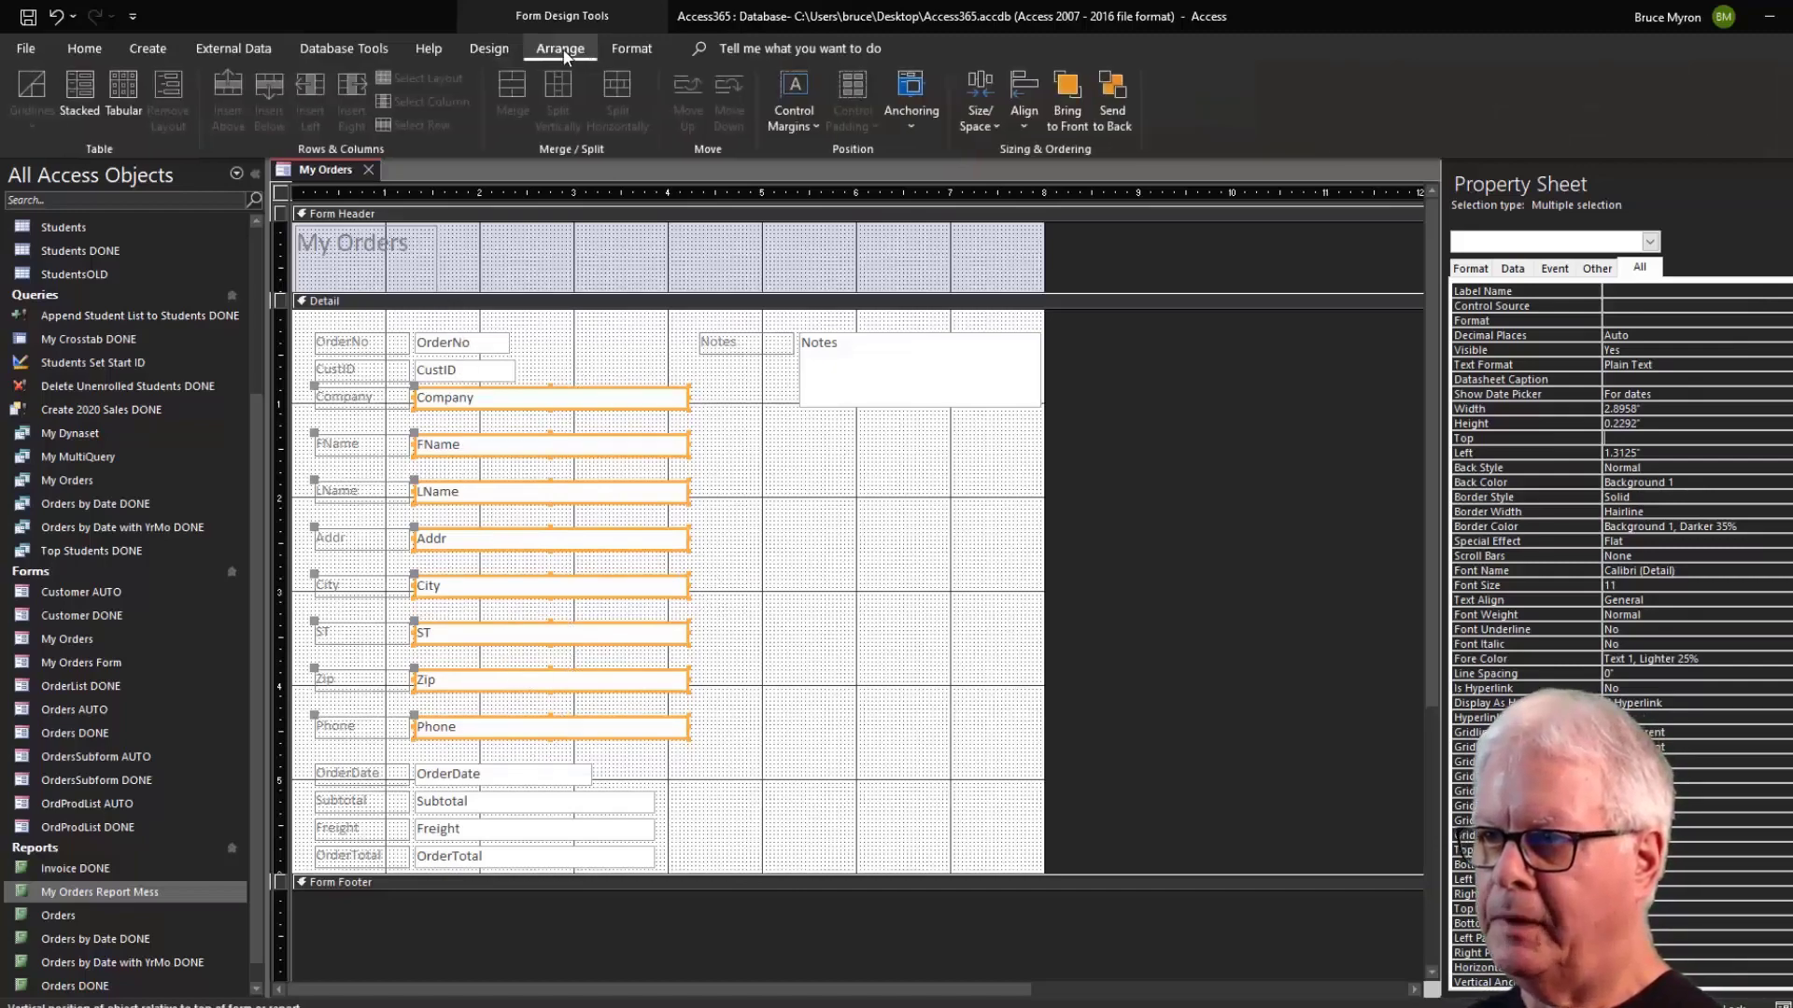
{"action": "left_click", "coordinate": [982, 112]}
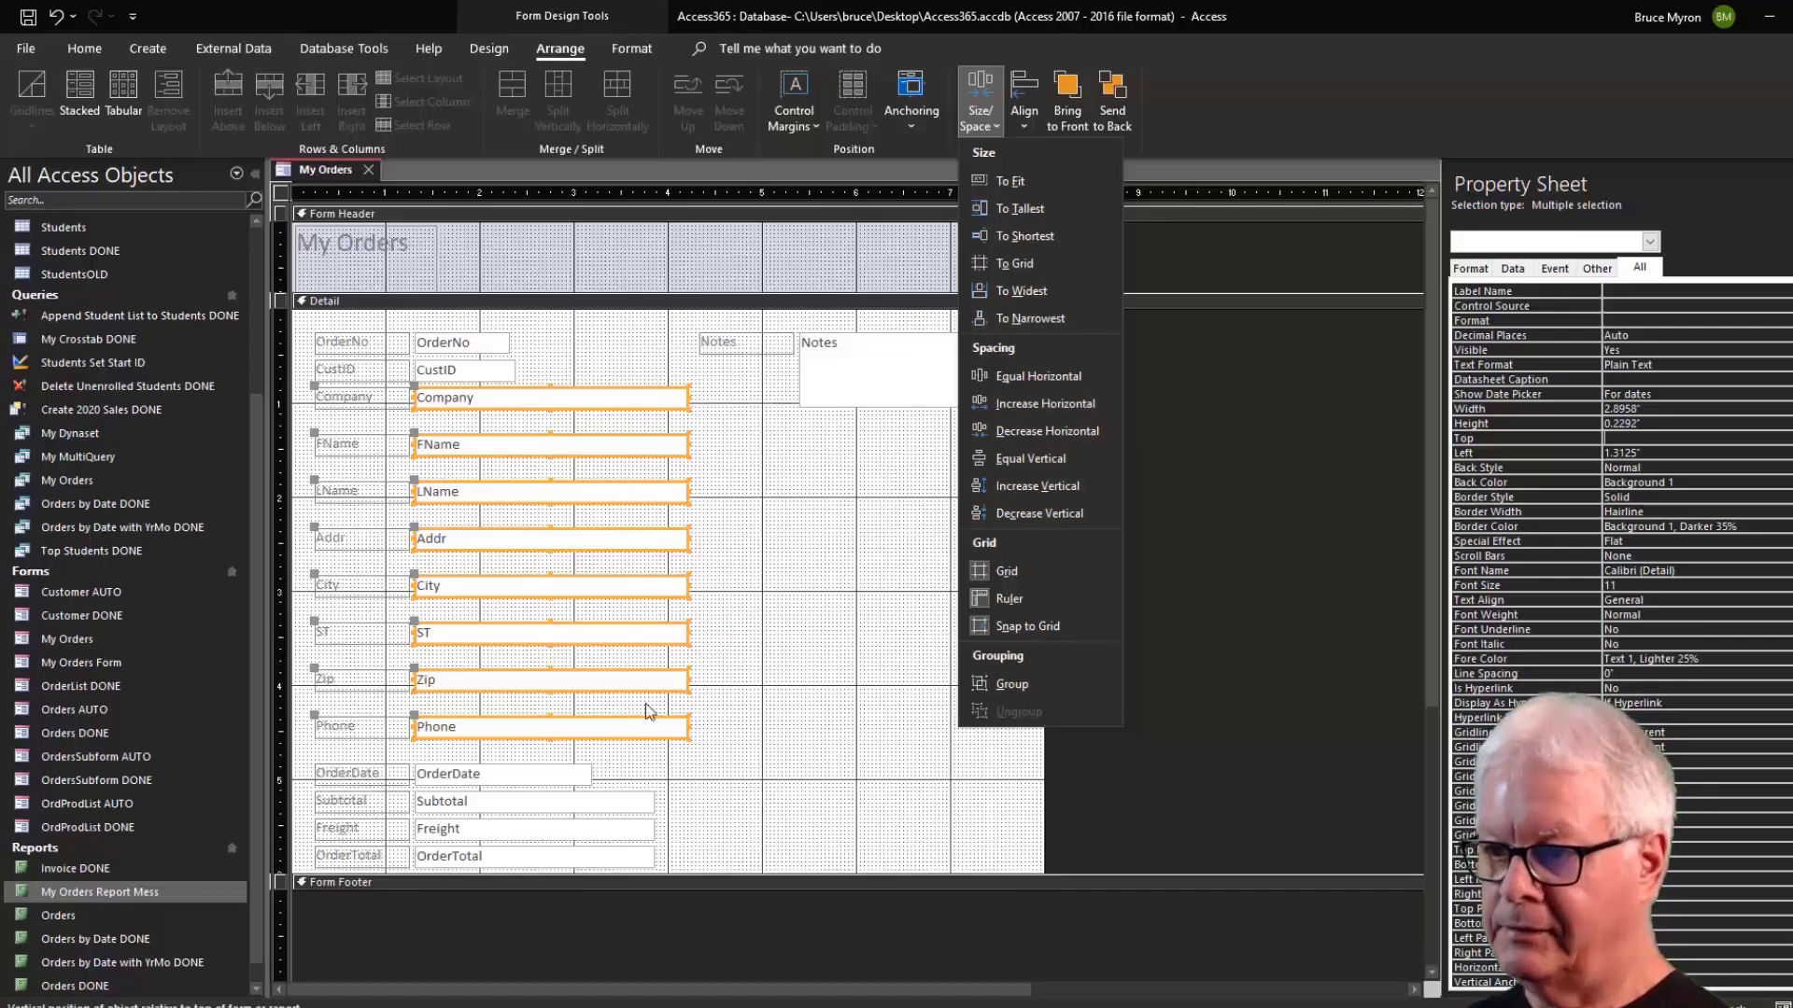
{"action": "left_click", "coordinate": [1033, 517]}
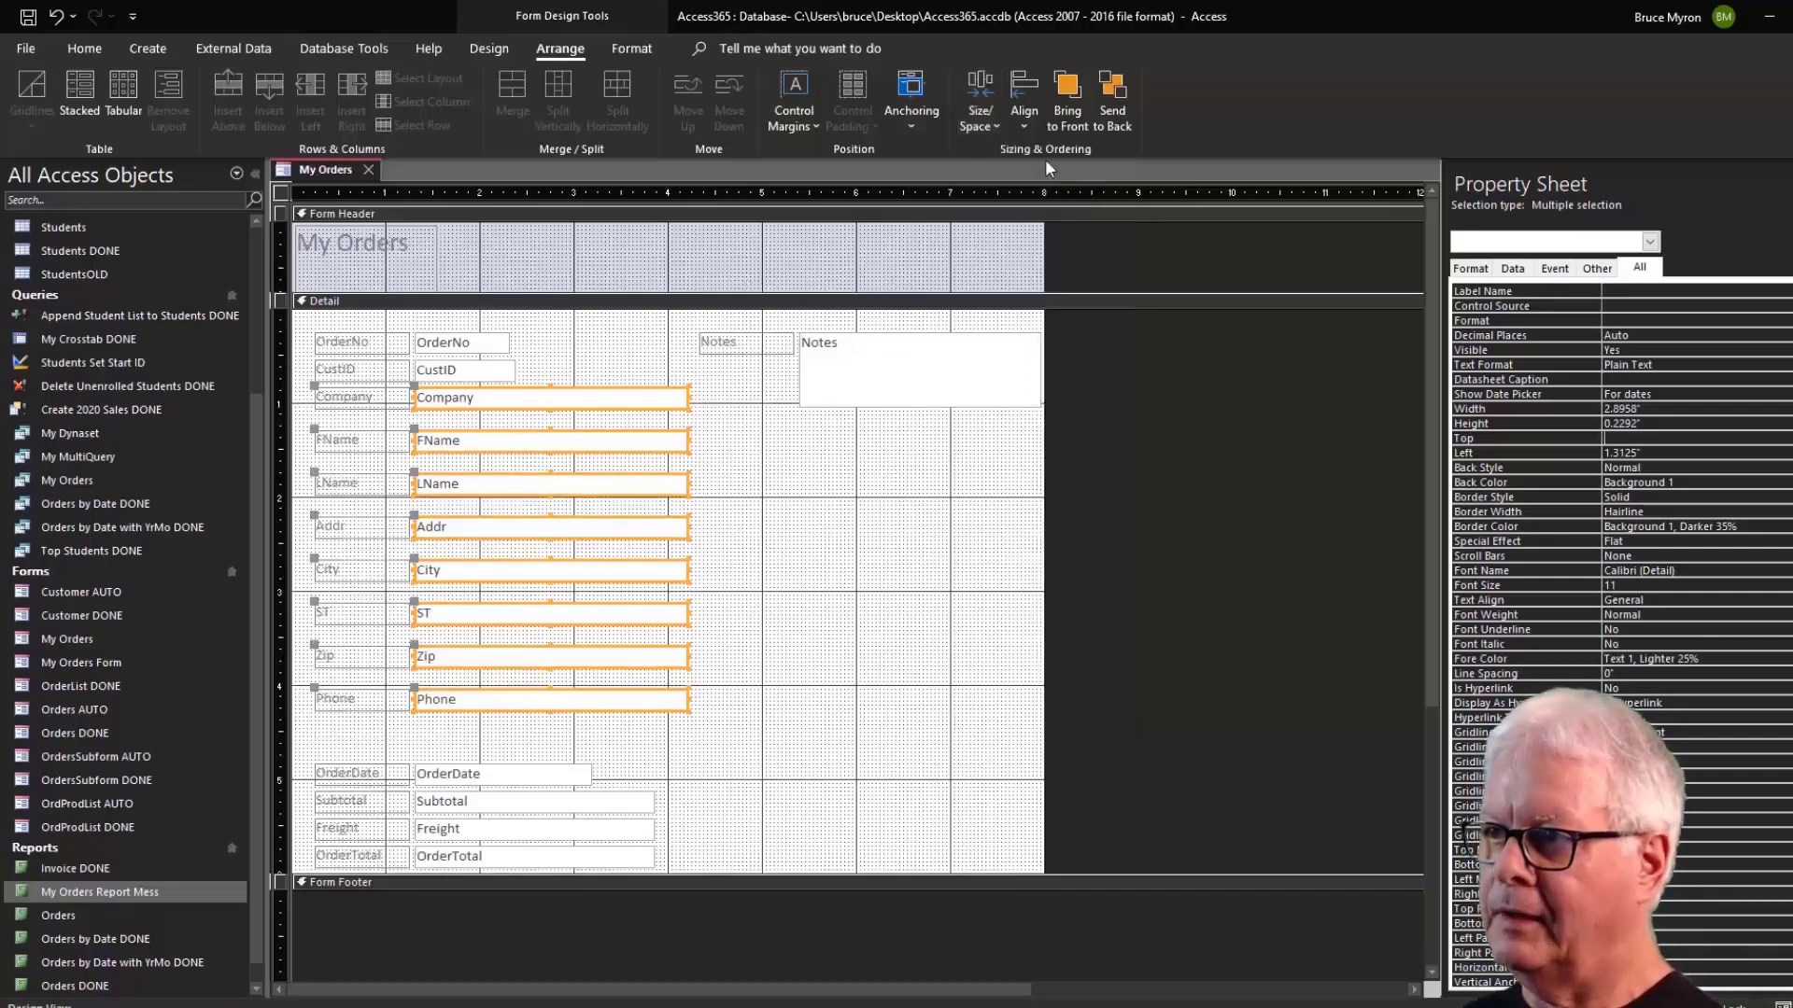
{"action": "left_click", "coordinate": [978, 110]}
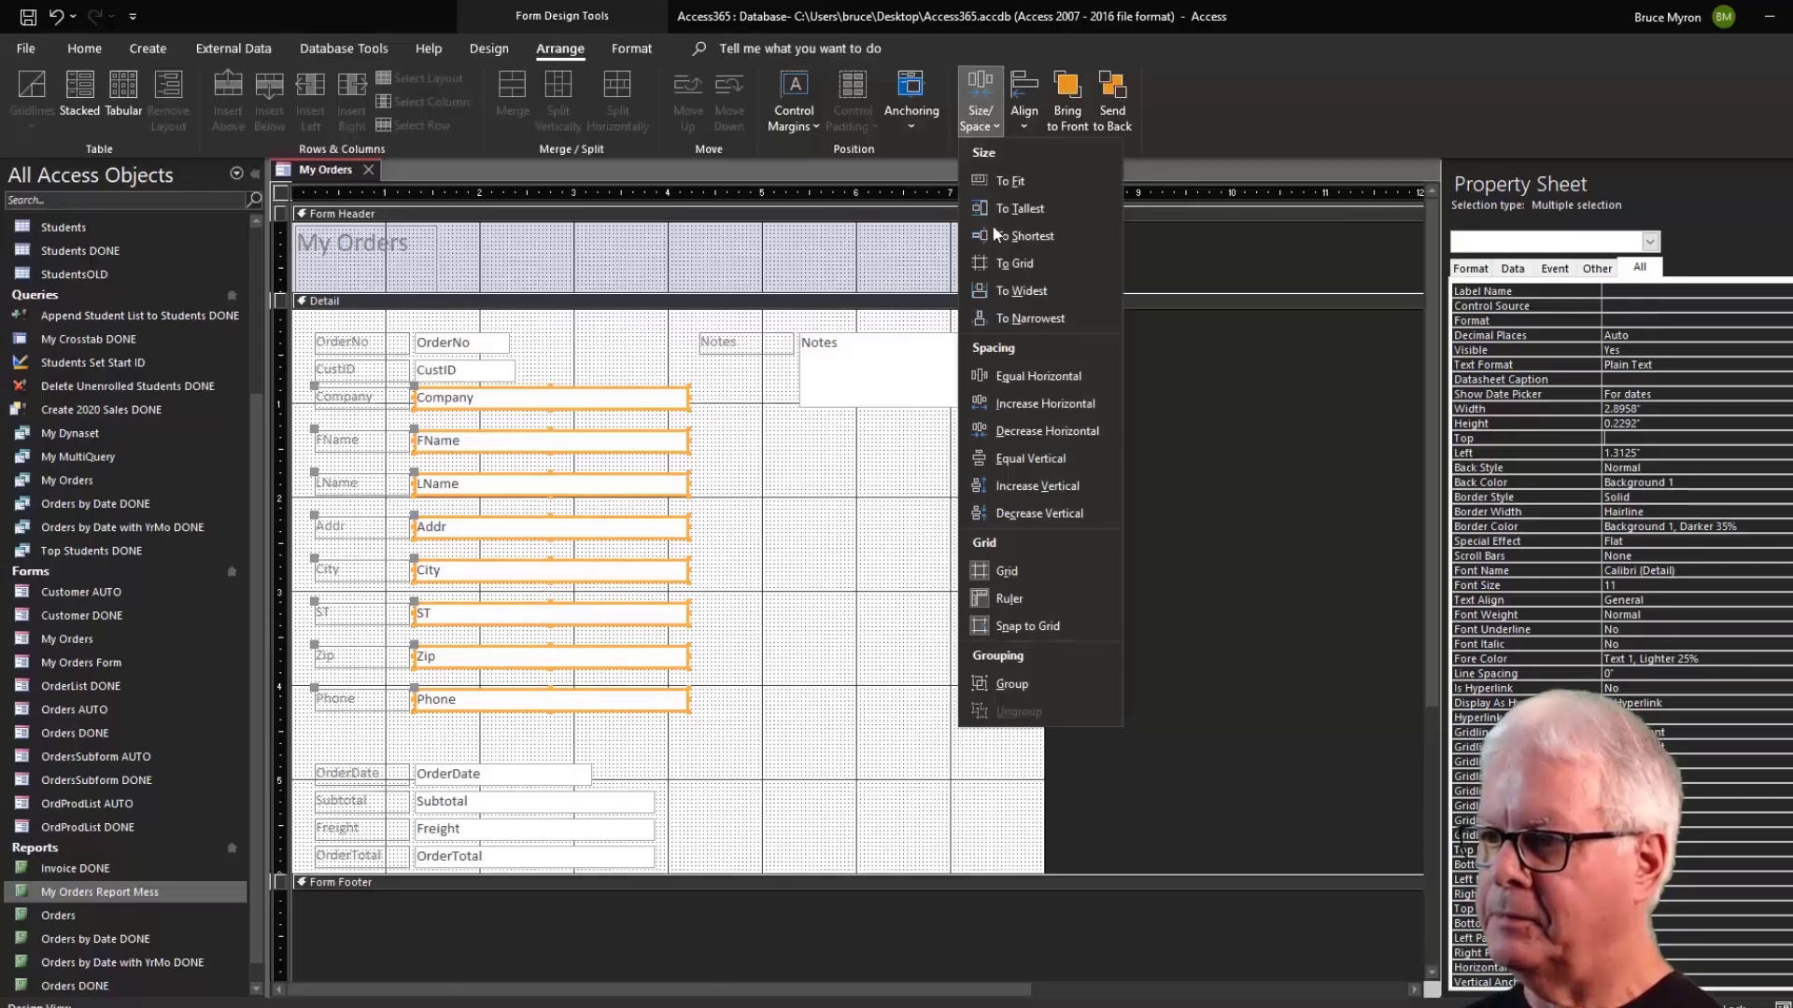
{"action": "left_click", "coordinate": [1050, 513]}
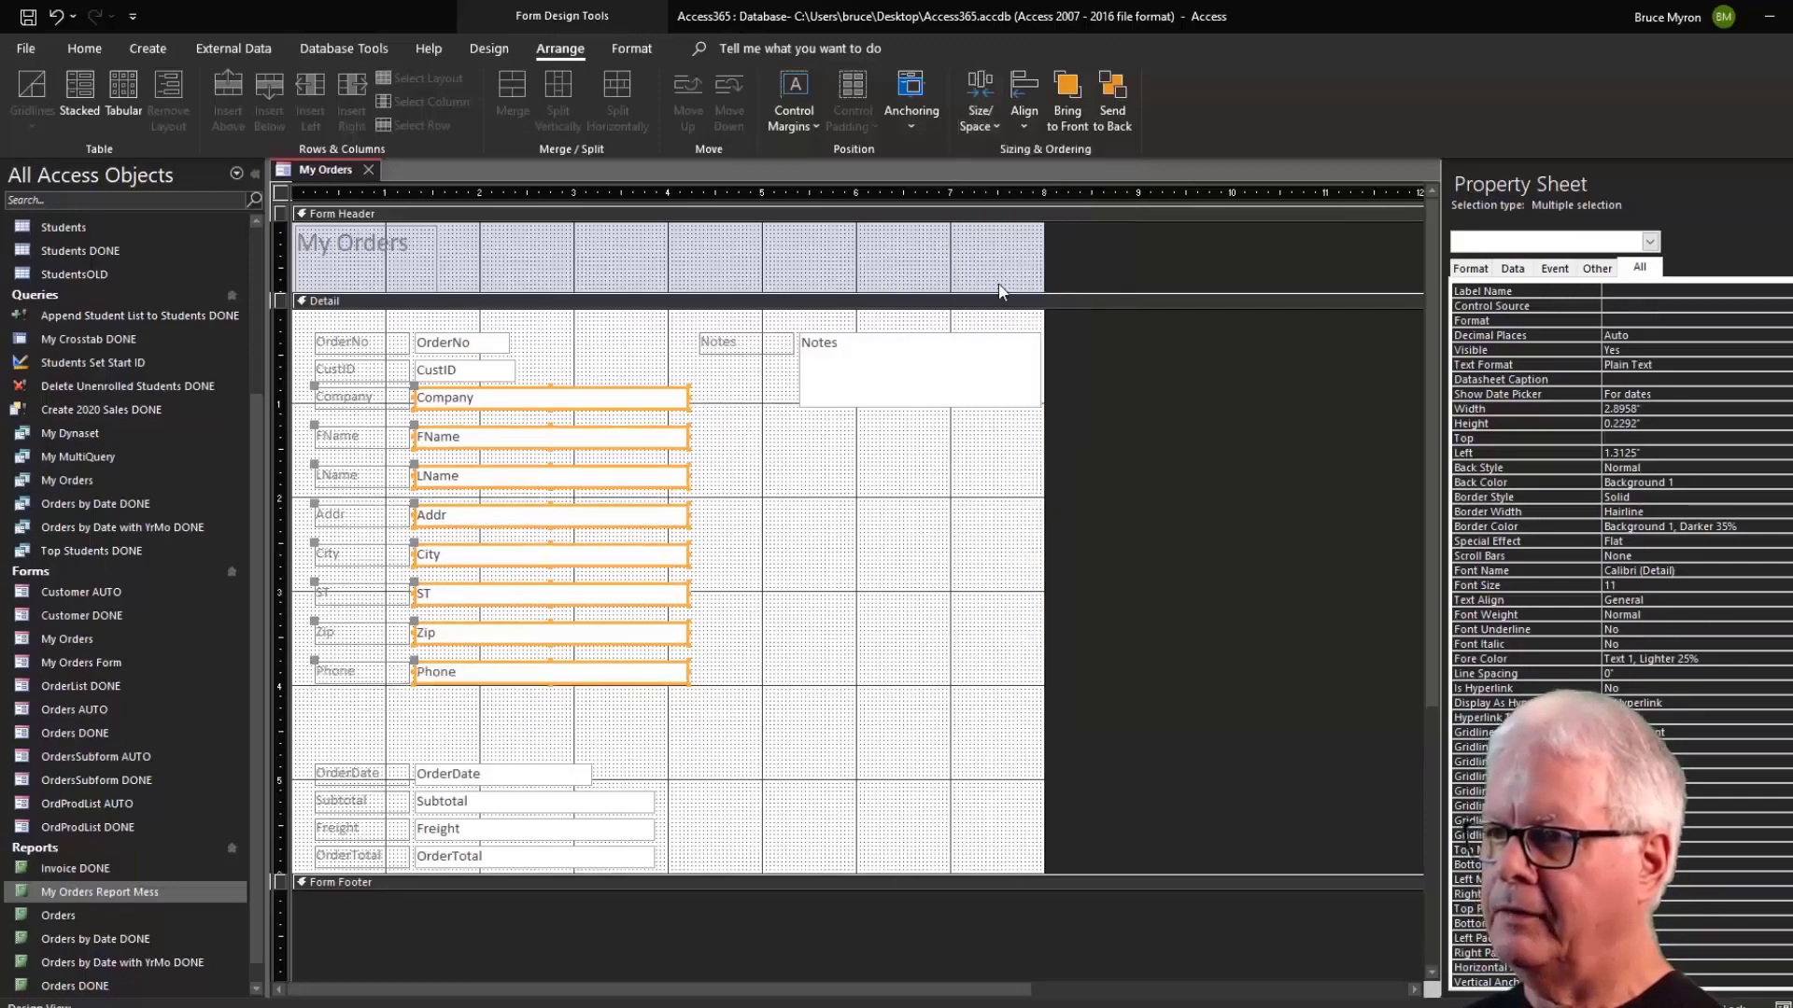
{"action": "left_click", "coordinate": [980, 111]}
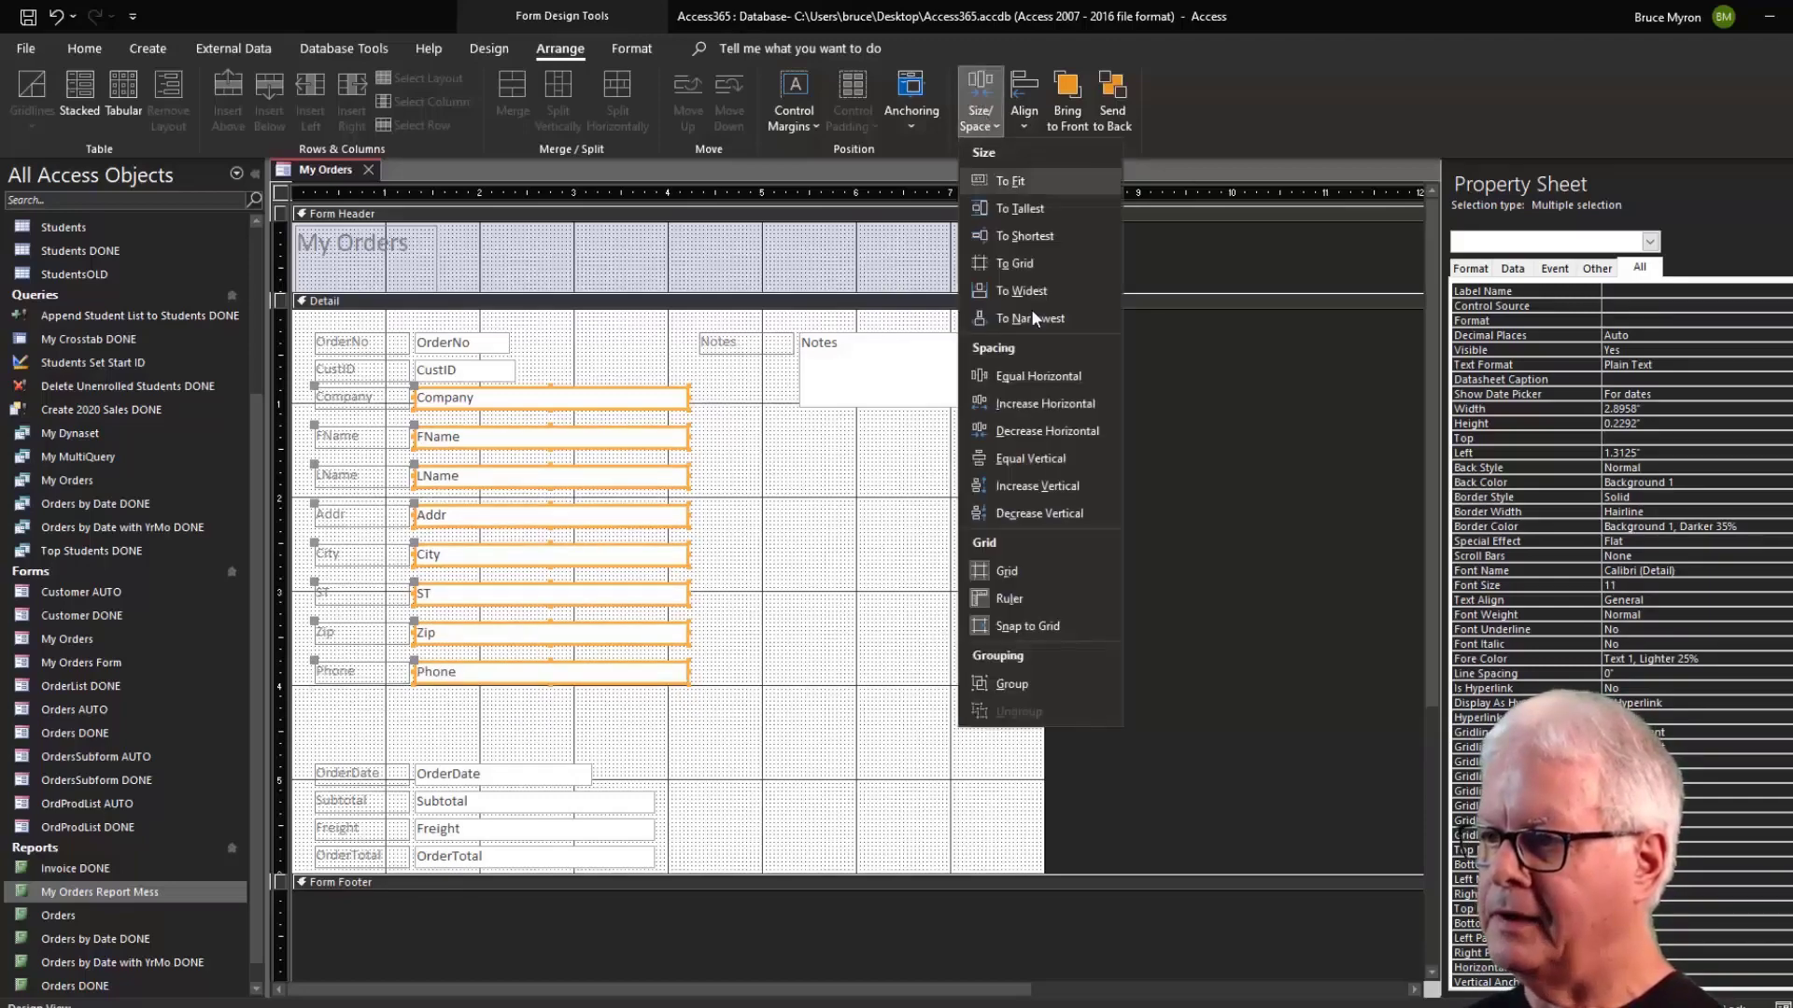
{"action": "left_click", "coordinate": [1043, 519]}
{"action": "left_click", "coordinate": [981, 110]}
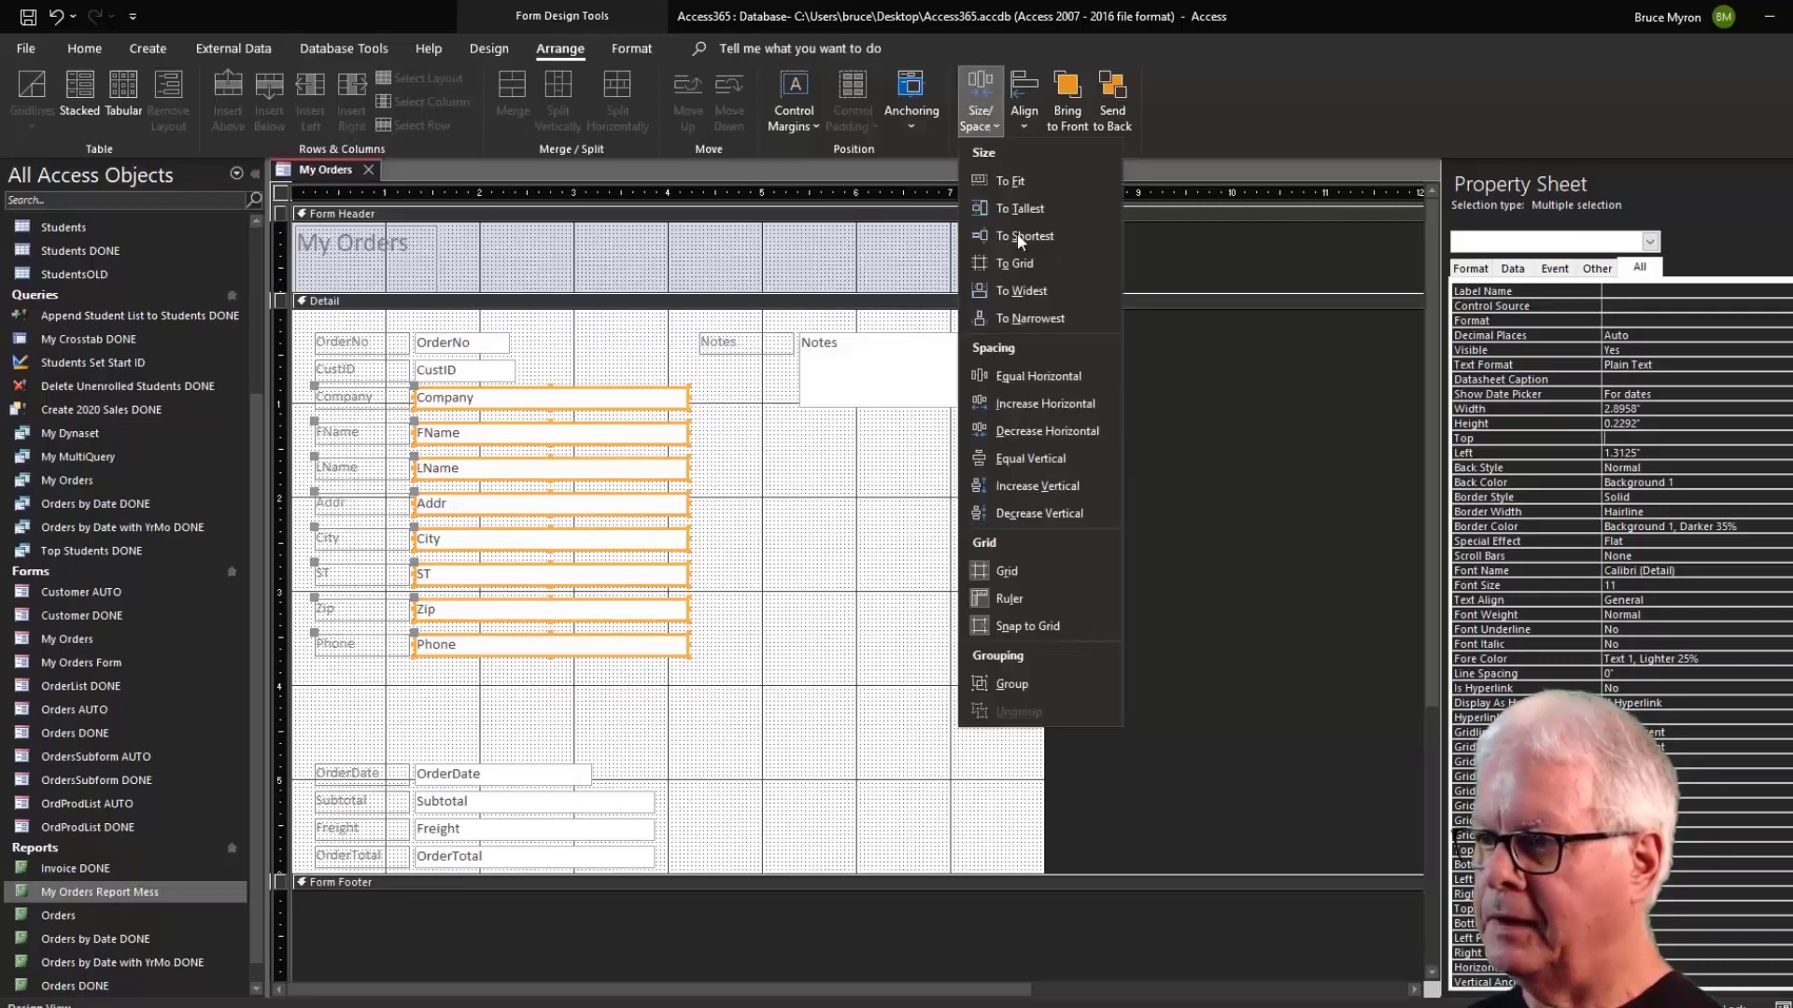
{"action": "left_click", "coordinate": [1046, 510]}
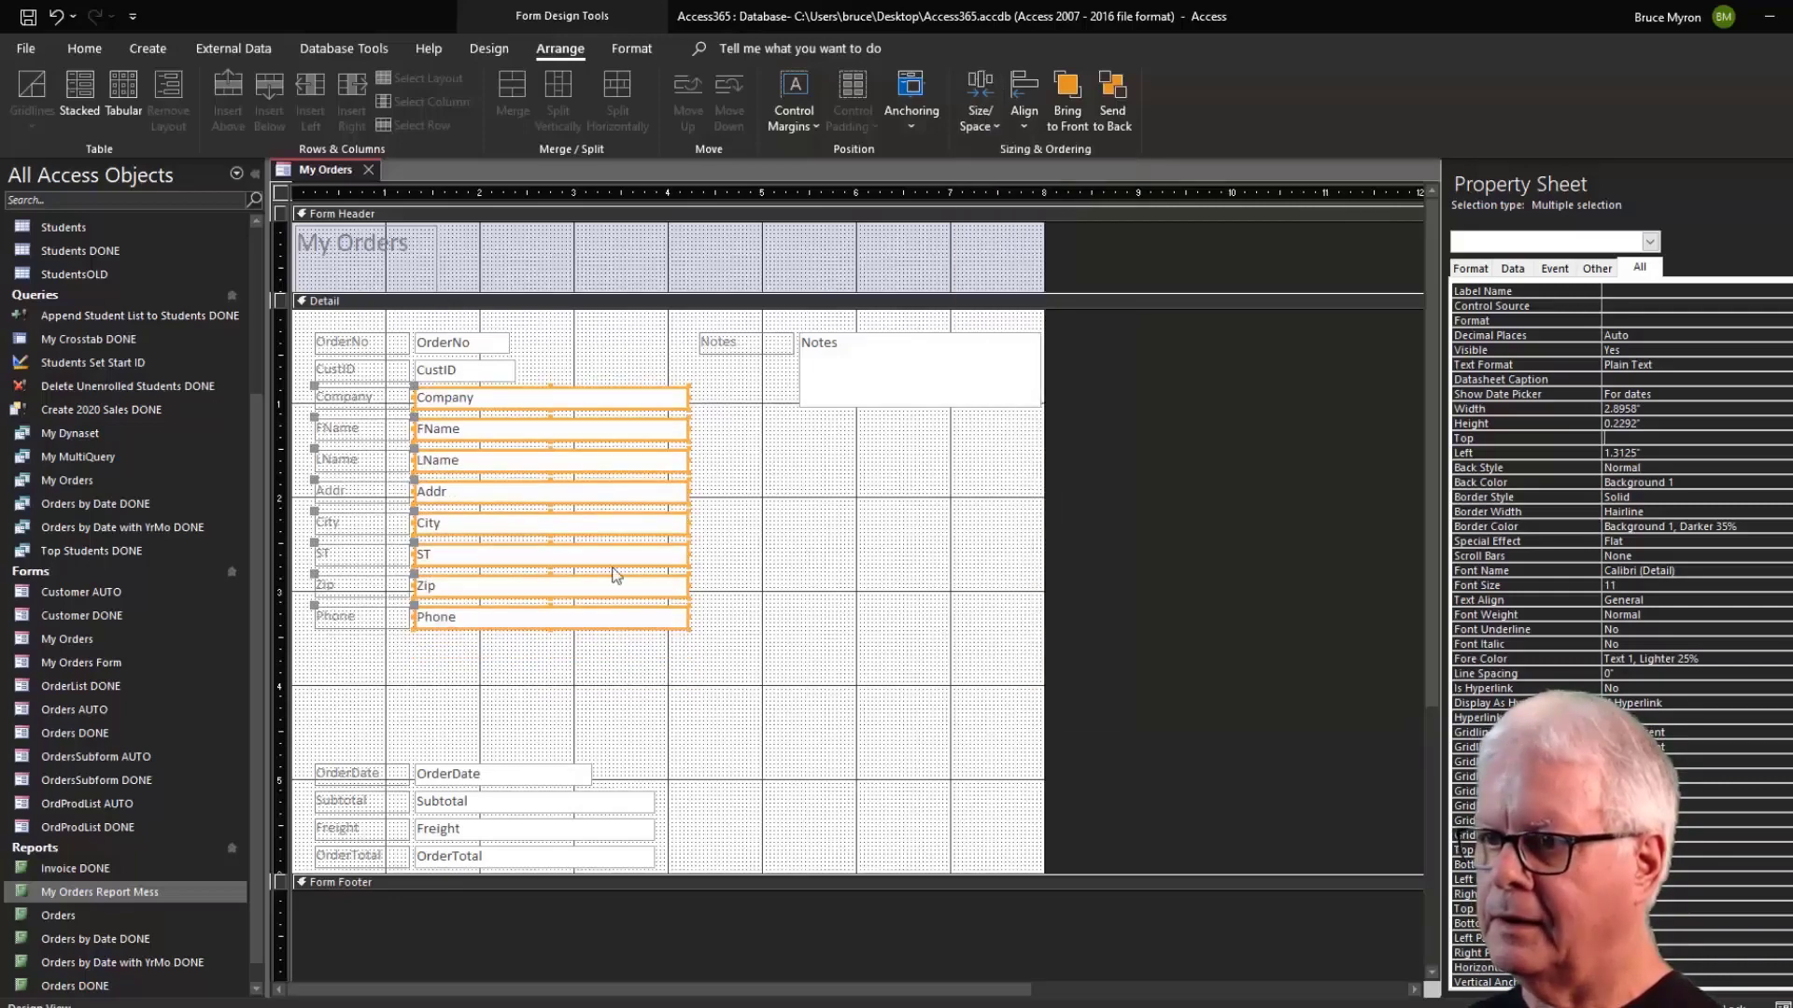
{"action": "left_click", "coordinate": [815, 487]}
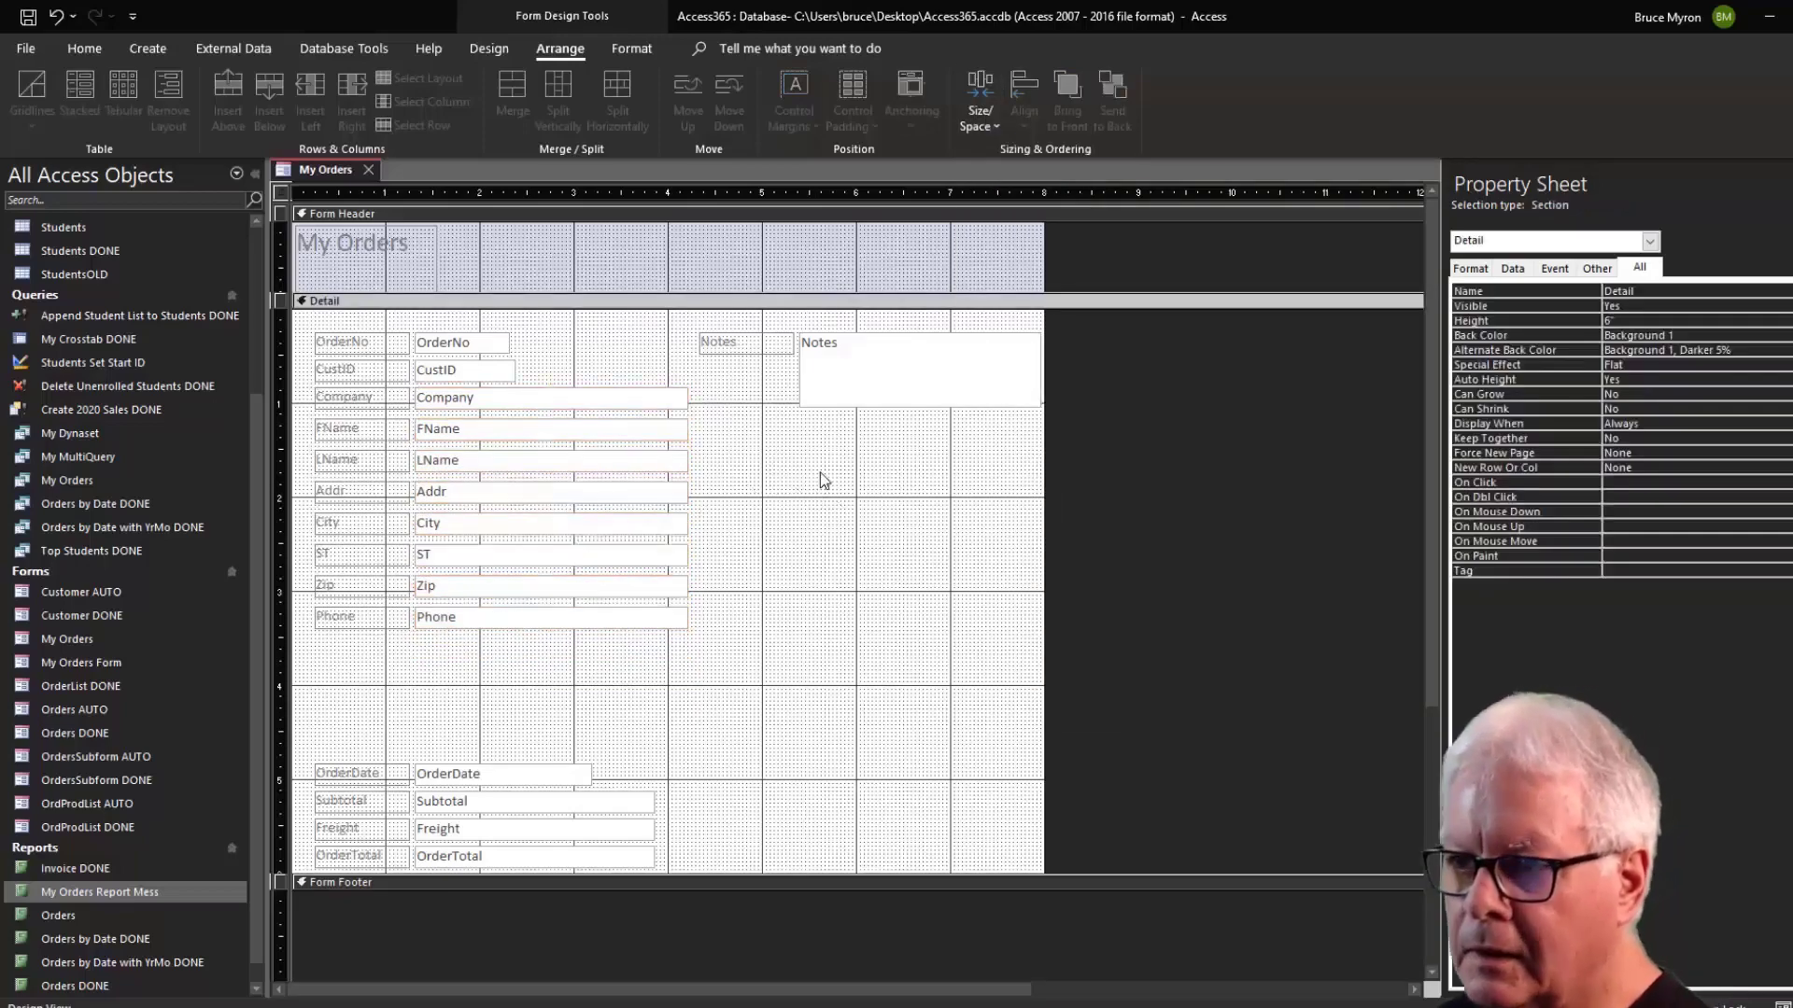
Reselect the Company through Phone text boxes and decrease their vertical spacing once more to match the fields above.
{"action": "left_click_drag", "start_coordinate": [607, 350], "coordinate": [643, 620]}
{"action": "left_click", "coordinate": [974, 118]}
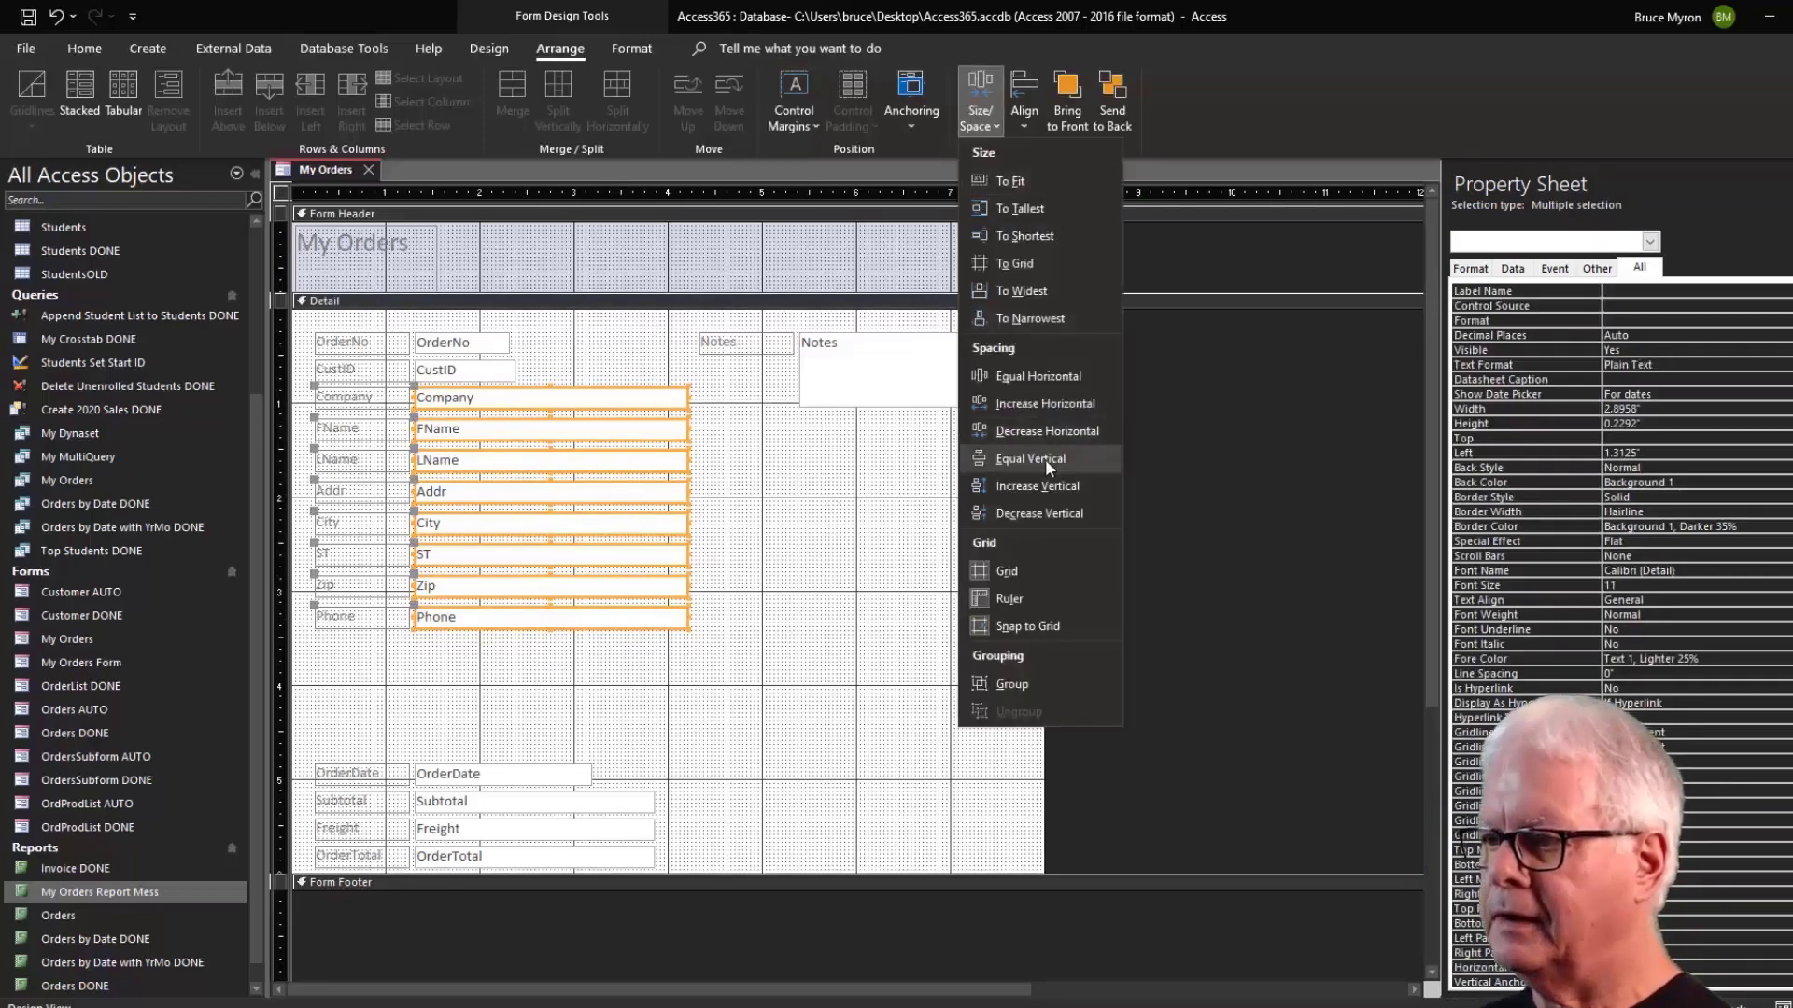
{"action": "left_click", "coordinate": [1033, 514]}
{"action": "left_click", "coordinate": [956, 508]}
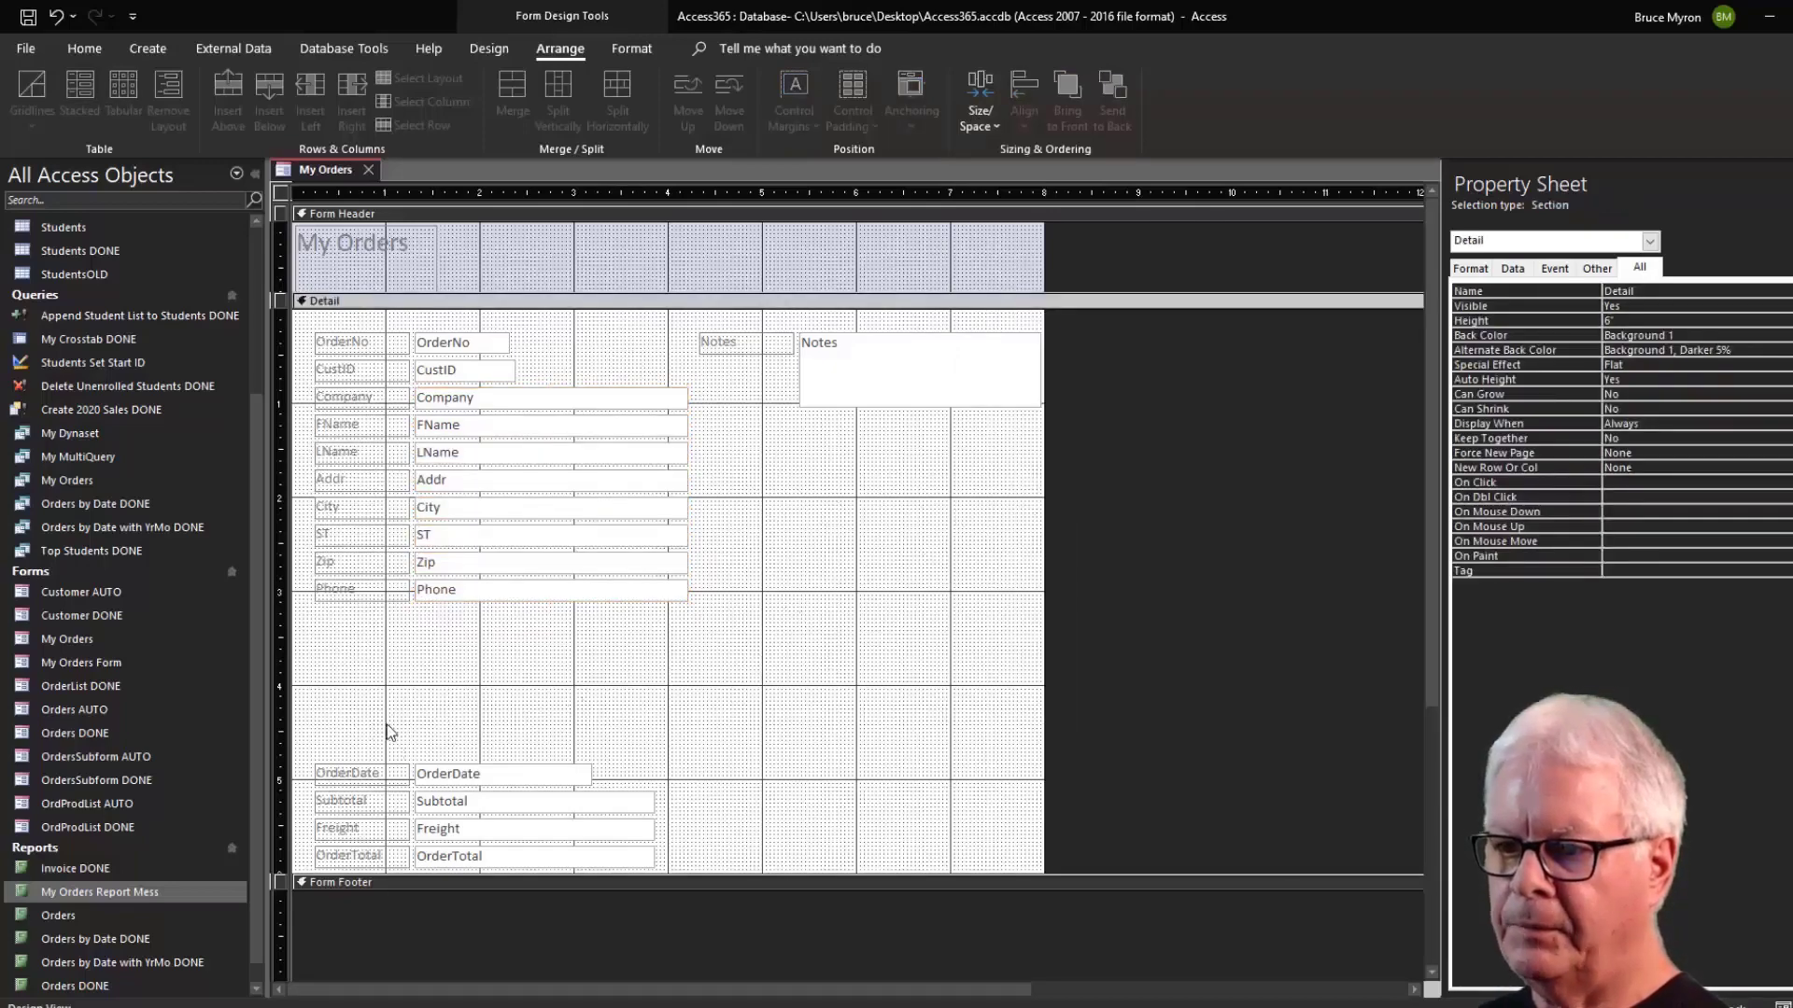
Move the OrderDate, Subtotal, Freight and OrderTotal labels and text boxes up directly beneath the Phone field.
{"action": "left_click_drag", "start_coordinate": [371, 733], "coordinate": [449, 861]}
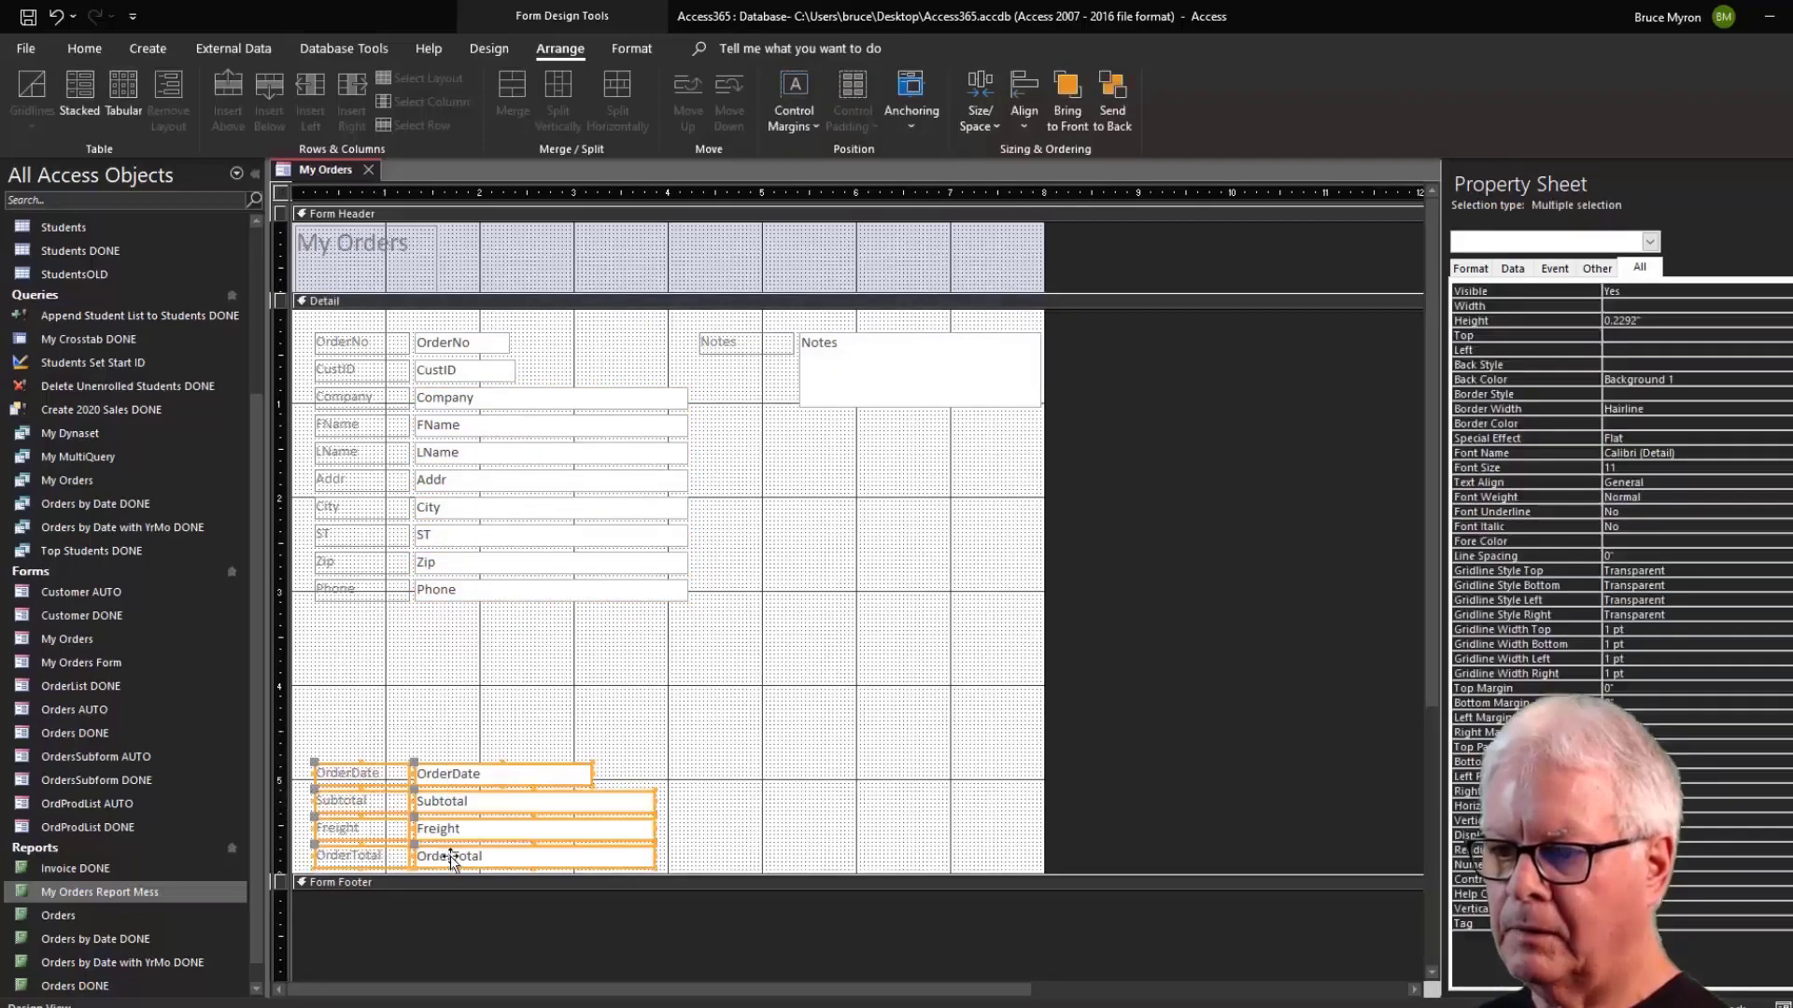
{"action": "left_click_drag", "start_coordinate": [535, 779], "coordinate": [534, 621]}
{"action": "left_click", "coordinate": [838, 756]}
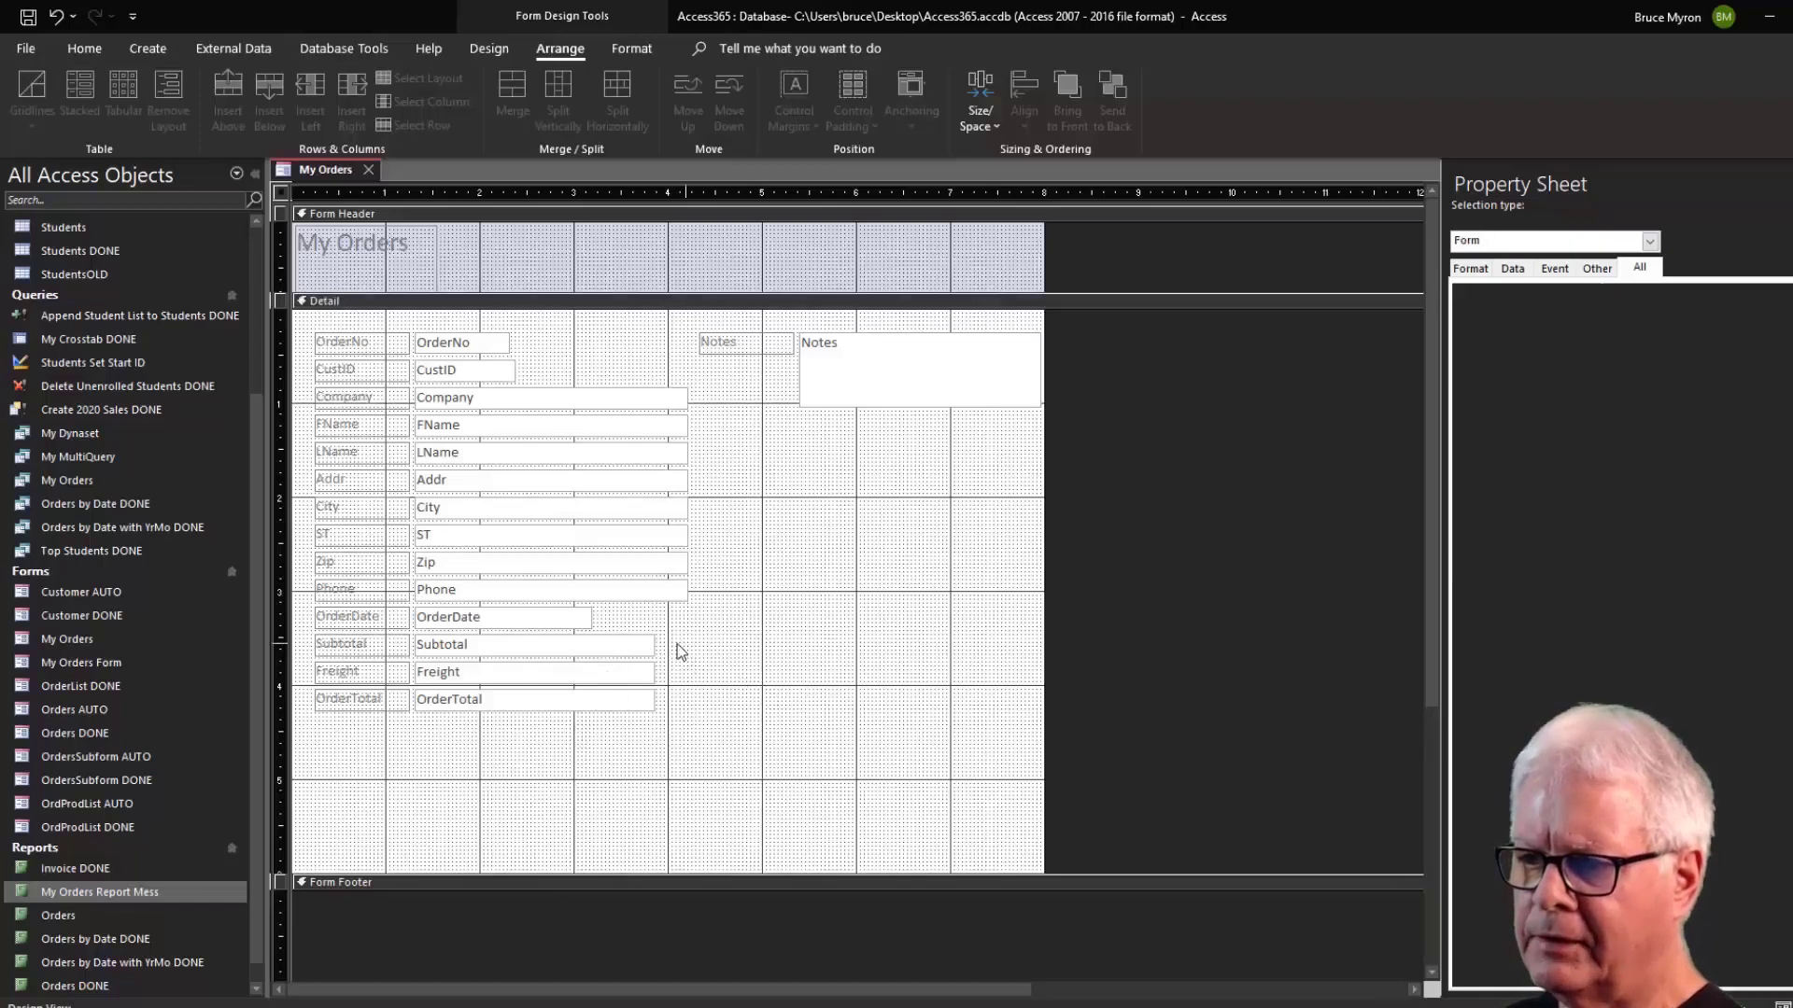
Narrow the OrderDate, Subtotal, Freight and OrderTotal text boxes to about the width of the CustID text box.
{"action": "left_click_drag", "start_coordinate": [683, 641], "coordinate": [599, 702]}
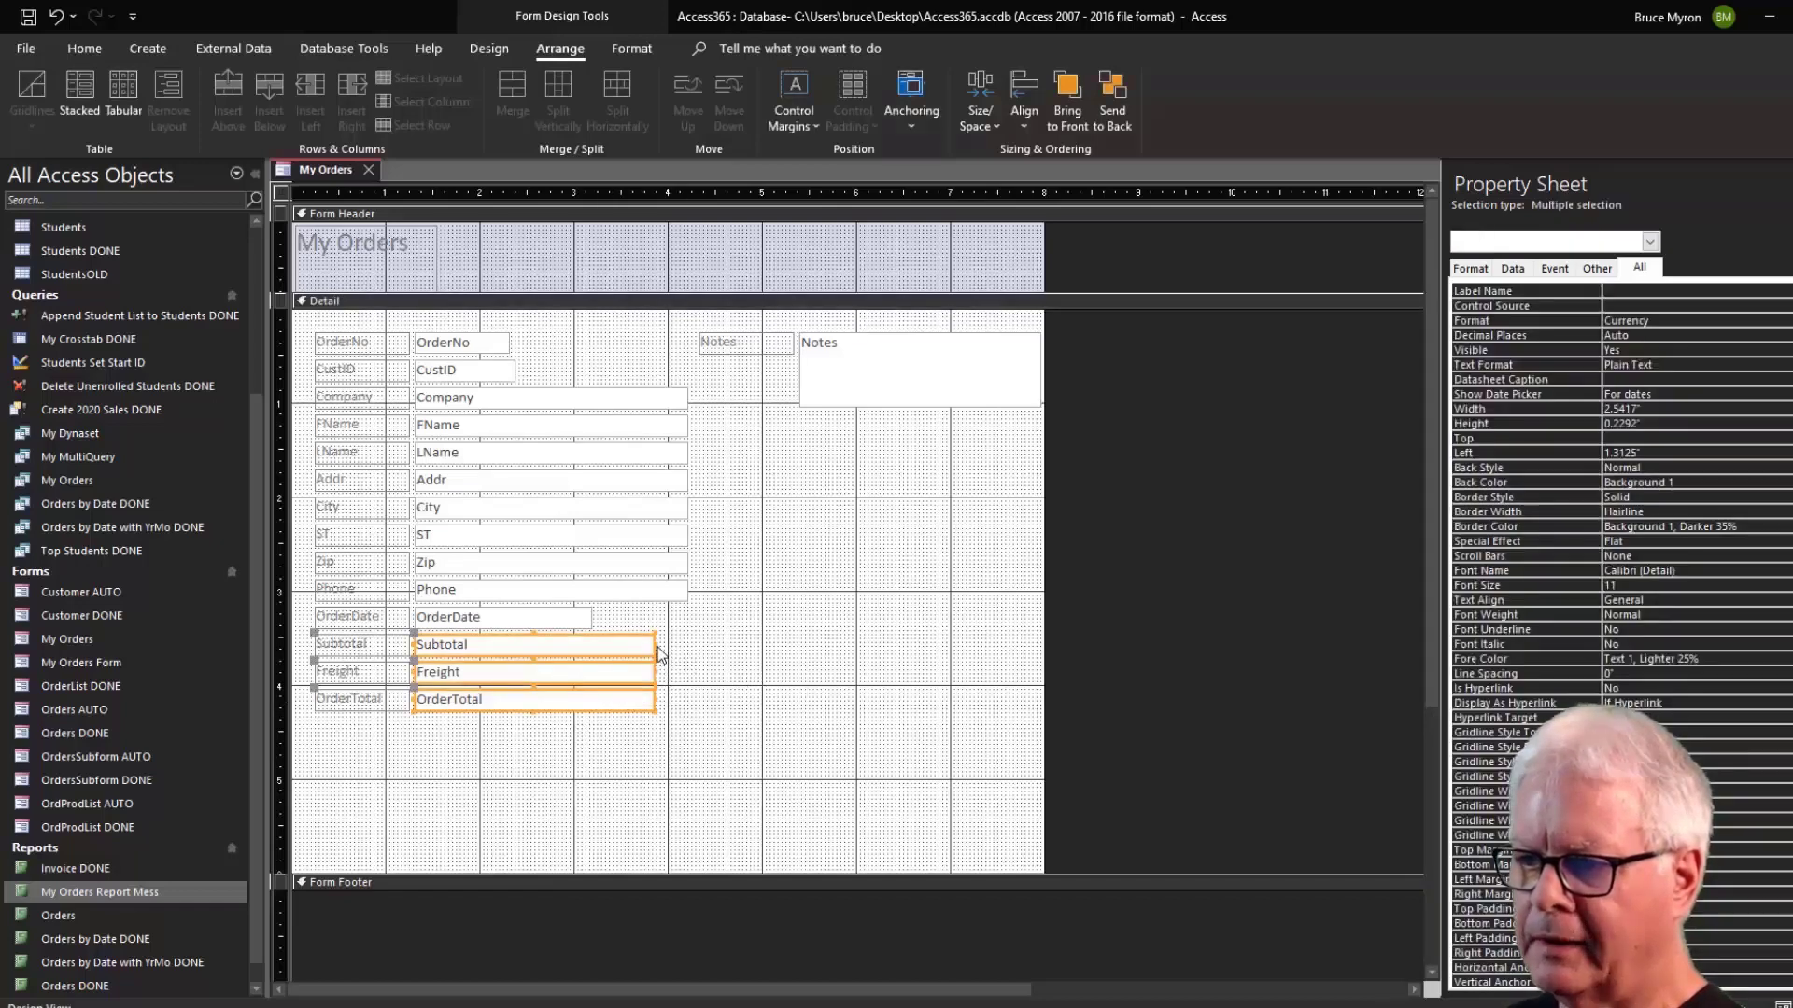
{"action": "left_click_drag", "start_coordinate": [652, 644], "coordinate": [590, 644]}
{"action": "left_click", "coordinate": [669, 667]}
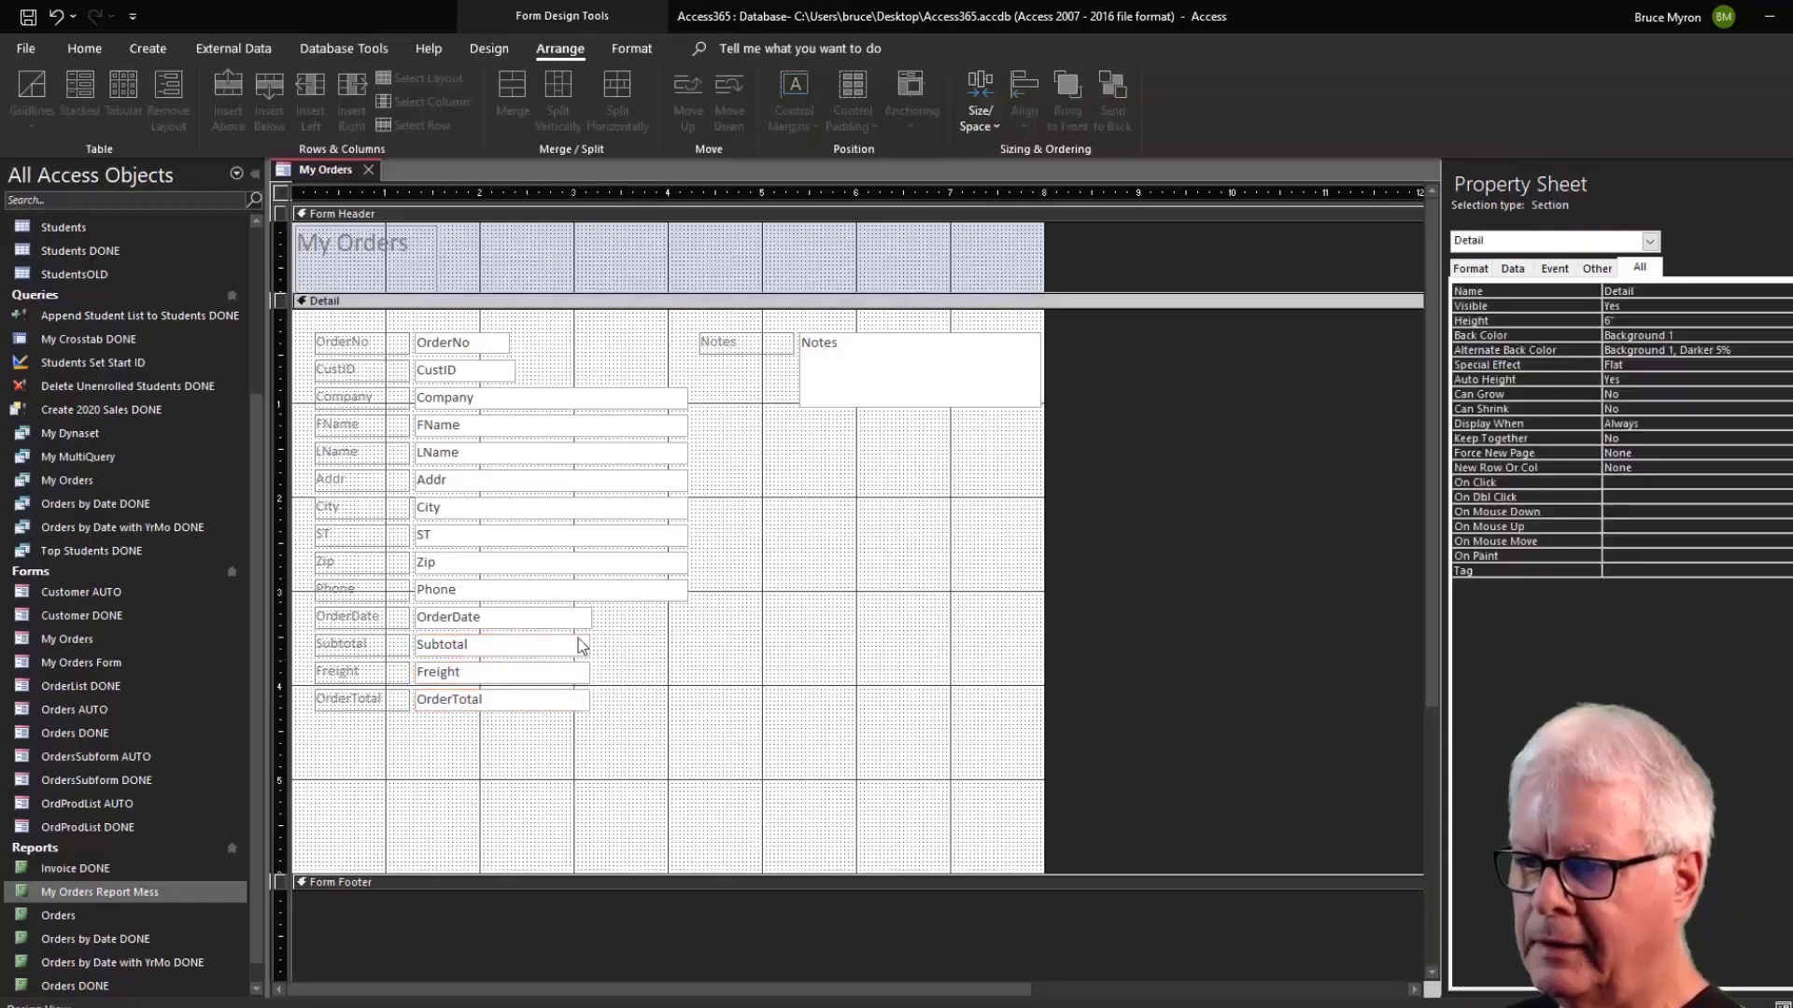
{"action": "left_click_drag", "start_coordinate": [633, 622], "coordinate": [540, 702]}
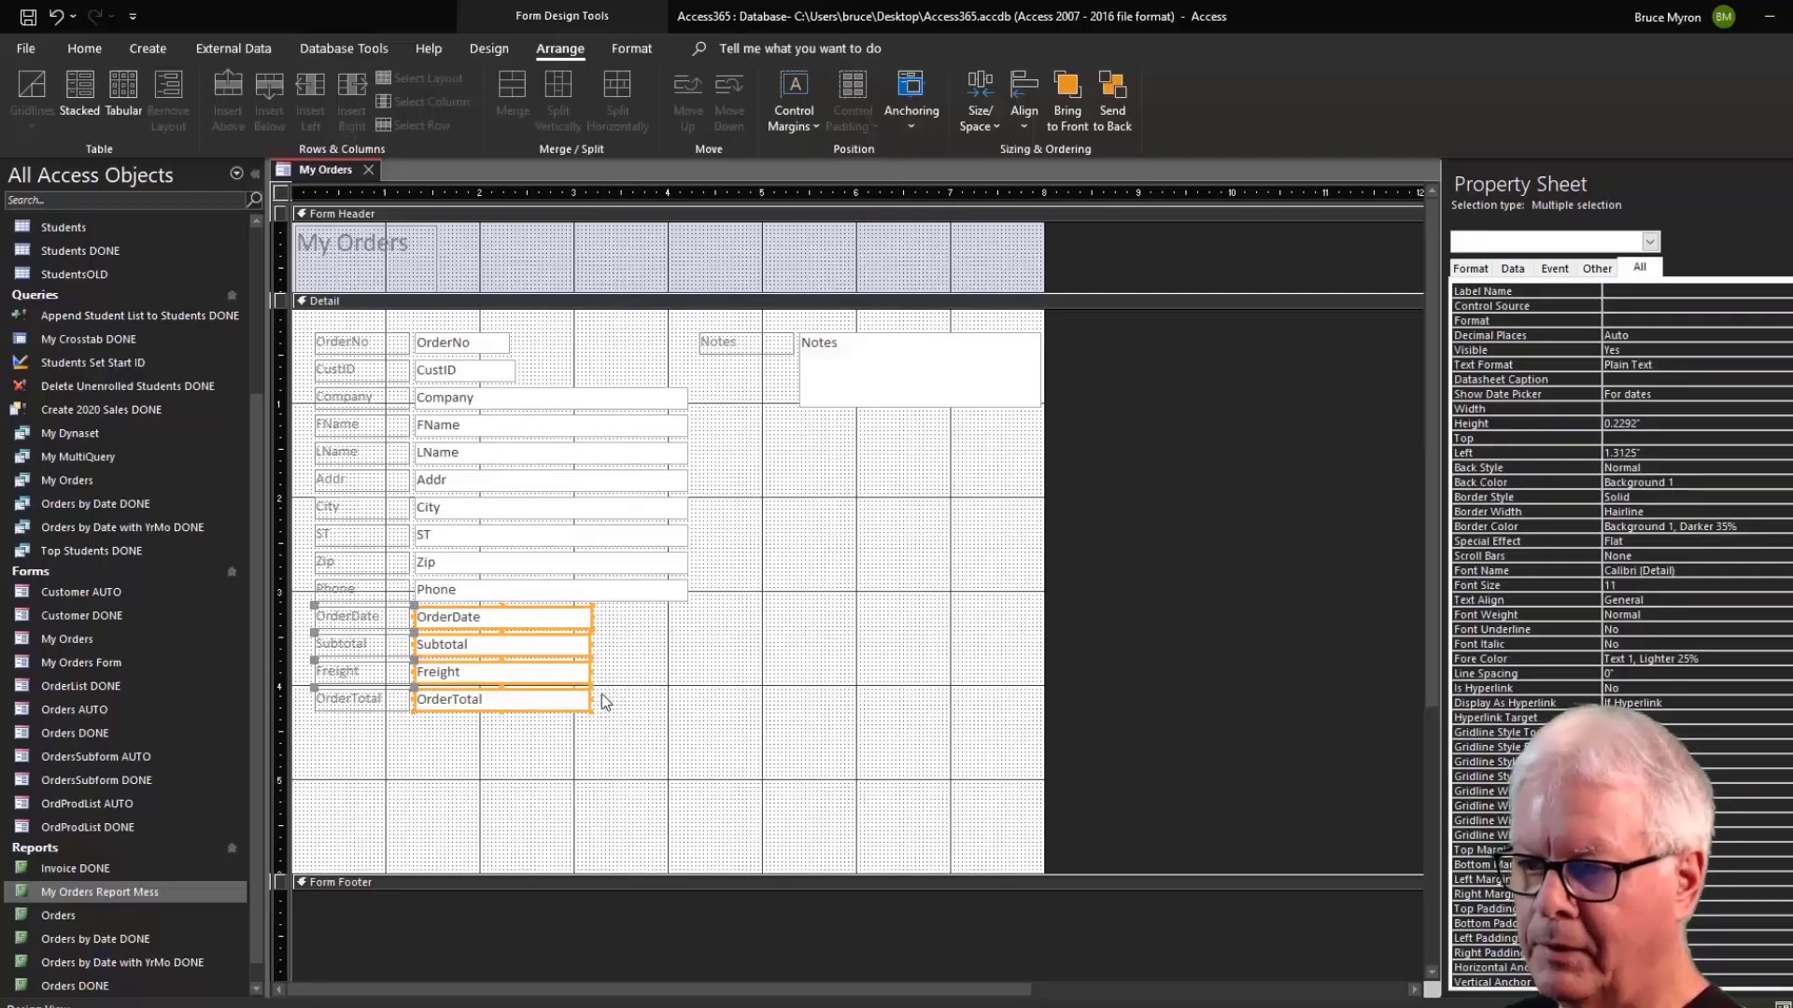
{"action": "left_click_drag", "start_coordinate": [590, 698], "coordinate": [515, 693]}
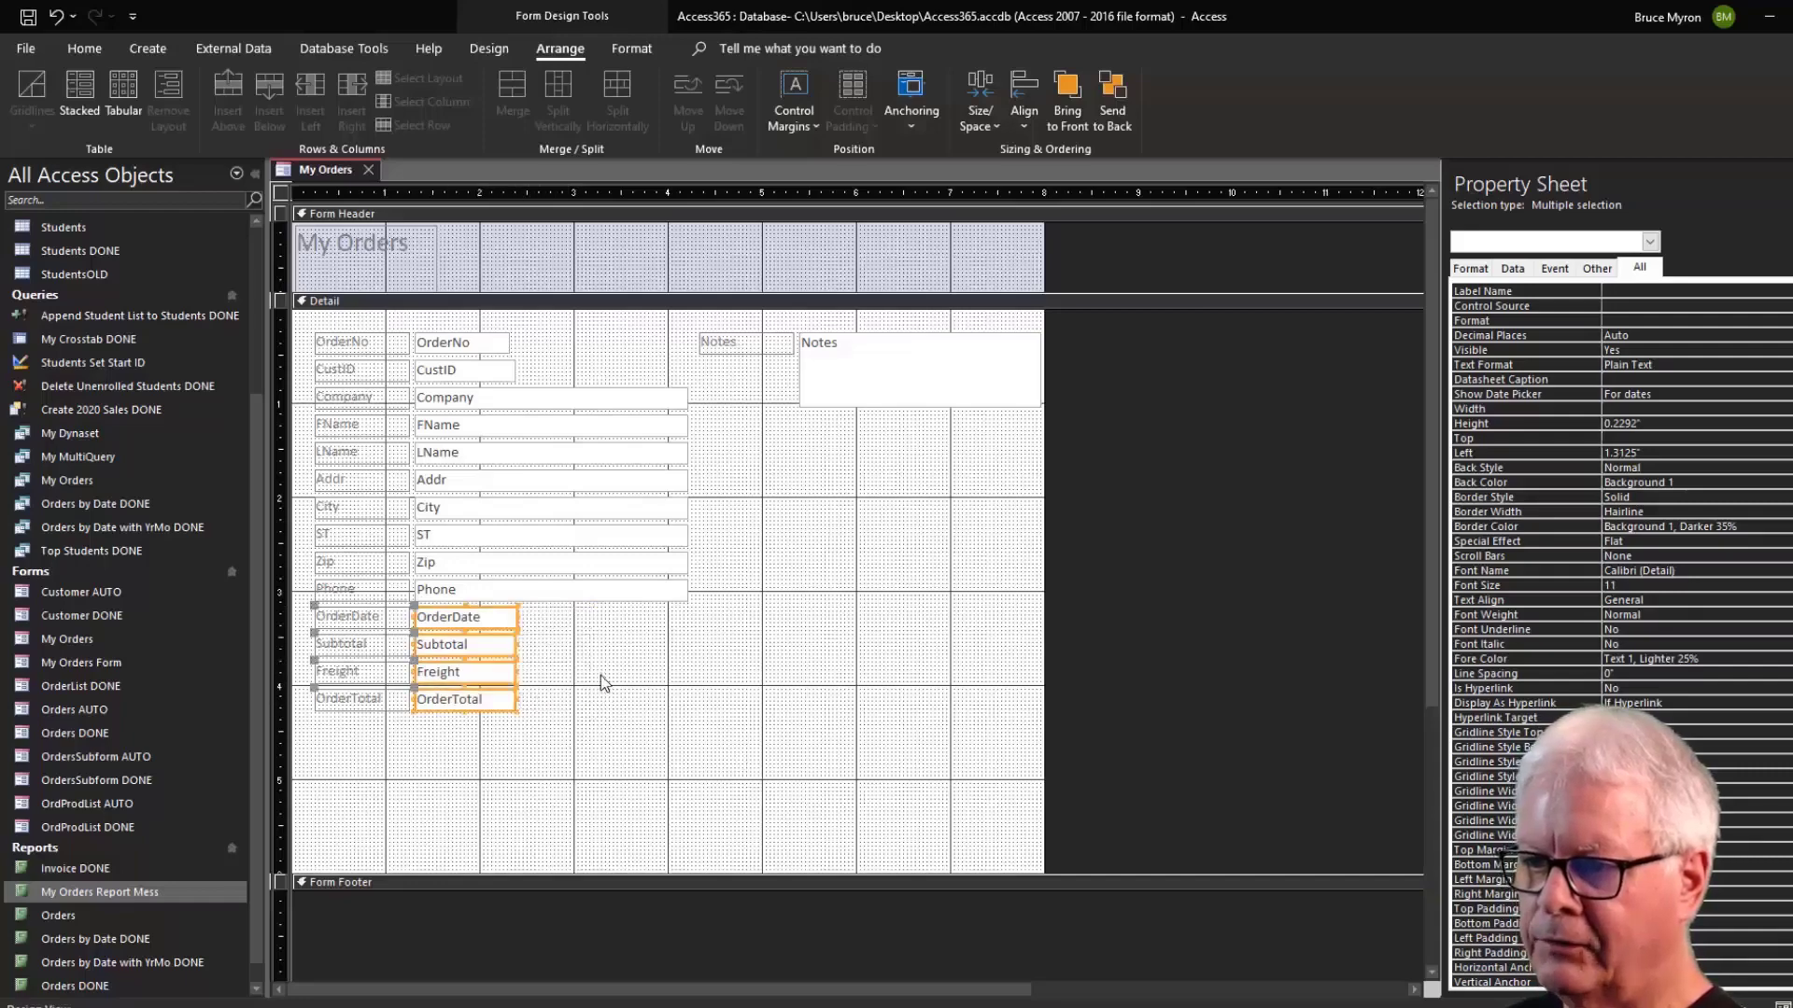
{"action": "left_click", "coordinate": [732, 731]}
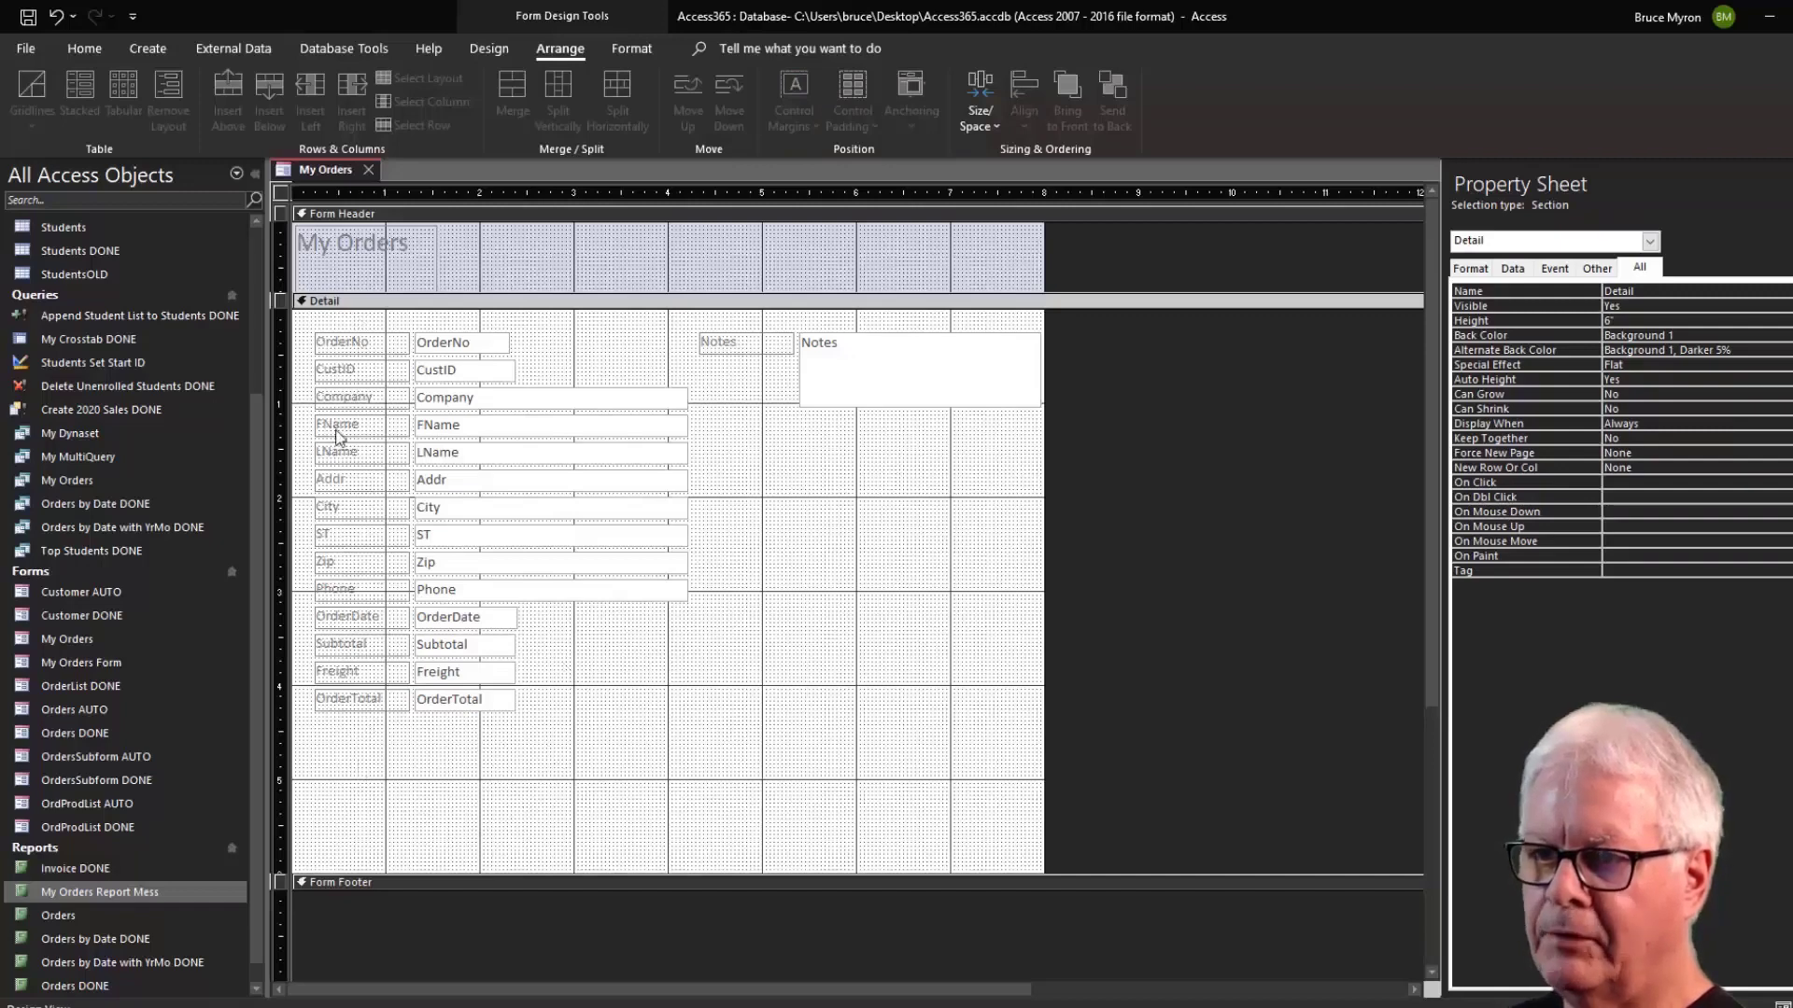
Right-align the text of the OrderNo through OrderTotal labels, leaving the form title out of the selection.
{"action": "left_click", "coordinate": [280, 342]}
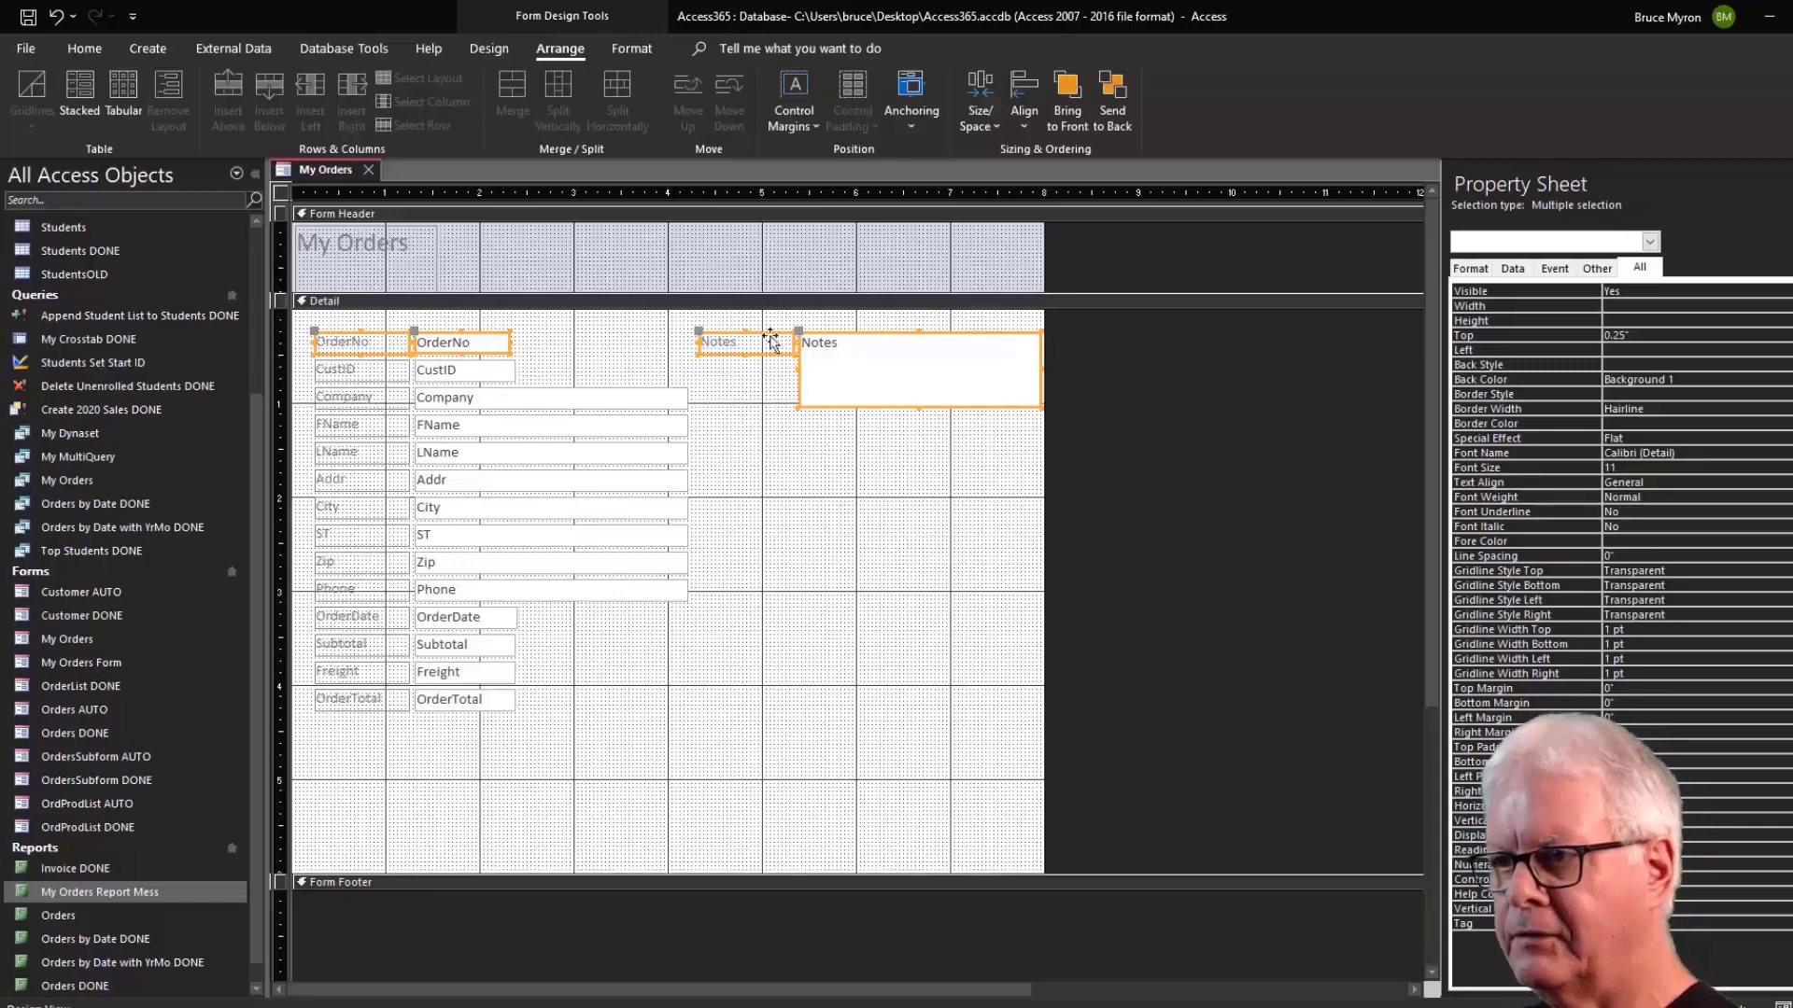
{"action": "left_click", "coordinate": [617, 192]}
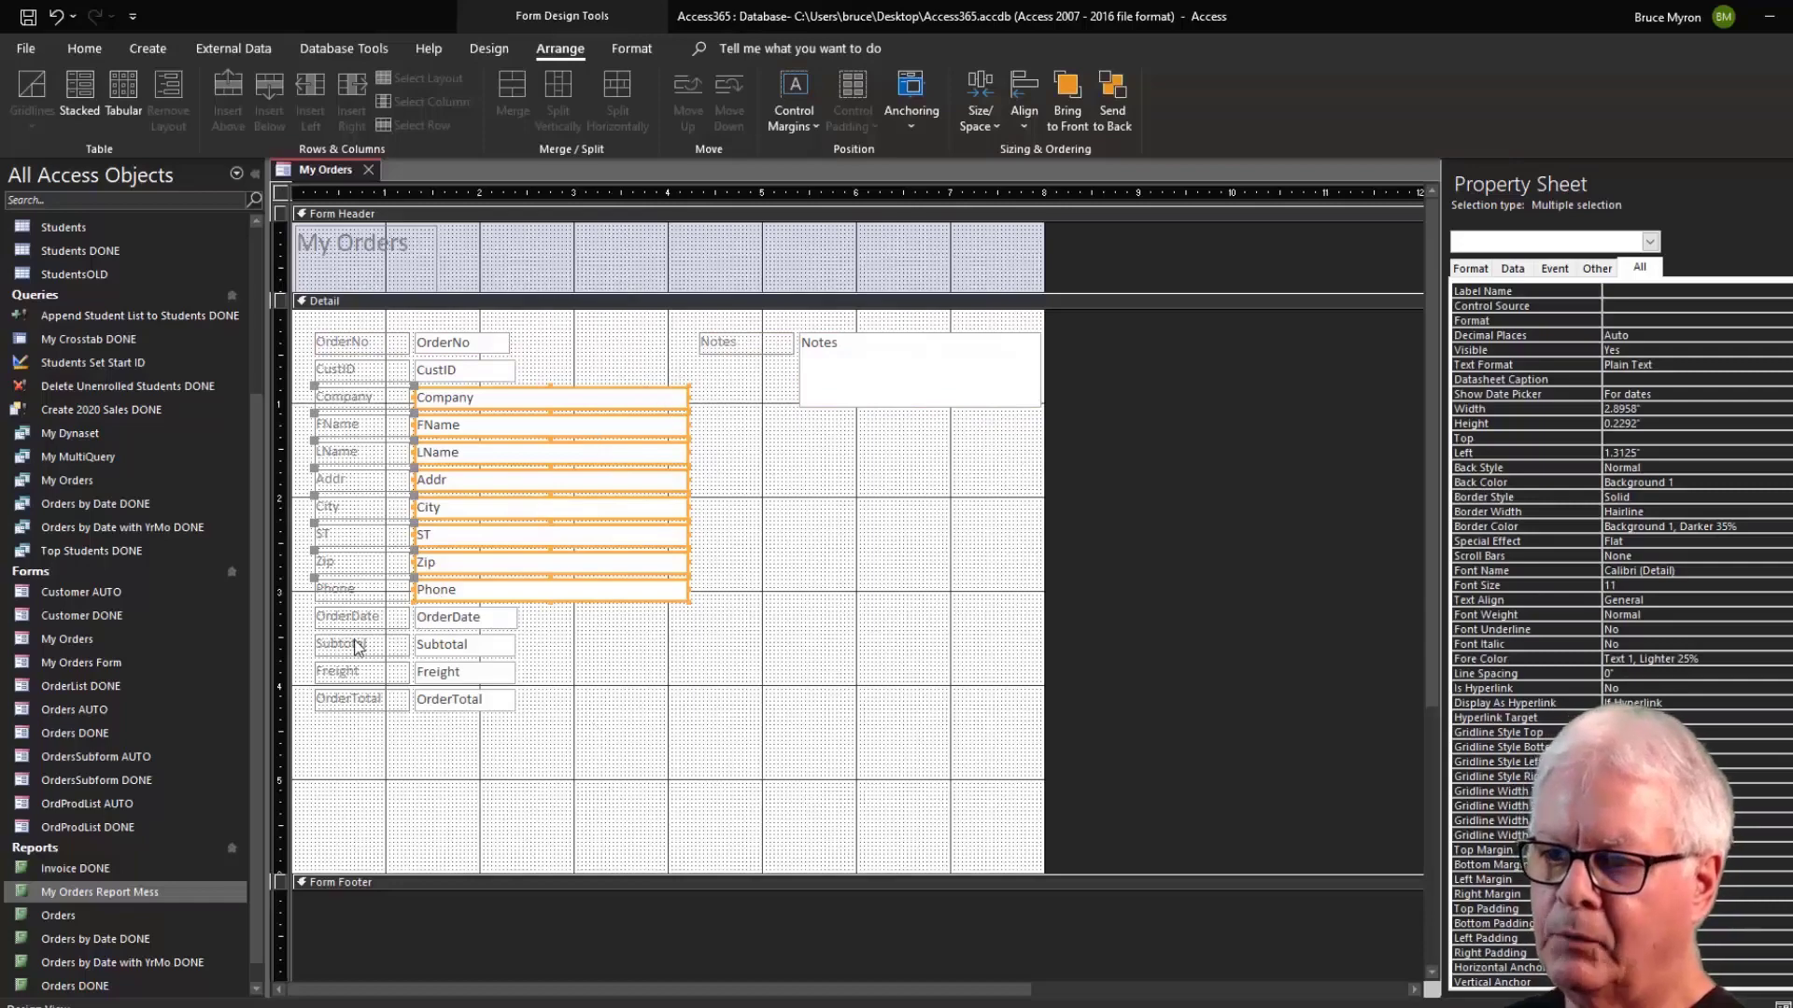
{"action": "left_click", "coordinate": [358, 192]}
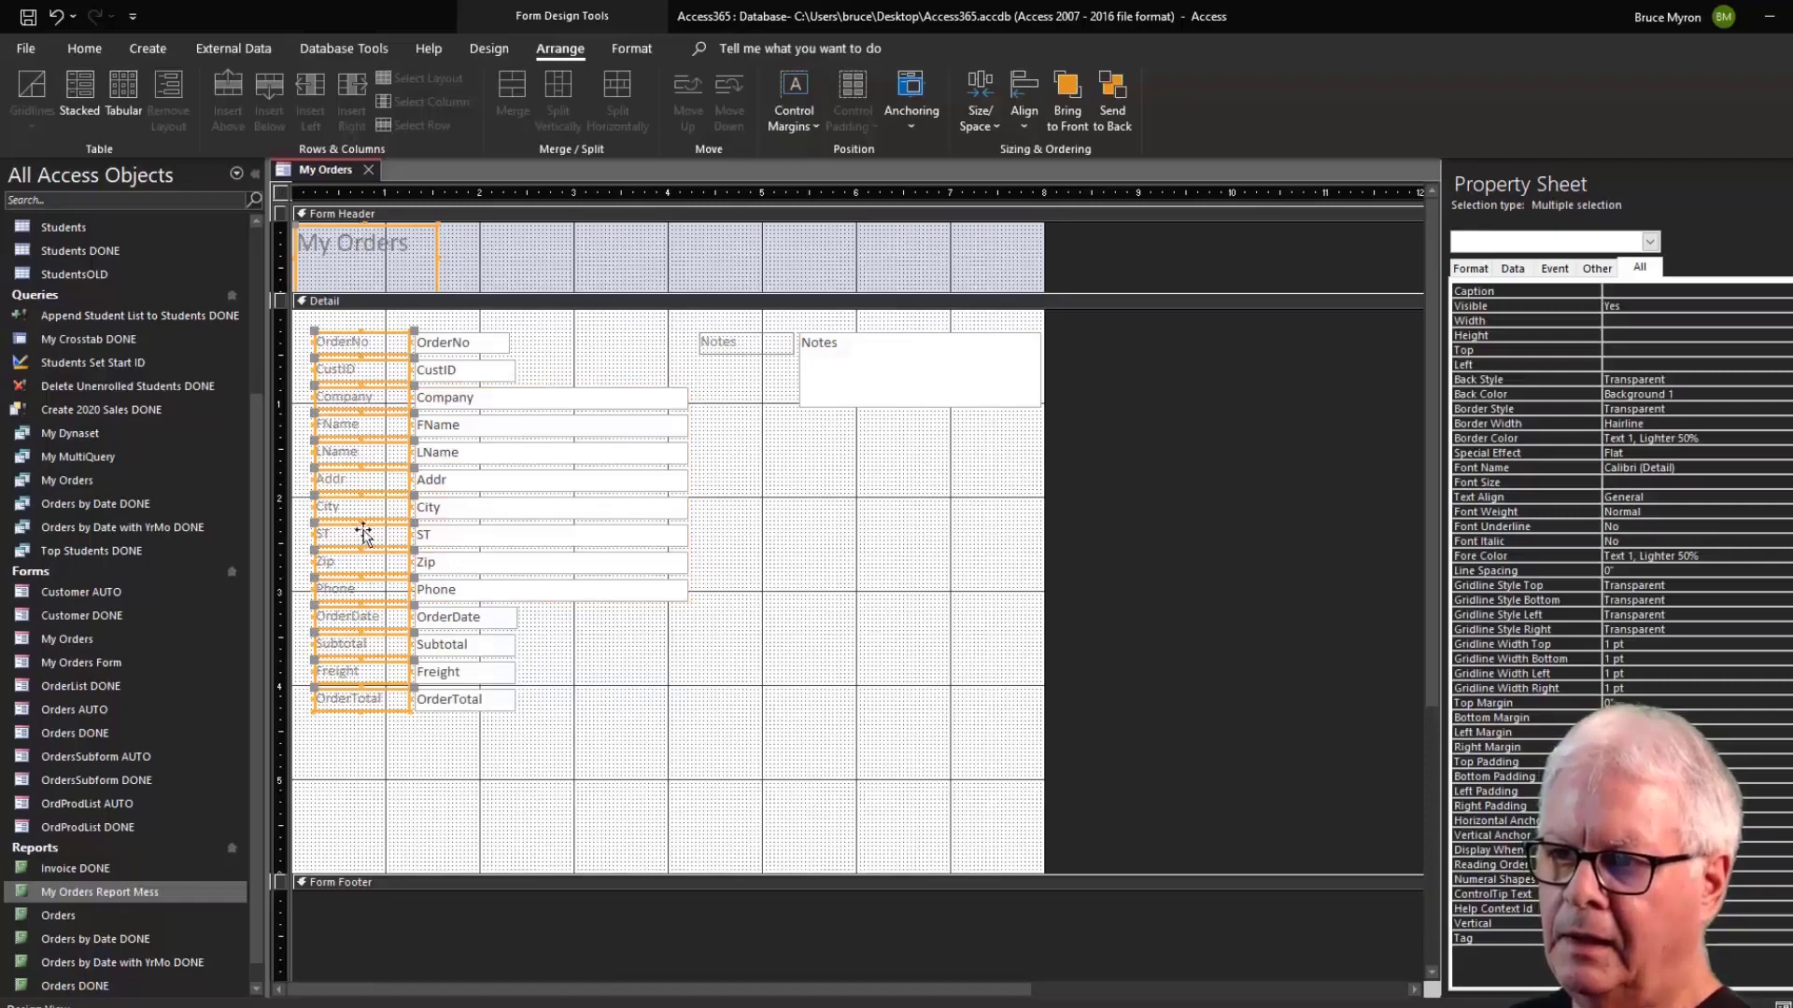
{"action": "left_click", "coordinate": [367, 262], "text": "shift"}
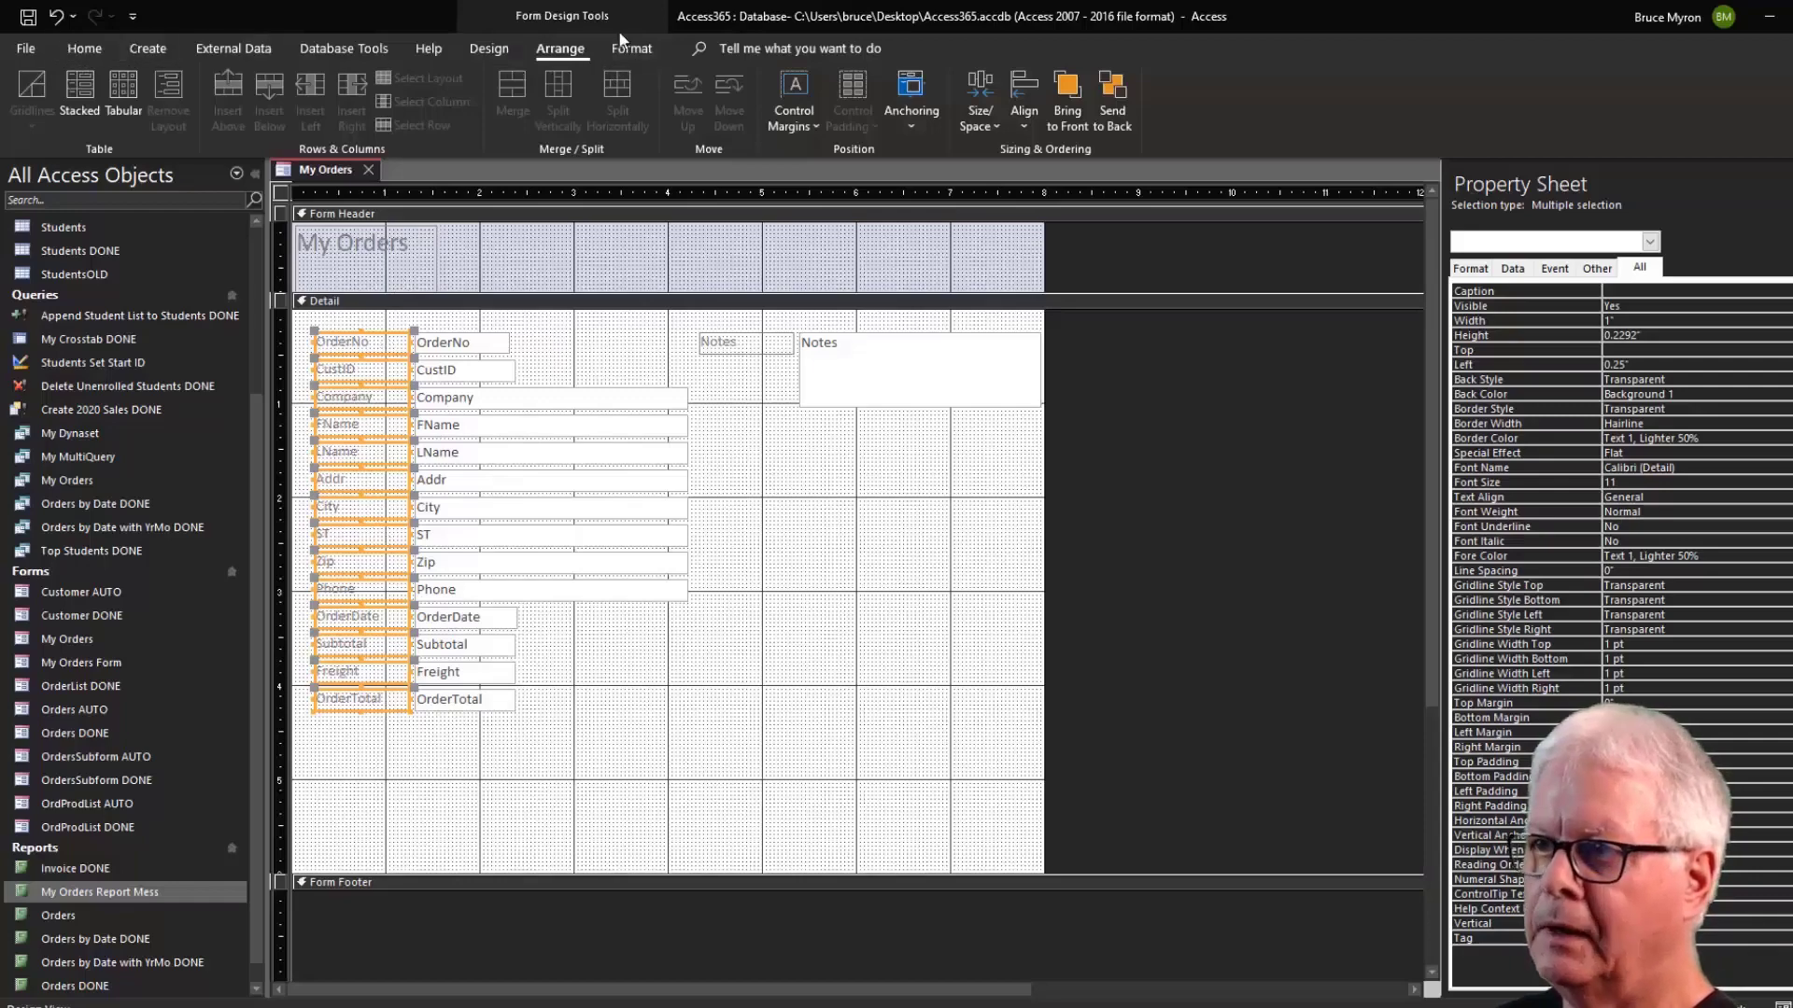
{"action": "left_click", "coordinate": [646, 53]}
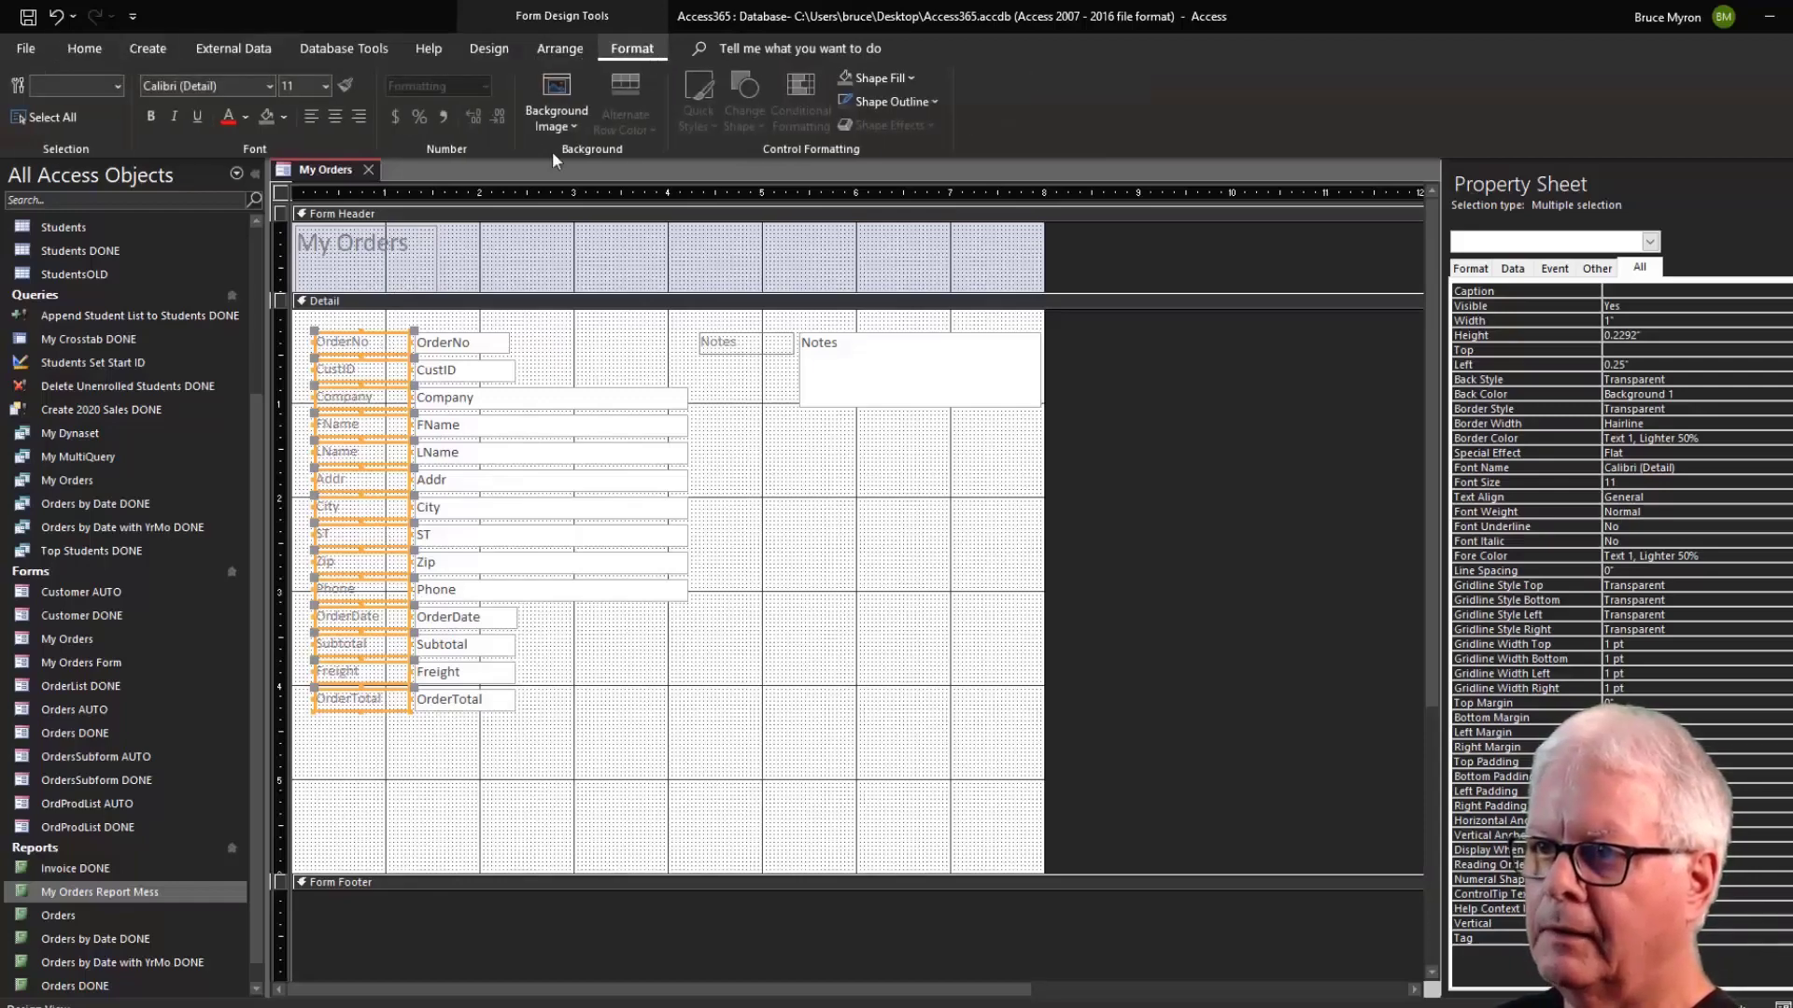
{"action": "left_click", "coordinate": [358, 117]}
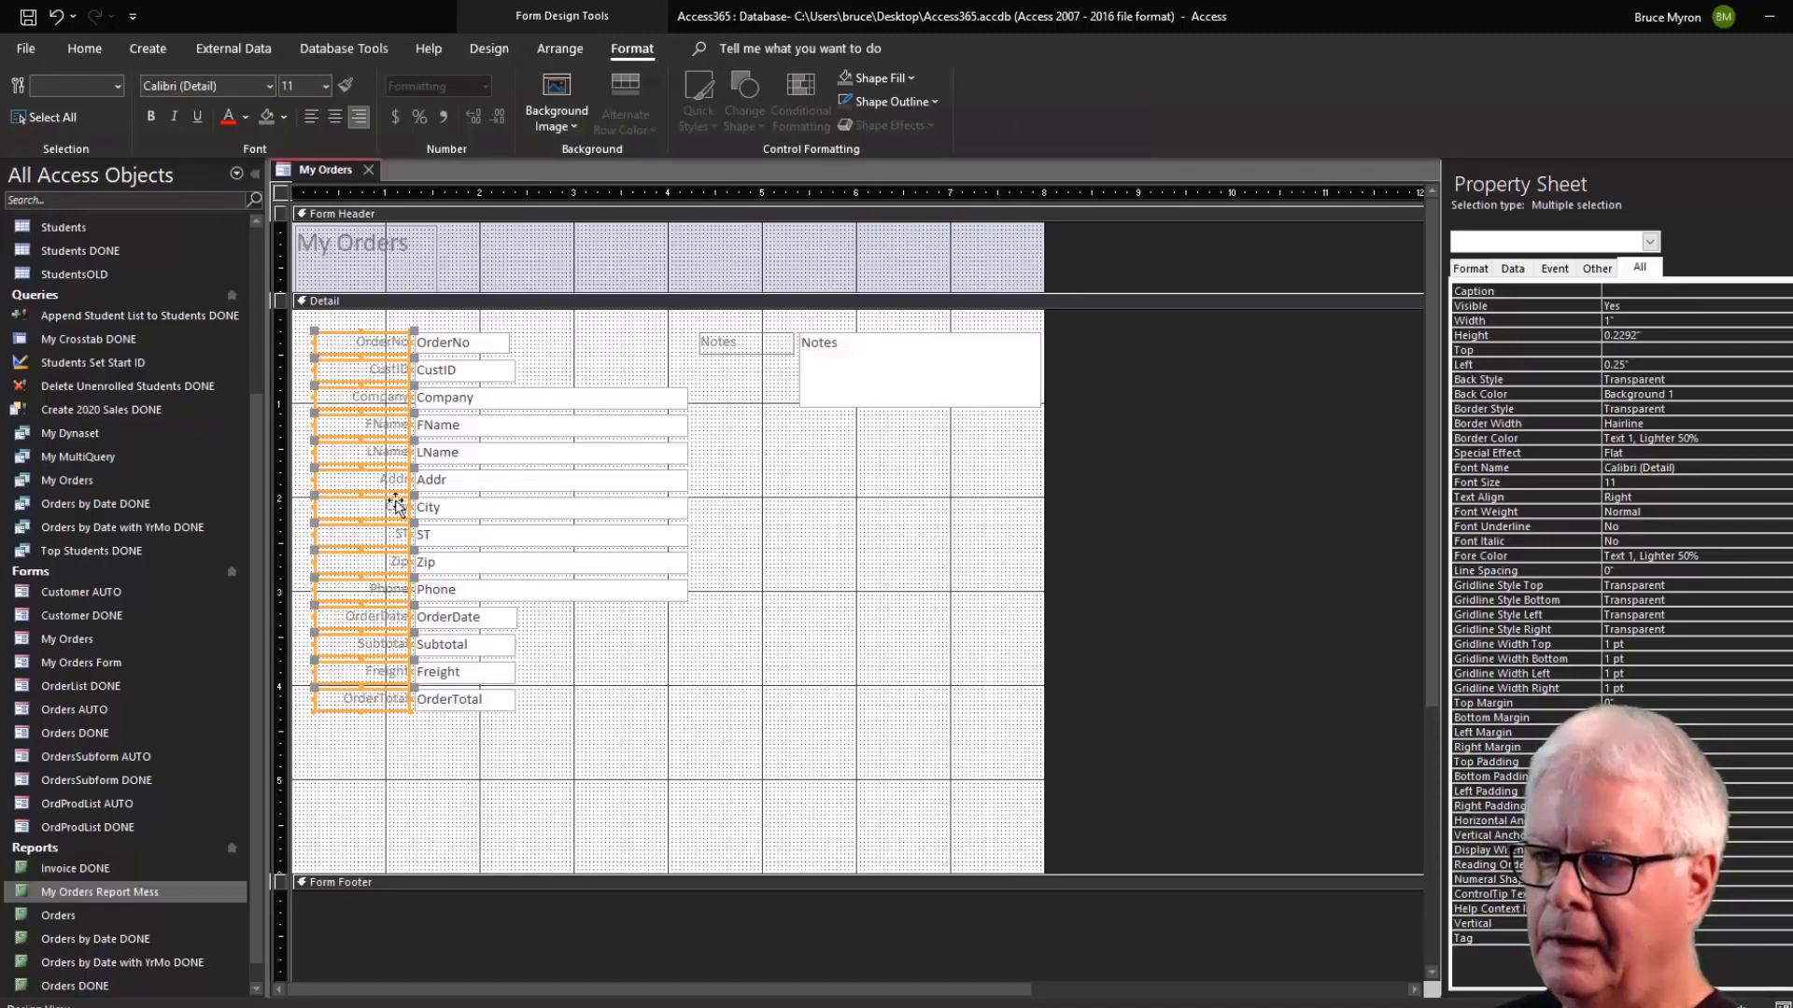
Change the captions of the Addr, OrderDate and OrderTotal labels to Address, Order Date and Order Total.
{"action": "left_click", "coordinate": [543, 625]}
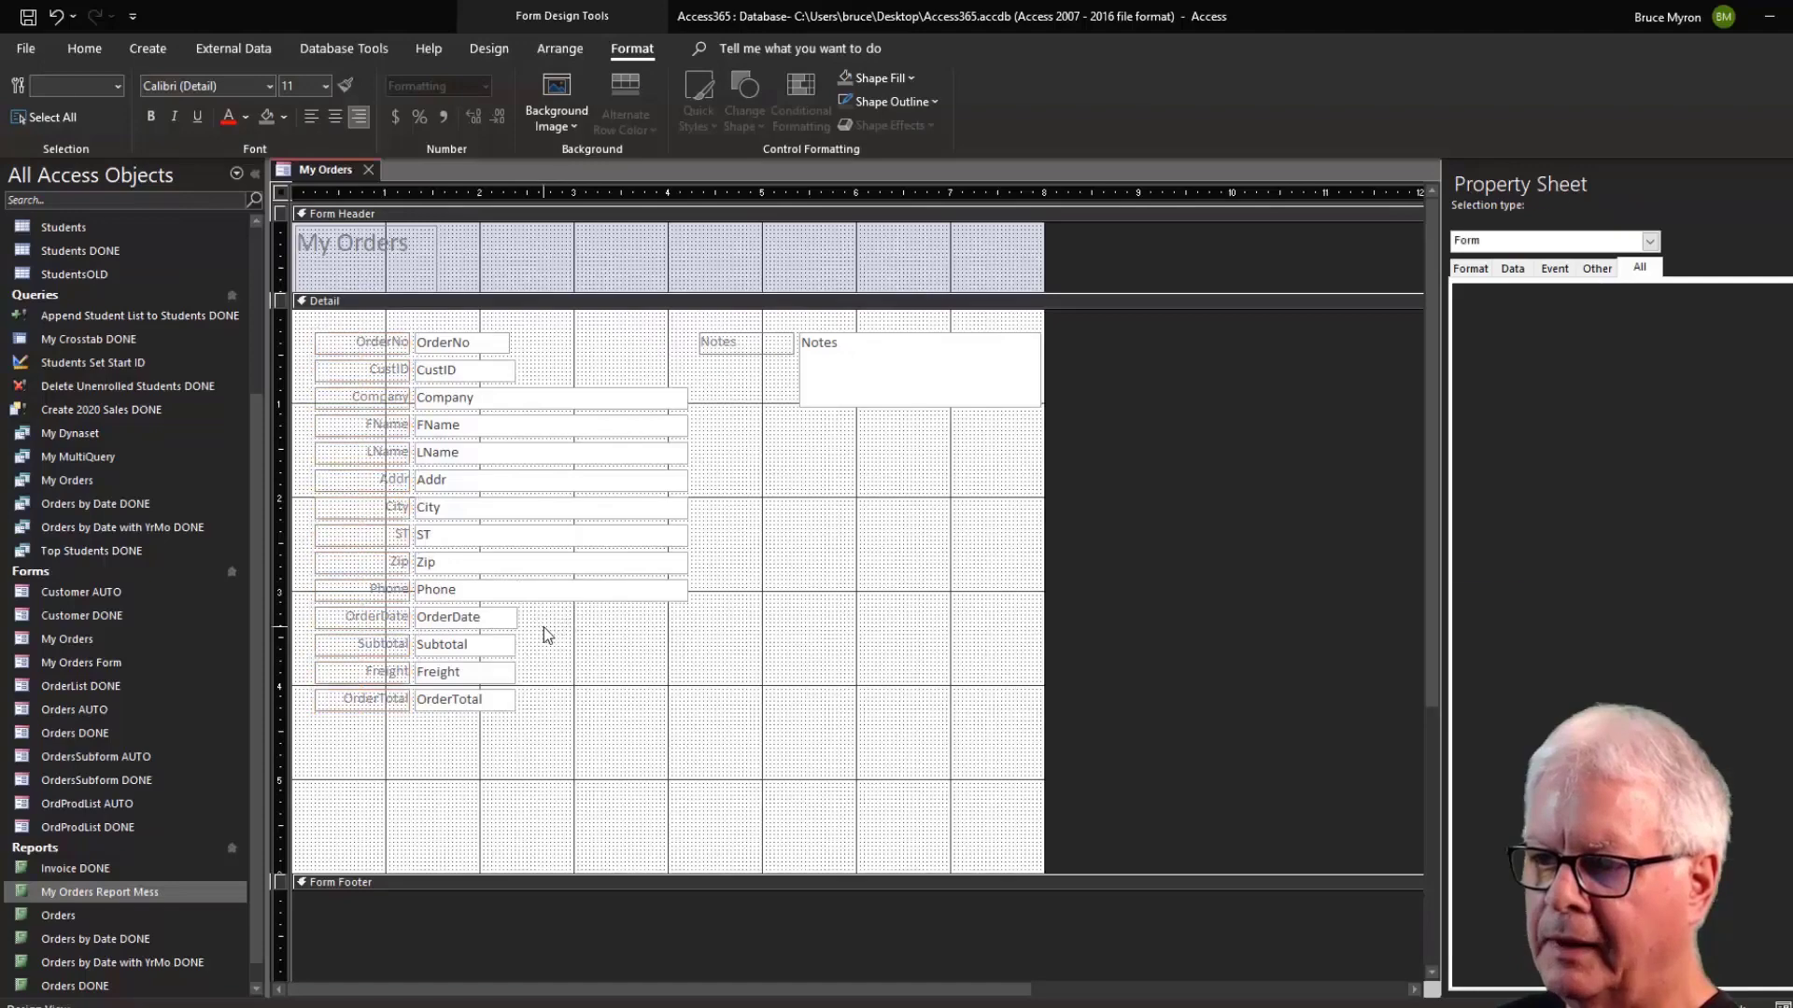
{"action": "left_click", "coordinate": [393, 480]}
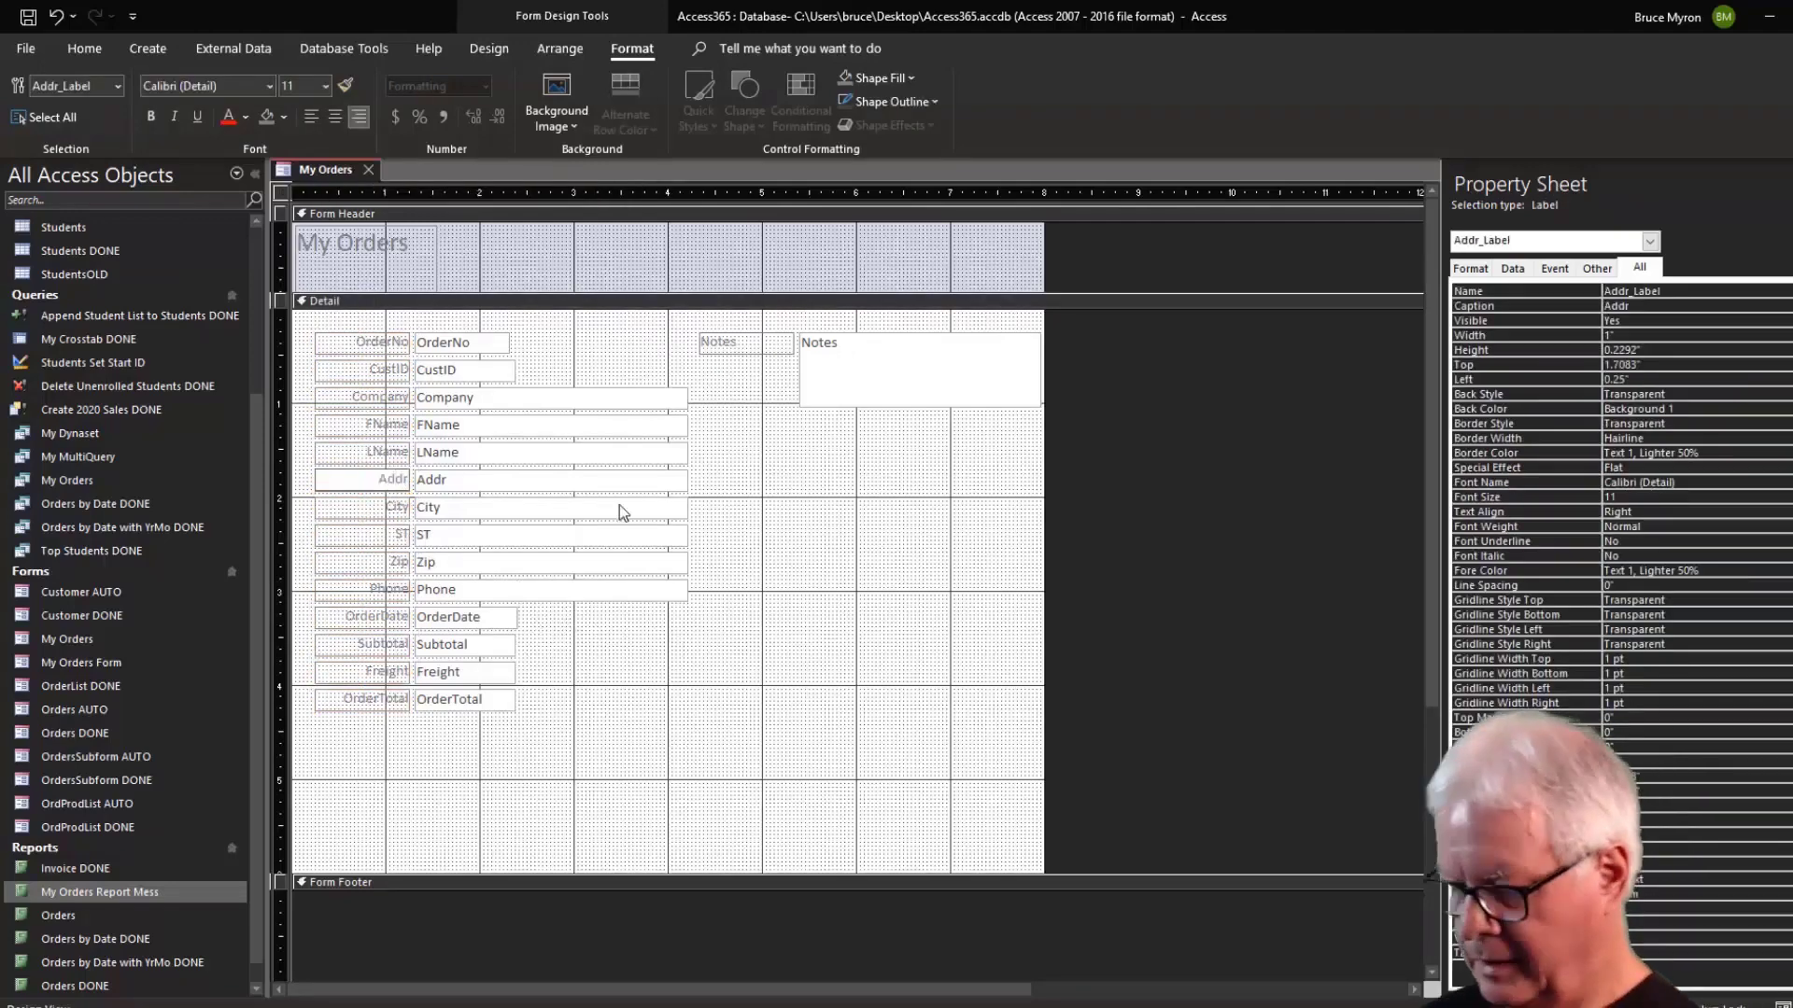
{"action": "type", "text": "ess"}
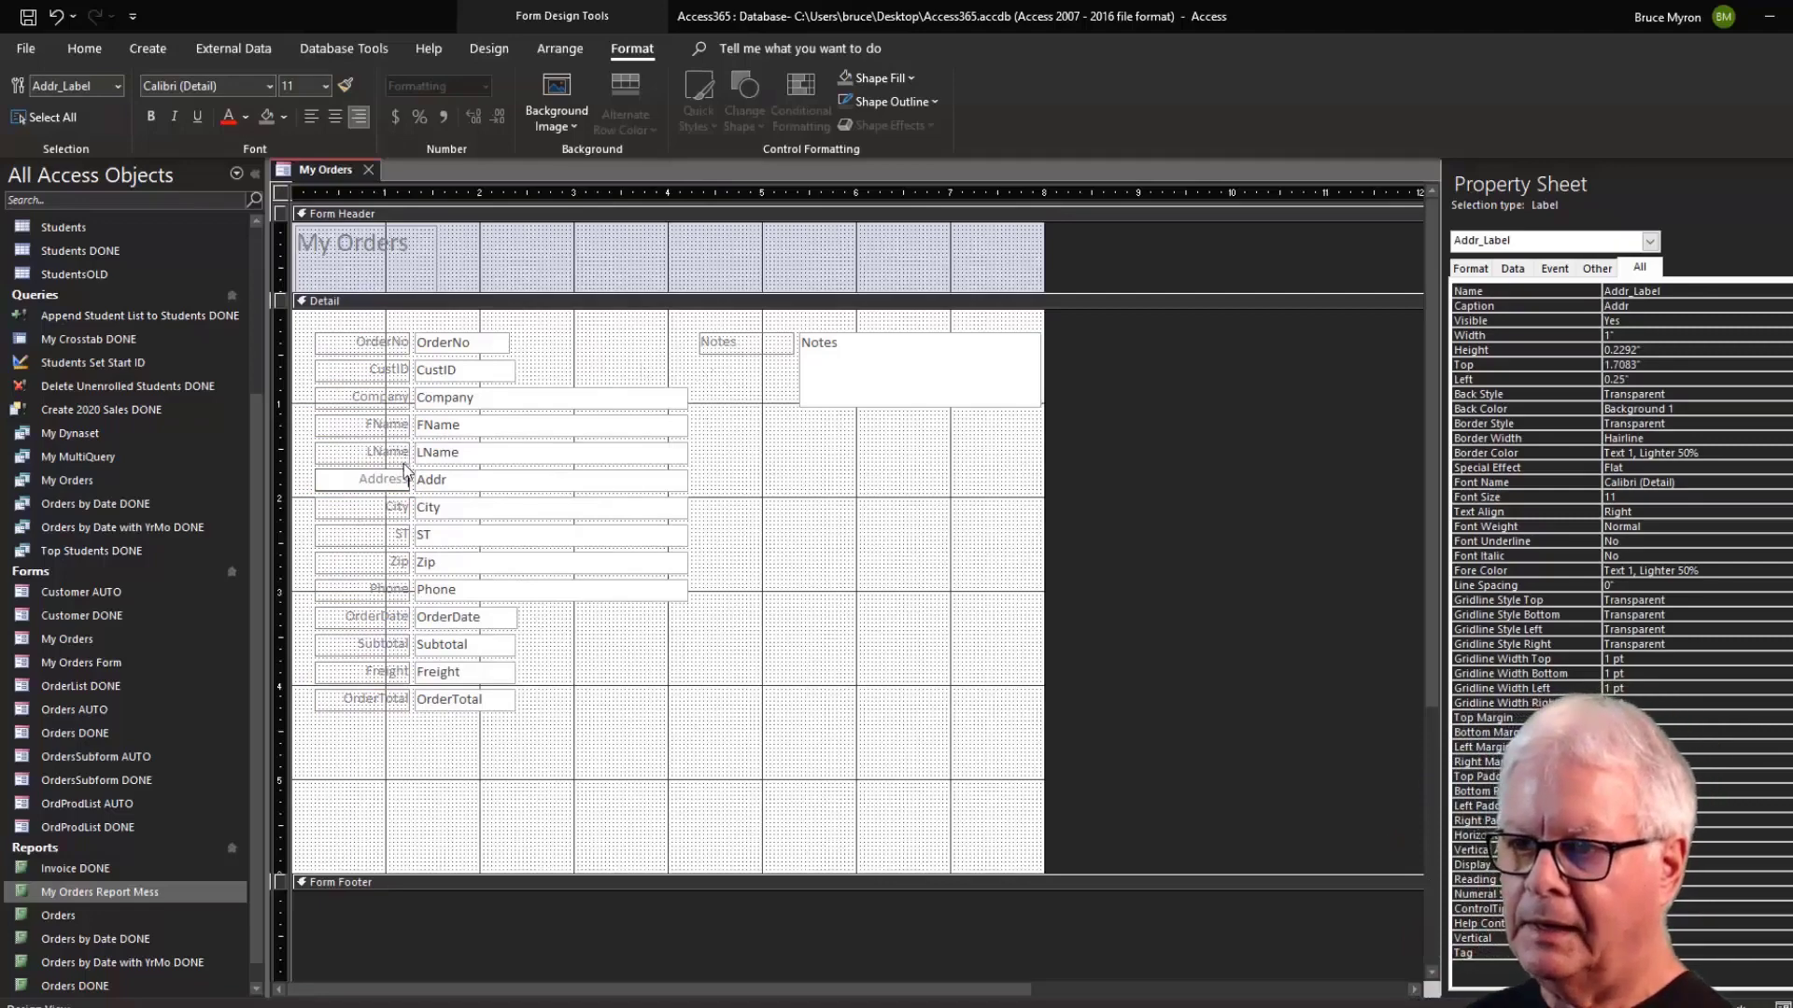
{"action": "left_click", "coordinate": [397, 539]}
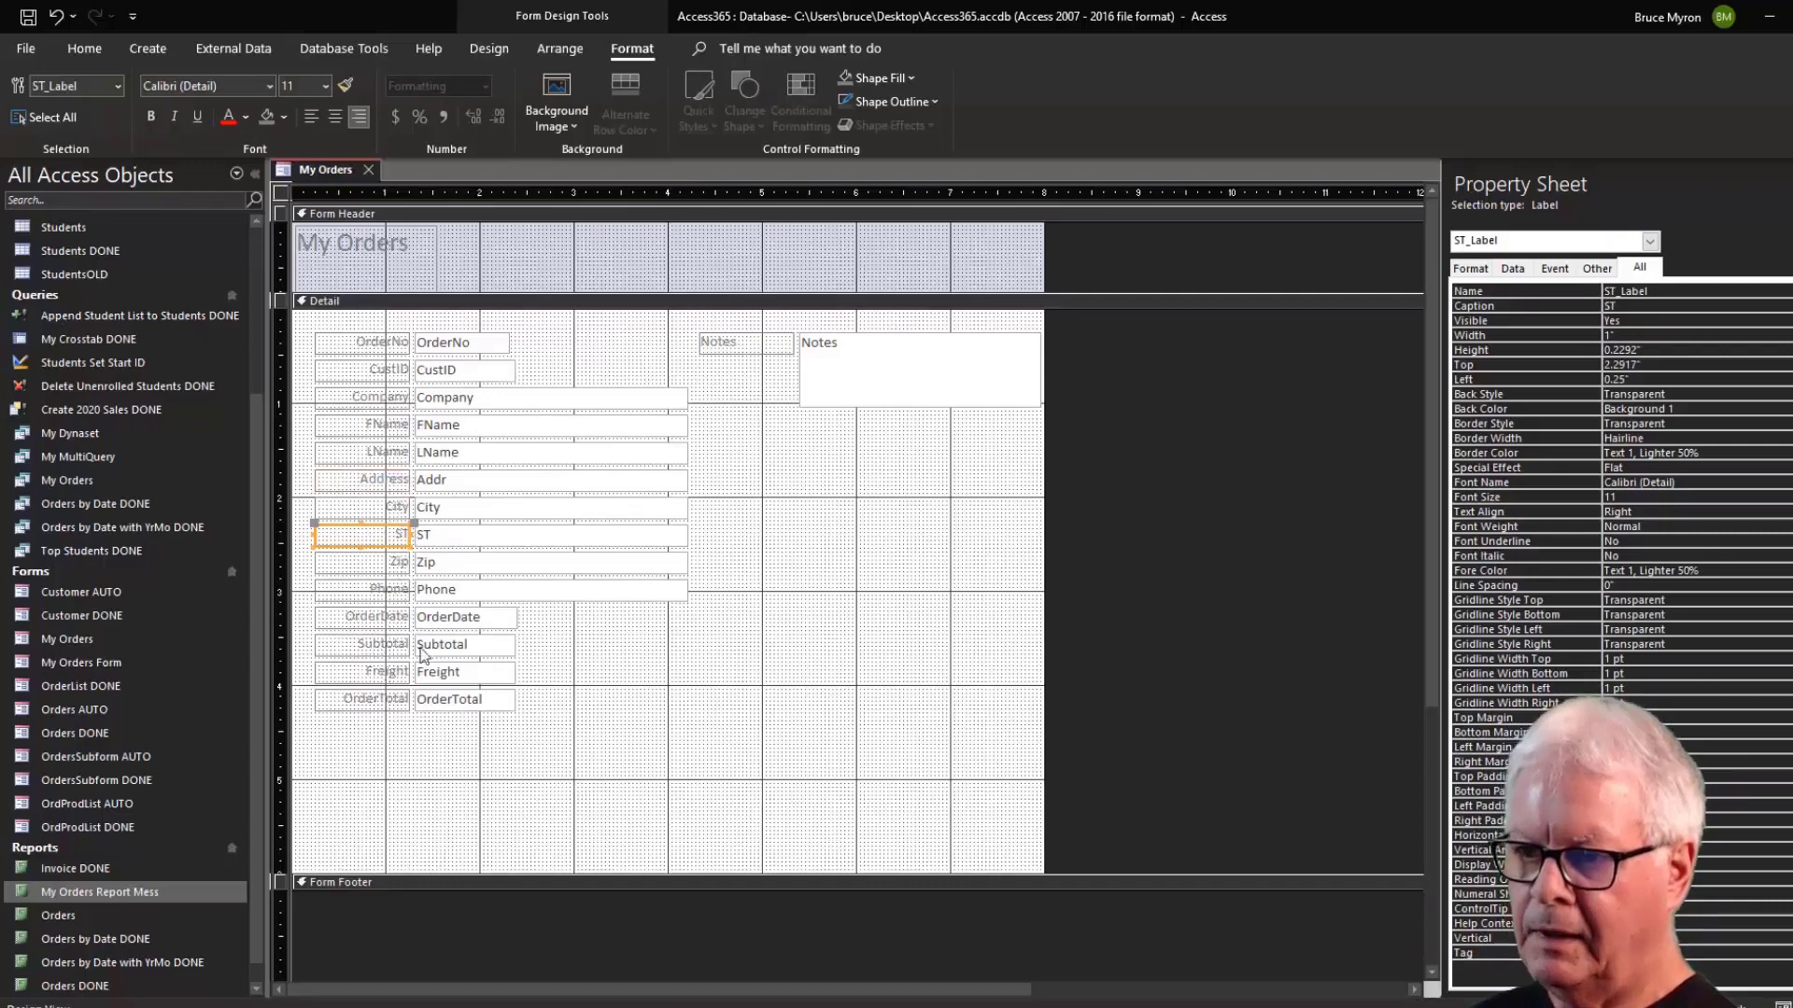
{"action": "left_click", "coordinate": [392, 625]}
{"action": "left_click", "coordinate": [377, 617]}
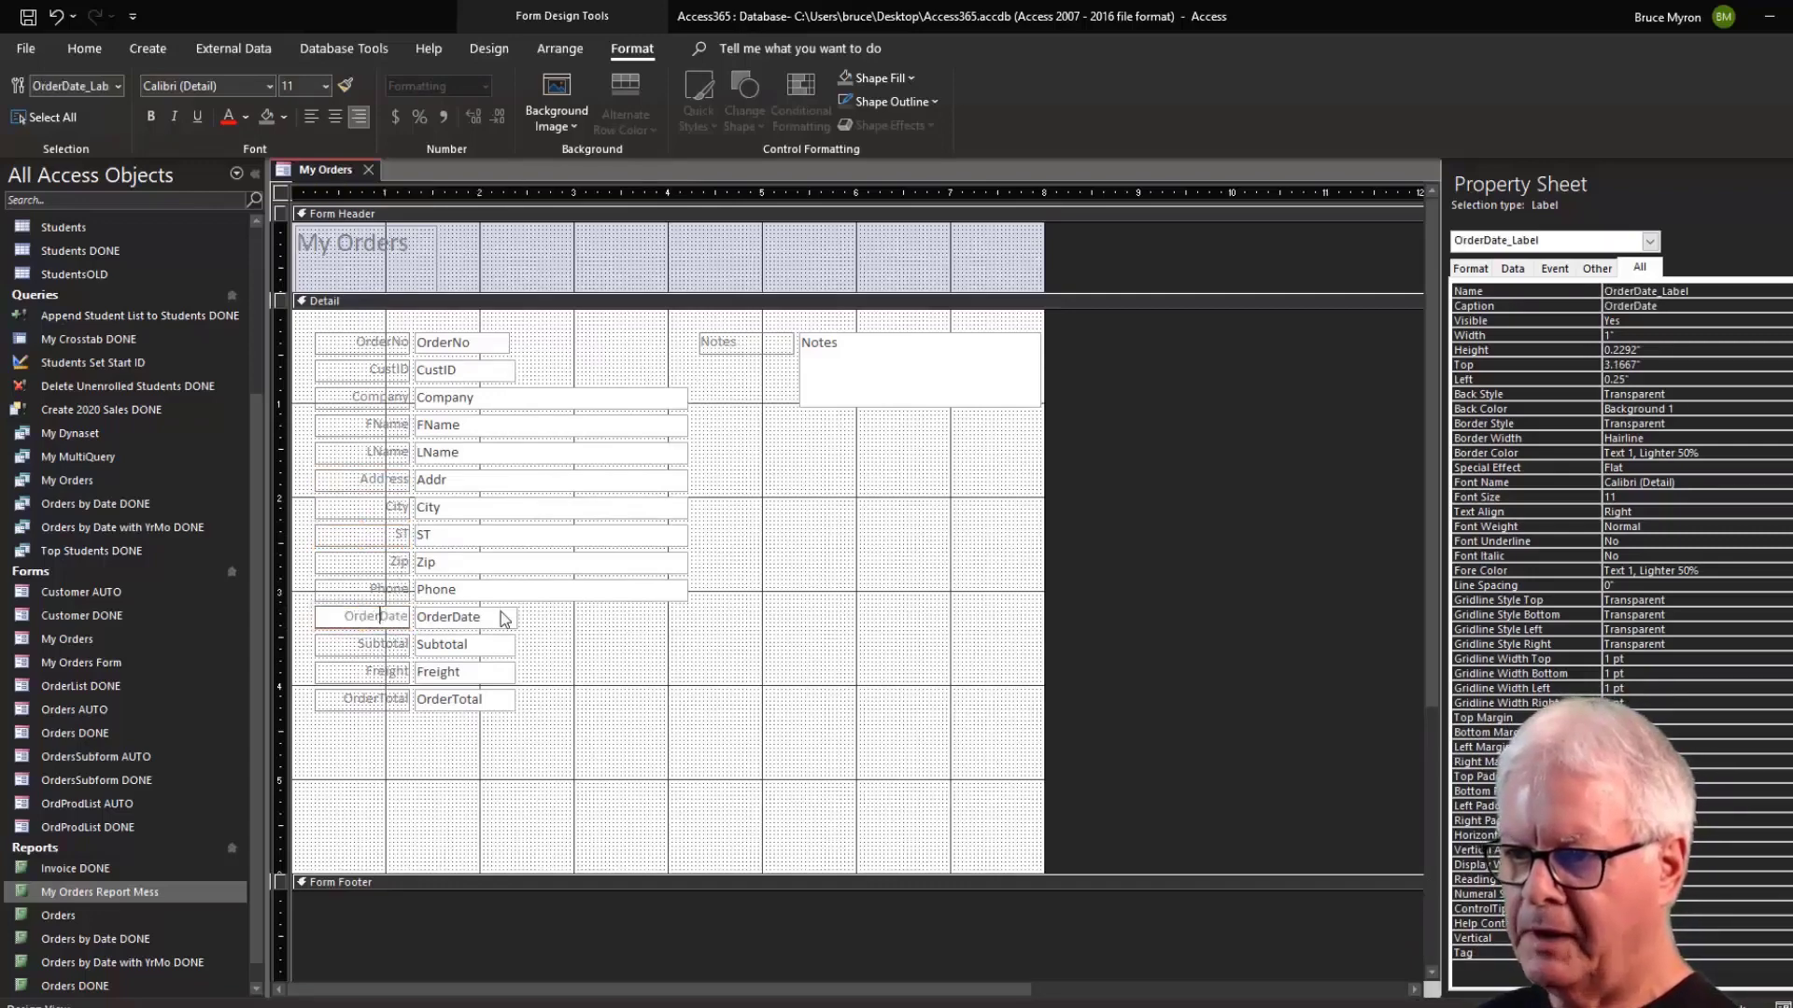
{"action": "left_click", "coordinate": [392, 698]}
{"action": "left_click", "coordinate": [378, 698]}
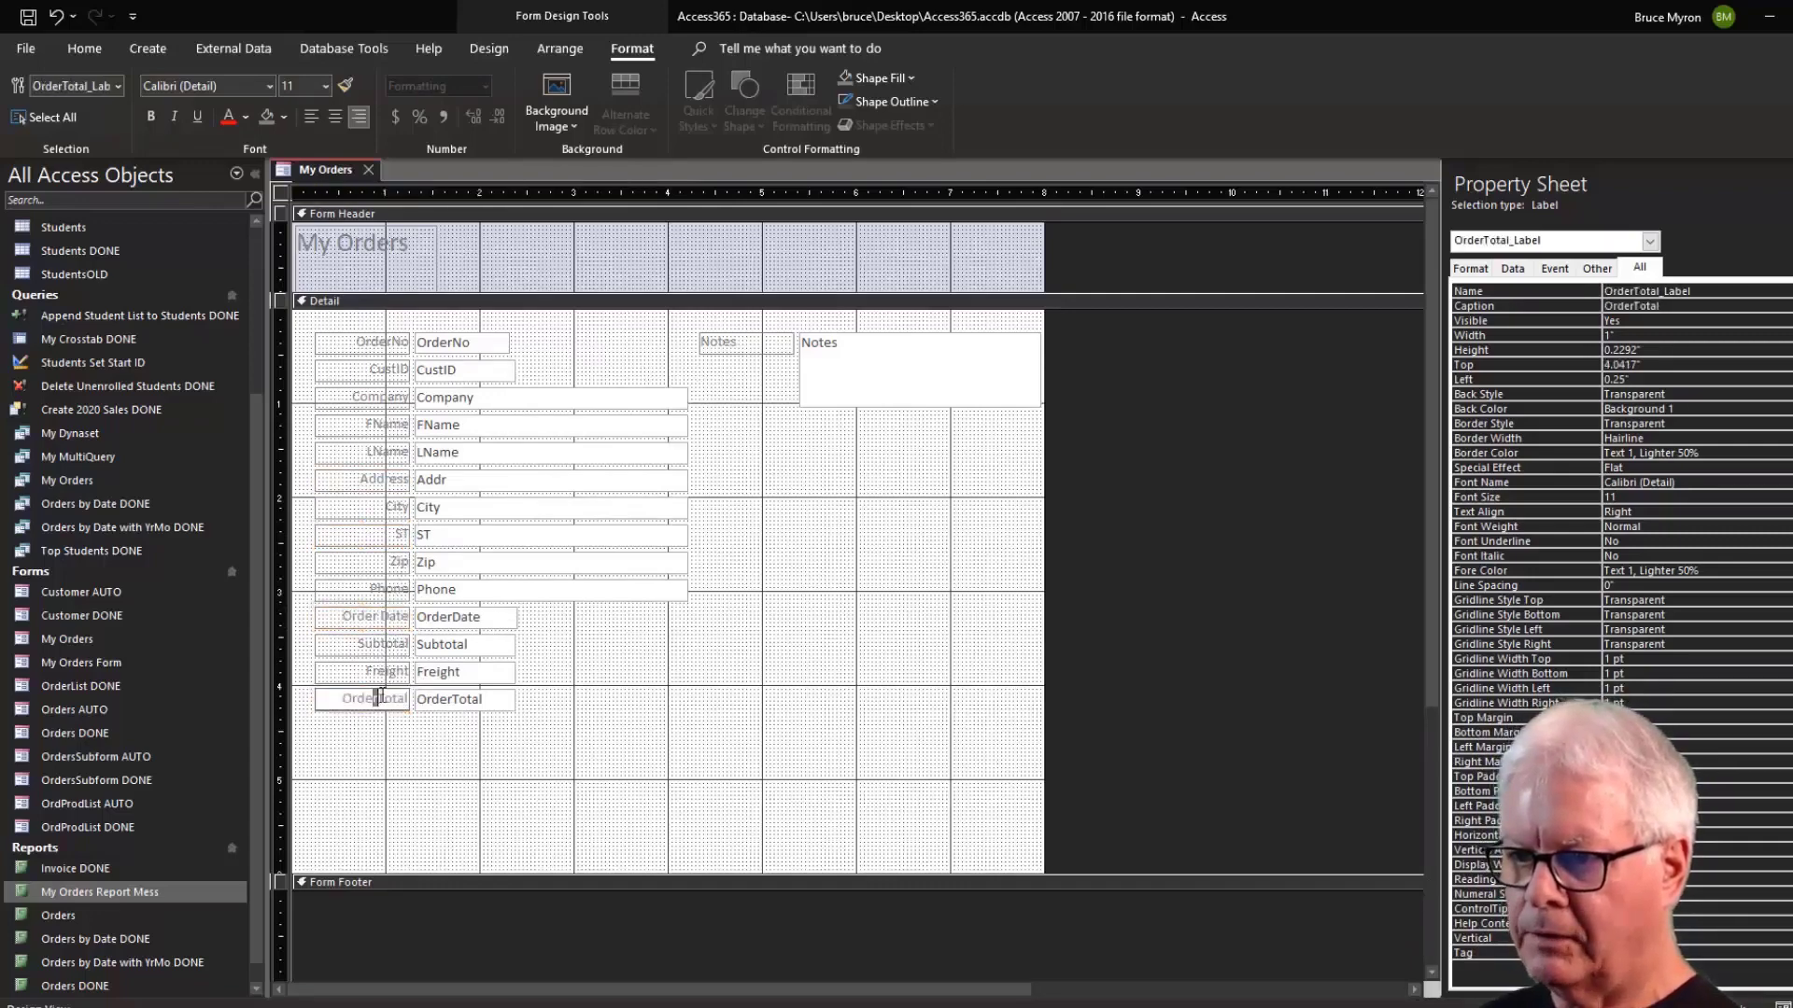
{"action": "left_click", "coordinate": [580, 674]}
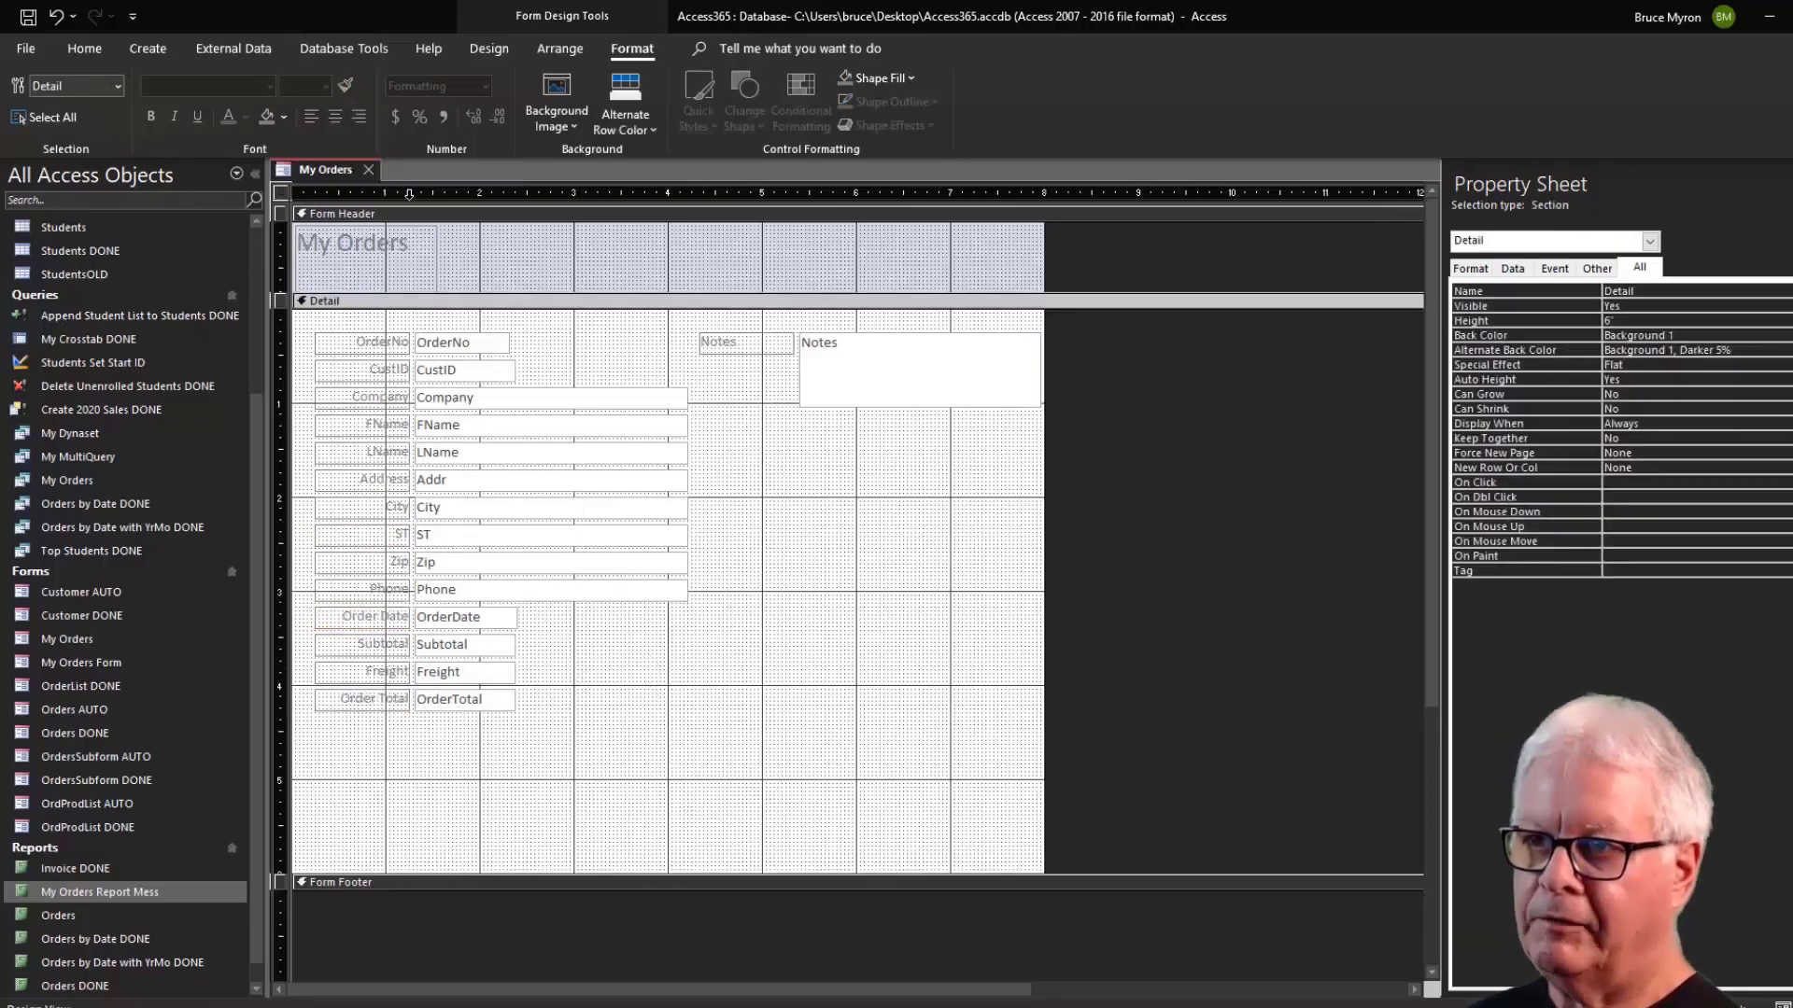
Select the OrderNo through Order Total labels without the form title and size them to fit their text.
{"action": "left_click", "coordinate": [356, 194]}
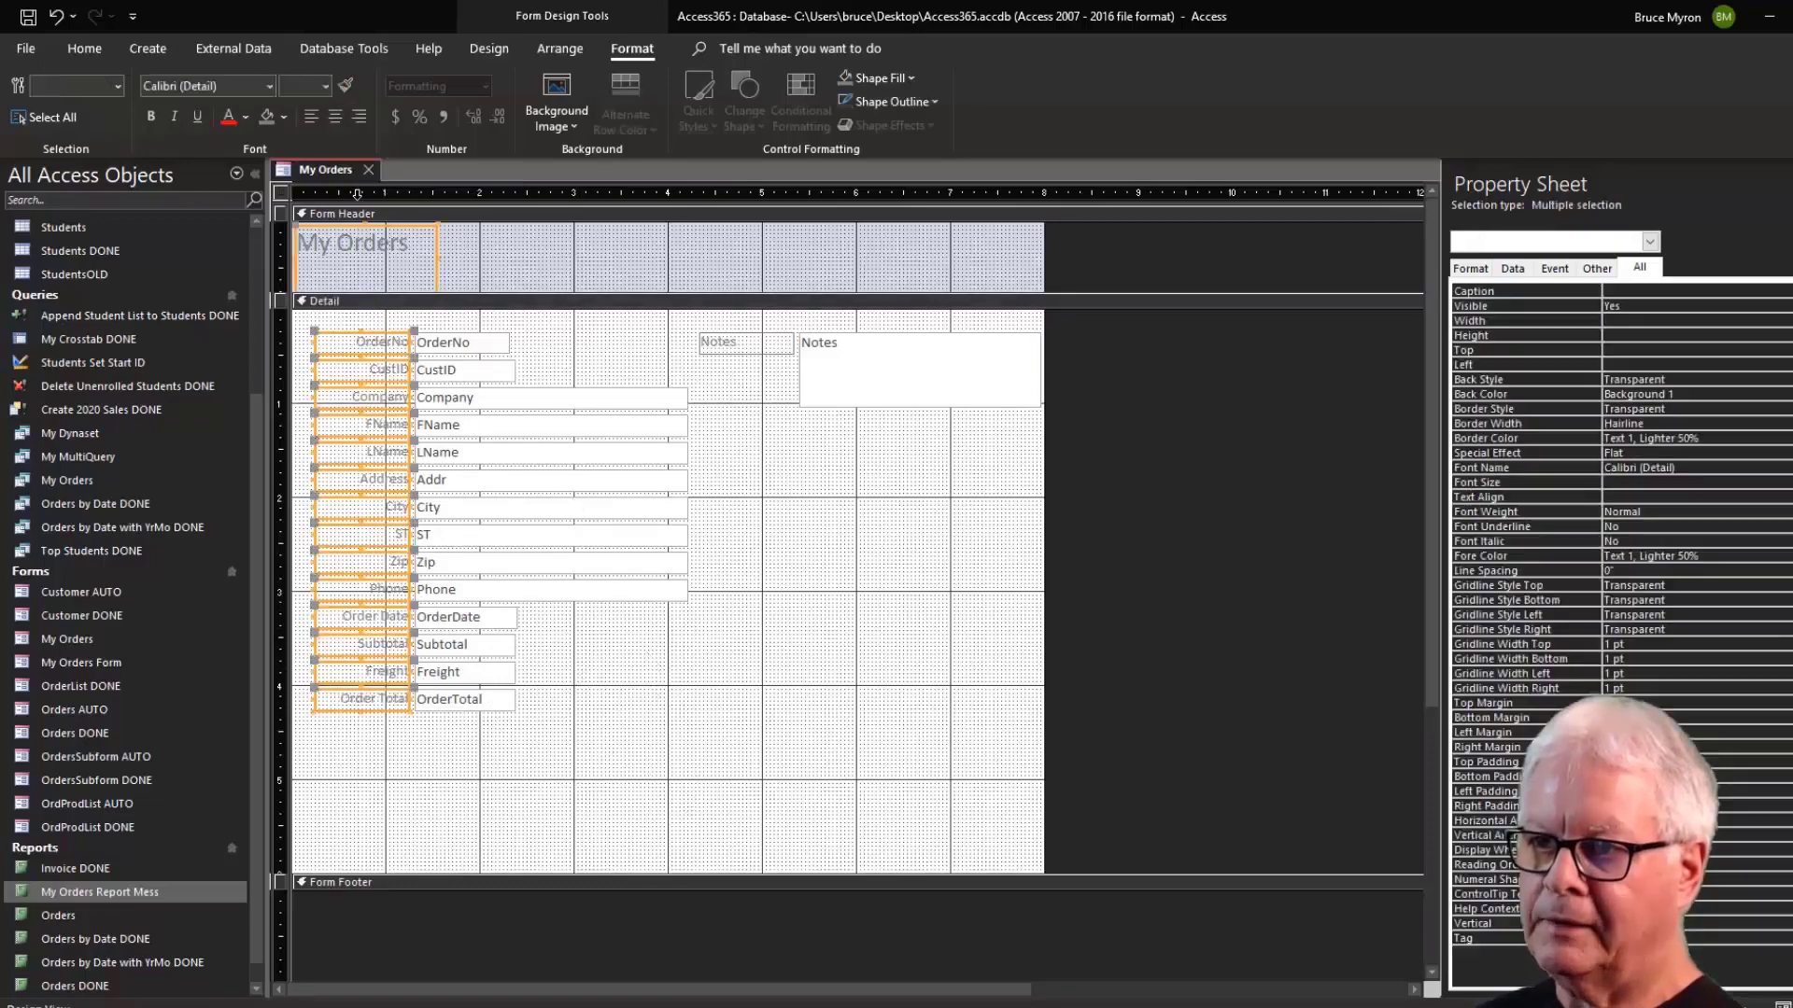
{"action": "left_click", "coordinate": [377, 278], "text": "shift"}
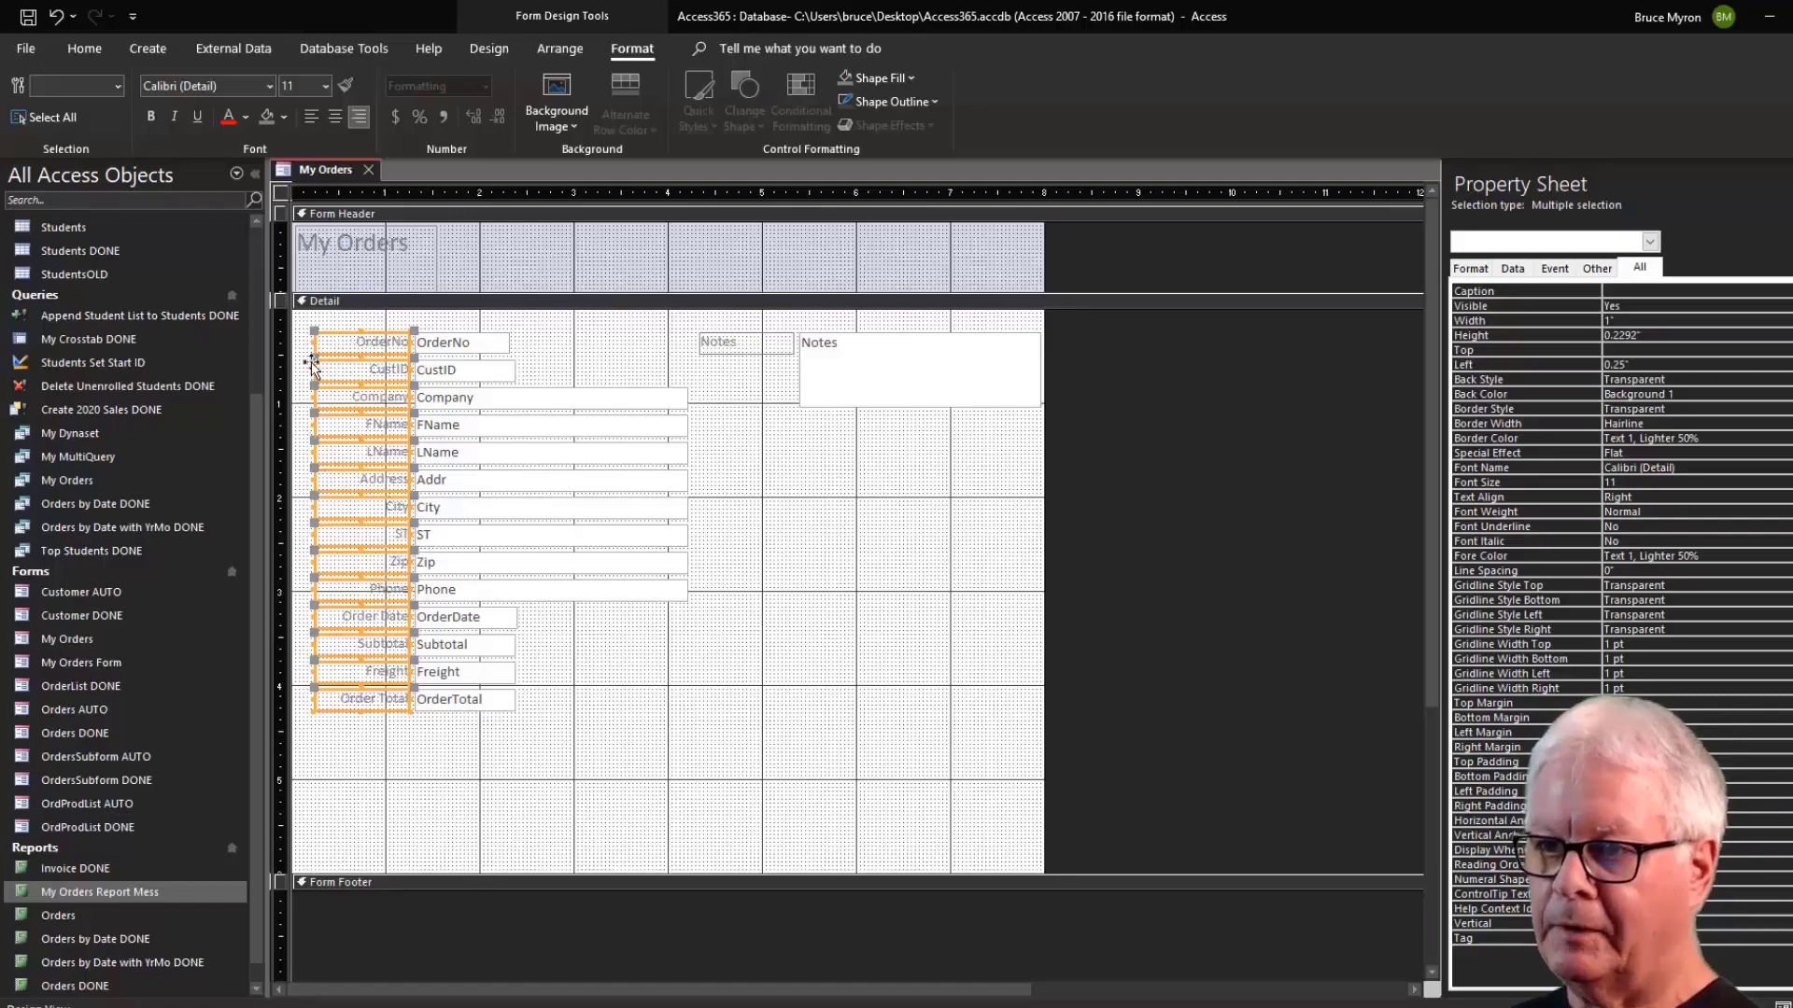
{"action": "double_click", "coordinate": [312, 341]}
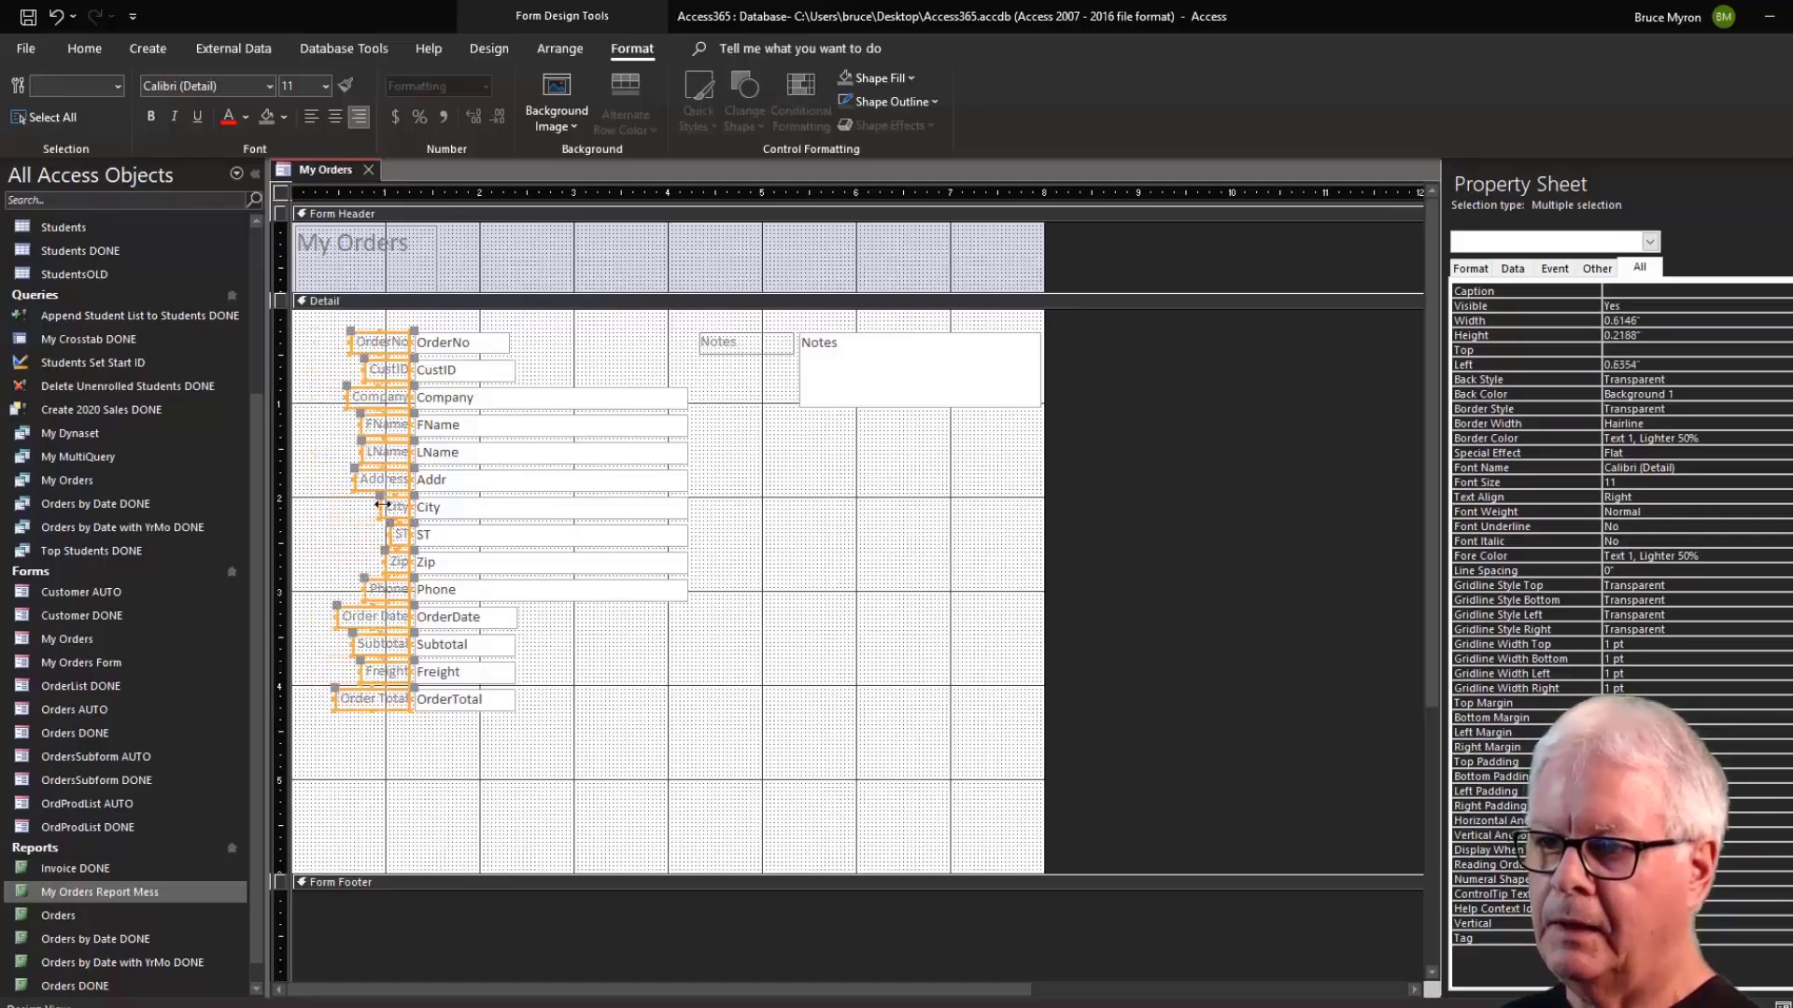
{"action": "left_click", "coordinate": [361, 759]}
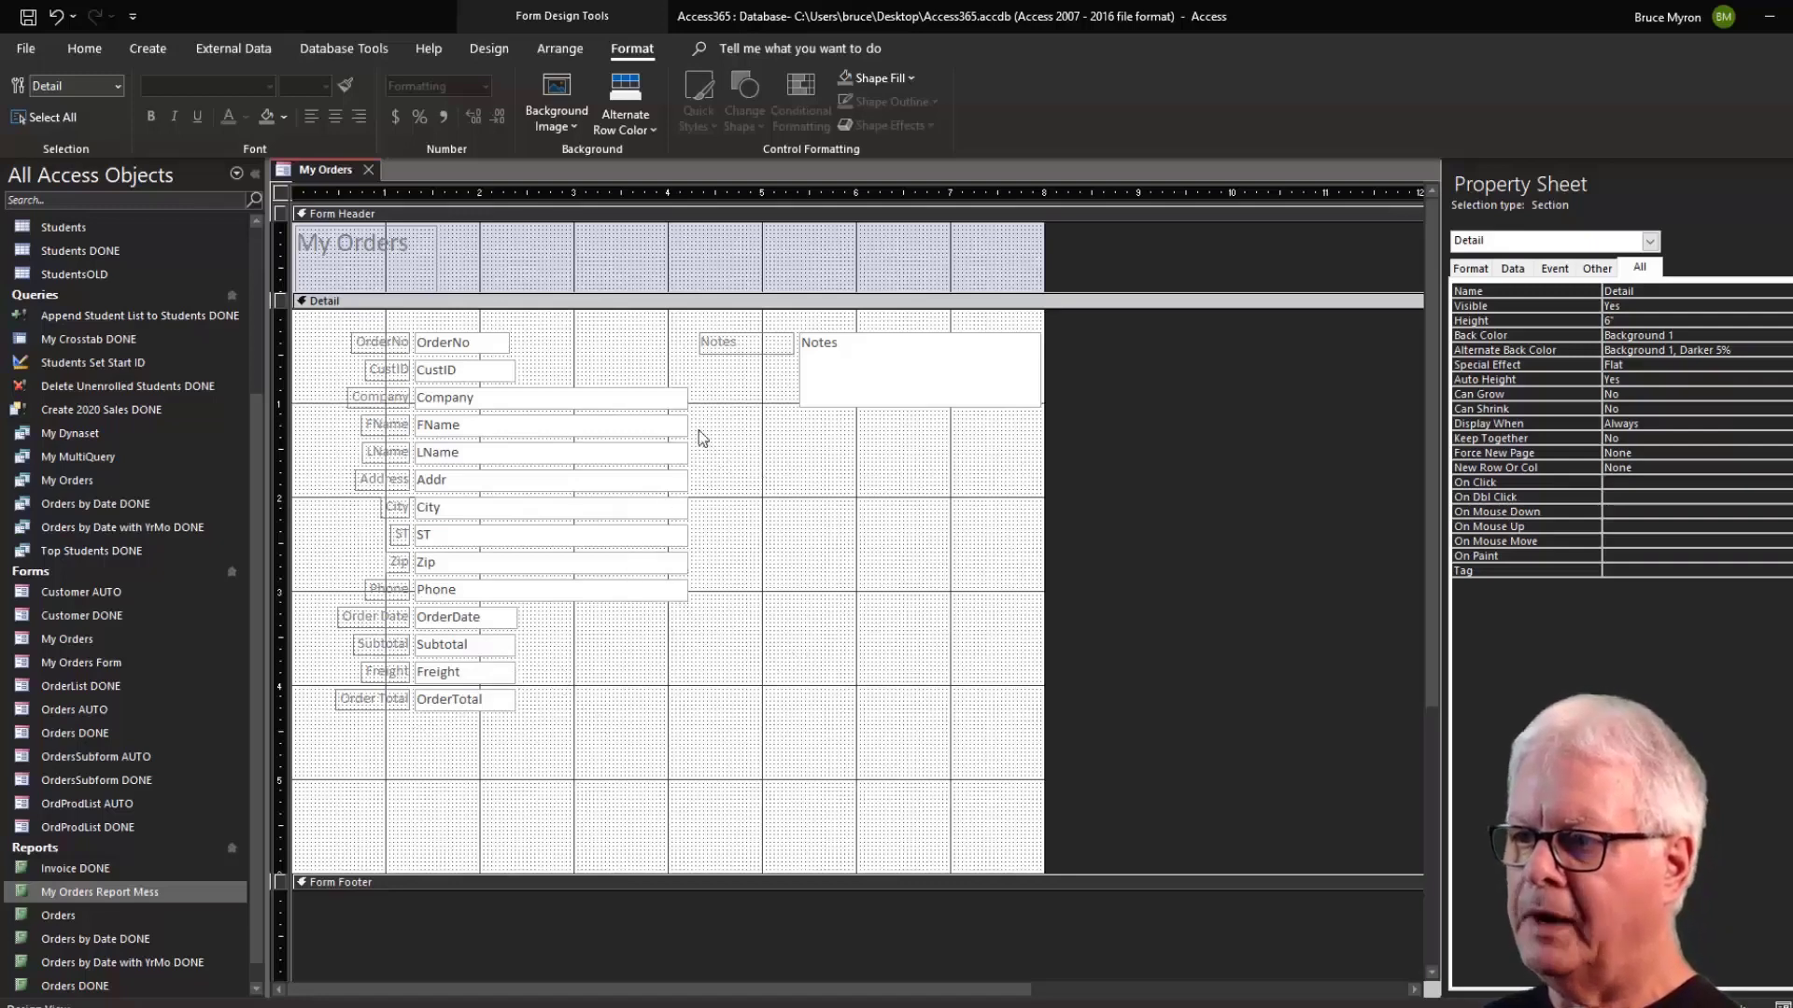
Widen the Company text box to about 3.98" and narrow the FName text box to about 1.06".
{"action": "left_click", "coordinate": [663, 401]}
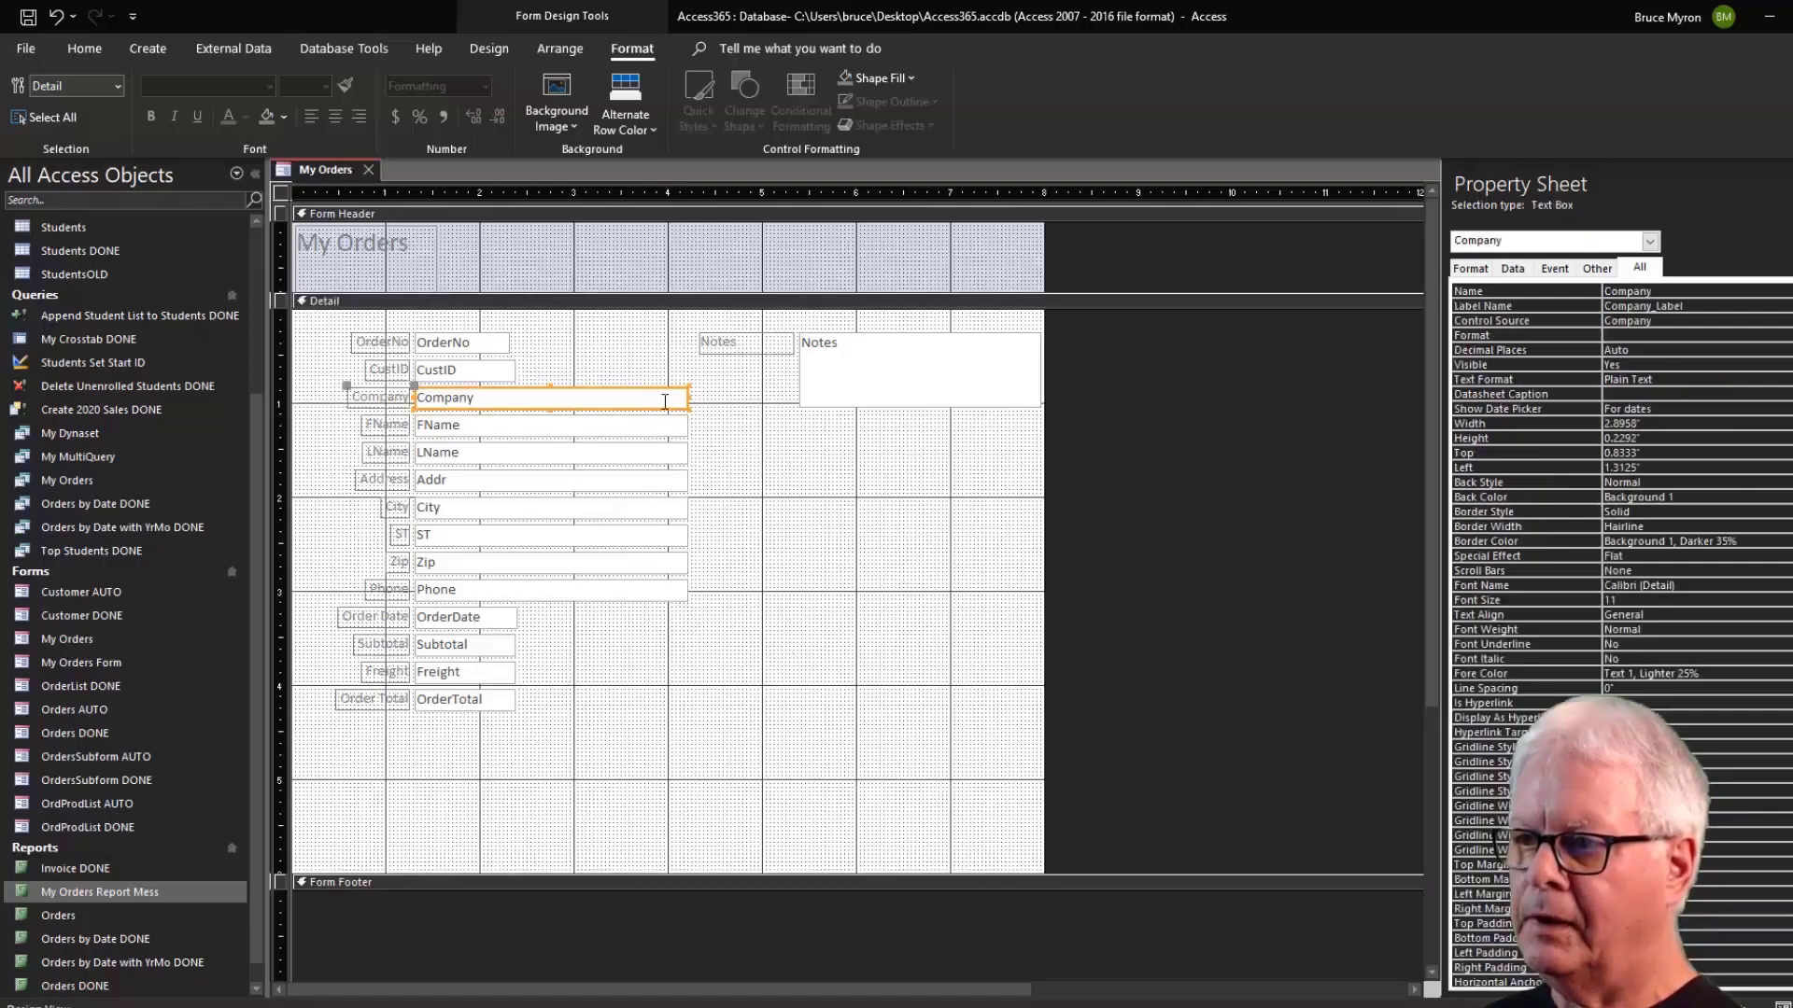
{"action": "left_click_drag", "start_coordinate": [689, 398], "coordinate": [789, 401]}
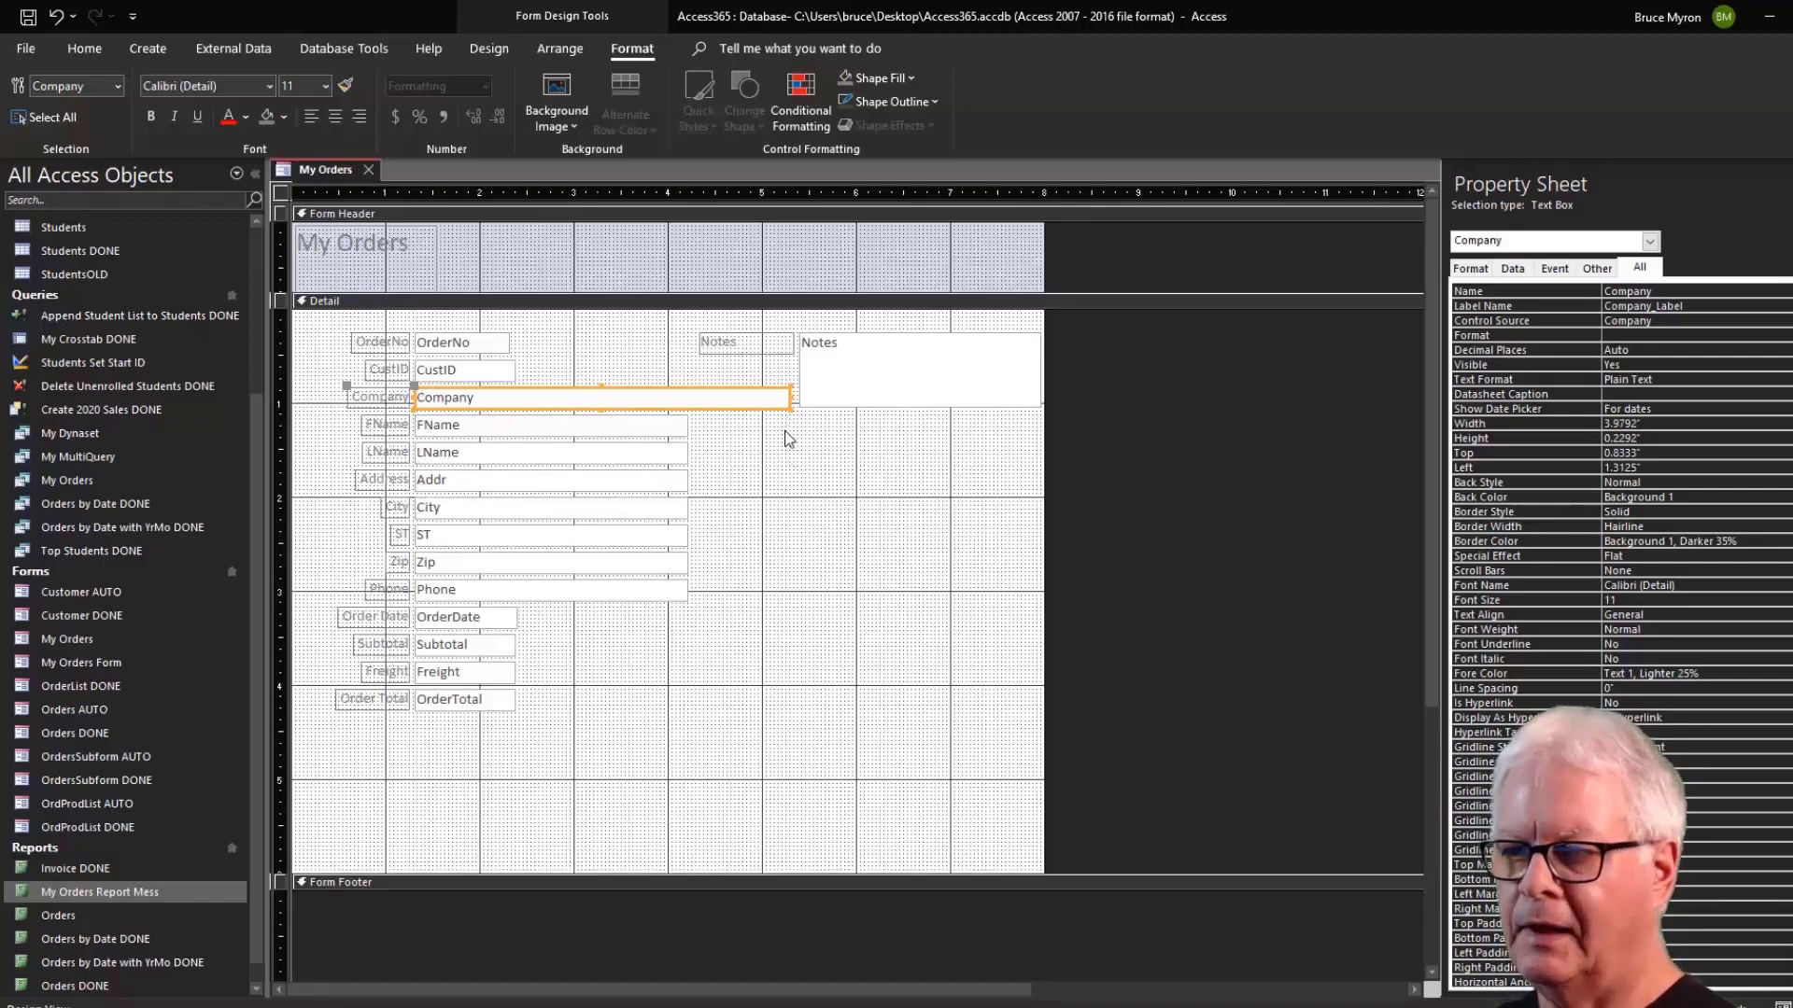
{"action": "left_click", "coordinate": [652, 432]}
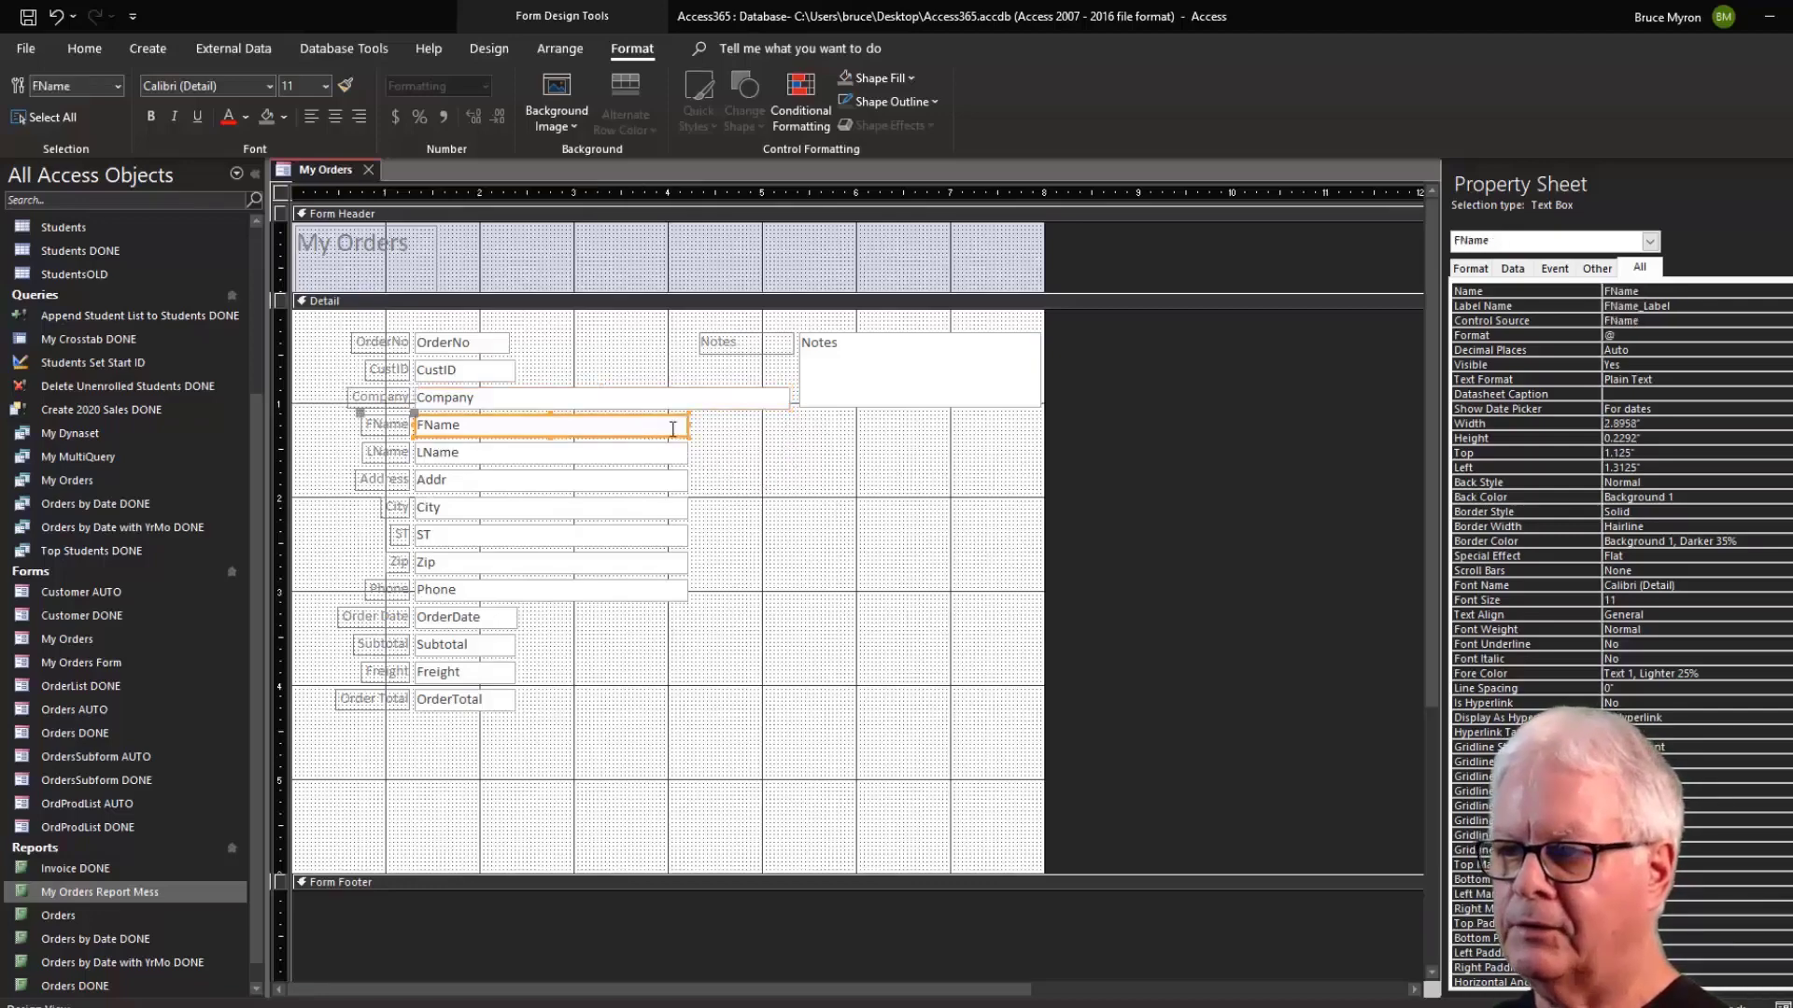
{"action": "left_click_drag", "start_coordinate": [689, 423], "coordinate": [516, 436]}
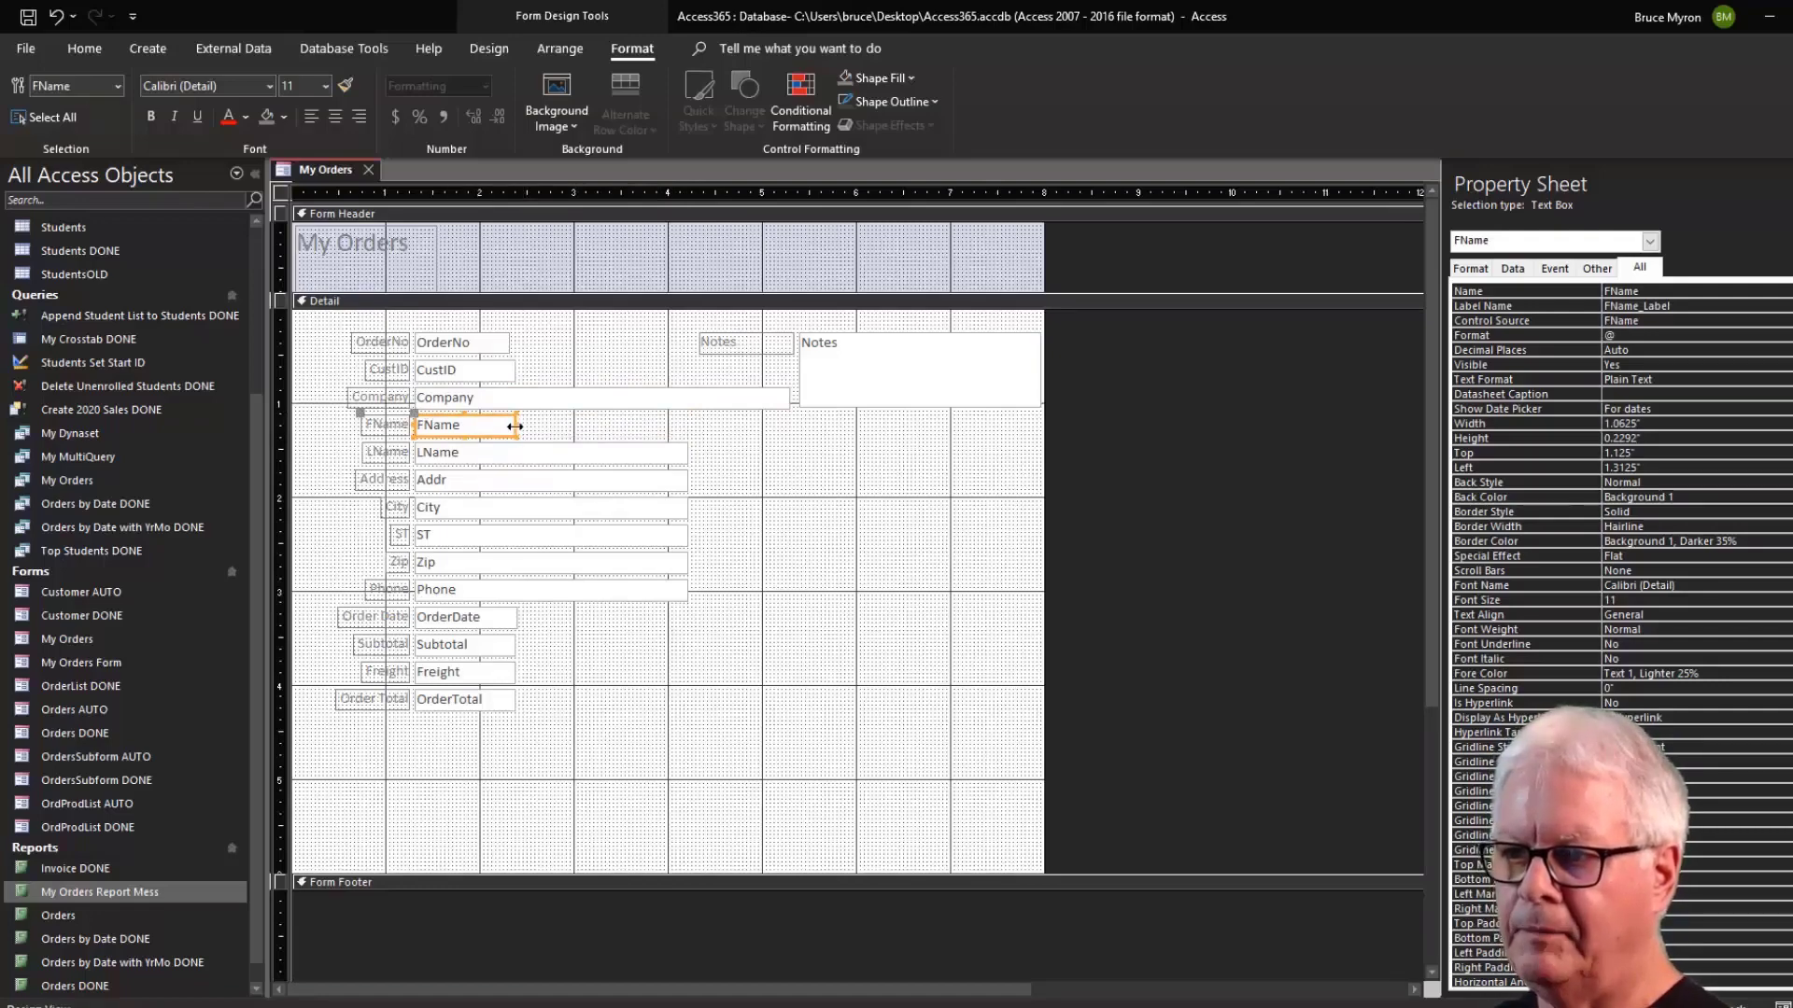
Place a narrower LName field with its label beside FName, align Company's end with it, and widen FName slightly.
{"action": "left_click", "coordinate": [590, 453]}
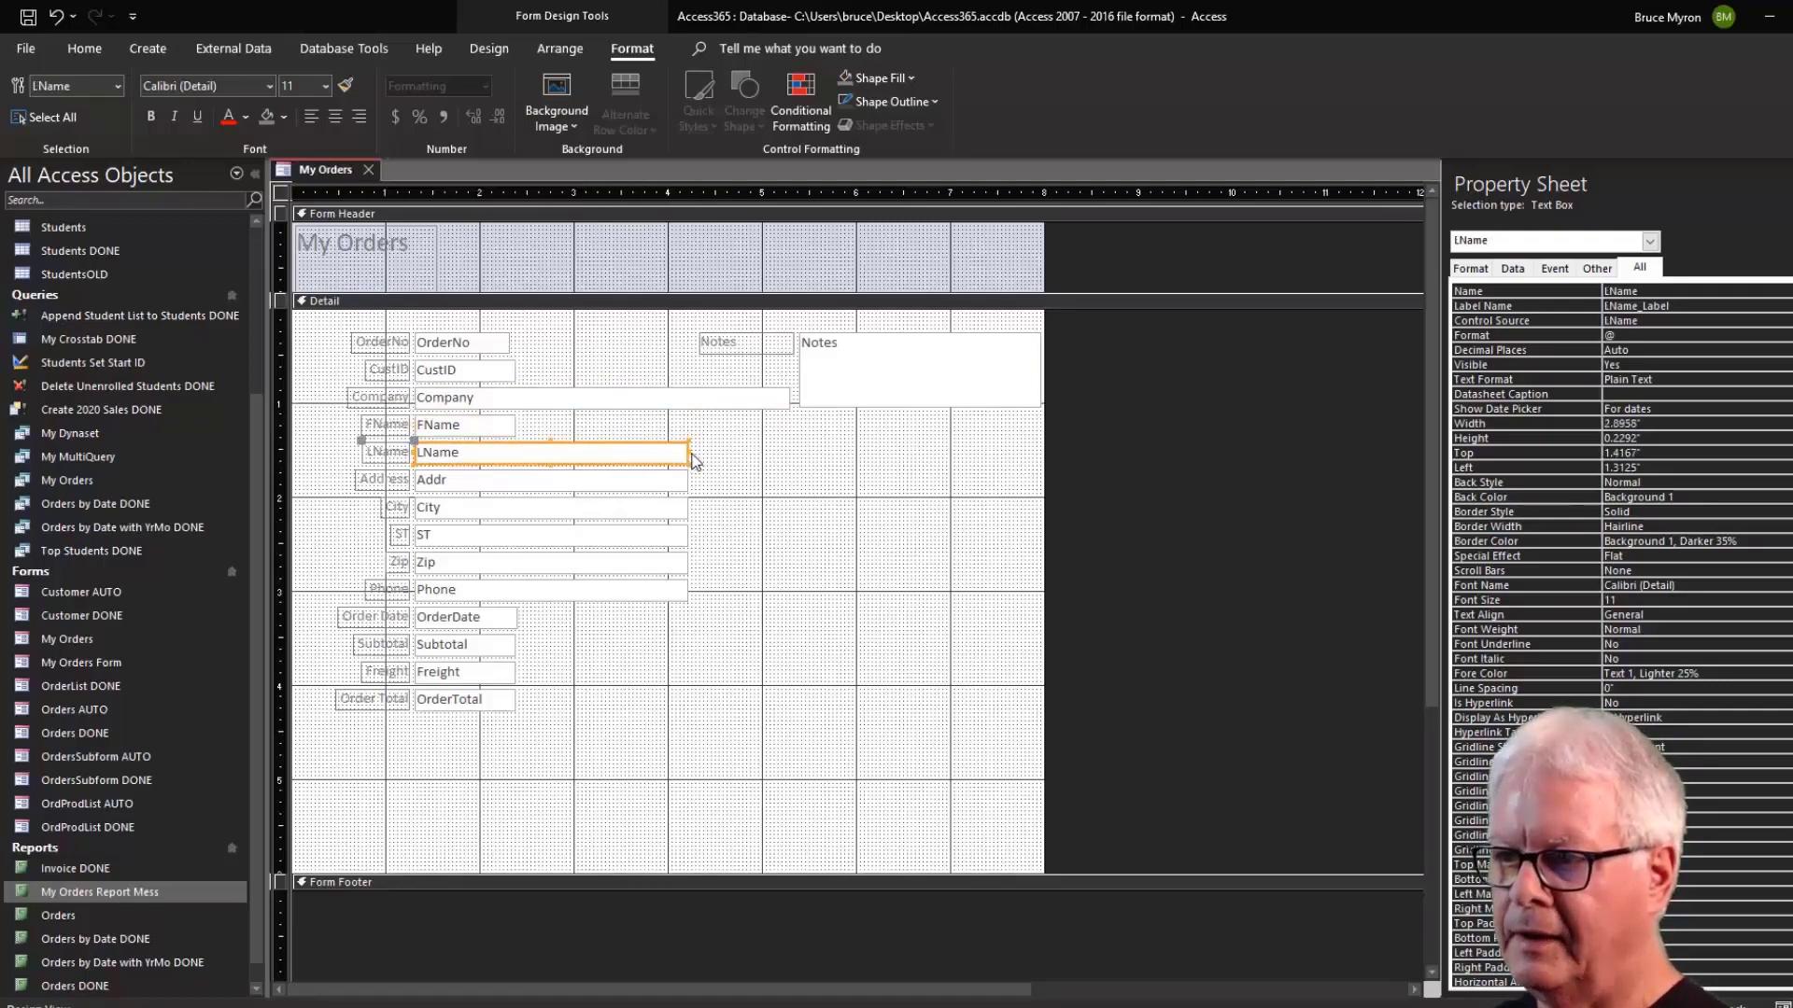
{"action": "left_click_drag", "start_coordinate": [691, 455], "coordinate": [763, 400]}
{"action": "left_click", "coordinate": [786, 402]}
{"action": "left_click", "coordinate": [505, 430]}
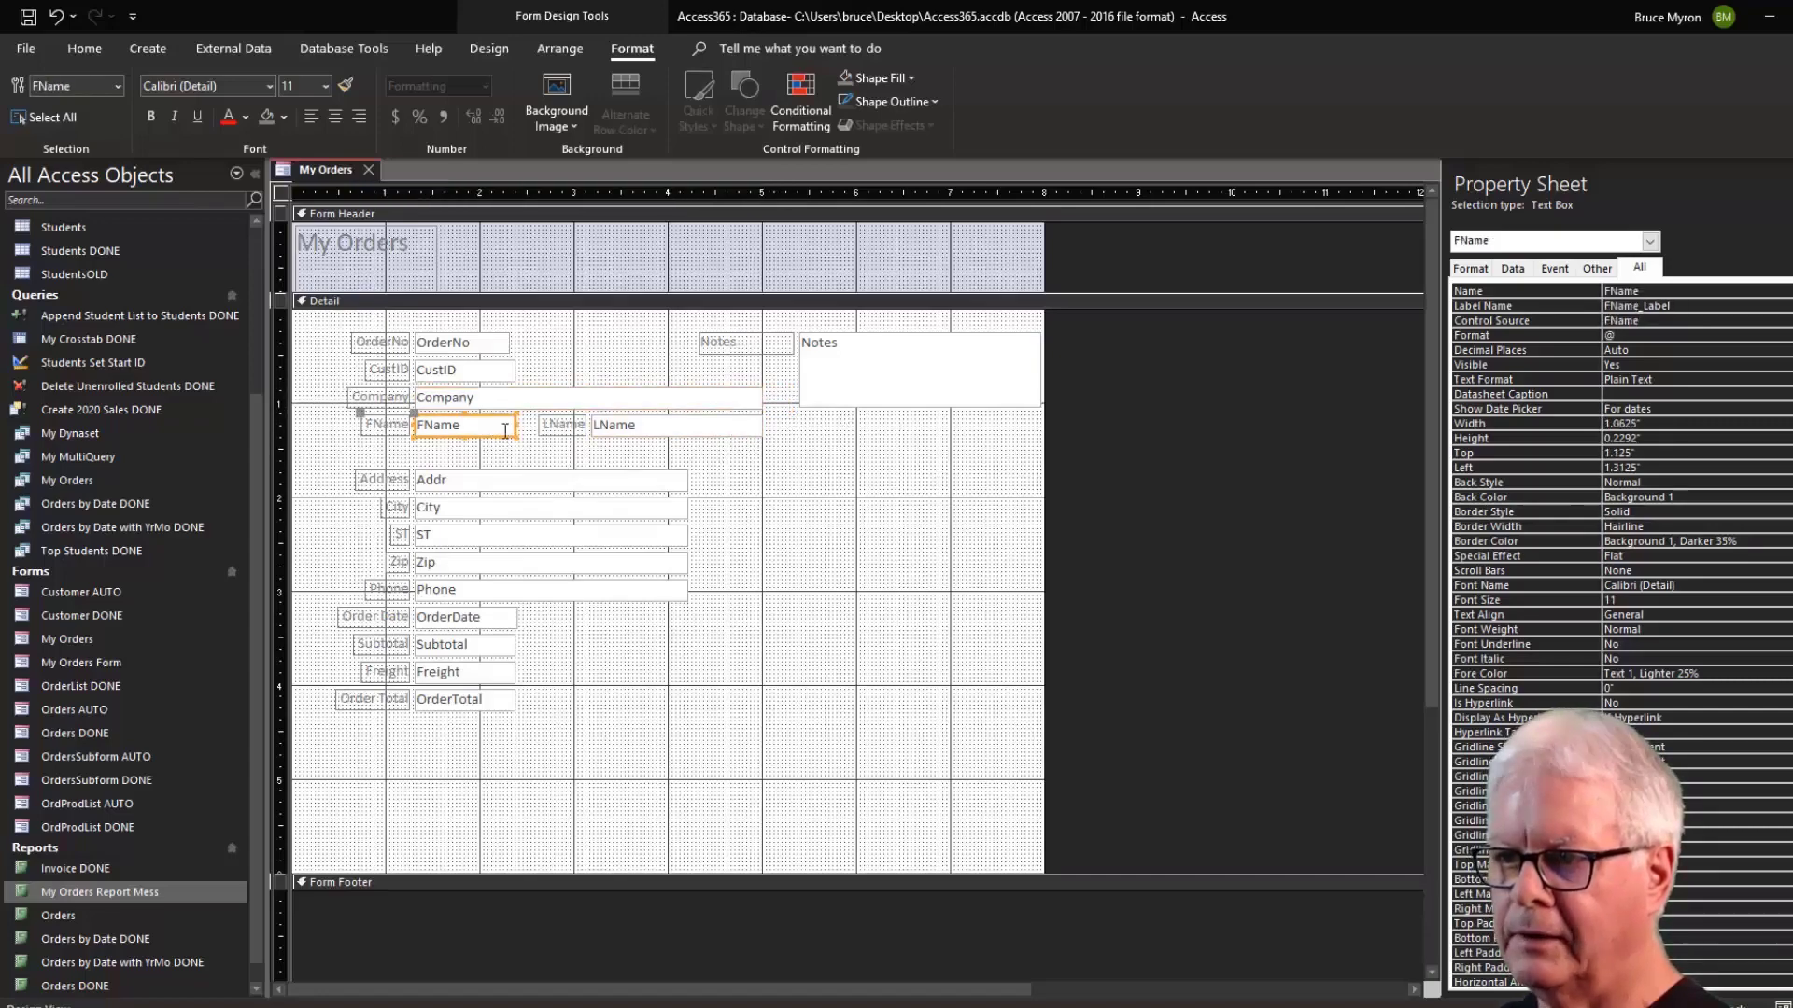
{"action": "left_click_drag", "start_coordinate": [515, 422], "coordinate": [530, 422]}
{"action": "left_click", "coordinate": [547, 472]}
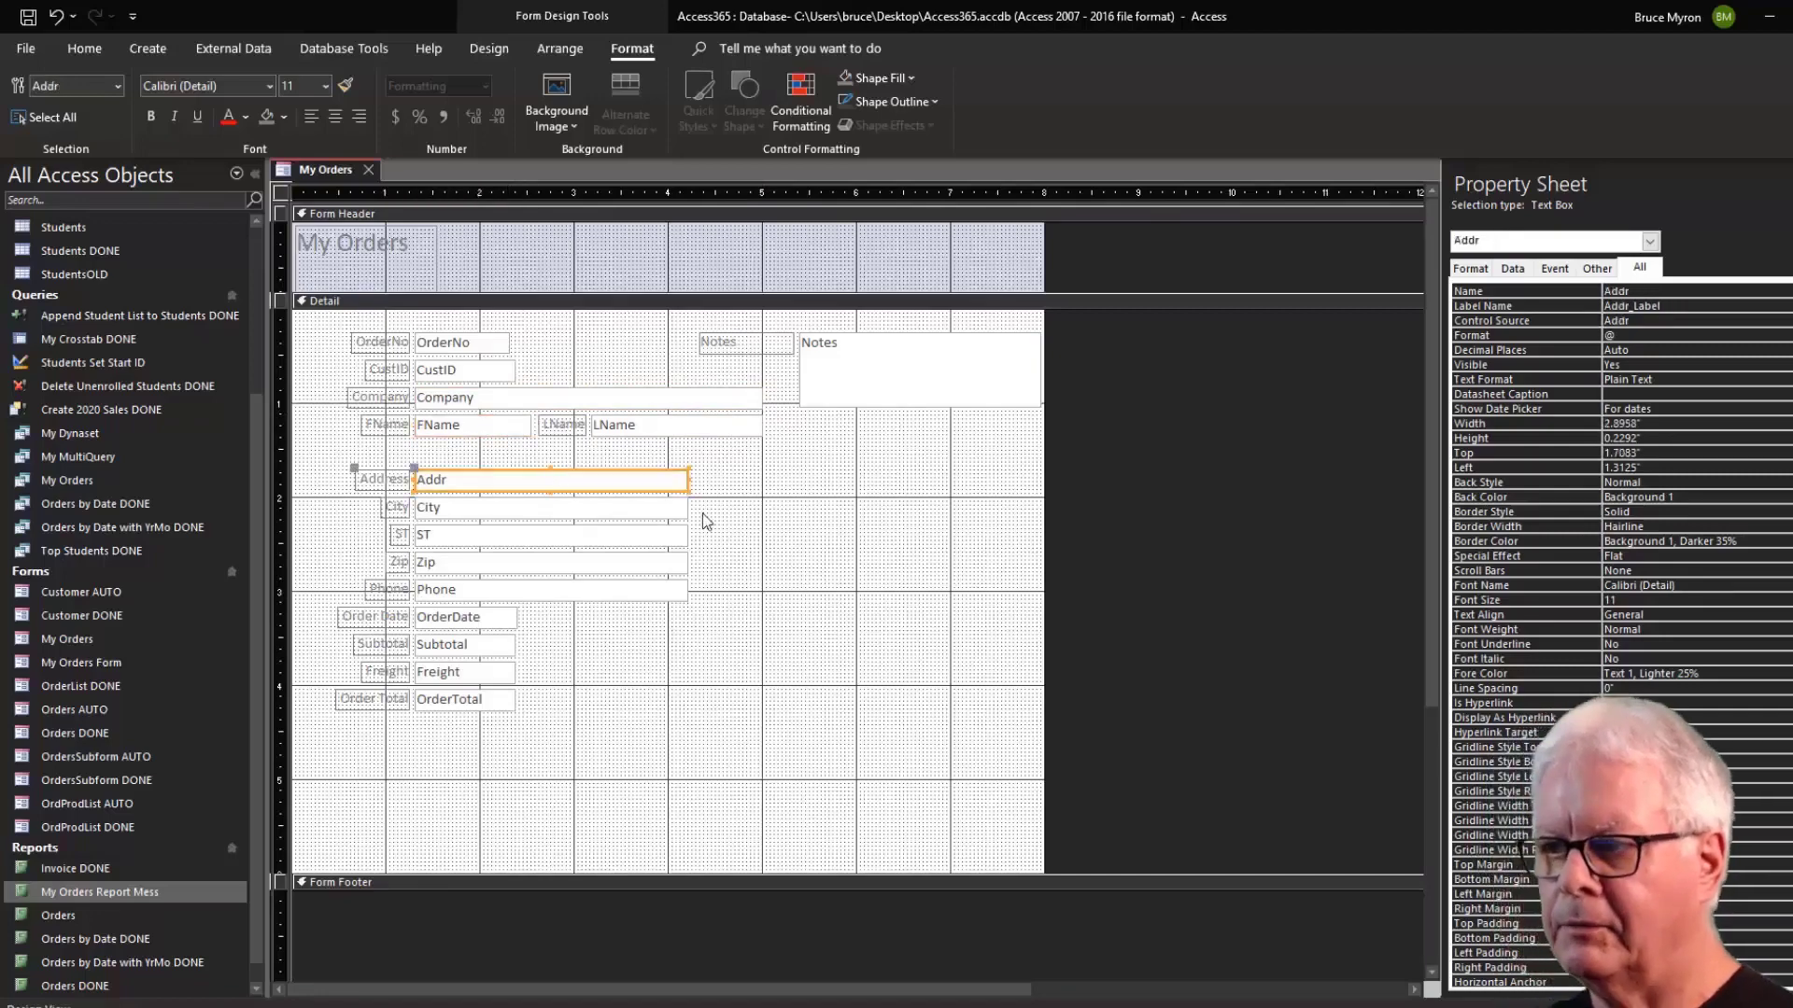
{"action": "left_click", "coordinate": [849, 535]}
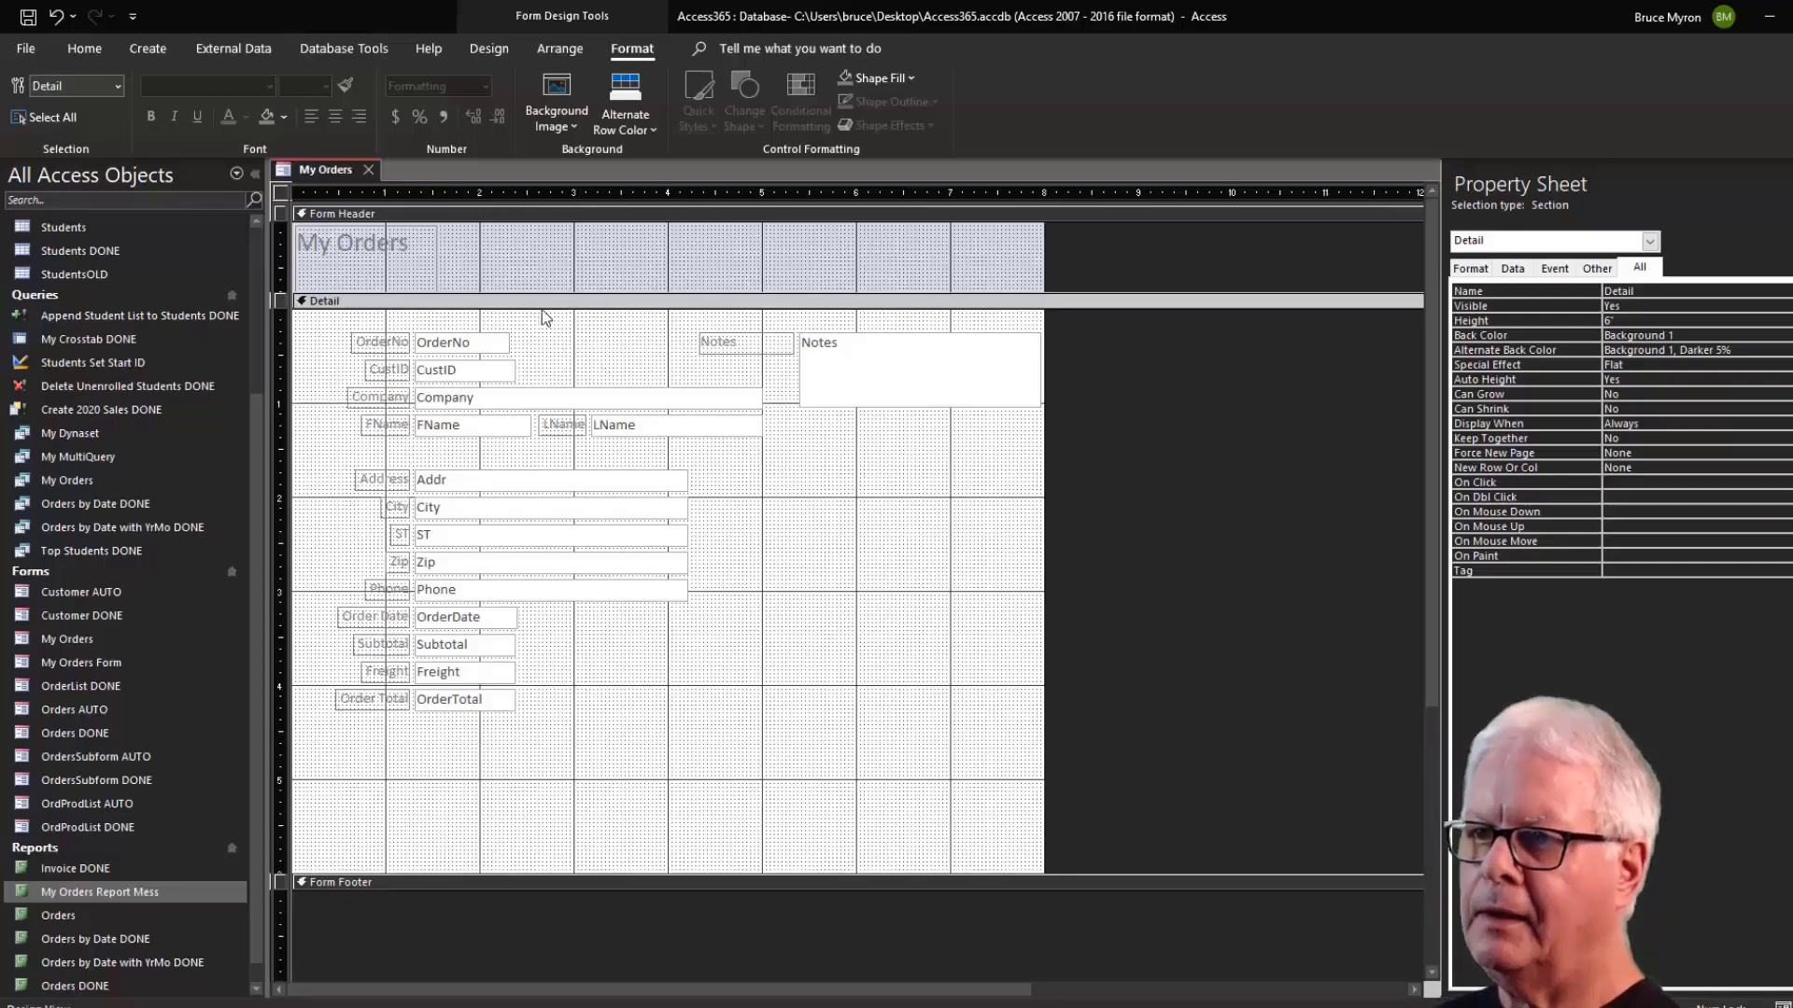
Delete the My Orders title label and remove the form header and footer sections.
{"action": "left_click", "coordinate": [387, 265]}
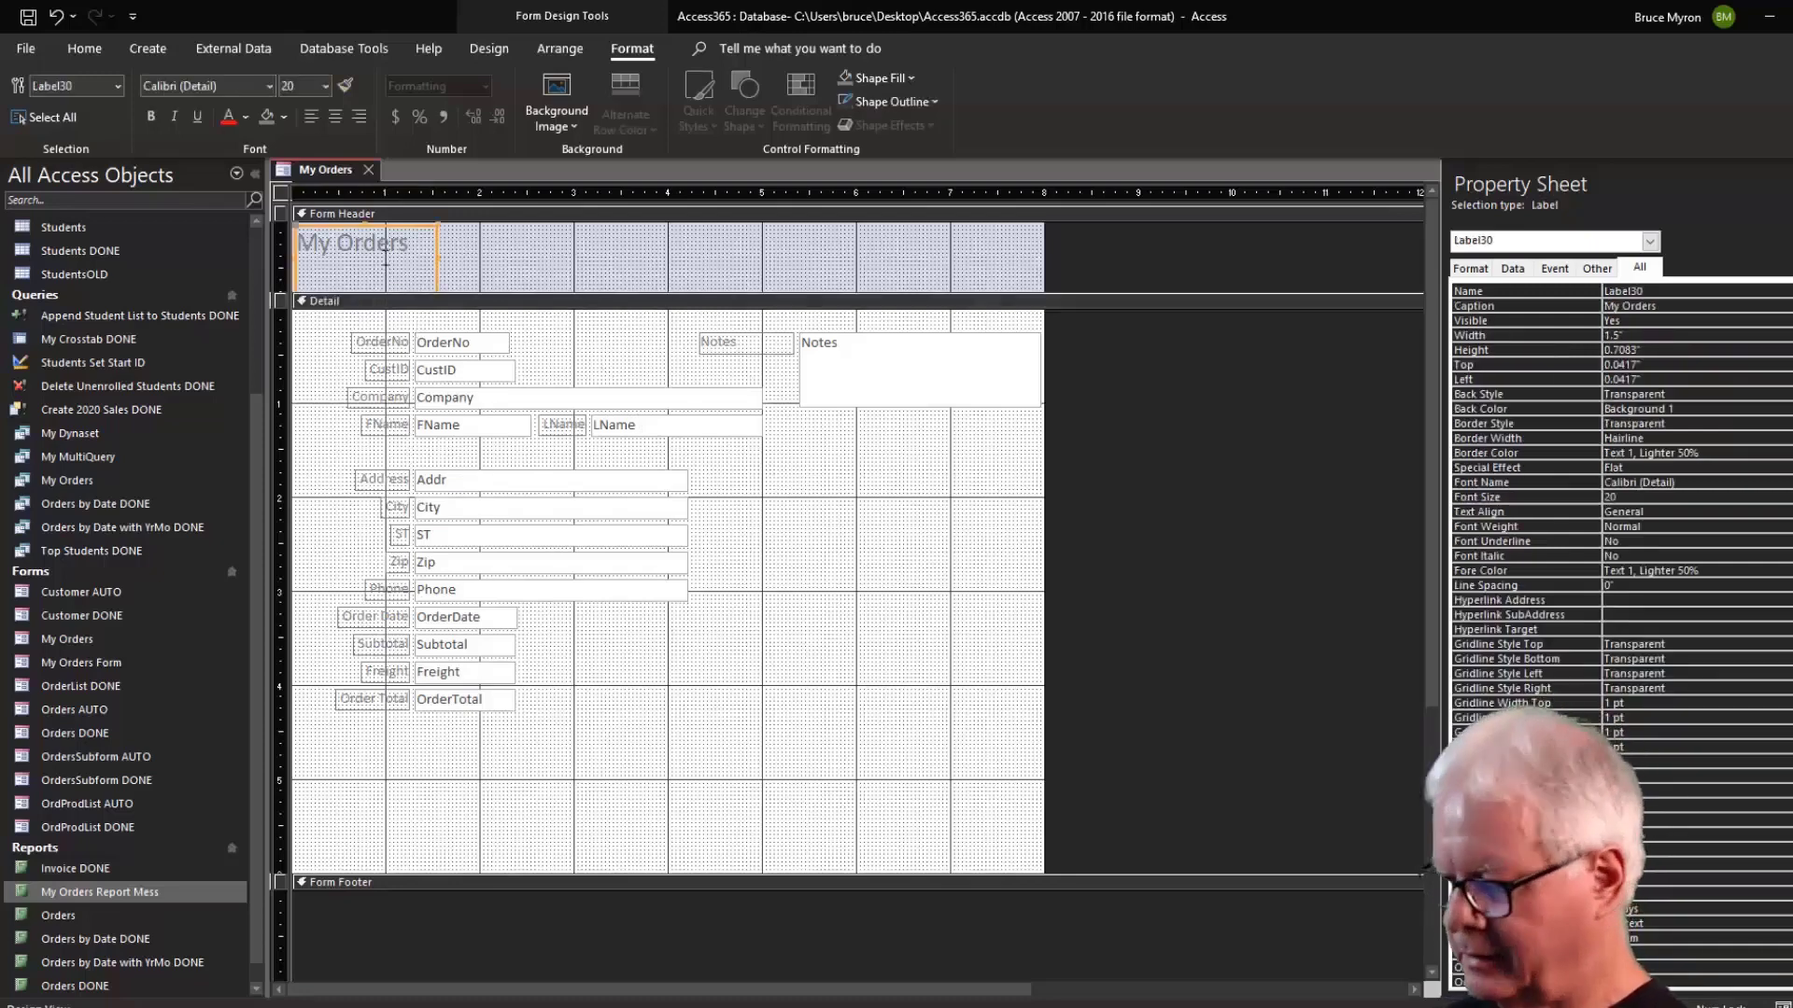
{"action": "key", "text": "Delete"}
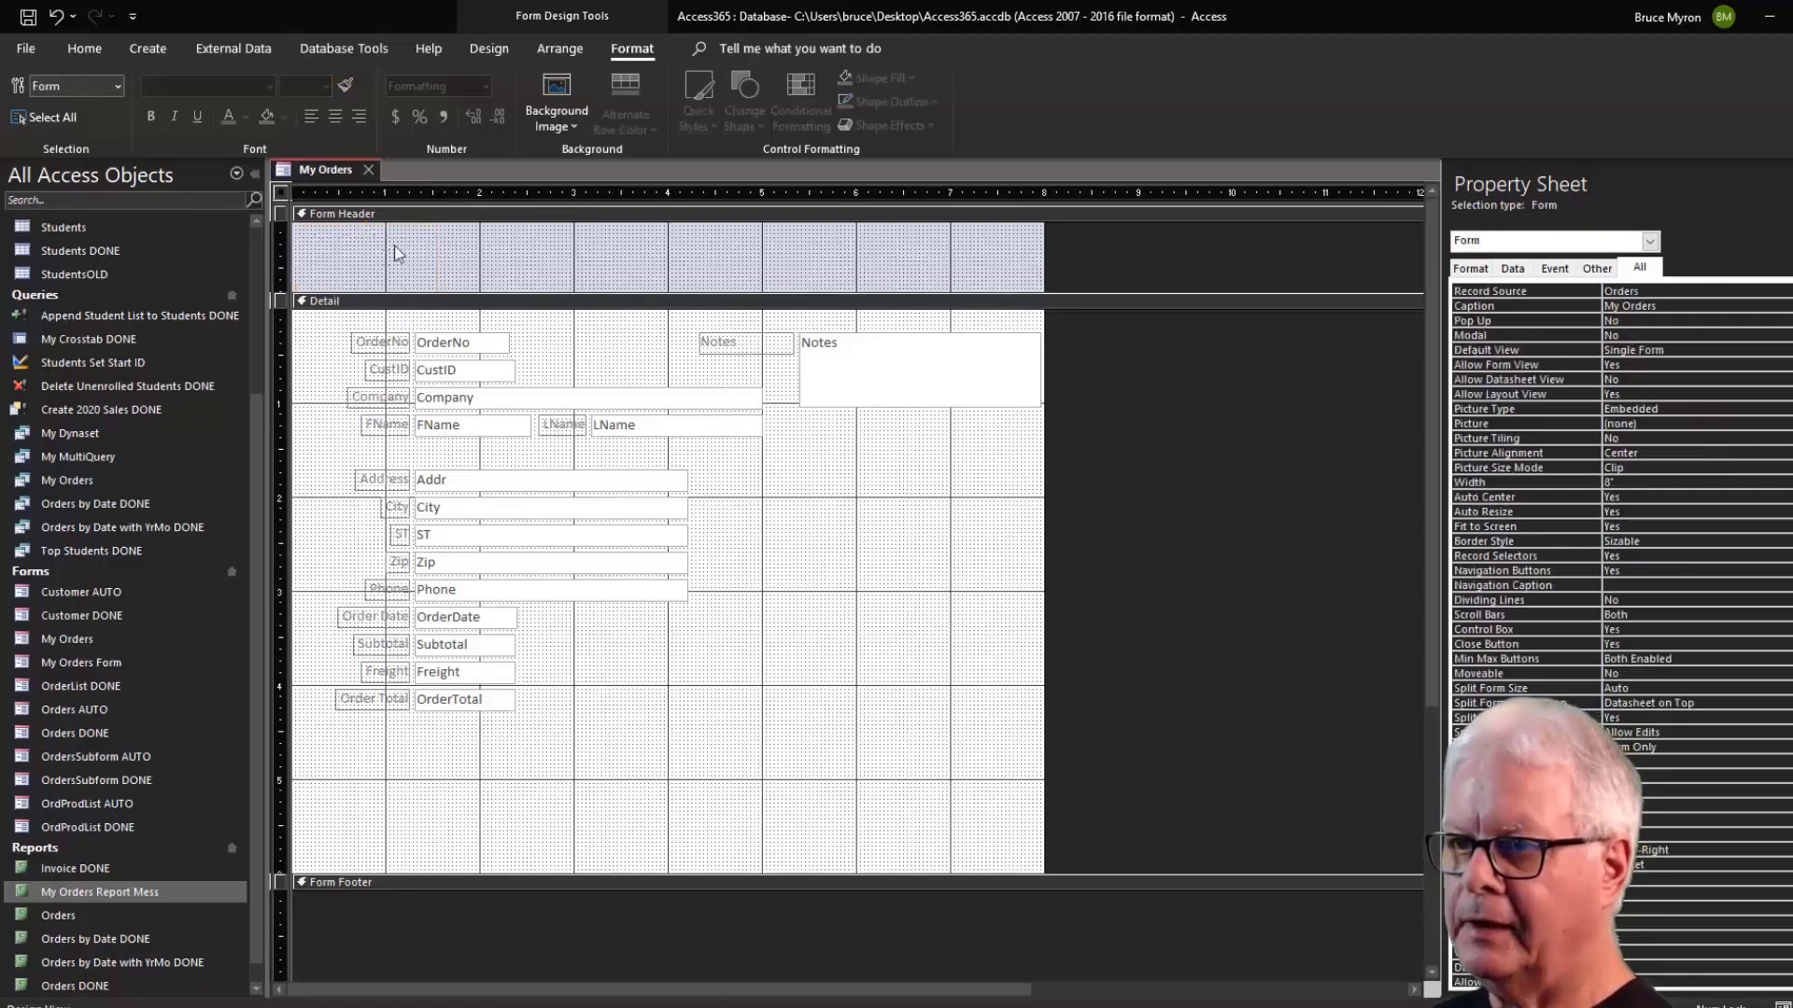
{"action": "right_click", "coordinate": [773, 524]}
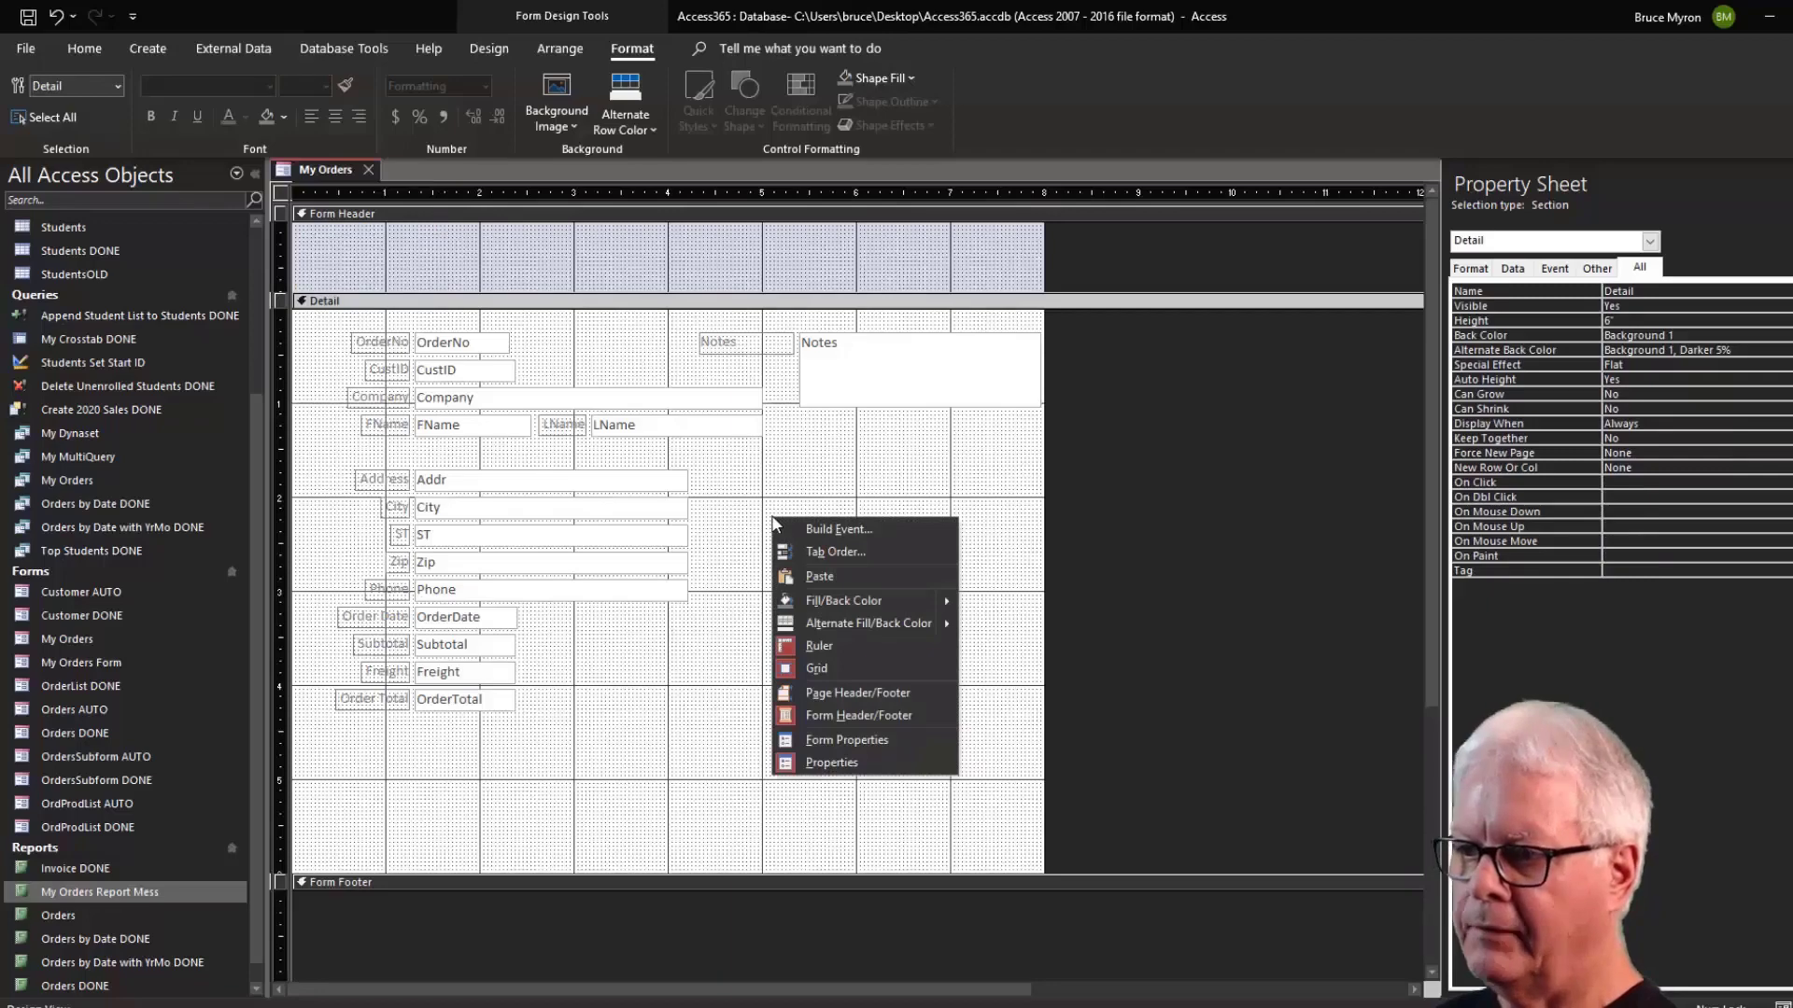
{"action": "left_click", "coordinate": [844, 717]}
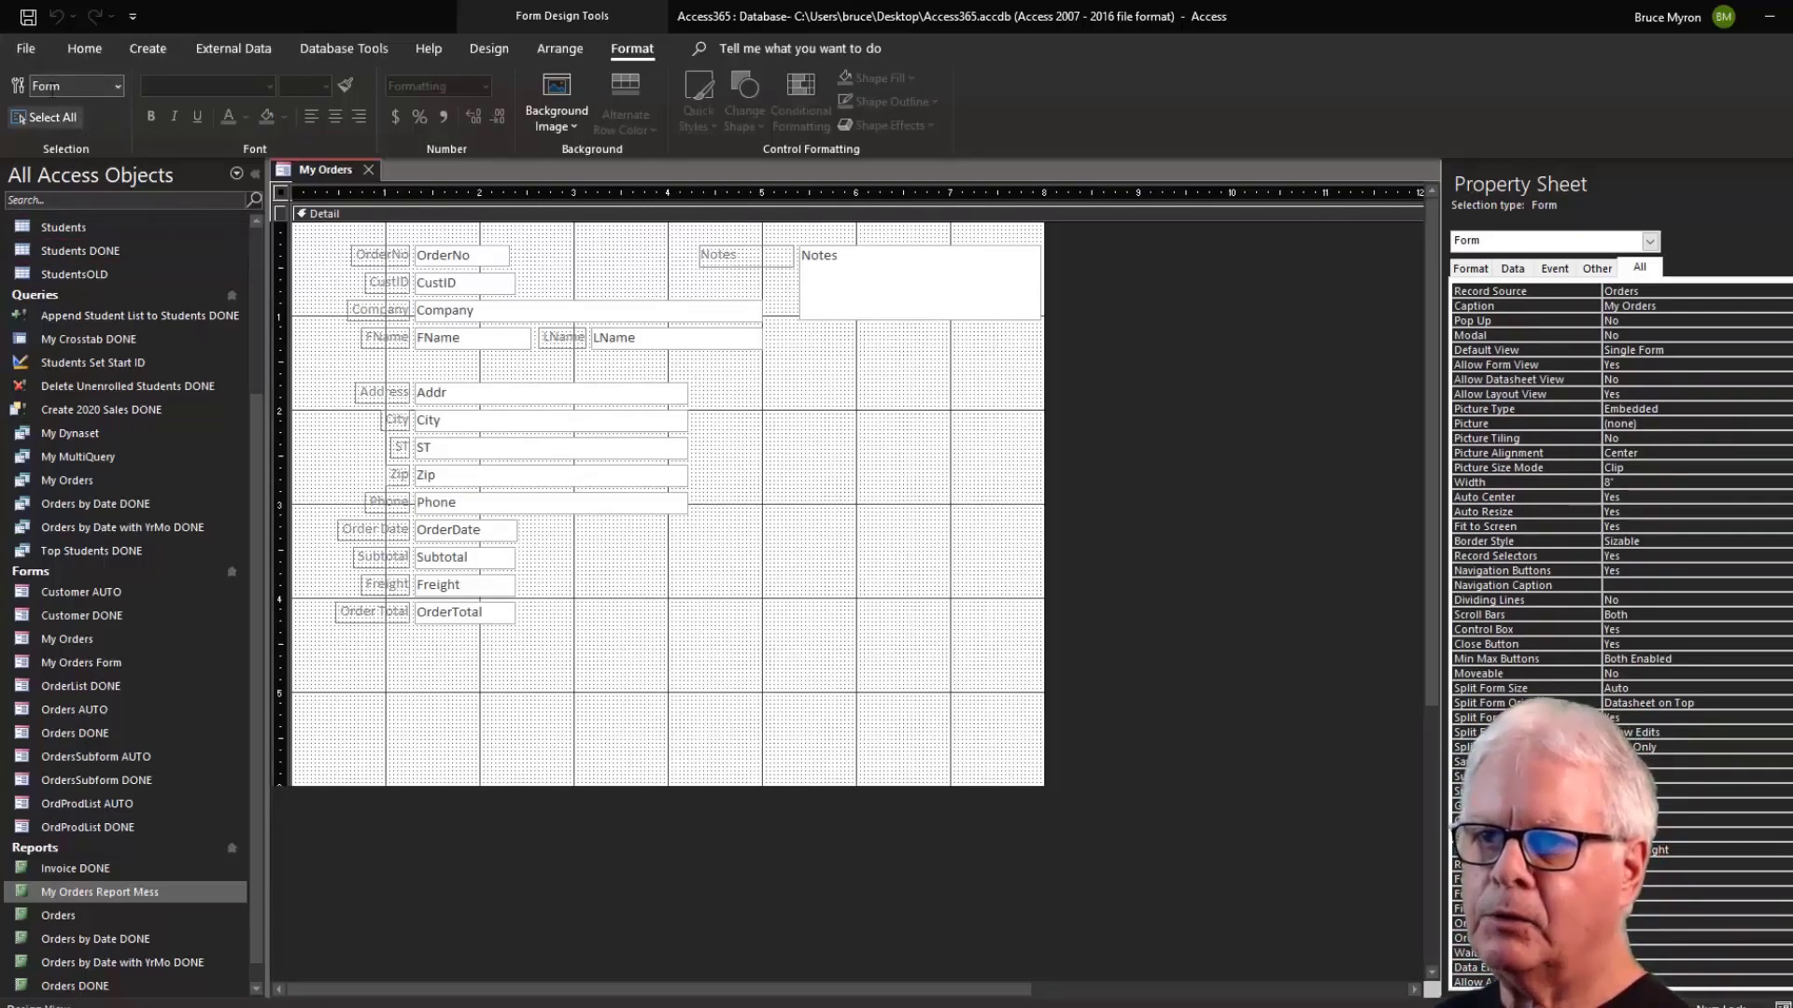
Show the My Orders form in Form View and page forward through several records to check the layout.
{"action": "left_click", "coordinate": [78, 48]}
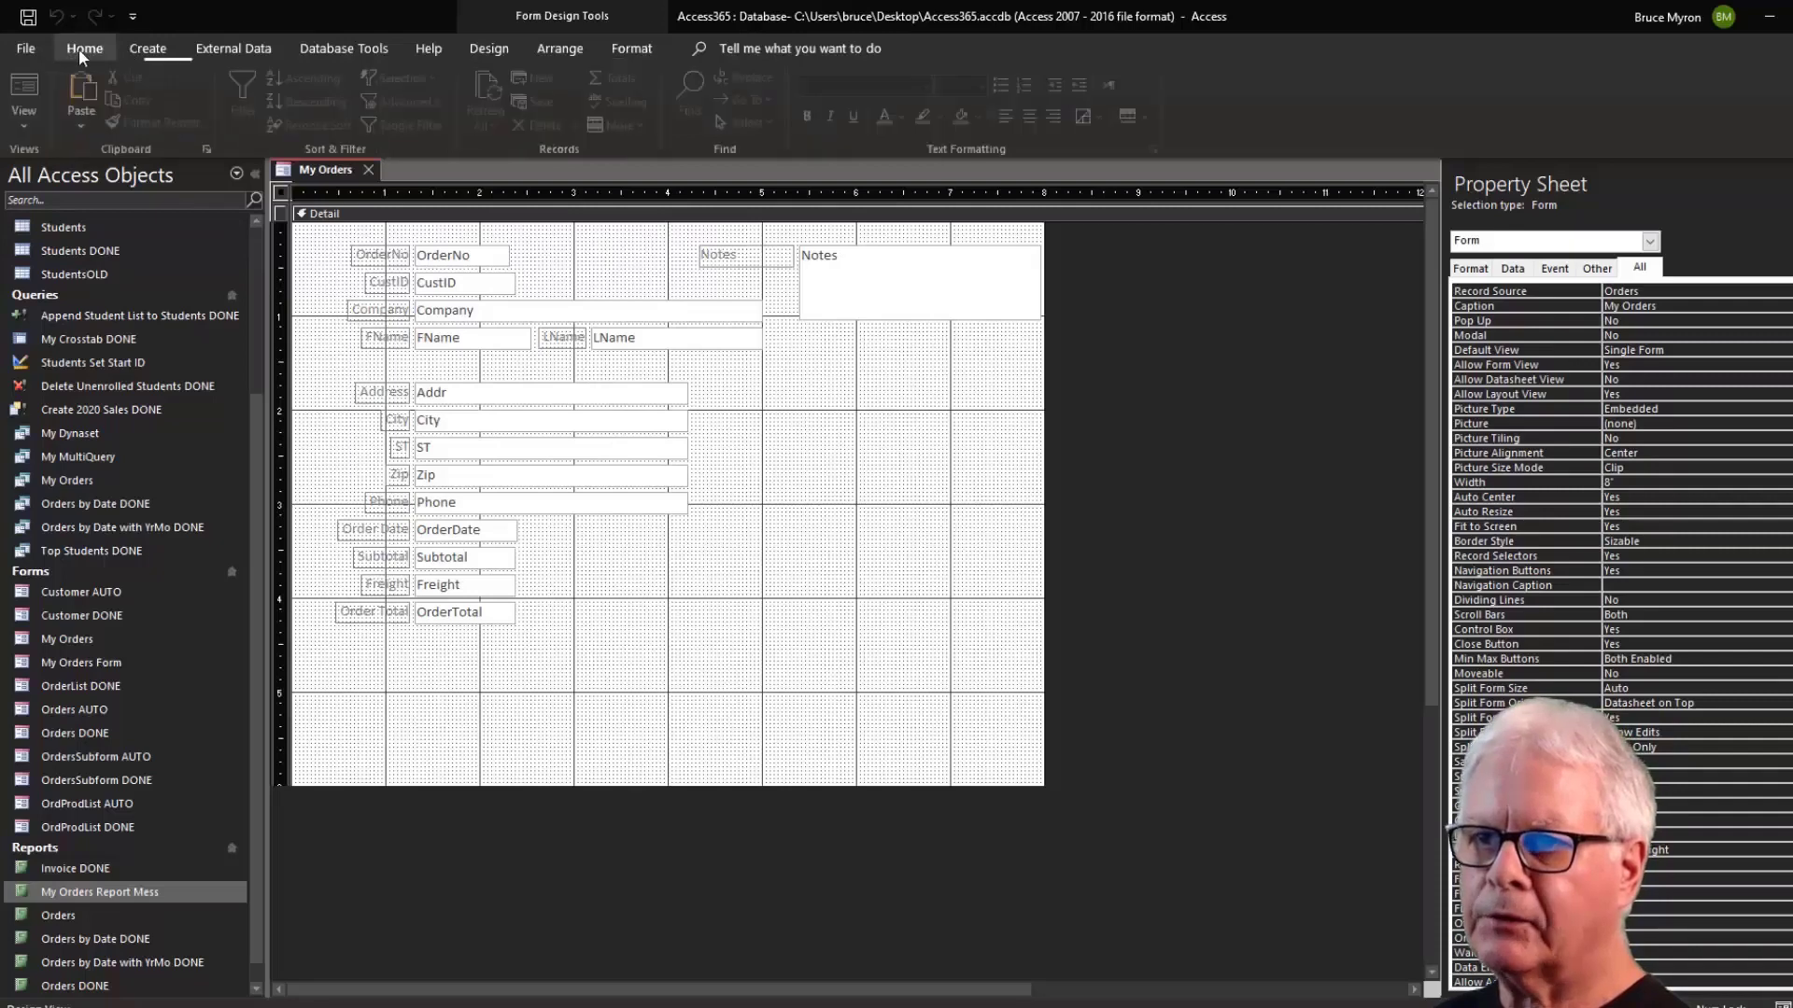
{"action": "left_click", "coordinate": [26, 90]}
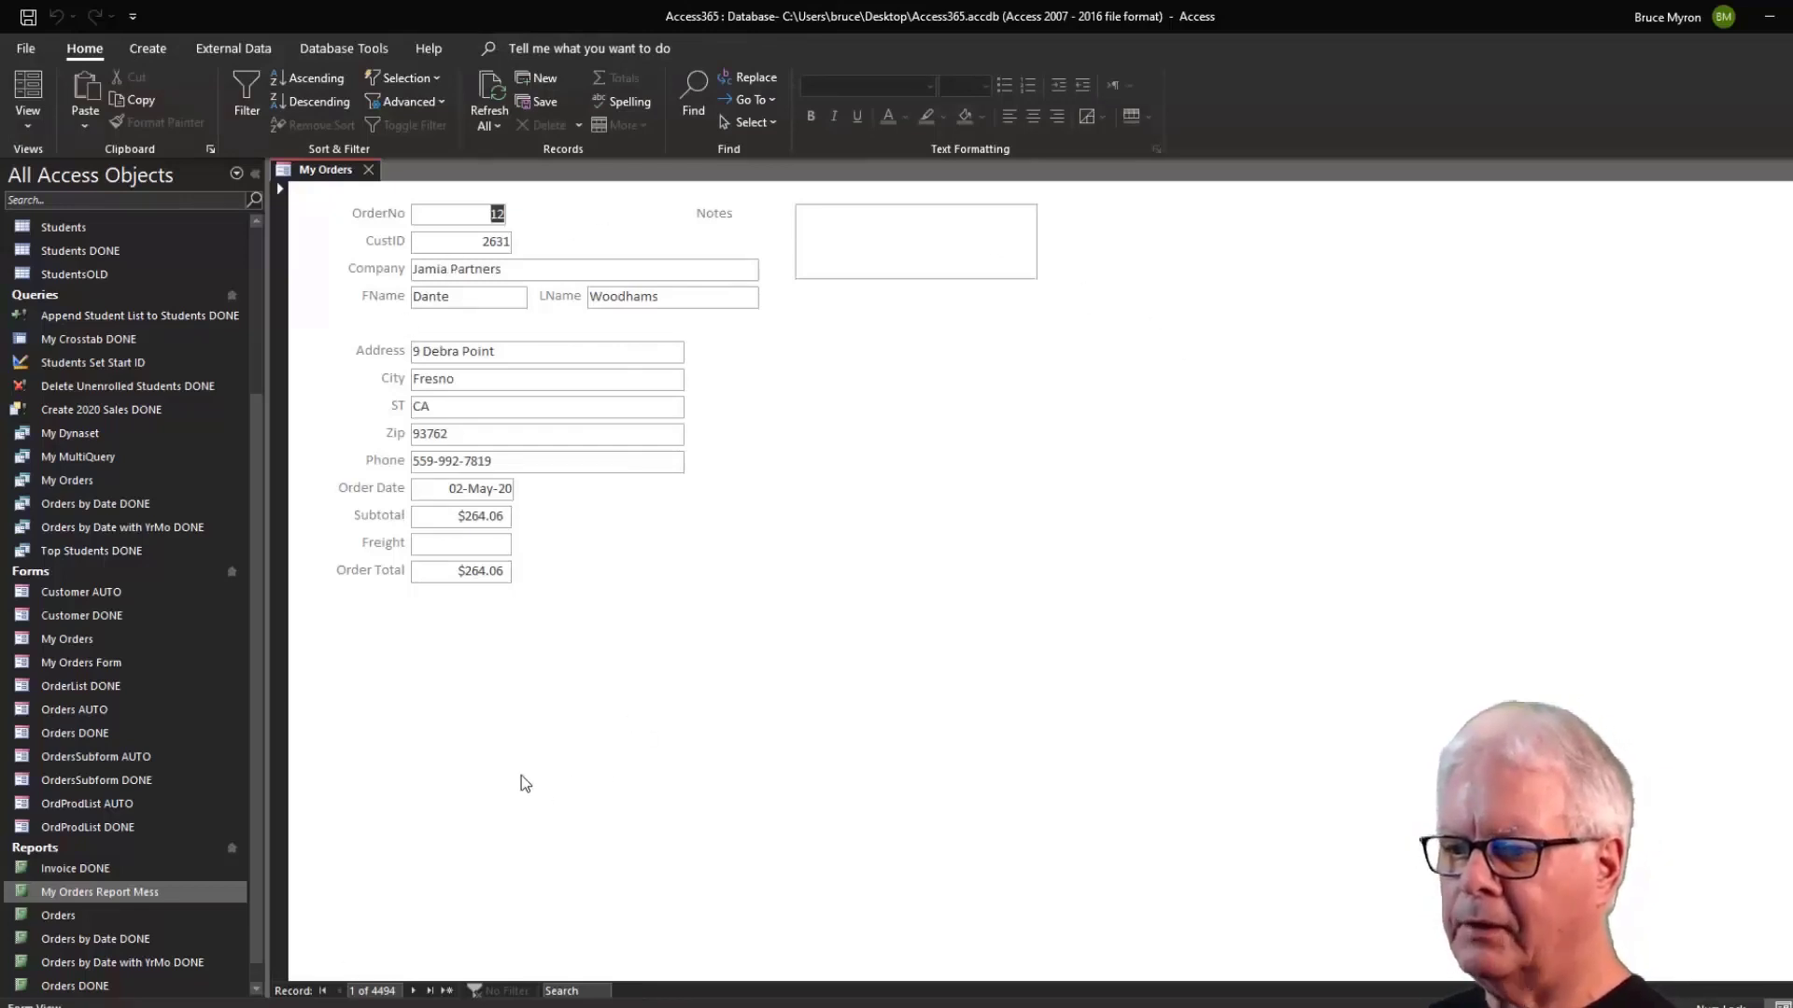
{"action": "left_click", "coordinate": [413, 992]}
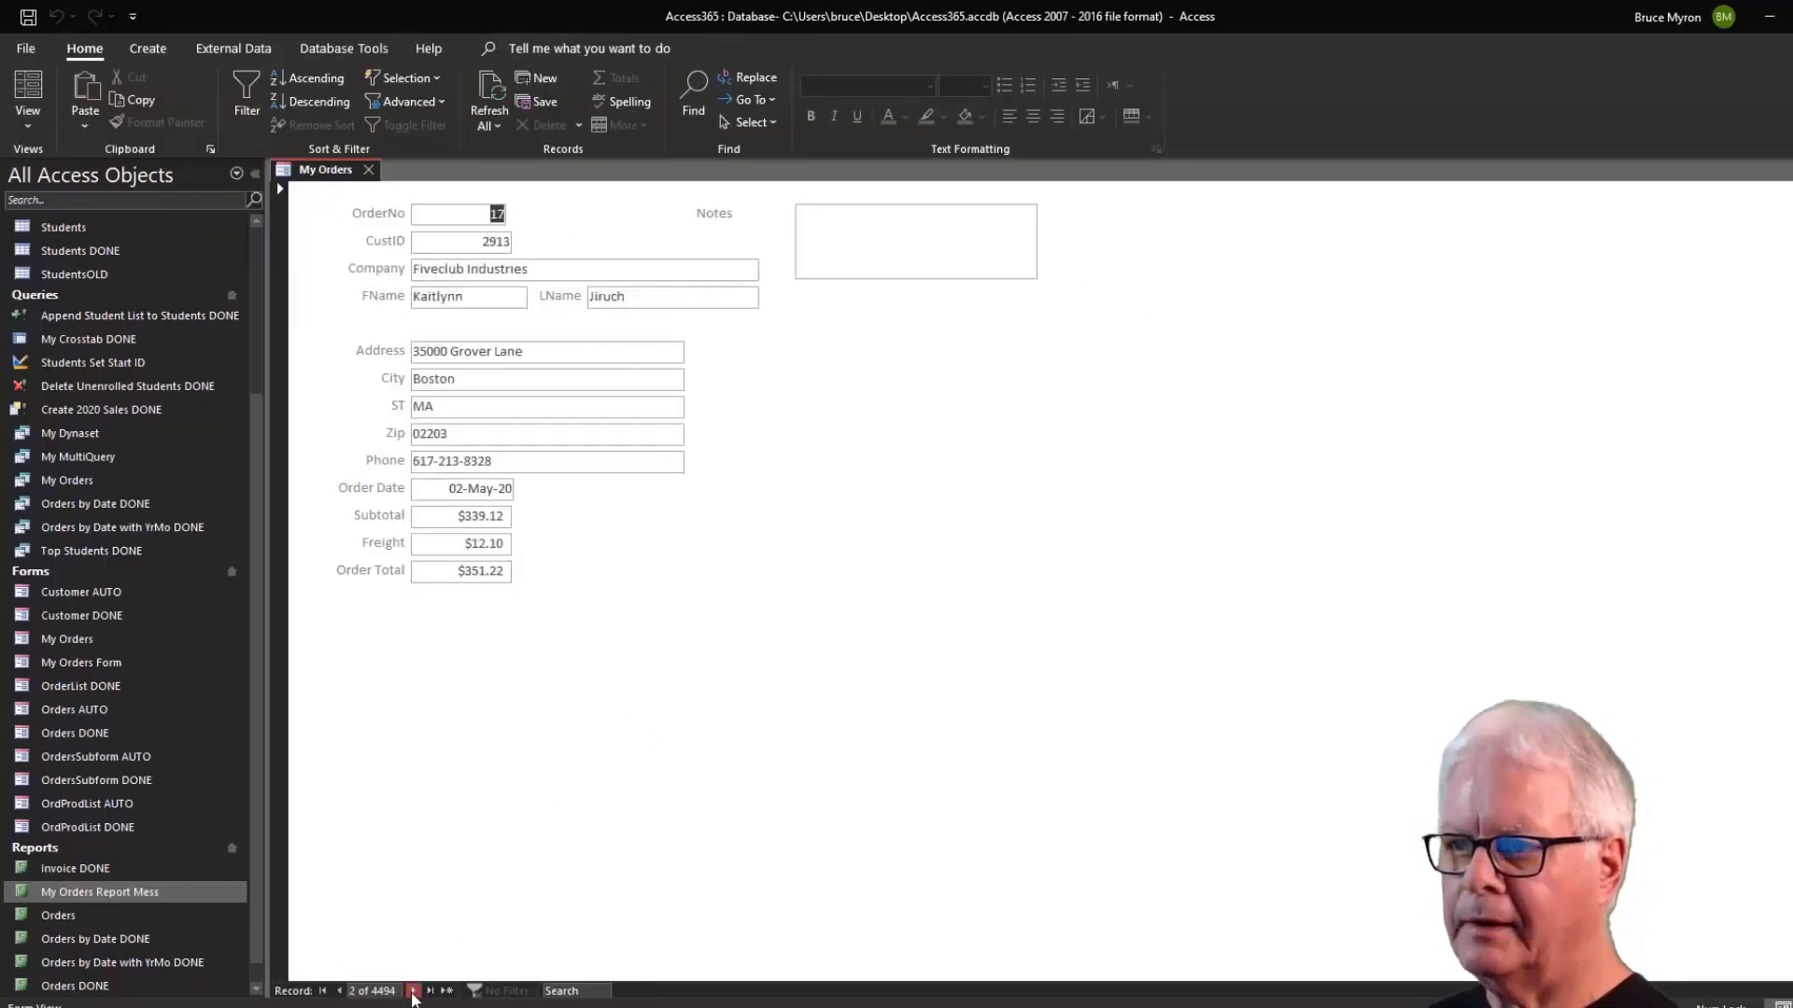
{"action": "left_click", "coordinate": [412, 992]}
{"action": "left_click", "coordinate": [413, 992]}
{"action": "left_click", "coordinate": [413, 993]}
{"action": "left_click", "coordinate": [413, 992]}
{"action": "left_click", "coordinate": [412, 993]}
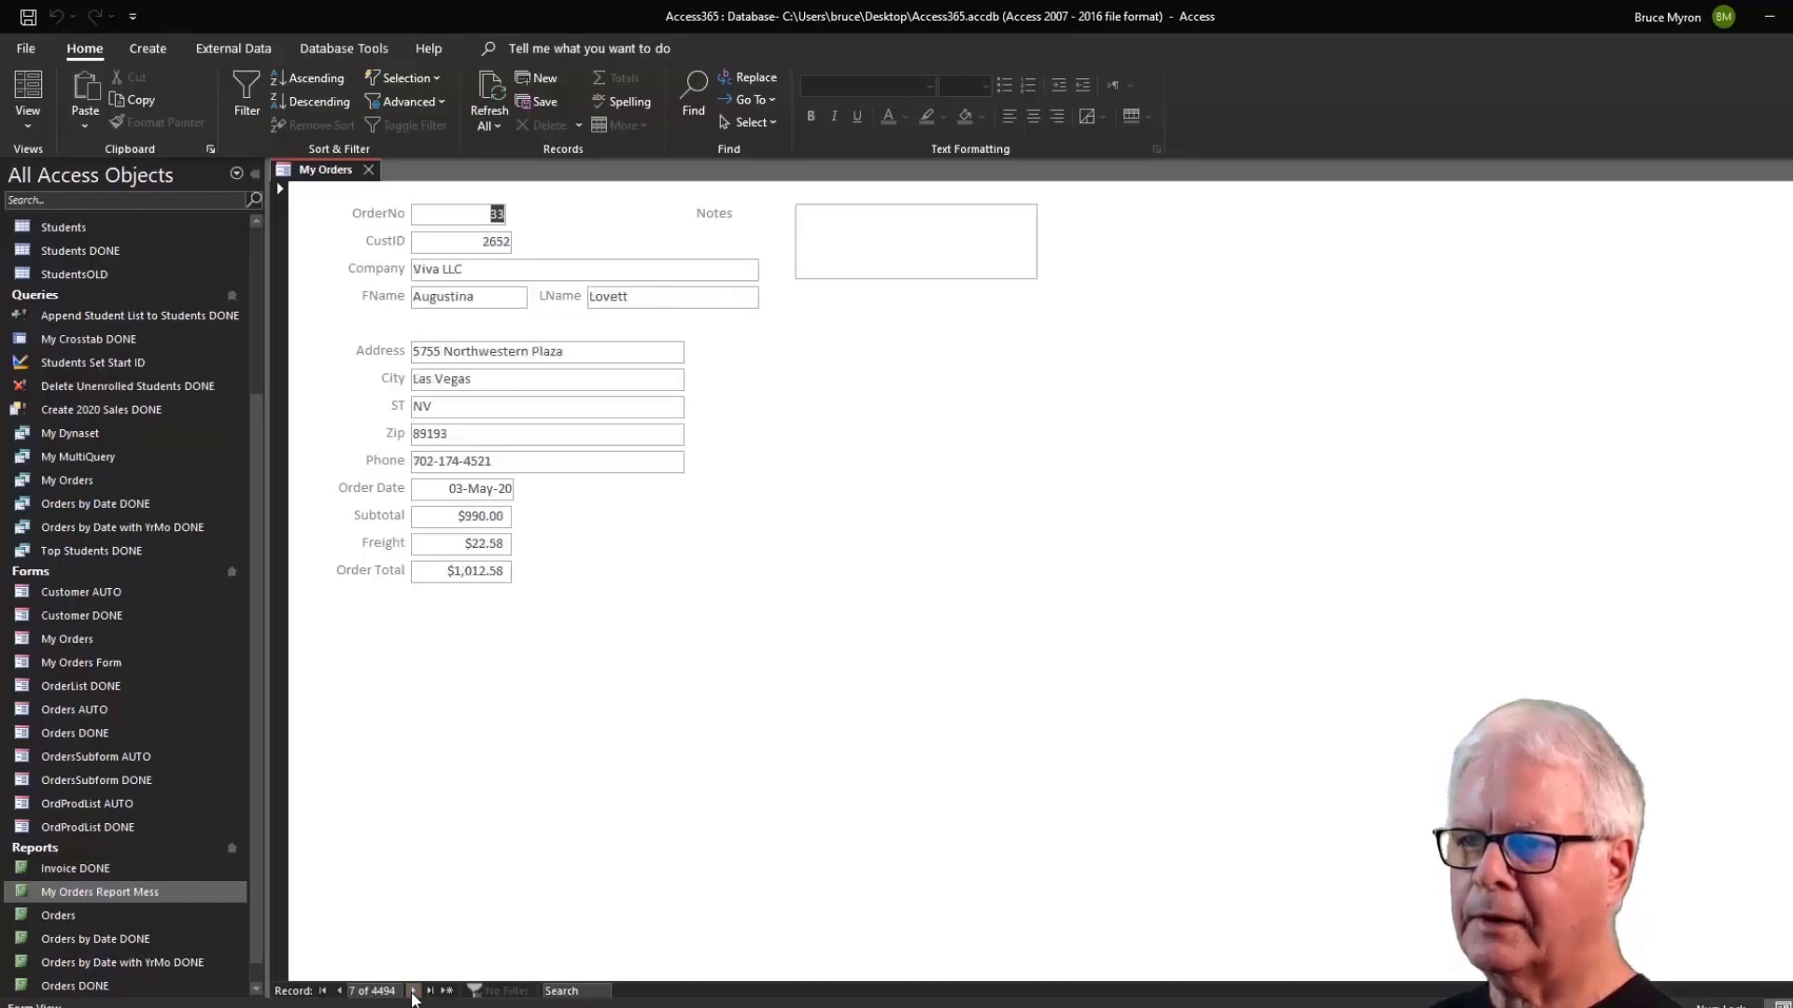
{"action": "left_click", "coordinate": [412, 993]}
{"action": "left_click", "coordinate": [413, 992]}
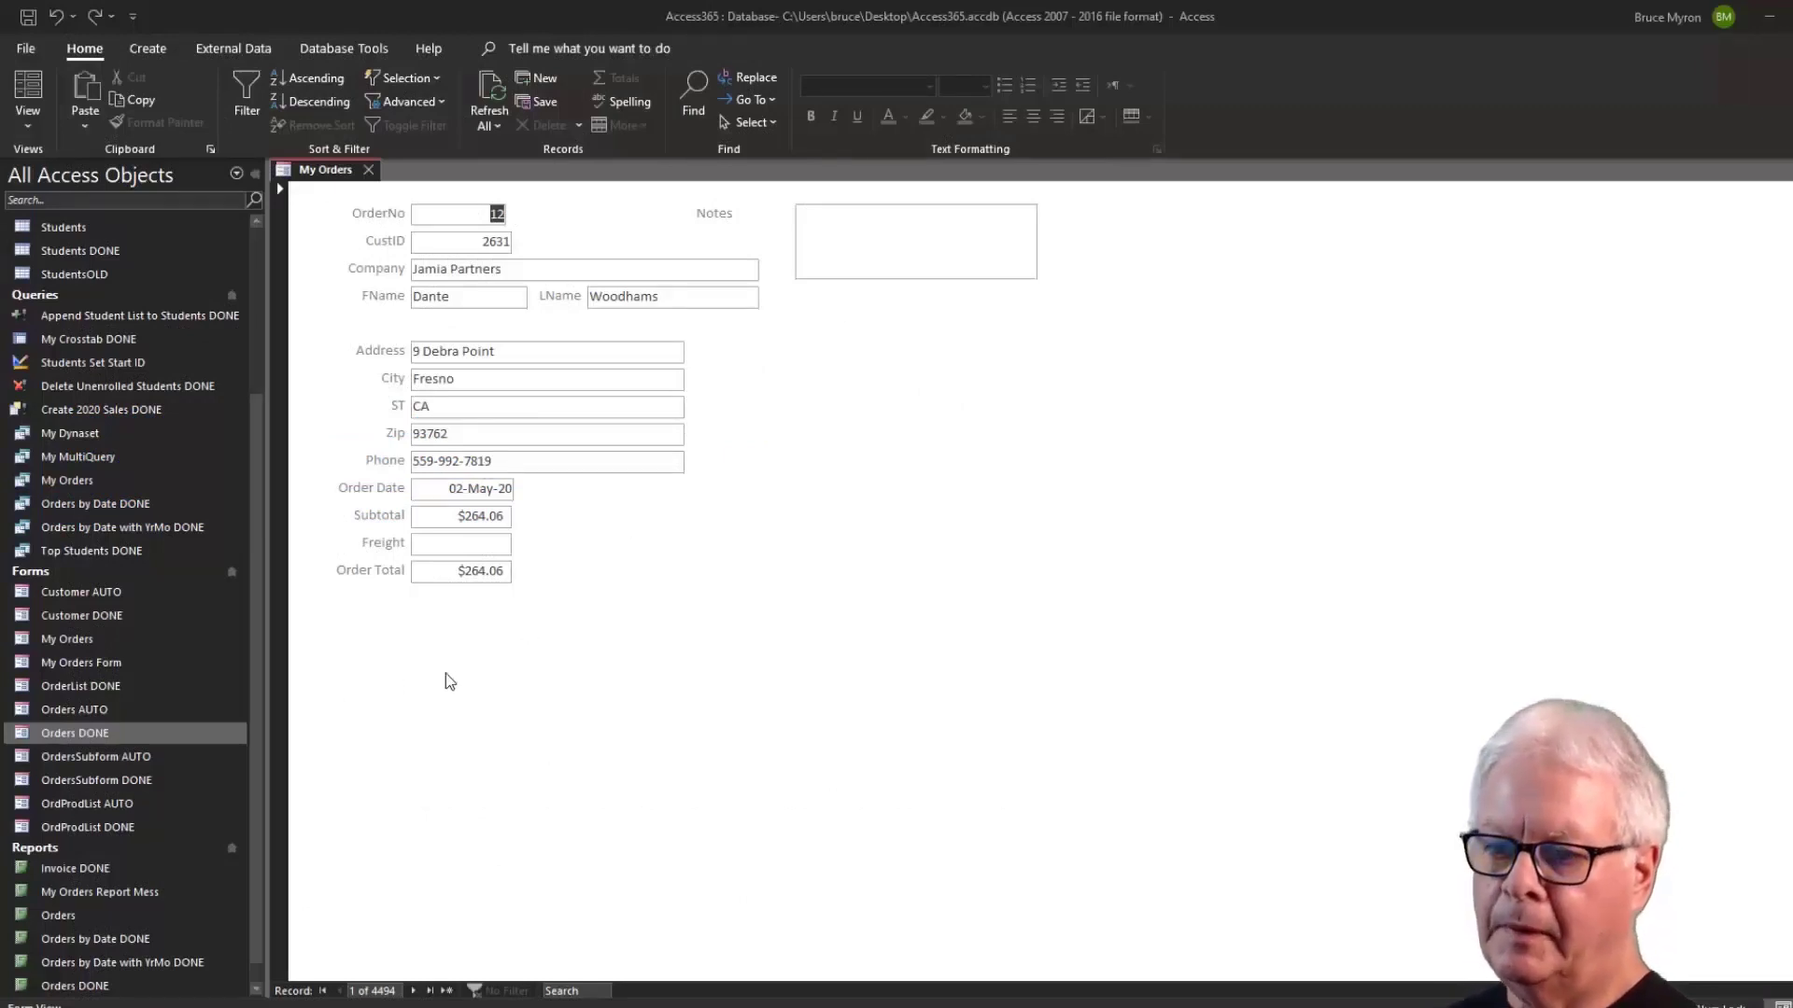
Open the Orders DONE form as a reference and examine its Notes, Address and Totals pages.
{"action": "left_click", "coordinate": [65, 740]}
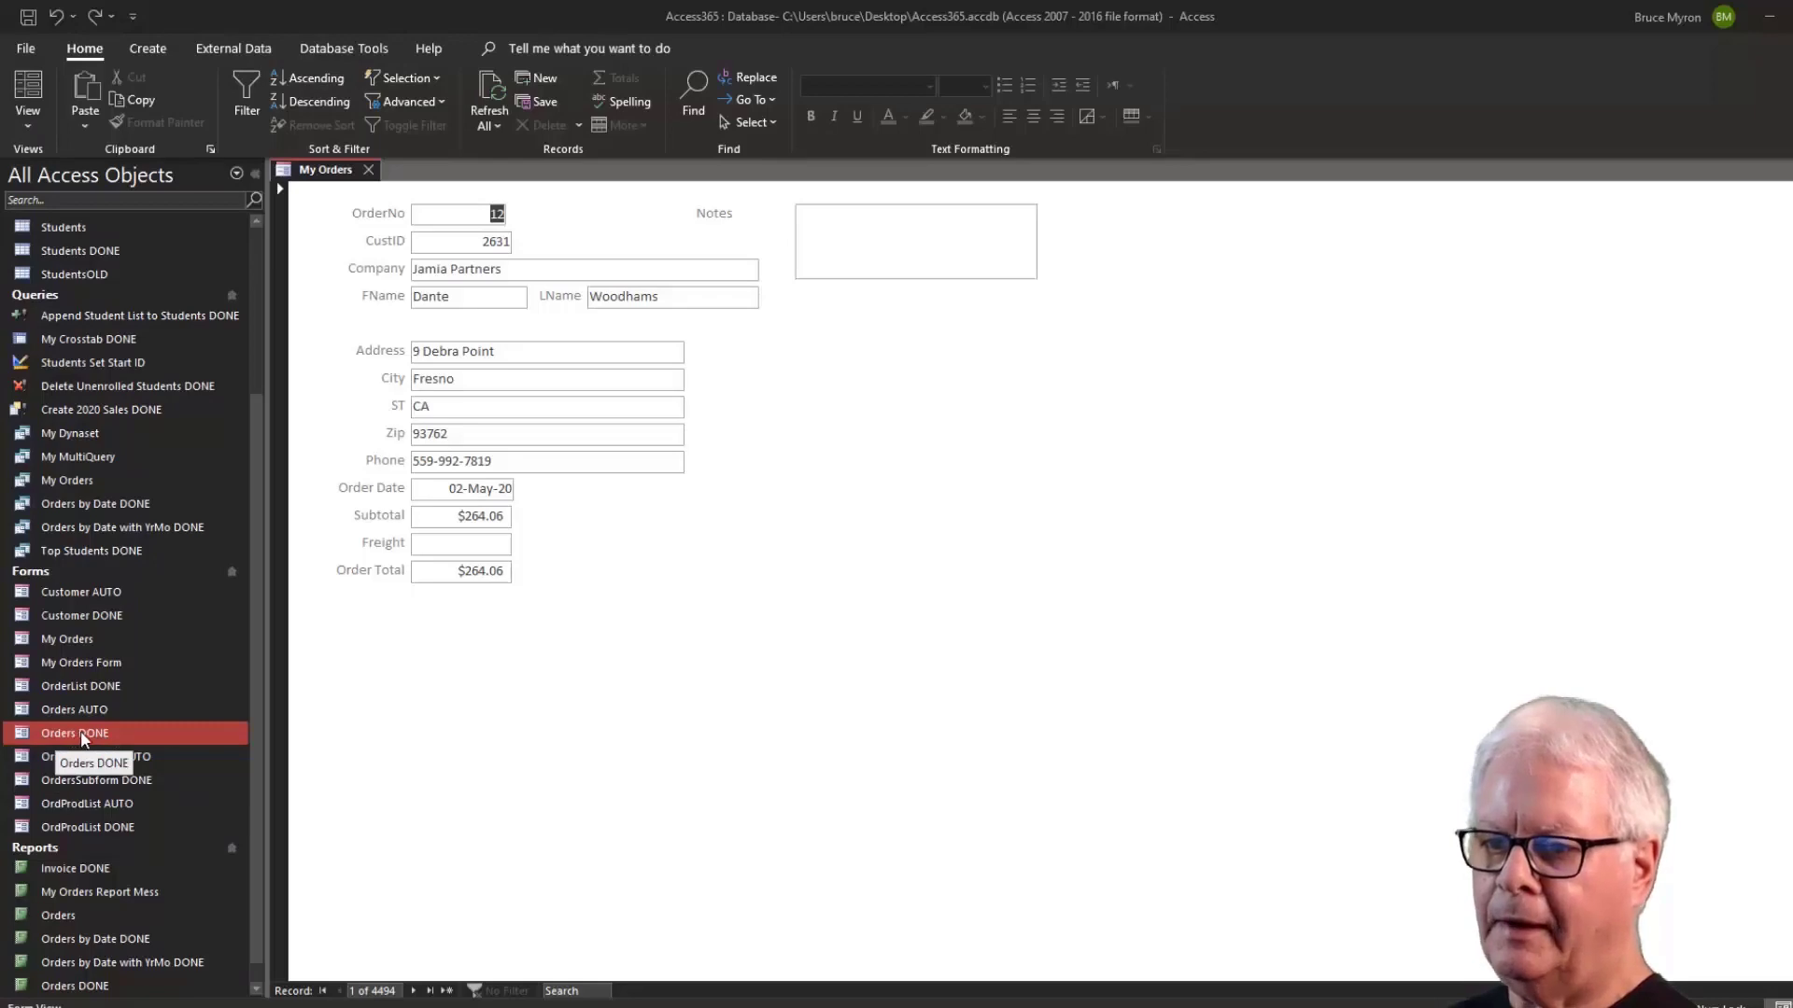
{"action": "double_click", "coordinate": [81, 735]}
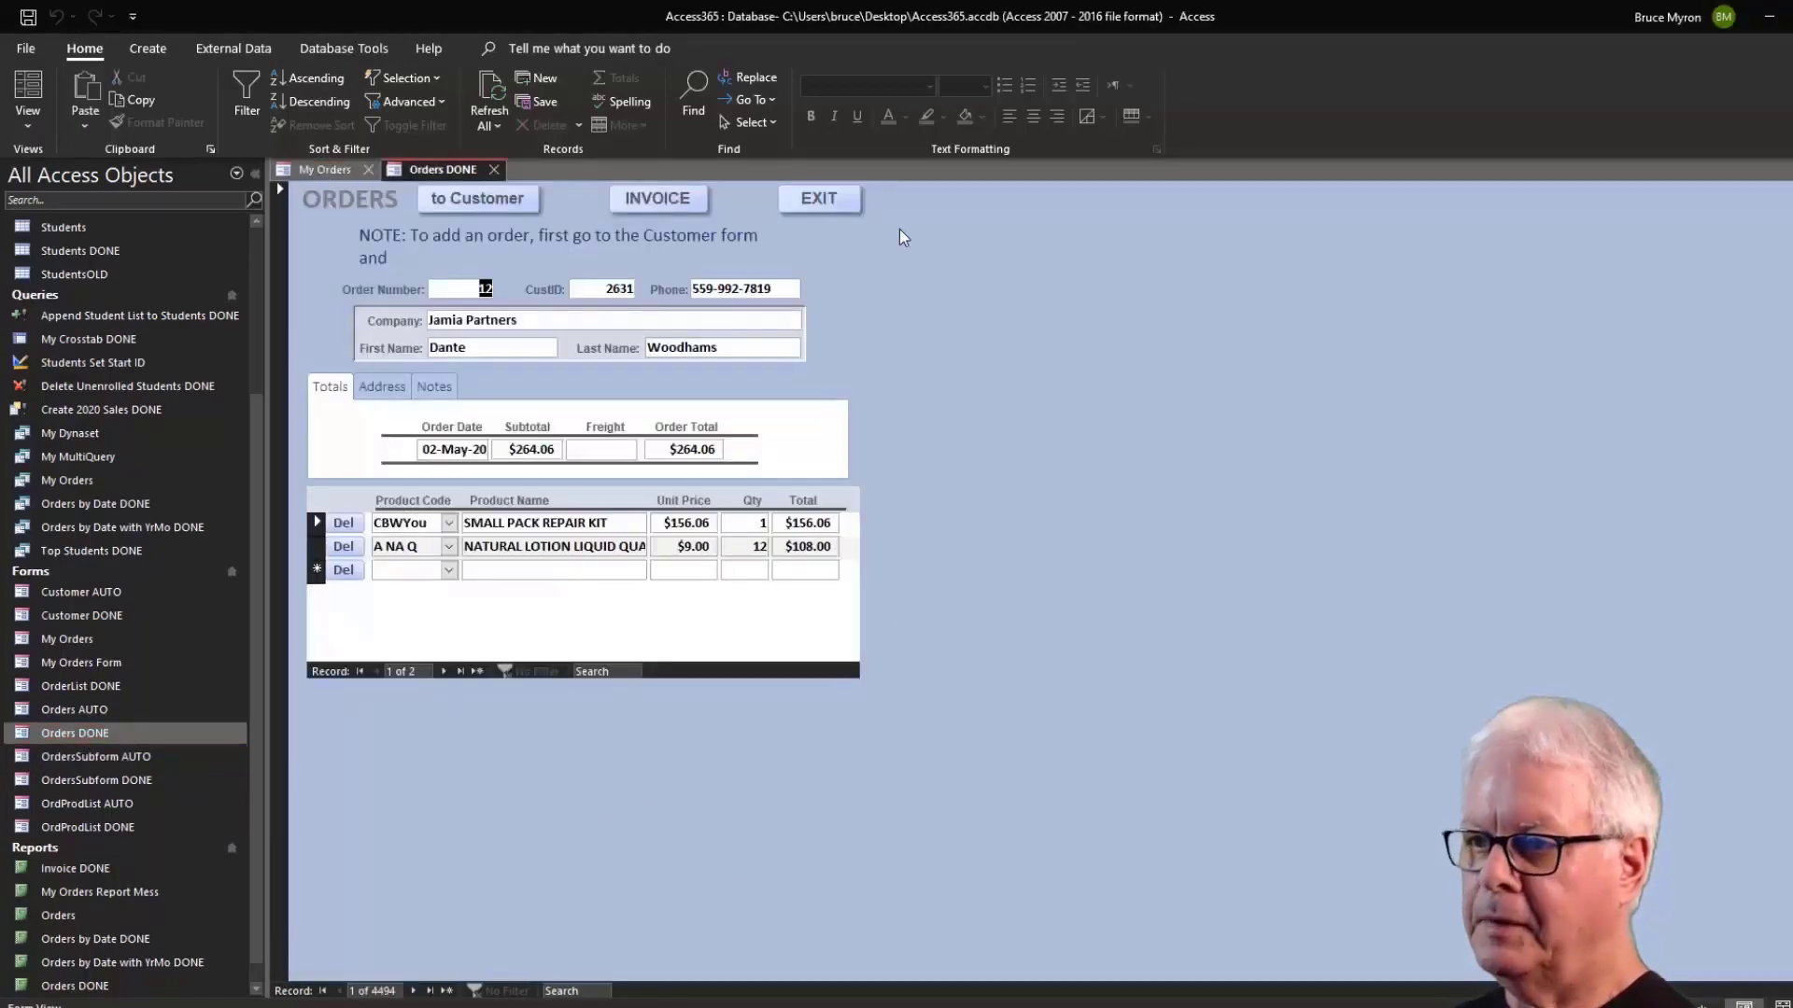
{"action": "left_click", "coordinate": [434, 388]}
{"action": "left_click", "coordinate": [382, 387]}
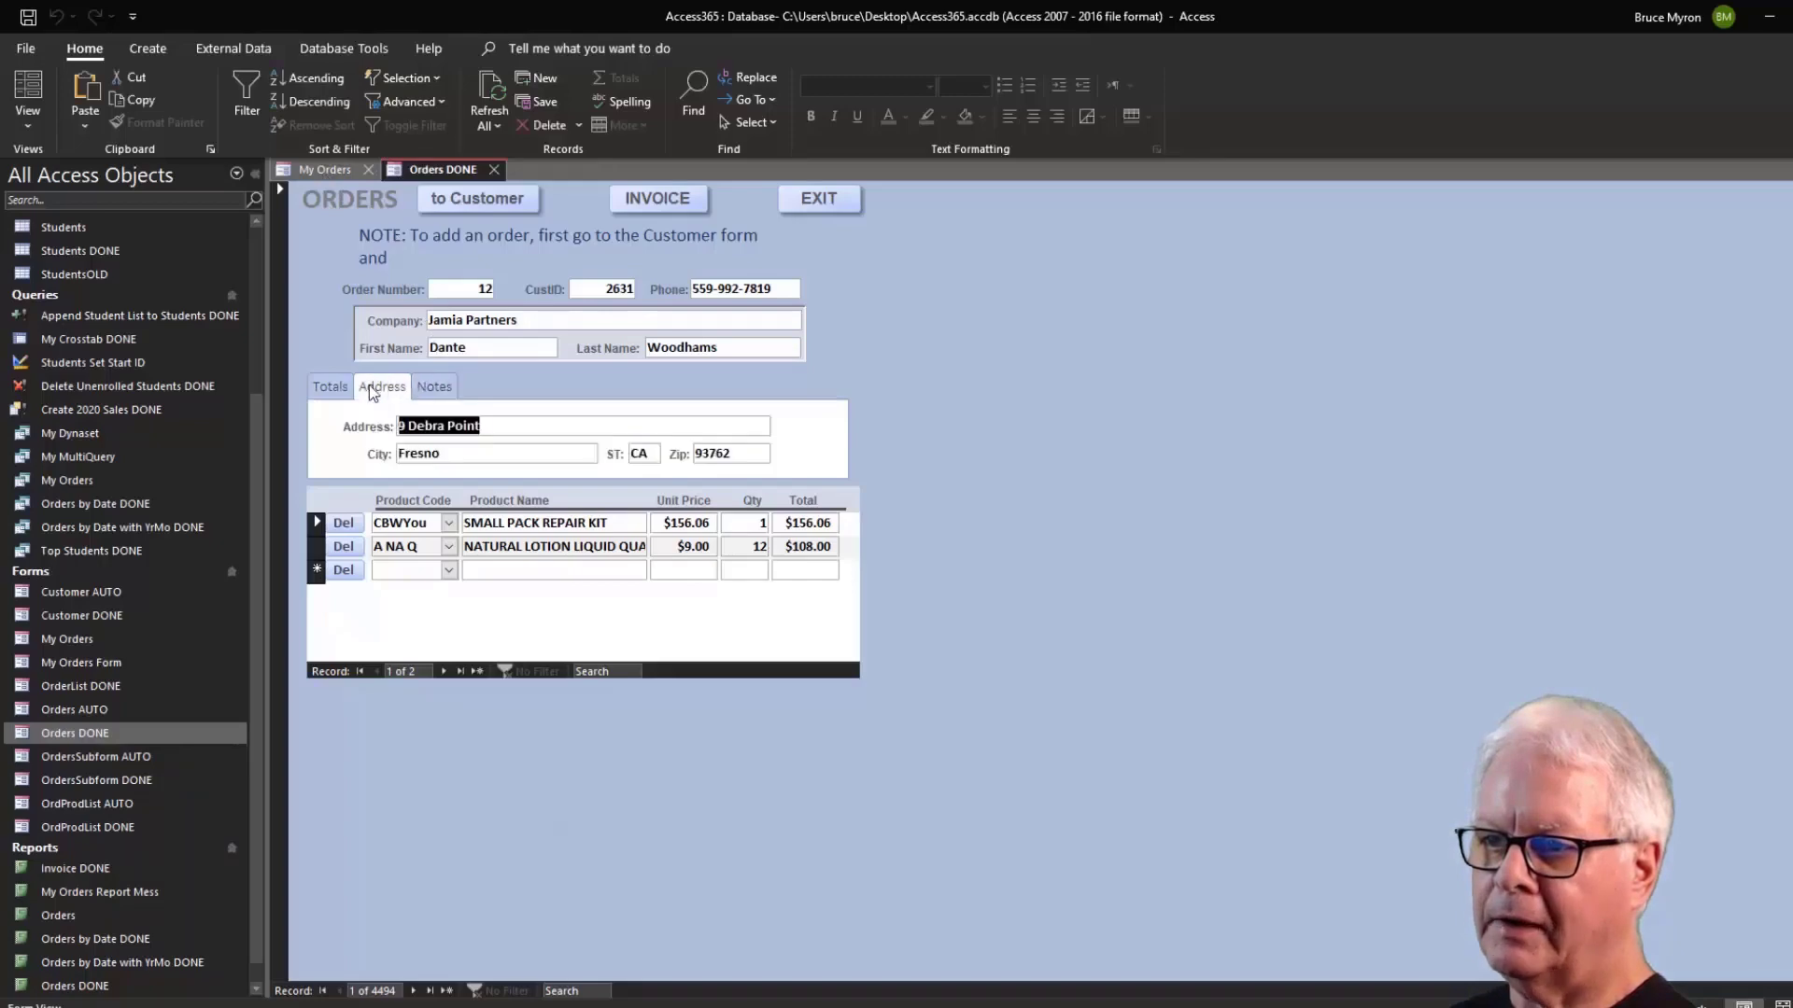
{"action": "left_click", "coordinate": [338, 390]}
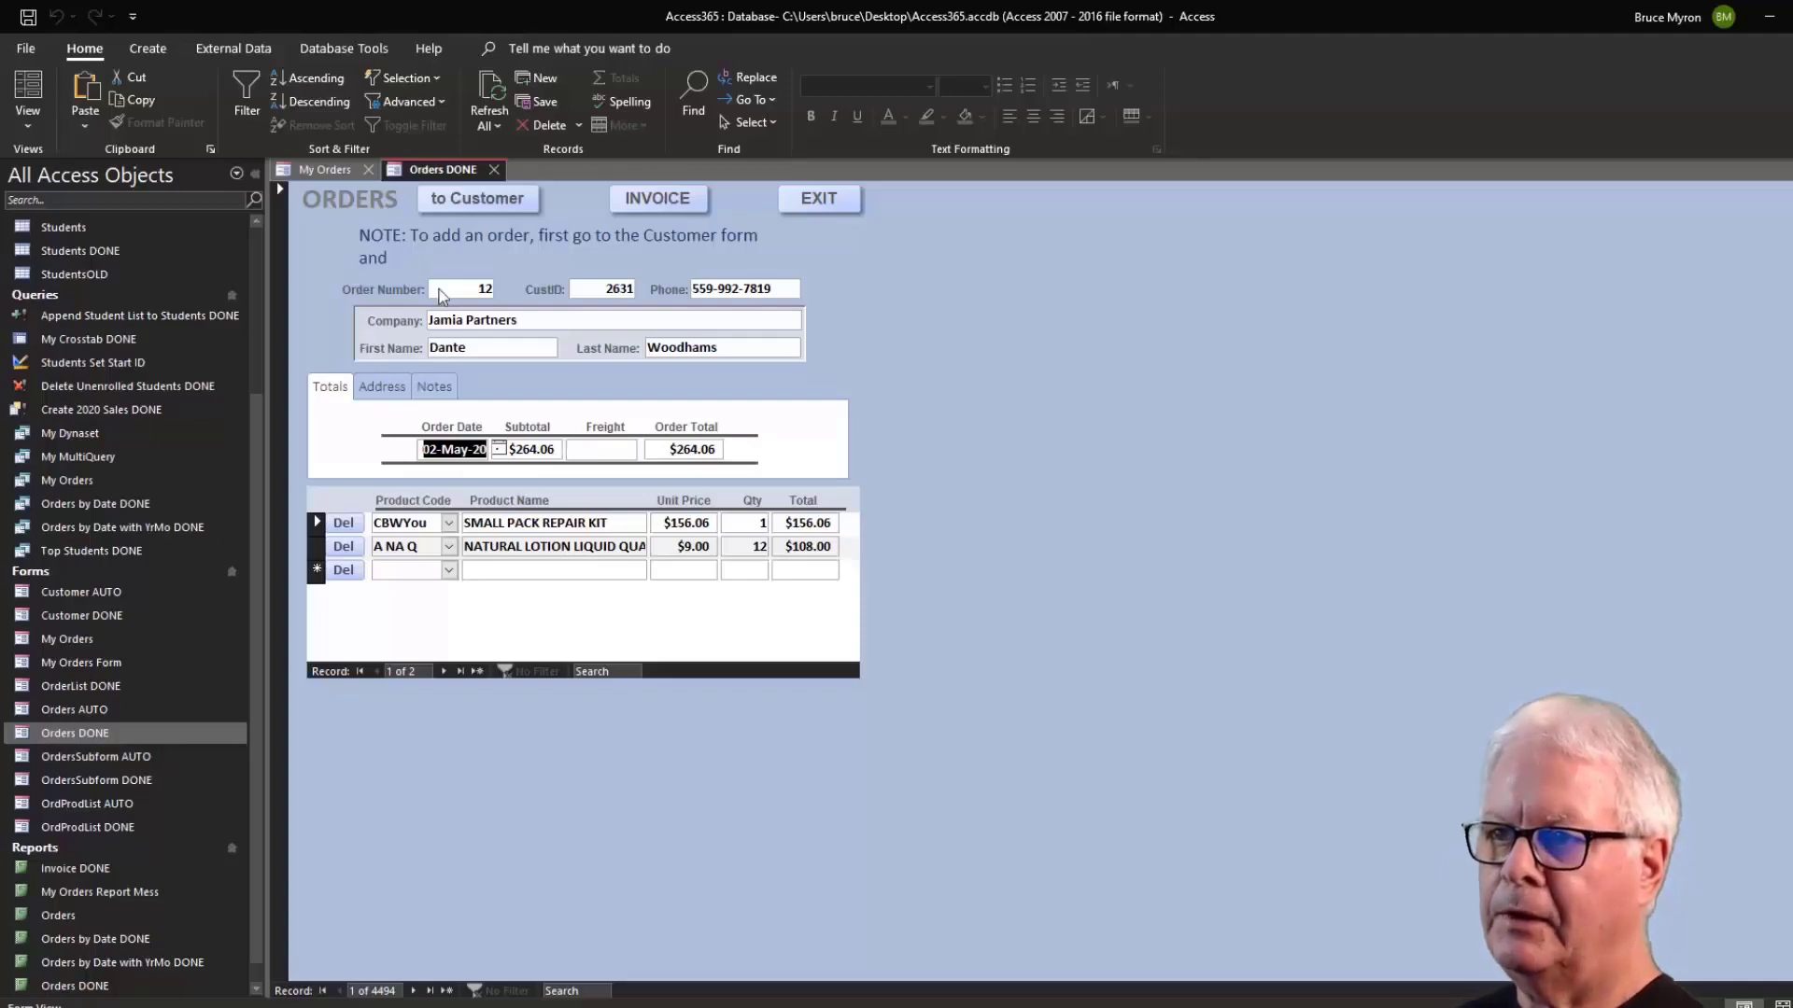
Return to the My Orders form and switch it to Design View.
{"action": "left_click", "coordinate": [329, 170]}
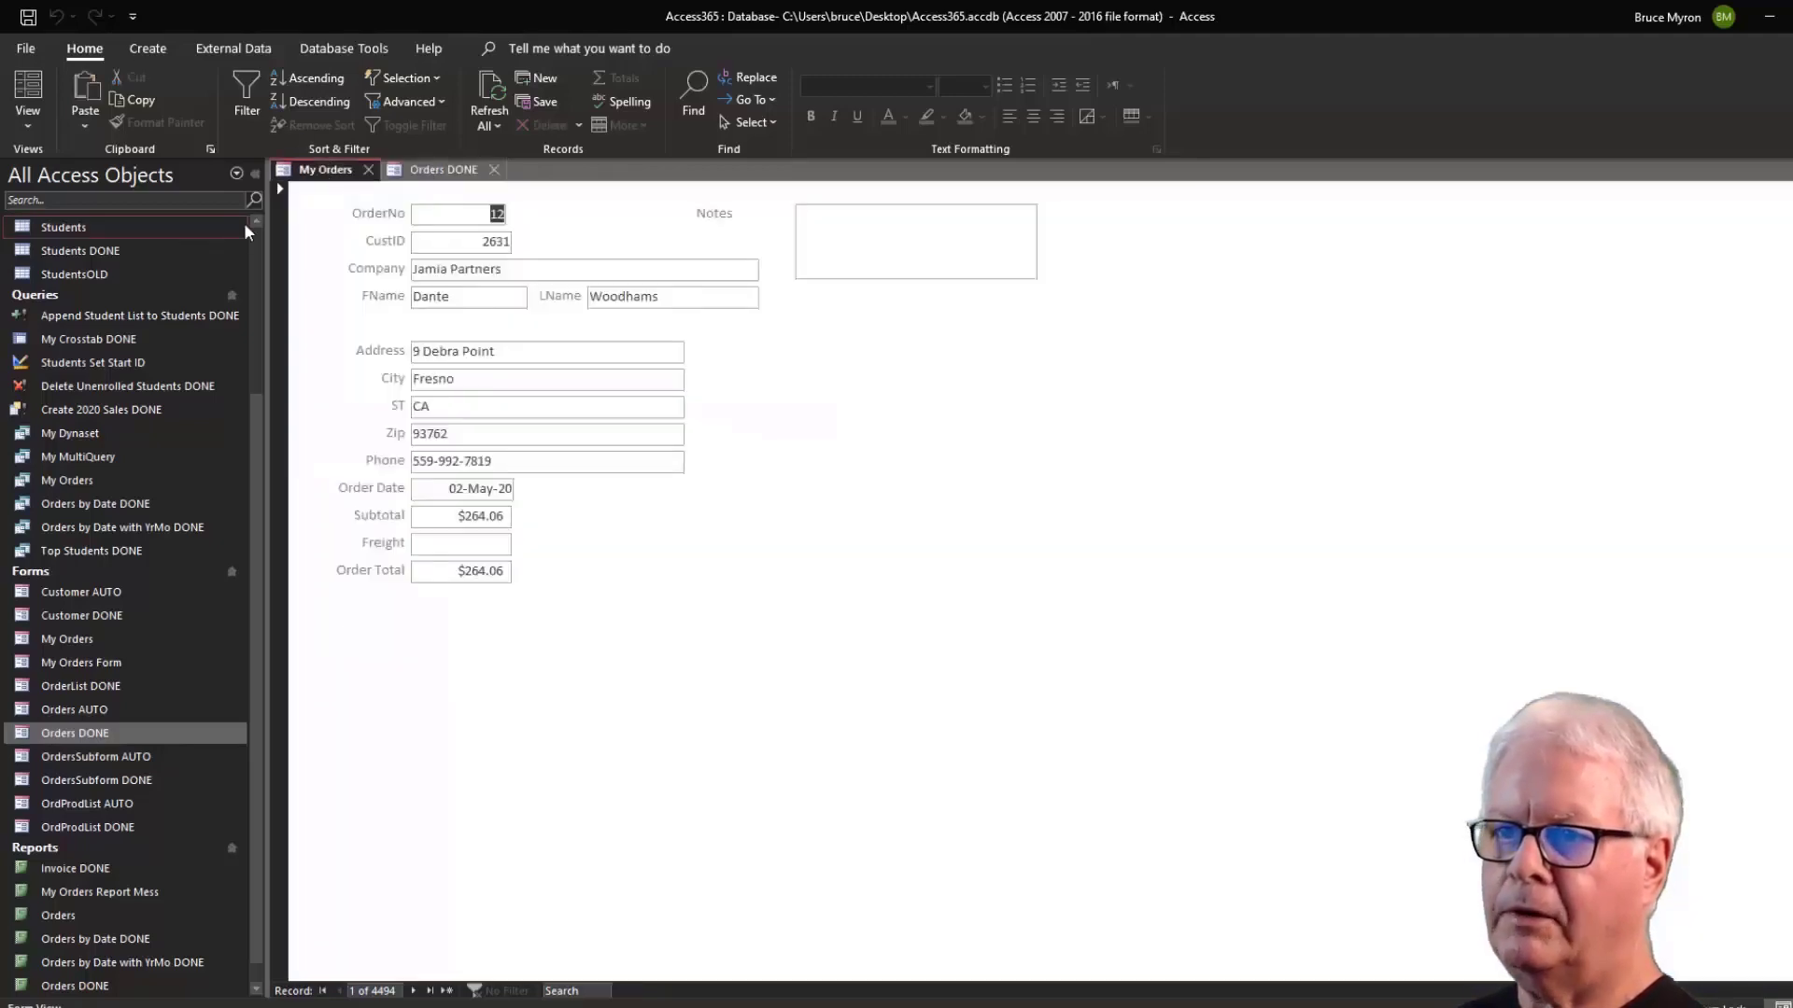
{"action": "left_click", "coordinate": [20, 121]}
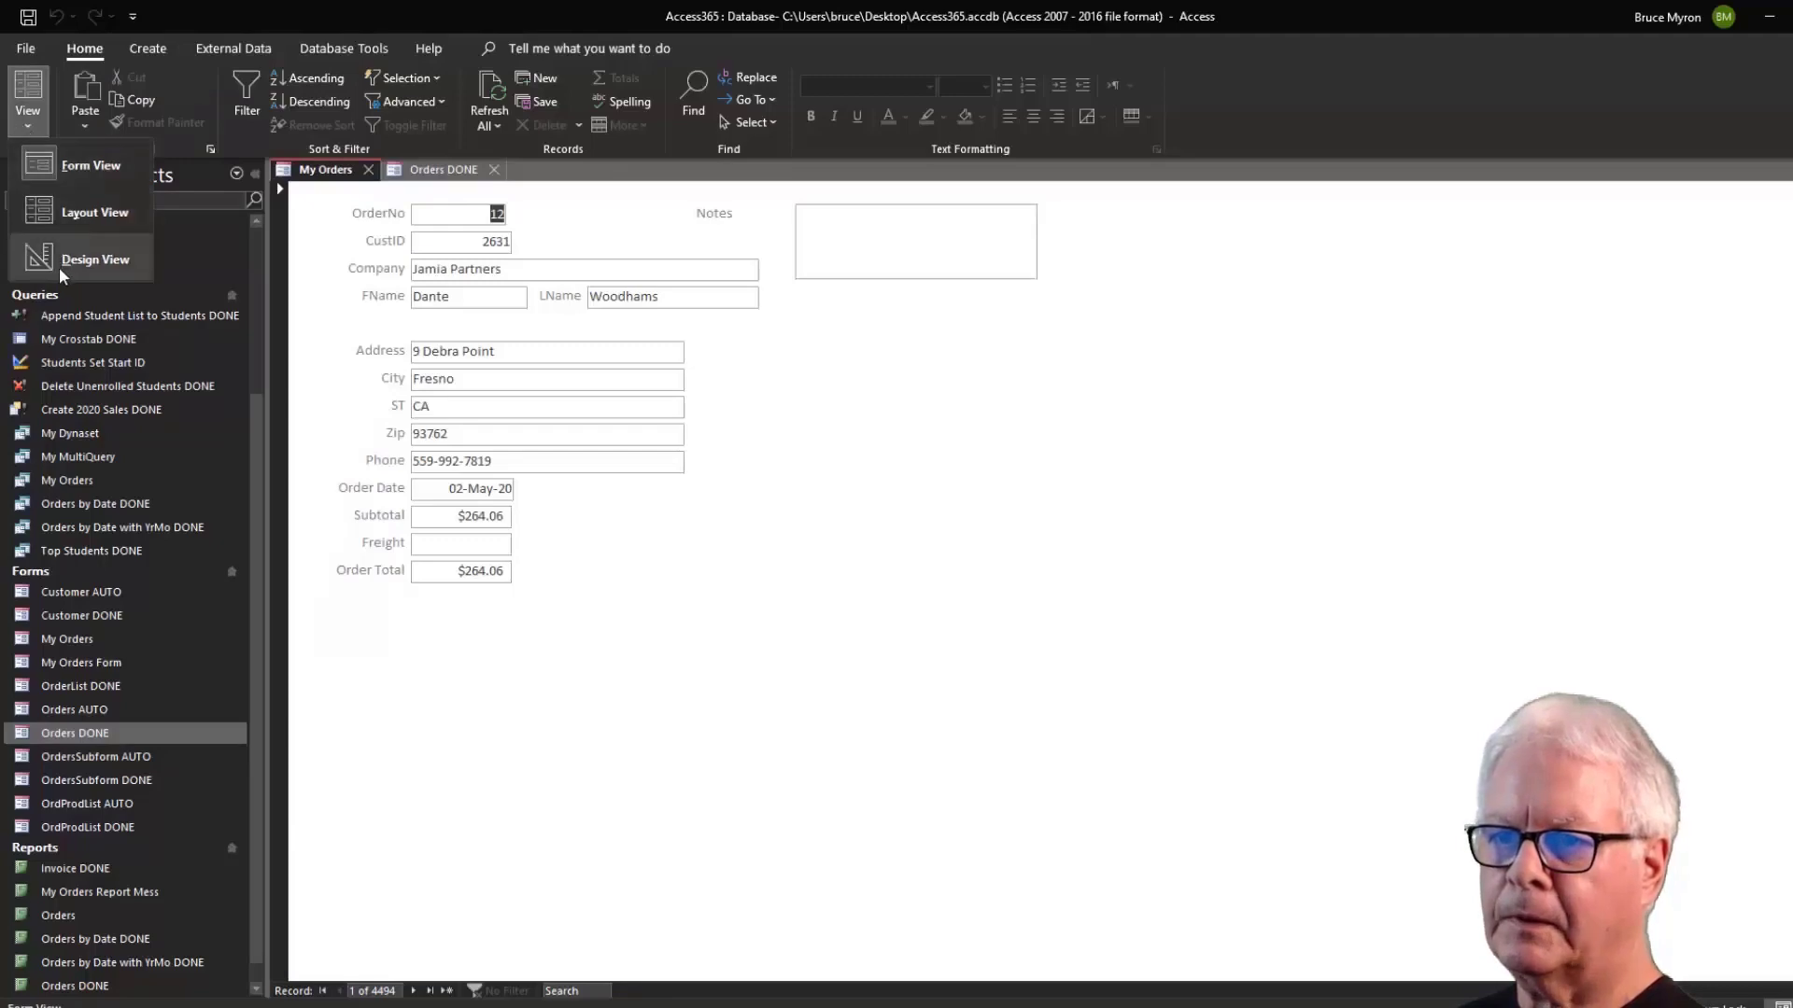
{"action": "left_click", "coordinate": [59, 265]}
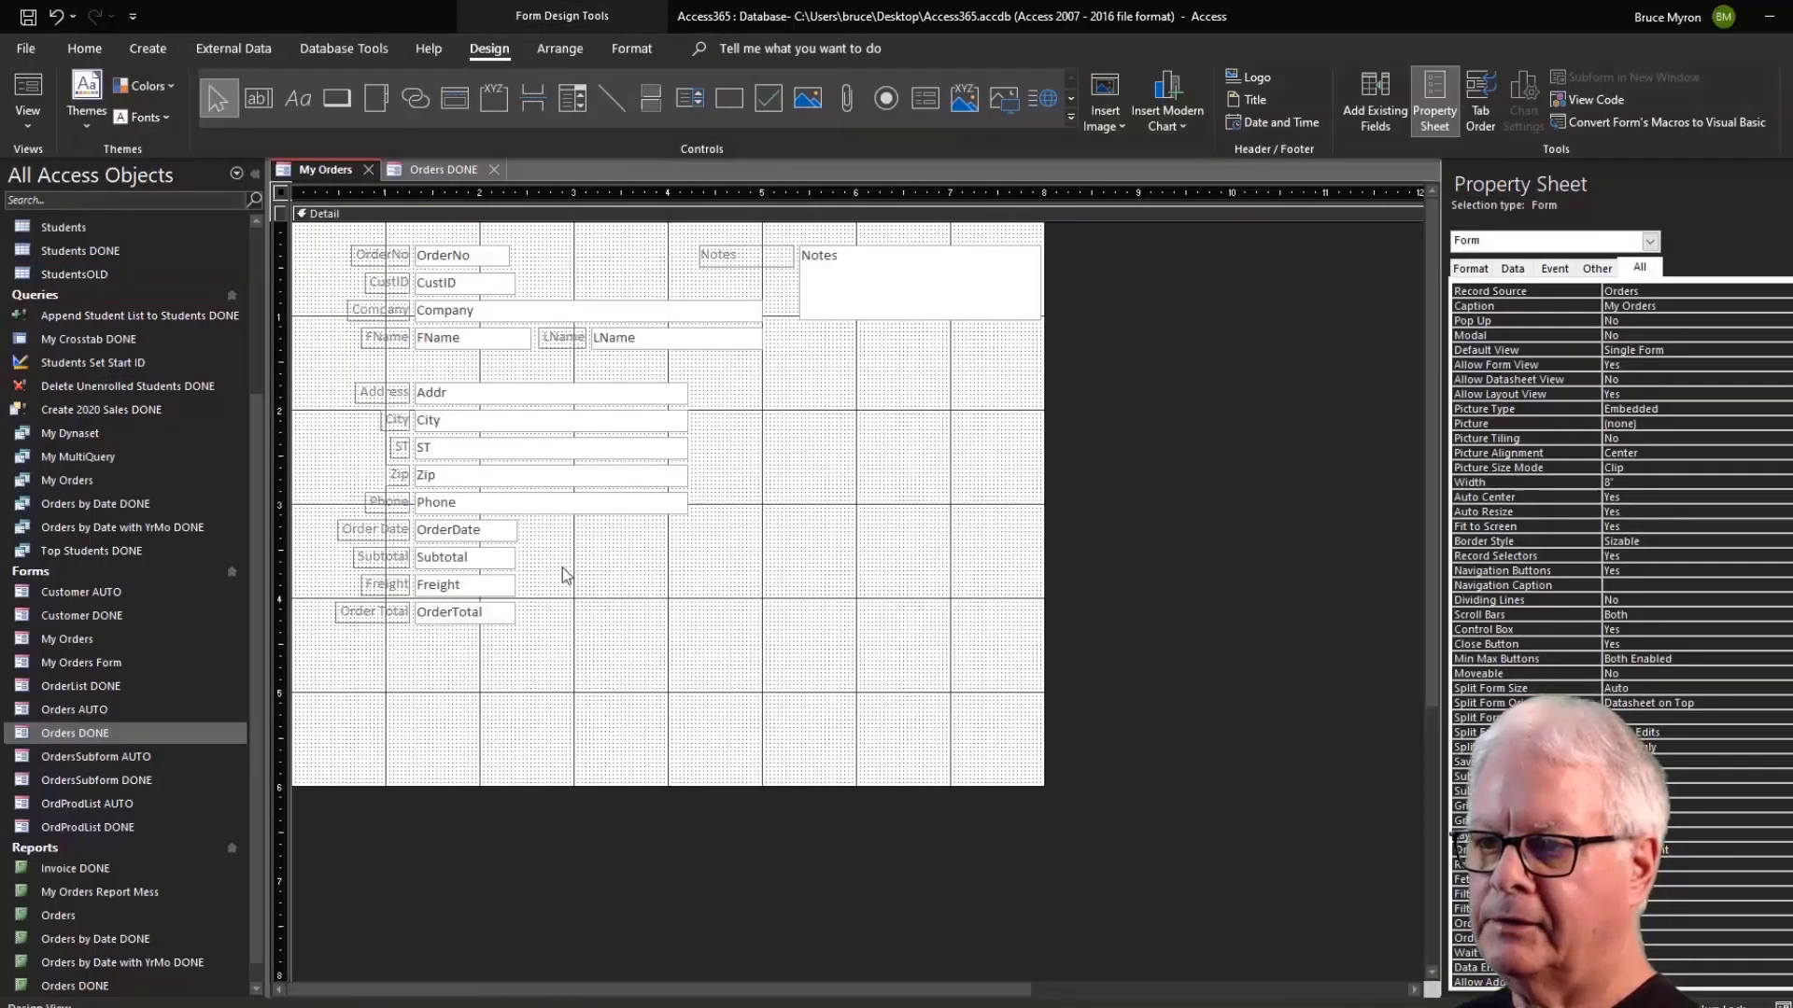
Move the OrderDate, Subtotal, Freight and OrderTotal fields with their labels down as a block, starting near the 4" mark below Phone.
{"action": "left_click_drag", "start_coordinate": [572, 532], "coordinate": [362, 616]}
{"action": "left_click_drag", "start_coordinate": [477, 586], "coordinate": [536, 660]}
{"action": "left_click", "coordinate": [627, 636]}
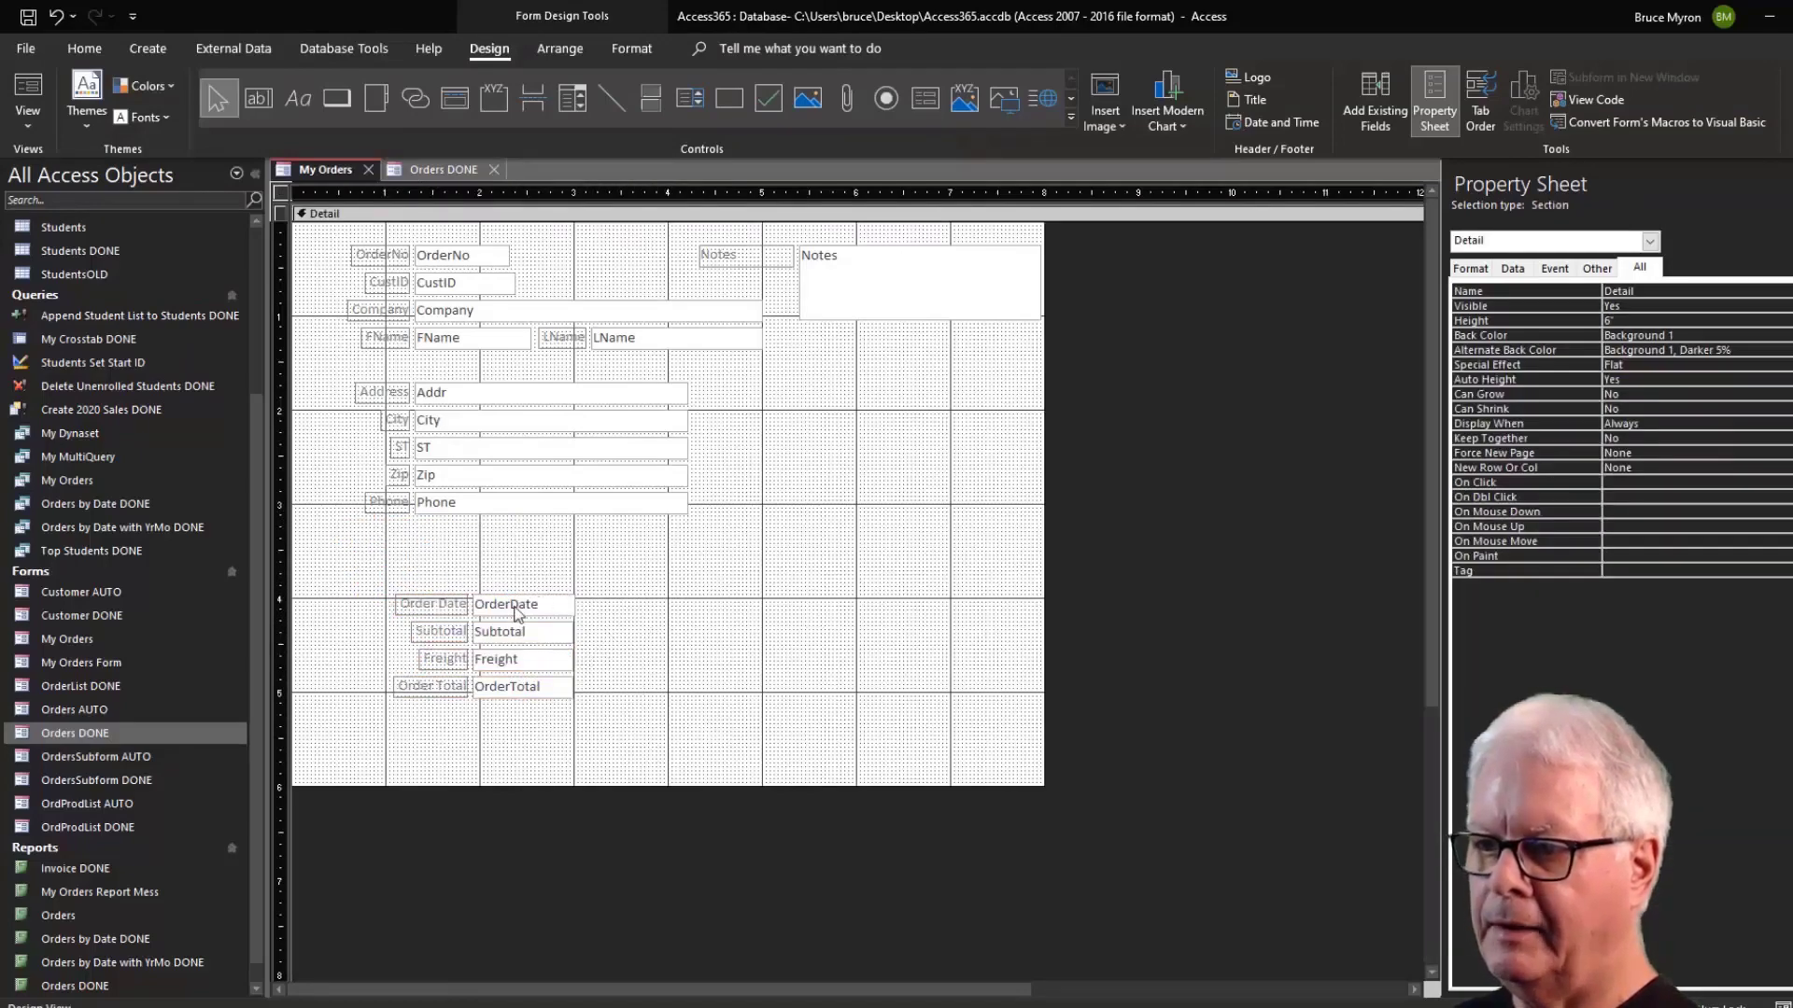
Place the Order Date label directly above its text box and widen it to about 1.08".
{"action": "left_click", "coordinate": [439, 607]}
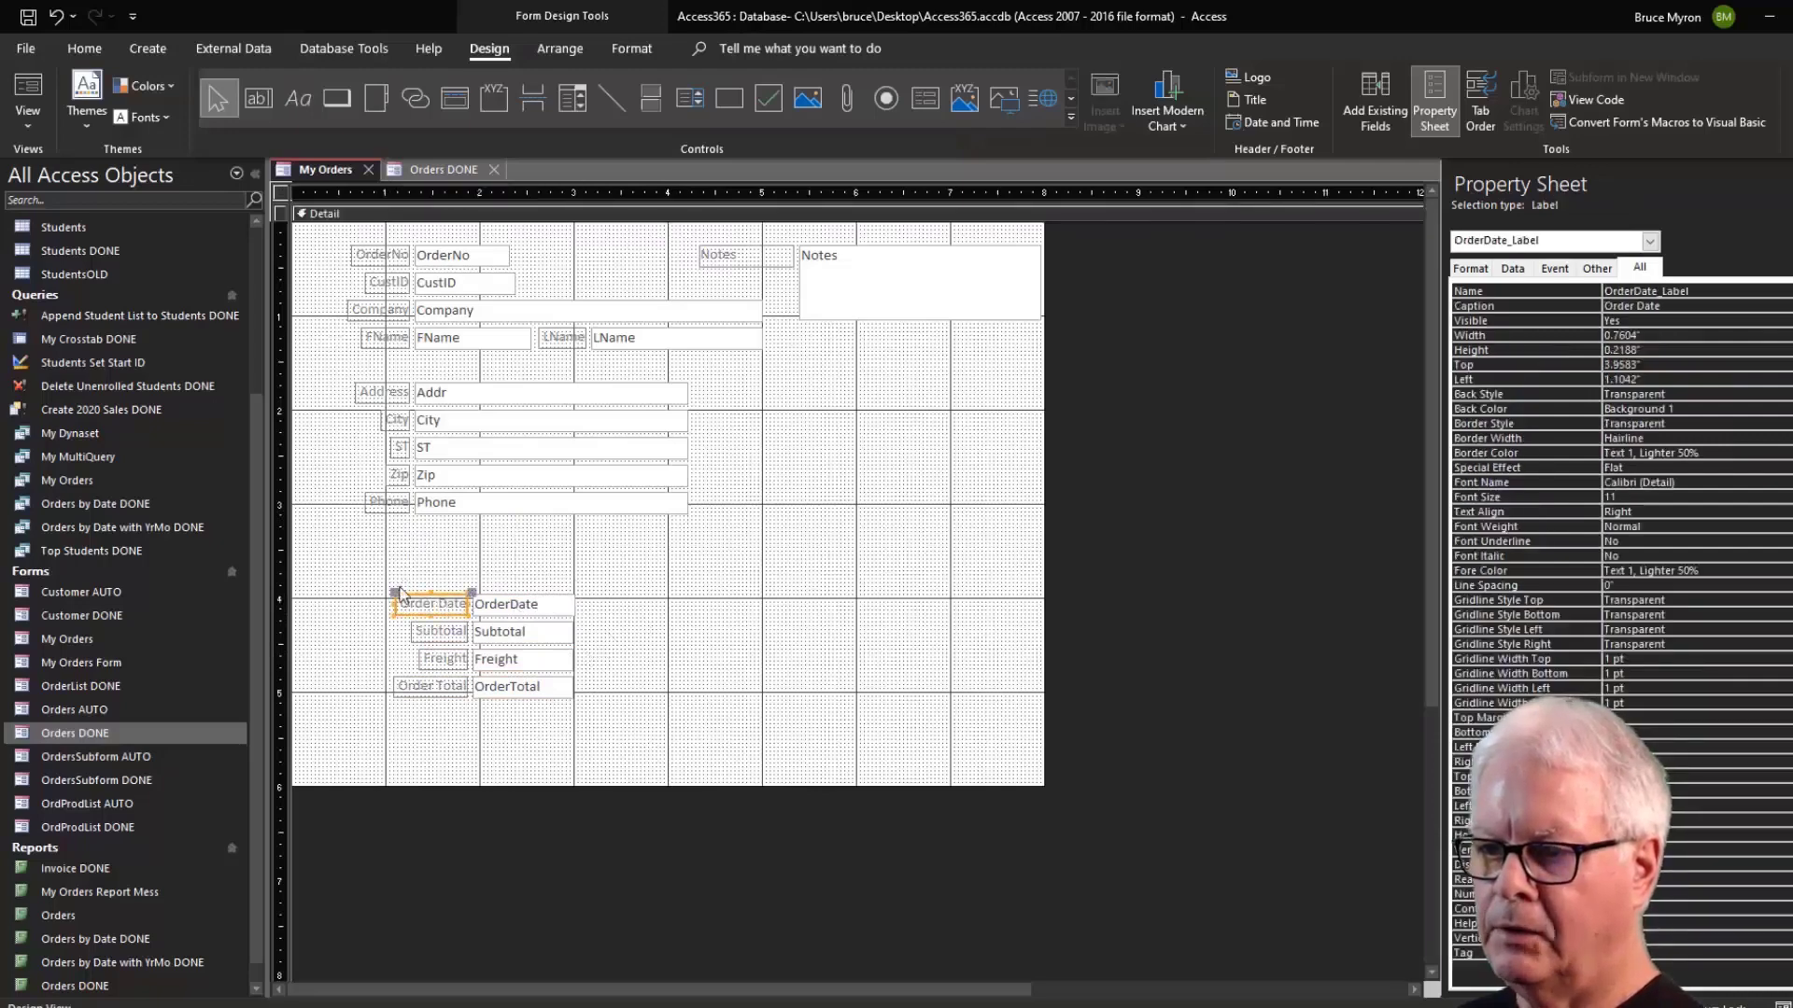
{"action": "left_click_drag", "start_coordinate": [397, 602], "coordinate": [393, 598]}
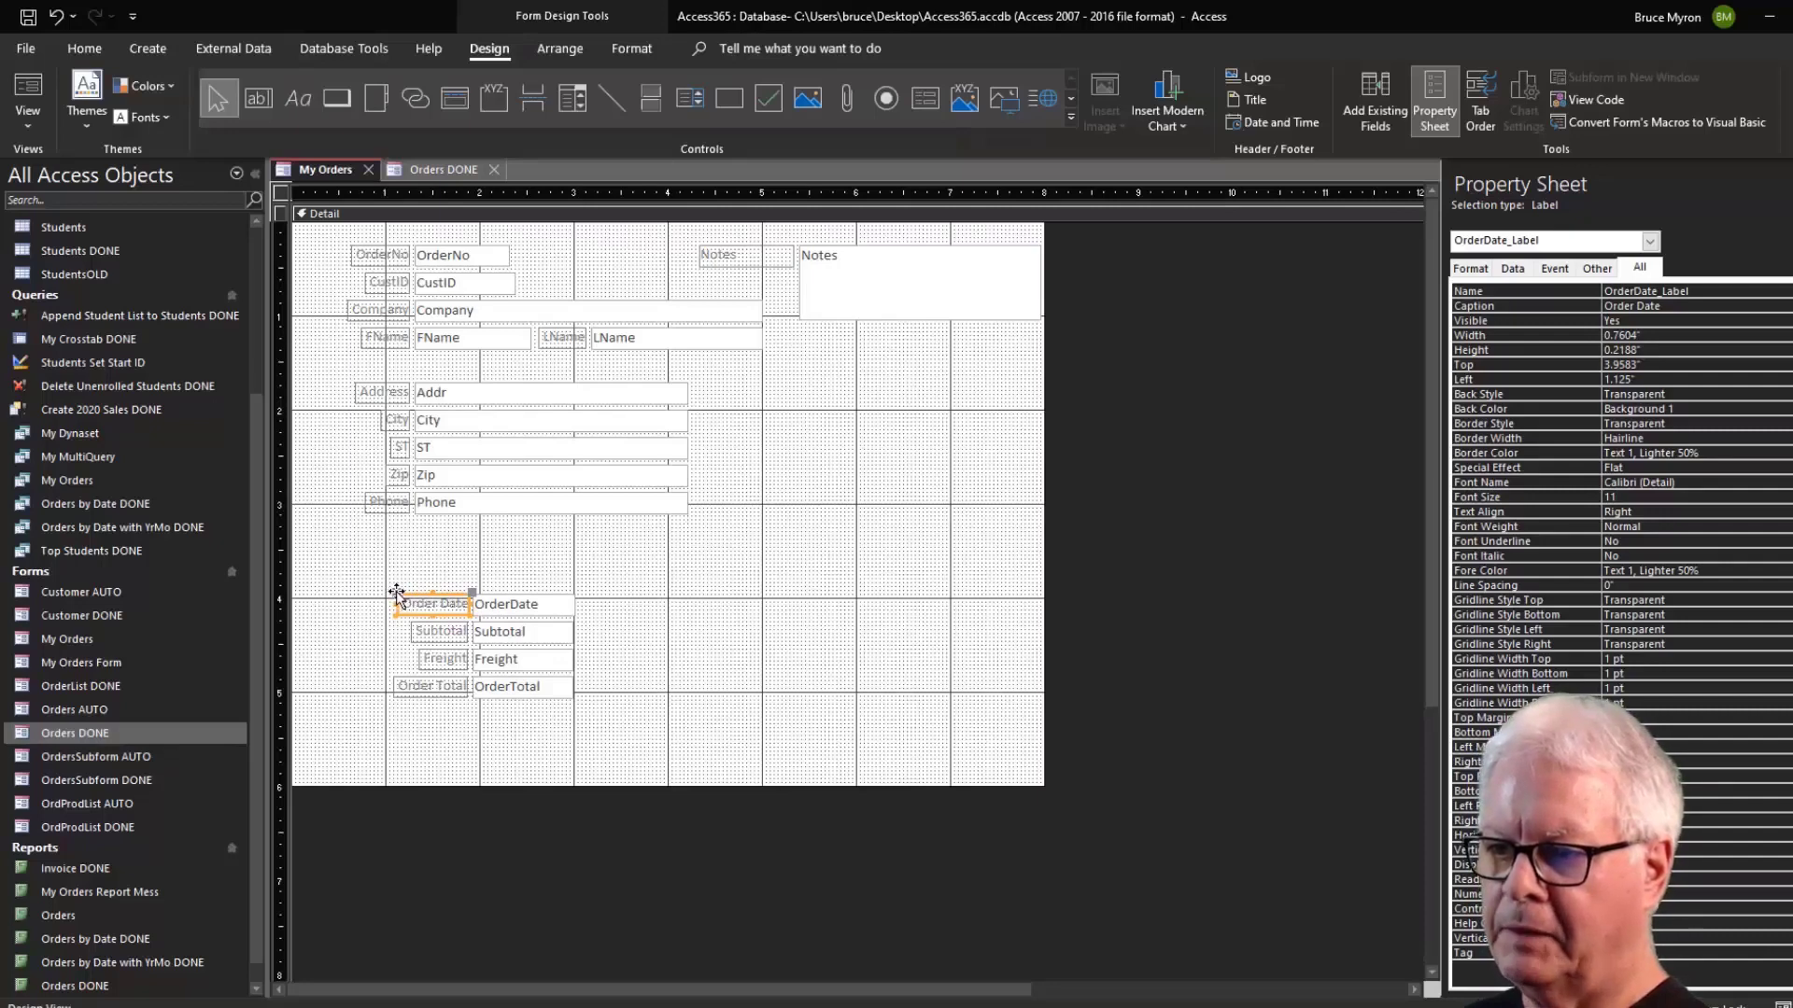
{"action": "left_click_drag", "start_coordinate": [394, 591], "coordinate": [472, 568]}
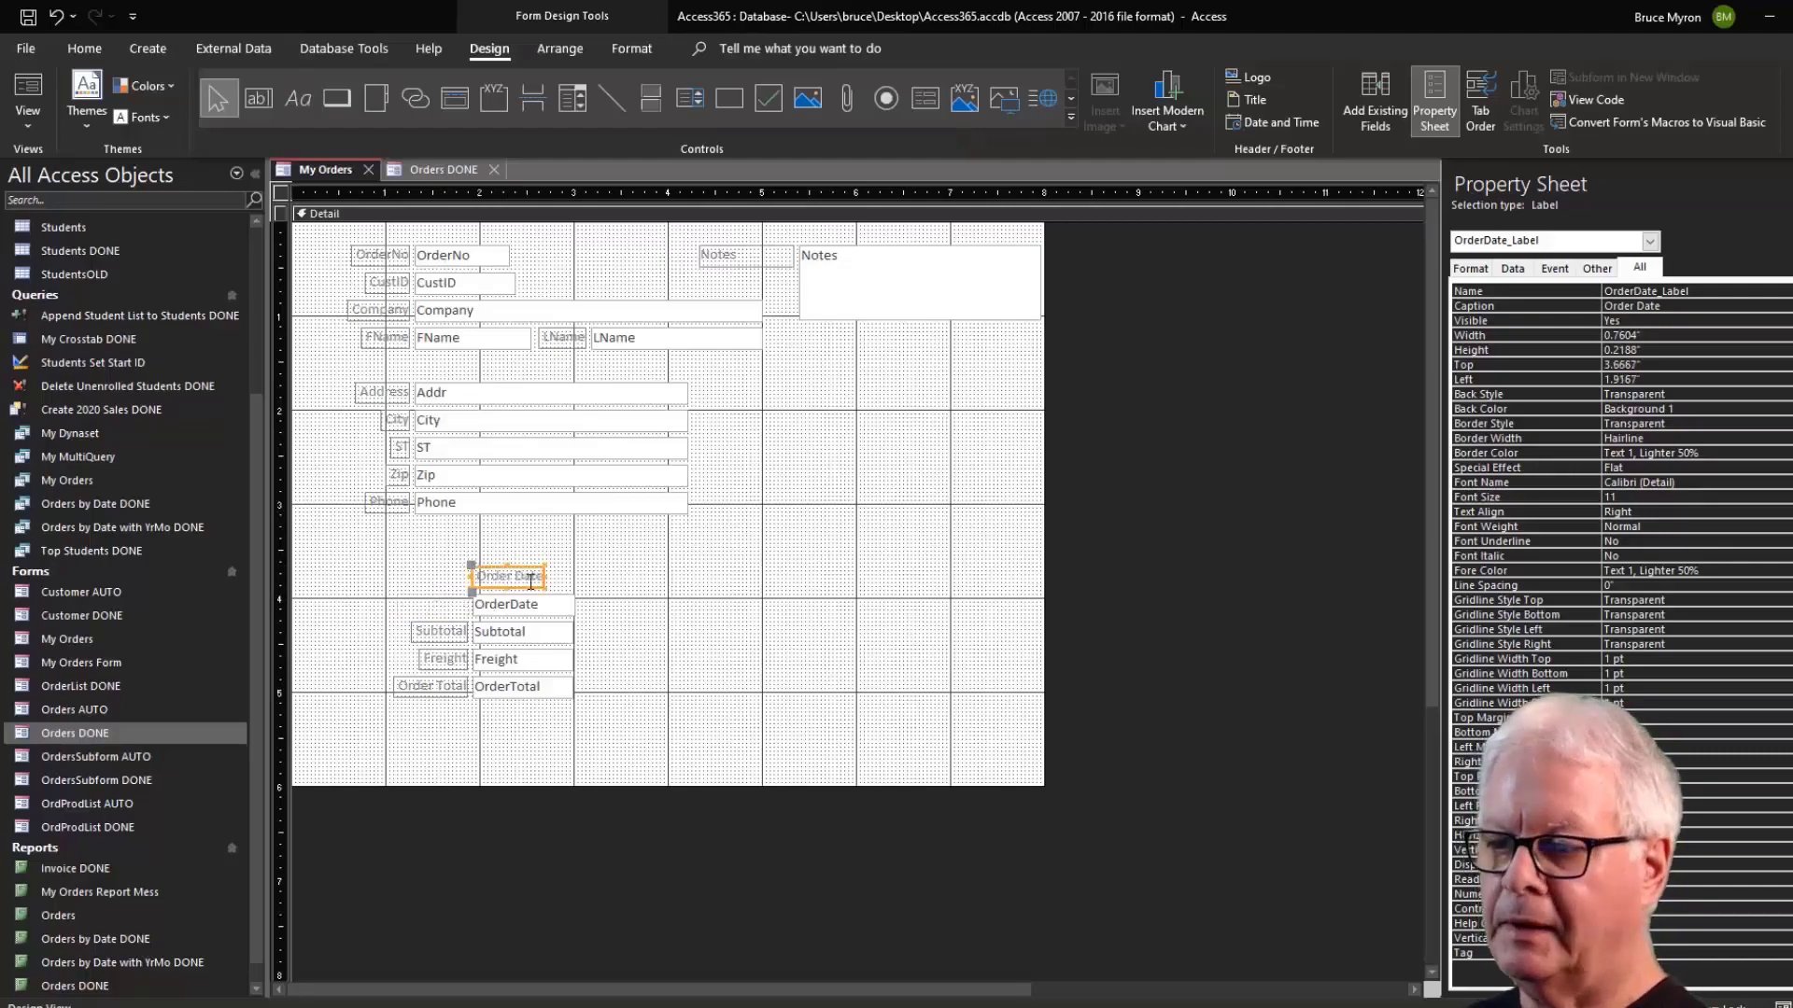
{"action": "left_click_drag", "start_coordinate": [546, 576], "coordinate": [571, 576]}
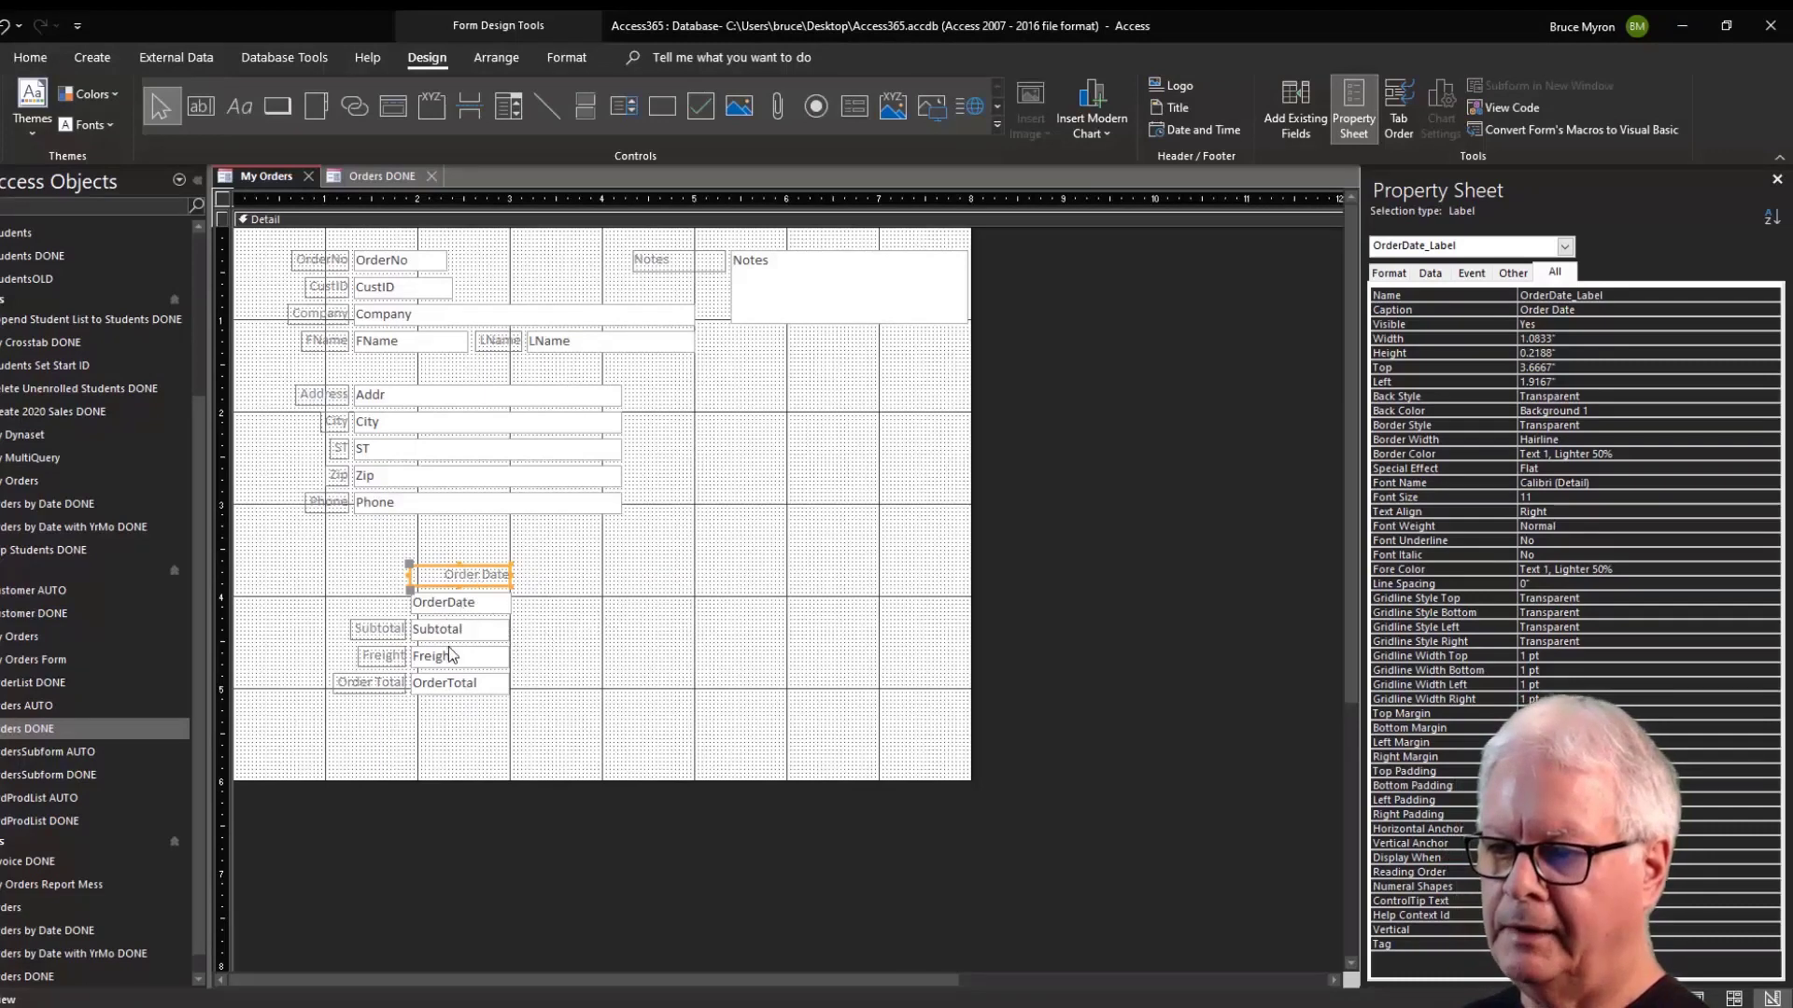
Place the Subtotal text box to the right of OrderDate and its label directly above, widened to match the text box.
{"action": "left_click_drag", "start_coordinate": [490, 635], "coordinate": [593, 604]}
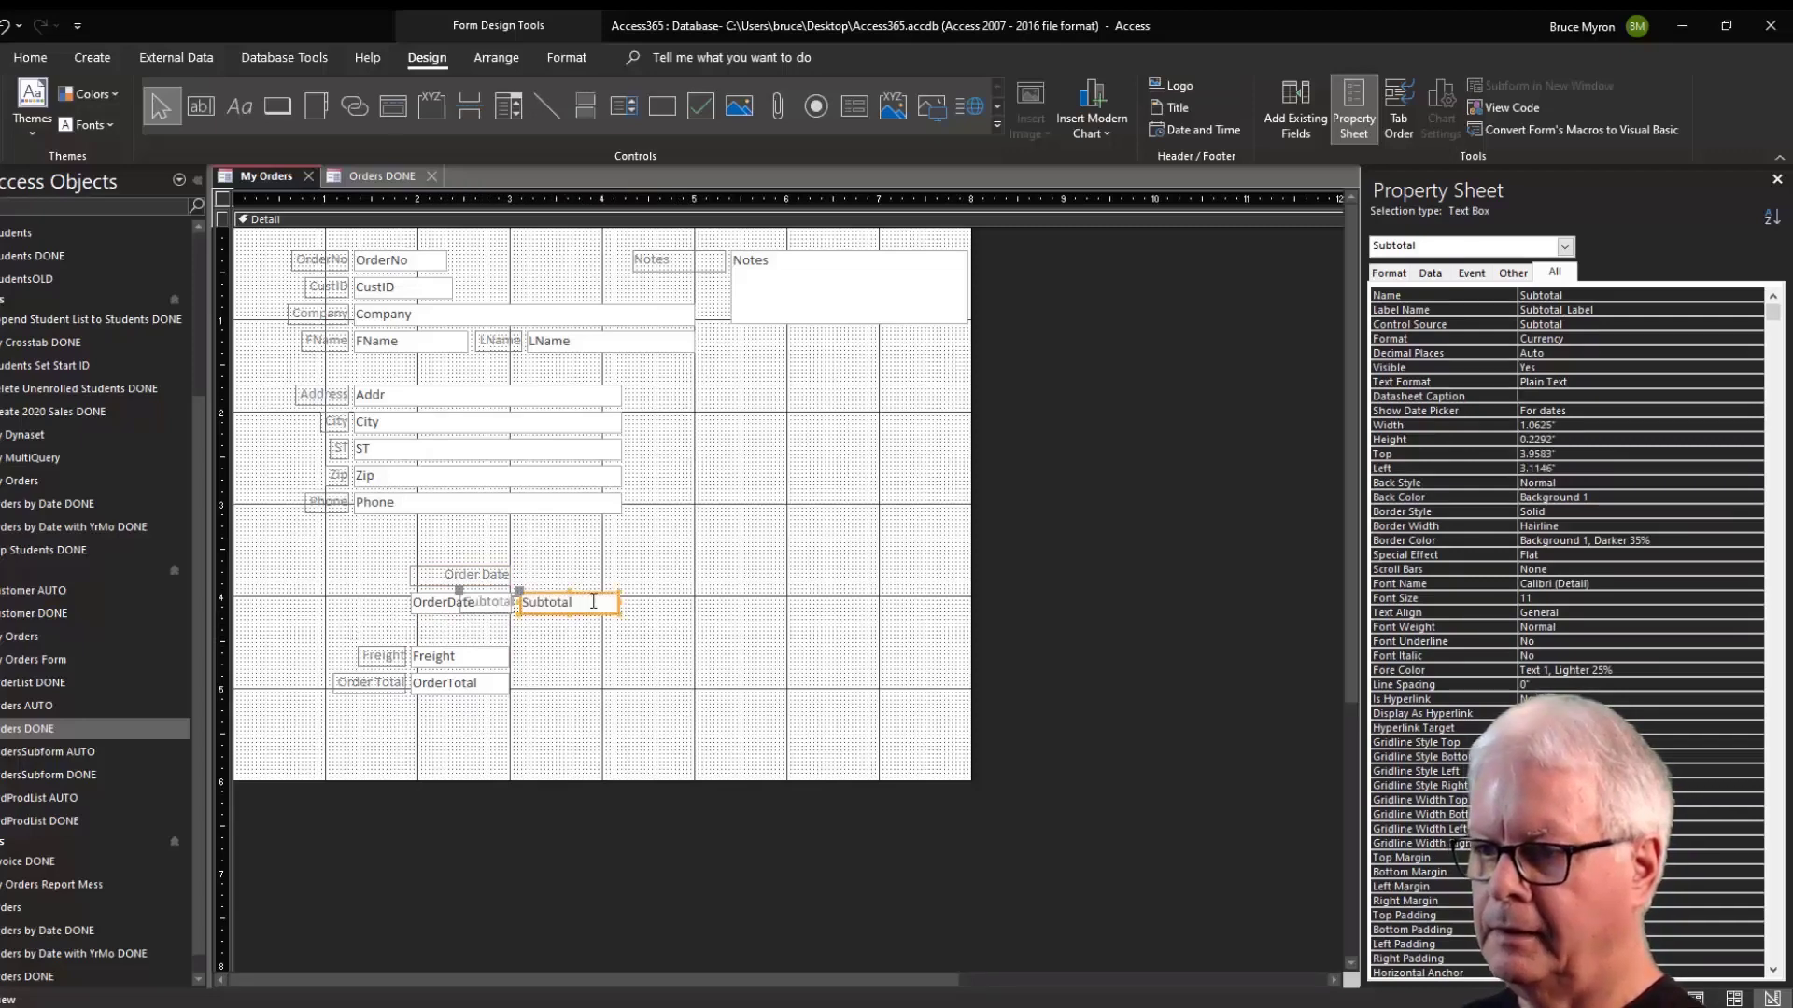
{"action": "left_click_drag", "start_coordinate": [458, 590], "coordinate": [618, 576]}
{"action": "left_click", "coordinate": [574, 576]}
Place Freight to the right of Subtotal with its label above, narrowing the text box and sizing the label to about 0.75" to match.
{"action": "left_click_drag", "start_coordinate": [486, 656], "coordinate": [703, 601]}
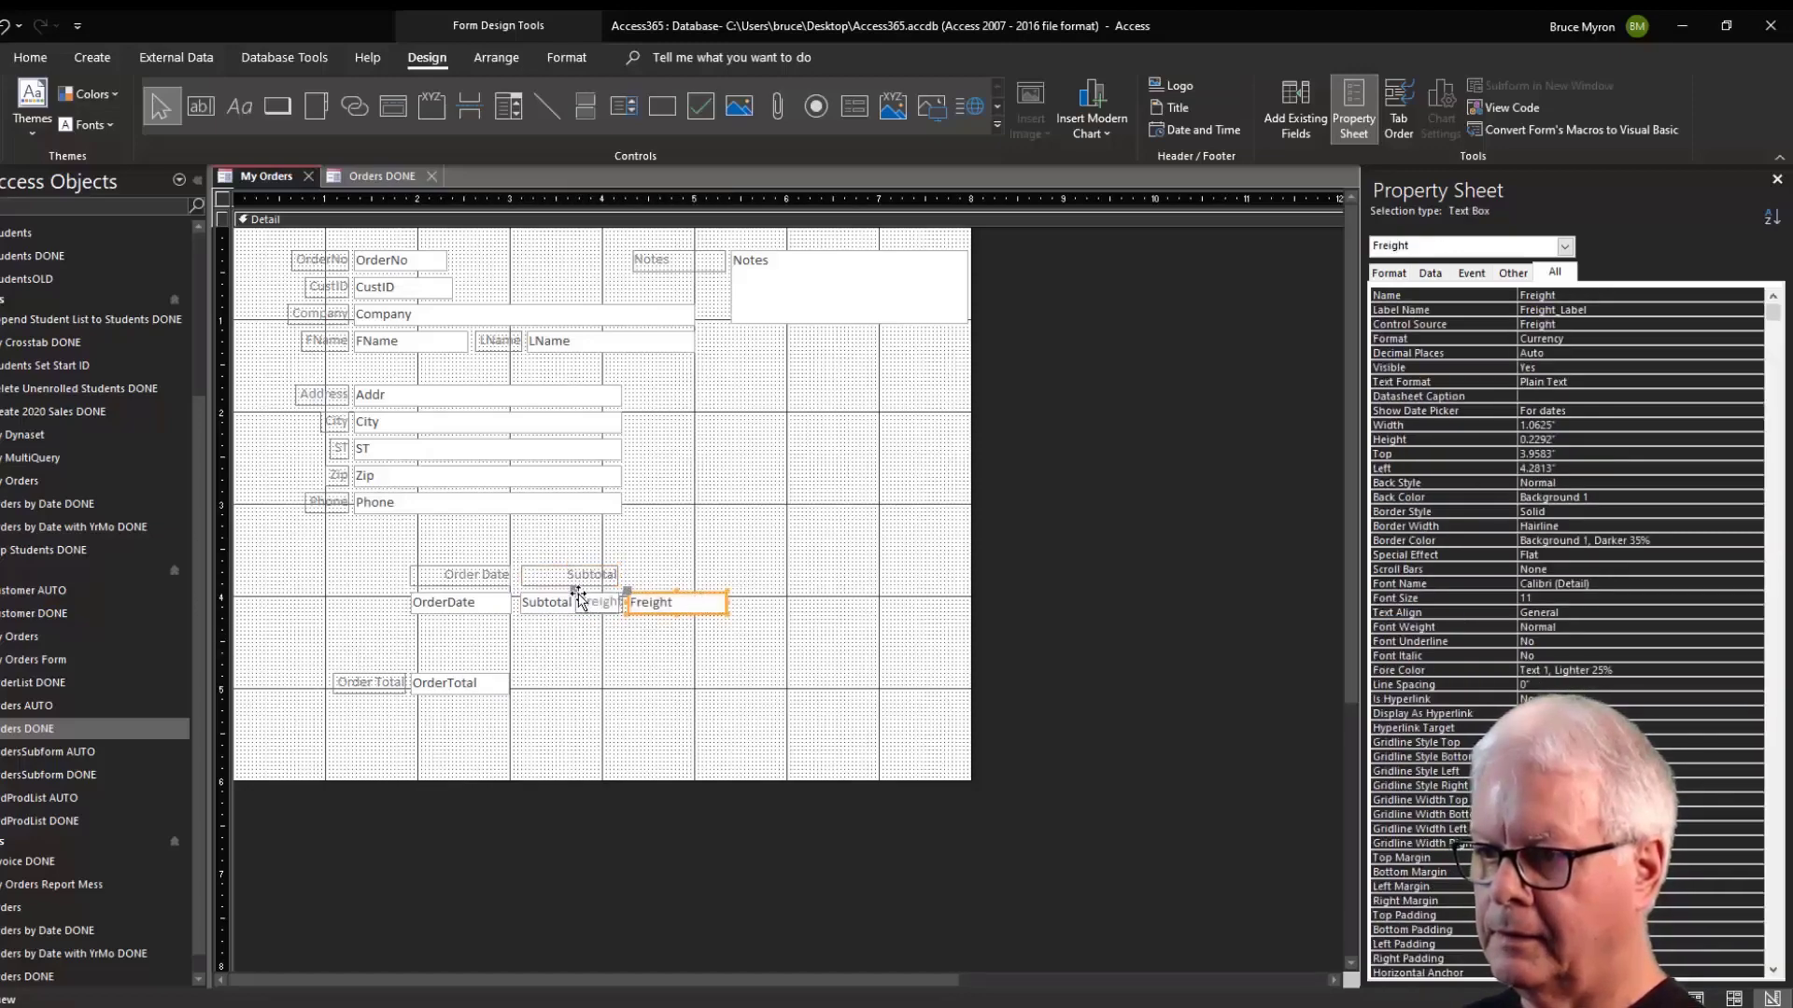
{"action": "left_click_drag", "start_coordinate": [577, 596], "coordinate": [629, 567]}
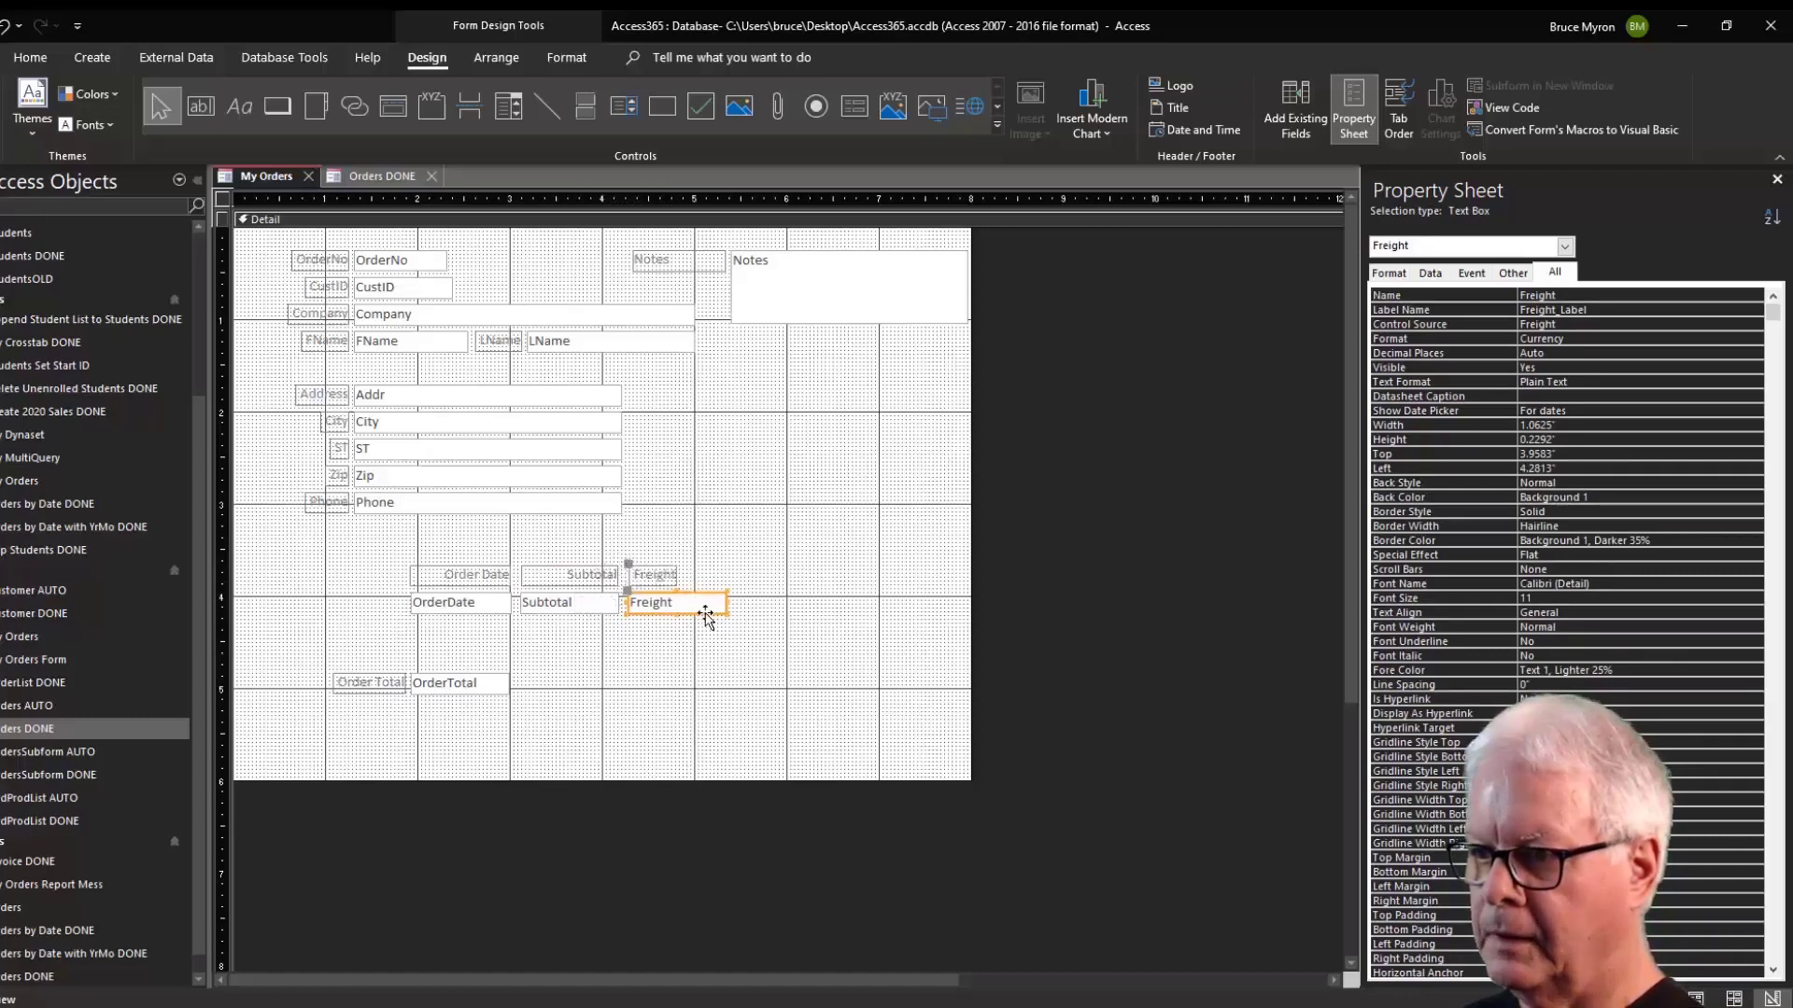
{"action": "left_click", "coordinate": [708, 605]}
{"action": "left_click_drag", "start_coordinate": [718, 602], "coordinate": [699, 571]}
{"action": "left_click", "coordinate": [674, 576]}
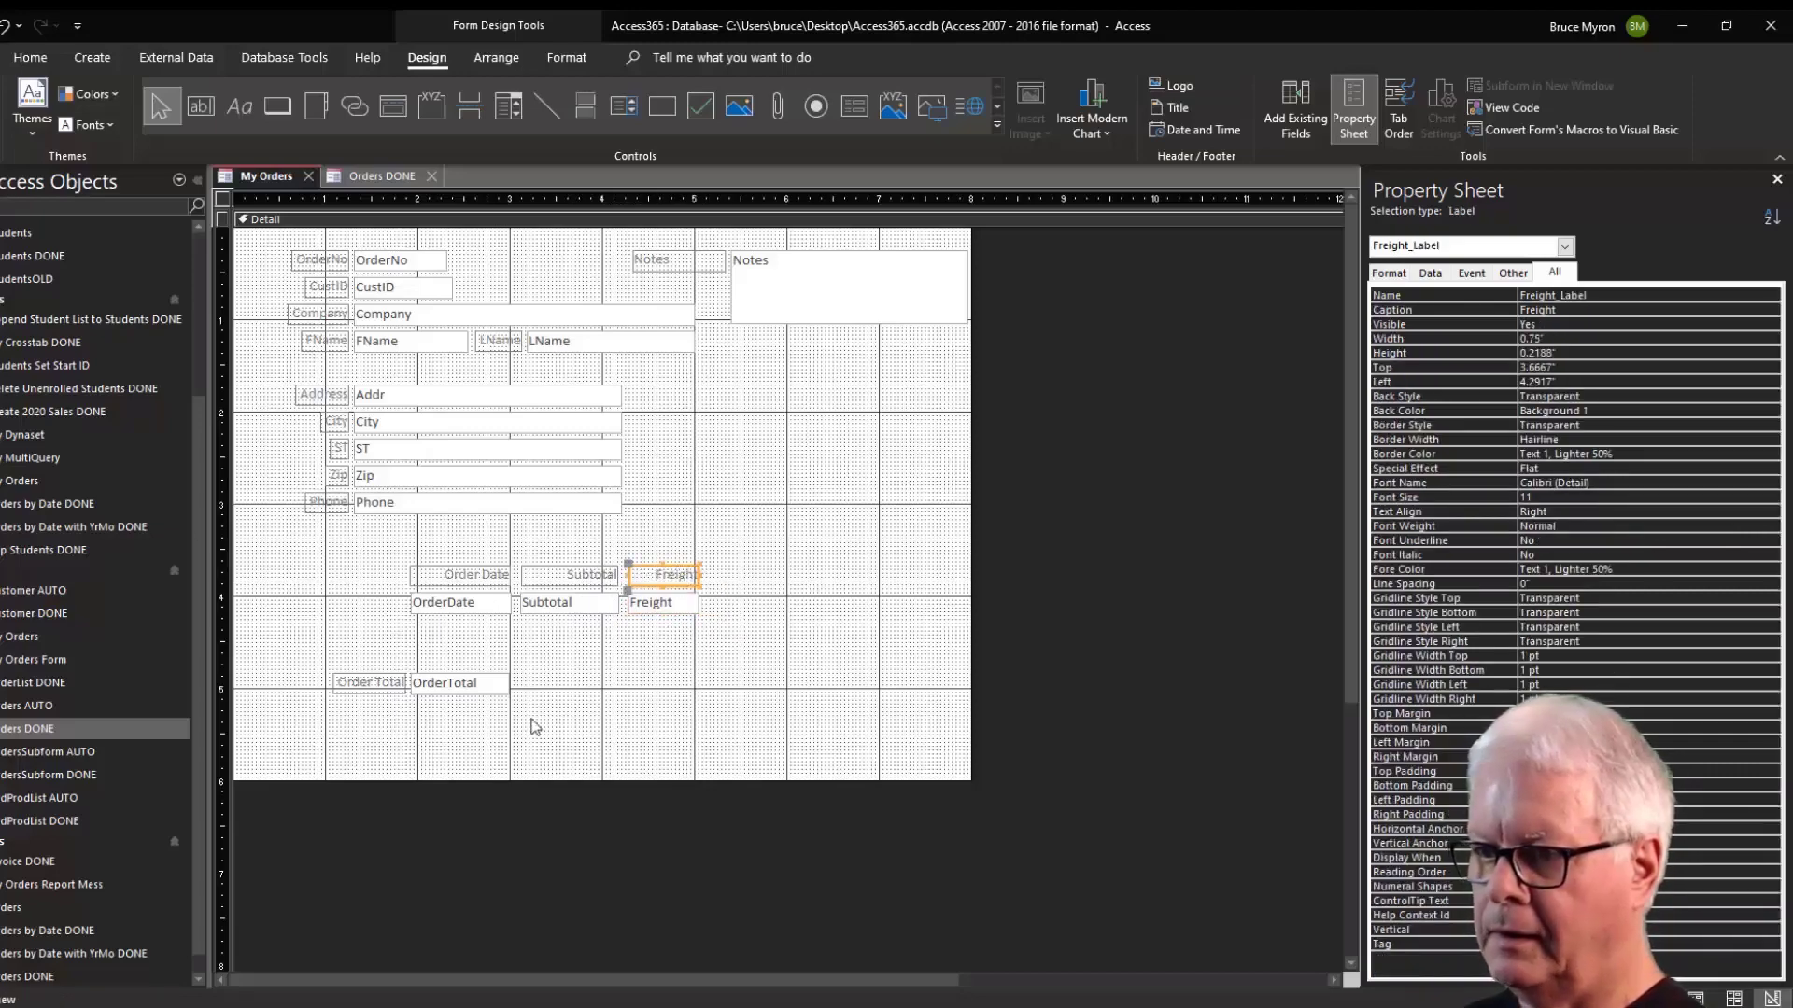
Place the OrderTotal text box to the right of Freight and its label directly above, widened to about 1.08".
{"action": "left_click_drag", "start_coordinate": [462, 691], "coordinate": [758, 611]}
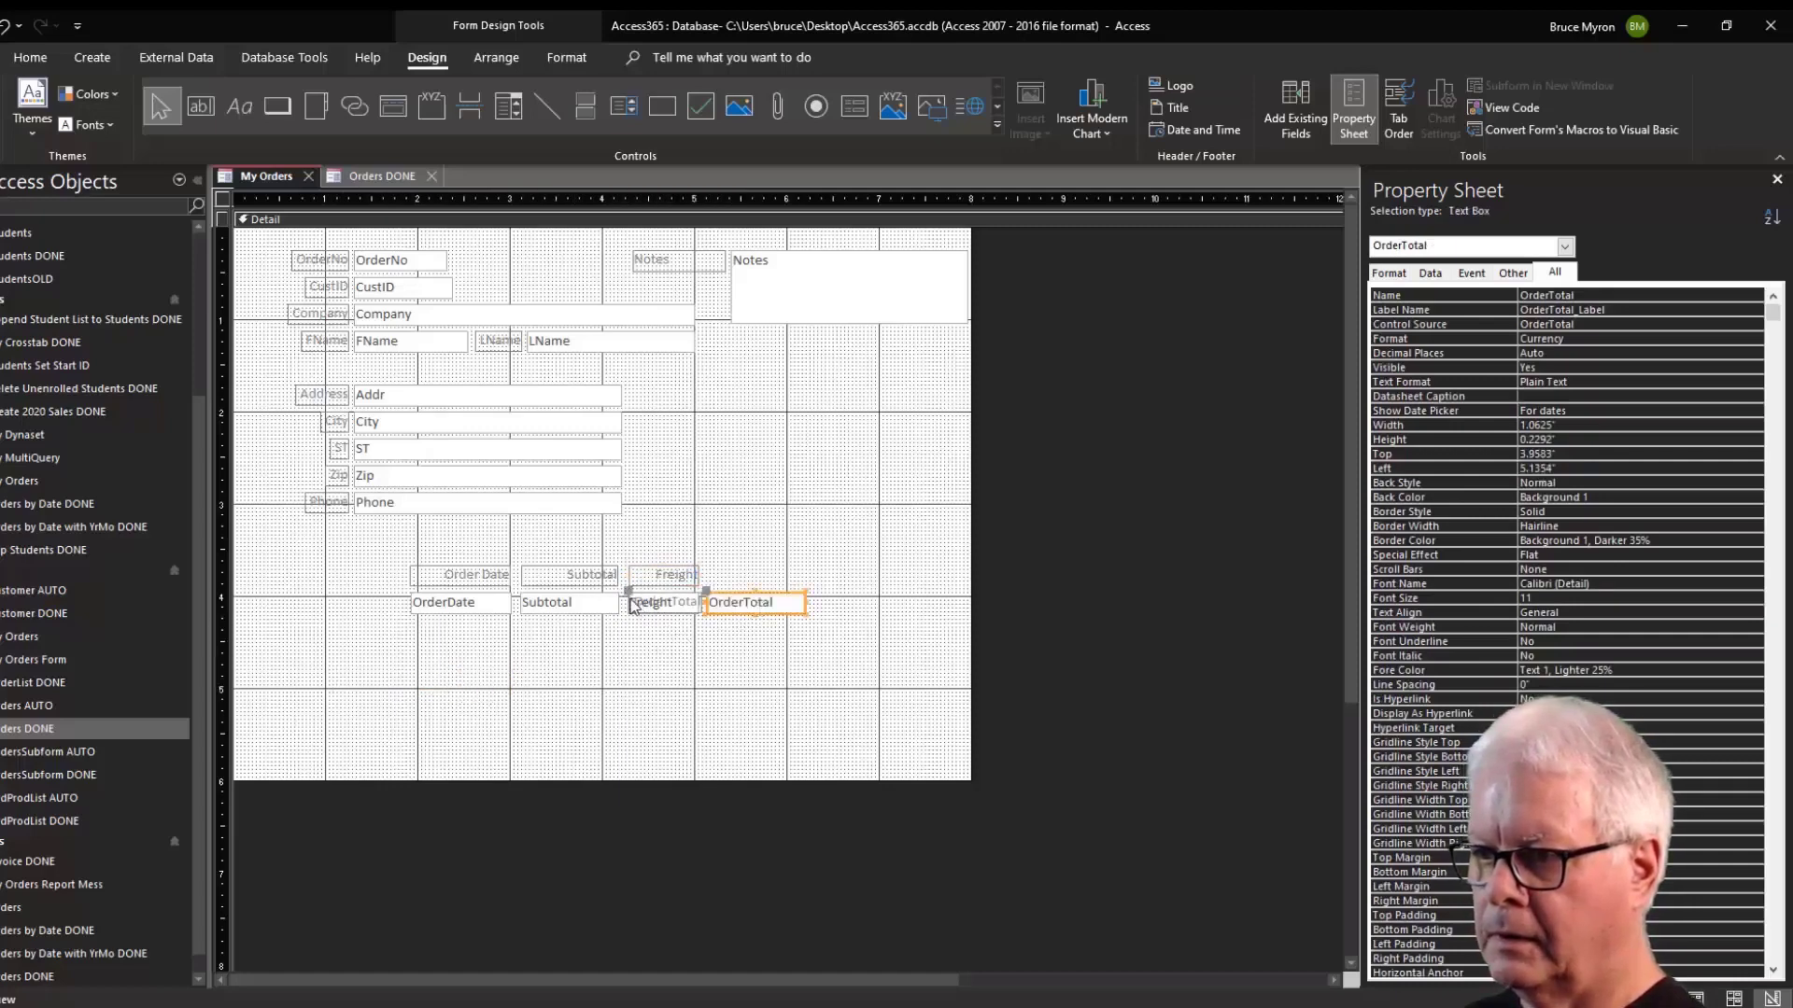
{"action": "left_click_drag", "start_coordinate": [630, 598], "coordinate": [807, 573]}
{"action": "left_click", "coordinate": [777, 580]}
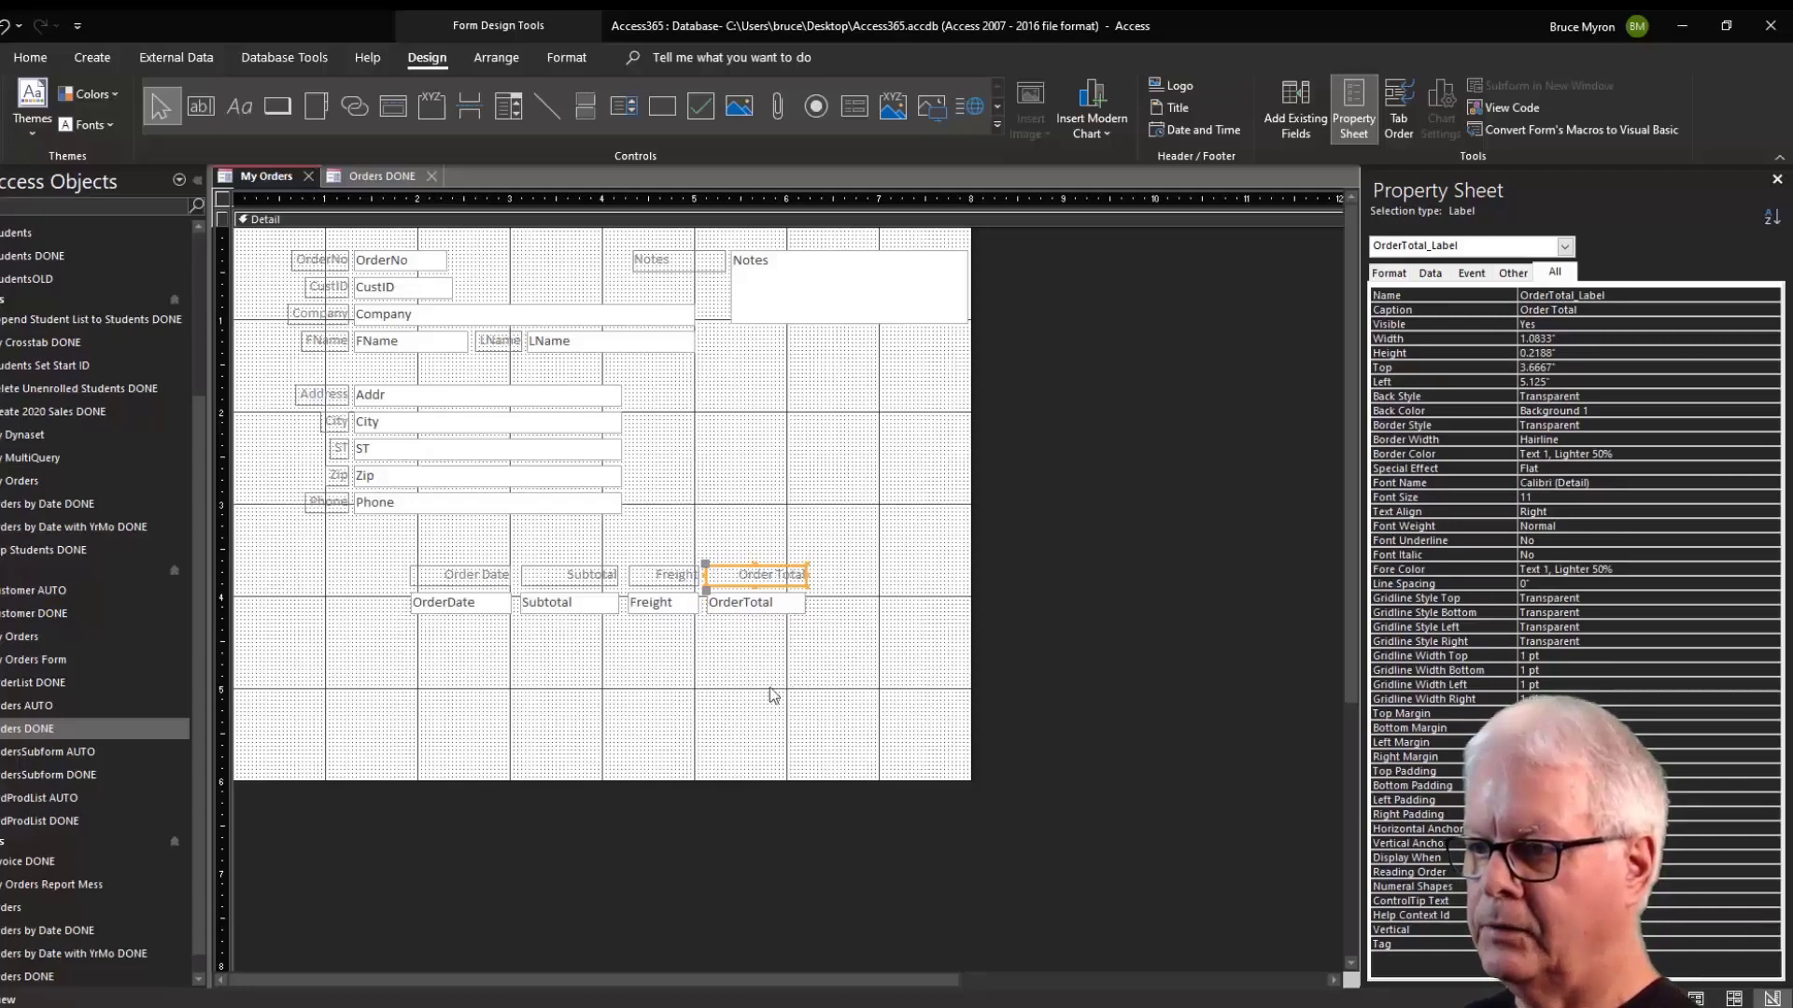
Center the text in the Order Date, Subtotal, Freight and Order Total labels and text boxes.
{"action": "left_click_drag", "start_coordinate": [771, 690], "coordinate": [432, 579]}
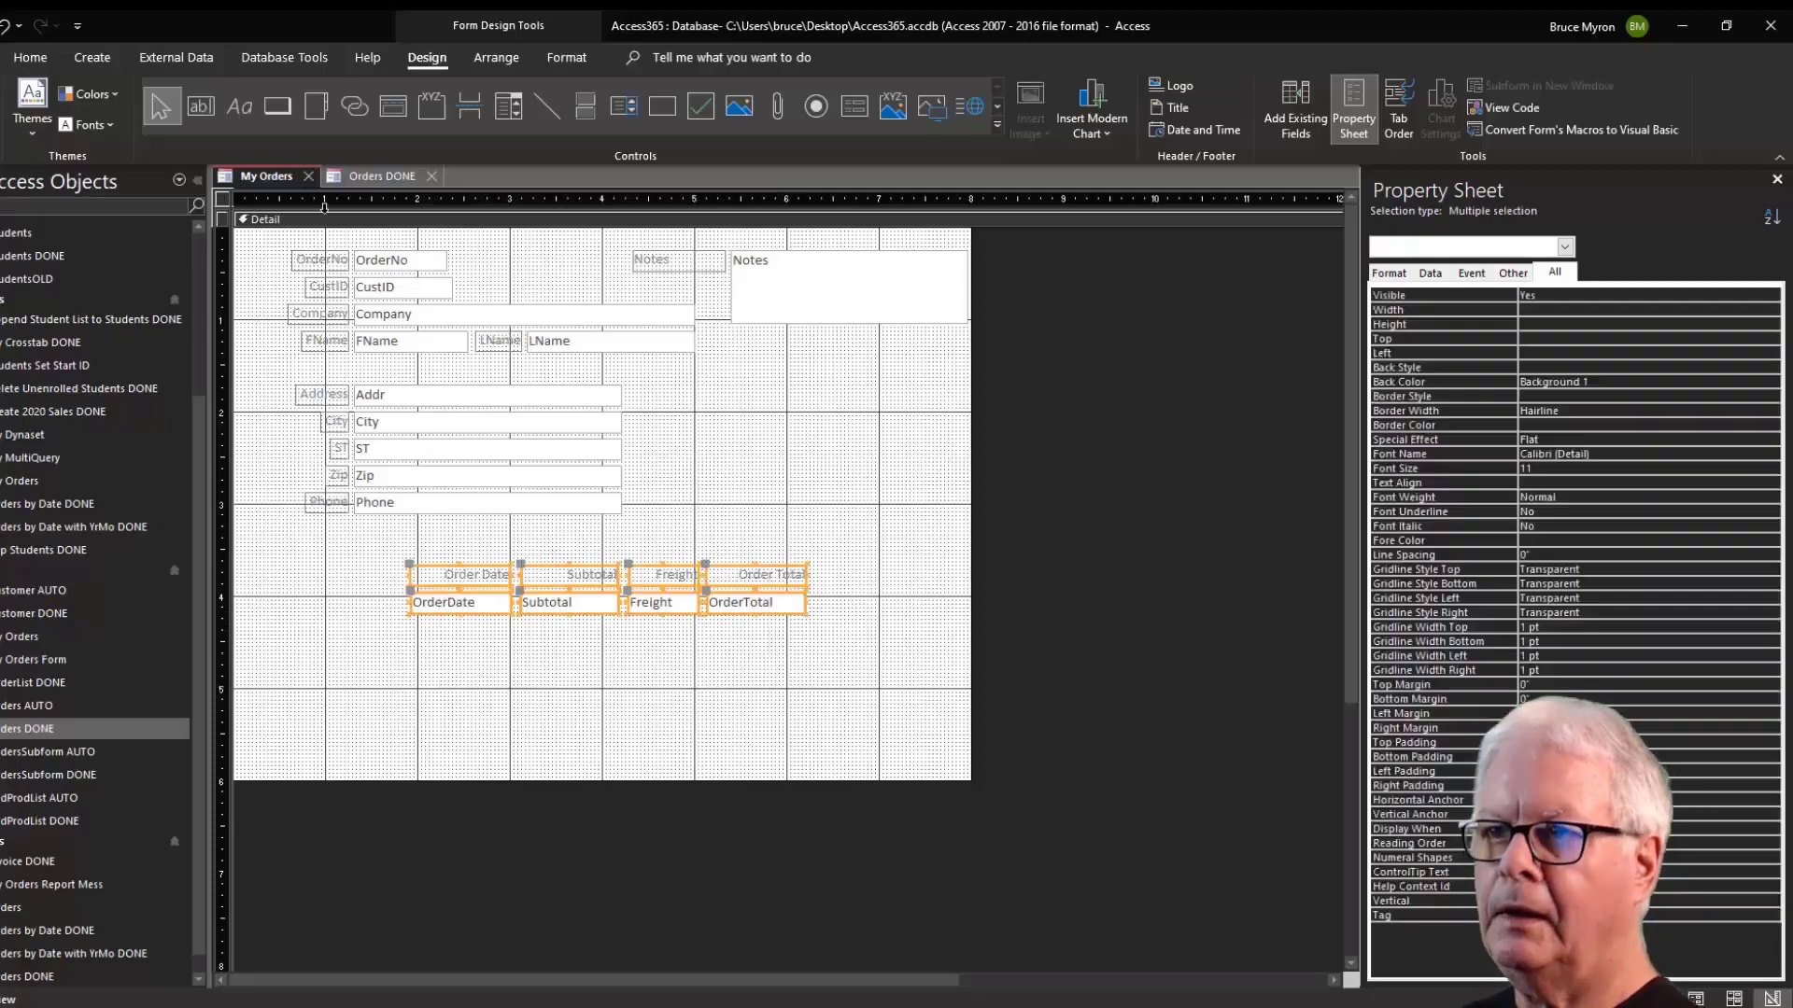
{"action": "left_click", "coordinate": [567, 58]}
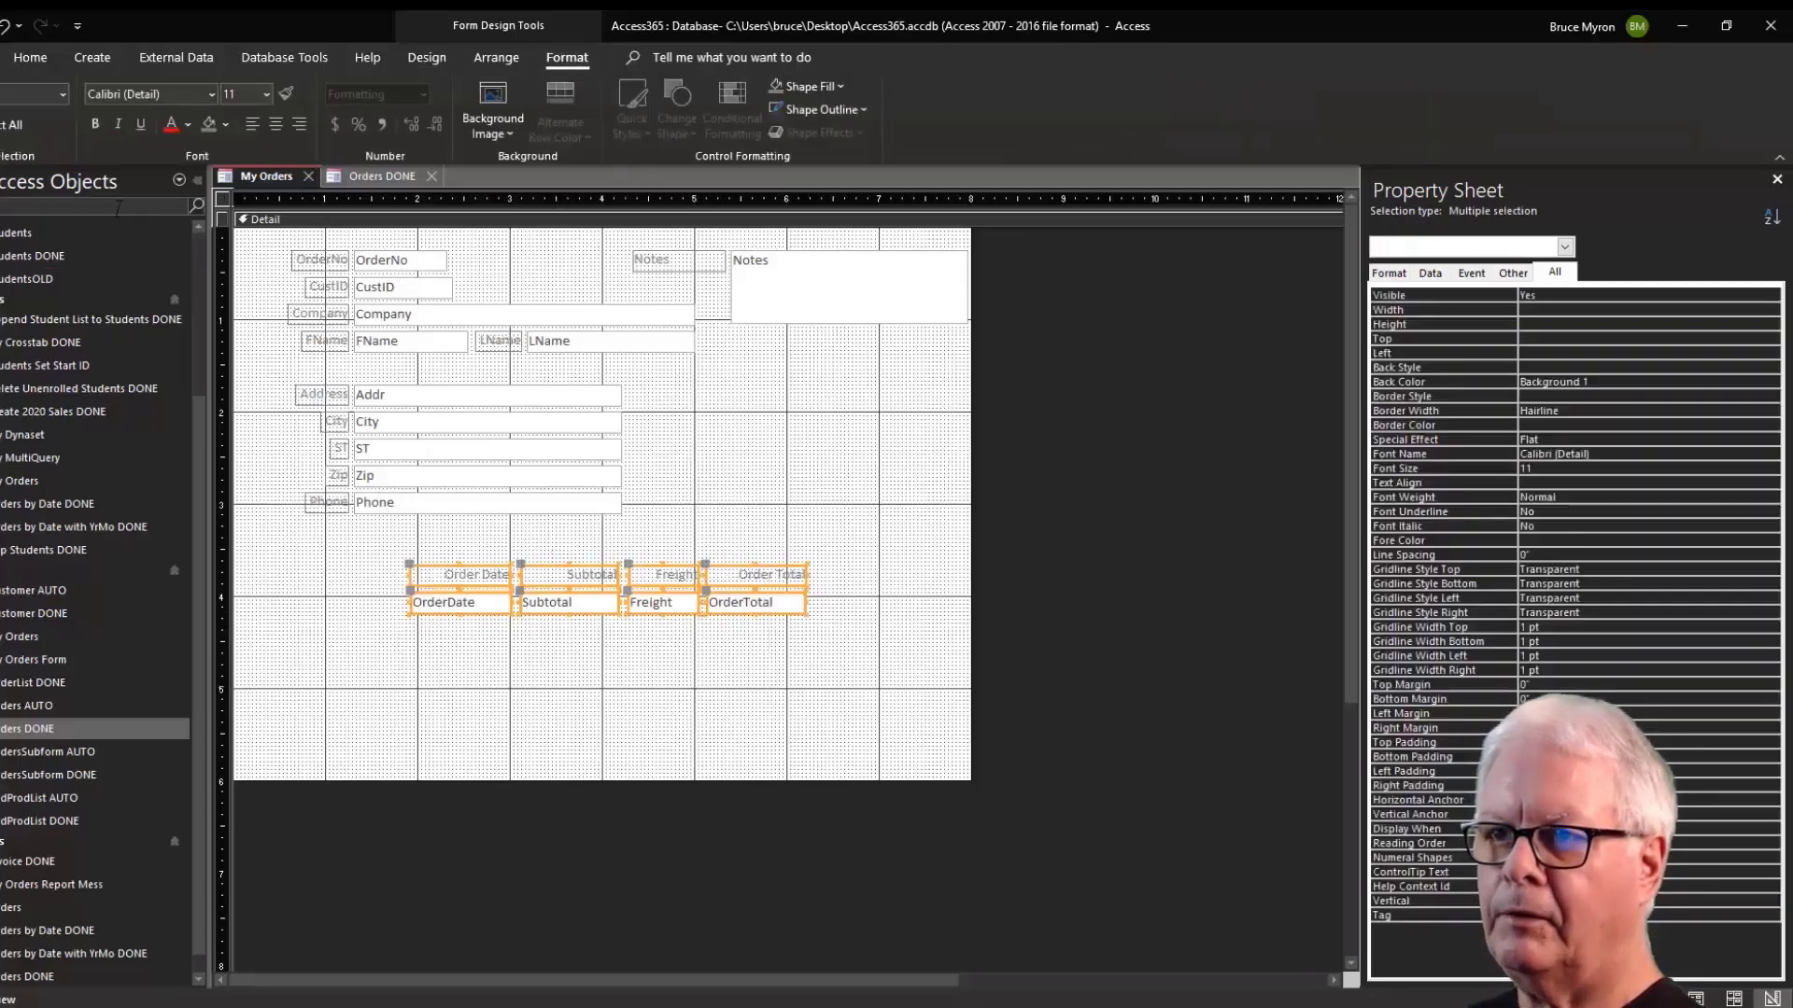
{"action": "left_click", "coordinate": [274, 124]}
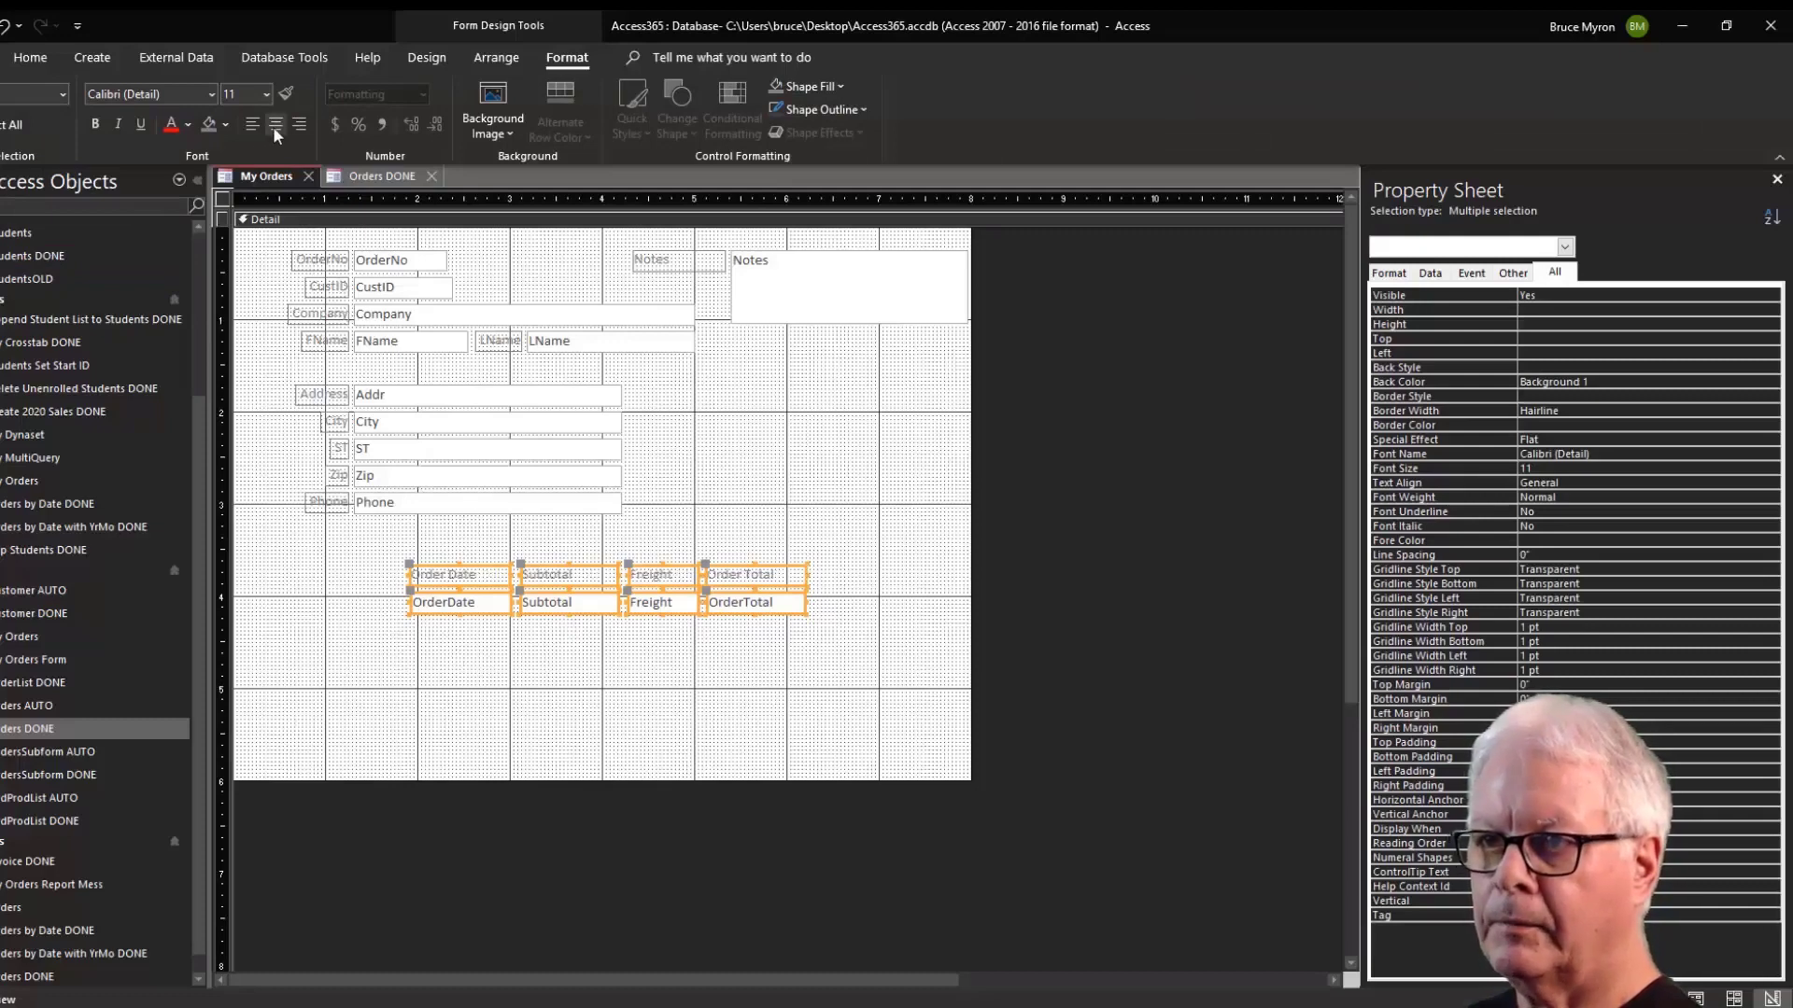
{"action": "left_click", "coordinate": [275, 126]}
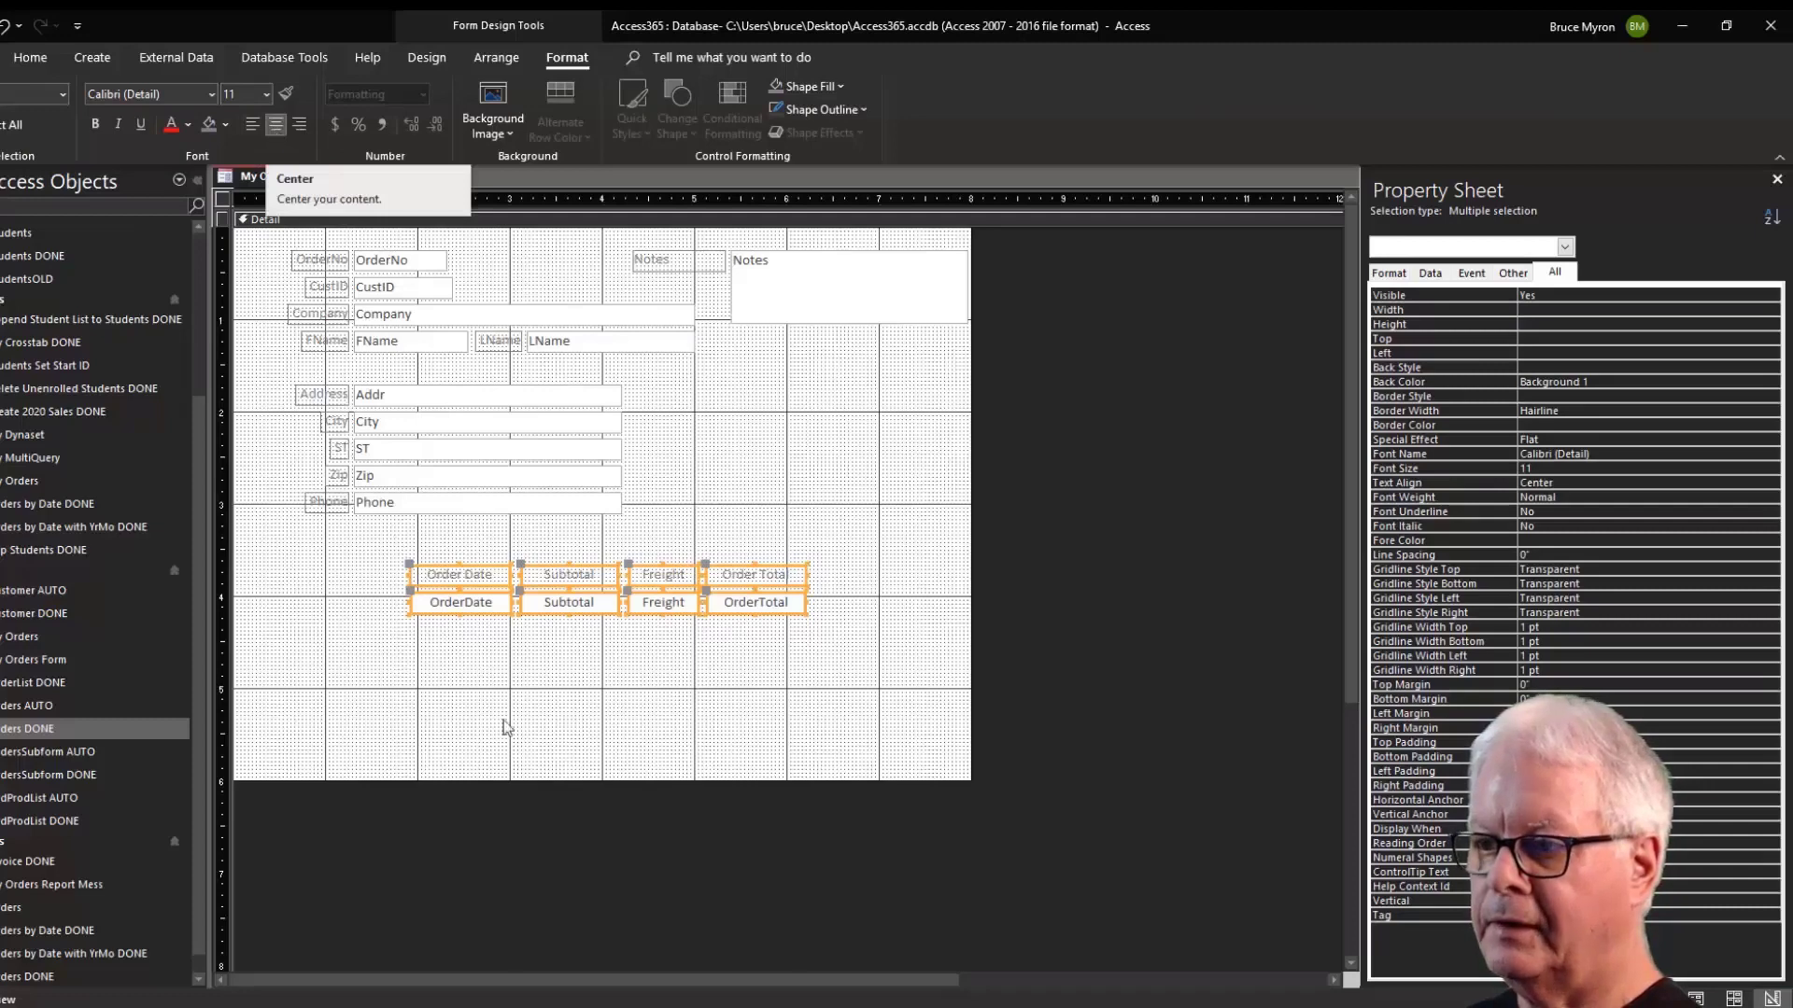
{"action": "left_click", "coordinate": [455, 642]}
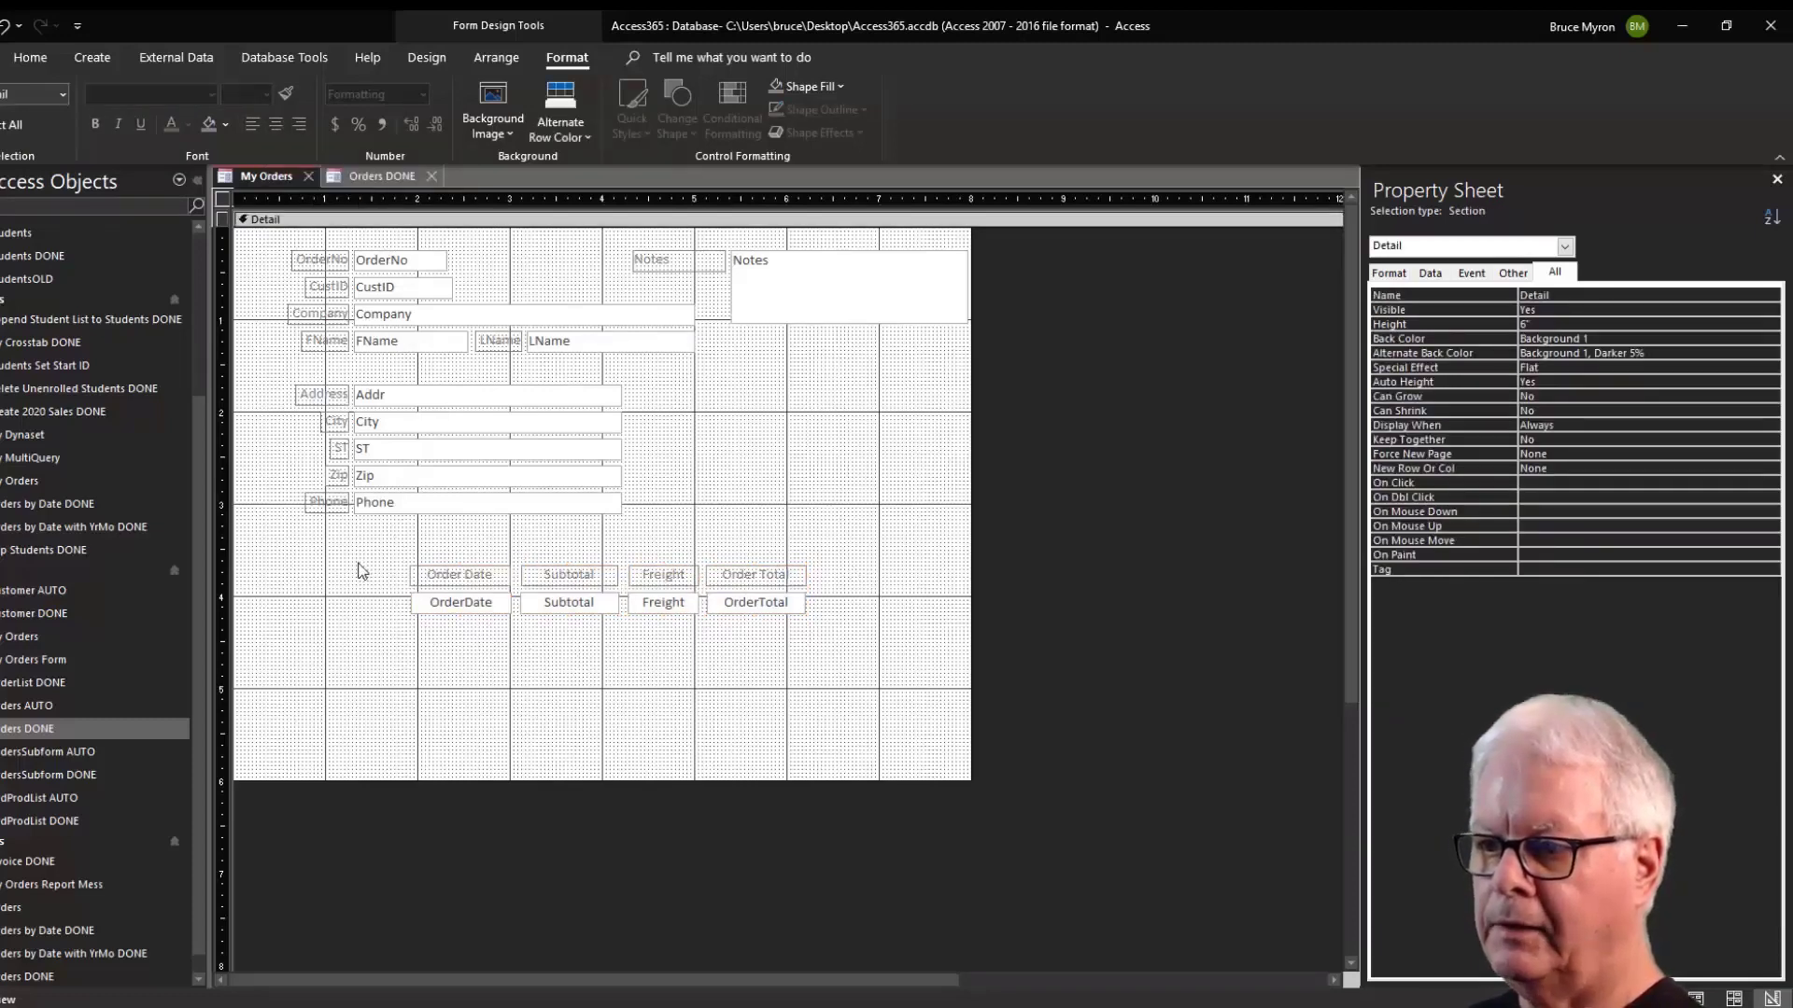
Using the Totals page of Orders DONE as reference, draw a horizontal line about 4.29" wide between the order labels and their text boxes.
{"action": "left_click", "coordinate": [379, 175]}
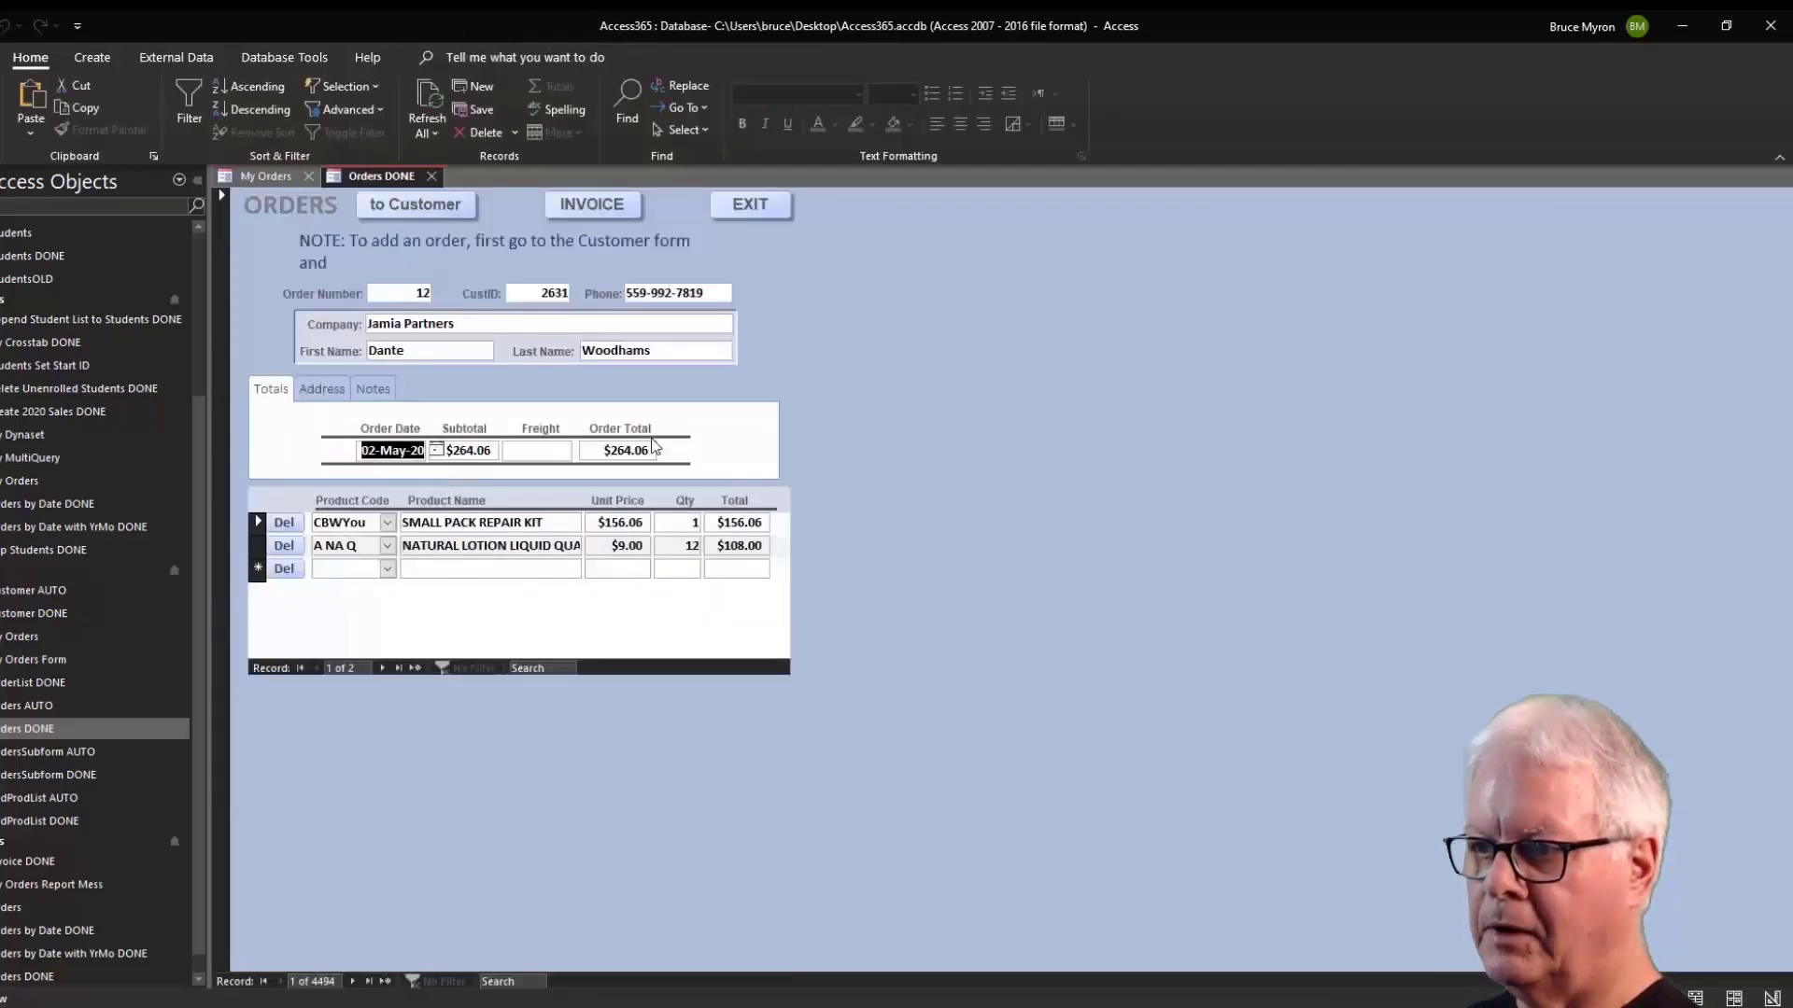
{"action": "left_click", "coordinate": [268, 177]}
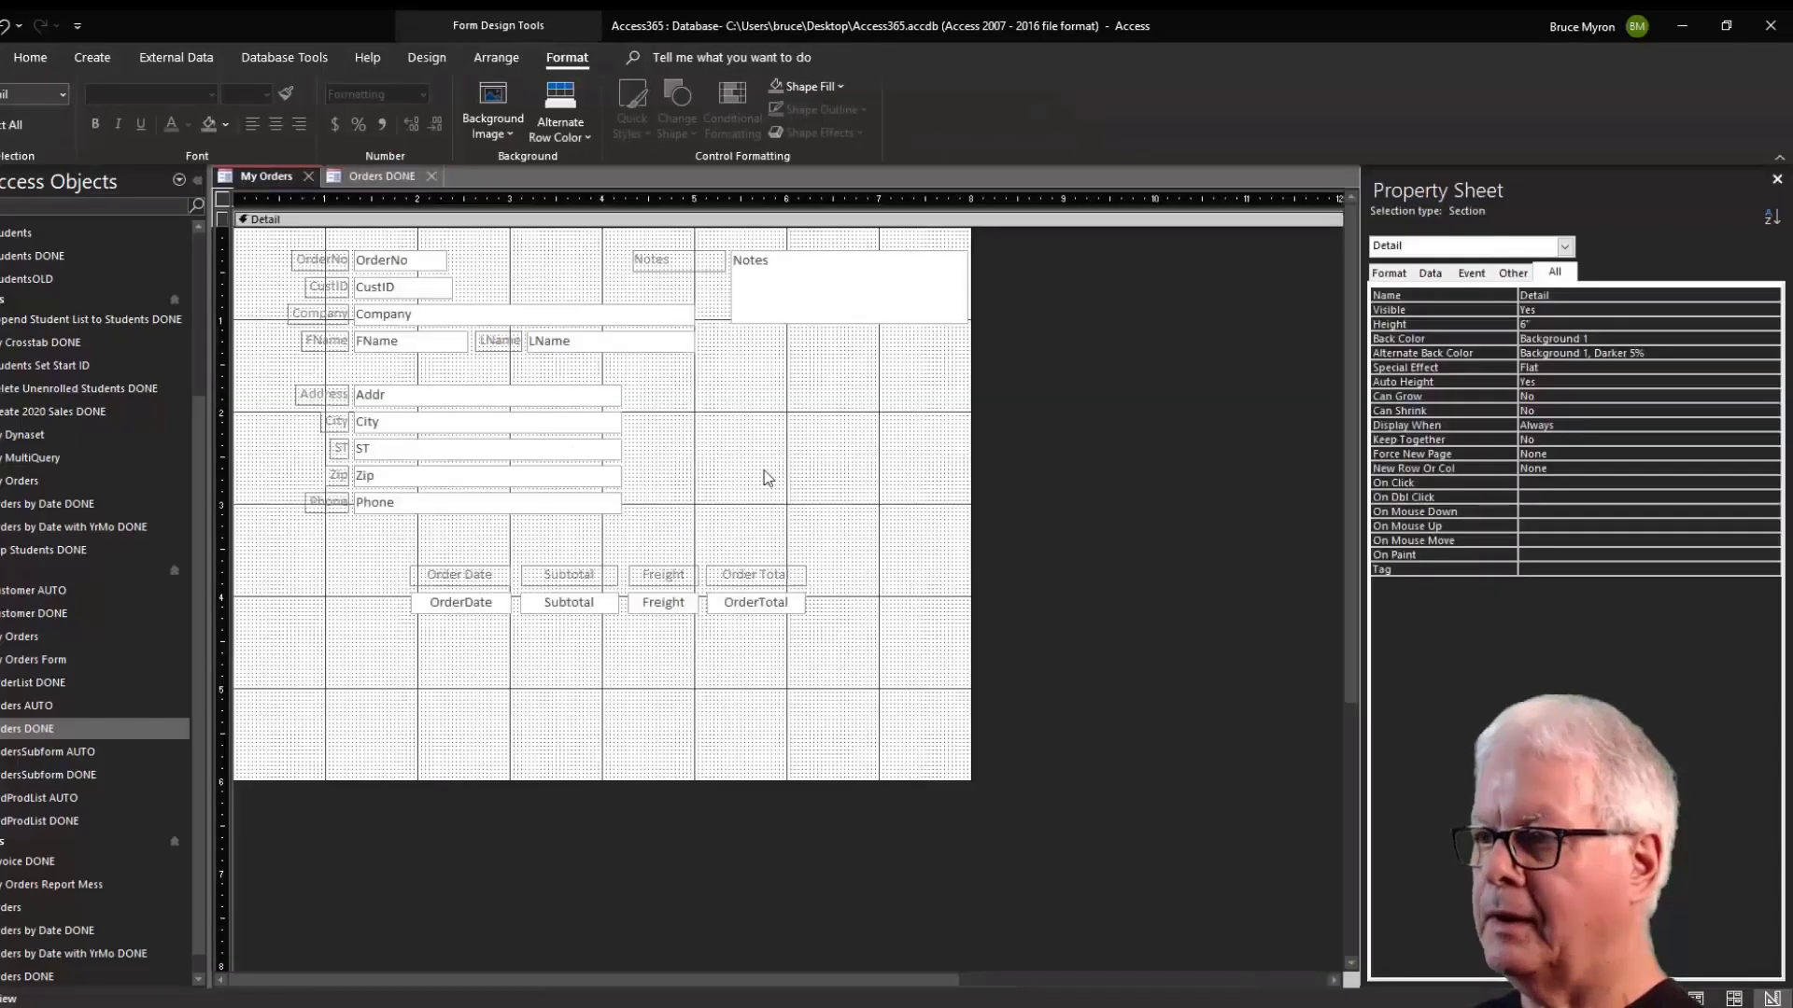
{"action": "left_click", "coordinate": [417, 56]}
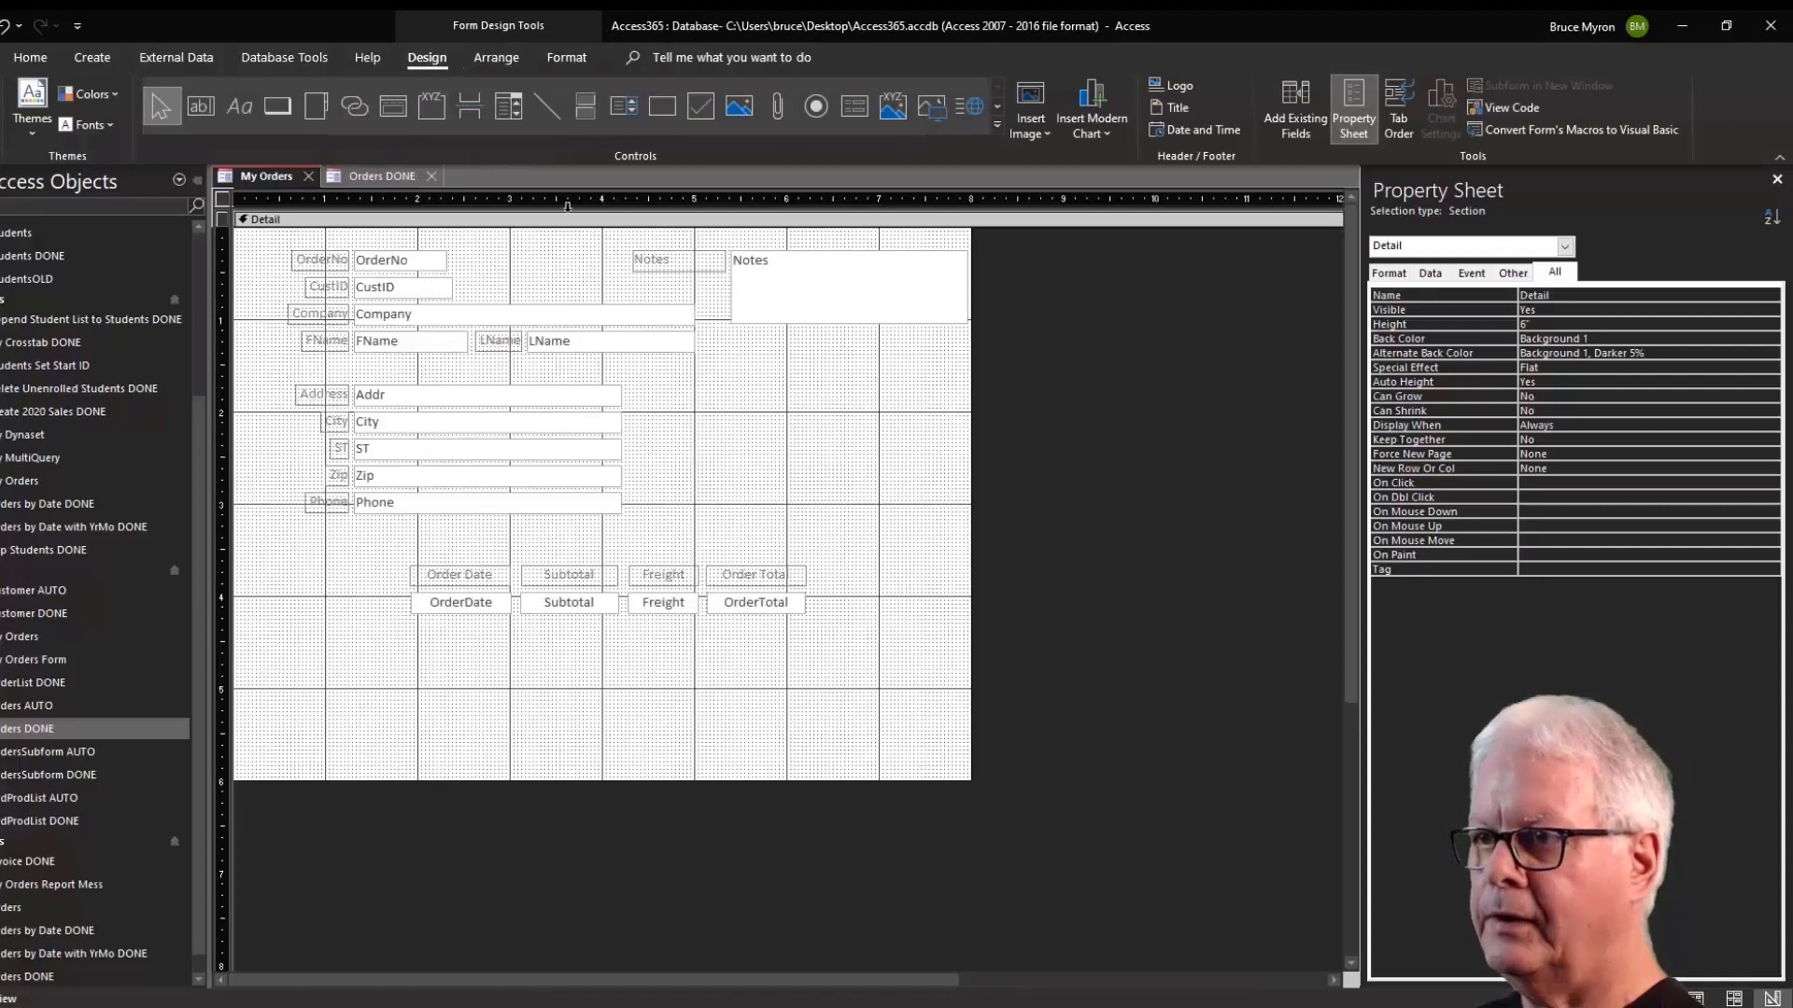
{"action": "left_click", "coordinate": [541, 106]}
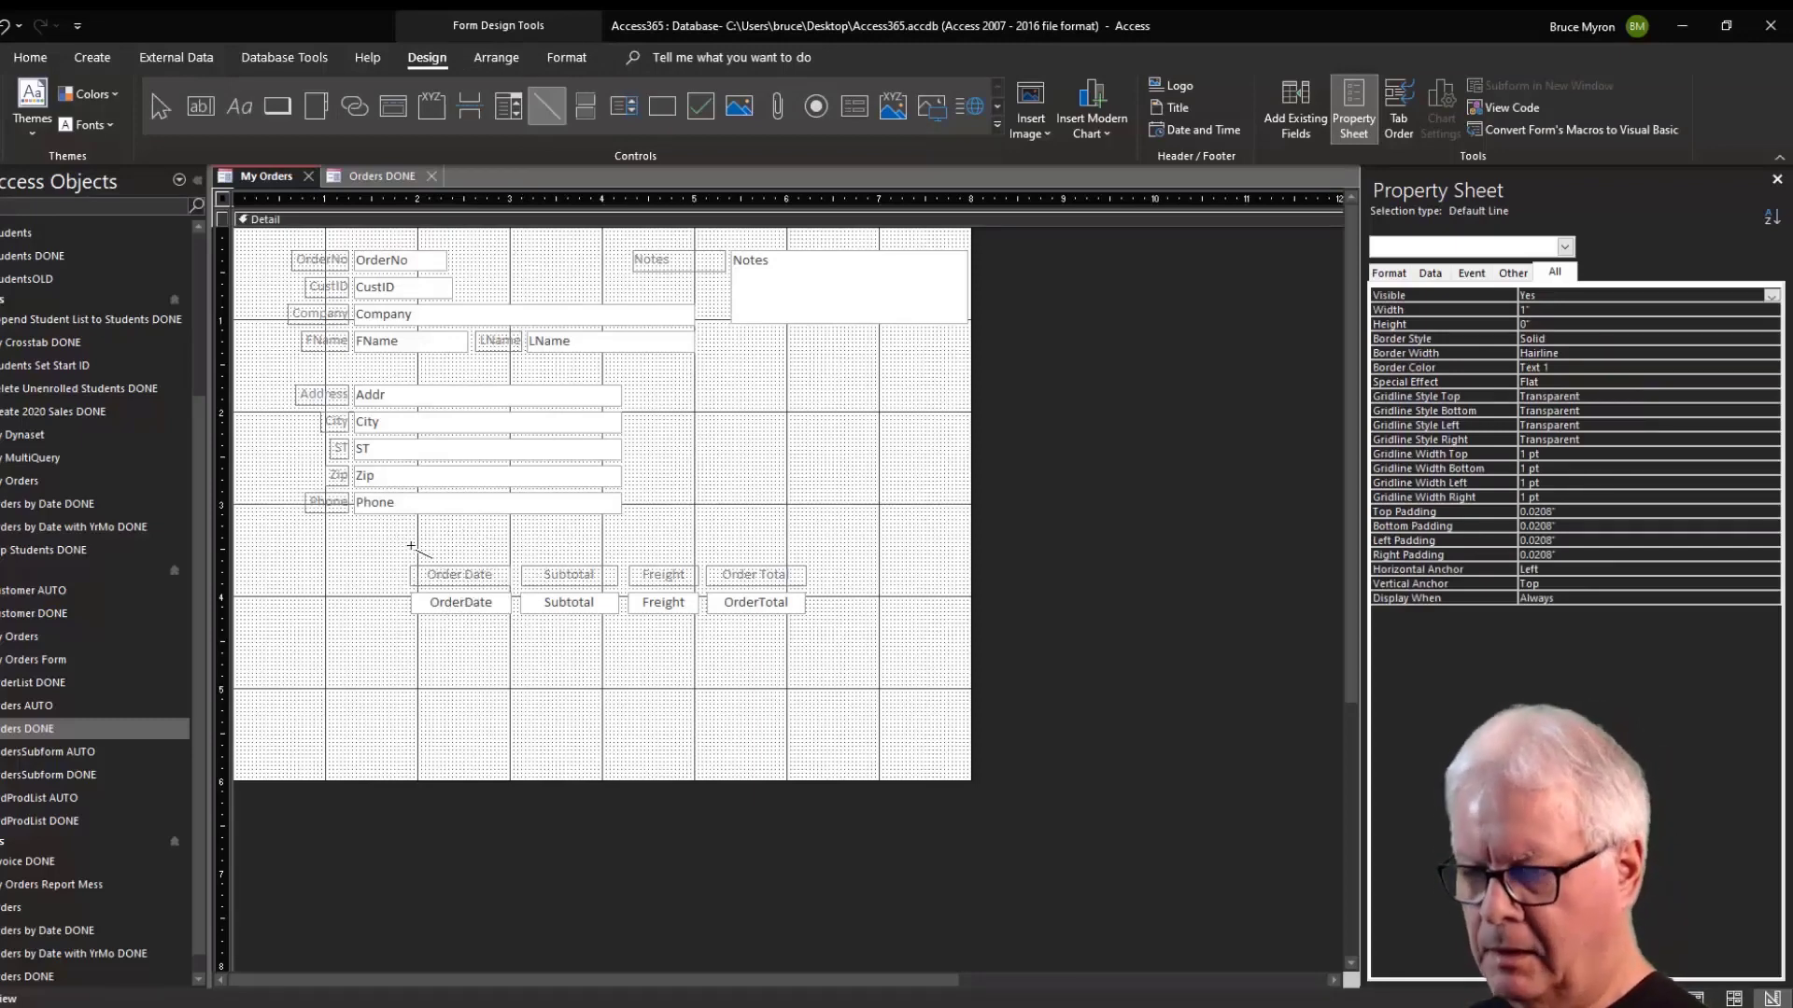
{"action": "left_click_drag", "start_coordinate": [410, 546], "coordinate": [470, 543]}
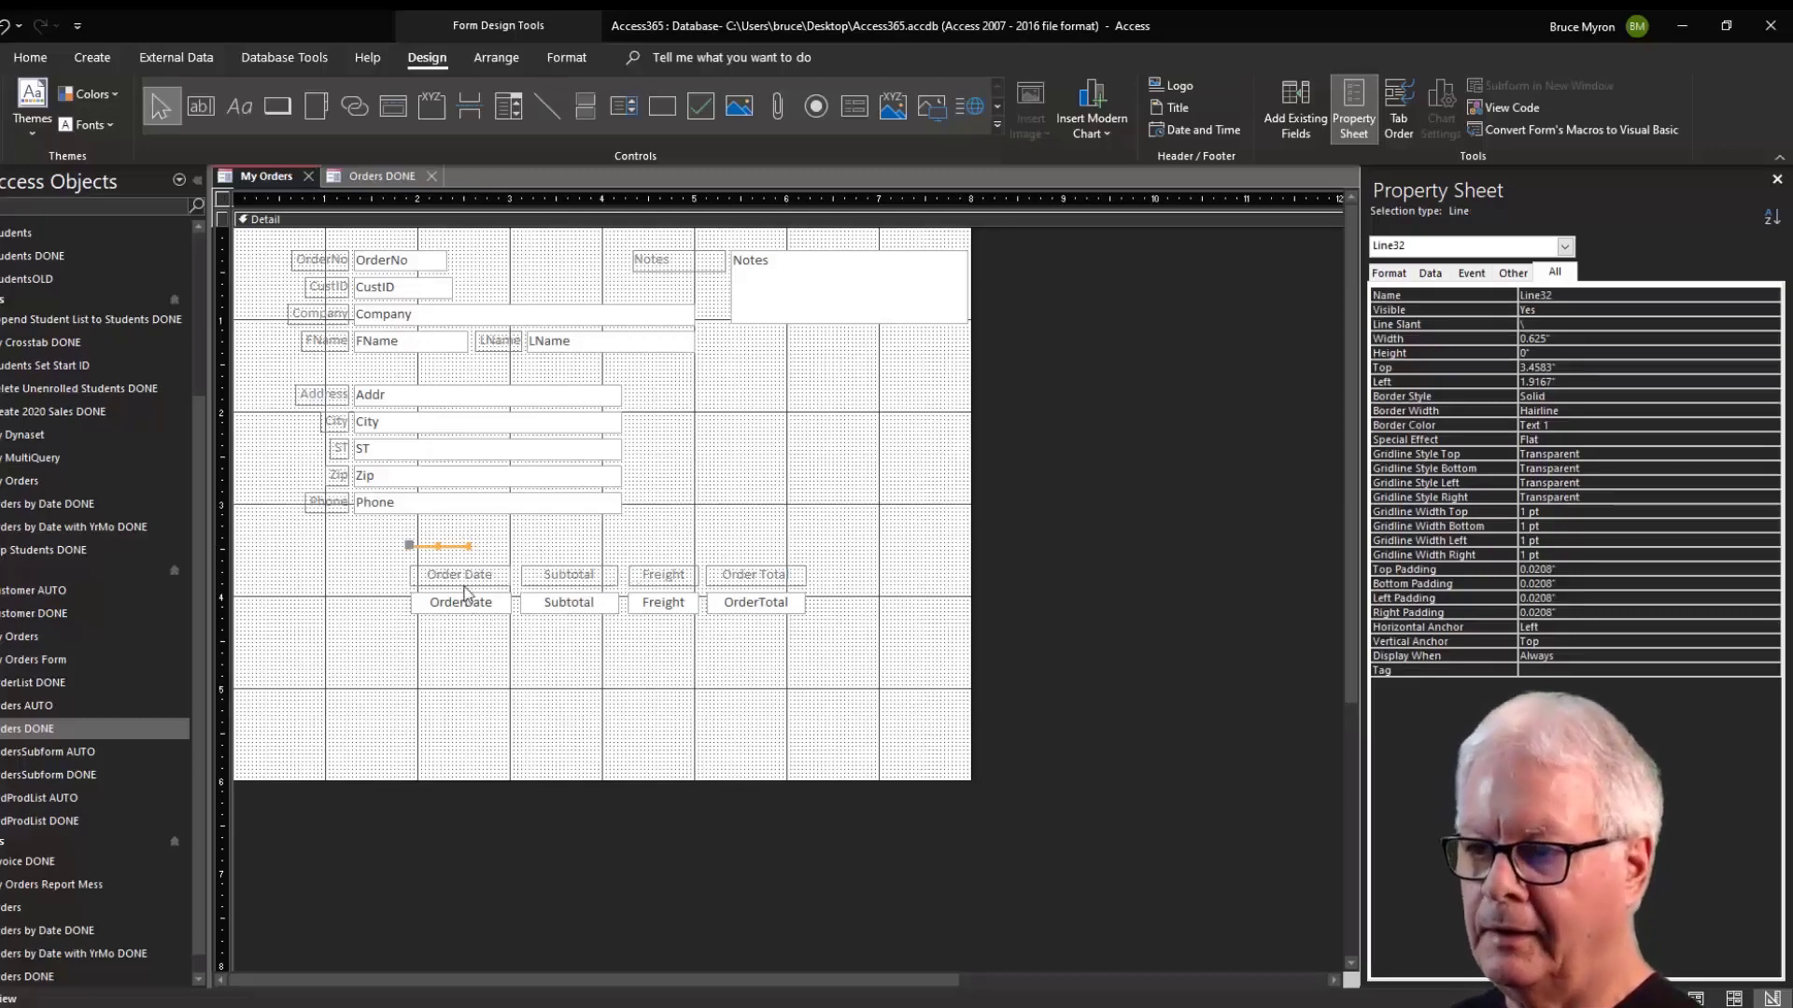
{"action": "left_click_drag", "start_coordinate": [454, 547], "coordinate": [451, 588]}
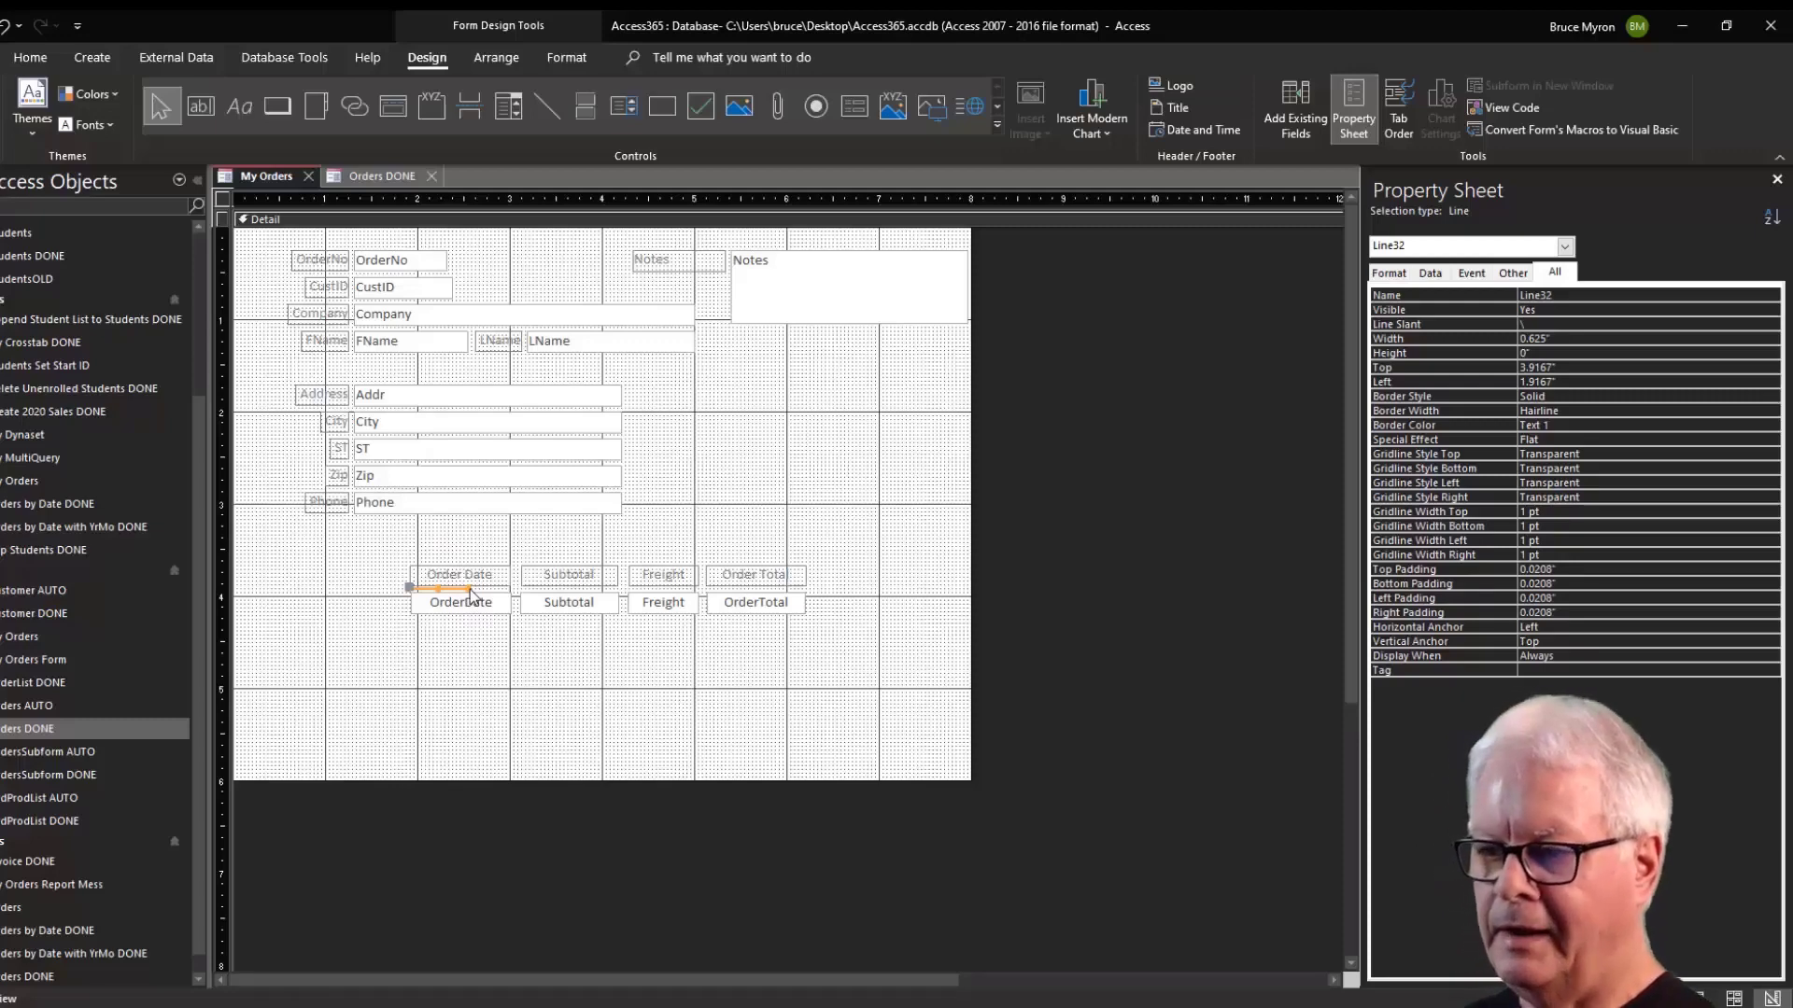
{"action": "left_click_drag", "start_coordinate": [471, 592], "coordinate": [560, 595]}
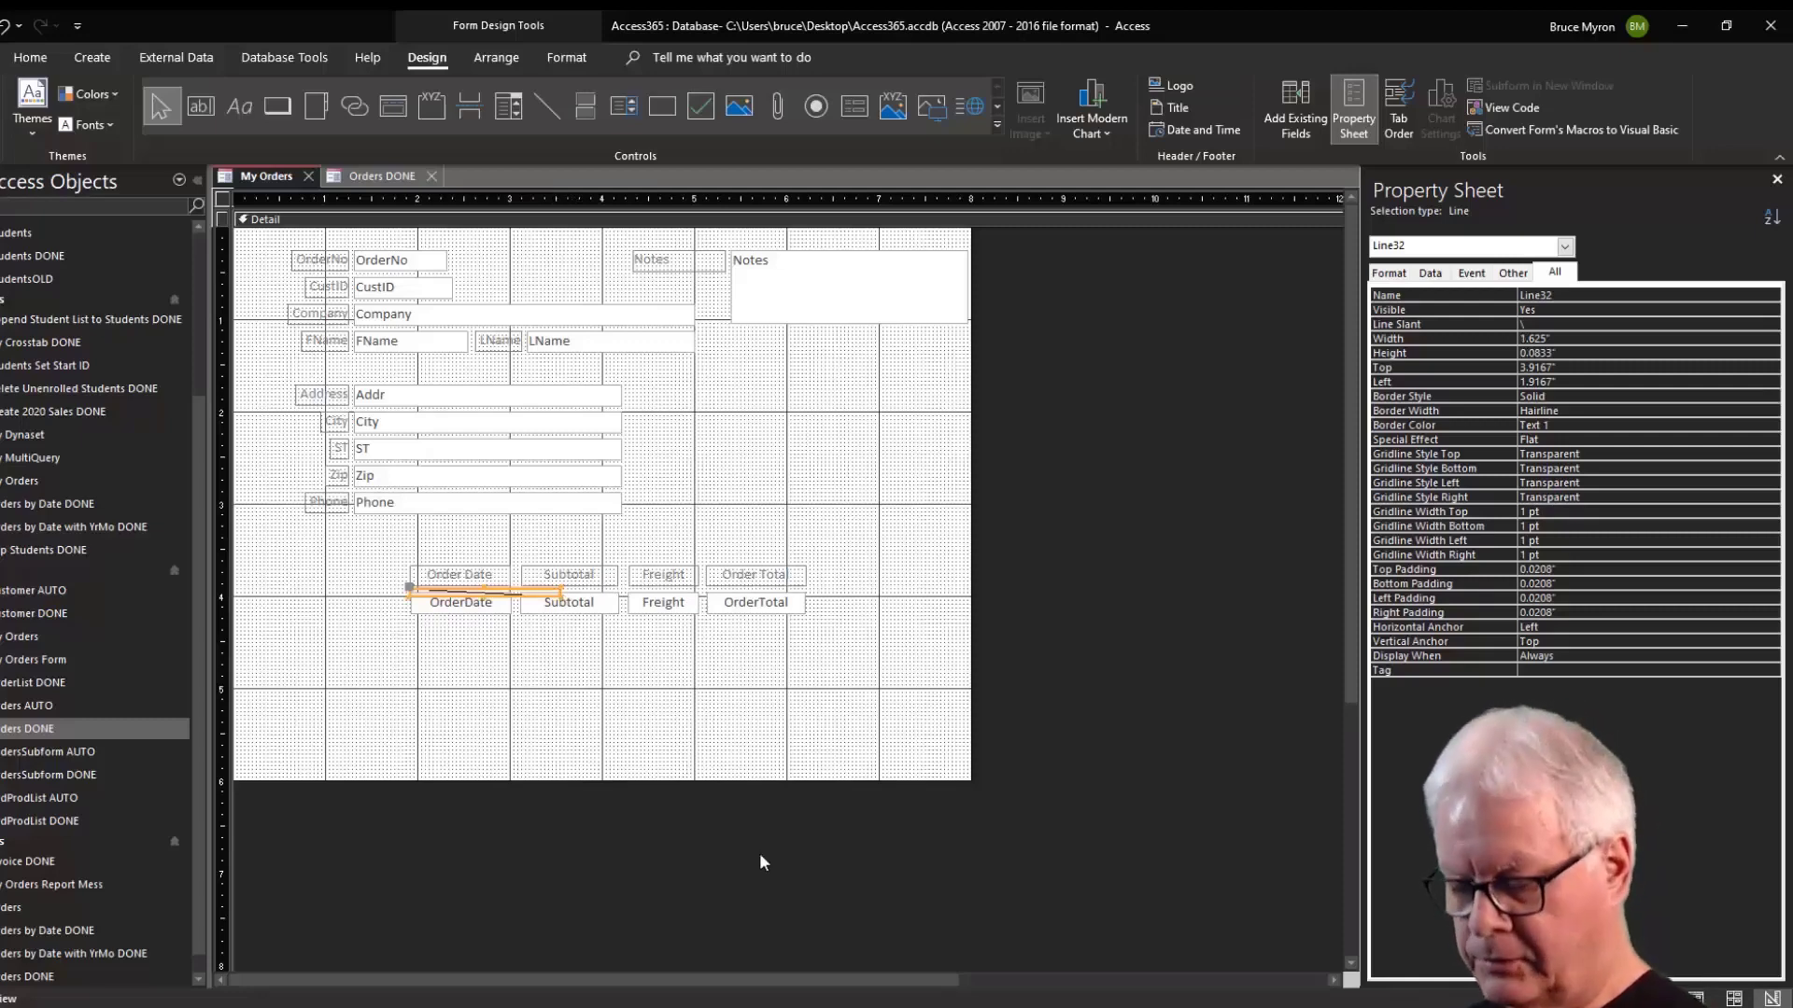
{"action": "key", "text": "ctrl+z"}
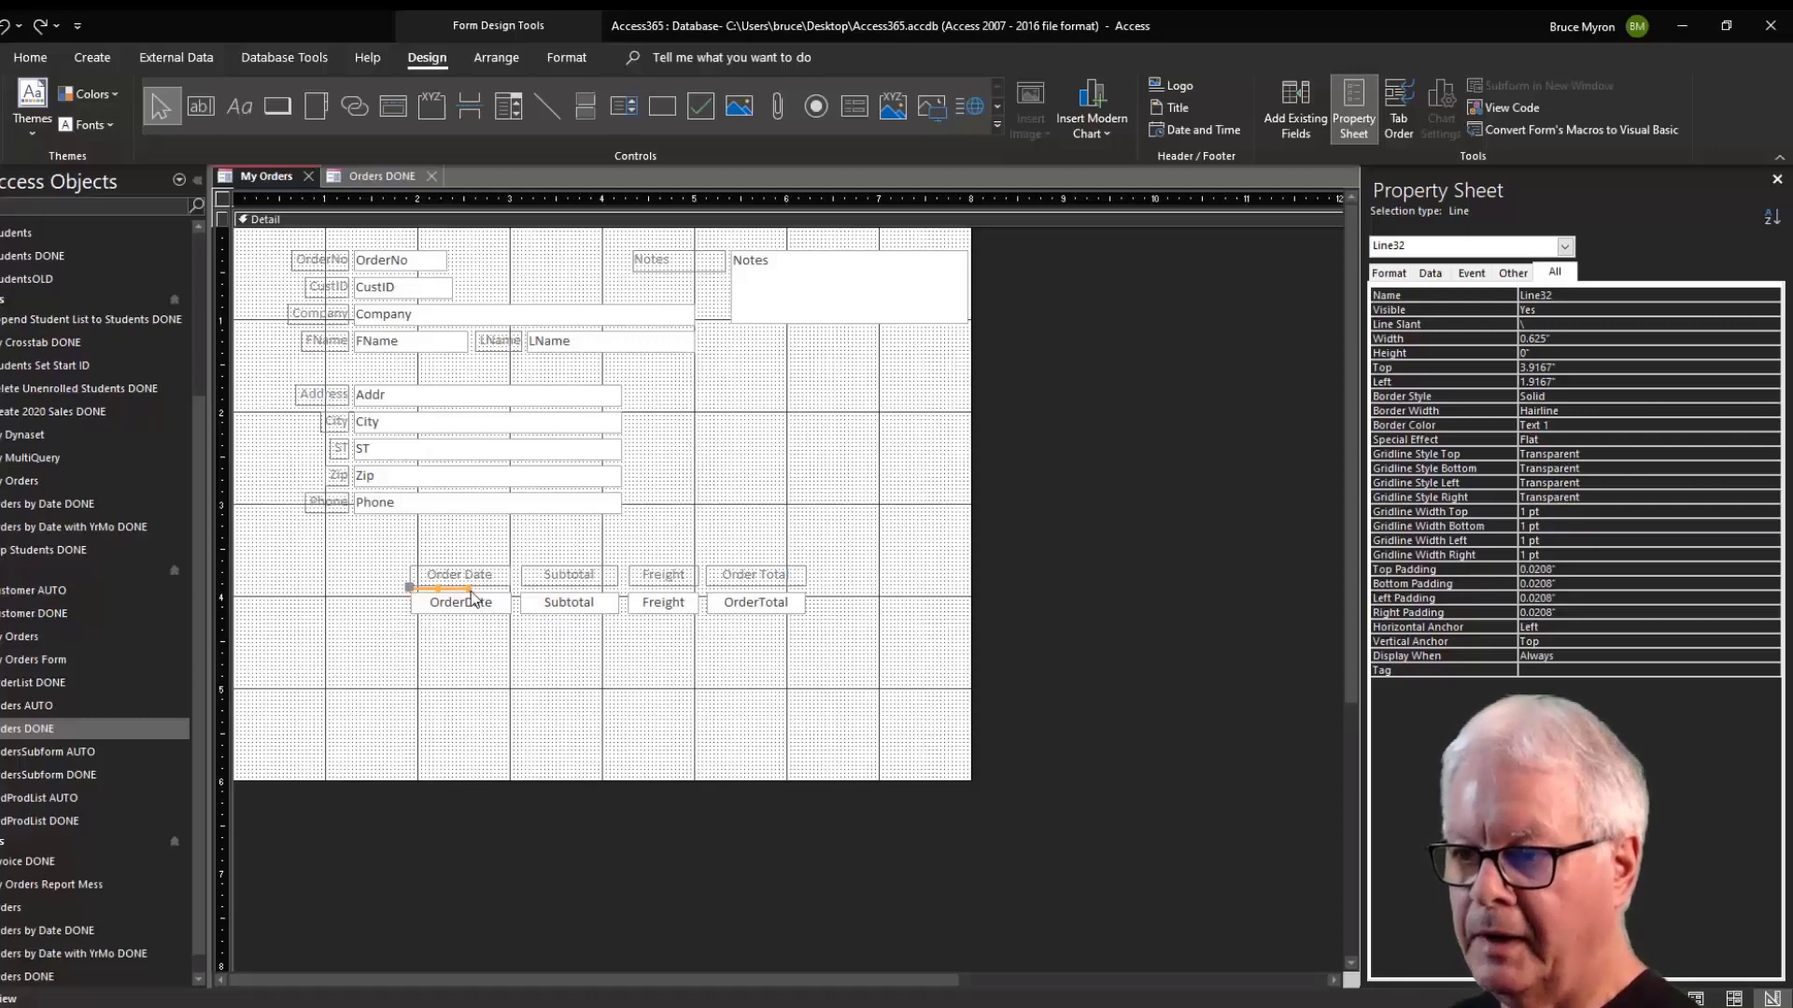
{"action": "left_click_drag", "start_coordinate": [472, 592], "coordinate": [806, 577]}
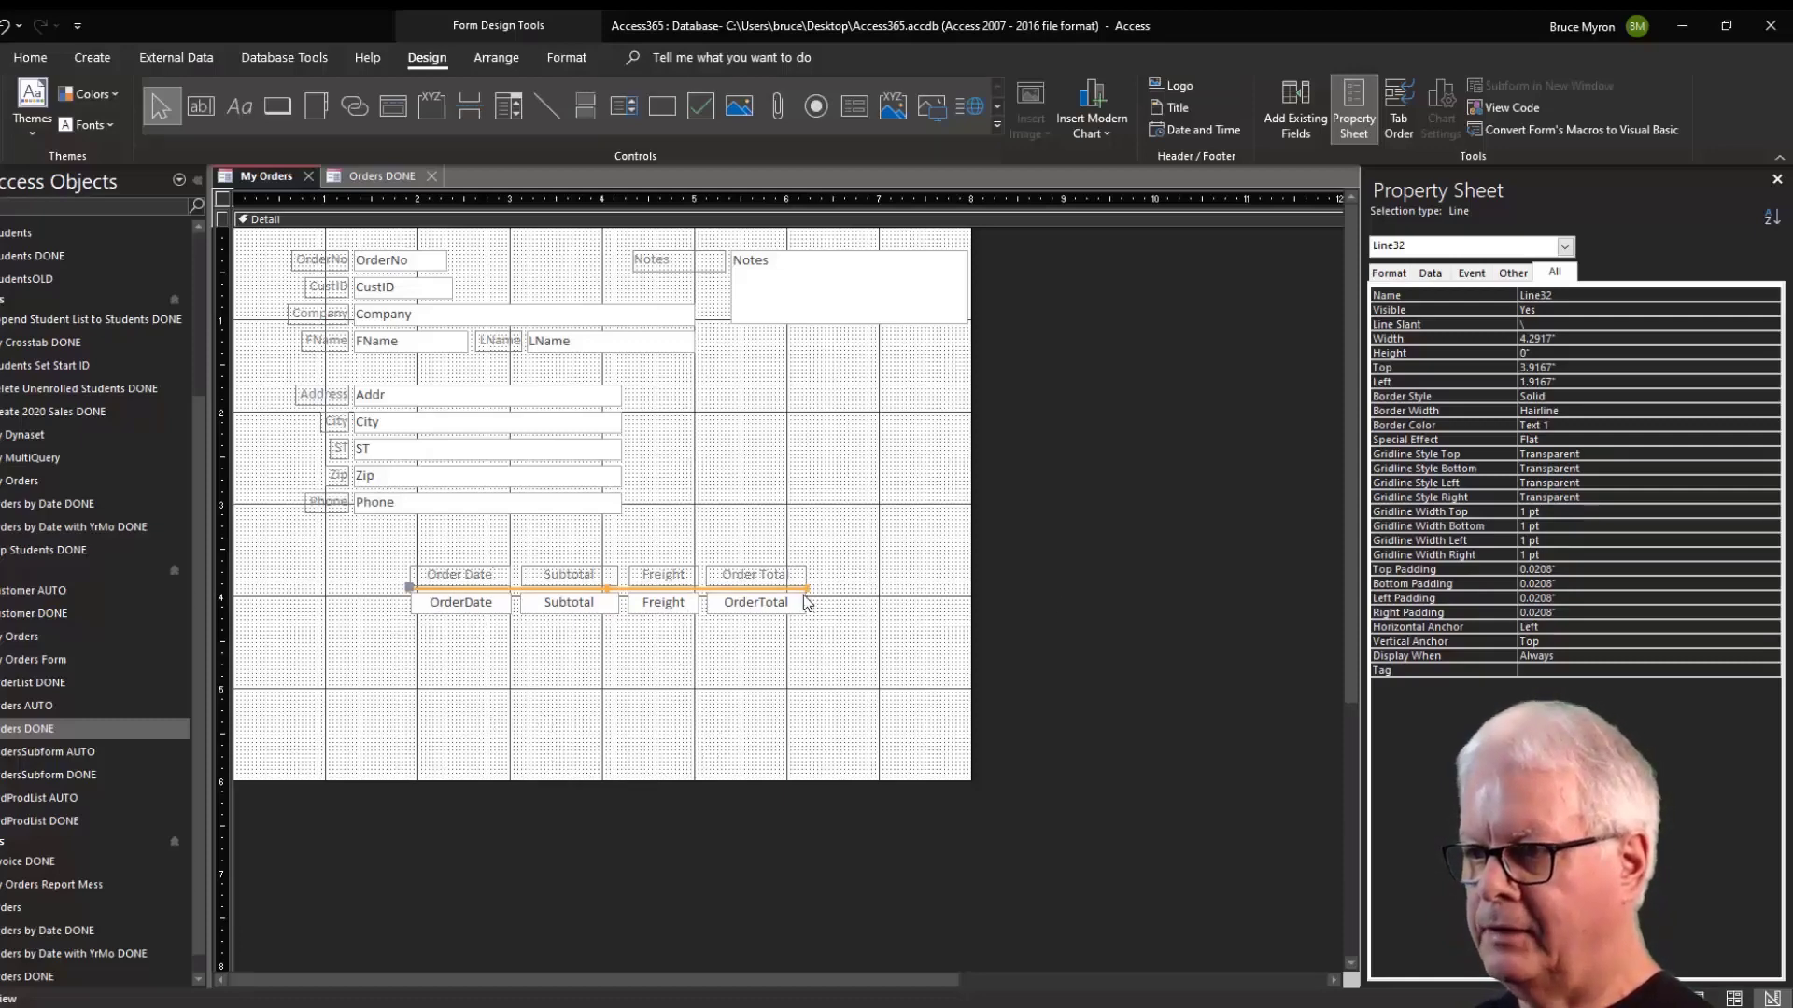
Set the border width of the line under the order labels to 2 pt, checking the Orders DONE form for comparison.
{"action": "left_click", "coordinate": [1390, 275]}
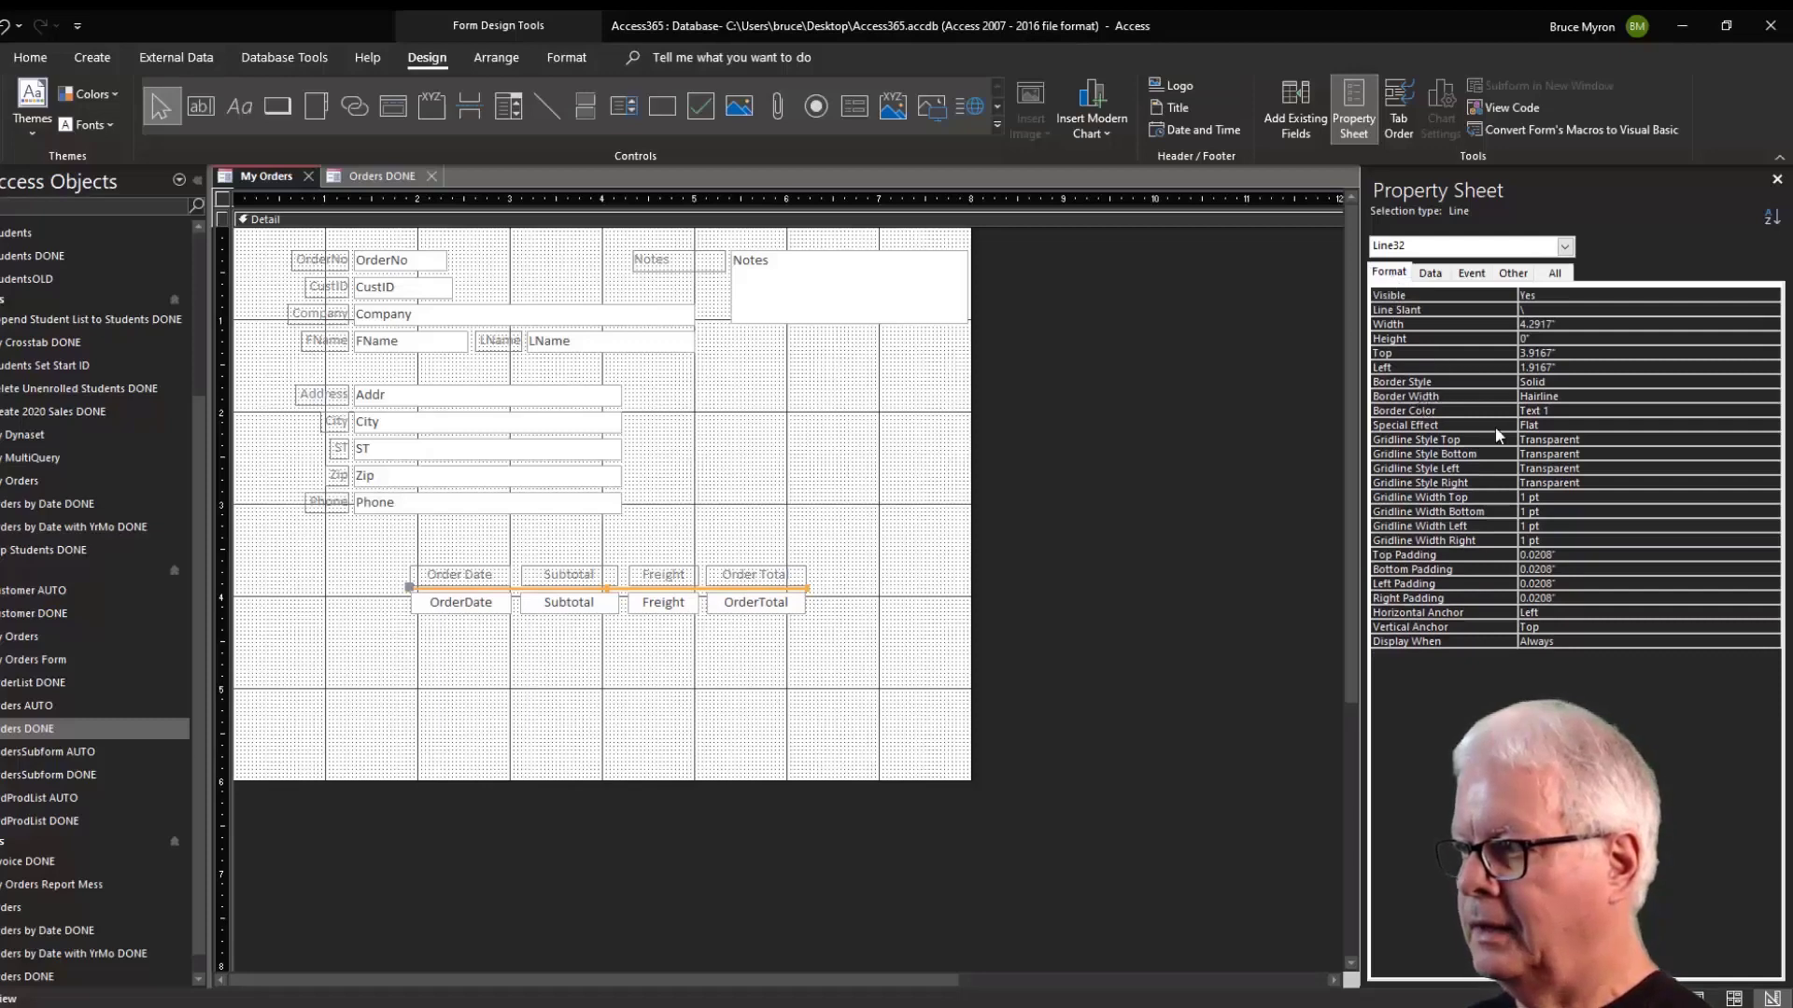
{"action": "left_click", "coordinate": [1580, 396]}
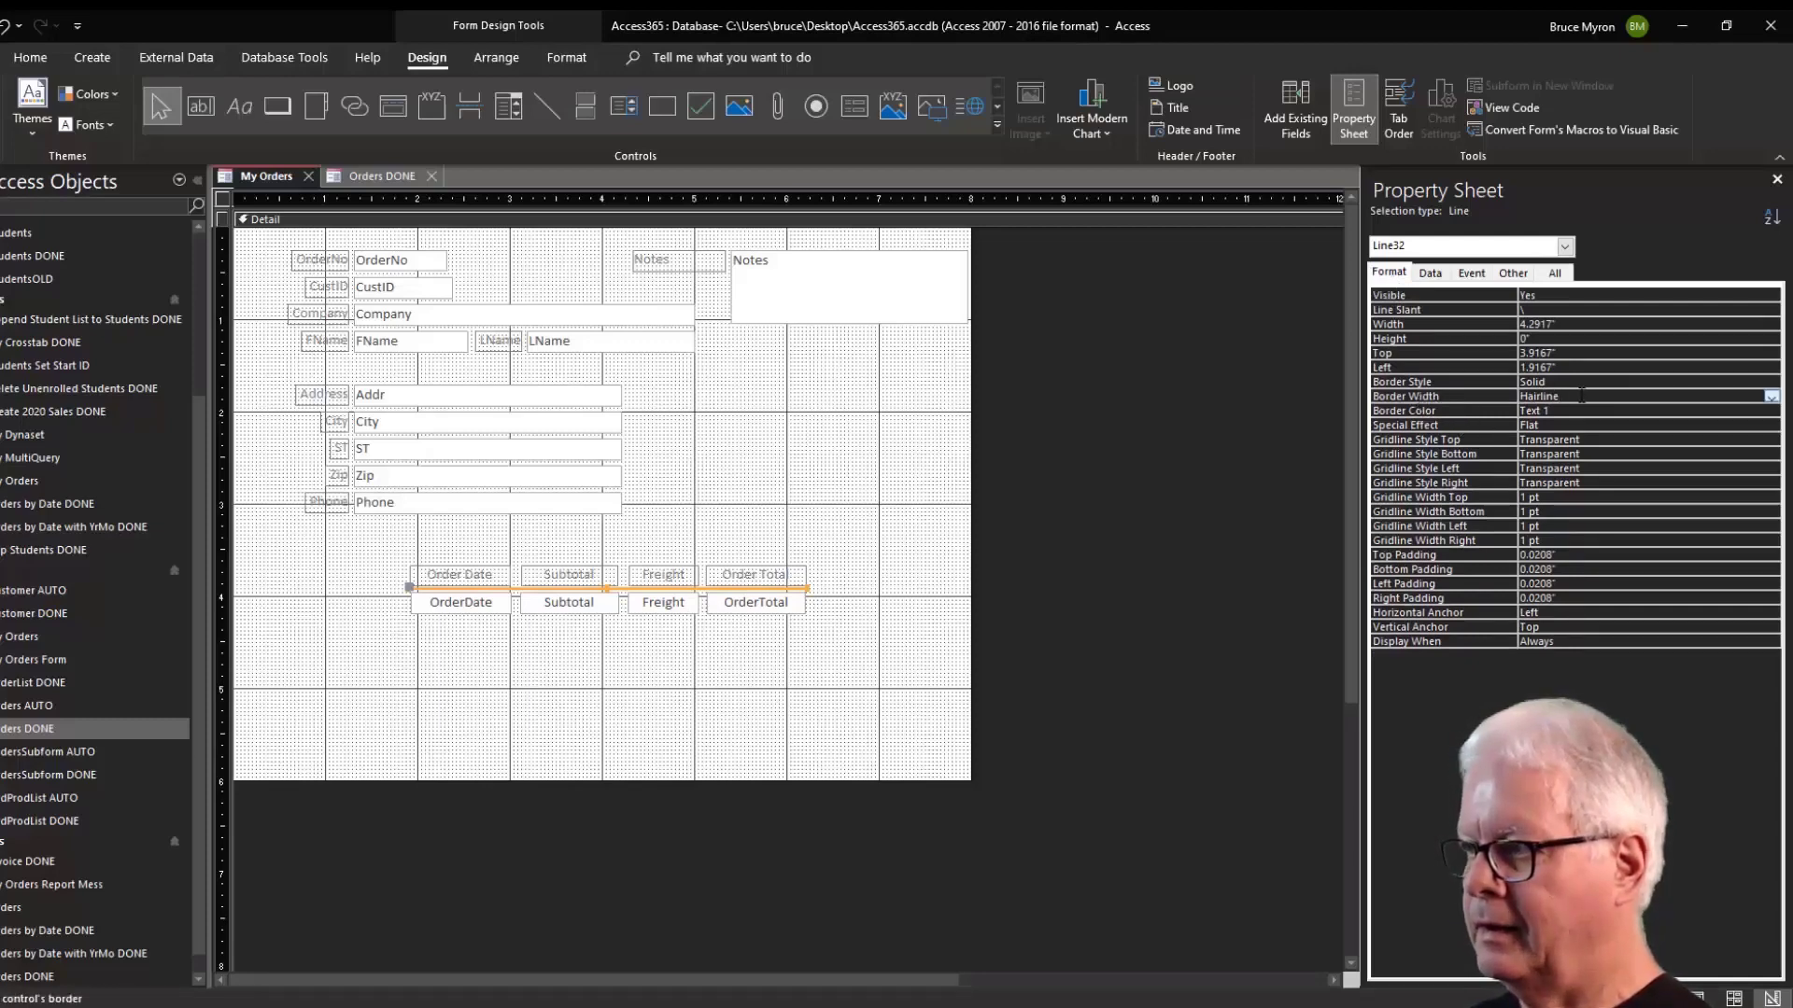
{"action": "left_click", "coordinate": [369, 178]}
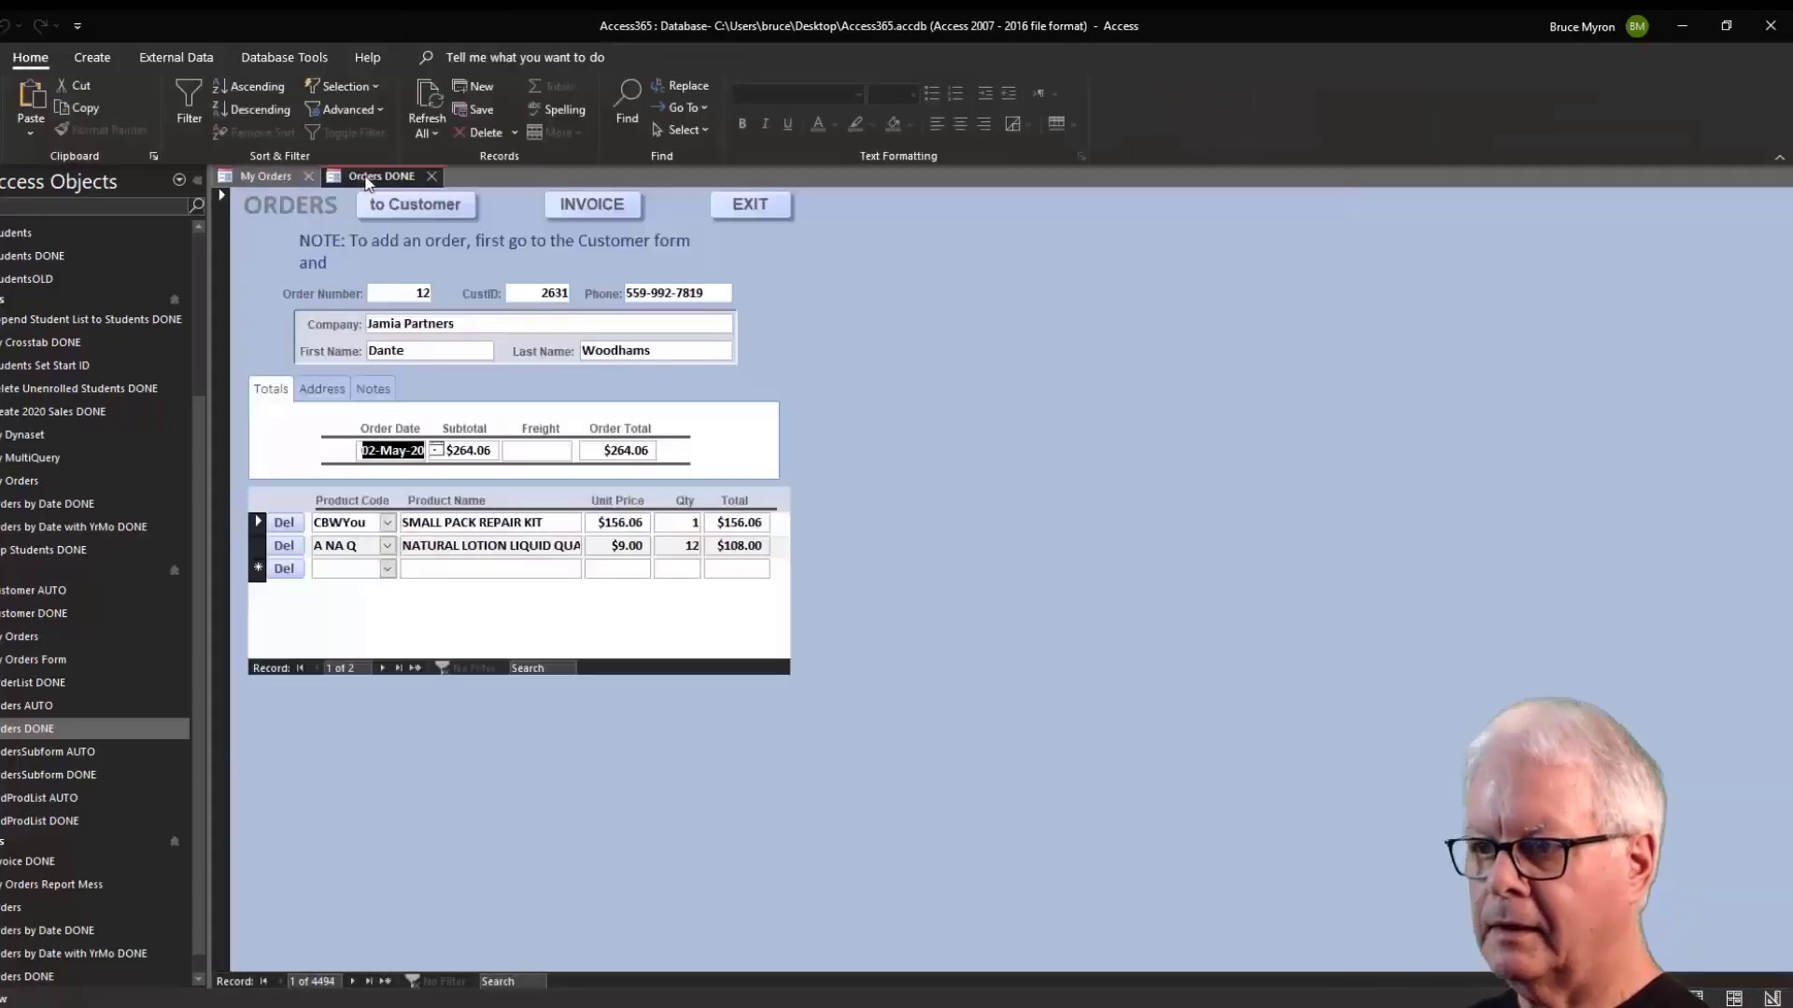
{"action": "left_click", "coordinate": [228, 176]}
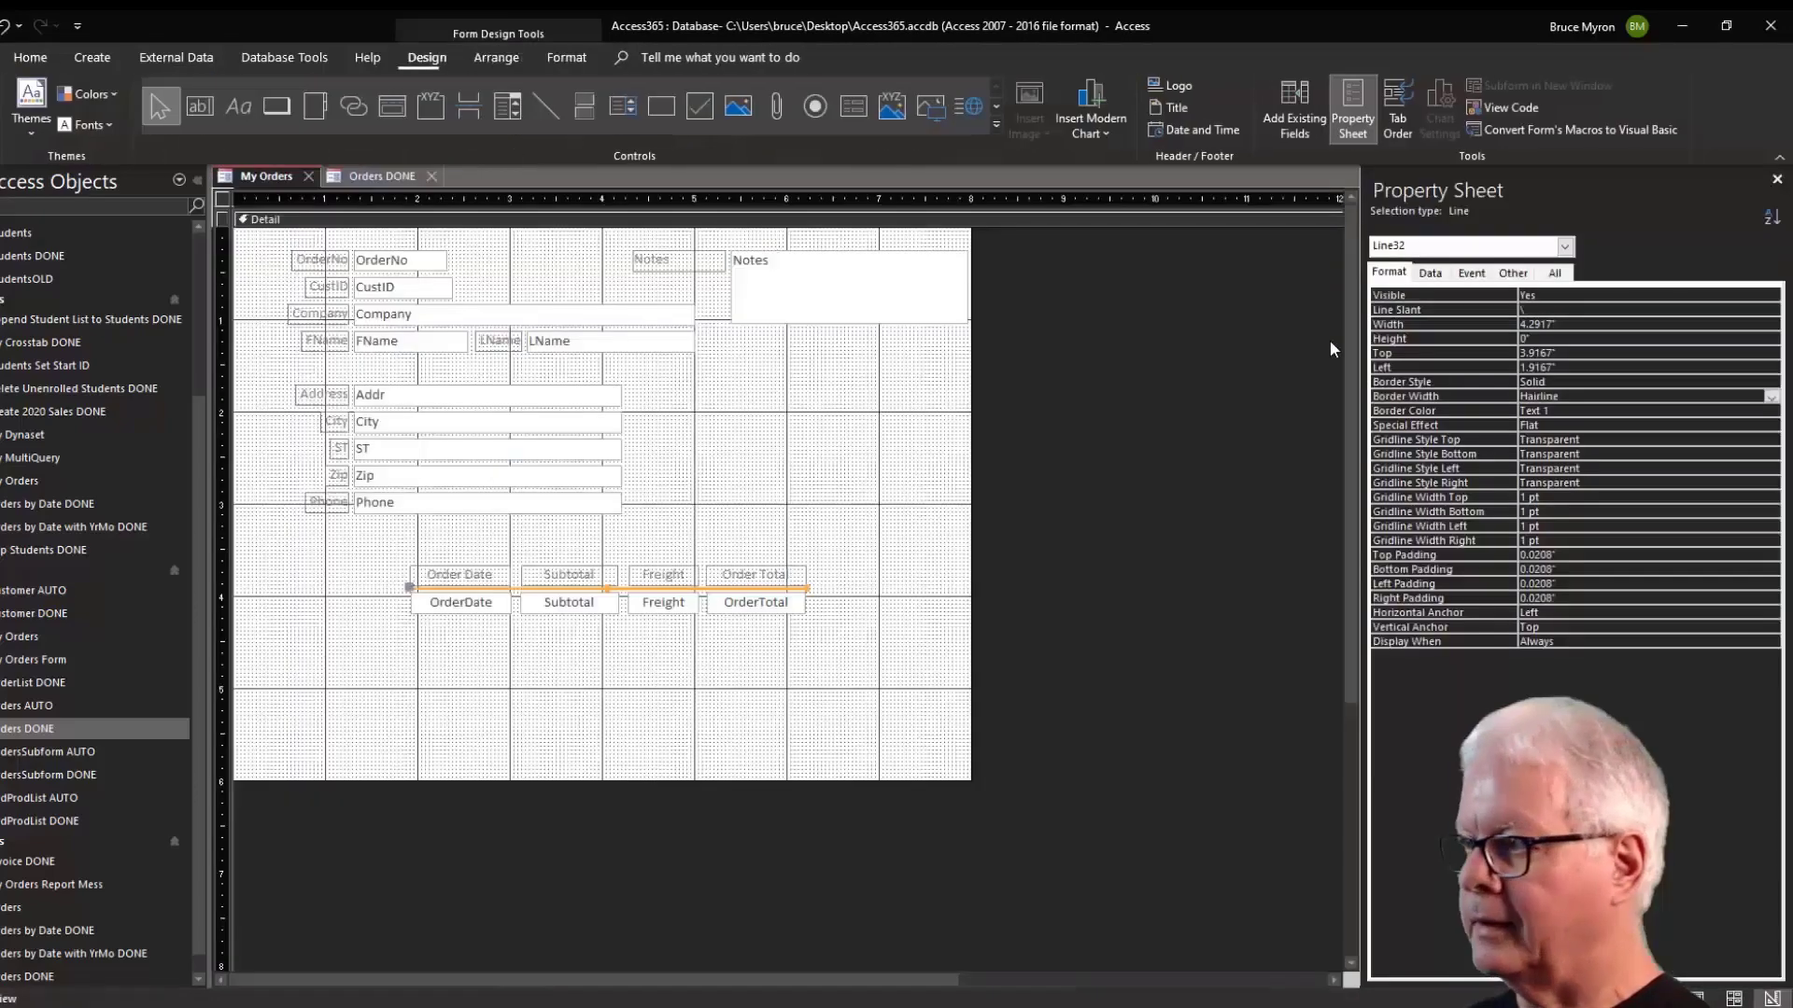
{"action": "left_click", "coordinate": [1563, 398]}
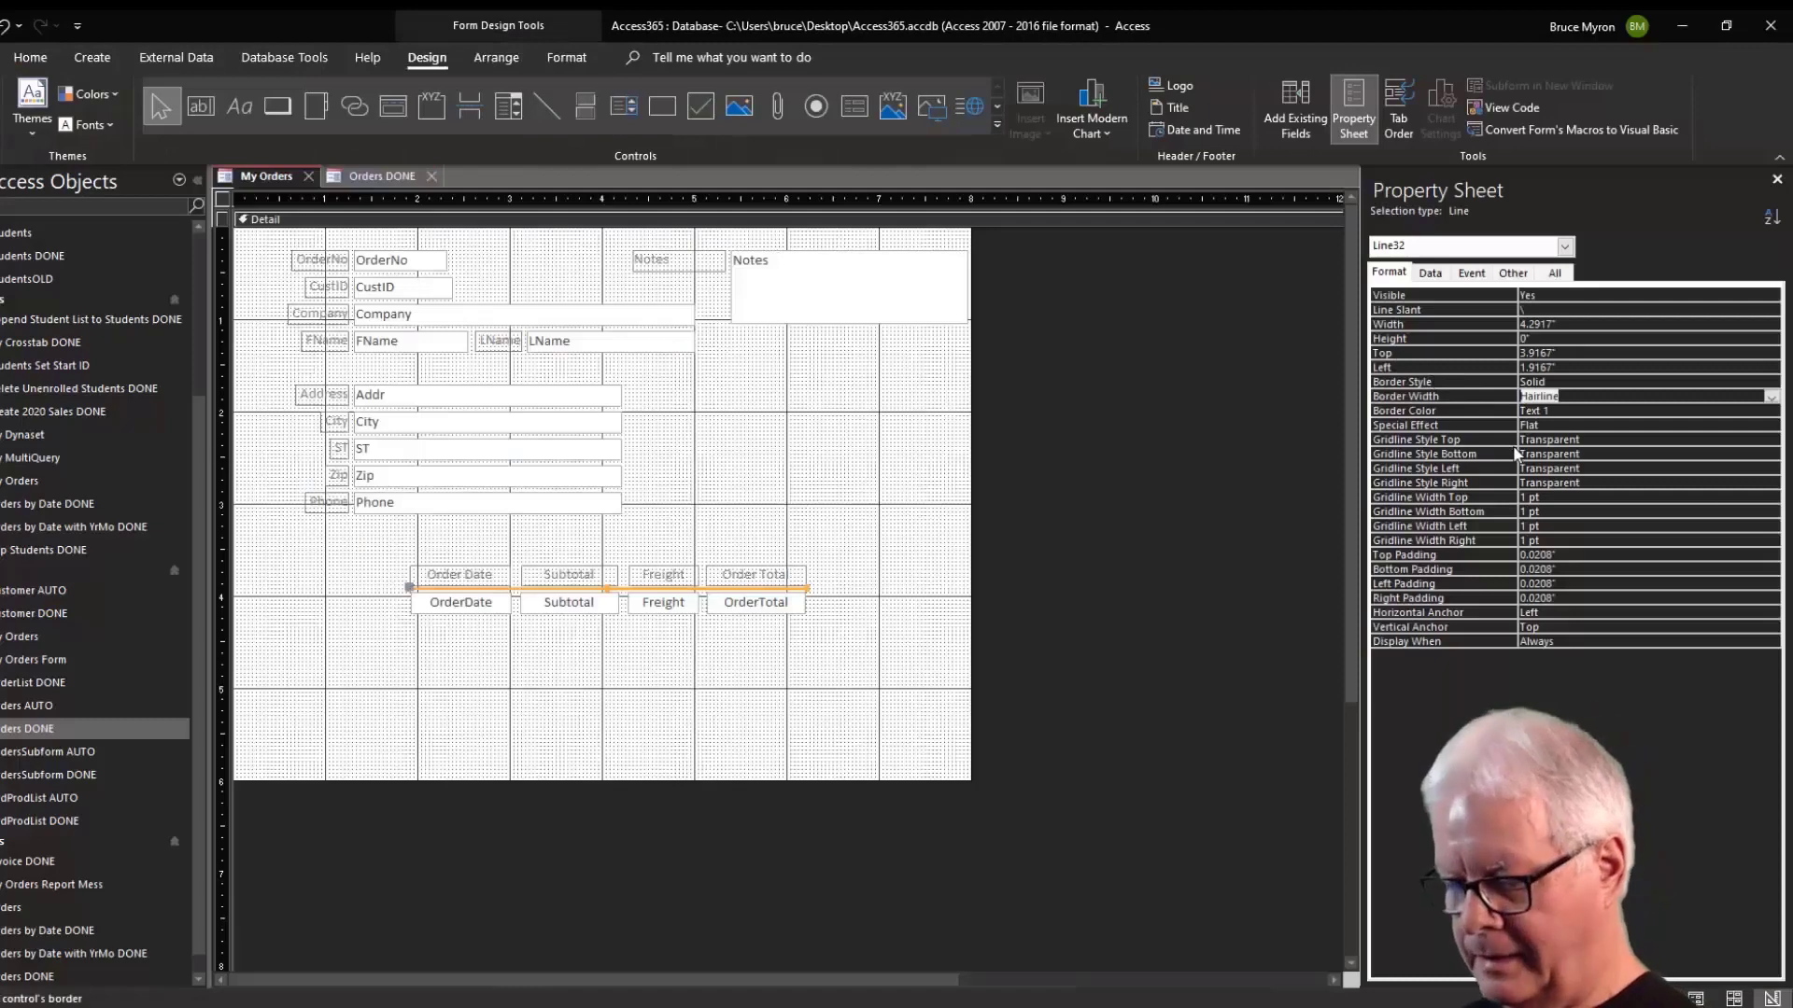
{"action": "type", "text": "2"}
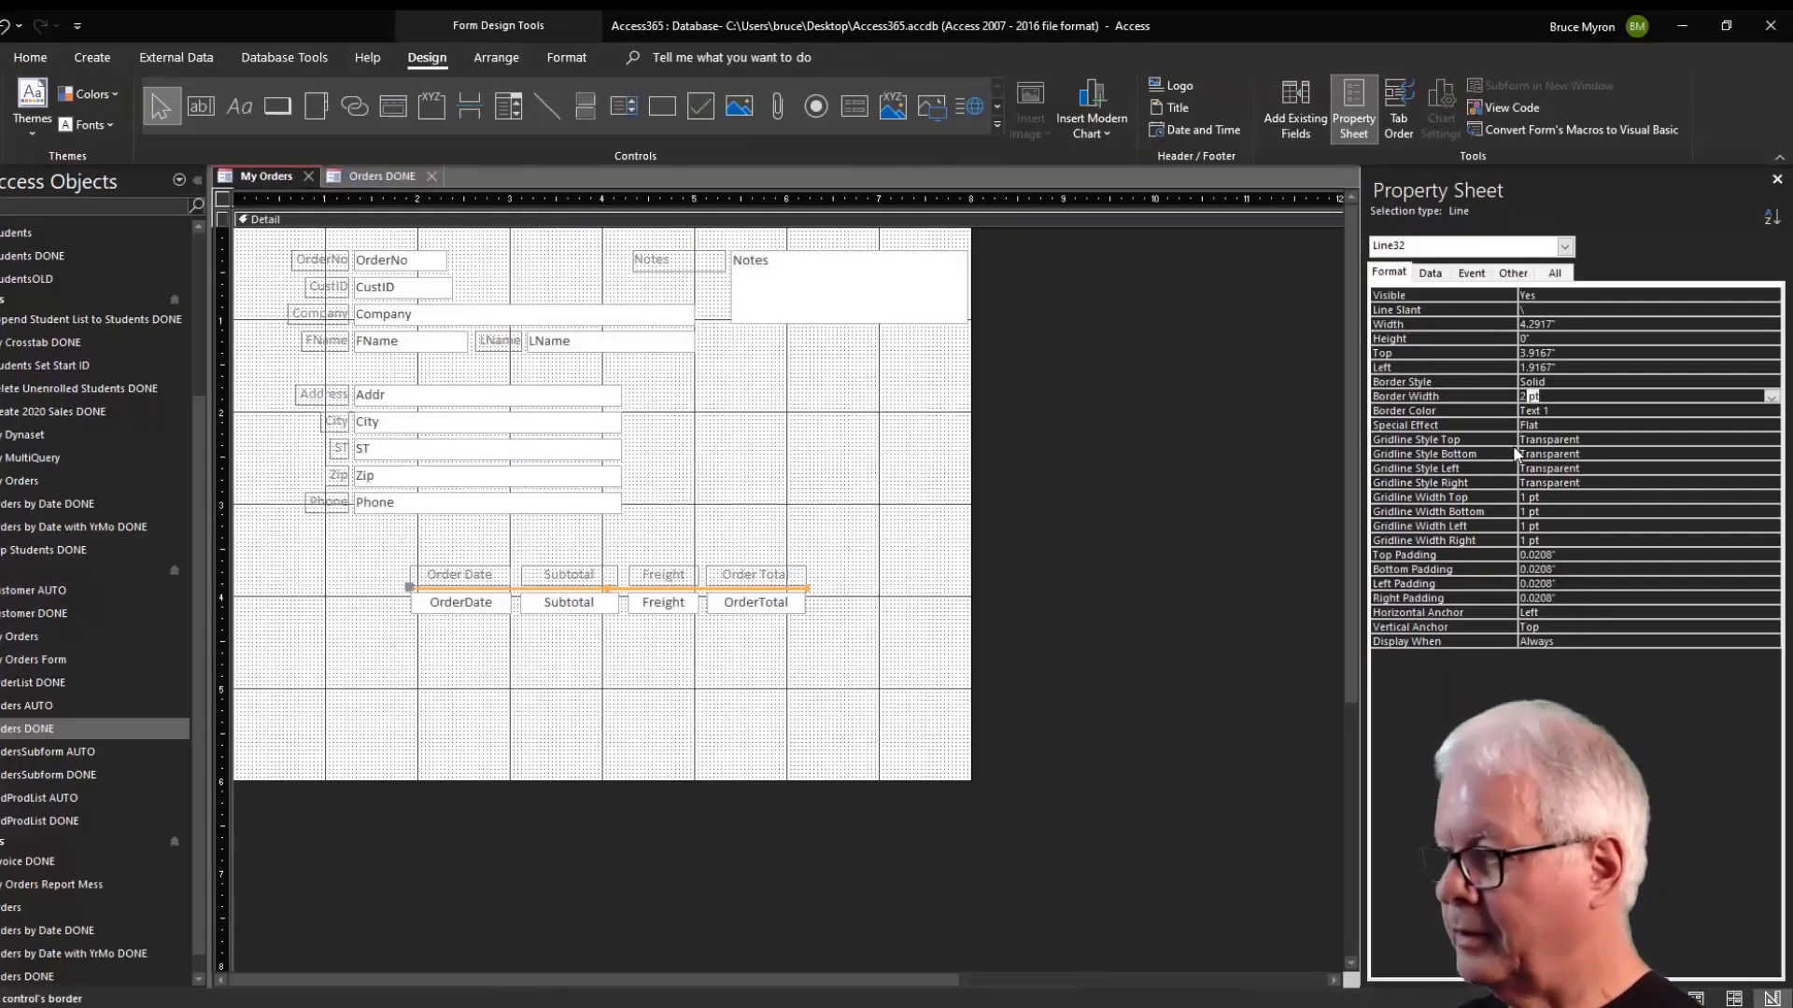
{"action": "key", "text": "Return"}
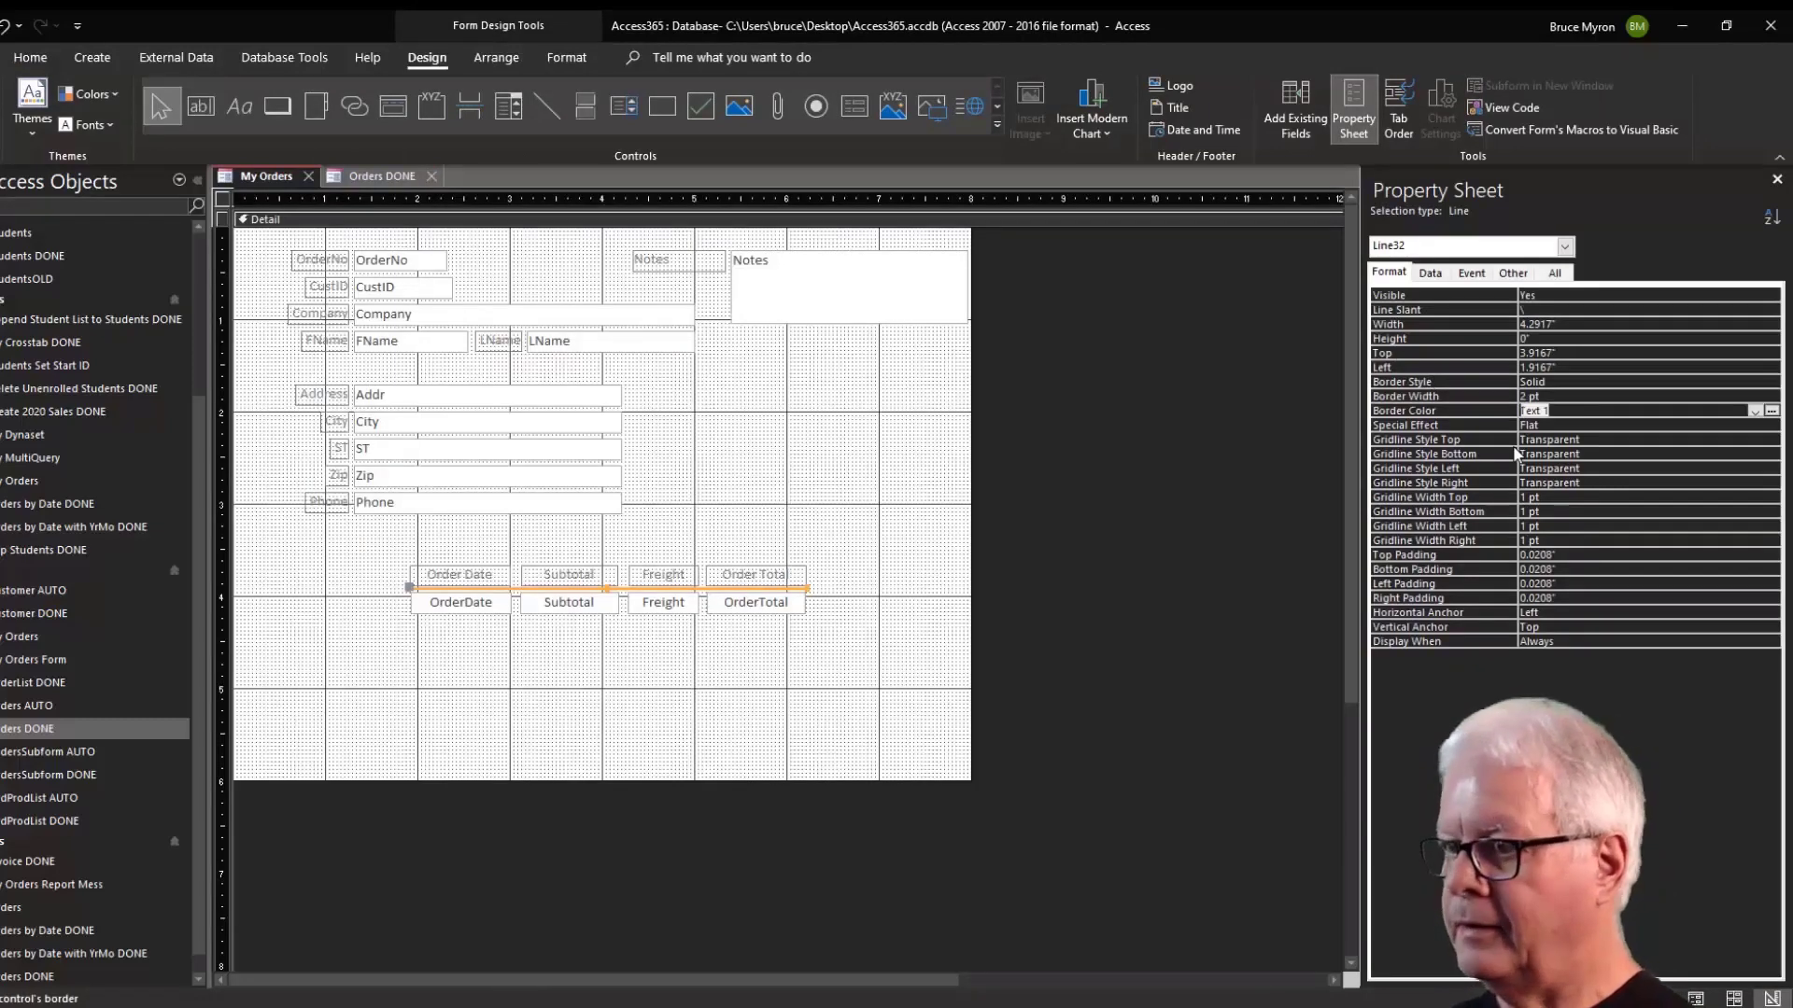
{"action": "left_click", "coordinate": [486, 653]}
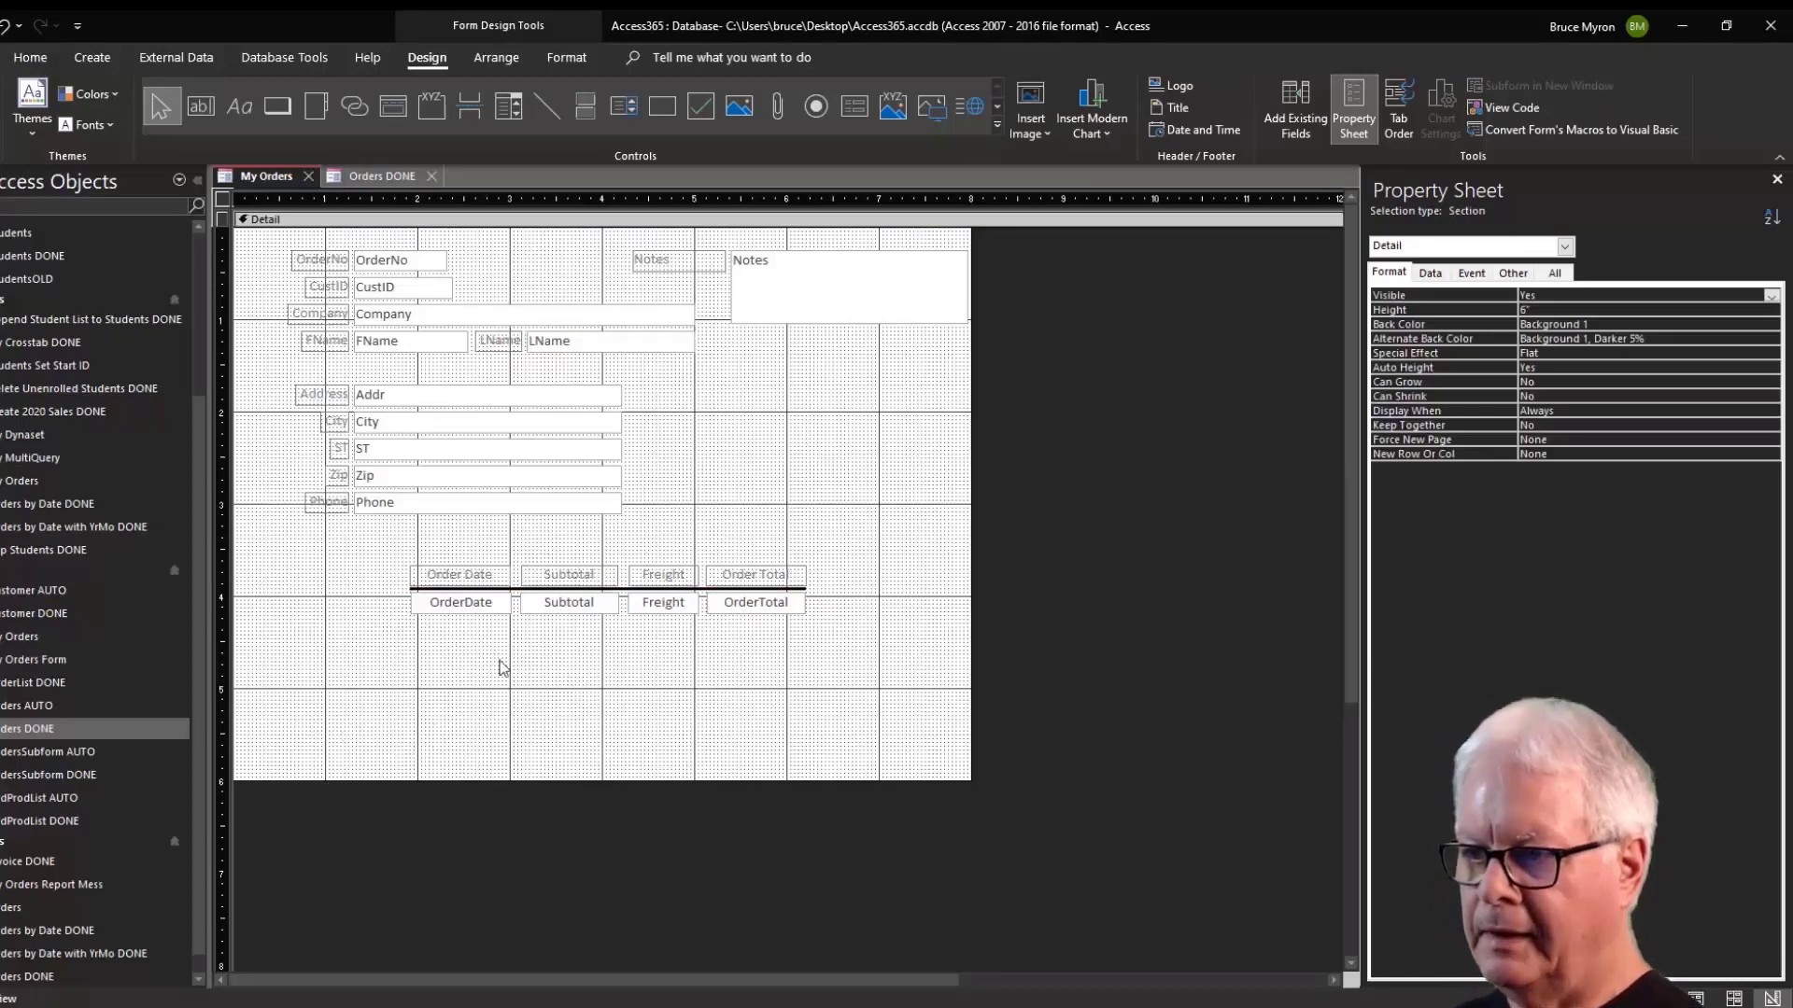
Duplicate the line under the order labels and place the copy just below the order text boxes, at Top 4.25", comparing with Orders DONE.
{"action": "left_click", "coordinate": [517, 588]}
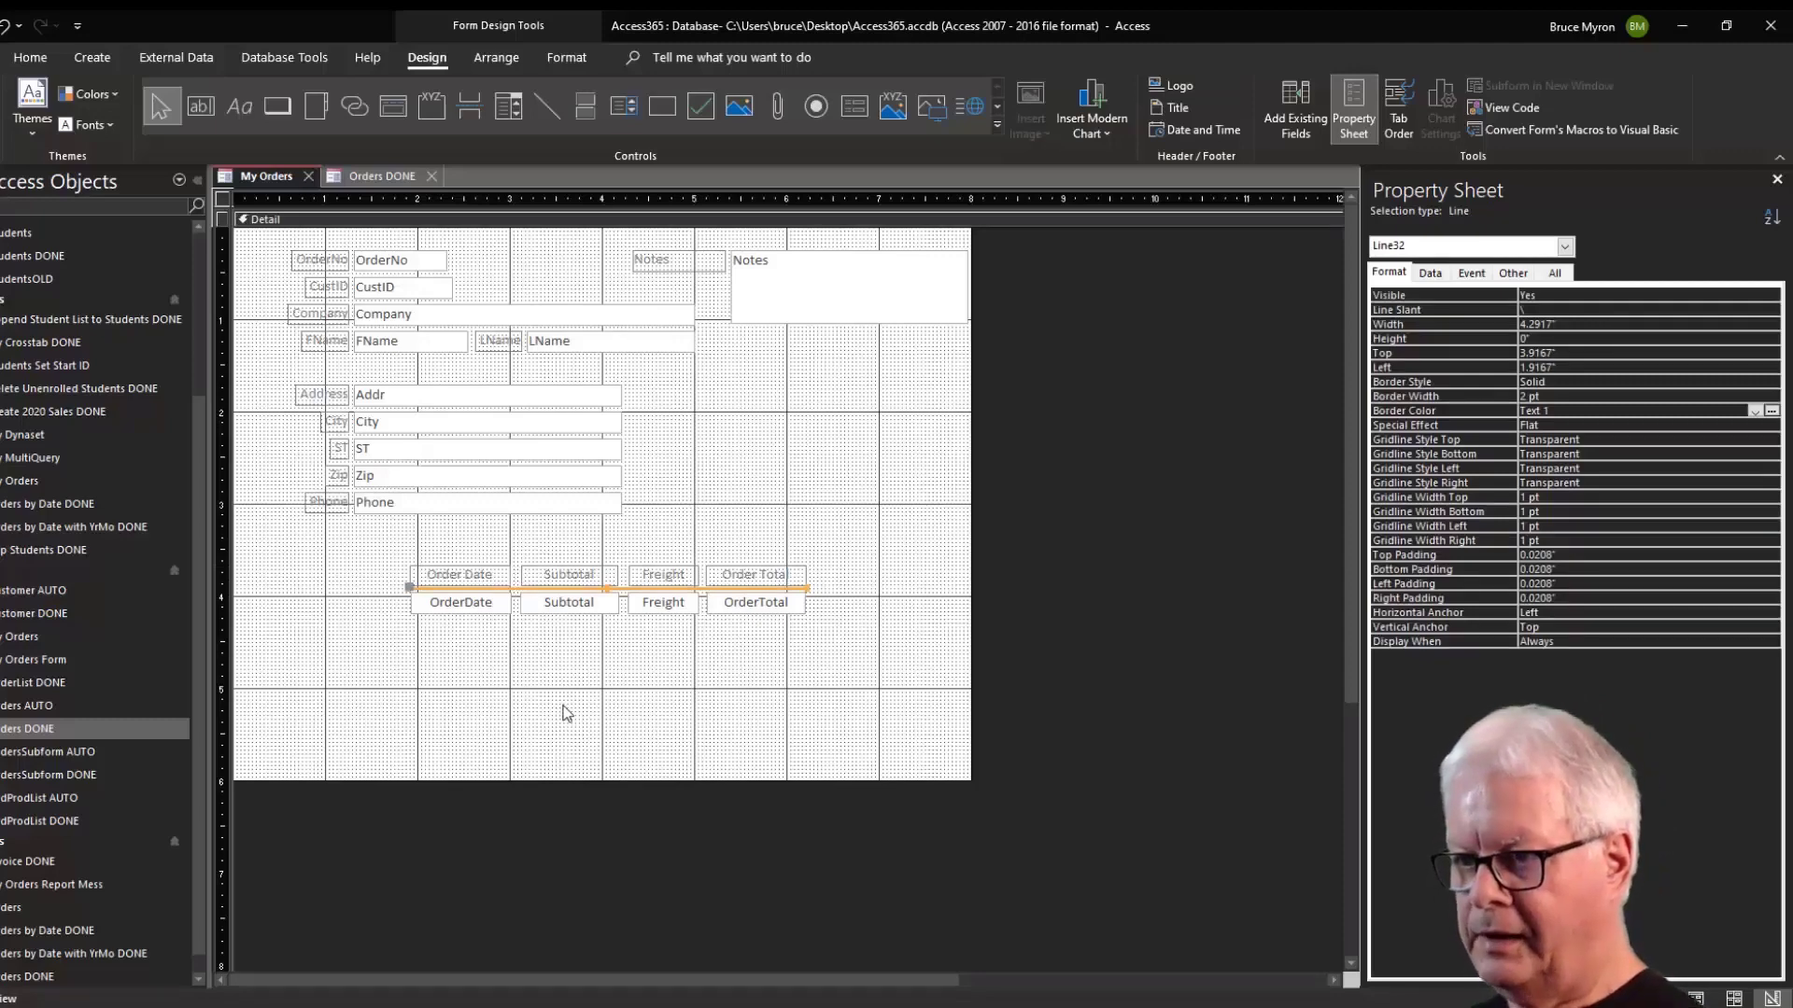
{"action": "key", "text": "ctrl+d"}
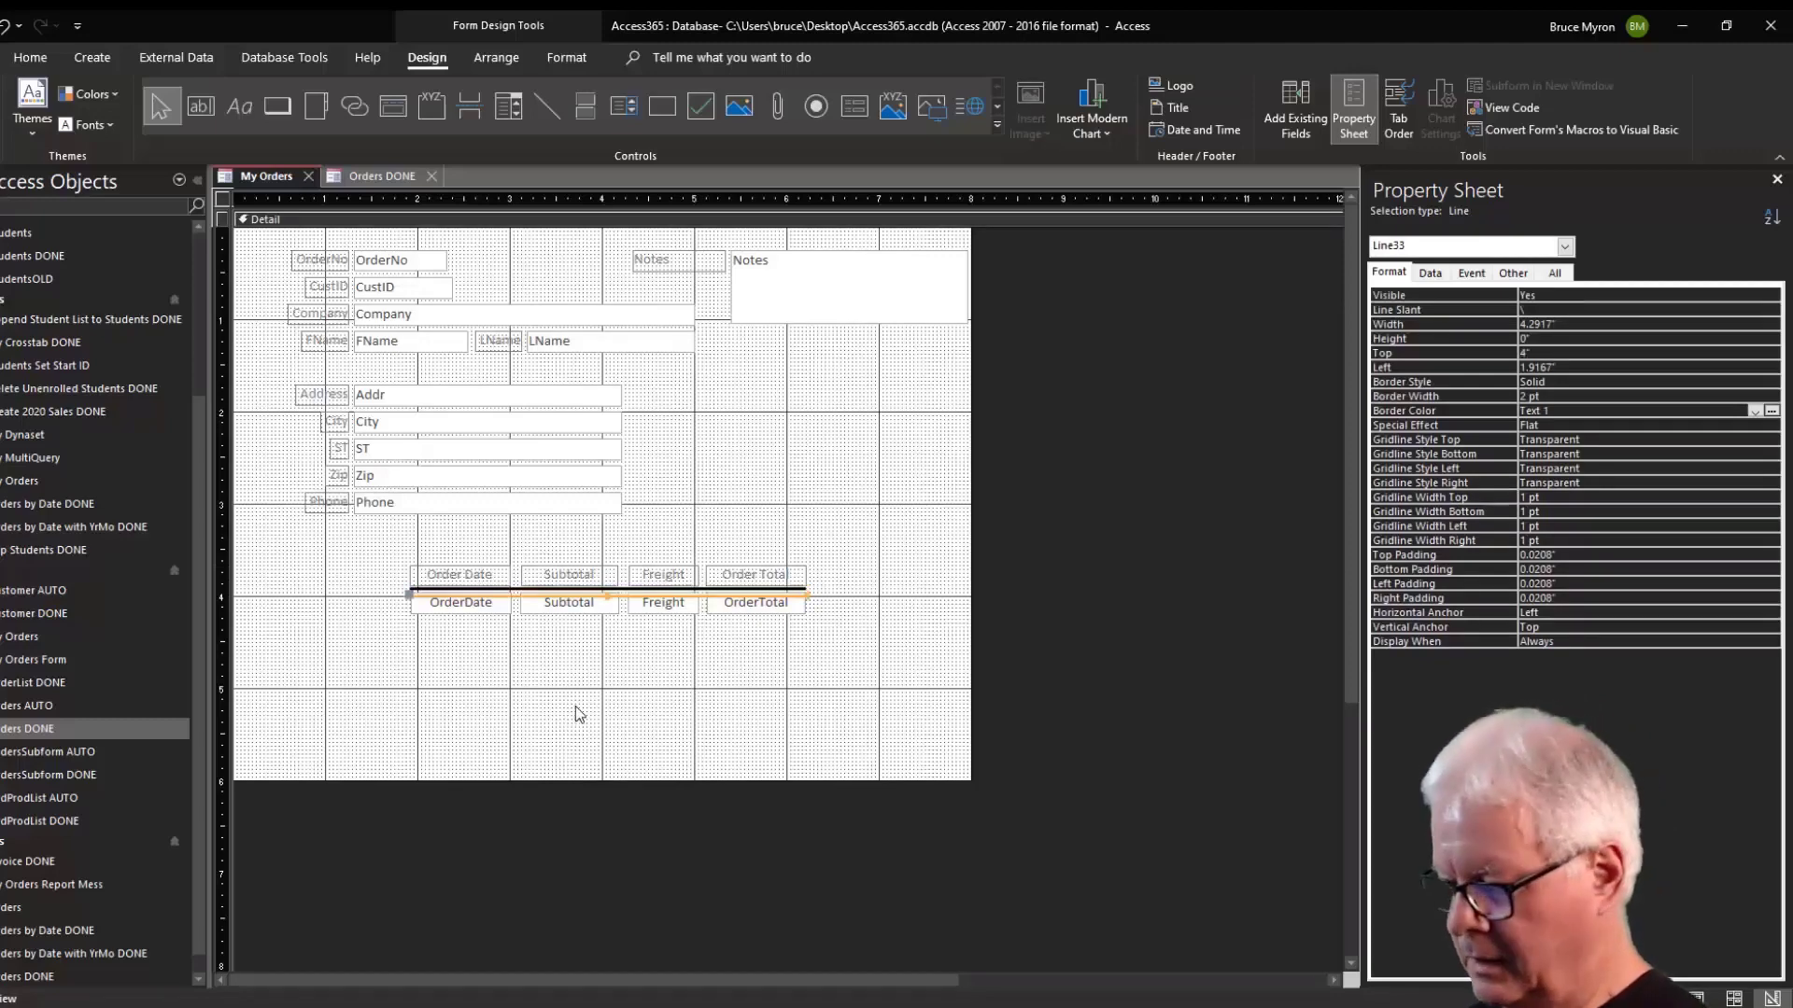
{"action": "key", "text": "Down"}
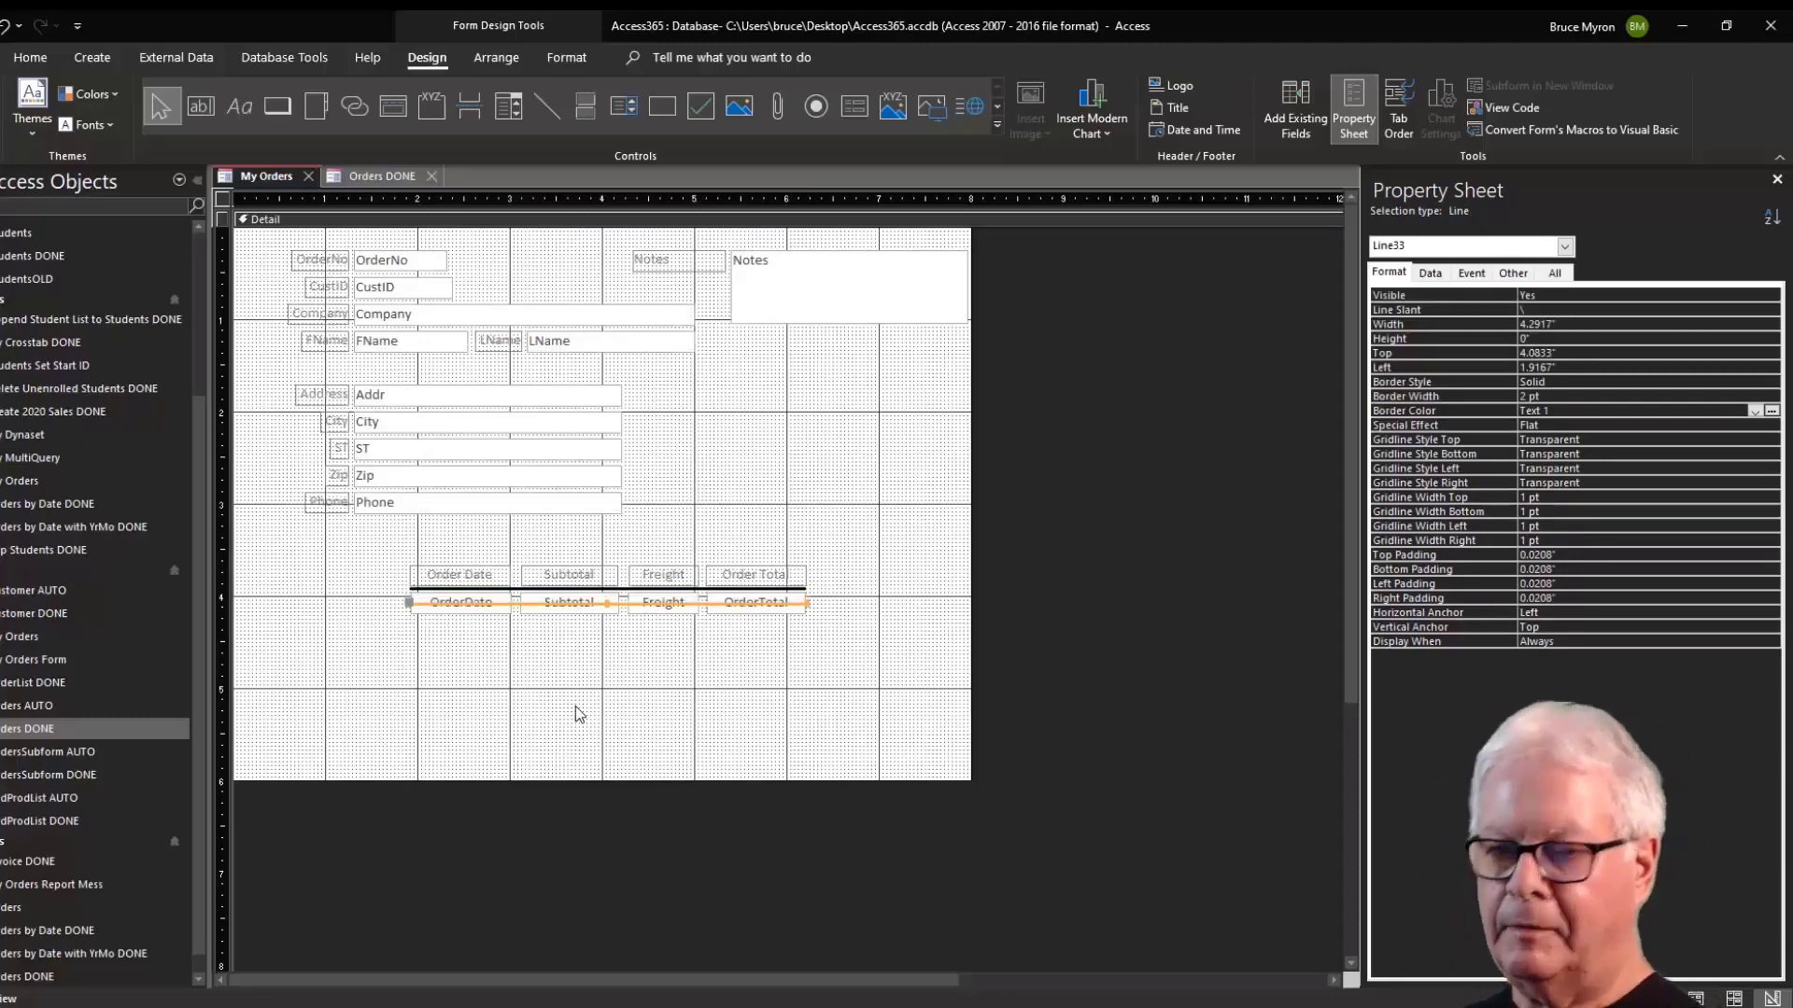
{"action": "key", "text": "Down"}
{"action": "key", "text": "Down"}
{"action": "key", "text": "Down"}
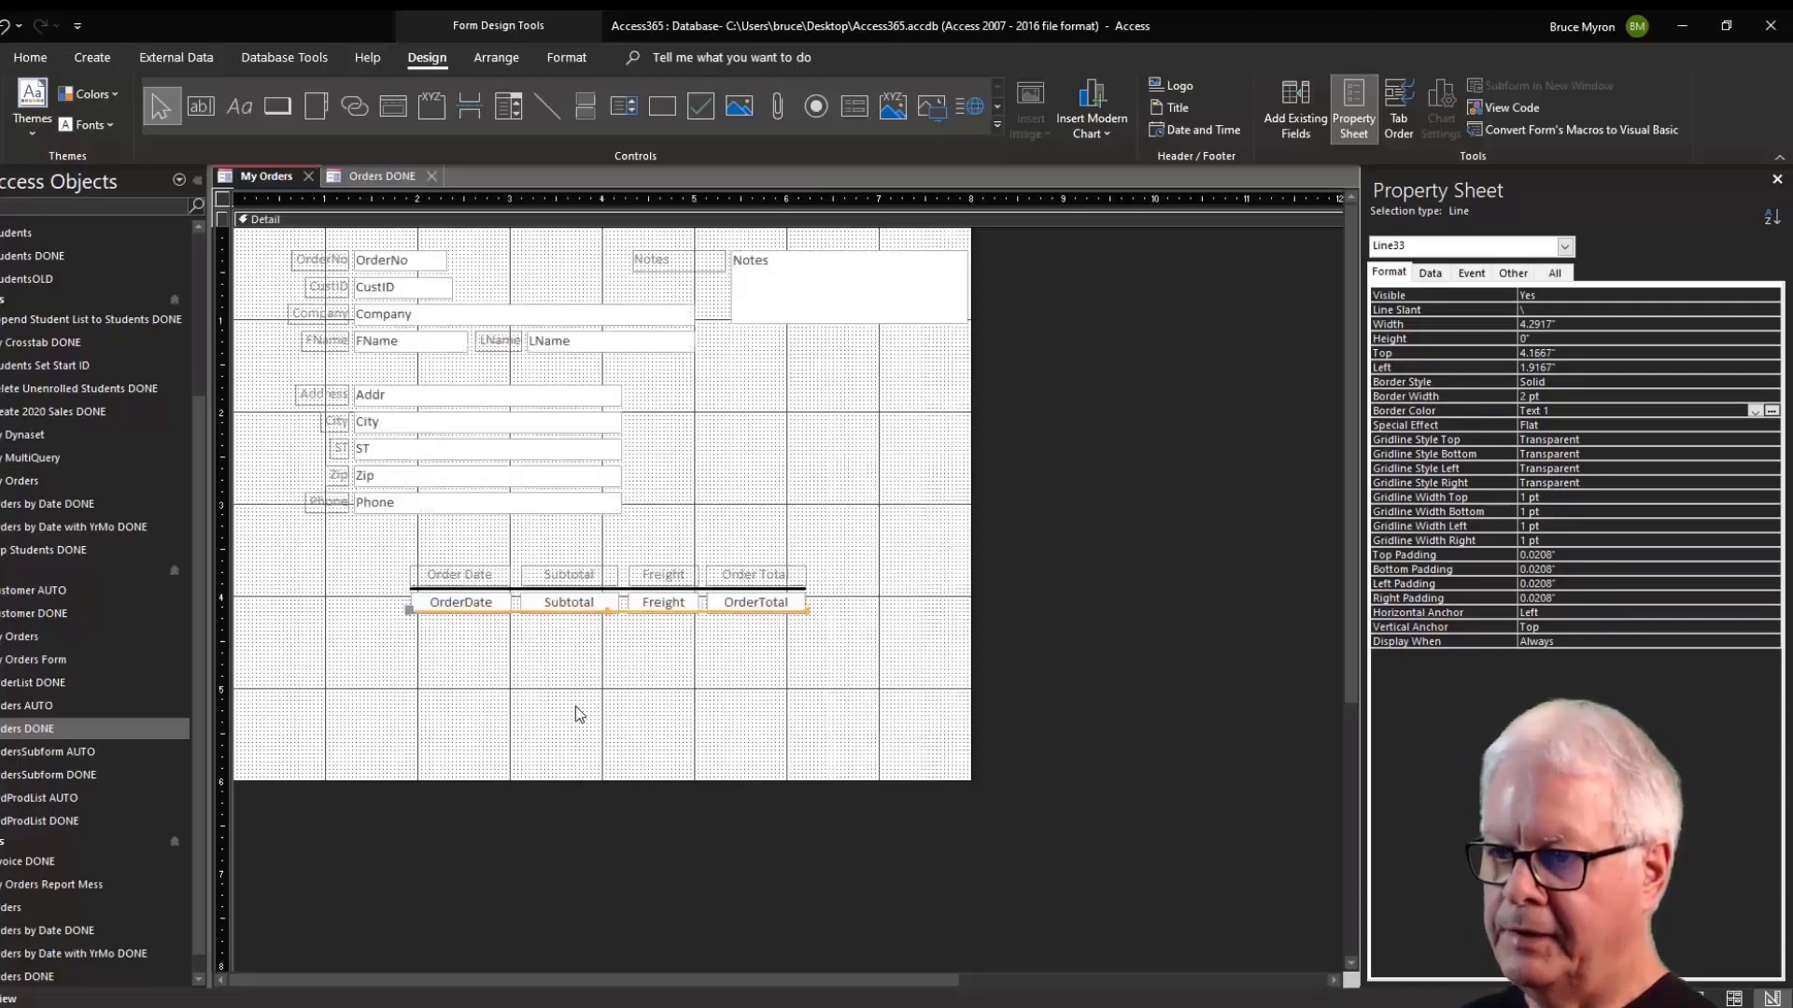
{"action": "key", "text": "Down"}
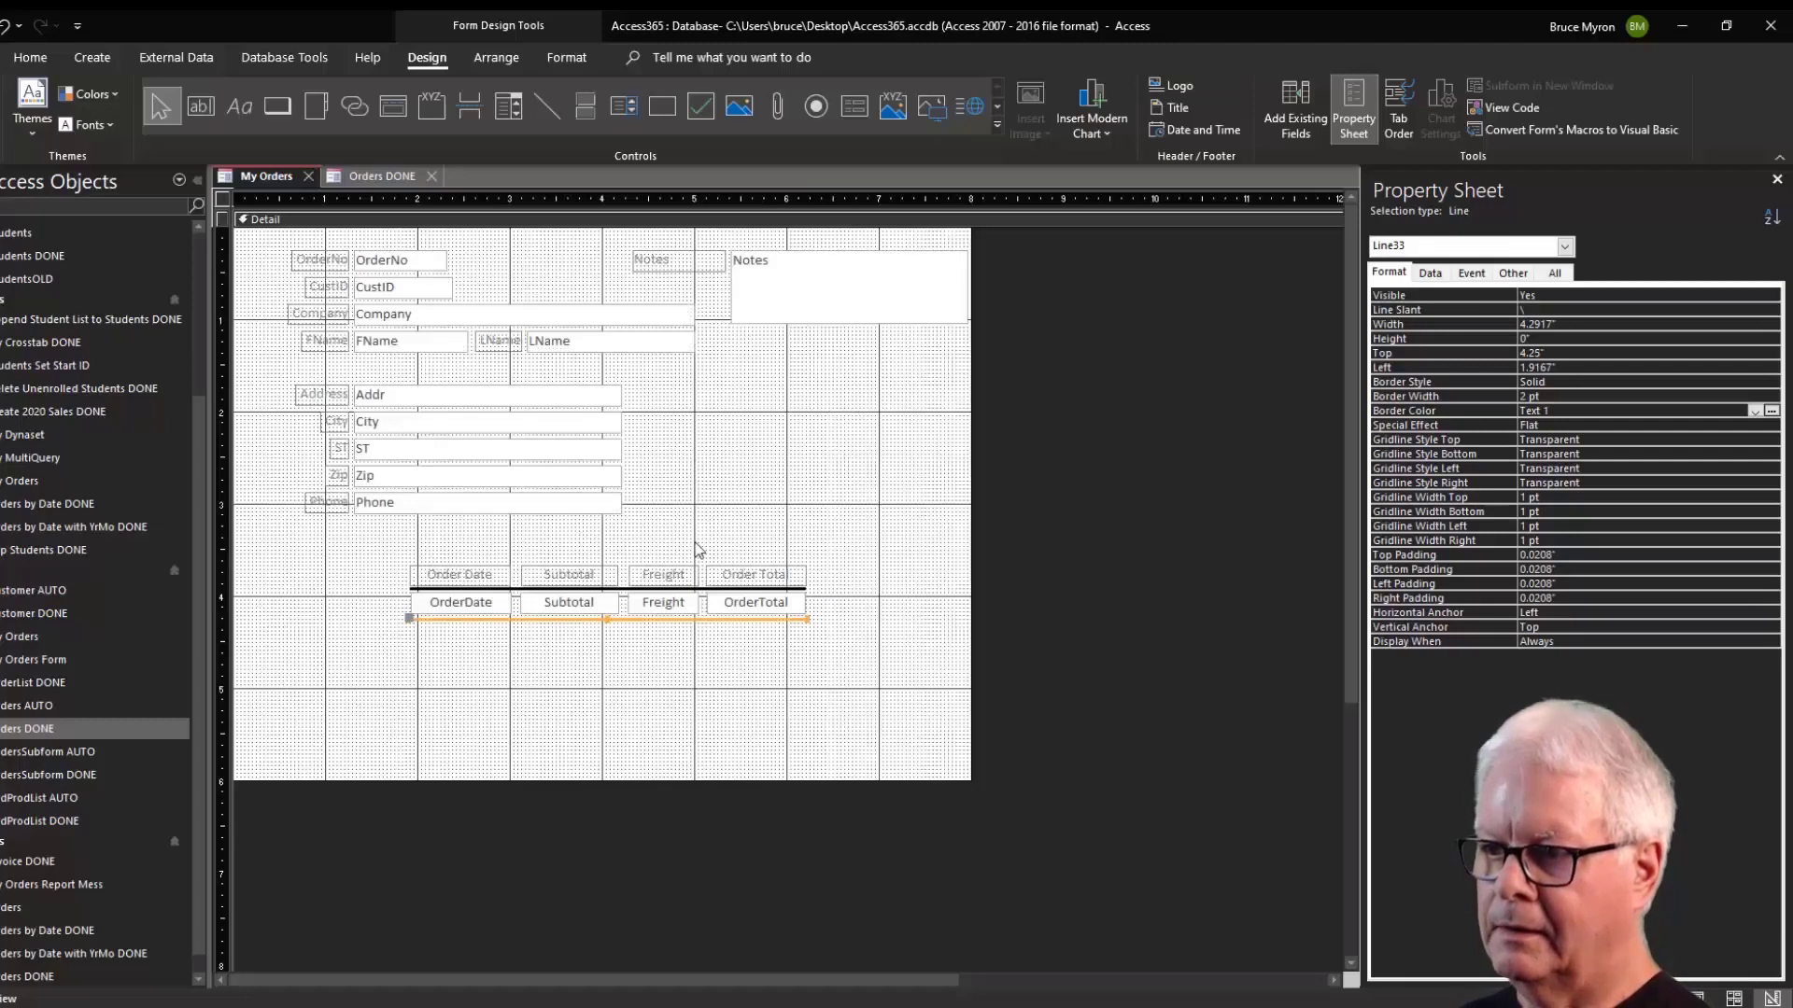
{"action": "left_click", "coordinate": [876, 517]}
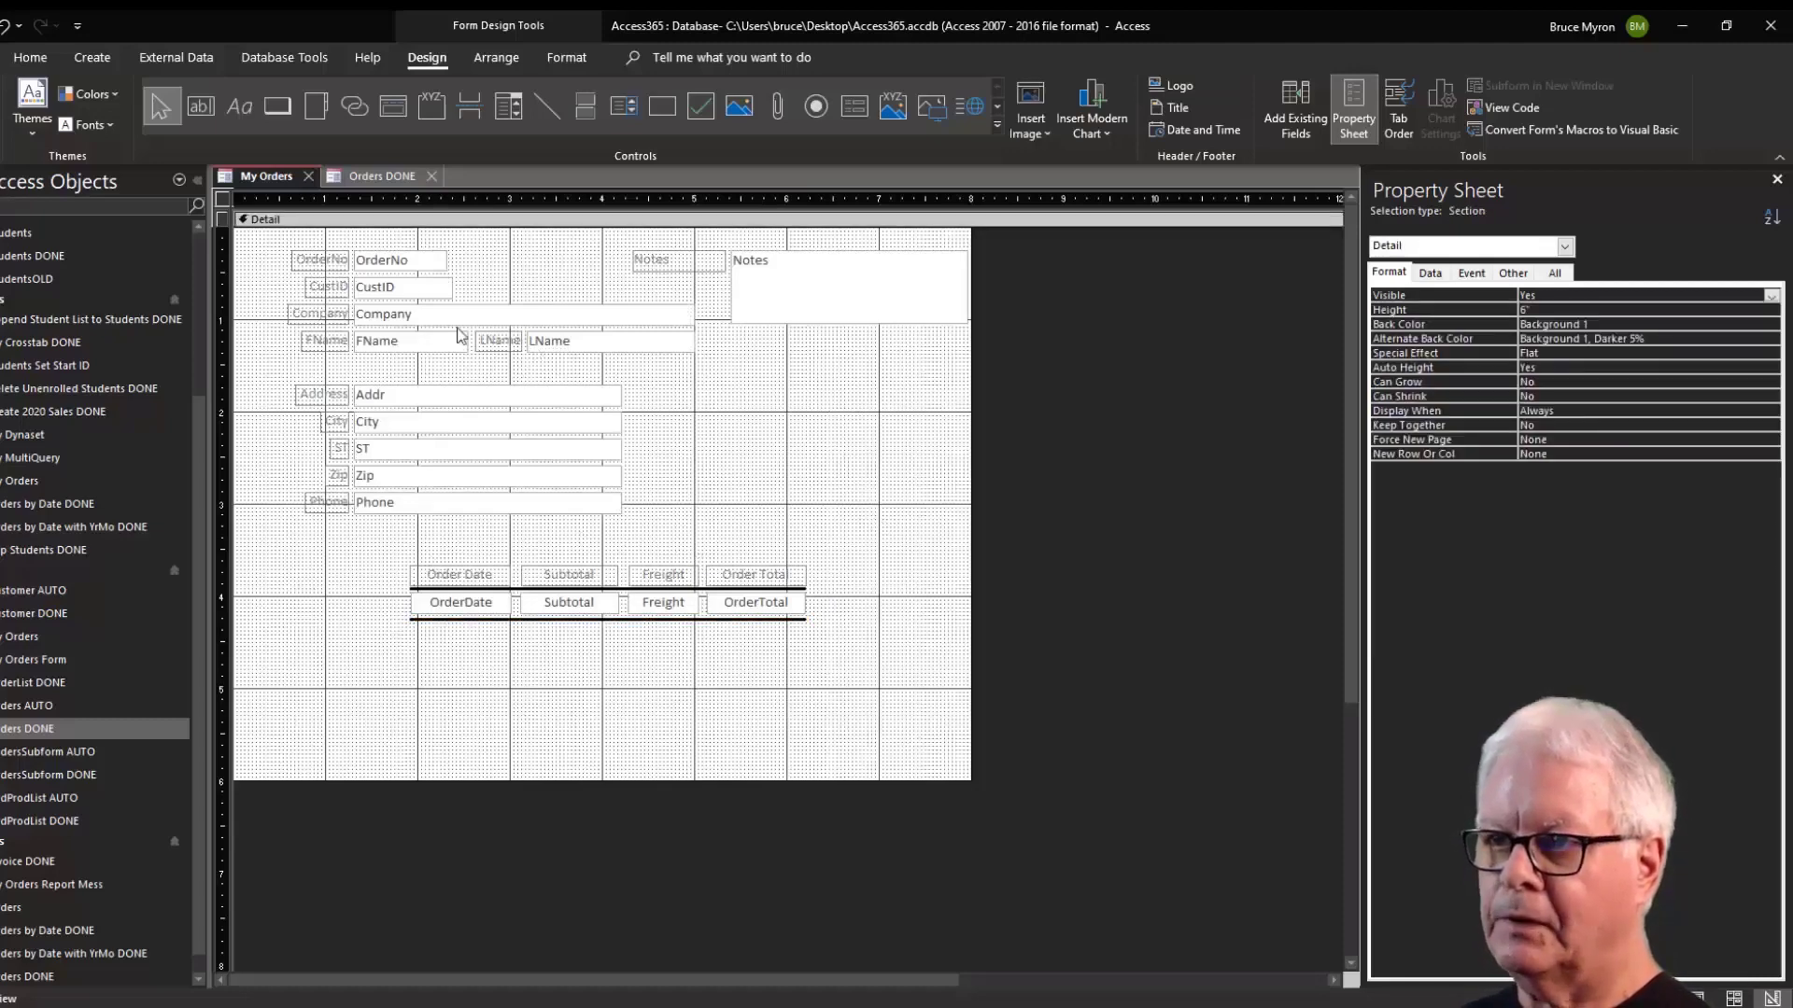
{"action": "left_click", "coordinate": [375, 176]}
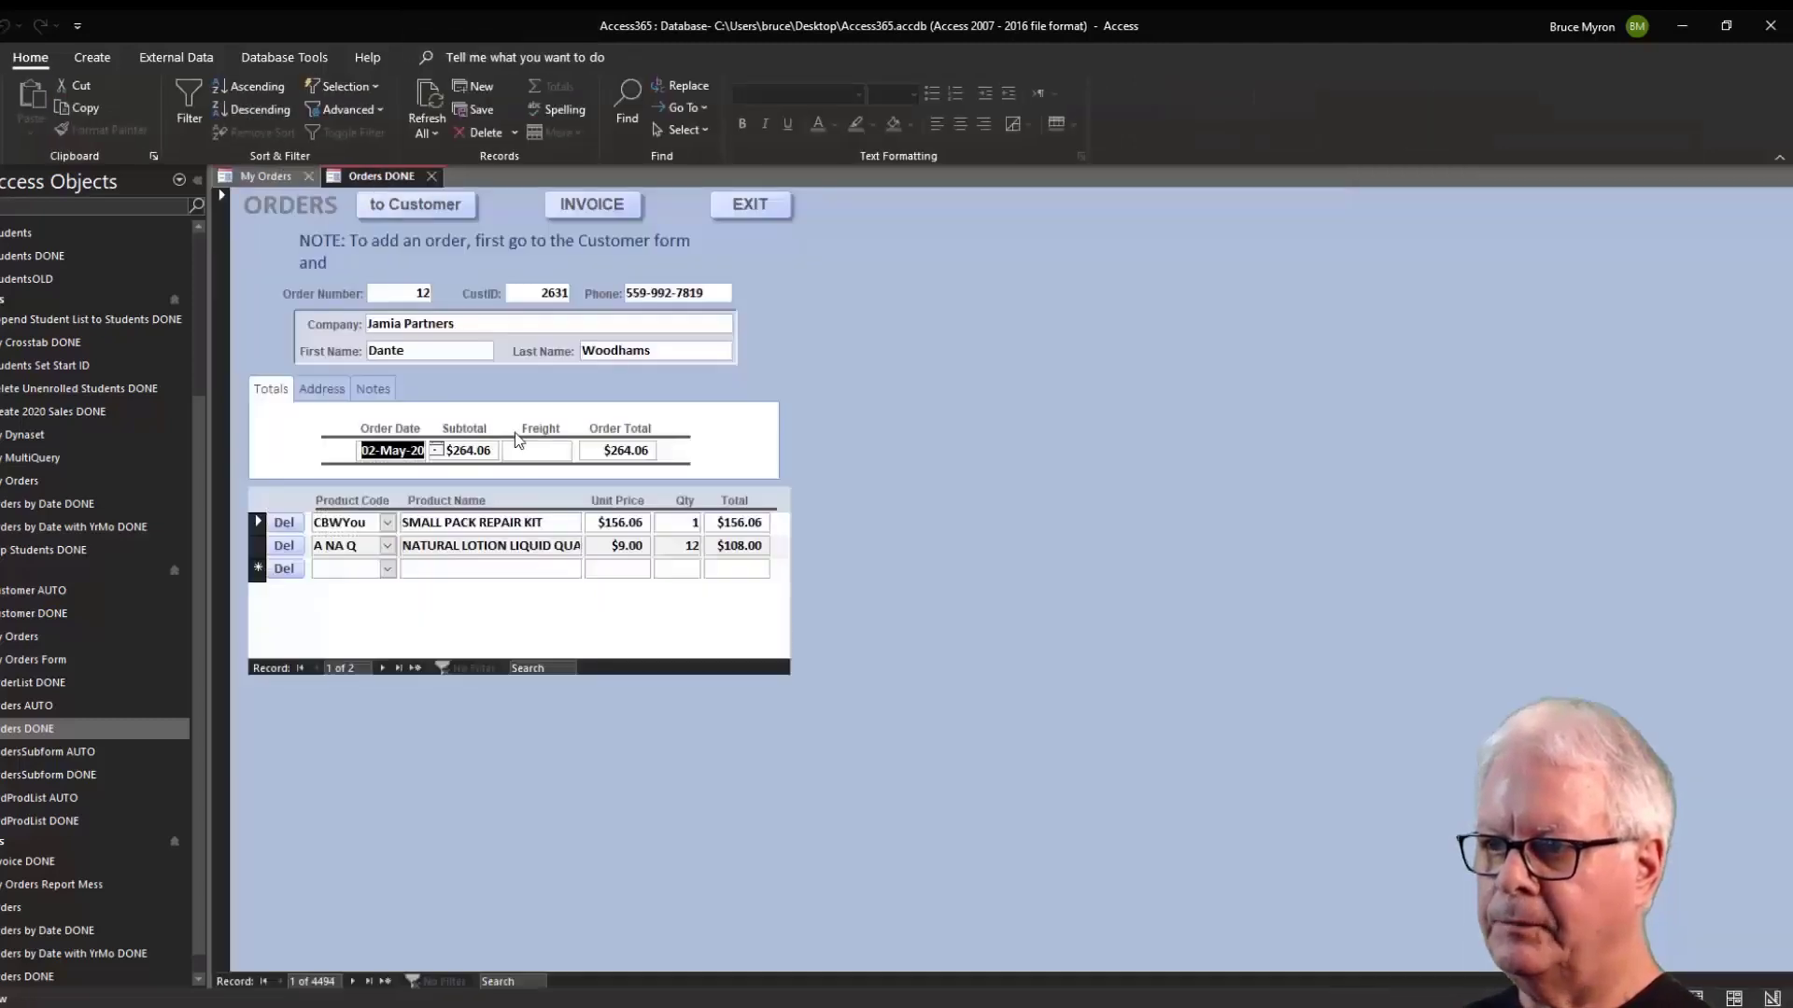
{"action": "left_click", "coordinate": [271, 175]}
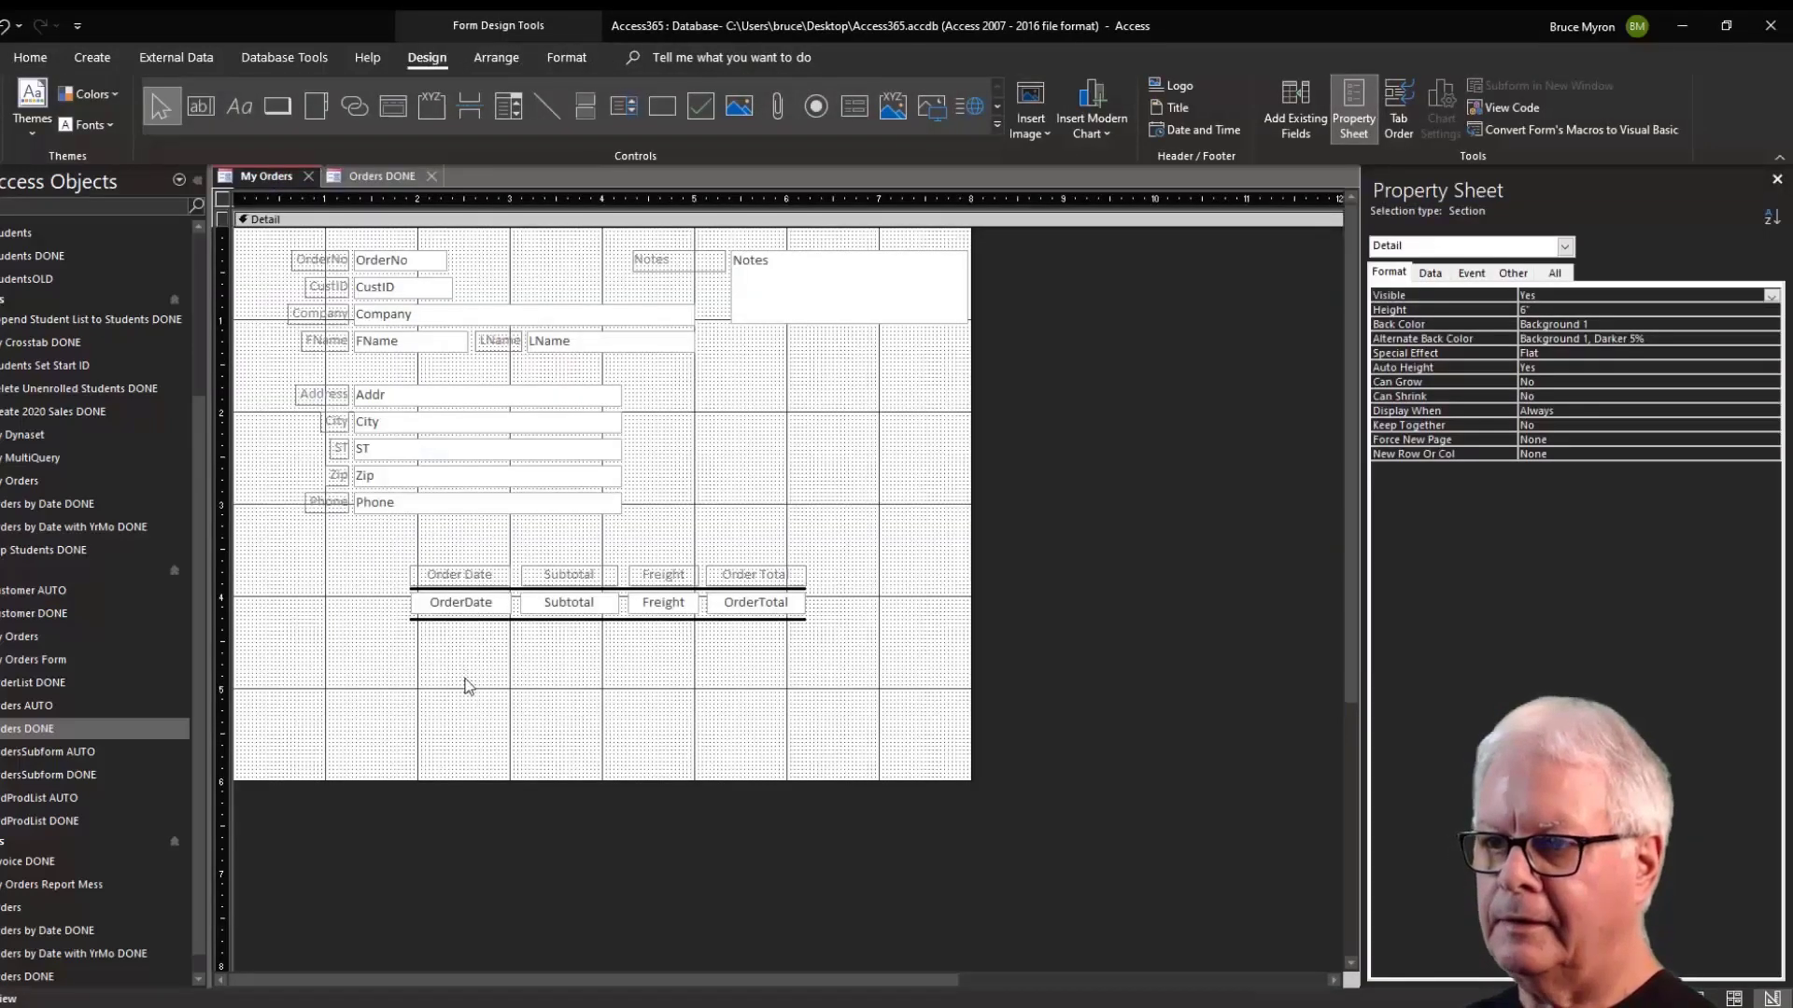
Using the Address page of Orders DONE as reference, widen Addr and put City, ST and Zip in one row beneath it, narrowing City and ST.
{"action": "left_click", "coordinate": [364, 175]}
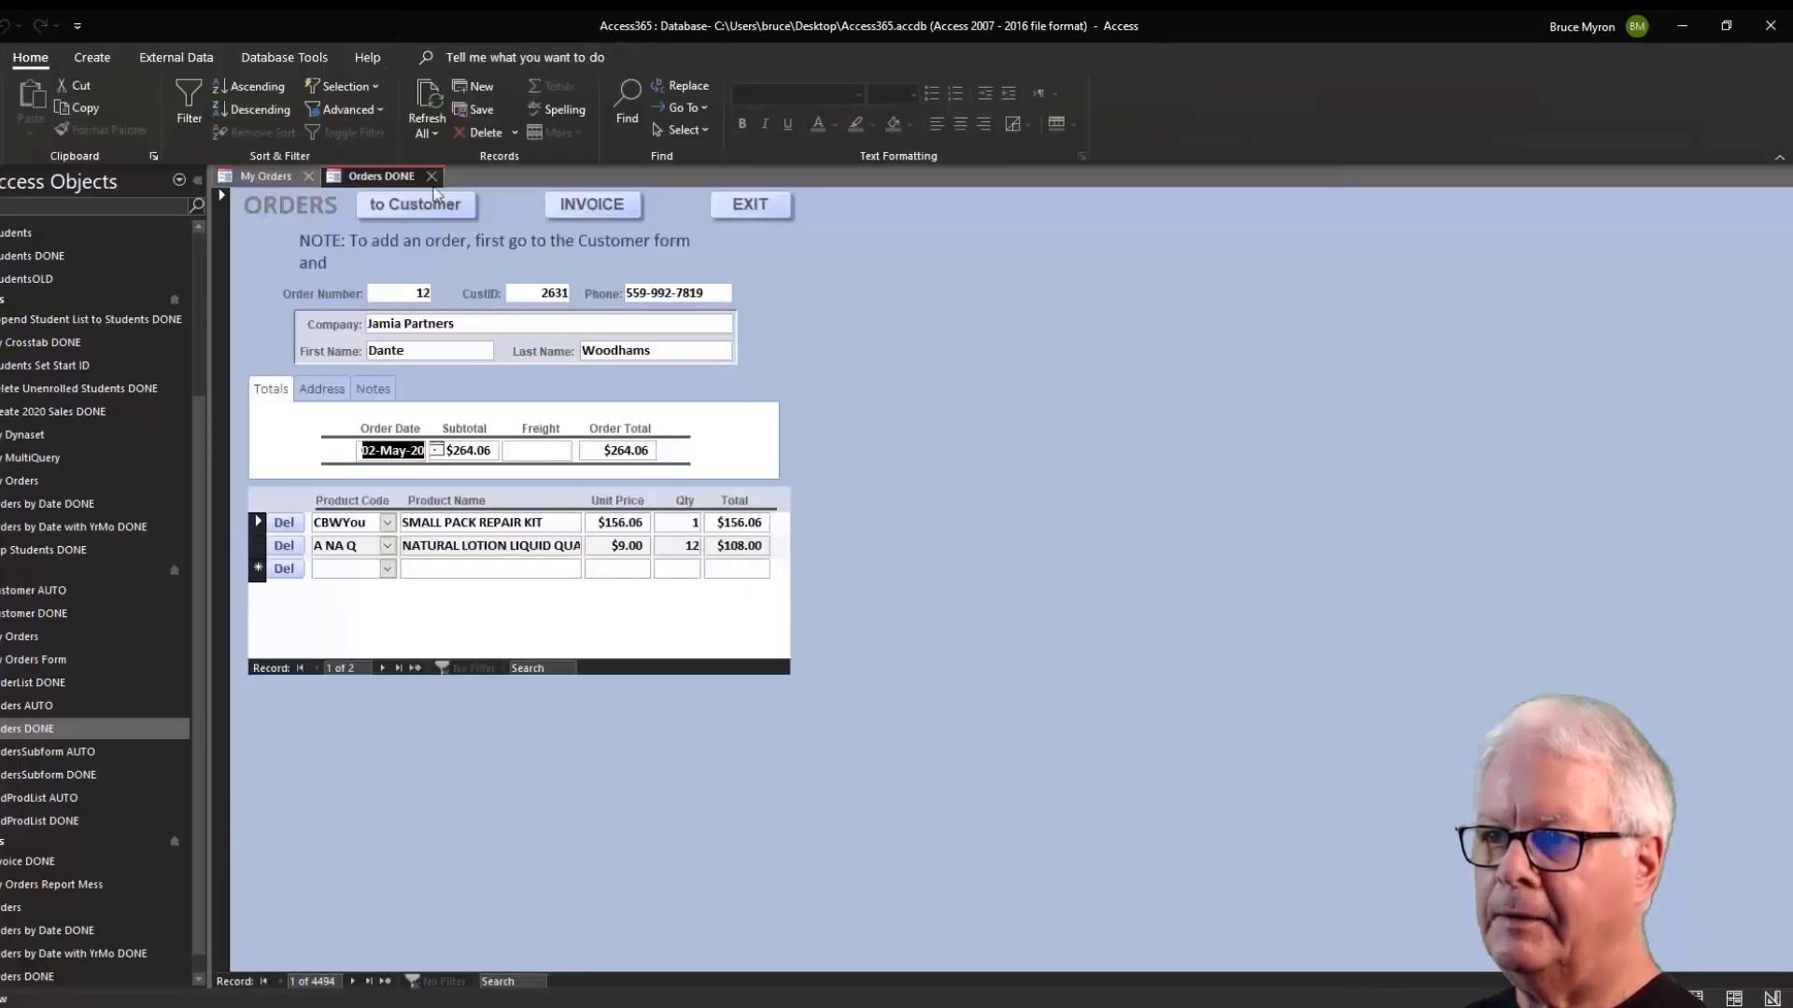
{"action": "left_click", "coordinate": [323, 391]}
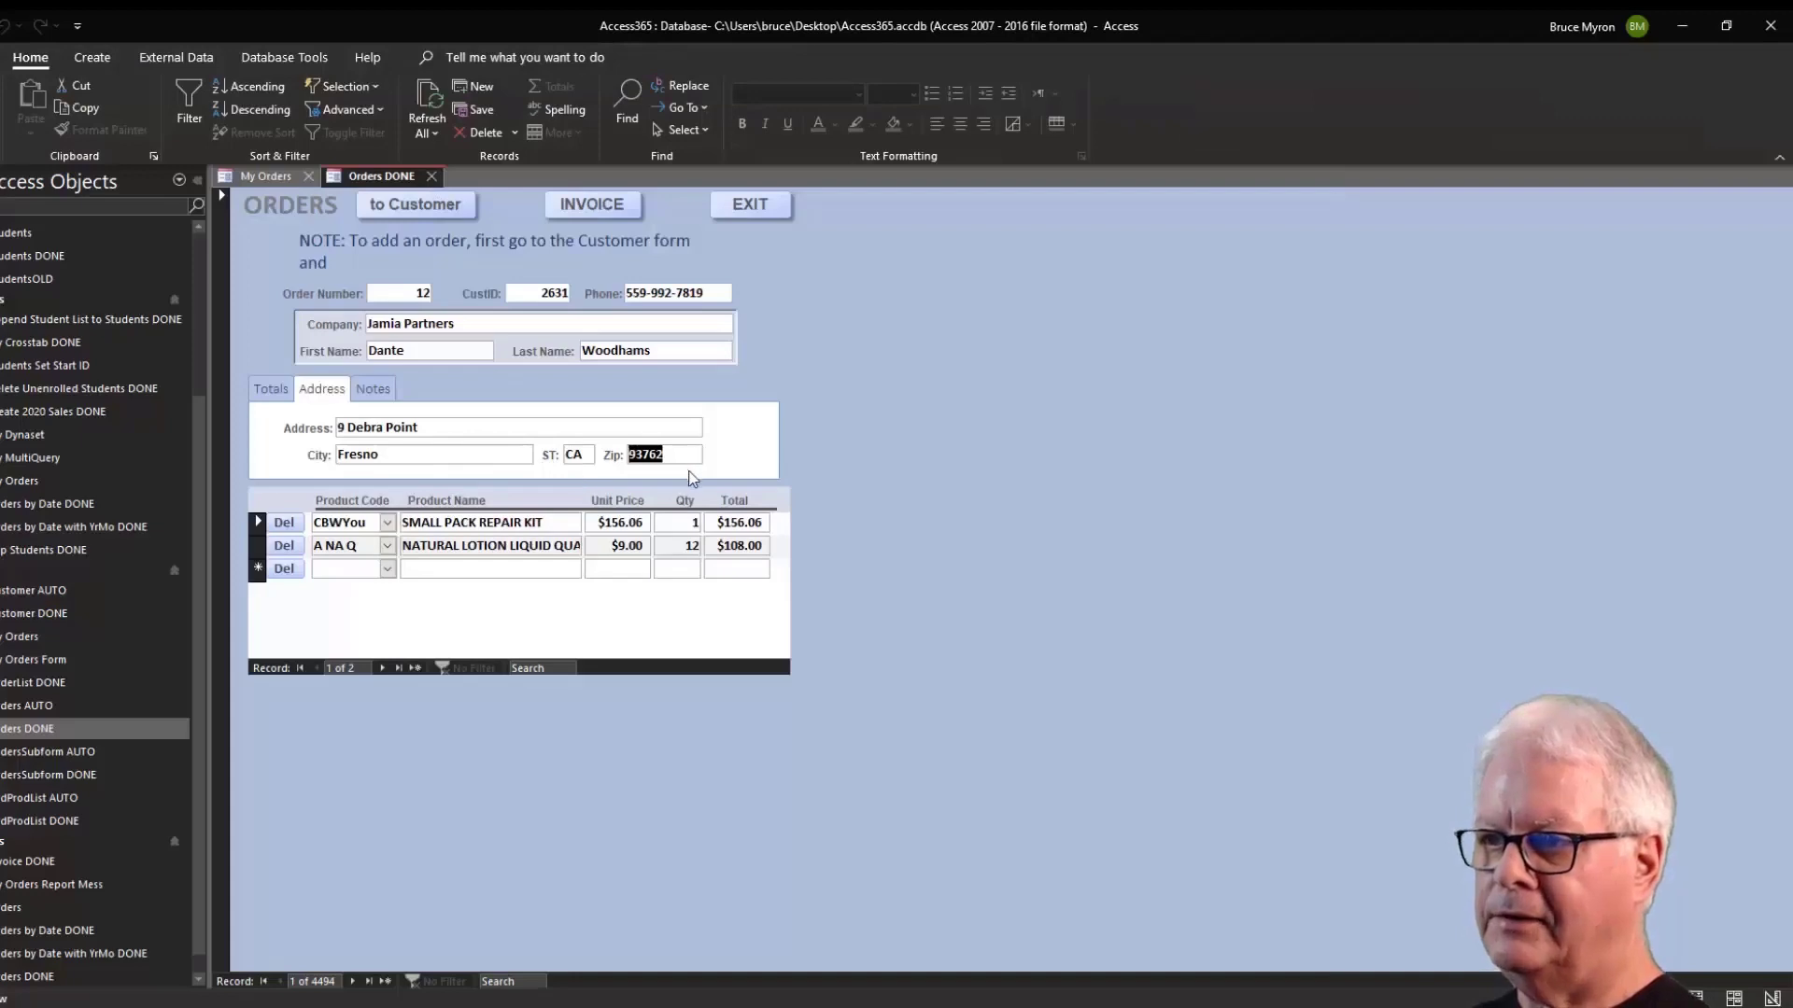
{"action": "left_click", "coordinate": [271, 176]}
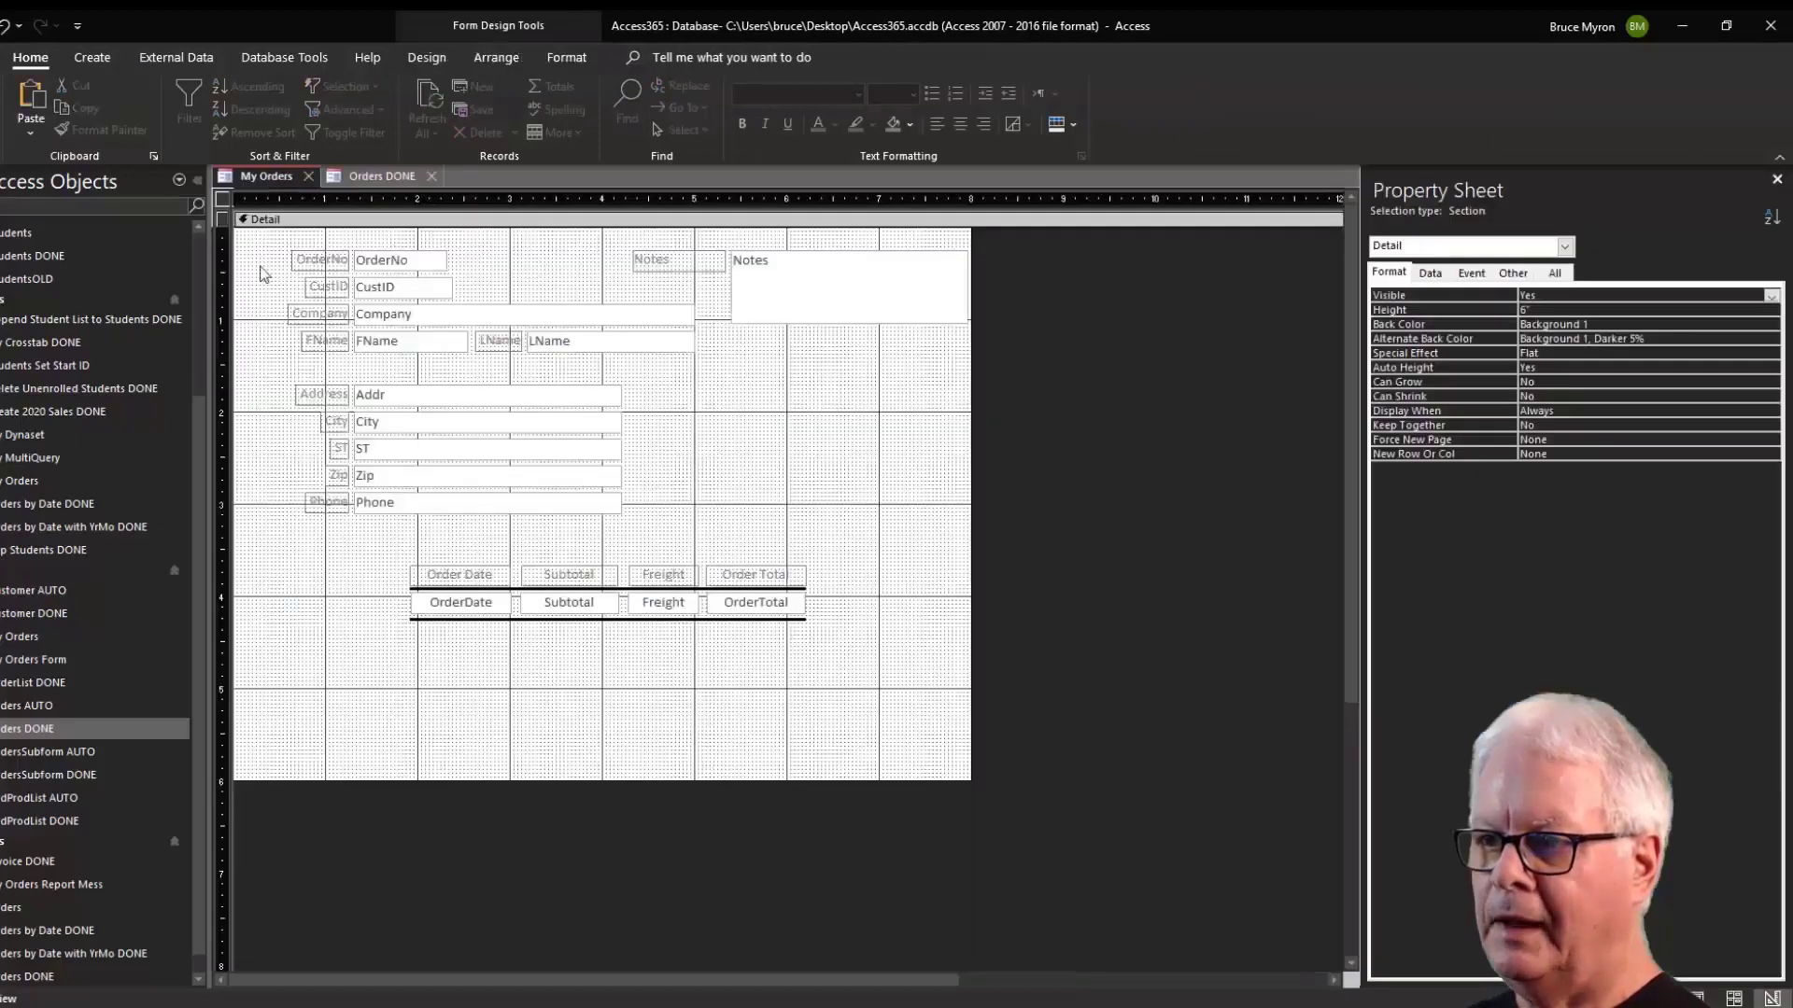
{"action": "left_click", "coordinate": [612, 396]}
{"action": "left_click_drag", "start_coordinate": [612, 396], "coordinate": [509, 421]}
{"action": "left_click", "coordinate": [598, 425]}
{"action": "left_click", "coordinate": [559, 455]}
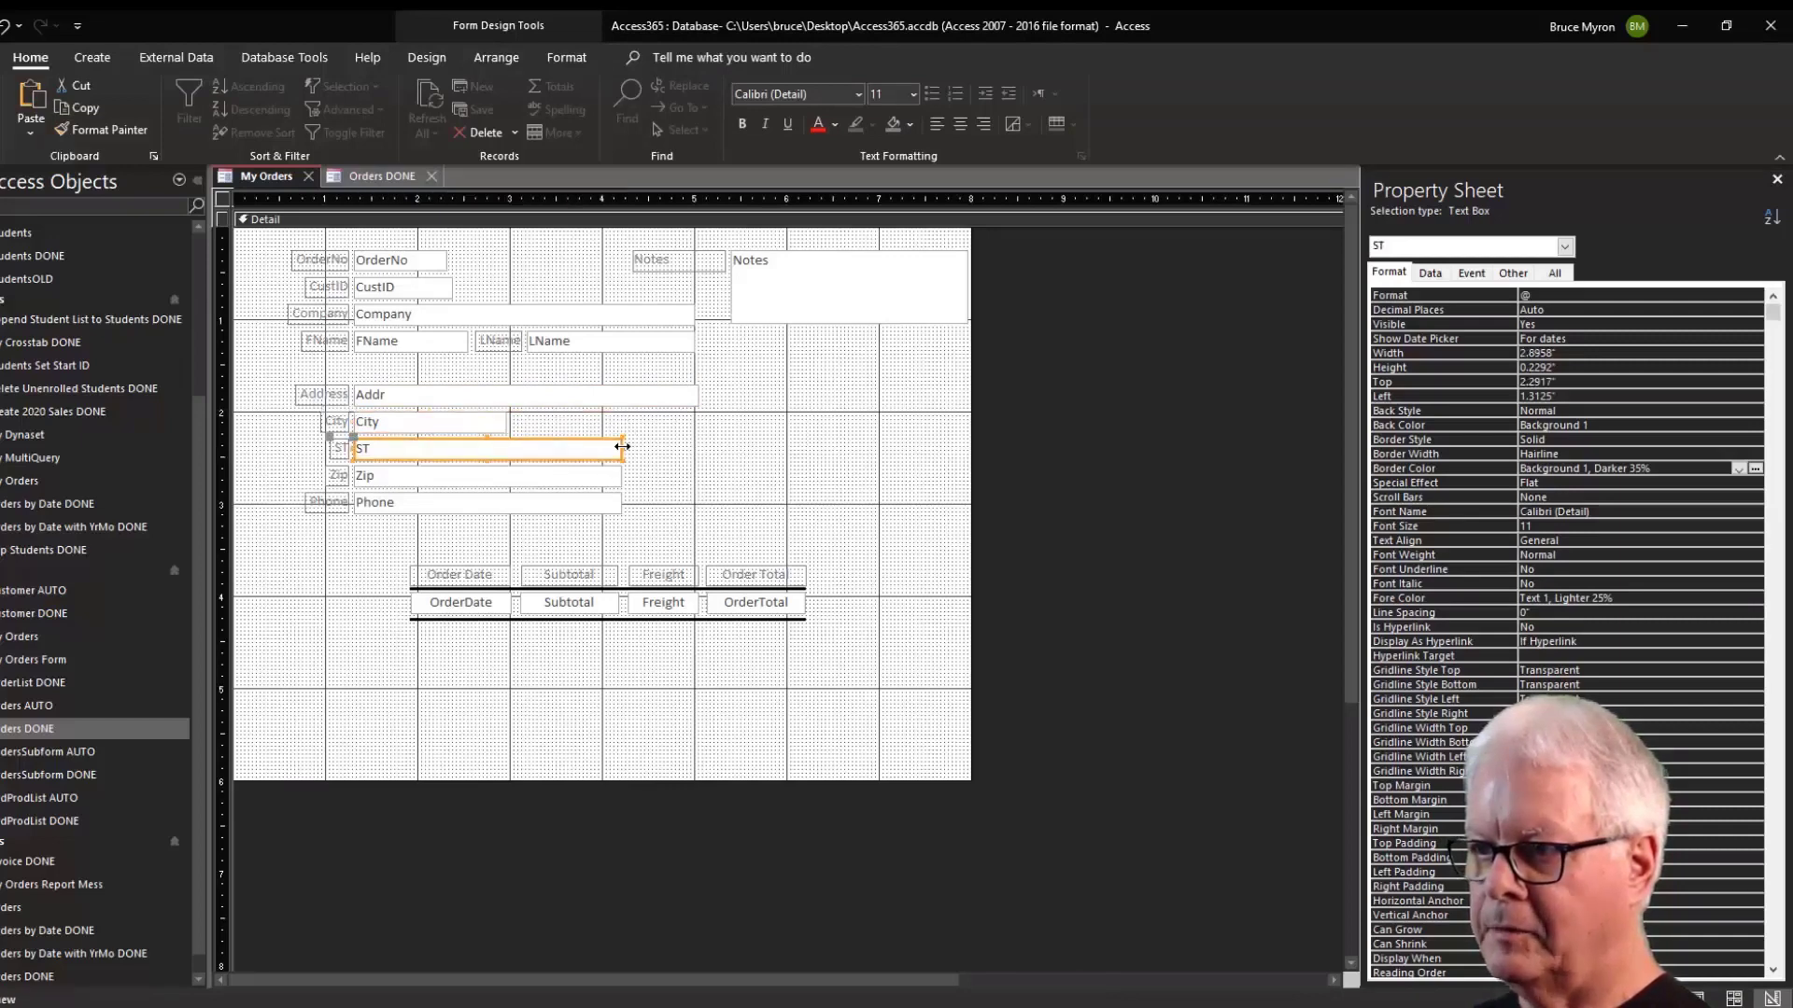
{"action": "key", "text": "shift+Up"}
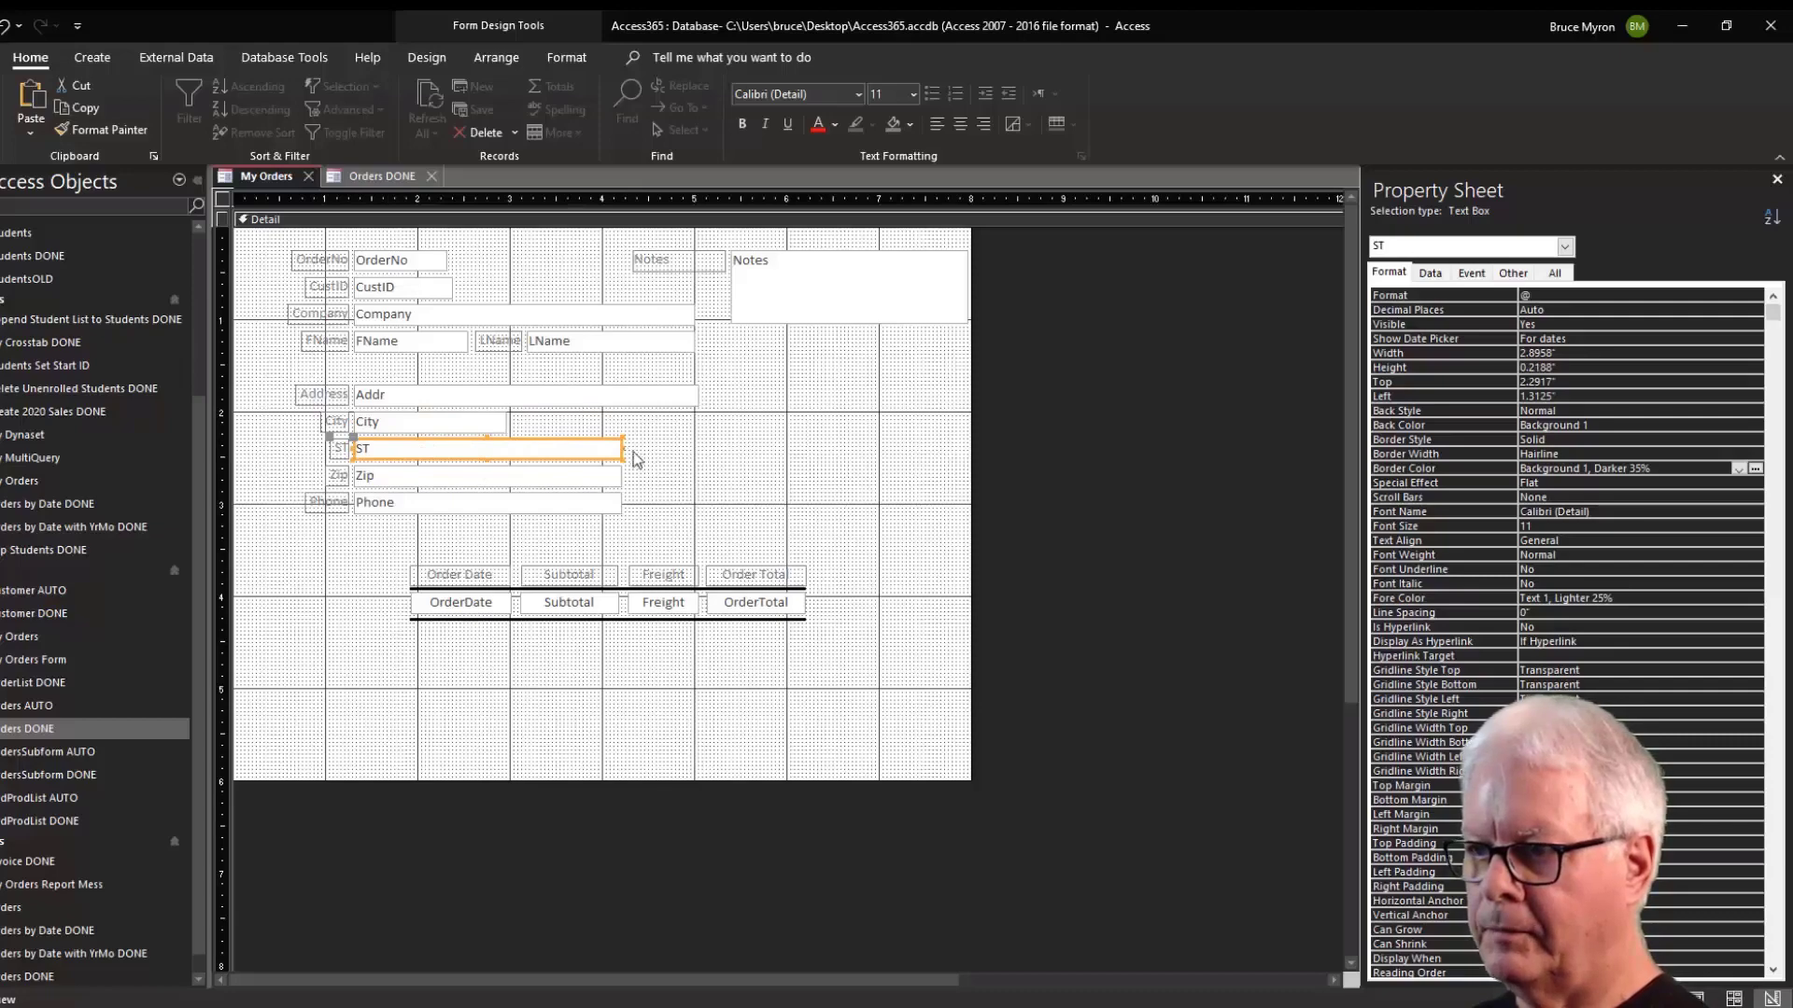
{"action": "left_click_drag", "start_coordinate": [620, 448], "coordinate": [801, 422]}
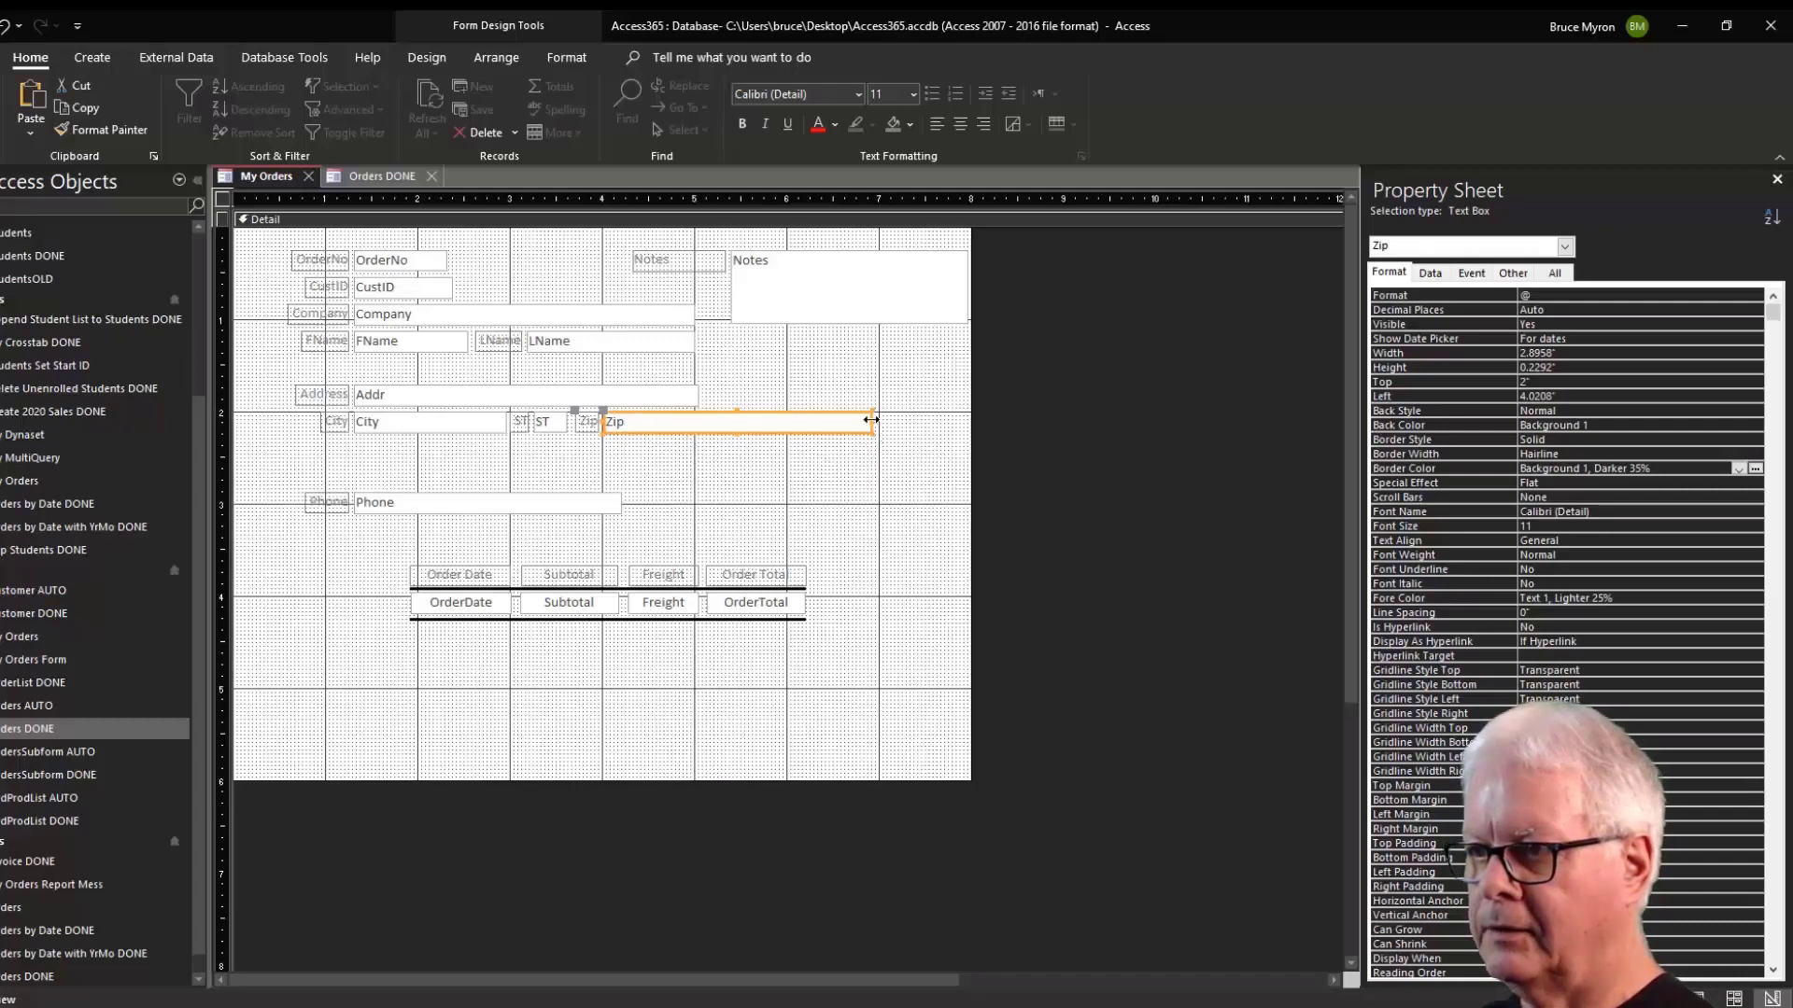
Narrow the Zip text box and widen Addr to about 3.94" so their right edges align, checking the Orders DONE address layout.
{"action": "left_click_drag", "start_coordinate": [875, 427], "coordinate": [720, 393]}
{"action": "left_click", "coordinate": [692, 396]}
{"action": "left_click", "coordinate": [382, 175]}
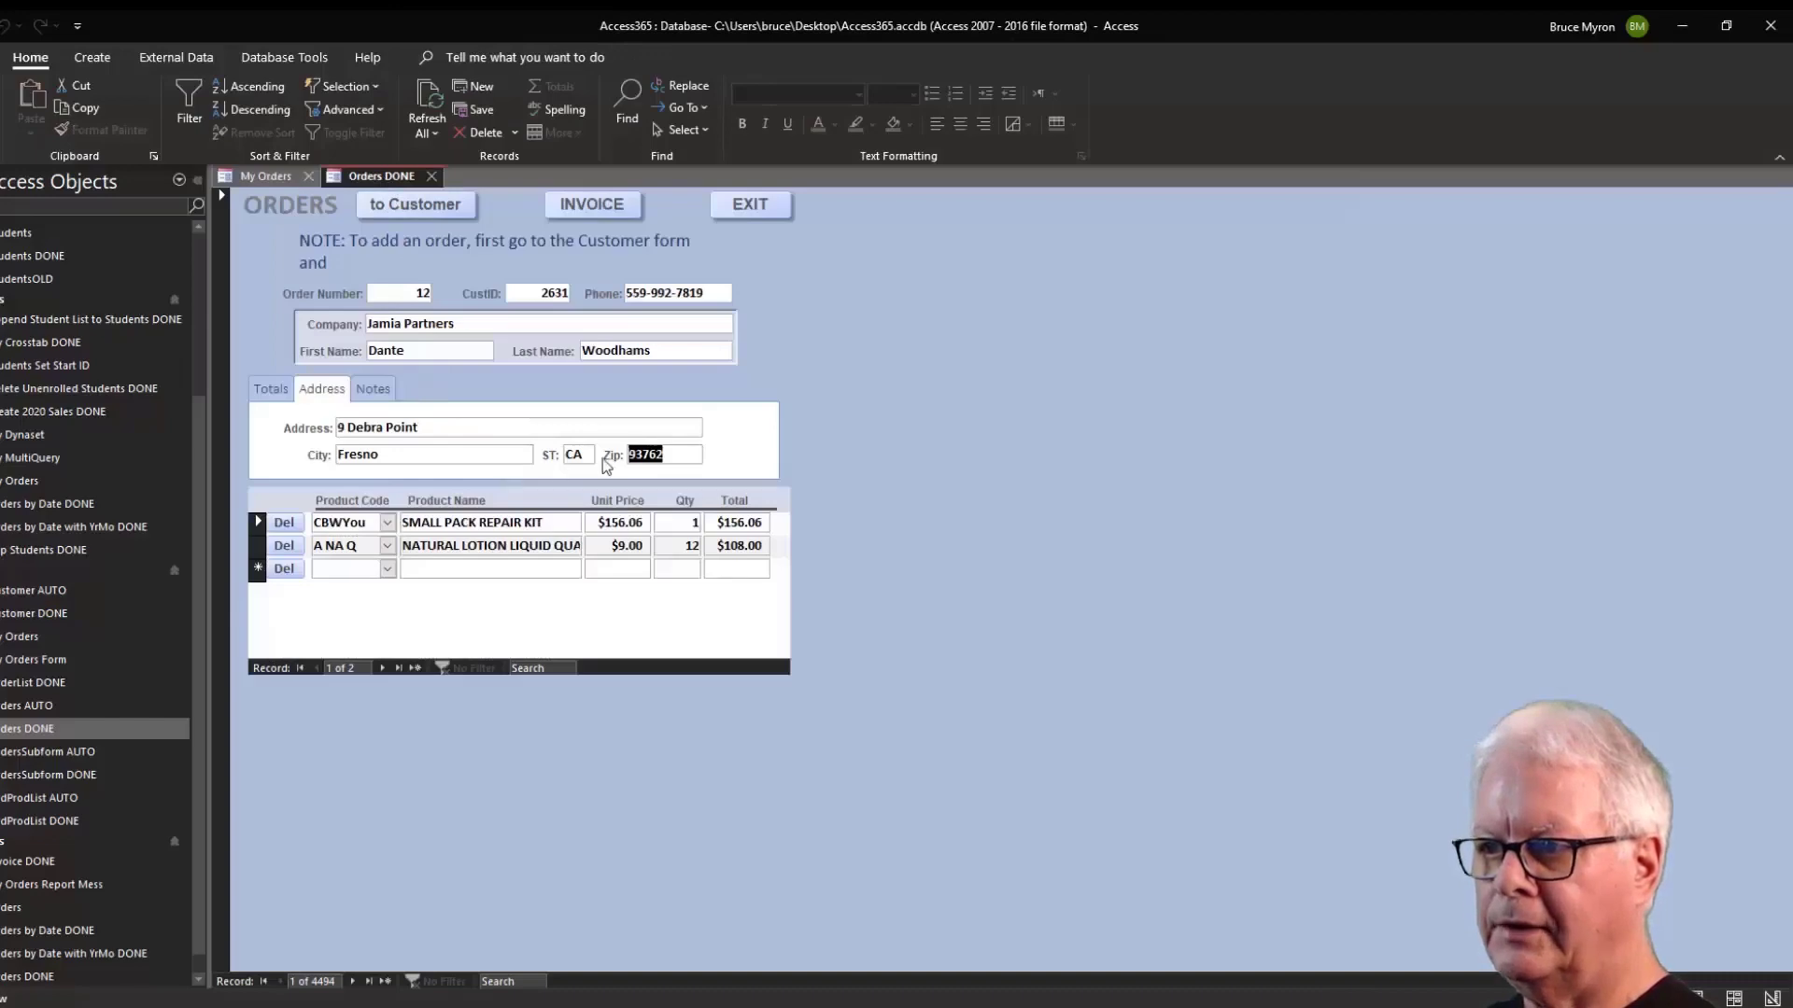
{"action": "left_click", "coordinate": [276, 177]}
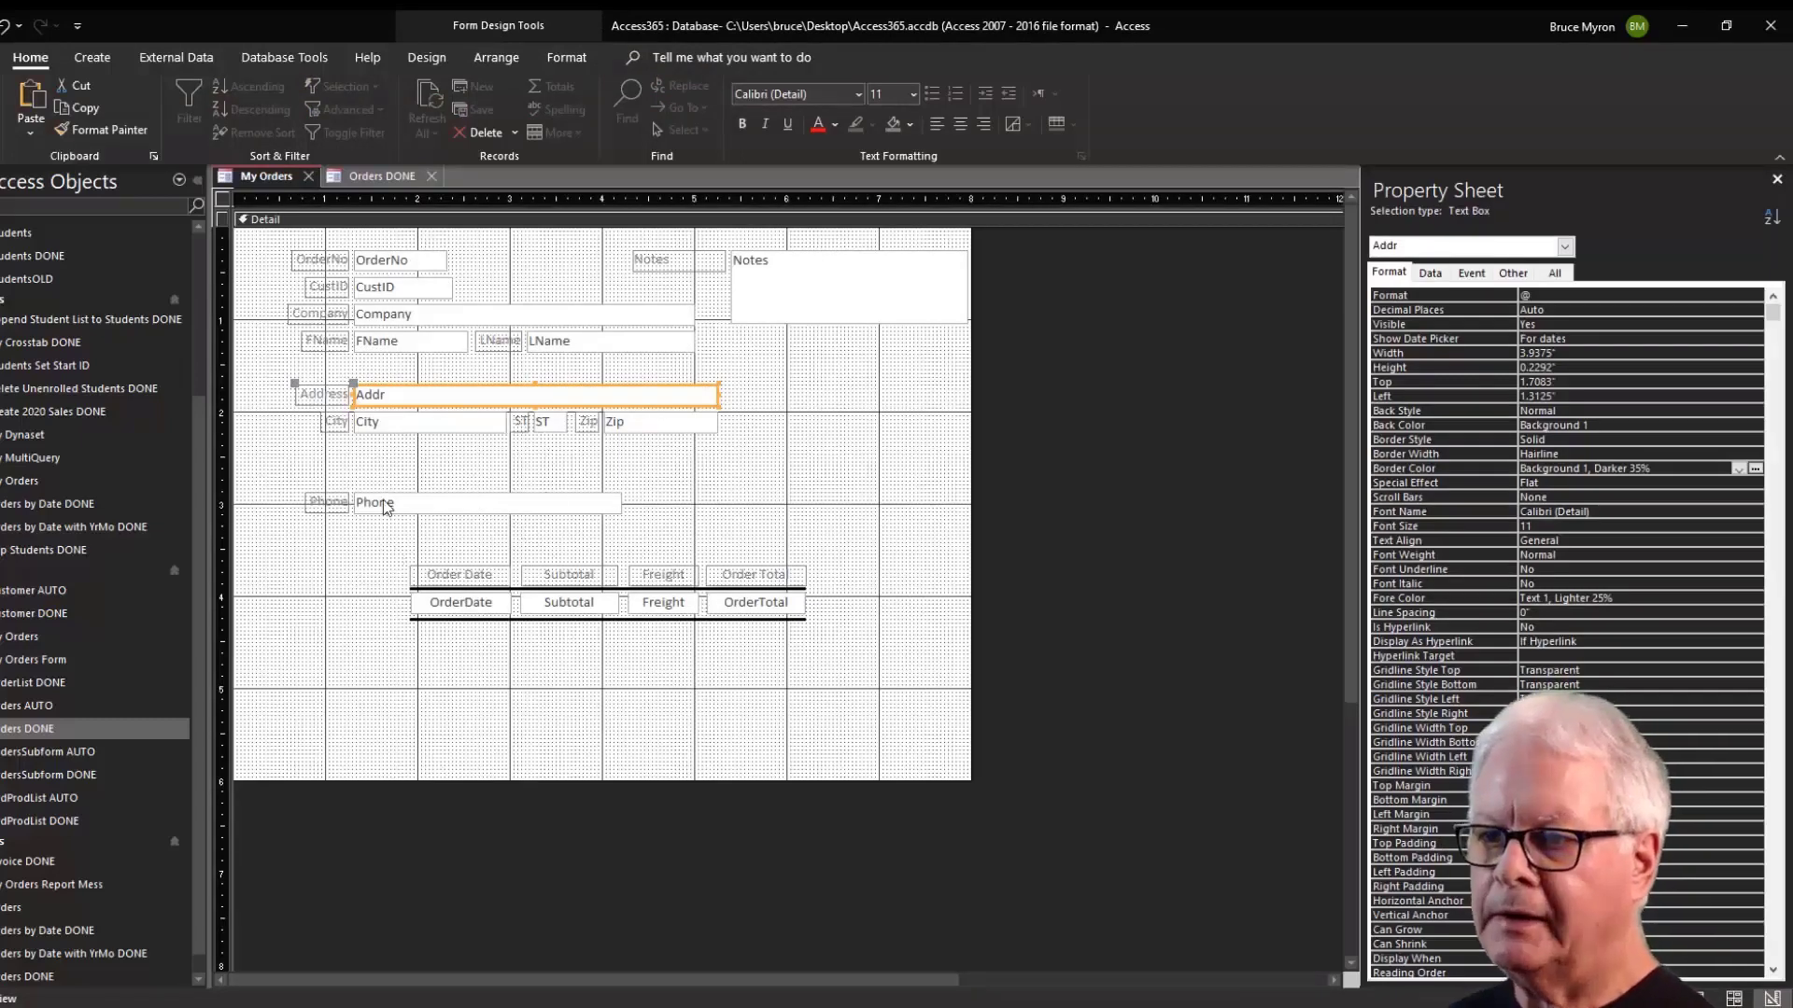
Move all address, phone and order amount controls, including both lines, down together by about 1.1".
{"action": "left_click", "coordinate": [277, 395]}
{"action": "left_click_drag", "start_coordinate": [259, 381], "coordinate": [773, 631]}
{"action": "key", "text": "Down"}
{"action": "key", "text": "Down"}
{"action": "key", "text": "Down"}
{"action": "key", "text": "Down"}
{"action": "key", "text": "Down"}
{"action": "key", "text": "Down"}
{"action": "key", "text": "Down"}
{"action": "key", "text": "Down"}
{"action": "key", "text": "Down"}
{"action": "key", "text": "Down"}
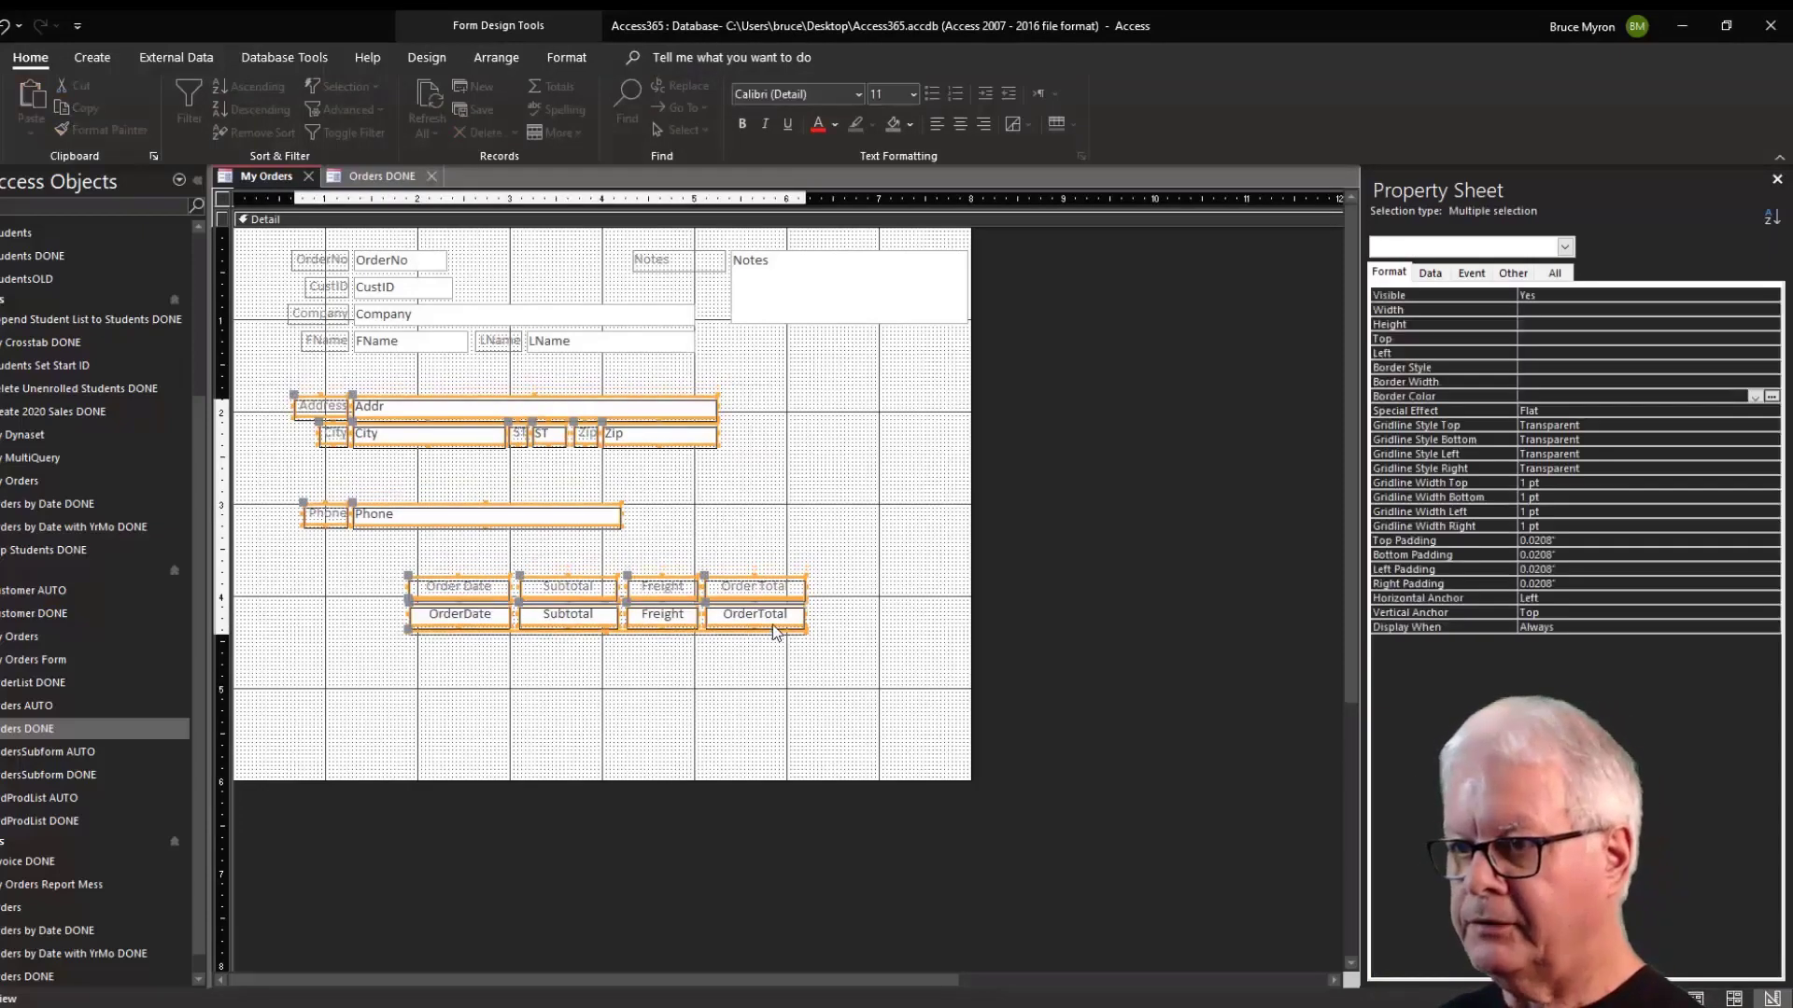
{"action": "key", "text": "Down"}
{"action": "key", "text": "Down"}
{"action": "key", "text": "Down"}
{"action": "key", "text": "Down"}
{"action": "key", "text": "Down"}
{"action": "key", "text": "Down"}
{"action": "key", "text": "Down"}
{"action": "key", "text": "Down"}
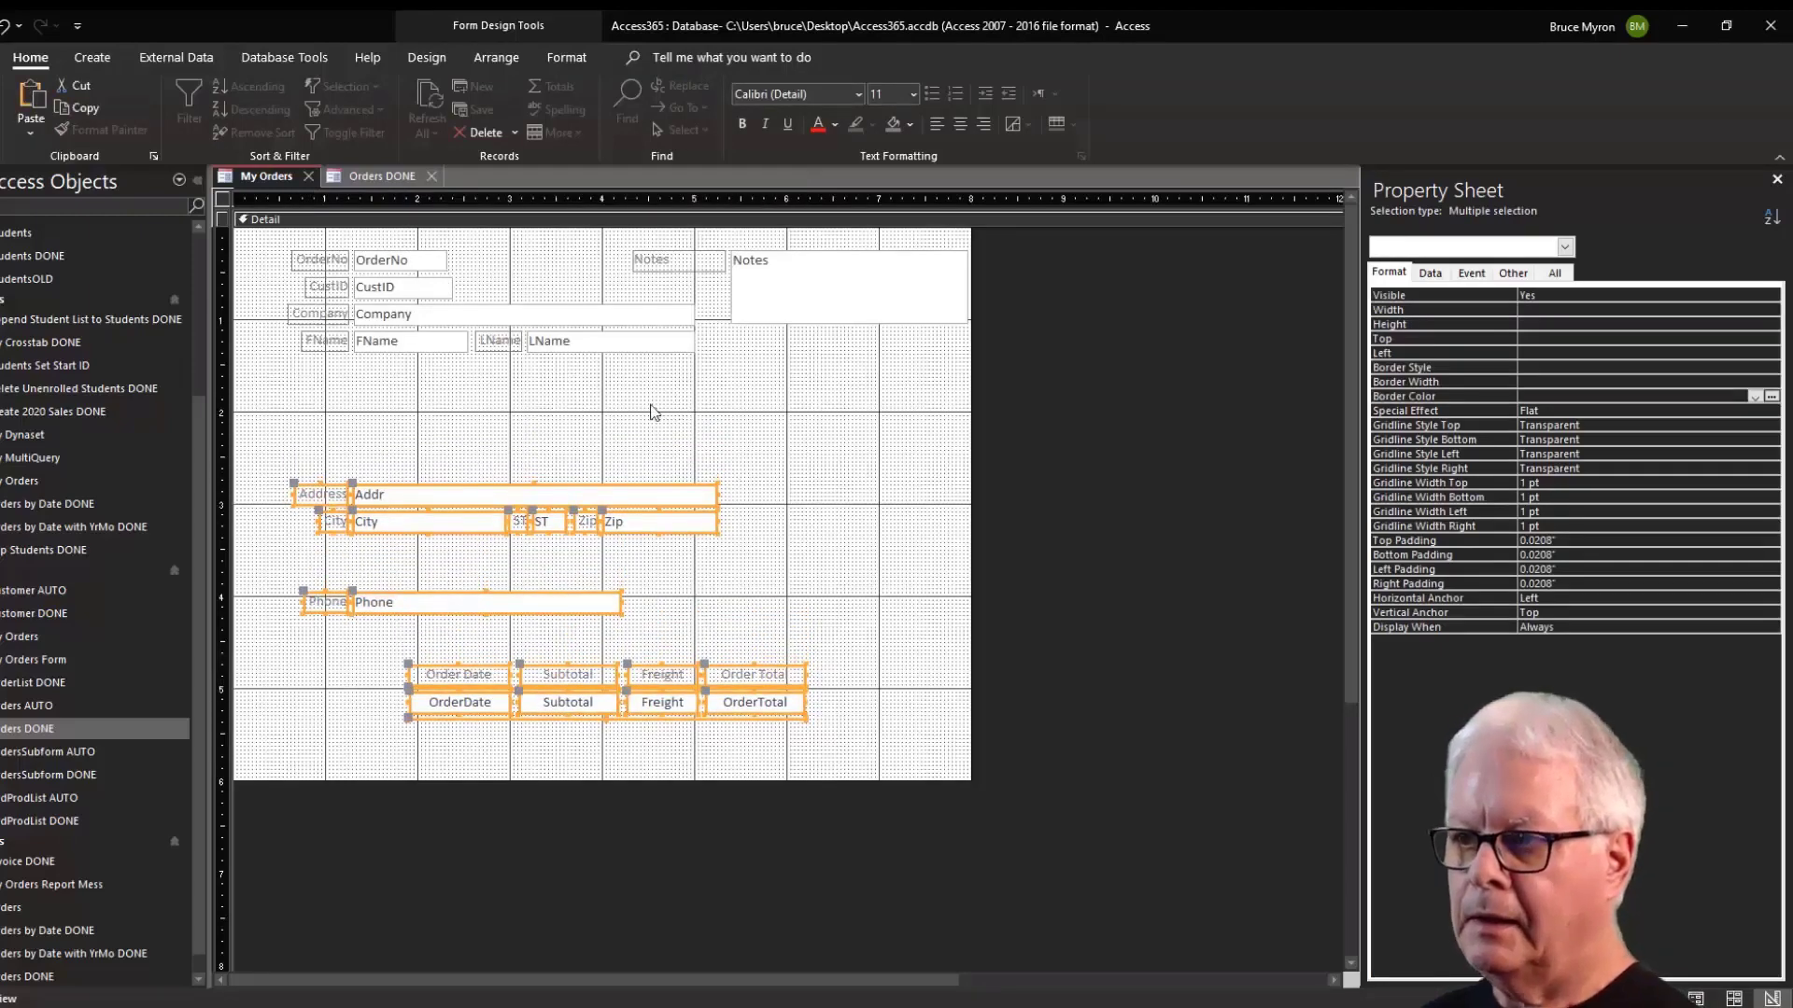
Move the Company, FName and LName controls down above the address block, right edges aligned with Addr, and compare with Orders DONE.
{"action": "left_click_drag", "start_coordinate": [669, 375], "coordinate": [317, 314]}
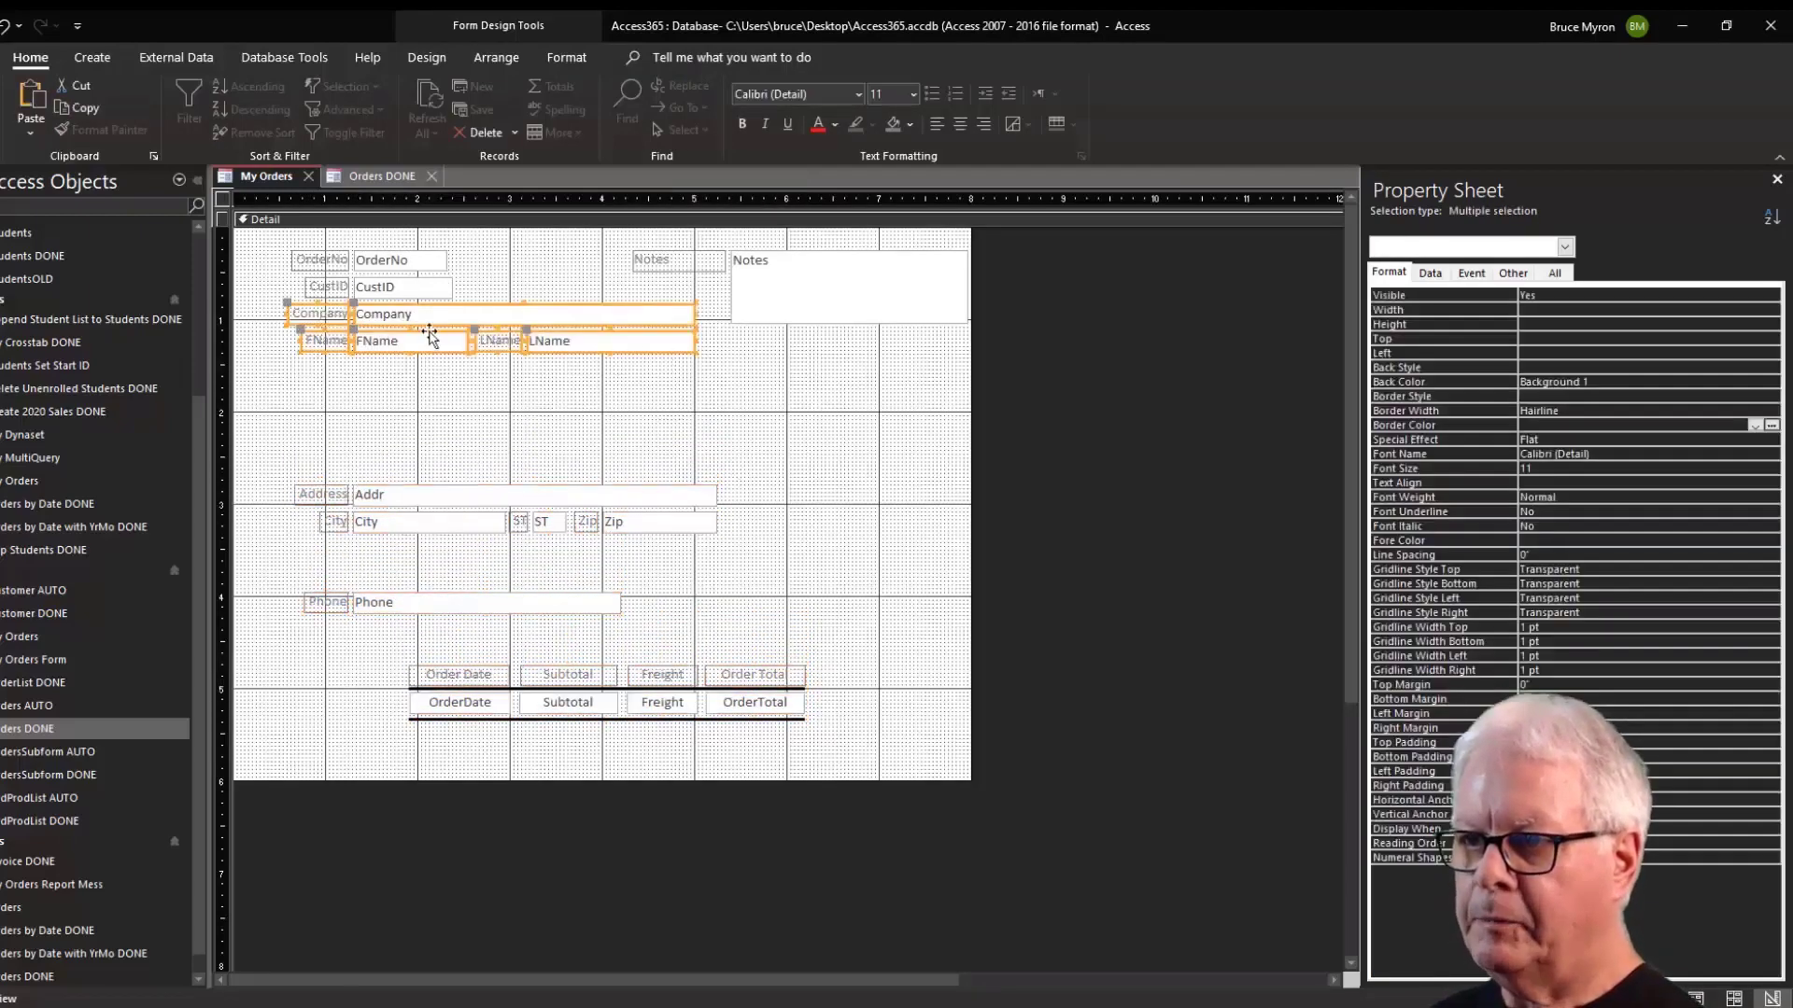
{"action": "left_click_drag", "start_coordinate": [473, 321], "coordinate": [496, 394]}
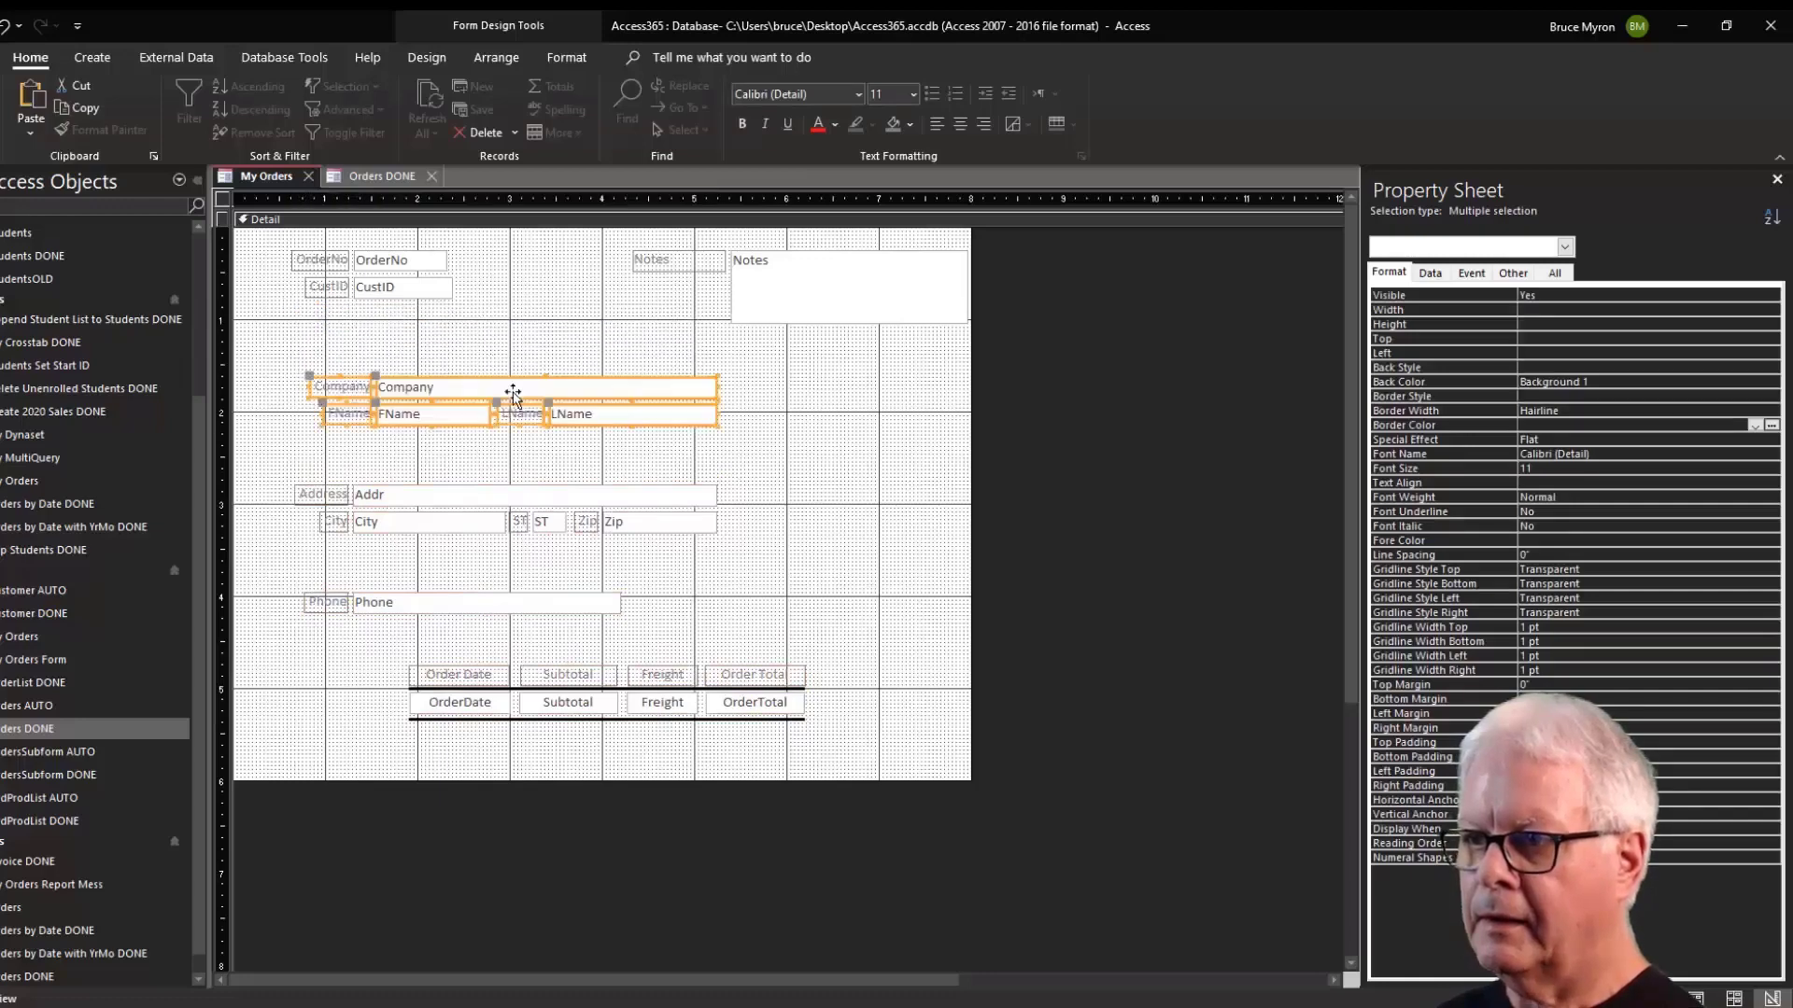
{"action": "left_click", "coordinate": [398, 178]}
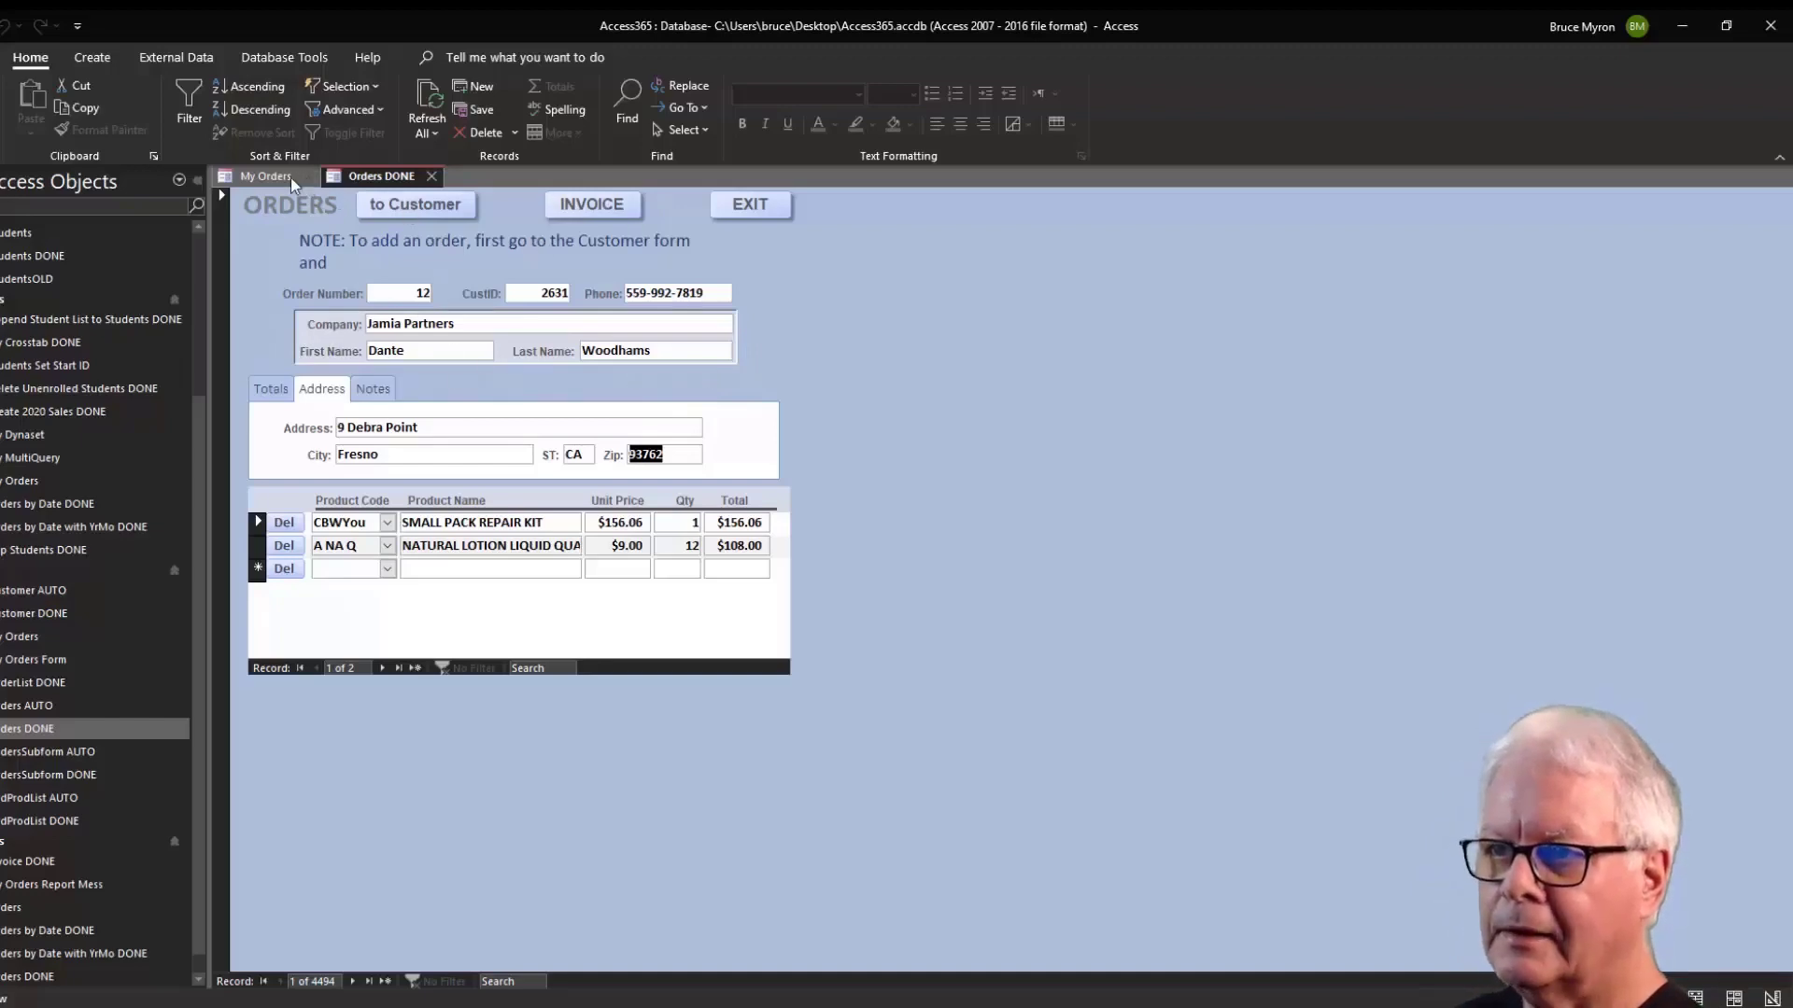
{"action": "left_click", "coordinate": [255, 176]}
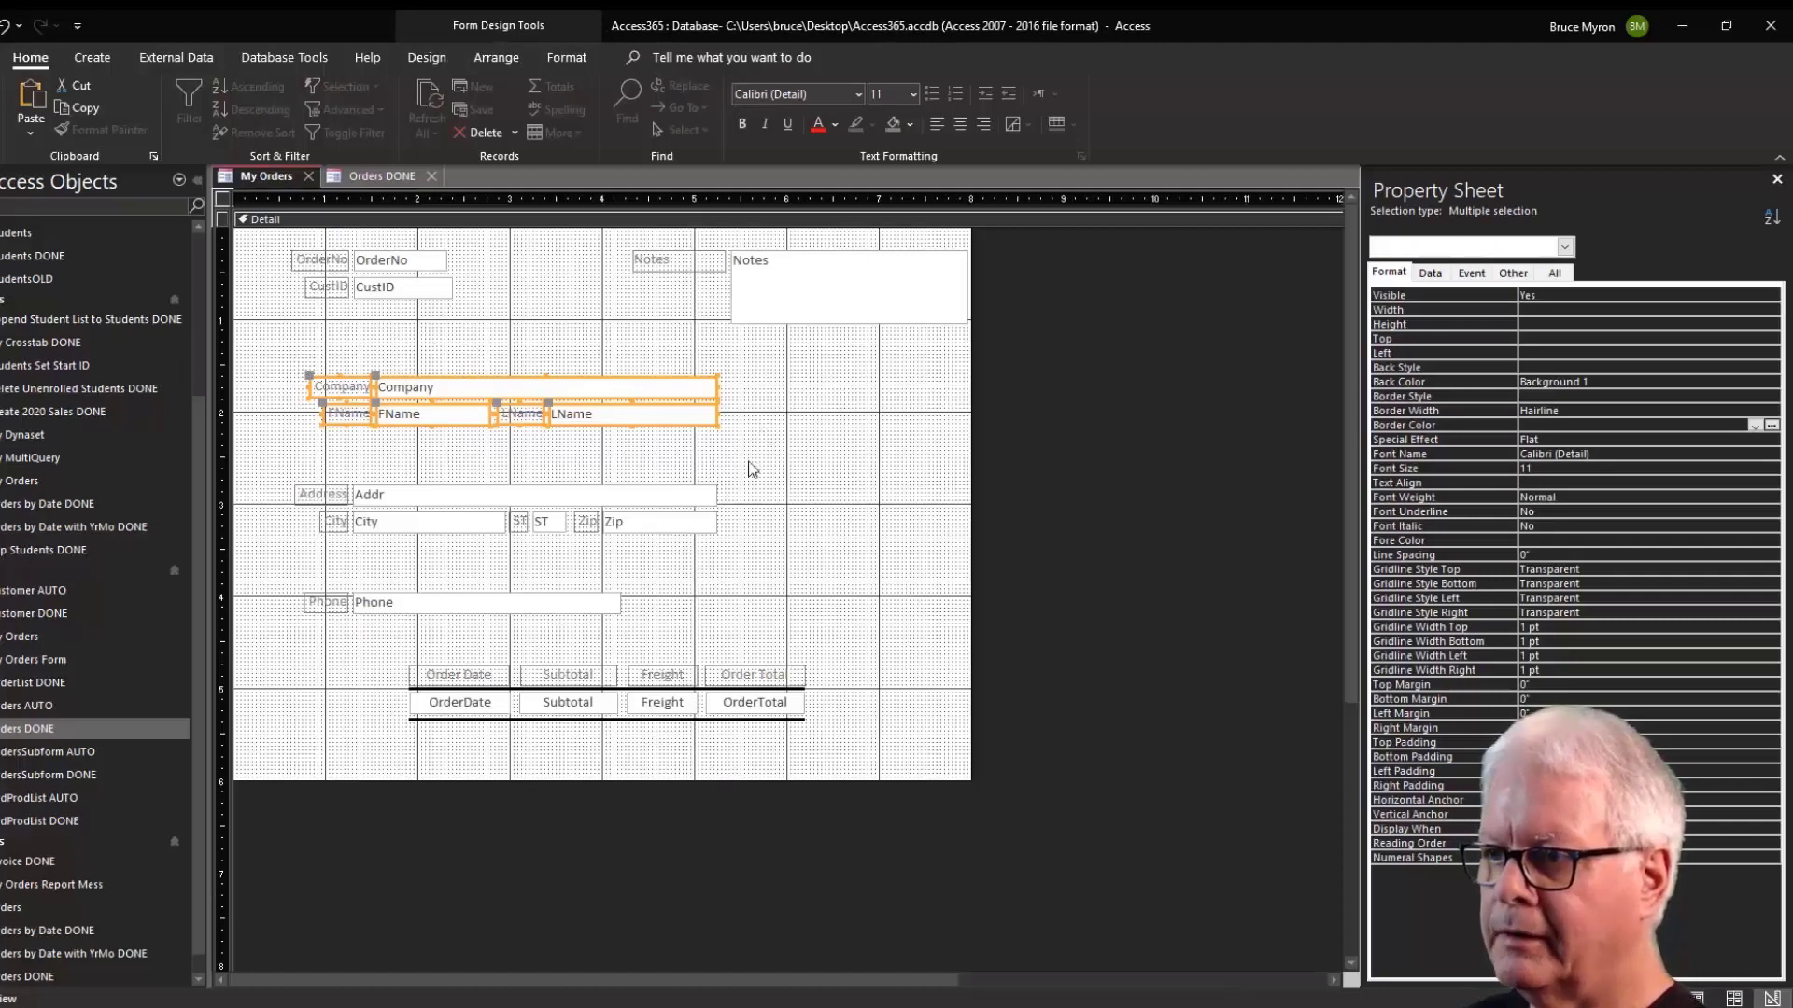
{"action": "left_click", "coordinate": [429, 60]}
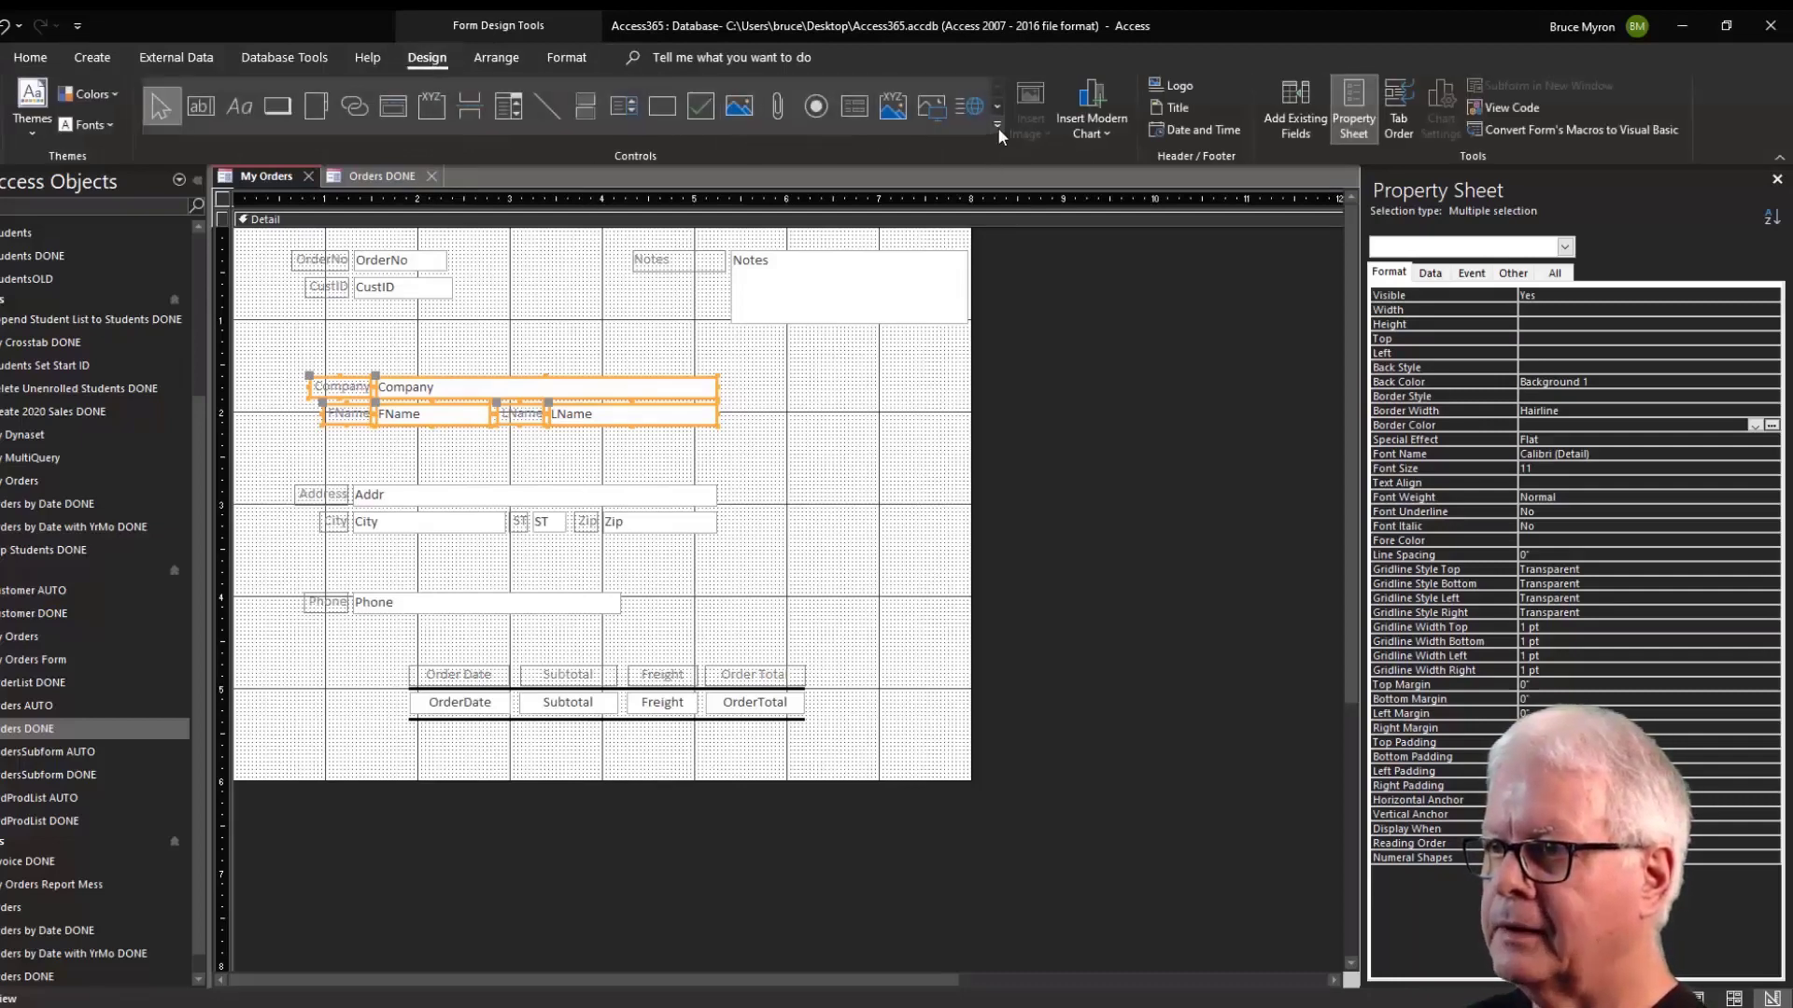
{"action": "left_click", "coordinate": [665, 110]}
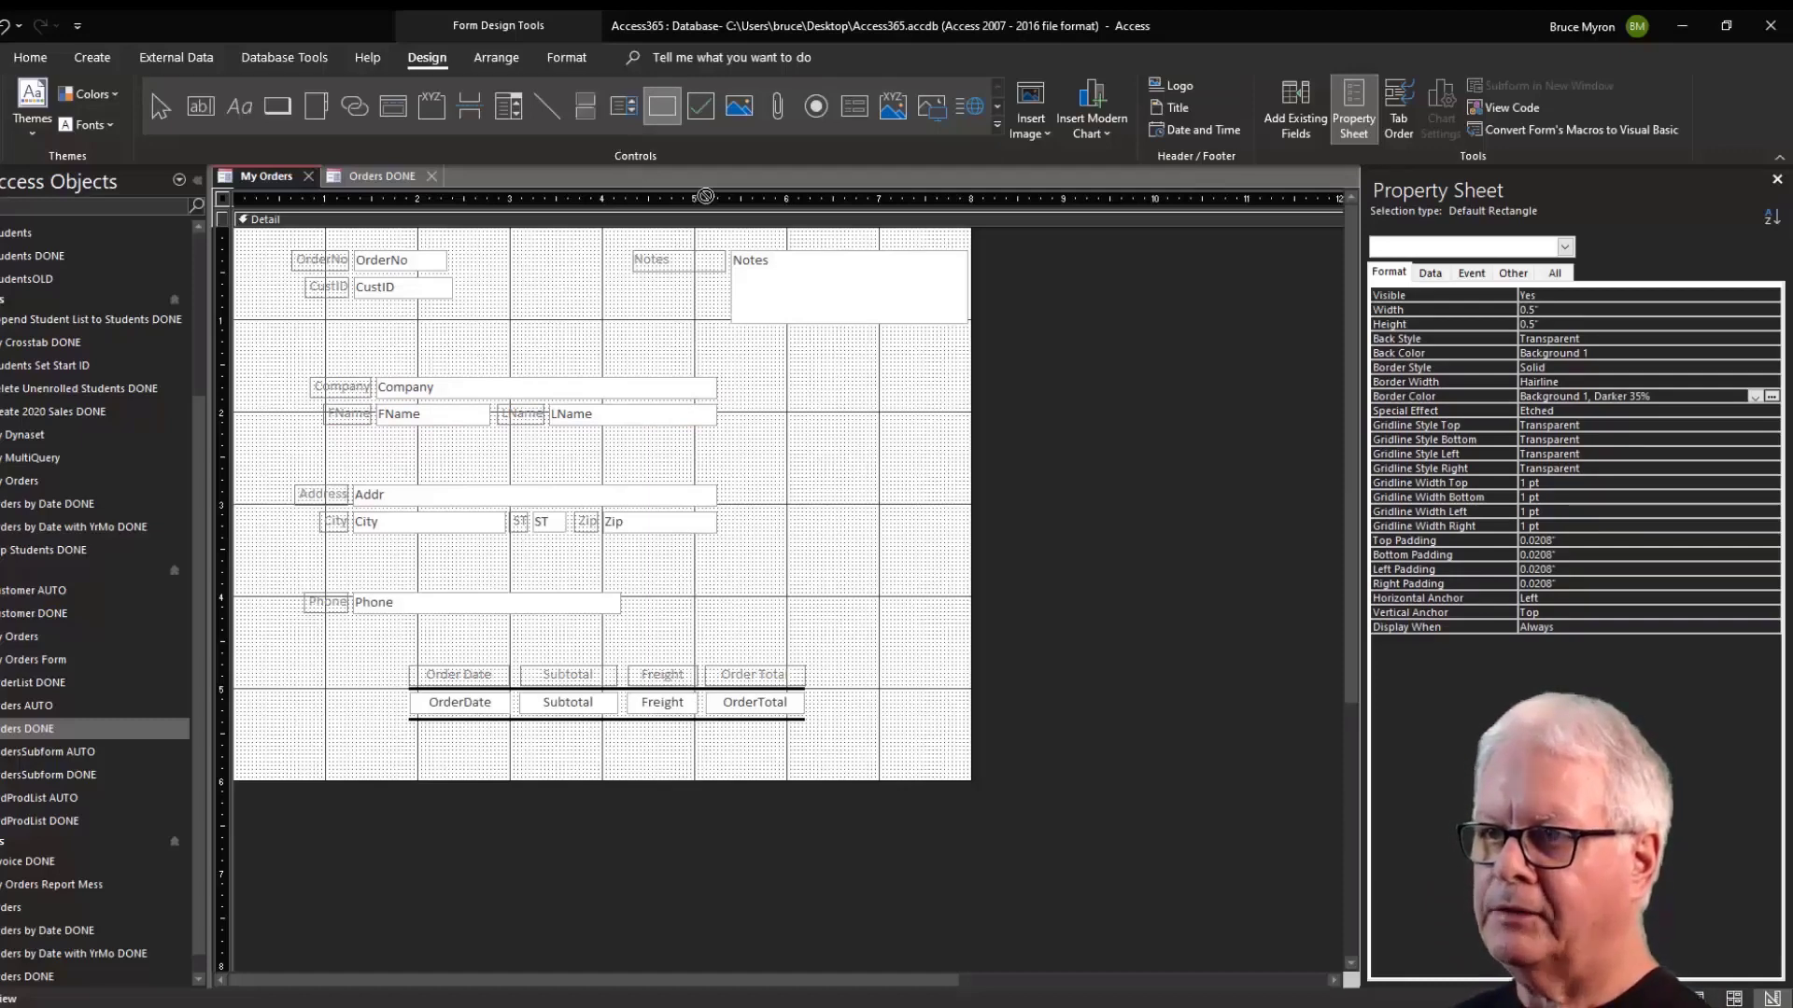
{"action": "left_click", "coordinate": [158, 103]}
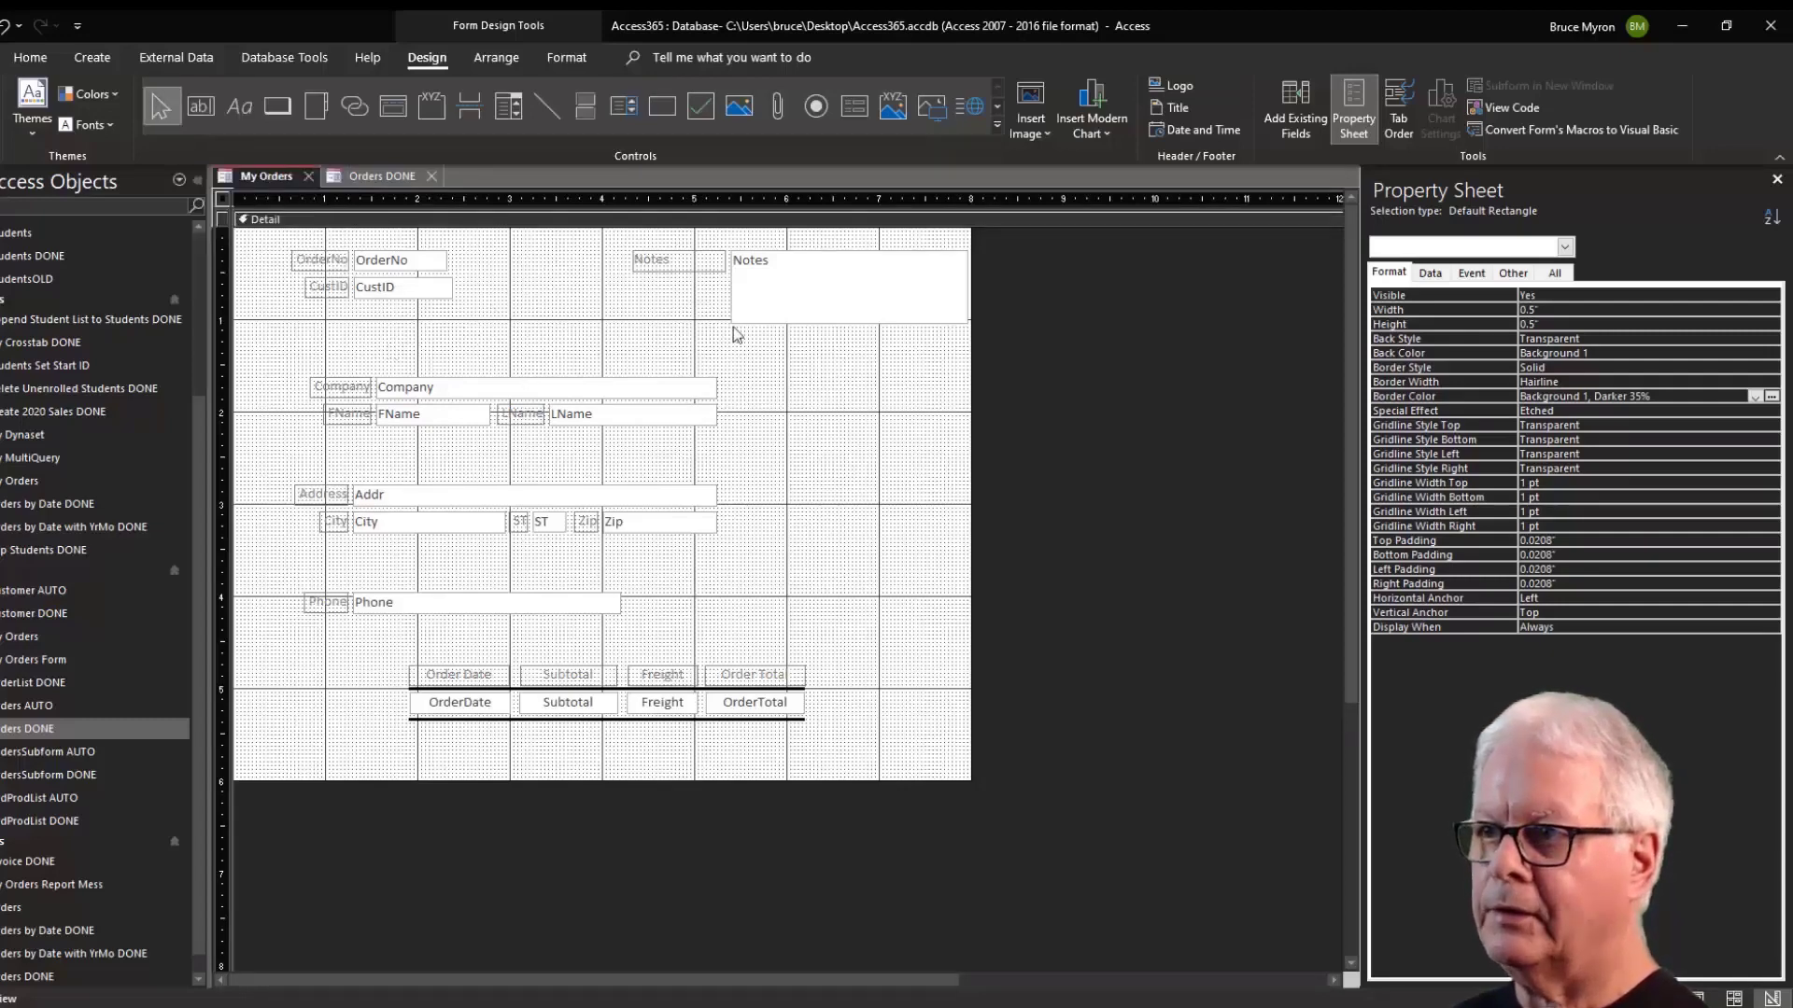
{"action": "left_click", "coordinate": [661, 108]}
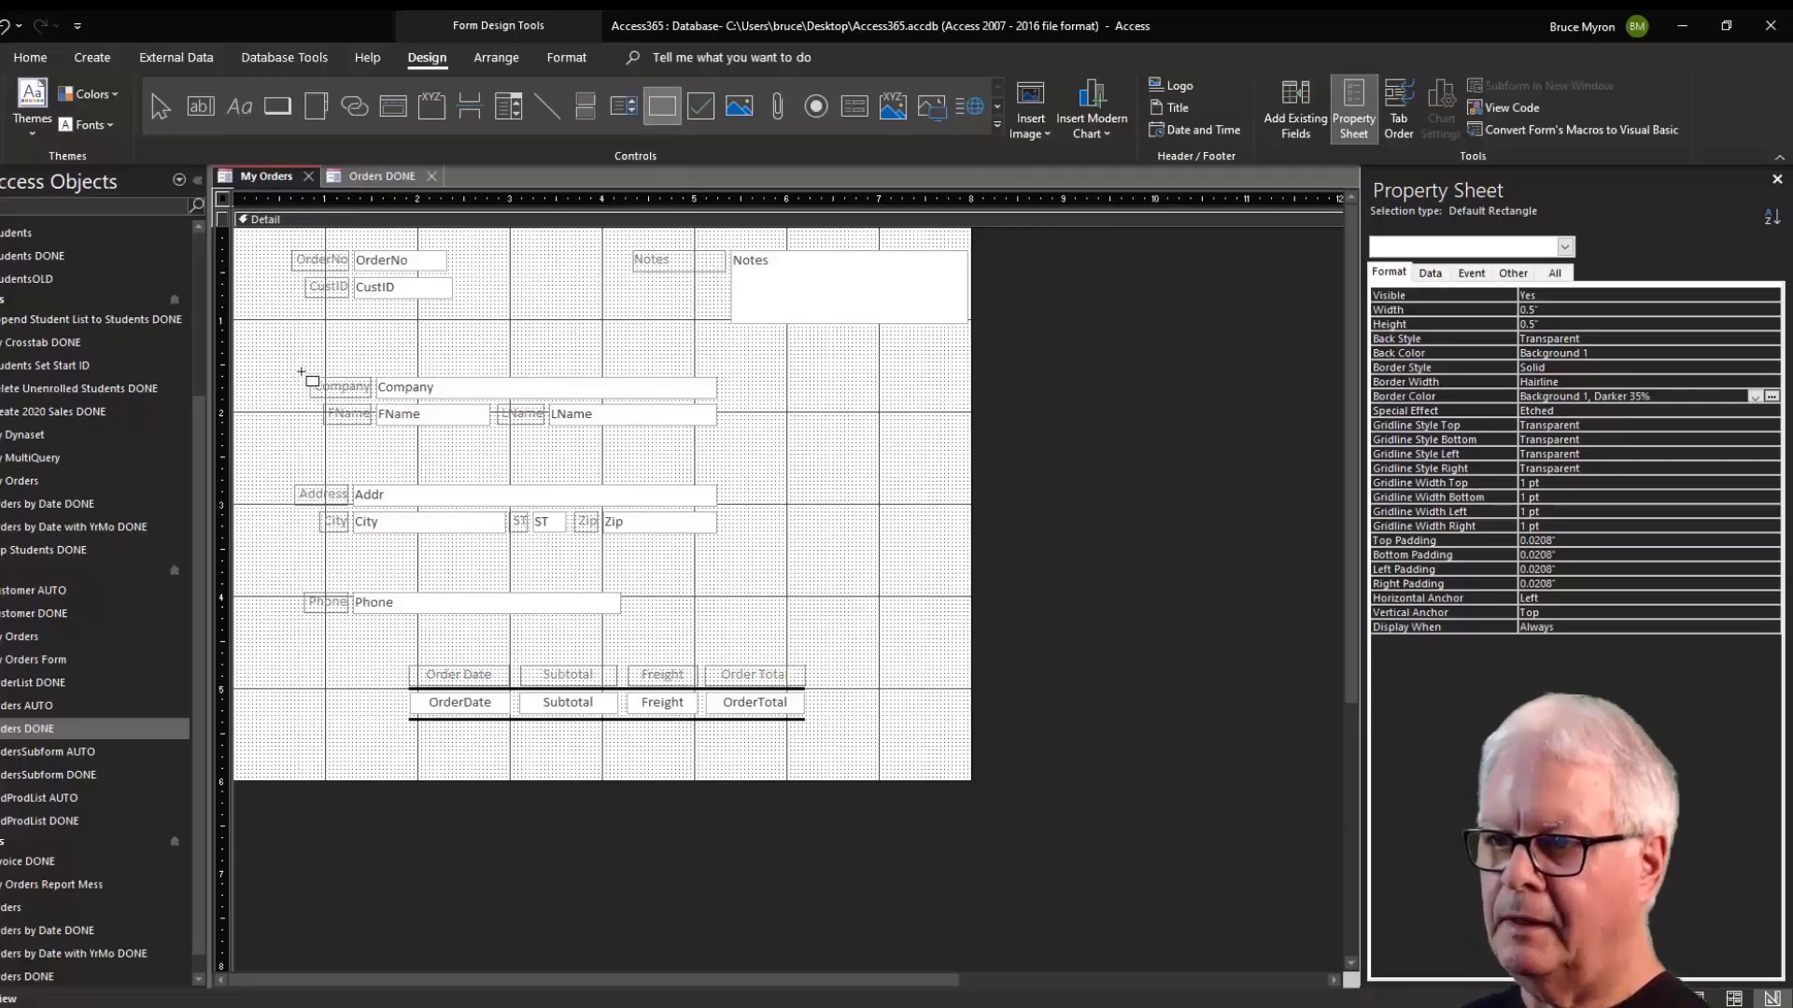
{"action": "left_click_drag", "start_coordinate": [302, 373], "coordinate": [437, 403]}
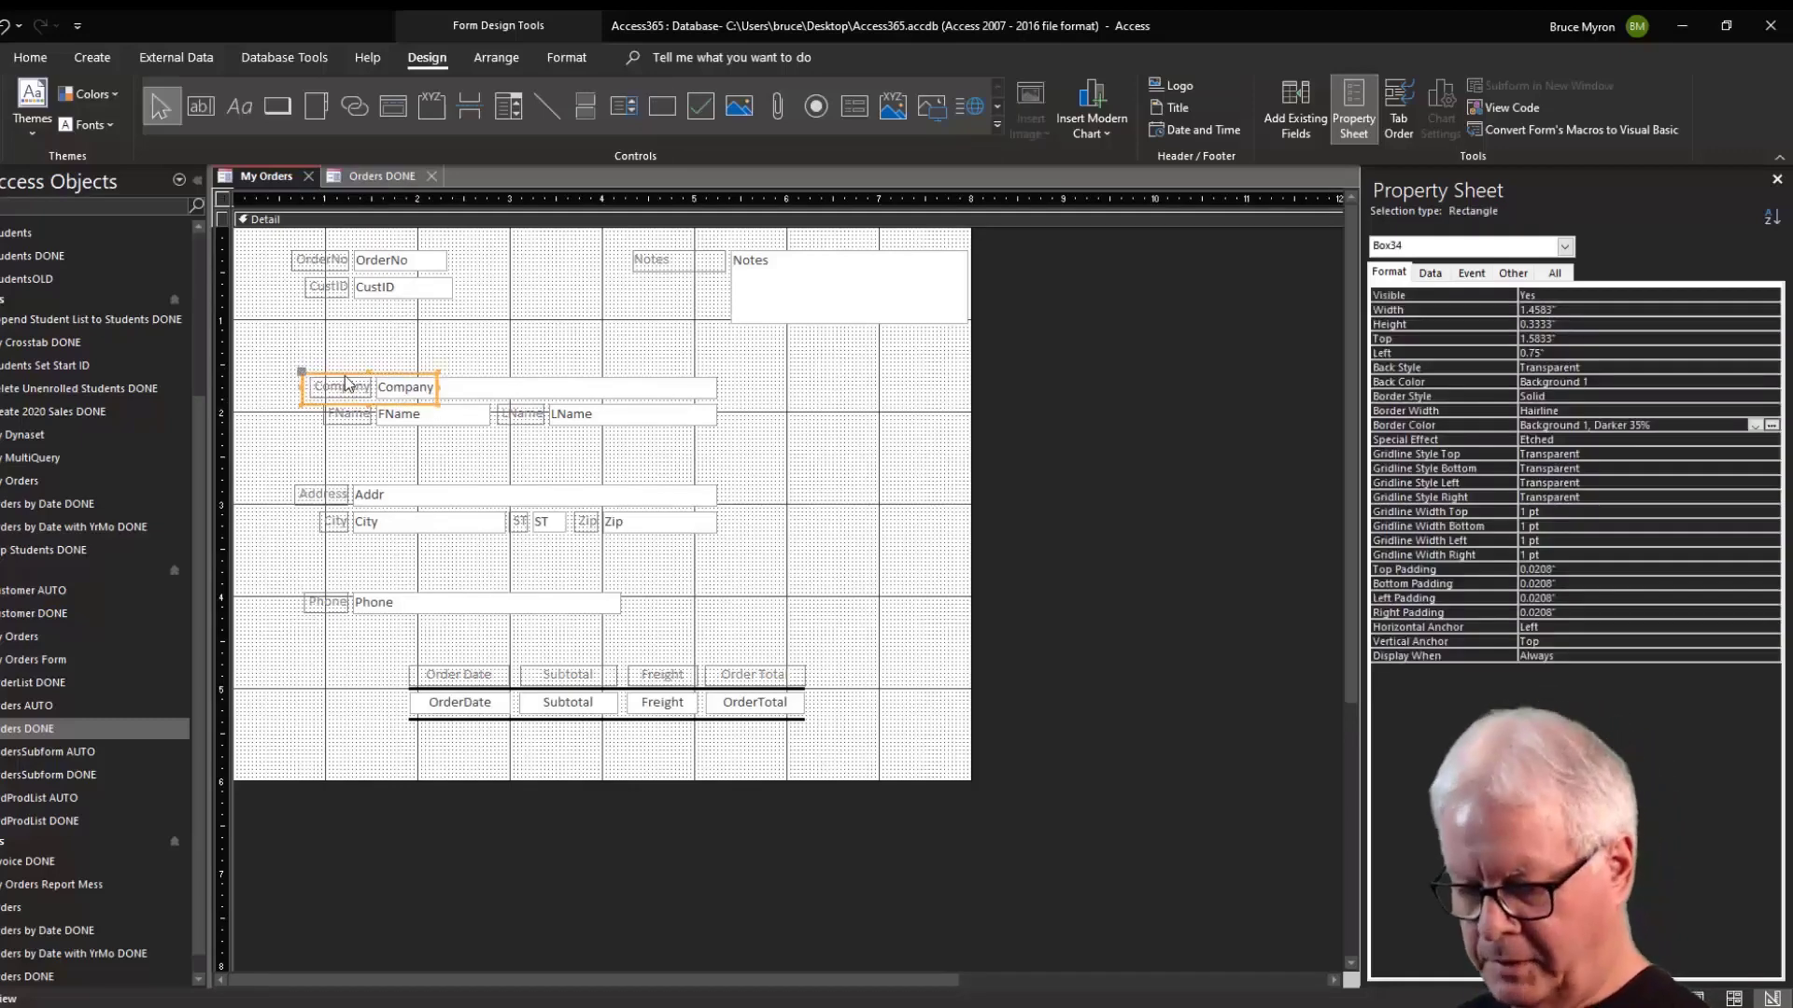
{"action": "key", "text": "ctrl+z"}
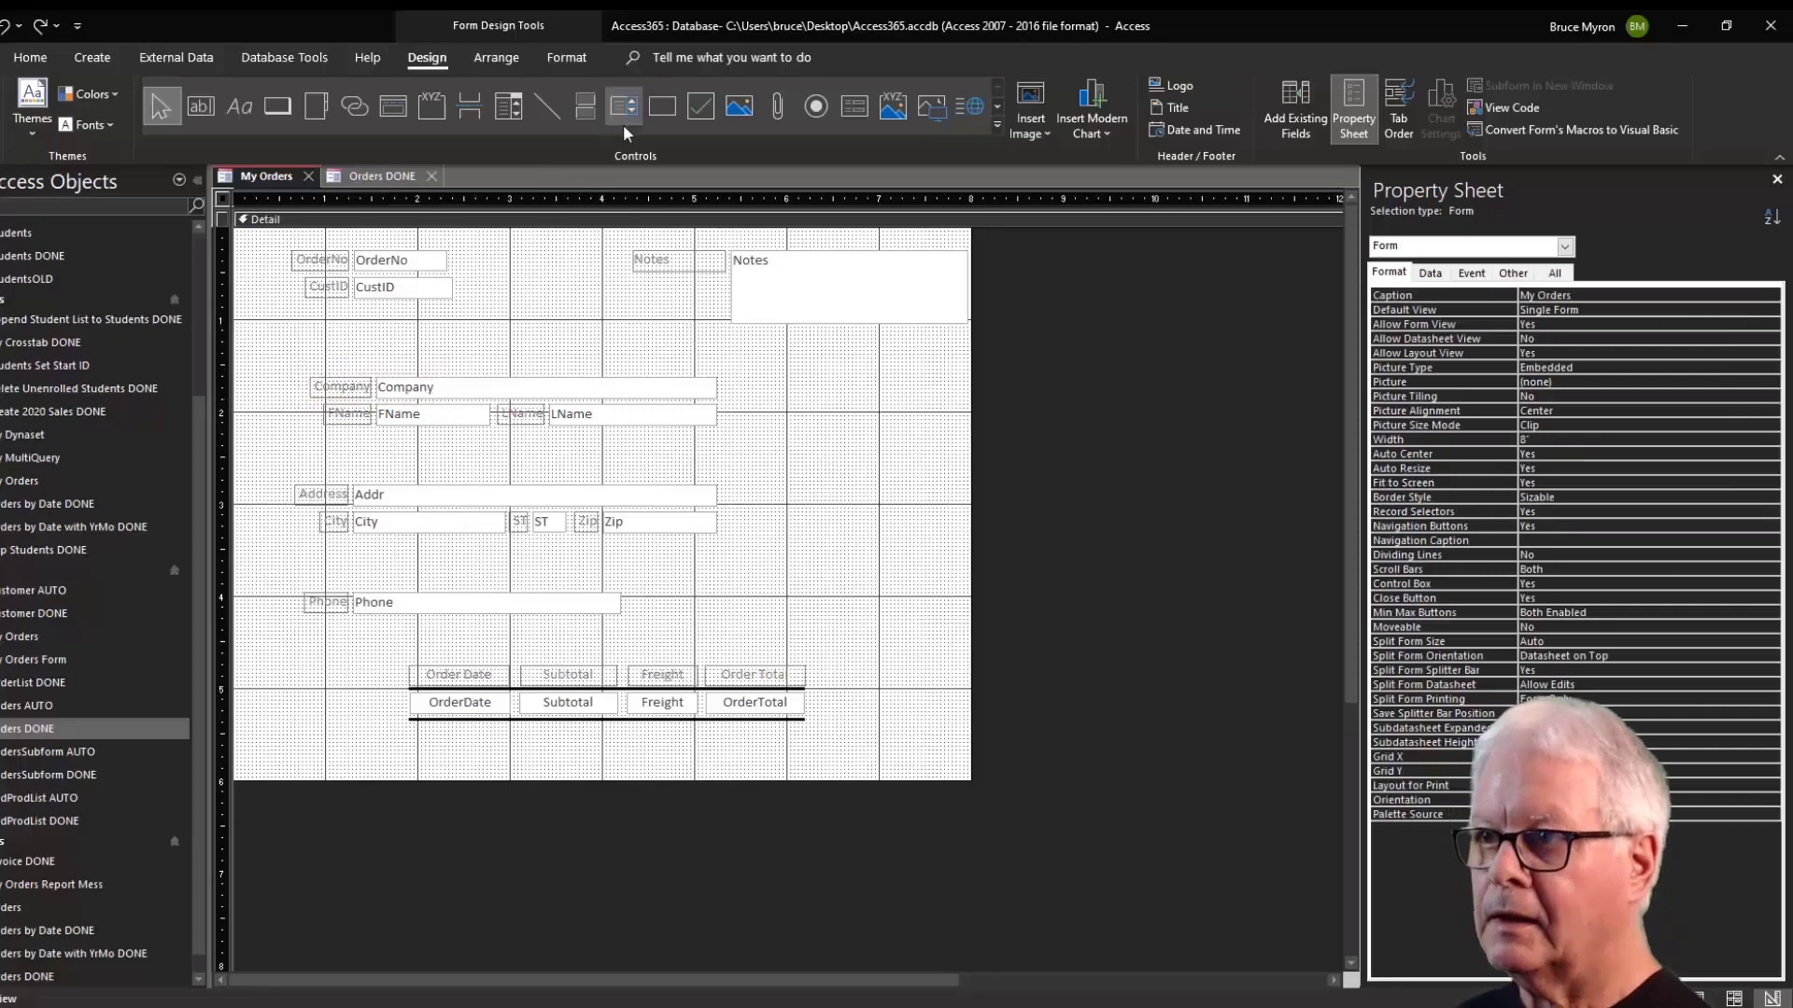
Draw a rectangle about 4.58" wide and 0.71" high around the Company, FName and LName fields and their labels.
{"action": "left_click", "coordinate": [662, 105]}
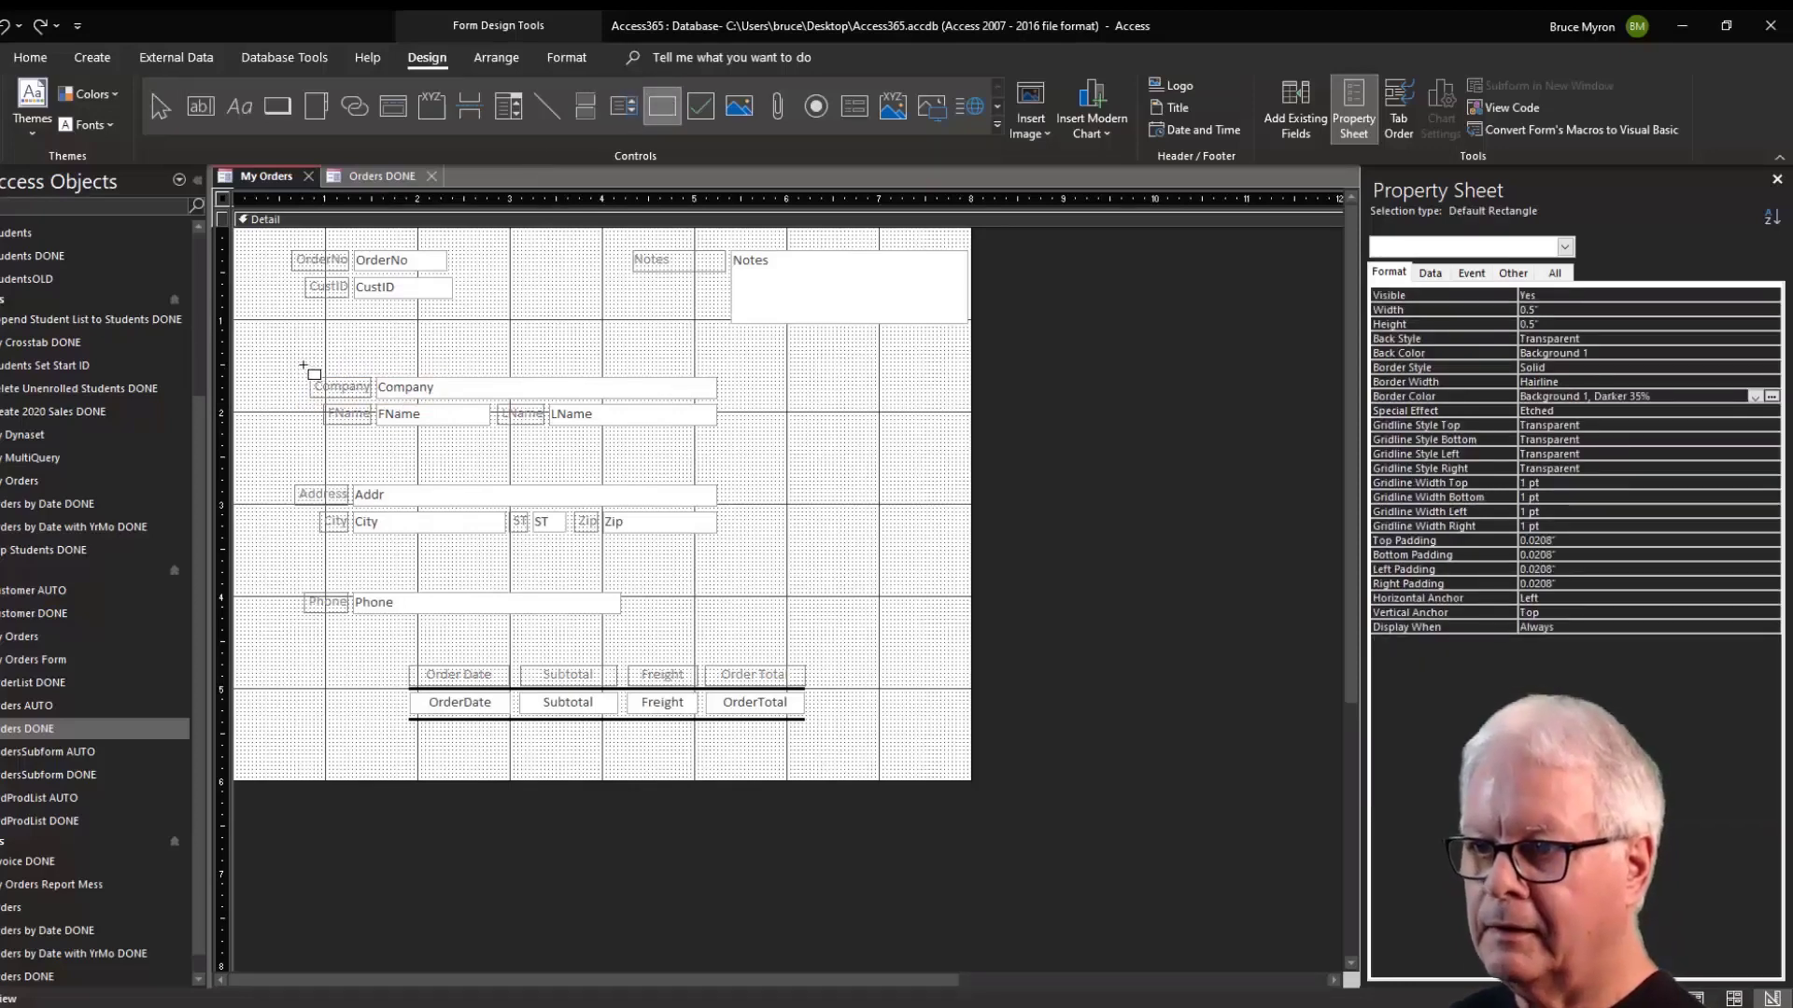
{"action": "left_click_drag", "start_coordinate": [302, 368], "coordinate": [724, 434]}
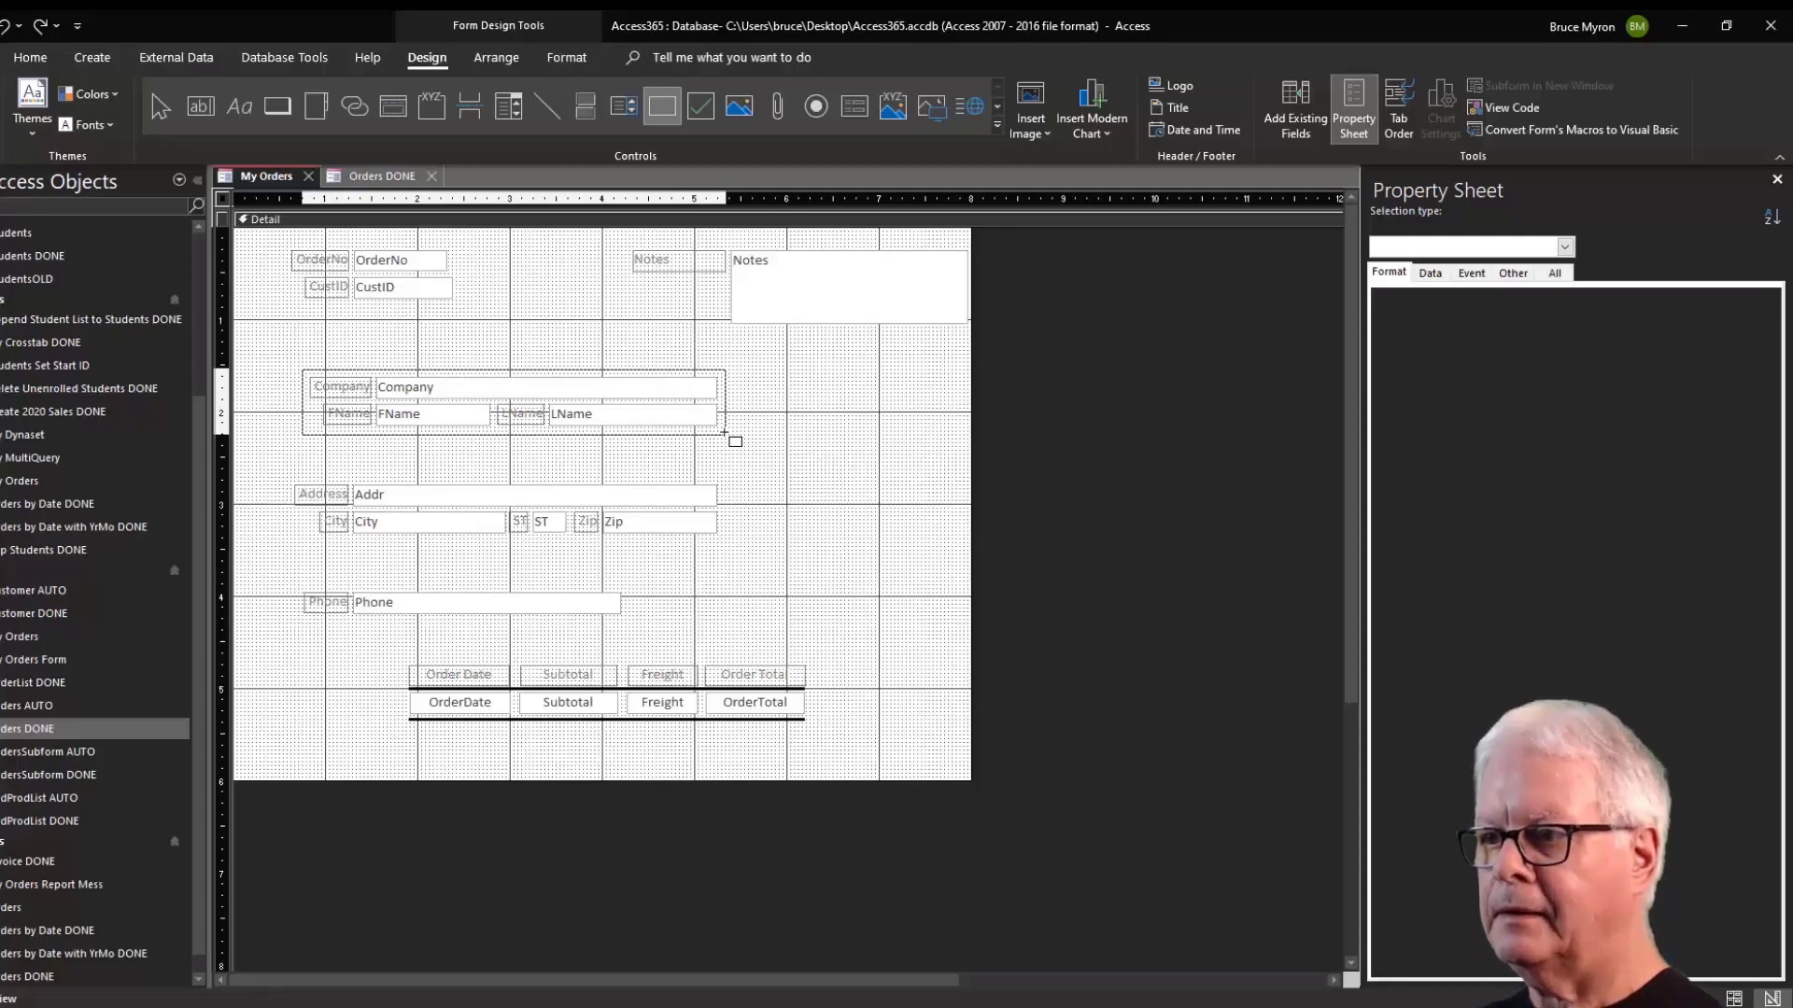
{"action": "left_click_drag", "start_coordinate": [724, 434], "coordinate": [724, 434]}
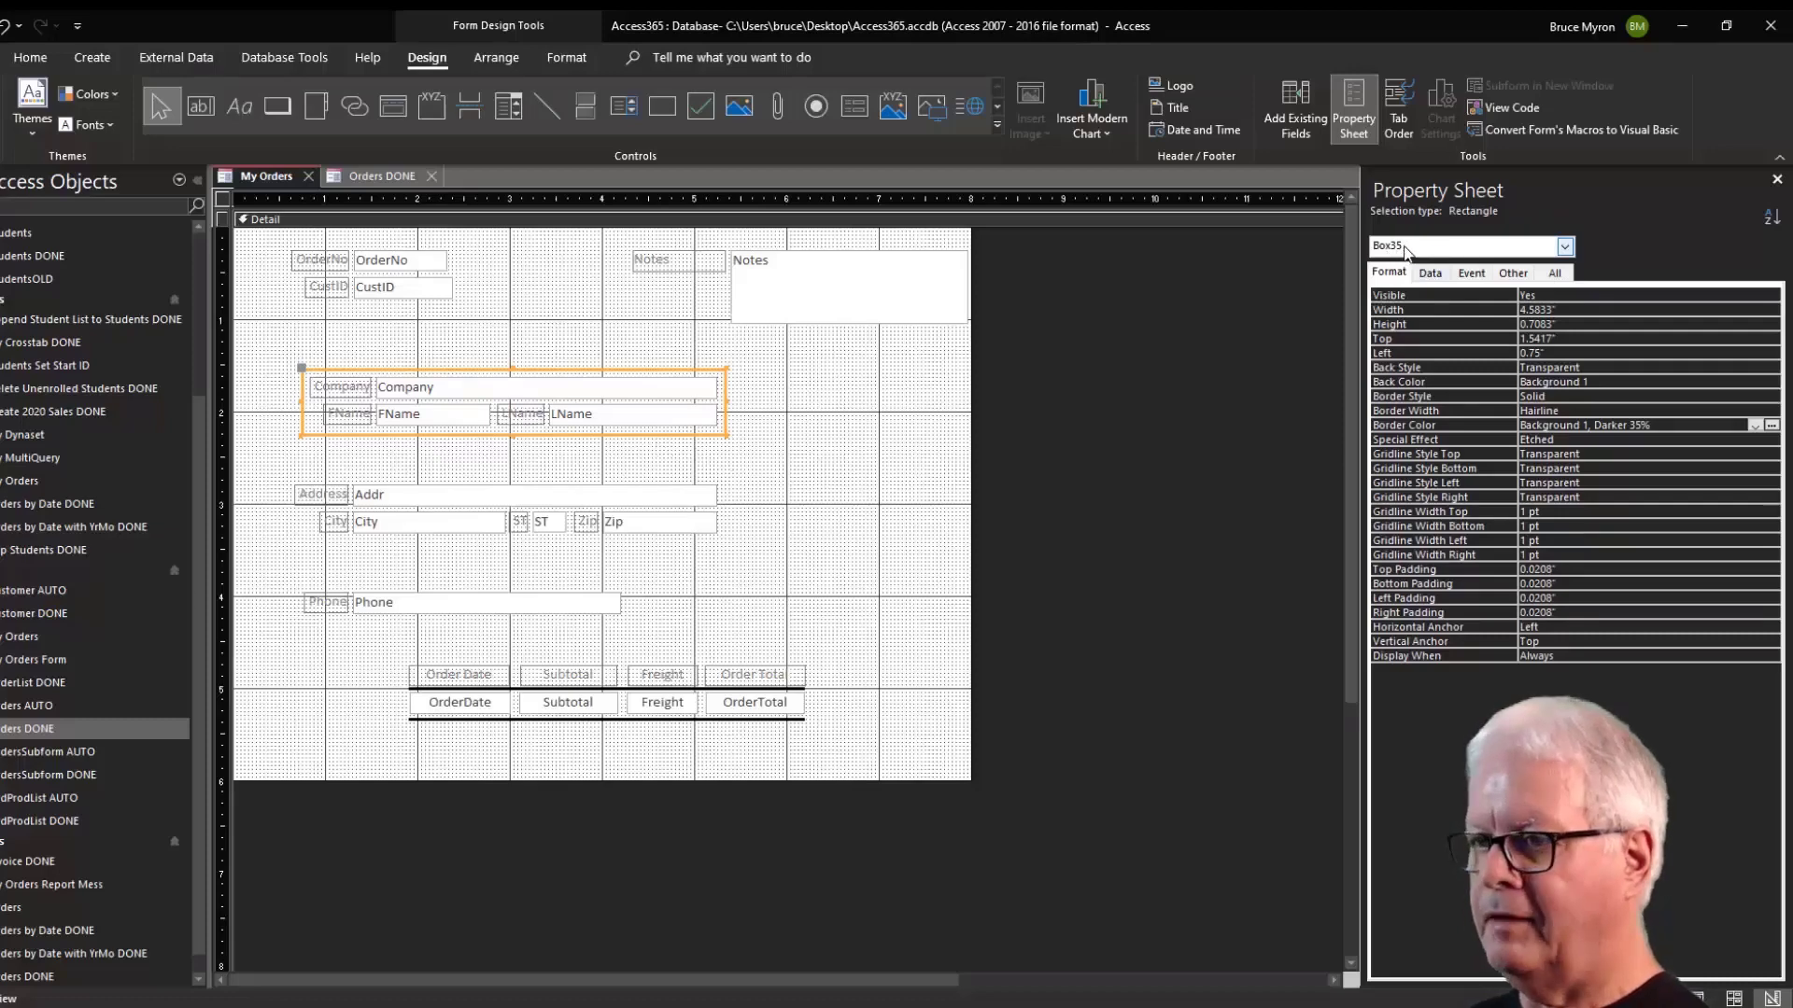
Set the rectangle's Back Style to Normal and its Special Effect to Sunken.
{"action": "left_click", "coordinate": [1616, 367]}
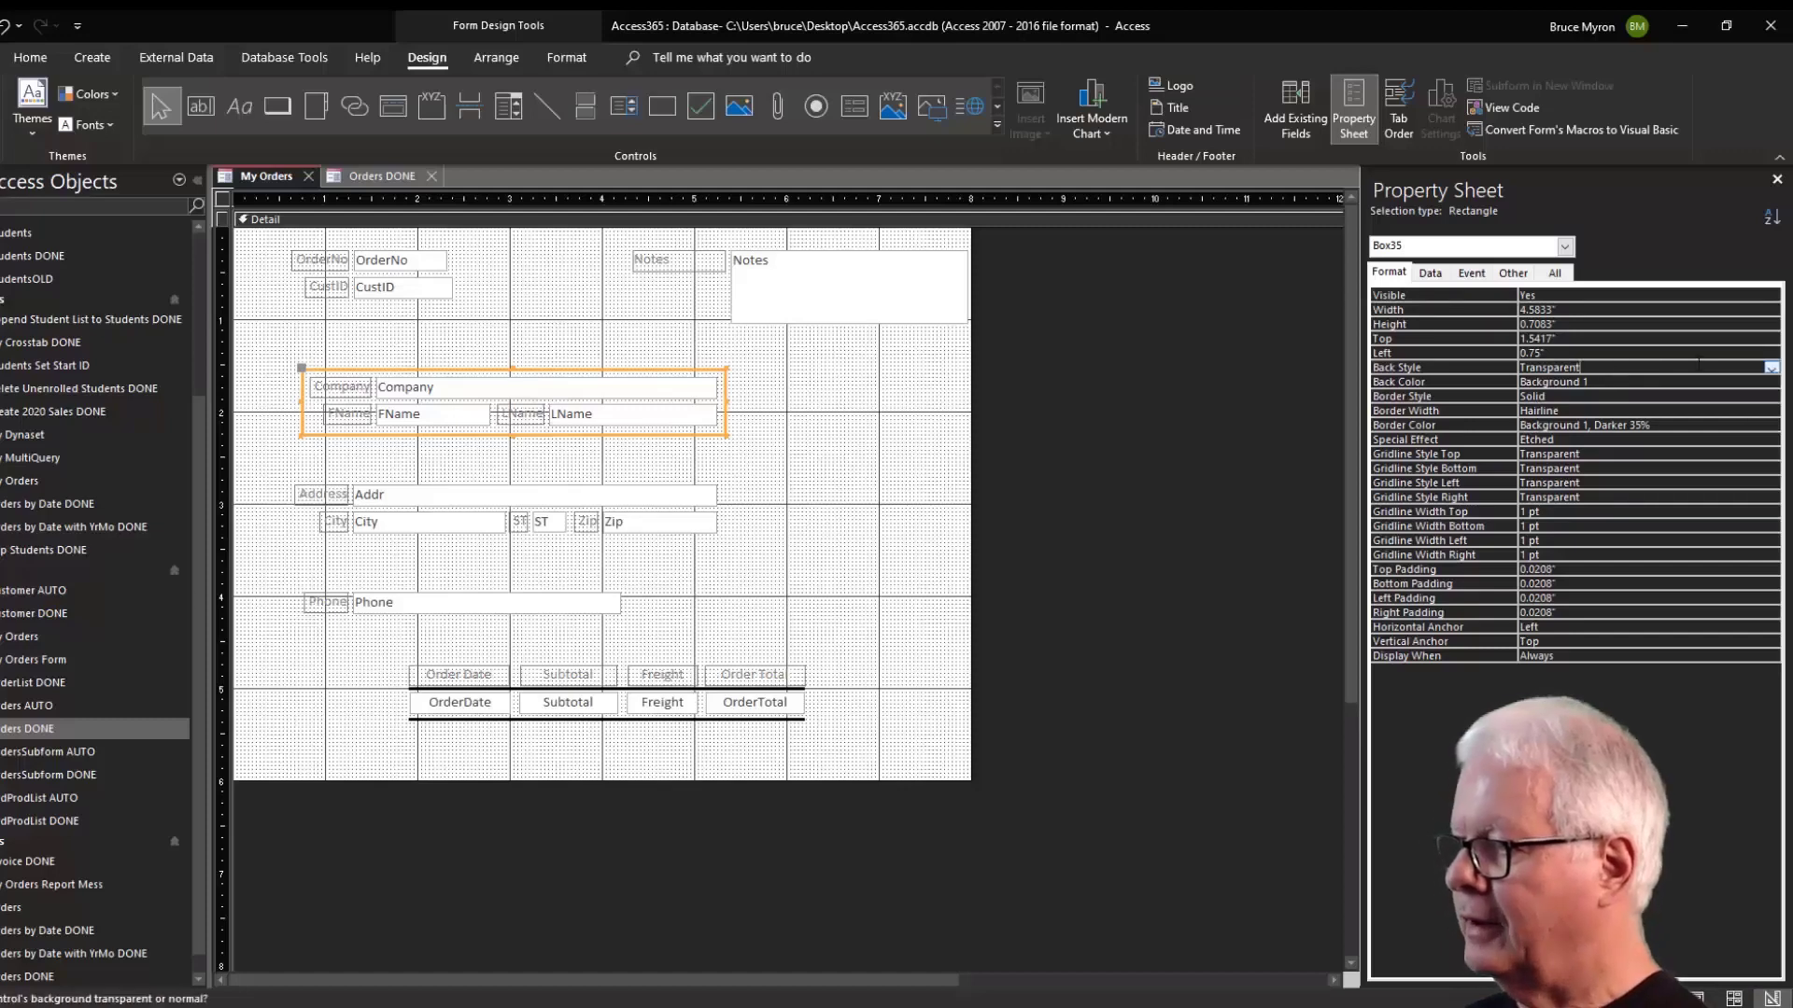
{"action": "left_click", "coordinate": [1772, 370]}
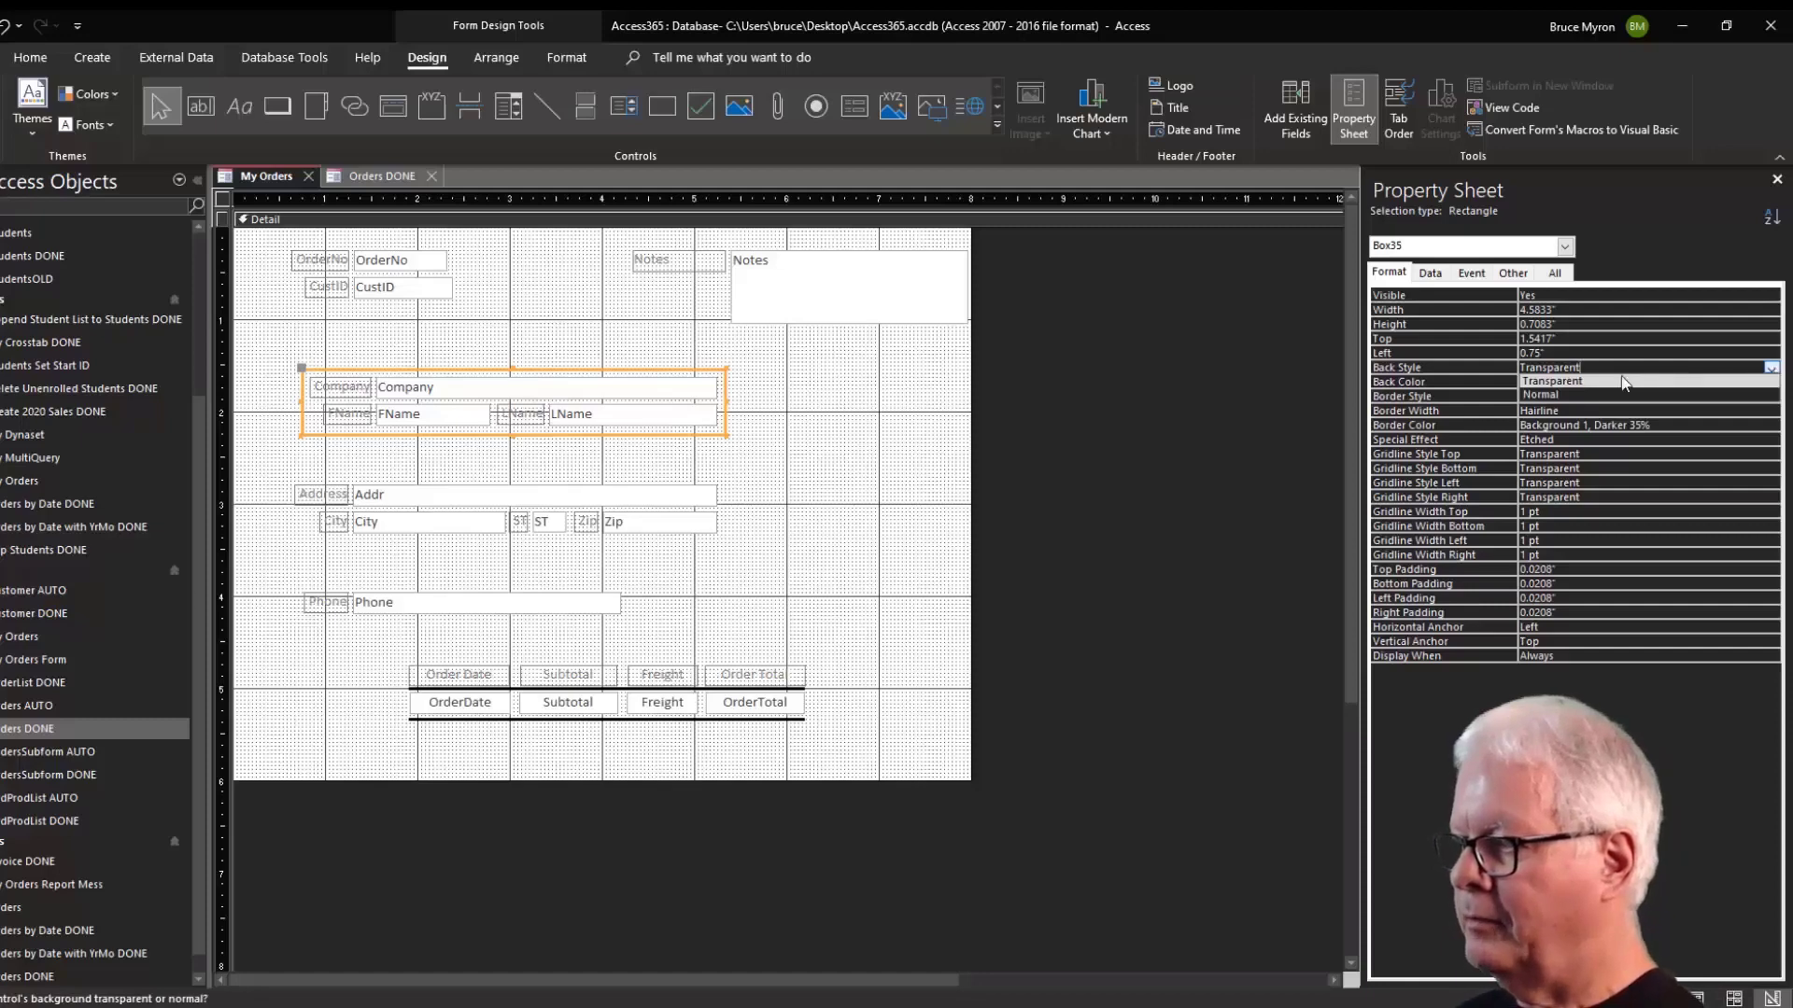
{"action": "left_click", "coordinate": [1557, 395]}
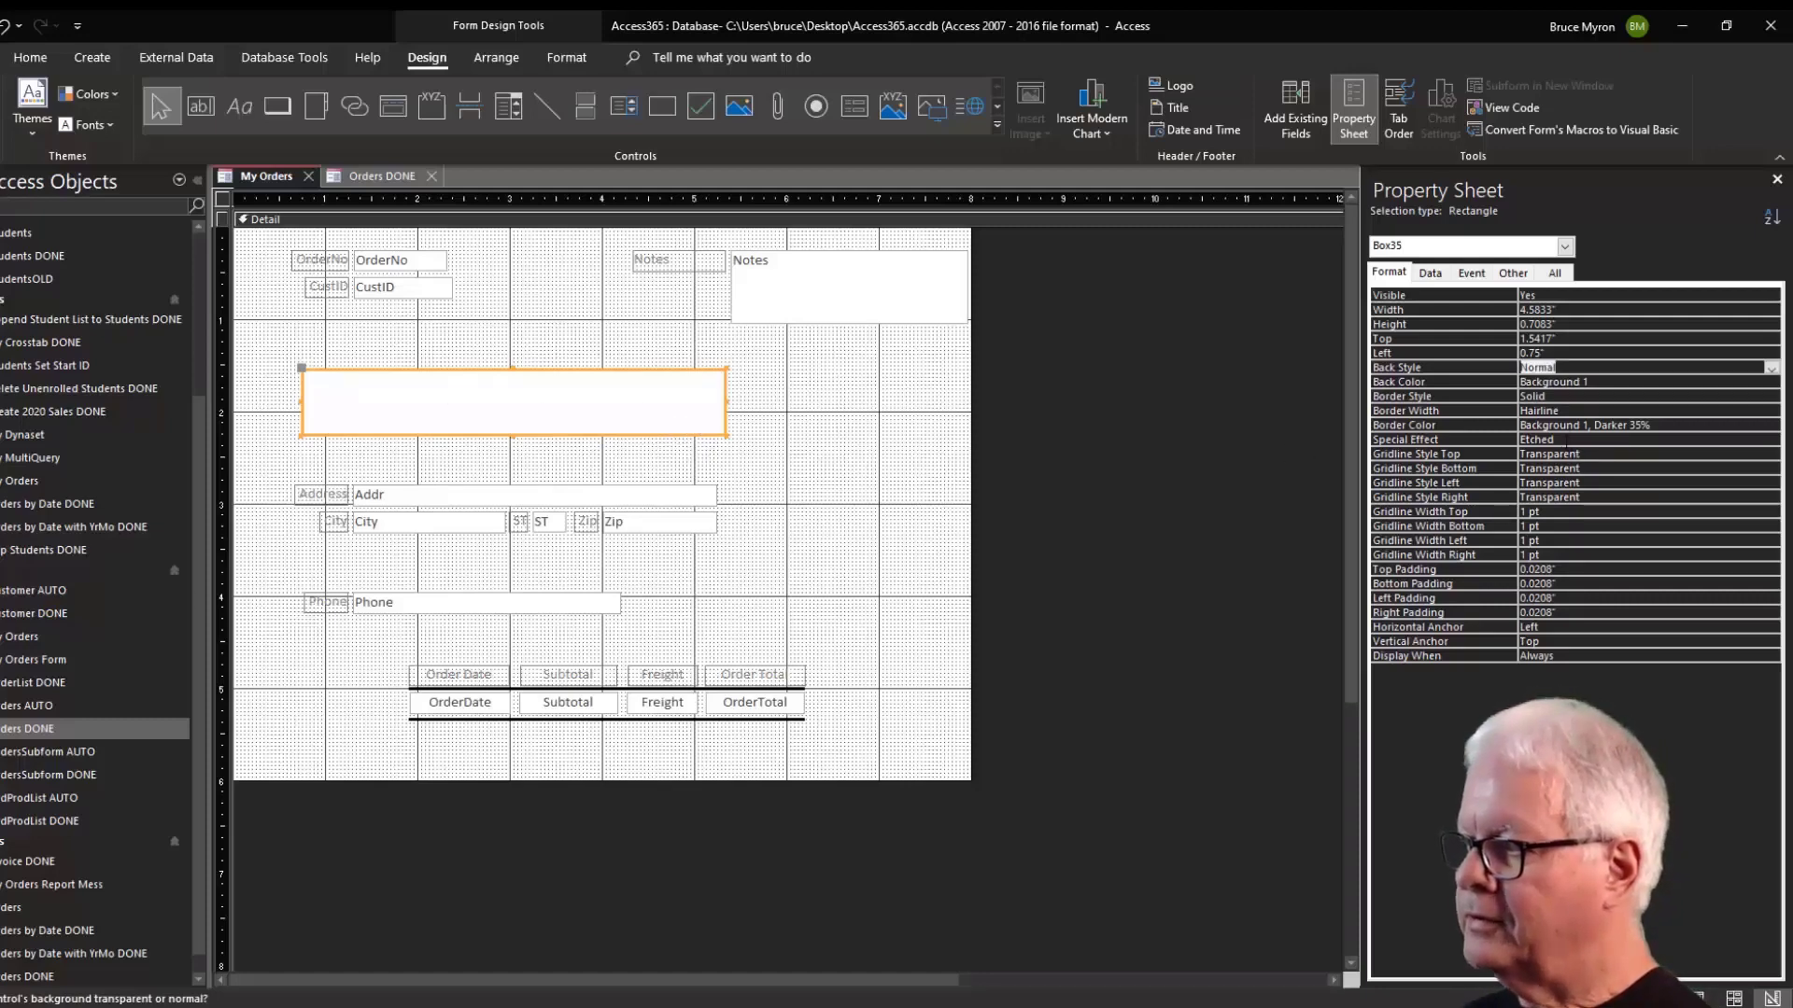
{"action": "left_click", "coordinate": [1483, 439]}
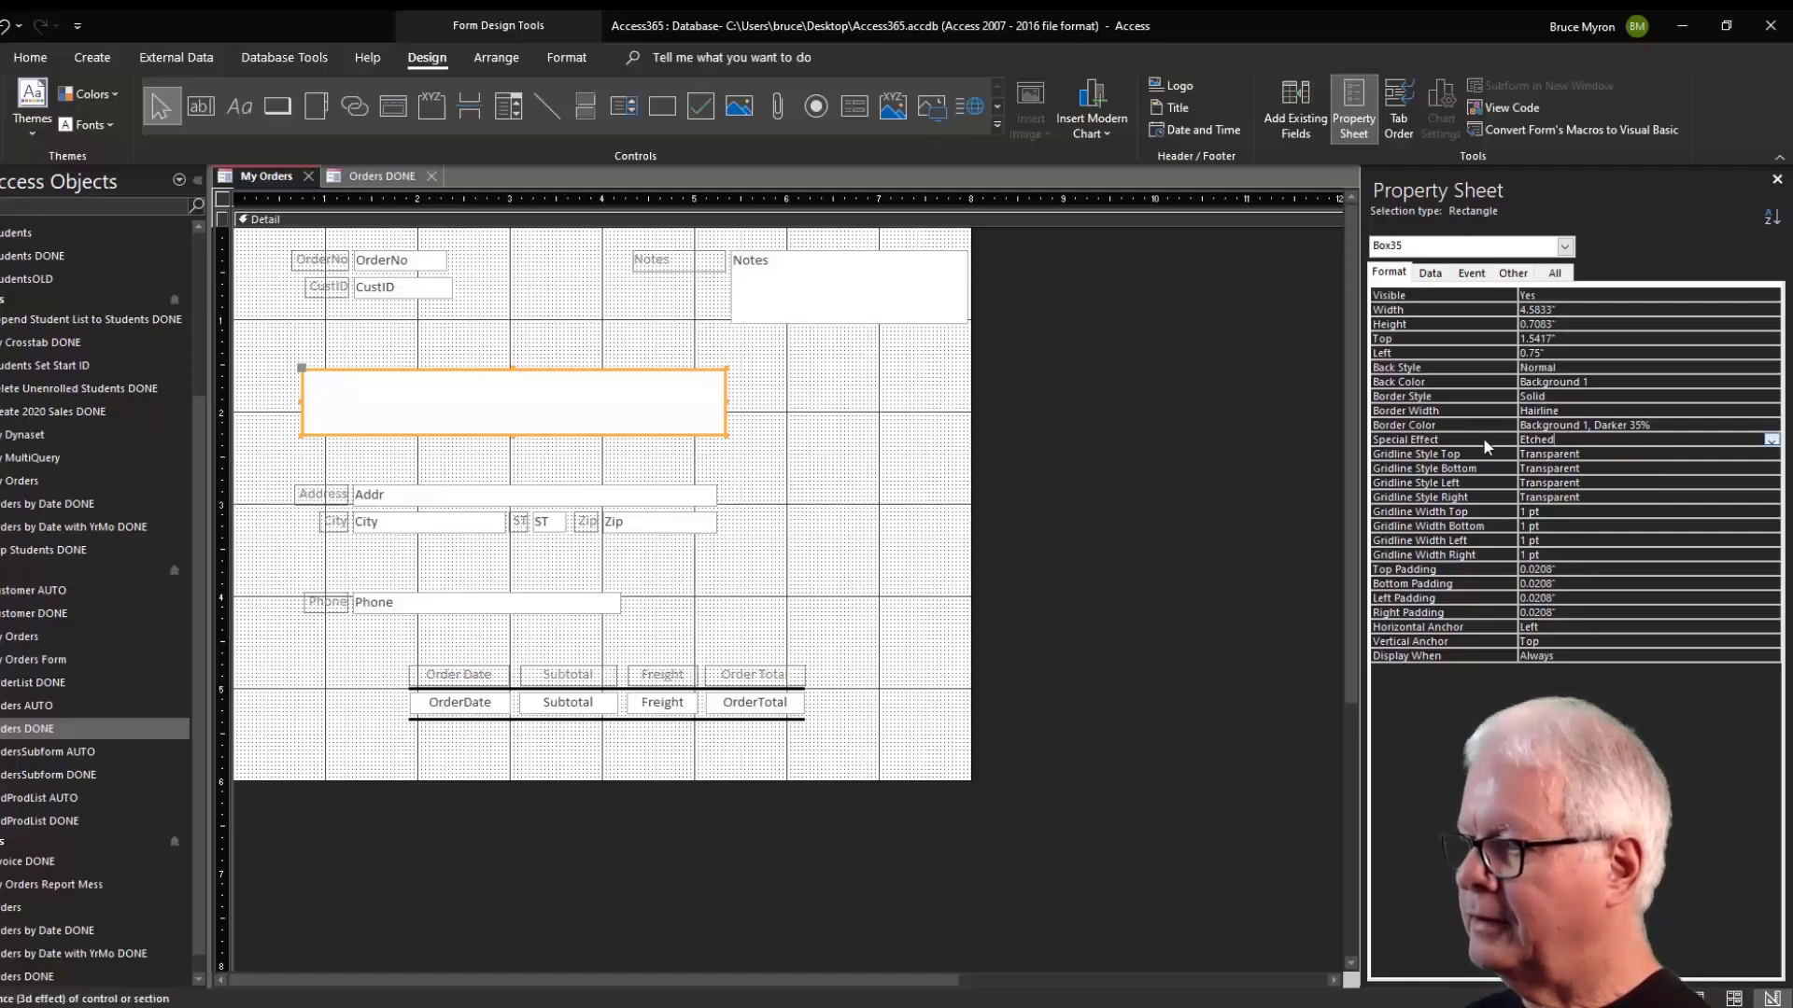
{"action": "left_click", "coordinate": [1771, 440]}
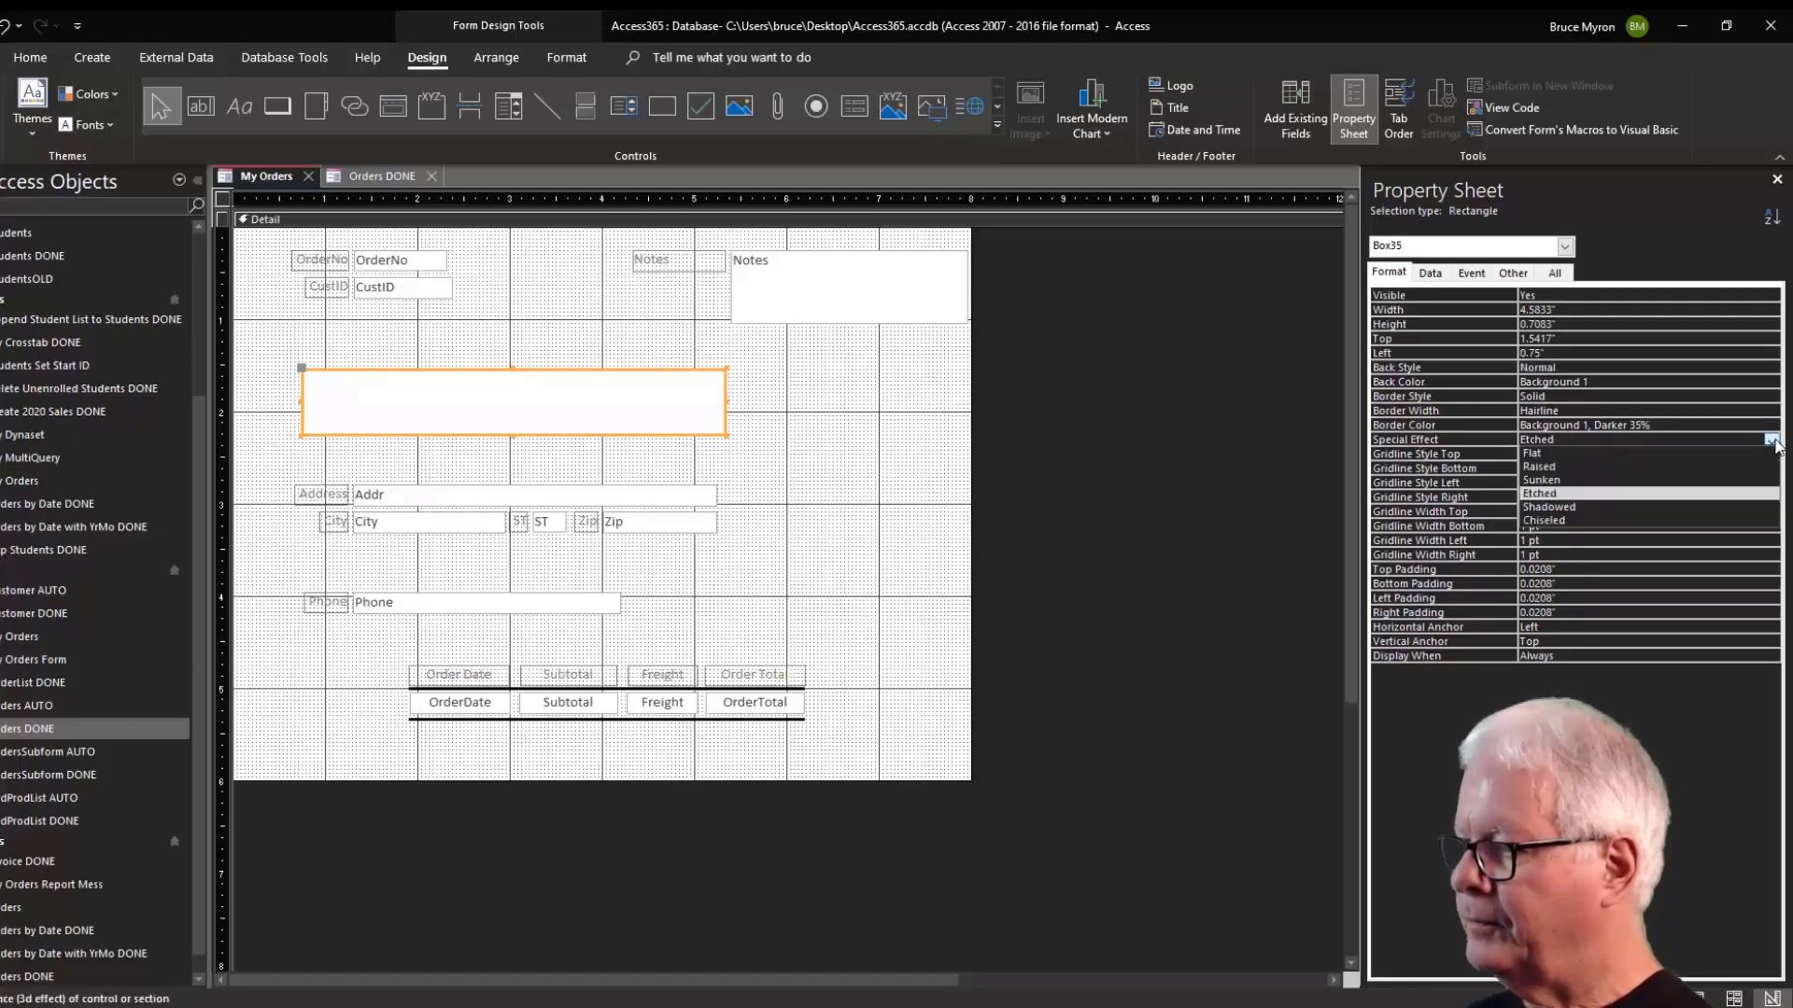
{"action": "left_click", "coordinate": [1542, 480]}
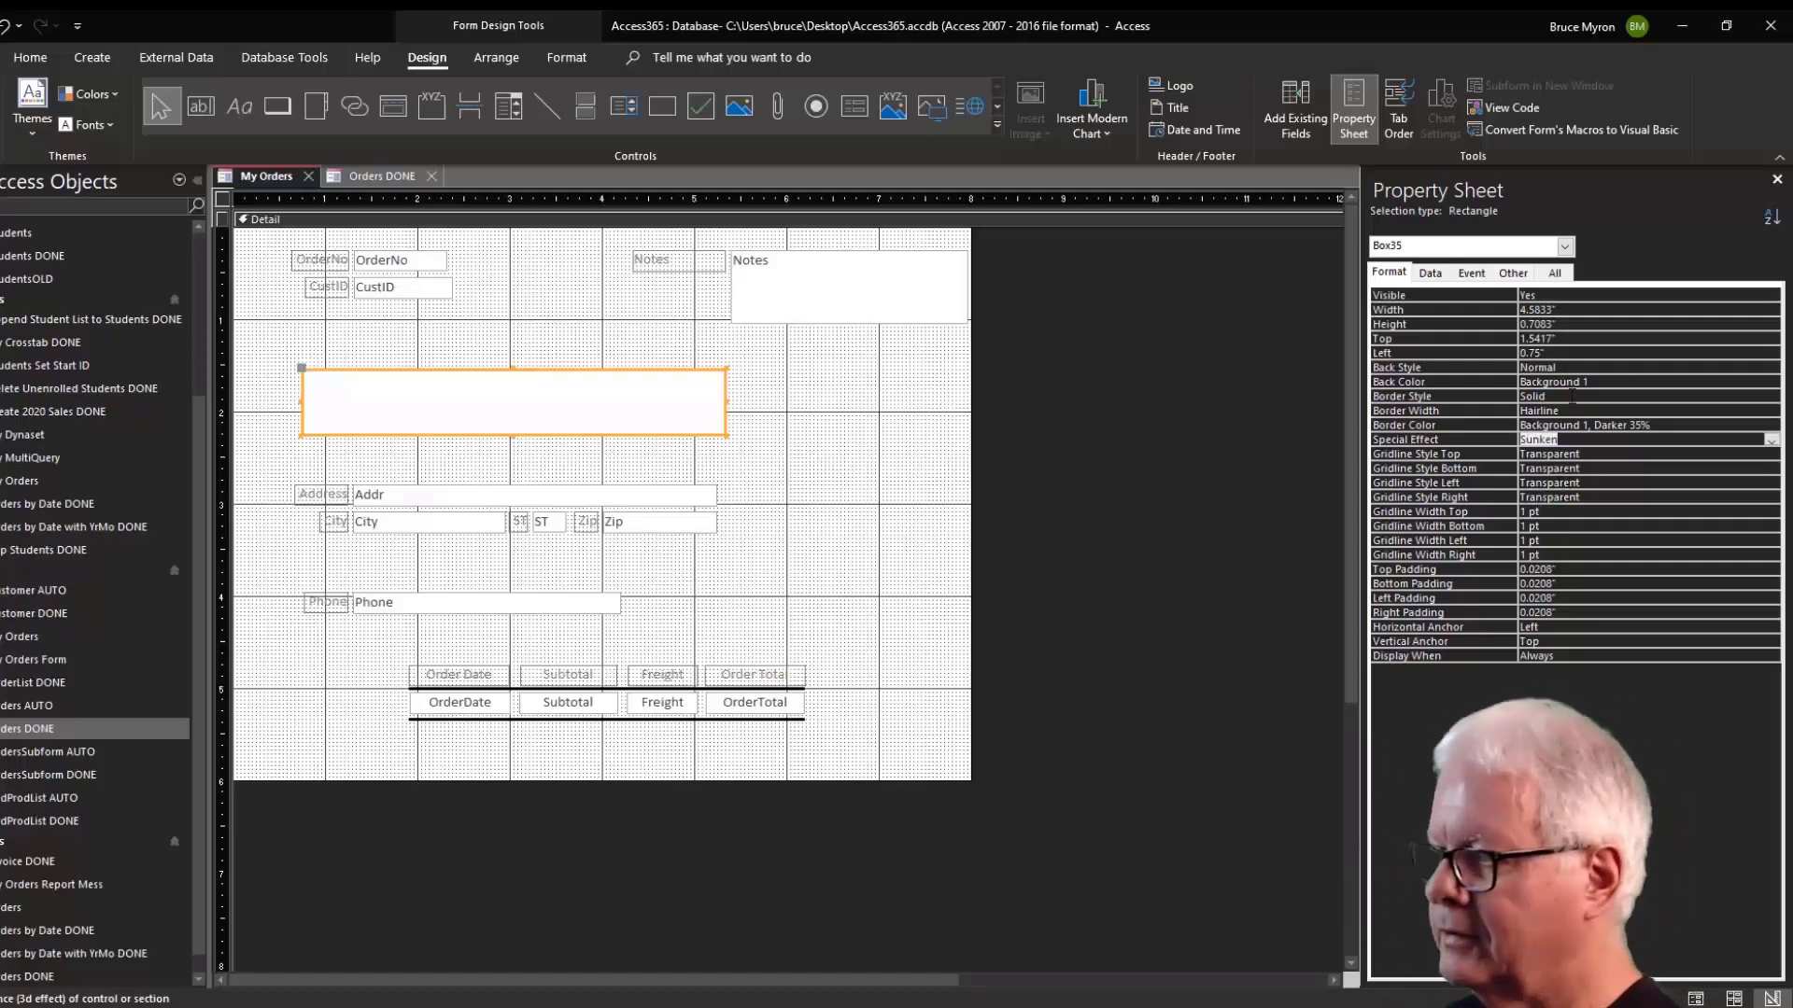
Examine the available theme colour sets and Office themes for the rectangle's back colour.
{"action": "left_click", "coordinate": [1608, 380]}
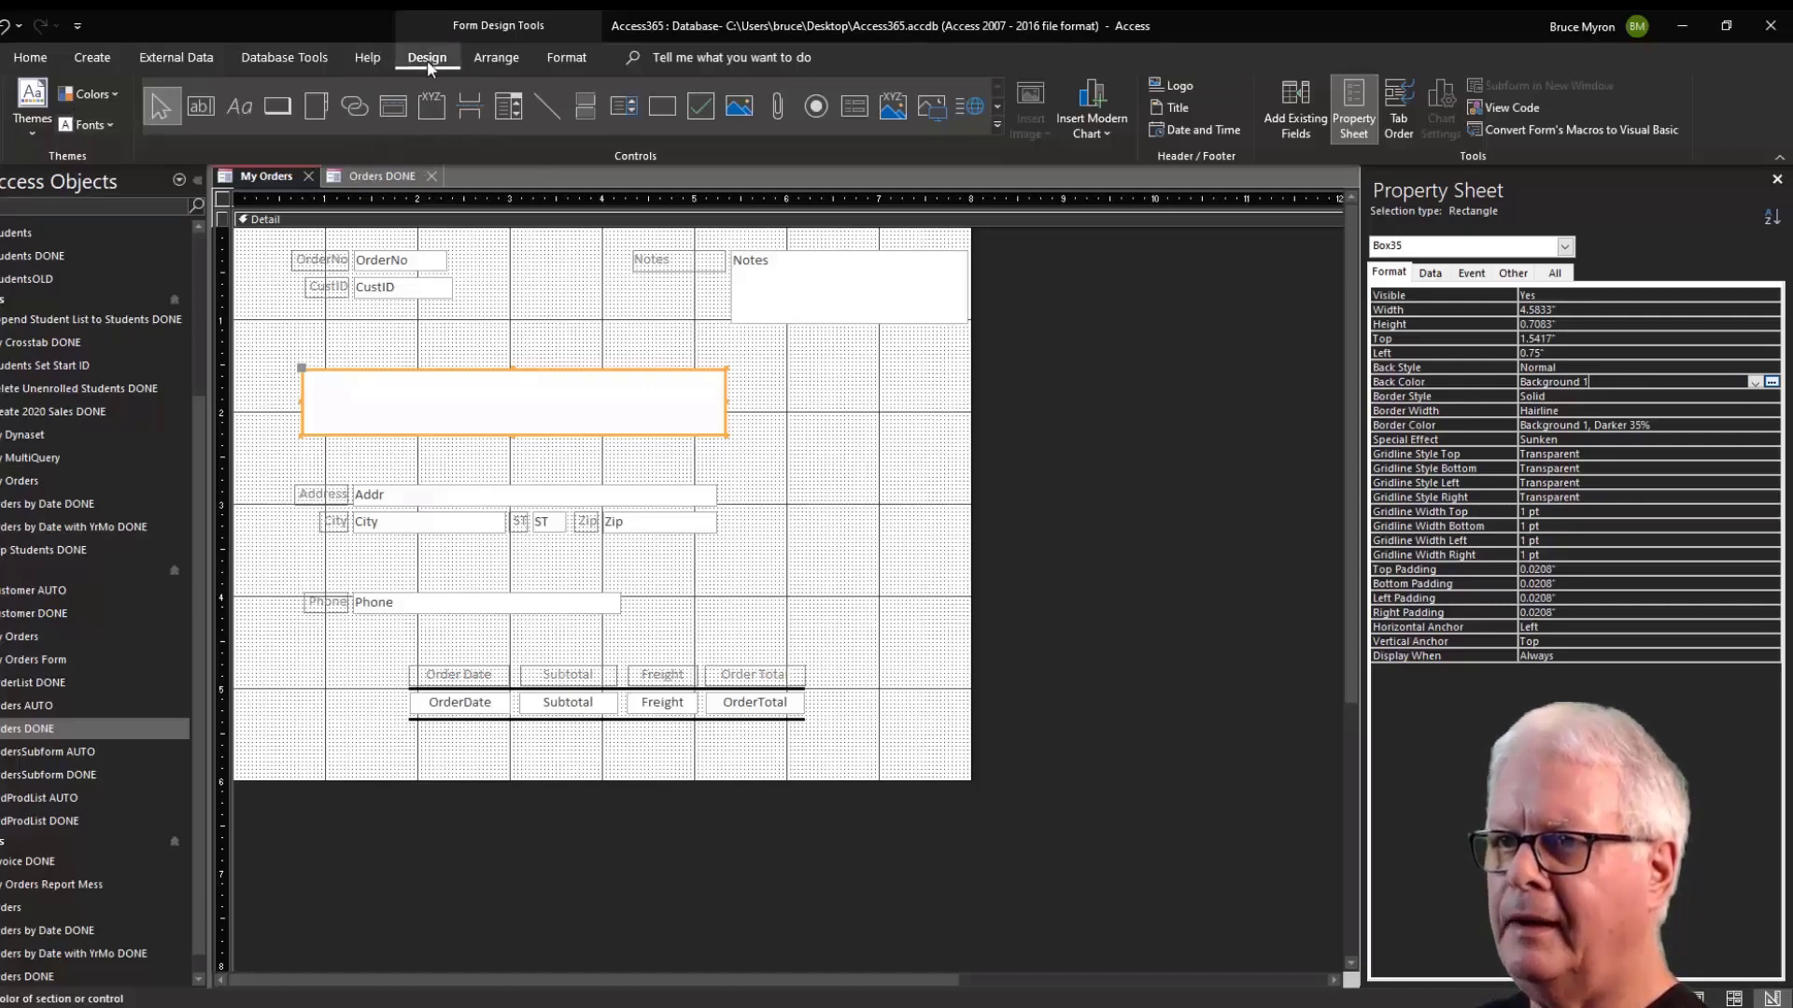
{"action": "left_click", "coordinate": [97, 93]}
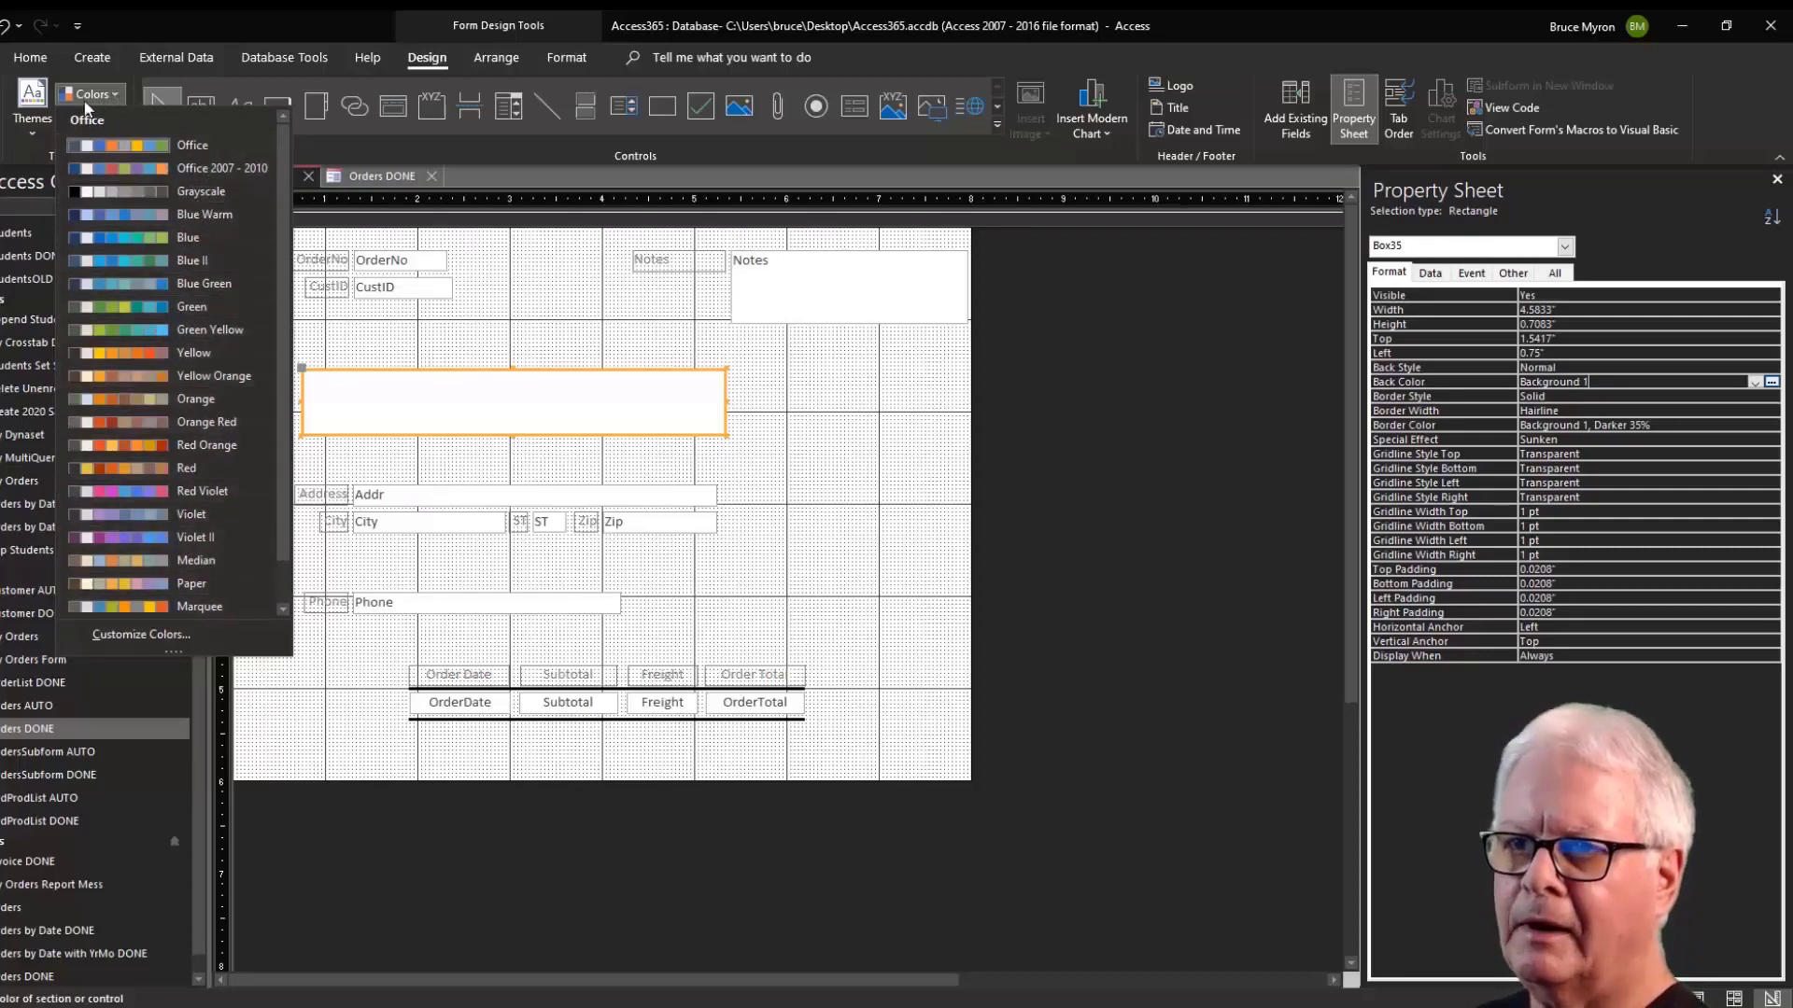
{"action": "left_click", "coordinate": [32, 94]}
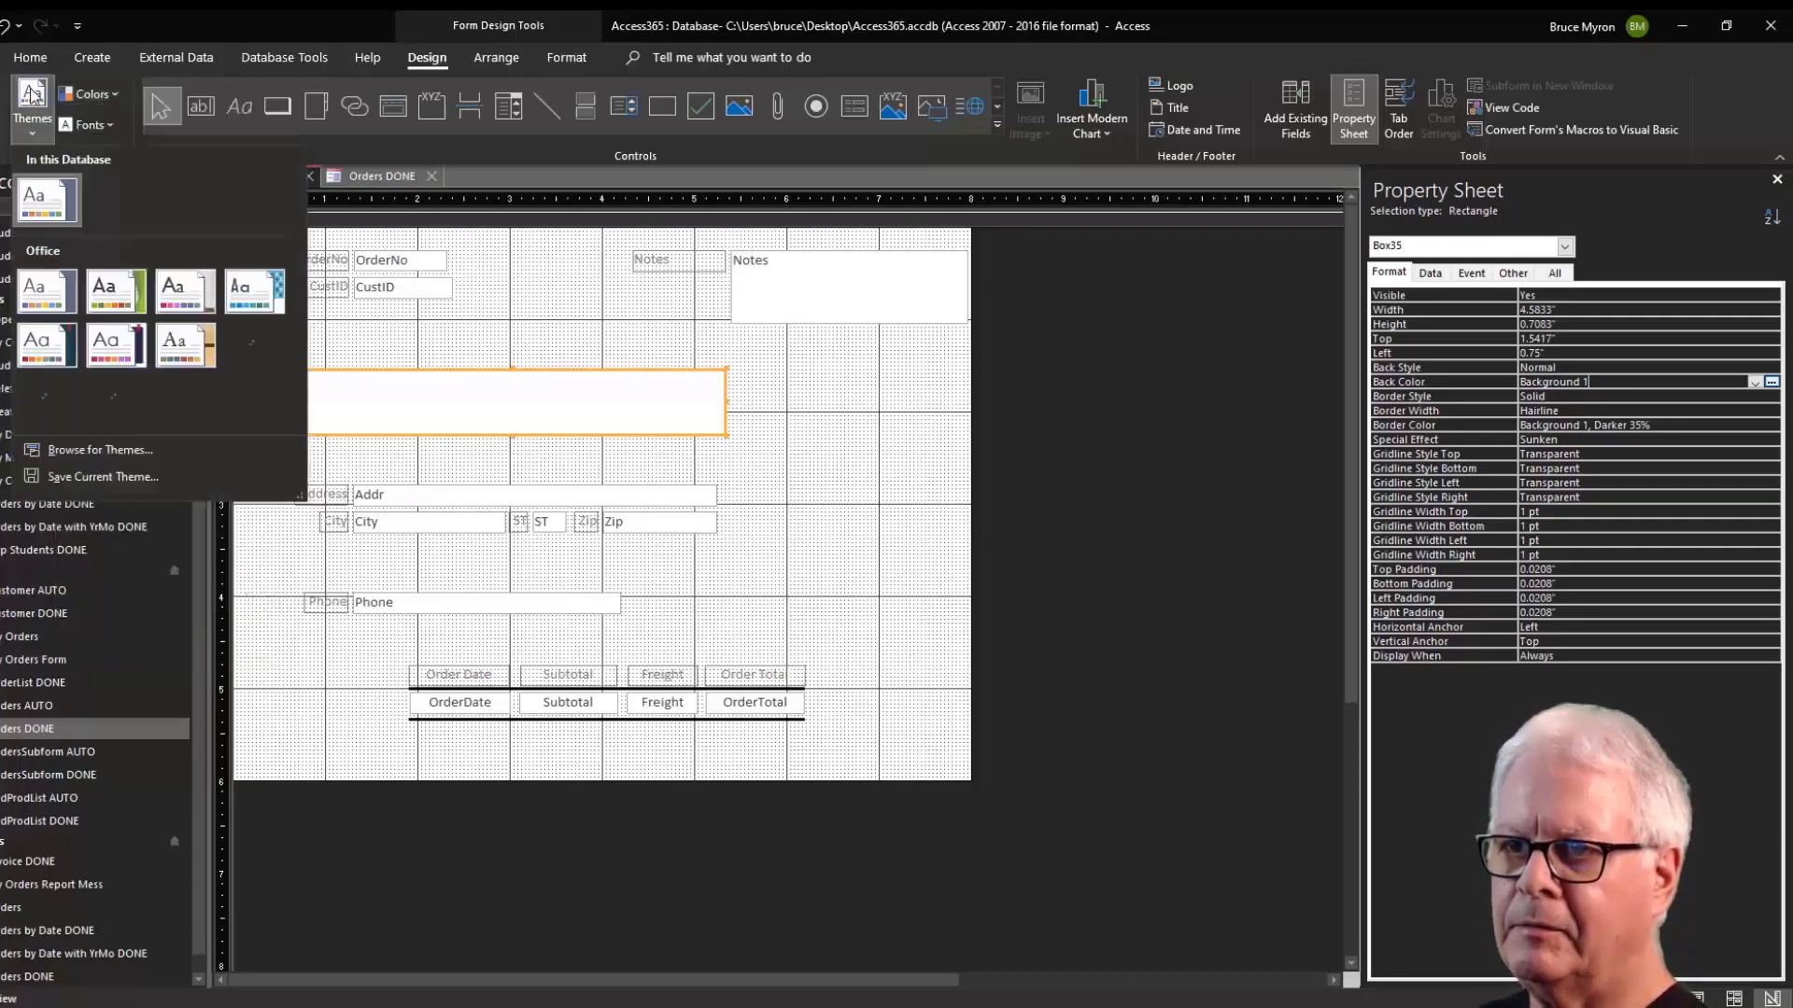
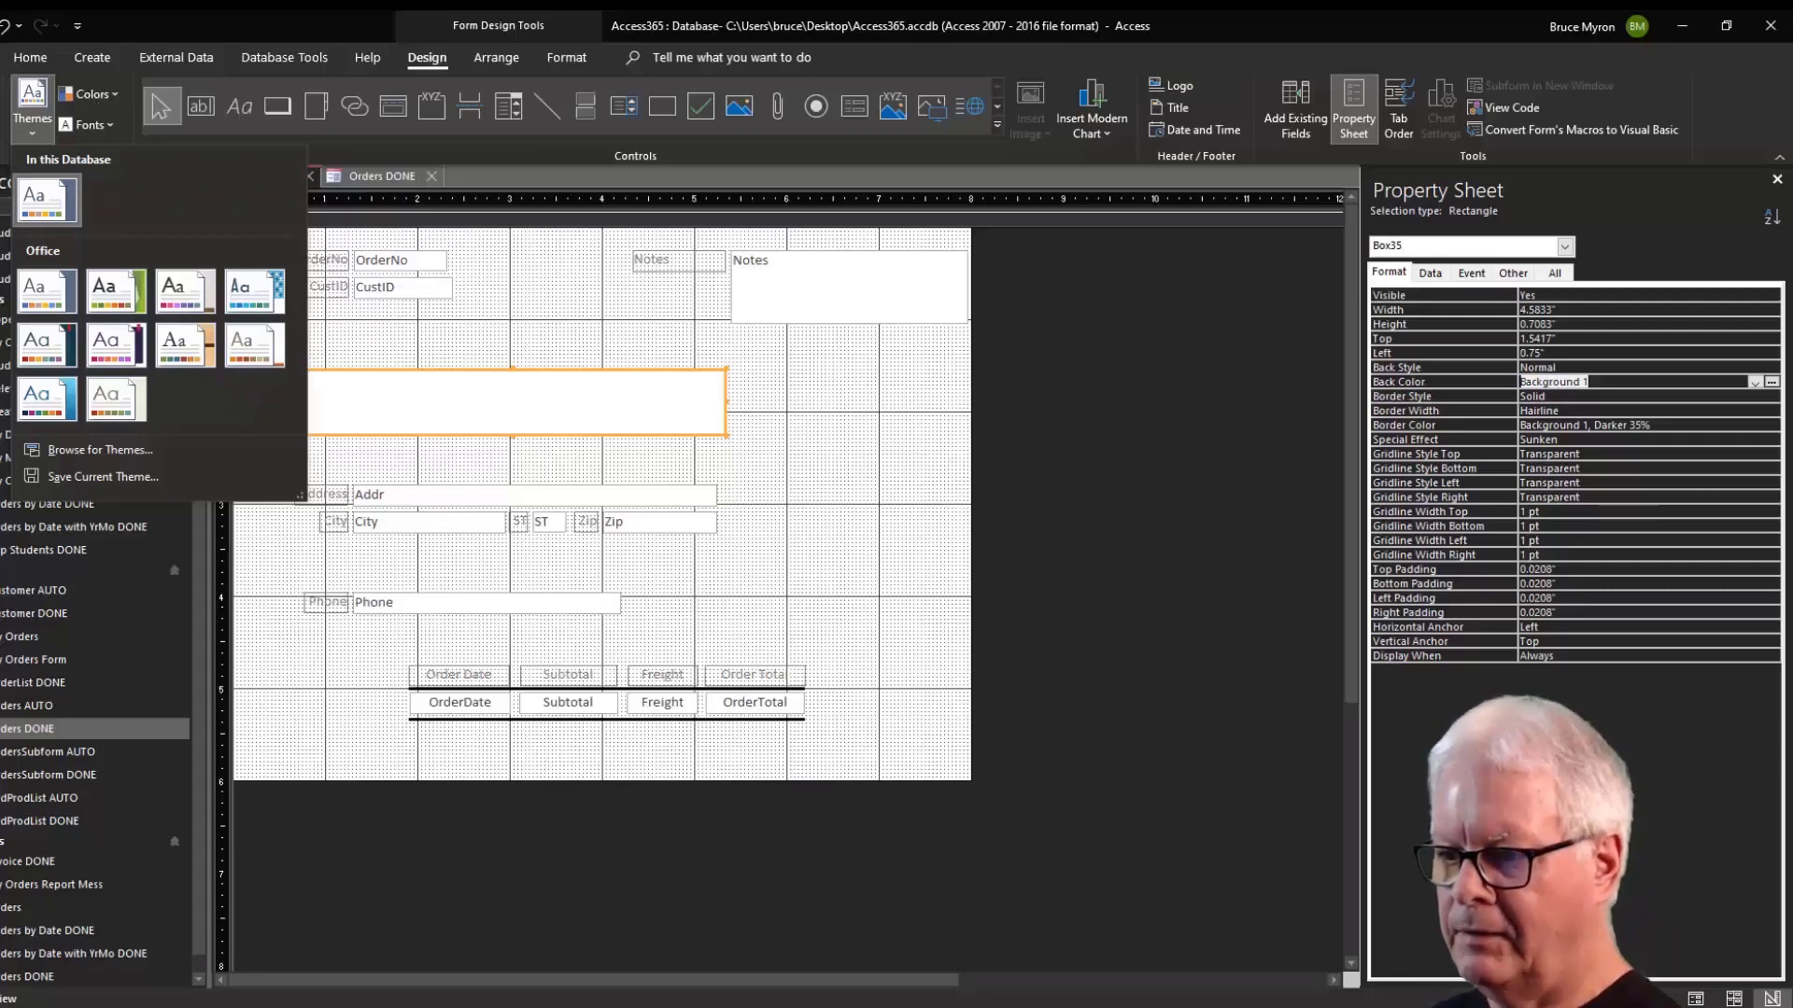
{"action": "key", "text": "Escape"}
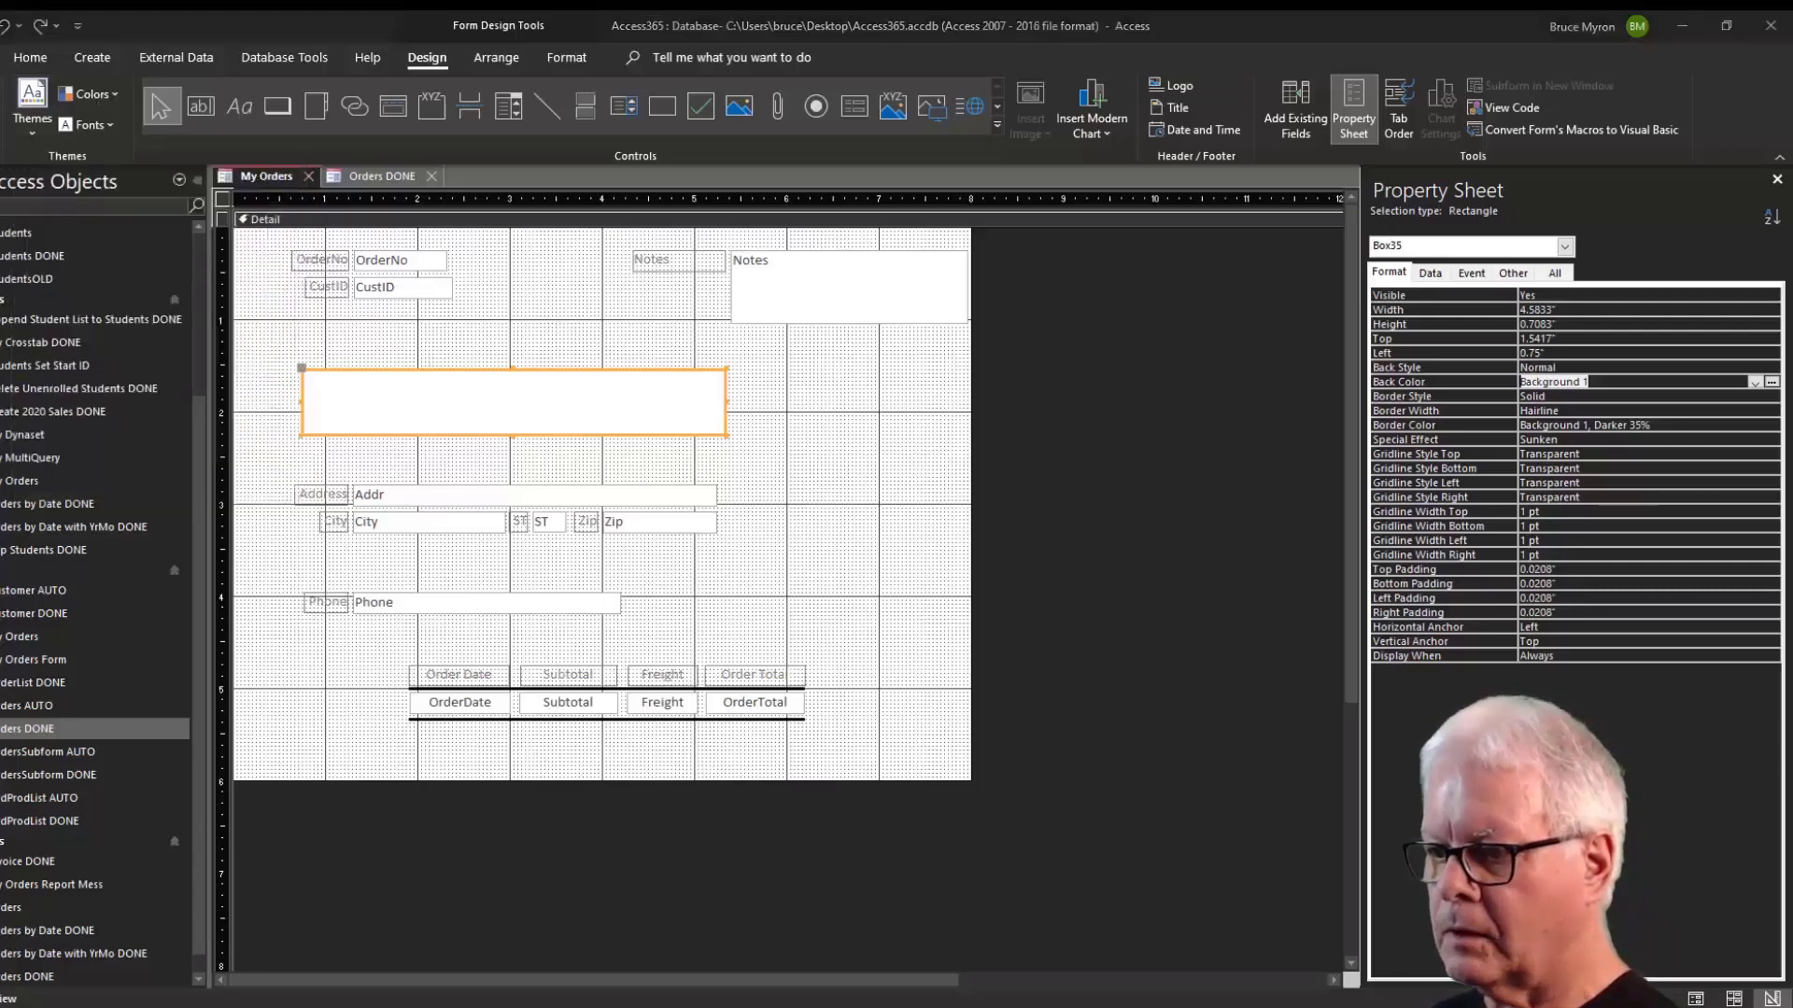
Switch to Excel, look at the theme options in a blank workbook, and close the workbook.
{"action": "left_click", "coordinate": [712, 1002]}
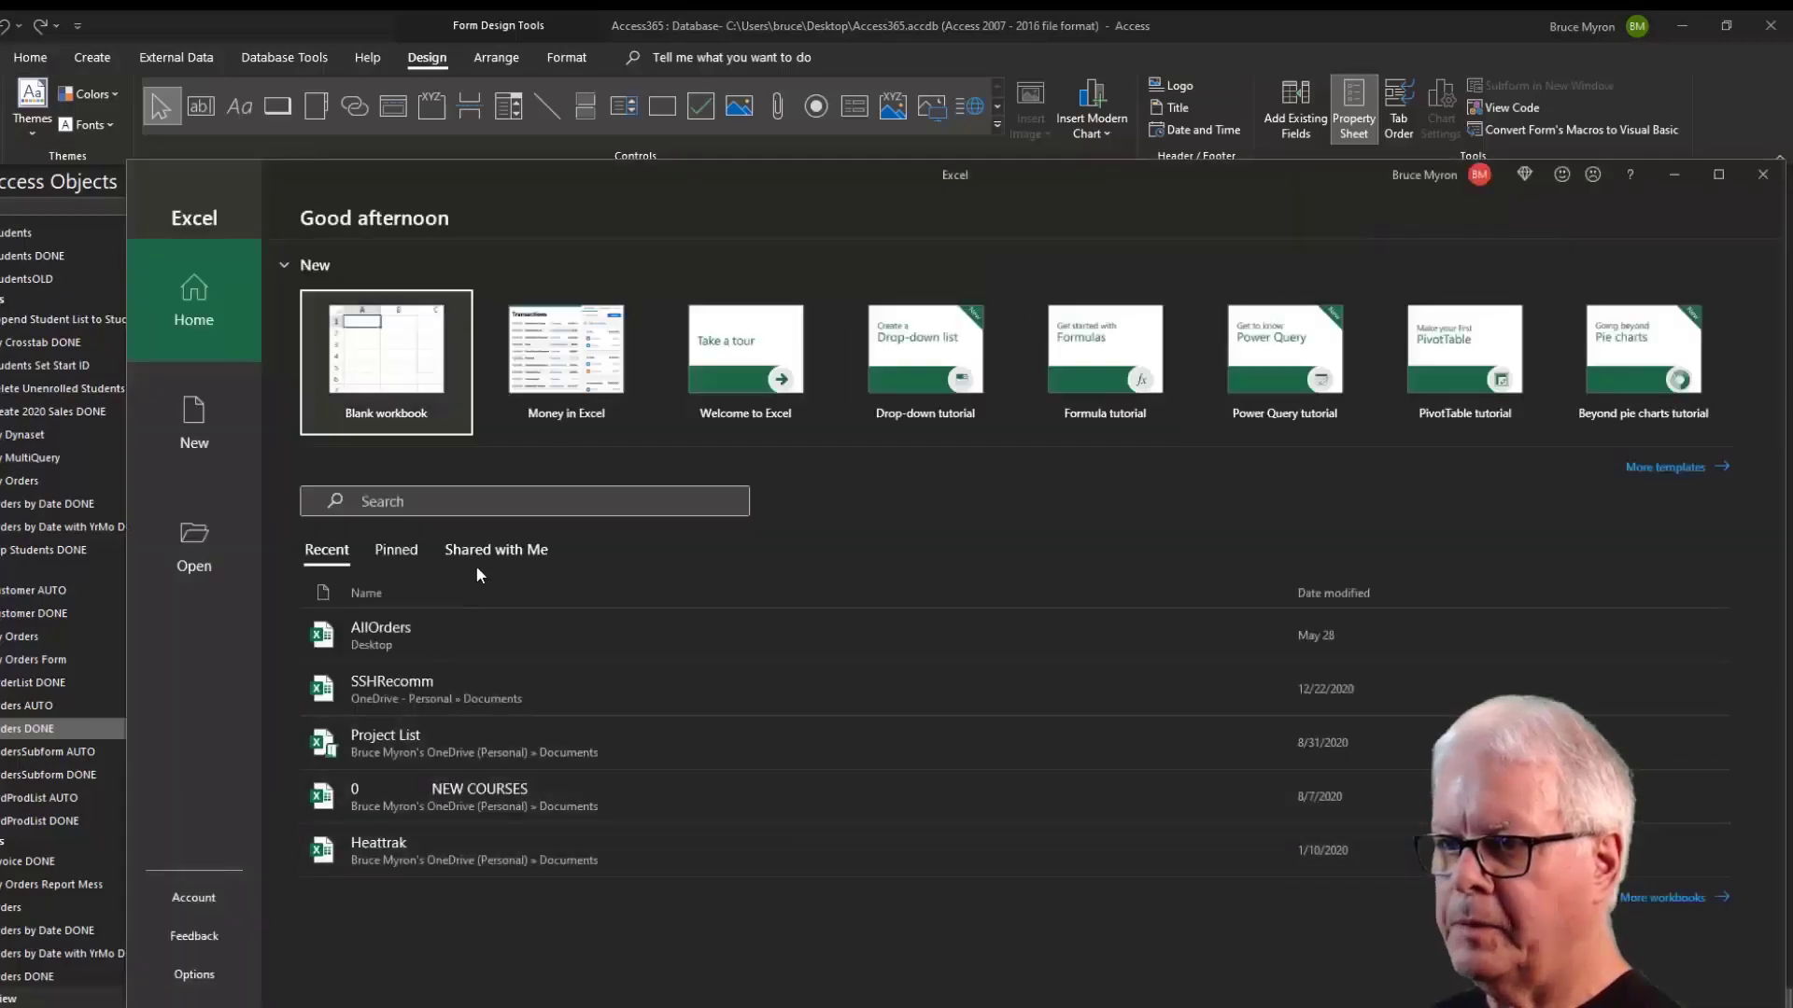
{"action": "left_click", "coordinate": [408, 404]}
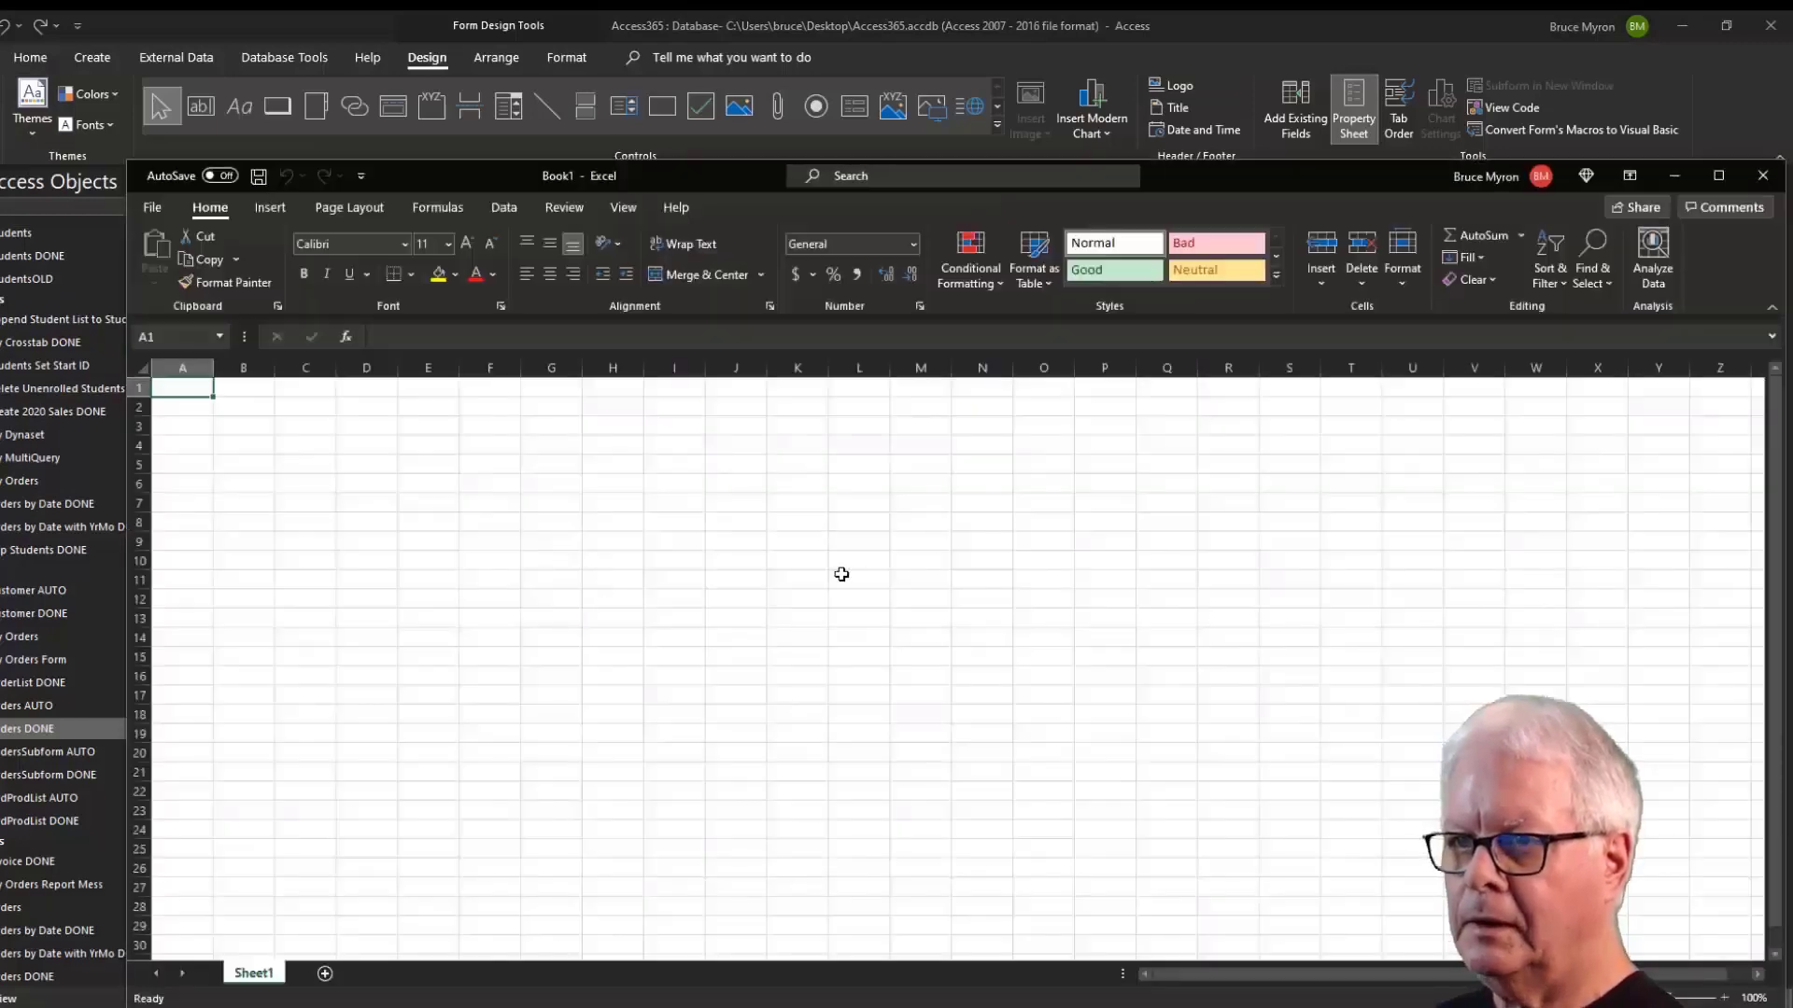
{"action": "left_click", "coordinate": [355, 209]}
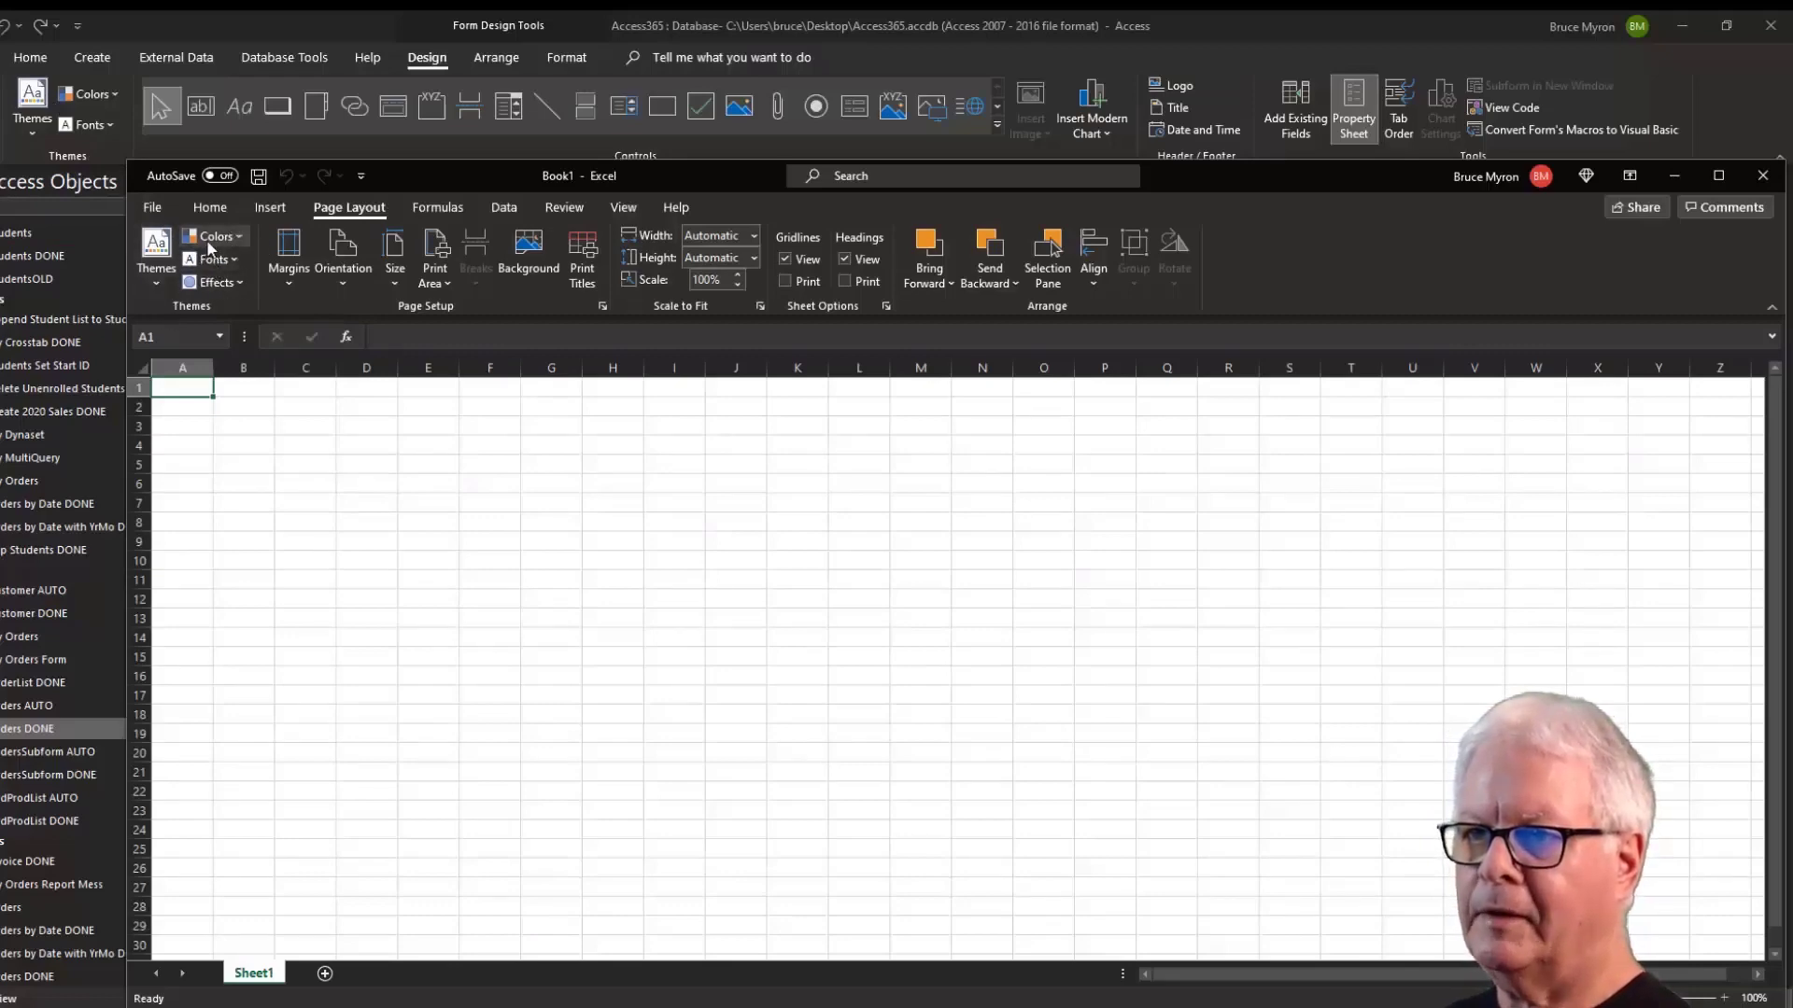
{"action": "left_click", "coordinate": [304, 421]}
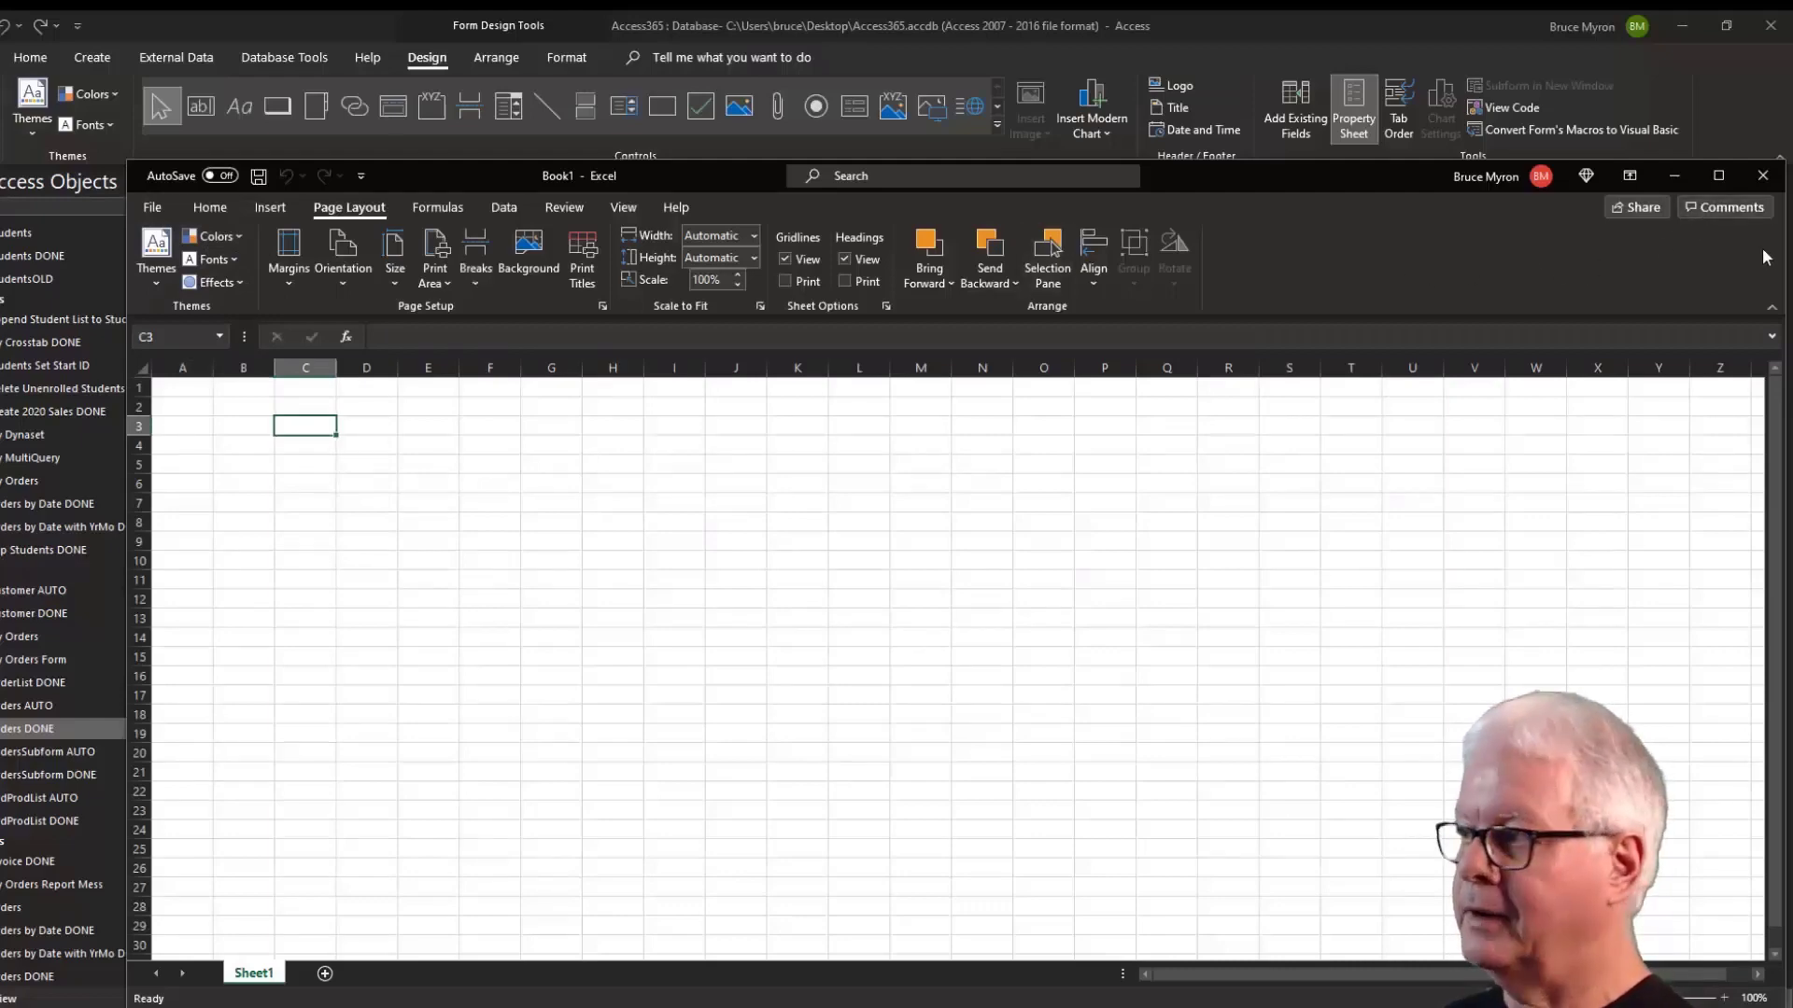
{"action": "left_click", "coordinate": [1762, 175]}
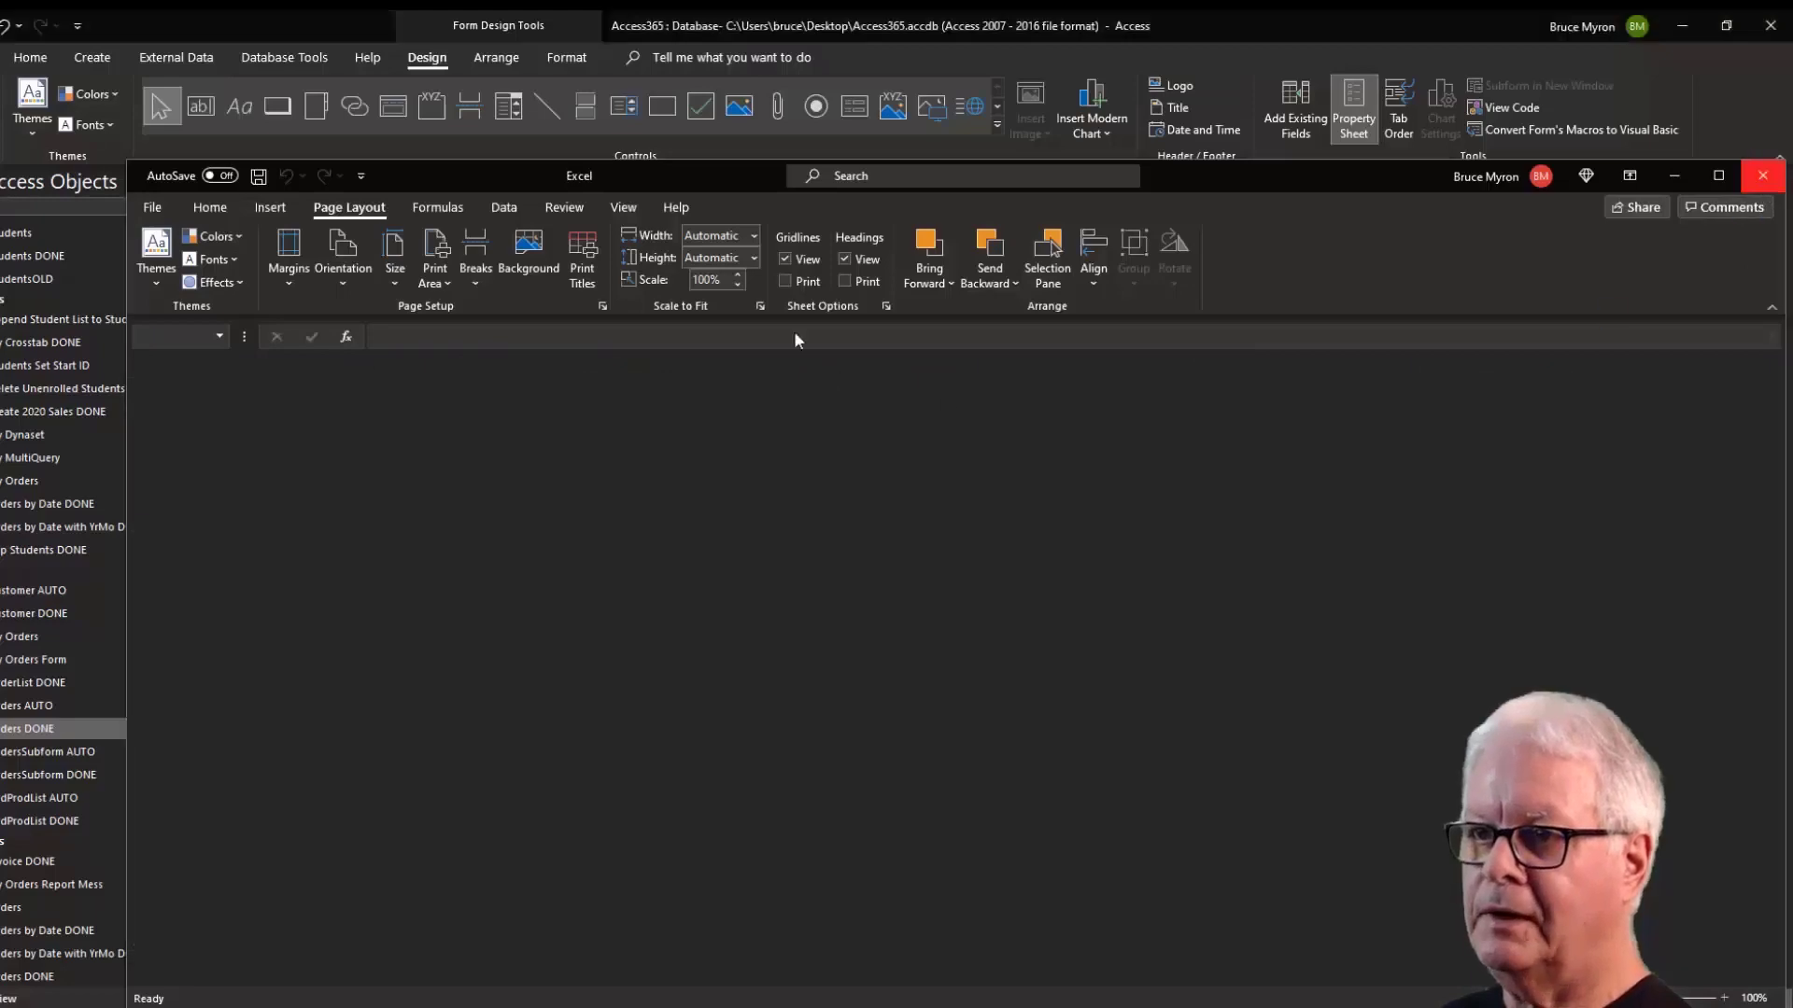
Switch back to Access and review the custom theme colour definitions without saving a new colour set.
{"action": "left_click", "coordinate": [93, 94]}
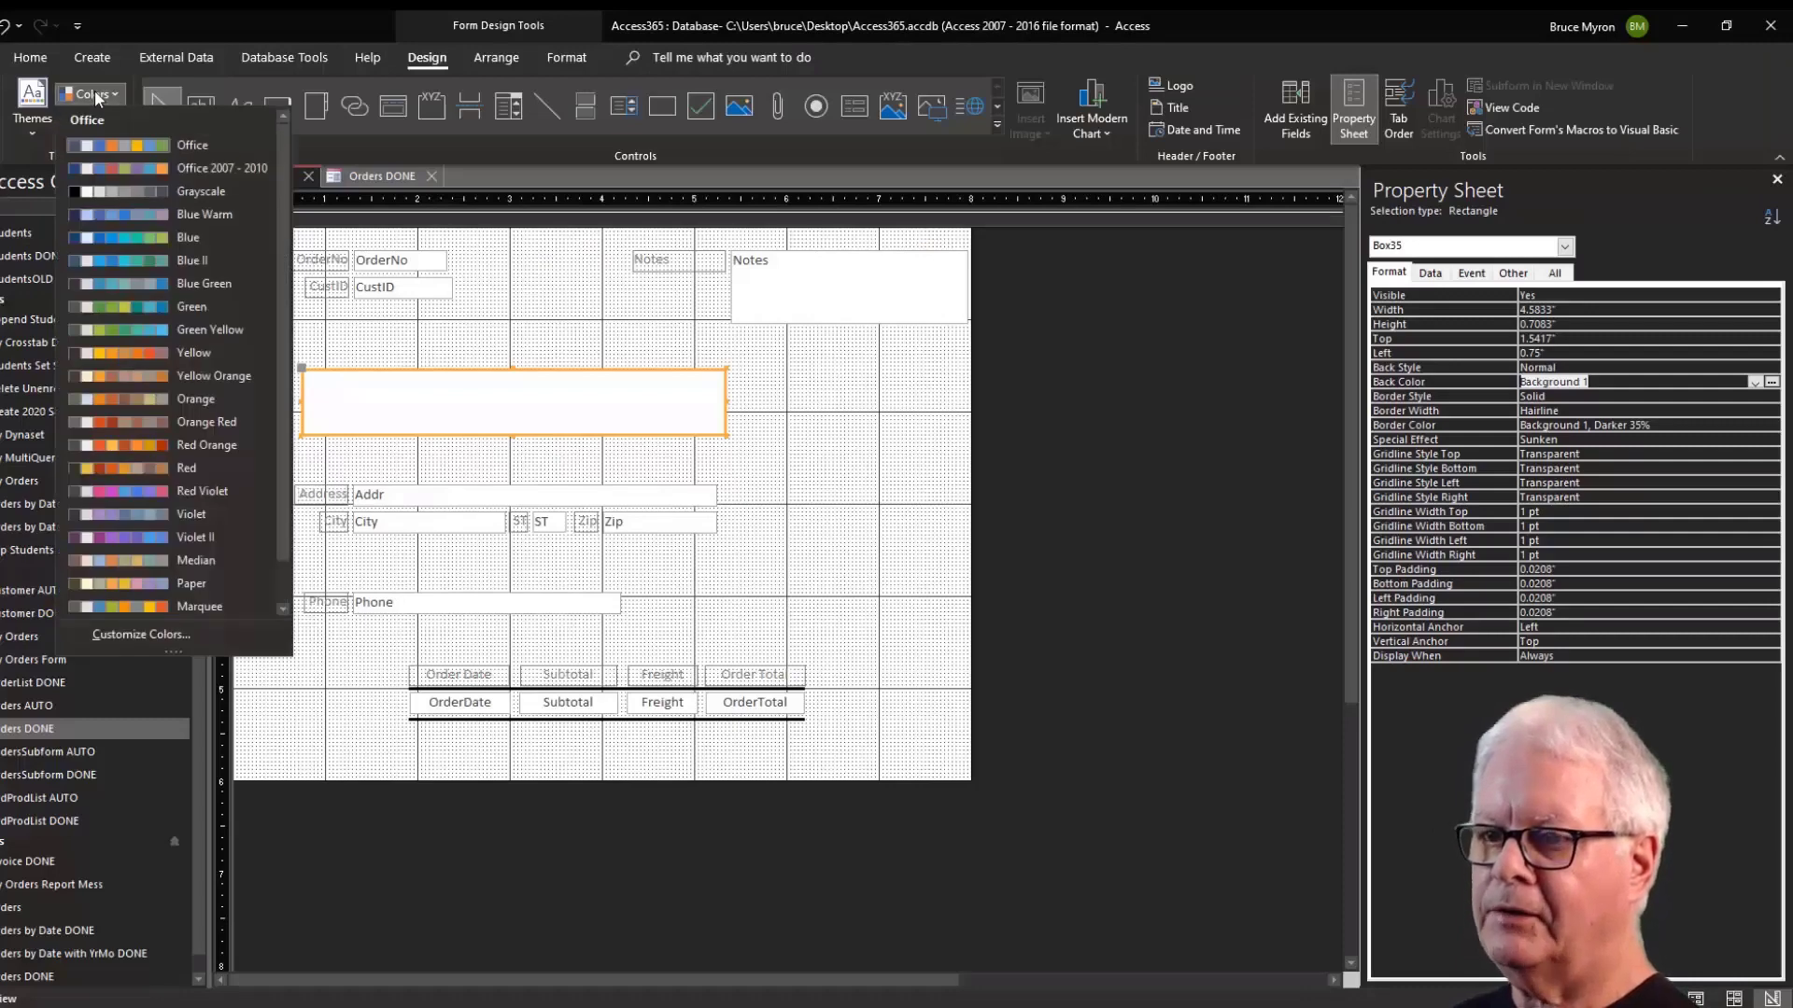
{"action": "left_click", "coordinate": [133, 635]}
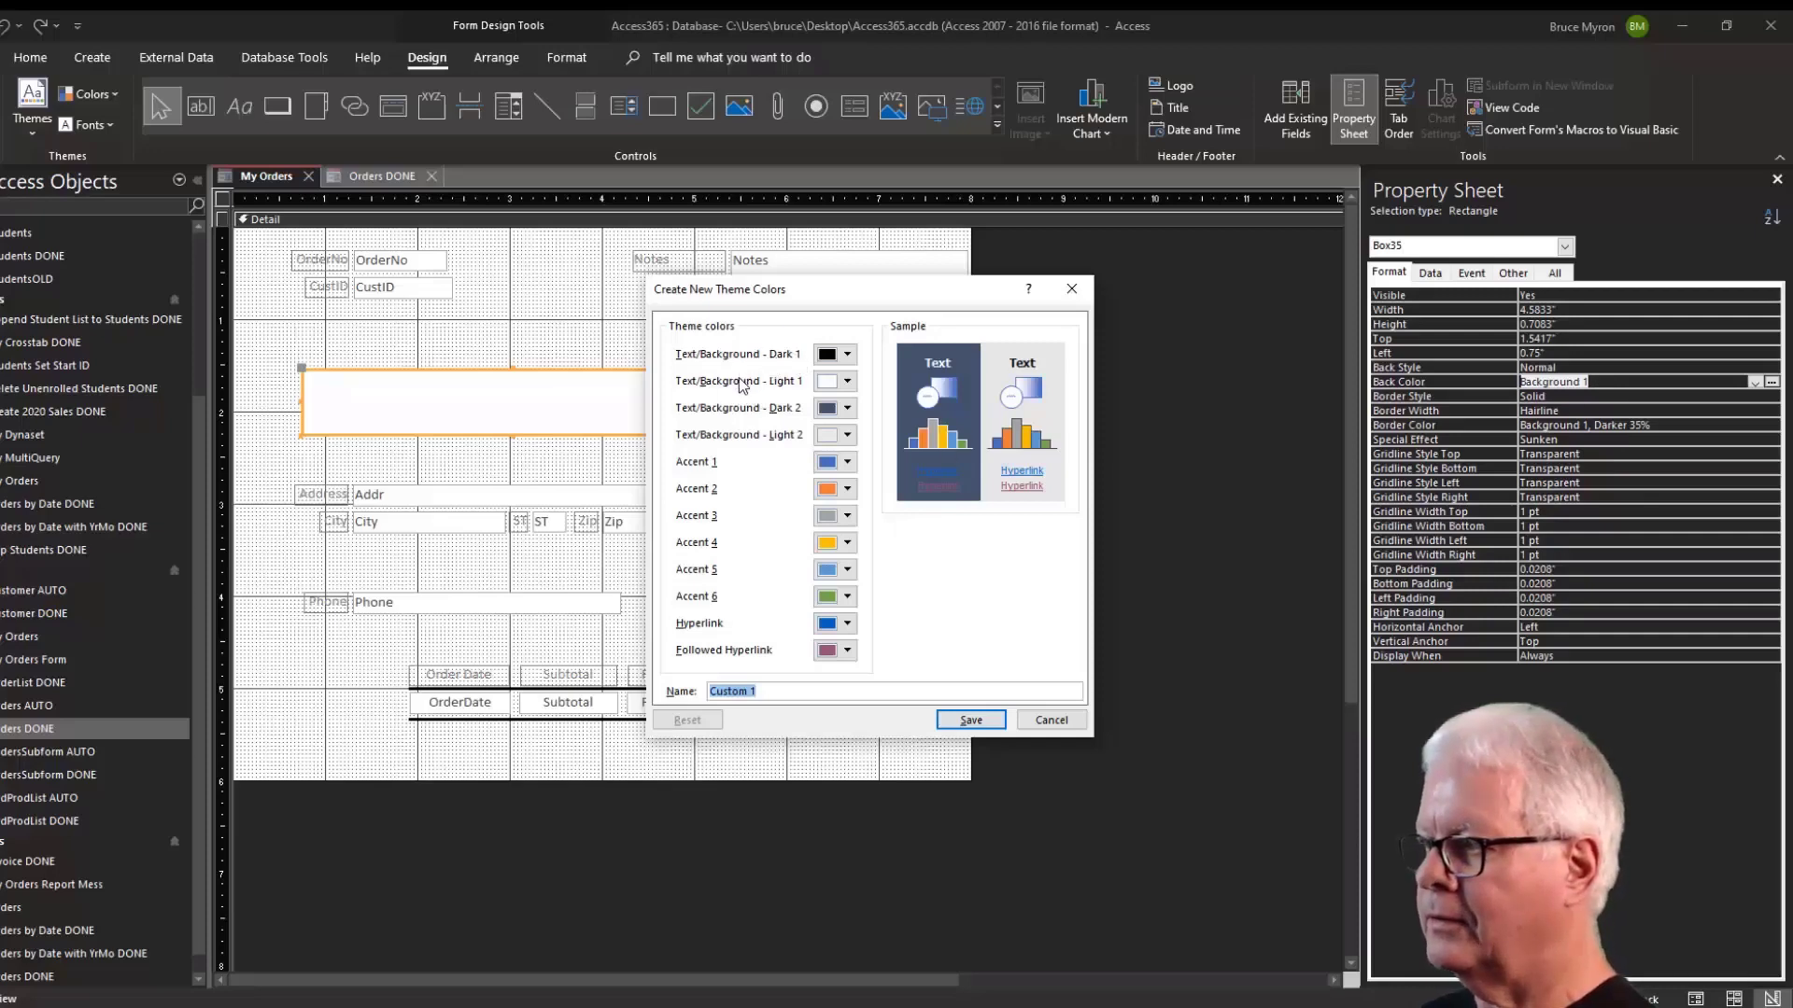
{"action": "left_click", "coordinate": [1051, 720]}
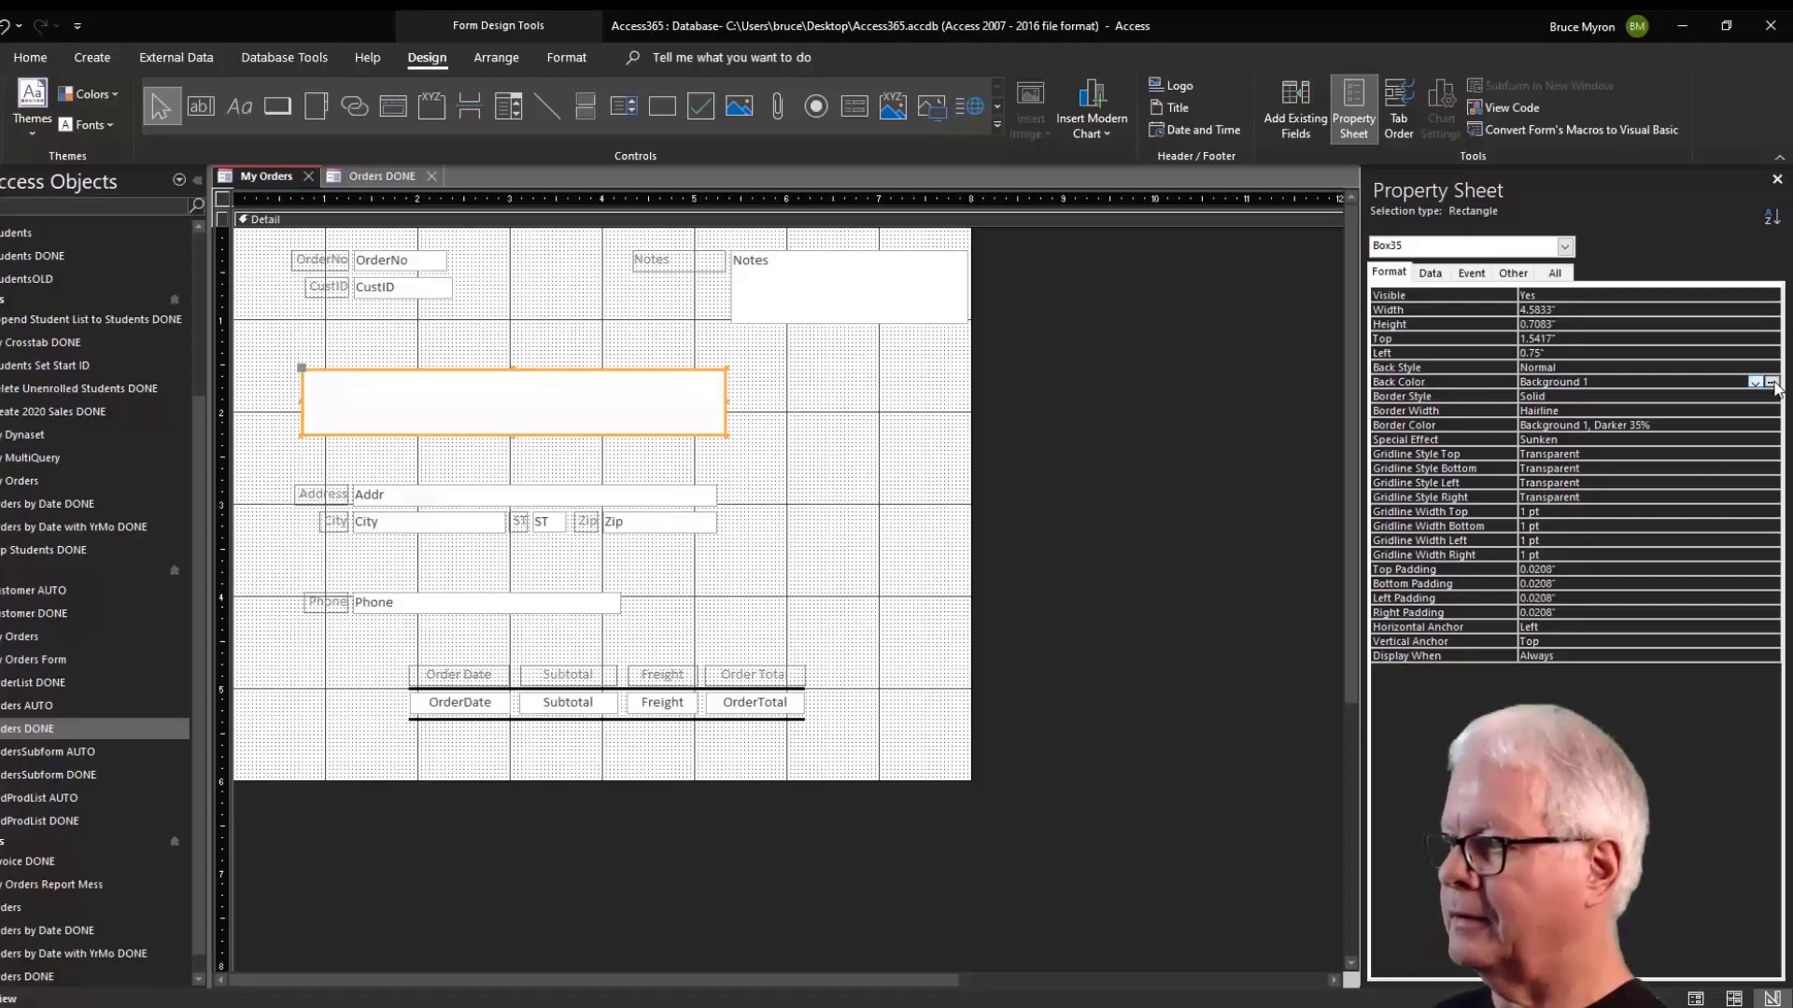
Set the rectangle's Back Color to Text 2, Lighter 80% and compare it with the Orders DONE form.
{"action": "left_click", "coordinate": [1773, 383]}
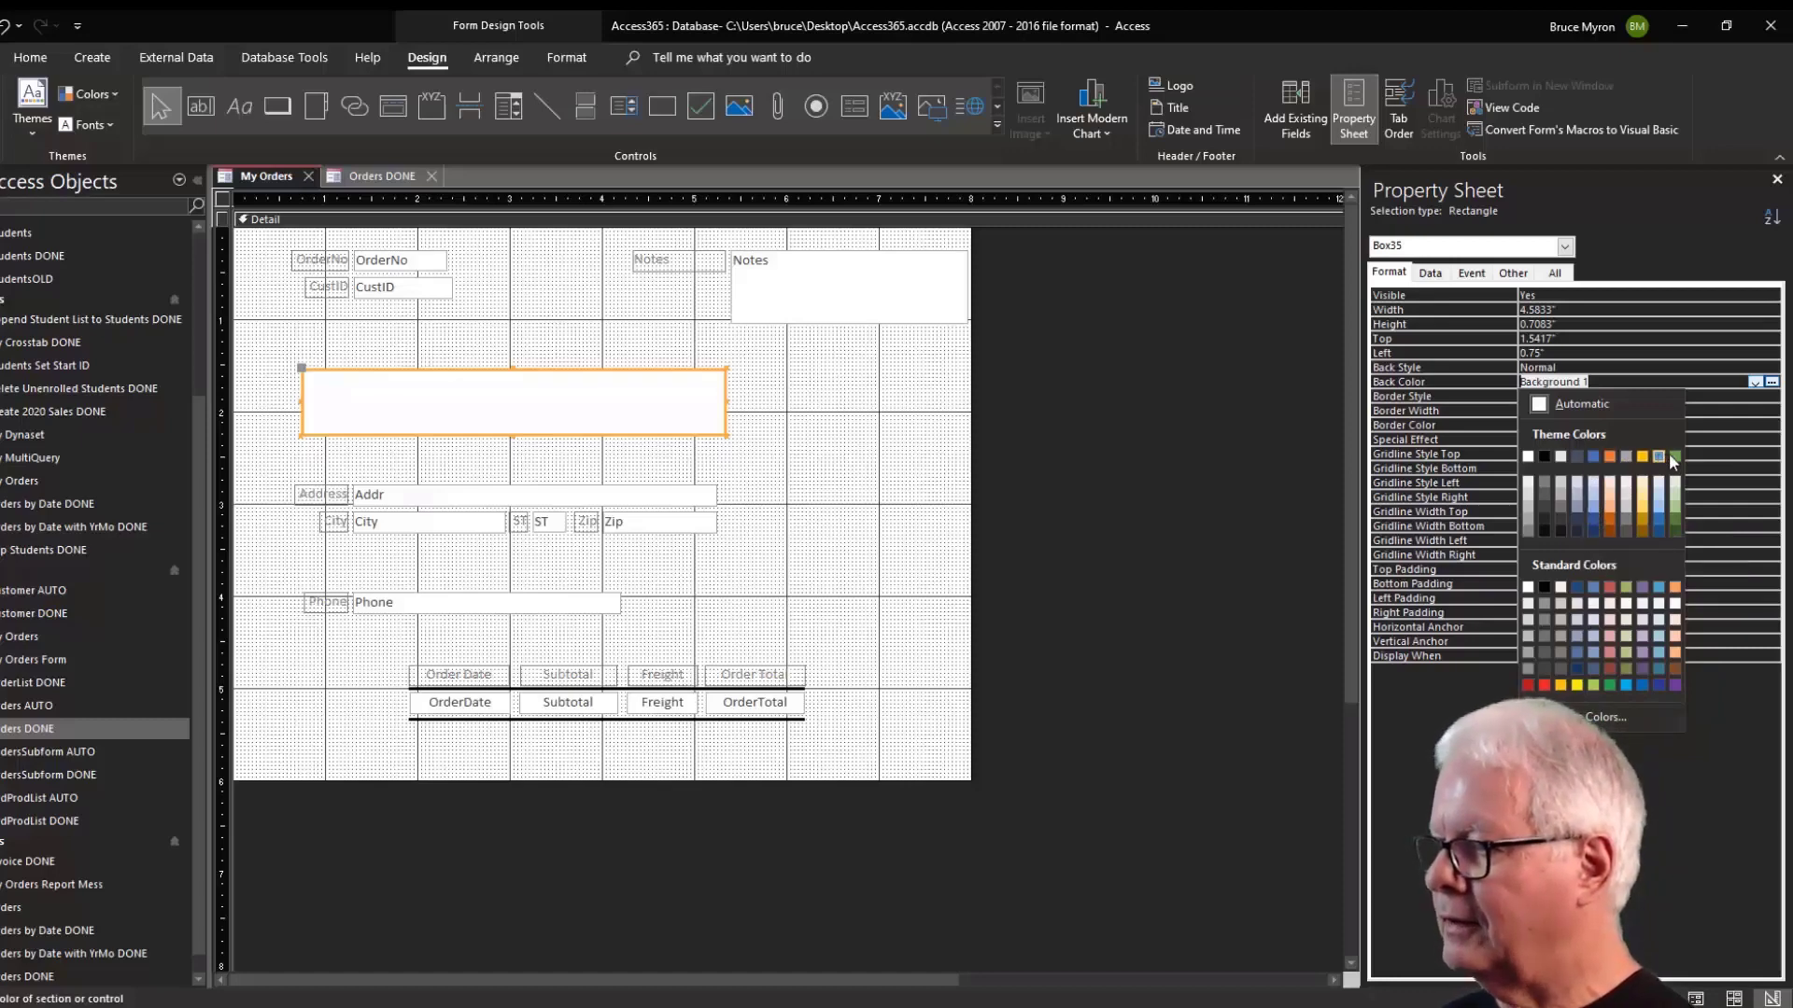
{"action": "left_click", "coordinate": [1576, 484]}
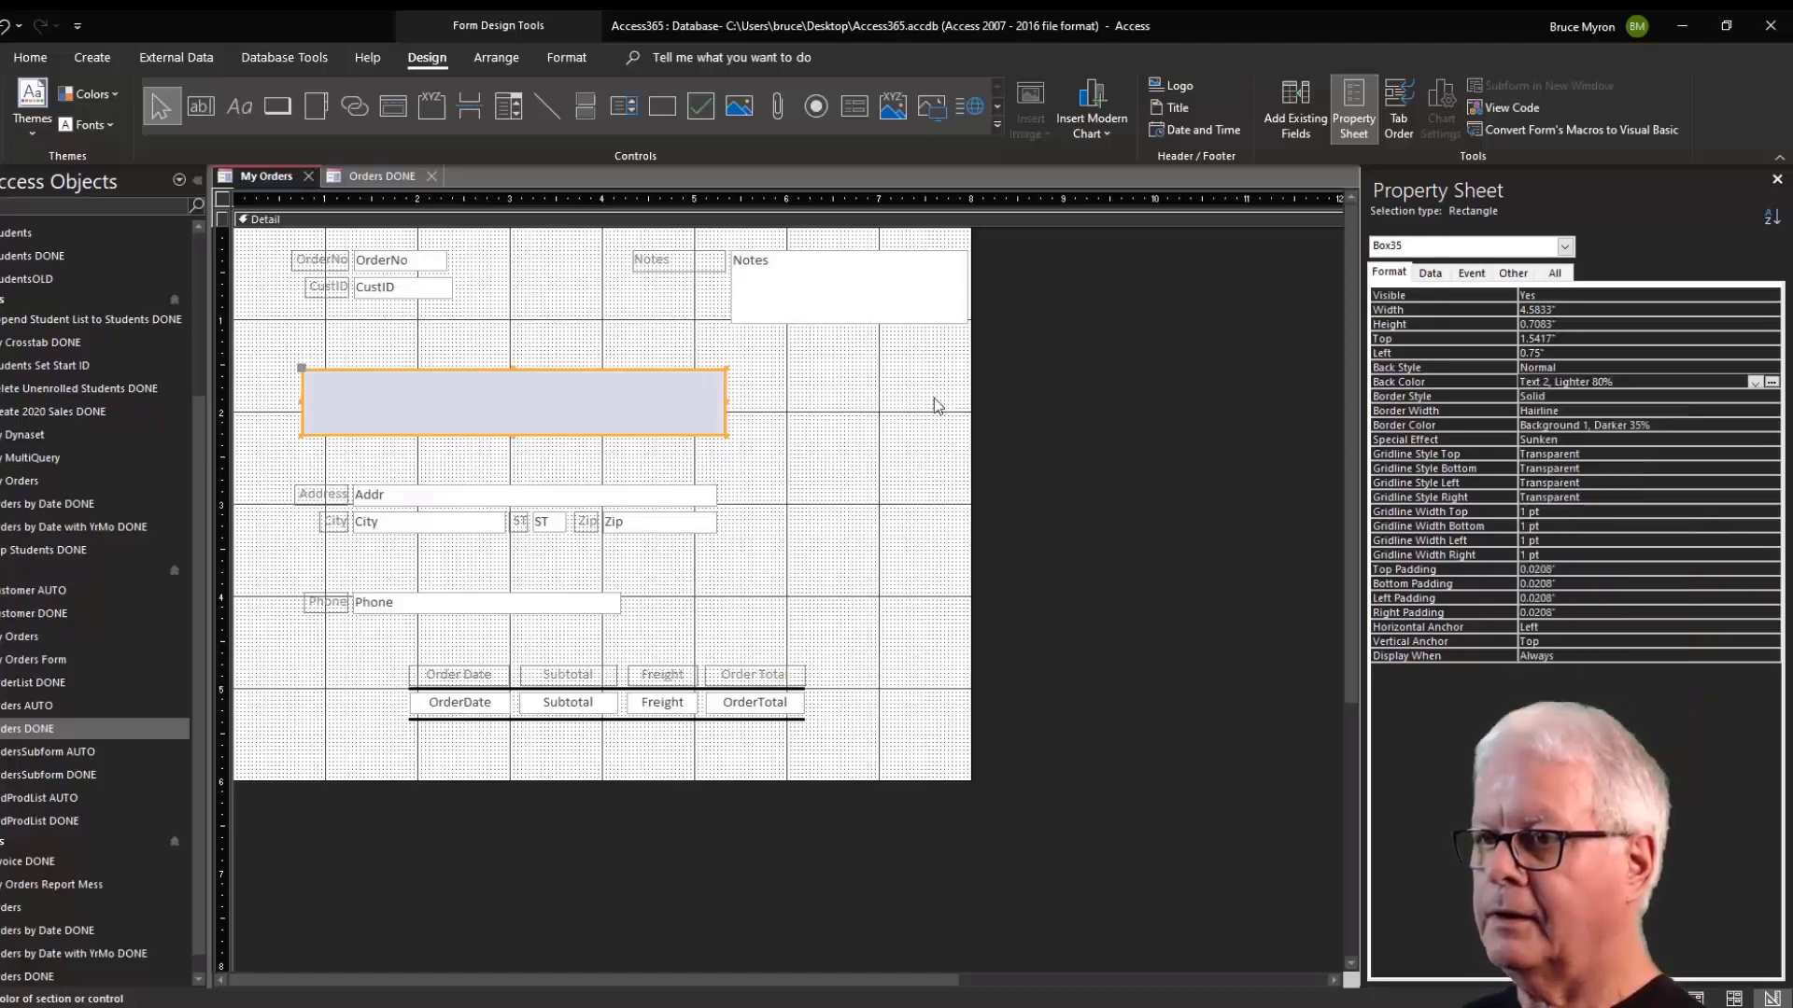
{"action": "left_click", "coordinate": [379, 181]}
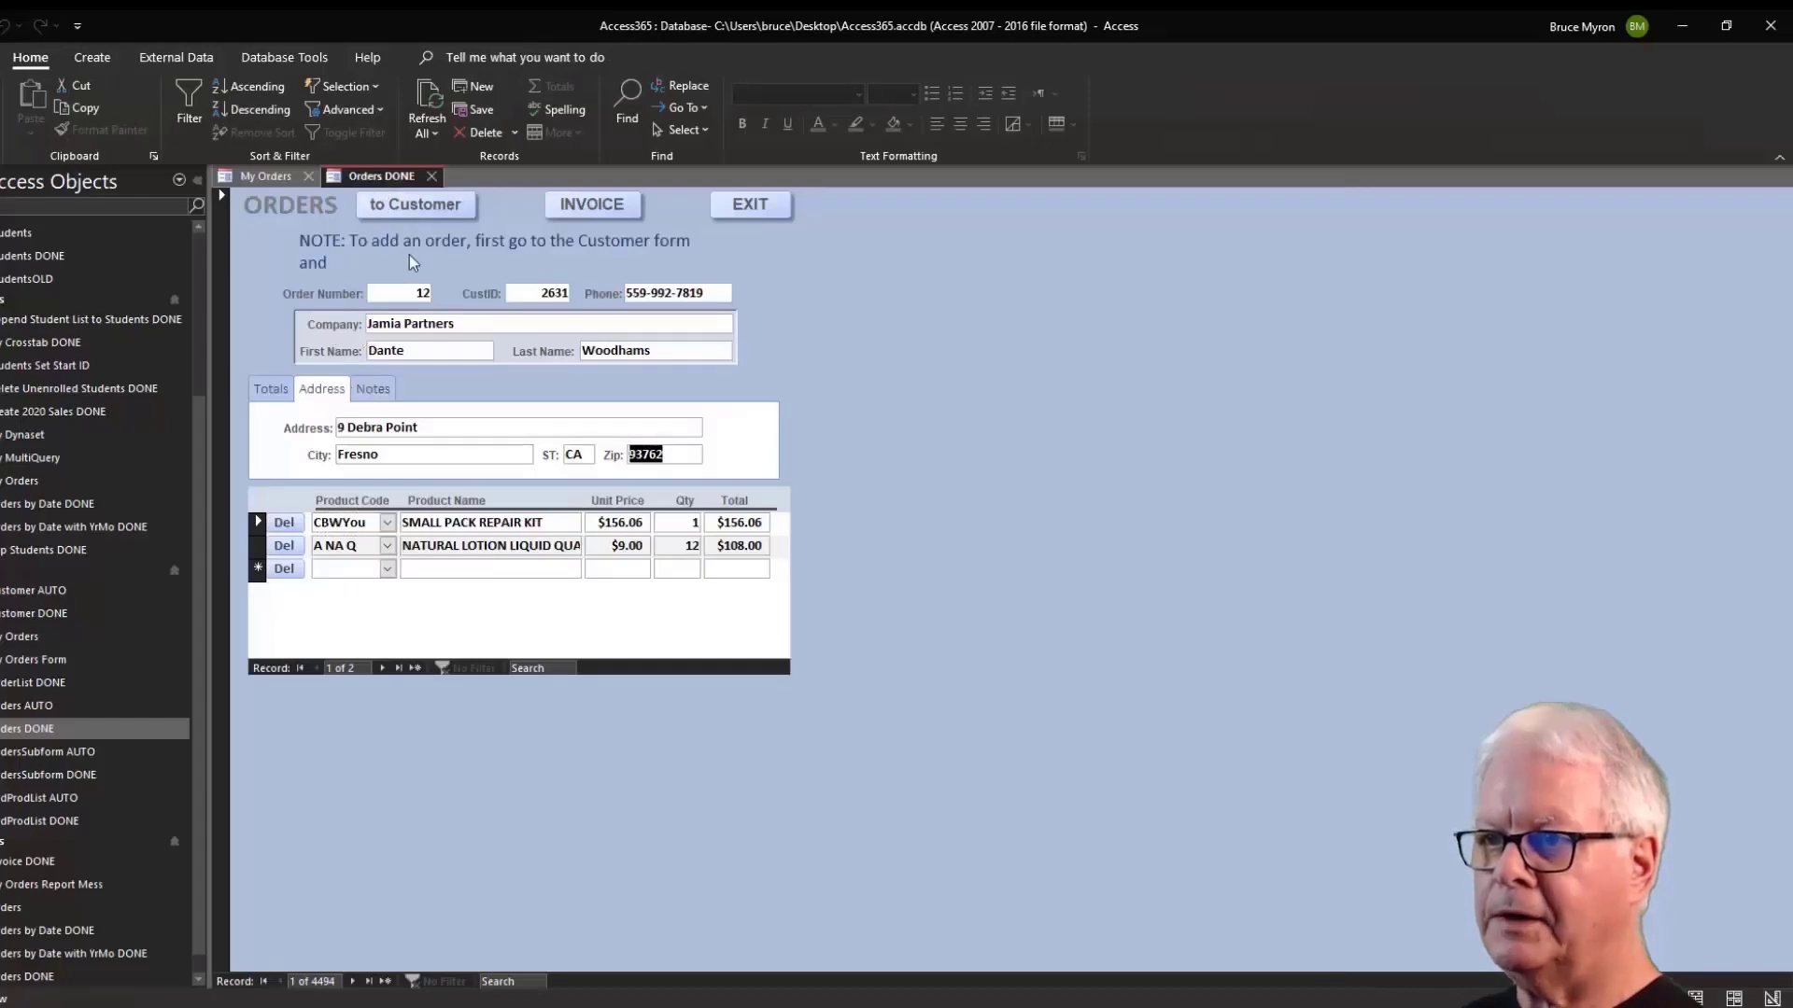
{"action": "left_click", "coordinate": [269, 178]}
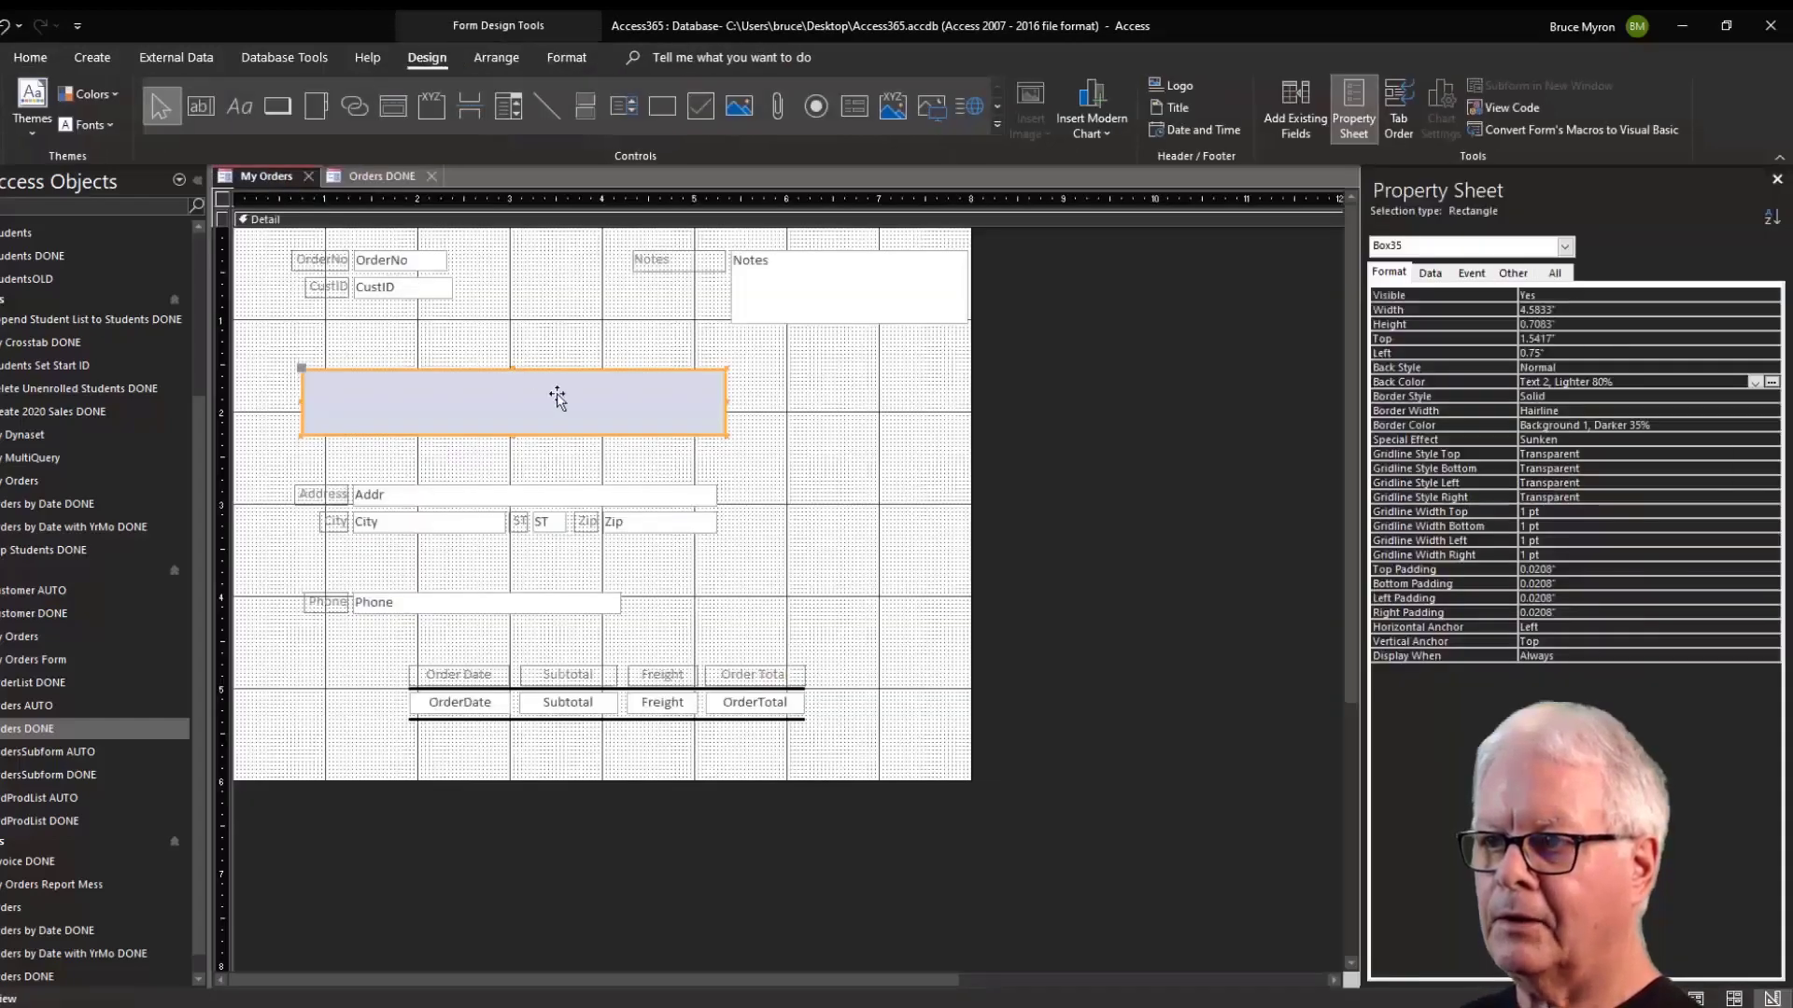
Send the rectangle behind the Company, FName and LName controls and check My Orders in Form View.
{"action": "left_click", "coordinate": [311, 338]}
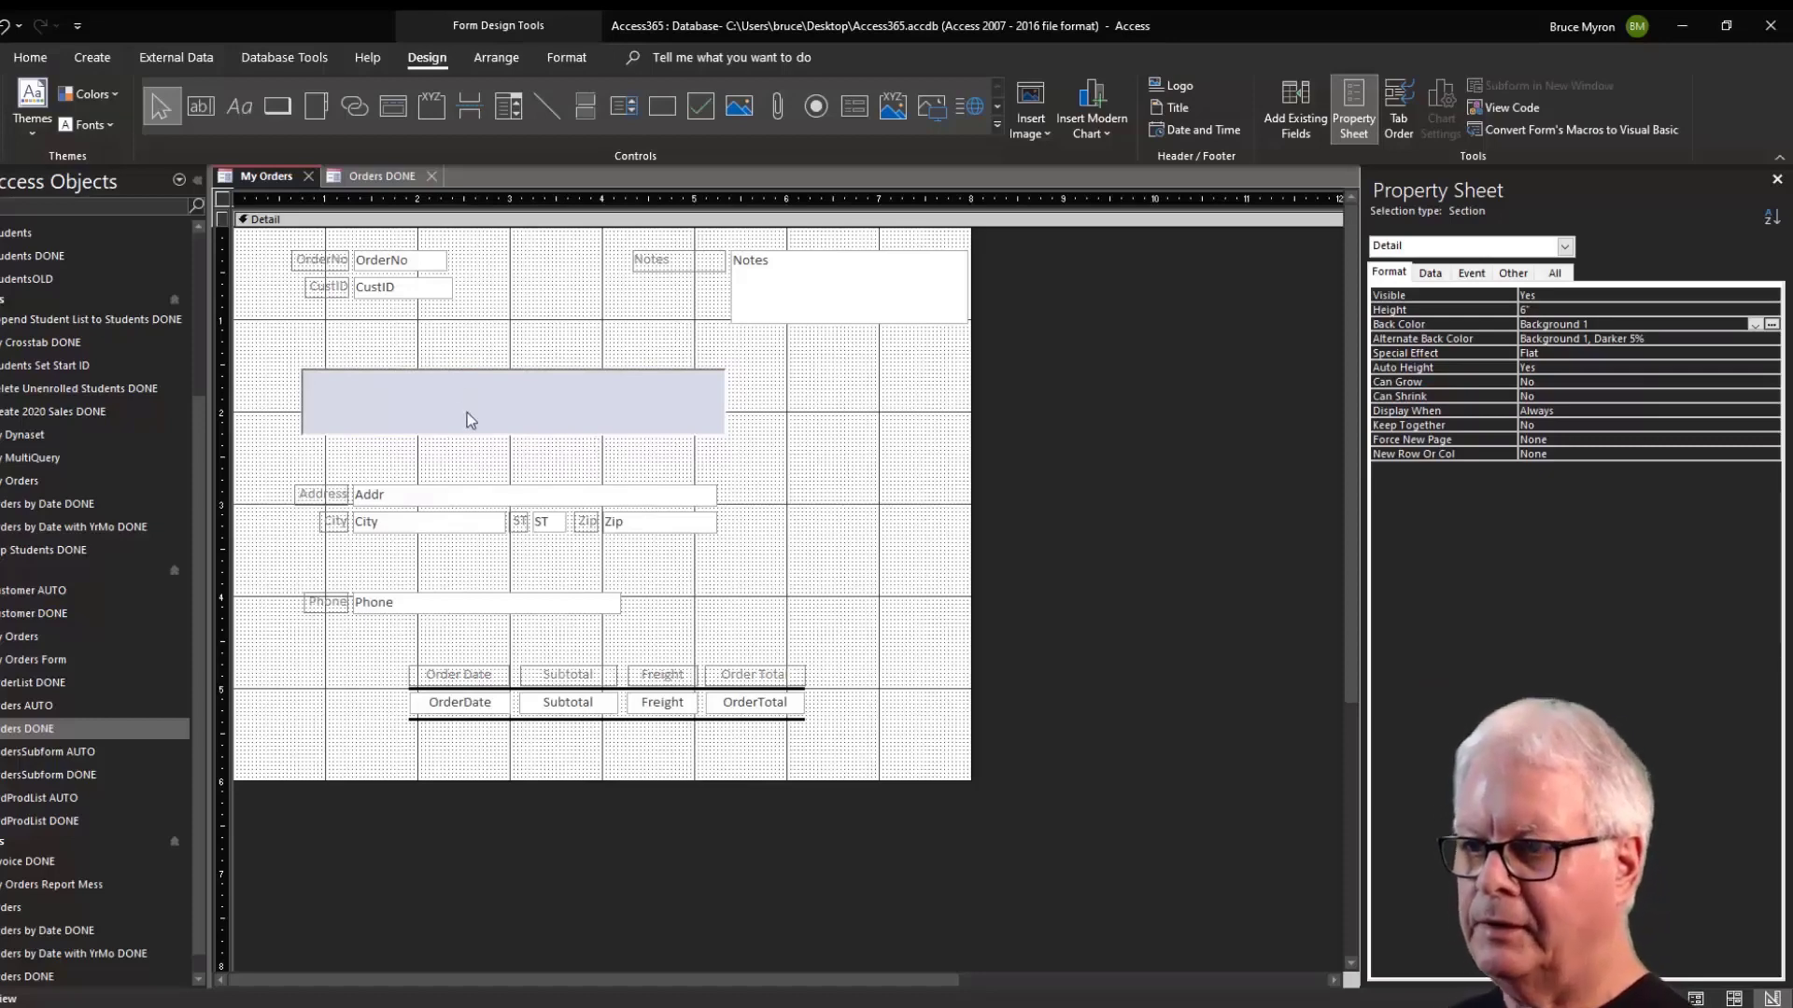
{"action": "left_click", "coordinate": [334, 383]}
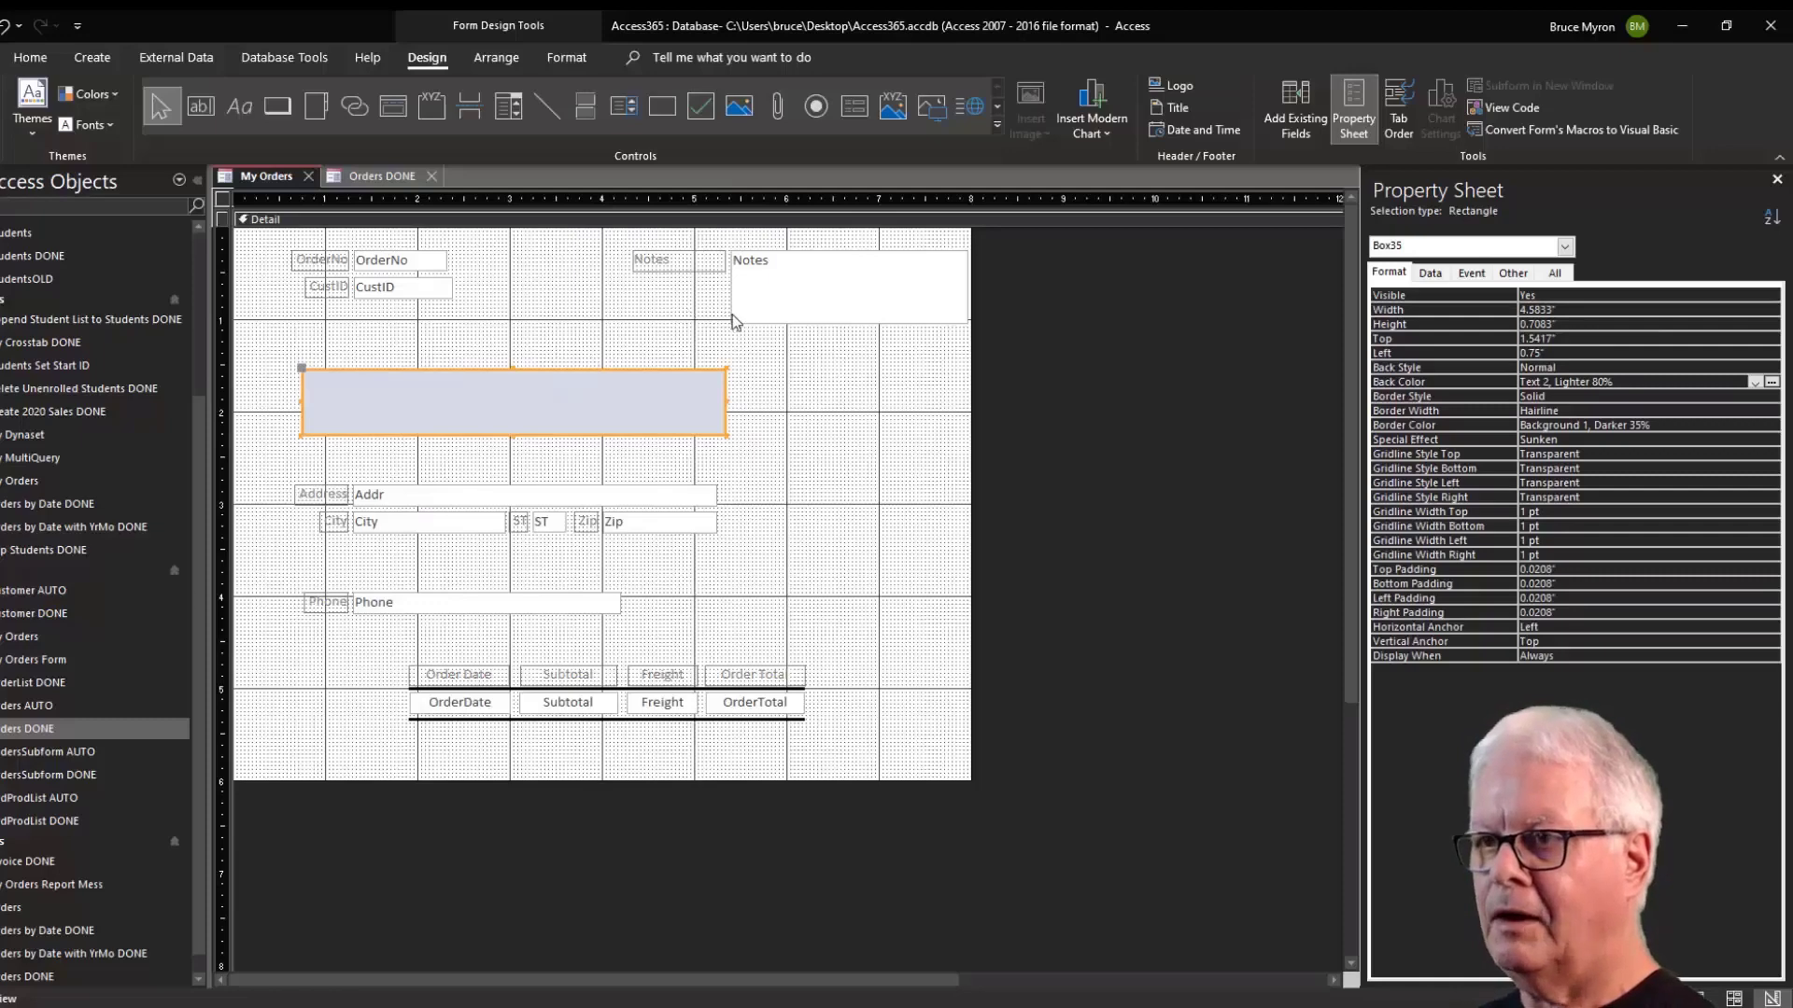
{"action": "left_click", "coordinate": [499, 58]}
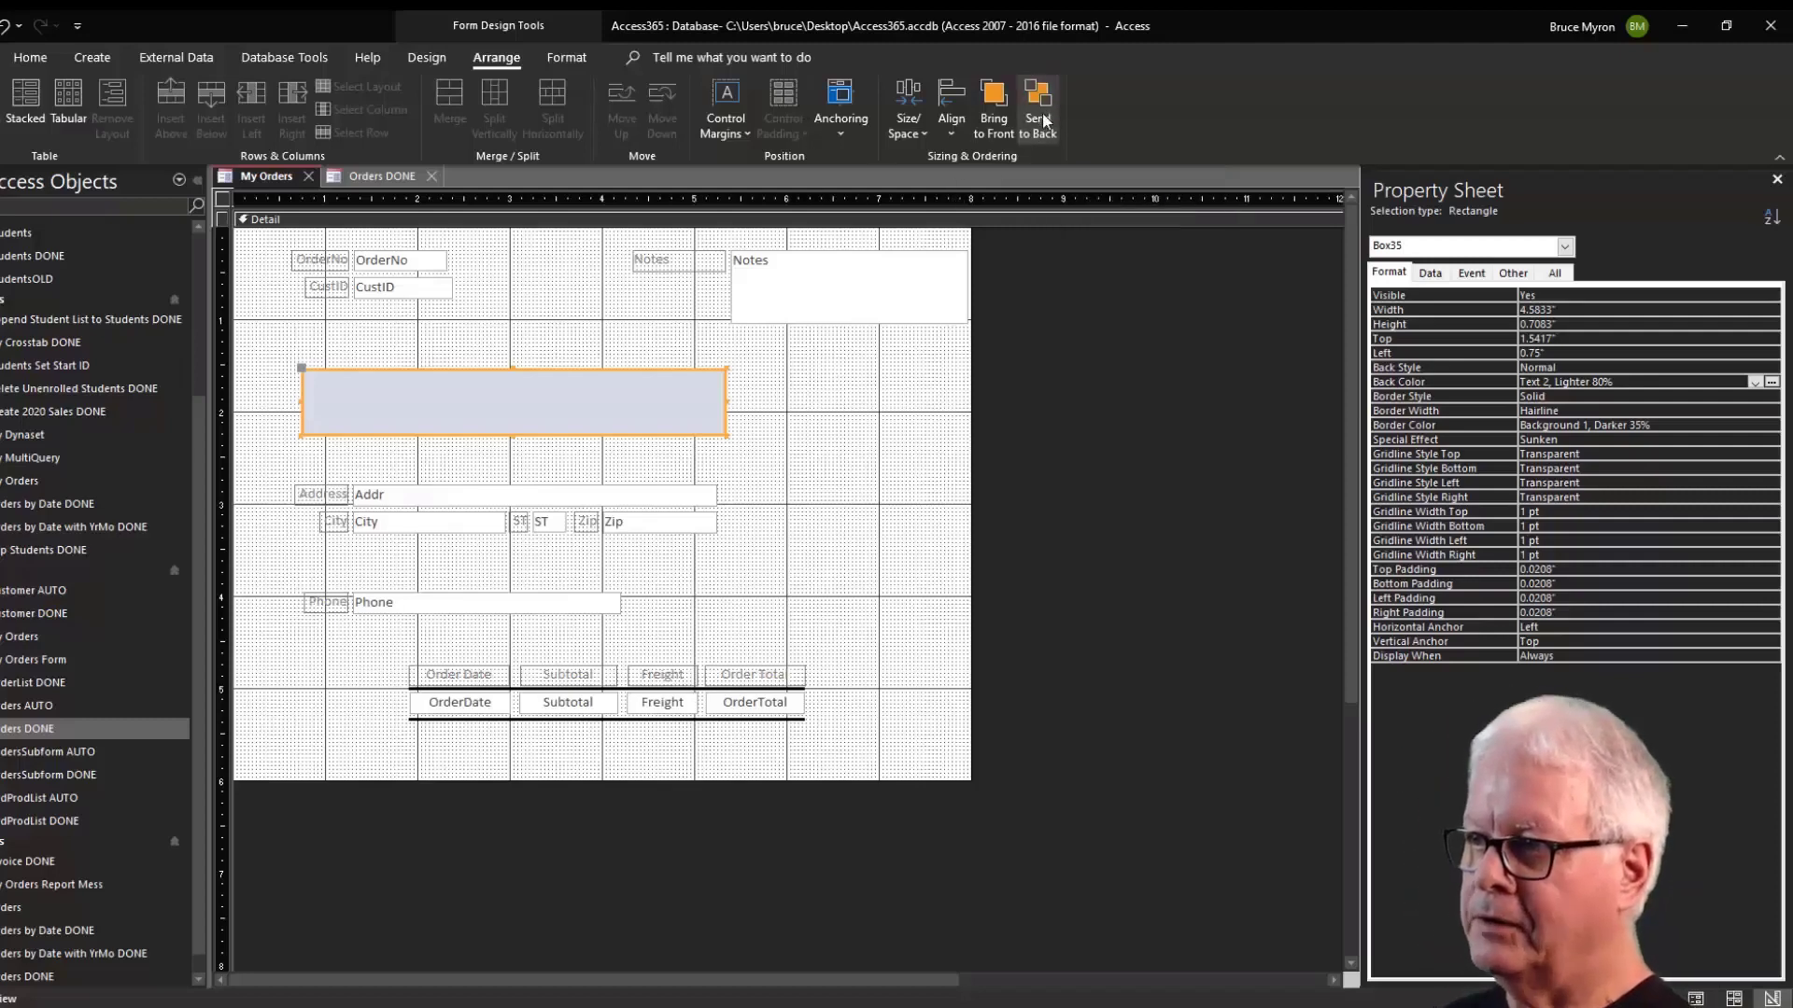
{"action": "left_click", "coordinate": [1042, 114]}
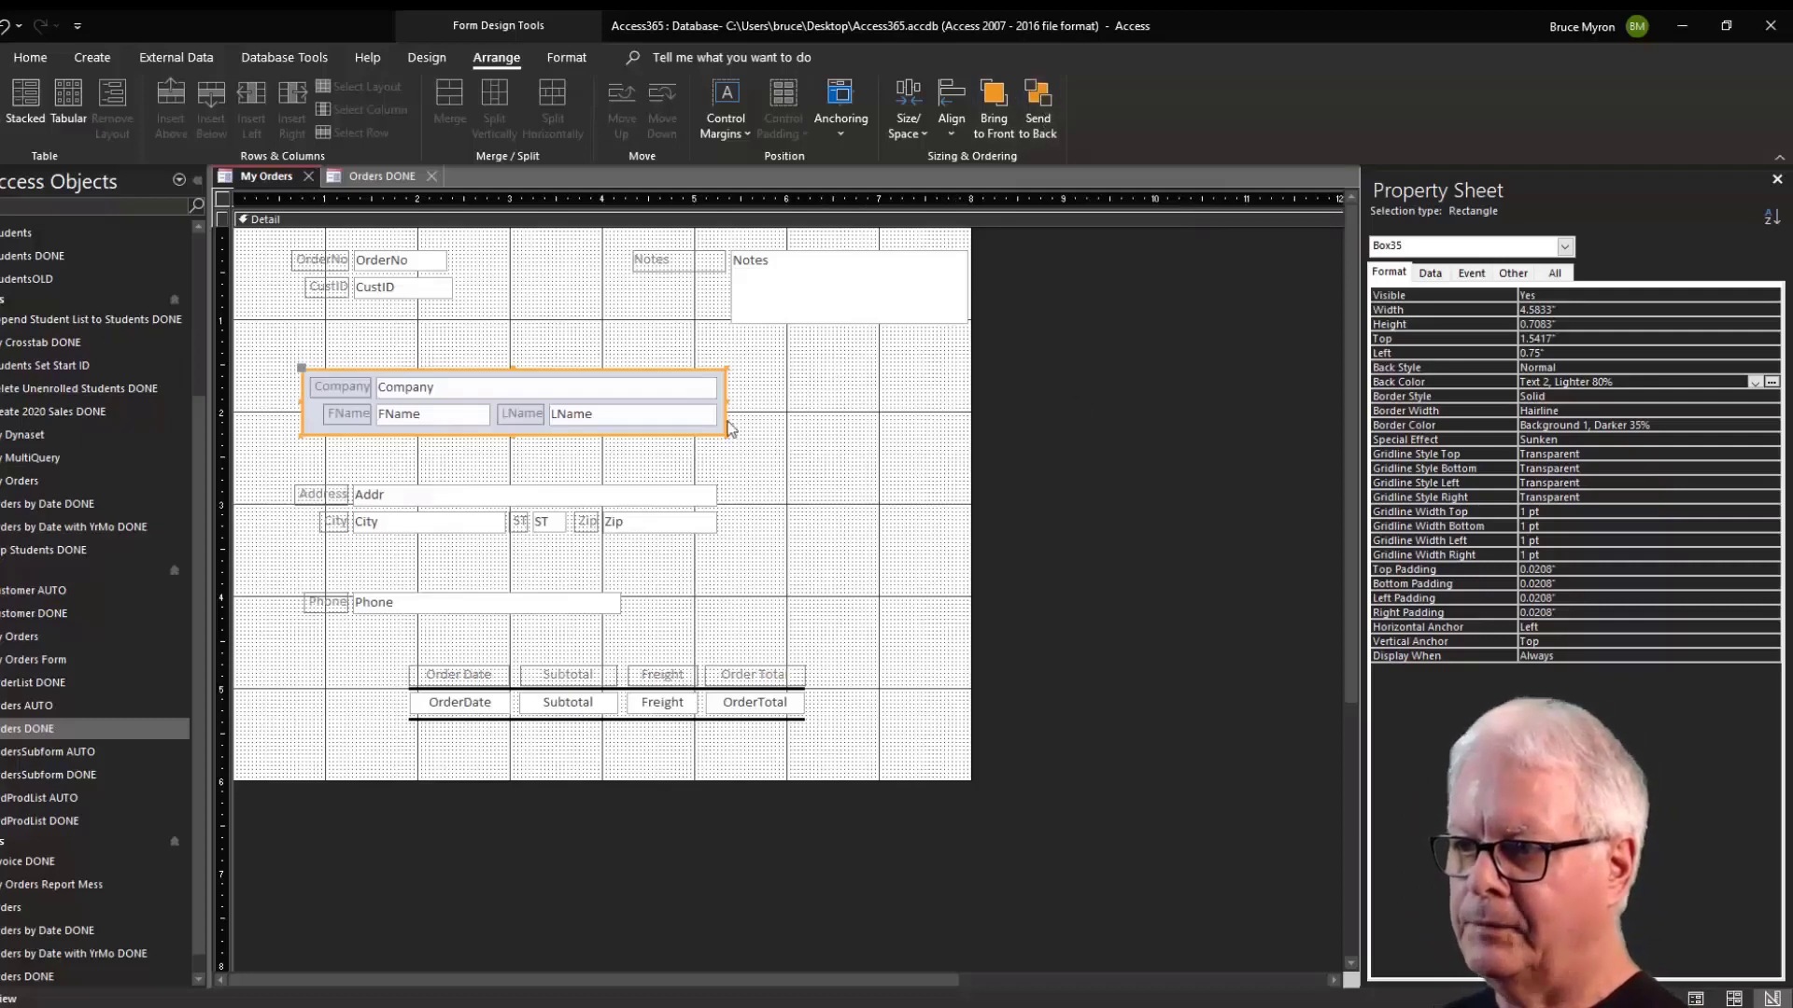
{"action": "left_click", "coordinate": [758, 409]}
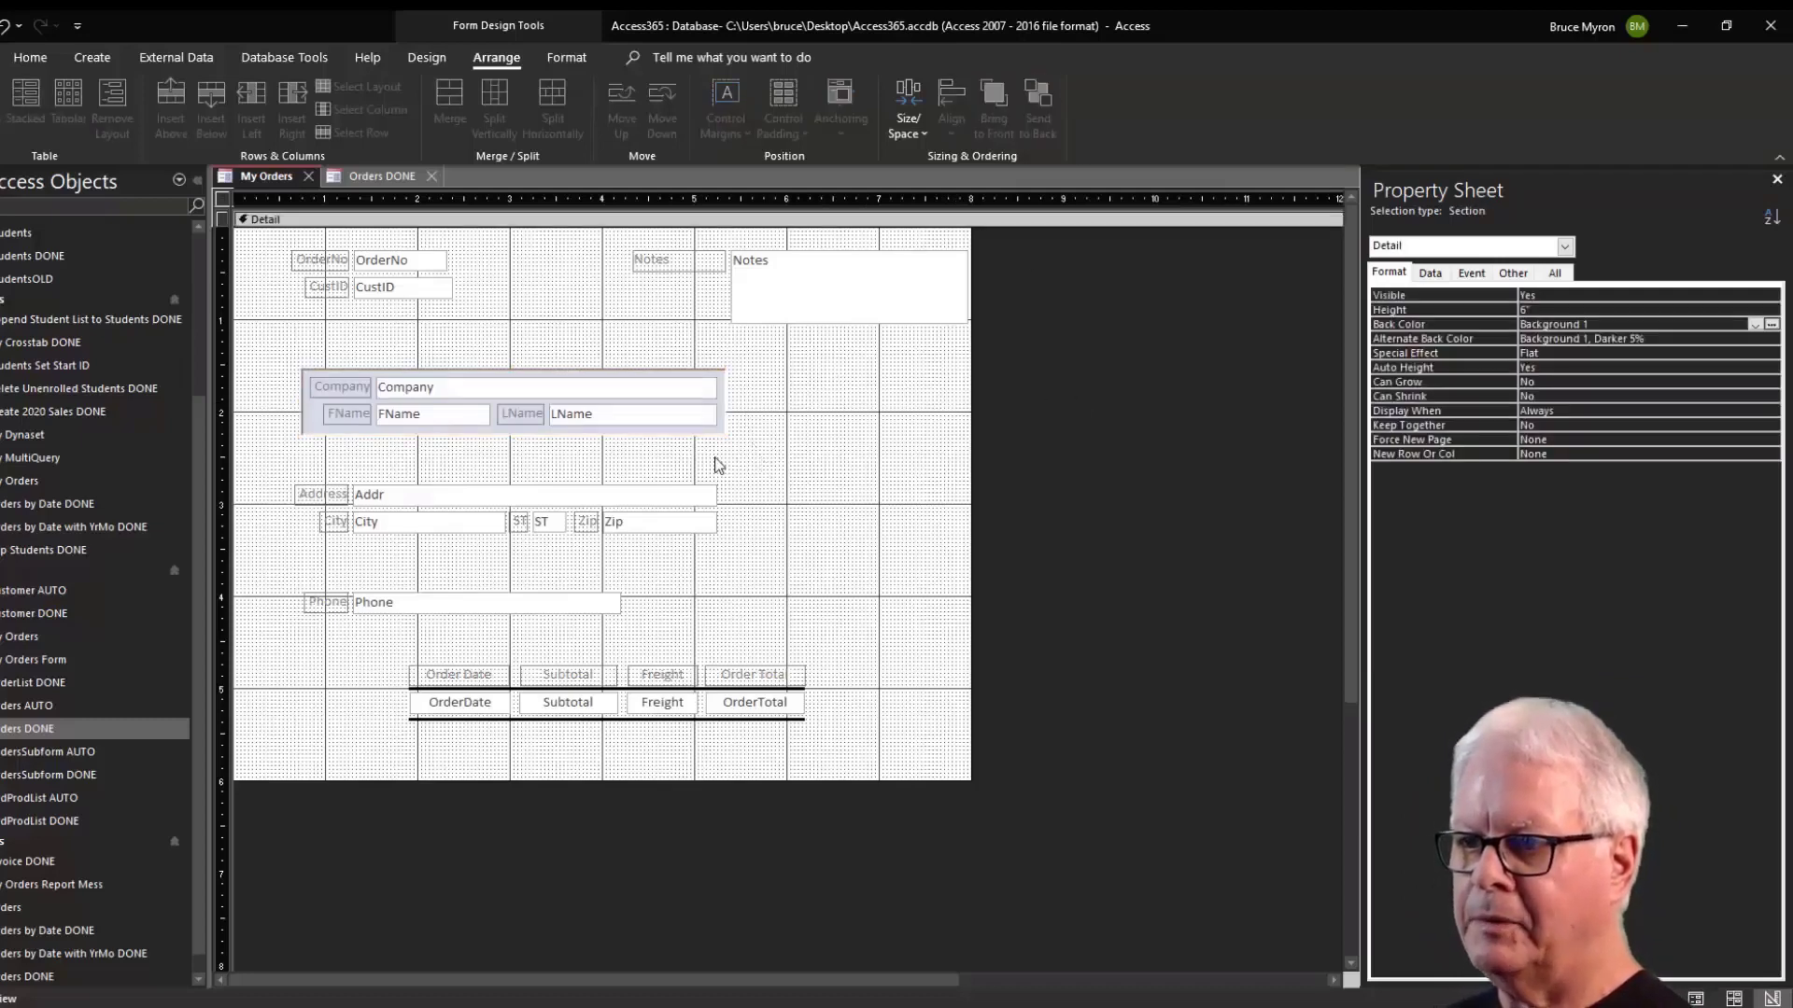
{"action": "left_click", "coordinate": [19, 58]}
{"action": "left_click", "coordinate": [13, 94]}
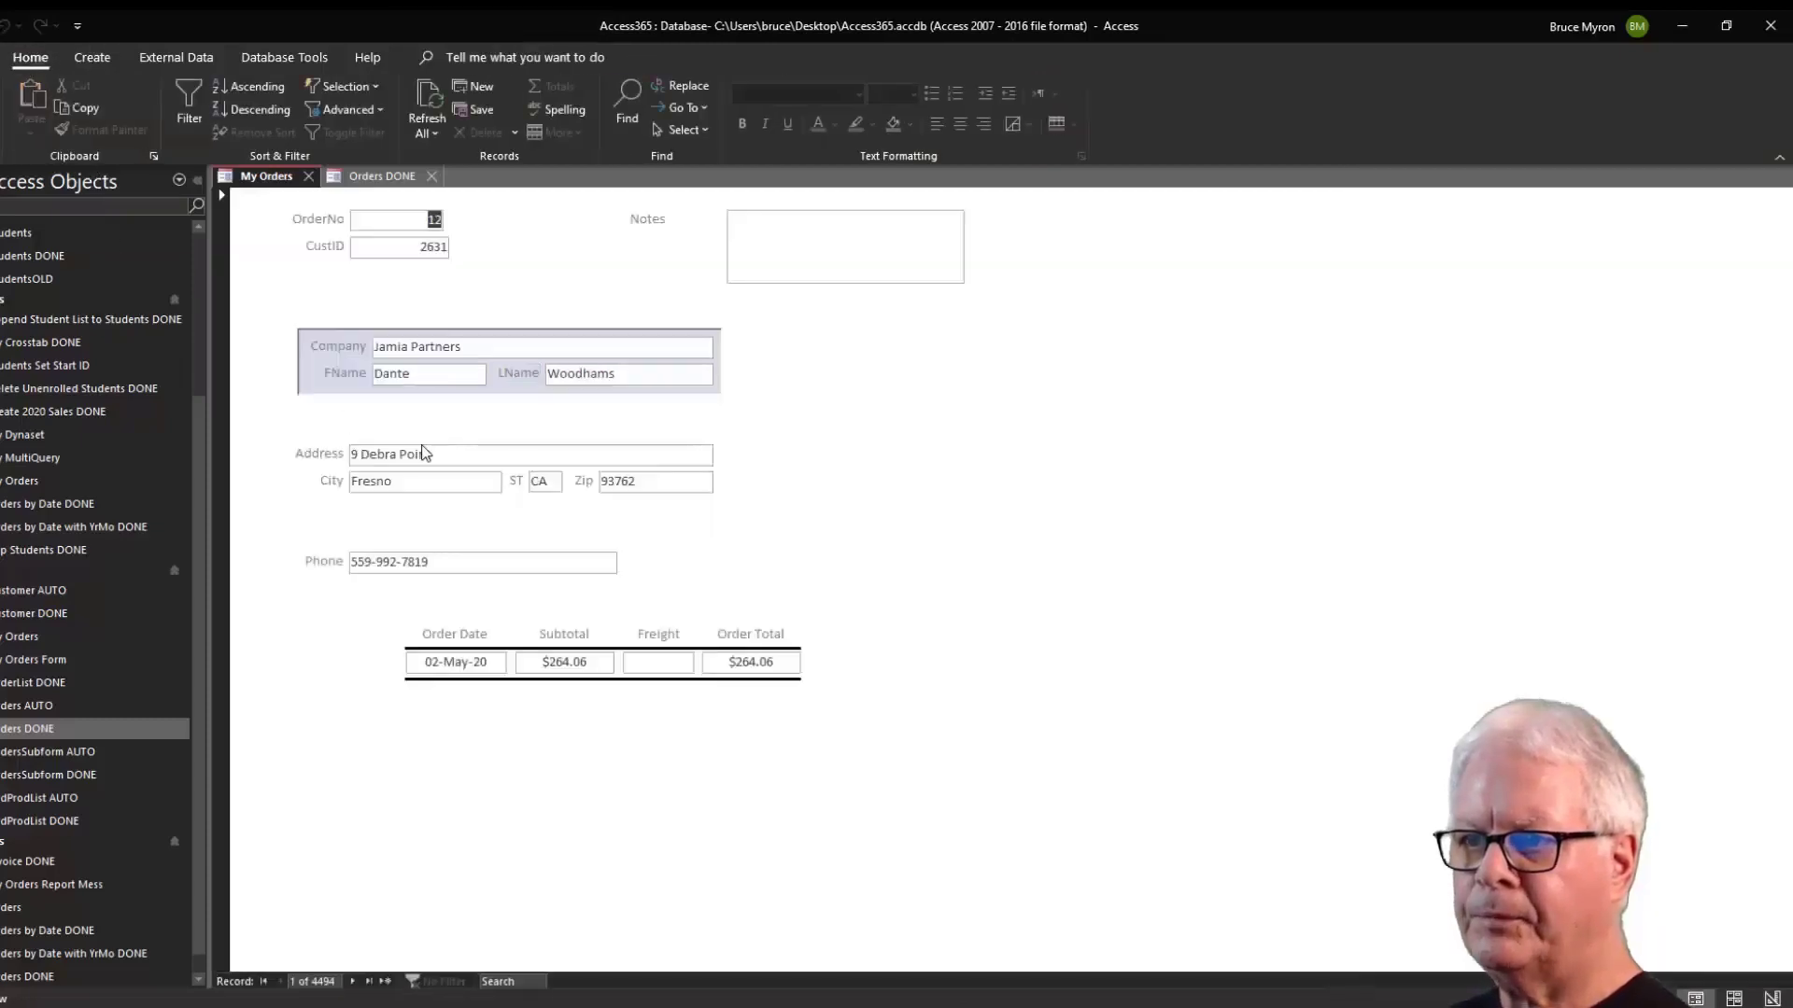